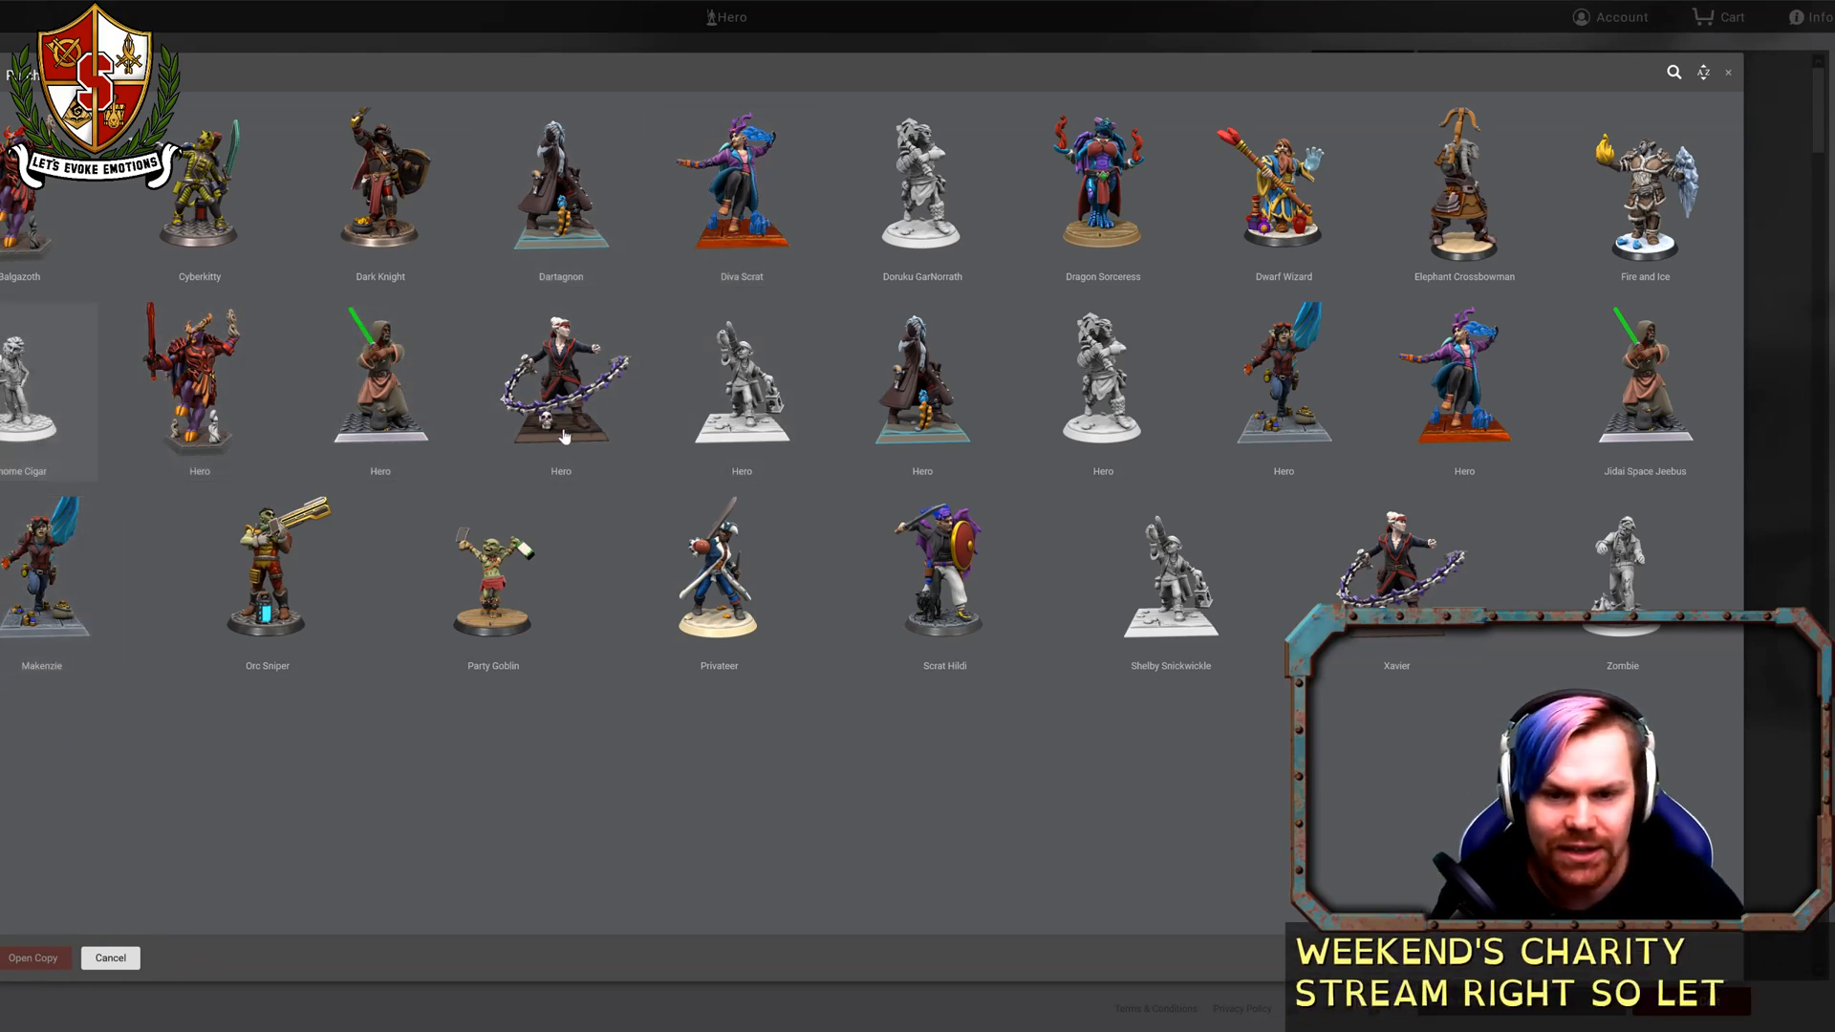
Open a copy of the saved Doruku GarNorrath figure and view it from the front.
{"action": "left_click", "coordinate": [1091, 381]}
{"action": "left_click", "coordinate": [922, 191]}
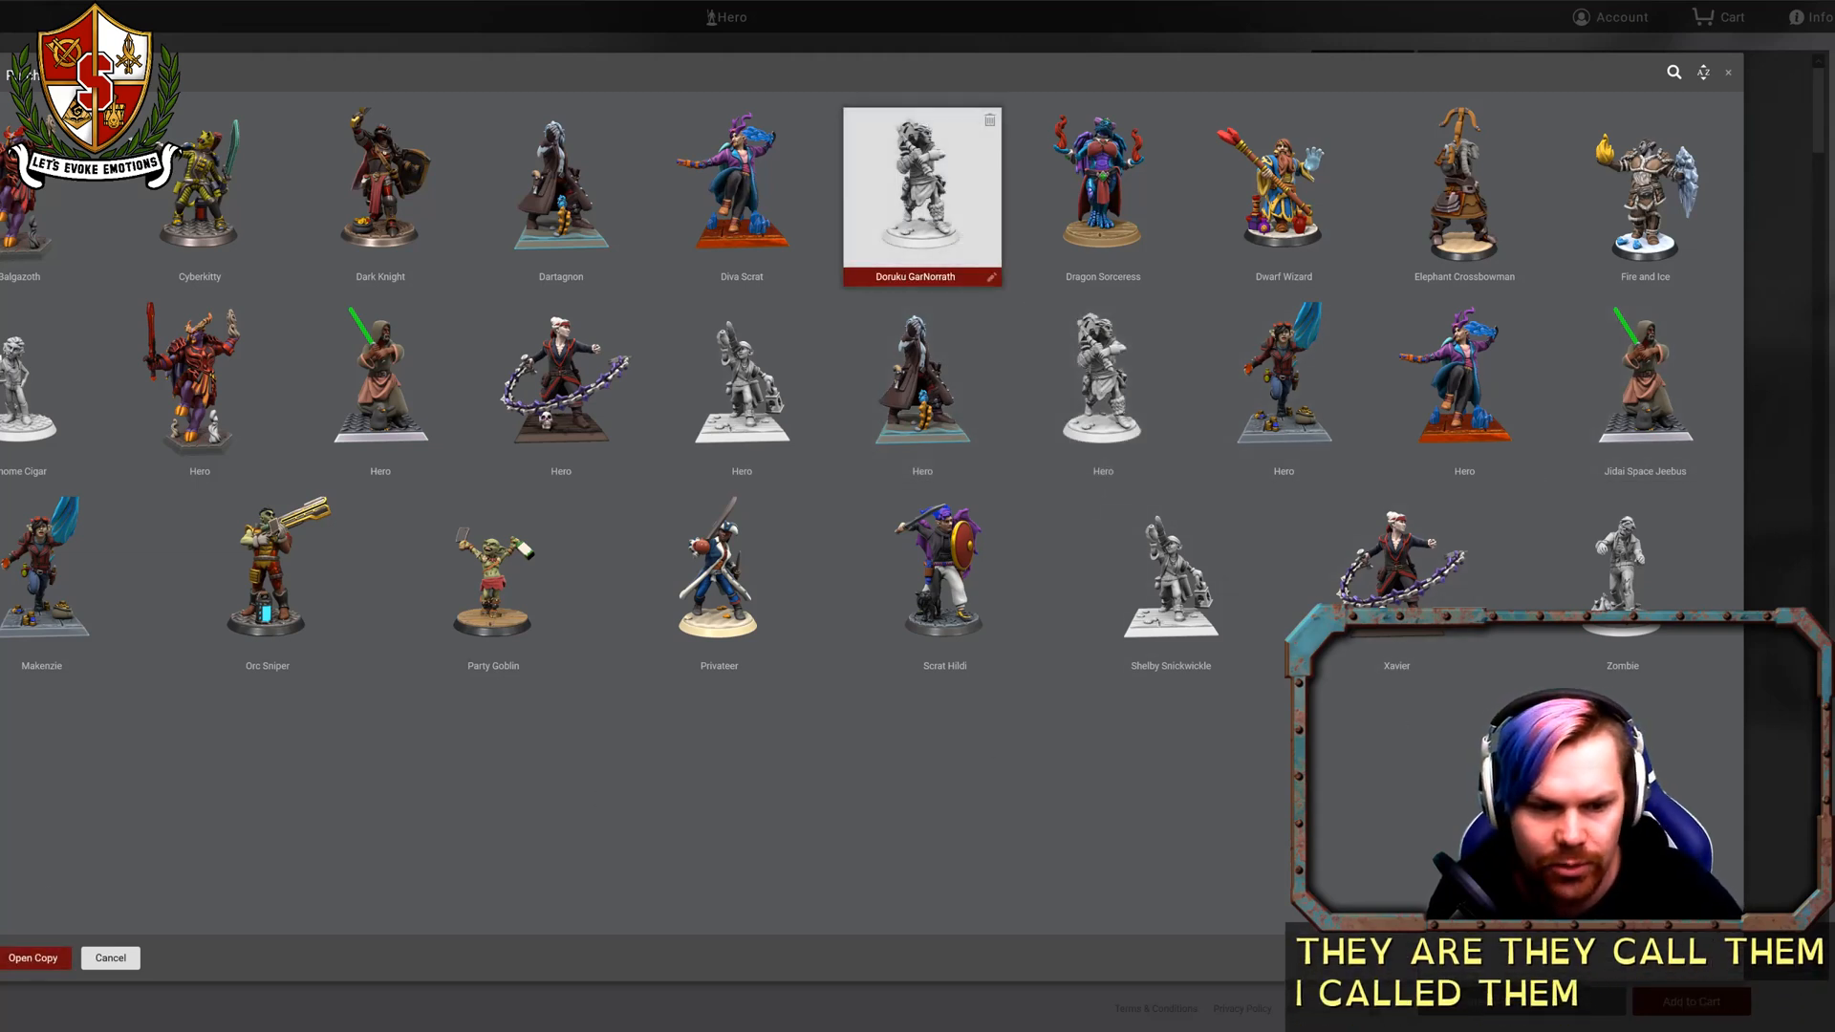
{"action": "left_click", "coordinate": [32, 957]}
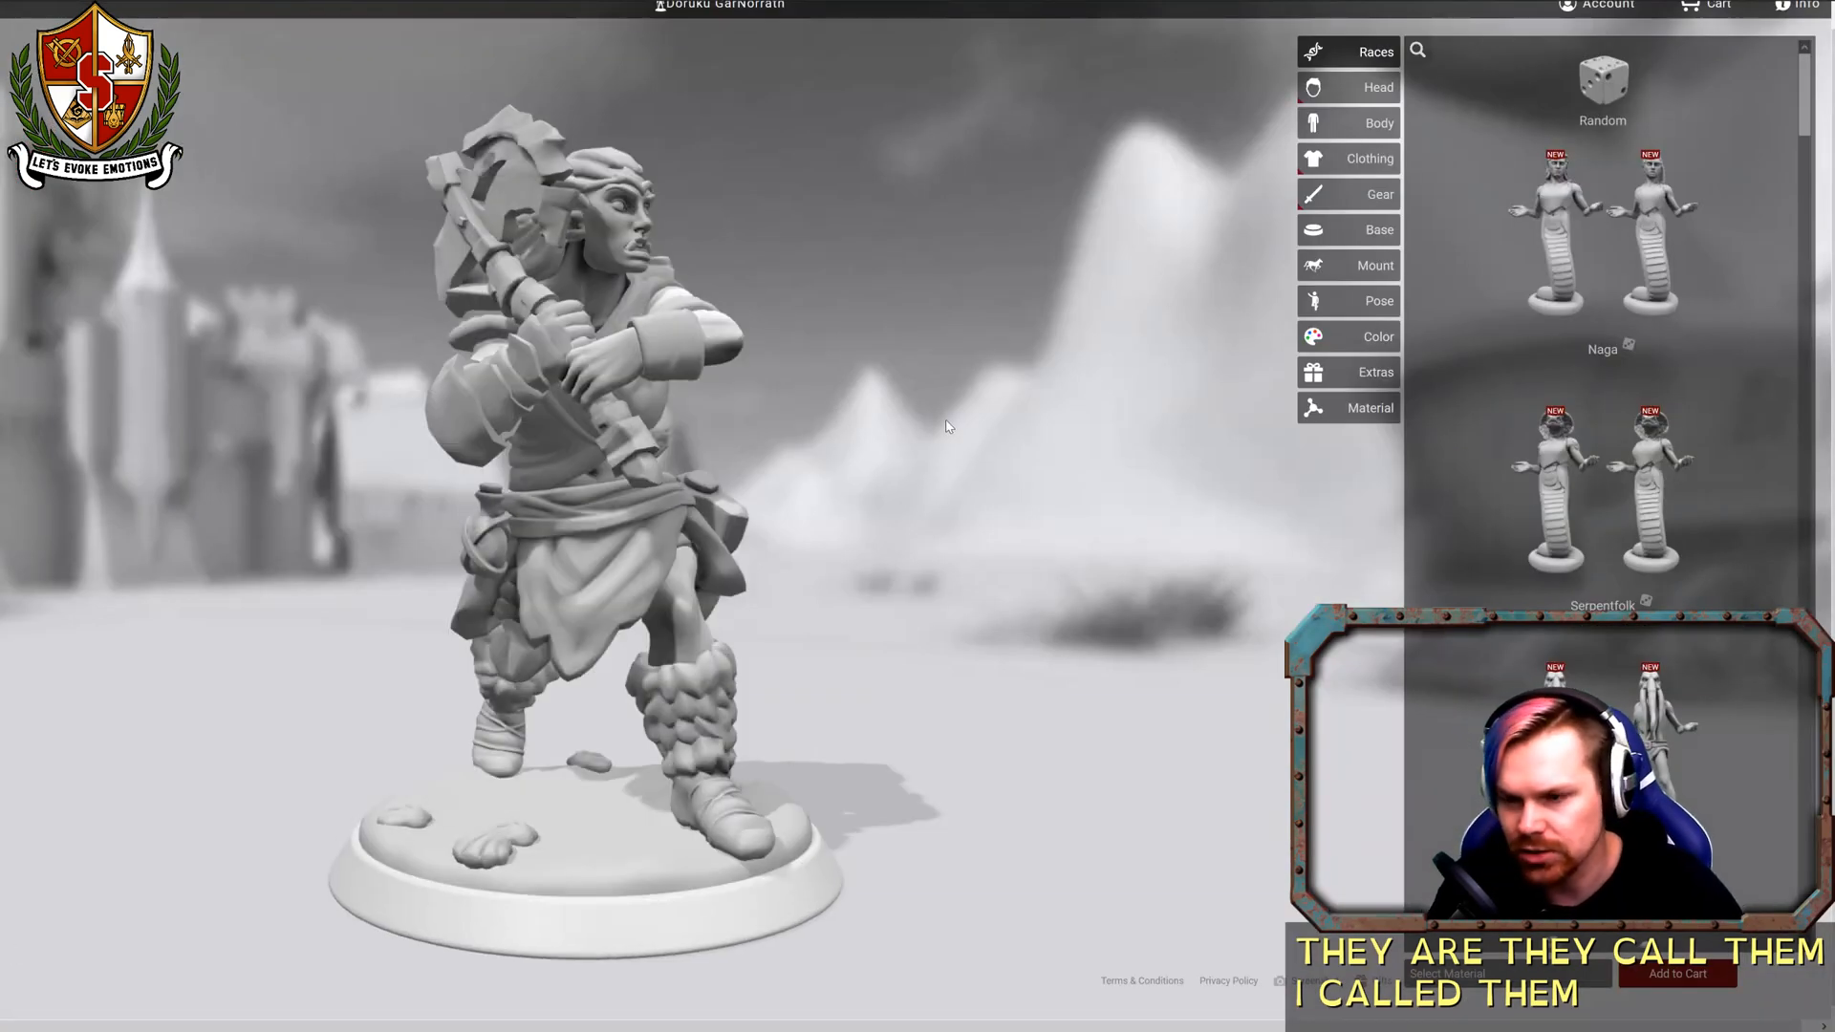
{"action": "mouse_move", "coordinate": [946, 427]}
{"action": "left_mouse_down"}
{"action": "mouse_move", "coordinate": [812, 456]}
{"action": "mouse_move", "coordinate": [781, 438]}
{"action": "mouse_move", "coordinate": [949, 456]}
{"action": "left_mouse_up"}
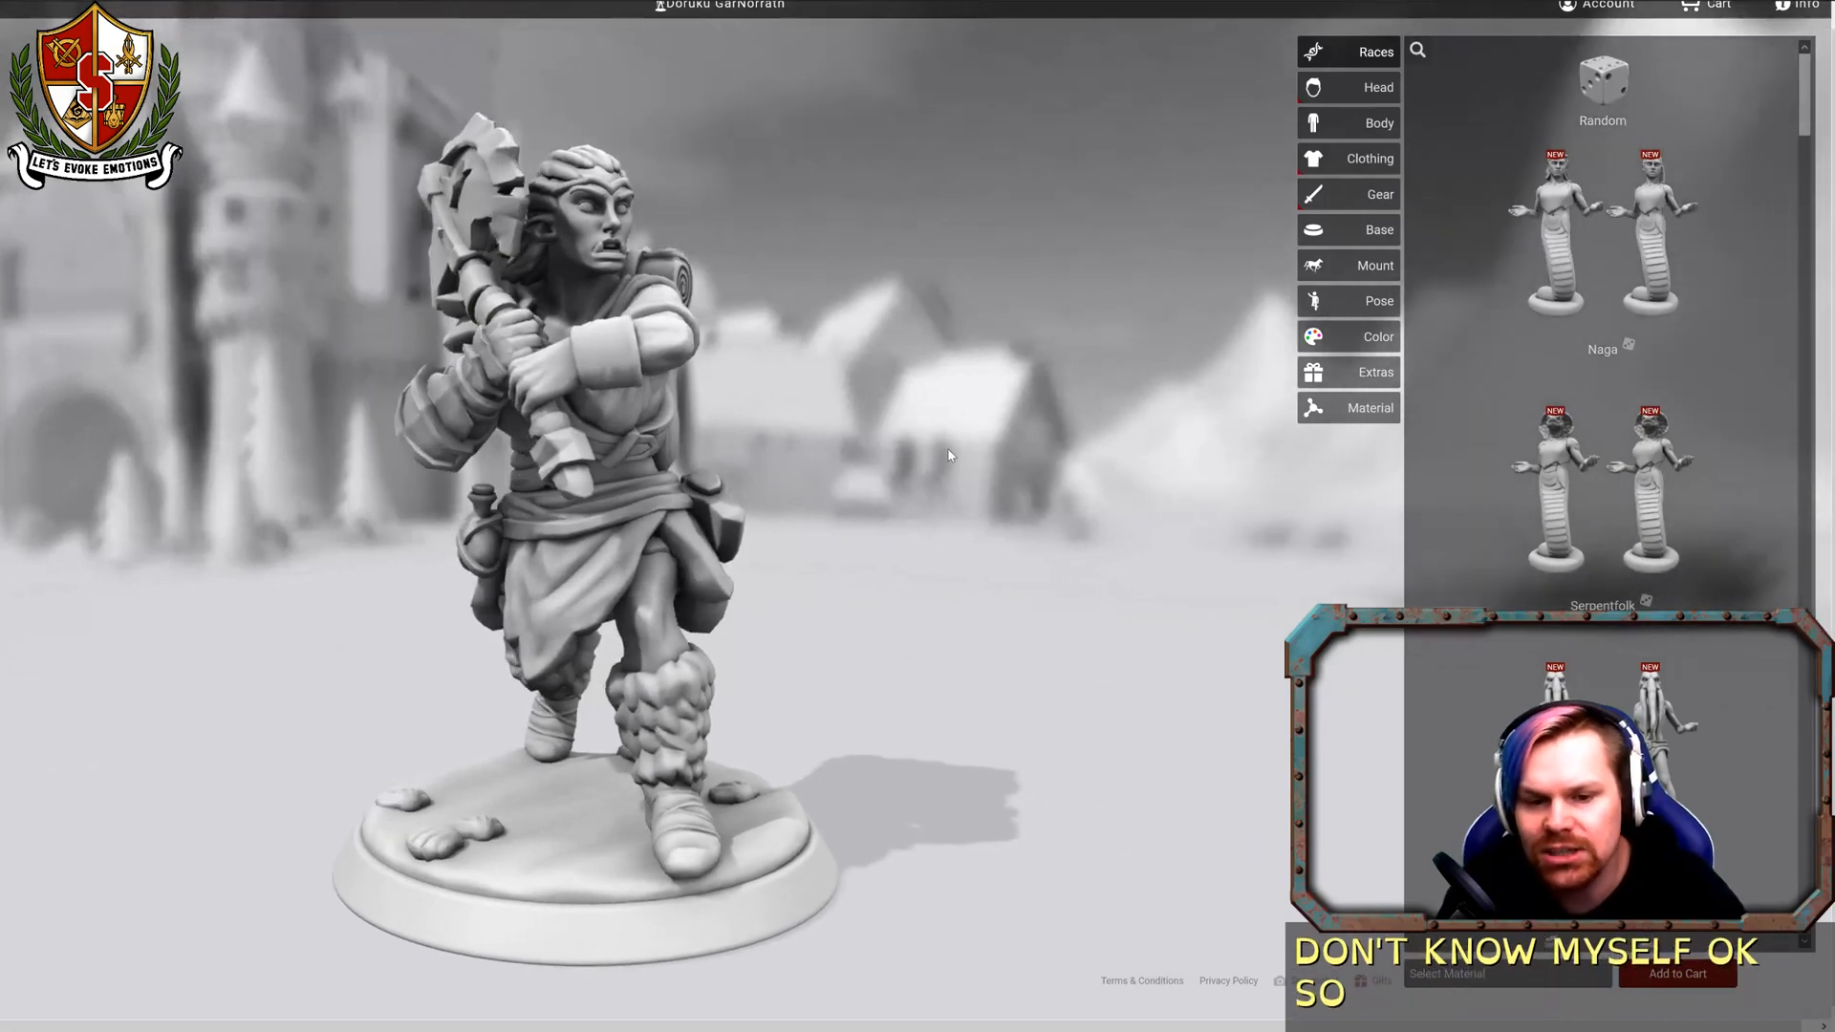
{"action": "left_click_drag", "start_coordinate": [829, 437], "coordinate": [812, 475]}
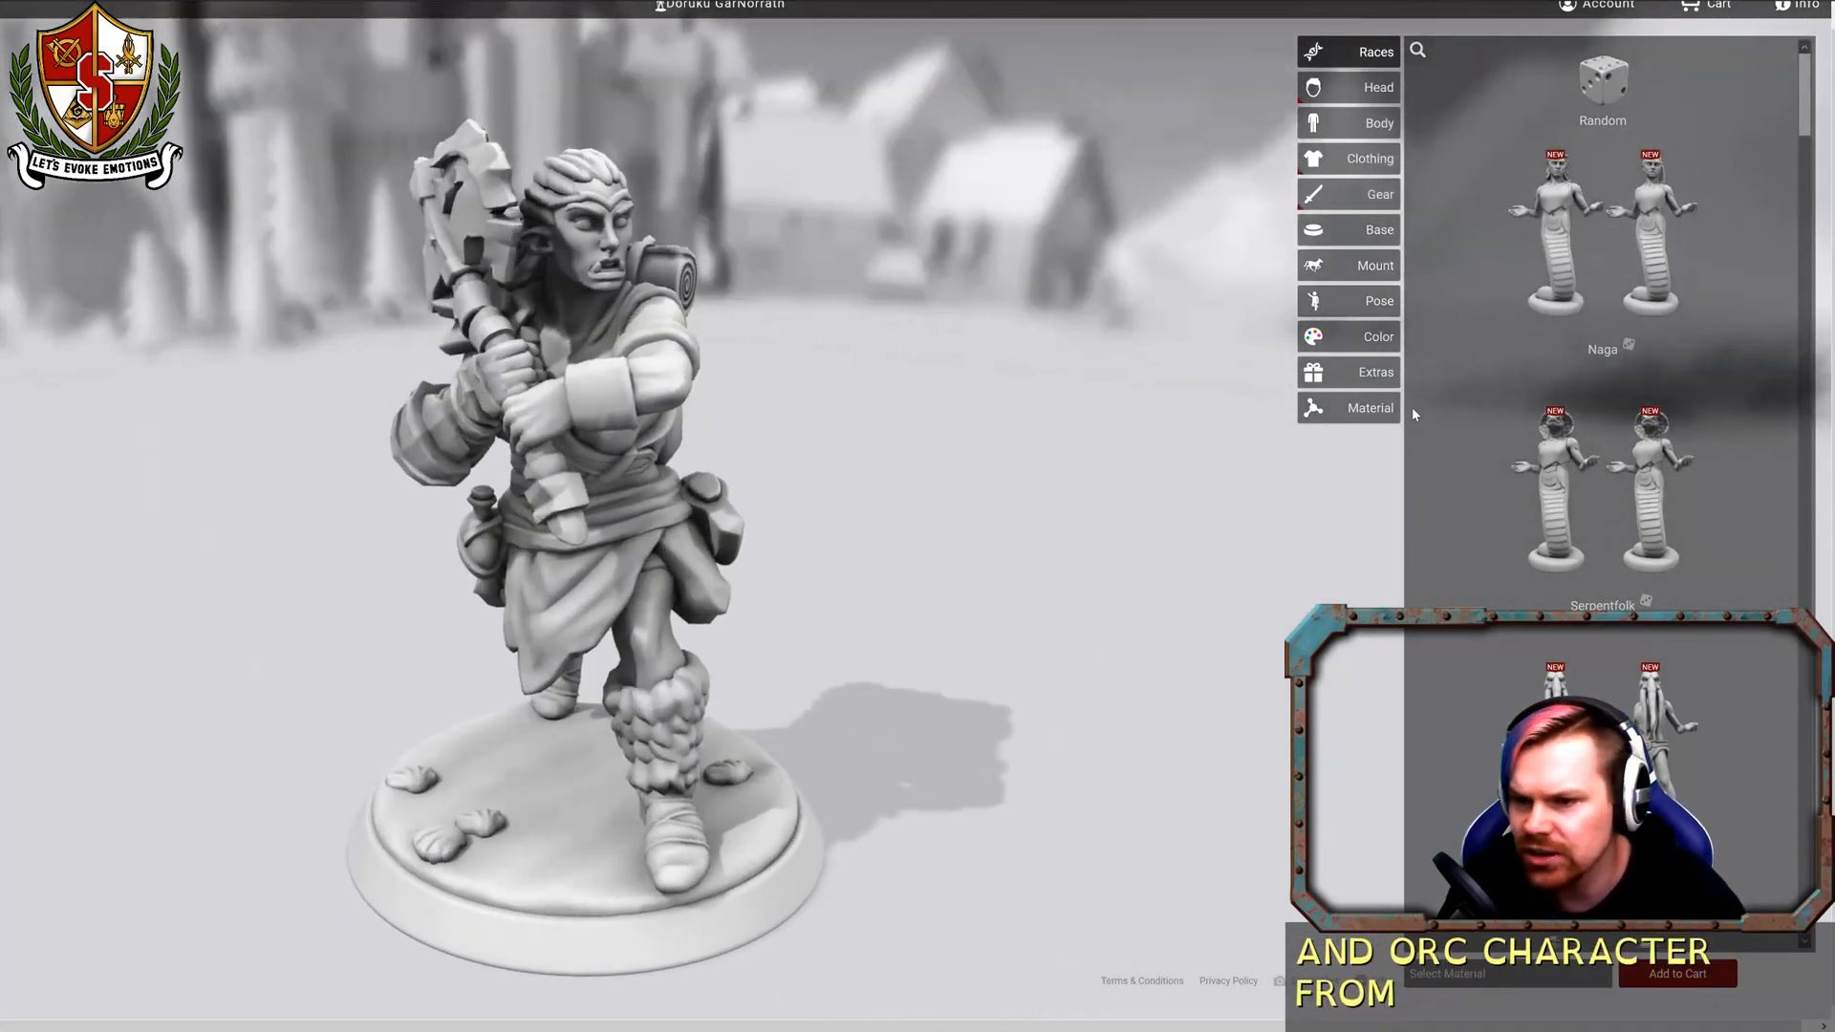
Preview the race color presets and outfit themes on the figure, including Fighter, Deep Magic, Purple Mystic, Grim Reaper and Forest Green.
{"action": "left_click", "coordinate": [1357, 337]}
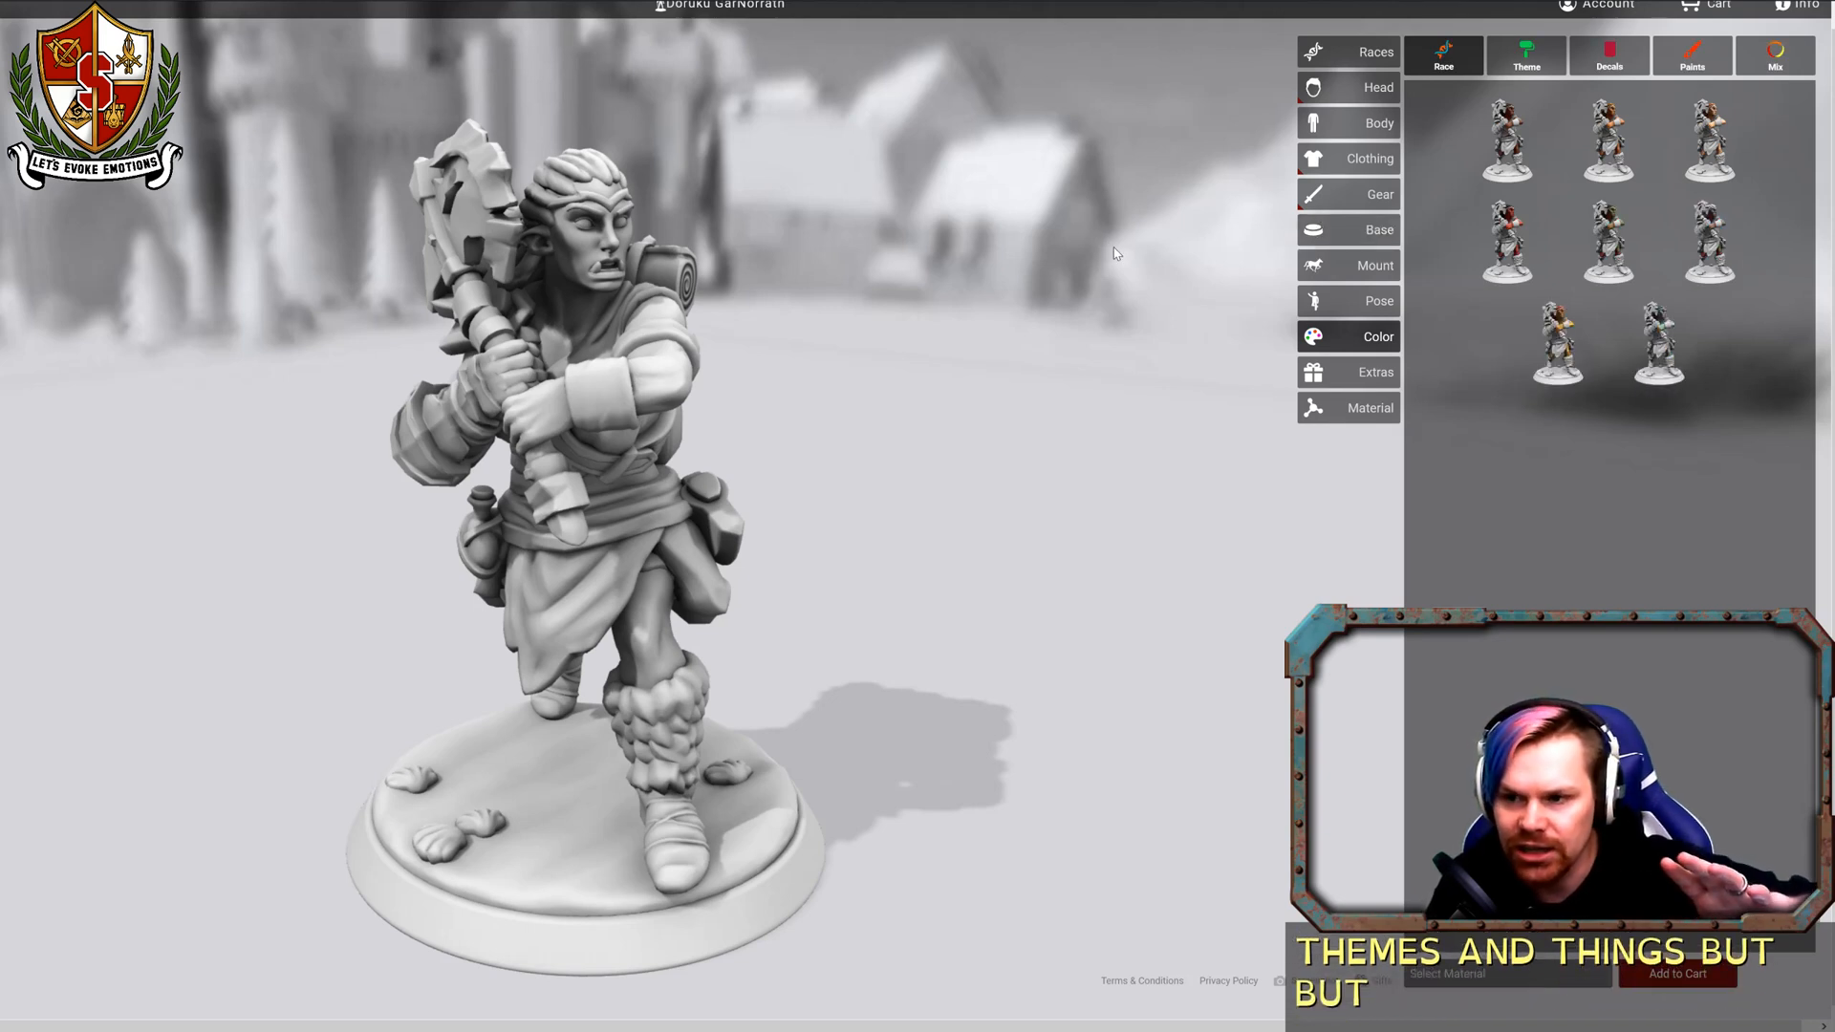
{"action": "left_click", "coordinate": [1558, 352]}
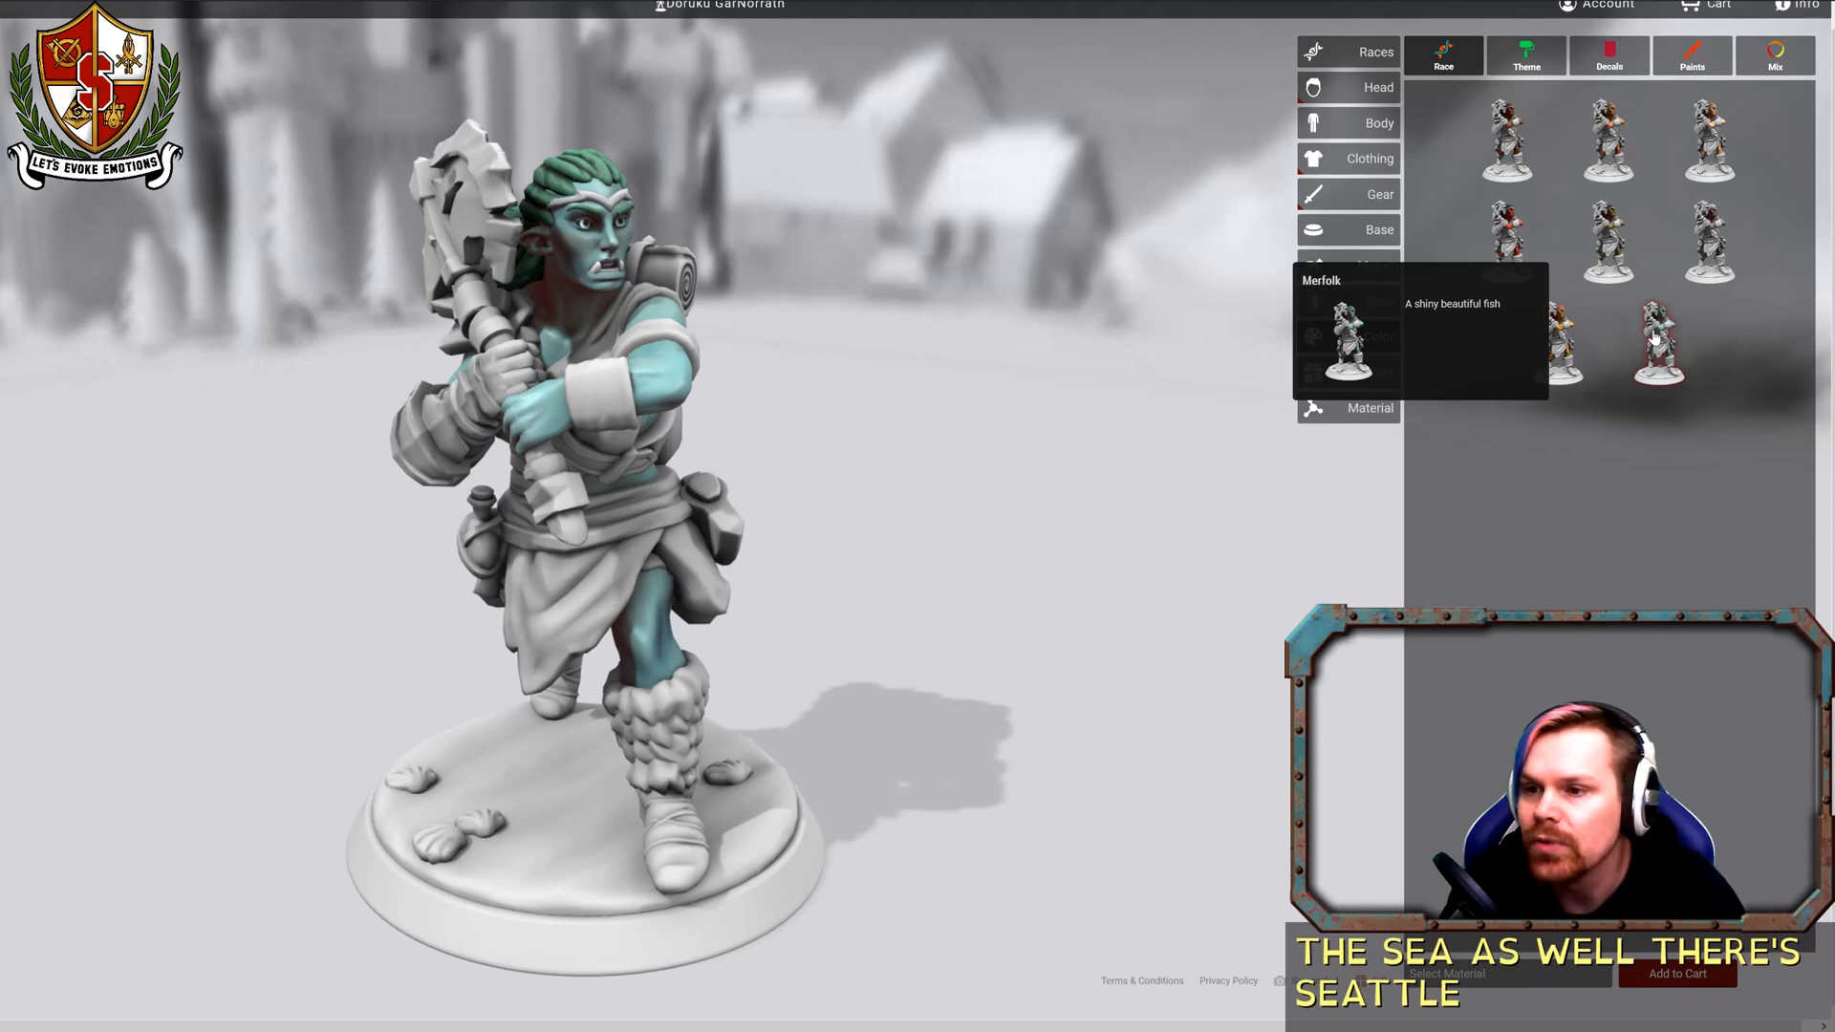
{"action": "left_click", "coordinate": [1494, 67]}
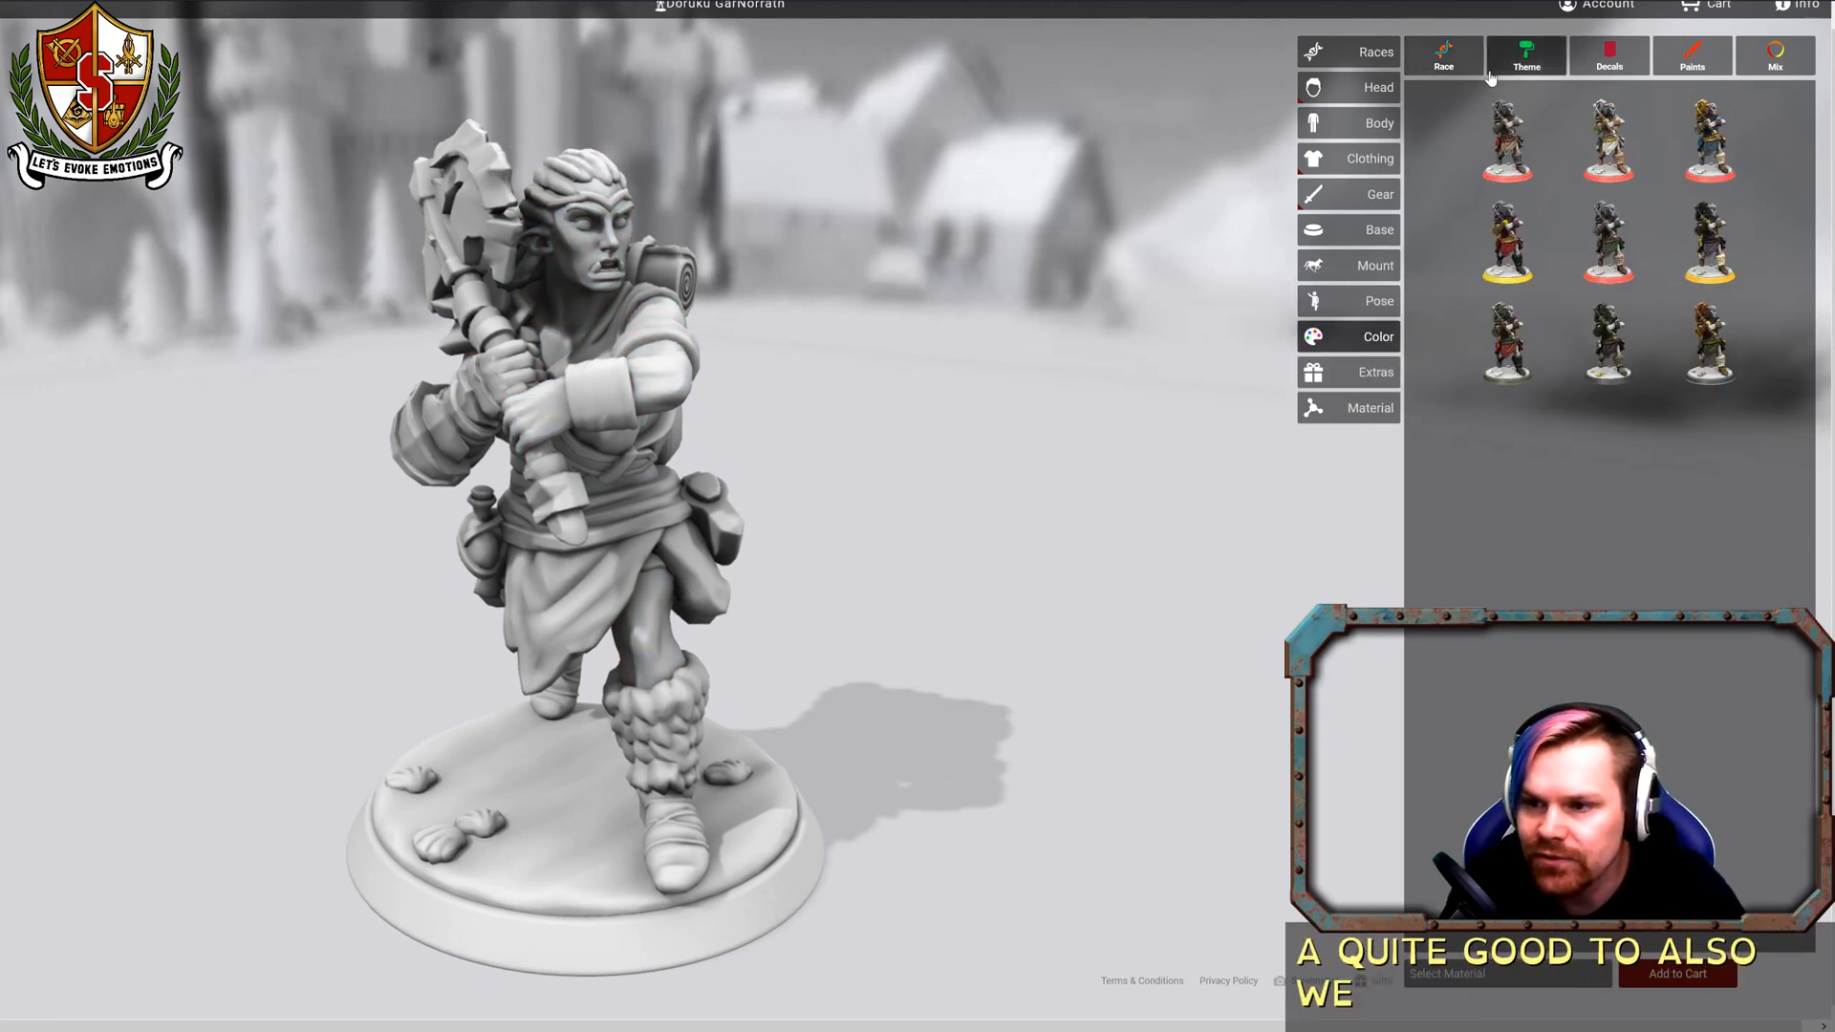
{"action": "mouse_move", "coordinate": [1519, 173]}
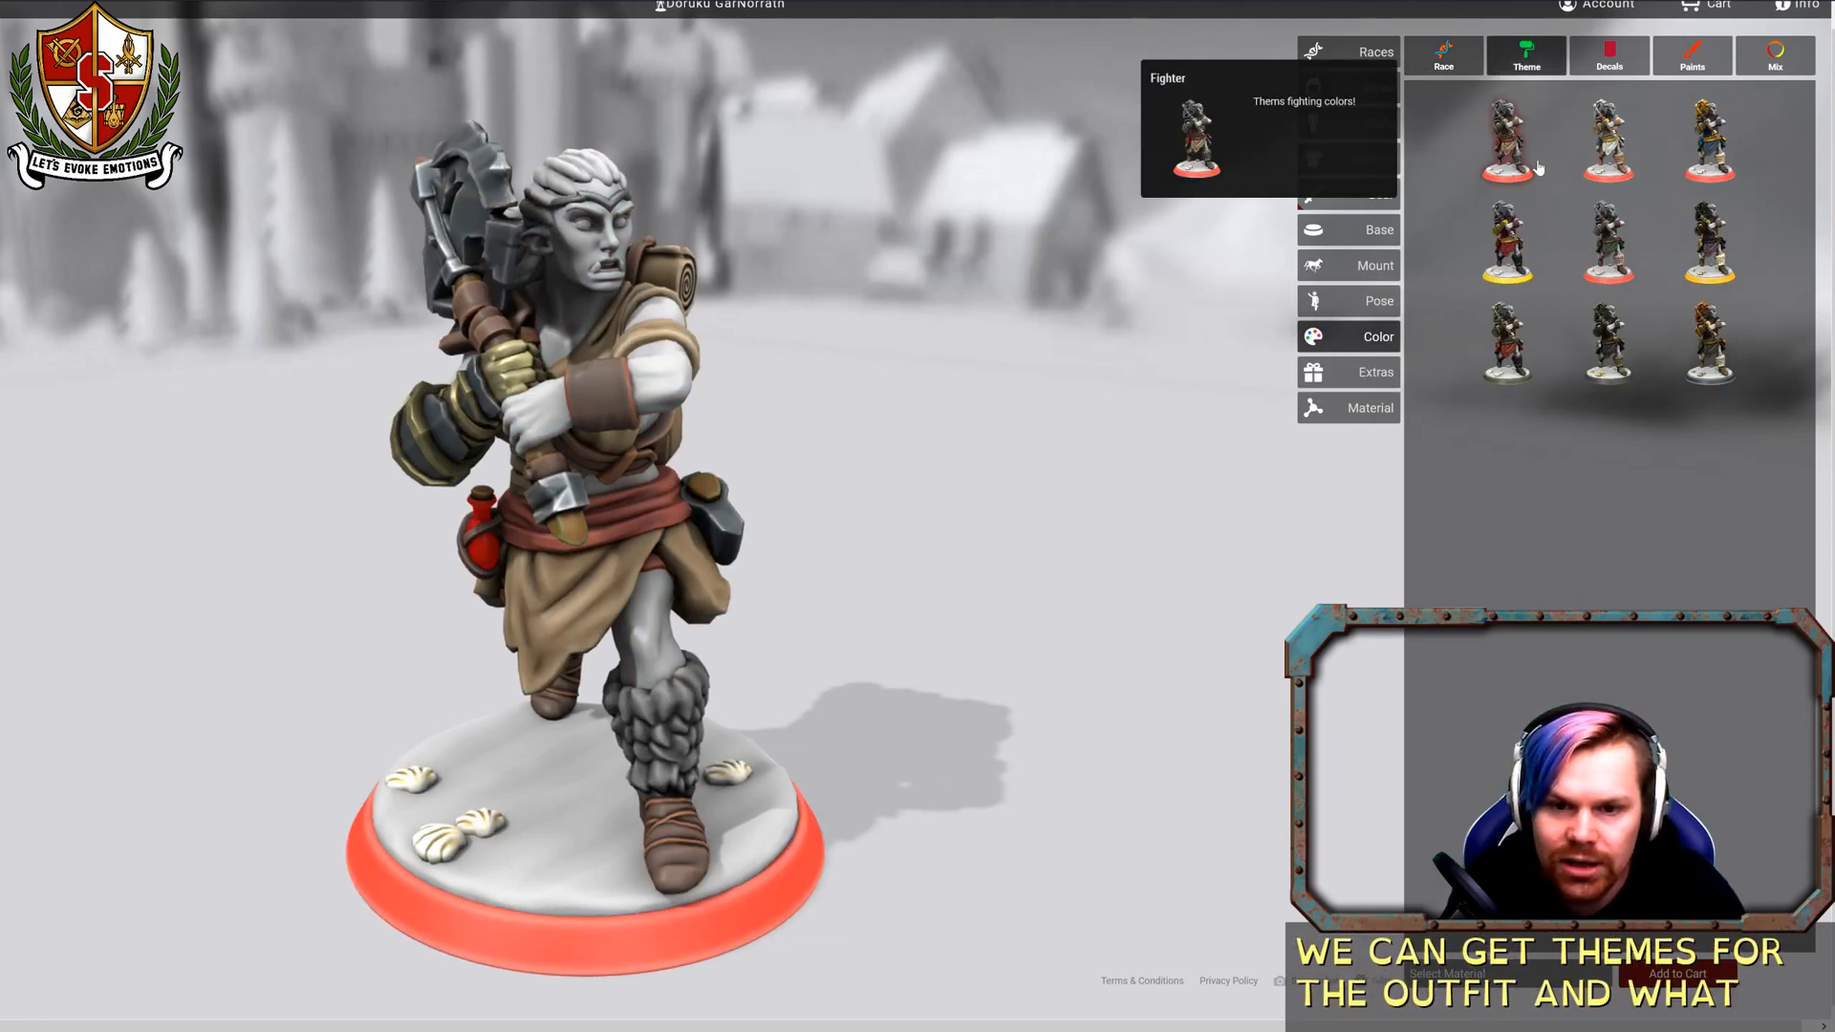
{"action": "mouse_move", "coordinate": [1594, 156]}
{"action": "mouse_move", "coordinate": [1725, 165]}
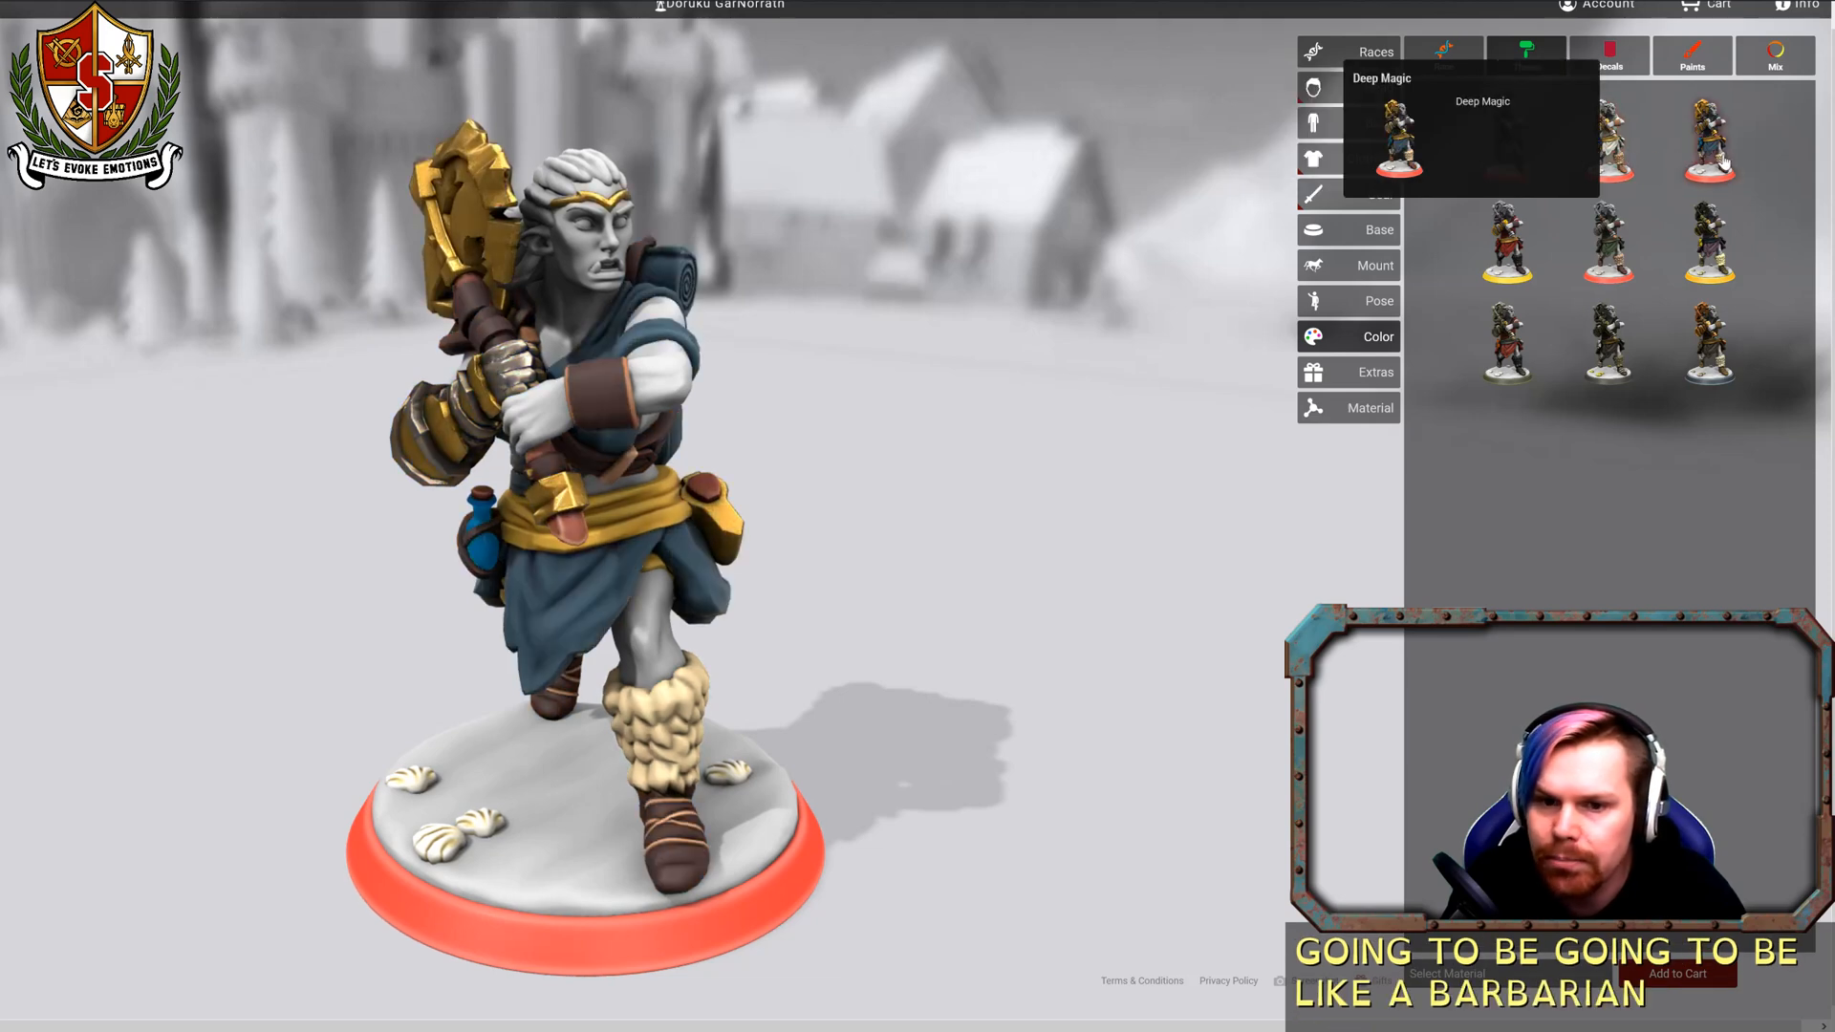
{"action": "mouse_move", "coordinate": [1713, 225]}
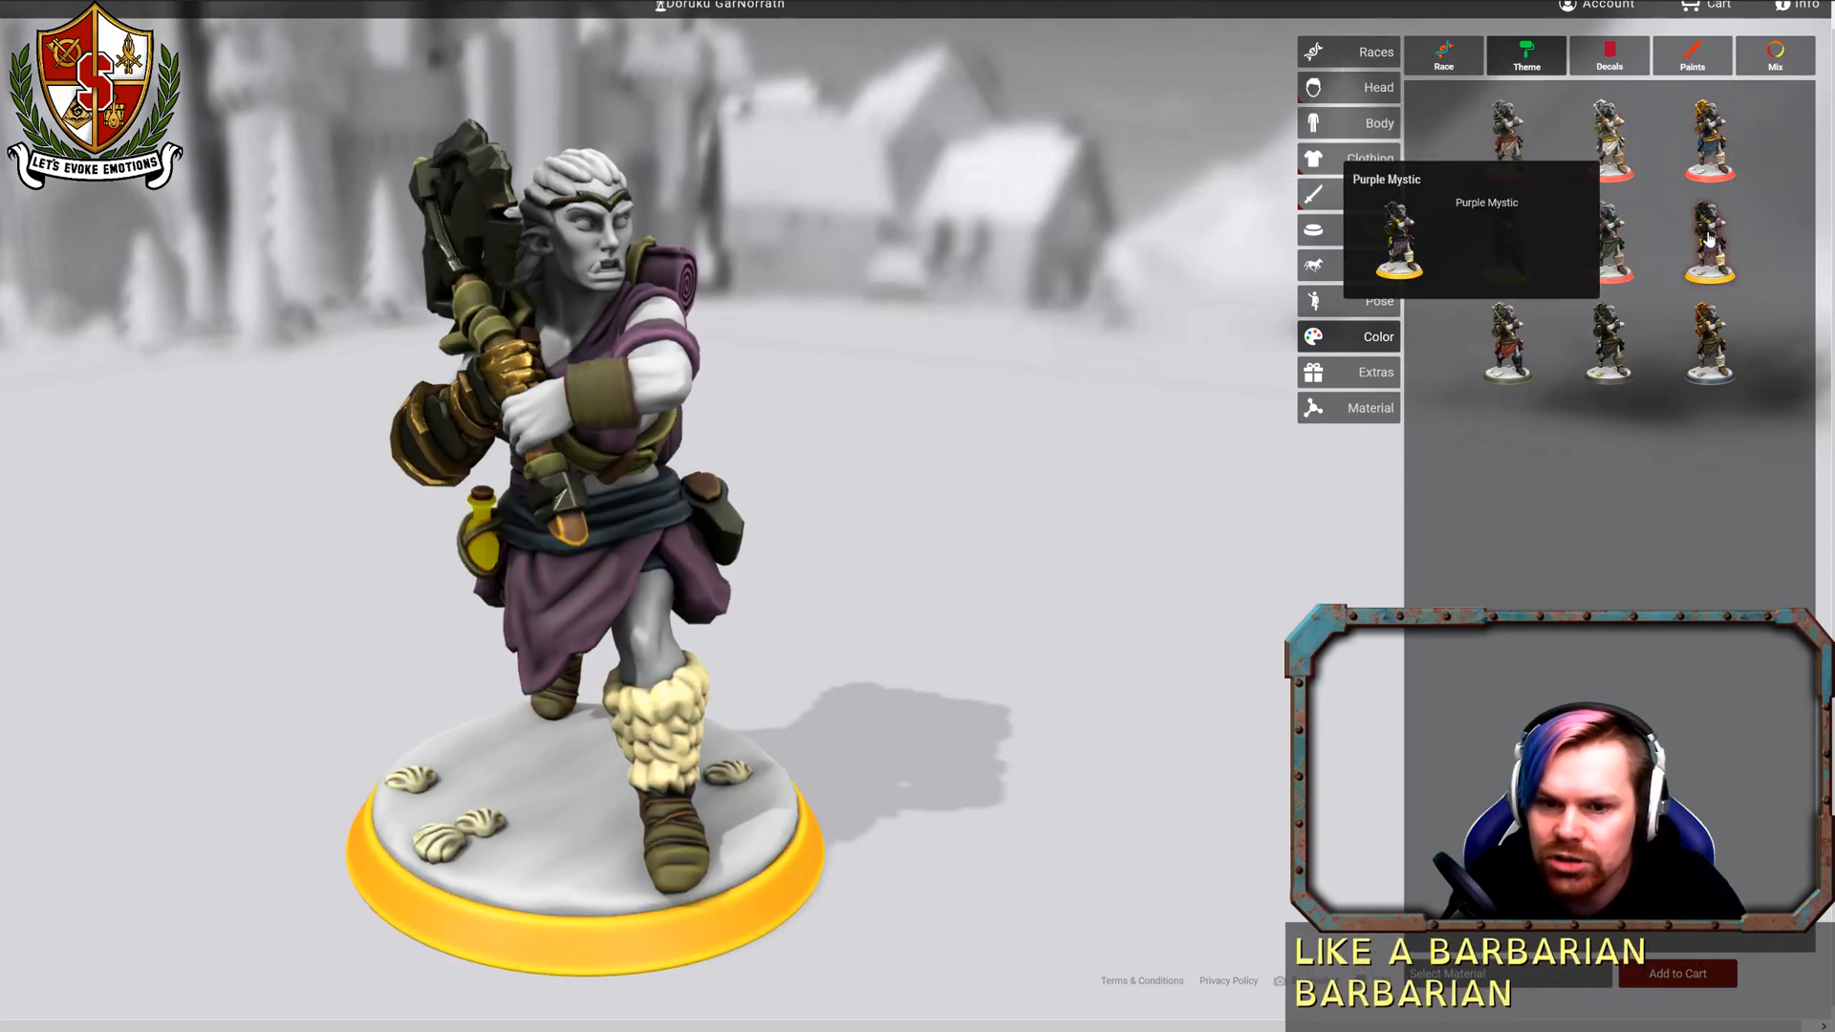
{"action": "mouse_move", "coordinate": [1654, 235]}
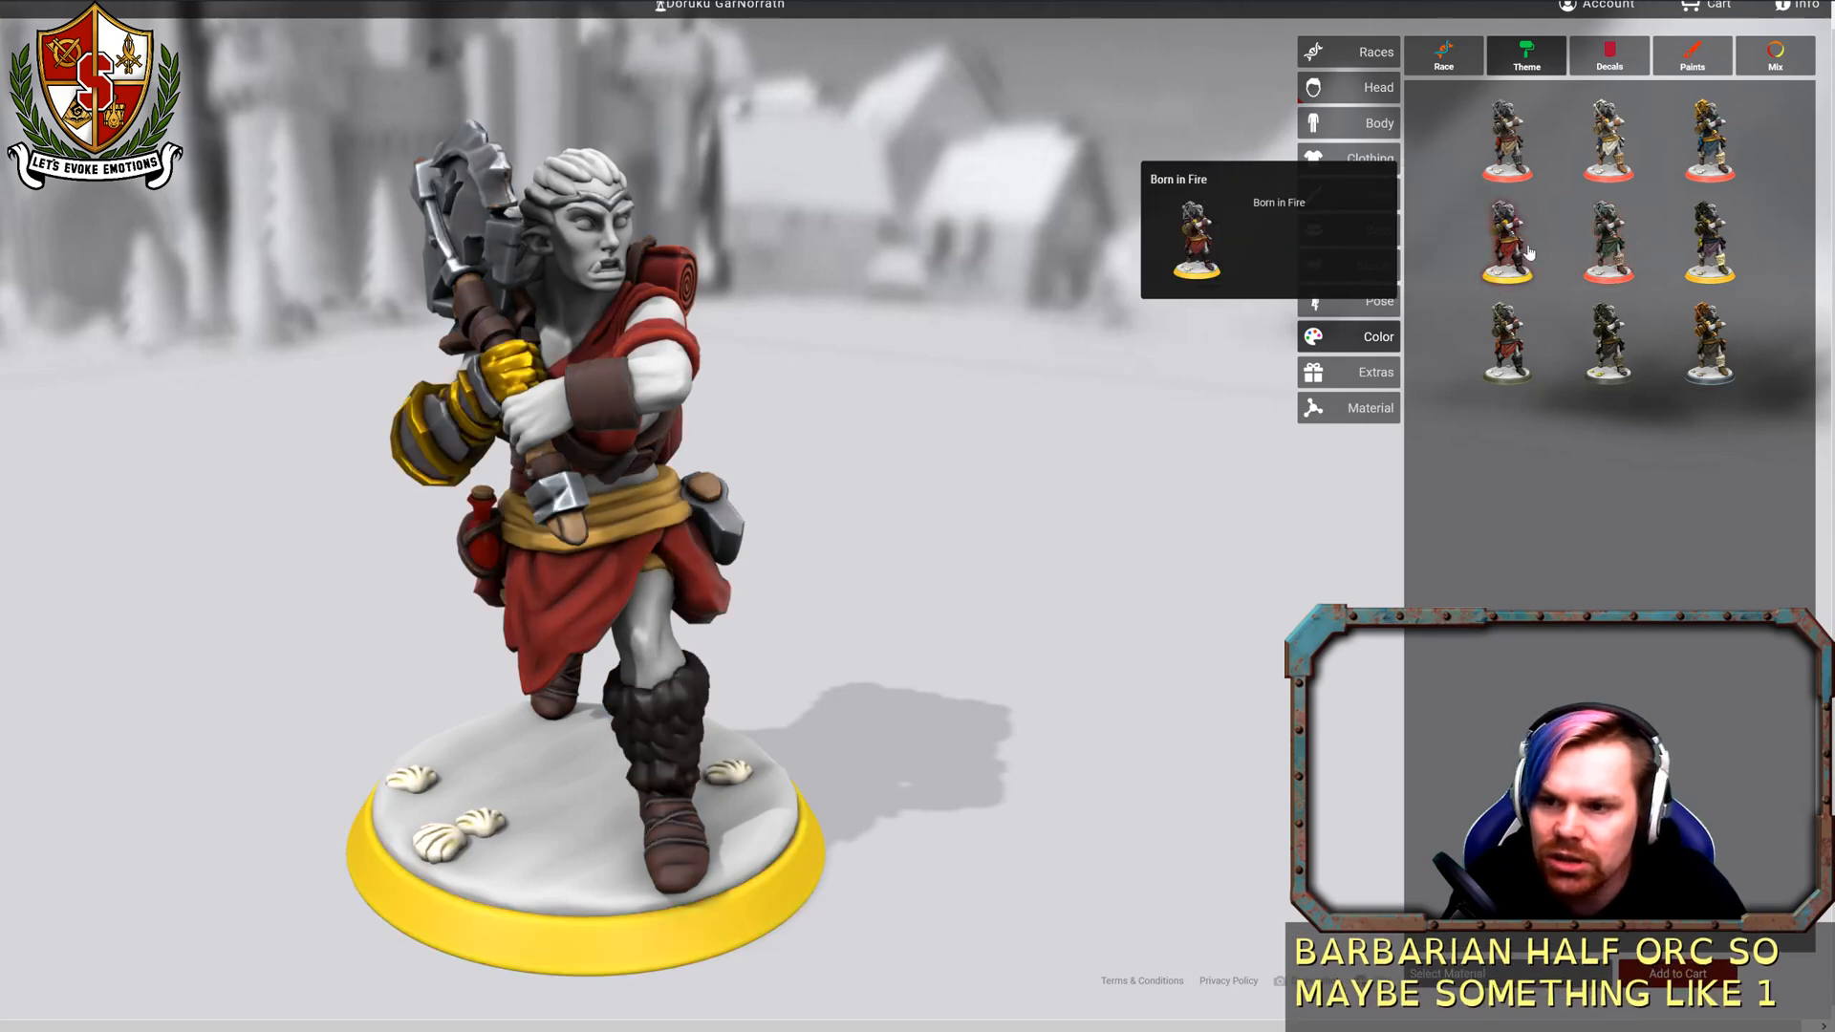
{"action": "mouse_move", "coordinate": [1518, 346]}
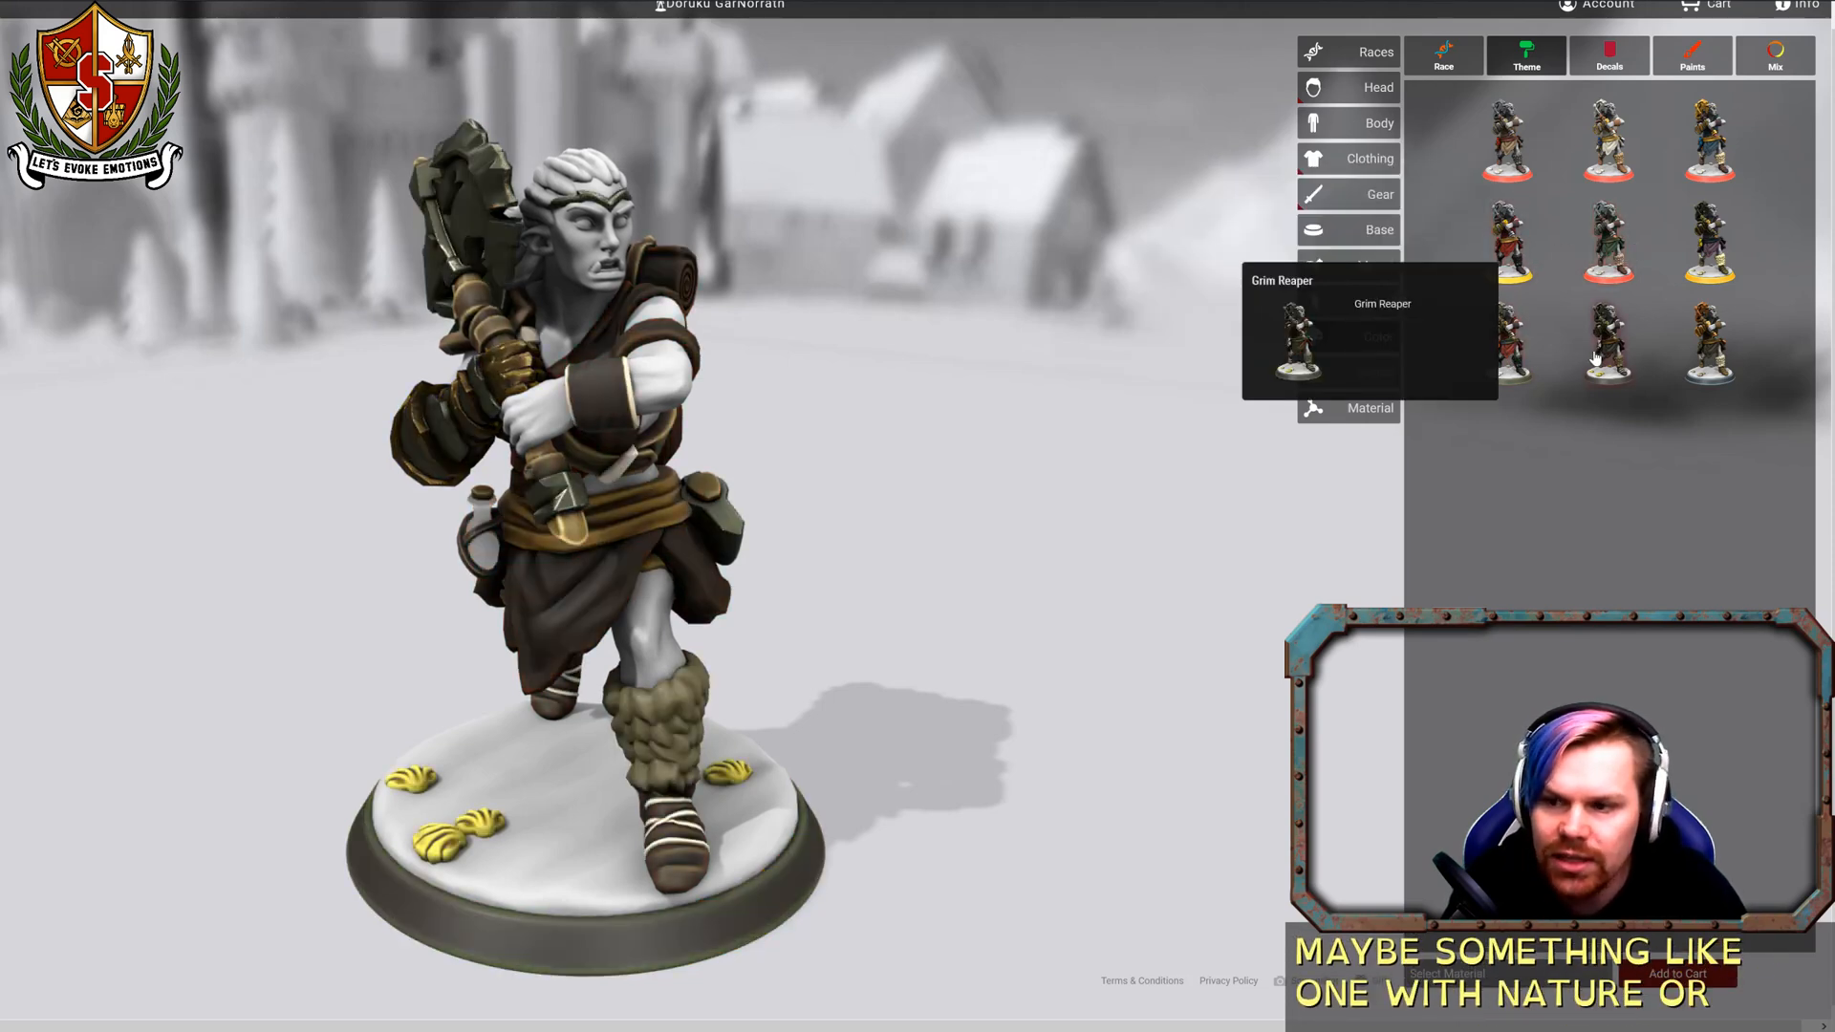
{"action": "mouse_move", "coordinate": [1706, 359]}
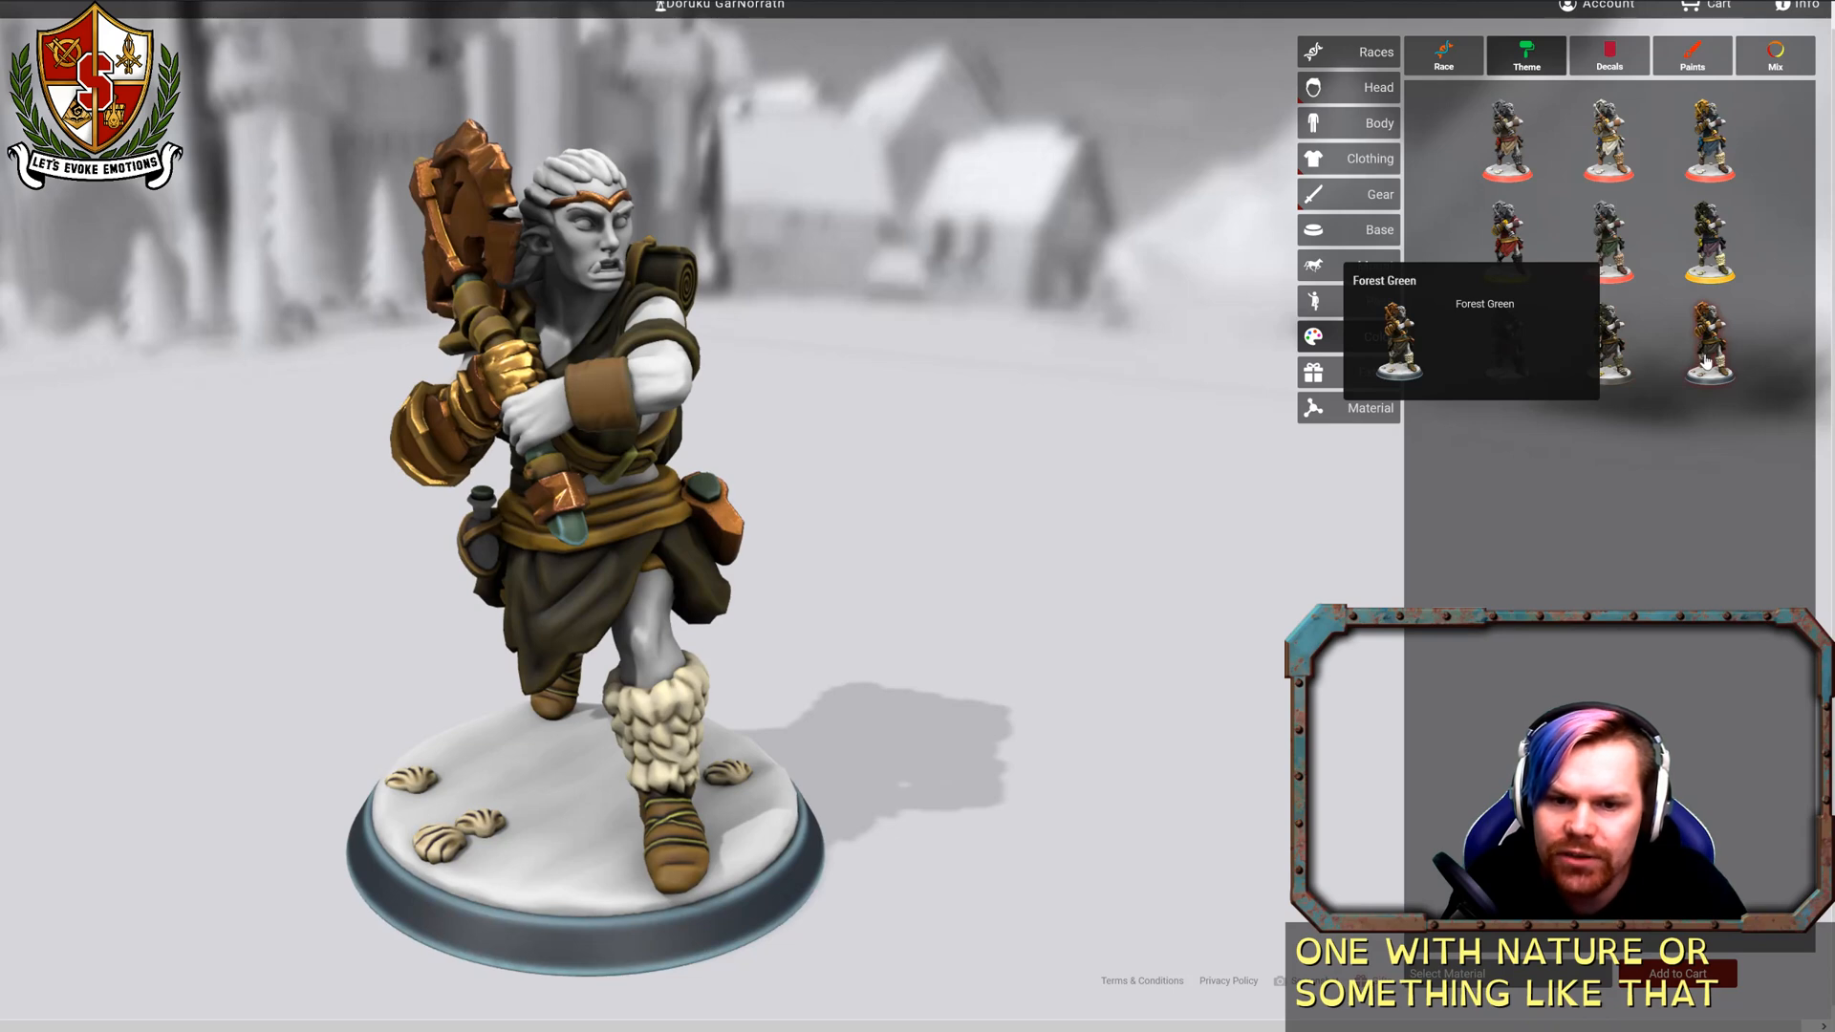
Paint the figure's exposed skin on the face, torso, arms and legs with the Moon Elf color.
{"action": "mouse_move", "coordinate": [791, 342]}
{"action": "left_mouse_down"}
{"action": "mouse_move", "coordinate": [1086, 308]}
{"action": "mouse_move", "coordinate": [819, 346]}
{"action": "left_mouse_up"}
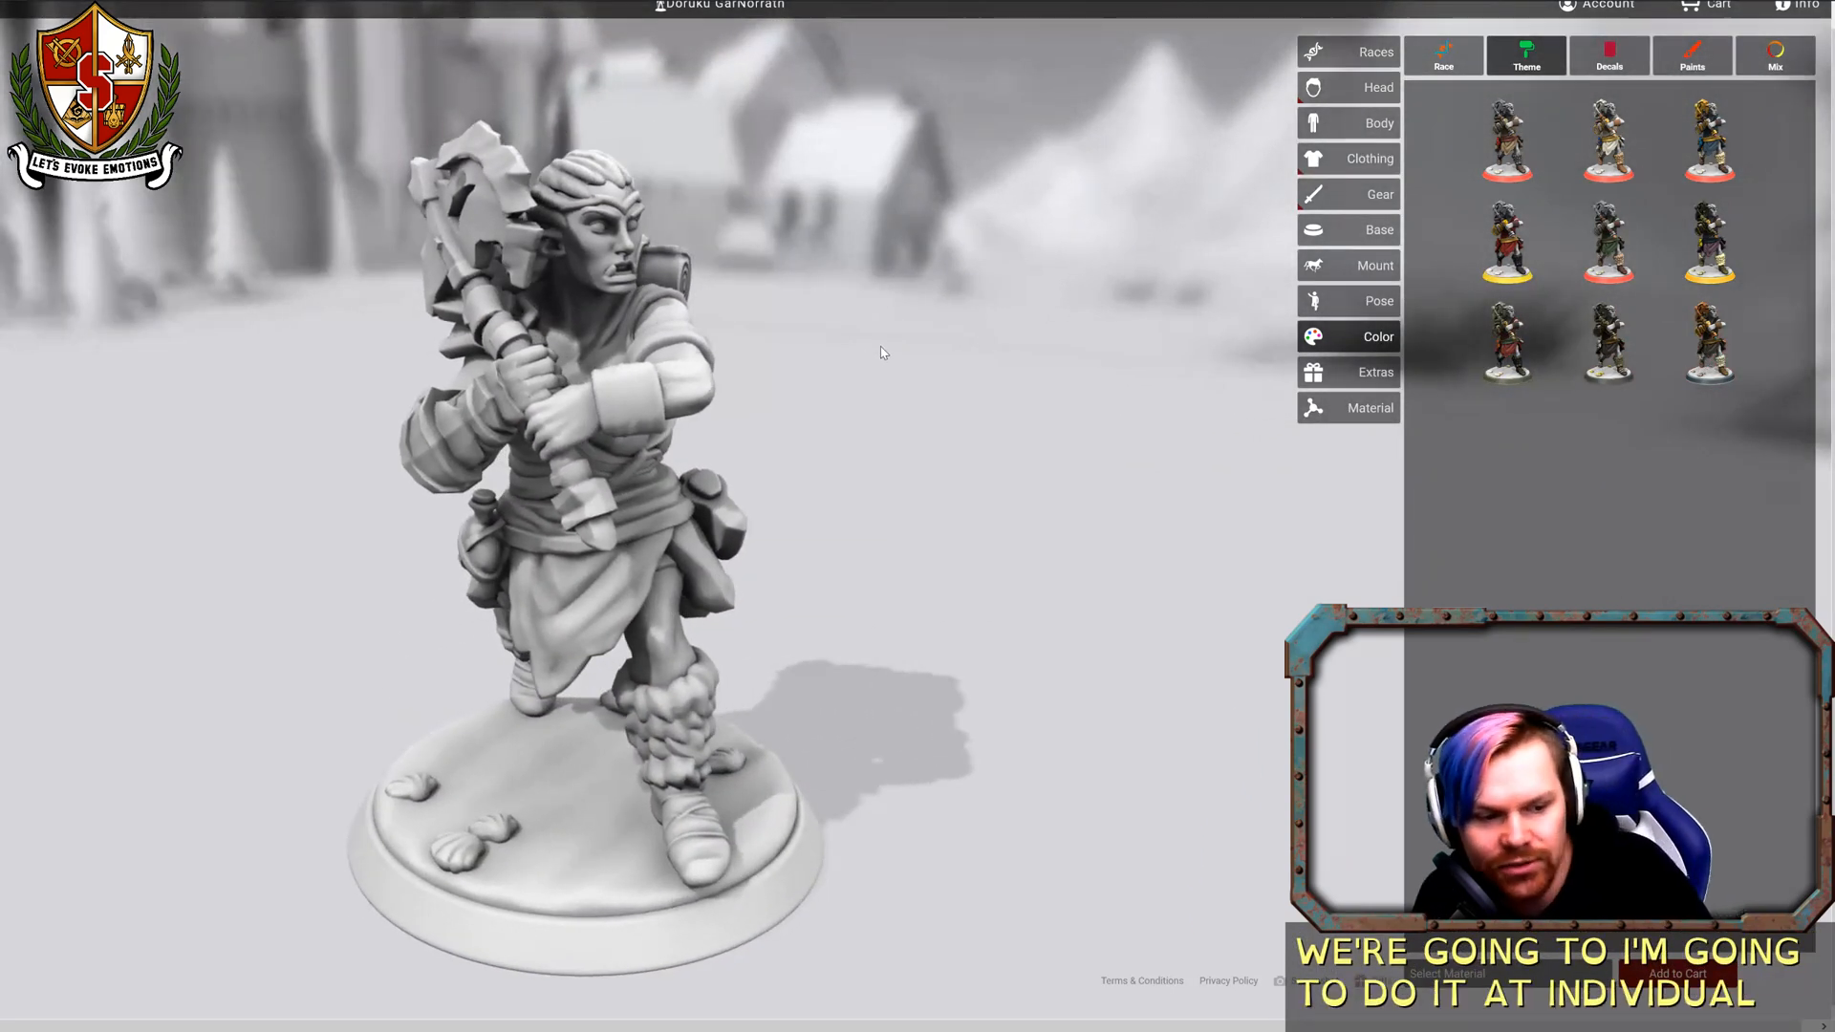
{"action": "left_click", "coordinate": [1691, 55]}
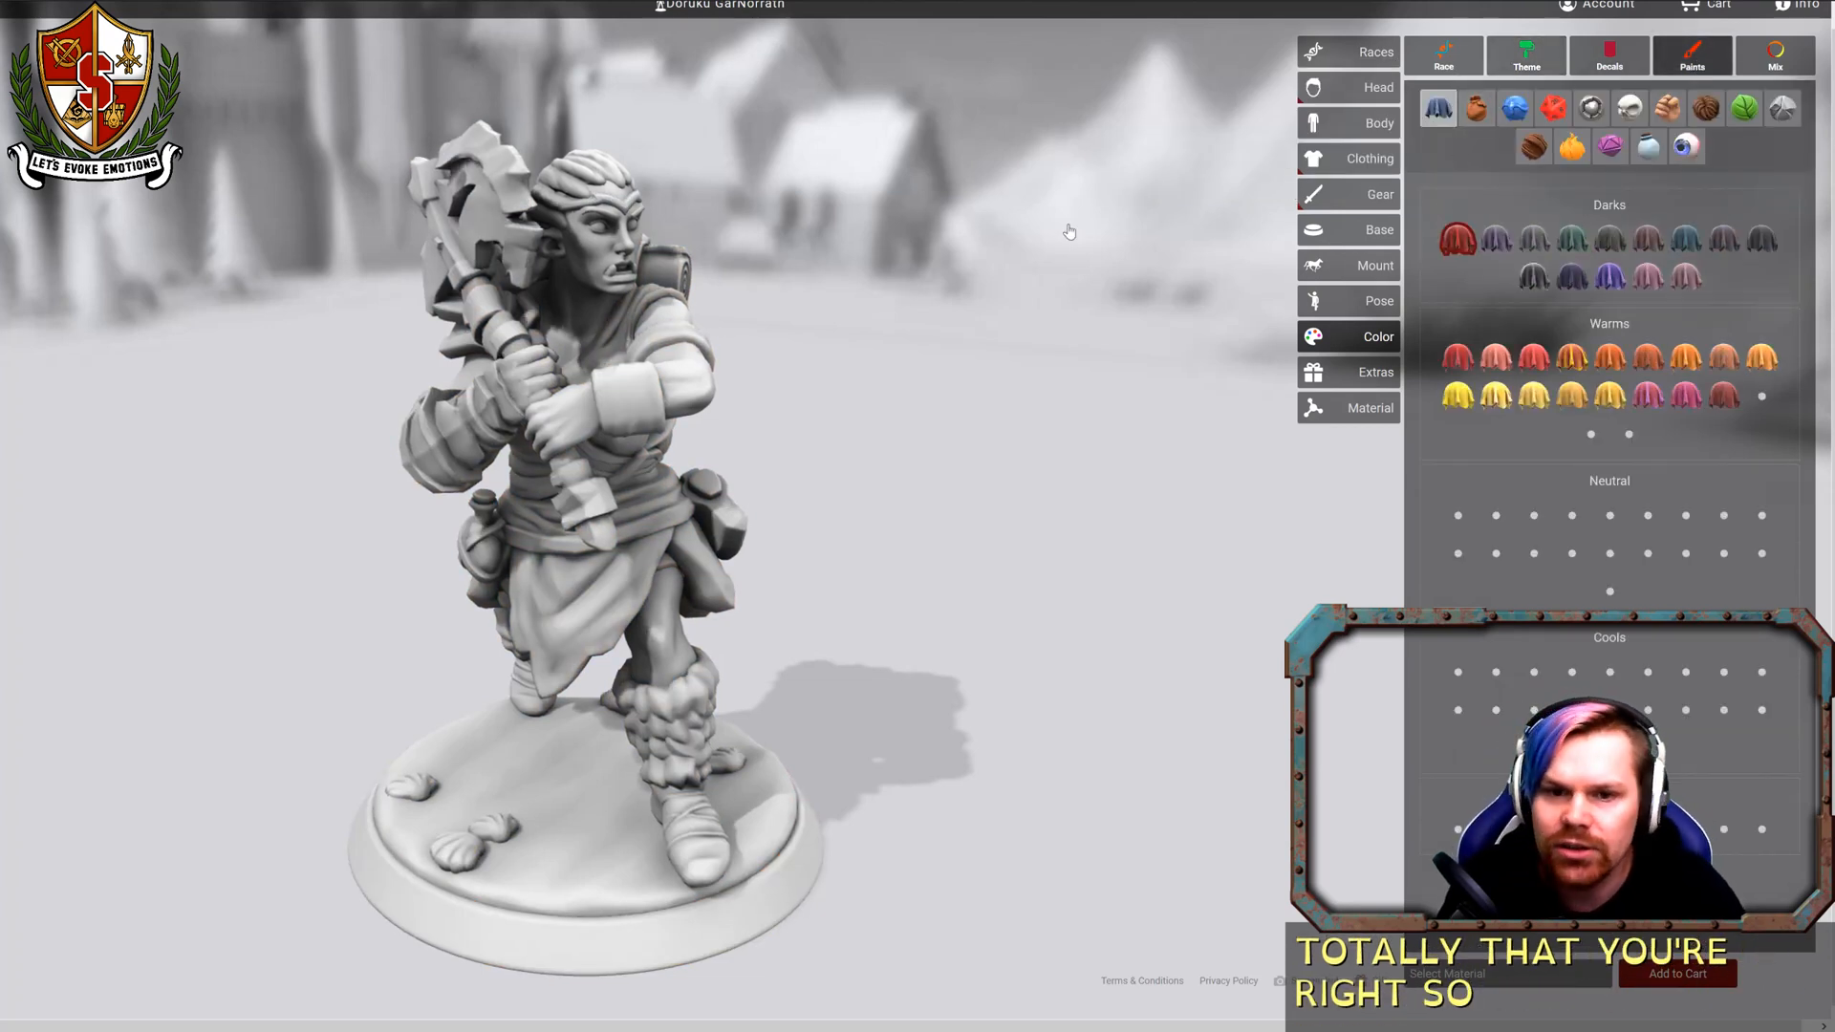
{"action": "left_click", "coordinate": [1658, 113]}
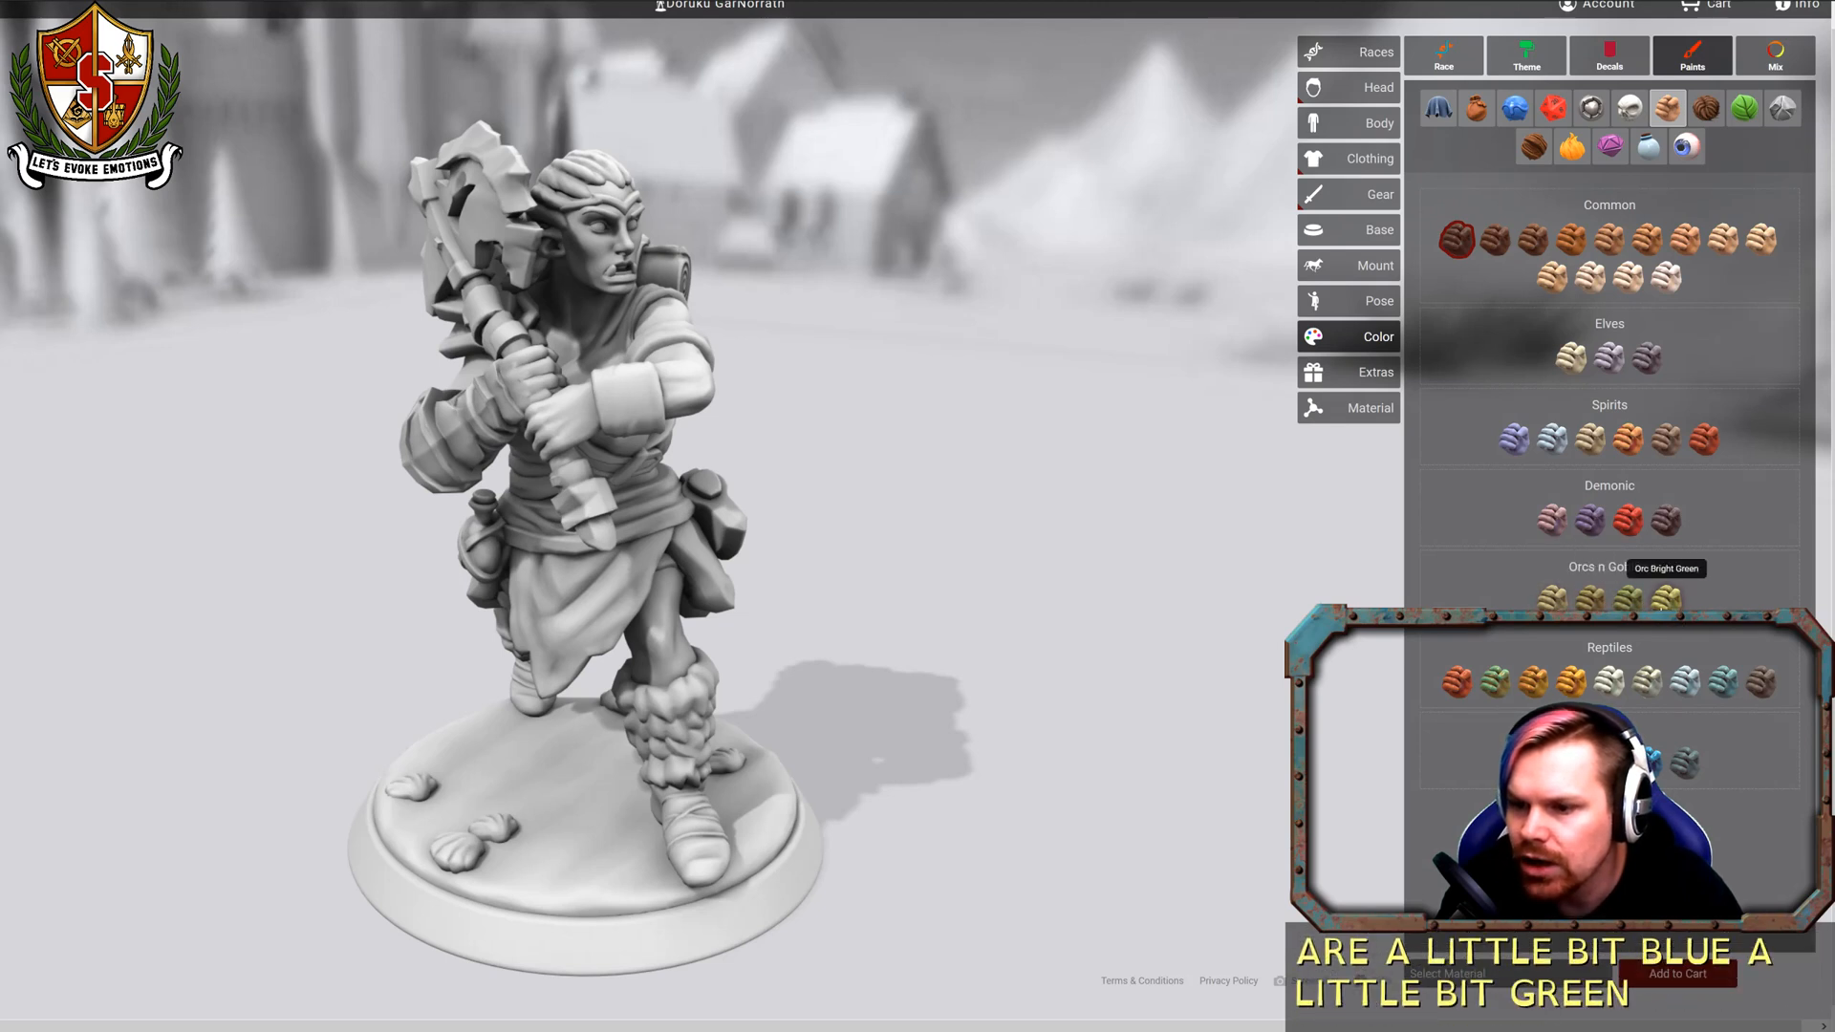
{"action": "left_click", "coordinate": [1611, 360]}
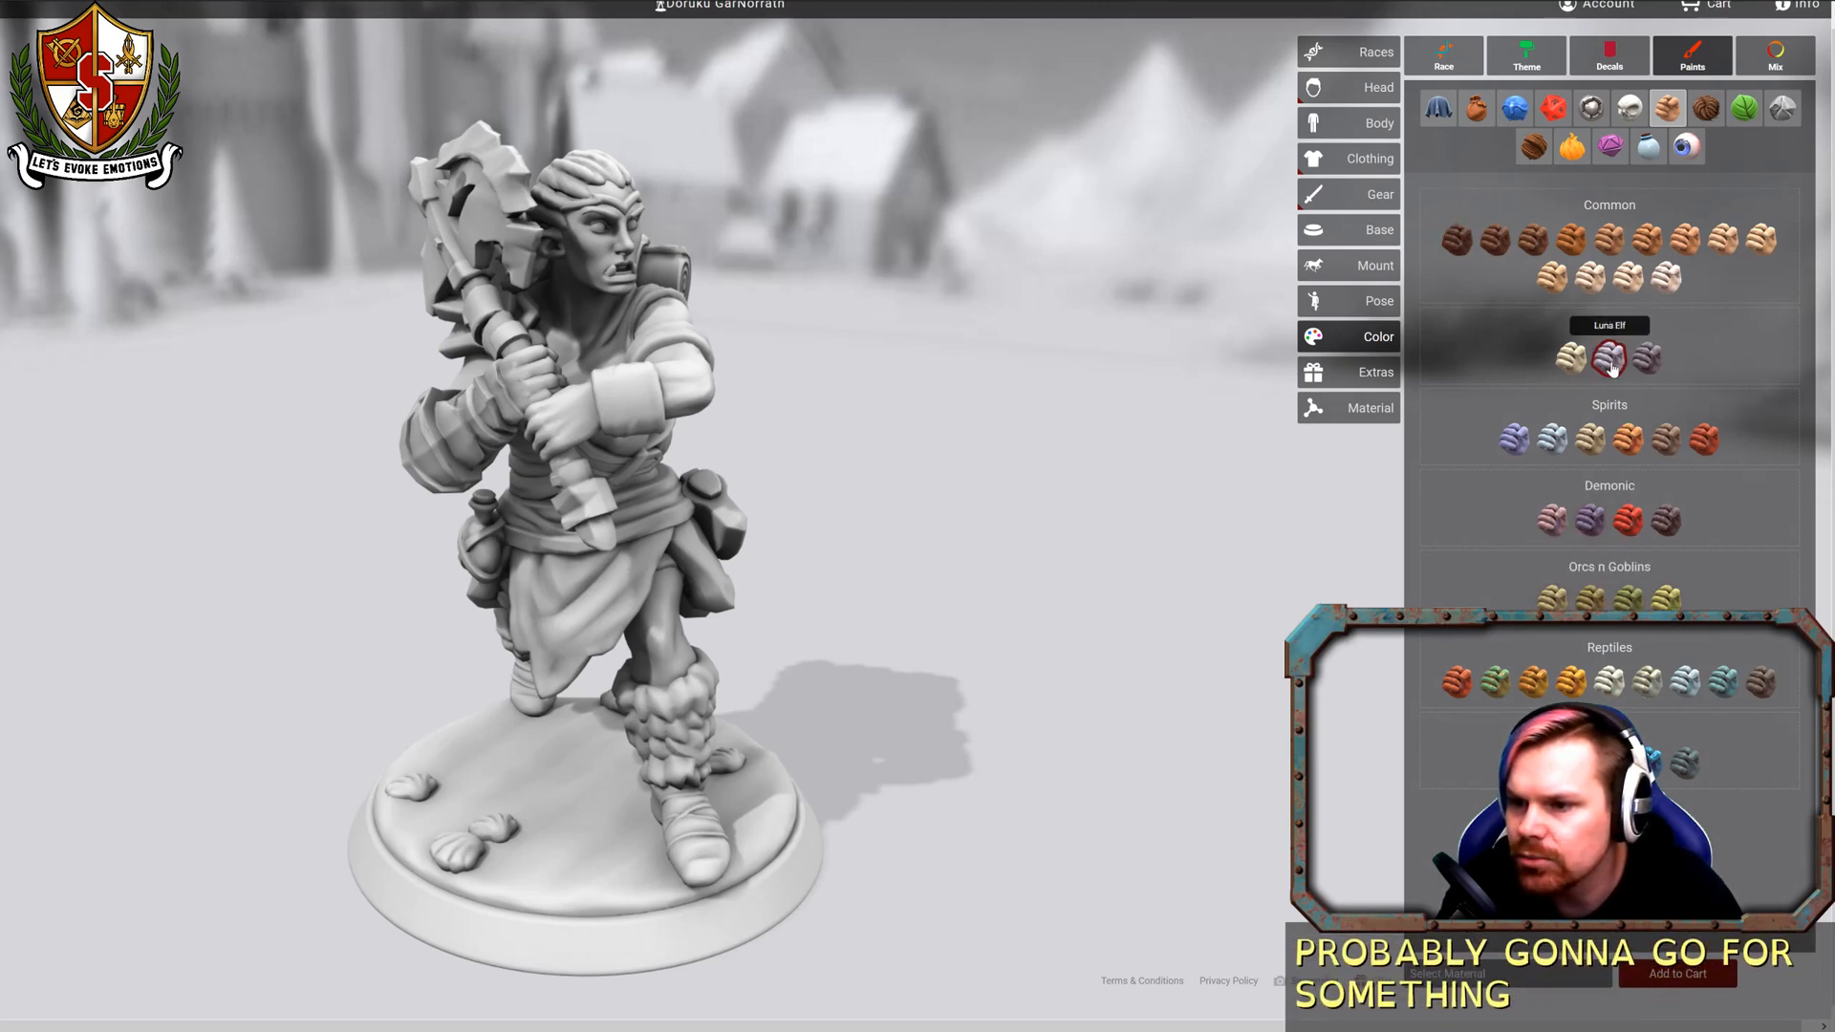
{"action": "left_click", "coordinate": [591, 324]}
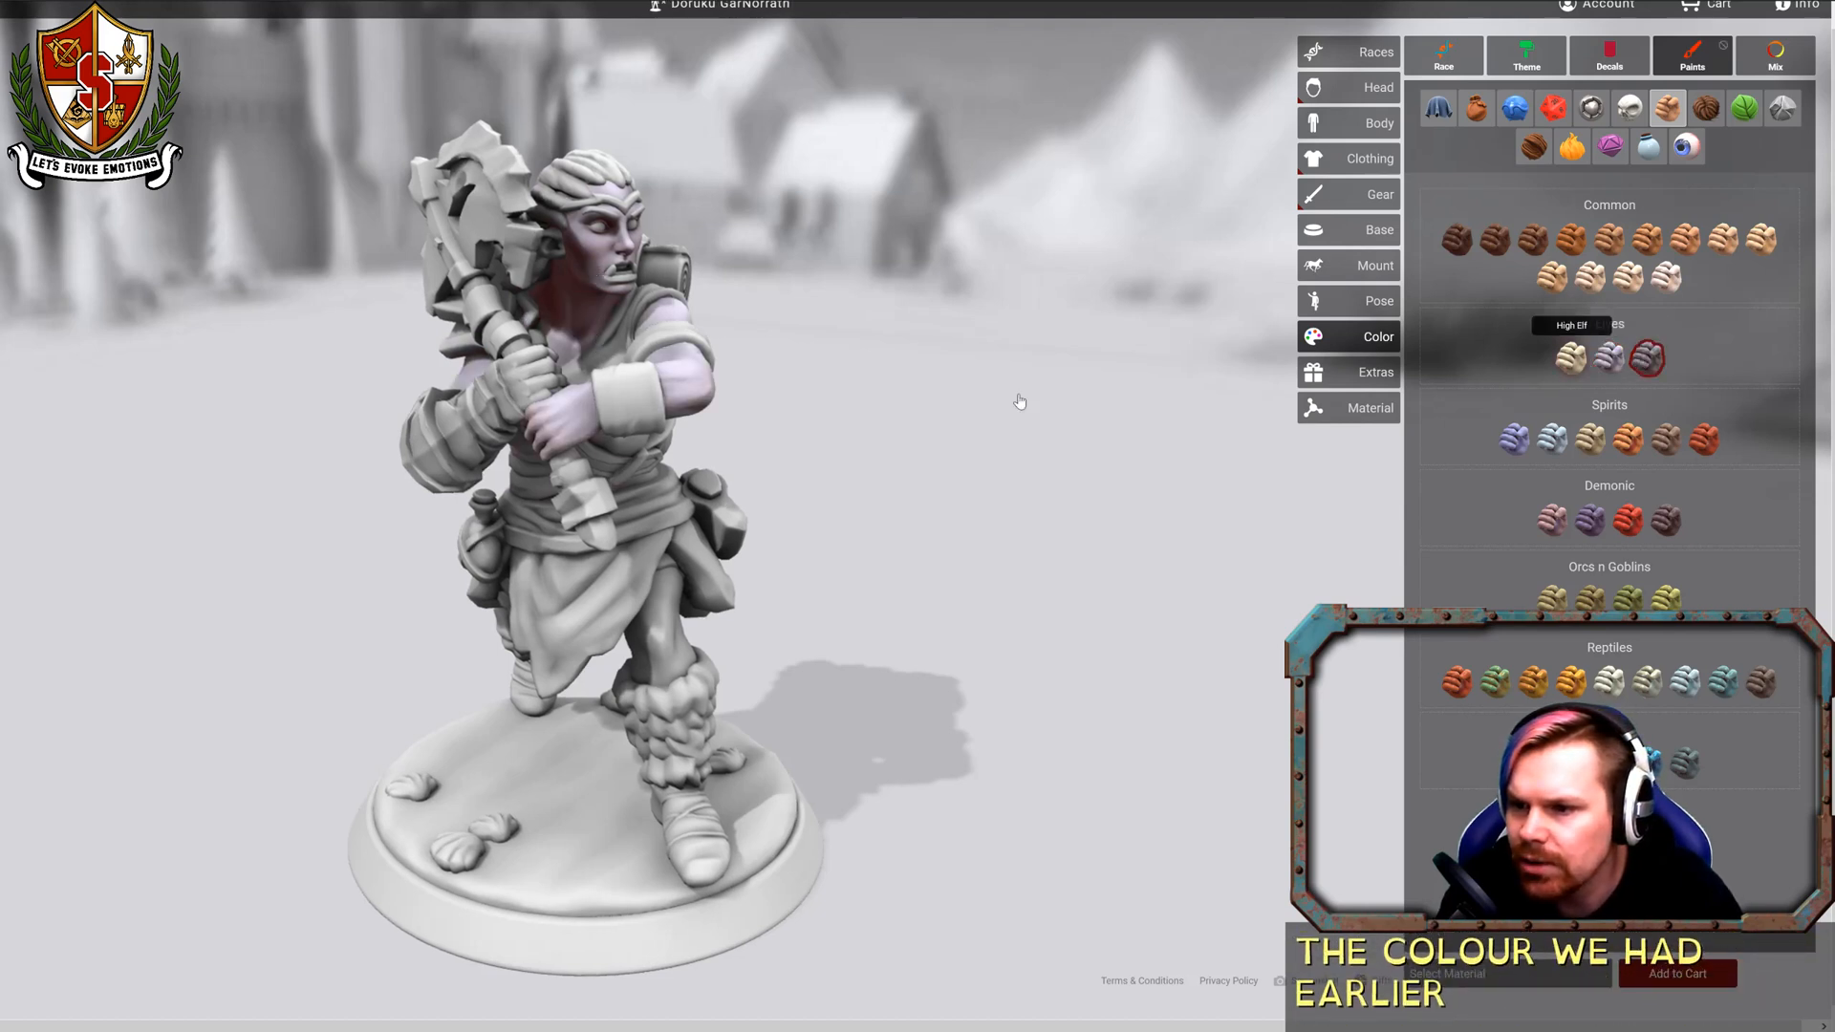
{"action": "left_click", "coordinate": [584, 339]}
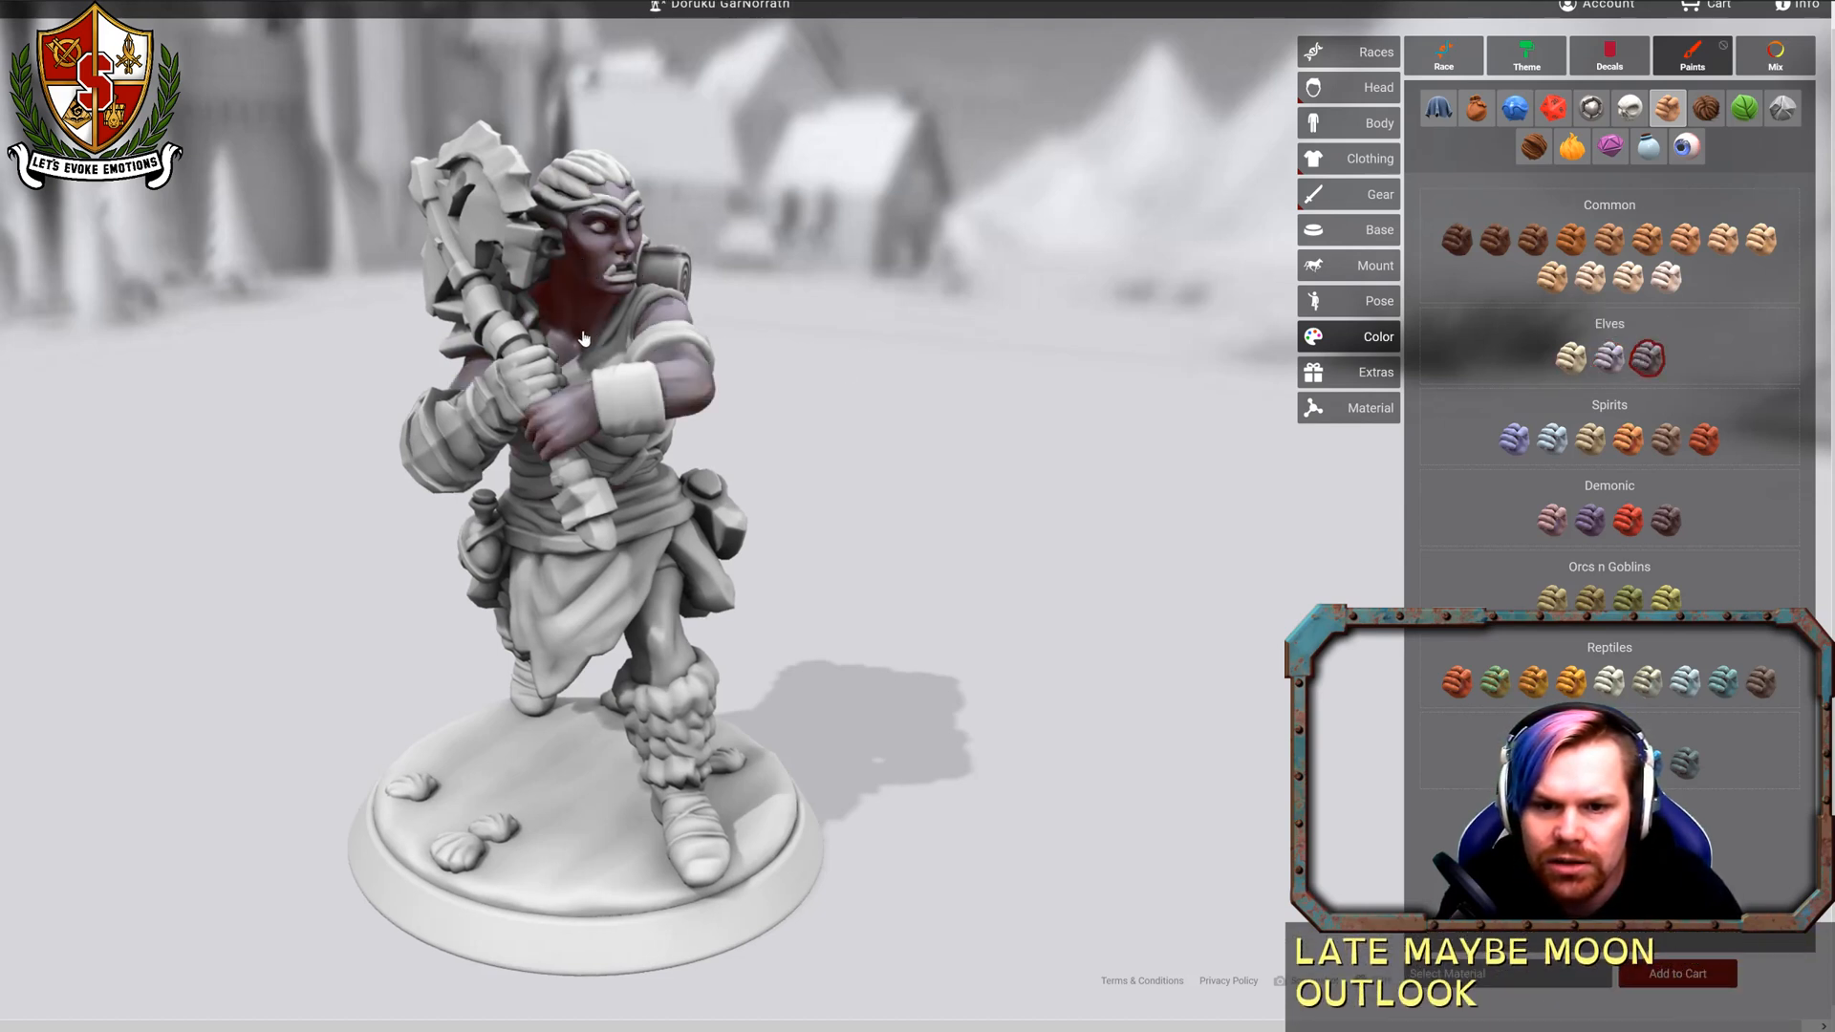
{"action": "left_click_drag", "start_coordinate": [666, 646], "coordinate": [606, 514]}
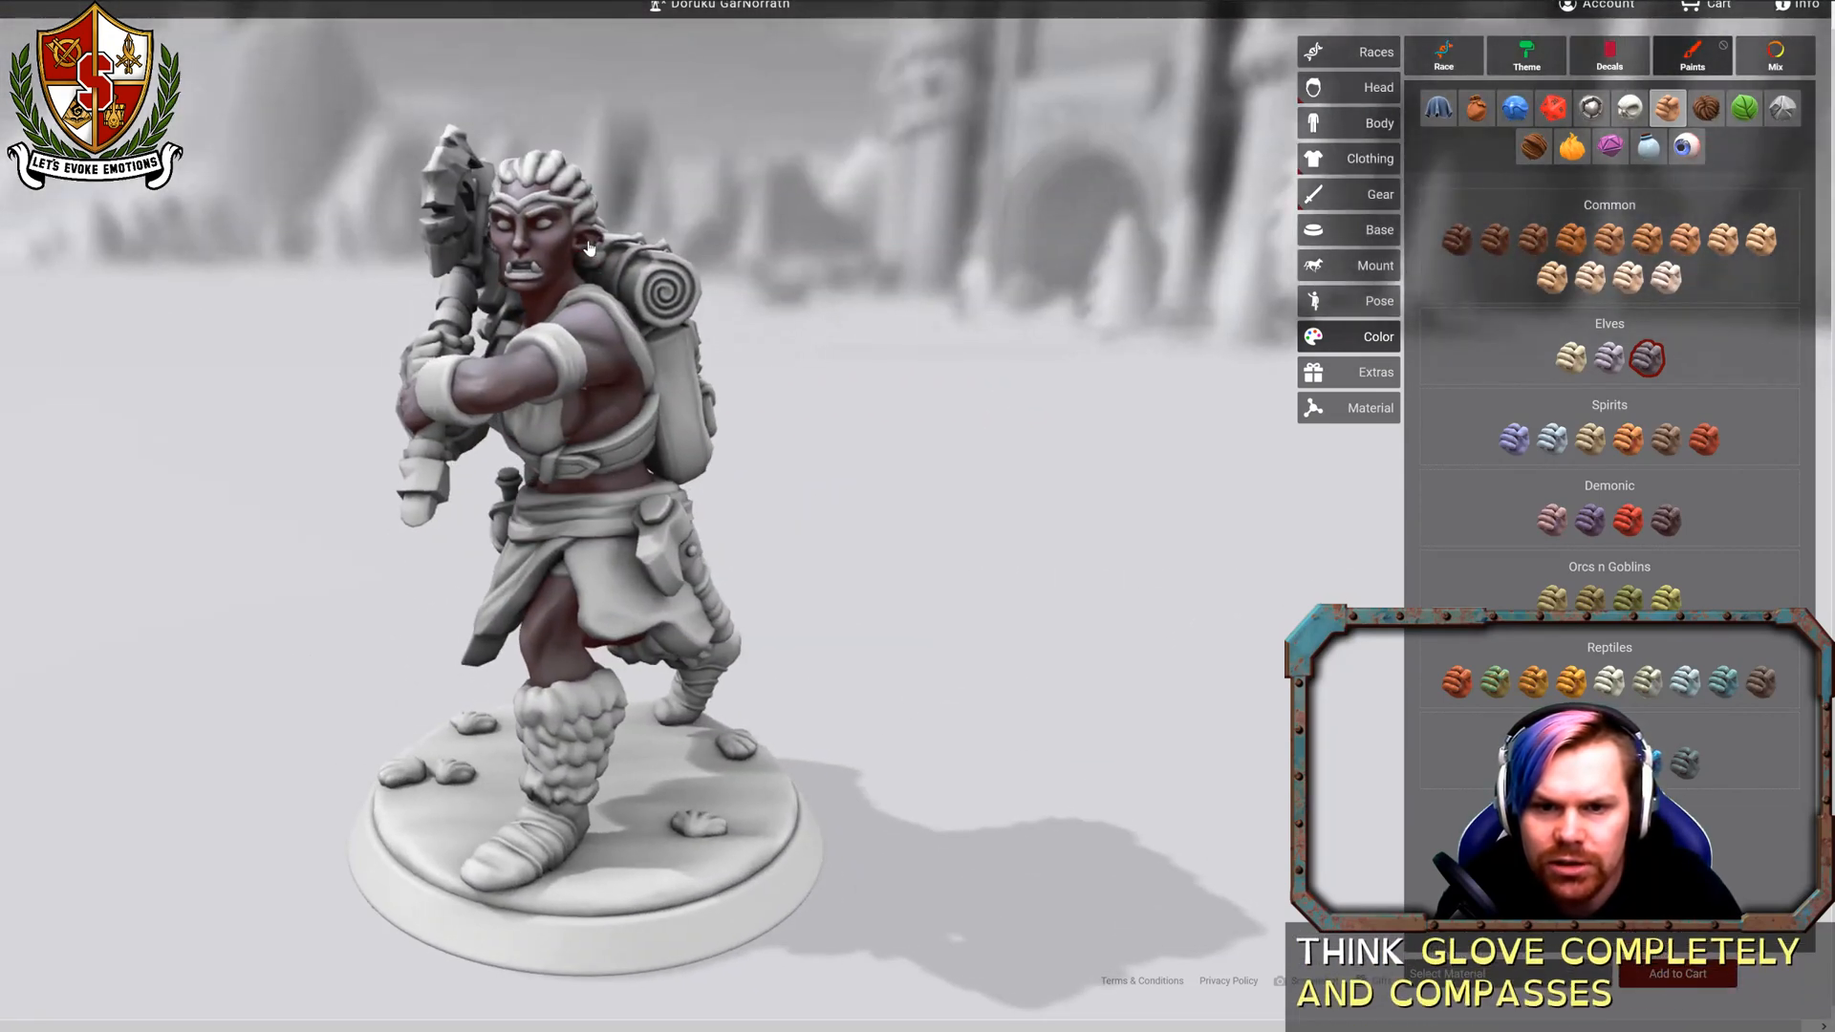
{"action": "left_click_drag", "start_coordinate": [907, 410], "coordinate": [585, 246]}
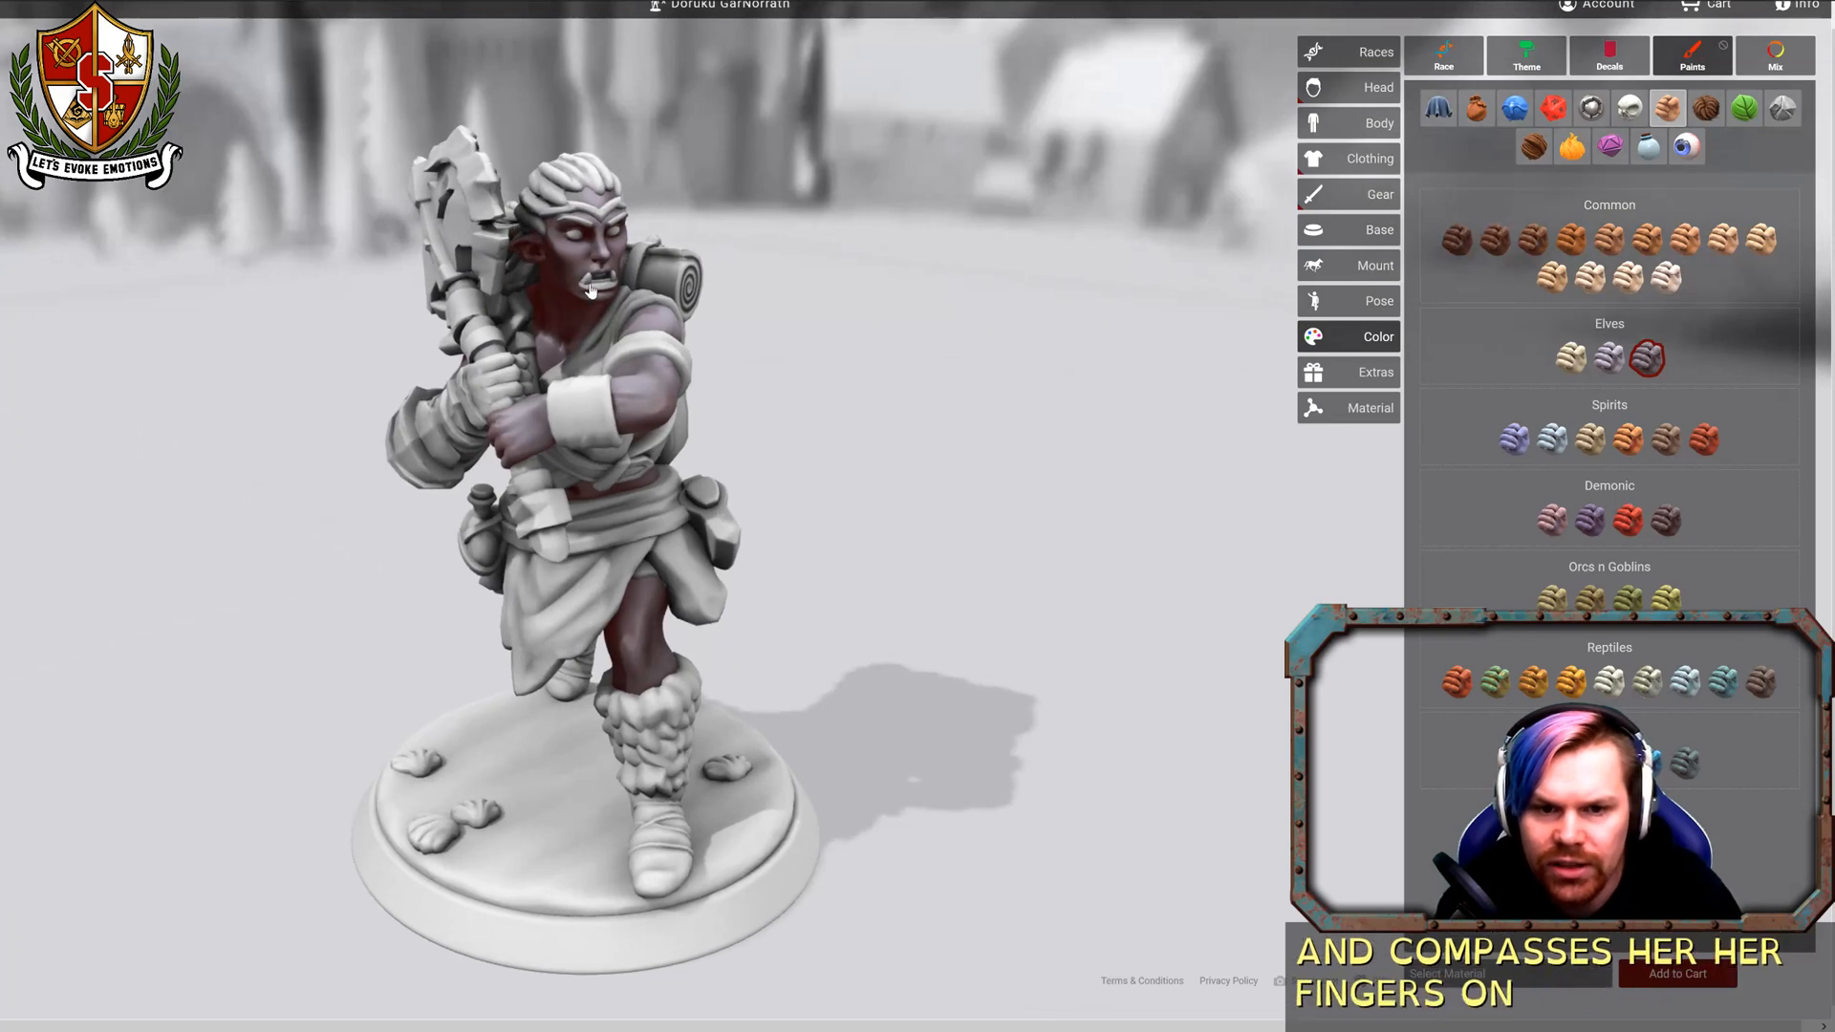
{"action": "left_click_drag", "start_coordinate": [924, 442], "coordinate": [826, 384]}
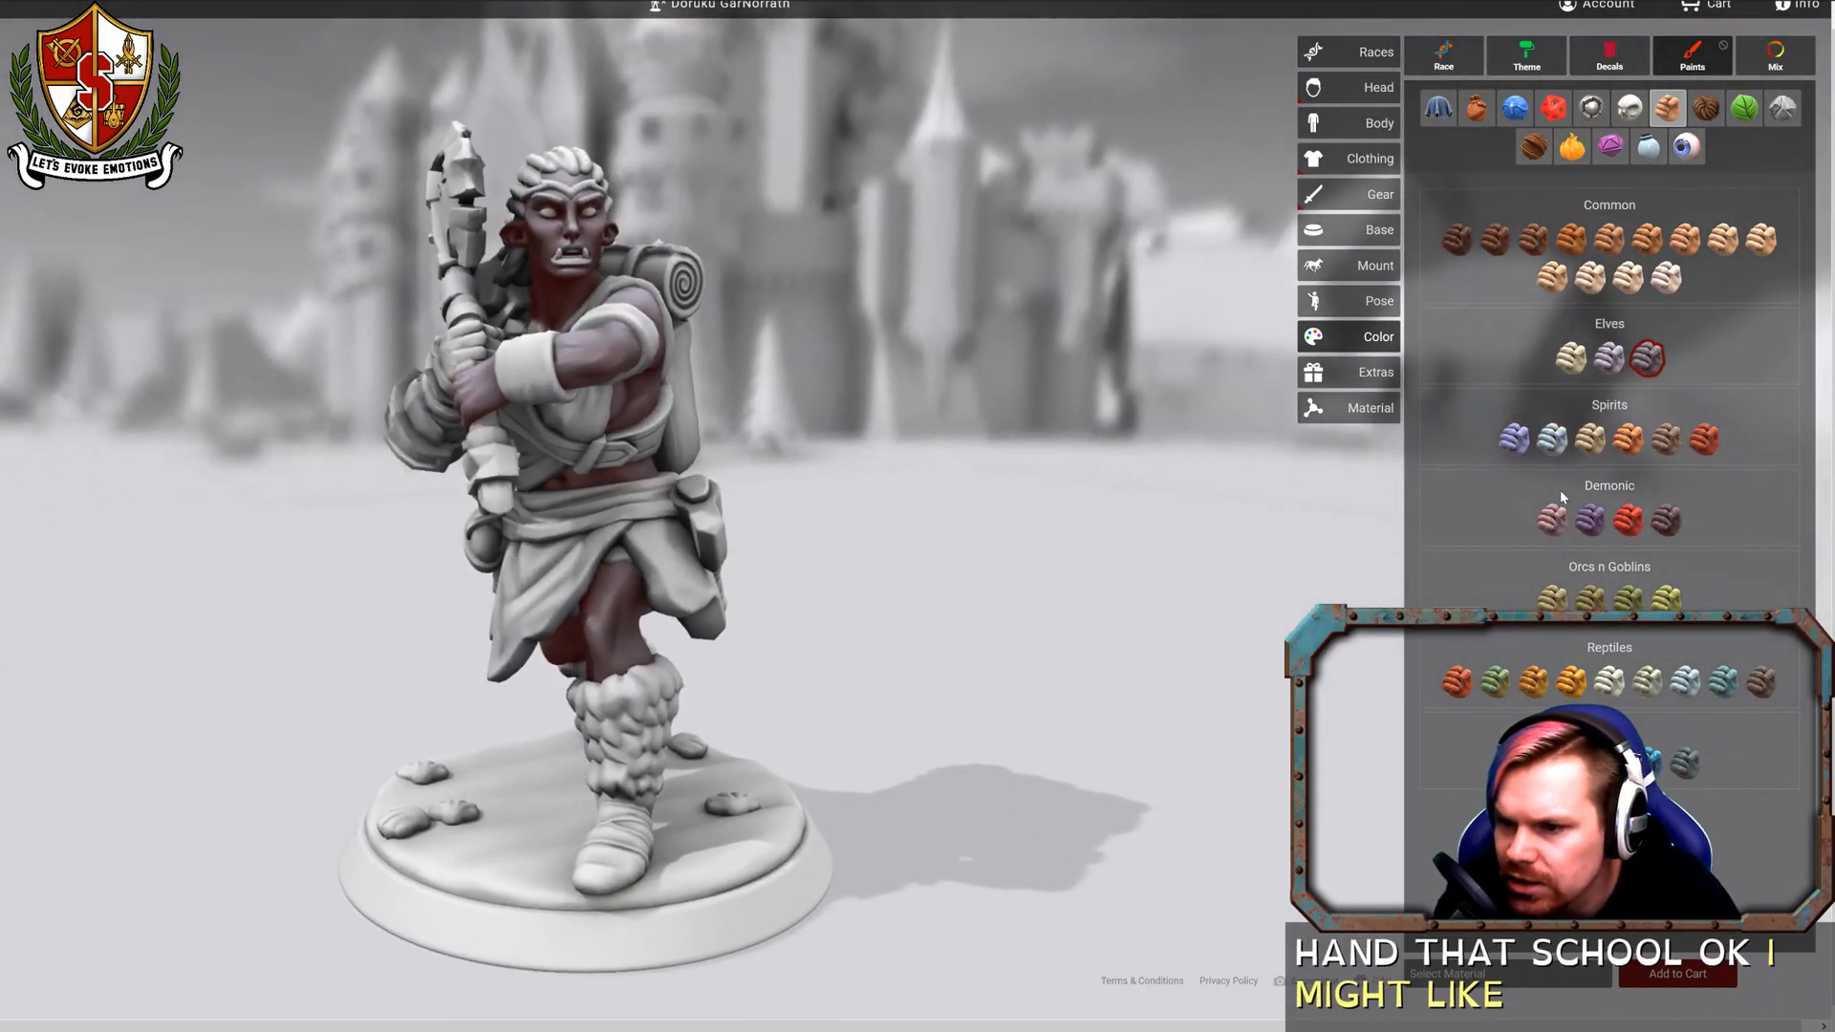
Try the purple Demonic and teal Reptiles skin paints on the figure's face.
{"action": "left_click", "coordinate": [1590, 521]}
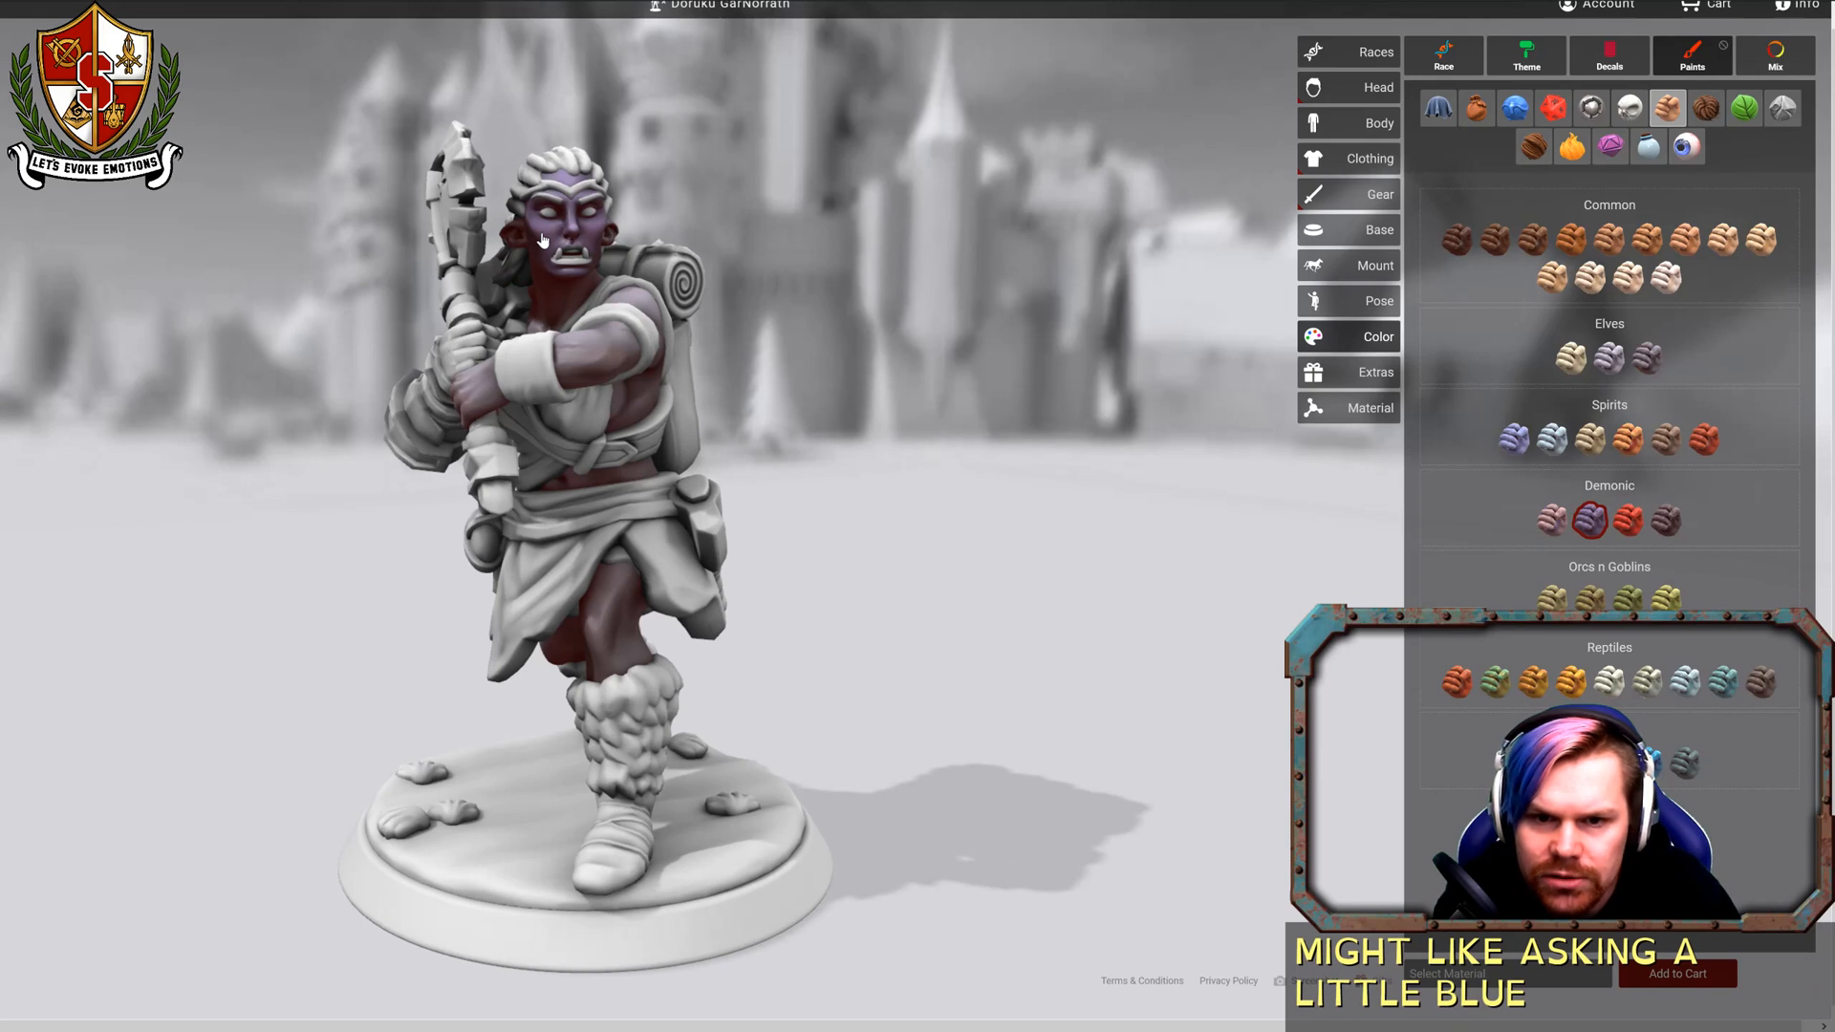
{"action": "left_click", "coordinate": [1650, 763]}
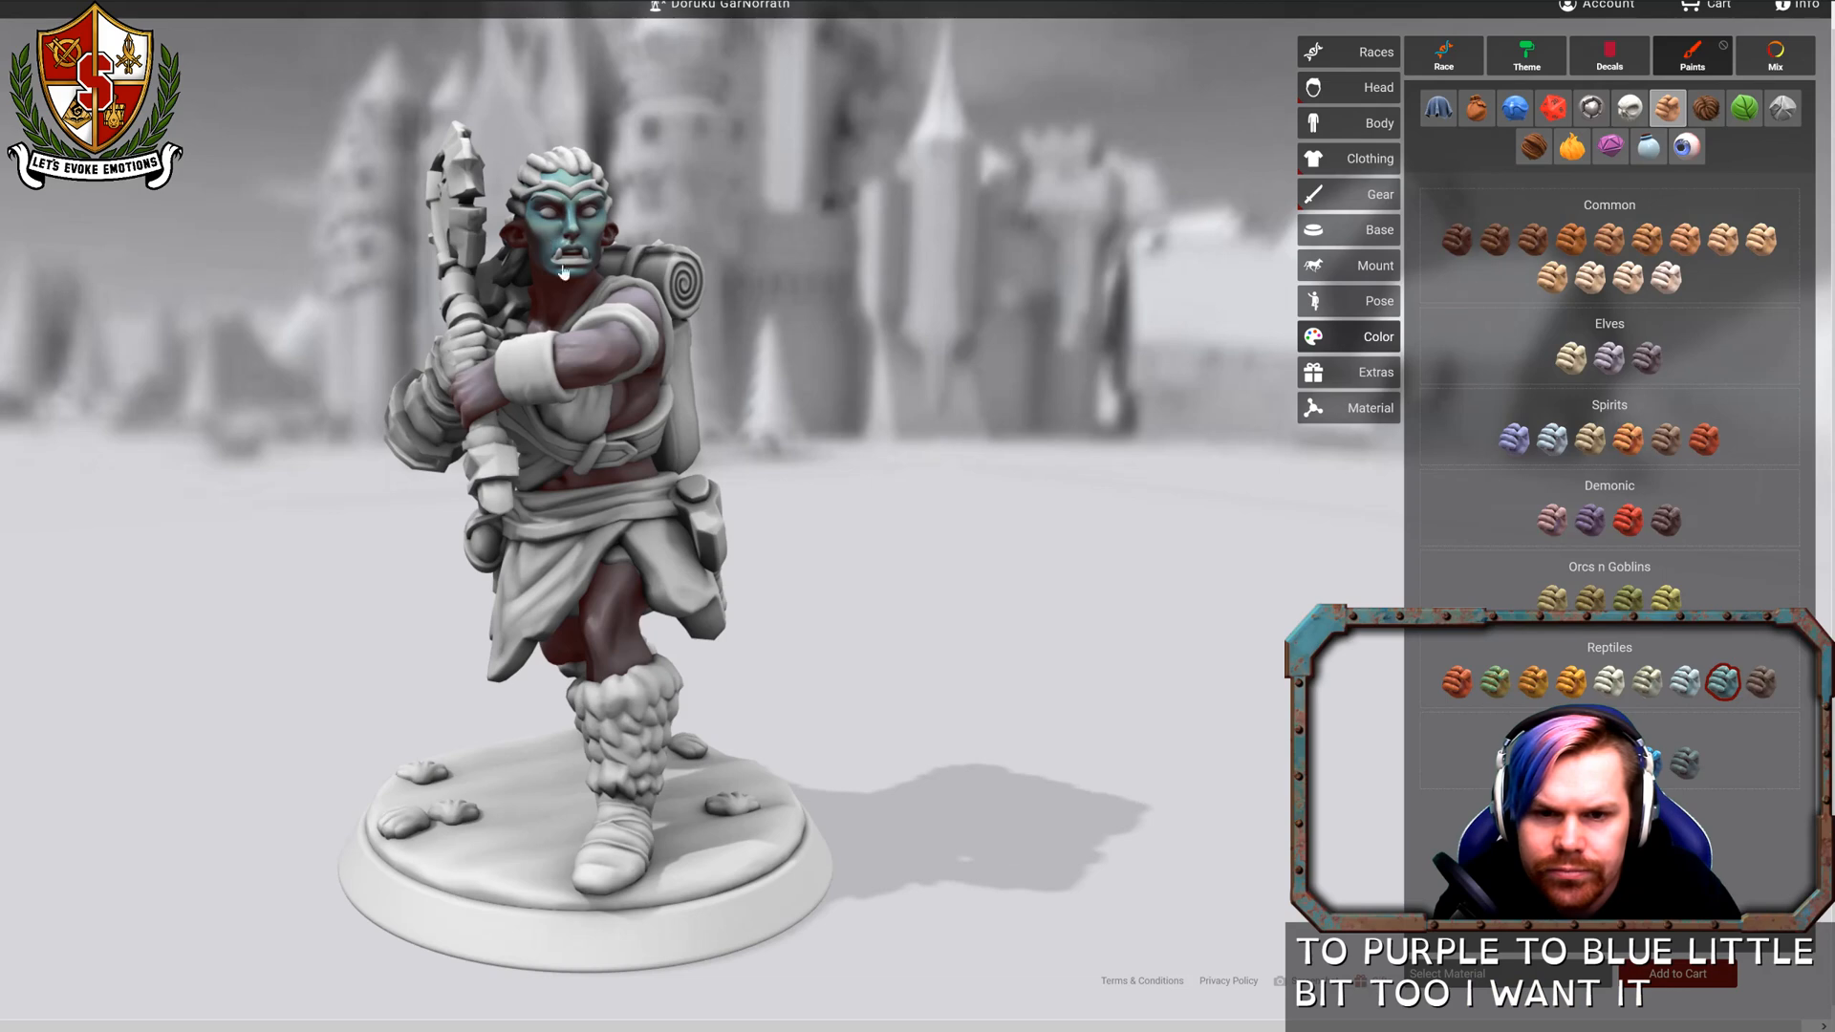
{"action": "left_click_drag", "start_coordinate": [1095, 396], "coordinate": [906, 400]}
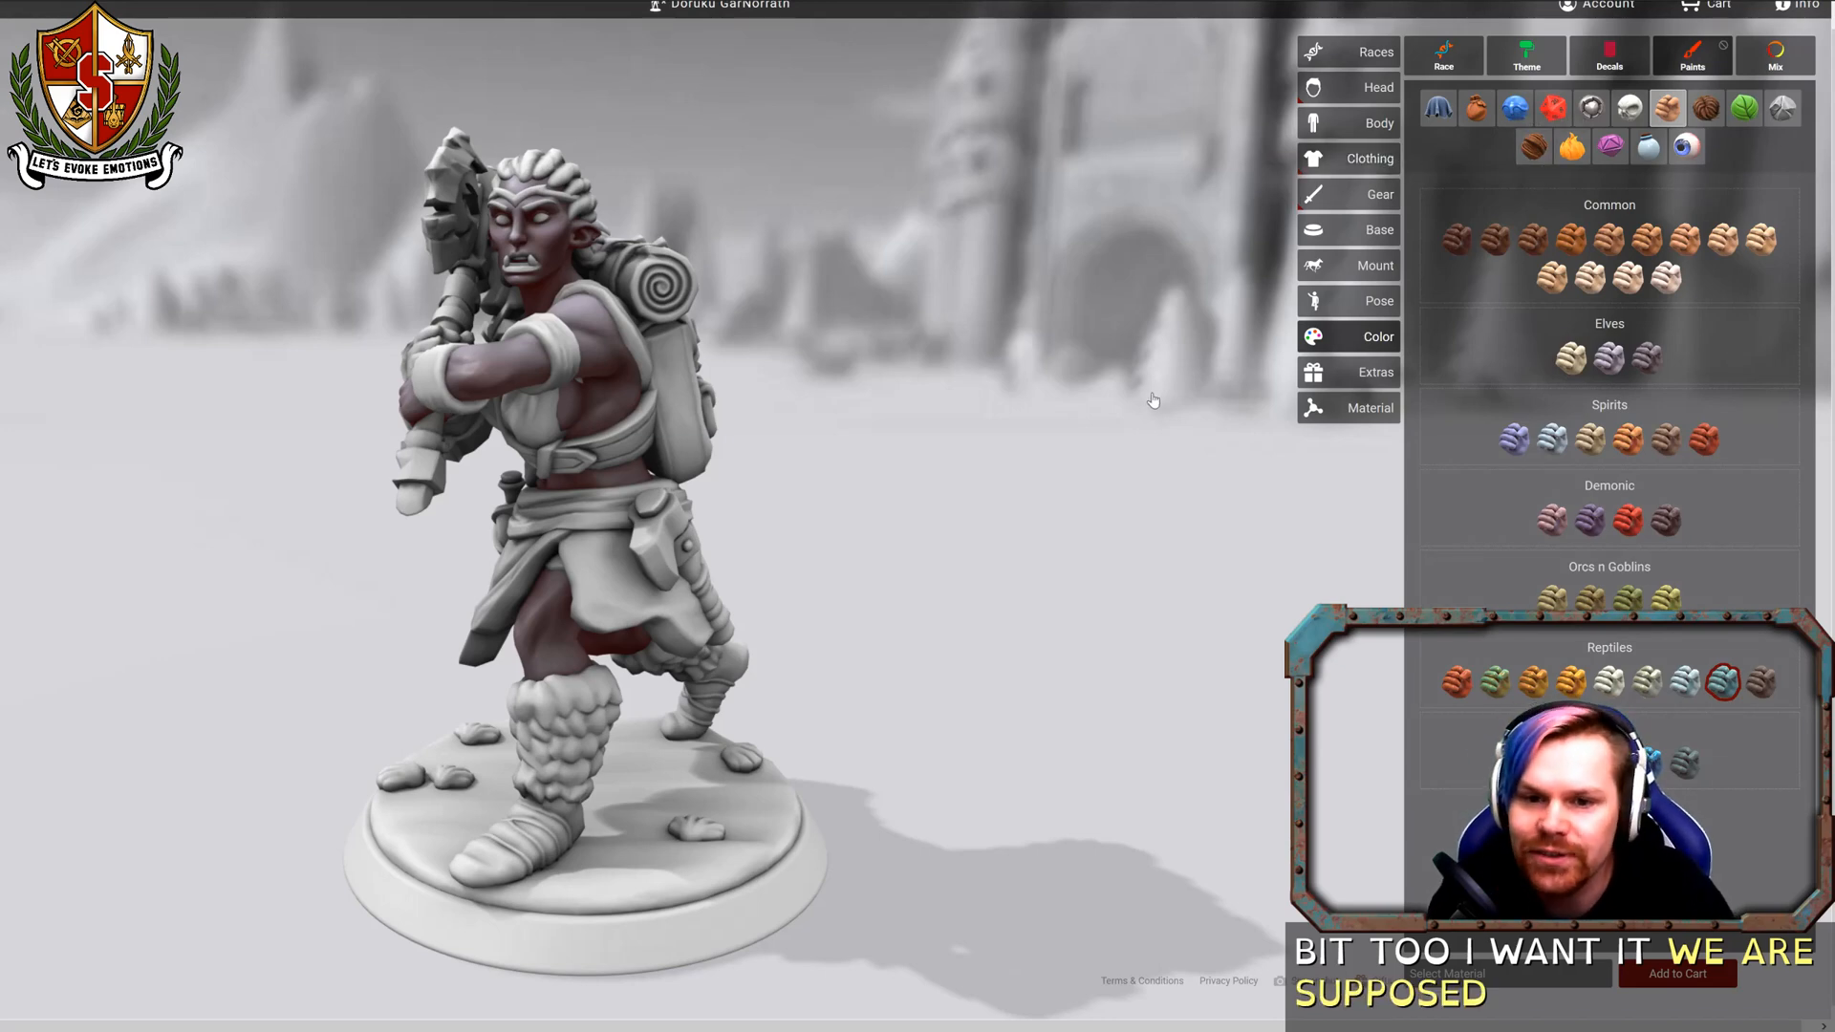
Paint the figure's teeth and tusks with the pale yellow Bone paint.
{"action": "scroll", "coordinate": [844, 261], "scroll_direction": "up", "scroll_amount": 3}
{"action": "scroll", "coordinate": [889, 145], "scroll_direction": "up", "scroll_amount": 3}
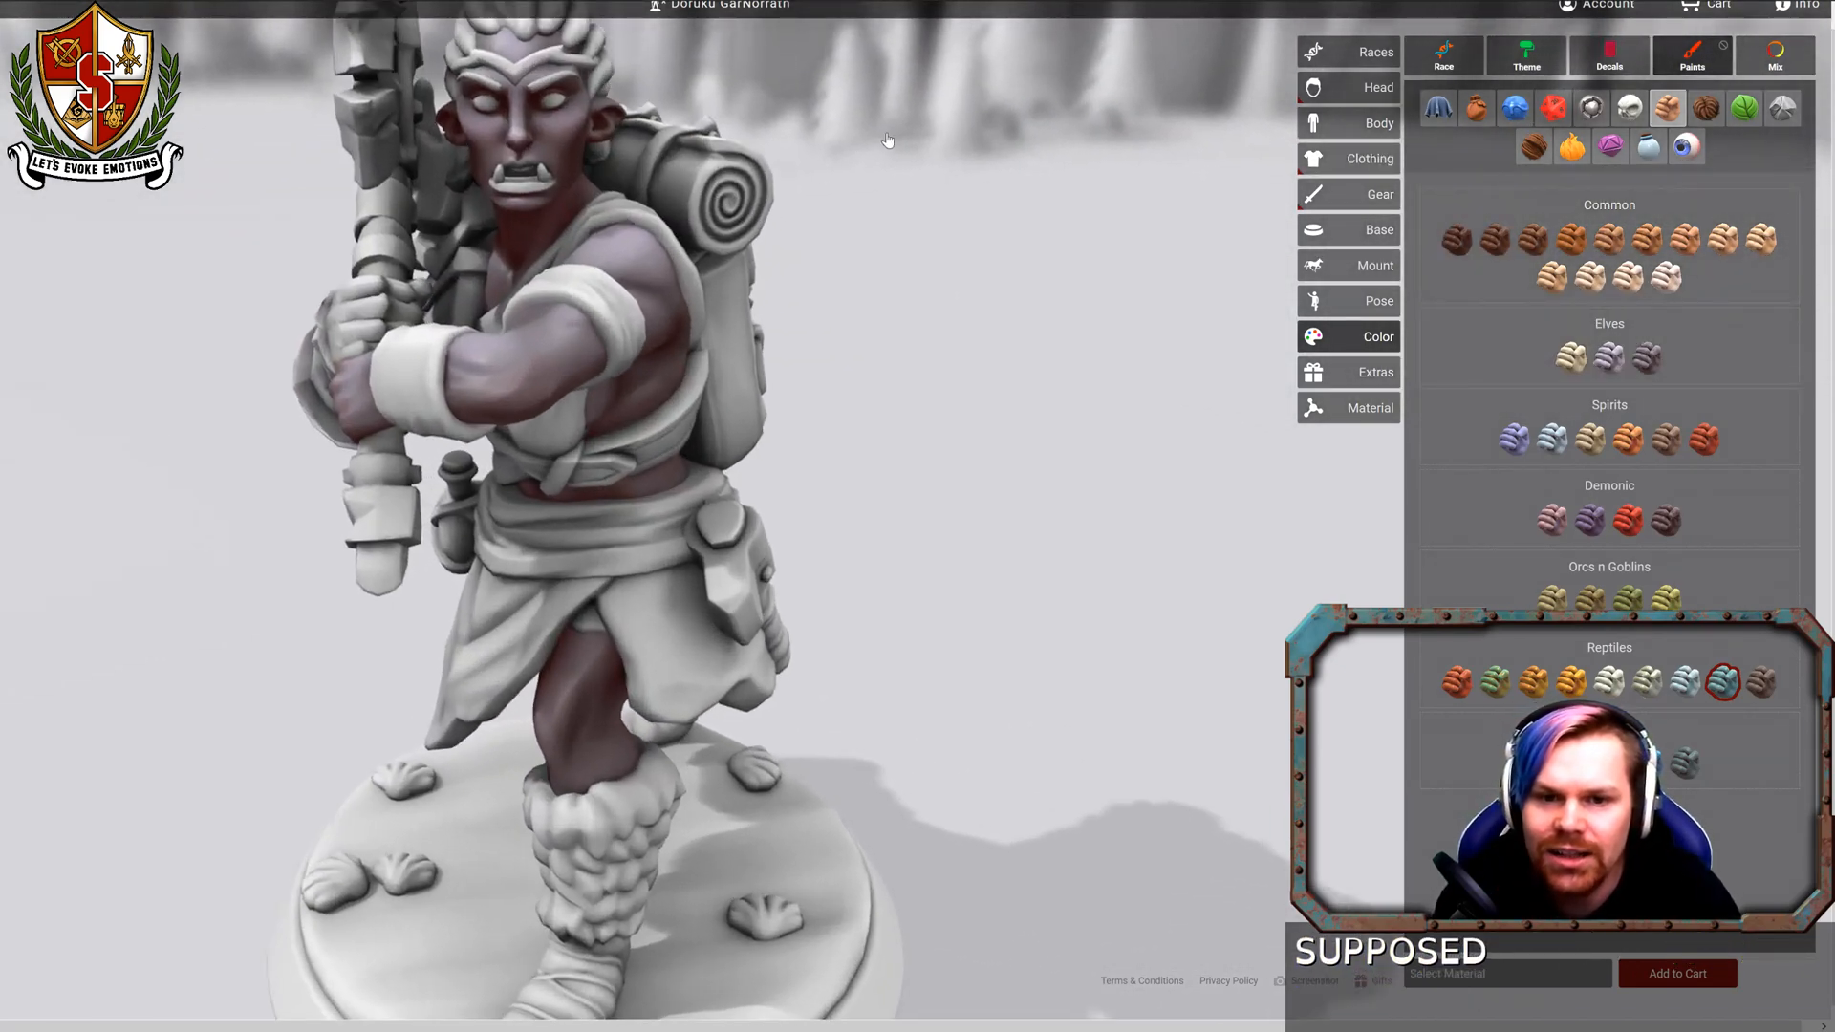
{"action": "left_click_drag", "start_coordinate": [982, 171], "coordinate": [1212, 202]}
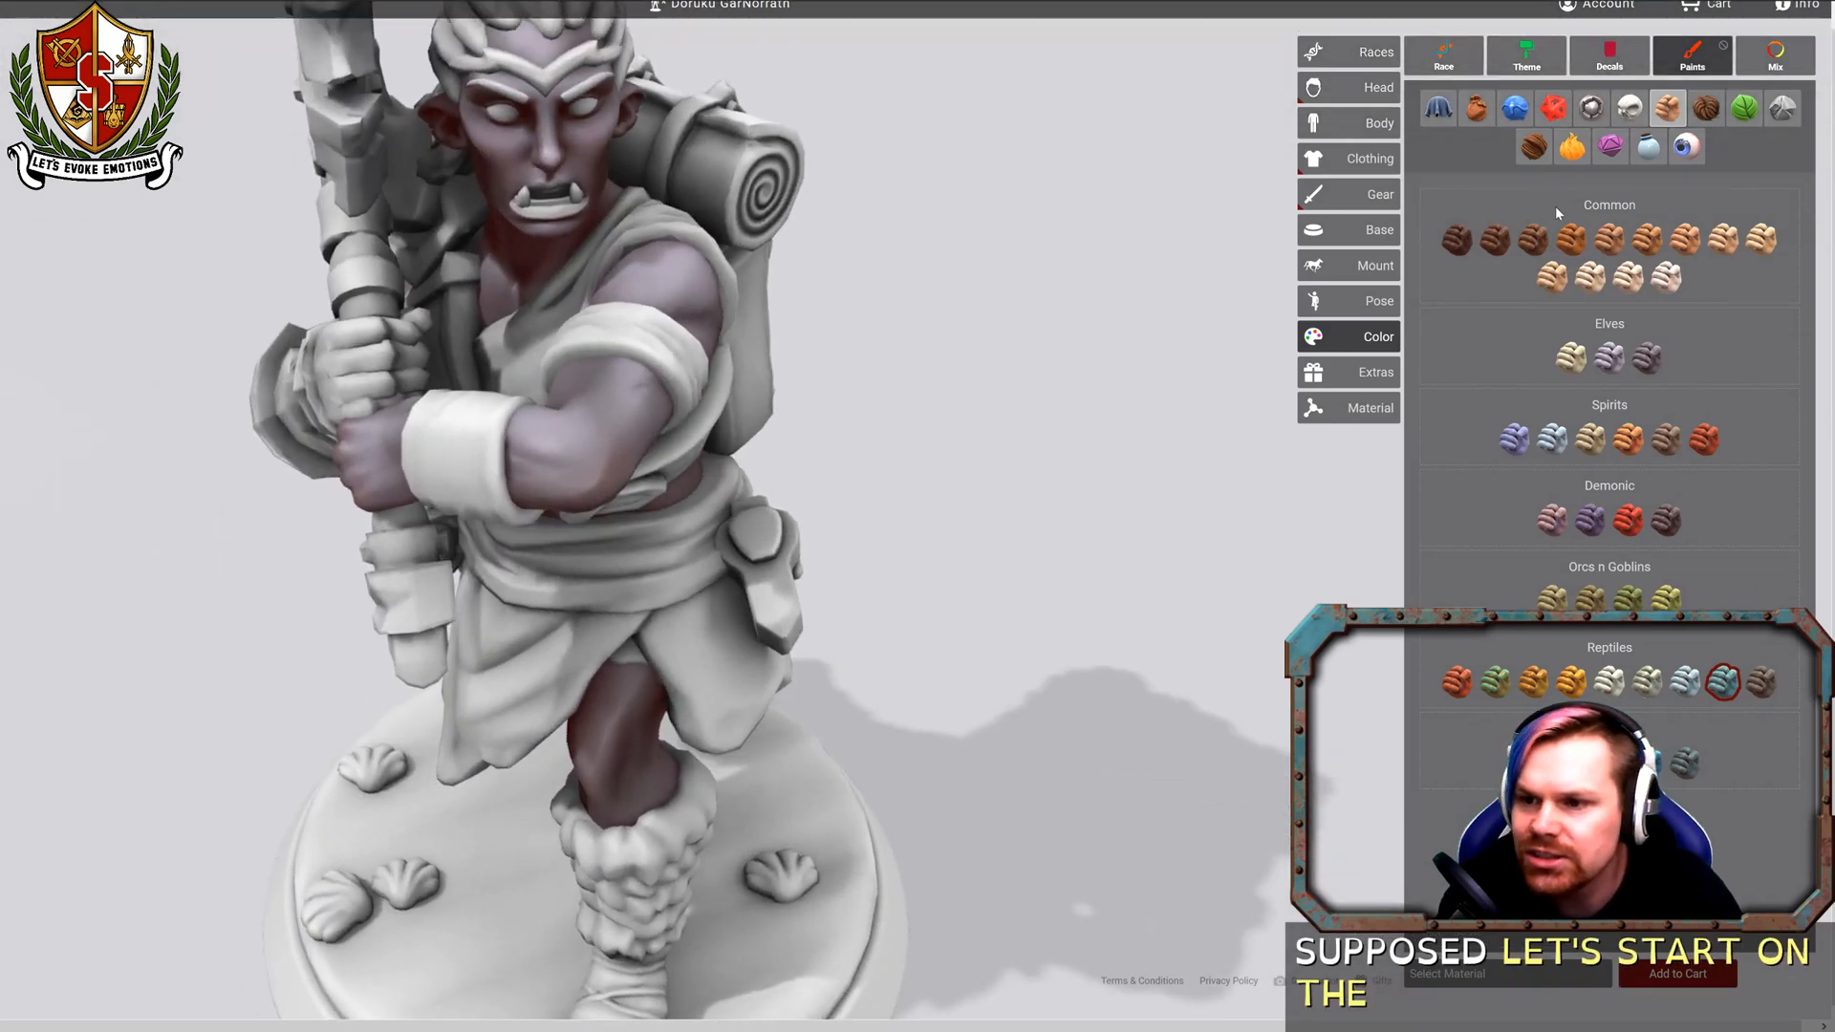
{"action": "left_click", "coordinate": [1623, 107]}
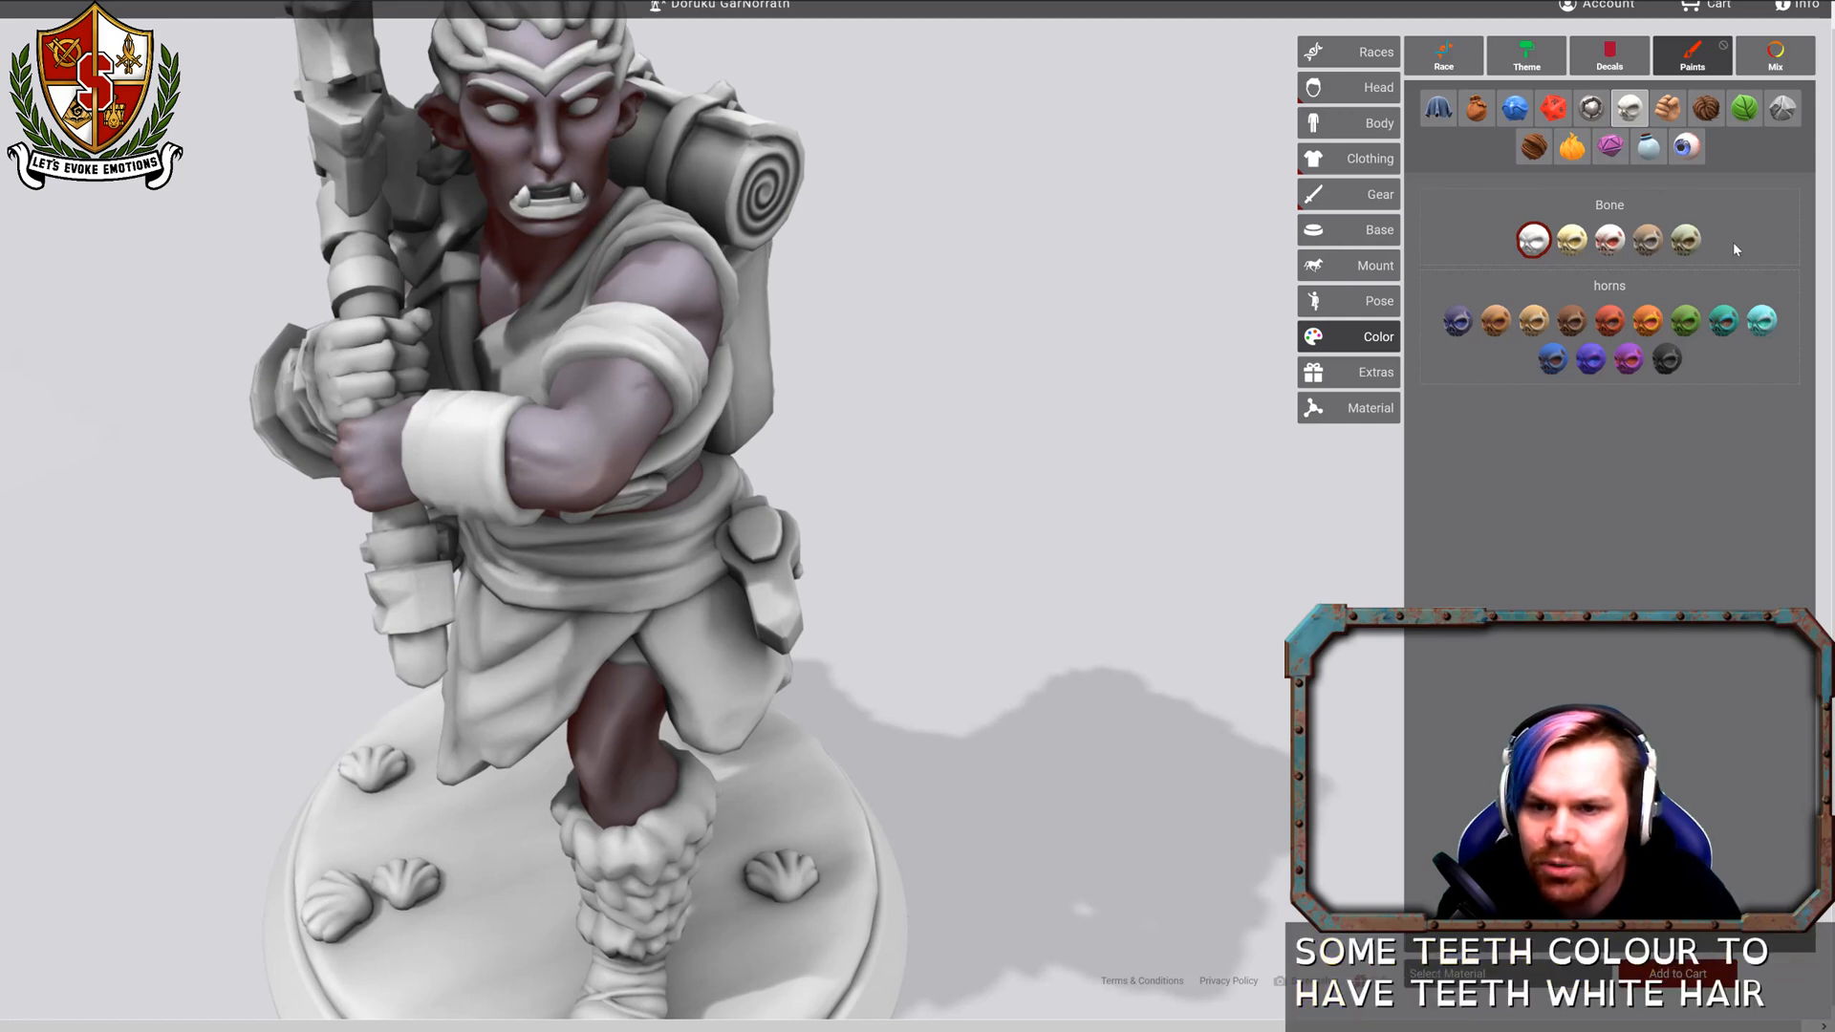
{"action": "left_click", "coordinate": [1609, 238]}
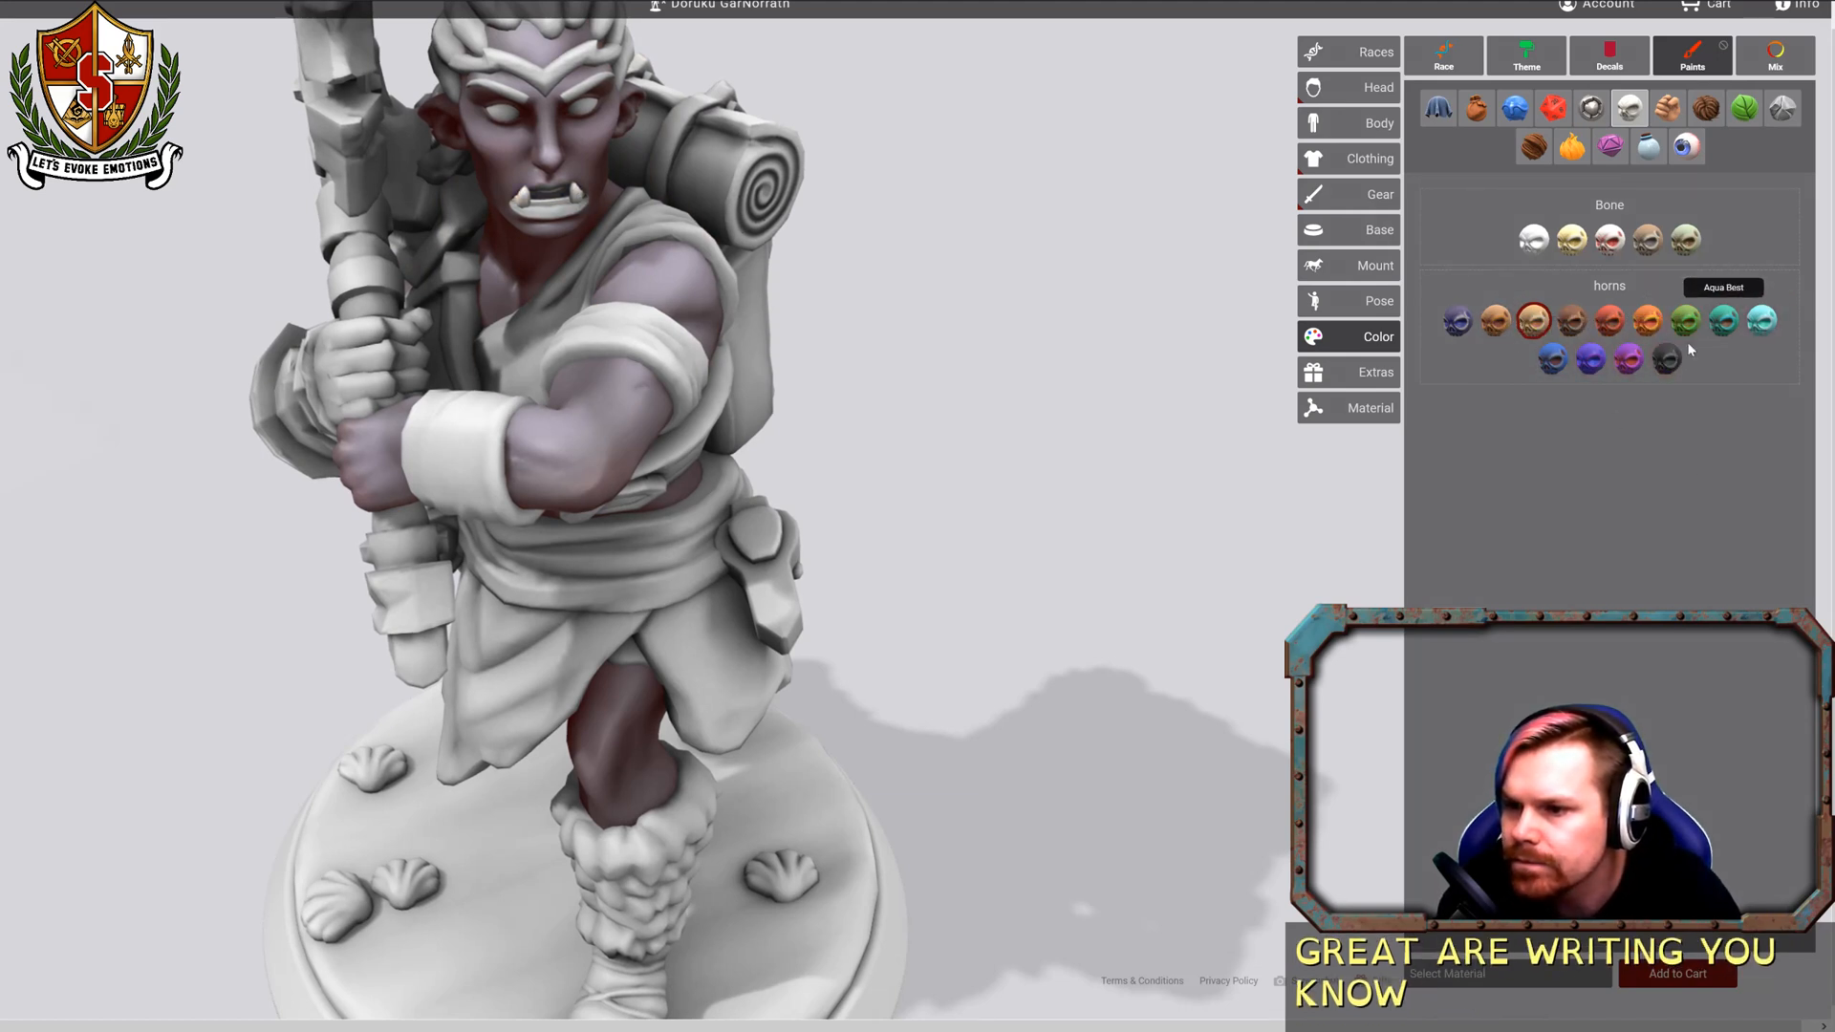
{"action": "left_click", "coordinate": [573, 199]}
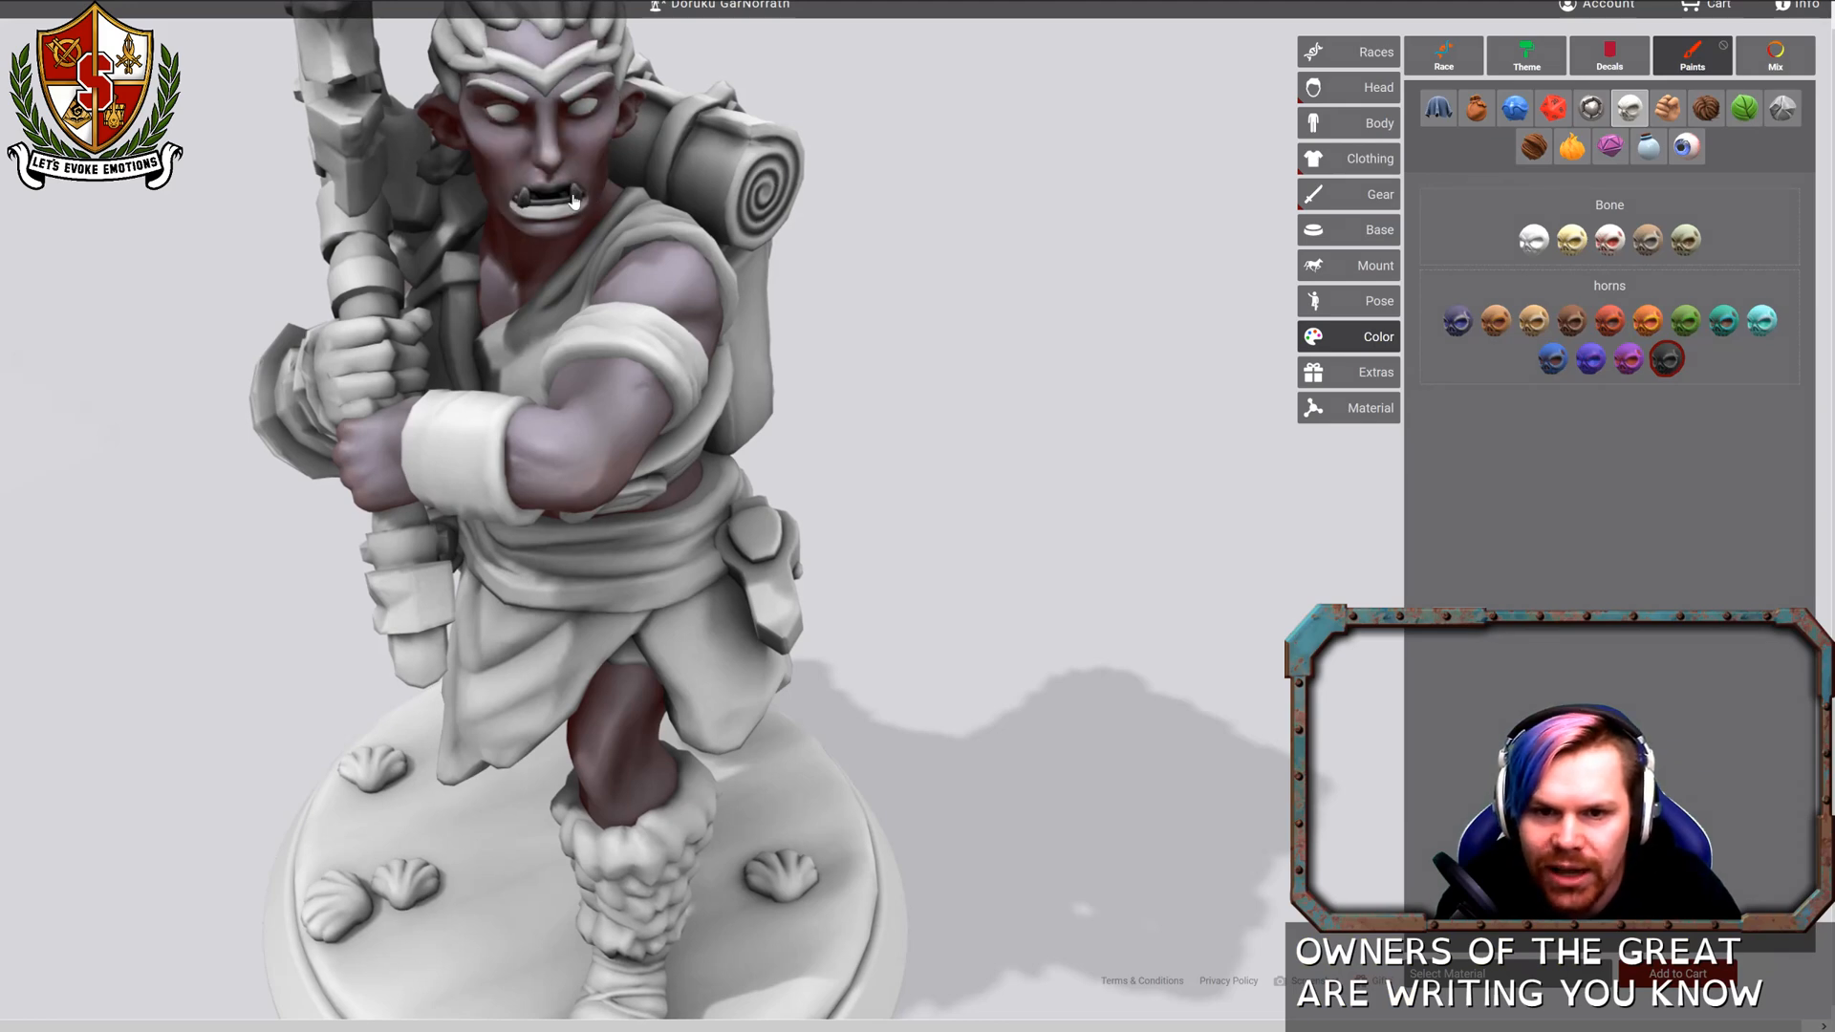
{"action": "left_click", "coordinate": [1569, 241]}
{"action": "mouse_move", "coordinate": [1128, 385]}
{"action": "left_mouse_down"}
{"action": "mouse_move", "coordinate": [1060, 331]}
{"action": "mouse_move", "coordinate": [937, 296]}
{"action": "mouse_move", "coordinate": [918, 327]}
{"action": "mouse_move", "coordinate": [1127, 419]}
{"action": "left_mouse_up"}
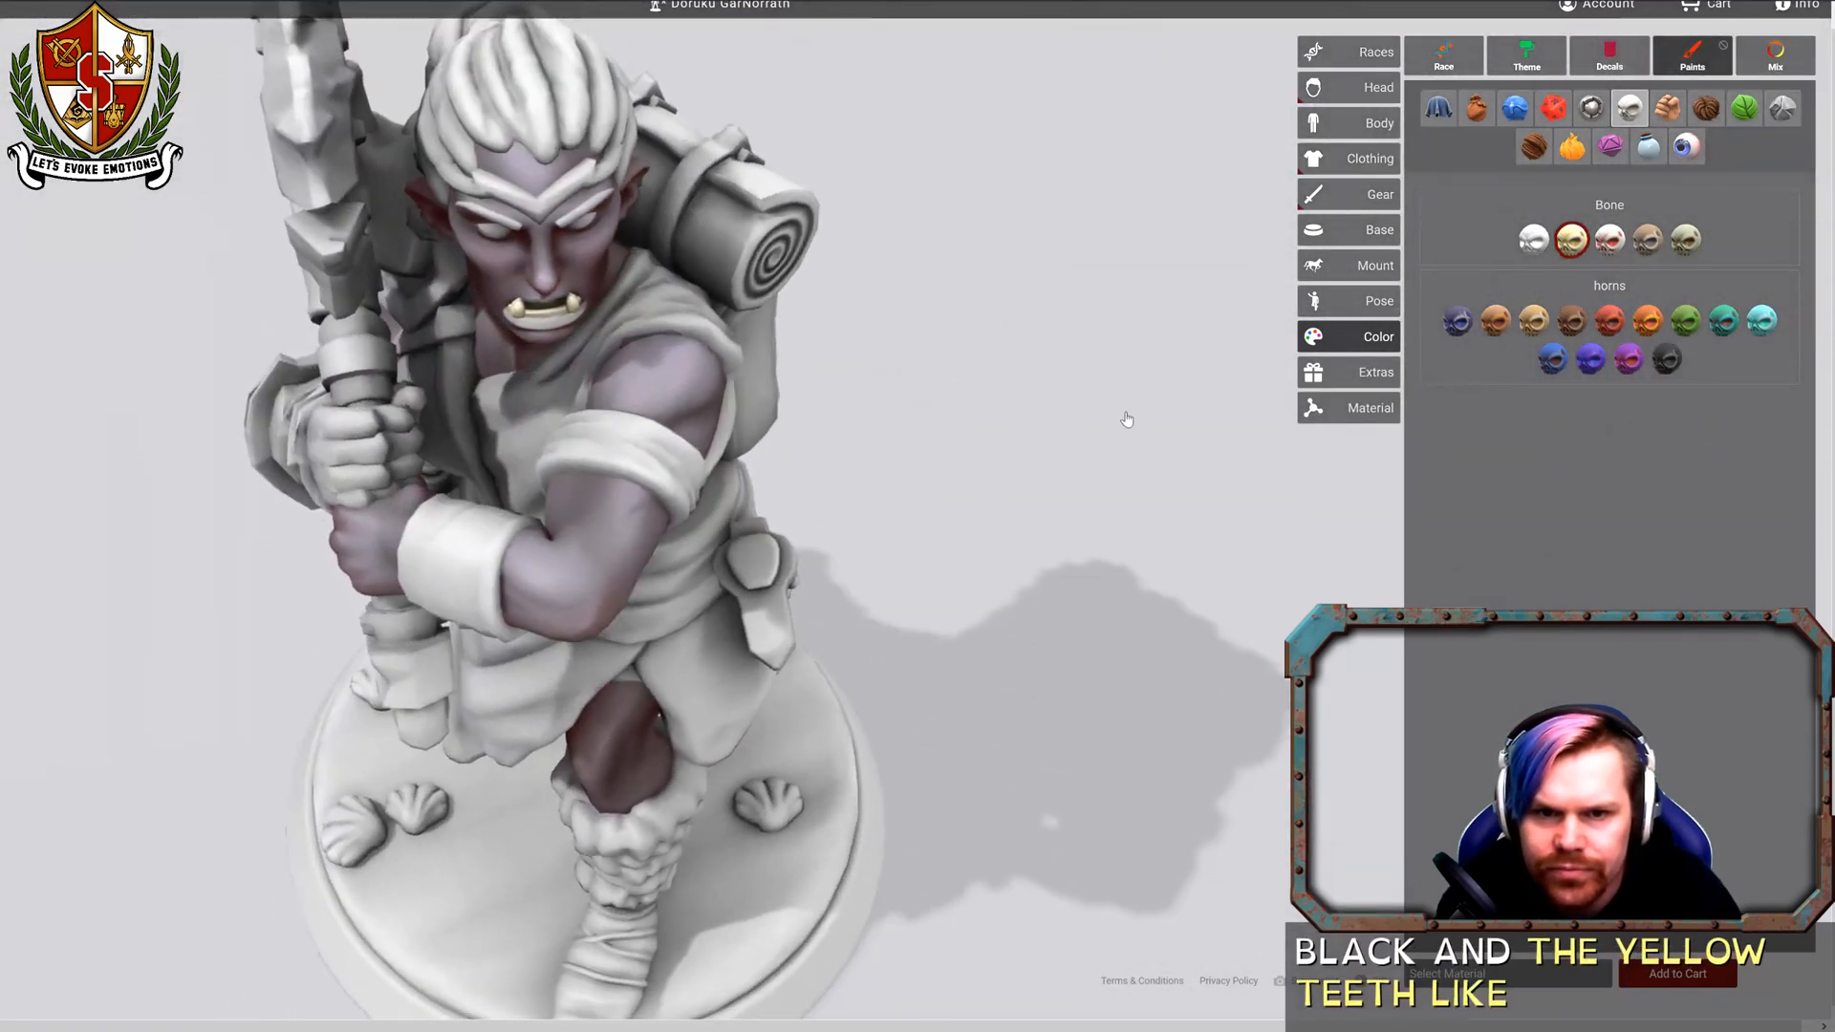
Paint the figure's eyes with the Brown paint from the Common eye colors.
{"action": "left_click", "coordinate": [1685, 150]}
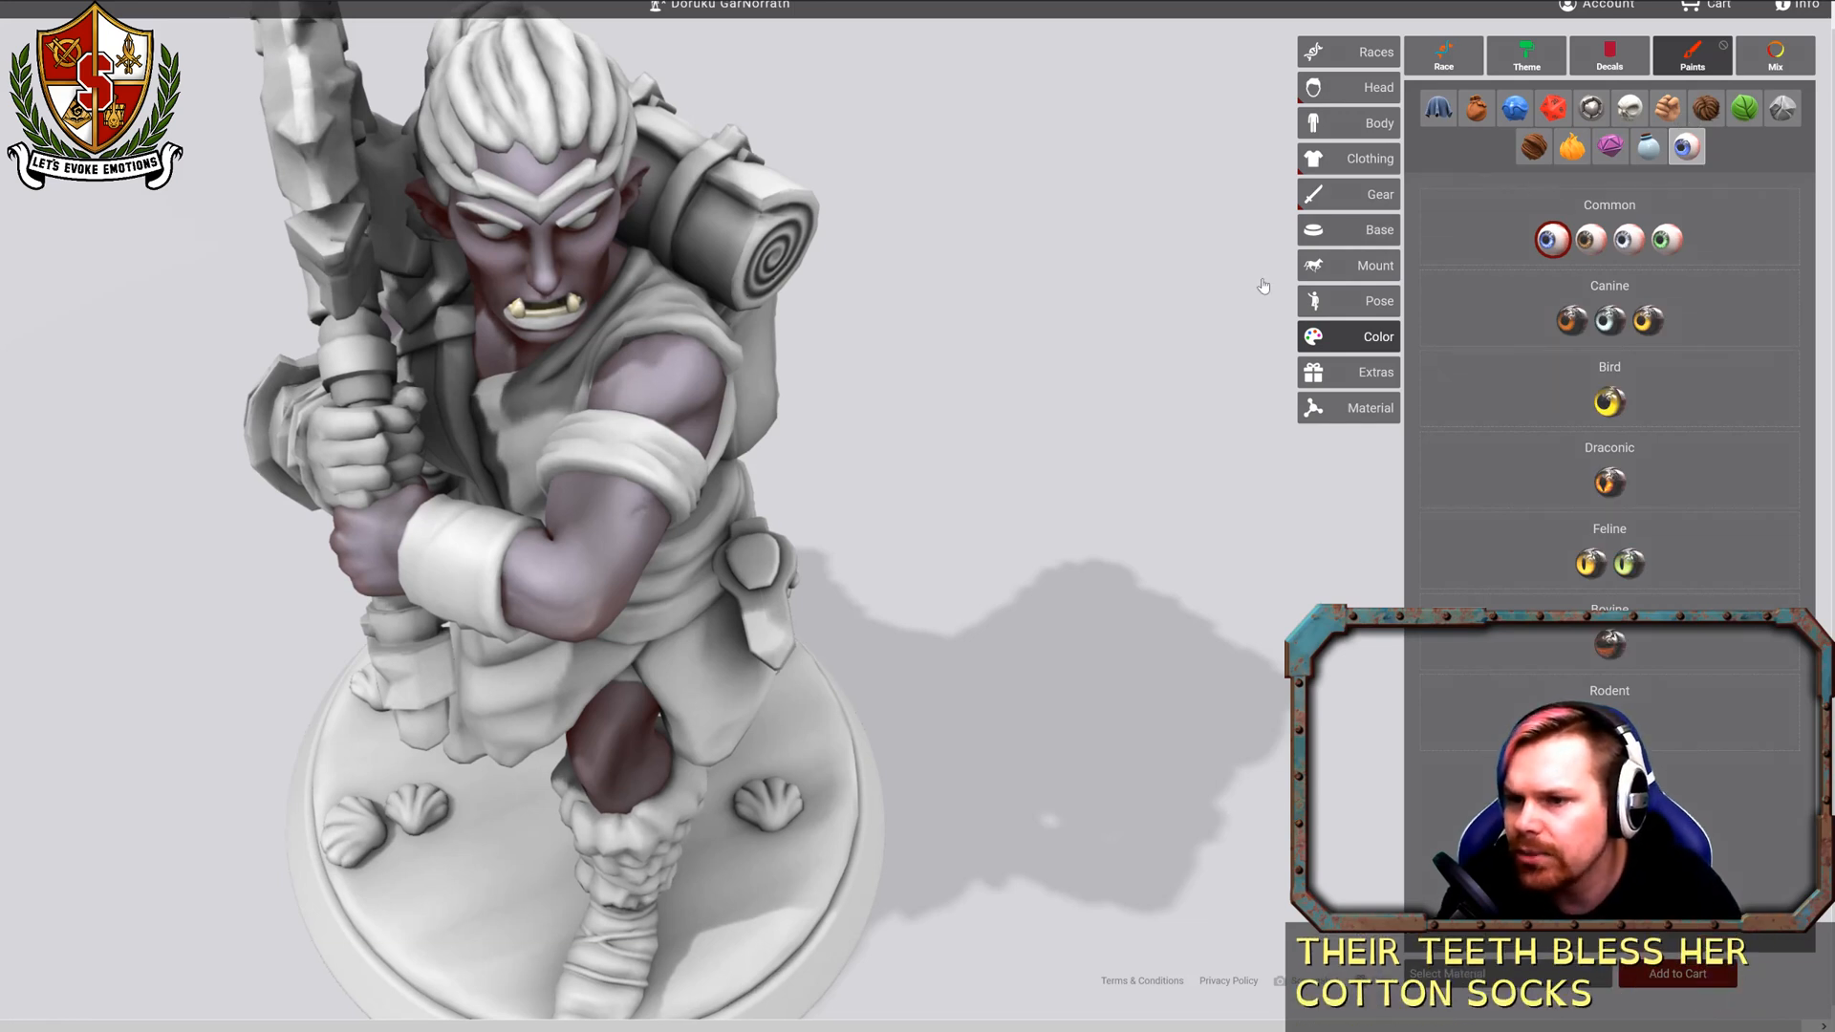
{"action": "left_click_drag", "start_coordinate": [1102, 327], "coordinate": [1080, 294]}
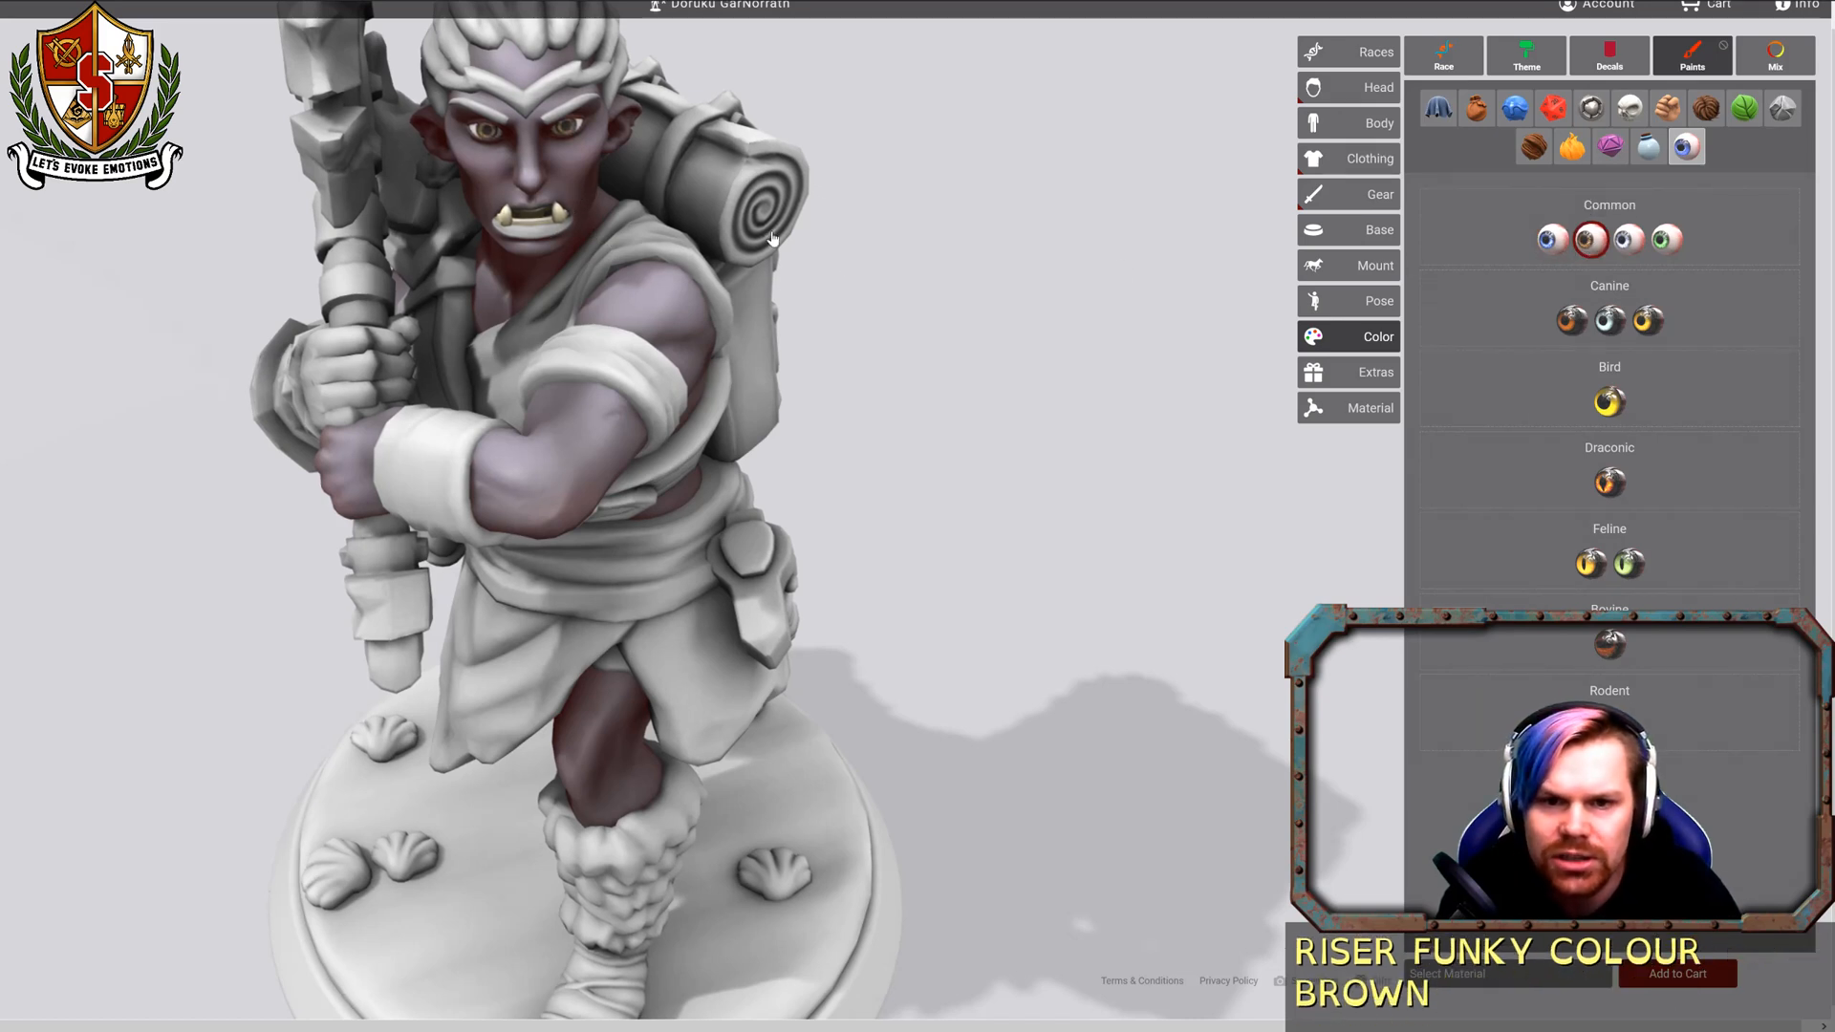
Mix a slightly darker iris color for the Brown eye paint.
{"action": "left_click", "coordinate": [1787, 61]}
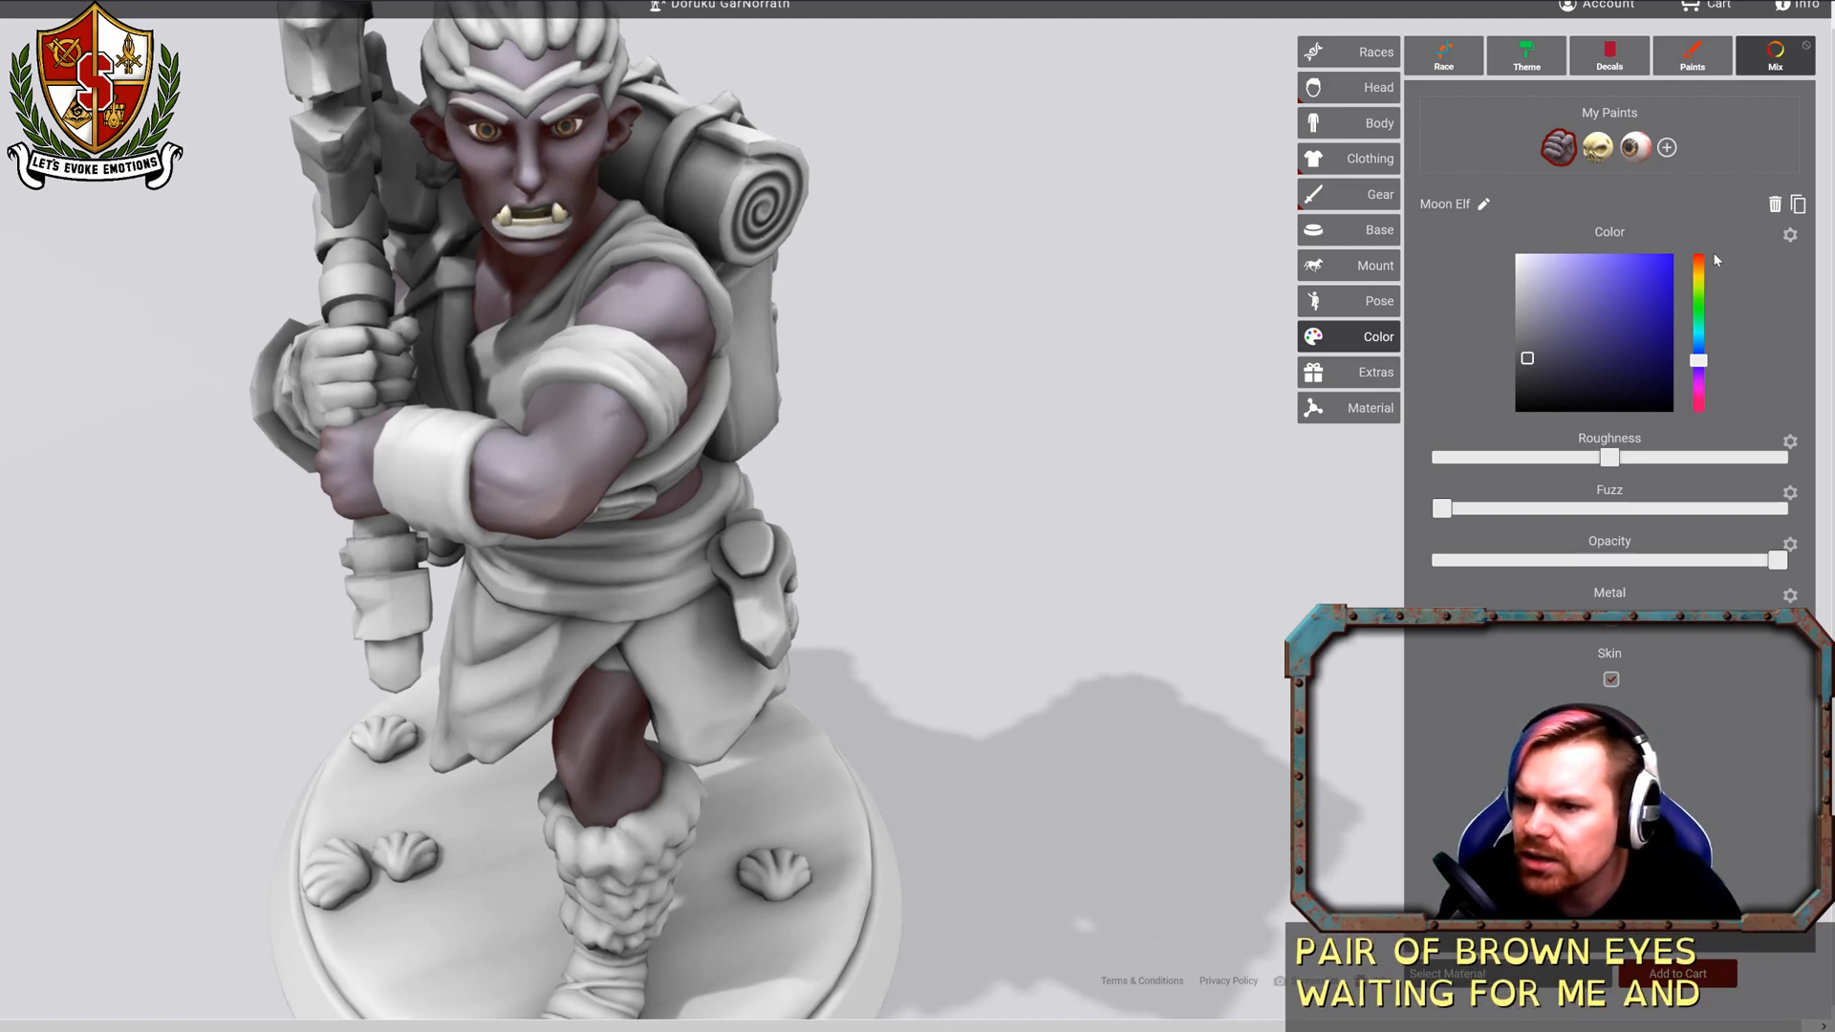
{"action": "left_click", "coordinate": [1635, 147]}
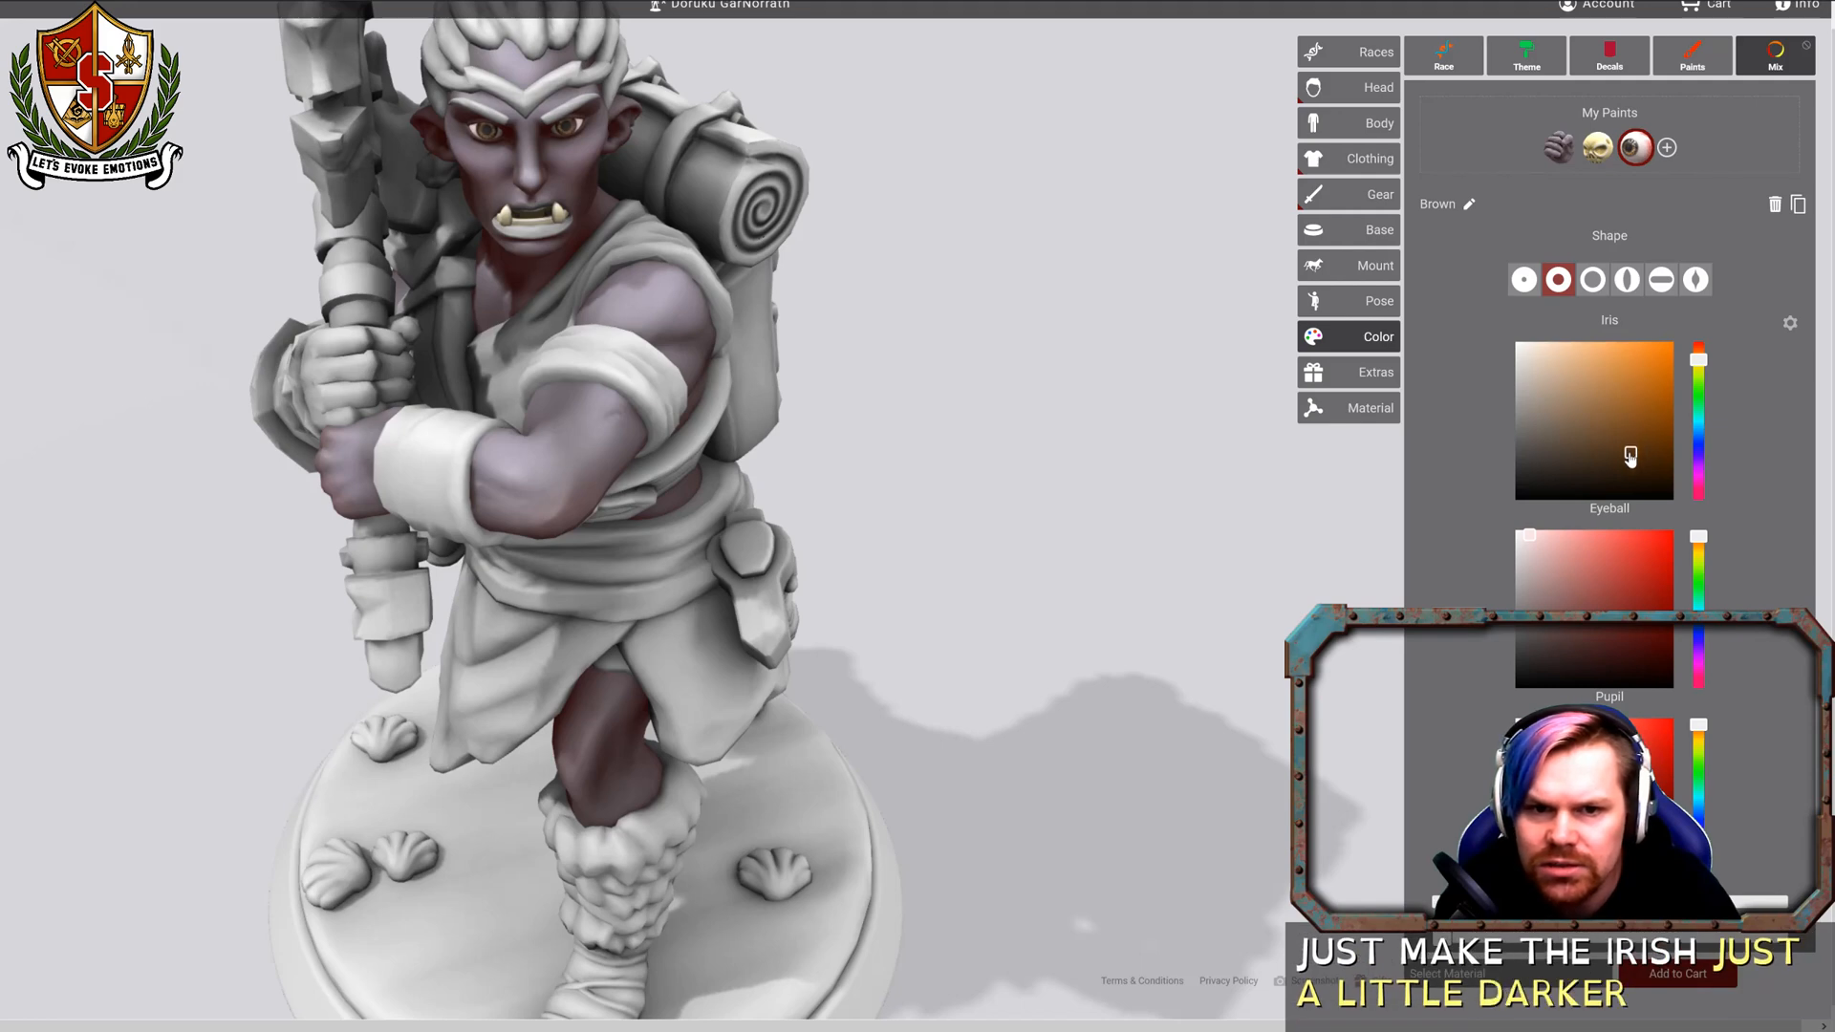
{"action": "mouse_move", "coordinate": [1102, 389]}
{"action": "left_mouse_down"}
{"action": "mouse_move", "coordinate": [1208, 385]}
{"action": "mouse_move", "coordinate": [1094, 387]}
{"action": "left_mouse_up"}
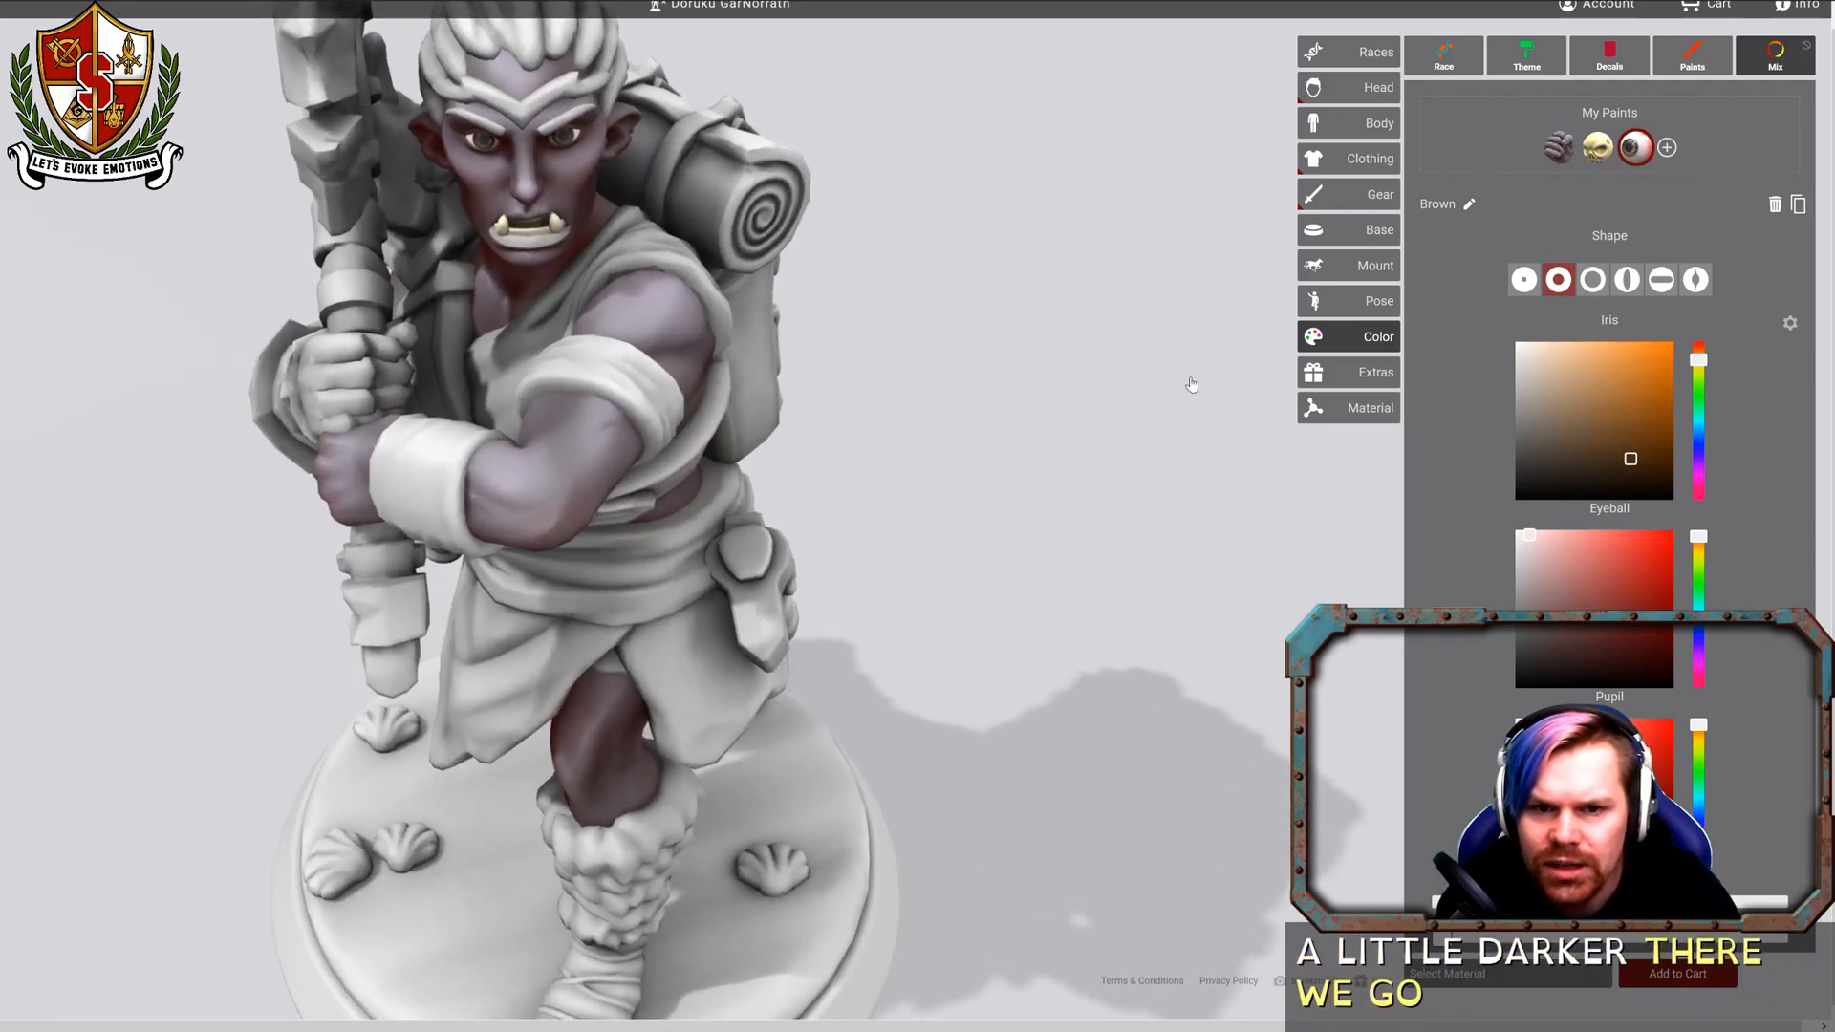
Paint the figure's hair and eyebrows with the Charcoal Ice Cream color from the Natural hair paints.
{"action": "left_click", "coordinate": [1686, 69]}
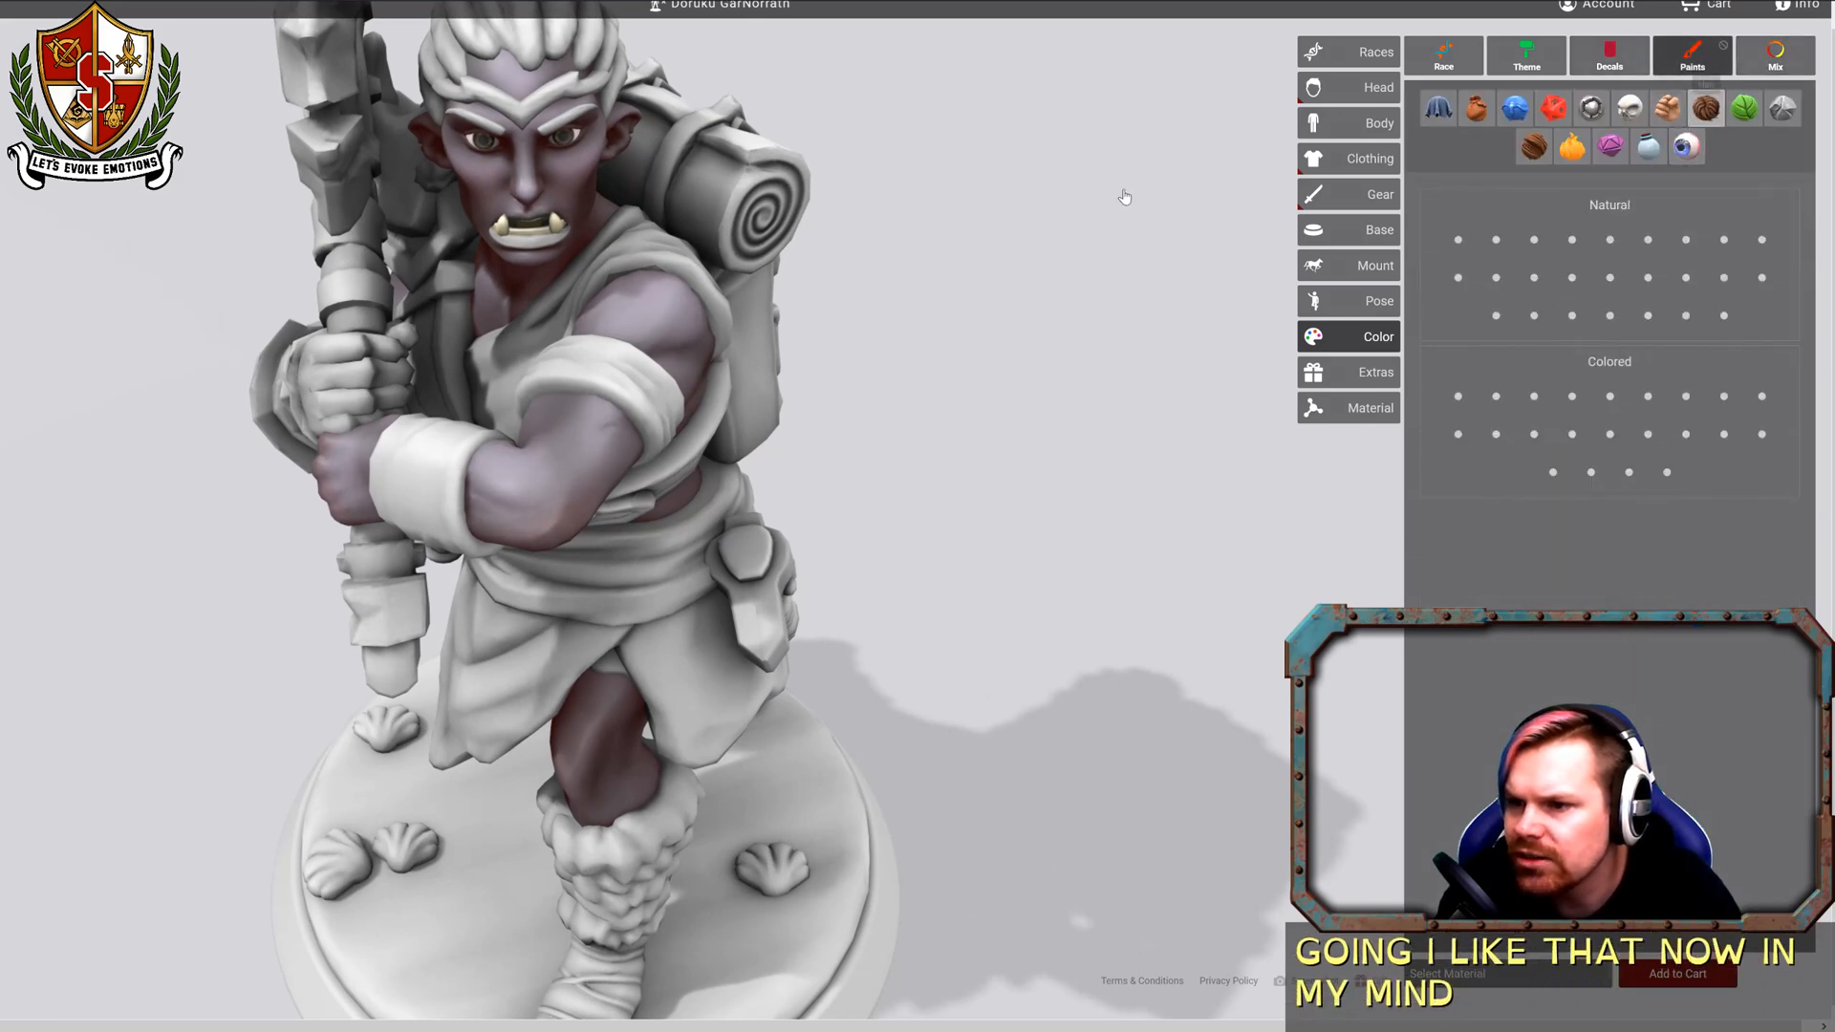
{"action": "left_click_drag", "start_coordinate": [995, 221], "coordinate": [613, 469]}
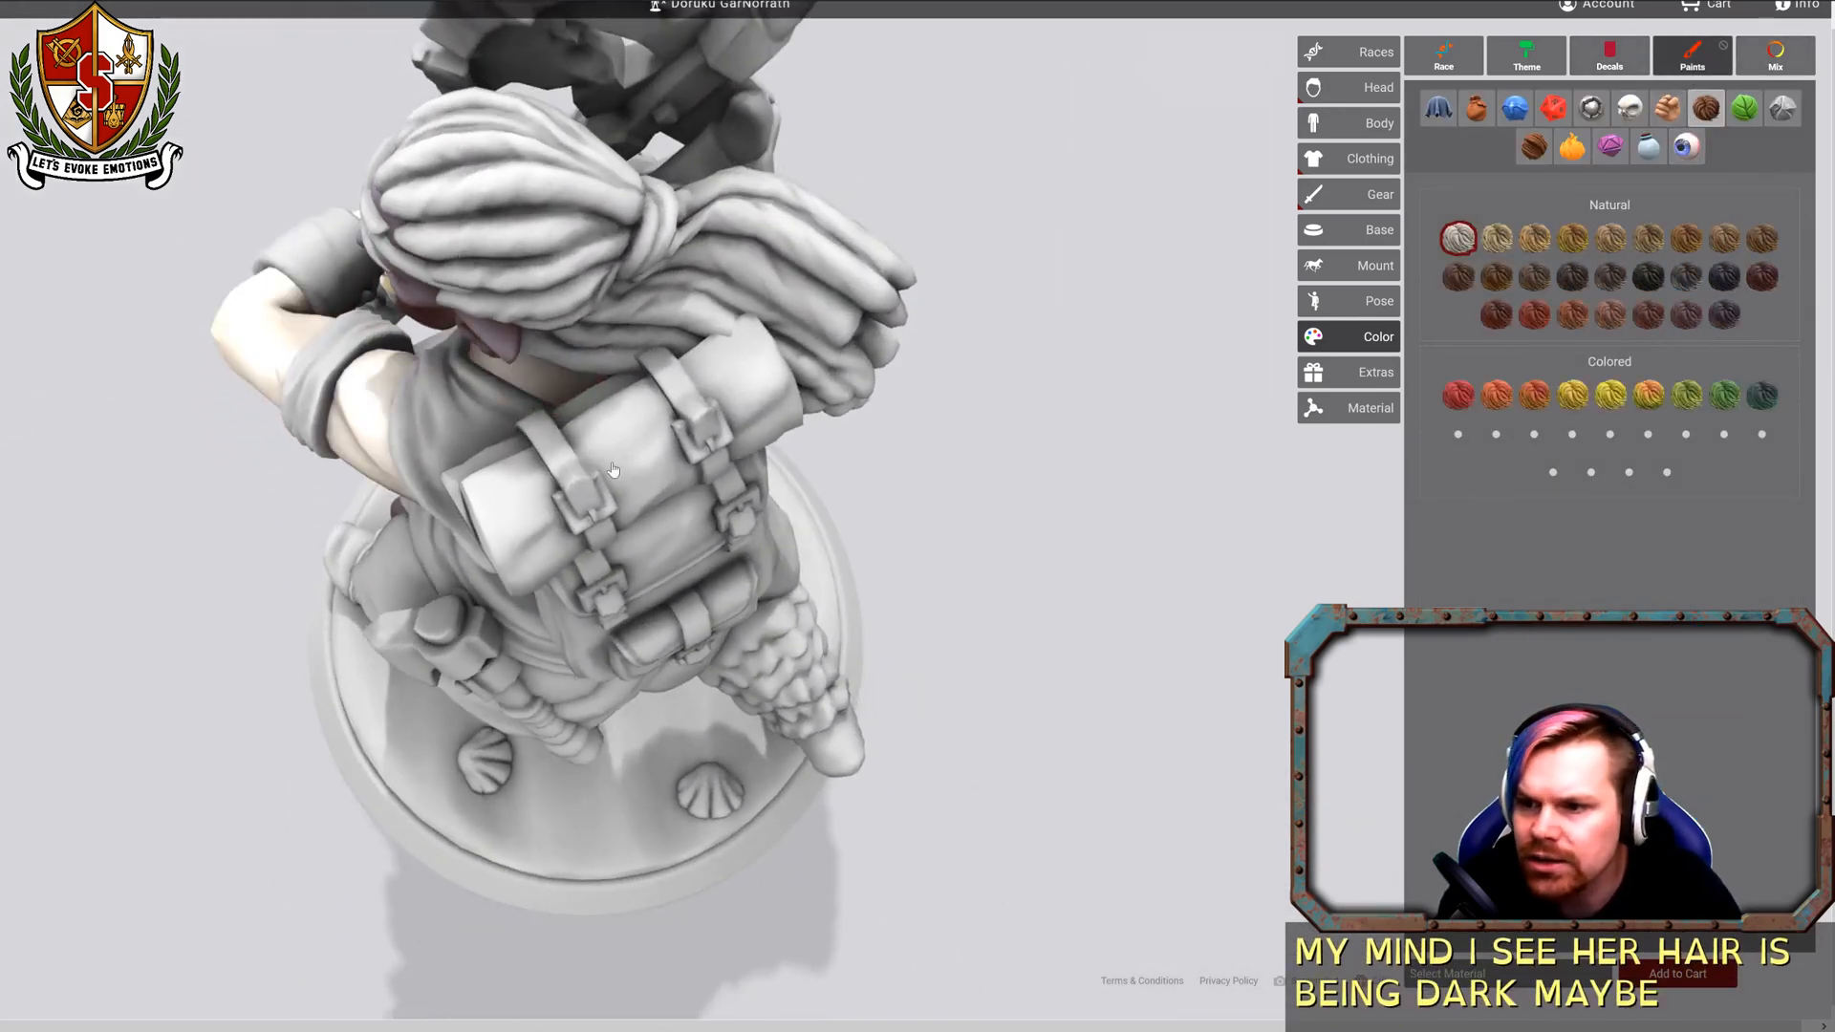
{"action": "left_click_drag", "start_coordinate": [1495, 314], "coordinate": [464, 156]}
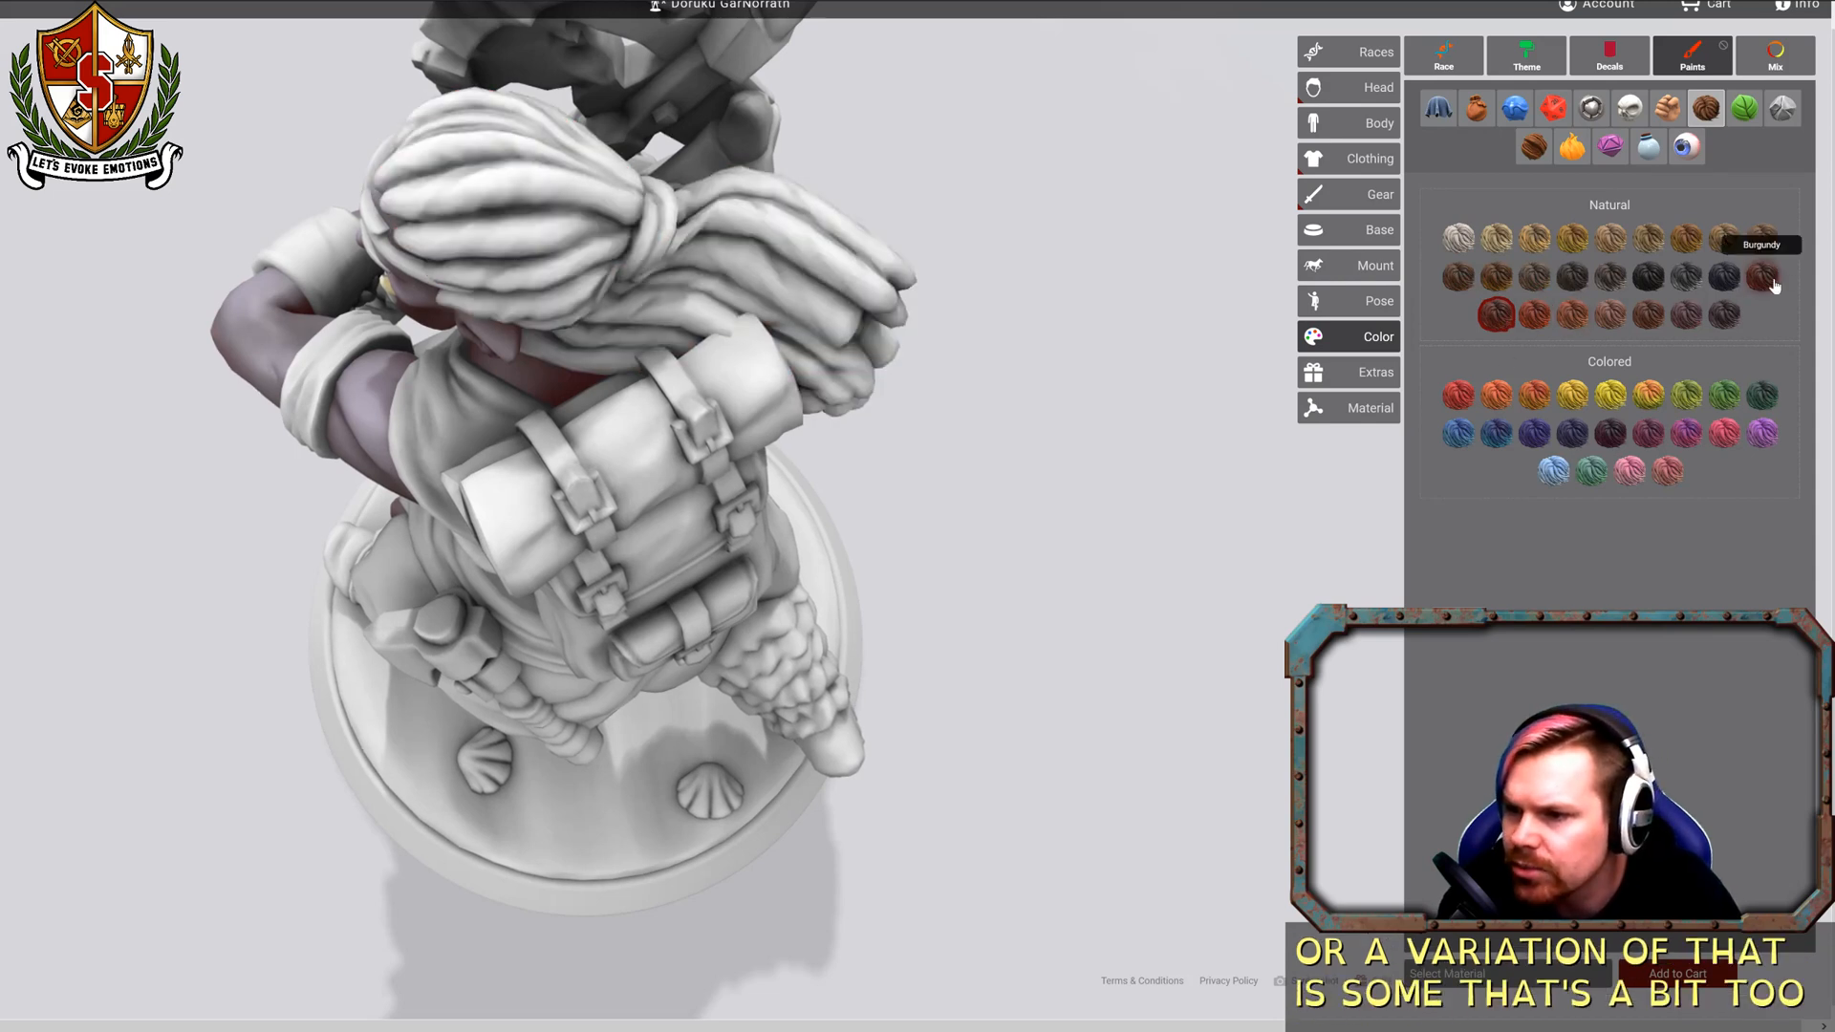
{"action": "mouse_move", "coordinate": [1761, 276]}
{"action": "left_mouse_down"}
{"action": "mouse_move", "coordinate": [591, 191]}
{"action": "mouse_move", "coordinate": [1758, 317]}
{"action": "mouse_move", "coordinate": [1735, 284]}
{"action": "left_mouse_up"}
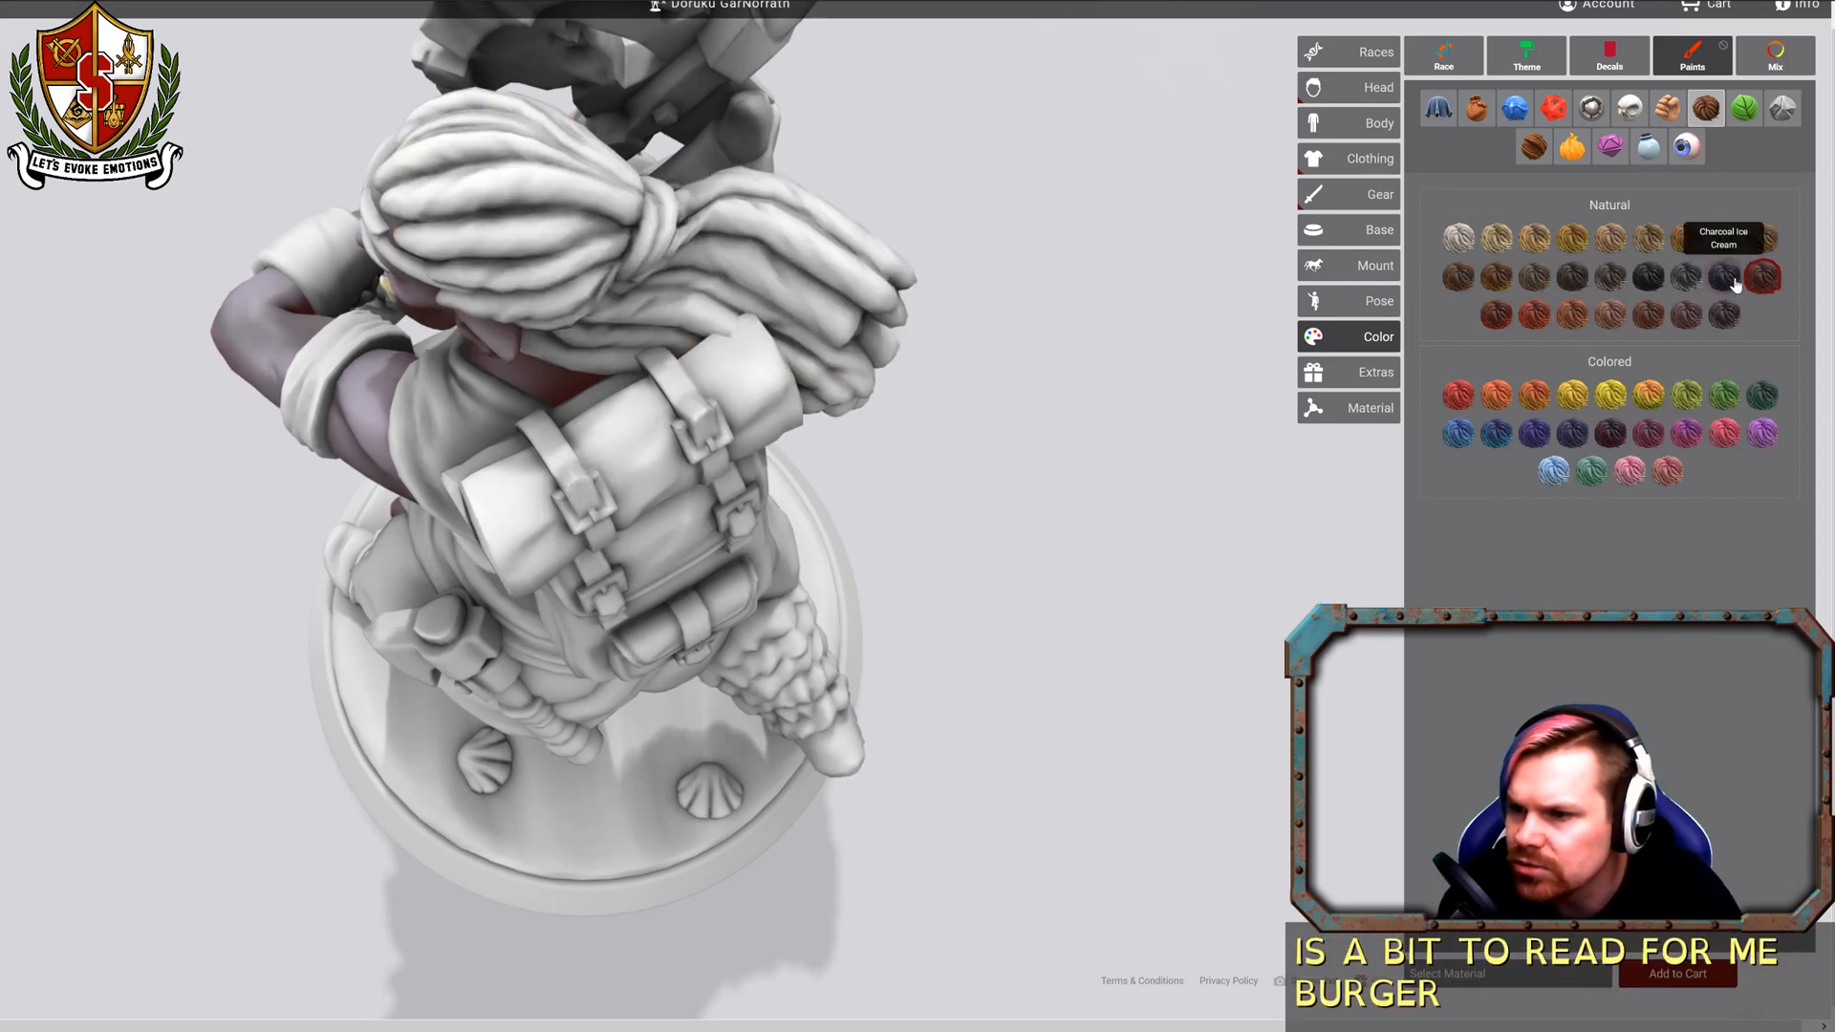
{"action": "left_click_drag", "start_coordinate": [1137, 251], "coordinate": [559, 233]}
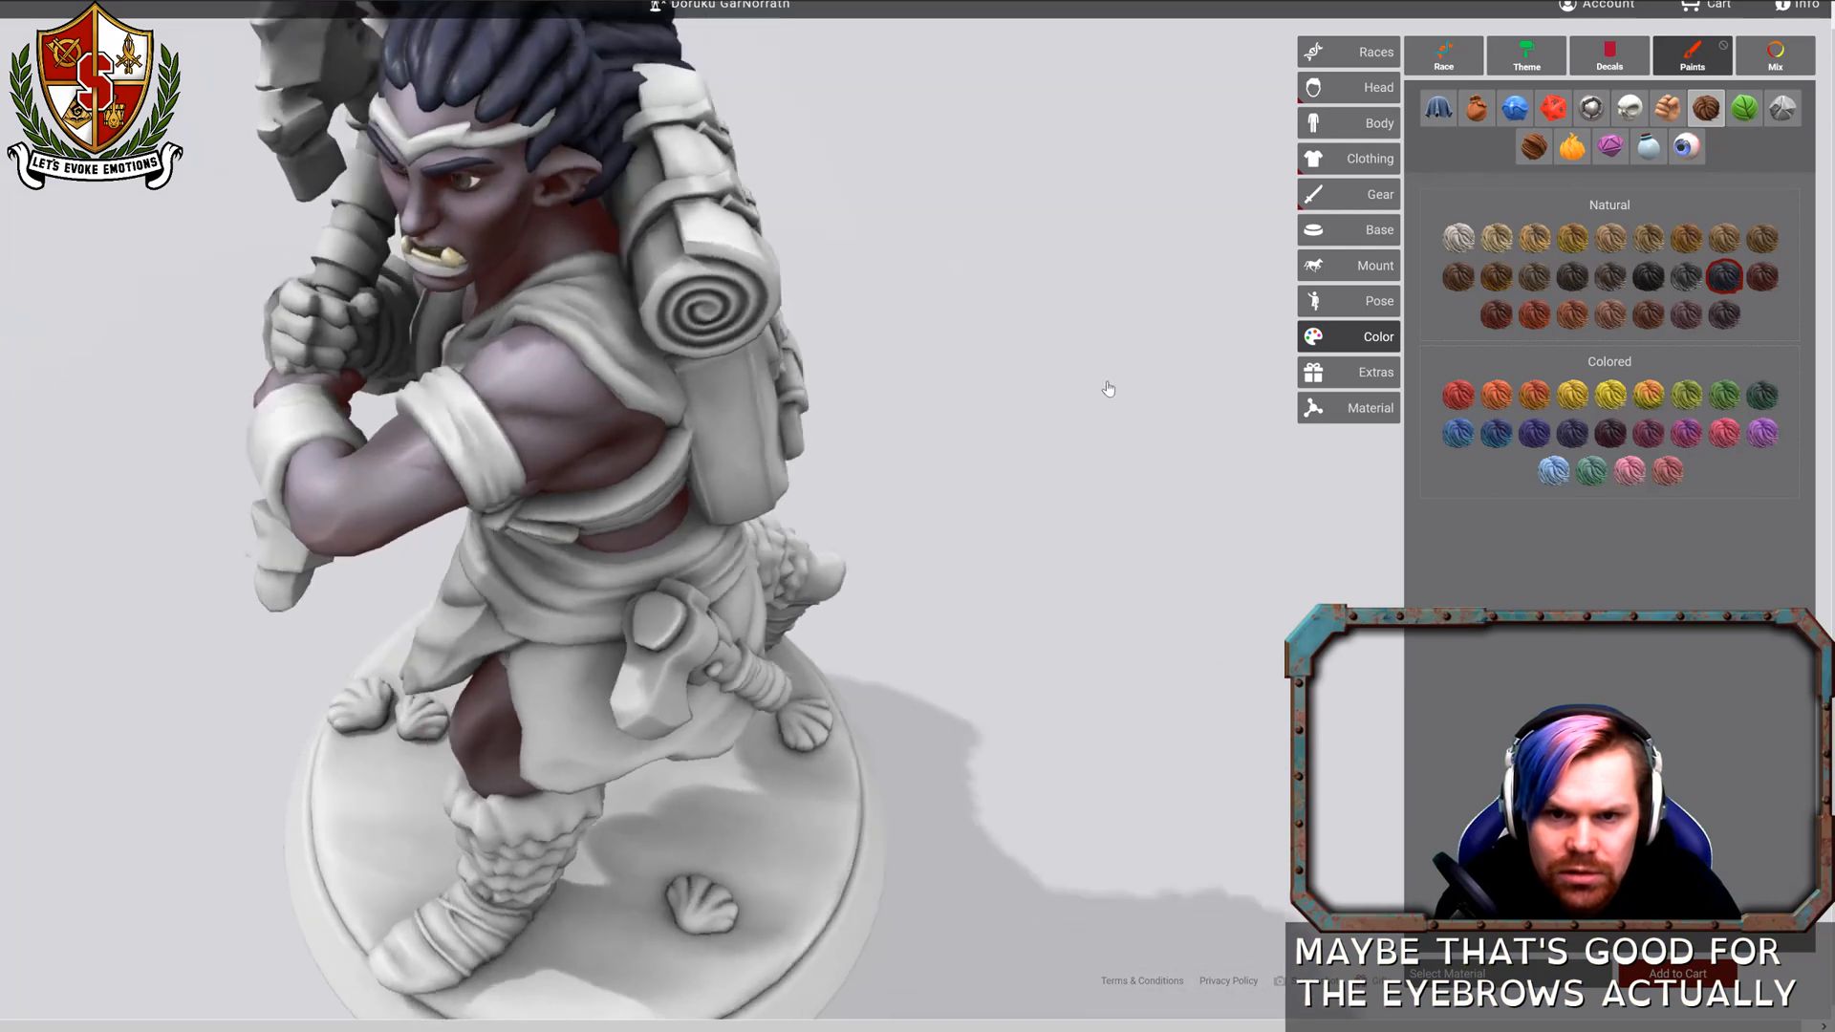
Try the weathered Lost City of Brass metal paint on the figure's headband.
{"action": "left_click", "coordinate": [1591, 108]}
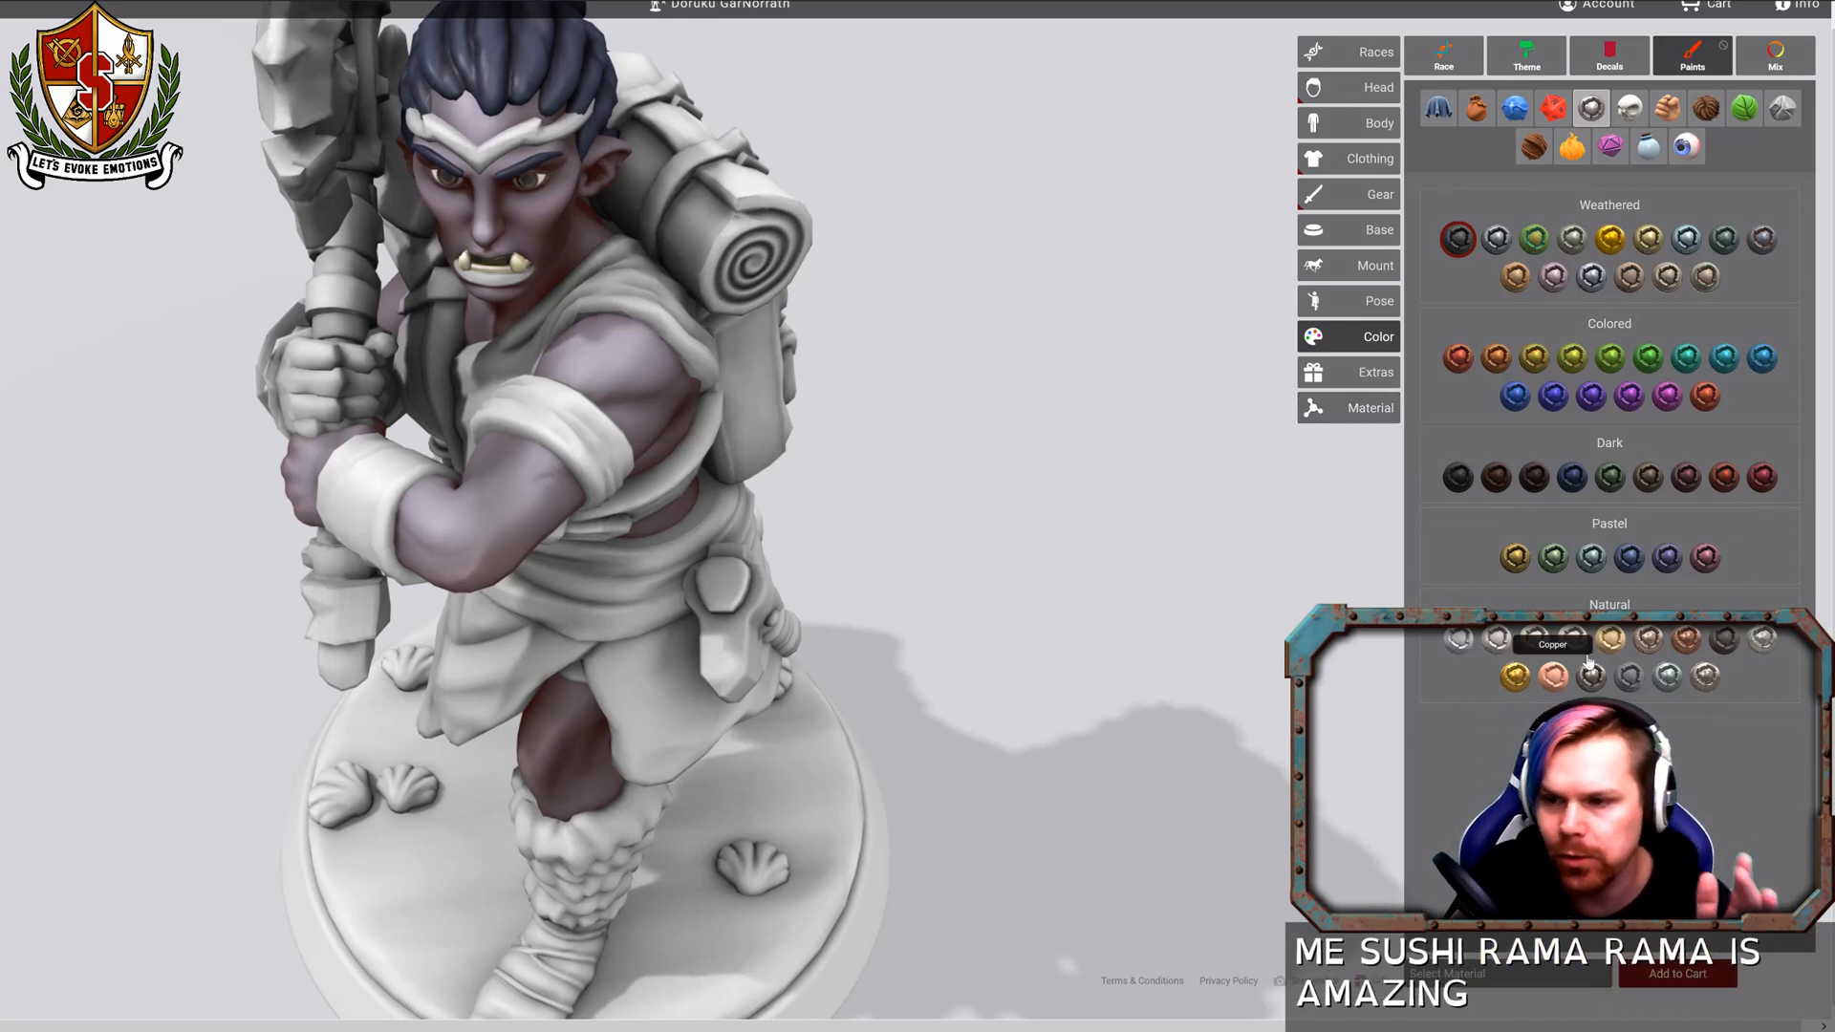
{"action": "left_click", "coordinate": [1572, 477]}
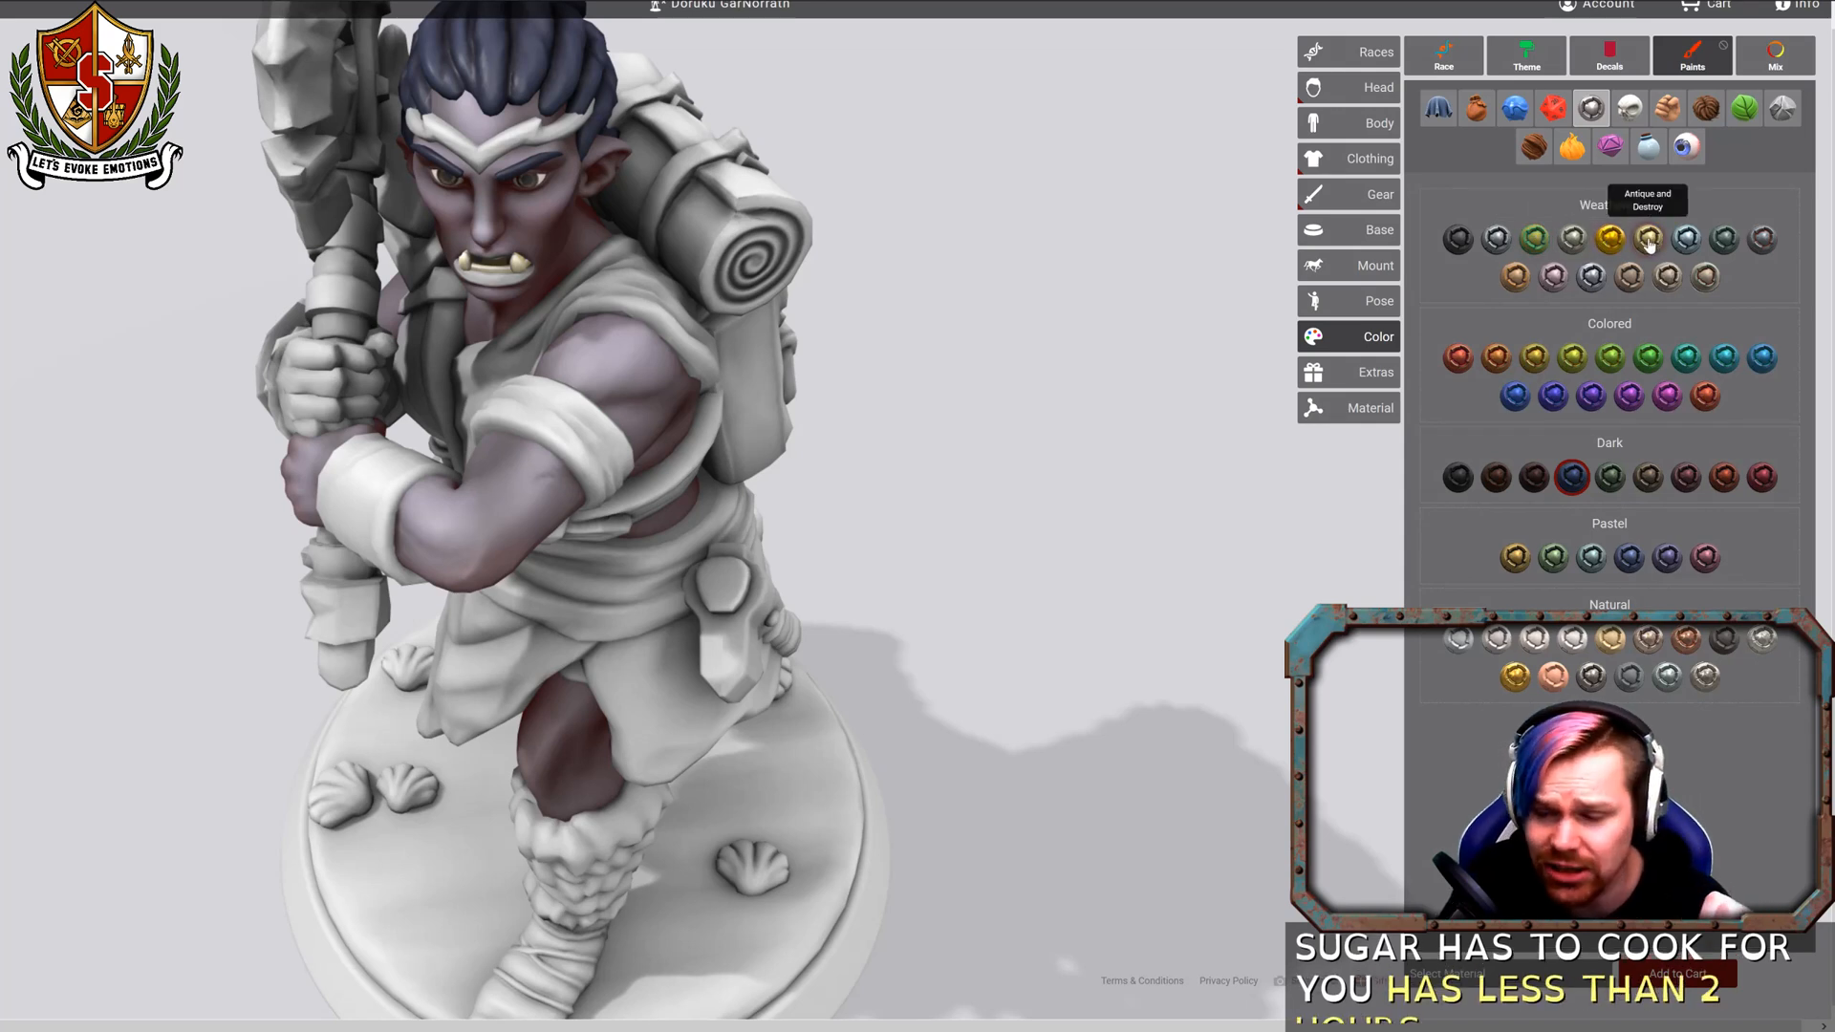
{"action": "left_click", "coordinate": [1650, 480]}
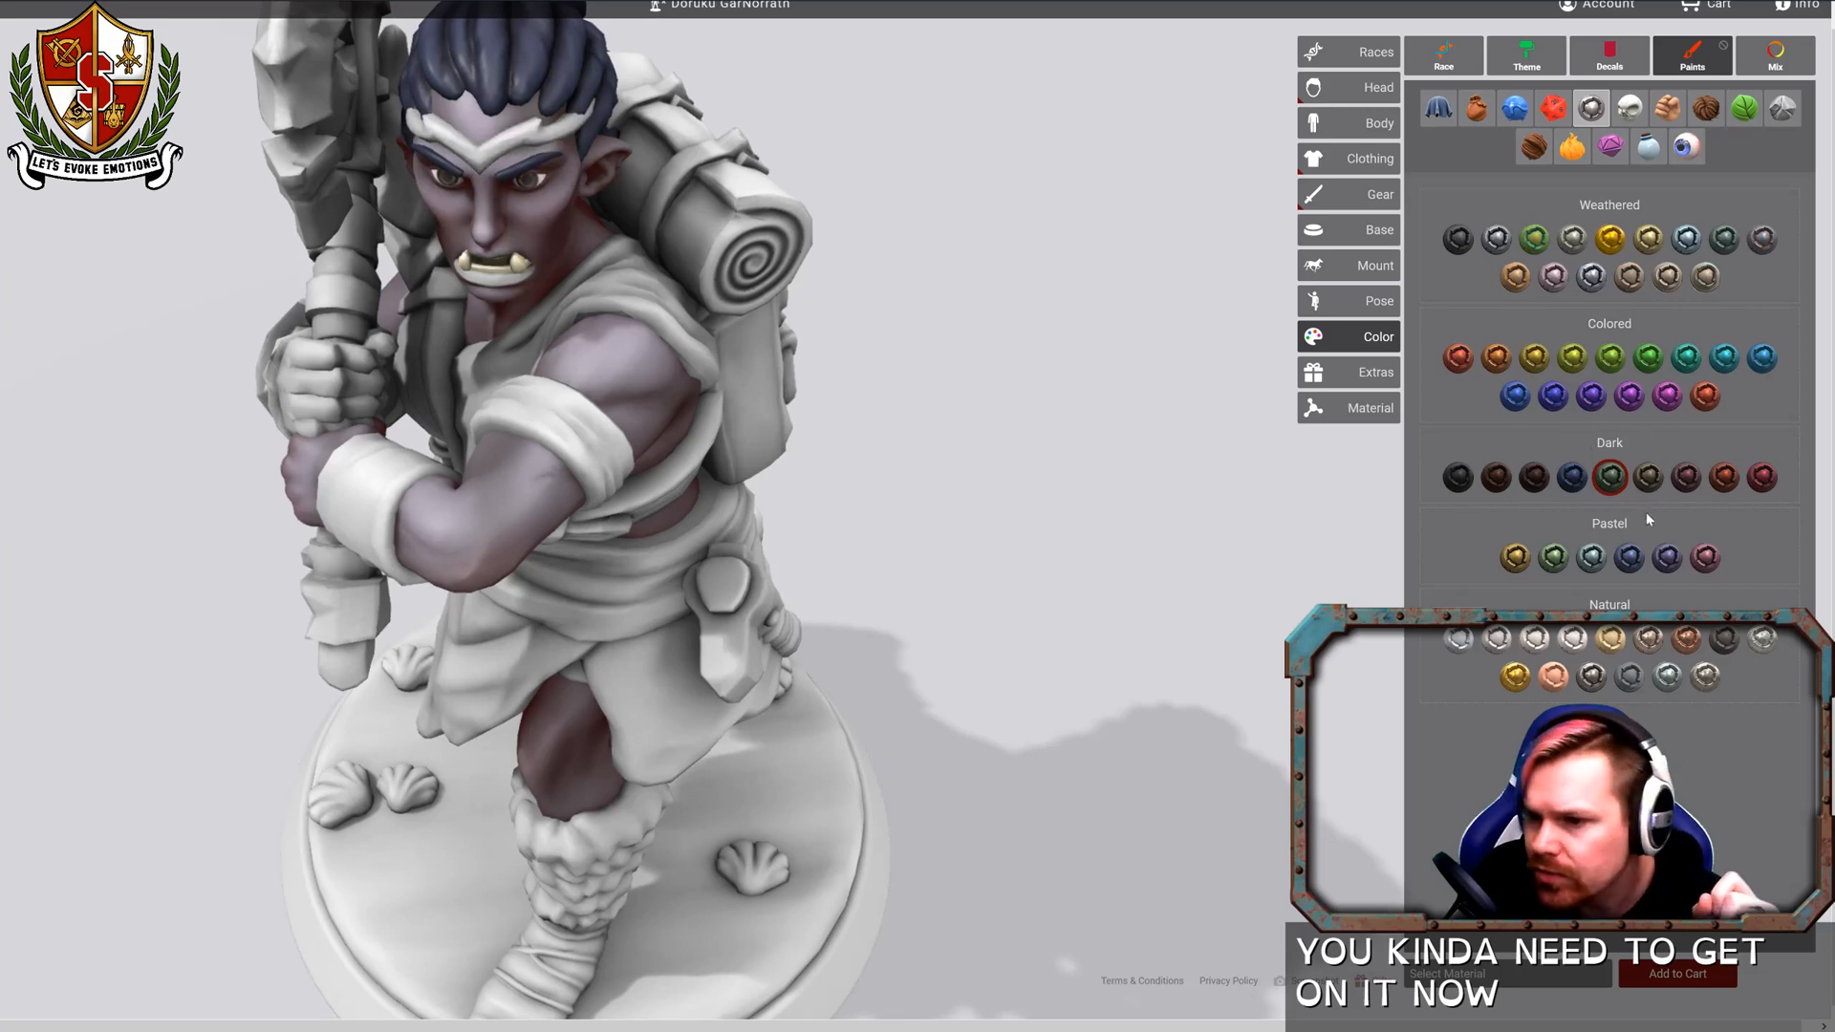
{"action": "left_click", "coordinate": [1532, 239]}
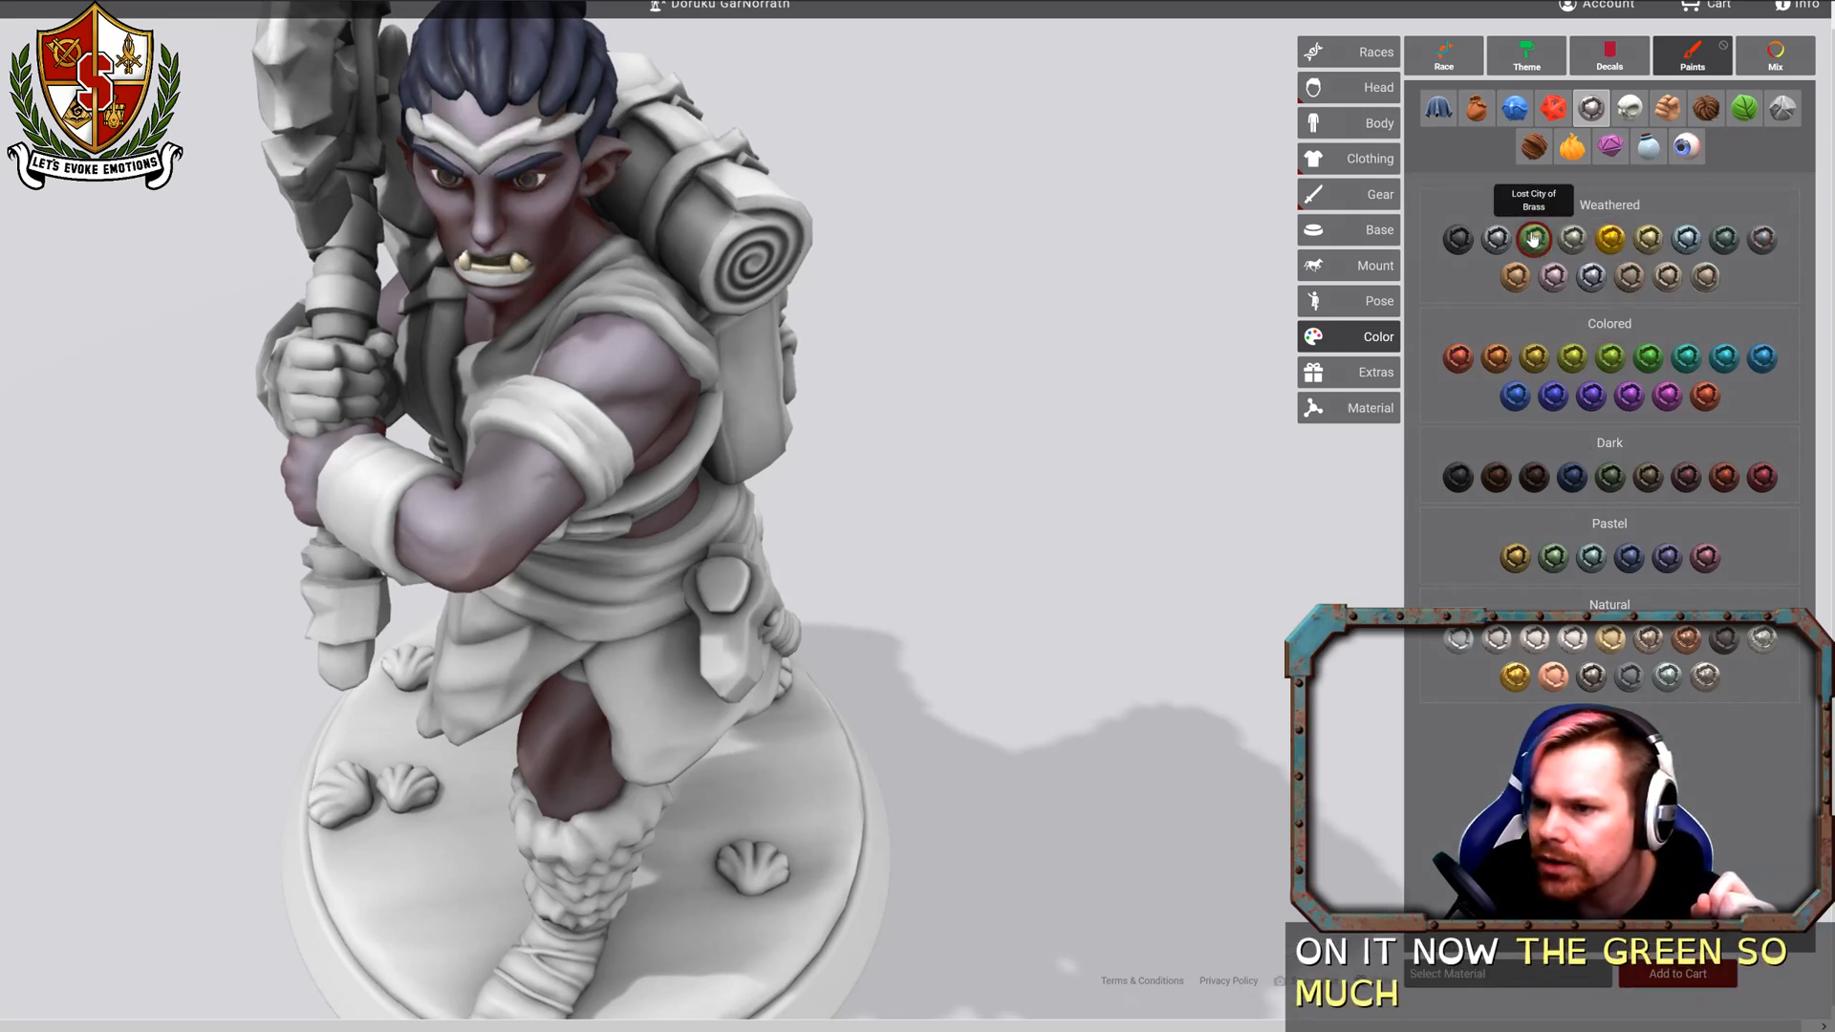
{"action": "left_click", "coordinate": [508, 145]}
{"action": "mouse_move", "coordinate": [1138, 455]}
{"action": "left_mouse_down"}
{"action": "mouse_move", "coordinate": [1398, 428]}
{"action": "mouse_move", "coordinate": [1299, 436]}
{"action": "mouse_move", "coordinate": [1357, 413]}
{"action": "mouse_move", "coordinate": [1277, 410]}
{"action": "mouse_move", "coordinate": [1414, 457]}
{"action": "left_mouse_up"}
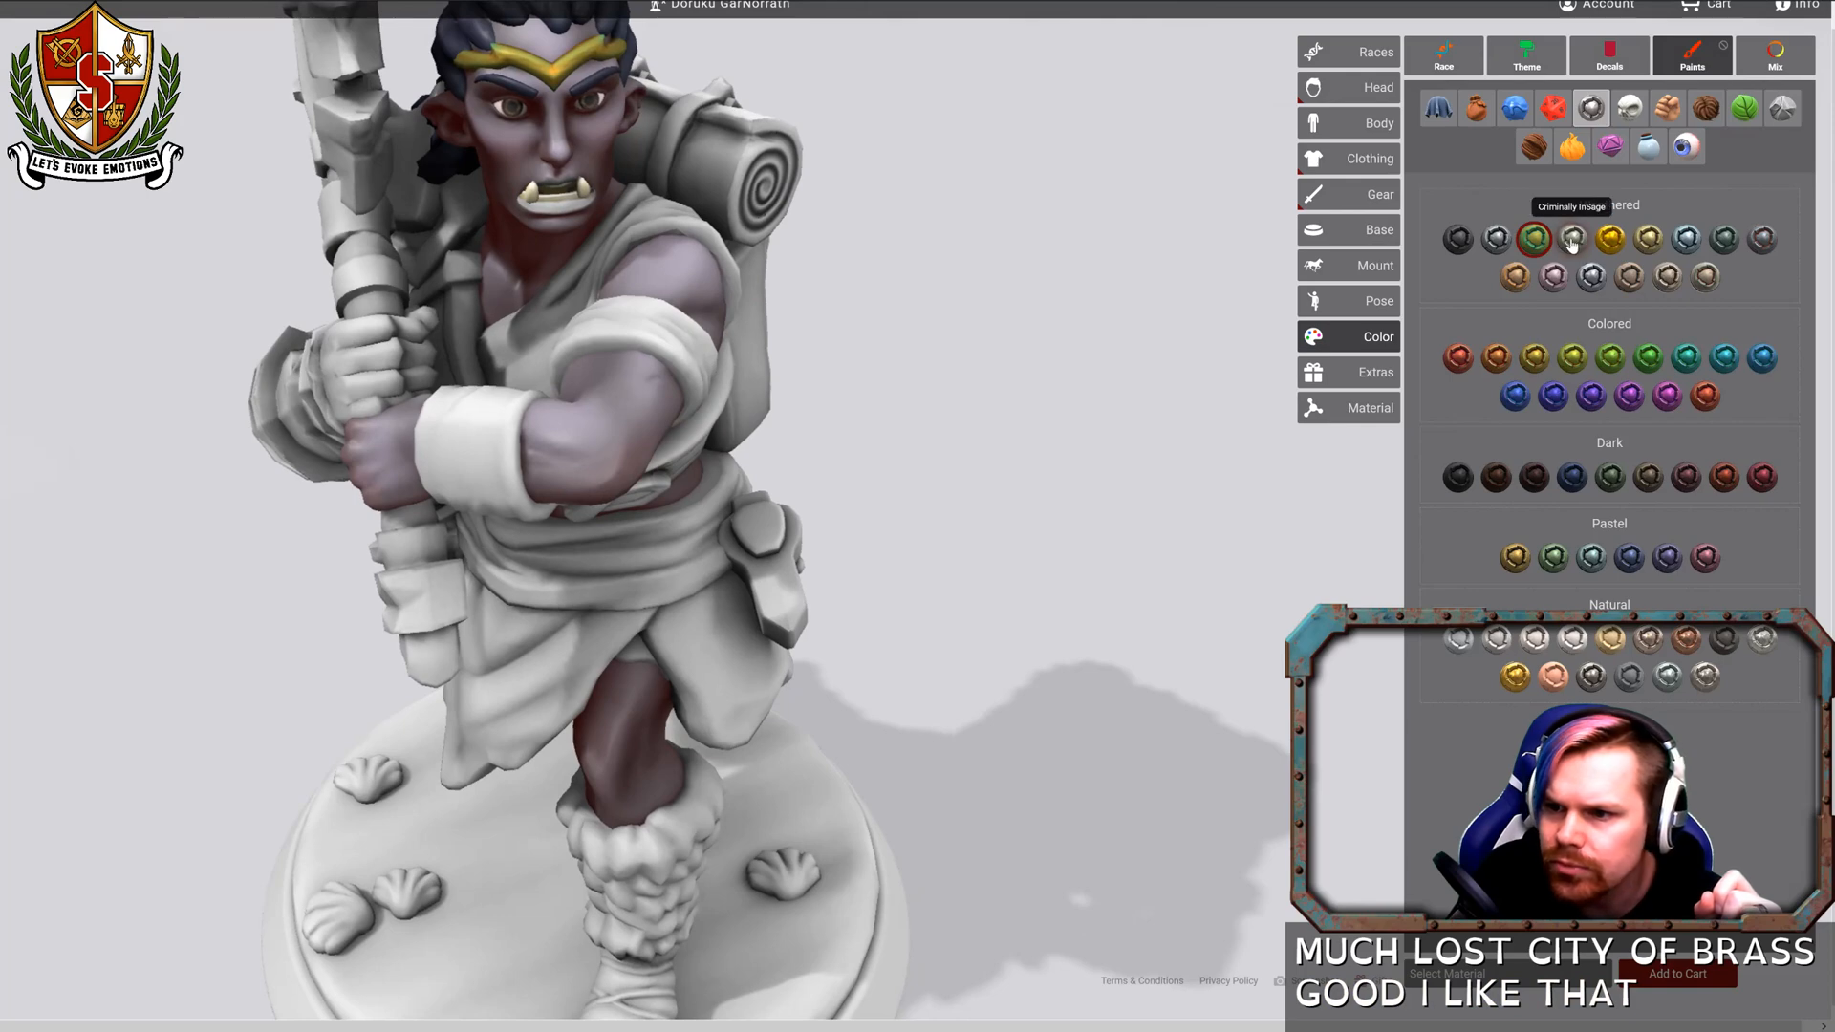
Paint the figure's headband with a dark grey metal from the Natural metal paints.
{"action": "left_click", "coordinate": [1495, 239]}
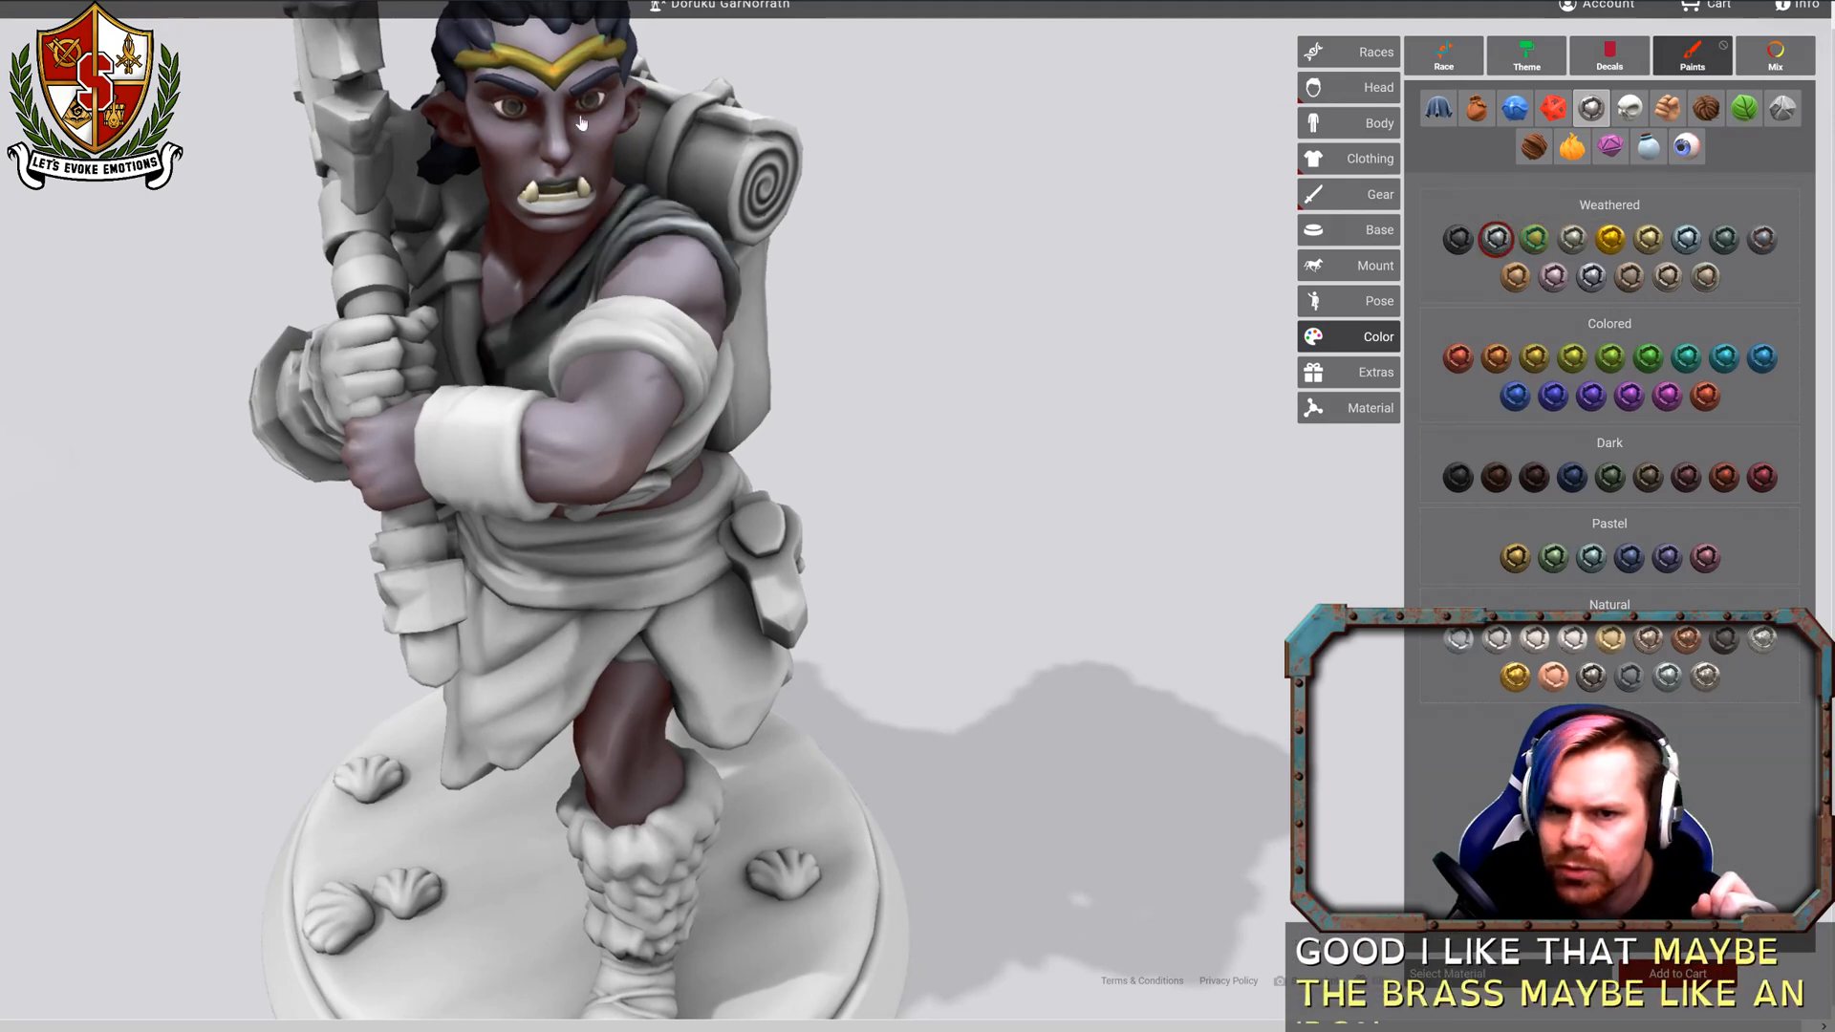
{"action": "left_click", "coordinate": [566, 78]}
{"action": "left_click_drag", "start_coordinate": [1077, 123], "coordinate": [926, 176]}
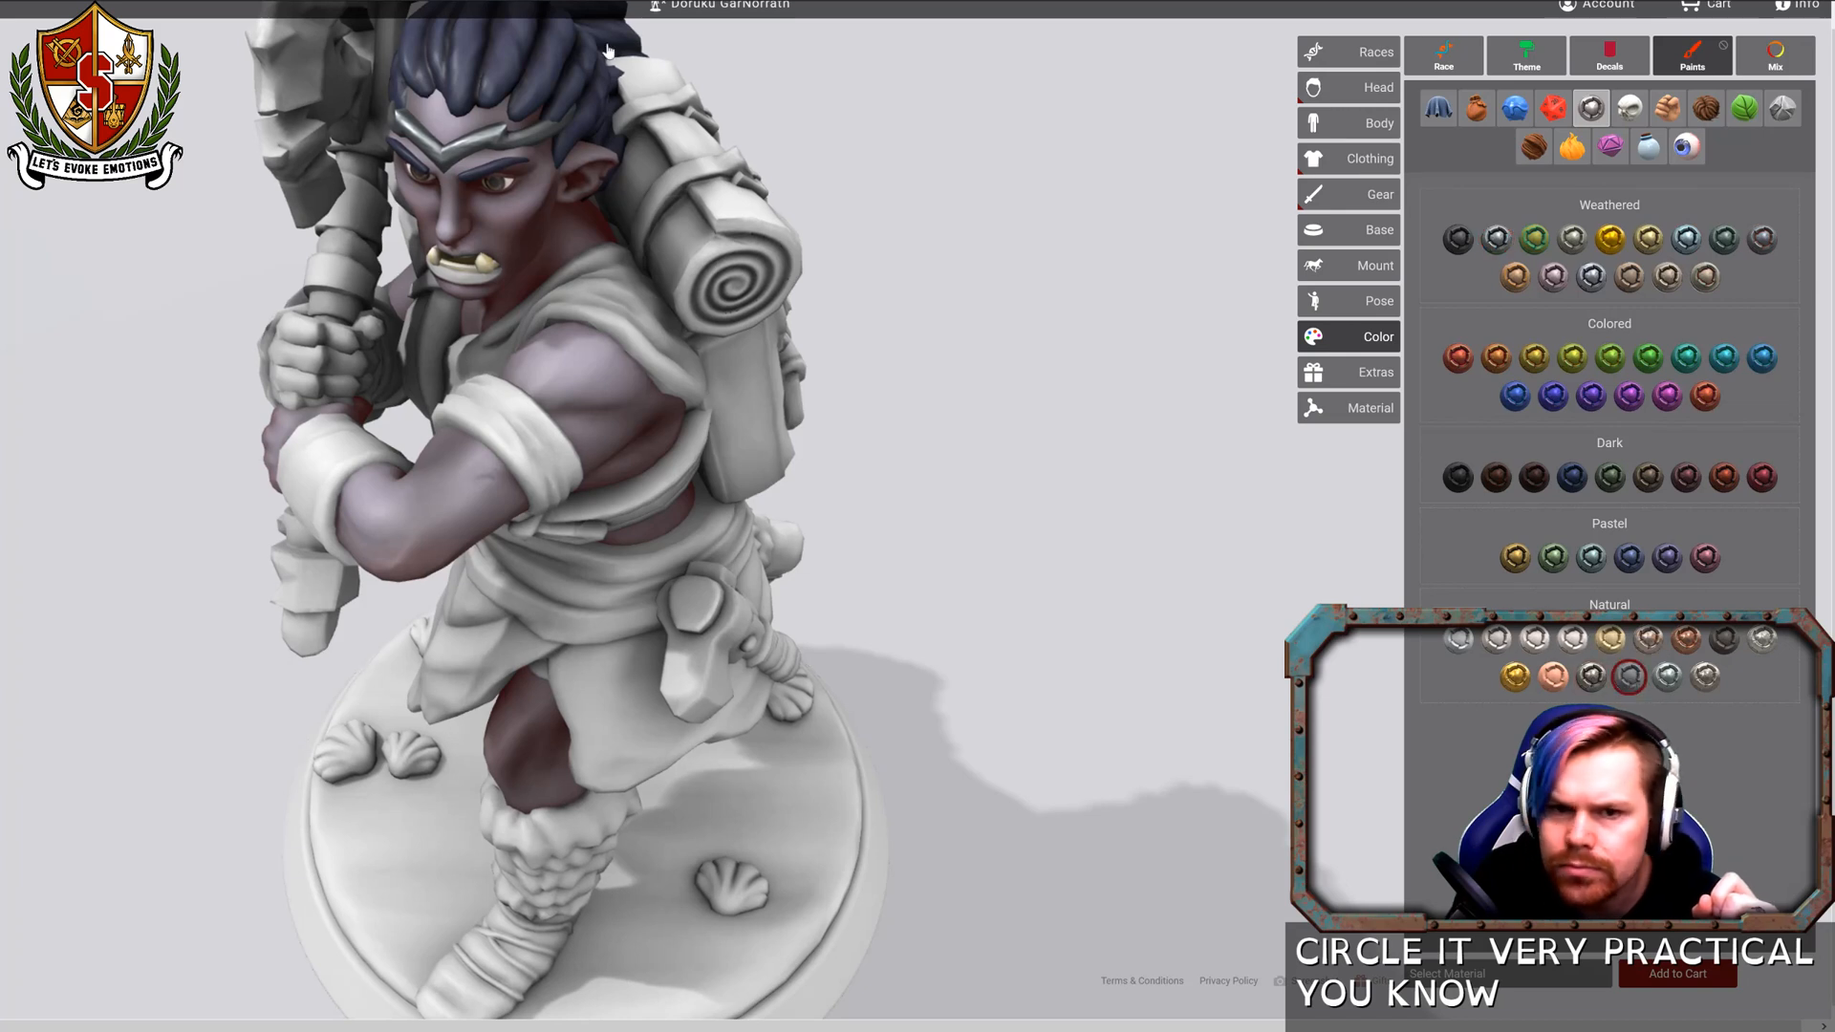
{"action": "left_click", "coordinate": [499, 149]}
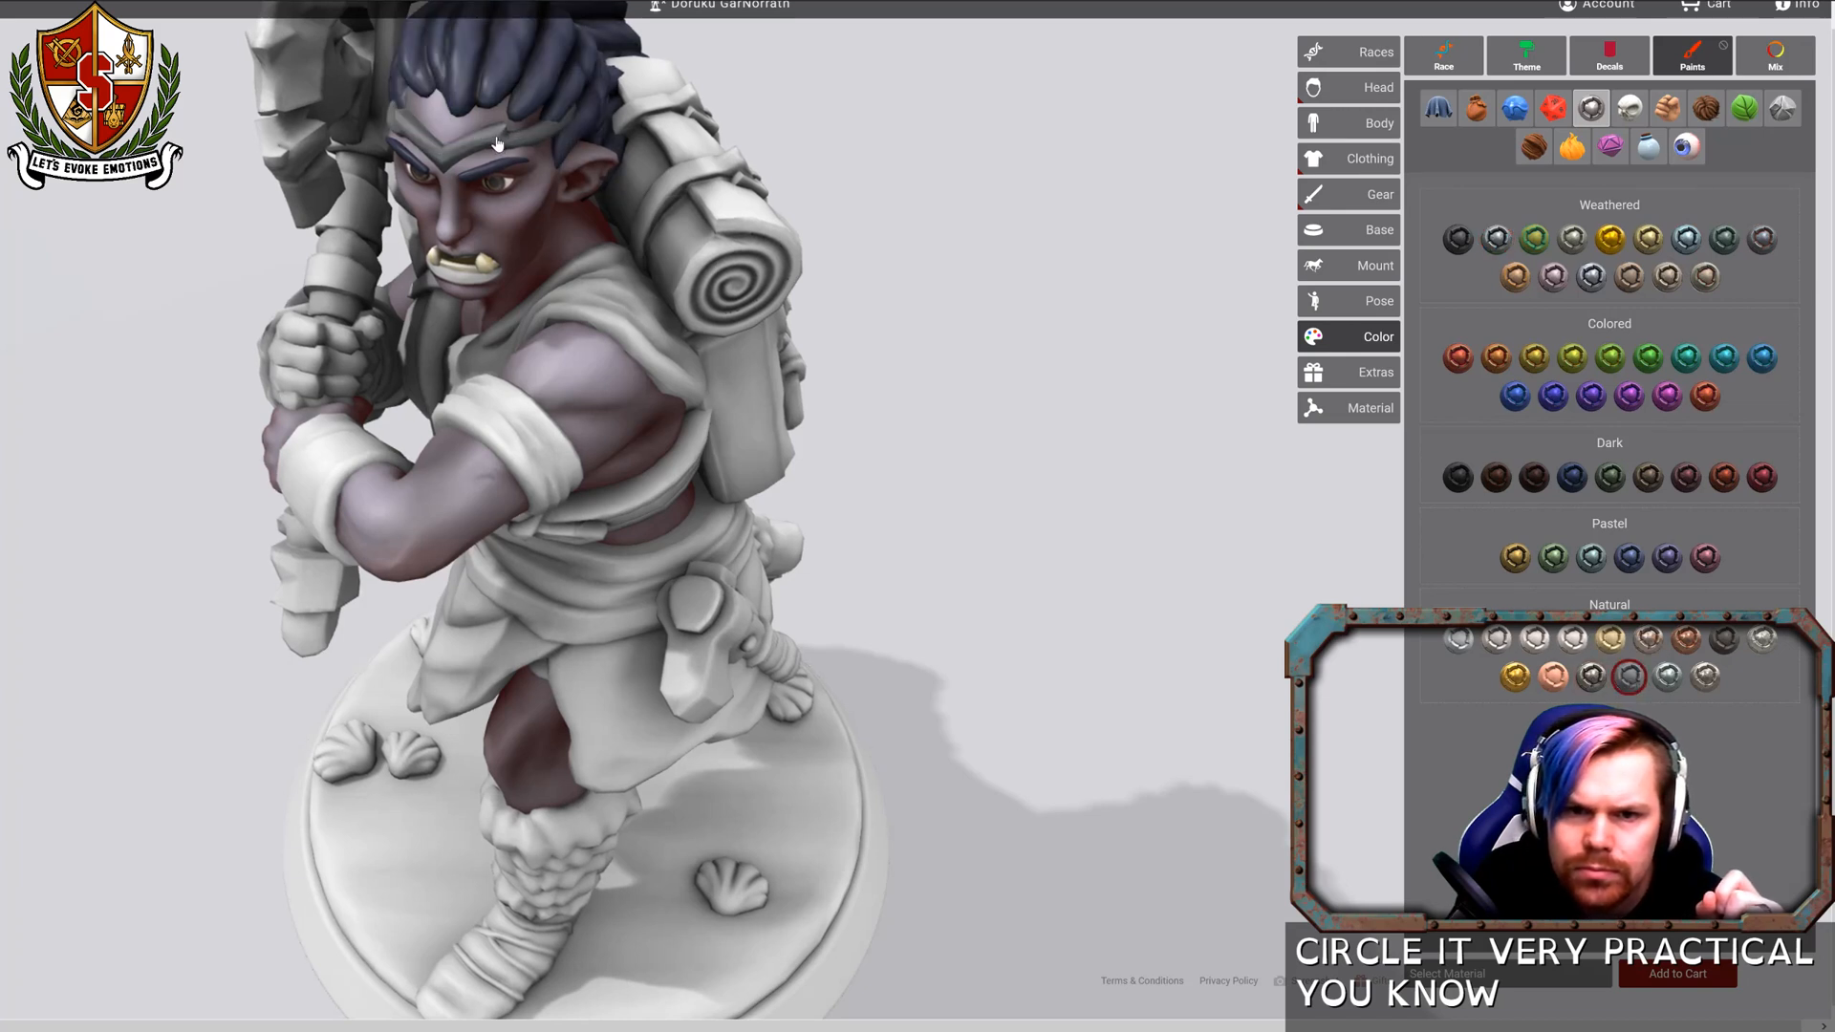
Test volcanic and rough stone paints on the axe head, settling on the polished Rain Drenched Precipice of Darkness.
{"action": "scroll", "coordinate": [1005, 241], "scroll_direction": "down", "scroll_amount": 5}
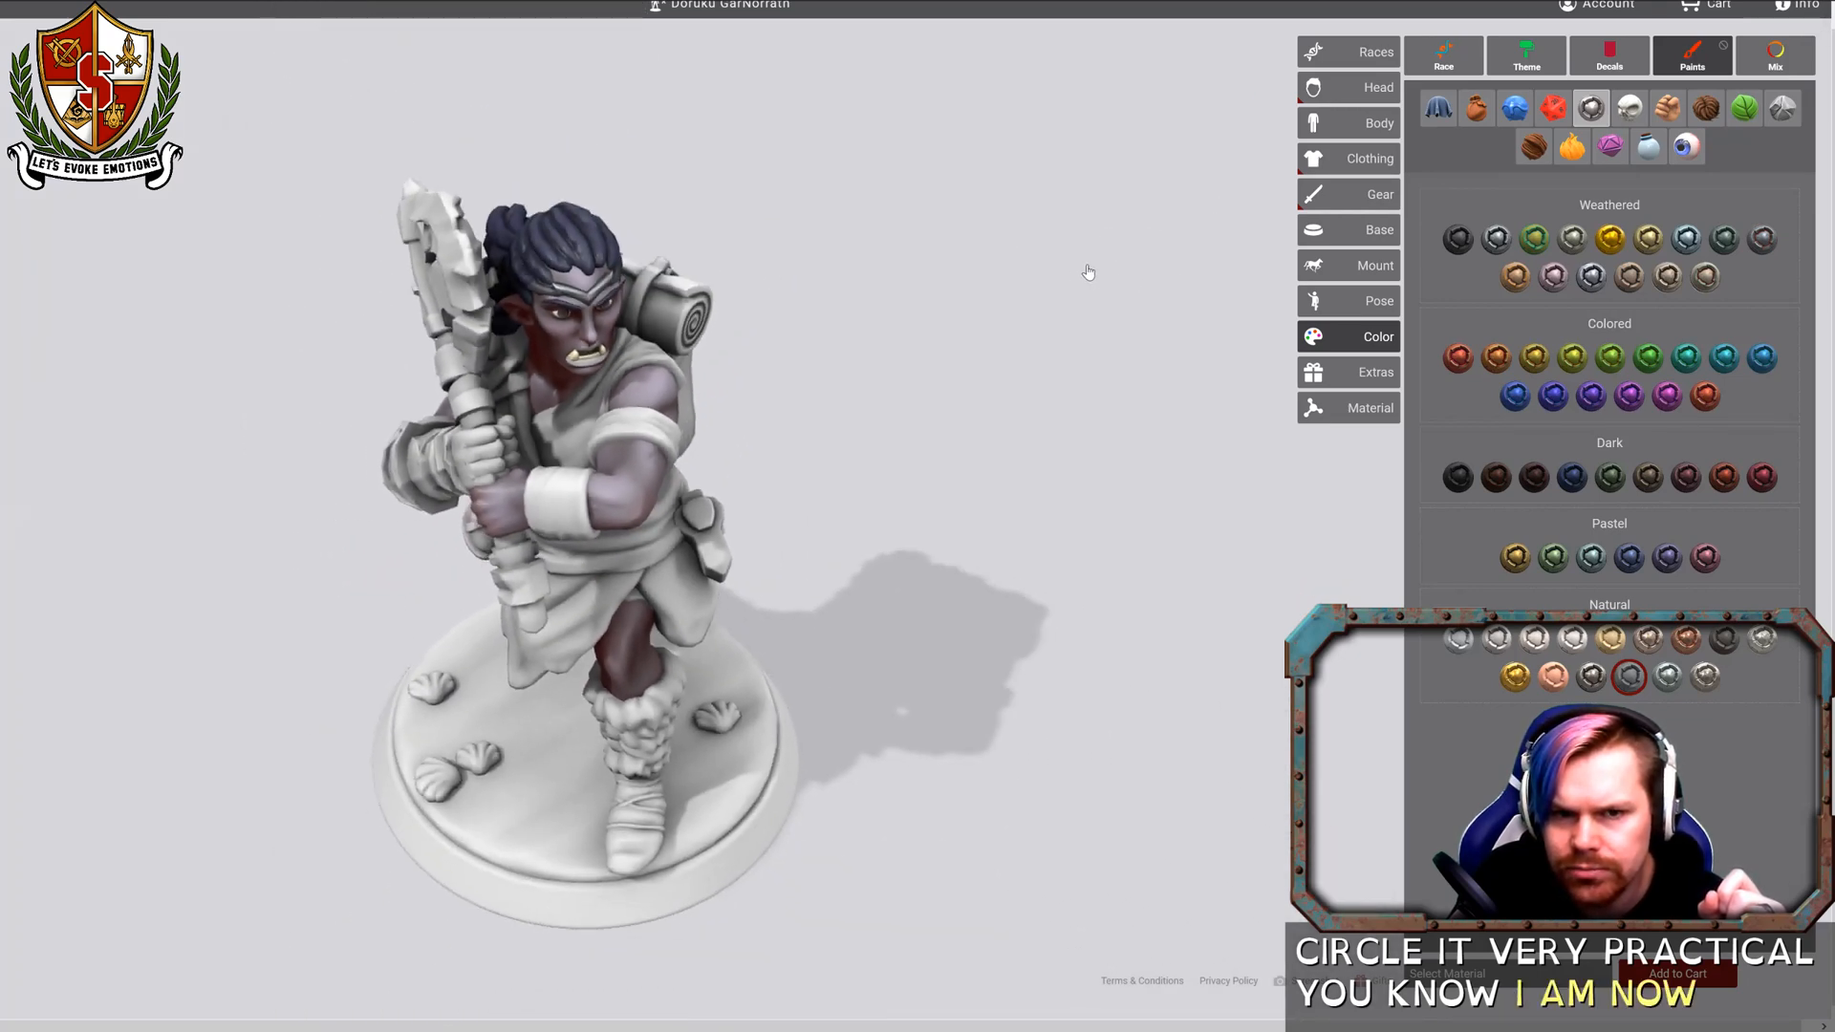
{"action": "left_click_drag", "start_coordinate": [1085, 274], "coordinate": [519, 211]}
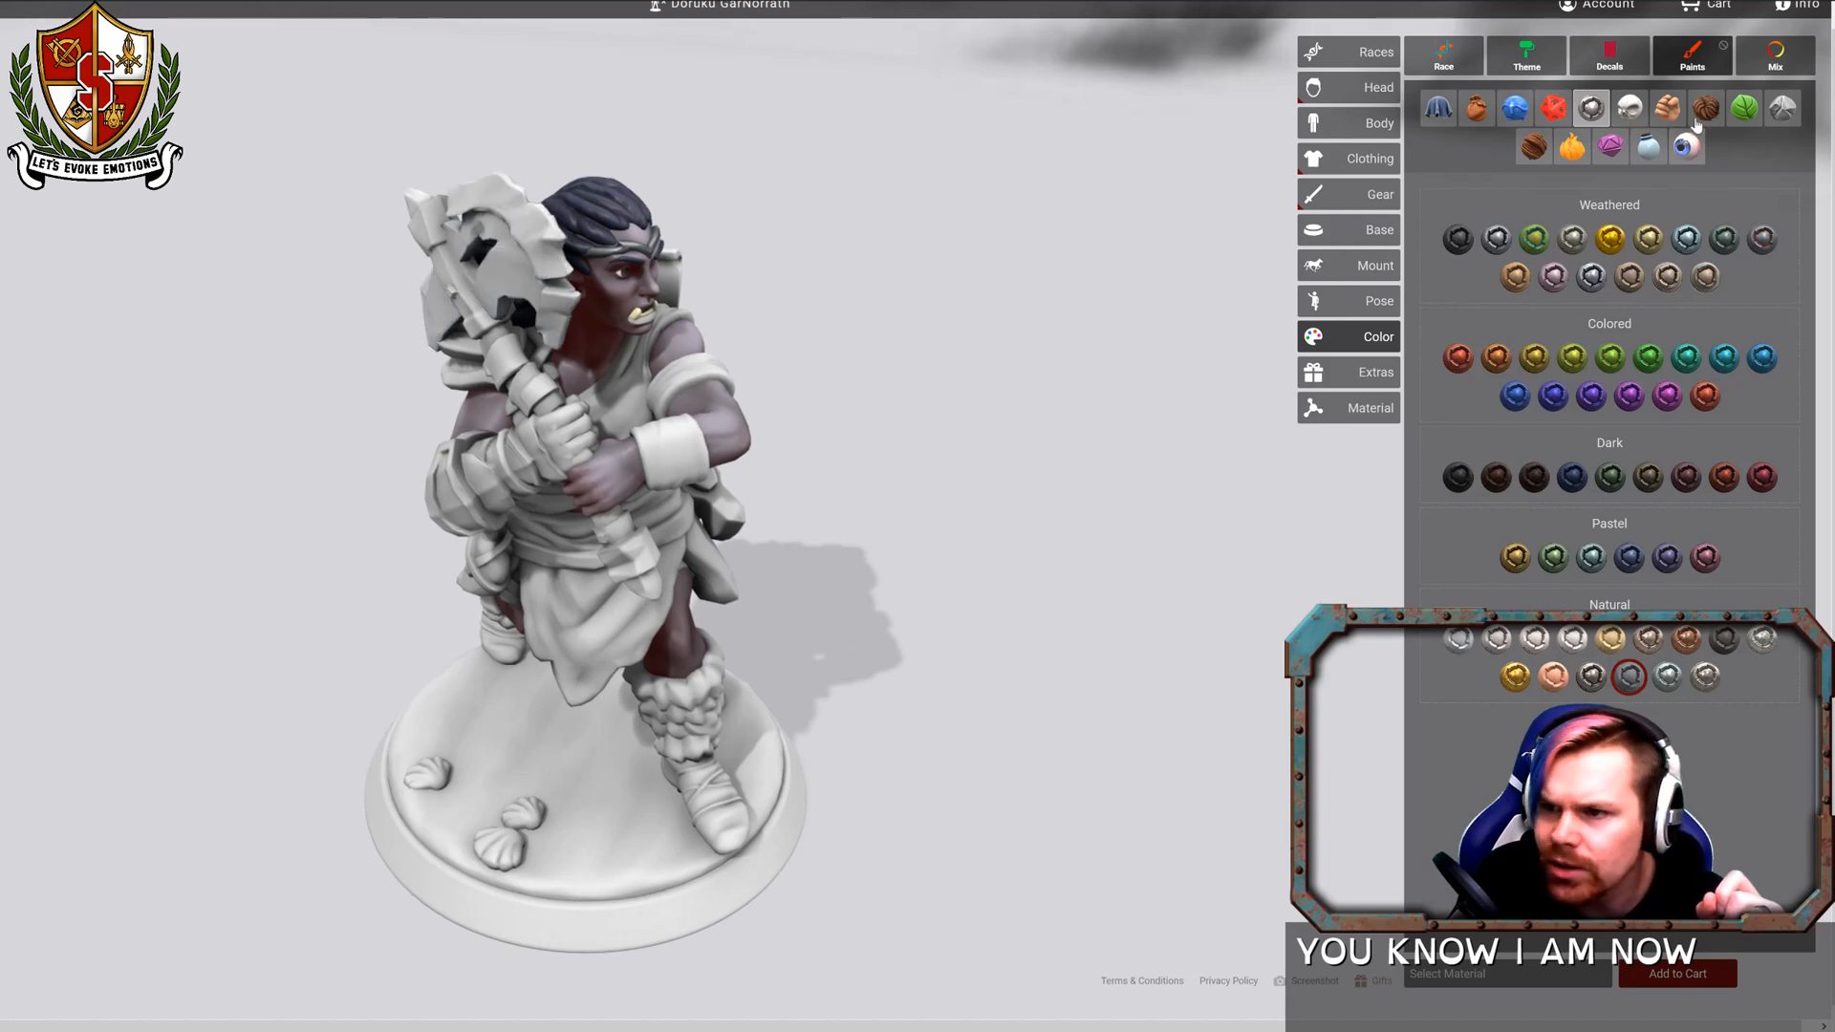
{"action": "left_click", "coordinate": [1782, 108]}
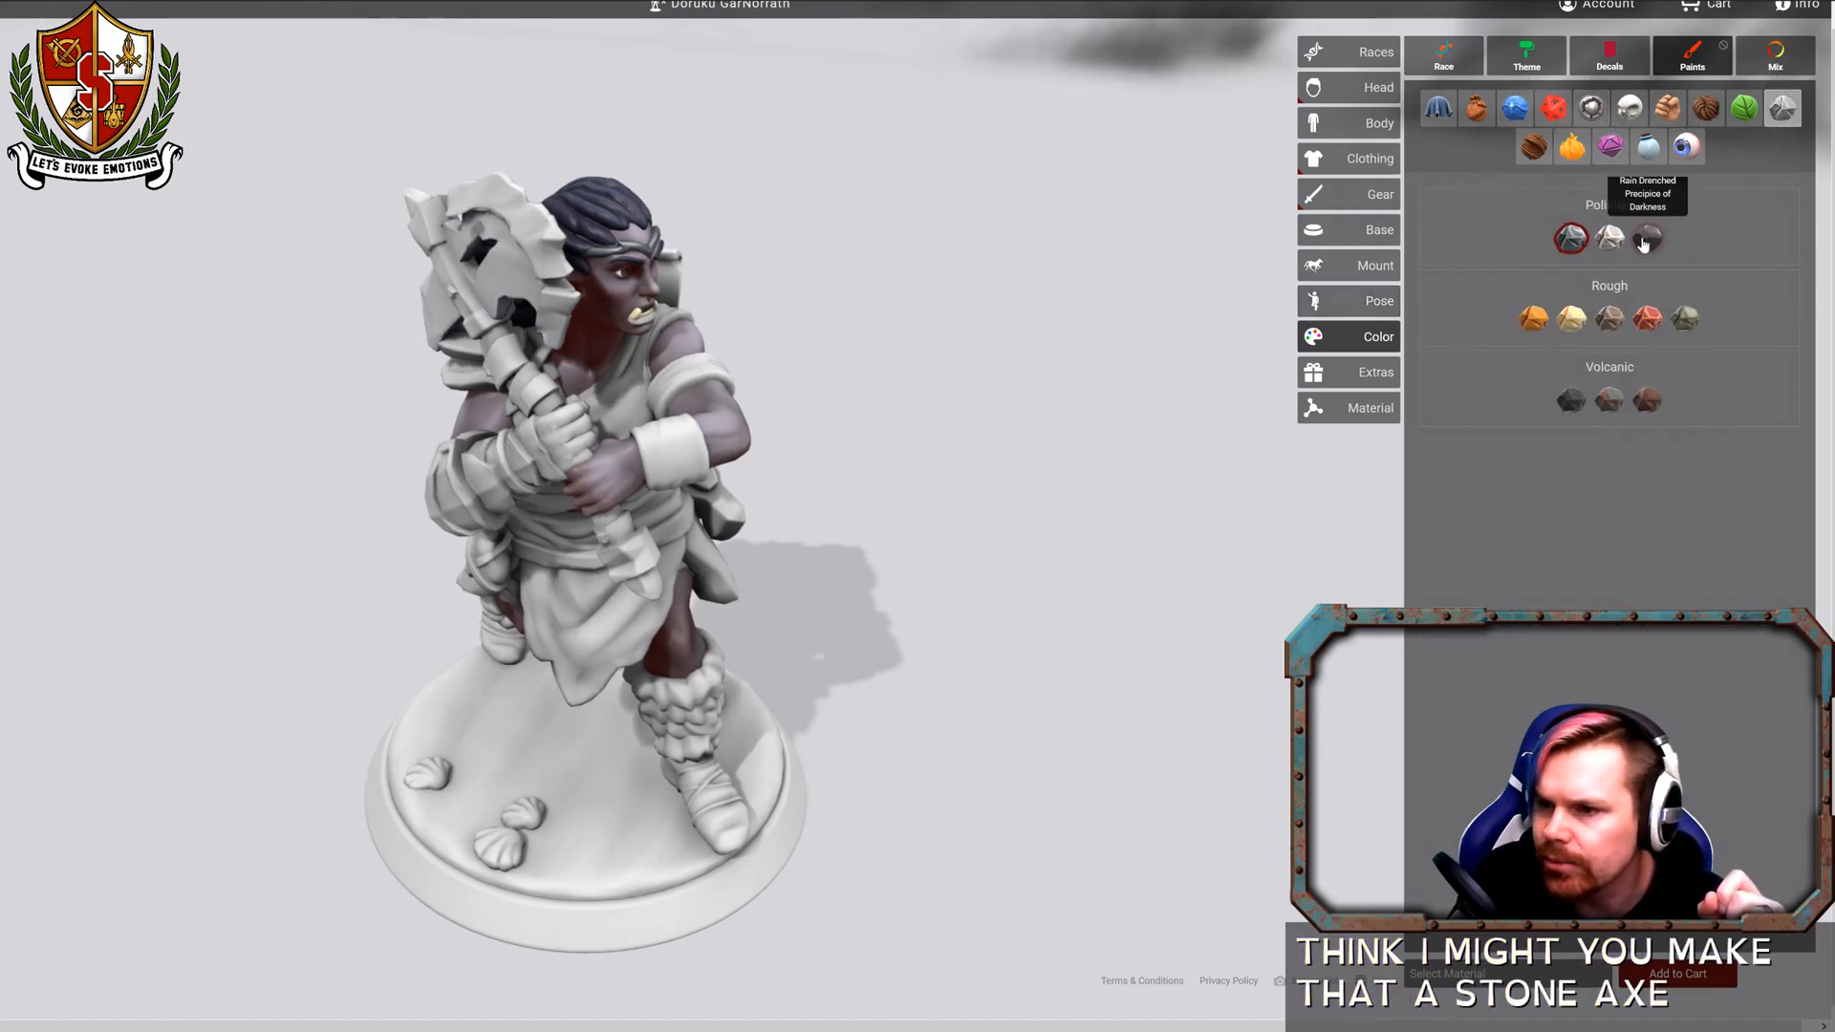
{"action": "left_click", "coordinate": [1570, 399]}
{"action": "left_click", "coordinate": [510, 258]}
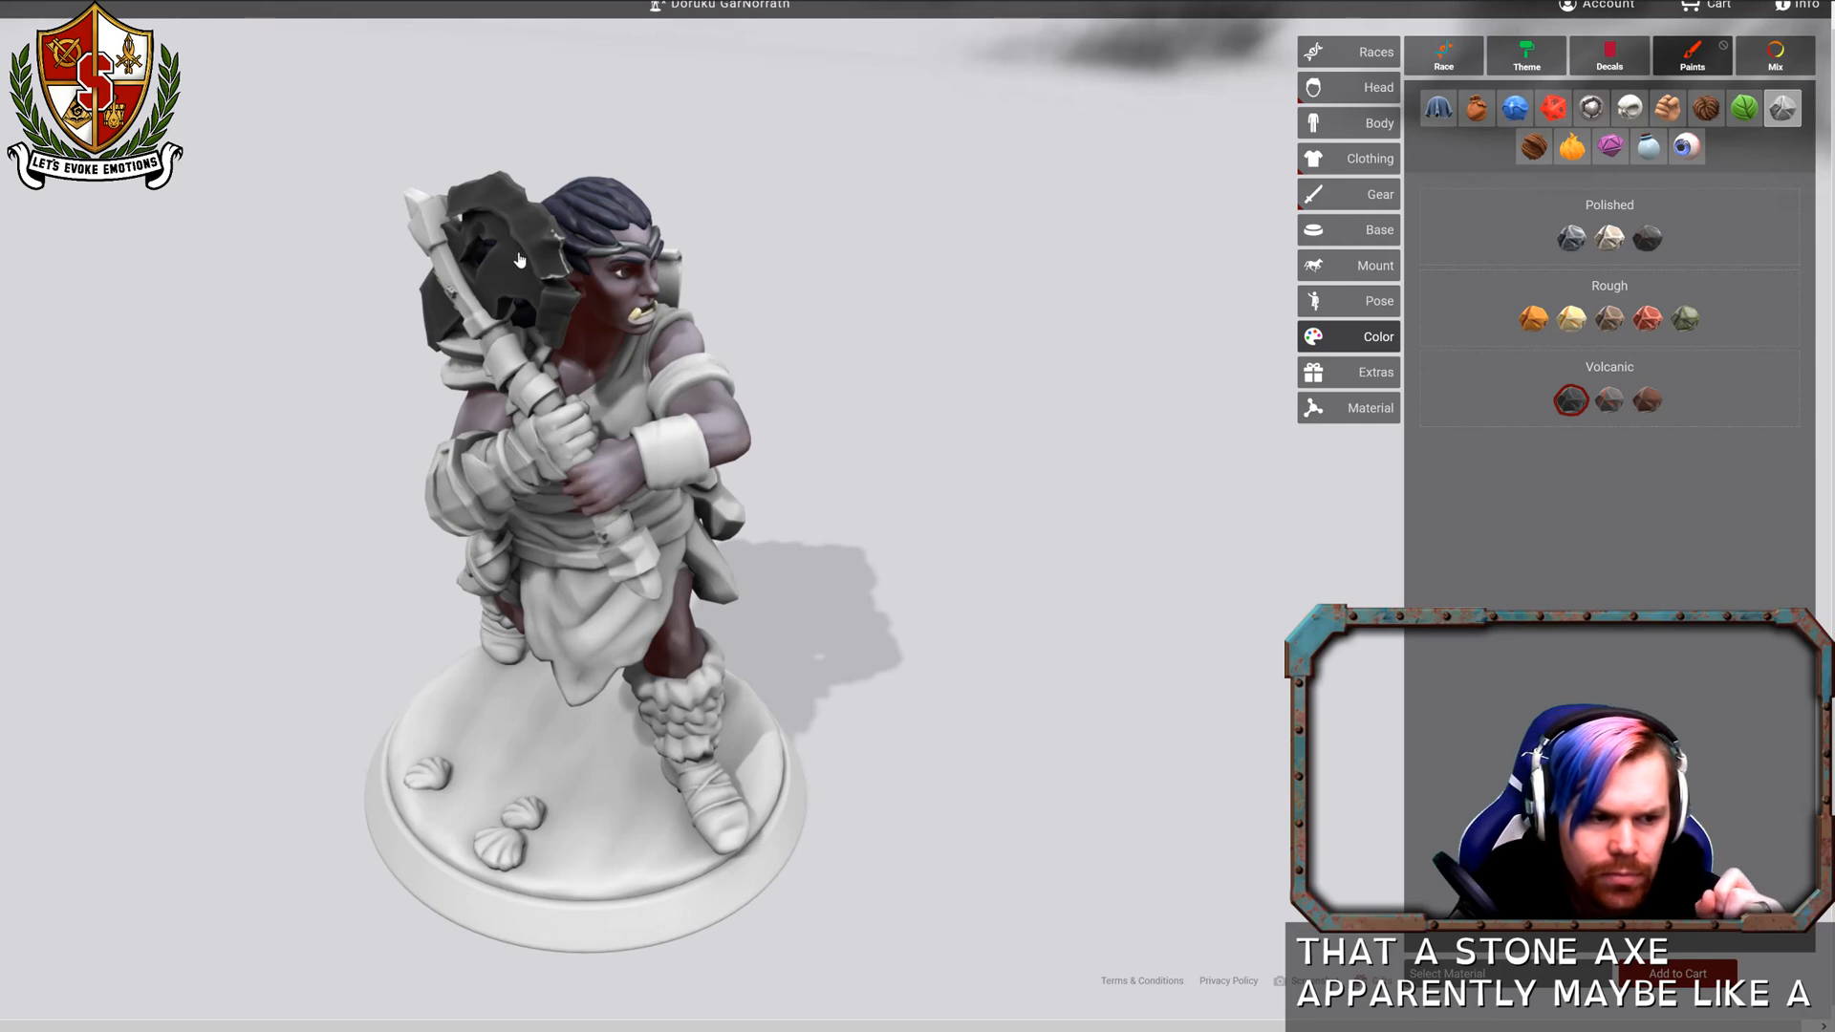
{"action": "left_click", "coordinate": [1610, 402]}
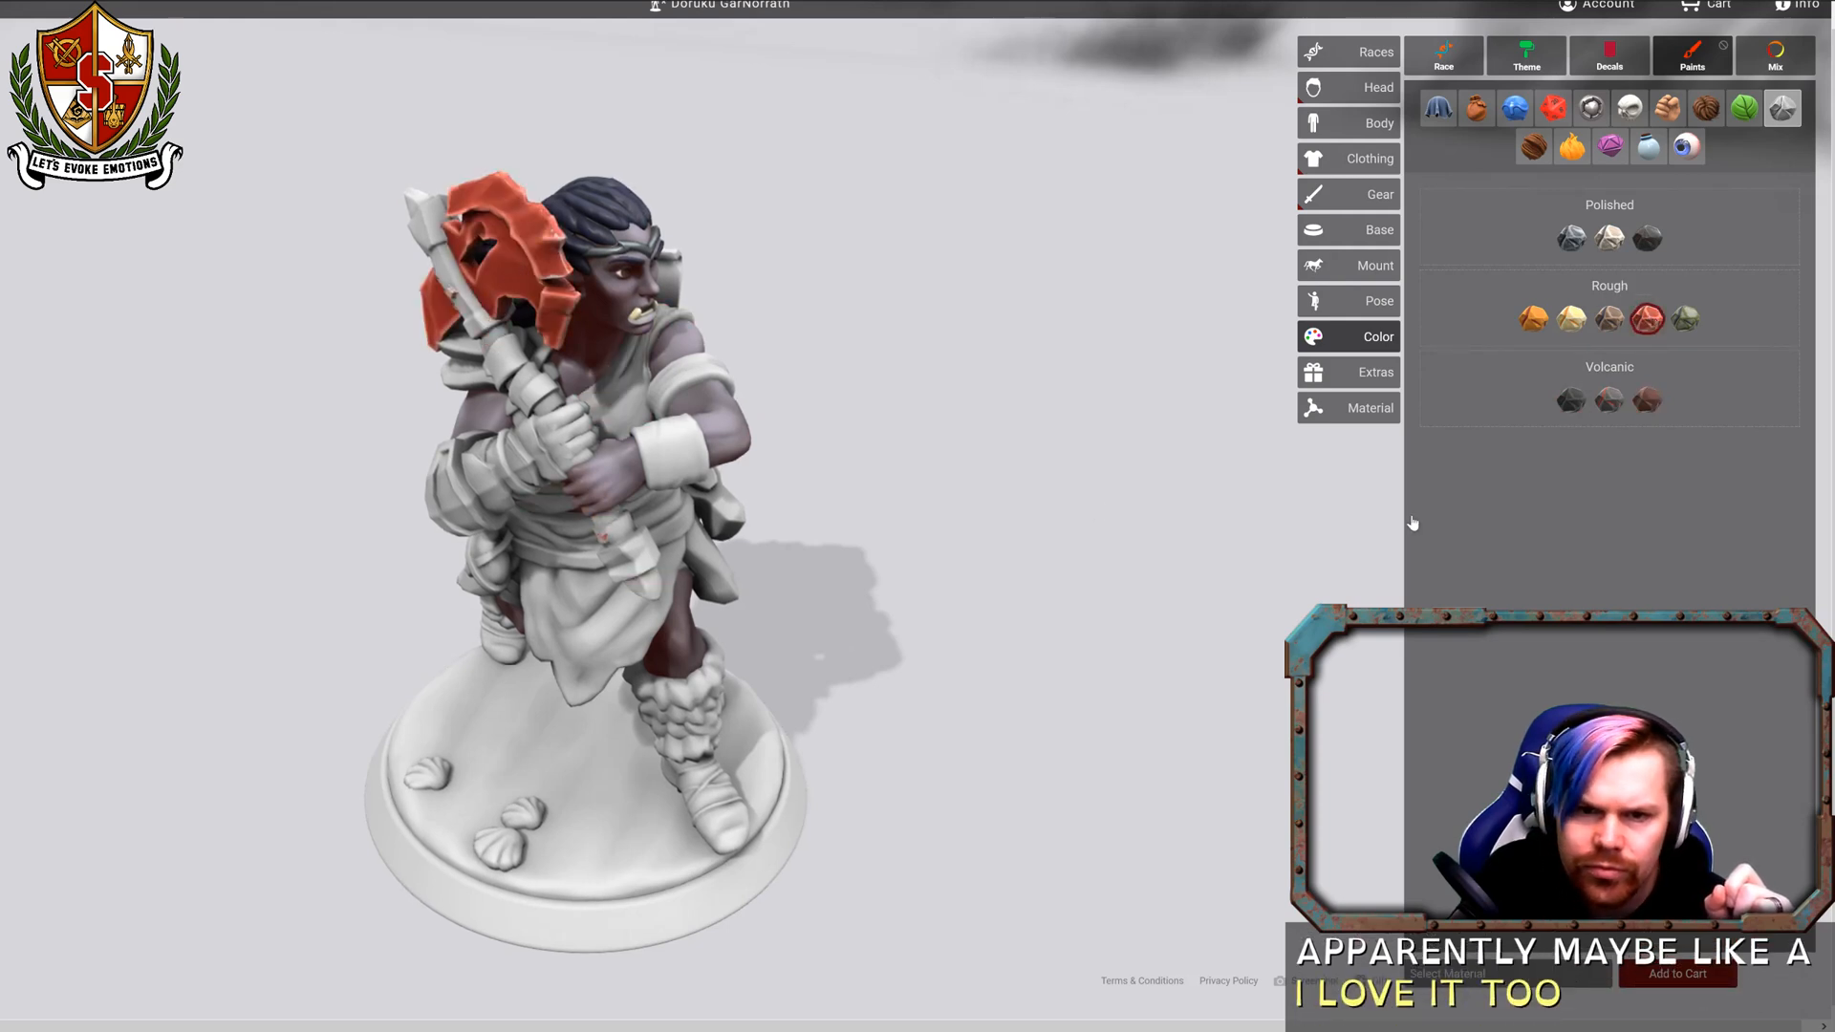
{"action": "left_click", "coordinate": [1609, 320]}
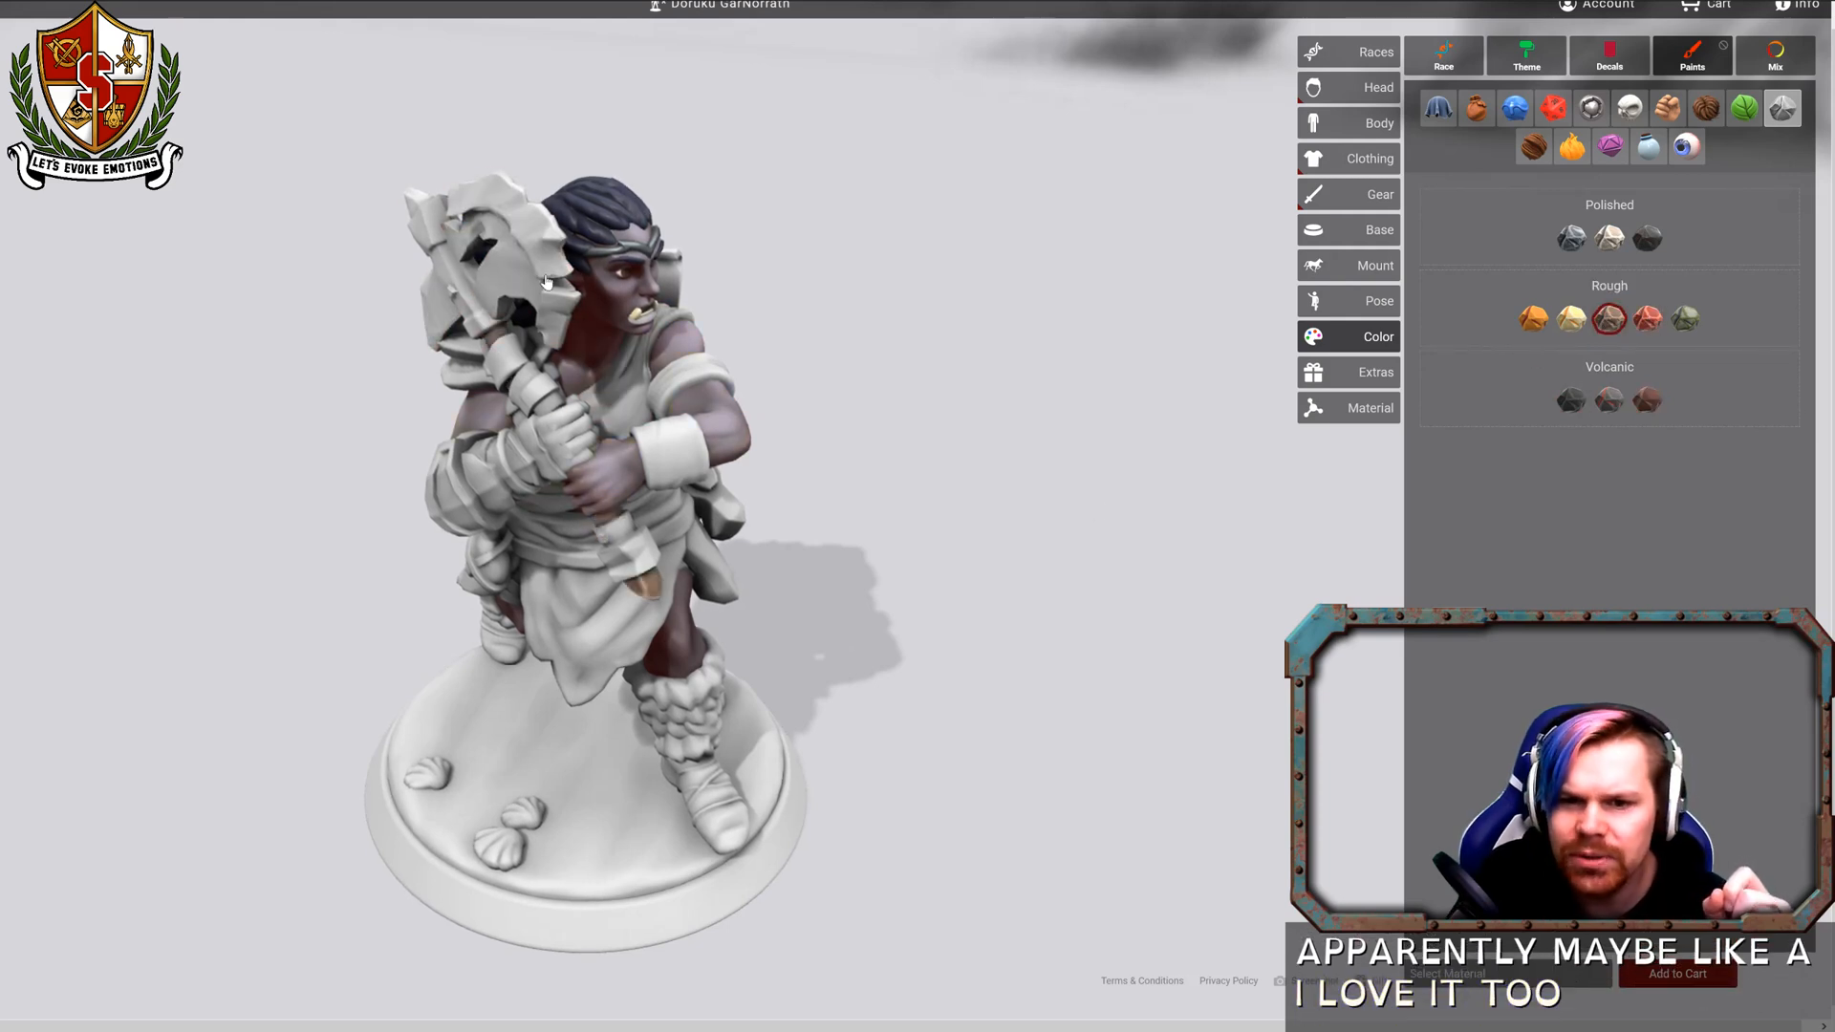
{"action": "left_click", "coordinate": [1647, 239]}
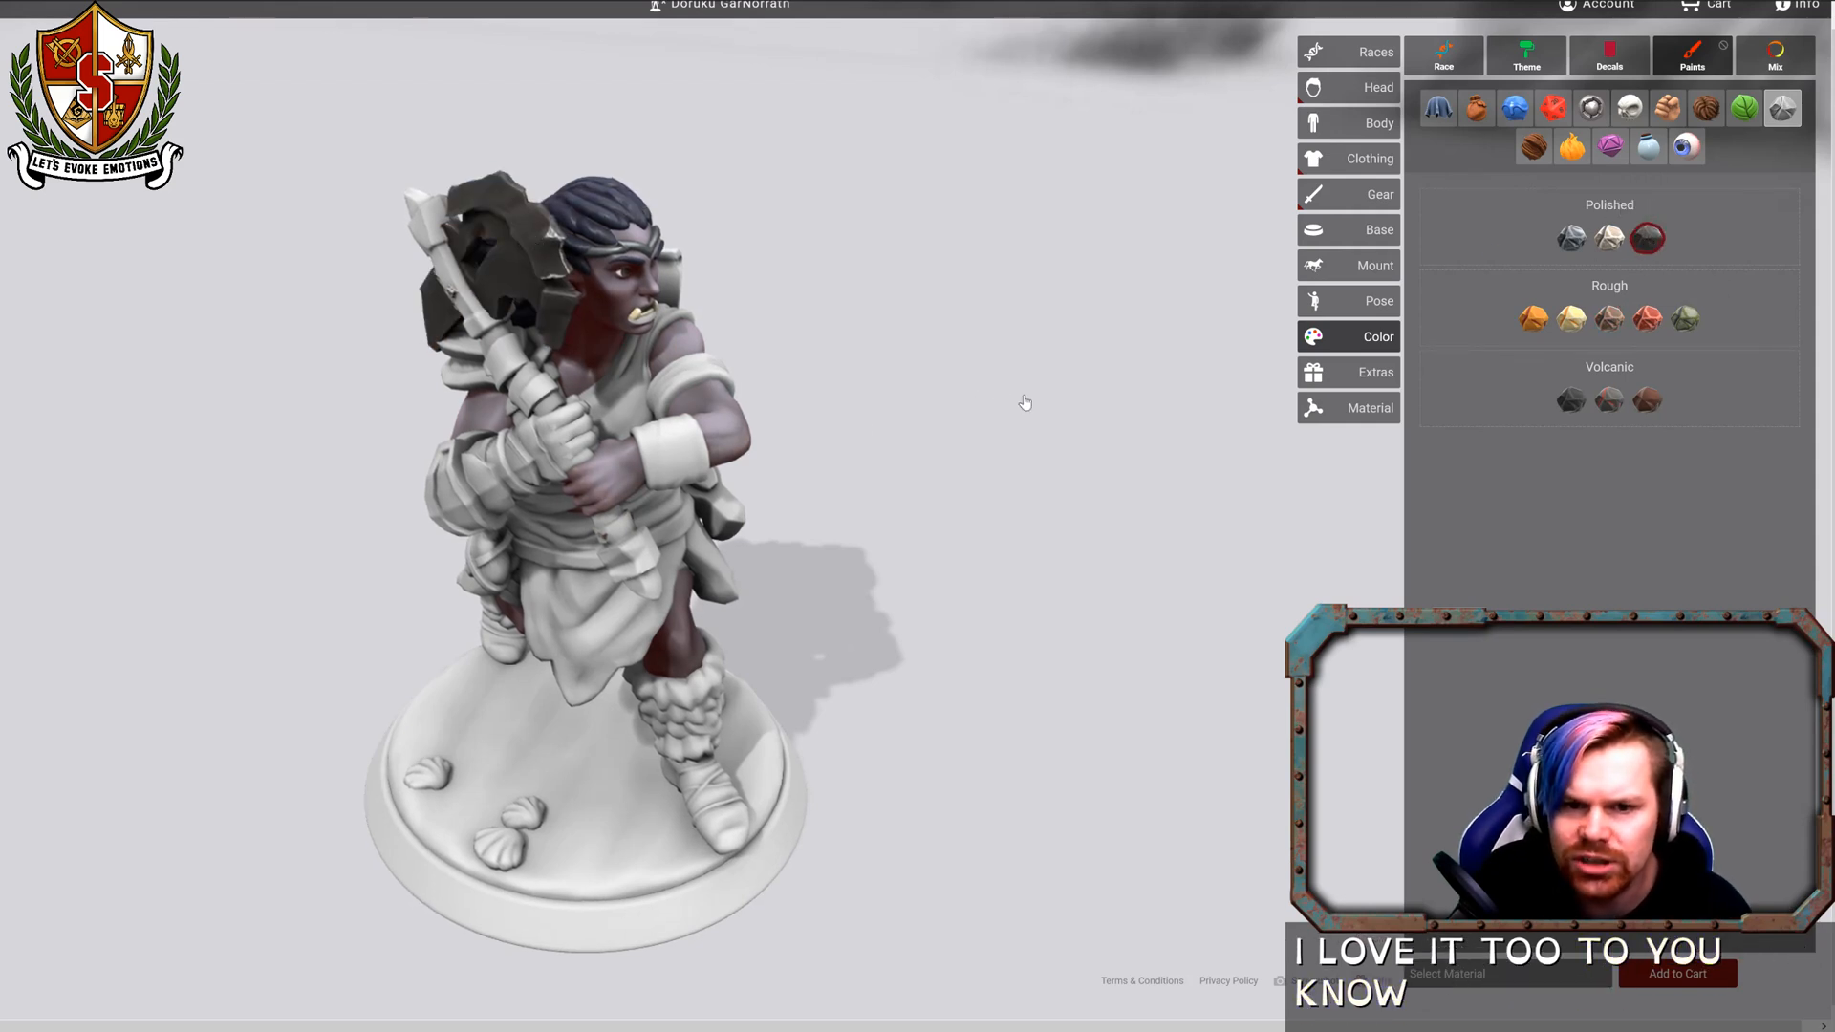
Compare several Natural wood paints on the exposed wood of the axe handle and give it a mossy brown shade.
{"action": "left_click_drag", "start_coordinate": [1015, 401], "coordinate": [1208, 405]}
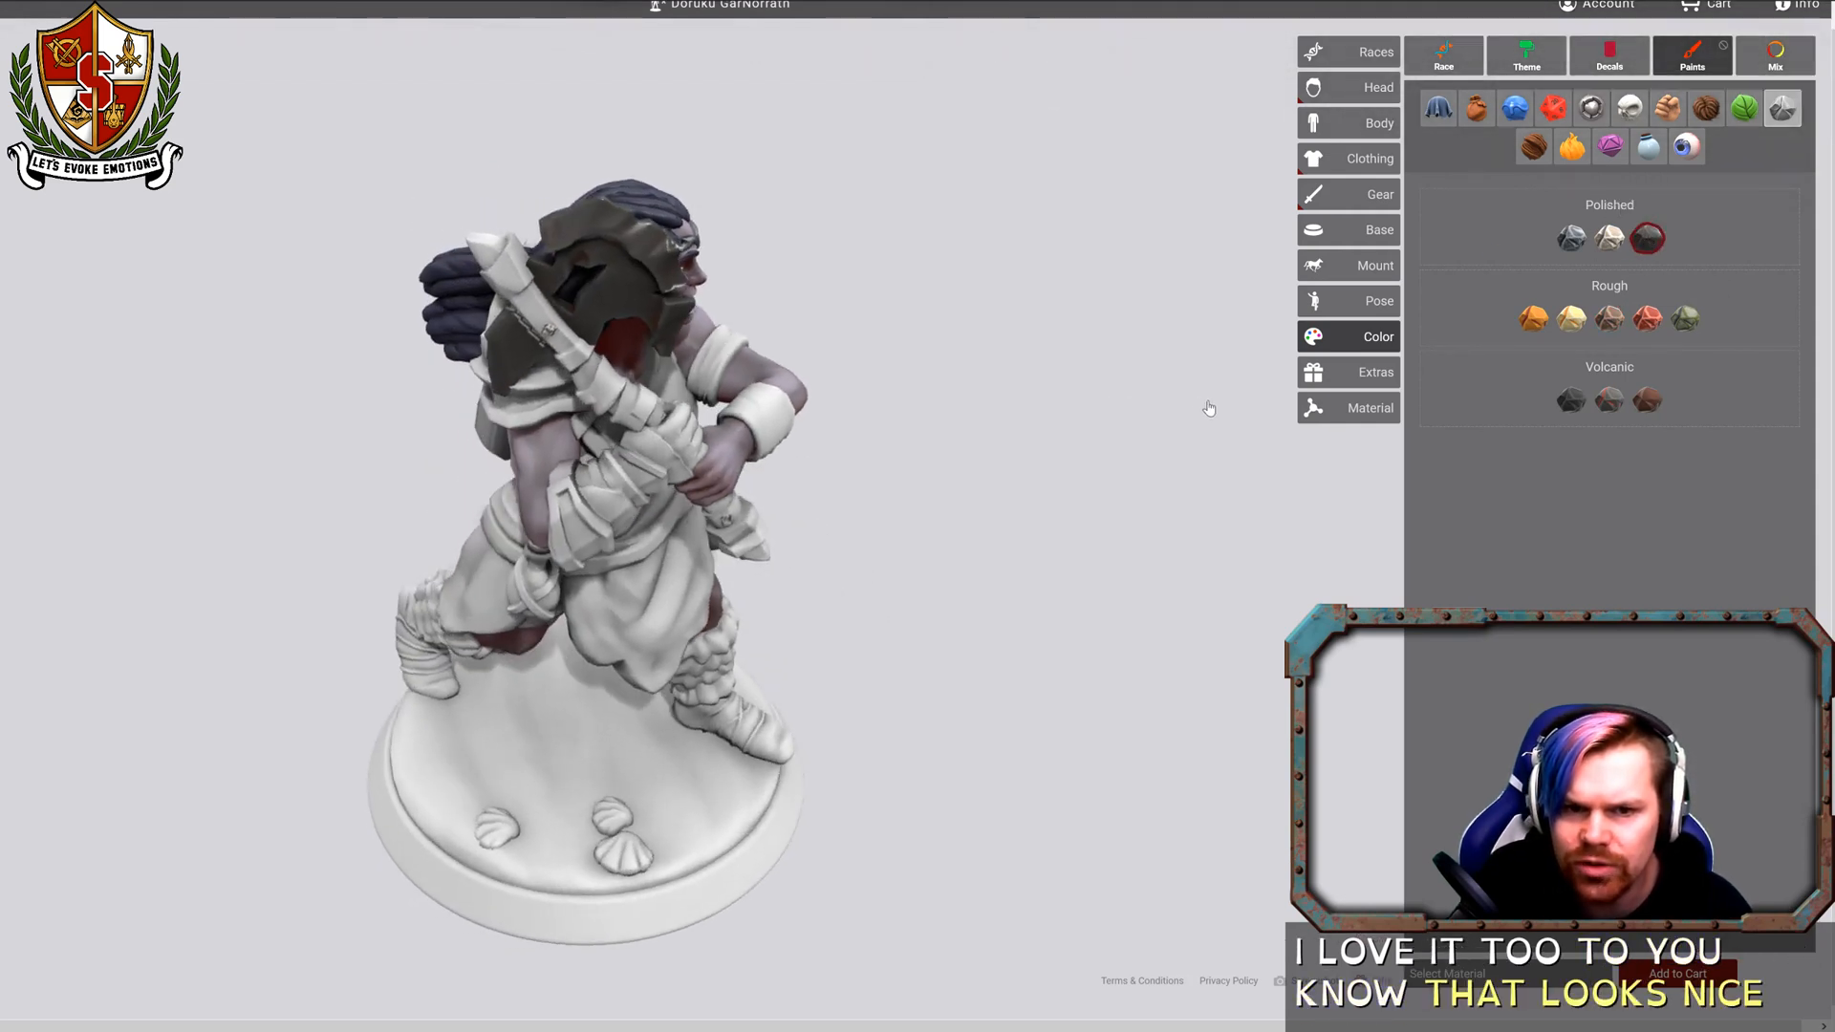
{"action": "left_click", "coordinate": [1534, 146]}
{"action": "left_click", "coordinate": [1457, 239]}
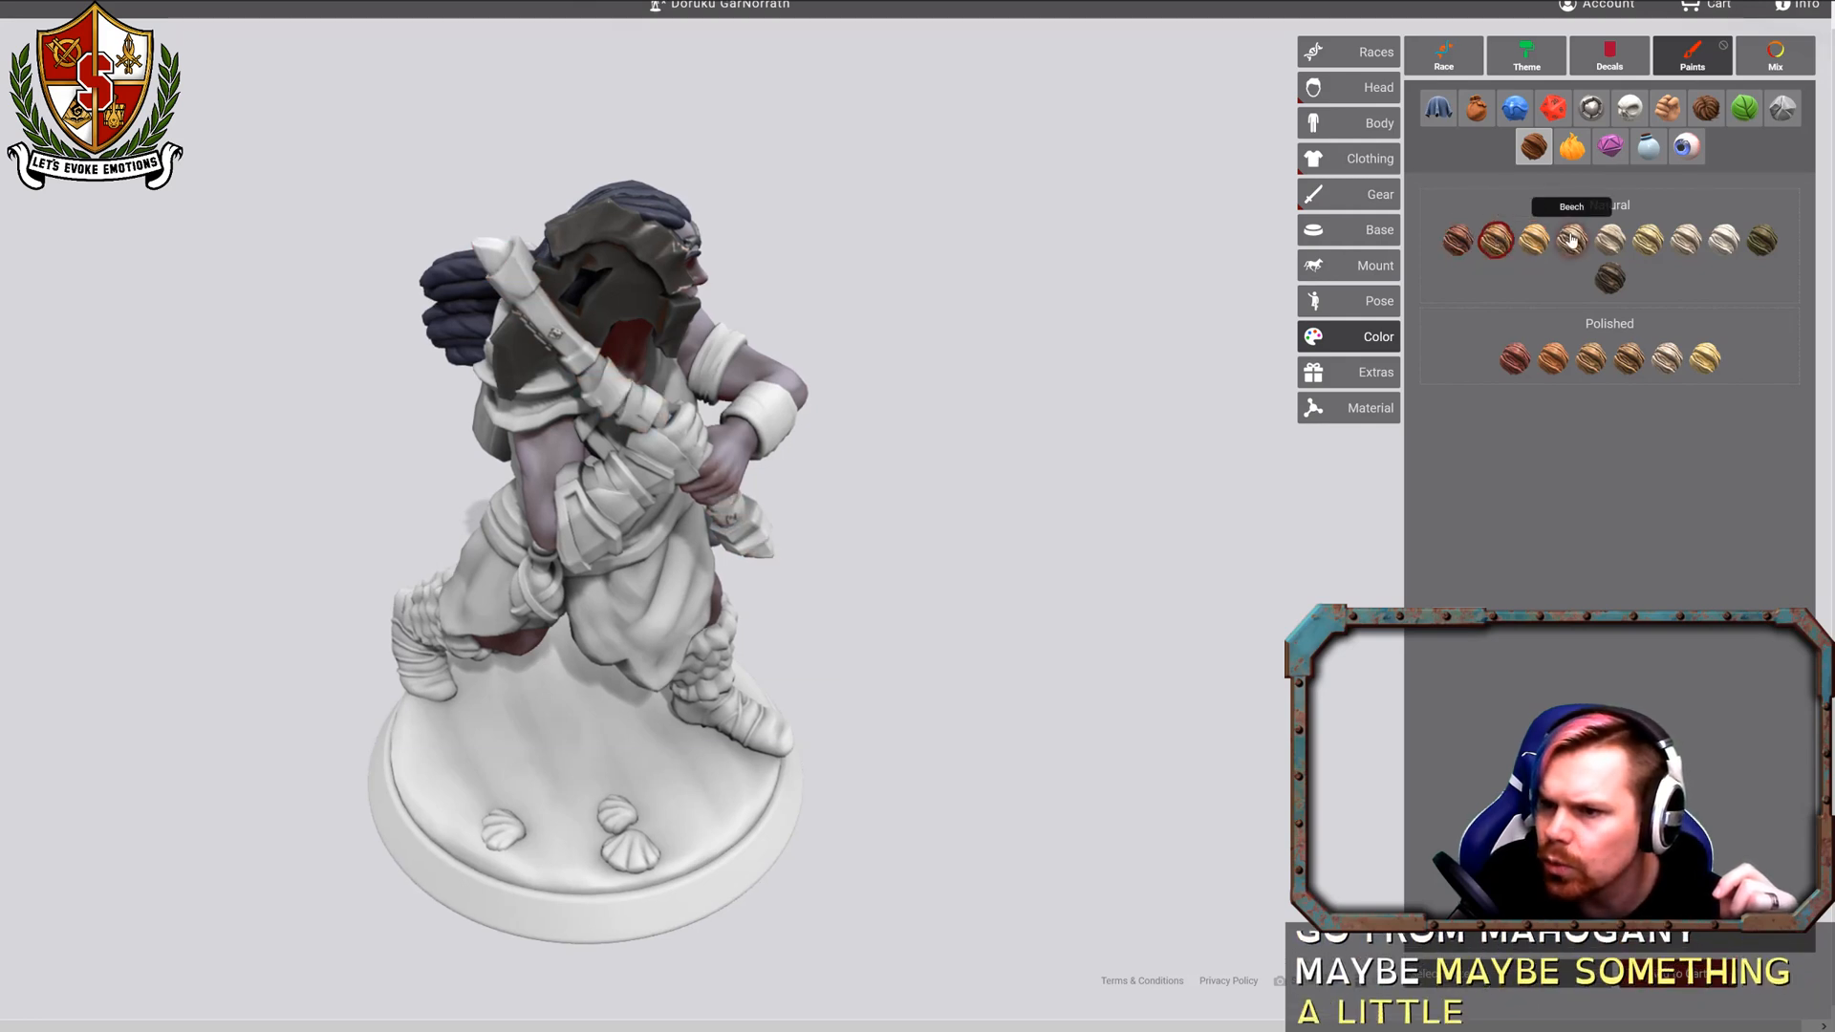
{"action": "left_click", "coordinate": [1533, 239]}
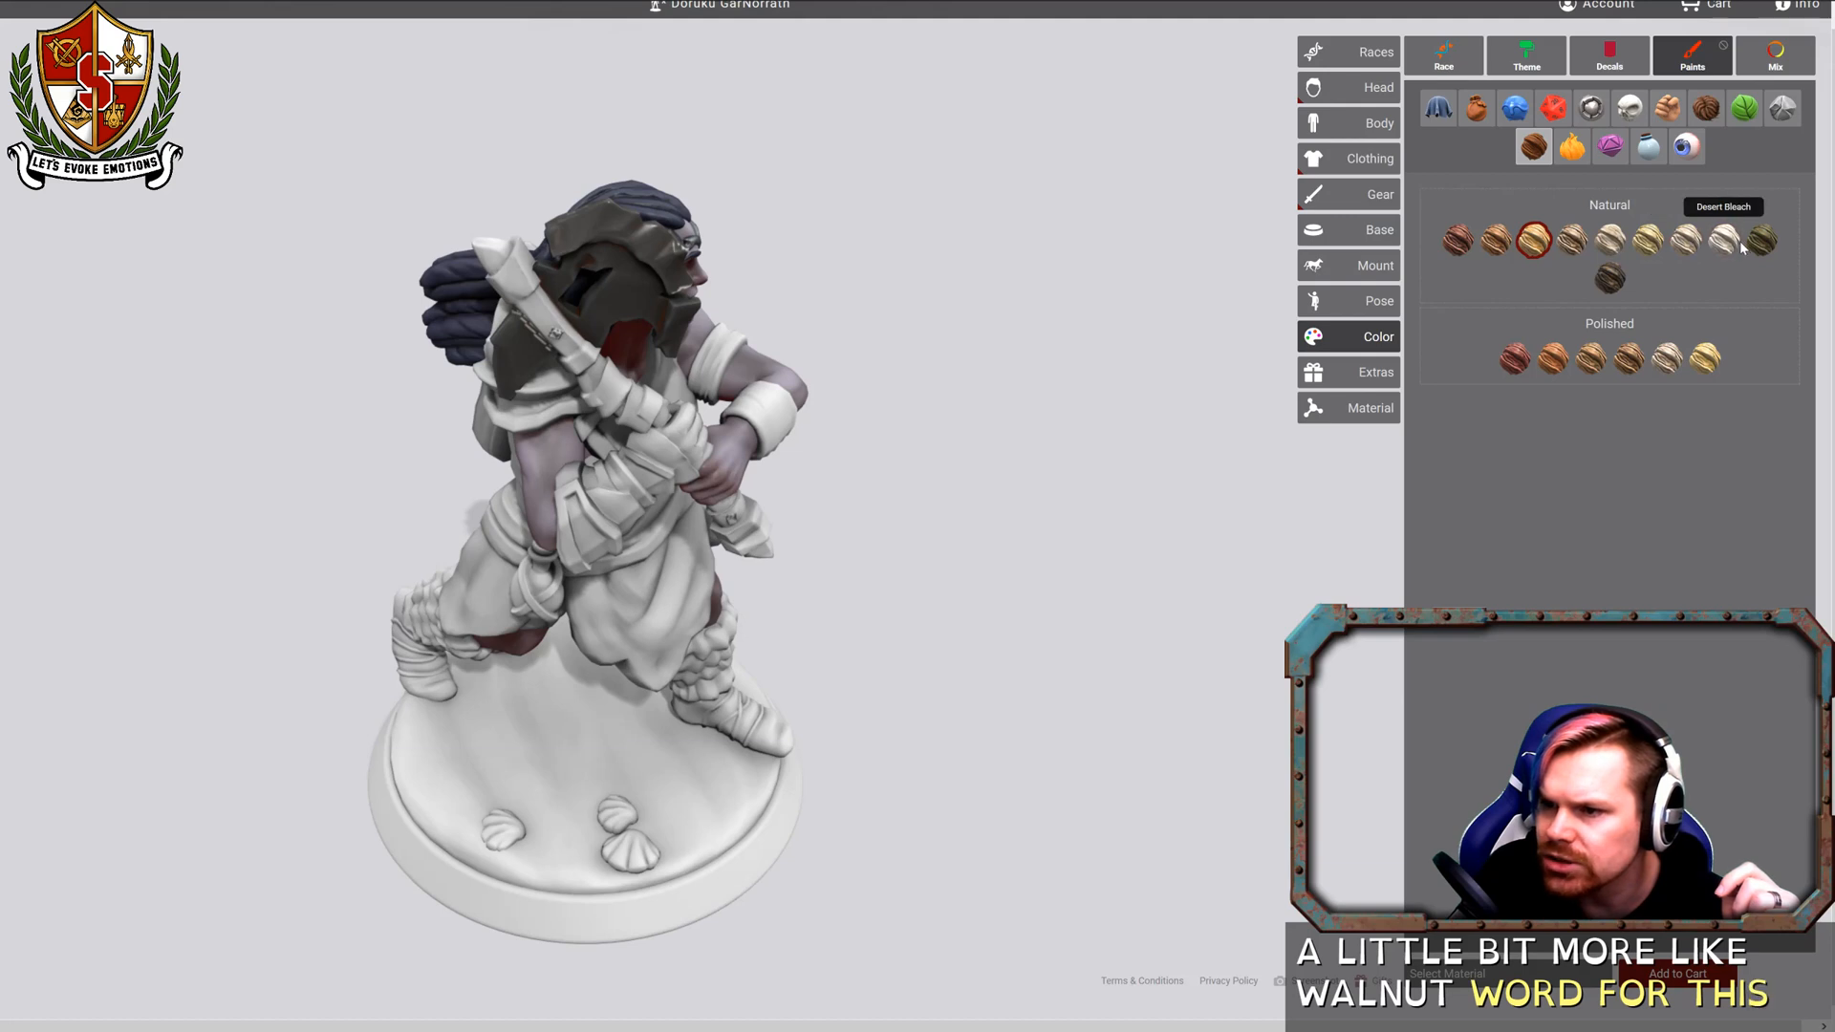
{"action": "left_click", "coordinate": [1557, 246]}
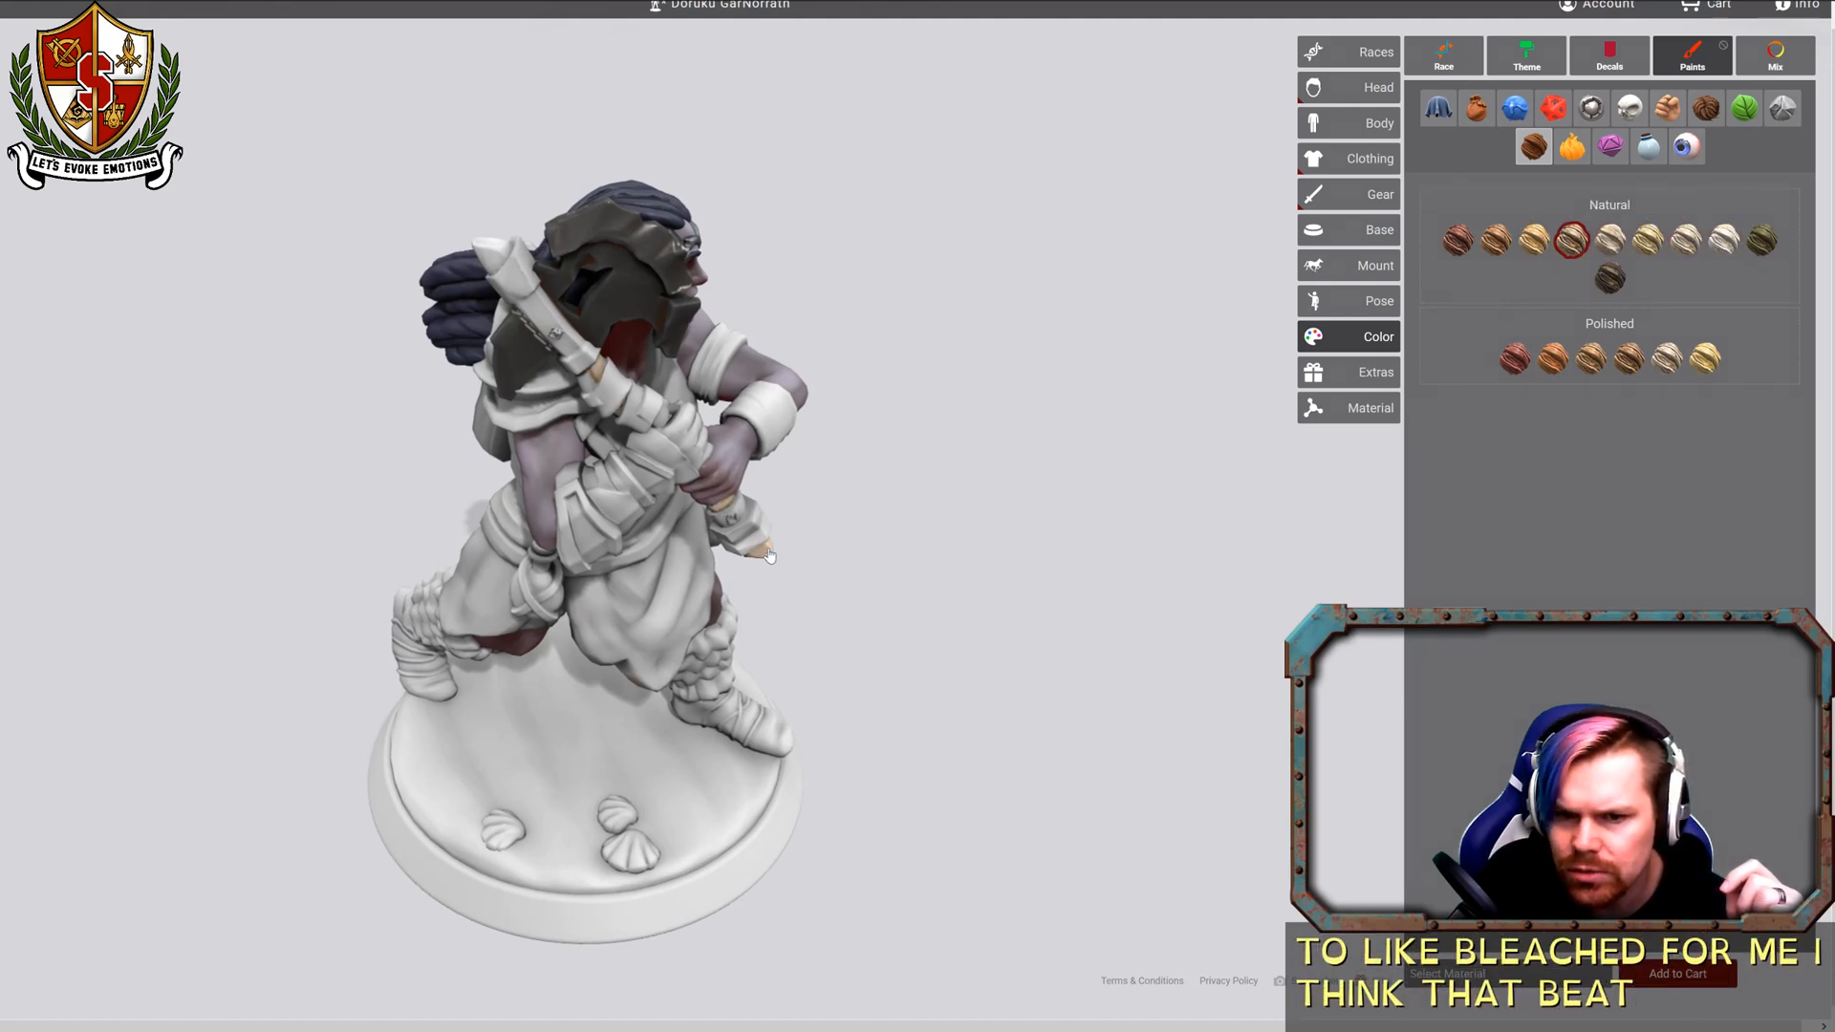
{"action": "left_click", "coordinate": [1495, 239]}
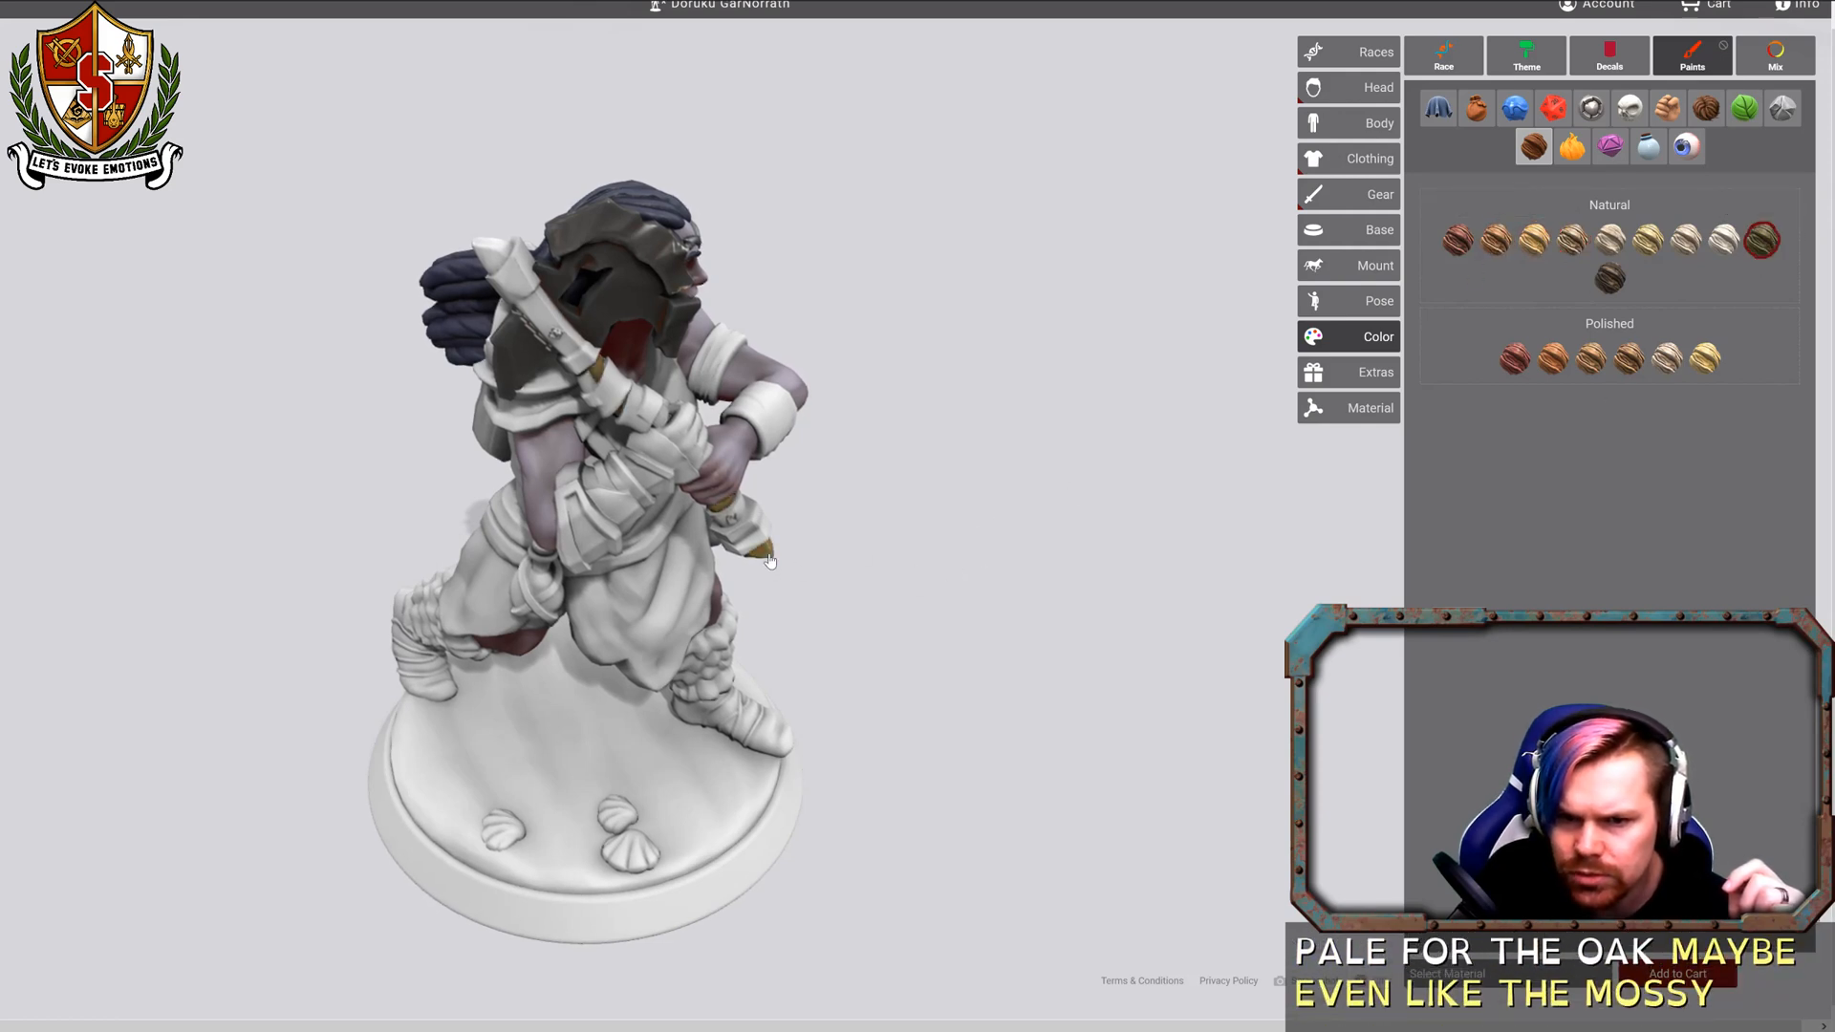
{"action": "left_click_drag", "start_coordinate": [974, 495], "coordinate": [931, 489]}
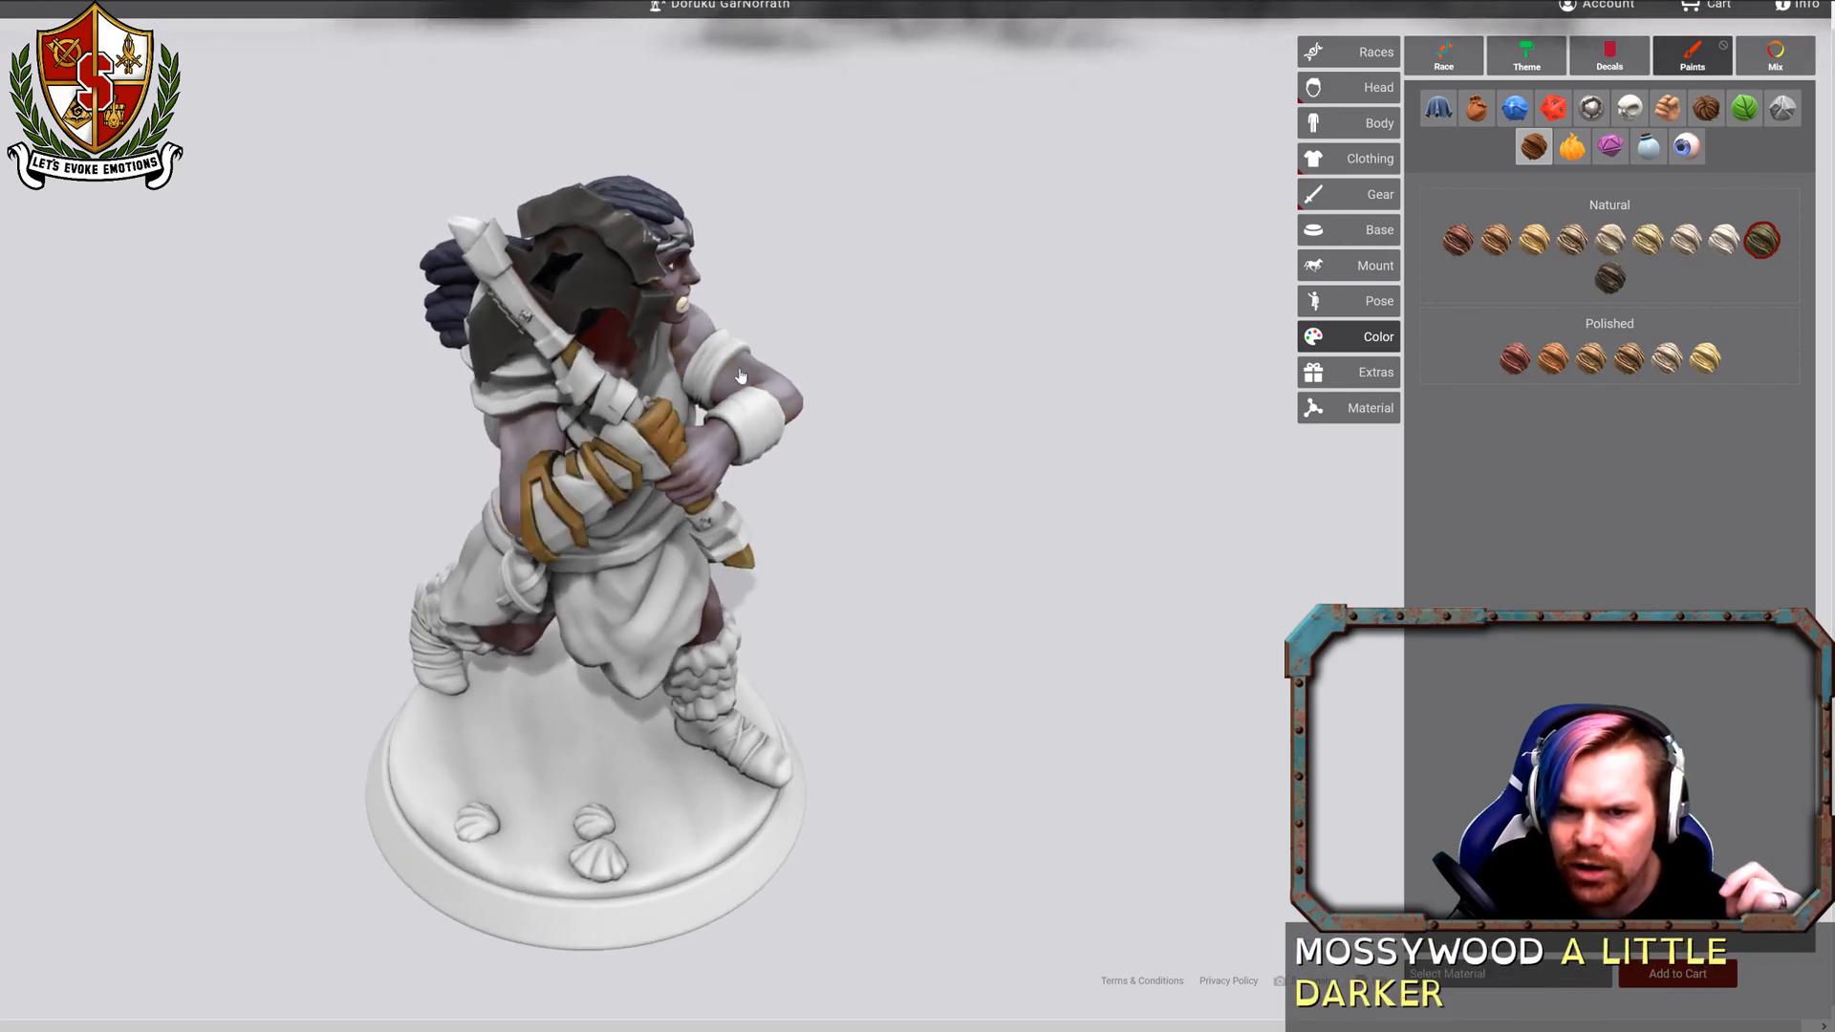
Paint the metal fittings at both ends of the axe handle with a dark steel color from the Weathered metals.
{"action": "left_click", "coordinate": [1591, 109]}
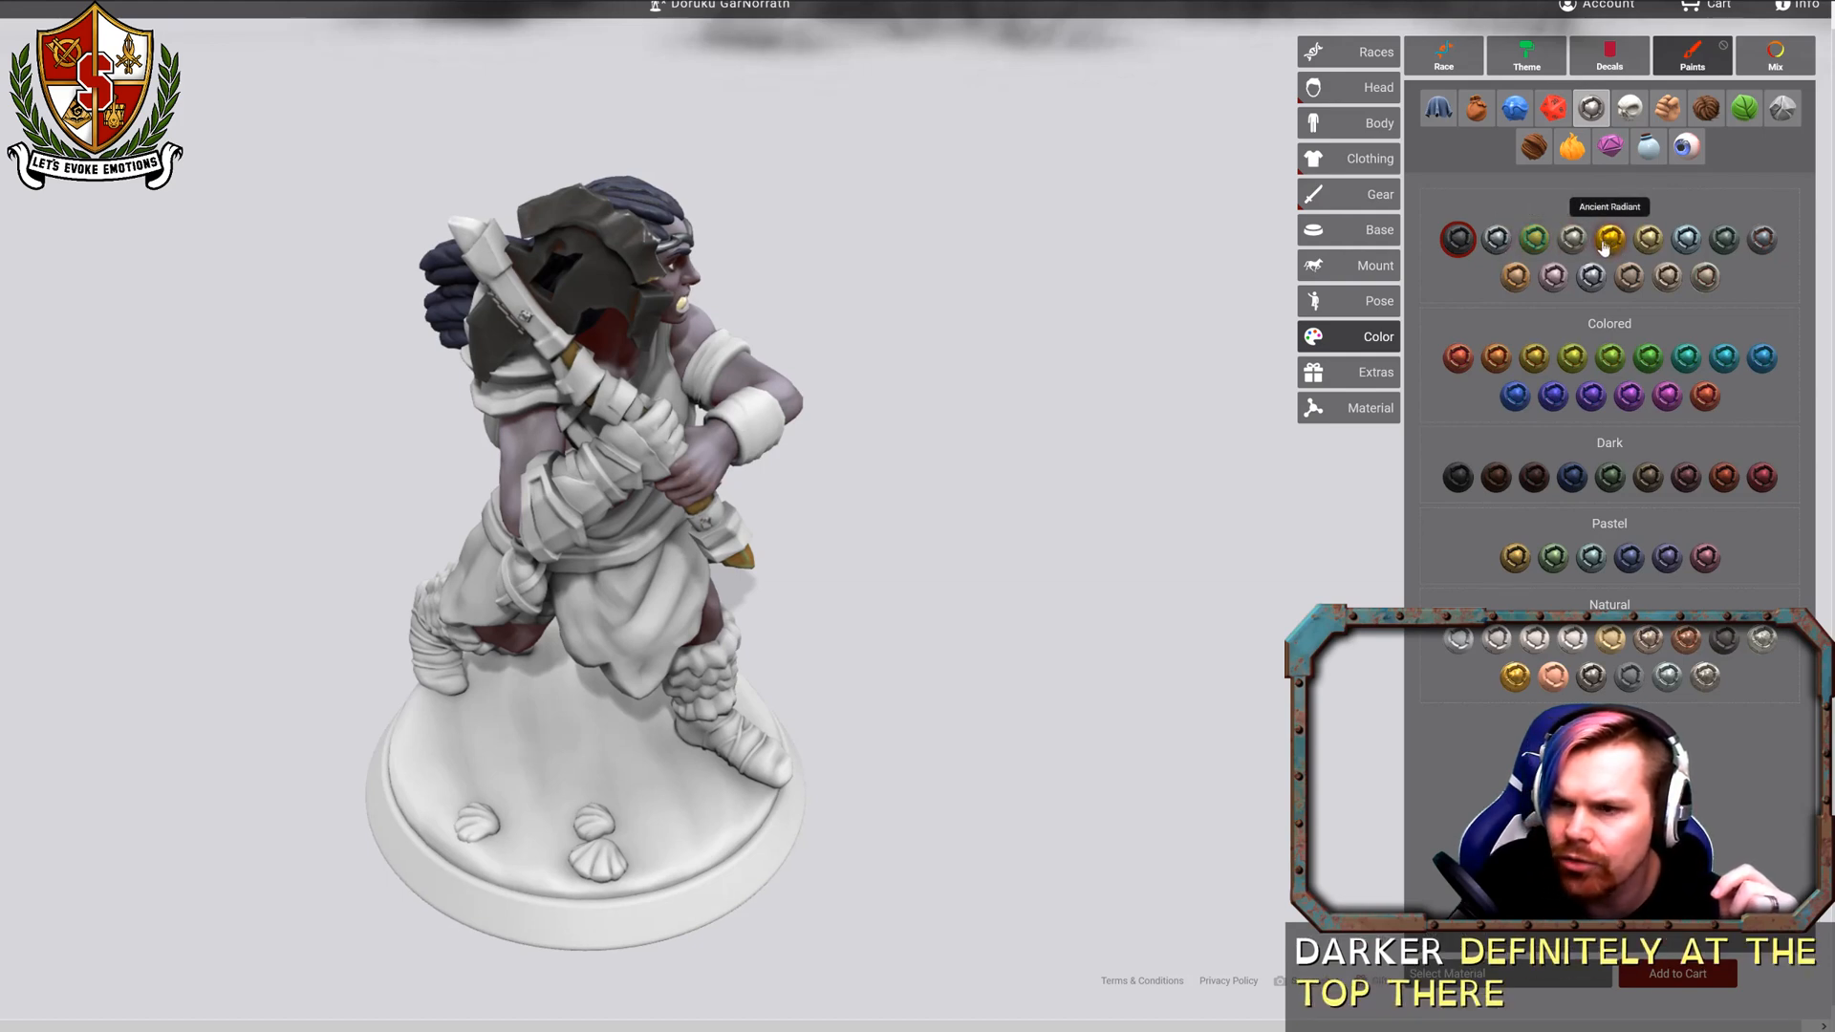
{"action": "left_click", "coordinate": [1495, 238]}
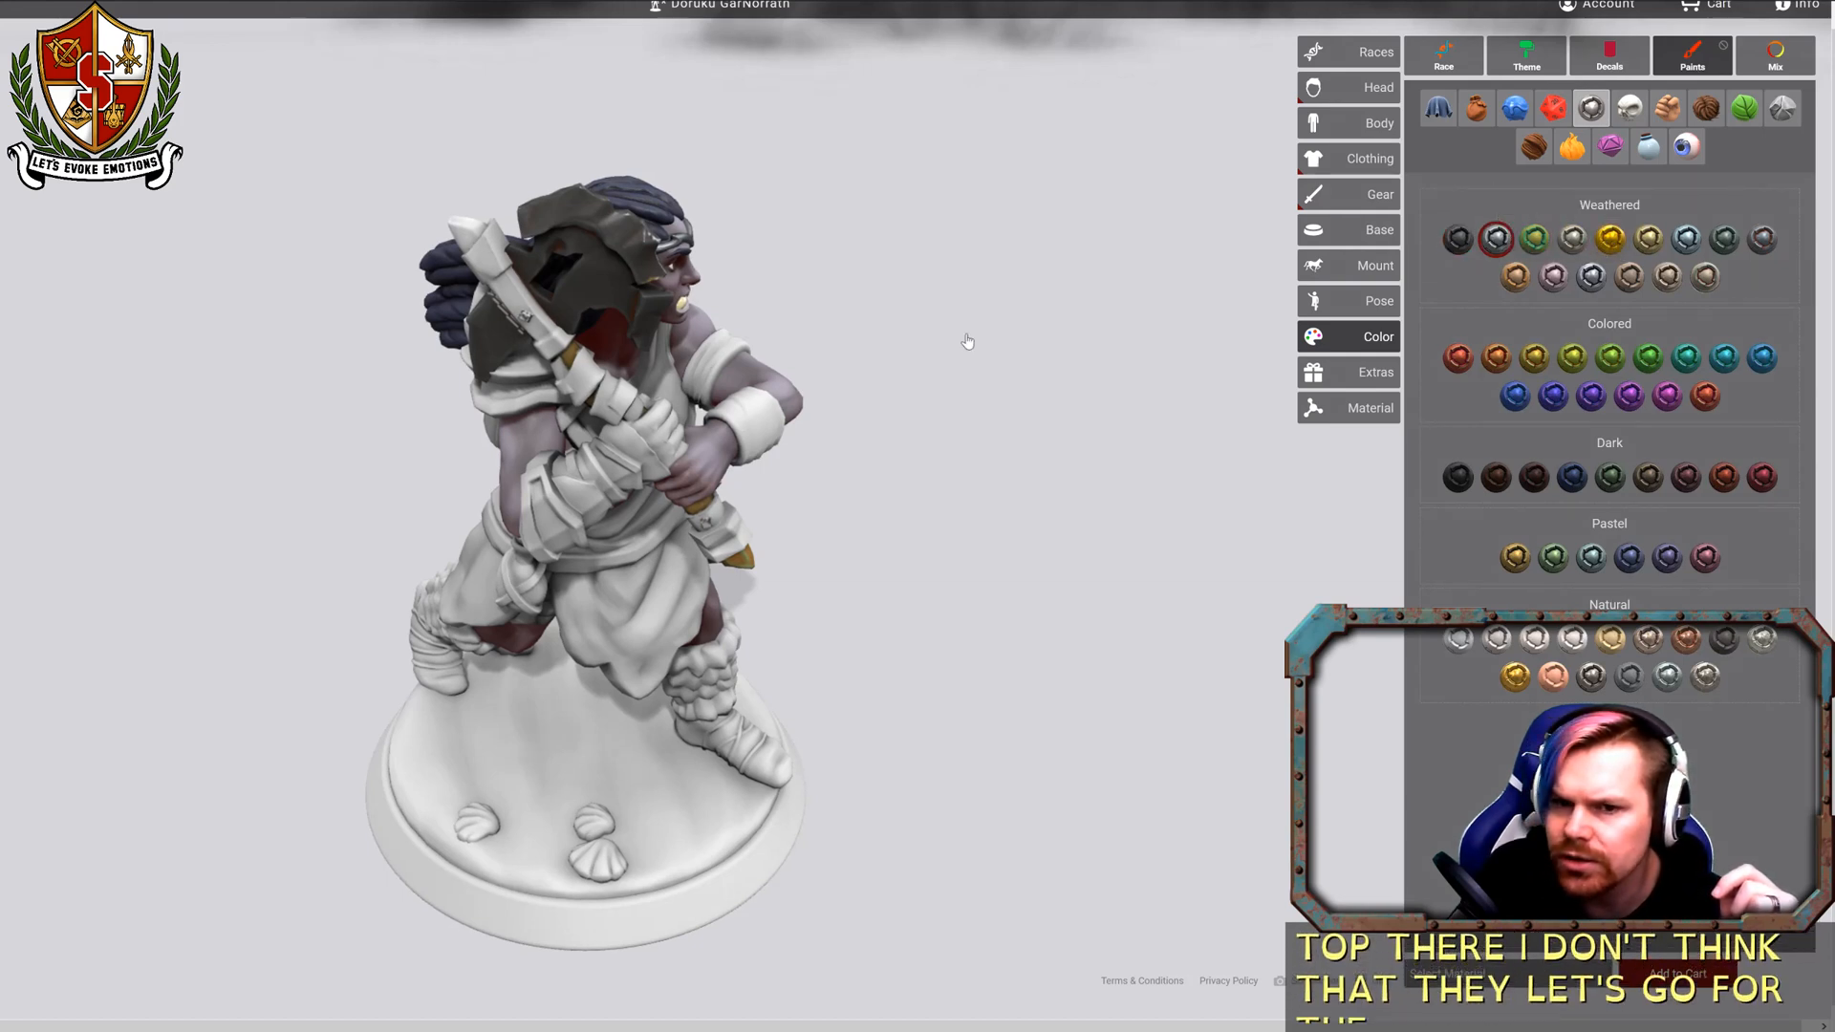
{"action": "left_click", "coordinate": [544, 333]}
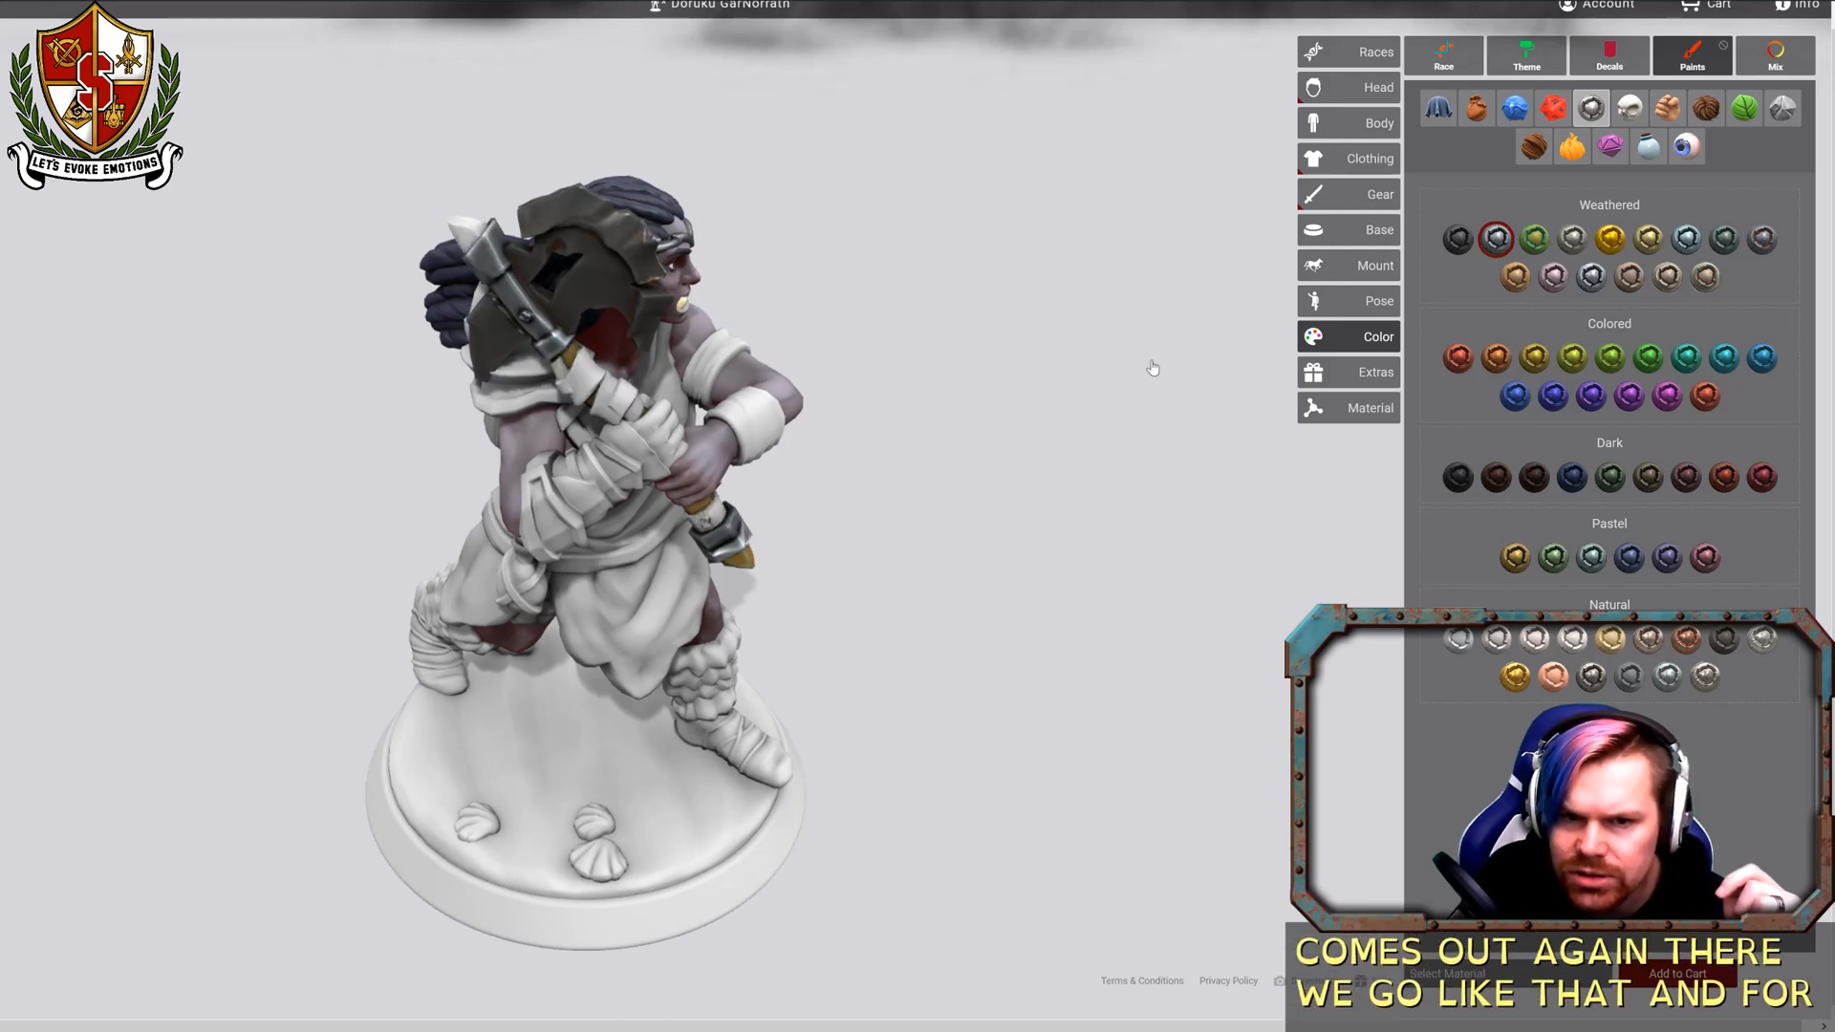
Paint the axe handle's wrappings and tip with a reddish-brown leather from the Browns.
{"action": "mouse_move", "coordinate": [965, 348]}
{"action": "left_mouse_down"}
{"action": "mouse_move", "coordinate": [1341, 430]}
{"action": "mouse_move", "coordinate": [938, 369]}
{"action": "mouse_move", "coordinate": [976, 346]}
{"action": "left_mouse_up"}
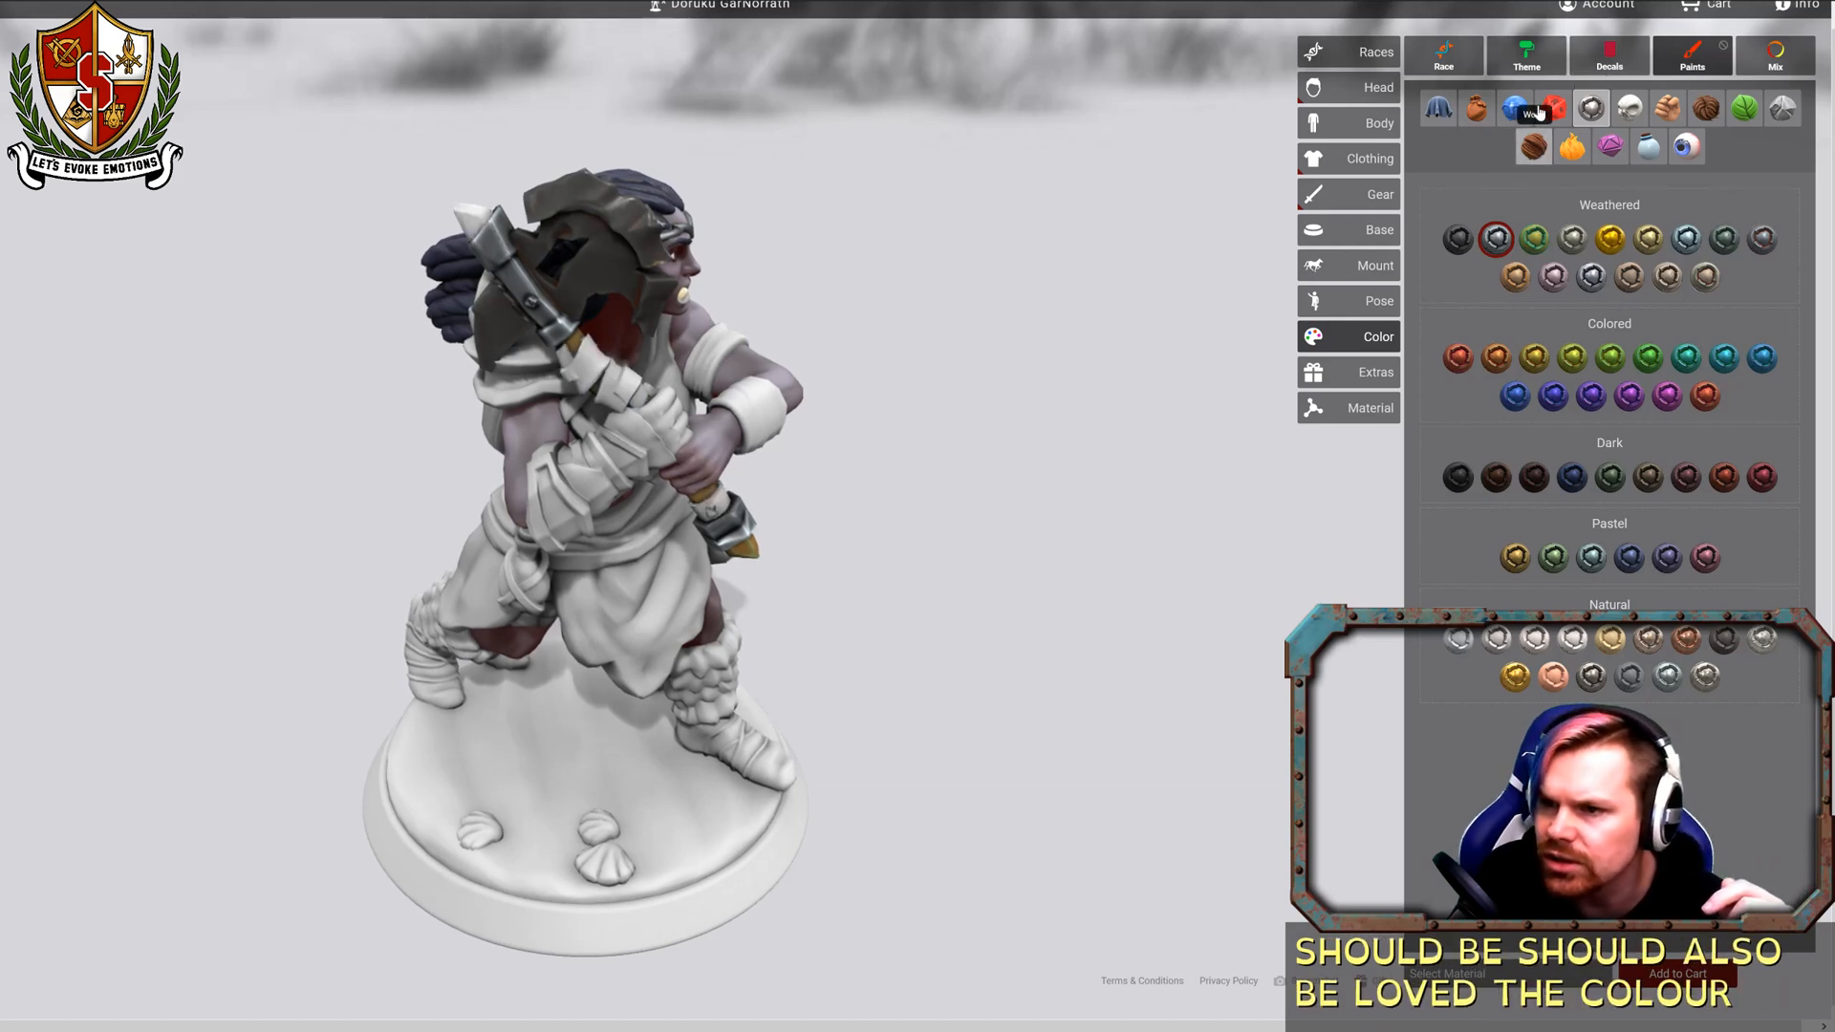
{"action": "left_click", "coordinate": [1477, 110]}
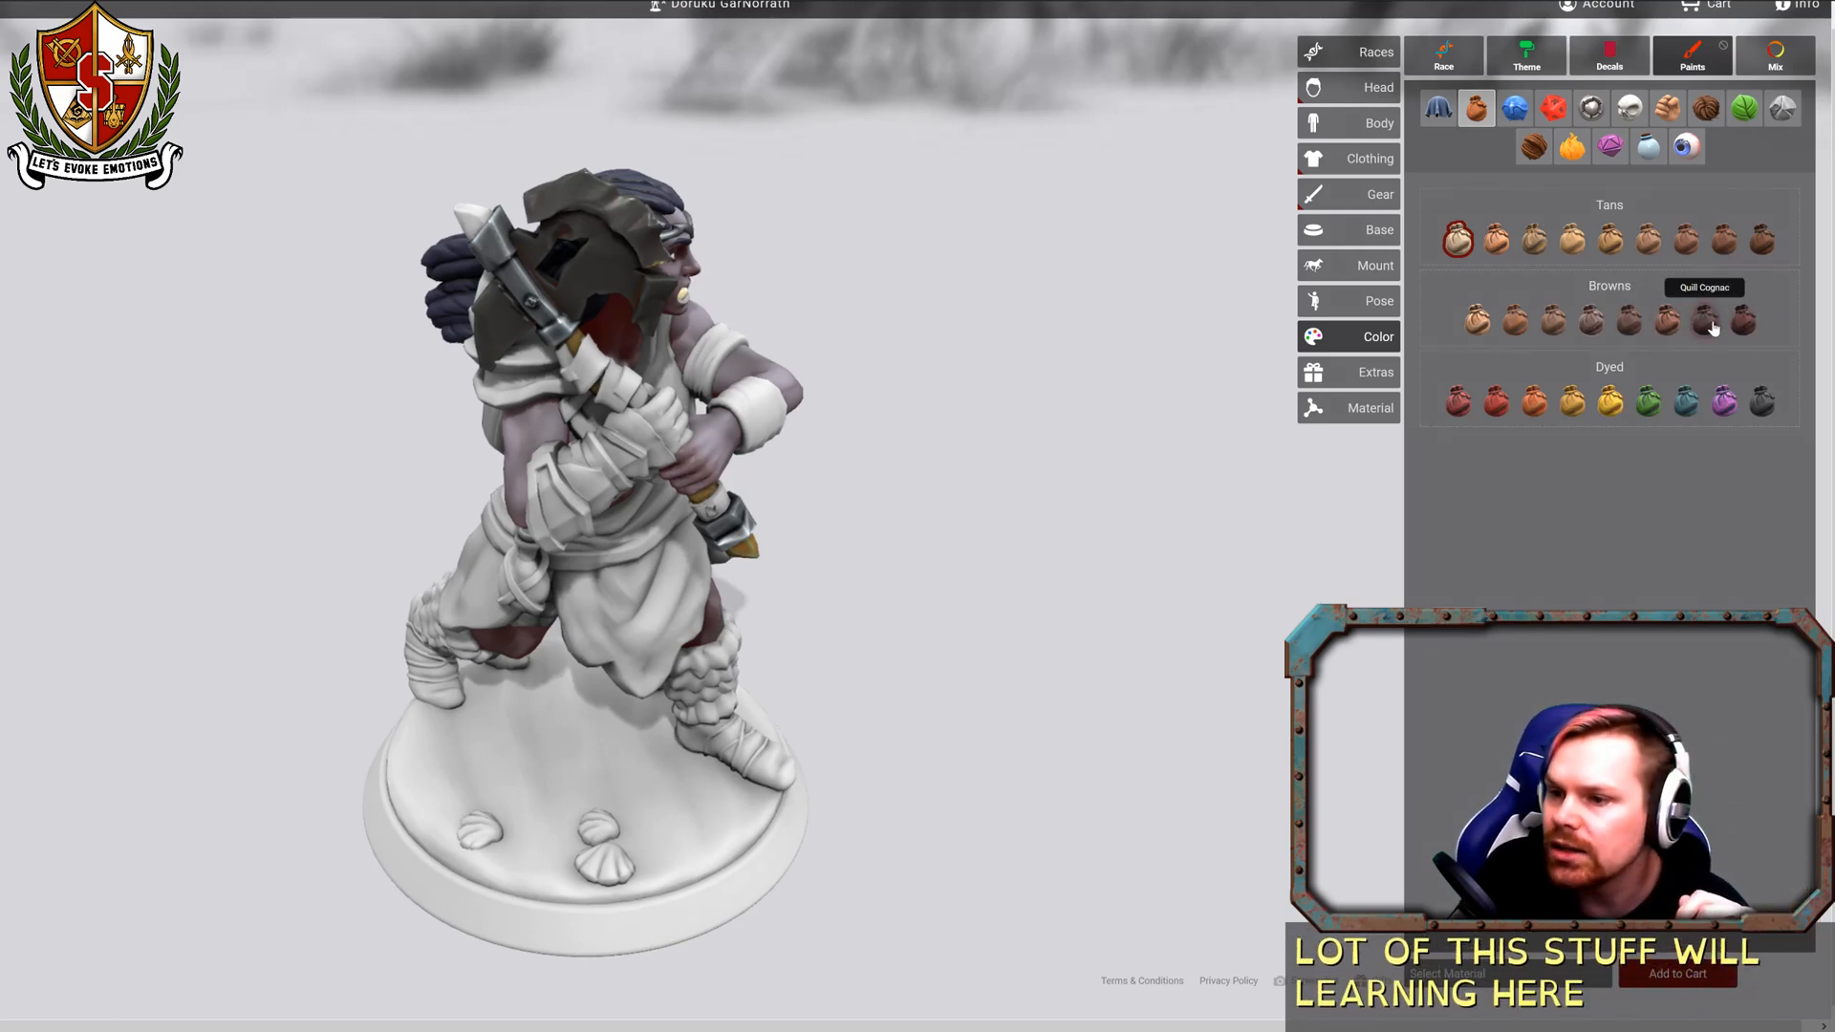
{"action": "left_click", "coordinate": [1663, 327]}
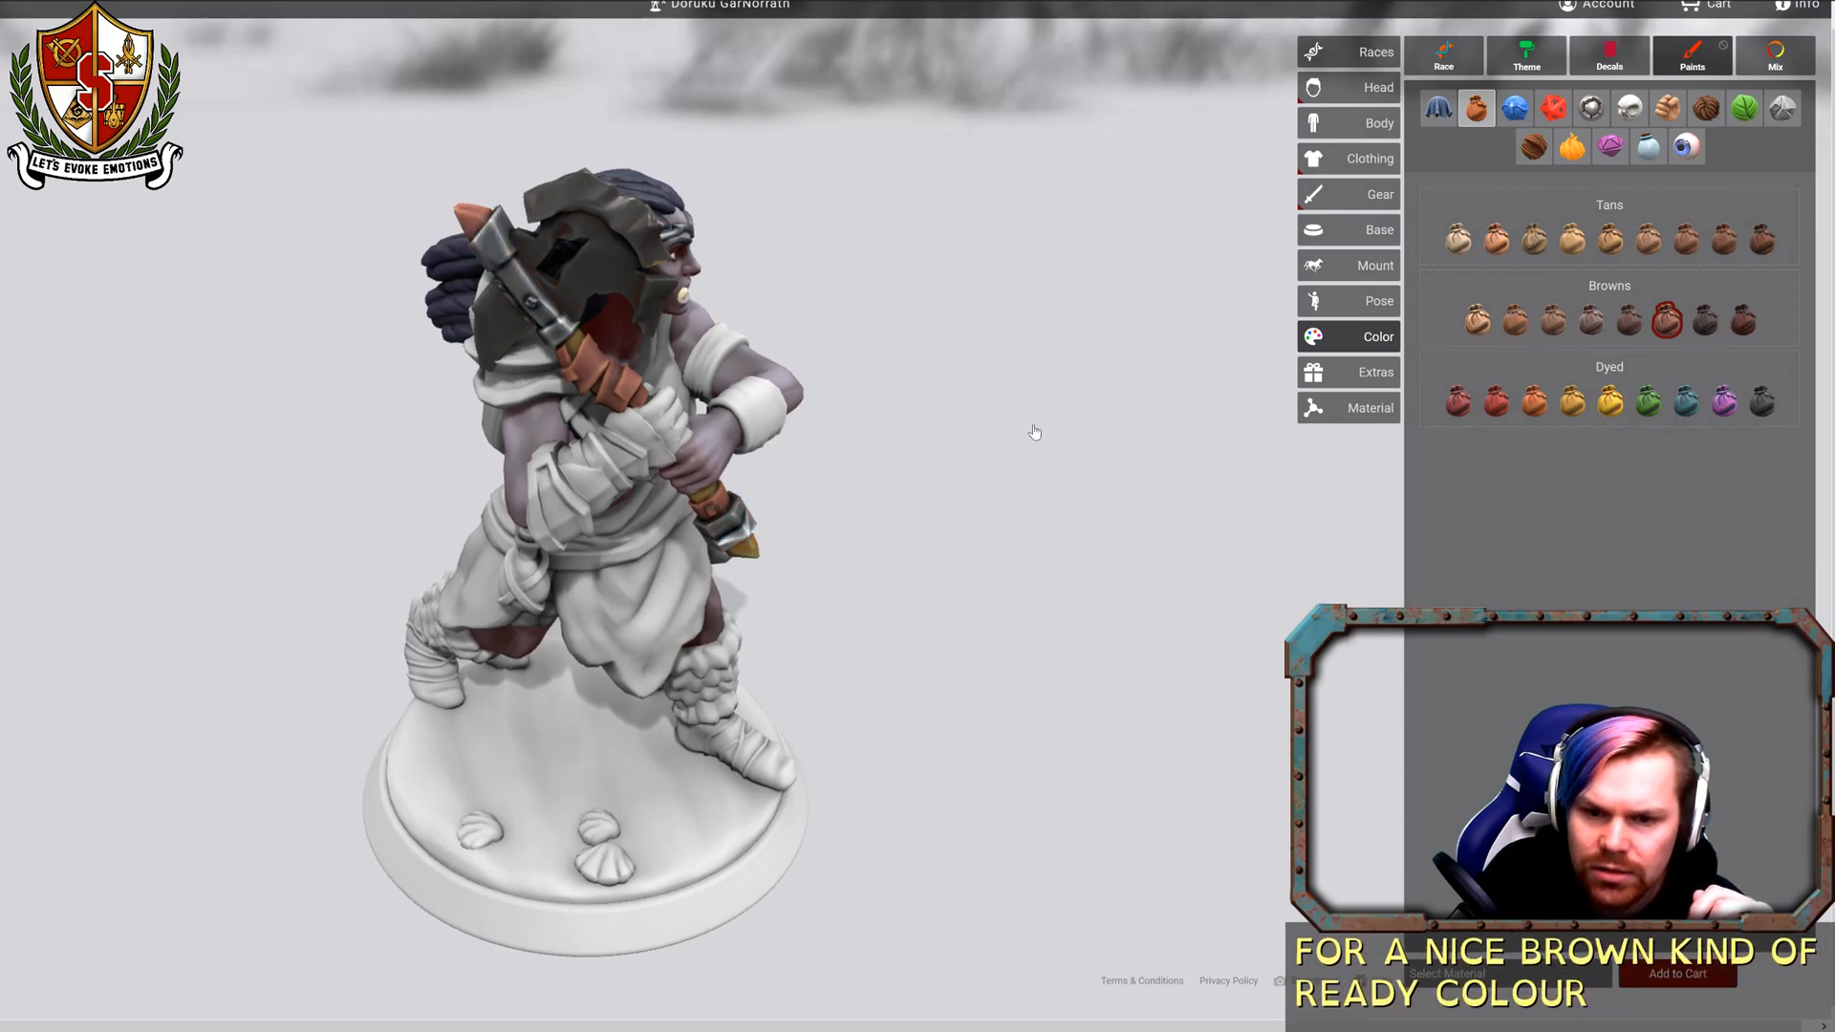
Darken the half-orc's lips with the Demon 2 skin tone from the Demonic skin paints.
{"action": "left_click_drag", "start_coordinate": [1035, 434], "coordinate": [684, 408]}
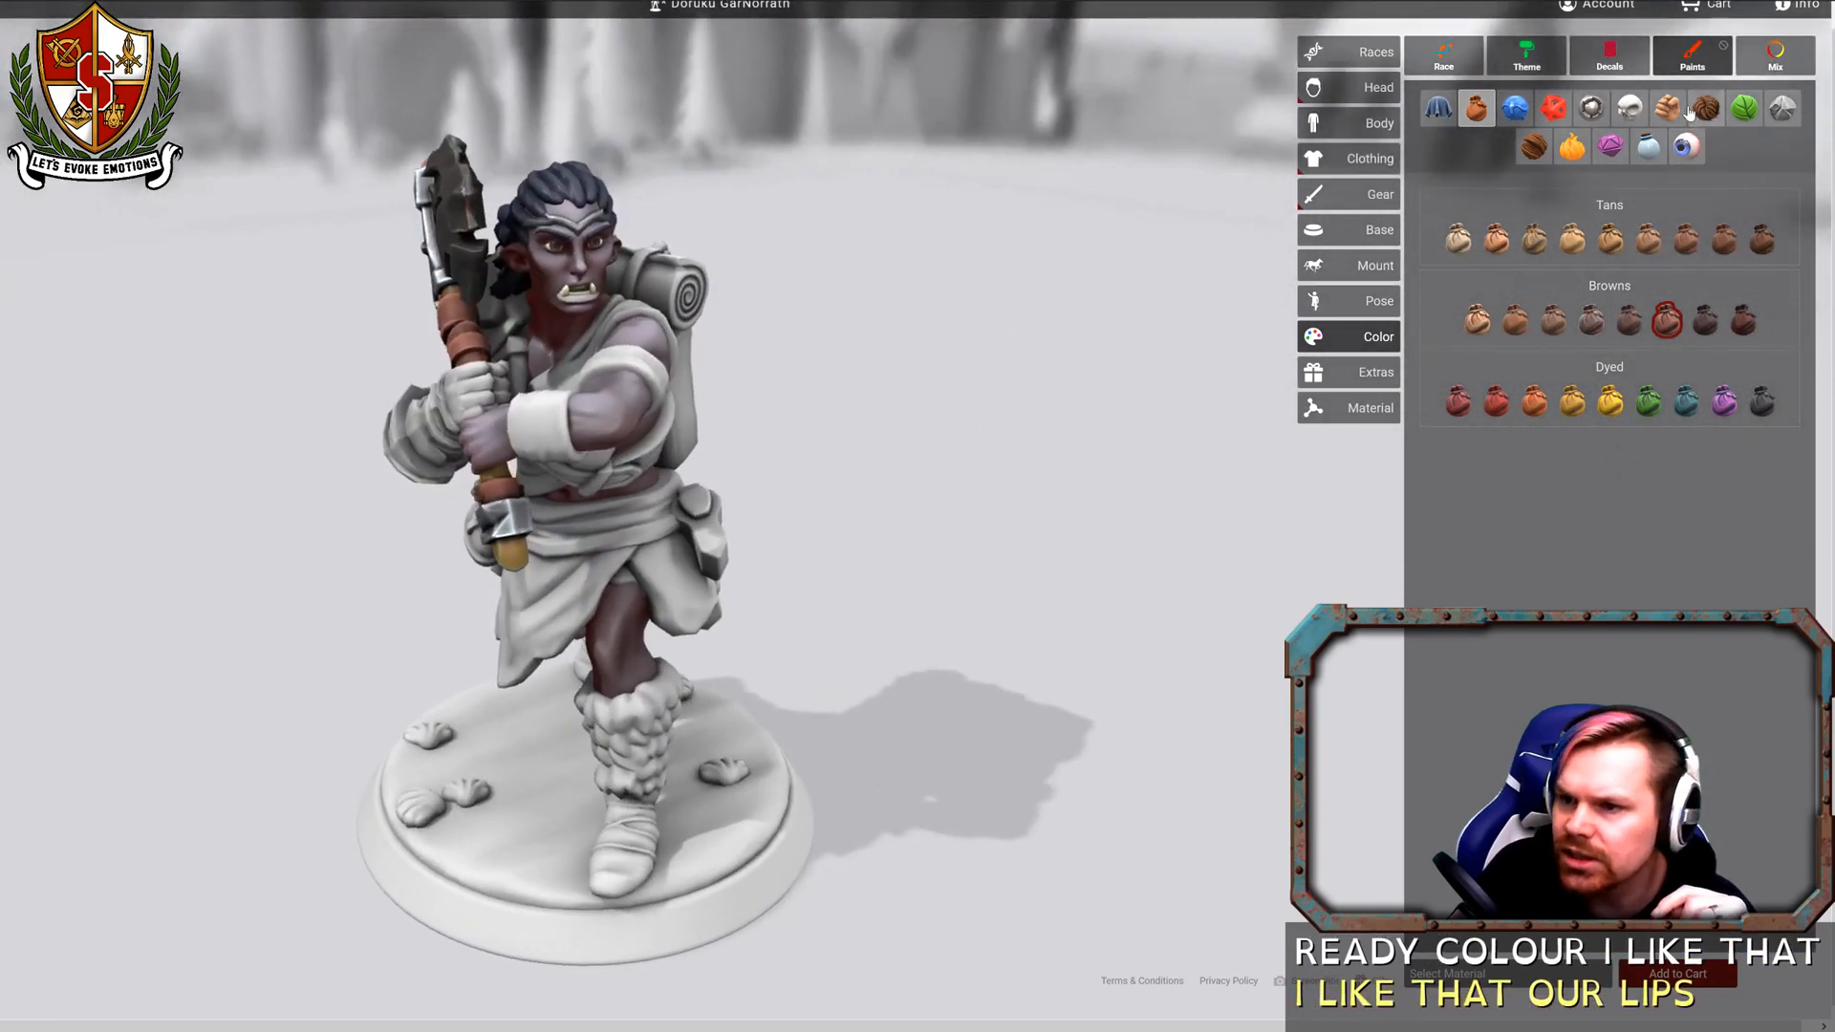
{"action": "left_click", "coordinate": [1667, 108]}
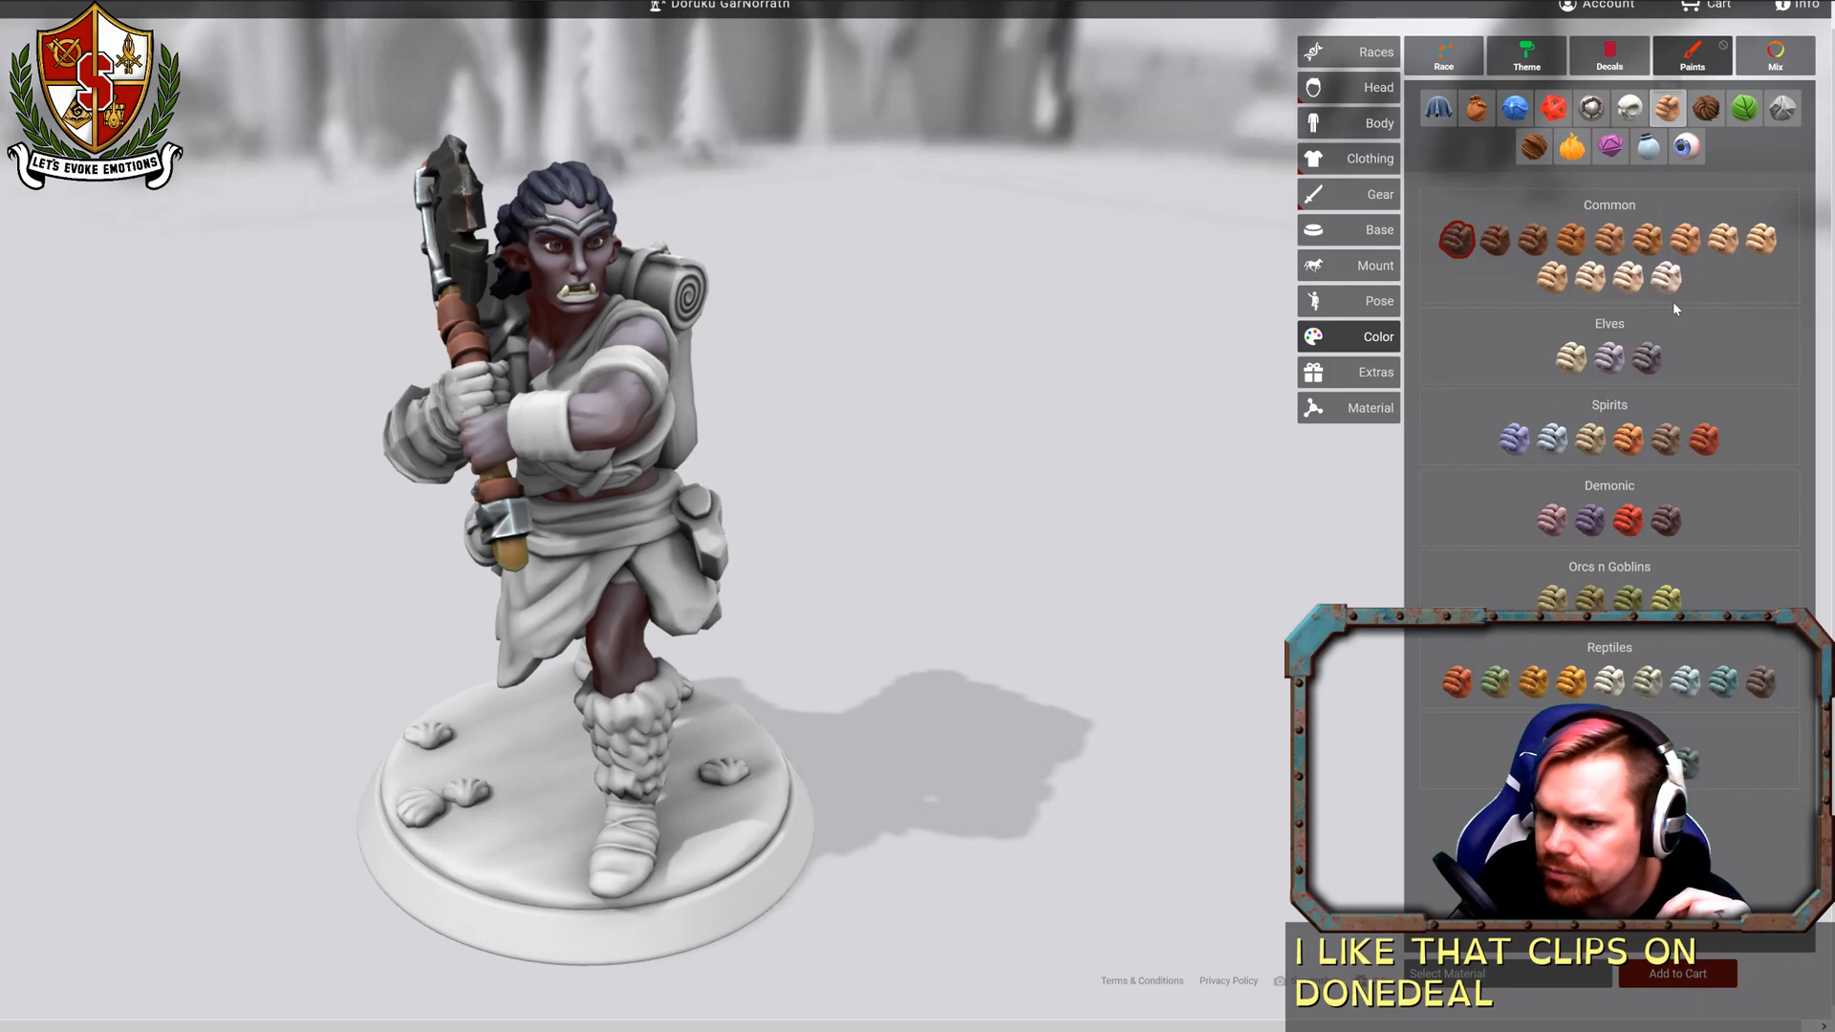
{"action": "left_click", "coordinate": [1514, 440]}
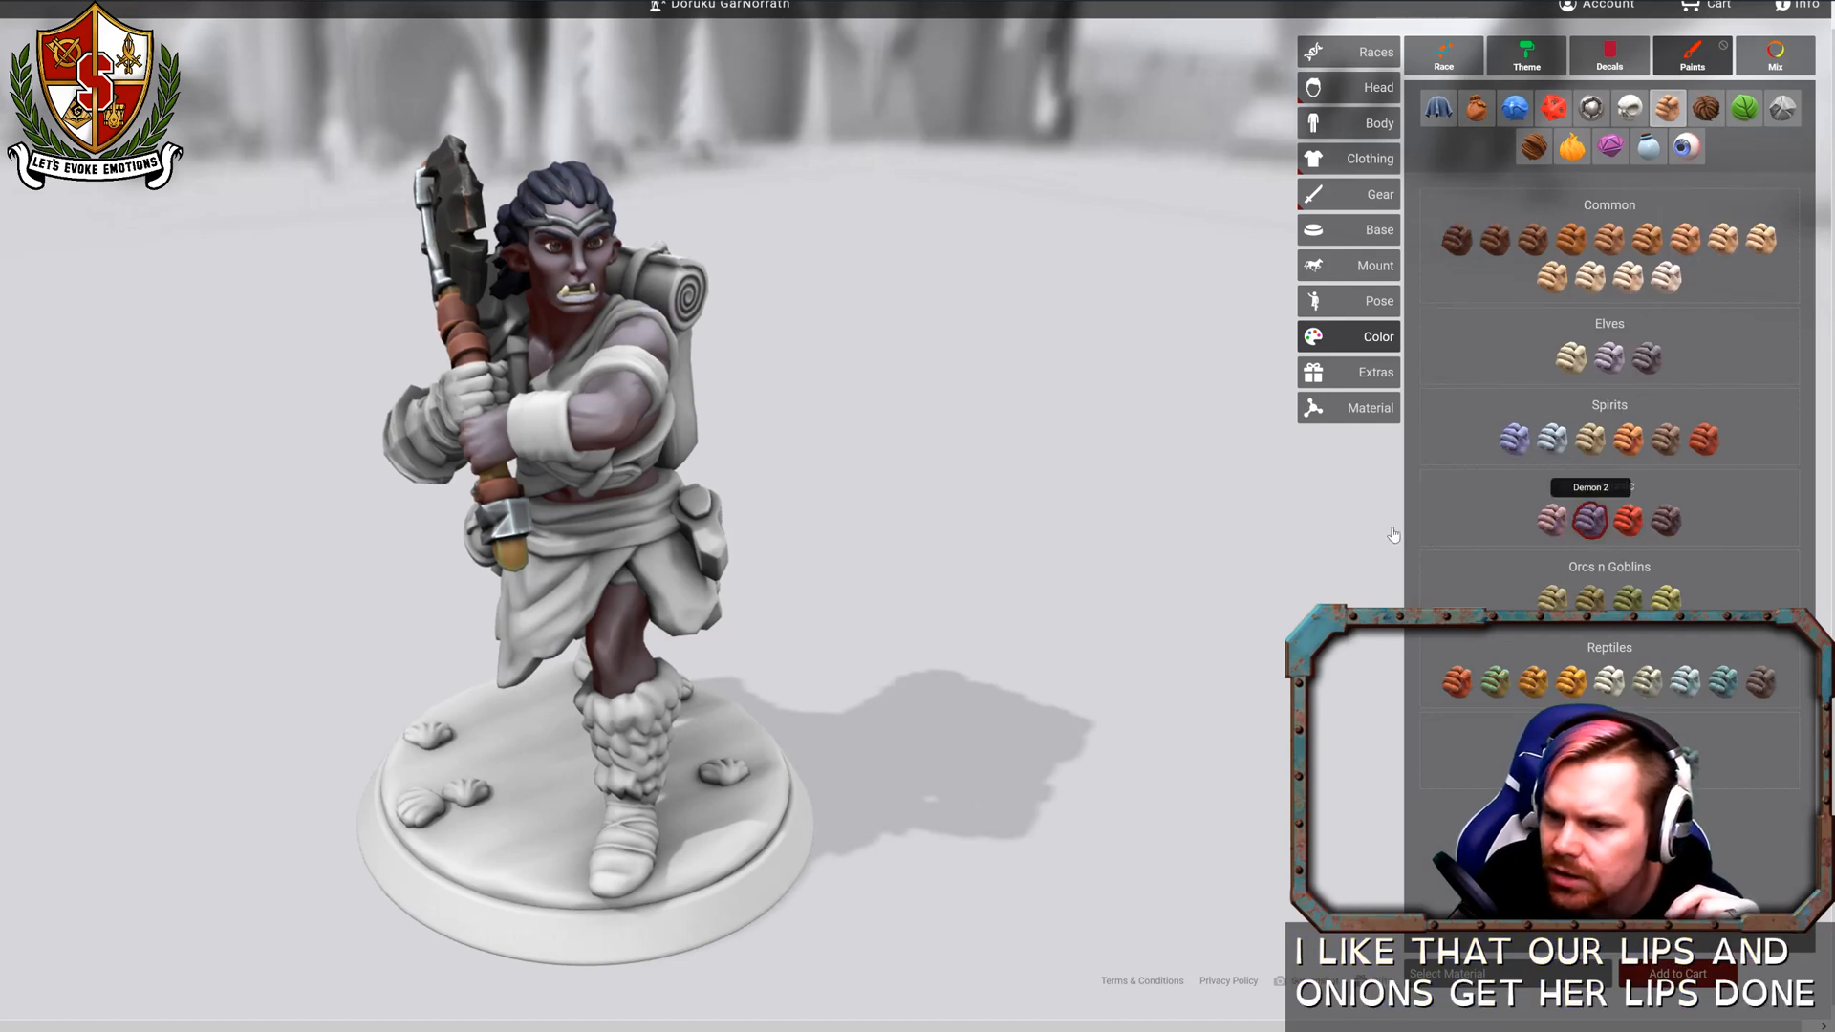
{"action": "left_click", "coordinate": [587, 305]}
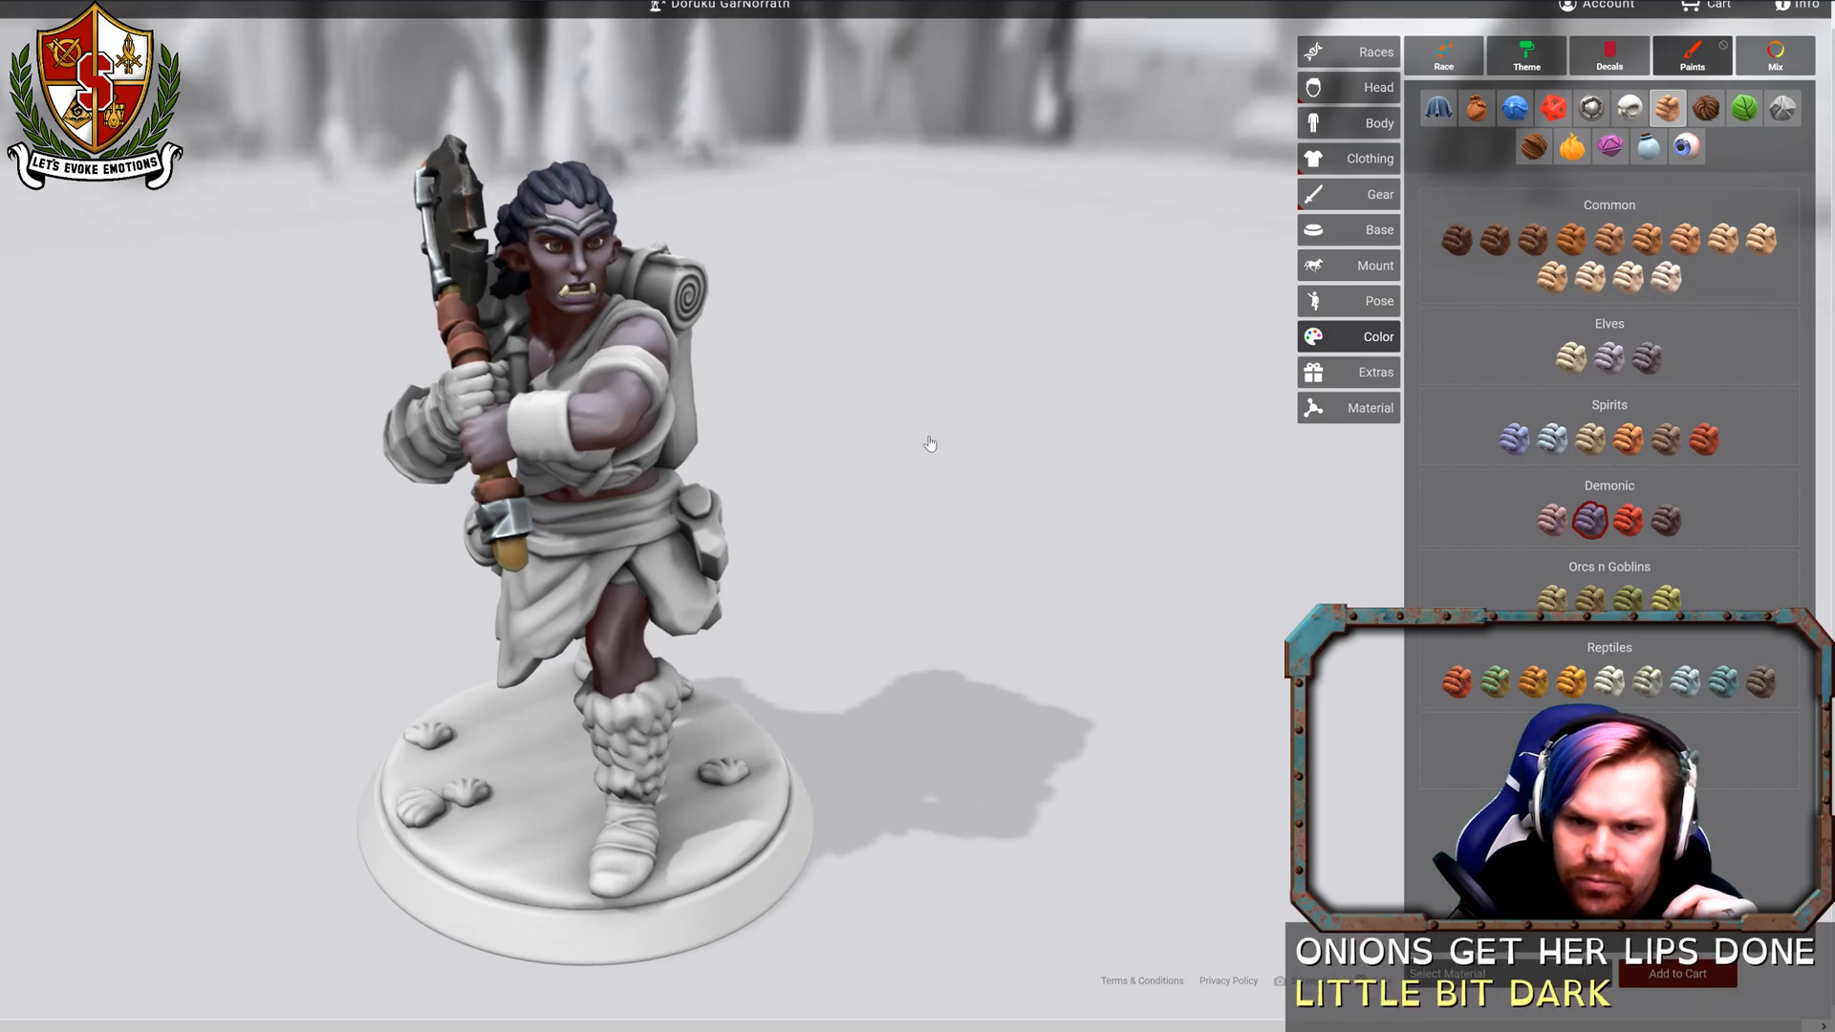
Paint the backpack with an olive-brown Neutral fabric color and its straps with a salmon-orange Neutral color.
{"action": "left_click_drag", "start_coordinate": [930, 442], "coordinate": [705, 449]}
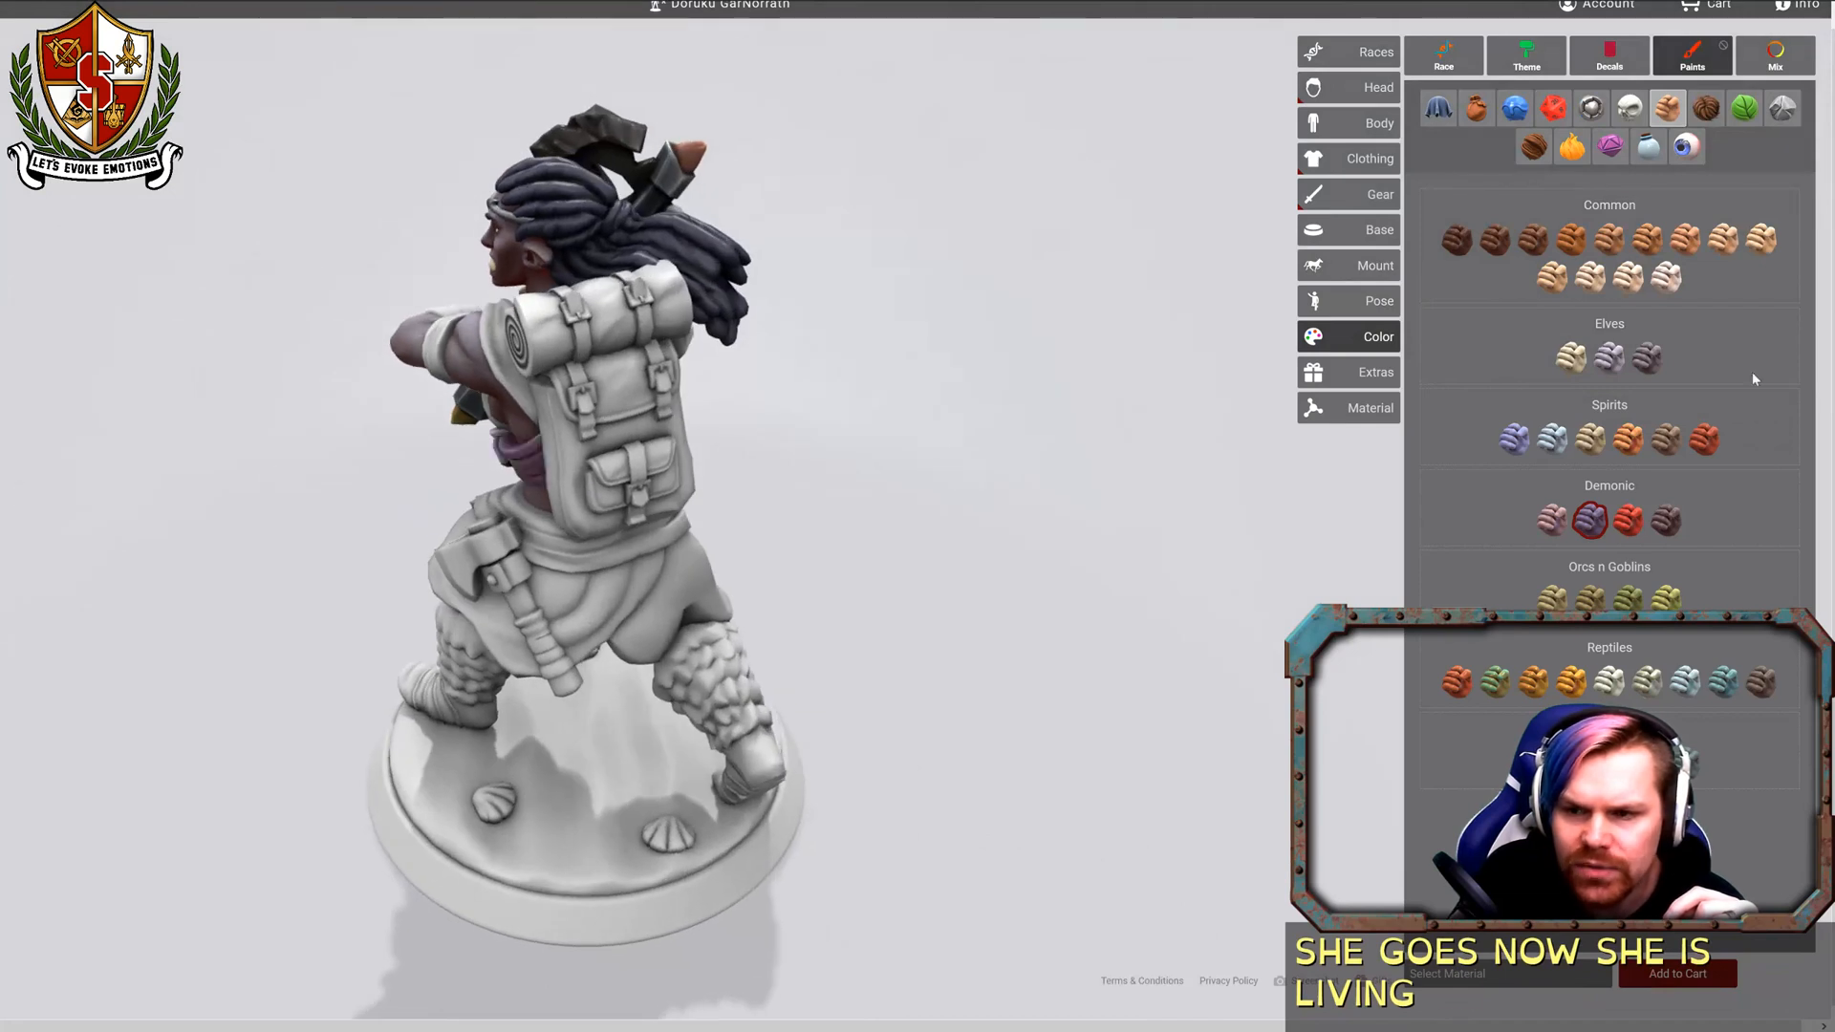
{"action": "left_click", "coordinate": [1452, 119]}
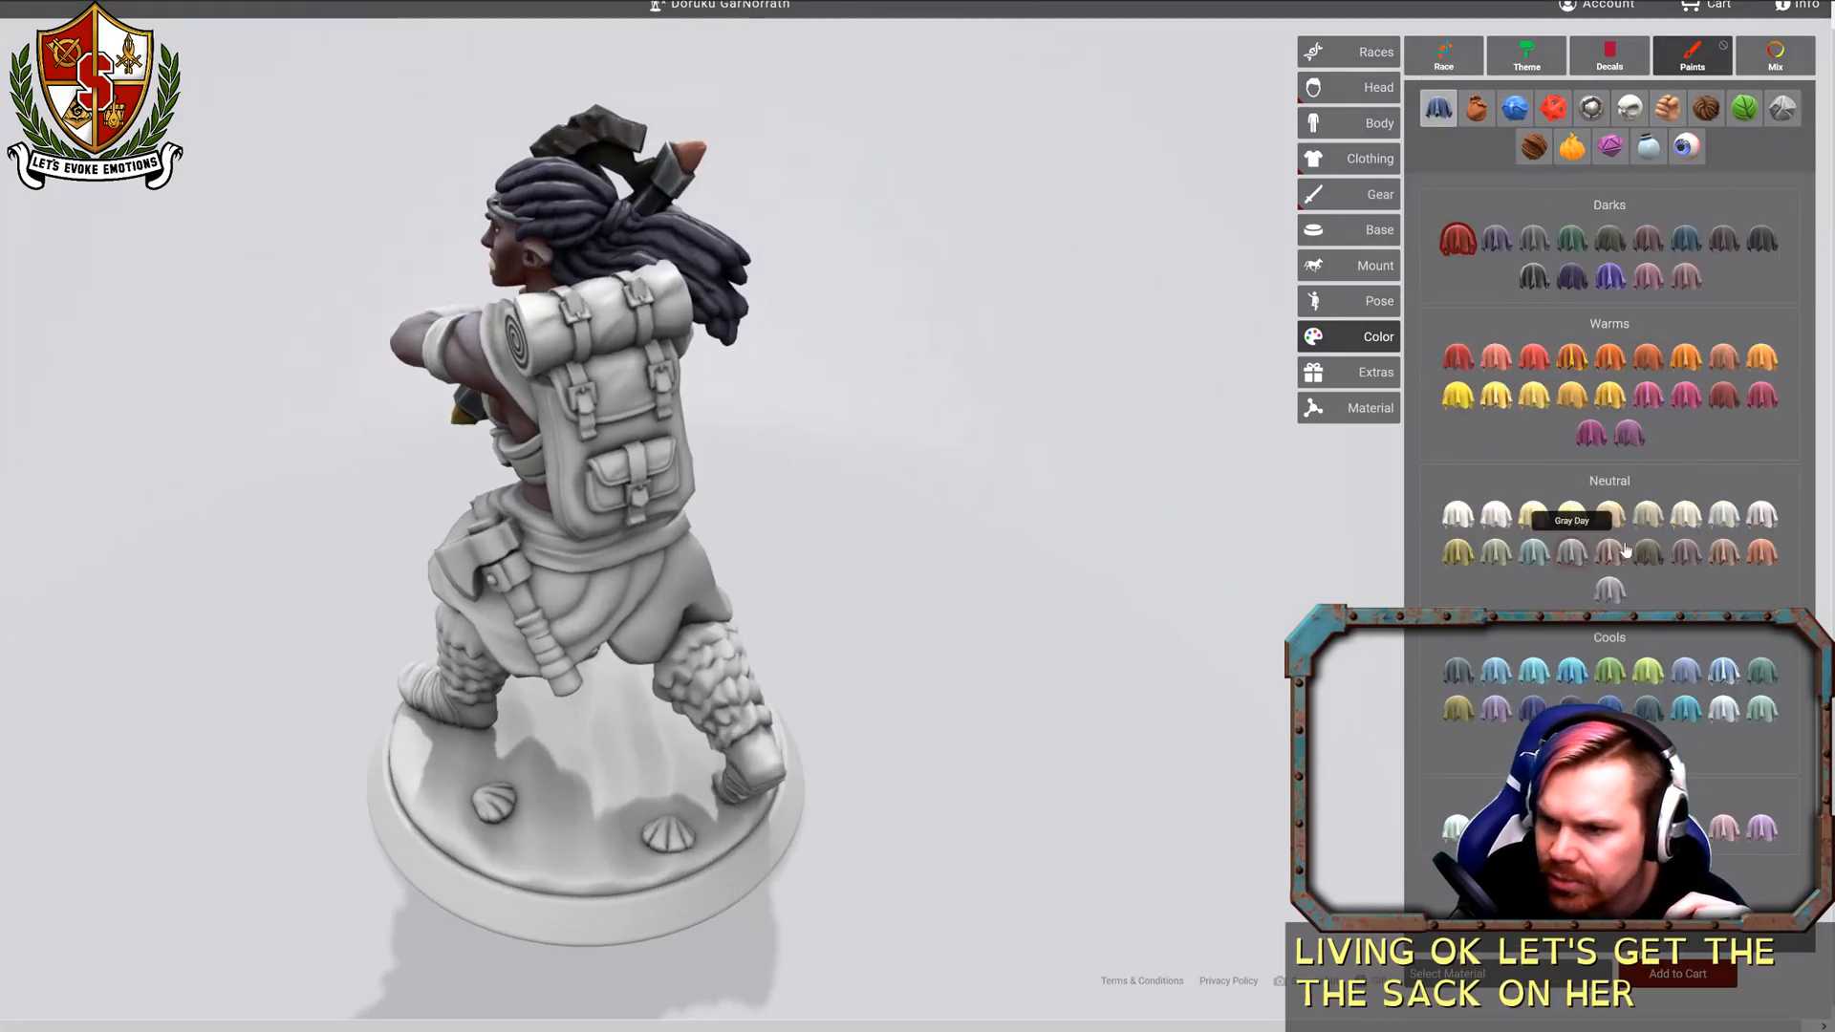
{"action": "left_click", "coordinate": [572, 468]}
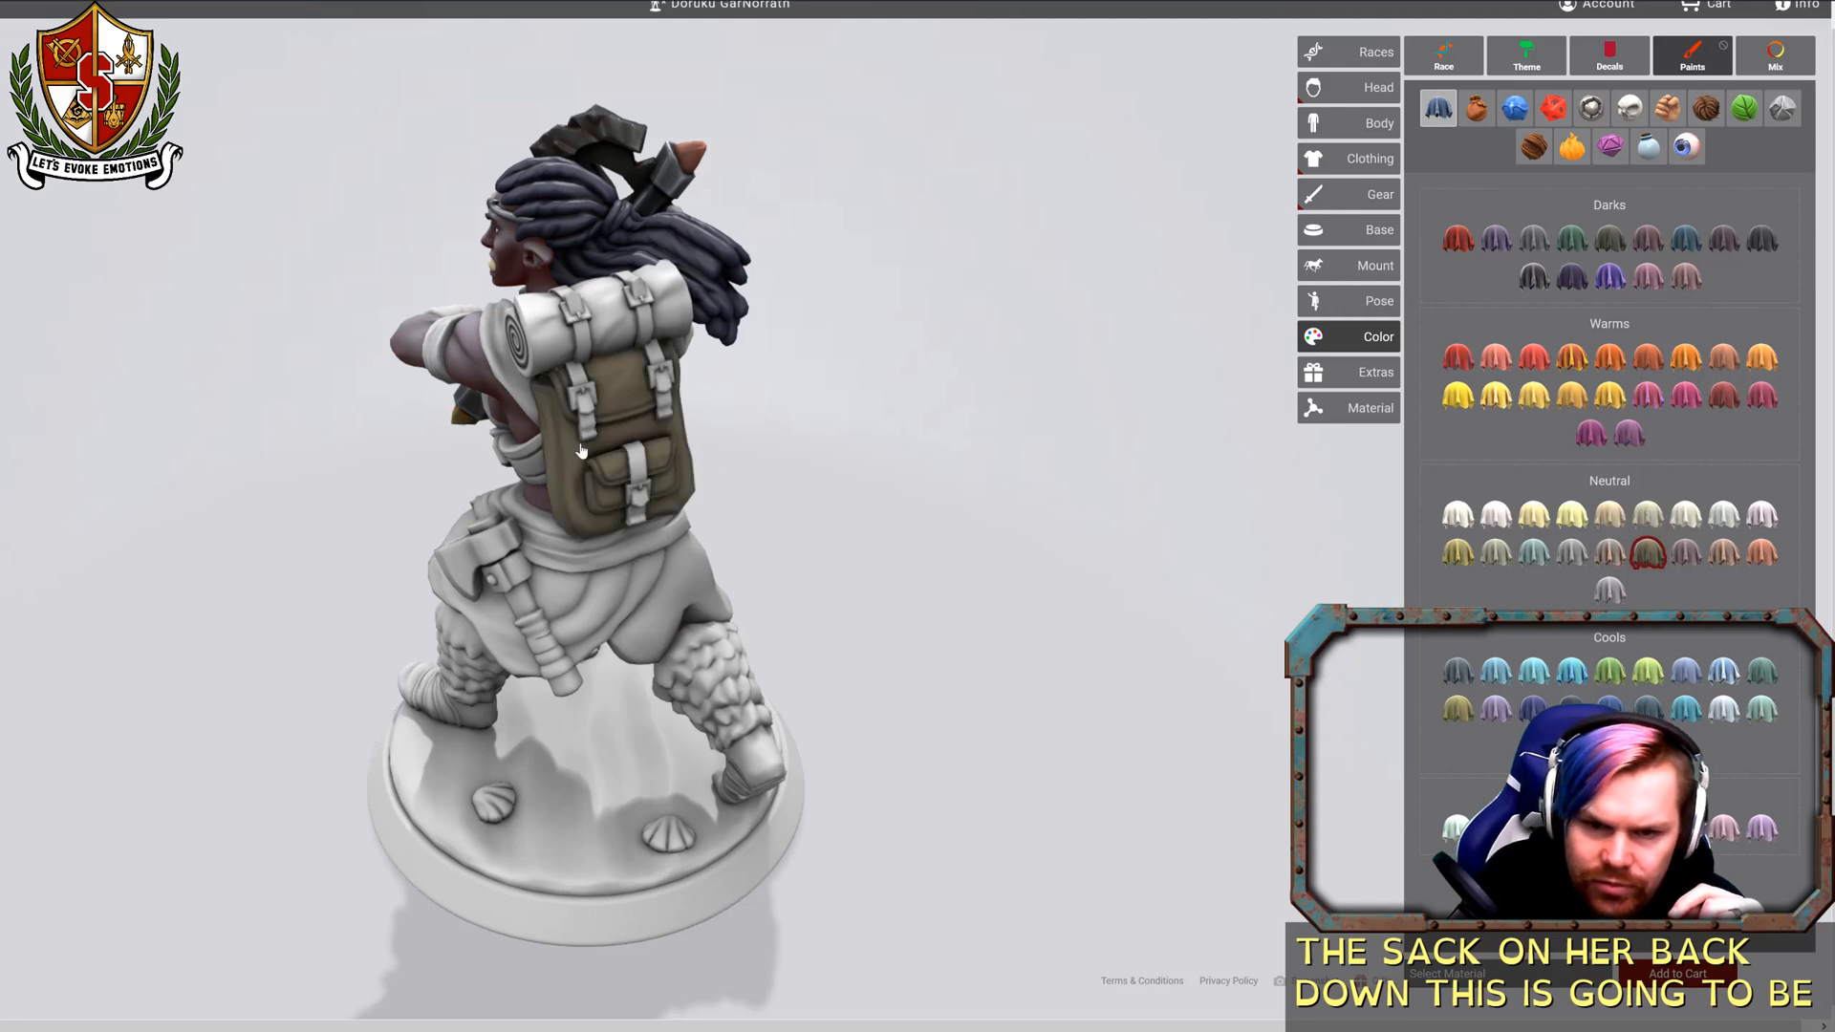
{"action": "left_click", "coordinate": [1761, 553]}
{"action": "left_click", "coordinate": [638, 468]}
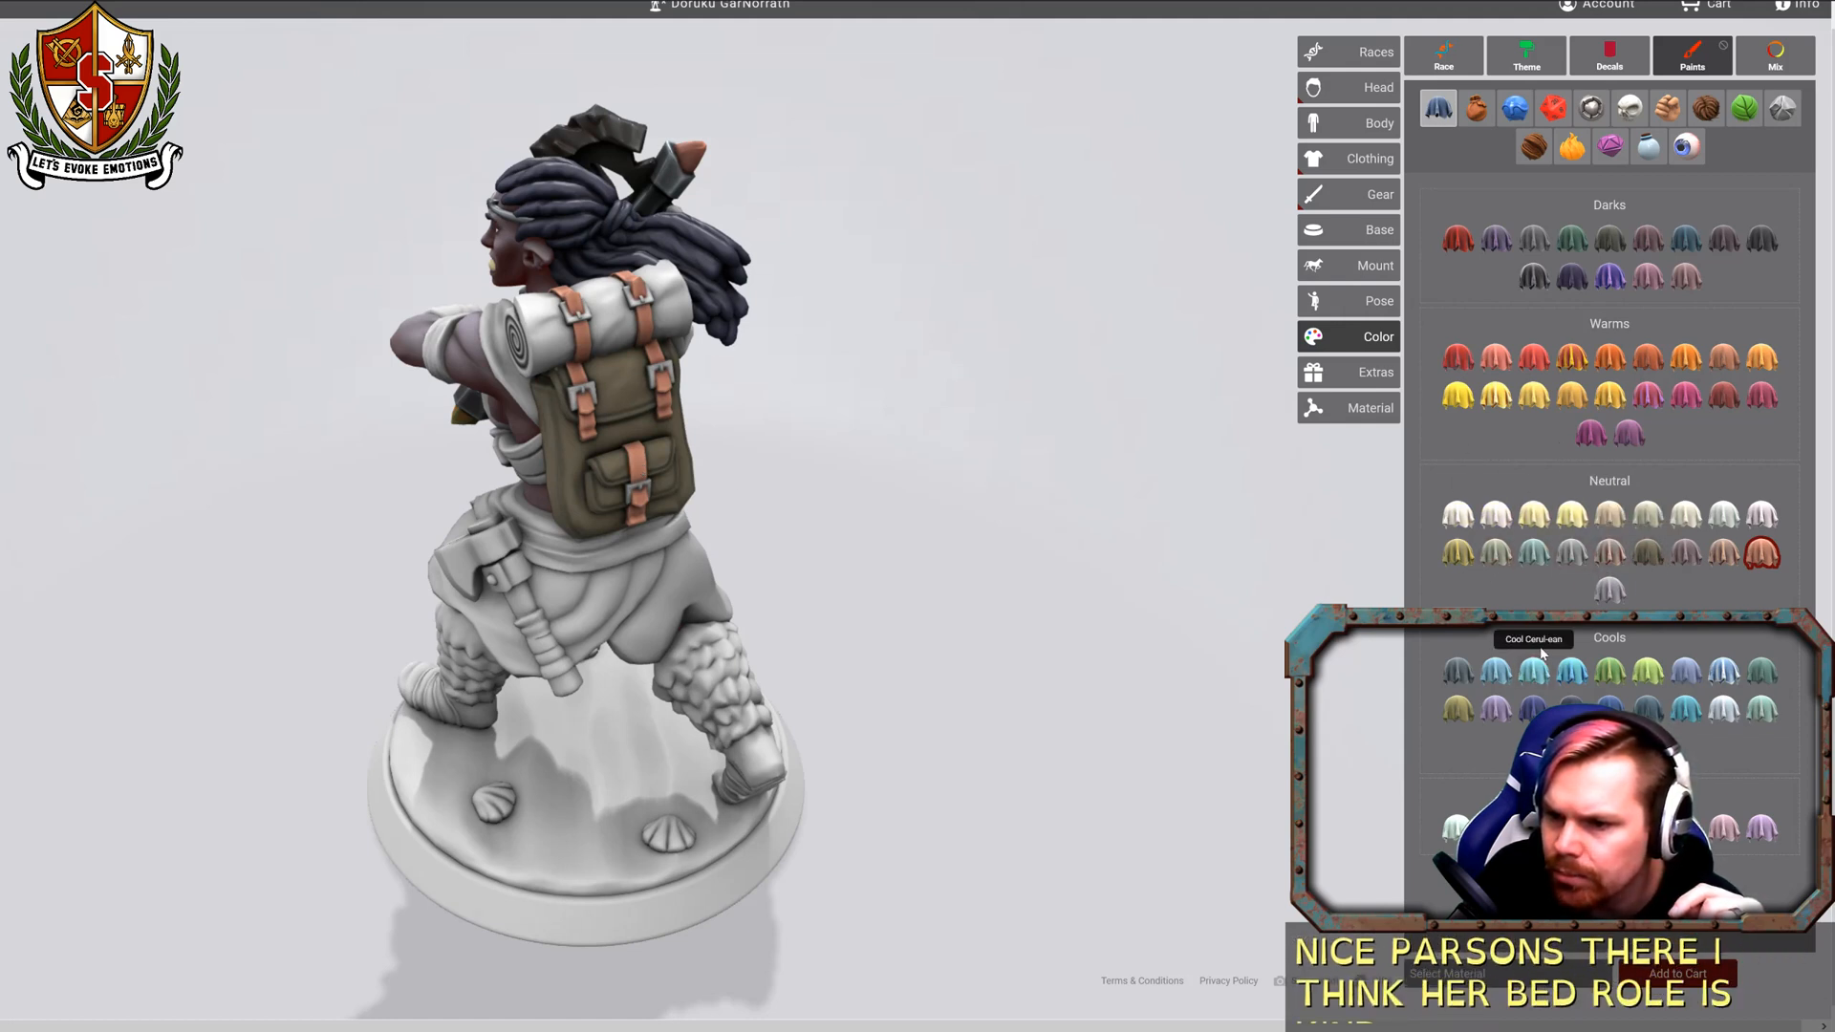
Paint the bedroll with a teal-green fabric color from the Cools and the backpack's buckles with a coppery Weathered metal.
{"action": "left_click", "coordinate": [1761, 670]}
{"action": "left_click", "coordinate": [535, 302]}
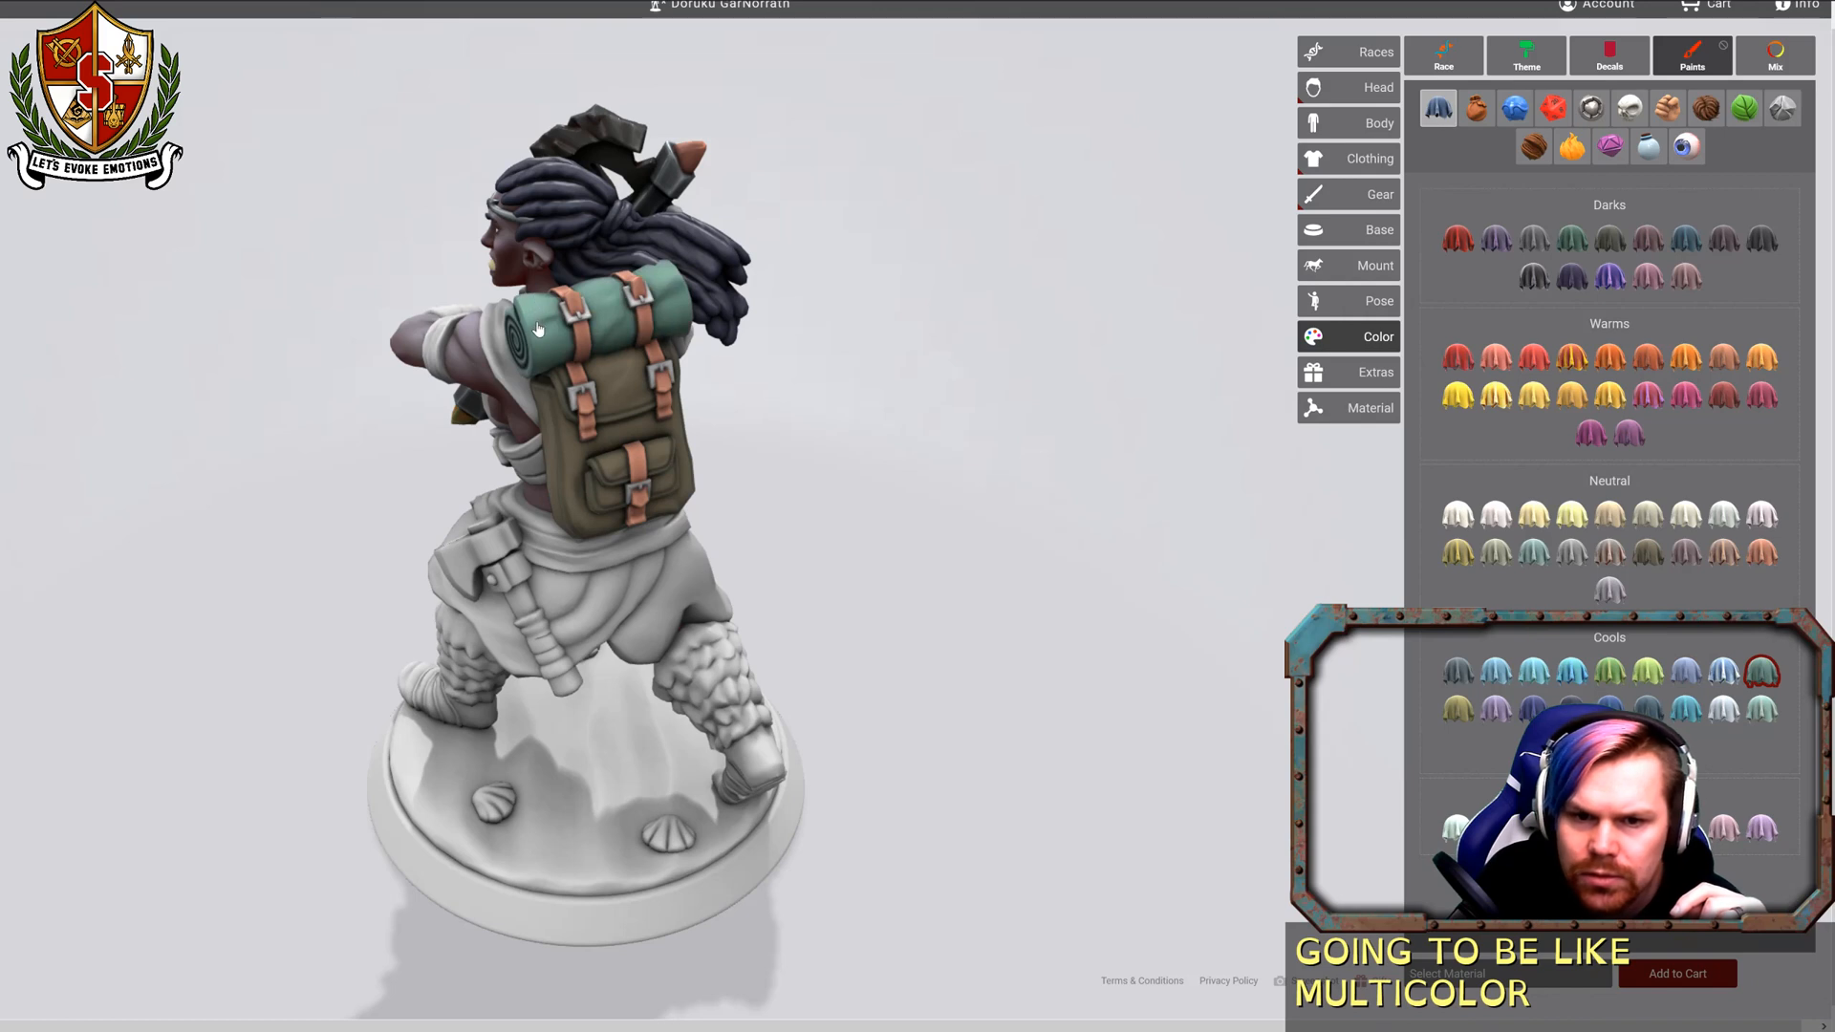
{"action": "left_click_drag", "start_coordinate": [994, 524], "coordinate": [1048, 520]}
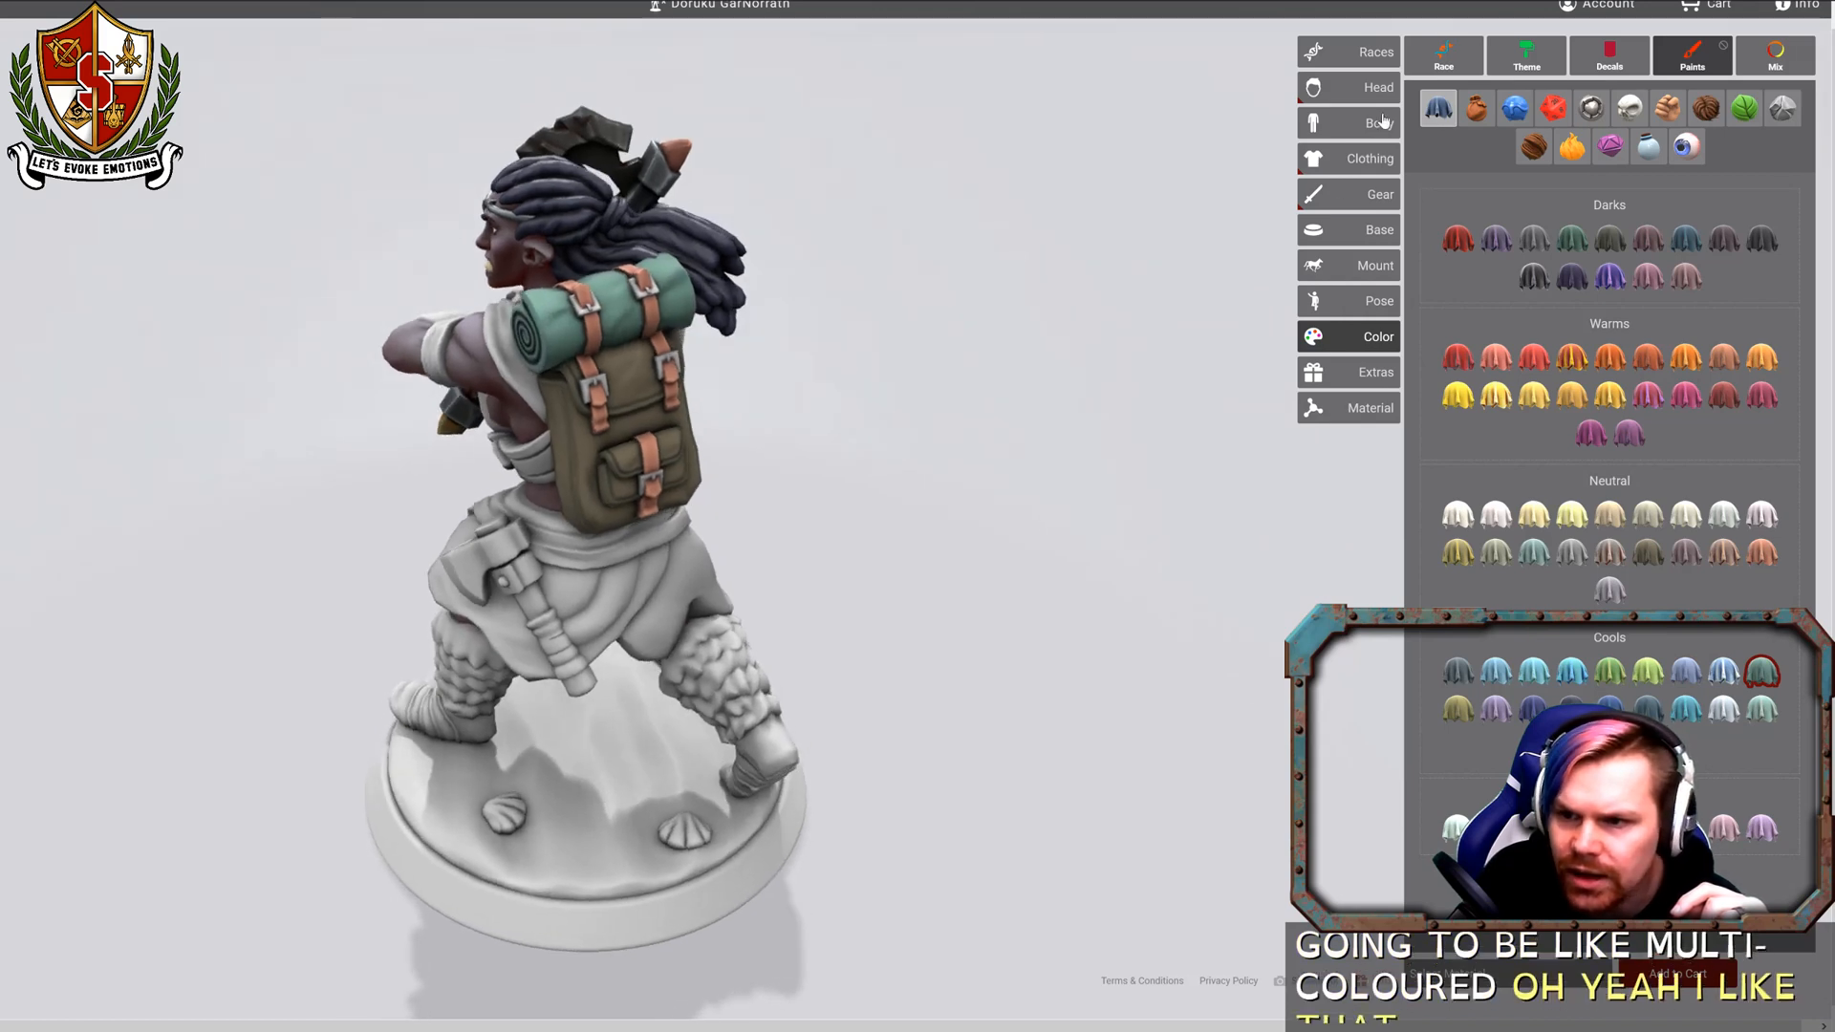
{"action": "left_click", "coordinate": [1591, 111]}
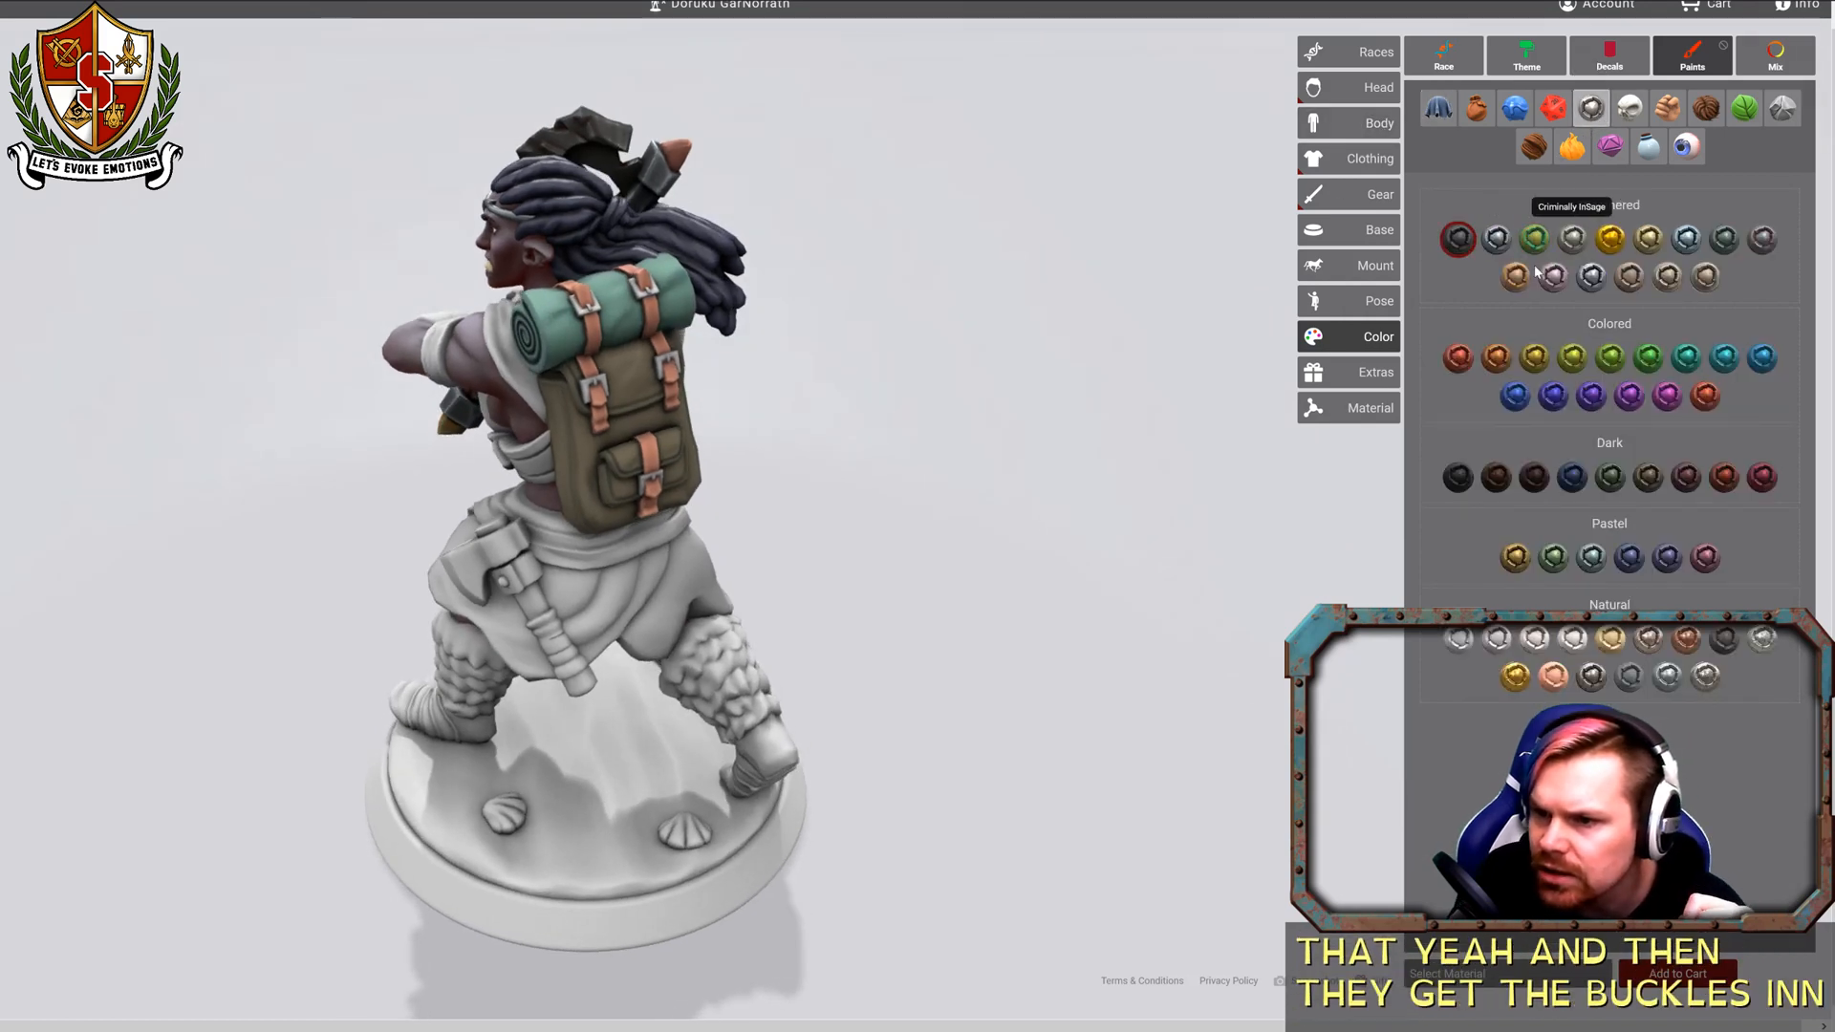
{"action": "left_click", "coordinate": [592, 380]}
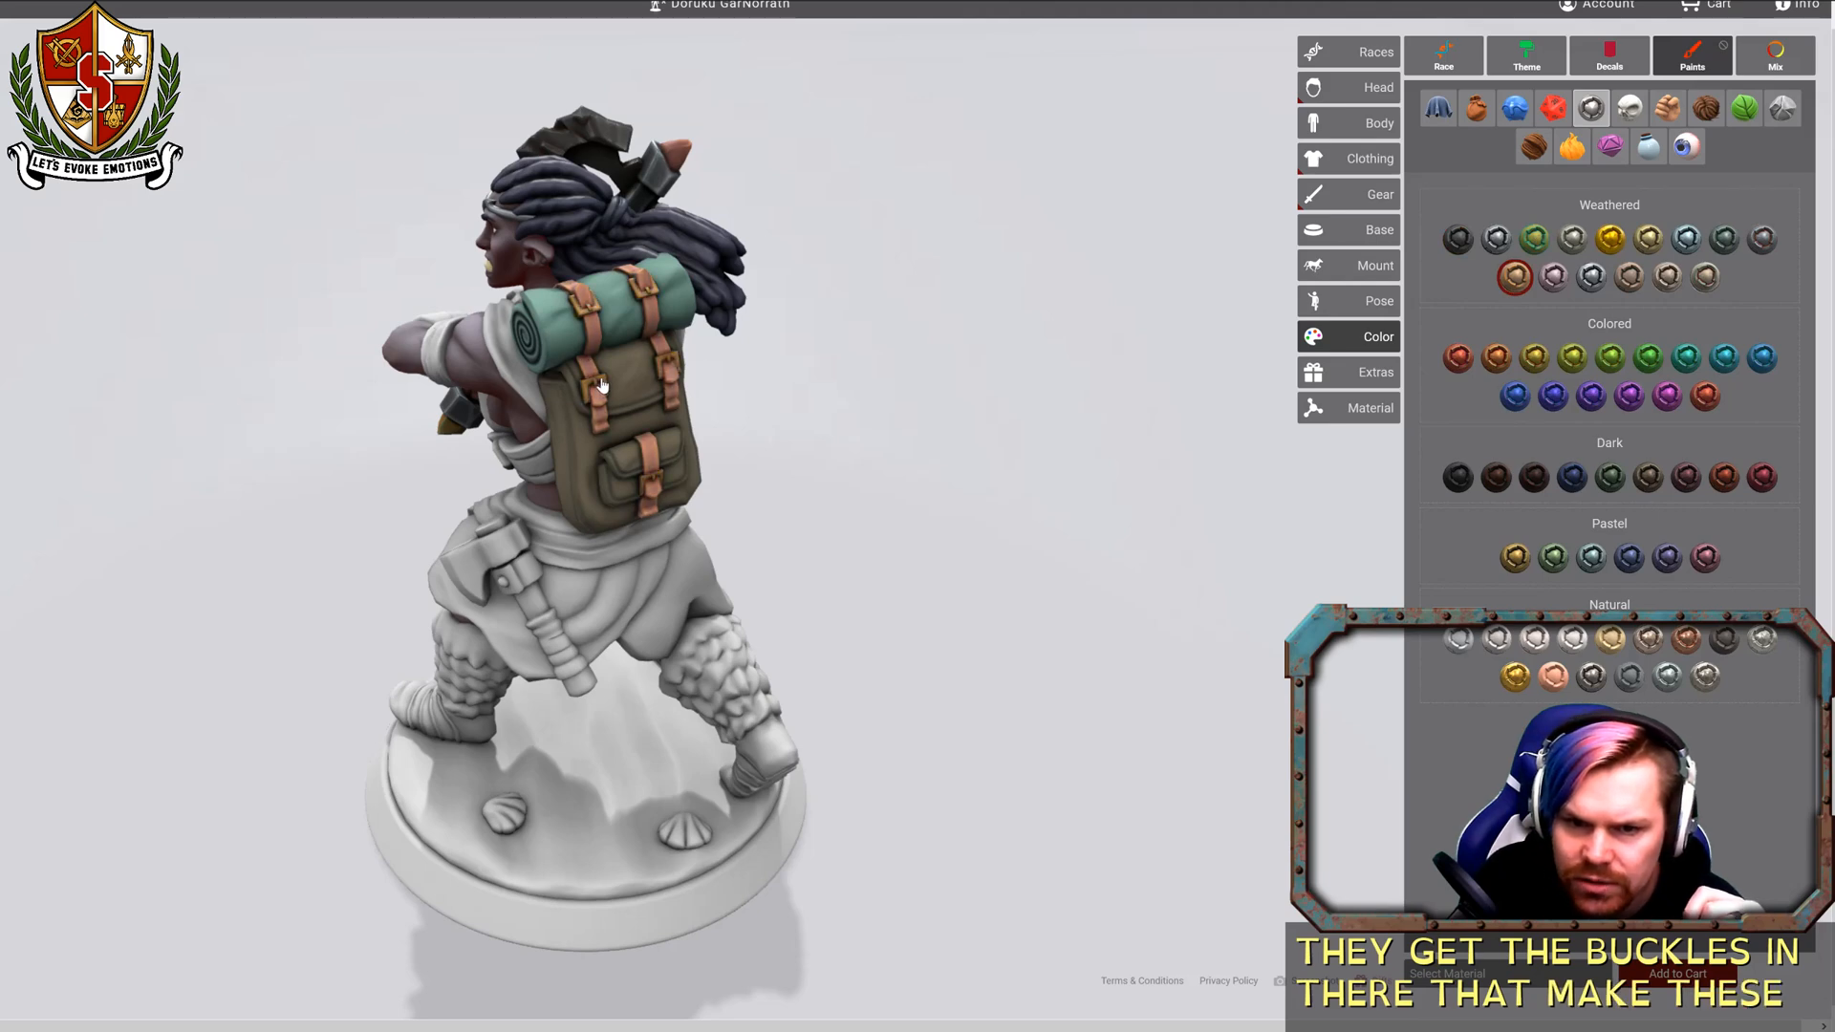
{"action": "left_click_drag", "start_coordinate": [841, 442], "coordinate": [1136, 456]}
Re-pose the figure to expose the shoulder armor, trying Heroic Stance before choosing a two-handed stance with the axe raised beside the head.
{"action": "left_click_drag", "start_coordinate": [1012, 471], "coordinate": [1461, 440]}
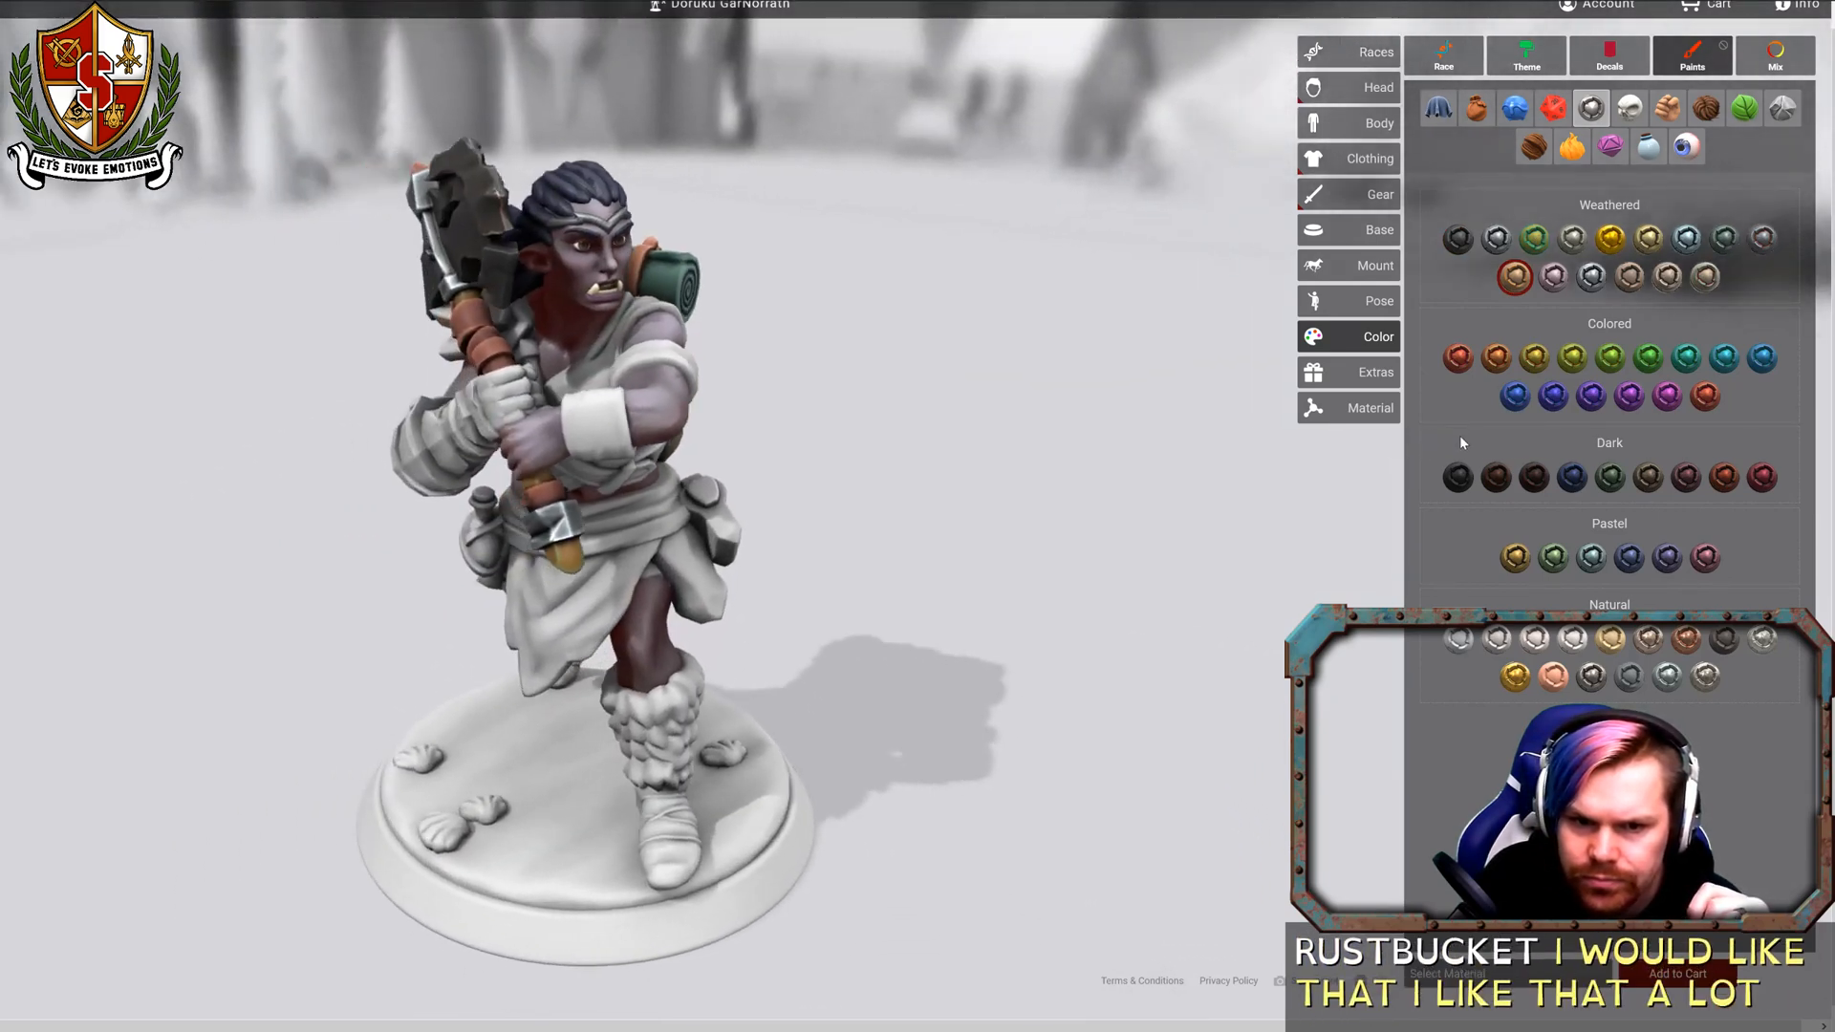
{"action": "left_click_drag", "start_coordinate": [1022, 432], "coordinate": [1404, 413]}
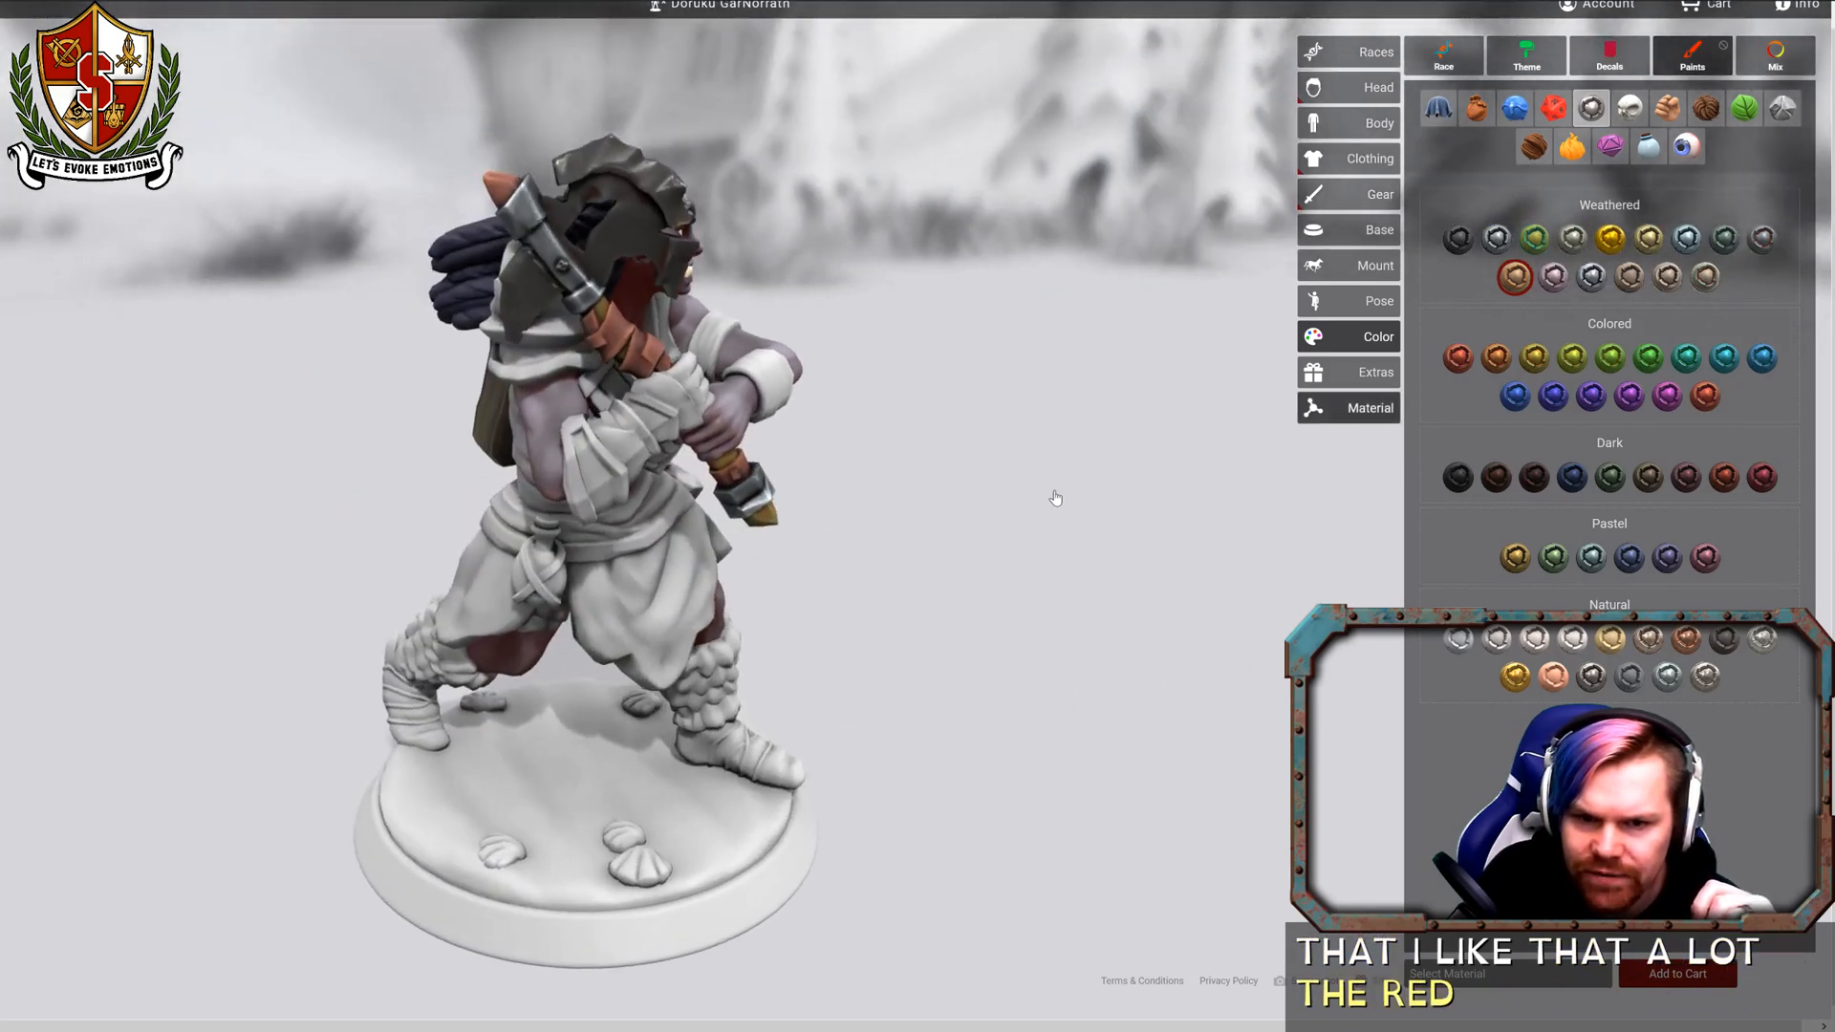
{"action": "left_click_drag", "start_coordinate": [1057, 495], "coordinate": [1324, 532]}
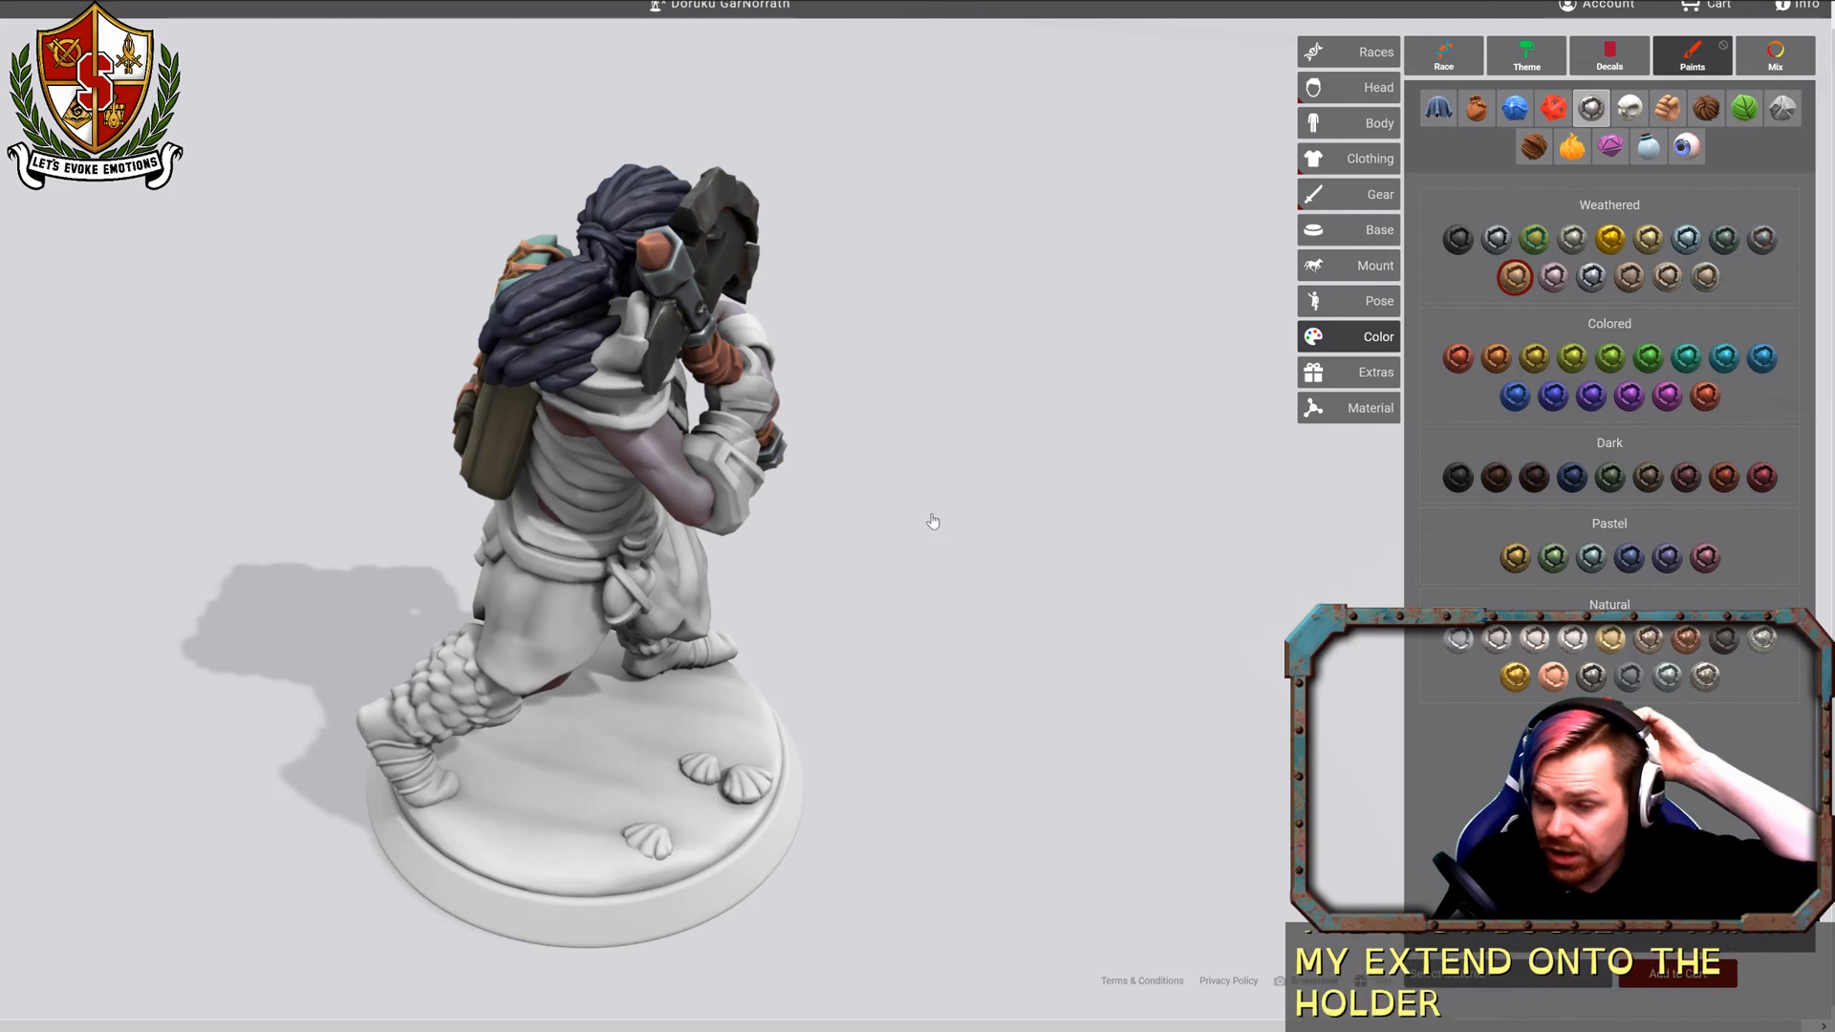
{"action": "left_click", "coordinate": [533, 361]}
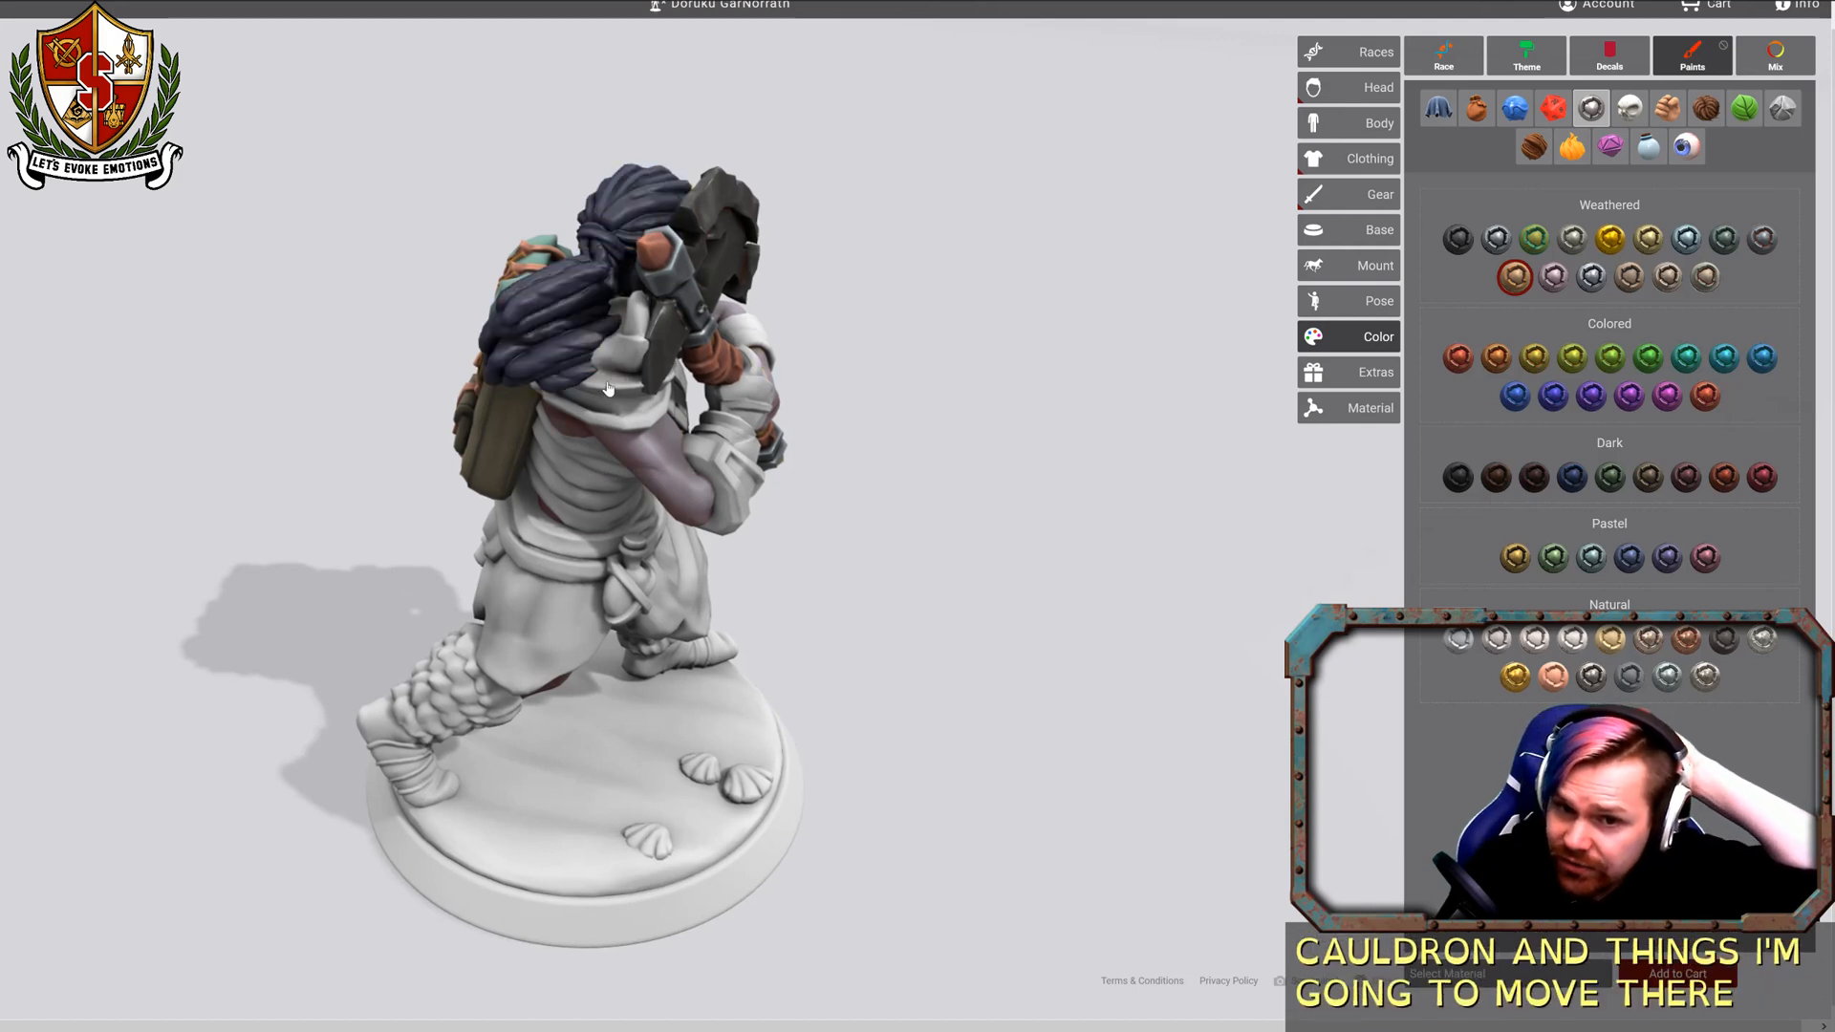
{"action": "left_click", "coordinate": [1348, 301]}
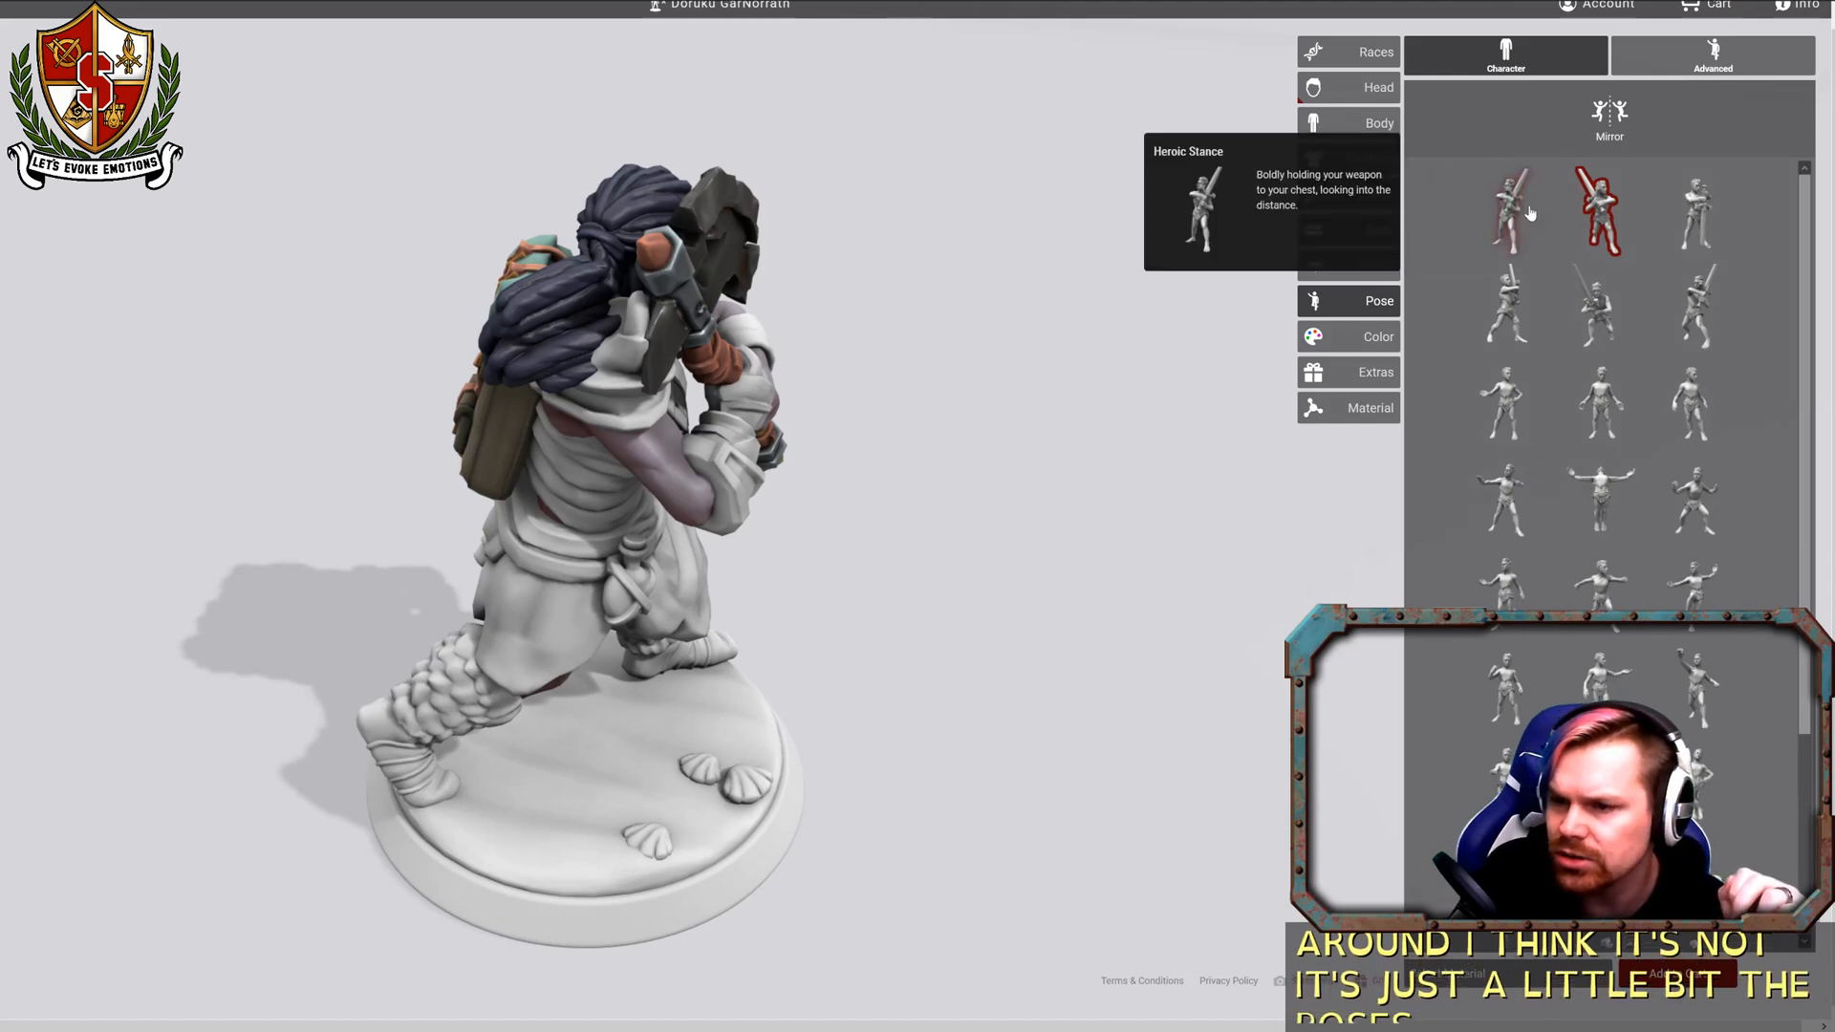
{"action": "left_click", "coordinate": [1527, 199]}
{"action": "left_click_drag", "start_coordinate": [1026, 451], "coordinate": [678, 403]}
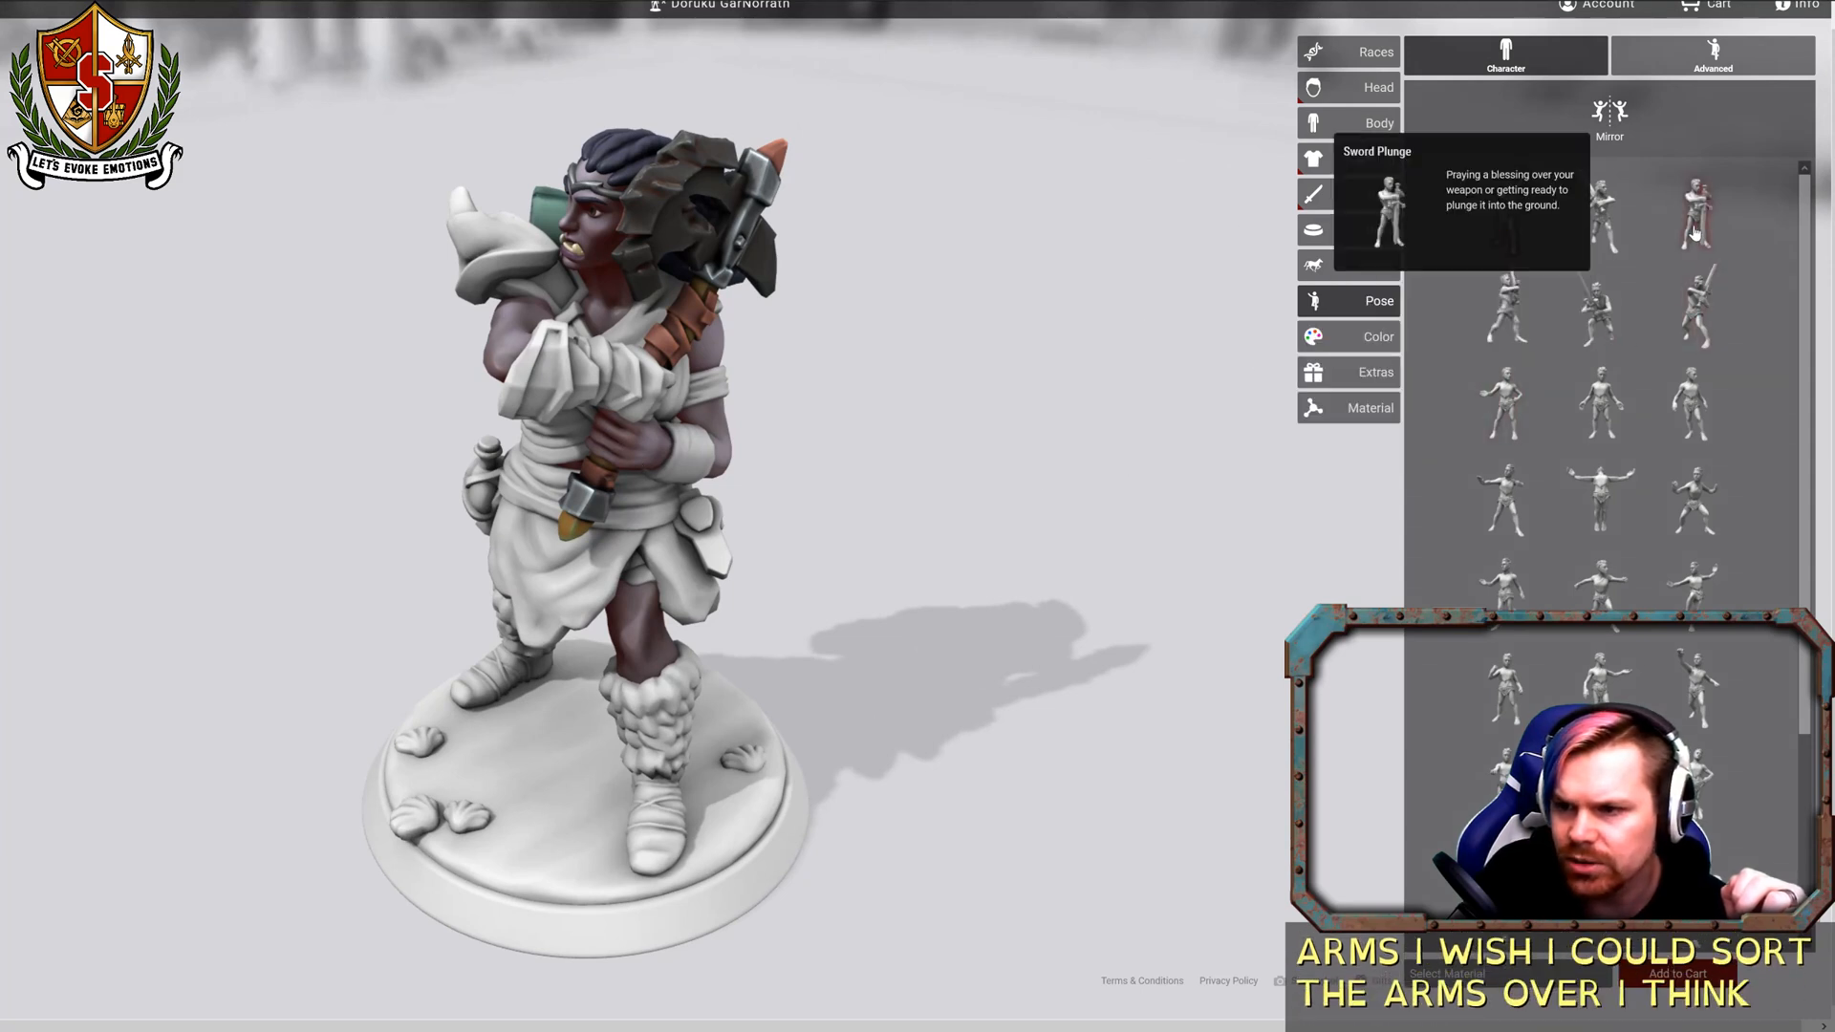
{"action": "left_click", "coordinate": [1698, 327]}
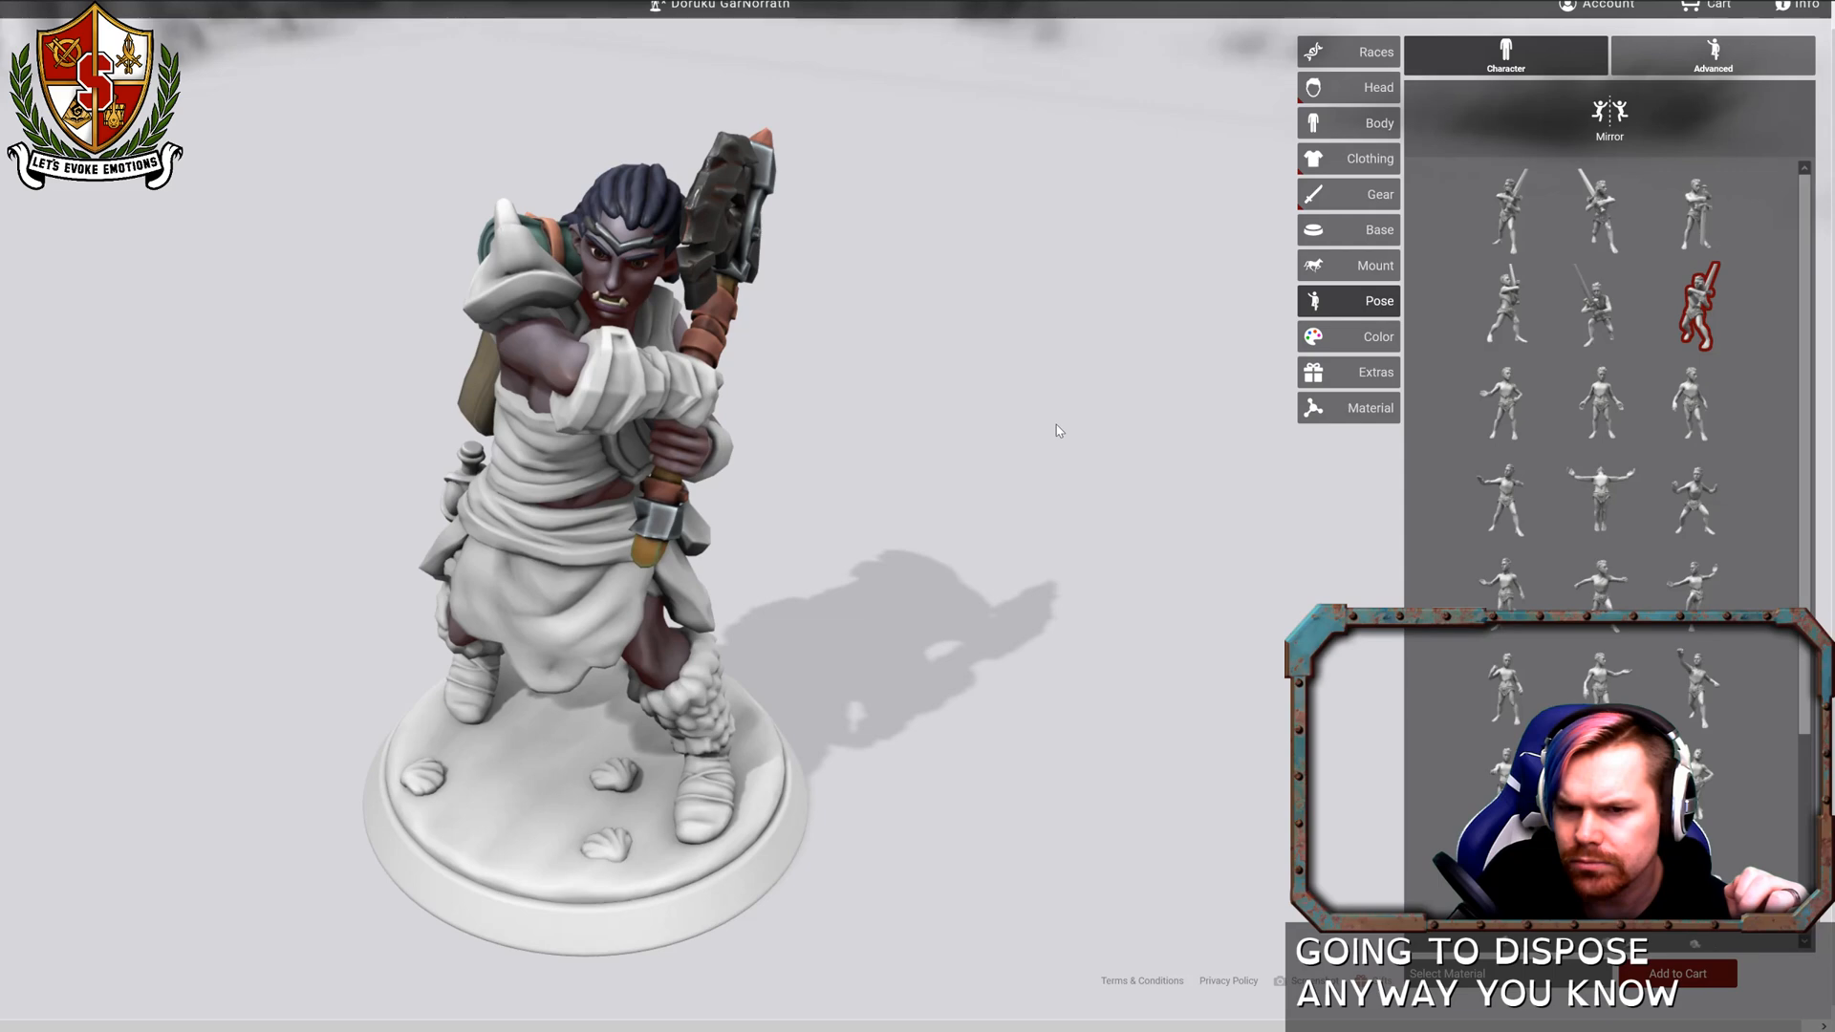
{"action": "mouse_move", "coordinate": [1057, 430]}
{"action": "left_mouse_down"}
{"action": "mouse_move", "coordinate": [923, 436]}
{"action": "mouse_move", "coordinate": [1249, 479]}
{"action": "mouse_move", "coordinate": [1281, 434]}
{"action": "mouse_move", "coordinate": [1424, 392]}
{"action": "mouse_move", "coordinate": [881, 425]}
{"action": "mouse_move", "coordinate": [1271, 392]}
{"action": "mouse_move", "coordinate": [793, 406]}
{"action": "left_mouse_up"}
Paint the shoulder armor and gauntlet trims with the coppery Weathered metal and the gauntlet plates with a darker Weathered bronze.
{"action": "left_click", "coordinate": [1347, 336]}
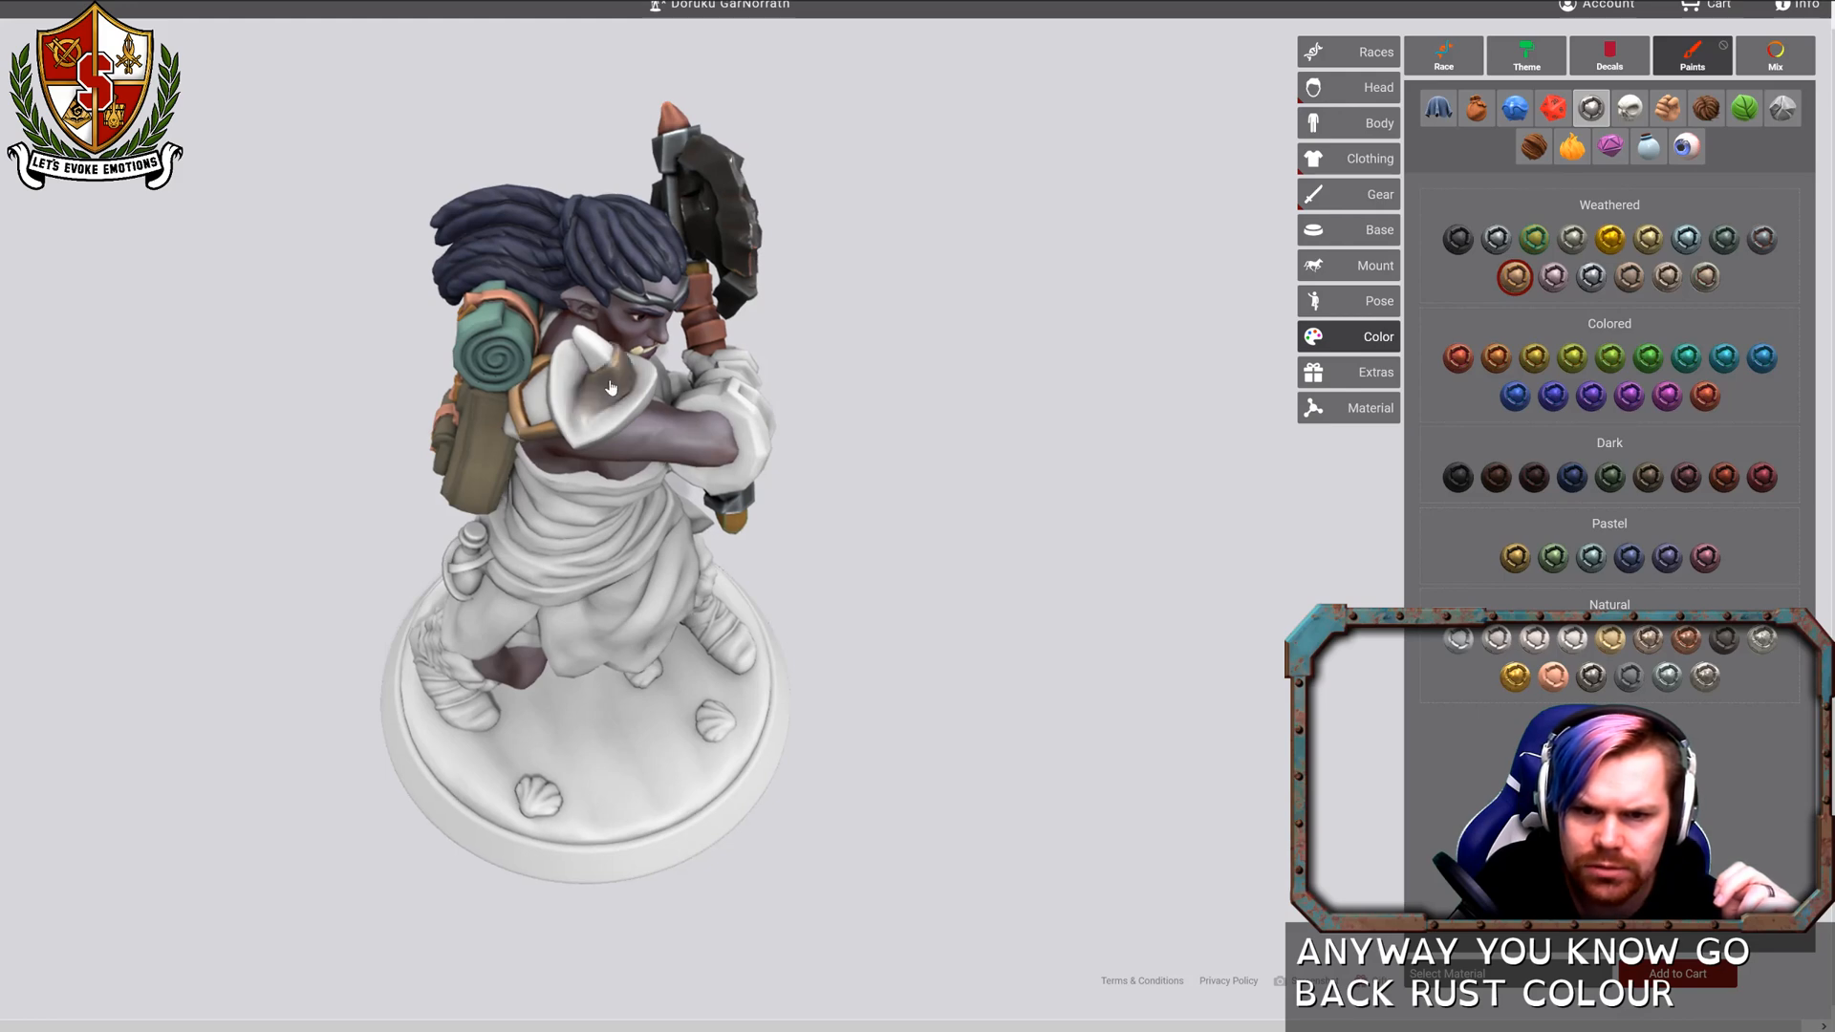
{"action": "left_click_drag", "start_coordinate": [811, 438], "coordinate": [593, 390]}
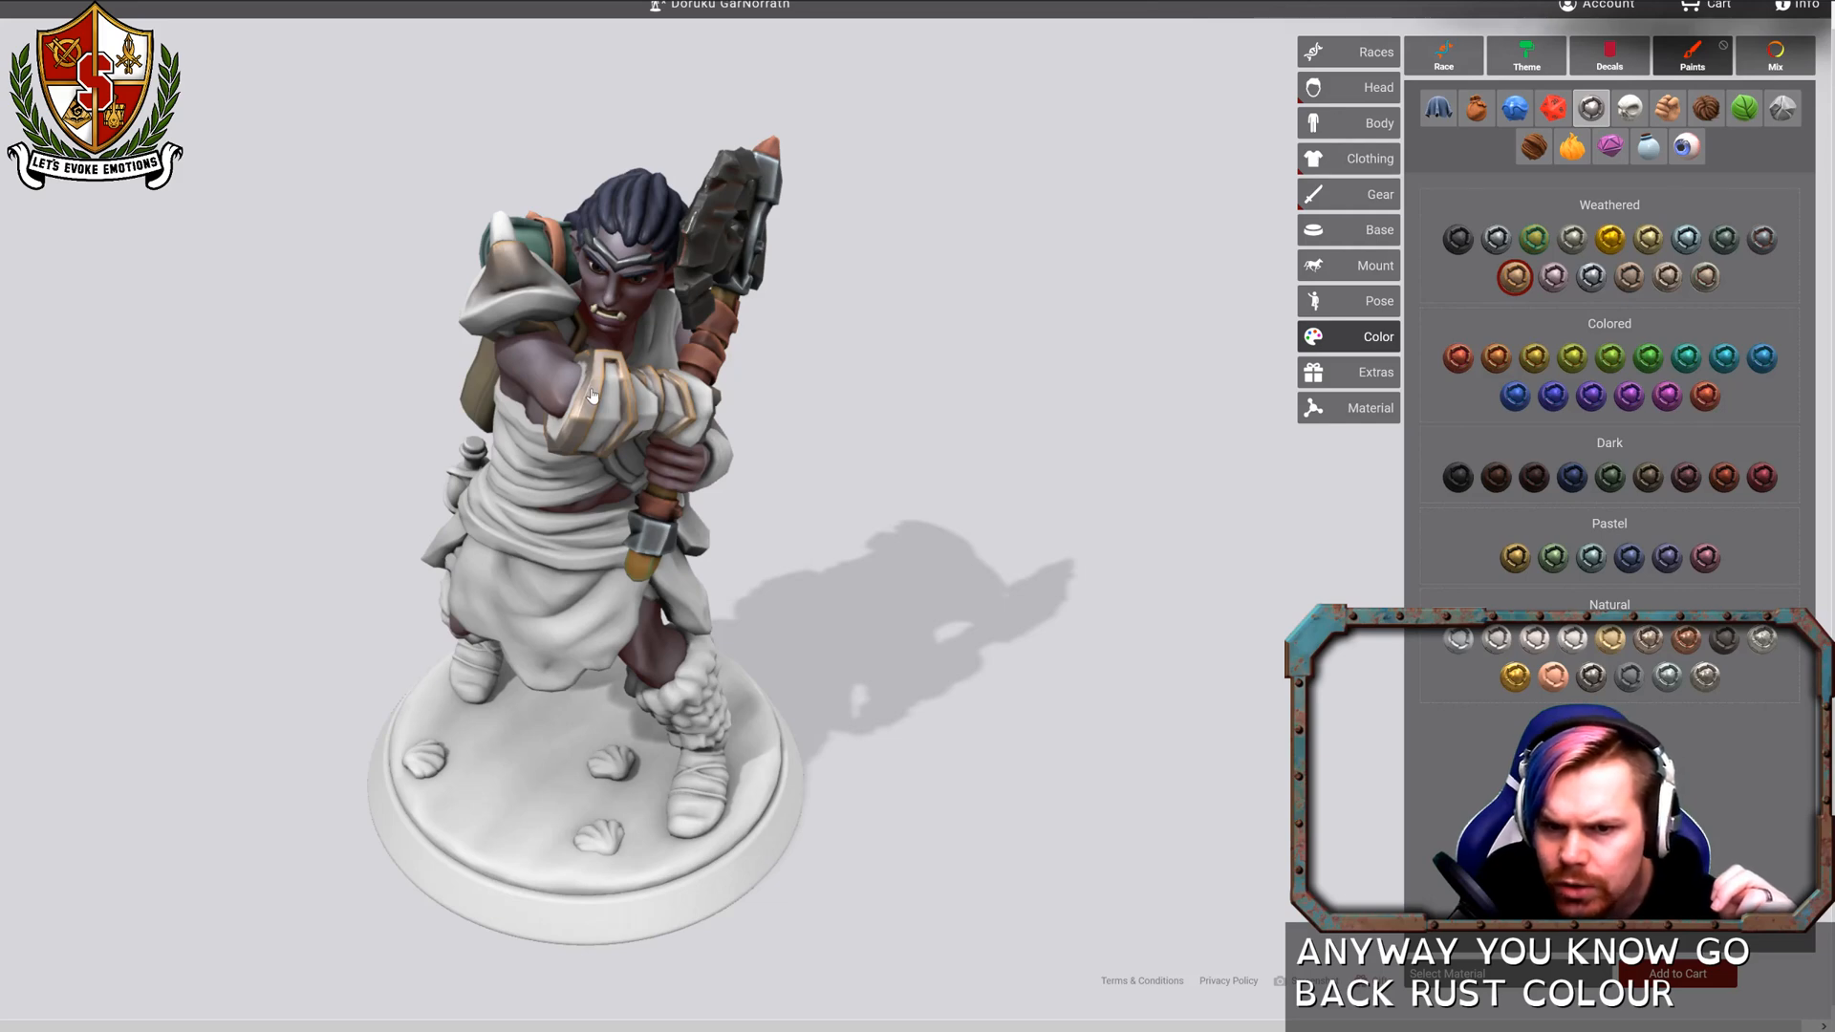
{"action": "left_click_drag", "start_coordinate": [896, 458], "coordinate": [713, 405]}
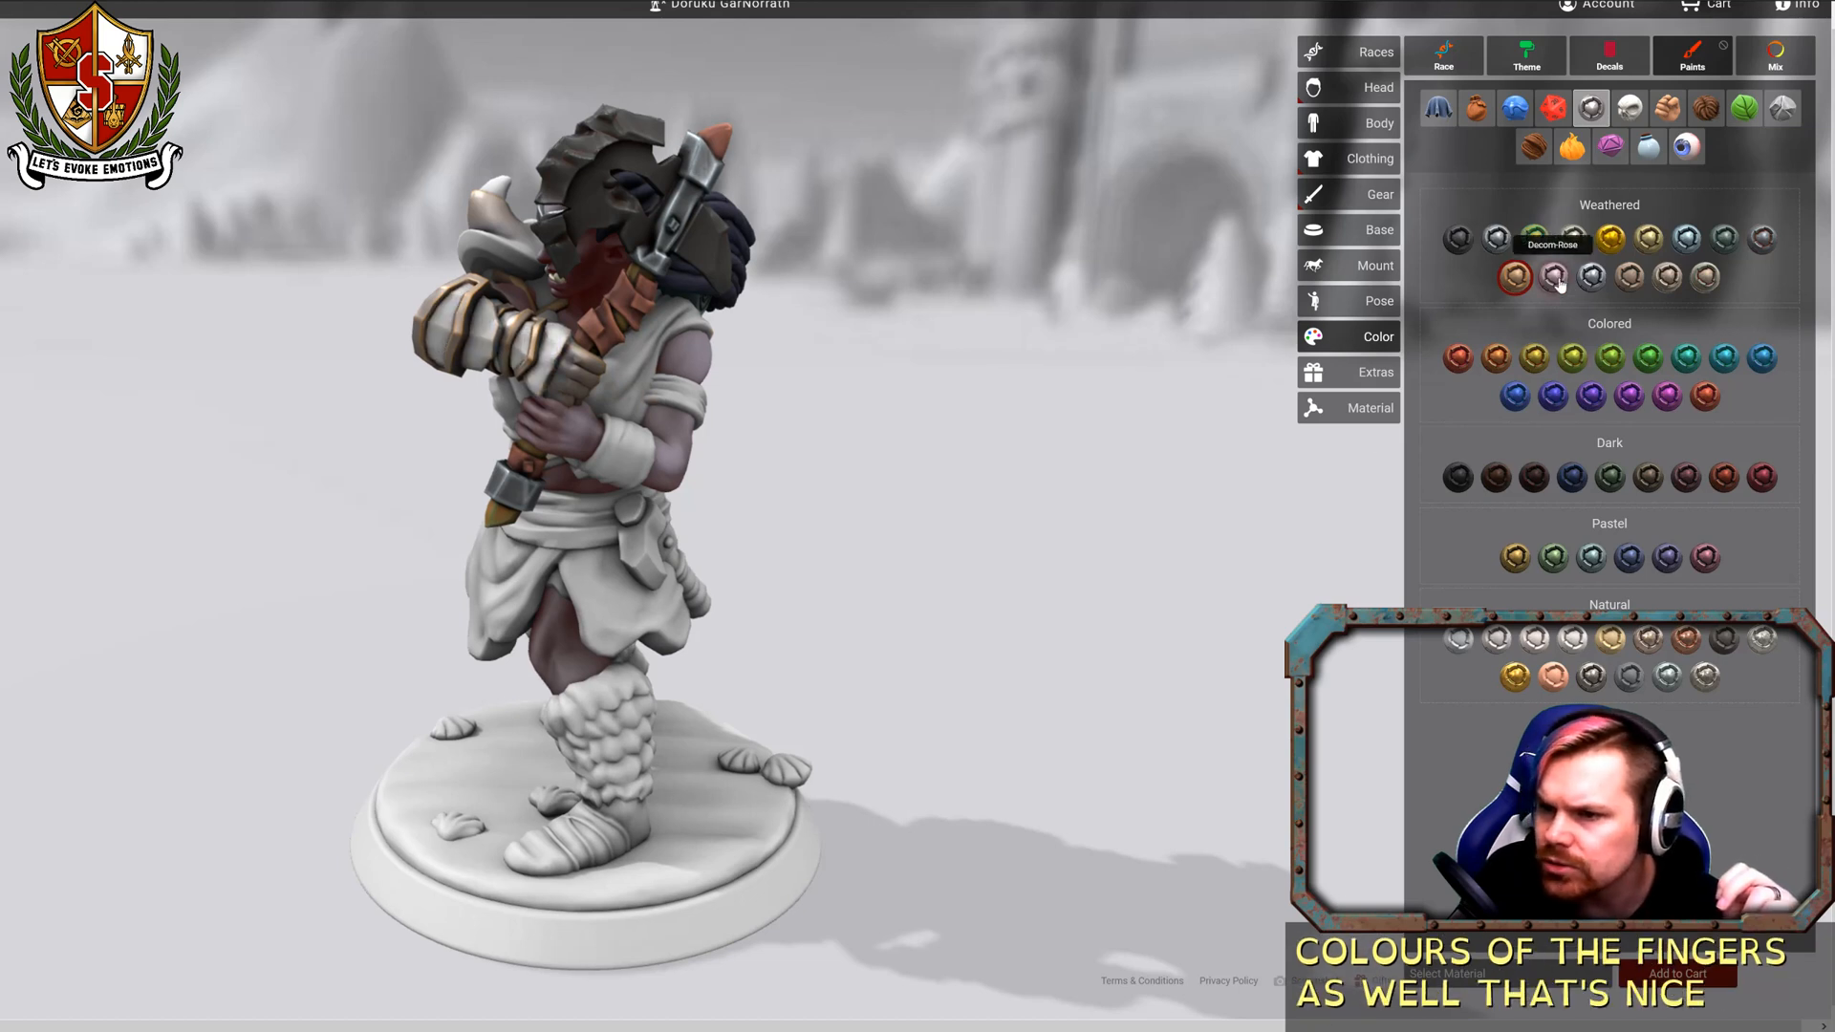
{"action": "left_click", "coordinate": [1630, 278]}
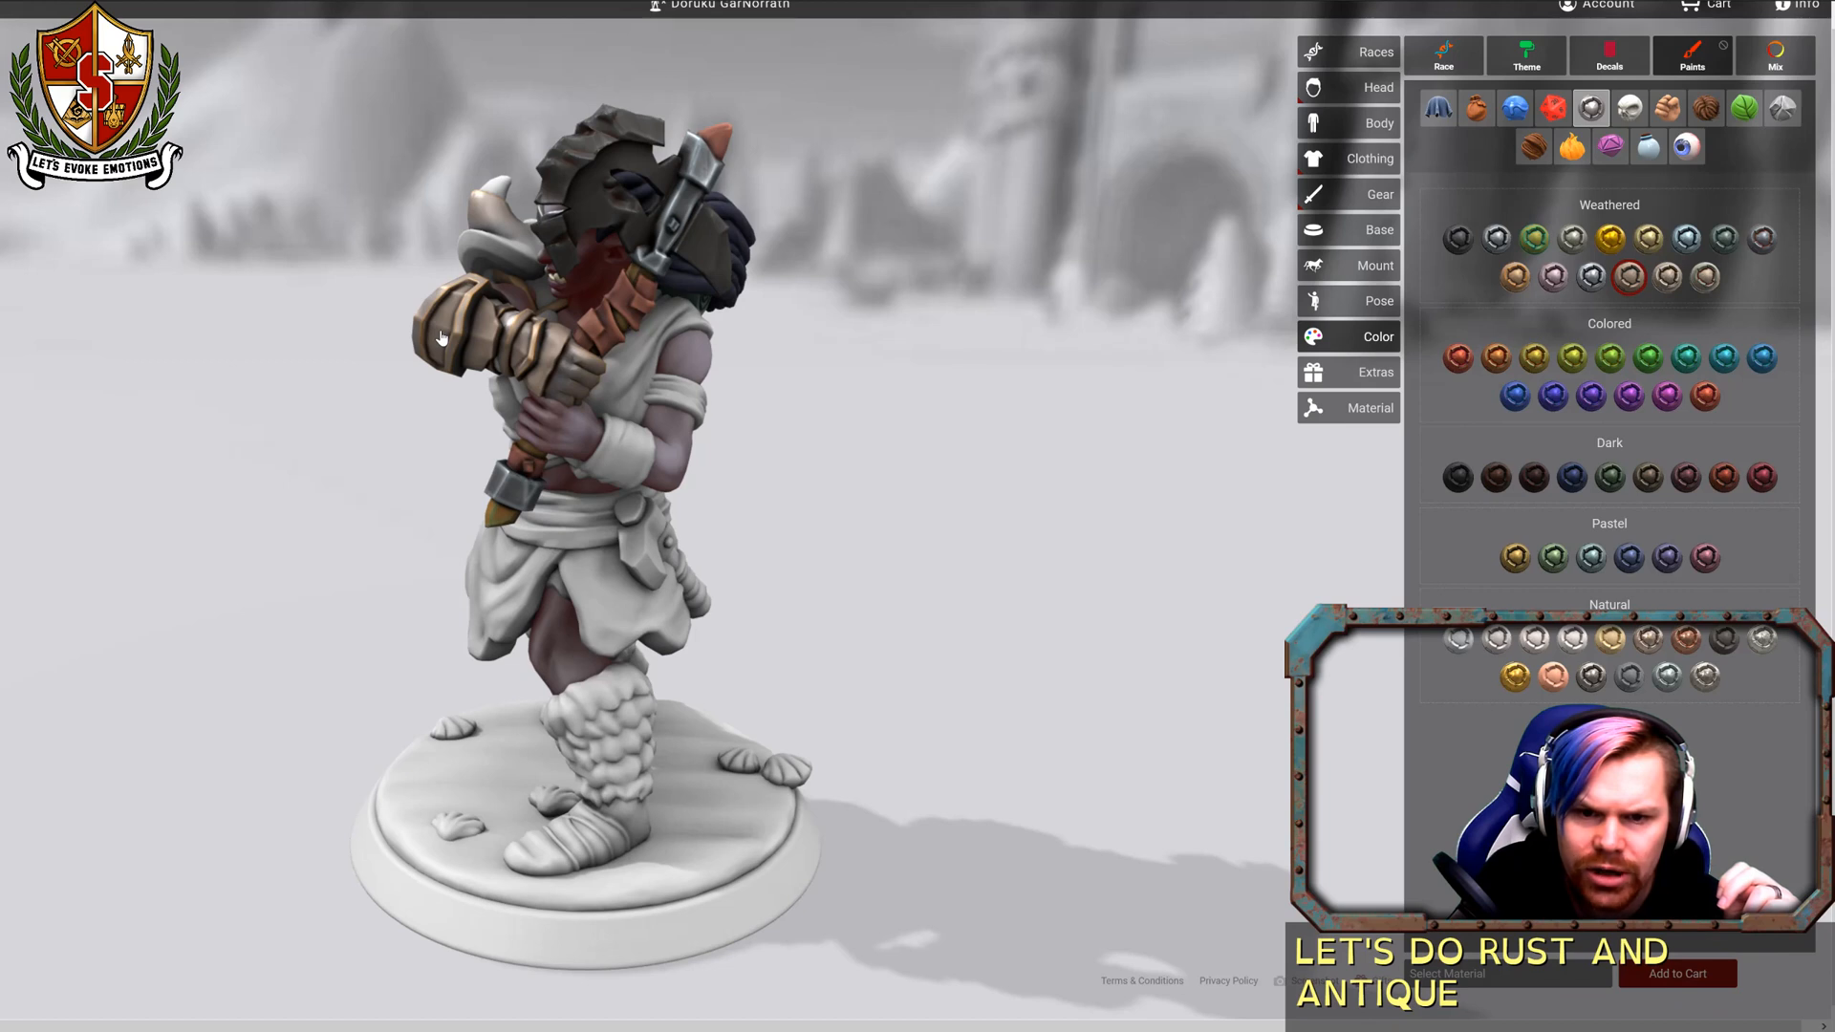
{"action": "left_click", "coordinate": [1666, 278]}
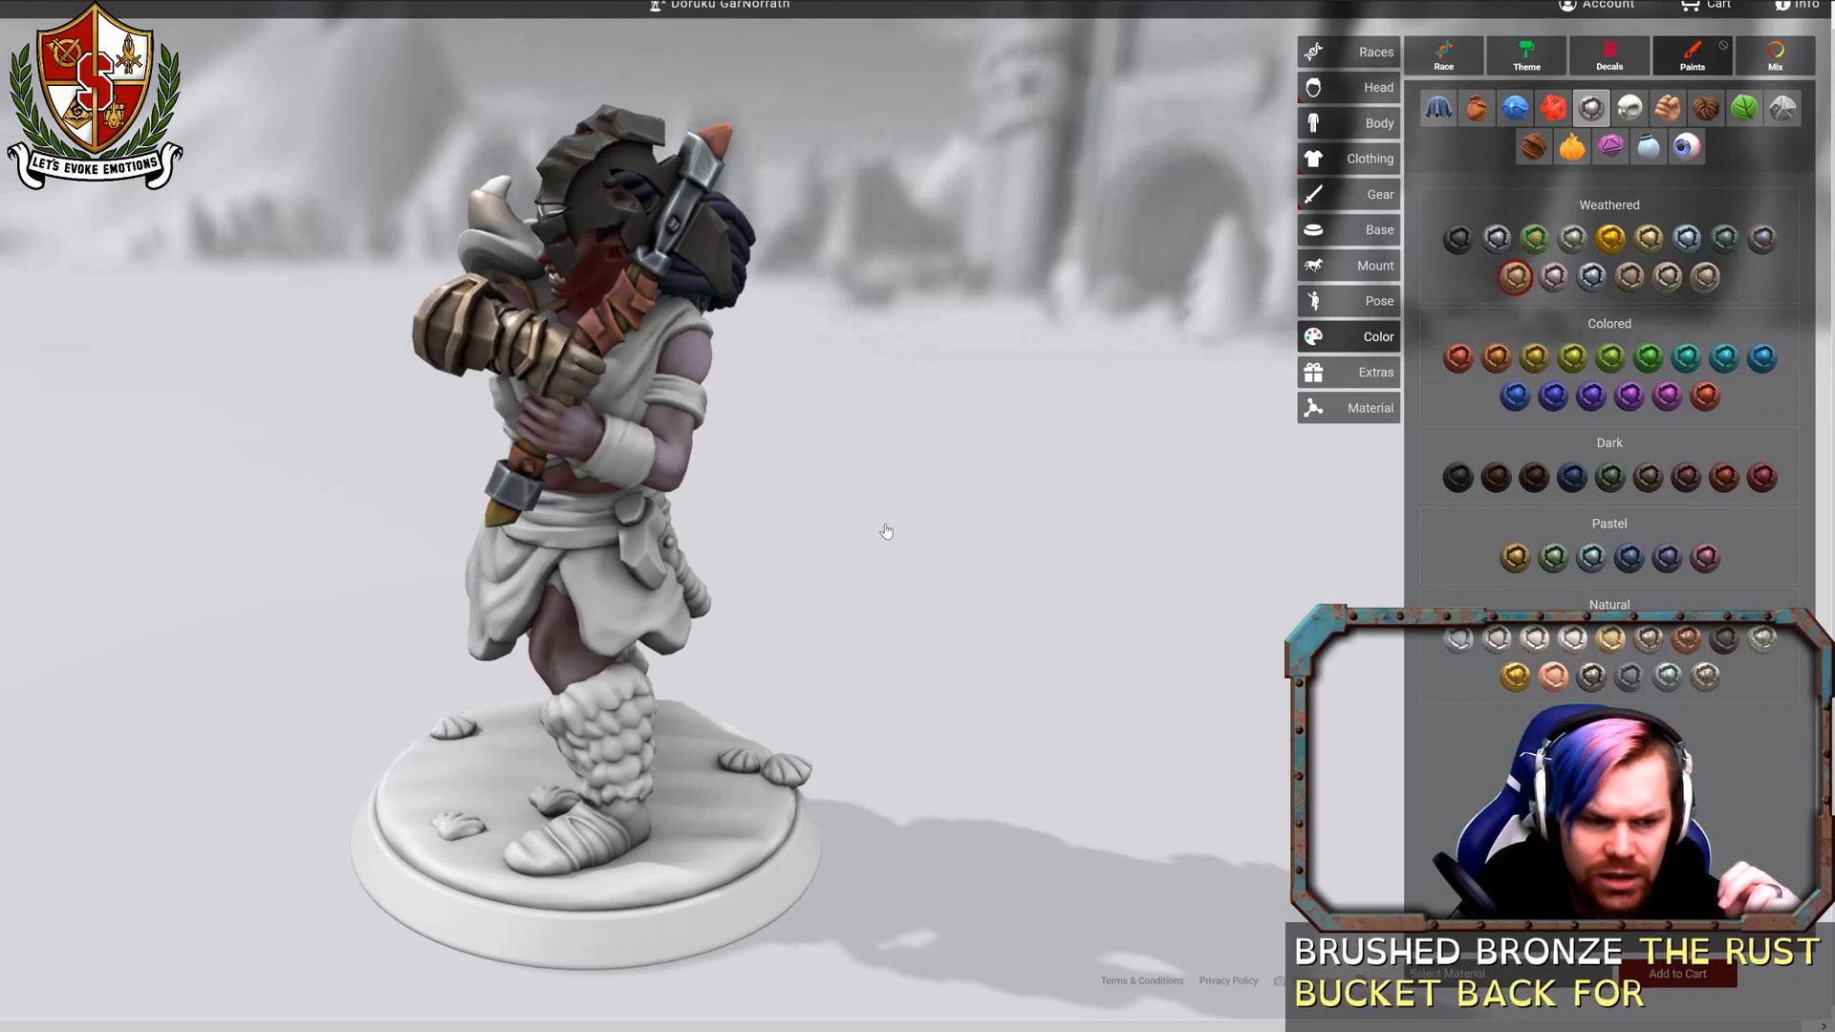
Paint the surfaces of the spiked shoulder armor with Antique Brushed Copper and the neighboring brushed metal from the Weathered metals.
{"action": "left_click_drag", "start_coordinate": [885, 531], "coordinate": [1239, 598]}
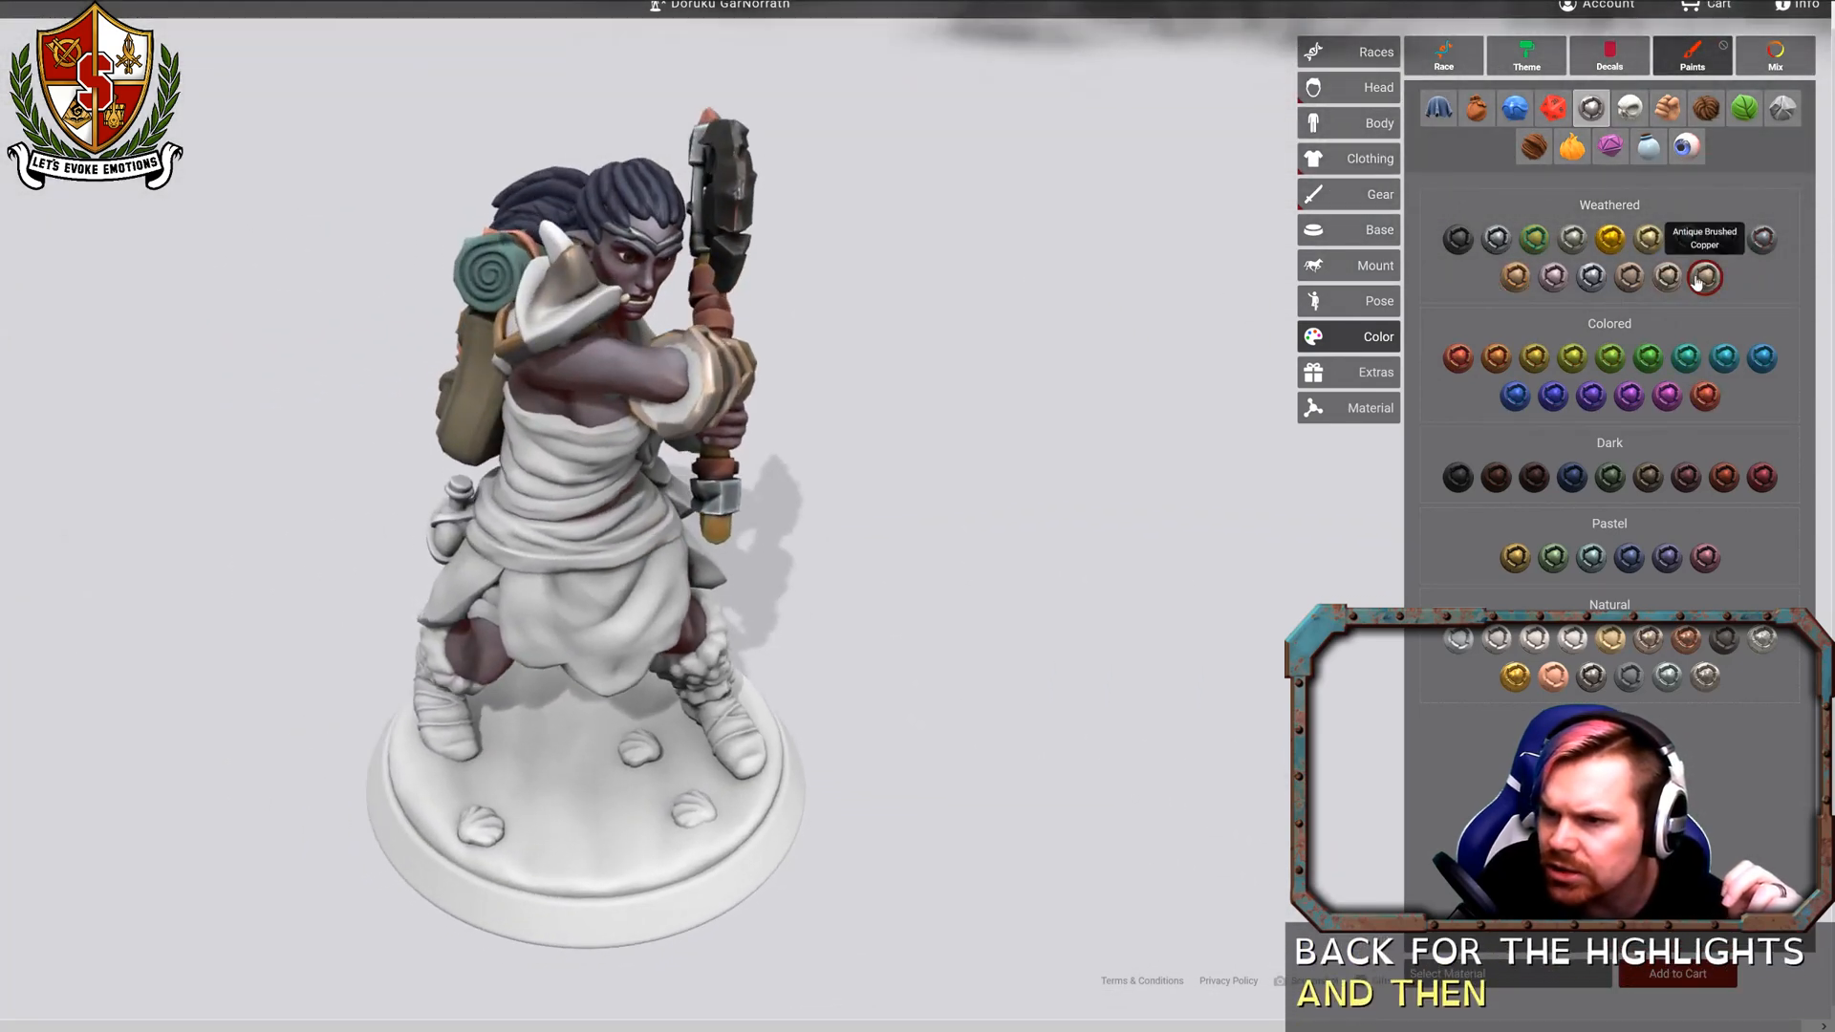
{"action": "left_click", "coordinate": [518, 263]}
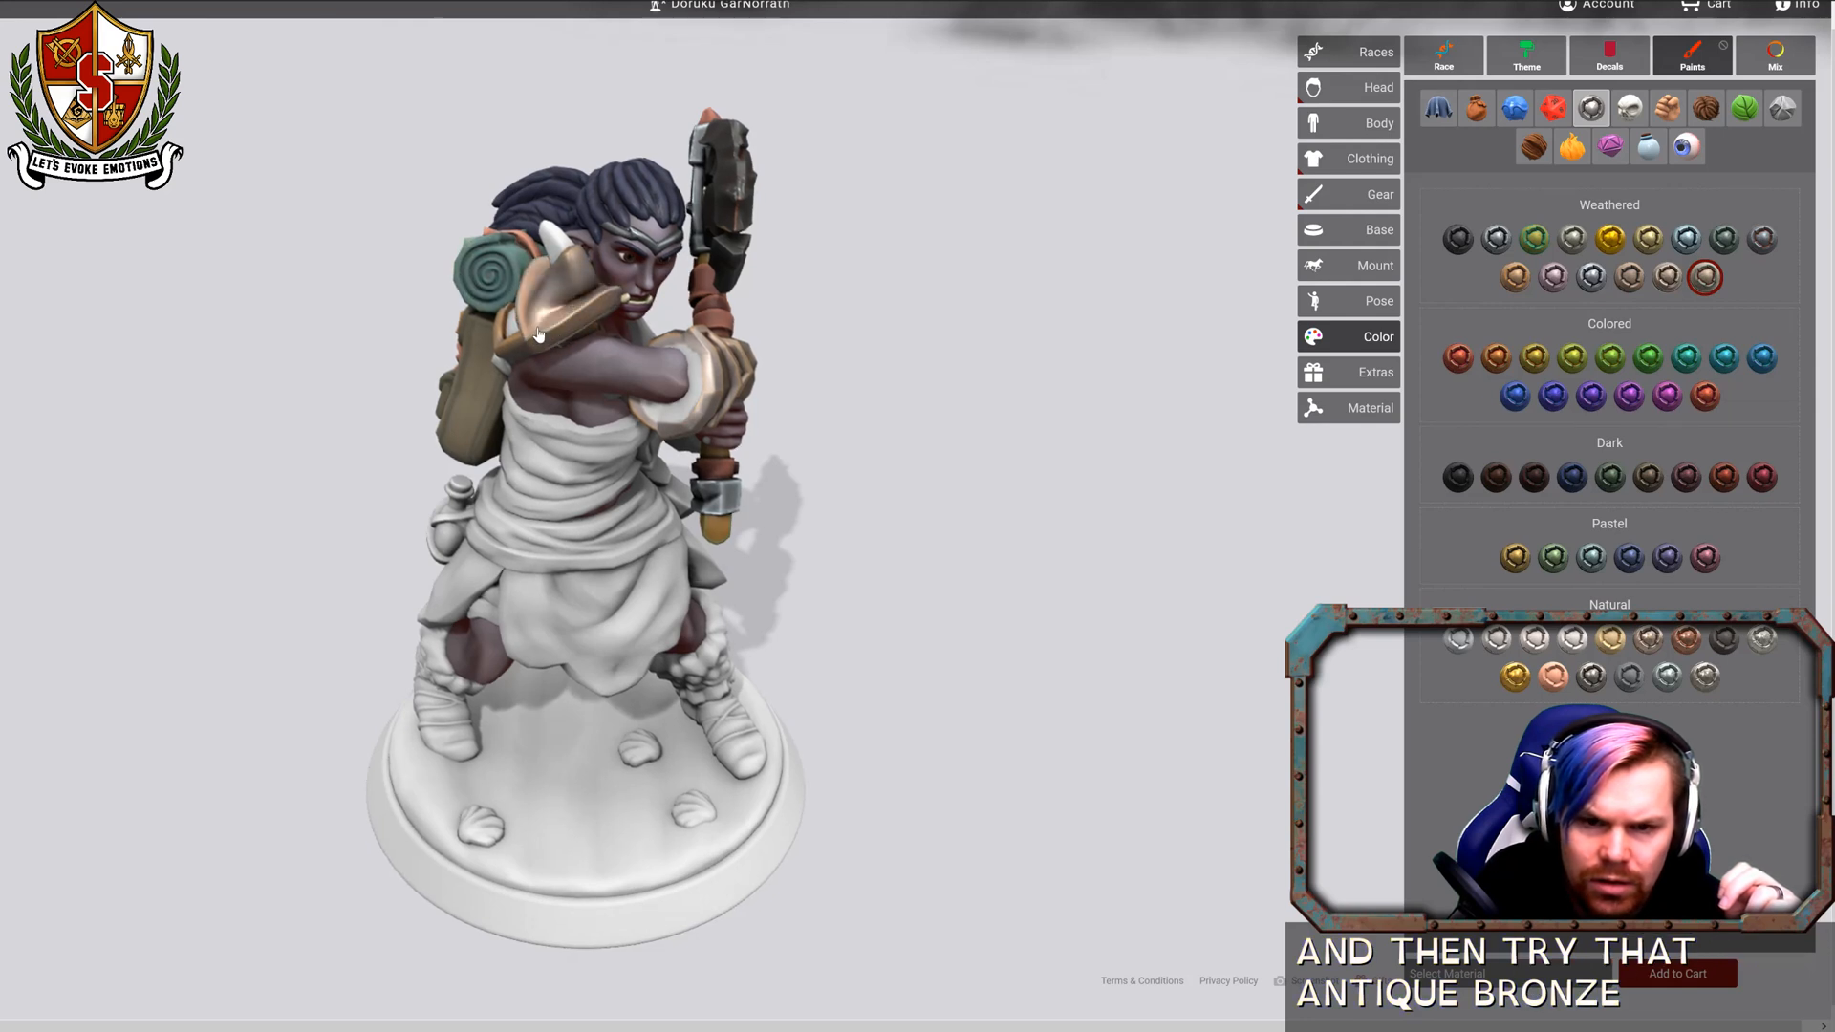
{"action": "left_click_drag", "start_coordinate": [926, 377], "coordinate": [1087, 409]}
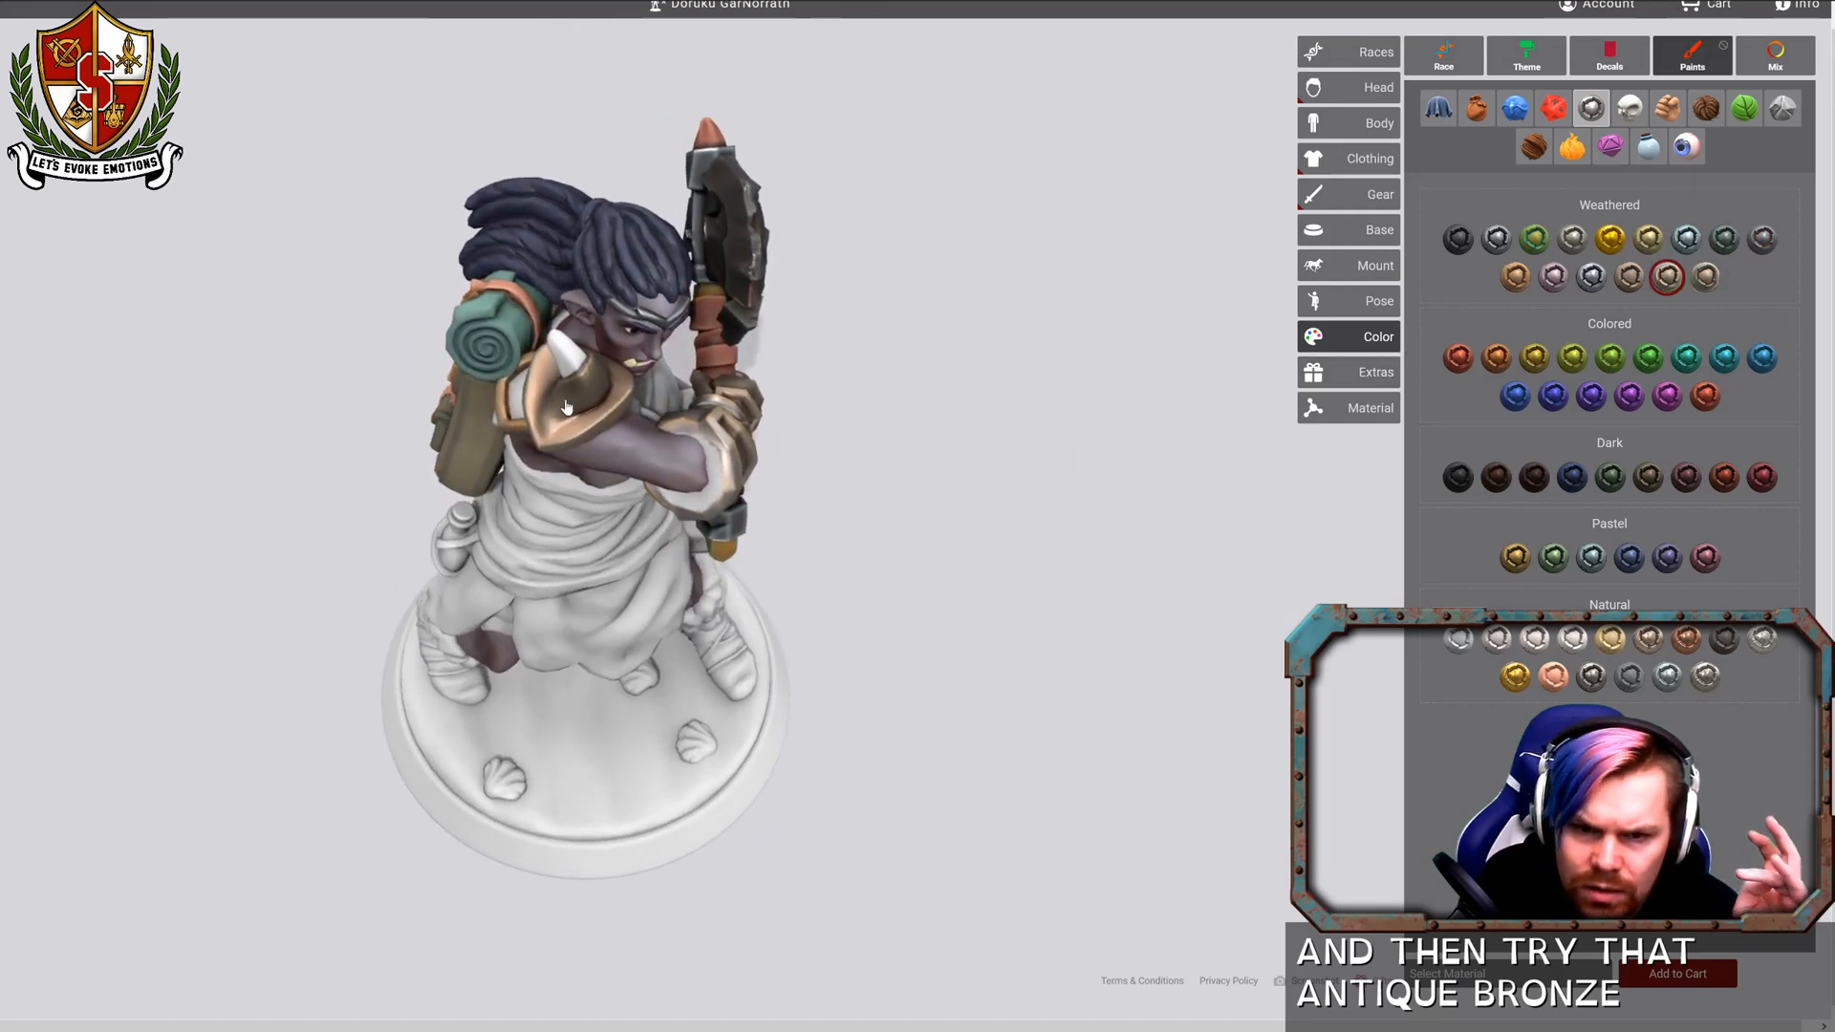
{"action": "left_click_drag", "start_coordinate": [925, 418], "coordinate": [1185, 334]}
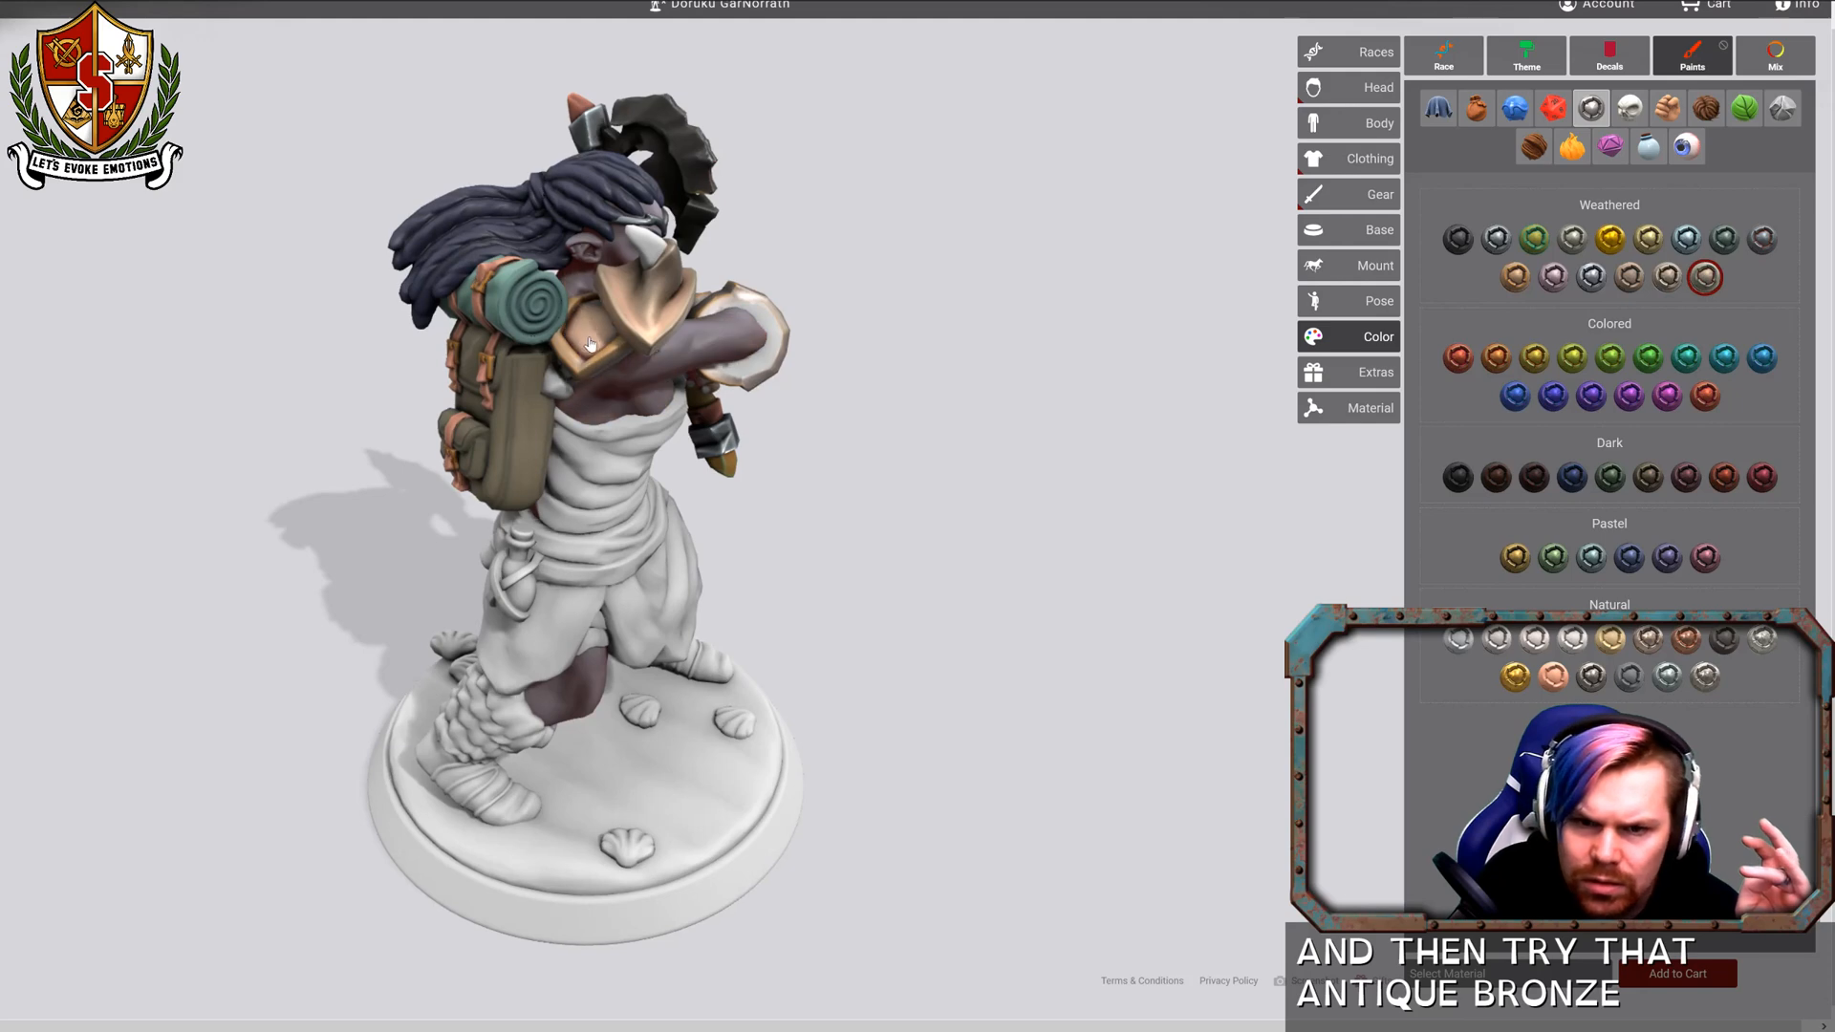
{"action": "left_click_drag", "start_coordinate": [589, 344], "coordinate": [824, 361]}
Test a dark brown leather on the wristband of the unarmored arm, settling on the reddish-brown leather from the Browns.
{"action": "left_click", "coordinate": [1477, 108]}
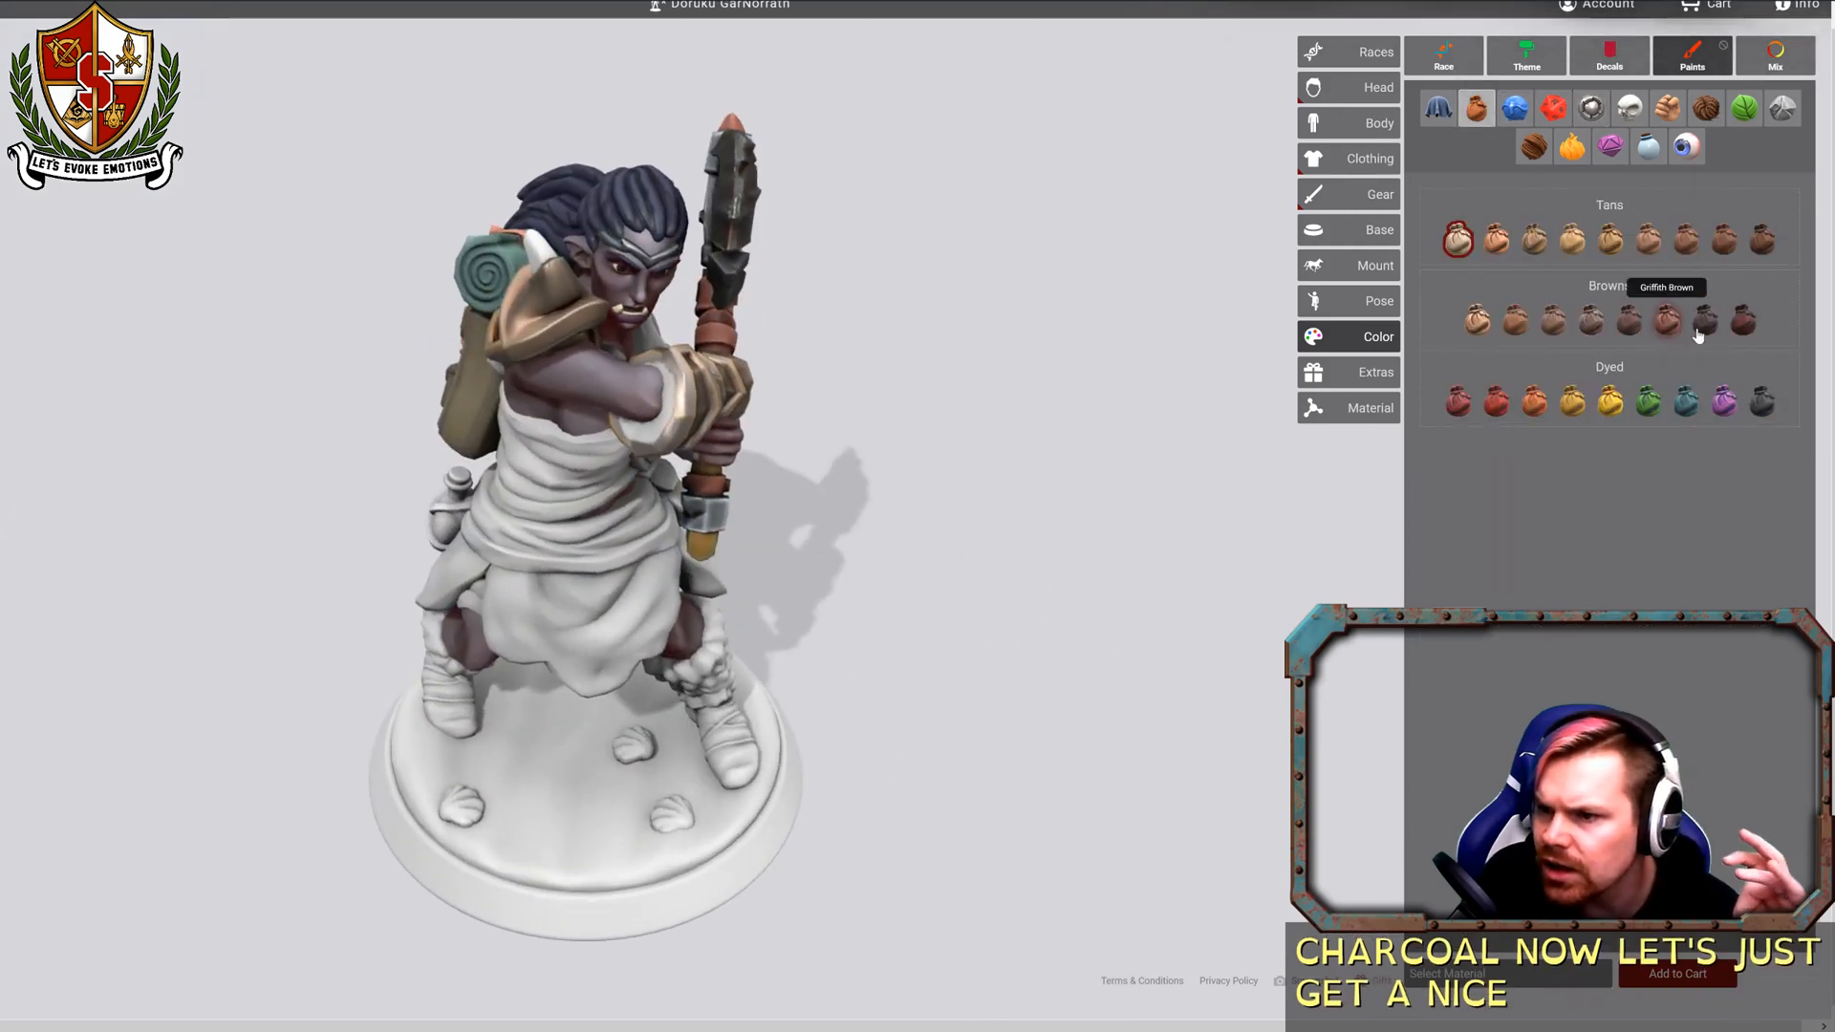
{"action": "left_click", "coordinate": [1746, 322]}
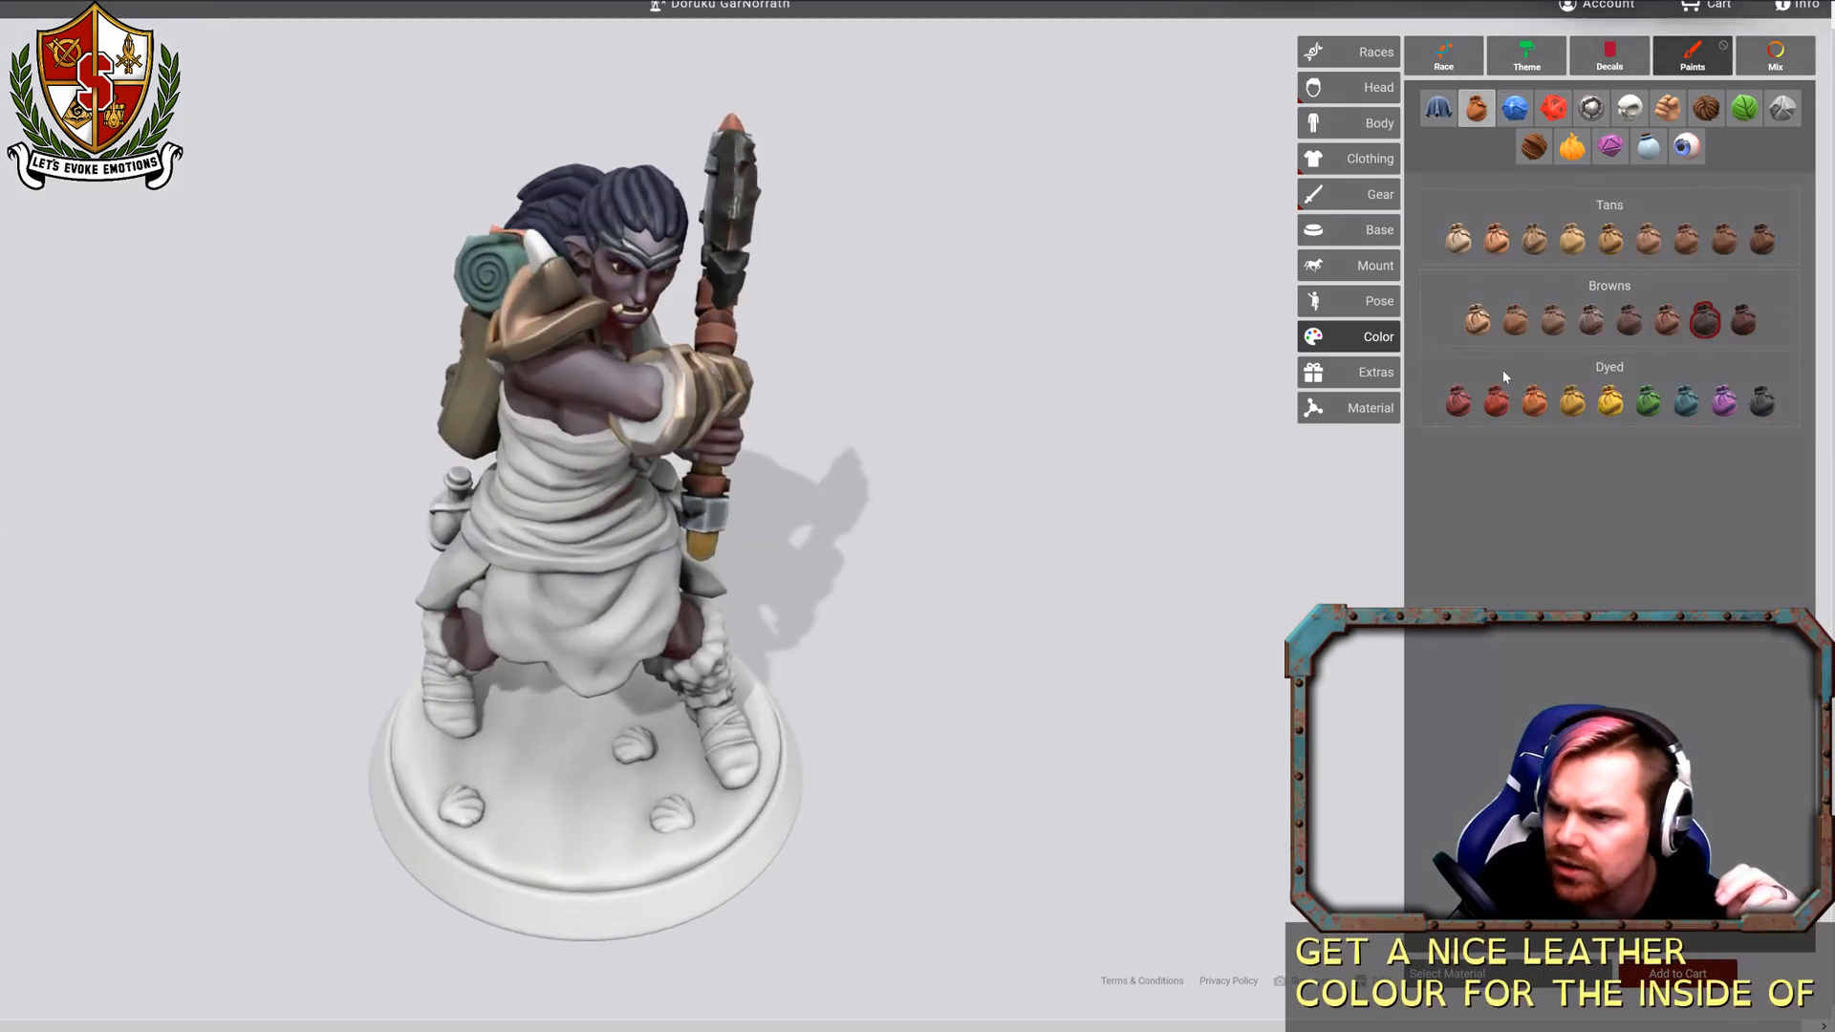
{"action": "left_click", "coordinate": [696, 393]}
{"action": "left_click_drag", "start_coordinate": [852, 406], "coordinate": [674, 451]}
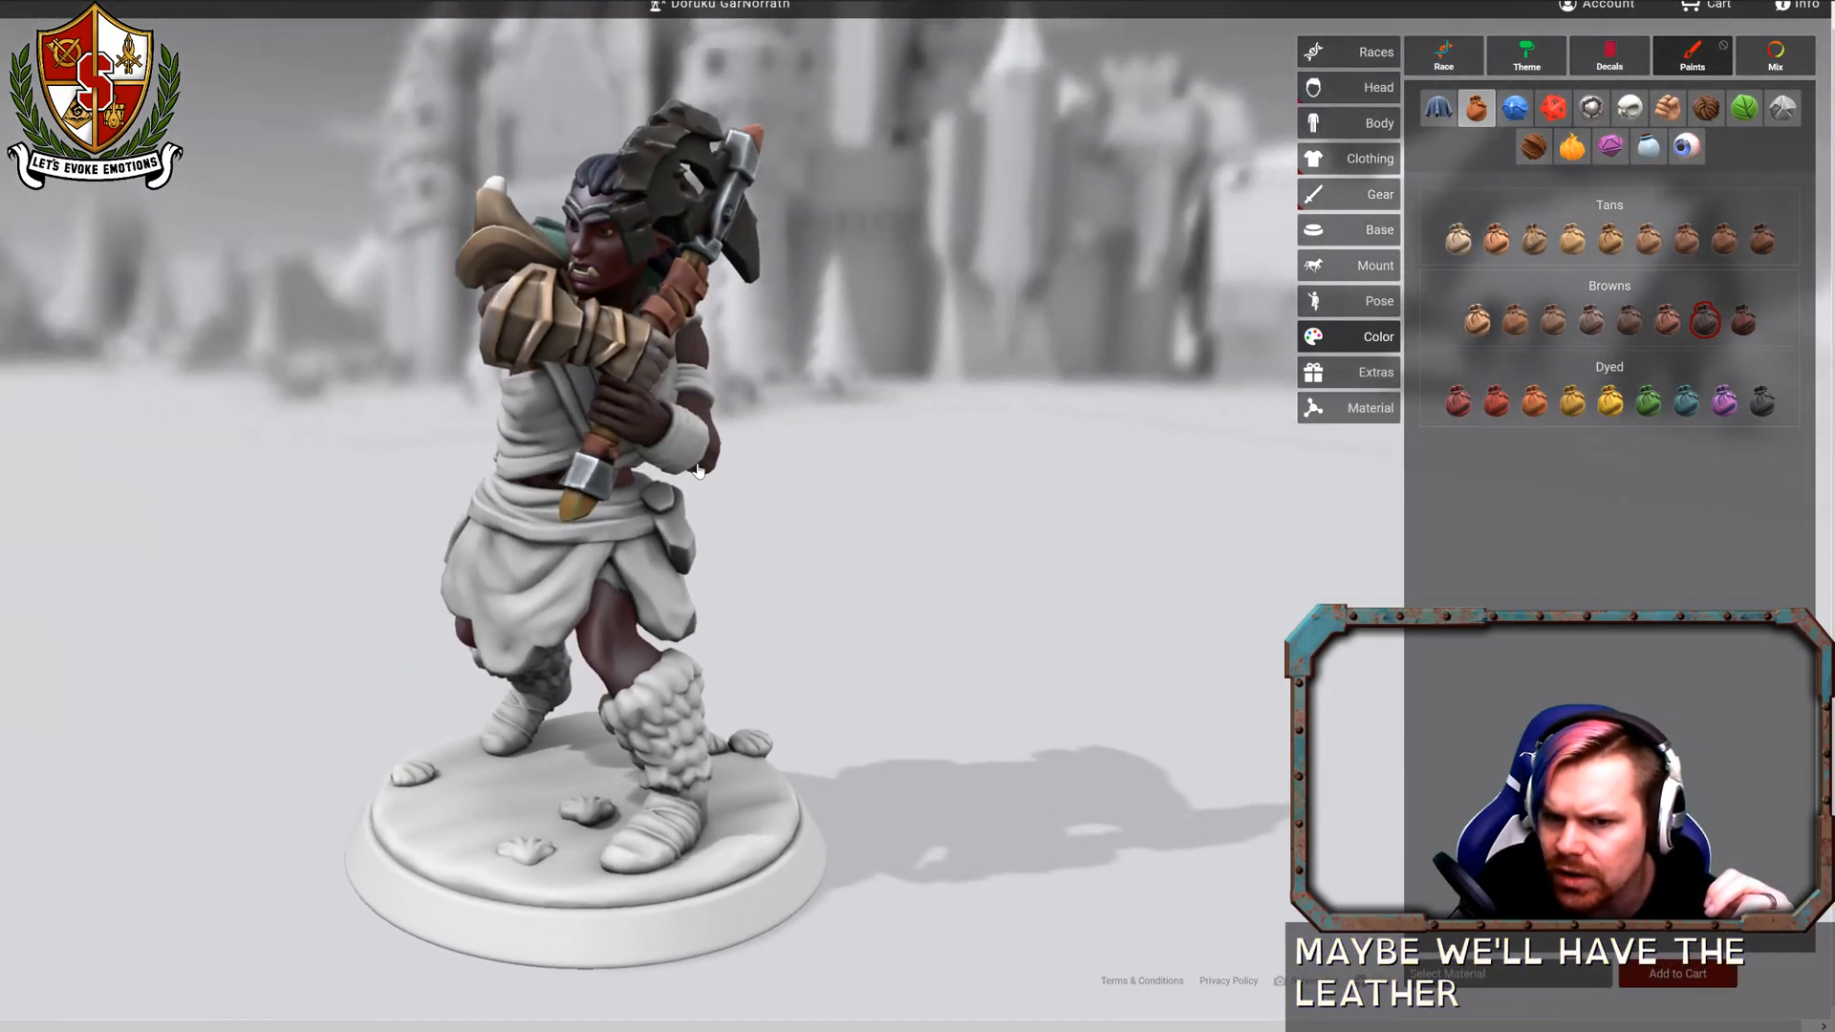
{"action": "left_click_drag", "start_coordinate": [982, 409], "coordinate": [465, 459]}
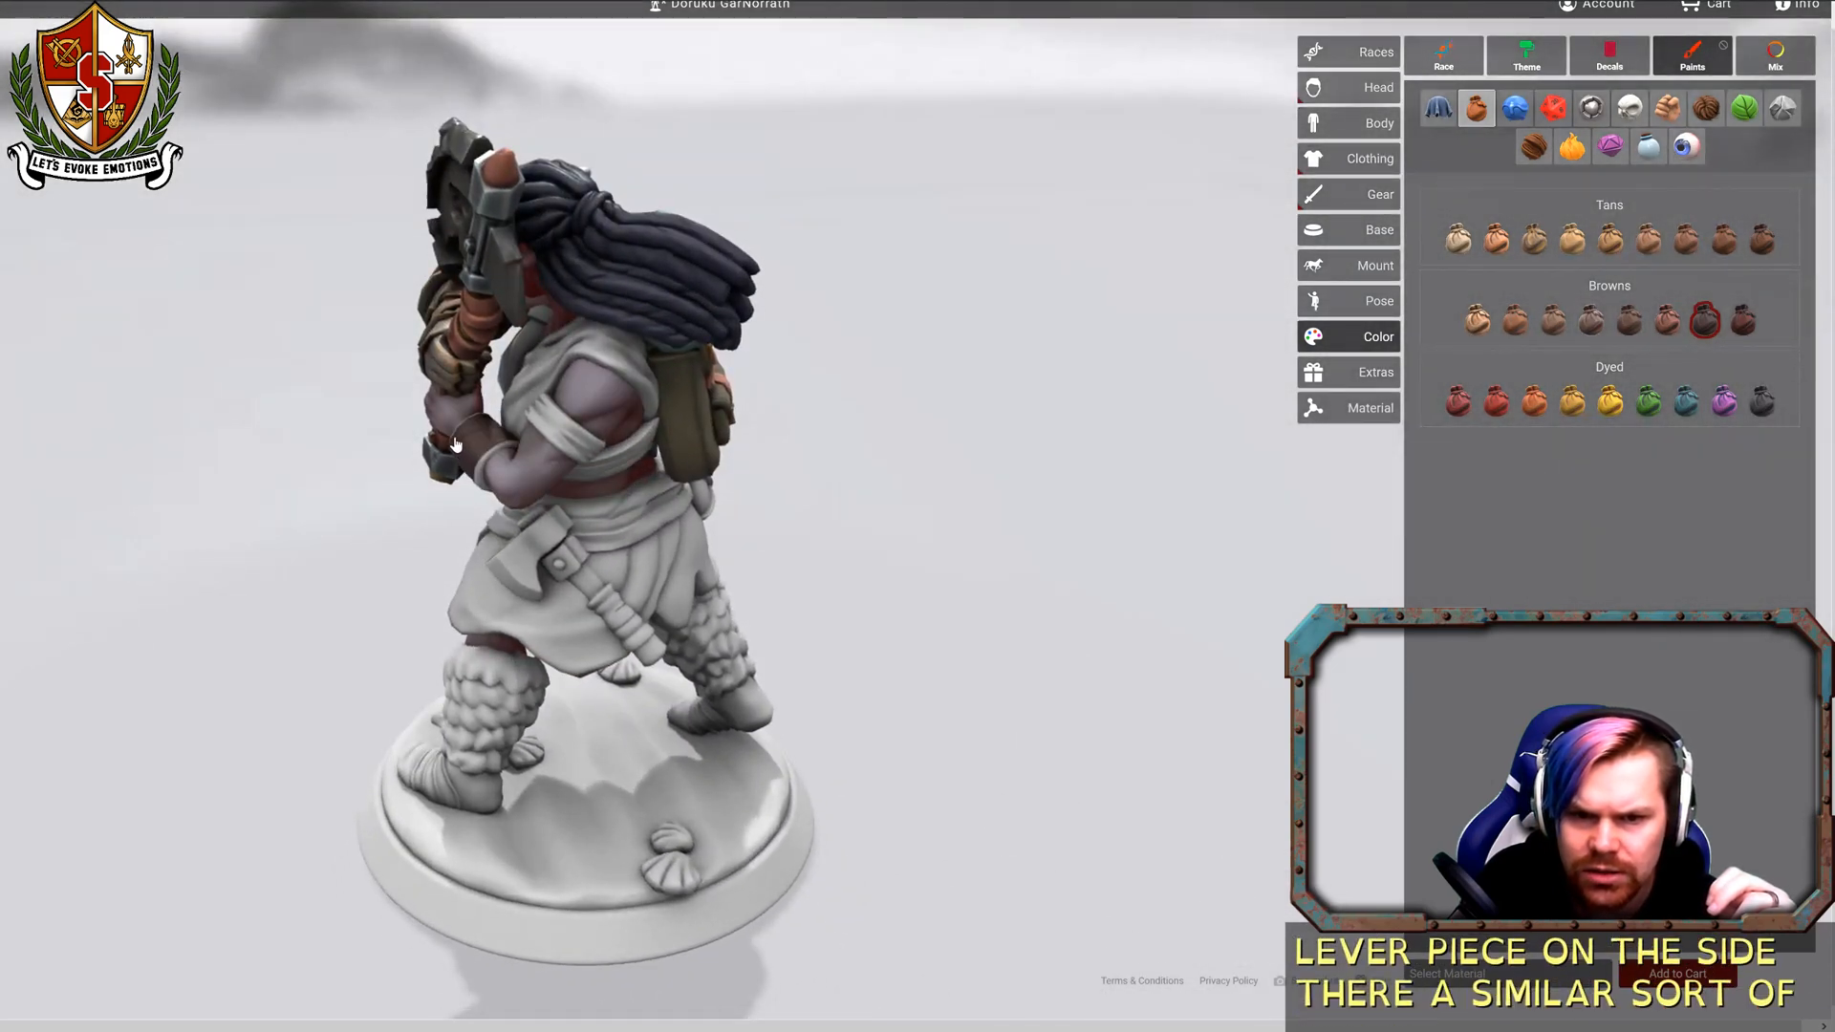
{"action": "left_click", "coordinate": [1664, 324]}
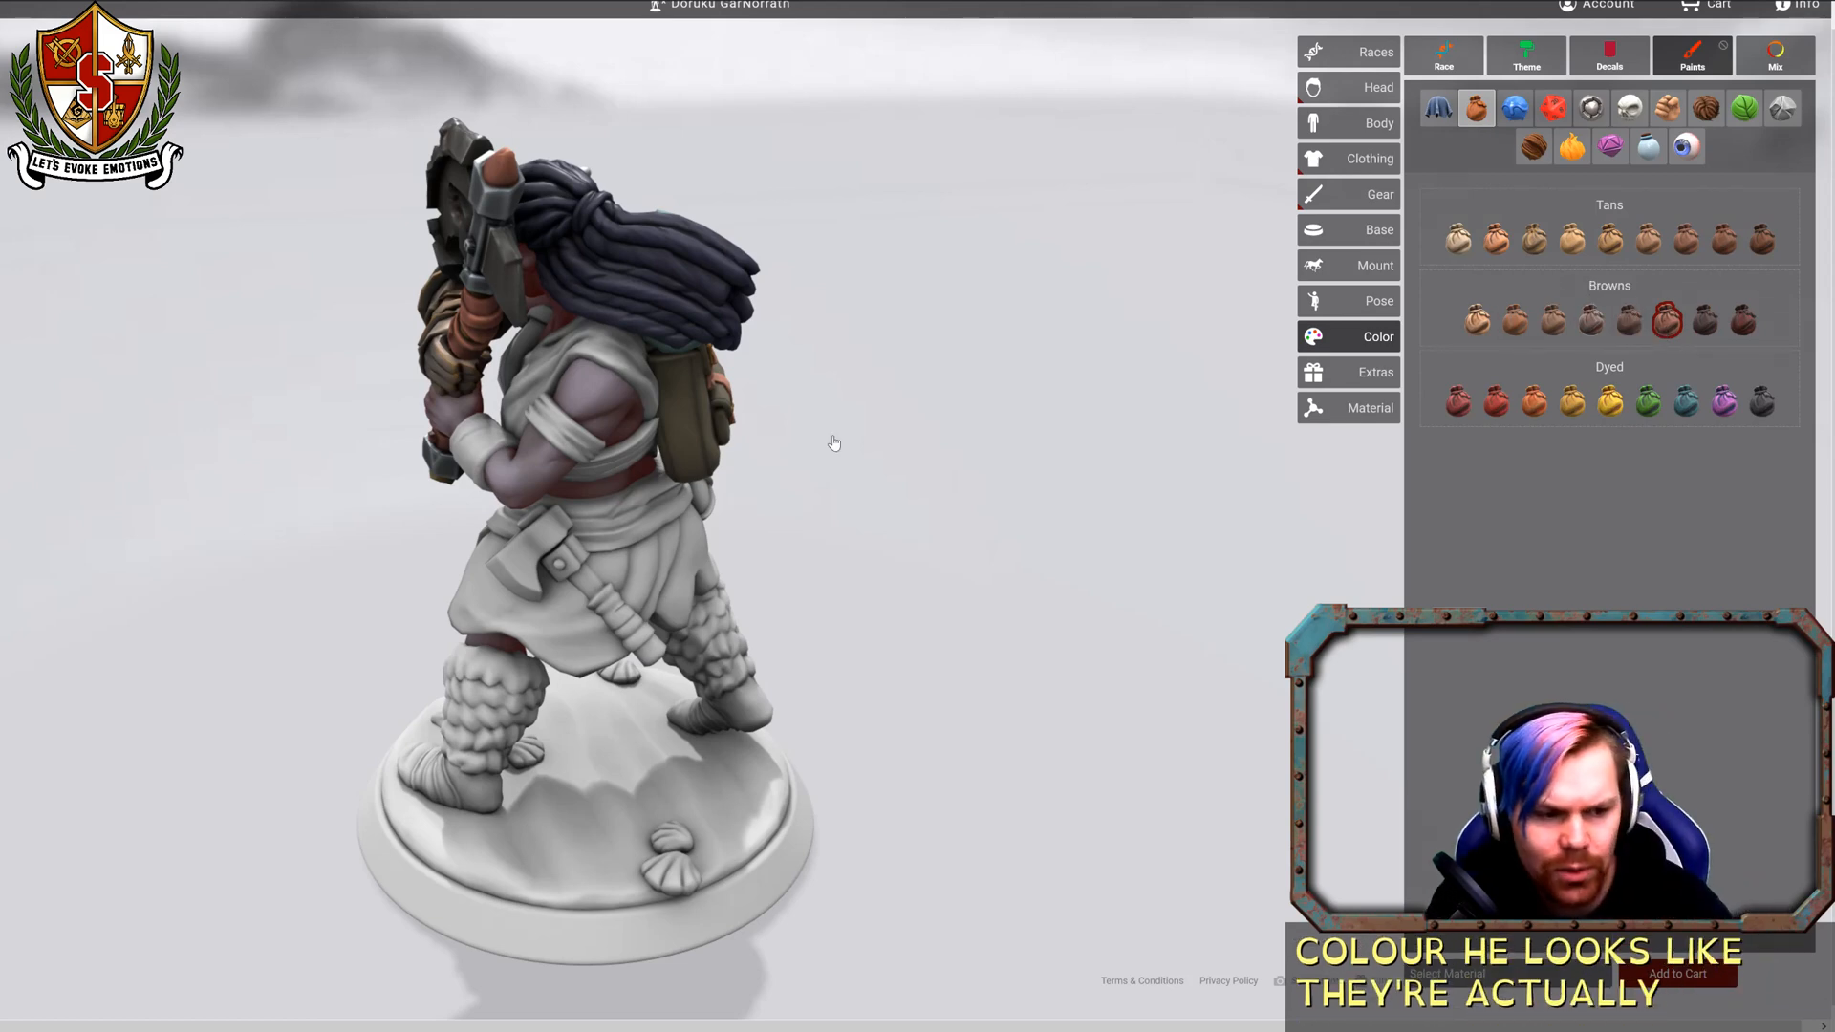
{"action": "left_click", "coordinate": [467, 452]}
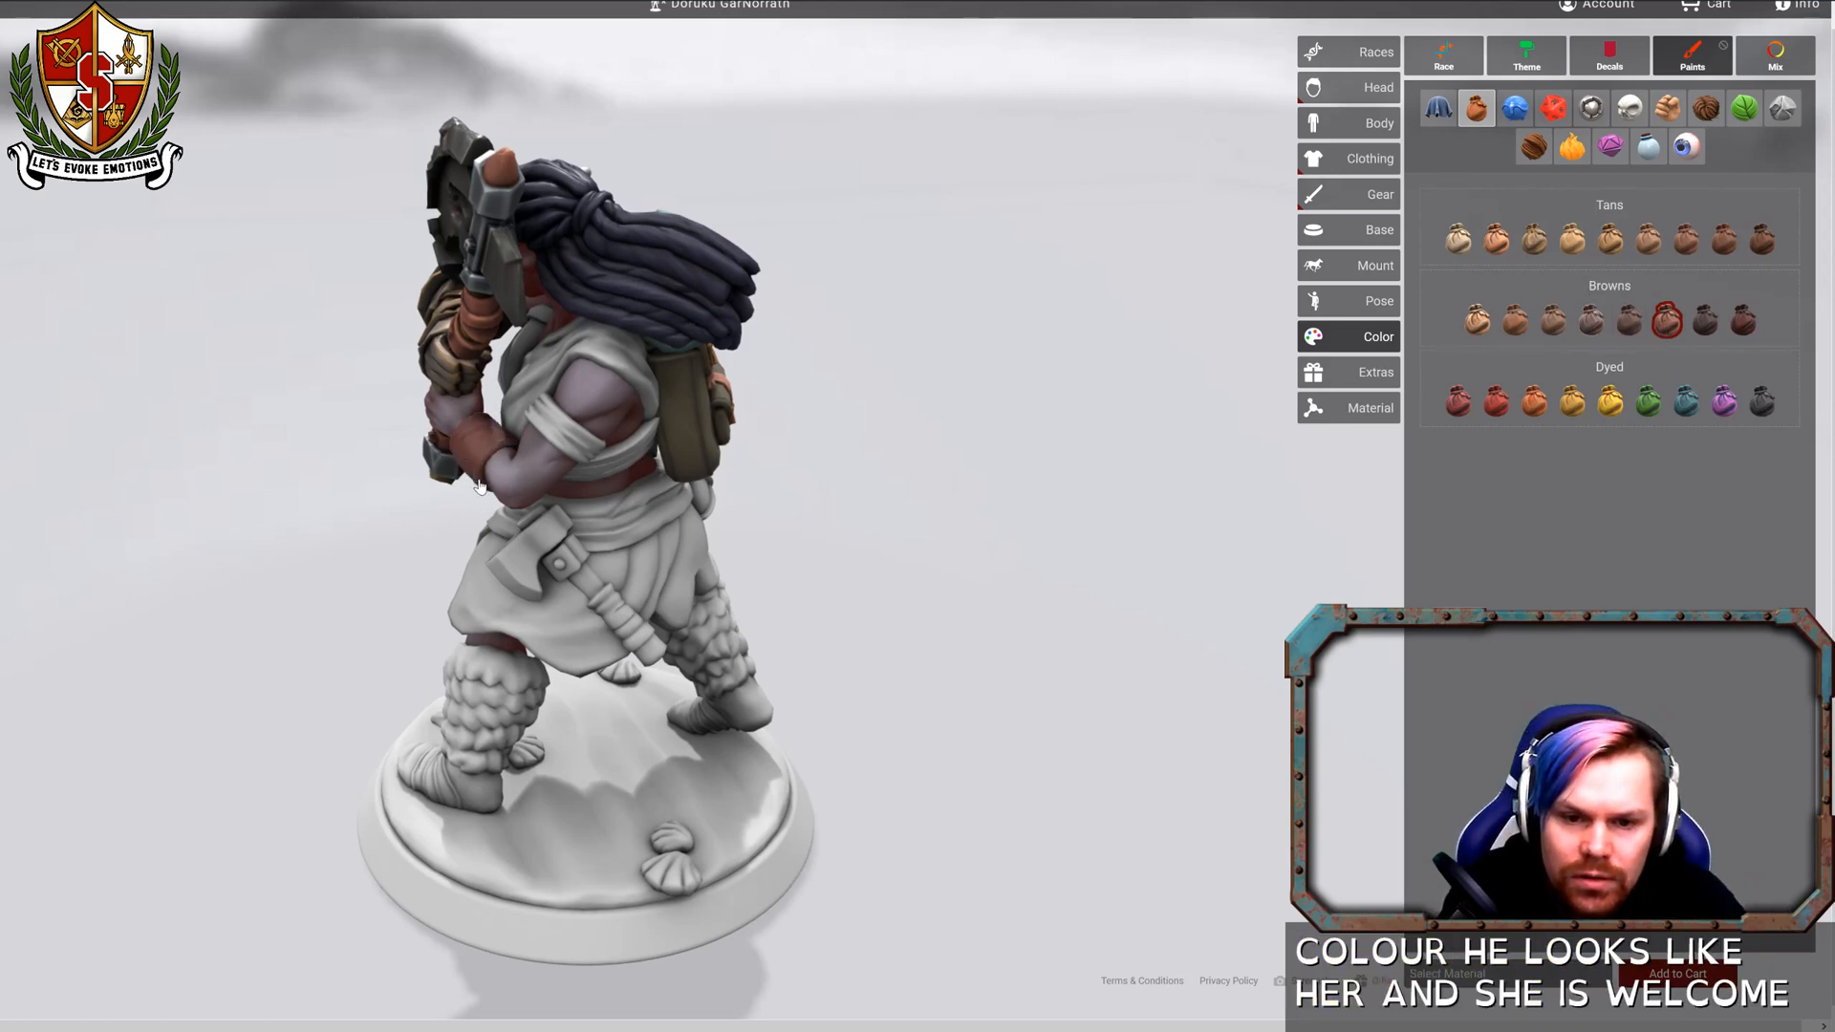
{"action": "left_click_drag", "start_coordinate": [248, 487], "coordinate": [629, 489]}
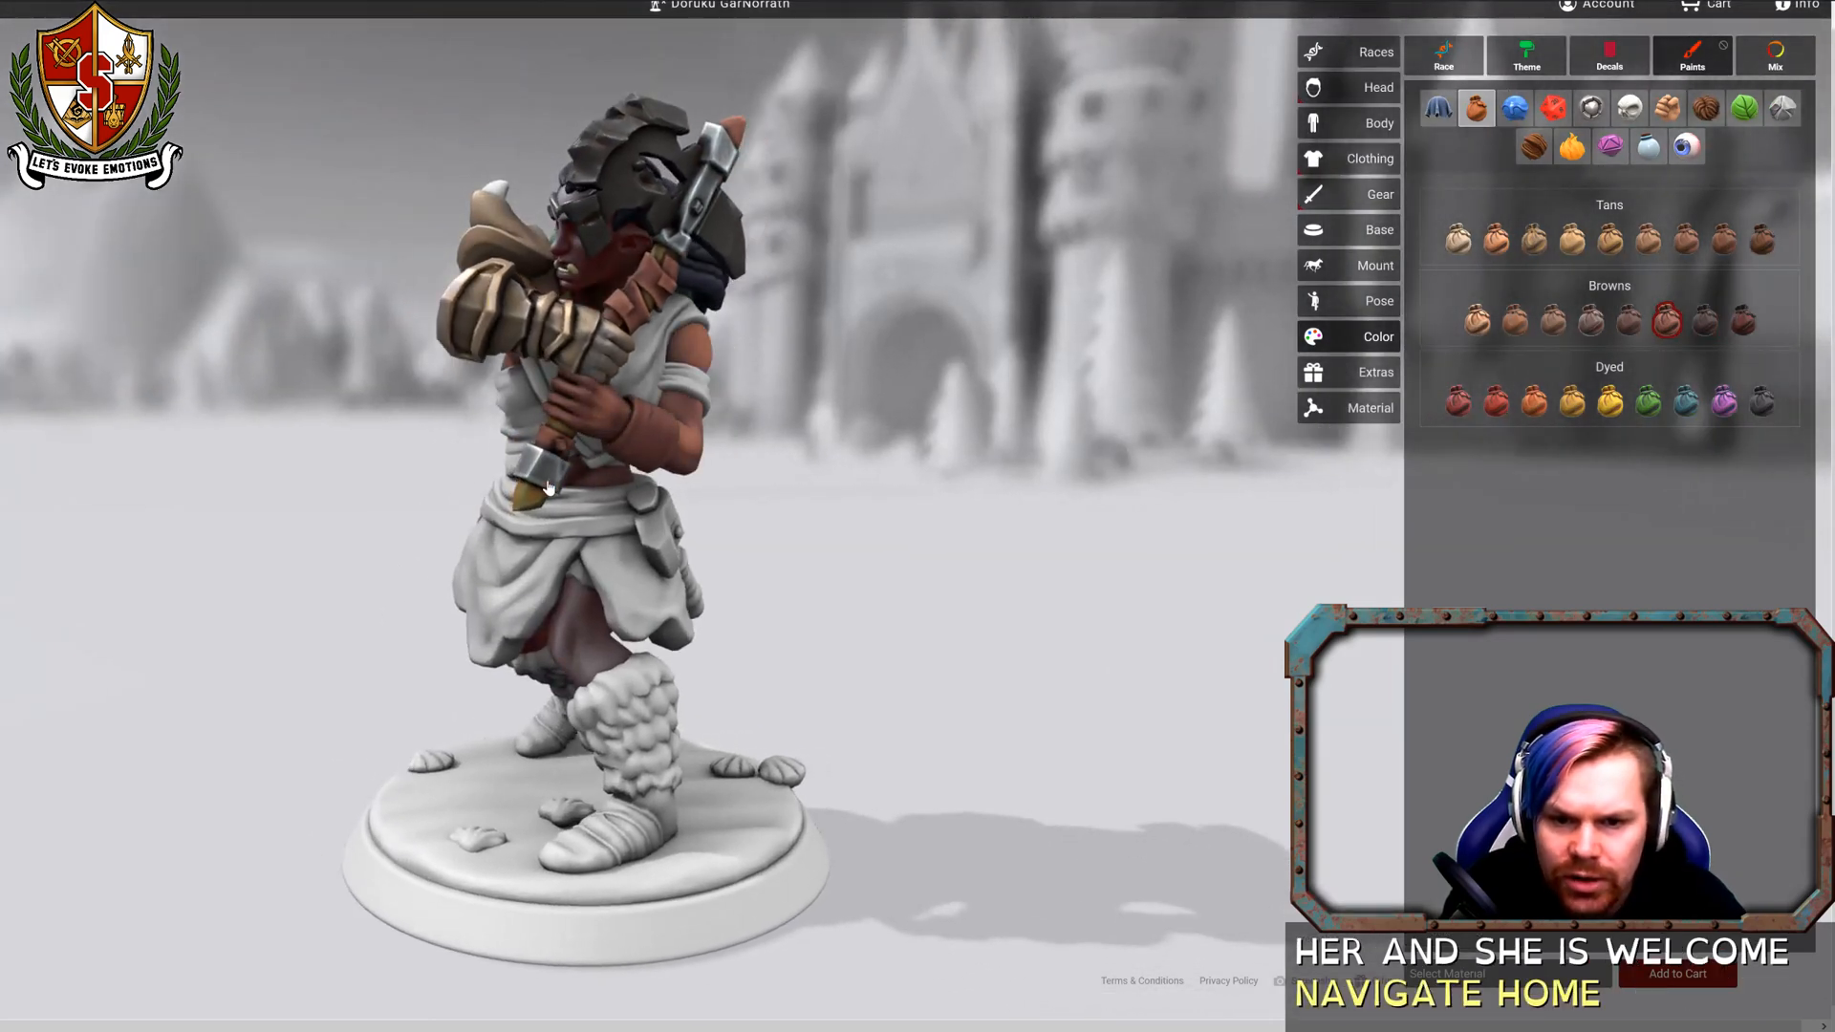
Test Hotter Terracotta cloth on the upper-arm band, choosing the muted orange cloth from the Warms instead.
{"action": "left_click_drag", "start_coordinate": [971, 462], "coordinate": [1176, 465]}
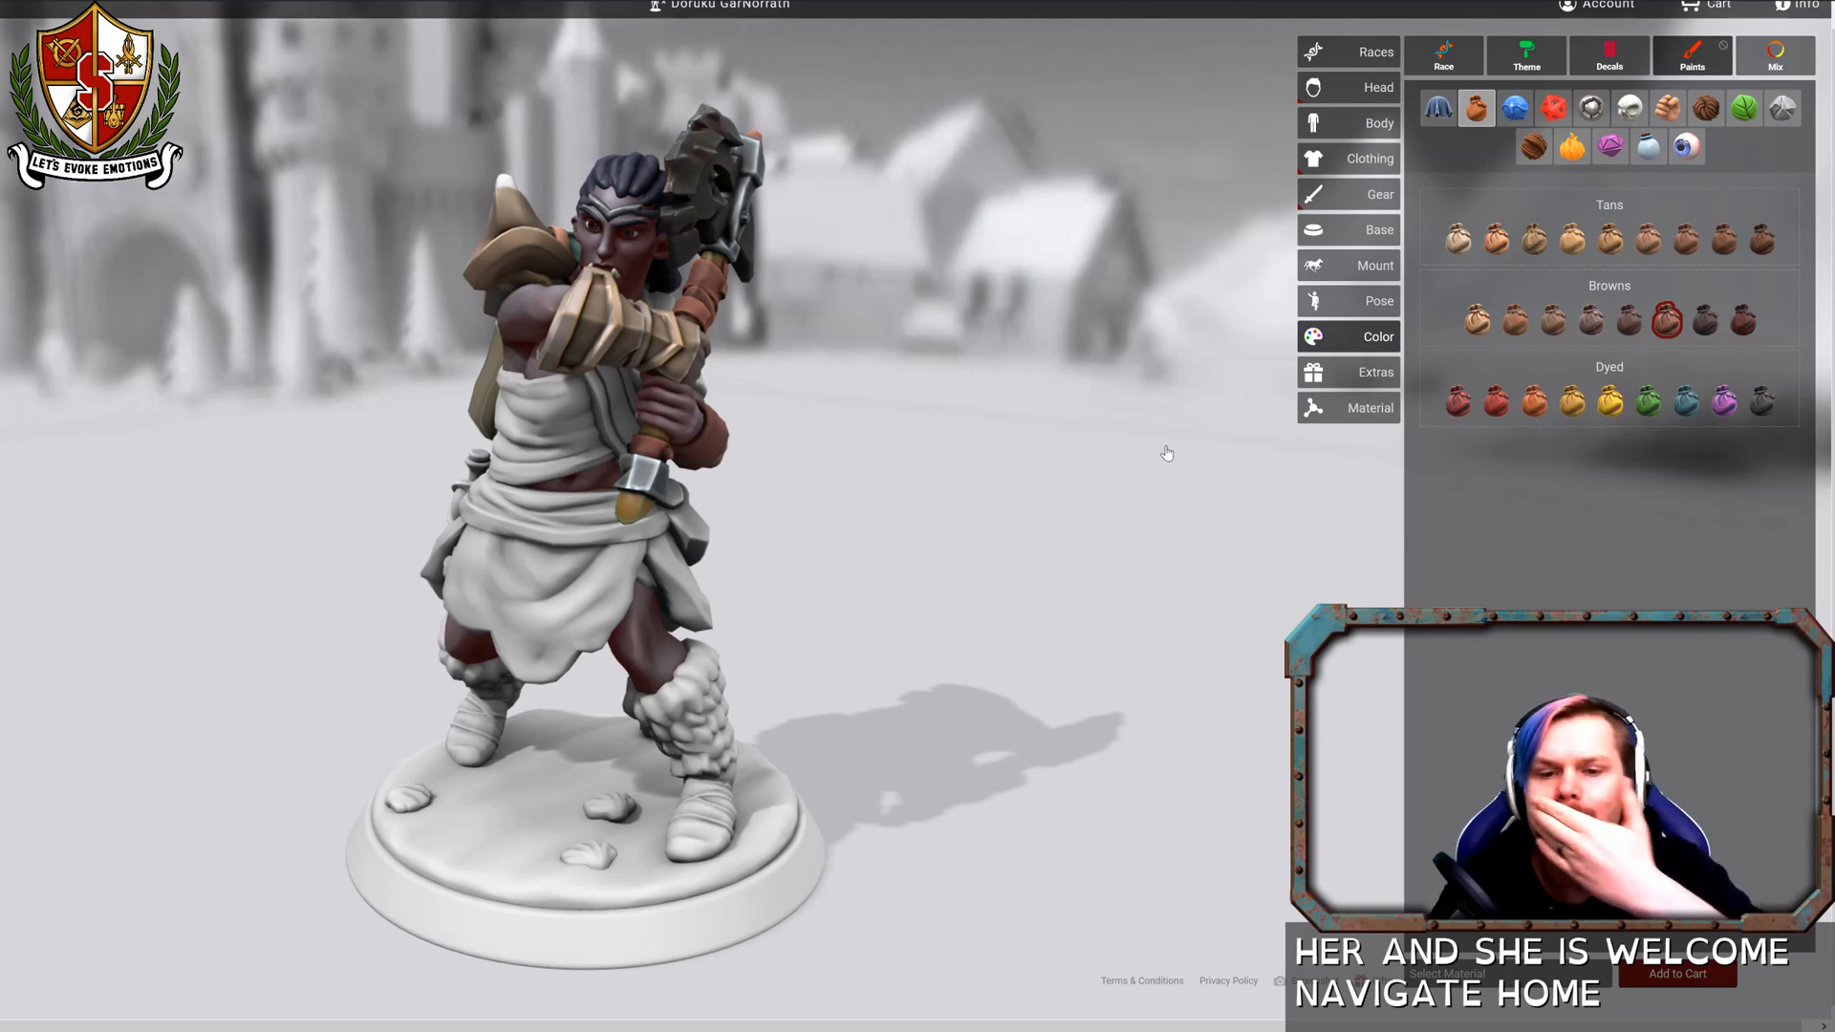
{"action": "left_click_drag", "start_coordinate": [1048, 491], "coordinate": [359, 481]}
{"action": "left_click", "coordinate": [1438, 107]}
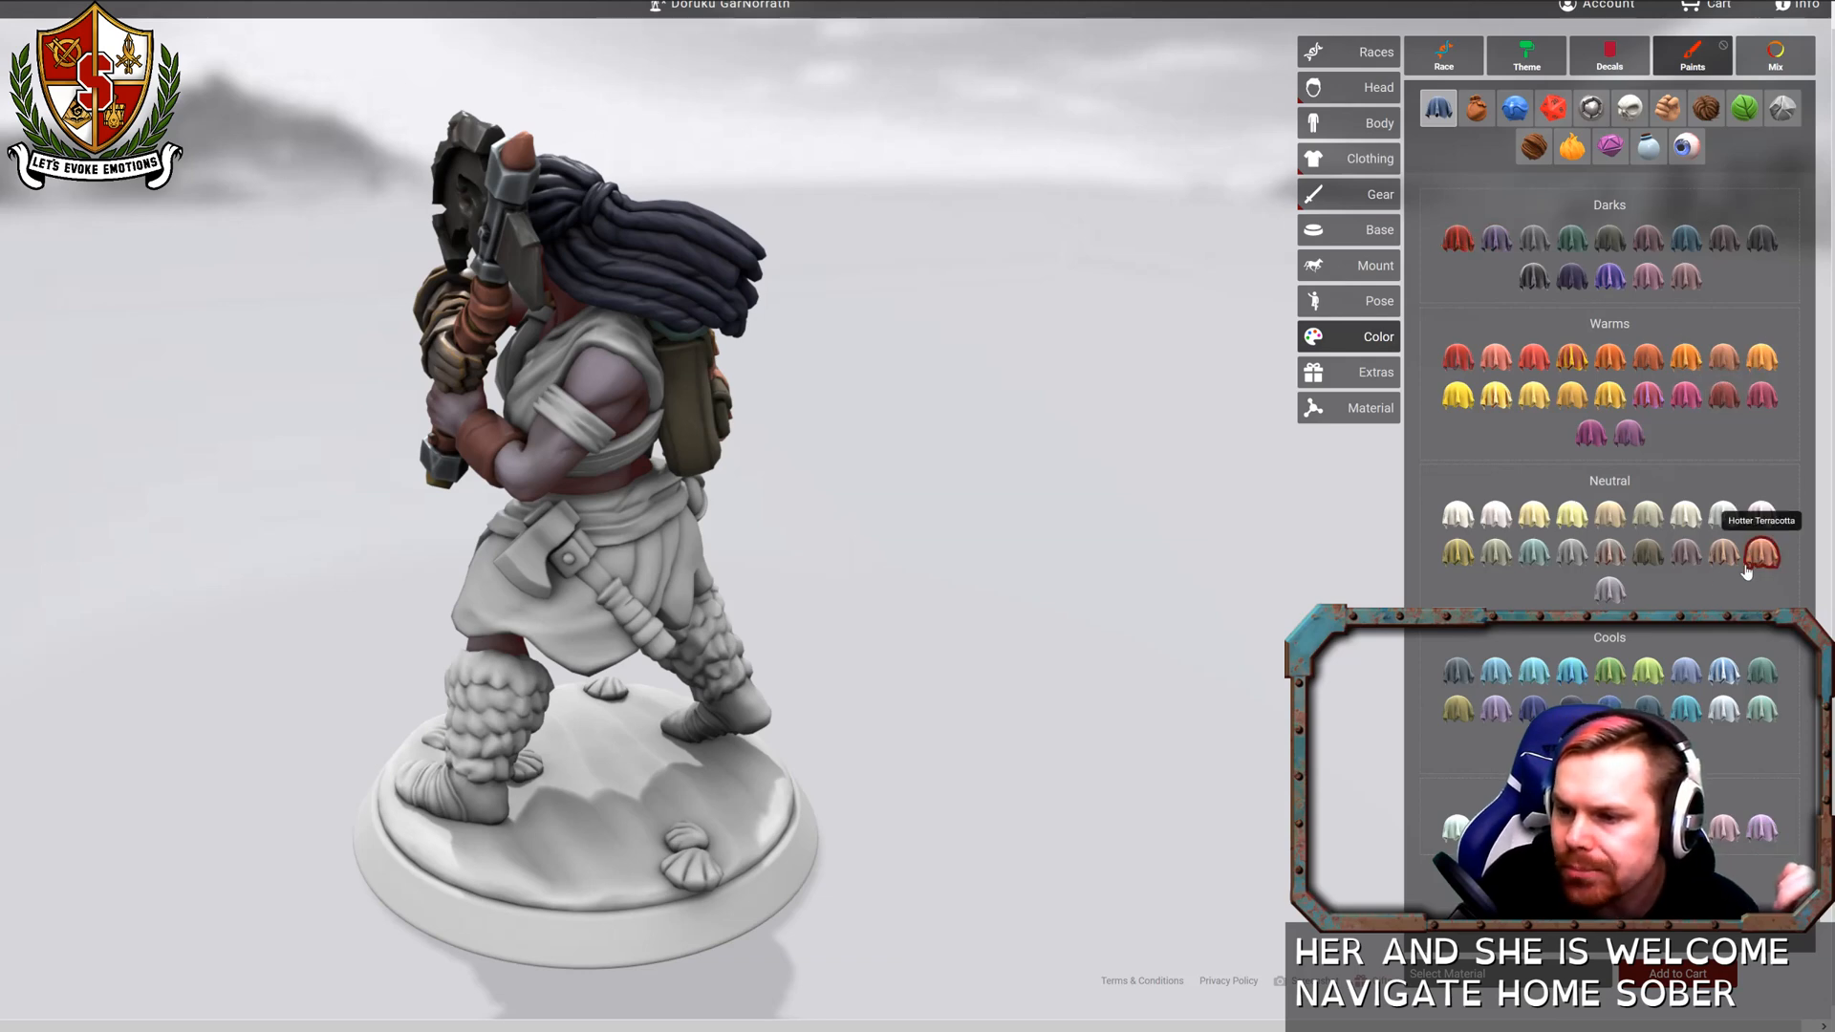
{"action": "left_click_drag", "start_coordinate": [1242, 449], "coordinate": [1162, 501]}
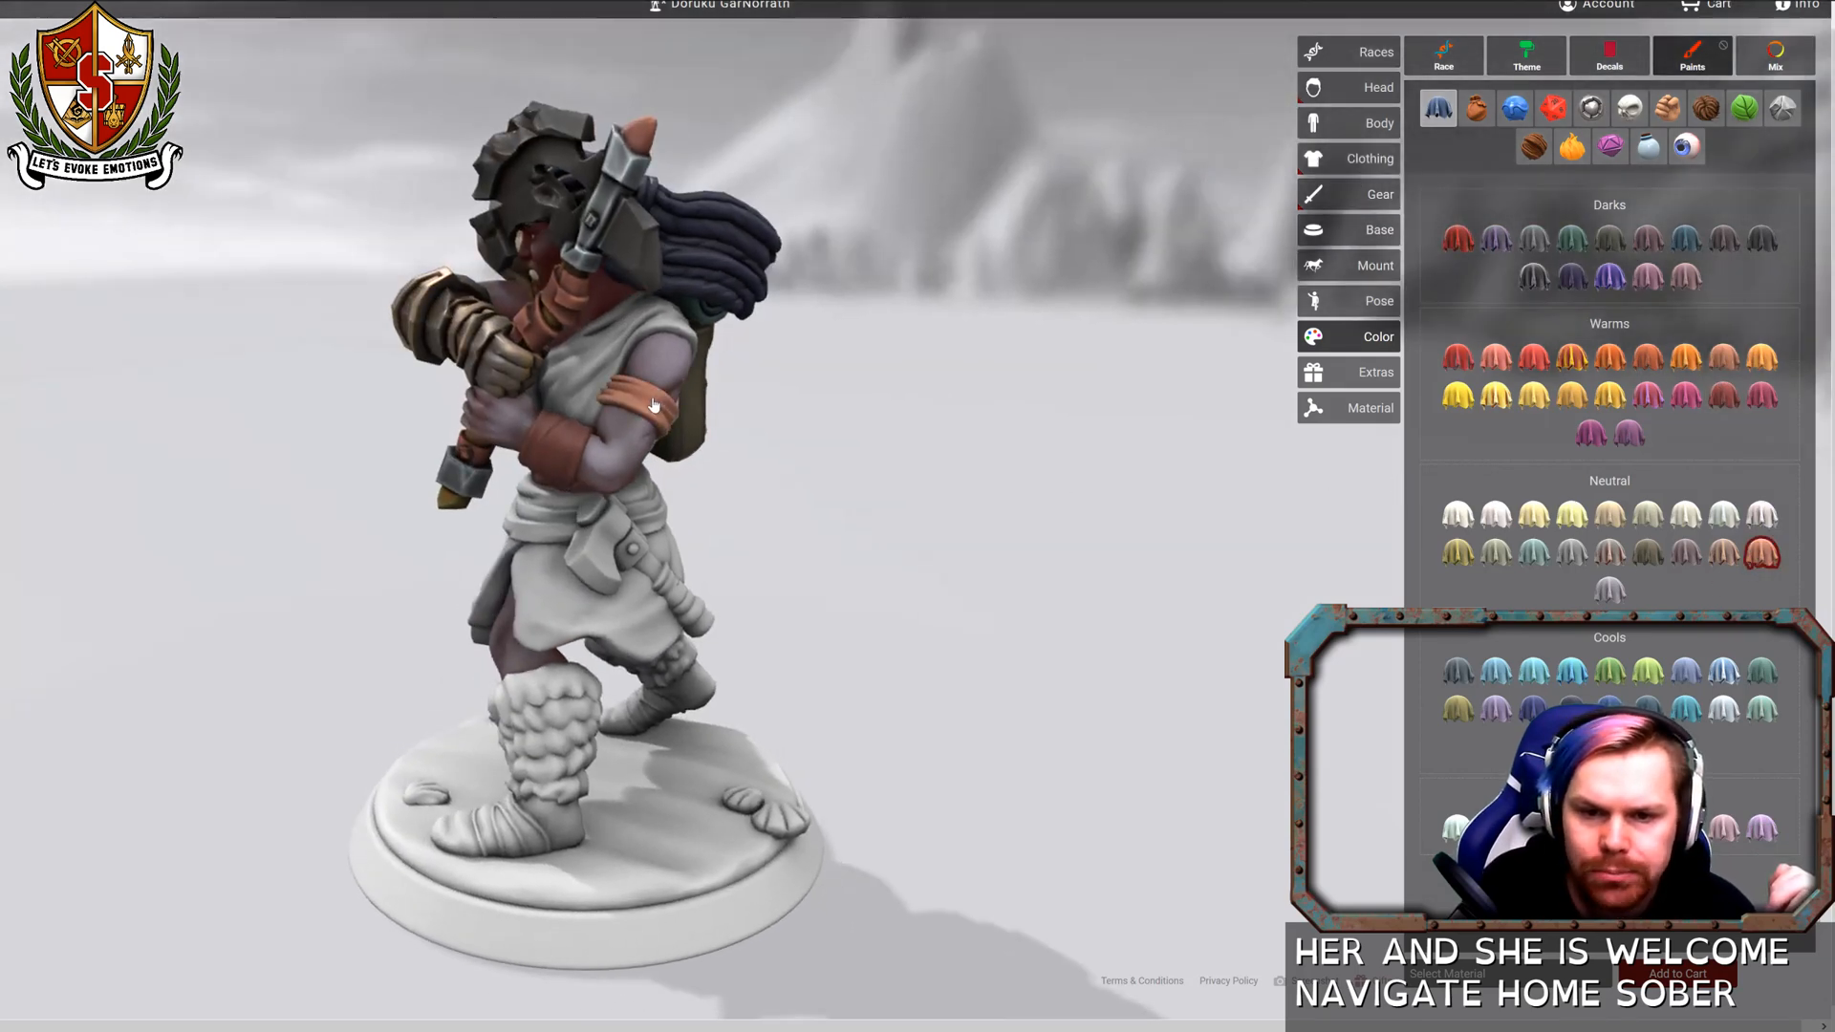
{"action": "left_click_drag", "start_coordinate": [1103, 347], "coordinate": [995, 373]}
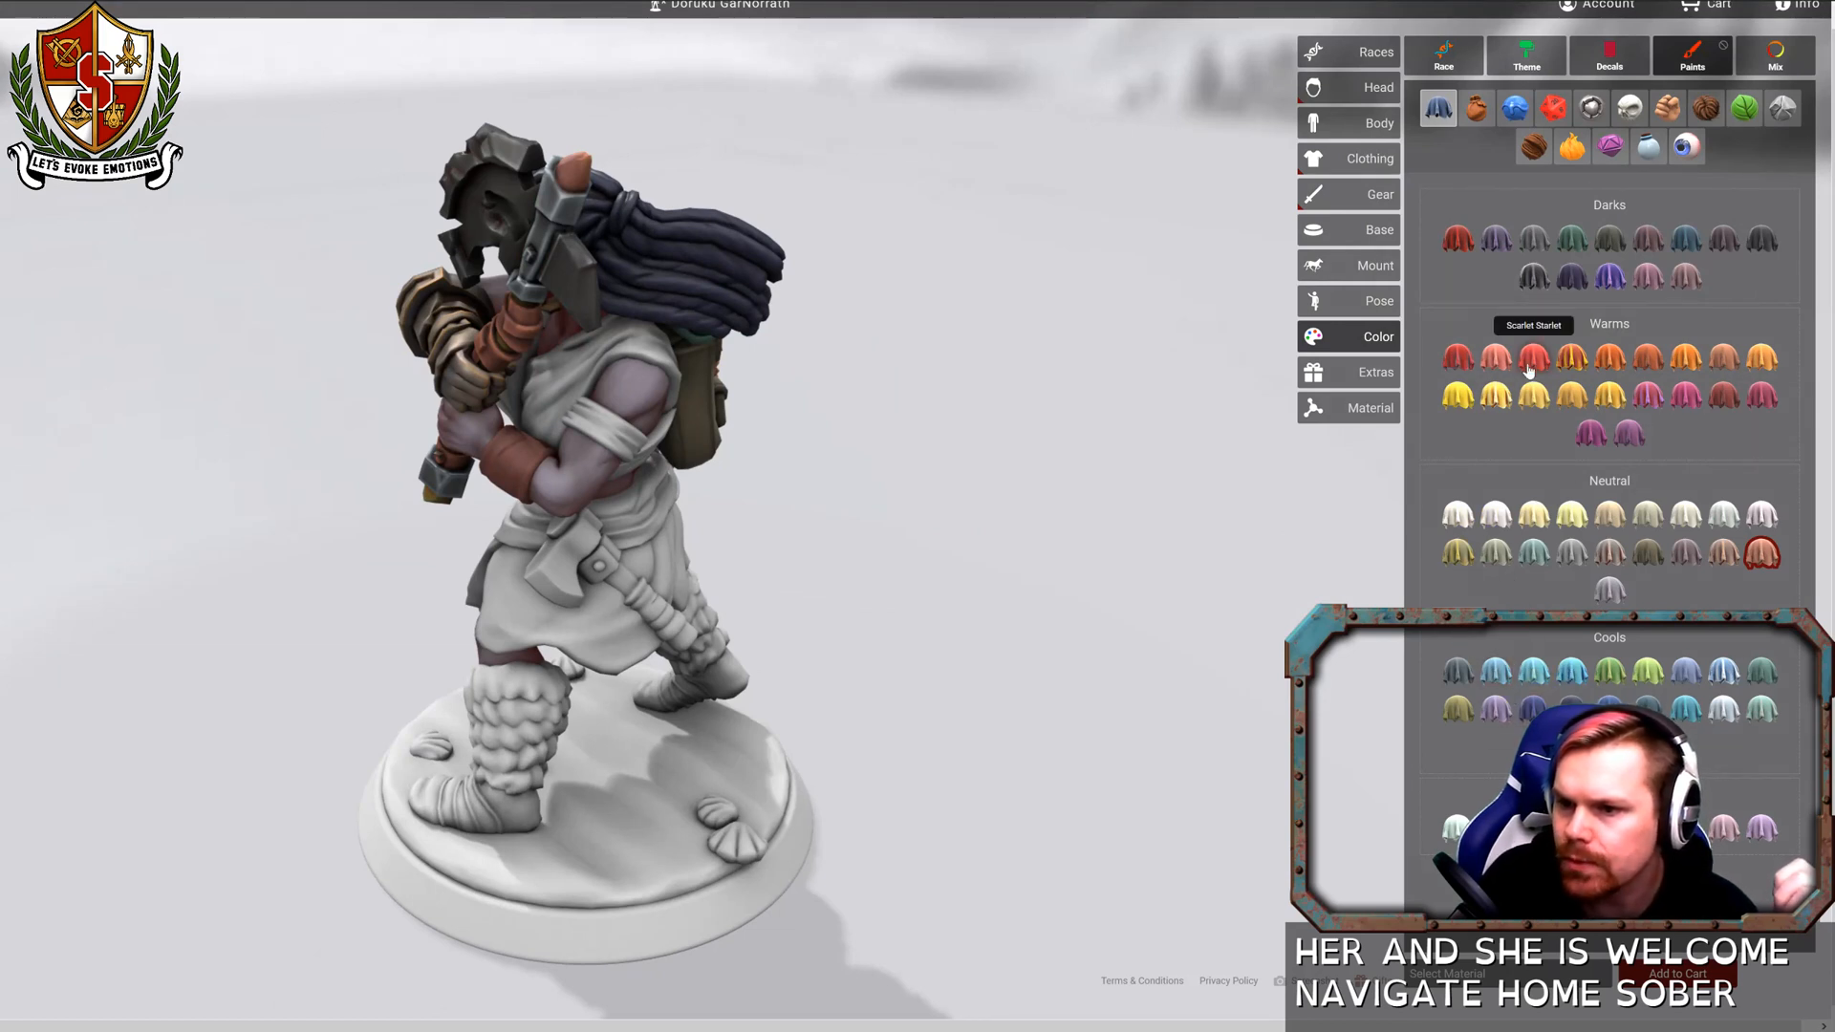
{"action": "left_click", "coordinate": [1725, 359]}
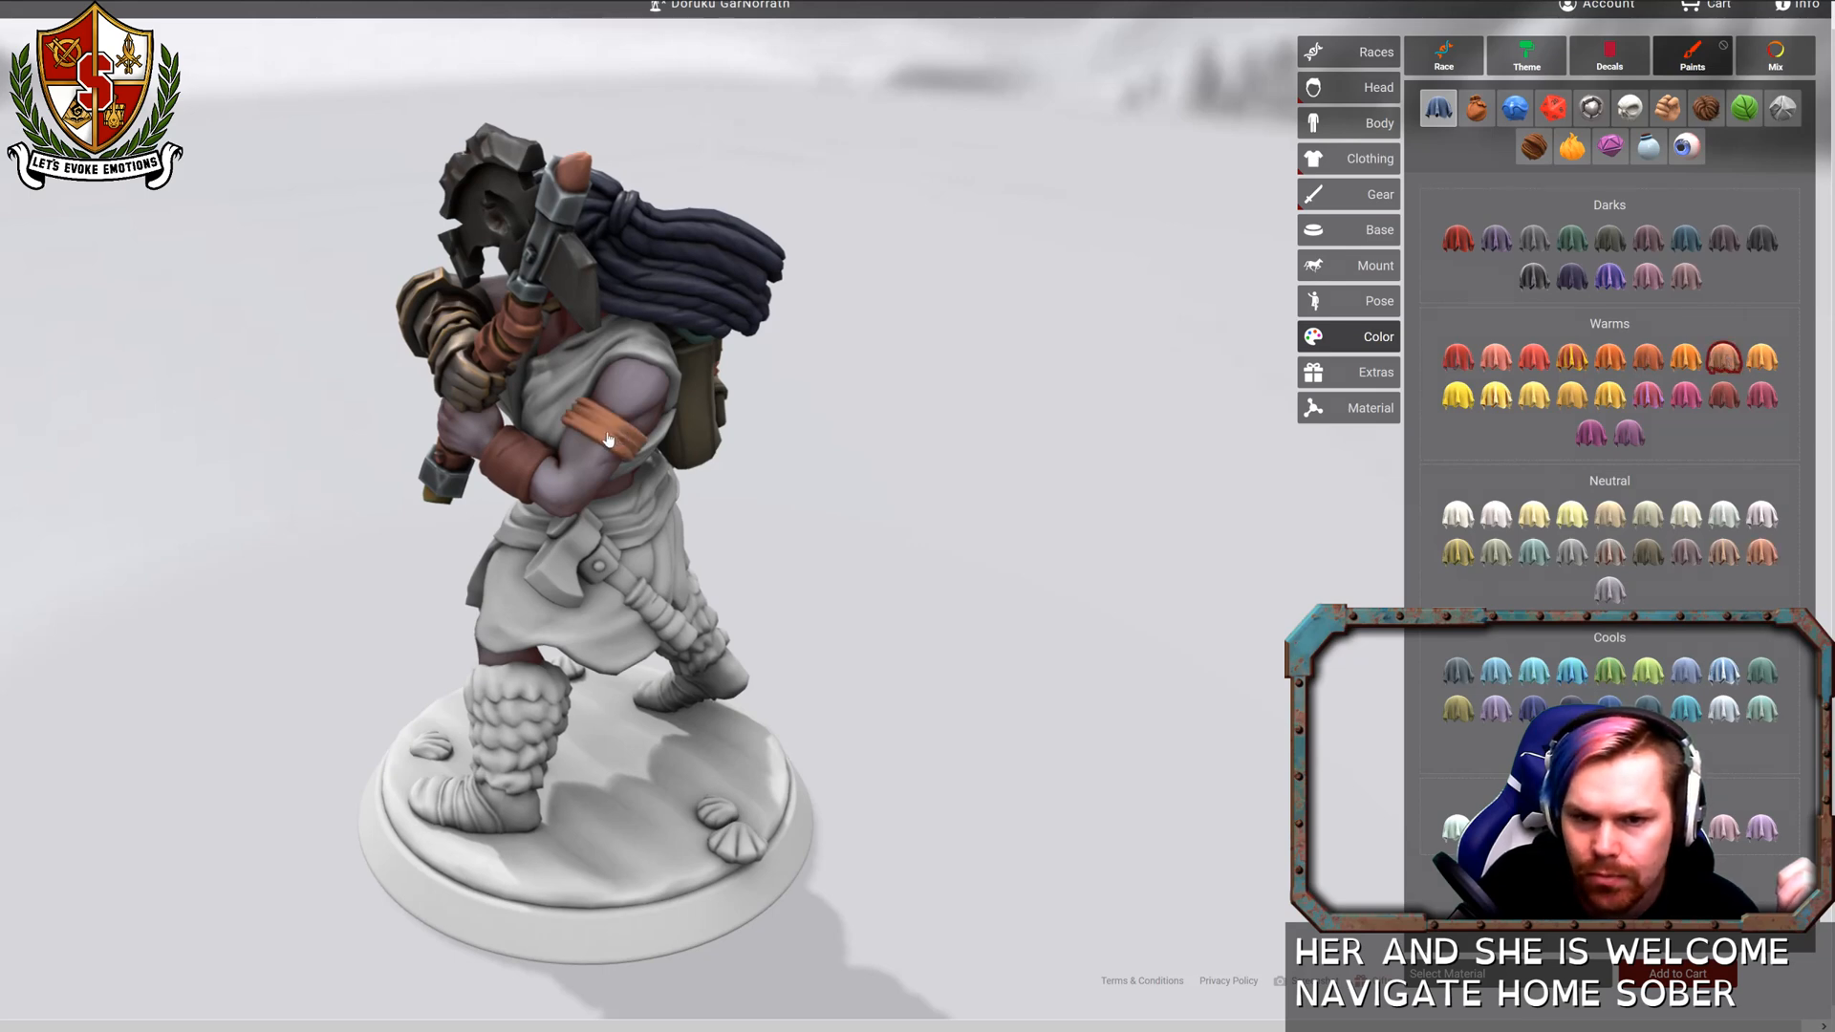
Paint the wrapped top and the upper-arm band with the muted orange cloth.
{"action": "left_click", "coordinate": [542, 408]}
{"action": "left_click_drag", "start_coordinate": [542, 408], "coordinate": [1419, 592]}
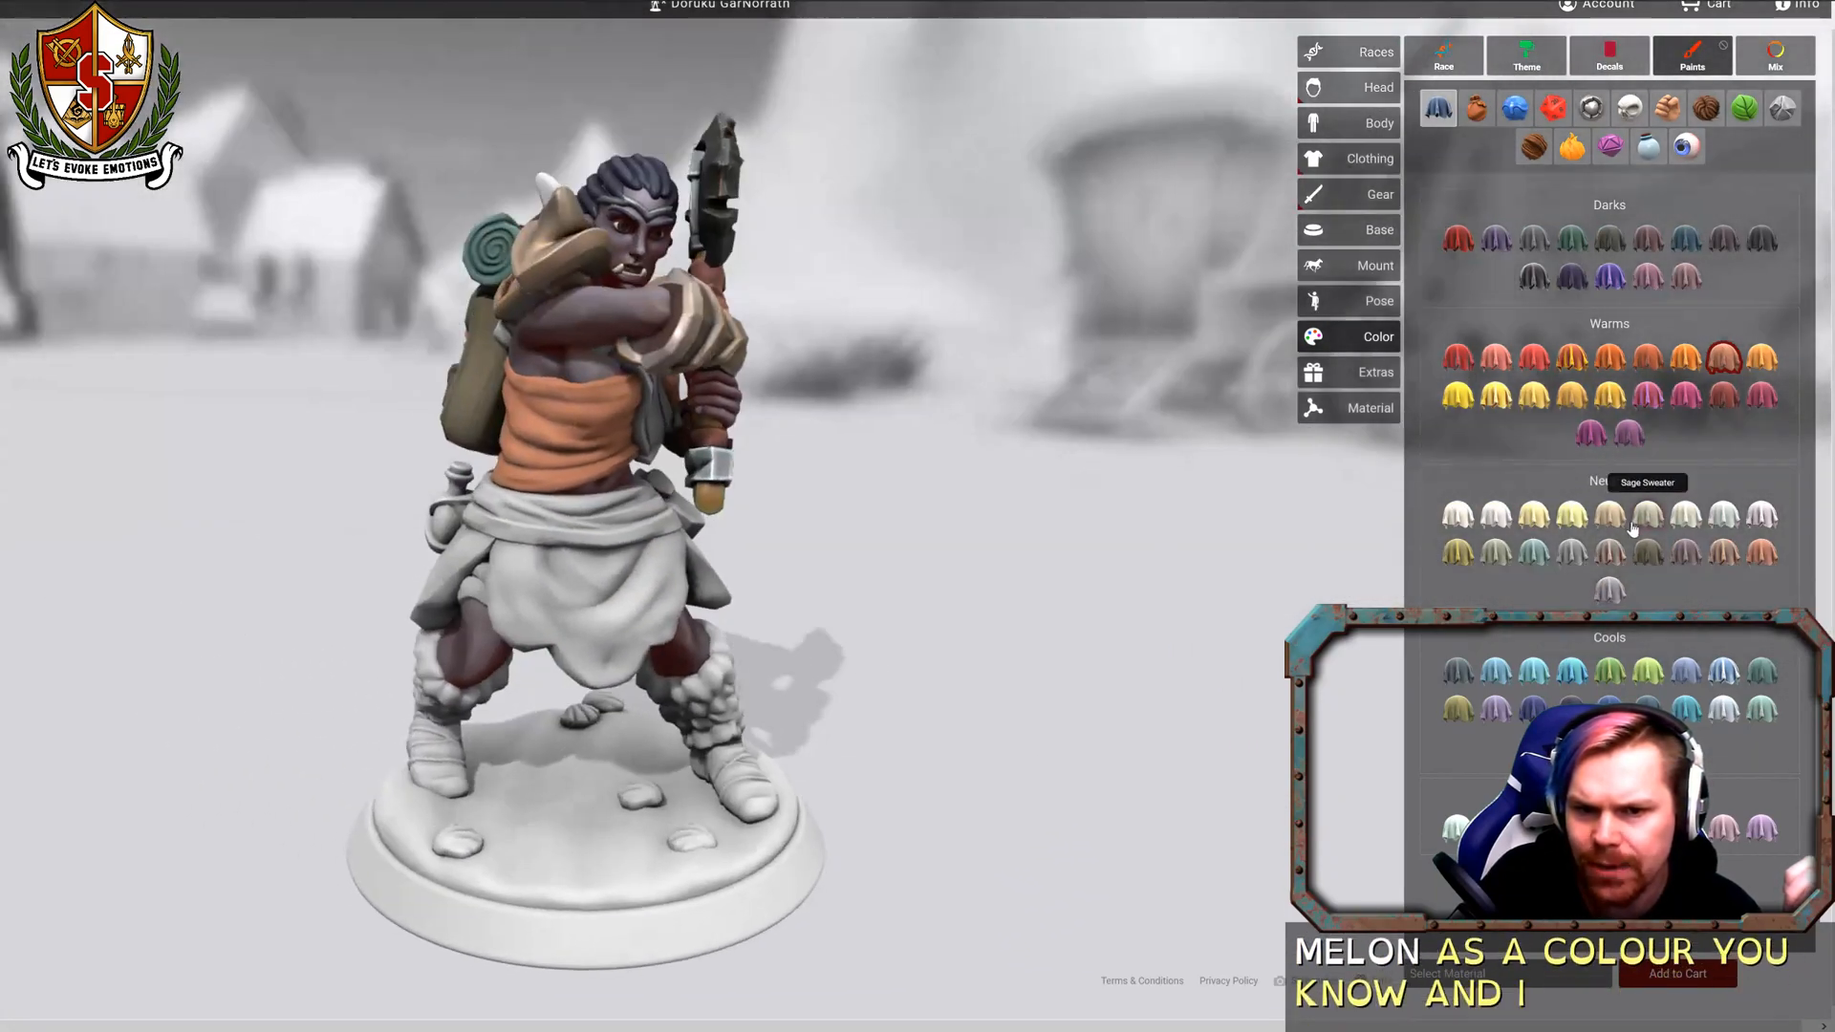
{"action": "mouse_move", "coordinate": [1099, 573]}
{"action": "left_mouse_down"}
{"action": "mouse_move", "coordinate": [727, 592]}
{"action": "mouse_move", "coordinate": [1098, 573]}
{"action": "left_mouse_up"}
{"action": "mouse_move", "coordinate": [315, 640]}
{"action": "left_mouse_down"}
{"action": "mouse_move", "coordinate": [562, 656]}
{"action": "mouse_move", "coordinate": [325, 716]}
{"action": "left_mouse_up"}
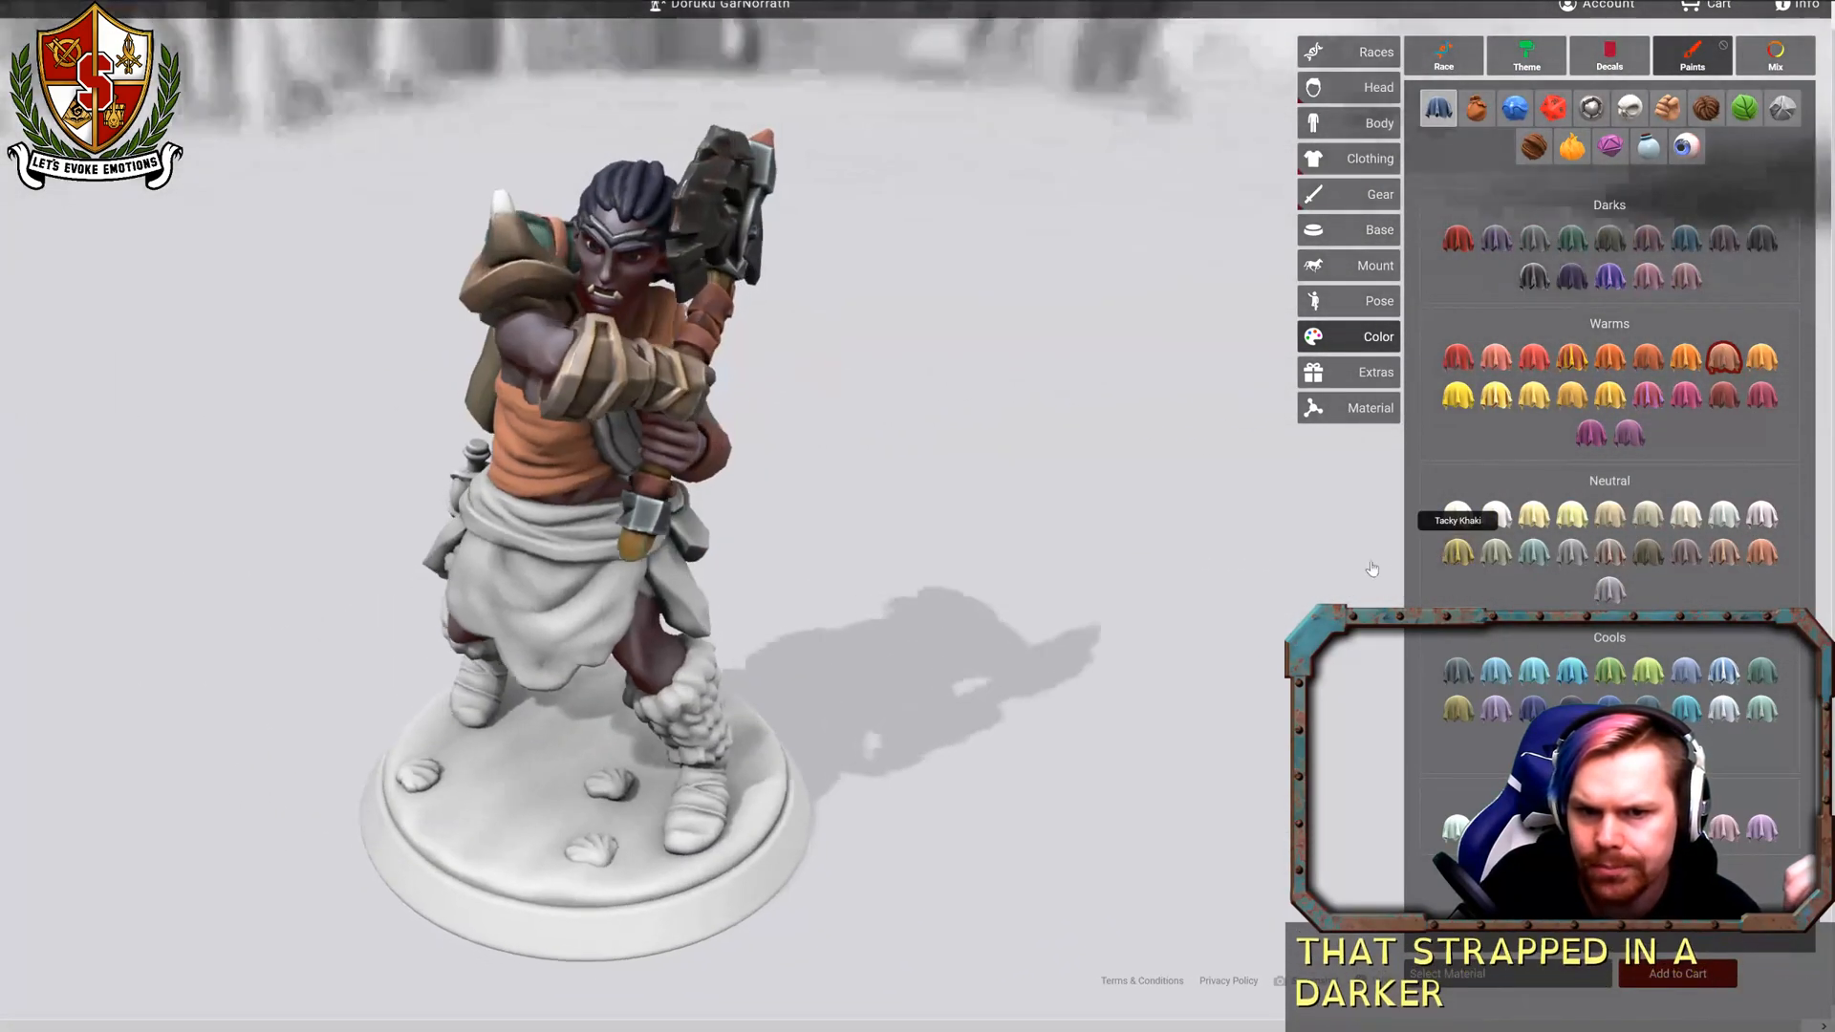
Paint the strap across the chest with the reddish-brown leather from the Browns.
{"action": "left_click", "coordinate": [1477, 108]}
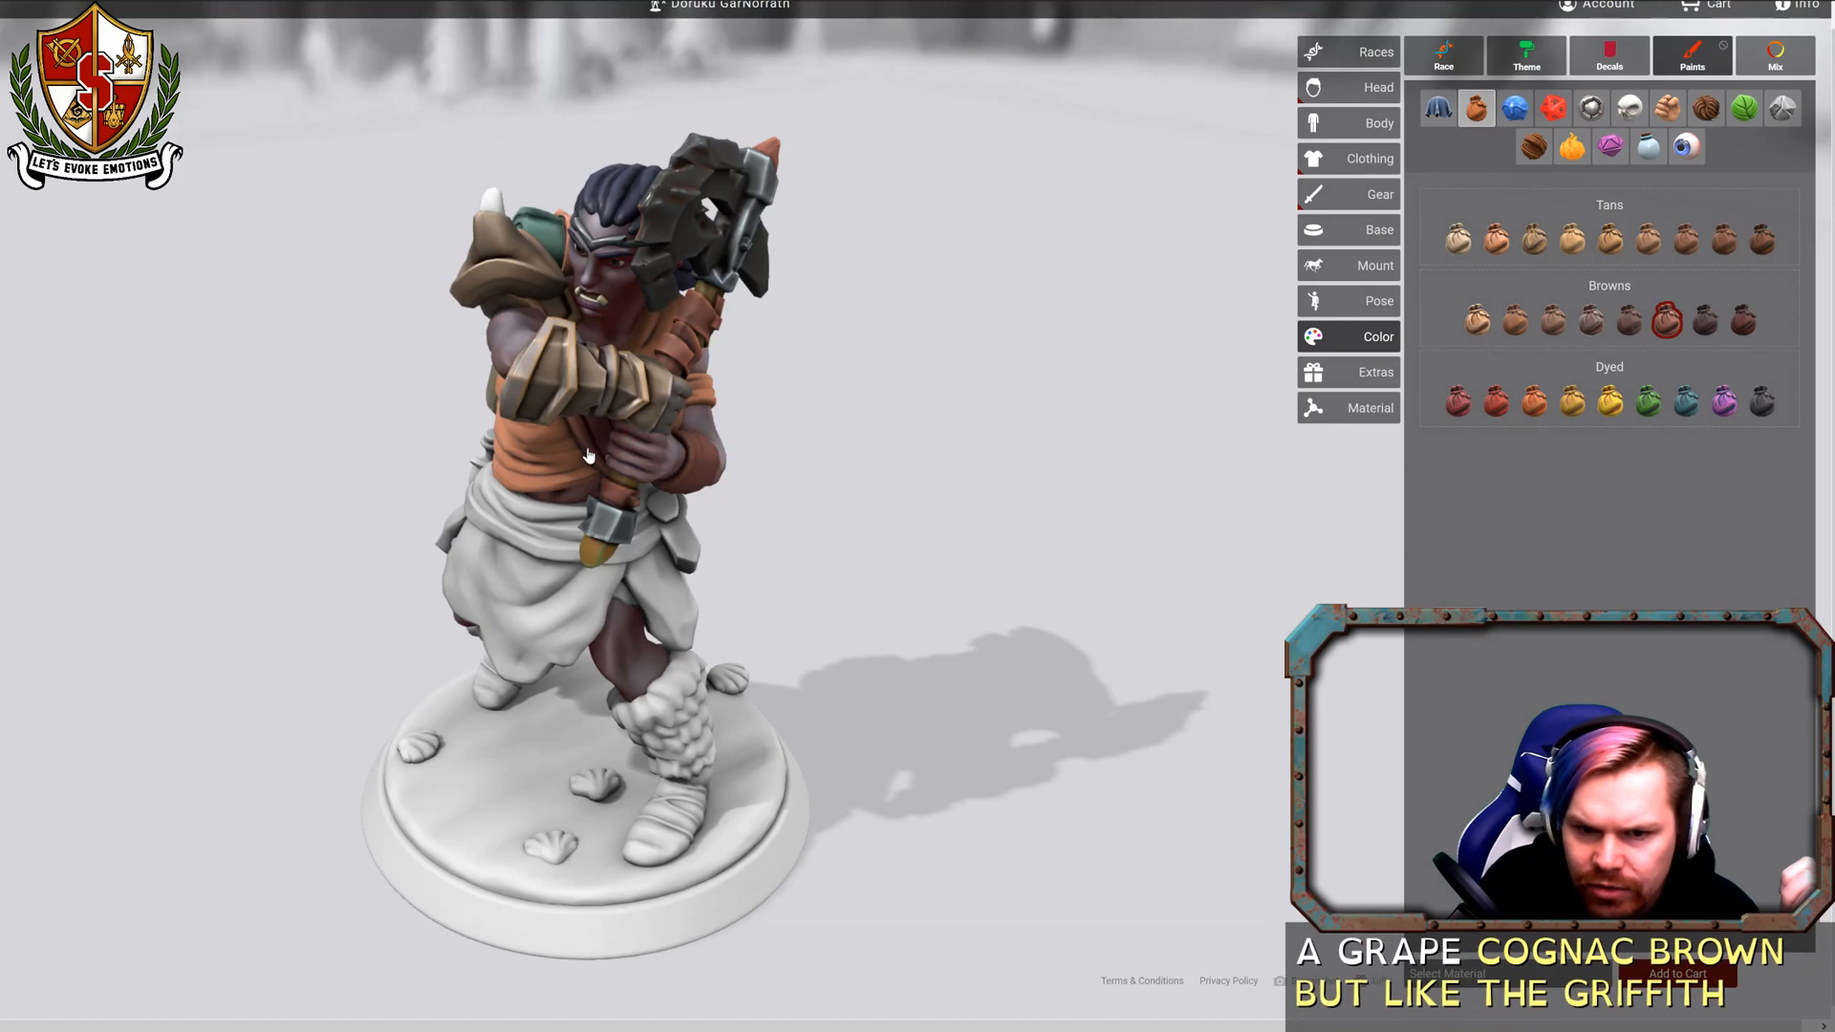
{"action": "left_click_drag", "start_coordinate": [752, 529], "coordinate": [668, 386]}
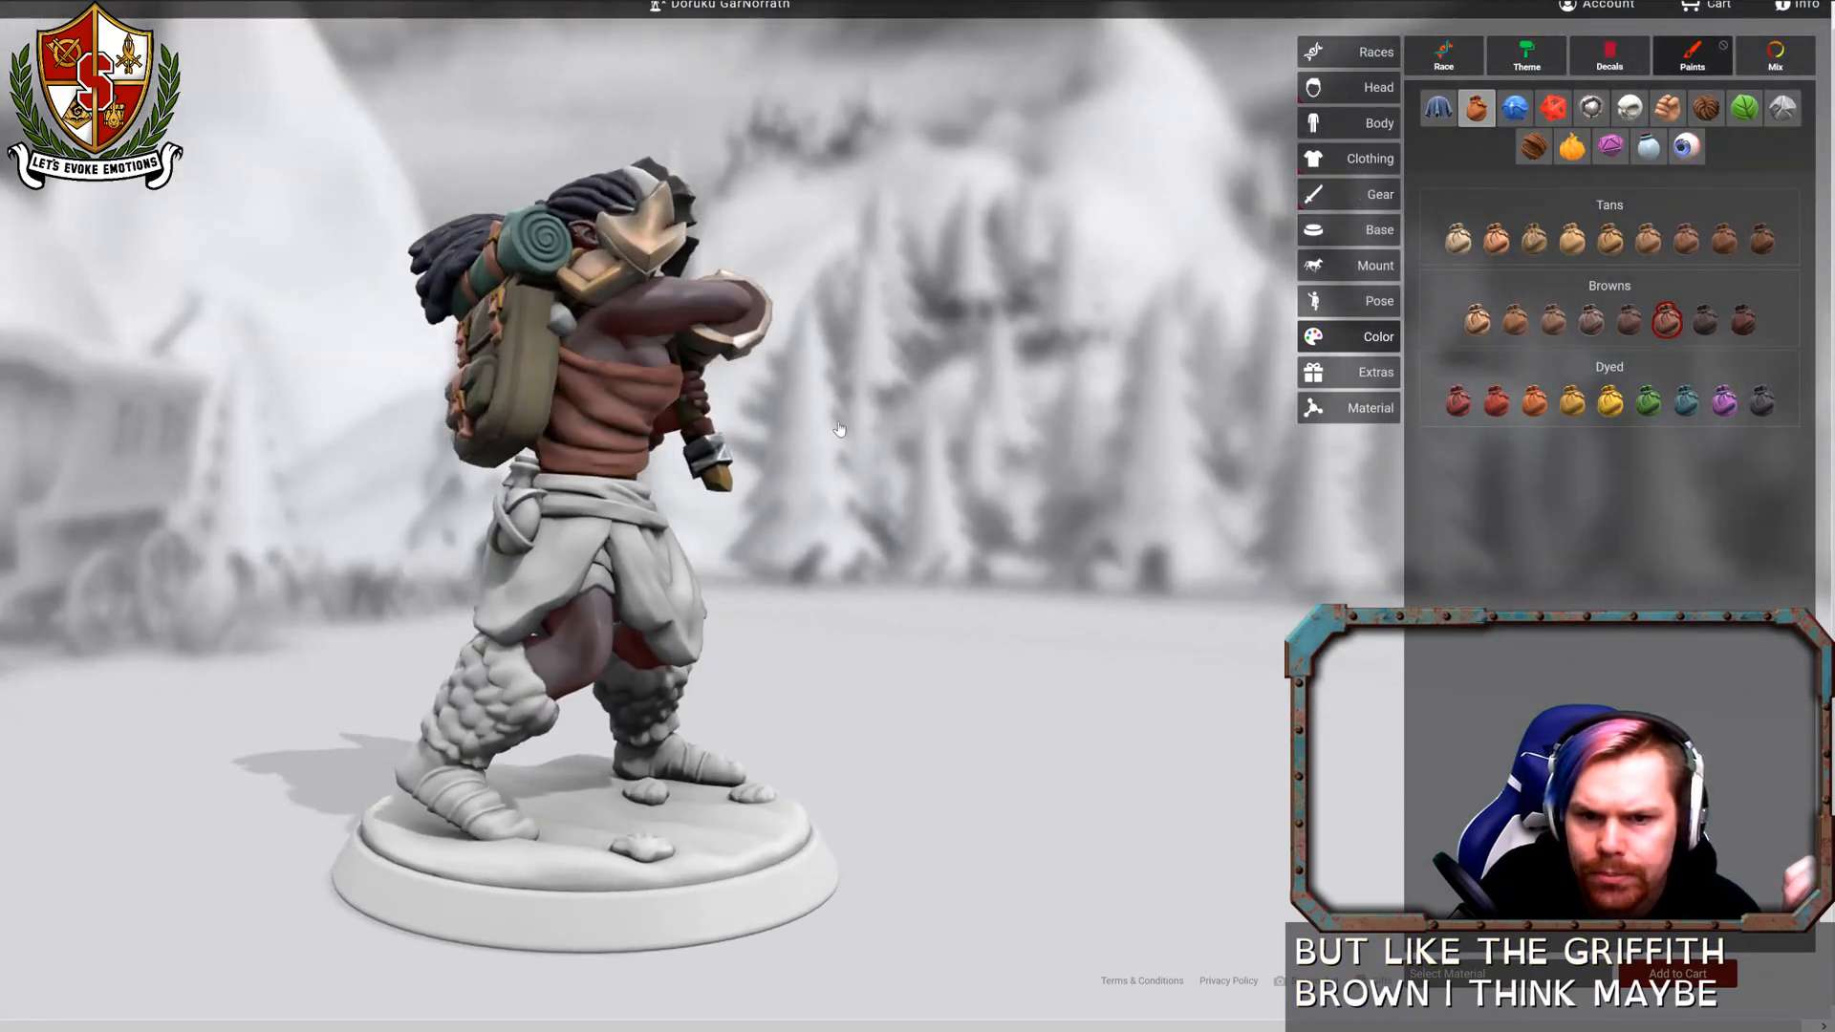
{"action": "left_click_drag", "start_coordinate": [878, 395], "coordinate": [1075, 478]}
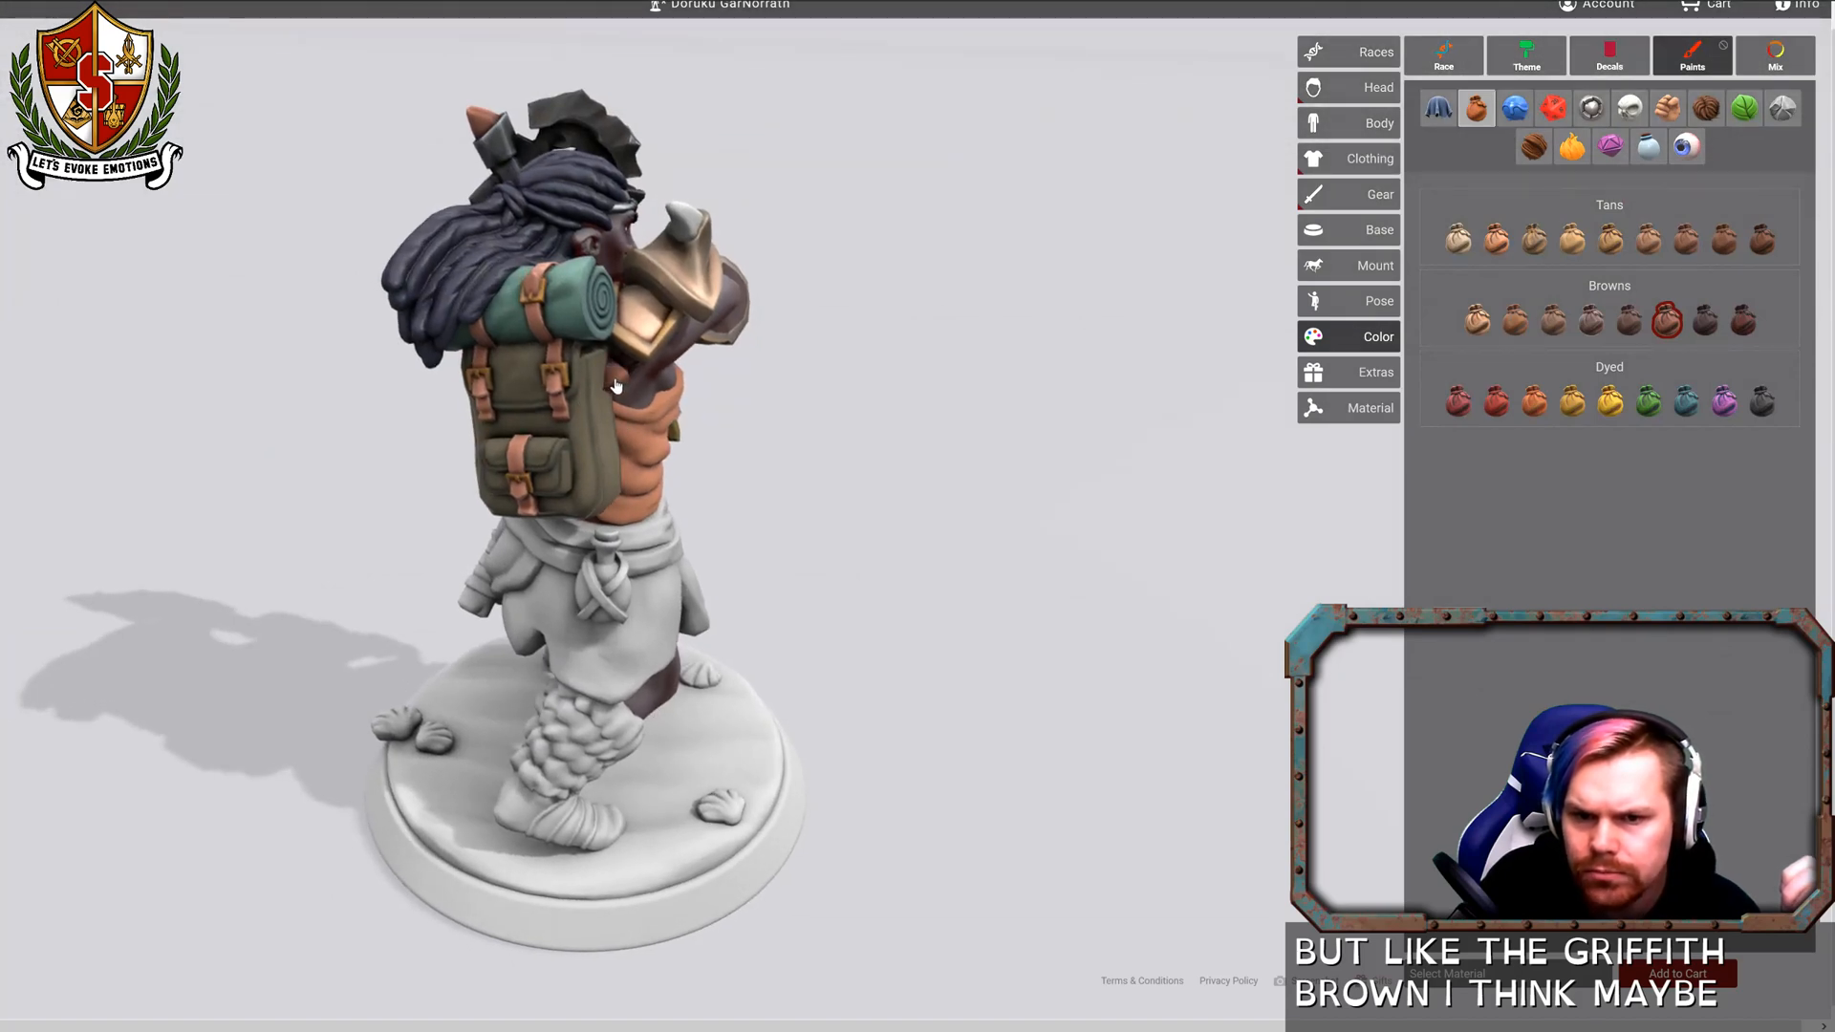
{"action": "left_click_drag", "start_coordinate": [937, 417], "coordinate": [208, 347]}
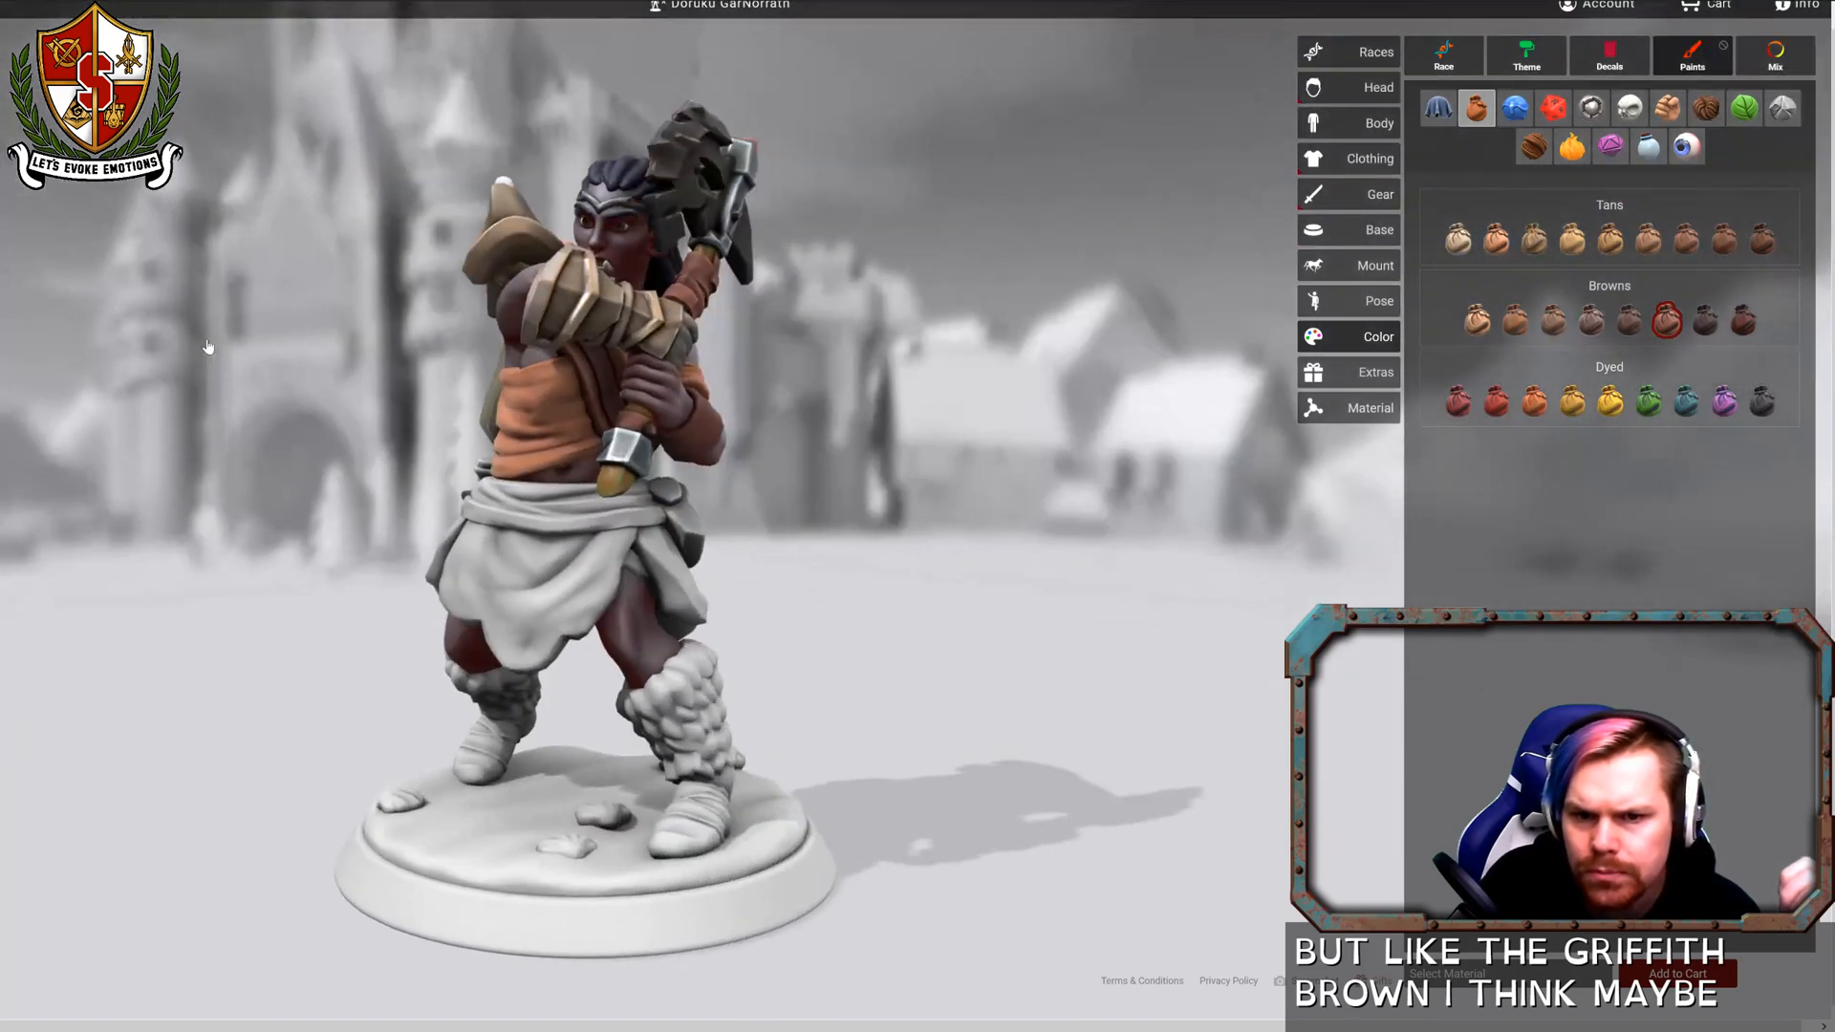
Examine the armband and wristband up close from the unarmored side, with the yellow Dyed leather selected.
{"action": "left_click_drag", "start_coordinate": [898, 502], "coordinate": [611, 483]}
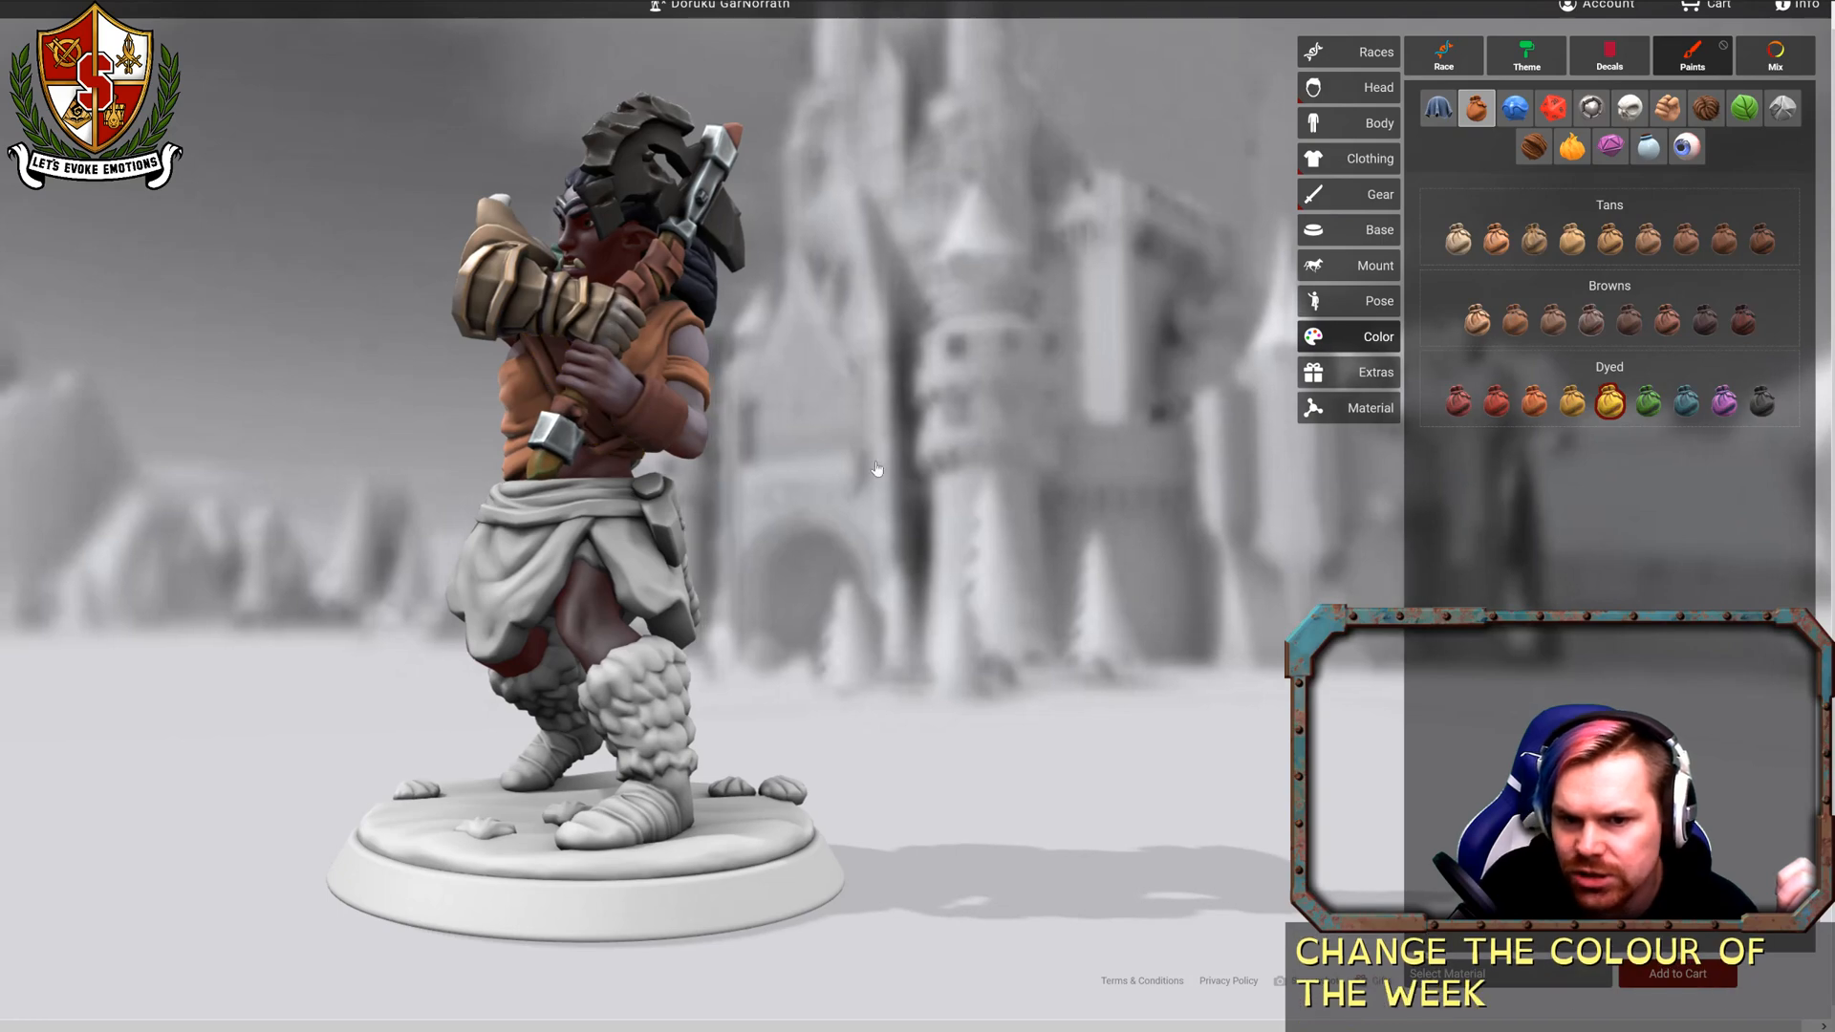
{"action": "left_click_drag", "start_coordinate": [613, 460], "coordinate": [397, 382]}
{"action": "left_click_drag", "start_coordinate": [483, 341], "coordinate": [798, 489]}
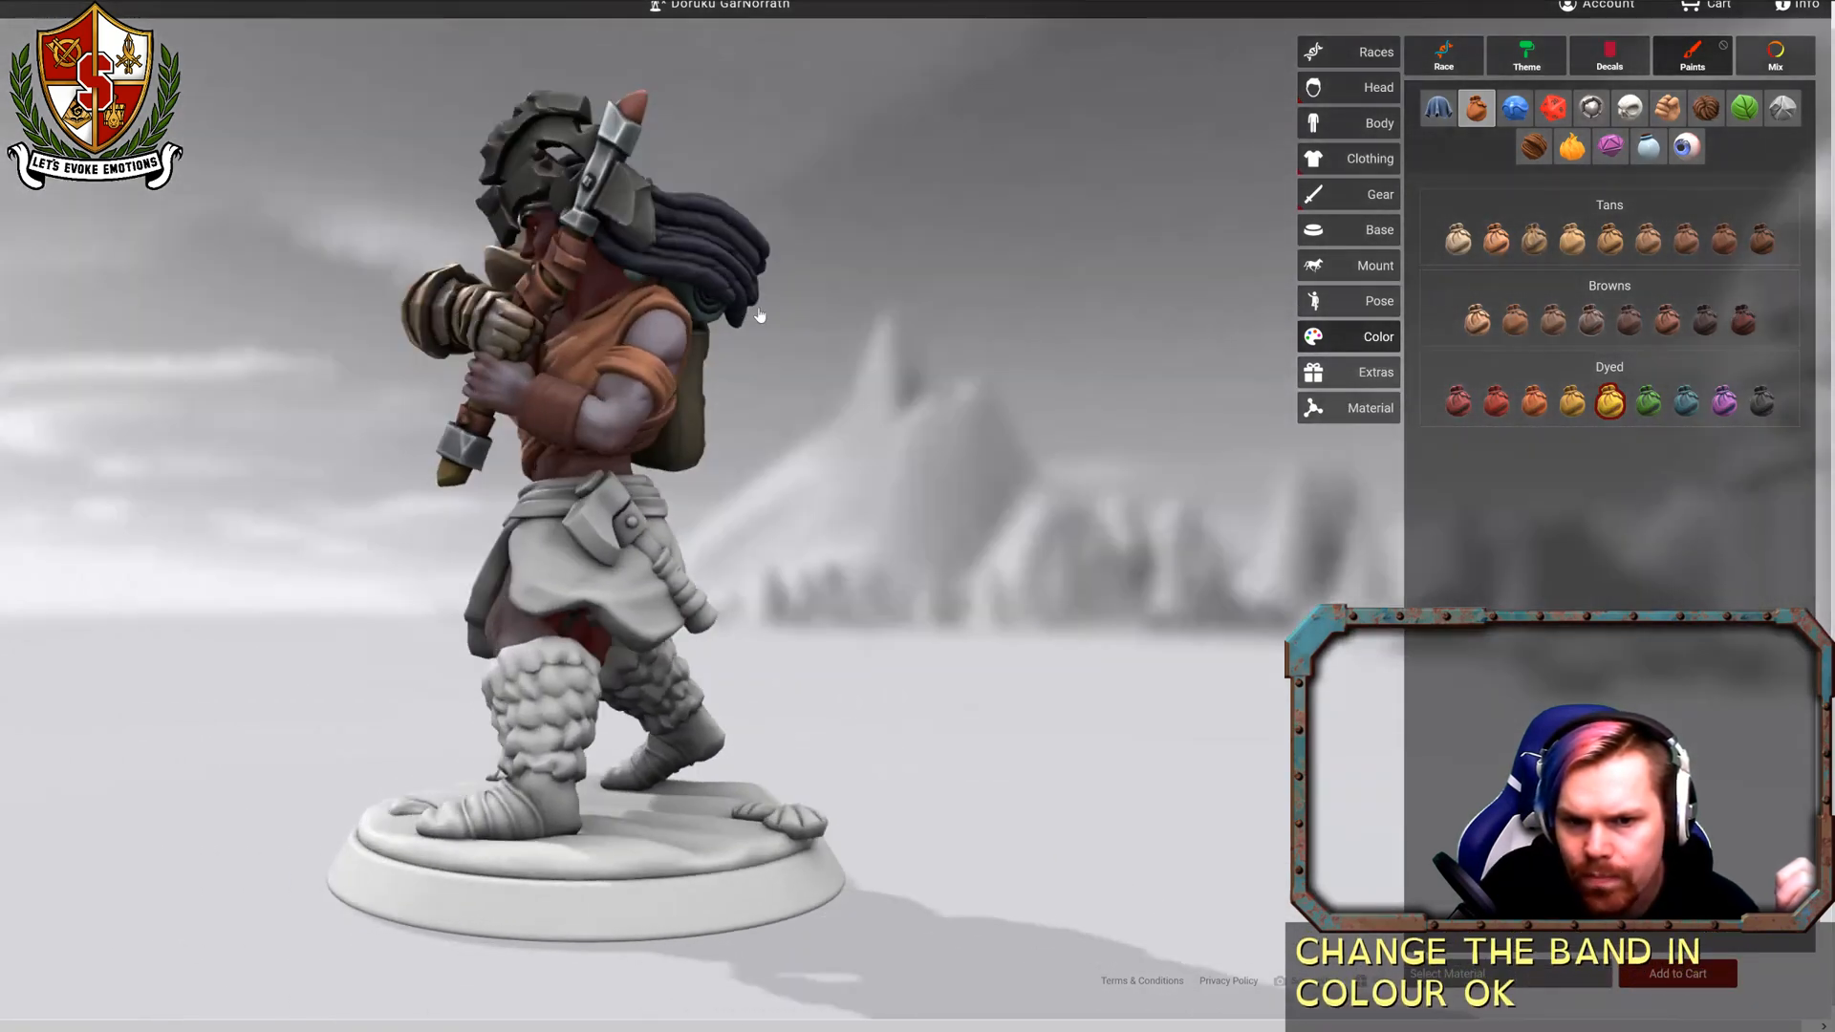
{"action": "scroll", "coordinate": [797, 490], "scroll_direction": "up", "scroll_amount": 5}
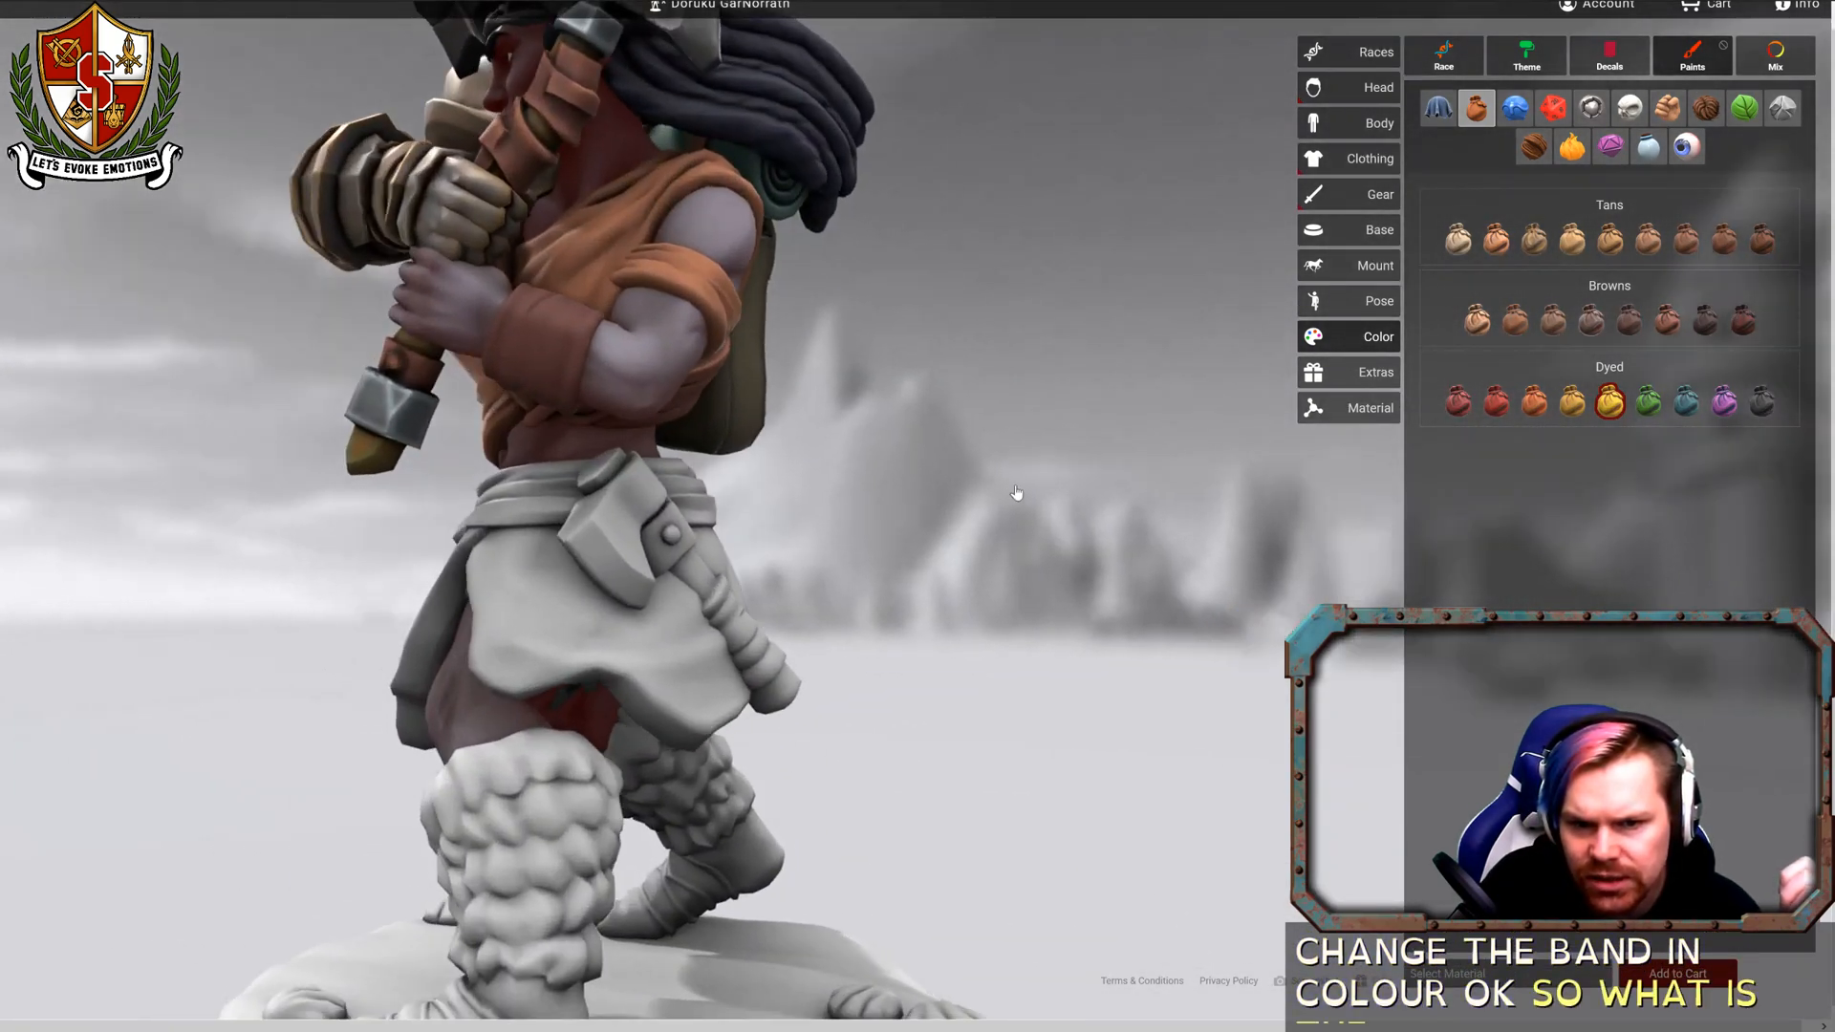
{"action": "left_click_drag", "start_coordinate": [1016, 492], "coordinate": [686, 462]}
{"action": "scroll", "coordinate": [997, 489], "scroll_direction": "down", "scroll_amount": 2}
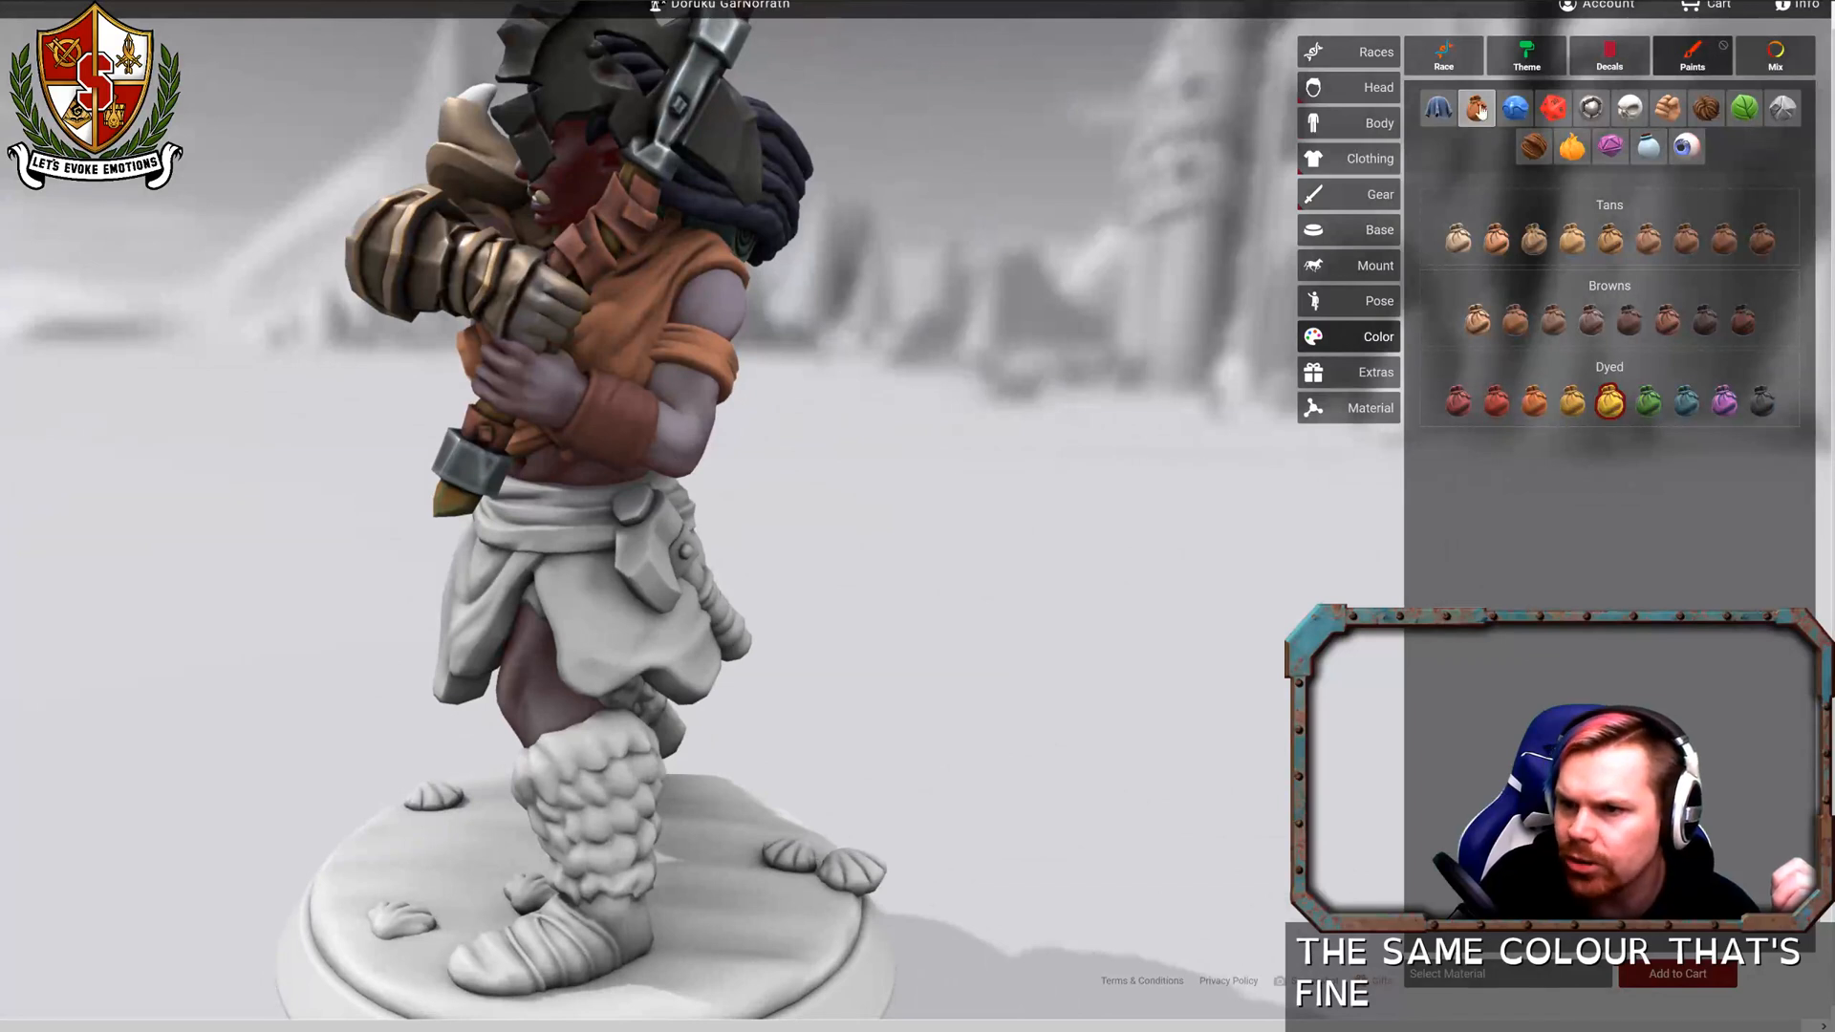
Paint the hanging skirt panels with the muted orange cloth from the Warms.
{"action": "left_click", "coordinate": [1440, 110]}
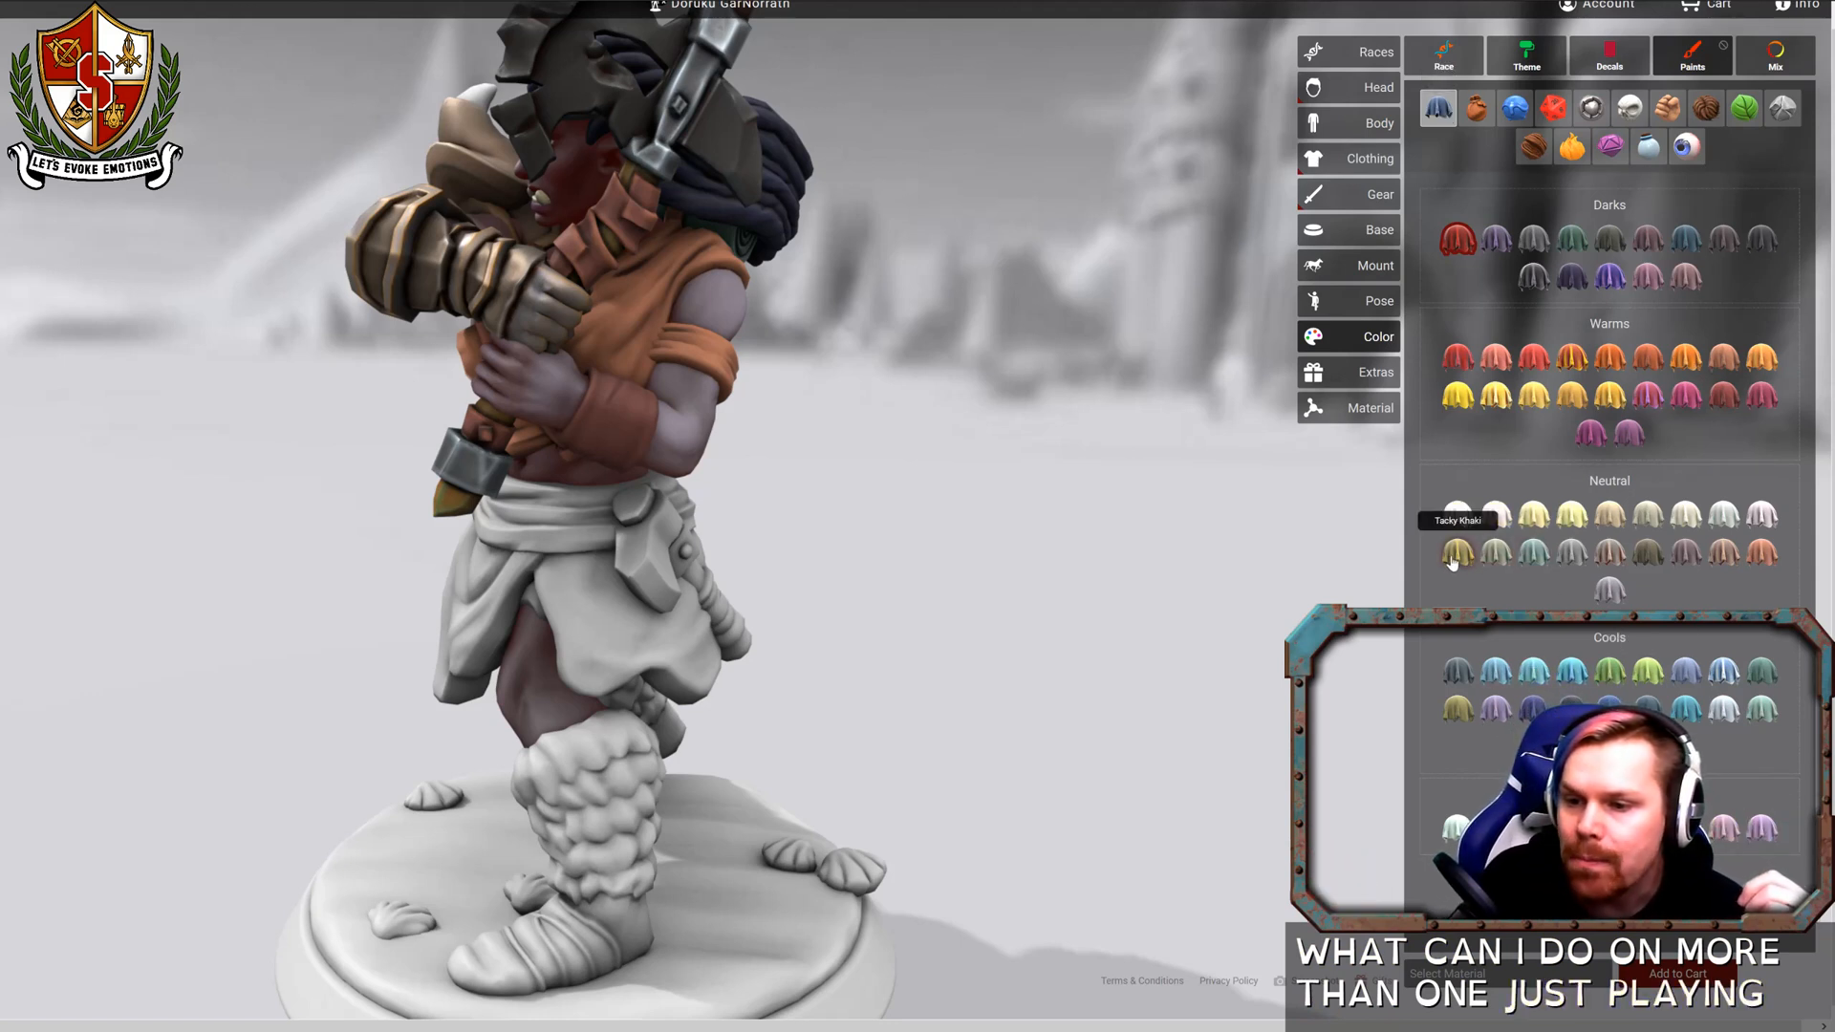
{"action": "left_click", "coordinate": [1720, 370]}
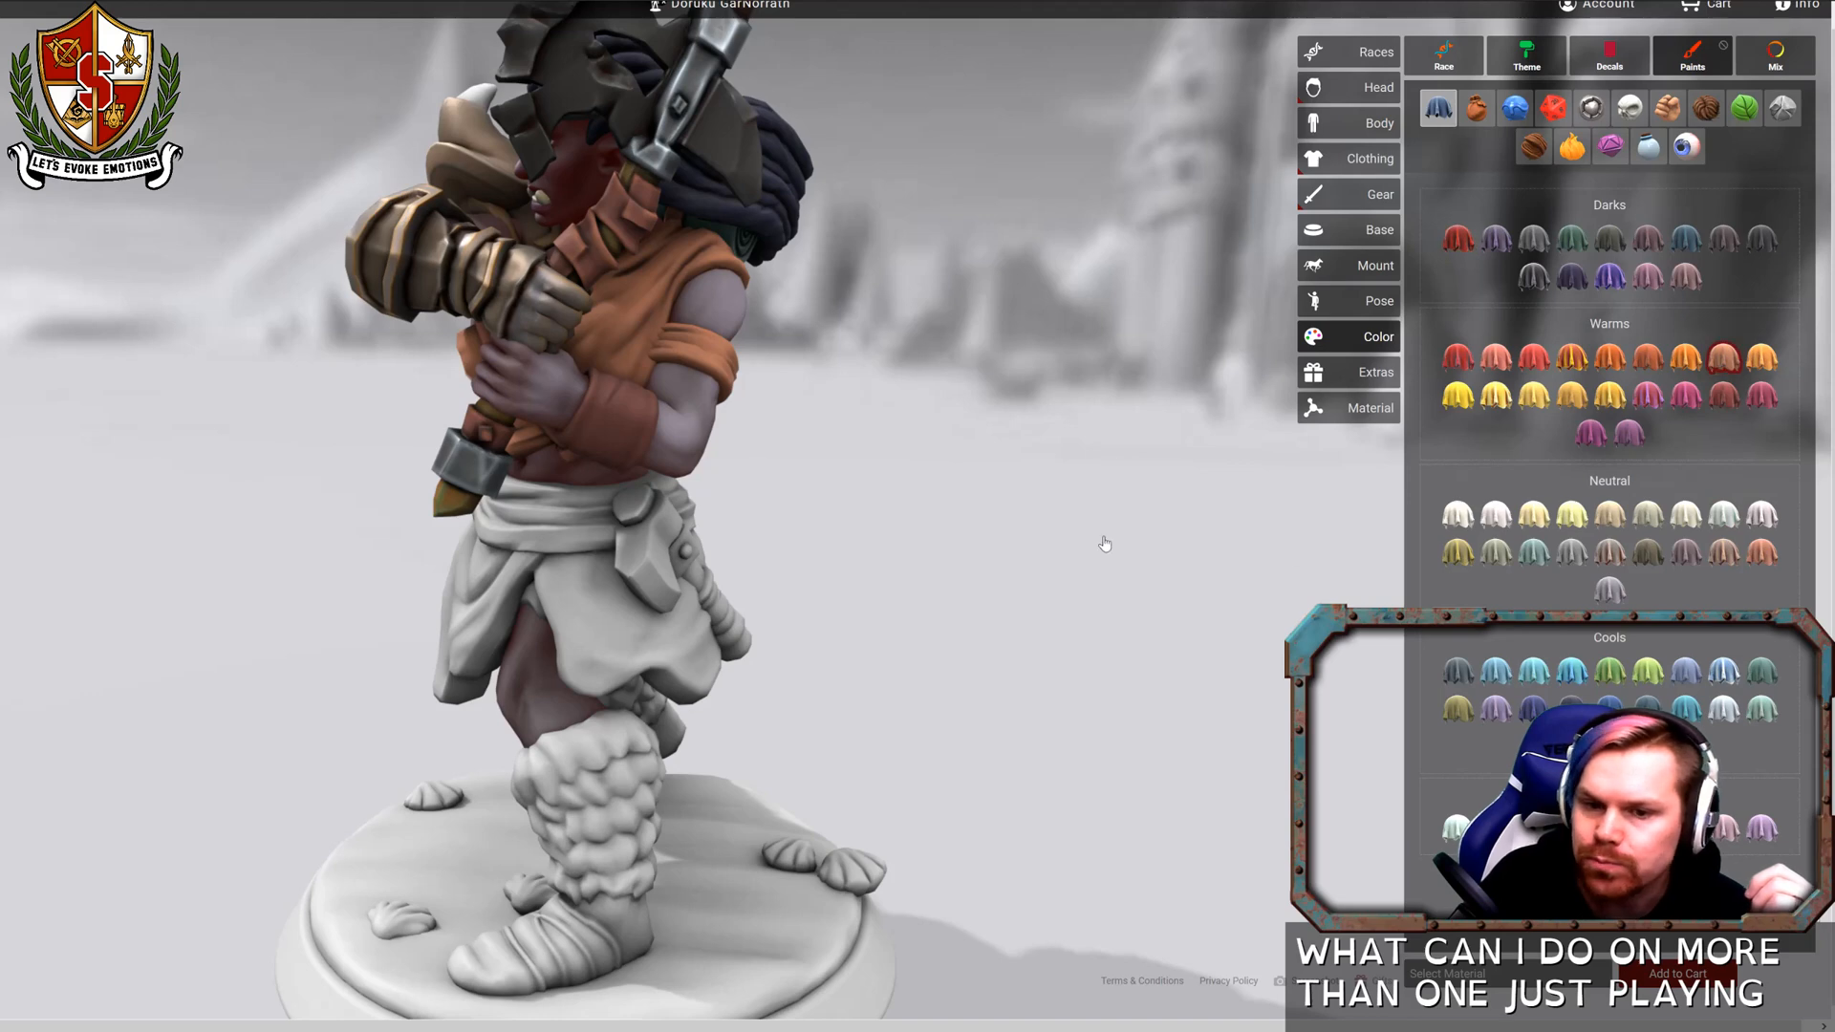
{"action": "left_click_drag", "start_coordinate": [1102, 538], "coordinate": [1380, 543]}
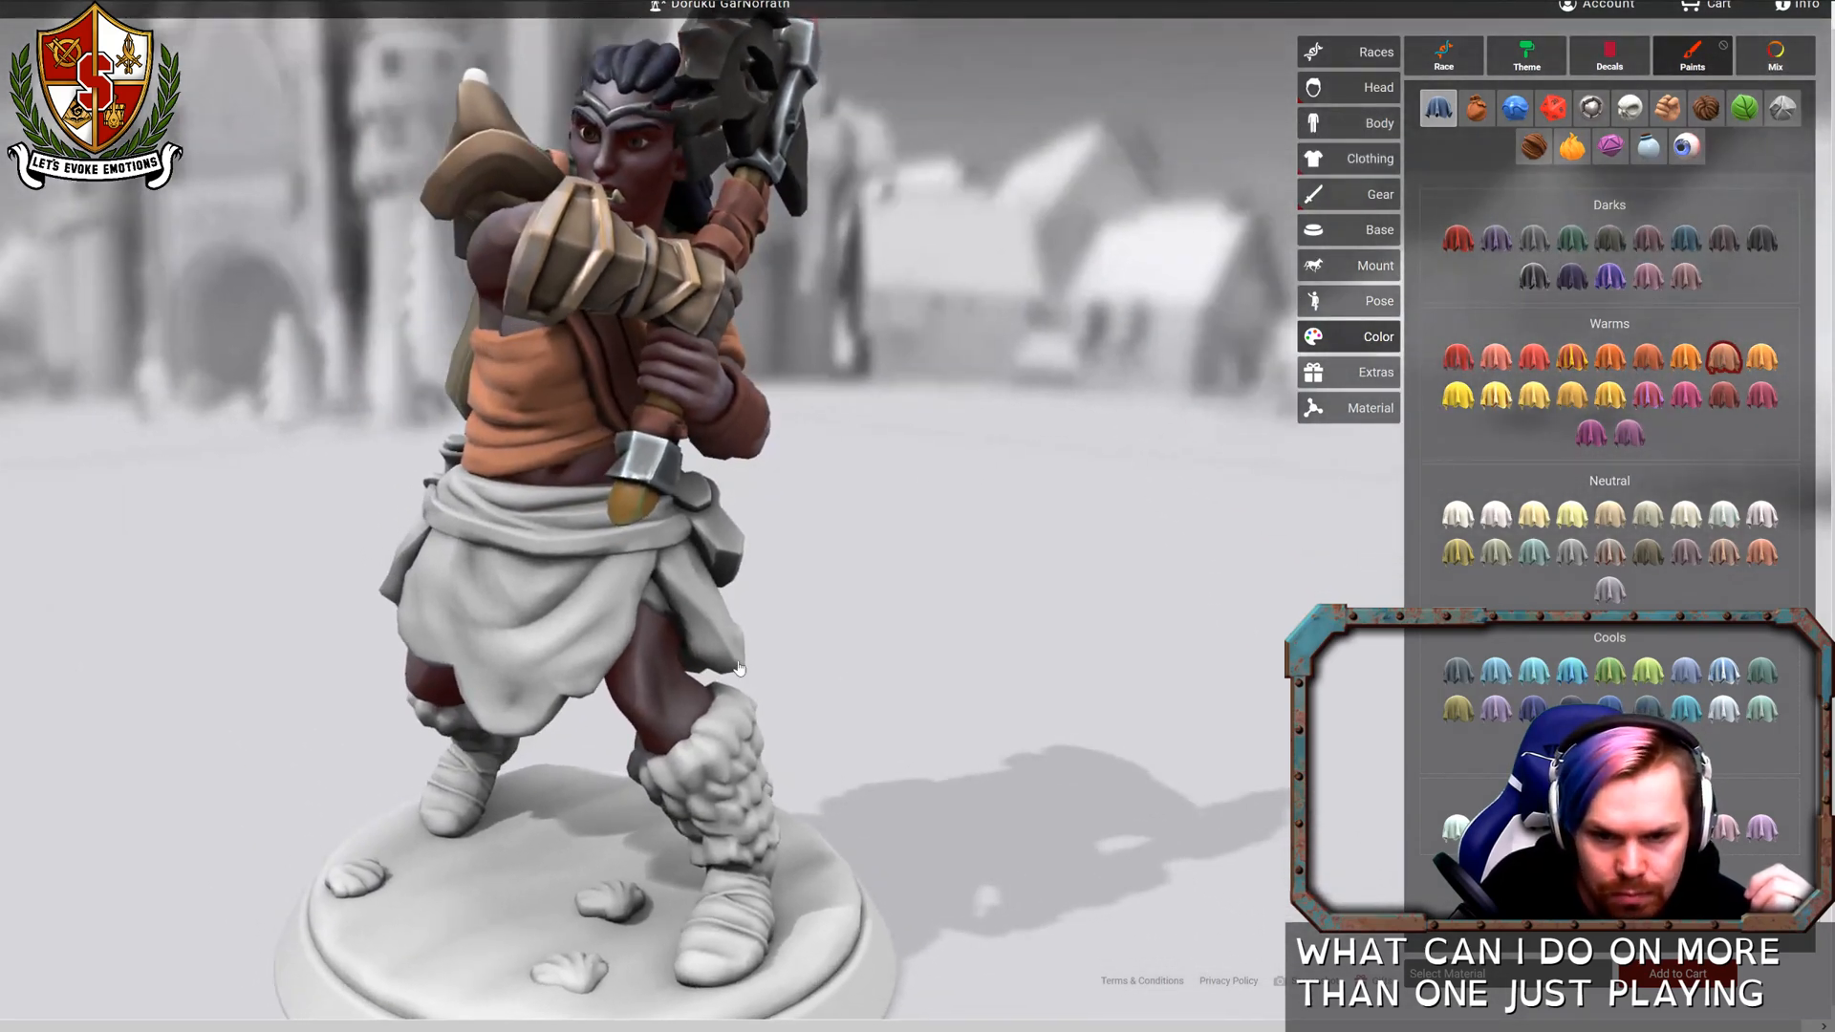
{"action": "left_click", "coordinate": [546, 619]}
{"action": "left_click_drag", "start_coordinate": [980, 600], "coordinate": [1051, 579]}
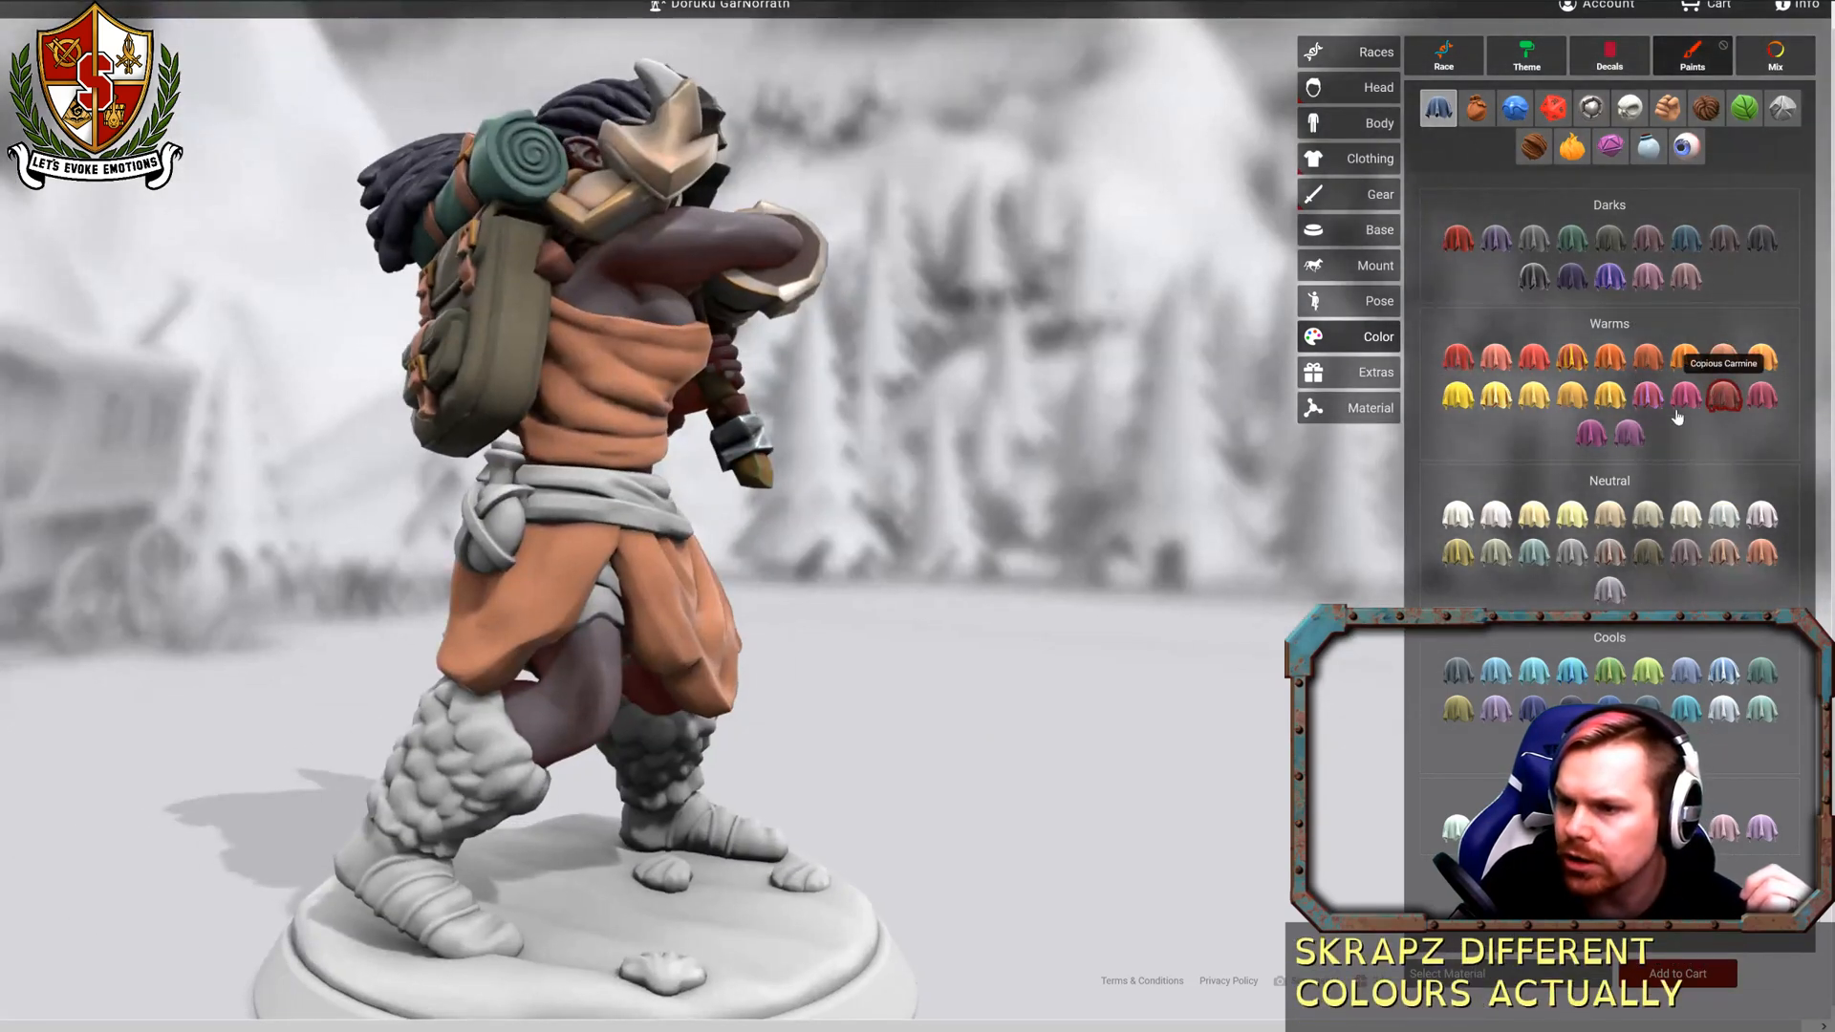
Test Copious Carmine and an olive cloth on the skirt panels, settling on Angora Ash for the panel below the flask.
{"action": "left_click", "coordinate": [1721, 396]}
{"action": "left_click", "coordinate": [498, 590]}
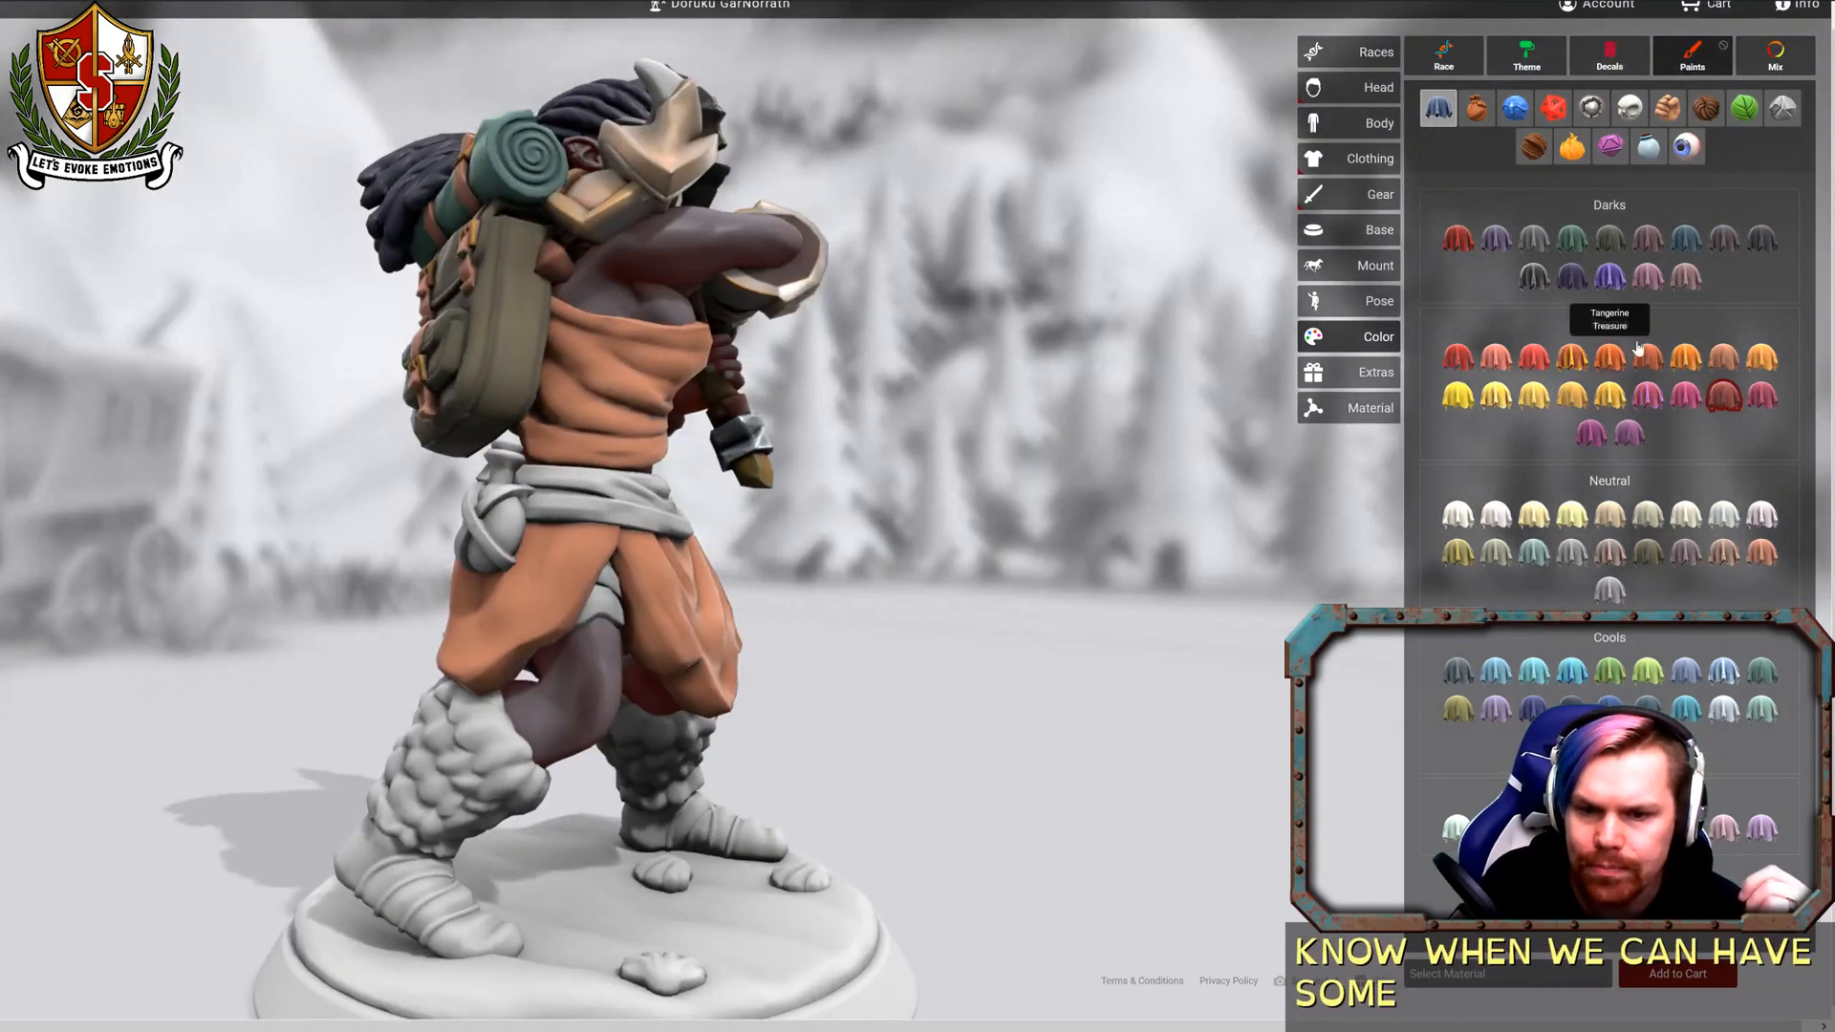
{"action": "left_click", "coordinate": [1647, 554]}
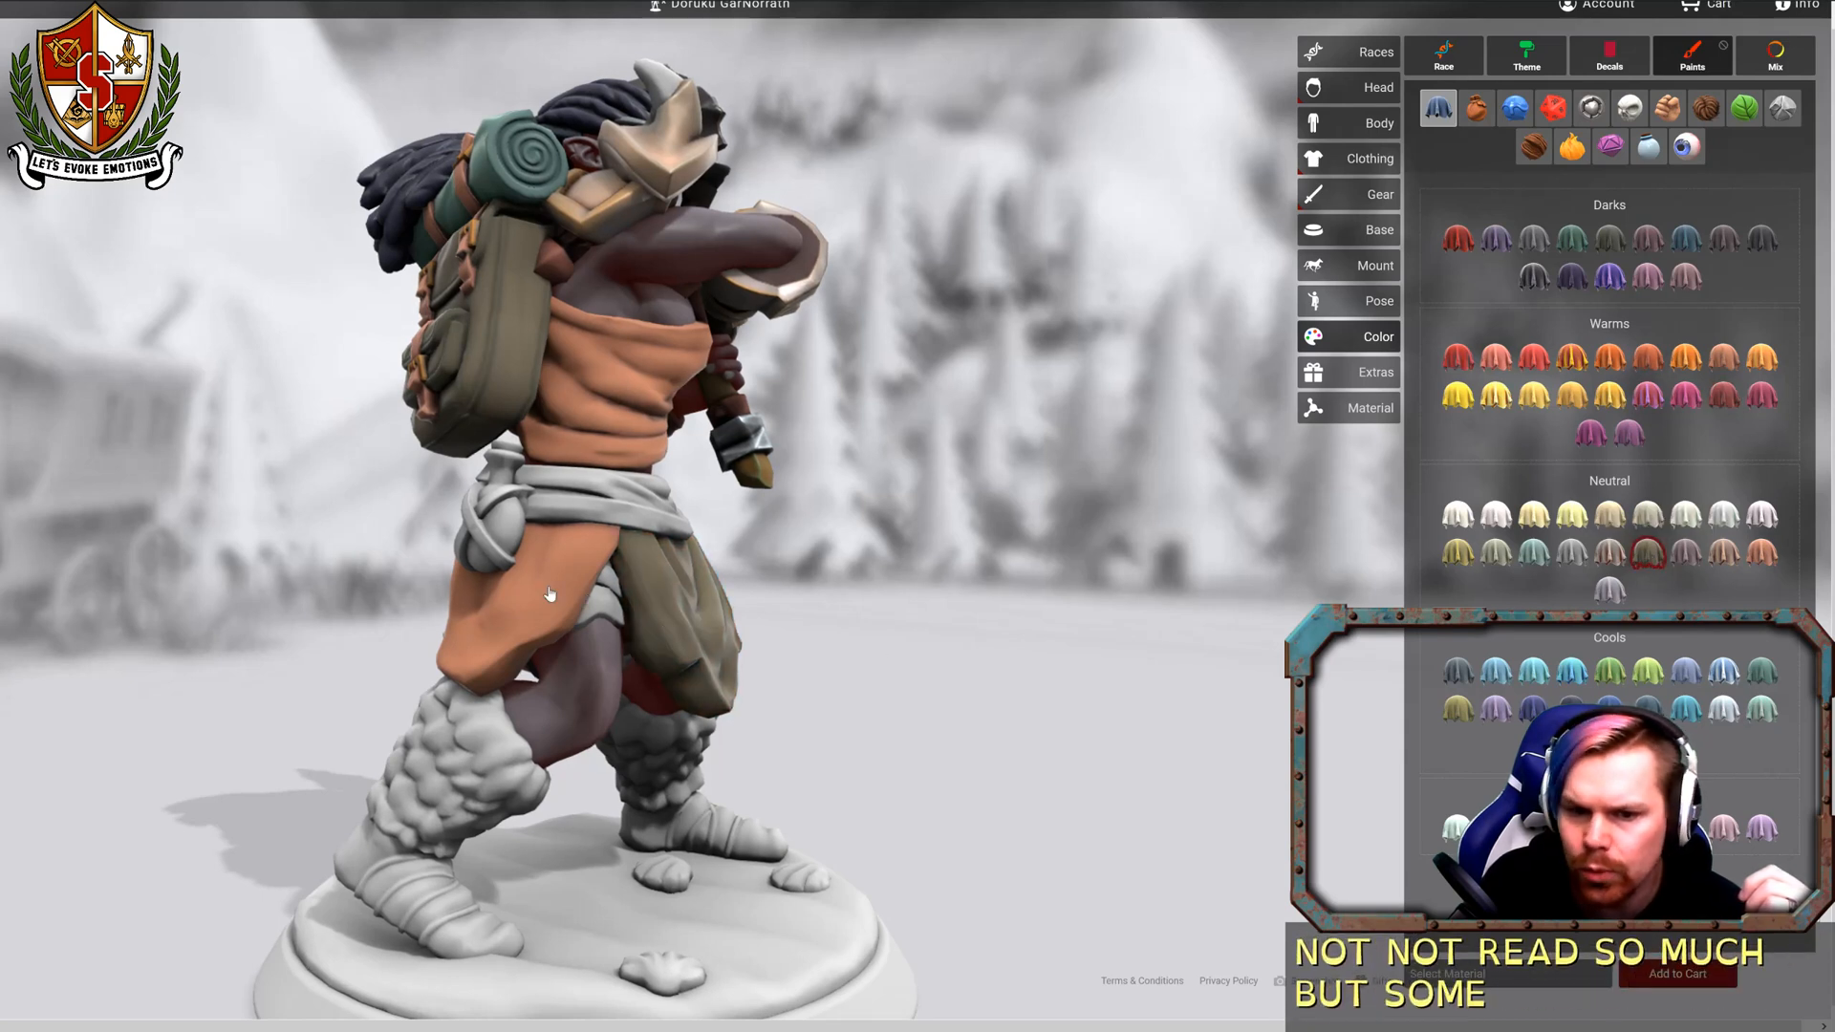
{"action": "left_click", "coordinate": [535, 573]}
{"action": "left_click", "coordinate": [1613, 554]}
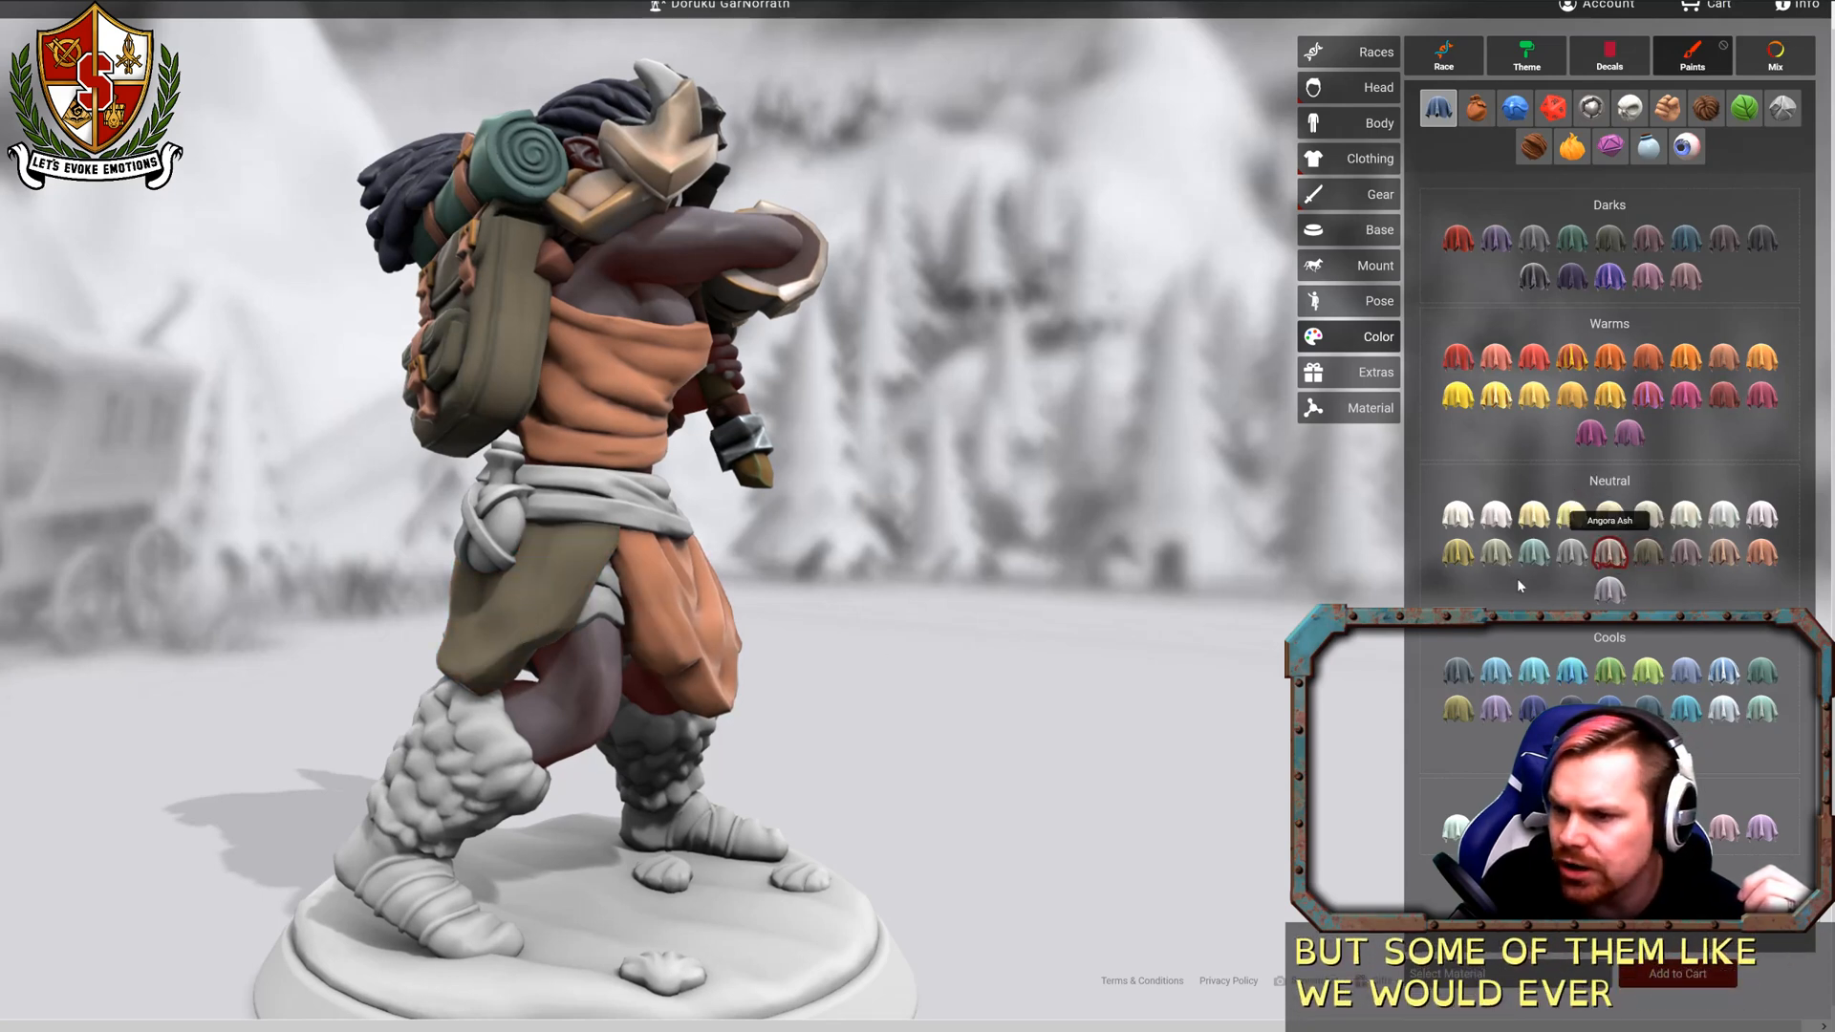
{"action": "left_click", "coordinate": [535, 592]}
Paint the skirt panel beneath the hanging hand axe with Hotter Terracotta from the Neutral cloths.
{"action": "left_click_drag", "start_coordinate": [964, 569], "coordinate": [143, 594]}
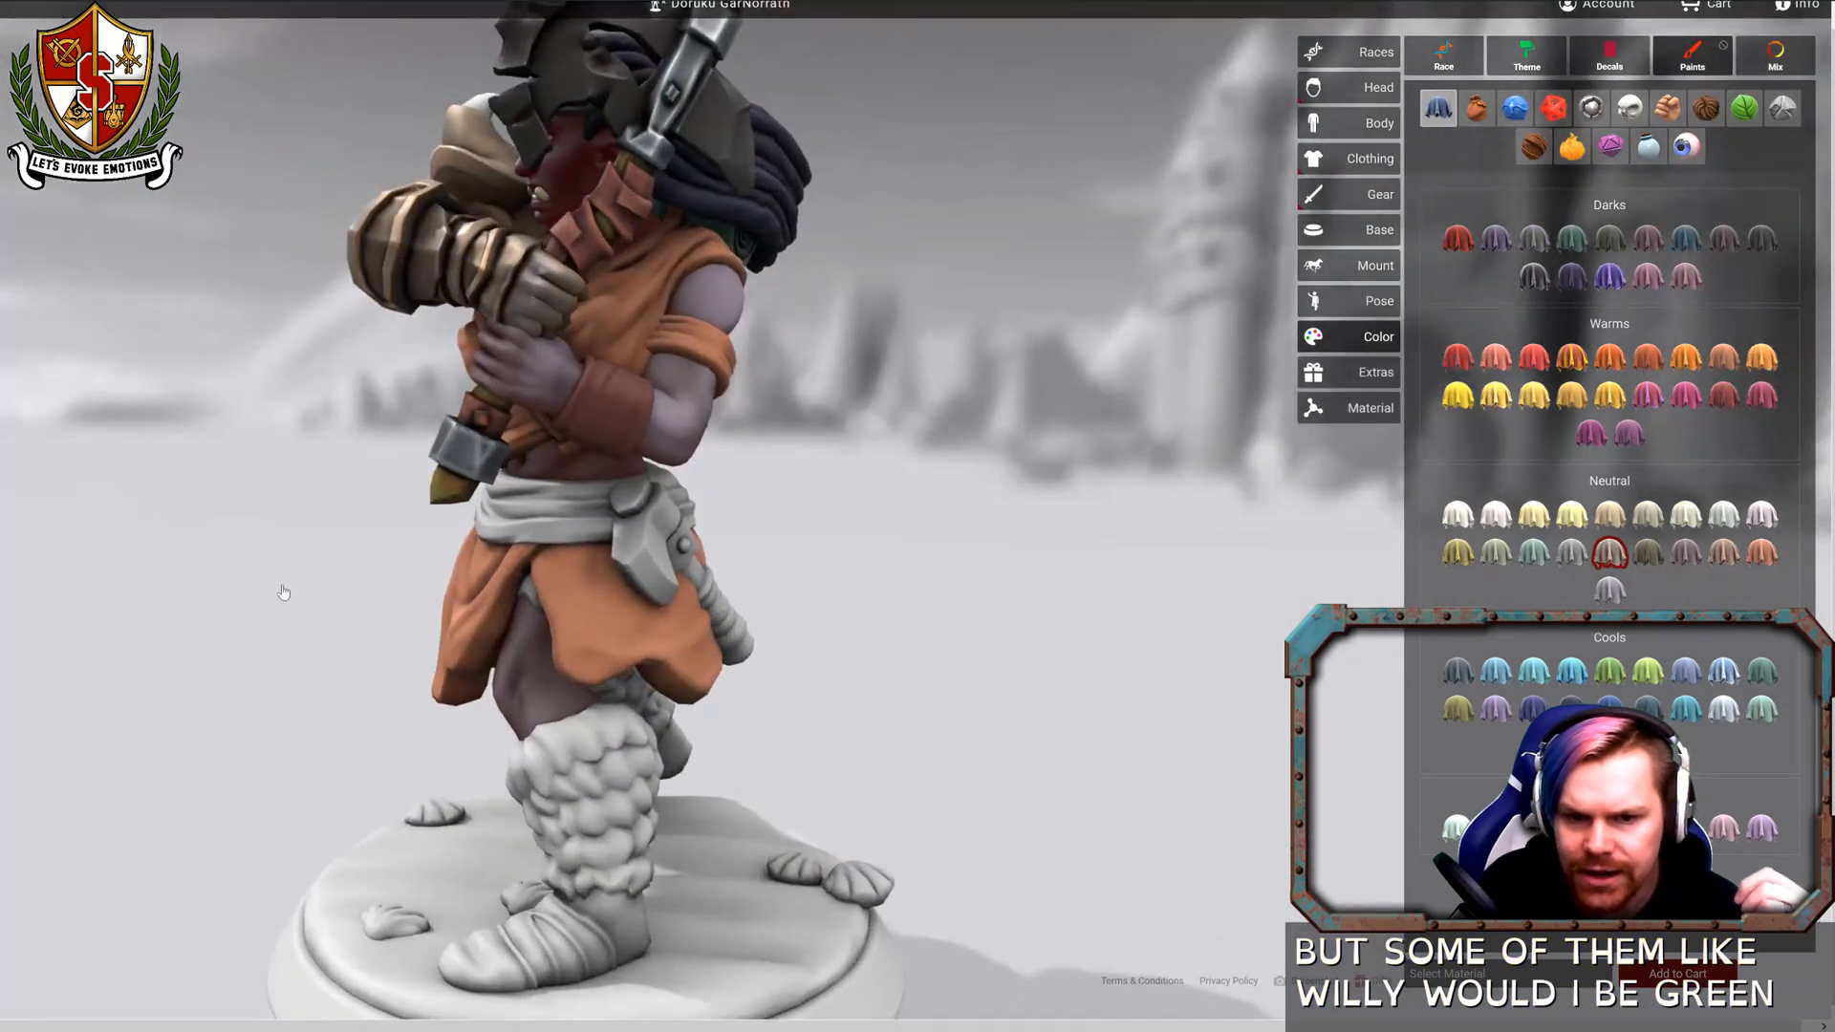
{"action": "left_click", "coordinate": [1761, 555]}
{"action": "left_click", "coordinate": [606, 617]}
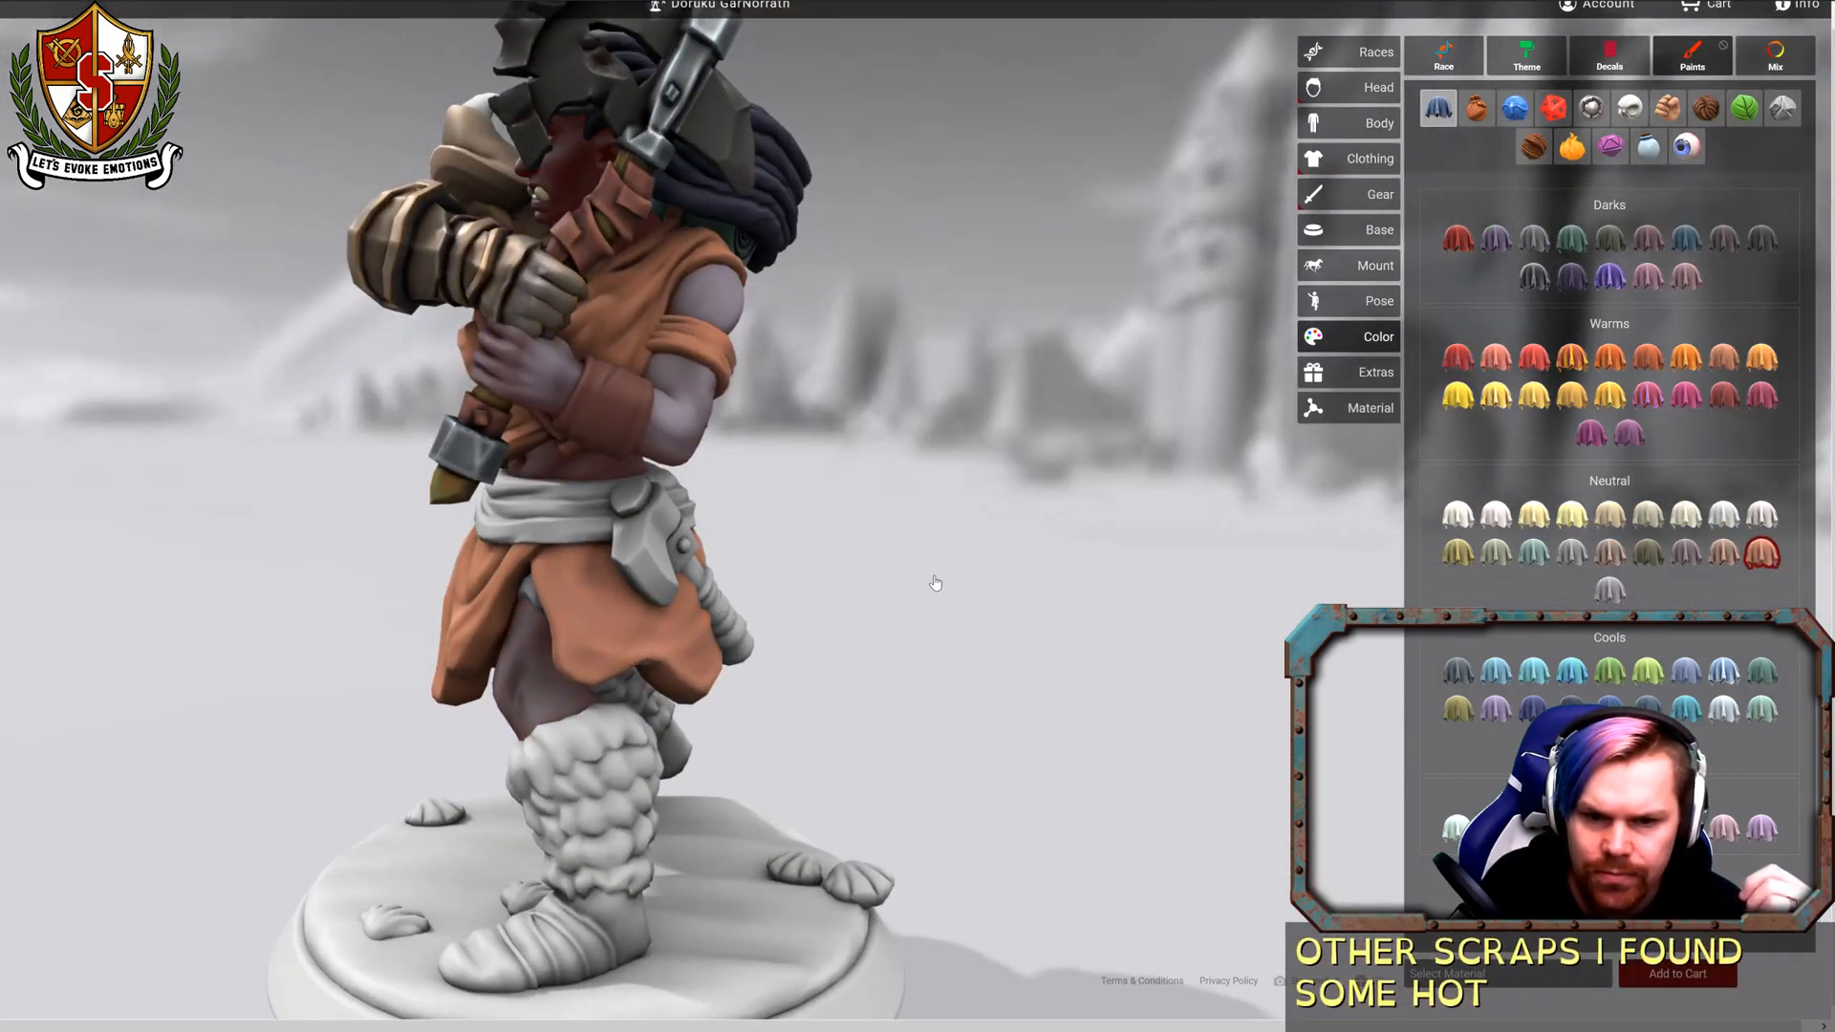
{"action": "left_click_drag", "start_coordinate": [935, 581], "coordinate": [1061, 581]}
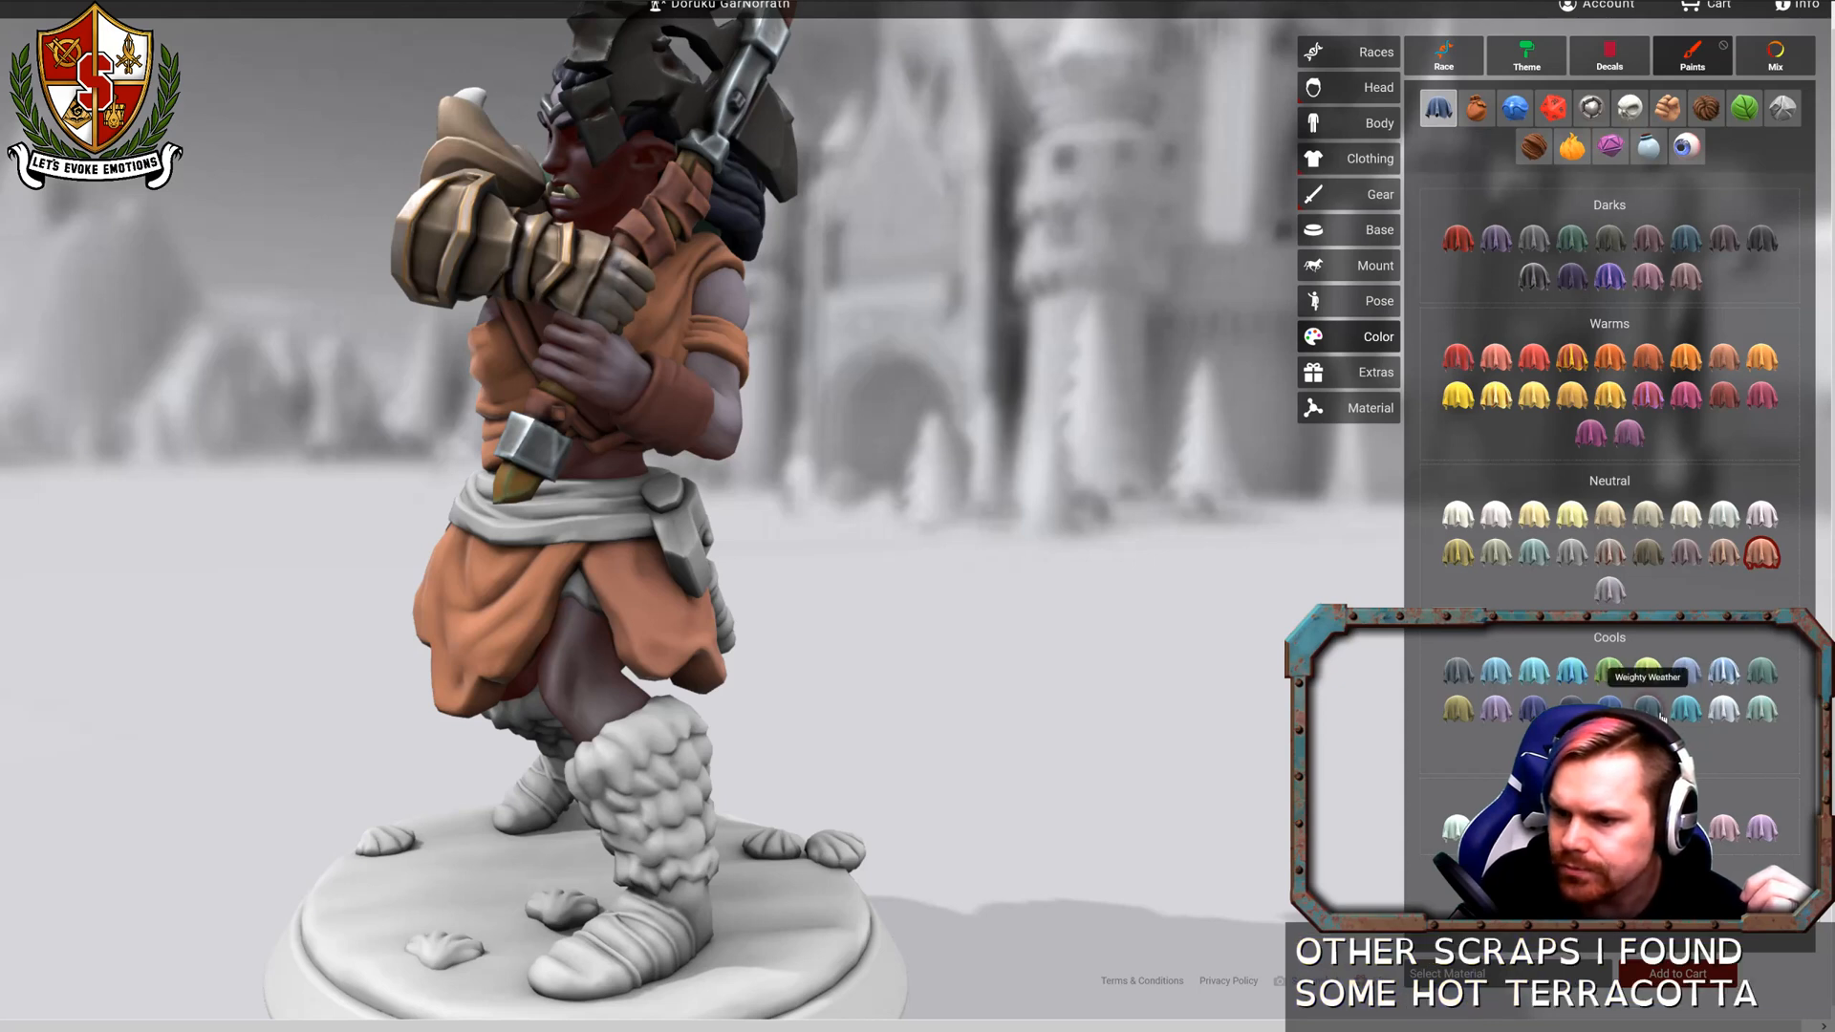
Try Weighty Weather and other cool and dark cloths for the waist sash, settling on the muted plum-brown from the Darks.
{"action": "left_click", "coordinate": [1650, 709]}
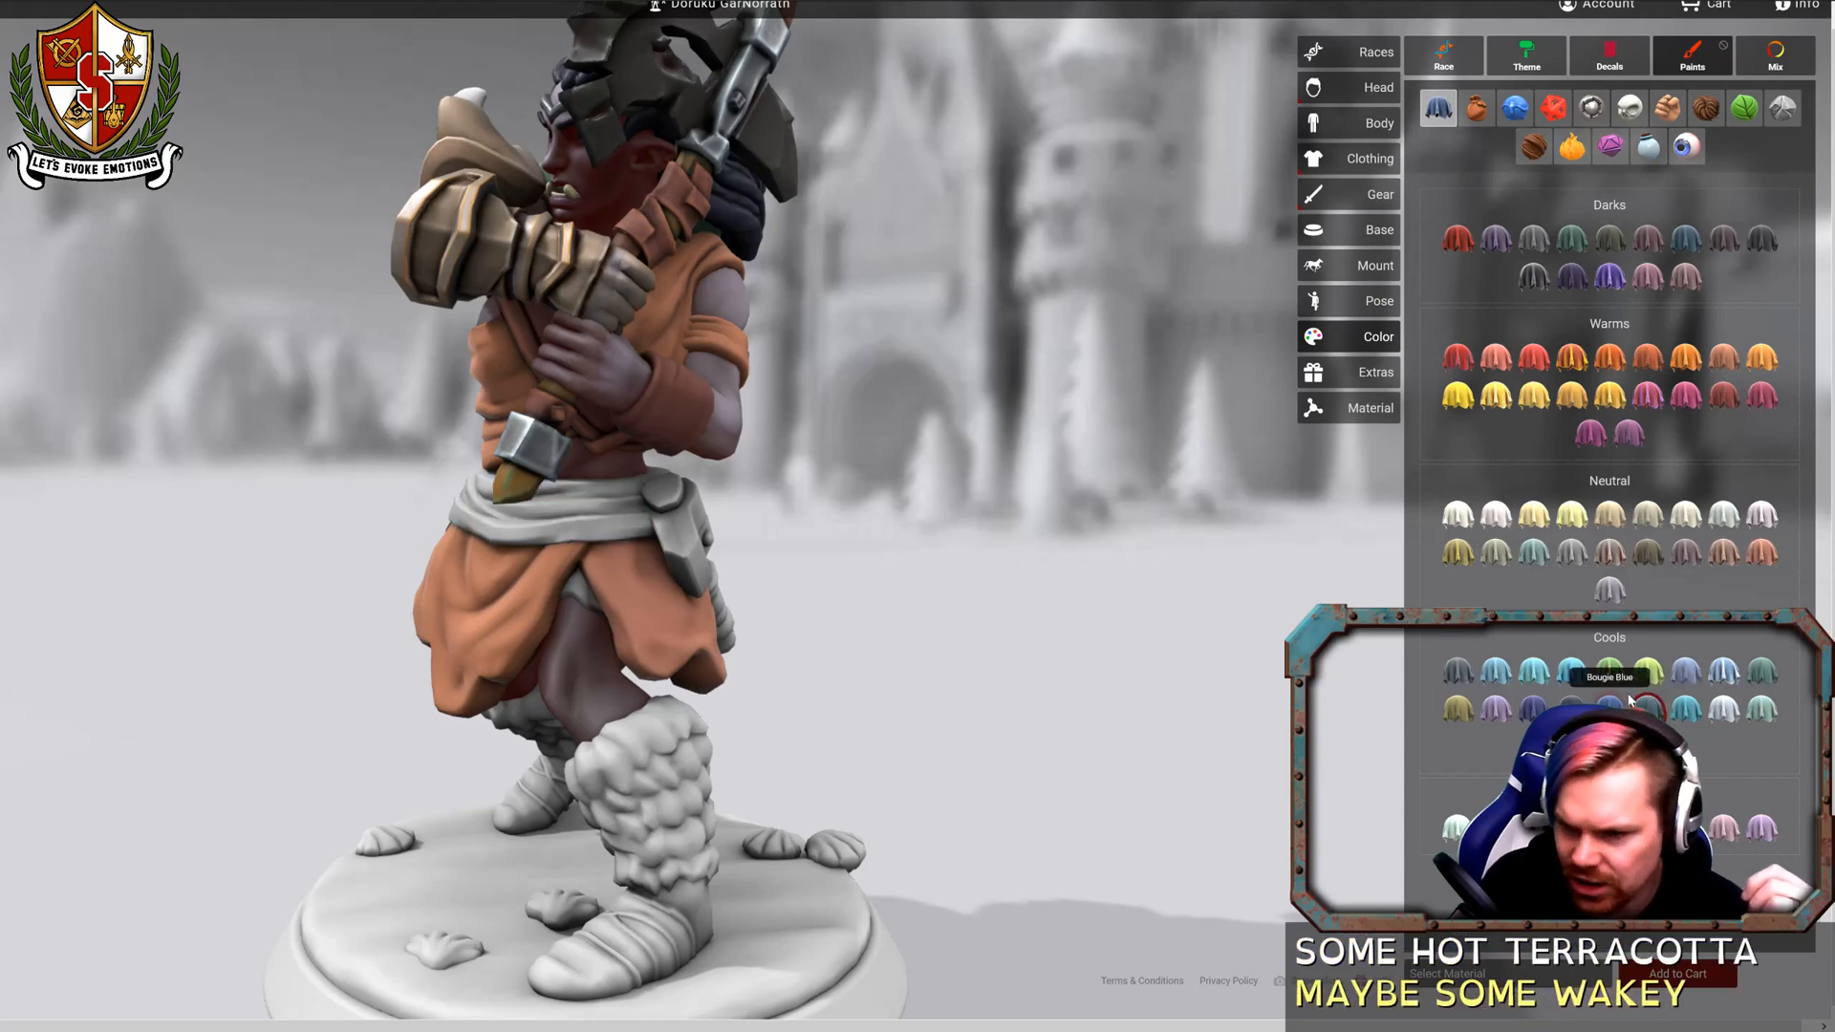
{"action": "left_click", "coordinate": [1761, 672]}
{"action": "left_click", "coordinate": [532, 517]}
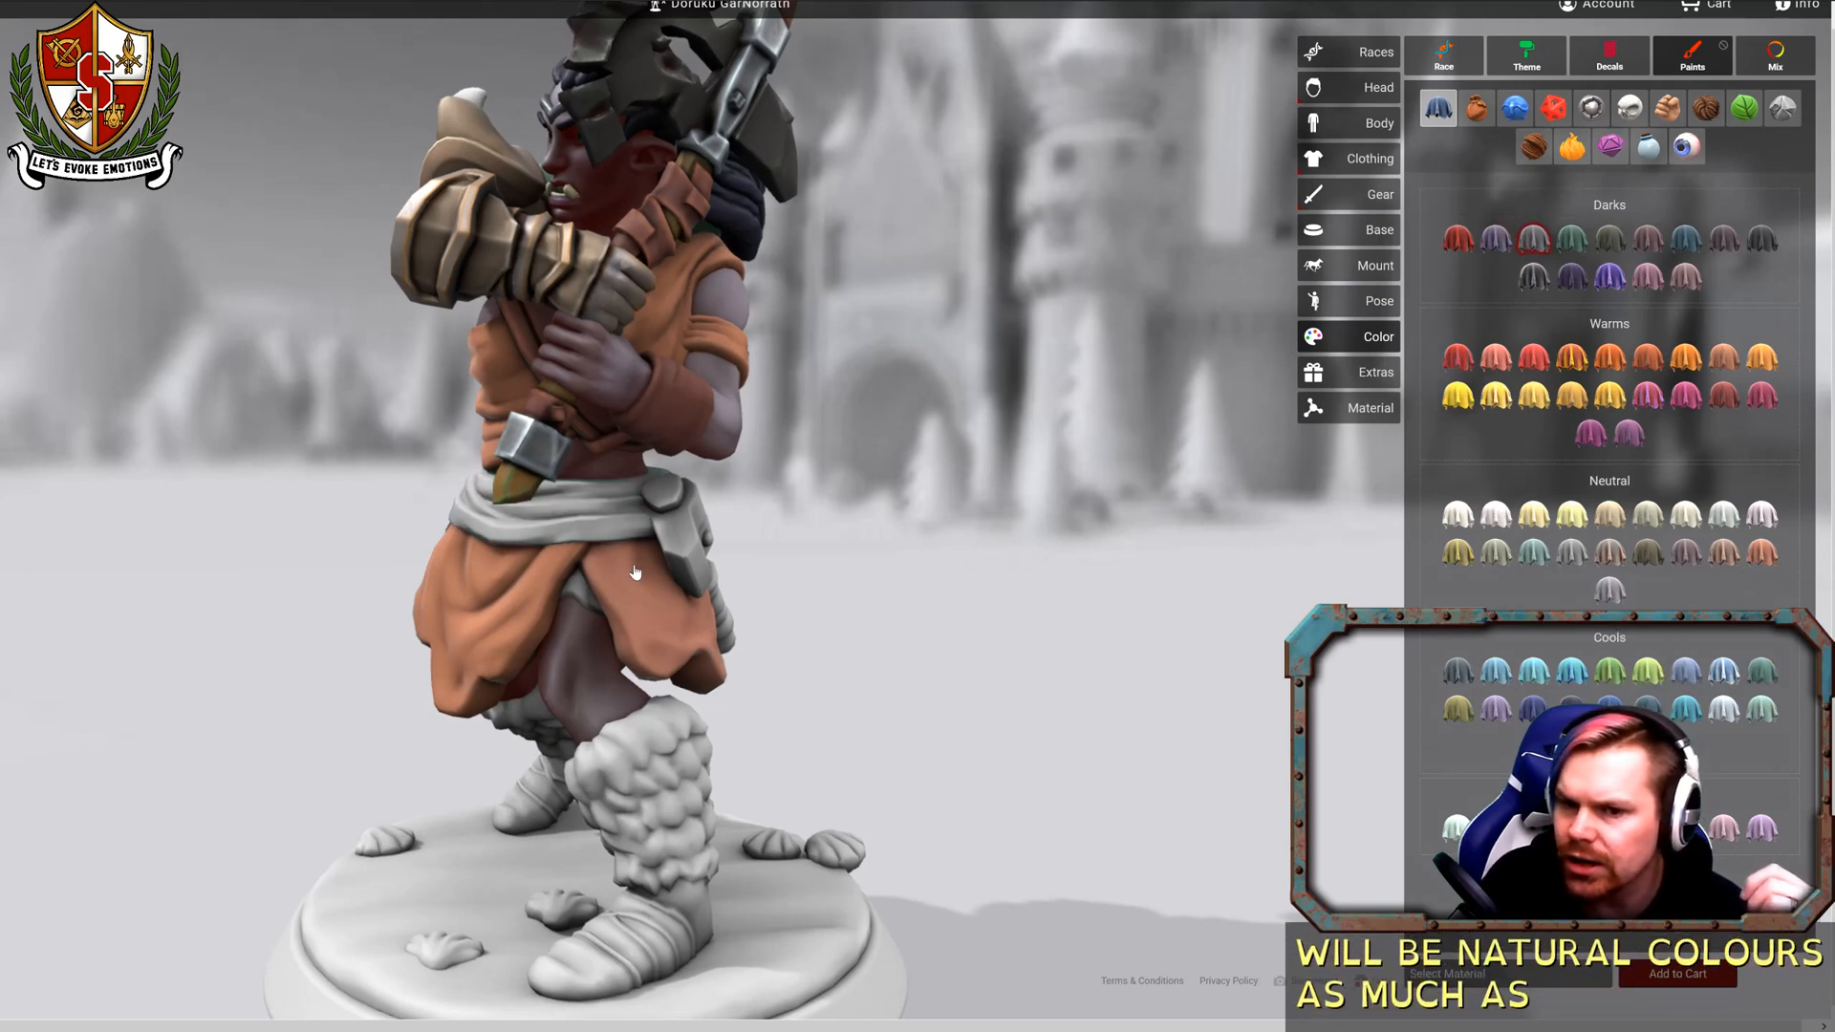
{"action": "left_click", "coordinate": [1533, 239]}
{"action": "left_click", "coordinate": [1611, 241]}
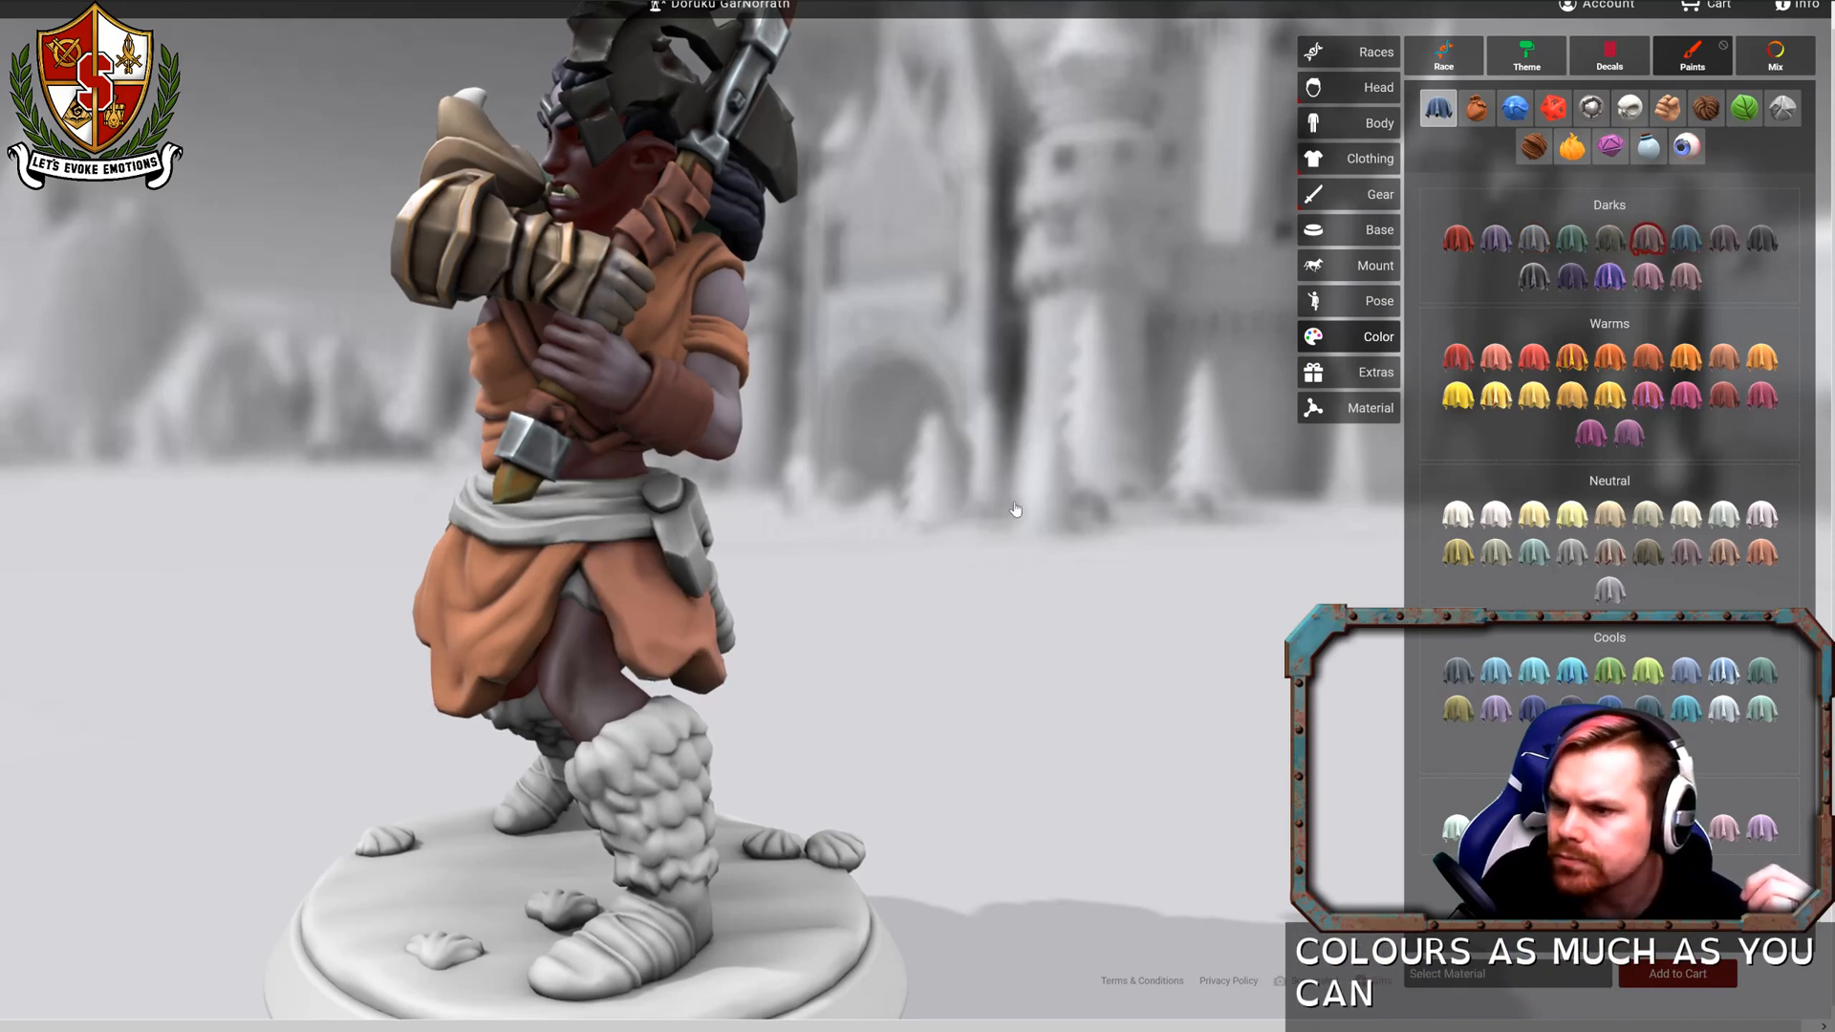
Paint the flask on the belt dark brown and its cork with a light golden leather from the Tans.
{"action": "left_click_drag", "start_coordinate": [669, 578], "coordinate": [1271, 574]}
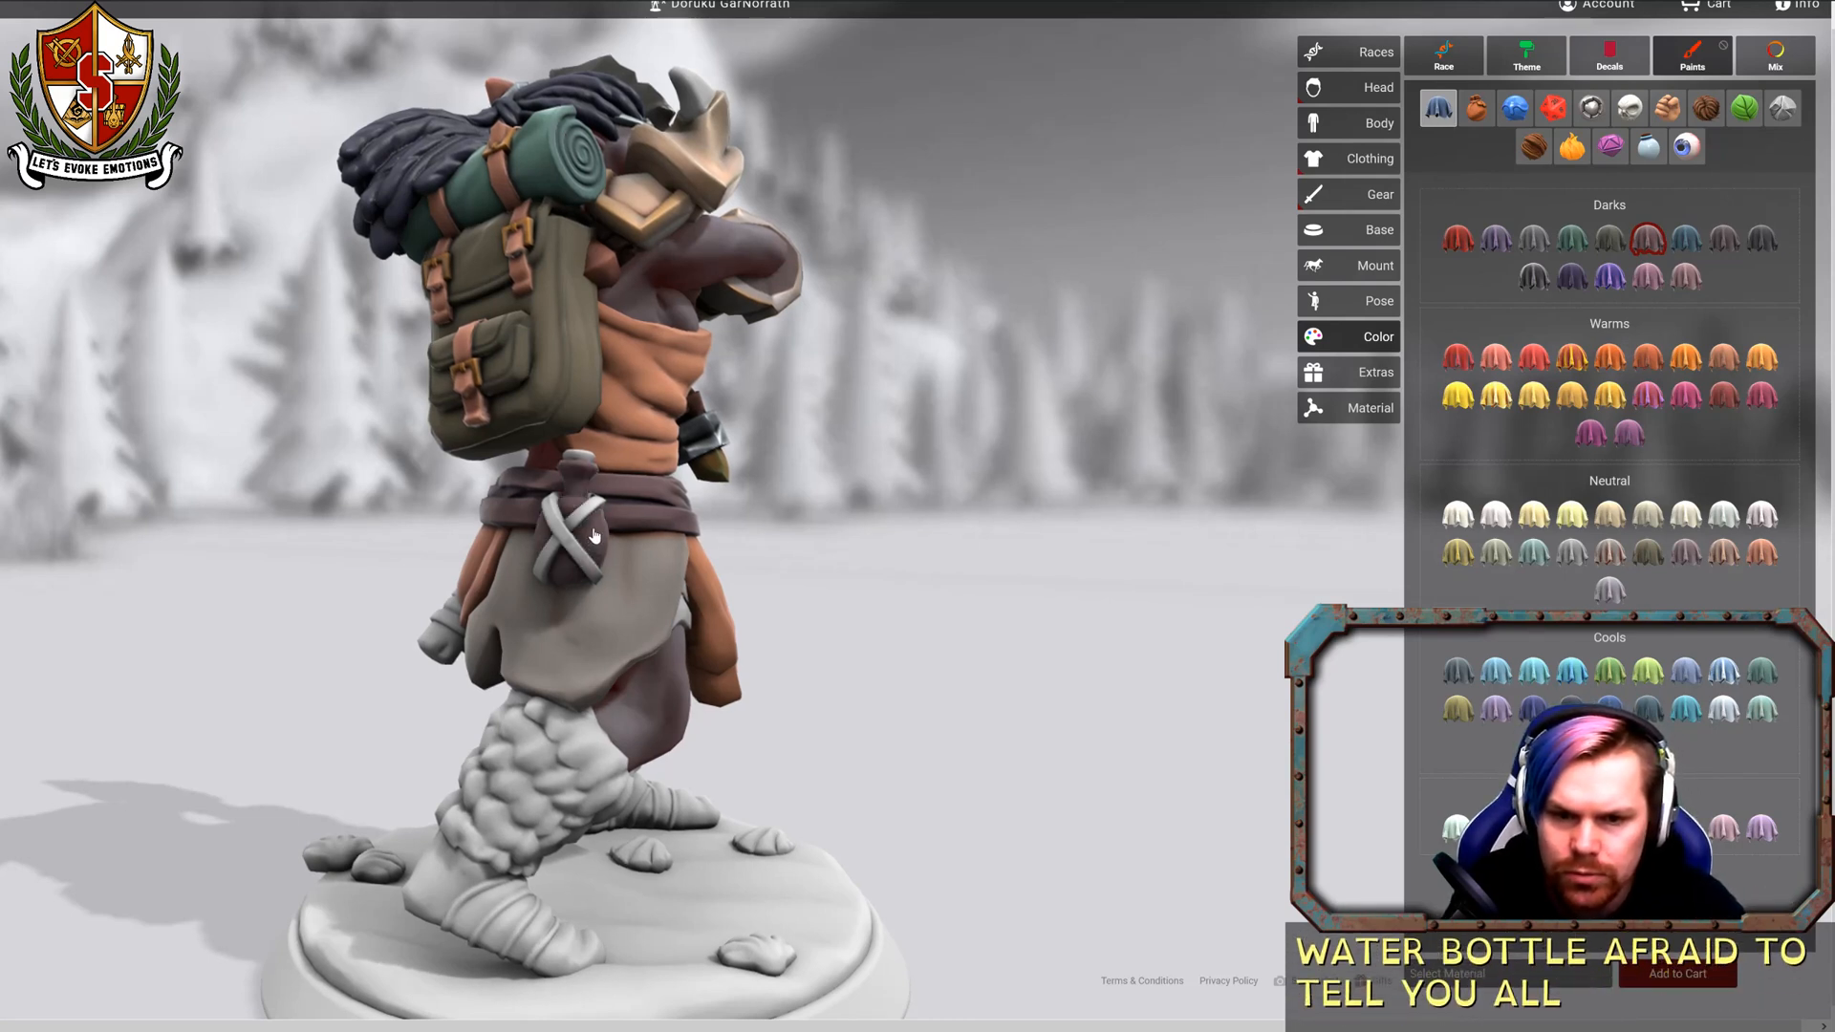
{"action": "left_click", "coordinate": [1477, 108]}
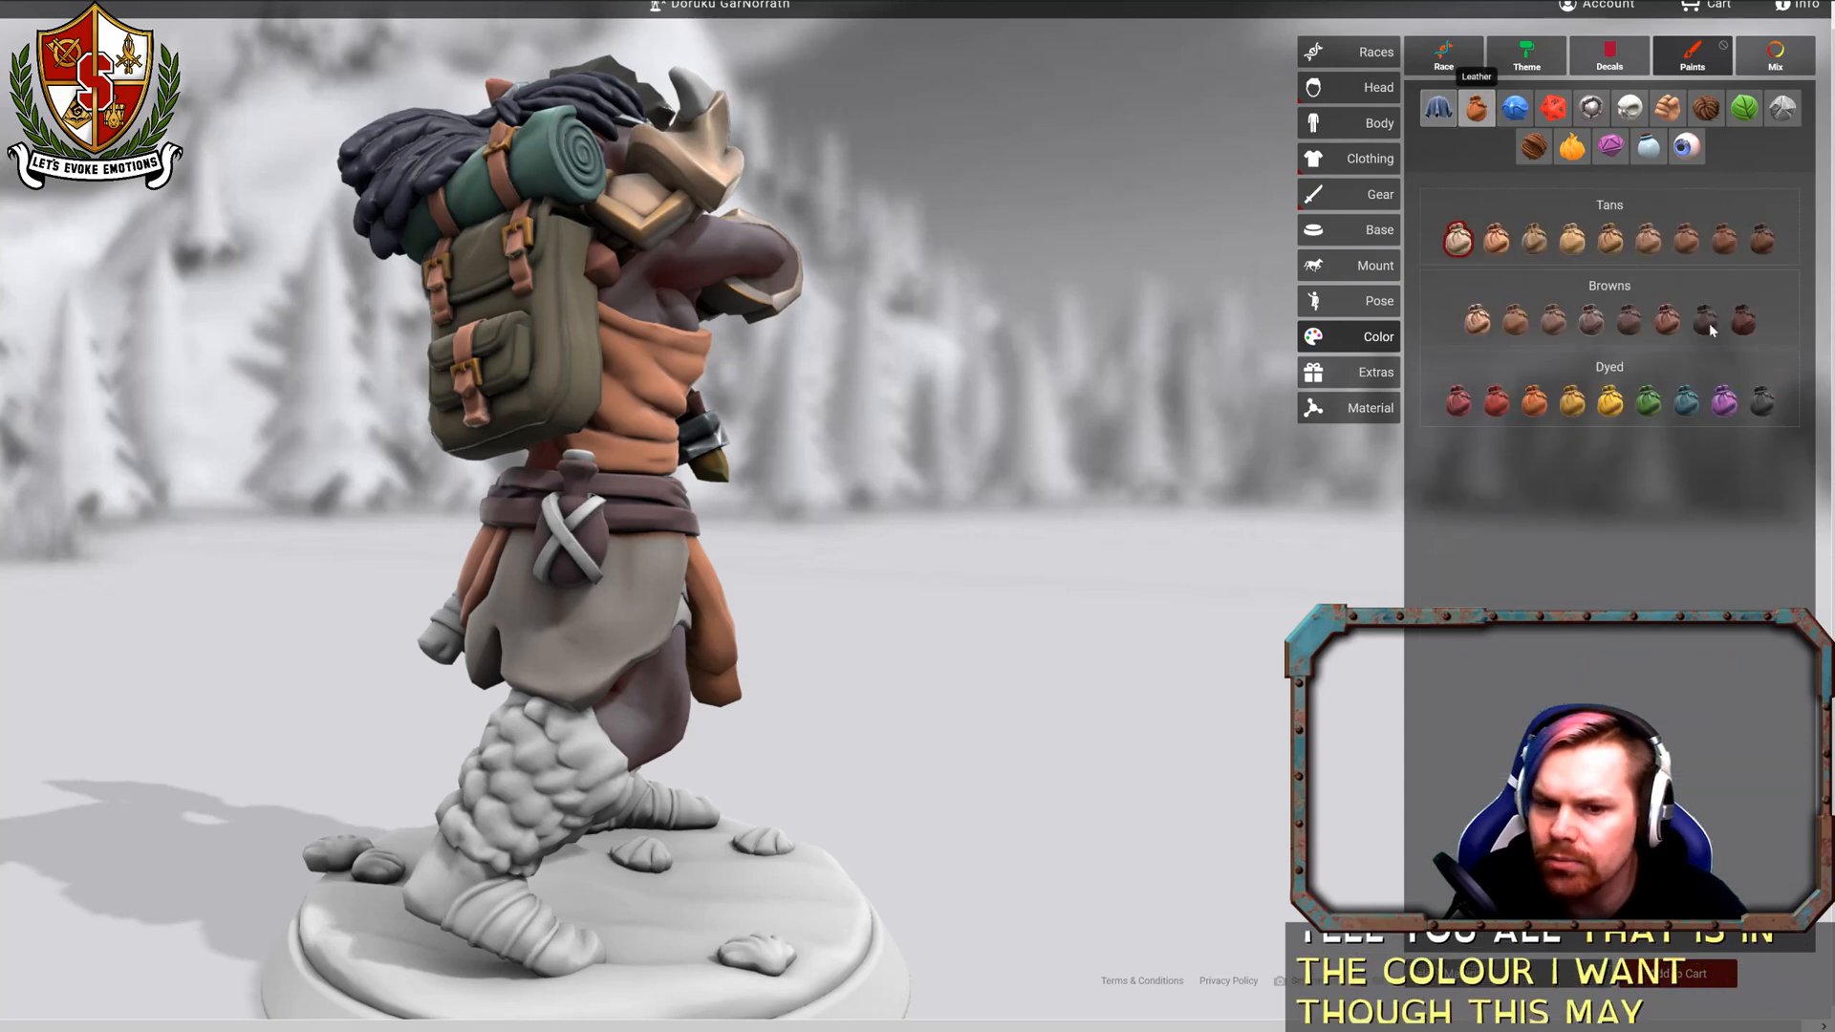
{"action": "left_click", "coordinate": [1629, 320]}
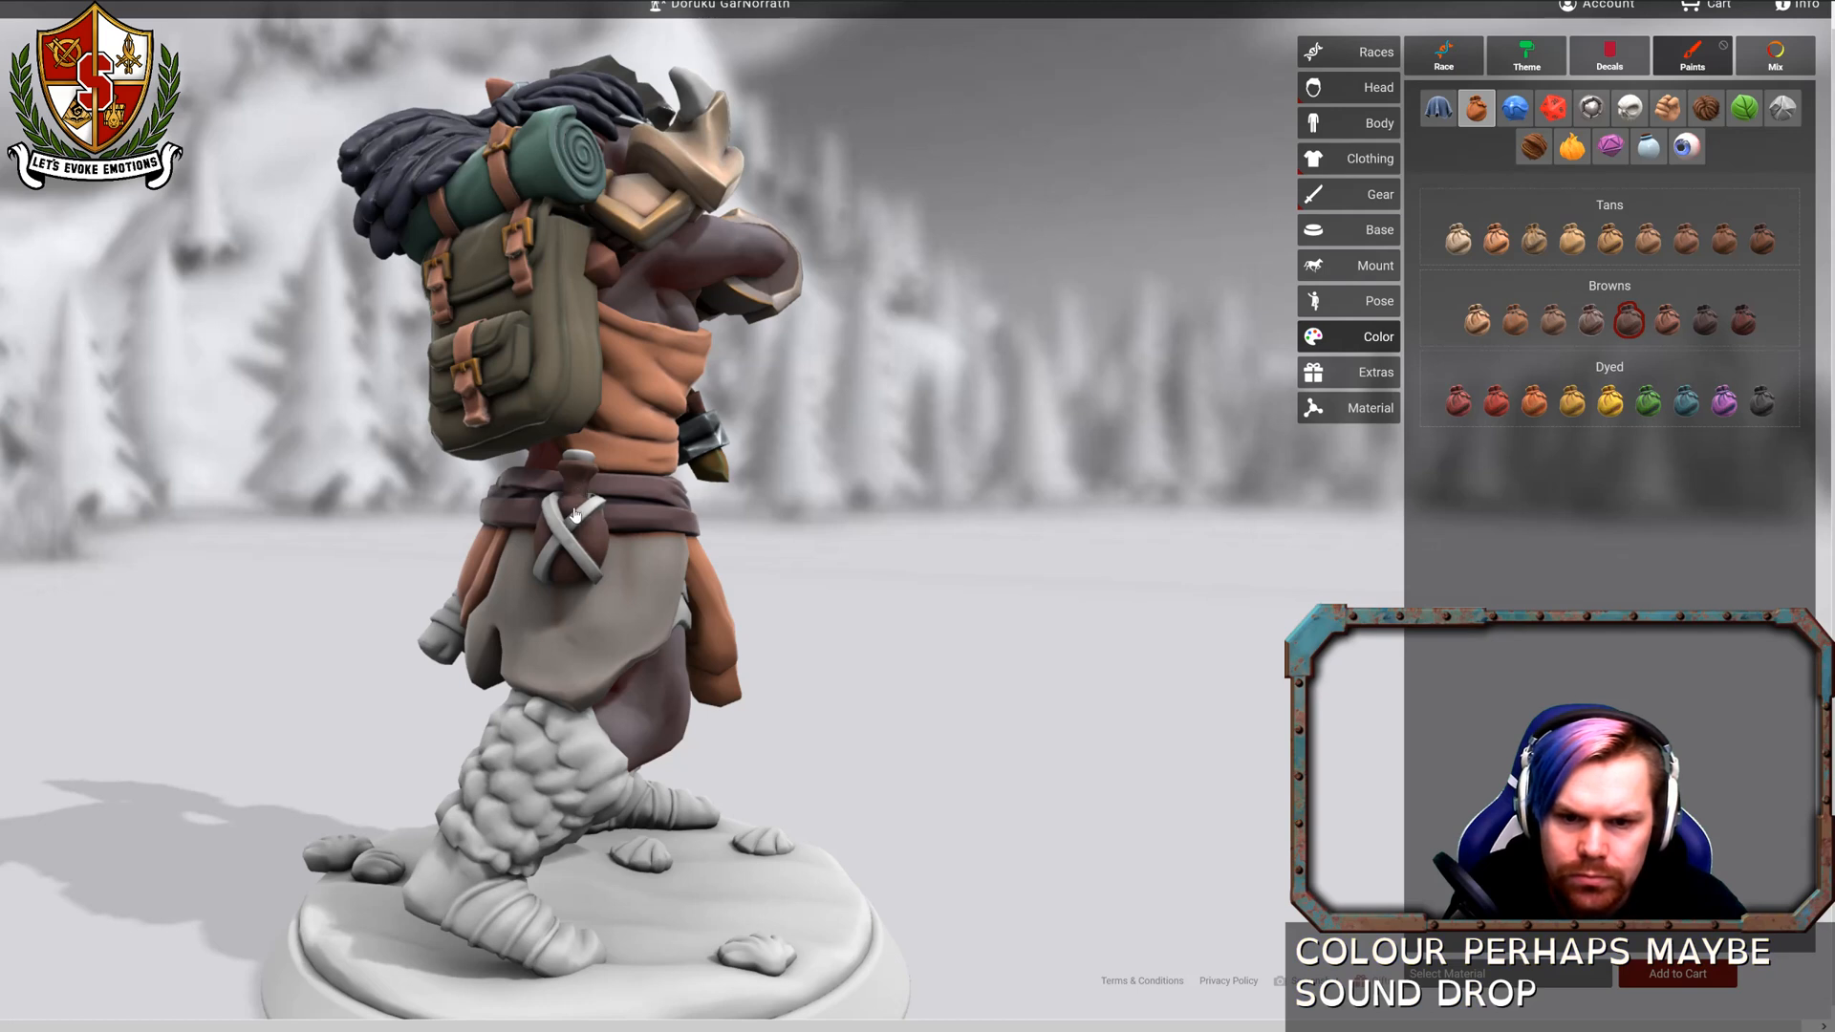
{"action": "left_click", "coordinate": [1569, 242]}
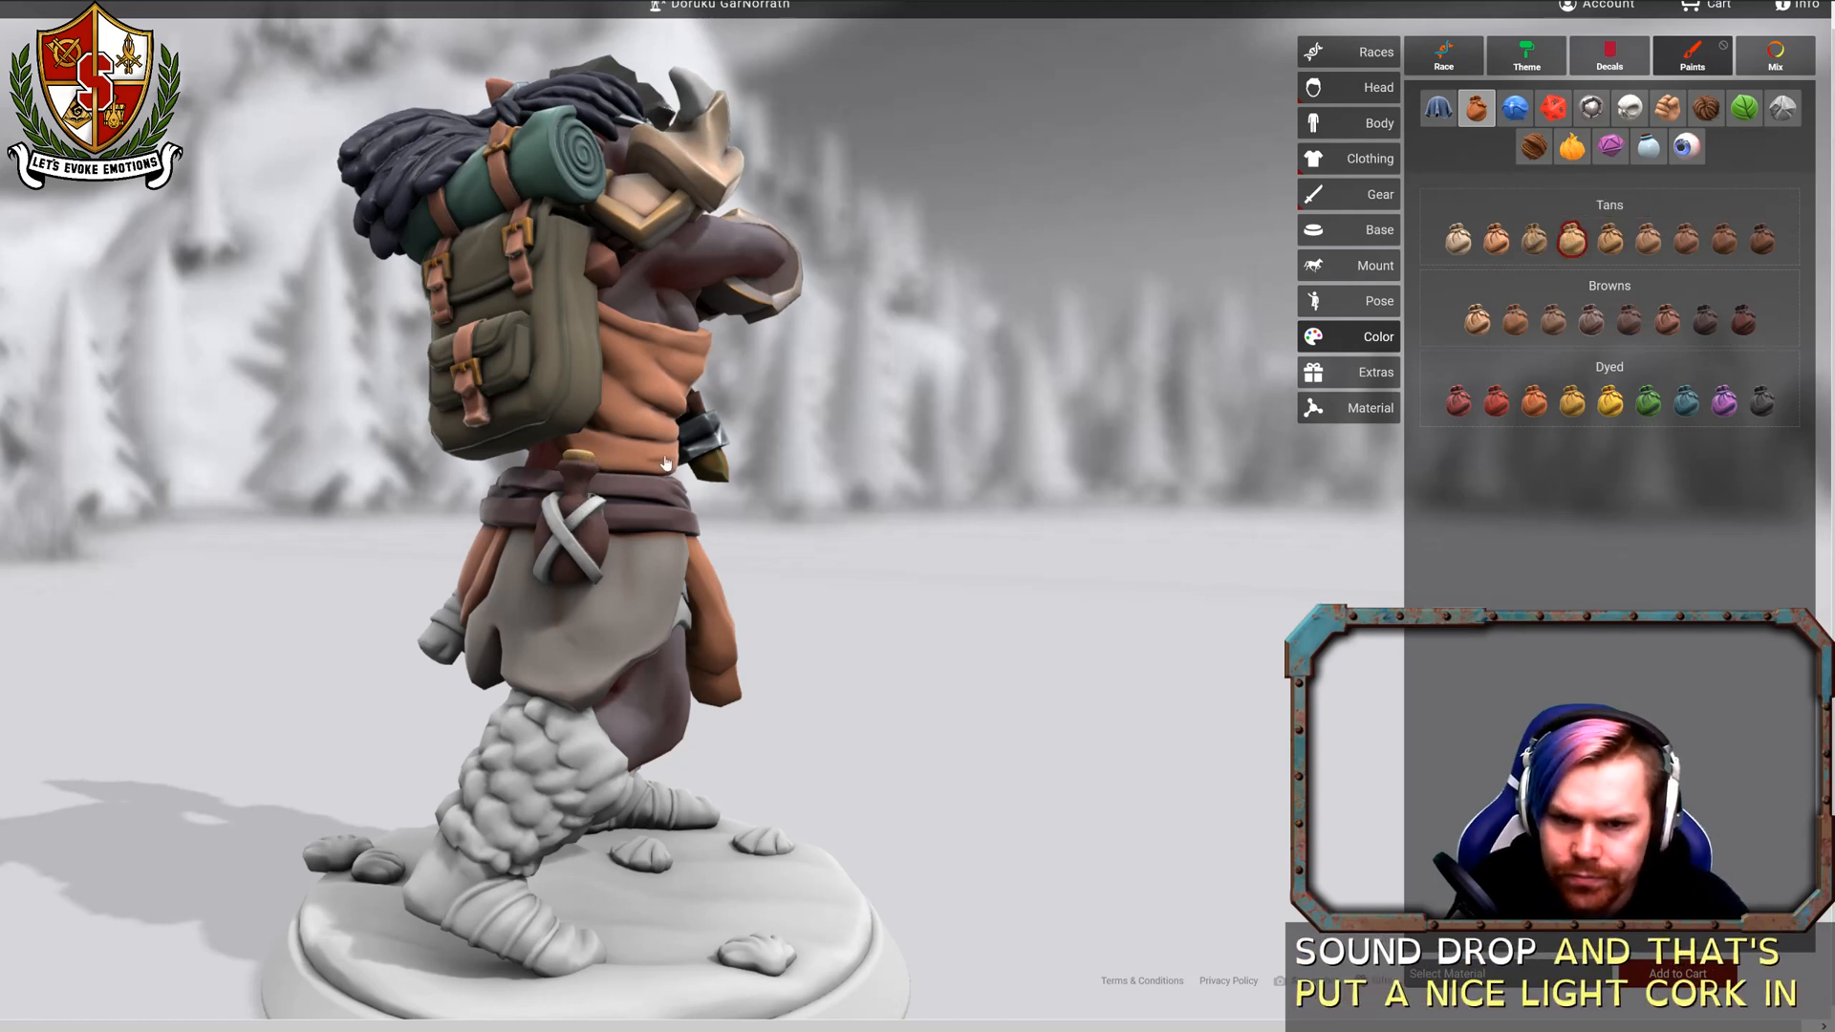
Try the dark Quill Cognac leather from the Browns on the straps around the belt flask.
{"action": "left_click_drag", "start_coordinate": [940, 452], "coordinate": [723, 554]}
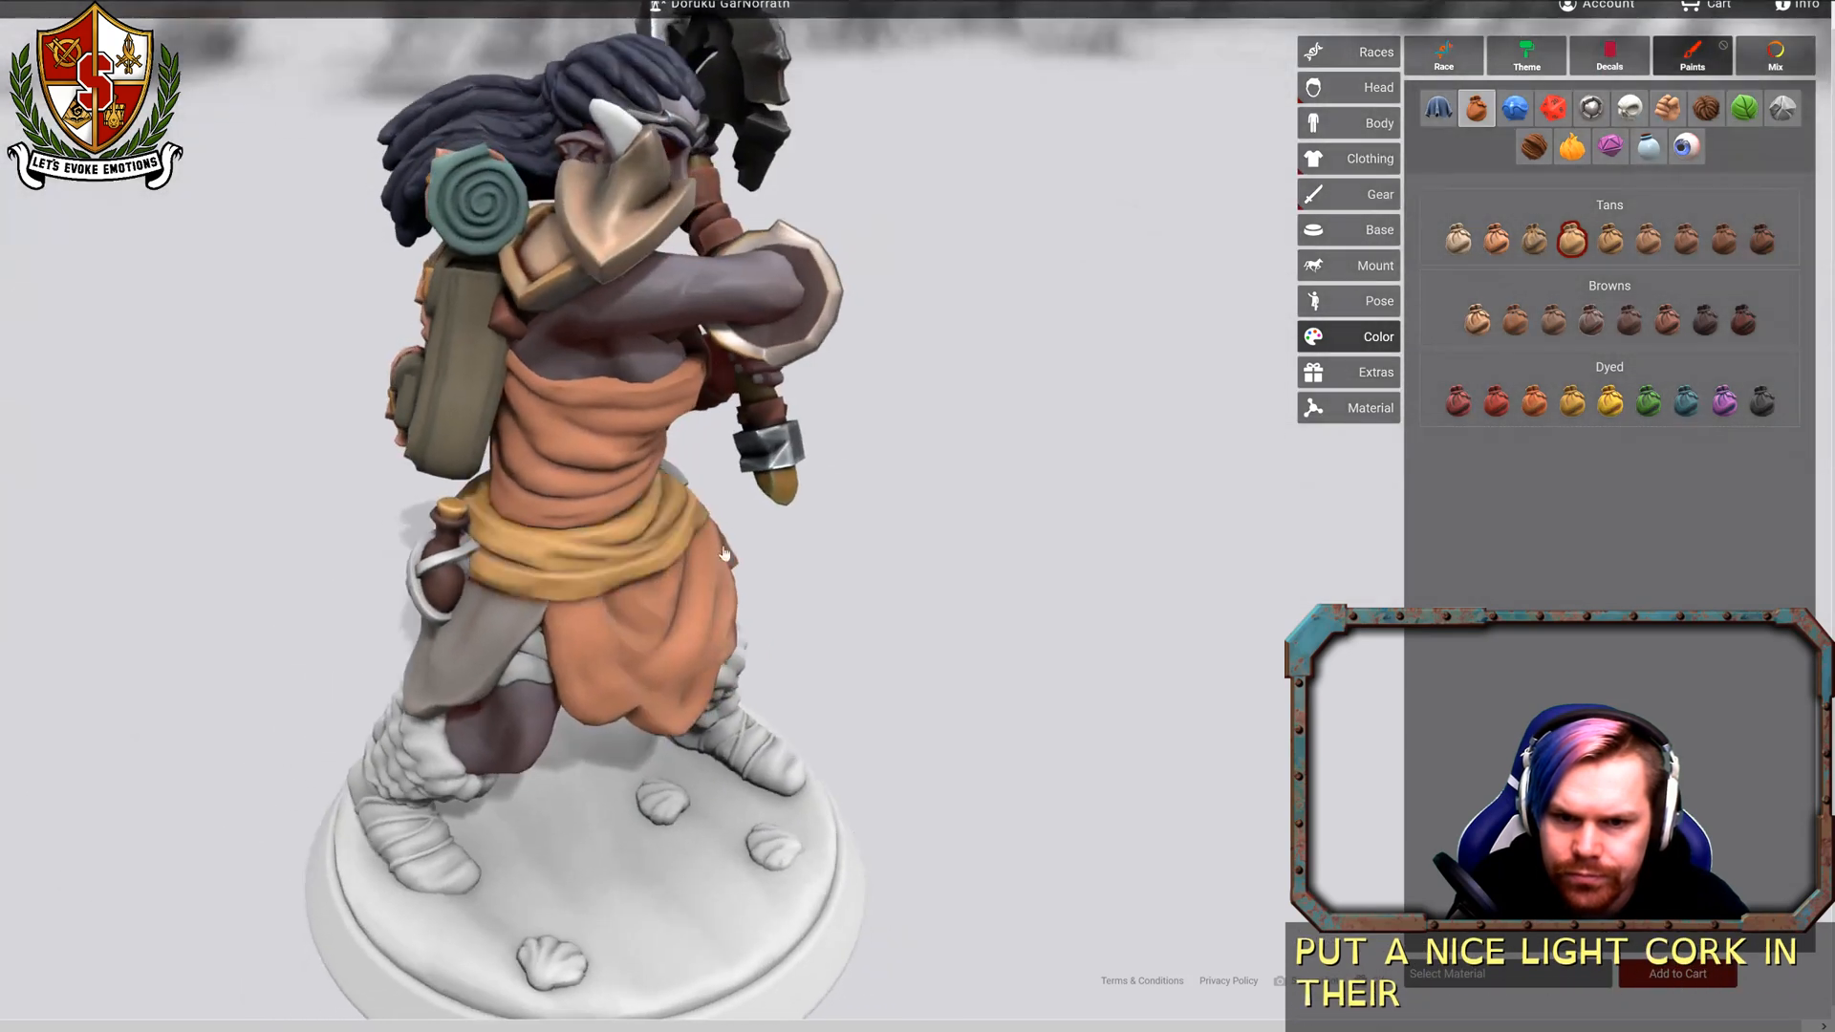
{"action": "left_click", "coordinate": [1611, 244]}
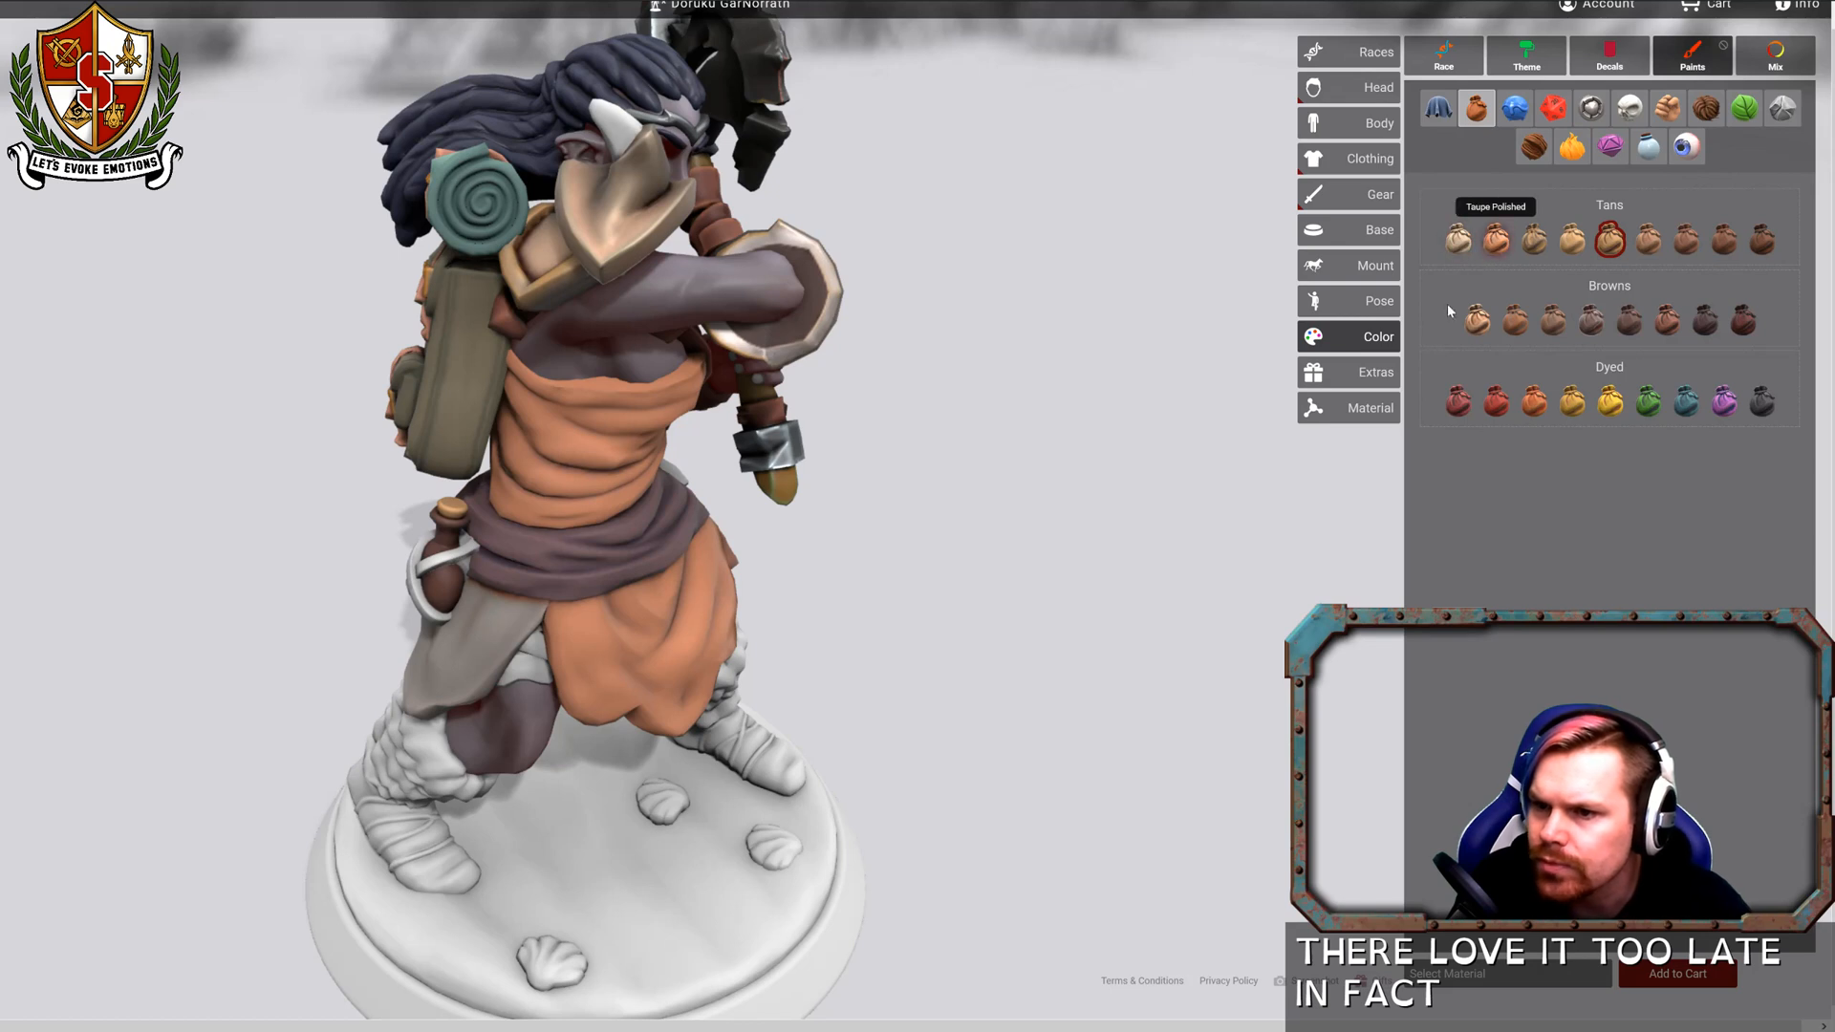
{"action": "left_click", "coordinate": [1761, 401]}
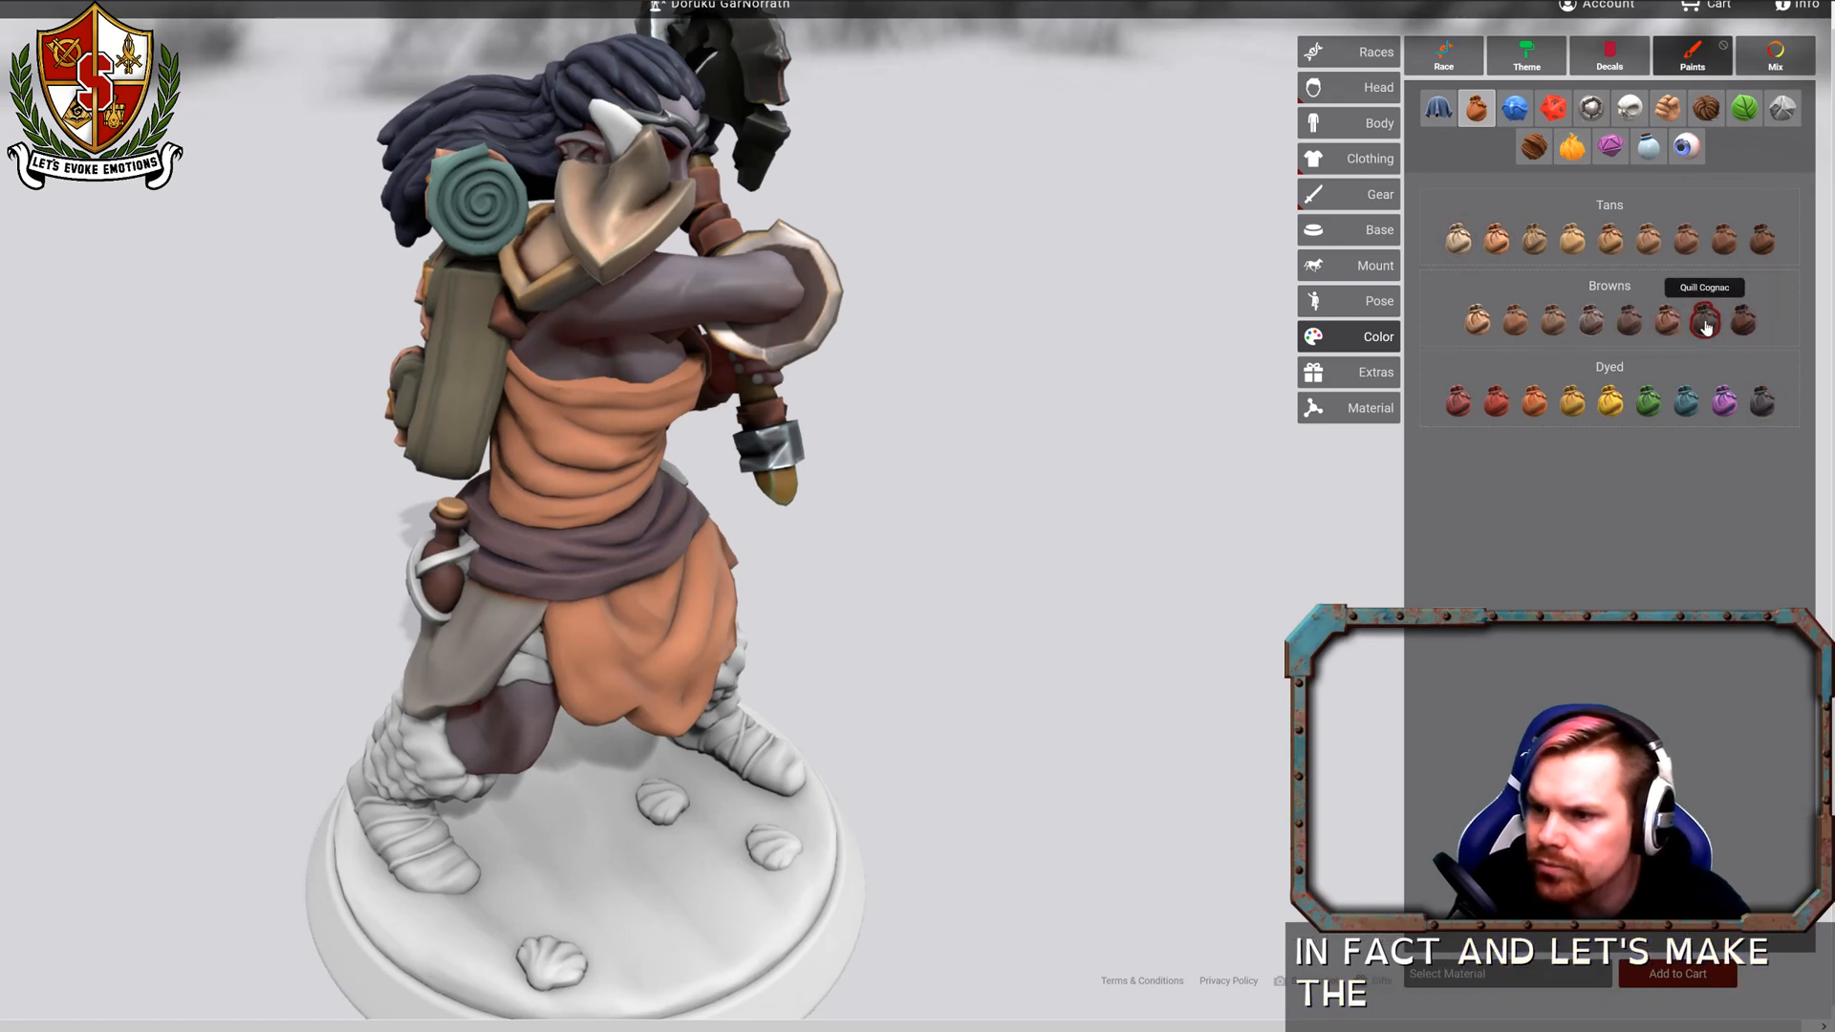
{"action": "left_click_drag", "start_coordinate": [1075, 489], "coordinate": [1184, 448]}
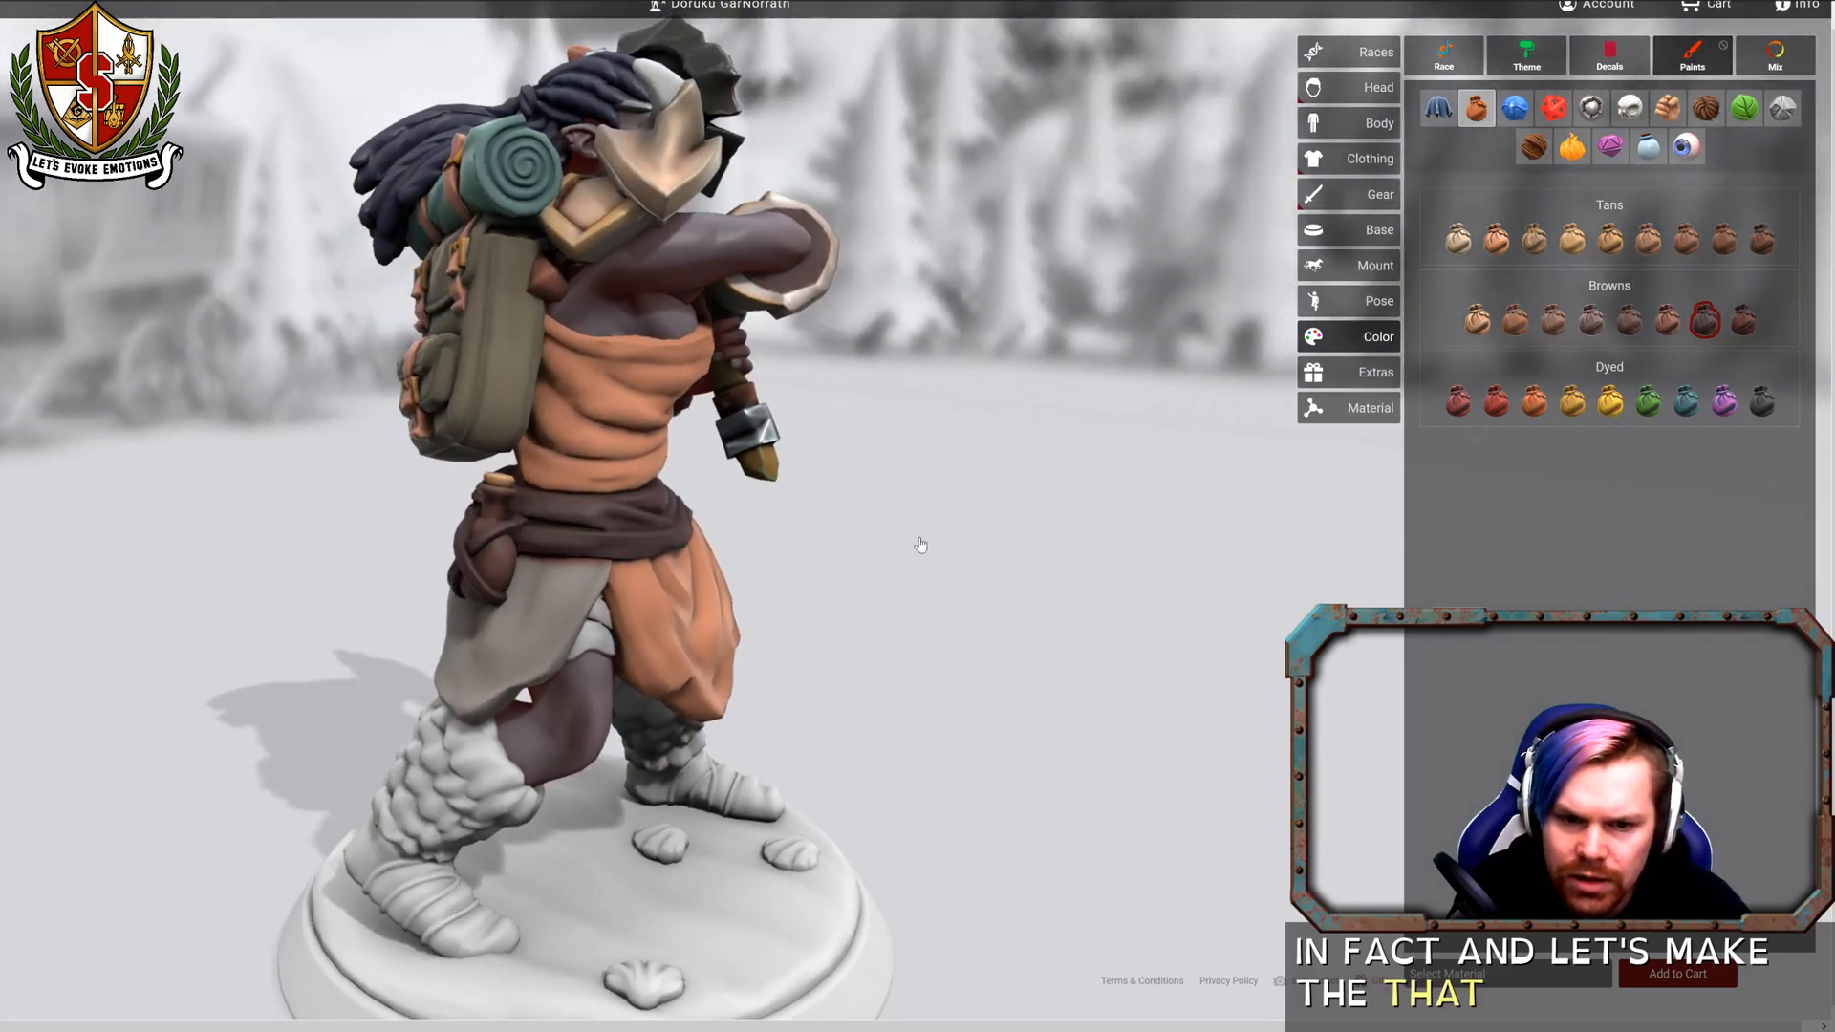
{"action": "left_click_drag", "start_coordinate": [921, 536], "coordinate": [1191, 532]}
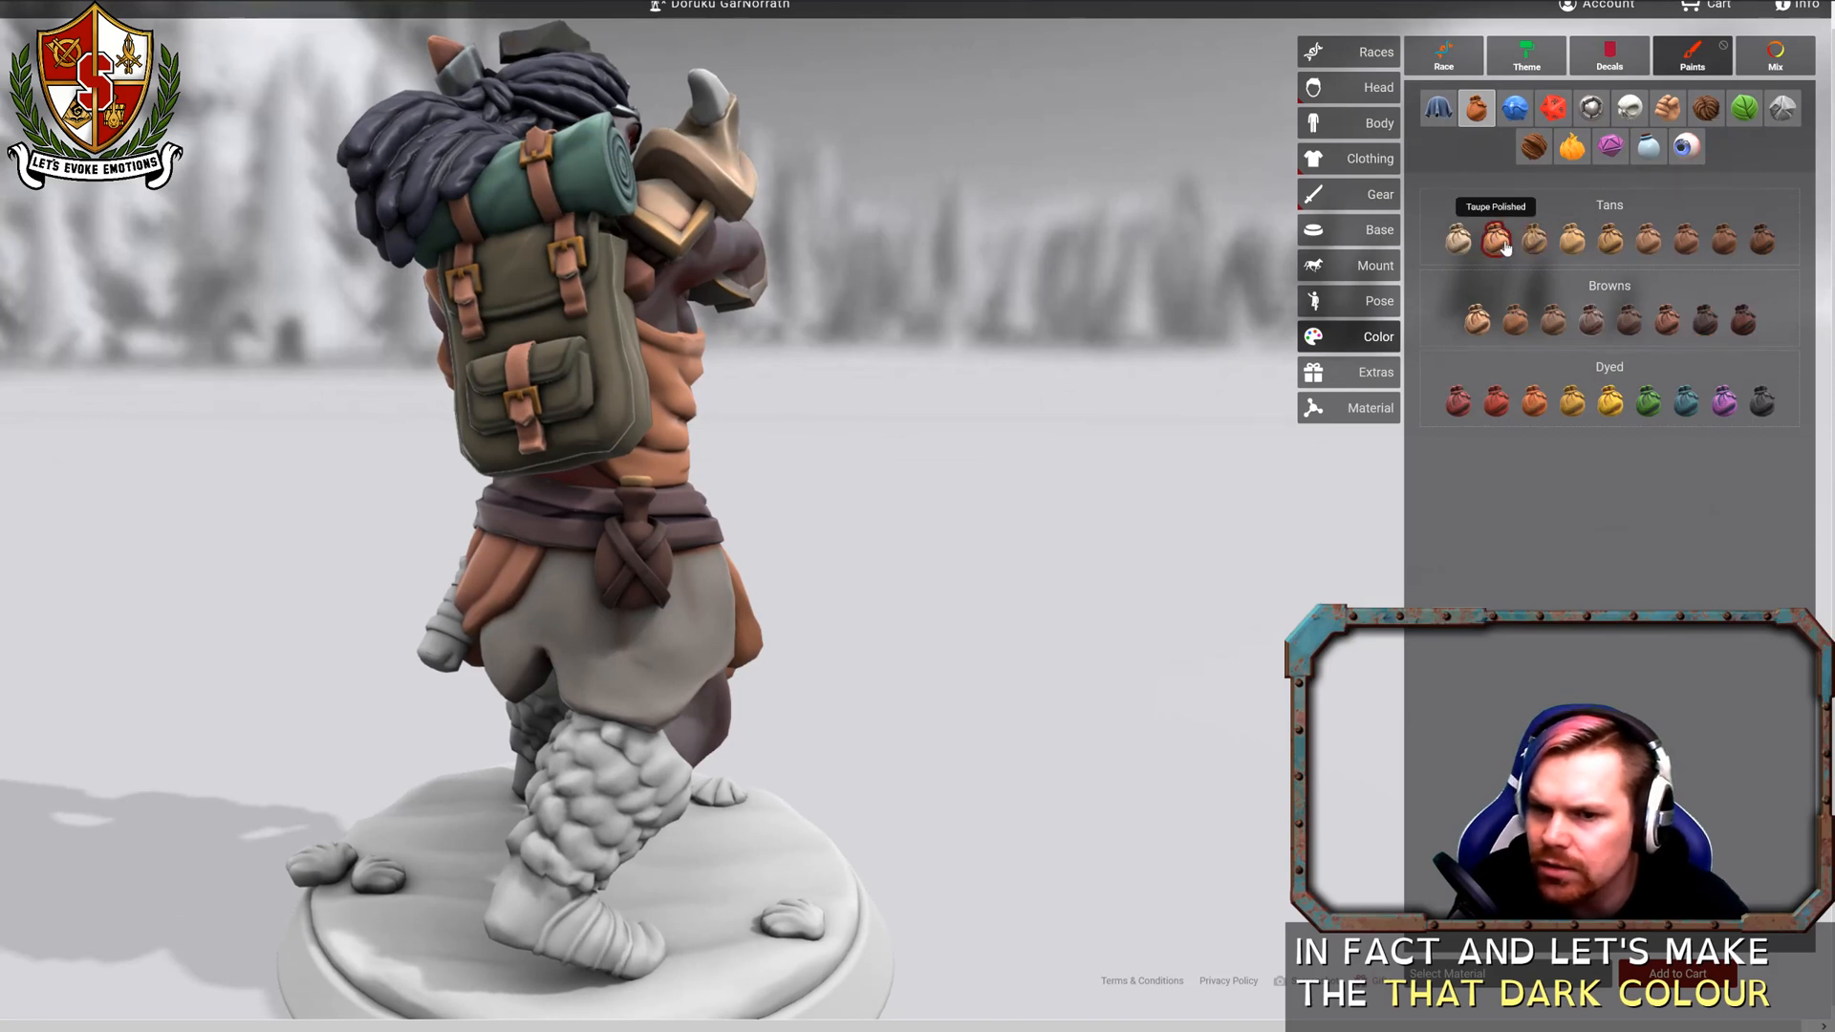
Paint the flask's straps and the waist sash with a reddish-brown leather from the Tans.
{"action": "left_click", "coordinate": [1447, 115]}
{"action": "left_click", "coordinate": [1476, 108]}
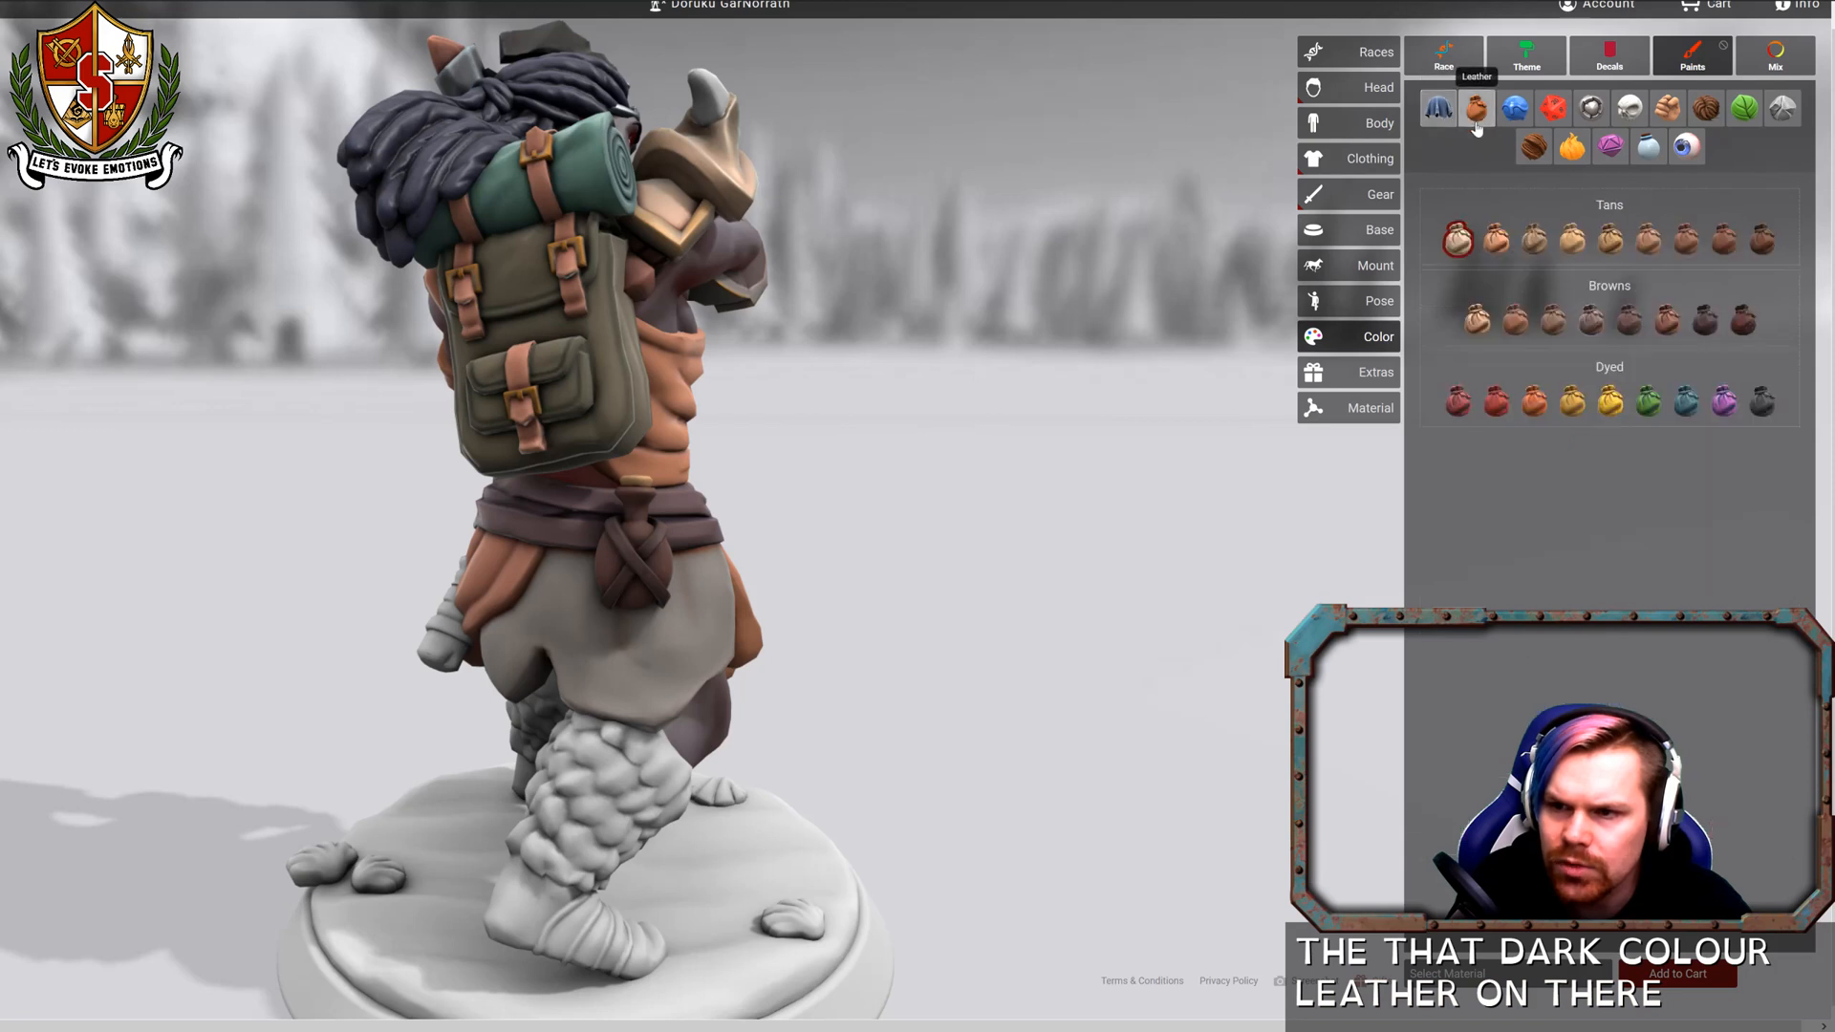
{"action": "left_click", "coordinate": [1613, 244]}
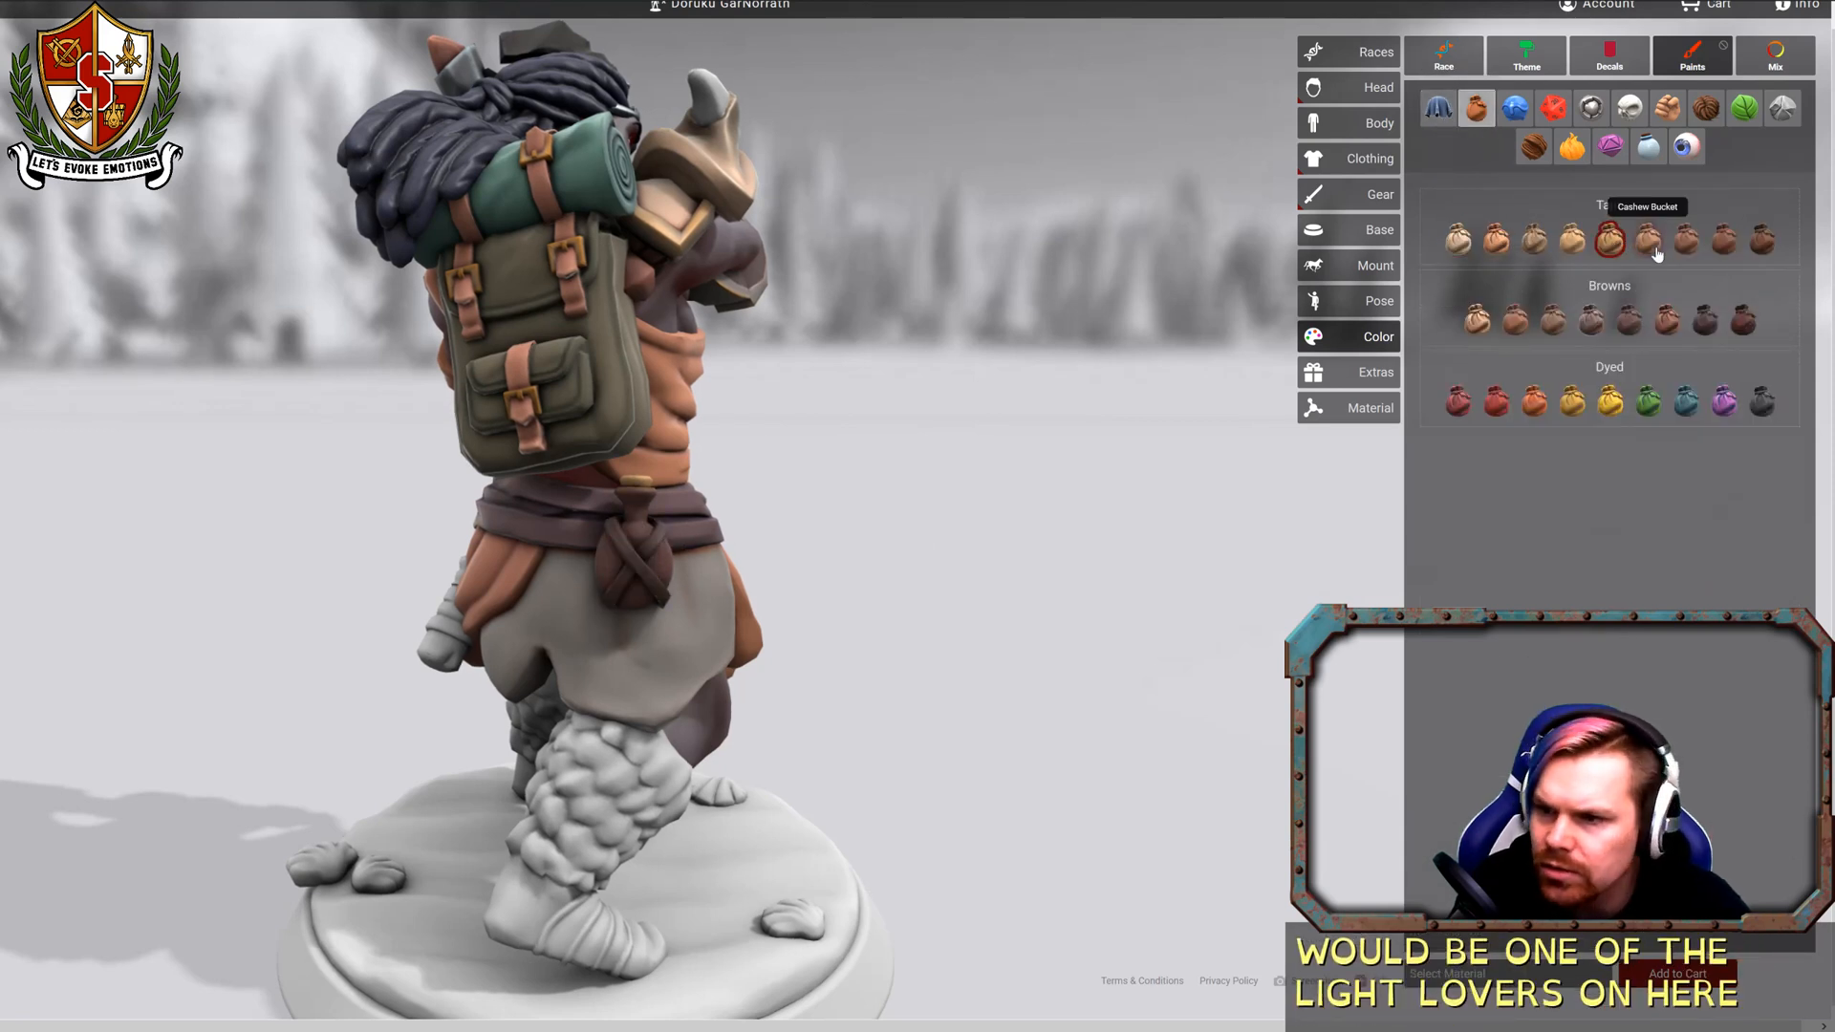
{"action": "left_click", "coordinate": [1687, 243]}
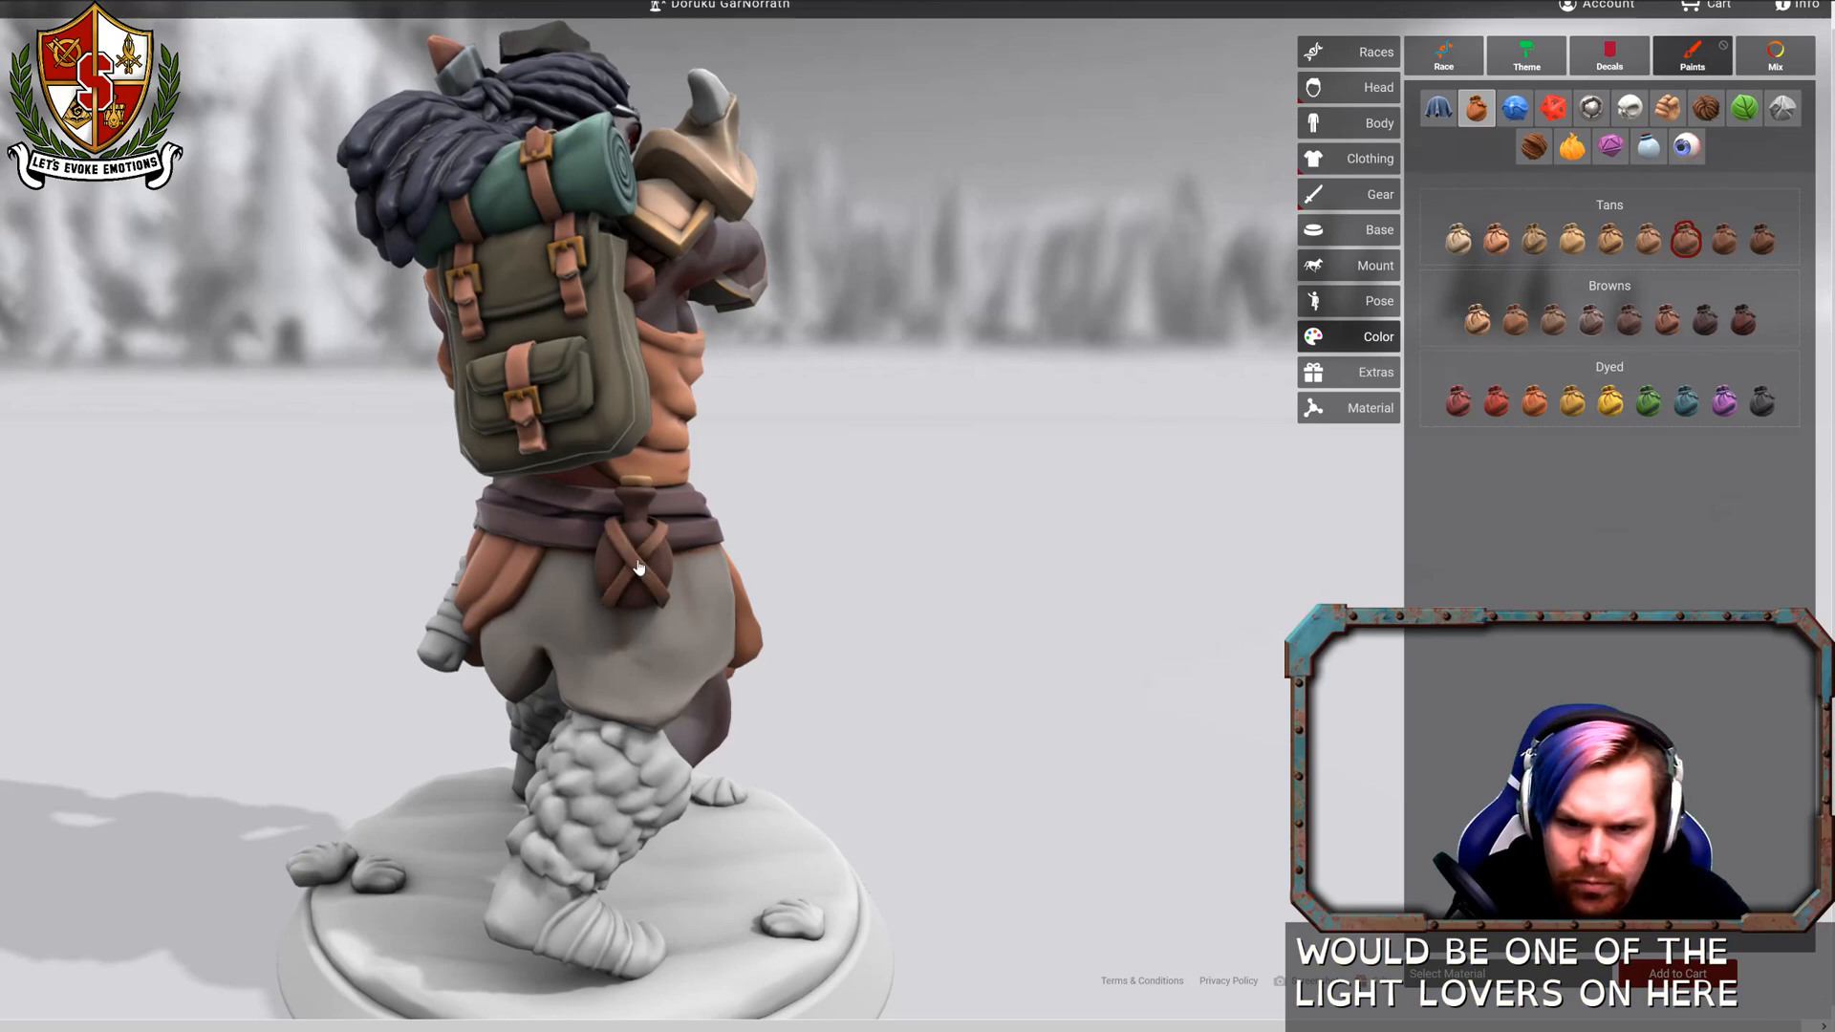
{"action": "left_click_drag", "start_coordinate": [1069, 487], "coordinate": [597, 528]}
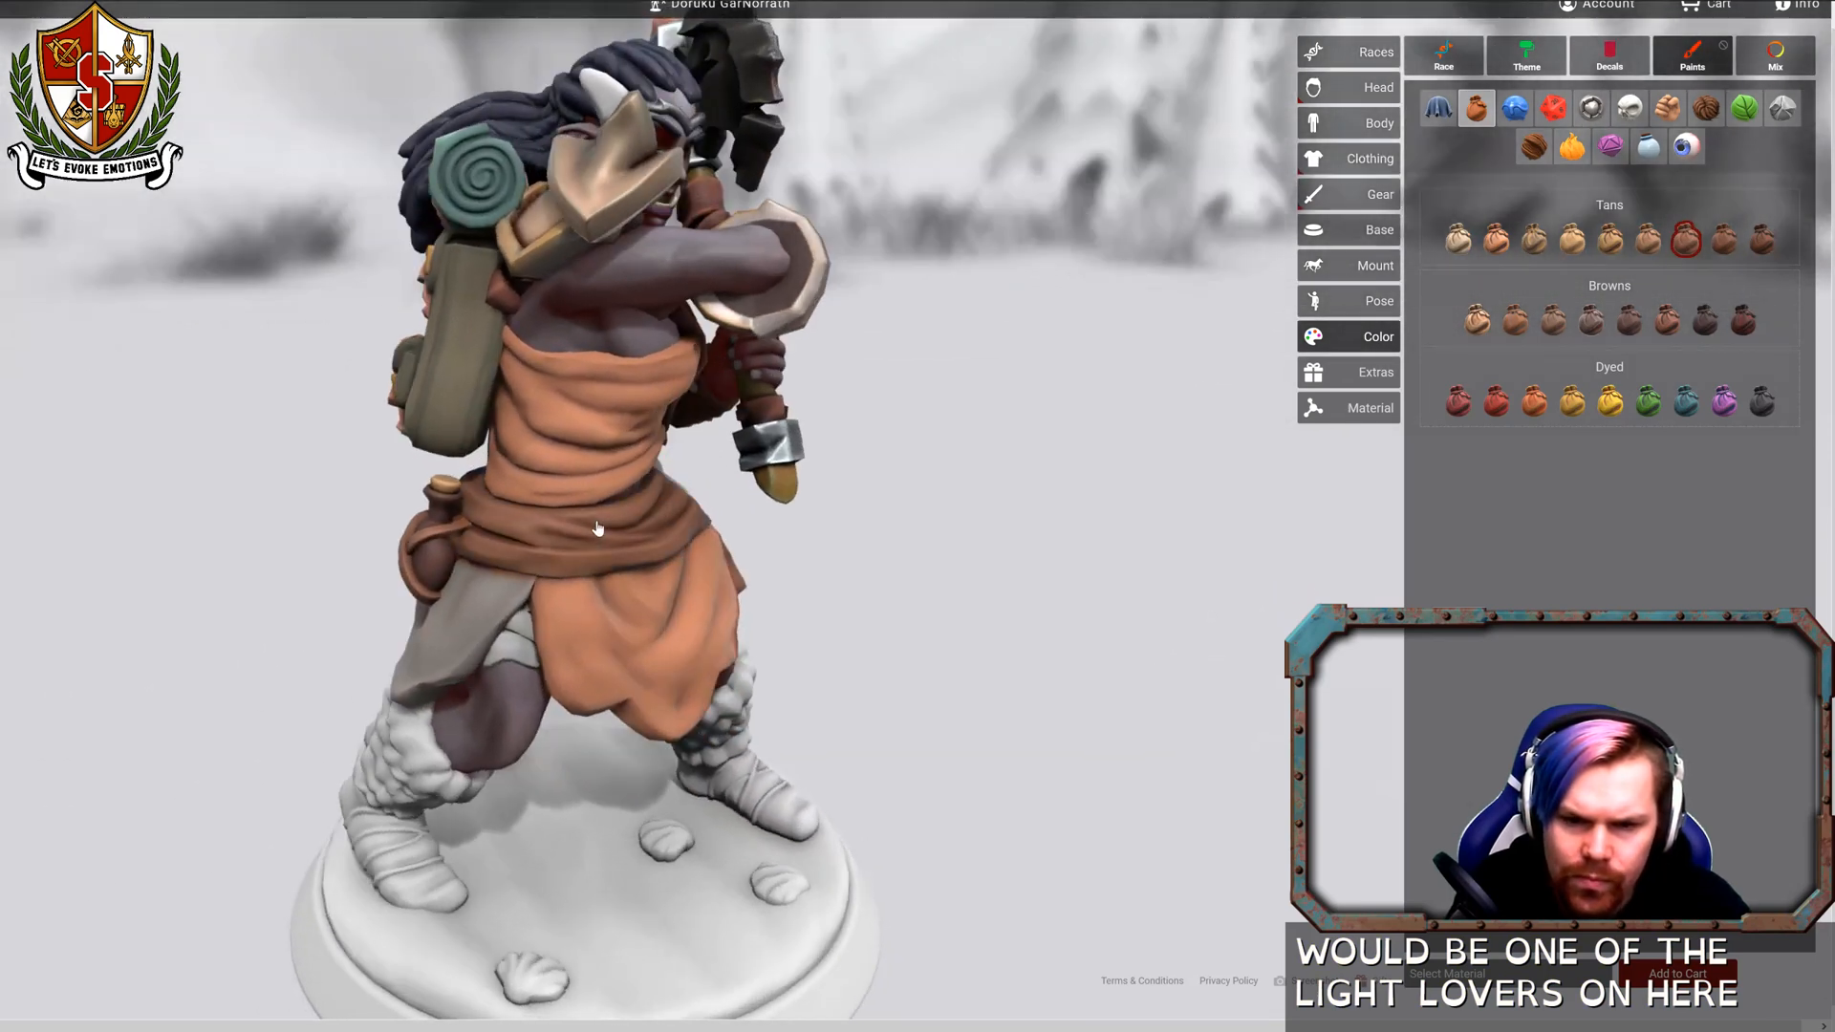
Try the sash's reddish-brown leather on the skirt panel below the flask, settling on a muted grey-brown from the Browns.
{"action": "left_click", "coordinate": [499, 619]}
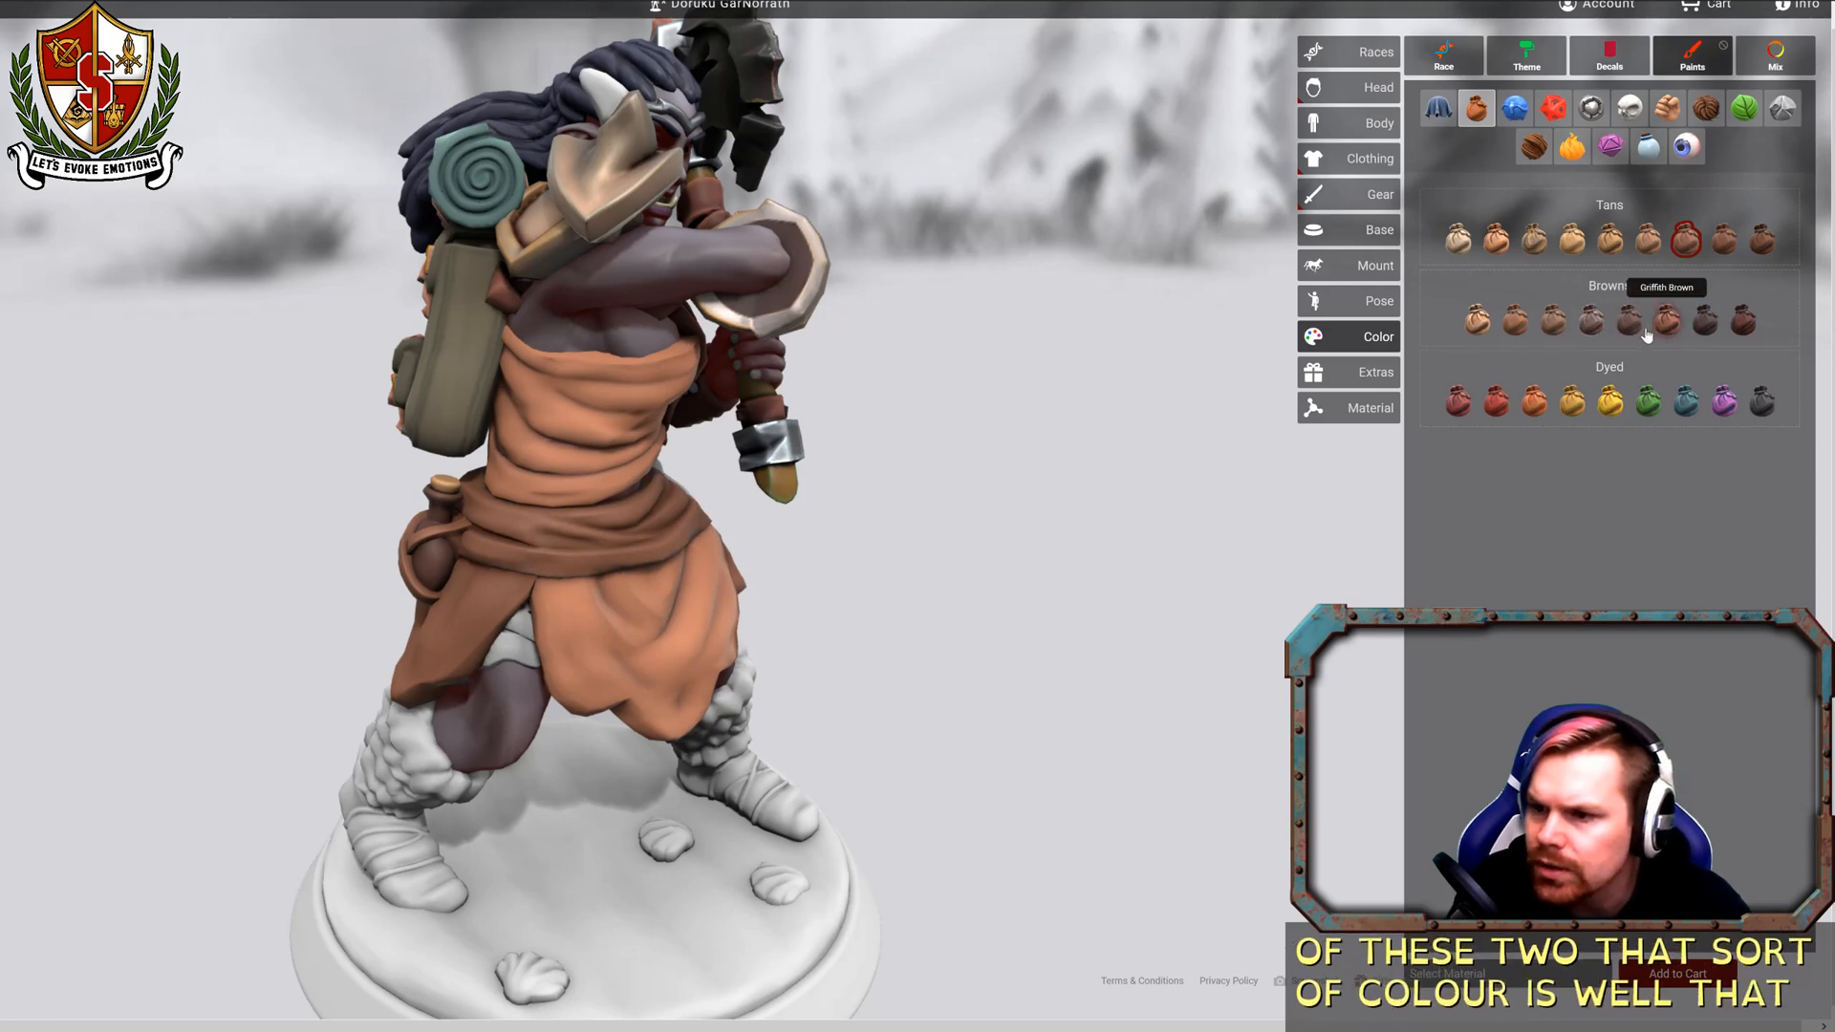
{"action": "left_click", "coordinate": [1552, 321]}
{"action": "left_click", "coordinate": [467, 630]}
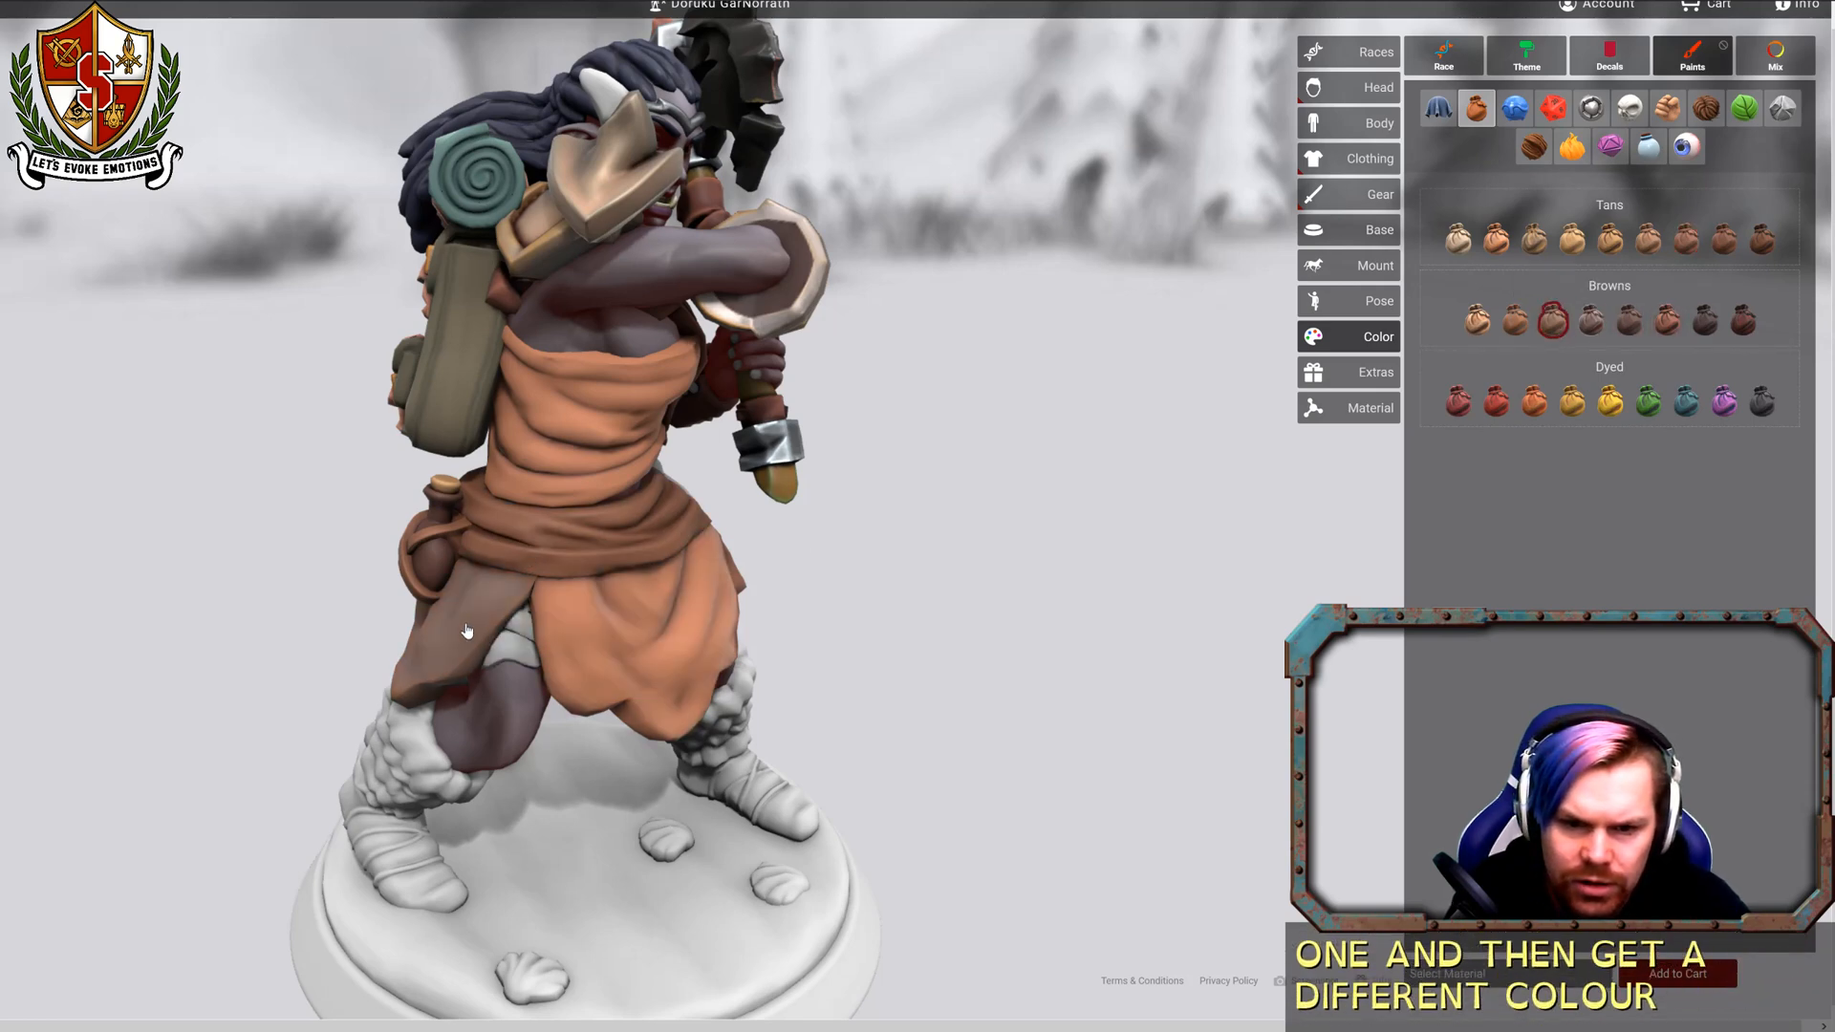
Test several Tans leathers on the skirt panel beneath the hanging hand axe, settling on Cashew Bucket.
{"action": "left_click_drag", "start_coordinate": [963, 504], "coordinate": [678, 506]}
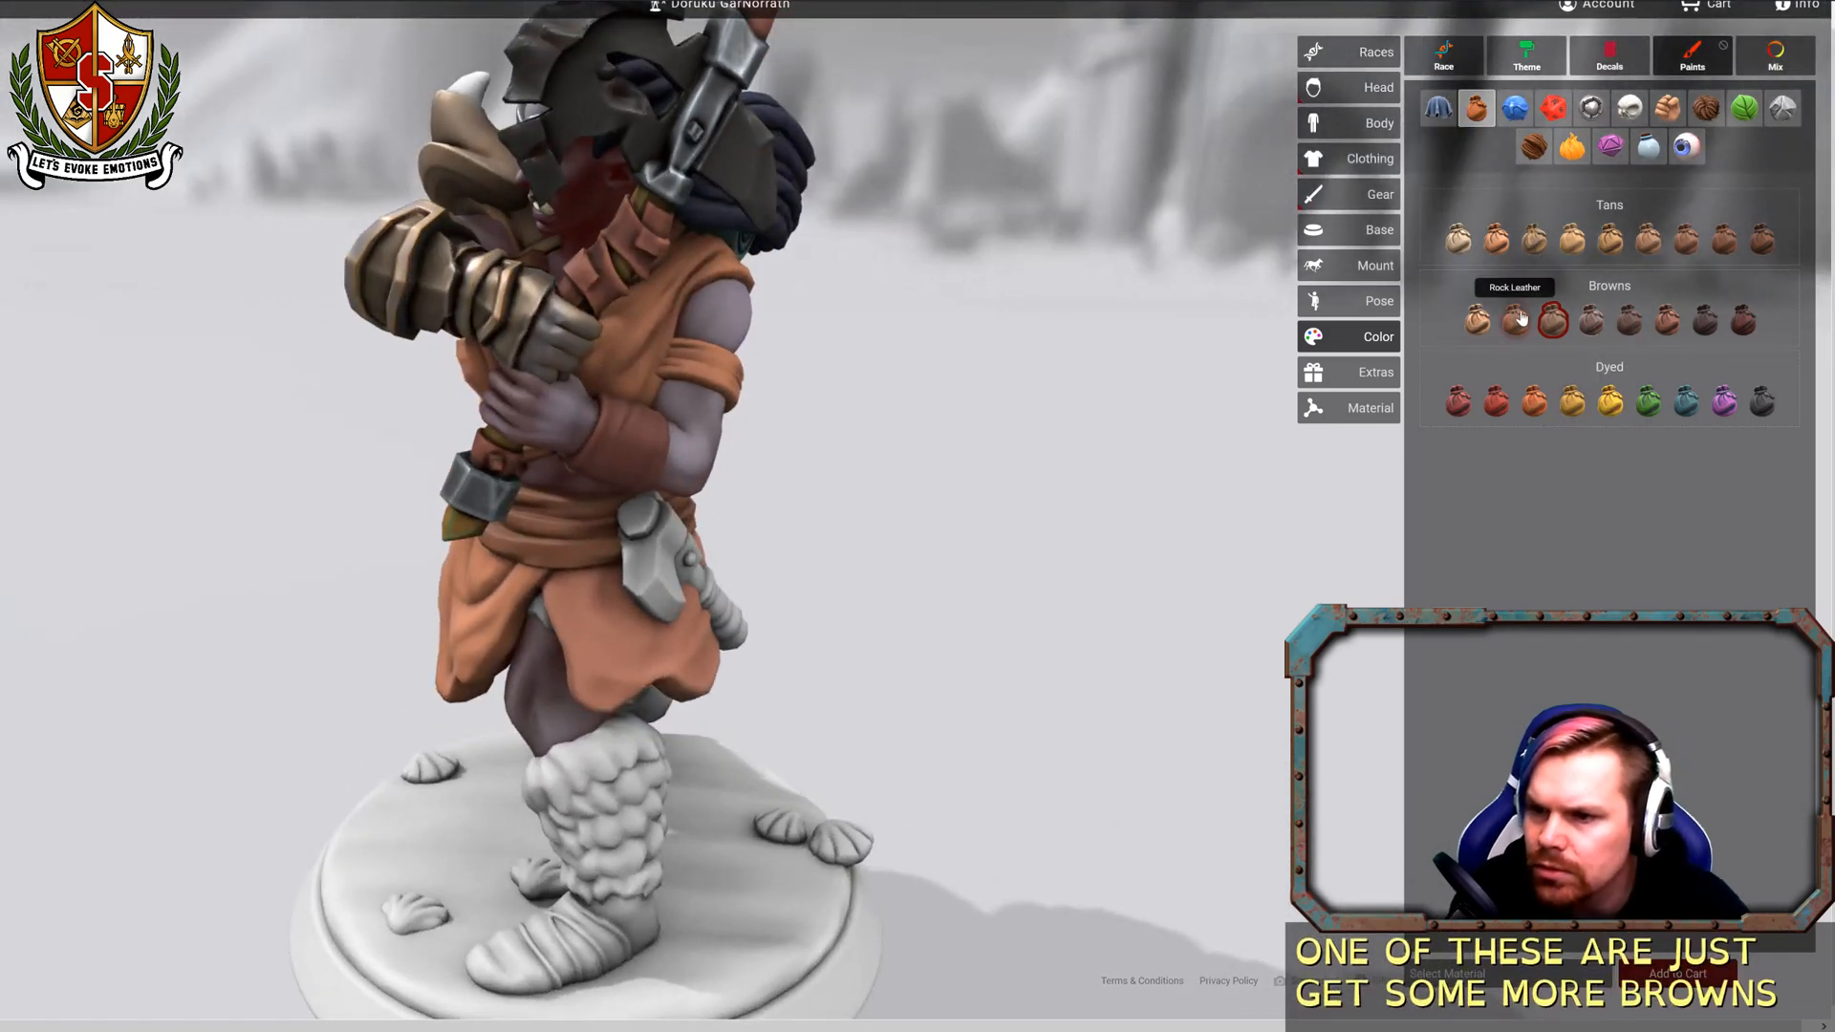
{"action": "left_click", "coordinate": [1761, 240]}
{"action": "left_click", "coordinate": [609, 664]}
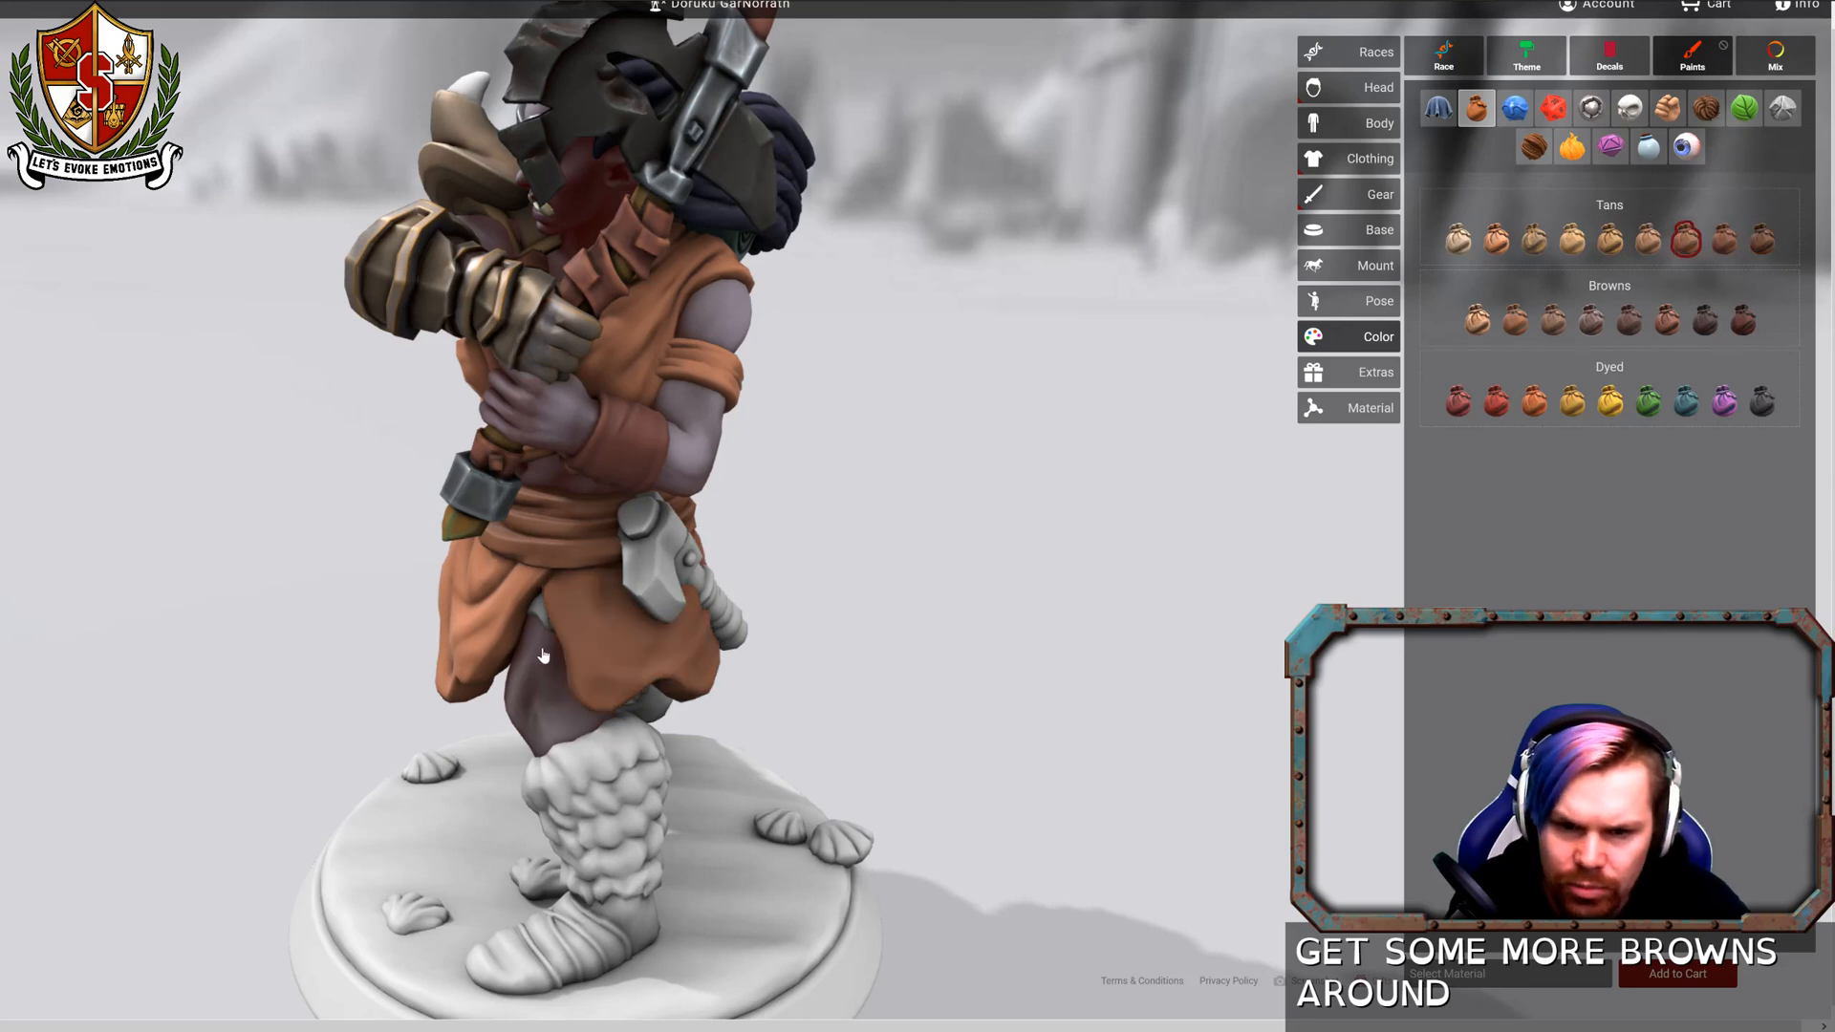
{"action": "left_click", "coordinate": [1722, 240]}
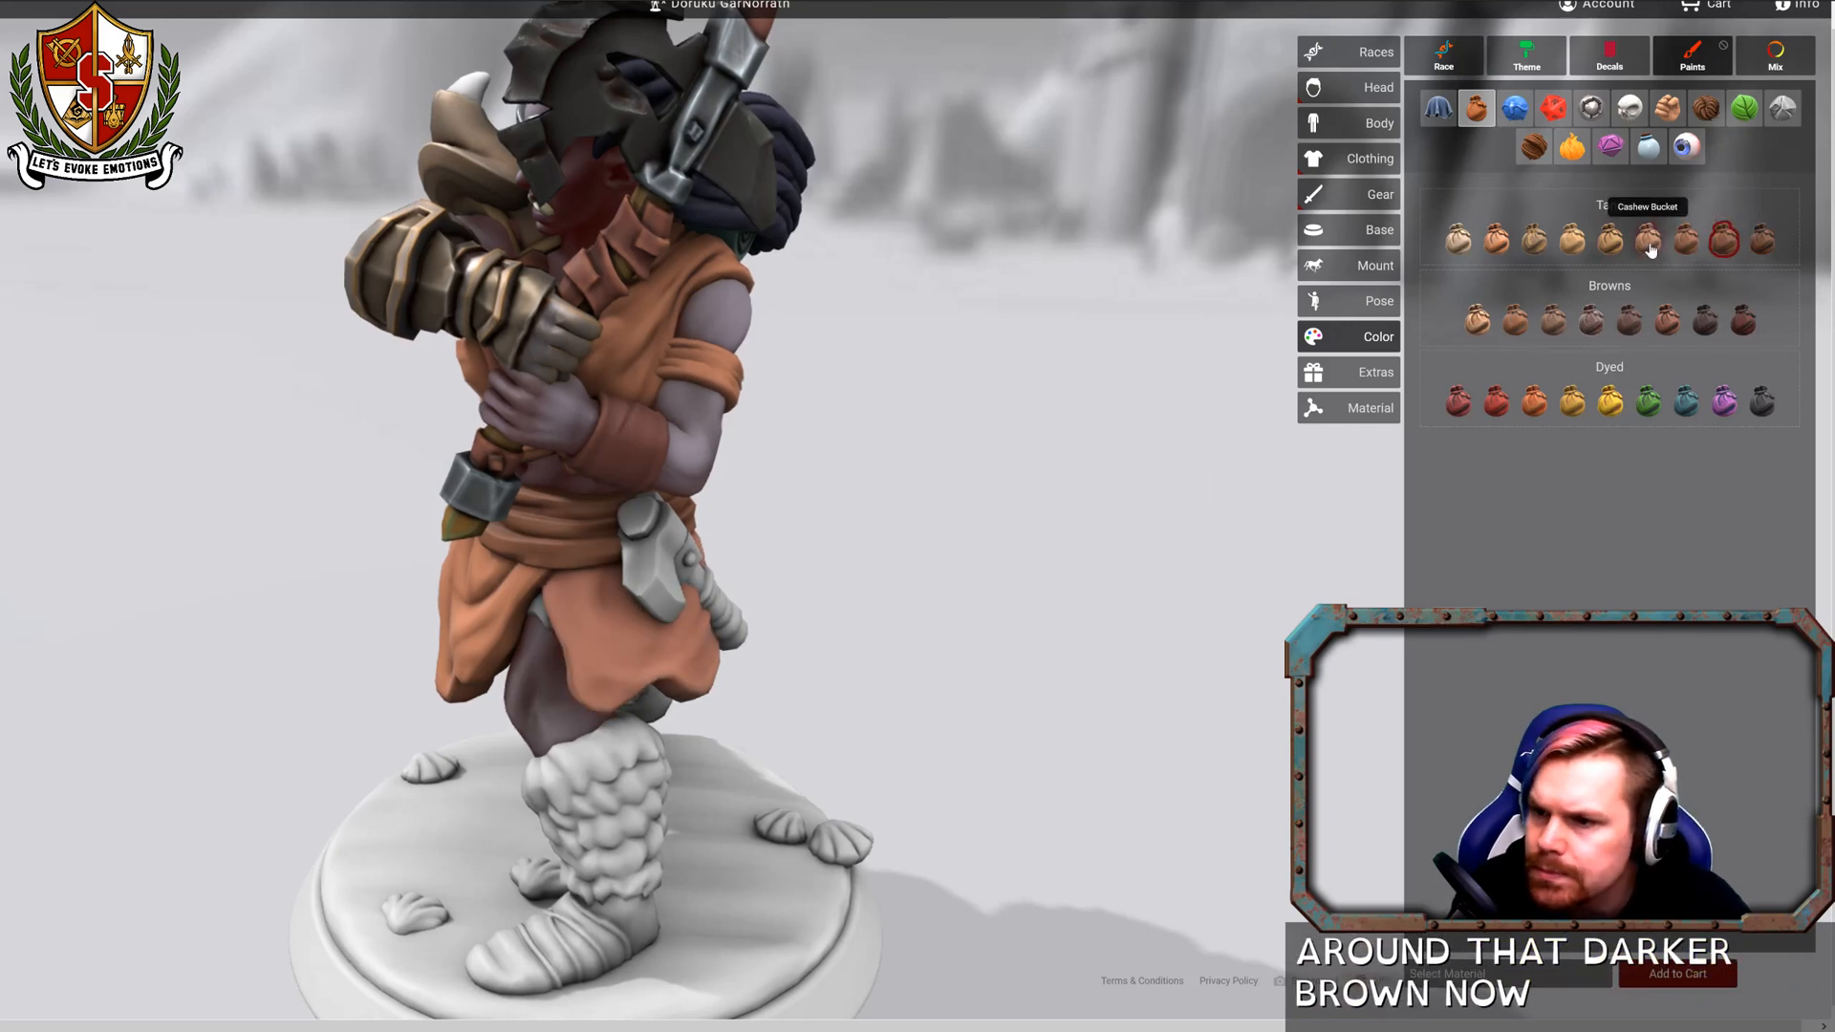
{"action": "left_click_drag", "start_coordinate": [770, 697], "coordinate": [1180, 633]}
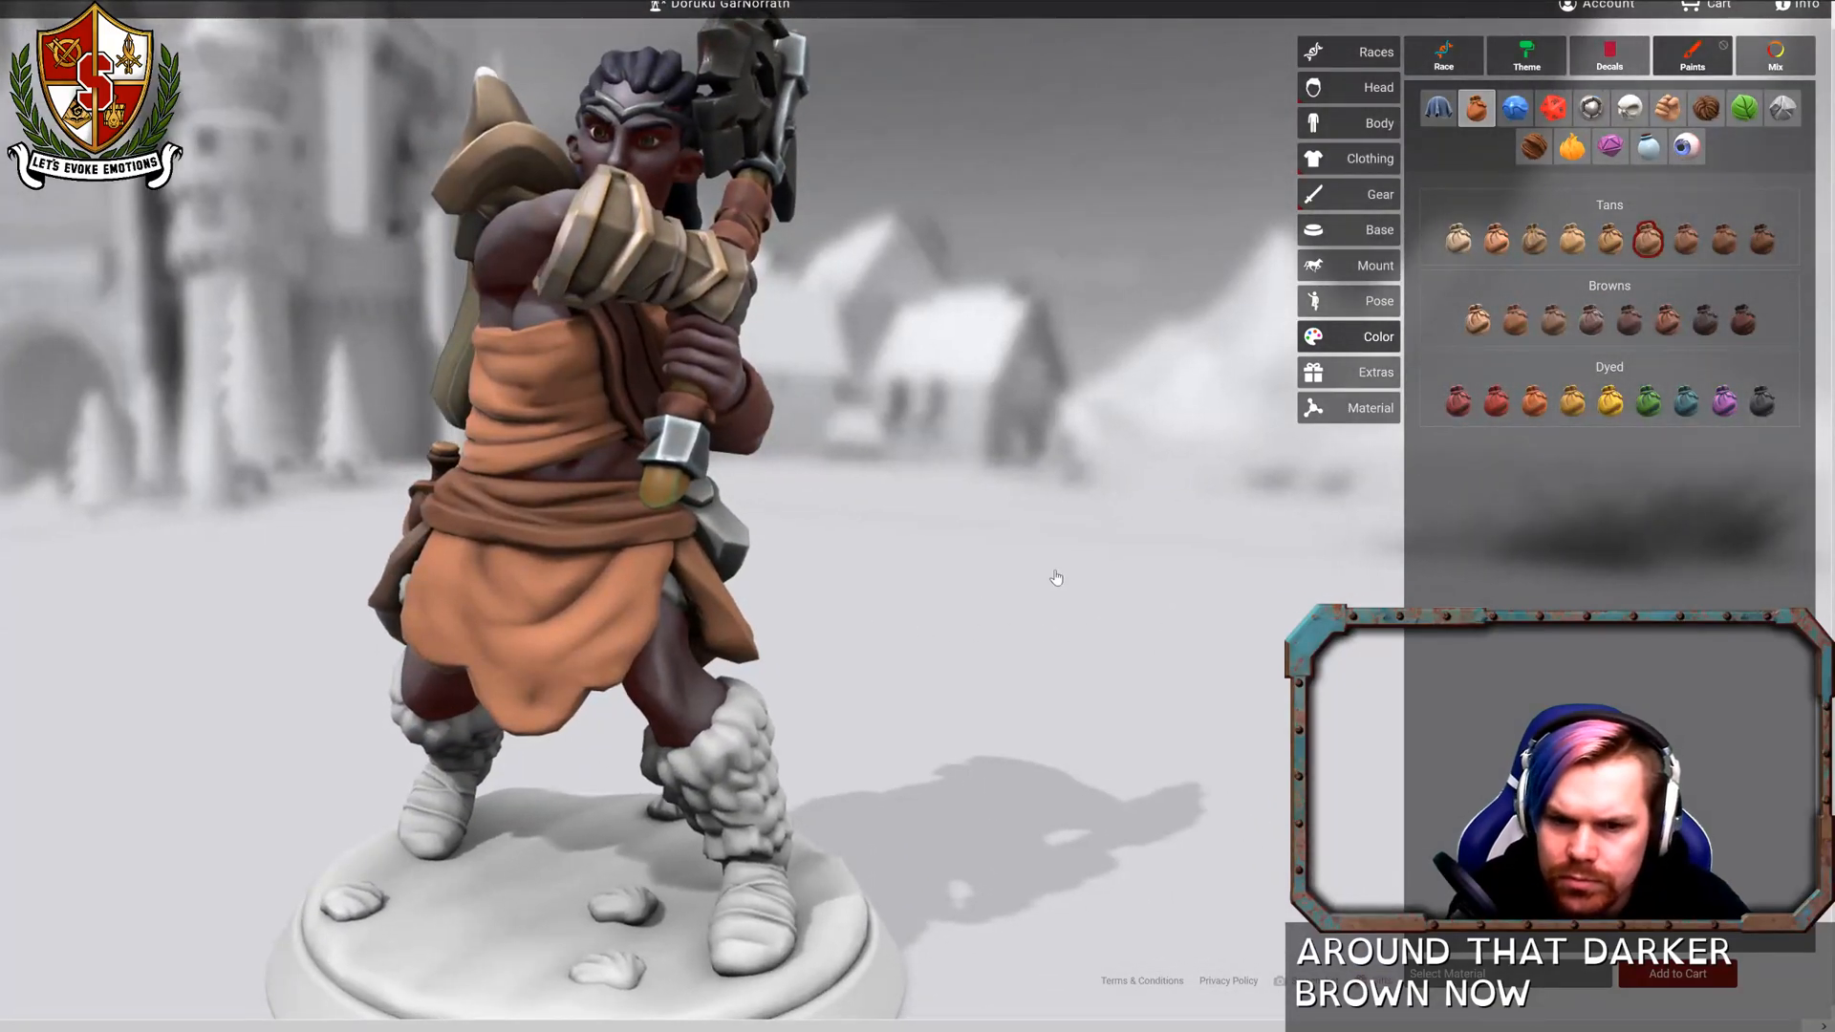
Paint the gauntlet's plates with a Natural copper metal and its trim with the golden Sunhelm Hero.
{"action": "left_click_drag", "start_coordinate": [994, 611], "coordinate": [850, 642]}
{"action": "left_click", "coordinate": [1589, 107]}
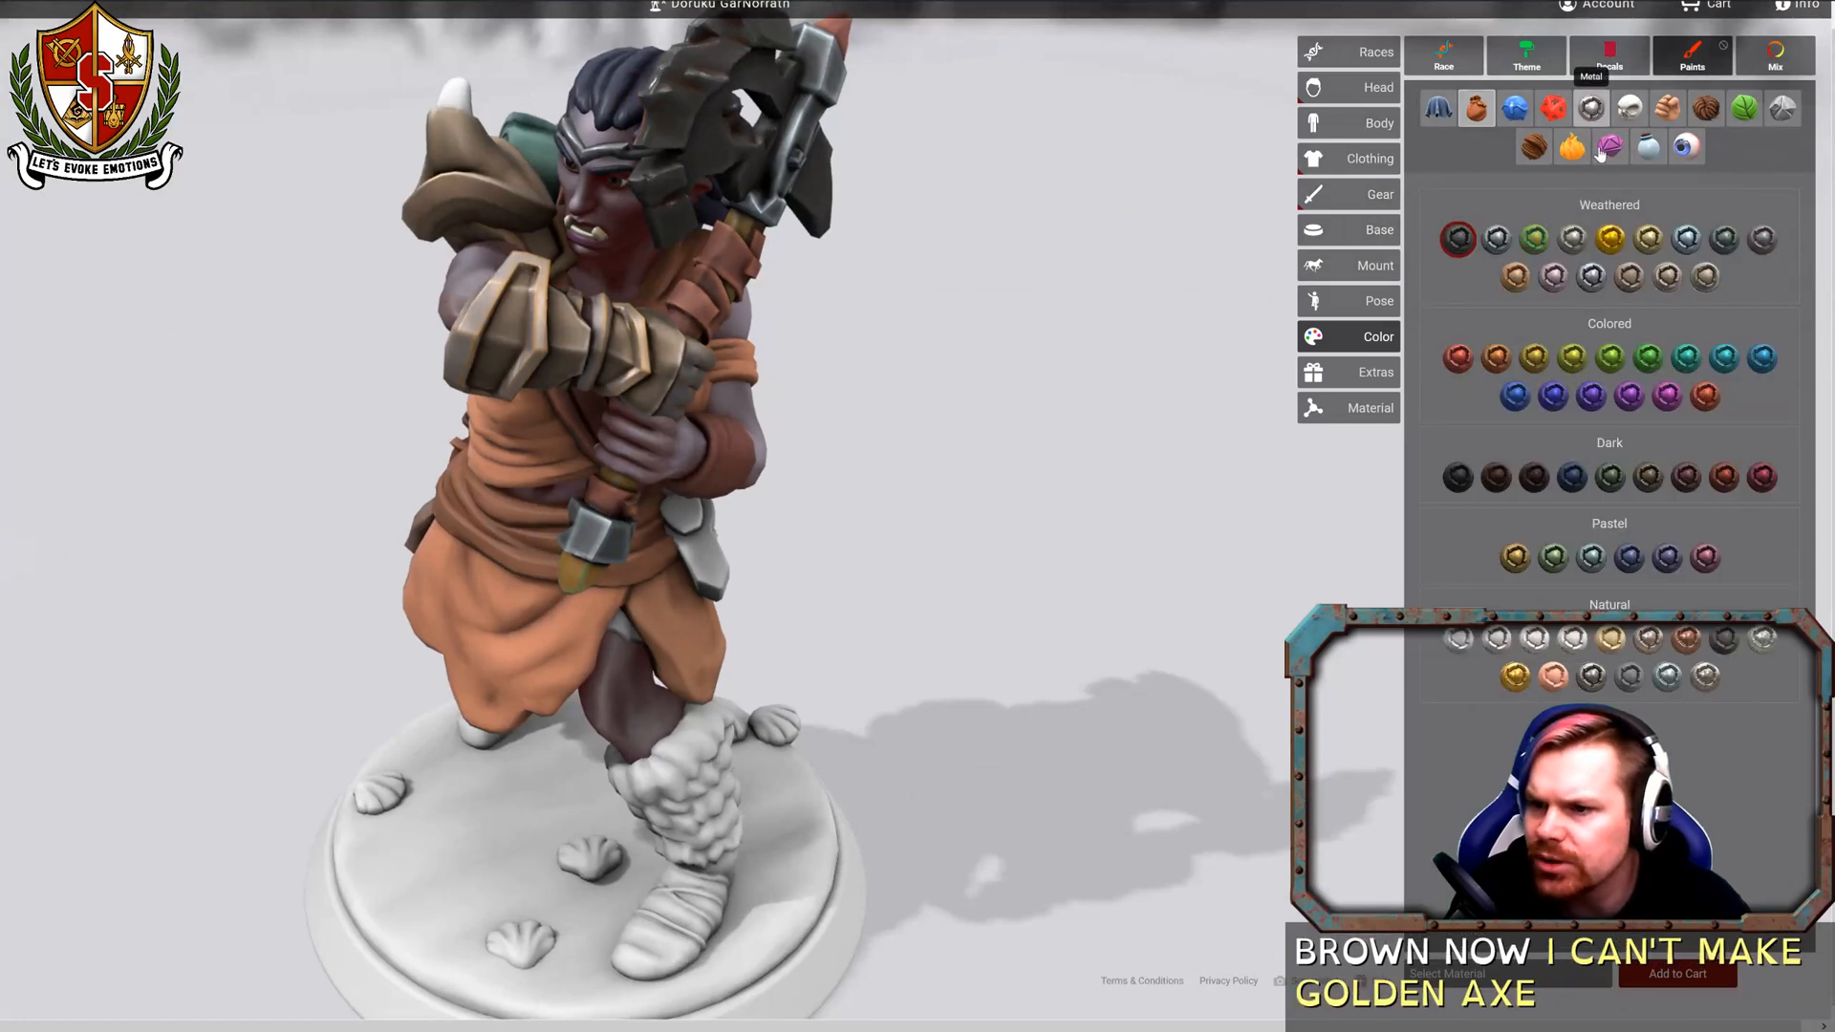
{"action": "left_click", "coordinate": [1532, 359]}
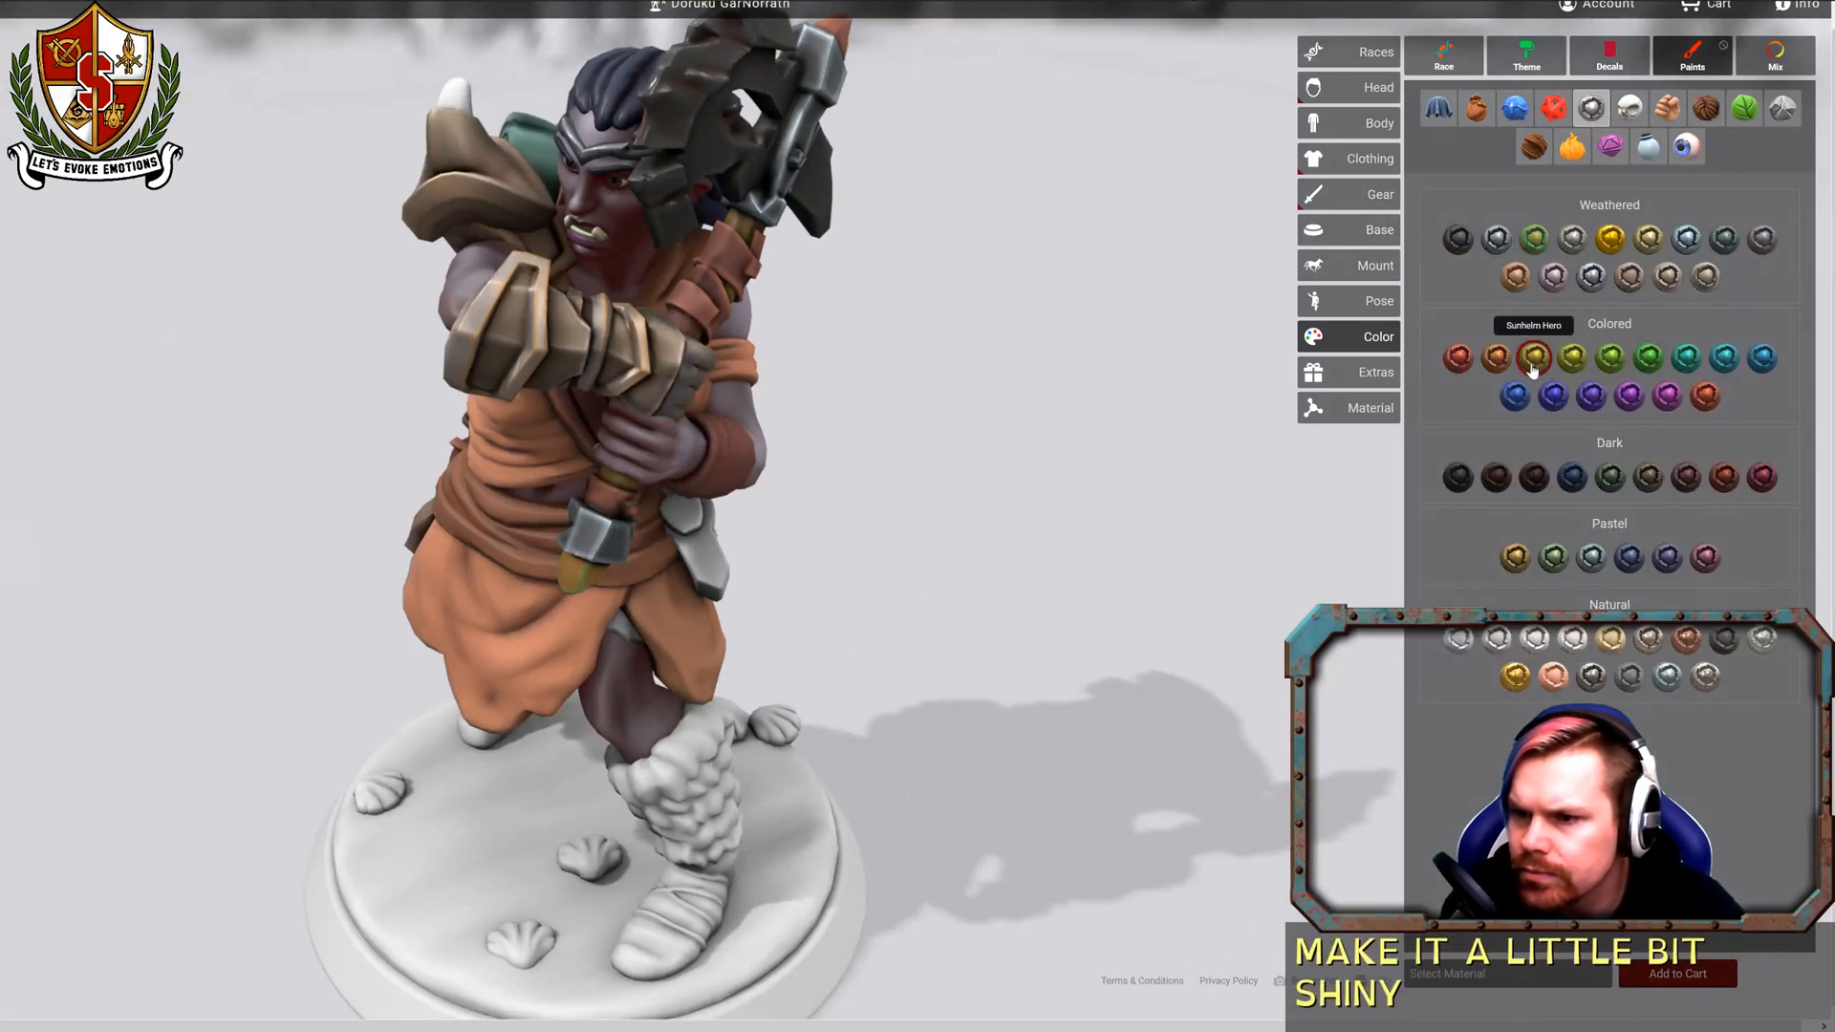
{"action": "left_click", "coordinate": [486, 312]}
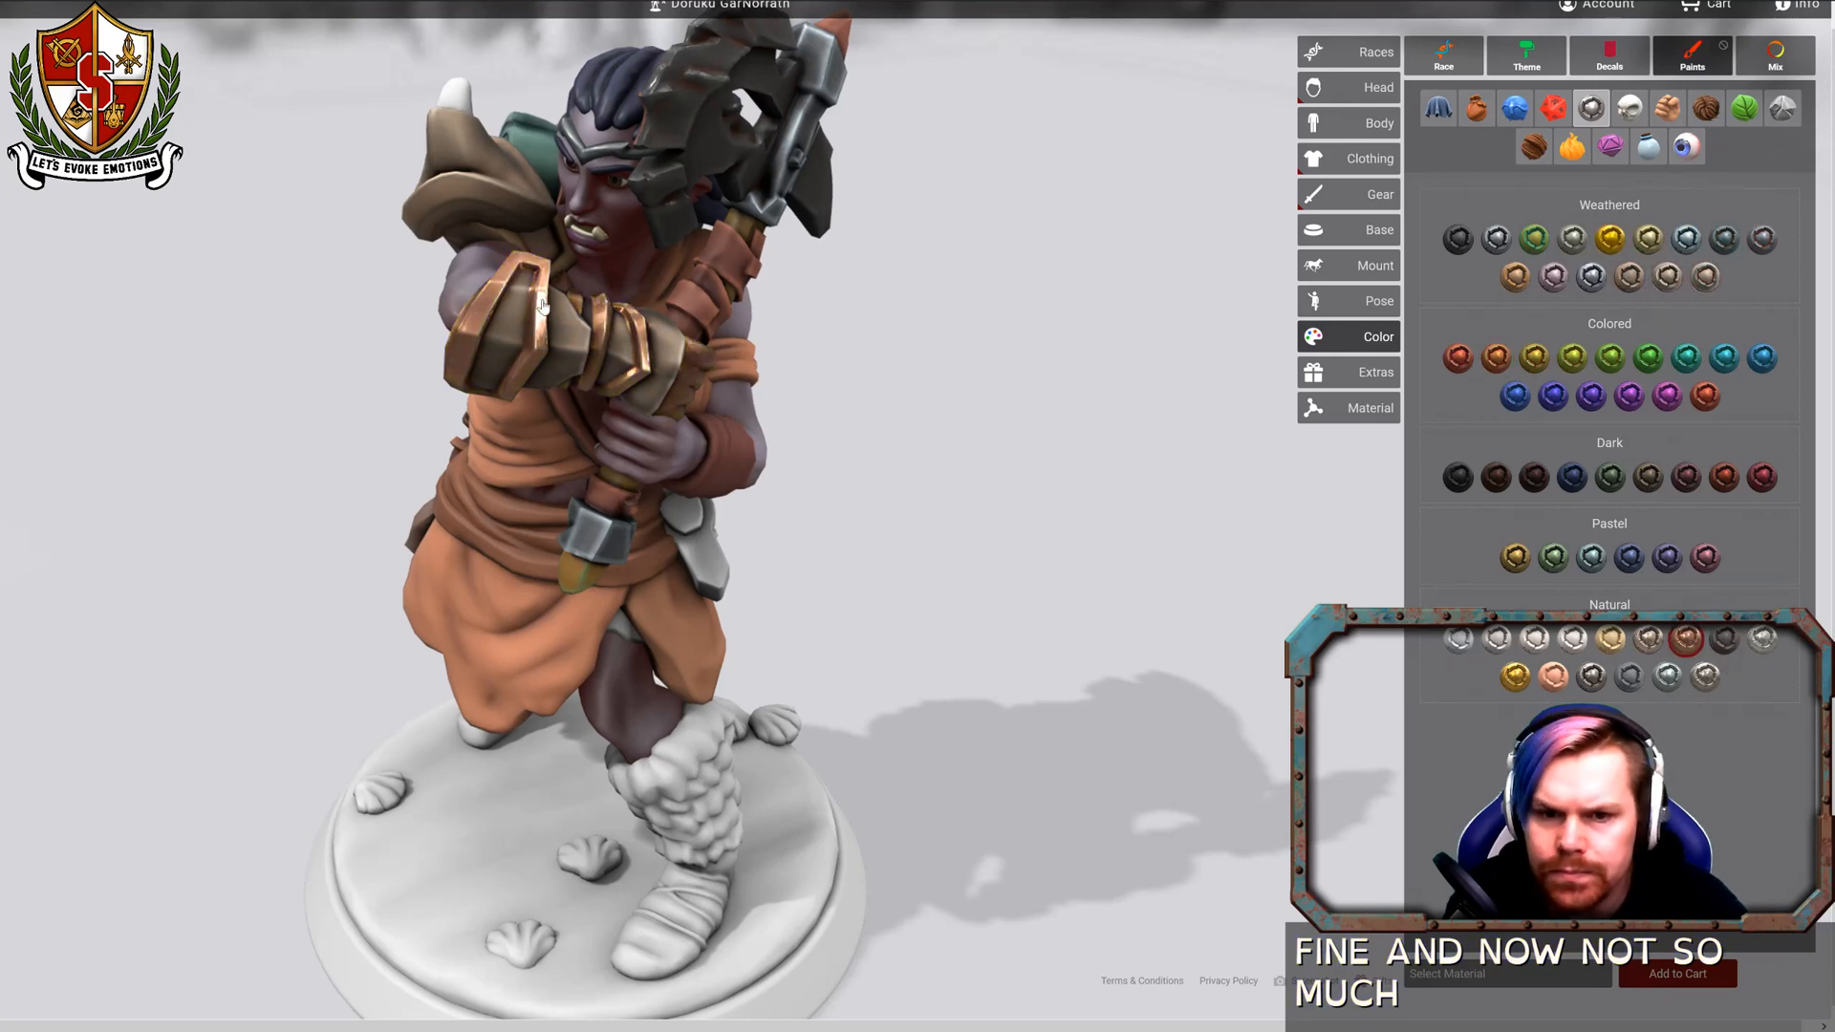
{"action": "left_click", "coordinate": [504, 335]}
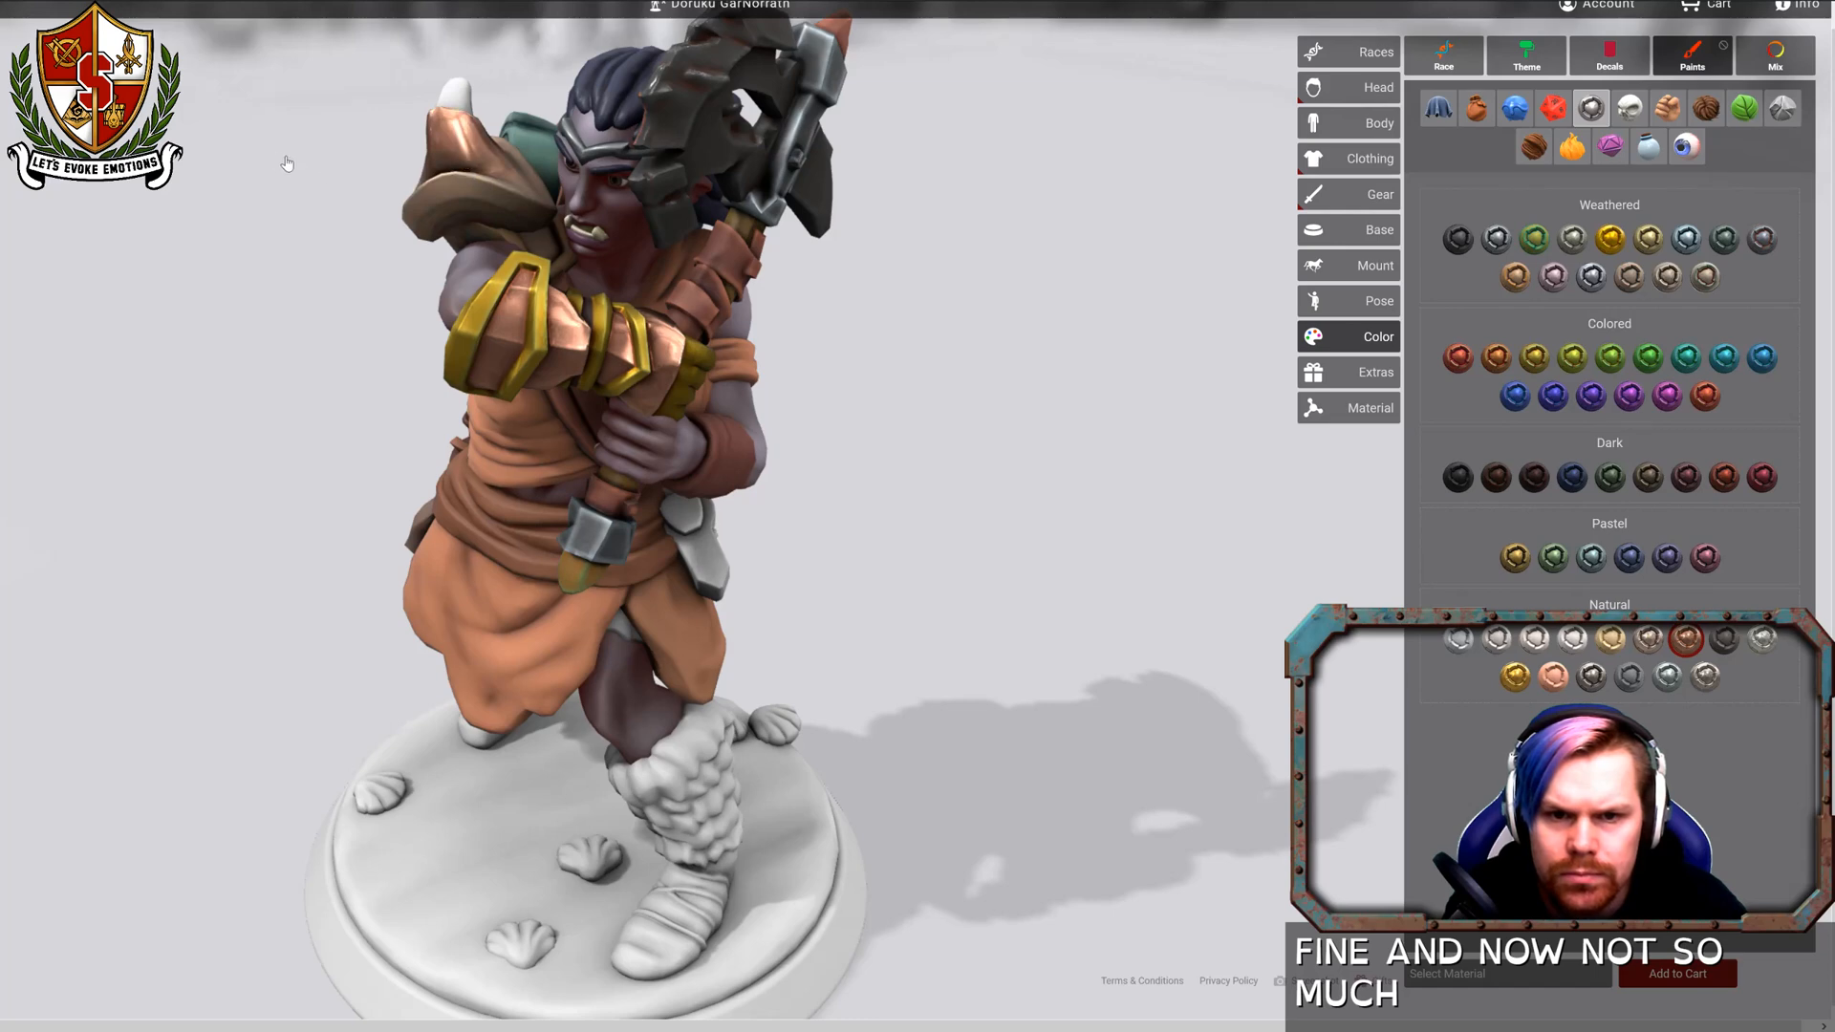
Paint the shoulder armor's lower trim with Sunhelm Hero and keep its plates in the Natural copper metal.
{"action": "left_click_drag", "start_coordinate": [287, 163], "coordinate": [698, 365]}
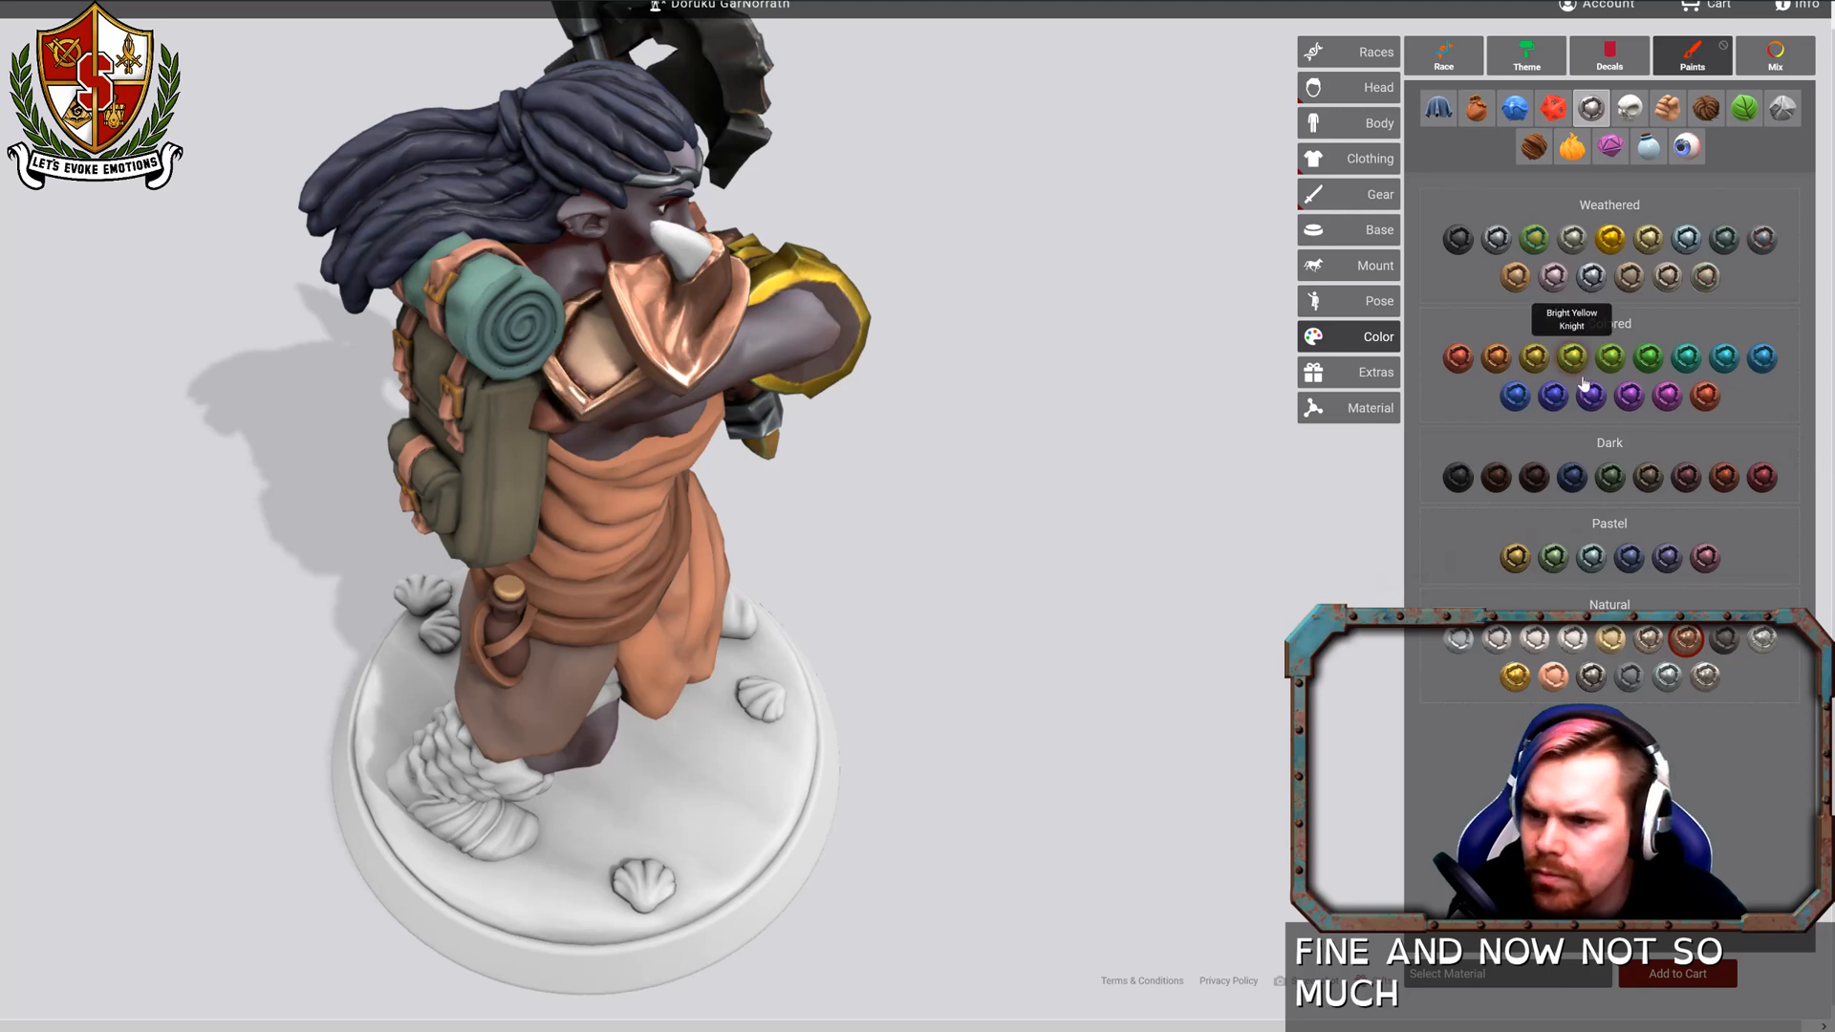
{"action": "left_click", "coordinate": [602, 366]}
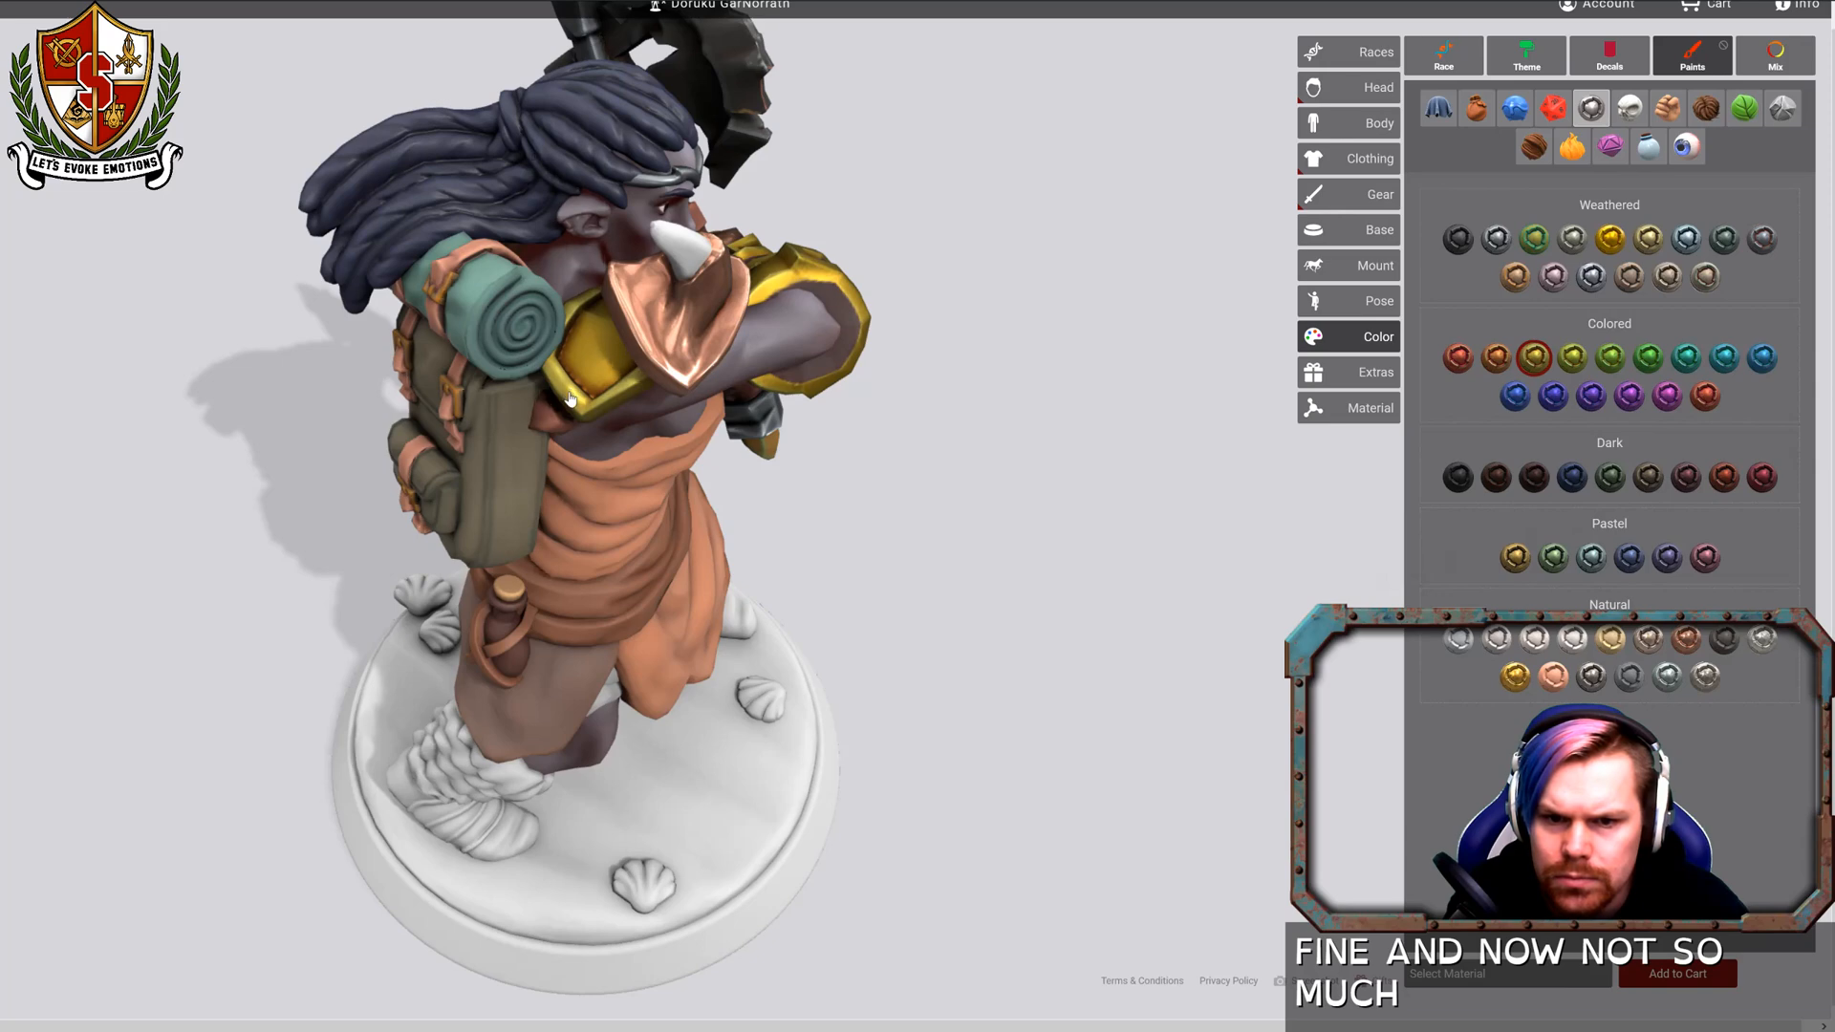
{"action": "left_click", "coordinate": [1686, 642]}
{"action": "left_click_drag", "start_coordinate": [1096, 502], "coordinate": [331, 440]}
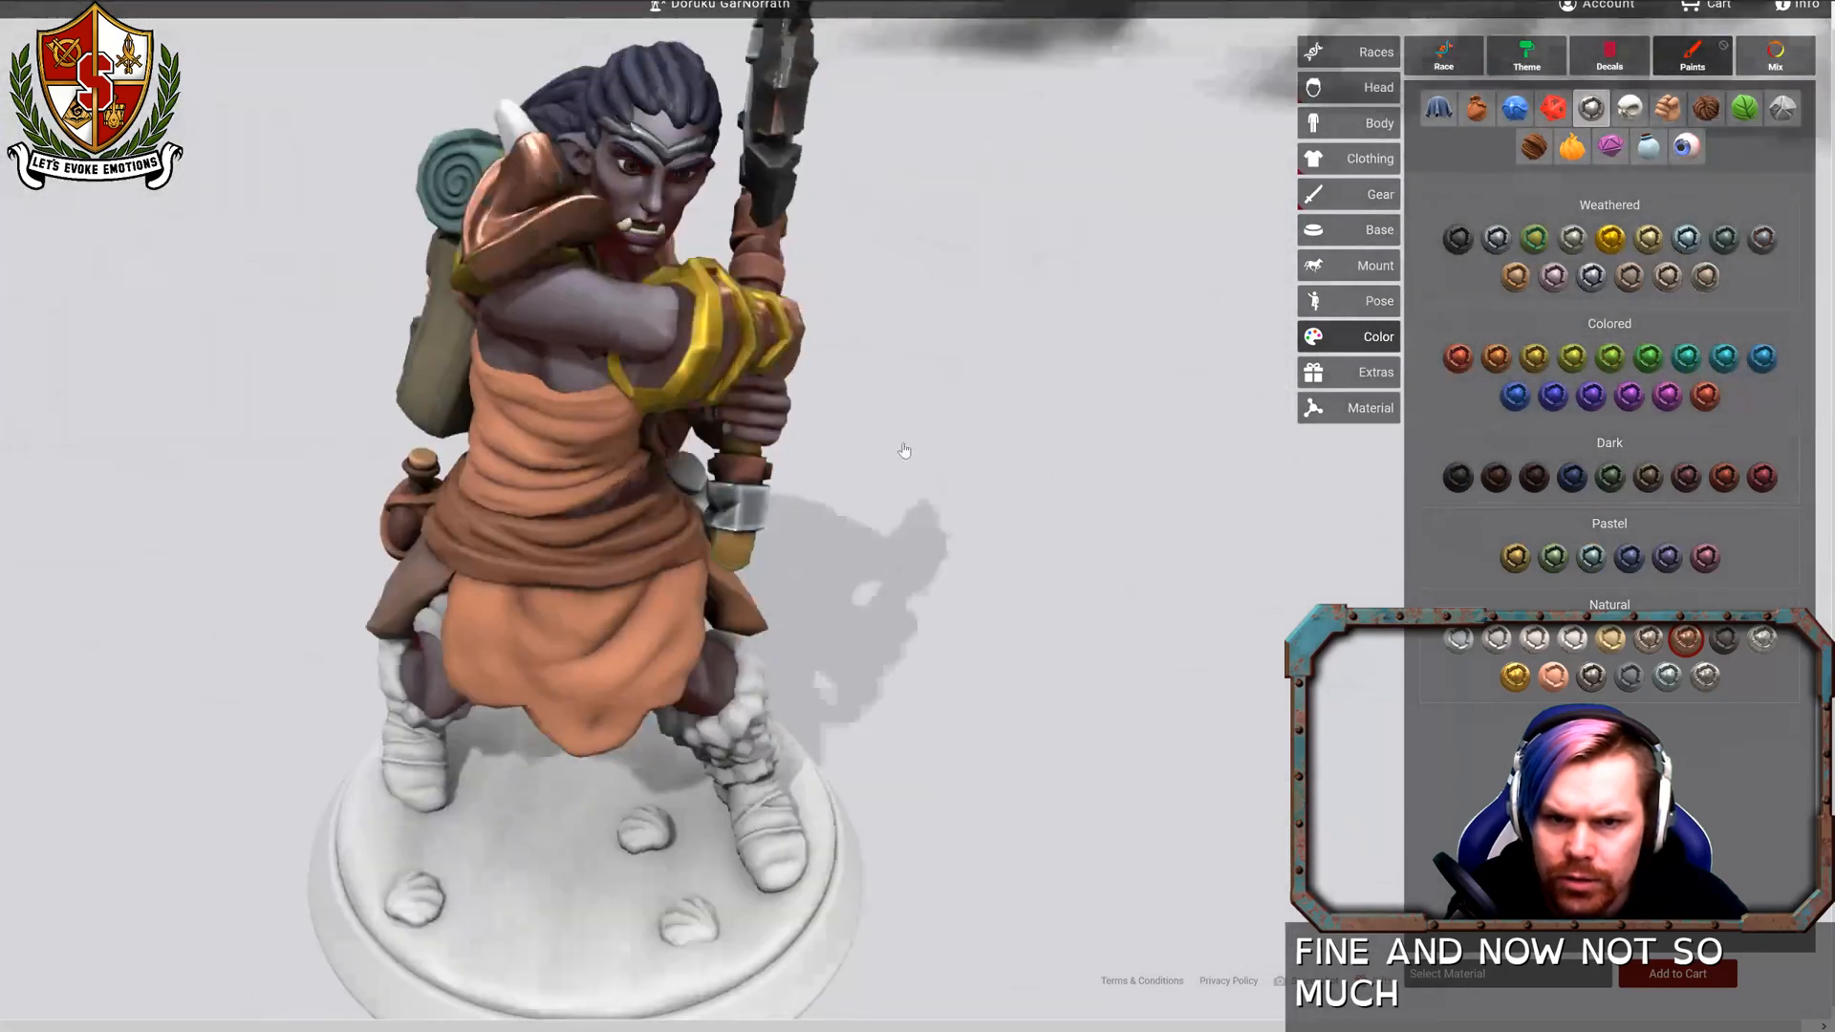
Try a pale yellow Bone color on the shoulder armor's spike, settling on the brownish-tan Bone.
{"action": "left_click", "coordinate": [1642, 112]}
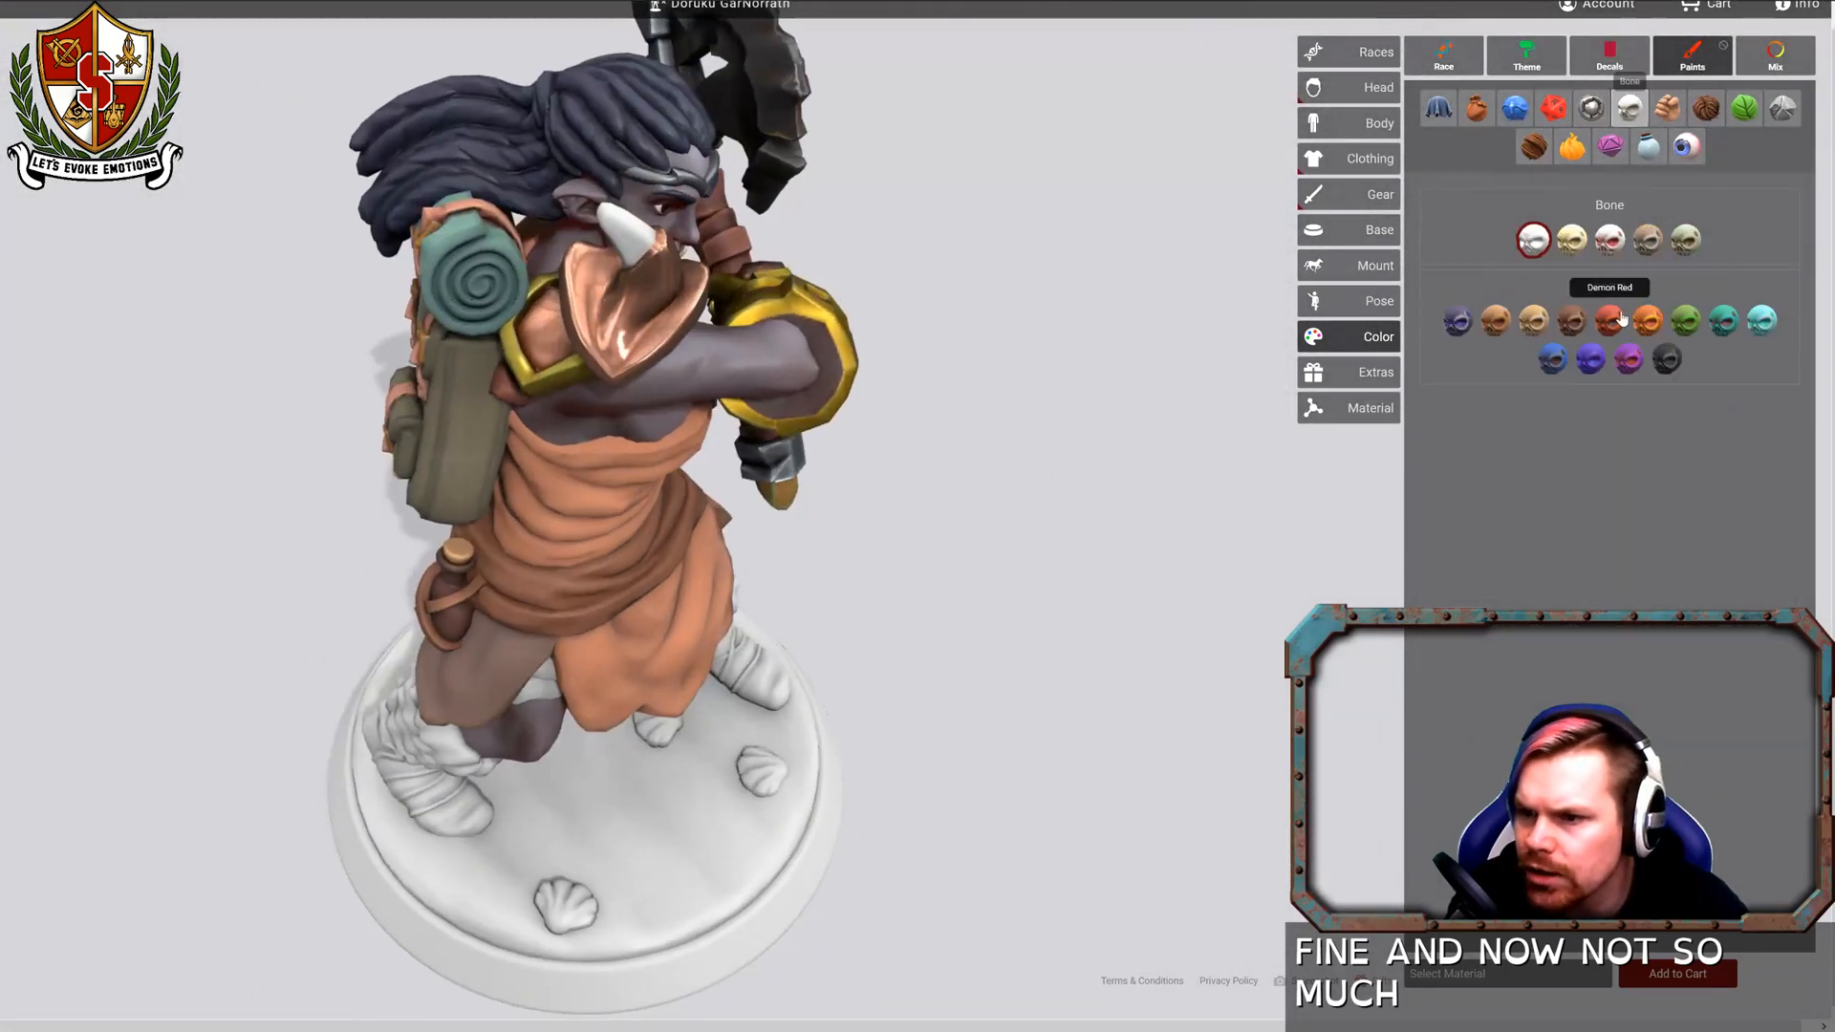
{"action": "left_click", "coordinate": [1573, 241]}
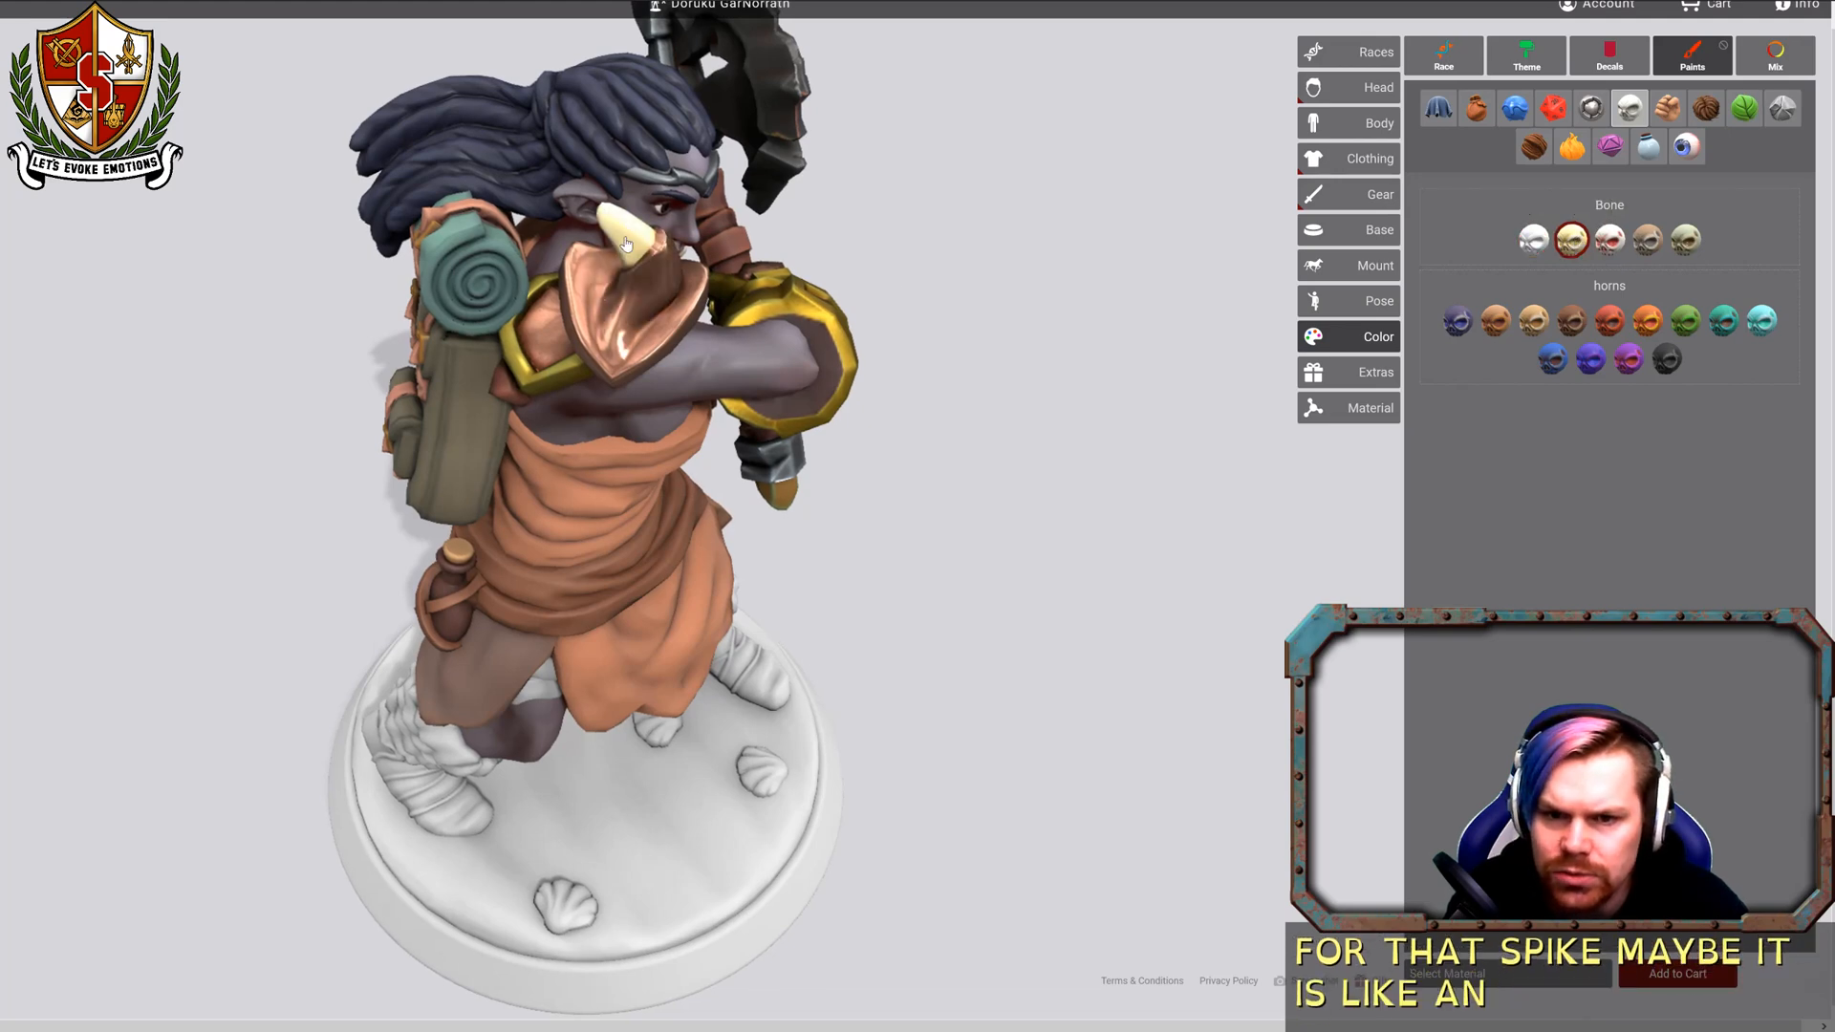
{"action": "left_click", "coordinate": [1647, 241]}
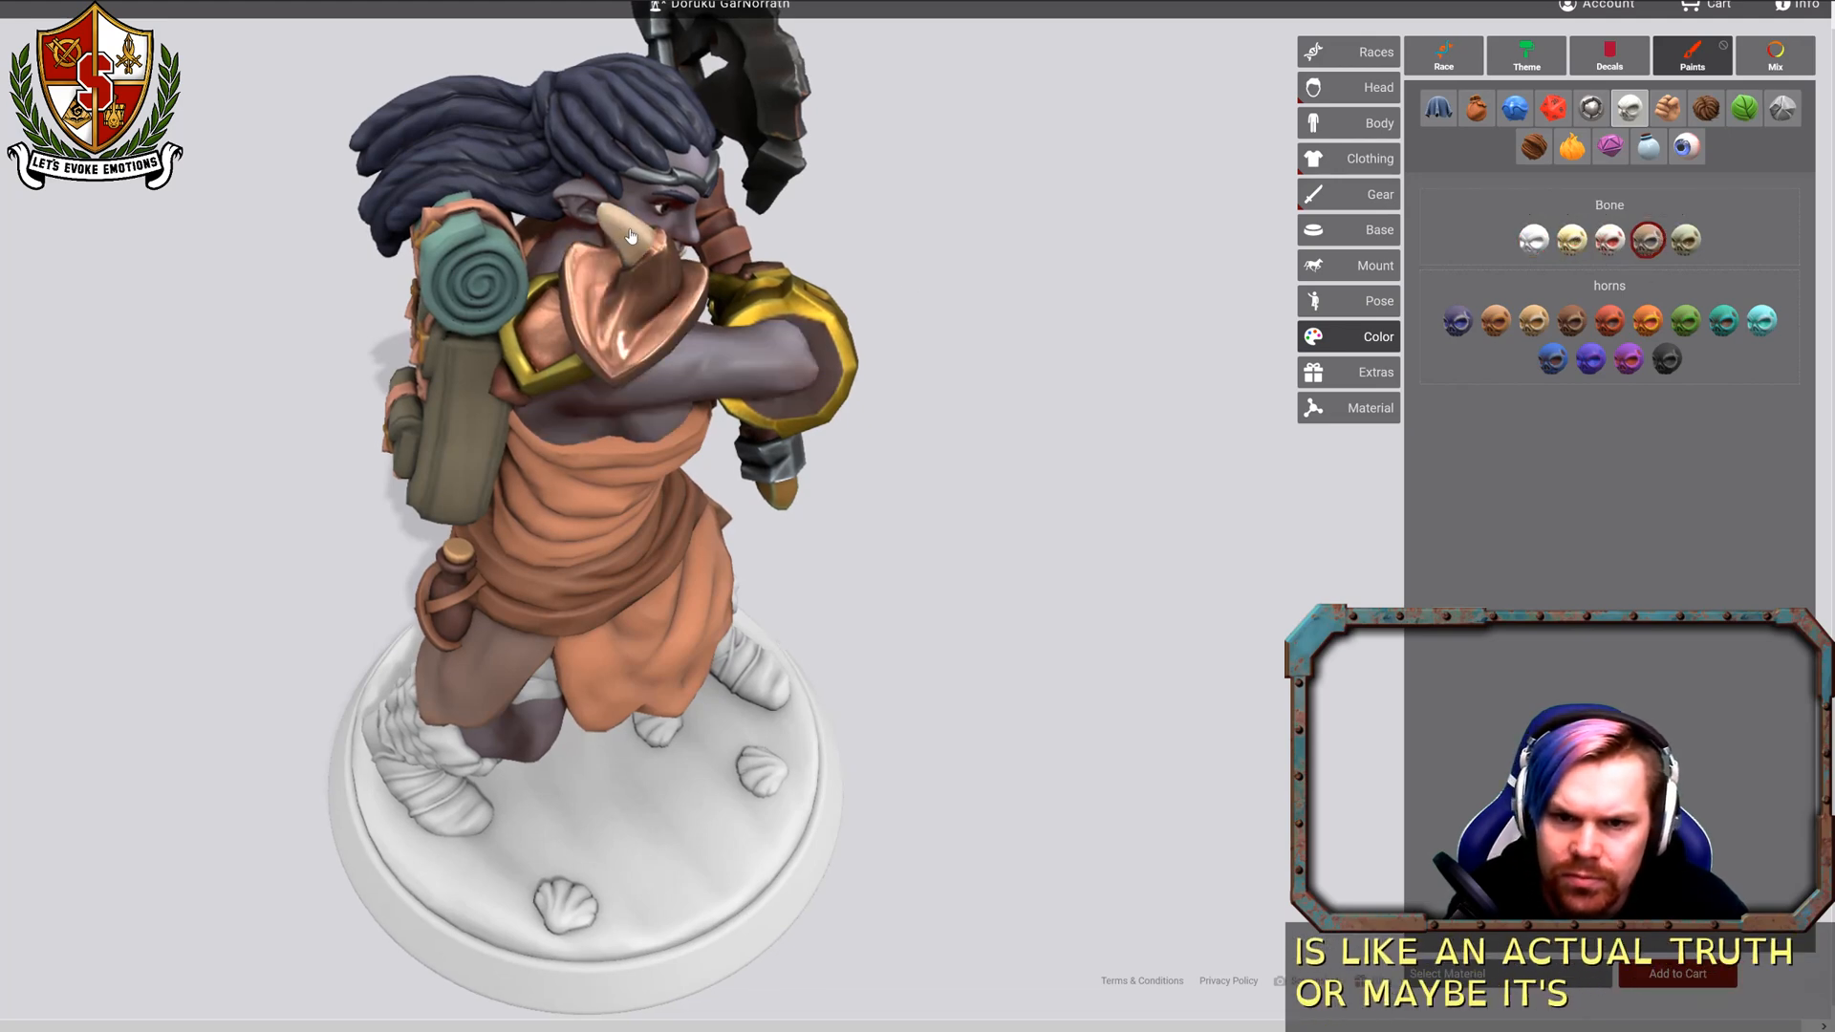
Paint the head of the hand axe hanging at the waist with a mauve-grey Weathered metal.
{"action": "left_click_drag", "start_coordinate": [1056, 326], "coordinate": [393, 421]}
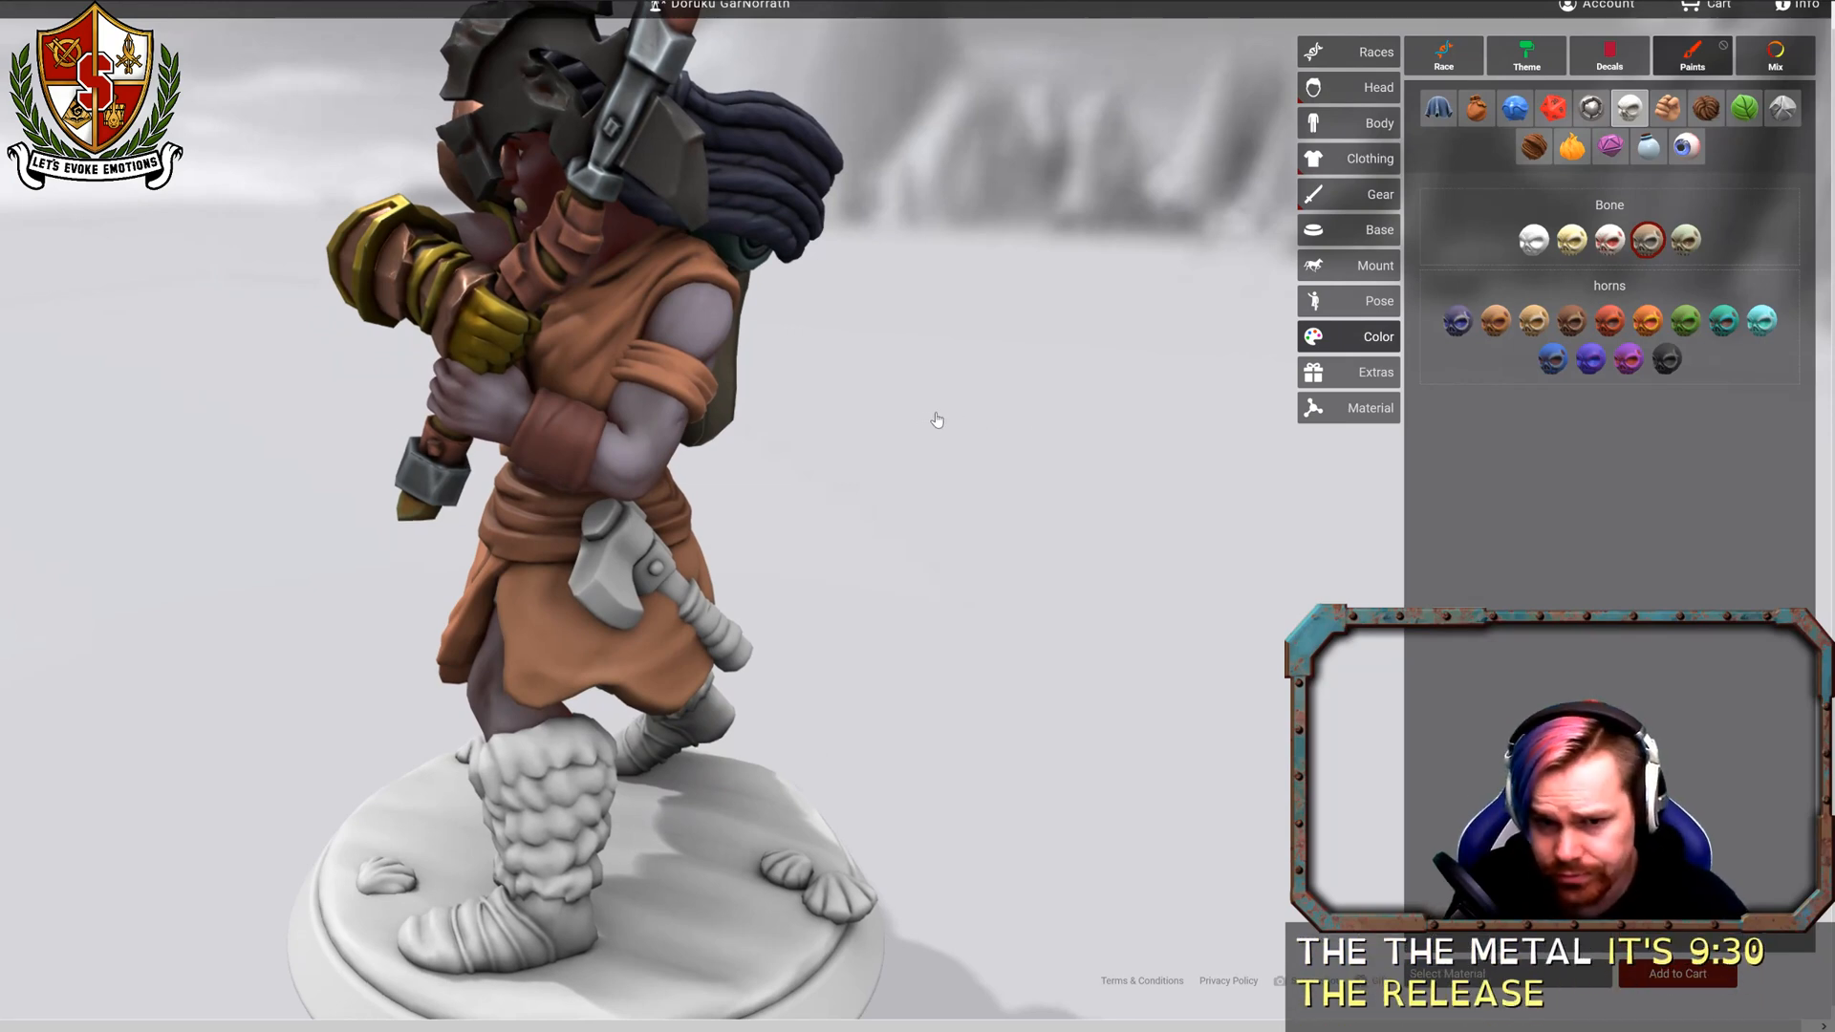
{"action": "mouse_move", "coordinate": [934, 417]}
{"action": "left_mouse_down"}
{"action": "mouse_move", "coordinate": [1107, 415]}
{"action": "mouse_move", "coordinate": [679, 426]}
{"action": "left_mouse_up"}
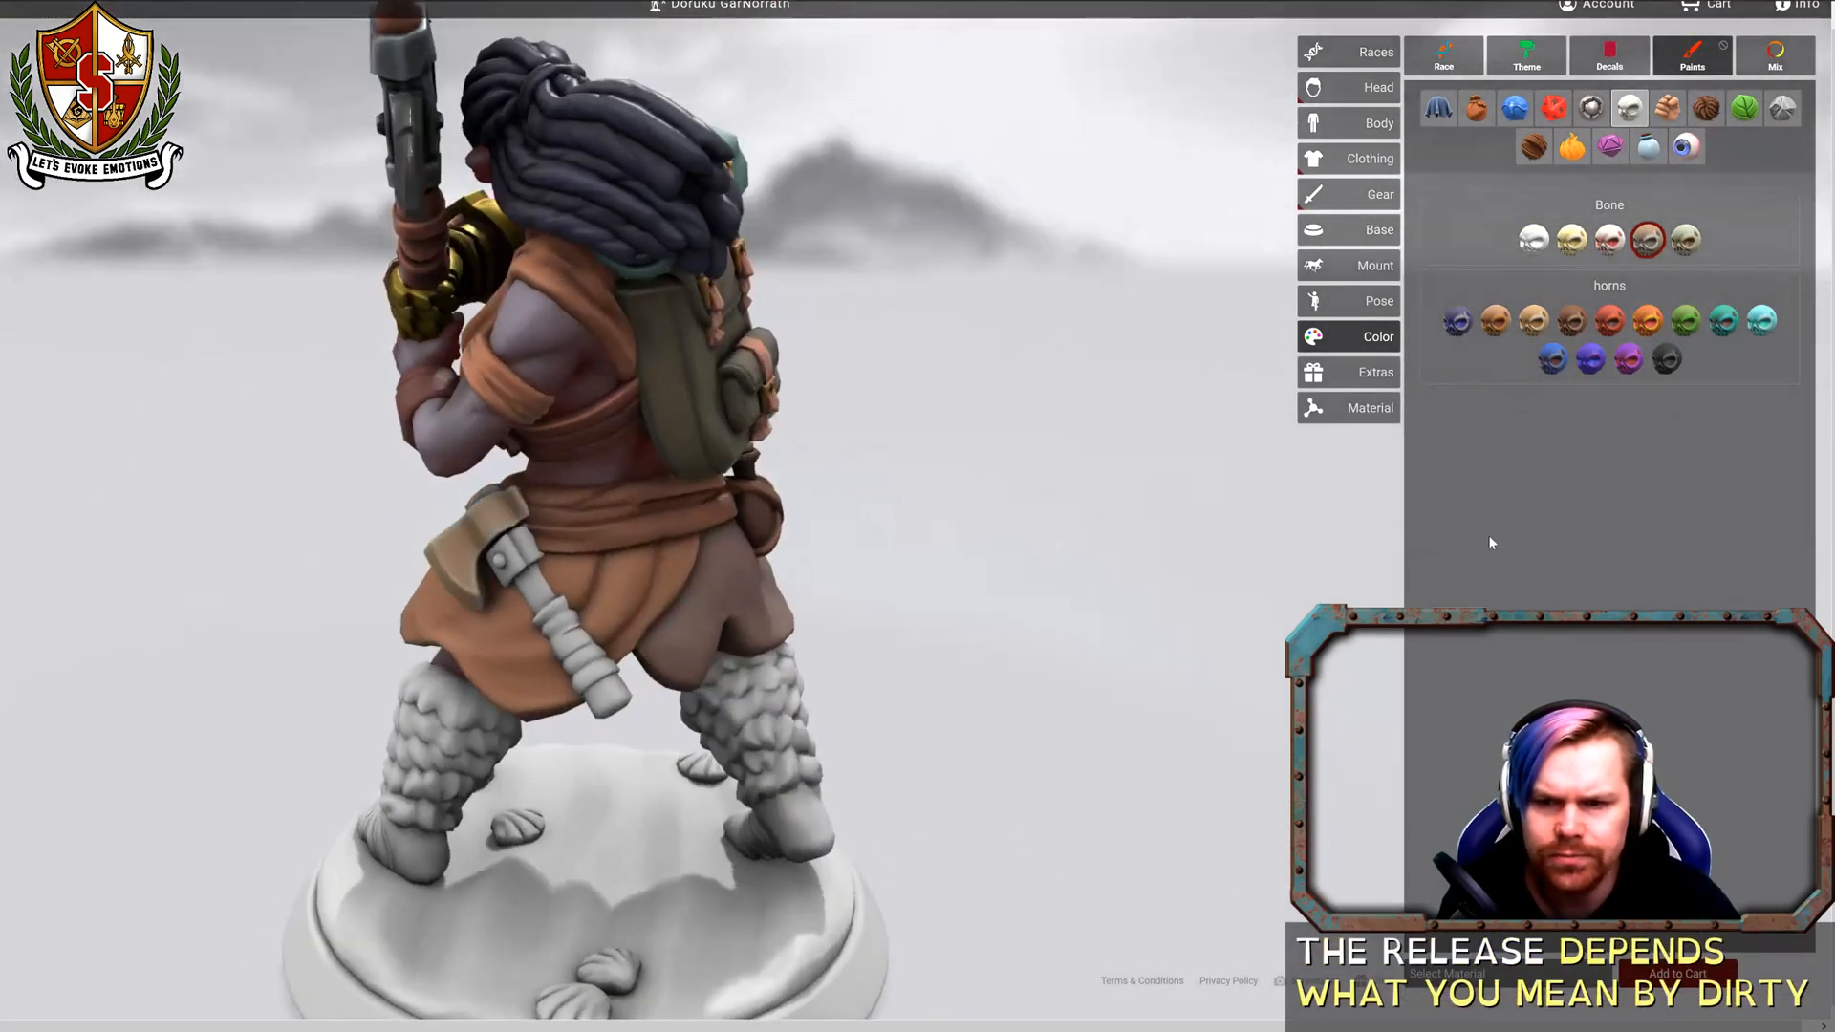
{"action": "left_click", "coordinate": [1591, 107]}
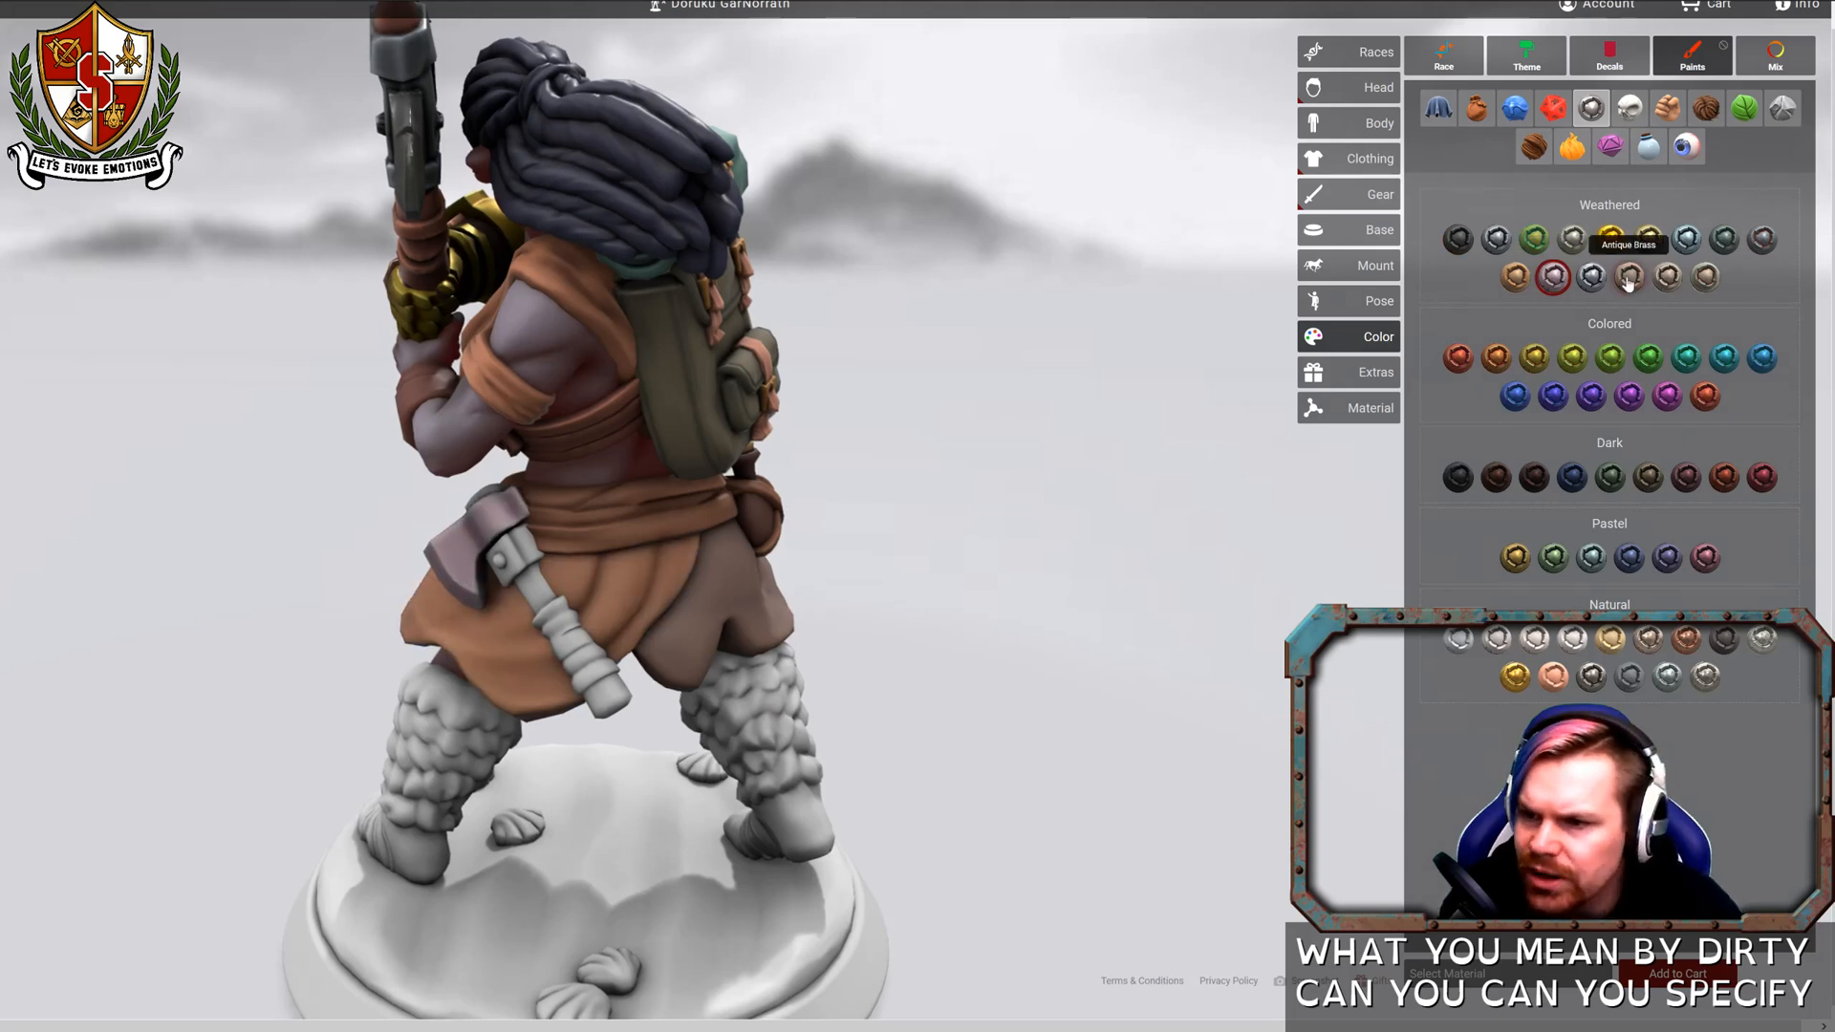
Paint the hand axe's holder and grip wrap in brown leathers from the Tans.
{"action": "left_click", "coordinate": [1476, 107]}
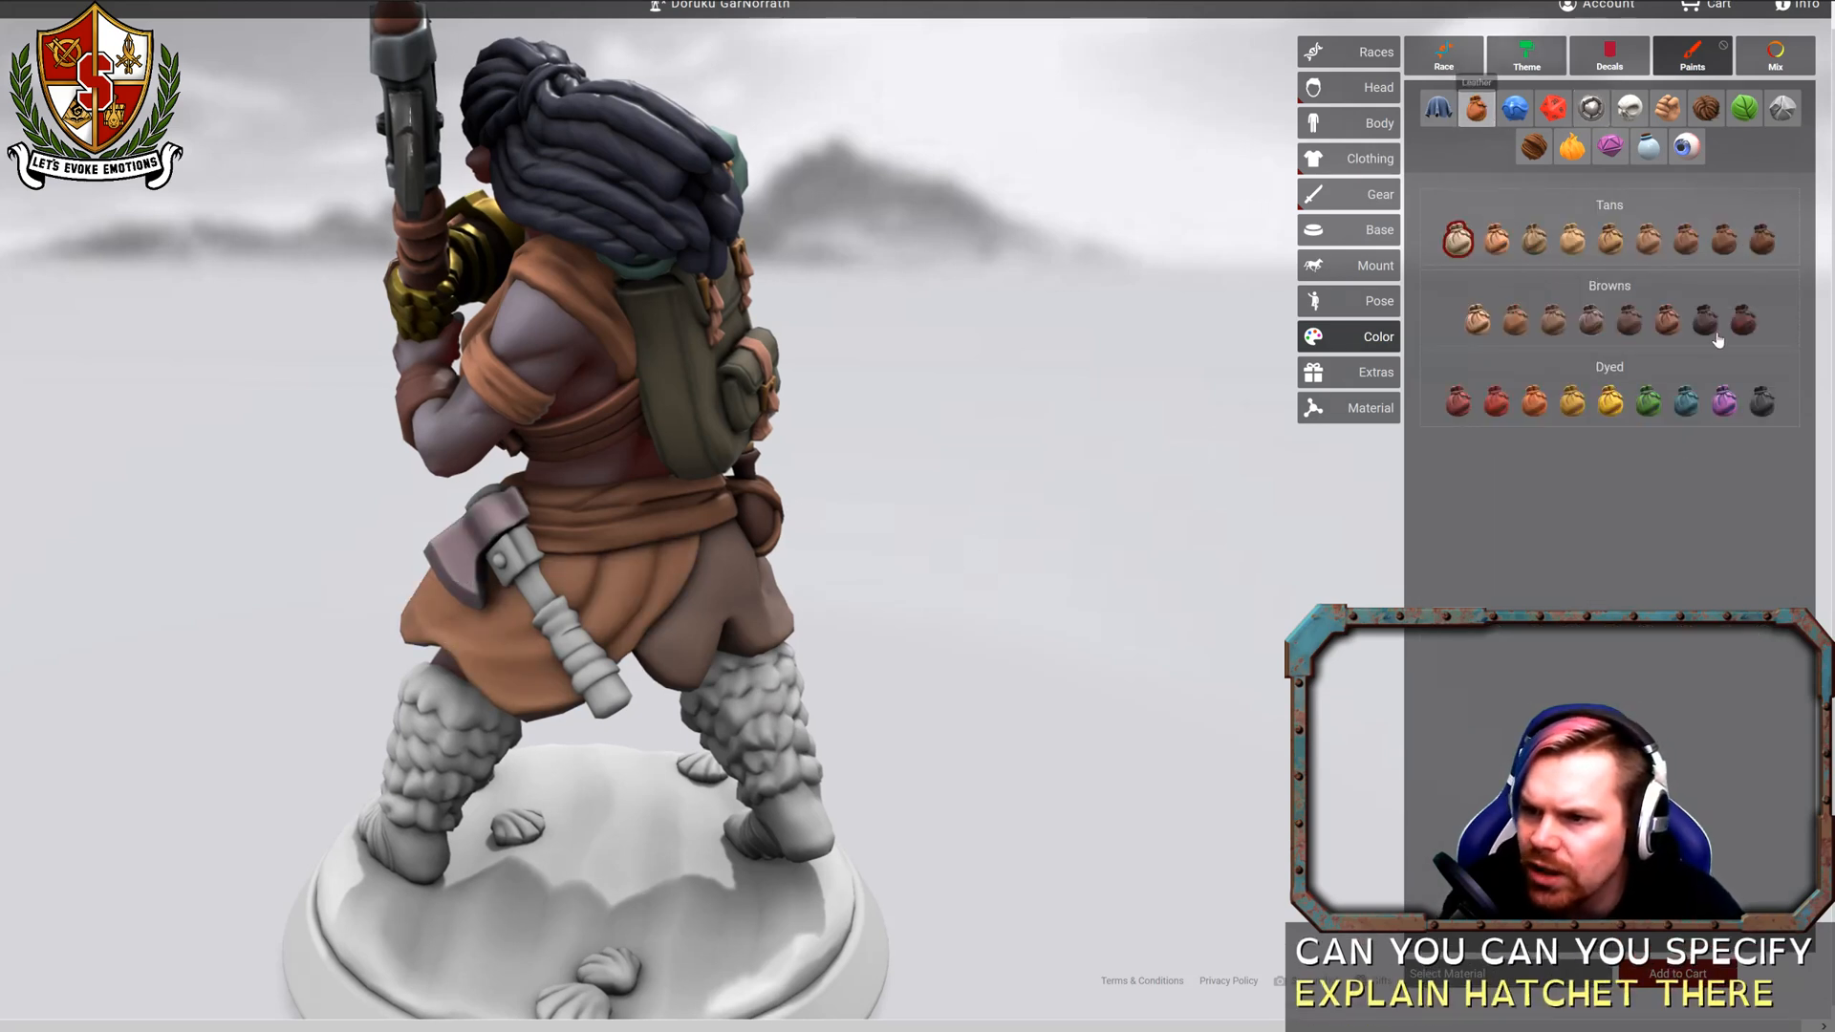
{"action": "left_click", "coordinate": [1628, 320]}
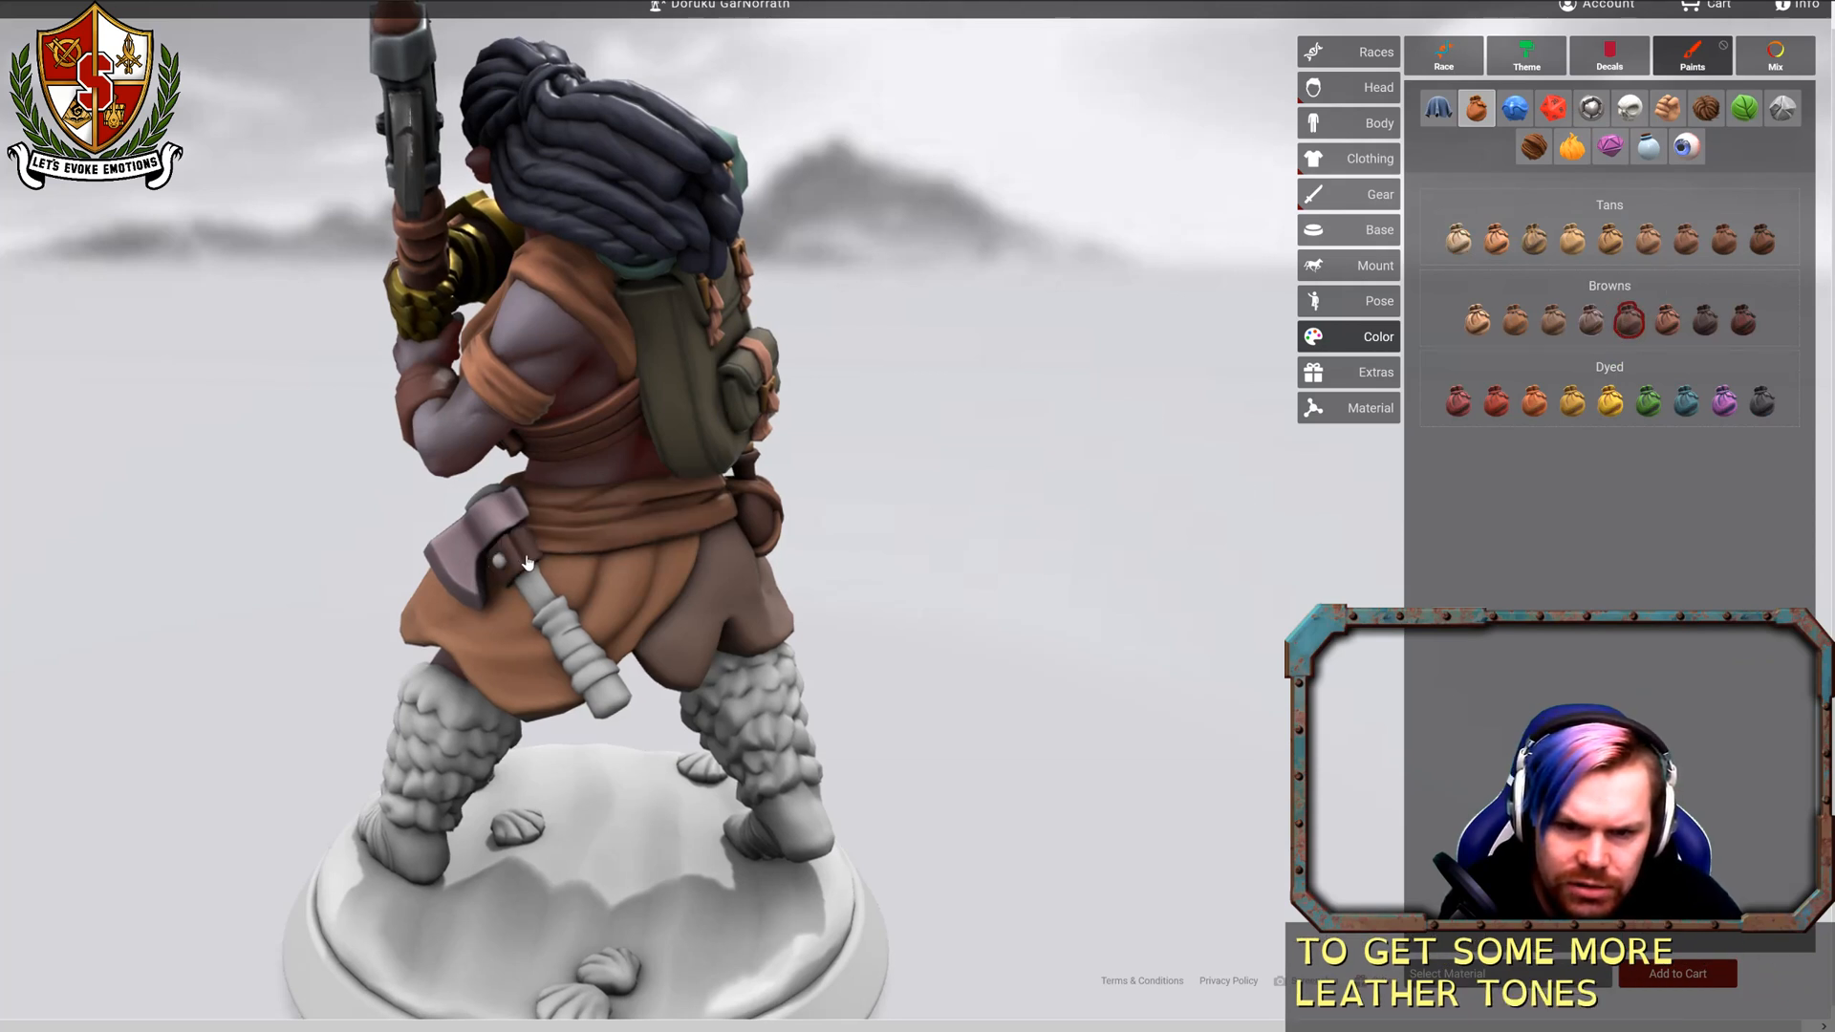
{"action": "left_click", "coordinate": [1686, 239]}
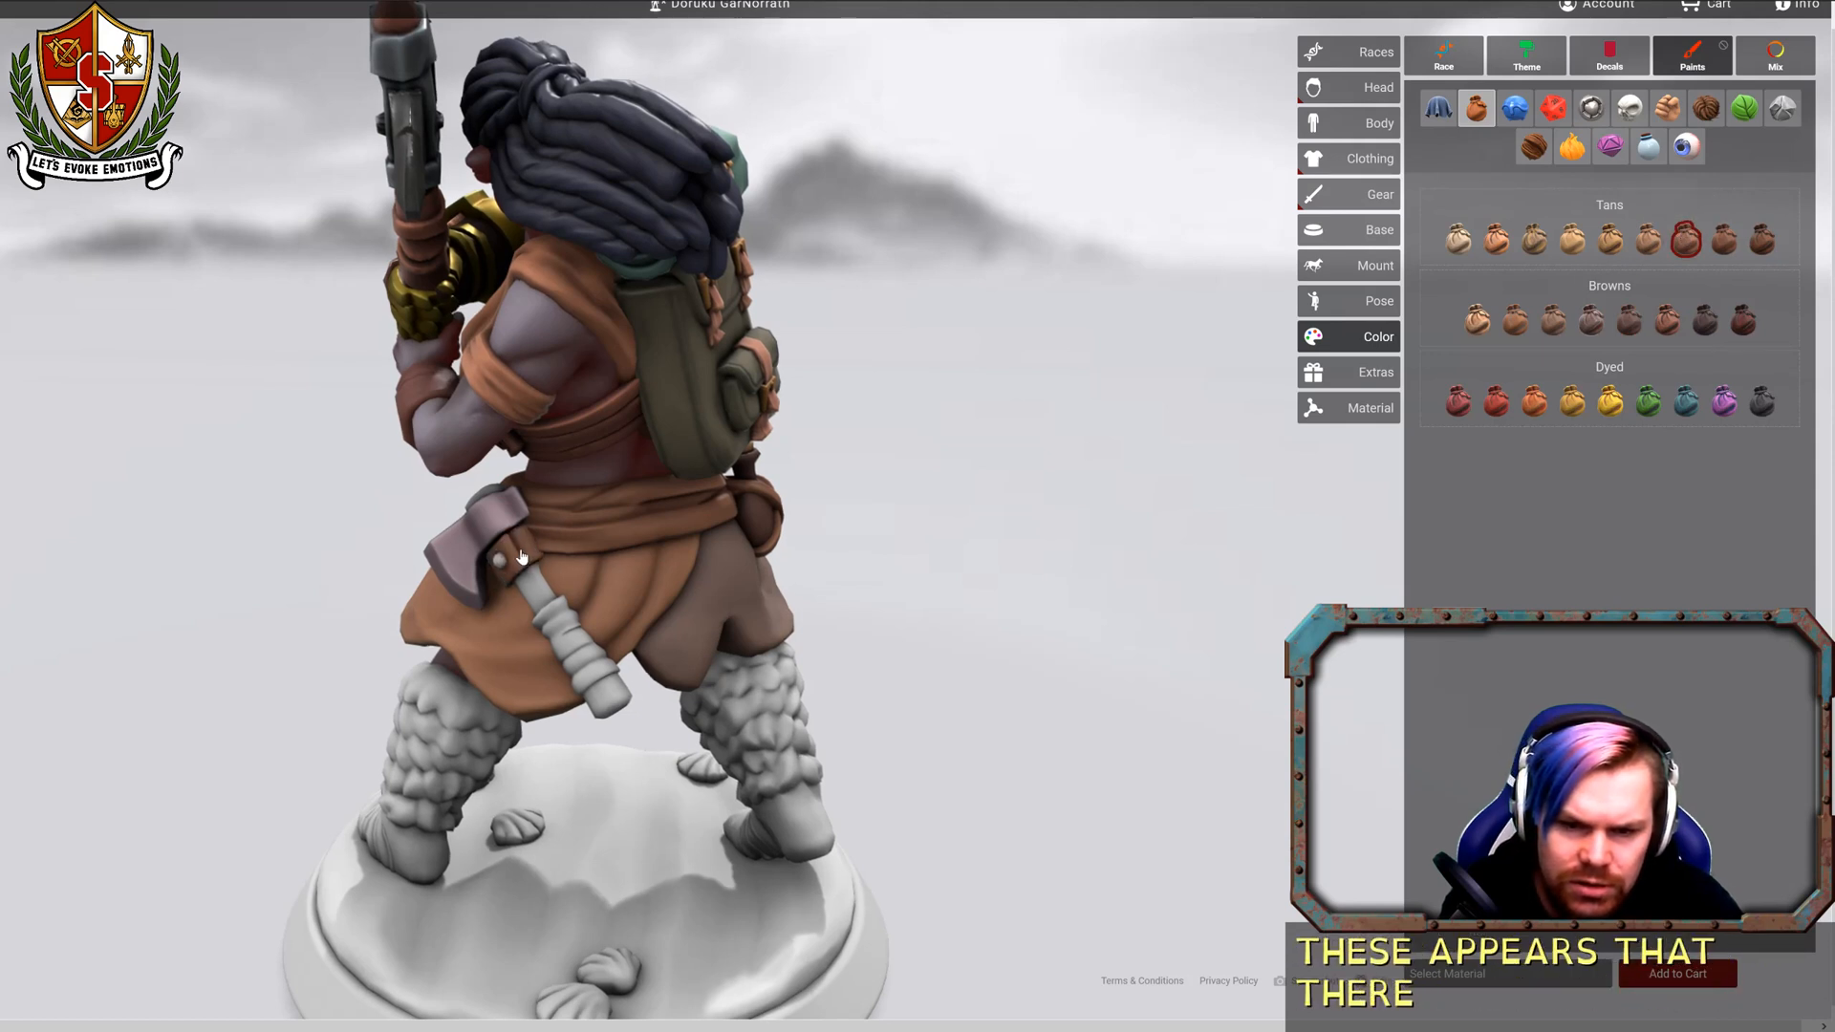
{"action": "left_click", "coordinate": [1730, 244]}
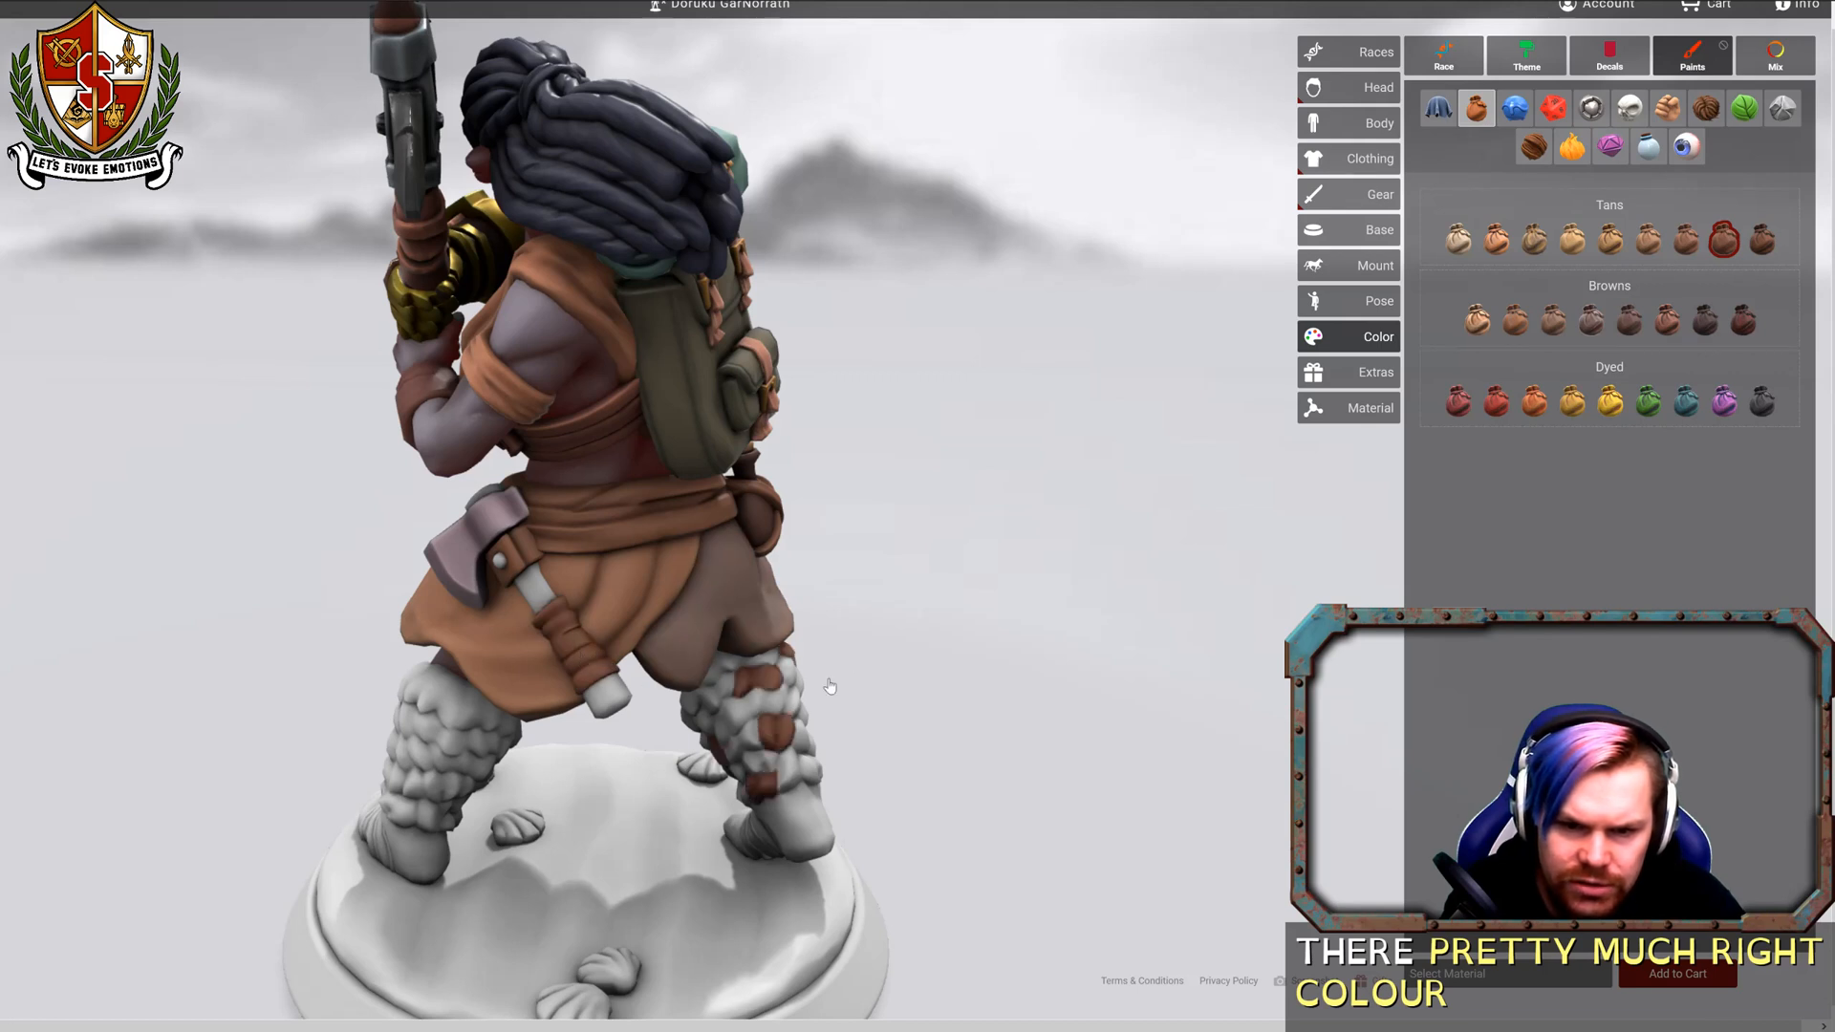
Try several Weathered metals for the rivet on the hand axe's holder, settling on the pale brass tone.
{"action": "left_click", "coordinate": [1591, 110]}
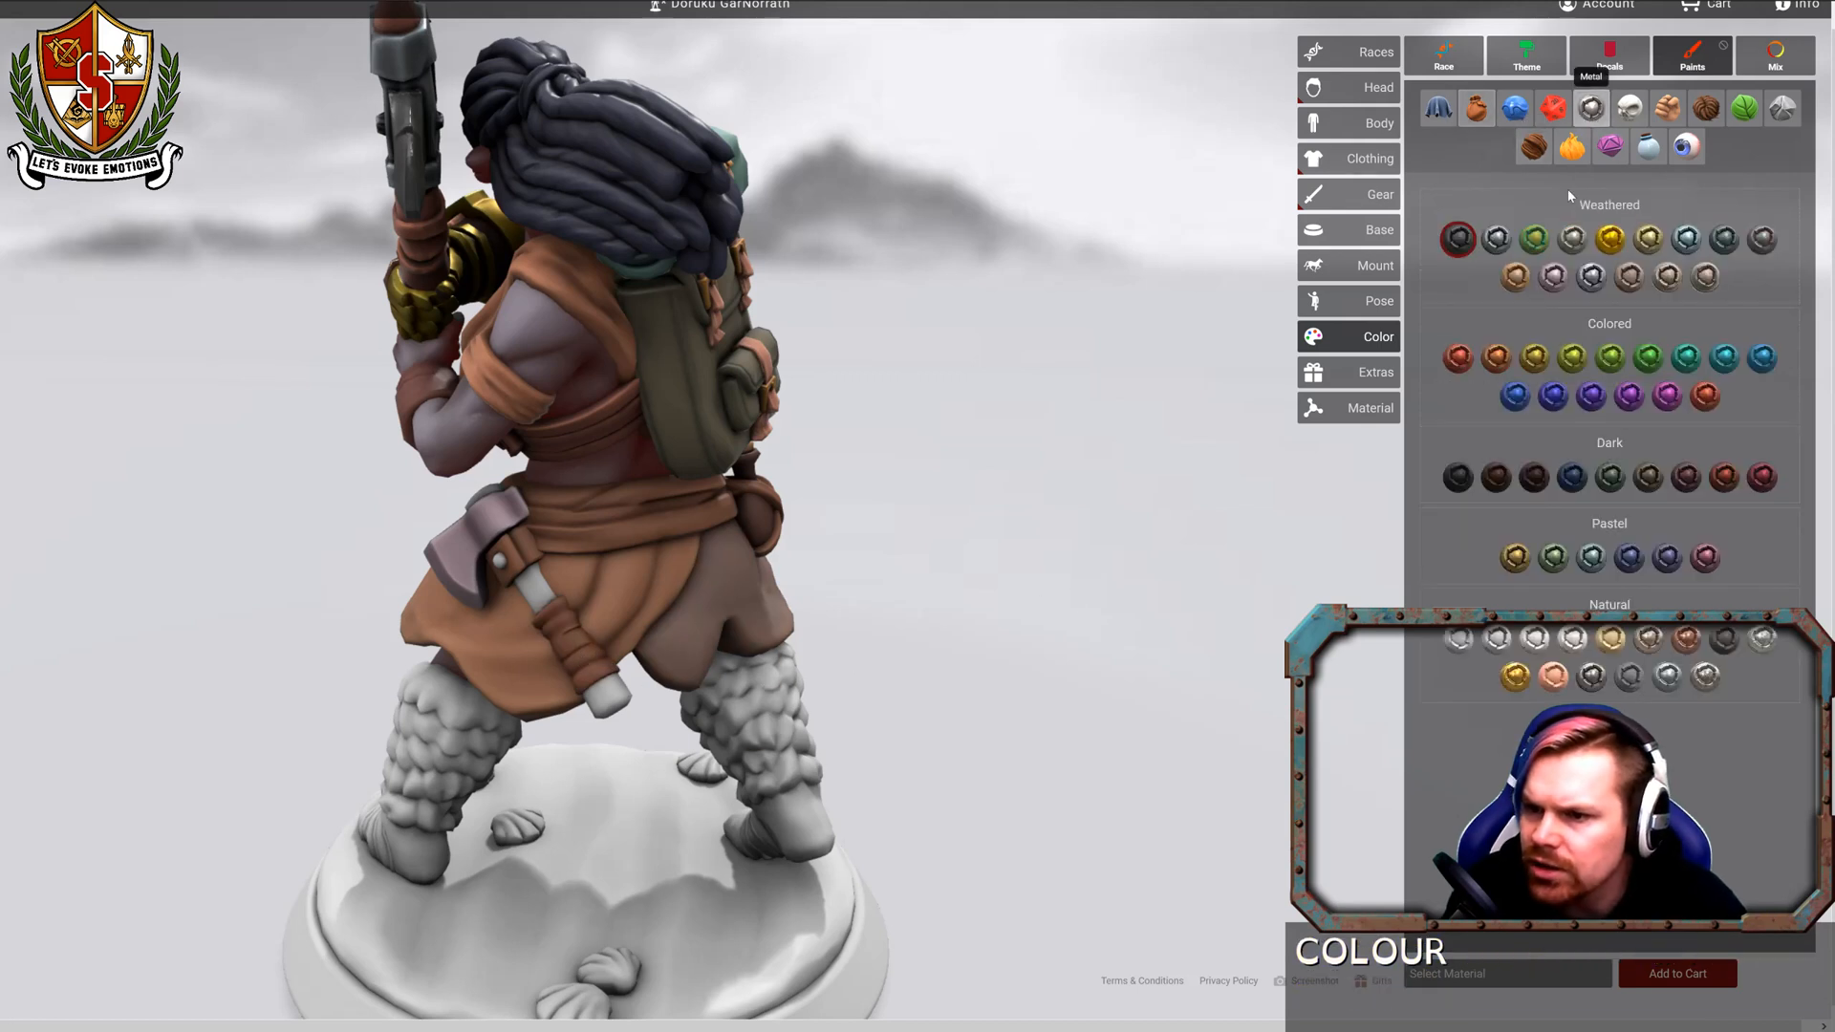
{"action": "left_click", "coordinate": [1516, 278]}
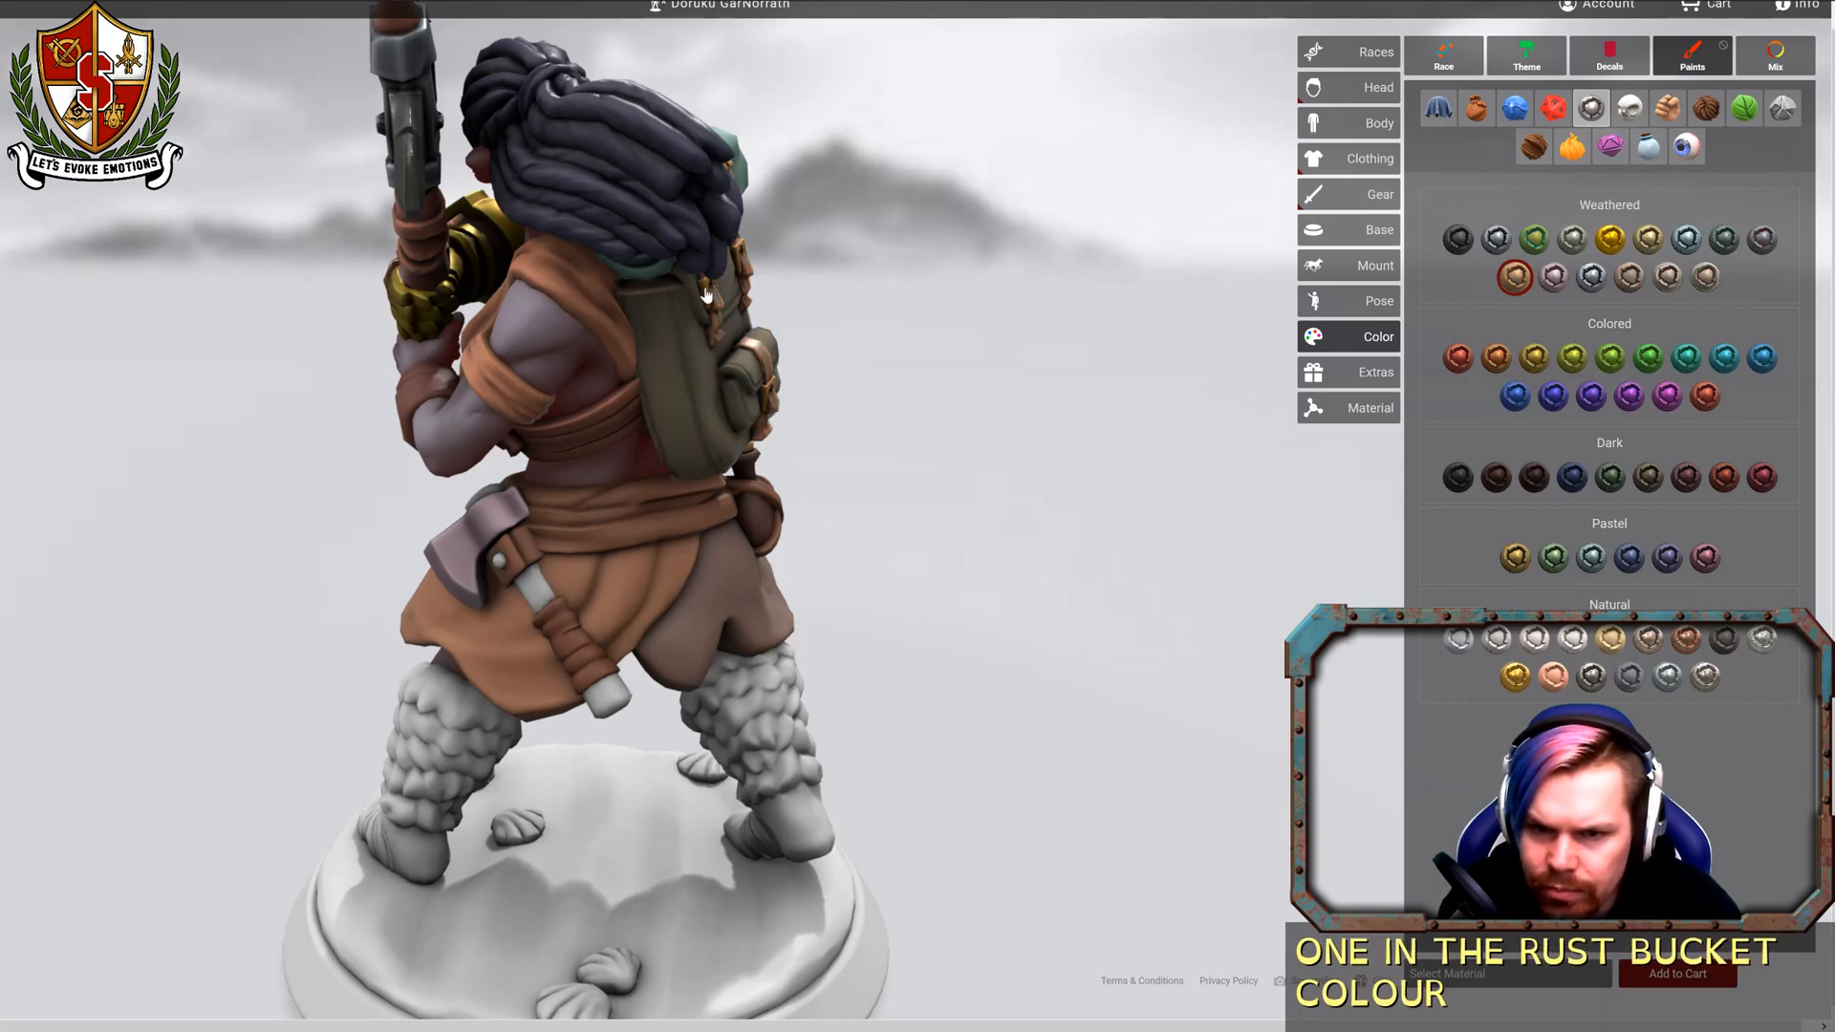
{"action": "left_click", "coordinate": [1629, 277]}
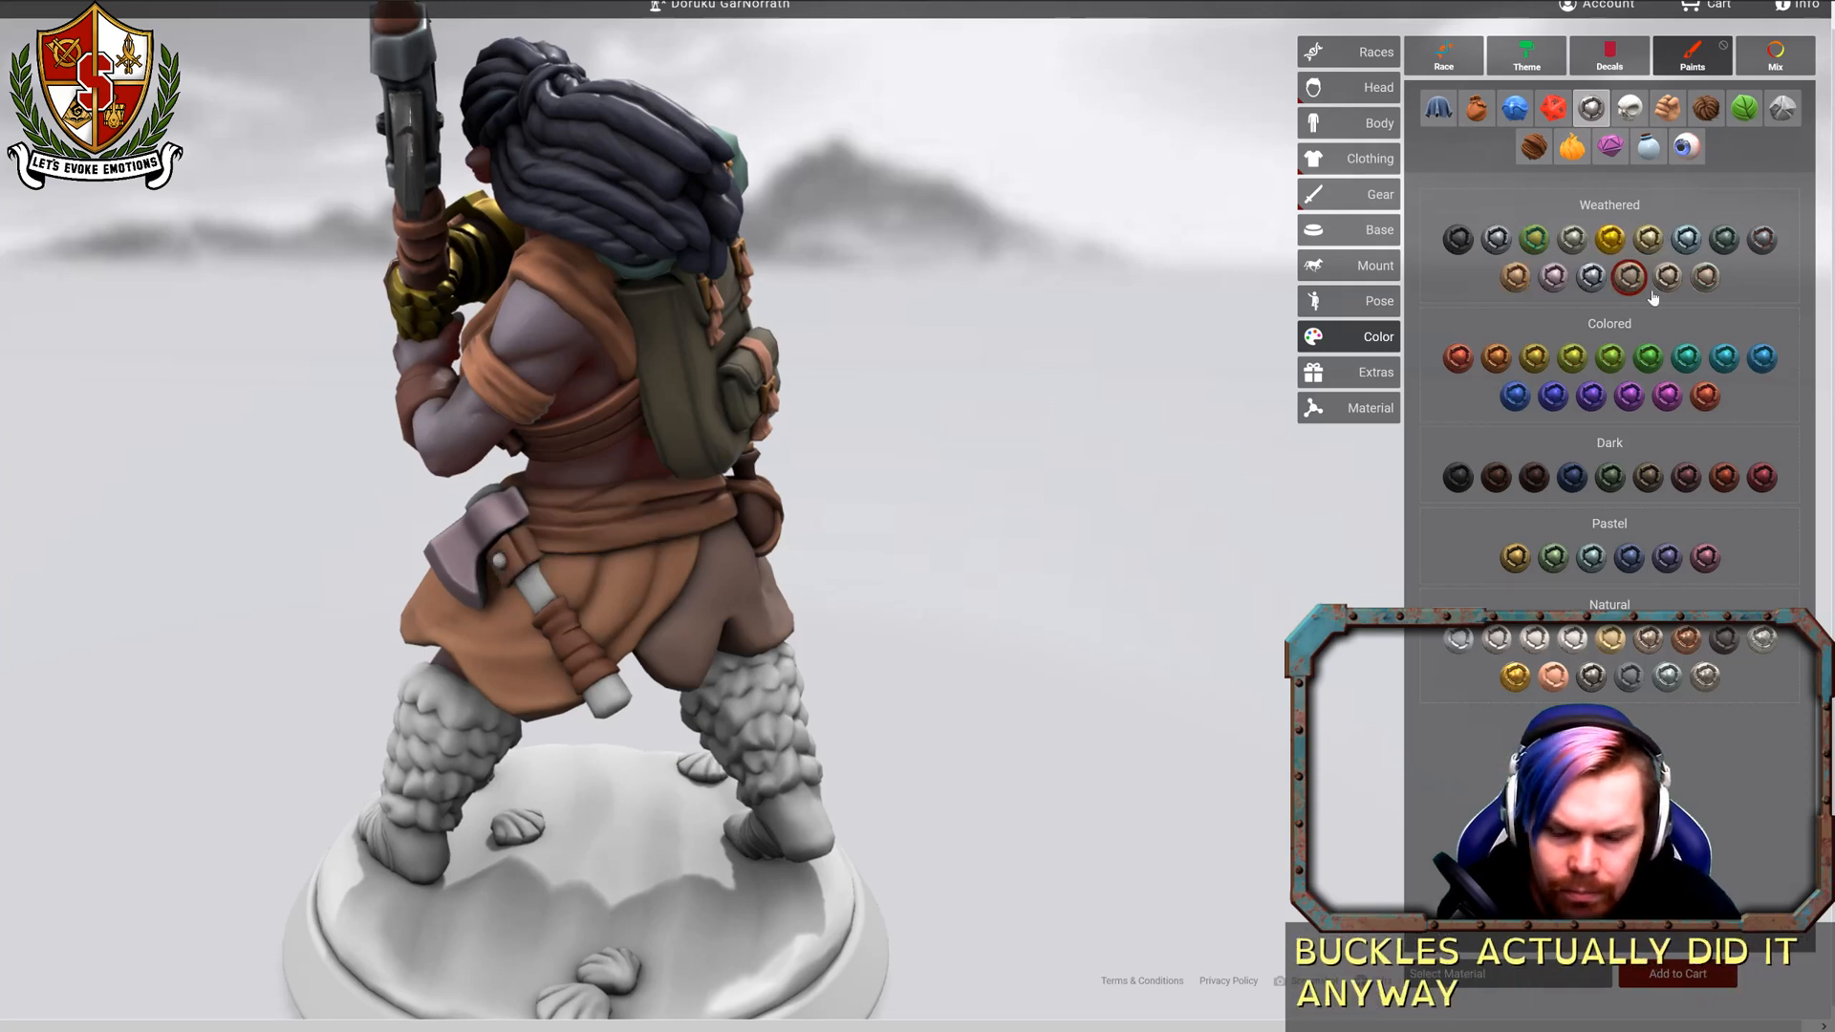
{"action": "left_click", "coordinate": [1591, 277]}
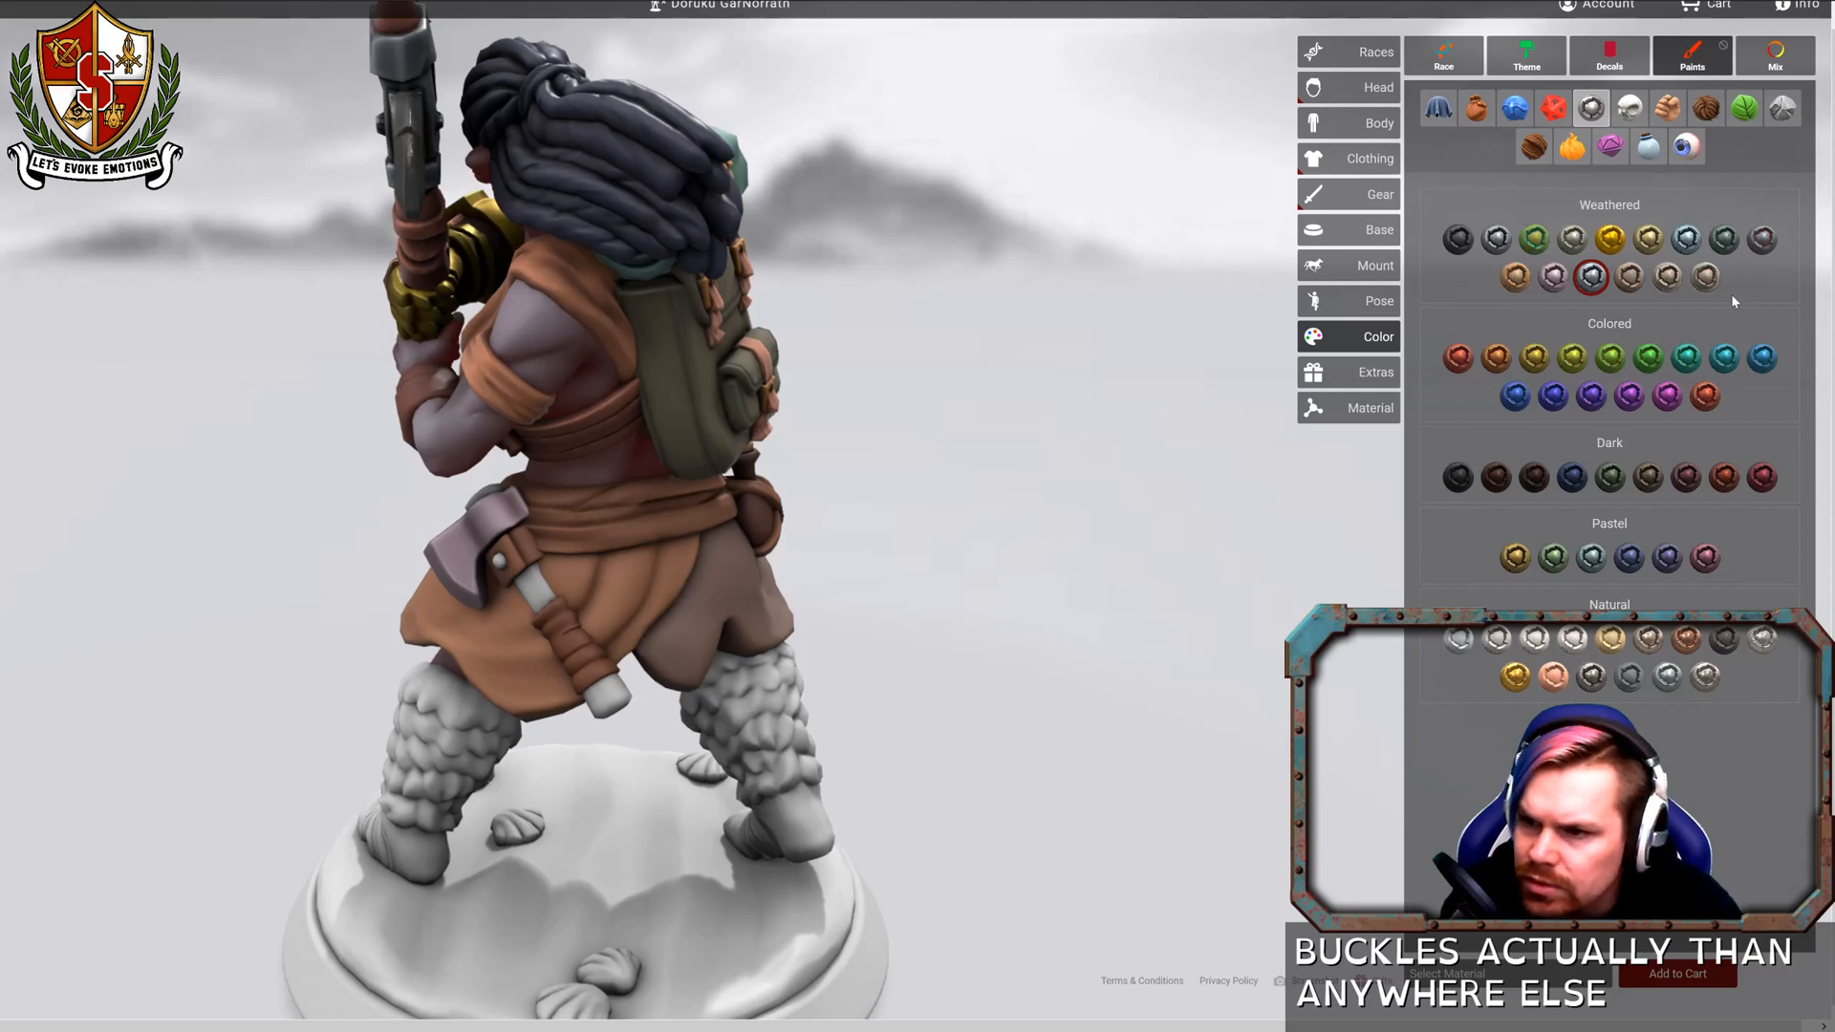
{"action": "left_click", "coordinate": [1648, 239]}
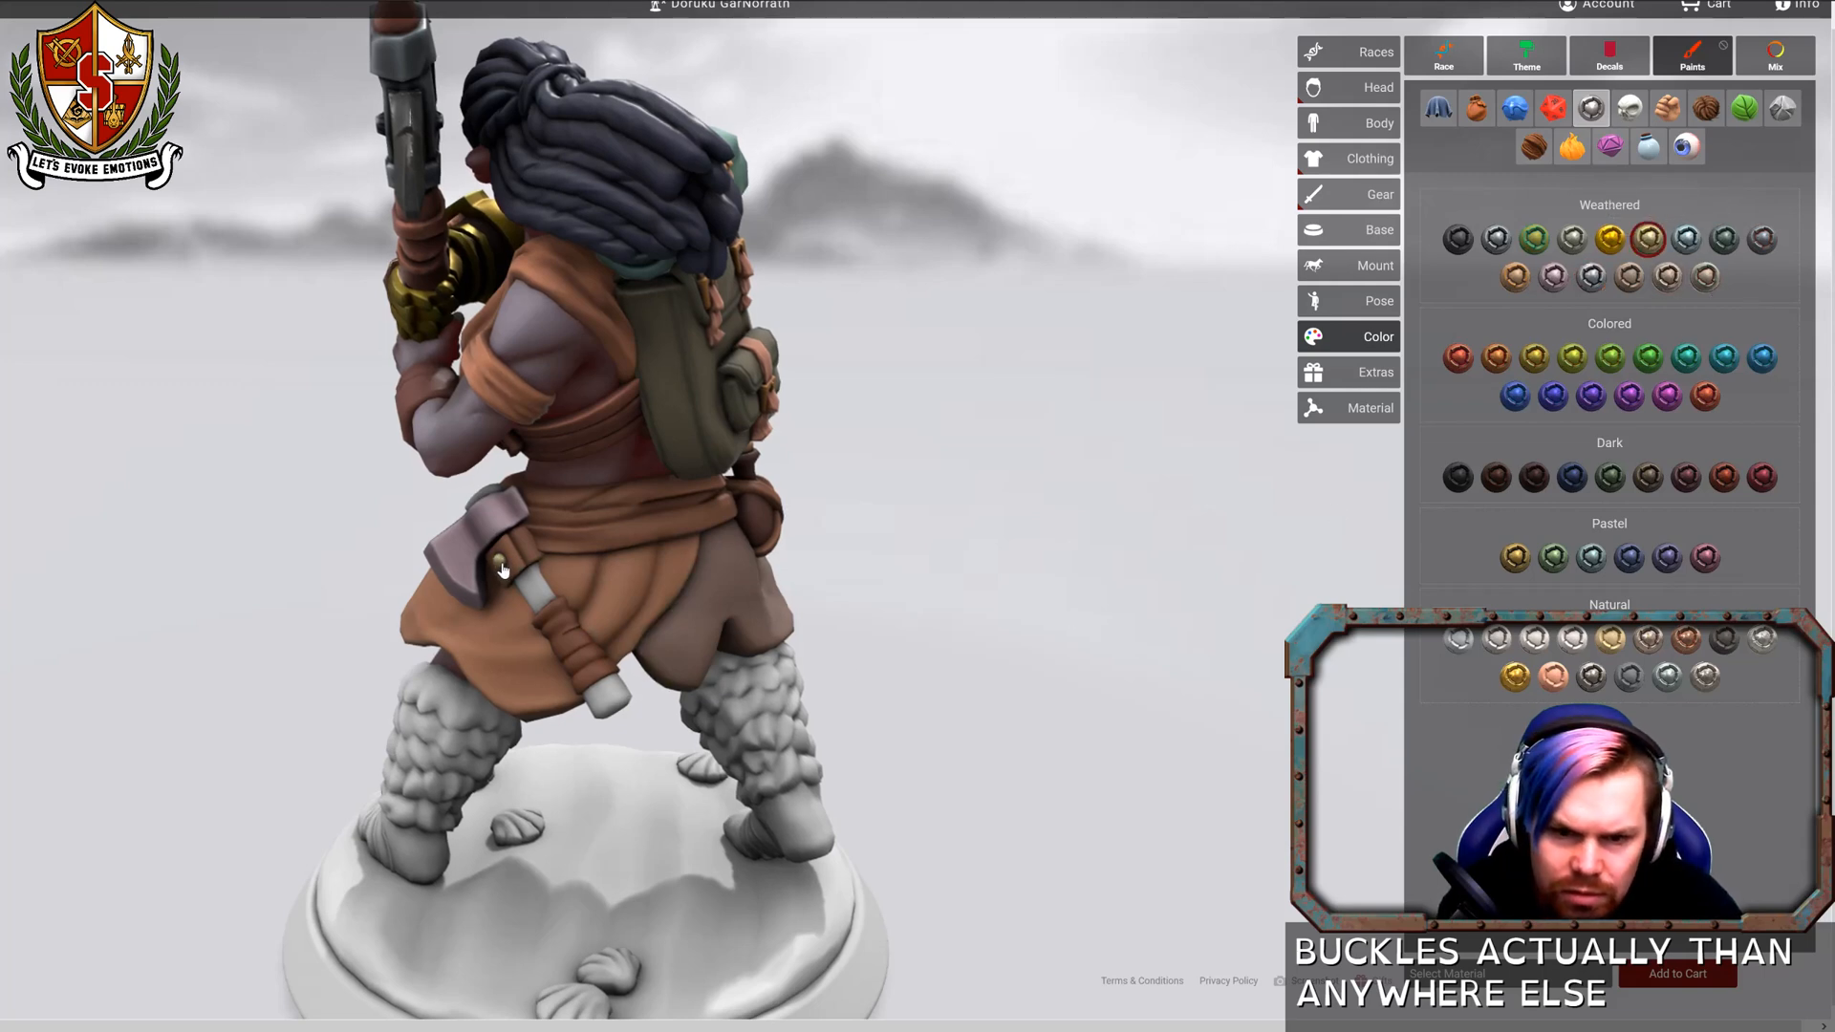
Try Mossy Wood on the hand axe's handle, then paint it and the large axe's handle end orange-brown Natural wood.
{"action": "left_click_drag", "start_coordinate": [983, 606], "coordinate": [1229, 544]}
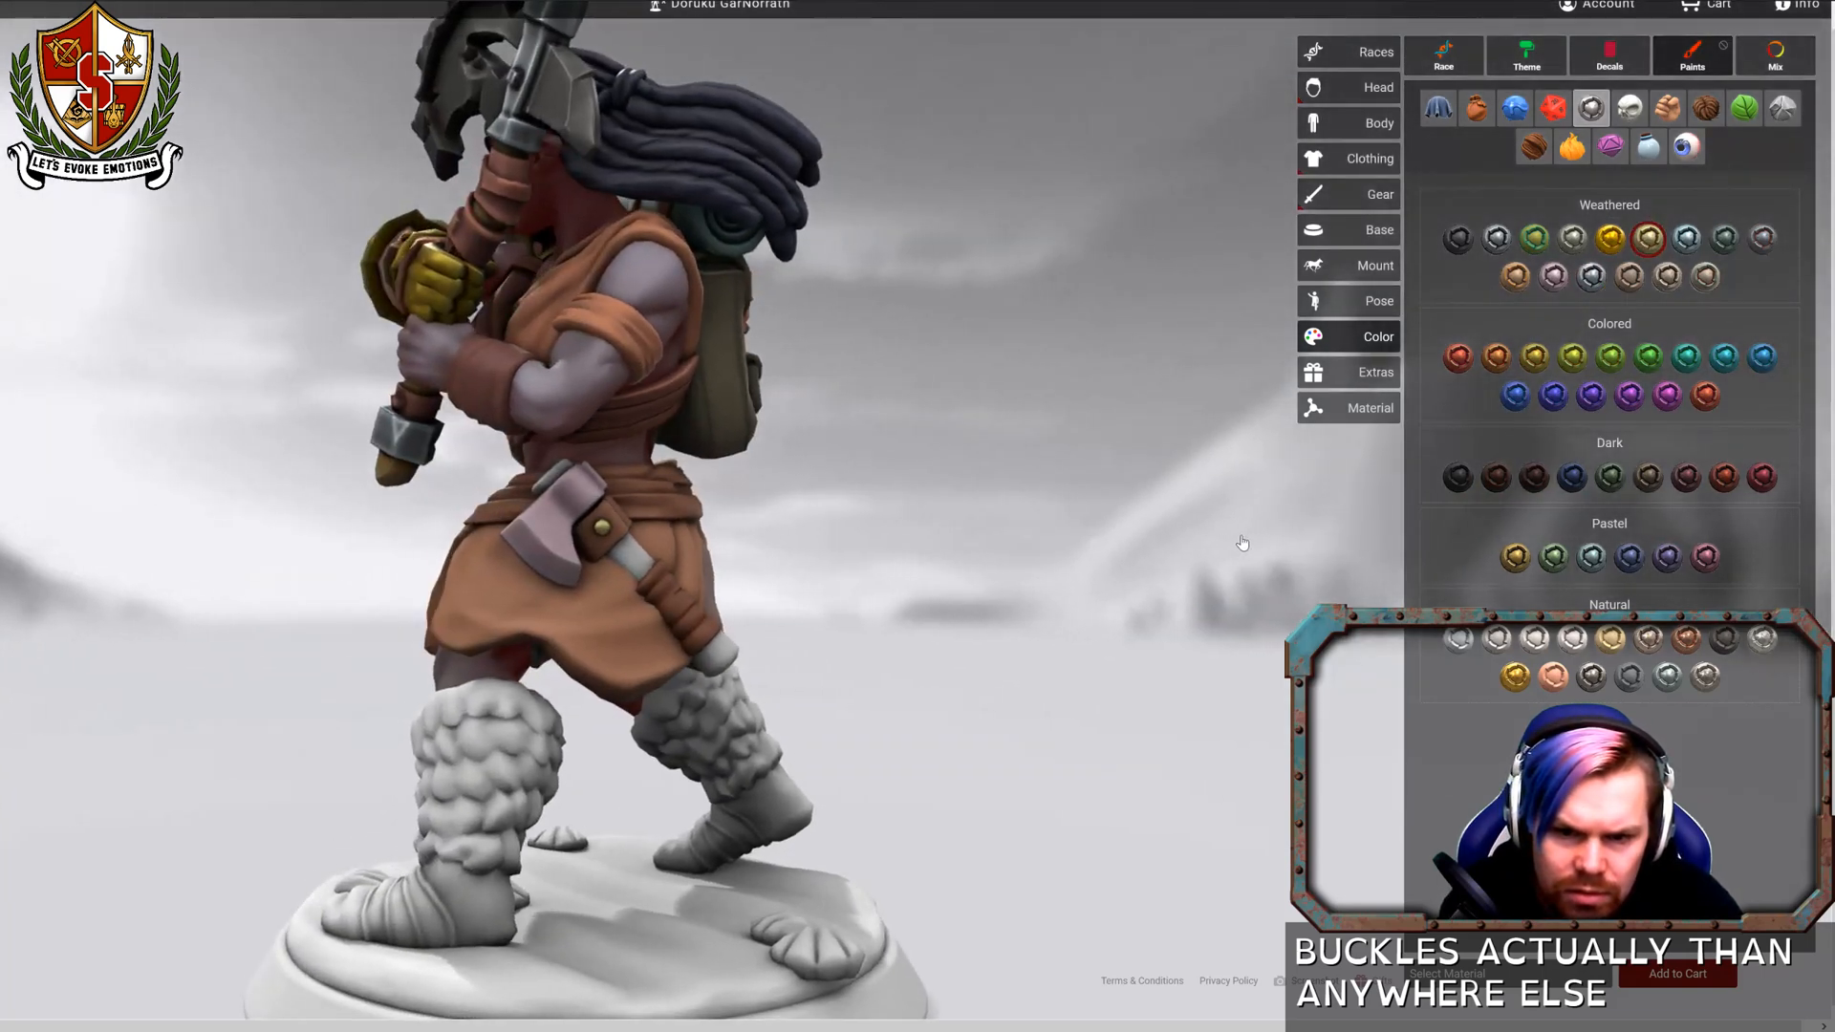
{"action": "left_click", "coordinate": [1529, 148]}
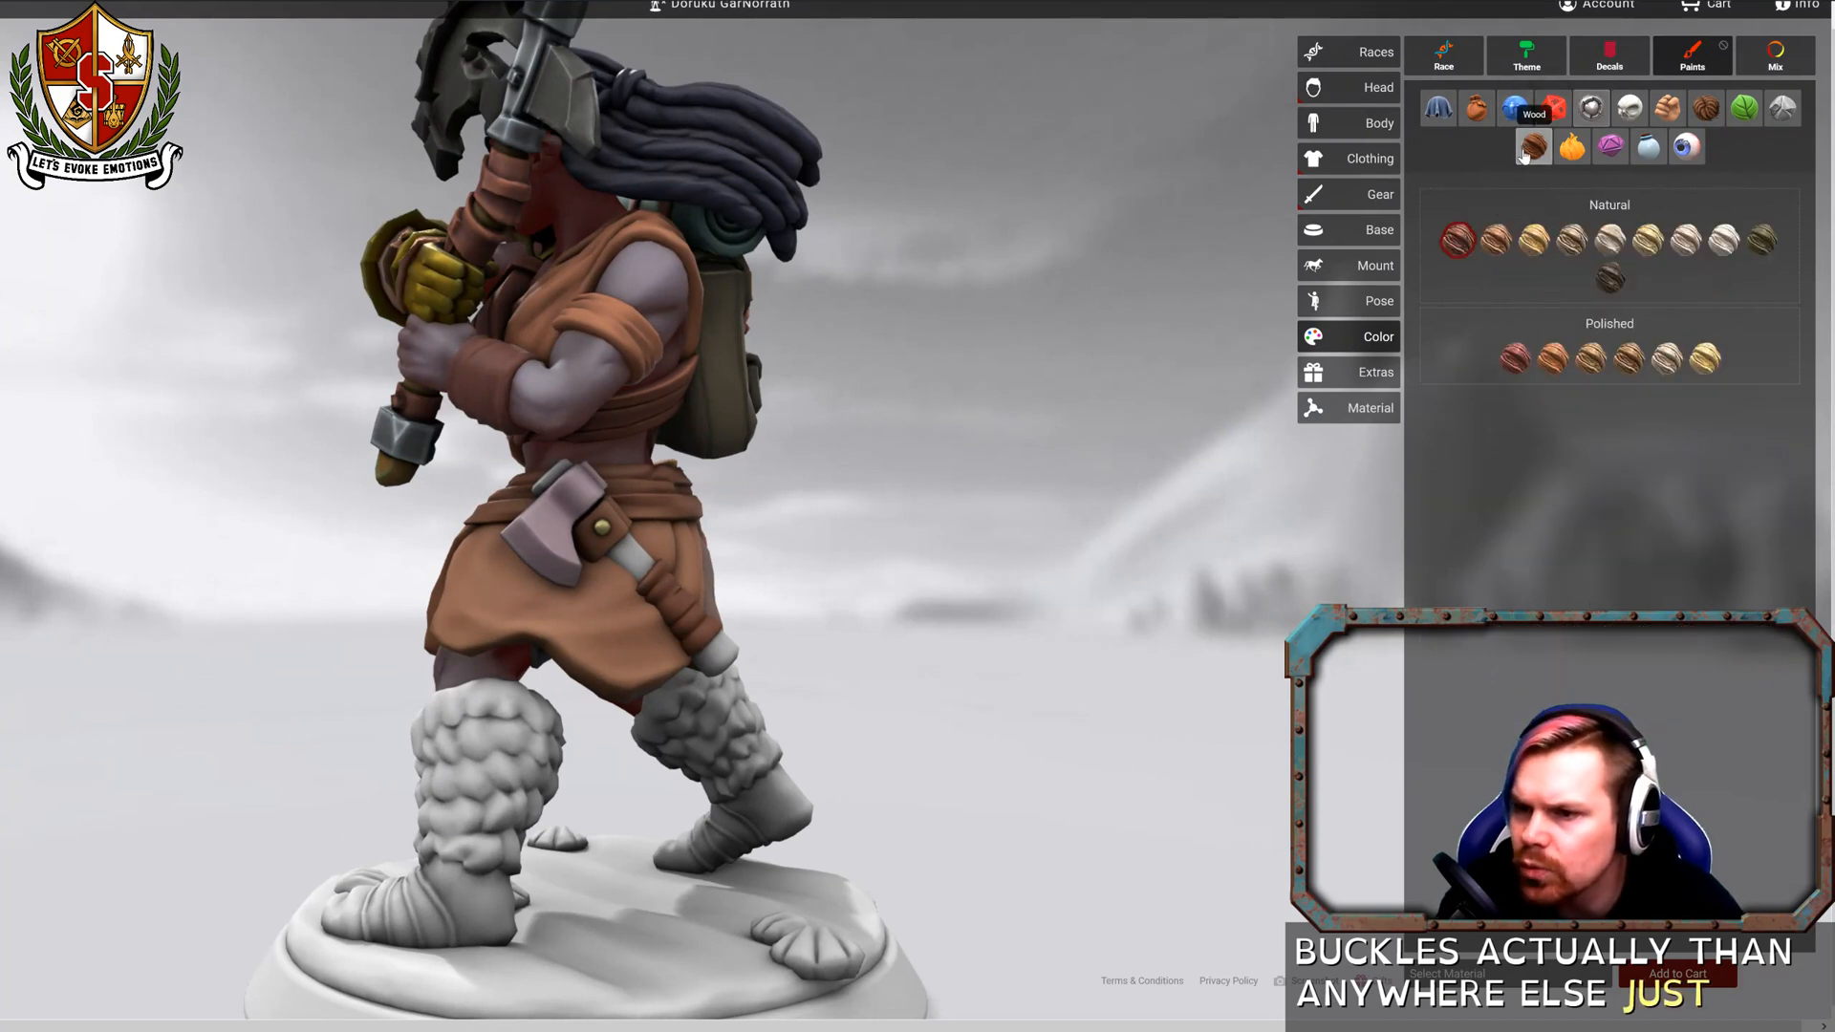
{"action": "left_click", "coordinate": [1761, 239]}
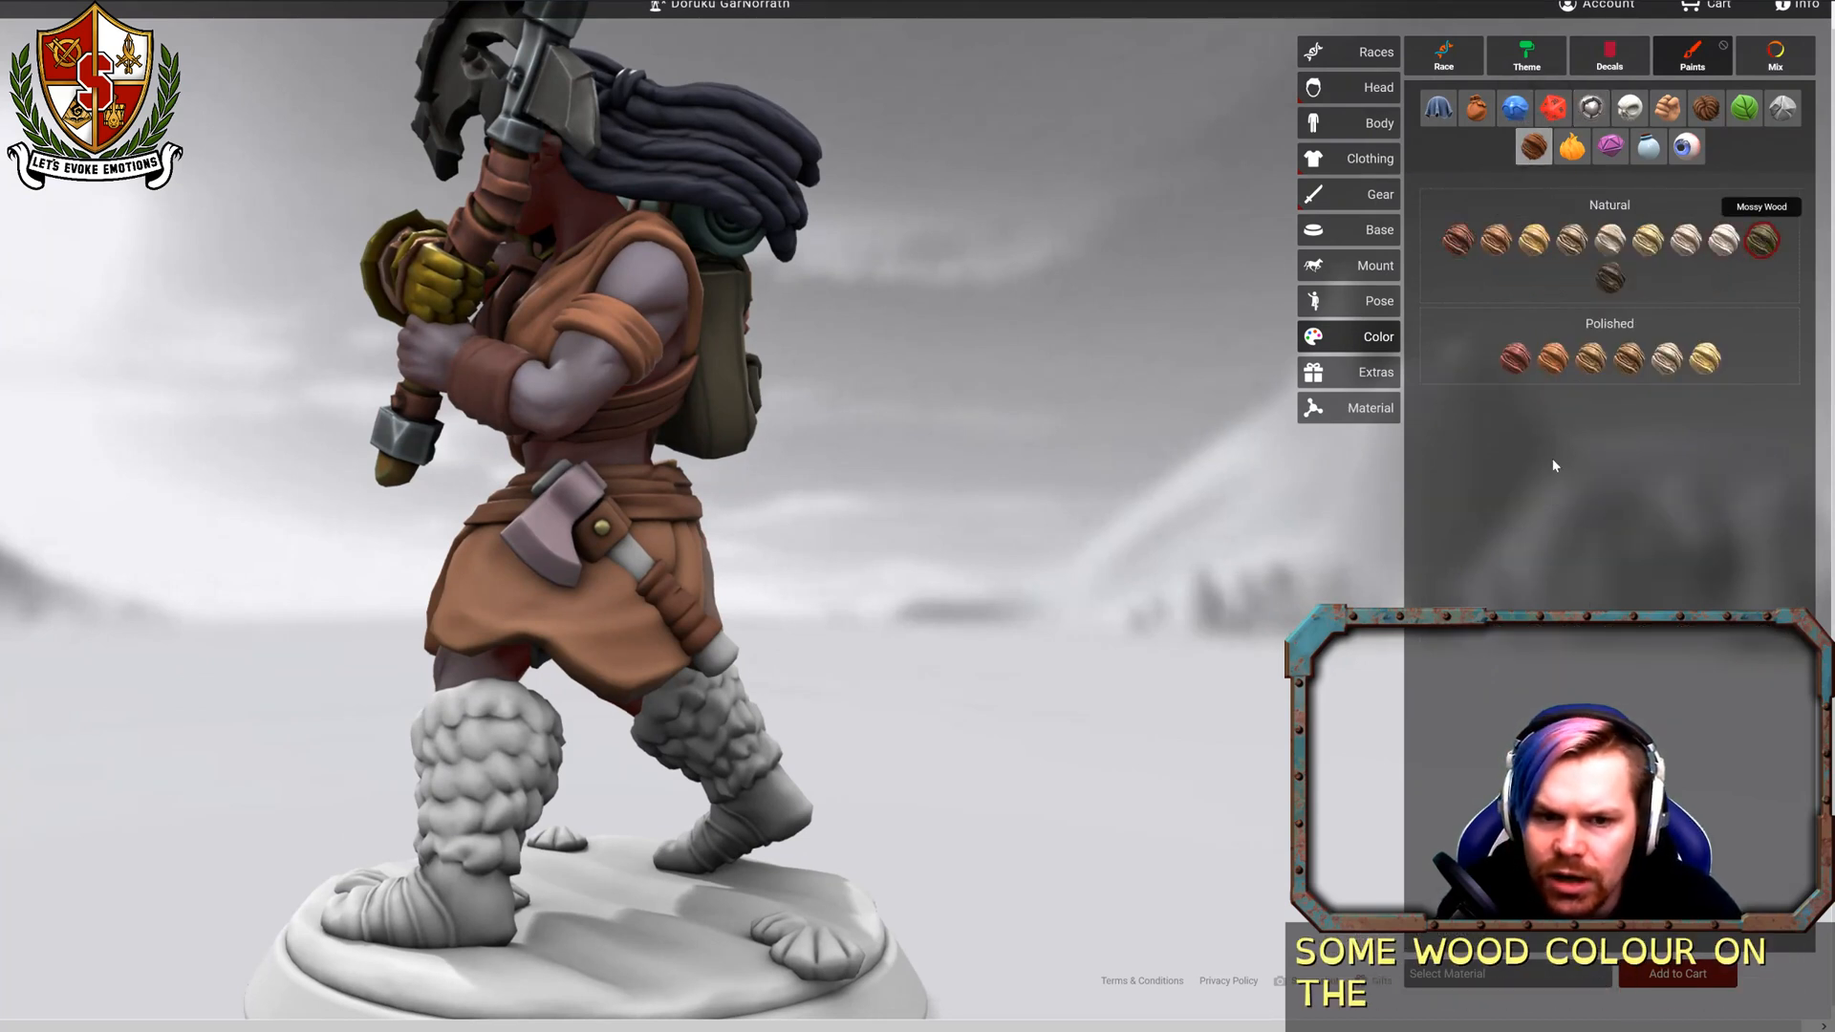
{"action": "left_click", "coordinate": [634, 563]}
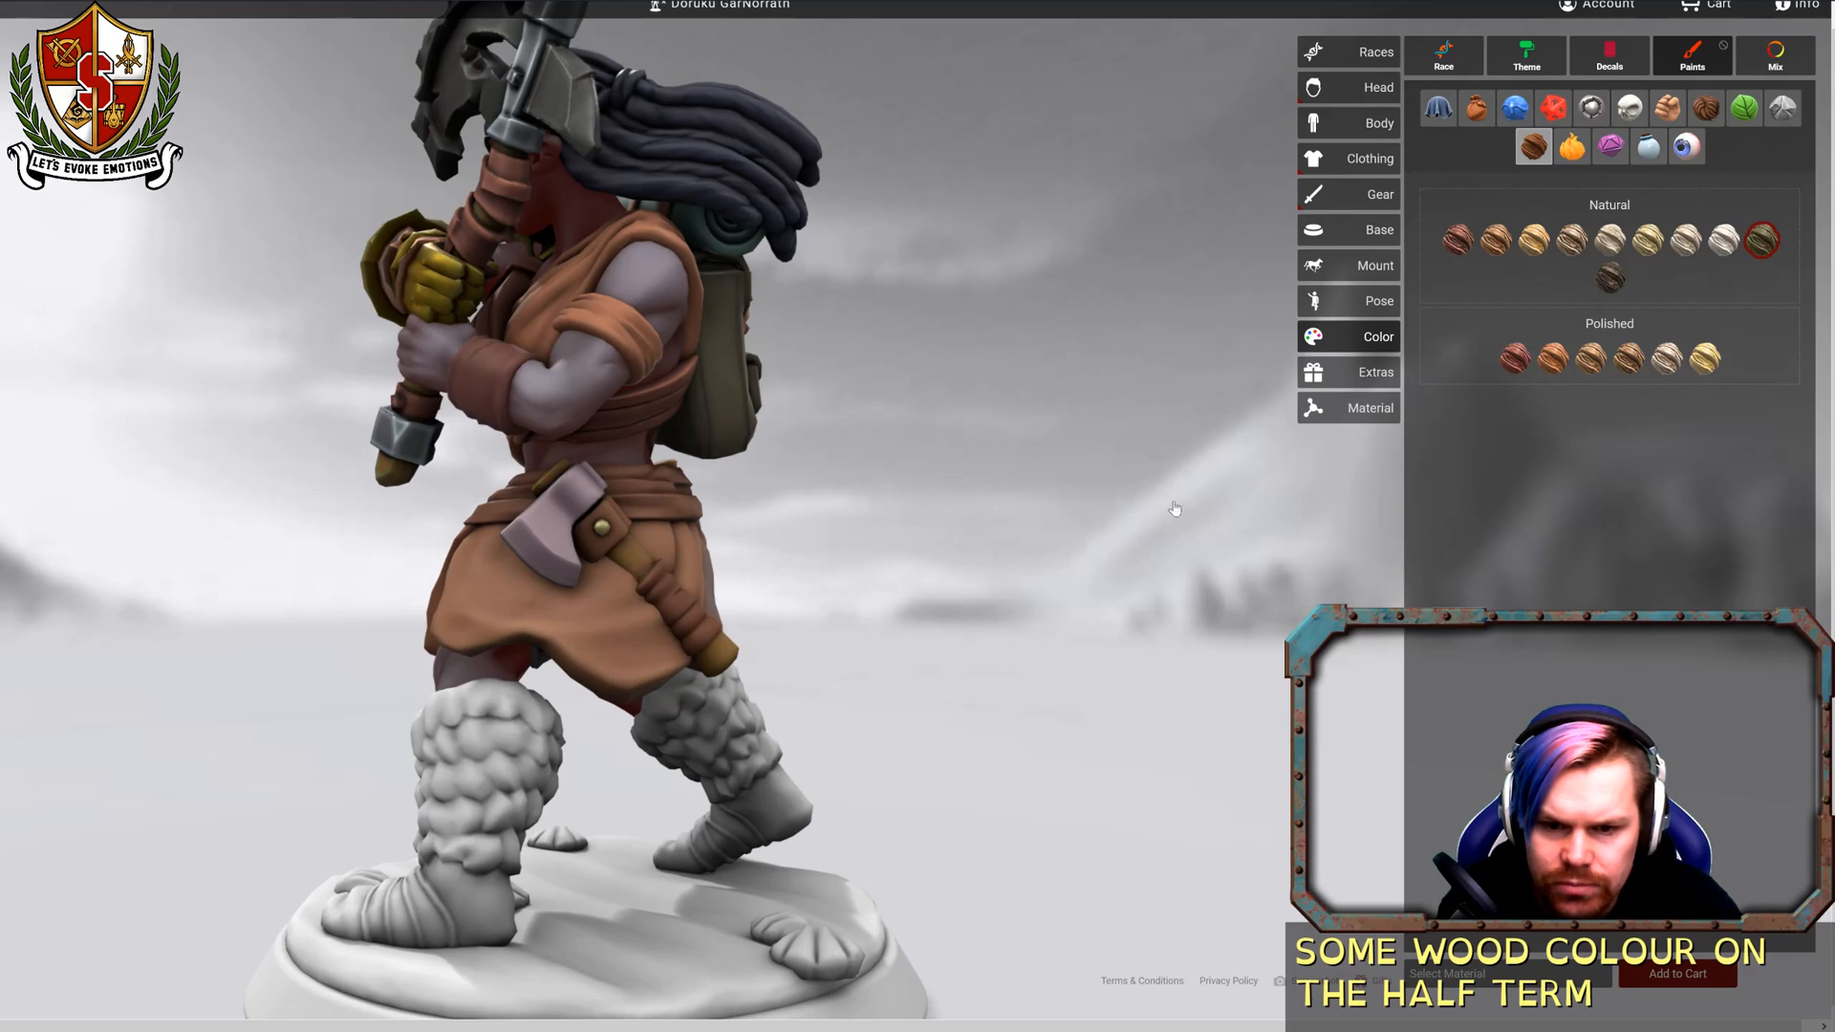
{"action": "left_click", "coordinate": [1495, 239]}
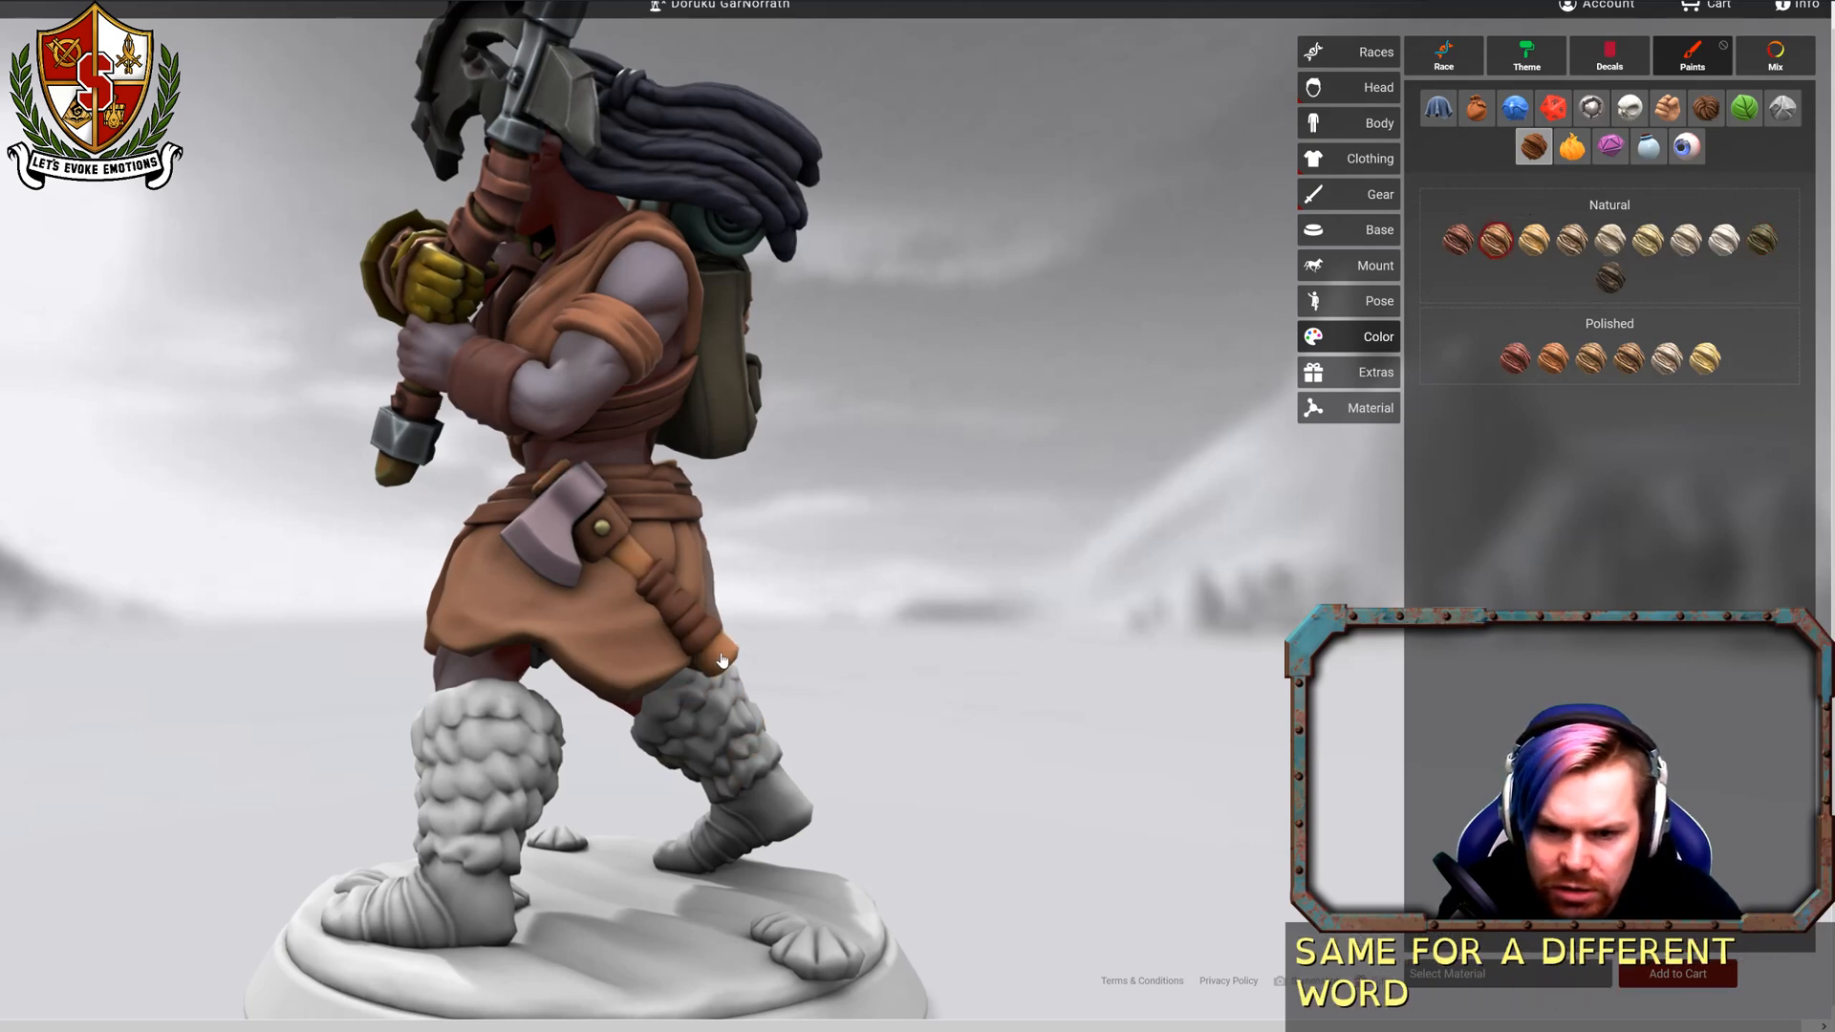
{"action": "left_click_drag", "start_coordinate": [937, 655], "coordinate": [1408, 668]}
{"action": "left_click", "coordinate": [616, 517]}
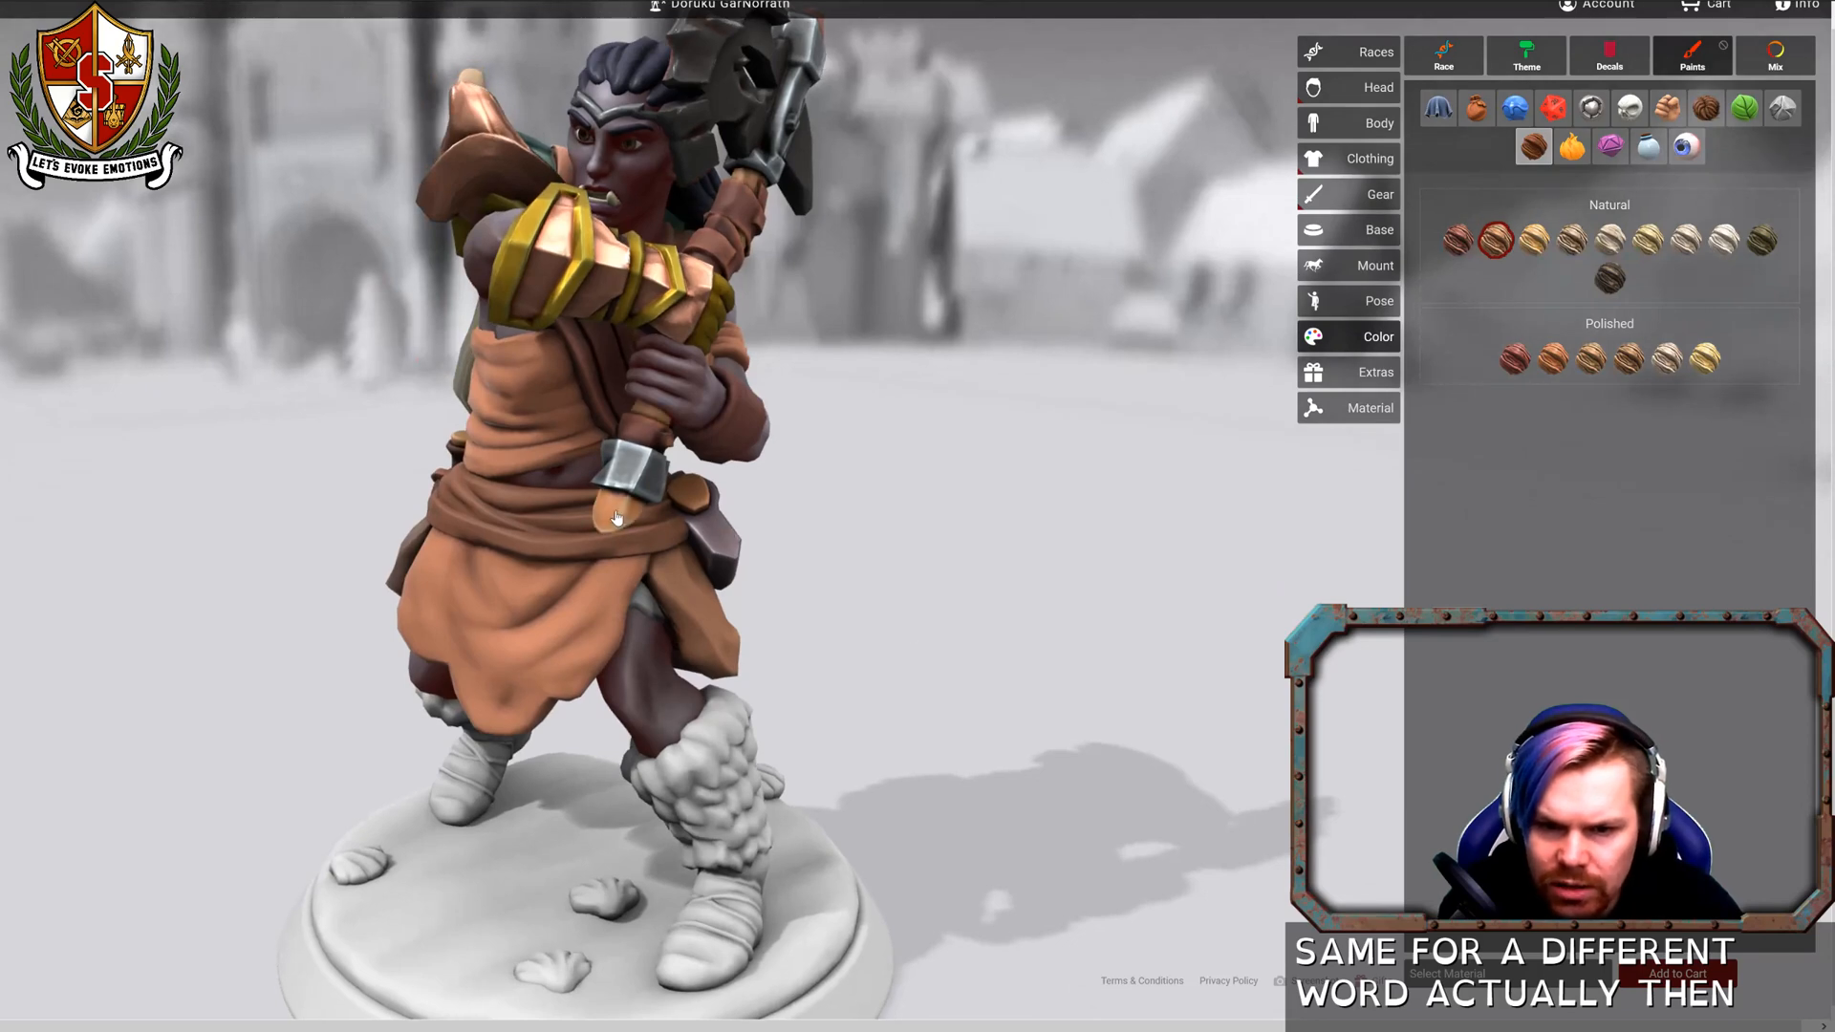
Try a reddish Natural wood on the undergarment beneath the skirt, settling on the dark olive-brown Natural wood.
{"action": "left_click_drag", "start_coordinate": [890, 507], "coordinate": [993, 486]}
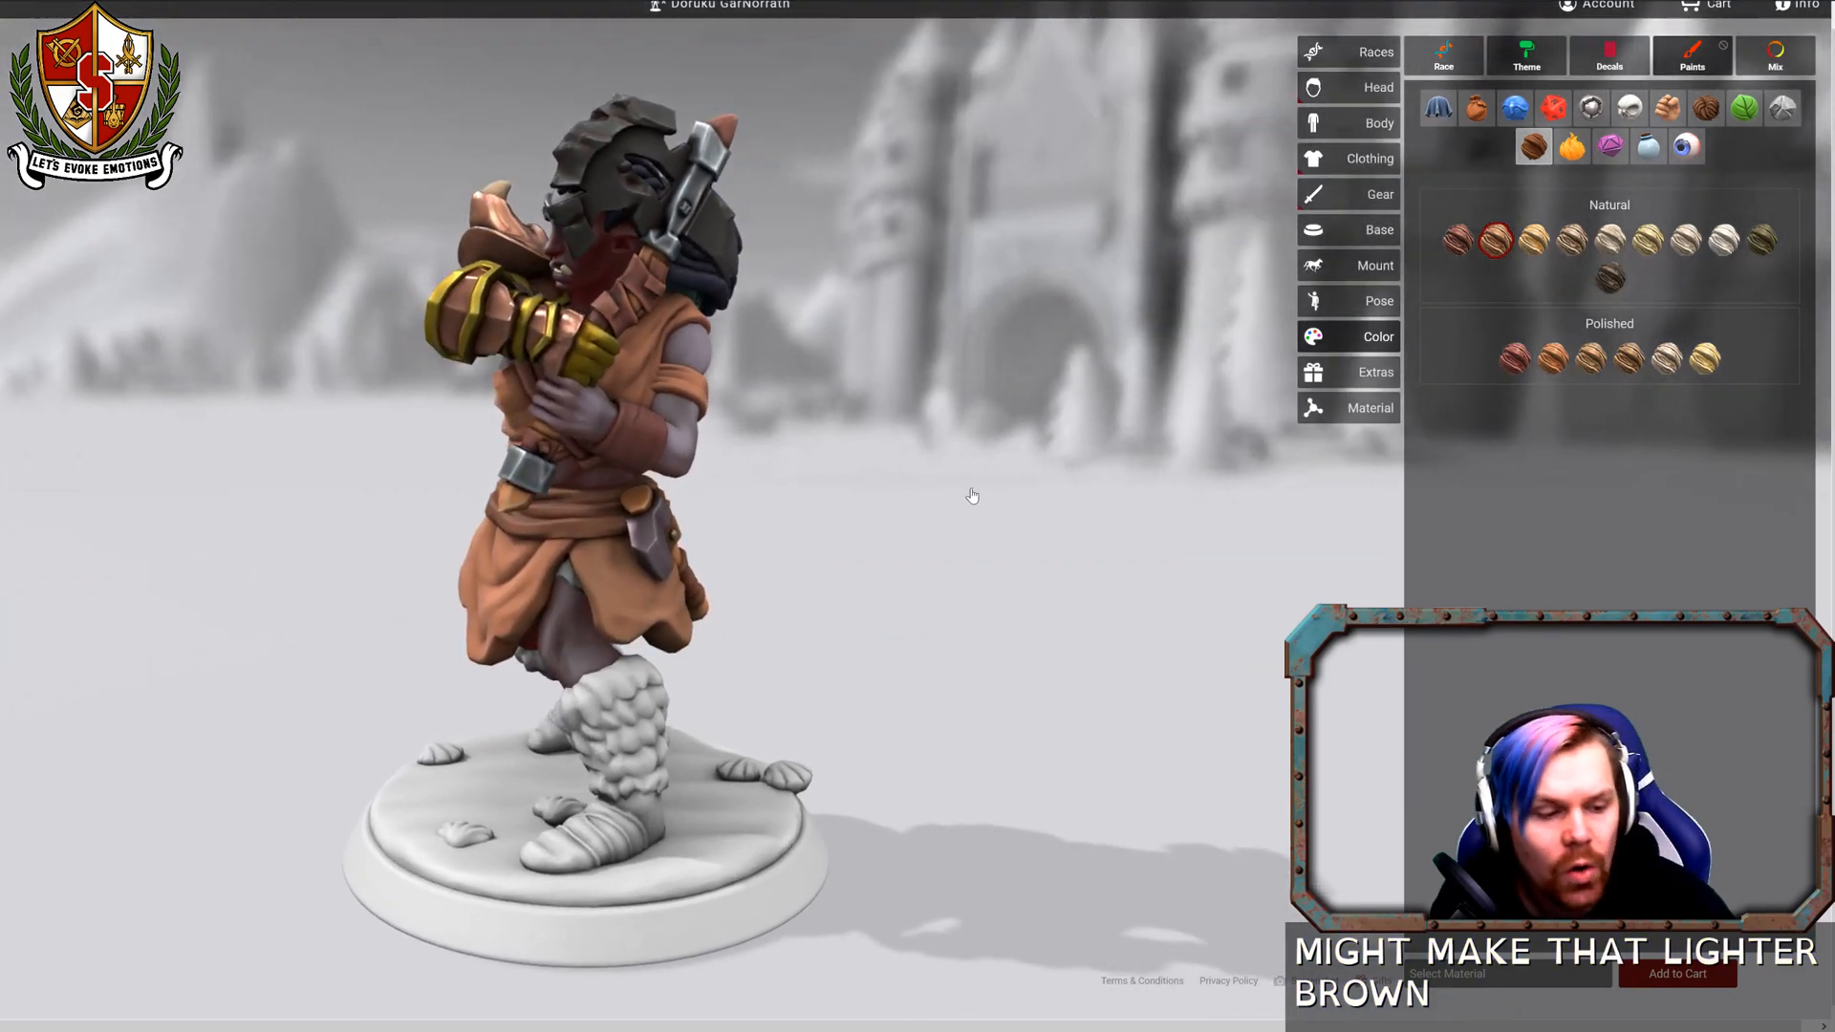
{"action": "scroll", "coordinate": [897, 573], "scroll_direction": "down", "scroll_amount": 3}
{"action": "left_click_drag", "start_coordinate": [896, 573], "coordinate": [779, 577]}
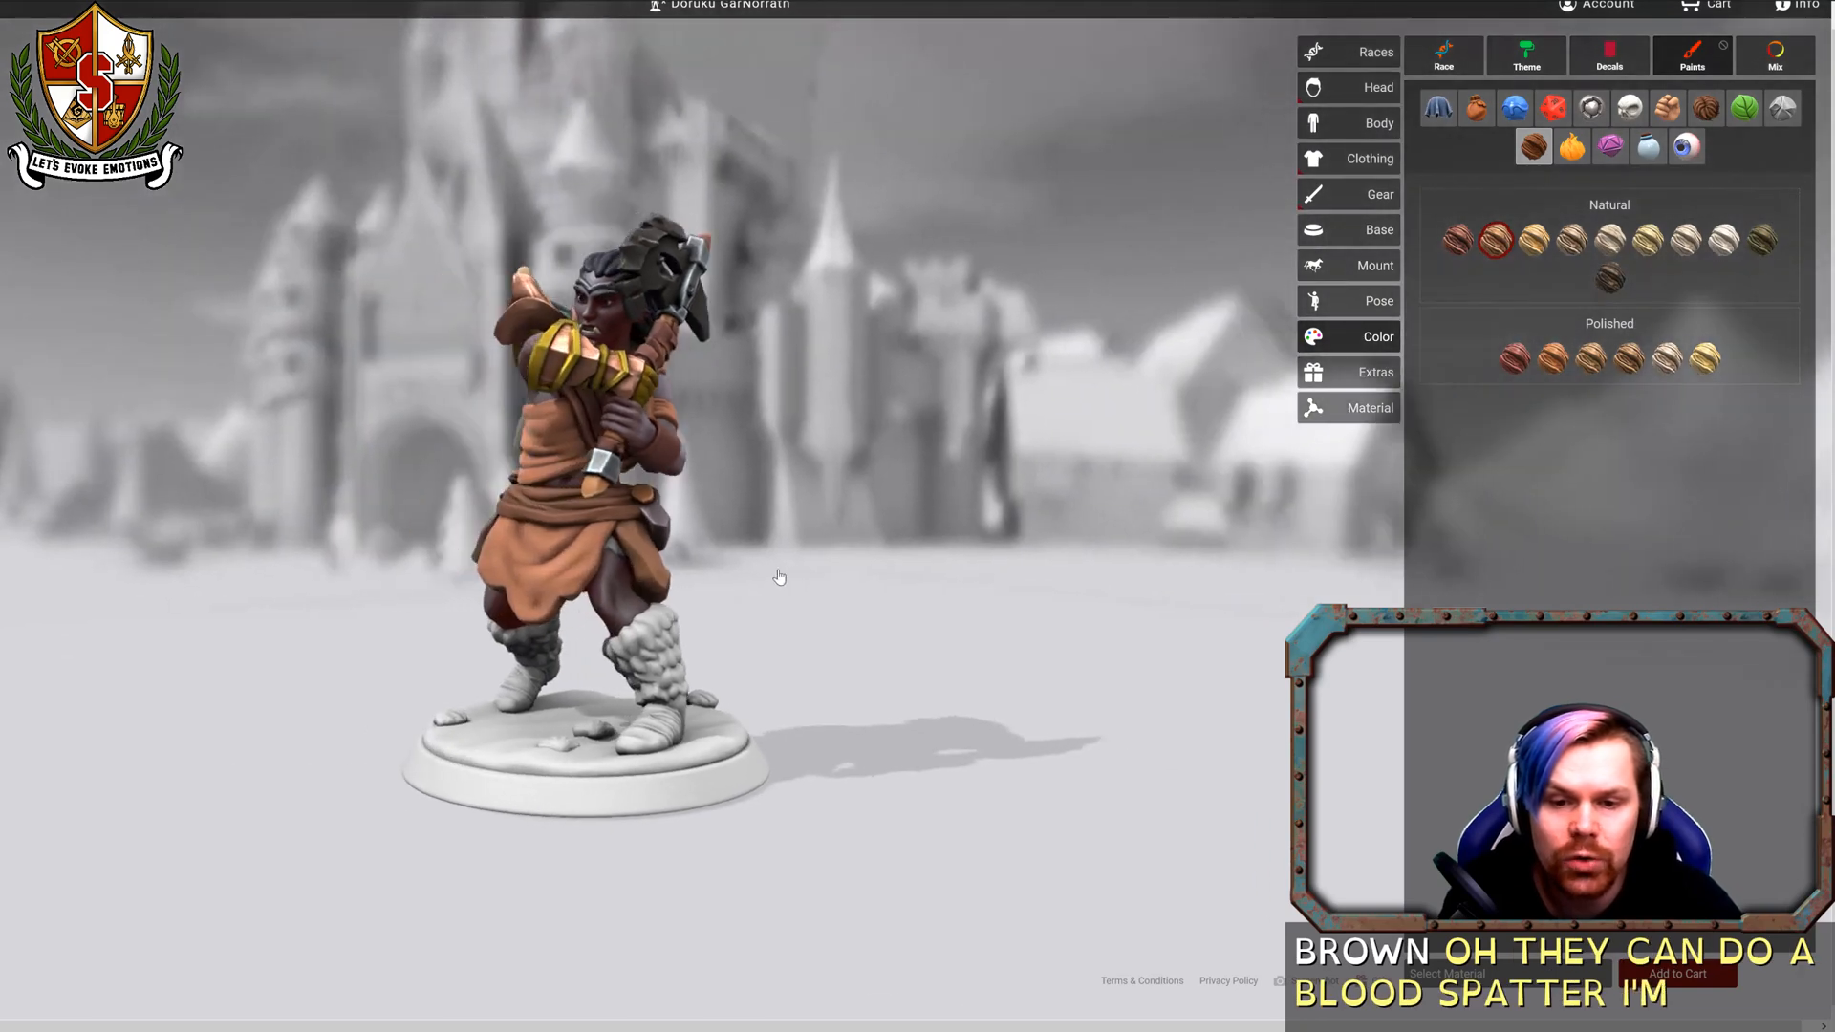
{"action": "scroll", "coordinate": [780, 577], "scroll_direction": "up", "scroll_amount": 6}
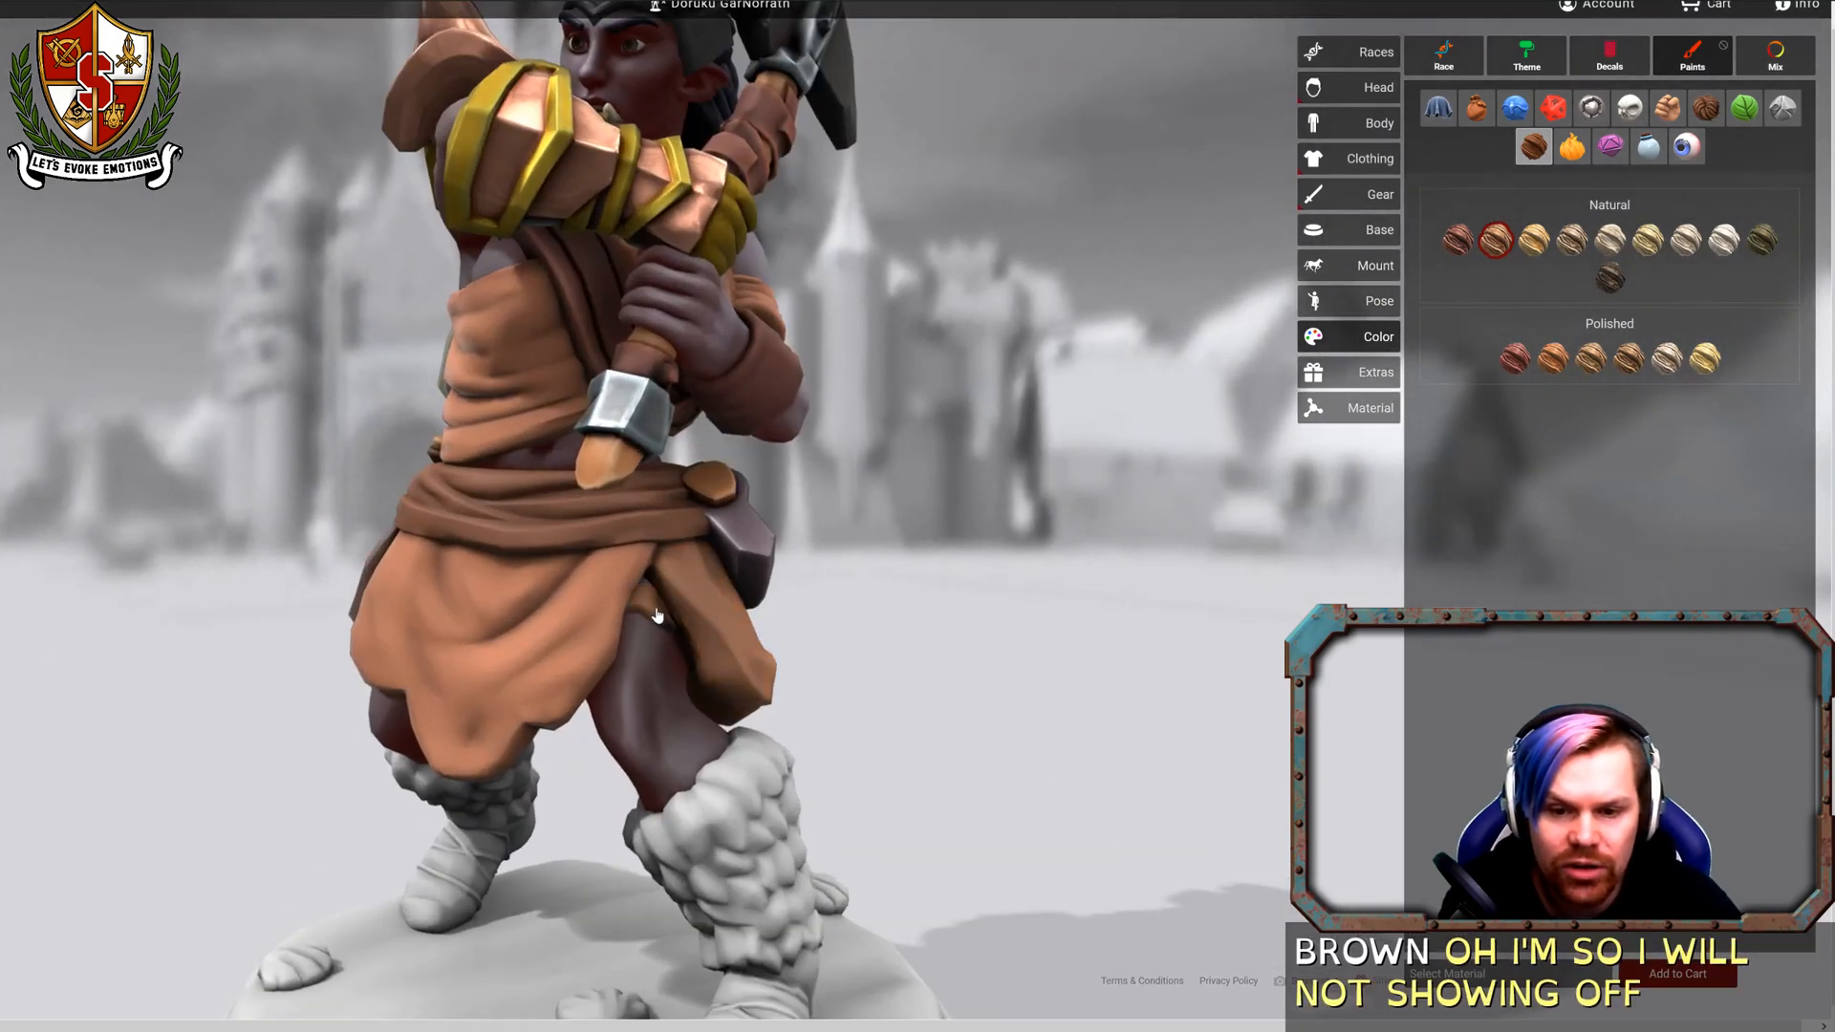
{"action": "left_click", "coordinate": [1457, 240]}
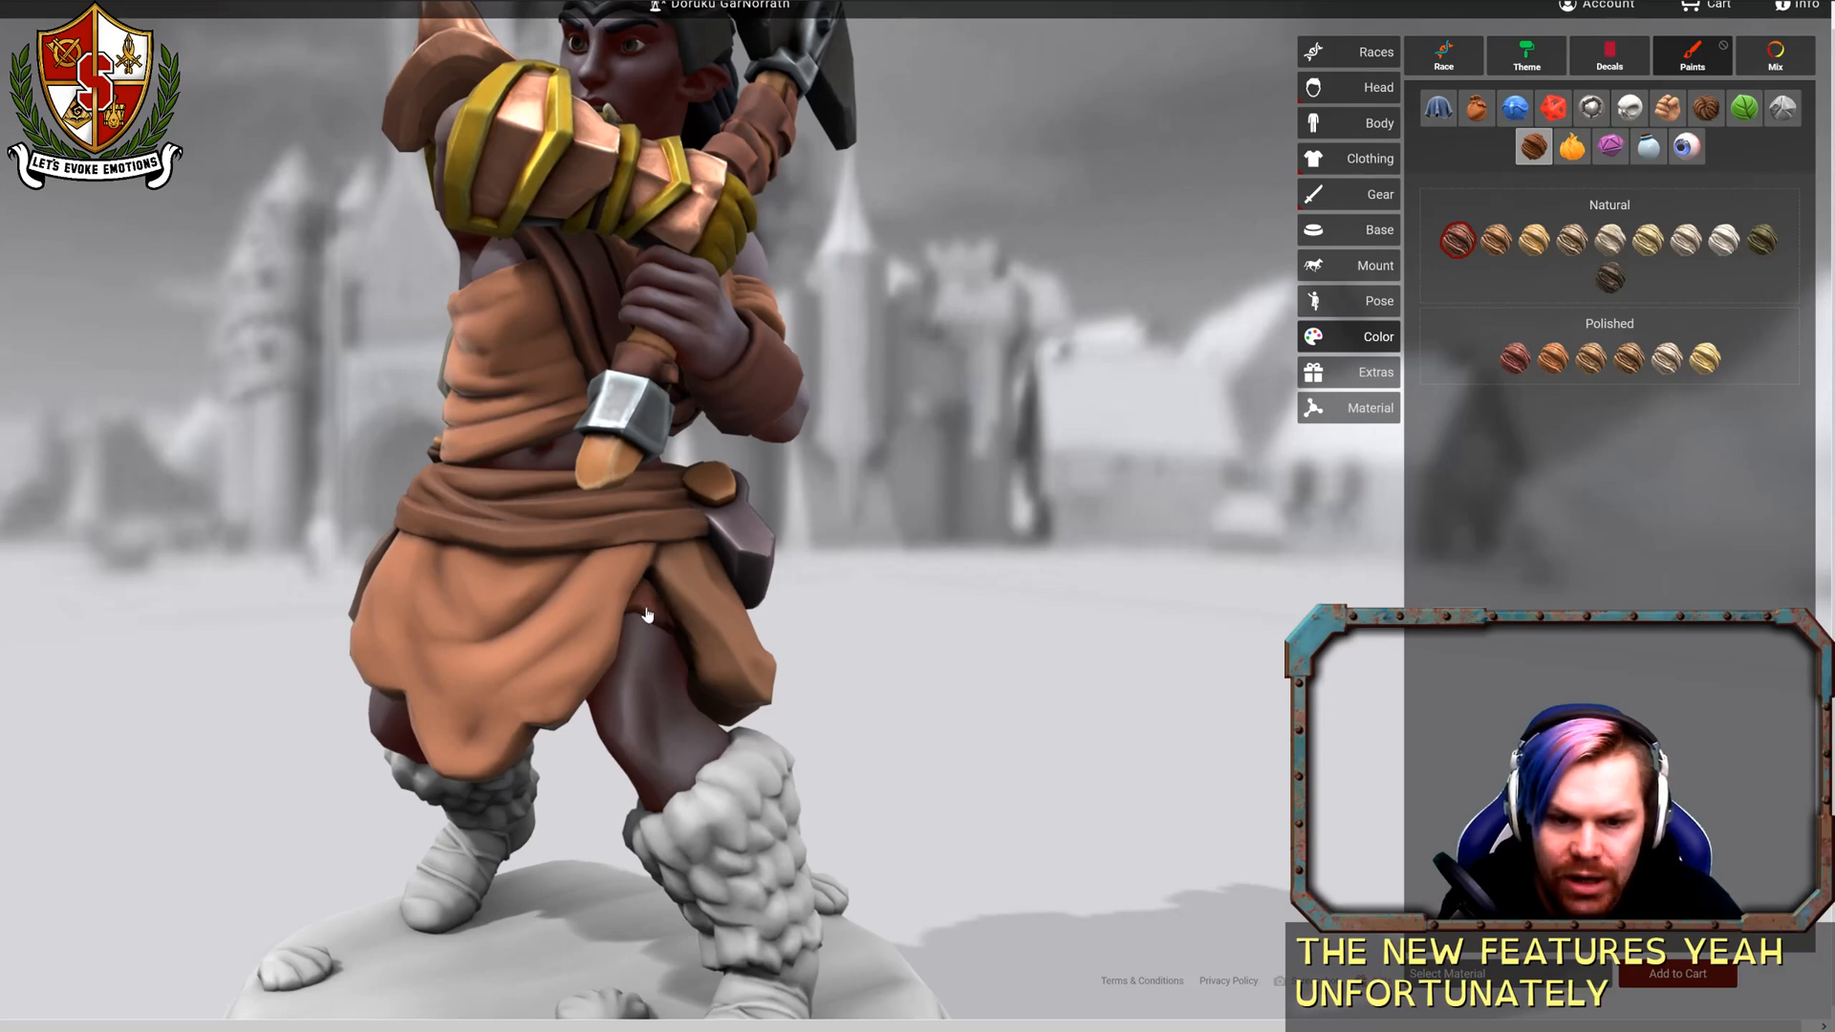
{"action": "mouse_move", "coordinate": [646, 615]}
{"action": "left_mouse_down"}
{"action": "mouse_move", "coordinate": [1362, 690]}
{"action": "mouse_move", "coordinate": [1346, 692]}
{"action": "left_mouse_up"}
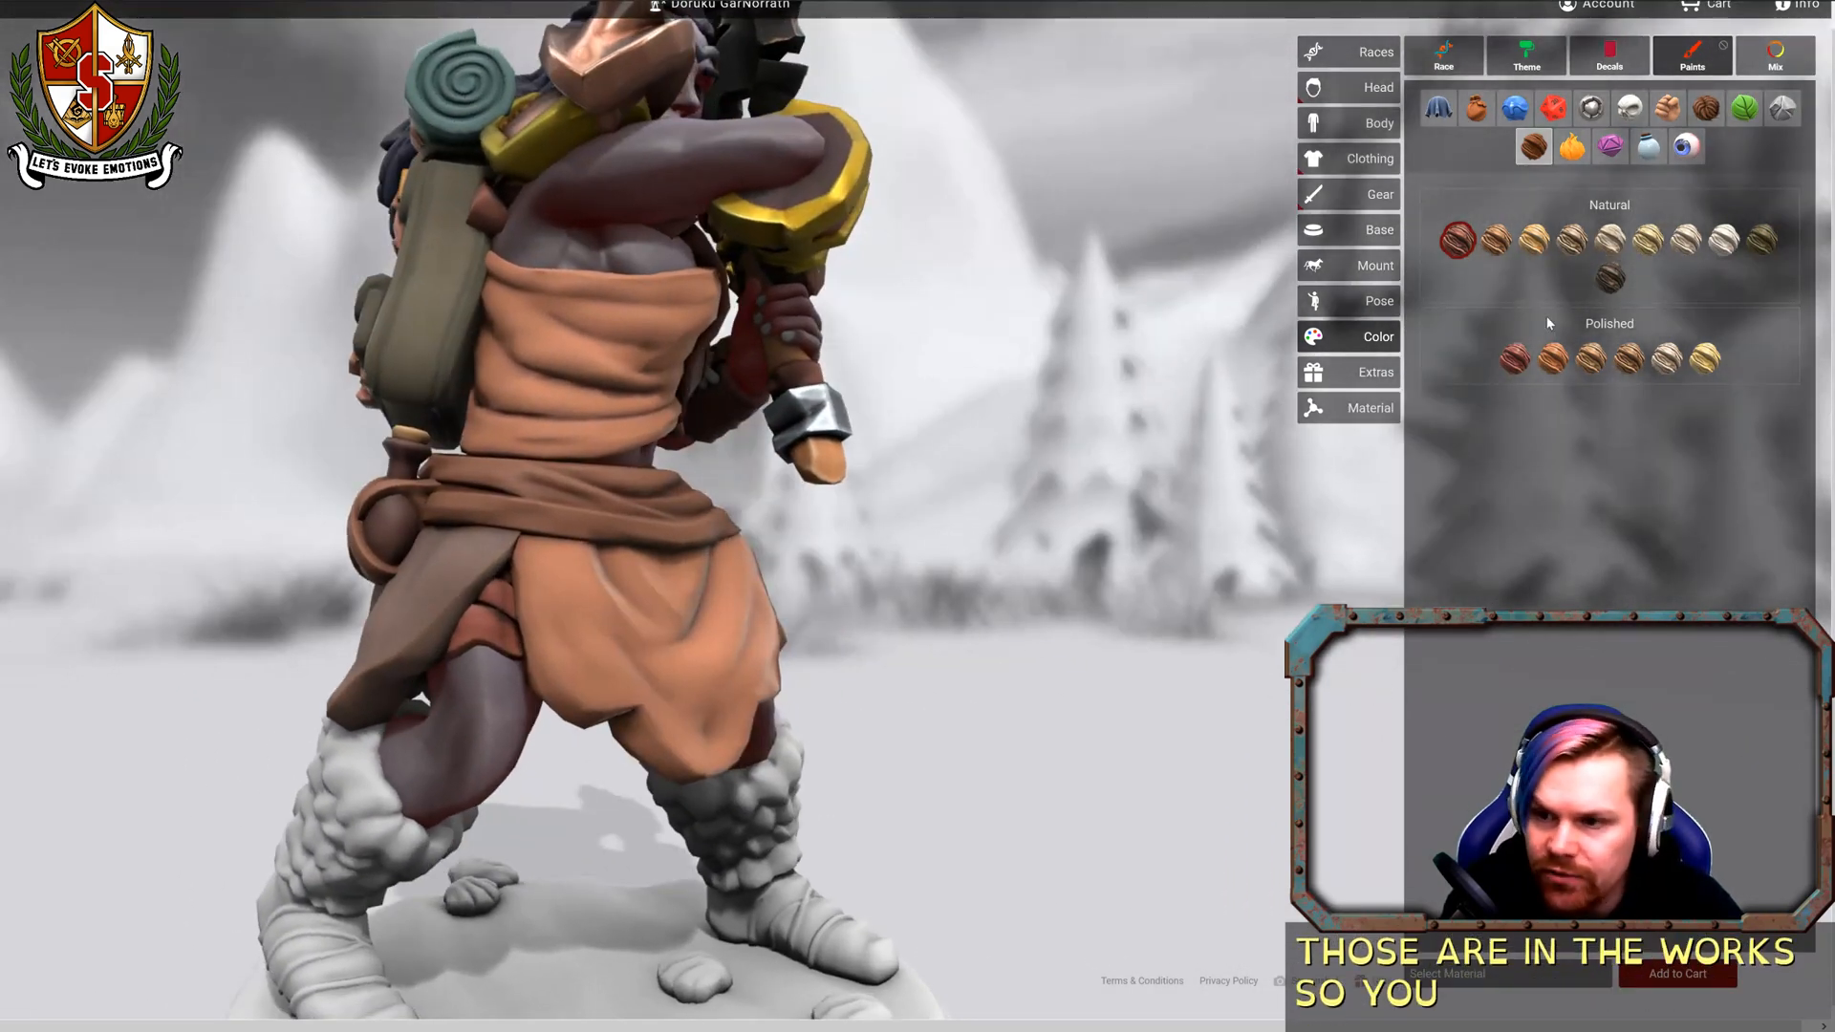
{"action": "left_click", "coordinate": [1610, 278]}
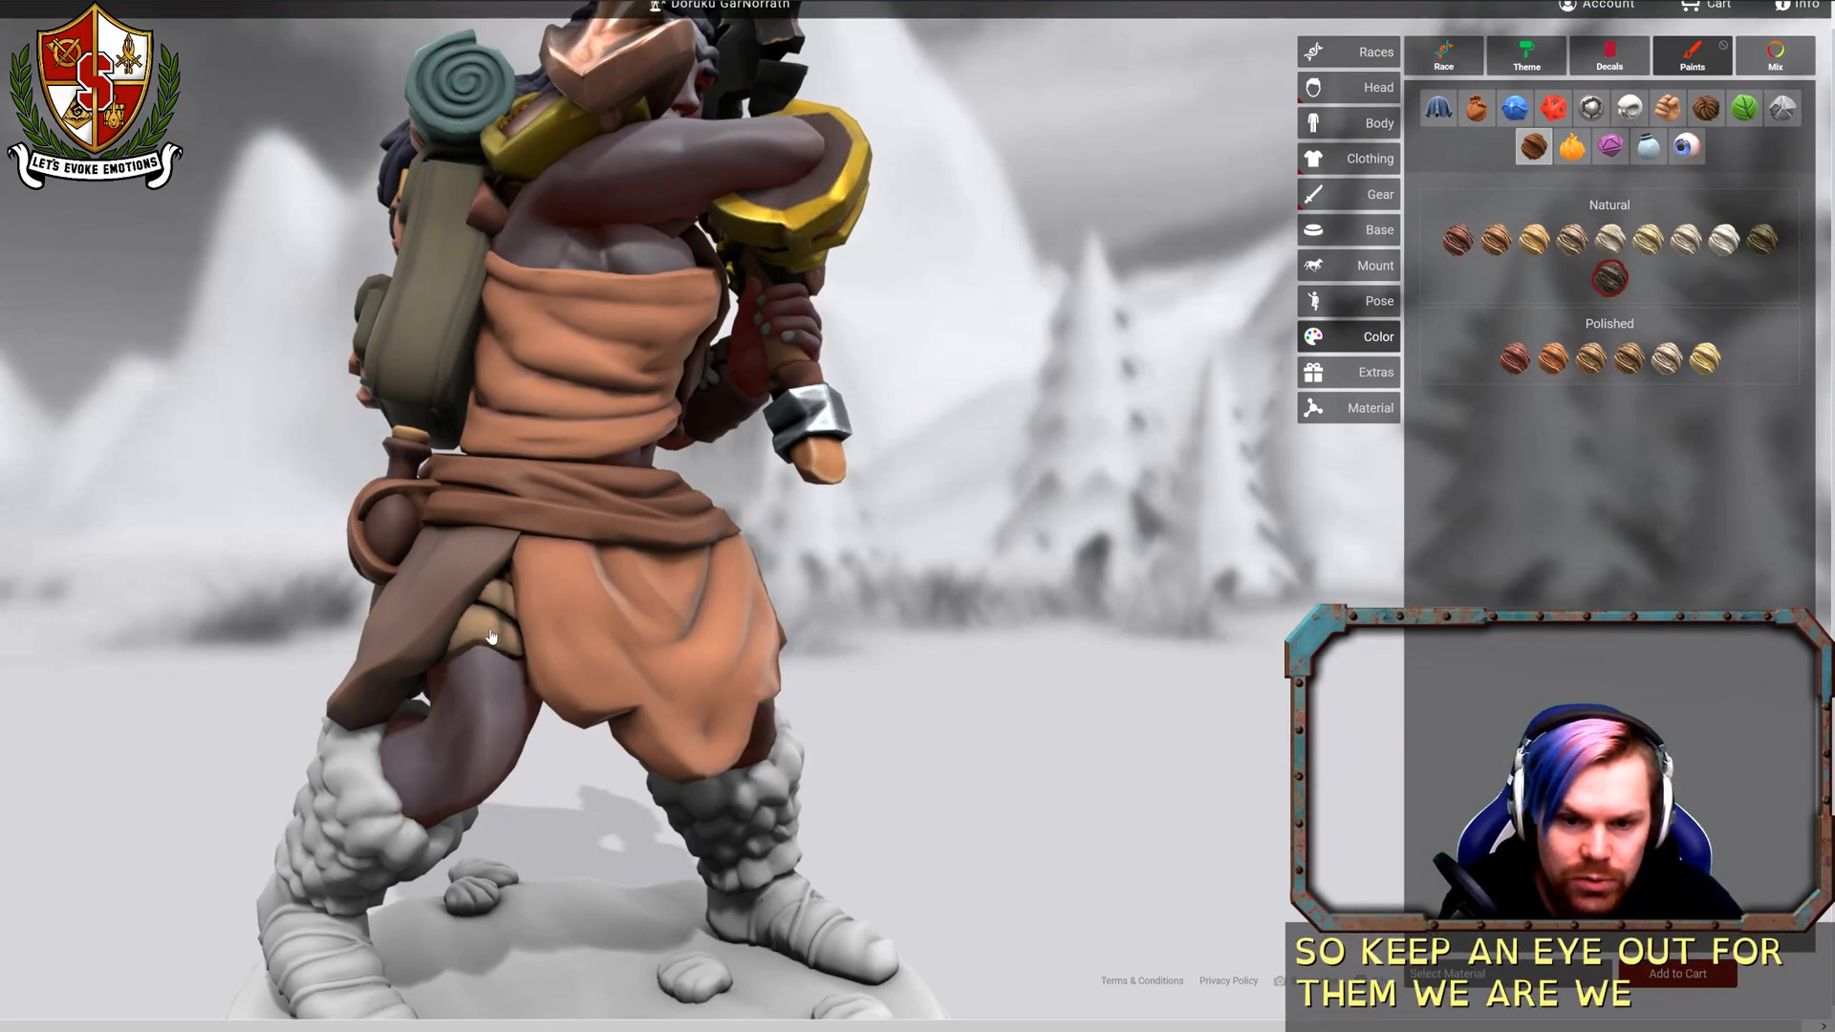
{"action": "left_click_drag", "start_coordinate": [1047, 647], "coordinate": [803, 650]}
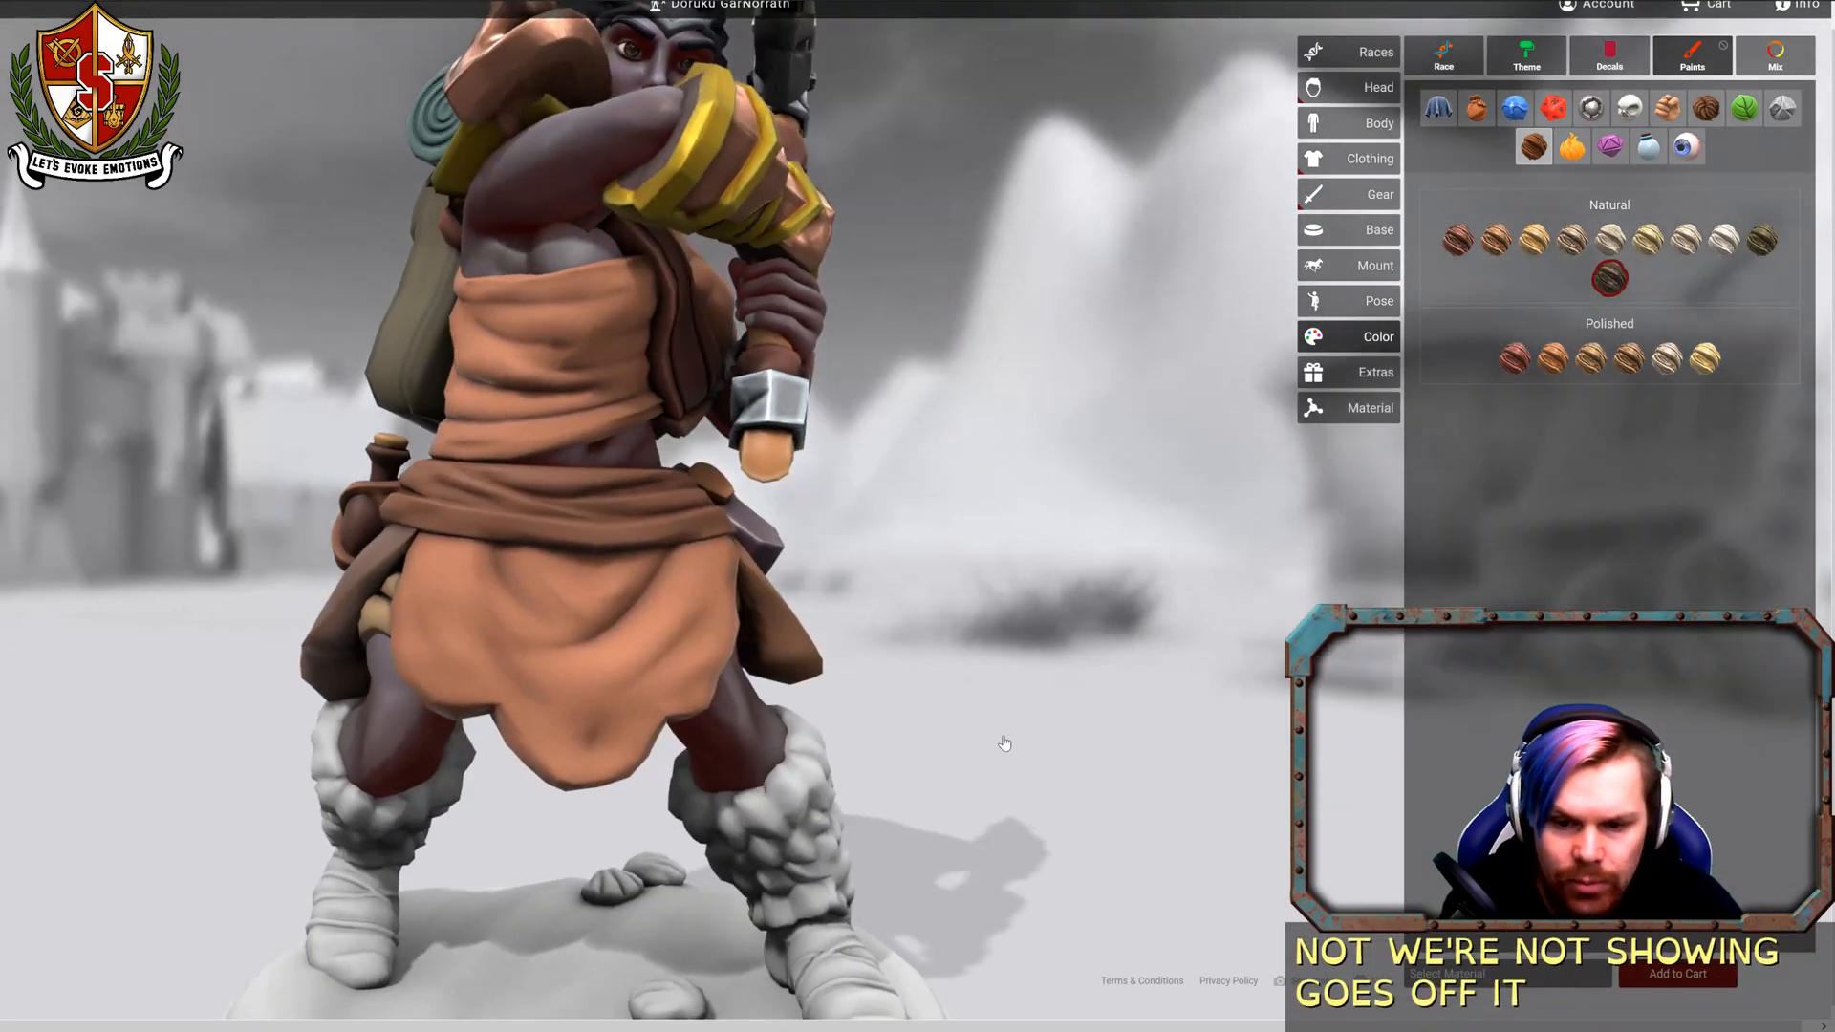
Paint one set of fur tufts on the front leg's cuff warm brown and another set Truffle Black.
{"action": "scroll", "coordinate": [1004, 742], "scroll_direction": "down", "scroll_amount": 5}
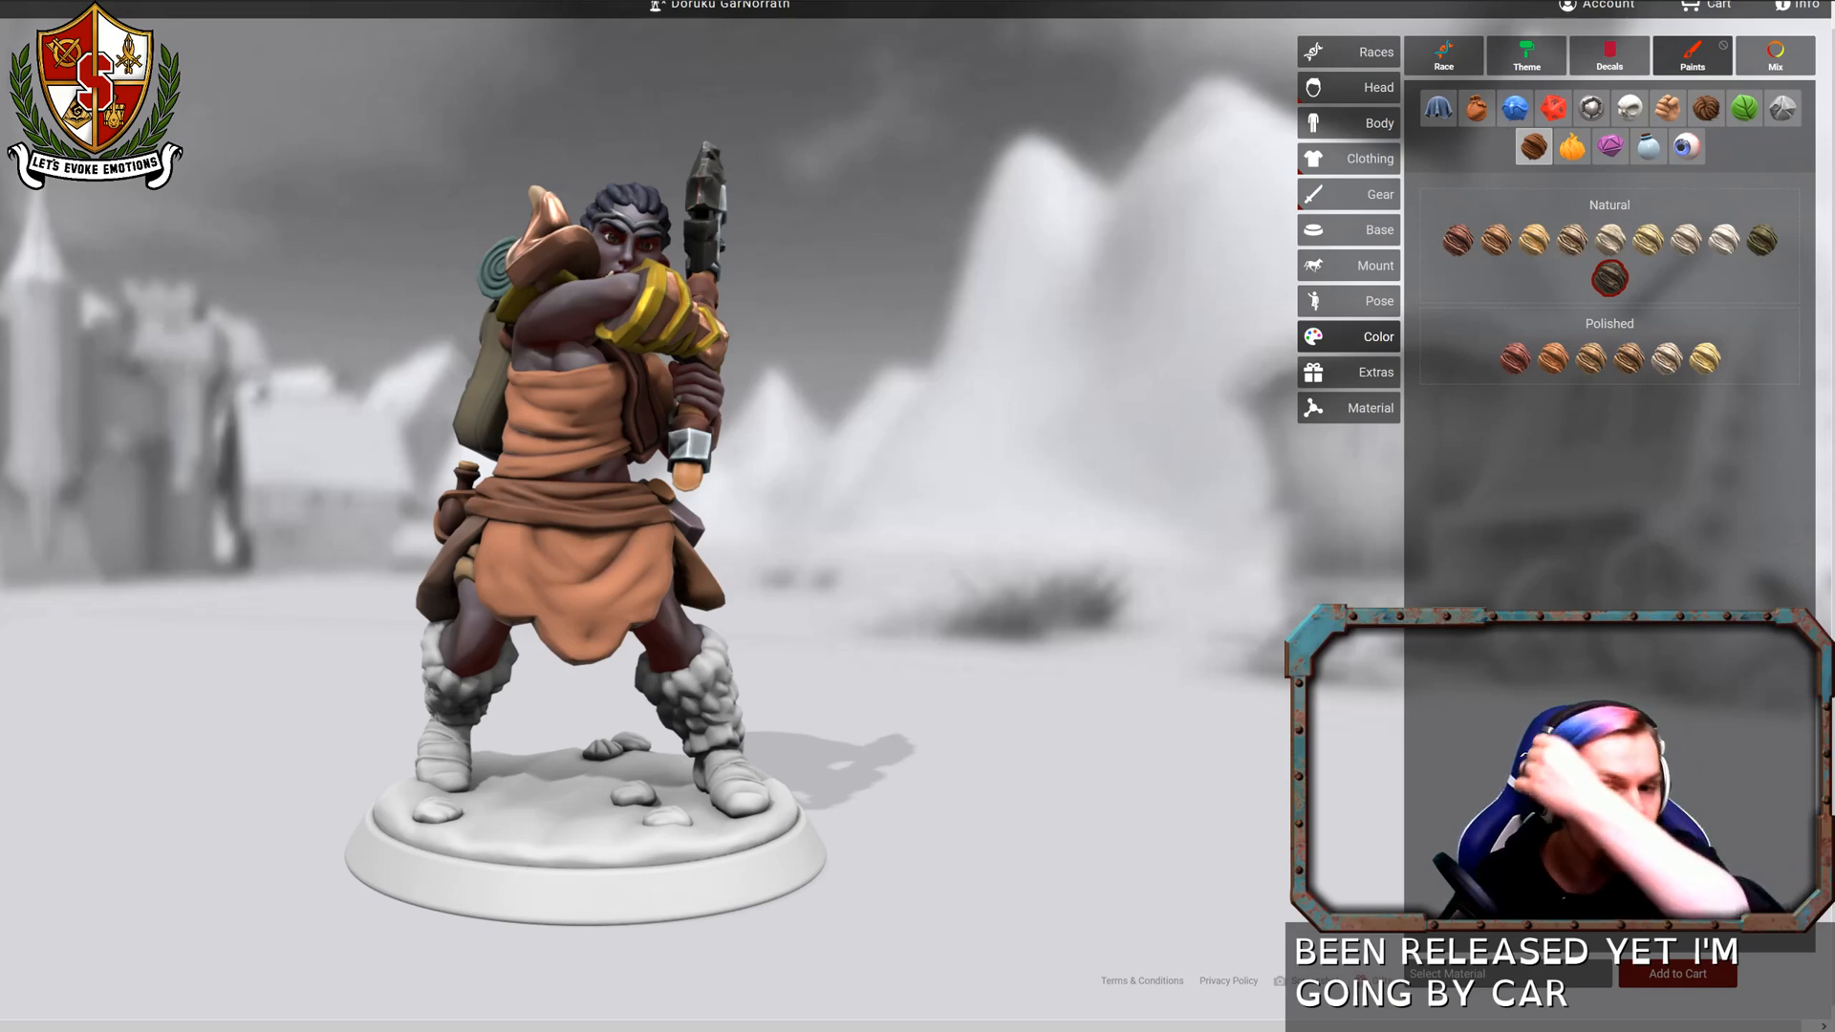
{"action": "left_click_drag", "start_coordinate": [912, 608], "coordinate": [702, 613]}
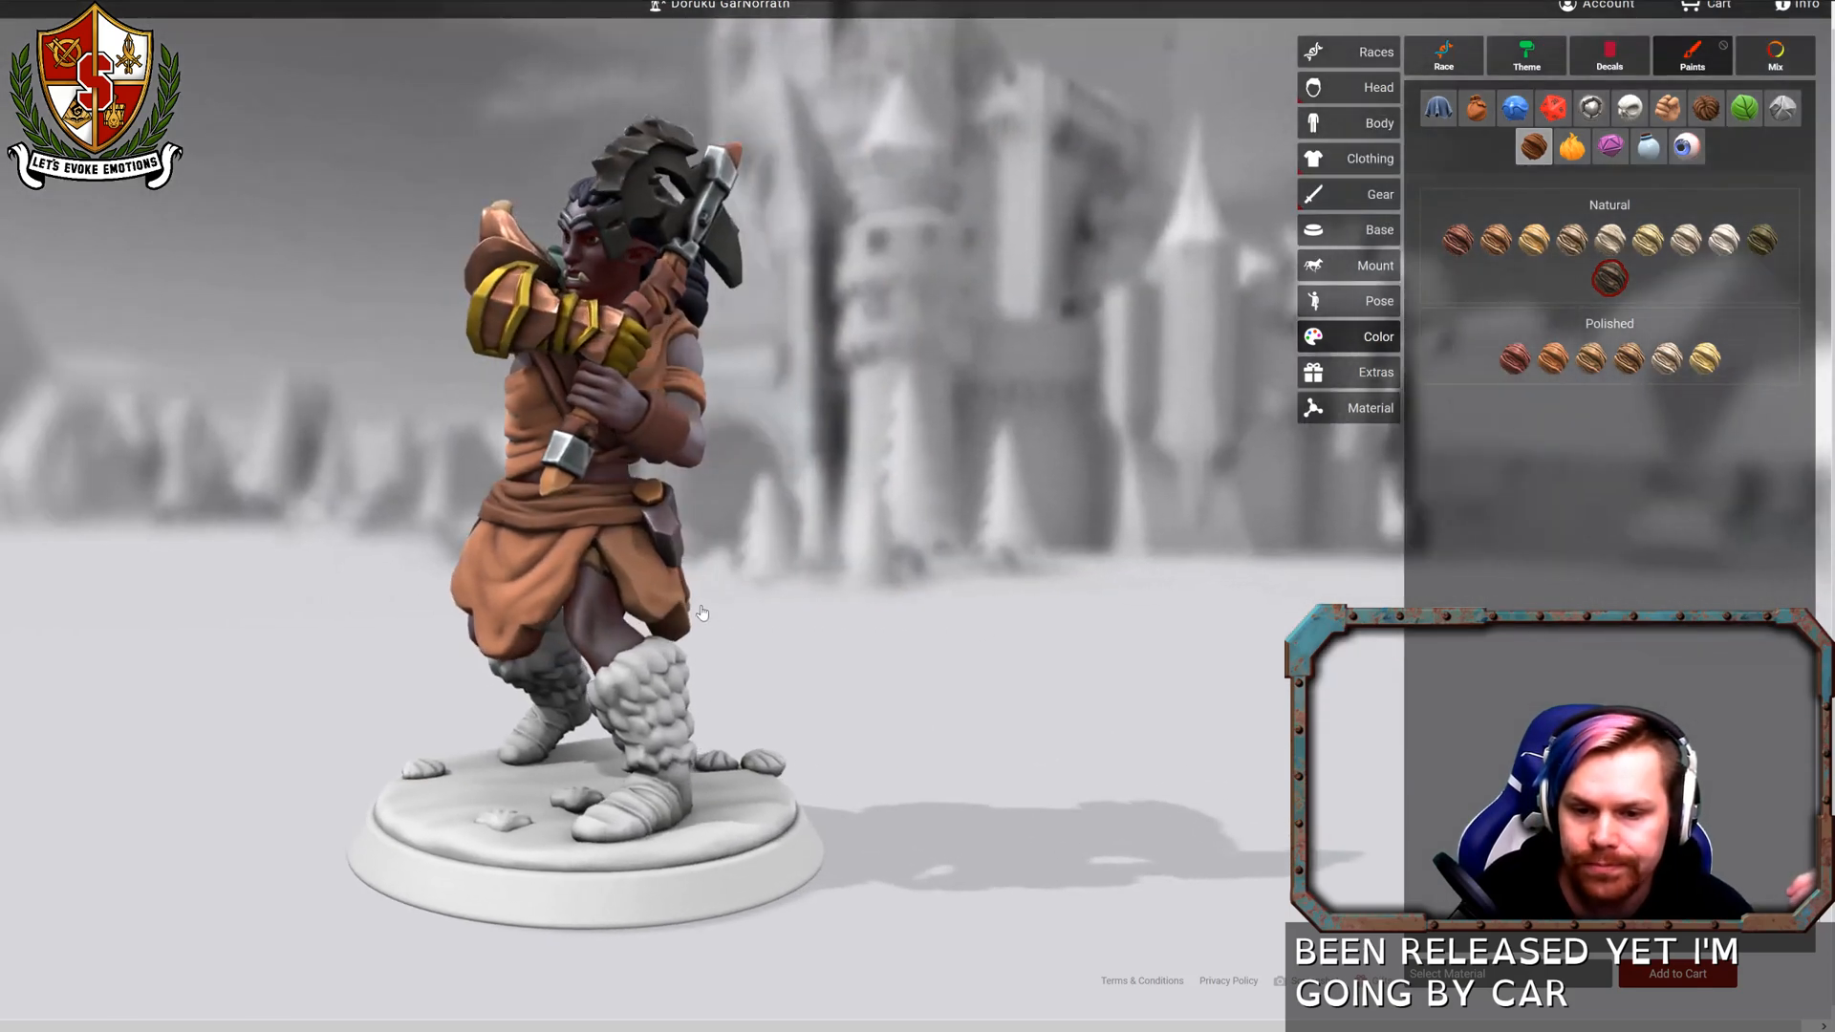
{"action": "left_click", "coordinate": [1704, 109]}
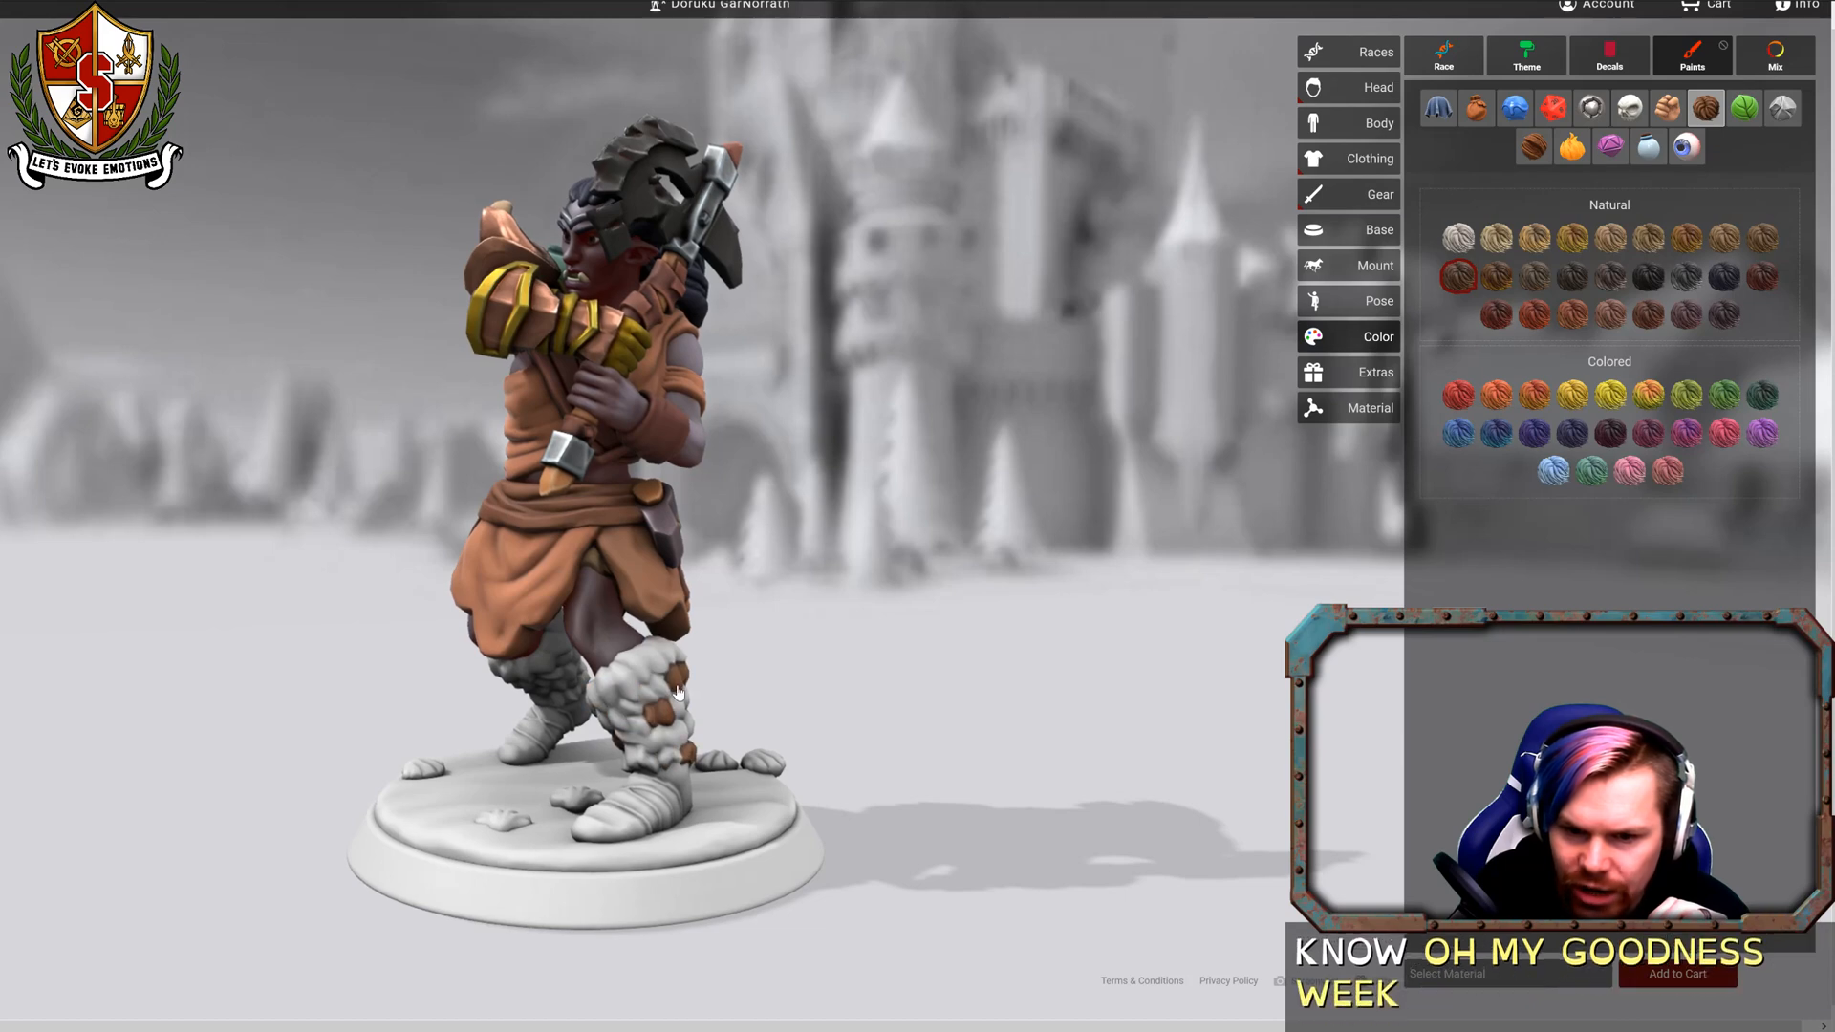
{"action": "scroll", "coordinate": [901, 702], "scroll_direction": "up", "scroll_amount": 5}
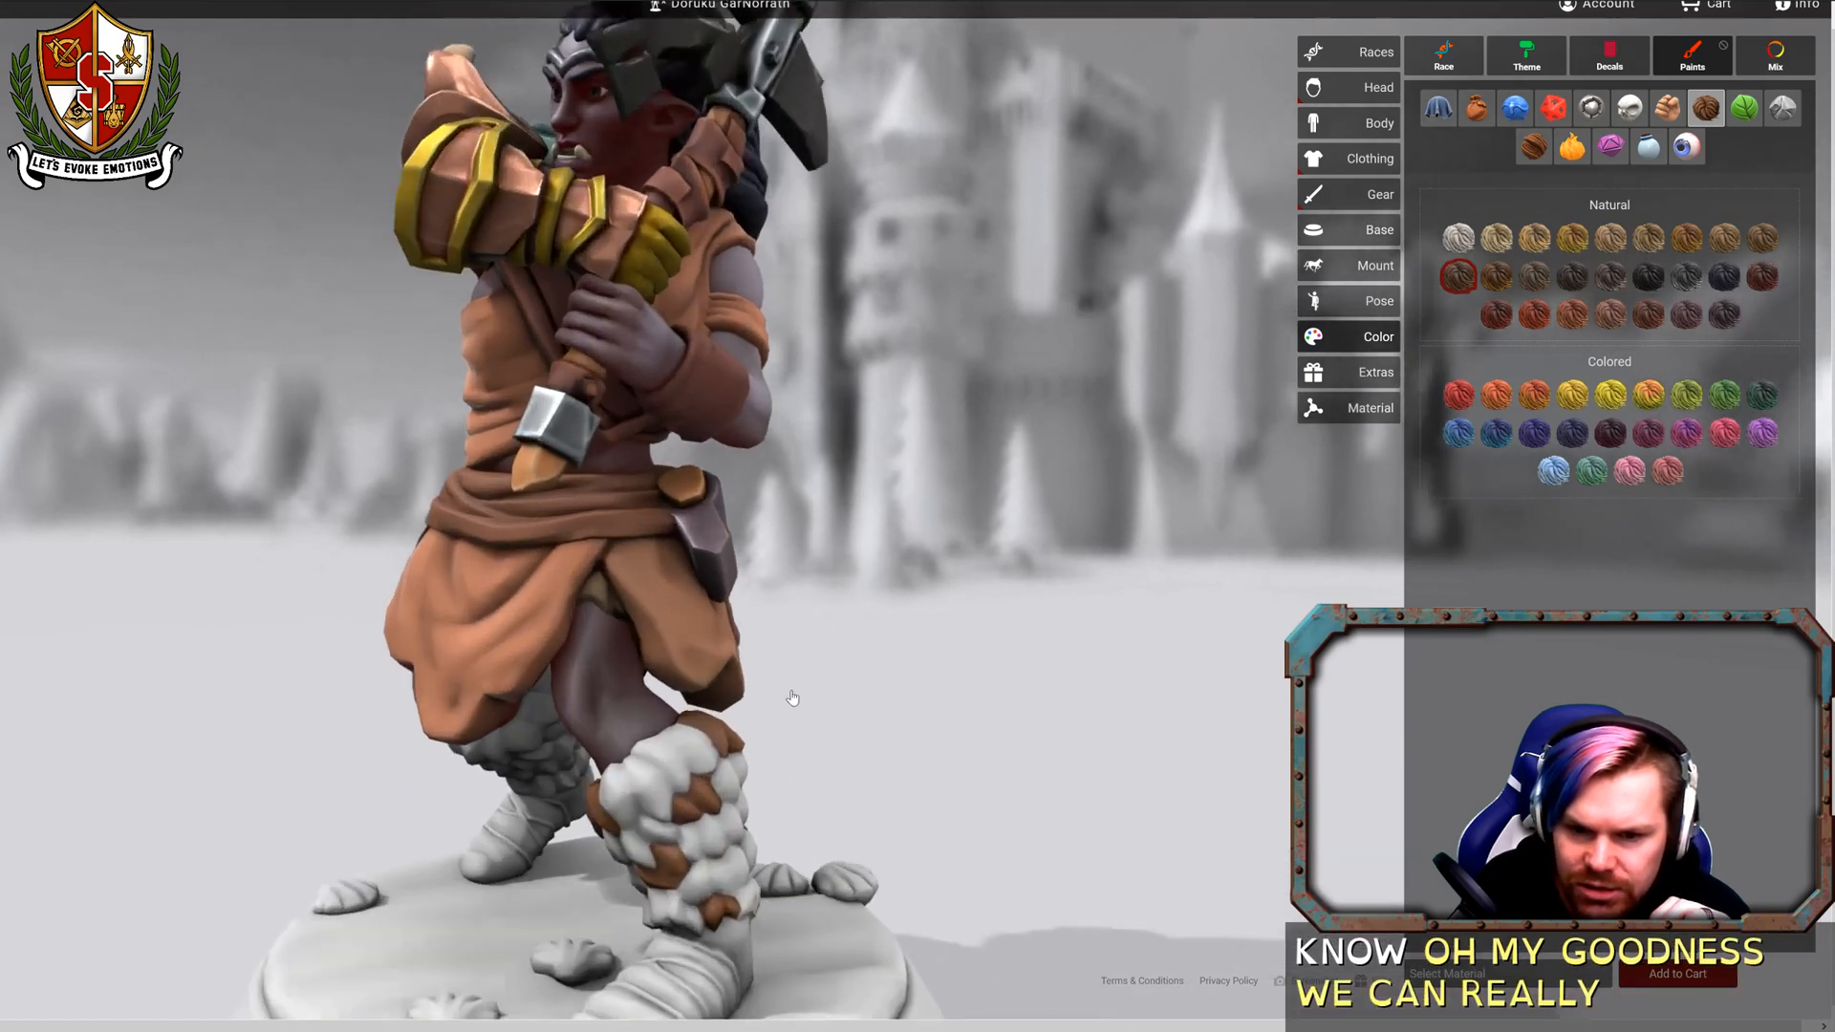
{"action": "left_click_drag", "start_coordinate": [901, 702], "coordinate": [929, 671]}
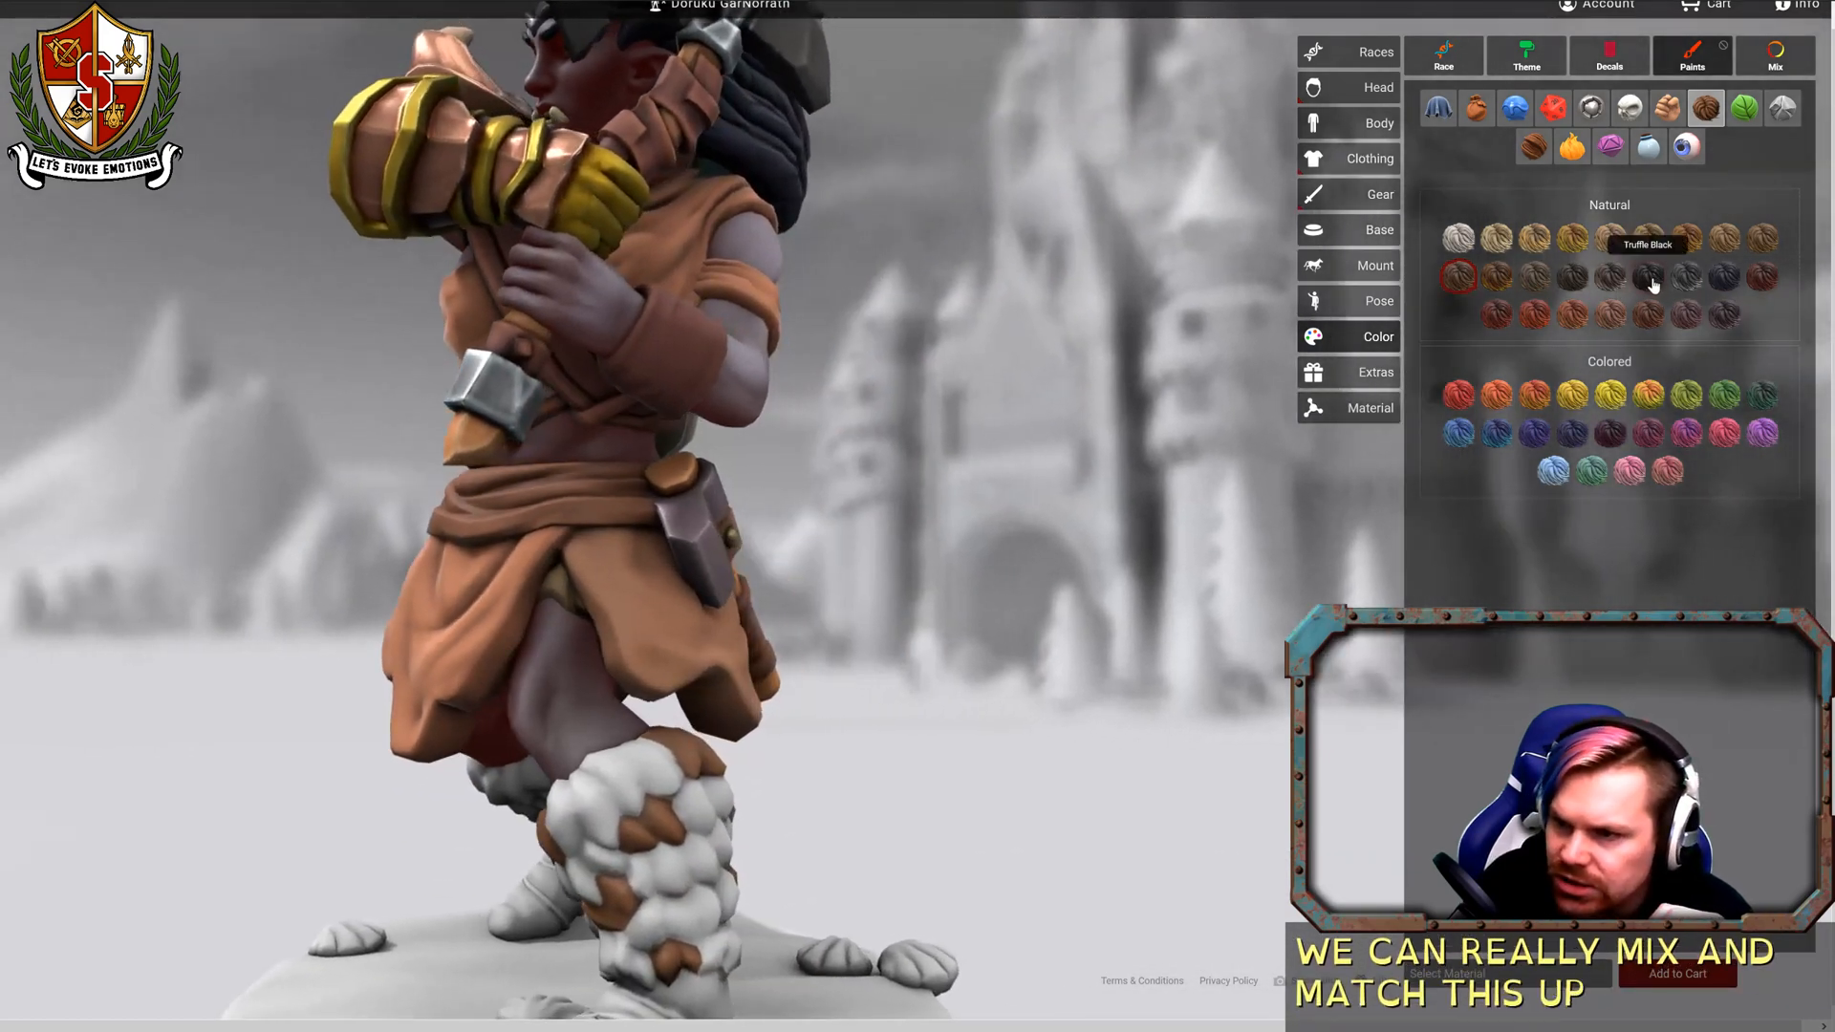
{"action": "left_click", "coordinate": [1651, 282]}
{"action": "left_click", "coordinate": [619, 779]}
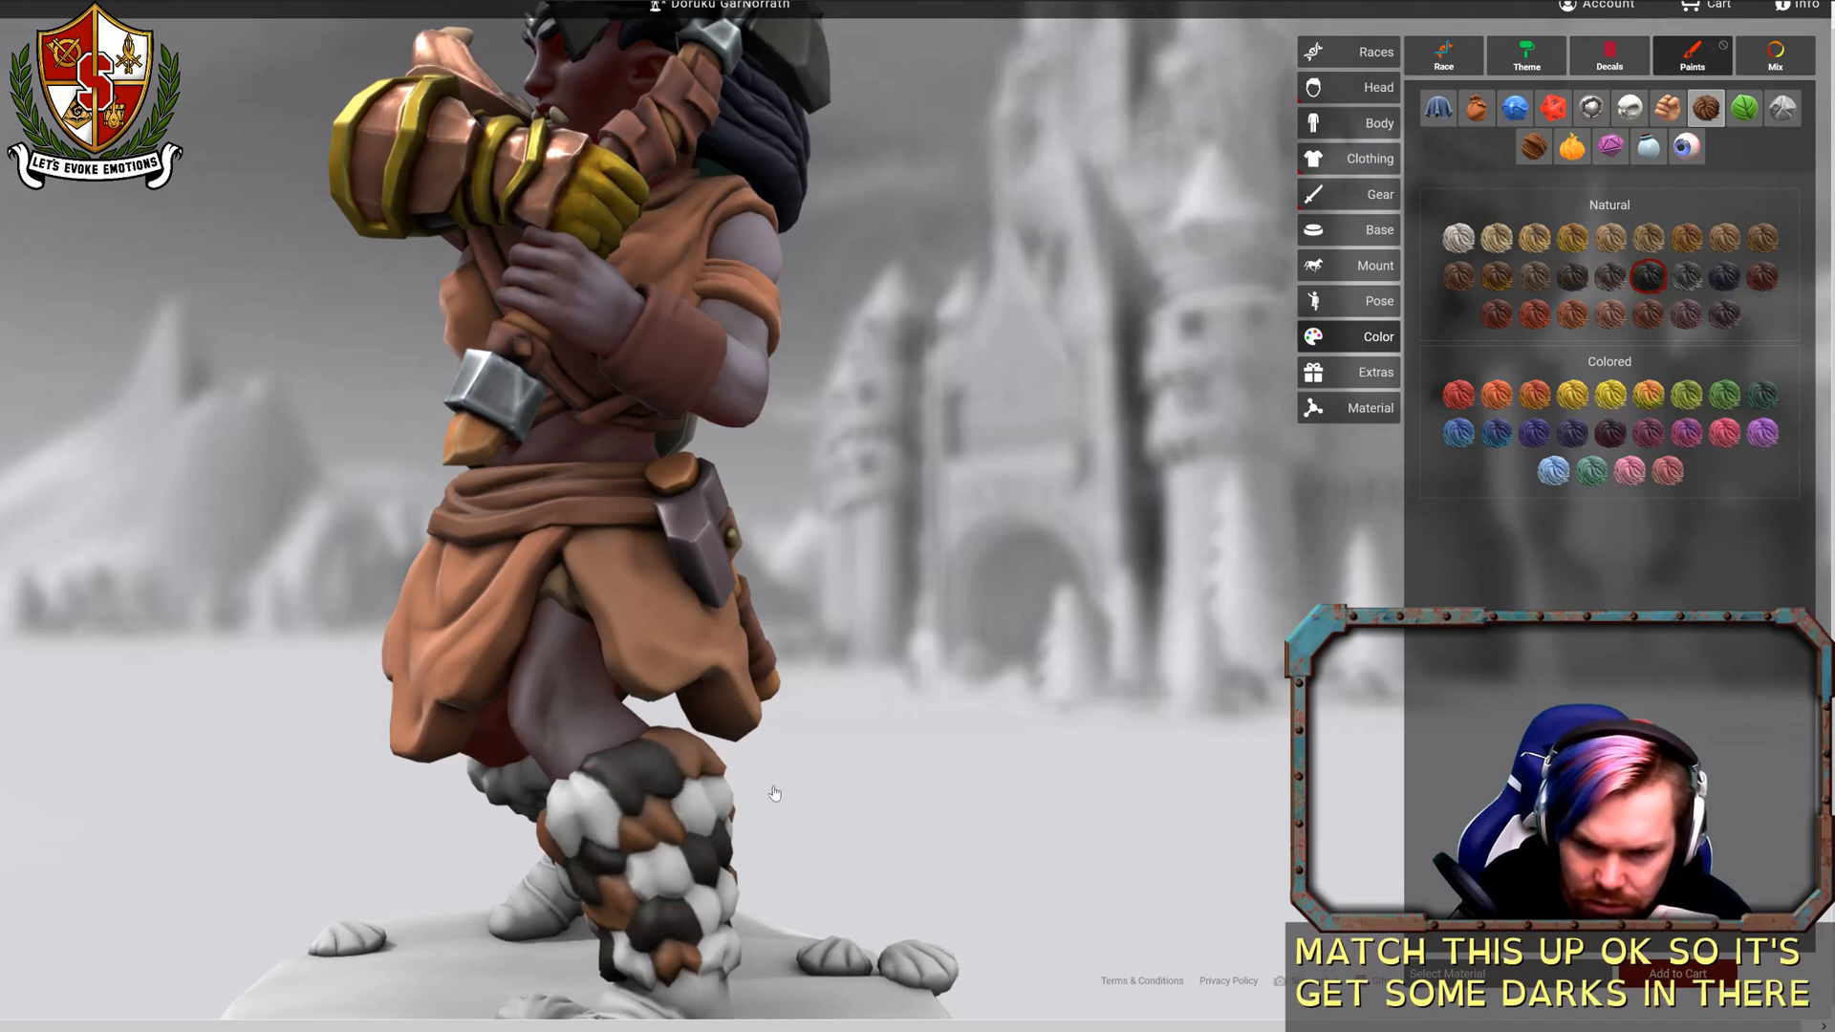
Try a dark grey and a pale yellow Natural hair color on the cuff's remaining white fur tufts.
{"action": "left_click", "coordinate": [1687, 277]}
{"action": "left_click", "coordinate": [581, 815]}
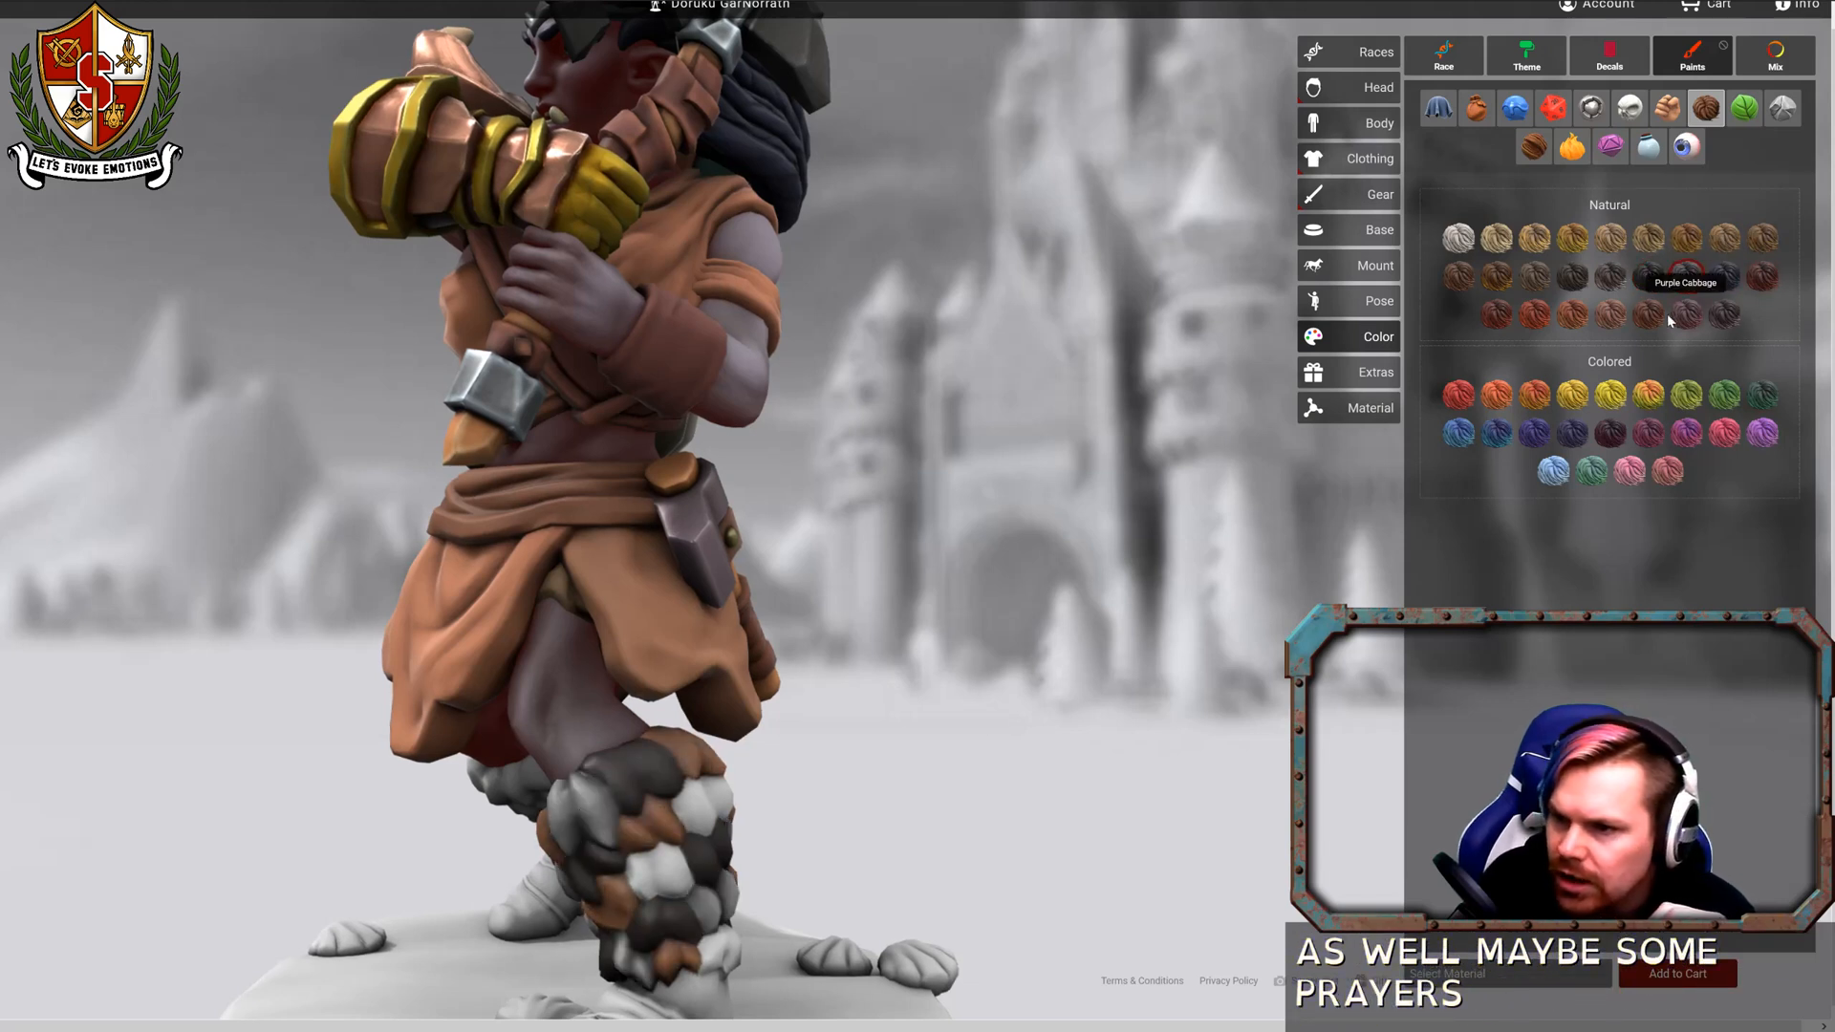
{"action": "left_click", "coordinate": [1532, 239]}
{"action": "left_click", "coordinate": [695, 814]}
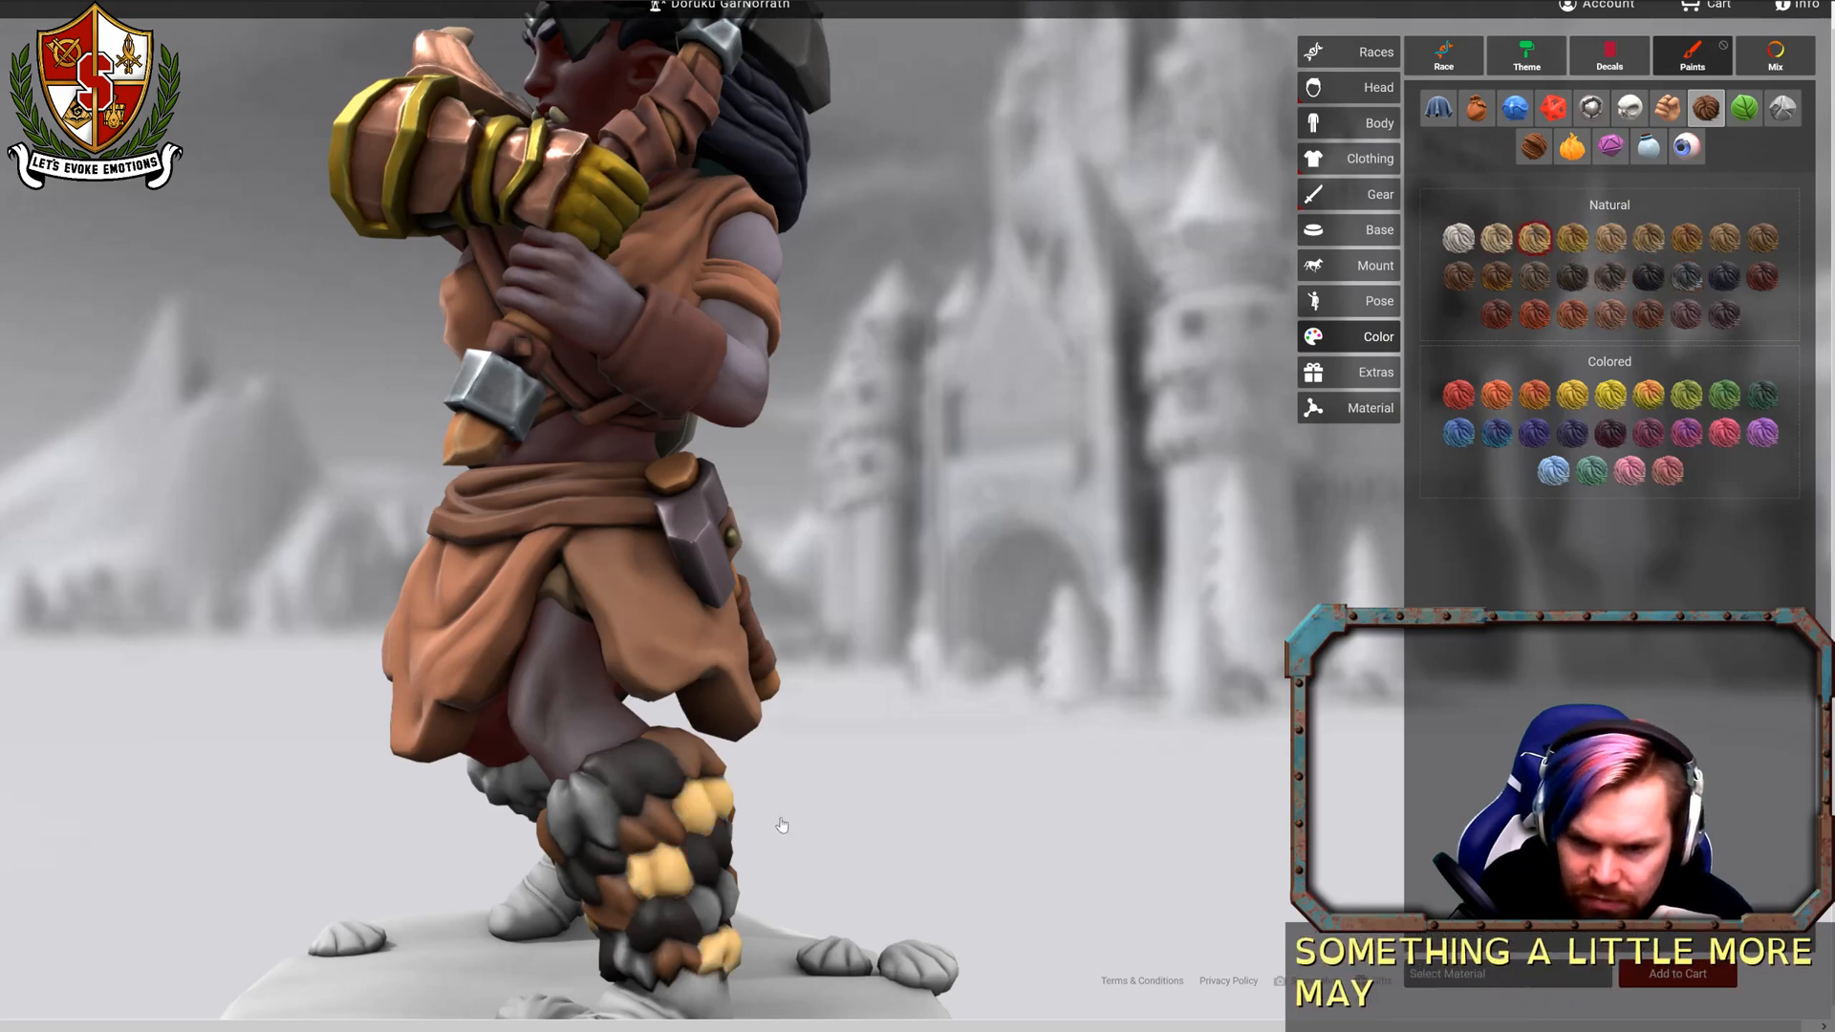
Repaint the cuff's brown and grey tufts Truffle Black, then color the pale yellow ones brownish grey.
{"action": "left_click_drag", "start_coordinate": [934, 817], "coordinate": [924, 749]}
{"action": "left_click", "coordinate": [1647, 277]}
{"action": "left_click", "coordinate": [580, 776]}
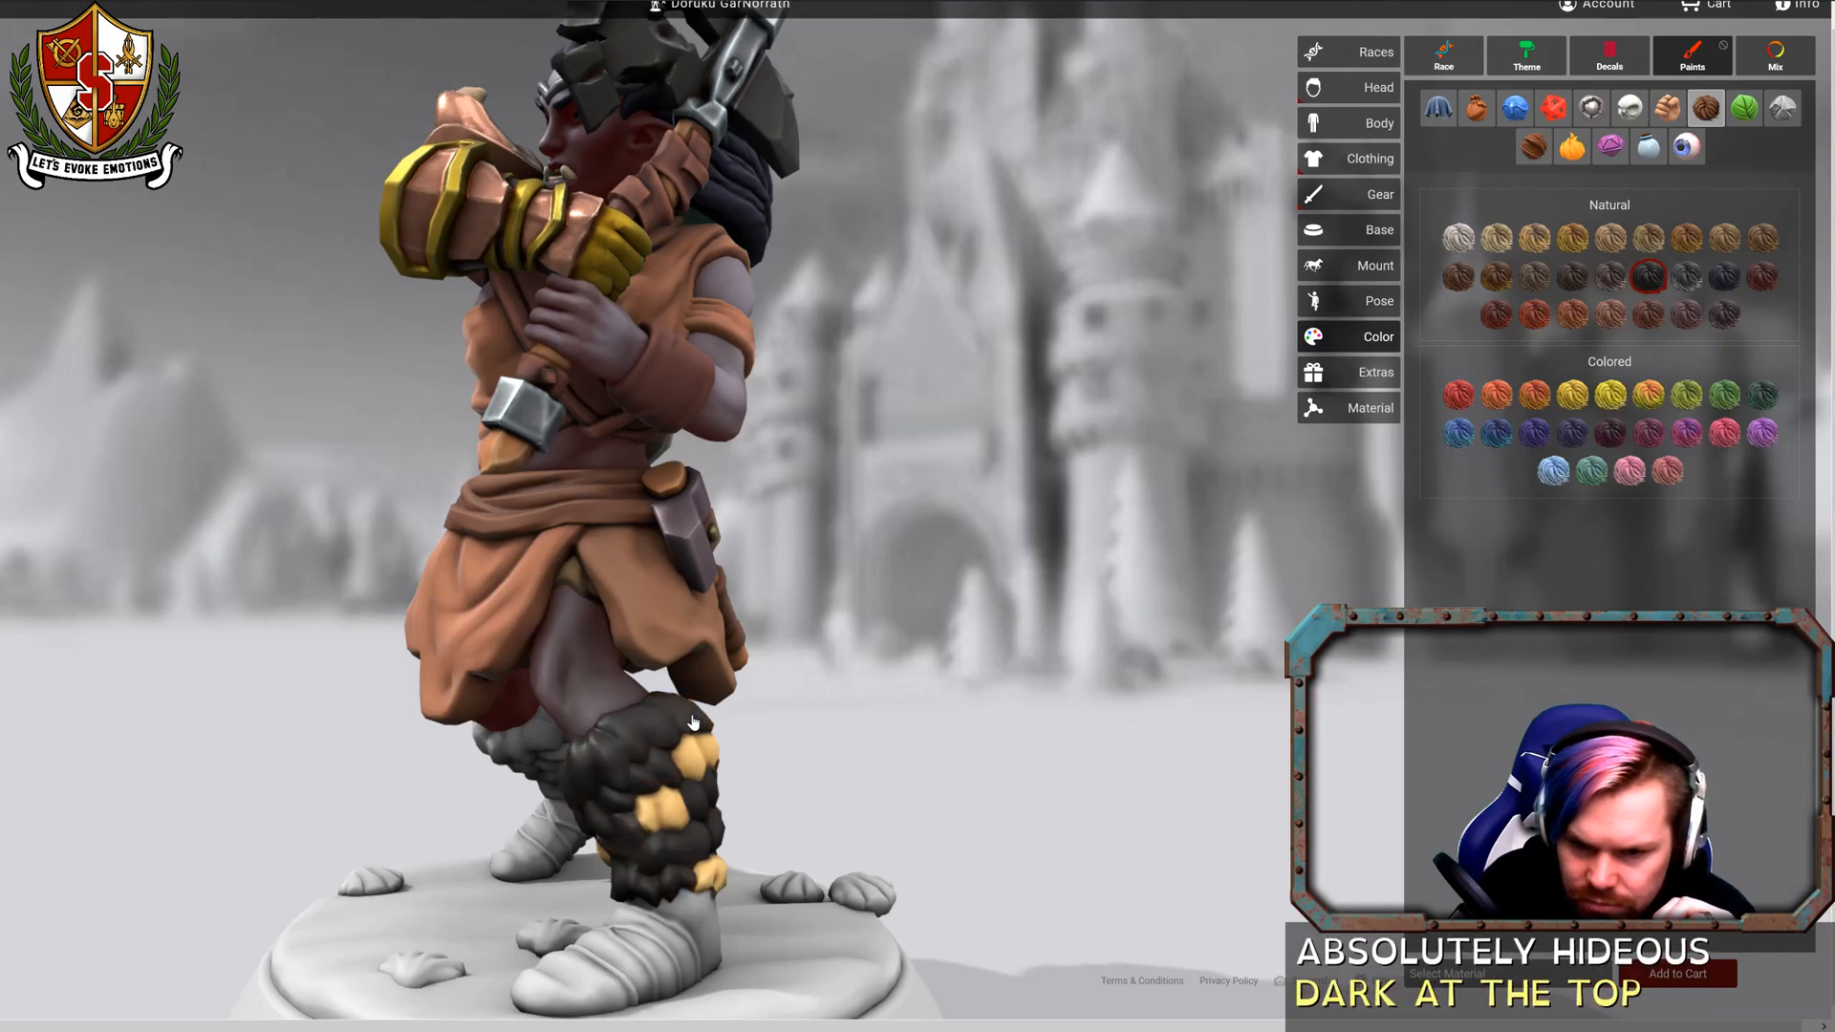
{"action": "left_click_drag", "start_coordinate": [860, 749], "coordinate": [402, 745]}
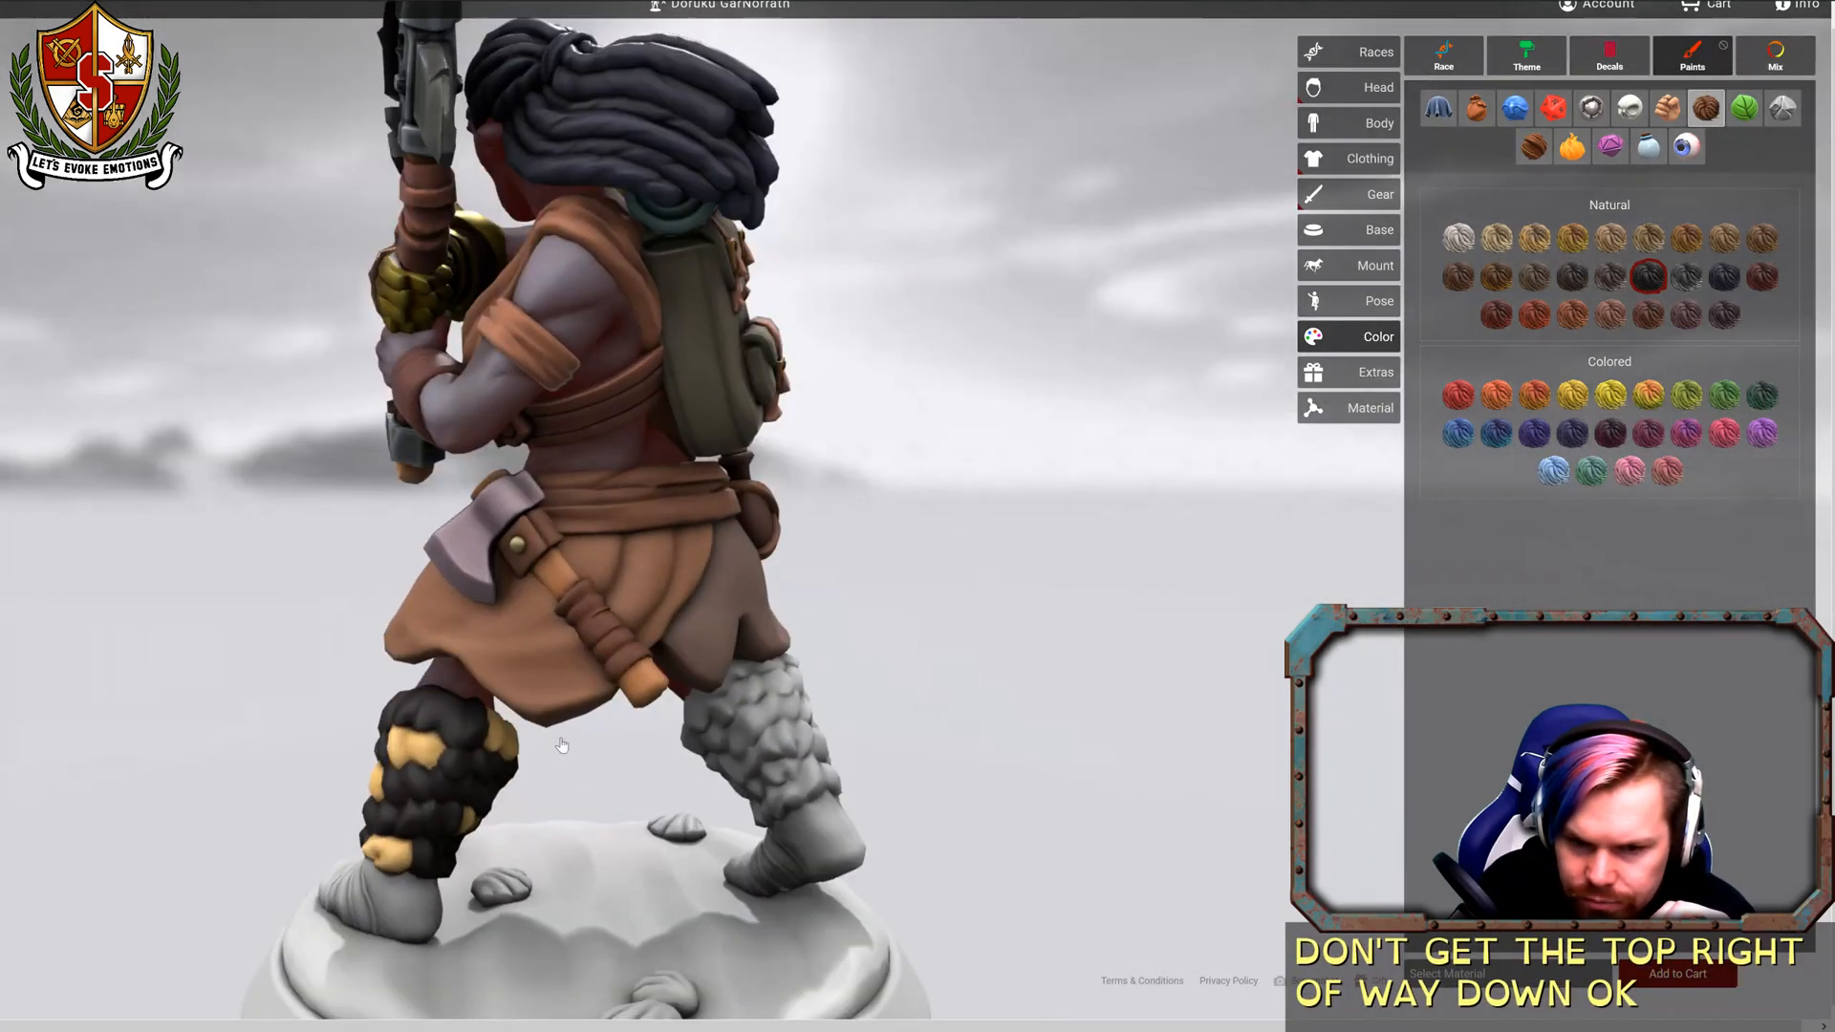
{"action": "left_click_drag", "start_coordinate": [400, 754], "coordinate": [975, 719]}
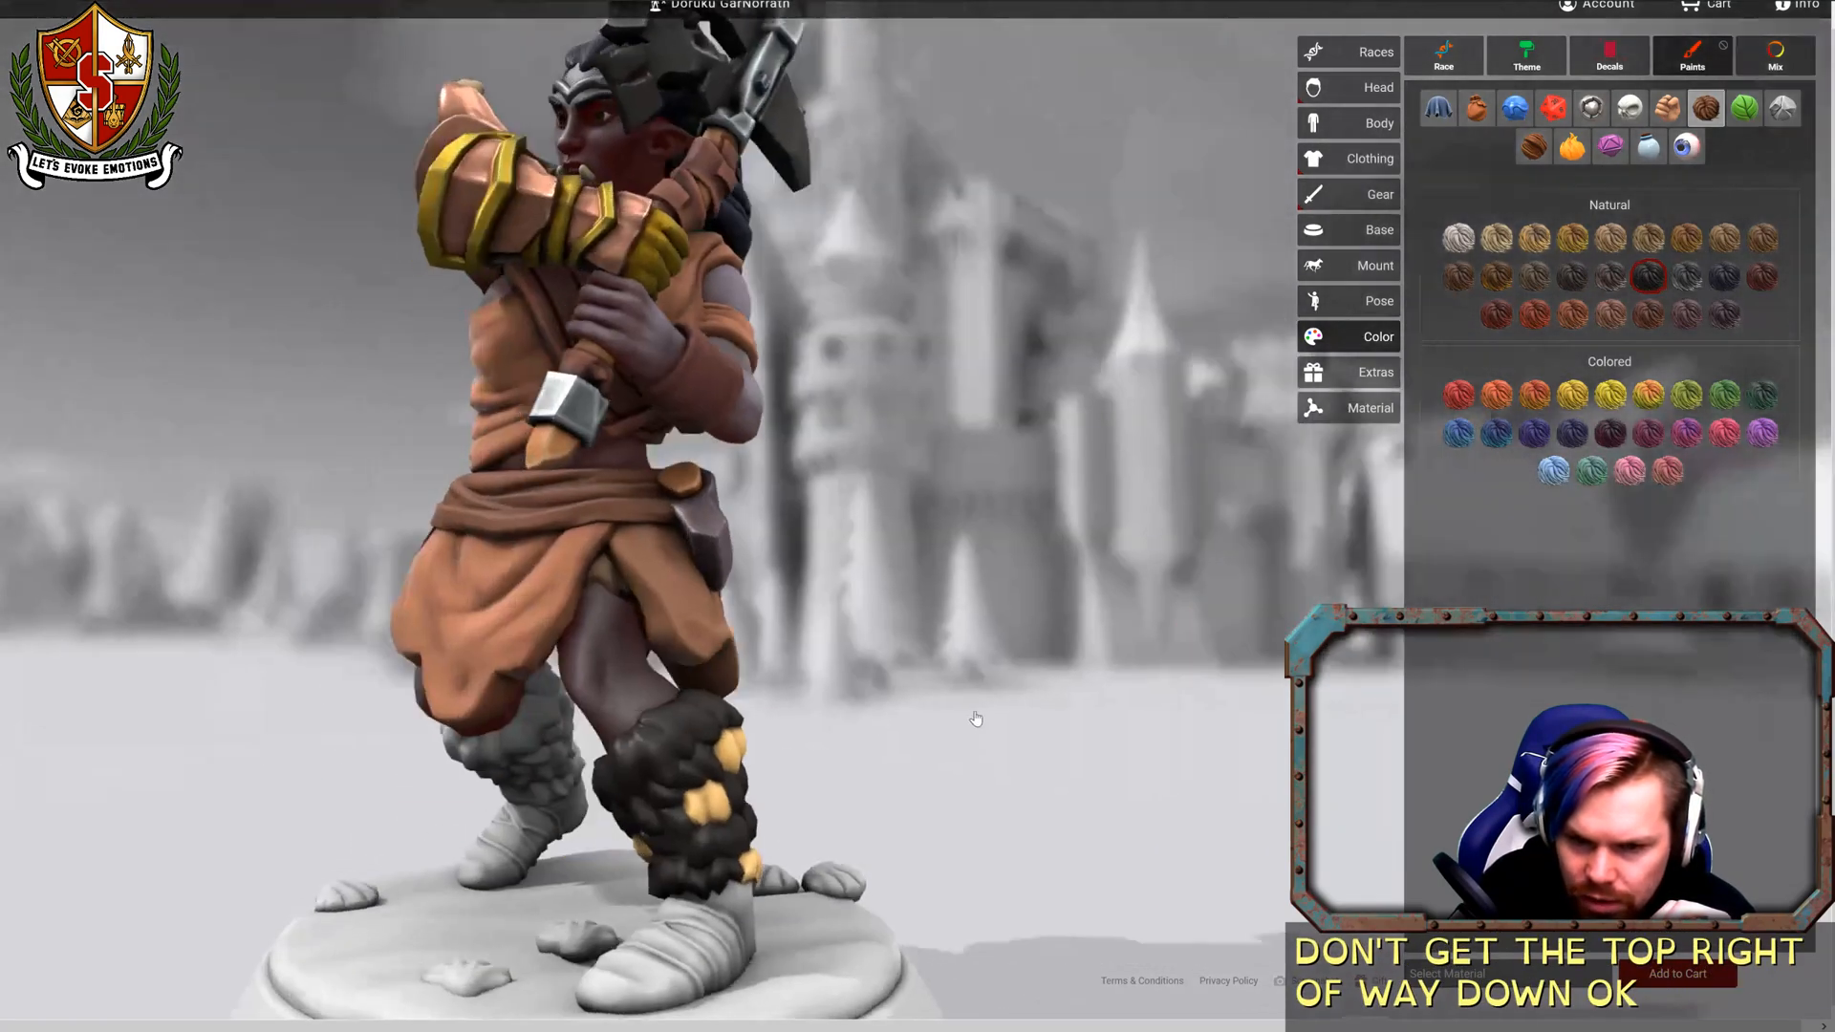
{"action": "left_click", "coordinate": [1610, 277]}
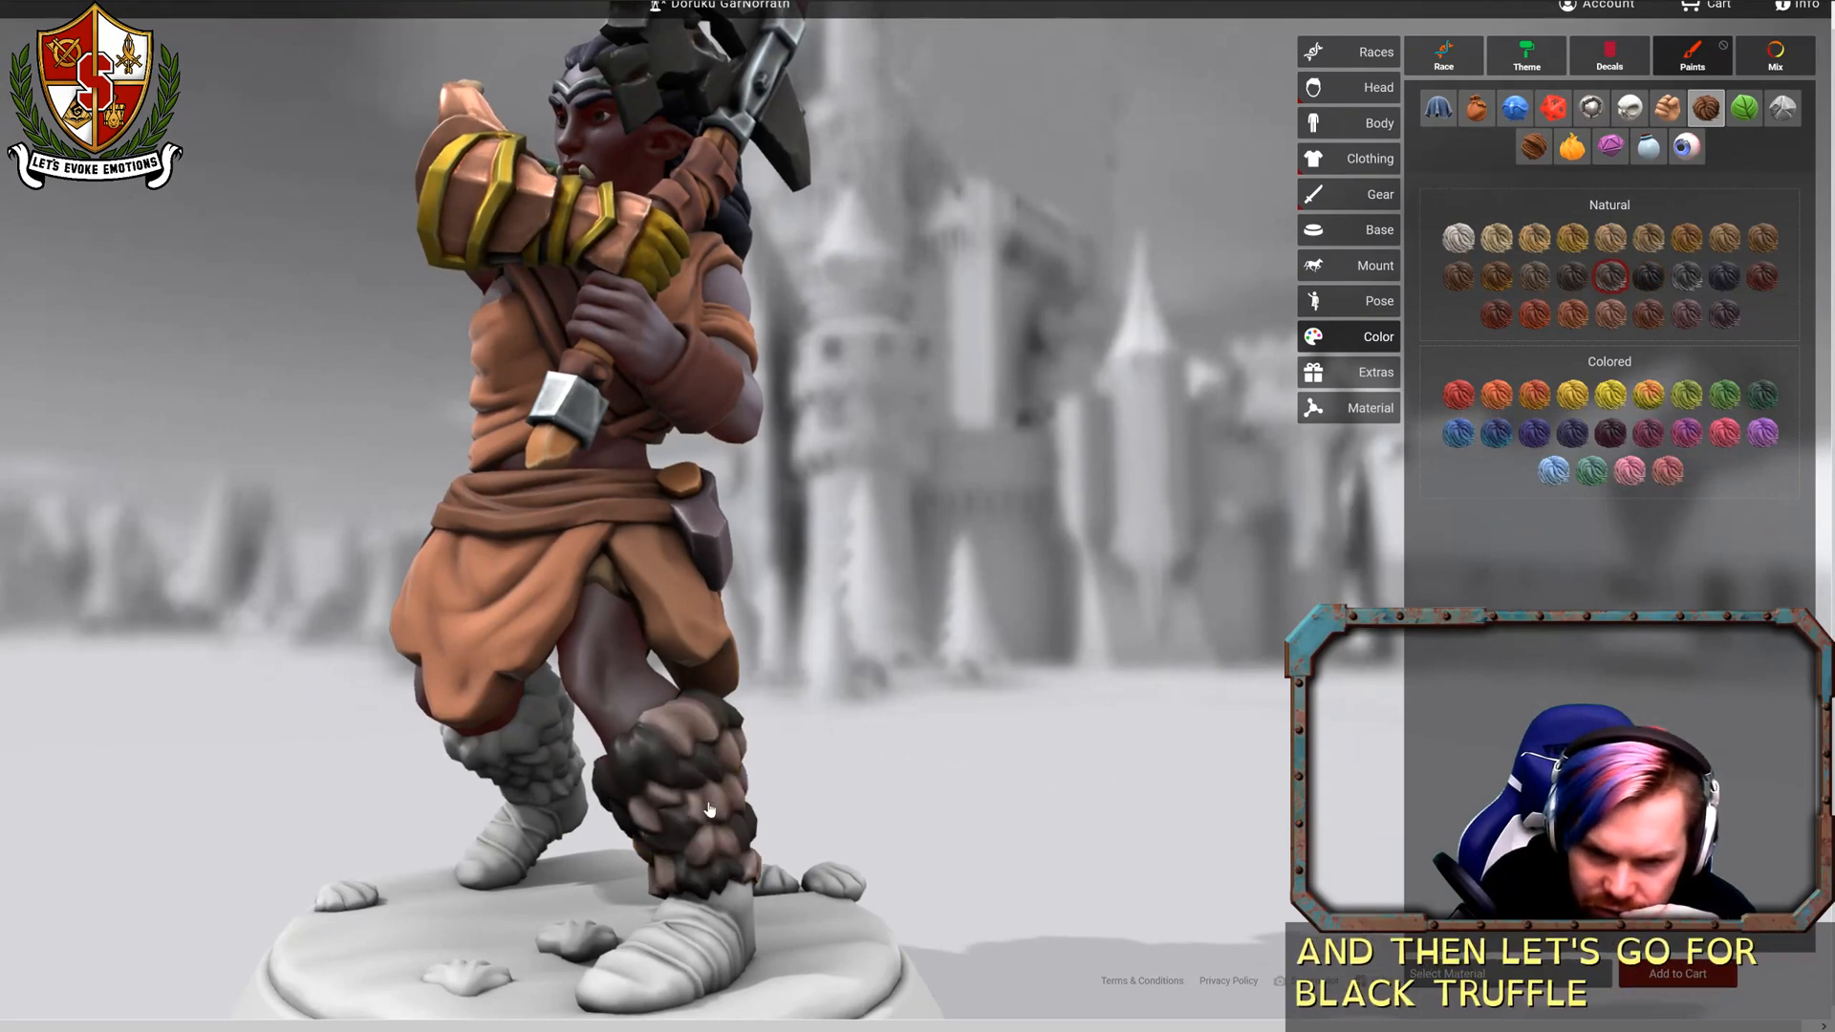
{"action": "left_click_drag", "start_coordinate": [709, 810], "coordinate": [392, 702]}
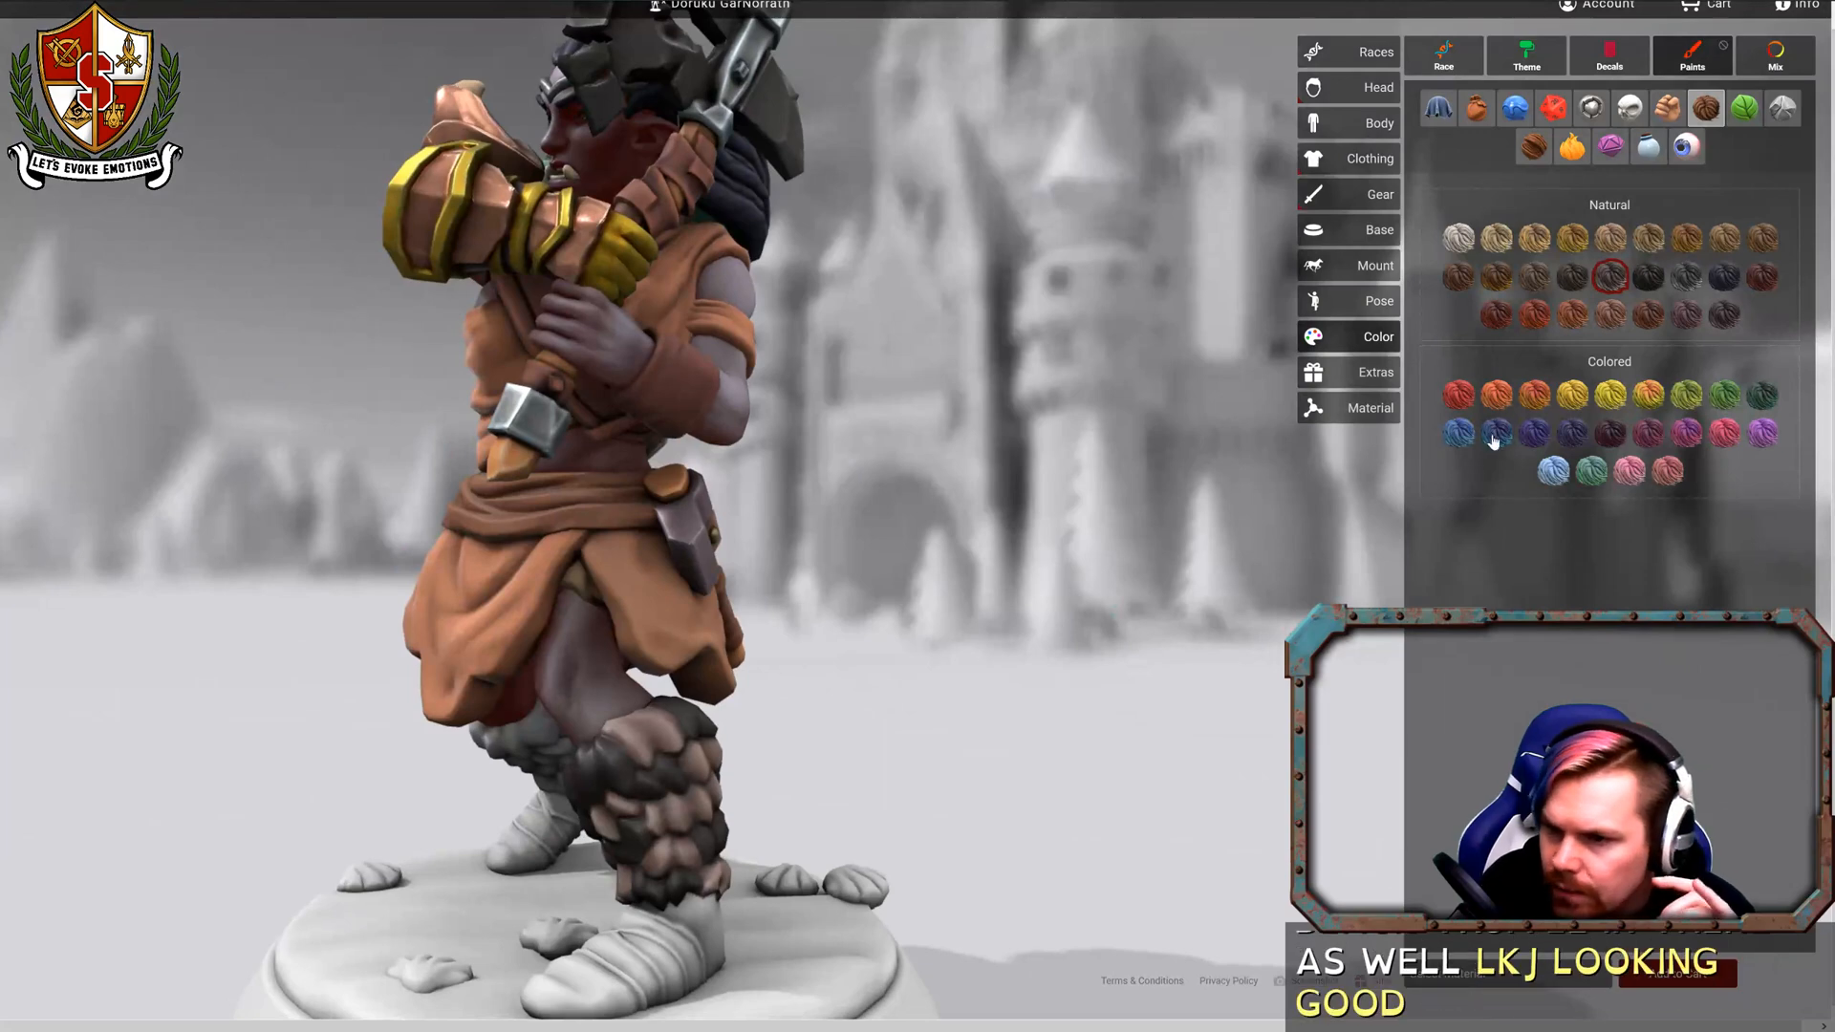
Add Walnut Brunette to some of the cuff's fur tufts and paint both shoes beneath the foot wraps with it.
{"action": "left_click", "coordinate": [1457, 276]}
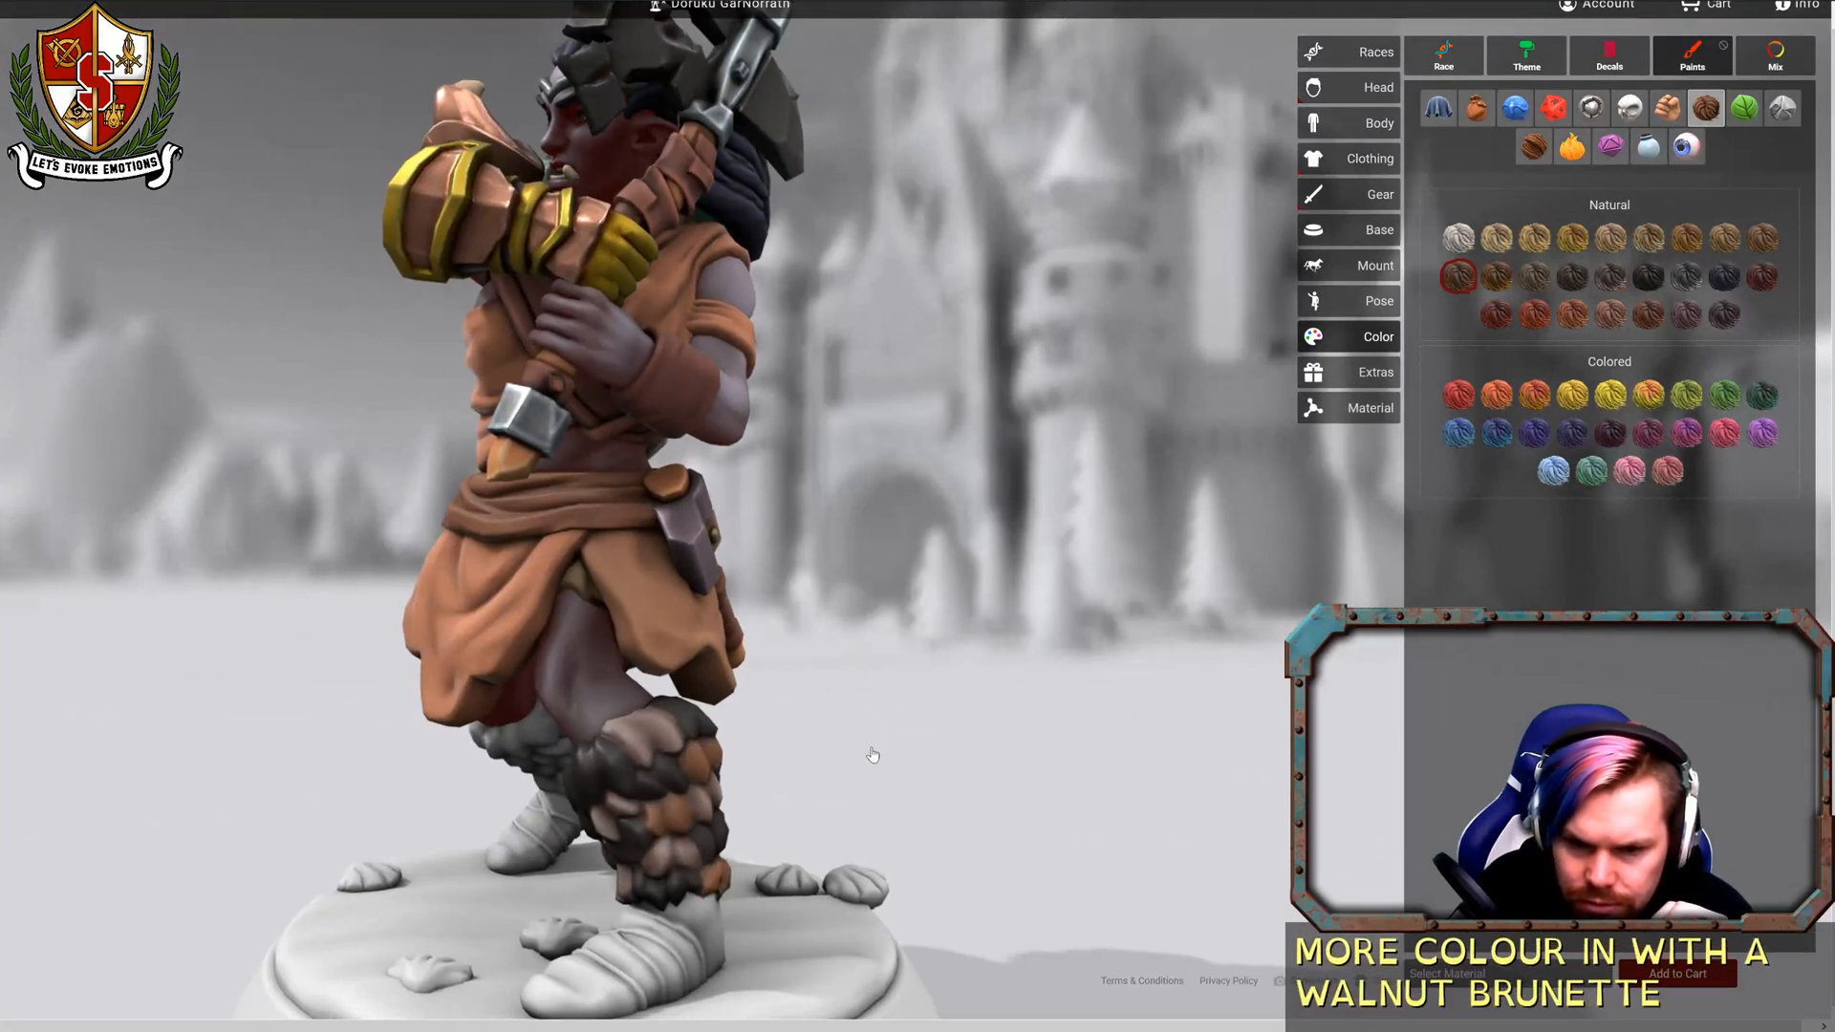
{"action": "mouse_move", "coordinate": [872, 756]}
{"action": "left_mouse_down"}
{"action": "mouse_move", "coordinate": [1210, 721]}
{"action": "mouse_move", "coordinate": [893, 741]}
{"action": "left_mouse_up"}
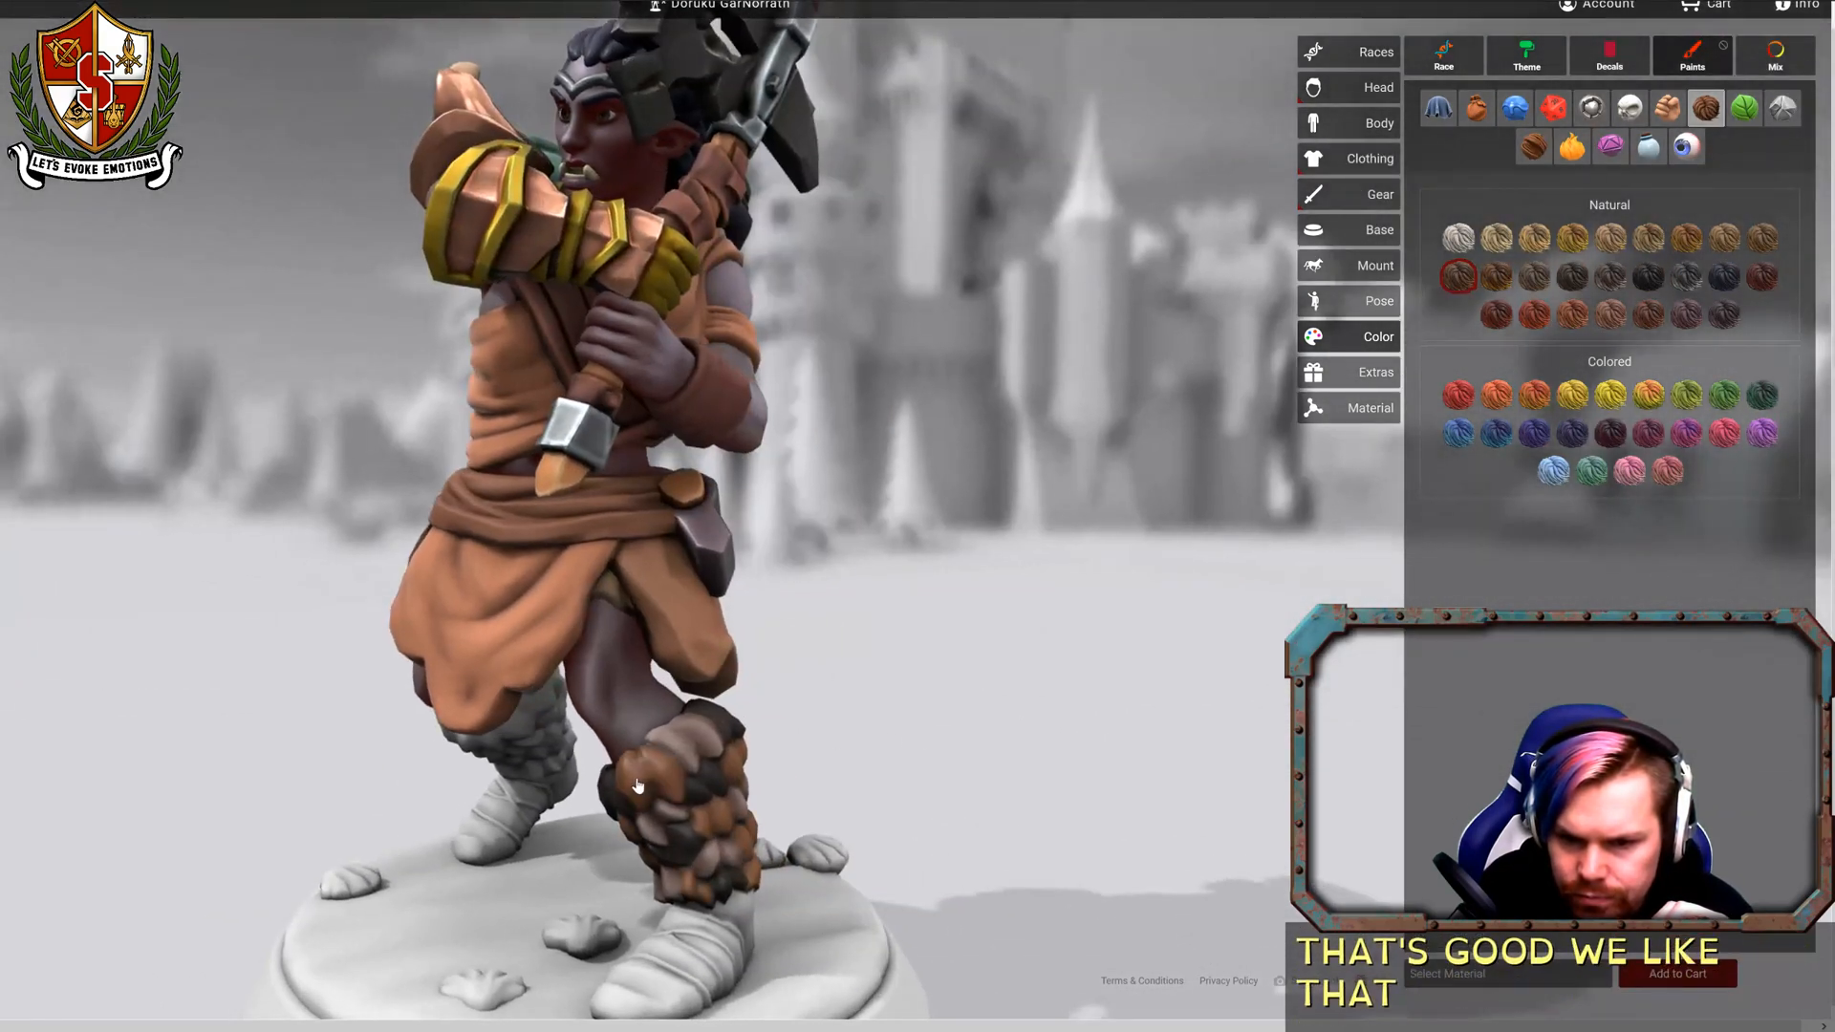
{"action": "left_click_drag", "start_coordinate": [932, 758], "coordinate": [653, 936]}
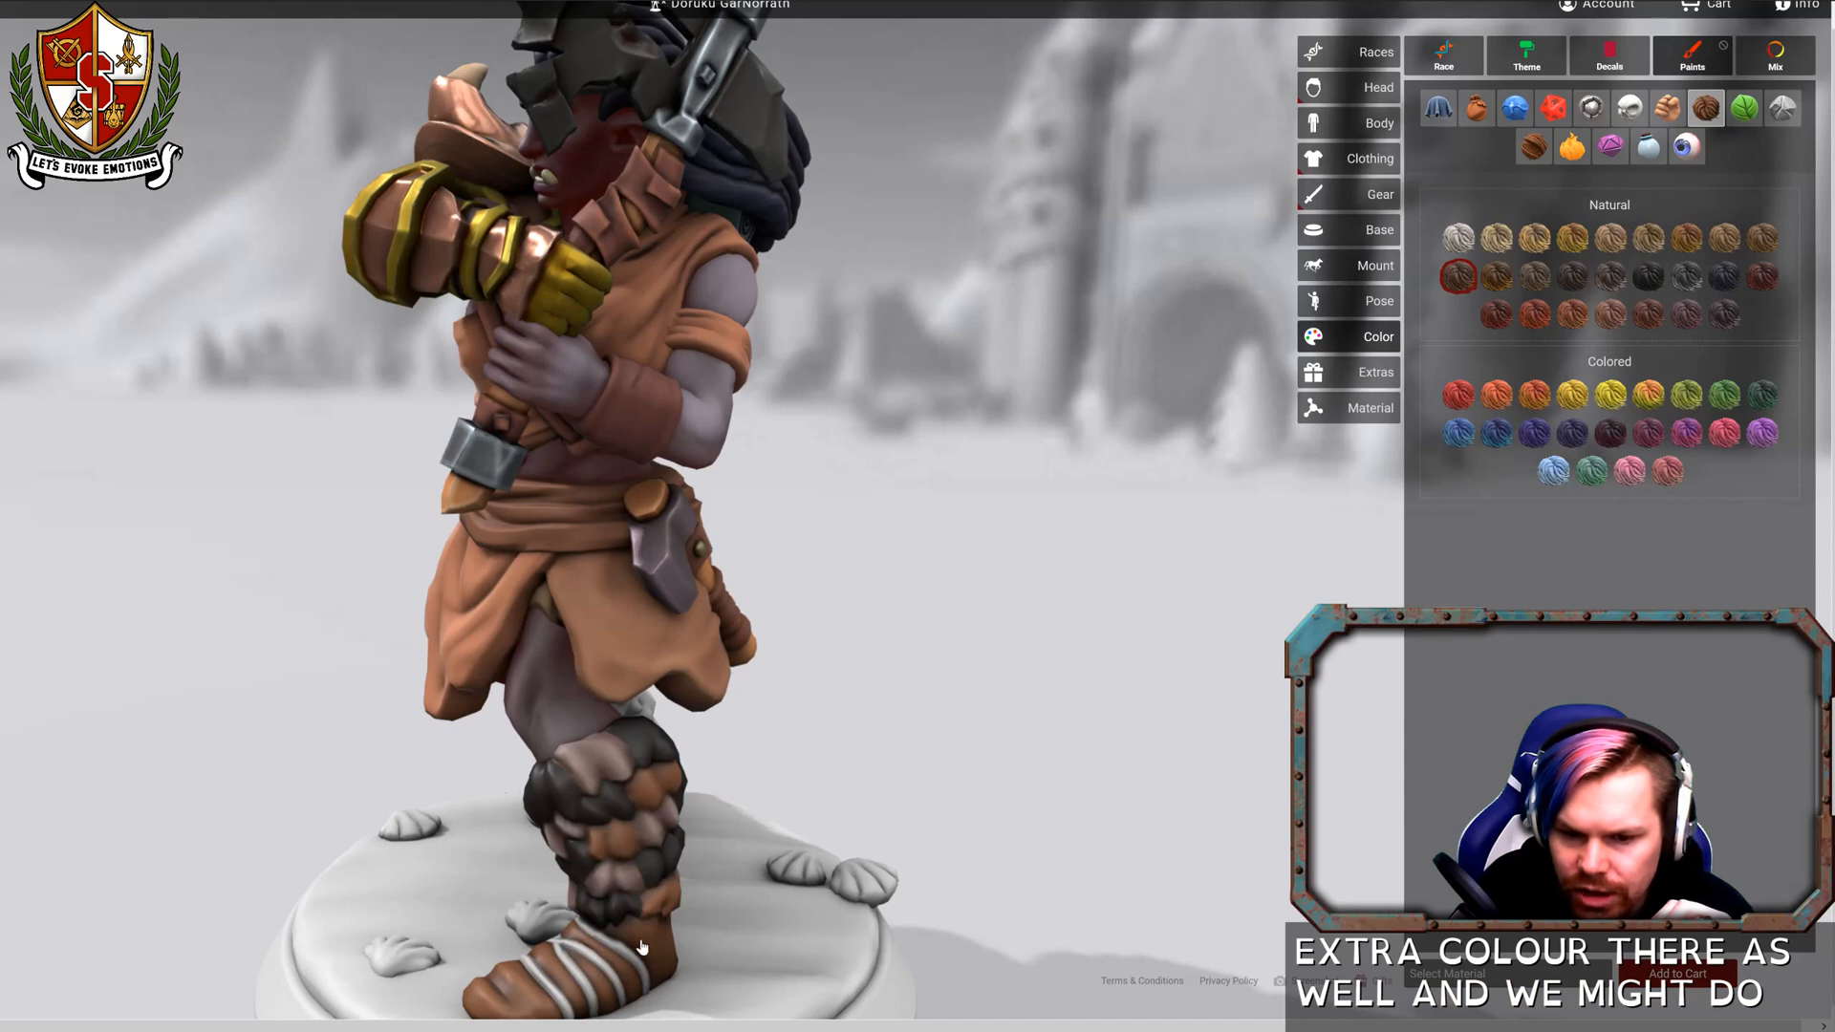
{"action": "left_click_drag", "start_coordinate": [975, 749], "coordinate": [1141, 731]}
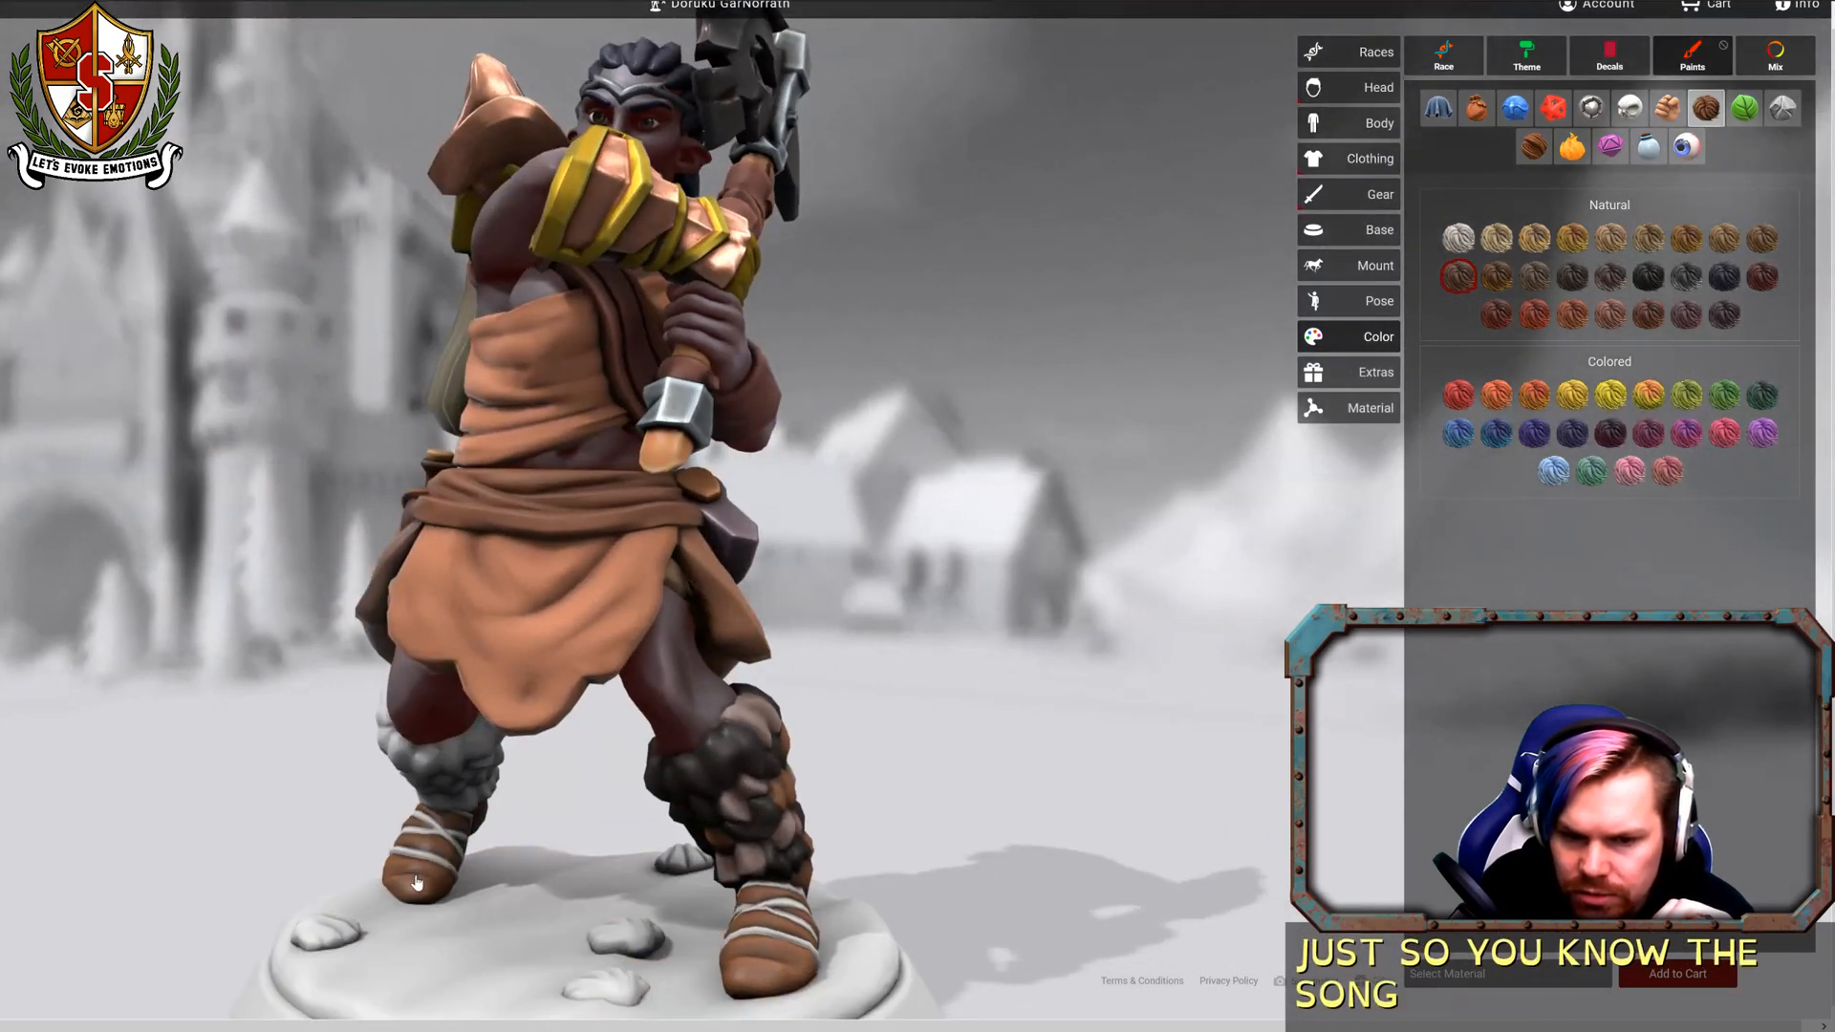
Repaint both shoes beneath the foot wraps with the Wooly Wood neutral cloth color.
{"action": "left_click_drag", "start_coordinate": [260, 757], "coordinate": [620, 776]}
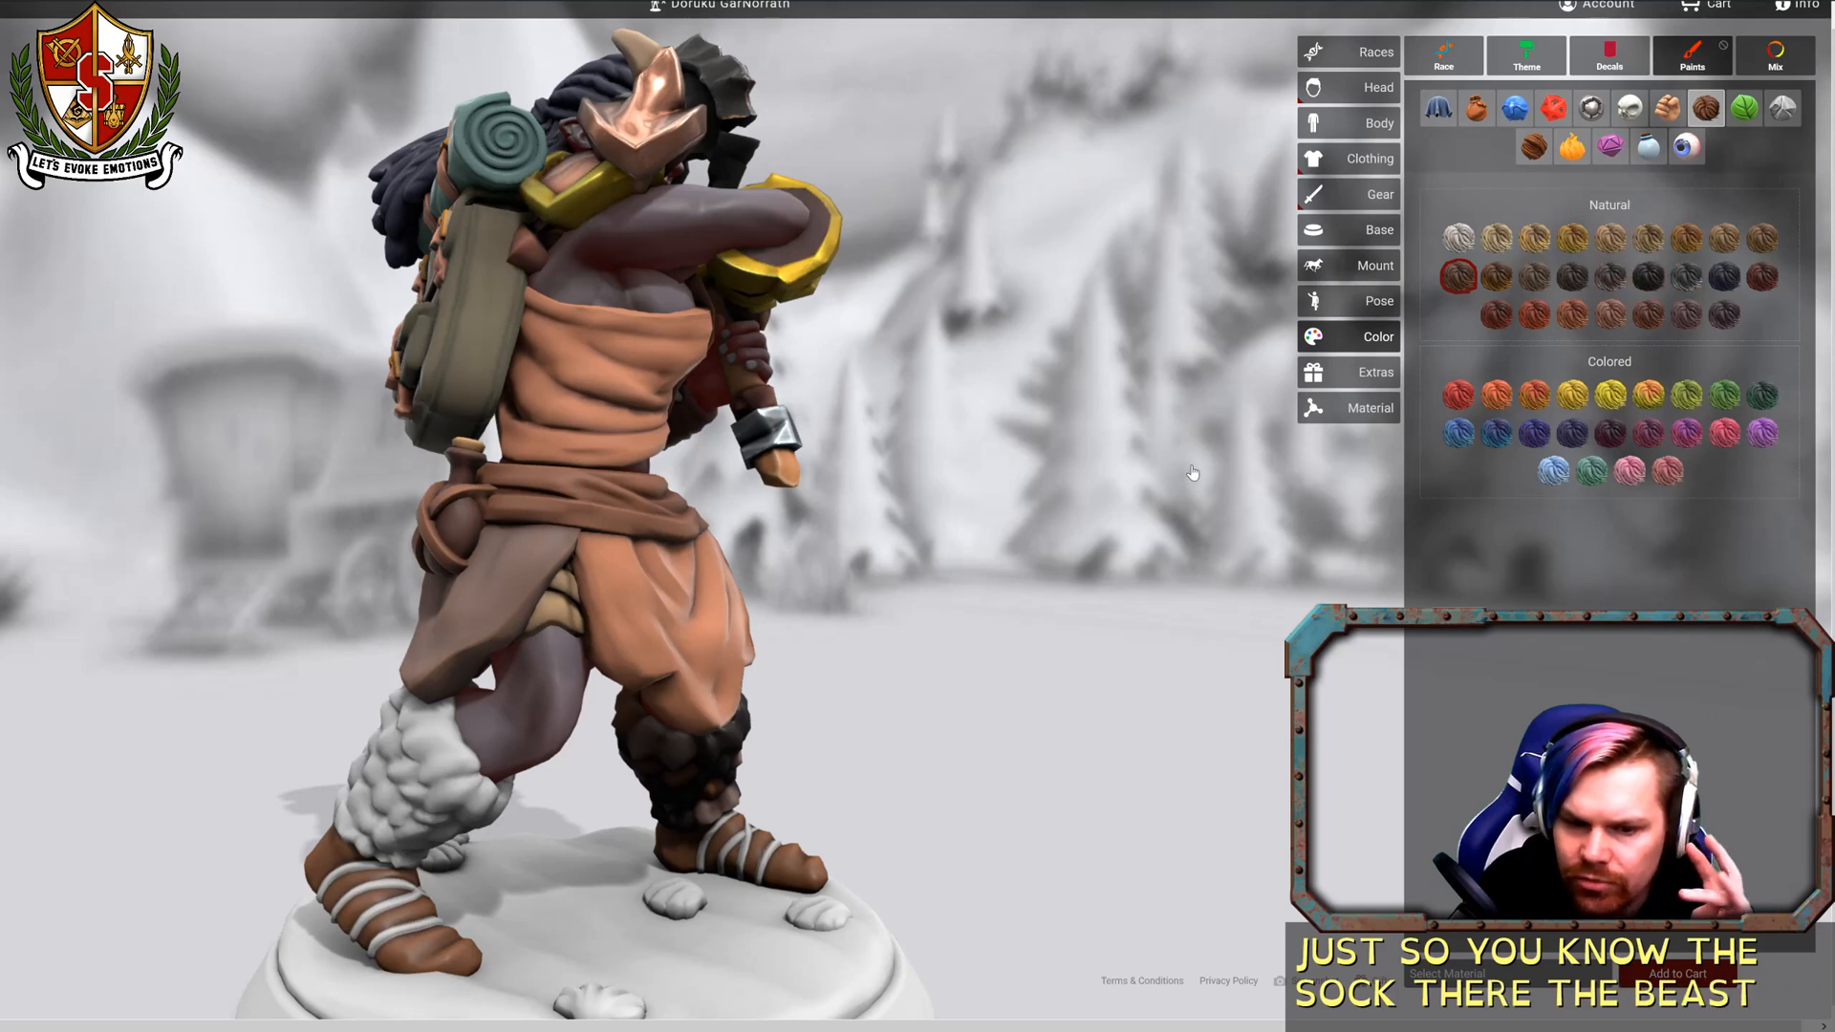
{"action": "left_click", "coordinate": [1438, 108]}
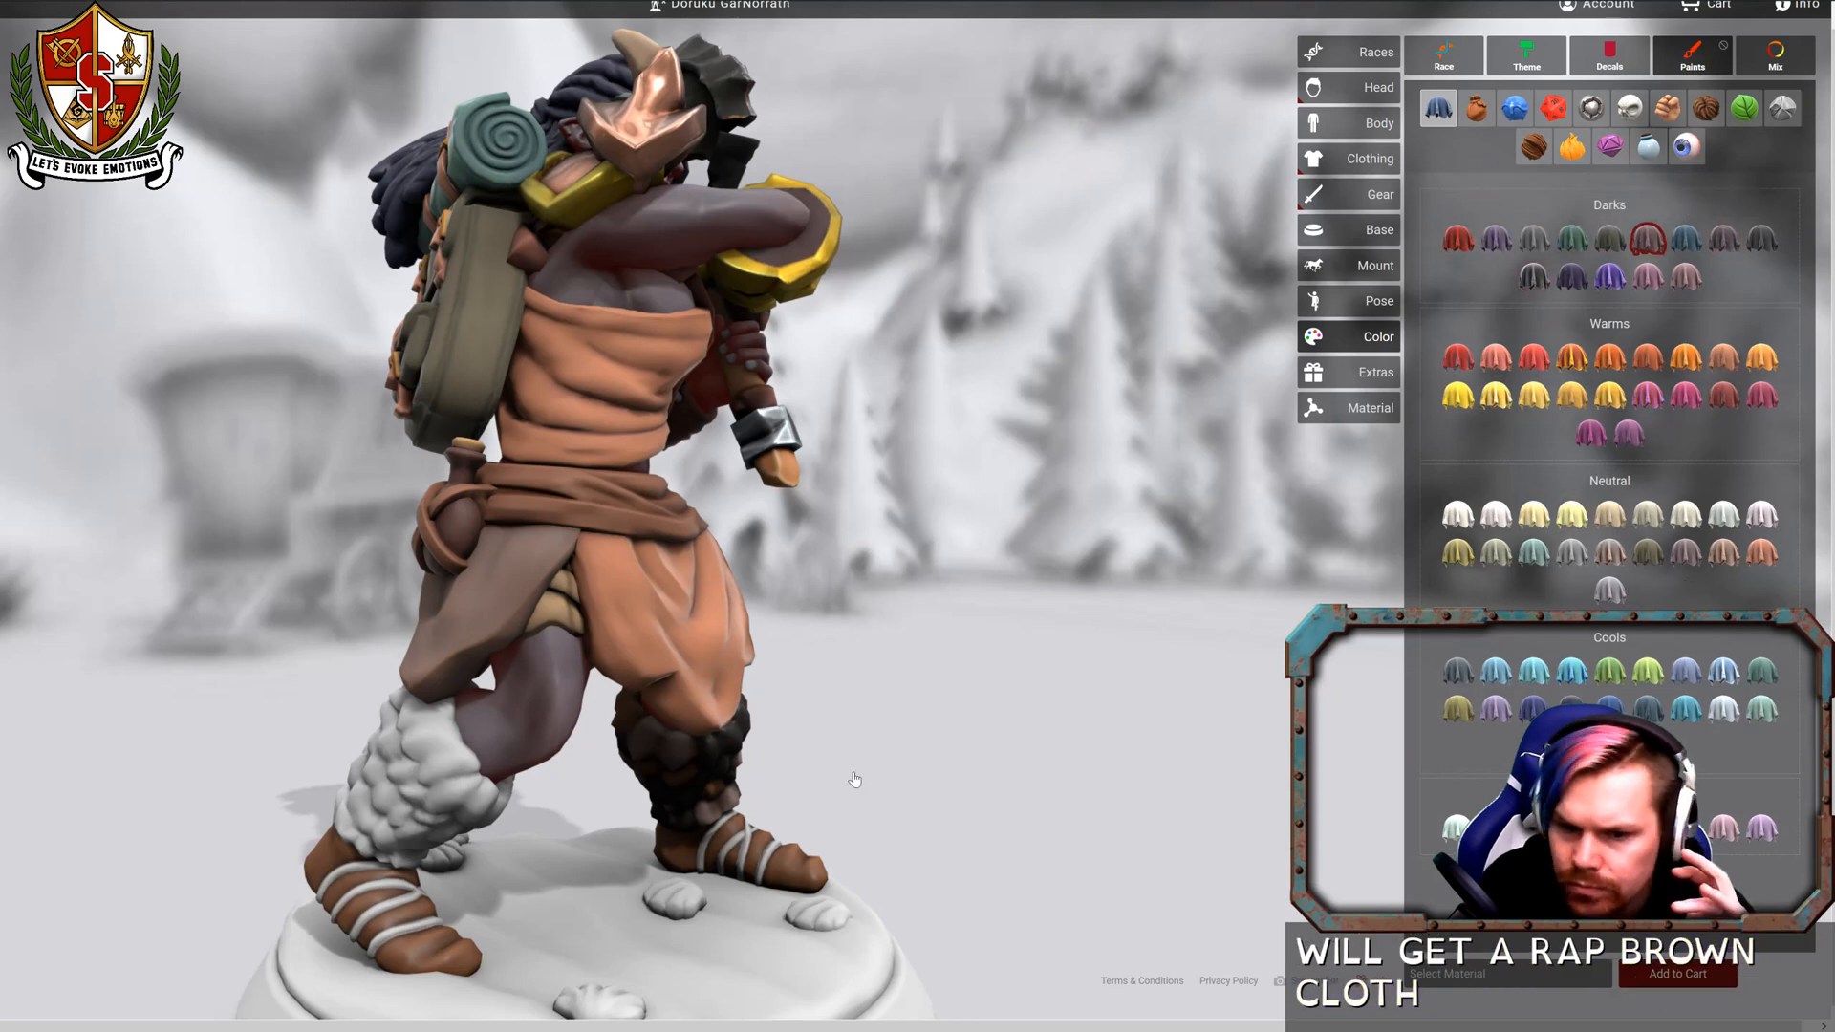
{"action": "left_click_drag", "start_coordinate": [971, 764], "coordinate": [709, 994]}
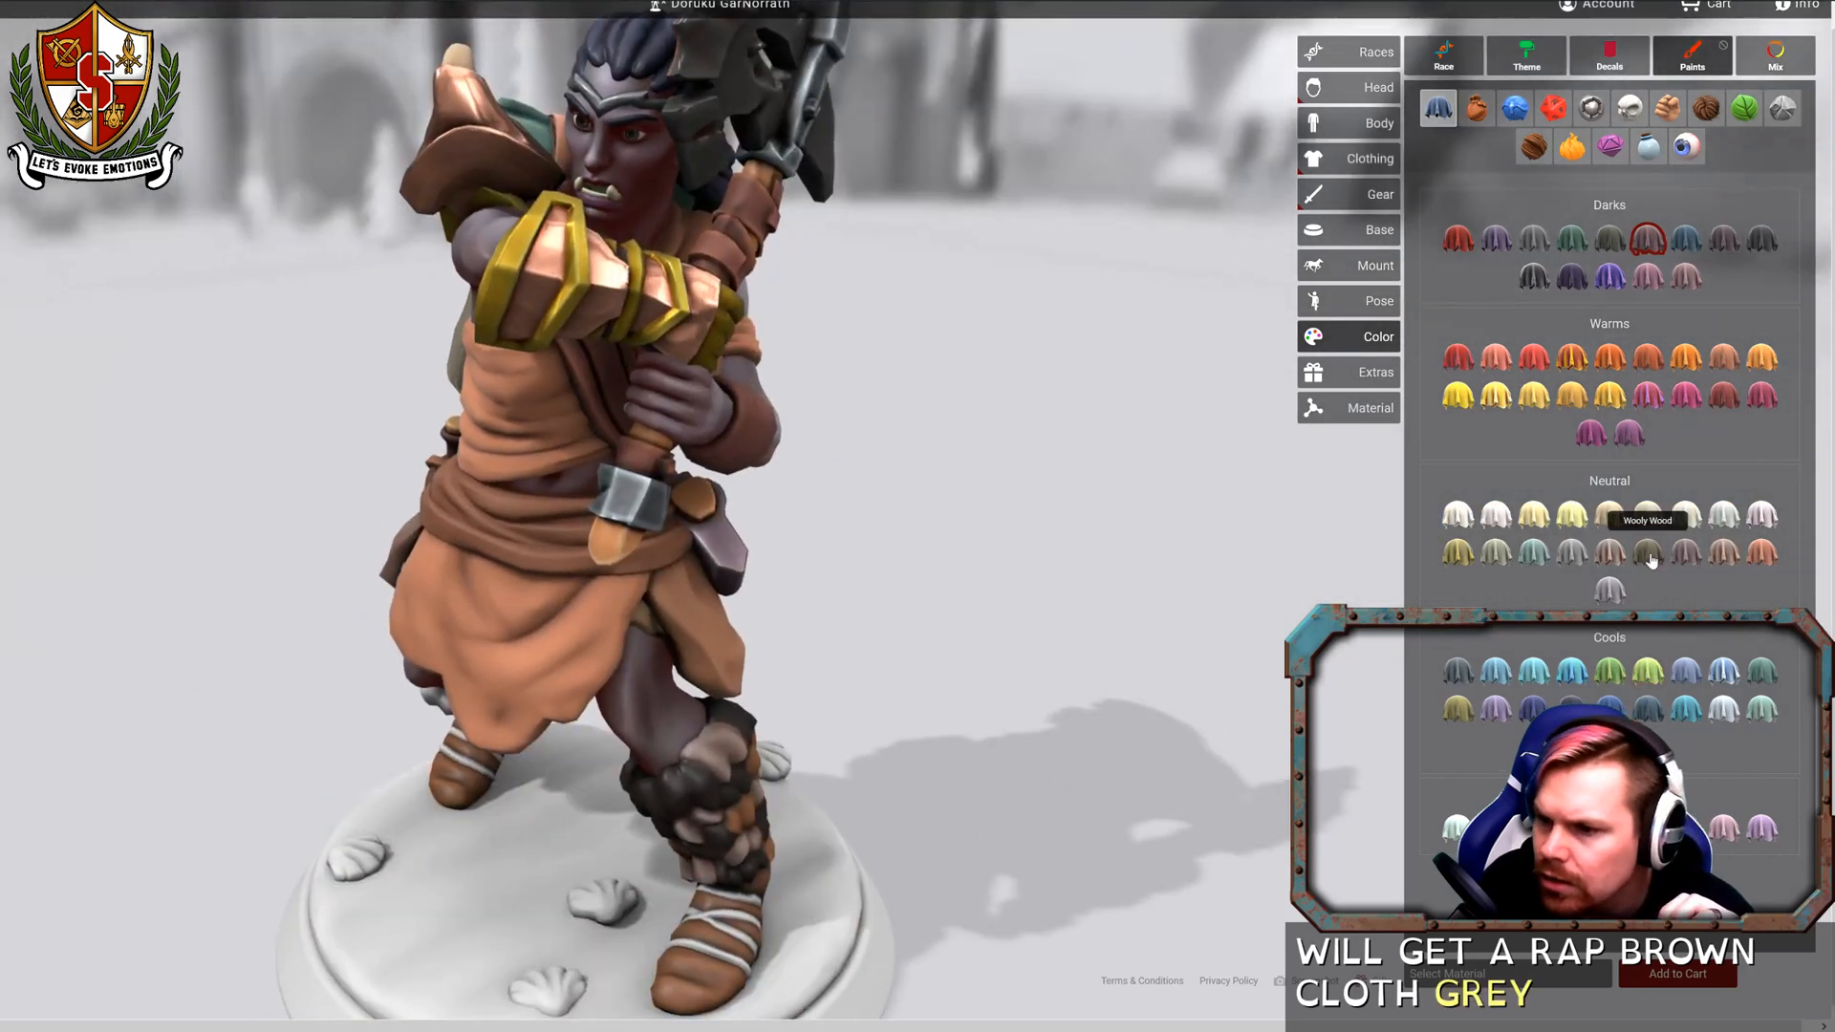
{"action": "left_click", "coordinate": [686, 970]}
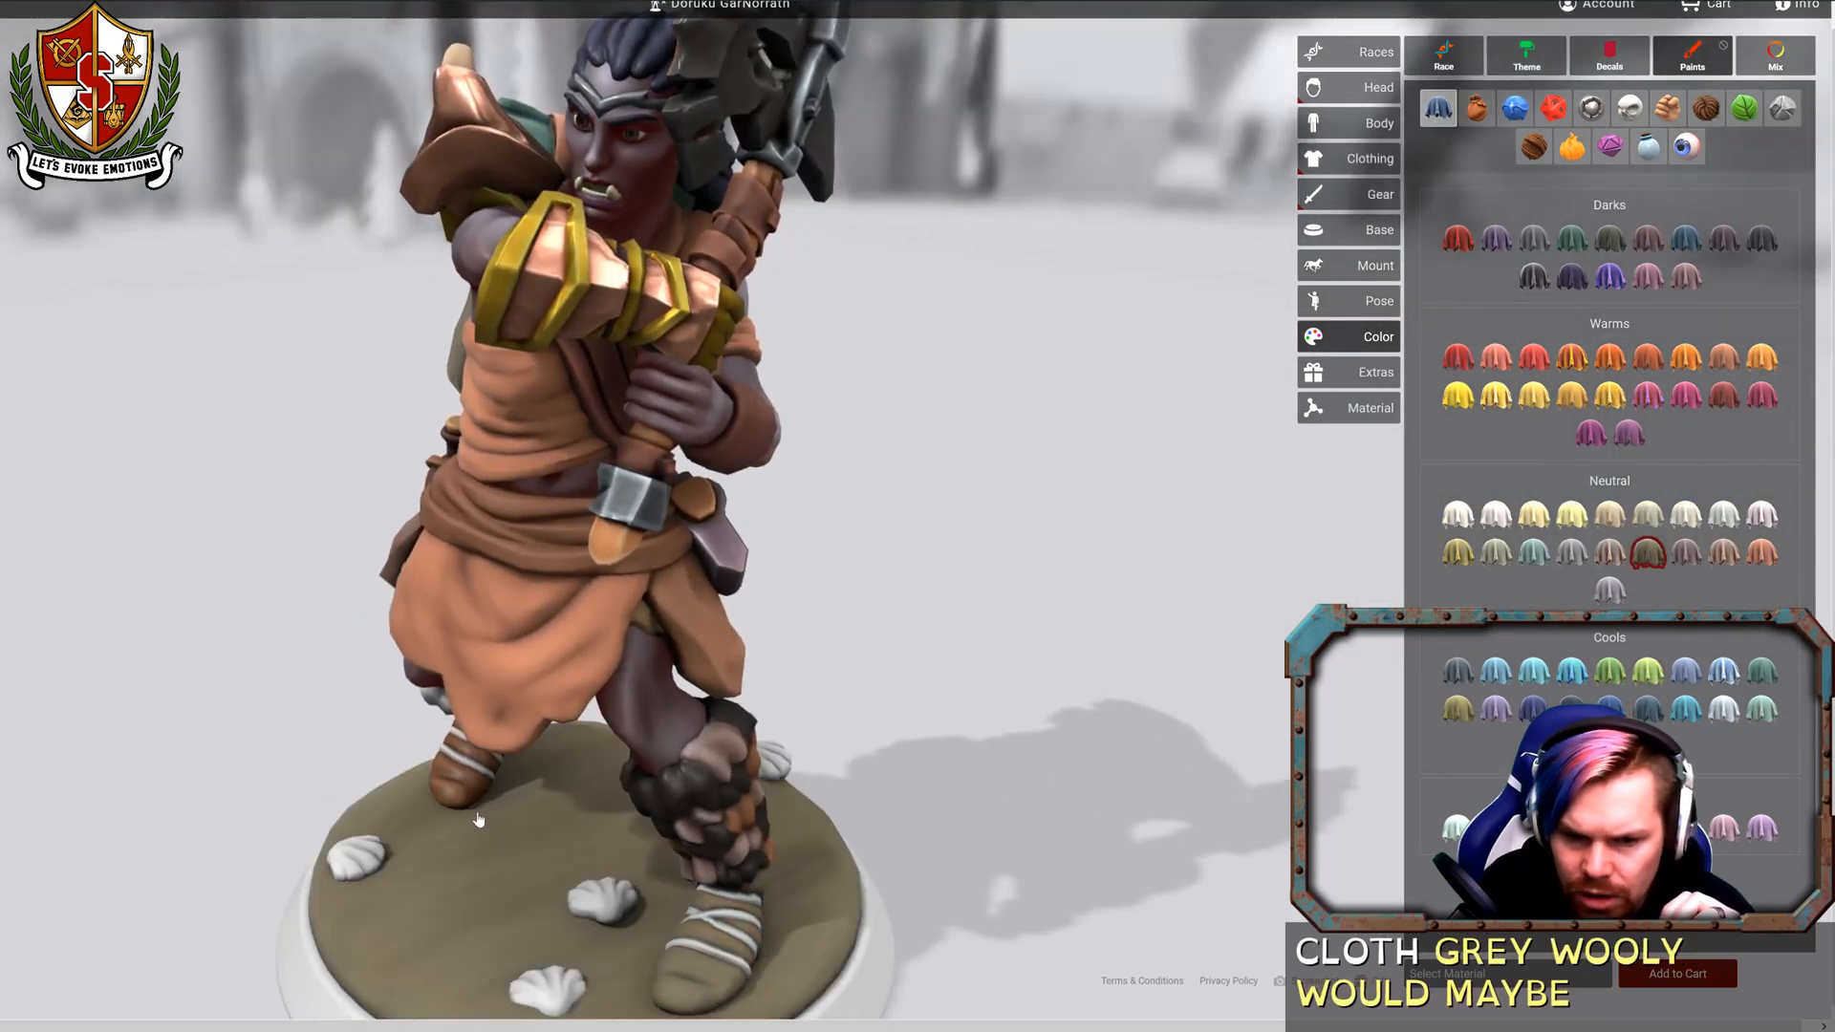
{"action": "left_click", "coordinate": [452, 788]}
{"action": "mouse_move", "coordinate": [1063, 670]}
{"action": "left_mouse_down"}
{"action": "mouse_move", "coordinate": [1295, 581]}
{"action": "mouse_move", "coordinate": [1259, 577]}
{"action": "left_mouse_up"}
Color sets of the white leg cuff's fur tufts black, dark grey and Walnut Brunette with the Natural hair paints.
{"action": "left_click", "coordinate": [1703, 108]}
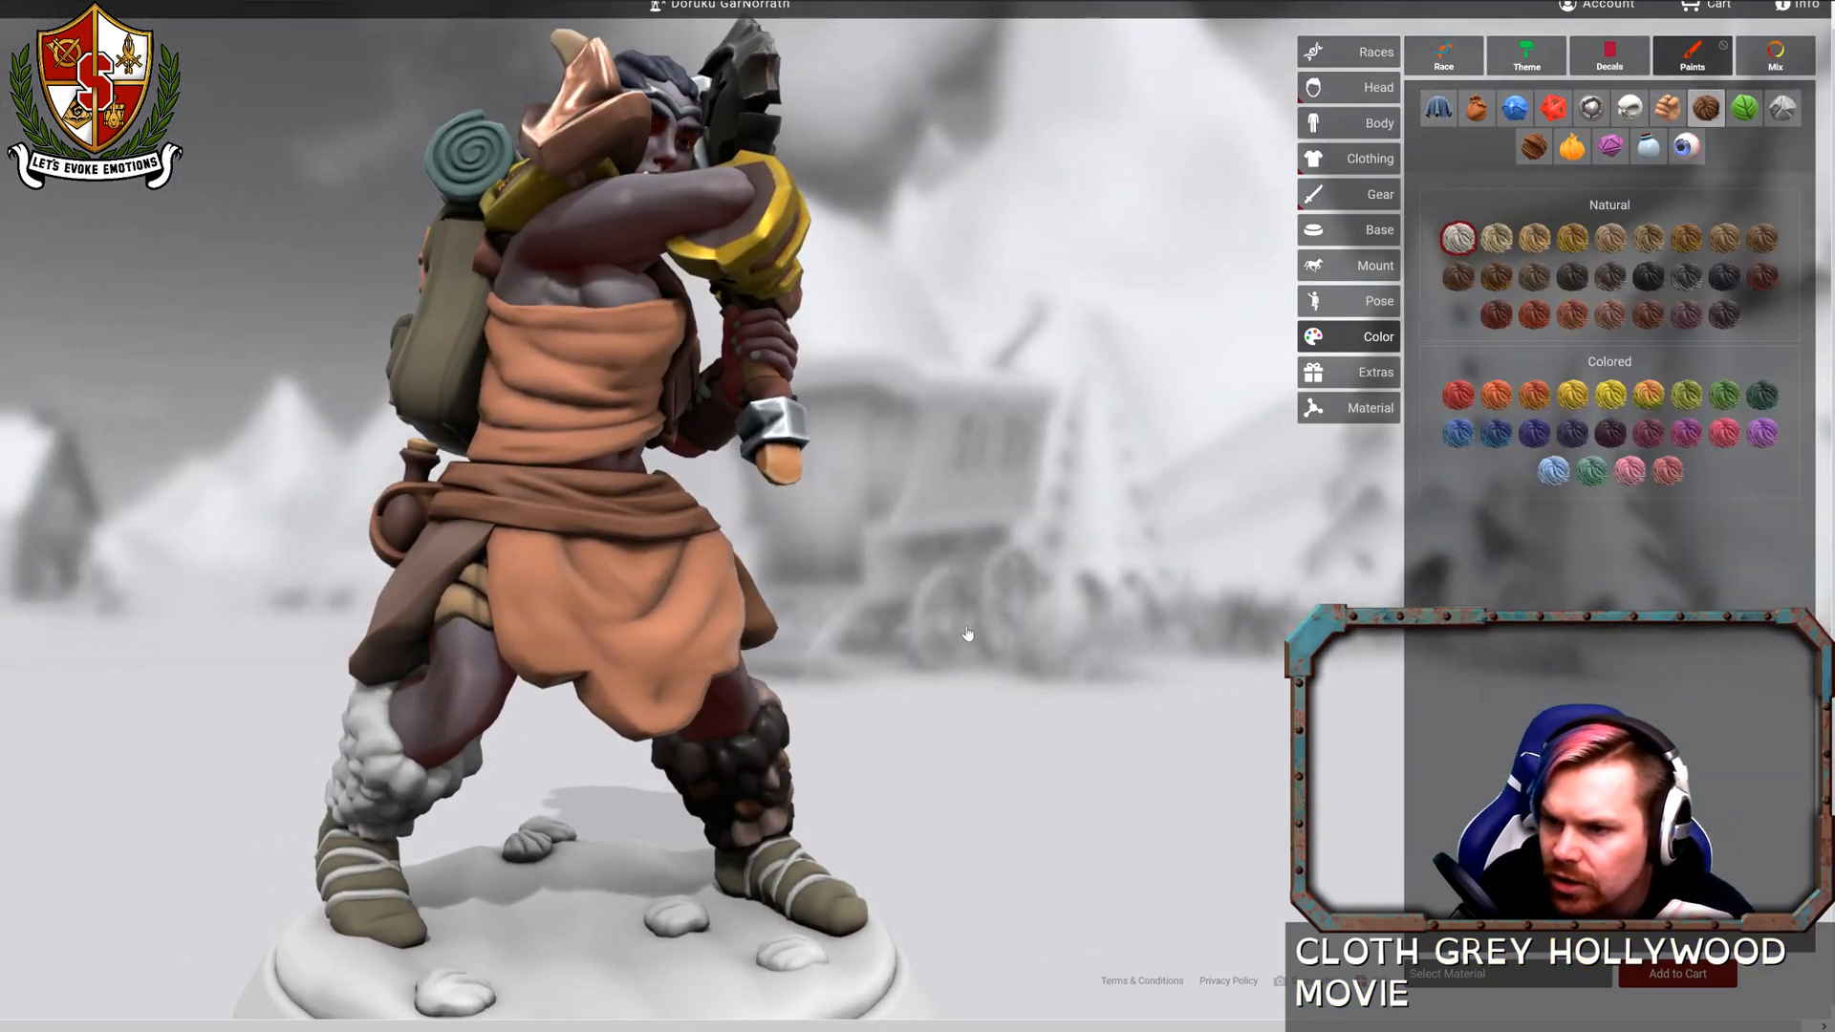
{"action": "left_click_drag", "start_coordinate": [1232, 520], "coordinate": [965, 703]}
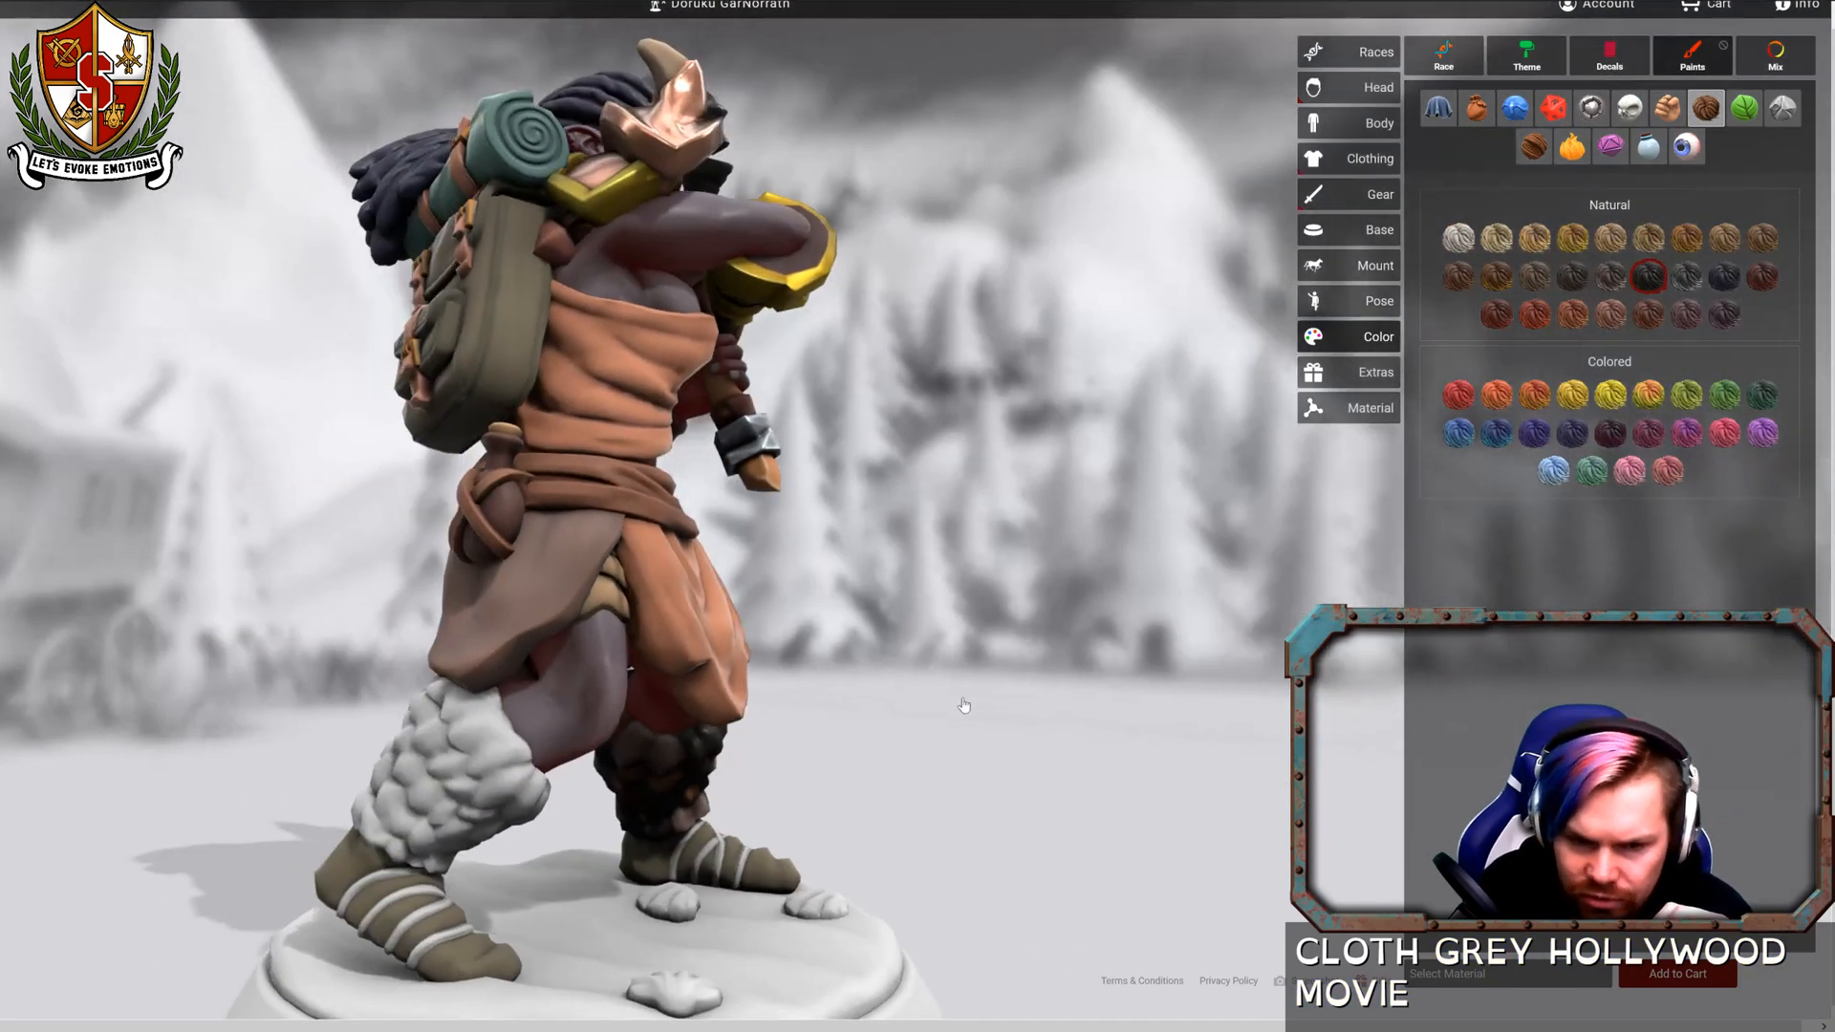
{"action": "left_click", "coordinate": [492, 769]}
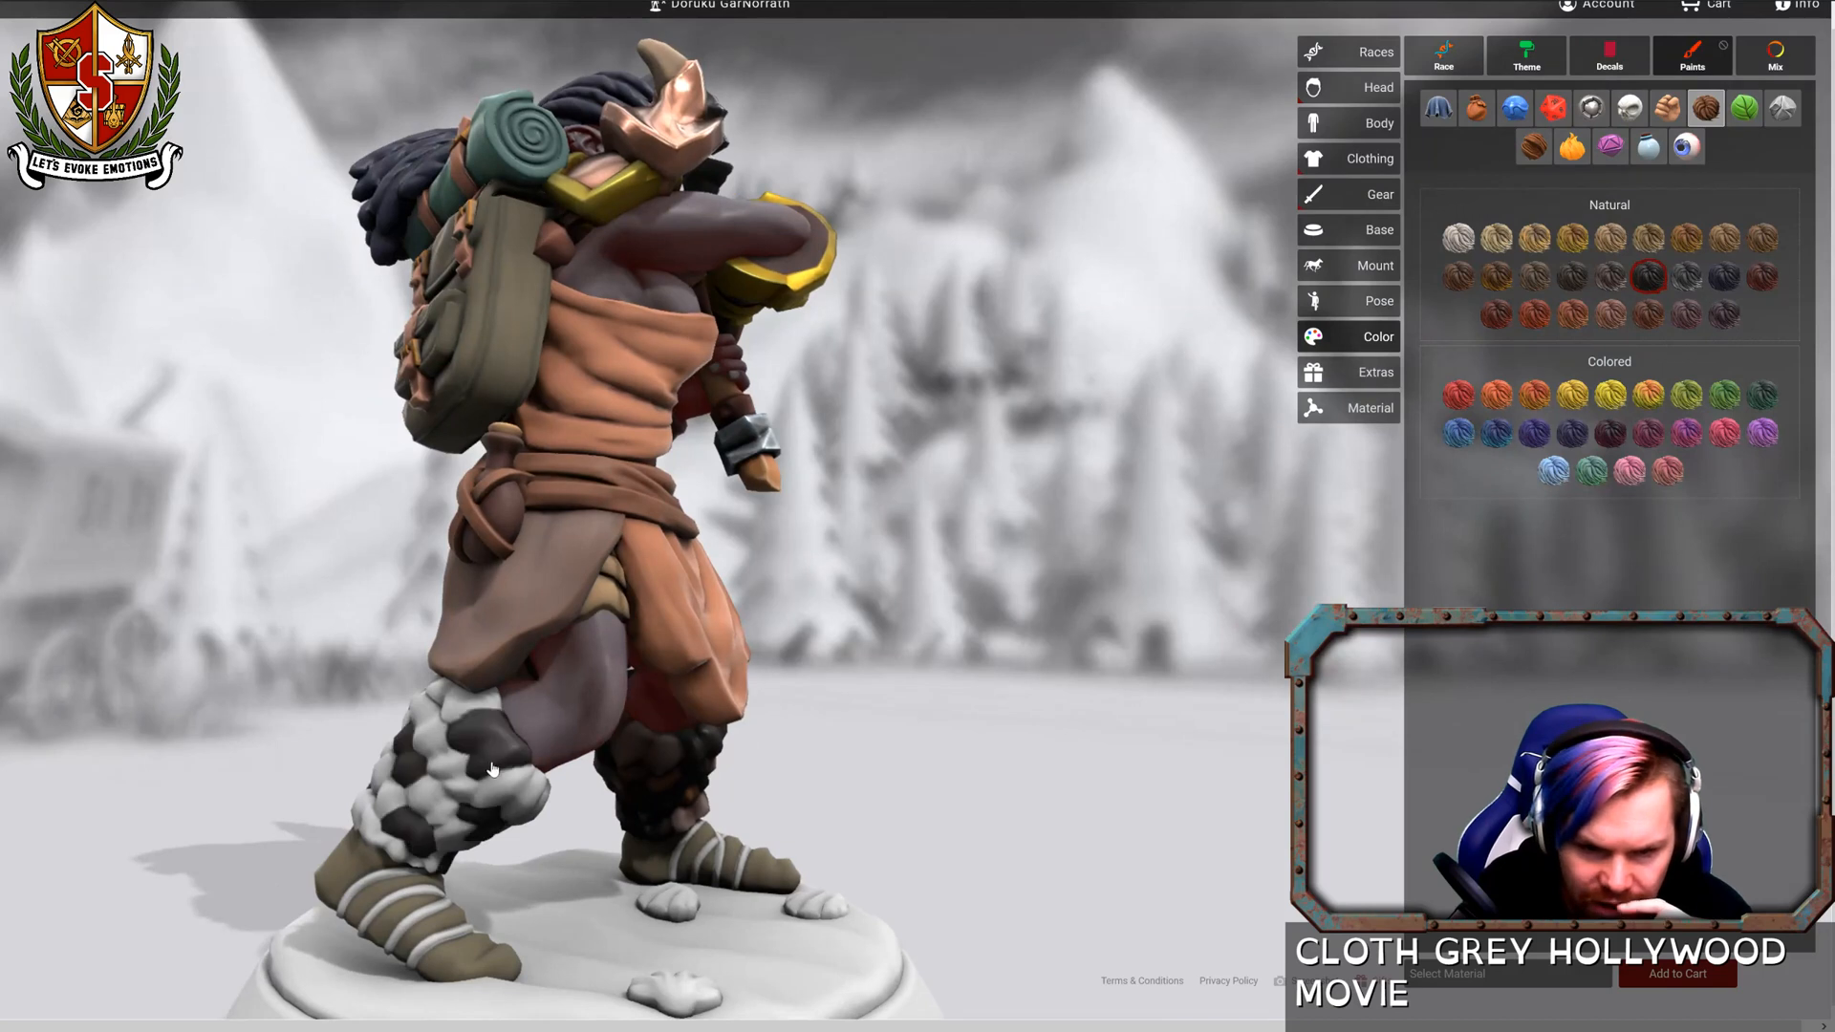
{"action": "left_click", "coordinate": [1688, 278]}
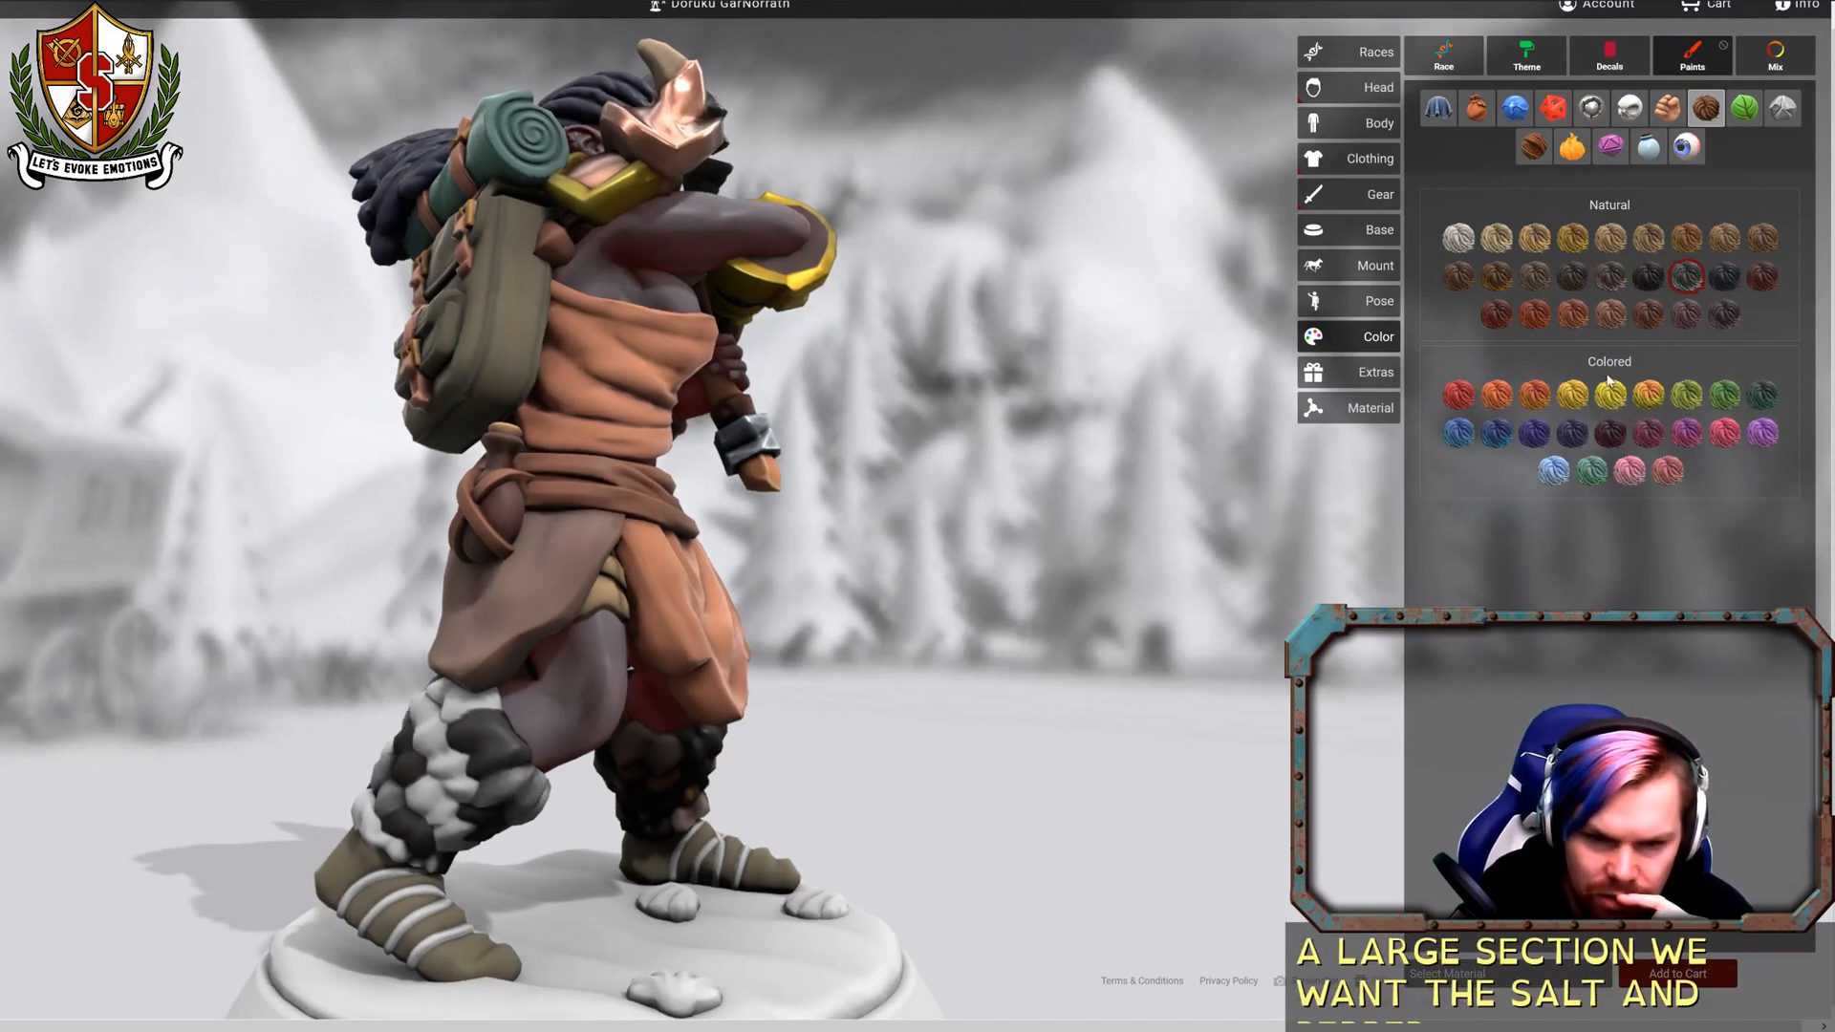
{"action": "left_click", "coordinate": [1458, 276]}
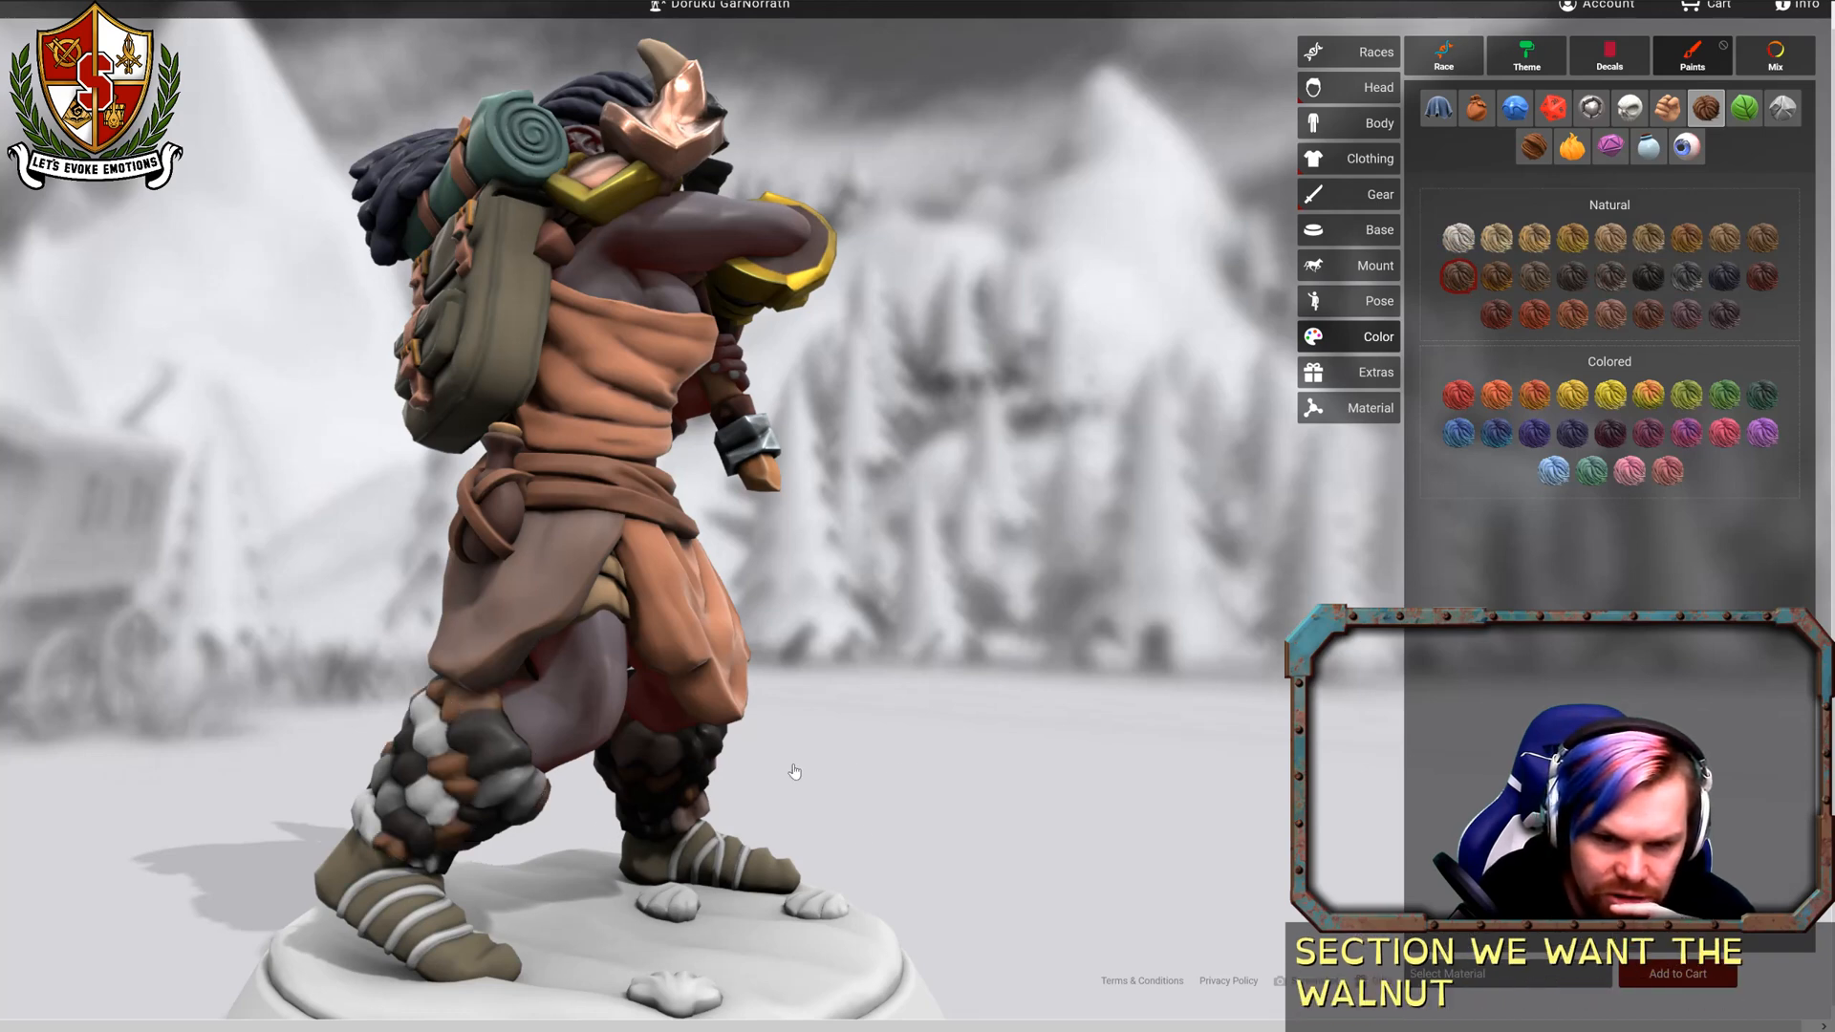
Paint the remaining white fur tufts on that leg's cuff black.
{"action": "left_click_drag", "start_coordinate": [462, 714], "coordinate": [1195, 669]}
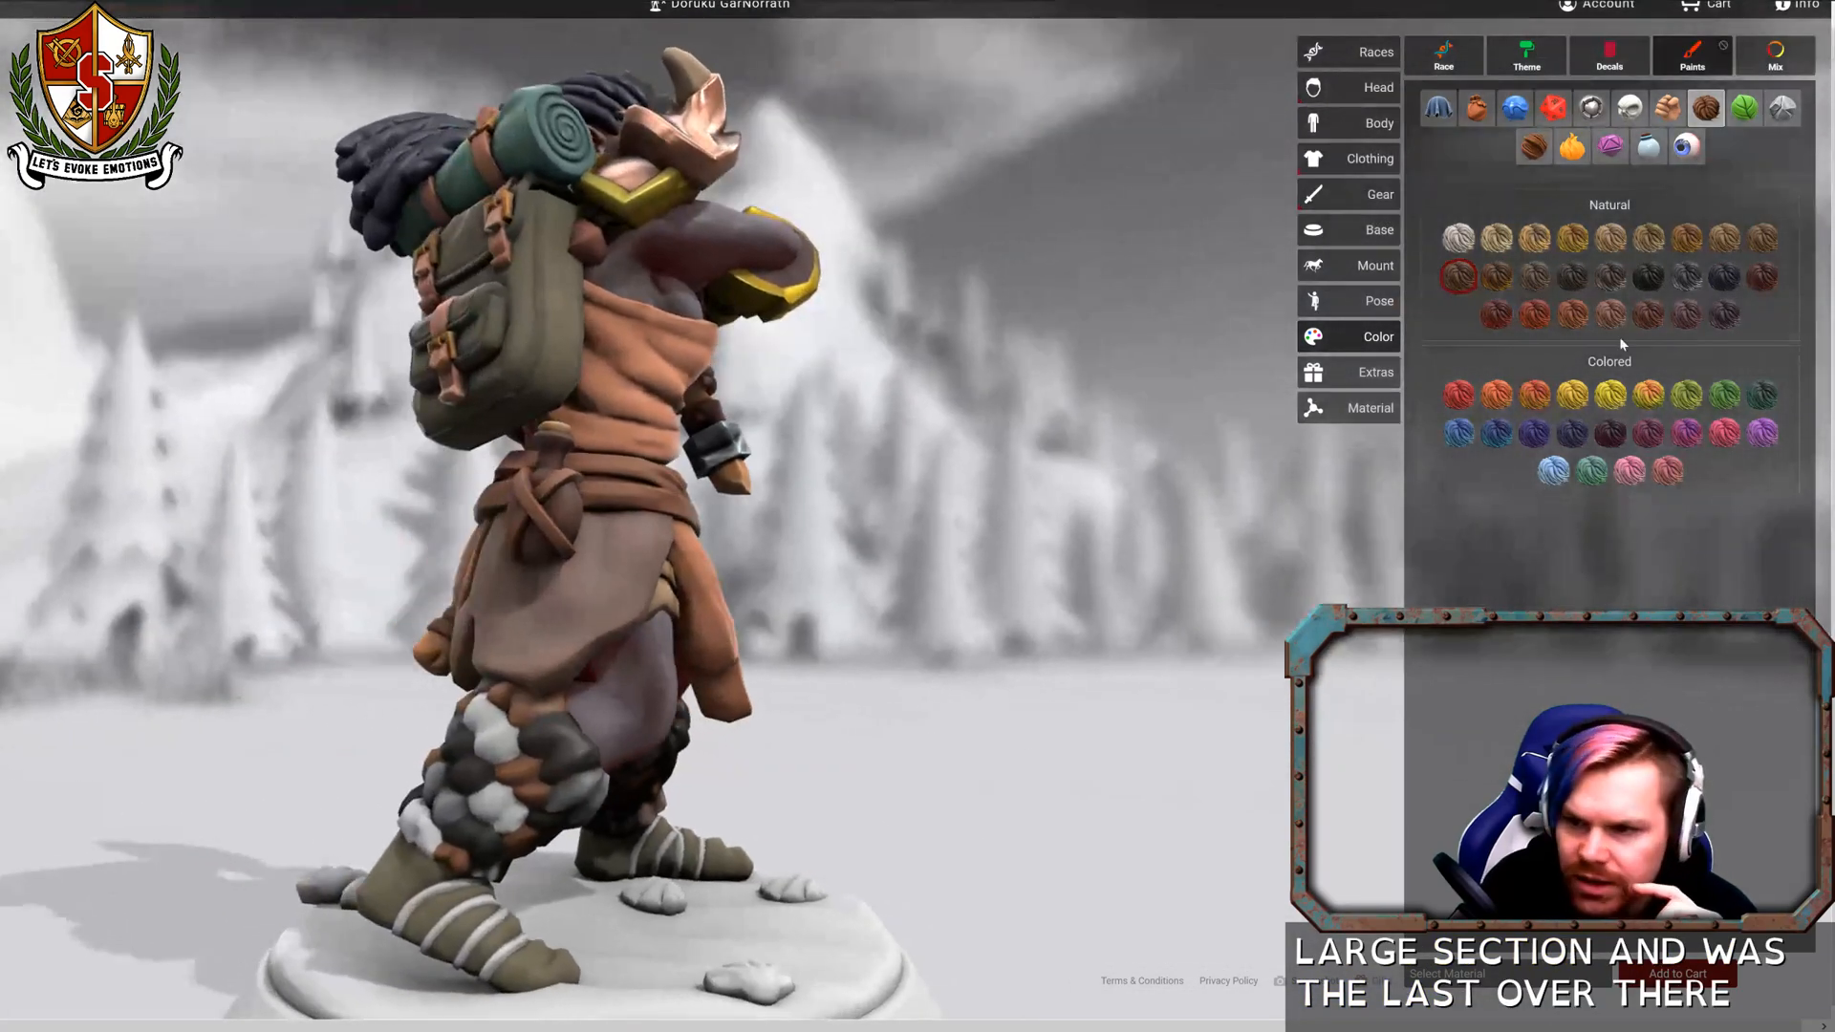
{"action": "left_click", "coordinate": [1648, 276]}
{"action": "left_click_drag", "start_coordinate": [983, 721], "coordinate": [513, 724]}
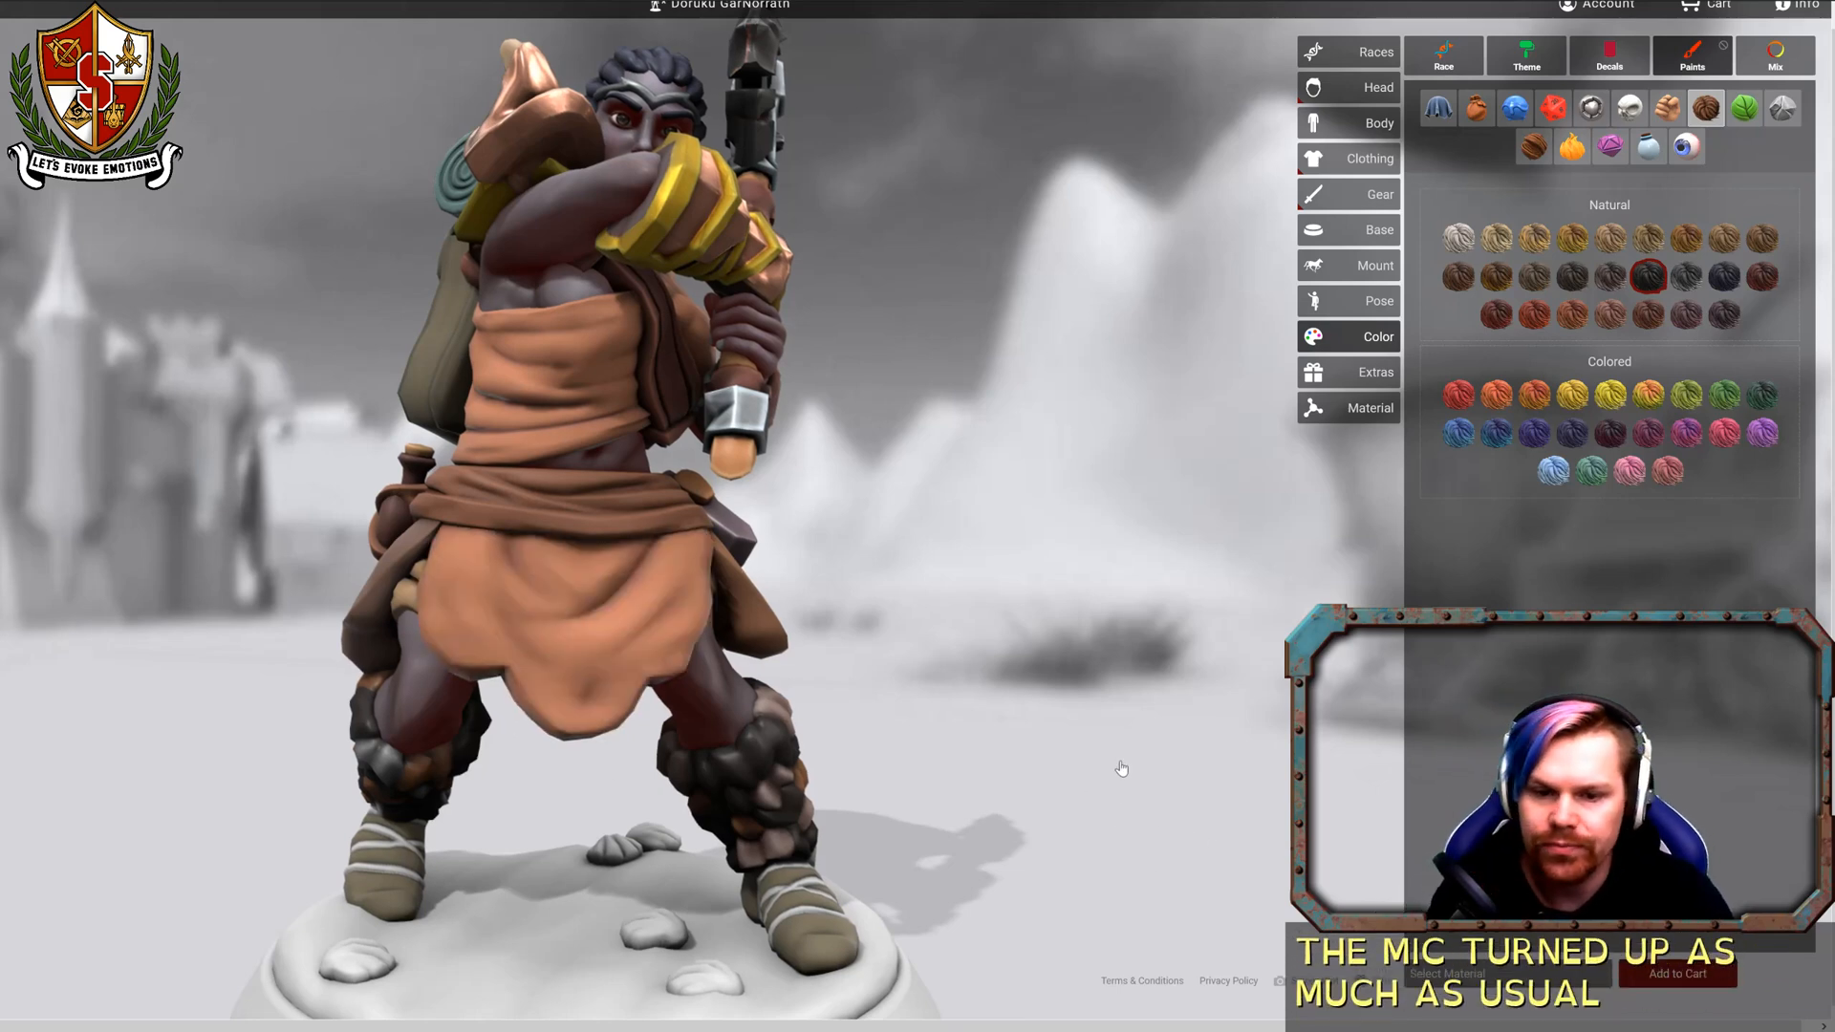
{"action": "left_click_drag", "start_coordinate": [1120, 768], "coordinate": [1035, 737]}
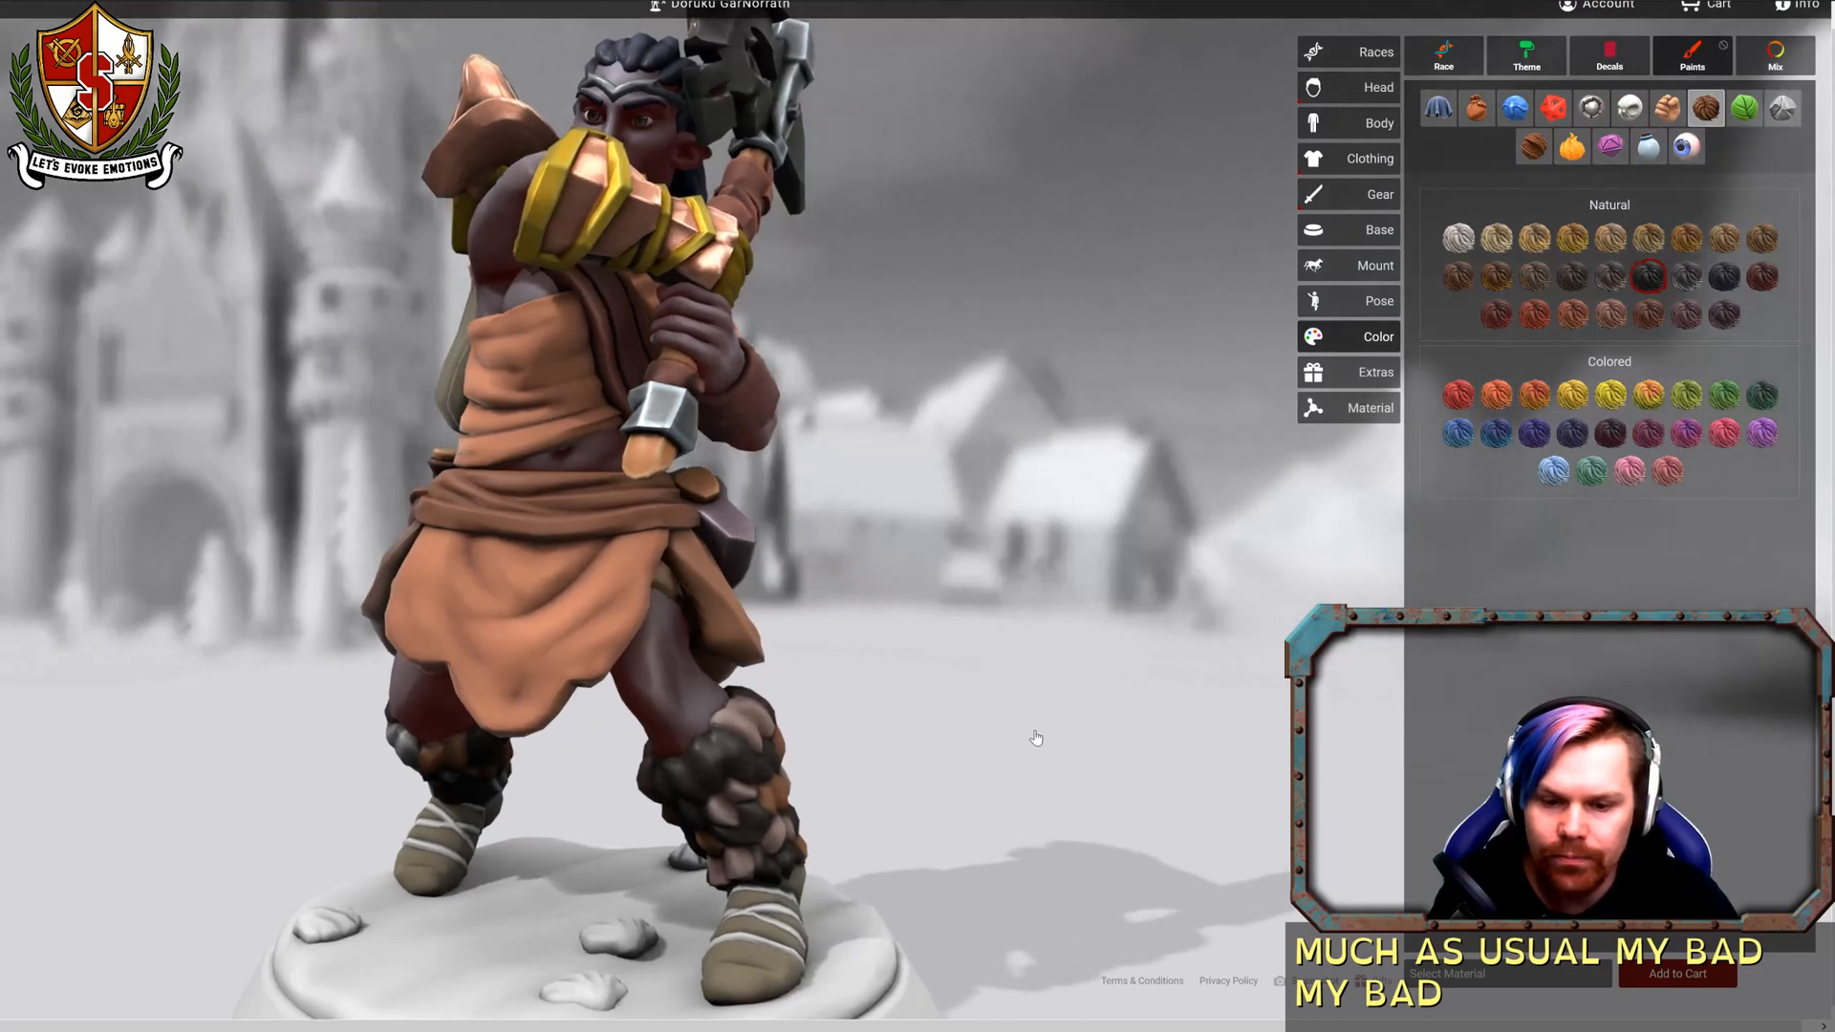
Paint the straps wrapped around both feet with the black Dyed leather color.
{"action": "left_click", "coordinate": [1476, 112]}
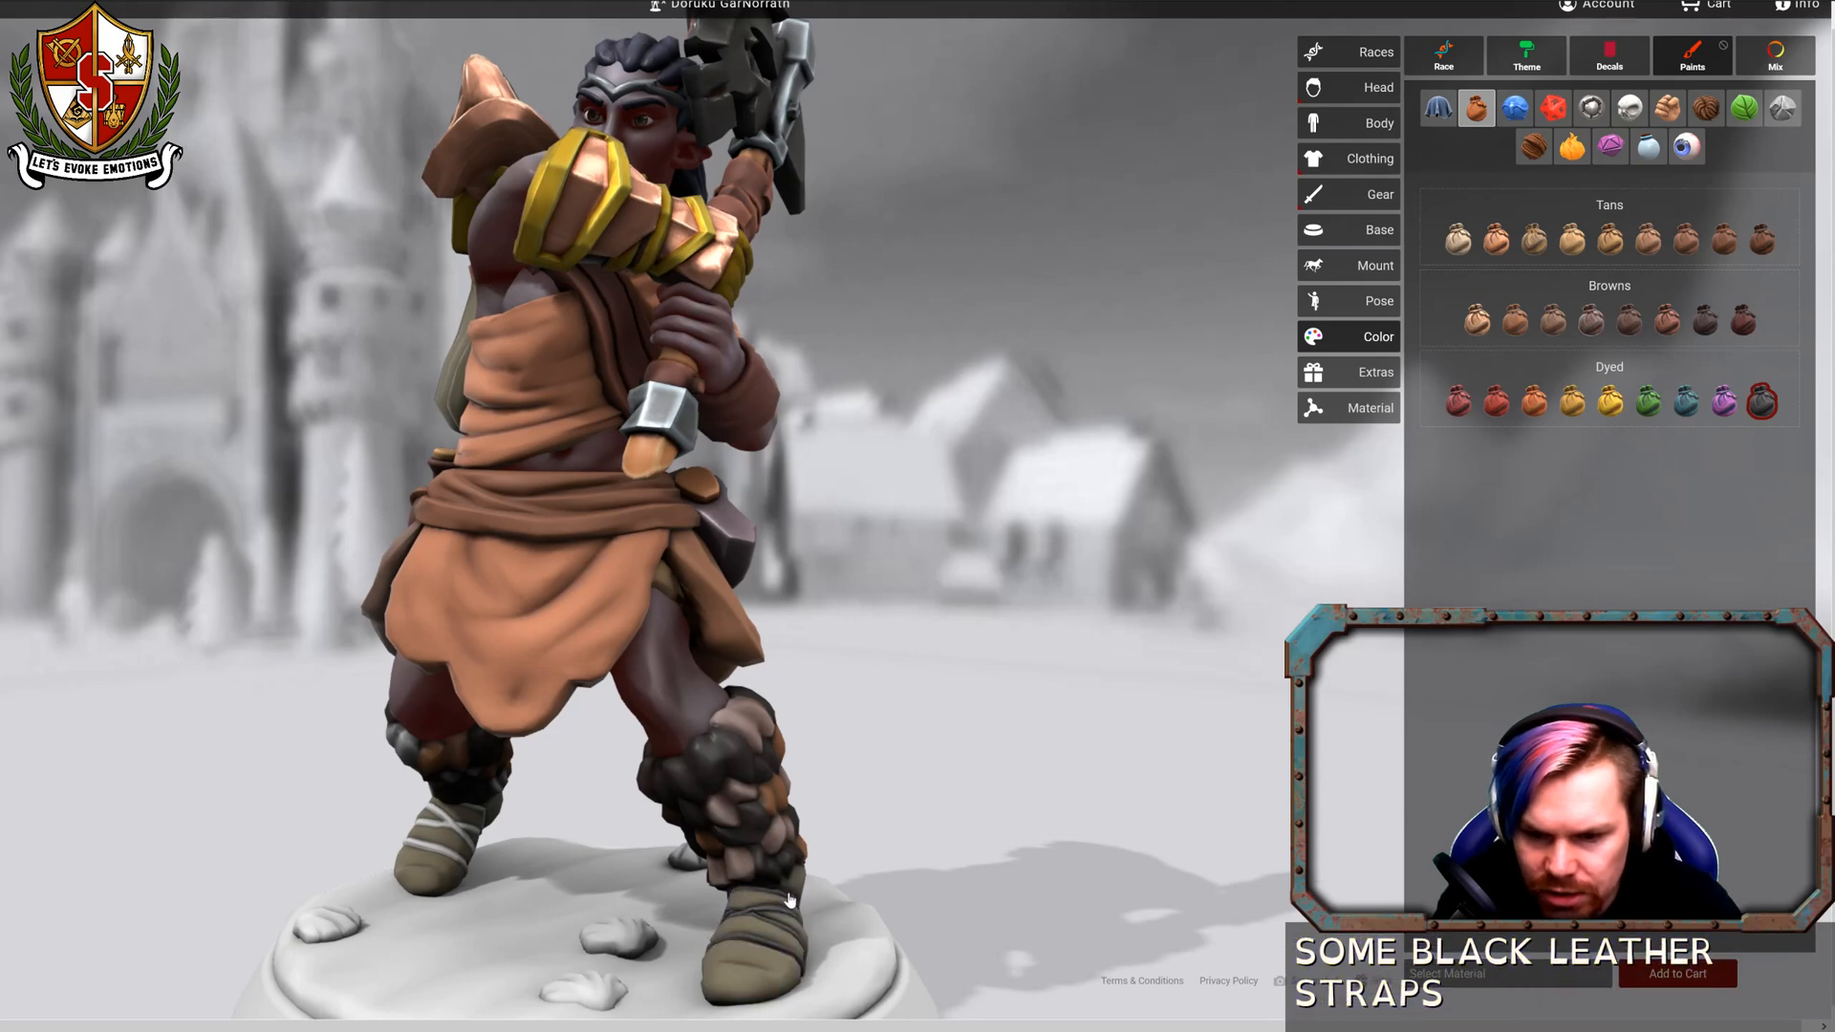
{"action": "left_click_drag", "start_coordinate": [798, 901], "coordinate": [1028, 806]}
{"action": "scroll", "coordinate": [1019, 823], "scroll_direction": "down", "scroll_amount": 4}
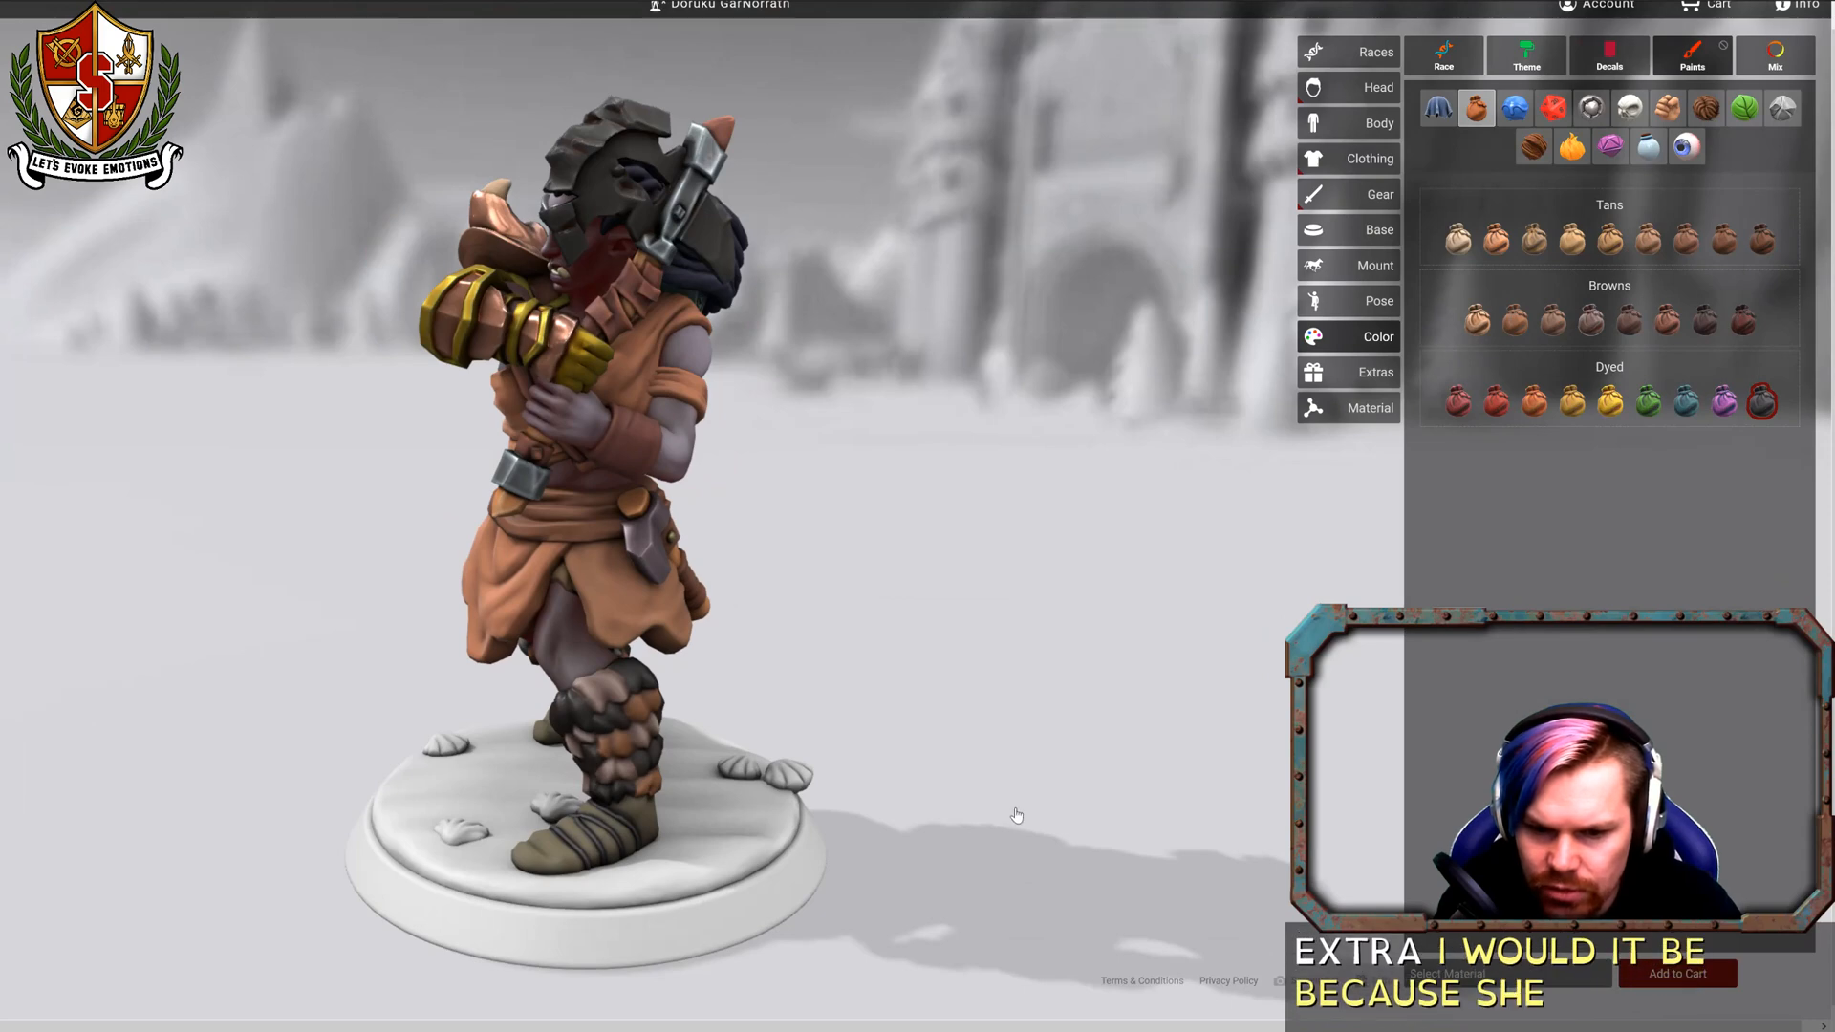
{"action": "left_click_drag", "start_coordinate": [907, 833], "coordinate": [1013, 814]}
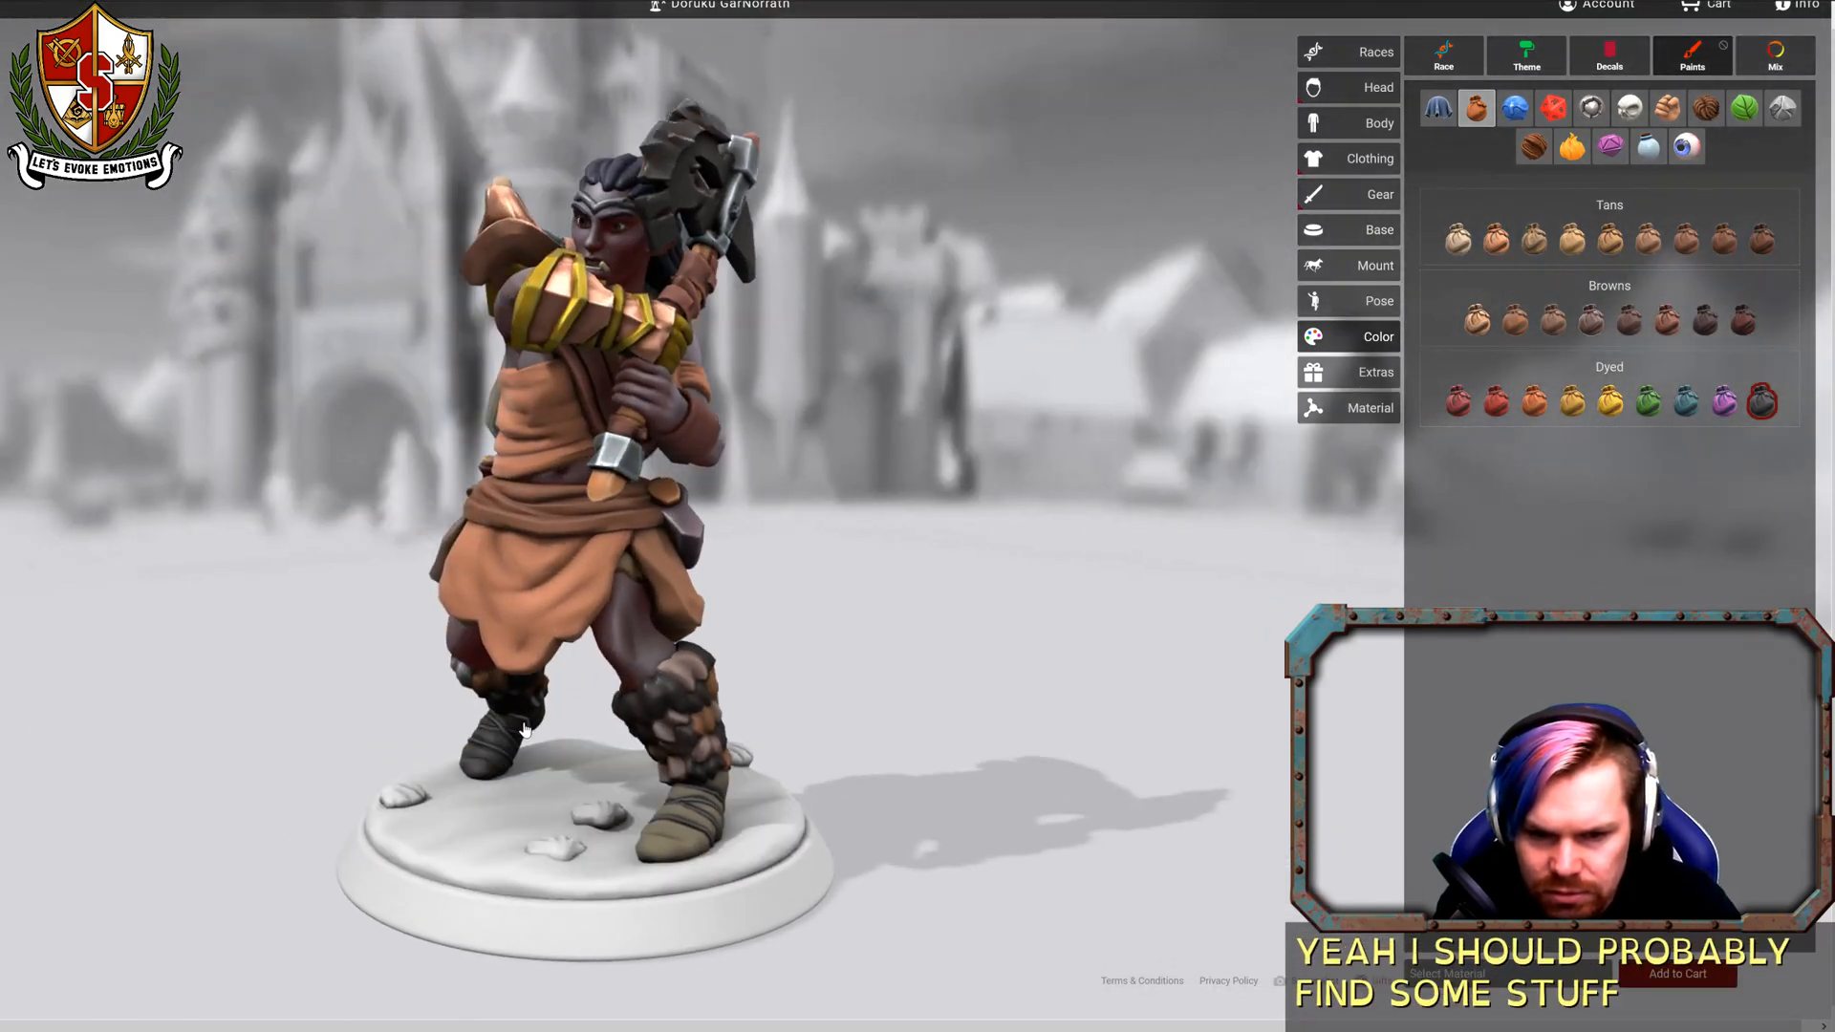
{"action": "mouse_move", "coordinate": [940, 829]}
{"action": "left_mouse_down"}
{"action": "mouse_move", "coordinate": [1023, 772]}
{"action": "mouse_move", "coordinate": [905, 827]}
{"action": "left_mouse_up"}
{"action": "scroll", "coordinate": [1022, 772], "scroll_direction": "up", "scroll_amount": 5}
{"action": "scroll", "coordinate": [905, 828], "scroll_direction": "down", "scroll_amount": 5}
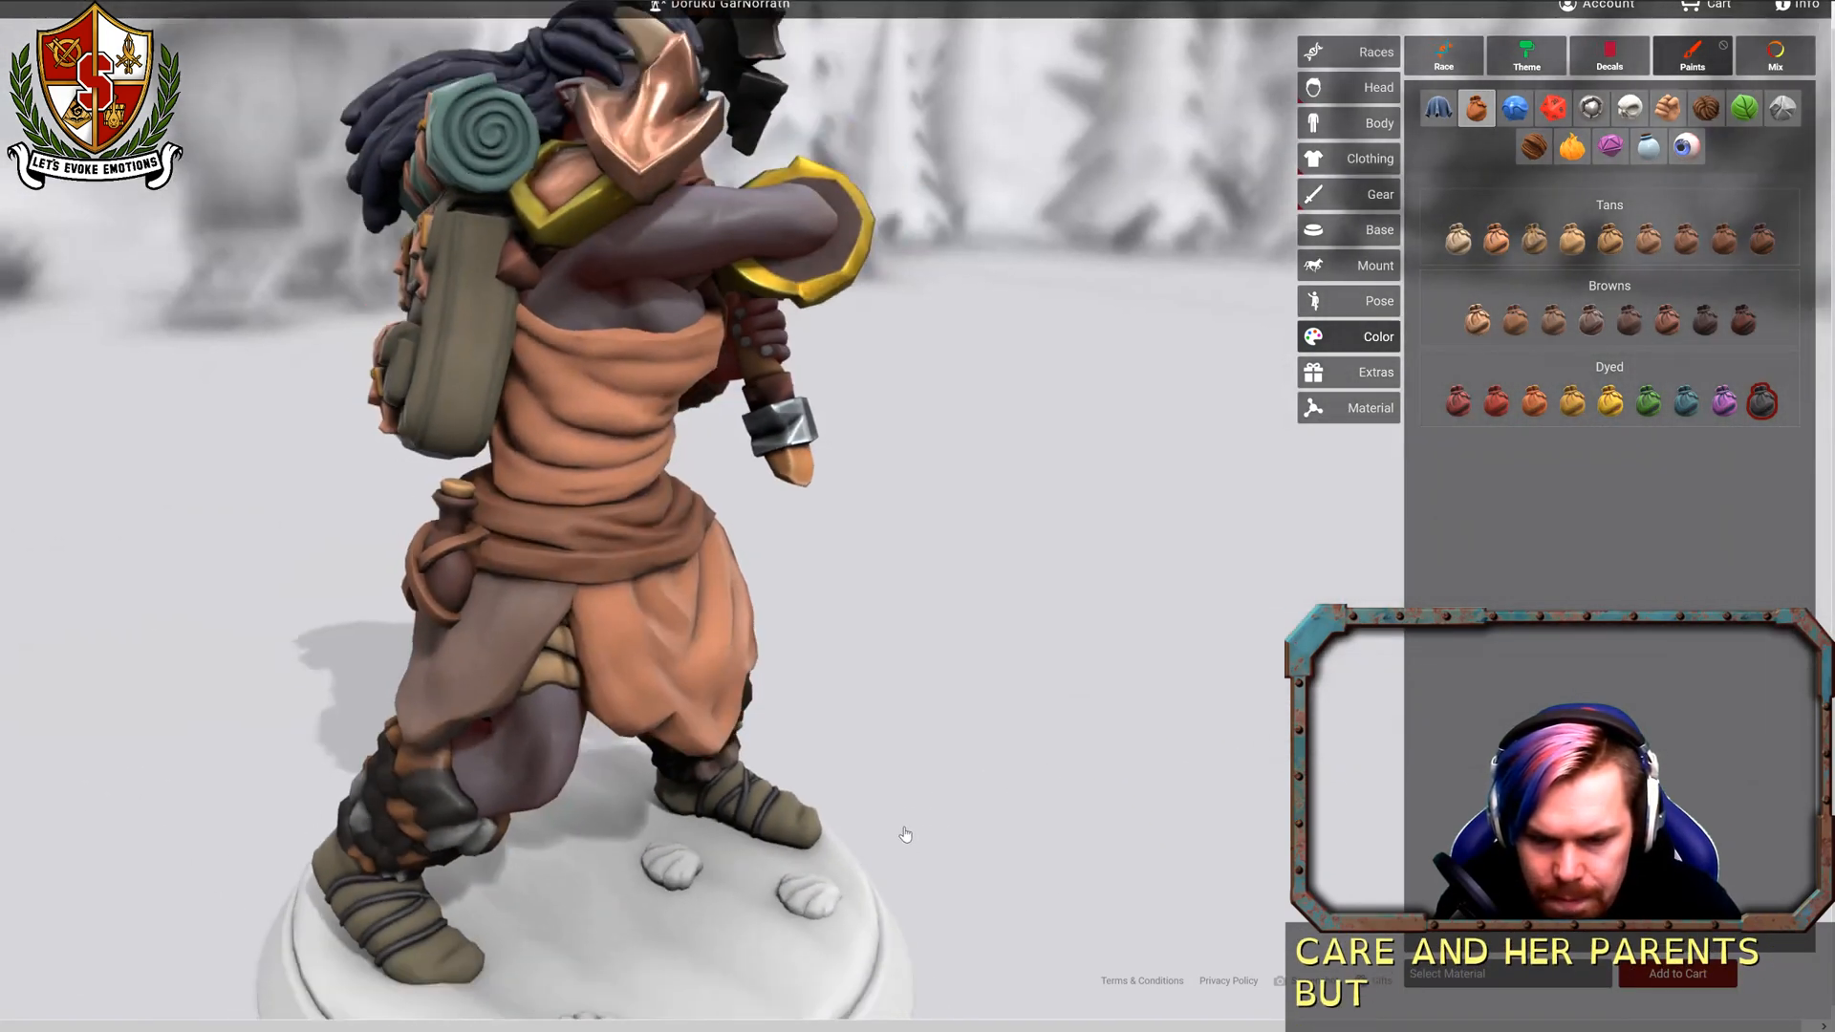
Recolor the straps across the chest with a light tan leather and a darker brown leather.
{"action": "left_click_drag", "start_coordinate": [996, 735], "coordinate": [1177, 604]}
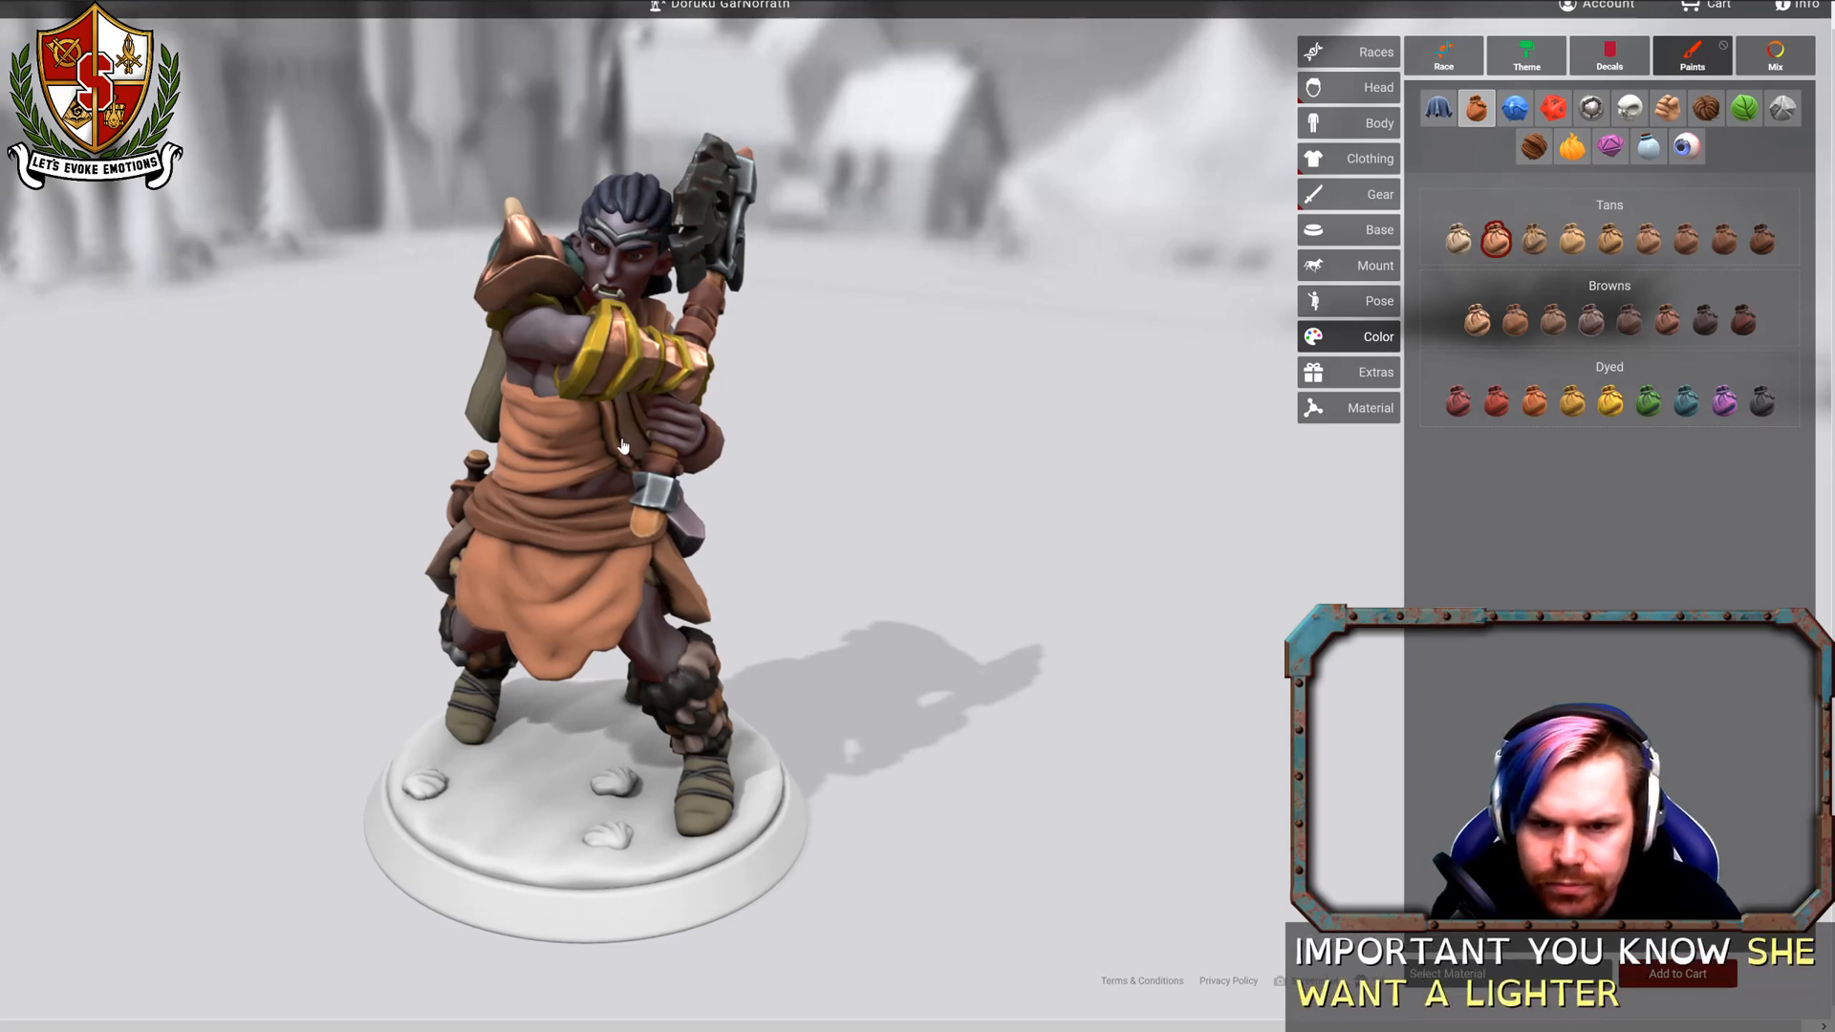
{"action": "left_click_drag", "start_coordinate": [633, 455], "coordinate": [112, 395]}
{"action": "left_click_drag", "start_coordinate": [994, 434], "coordinate": [475, 378]}
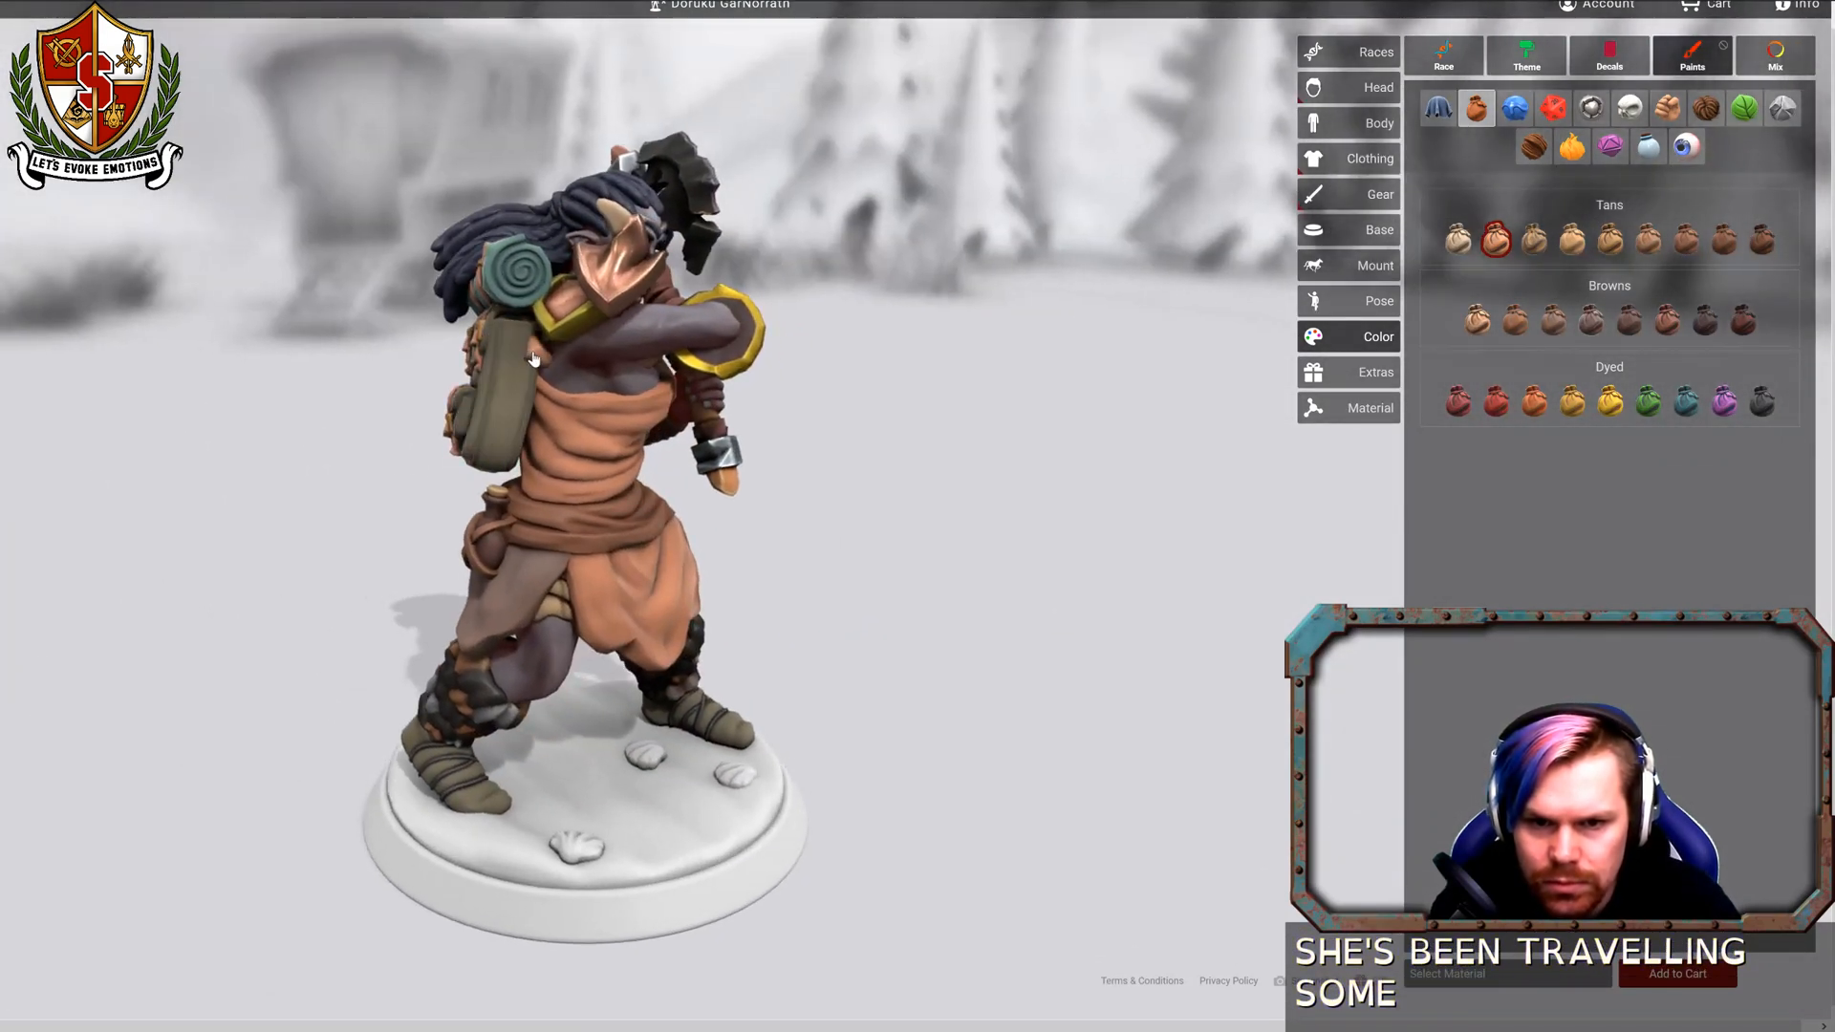
{"action": "left_click_drag", "start_coordinate": [1037, 471], "coordinate": [423, 419]}
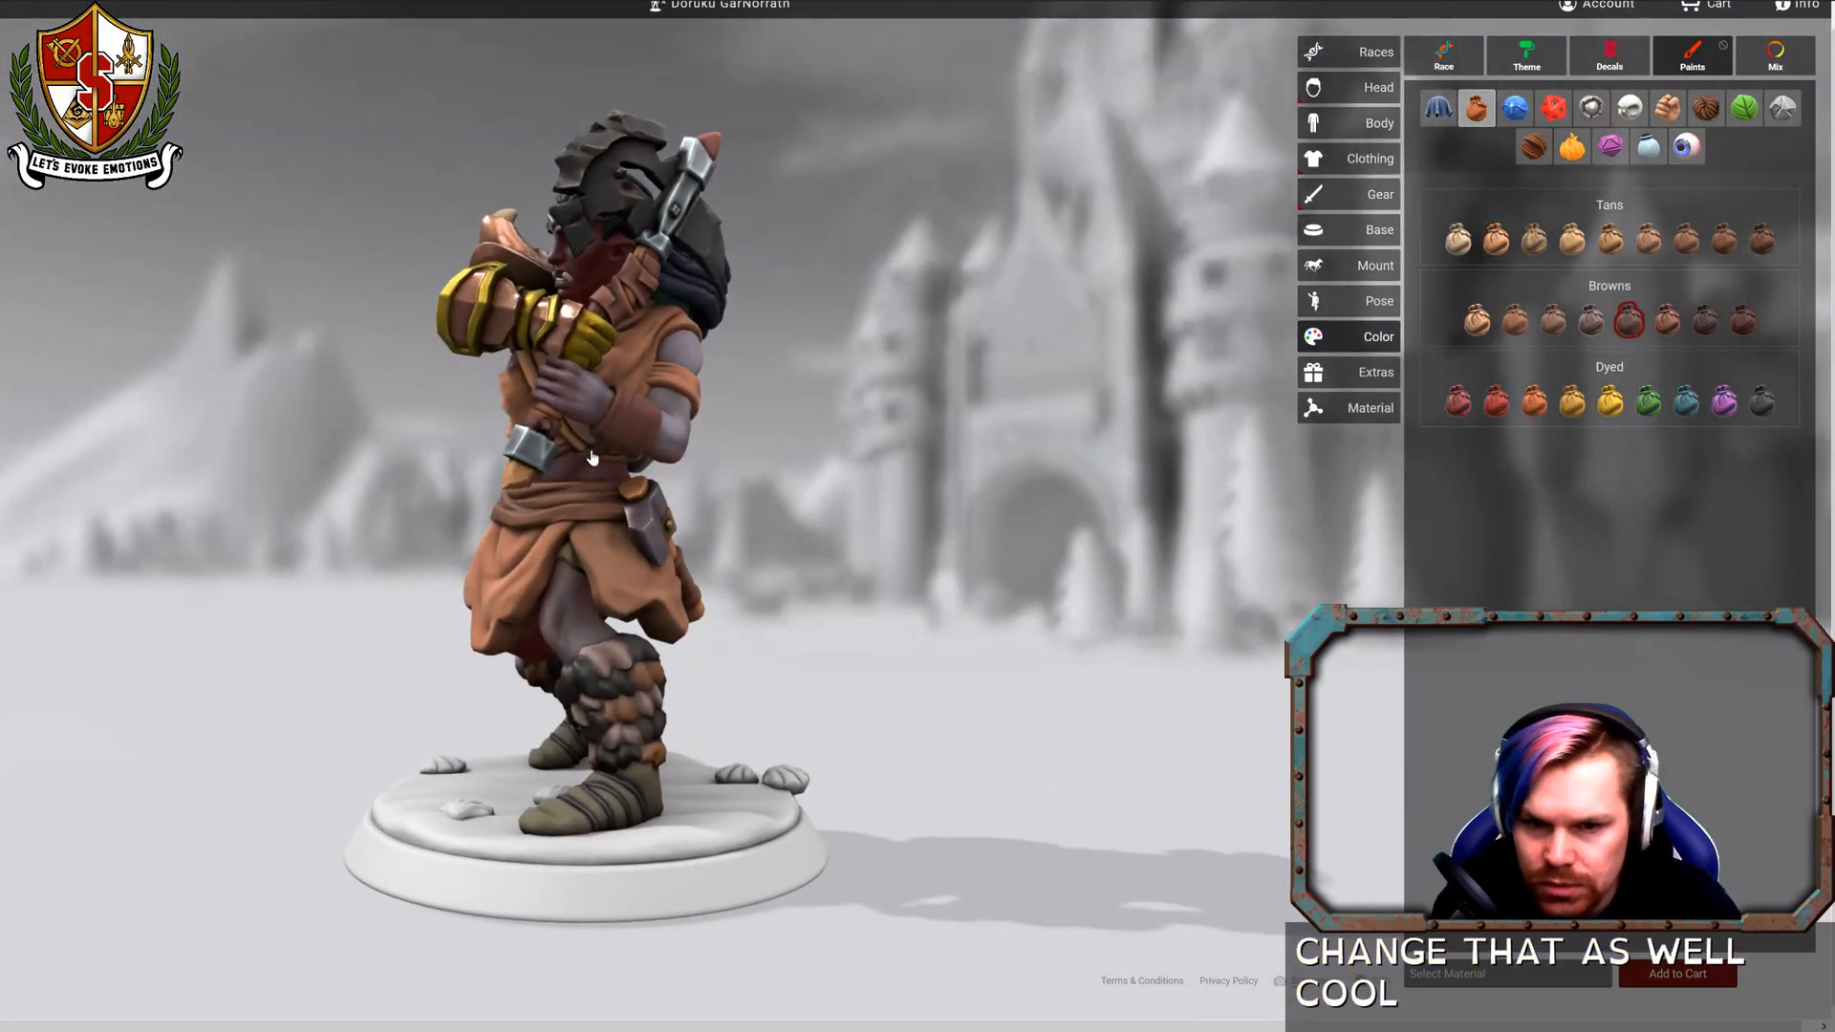
{"action": "left_click_drag", "start_coordinate": [594, 462], "coordinate": [954, 516]}
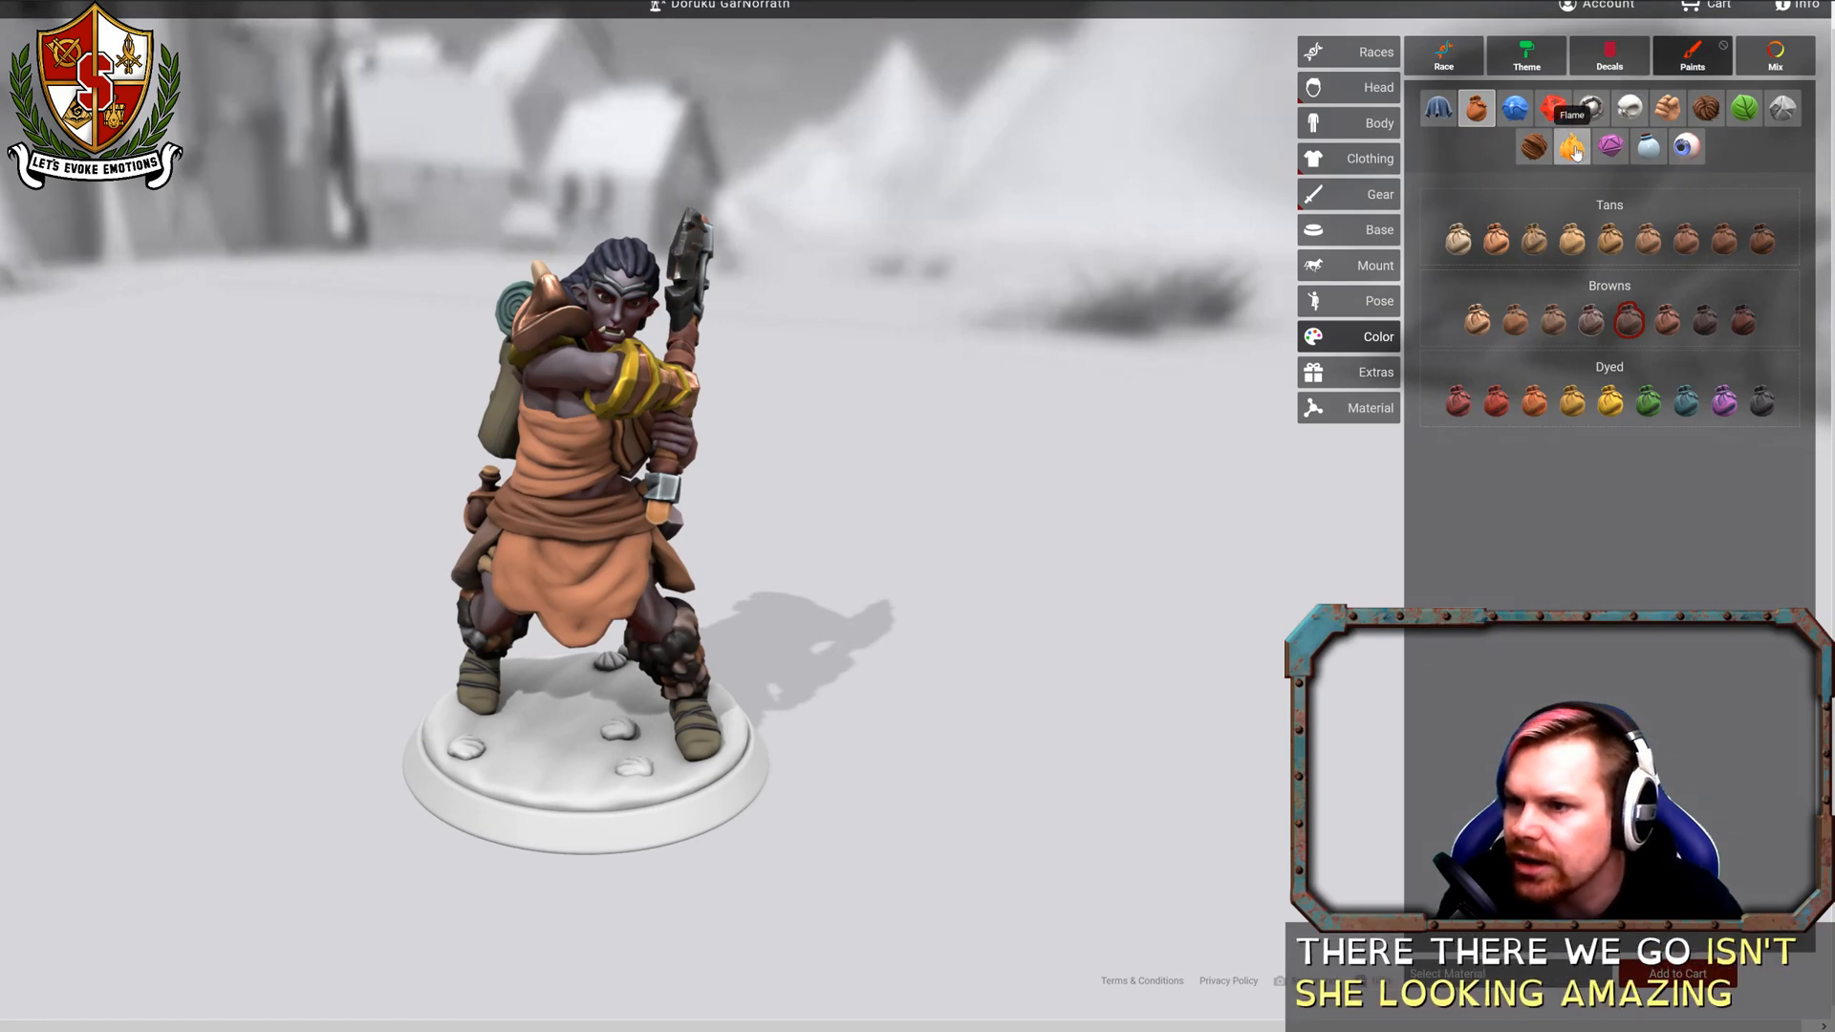
Paint the base's sand surface with the pale yellow Rough stone and its outer rim with the blue-grey Polished stone.
{"action": "left_click", "coordinate": [1782, 108]}
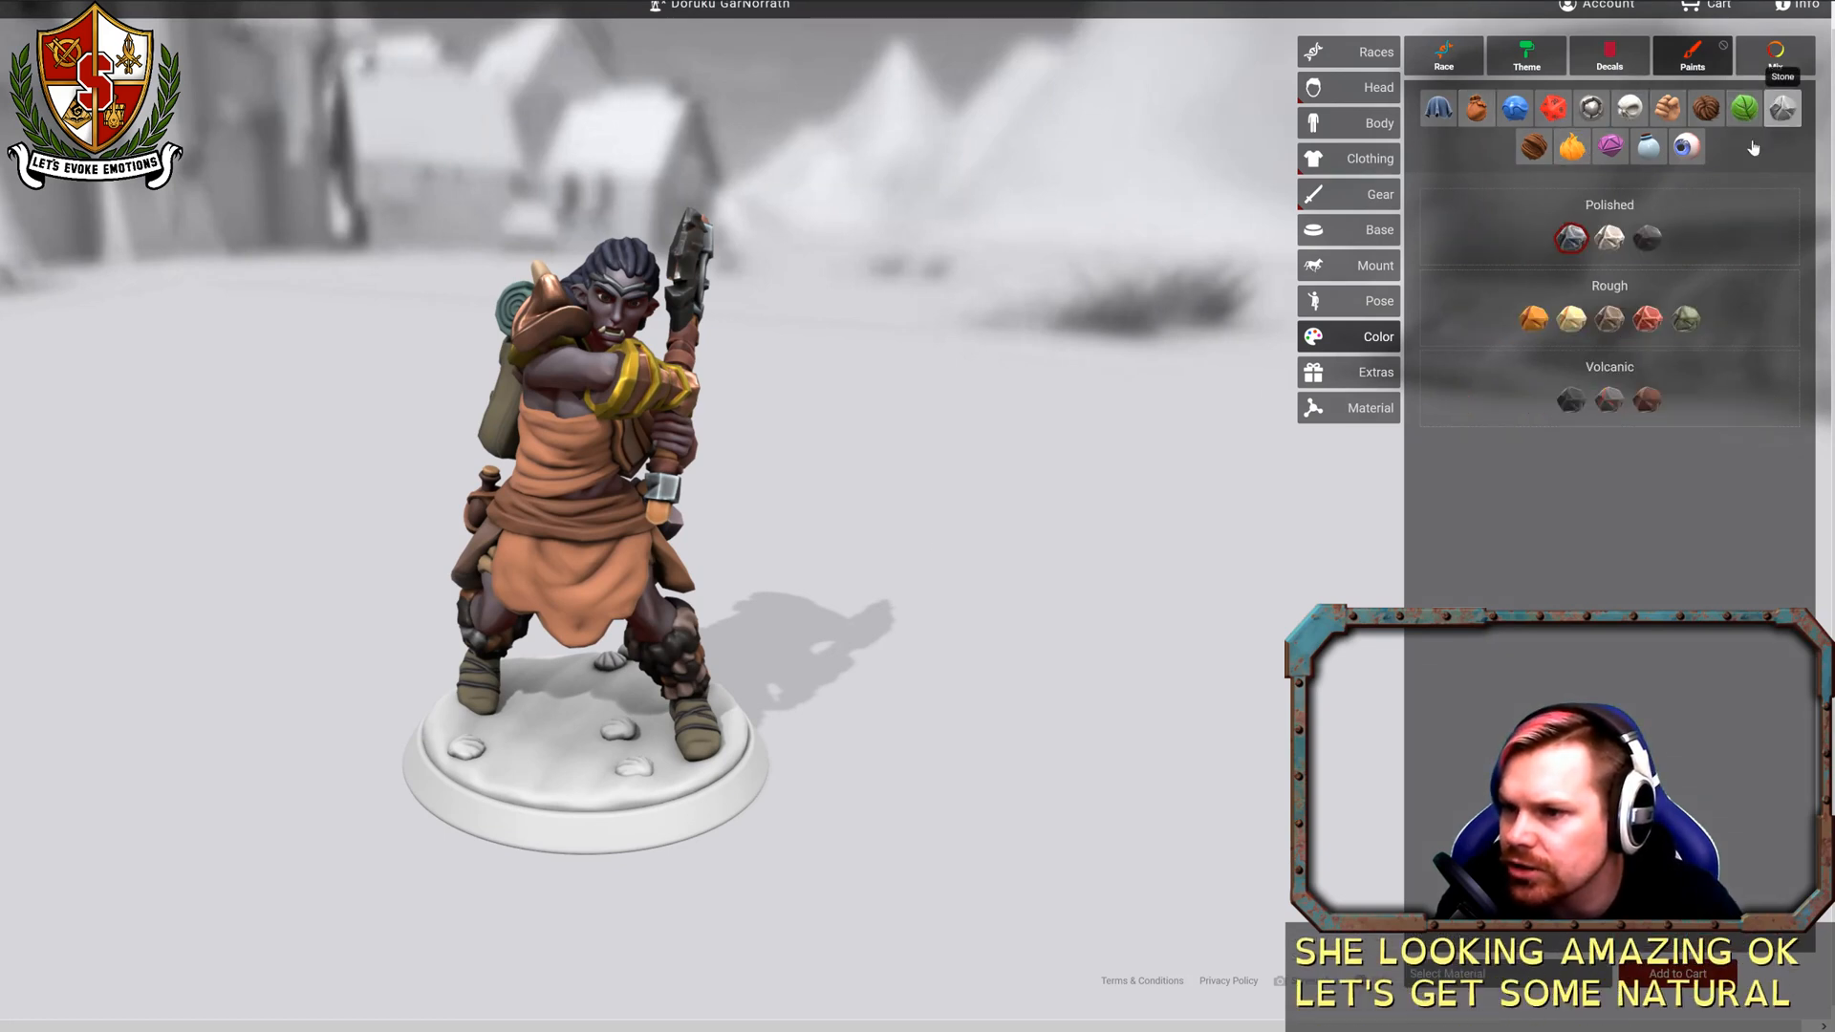
{"action": "left_click", "coordinate": [1572, 319]}
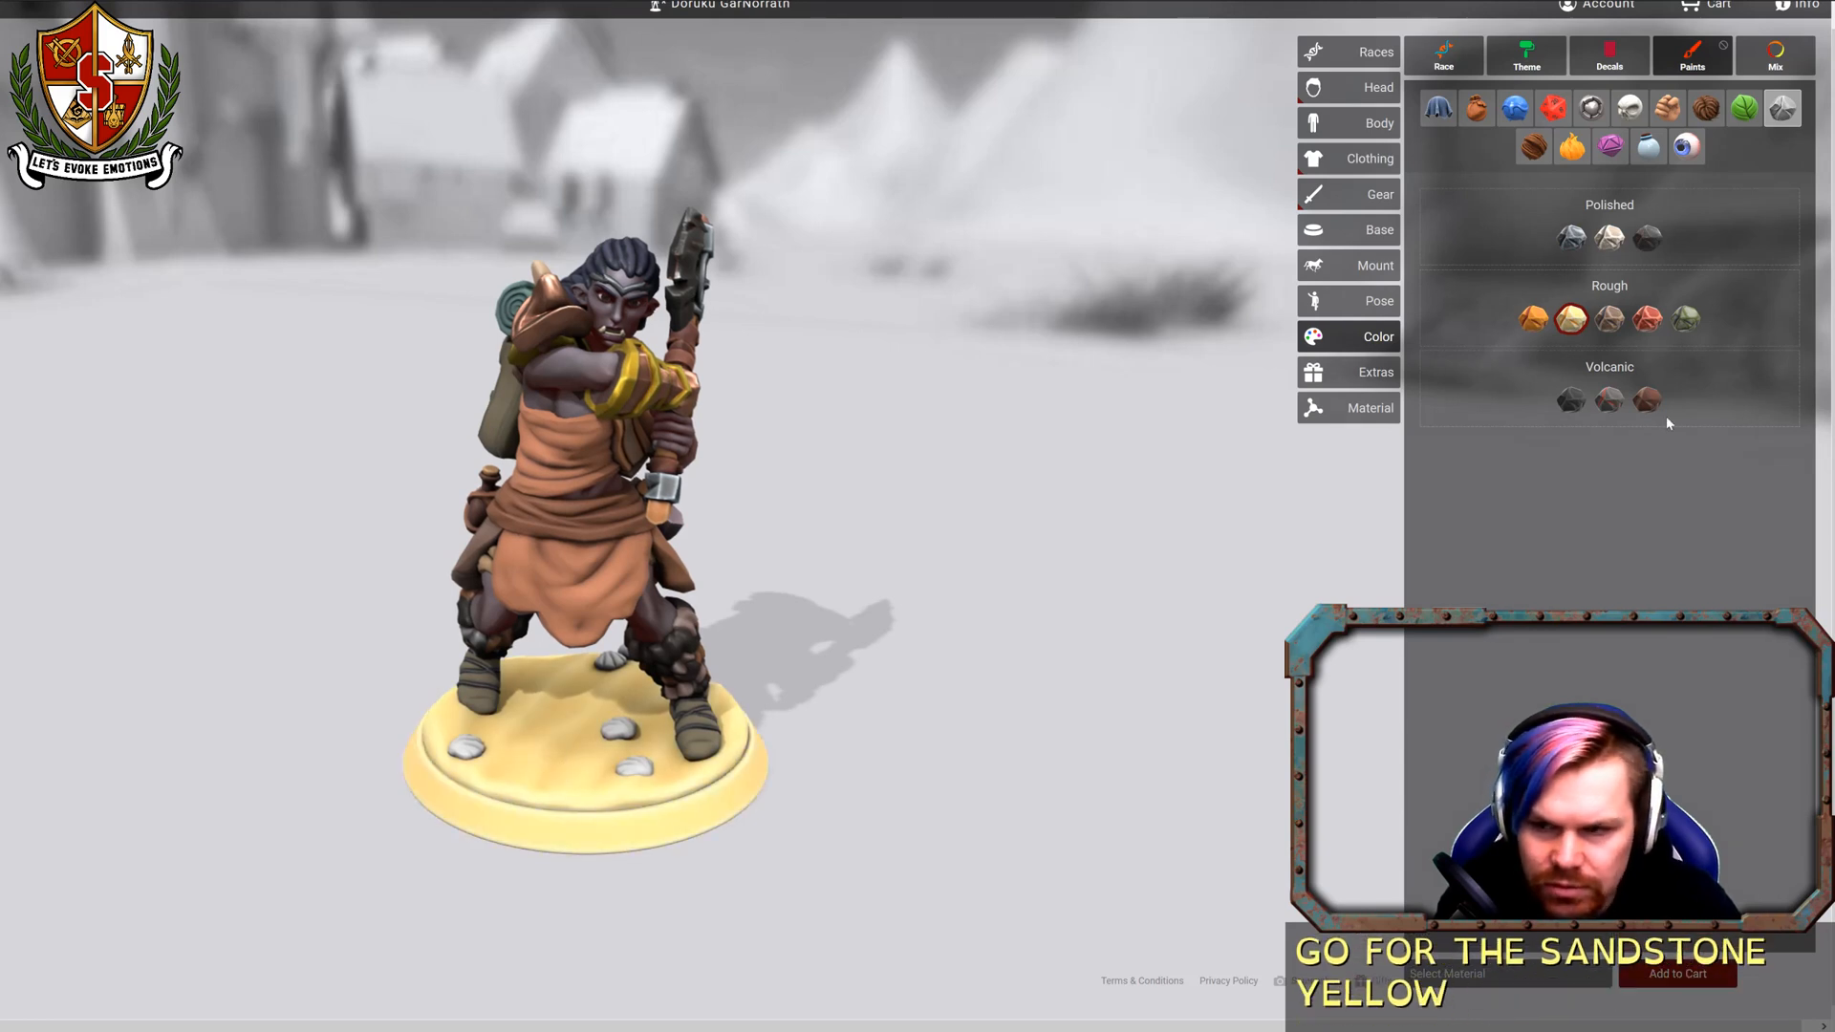
{"action": "left_click", "coordinate": [683, 829]}
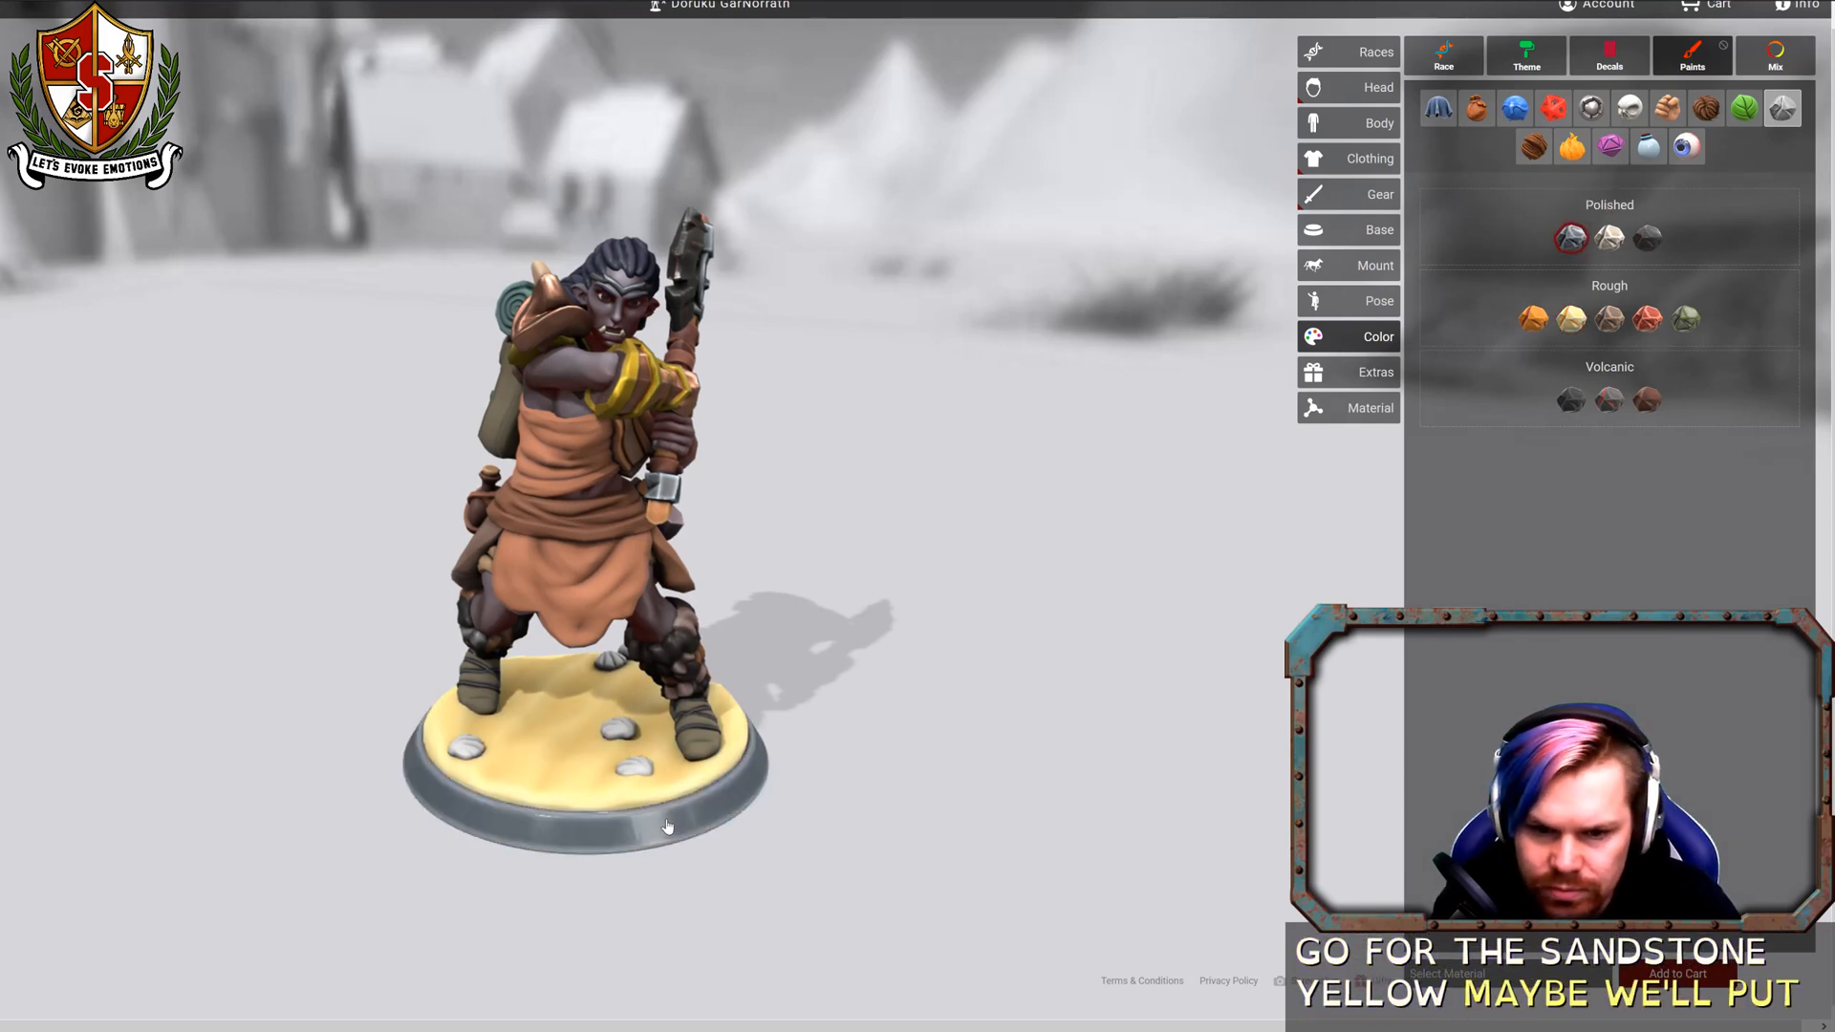
{"action": "left_click_drag", "start_coordinate": [999, 691], "coordinate": [1273, 483]}
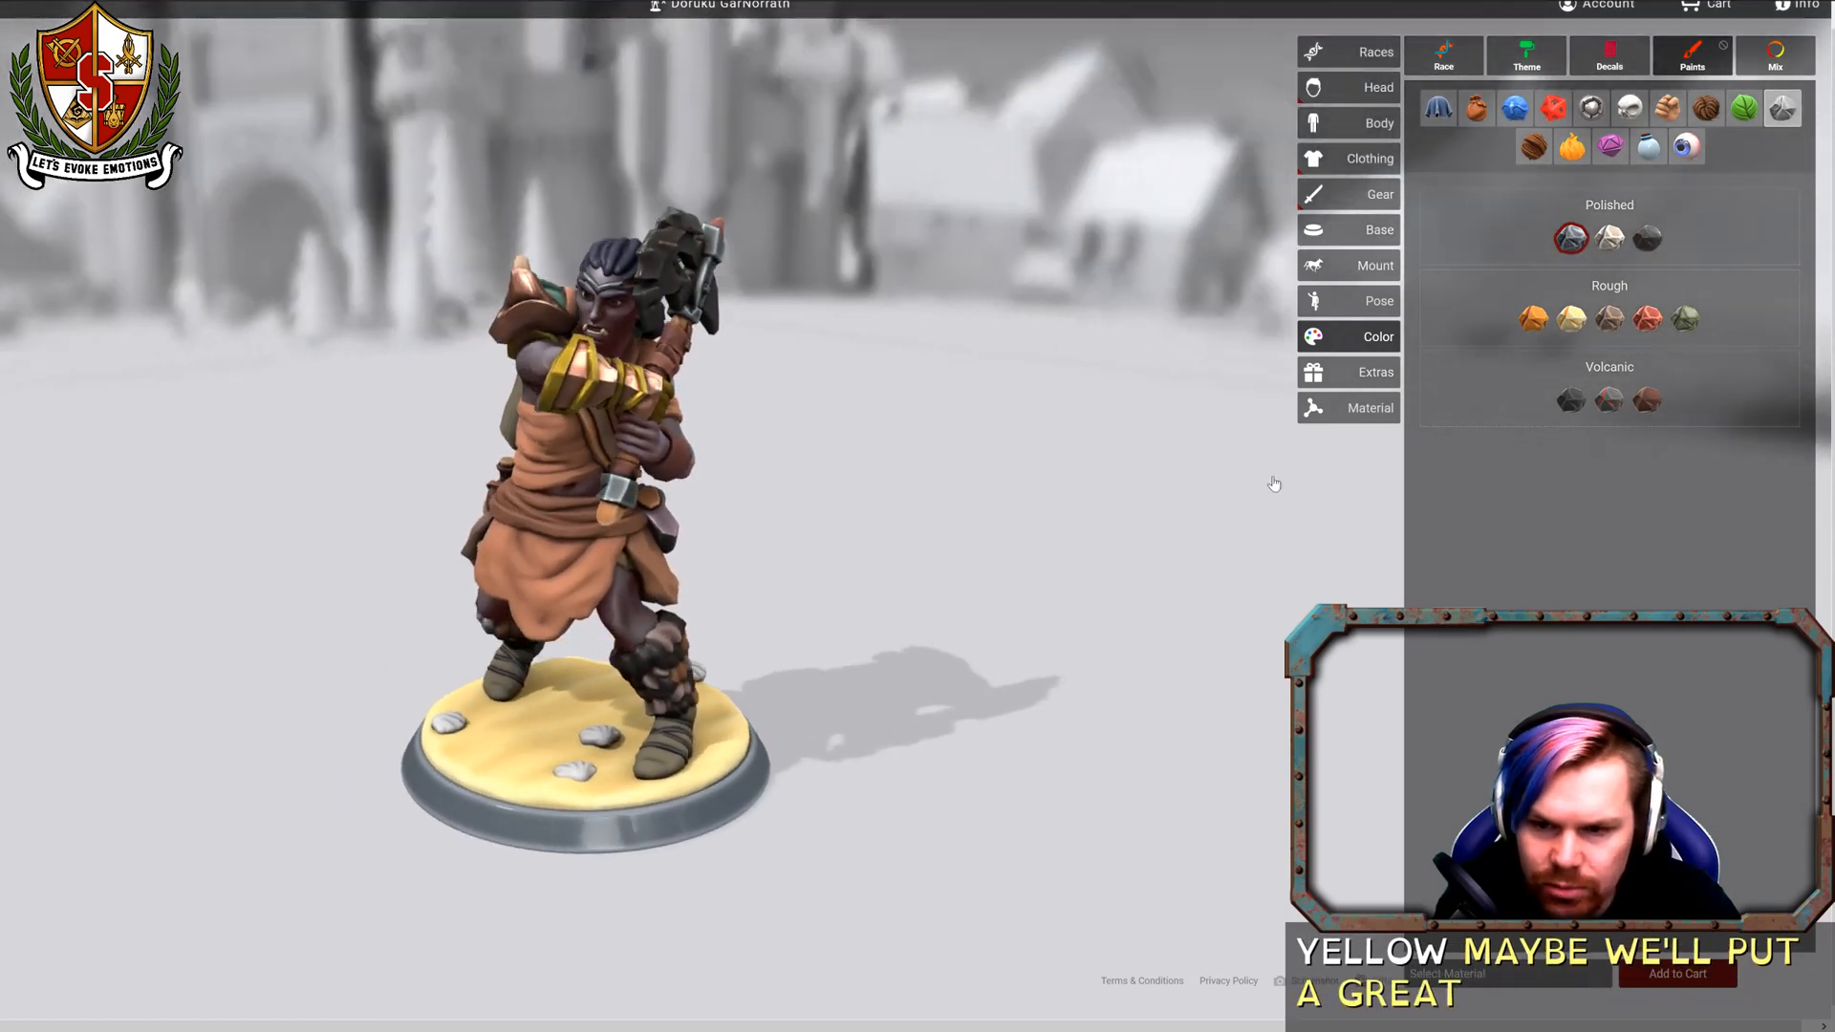
Paint the seashells on the base with the white Polished stone color.
{"action": "left_click", "coordinate": [1610, 146]}
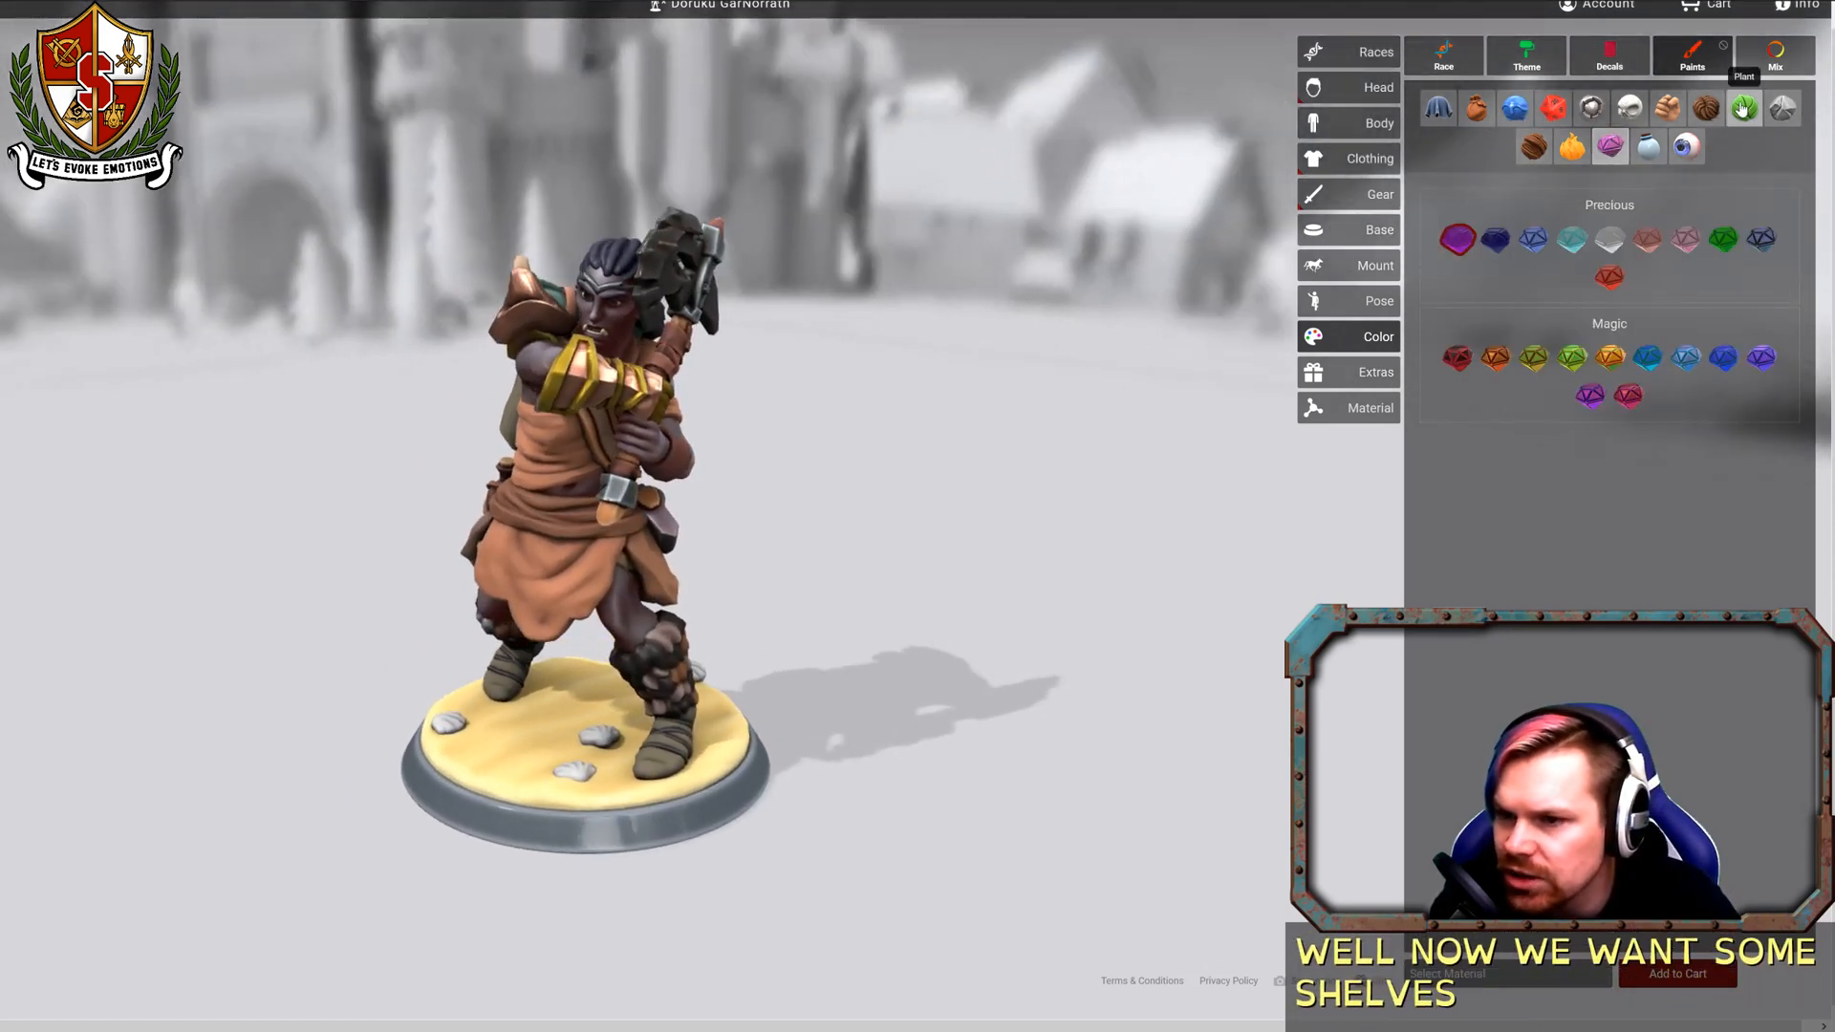
{"action": "left_click", "coordinate": [1782, 108]}
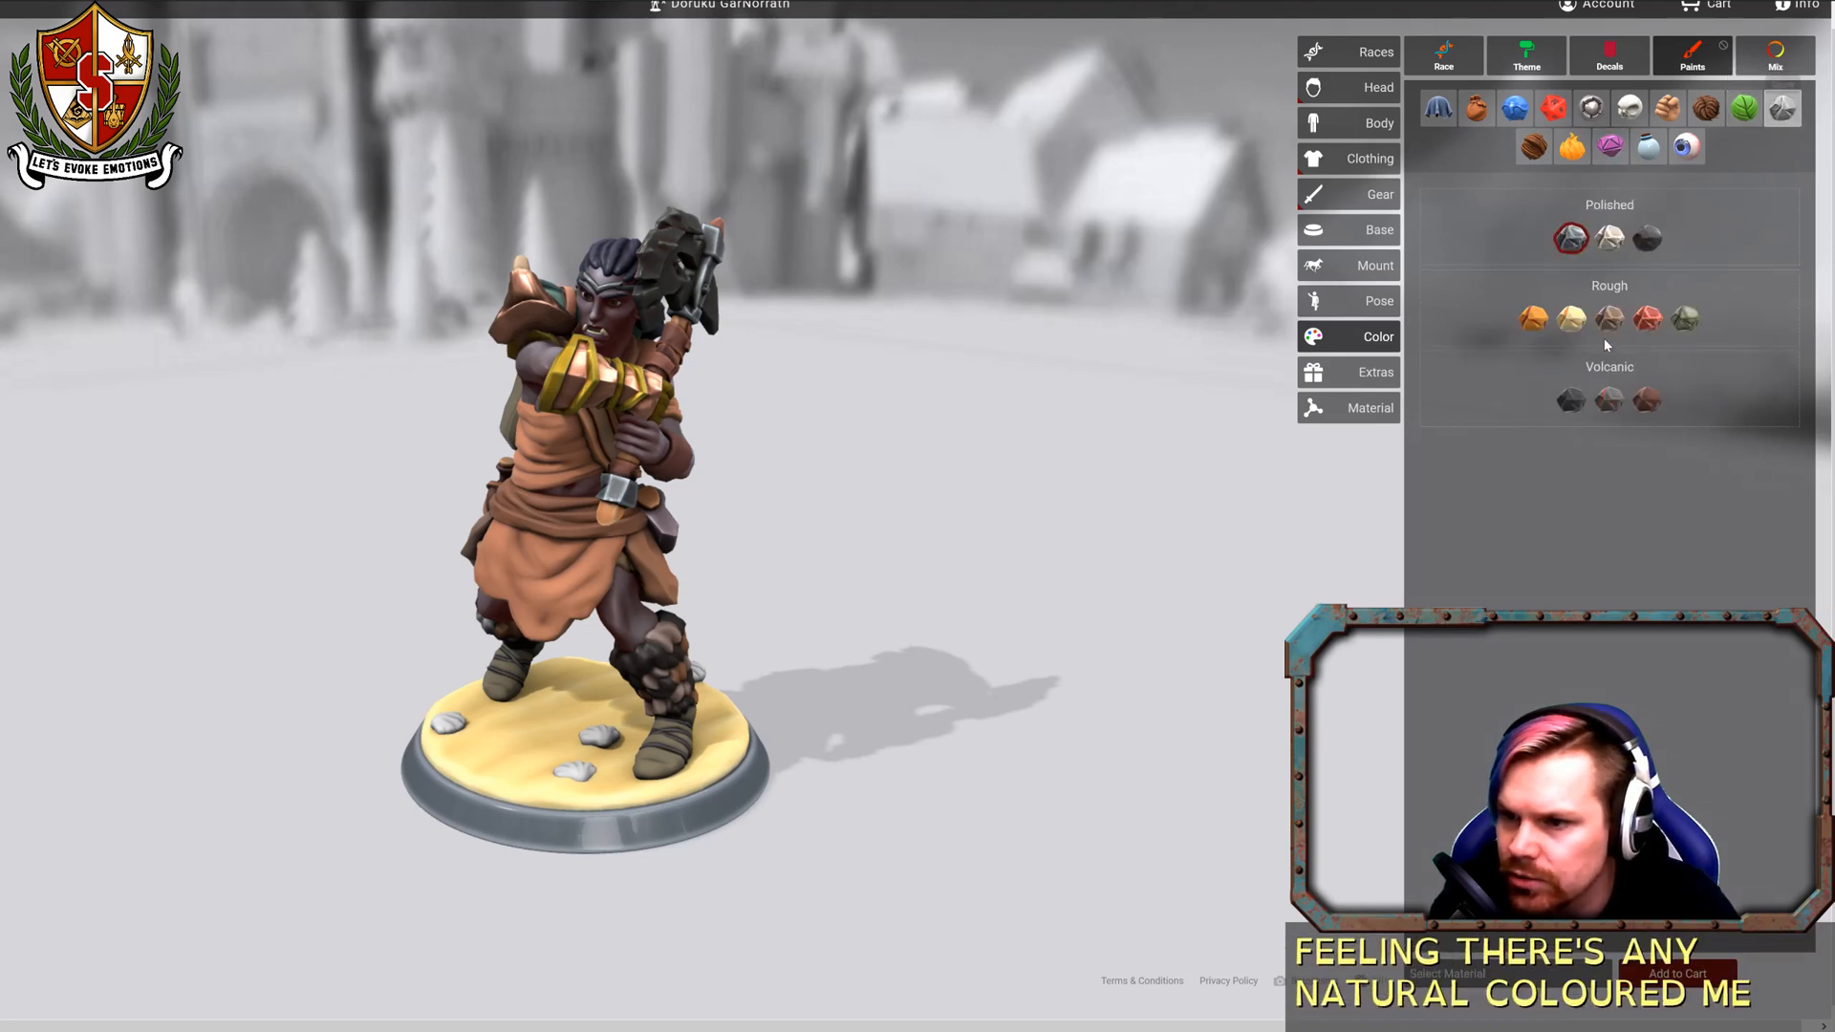
{"action": "left_click", "coordinate": [1609, 238]}
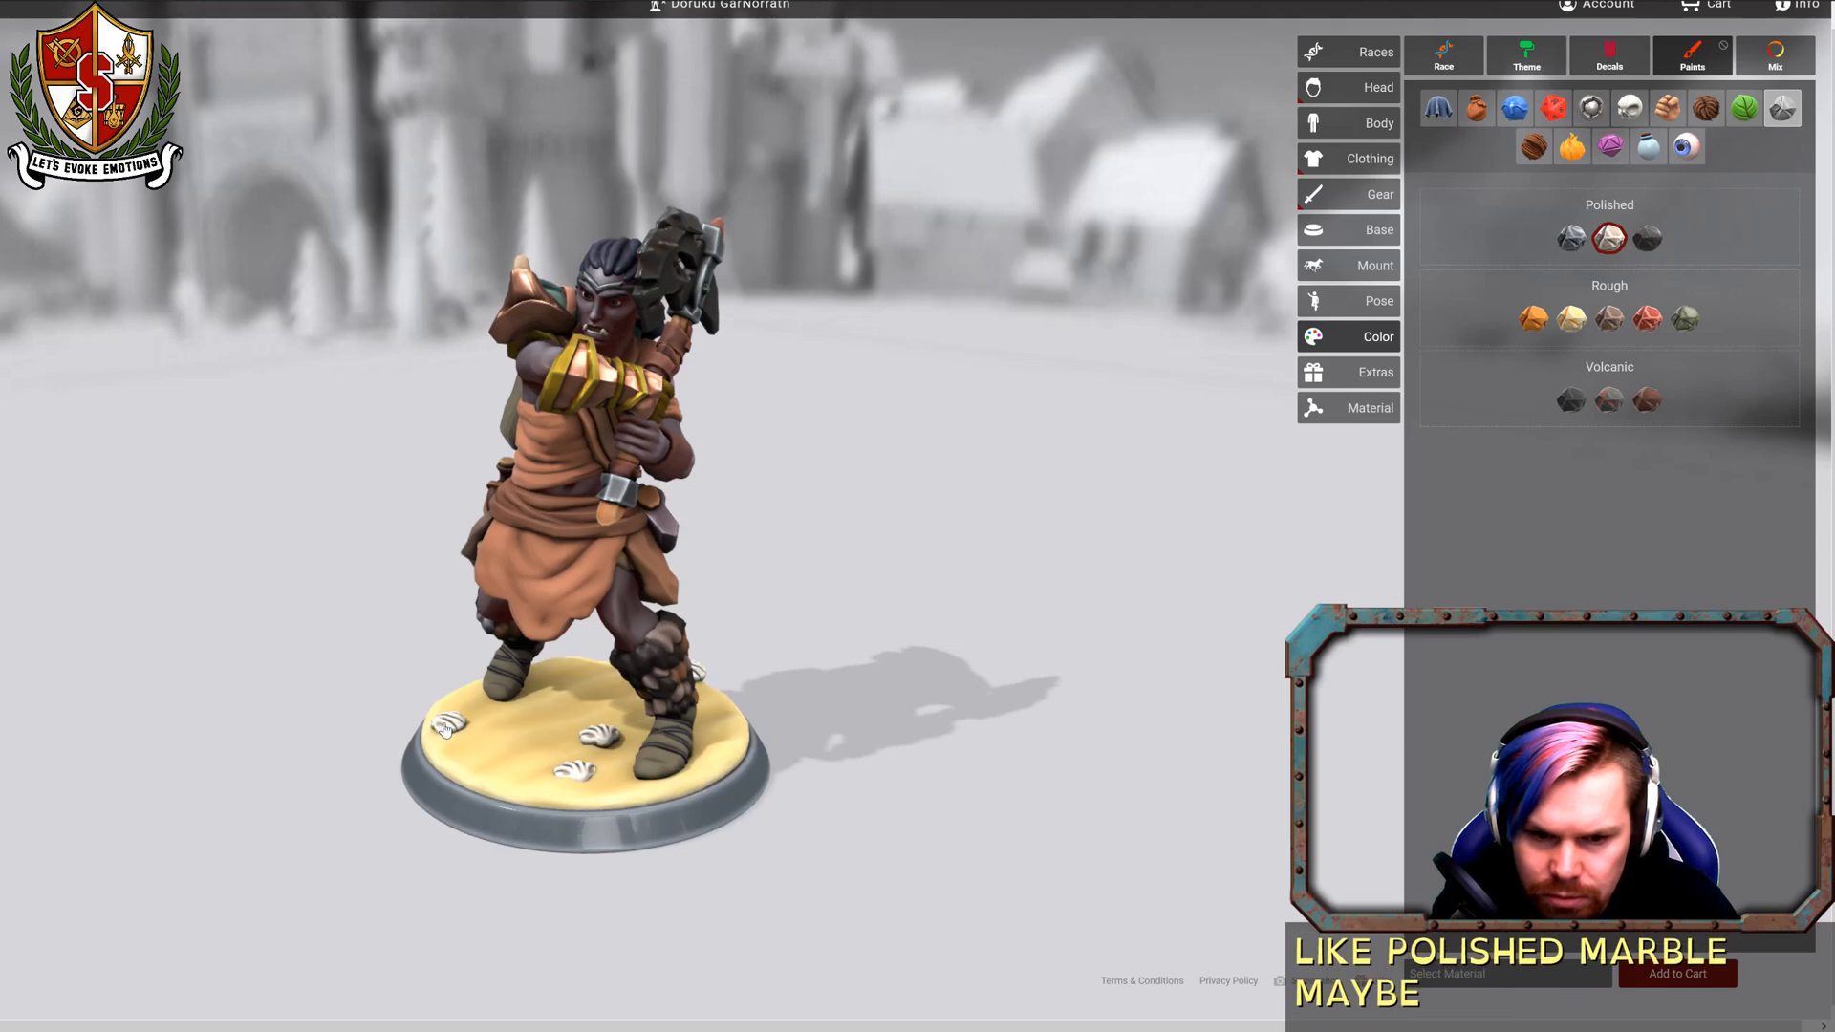
{"action": "left_click_drag", "start_coordinate": [975, 707], "coordinate": [15, 716]}
{"action": "scroll", "coordinate": [1038, 753], "scroll_direction": "up", "scroll_amount": 3}
{"action": "left_click_drag", "start_coordinate": [707, 705], "coordinate": [267, 698]}
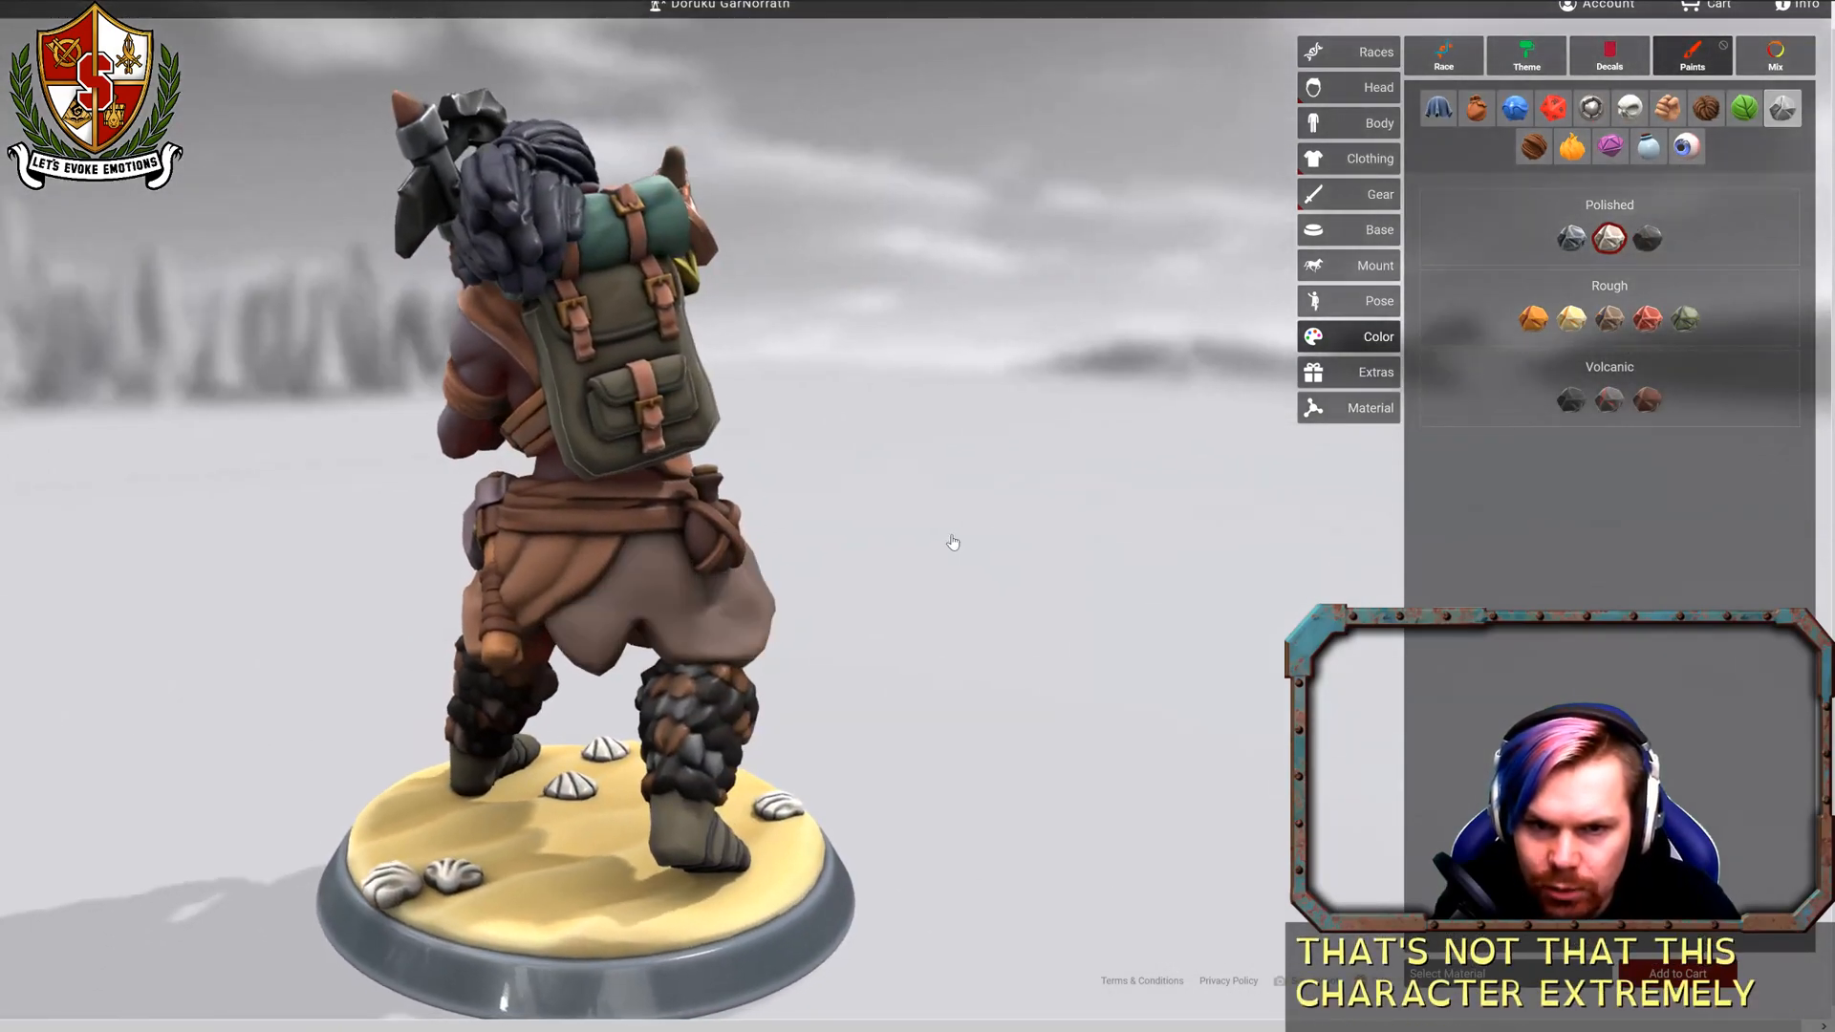
{"action": "left_click_drag", "start_coordinate": [1049, 521], "coordinate": [201, 536]}
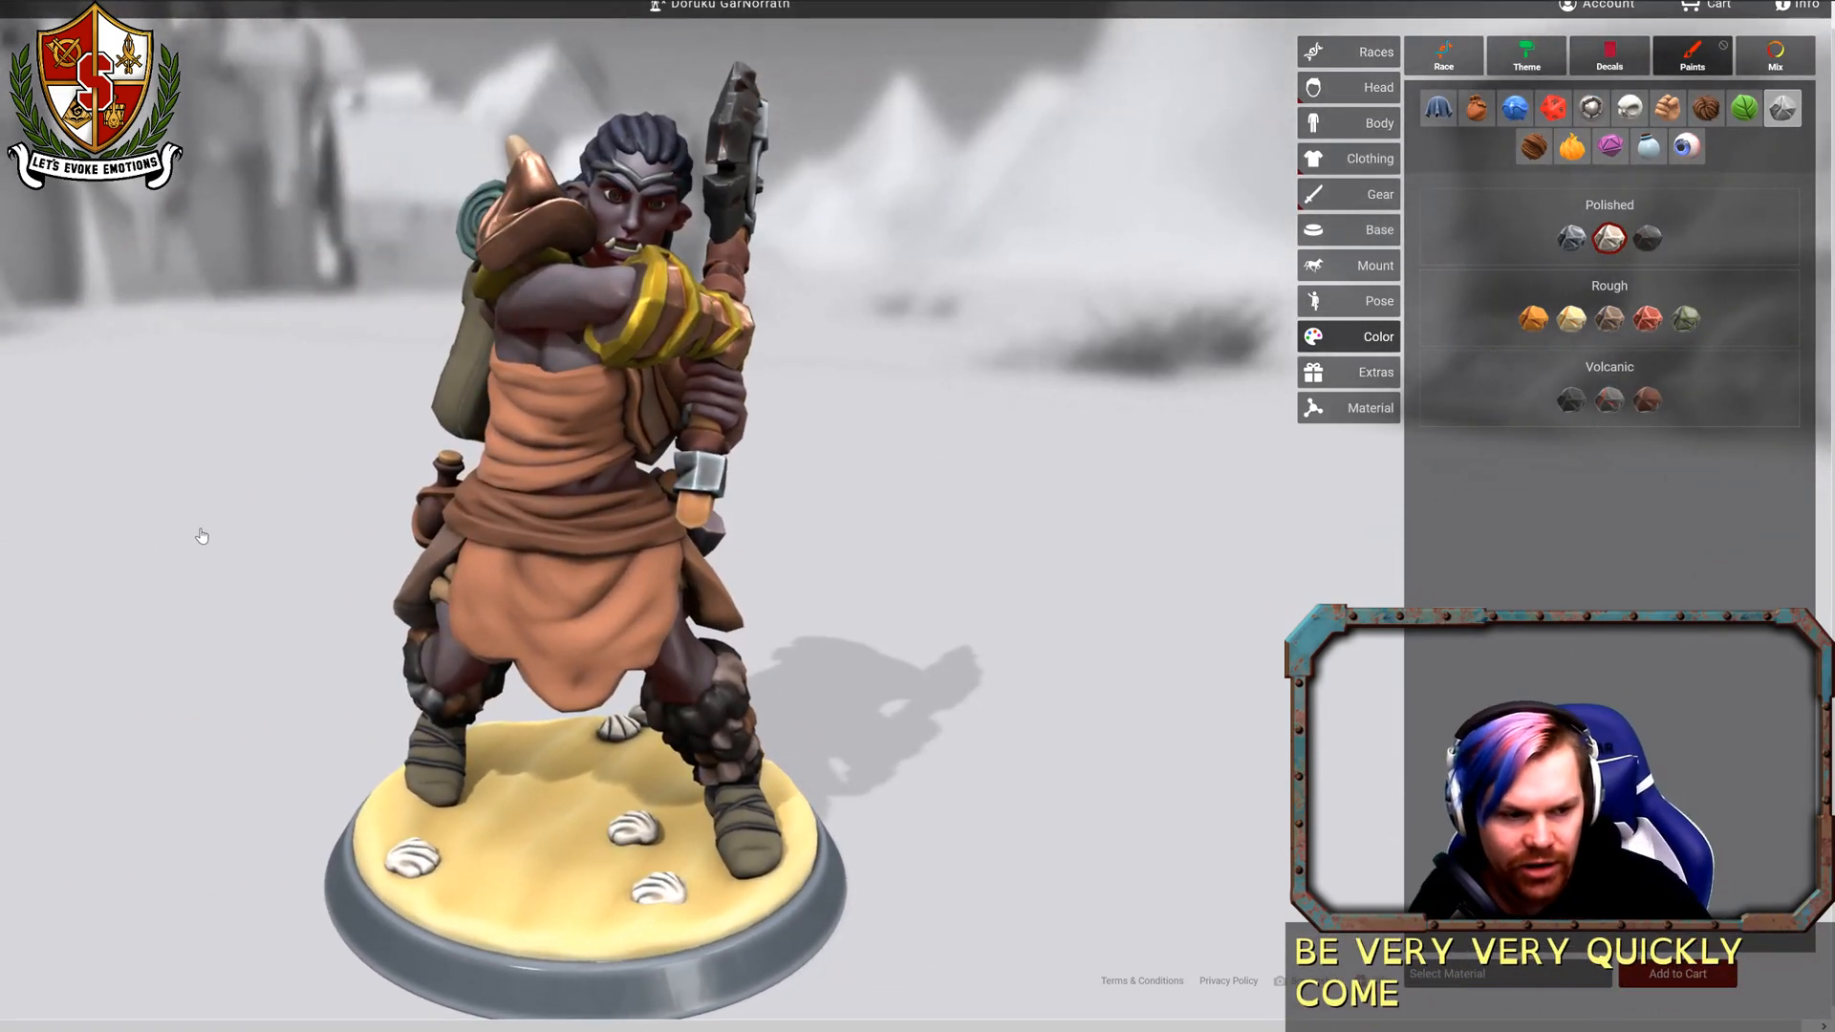
Try magenta and light blue horn colors on the base's seashells.
{"action": "left_click", "coordinate": [1515, 108]}
{"action": "left_click", "coordinate": [1629, 108]}
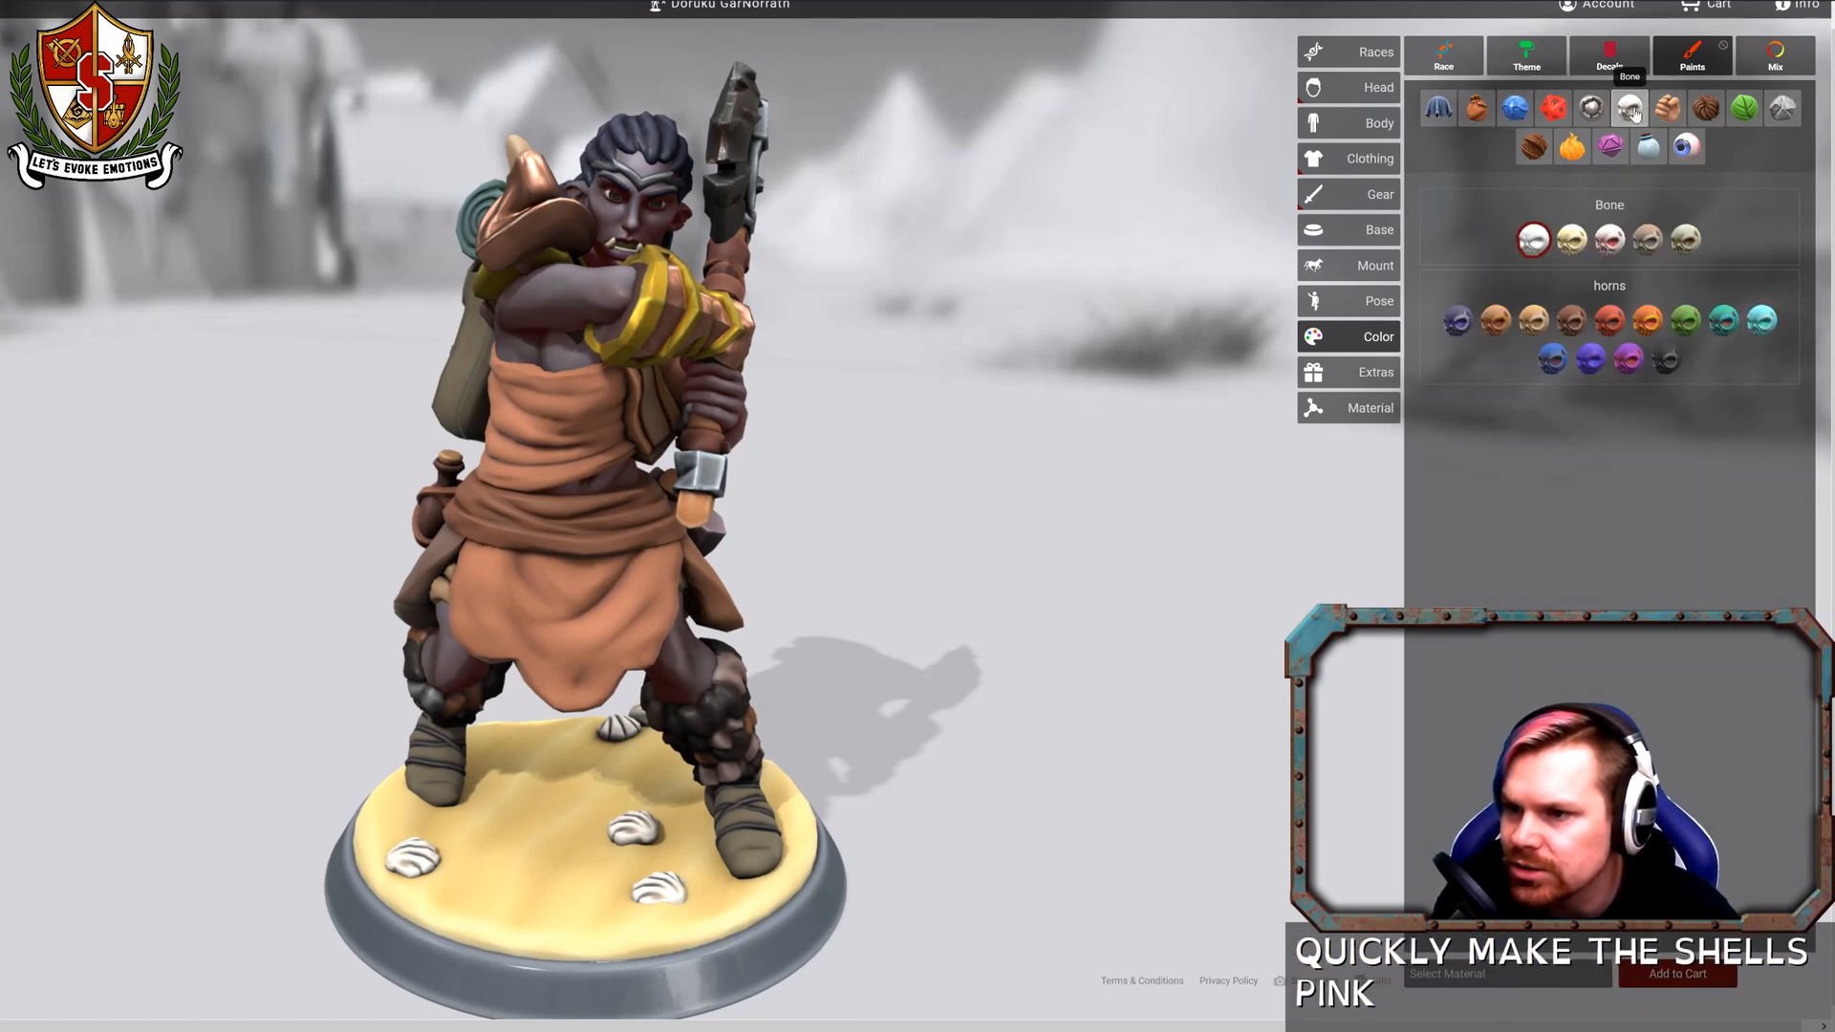
{"action": "left_click", "coordinate": [1627, 359]}
{"action": "left_click", "coordinate": [626, 833]}
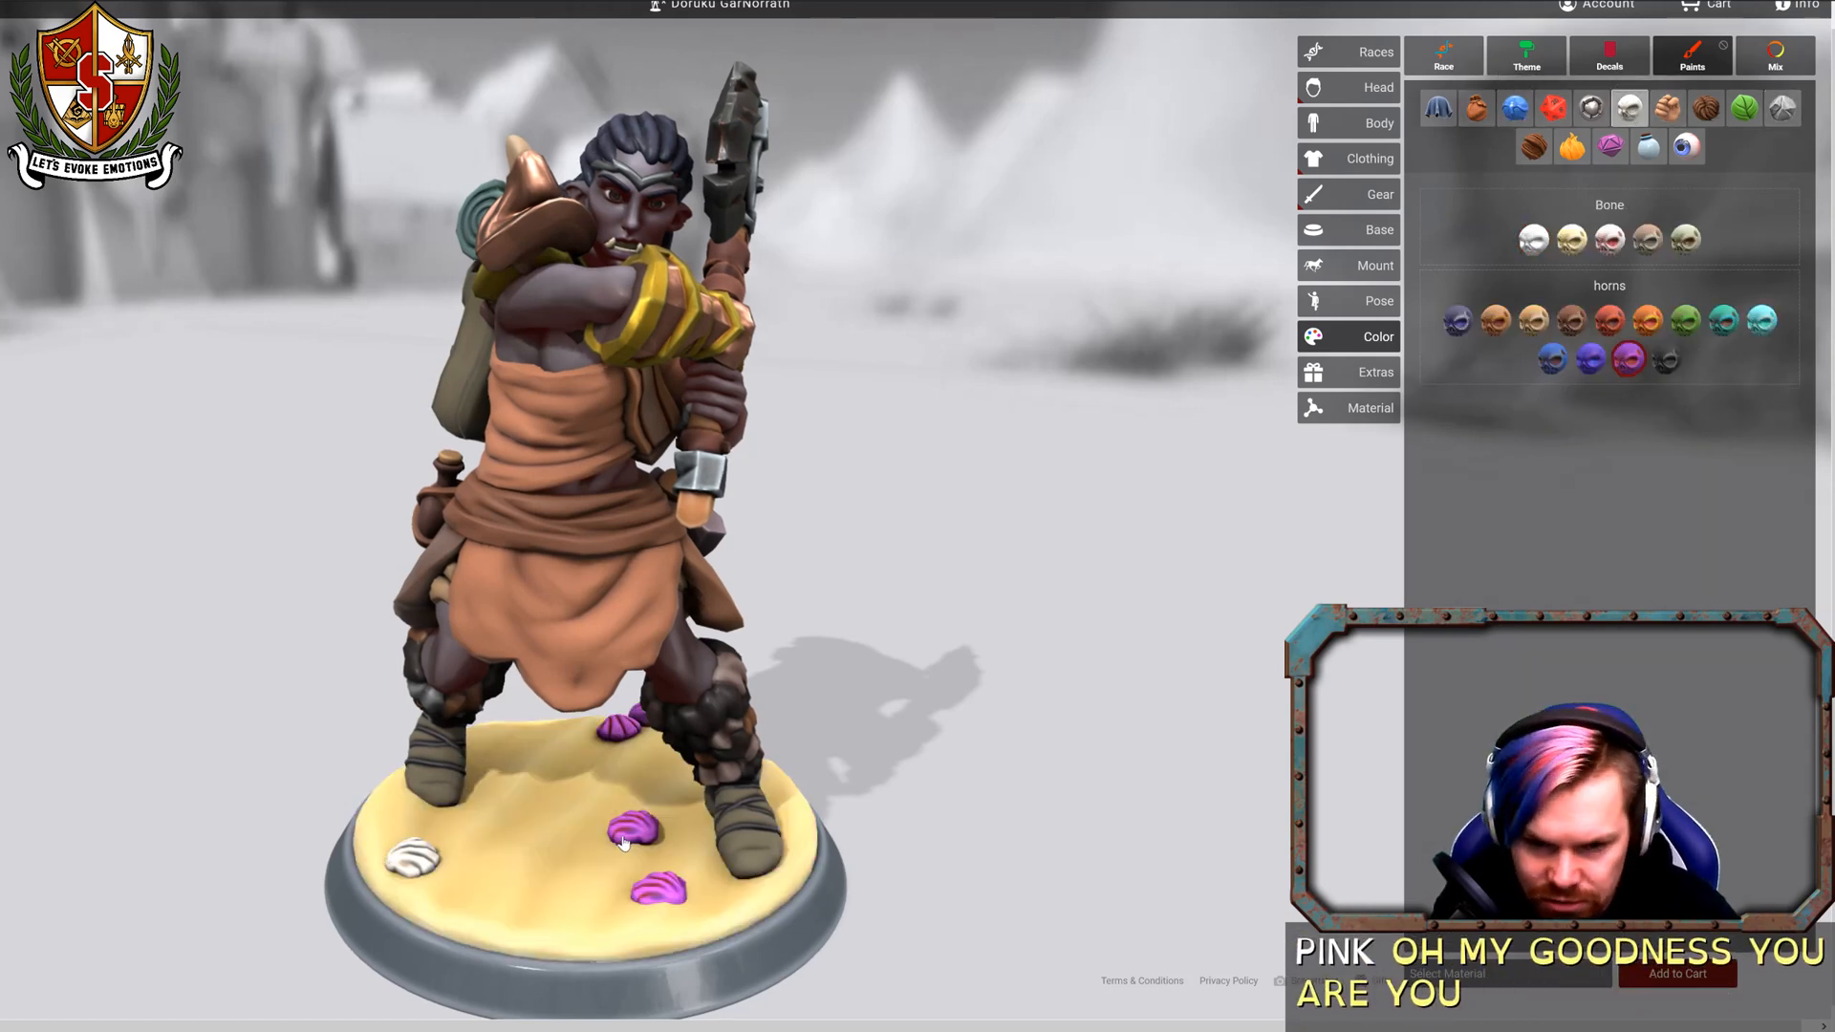
{"action": "left_click", "coordinate": [409, 866]}
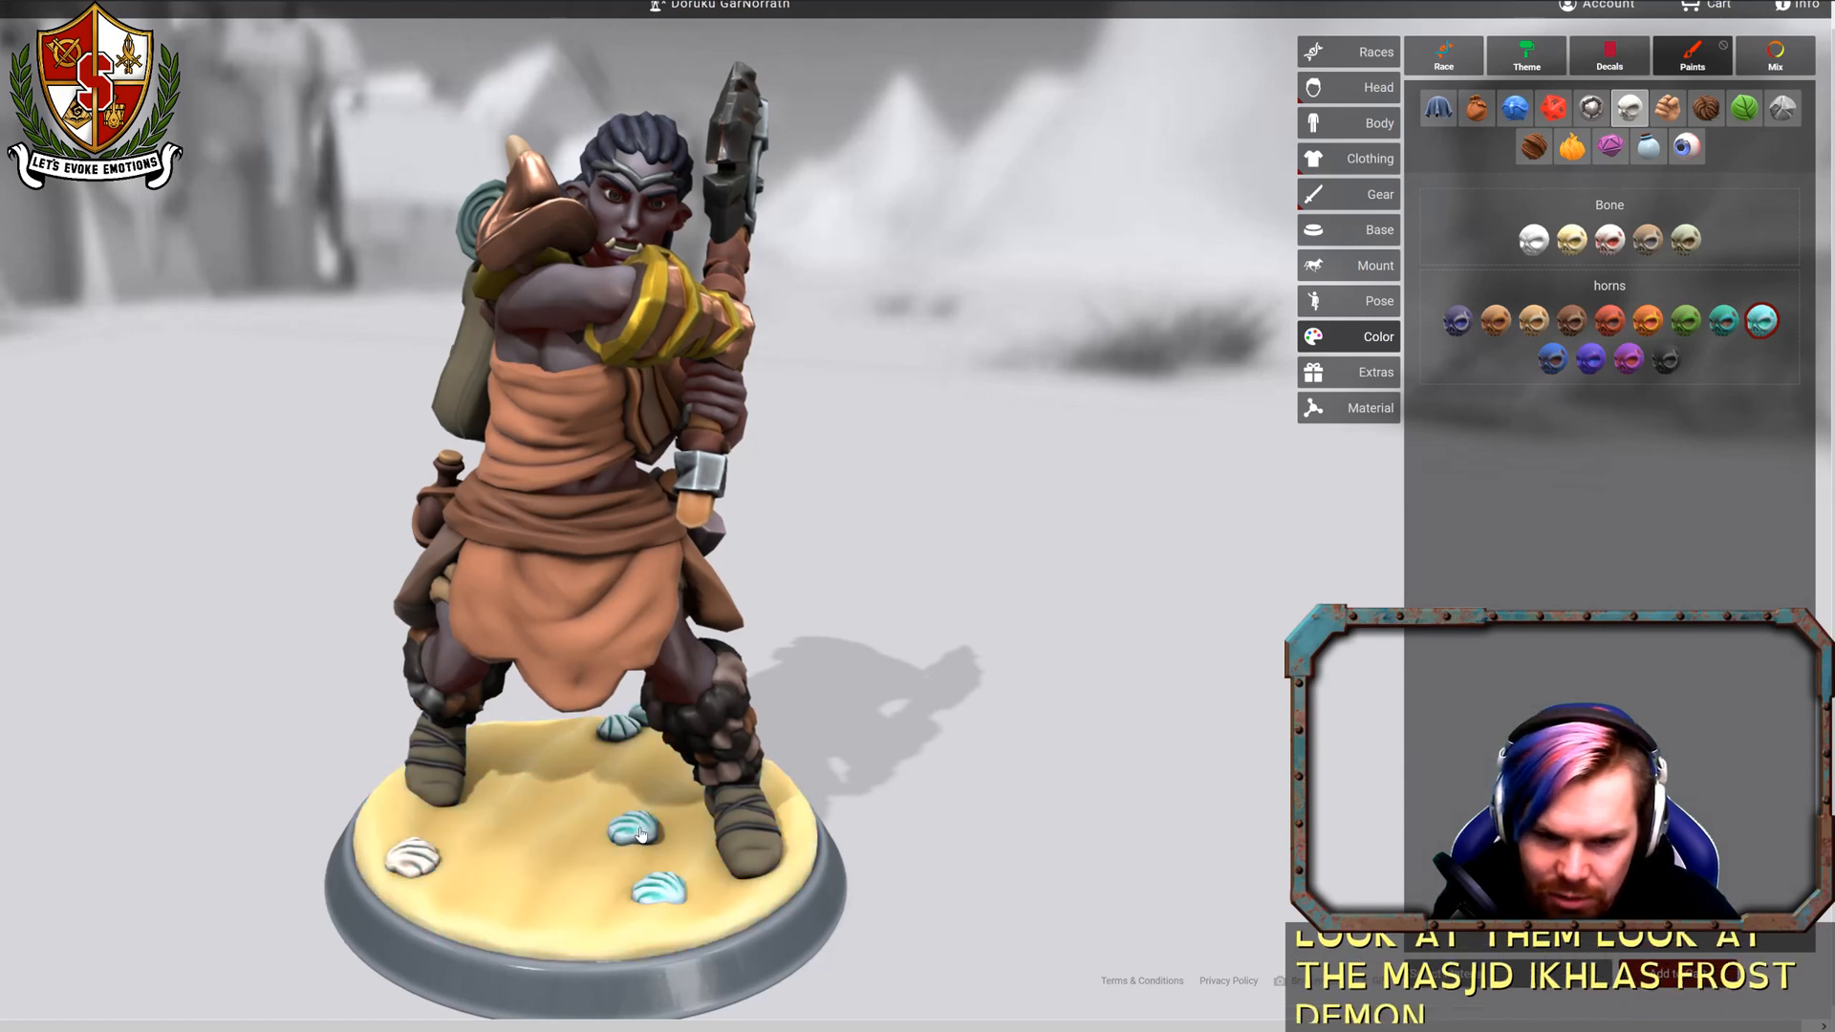
{"action": "left_click", "coordinate": [1646, 320]}
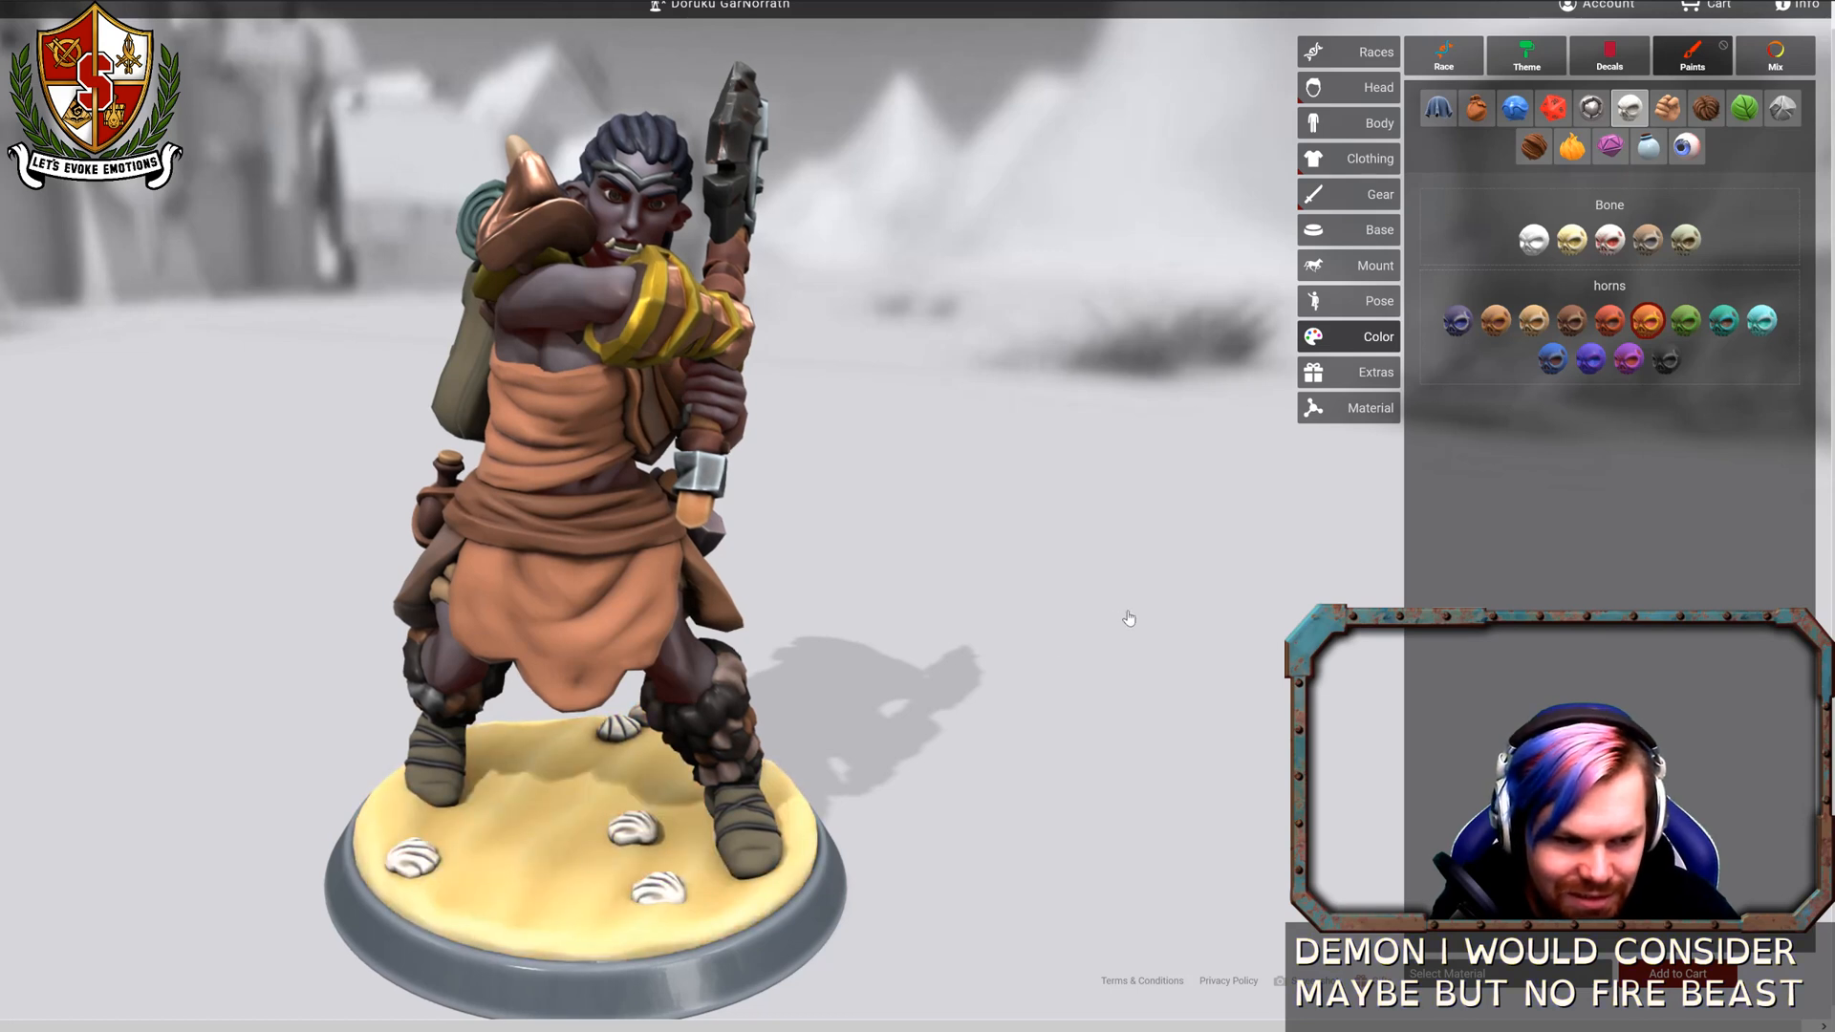
Paint the seashells on the base with the pale yellow Bone color.
{"action": "left_click", "coordinate": [1570, 150]}
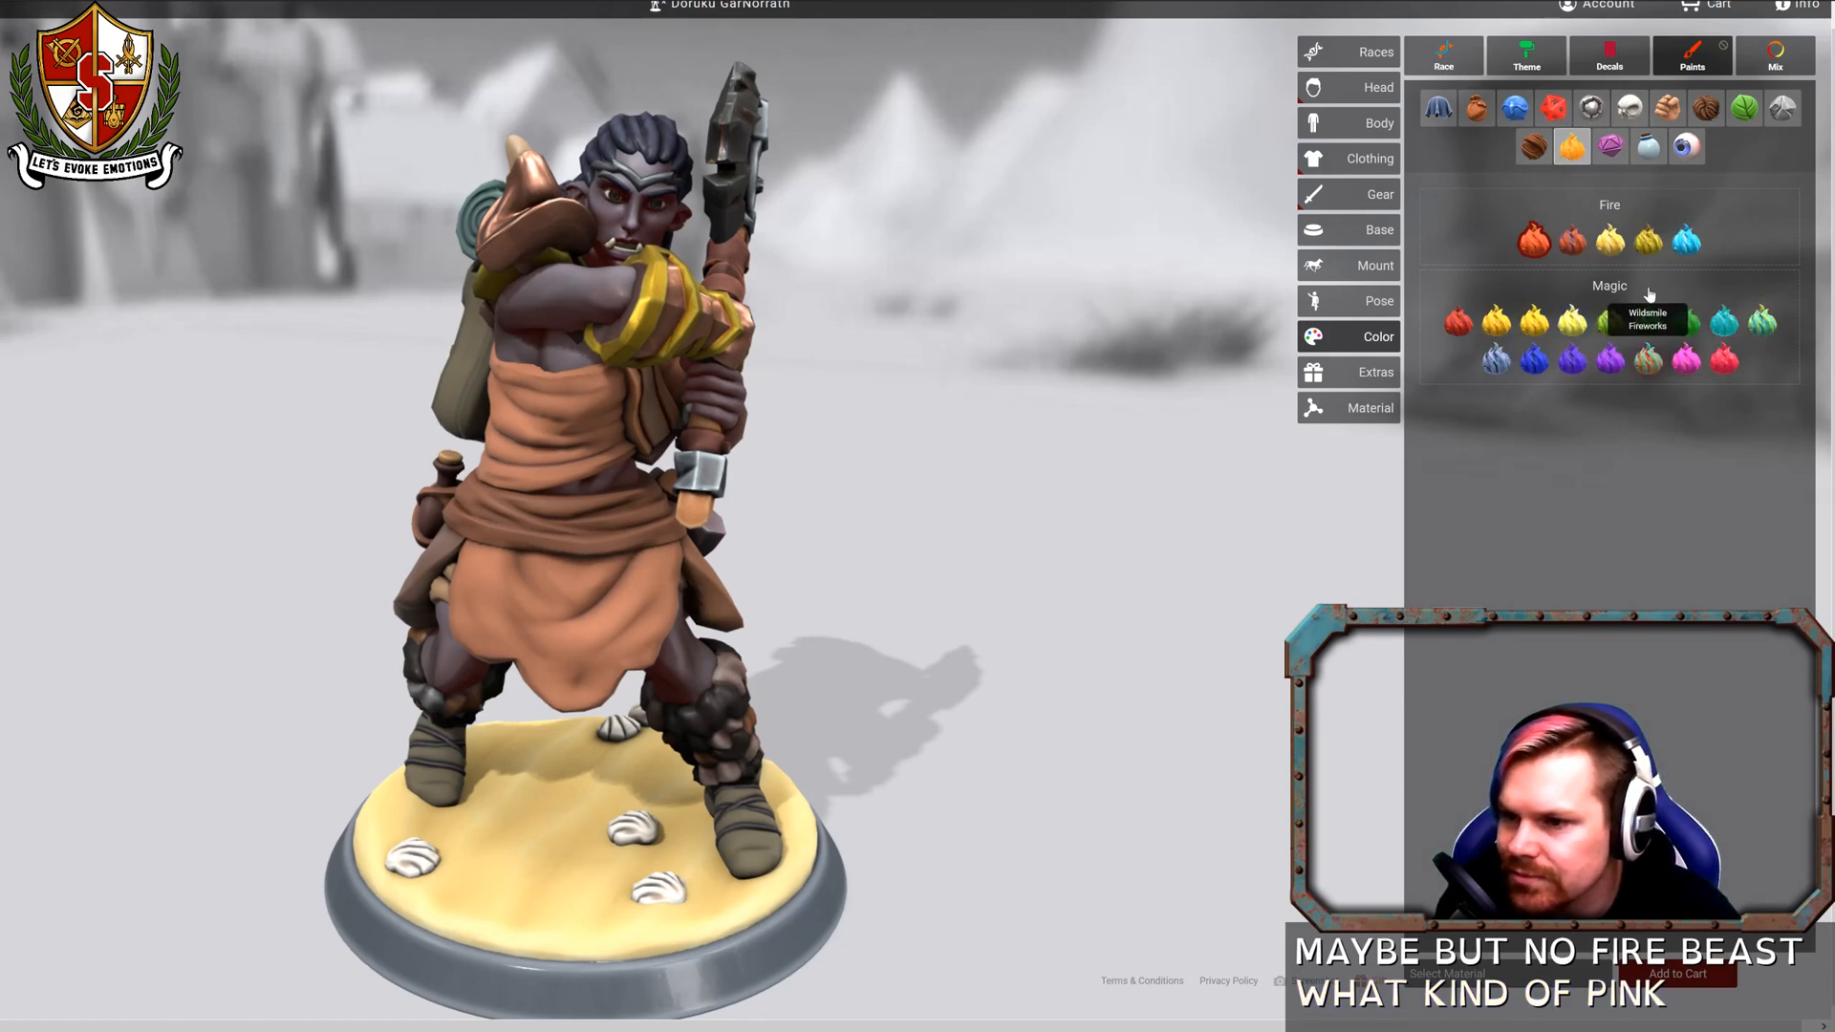
{"action": "left_click", "coordinate": [1749, 112]}
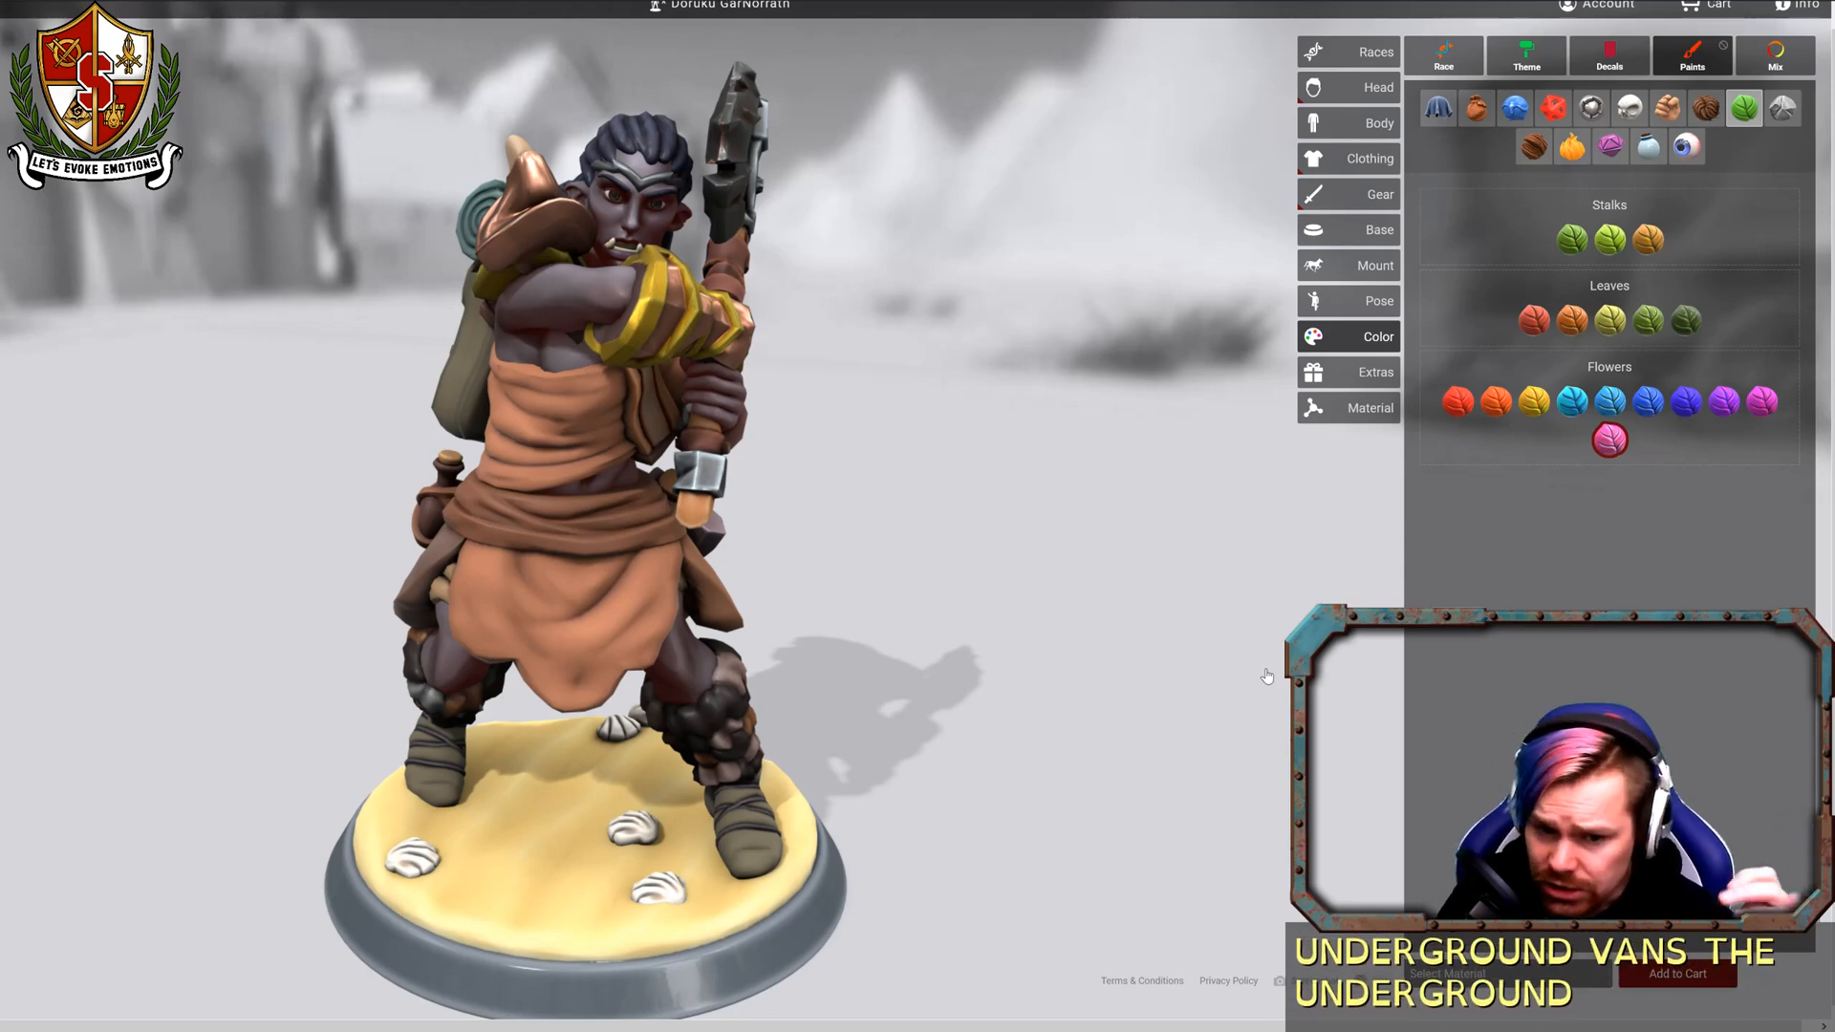
{"action": "left_click_drag", "start_coordinate": [968, 600], "coordinate": [956, 599]}
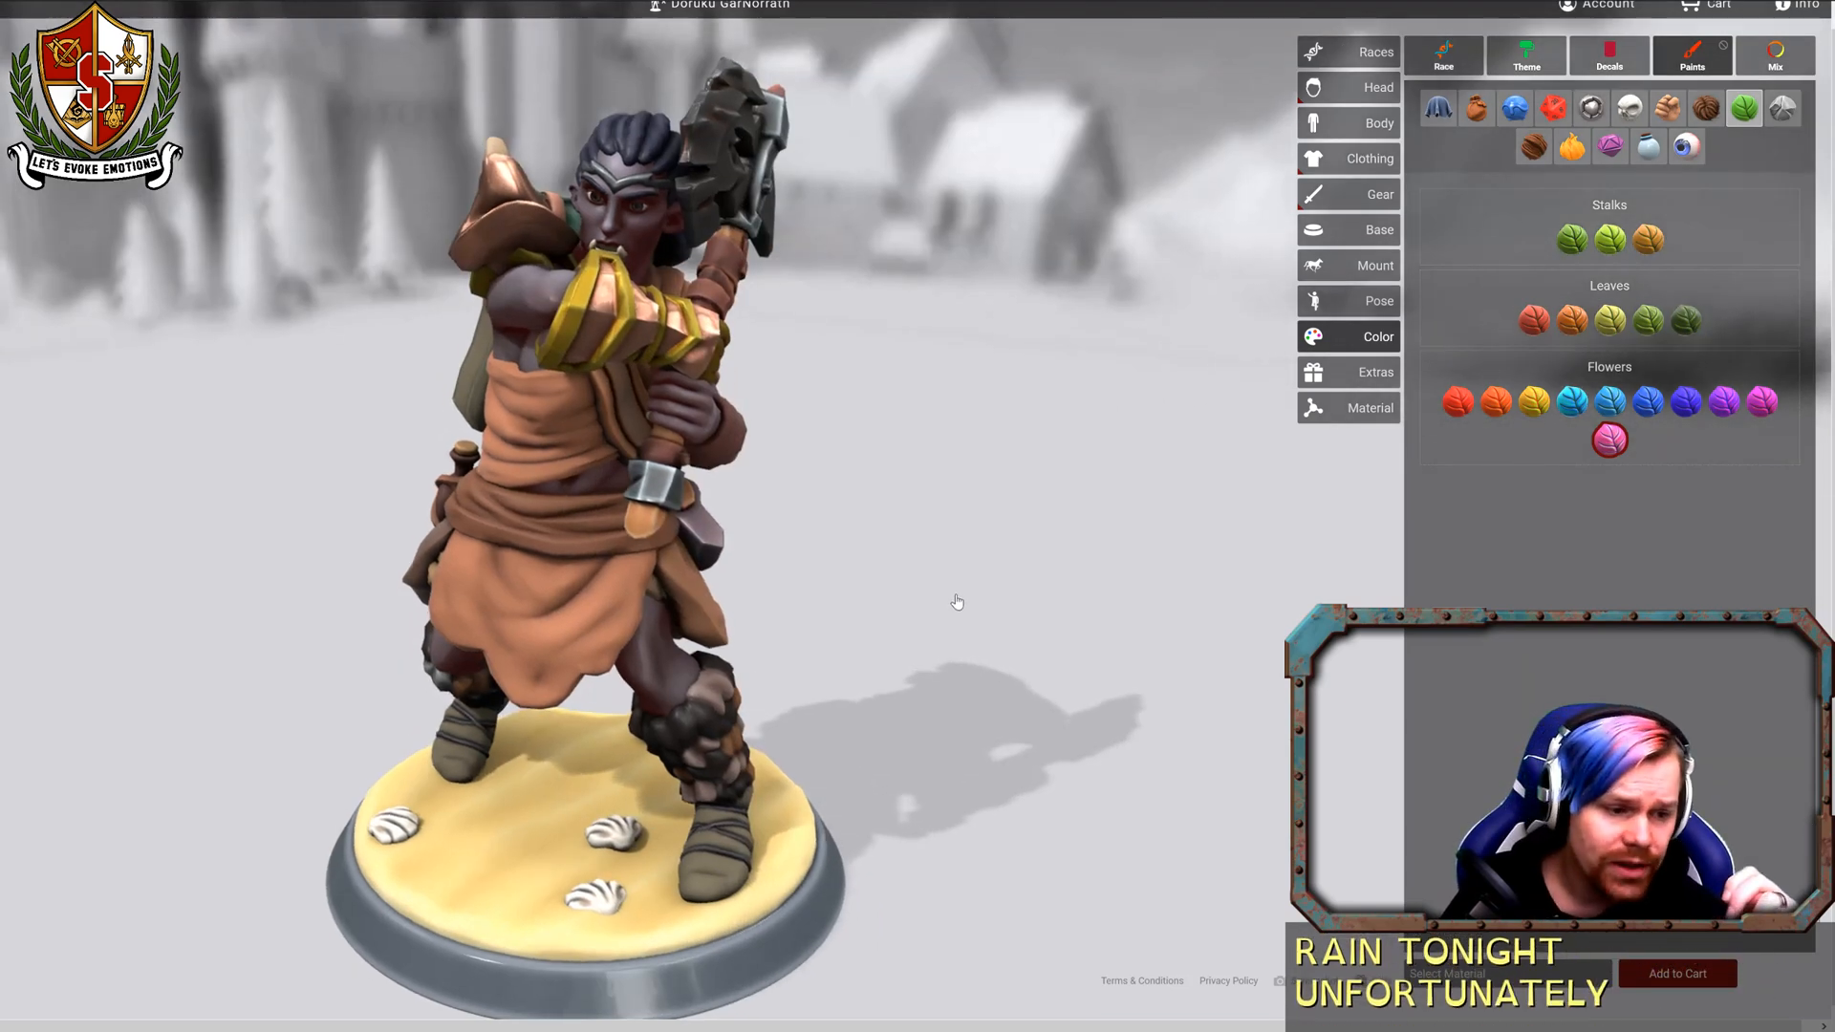
{"action": "left_click", "coordinate": [1668, 108]}
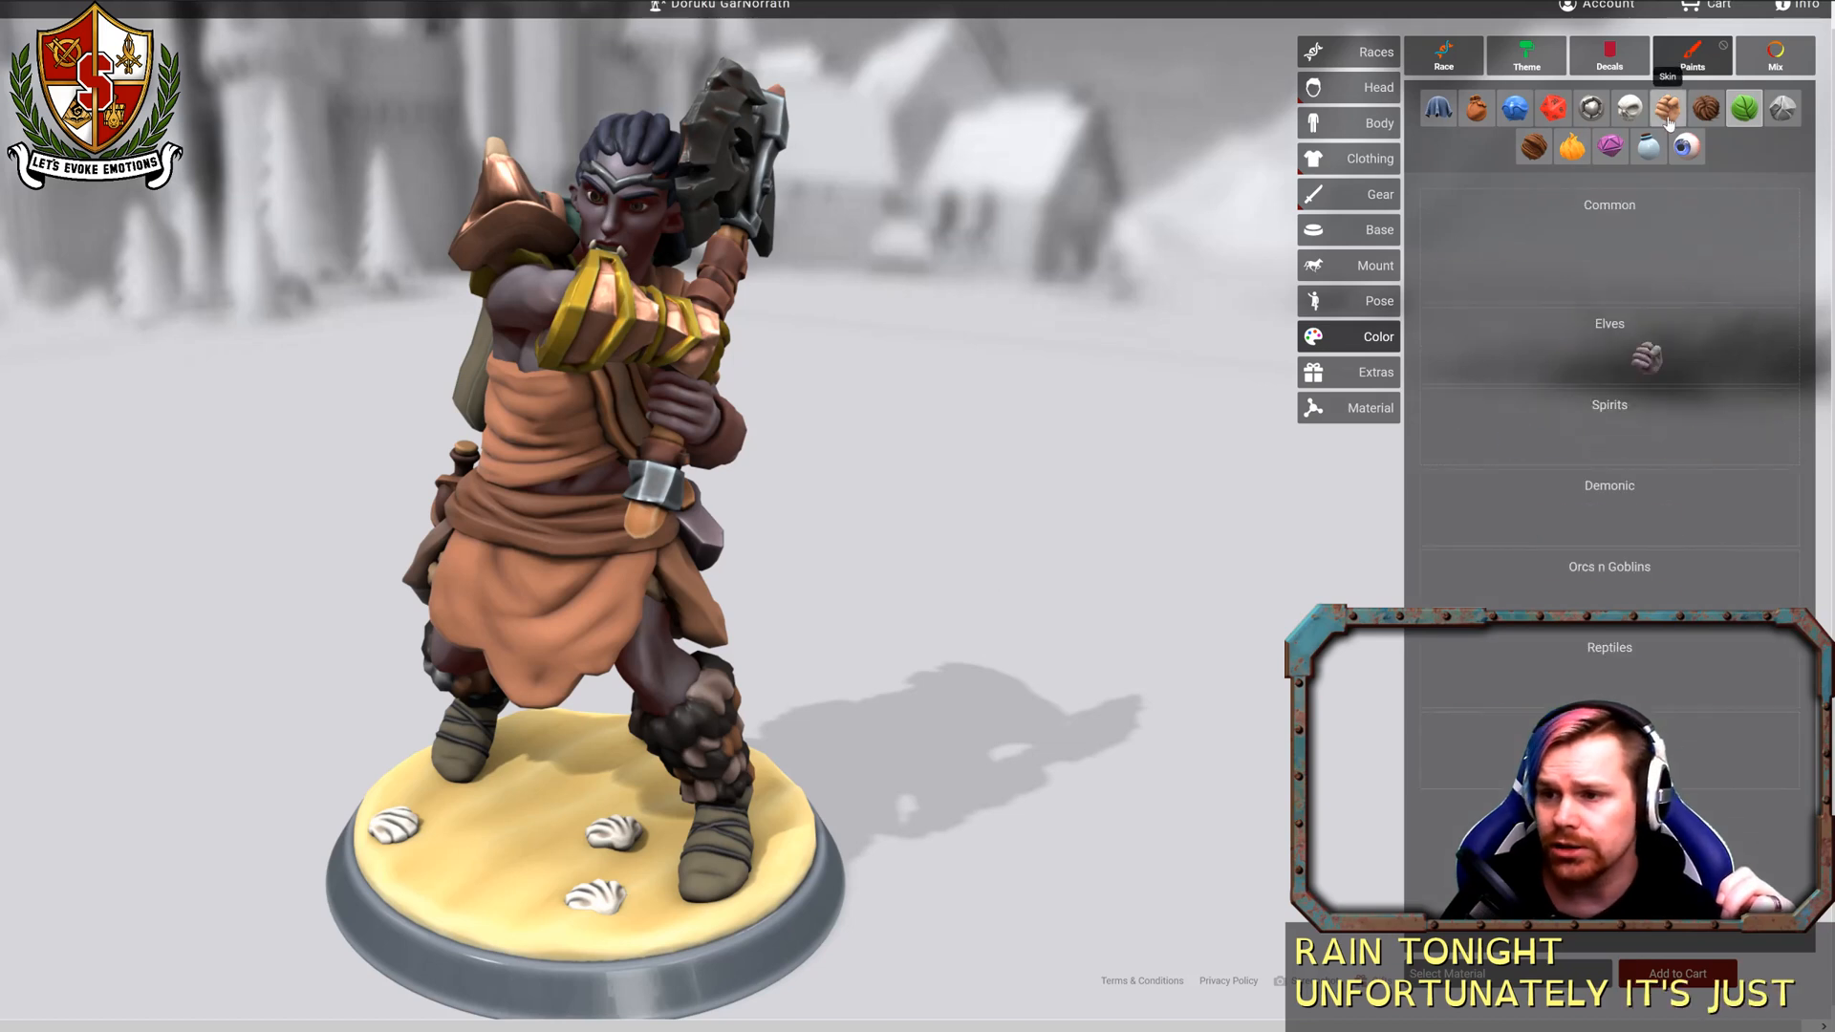
{"action": "left_click", "coordinate": [1782, 108]}
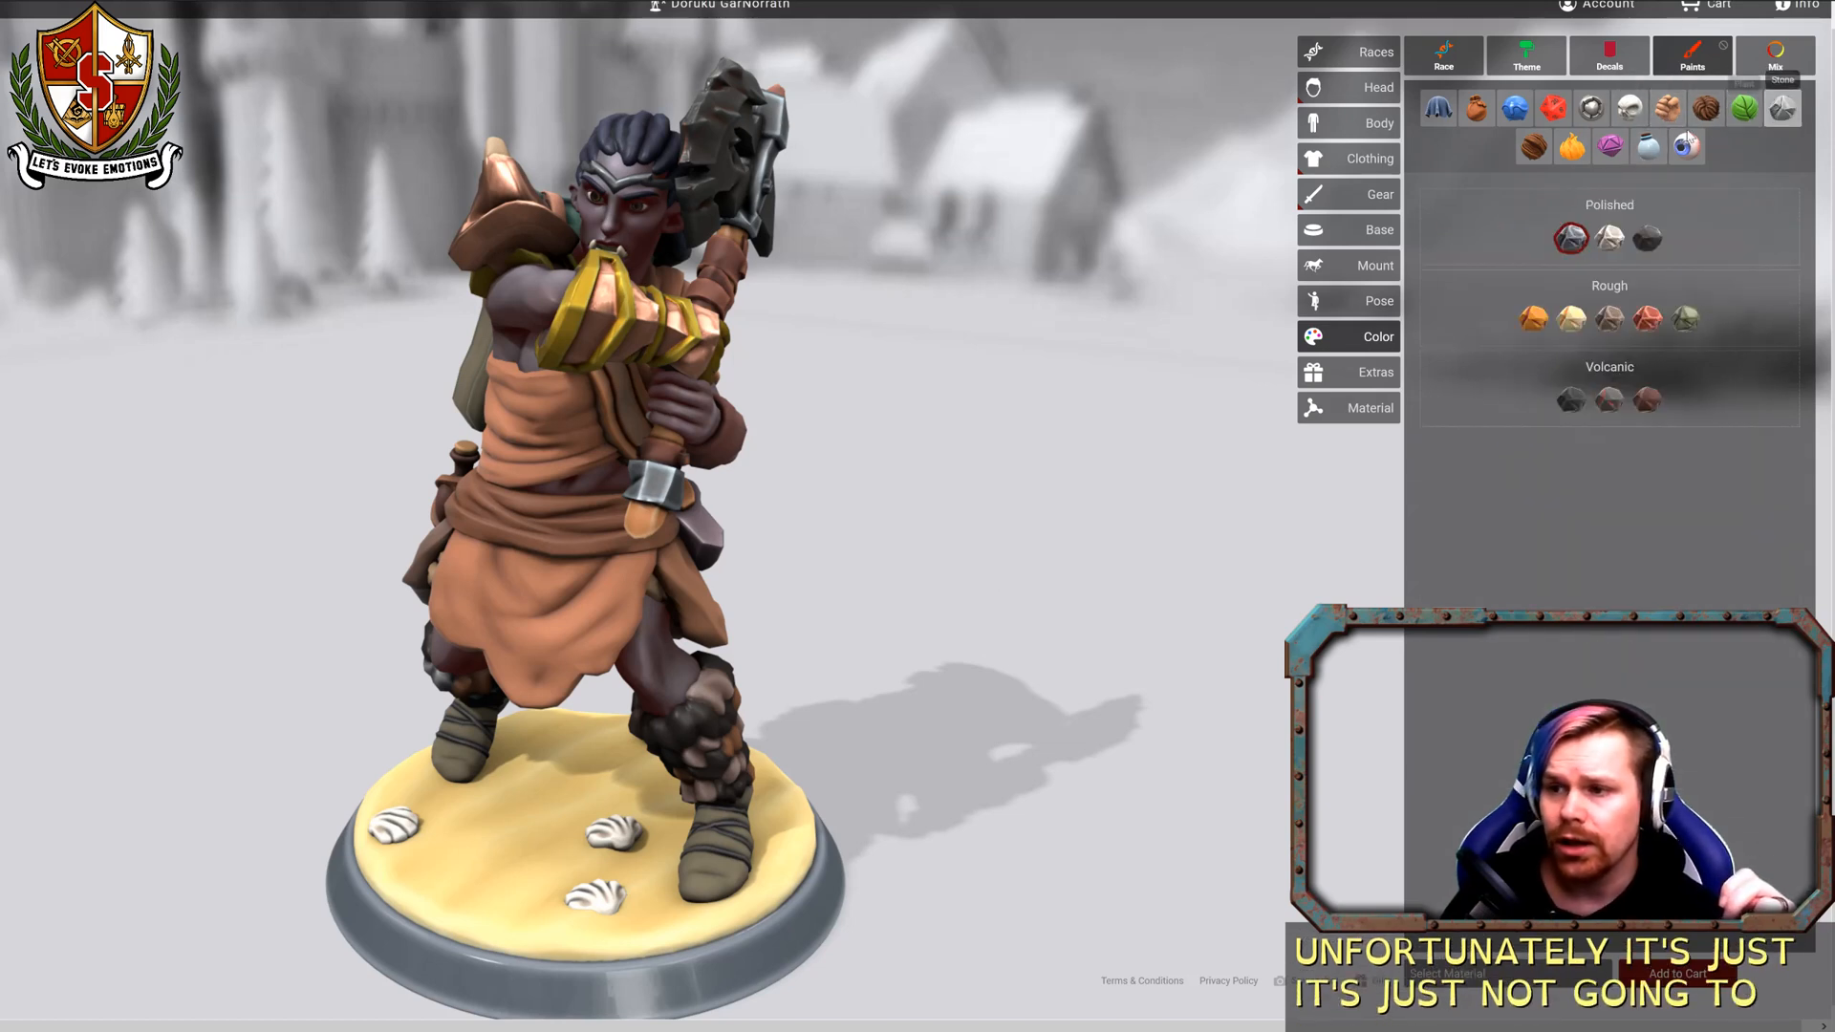
{"action": "left_click", "coordinate": [1629, 108]}
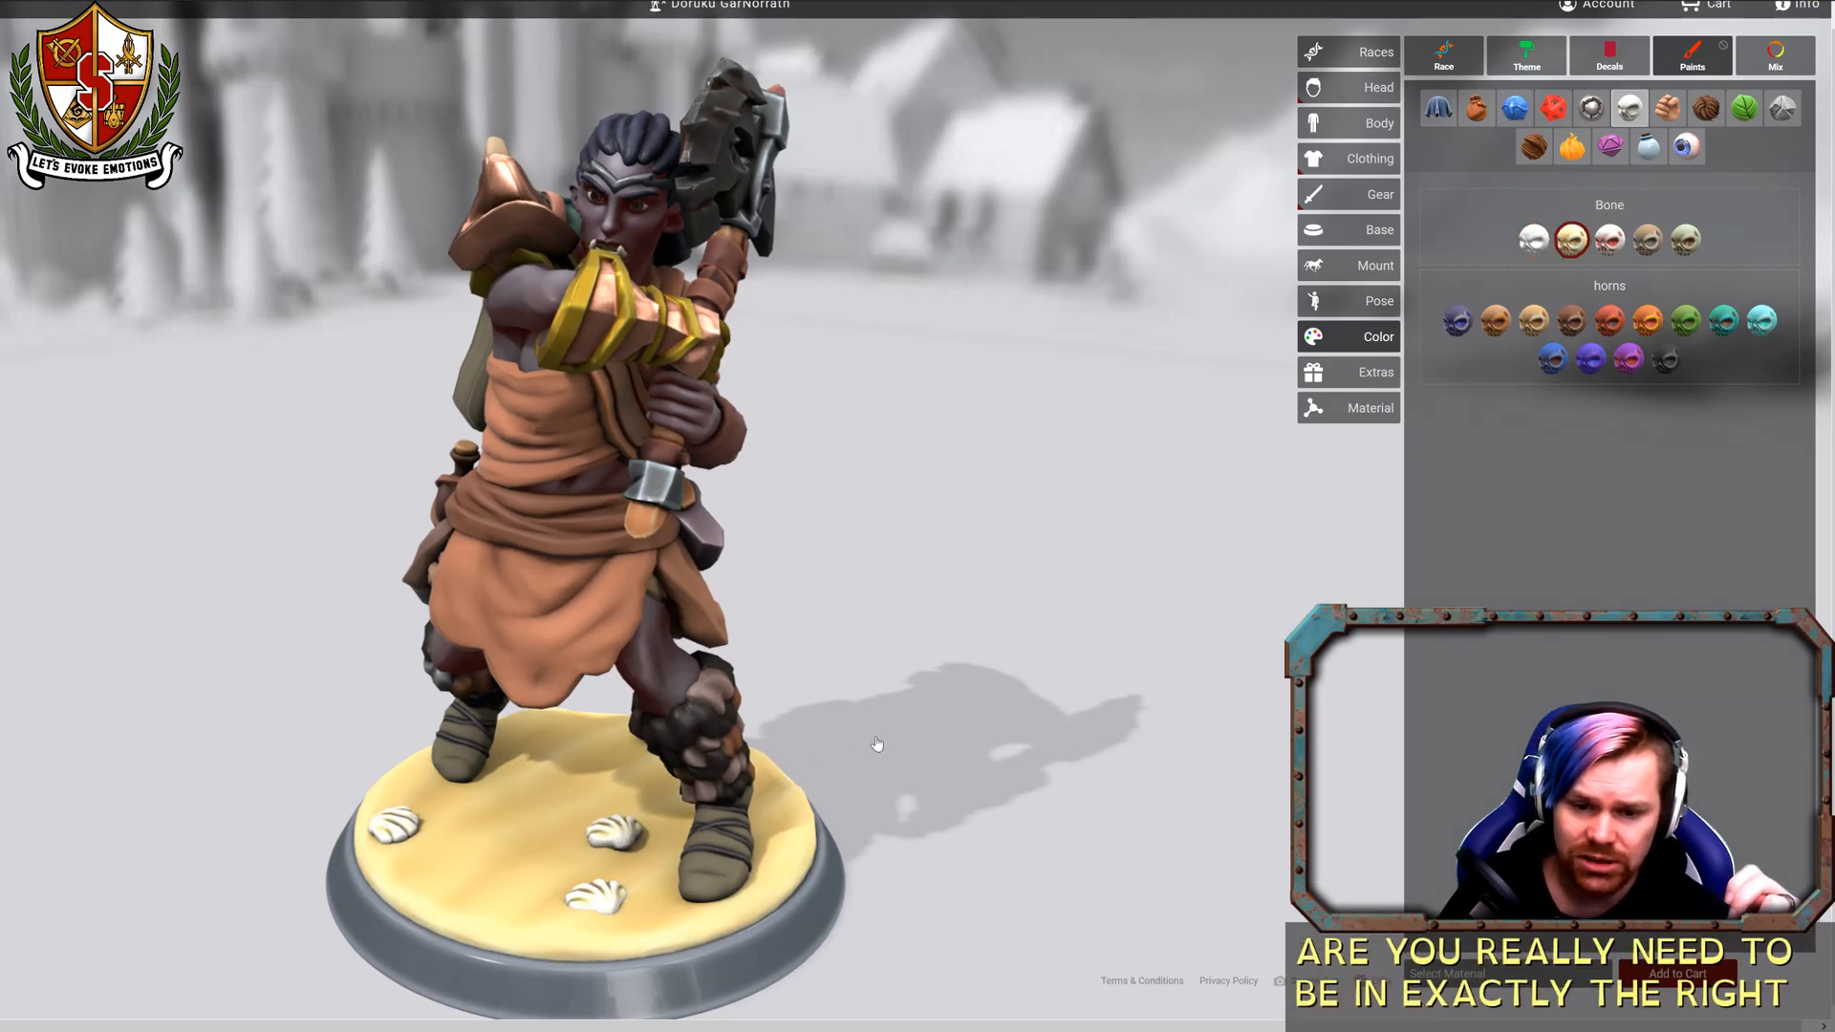
Recolor the metal trim of the shoulder armor with the yellow Pastel metal color.
{"action": "left_click_drag", "start_coordinate": [874, 740], "coordinate": [820, 525]}
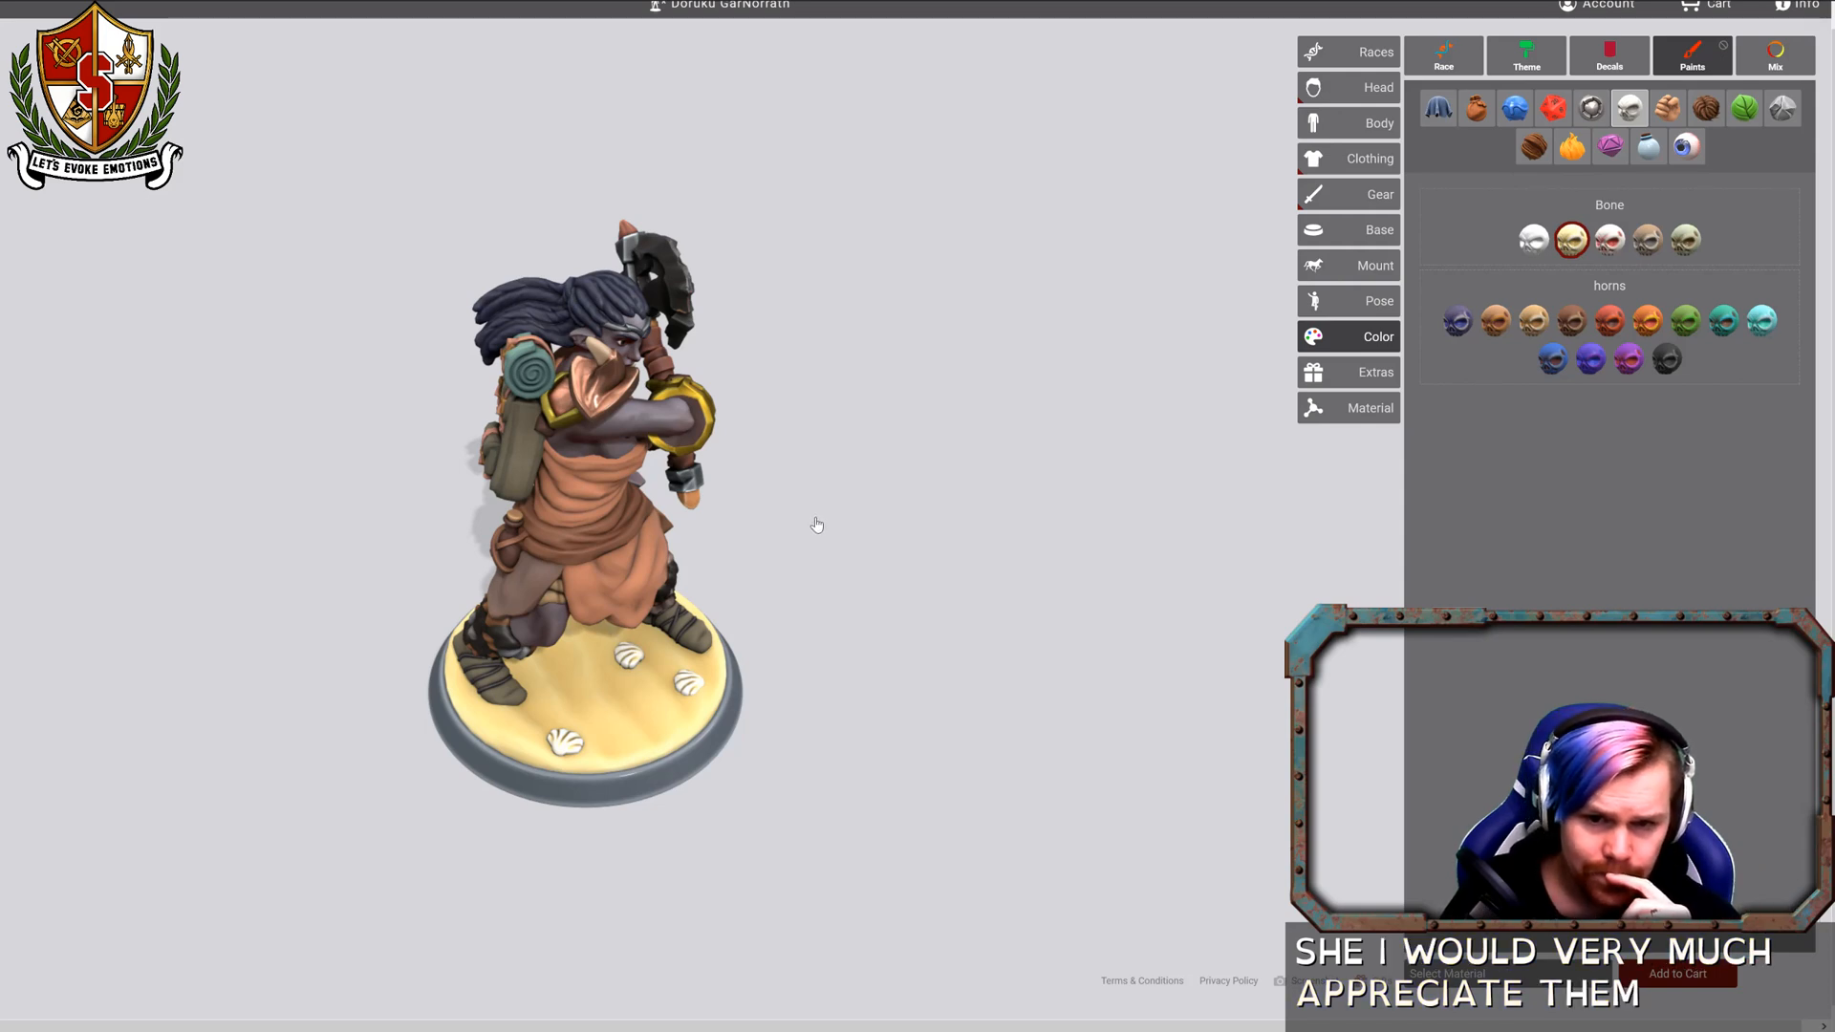
{"action": "left_click_drag", "start_coordinate": [817, 525], "coordinate": [889, 466]}
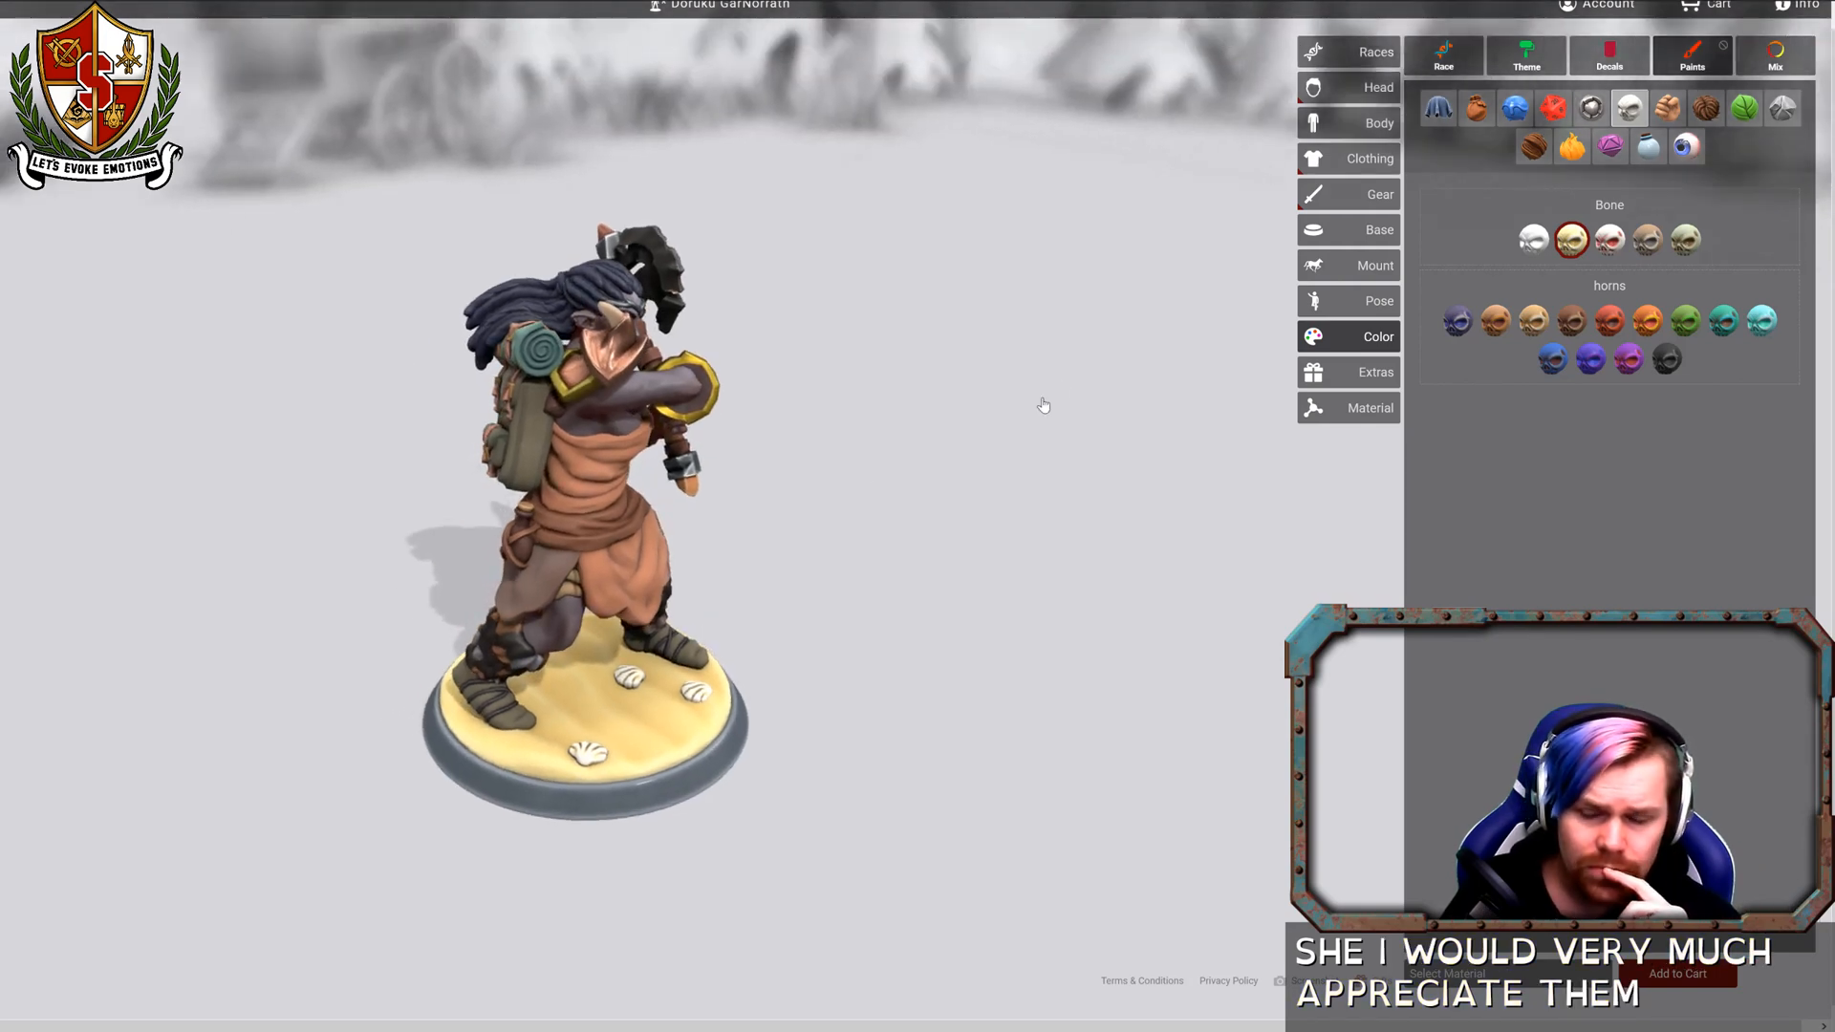
{"action": "left_click", "coordinate": [1591, 108]}
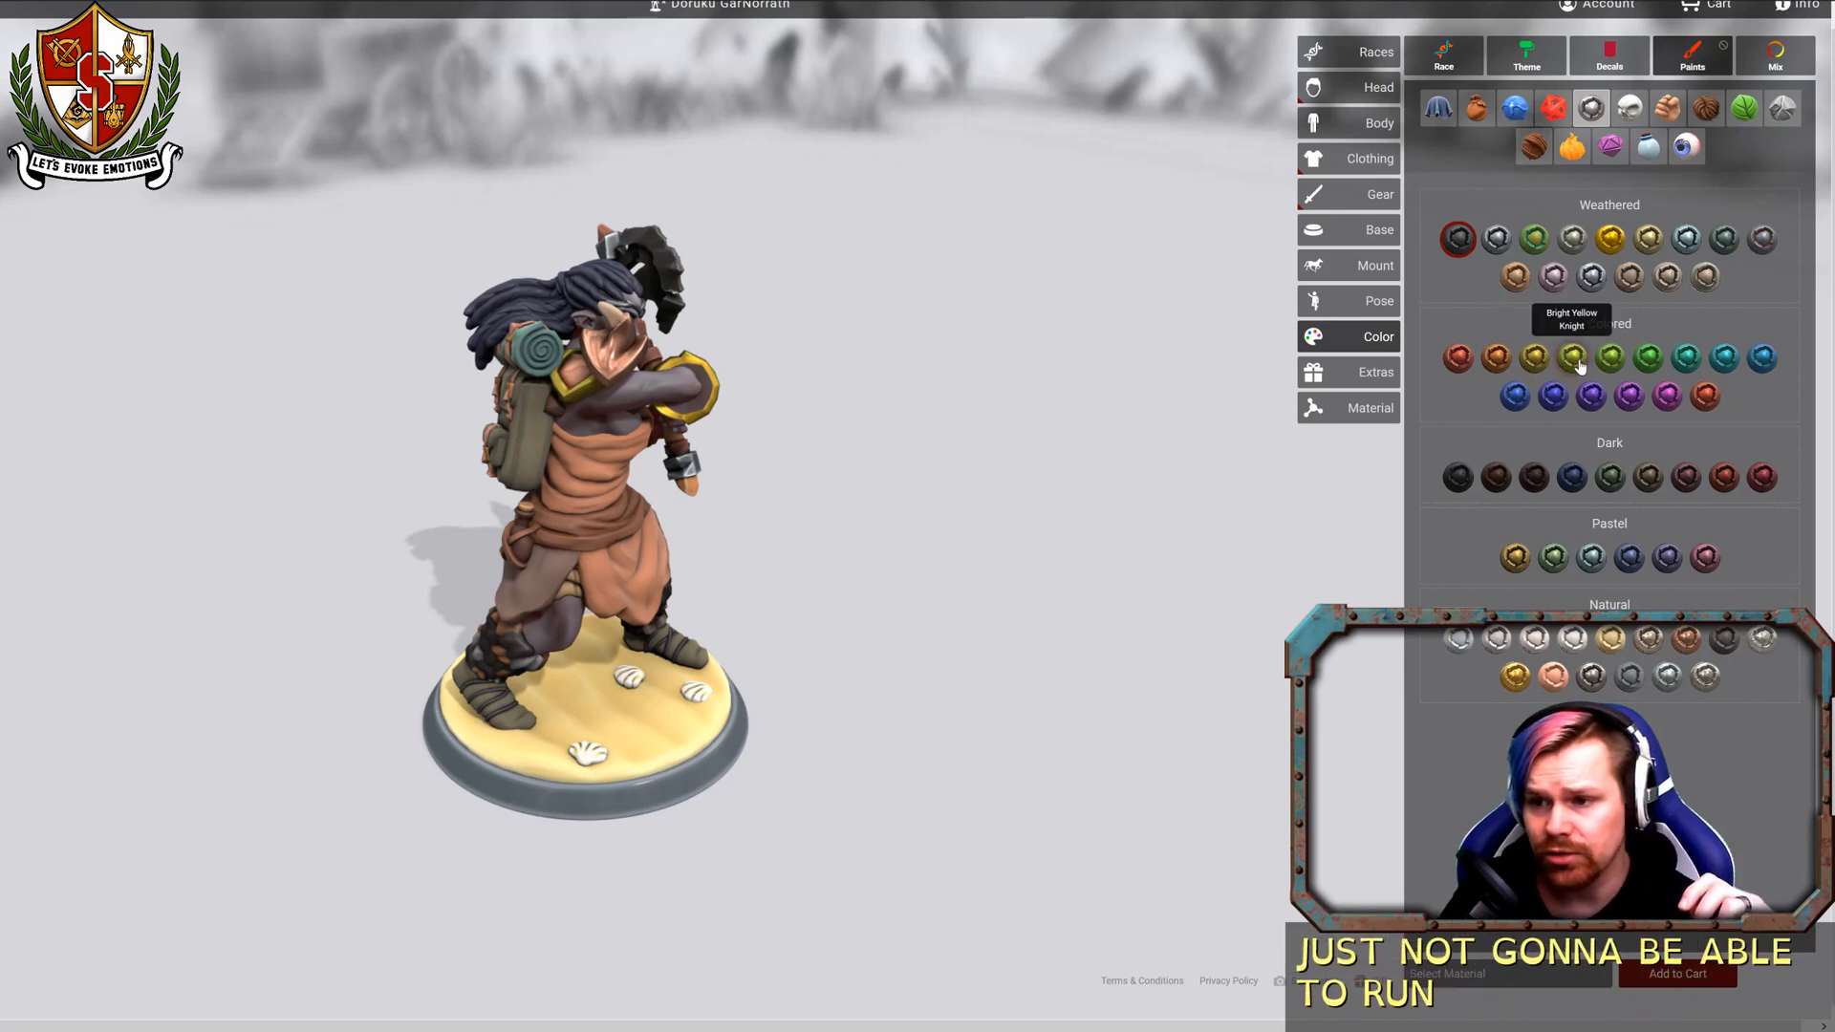
{"action": "left_click", "coordinate": [1614, 635]}
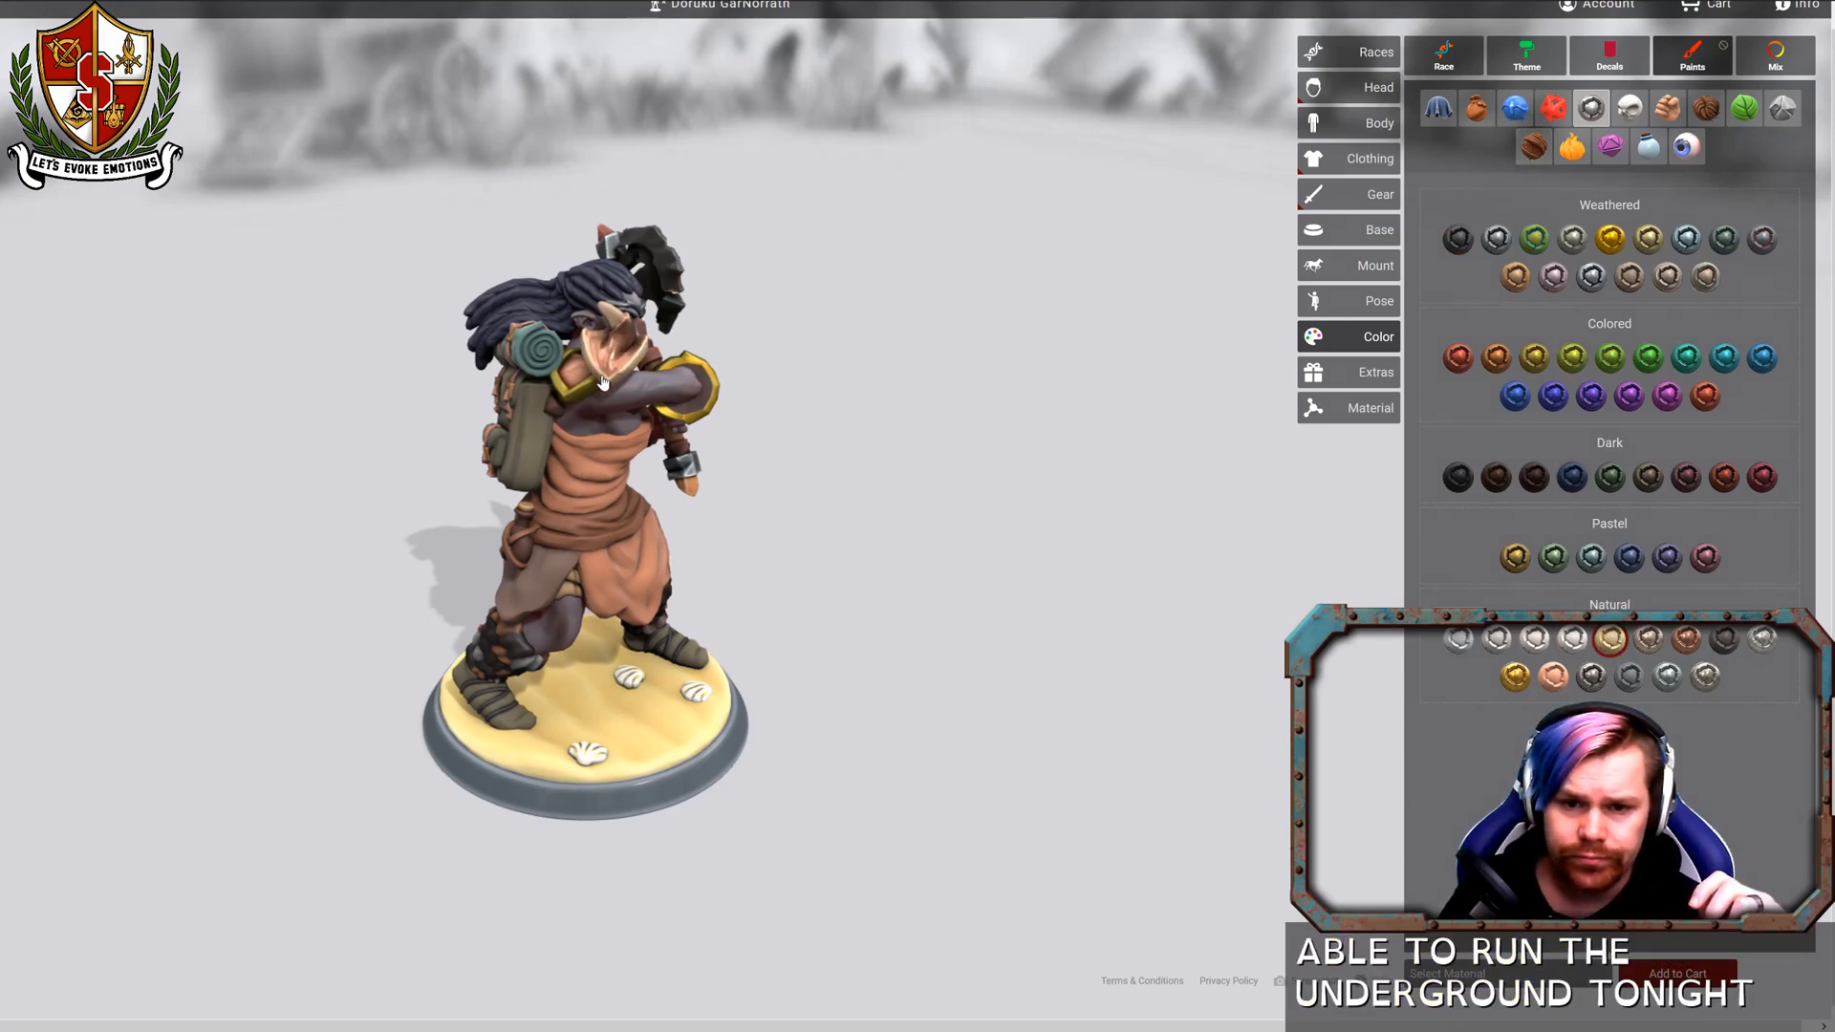
{"action": "left_click", "coordinate": [1515, 557]}
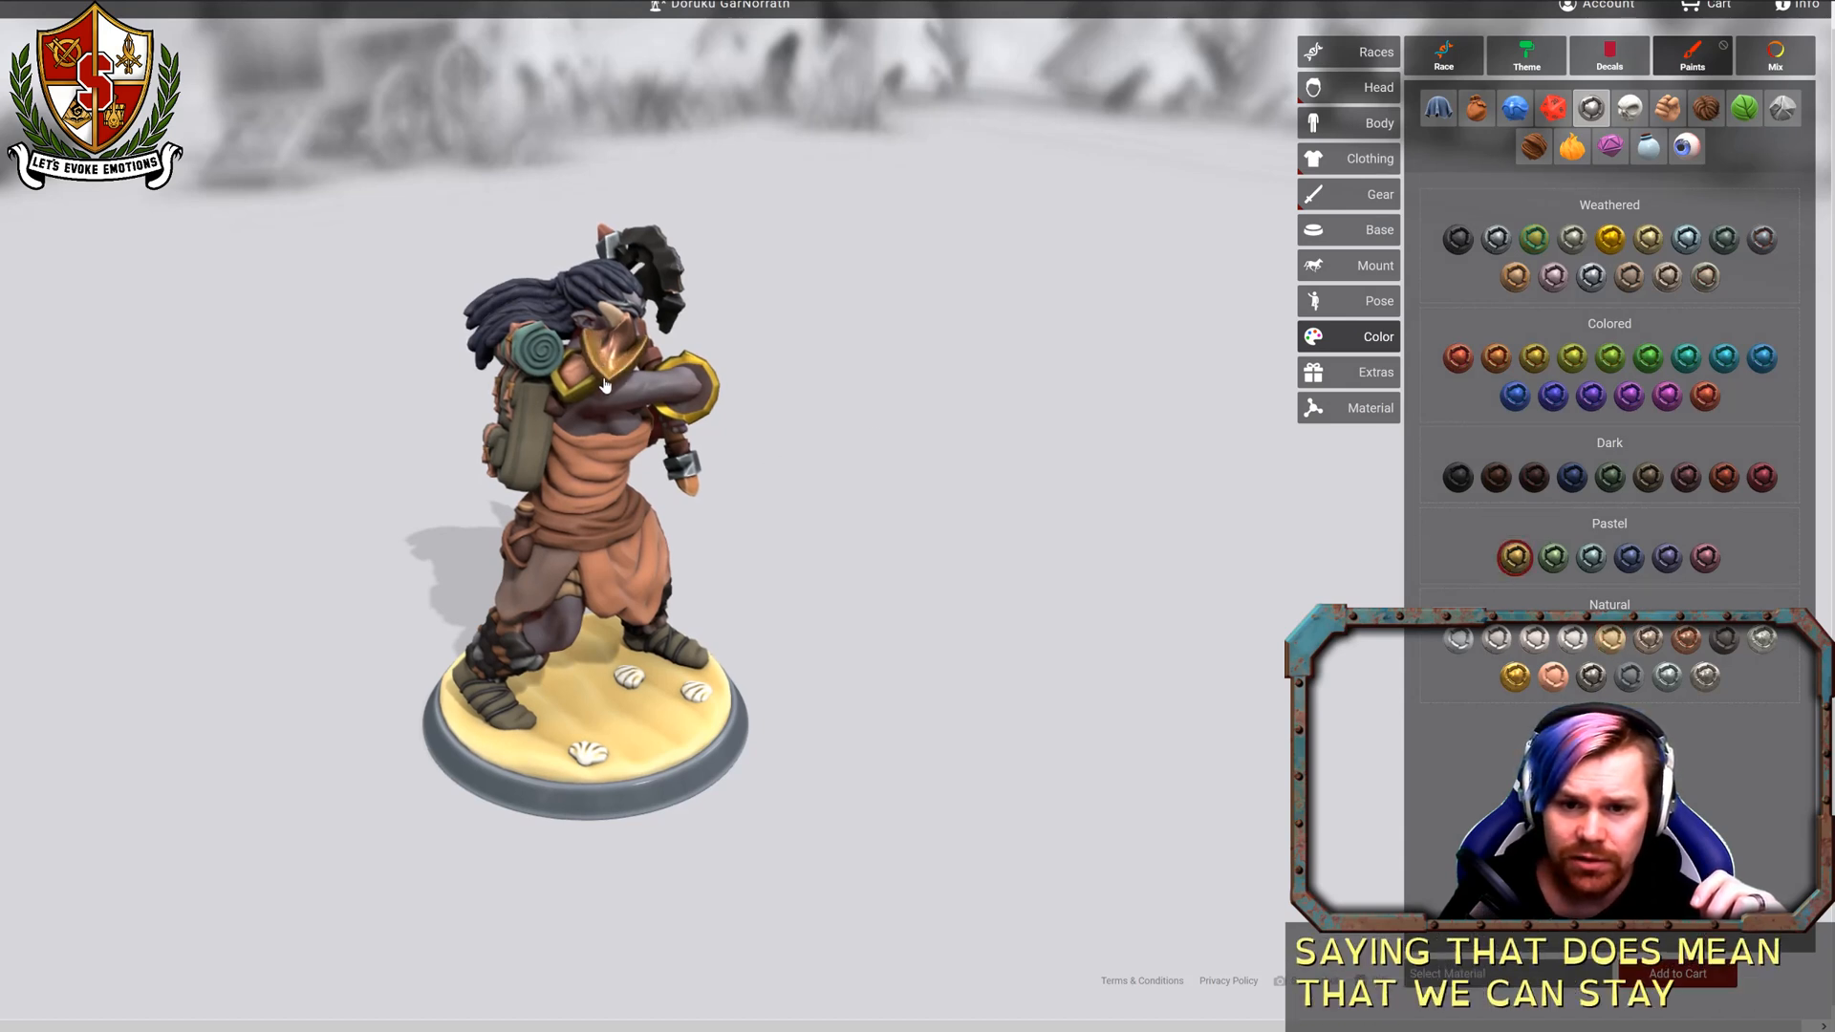
Save the colored half-orc barbarian miniature.
{"action": "left_click_drag", "start_coordinate": [874, 336], "coordinate": [2, 349]}
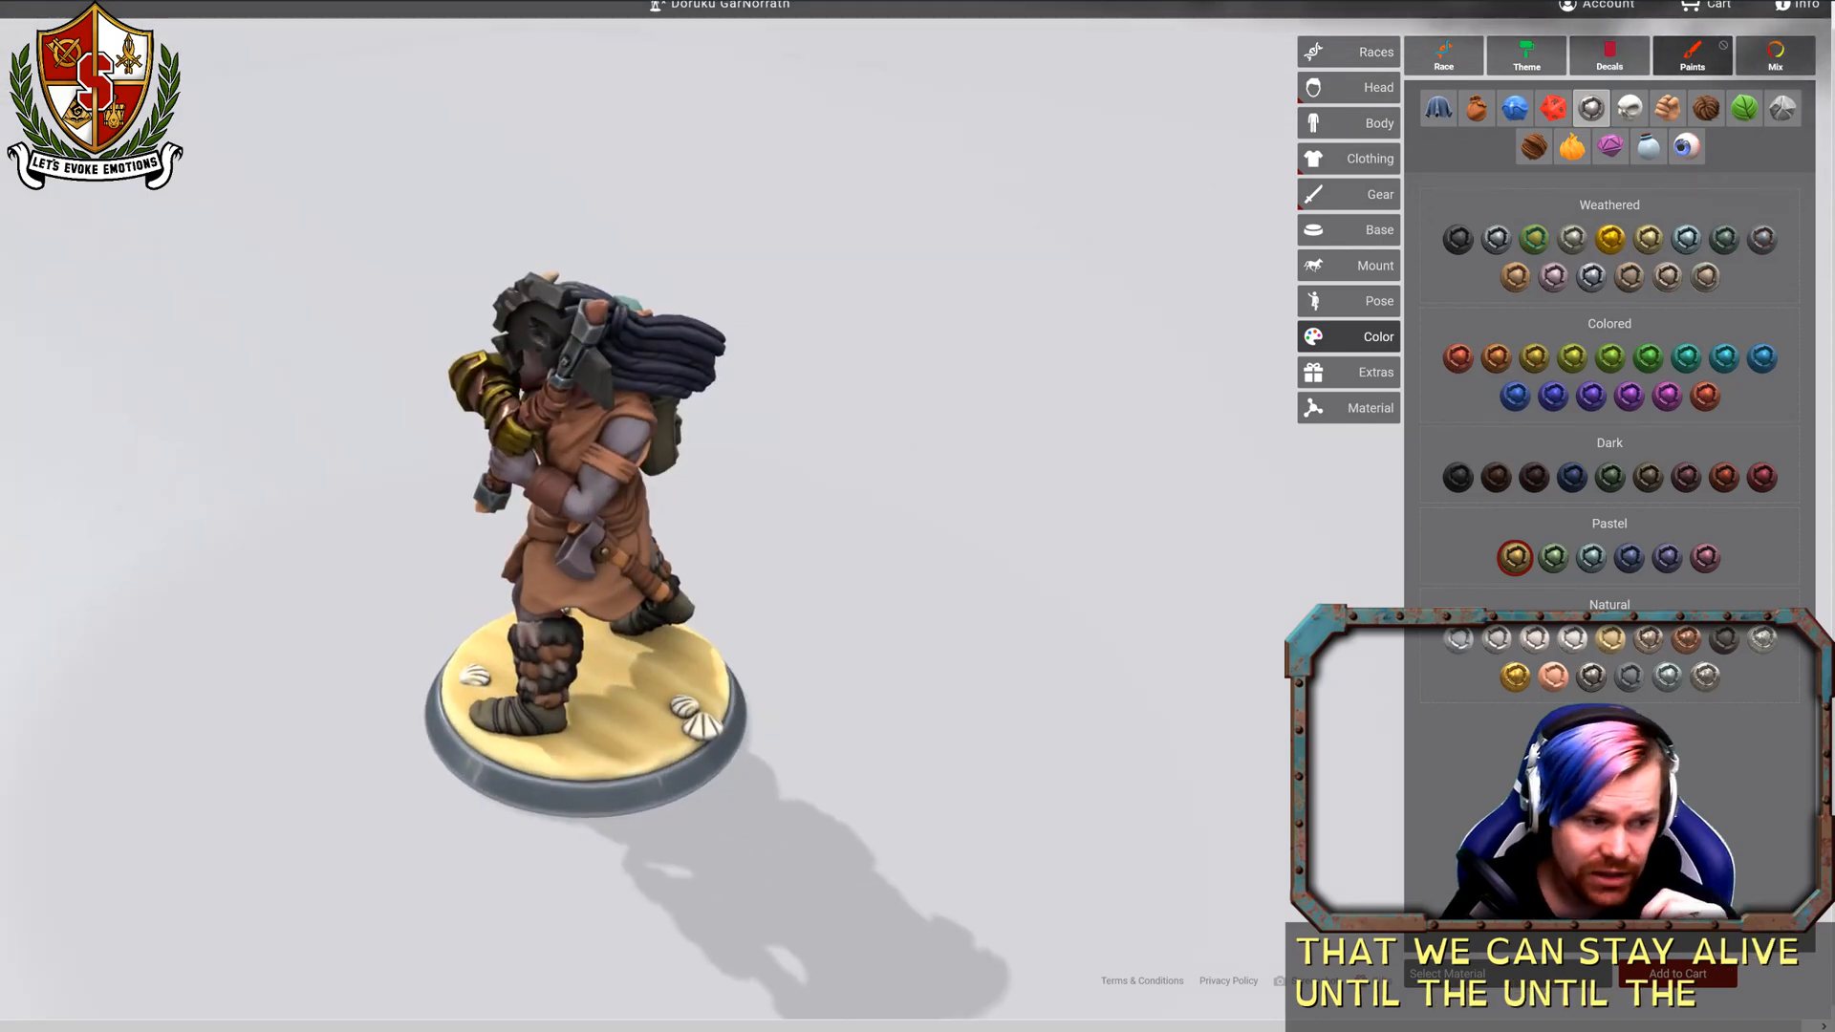
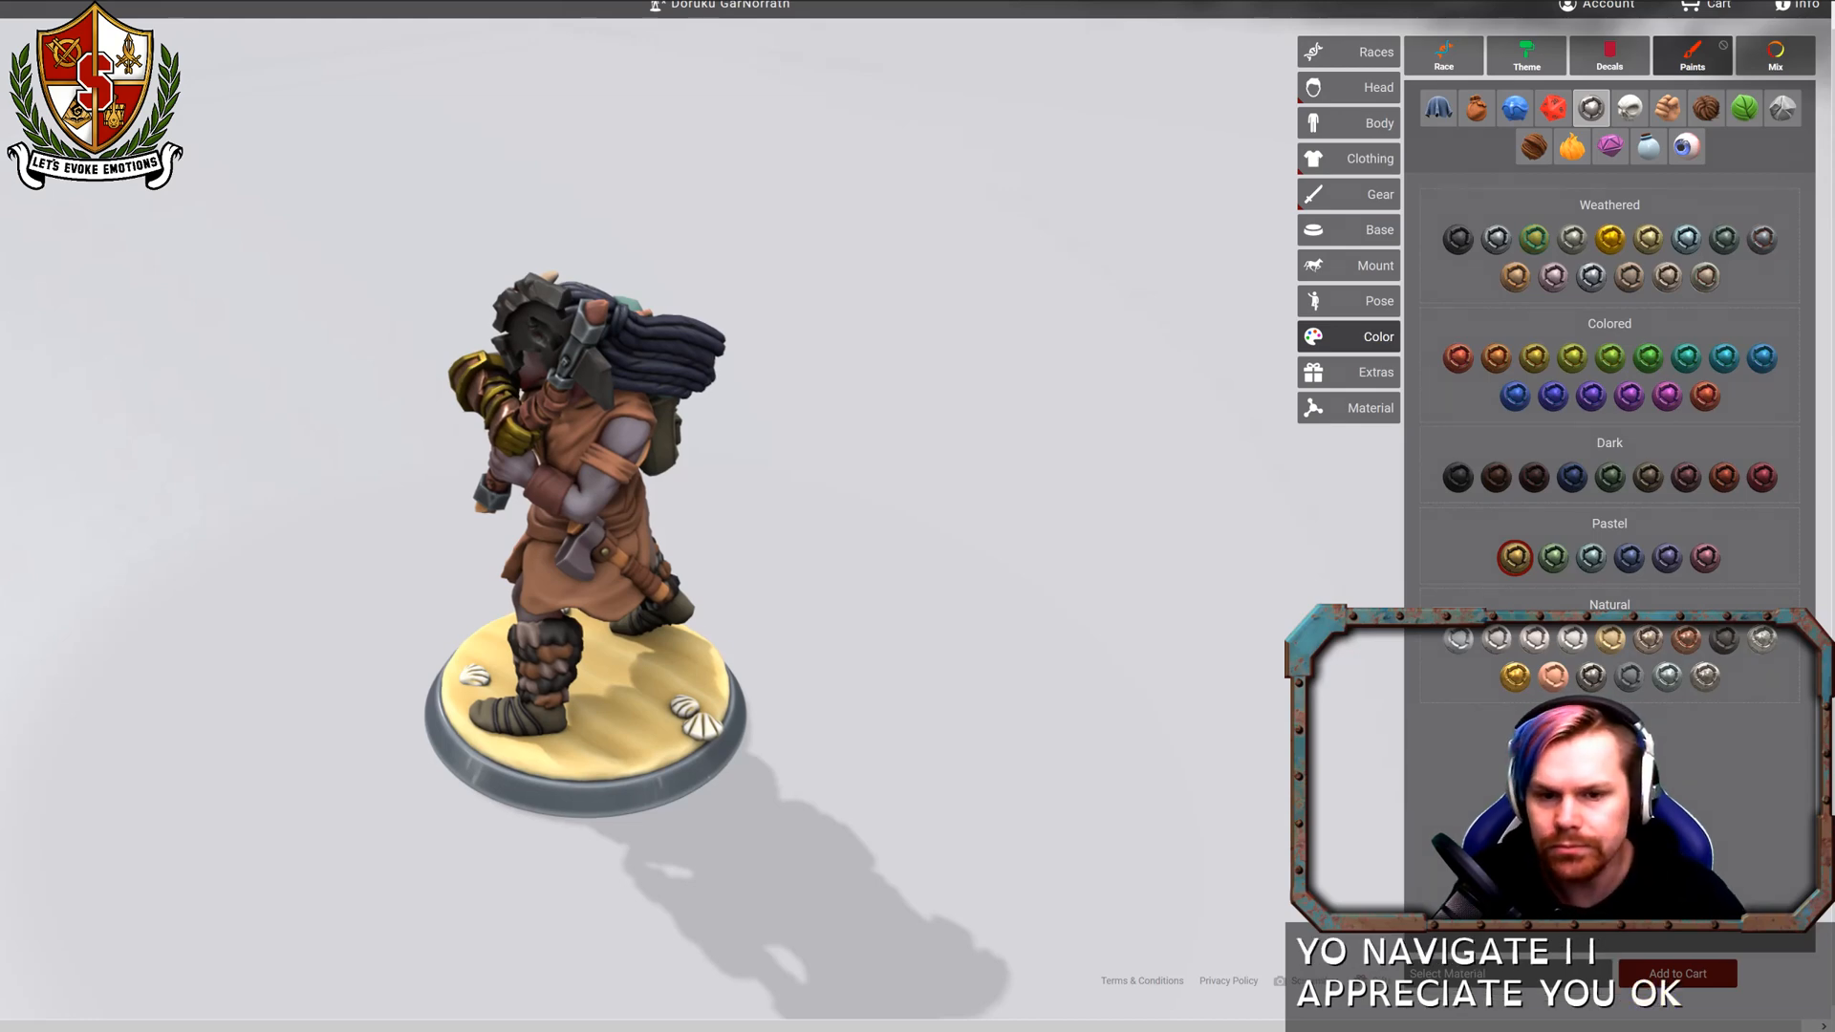
{"action": "left_click_drag", "start_coordinate": [1232, 430], "coordinate": [869, 498]}
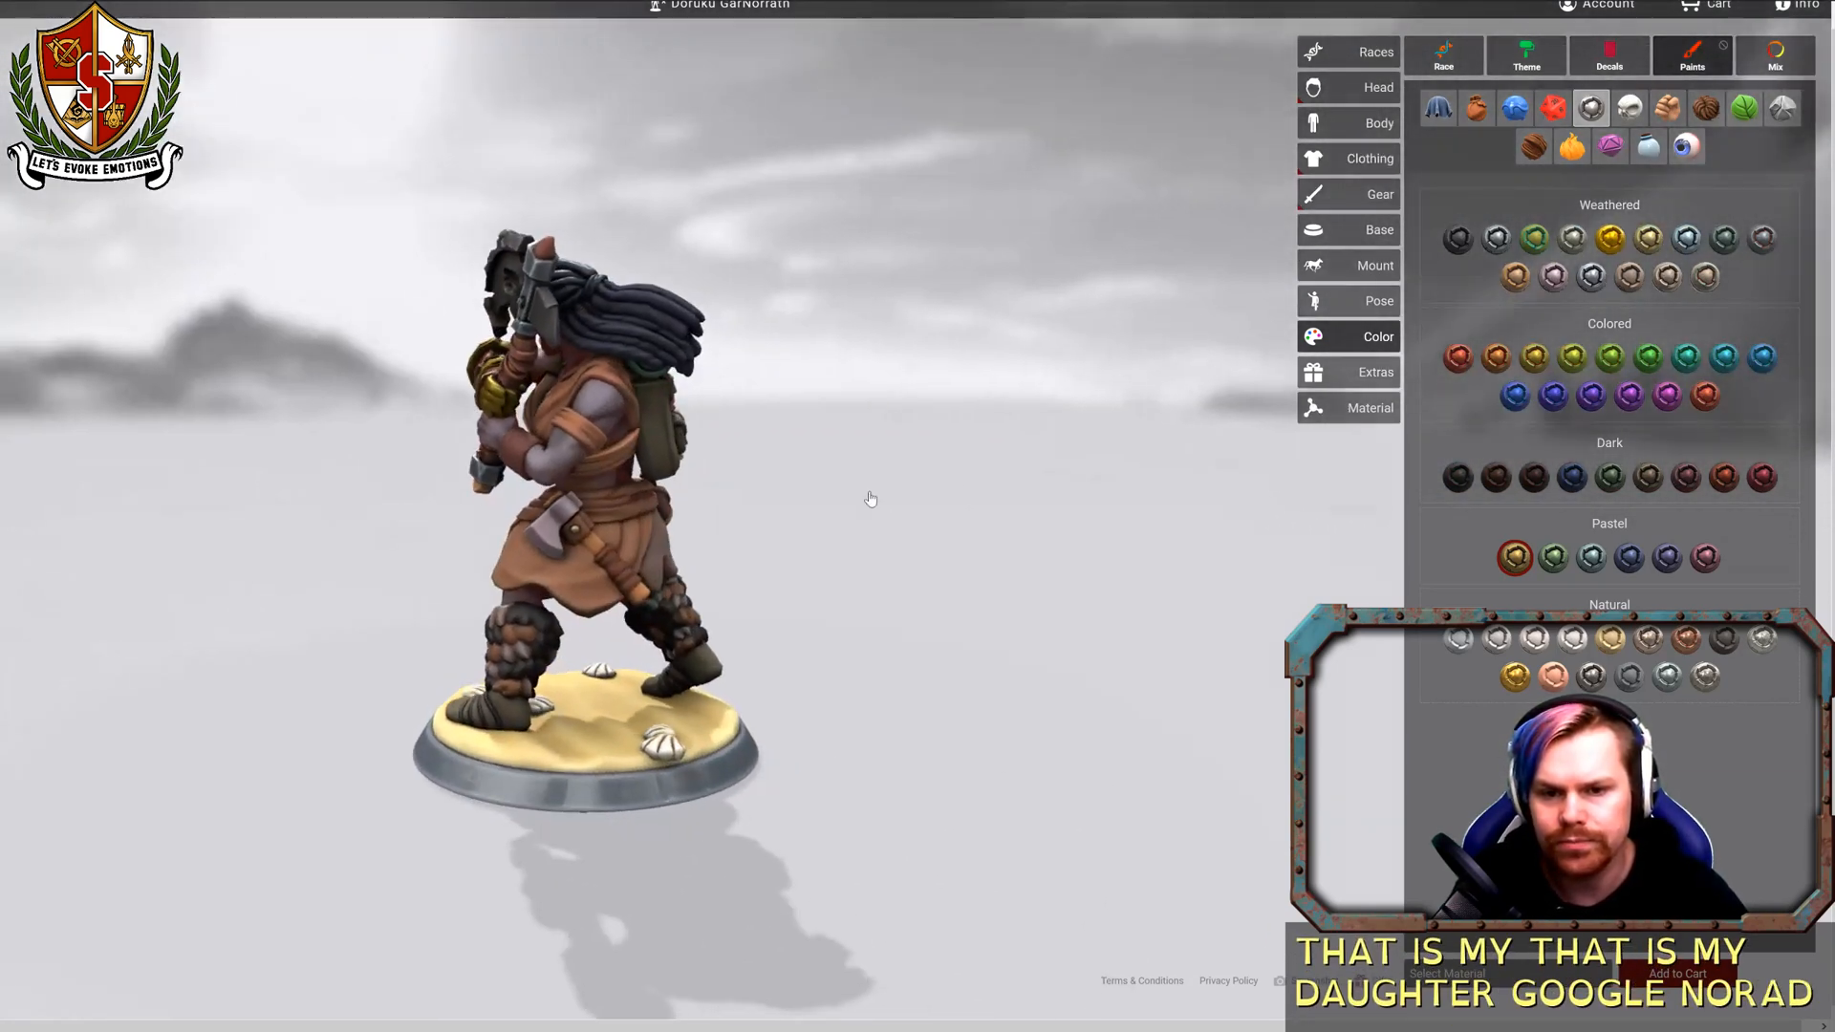
{"action": "left_click_drag", "start_coordinate": [1053, 457], "coordinate": [325, 483]}
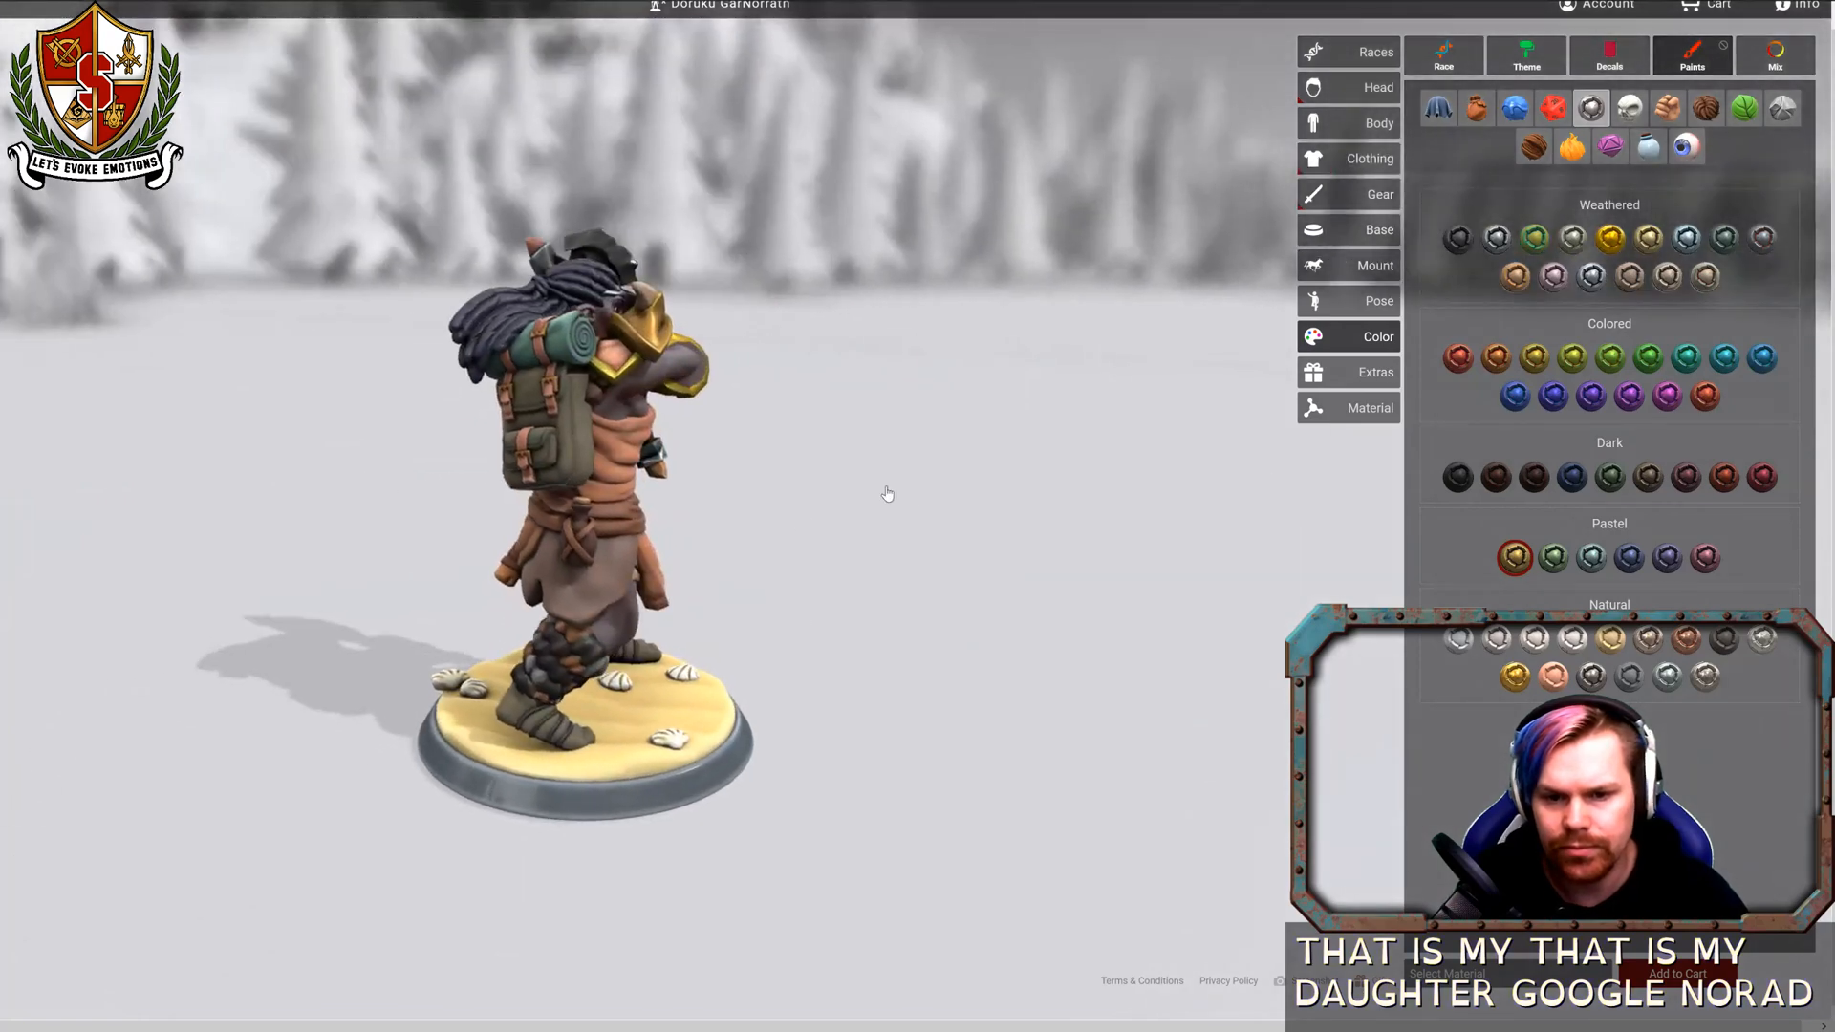
{"action": "left_click_drag", "start_coordinate": [887, 493], "coordinate": [305, 456]}
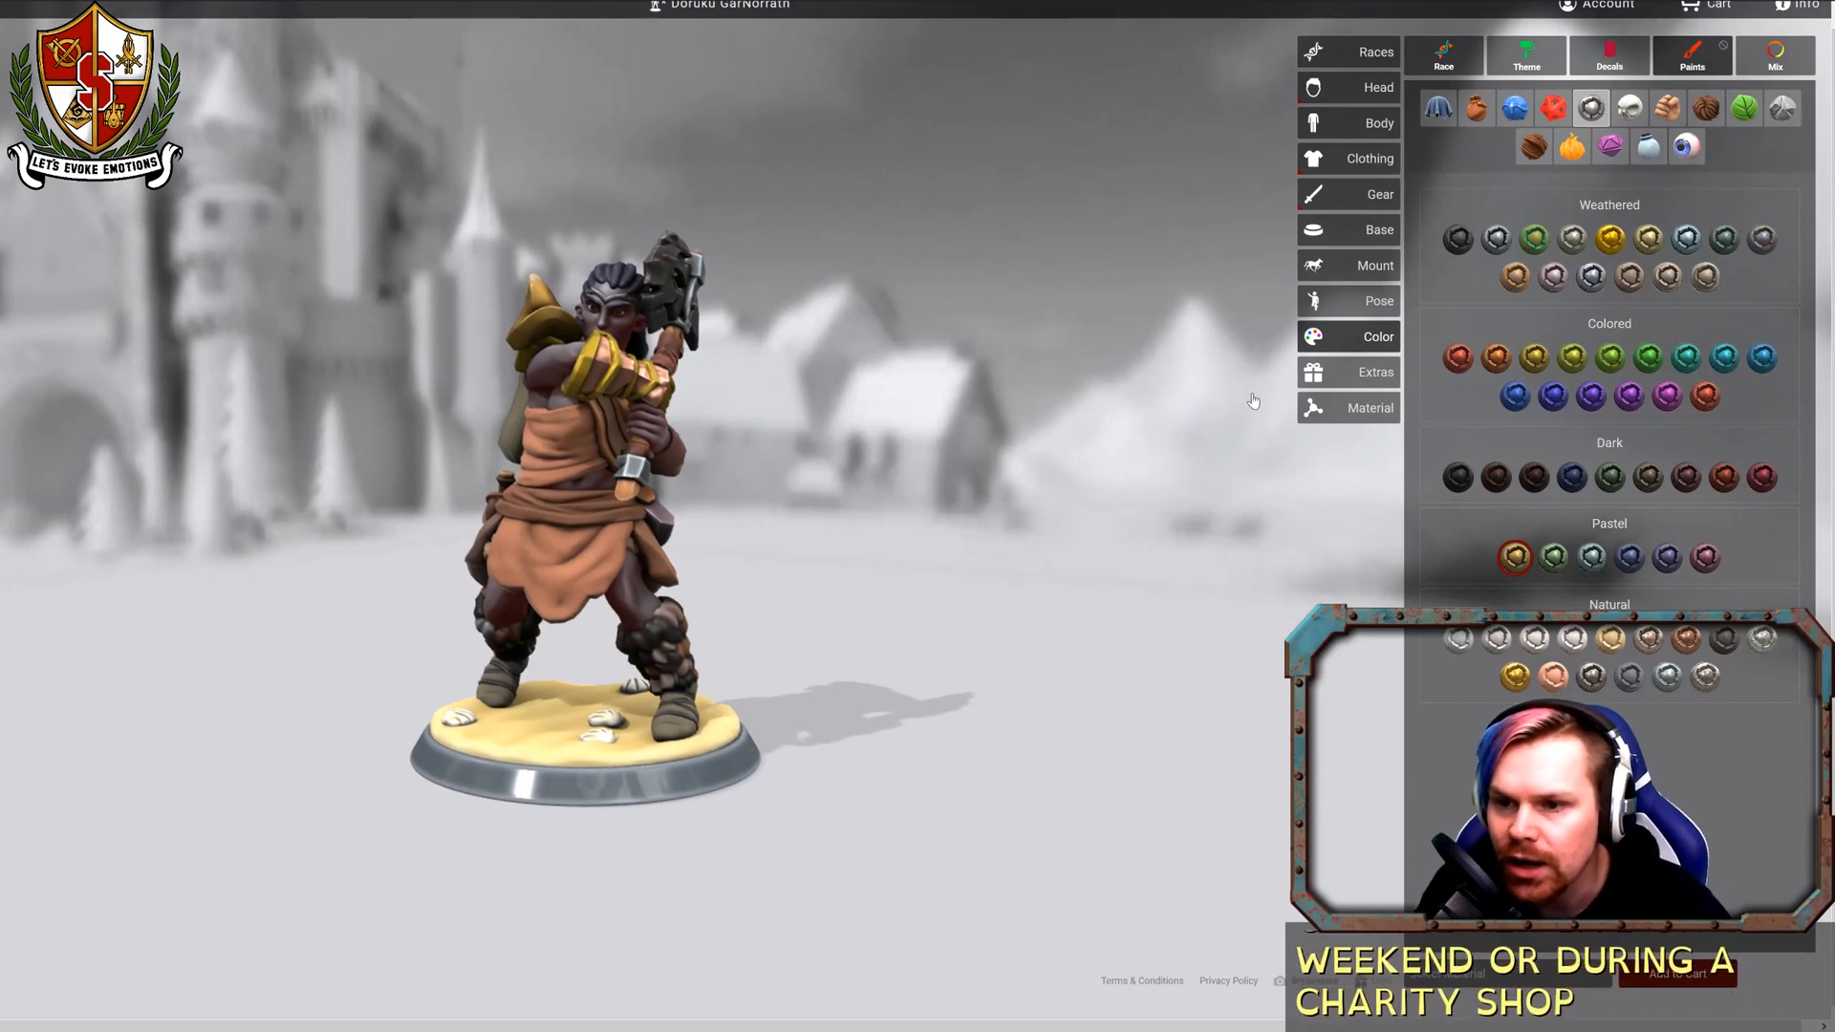
{"action": "left_click", "coordinate": [696, 17]}
{"action": "left_click", "coordinate": [730, 76]}
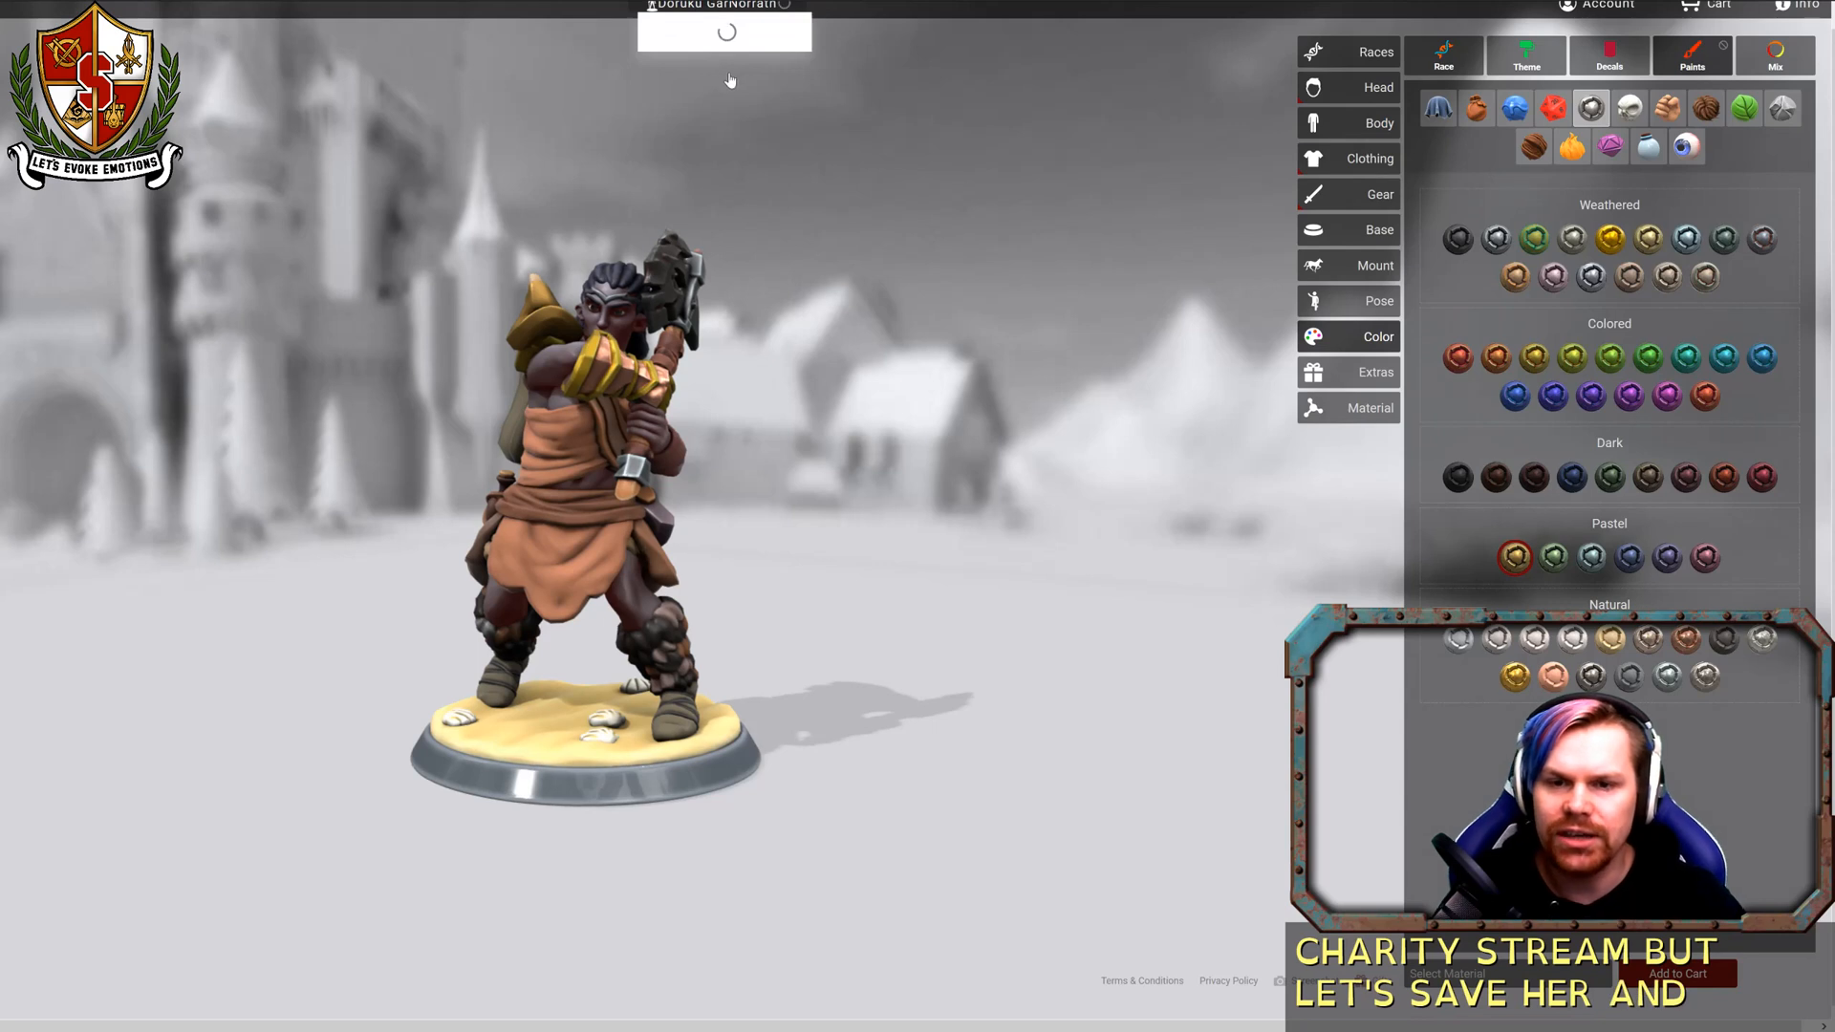
{"action": "left_click", "coordinate": [1009, 170]}
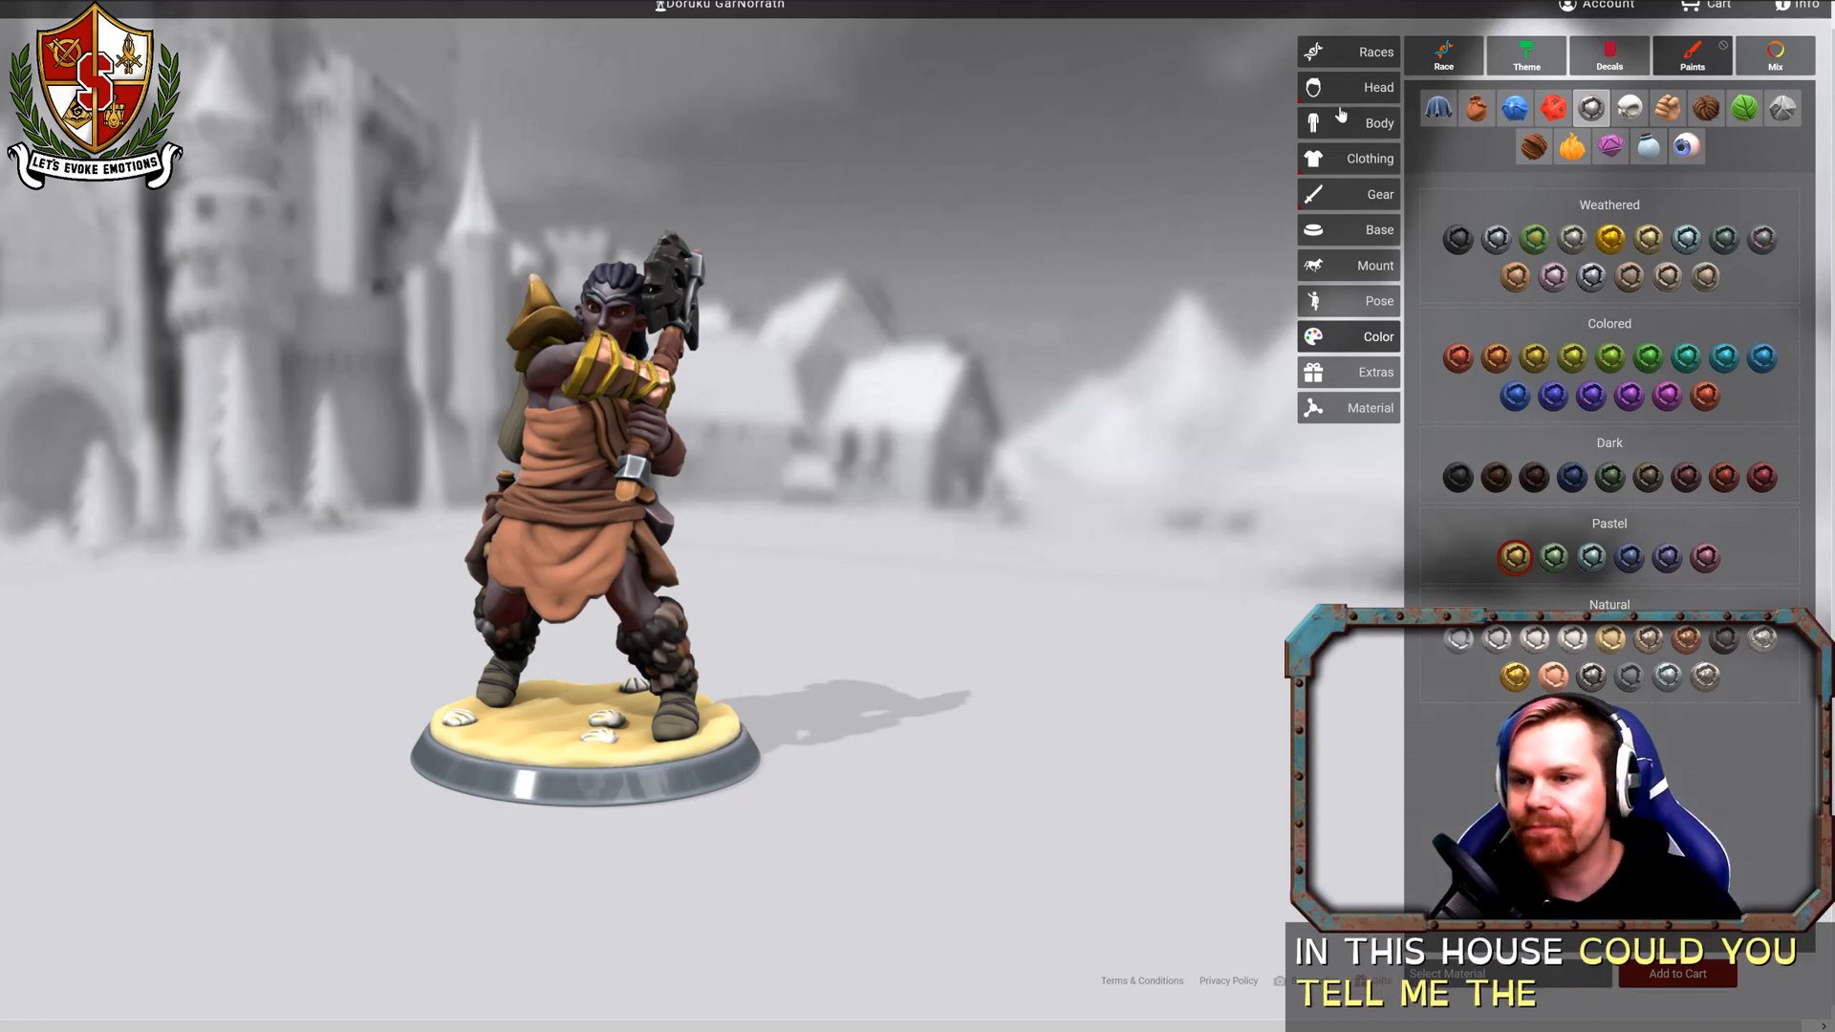
Start a new hero in place of the saved barbarian.
{"action": "left_click", "coordinate": [1350, 55]}
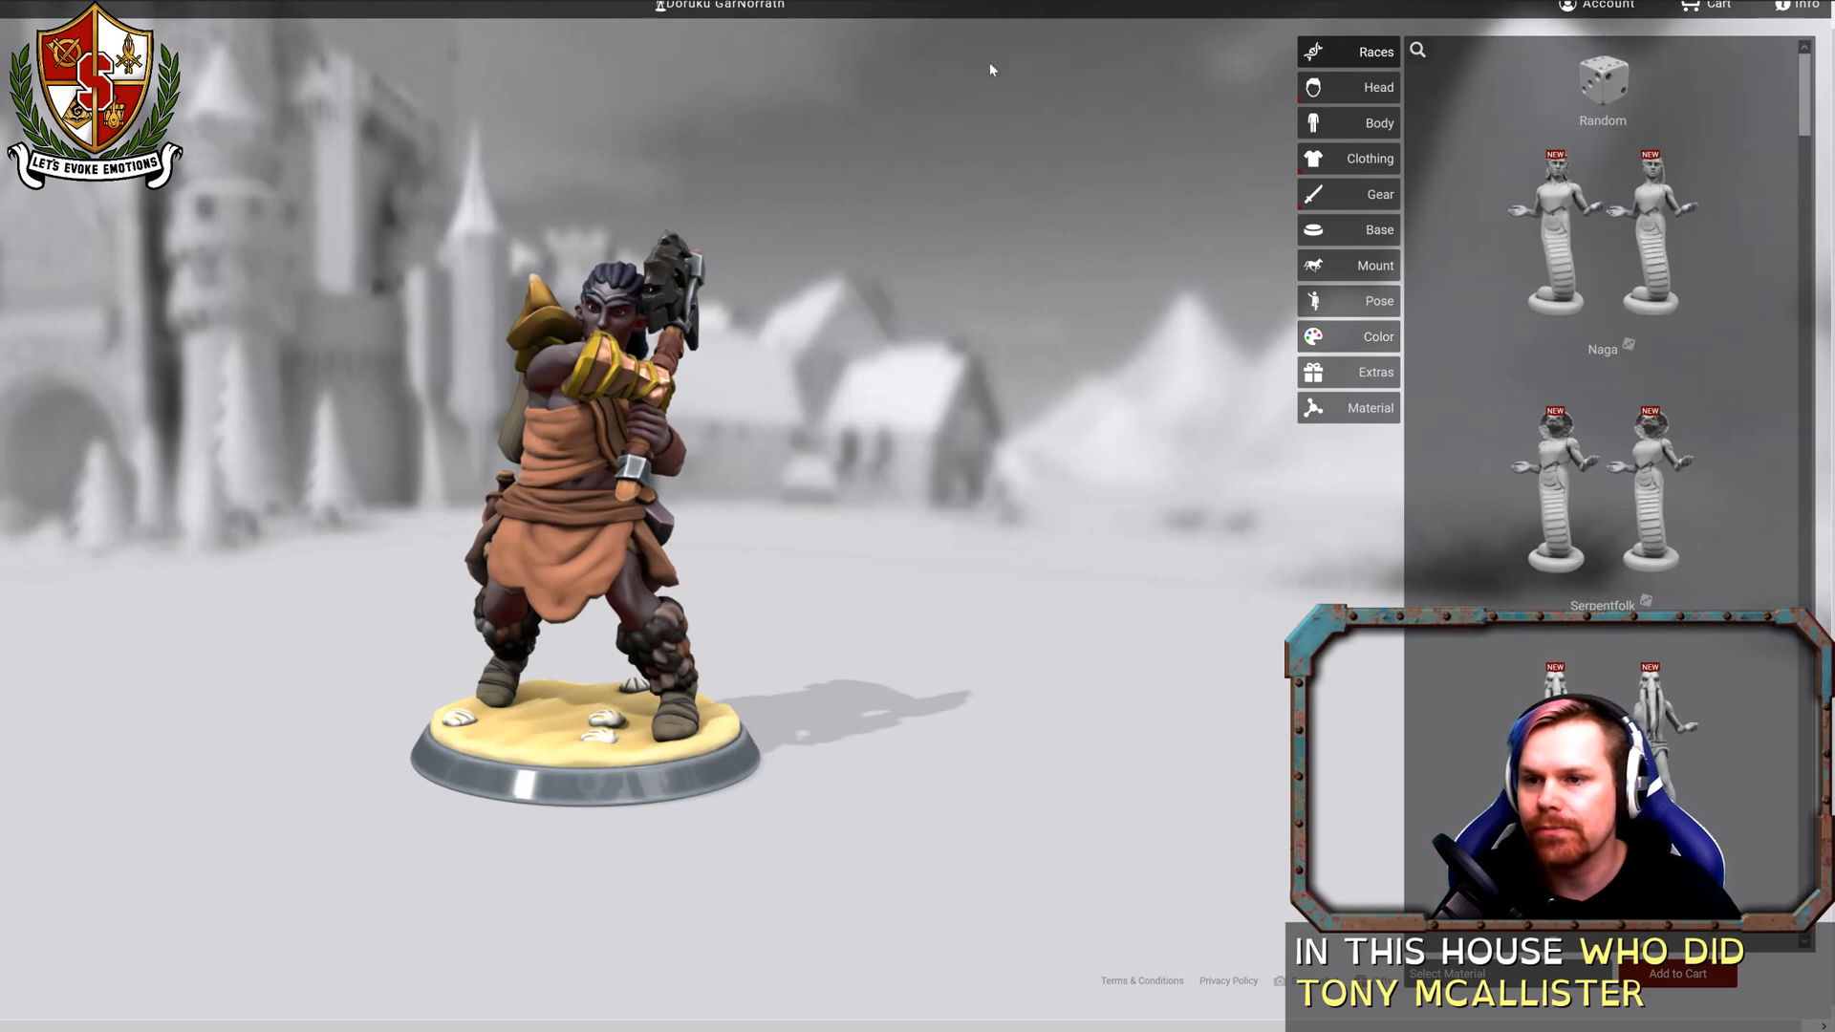
{"action": "left_click", "coordinate": [719, 8]}
{"action": "left_click", "coordinate": [692, 113]}
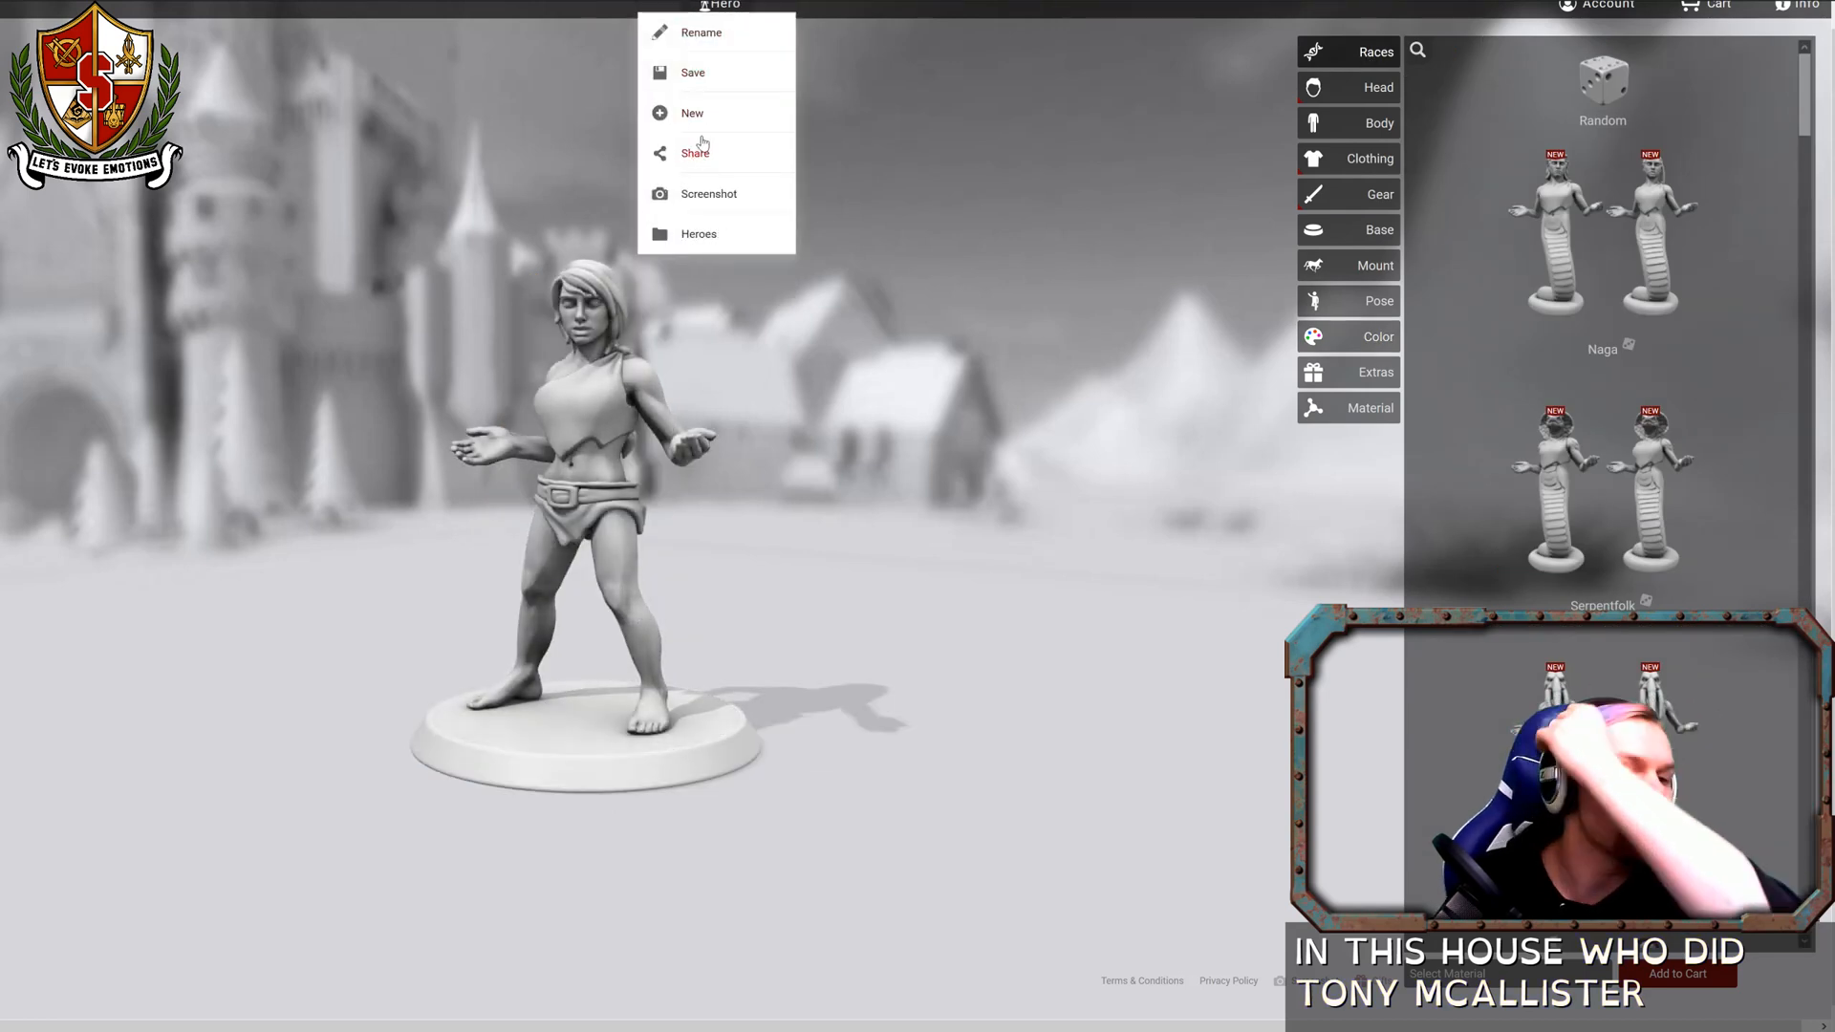
Try the Round Features face on the new female character with the softness at its maximum.
{"action": "left_click", "coordinate": [1361, 96]}
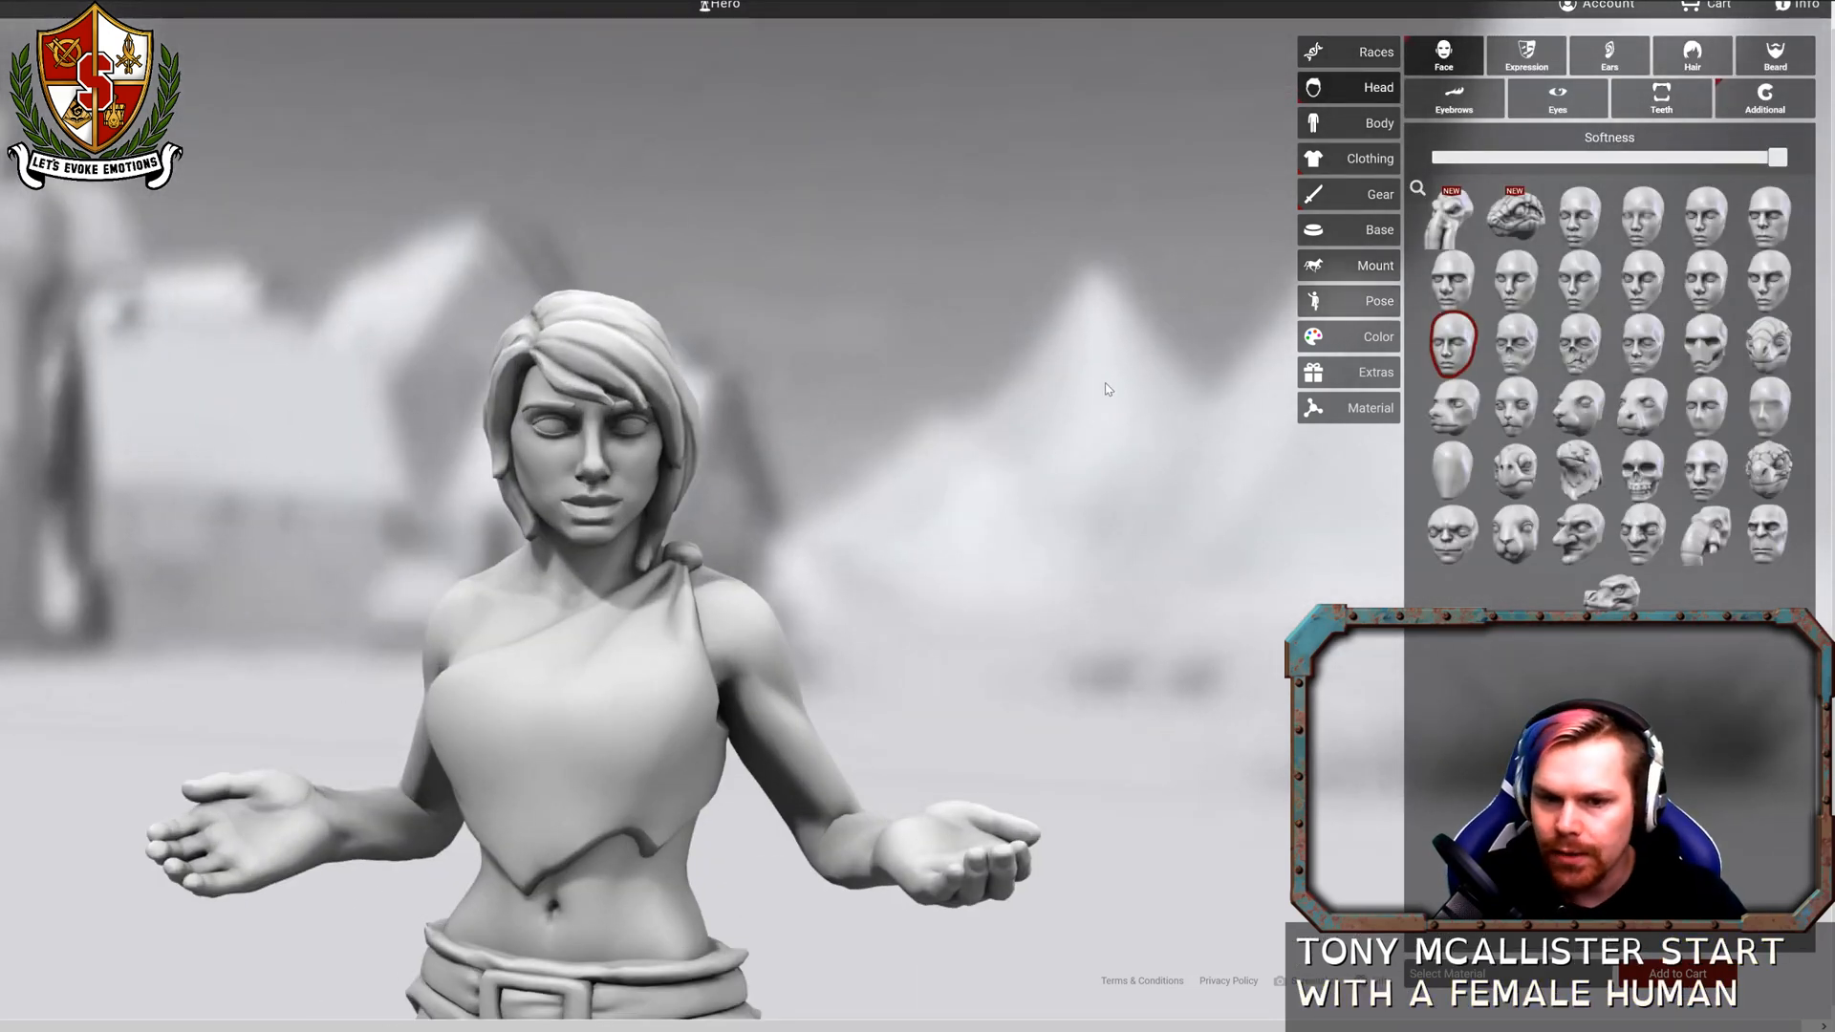
{"action": "left_click", "coordinate": [1646, 216]}
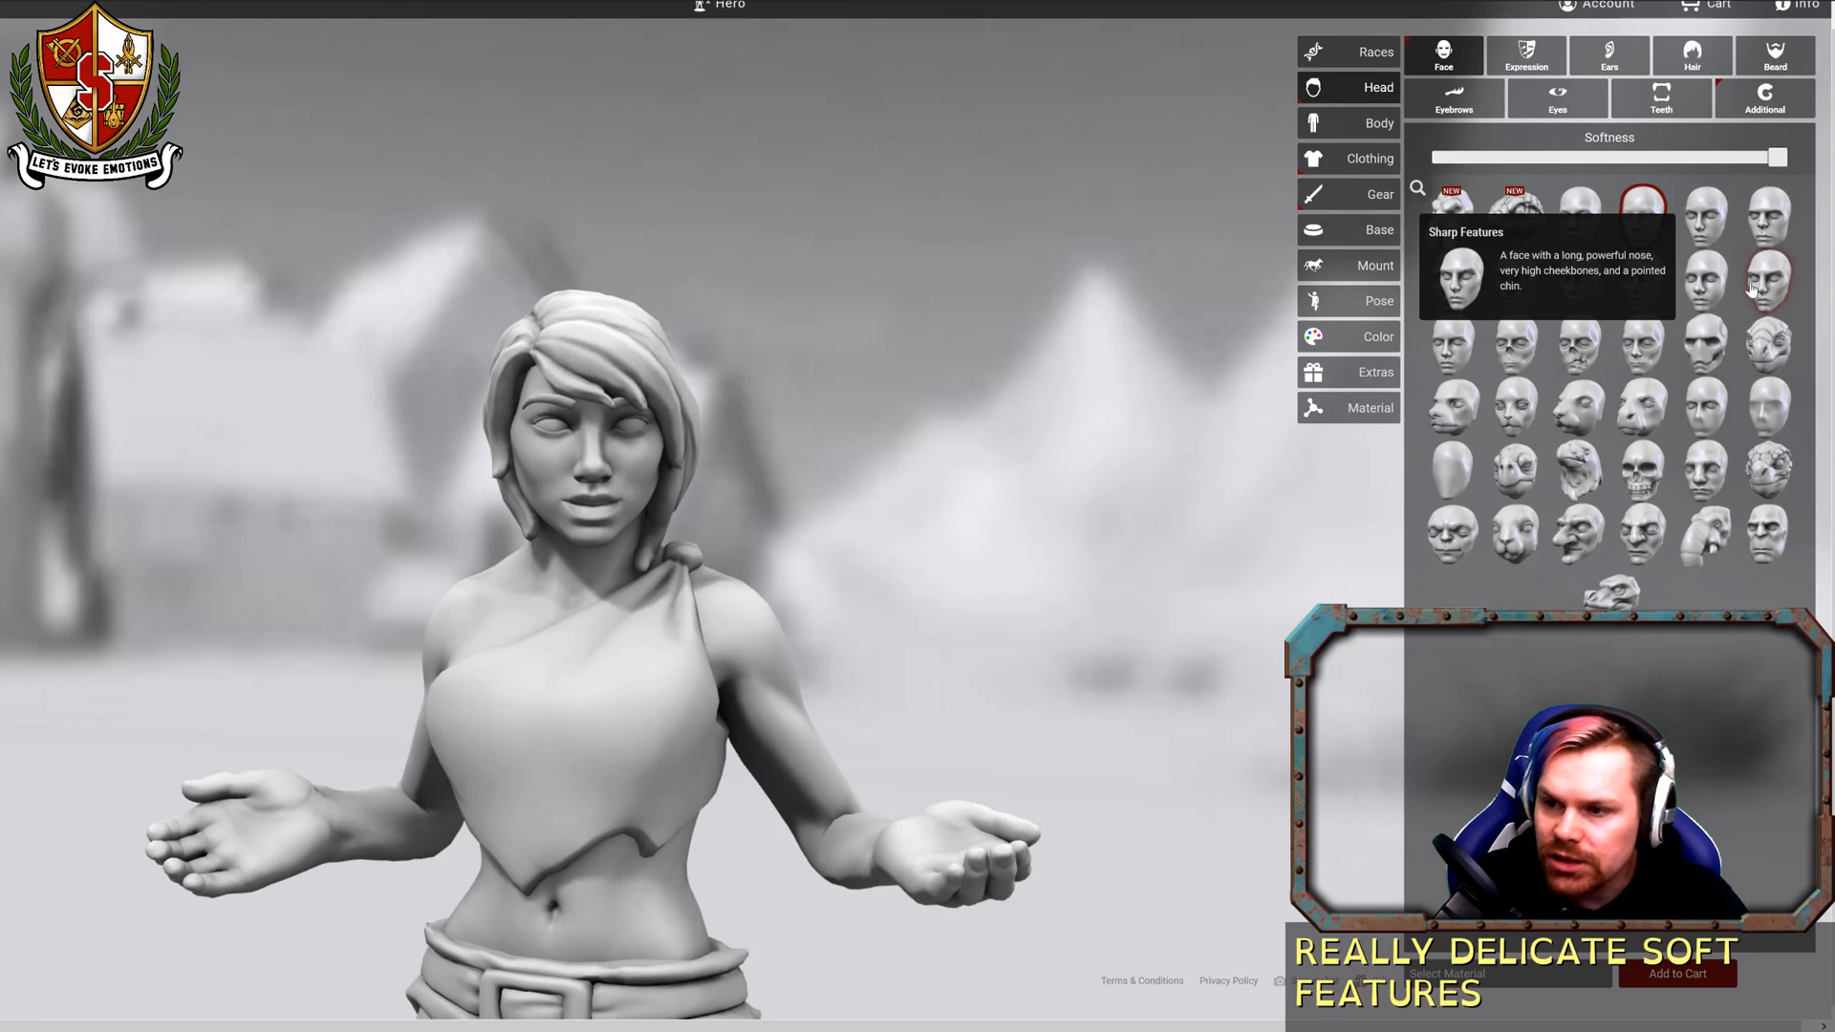
{"action": "left_click", "coordinate": [1707, 287]}
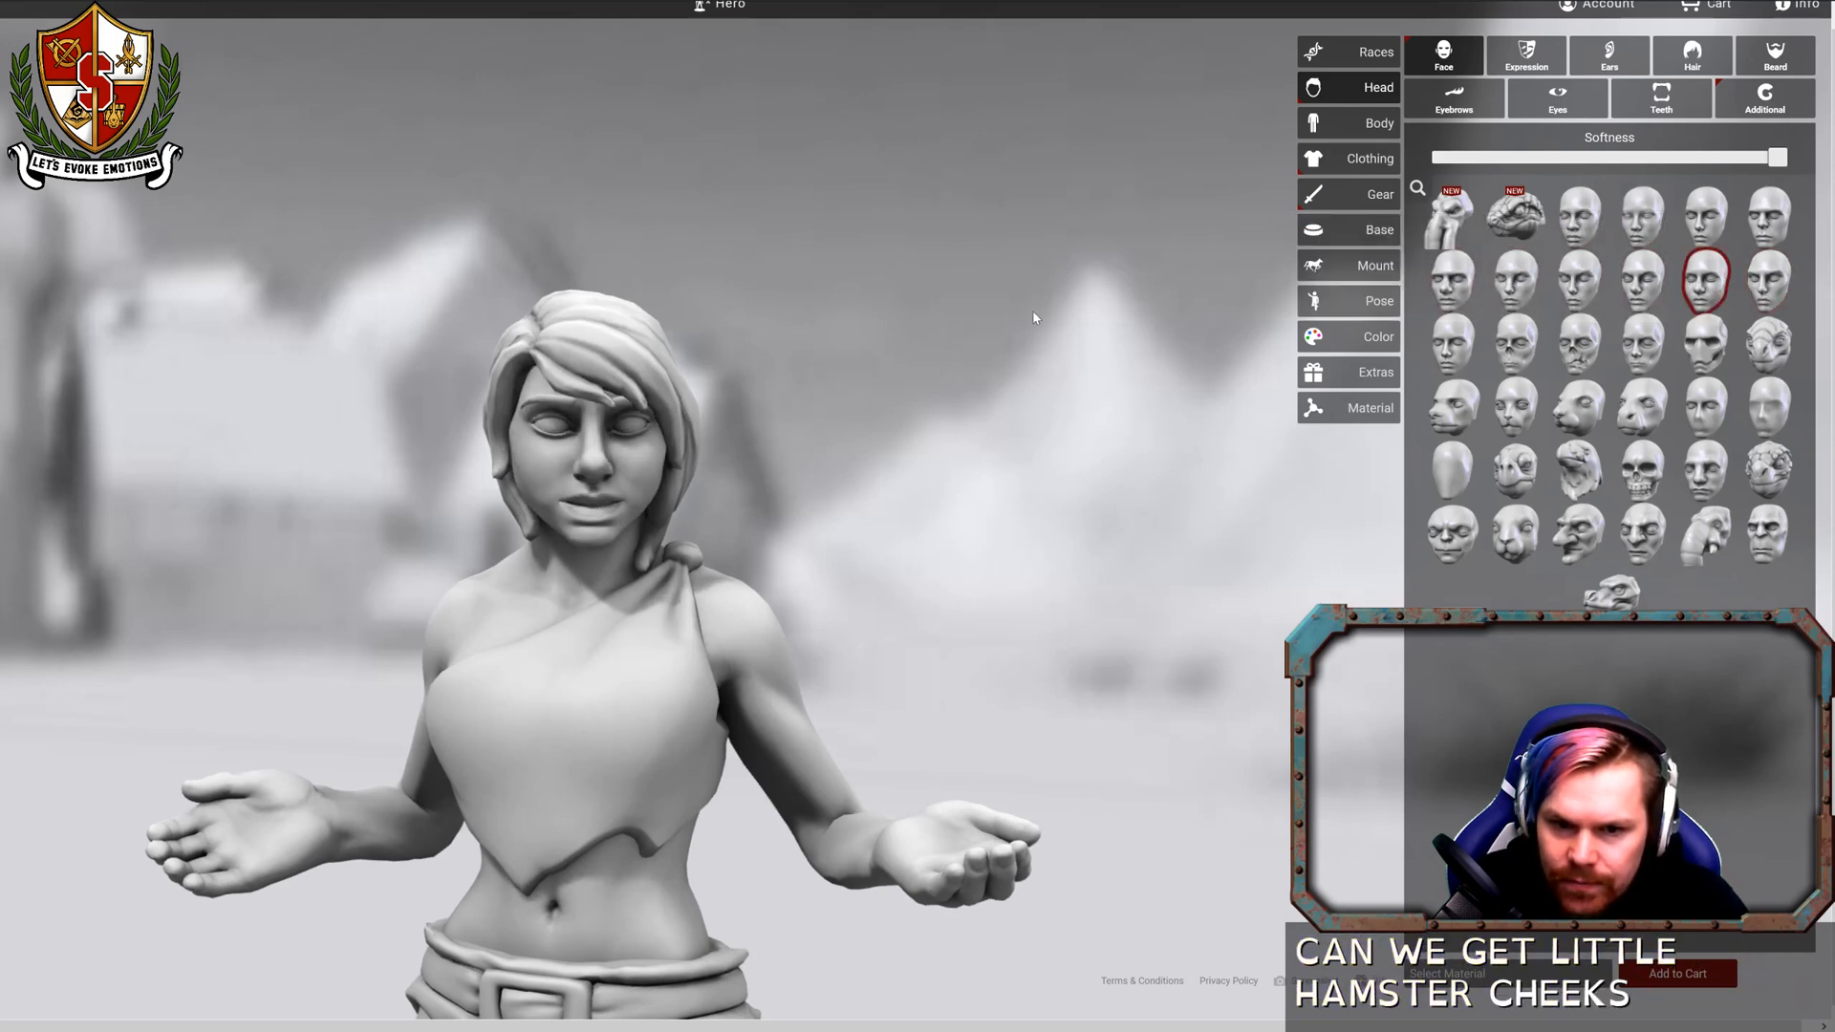
{"action": "left_click_drag", "start_coordinate": [1033, 319], "coordinate": [1094, 317]}
{"action": "mouse_move", "coordinate": [1779, 158]}
{"action": "left_mouse_down"}
{"action": "mouse_move", "coordinate": [1603, 158]}
{"action": "mouse_move", "coordinate": [1802, 165]}
{"action": "left_mouse_up"}
{"action": "left_click_drag", "start_coordinate": [1123, 262], "coordinate": [995, 262]}
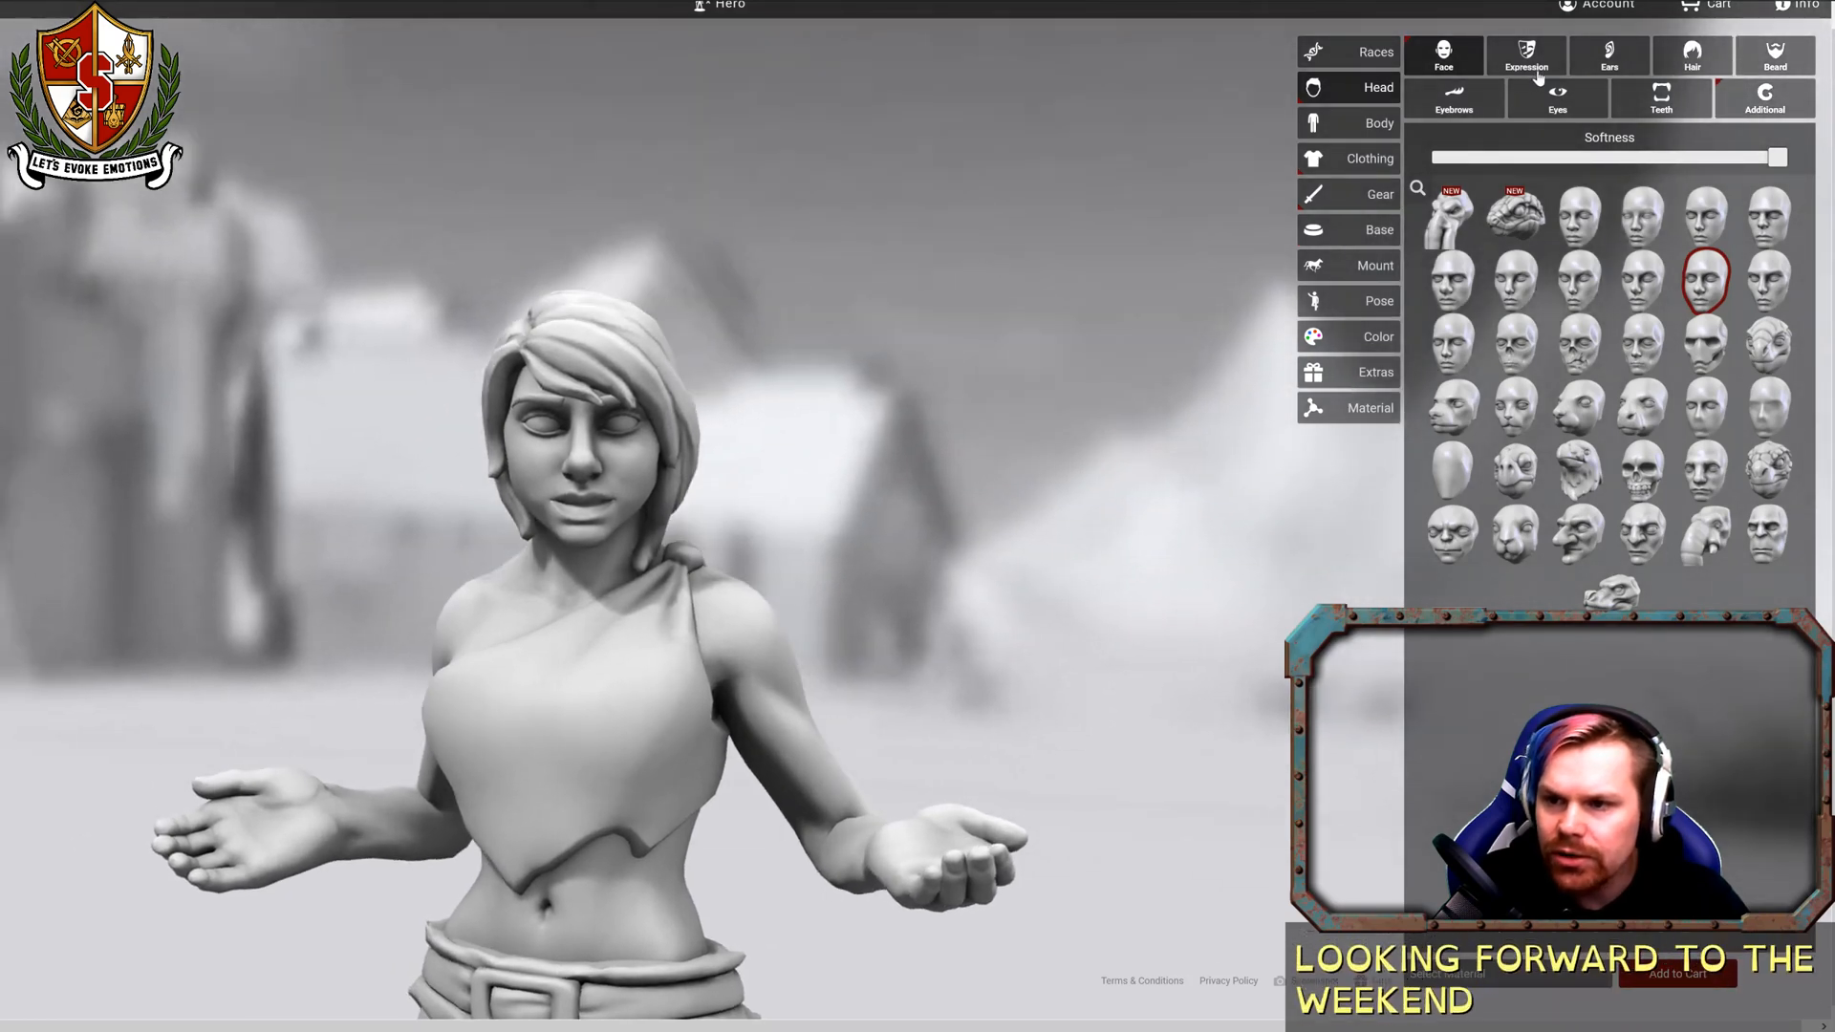
Examine the body measurements of the new character, especially the head size.
{"action": "left_click", "coordinate": [1357, 122]}
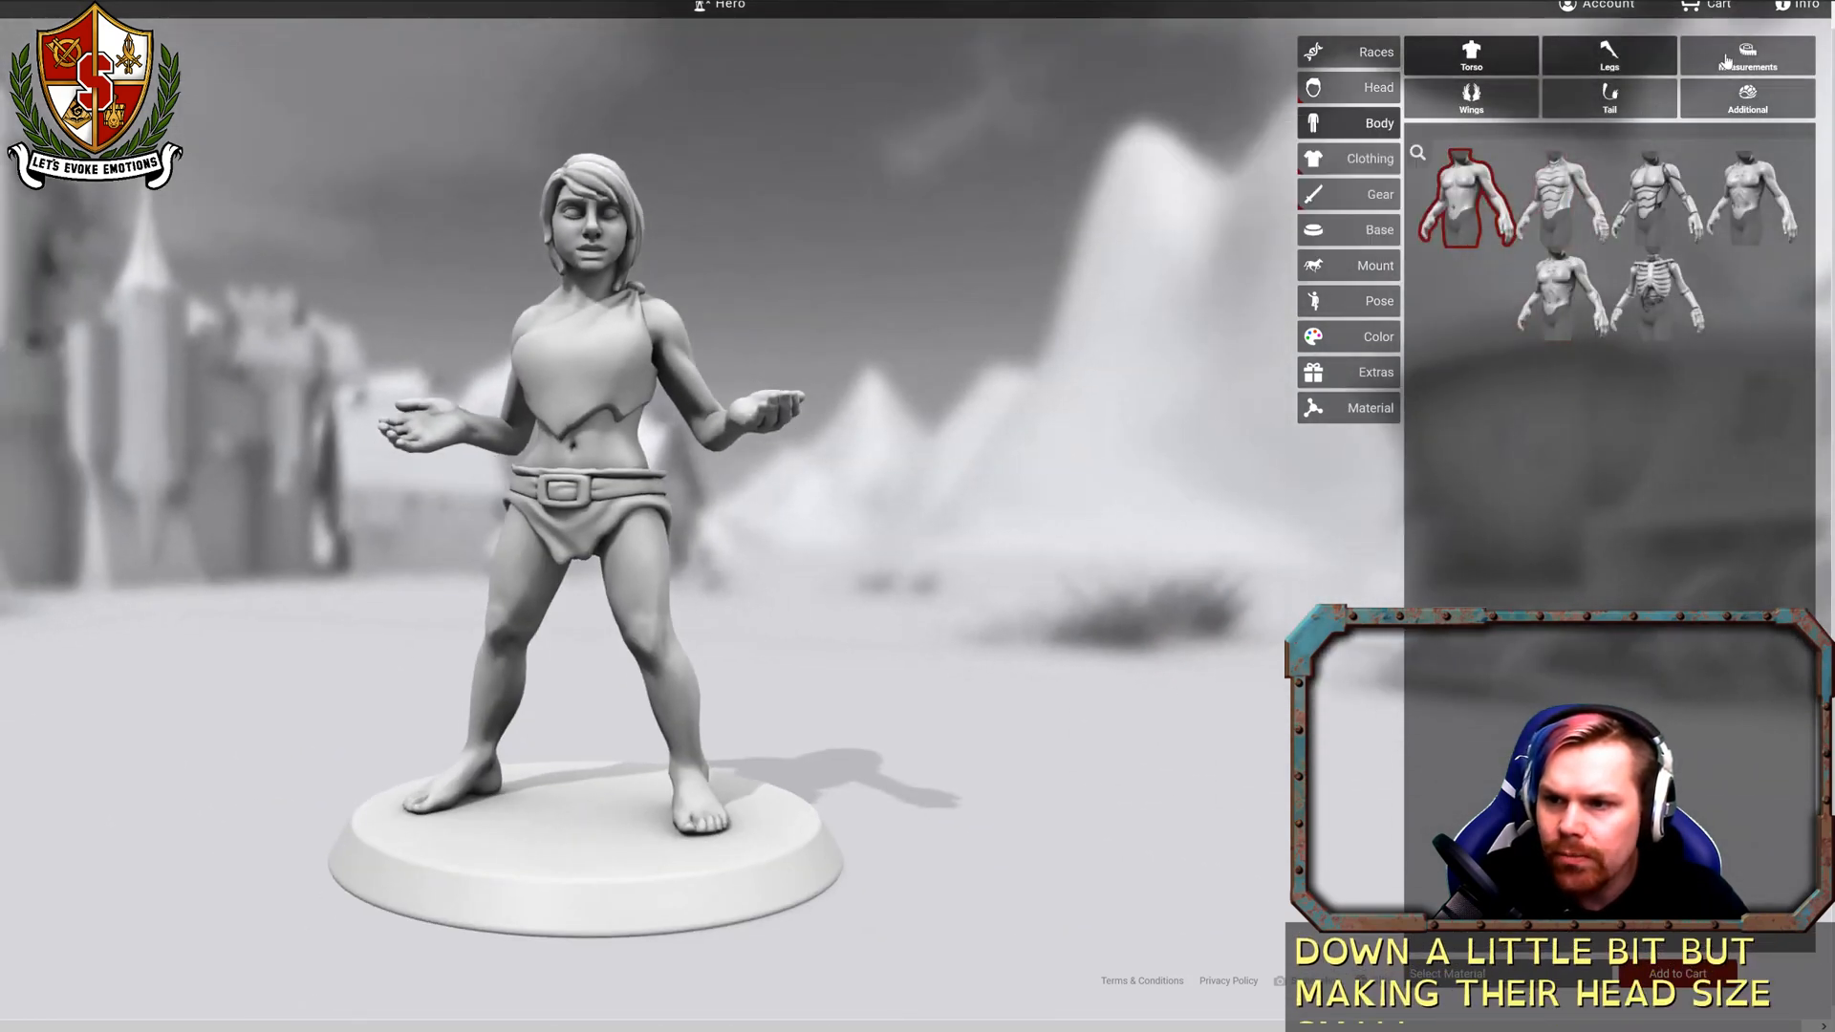
{"action": "left_click", "coordinate": [1747, 55]}
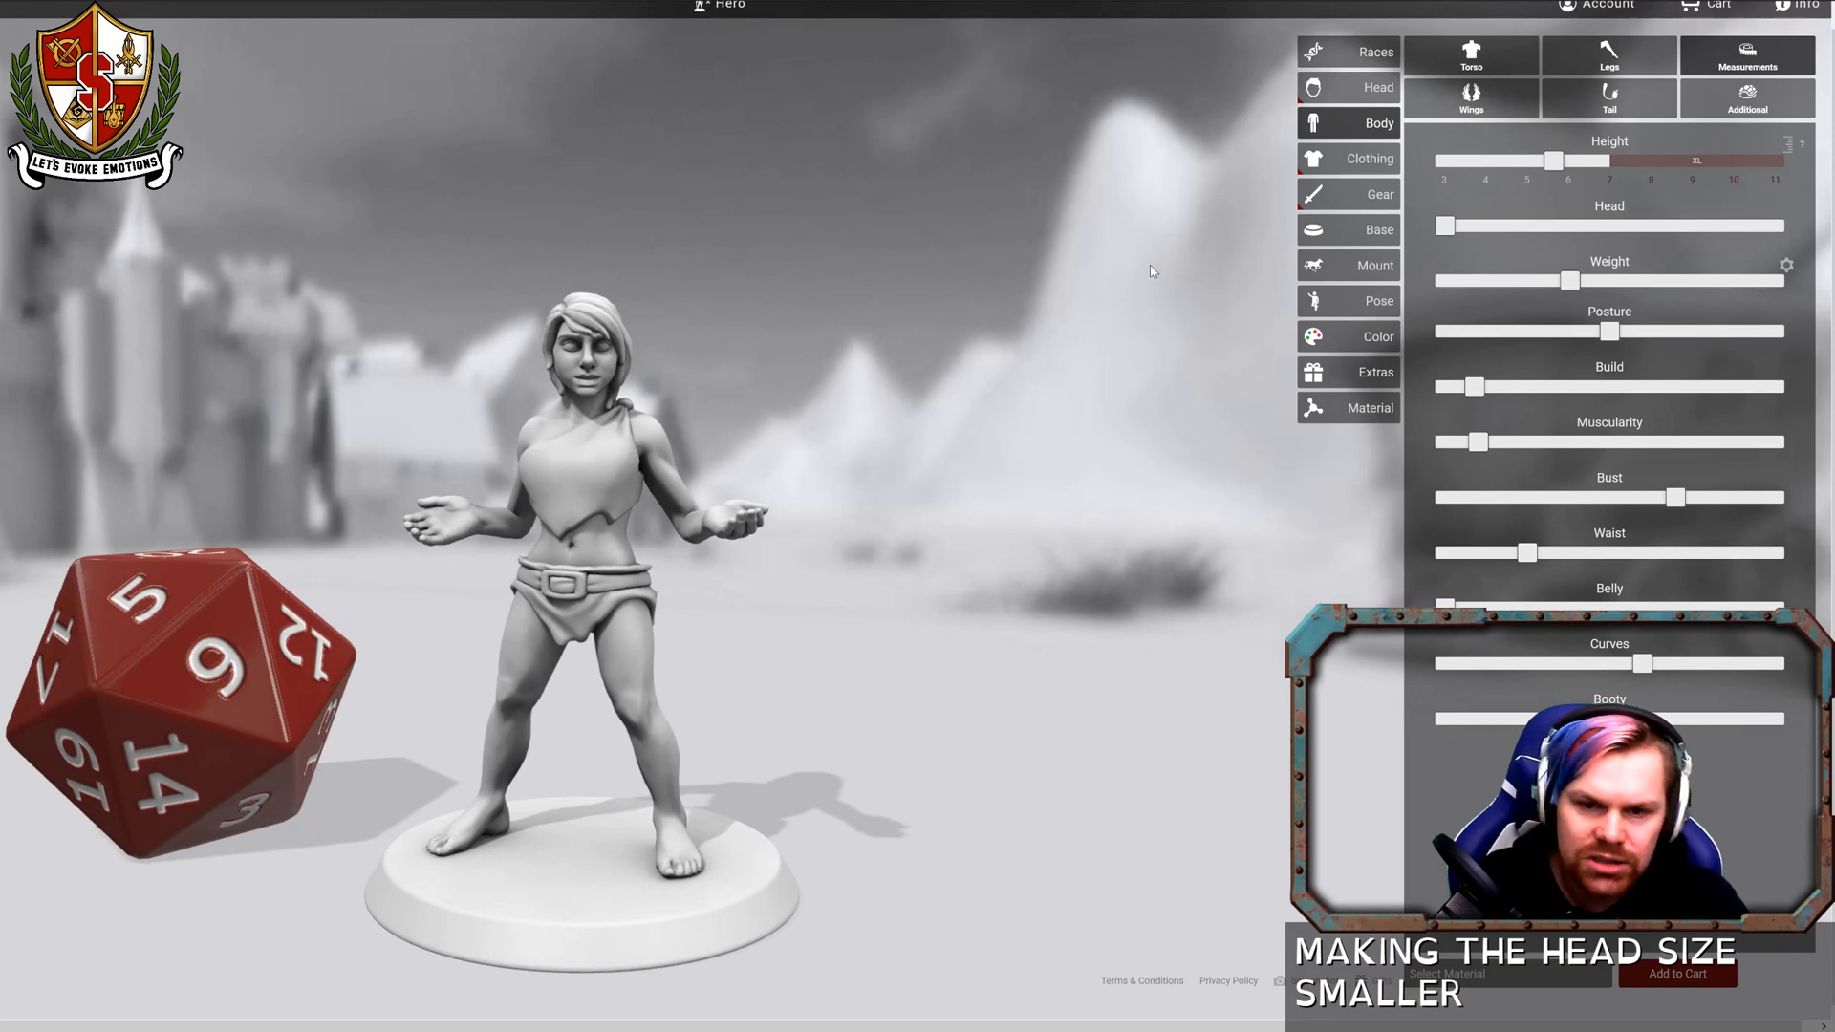
Try several other faces on the character, including Bulbous Features, Bold Features and a broad, heavy-browed one.
{"action": "left_click", "coordinate": [1348, 91]}
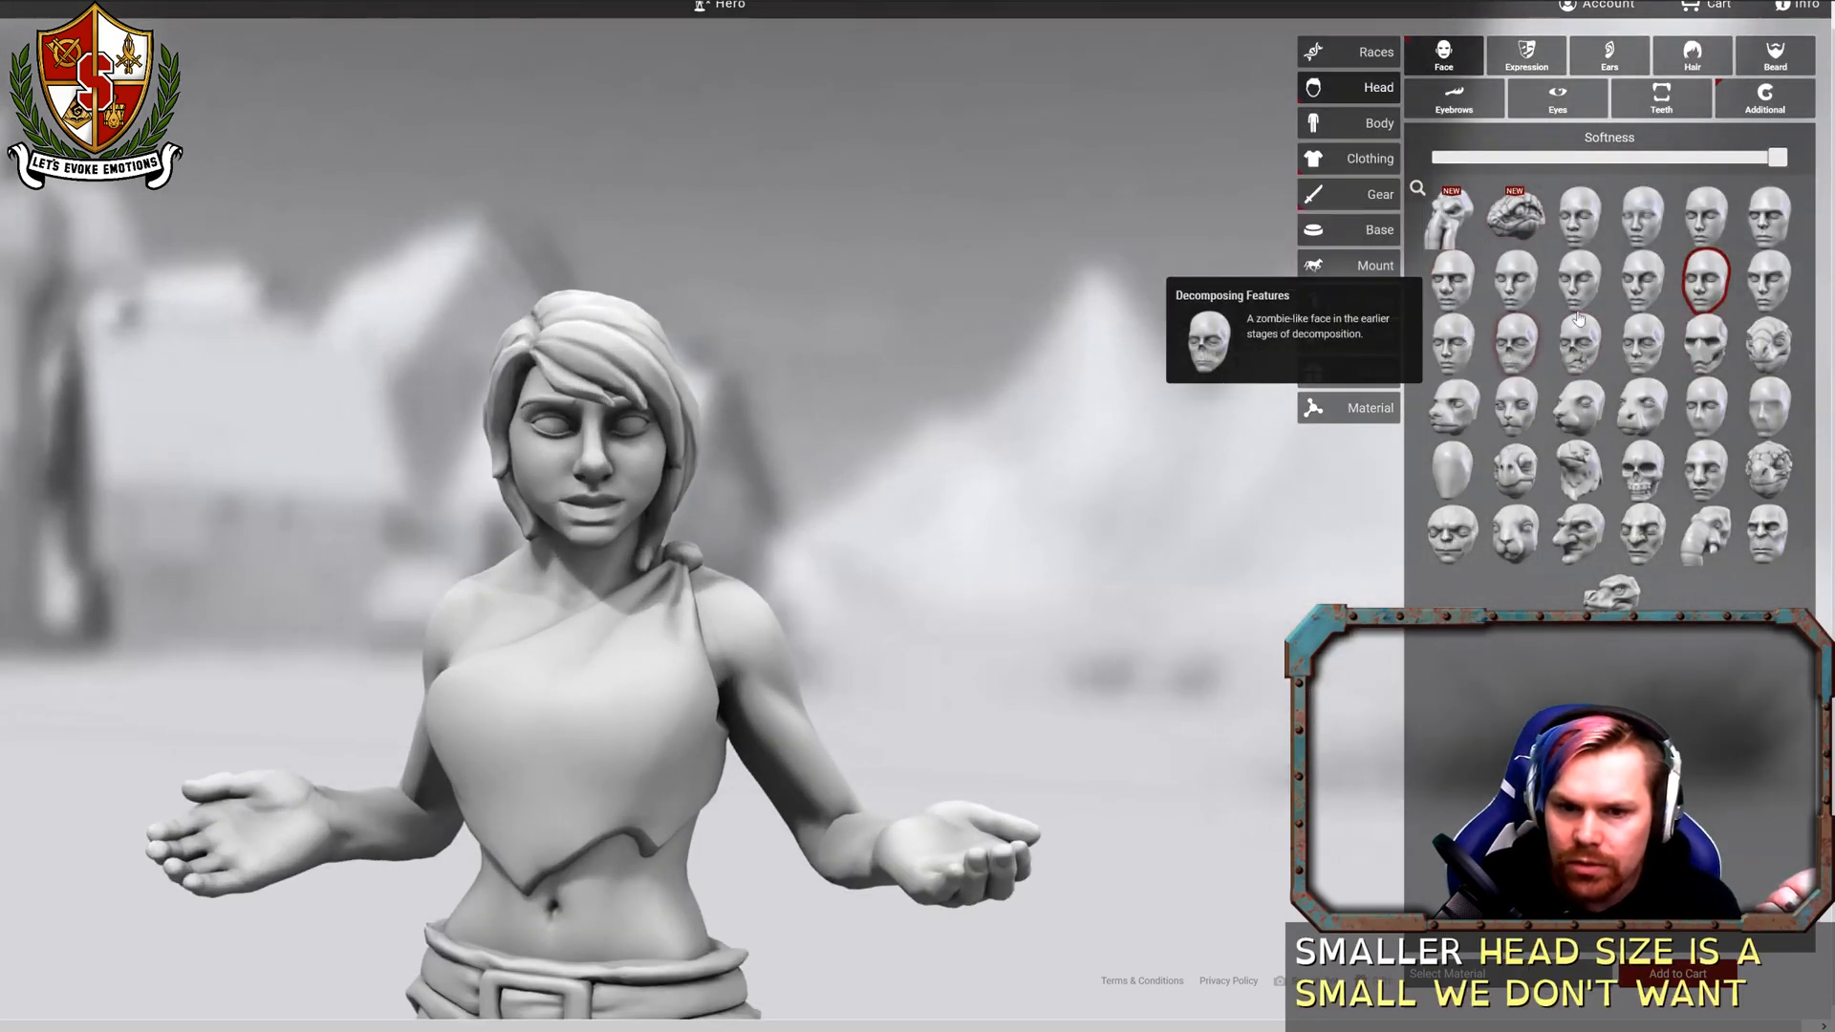
{"action": "left_click", "coordinate": [1640, 291]}
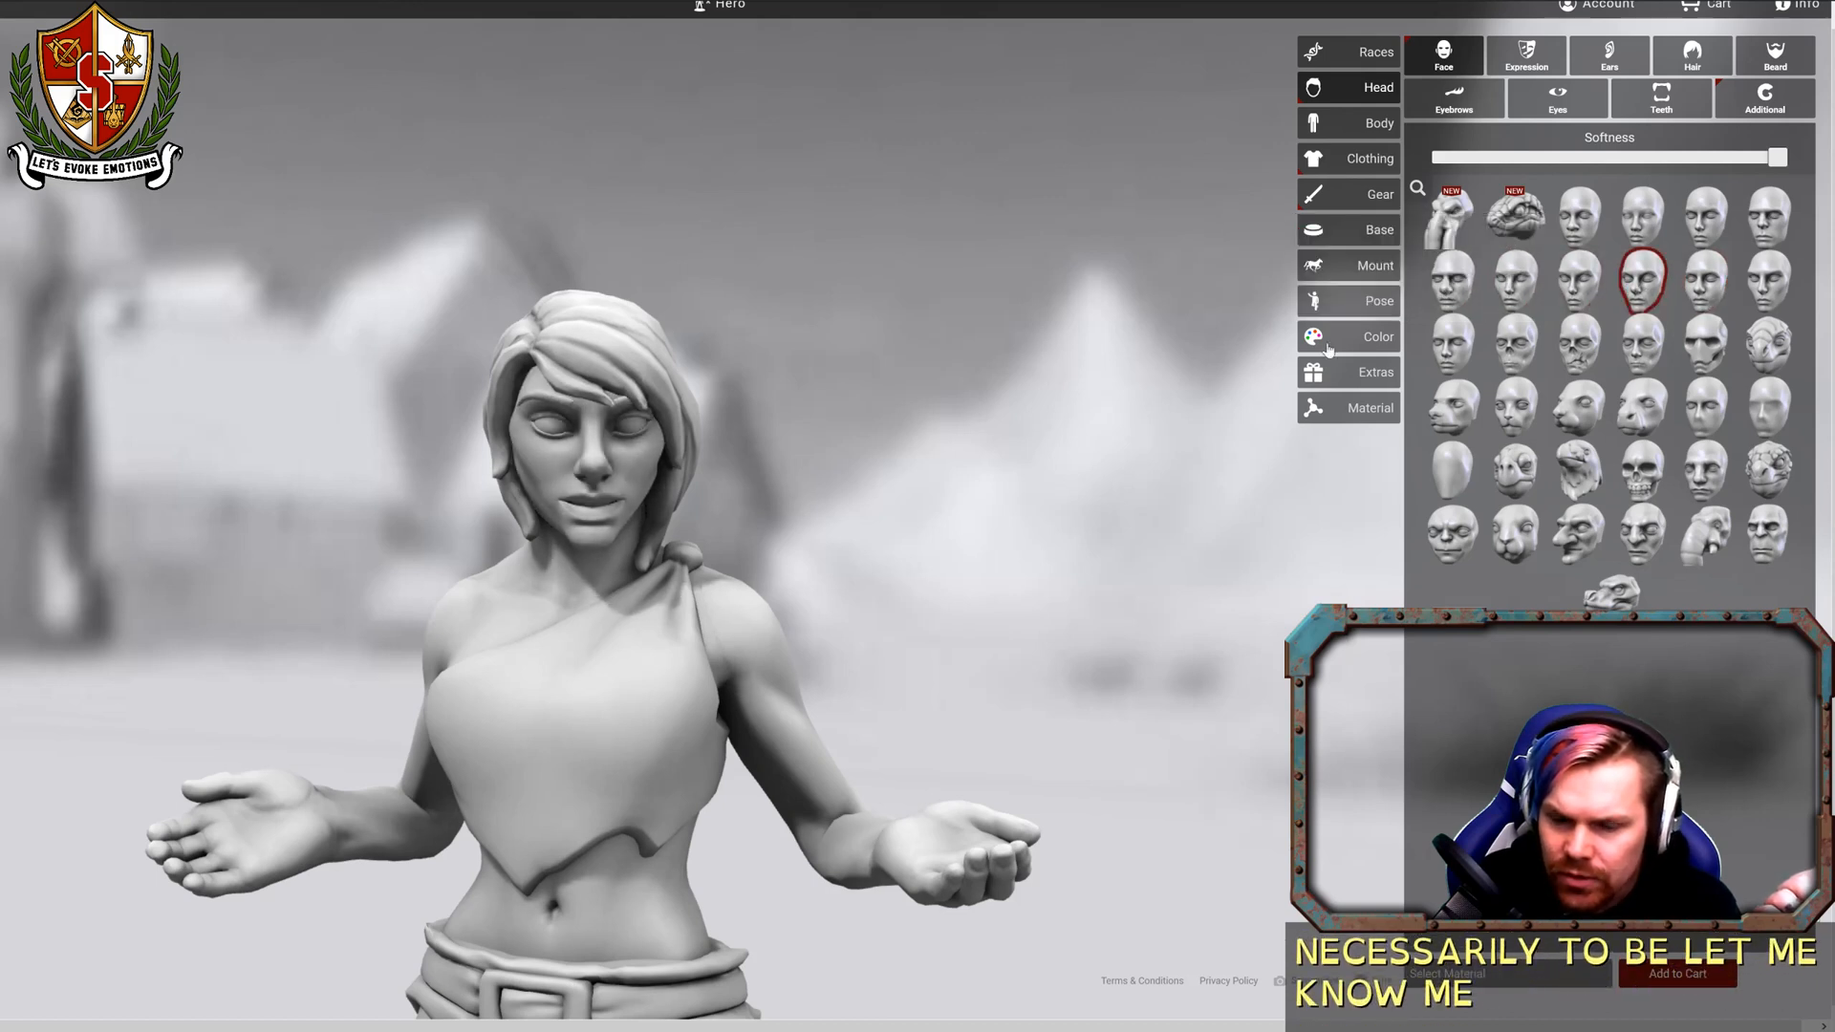
{"action": "left_click", "coordinate": [1450, 298]}
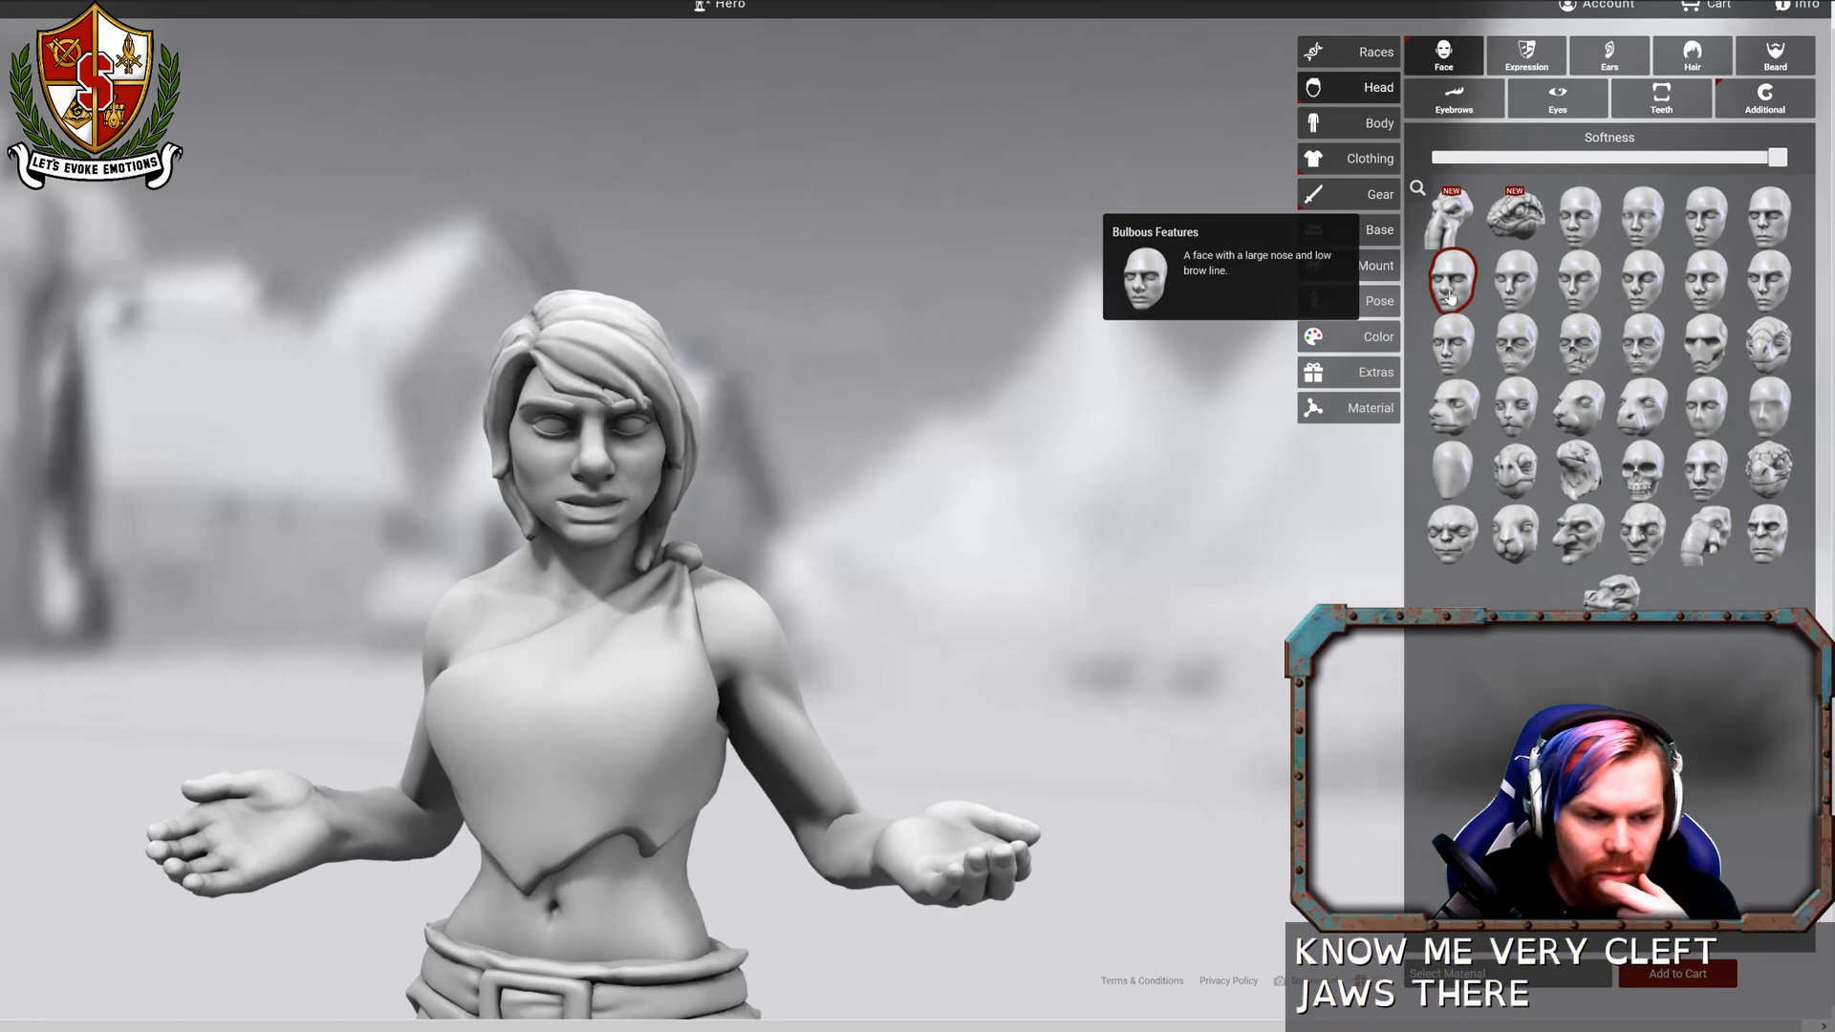
{"action": "left_click", "coordinate": [1578, 237]}
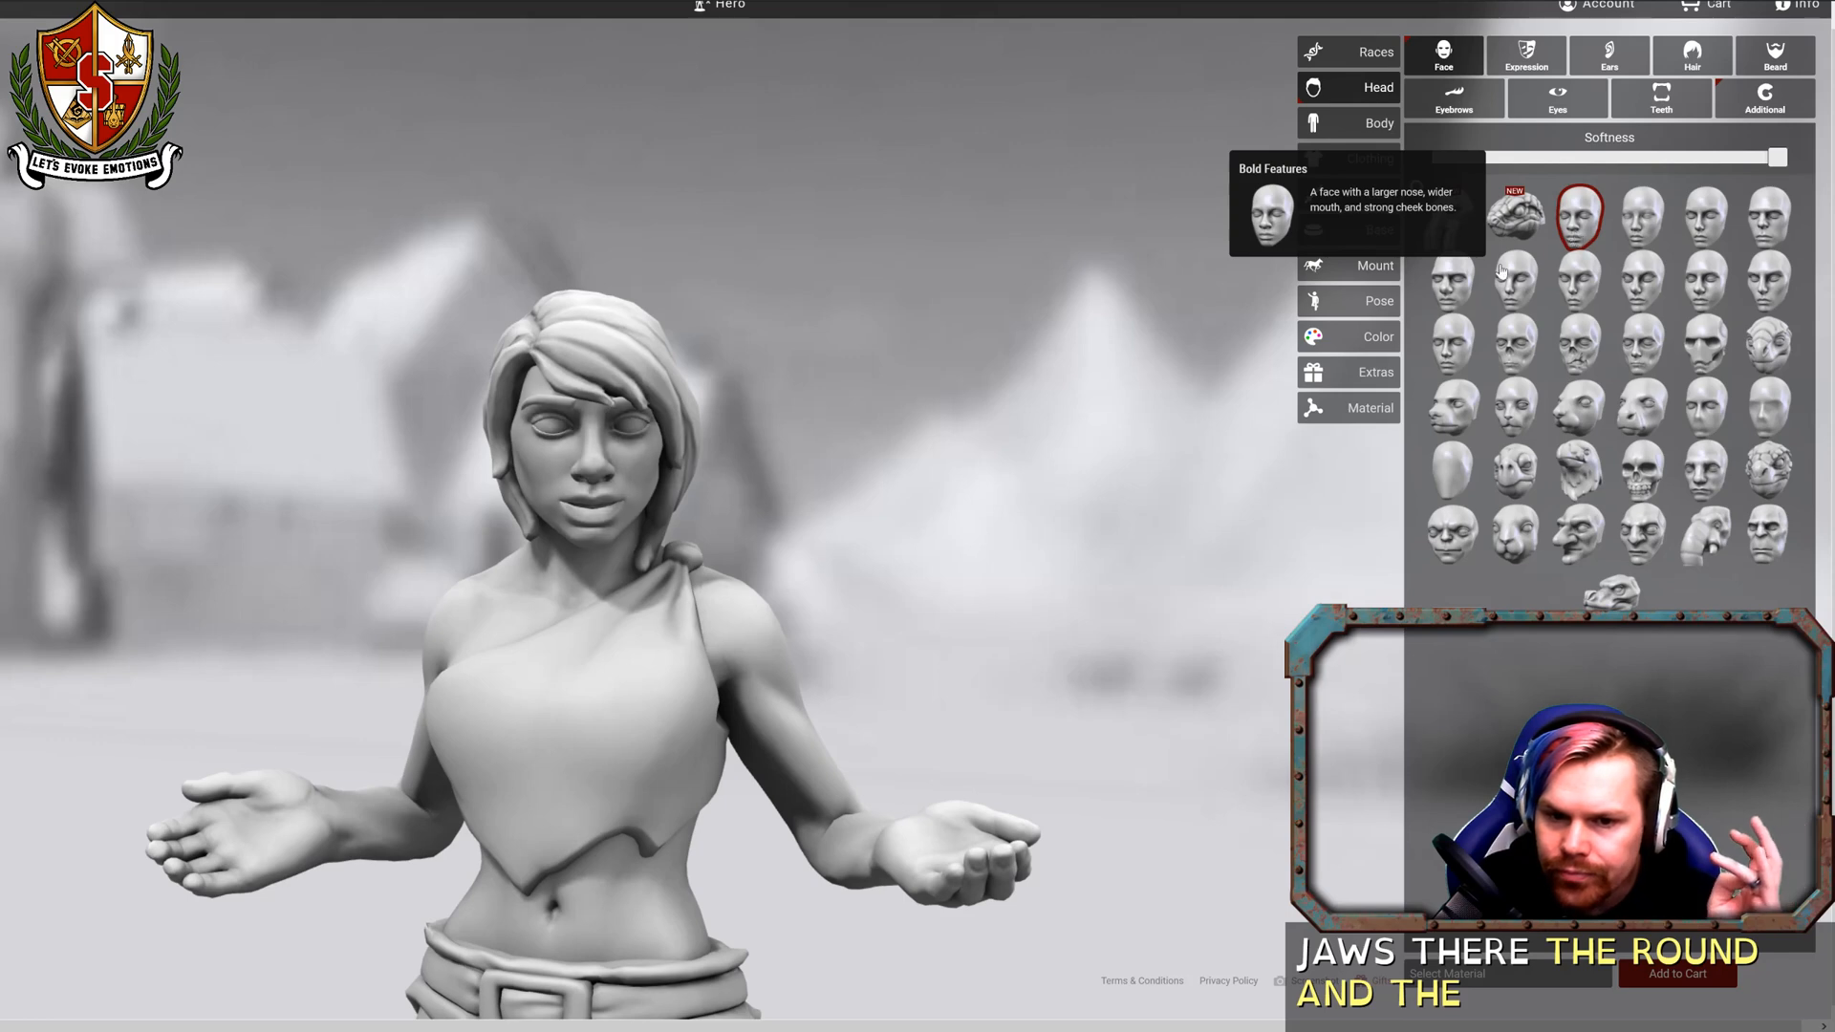
{"action": "left_click_drag", "start_coordinate": [980, 359], "coordinate": [1173, 362]}
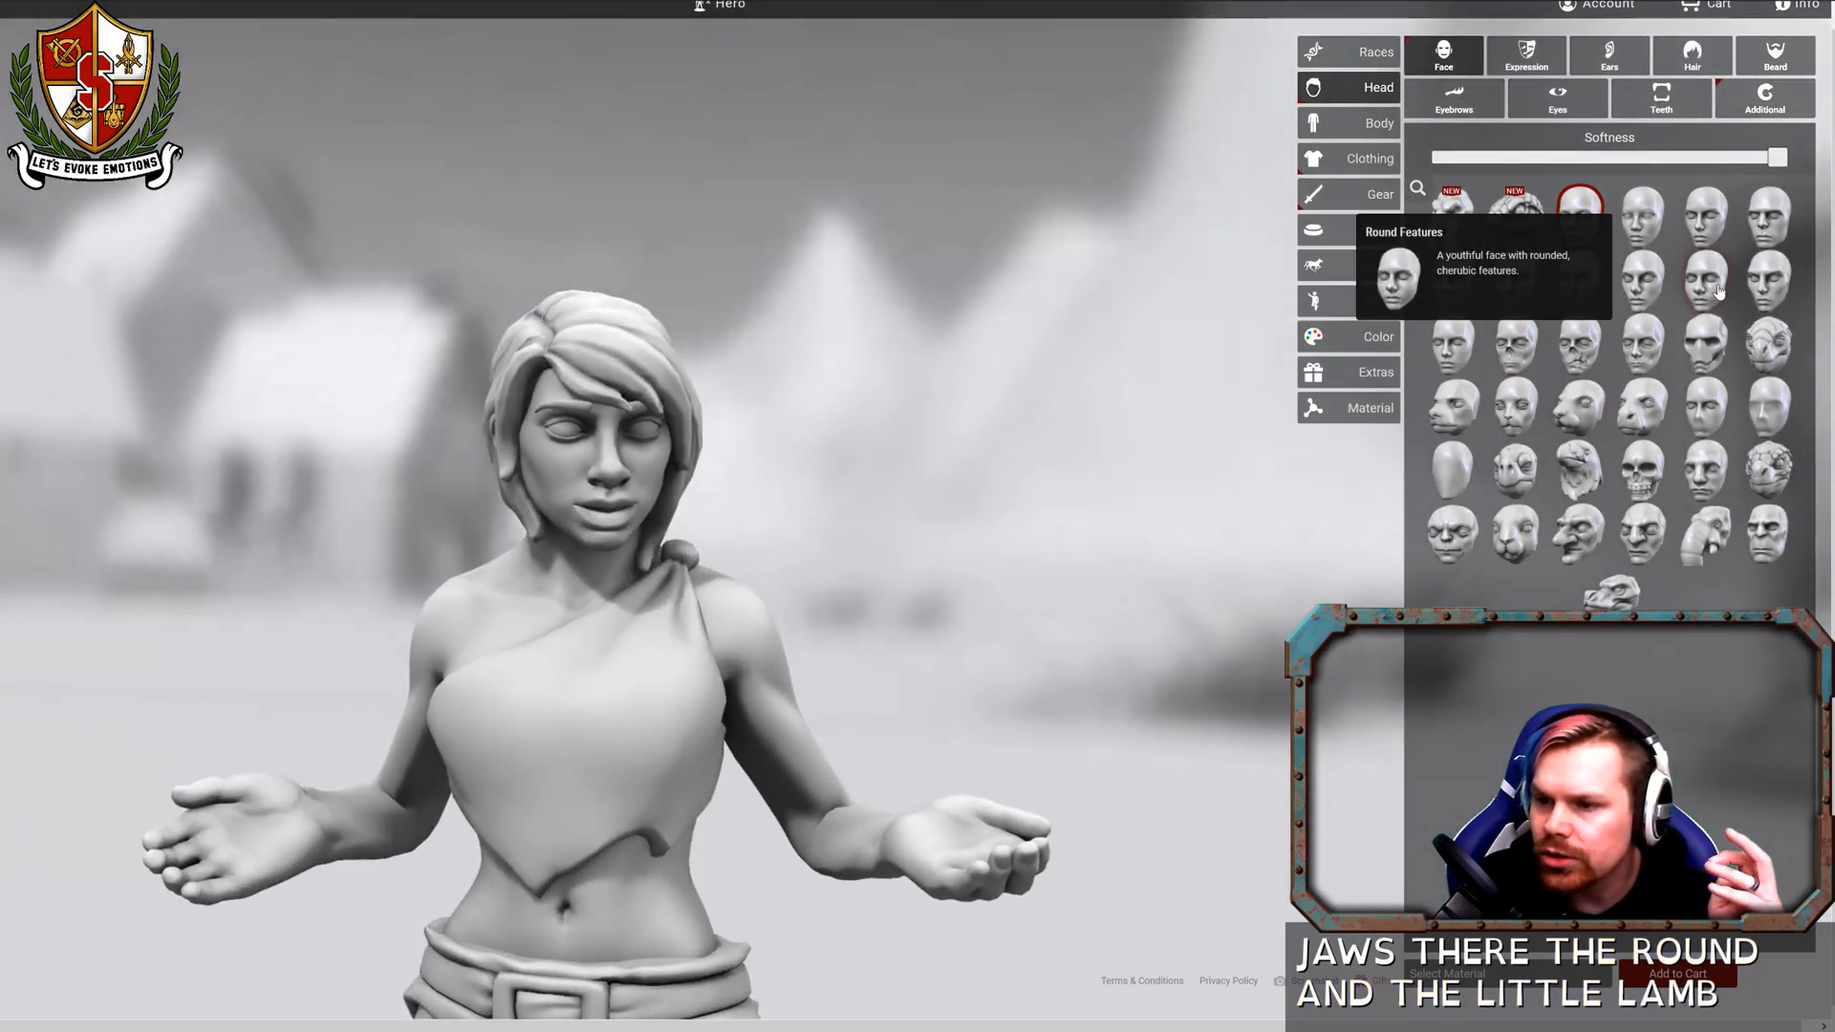
{"action": "left_click", "coordinate": [1766, 222]}
{"action": "left_click_drag", "start_coordinate": [989, 293], "coordinate": [841, 295]}
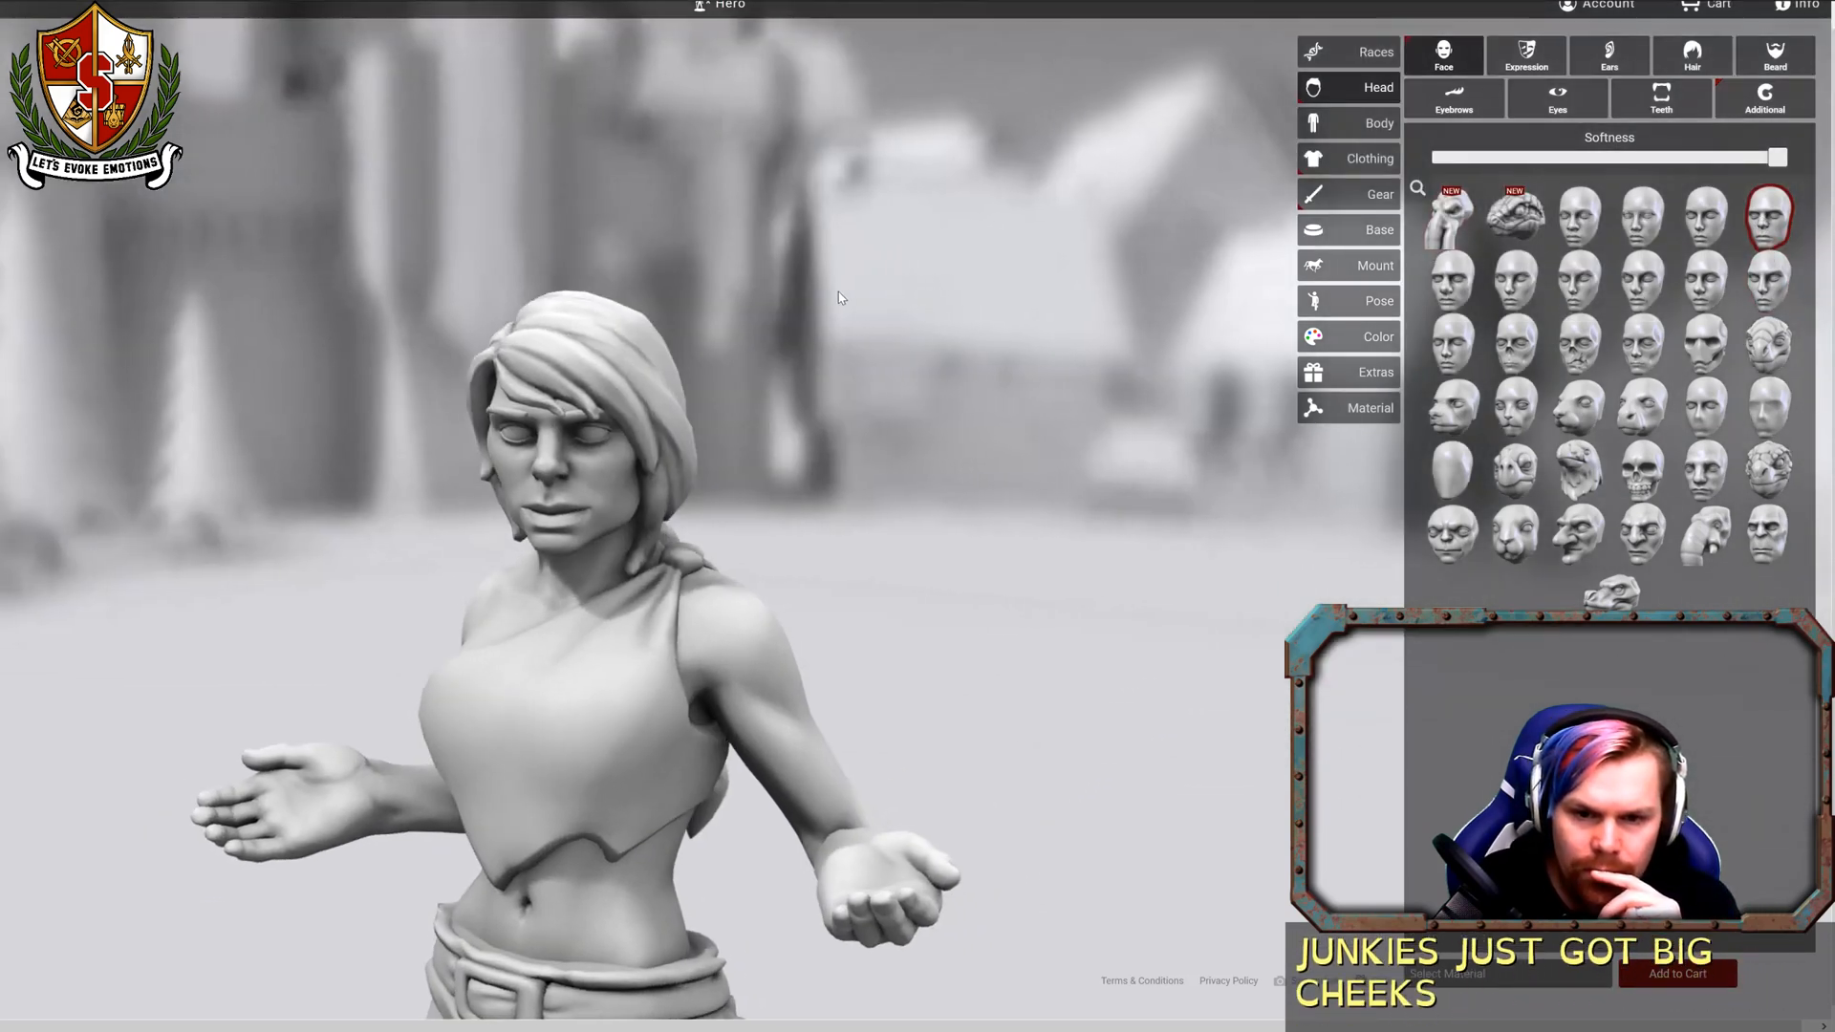
Try the Sharp Features face, and give the character the delicate, fine-featured face between Bold Features and its neighbour in the first row.
{"action": "left_click", "coordinate": [1767, 287]}
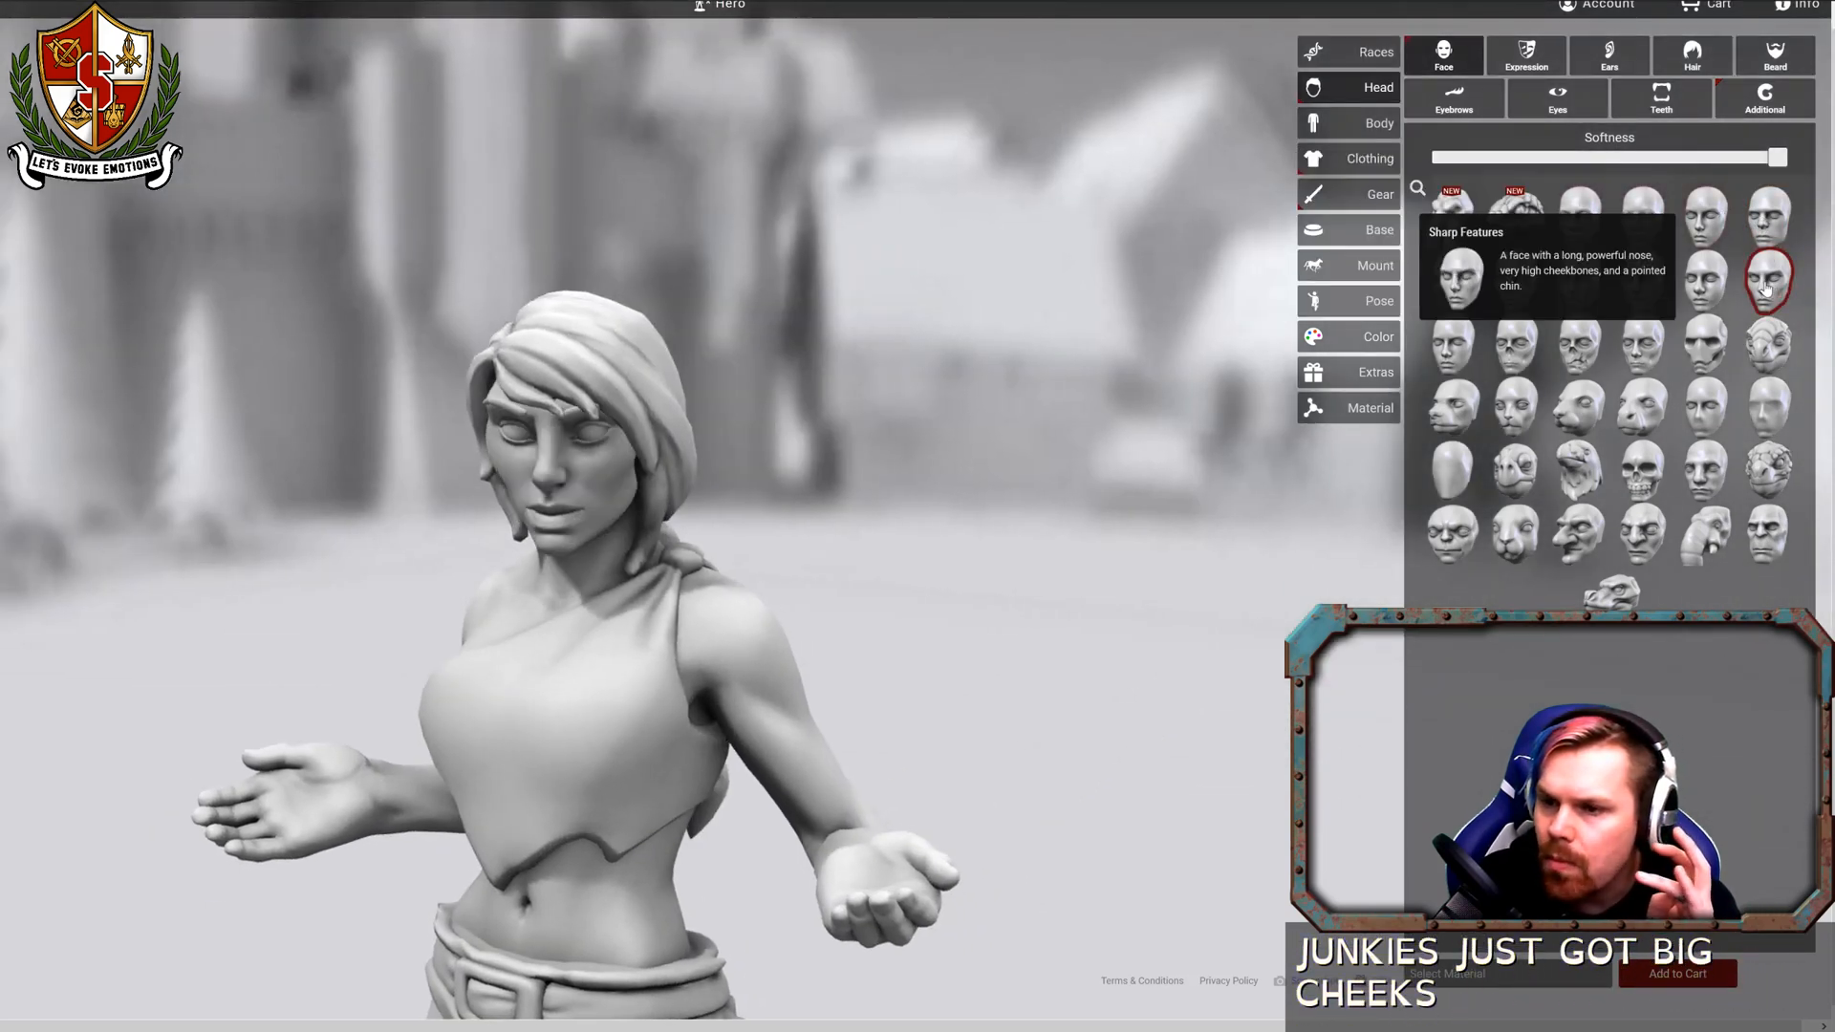
{"action": "left_click_drag", "start_coordinate": [1098, 243], "coordinate": [1275, 236]}
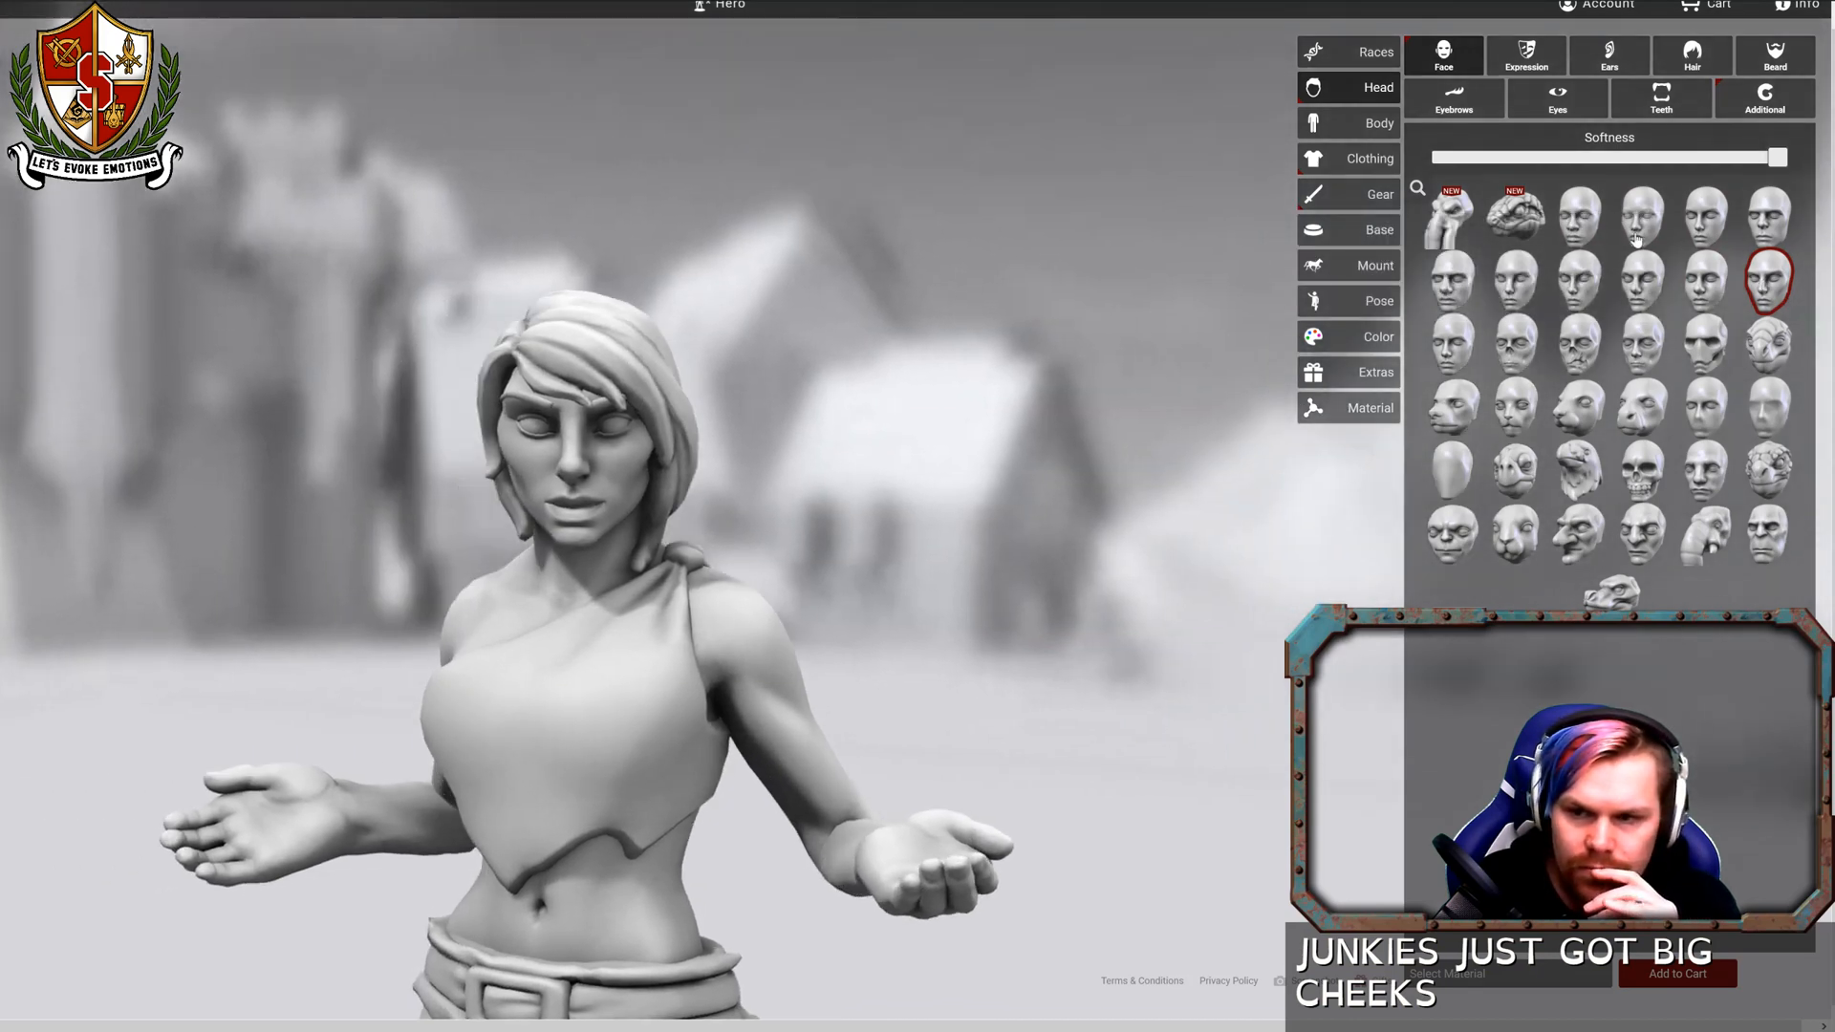
{"action": "left_click", "coordinate": [1639, 223]}
{"action": "mouse_move", "coordinate": [999, 267]}
{"action": "left_mouse_down"}
{"action": "mouse_move", "coordinate": [1183, 272]}
{"action": "mouse_move", "coordinate": [950, 271]}
{"action": "mouse_move", "coordinate": [1008, 272]}
{"action": "left_mouse_up"}
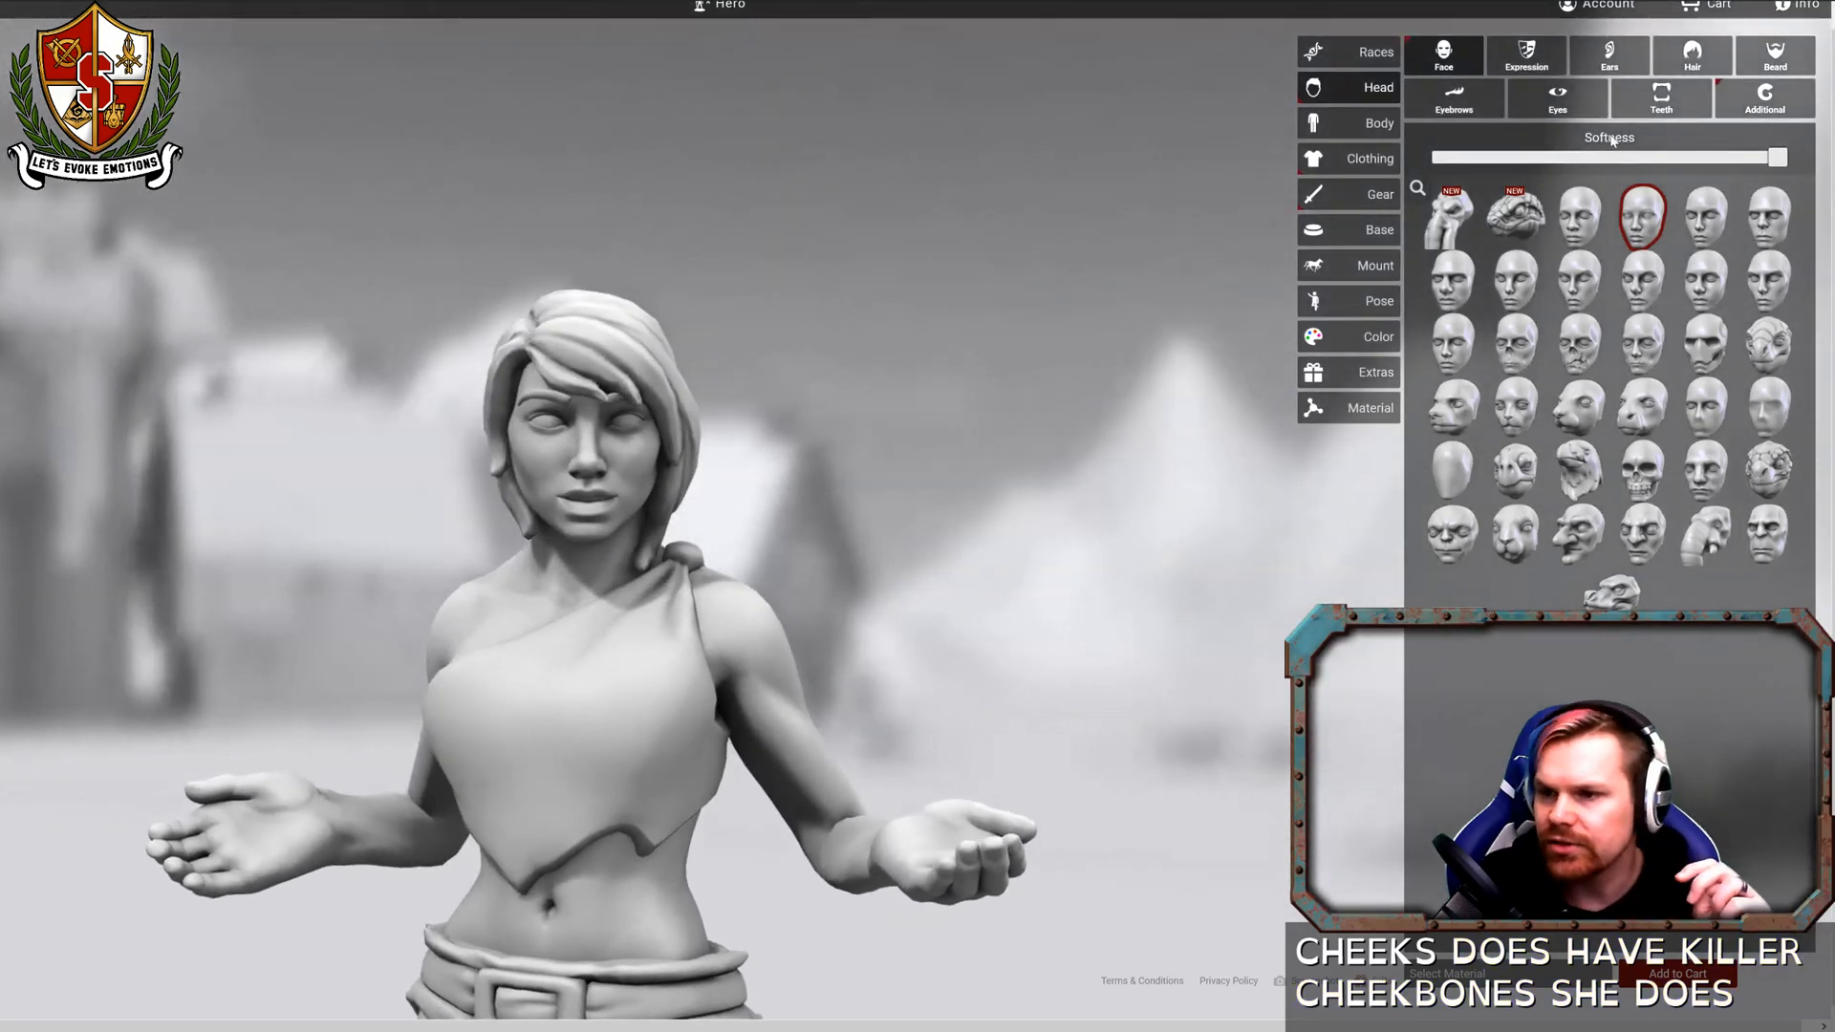
Give the character a smiling expression with Smile at about two thirds, leaving Confused and AAAARRRGGGGHH!!! at their minimum.
{"action": "left_click", "coordinate": [1526, 59]}
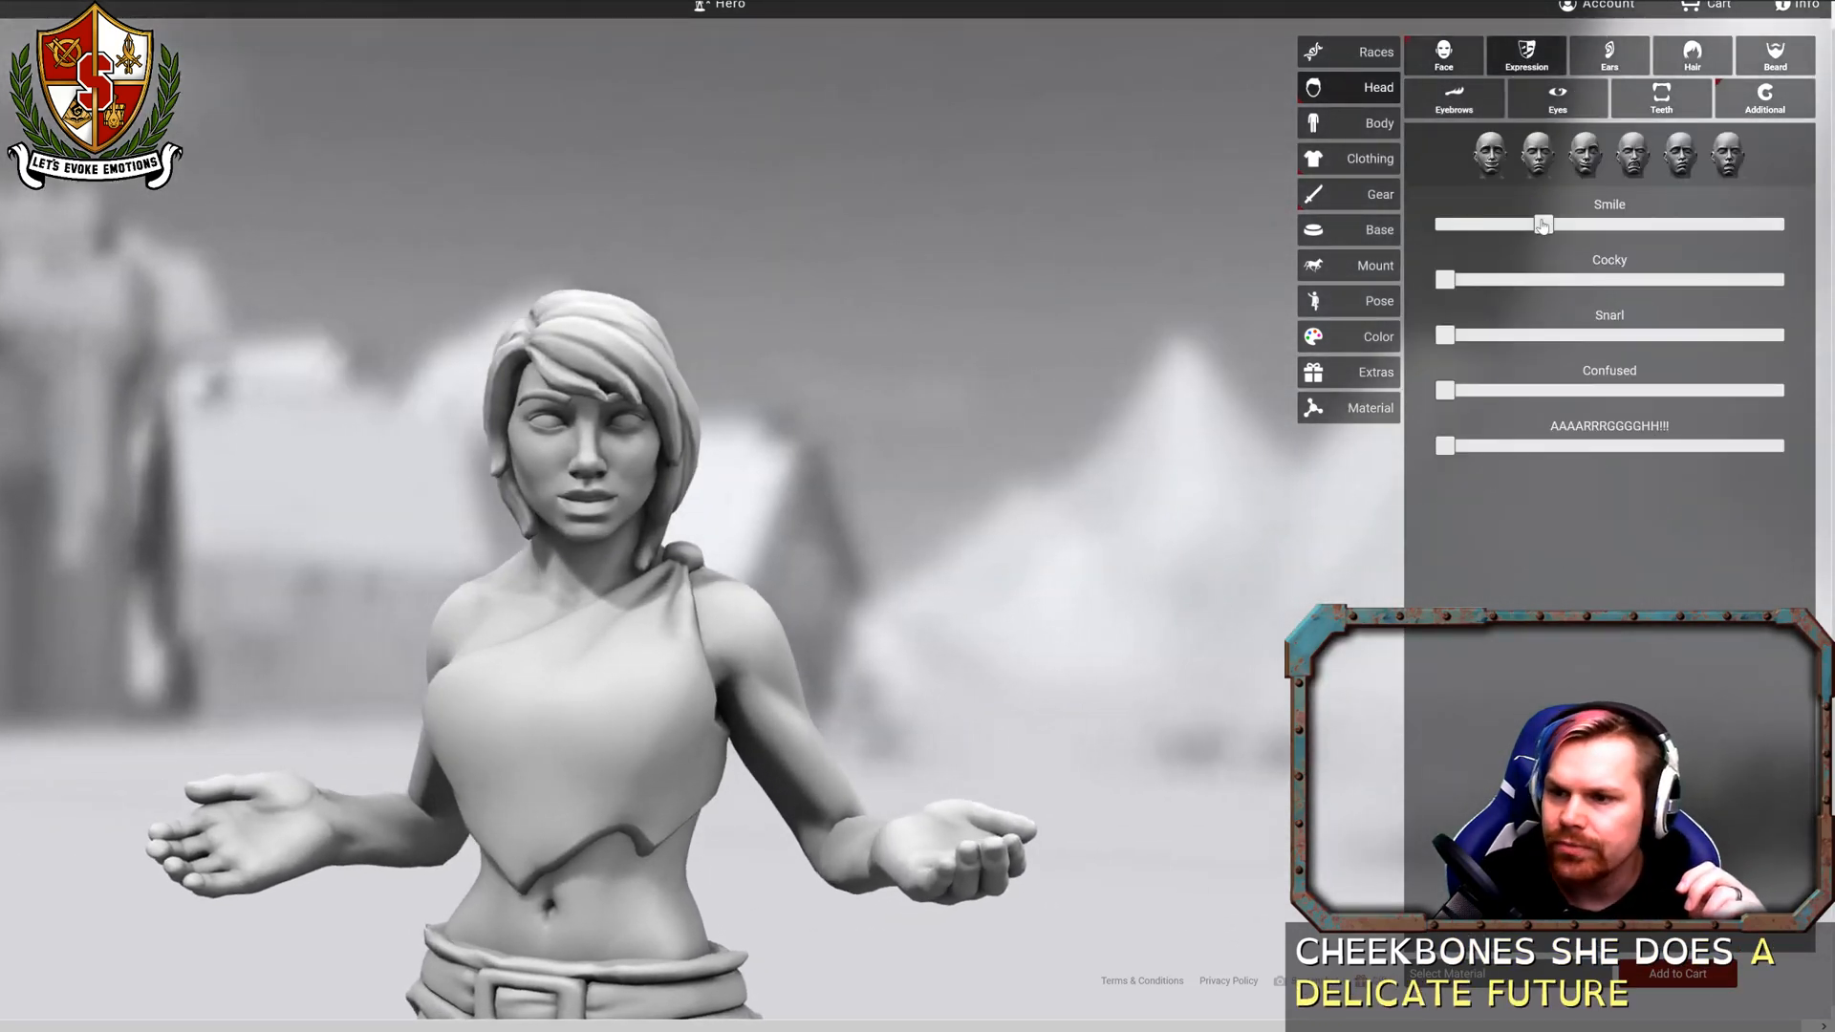
{"action": "left_click_drag", "start_coordinate": [1577, 227], "coordinate": [1649, 229]}
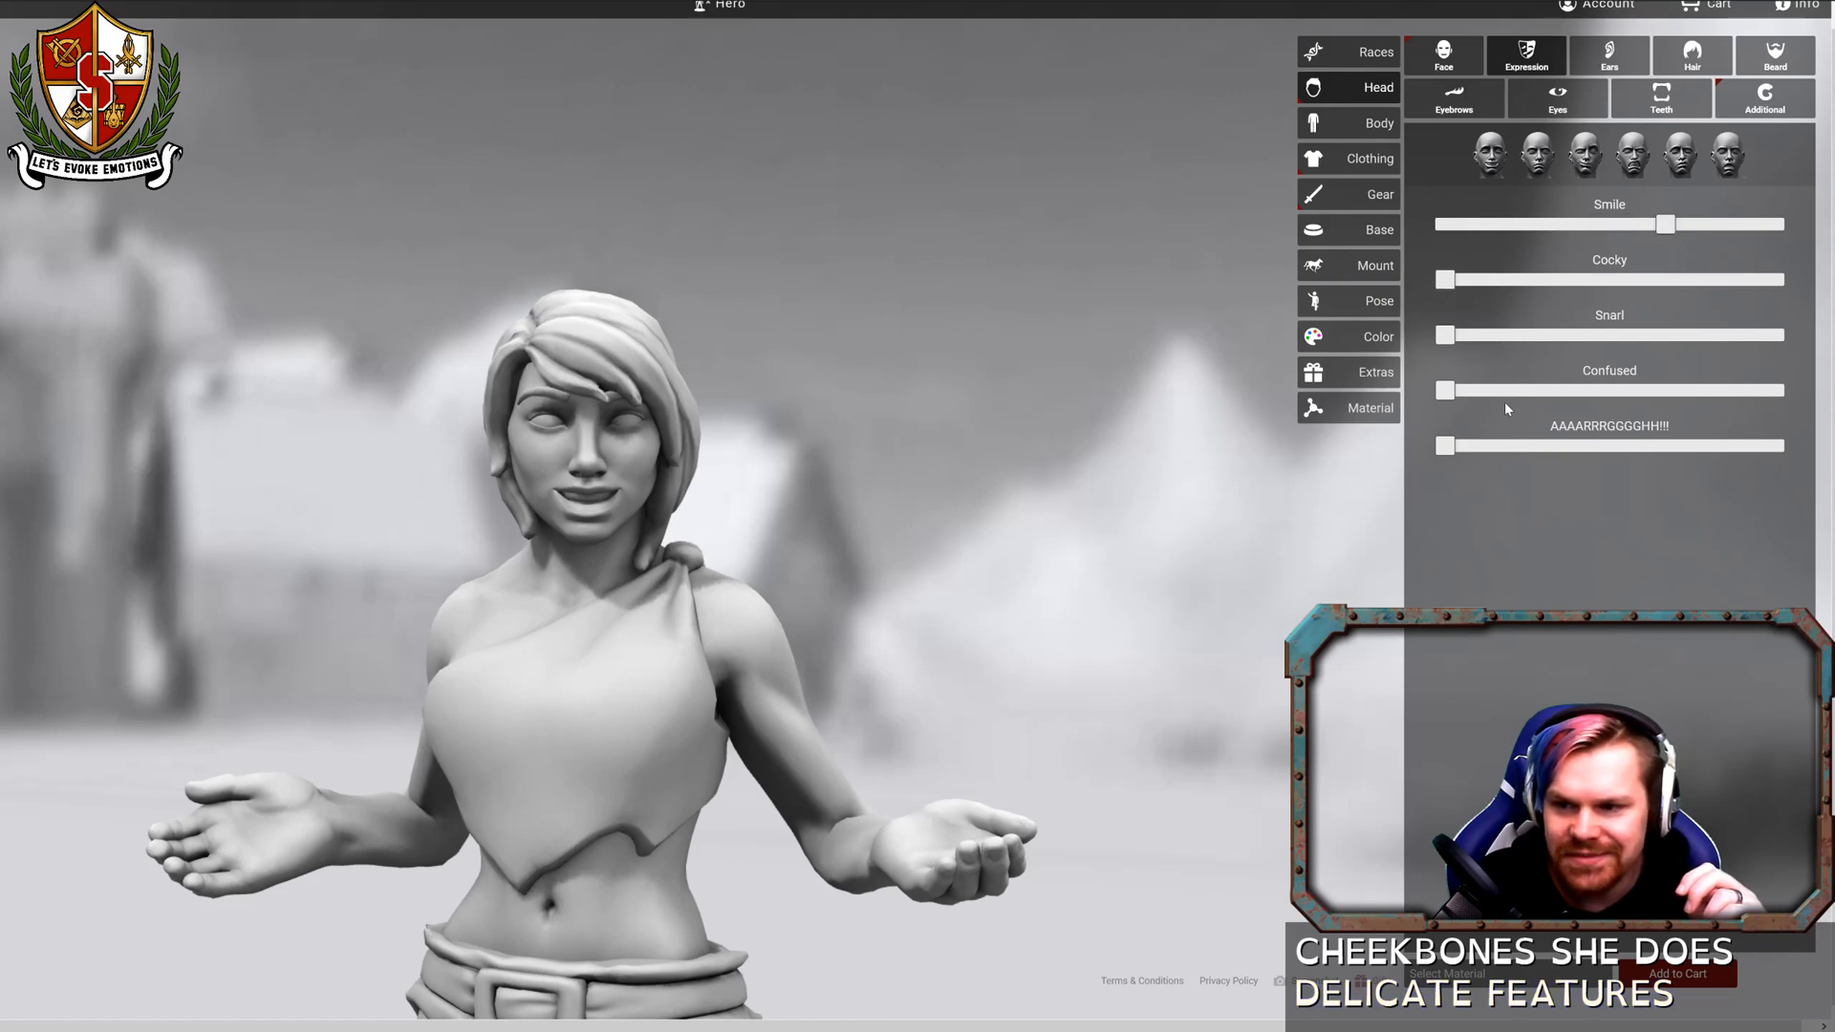
{"action": "left_click_drag", "start_coordinate": [1446, 391], "coordinate": [1410, 296]}
{"action": "left_click_drag", "start_coordinate": [1443, 447], "coordinate": [1393, 437]}
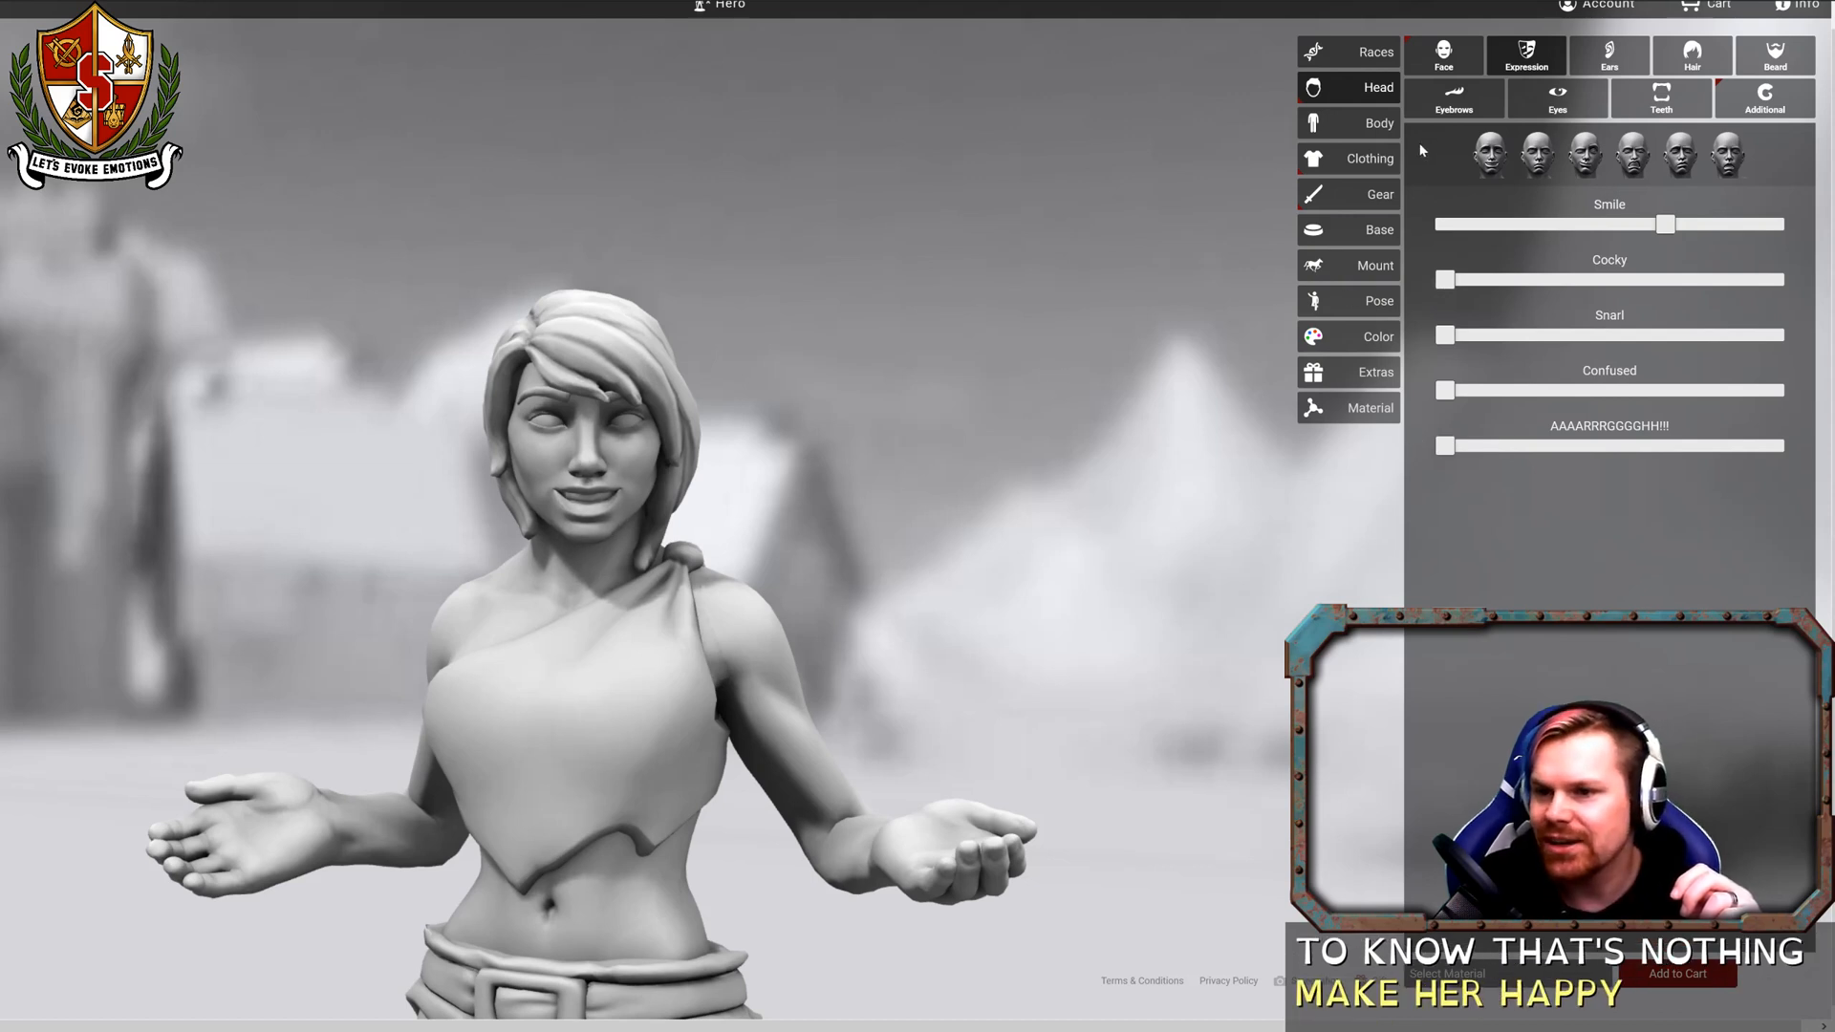
Try broad pointed ears and Half Elf Ears on the character, and give her the Half-Orc Ears.
{"action": "left_click", "coordinate": [1606, 59]}
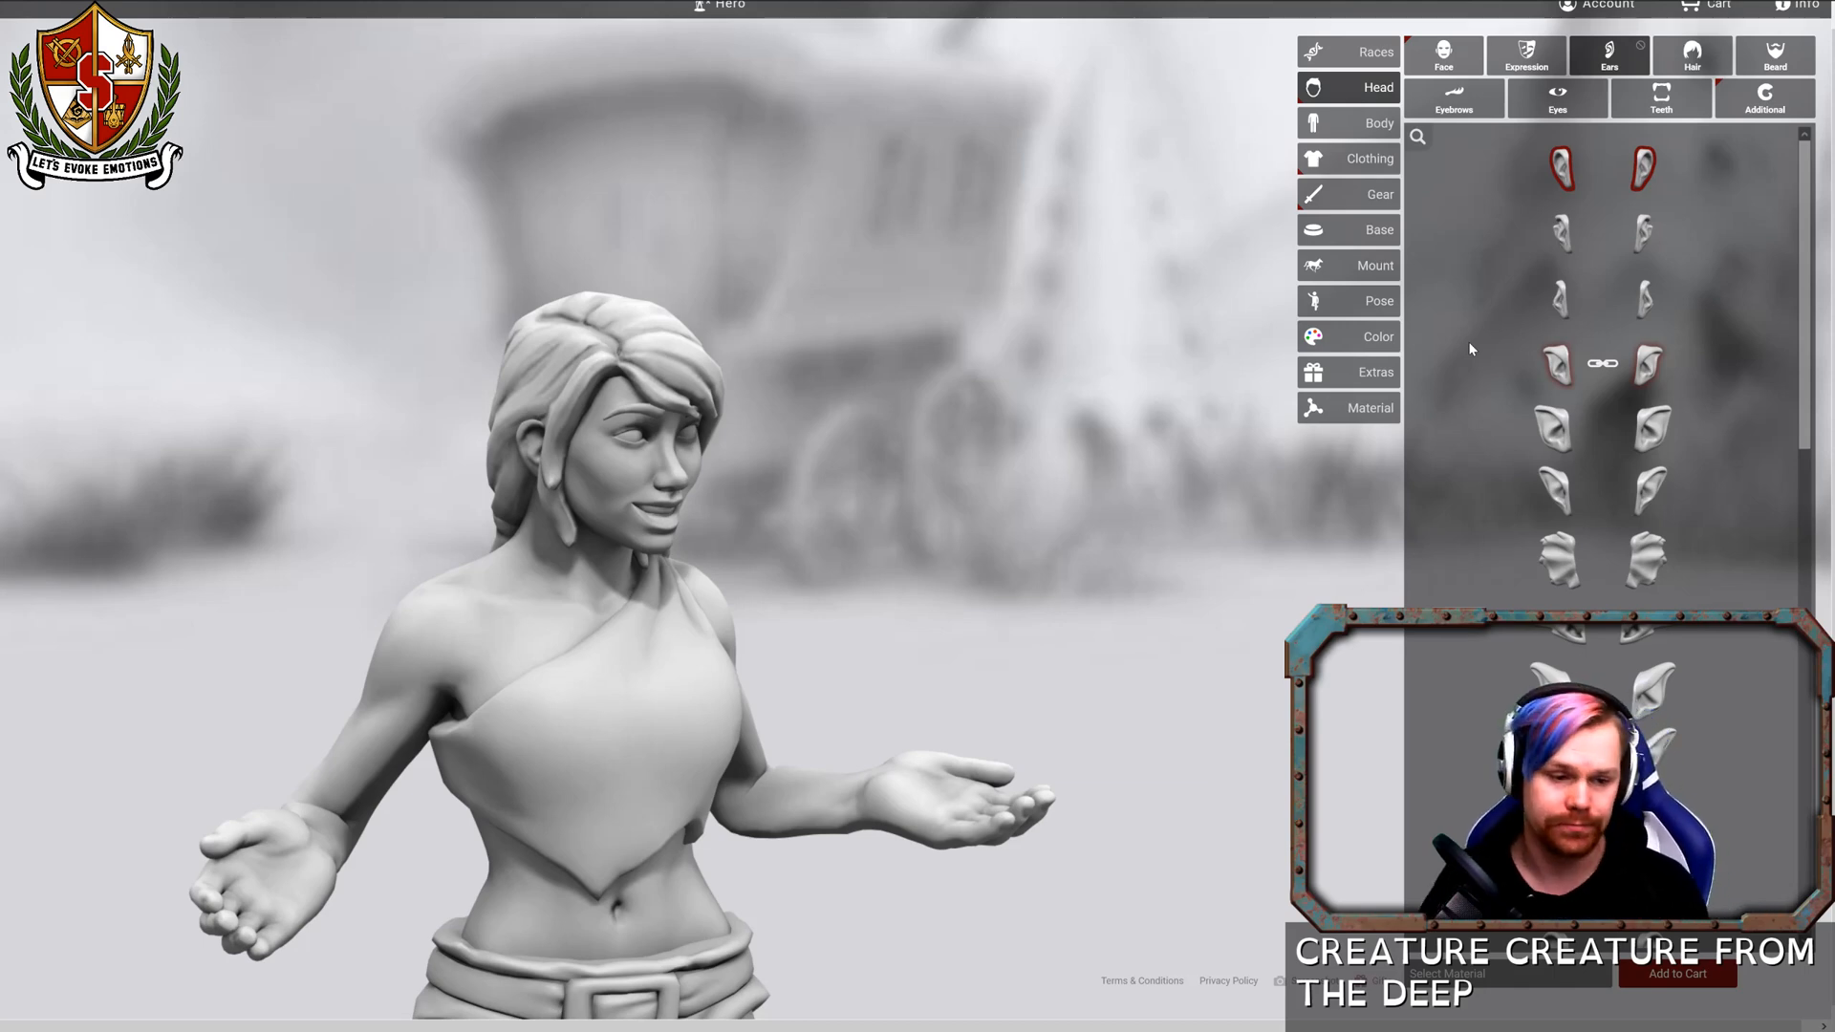
{"action": "left_click_drag", "start_coordinate": [1248, 452], "coordinate": [1148, 459]}
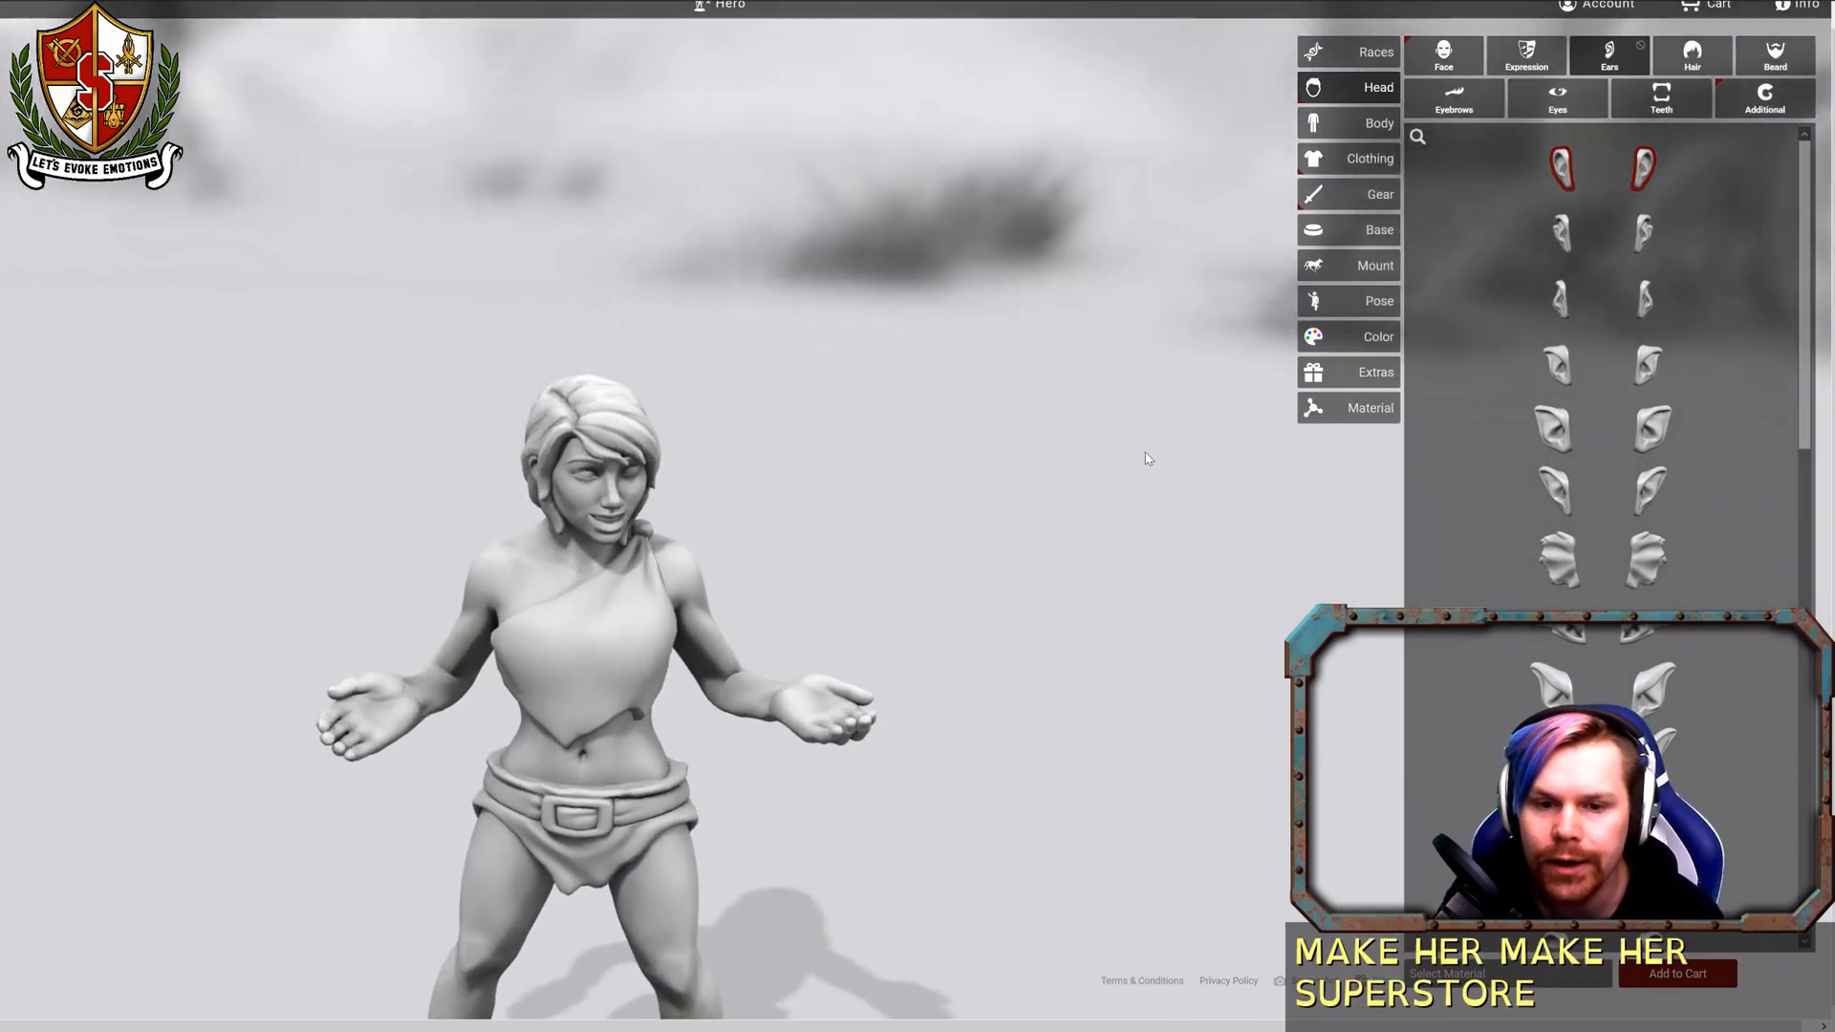
{"action": "left_click", "coordinate": [1561, 441]}
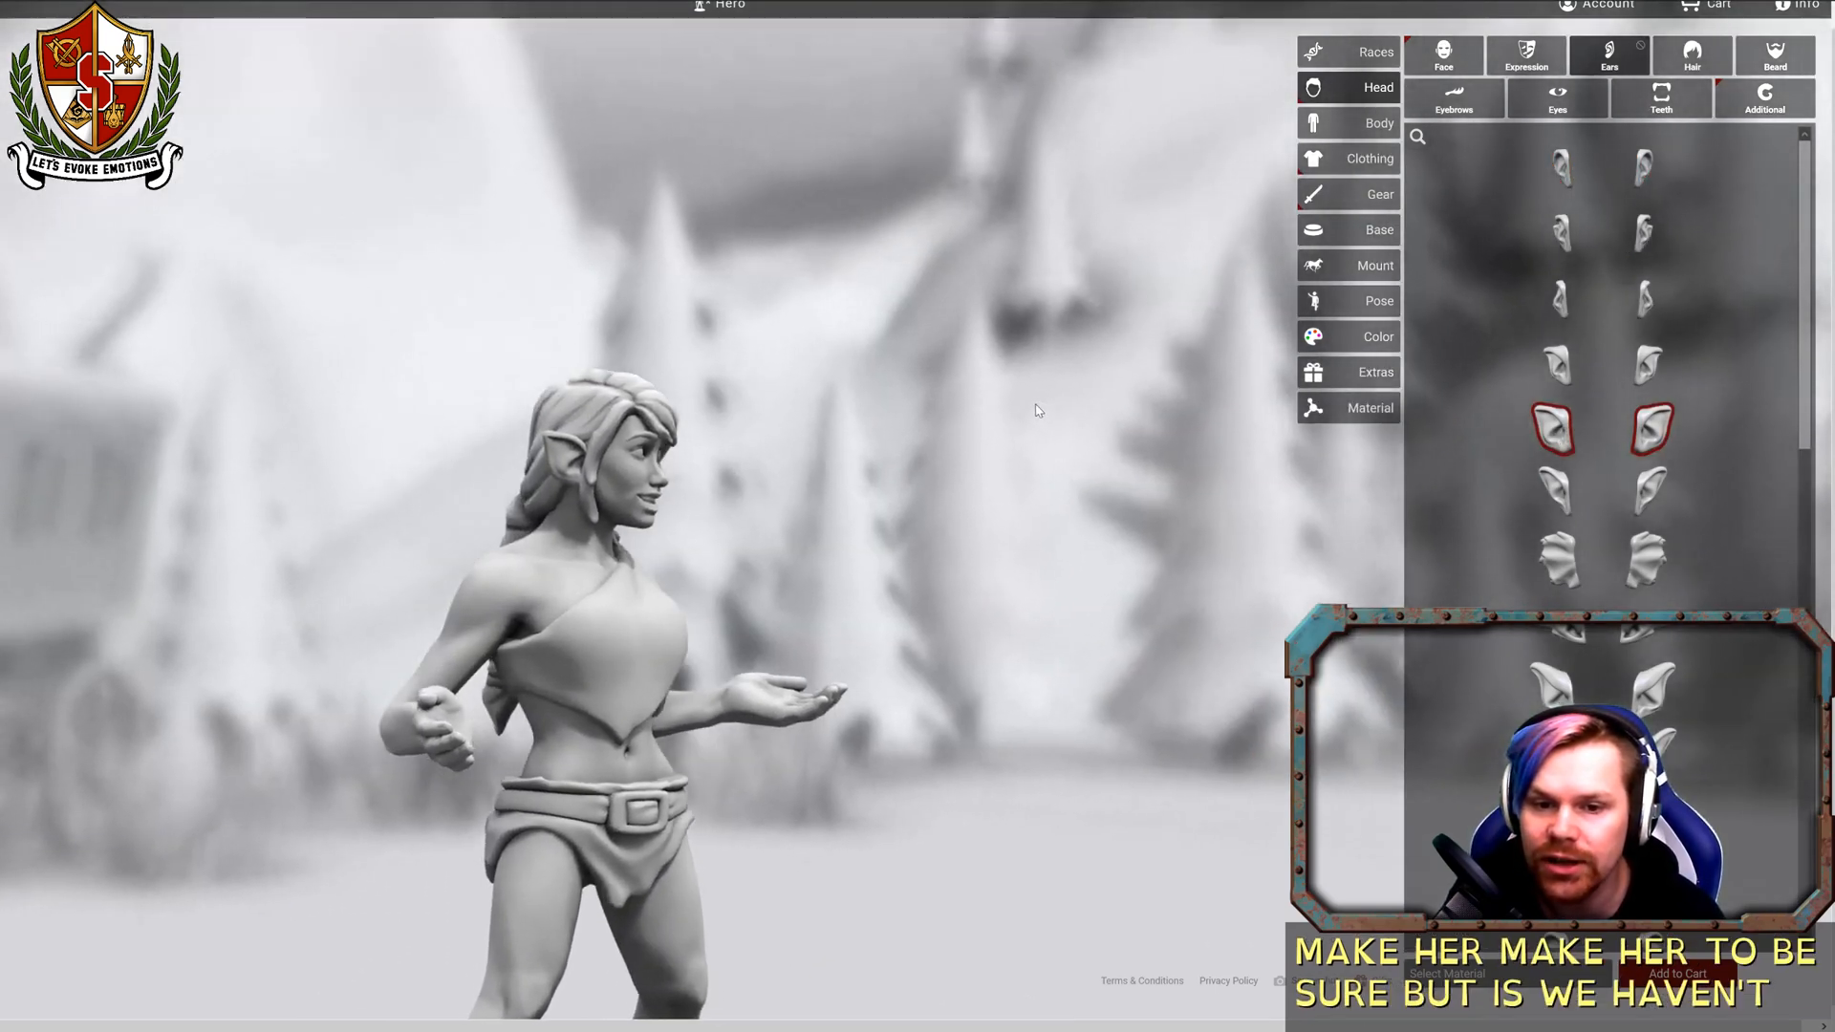
{"action": "left_click_drag", "start_coordinate": [1039, 411], "coordinate": [698, 430]}
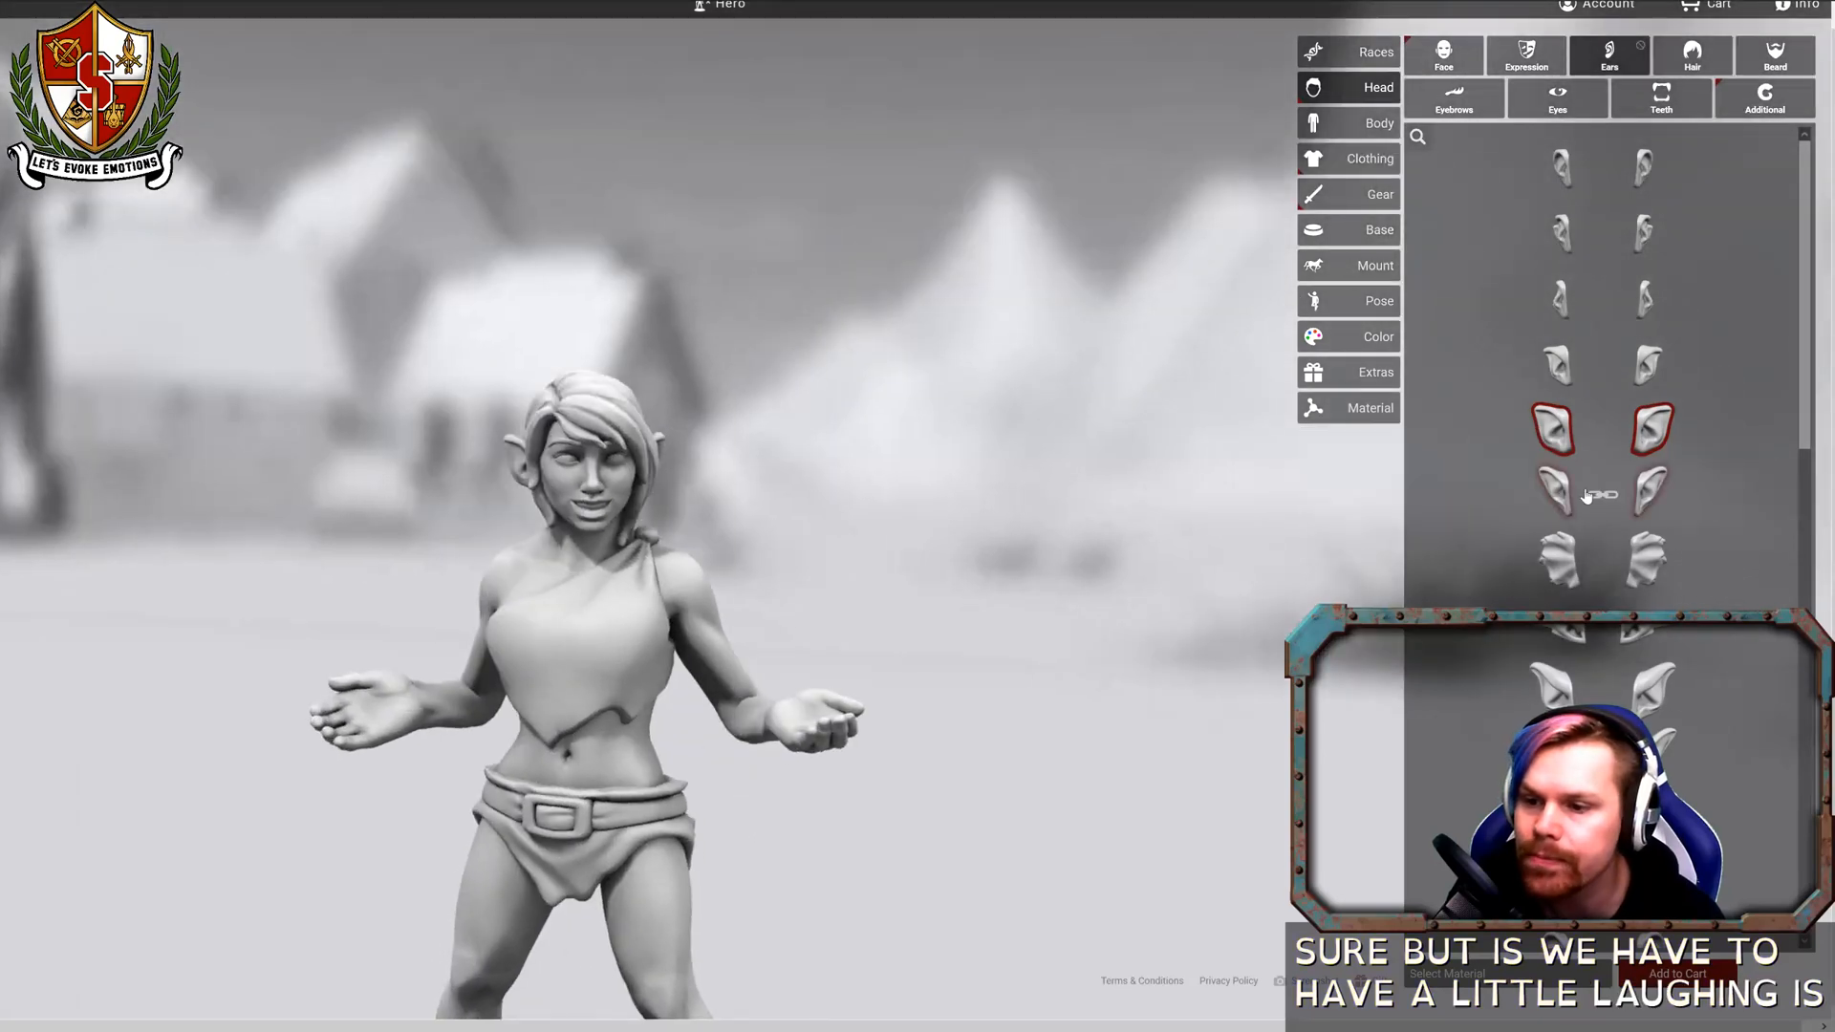
{"action": "left_click", "coordinate": [1584, 495]}
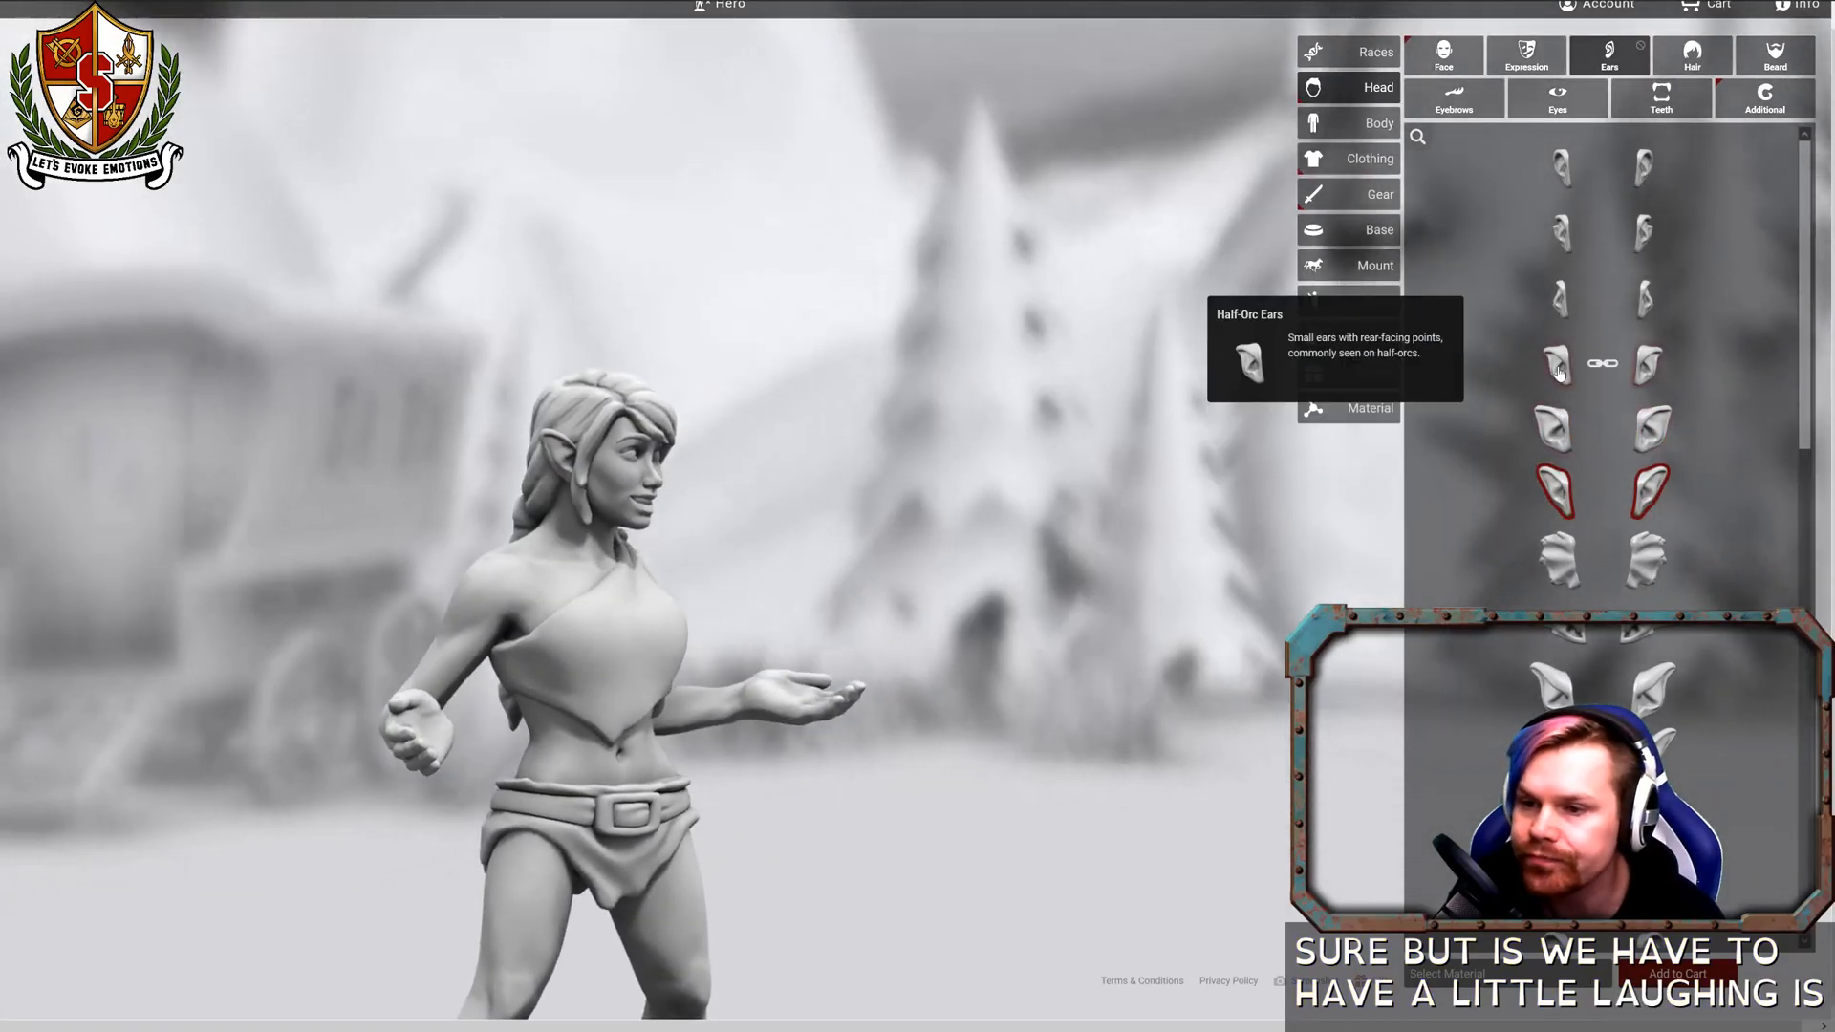
{"action": "left_click", "coordinate": [1558, 363]}
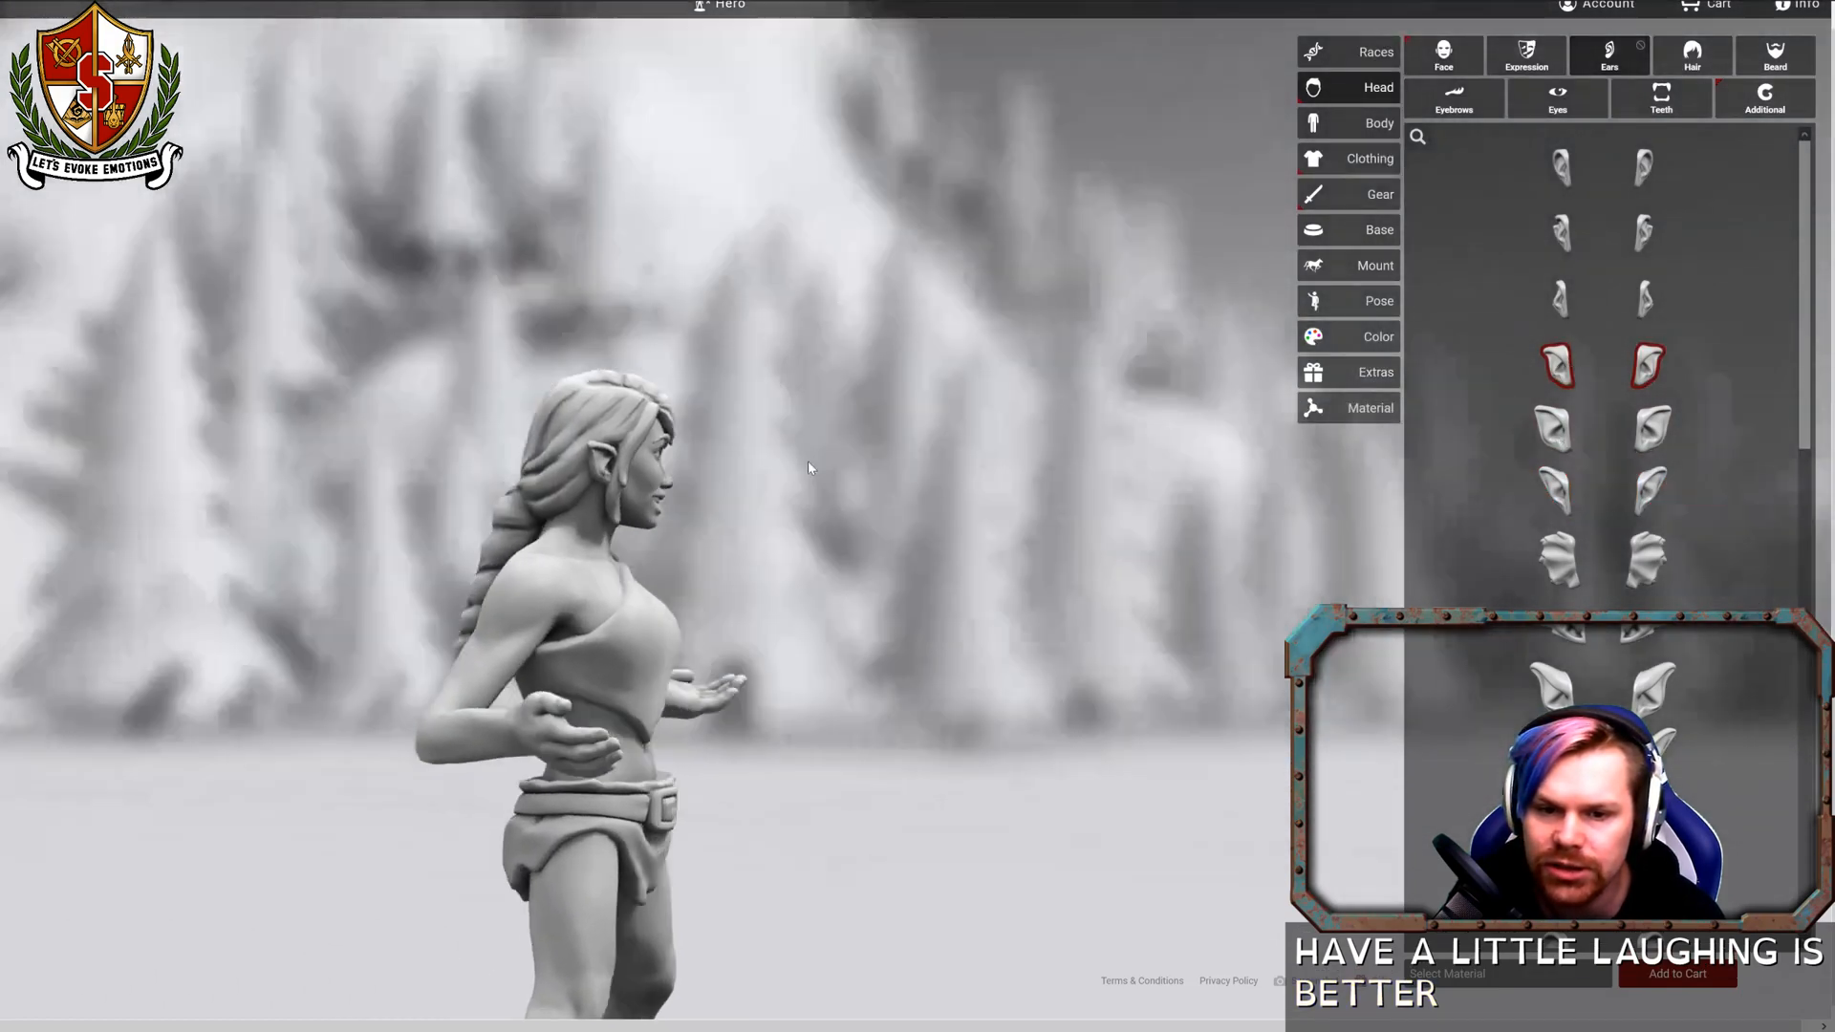
{"action": "mouse_move", "coordinate": [806, 460]}
{"action": "left_mouse_down"}
{"action": "mouse_move", "coordinate": [88, 468]}
{"action": "mouse_move", "coordinate": [797, 433]}
{"action": "left_mouse_up"}
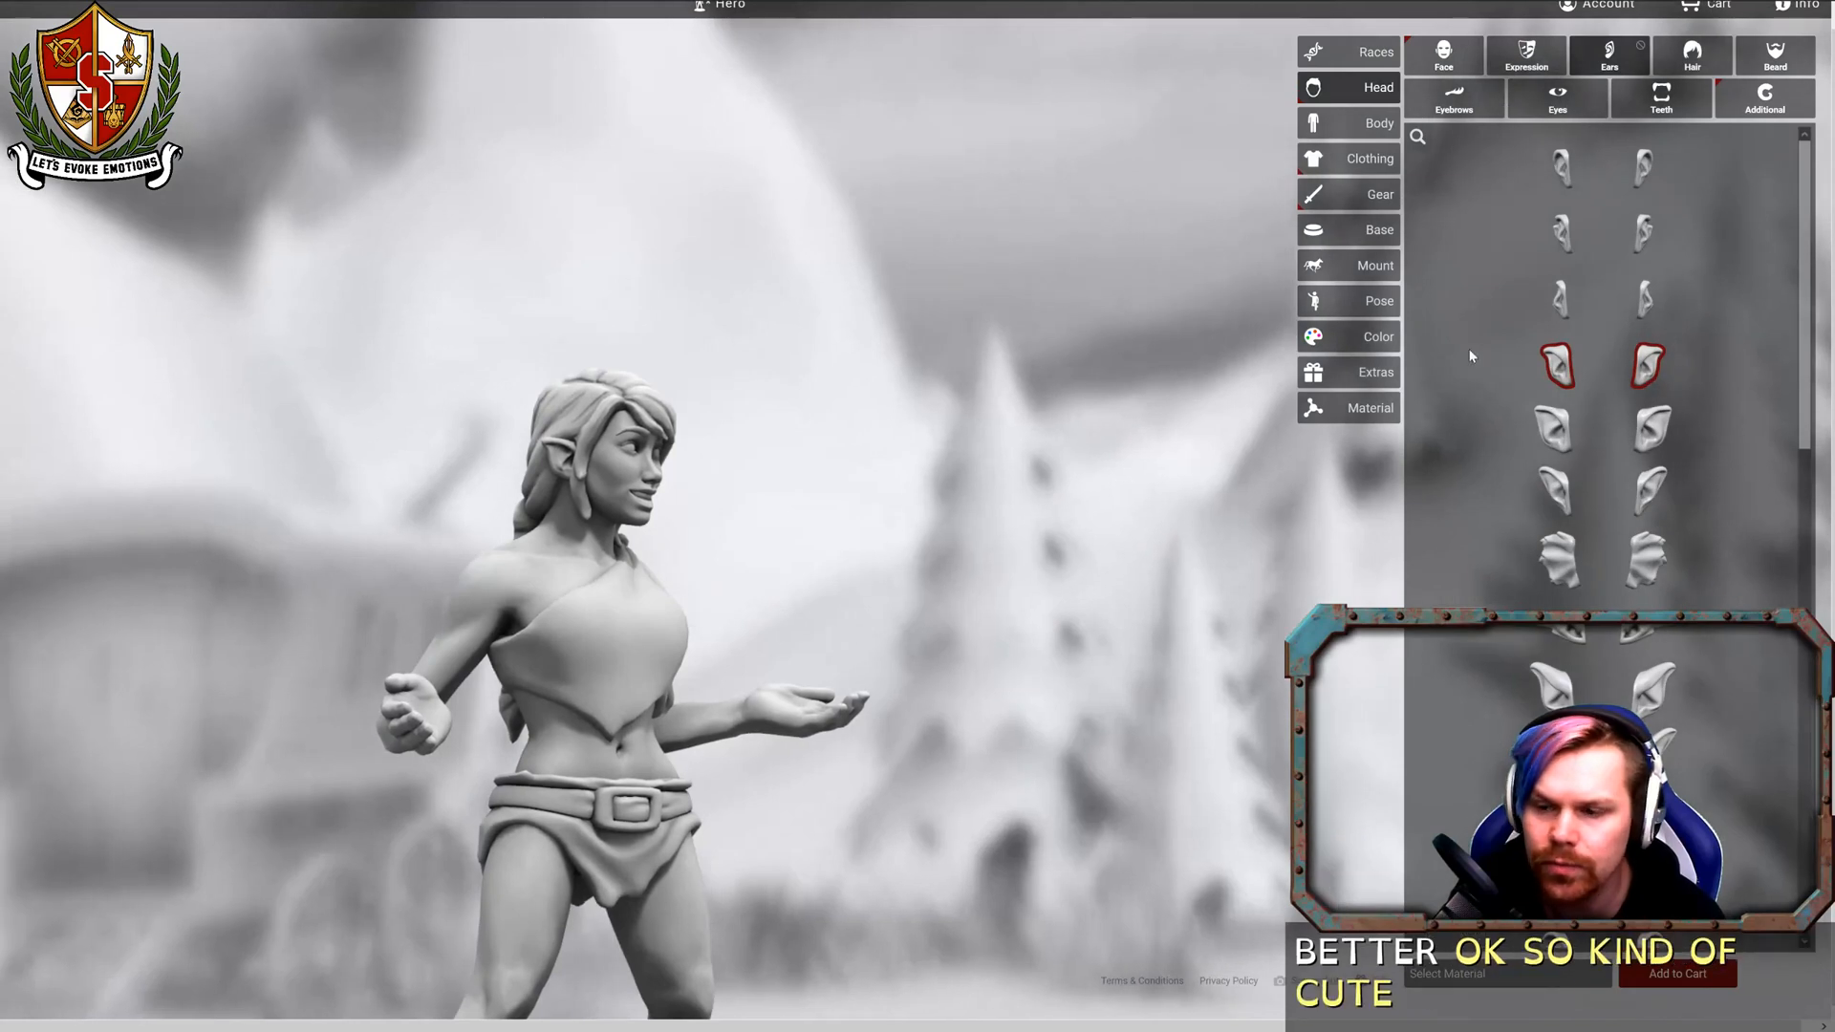
Look through the remaining ear styles, such as Fey Ears, Canine Ears and Goblinoid Notched Ears.
{"action": "scroll", "coordinate": [1540, 439], "scroll_direction": "down", "scroll_amount": 4}
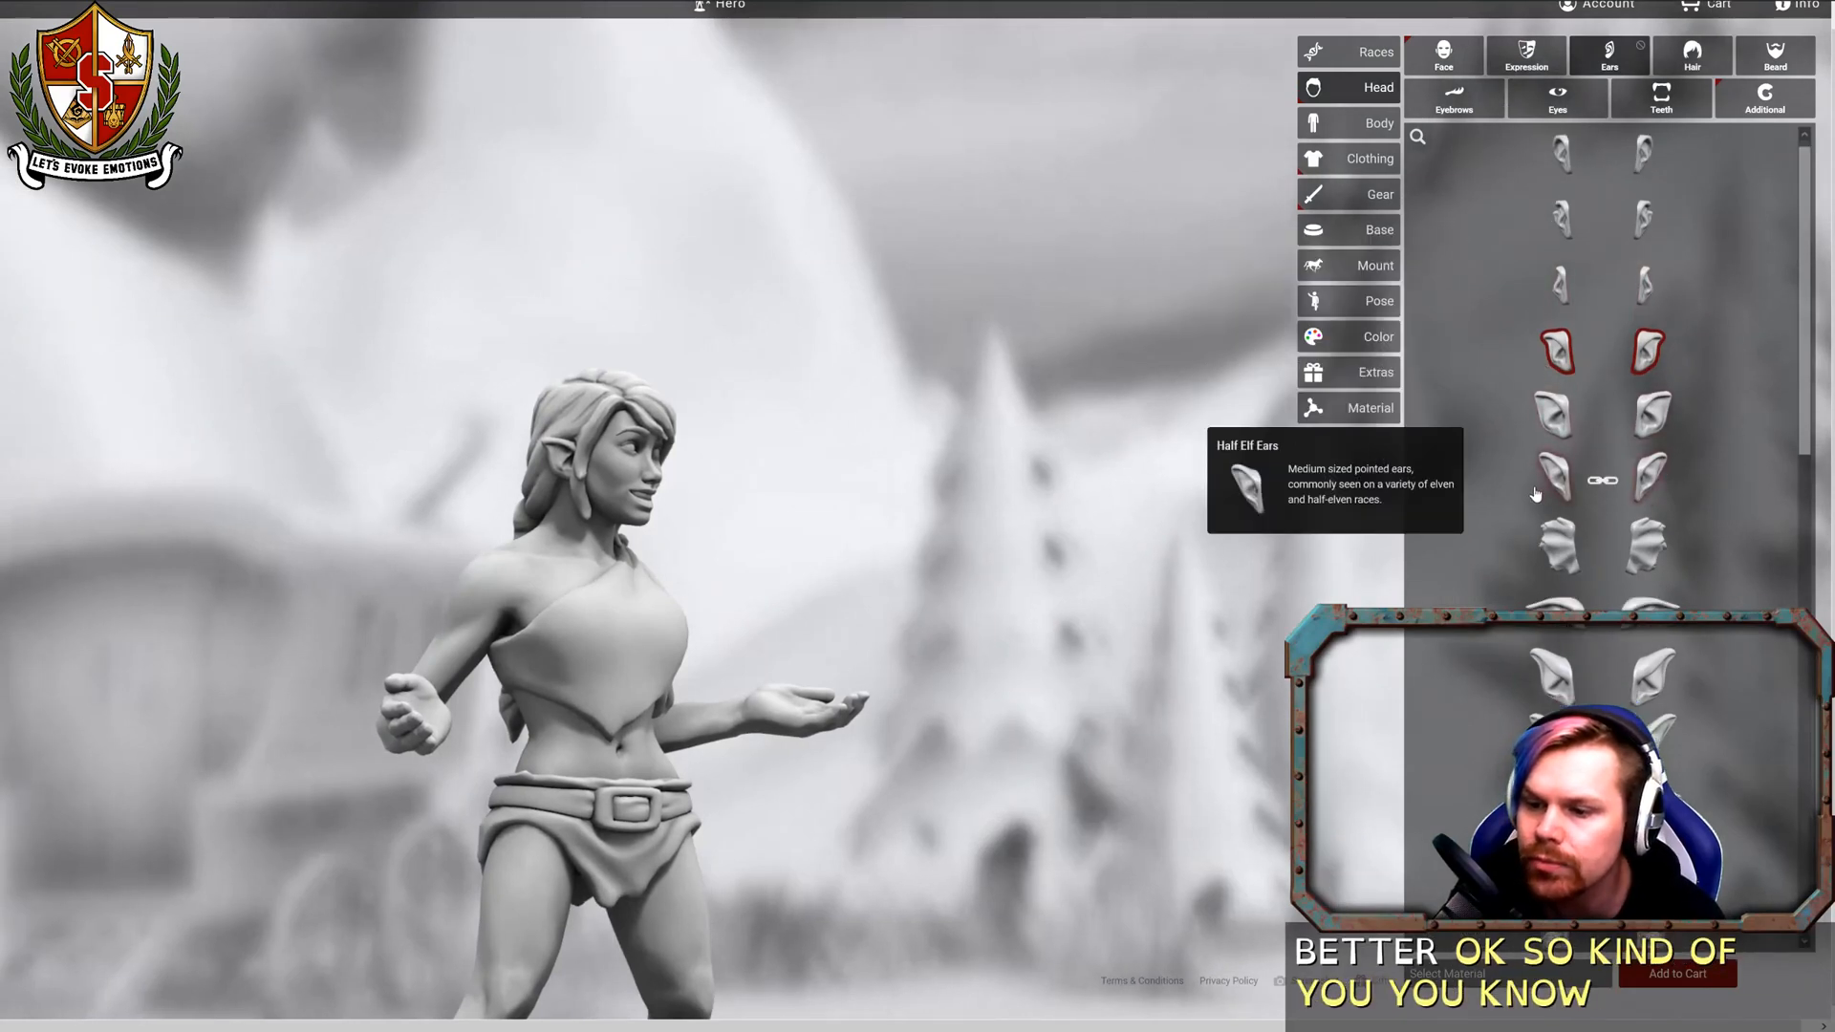
{"action": "left_click", "coordinate": [1535, 494]}
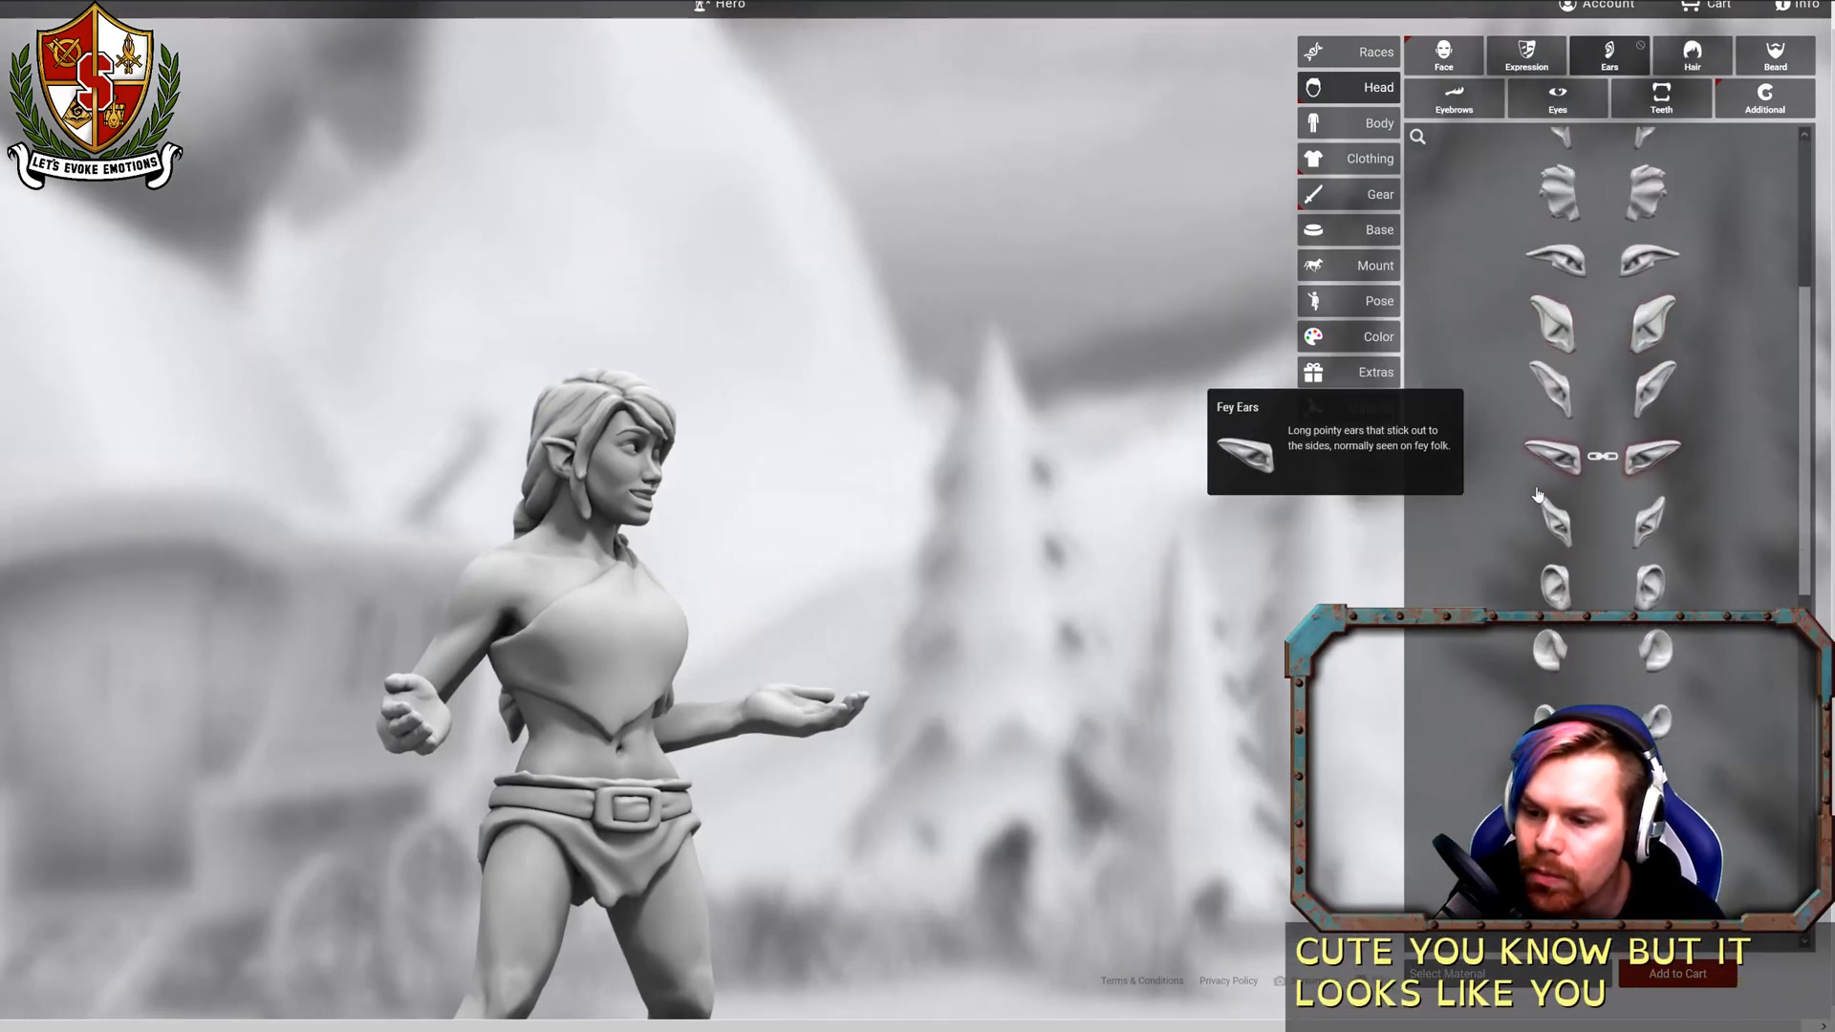
{"action": "scroll", "coordinate": [1537, 494], "scroll_direction": "down", "scroll_amount": 3}
{"action": "left_click", "coordinate": [1538, 494]}
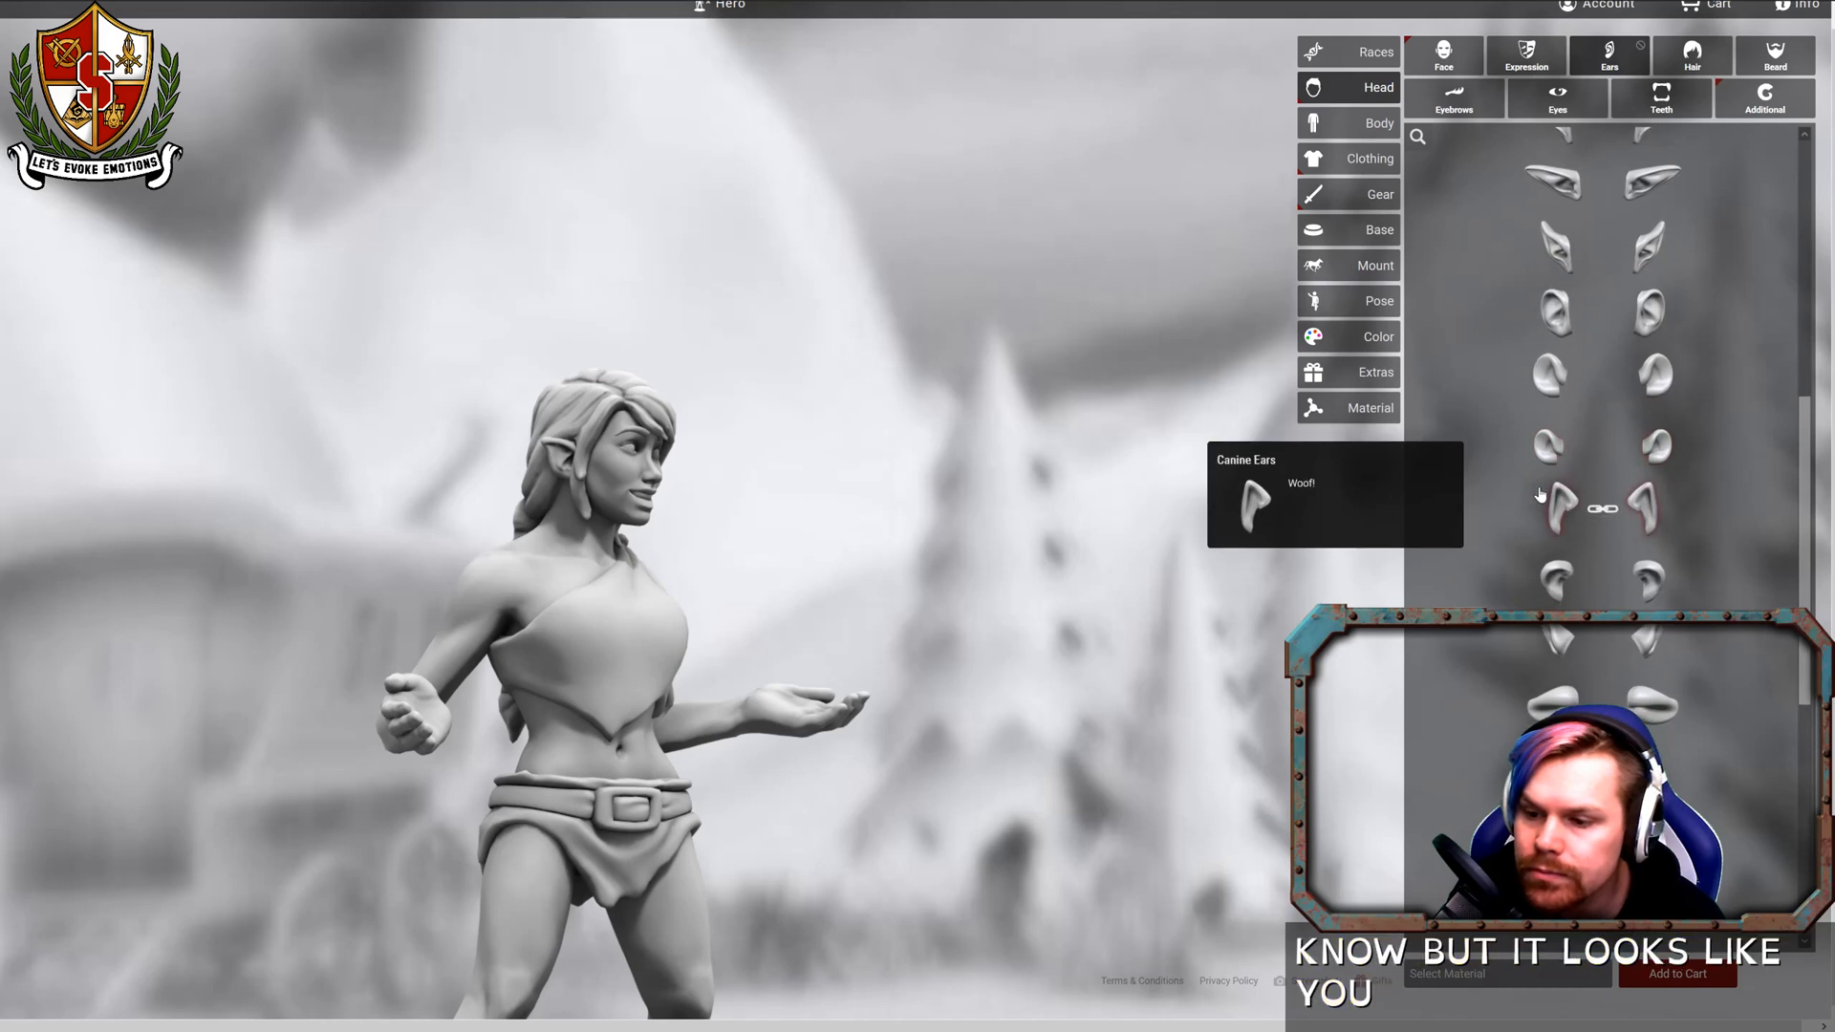
{"action": "scroll", "coordinate": [1543, 497], "scroll_direction": "down", "scroll_amount": 3}
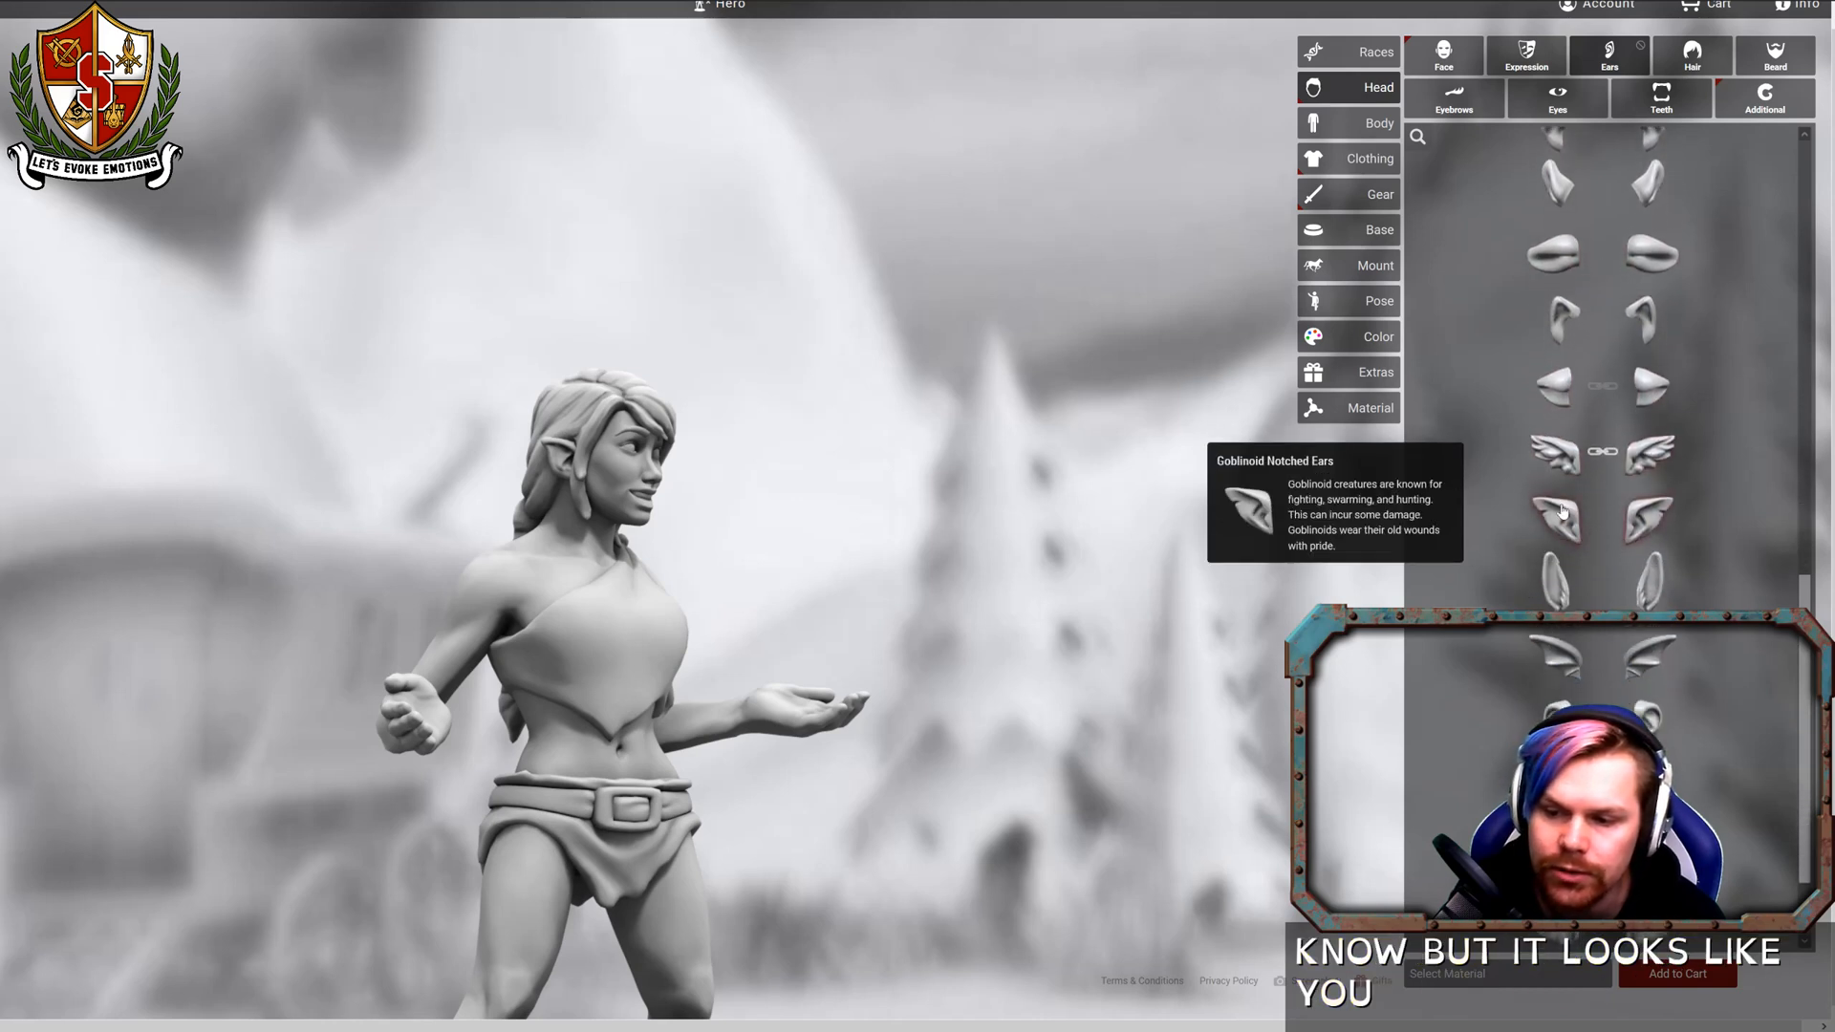
{"action": "scroll", "coordinate": [1499, 698], "scroll_direction": "down", "scroll_amount": 1}
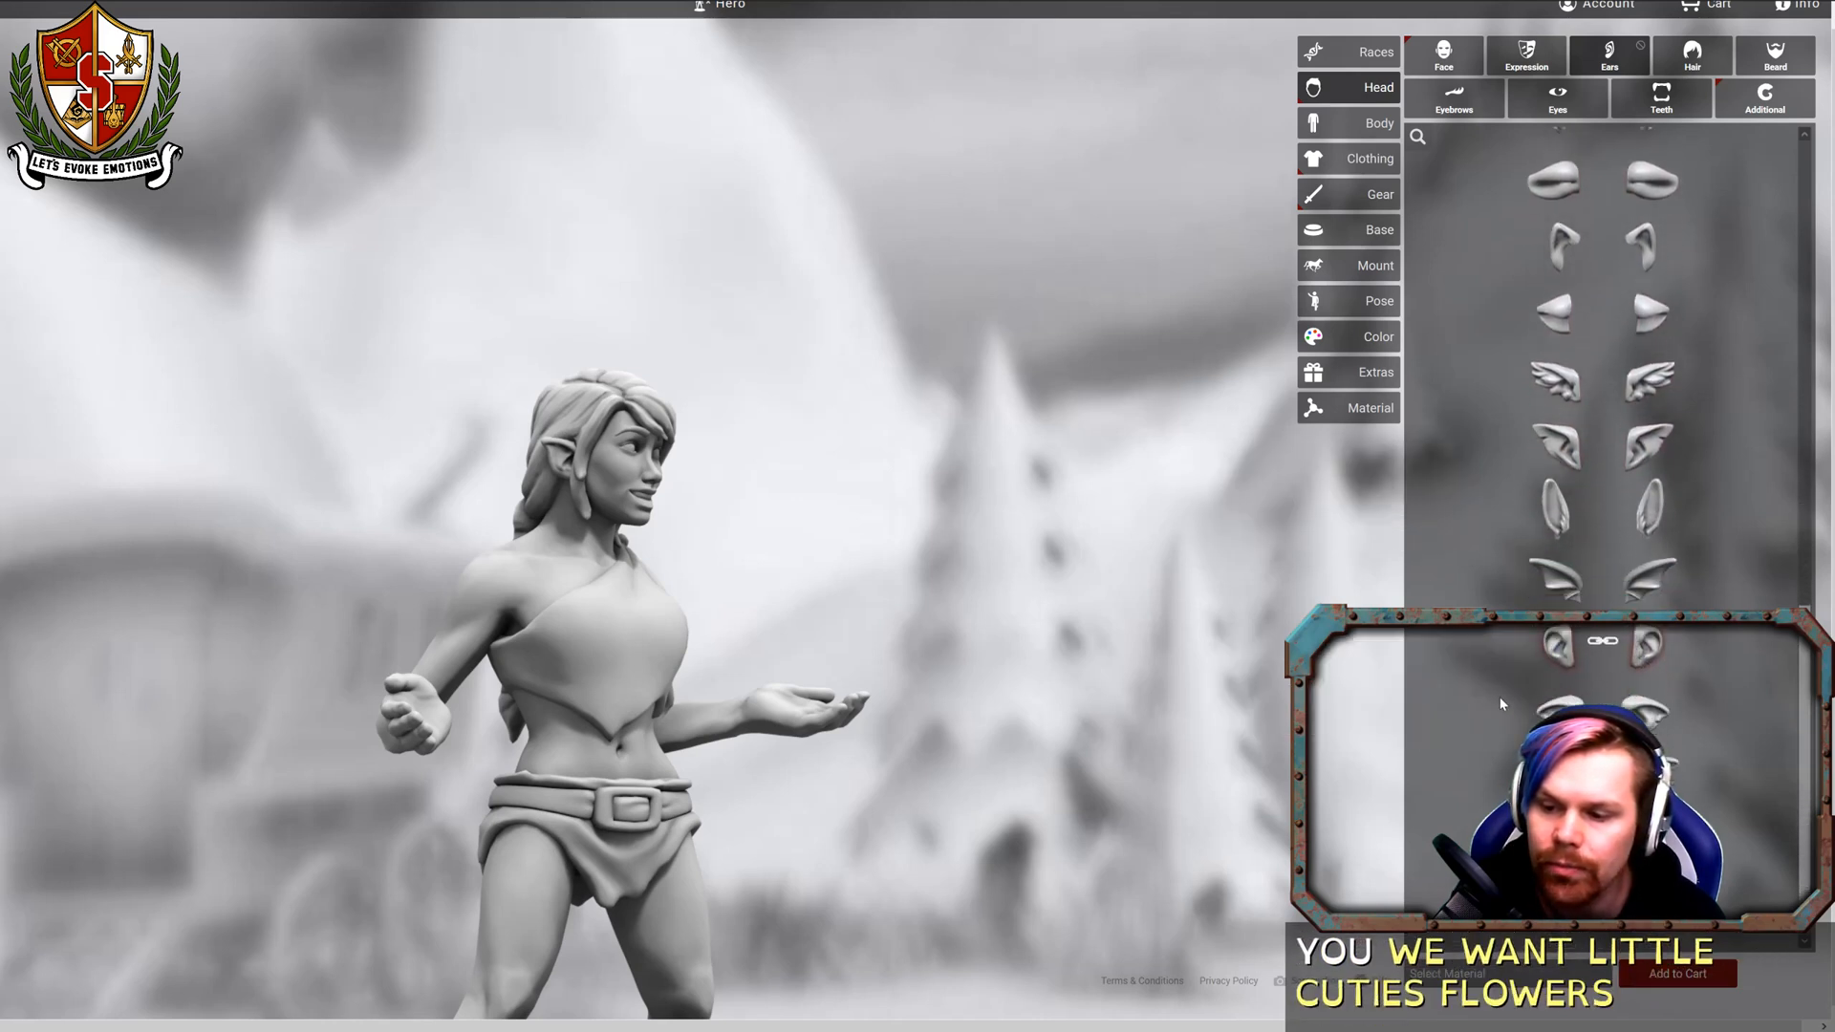
{"action": "scroll", "coordinate": [1500, 702], "scroll_direction": "up", "scroll_amount": 8}
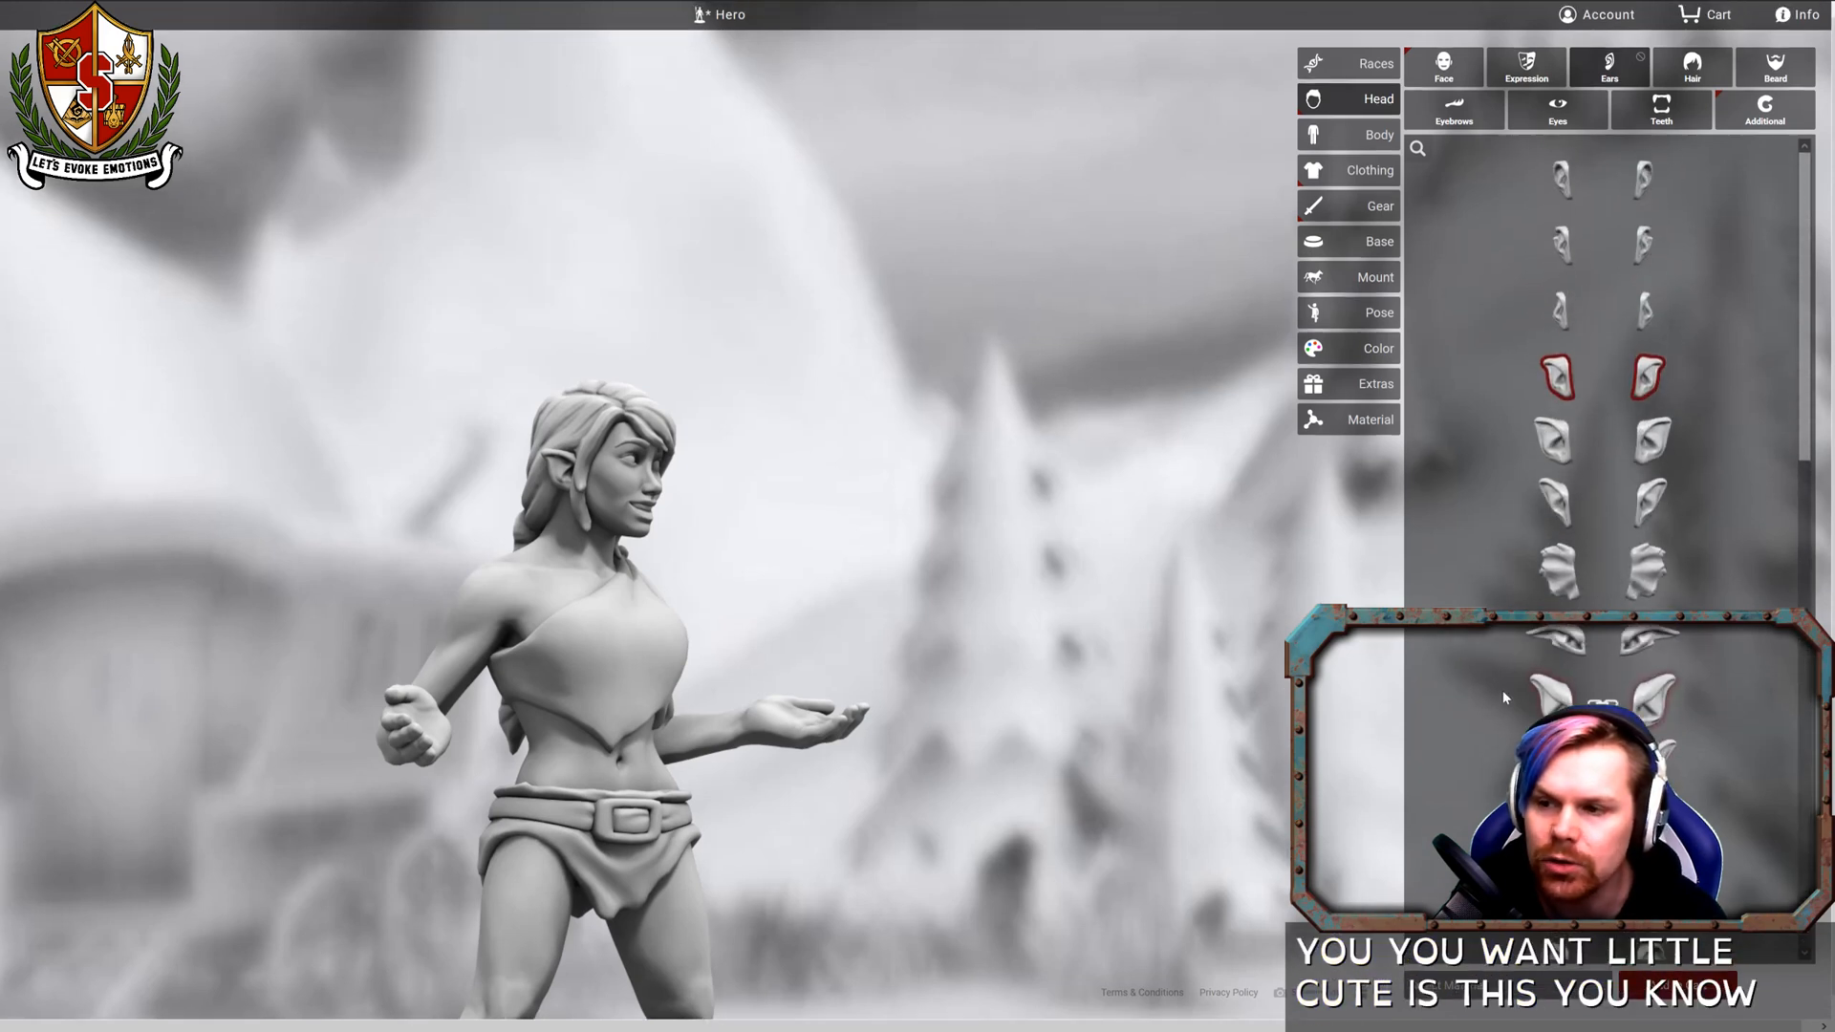
Try a long, voluminous curly hairstyle on the character, and give her short shaggy curls.
{"action": "left_click", "coordinate": [1691, 66]}
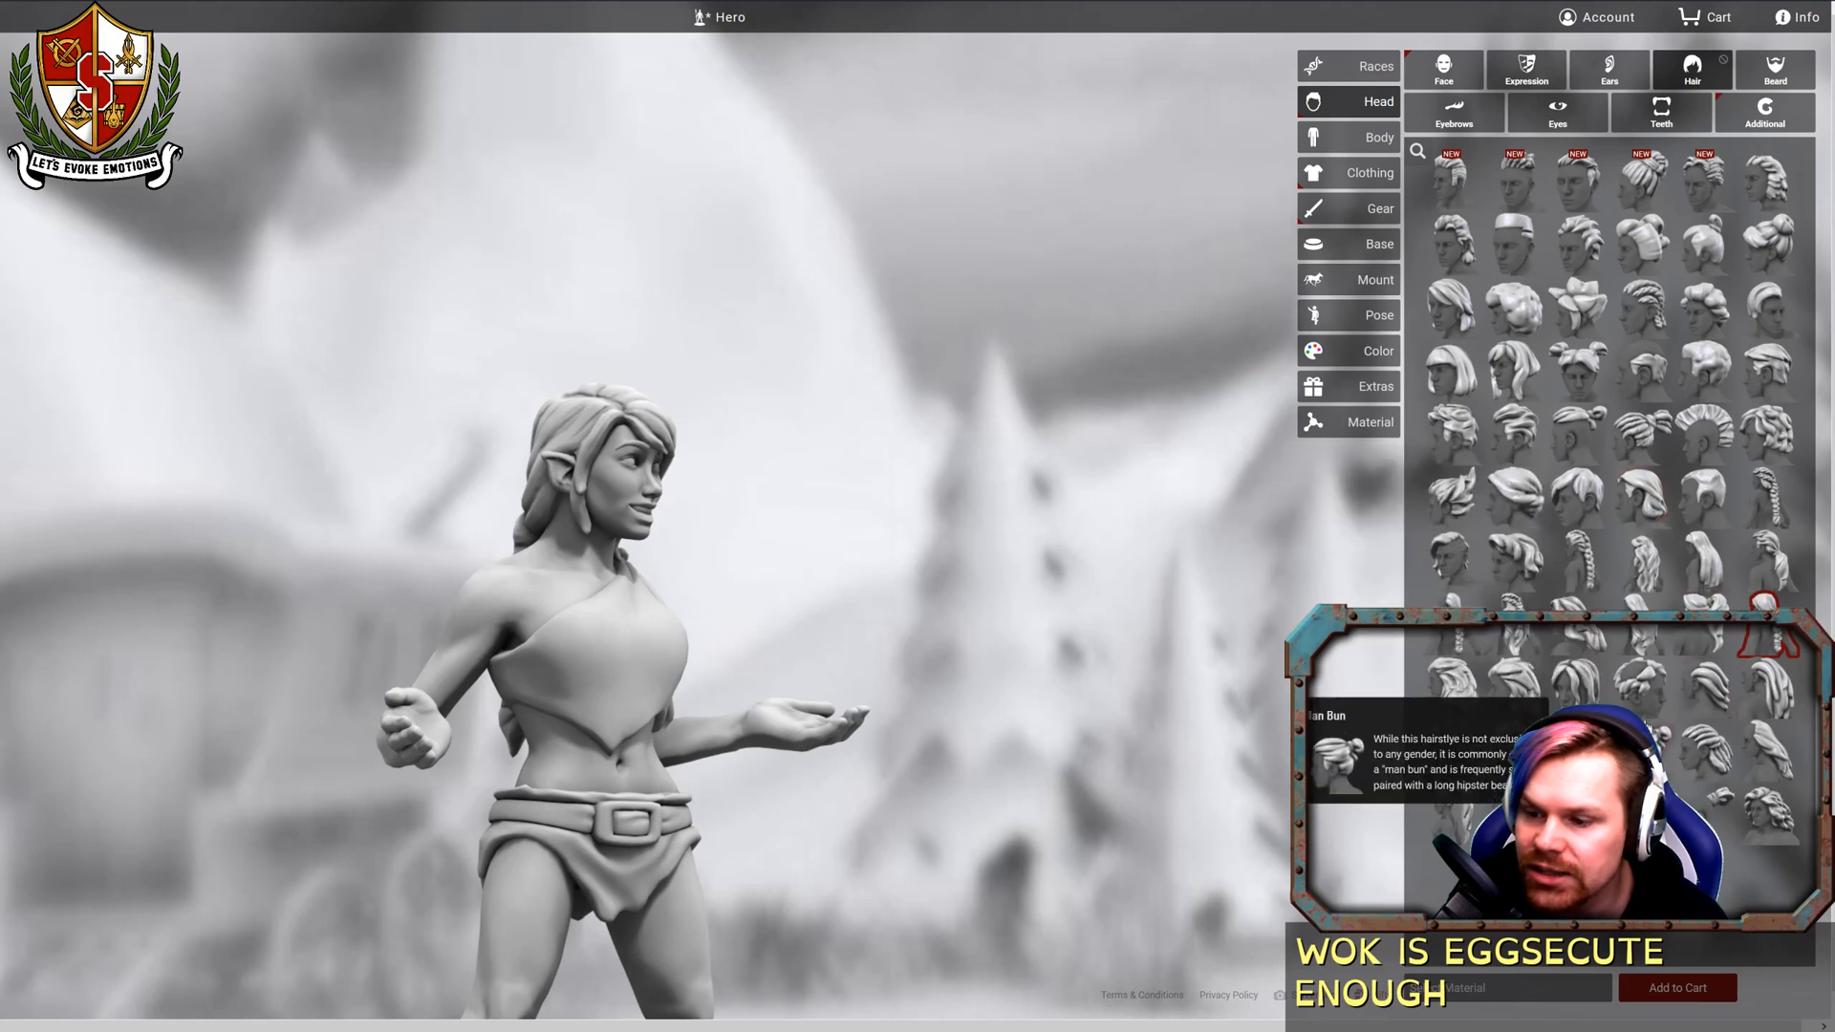
{"action": "left_click", "coordinate": [1767, 817]}
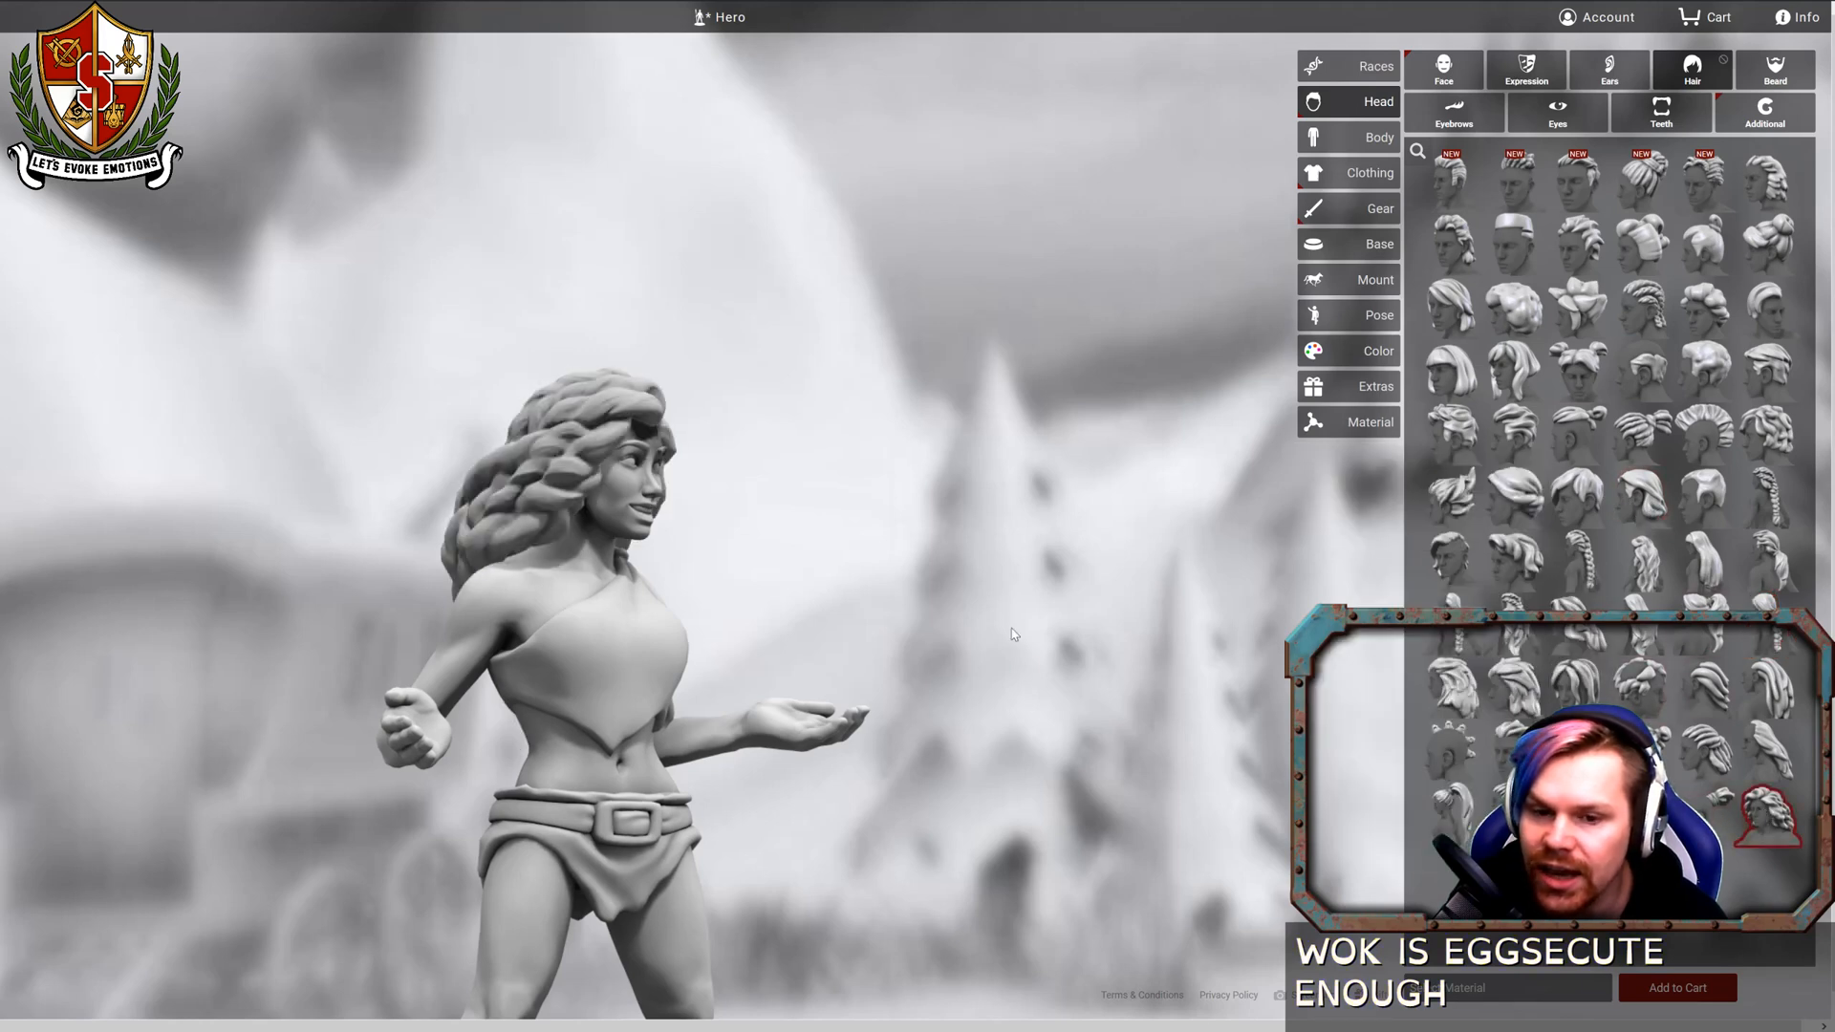
{"action": "left_click_drag", "start_coordinate": [1011, 627], "coordinate": [748, 612]}
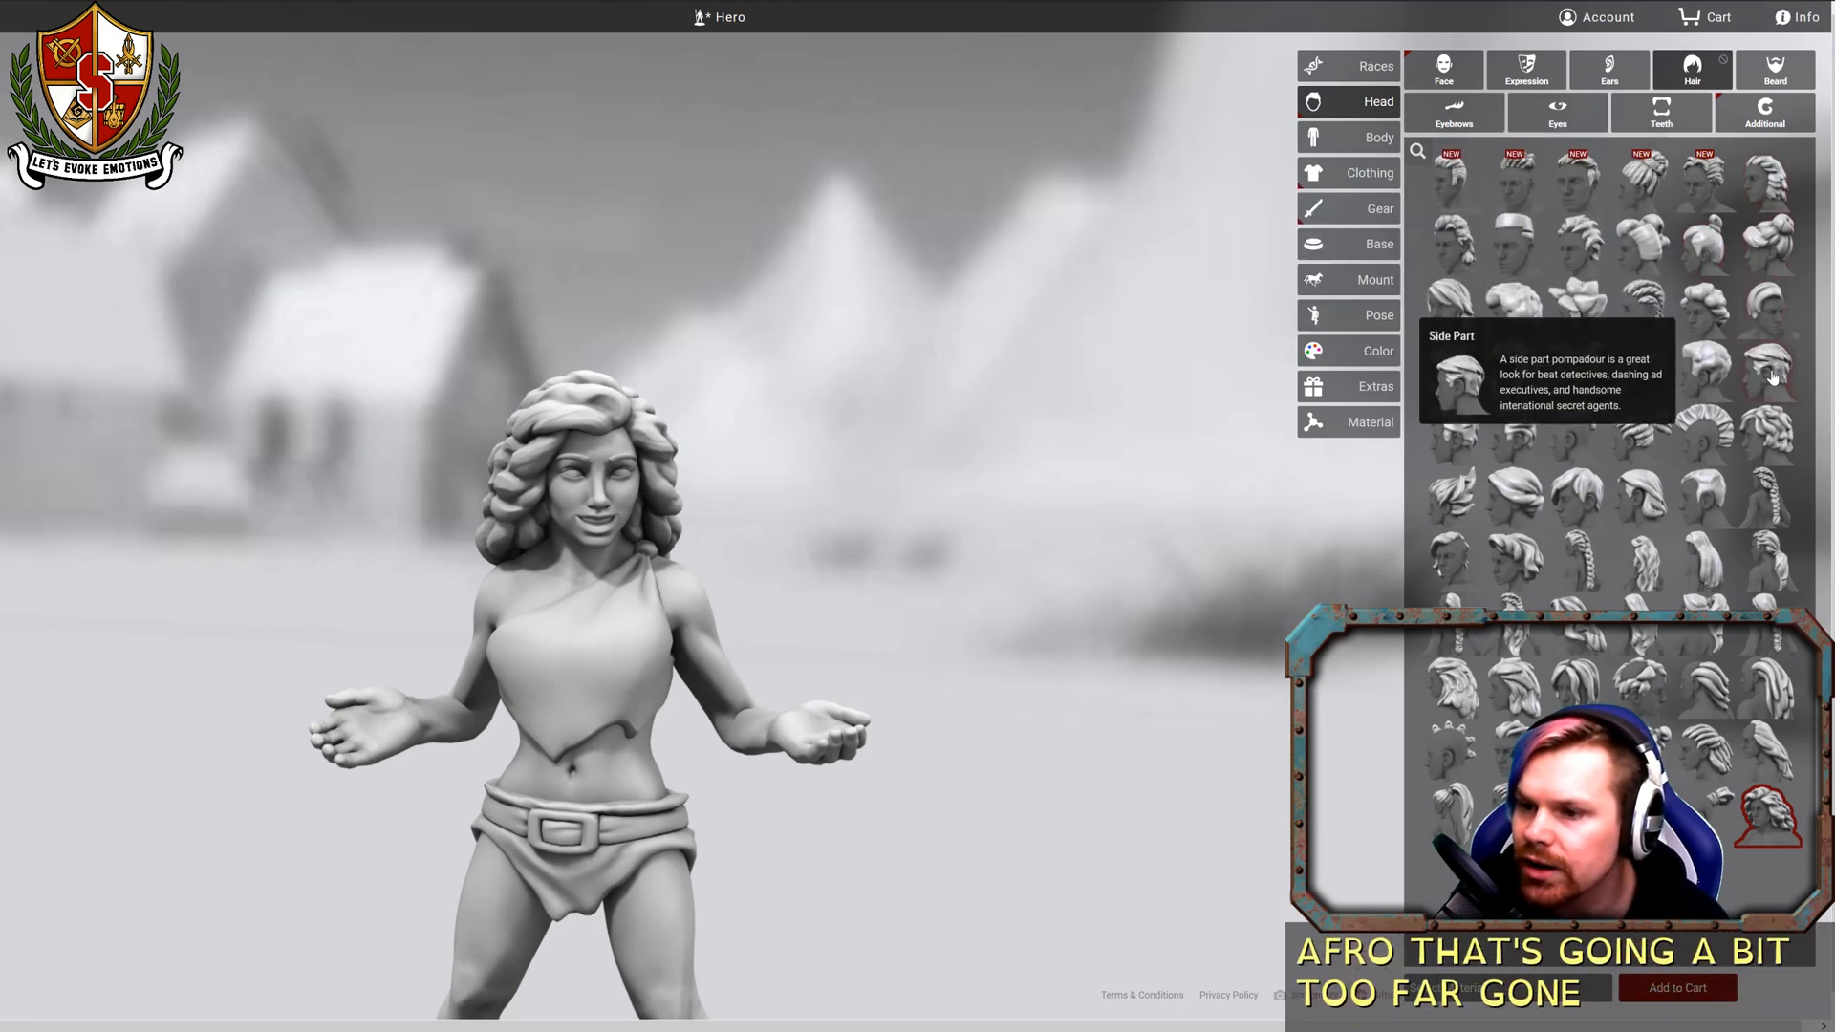
{"action": "left_click", "coordinate": [1769, 441]}
{"action": "left_click_drag", "start_coordinate": [722, 390], "coordinate": [438, 393]}
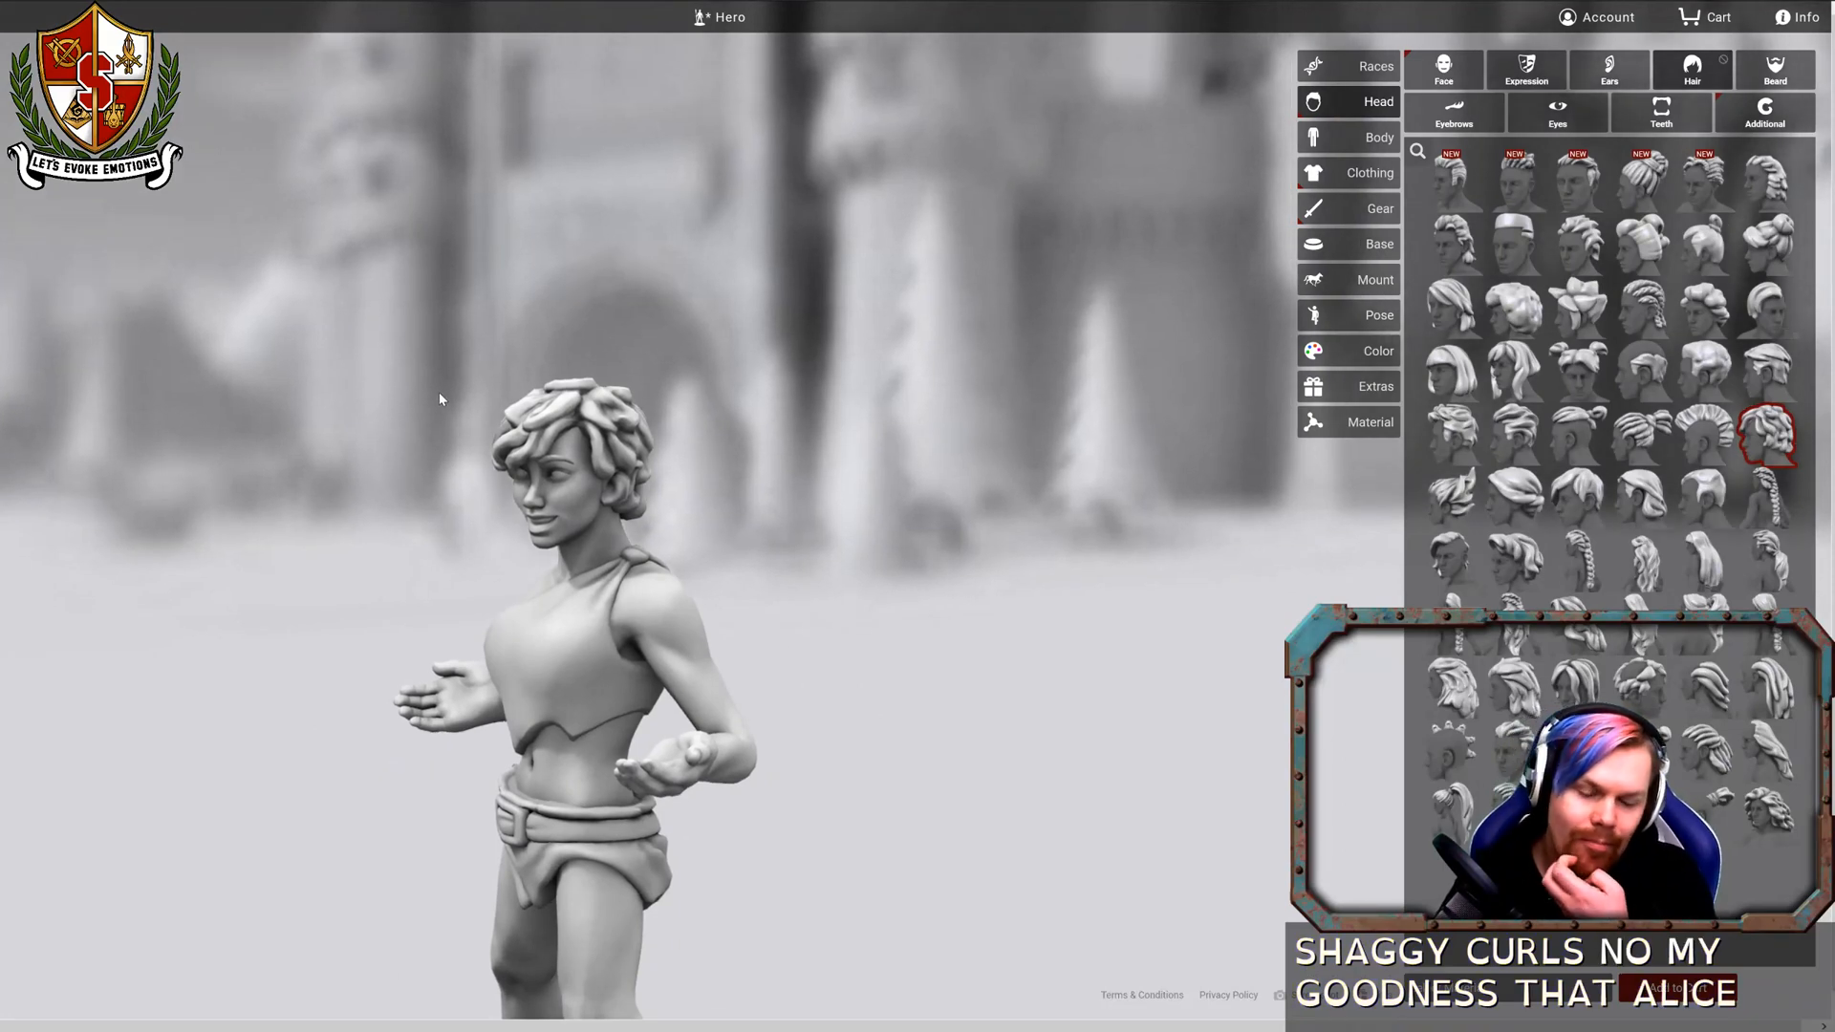
{"action": "left_click_drag", "start_coordinate": [438, 392], "coordinate": [735, 415]}
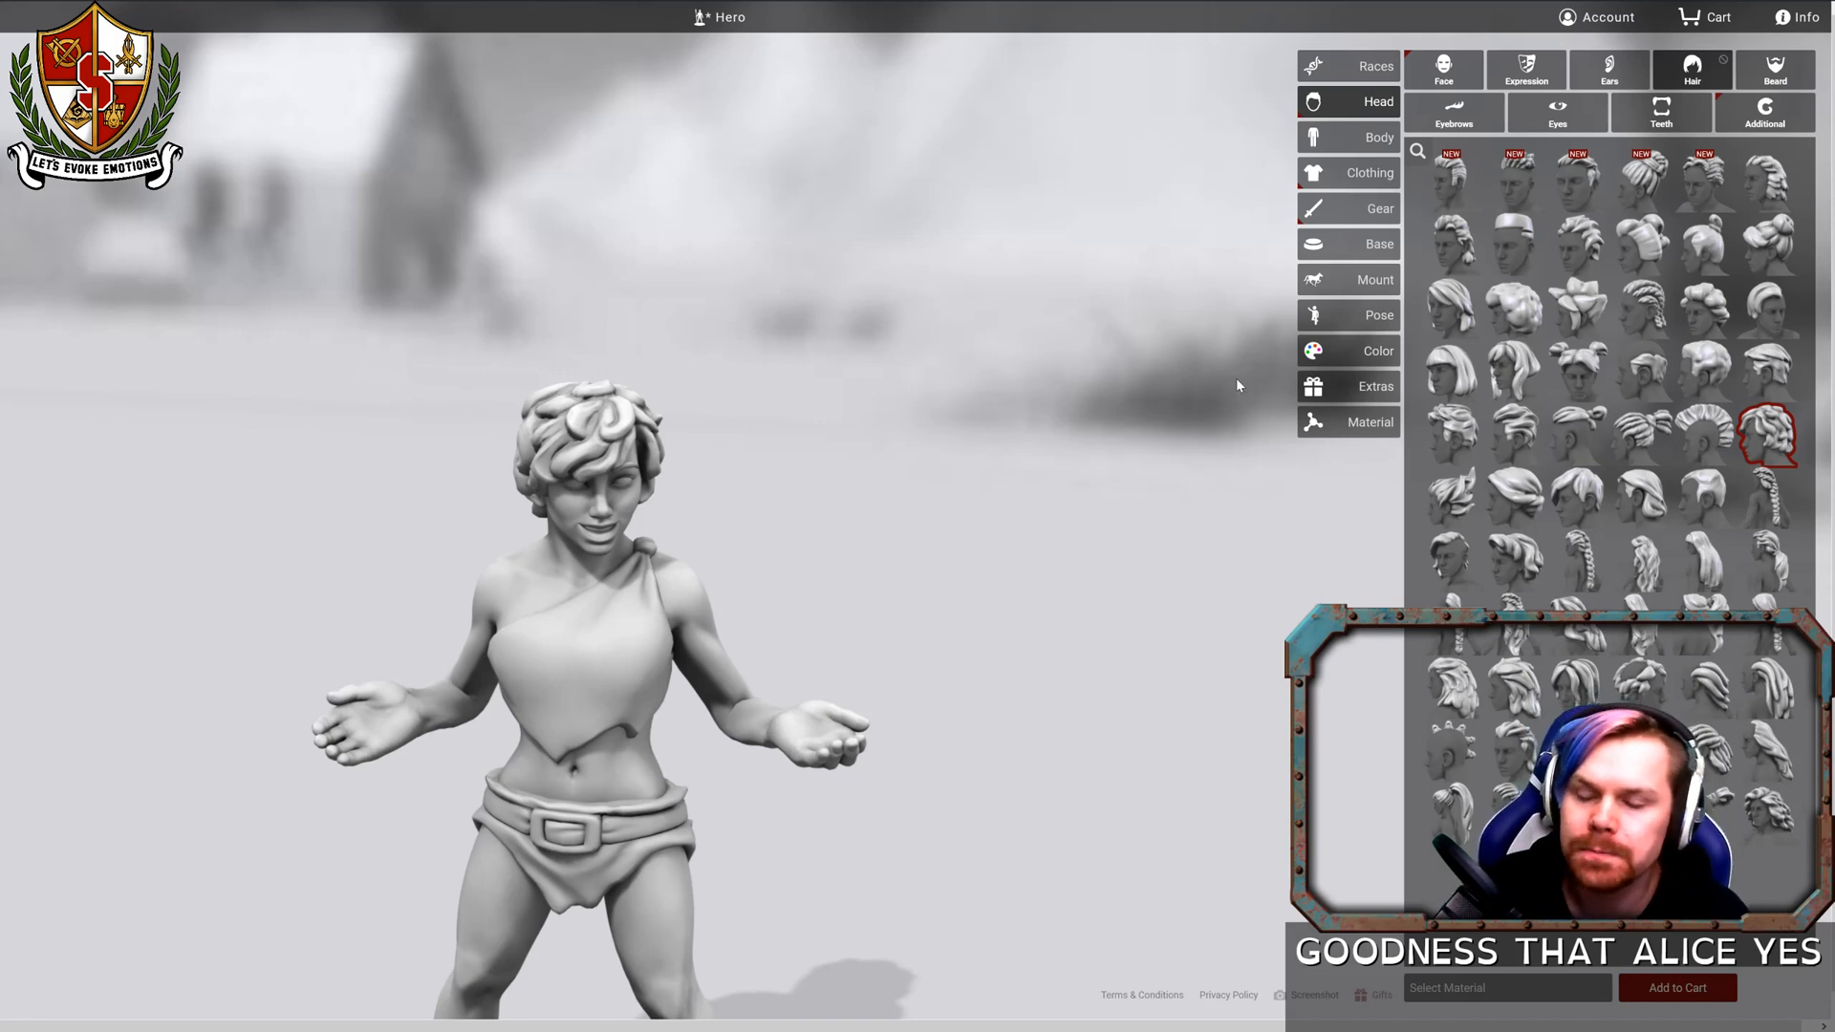
Check the beard, eyebrow and eye options, and give the character the middle teeth style of the second row.
{"action": "left_click", "coordinate": [1774, 69]}
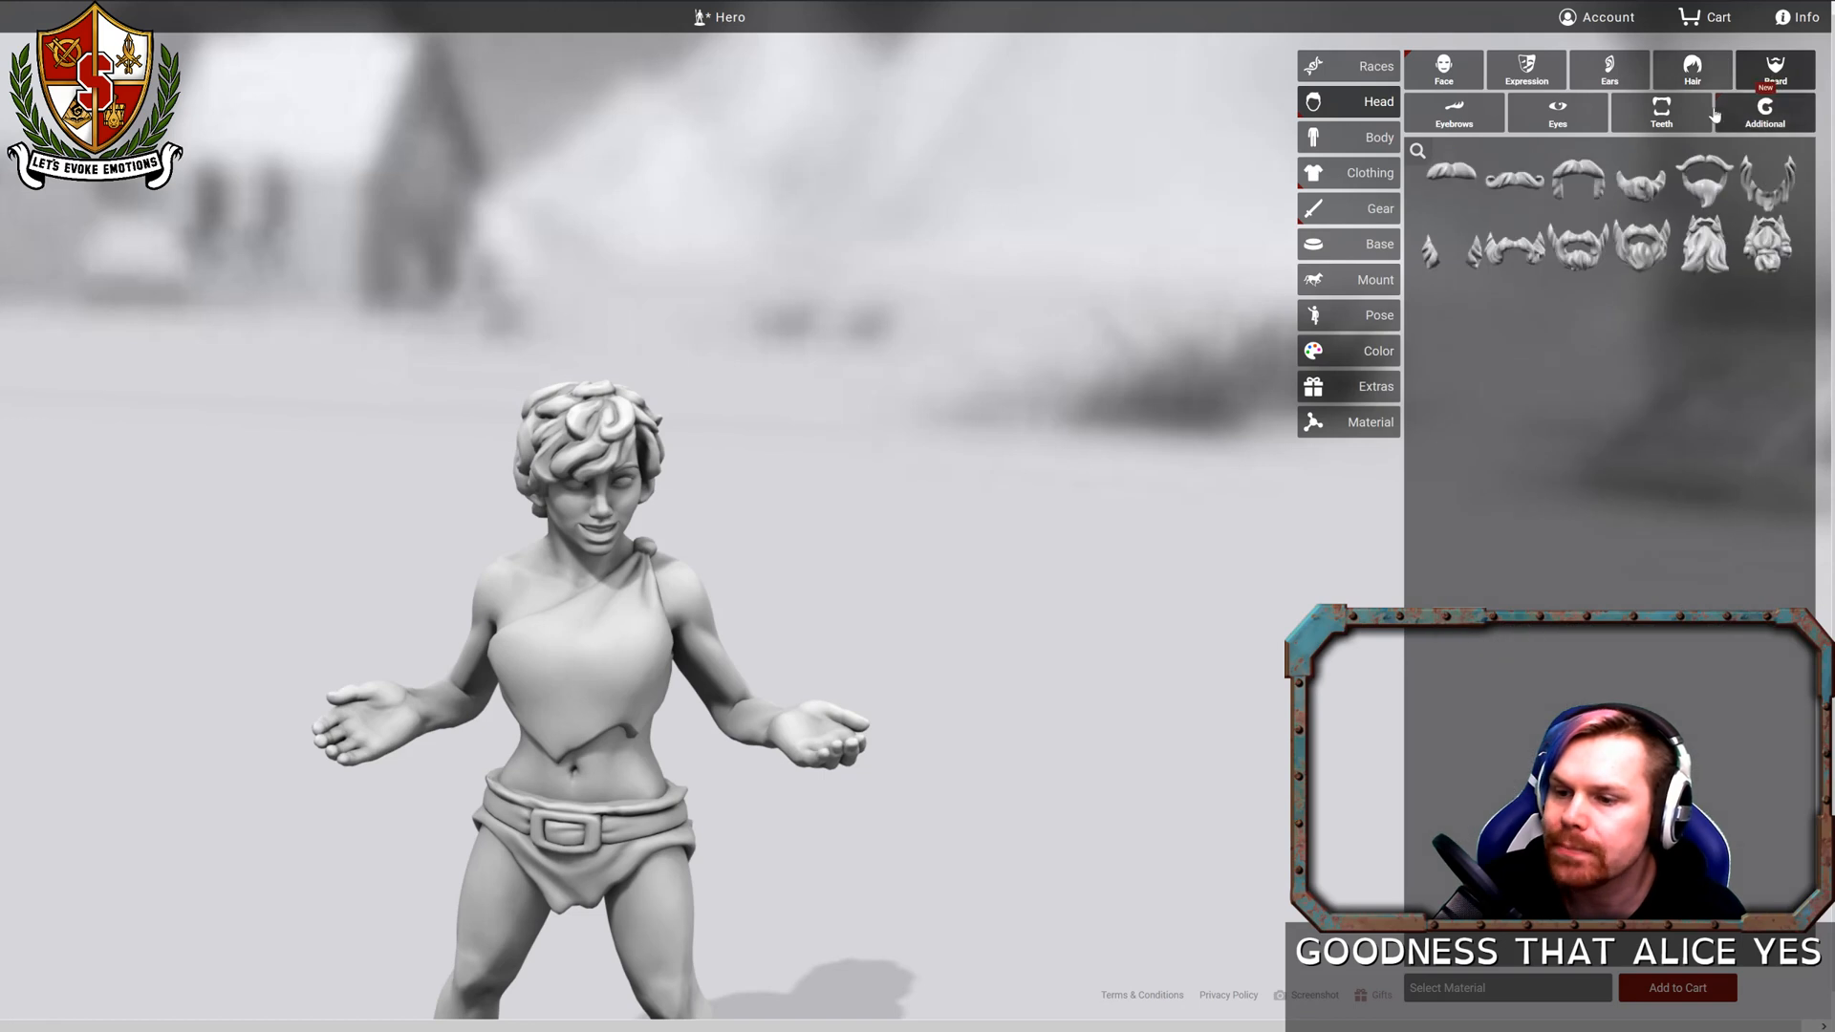
{"action": "left_click", "coordinate": [1453, 111]}
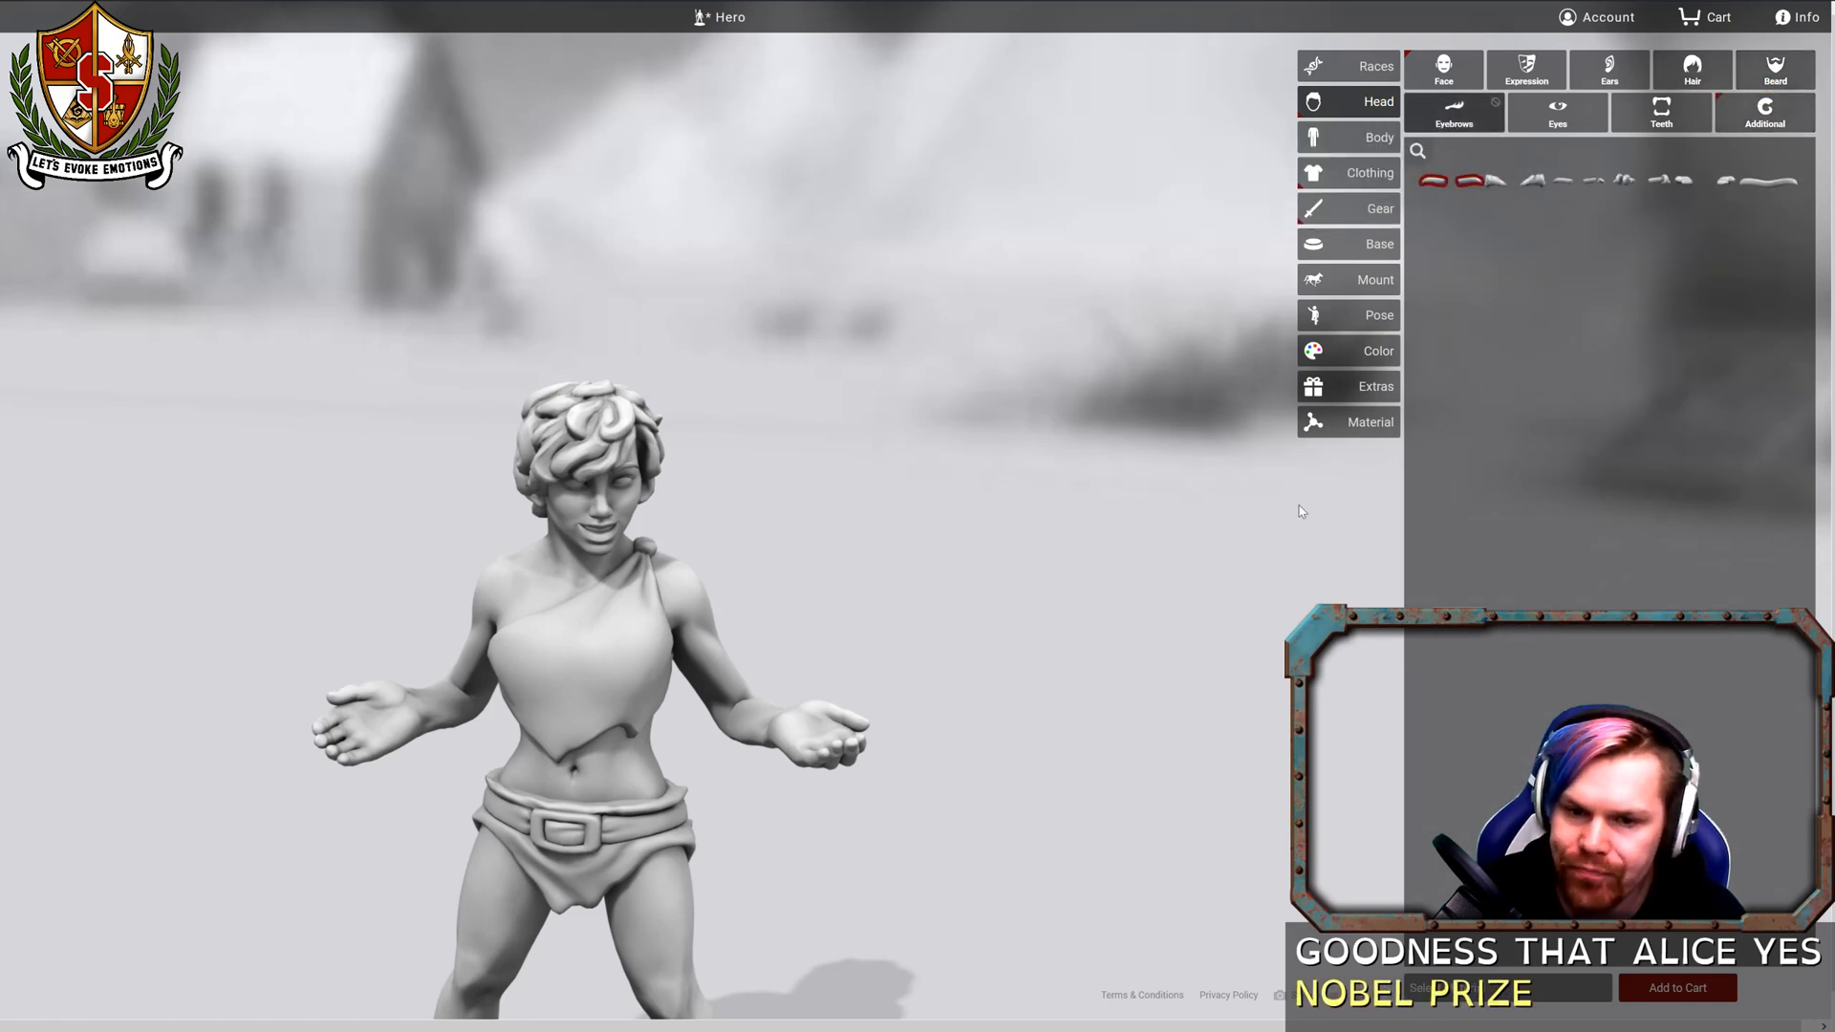
{"action": "left_click", "coordinate": [1557, 115]}
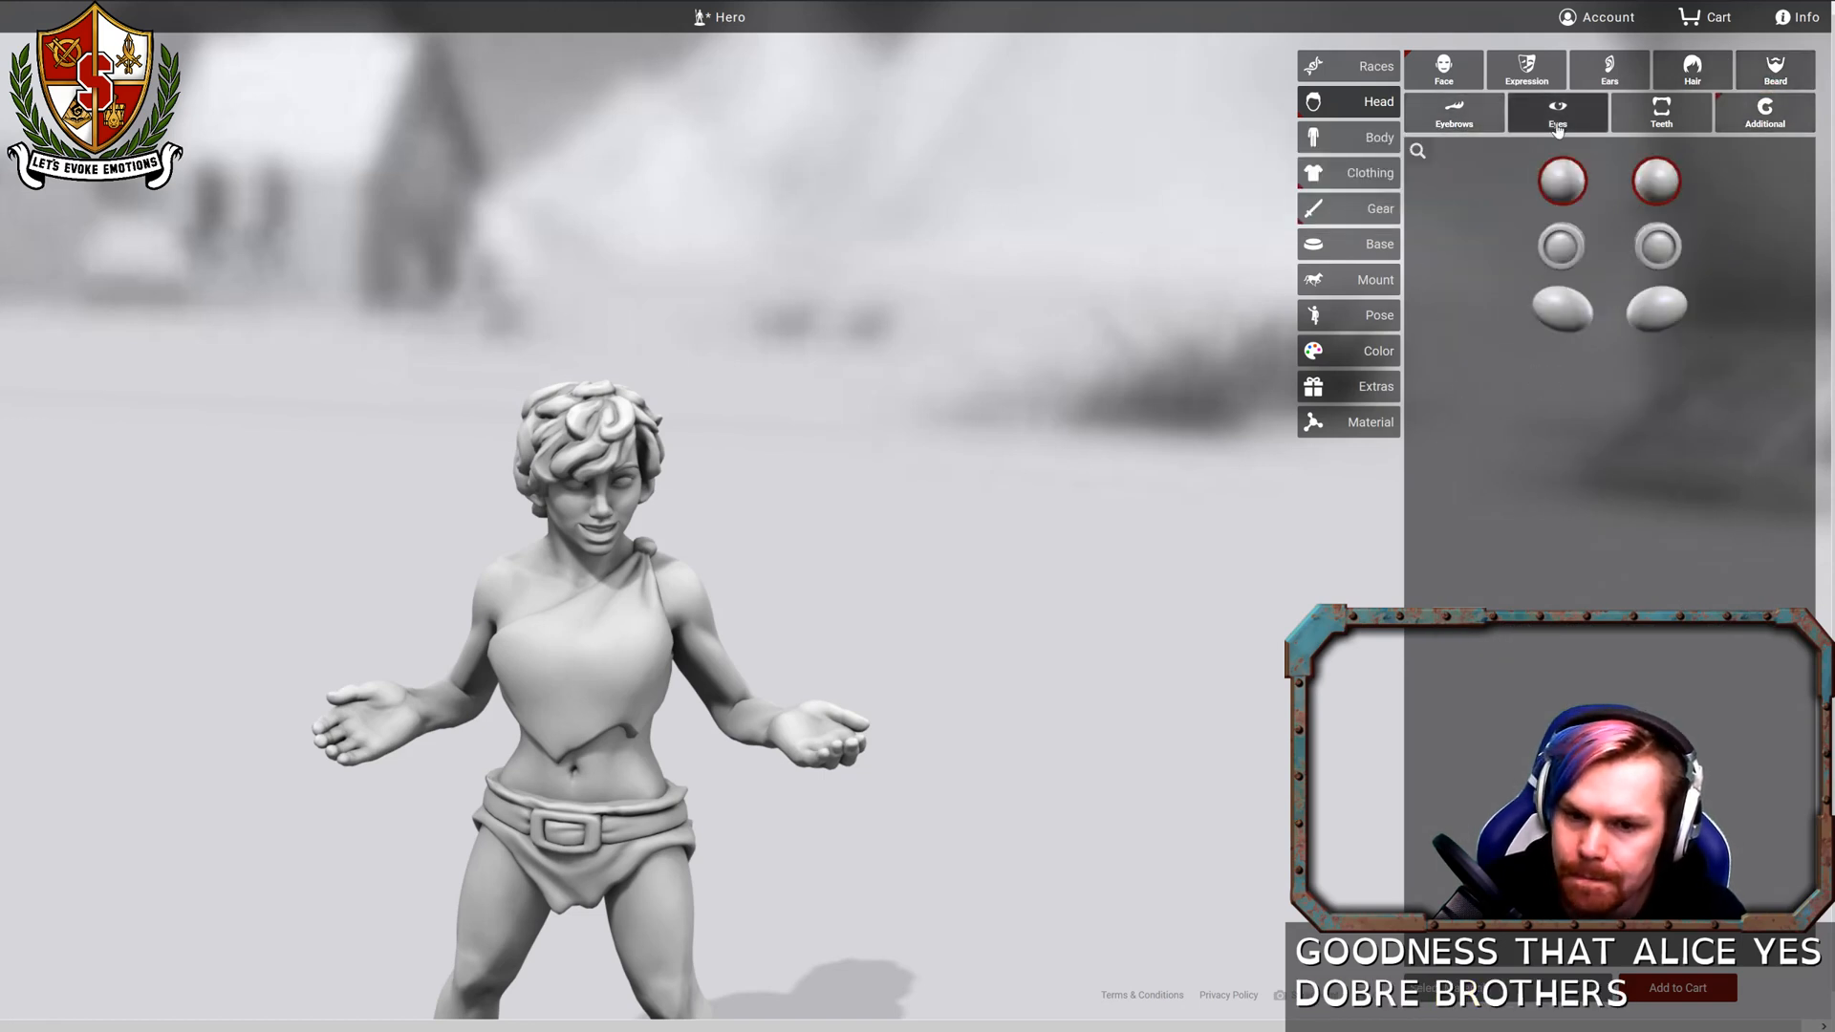
{"action": "left_click", "coordinate": [1651, 122]}
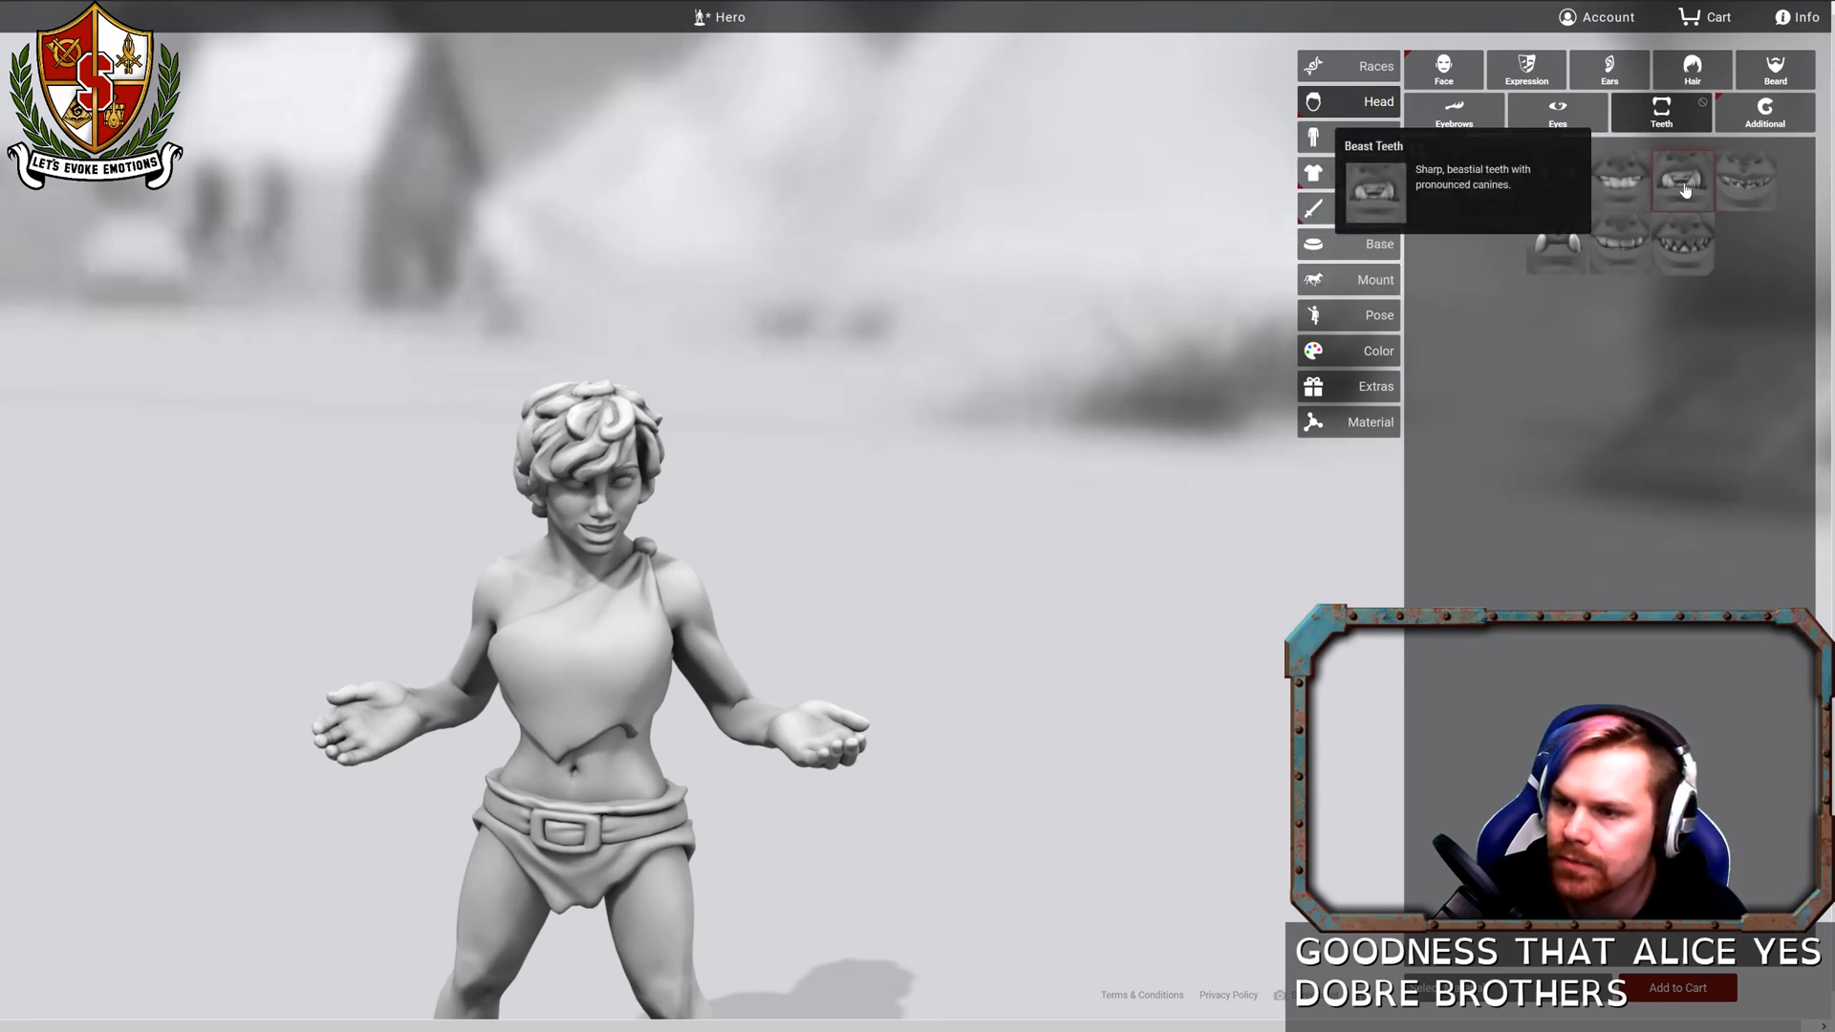
{"action": "left_click", "coordinate": [1619, 244]}
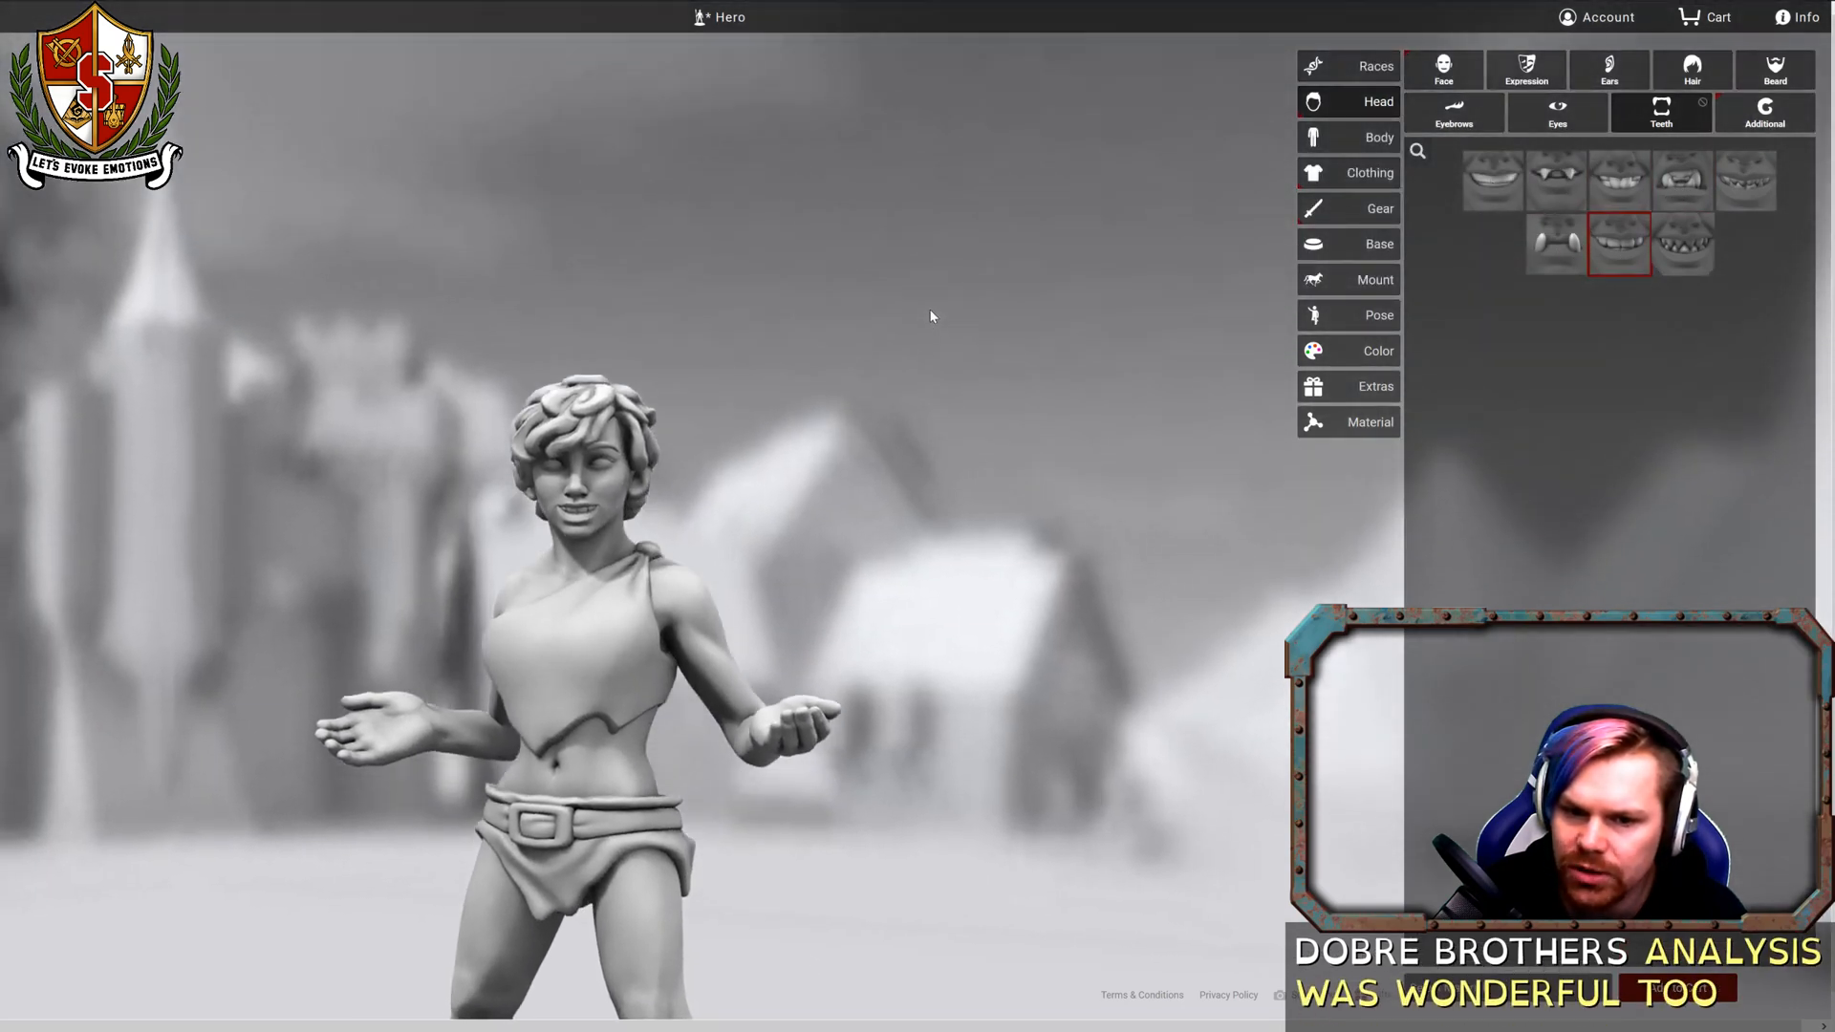
{"action": "scroll", "coordinate": [993, 379], "scroll_direction": "up", "scroll_amount": 5}
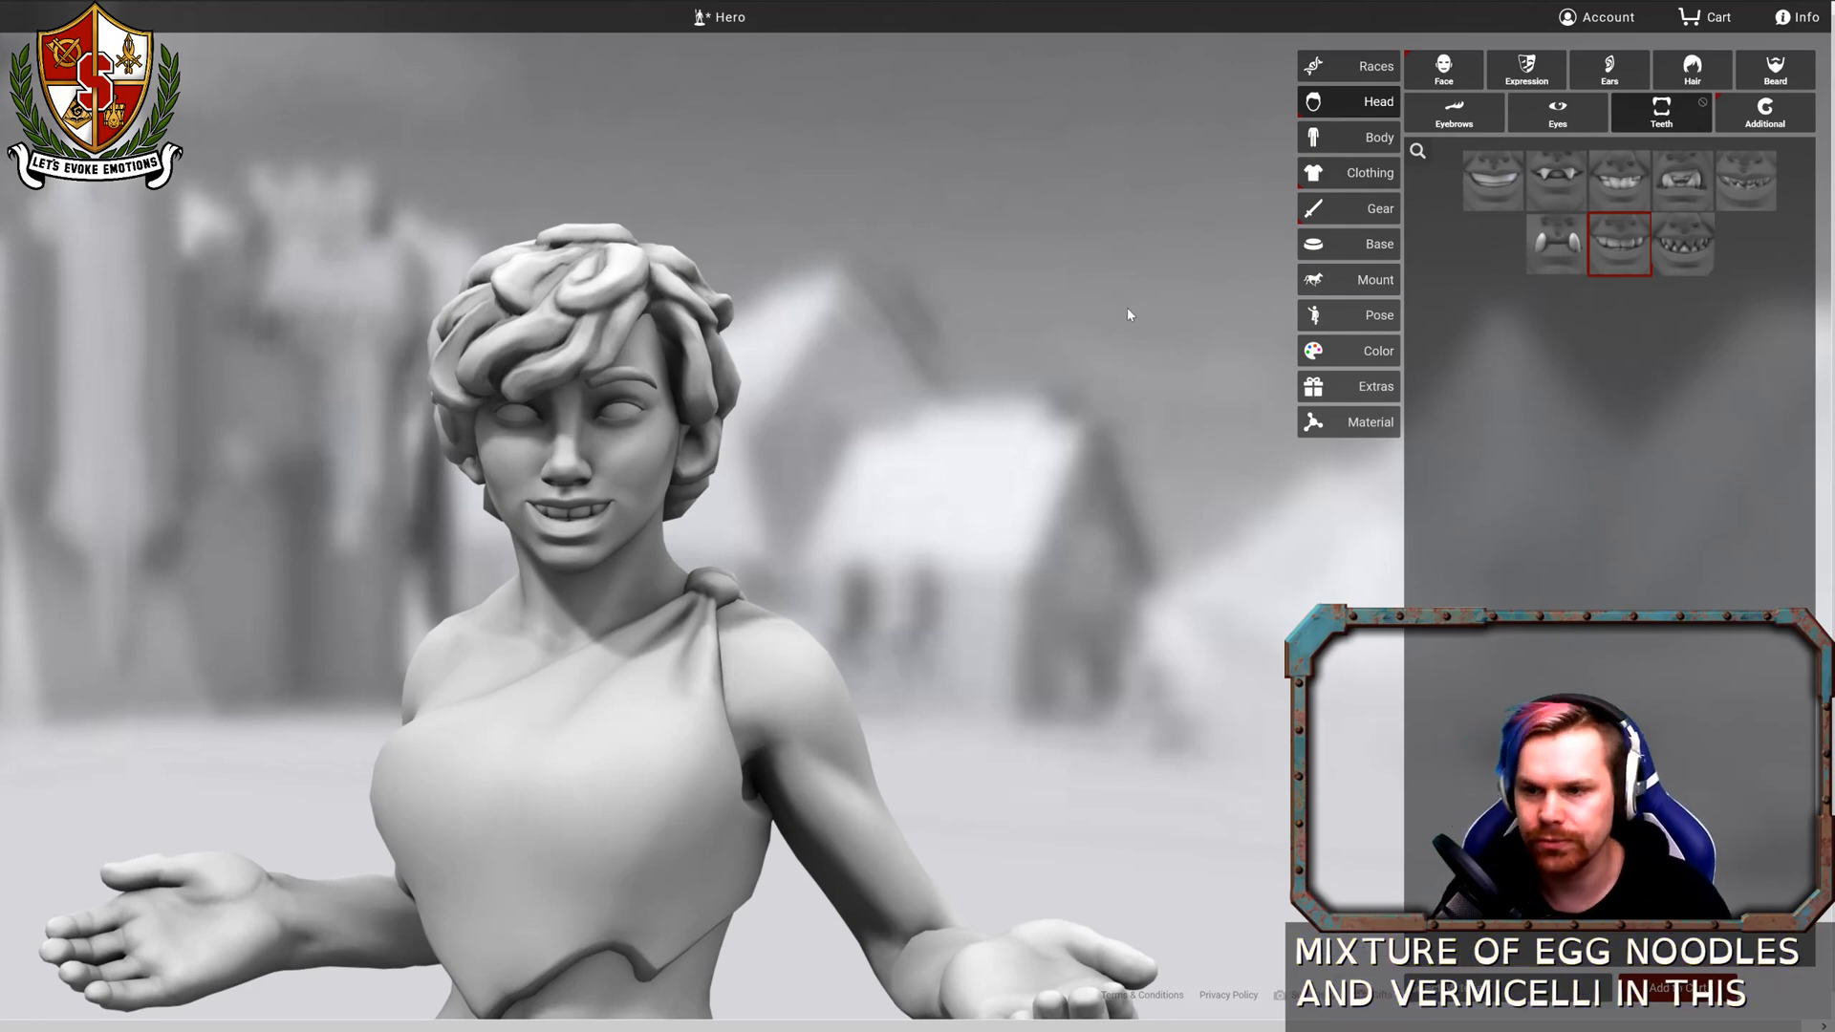
Try large curled horns, Fragmented Stone Horns and branching antlers on the head, remove them, and check the remaining horn styles.
{"action": "left_click", "coordinate": [1752, 120]}
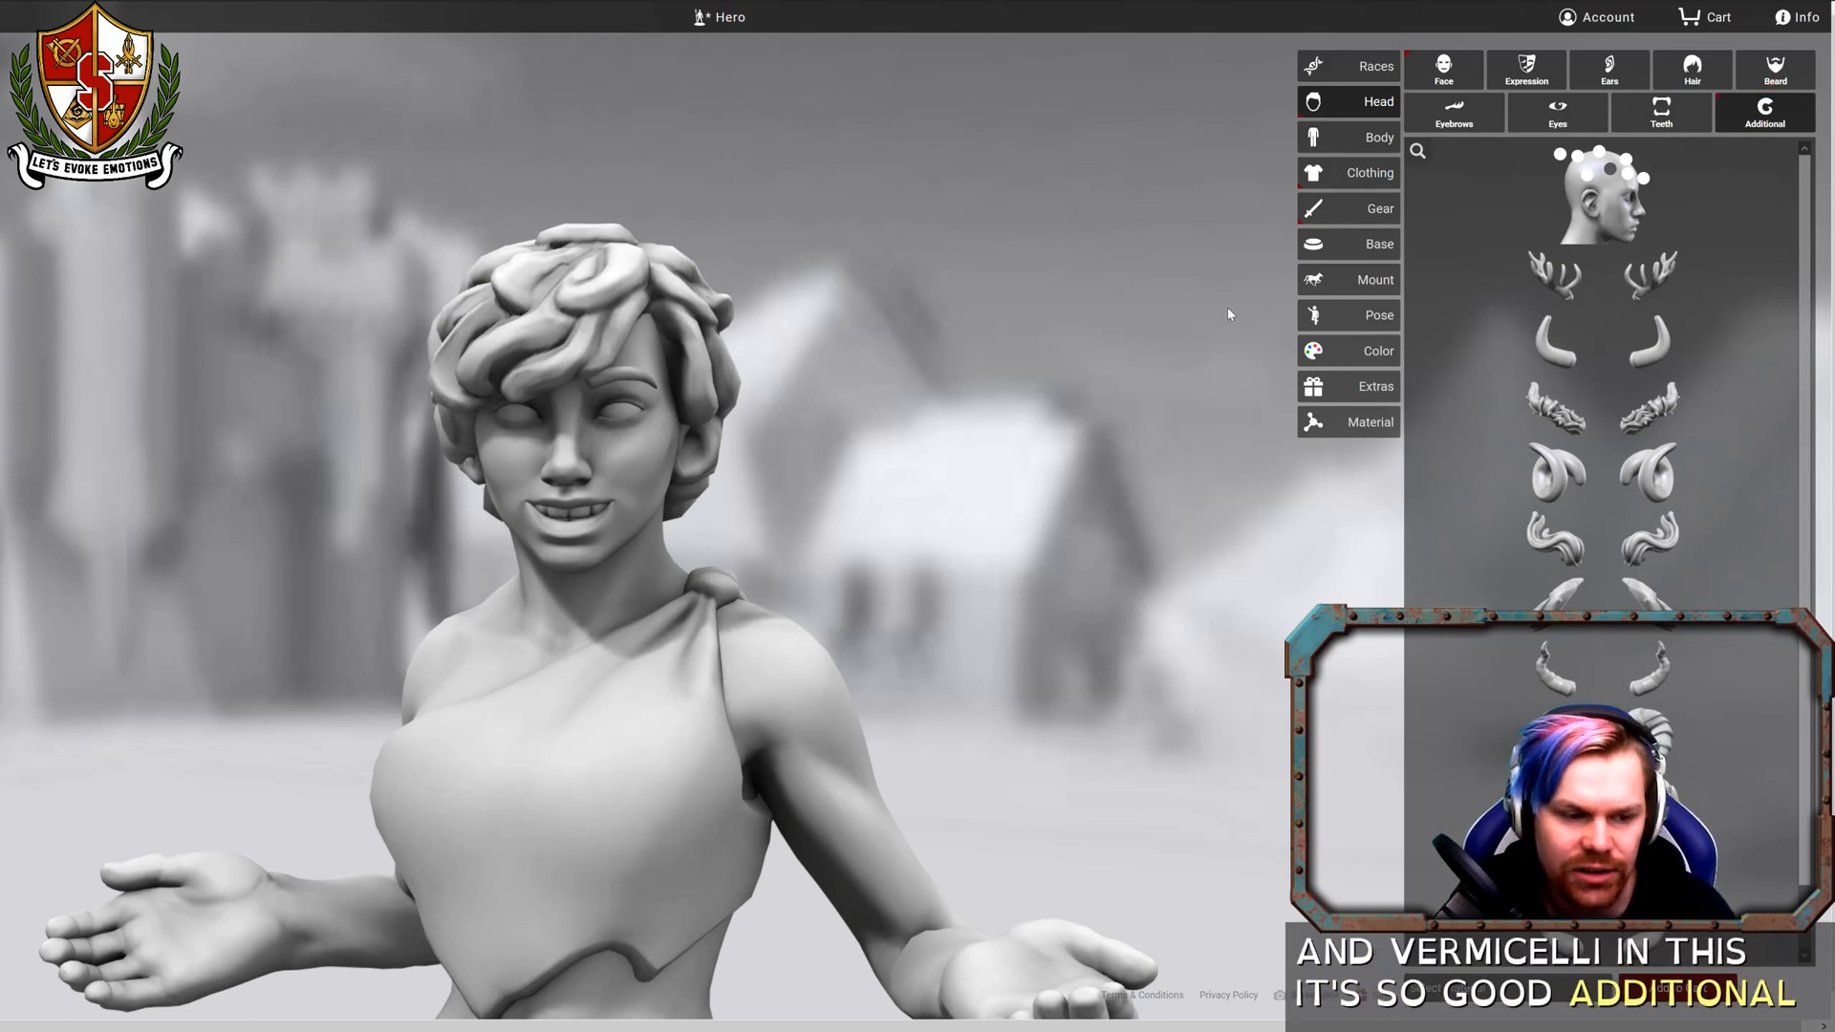
{"action": "left_click", "coordinate": [1661, 479]}
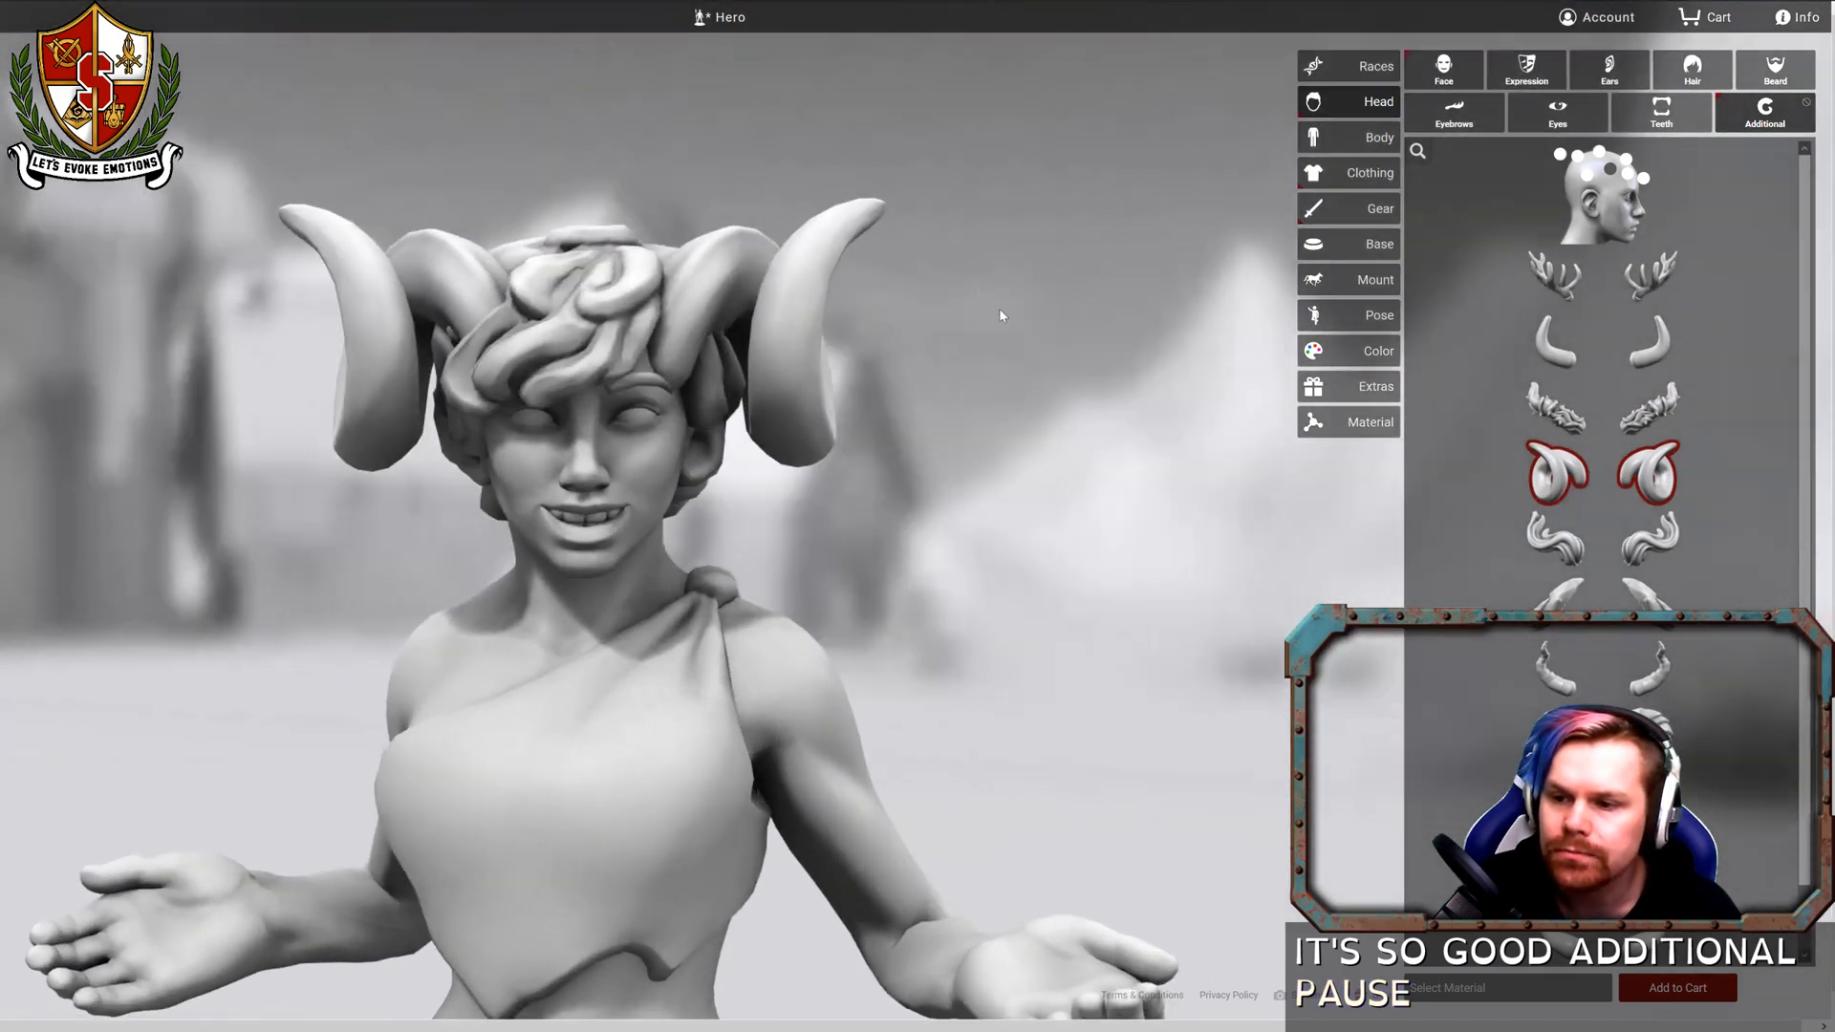
{"action": "left_click", "coordinate": [1549, 603]}
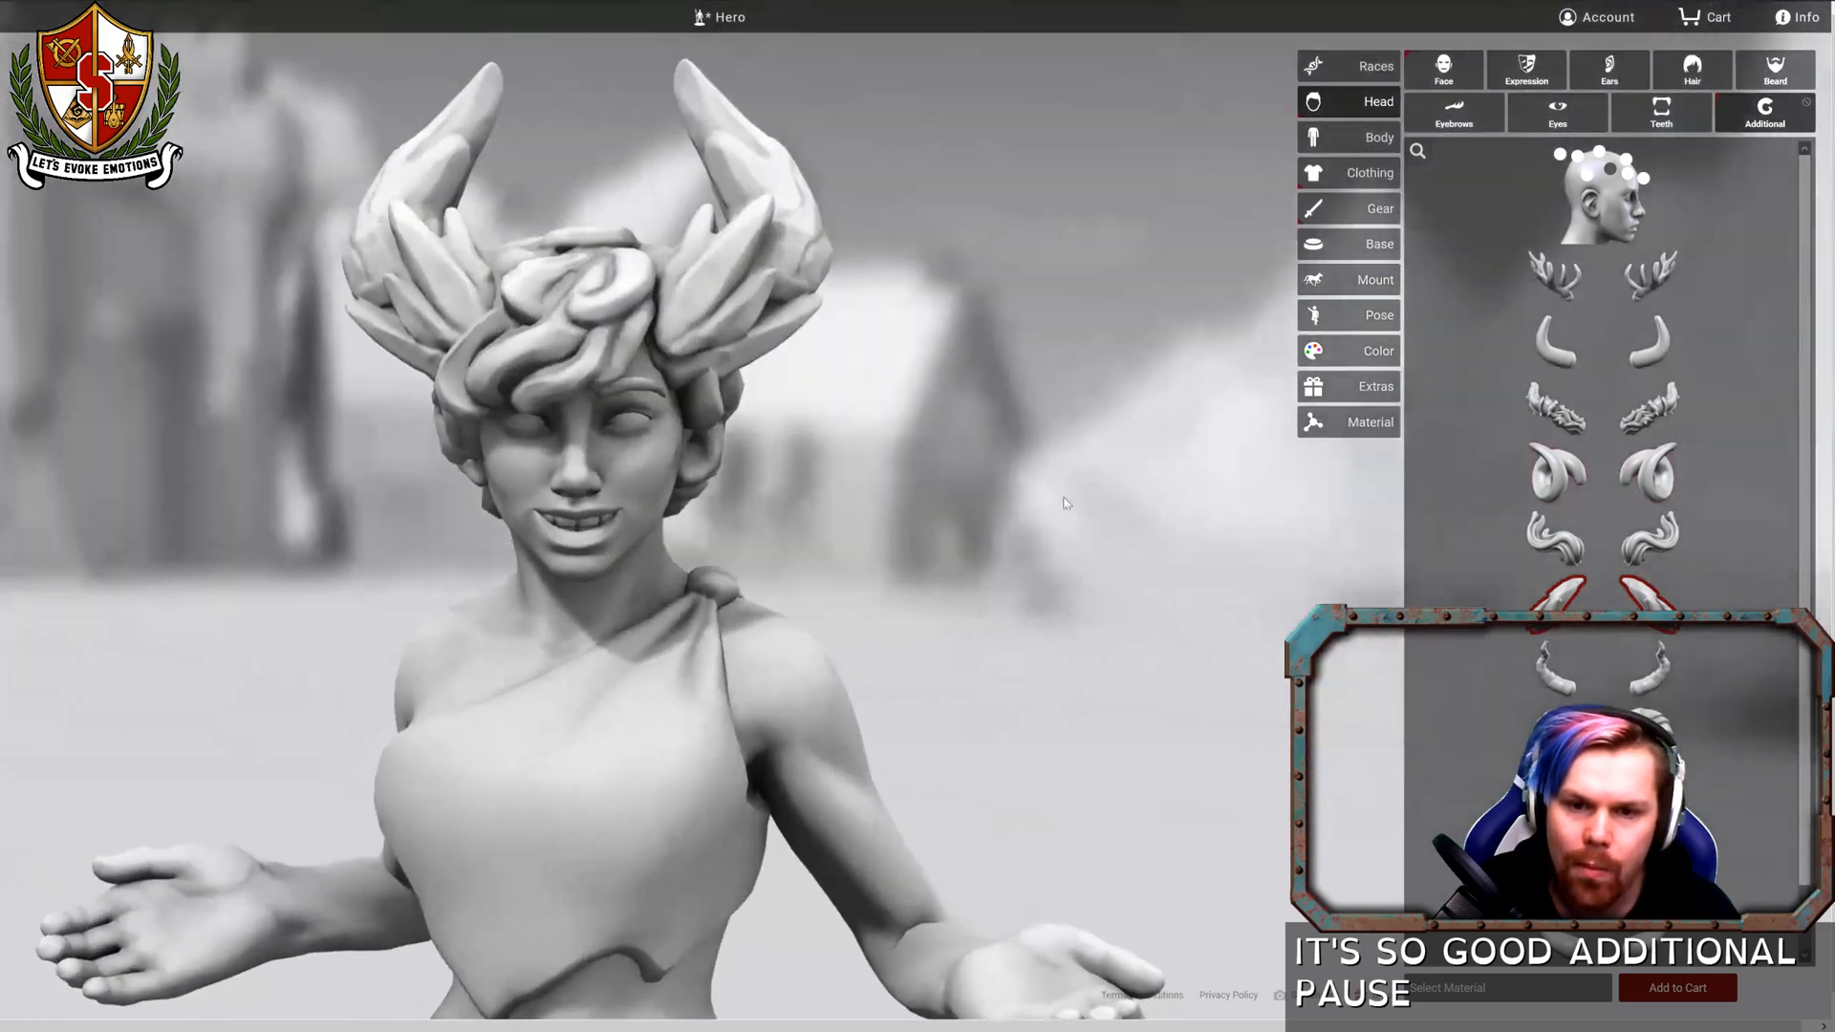
{"action": "mouse_move", "coordinate": [1553, 604]}
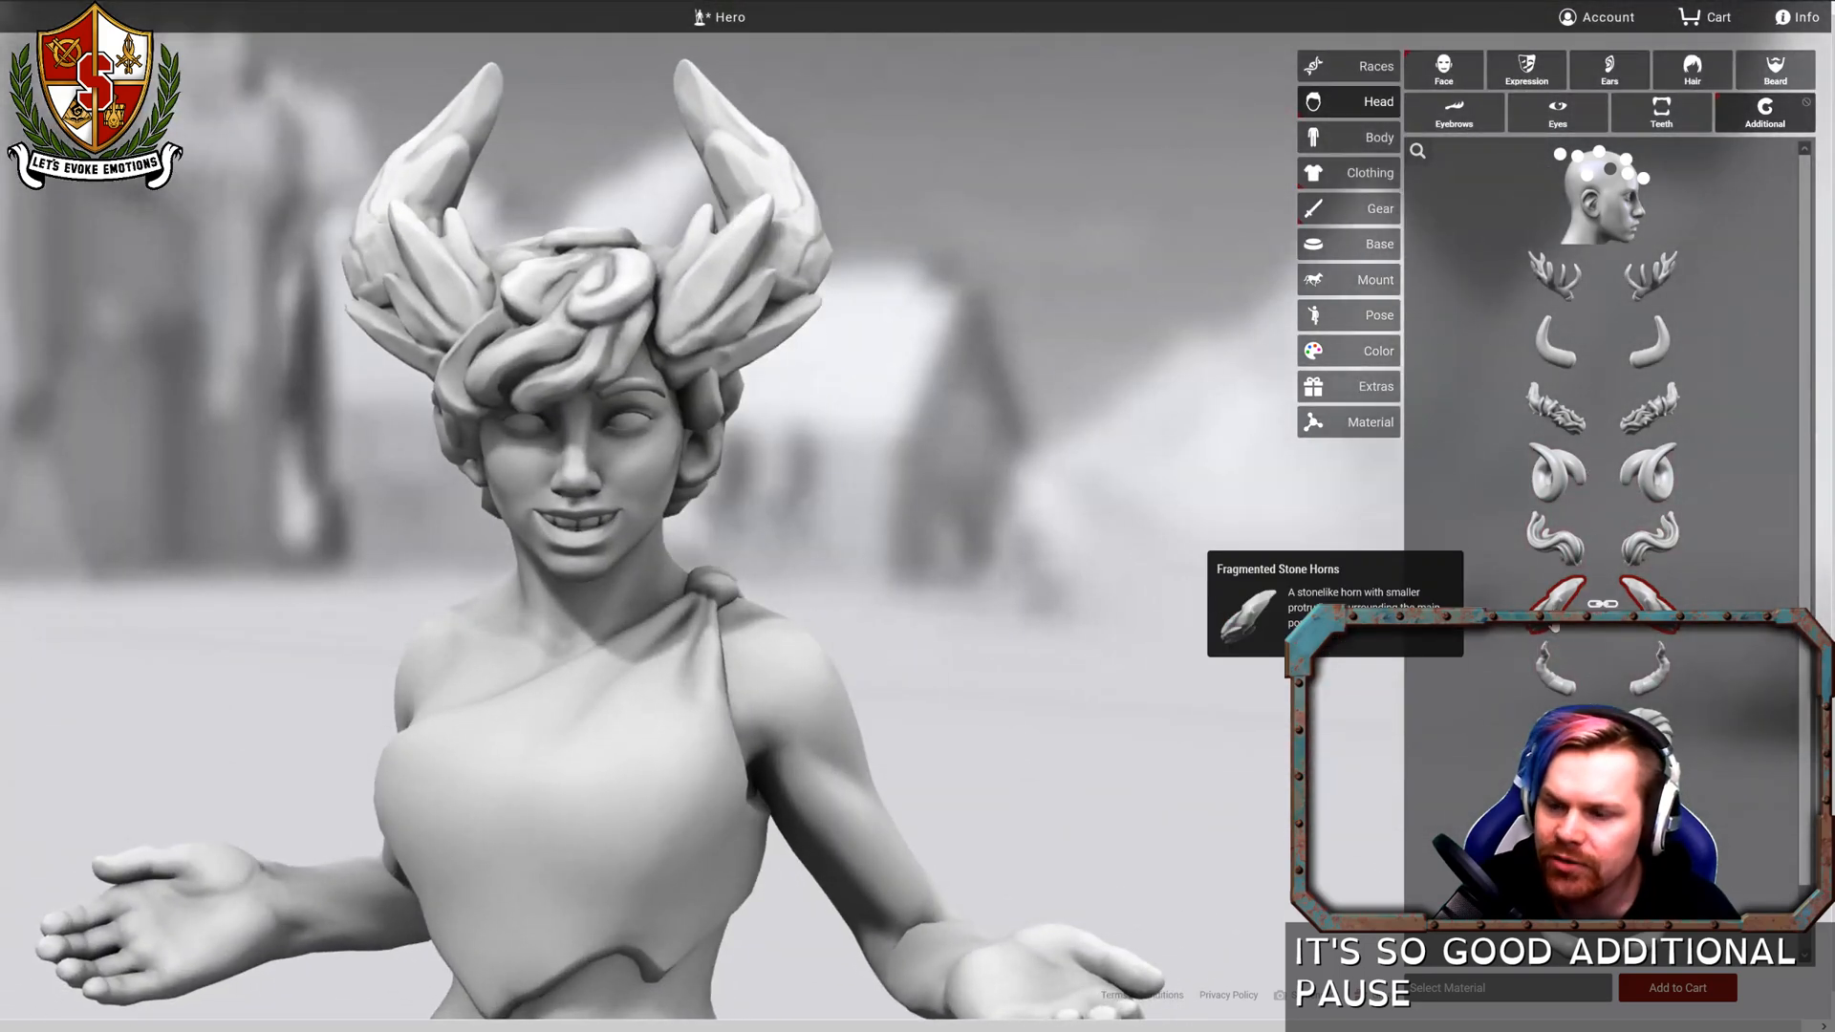
{"action": "left_click", "coordinate": [1552, 605]}
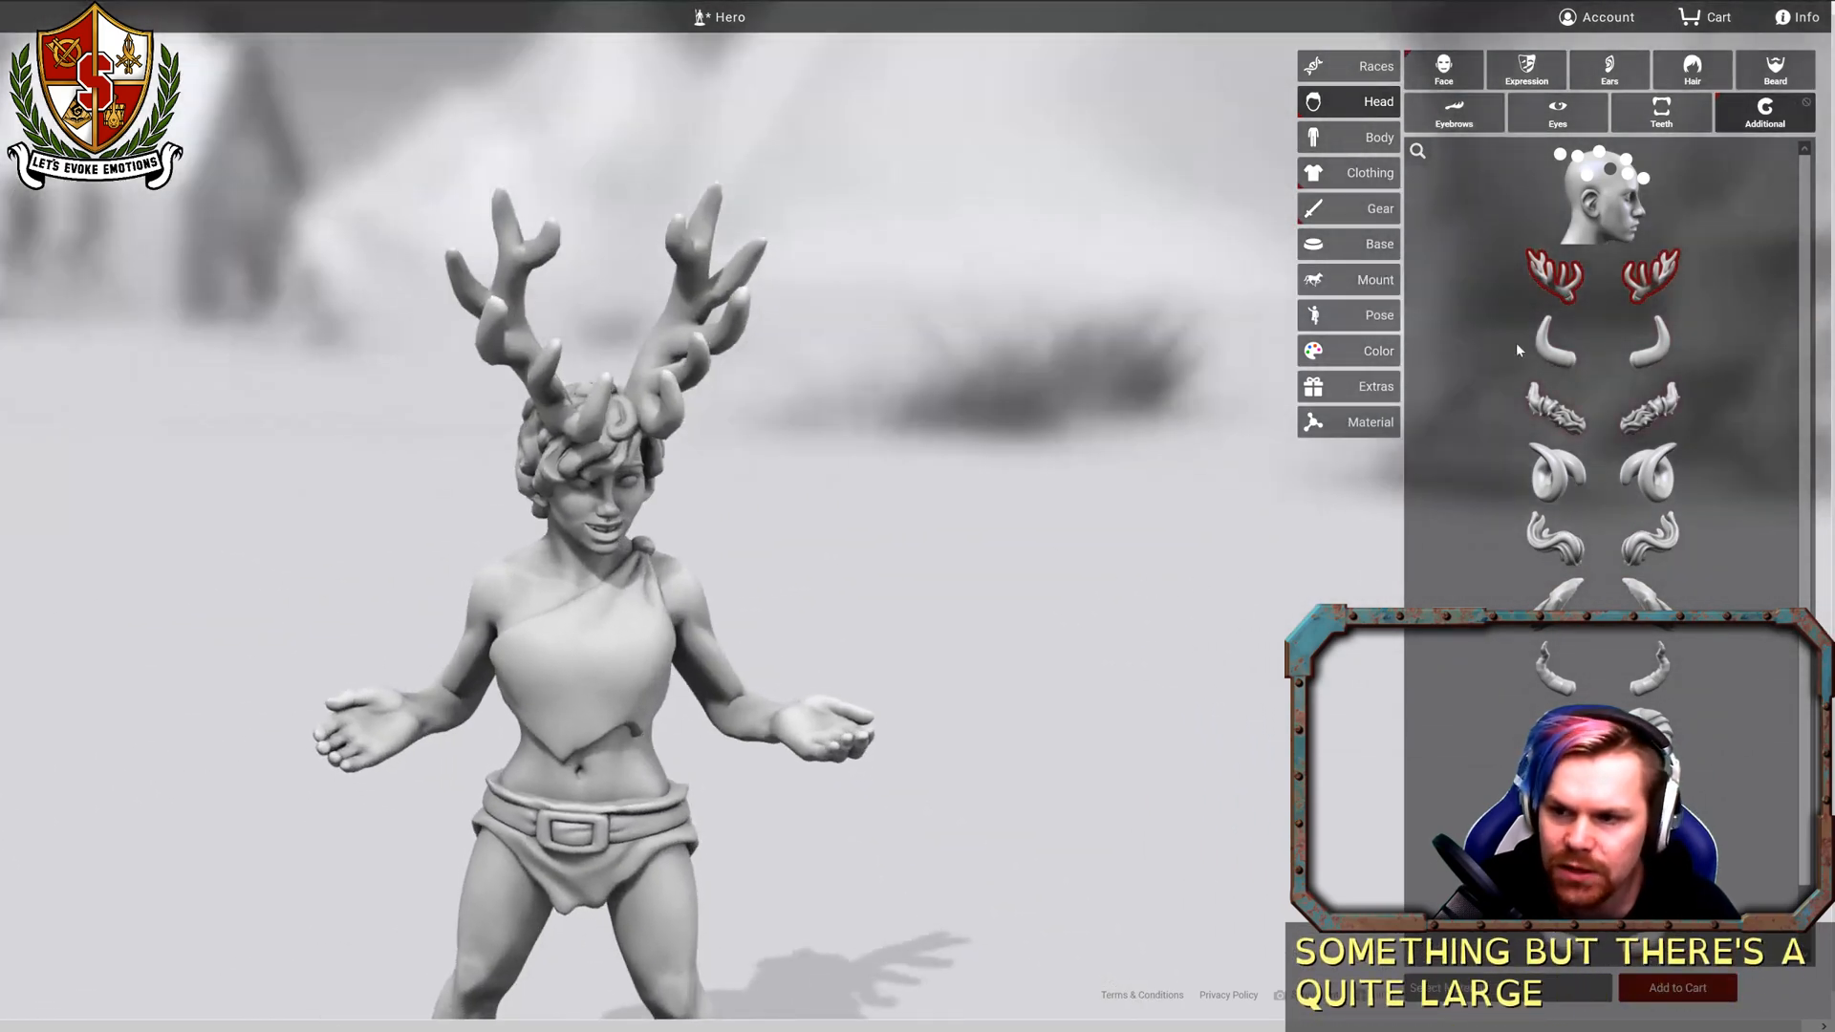
{"action": "left_click", "coordinate": [1556, 295]}
{"action": "scroll", "coordinate": [1555, 841], "scroll_direction": "down", "scroll_amount": 1}
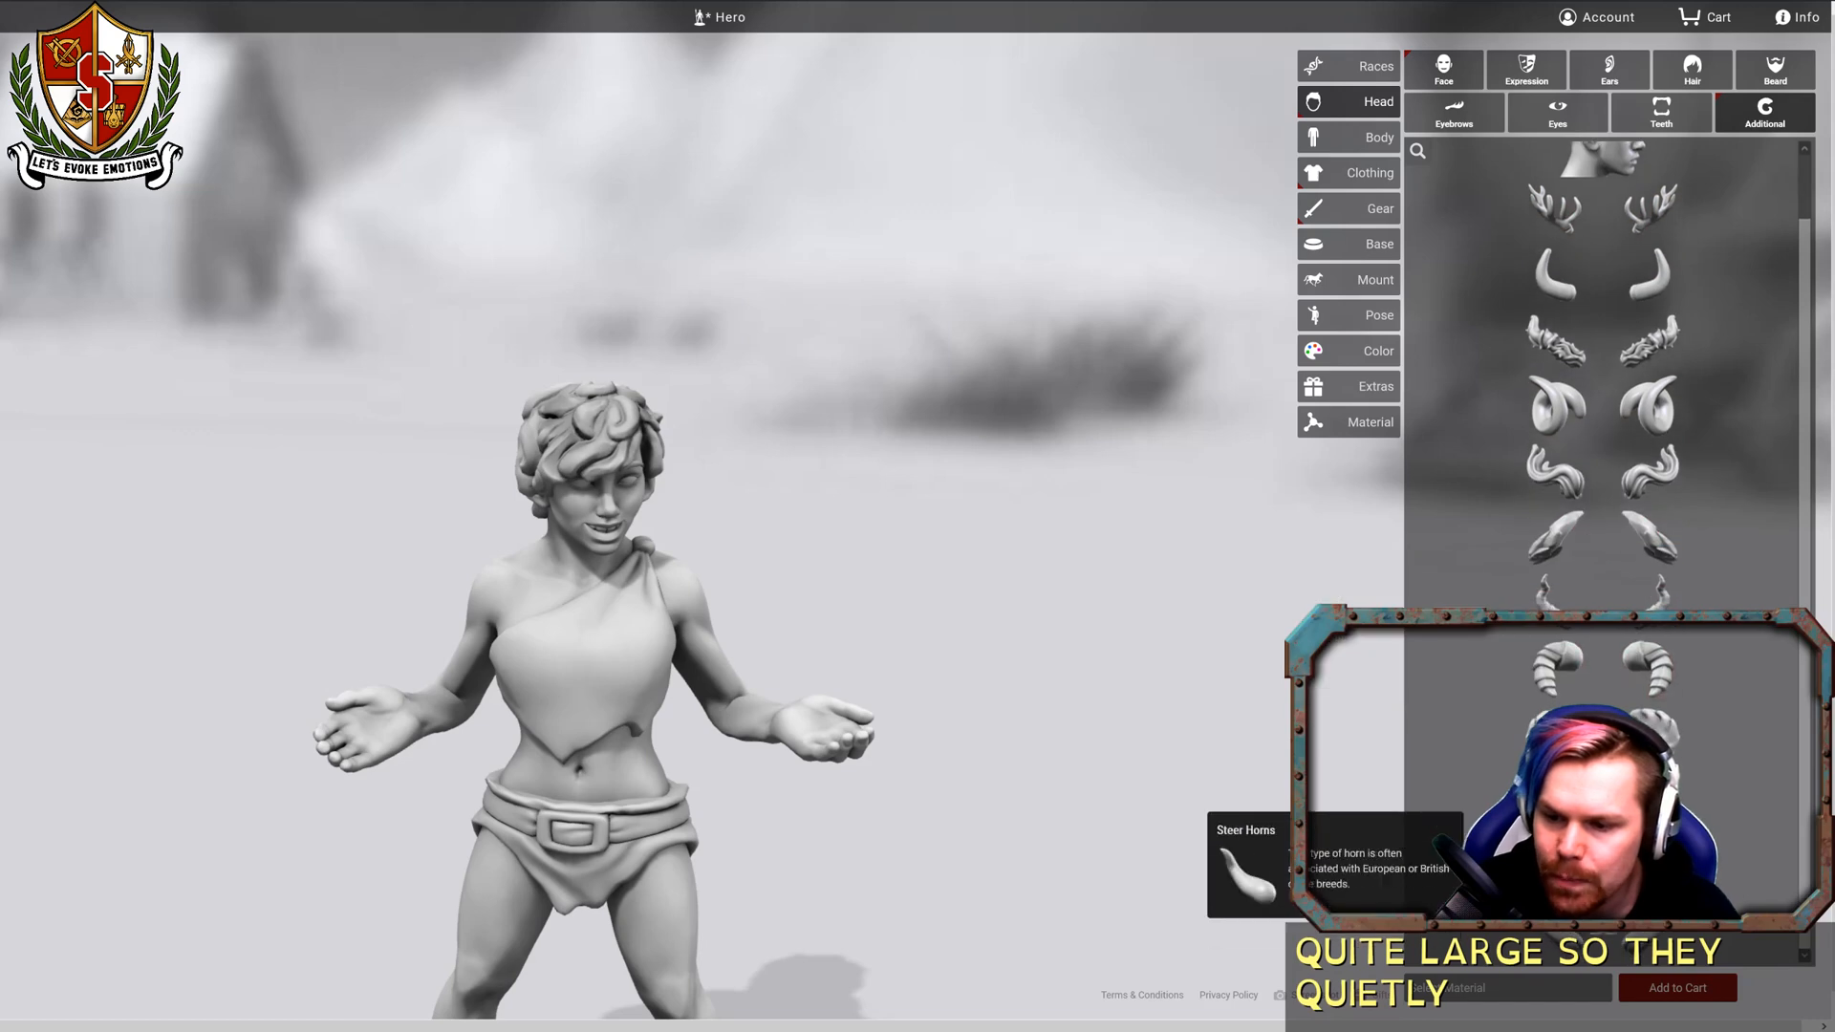
{"action": "left_click", "coordinate": [1556, 800]}
{"action": "left_click_drag", "start_coordinate": [882, 562], "coordinate": [1002, 553]}
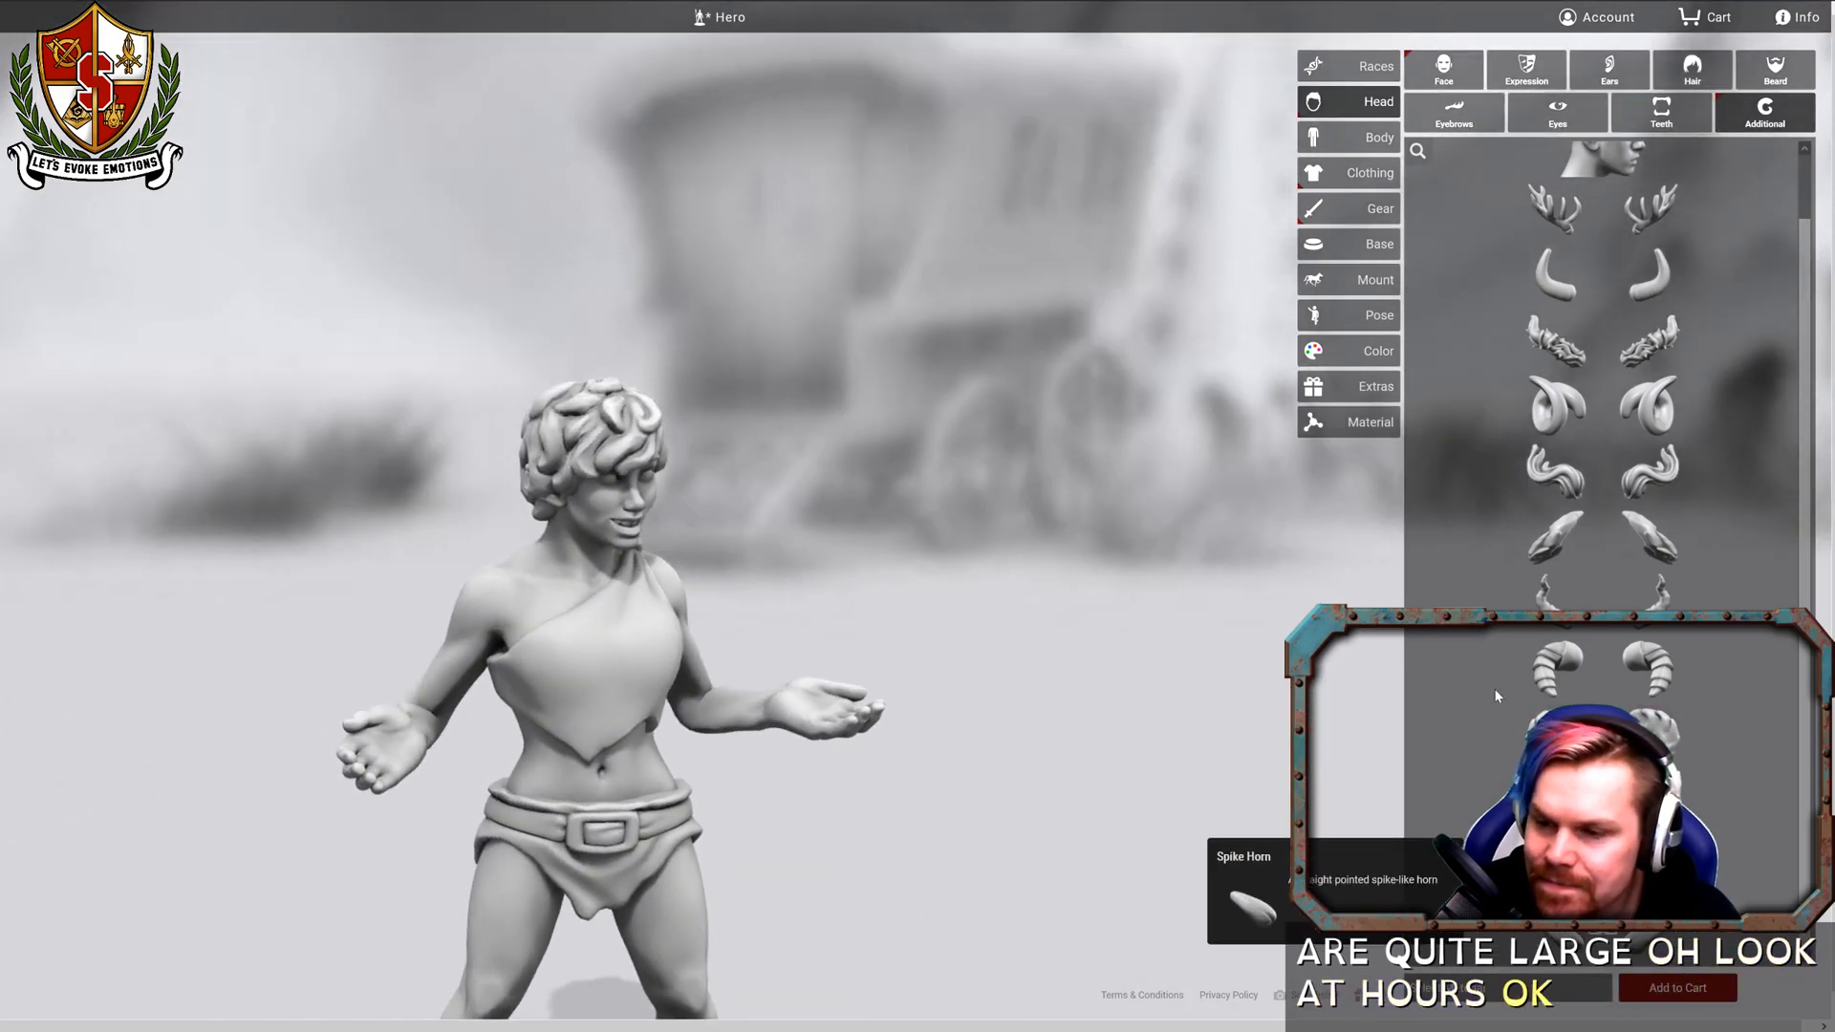
{"action": "scroll", "coordinate": [1636, 284], "scroll_direction": "up", "scroll_amount": 1}
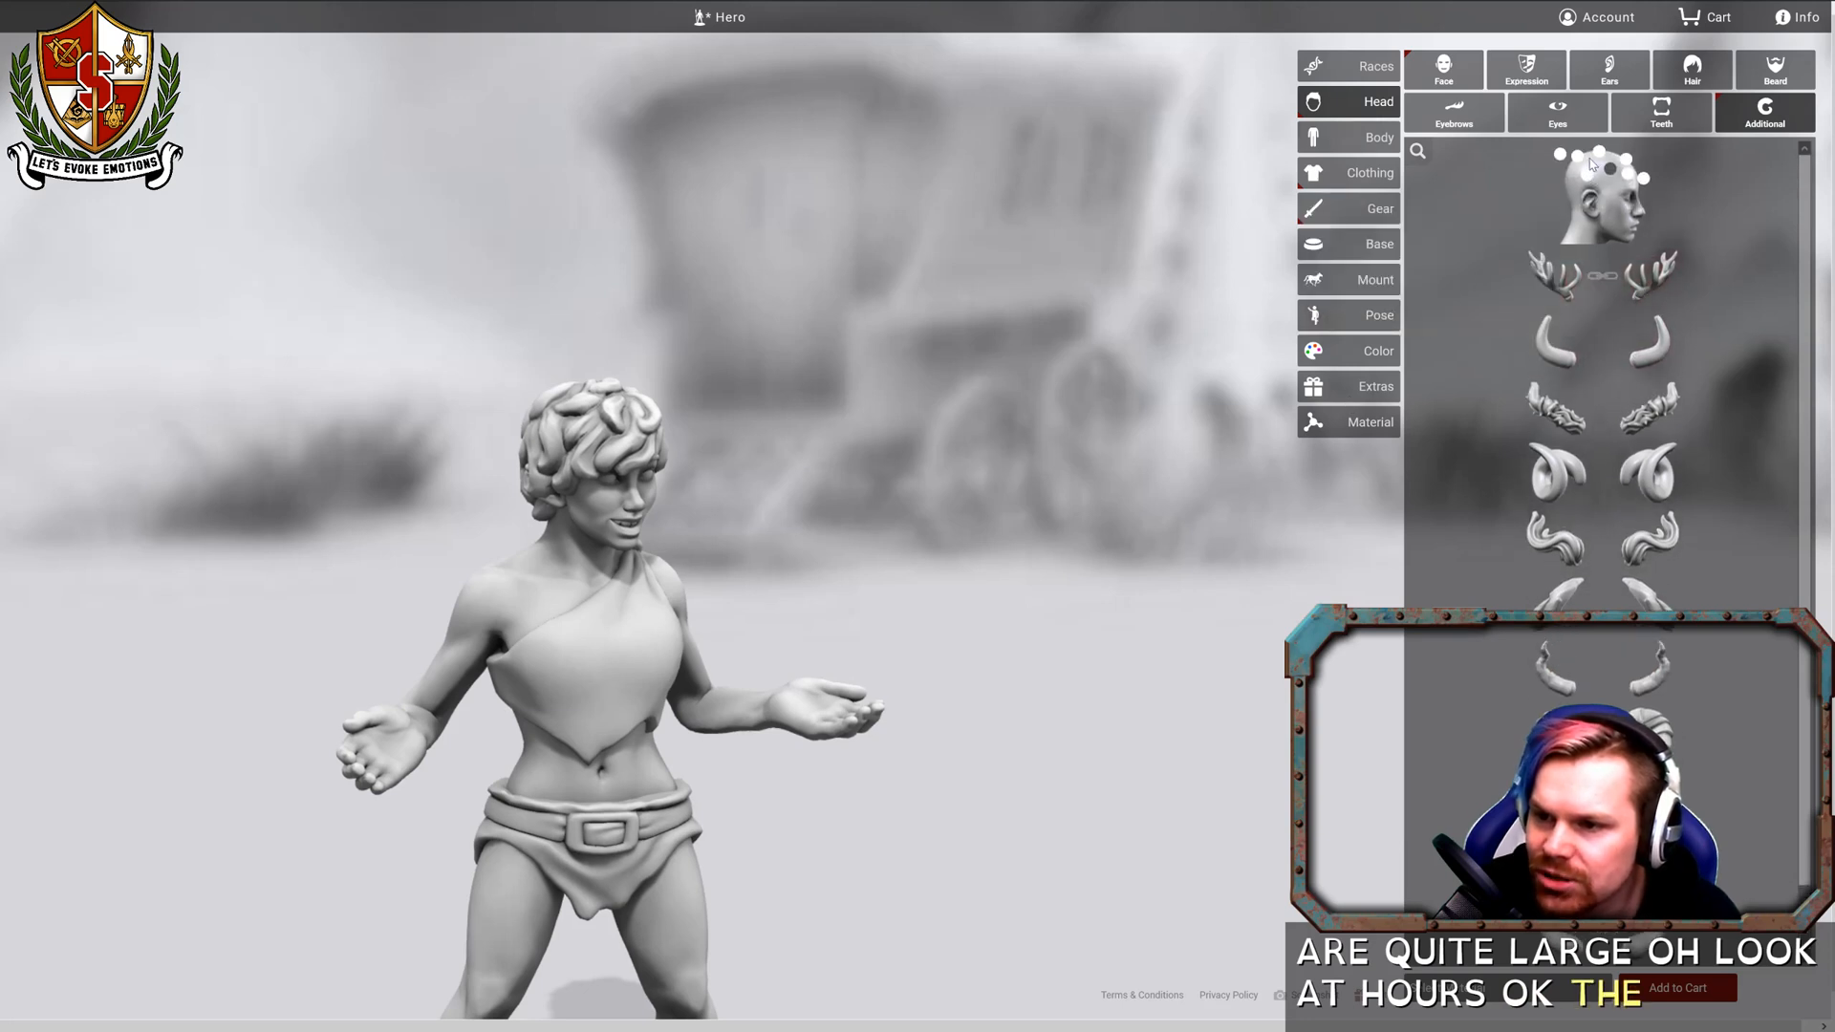
Try Arch-Demon Horns, tall spiked upright horns and curled ram horns on the sides of the head, and remove them.
{"action": "left_click", "coordinate": [1588, 175]}
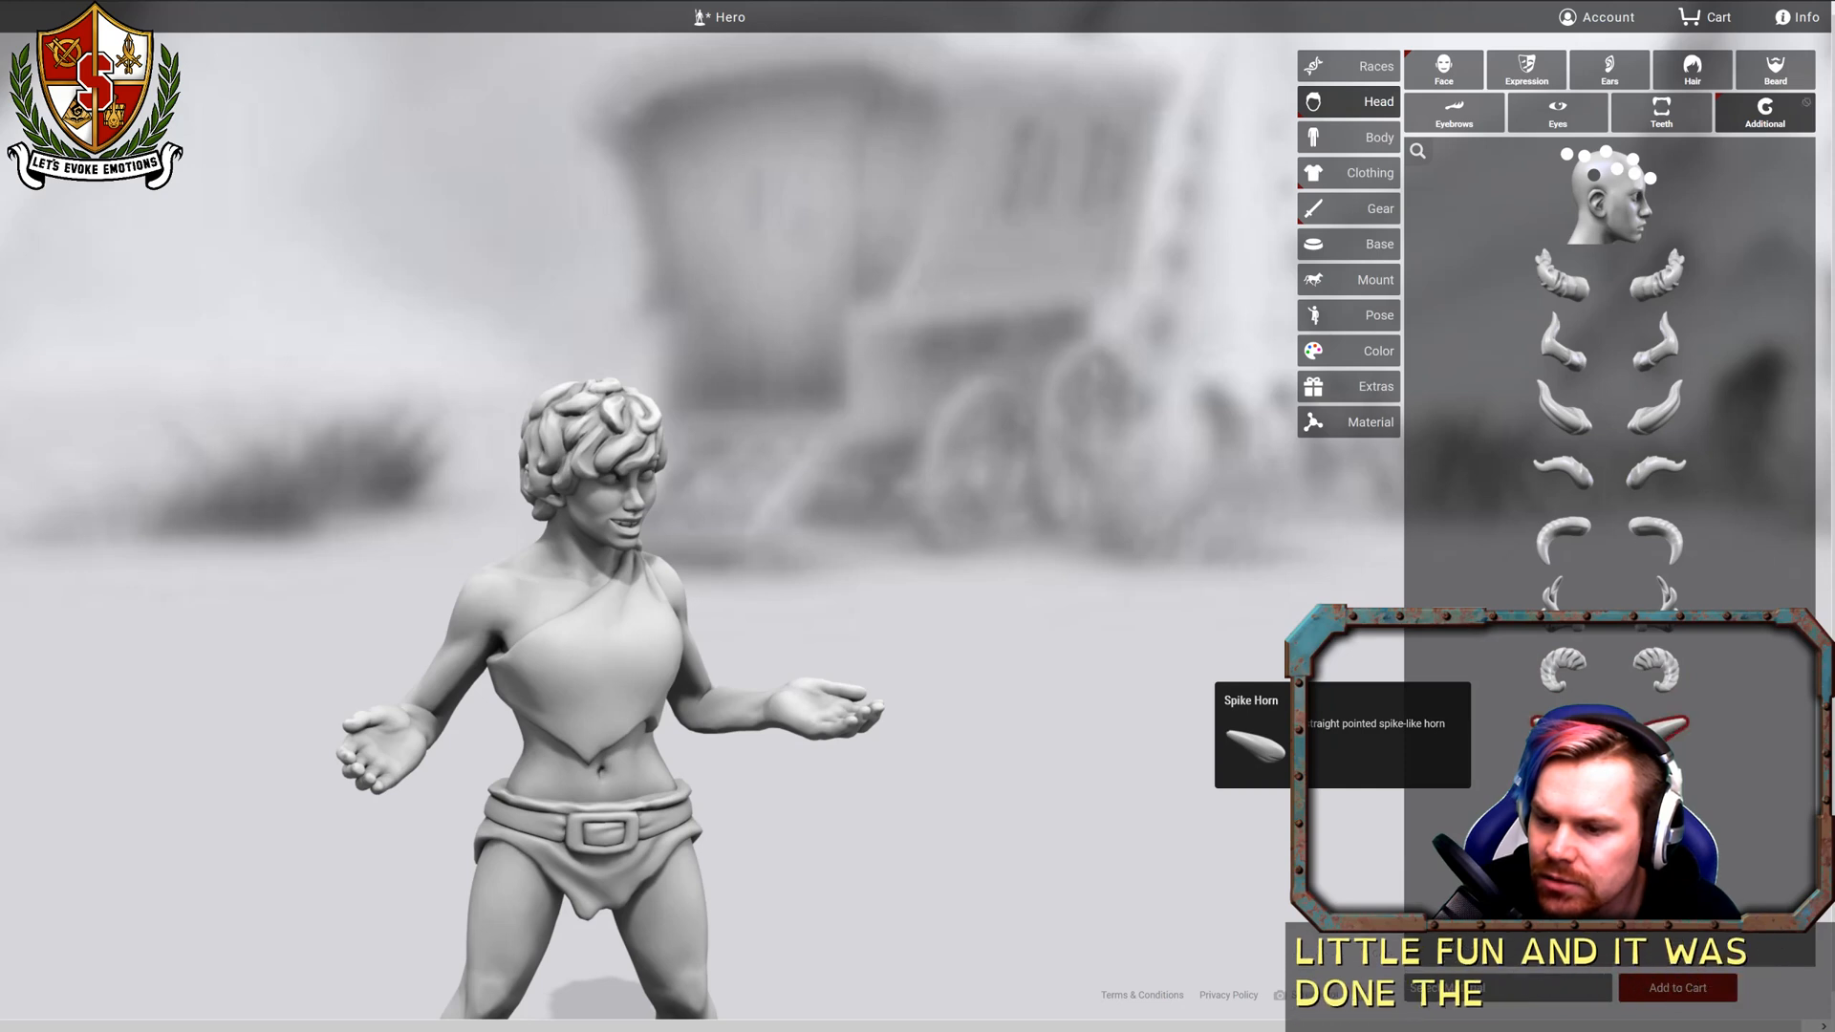
{"action": "left_click", "coordinate": [1564, 533]}
{"action": "left_click", "coordinate": [1565, 533]}
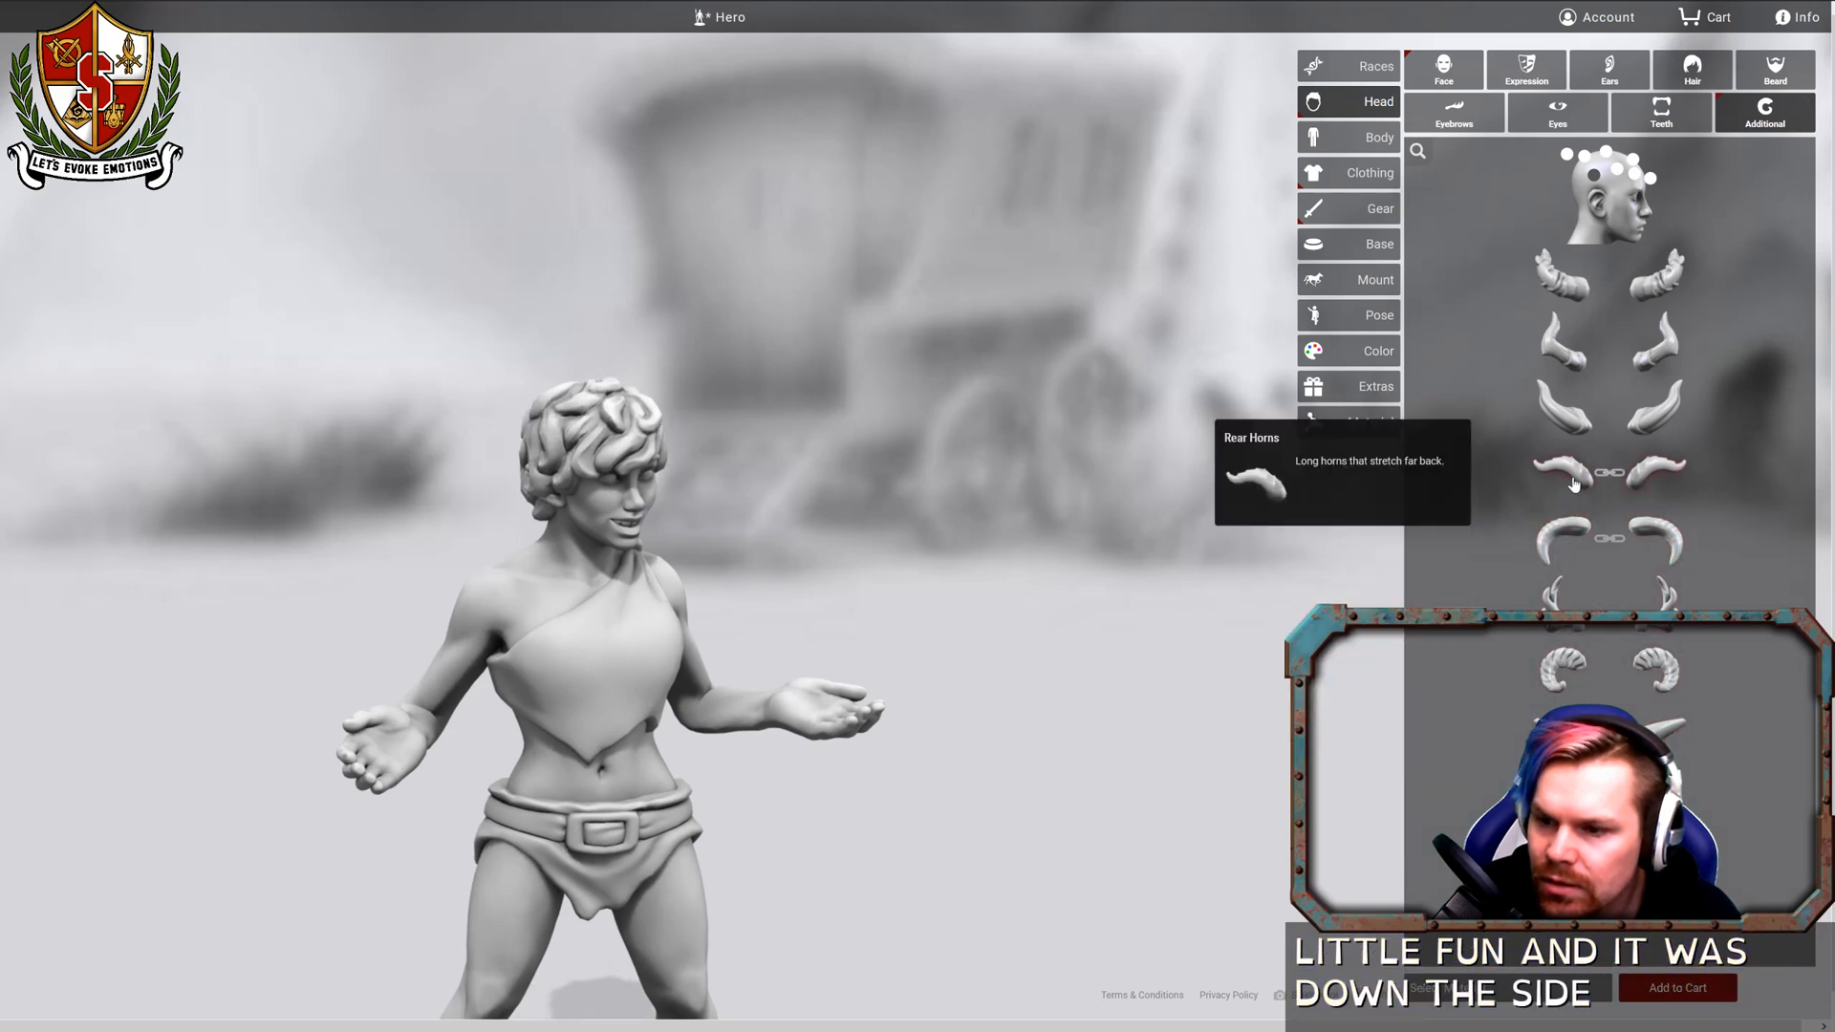
{"action": "left_click", "coordinate": [1563, 669]}
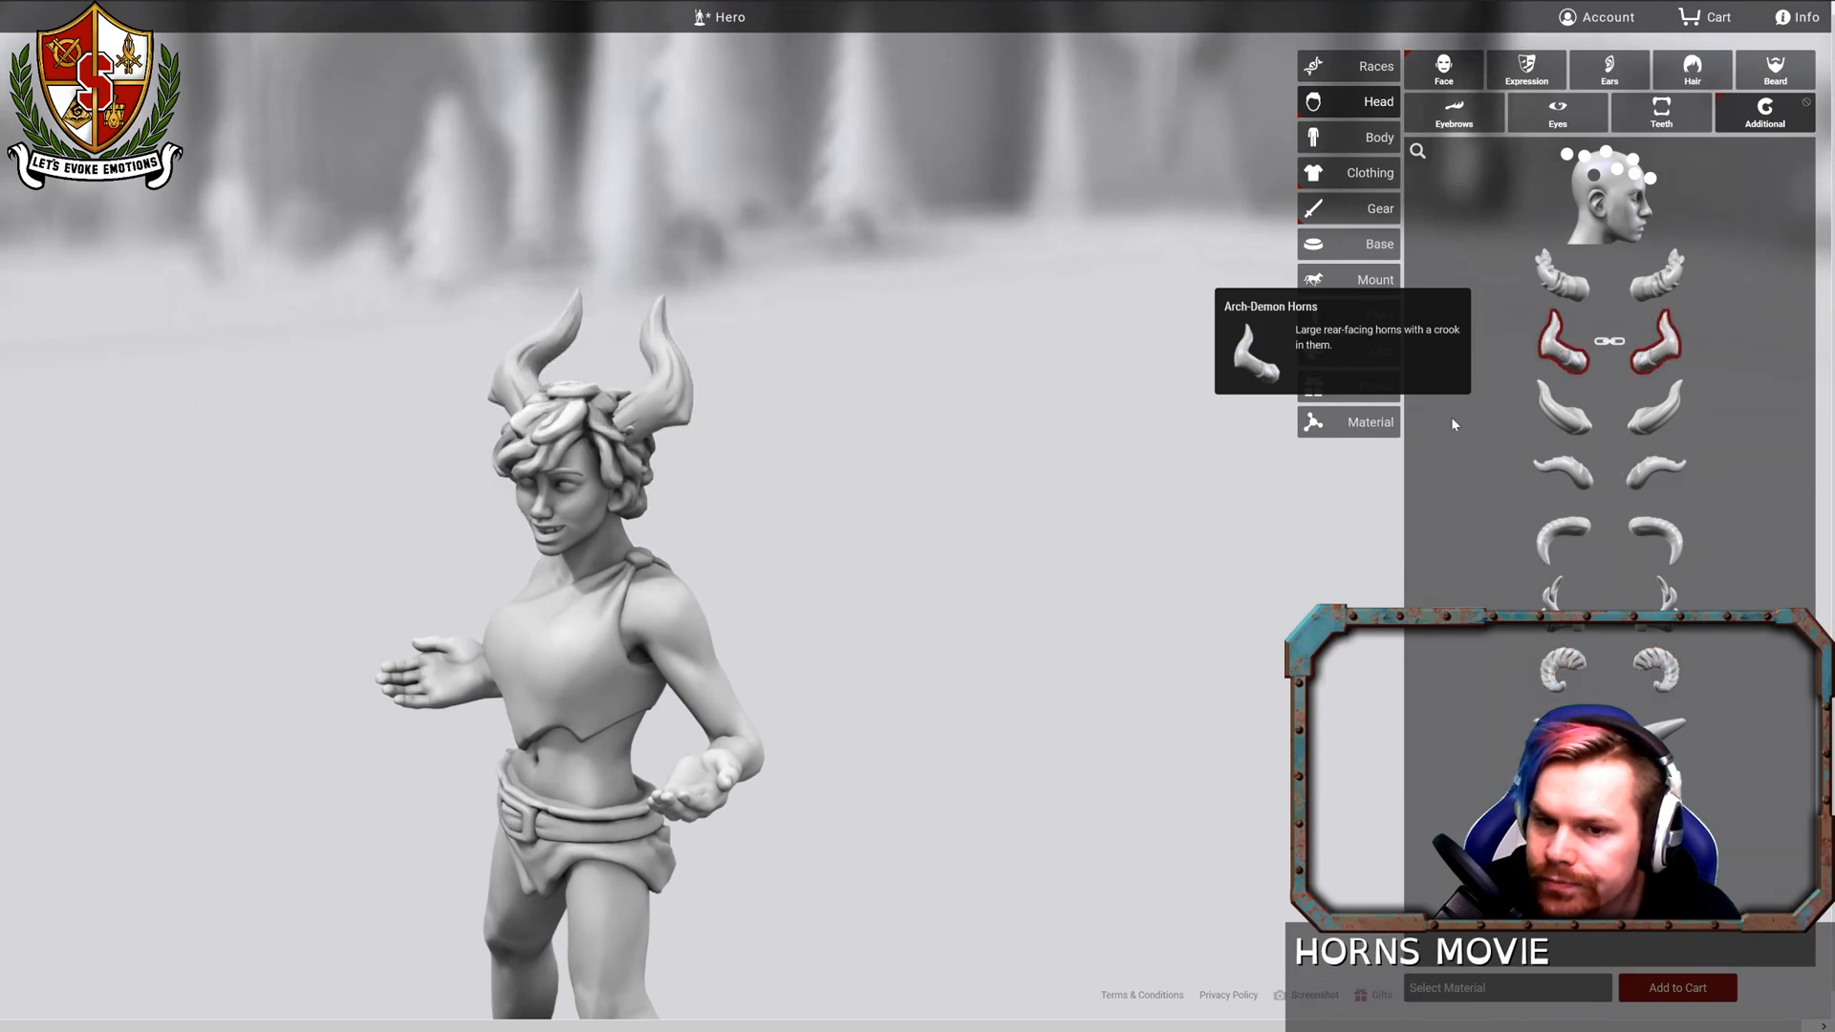
{"action": "left_click", "coordinate": [1554, 420]}
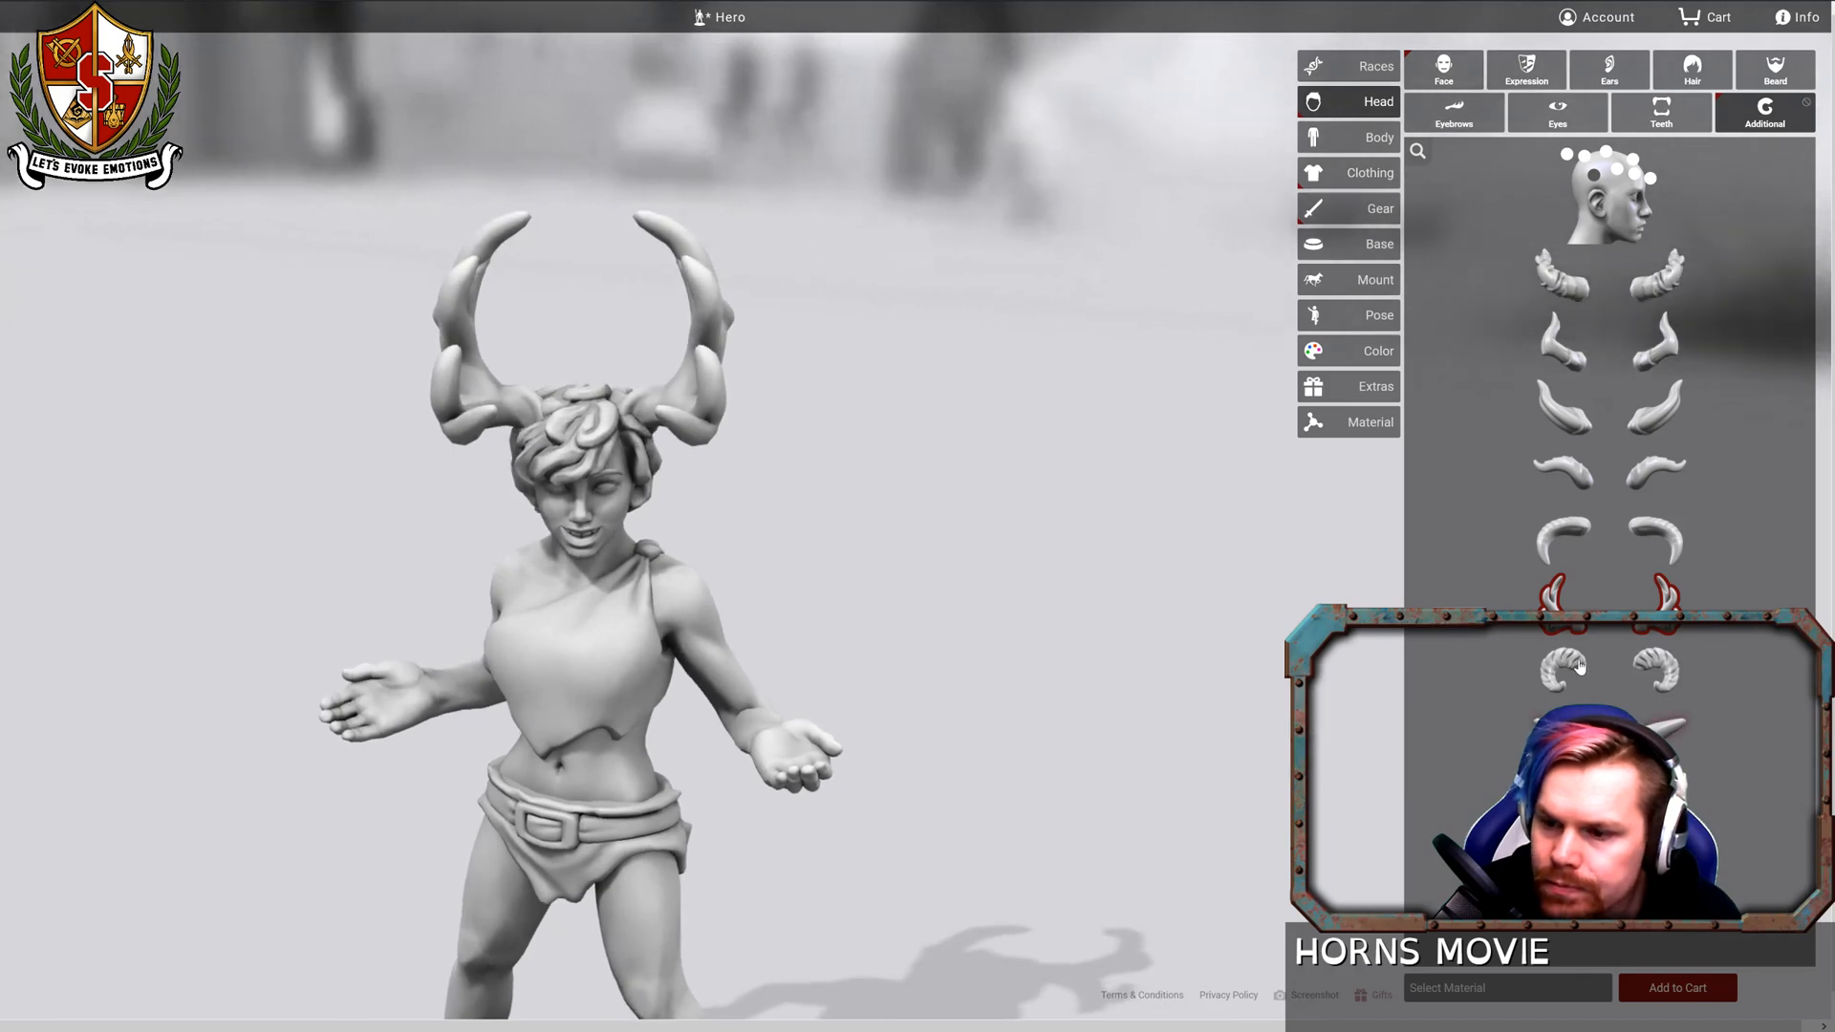
{"action": "left_click", "coordinate": [1578, 666]}
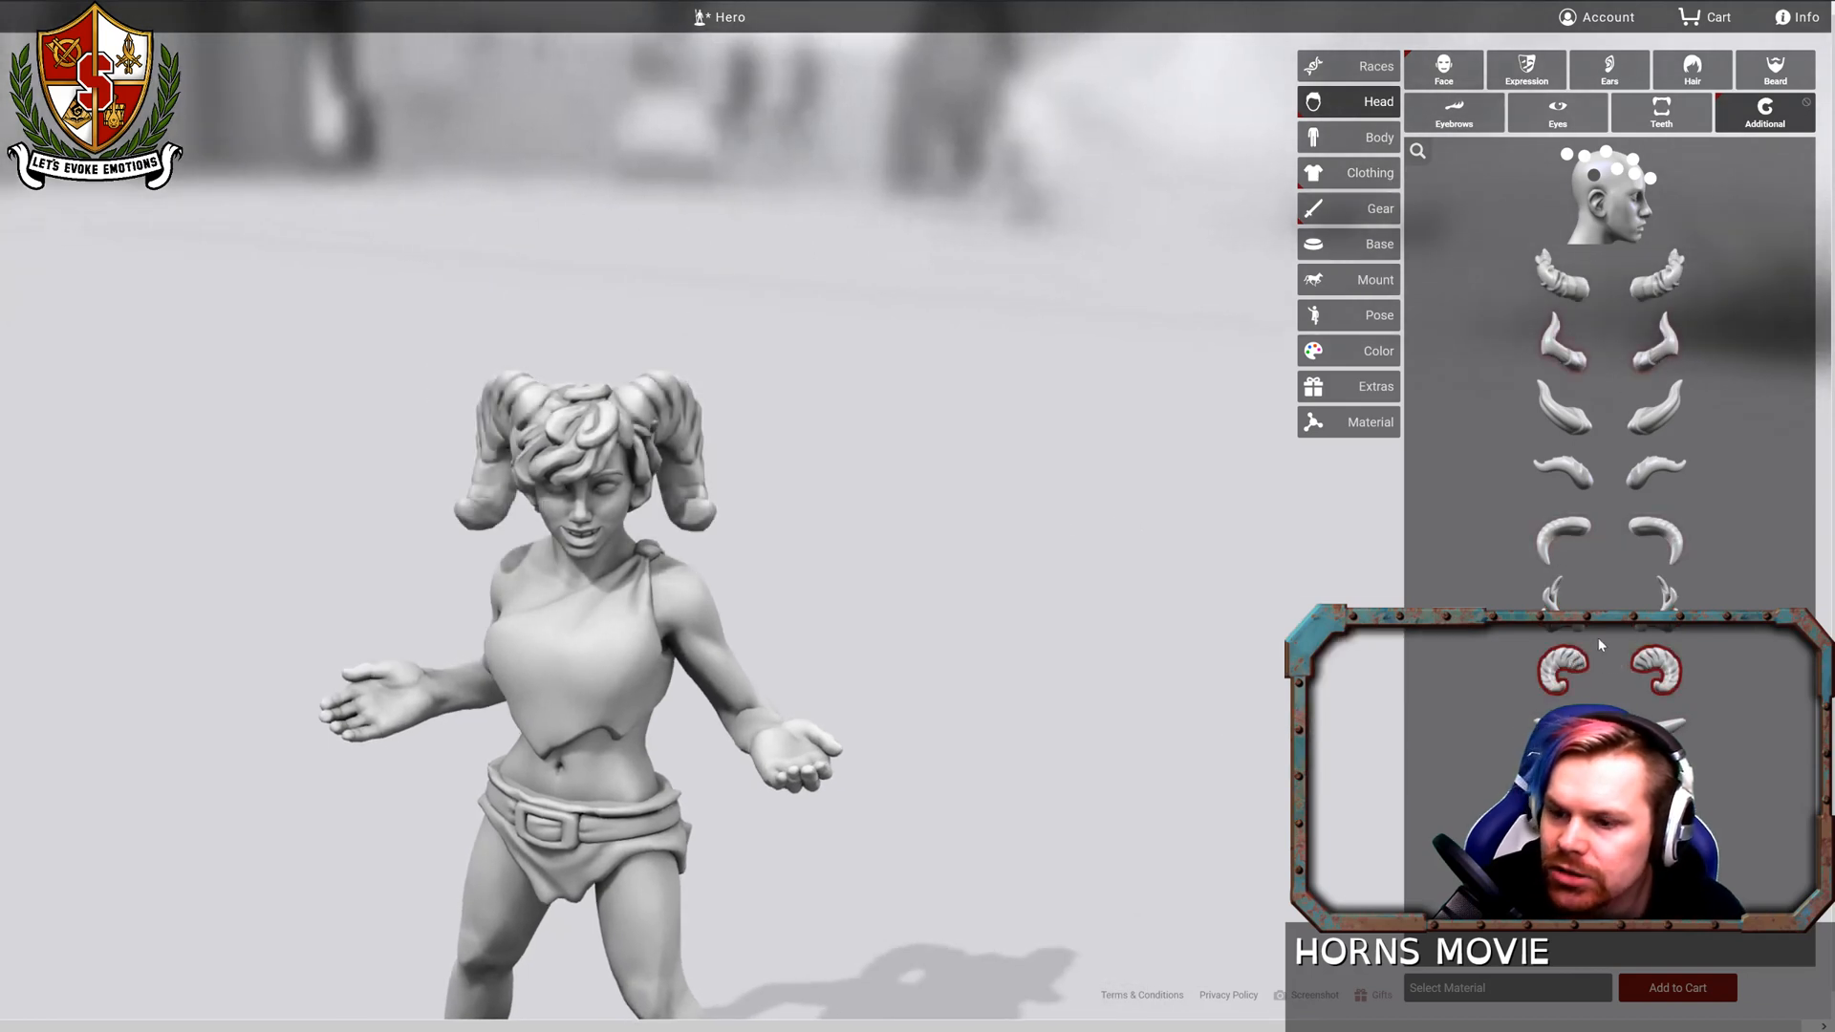
{"action": "left_click", "coordinate": [1602, 650]}
Check the horns and antennae for the front of the head, try Half Demon Horns there, and remove them.
{"action": "left_click", "coordinate": [1619, 175]}
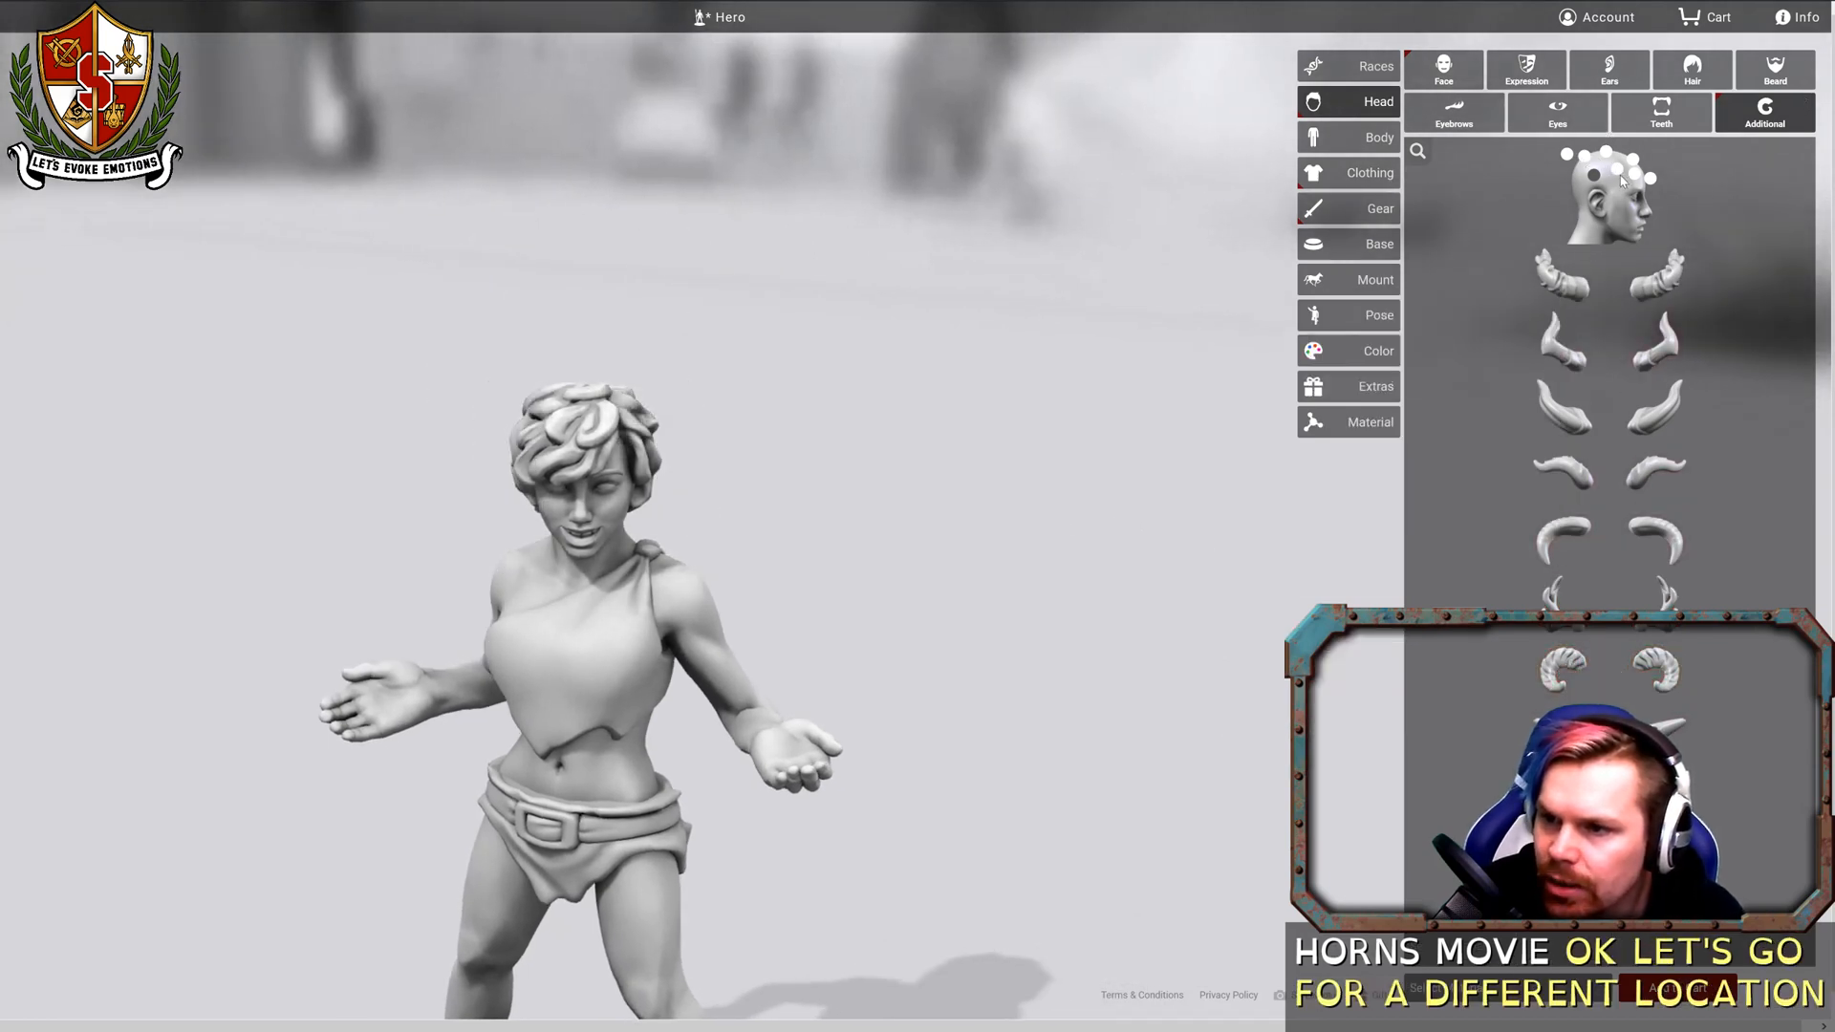
{"action": "left_click", "coordinate": [1630, 181]}
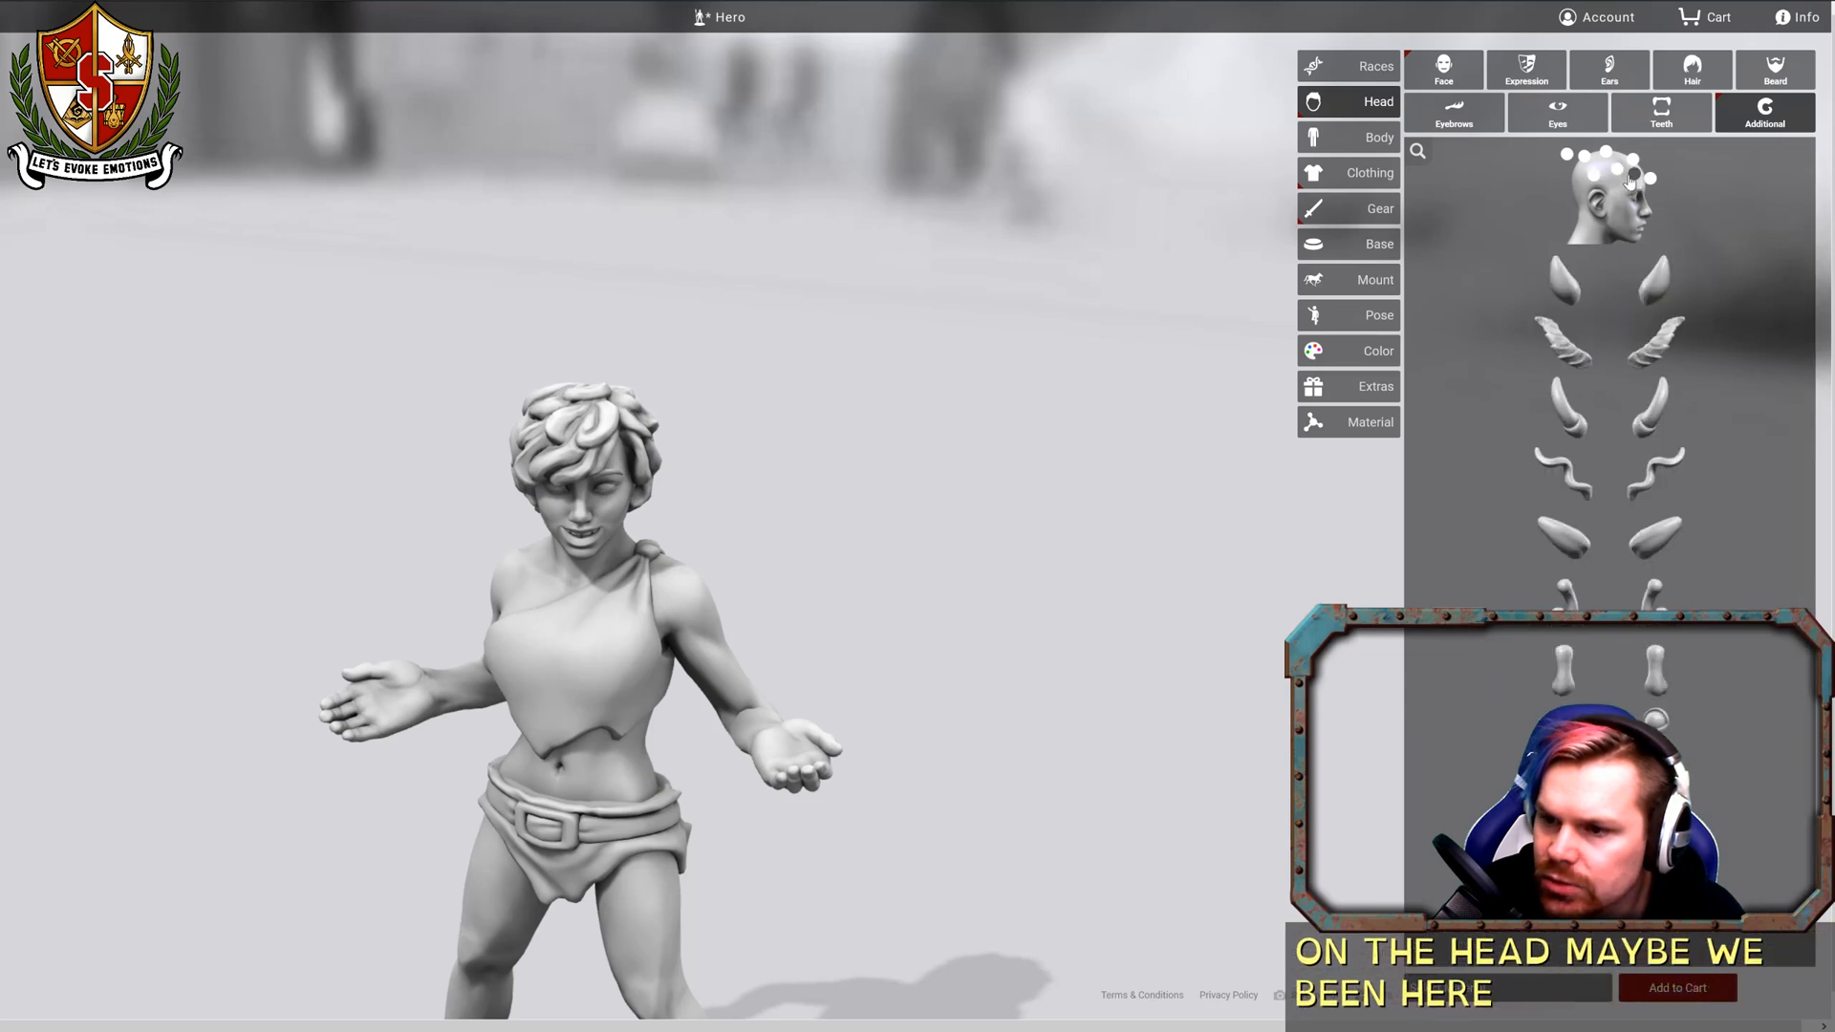
{"action": "mouse_move", "coordinate": [1665, 428]}
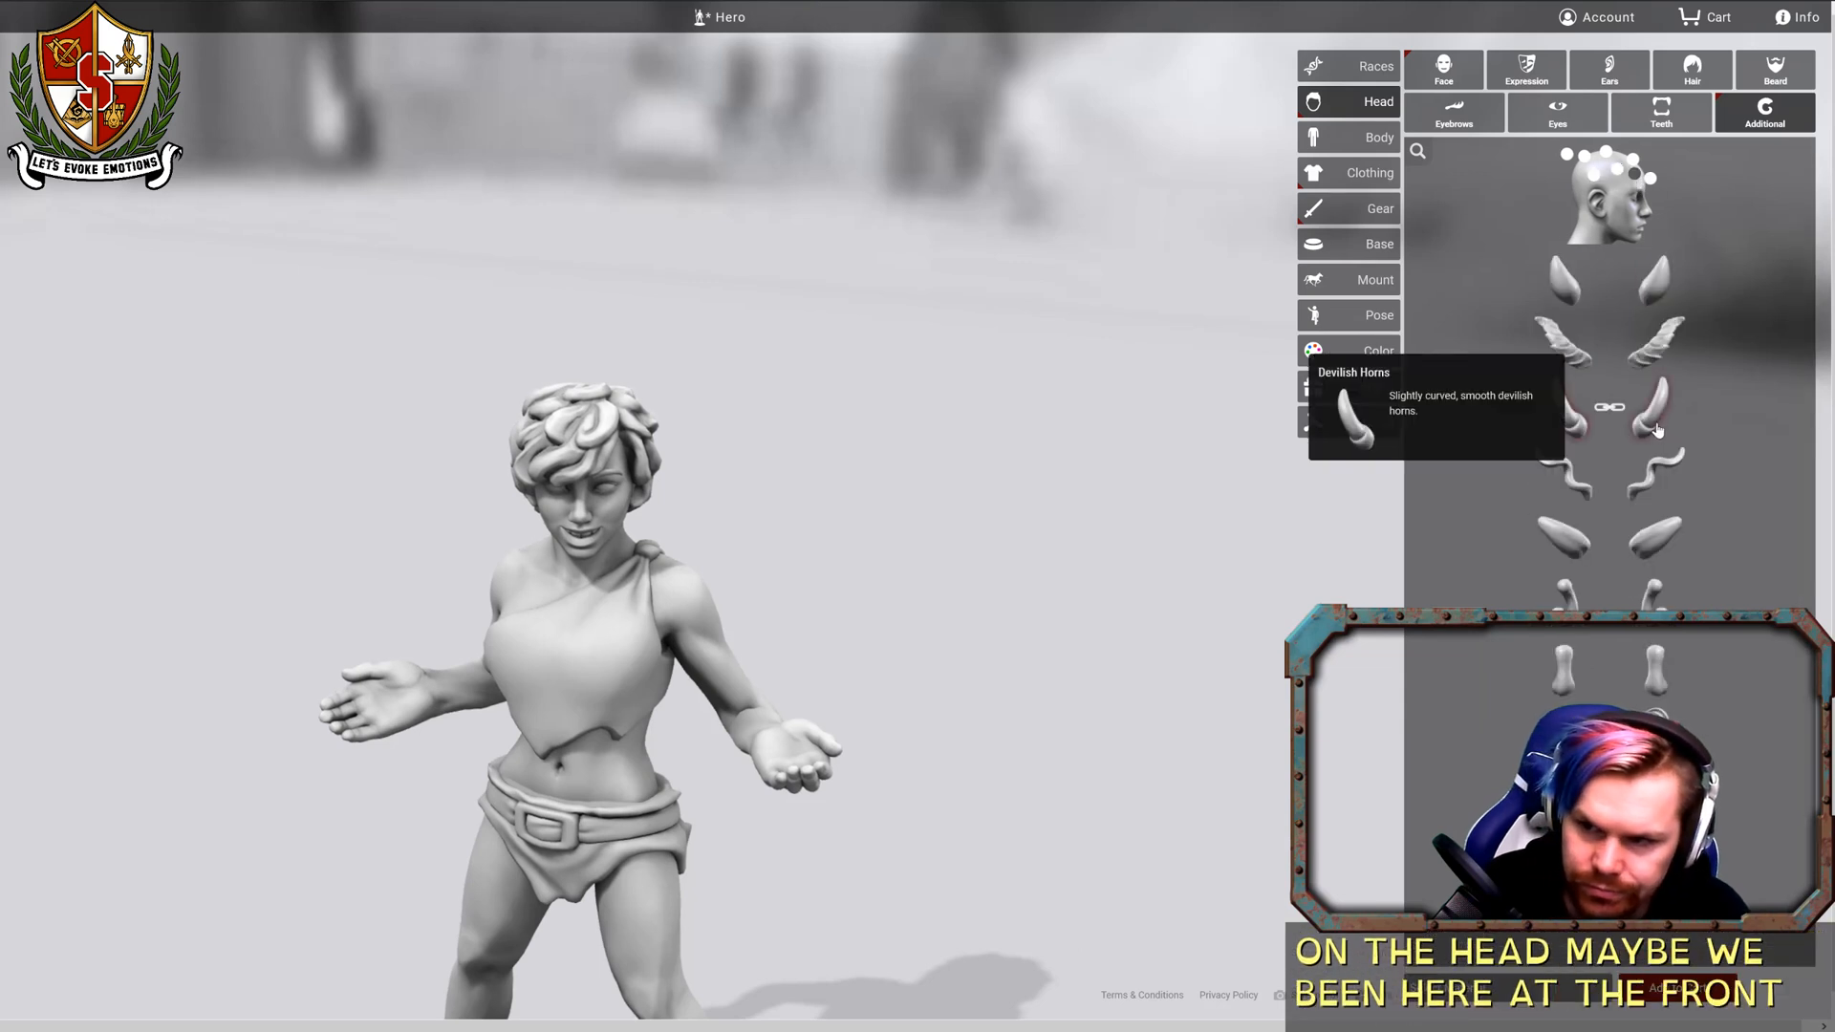
{"action": "mouse_move", "coordinate": [1672, 605]}
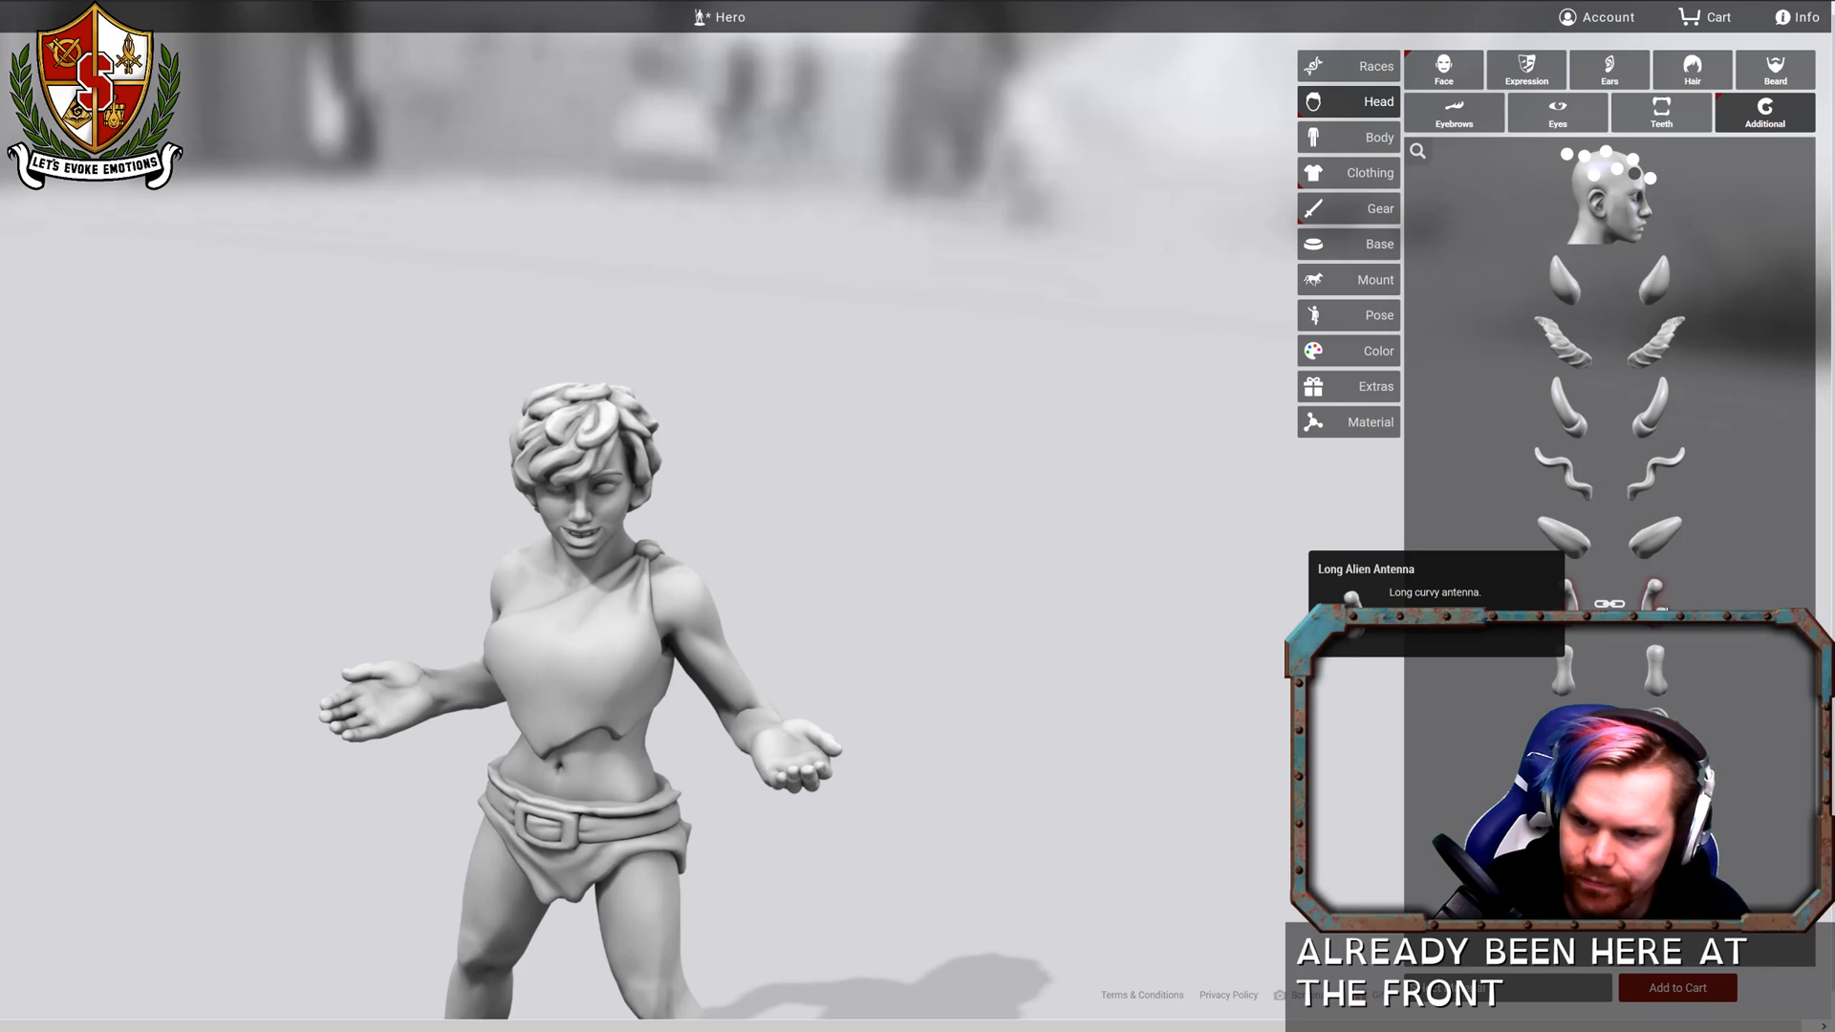
{"action": "mouse_move", "coordinate": [1657, 669]}
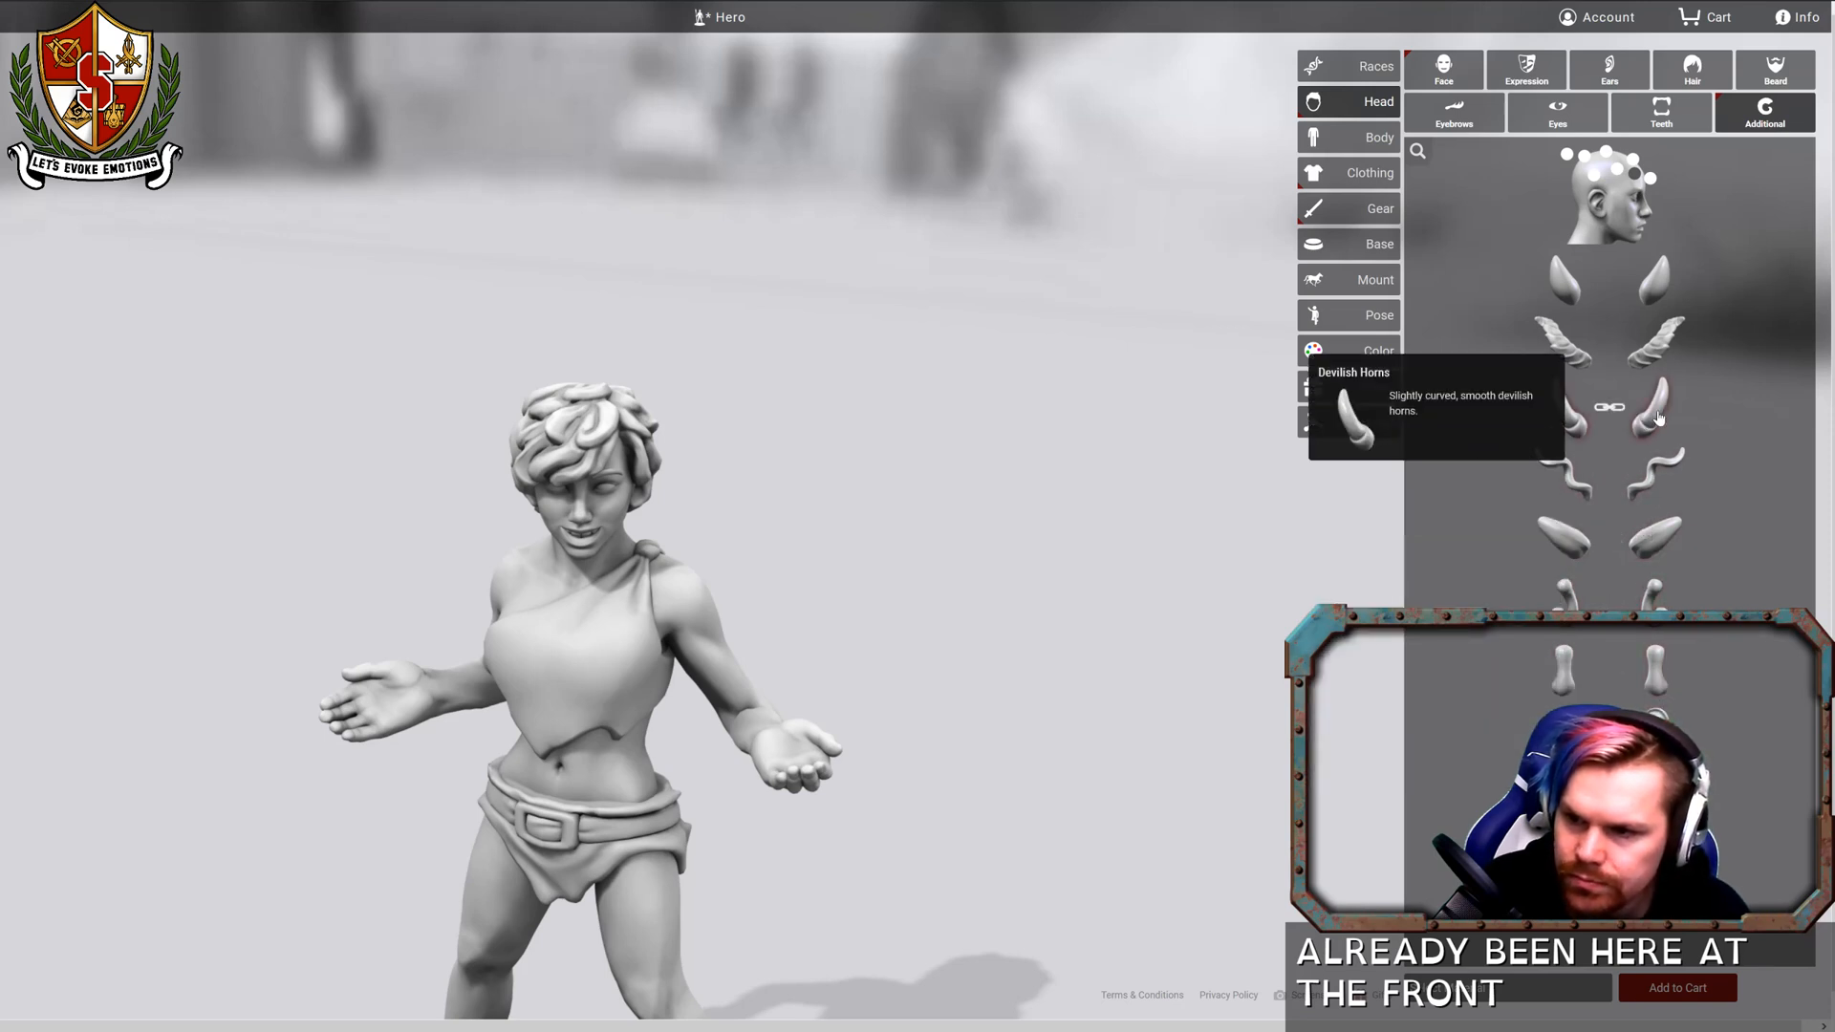
{"action": "mouse_move", "coordinate": [1643, 350]}
{"action": "mouse_move", "coordinate": [1651, 302]}
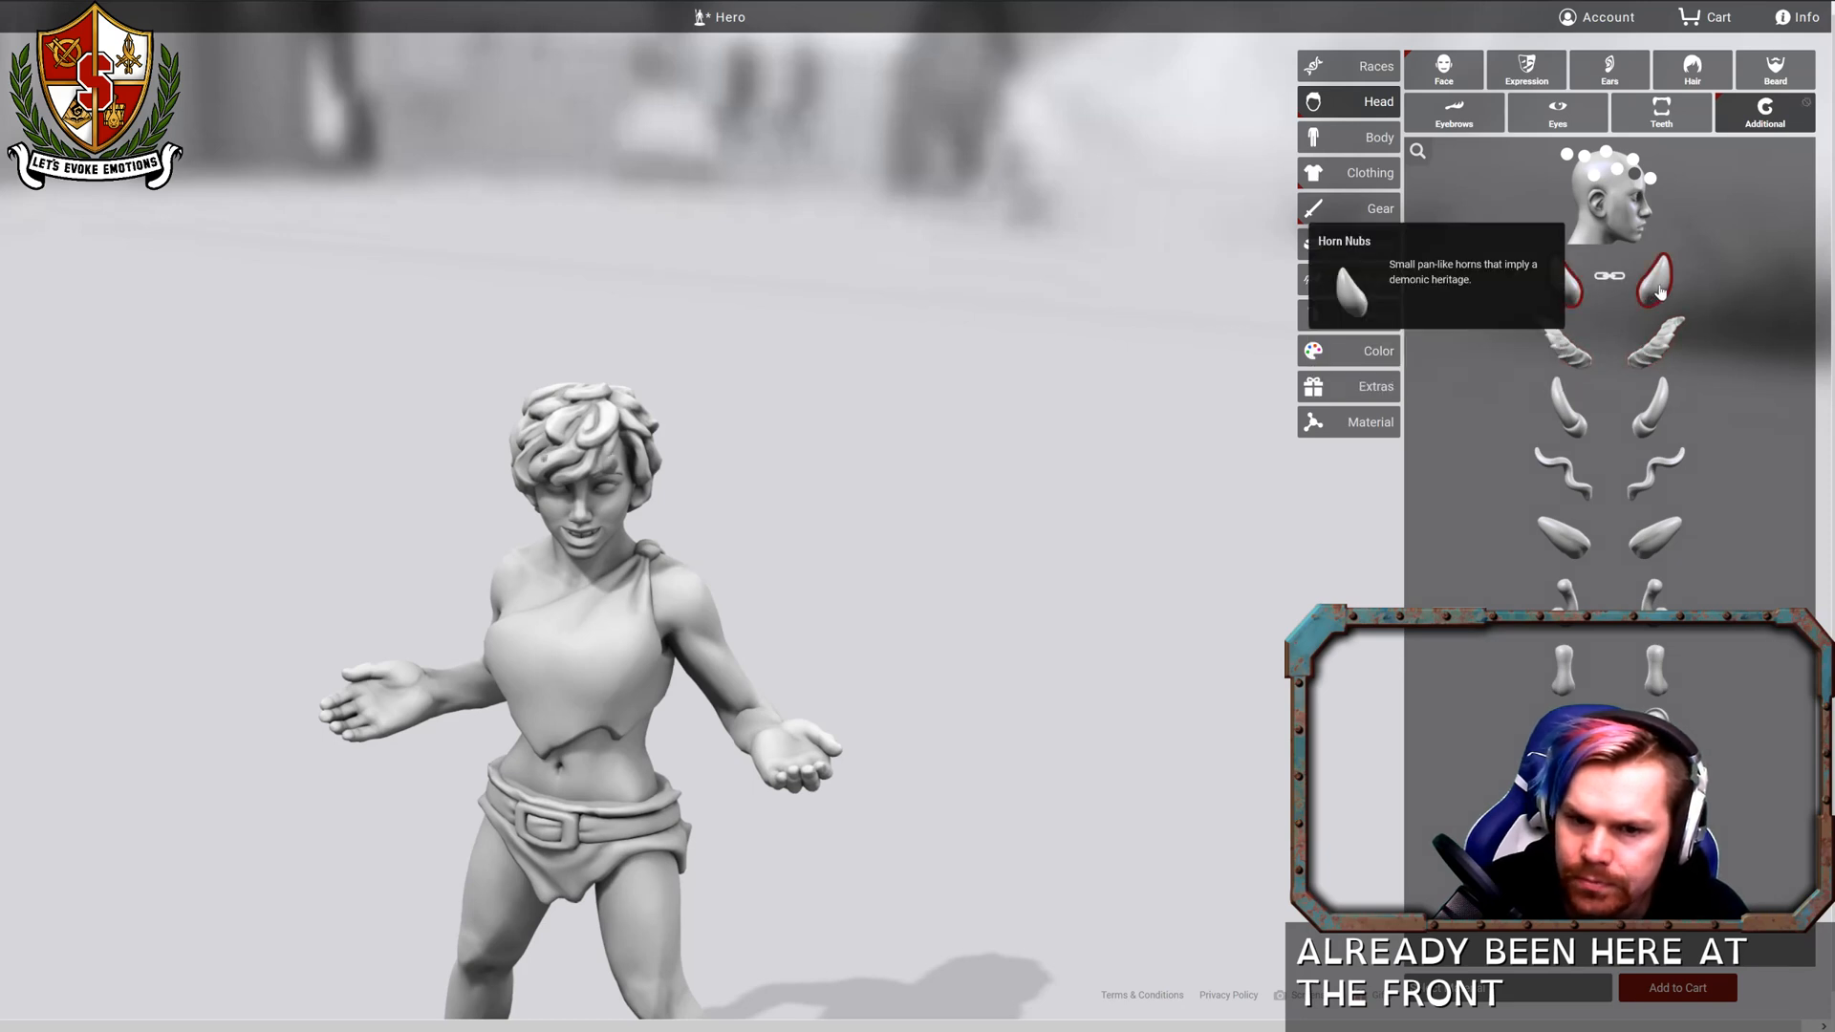
{"action": "left_click", "coordinate": [1662, 354]}
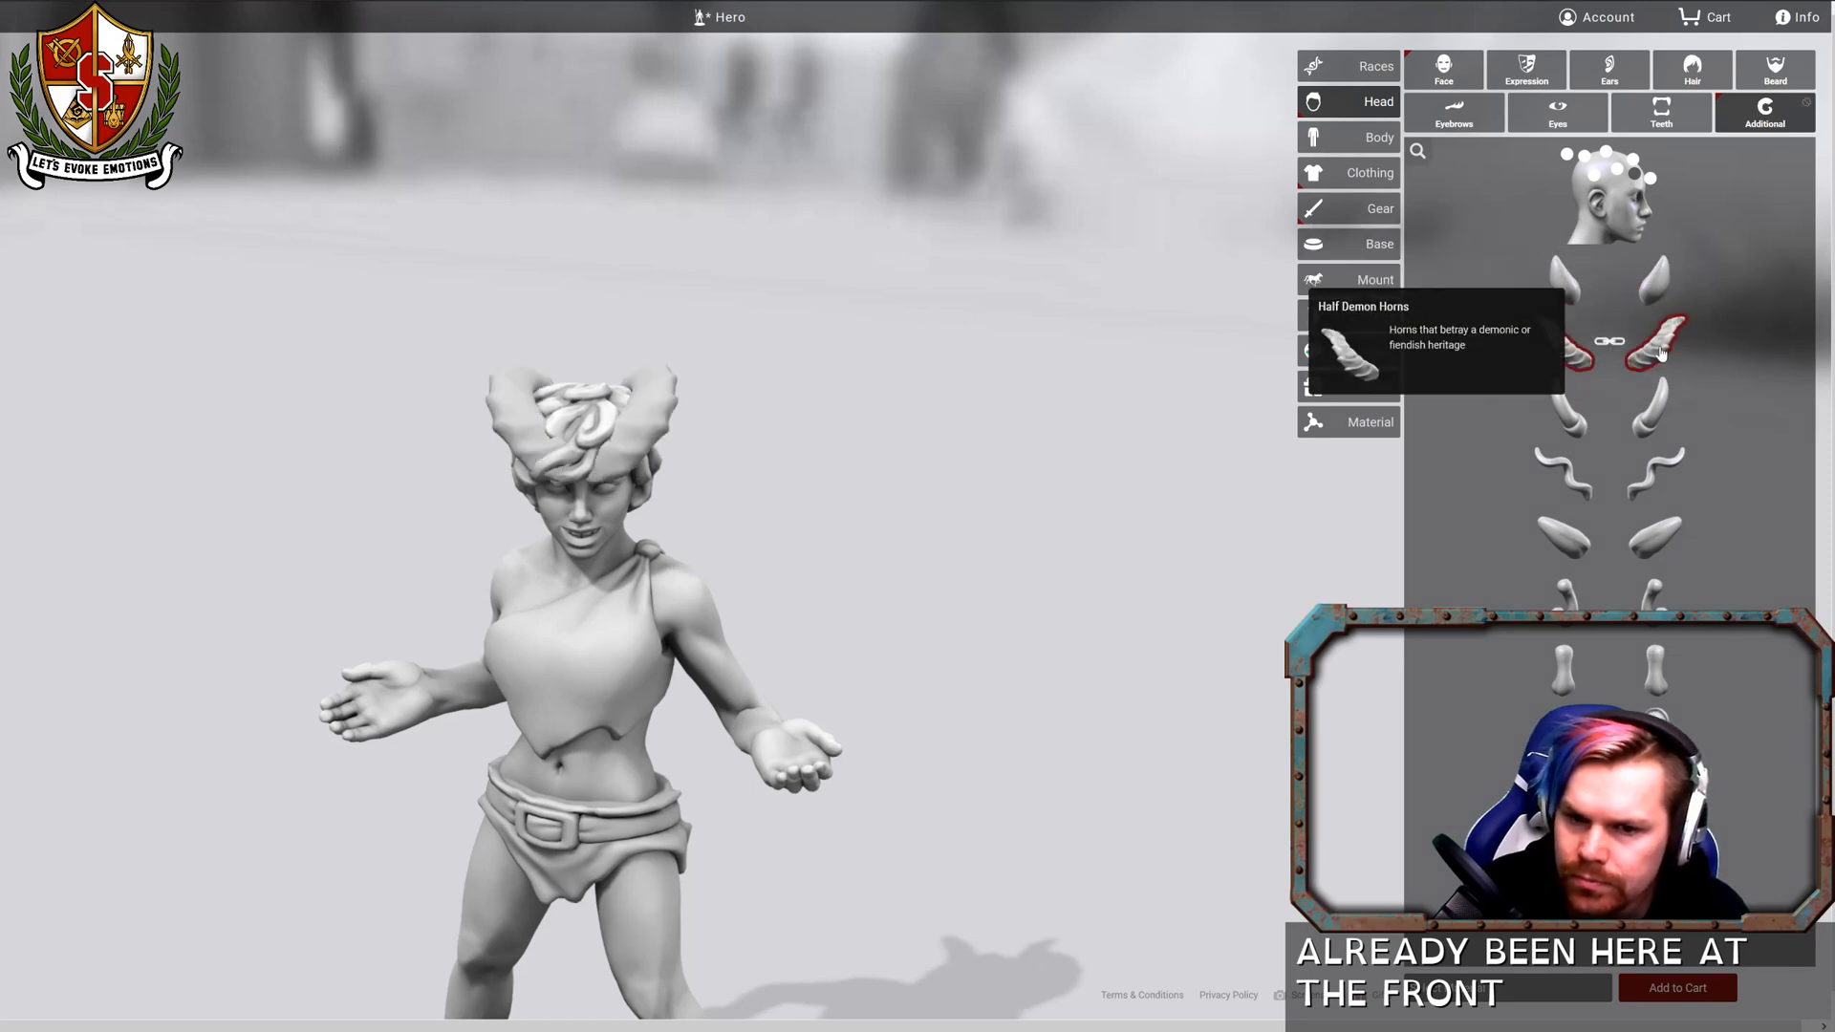
{"action": "left_click", "coordinate": [1651, 181]}
{"action": "left_click", "coordinate": [1633, 175]}
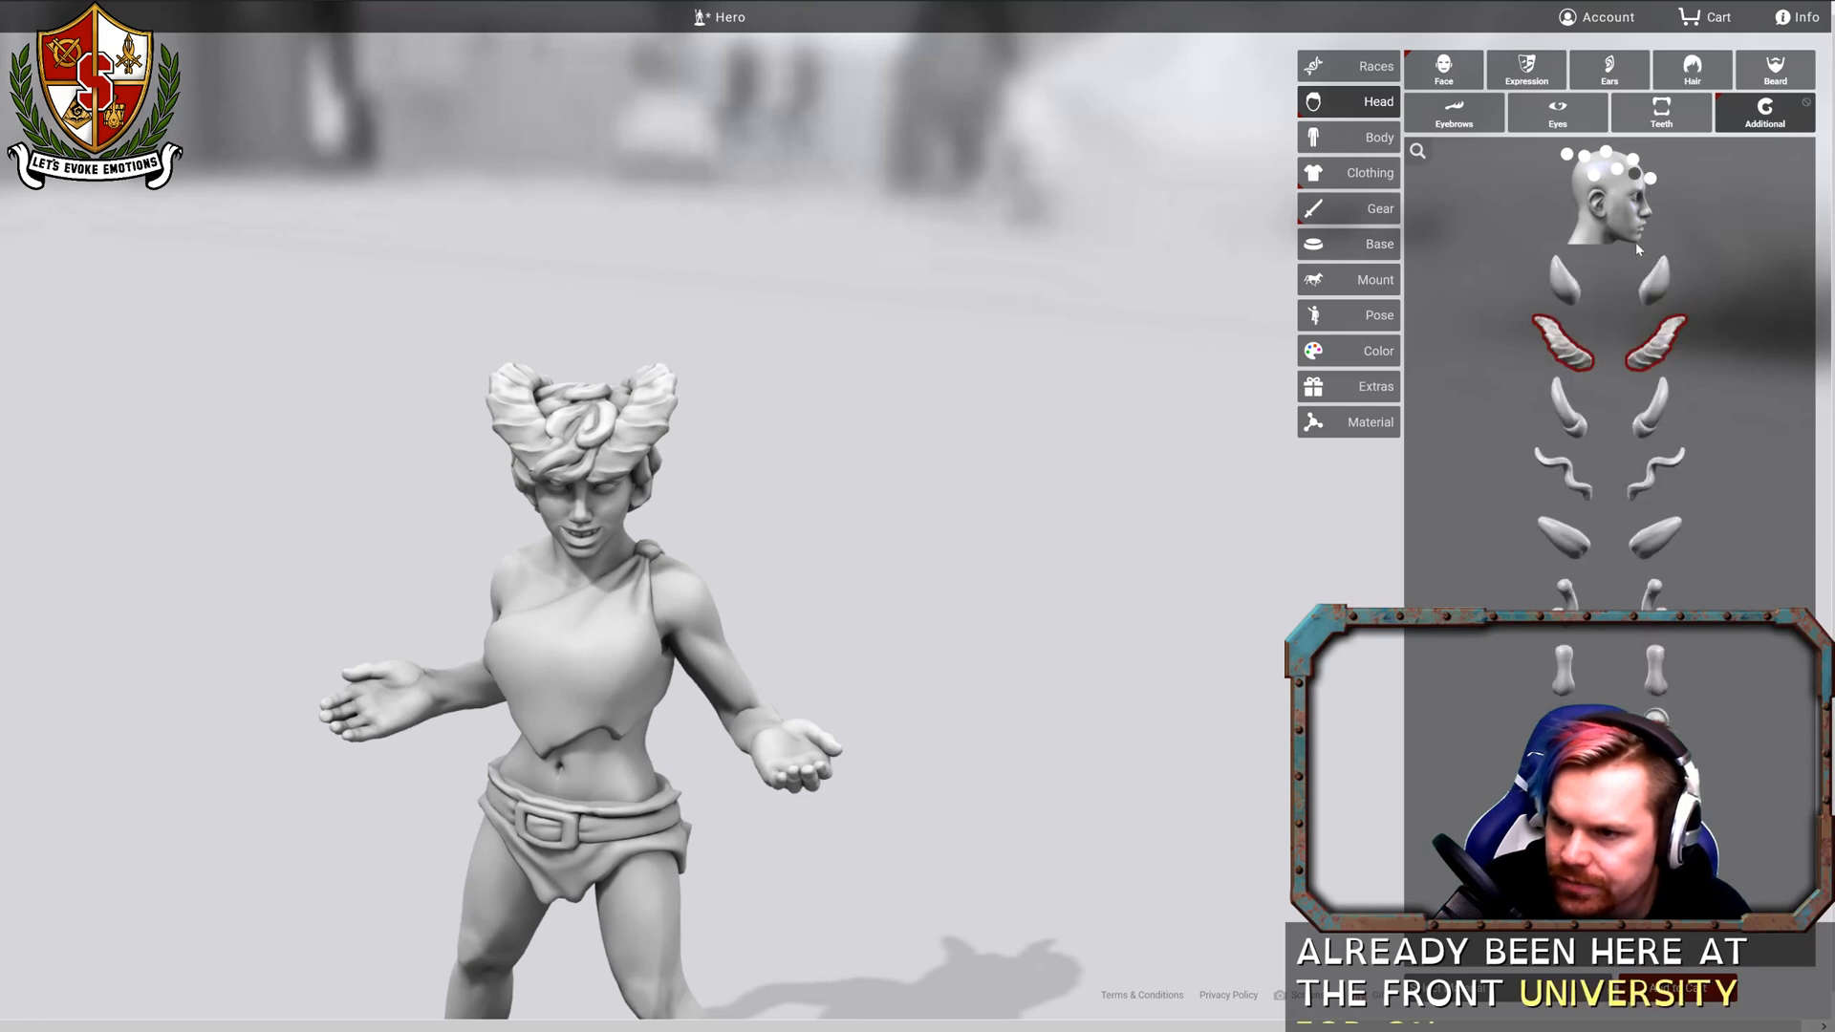
{"action": "left_click", "coordinate": [1656, 342]}
Check the additions for other spots on the head, and try the curled ram horns again.
{"action": "left_click", "coordinate": [1633, 162]}
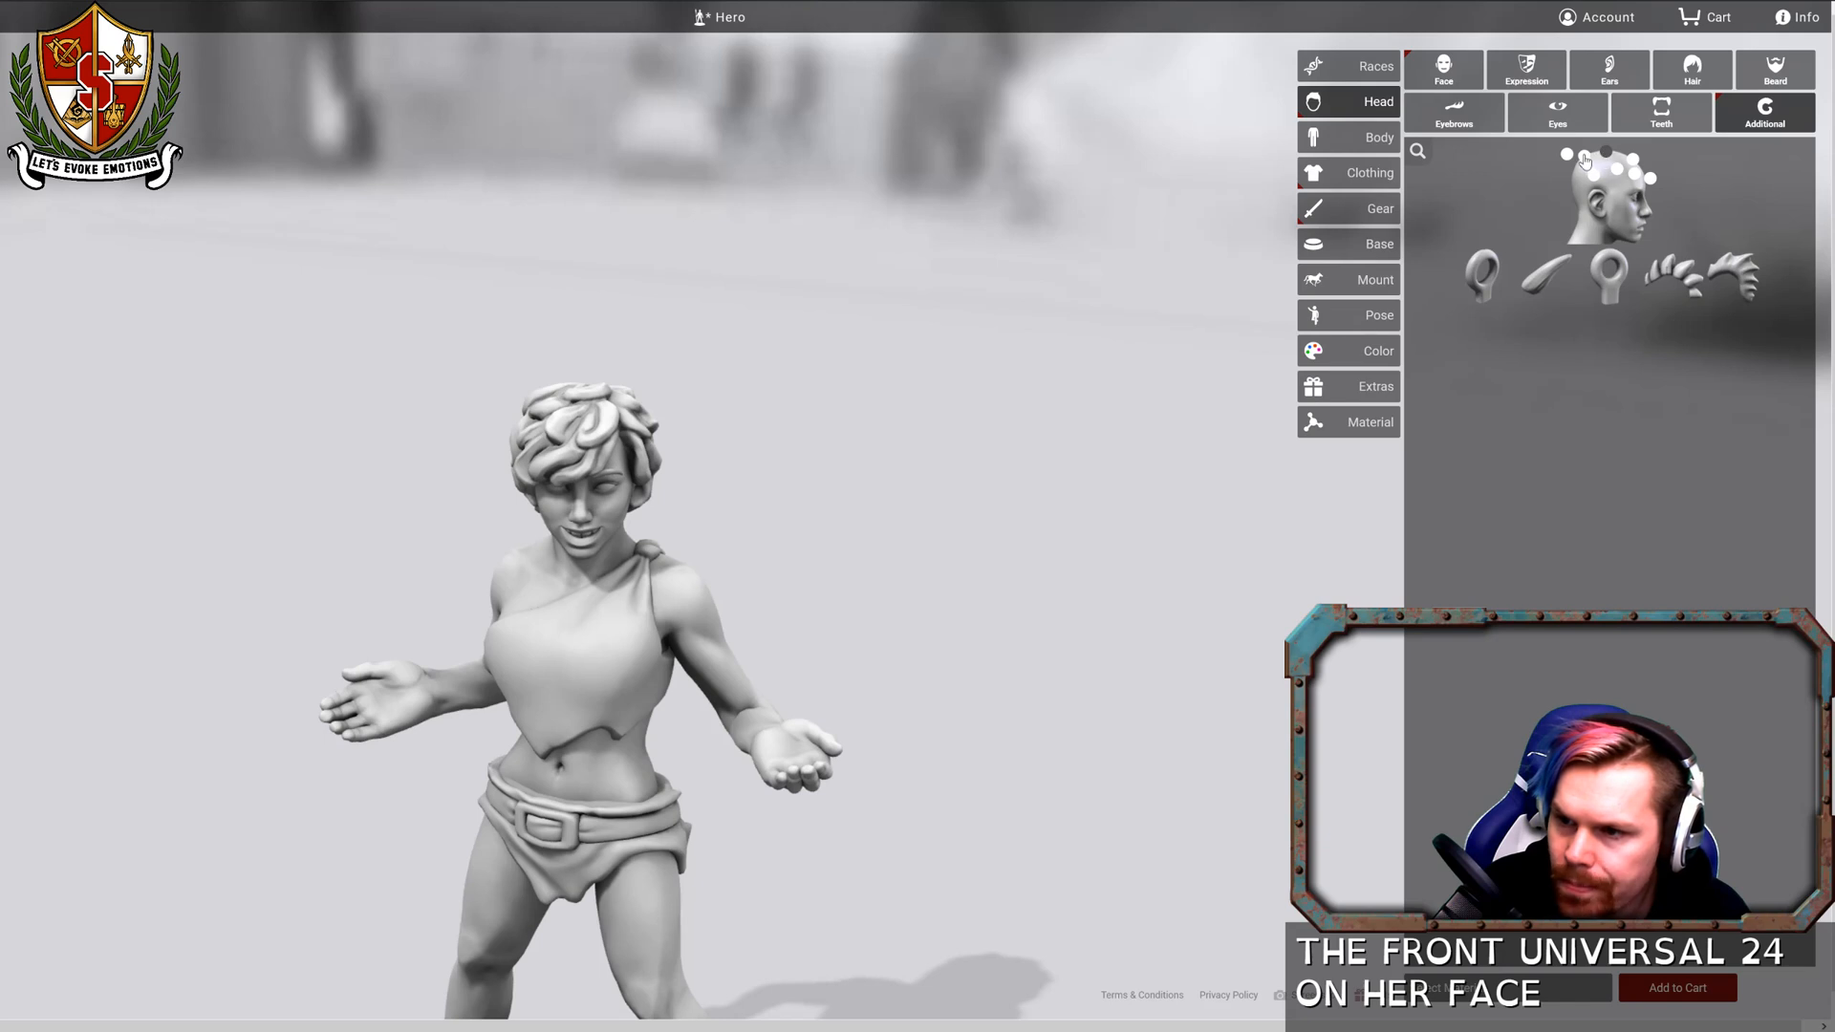
{"action": "left_click", "coordinate": [1584, 157]}
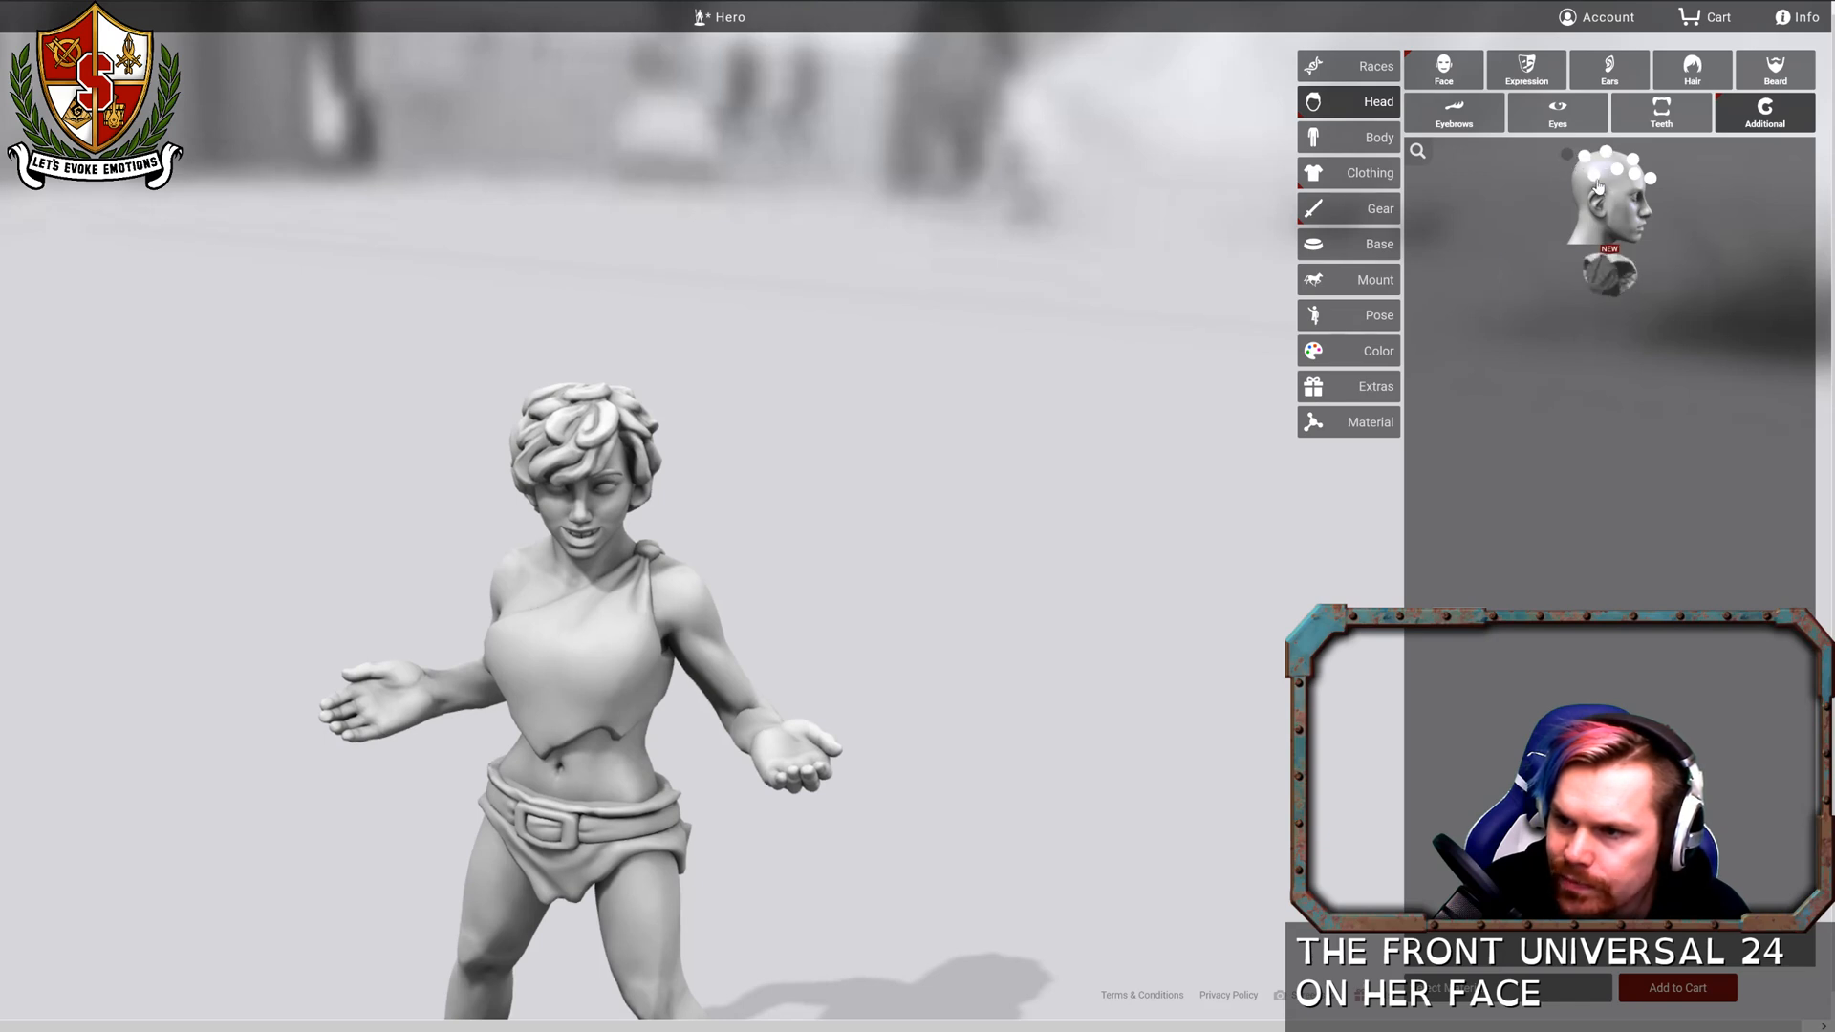
{"action": "left_click", "coordinate": [1597, 183]}
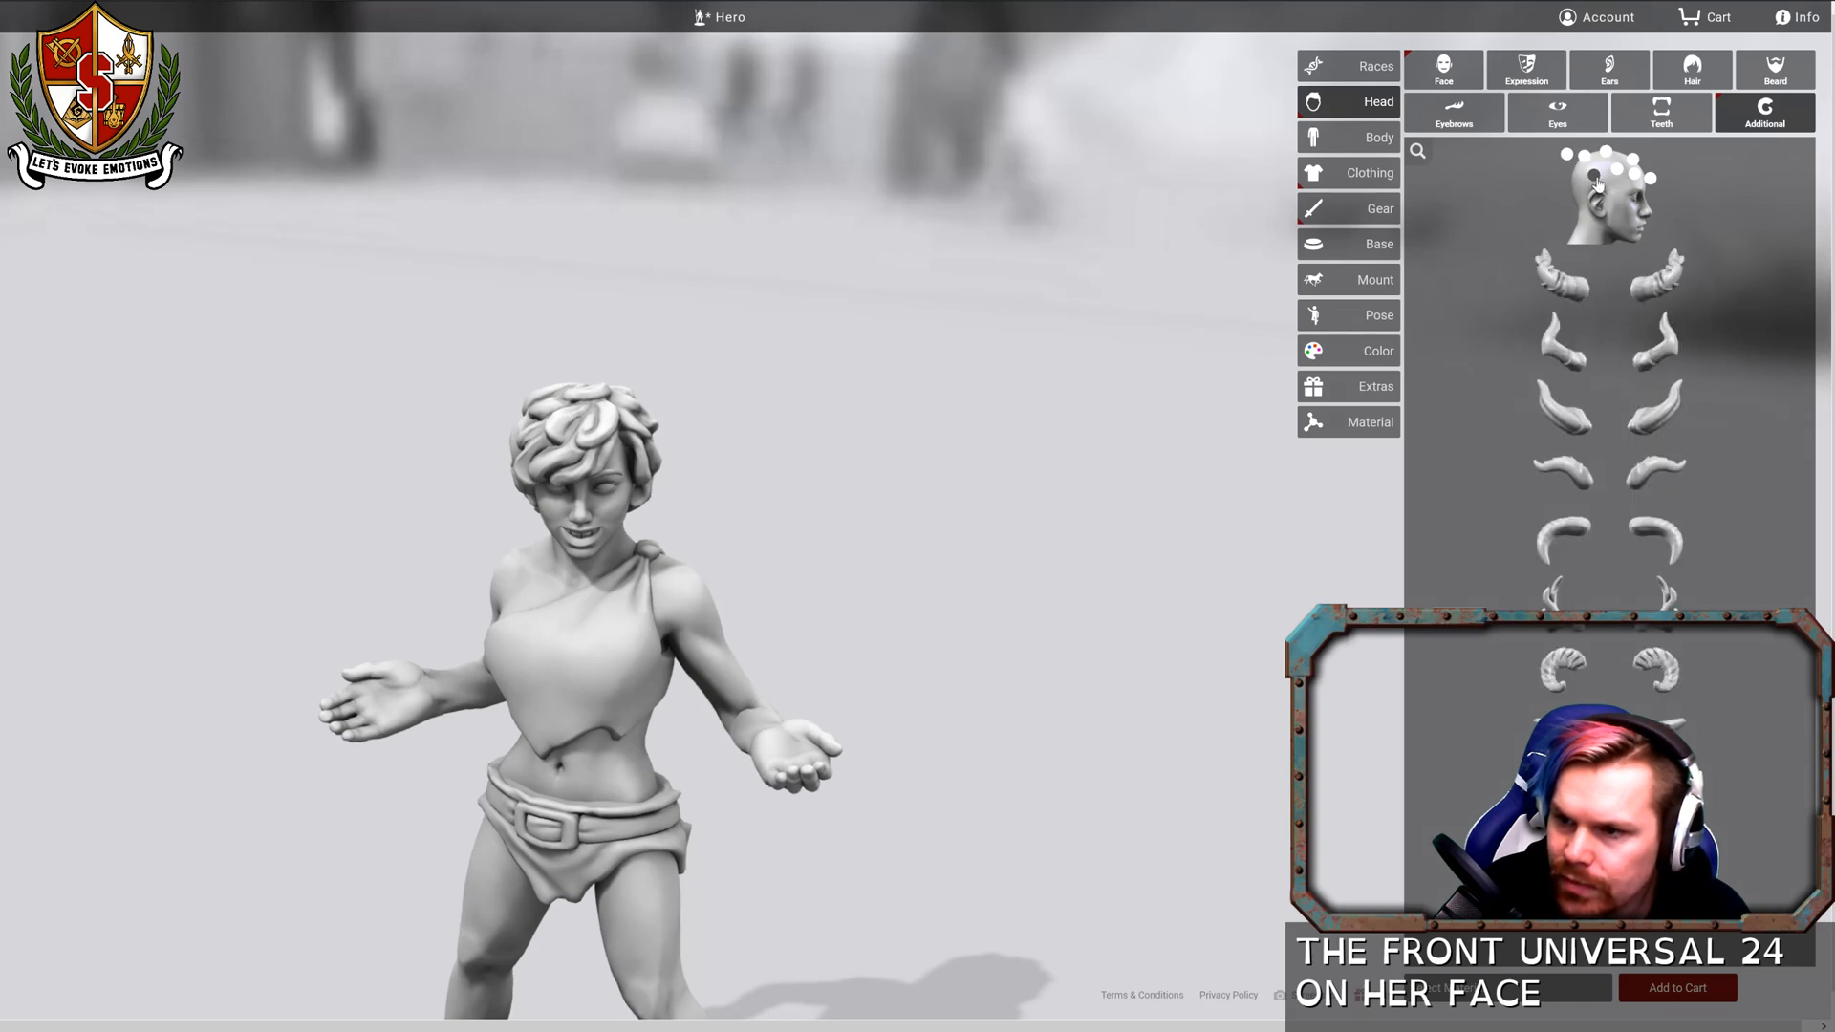
{"action": "left_click", "coordinate": [1658, 674]}
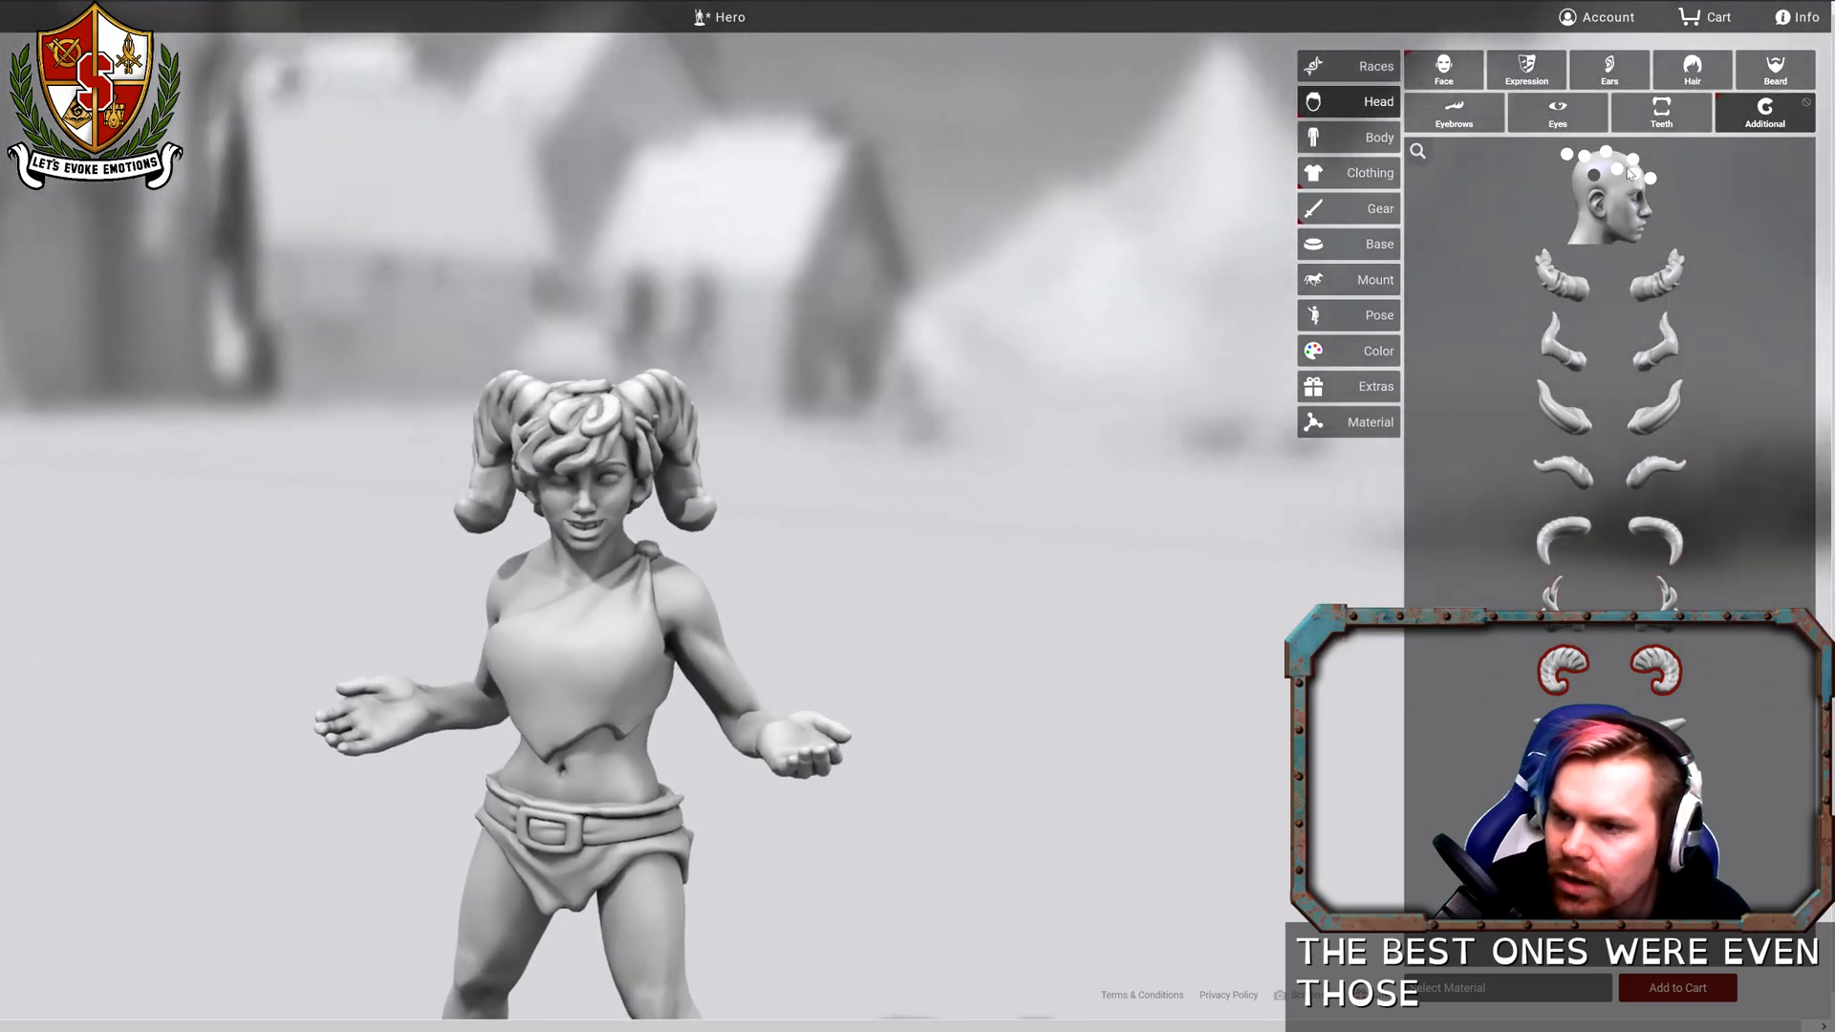
Add Faun Antlers to the top of the head, and remove the curled ram horns.
{"action": "left_click", "coordinate": [1632, 176]}
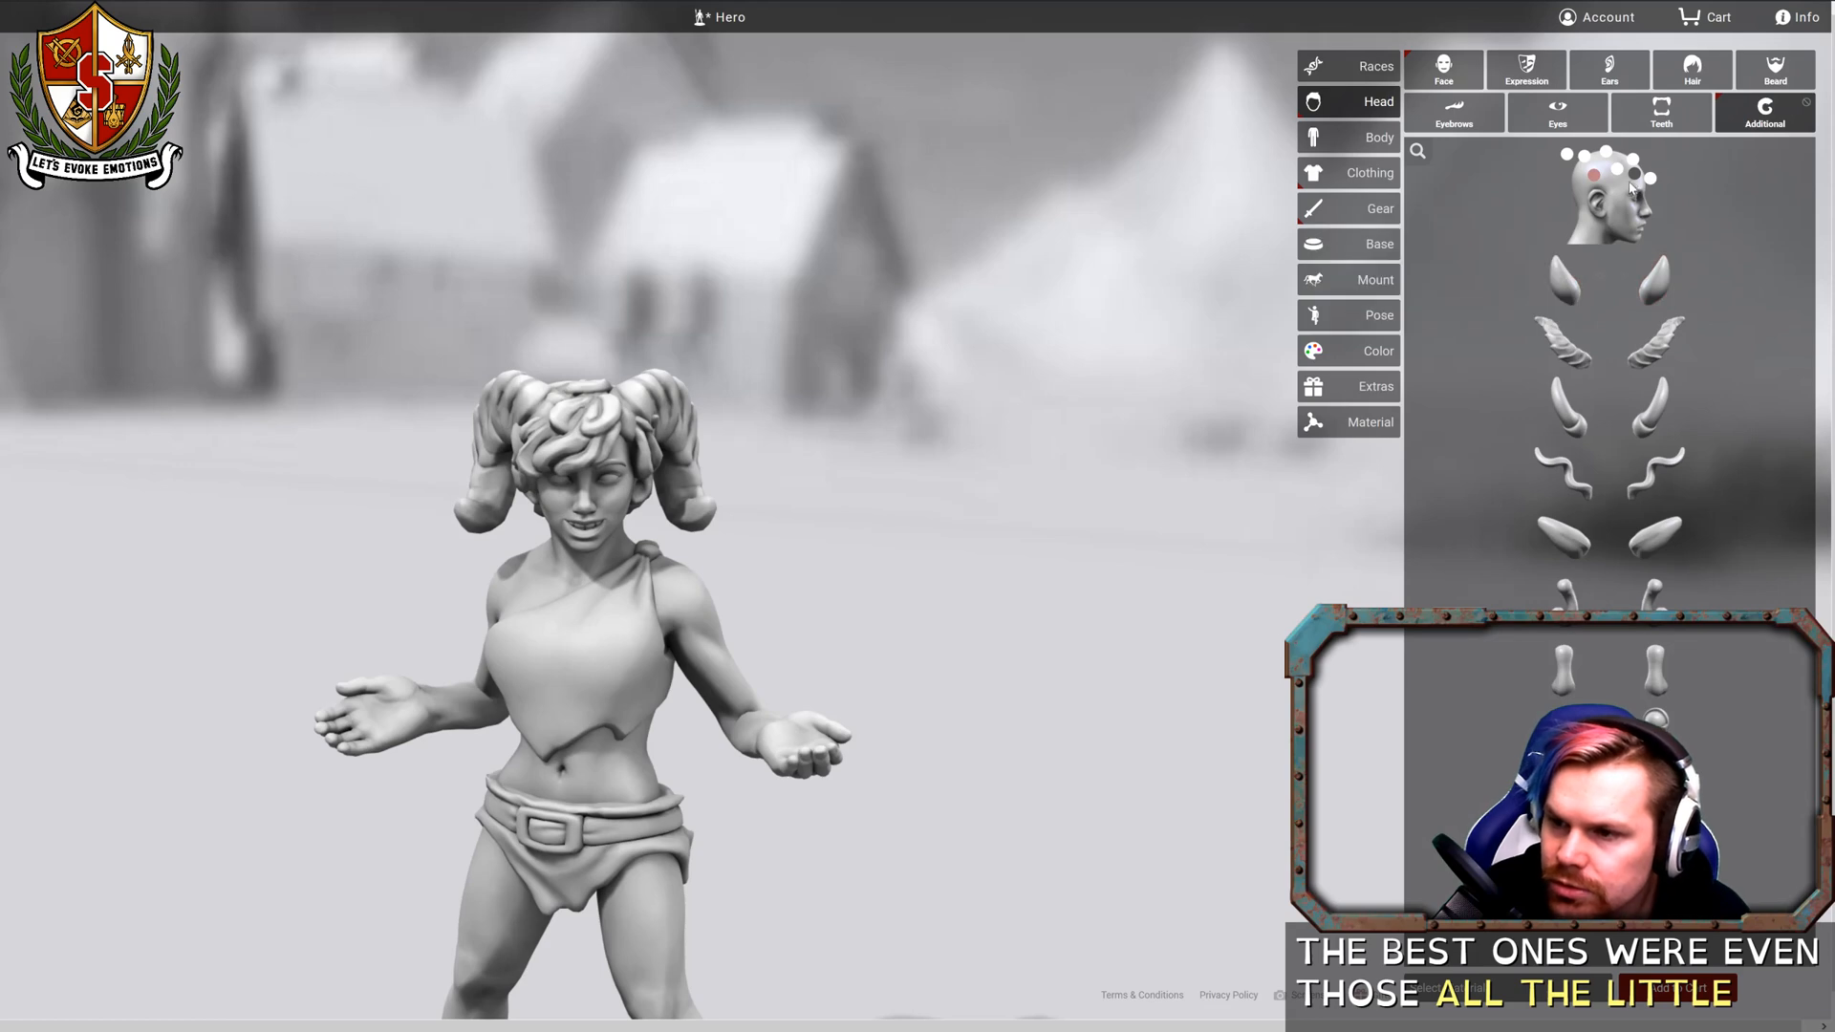
{"action": "left_click", "coordinate": [1617, 169]}
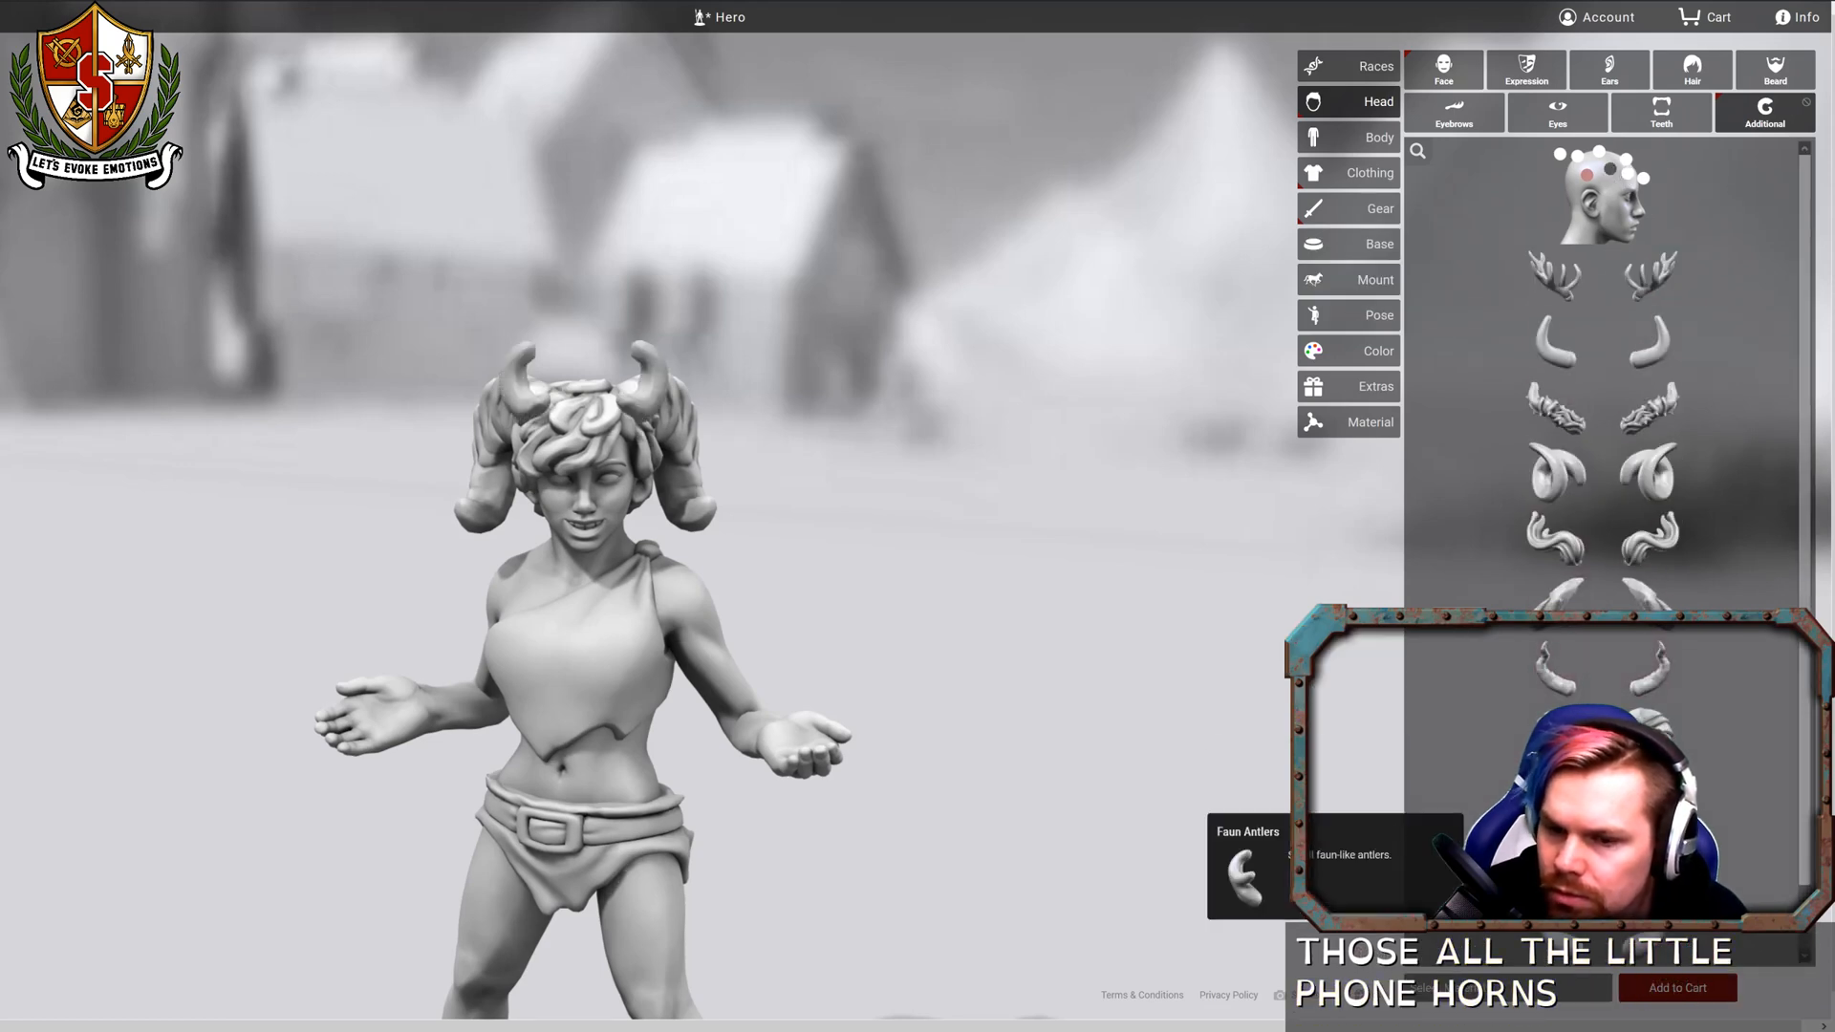
{"action": "left_click_drag", "start_coordinate": [1075, 537], "coordinate": [887, 565]}
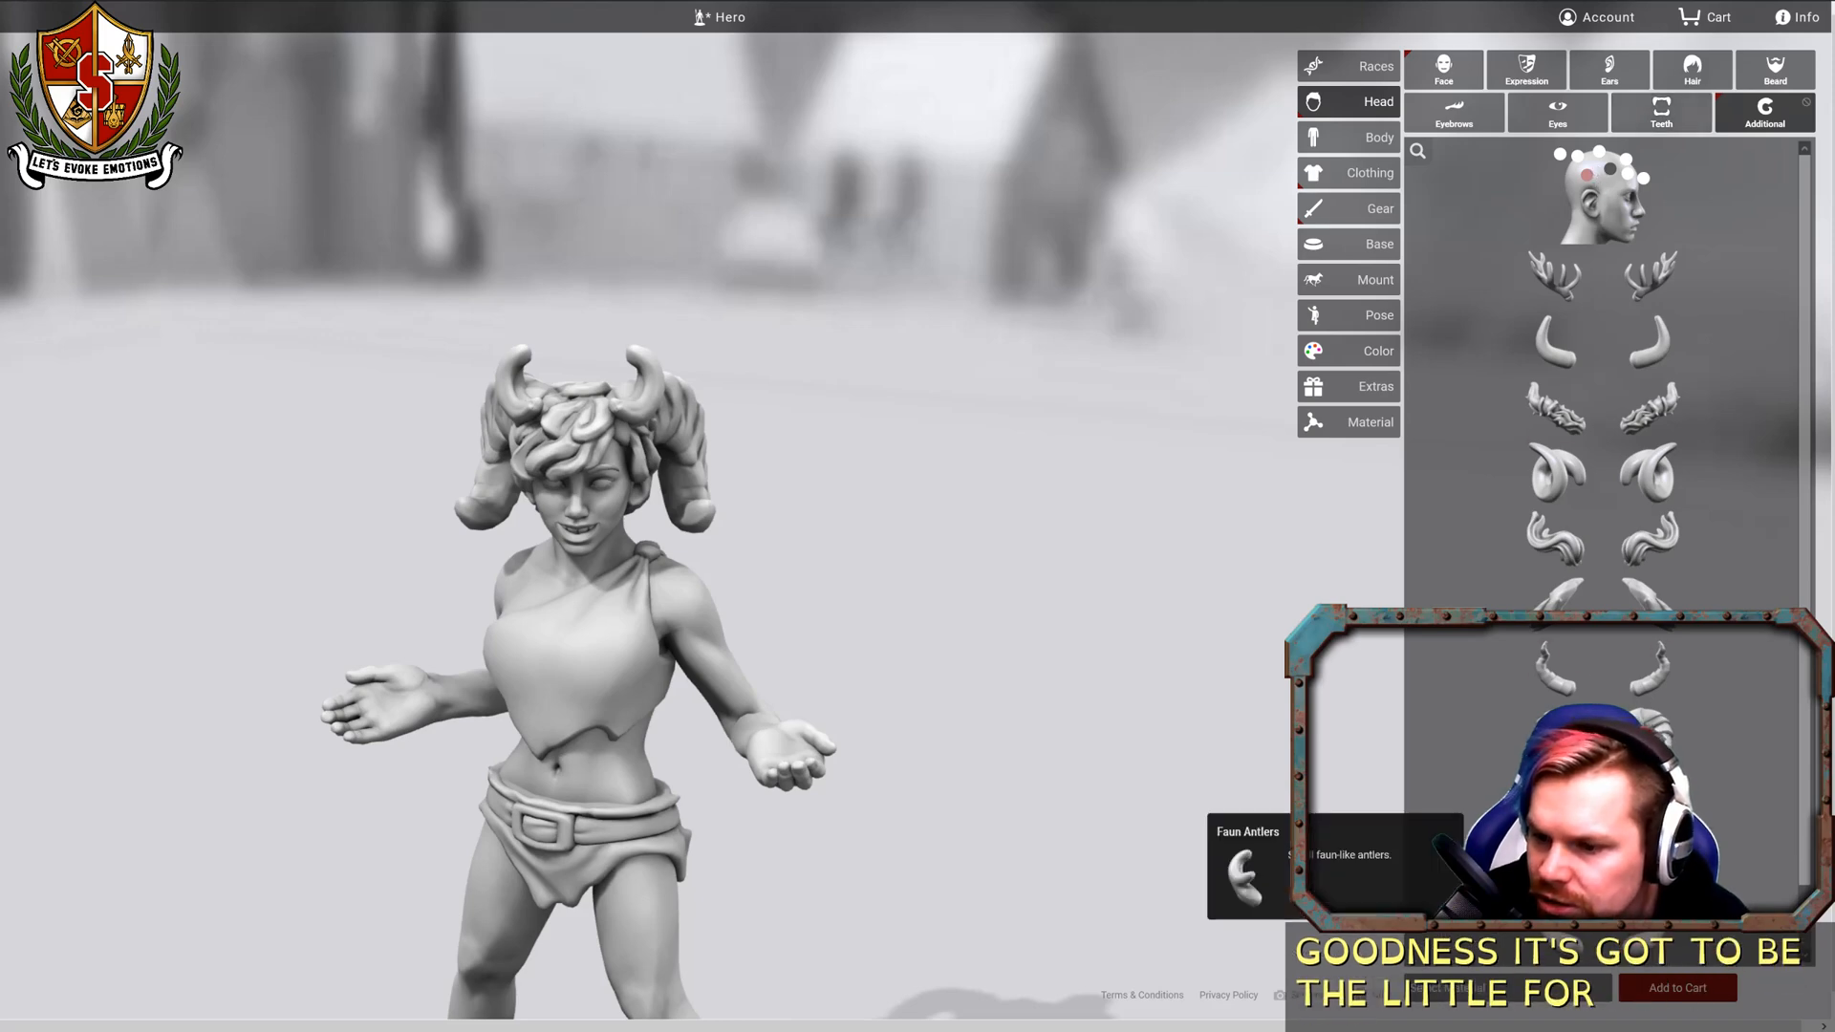
{"action": "left_click", "coordinate": [1610, 169]}
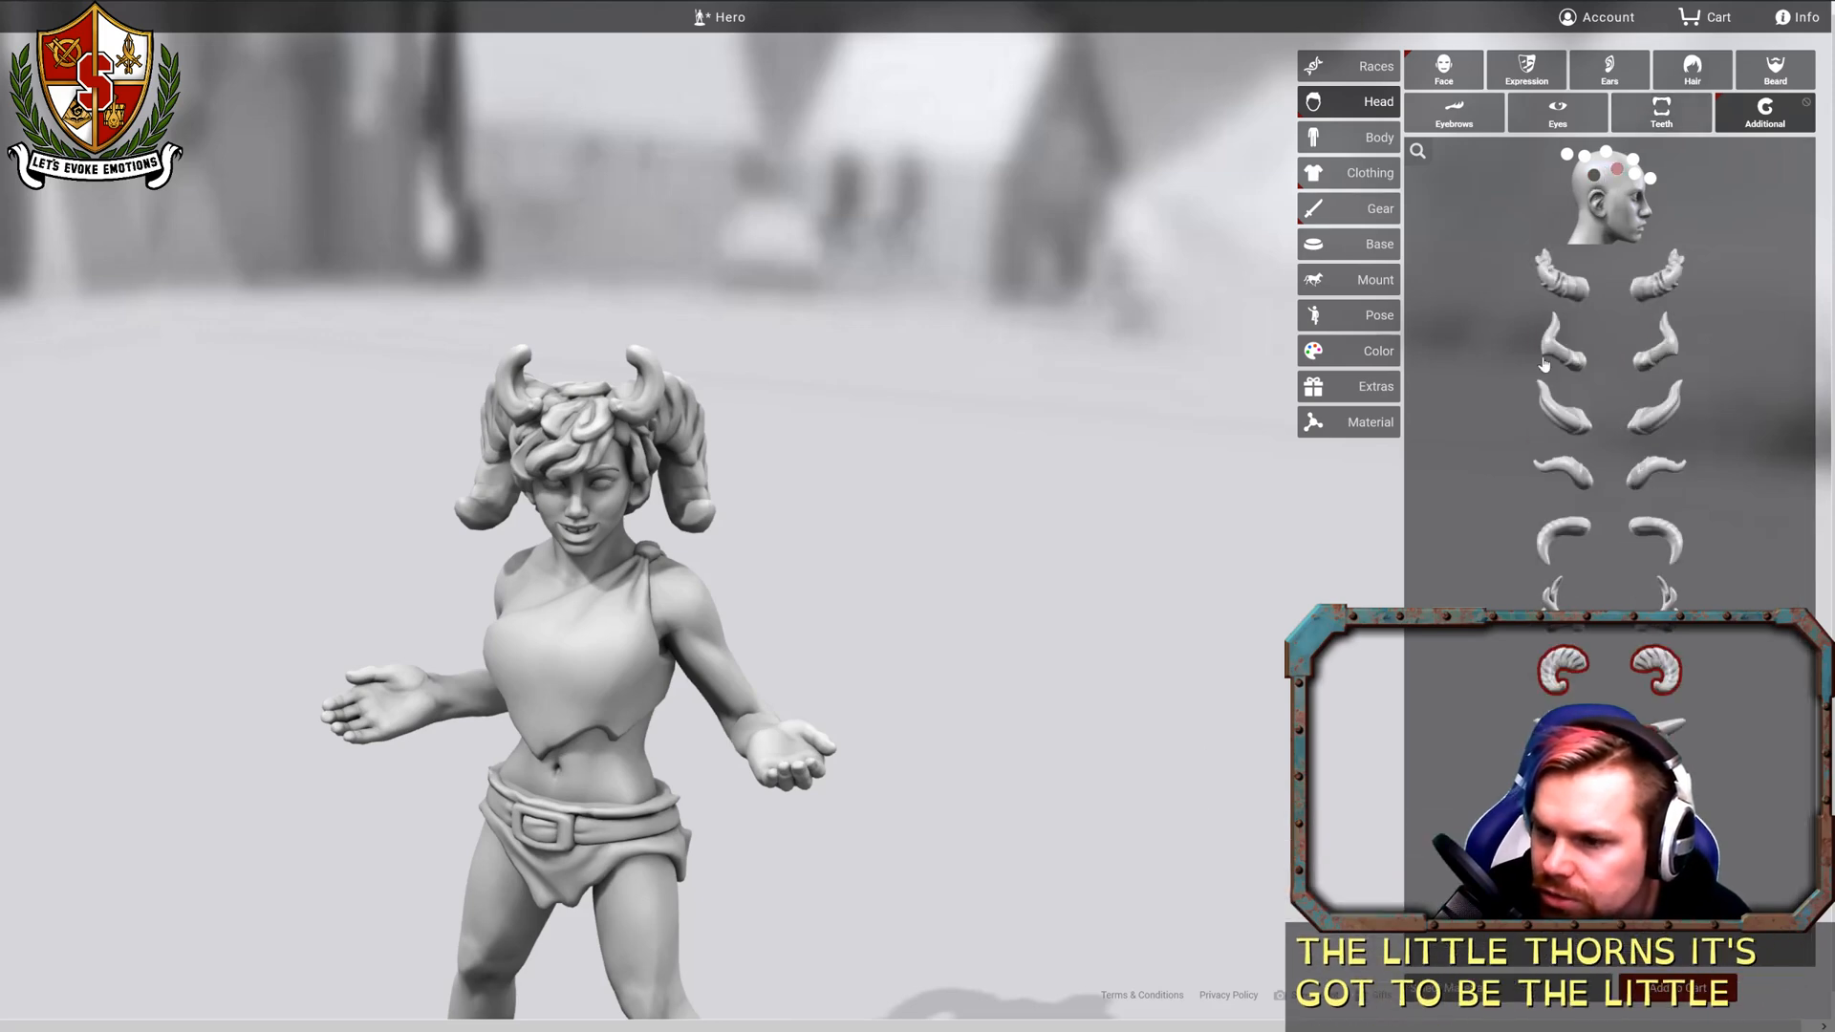
{"action": "left_click", "coordinate": [1570, 681]}
{"action": "left_click_drag", "start_coordinate": [990, 465], "coordinate": [756, 452]}
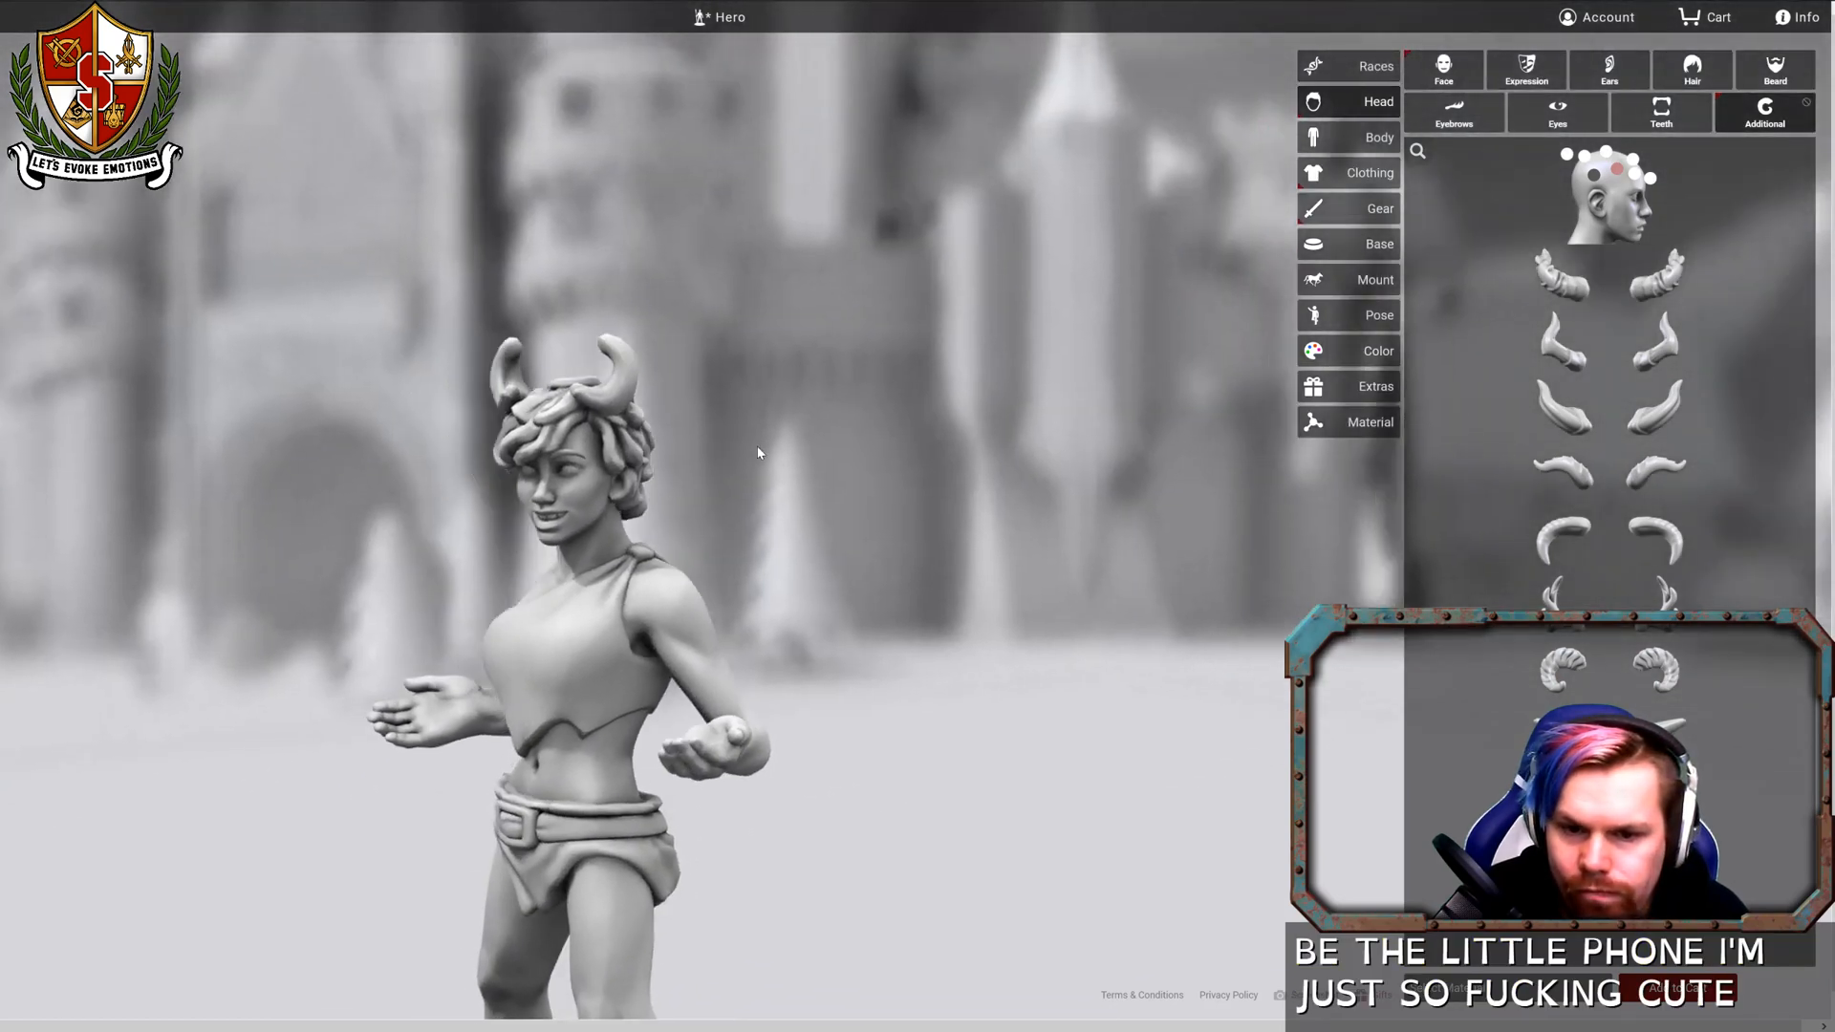
Set the body height slightly above 5 and the weight to about the middle of its range.
{"action": "left_click", "coordinate": [1348, 136]}
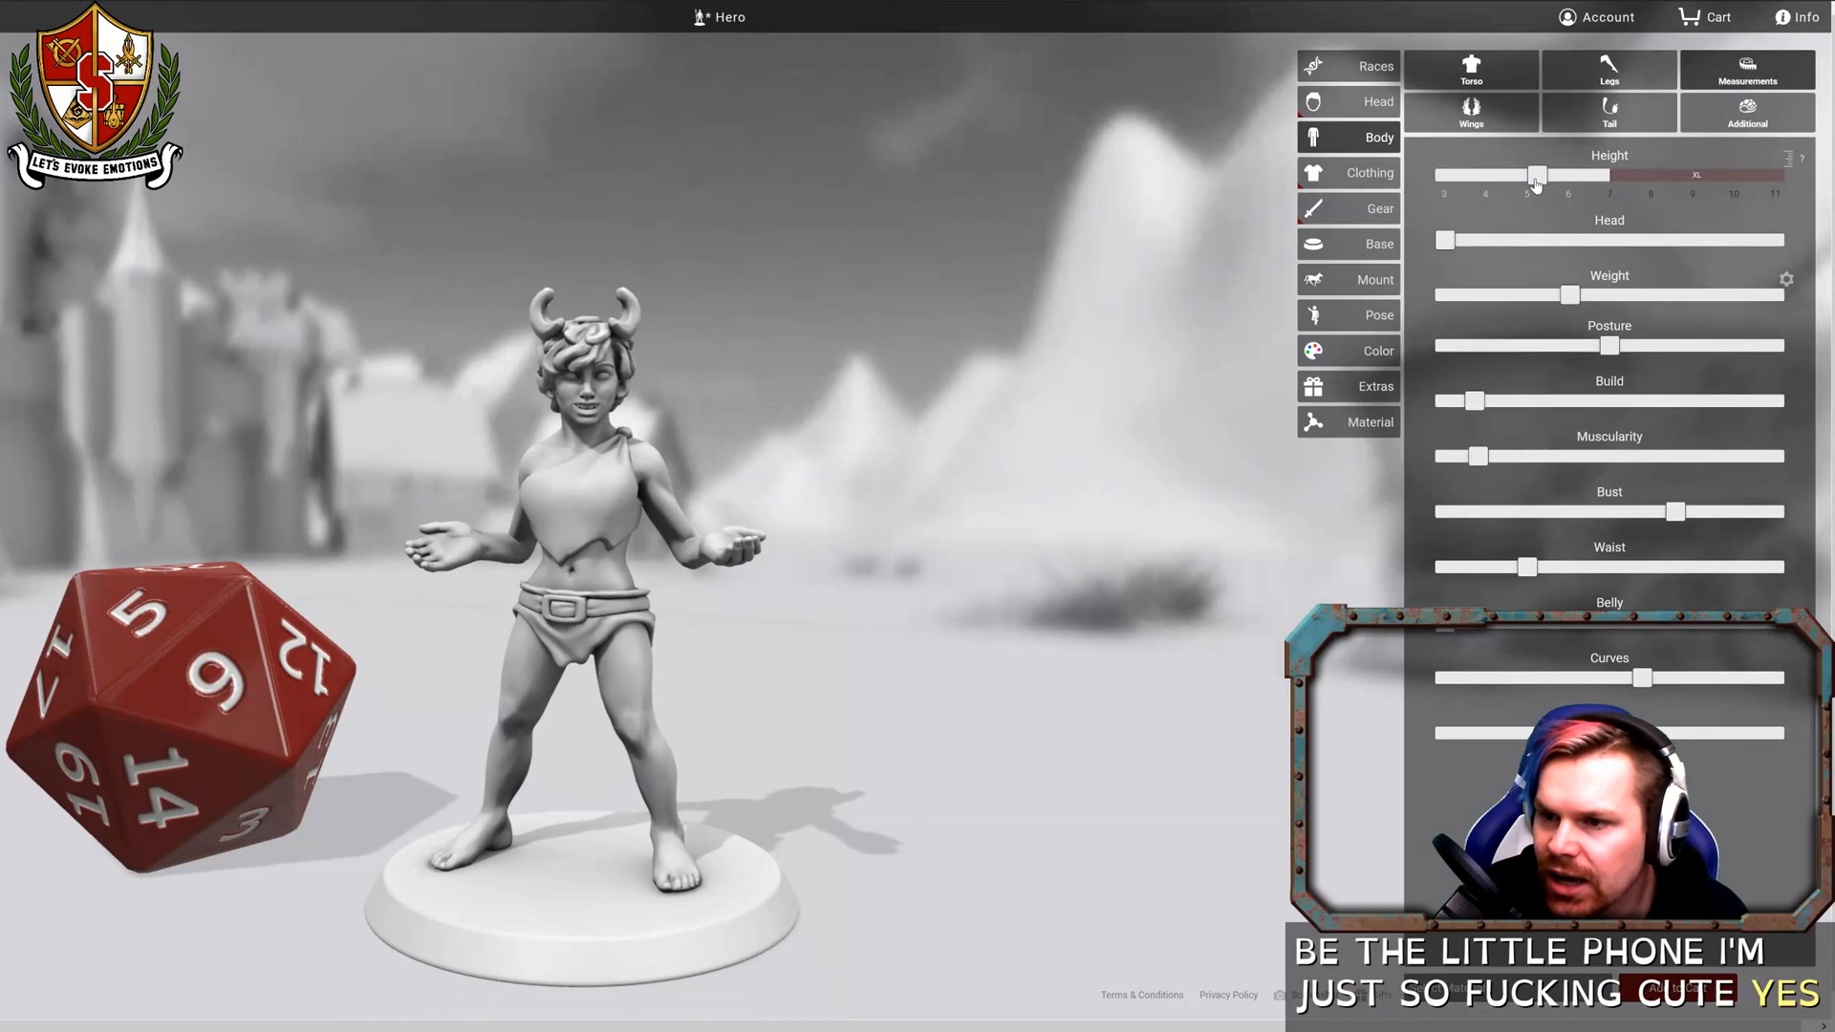
{"action": "left_click_drag", "start_coordinate": [1535, 183], "coordinate": [1532, 184]}
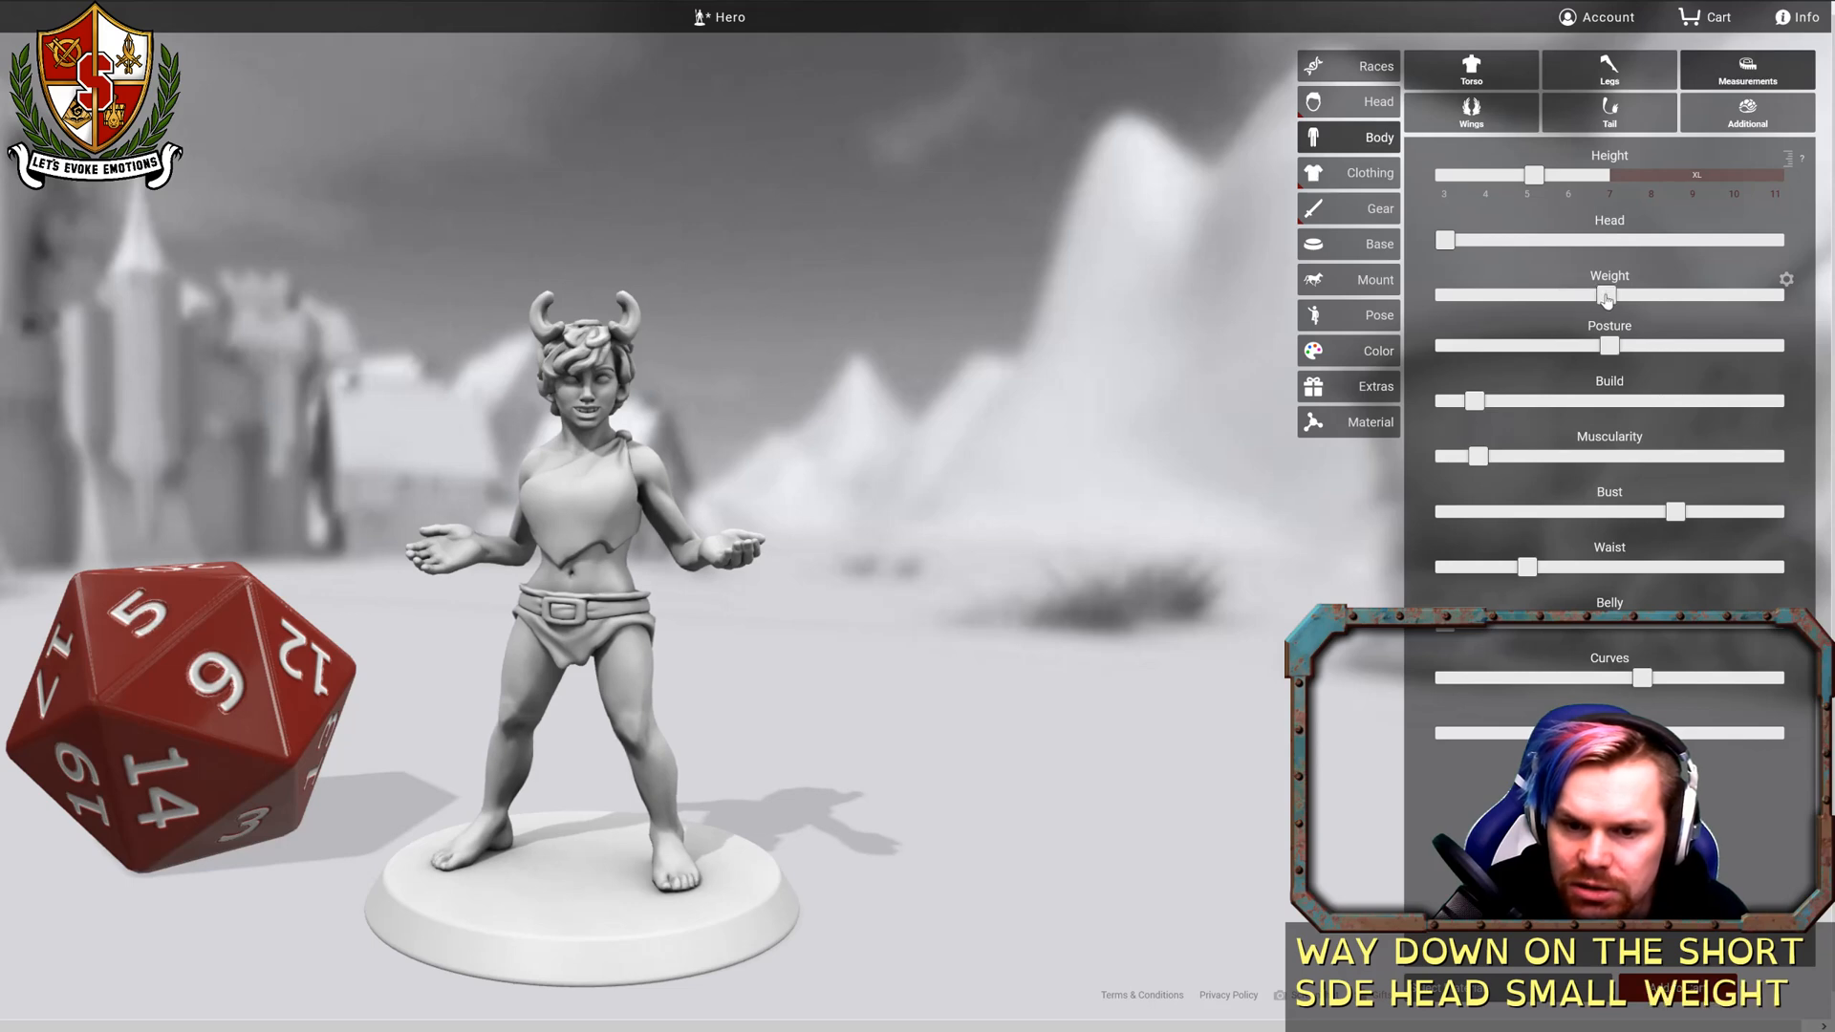
{"action": "left_click_drag", "start_coordinate": [956, 511], "coordinate": [872, 542]}
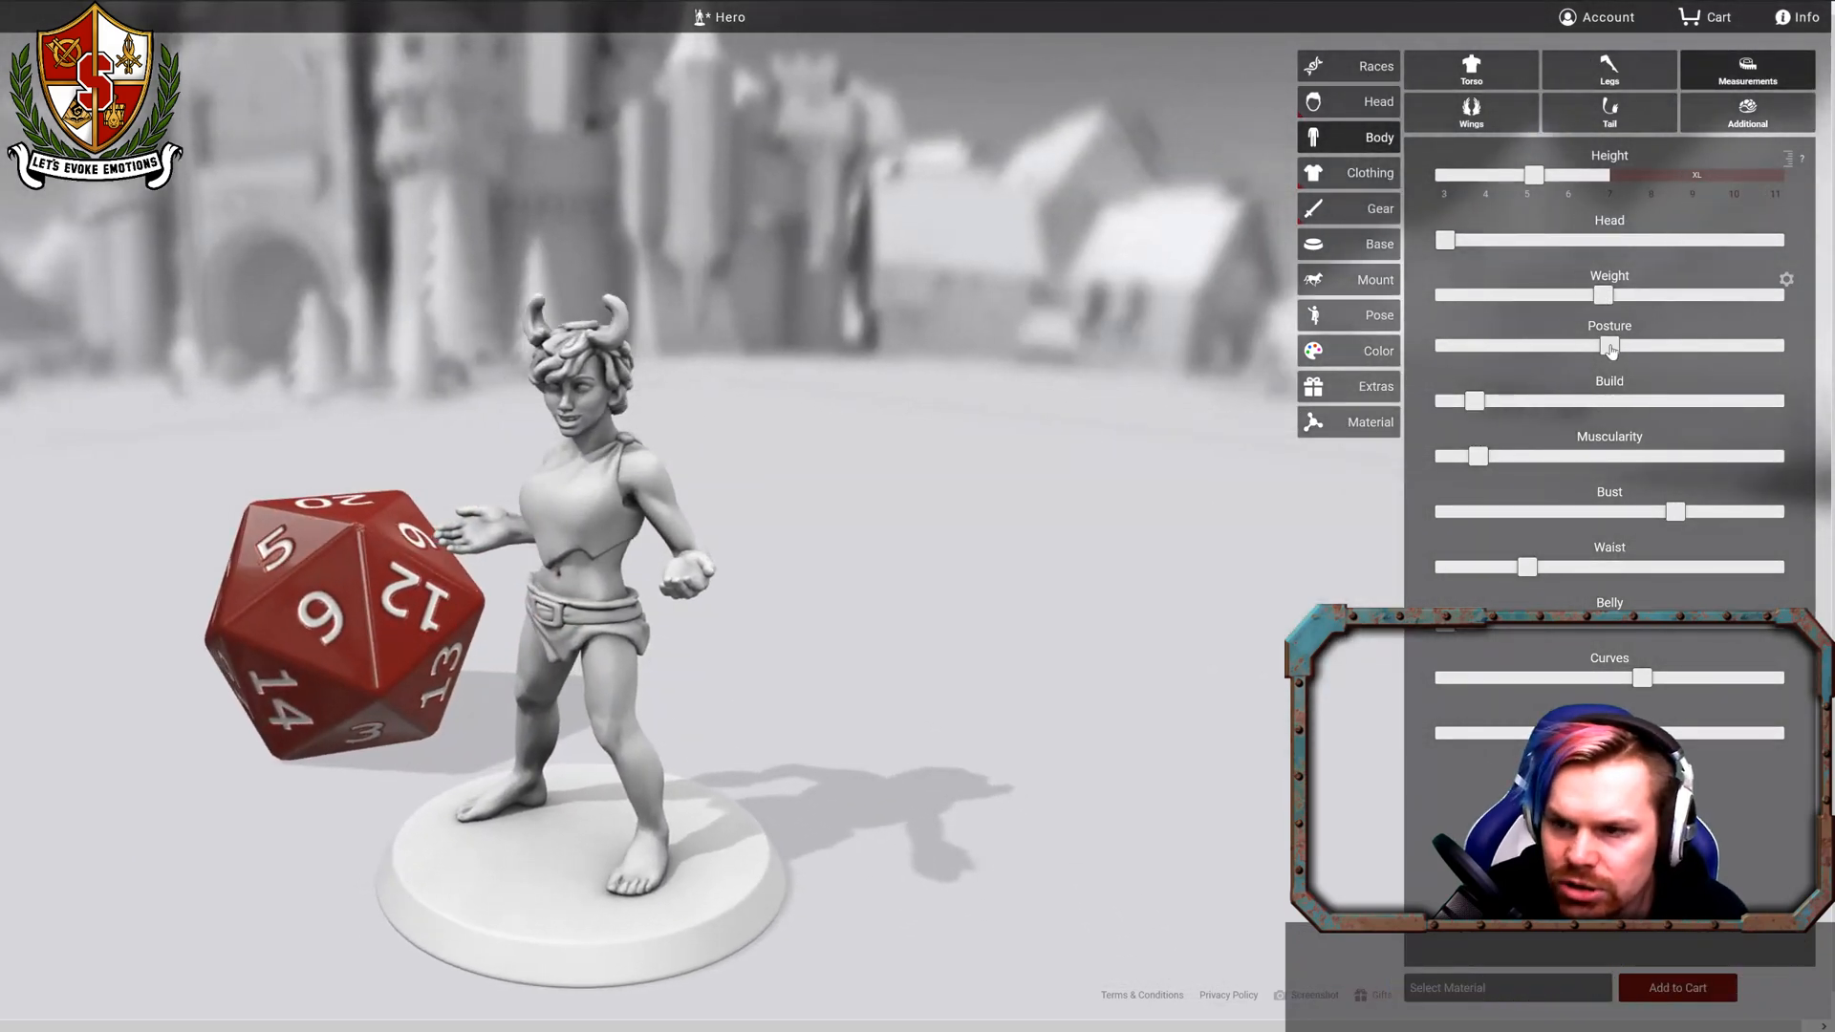
Set the posture close to its maximum and the build slightly below the middle of its range.
{"action": "left_click_drag", "start_coordinate": [1611, 350], "coordinate": [1779, 346]}
{"action": "left_click_drag", "start_coordinate": [1126, 367], "coordinate": [554, 392]}
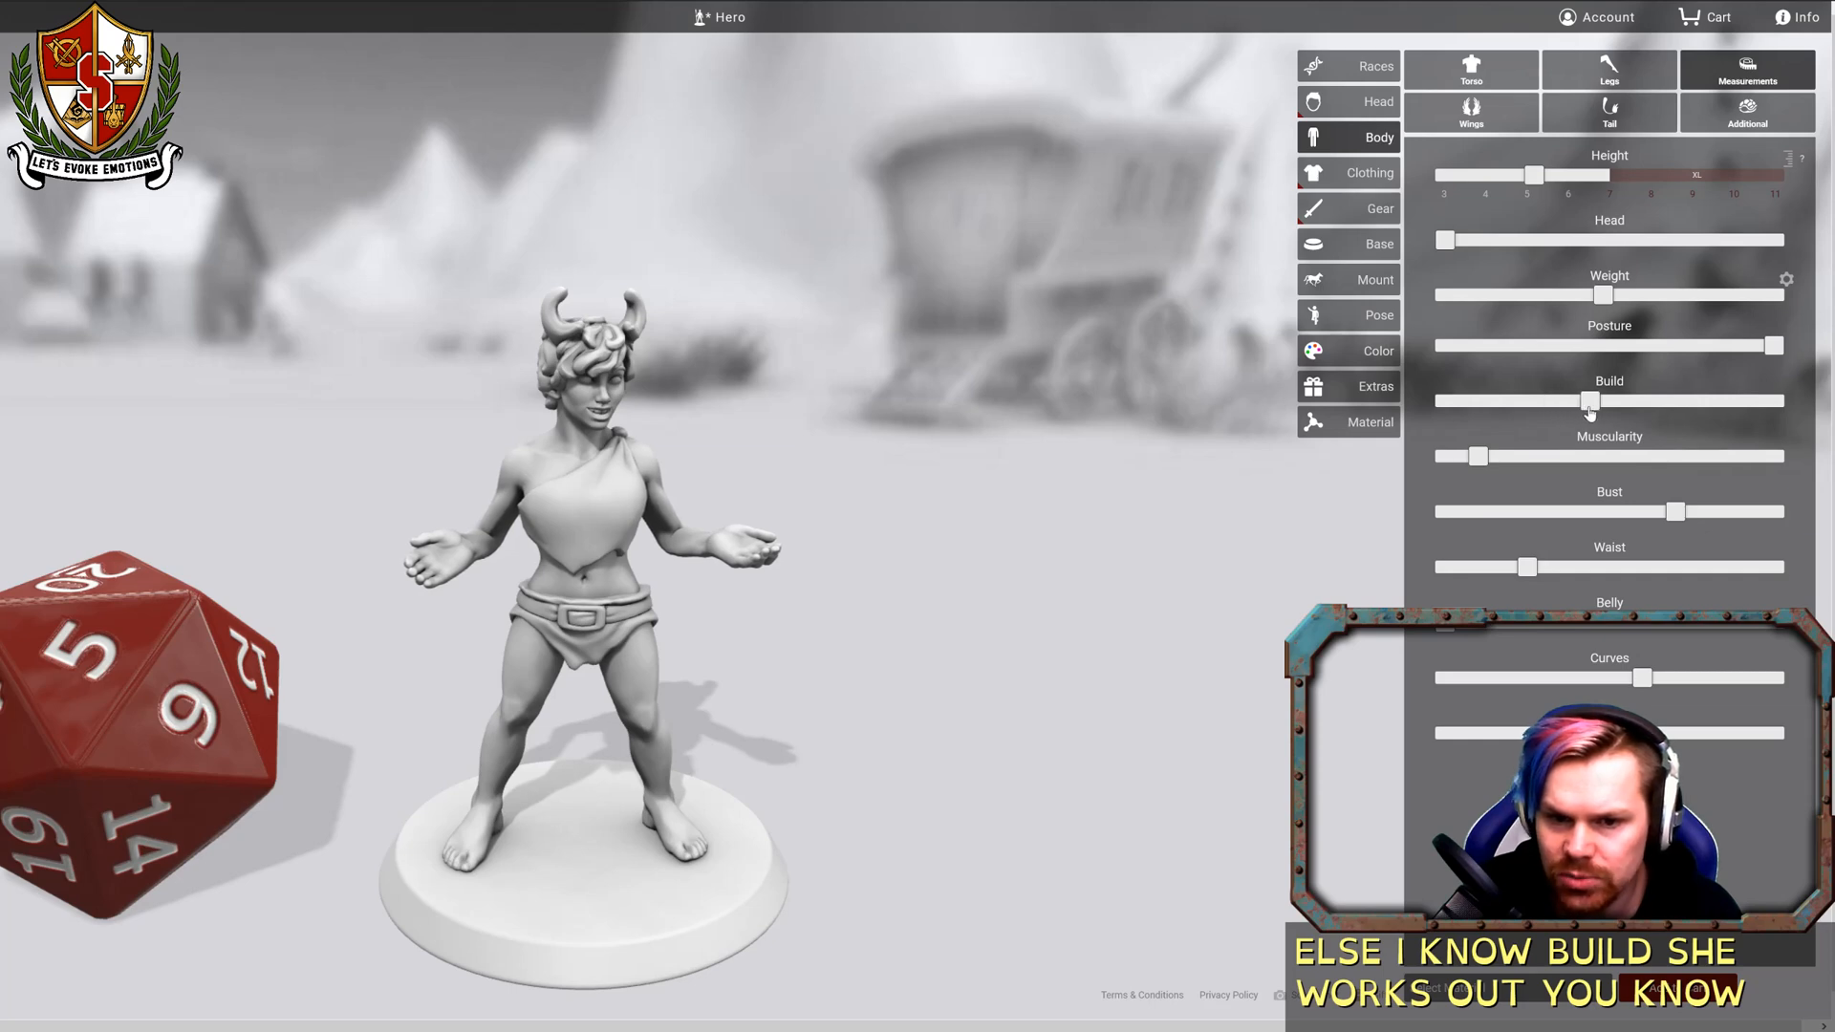
{"action": "left_click_drag", "start_coordinate": [1589, 402], "coordinate": [1583, 402]}
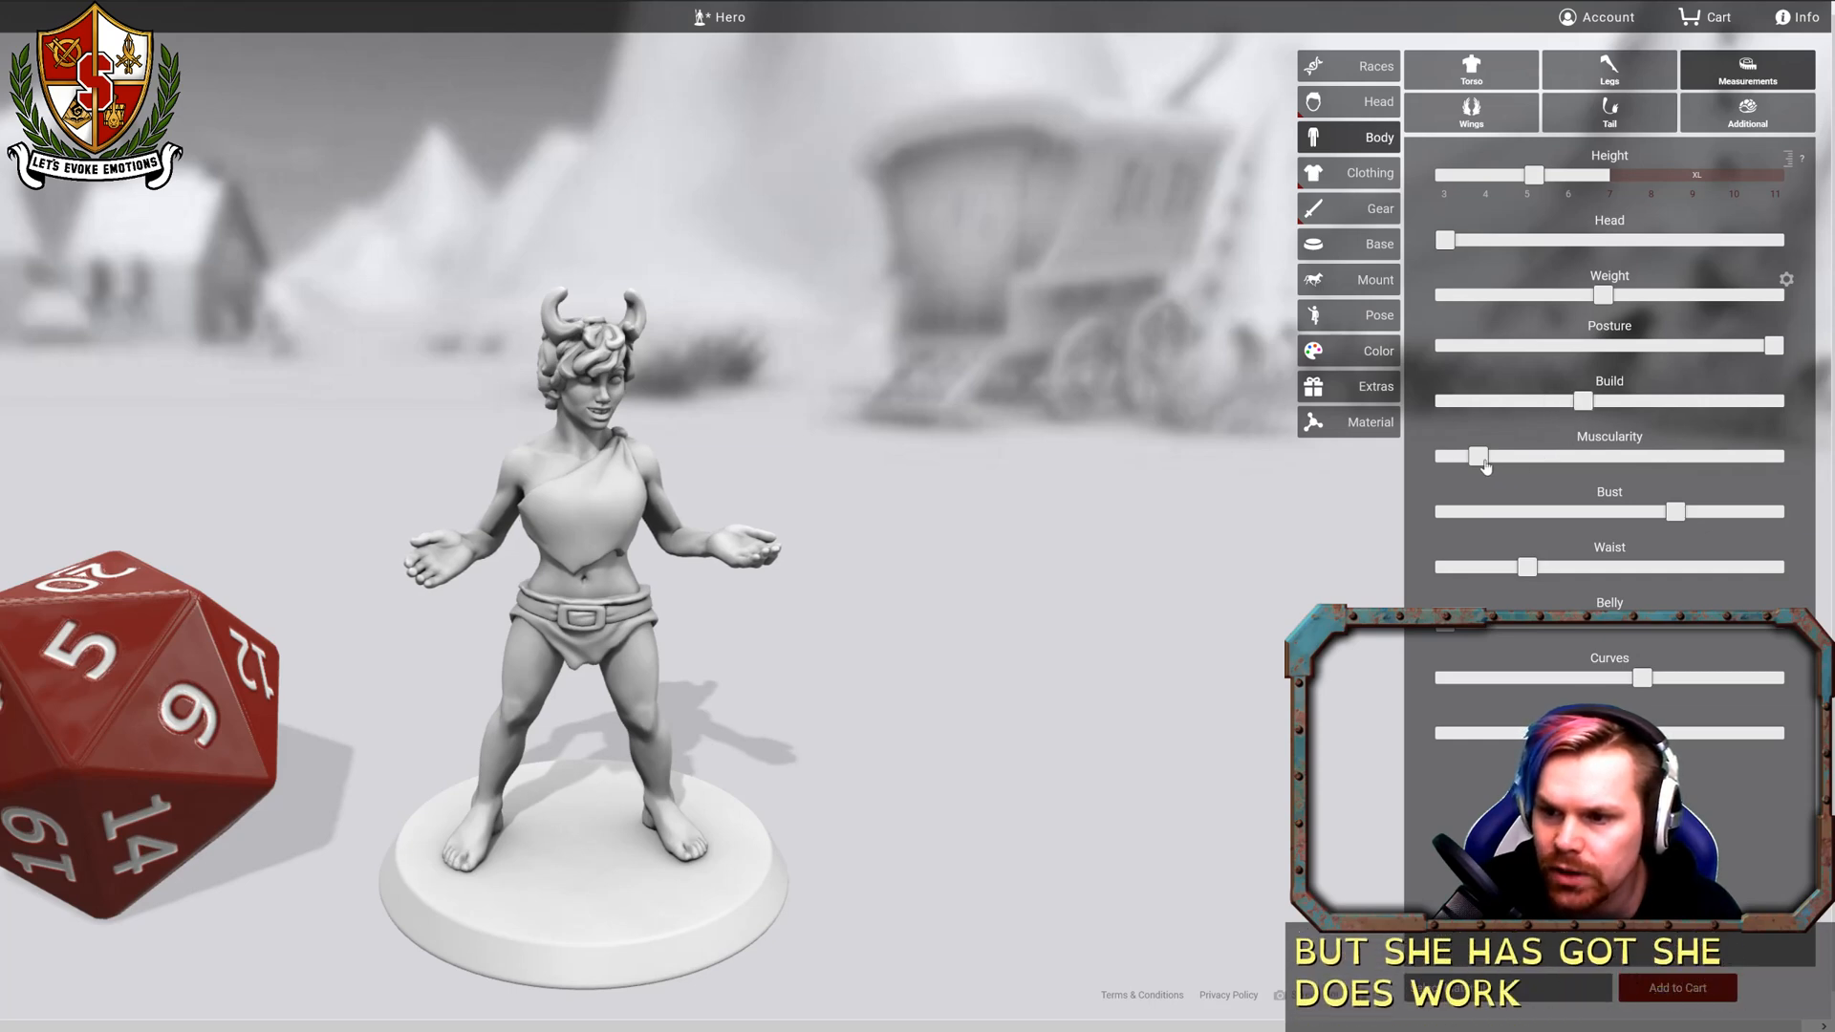
Raise the muscularity to near its maximum, and increase the bust slightly.
{"action": "left_click_drag", "start_coordinate": [916, 497], "coordinate": [328, 484]}
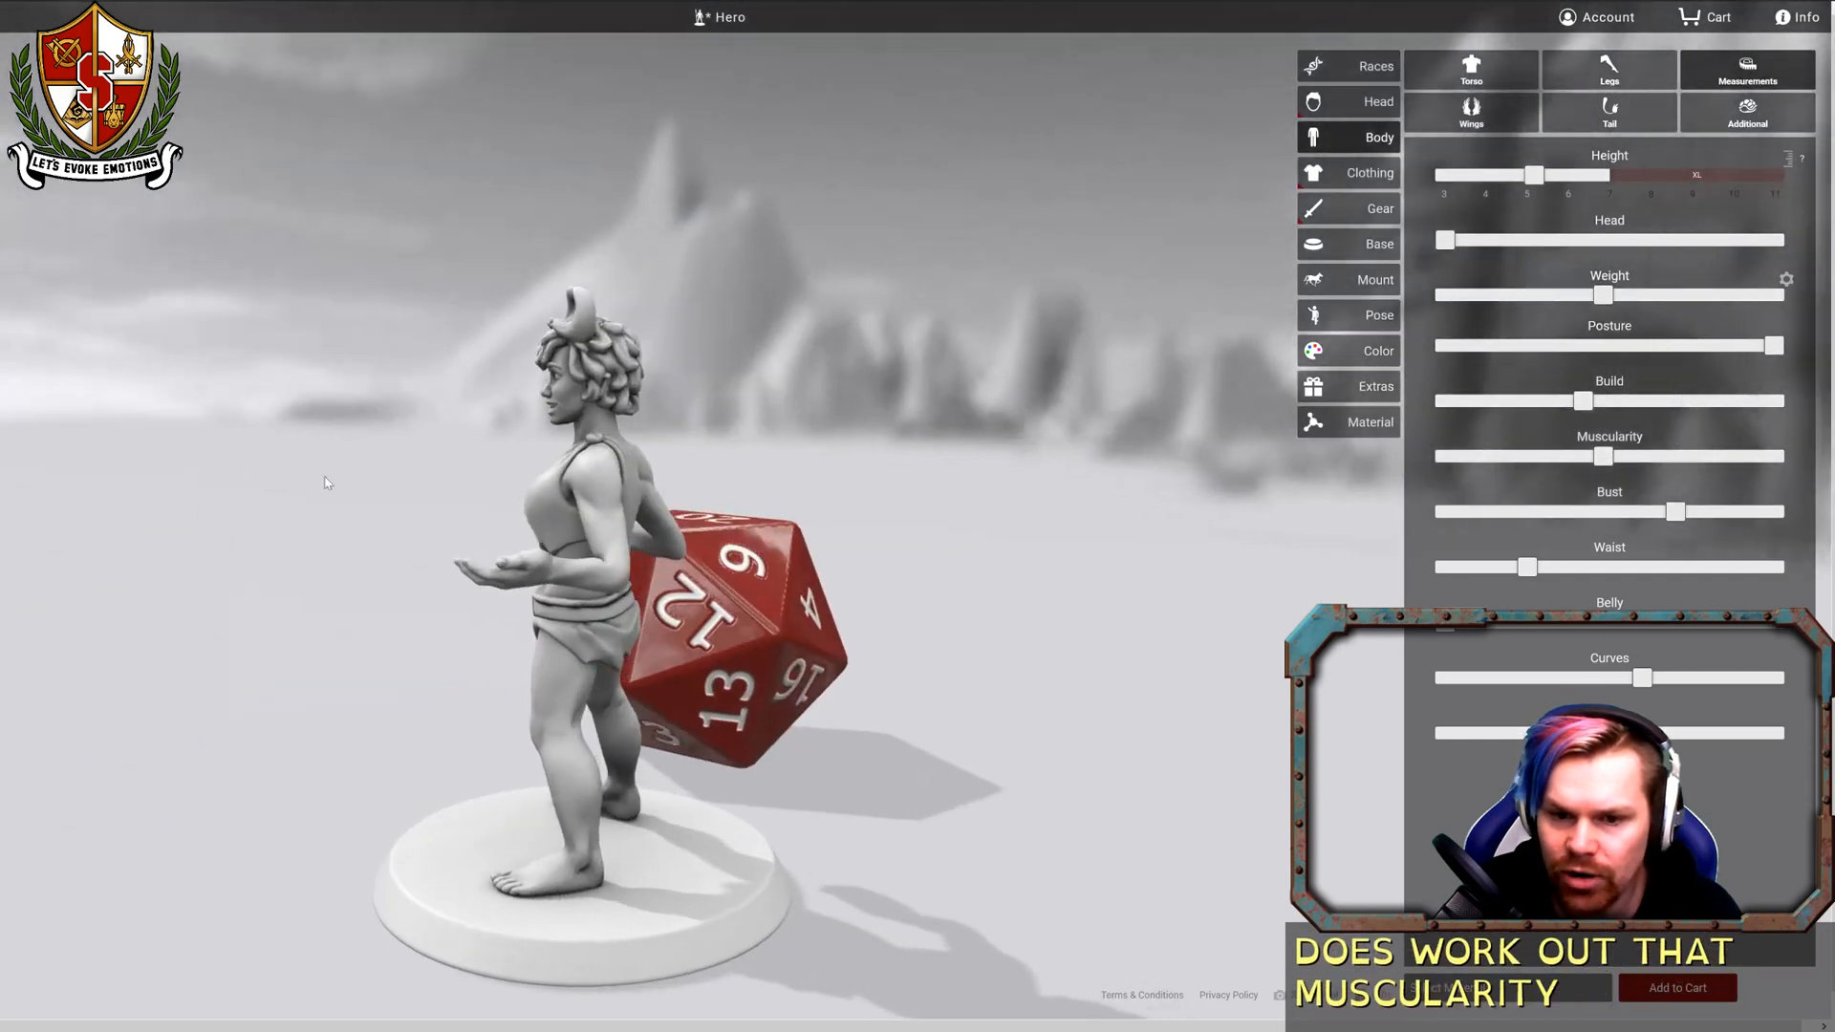
{"action": "left_click_drag", "start_coordinate": [1638, 465], "coordinate": [1744, 475]}
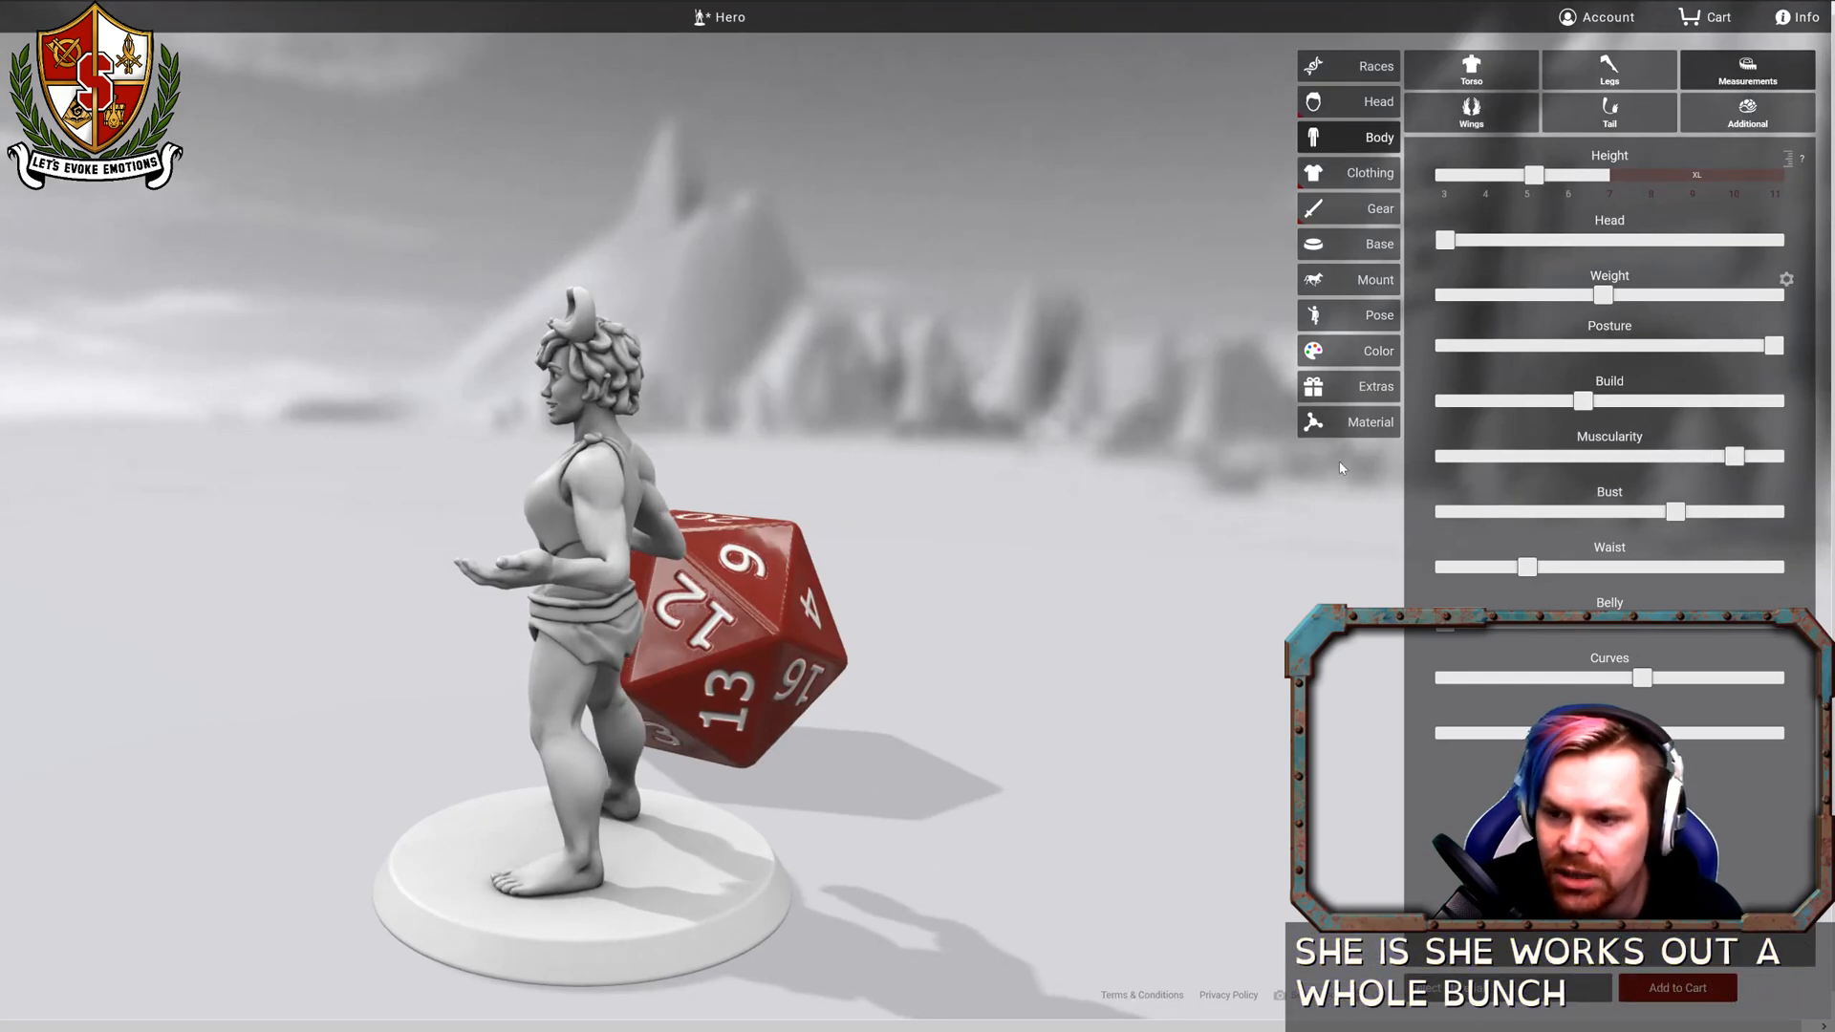
{"action": "left_click_drag", "start_coordinate": [1114, 490], "coordinate": [1690, 519]}
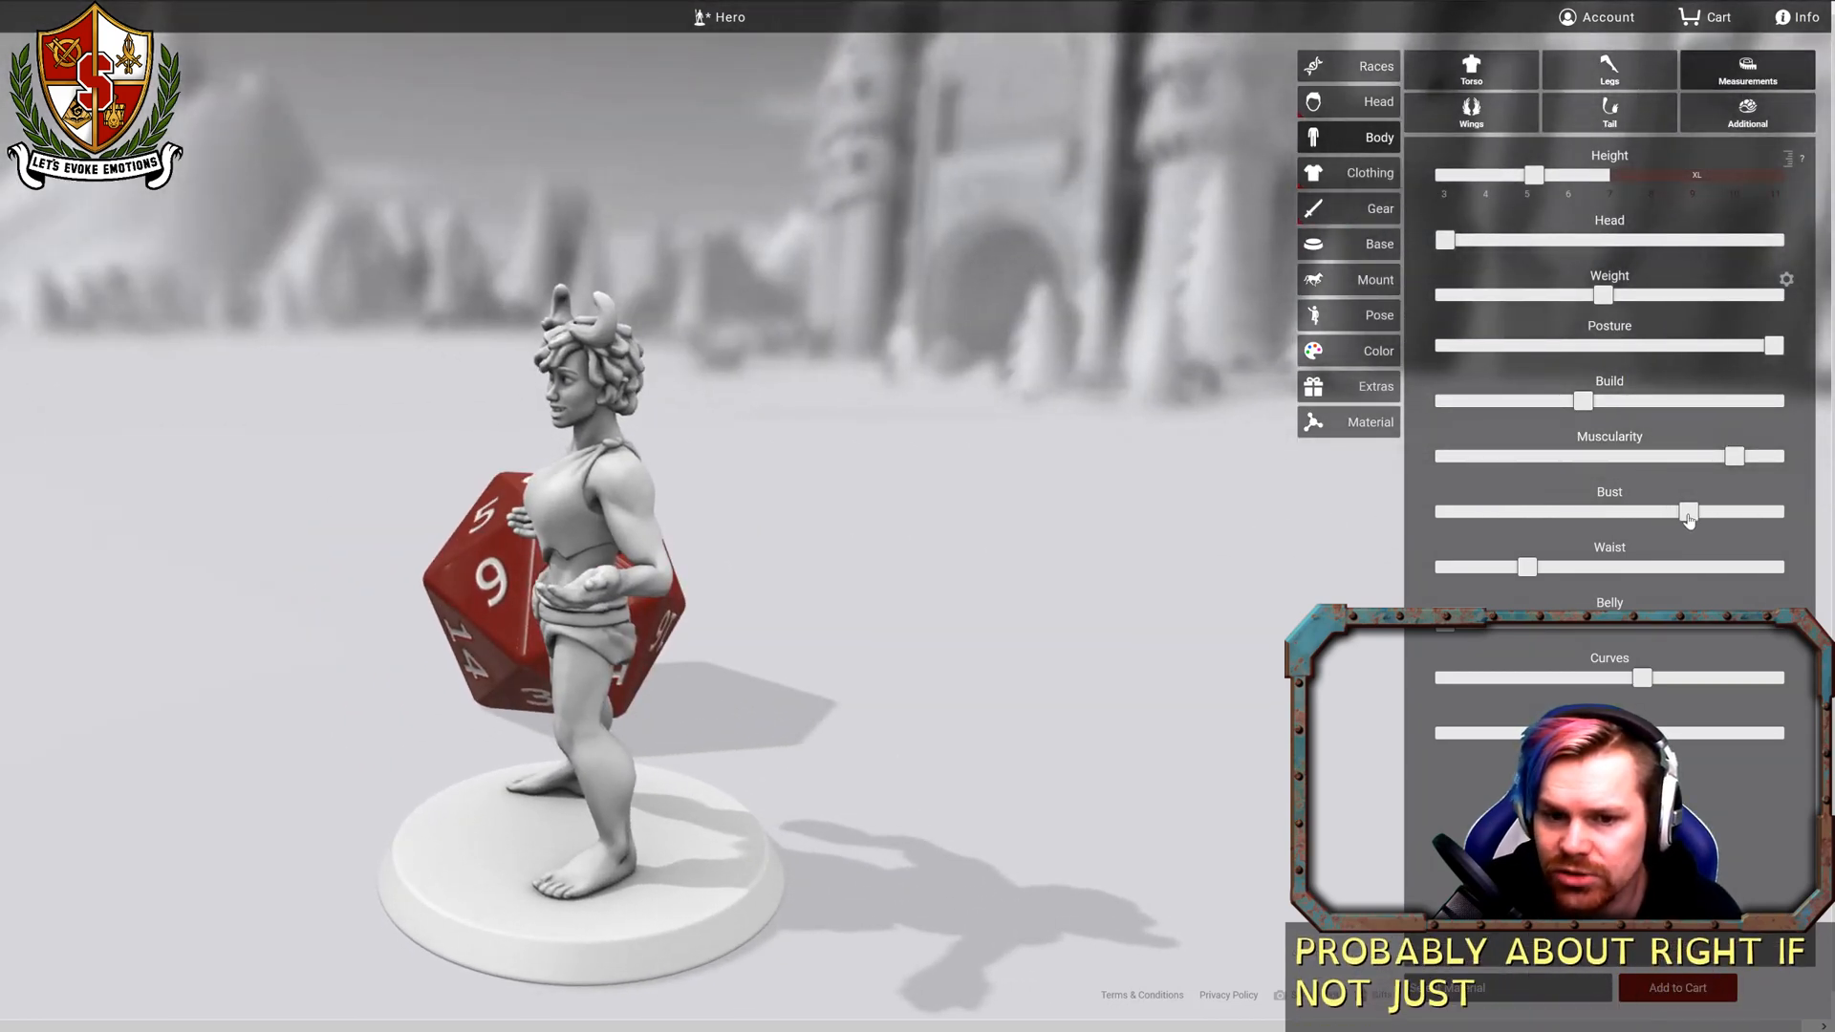
Set the waist to the middle of its range, and reduce the curves slightly.
{"action": "left_click_drag", "start_coordinate": [861, 442], "coordinate": [1286, 458]}
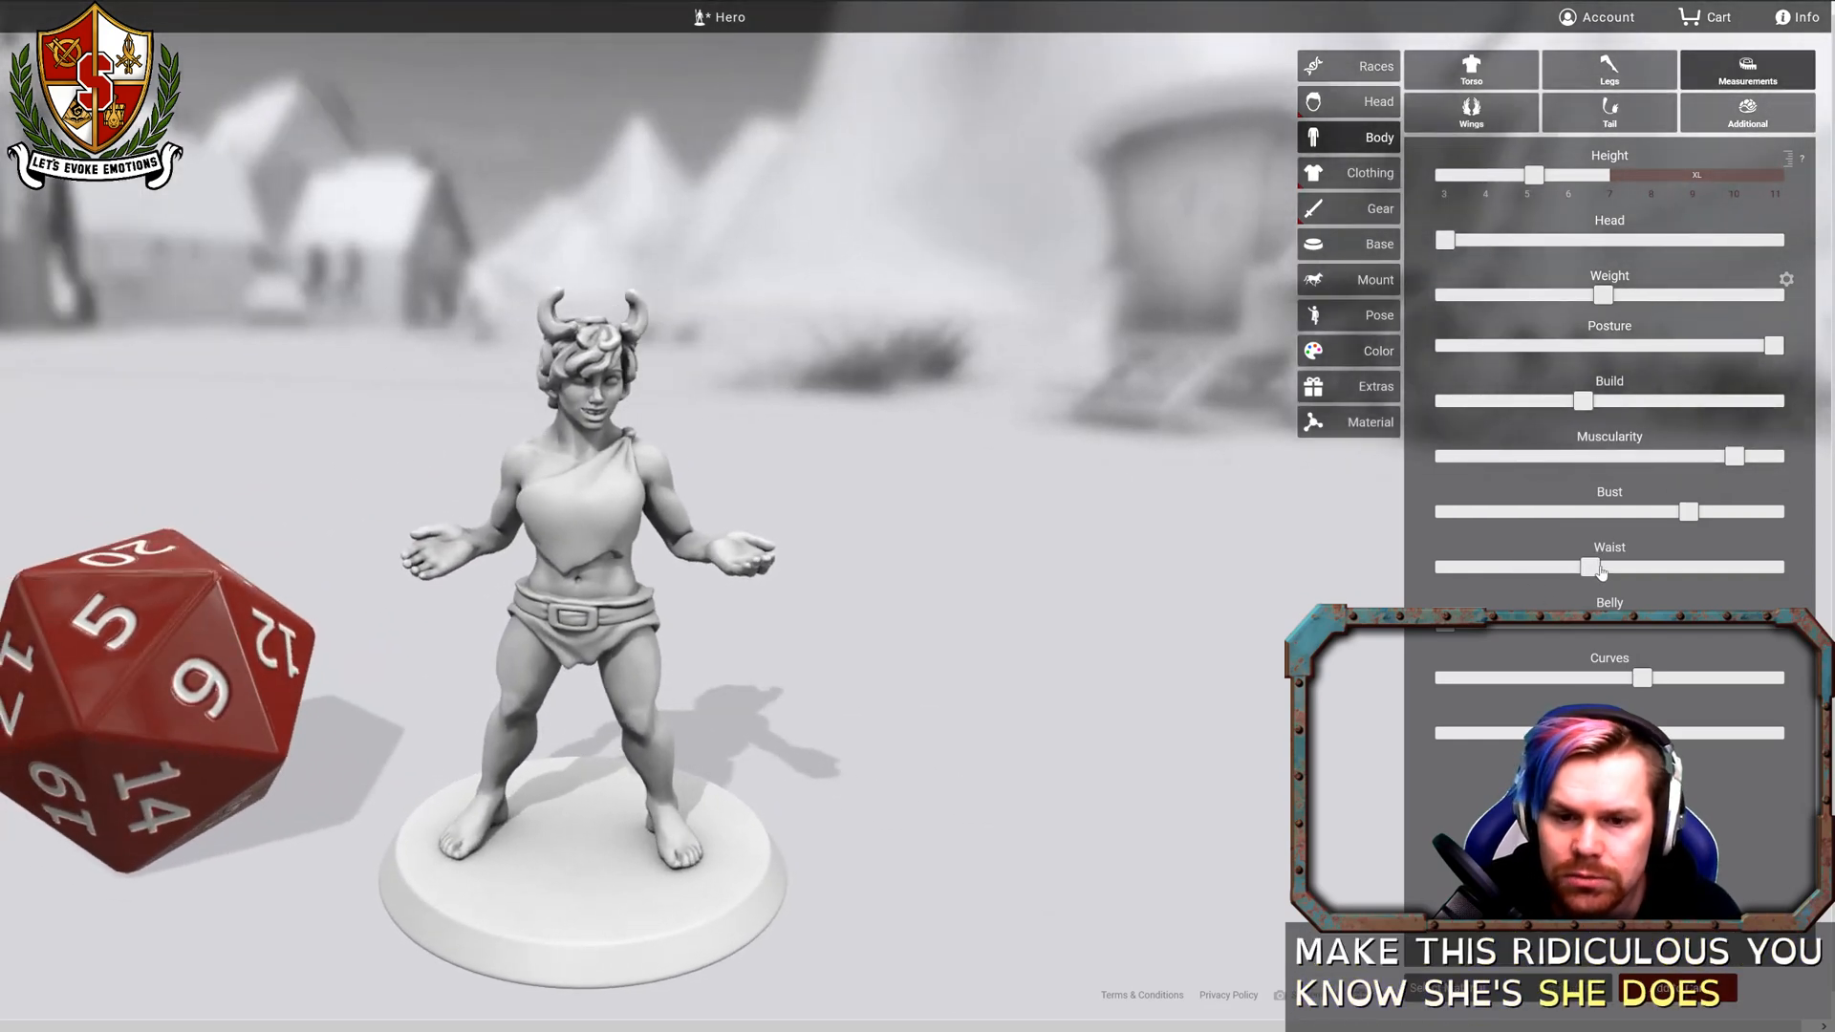
{"action": "left_click_drag", "start_coordinate": [1602, 571], "coordinate": [1598, 570]}
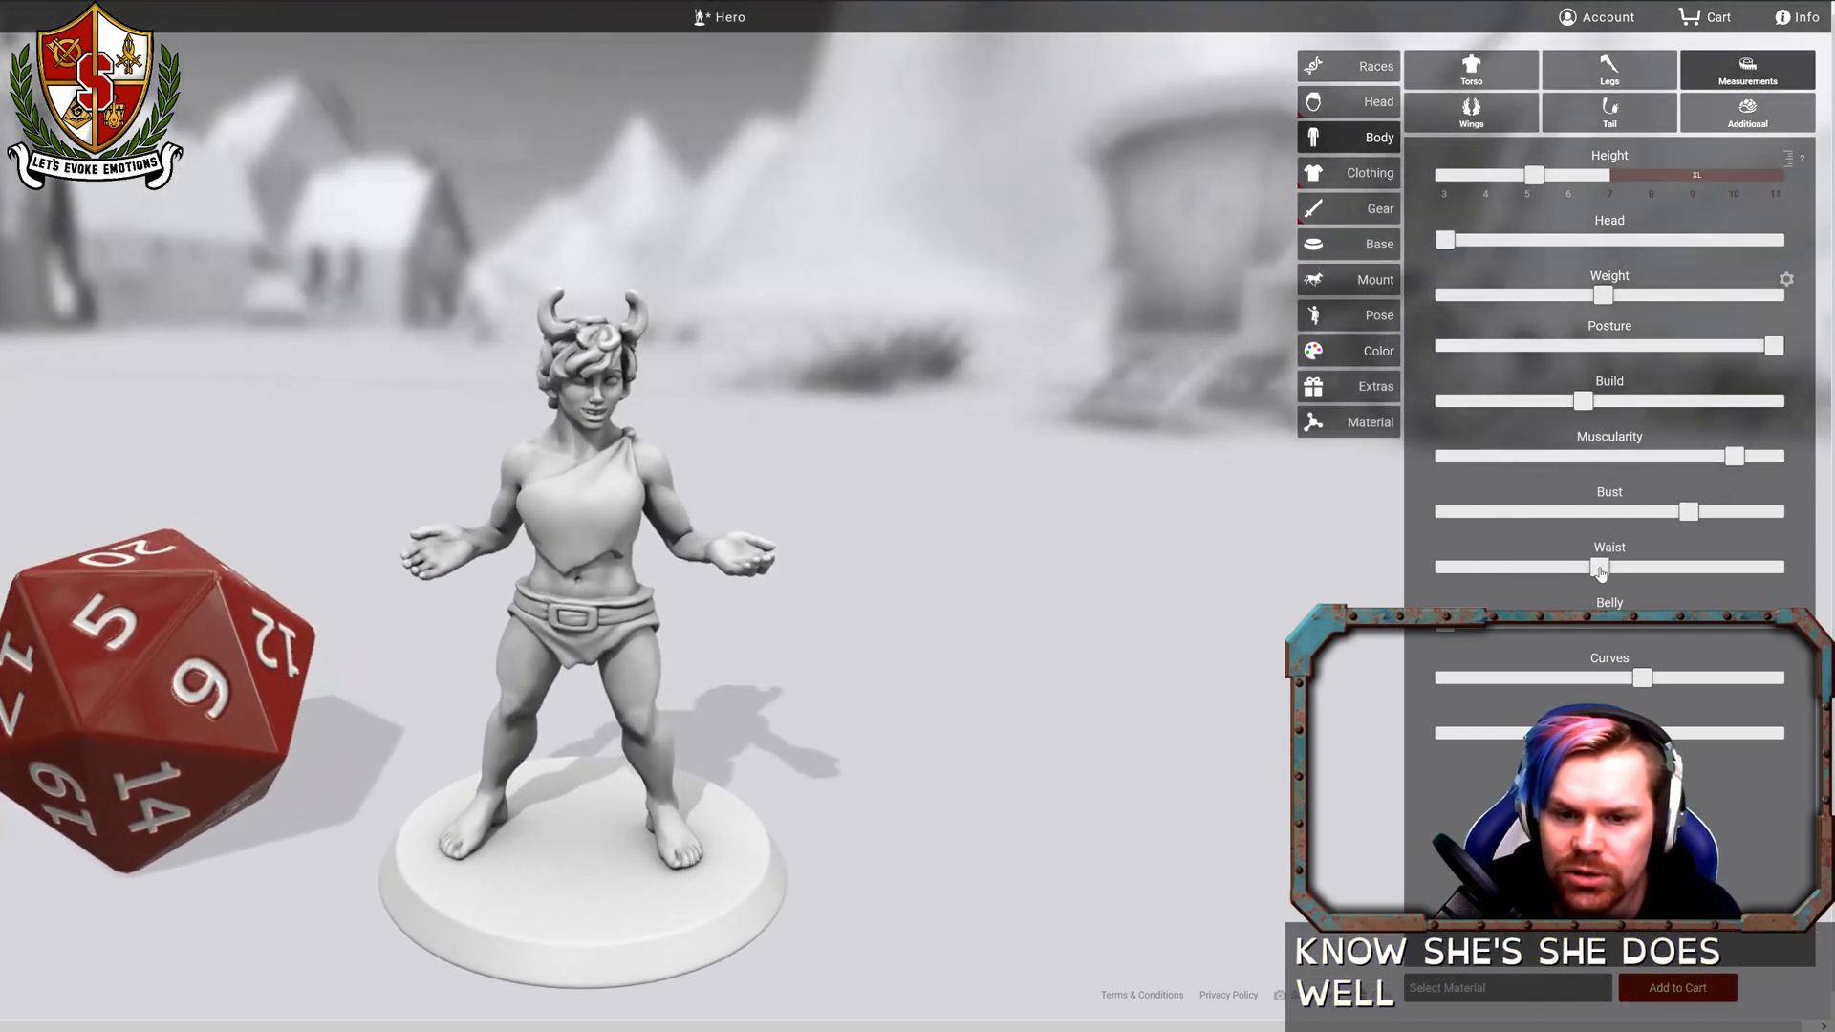
{"action": "left_click_drag", "start_coordinate": [917, 579], "coordinate": [1401, 643]}
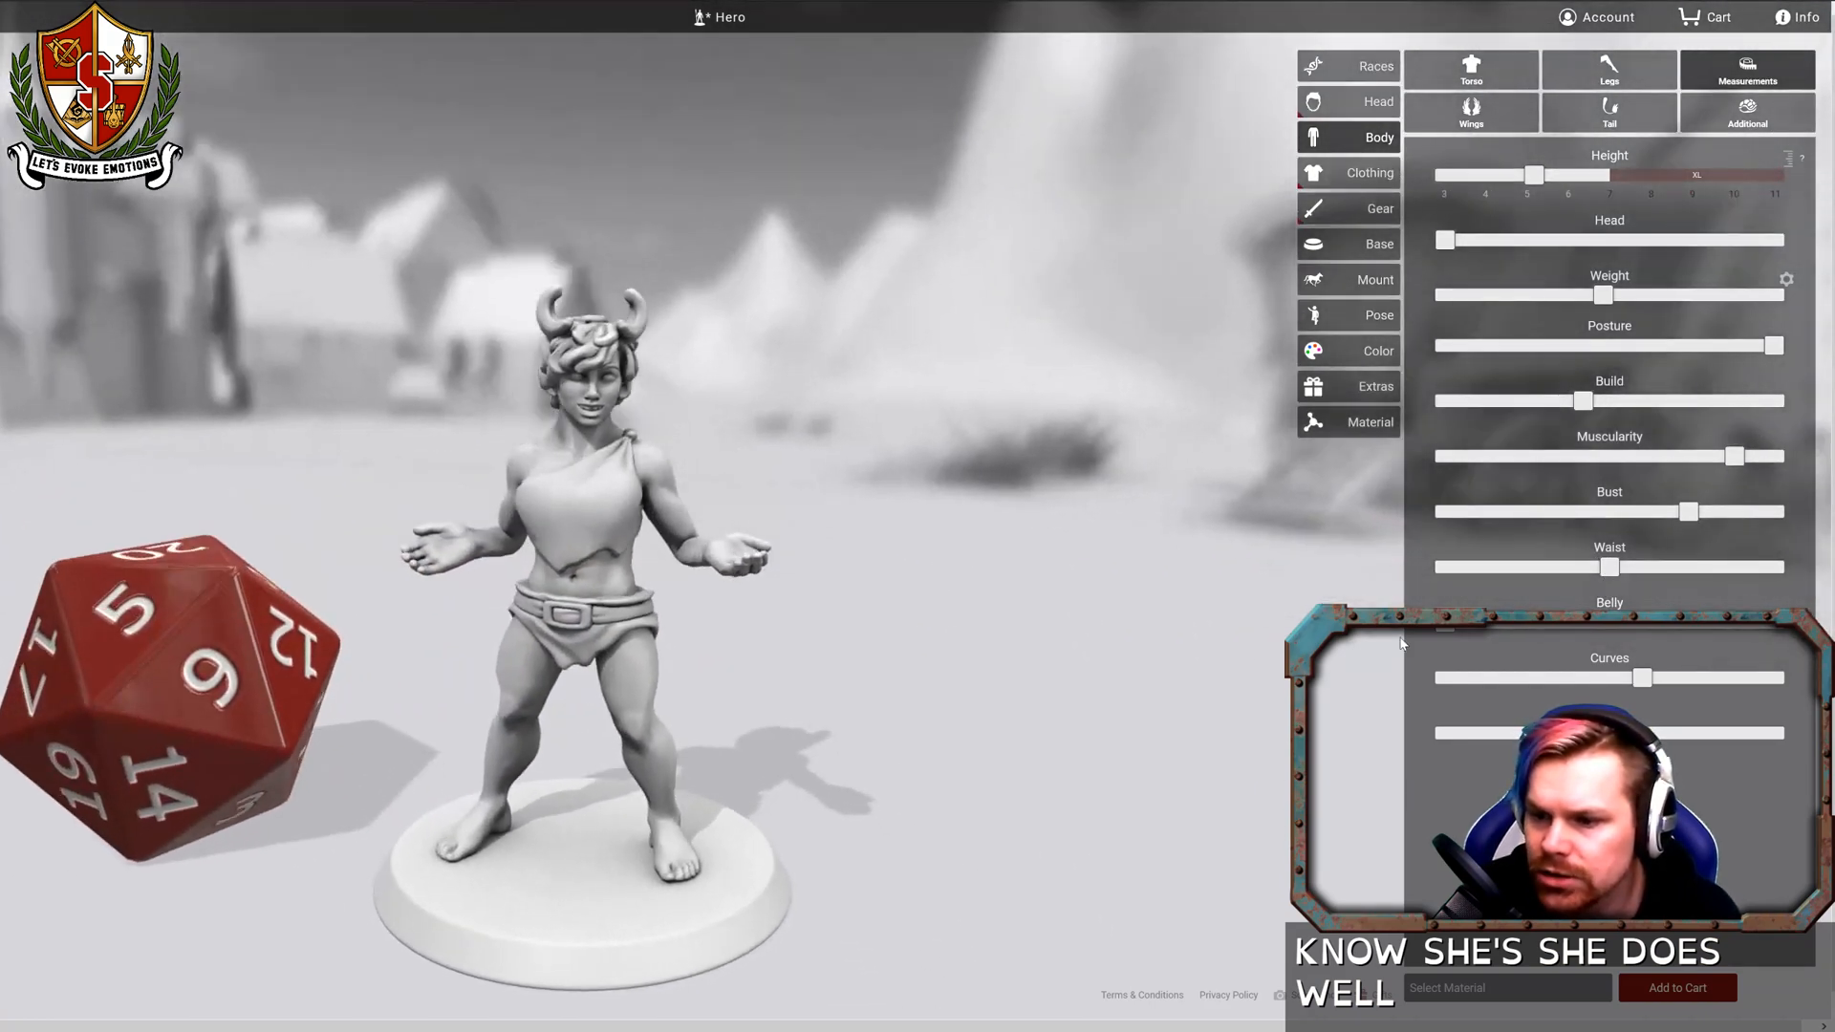
{"action": "left_click_drag", "start_coordinate": [1046, 587], "coordinate": [1077, 617]}
{"action": "left_click_drag", "start_coordinate": [1409, 655], "coordinate": [1465, 659]}
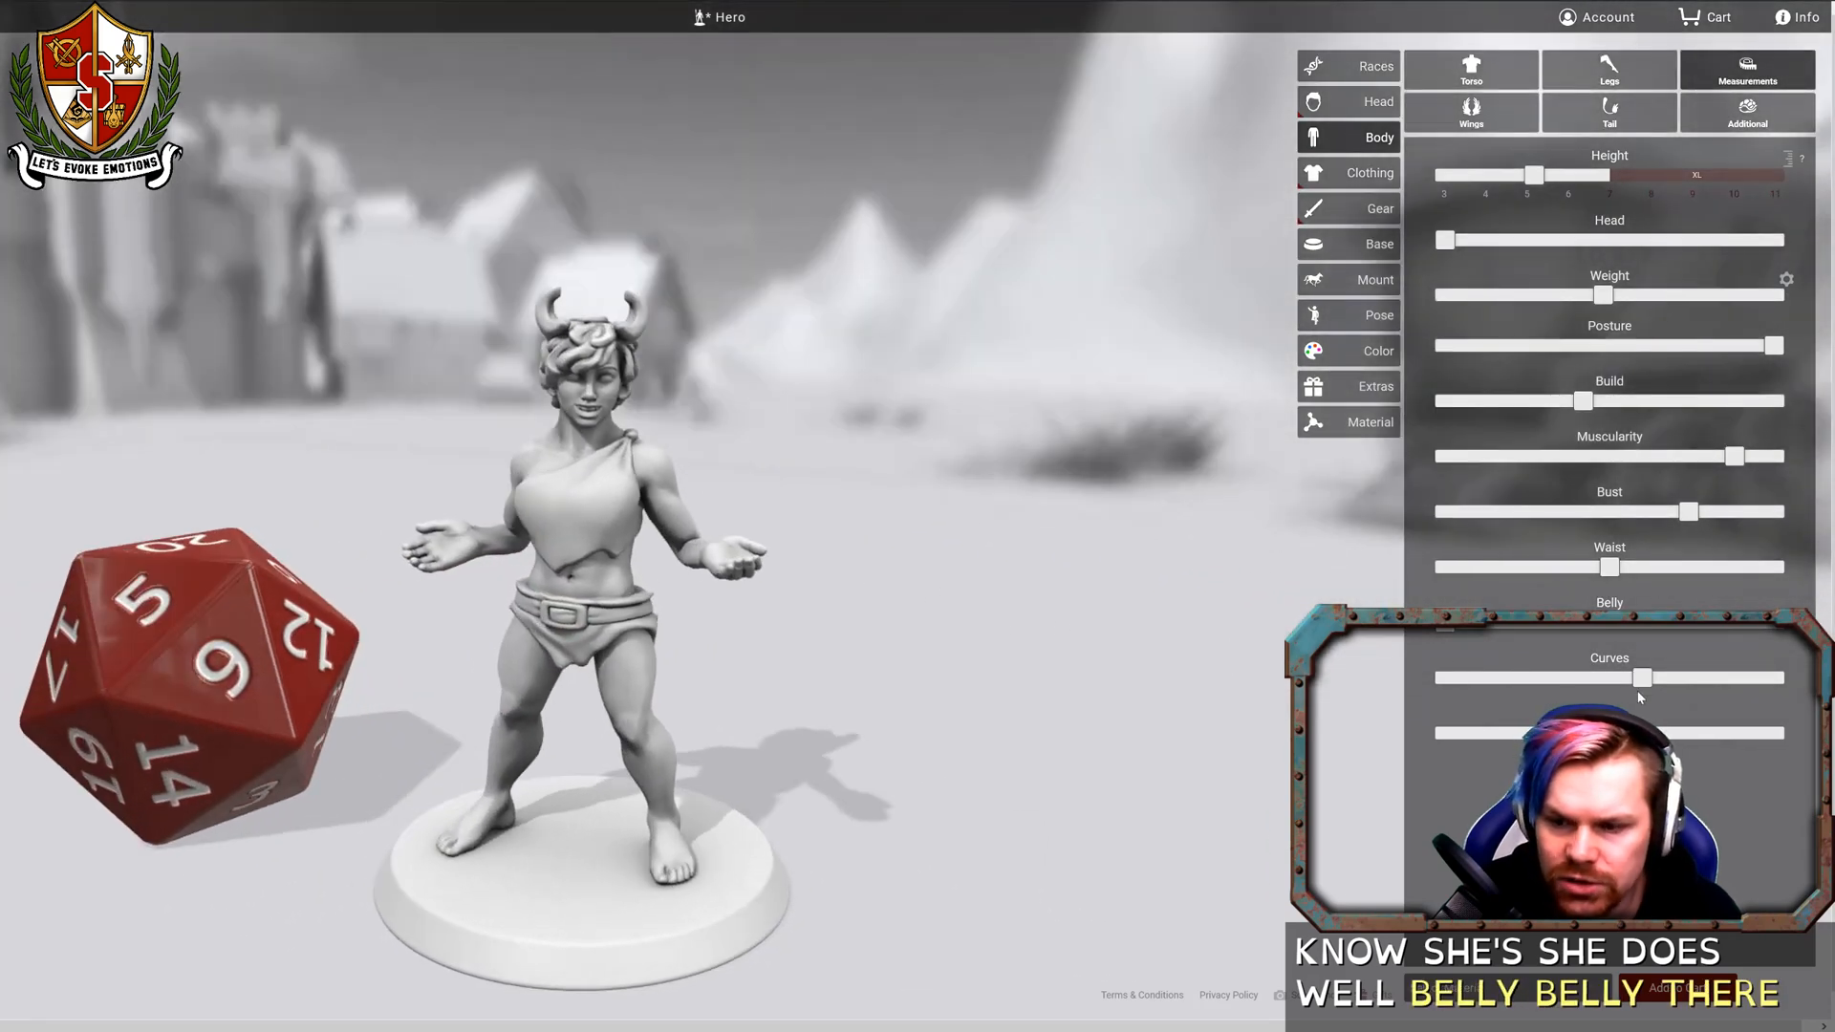
{"action": "left_click_drag", "start_coordinate": [1636, 684], "coordinate": [1625, 686]}
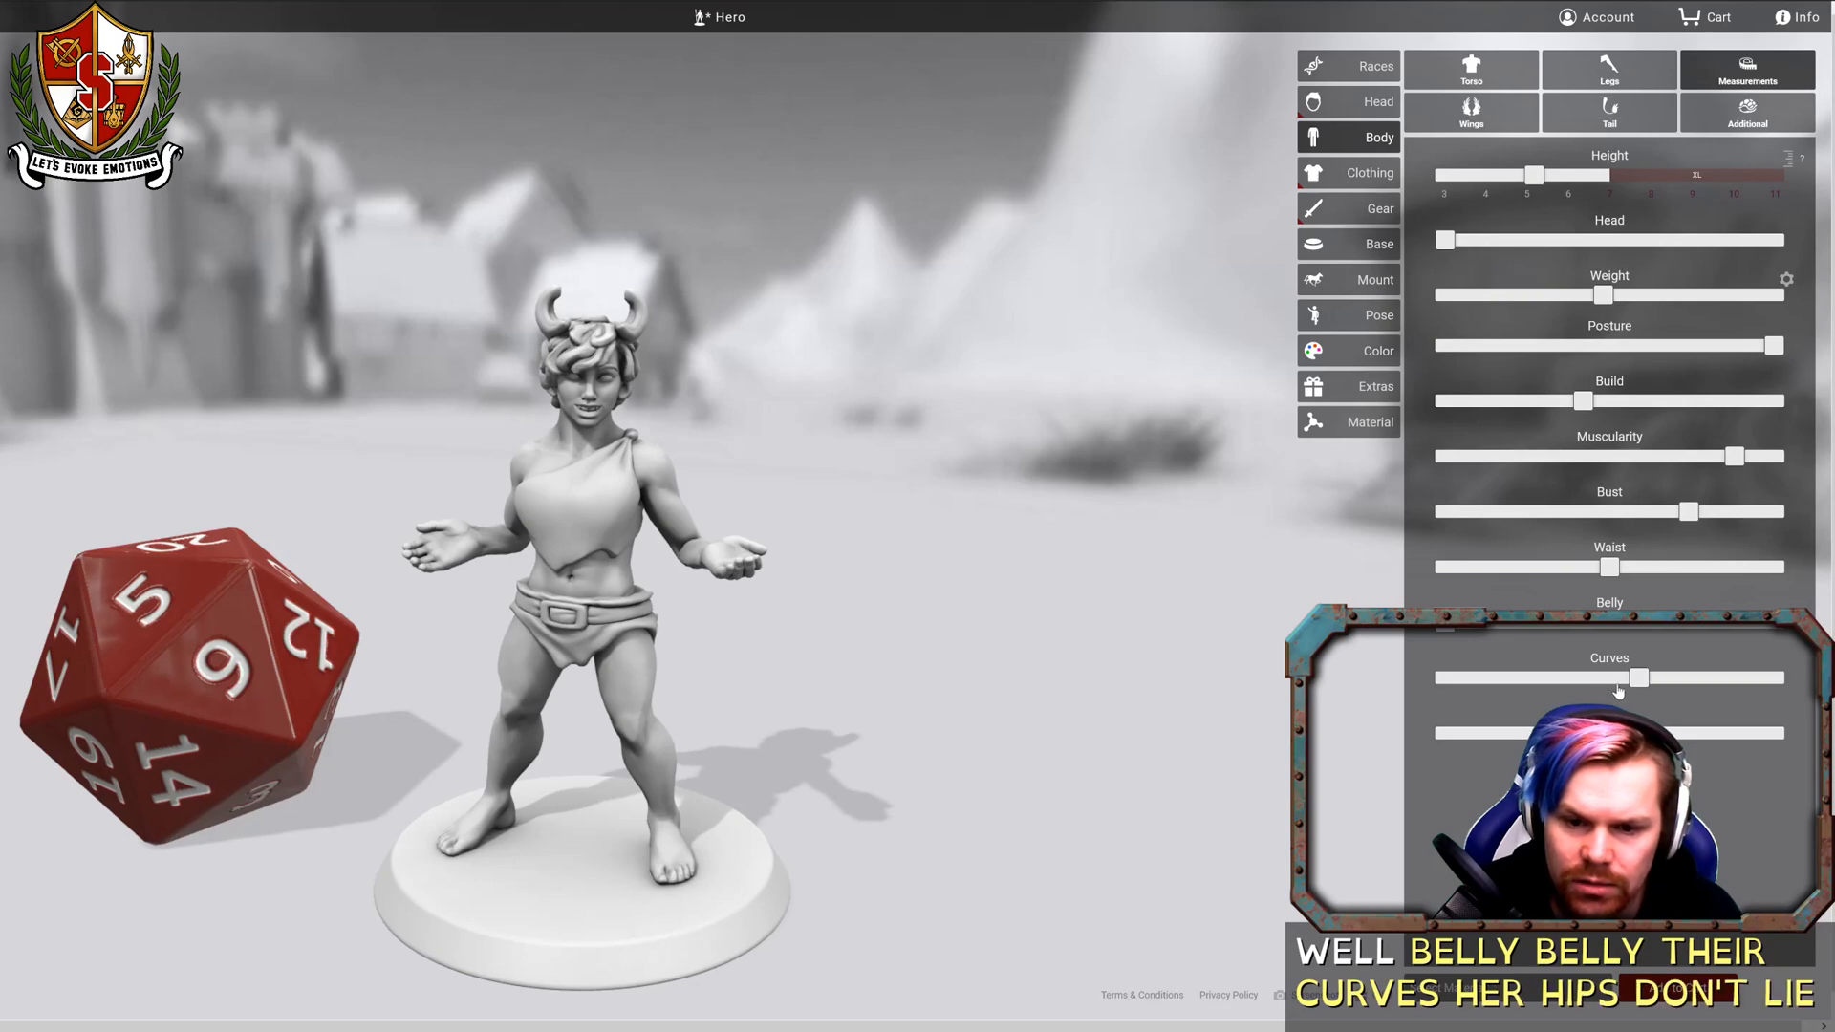
Set the measurement directly below the curves to about three quarters of its range.
{"action": "left_click_drag", "start_coordinate": [1055, 627], "coordinate": [577, 609]}
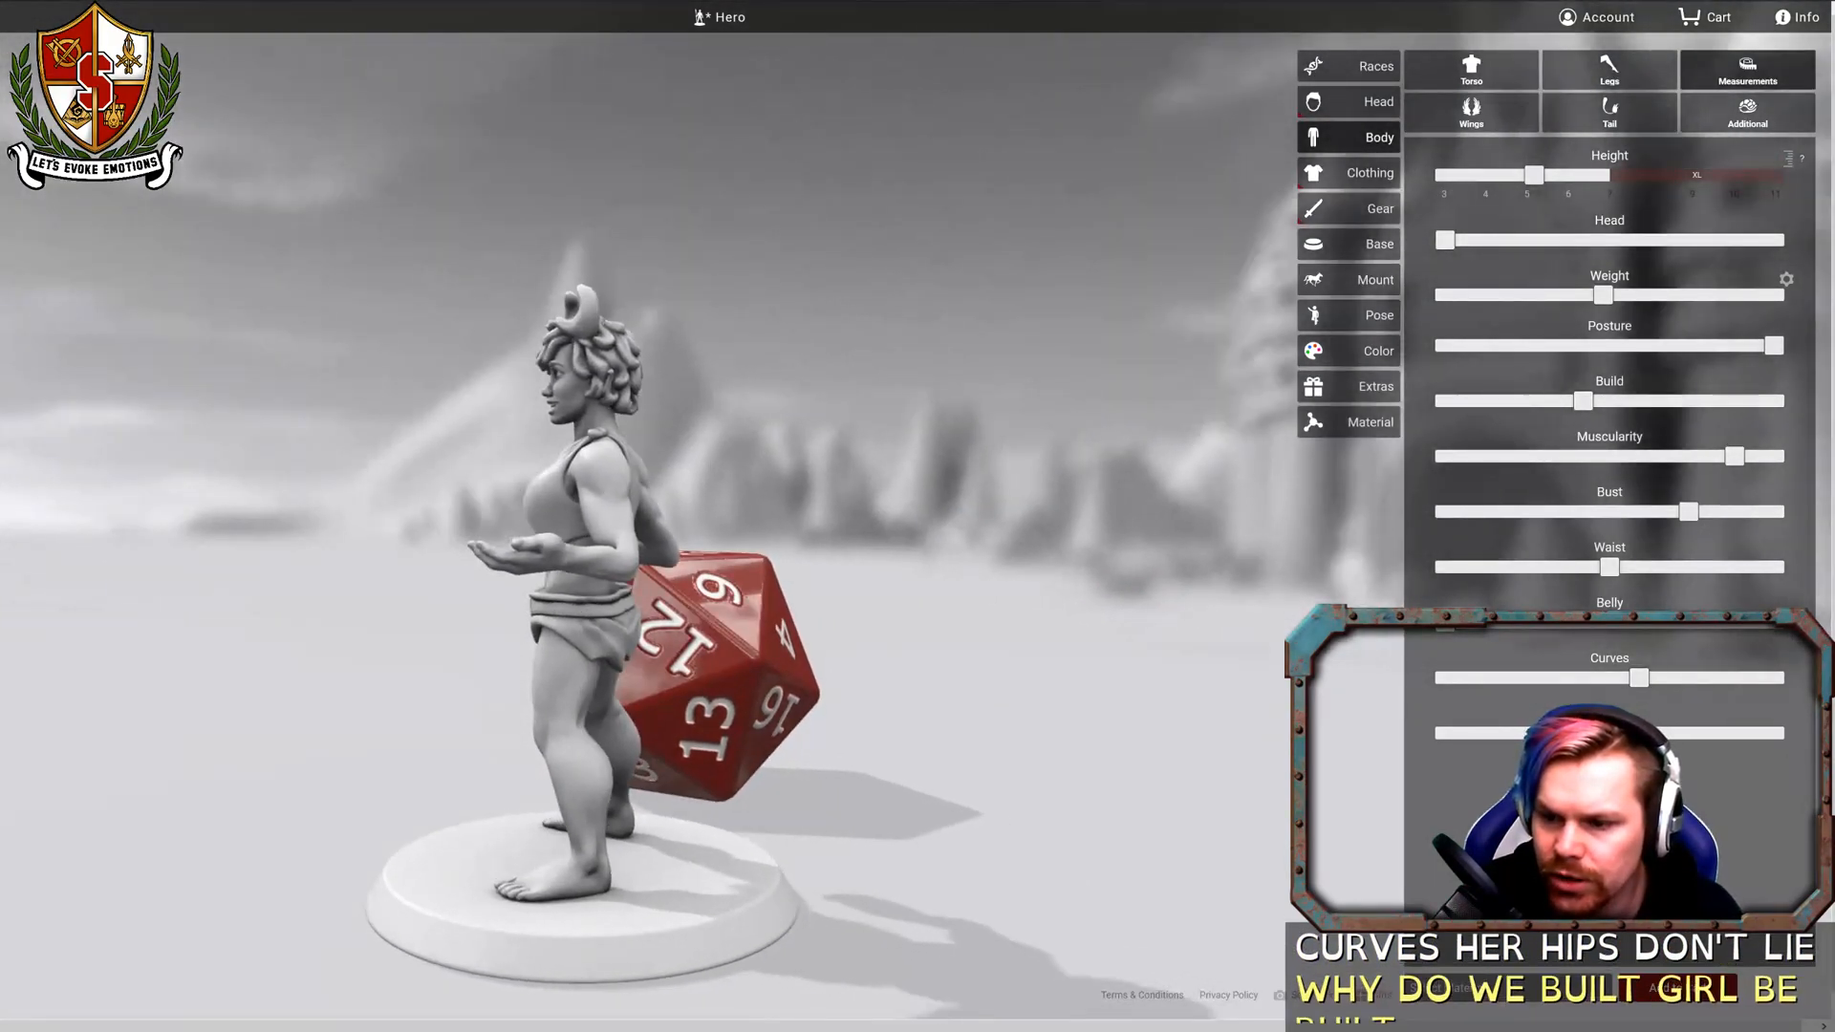
{"action": "left_click_drag", "start_coordinate": [1689, 735], "coordinate": [1693, 735]}
{"action": "left_click_drag", "start_coordinate": [841, 616], "coordinate": [1123, 622]}
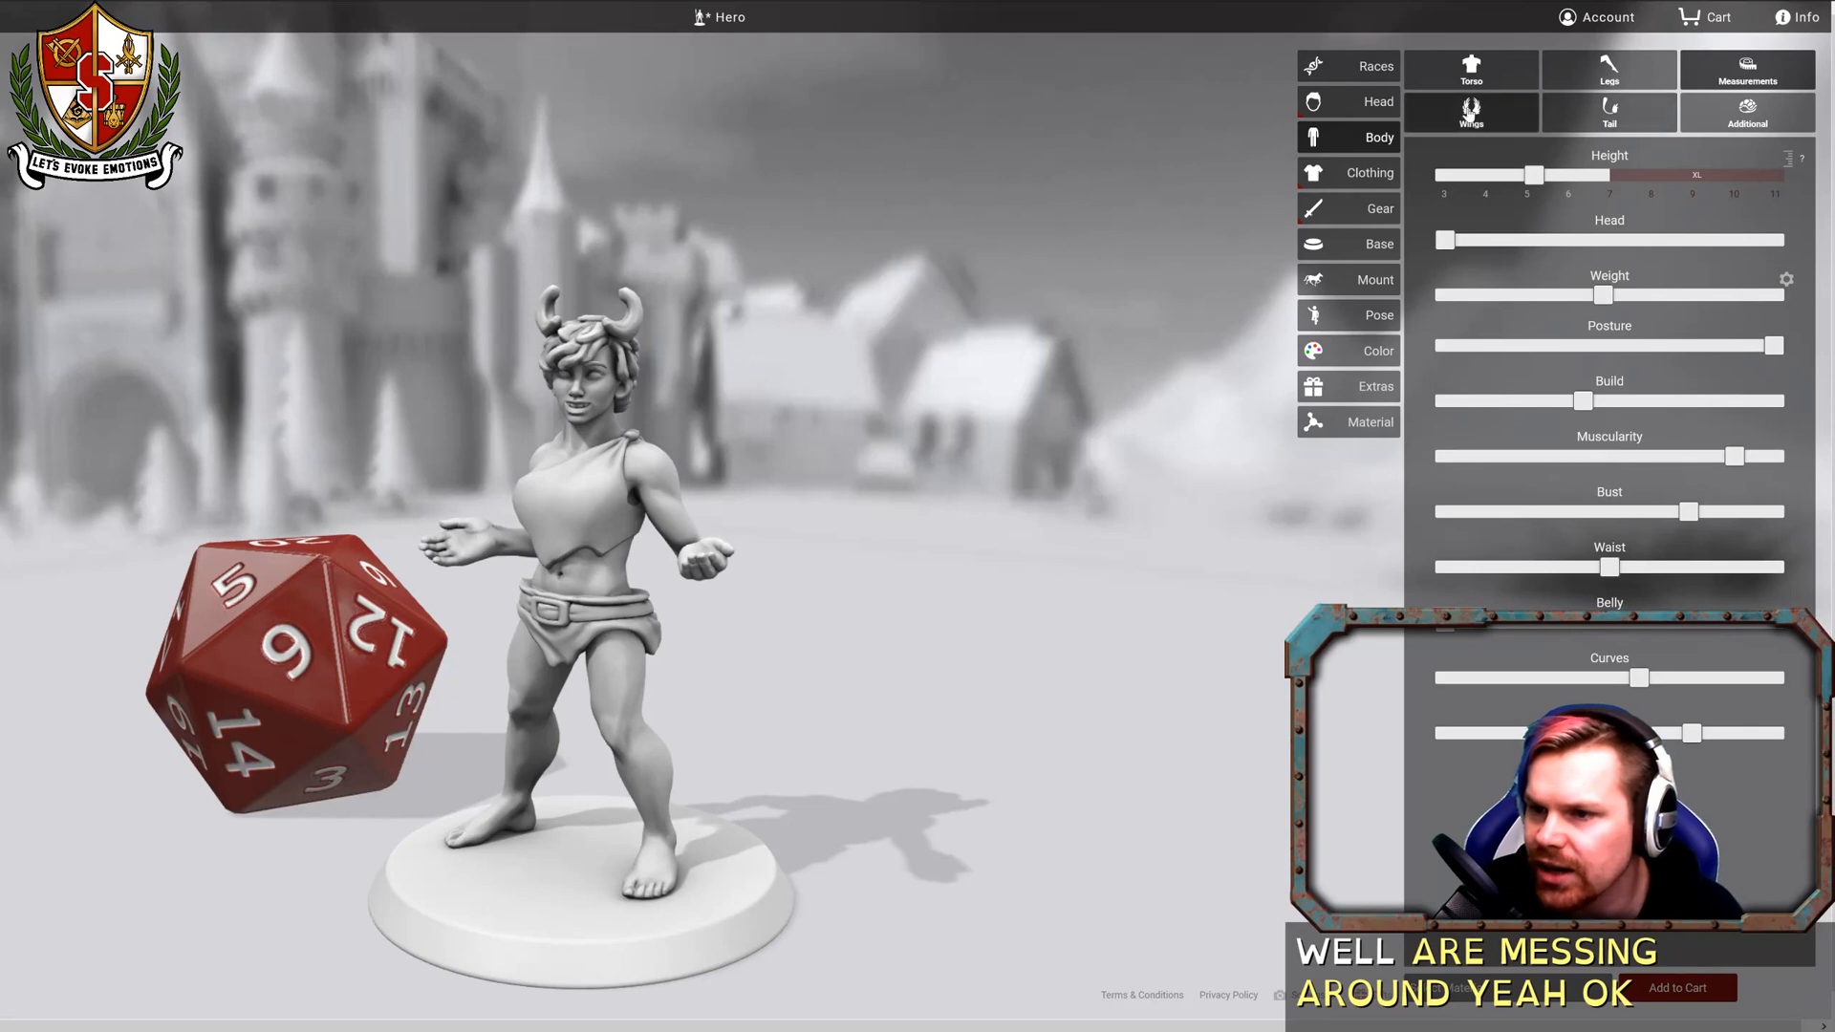
Try the Large Fairy Wings on the figure and check them from the side.
{"action": "left_click", "coordinate": [1471, 113]}
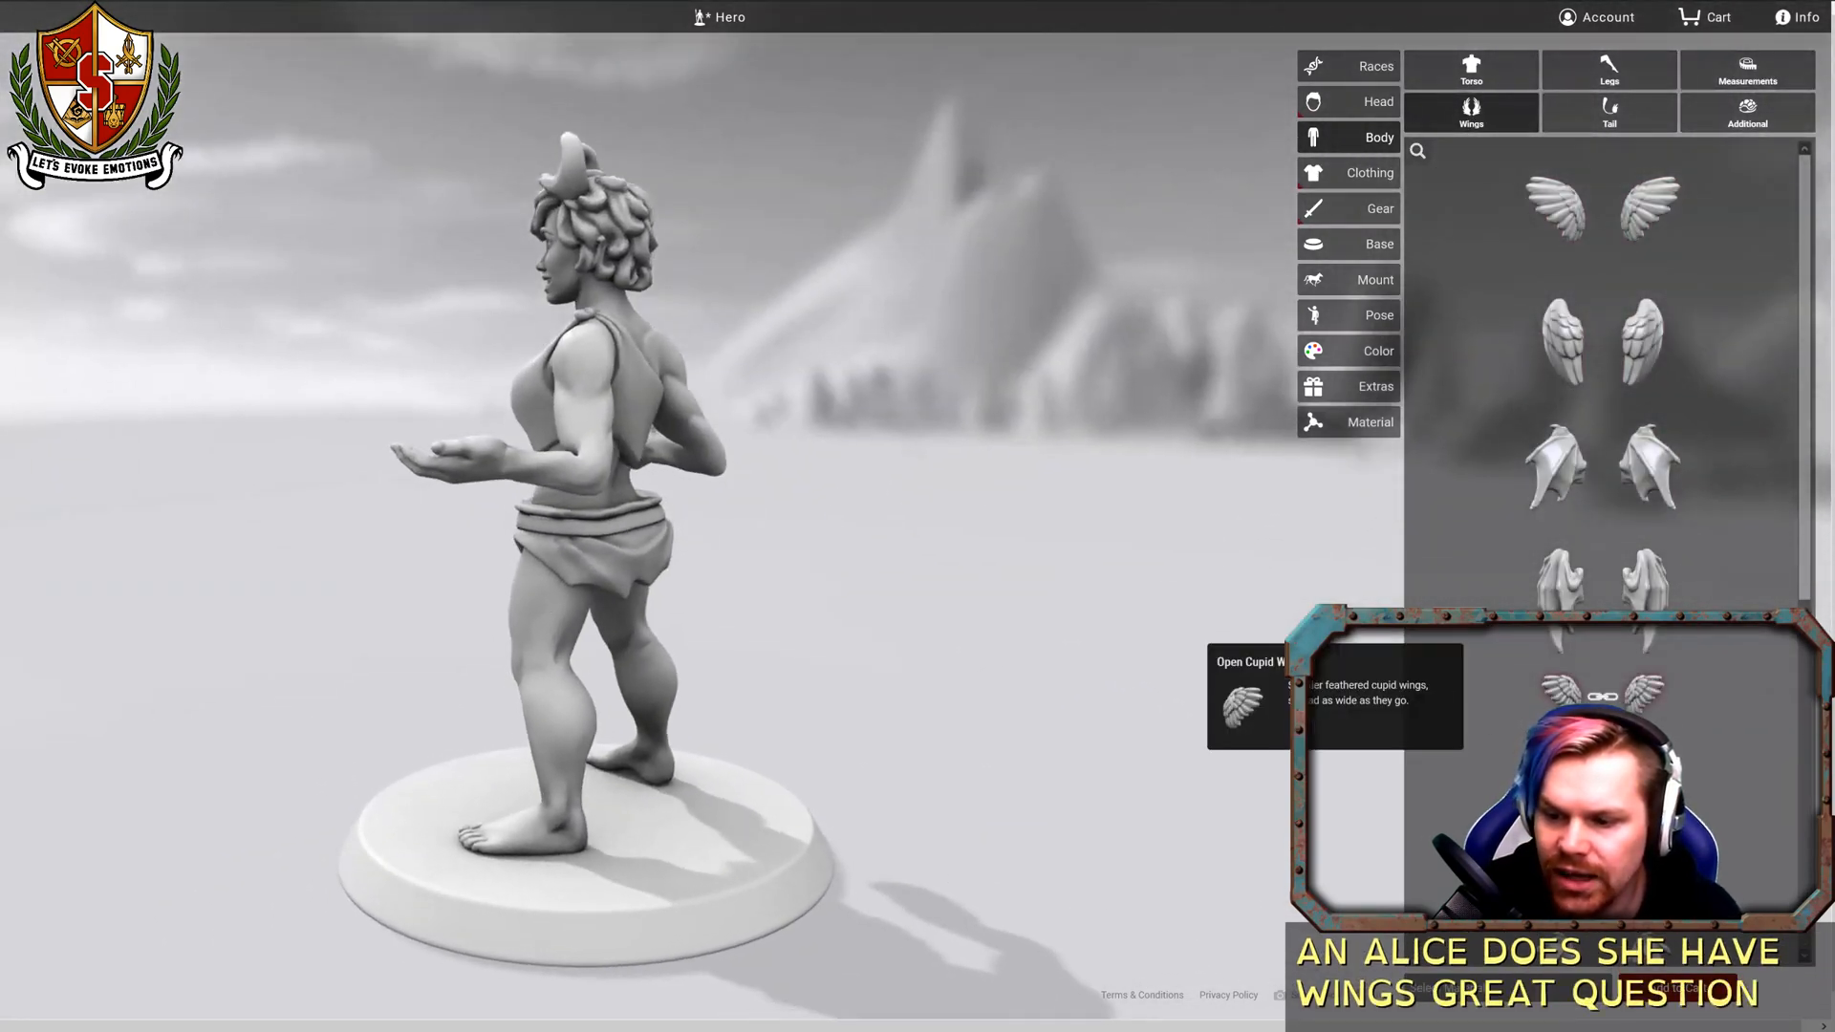
{"action": "scroll", "coordinate": [1586, 659], "scroll_direction": "down", "scroll_amount": 3}
{"action": "left_click", "coordinate": [1554, 686]}
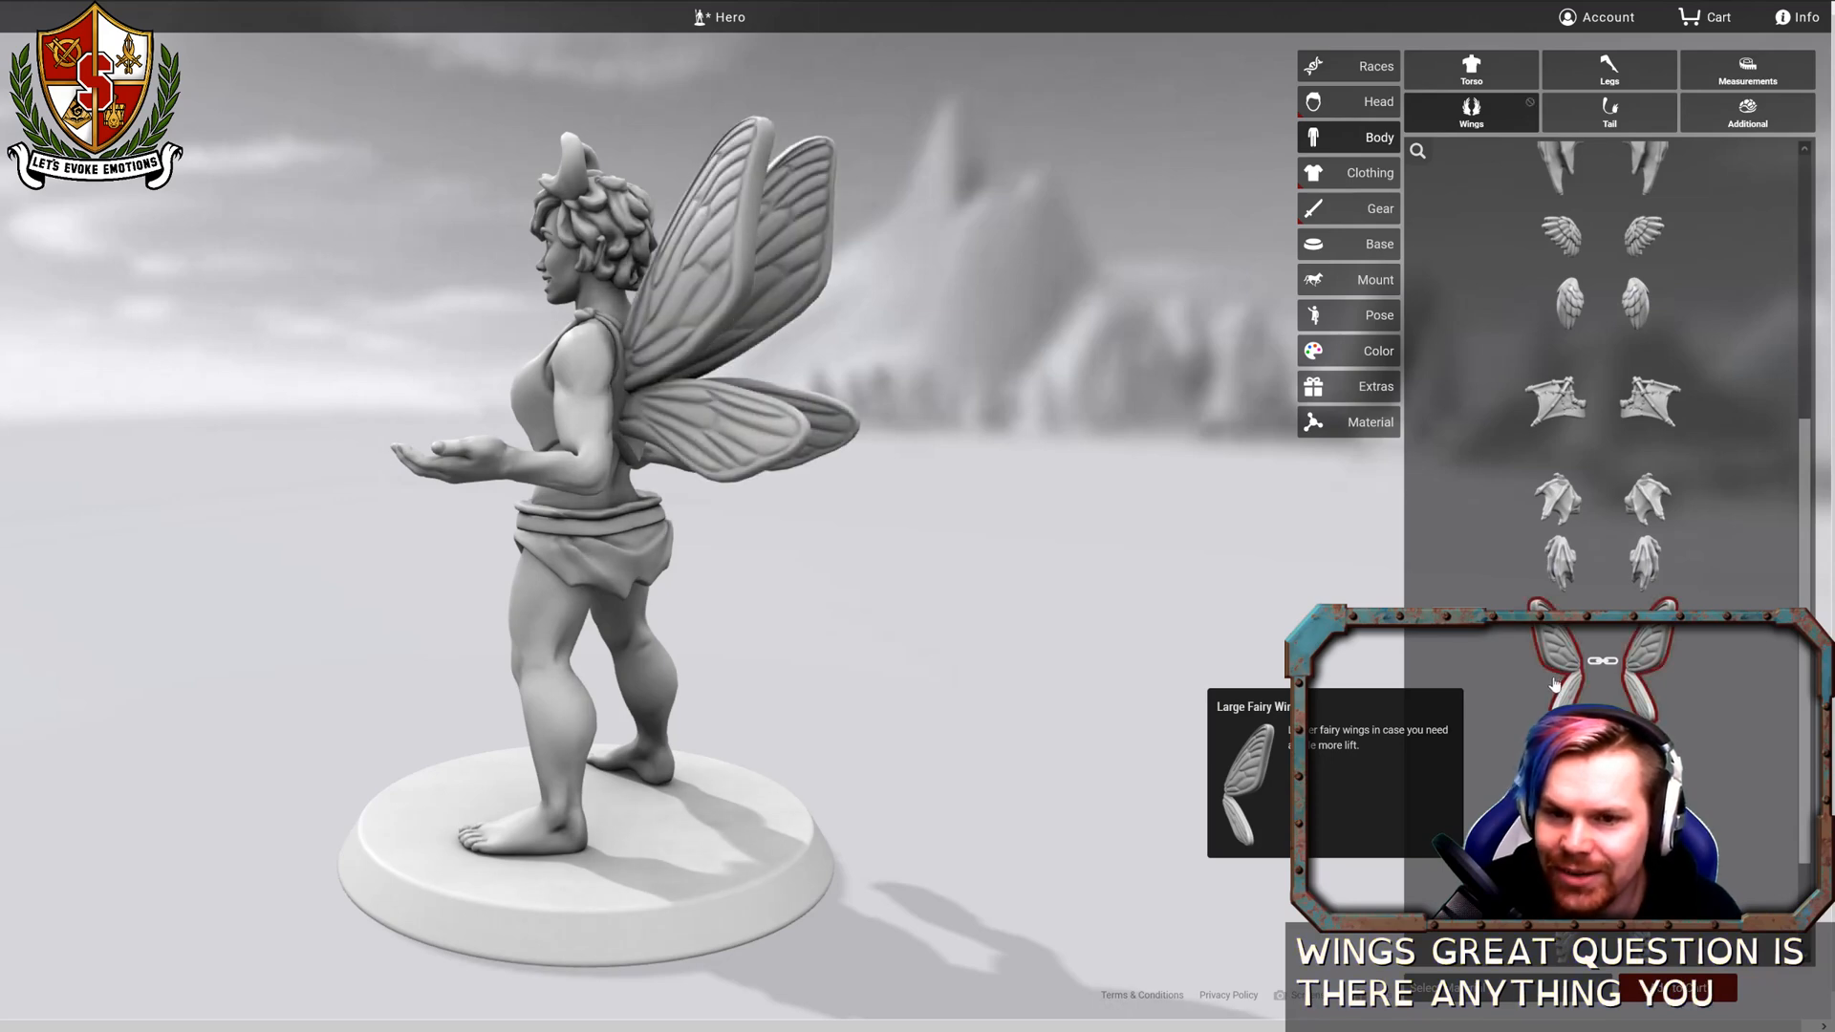
{"action": "left_click_drag", "start_coordinate": [1037, 656], "coordinate": [1117, 681]}
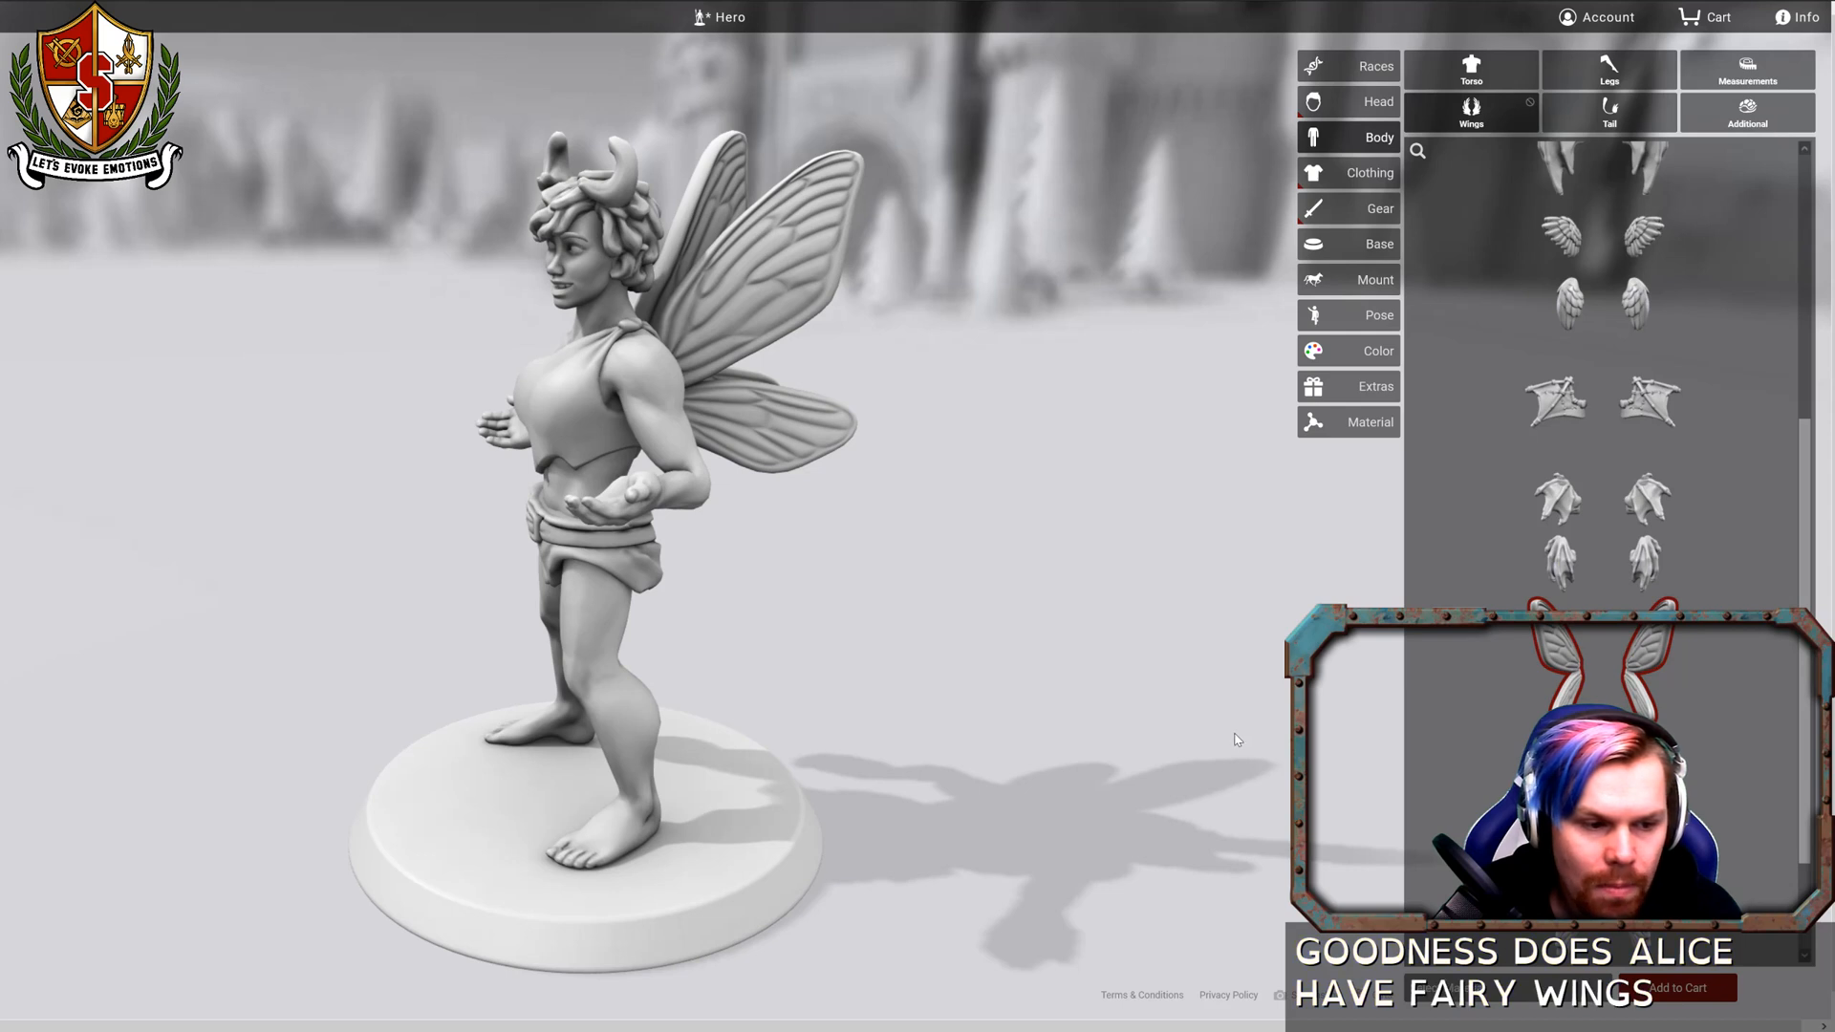
Try the smaller Fairy Wings on the figure, followed by the Pixie Wings.
{"action": "mouse_move", "coordinate": [1558, 669]}
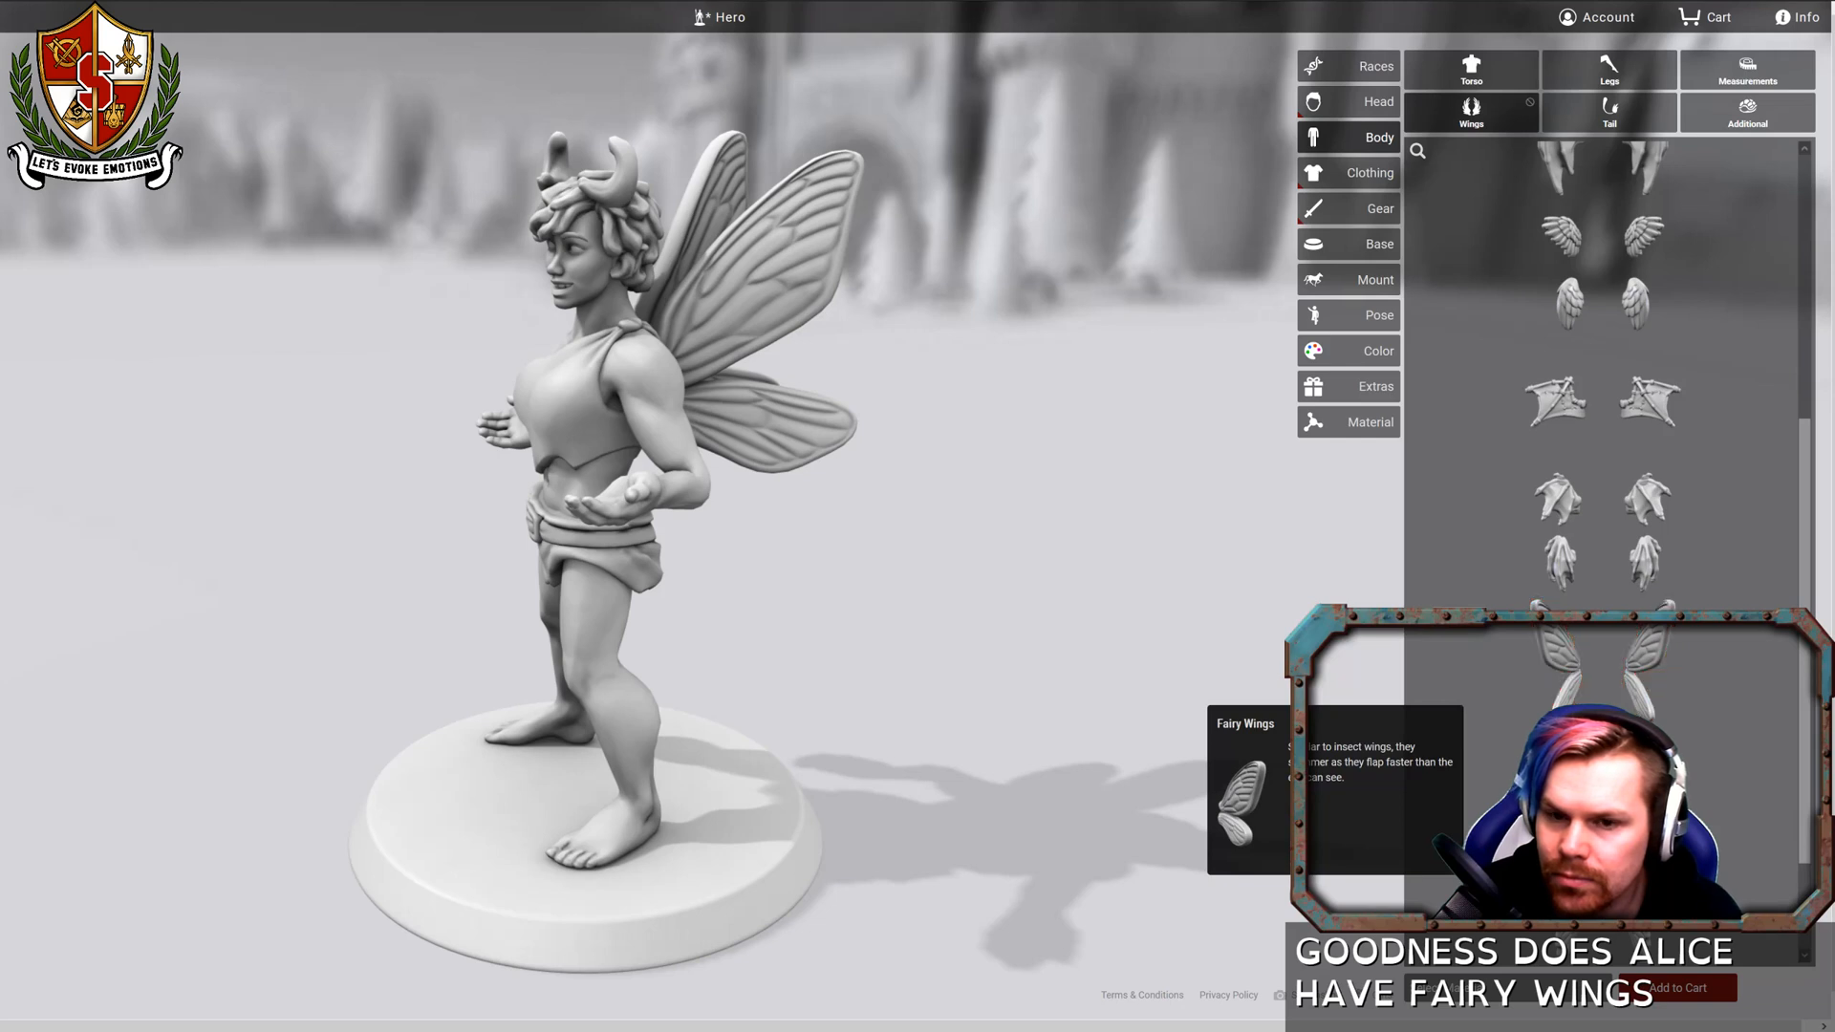
{"action": "left_click", "coordinate": [1567, 785]}
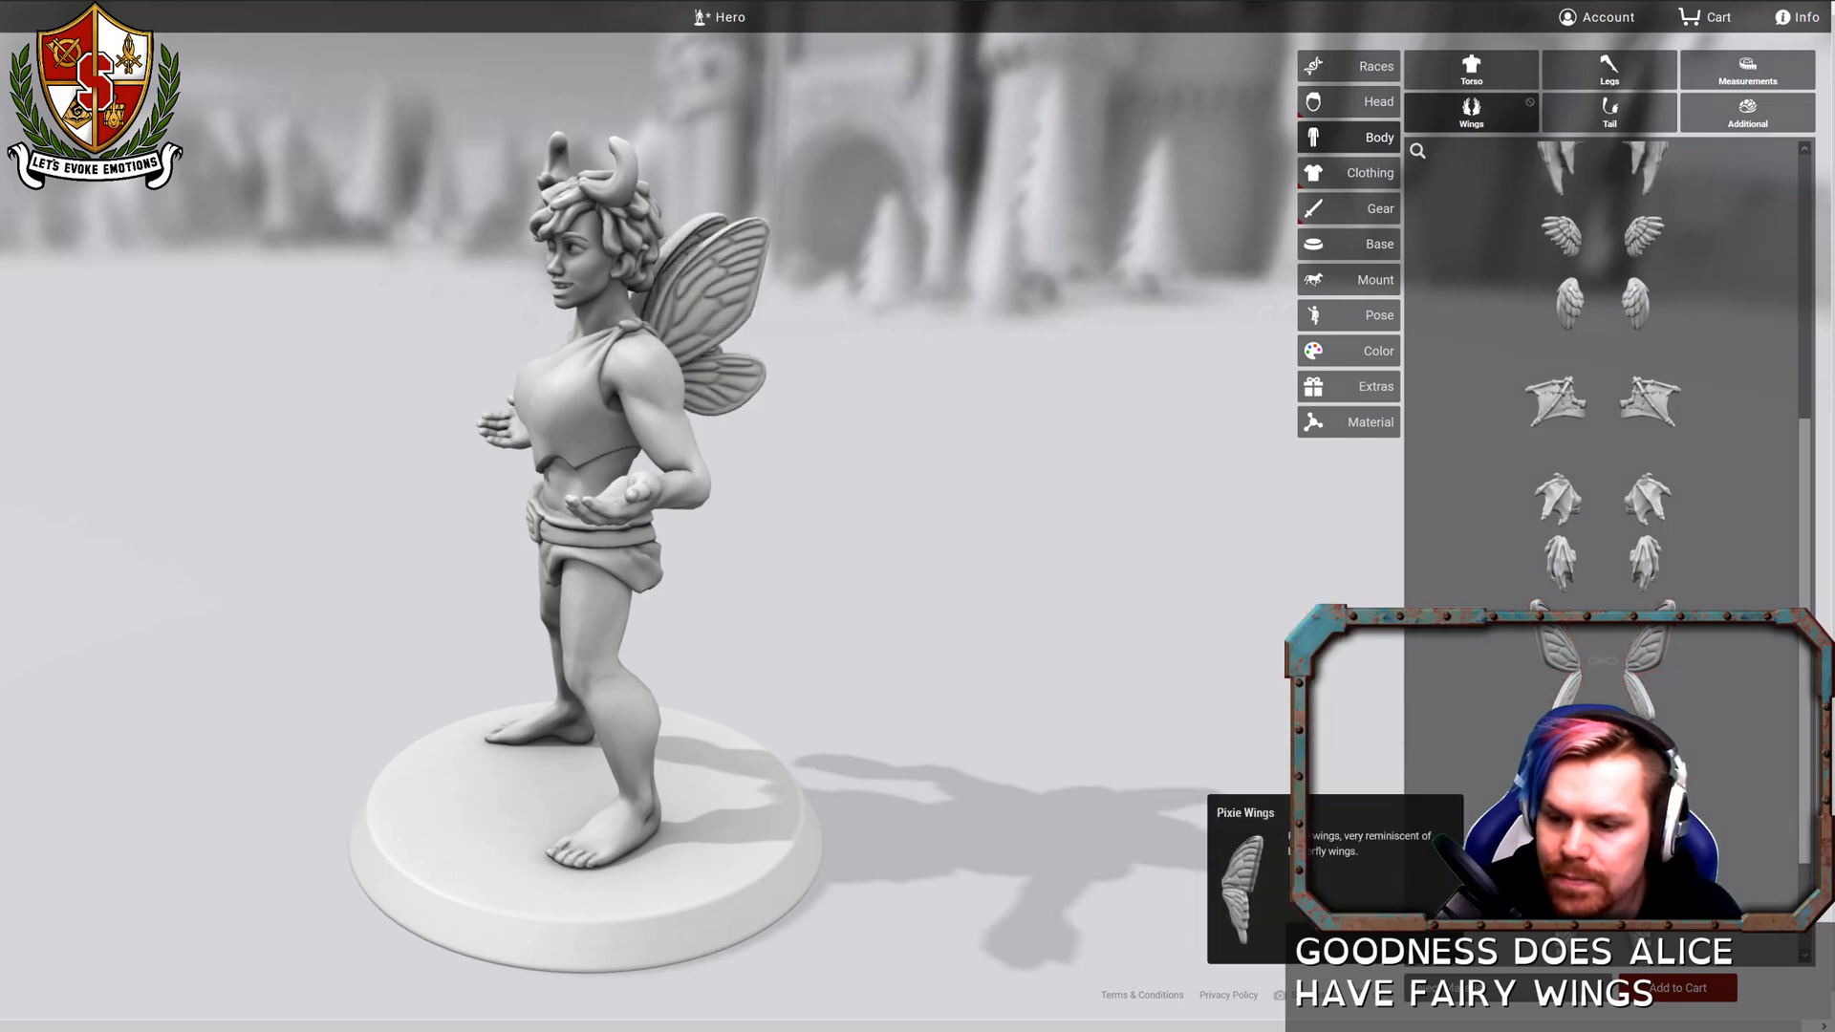
{"action": "left_click", "coordinate": [1567, 879]}
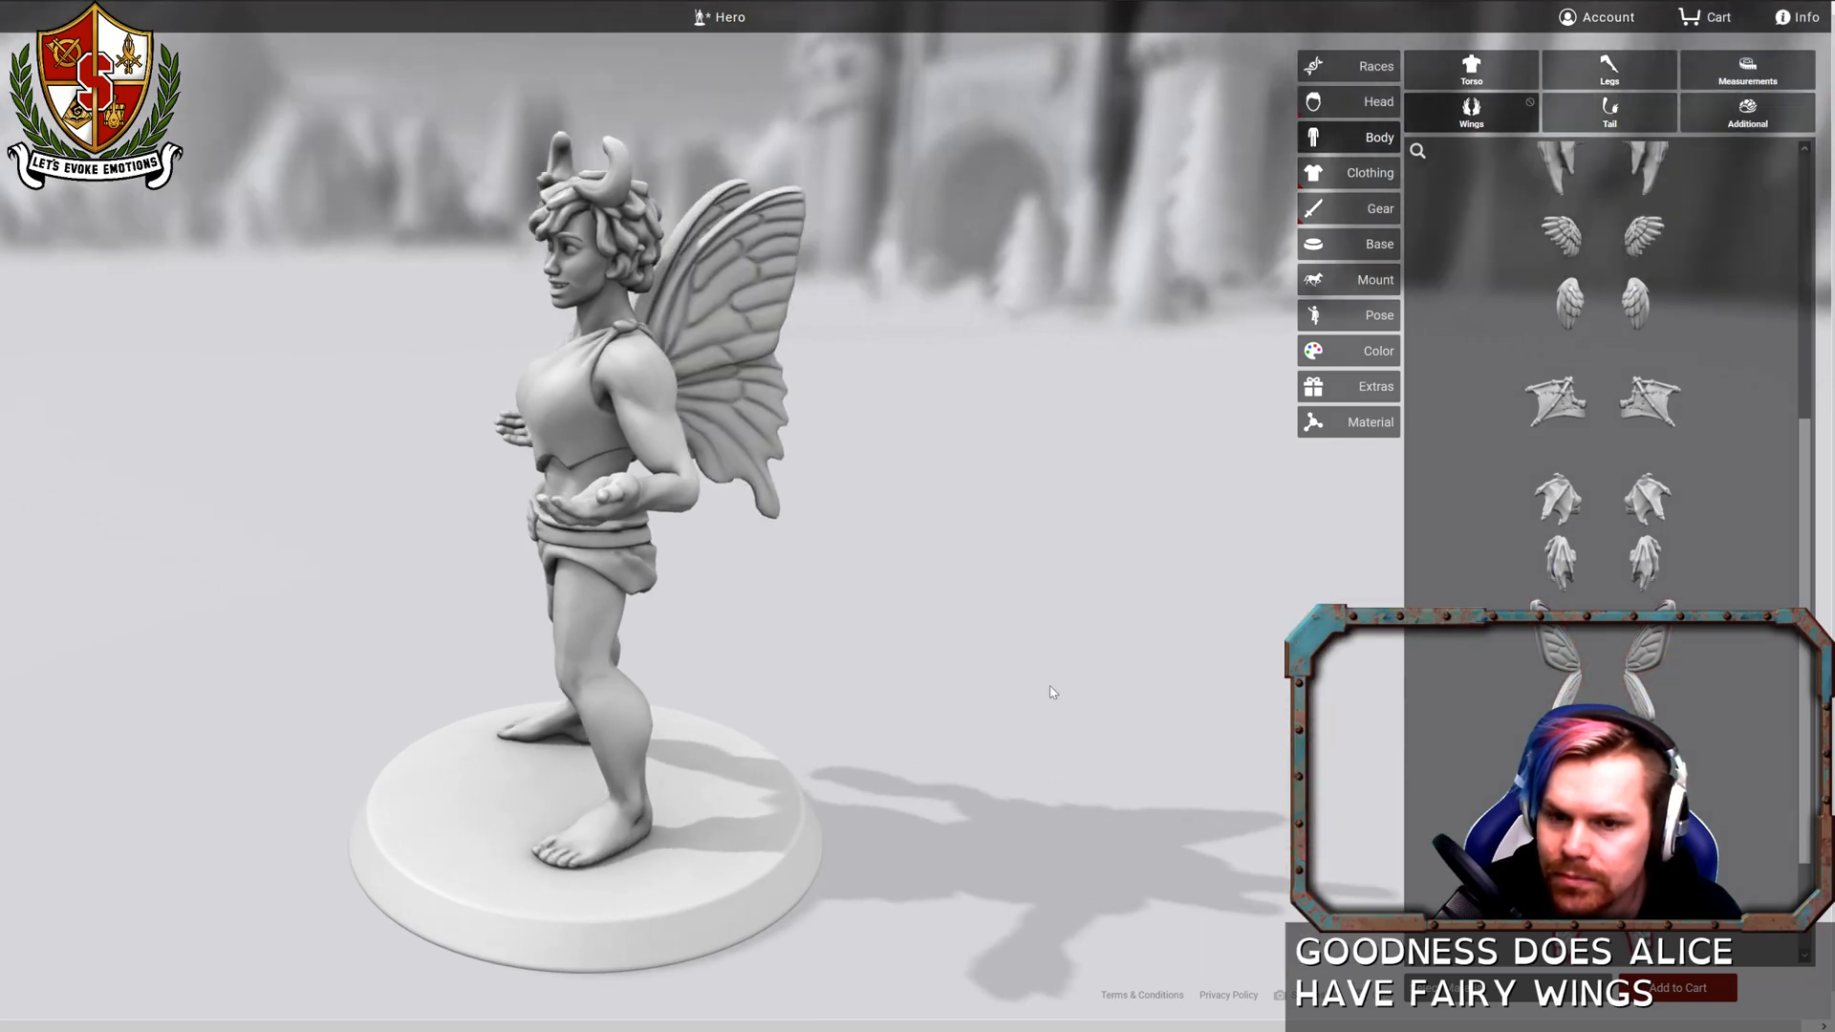
Try the Mechanical Wings on the figure, check them from behind, and switch back to the Large Fairy Wings.
{"action": "scroll", "coordinate": [1417, 822], "scroll_direction": "down", "scroll_amount": 2}
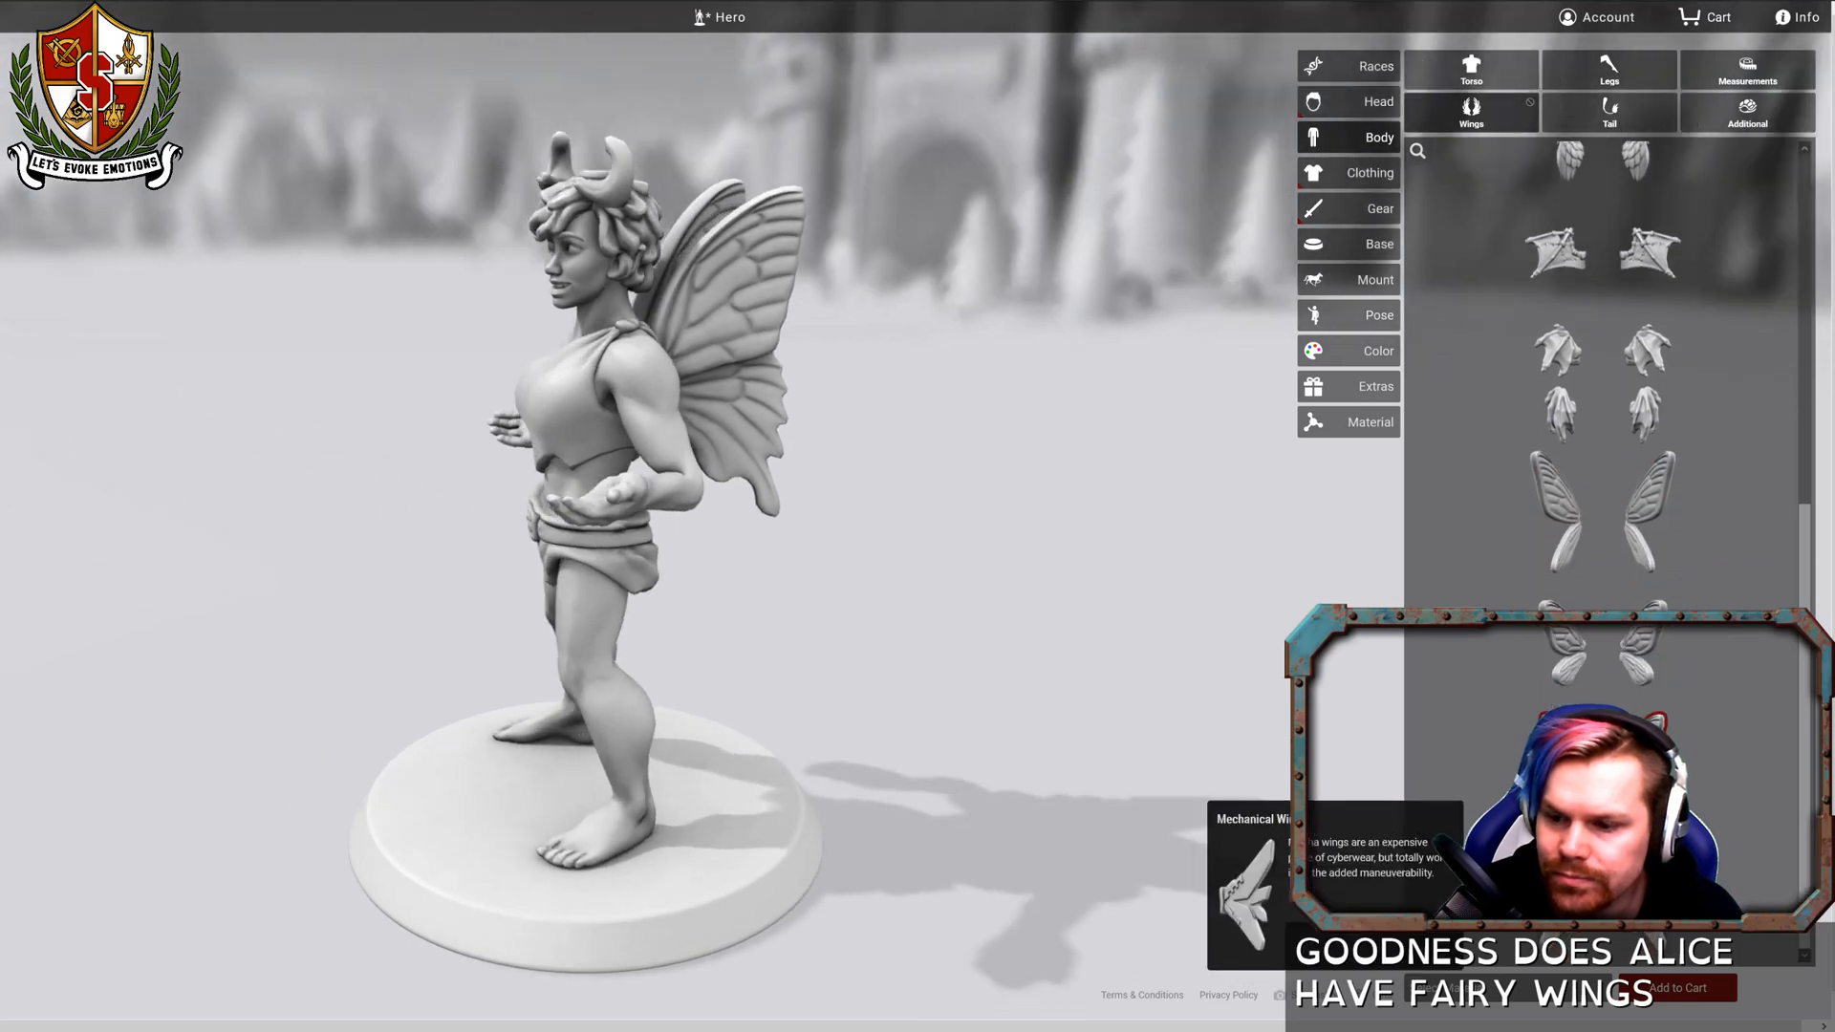
{"action": "left_click", "coordinate": [1567, 879]}
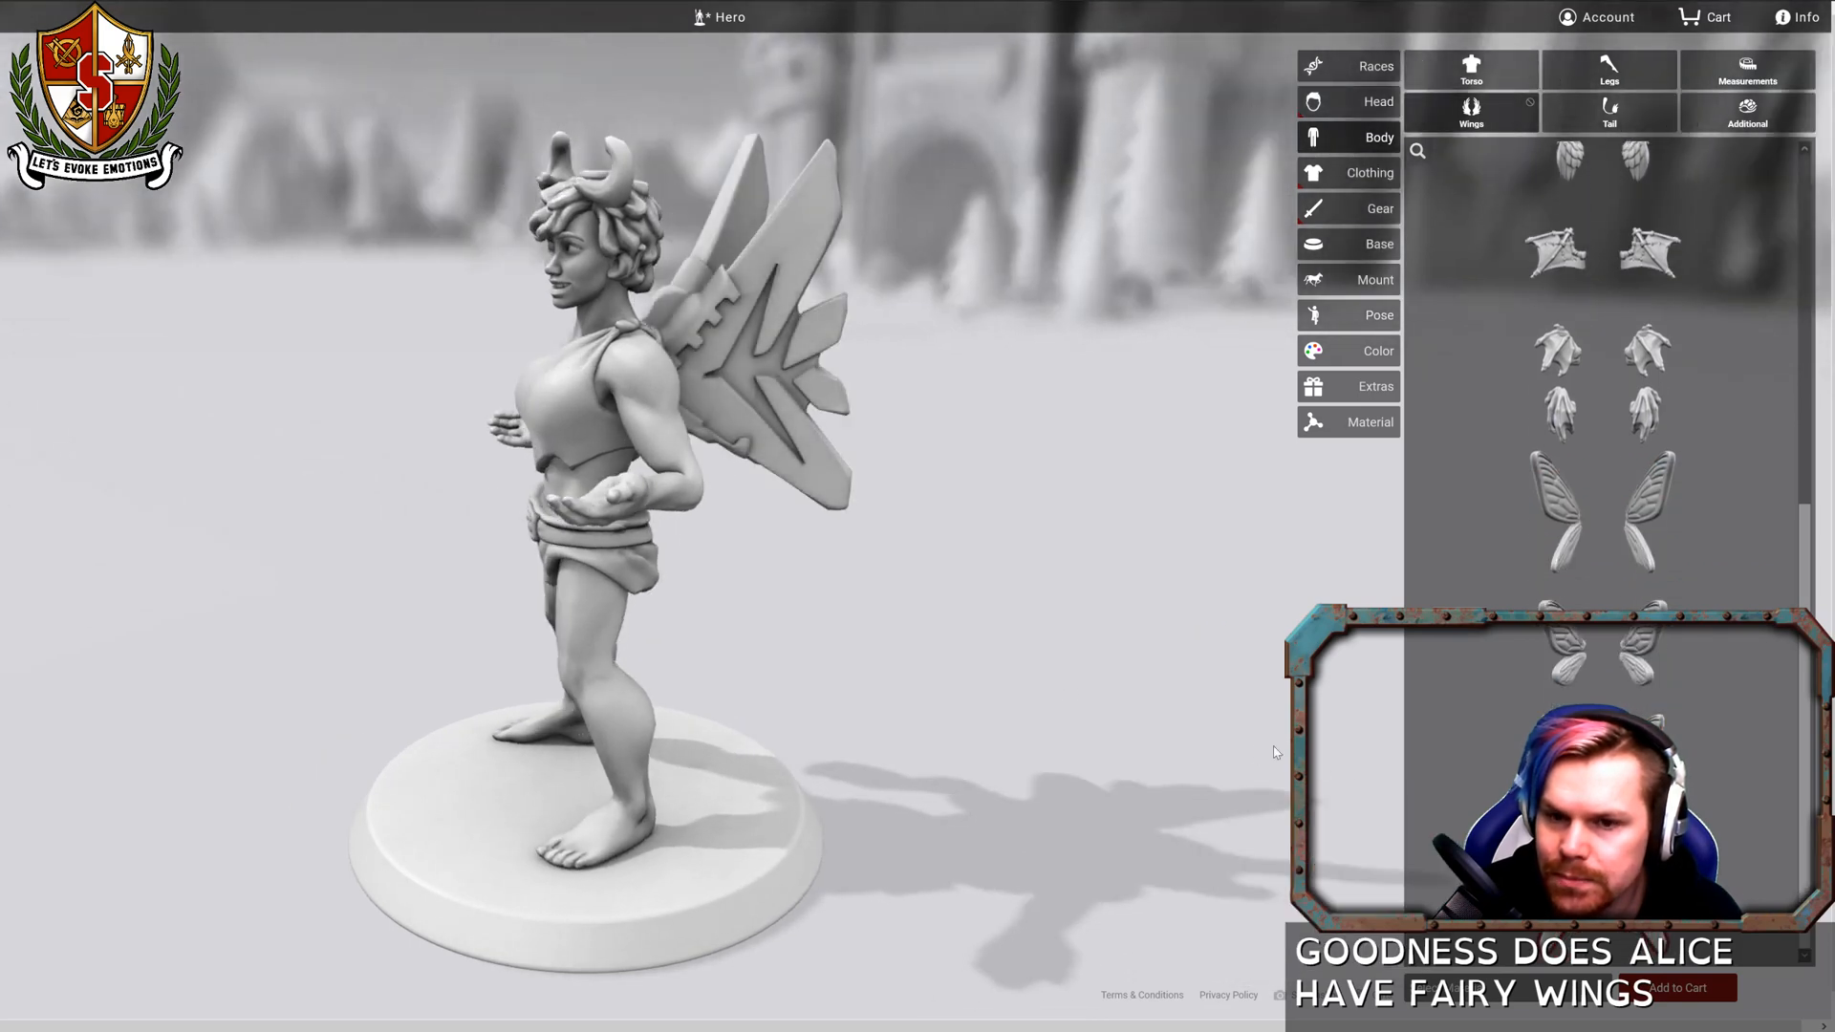
{"action": "left_click_drag", "start_coordinate": [1035, 752], "coordinate": [789, 770]}
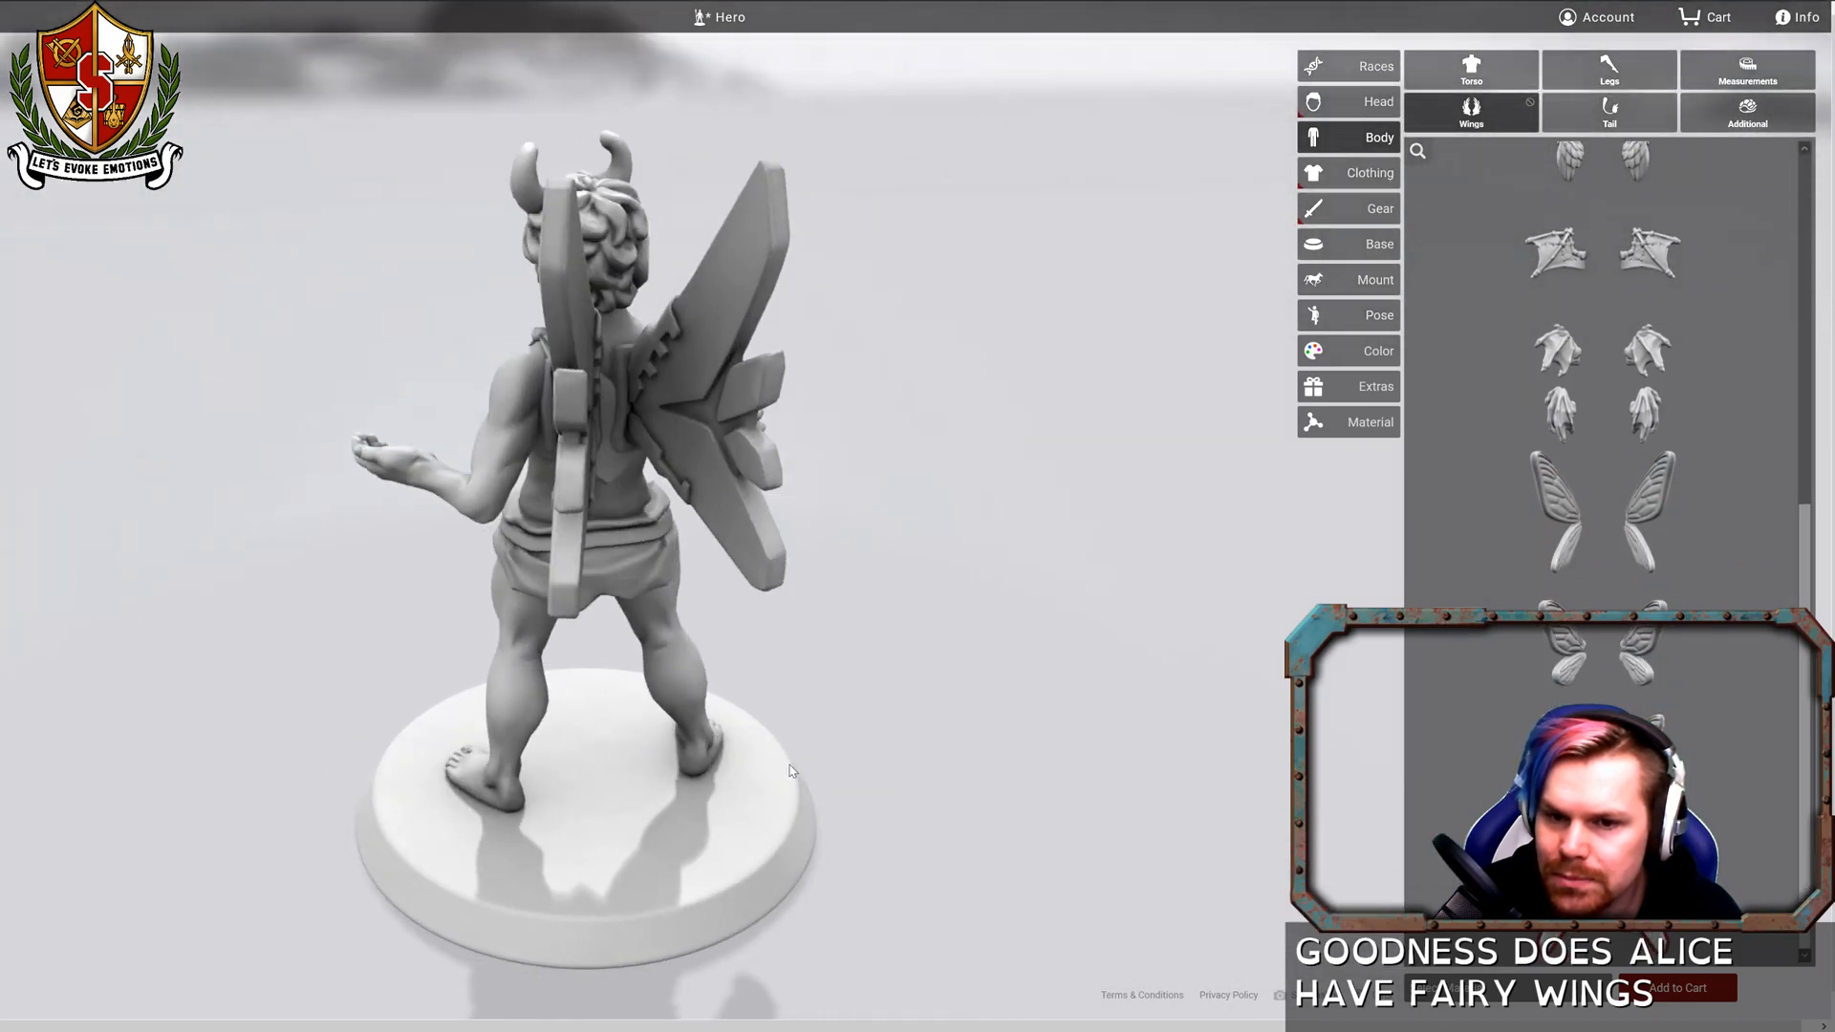
{"action": "left_click", "coordinate": [1561, 542]}
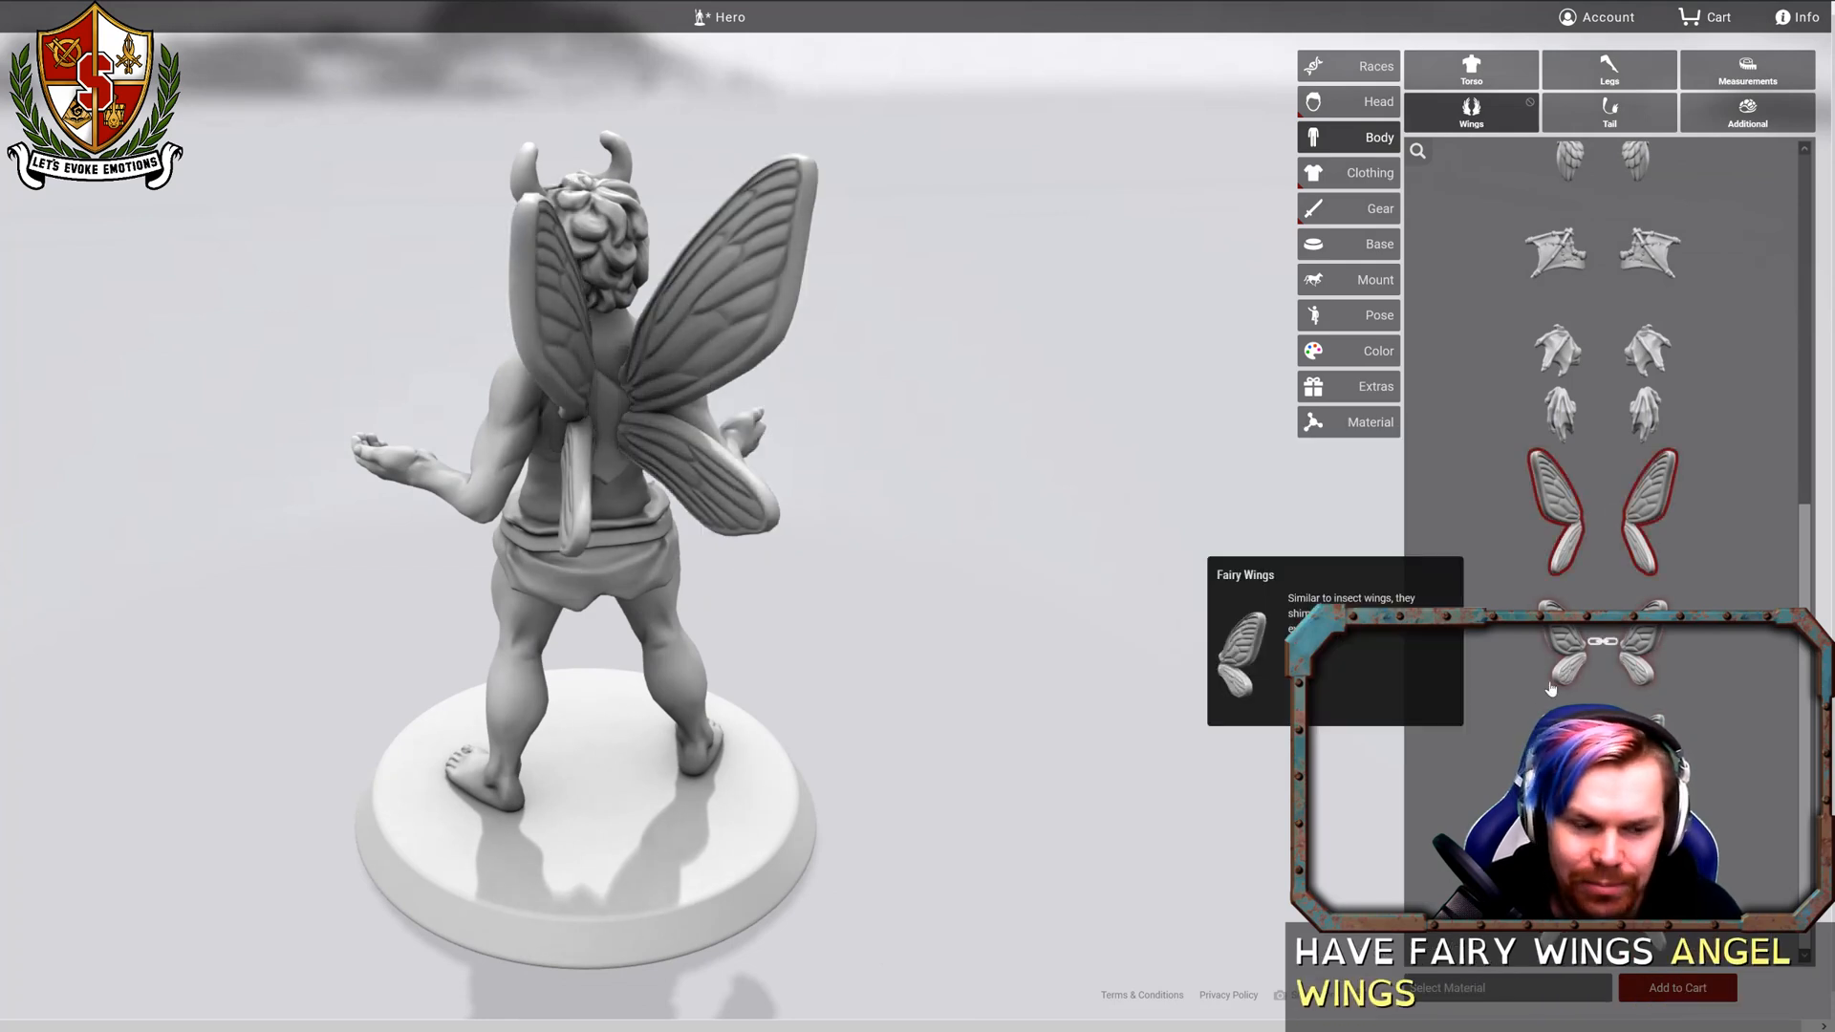
Try the small Open Cupid Wings, and replace them with the large, open feathered wings.
{"action": "scroll", "coordinate": [1562, 478], "scroll_direction": "up", "scroll_amount": 4}
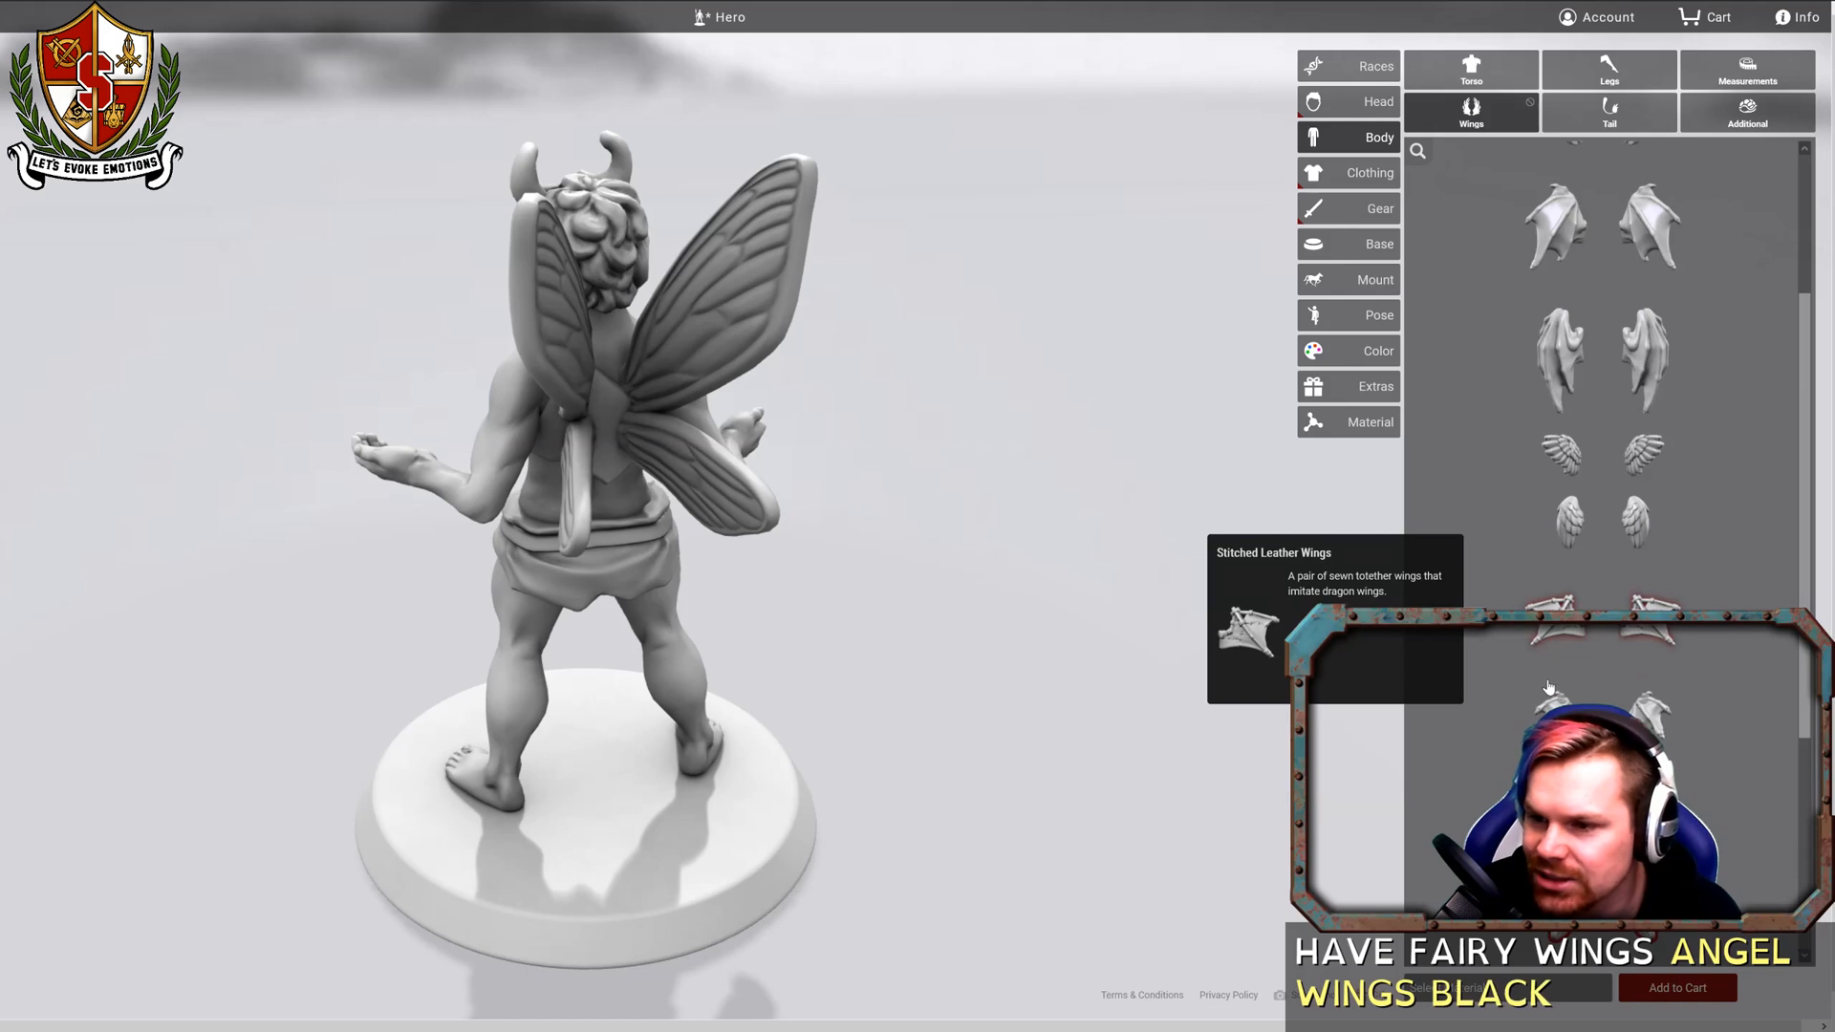
{"action": "left_click", "coordinate": [1563, 462]}
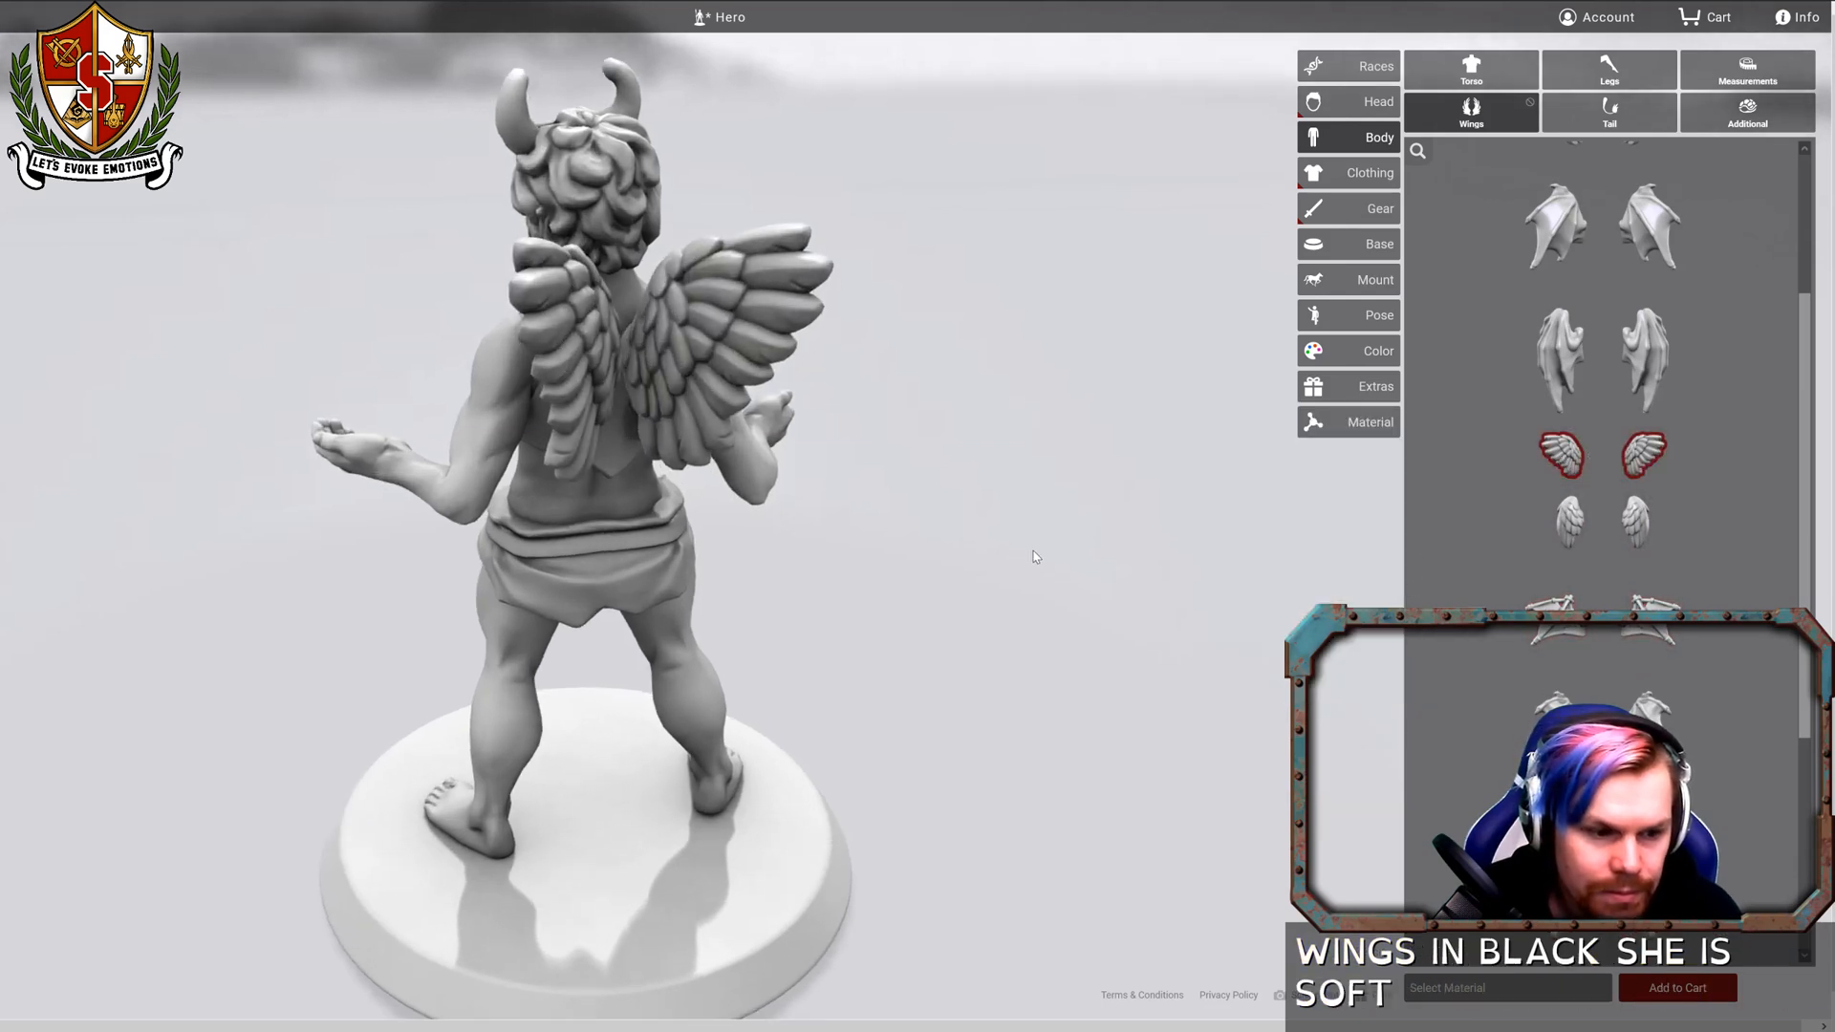
{"action": "scroll", "coordinate": [1664, 390], "scroll_direction": "up", "scroll_amount": 3}
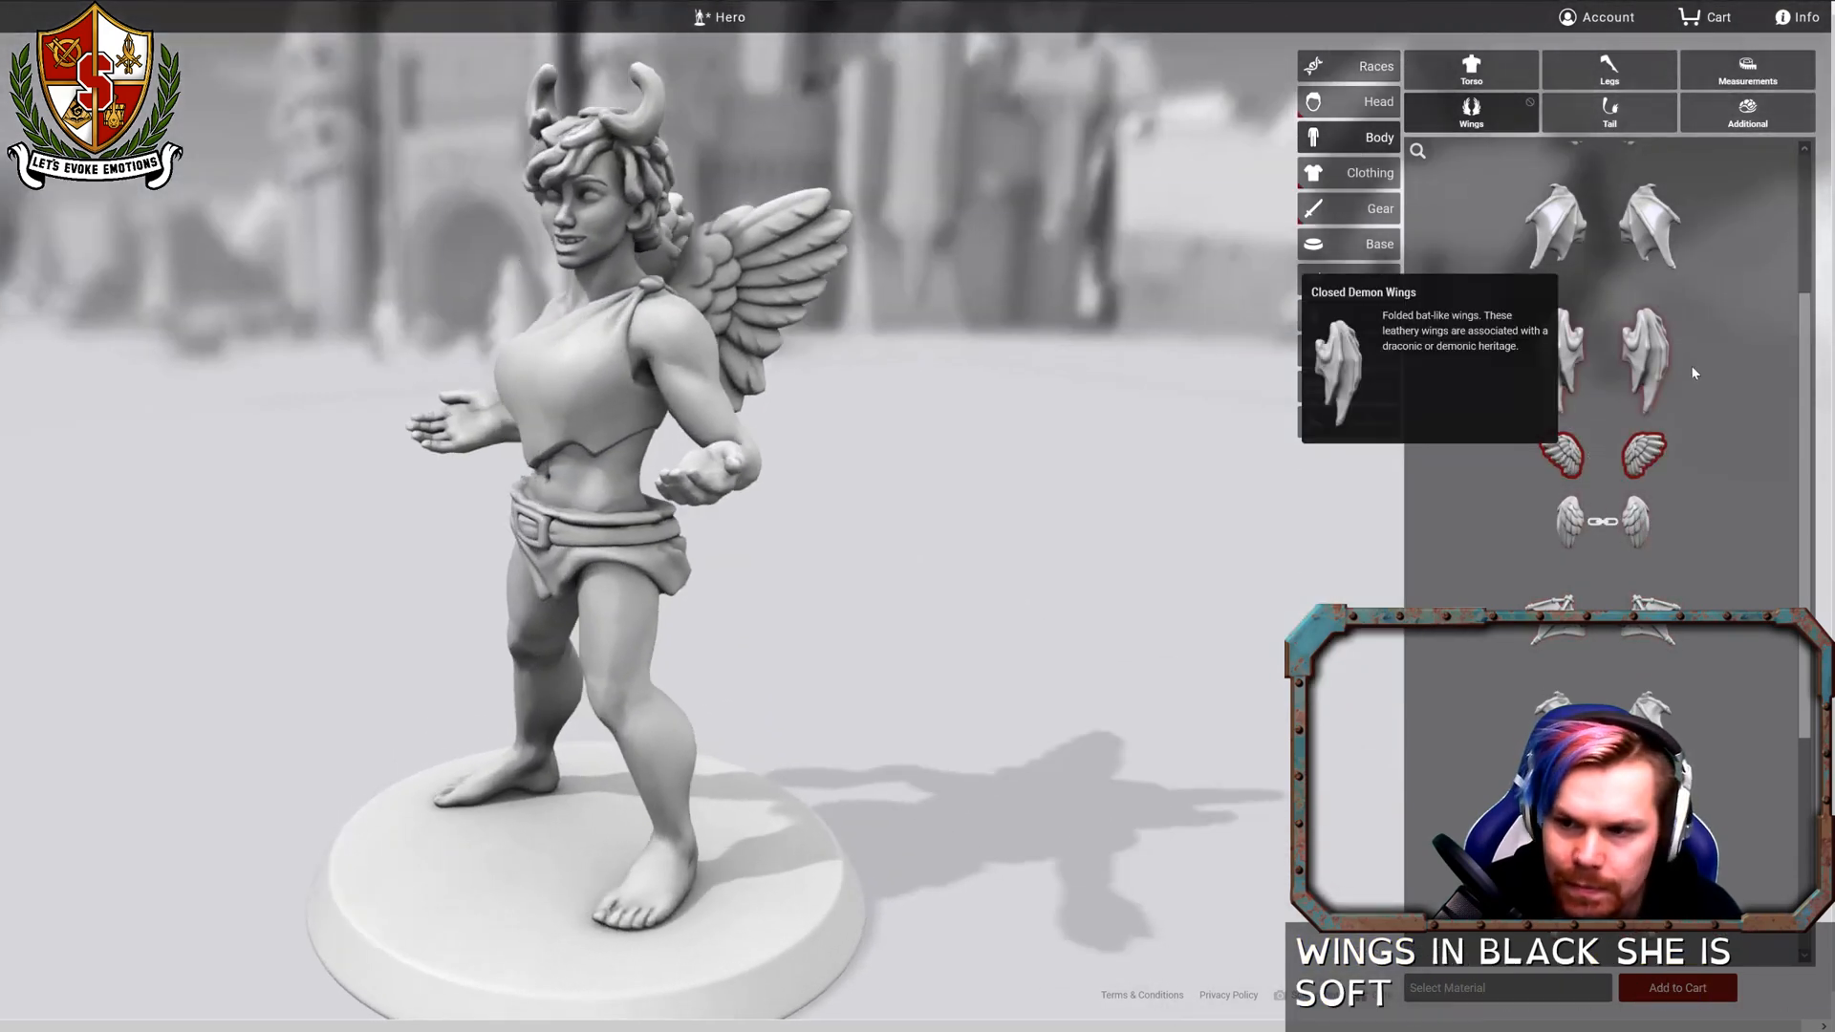
{"action": "left_click", "coordinate": [1648, 206]}
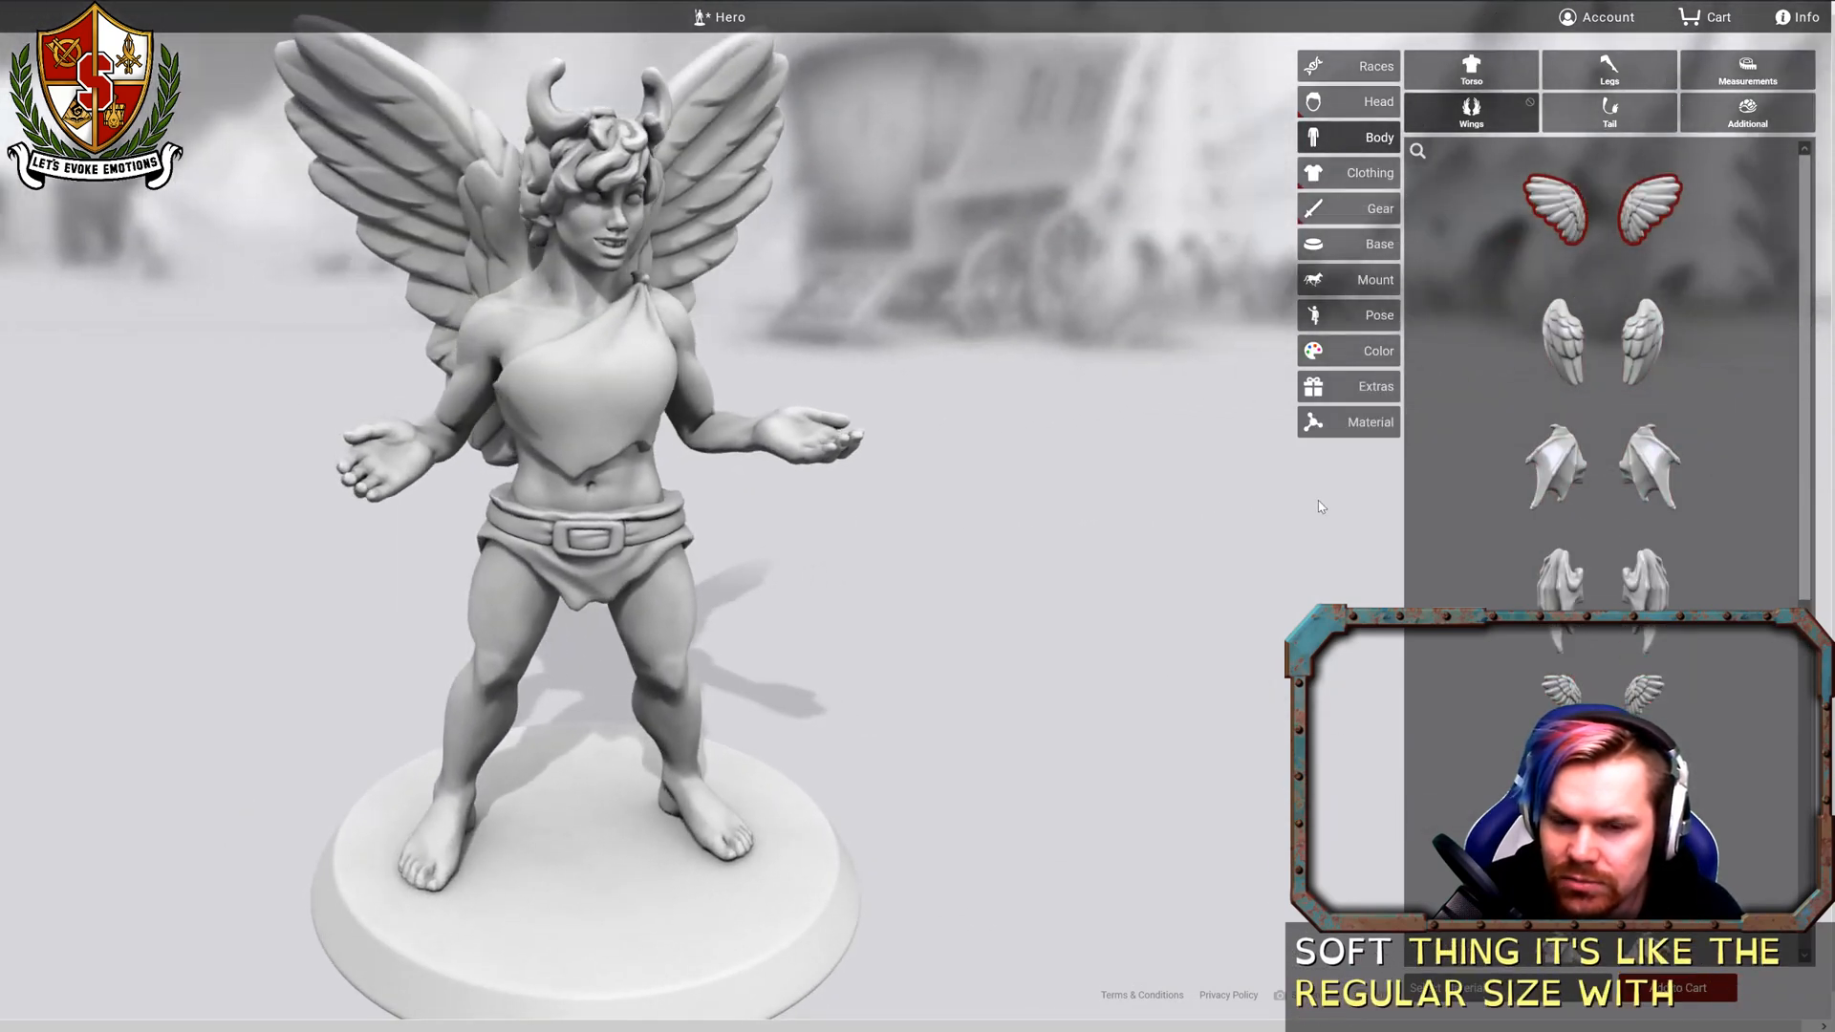
{"action": "left_click_drag", "start_coordinate": [1242, 508], "coordinate": [997, 496]}
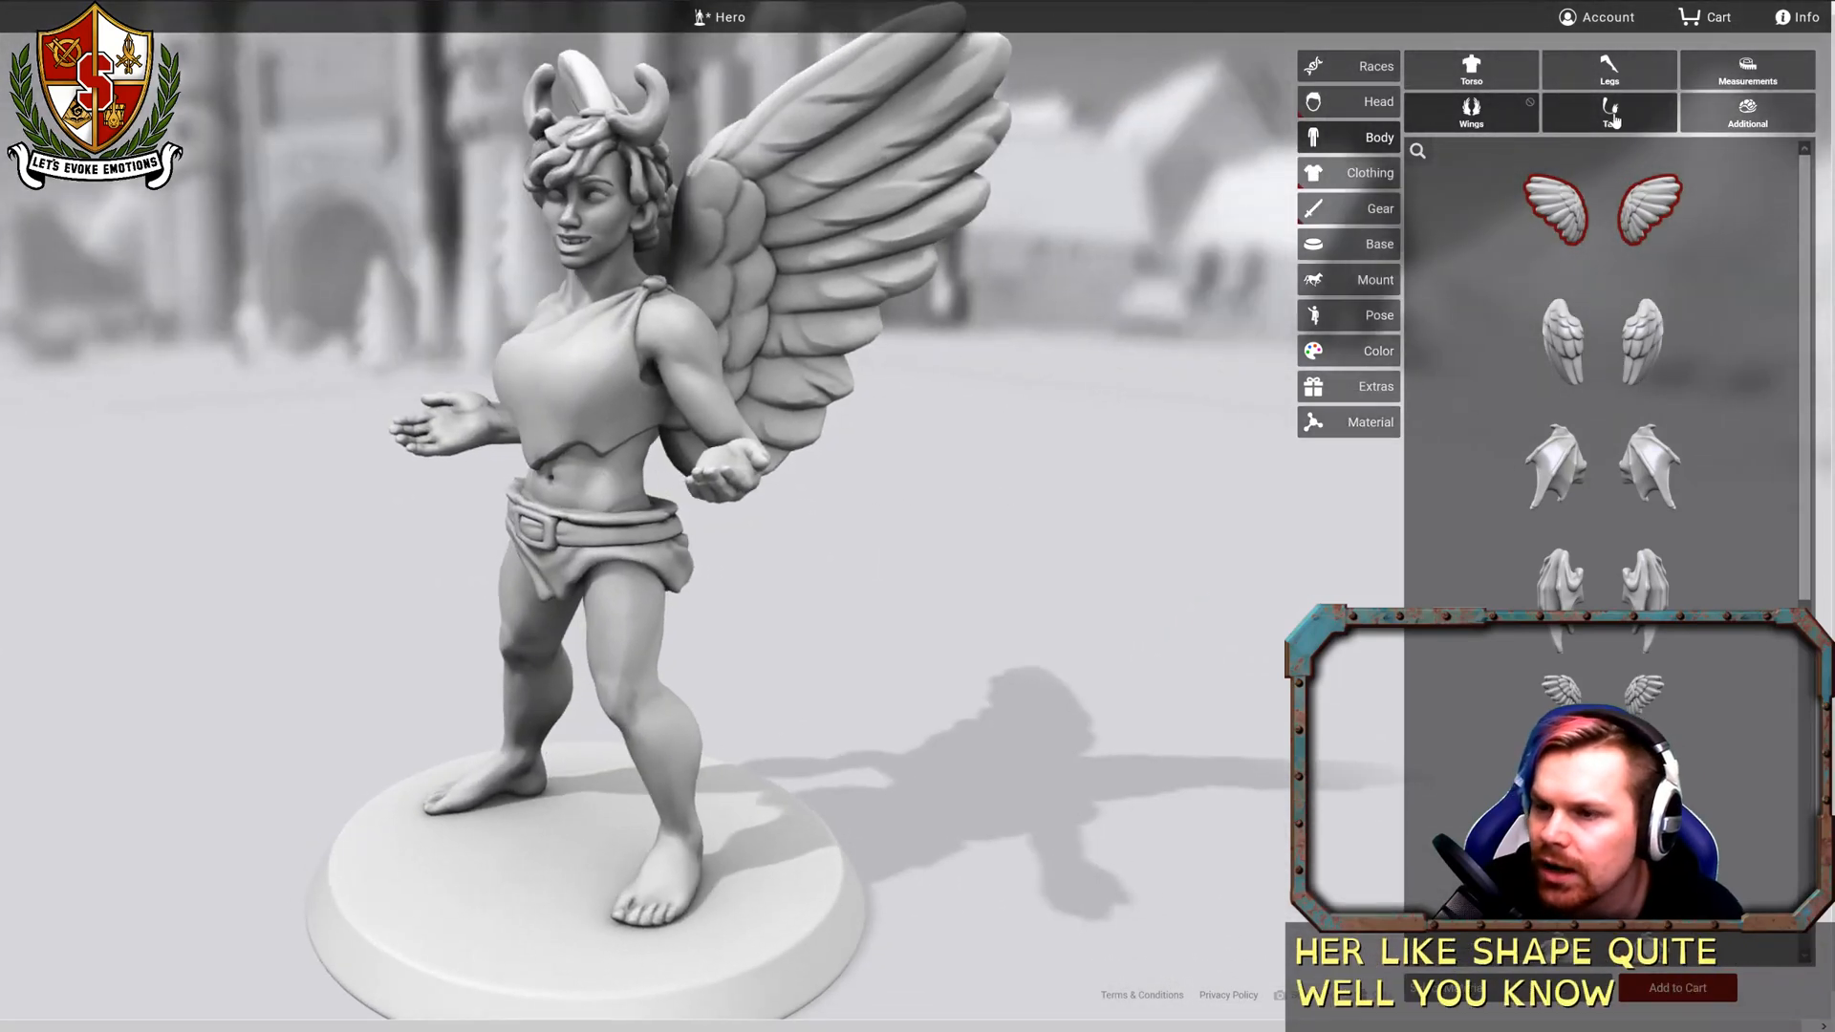
Add the short, feathery tail to the figure and check it from the side.
{"action": "left_click", "coordinate": [1612, 117]}
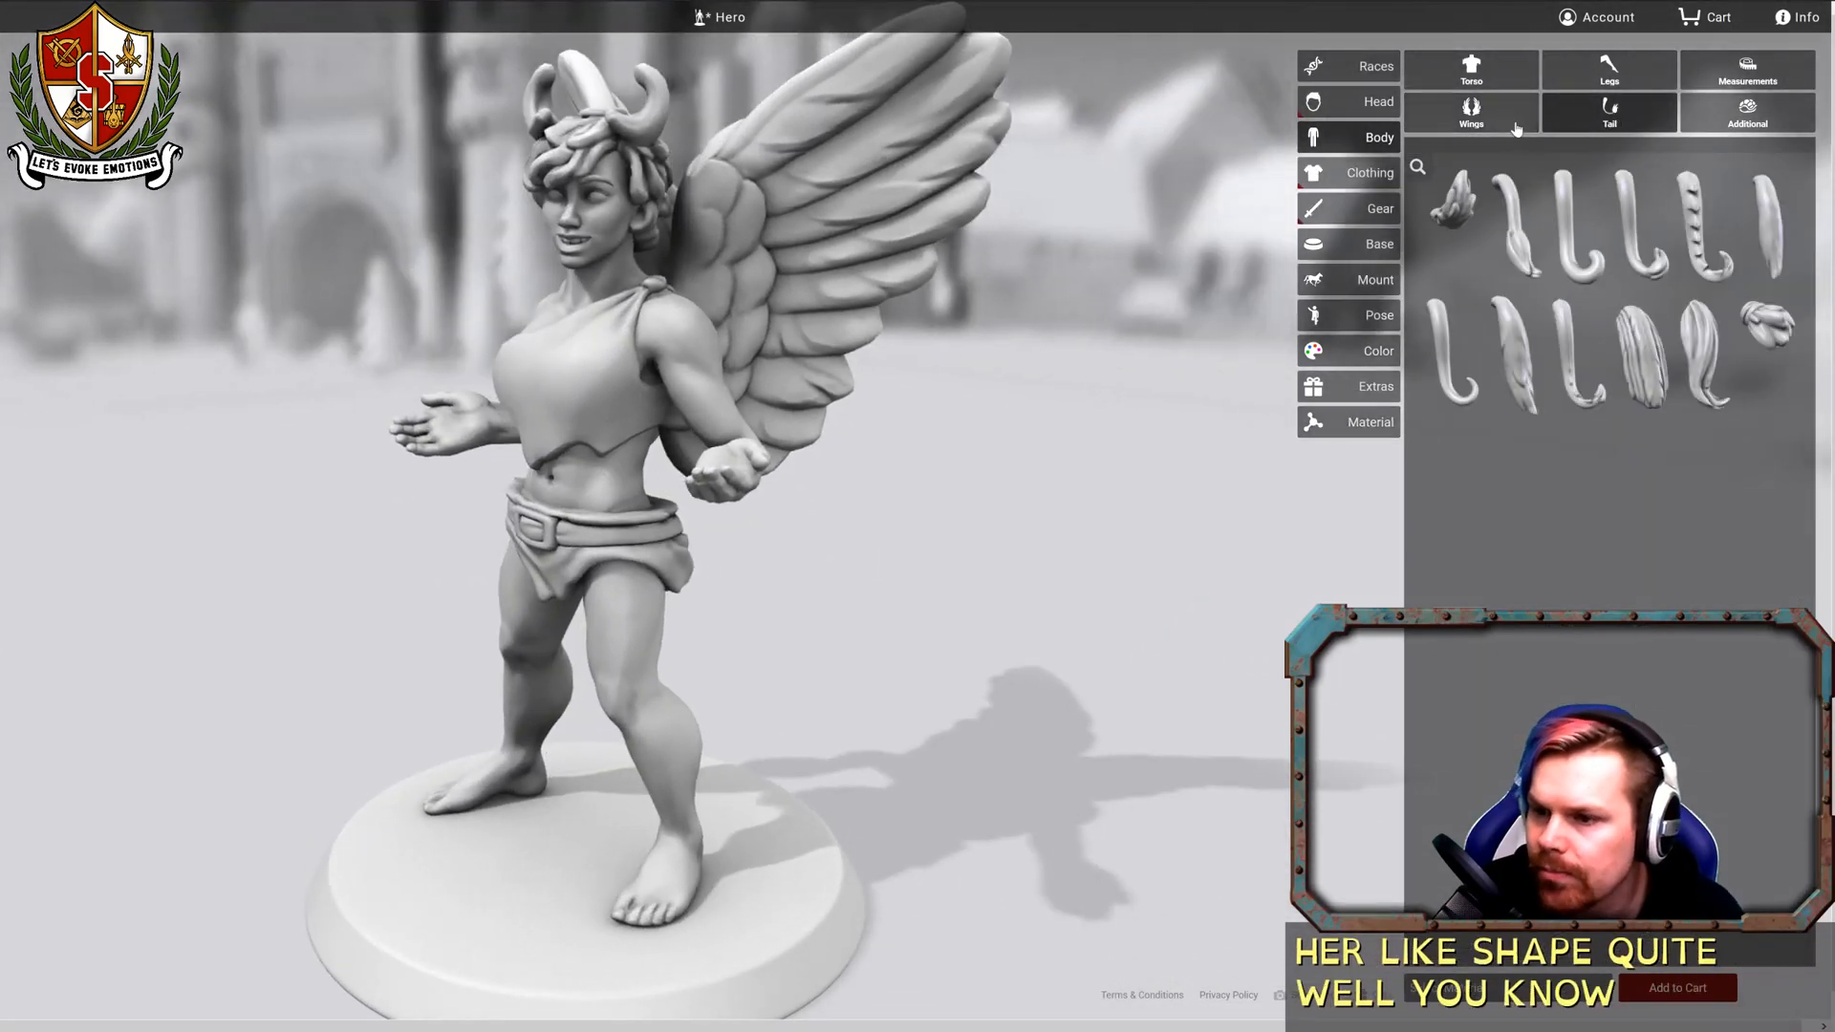
{"action": "left_click", "coordinate": [1457, 234]}
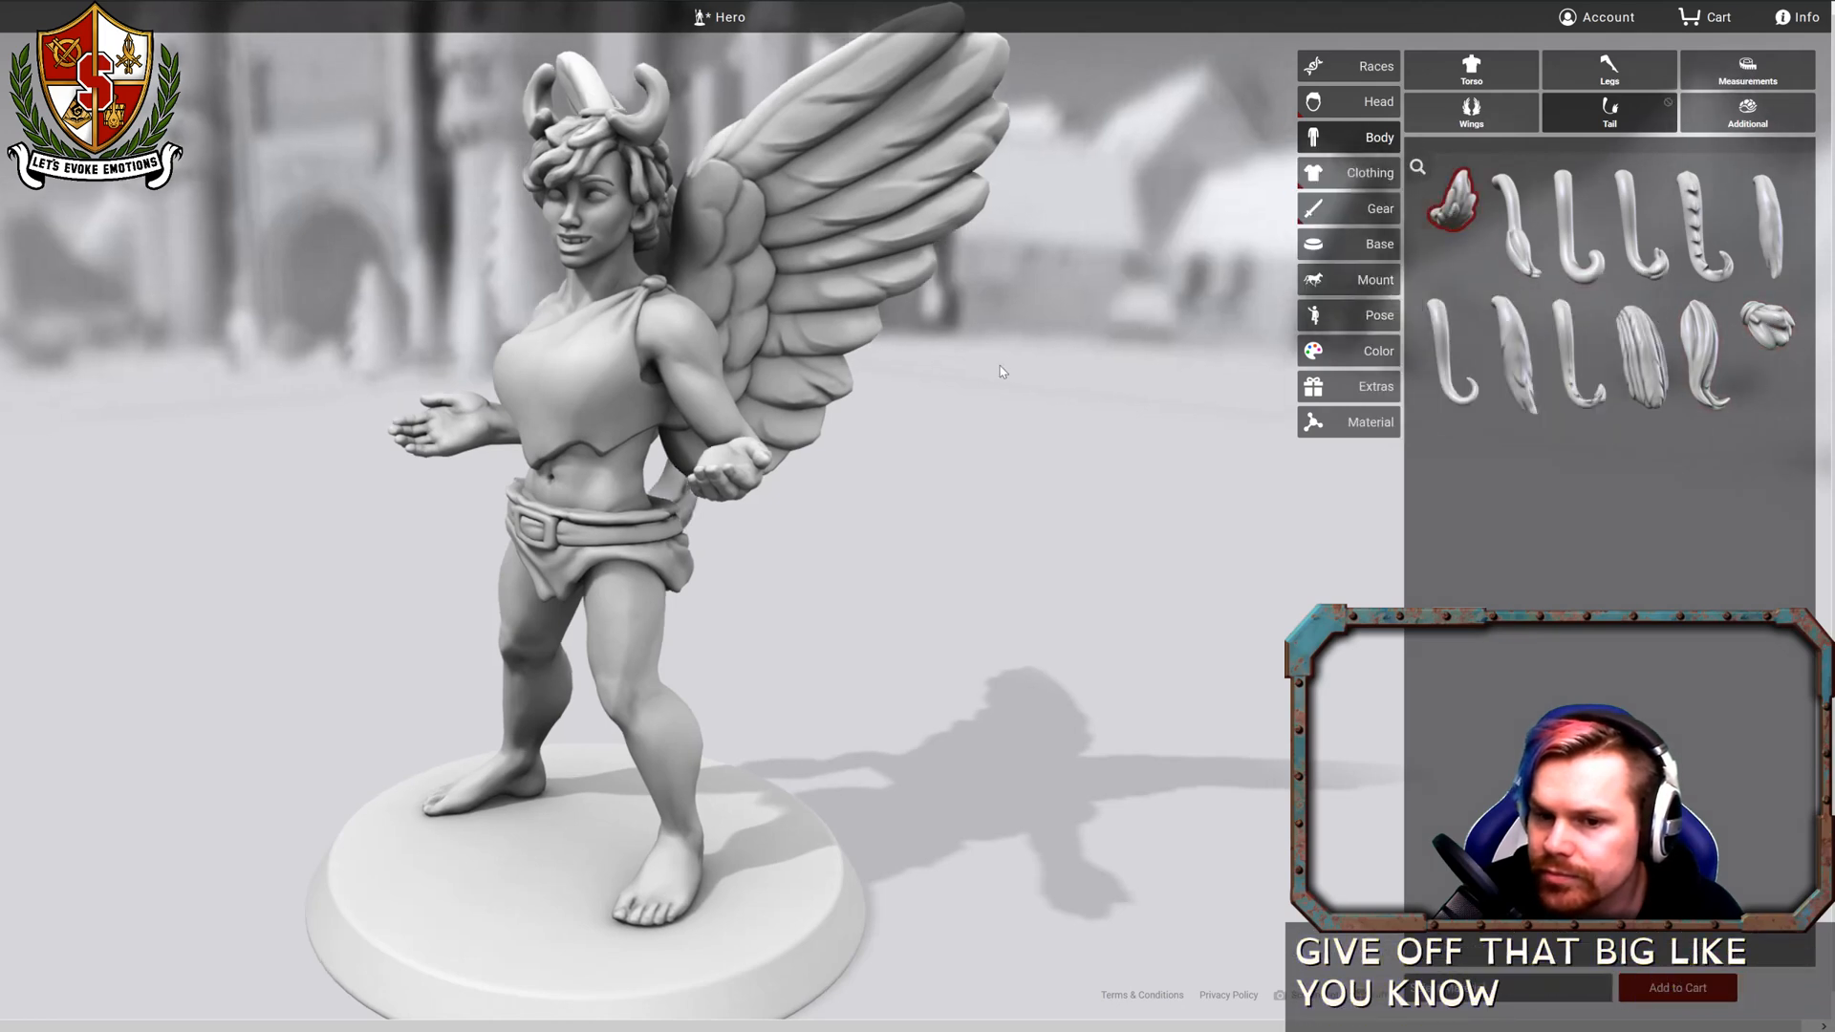
{"action": "left_click_drag", "start_coordinate": [1001, 370], "coordinate": [893, 363]}
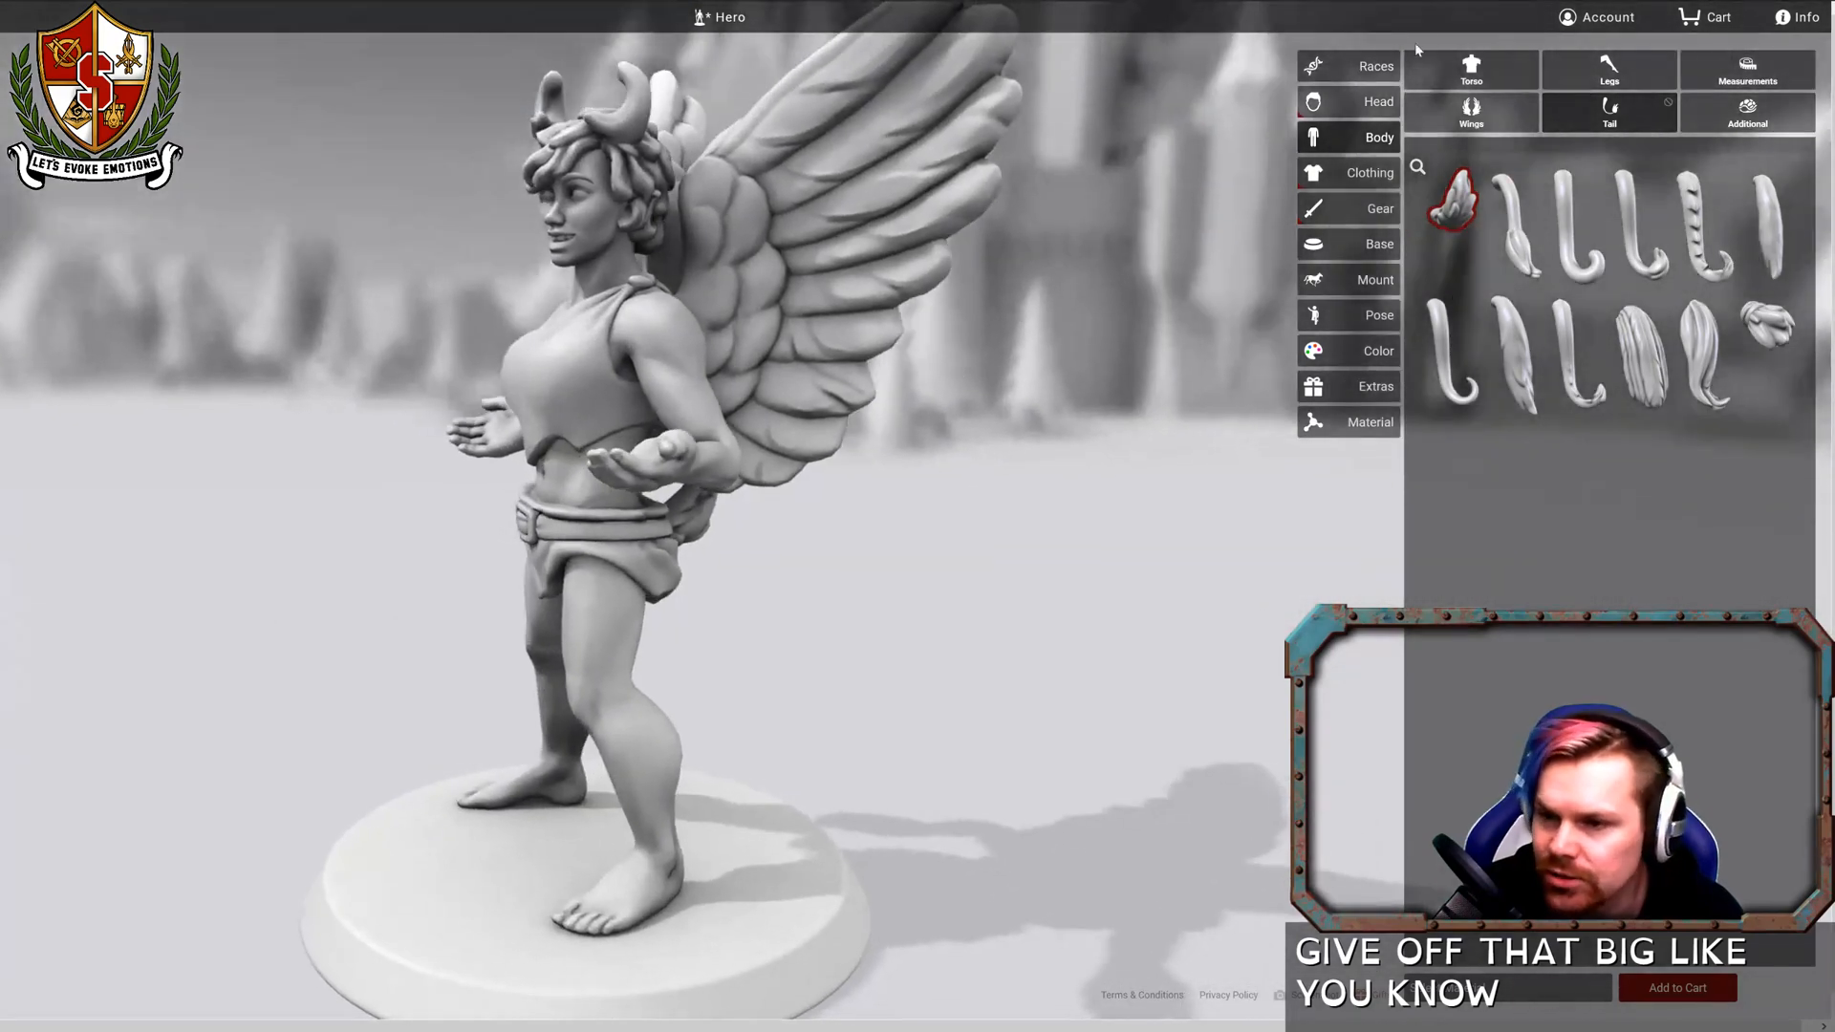
Put the rose flower crown on the character's head as headwear.
{"action": "left_click", "coordinate": [1729, 118]}
{"action": "left_click", "coordinate": [1362, 173]}
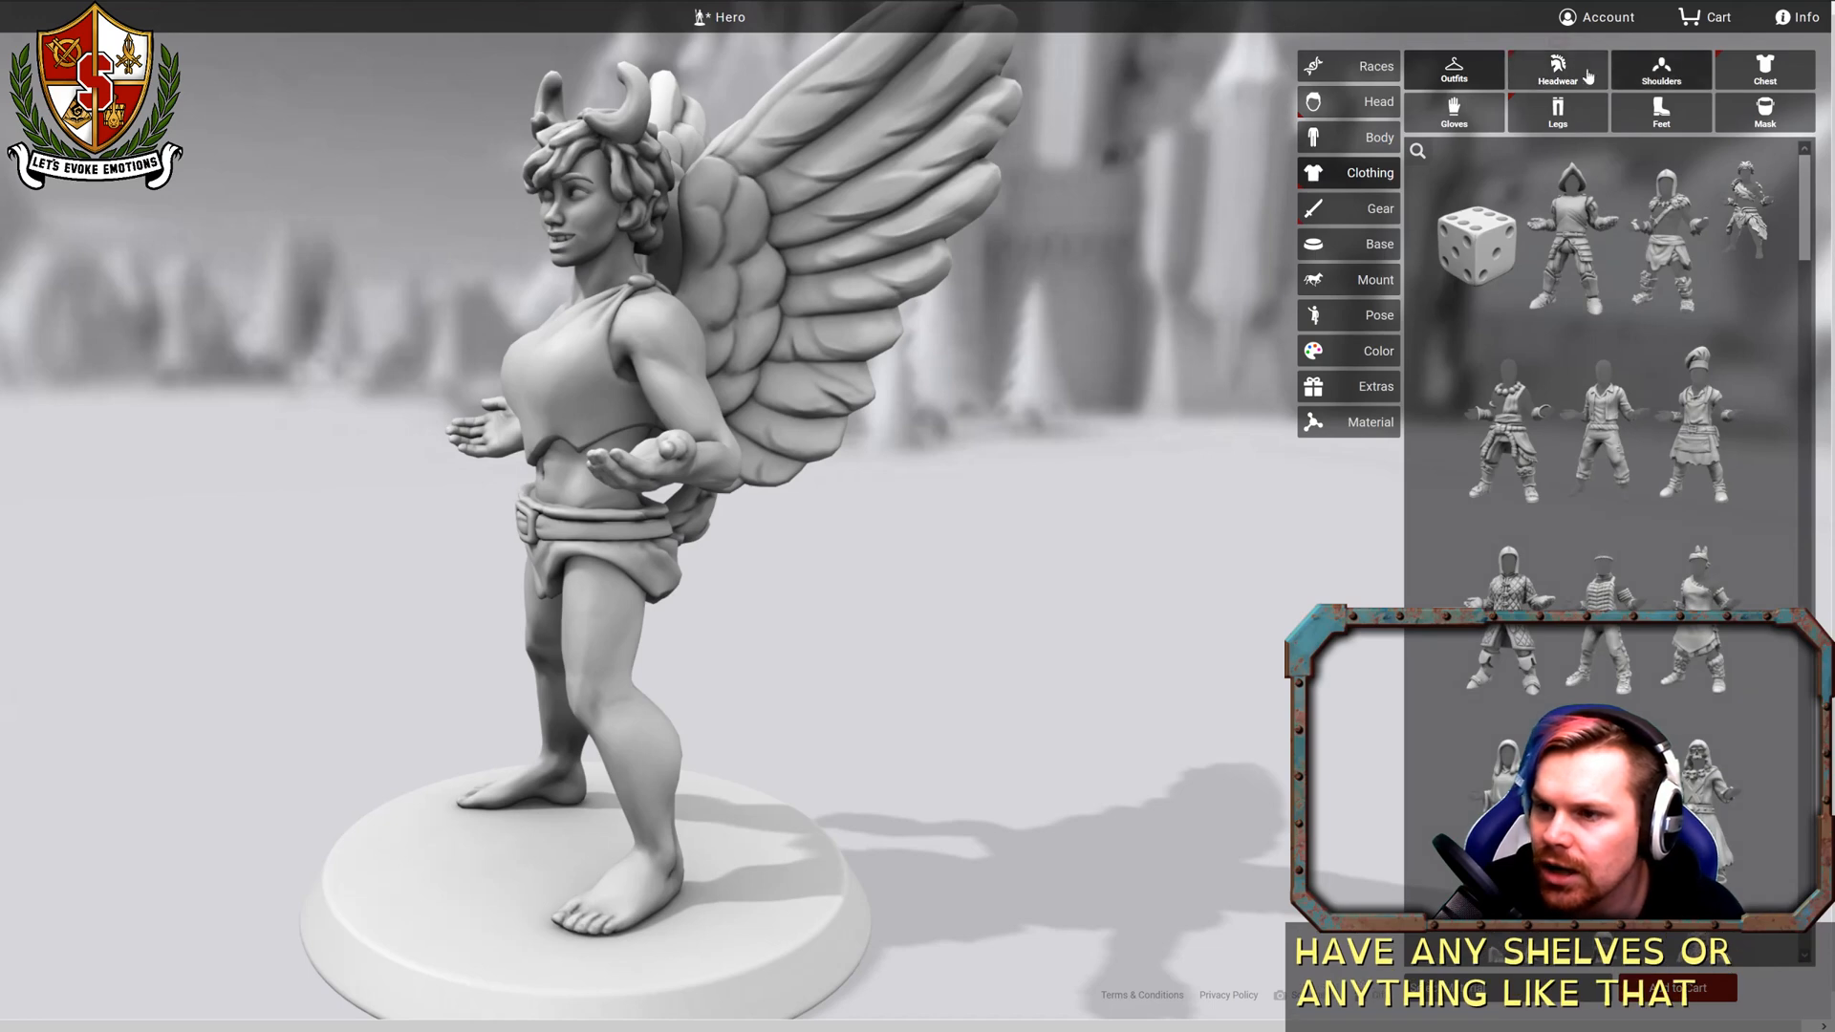
{"action": "left_click", "coordinate": [1559, 71]}
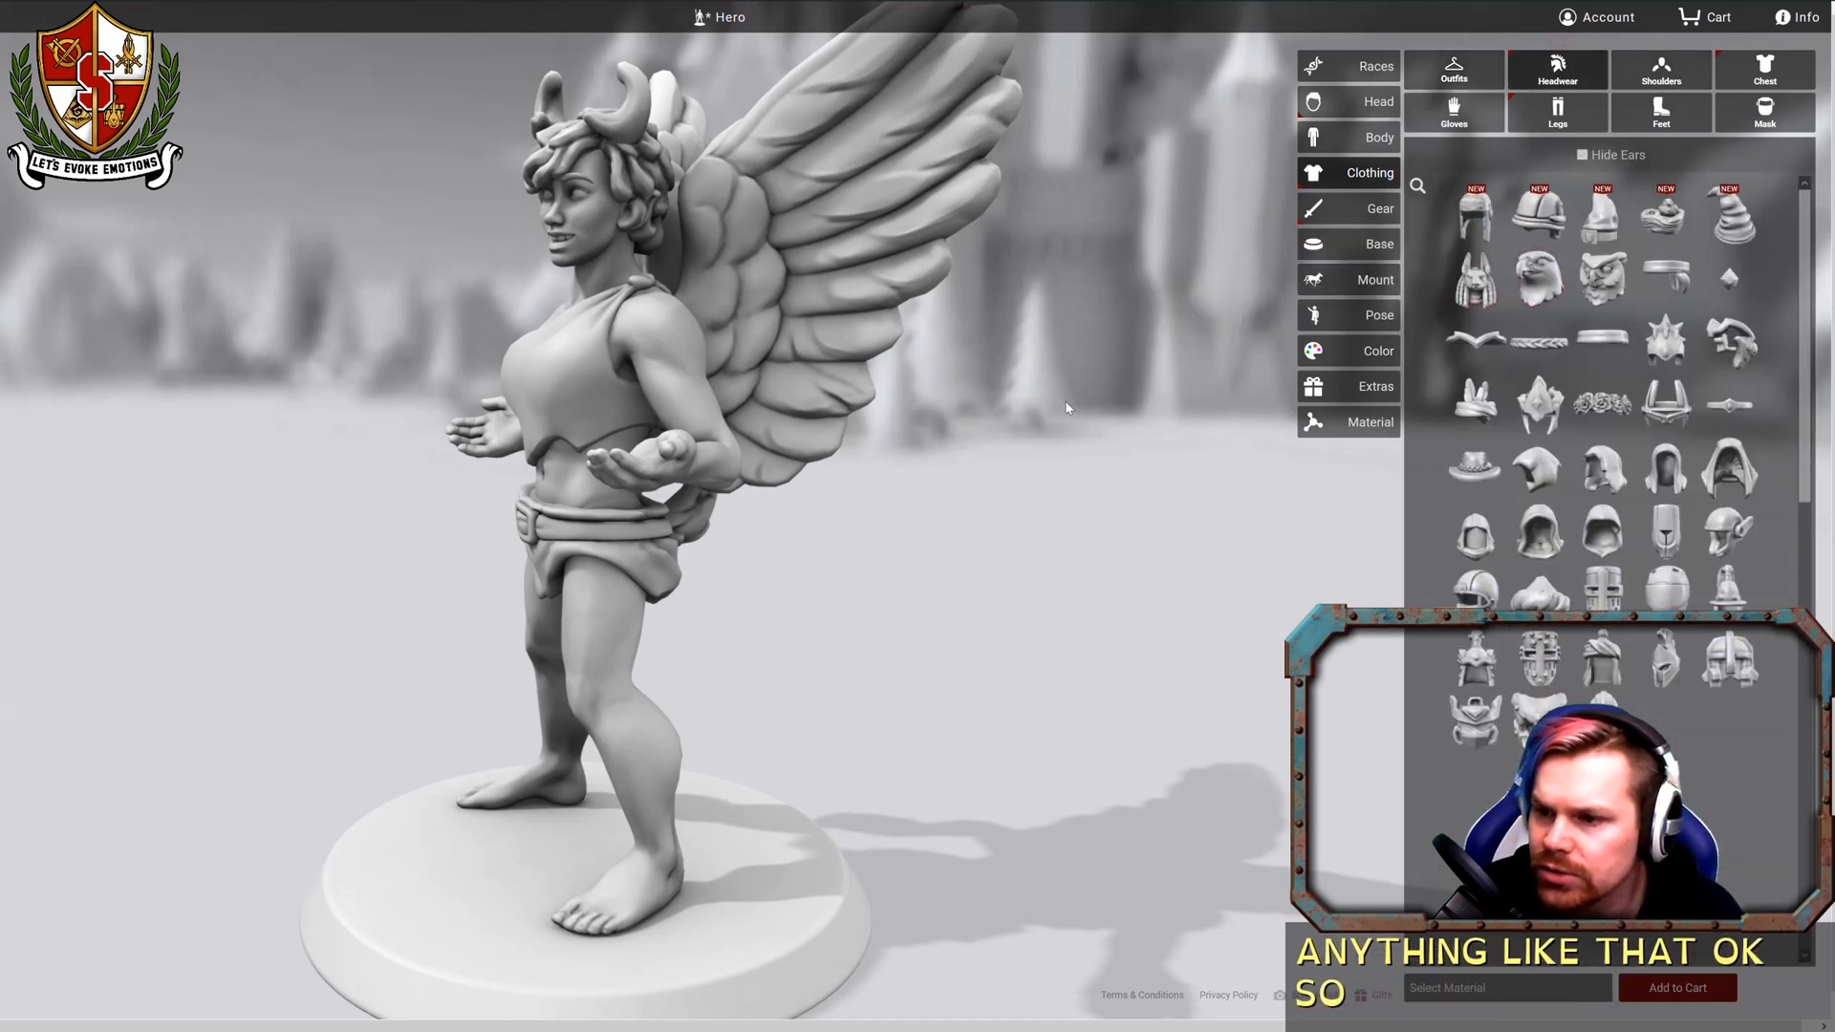
{"action": "left_click", "coordinate": [1603, 405]}
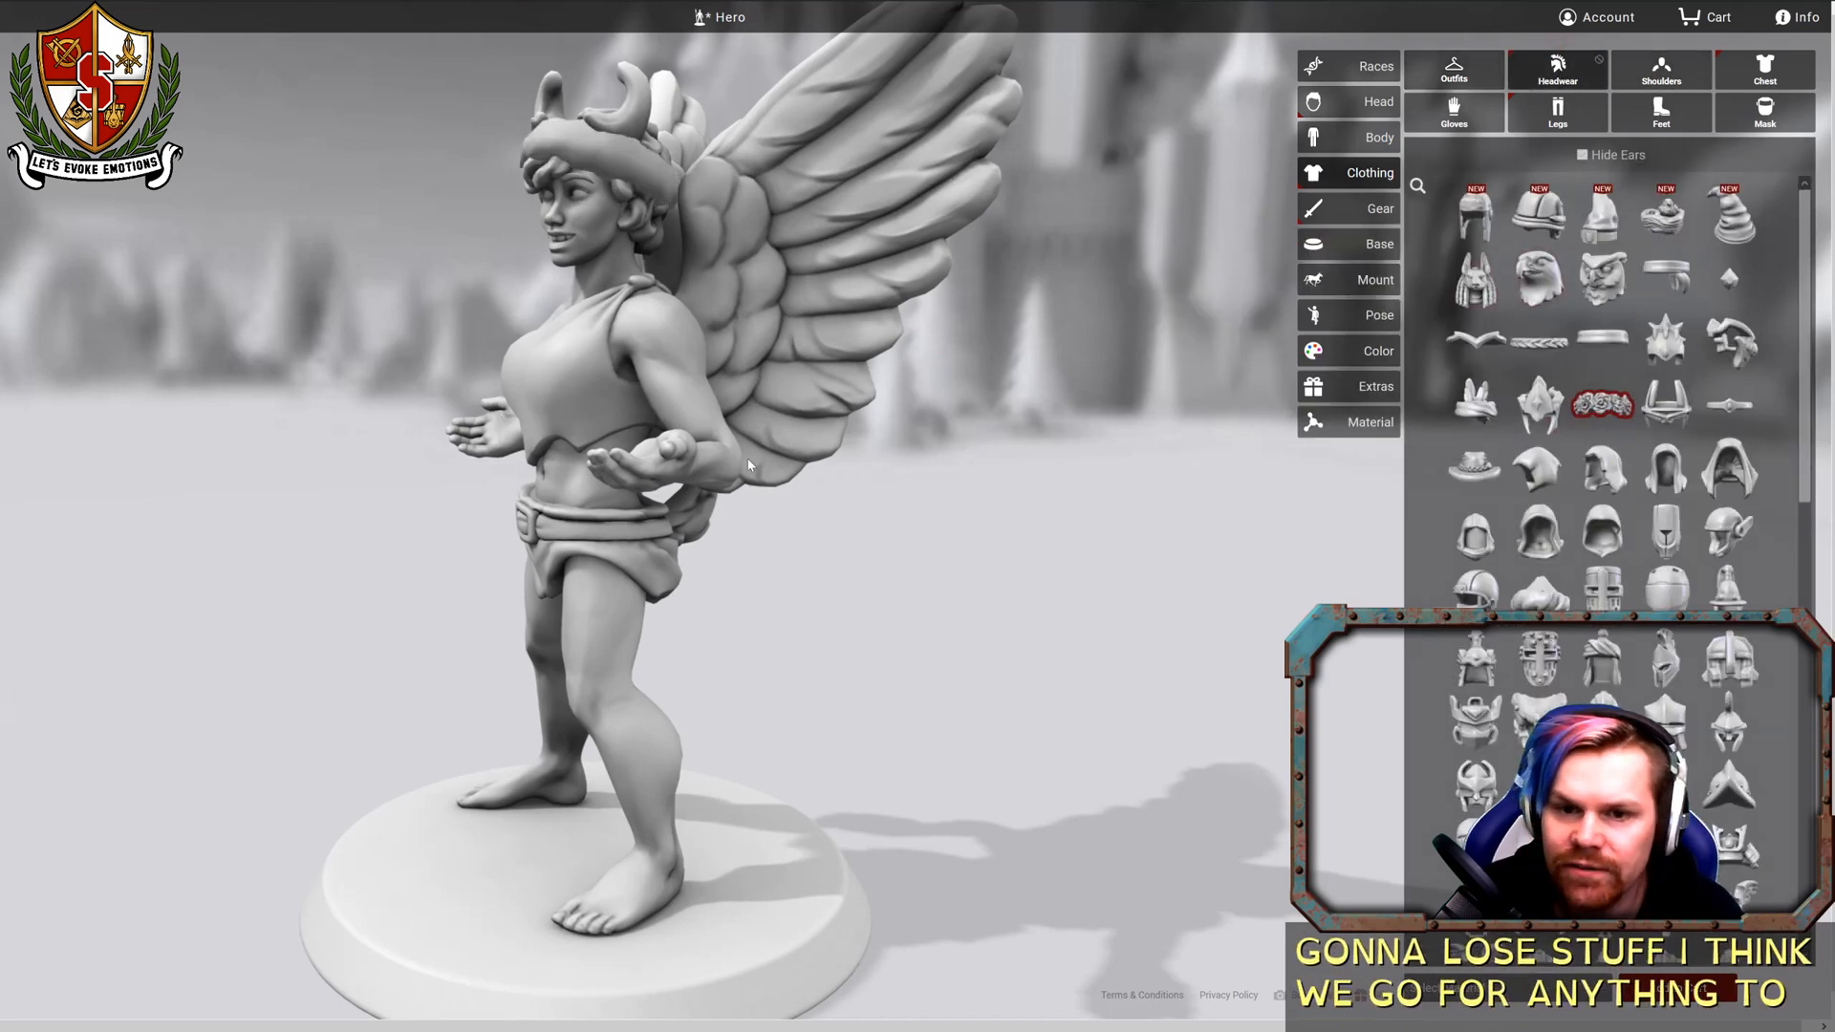
{"action": "left_click_drag", "start_coordinate": [1147, 516], "coordinate": [981, 488]}
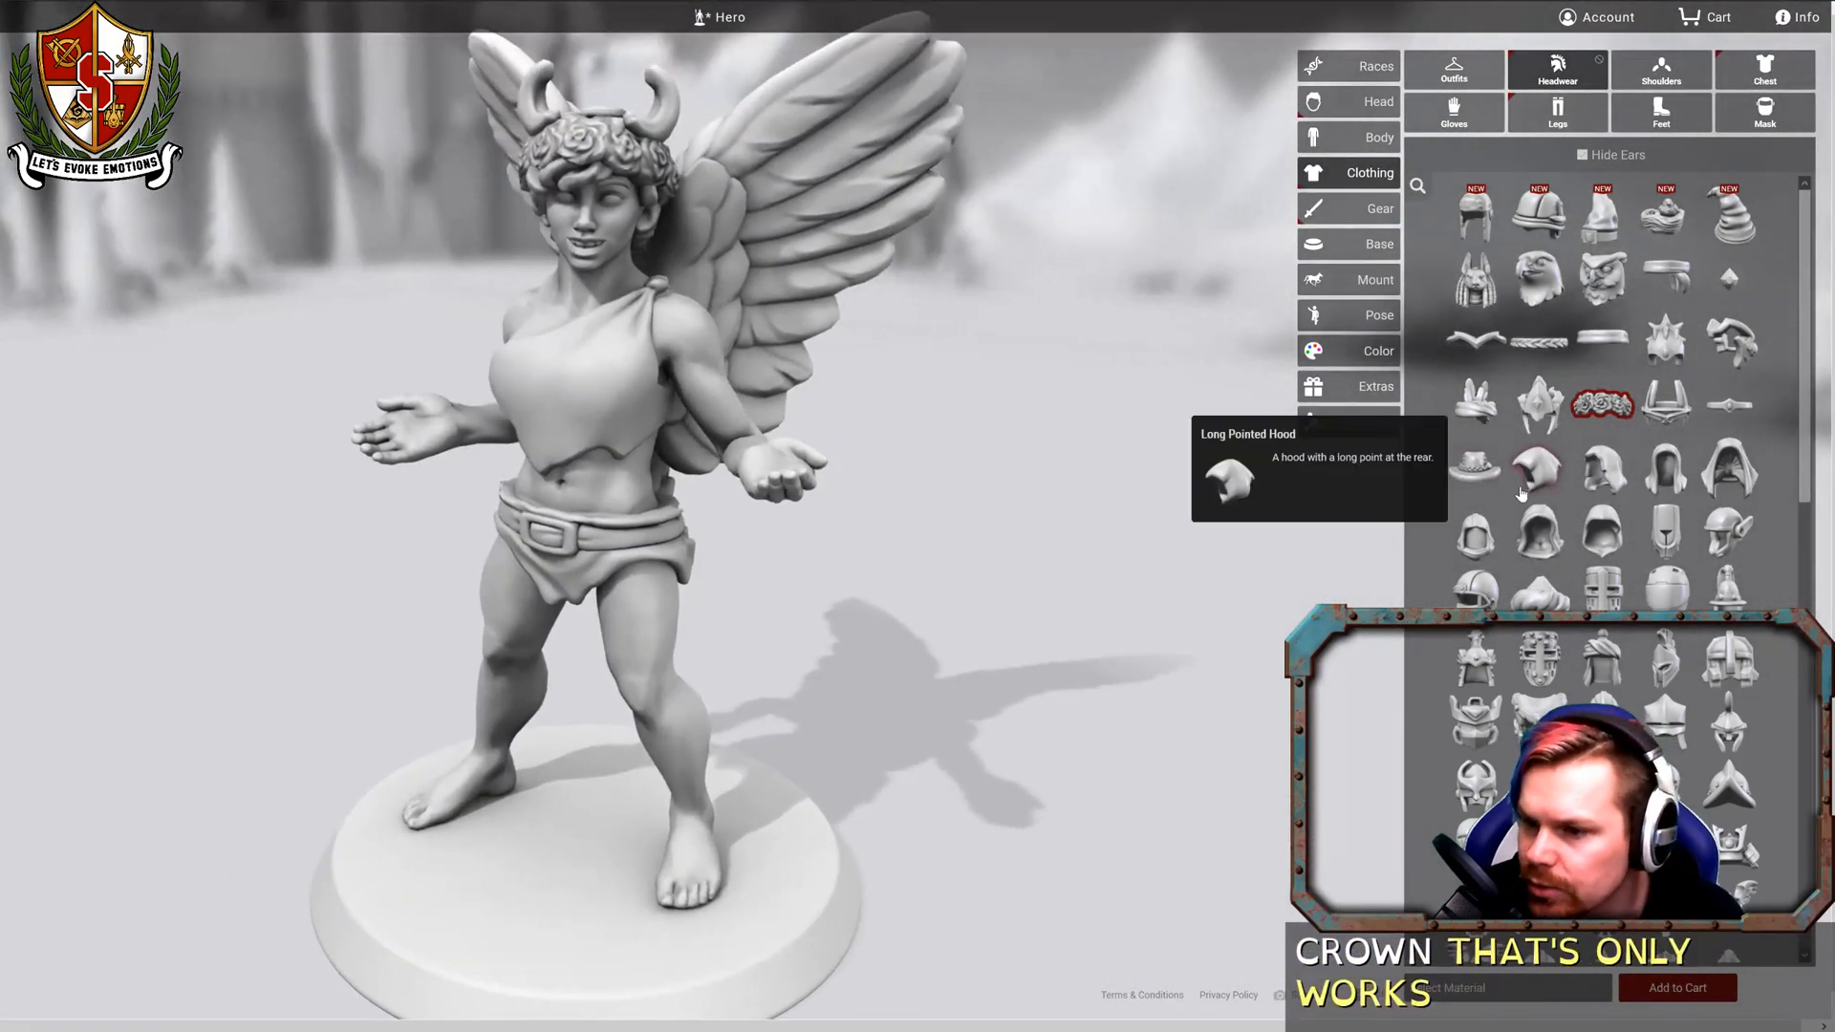
Try the plain long-sleeved round-neck shirt as the character's chest clothing.
{"action": "left_click", "coordinate": [1650, 112]}
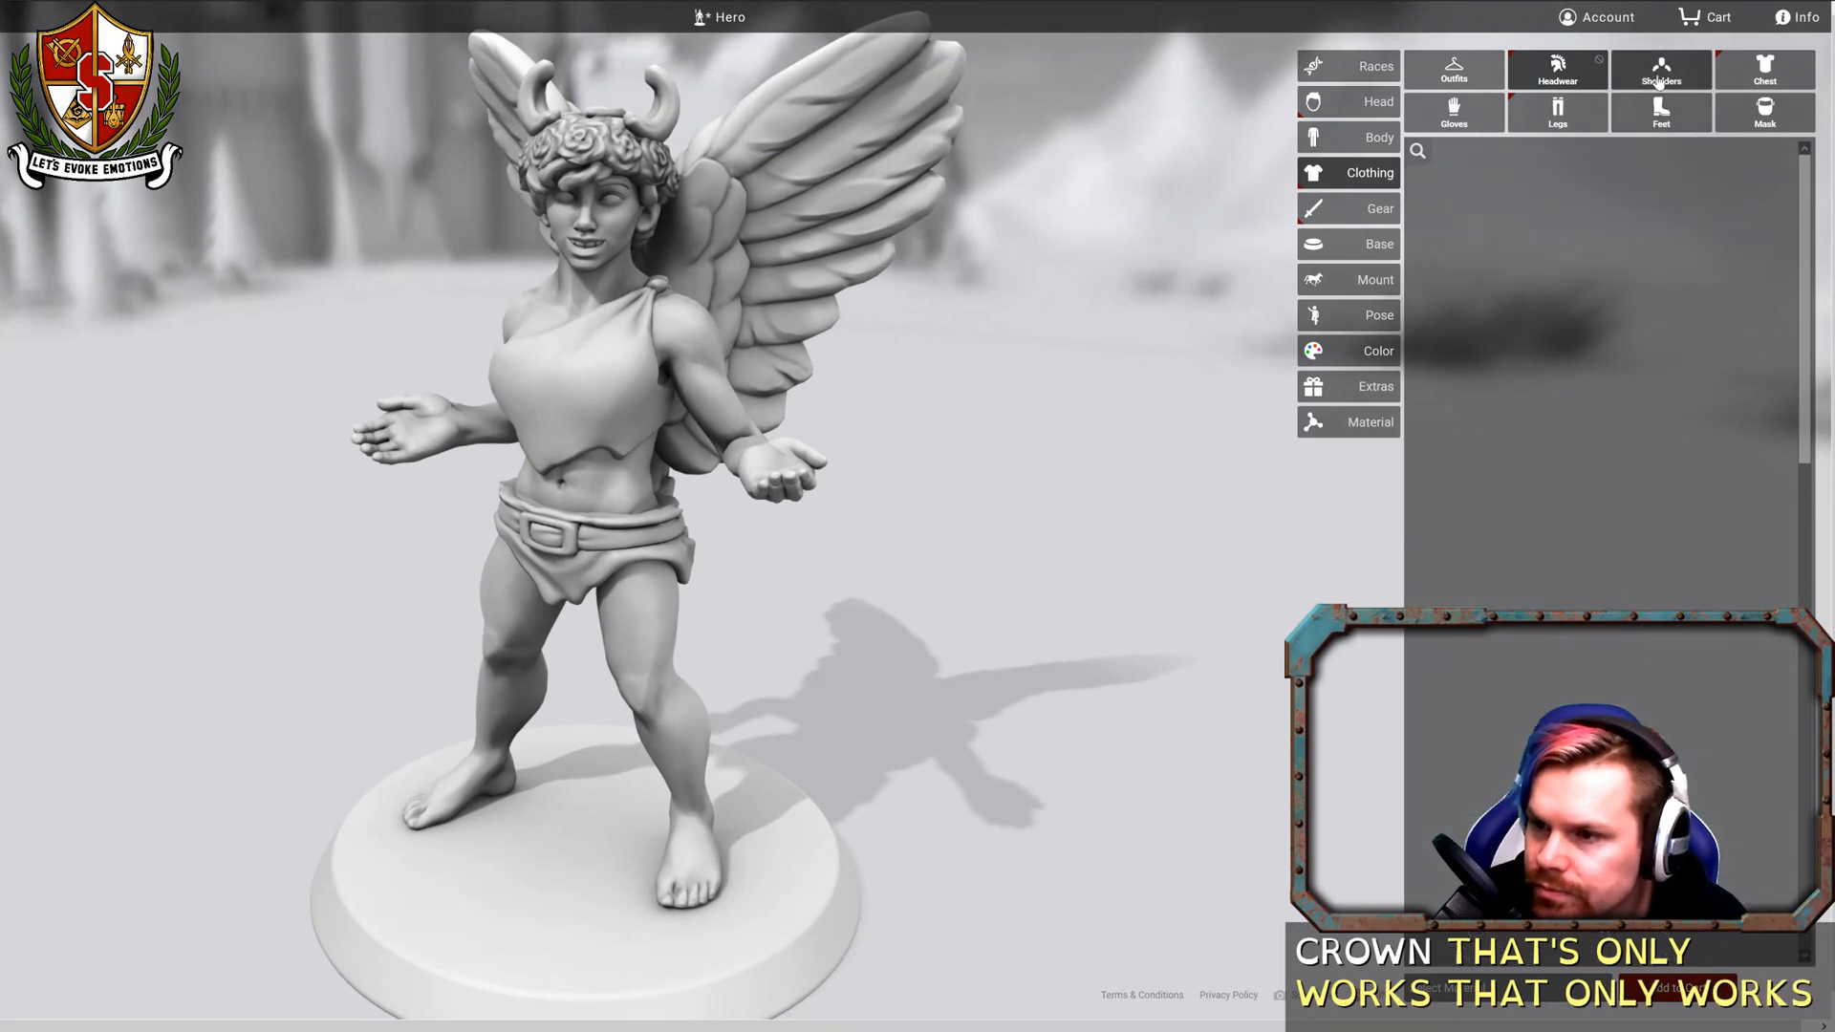
{"action": "left_click", "coordinate": [1764, 69]}
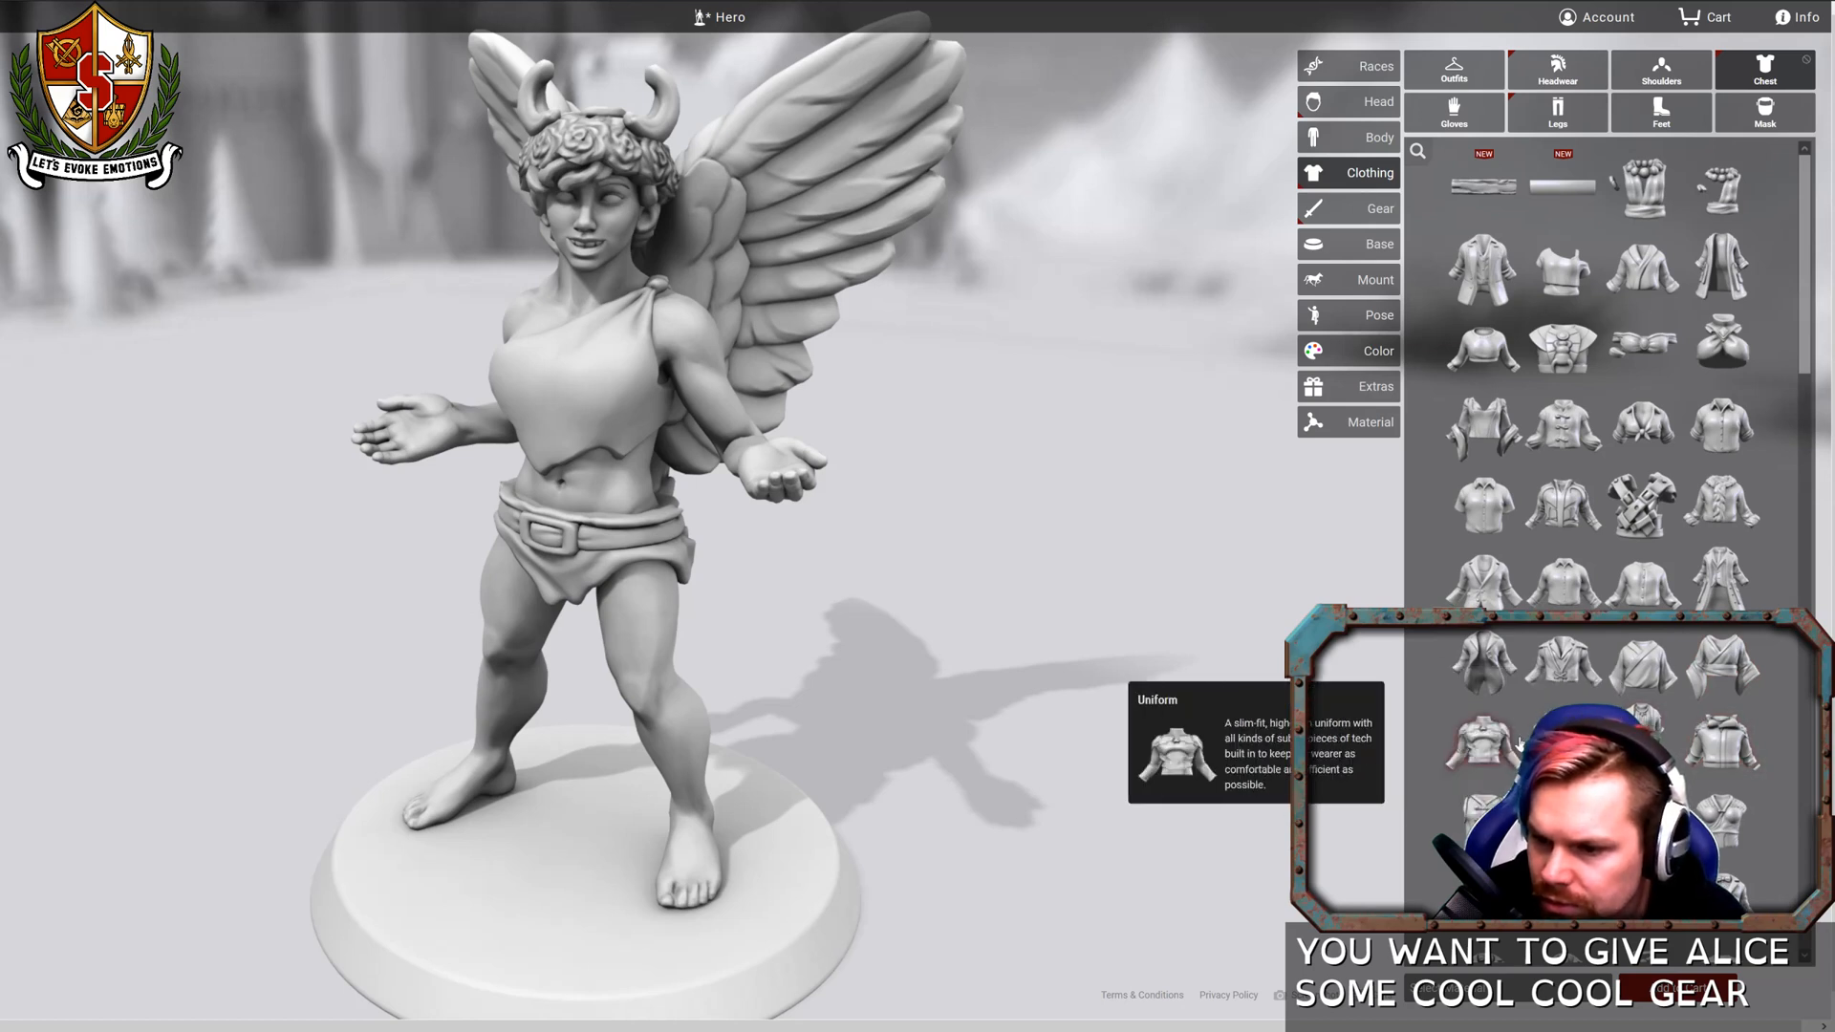
{"action": "scroll", "coordinate": [1520, 743], "scroll_direction": "down", "scroll_amount": 3}
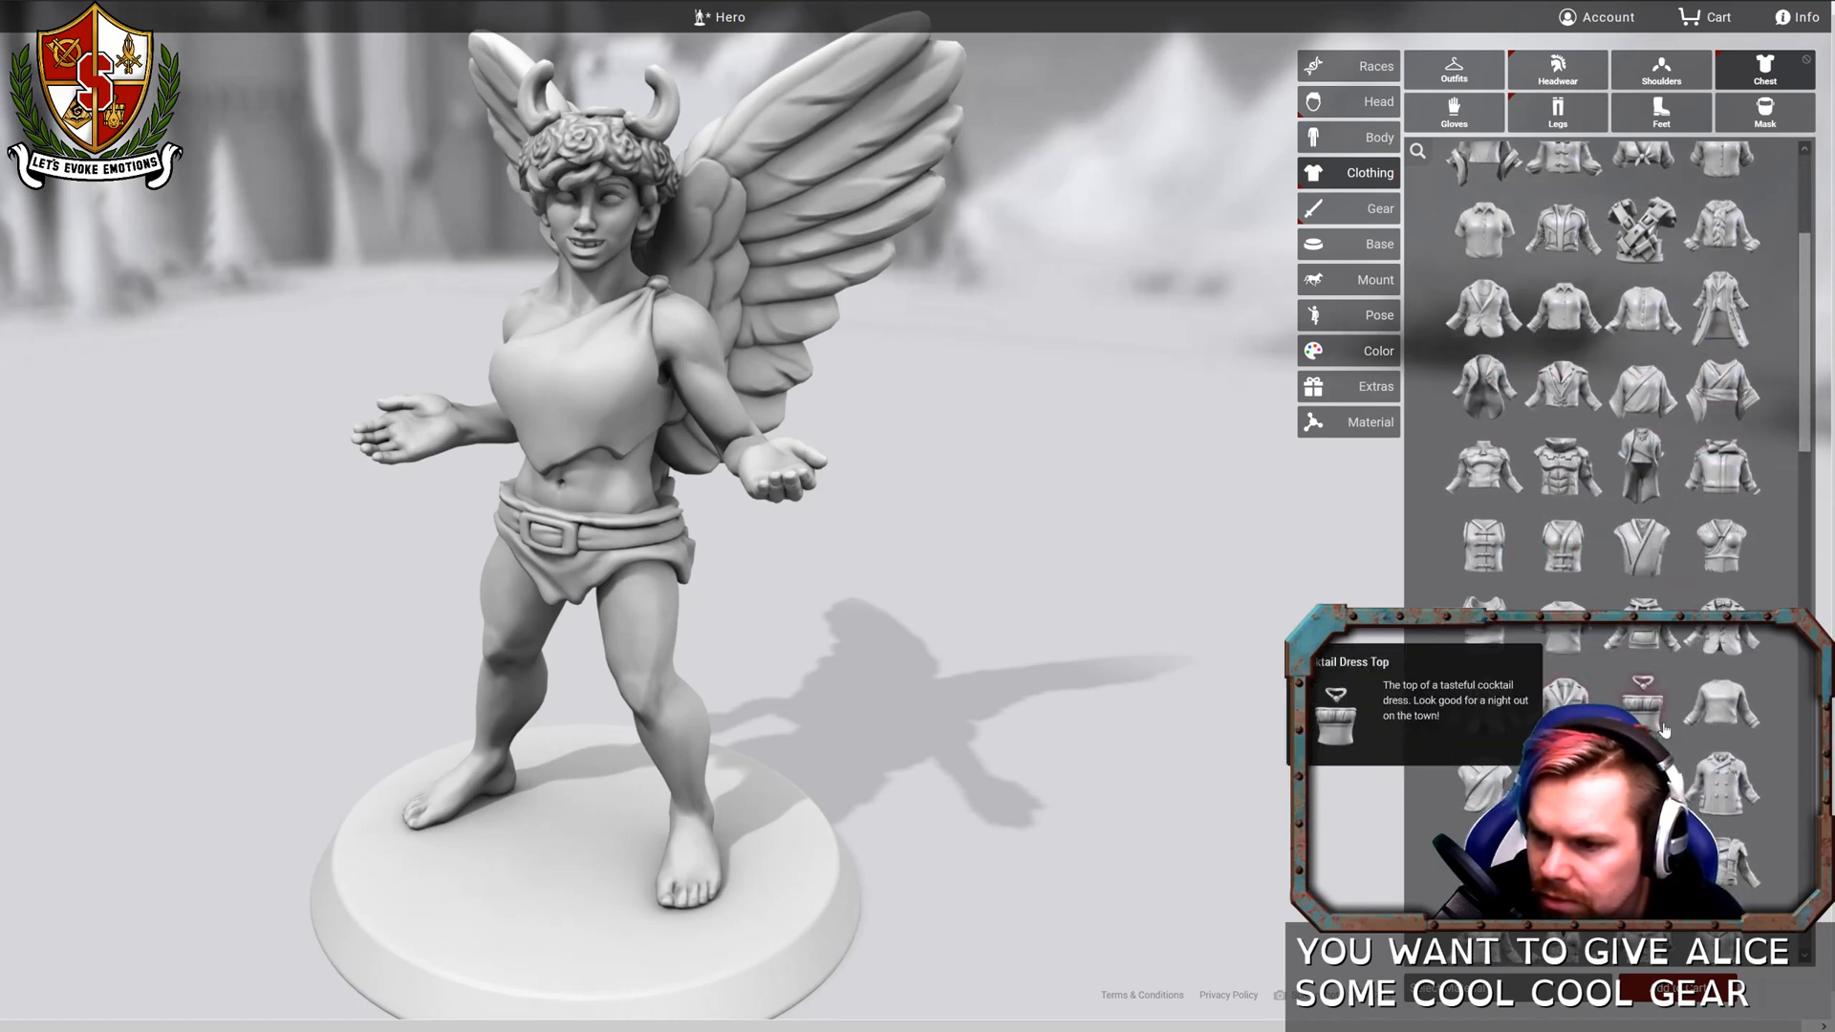
{"action": "scroll", "coordinate": [1664, 731], "scroll_direction": "down", "scroll_amount": 2}
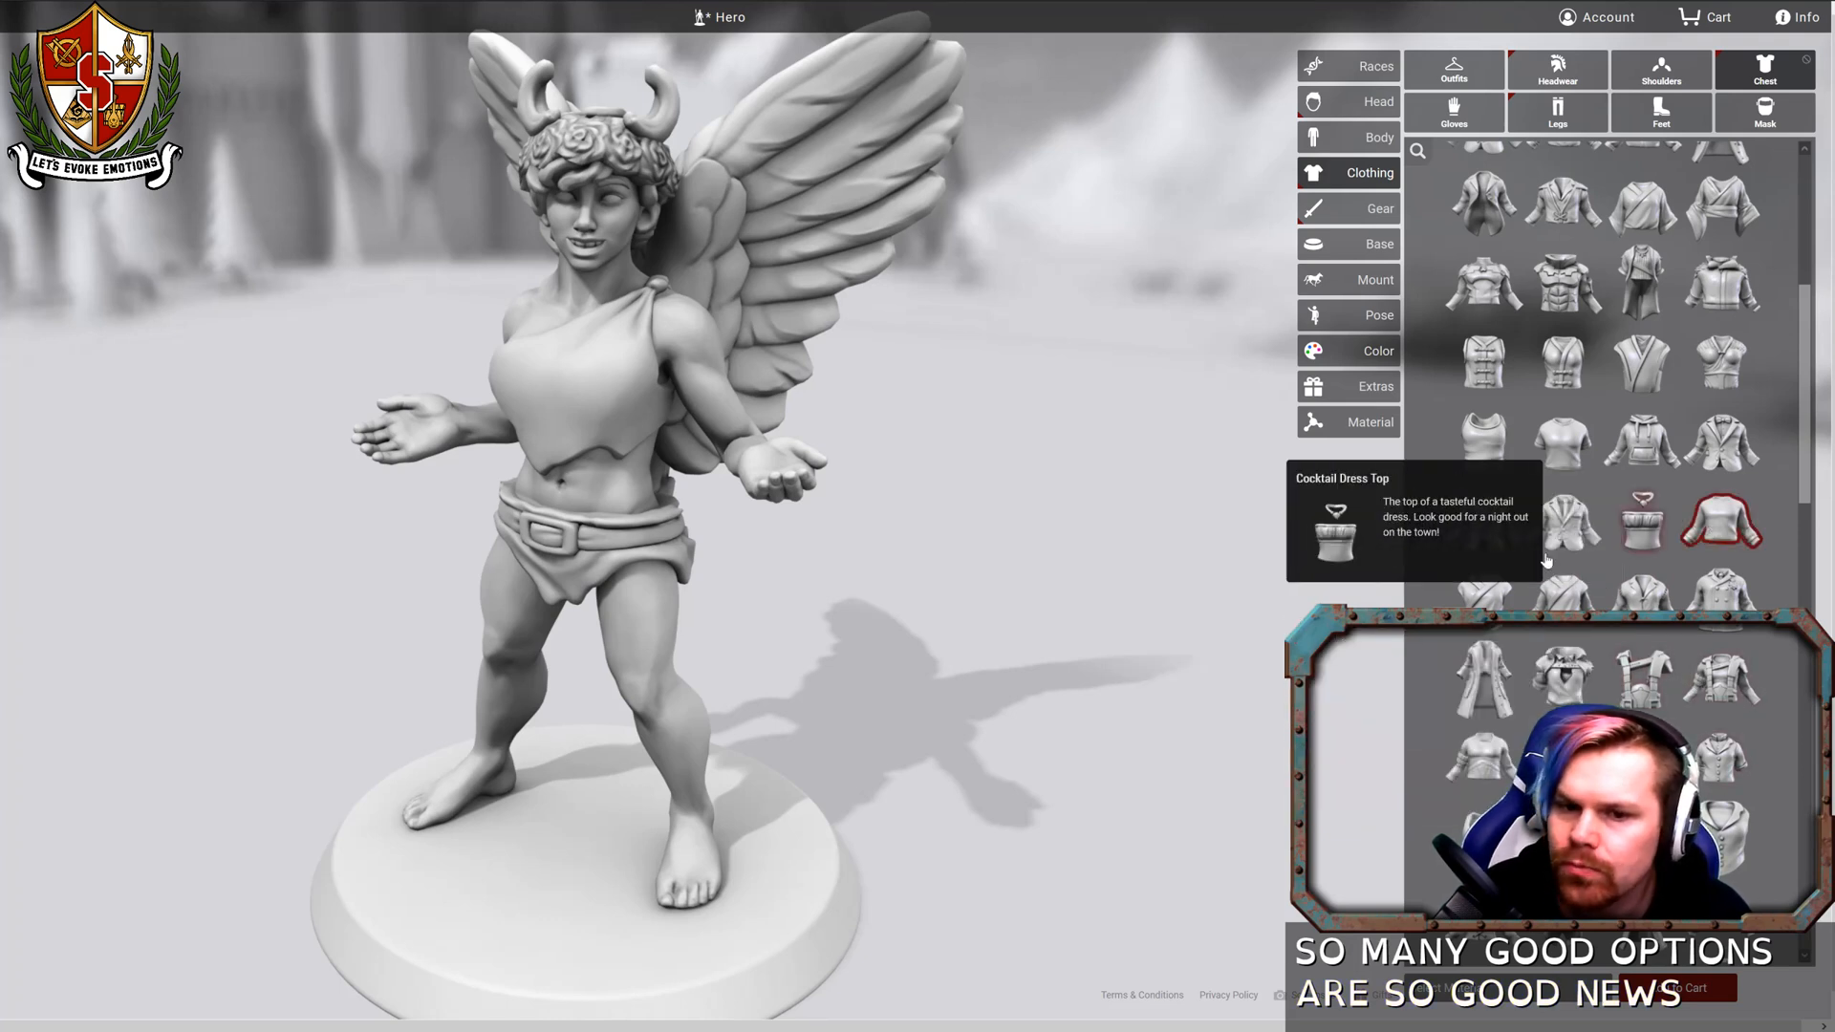
{"action": "left_click", "coordinate": [1713, 529]}
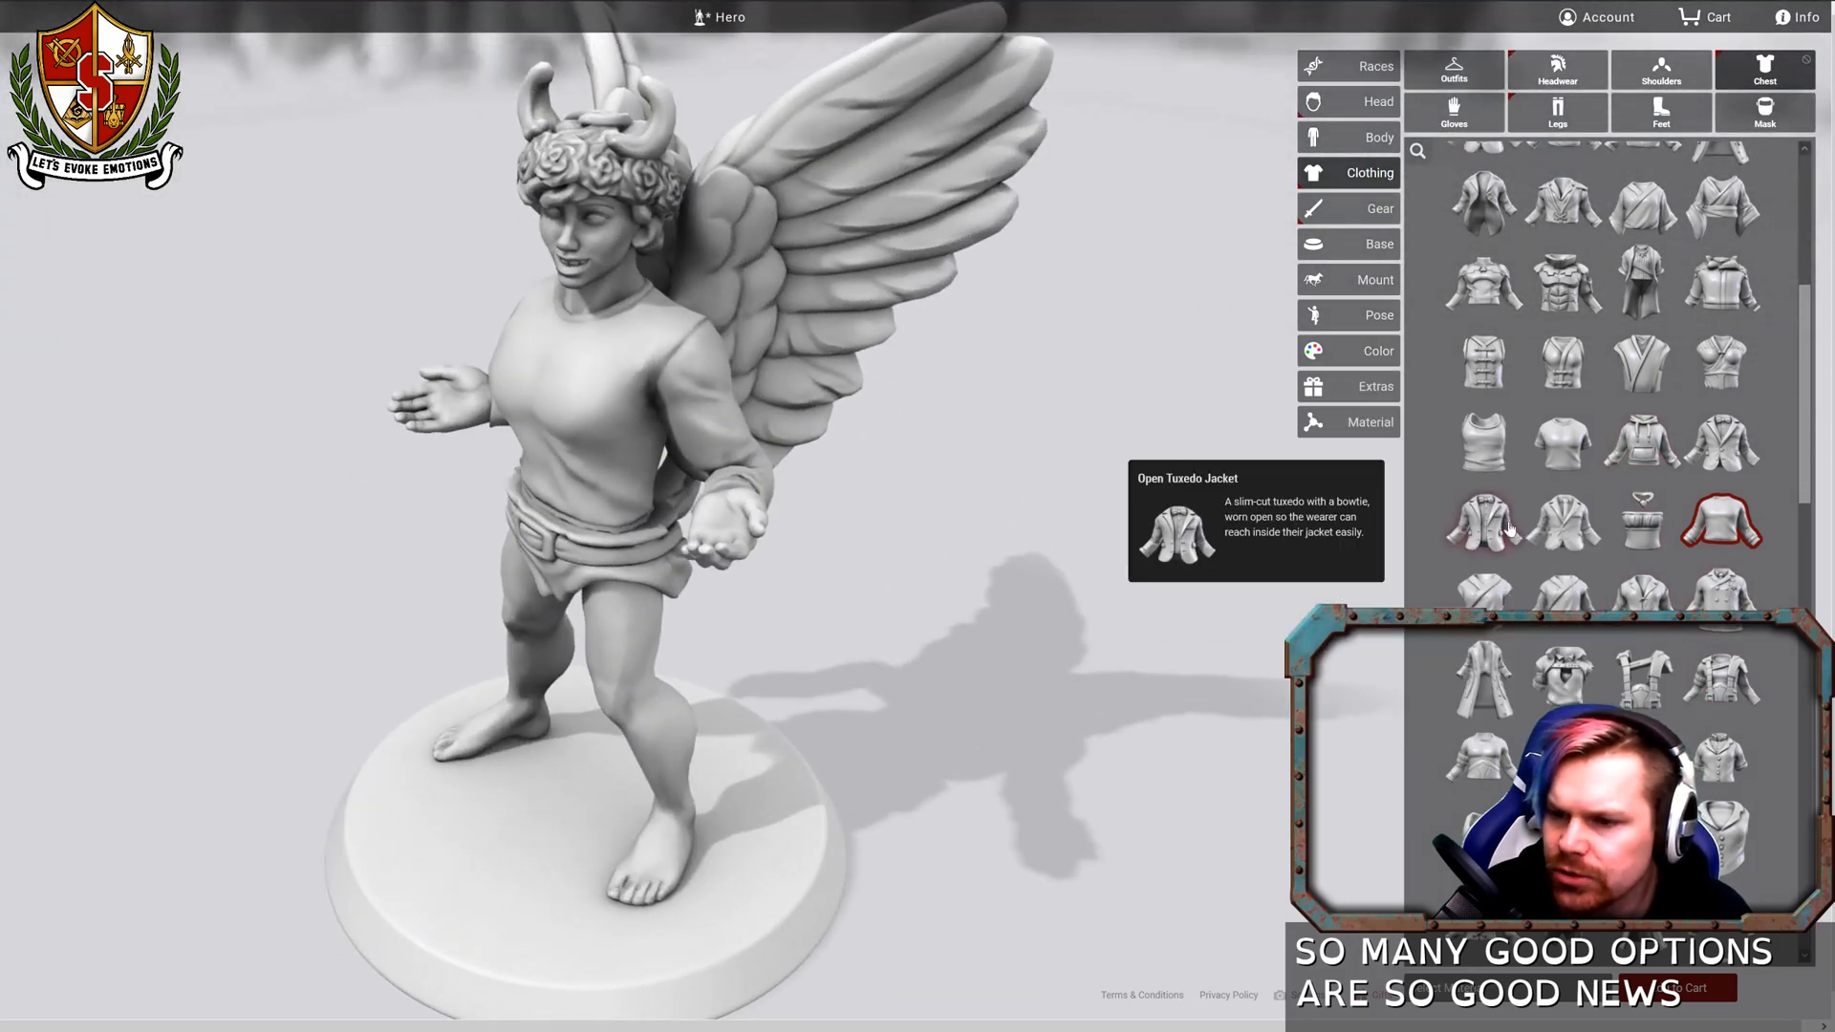
Look through the chest clothing and try the laced jacket with wide lapels and raised shoulders.
{"action": "scroll", "coordinate": [1442, 764], "scroll_direction": "down", "scroll_amount": 2}
{"action": "scroll", "coordinate": [1524, 784], "scroll_direction": "down", "scroll_amount": 2}
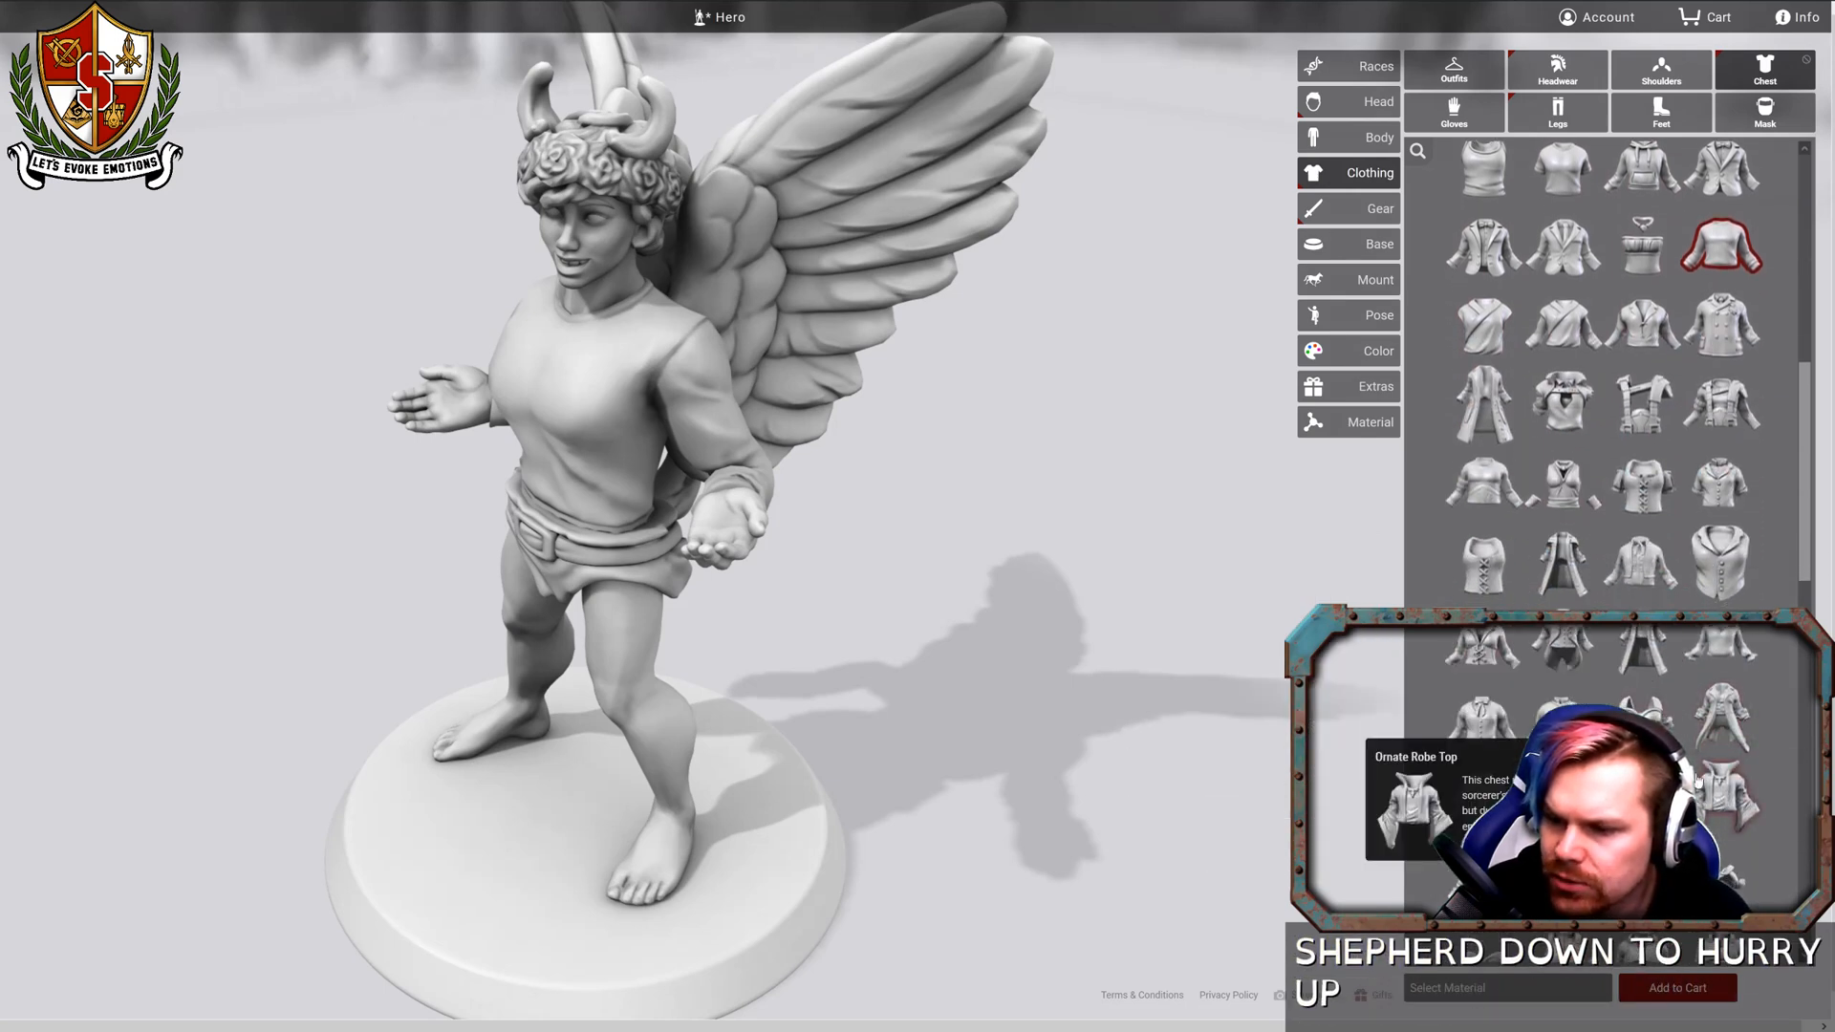
{"action": "scroll", "coordinate": [1497, 774], "scroll_direction": "down", "scroll_amount": 3}
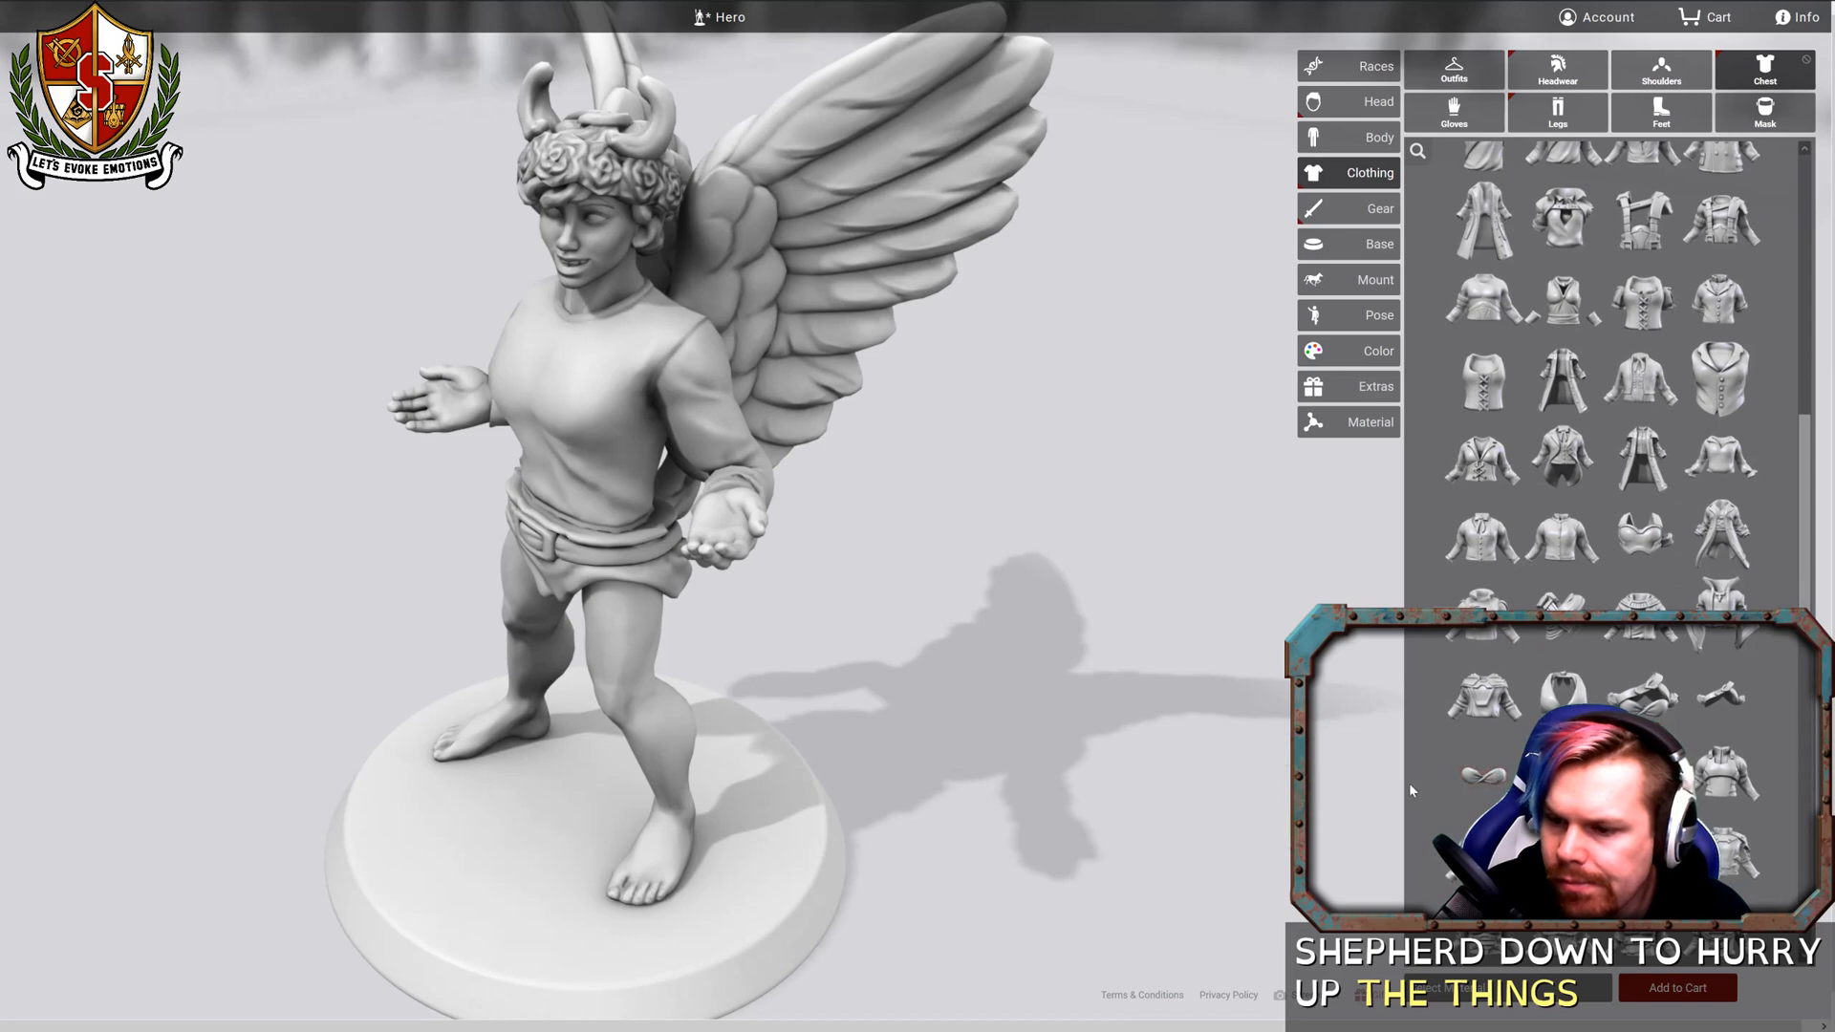
{"action": "scroll", "coordinate": [1500, 778], "scroll_direction": "up", "scroll_amount": 8}
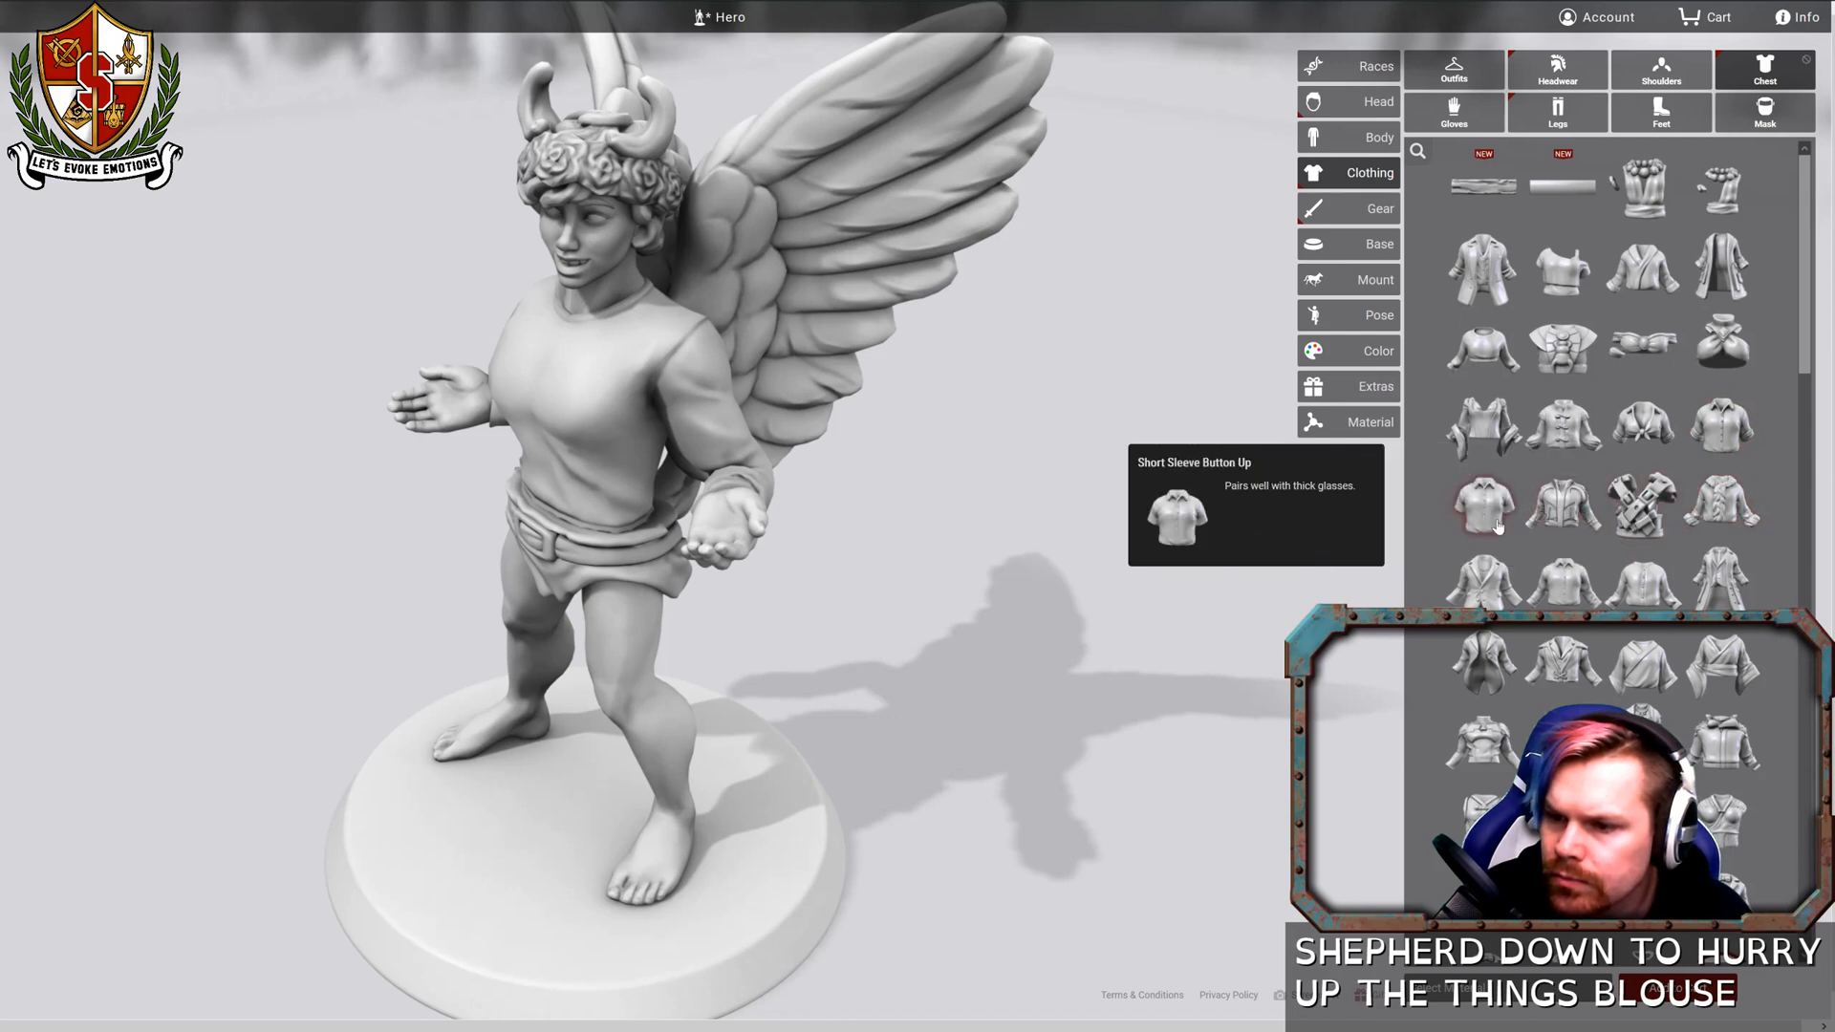
{"action": "left_click", "coordinate": [1487, 595]}
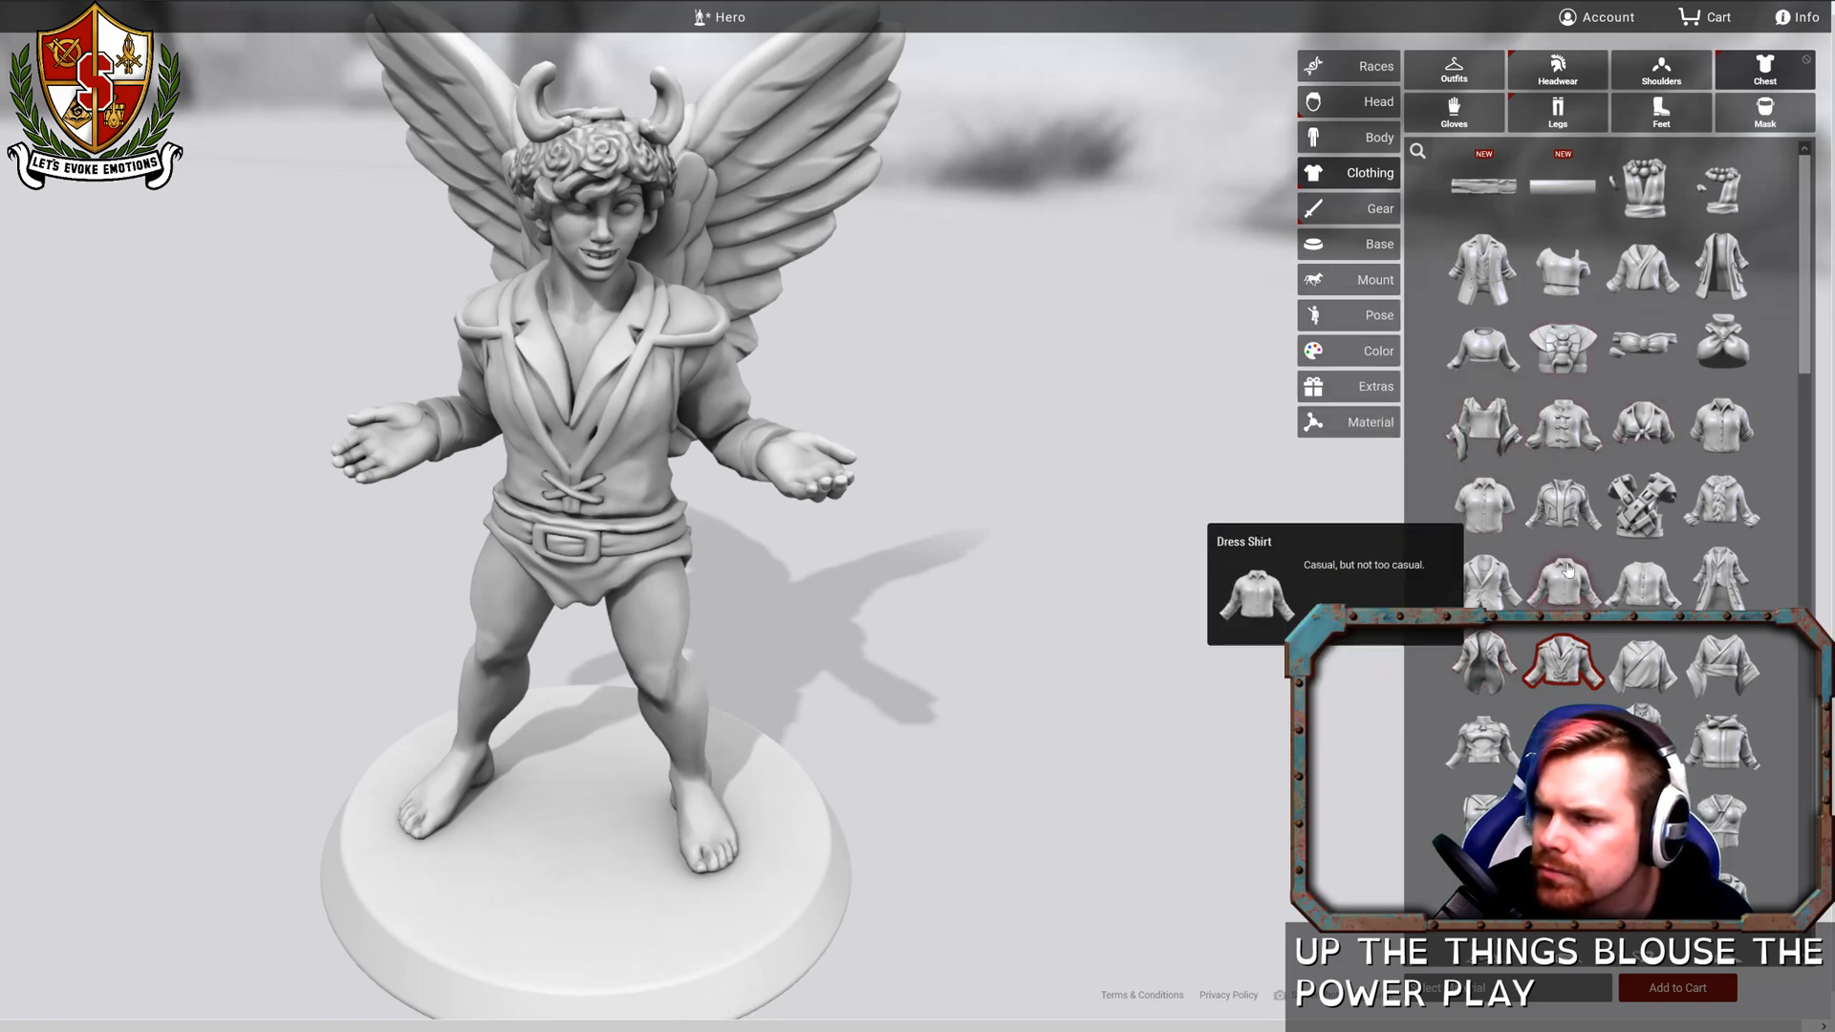
Try the corset top with wide bell sleeves, and the Low Cut Cloth Shirt, viewing the fit.
{"action": "left_click", "coordinate": [1480, 424]}
{"action": "left_click_drag", "start_coordinate": [1019, 563], "coordinate": [1058, 530]}
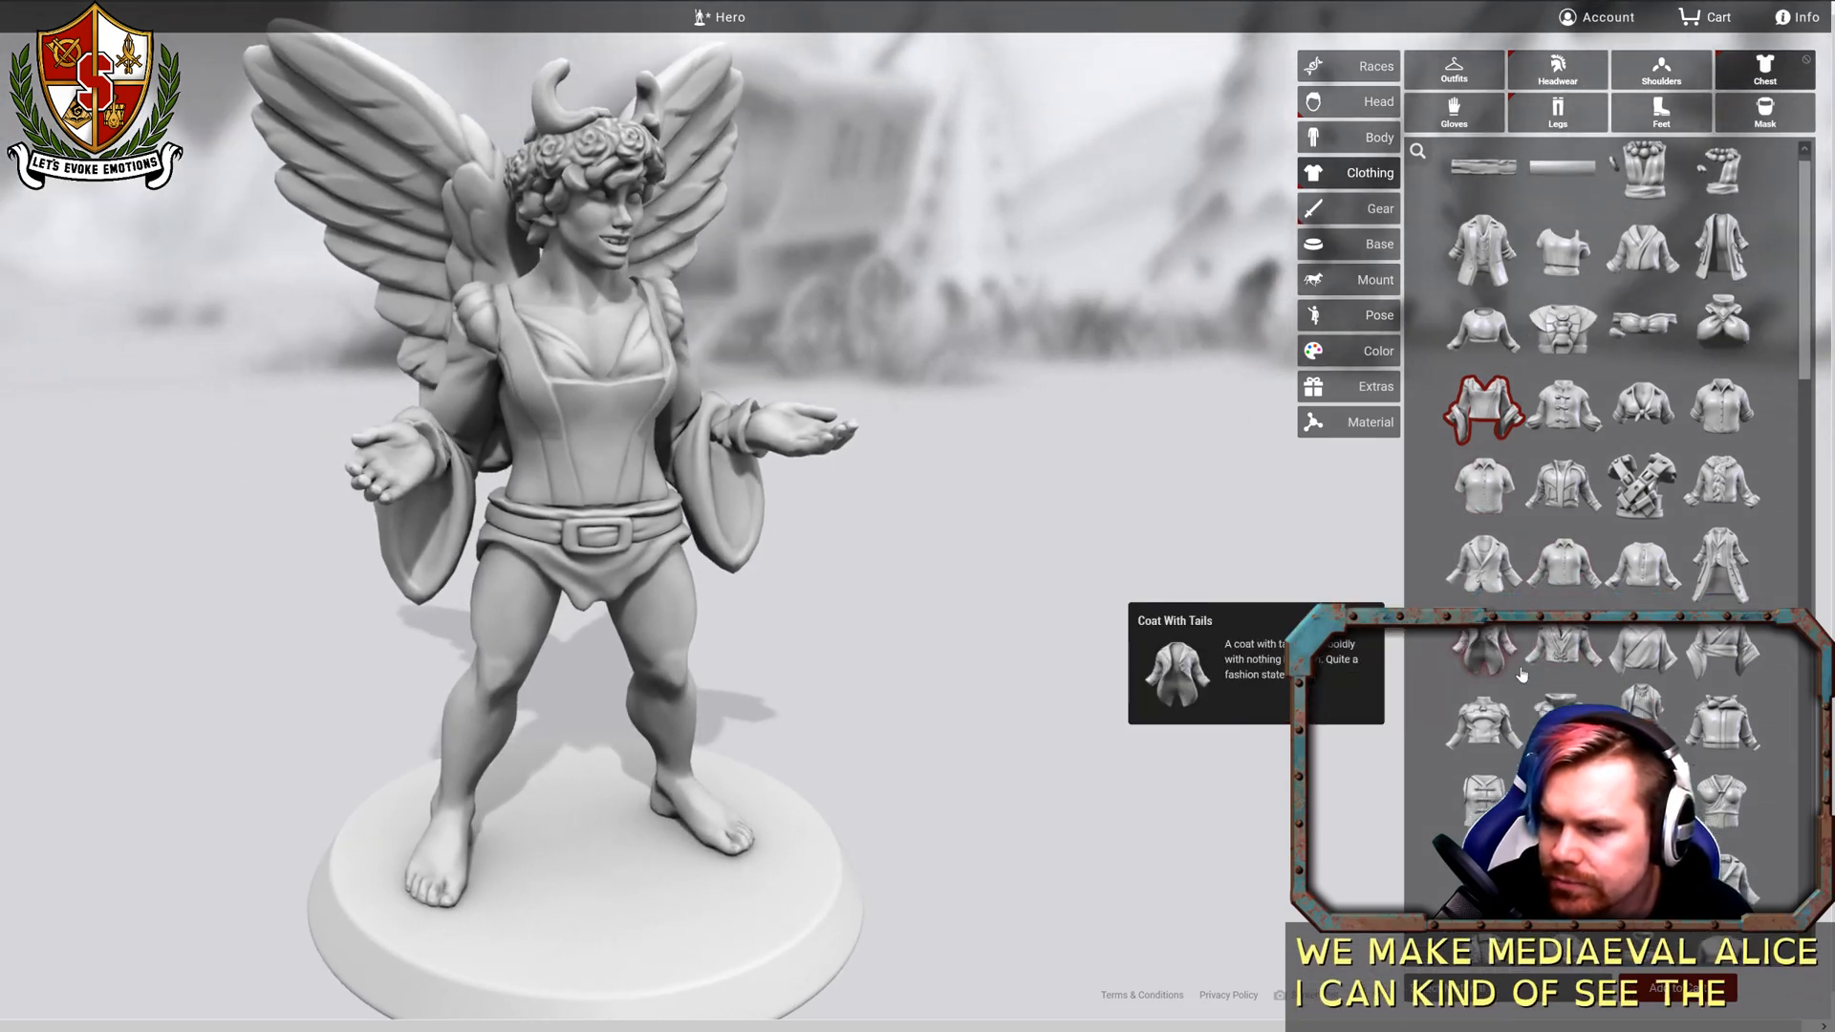
{"action": "scroll", "coordinate": [1522, 674], "scroll_direction": "down", "scroll_amount": 2}
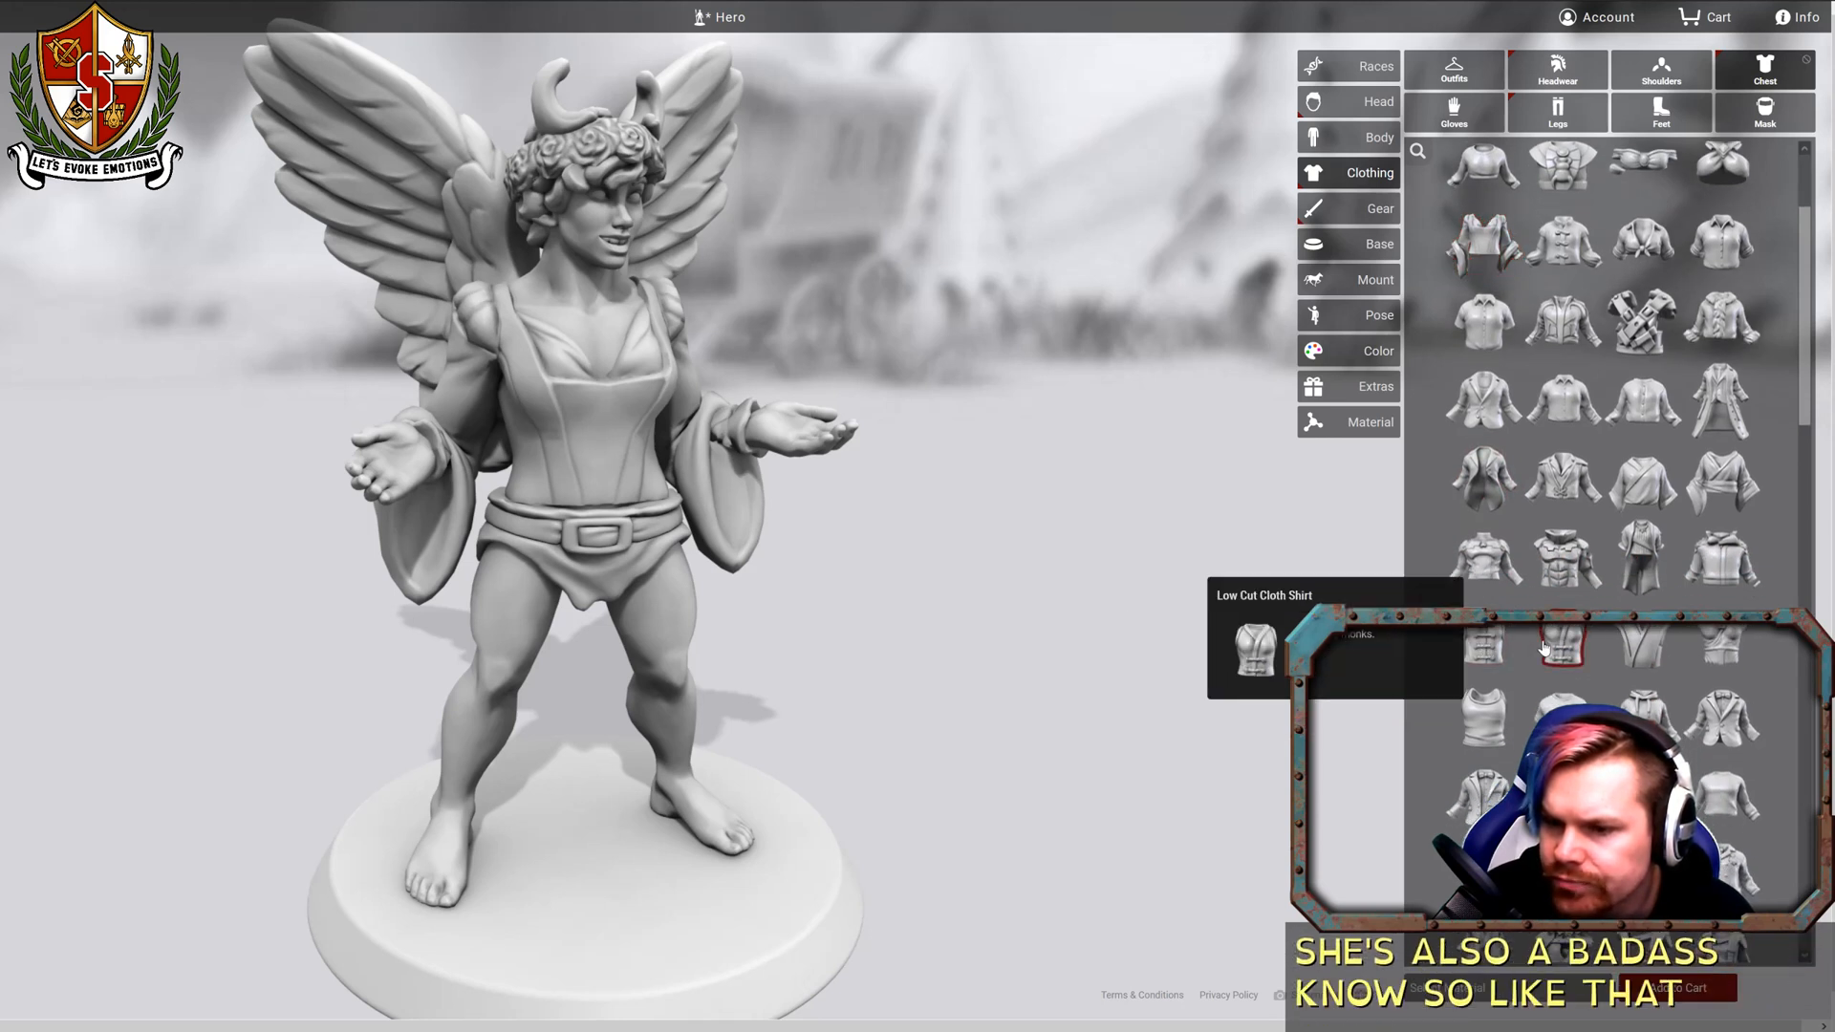
{"action": "left_click", "coordinate": [1543, 648]}
{"action": "left_click_drag", "start_coordinate": [973, 623], "coordinate": [1071, 649]}
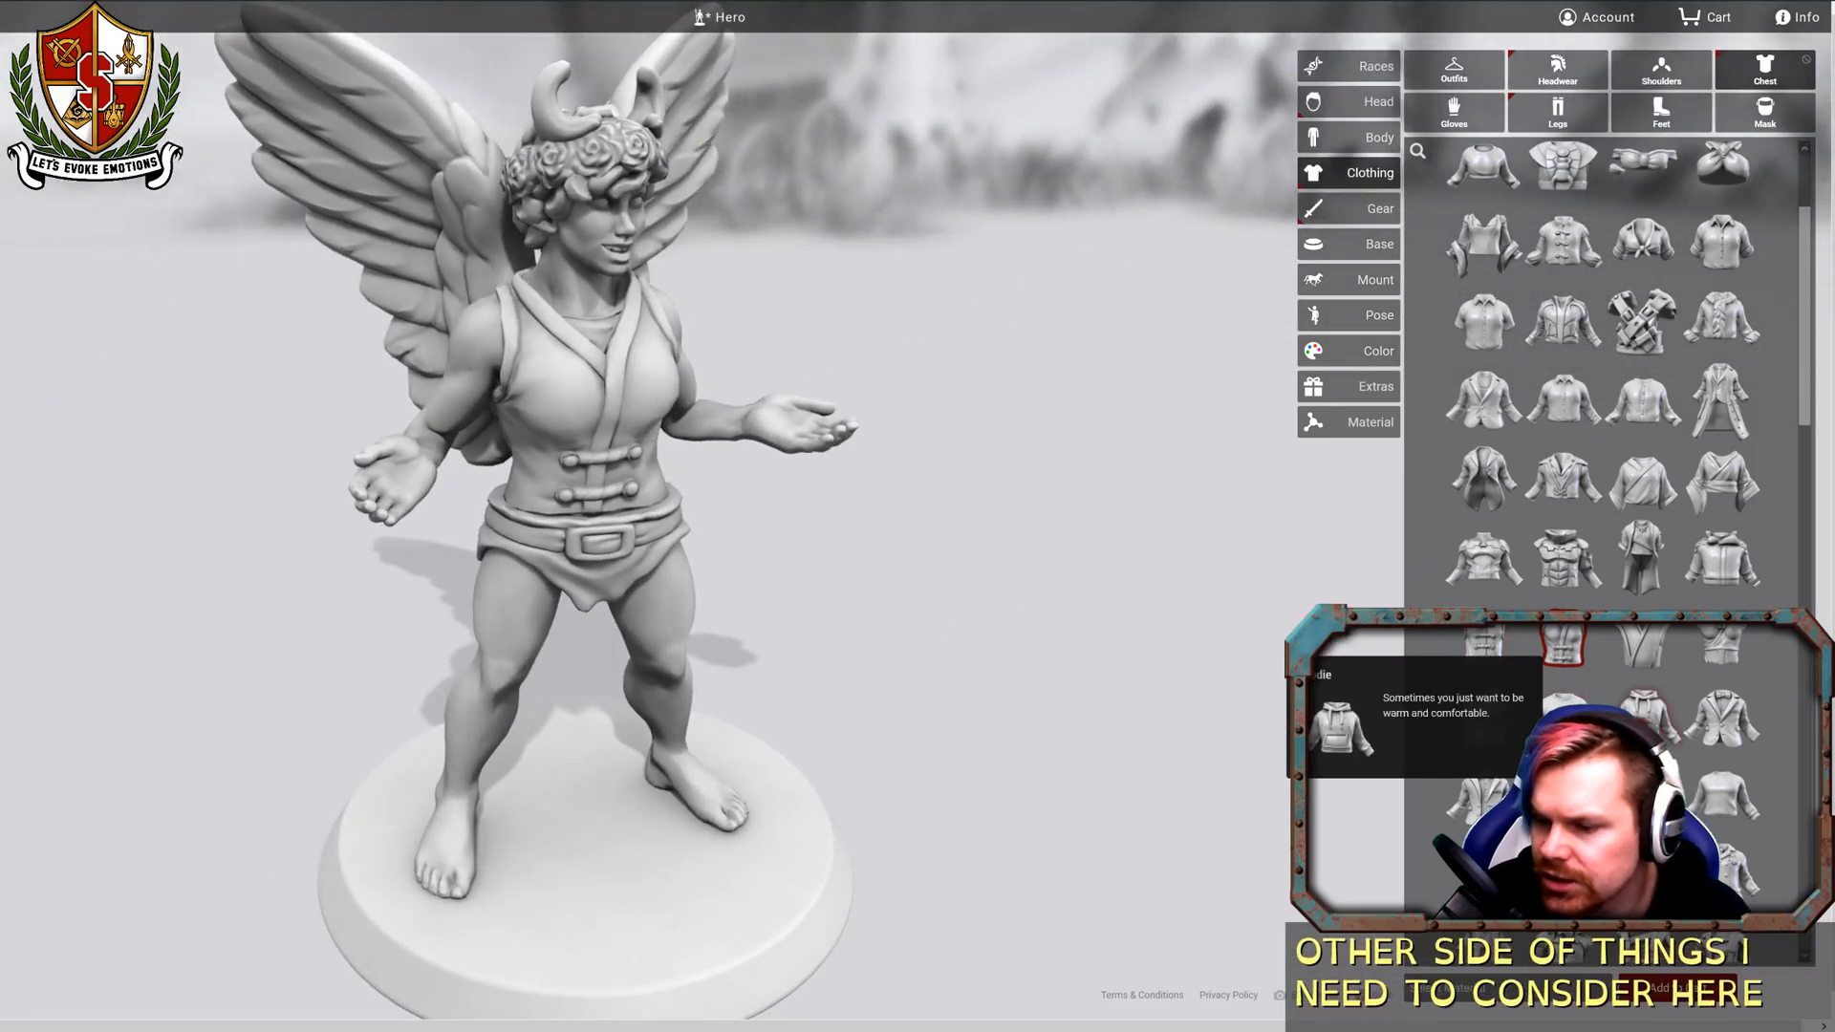
Try the sleeveless laced bodice and the Female Pirate's Tunic on the character's chest.
{"action": "scroll", "coordinate": [1679, 760], "scroll_direction": "down", "scroll_amount": 1}
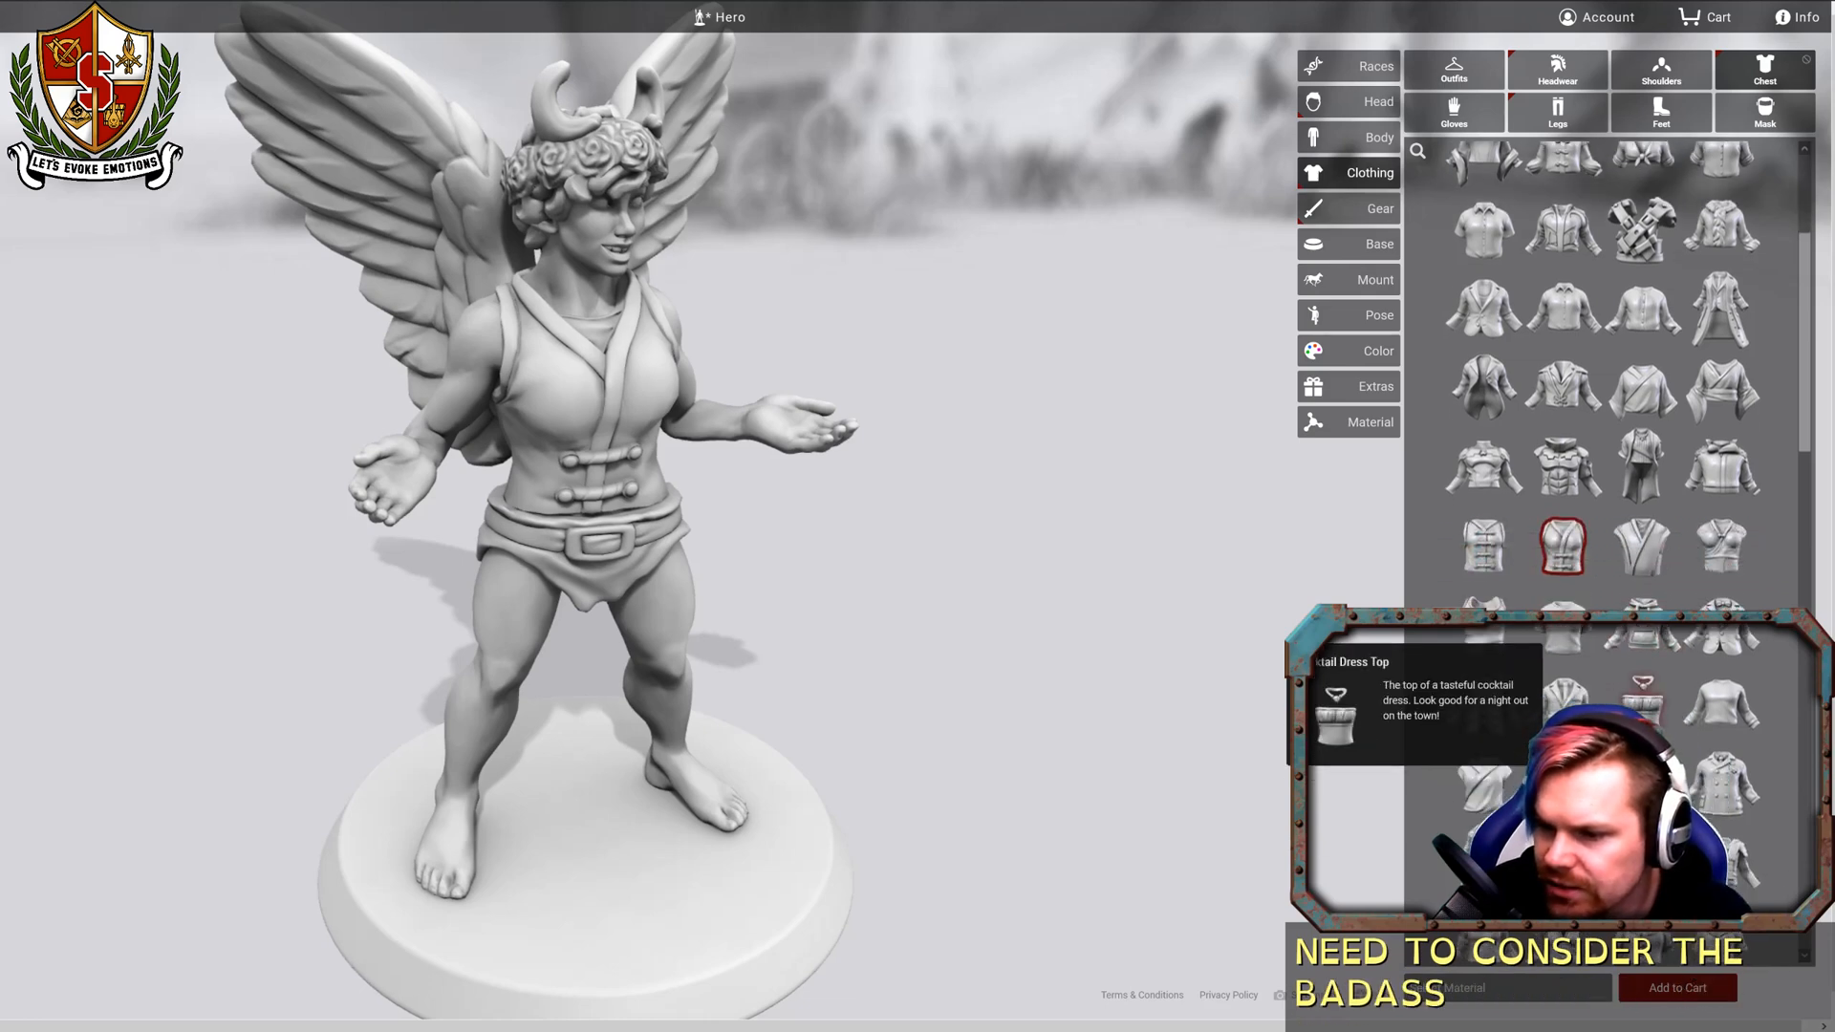
{"action": "scroll", "coordinate": [1679, 760], "scroll_direction": "down", "scroll_amount": 2}
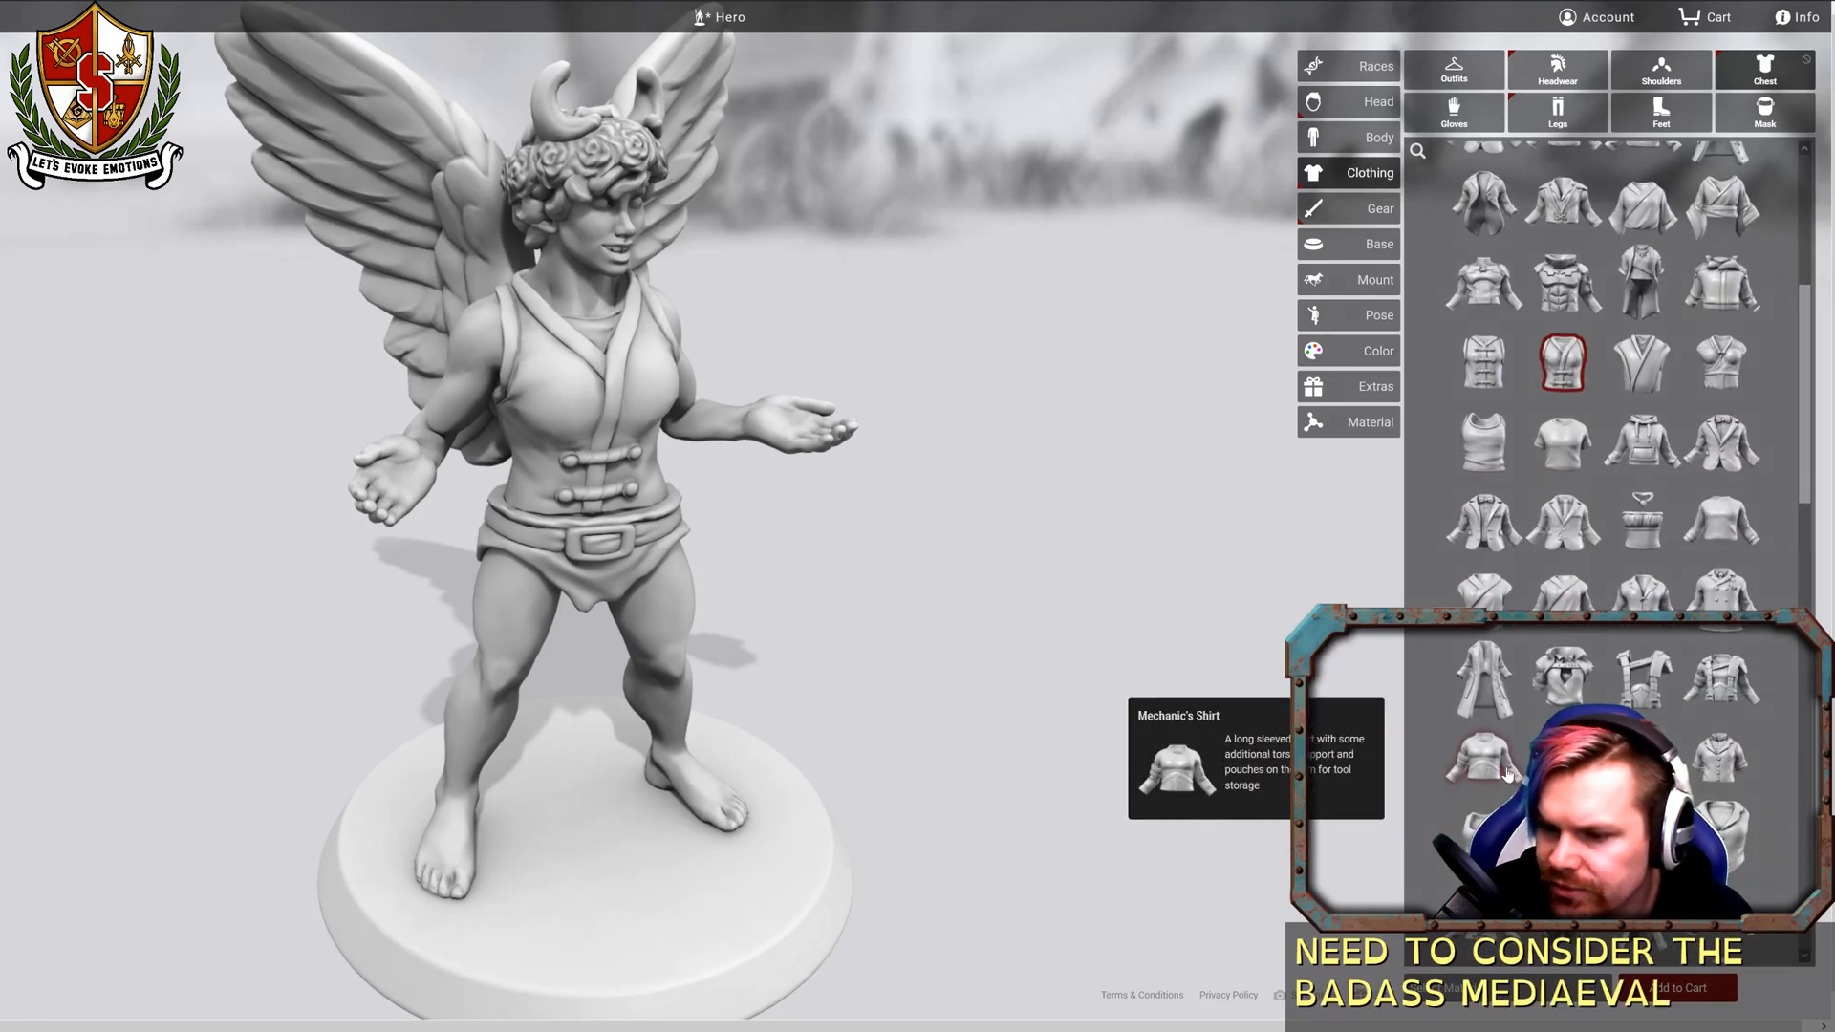
{"action": "left_click_drag", "start_coordinate": [1079, 704], "coordinate": [954, 677]}
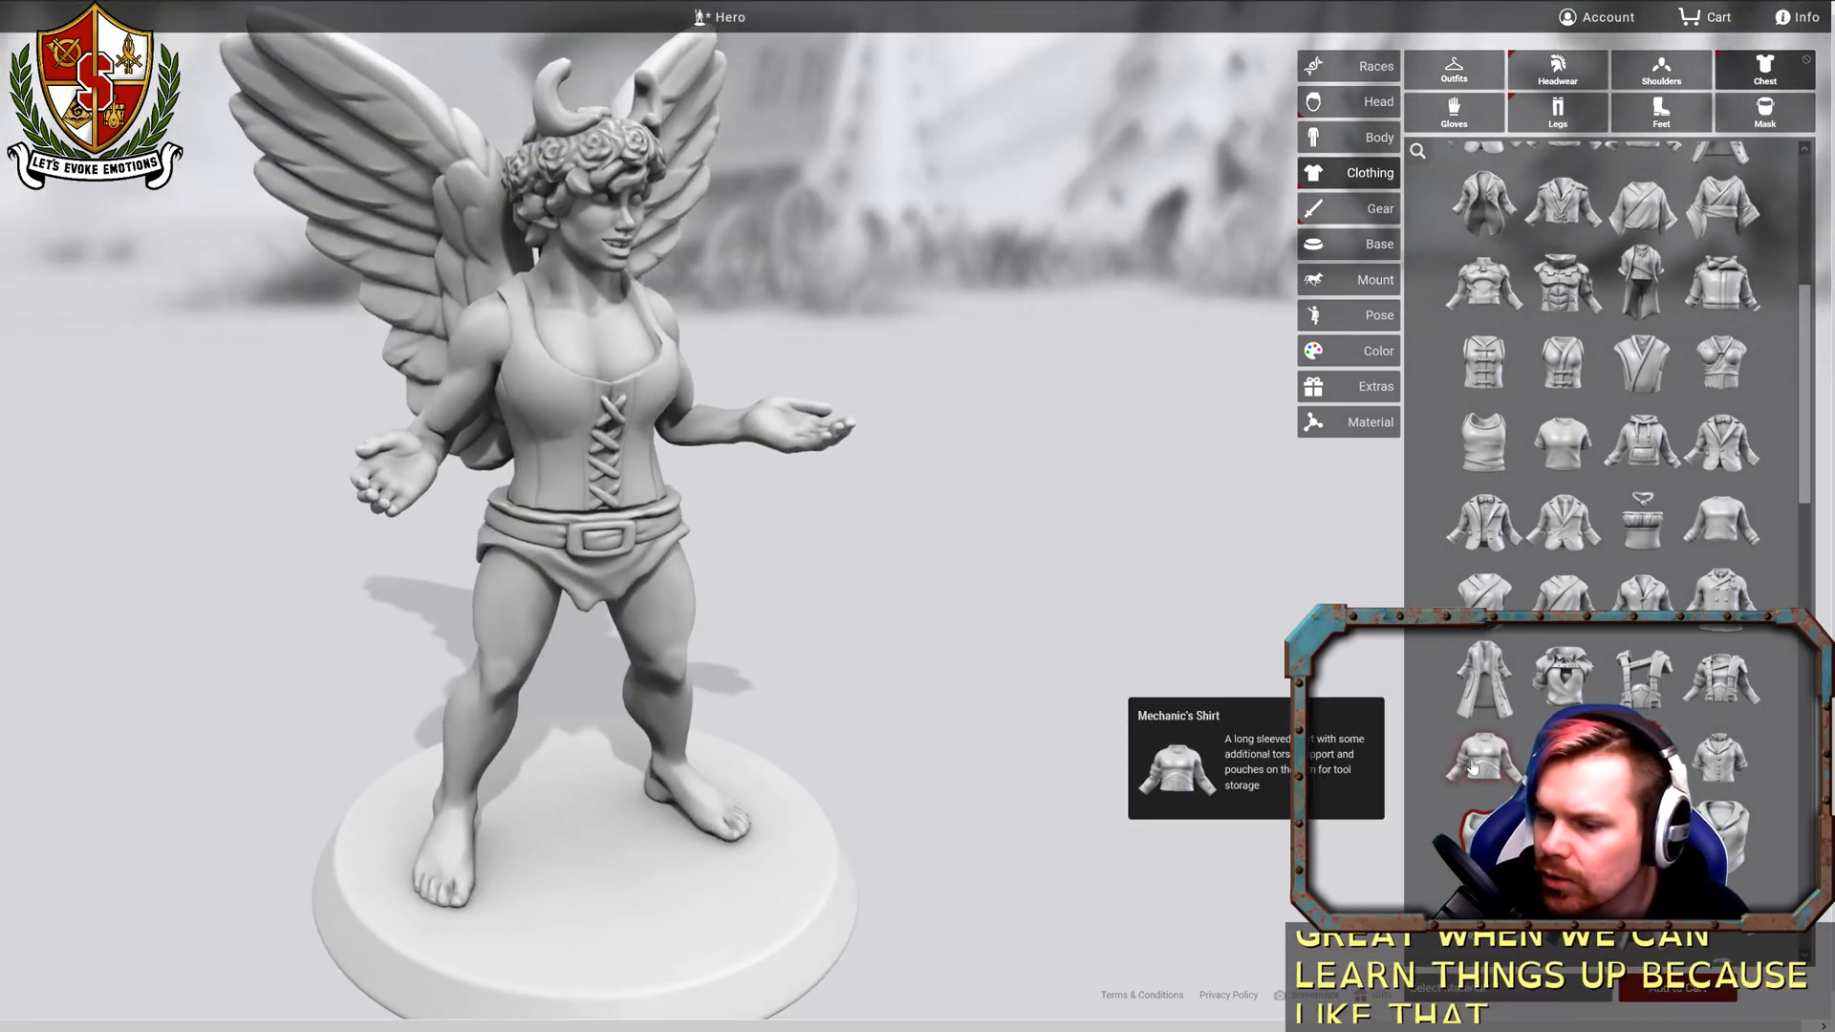
{"action": "scroll", "coordinate": [1498, 781], "scroll_direction": "down", "scroll_amount": 1}
{"action": "left_click", "coordinate": [1488, 818]}
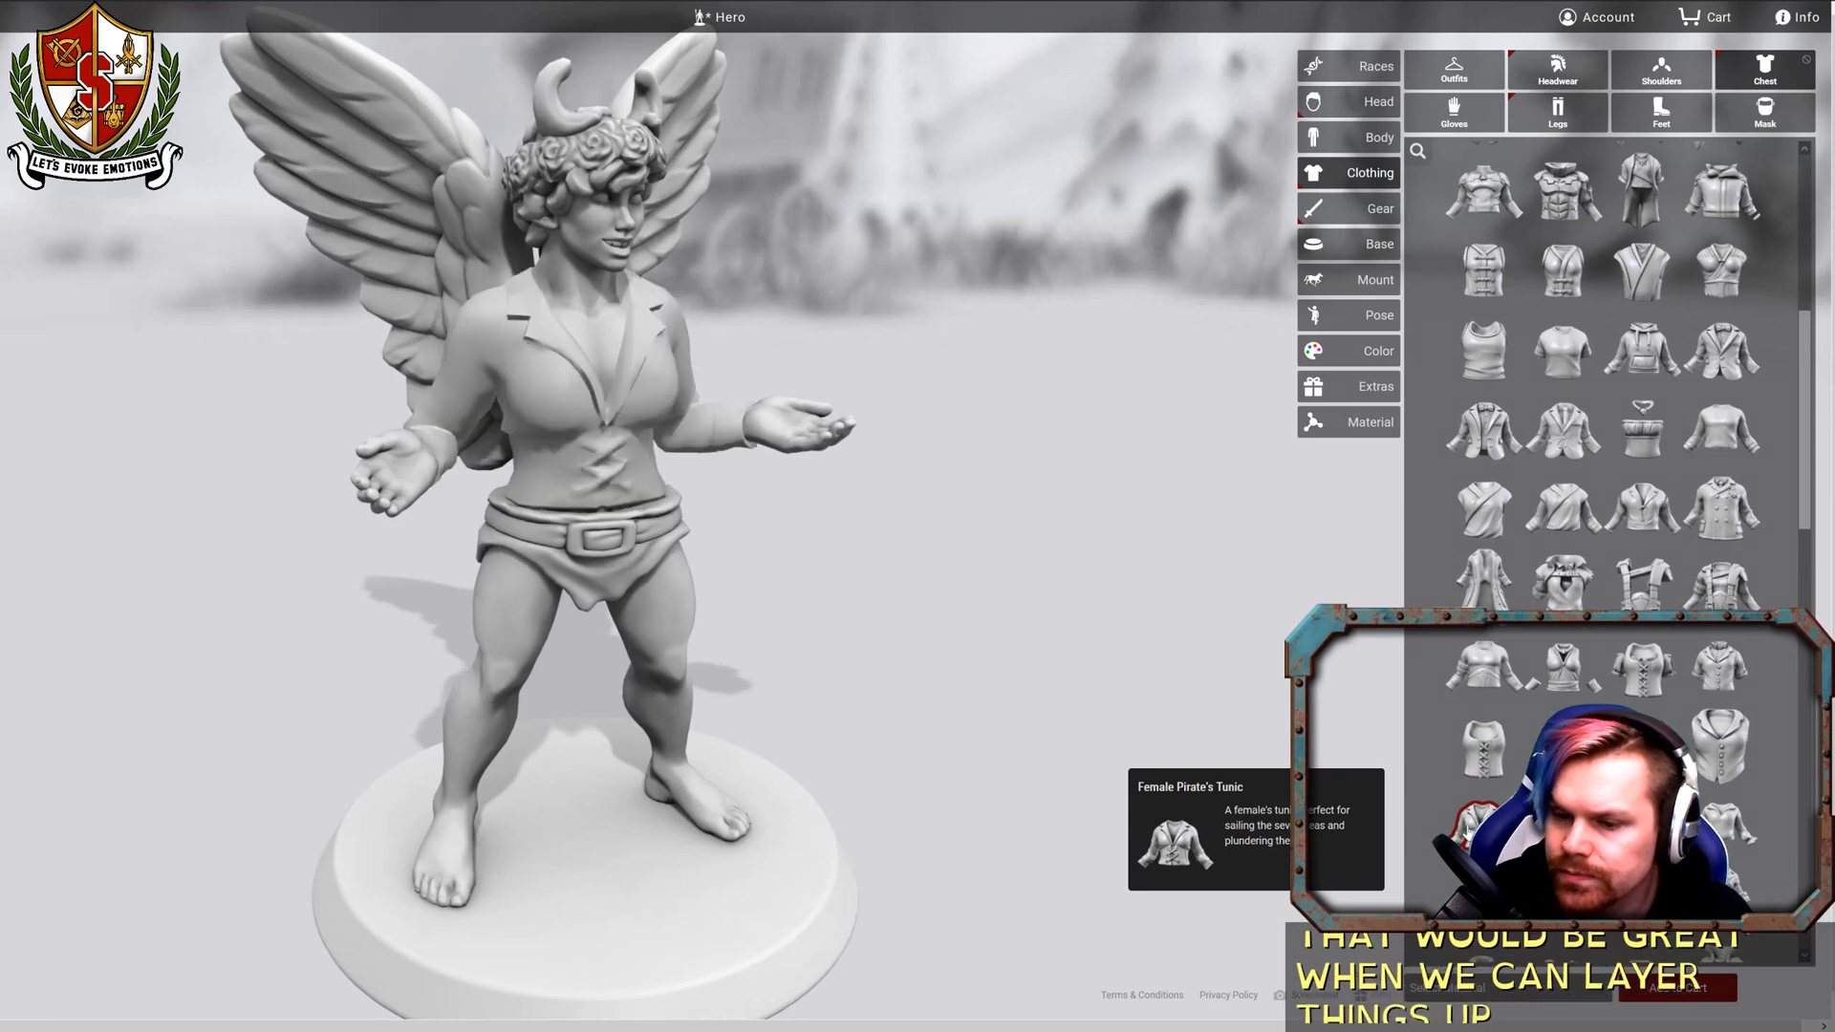
{"action": "left_click_drag", "start_coordinate": [960, 592], "coordinate": [1156, 611]}
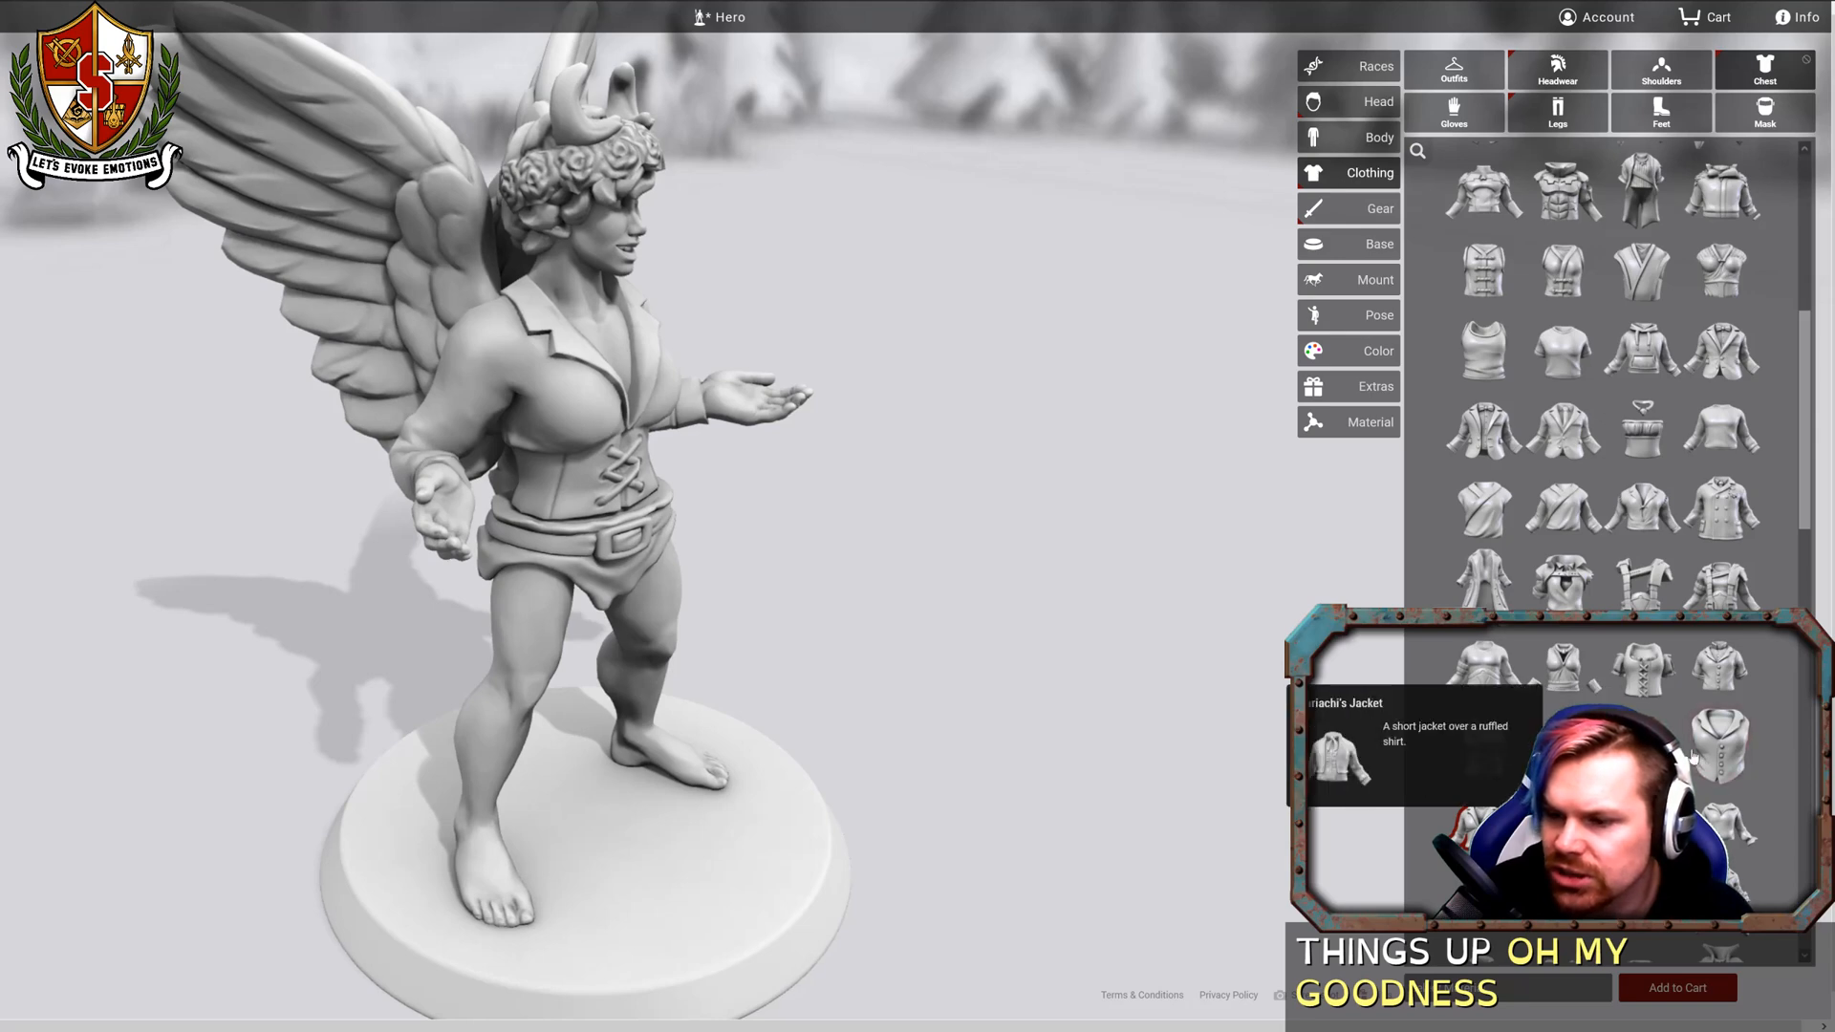
Try the short-sleeved buttoned vest, and dress the character in the loose V-neck shirt with wide collar and gathered cuffs.
{"action": "left_click", "coordinate": [1719, 666]}
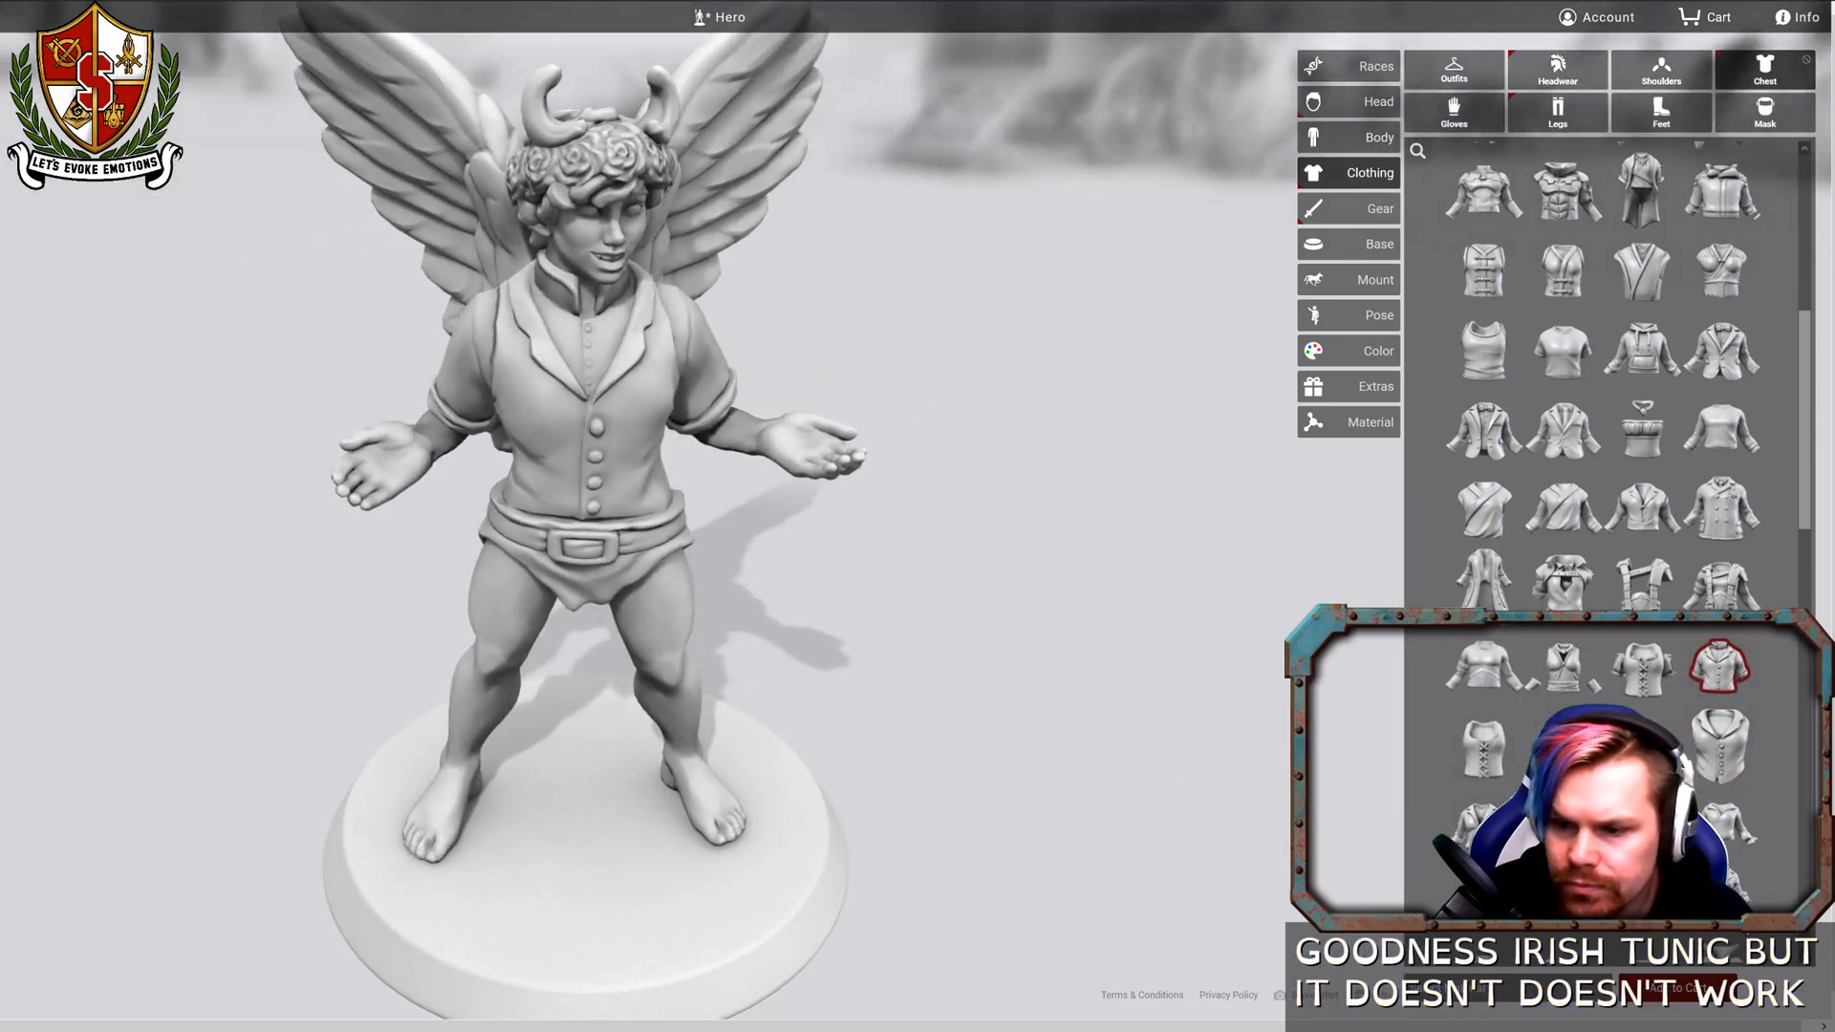
{"action": "left_click", "coordinate": [1715, 820]}
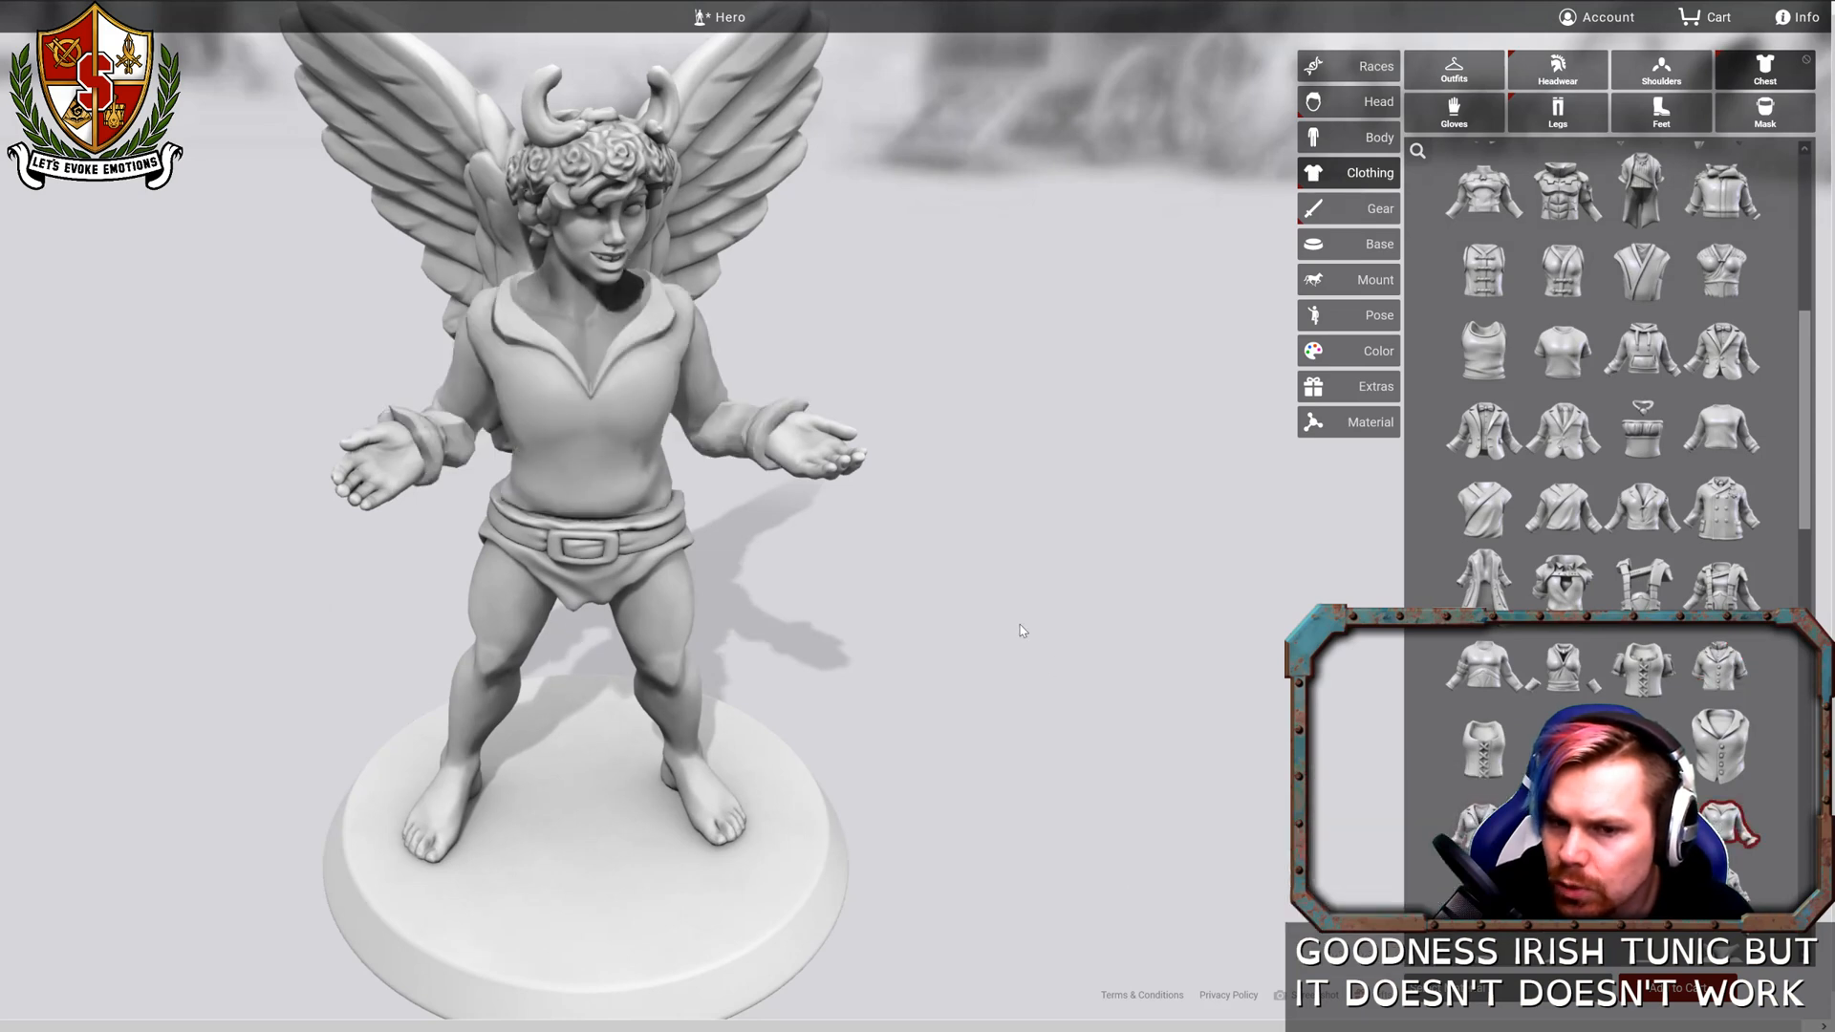
{"action": "left_click_drag", "start_coordinate": [1289, 612], "coordinate": [377, 600]}
{"action": "left_click_drag", "start_coordinate": [483, 592], "coordinate": [1110, 577]}
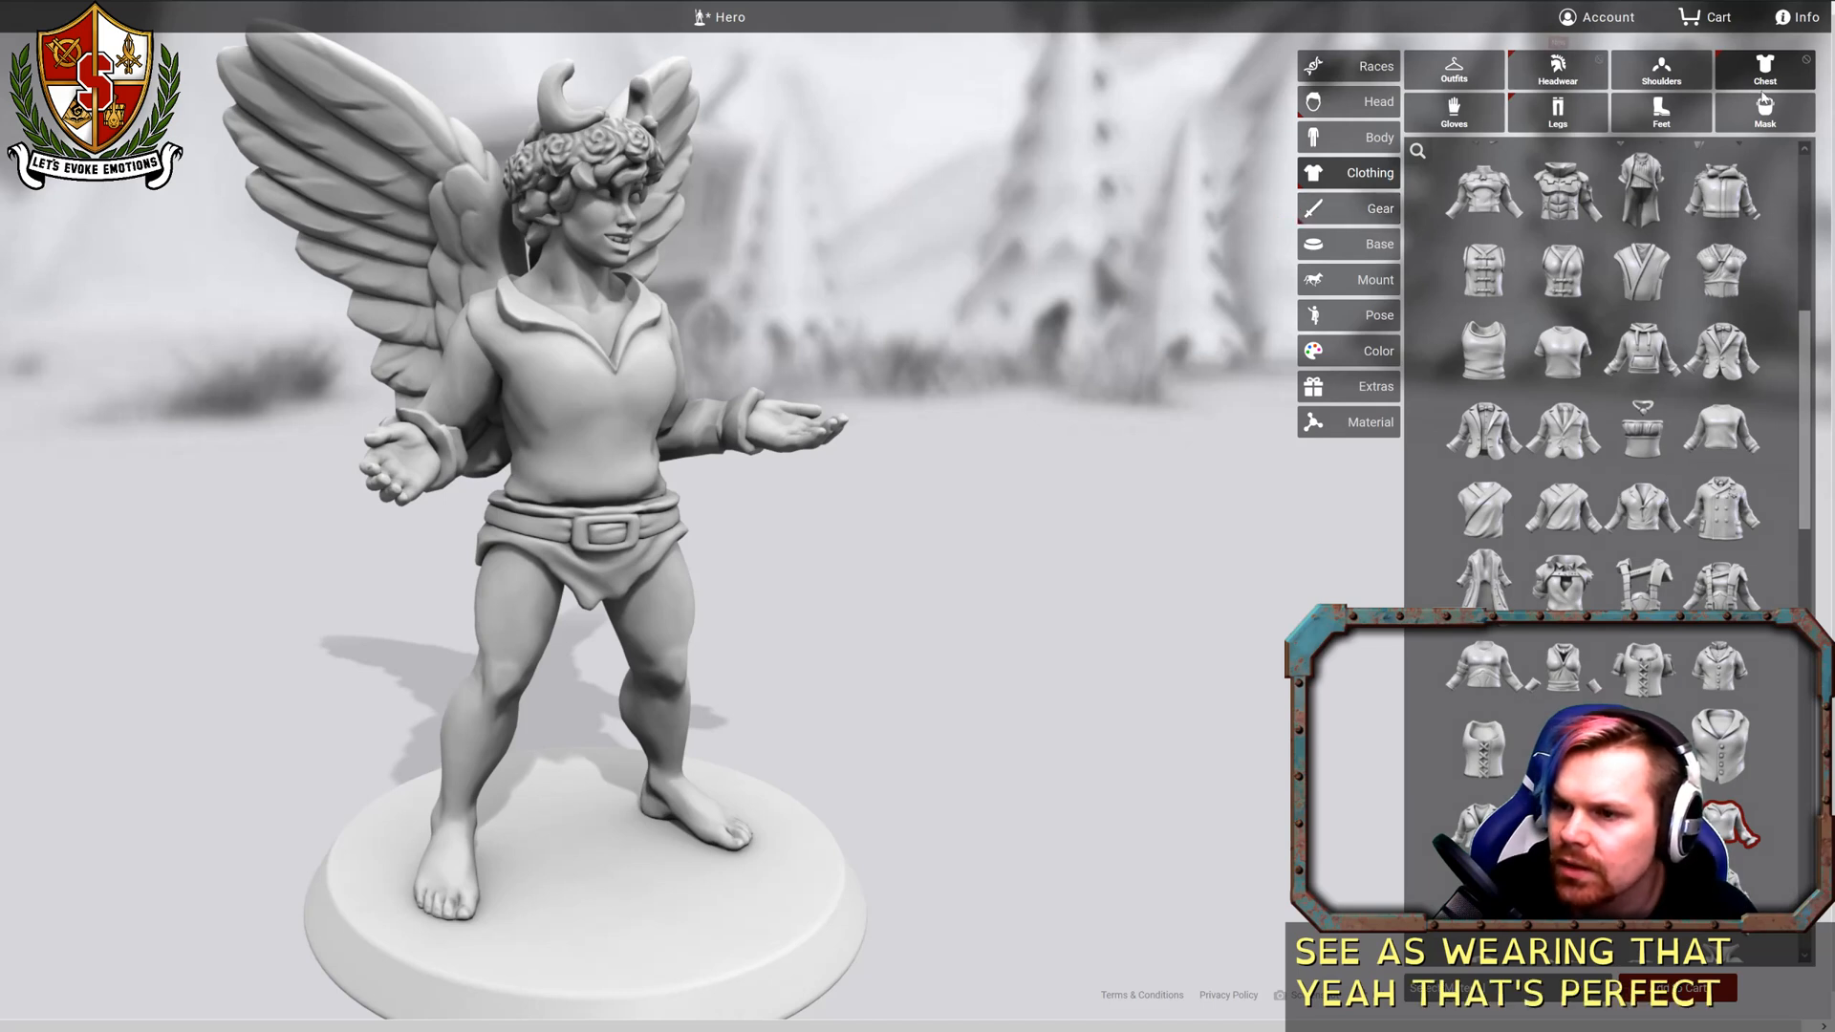
Try the plain short shorts and the knee-length drawstring trunks as the character's legwear.
{"action": "left_click", "coordinate": [1558, 110]}
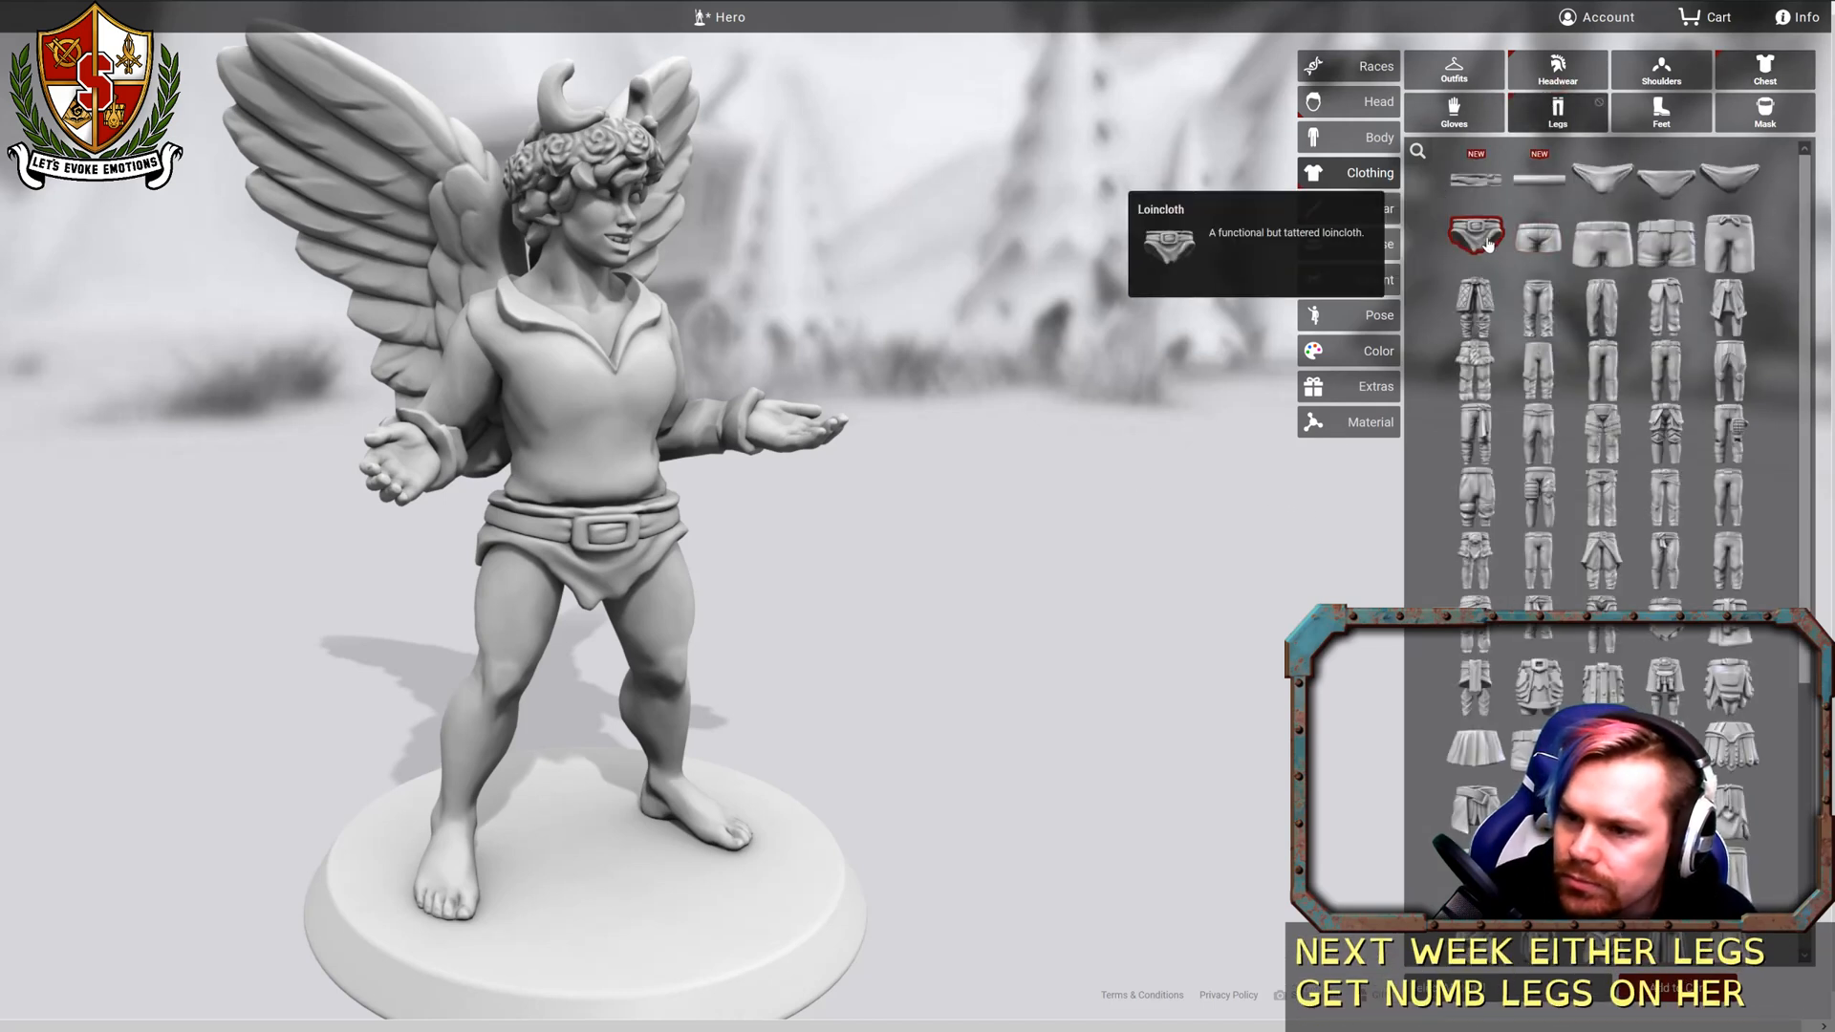
{"action": "left_click", "coordinate": [1603, 250]}
{"action": "left_click_drag", "start_coordinate": [1023, 377], "coordinate": [962, 395]}
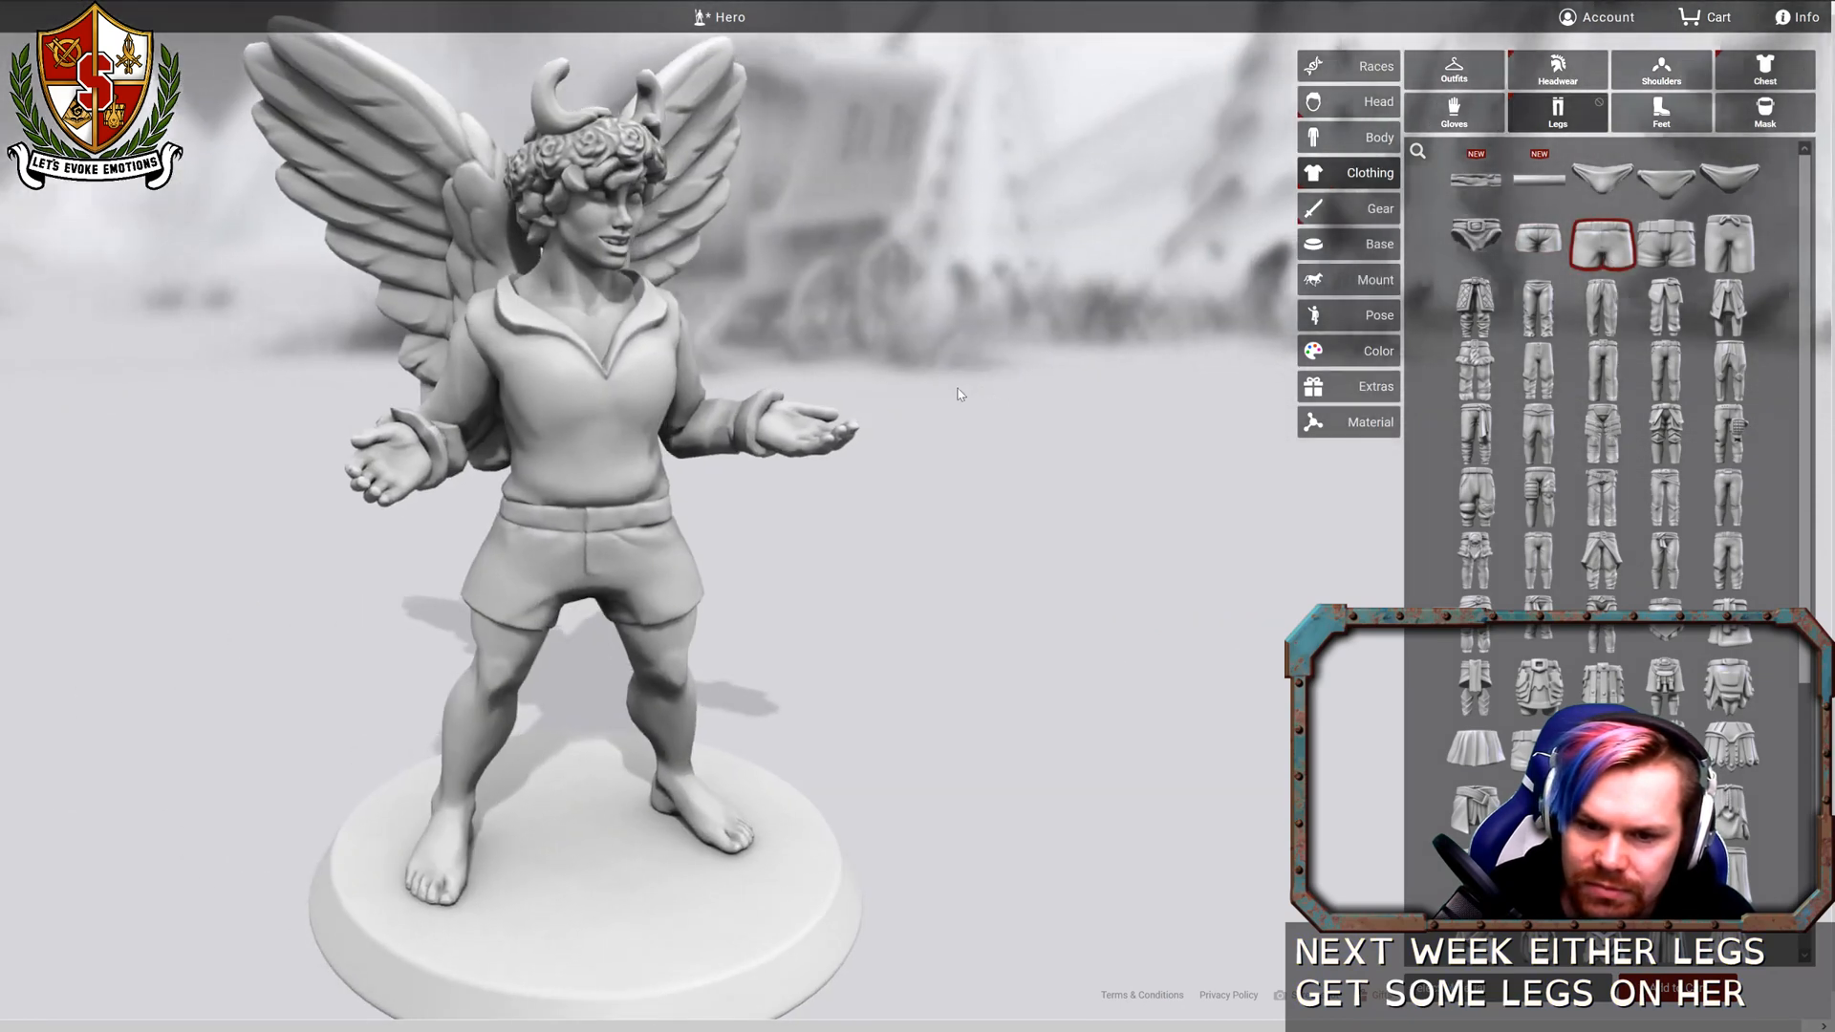
{"action": "left_click", "coordinate": [1736, 249]}
{"action": "left_click_drag", "start_coordinate": [955, 410], "coordinate": [290, 436]}
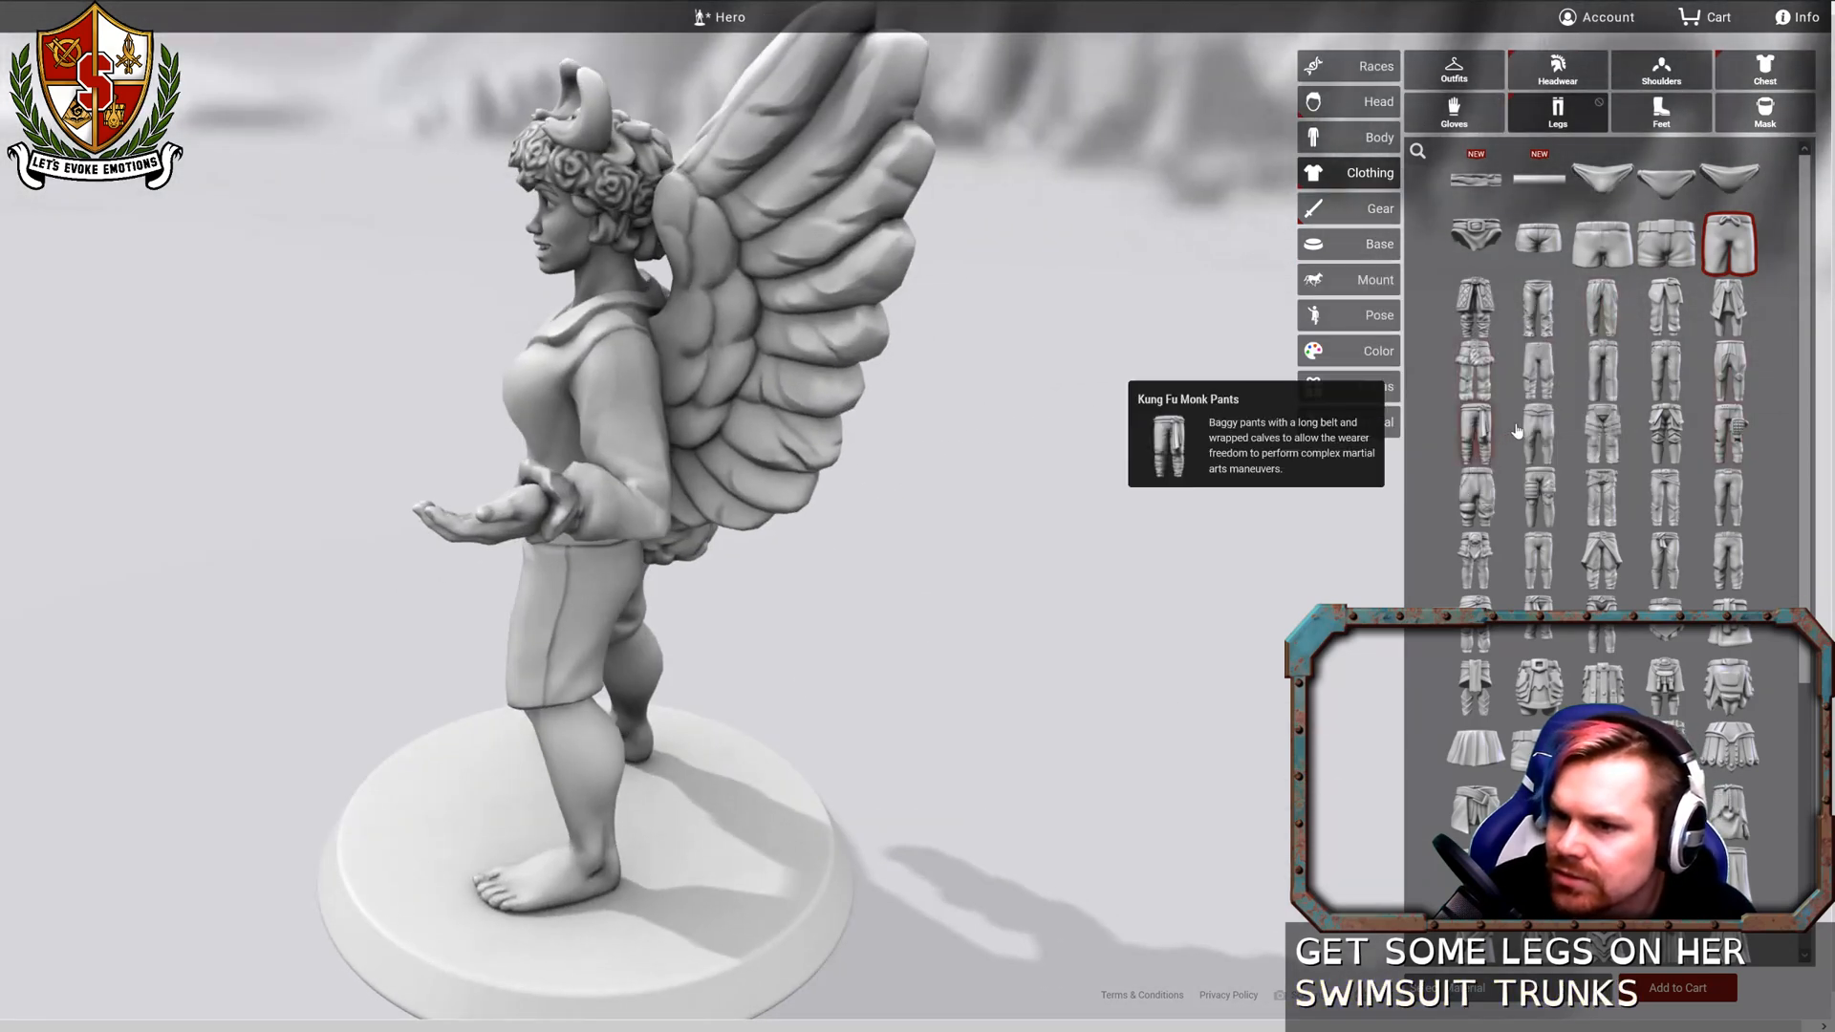
Look through the legwear and try the trousers with the layered, fur-trimmed armoured skirt.
{"action": "scroll", "coordinate": [1512, 431], "scroll_direction": "down", "scroll_amount": 2}
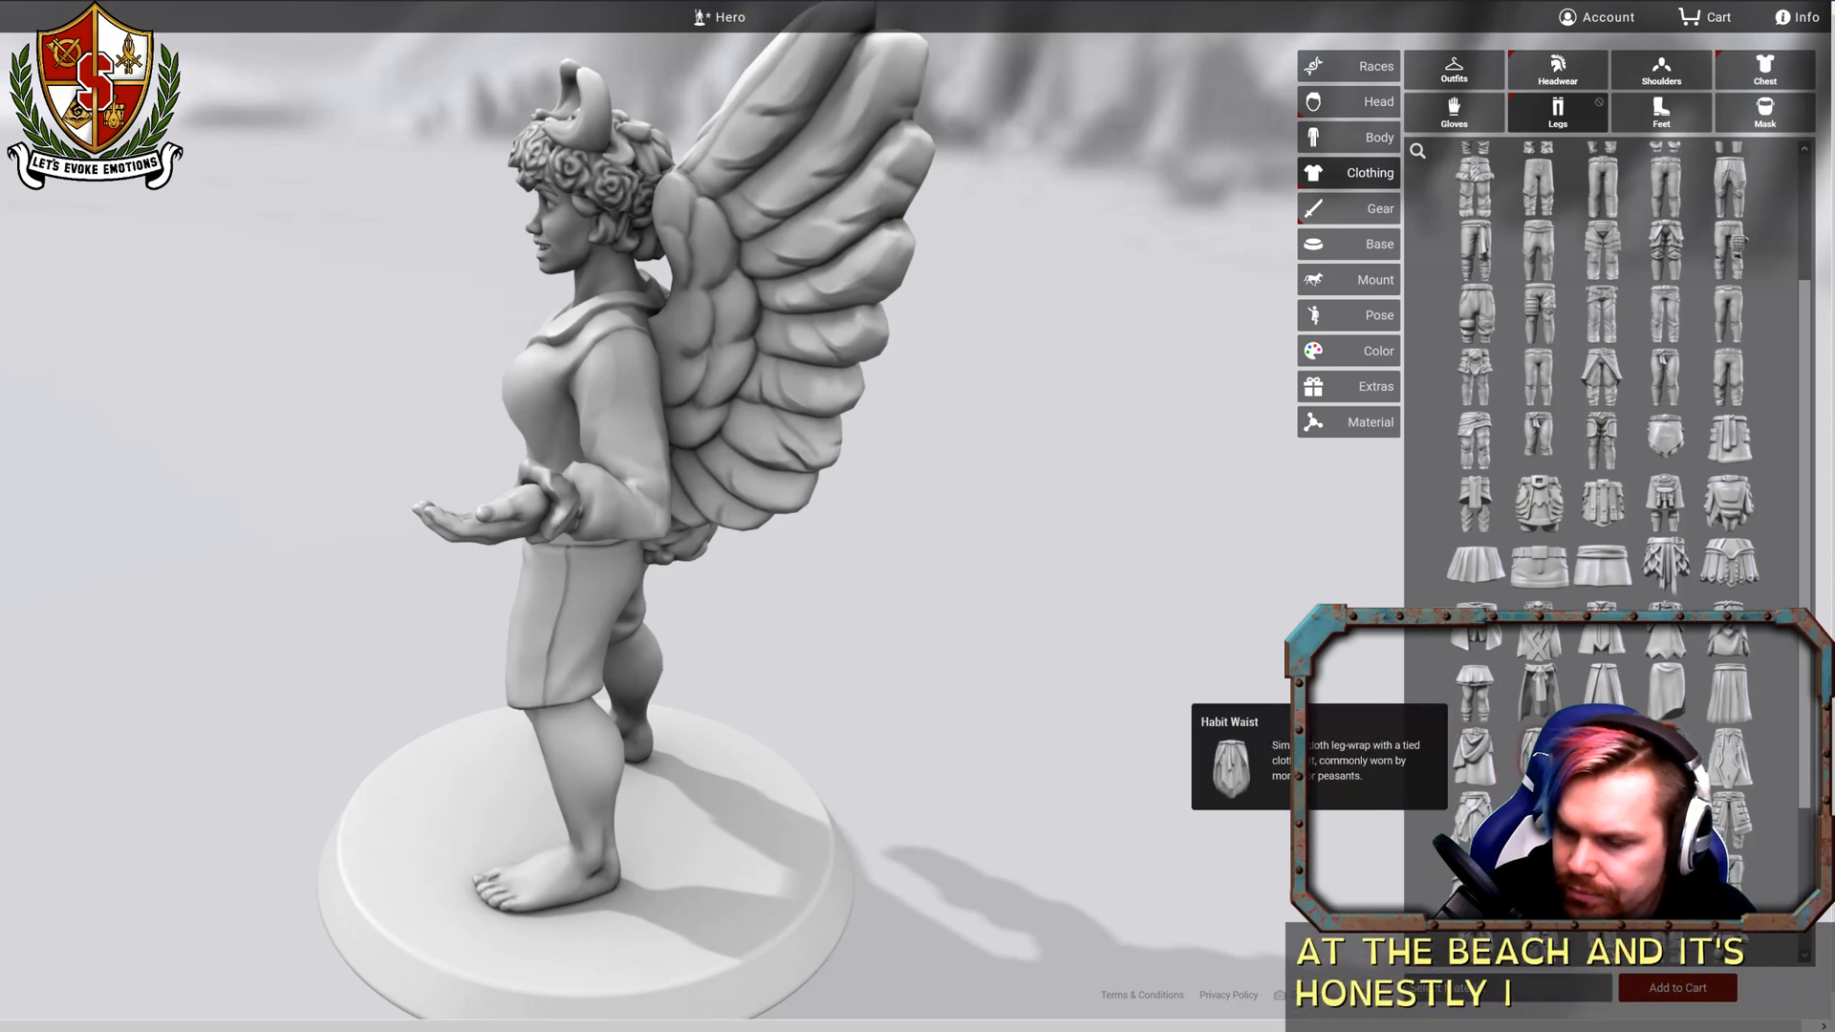
{"action": "scroll", "coordinate": [1605, 555], "scroll_direction": "down", "scroll_amount": 4}
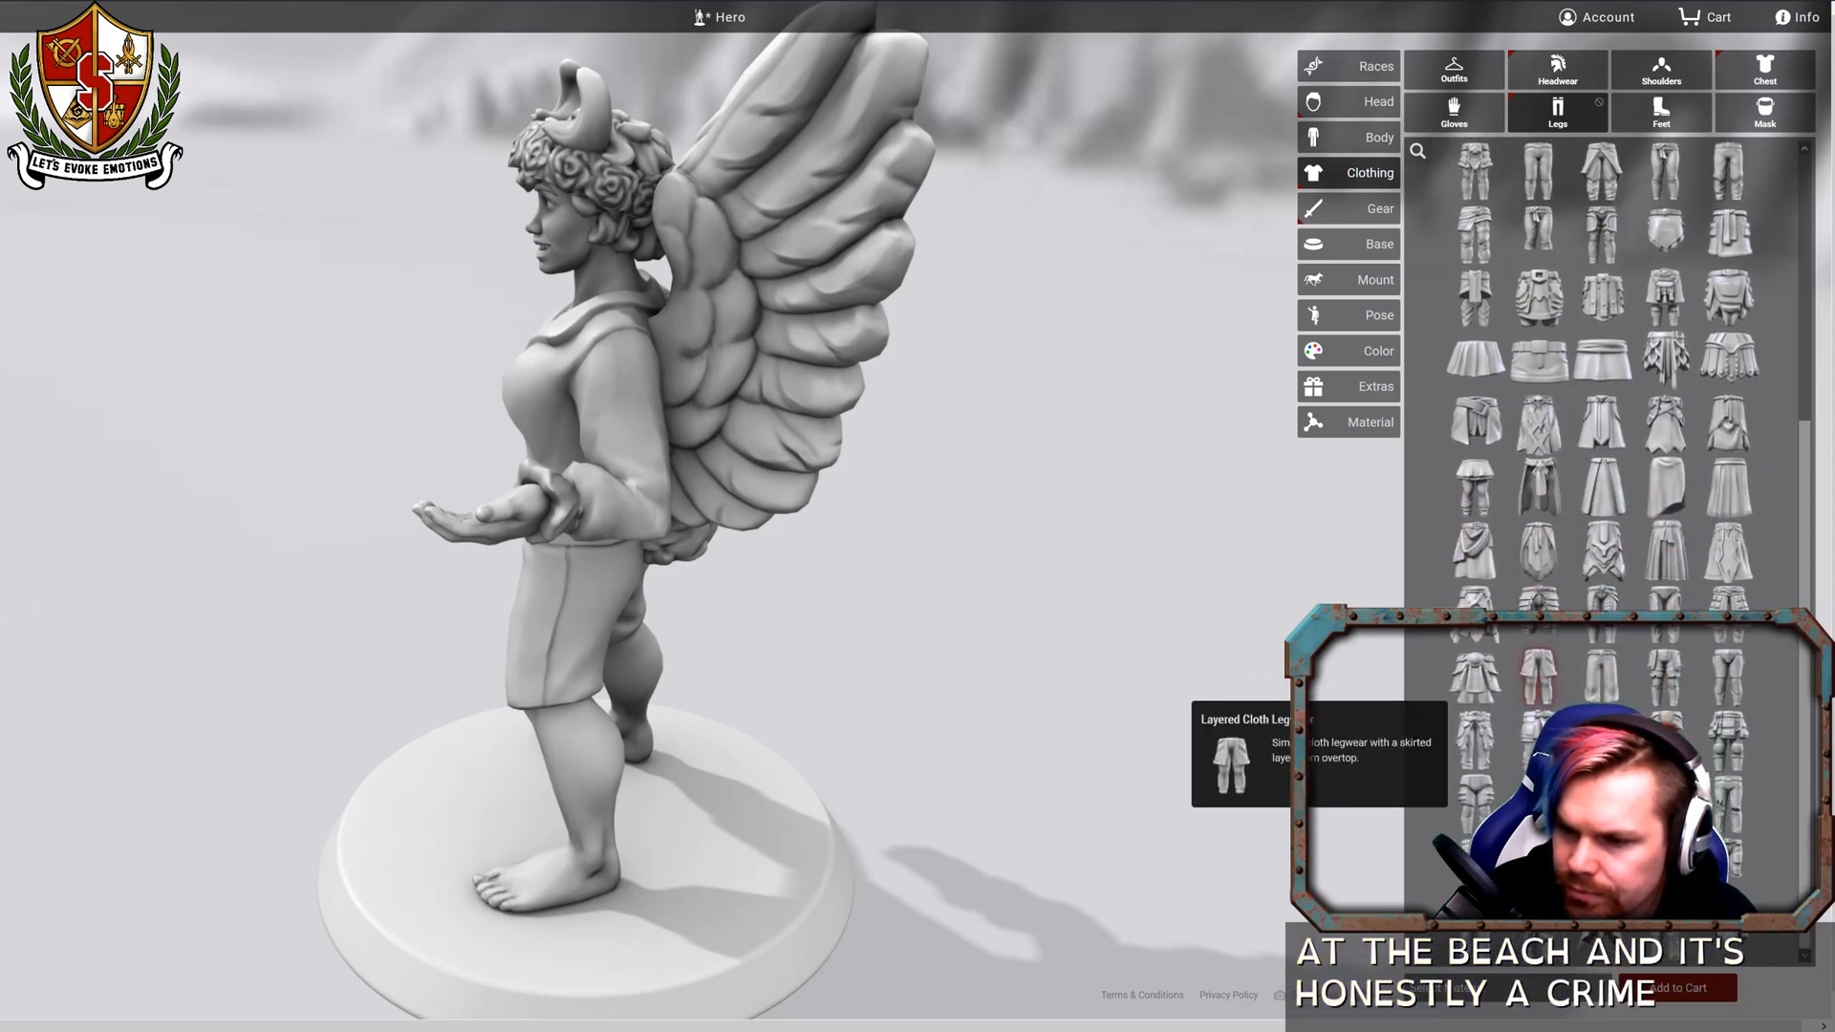
{"action": "scroll", "coordinate": [1538, 740], "scroll_direction": "down", "scroll_amount": 1}
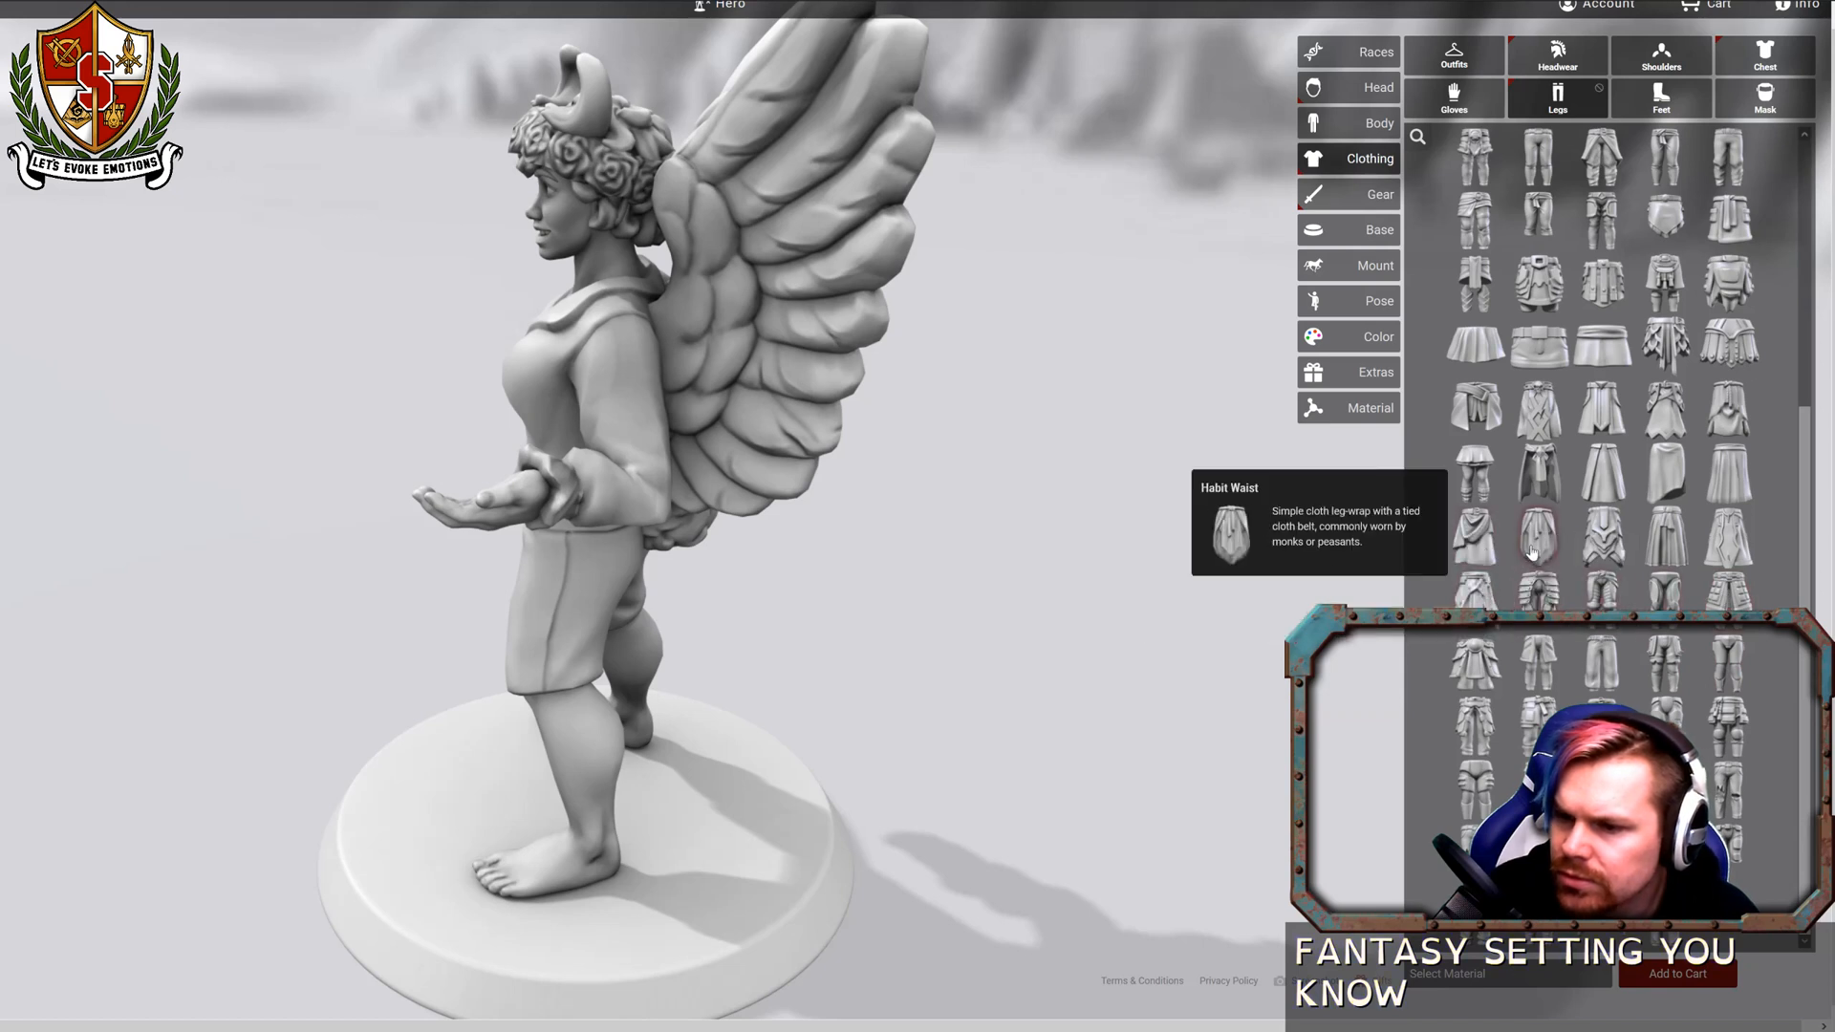
{"action": "scroll", "coordinate": [1611, 472], "scroll_direction": "up", "scroll_amount": 2}
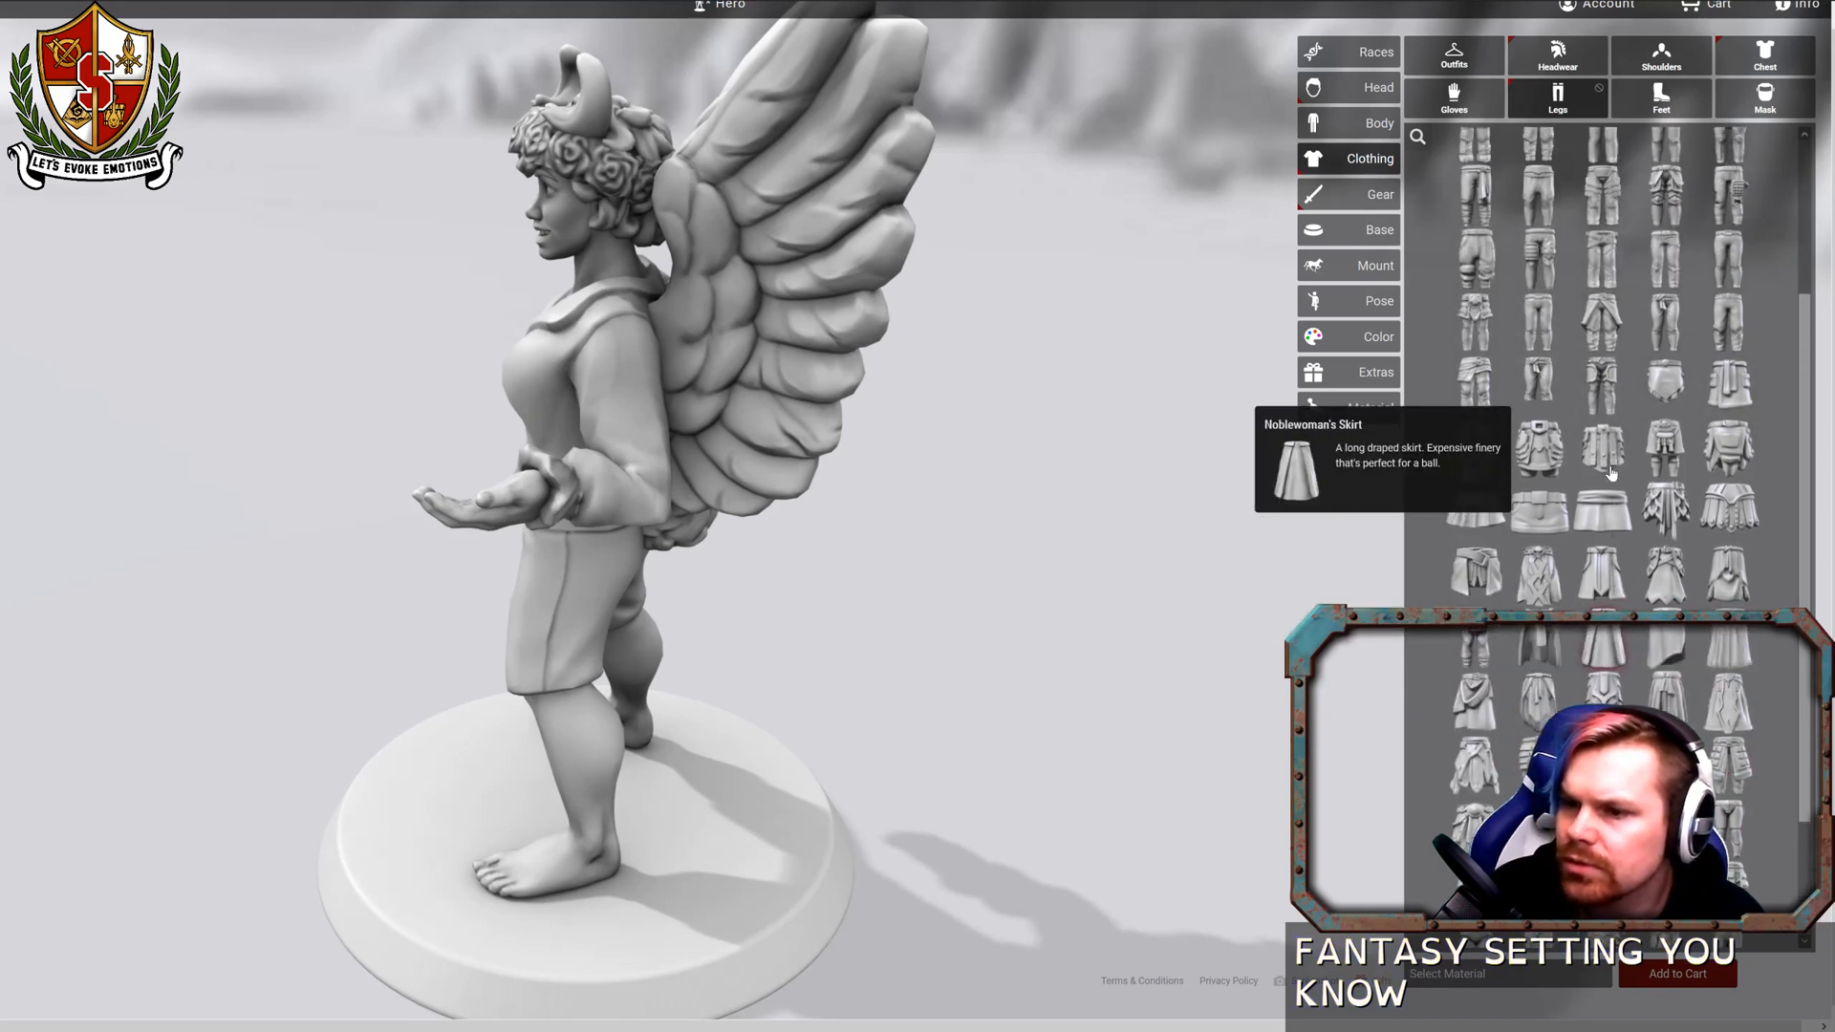
{"action": "scroll", "coordinate": [1611, 472], "scroll_direction": "up", "scroll_amount": 1}
{"action": "left_click", "coordinate": [1476, 445]}
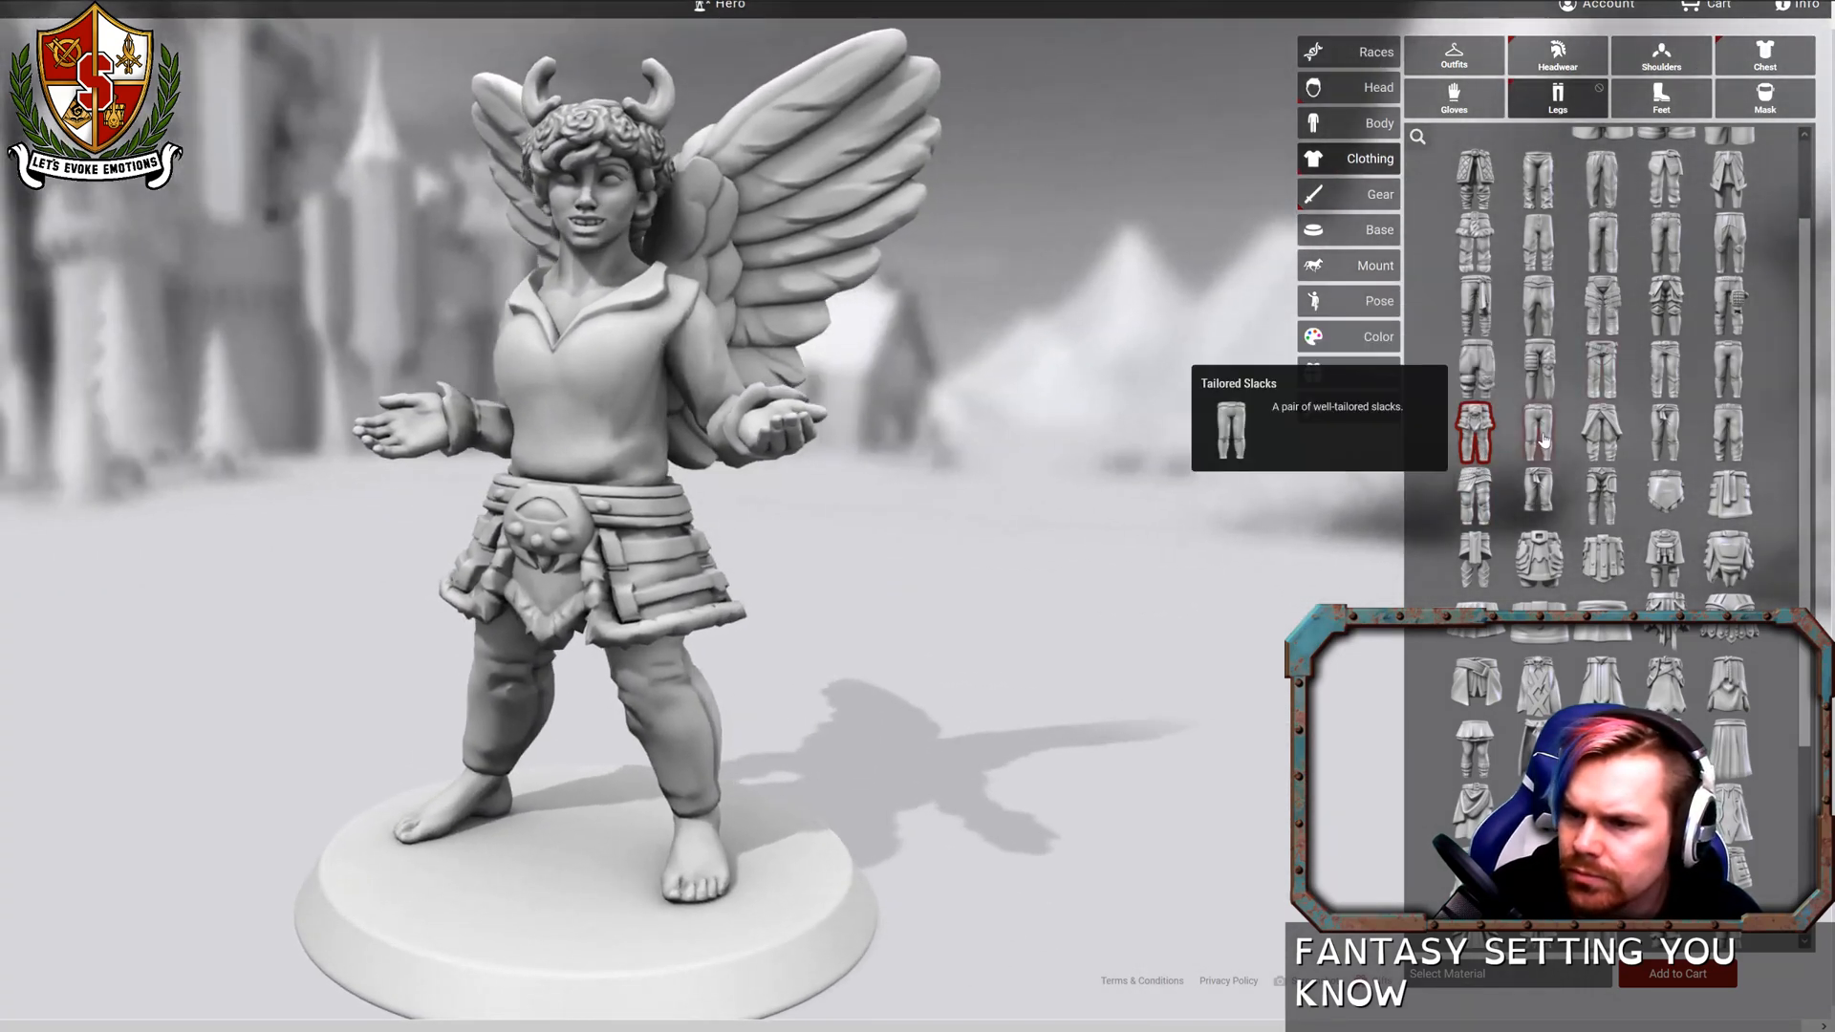
Try the belted trousers with thigh panels, and dress the character's legs in the Cropped Breeches.
{"action": "left_click", "coordinate": [1611, 490]}
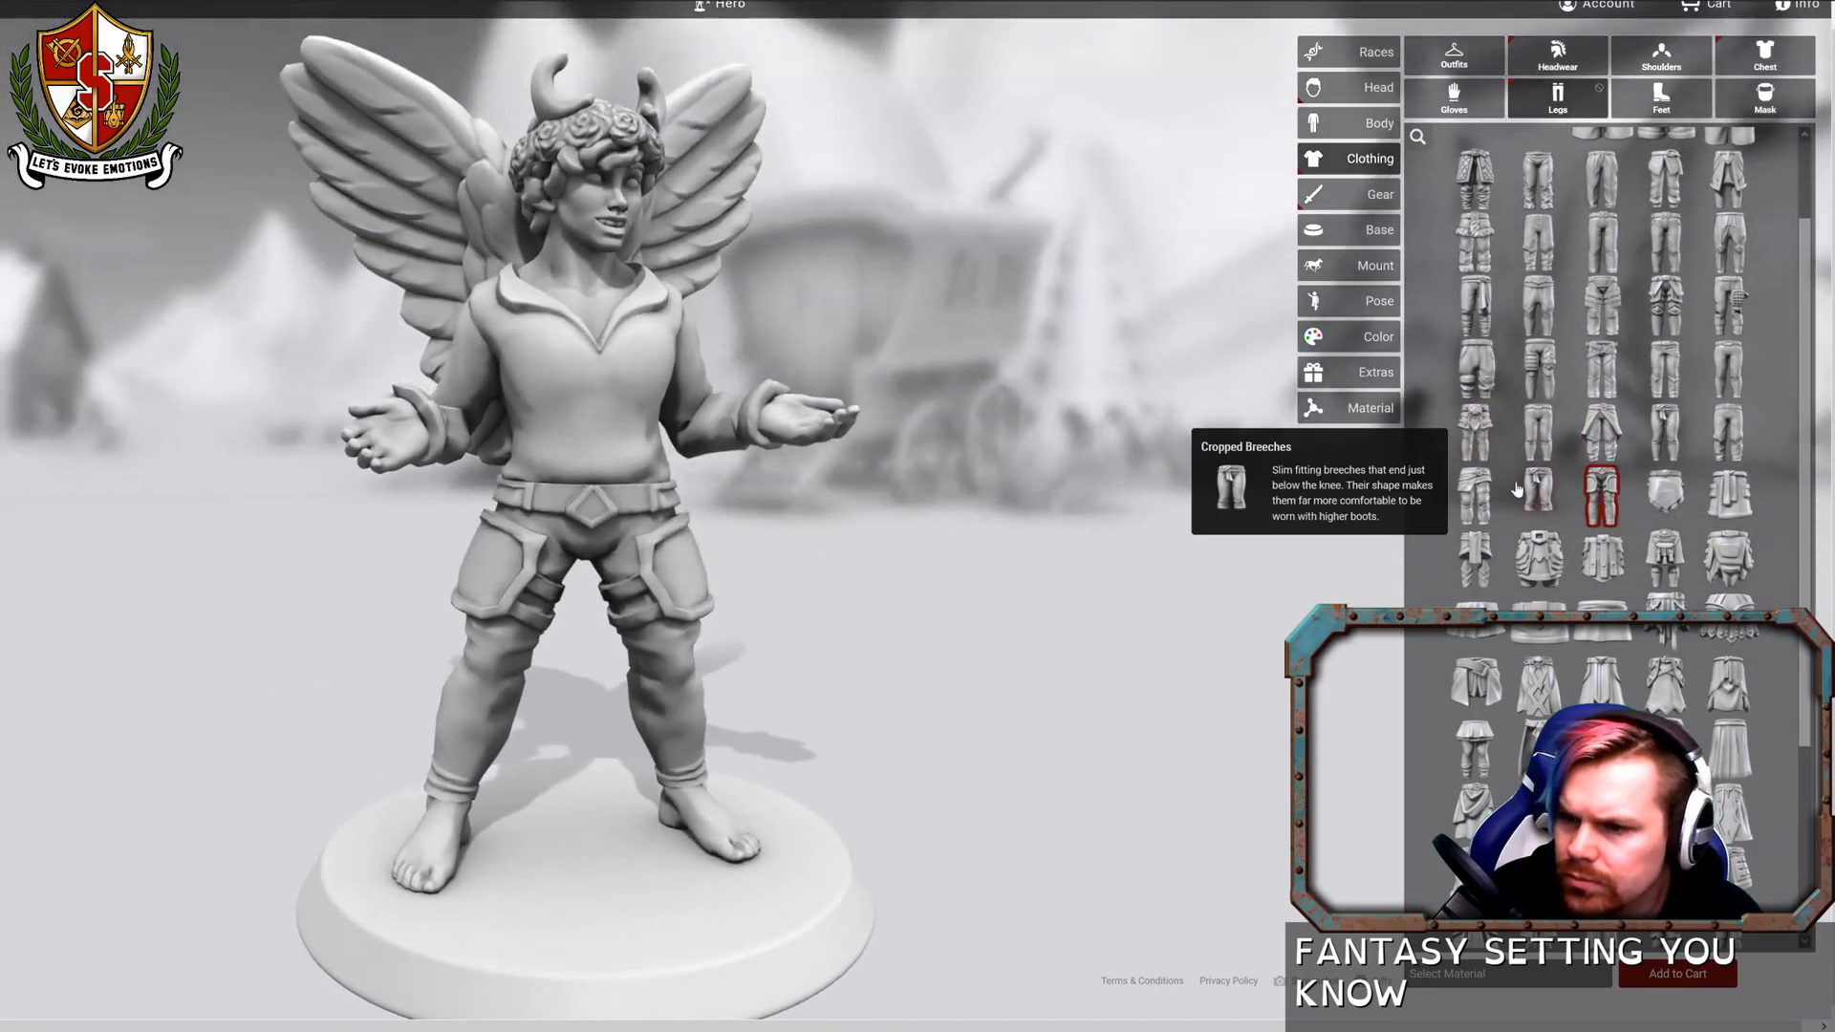
{"action": "left_click", "coordinate": [1531, 492]}
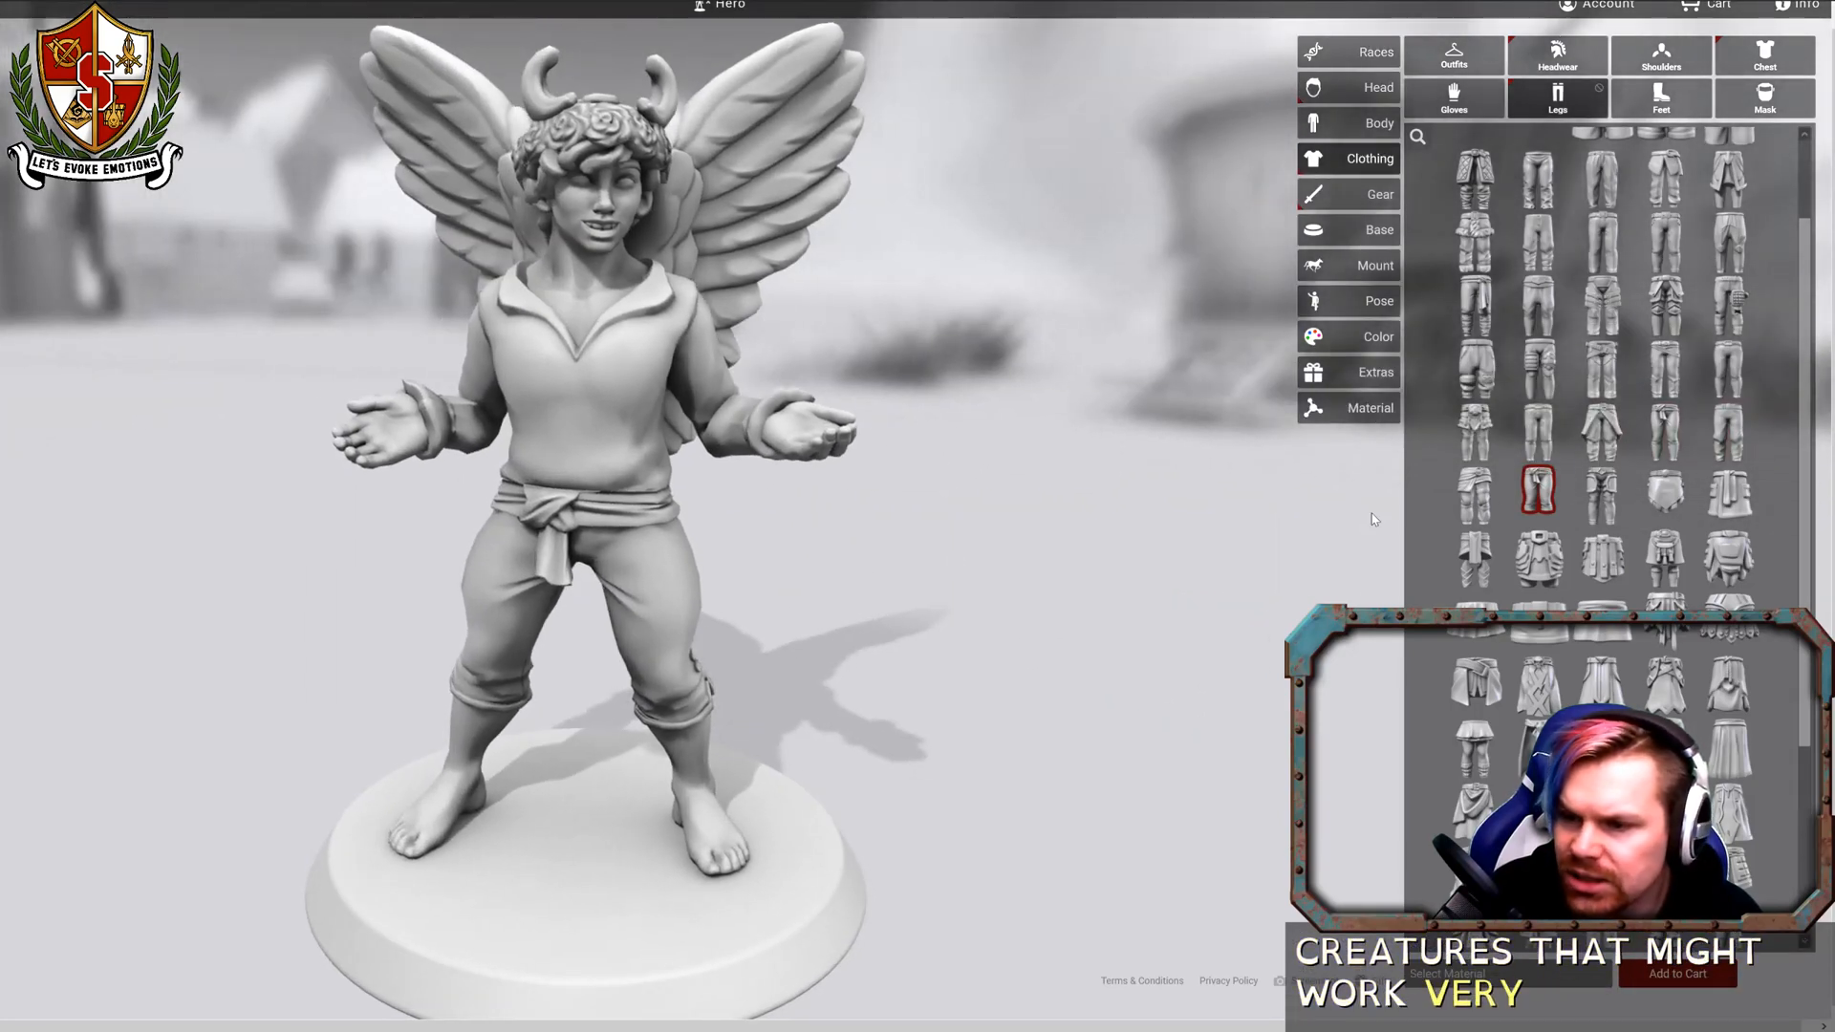
Put the Sandals on both of the character's feet.
{"action": "left_click", "coordinate": [1660, 96]}
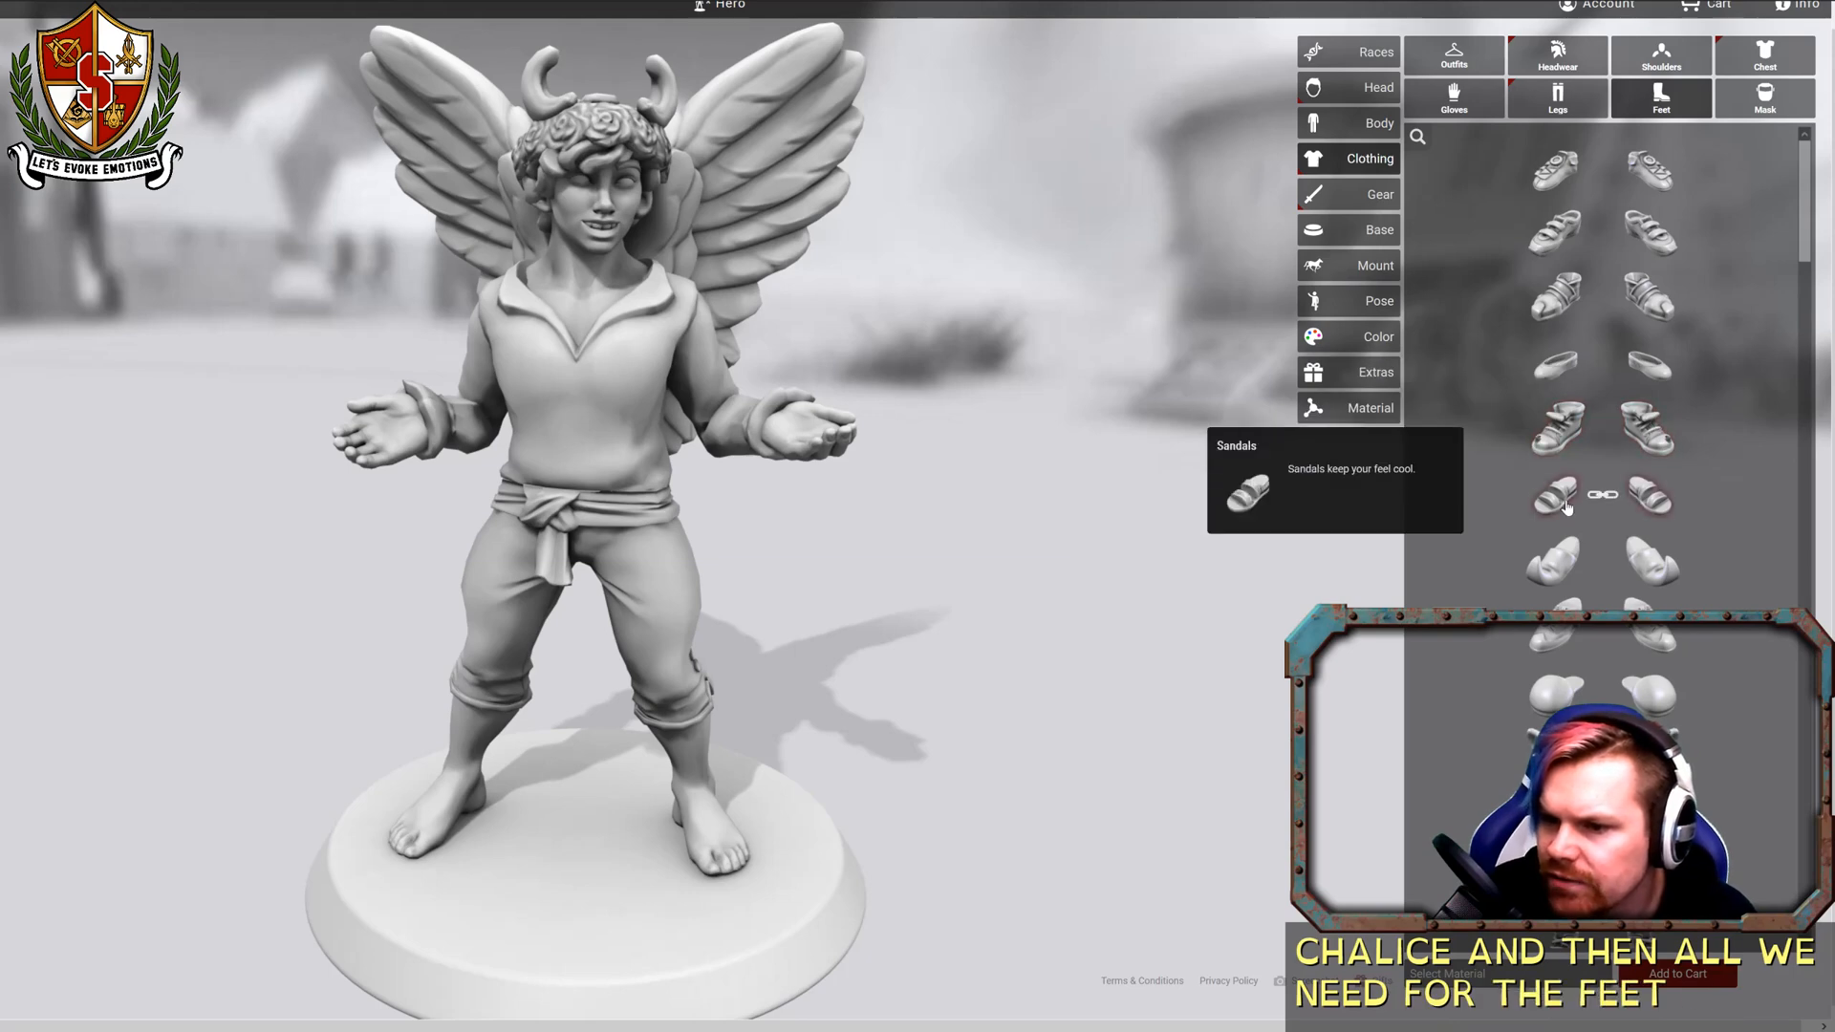
{"action": "left_click", "coordinate": [1563, 502]}
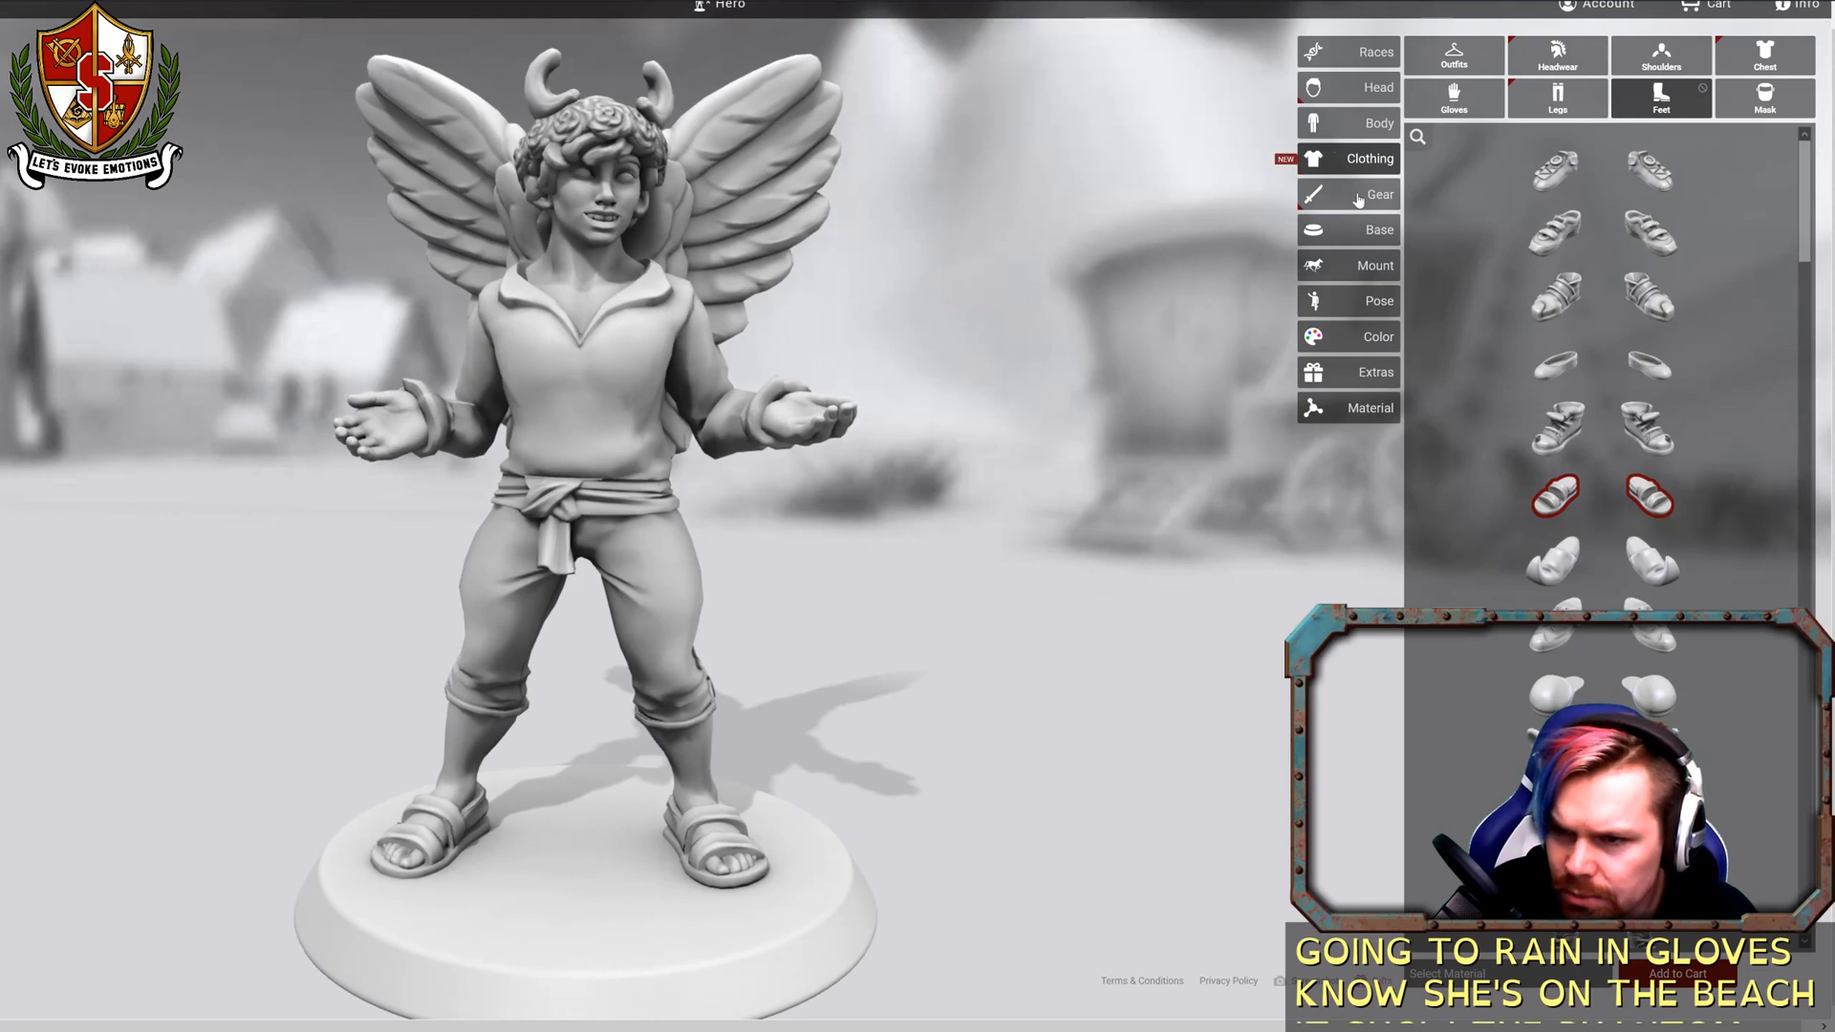
Look through the hand-held gear and narrow the list to Spell Effects.
{"action": "left_click", "coordinate": [1358, 196]}
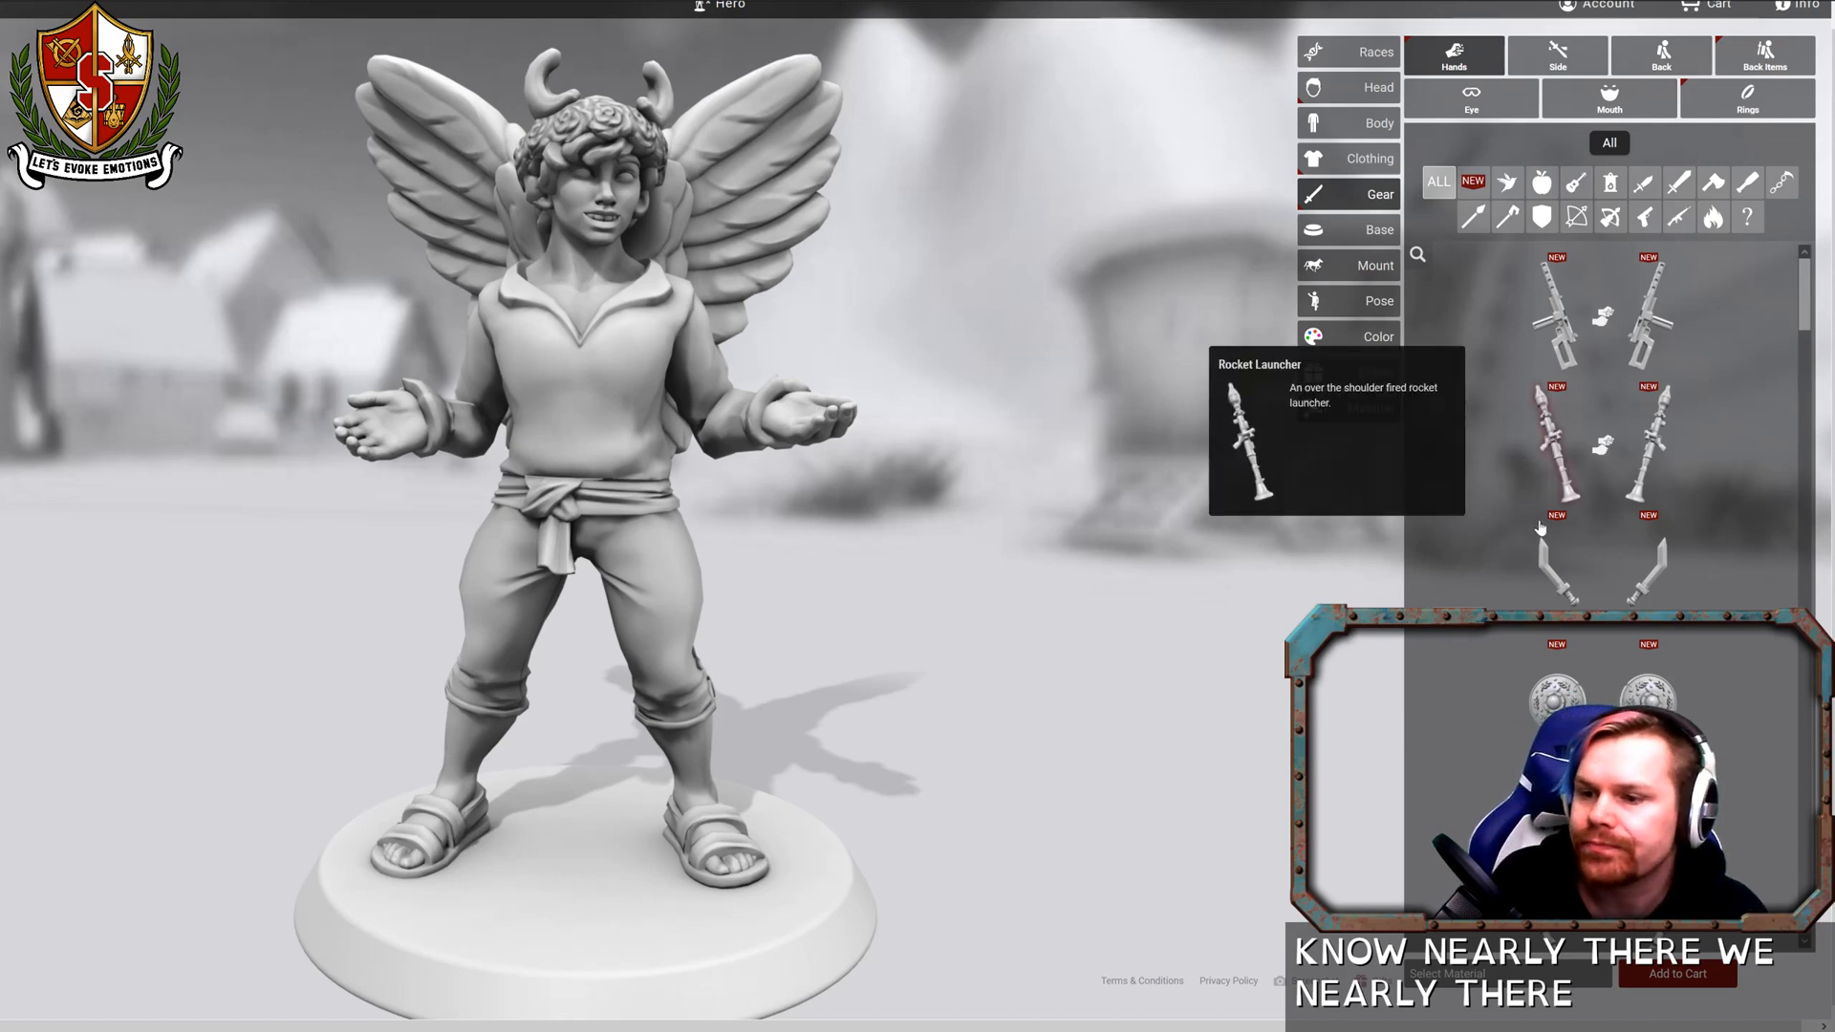
{"action": "scroll", "coordinate": [1487, 574], "scroll_direction": "down", "scroll_amount": 3}
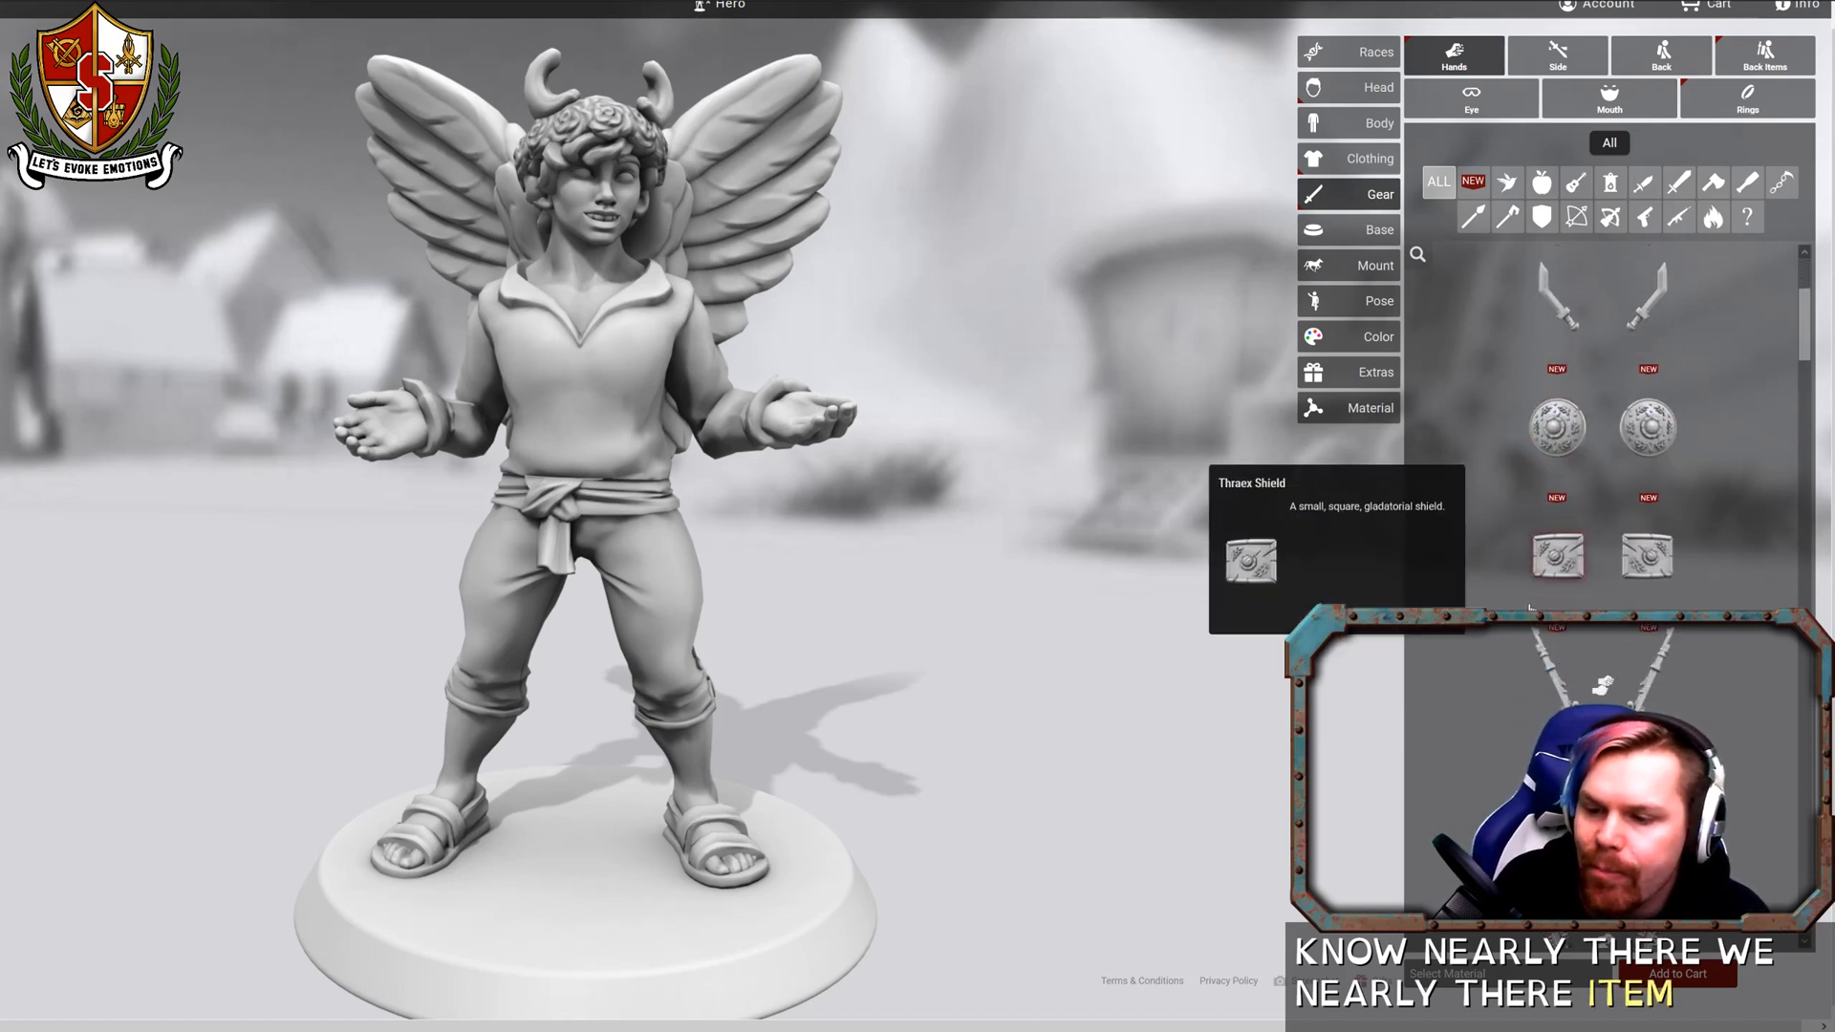
{"action": "scroll", "coordinate": [1530, 606], "scroll_direction": "down", "scroll_amount": 3}
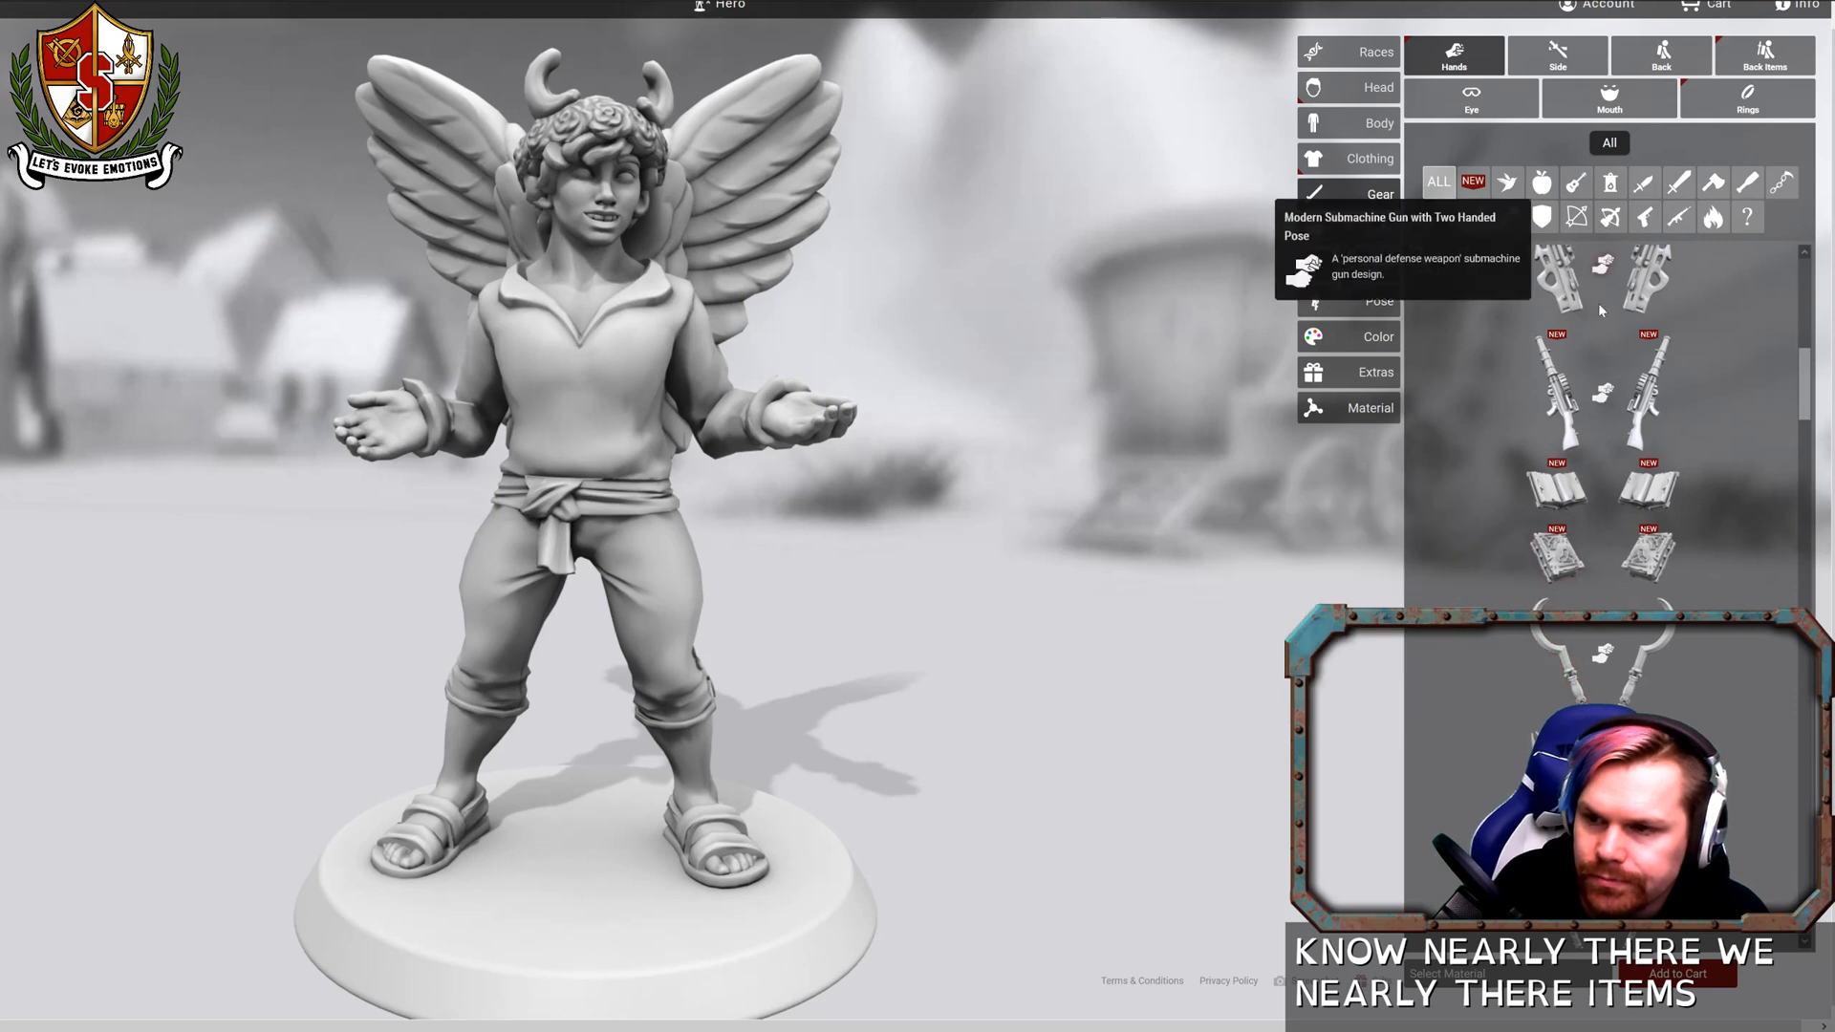
{"action": "scroll", "coordinate": [1598, 302], "scroll_direction": "up", "scroll_amount": 5}
{"action": "left_click", "coordinate": [1713, 221]}
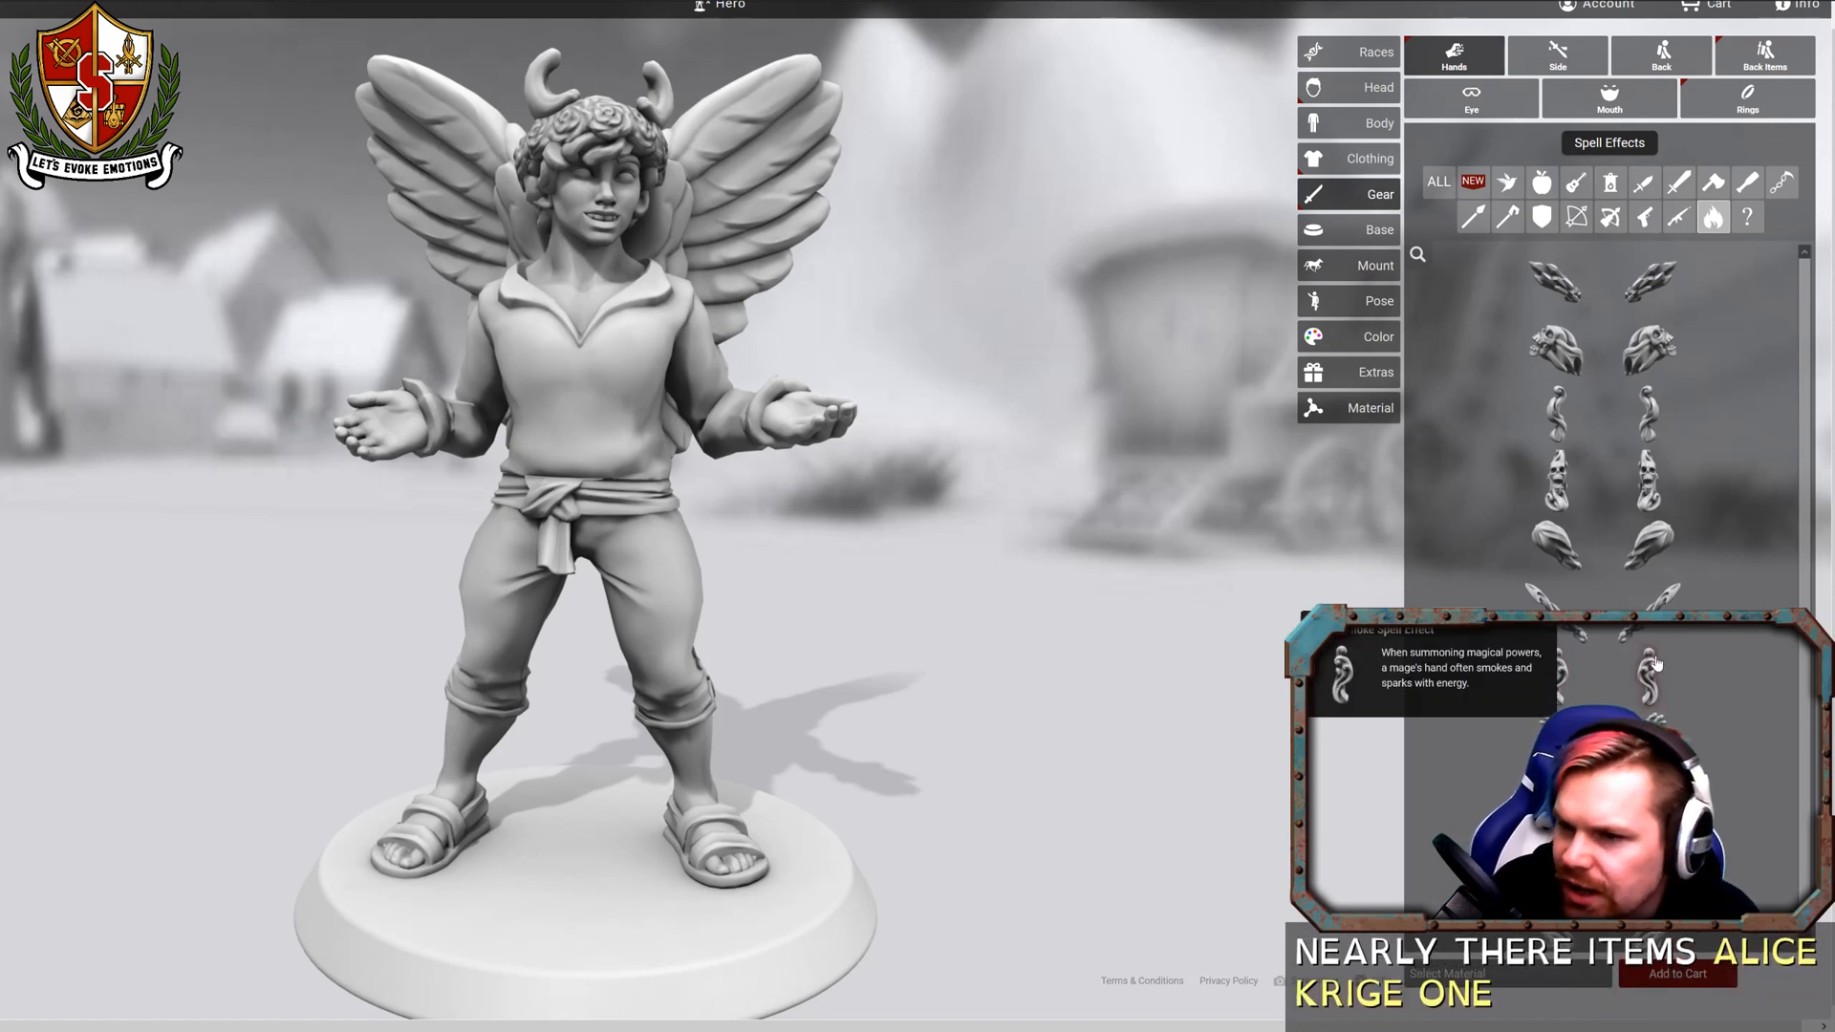
Try the skull projectile spell effect in the left hand and the crystal, projectile and smoke effects in the right hand.
{"action": "left_click", "coordinate": [1646, 349]}
{"action": "left_click_drag", "start_coordinate": [1133, 559], "coordinate": [1072, 560]}
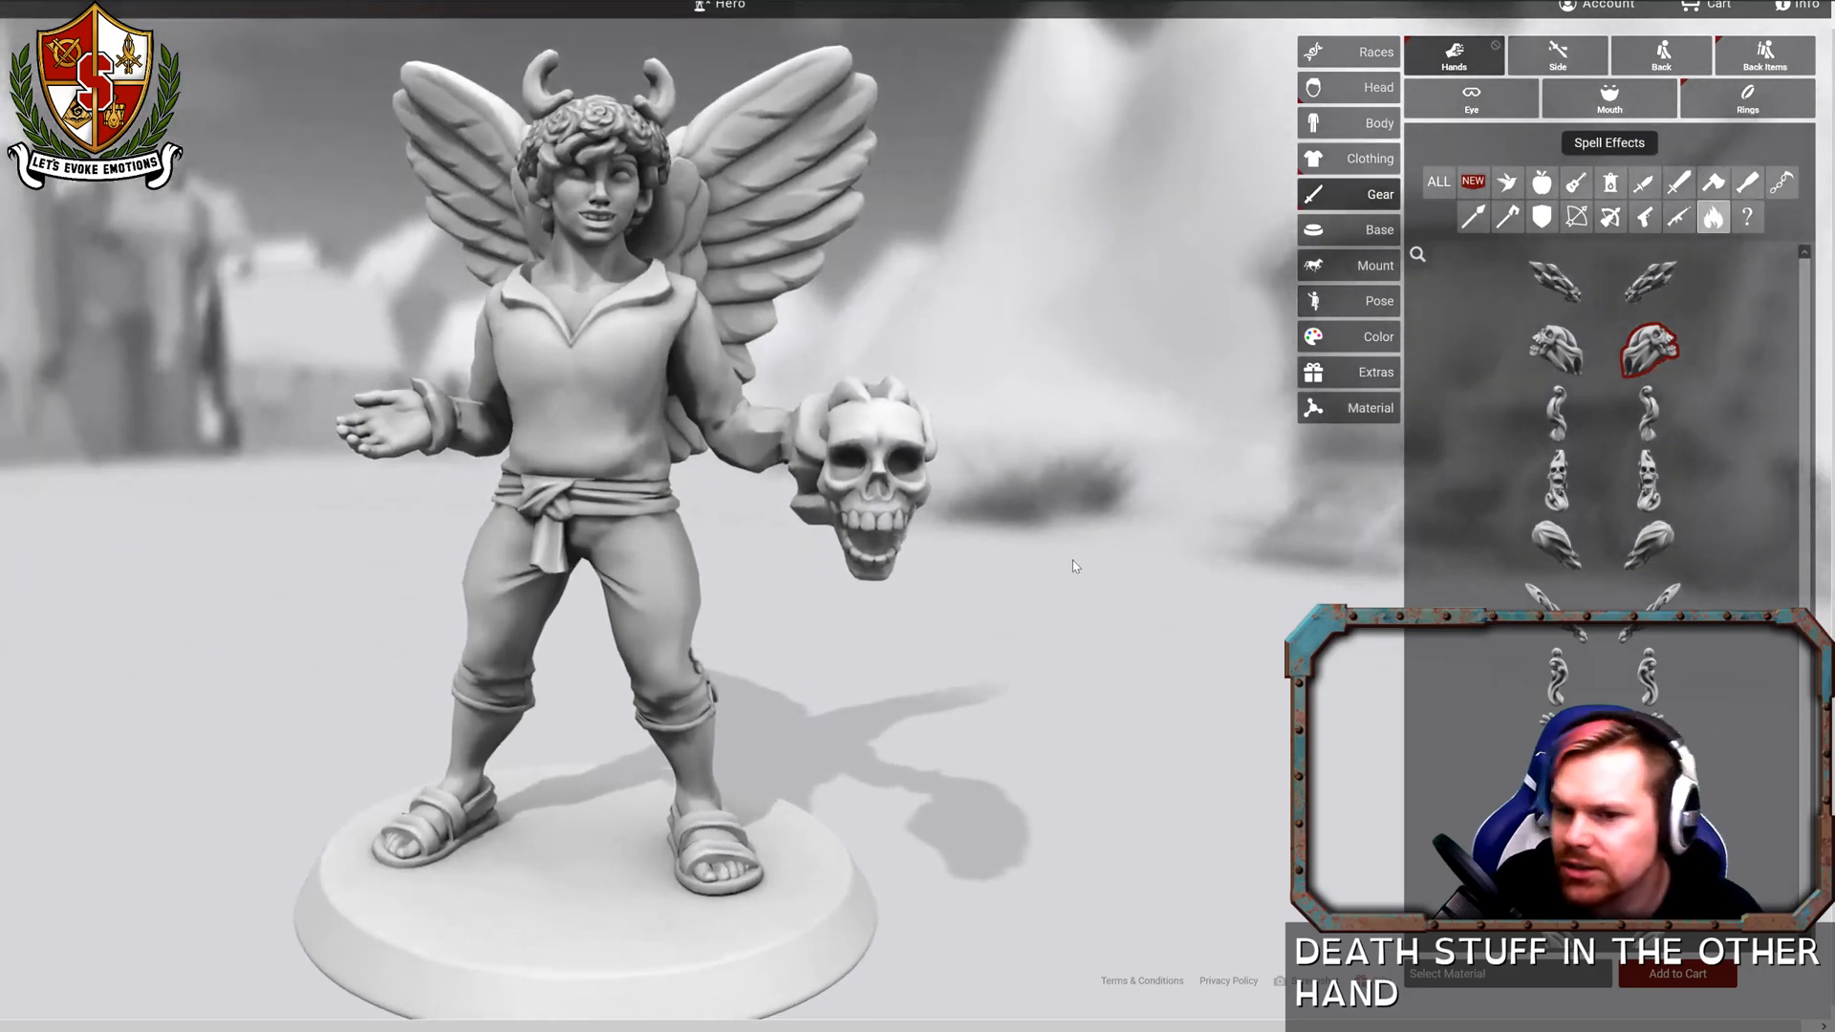
{"action": "left_click", "coordinate": [1569, 298]}
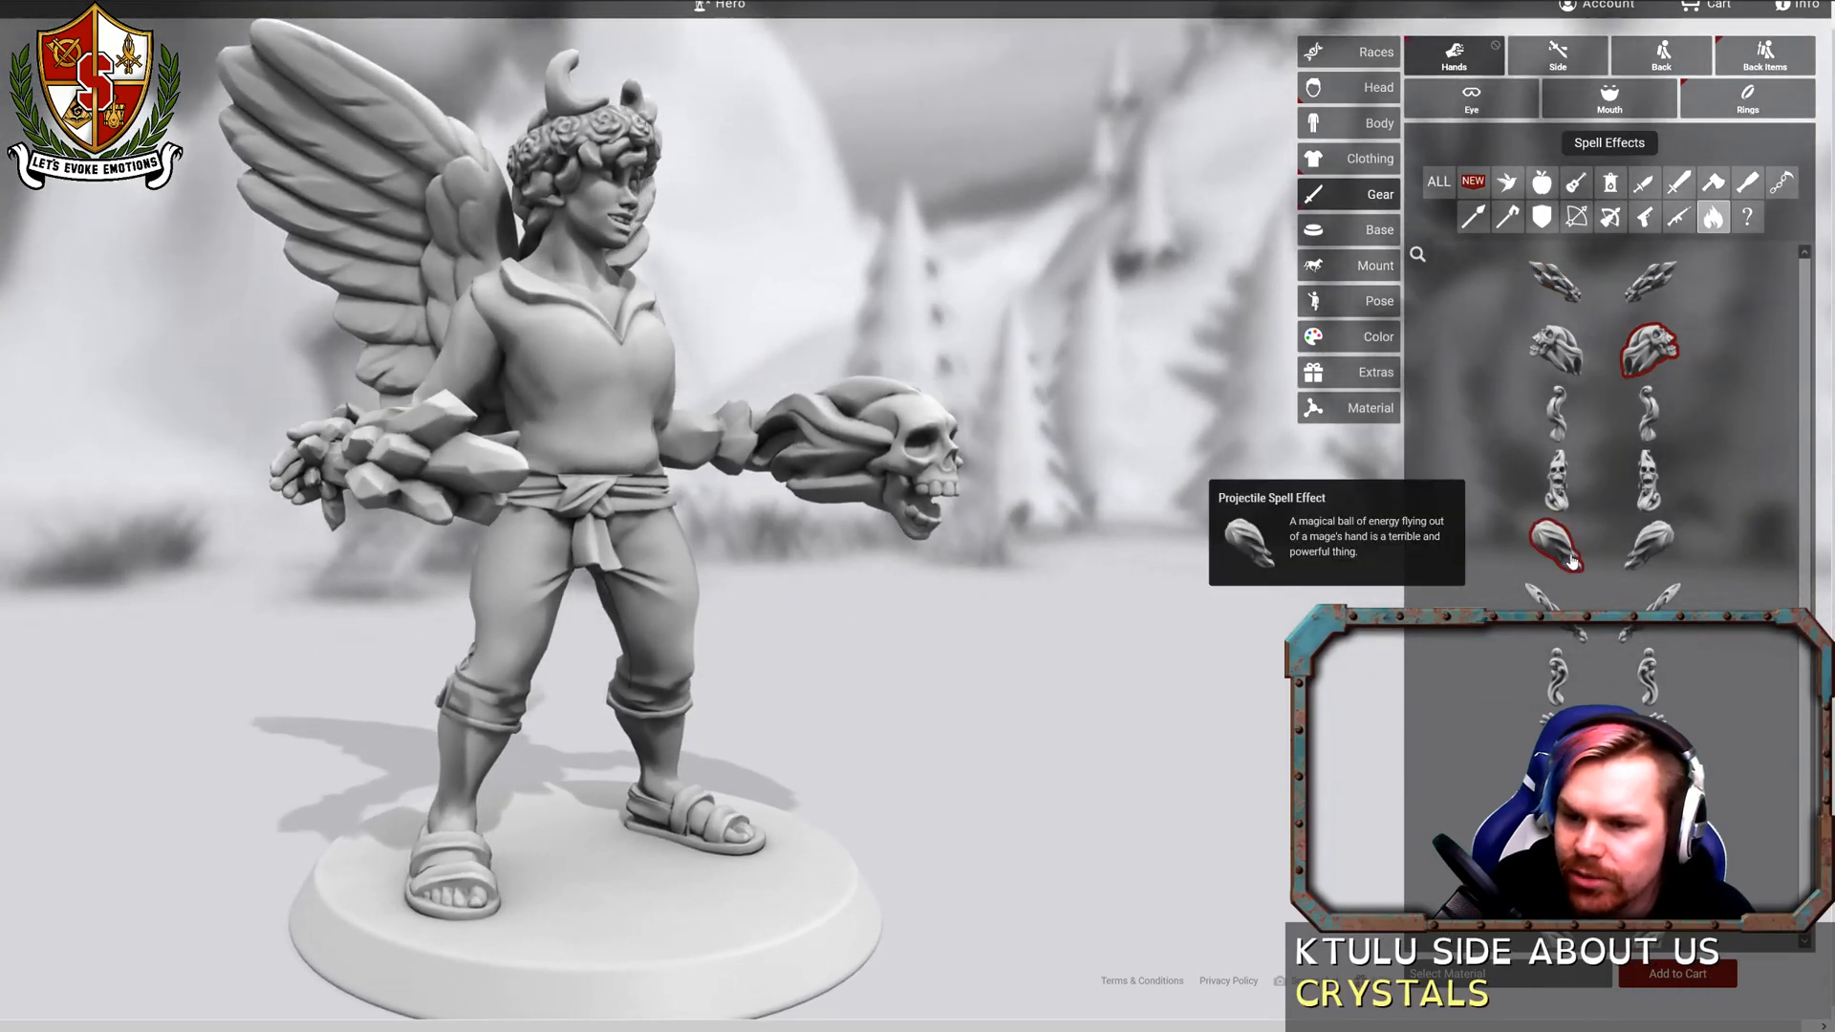
{"action": "left_click", "coordinate": [1572, 561]}
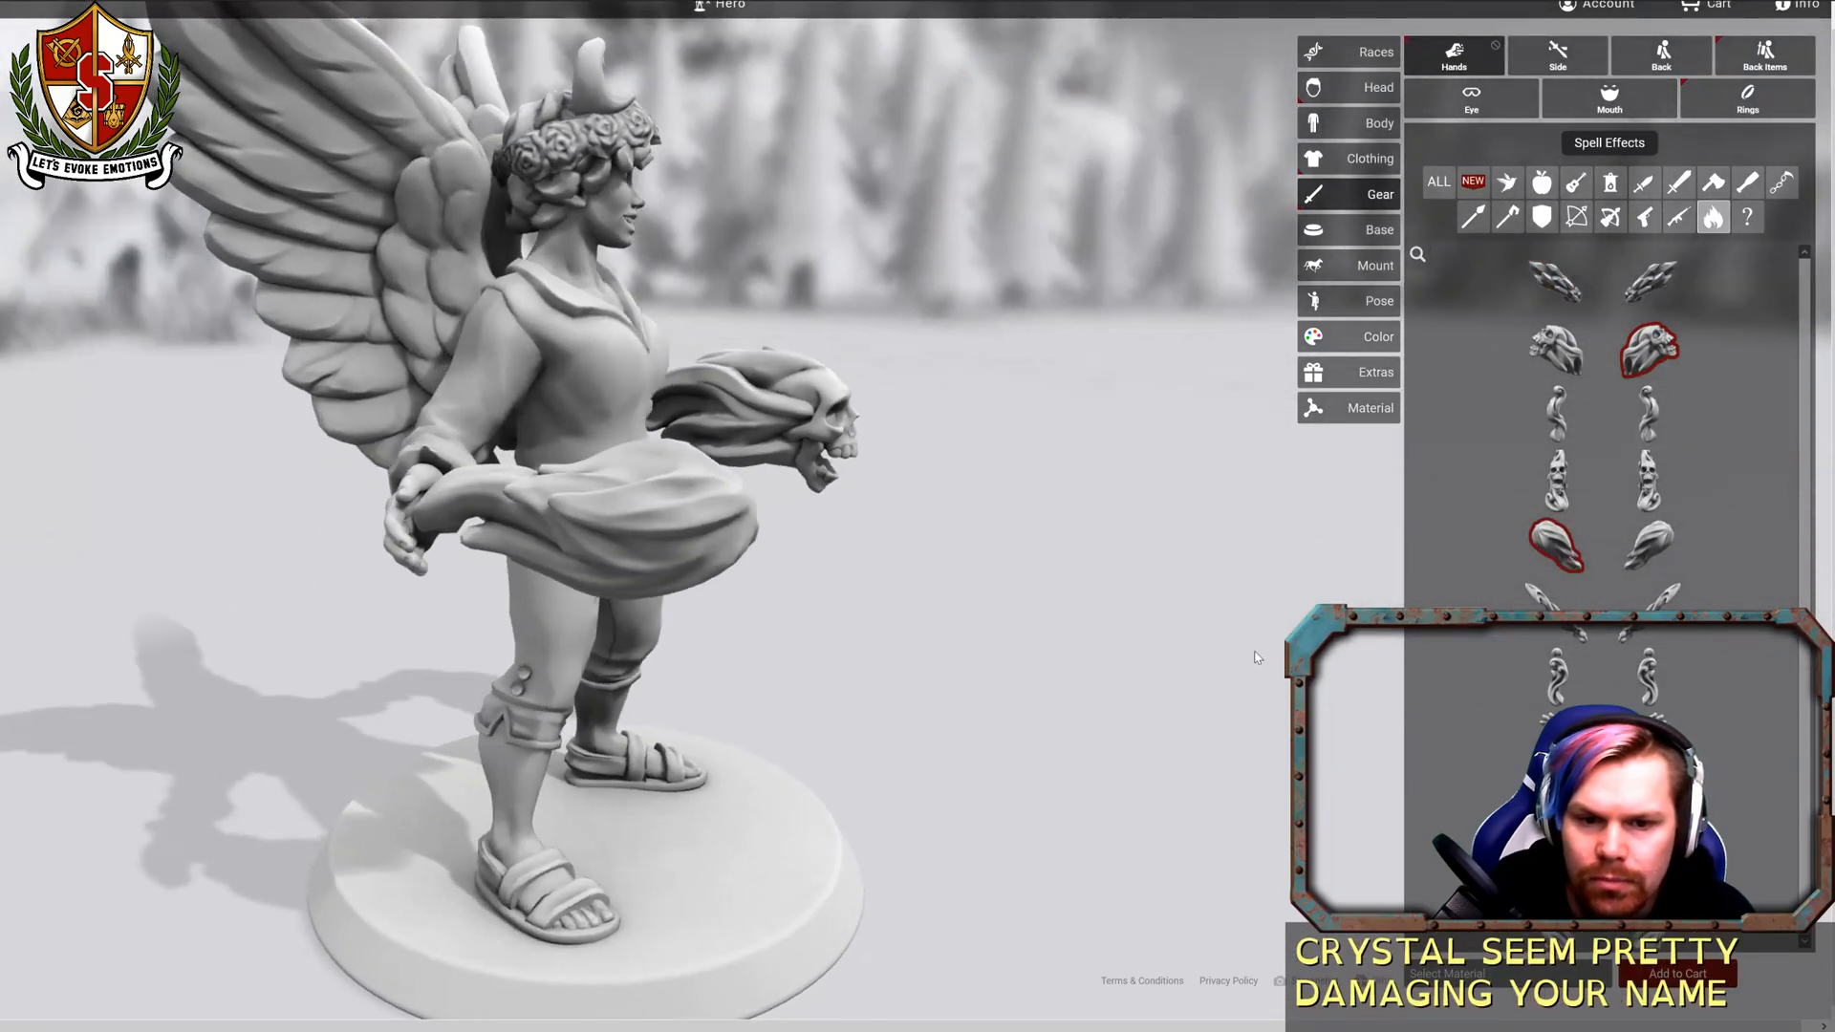
{"action": "left_click_drag", "start_coordinate": [1256, 657], "coordinate": [1070, 661]}
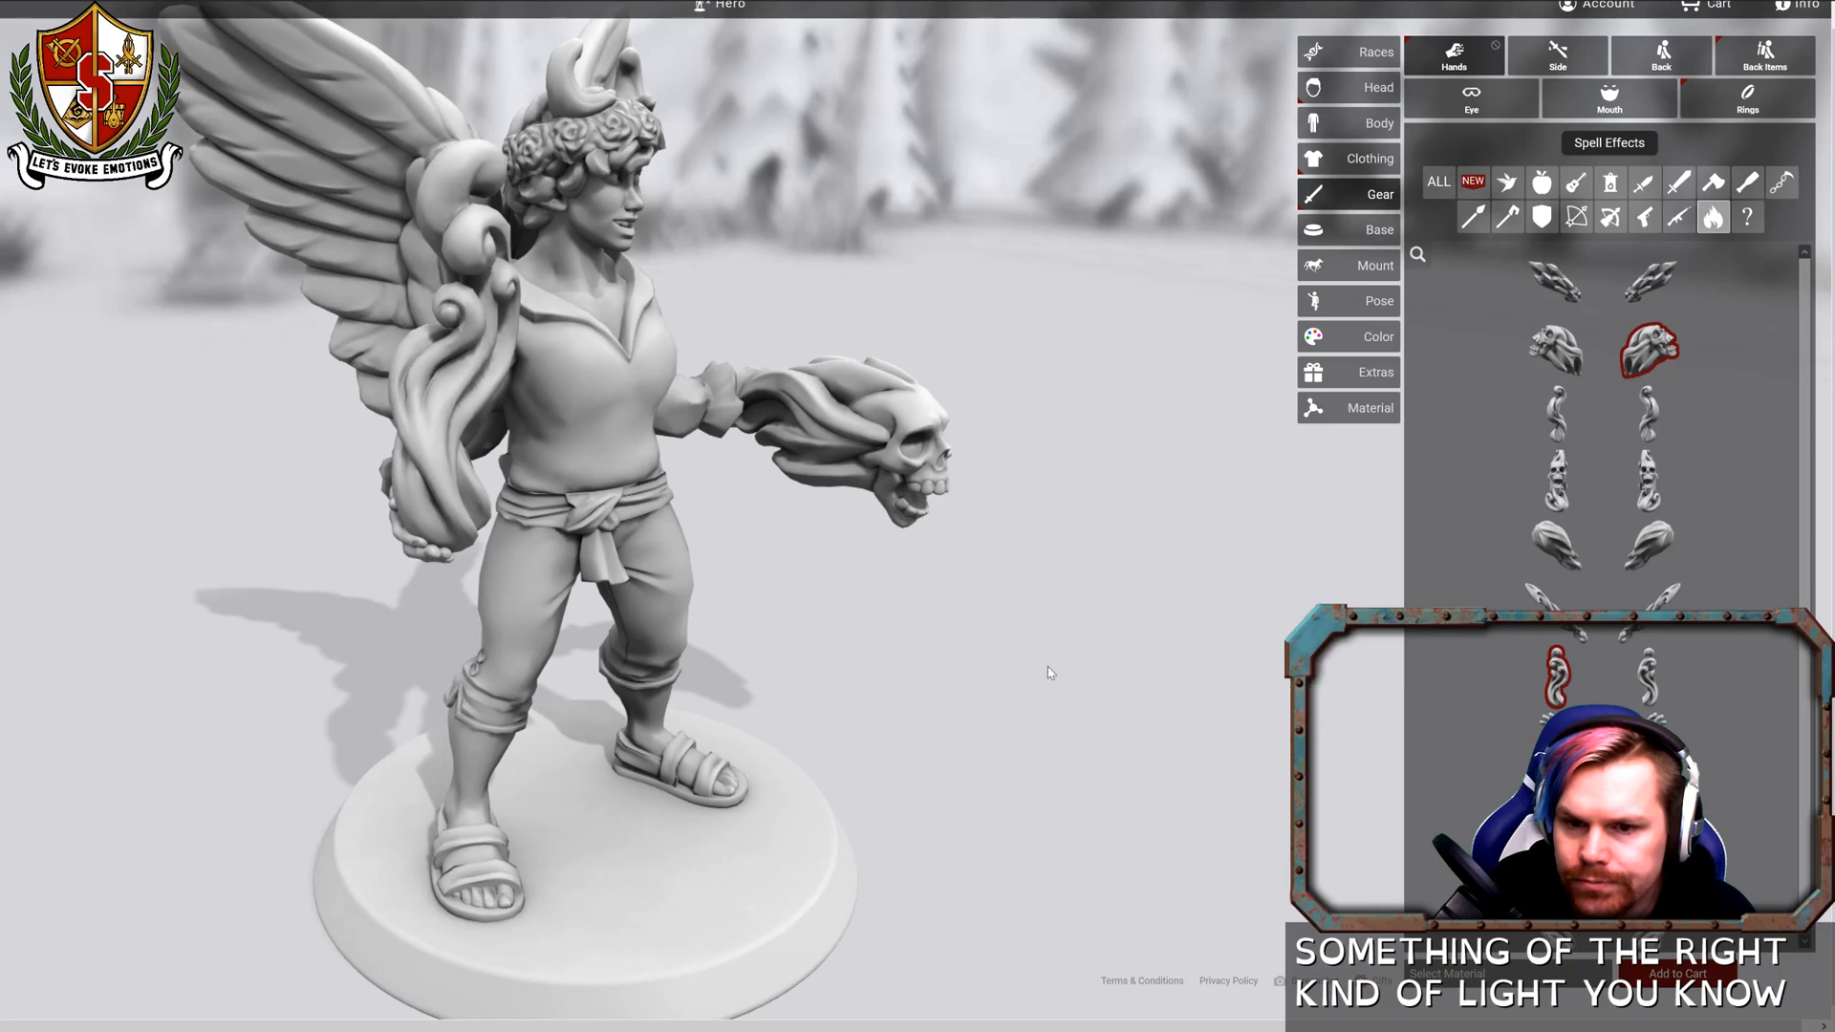
{"action": "left_click_drag", "start_coordinate": [1048, 667], "coordinate": [874, 656]}
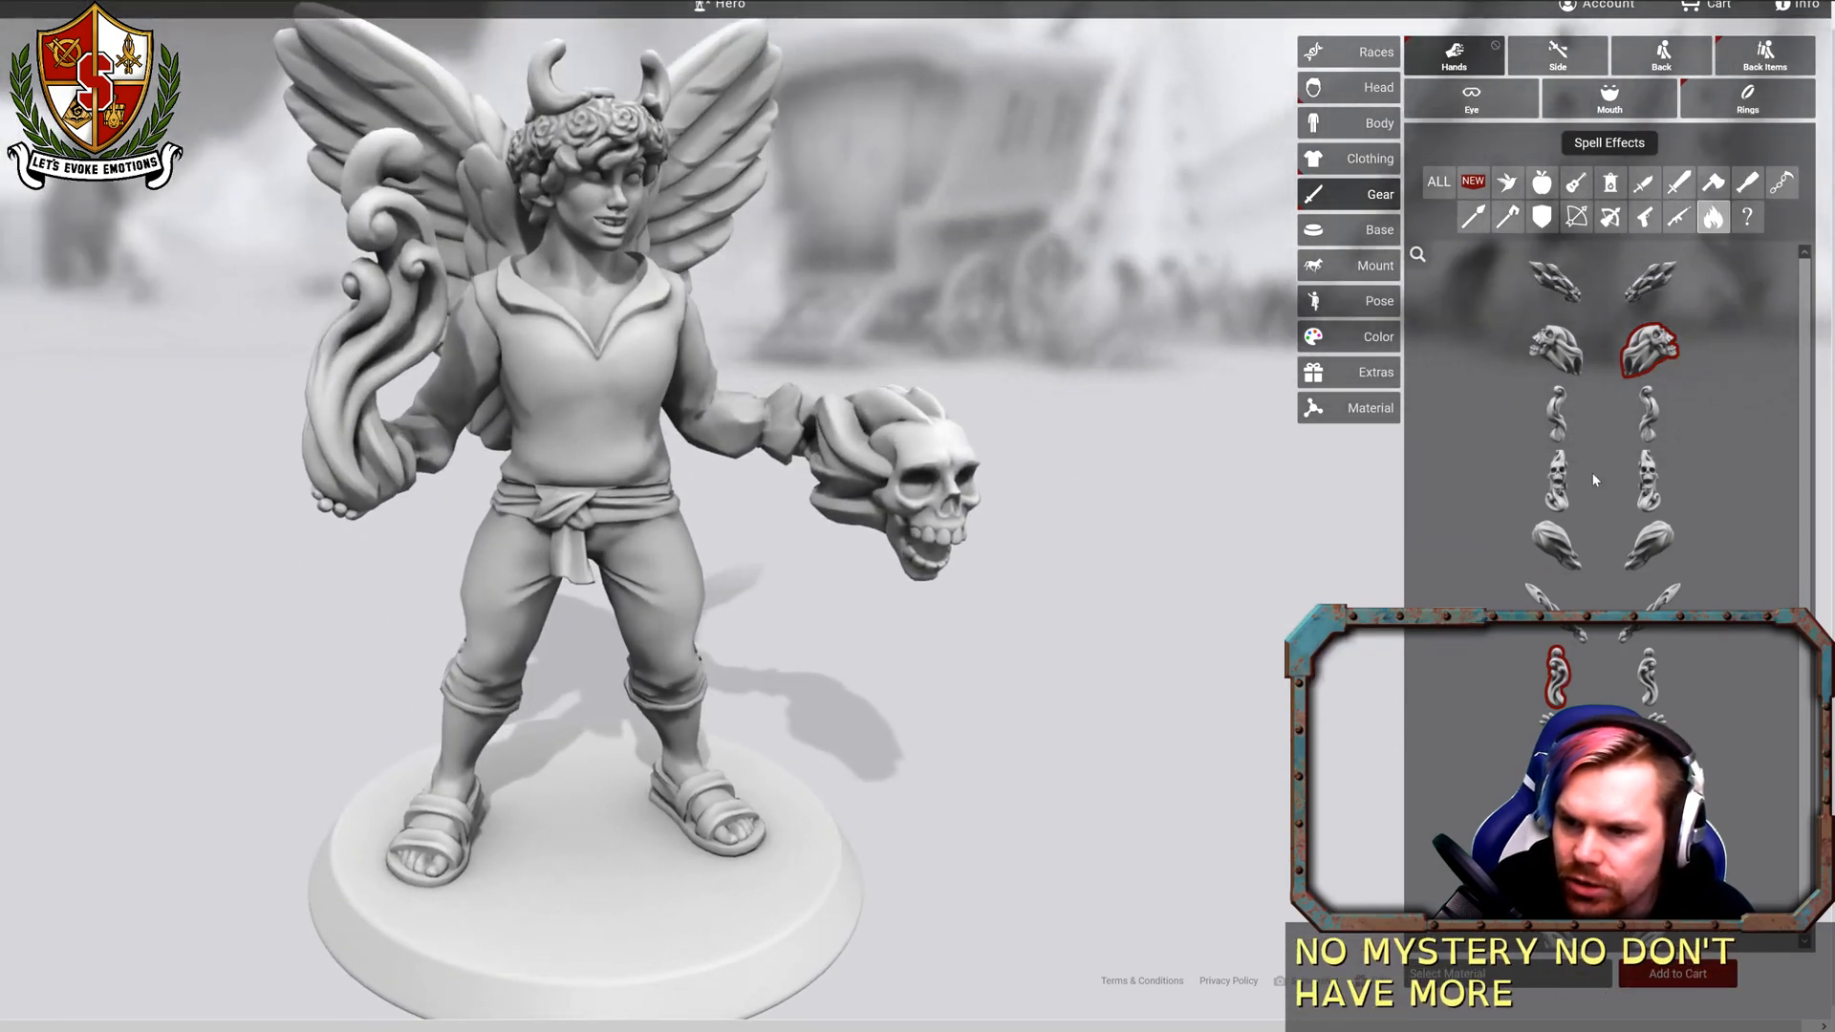
Place the upright flaming skull effect in the character's left hand and the flame effect in the right hand.
{"action": "left_click", "coordinate": [1647, 478]}
{"action": "left_click_drag", "start_coordinate": [1062, 614], "coordinate": [932, 623]}
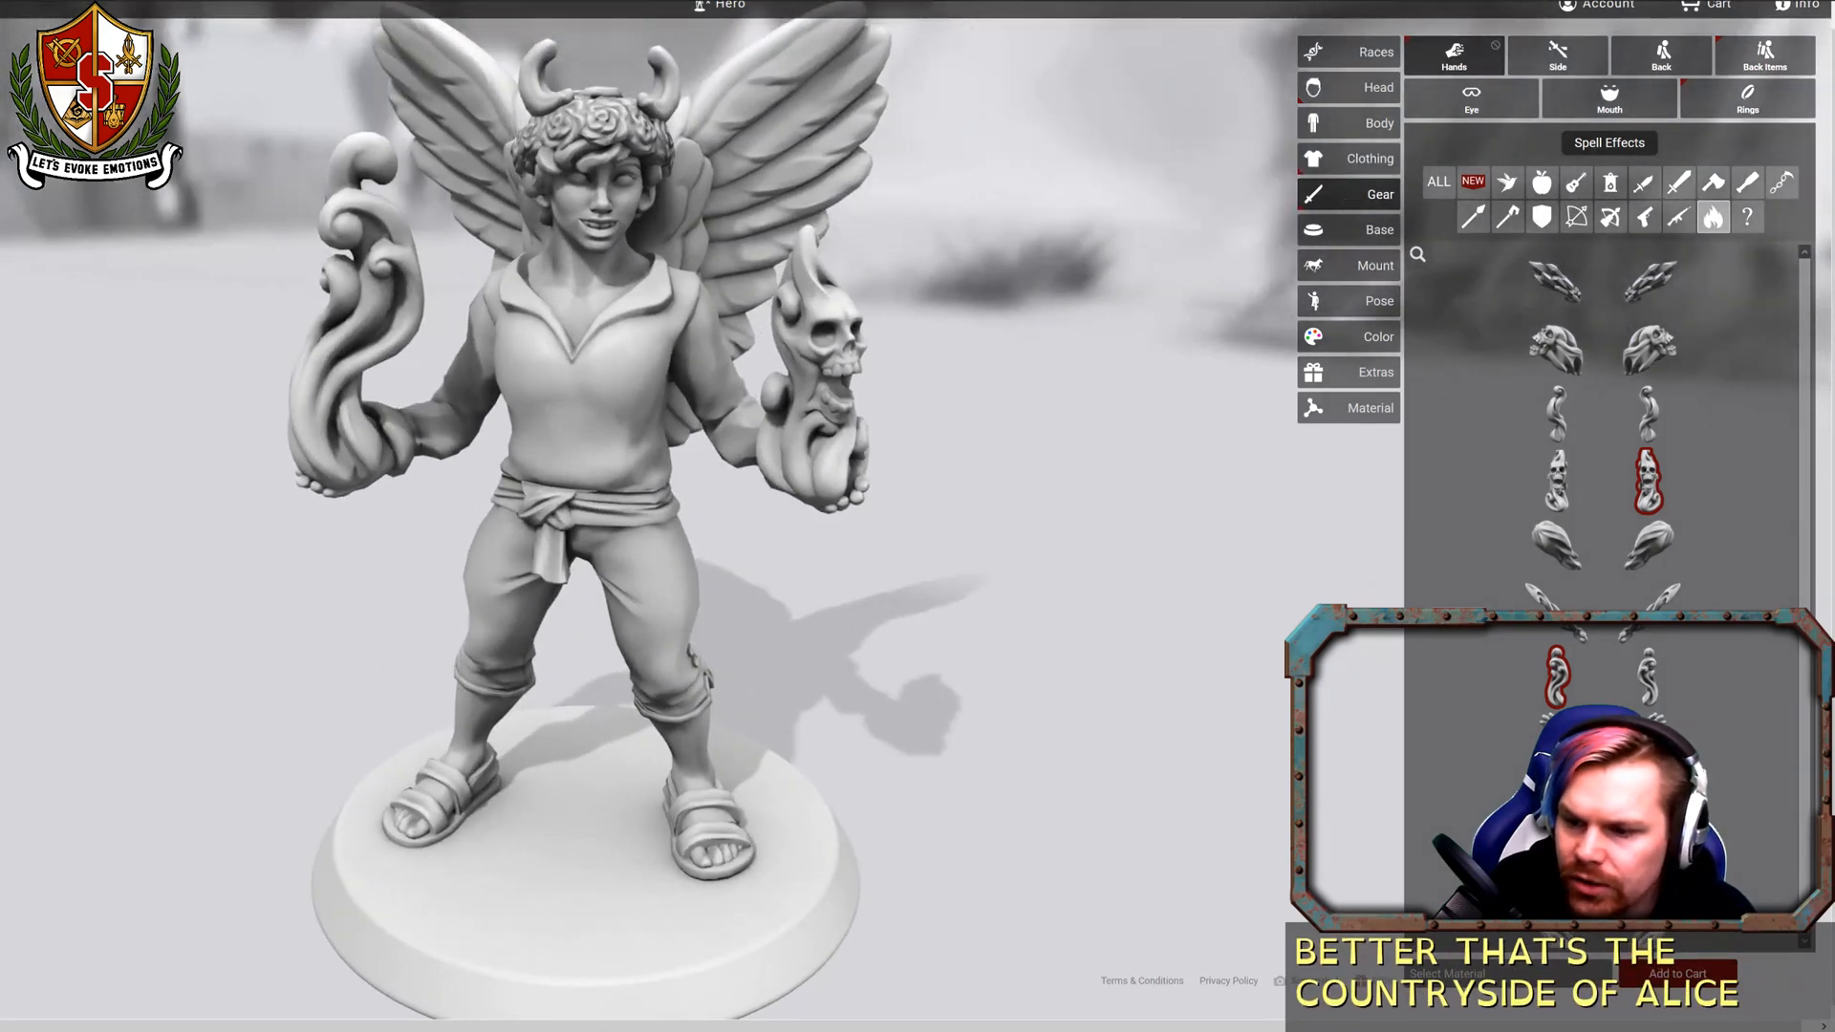
{"action": "left_click", "coordinate": [1555, 875]}
{"action": "mouse_move", "coordinate": [1194, 756]}
{"action": "left_mouse_down"}
{"action": "mouse_move", "coordinate": [1477, 745]}
{"action": "mouse_move", "coordinate": [1065, 762]}
{"action": "mouse_move", "coordinate": [1217, 763]}
{"action": "left_mouse_up"}
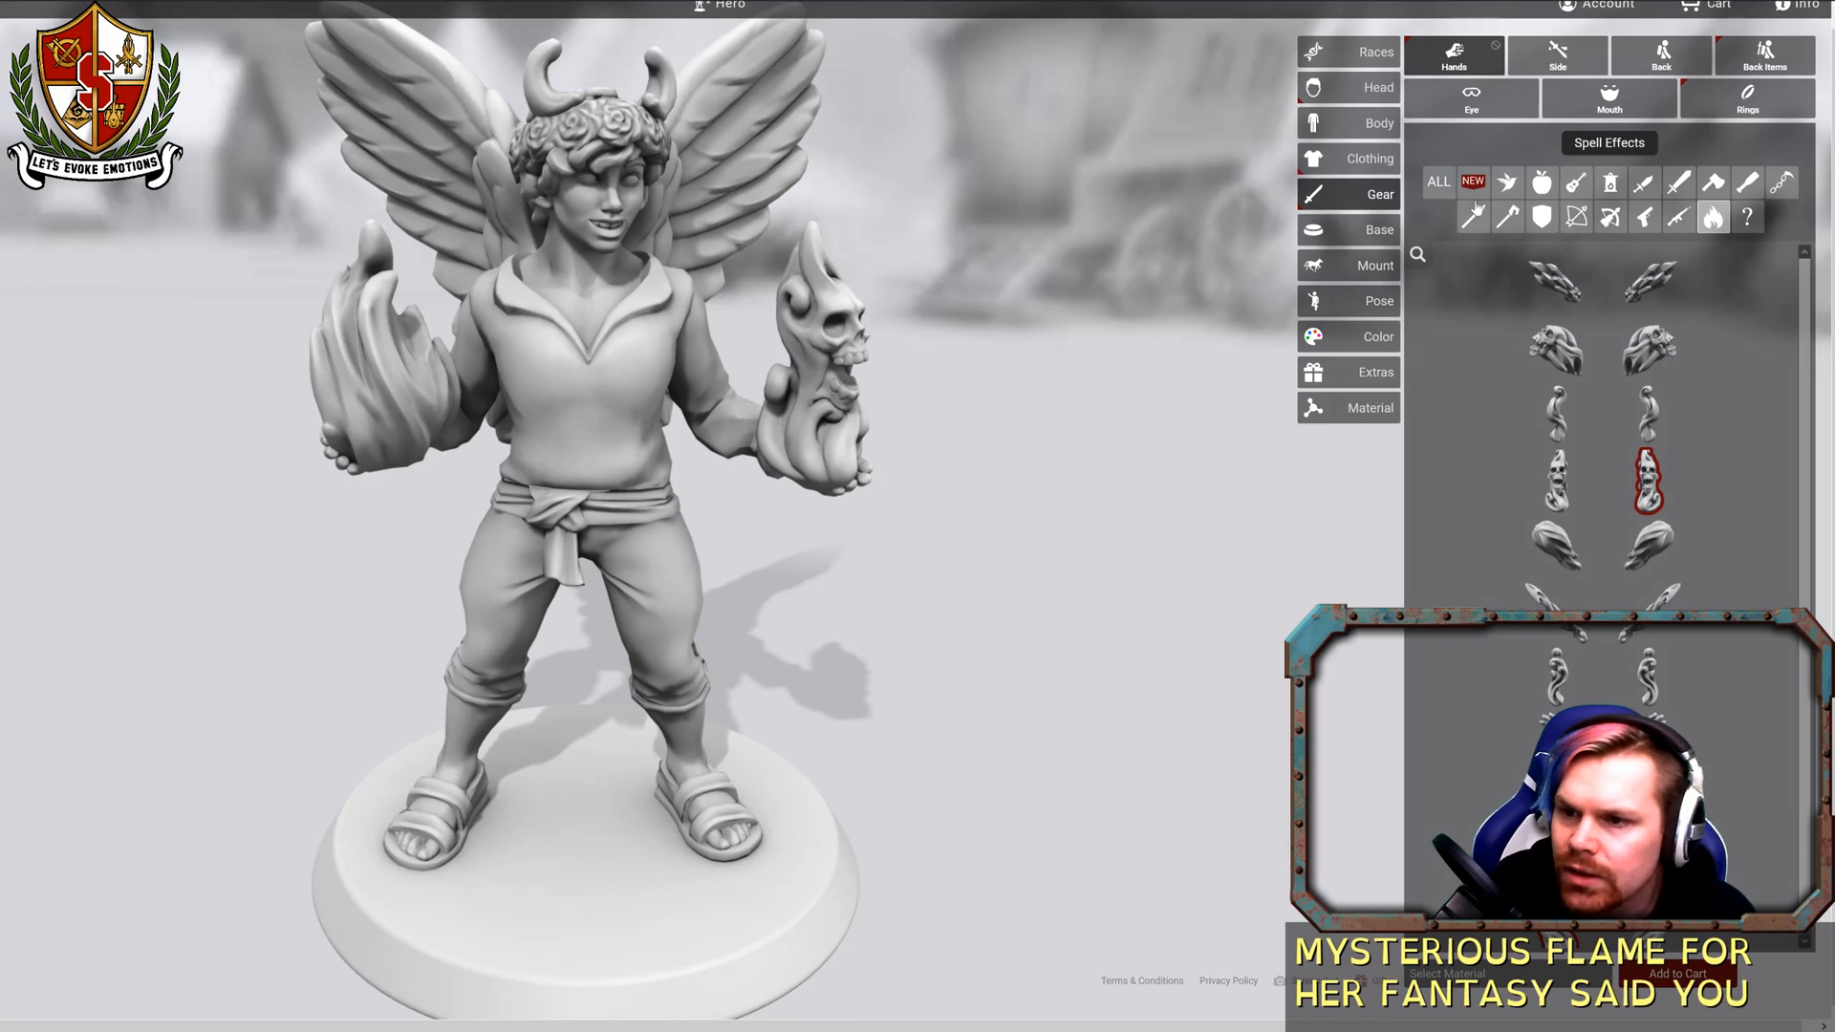
Attach the Potion Bottle Accessory to the character's left hip.
{"action": "left_click", "coordinate": [1556, 44]}
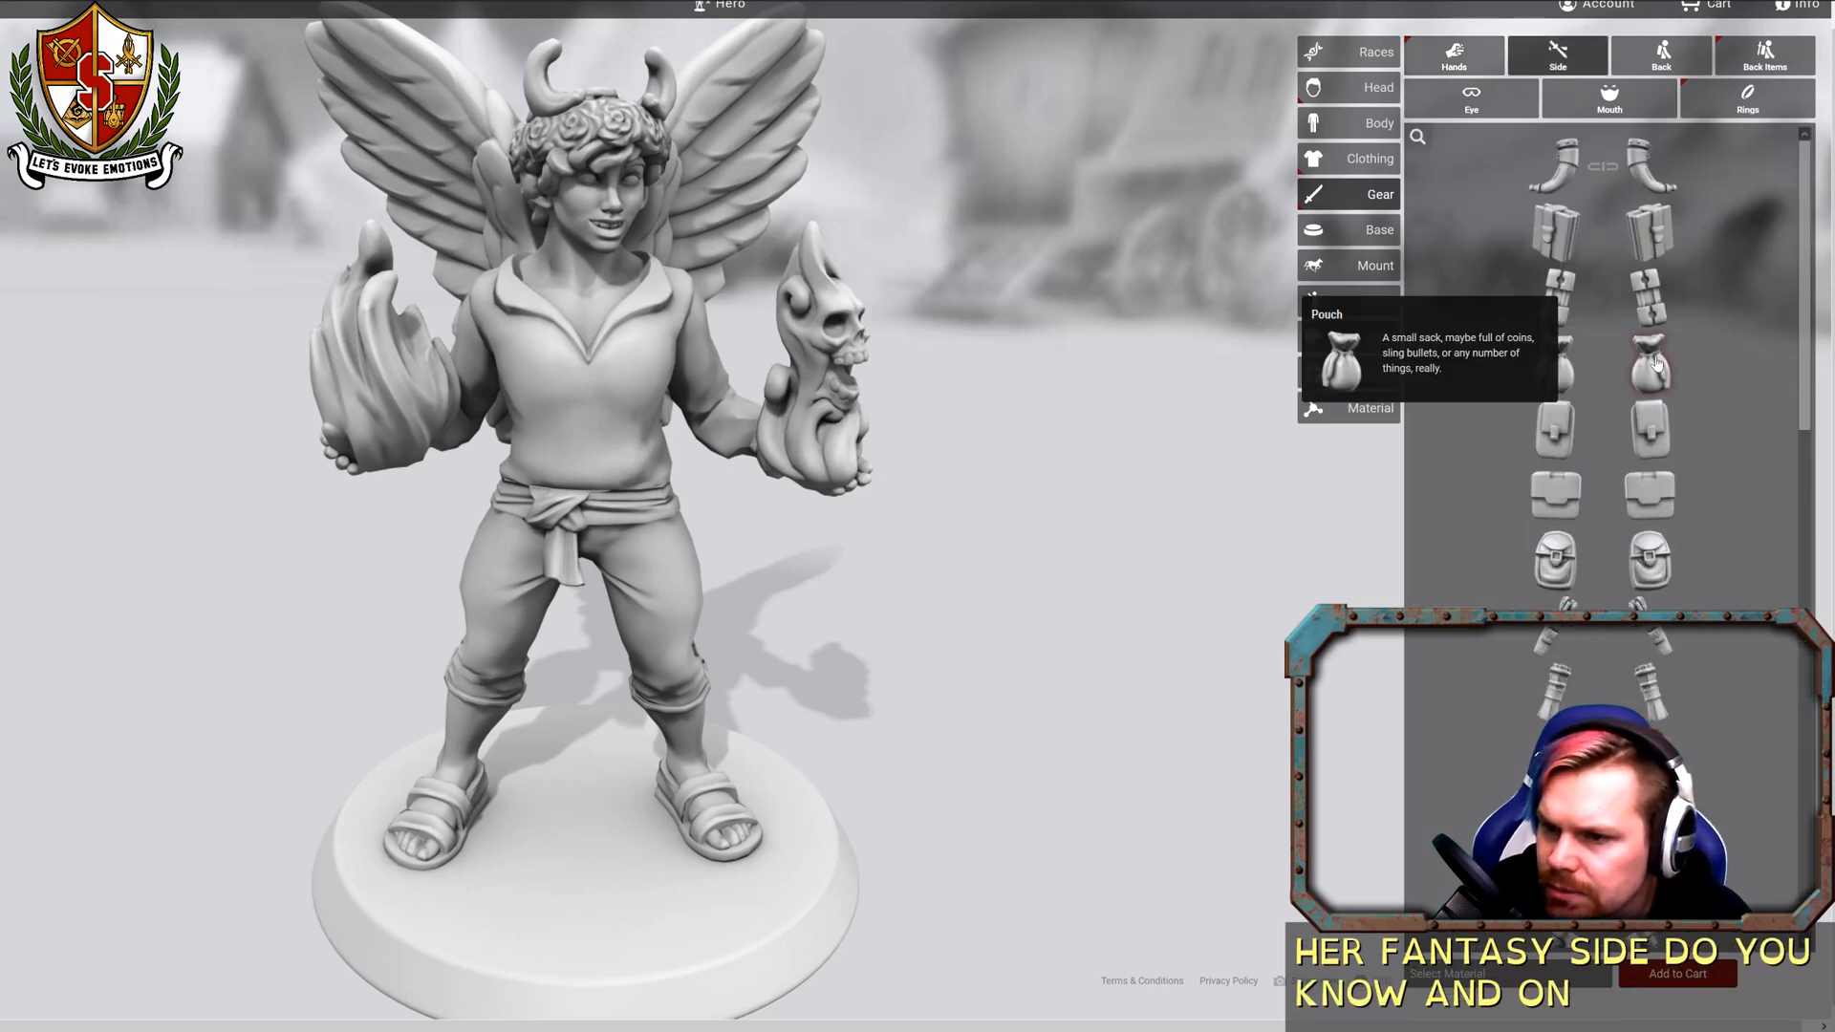
{"action": "scroll", "coordinate": [1586, 457], "scroll_direction": "down", "scroll_amount": 3}
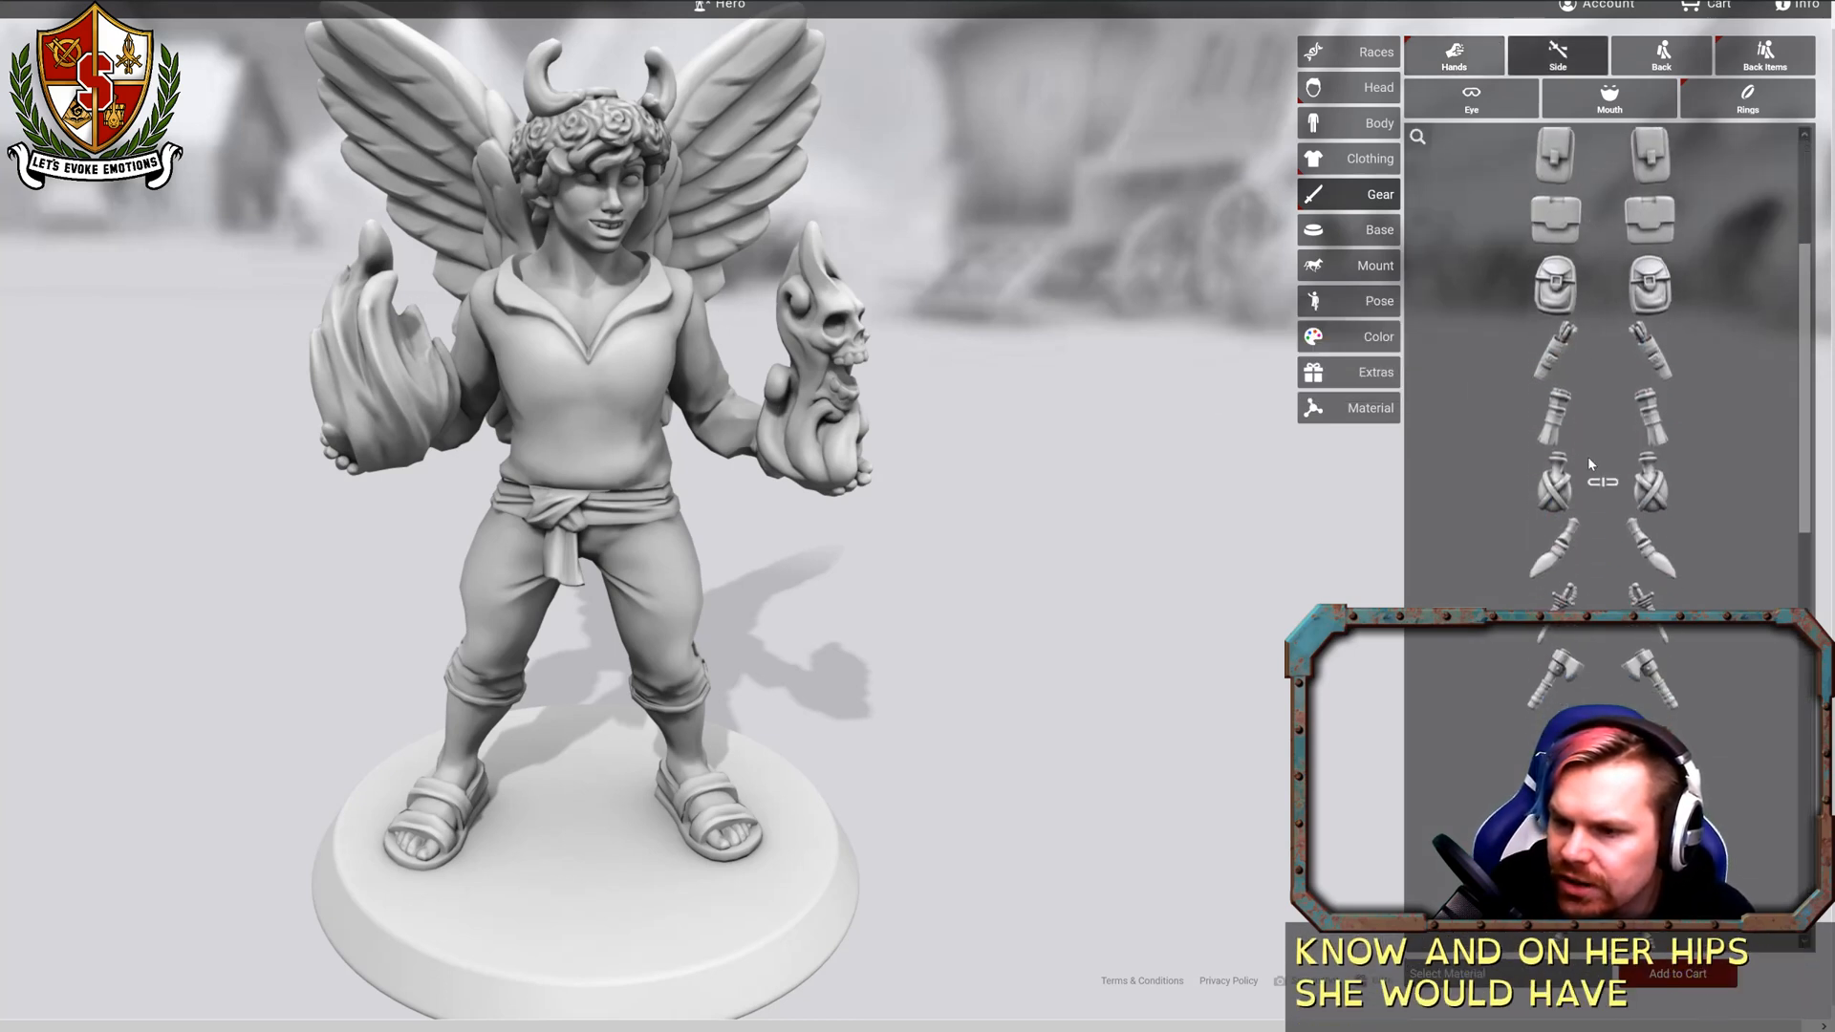
{"action": "left_click", "coordinate": [1650, 487]}
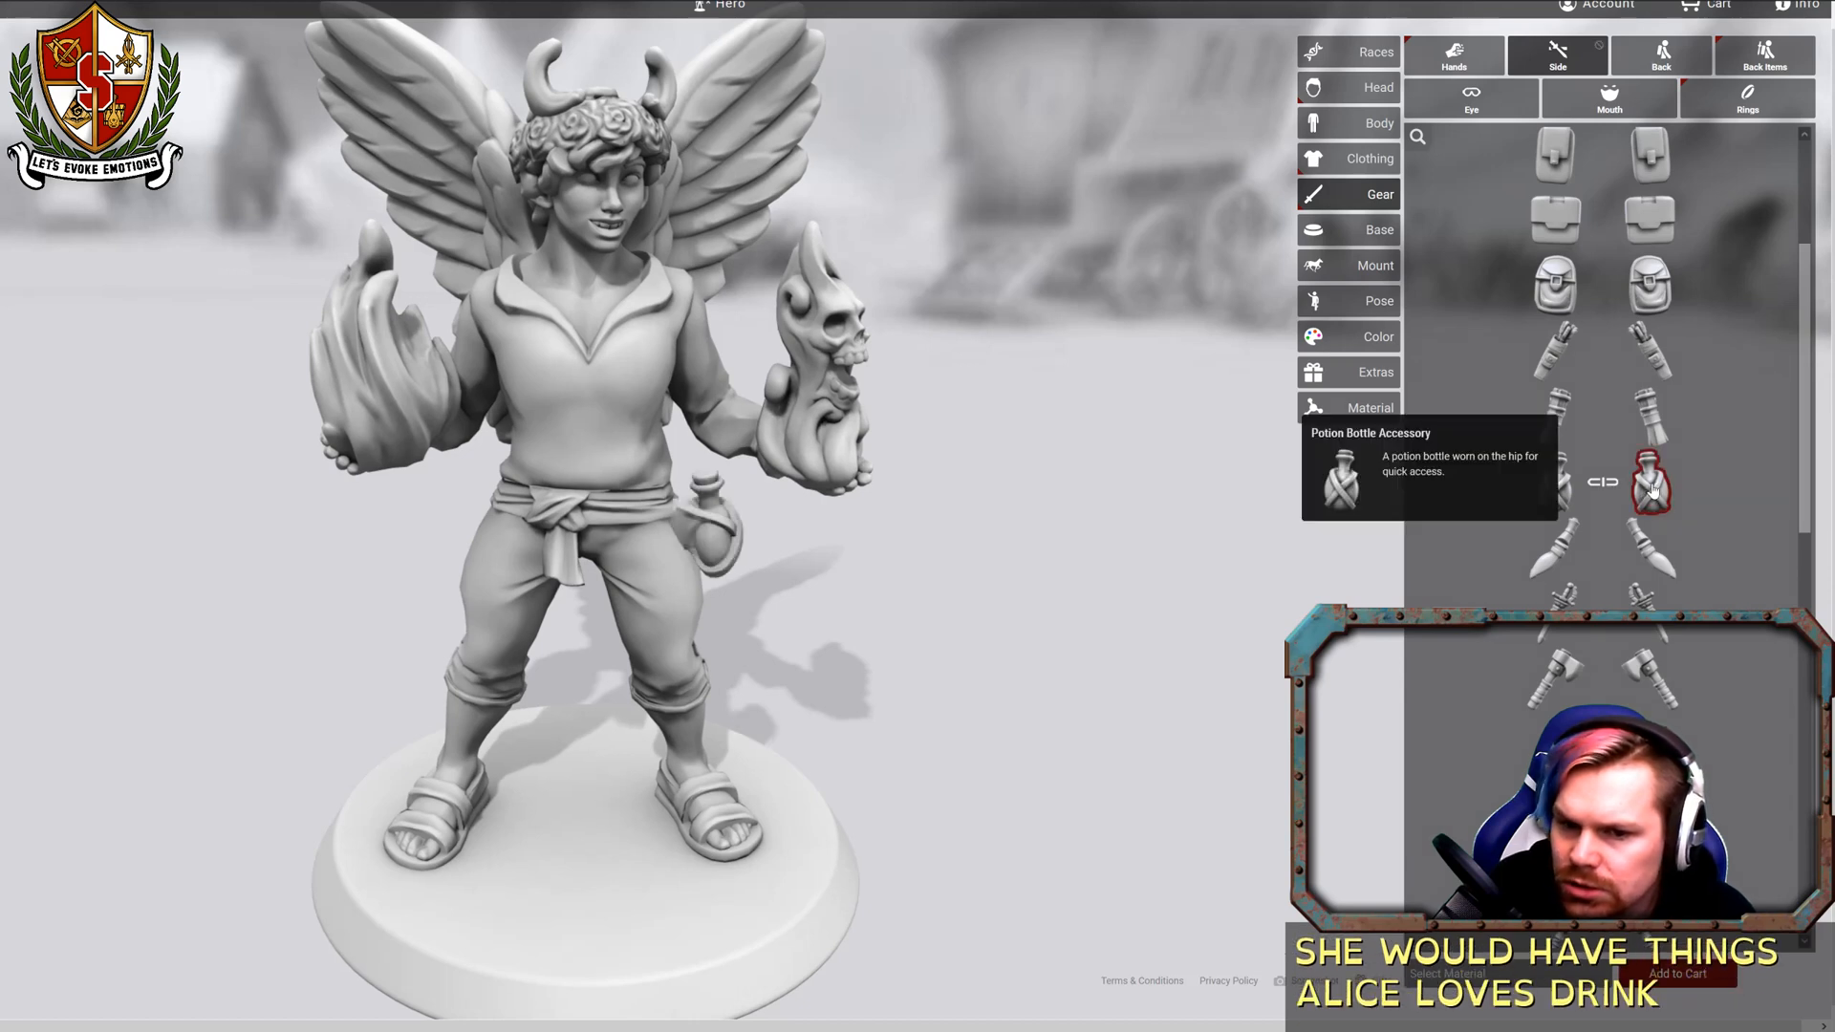
Try the Fanny Pack on the character's right hip and replace it with the Casette Player.
{"action": "scroll", "coordinate": [1582, 564], "scroll_direction": "down", "scroll_amount": 4}
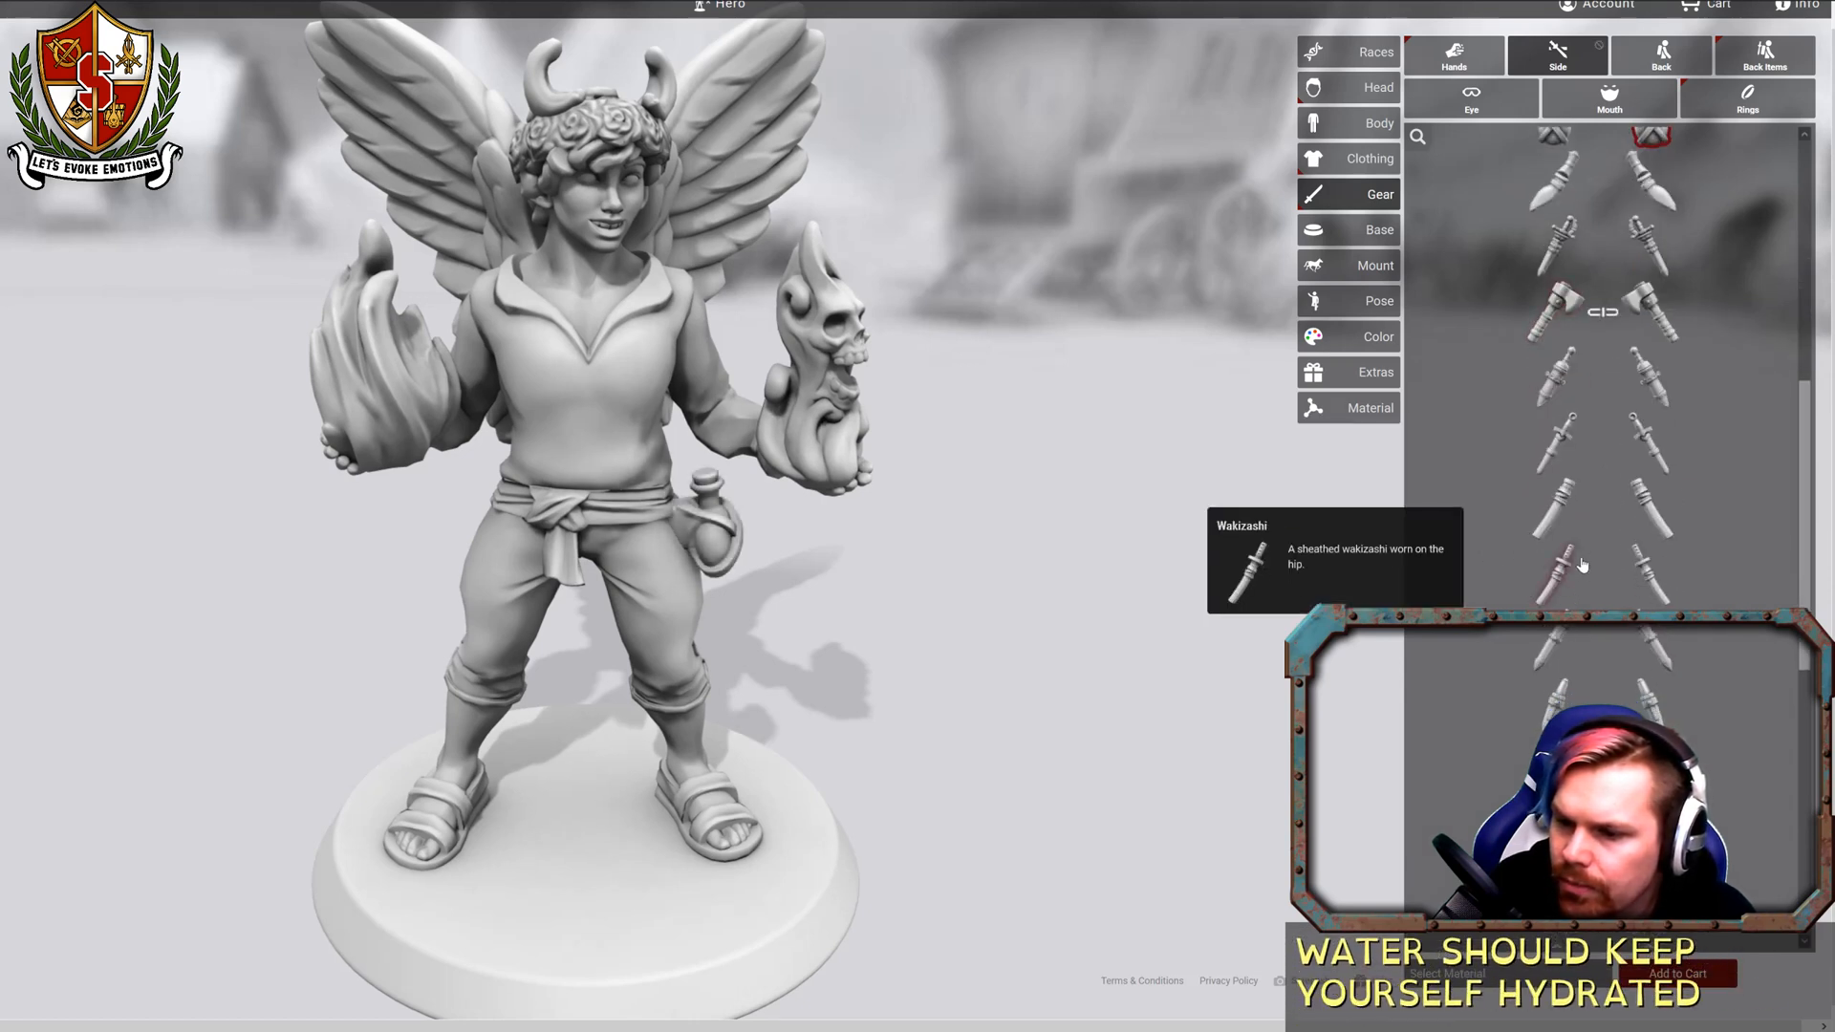
{"action": "scroll", "coordinate": [1581, 563], "scroll_direction": "down", "scroll_amount": 6}
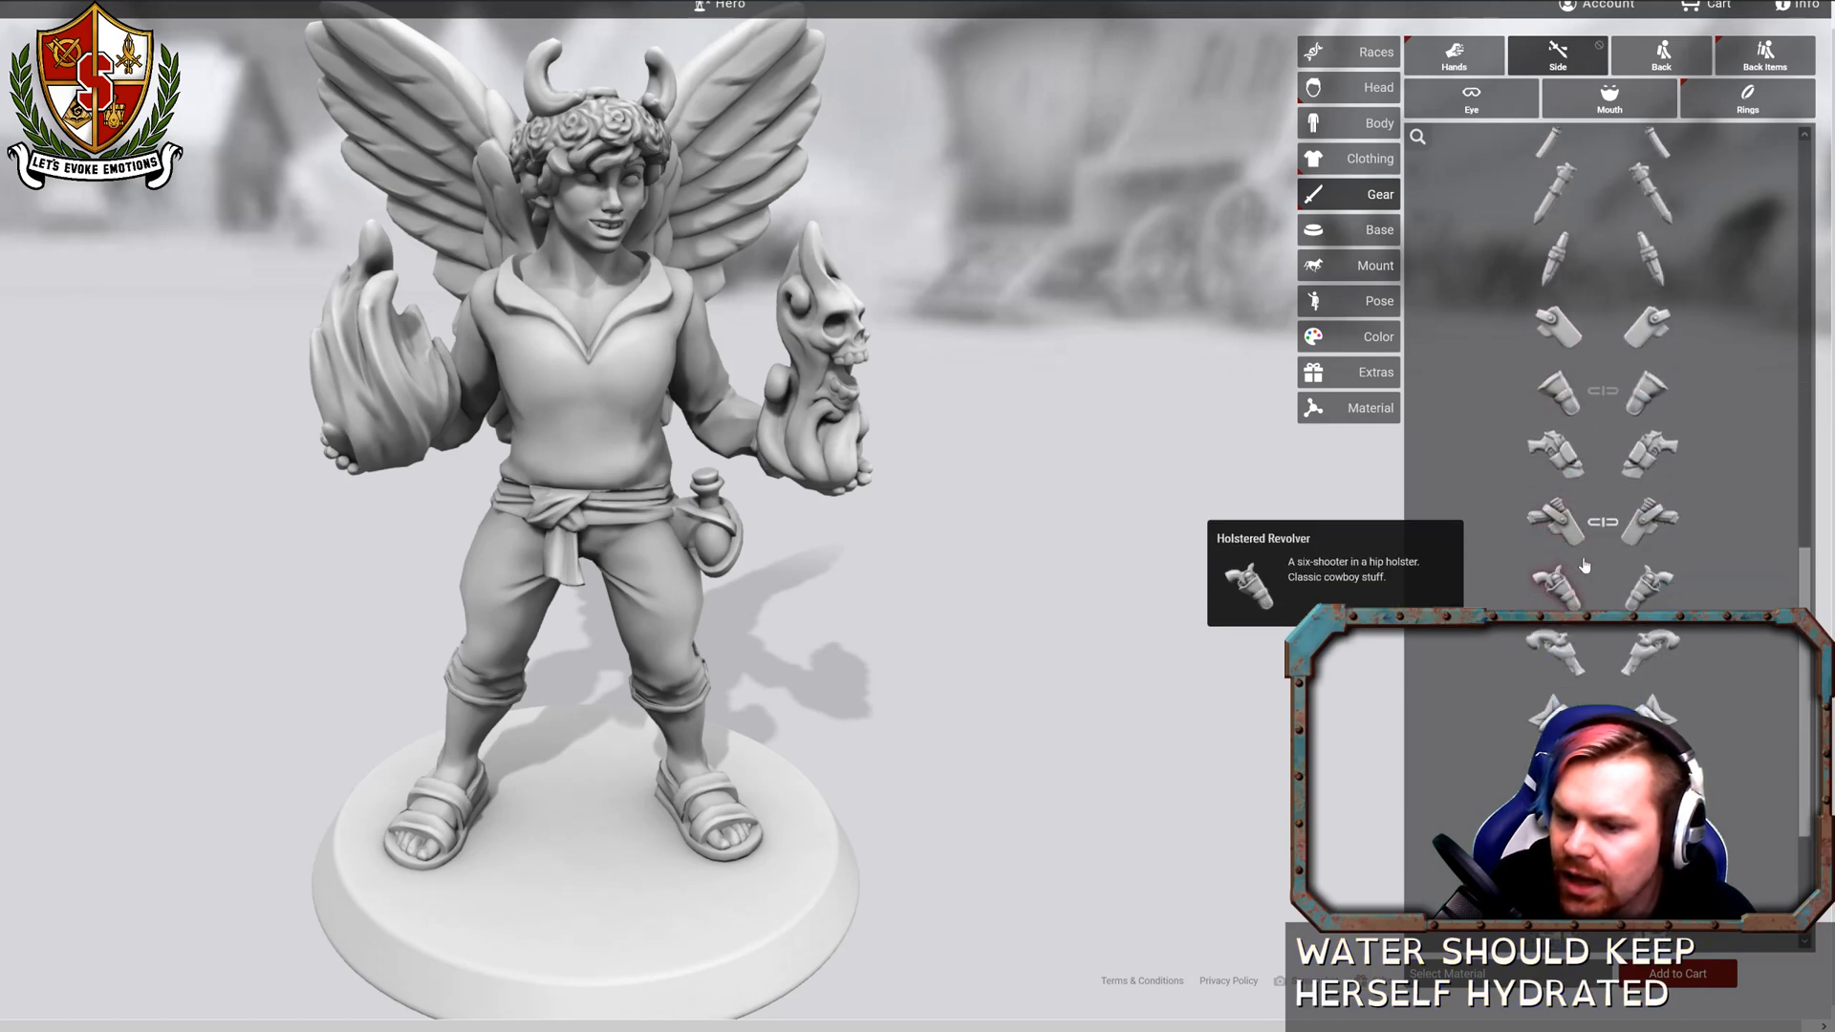
{"action": "scroll", "coordinate": [1583, 565], "scroll_direction": "down", "scroll_amount": 2}
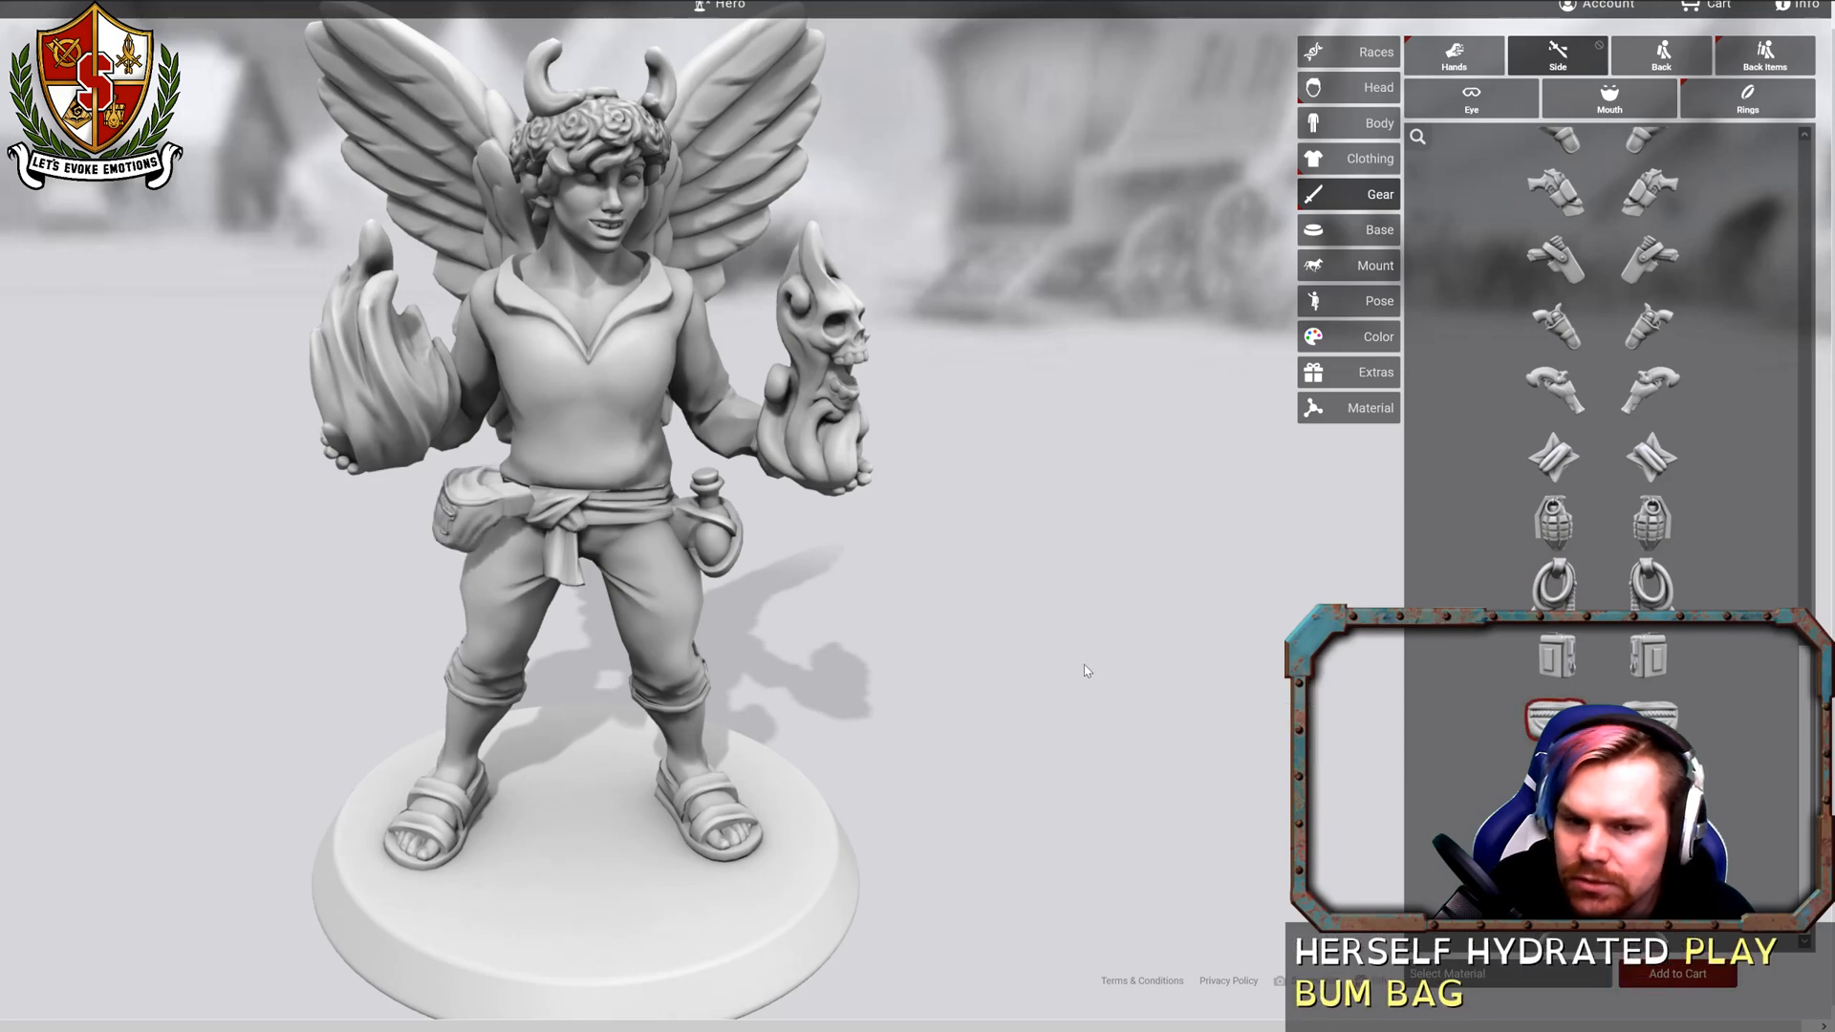
{"action": "left_click_drag", "start_coordinate": [1085, 668], "coordinate": [1153, 661]}
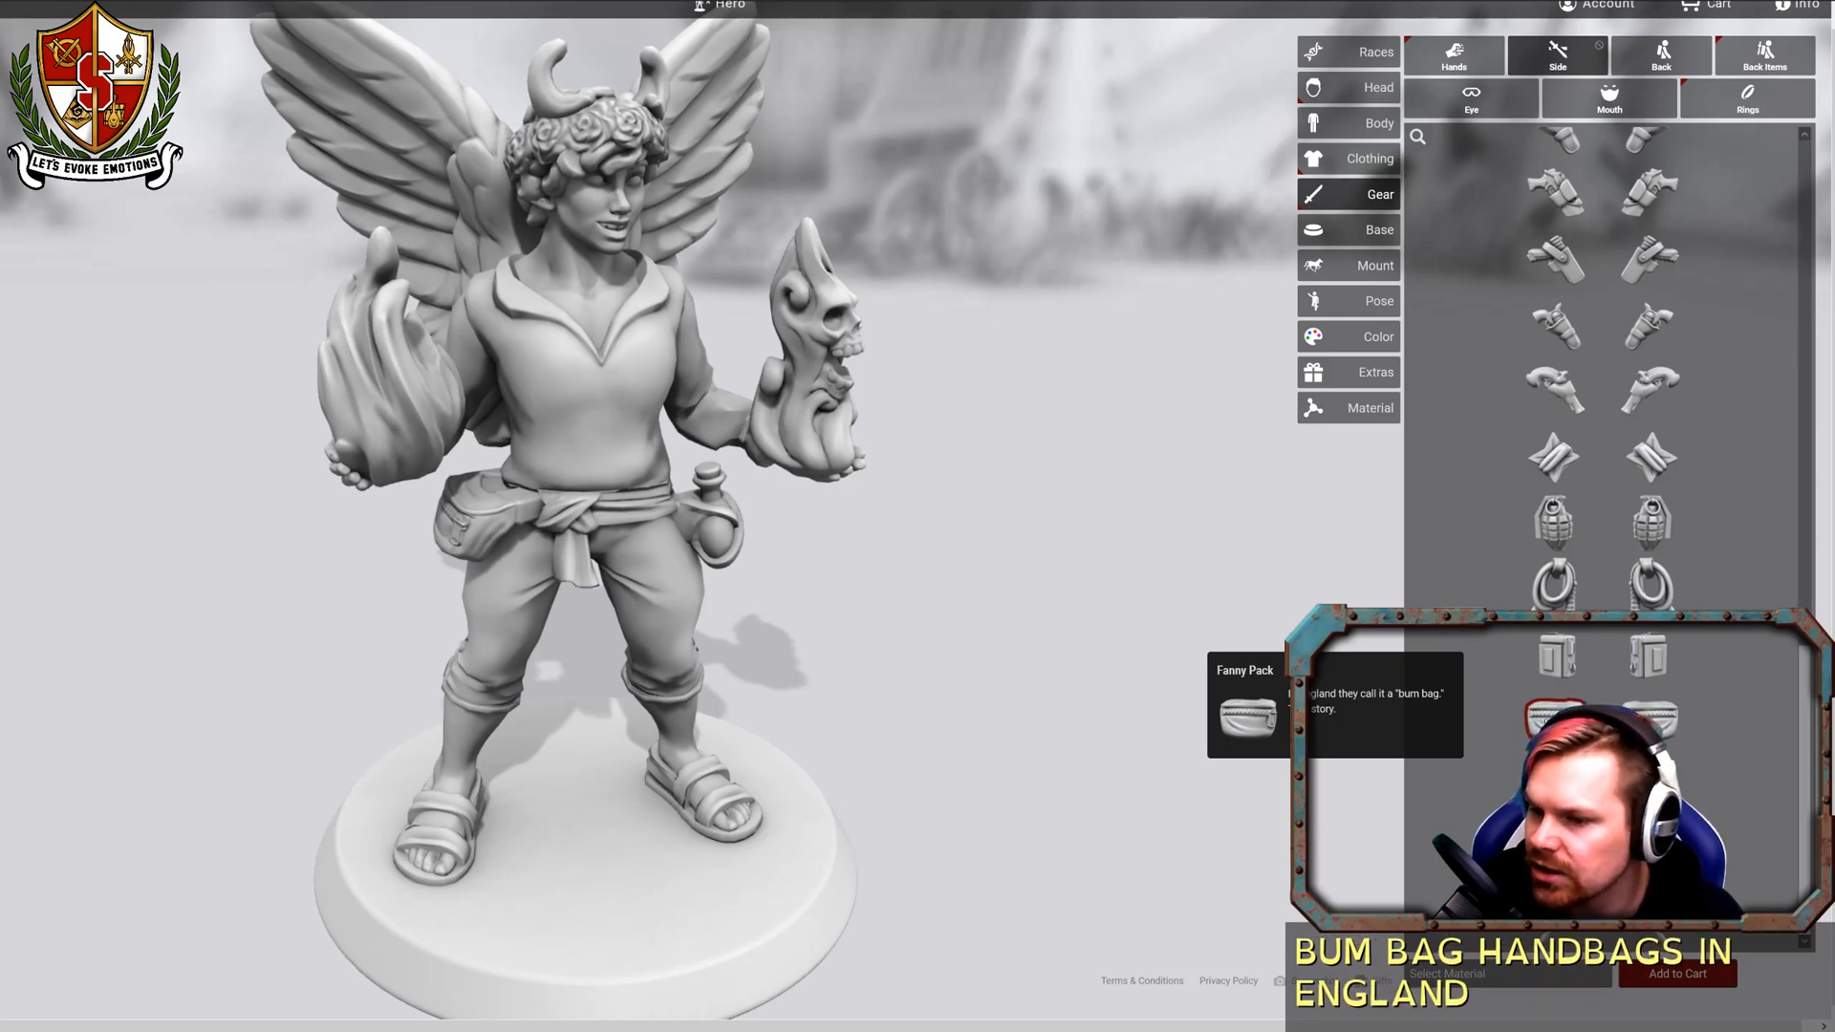
{"action": "left_click_drag", "start_coordinate": [1064, 622], "coordinate": [1309, 573]}
{"action": "left_click_drag", "start_coordinate": [1426, 558], "coordinate": [1147, 669]}
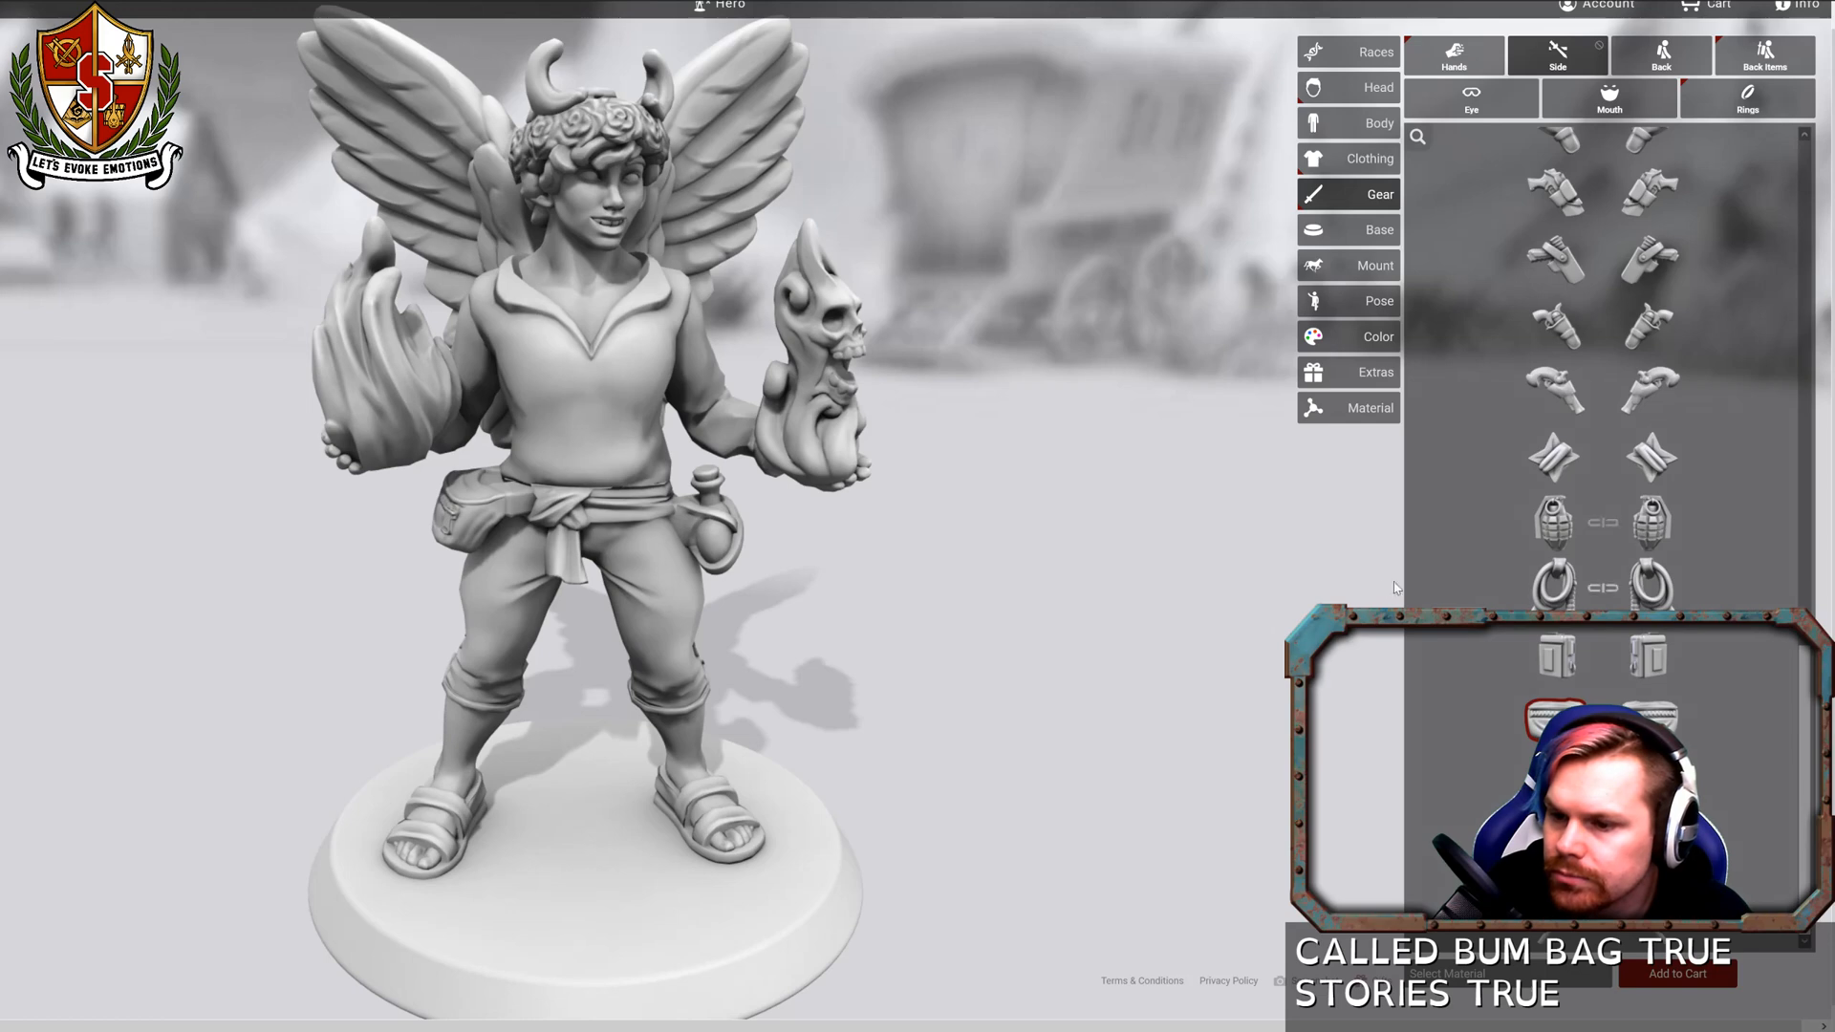
{"action": "mouse_move", "coordinate": [1546, 663]}
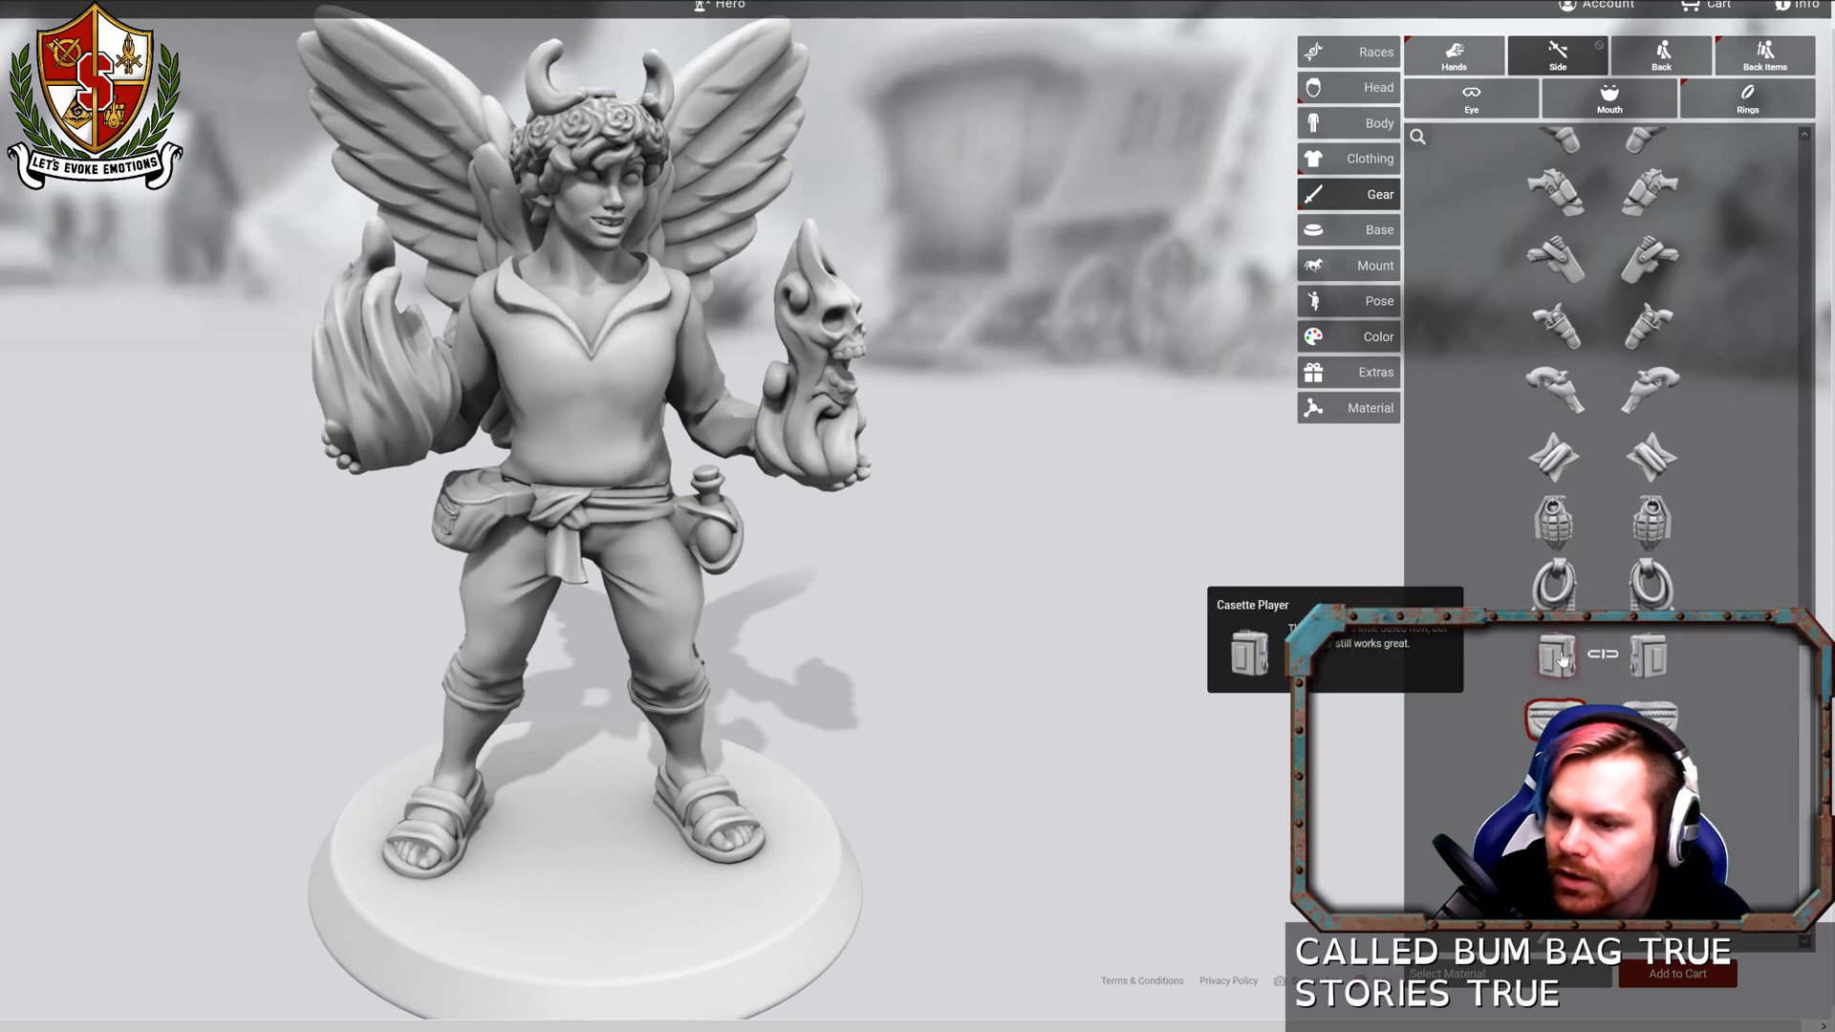
{"action": "left_click", "coordinate": [1557, 658]}
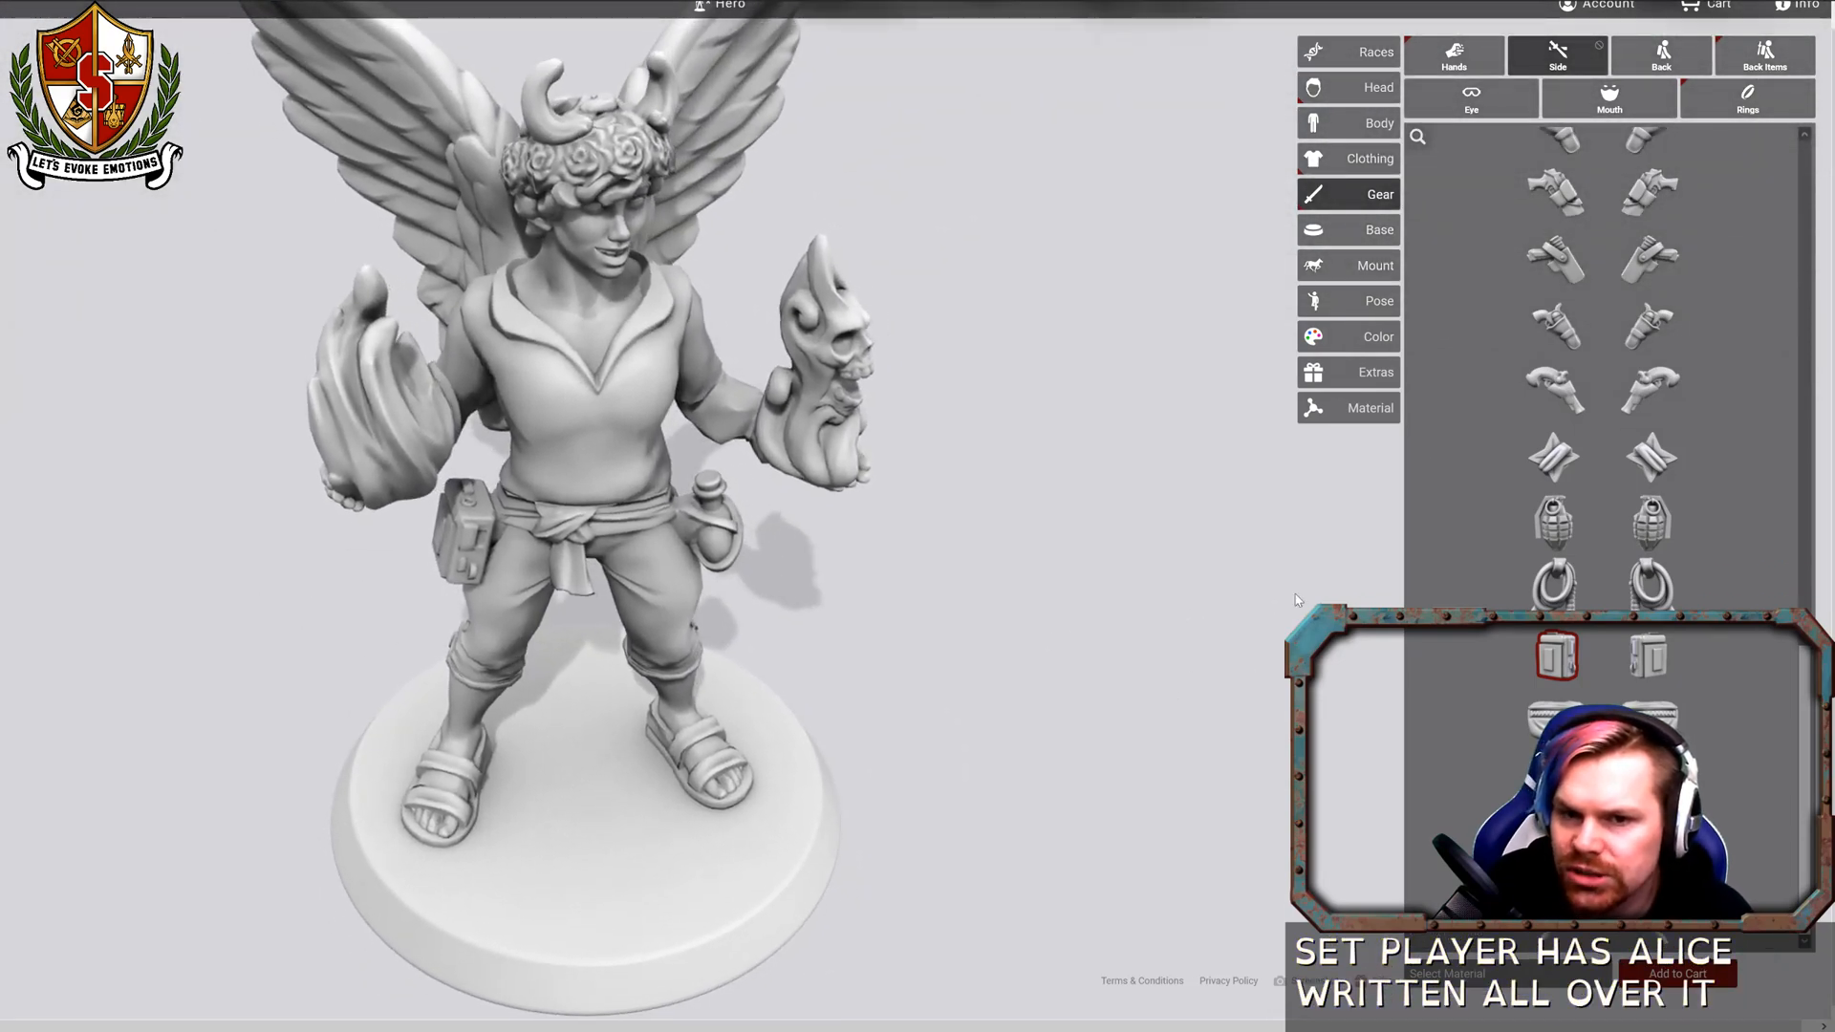
Look through the headwear and replace the character's rose crown with the over-ear headphones.
{"action": "left_click", "coordinate": [1342, 127]}
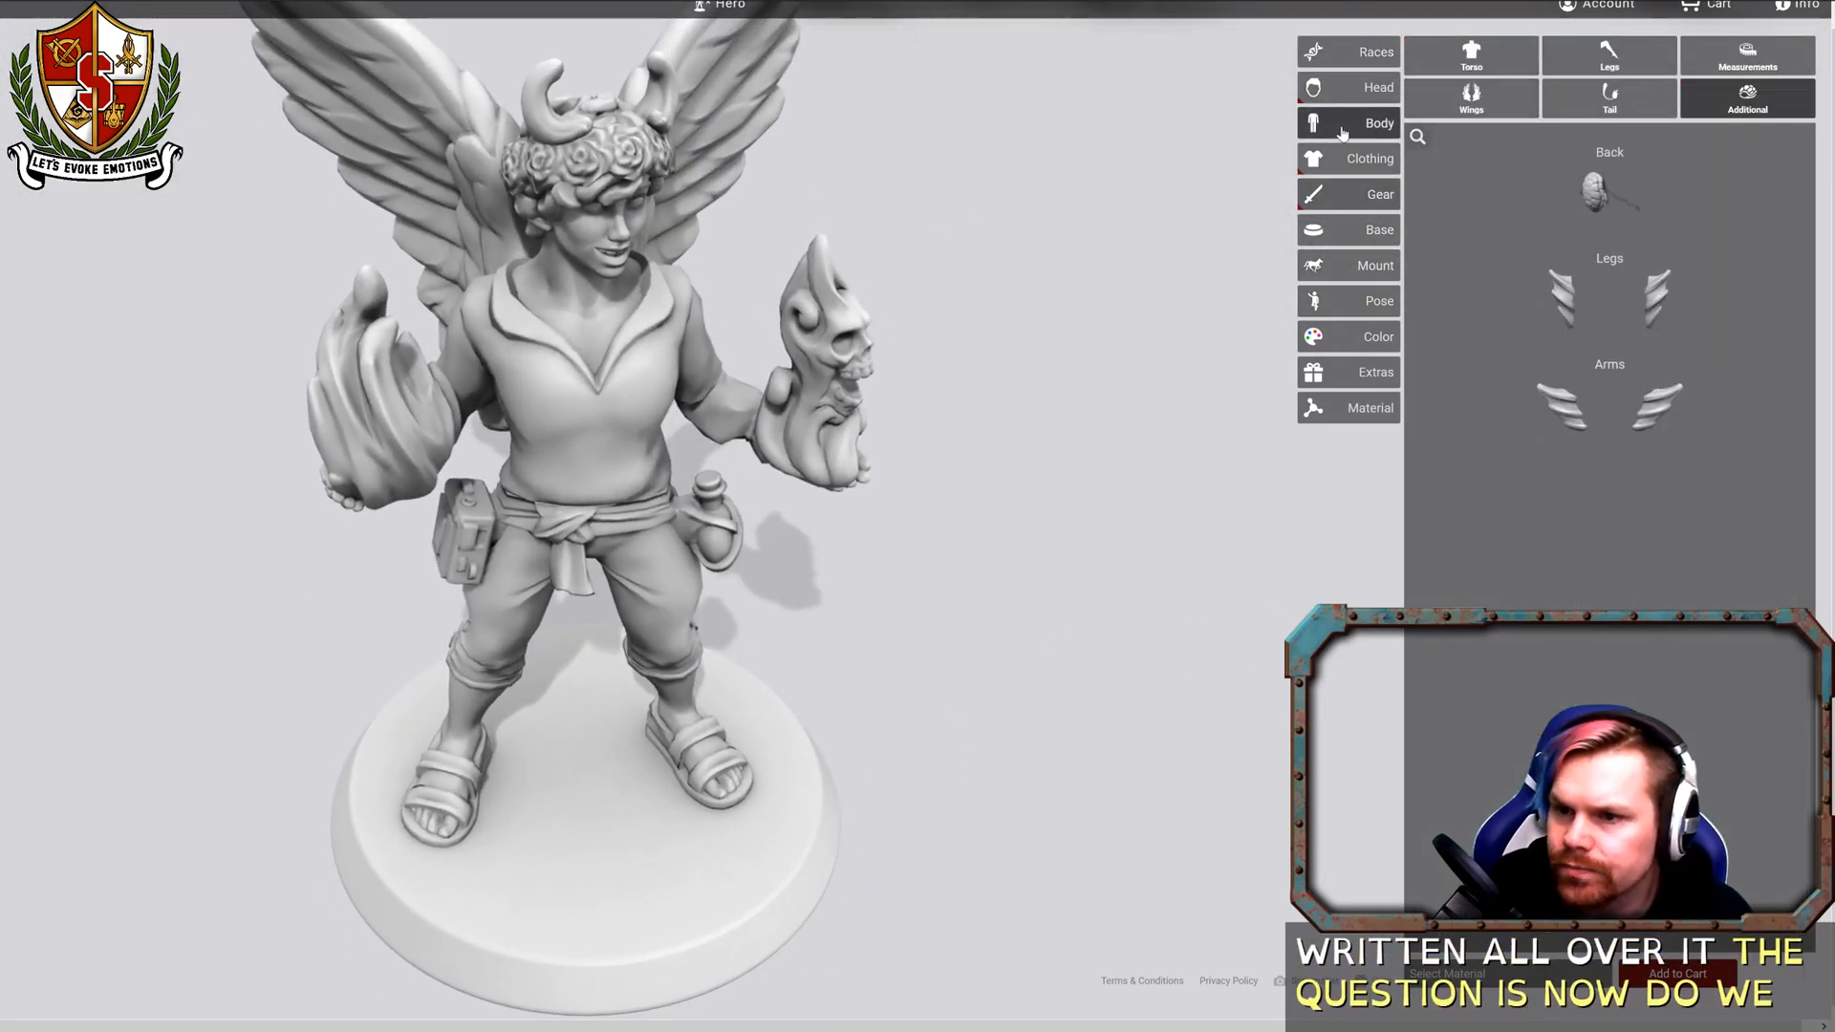
{"action": "left_click", "coordinate": [1340, 164]}
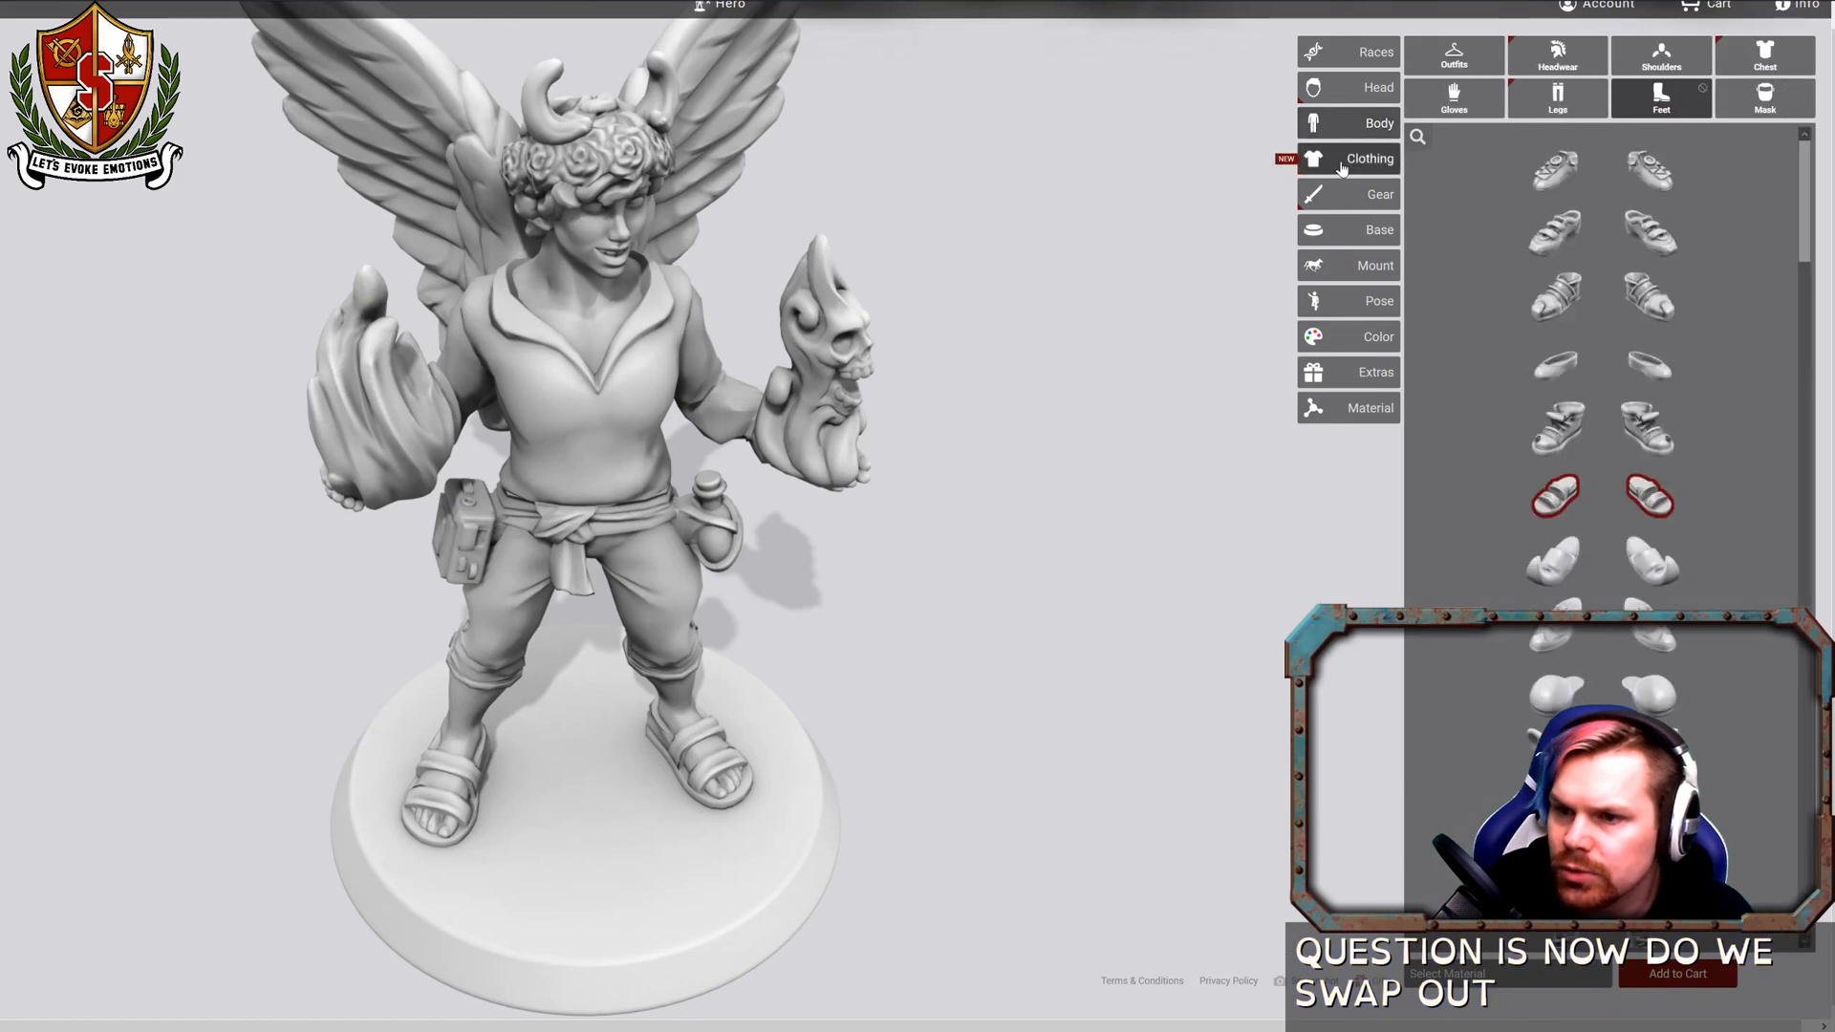
{"action": "left_click", "coordinate": [1563, 57]}
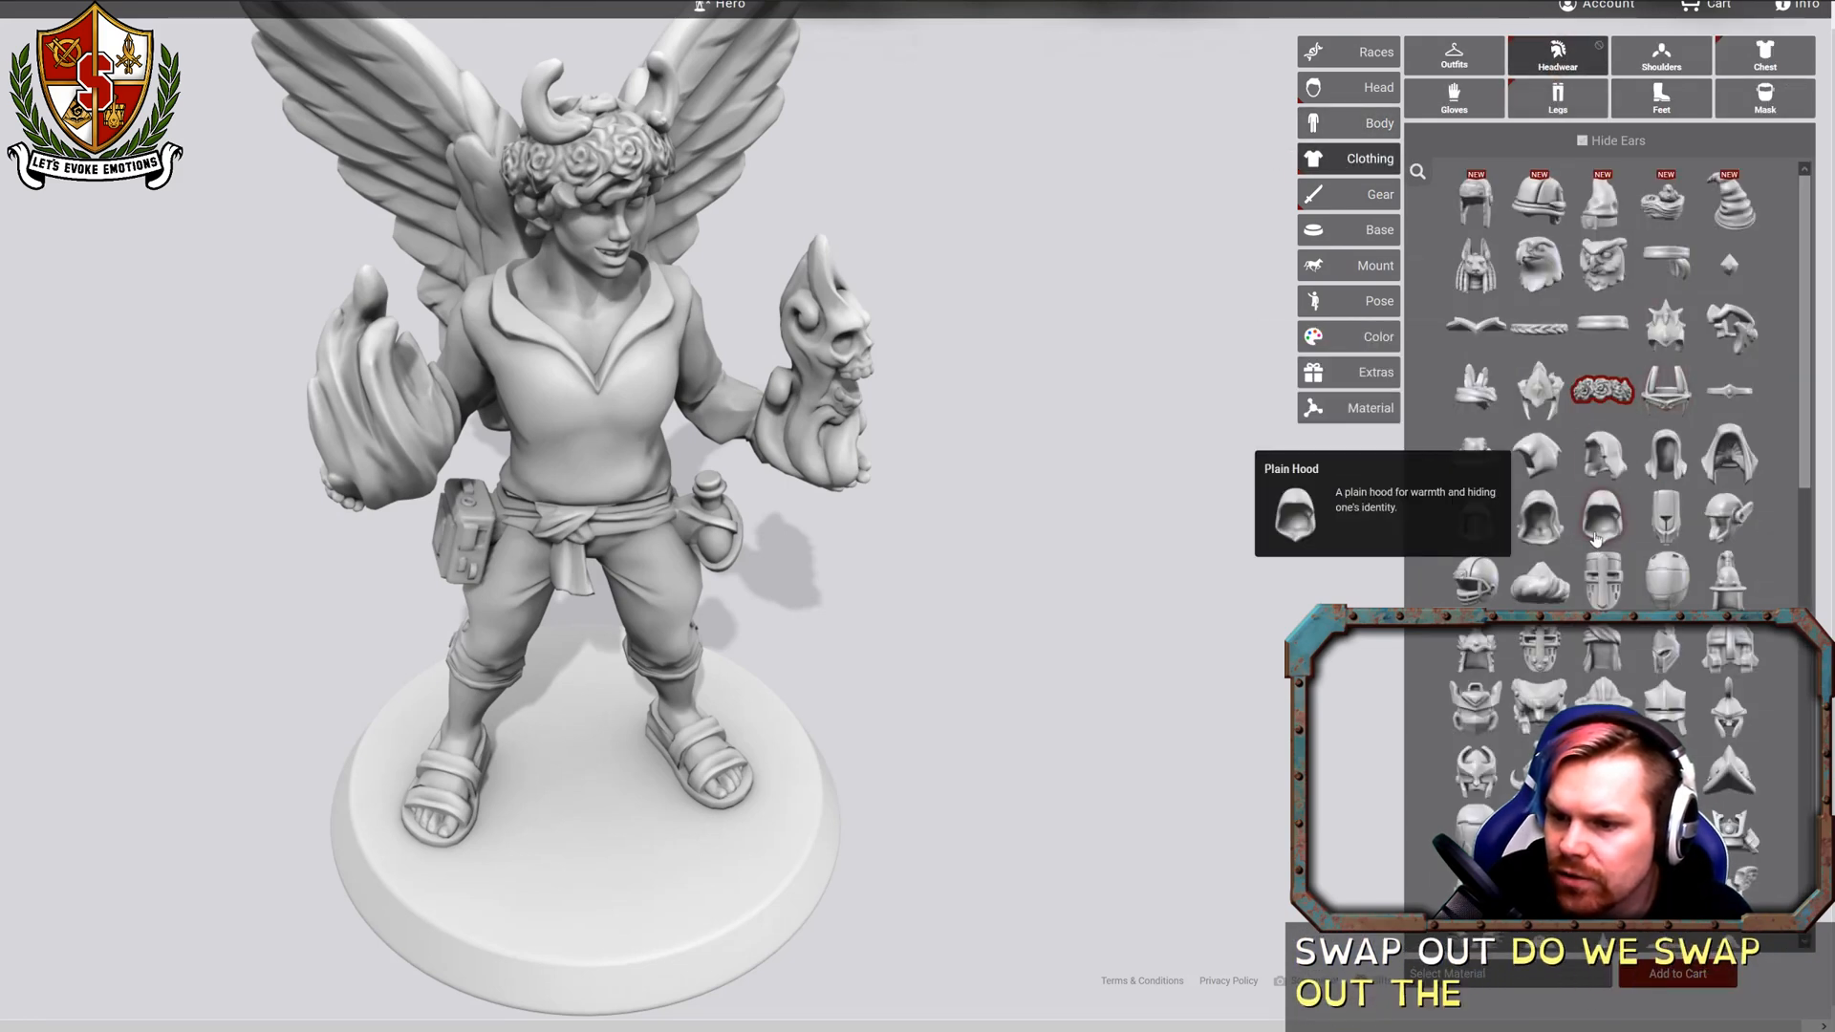
{"action": "scroll", "coordinate": [1595, 538], "scroll_direction": "down", "scroll_amount": 4}
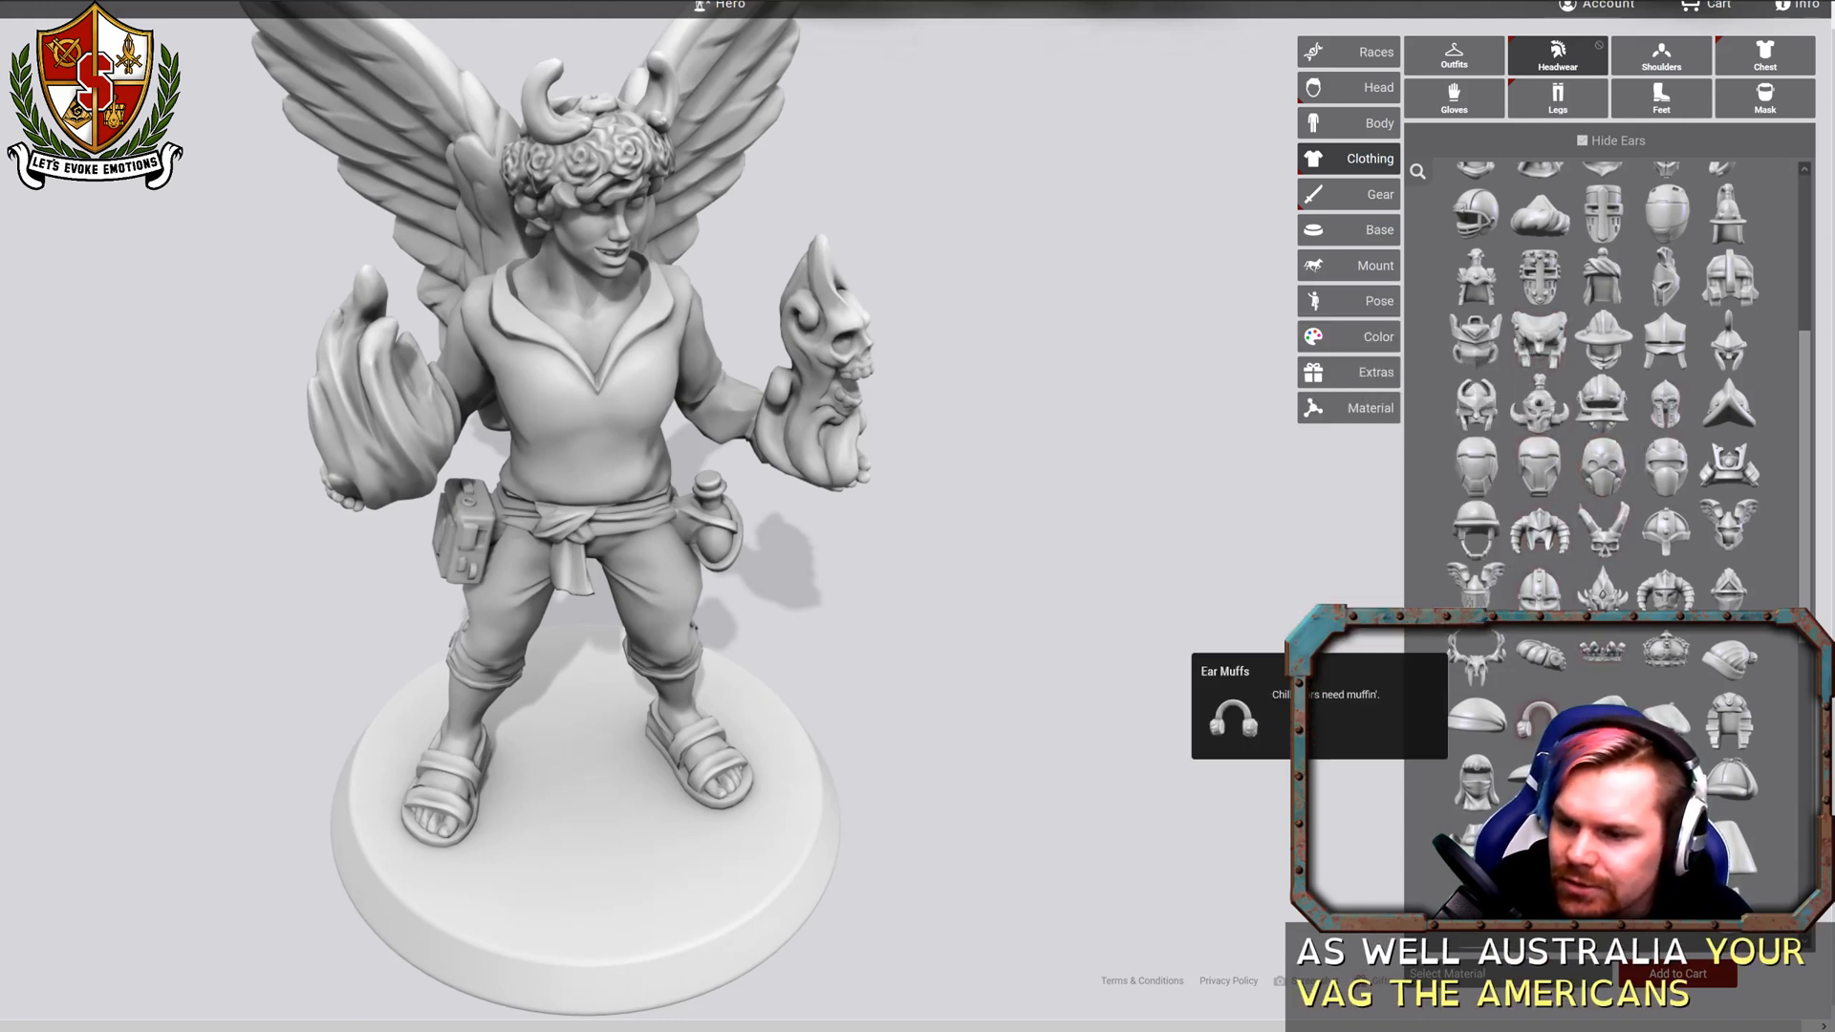
{"action": "scroll", "coordinate": [1539, 726], "scroll_direction": "down", "scroll_amount": 5}
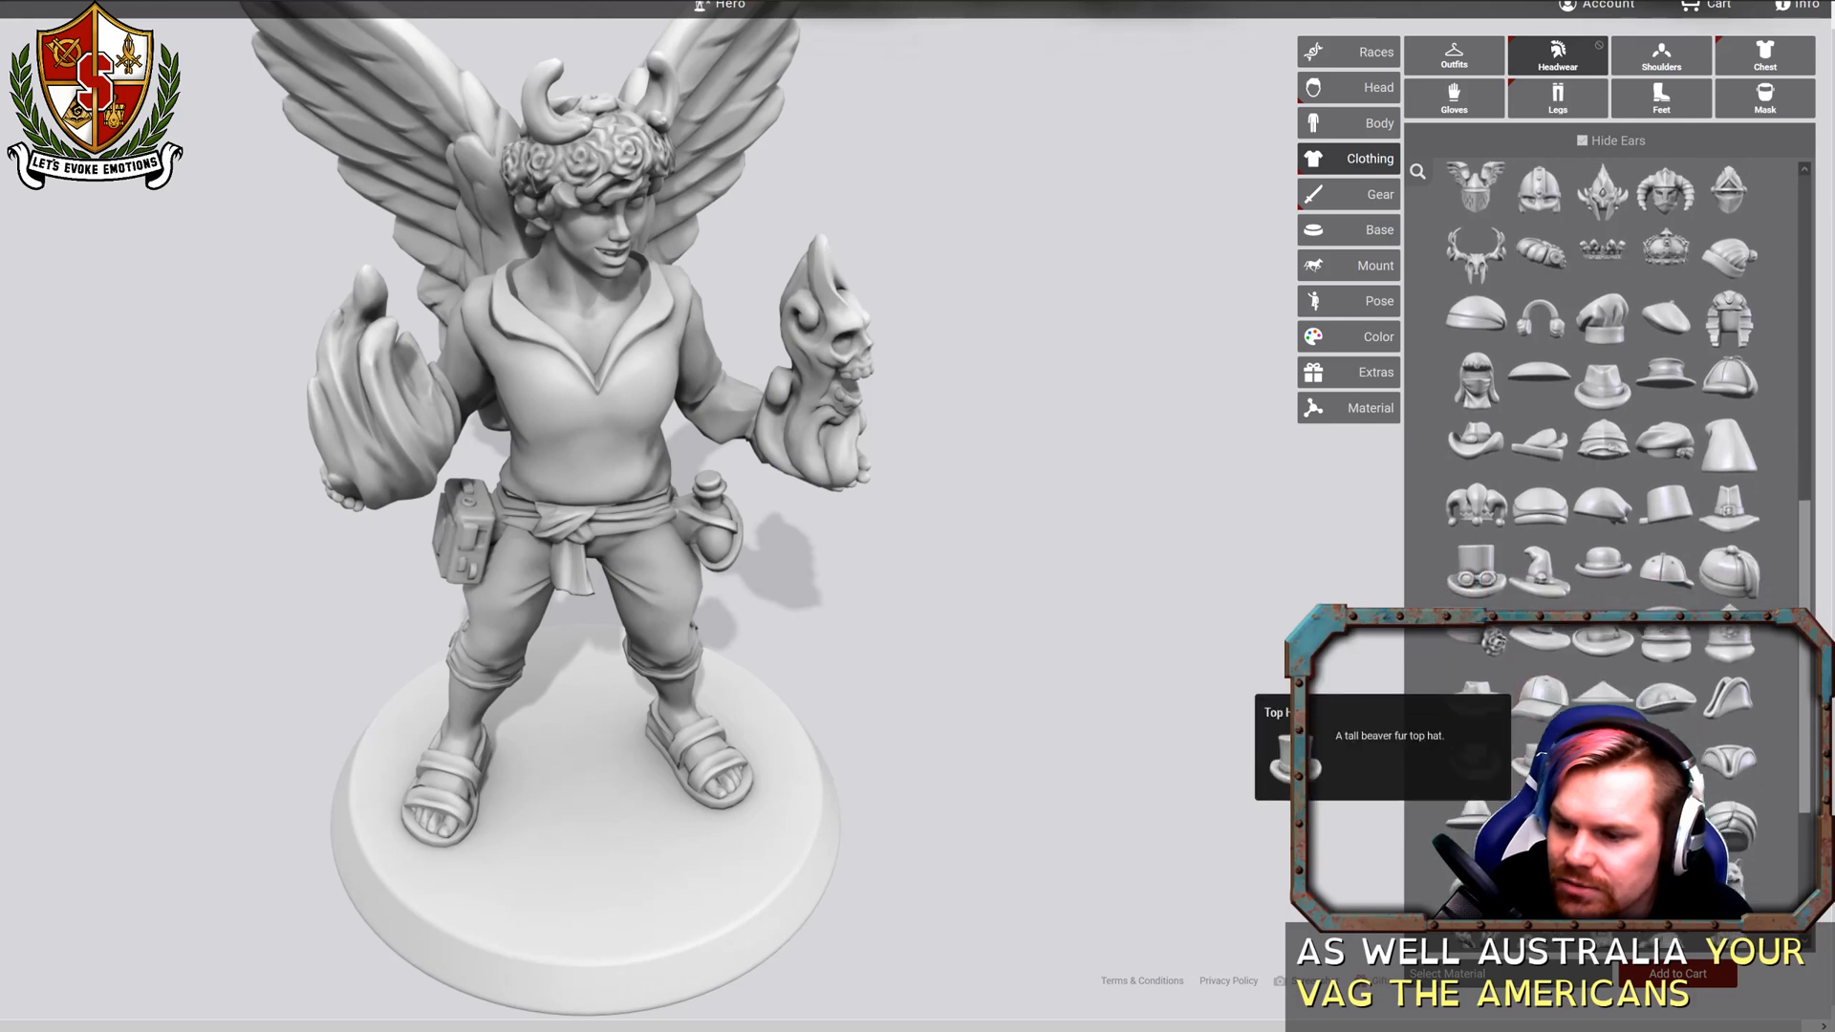
{"action": "left_click", "coordinate": [1540, 826]}
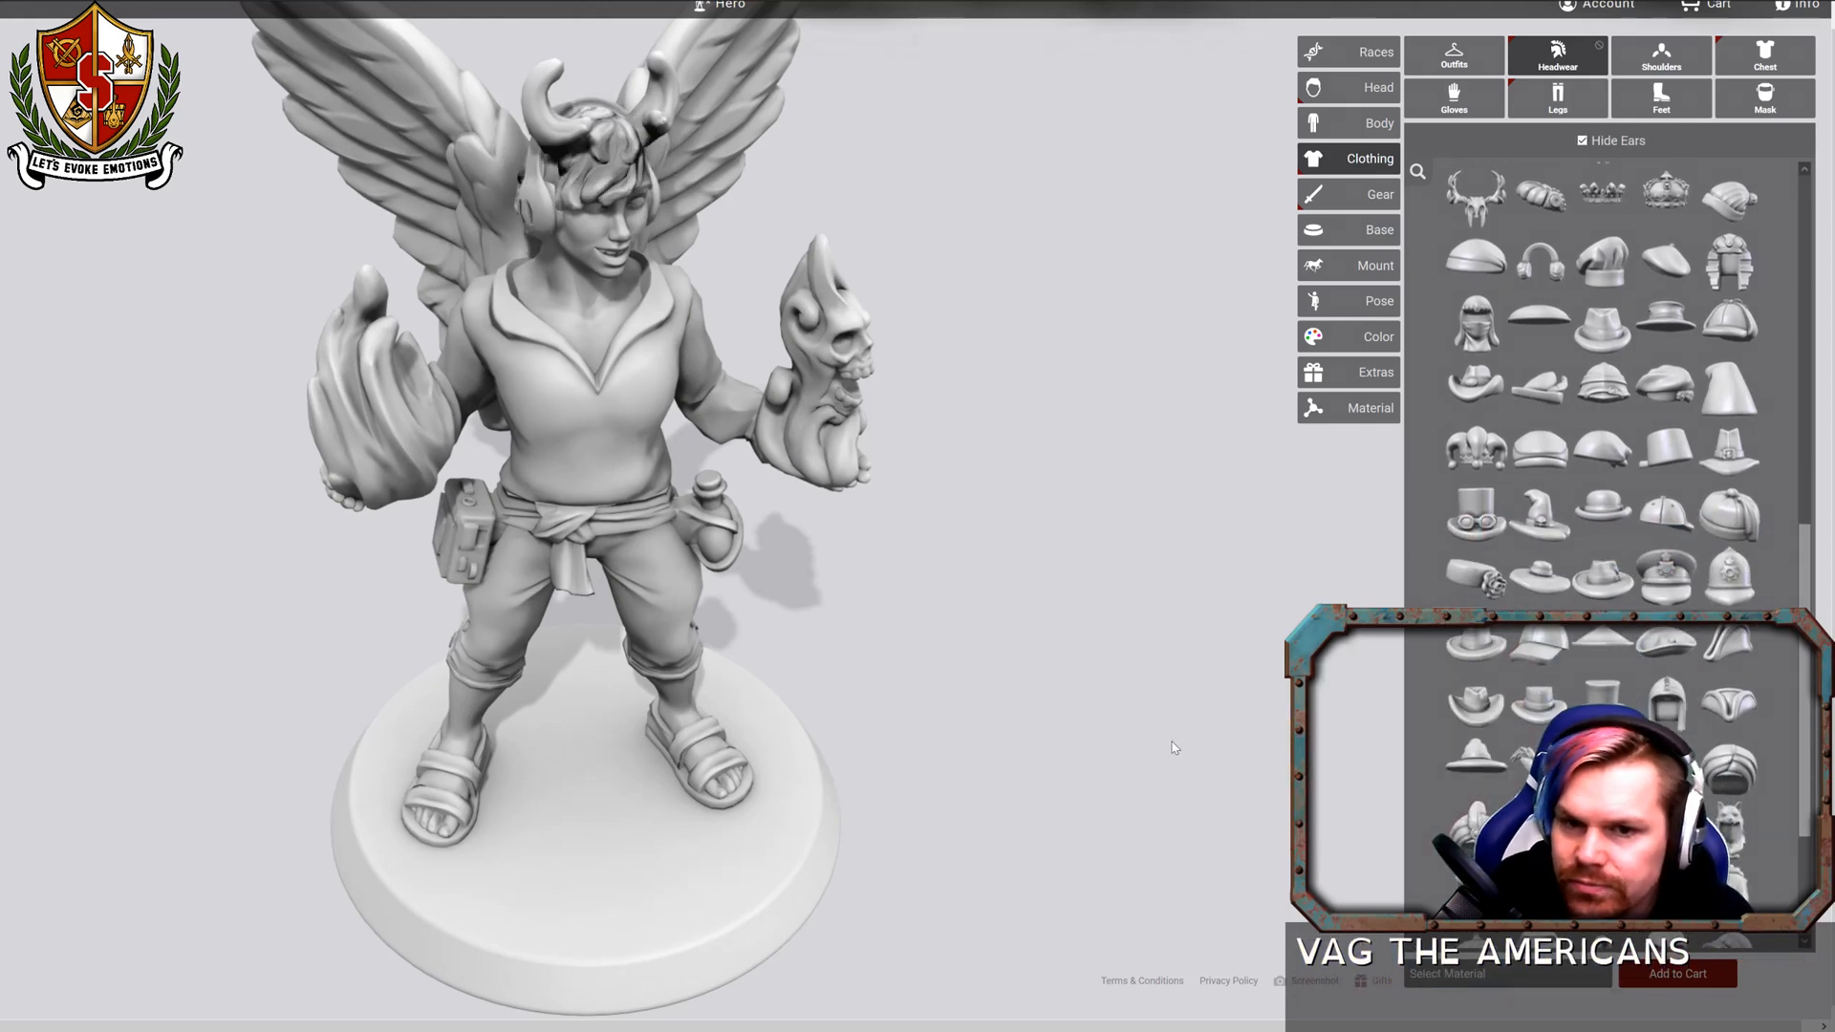
{"action": "left_click_drag", "start_coordinate": [1167, 747], "coordinate": [1096, 601]}
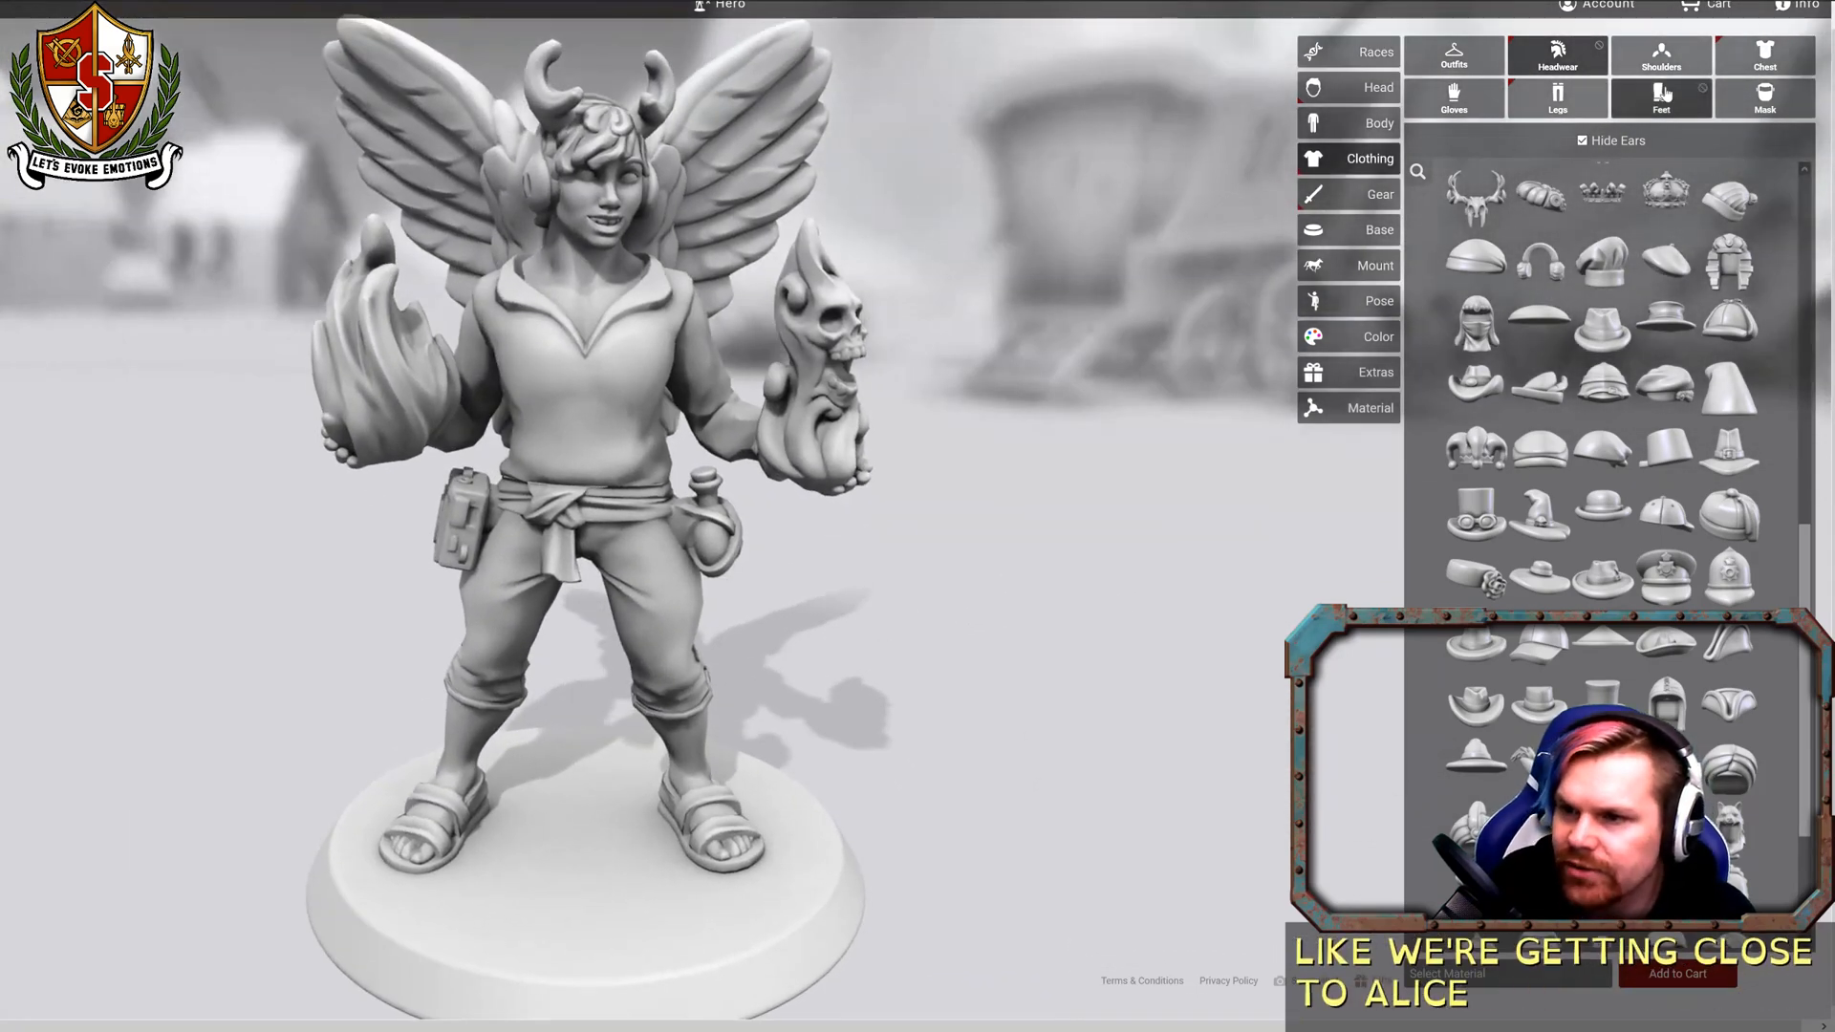
Look through the character's eye and mouth gear, and choose the Diamond Ring from the rings.
{"action": "left_click", "coordinate": [1333, 196]}
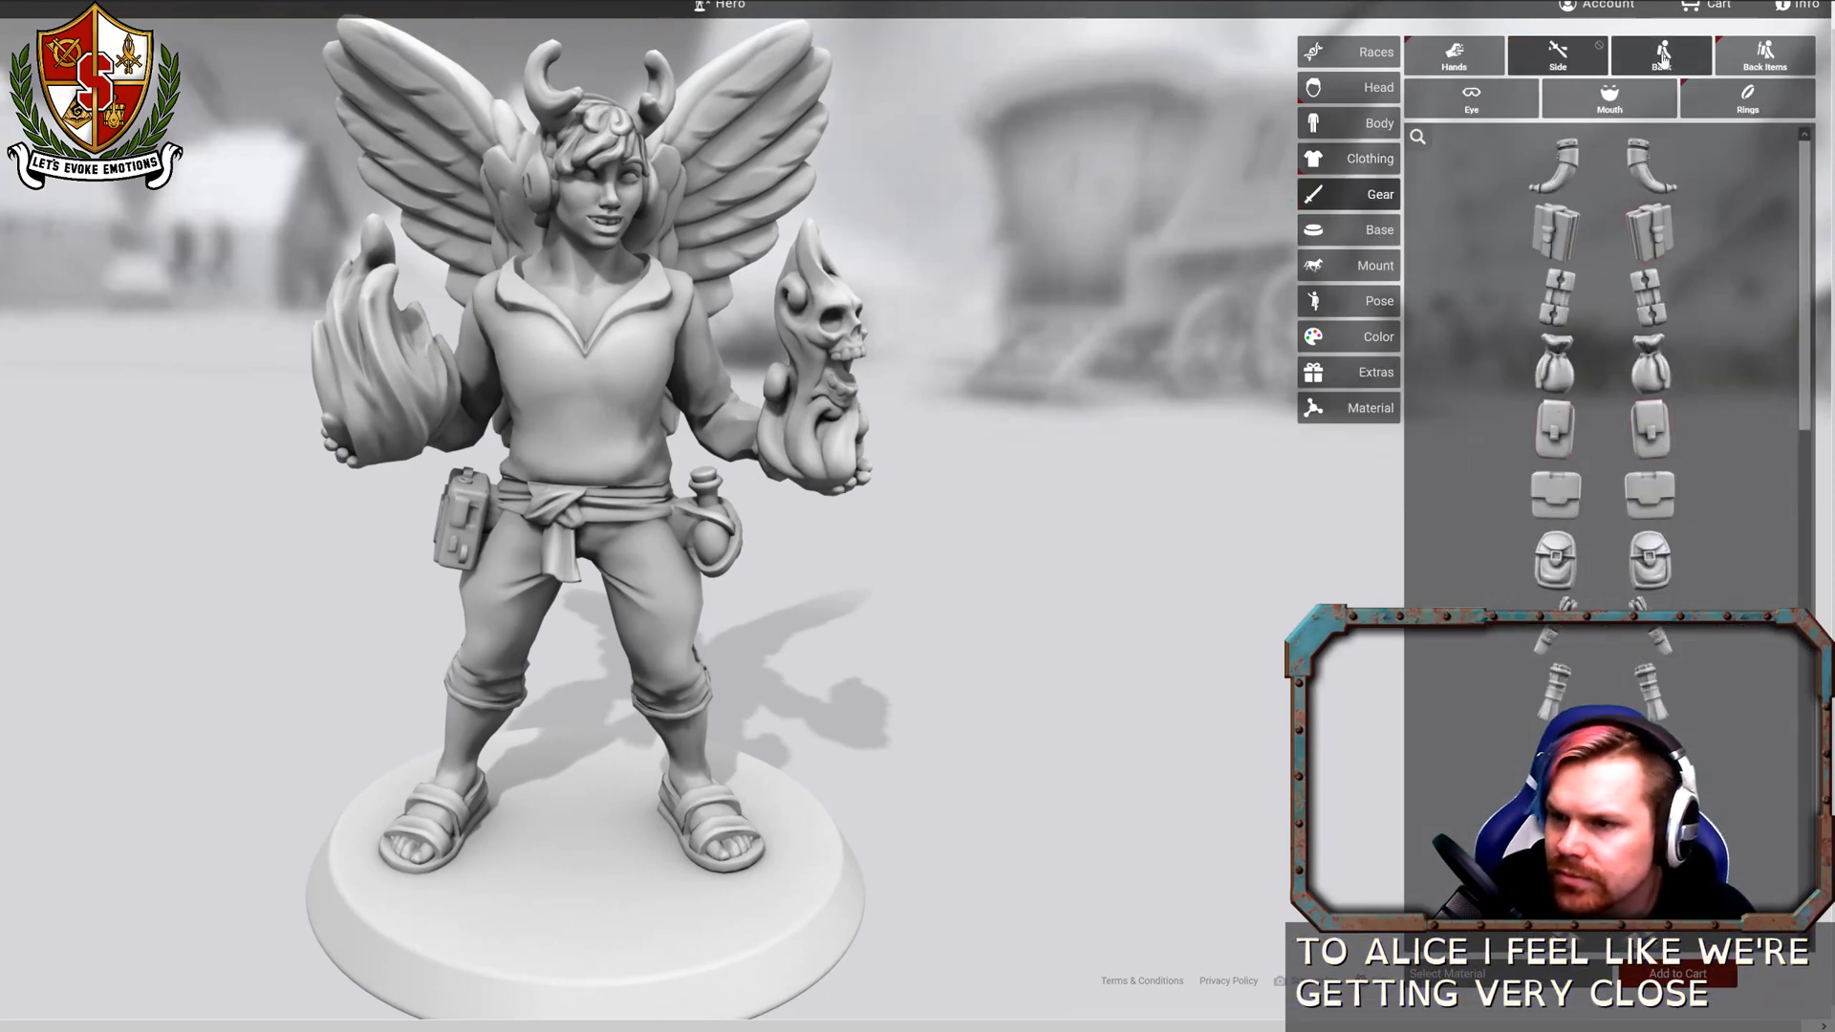
{"action": "left_click", "coordinate": [1482, 107]}
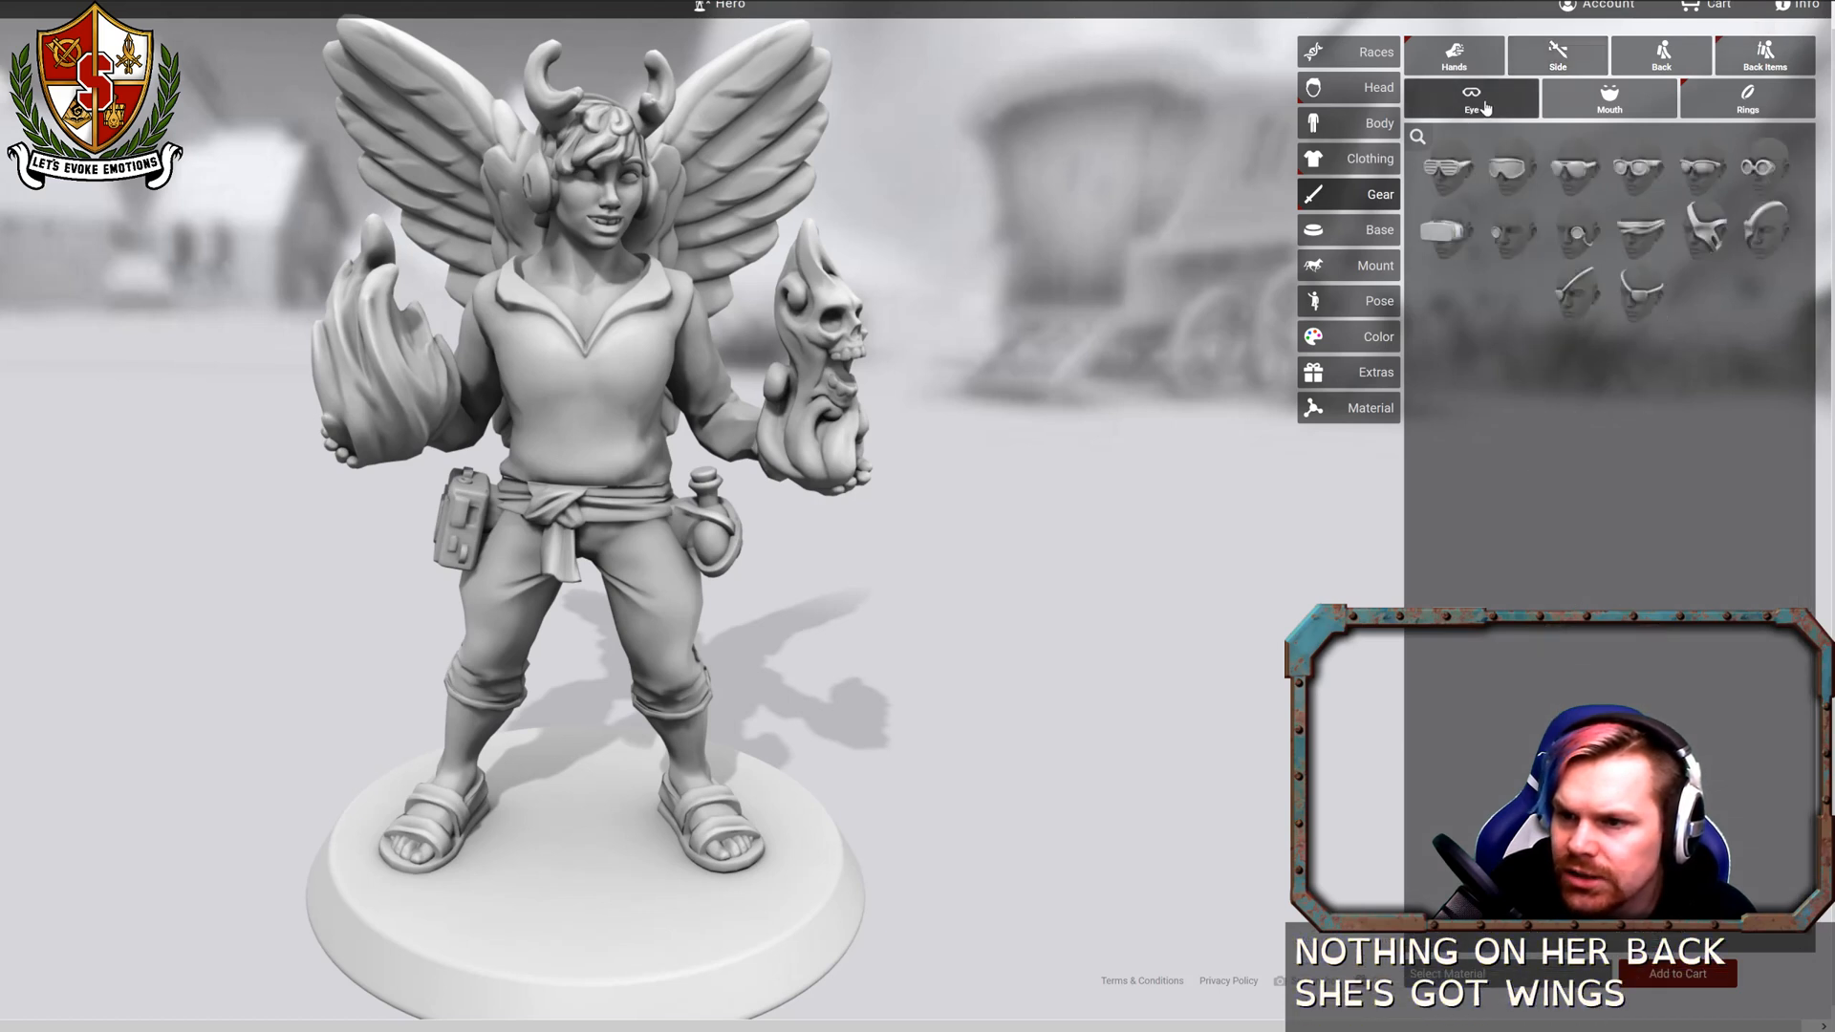
{"action": "mouse_move", "coordinate": [1509, 182]}
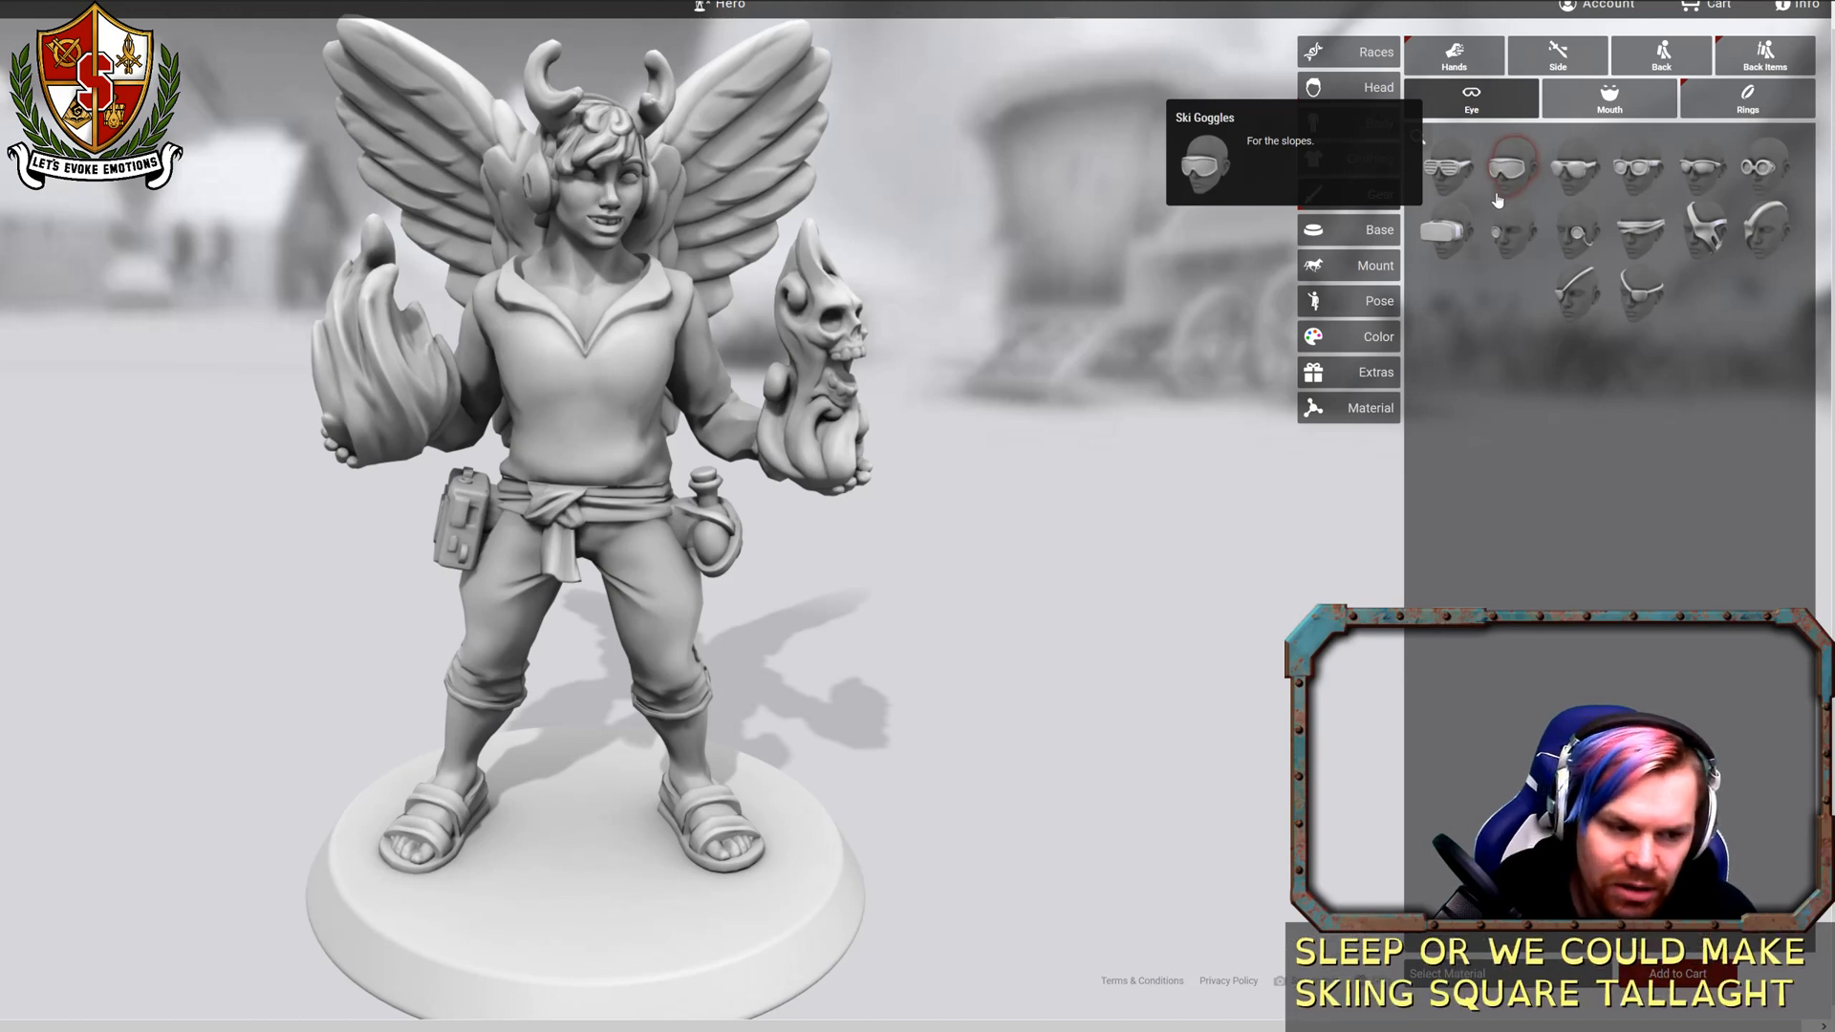
{"action": "left_click", "coordinate": [1585, 114]}
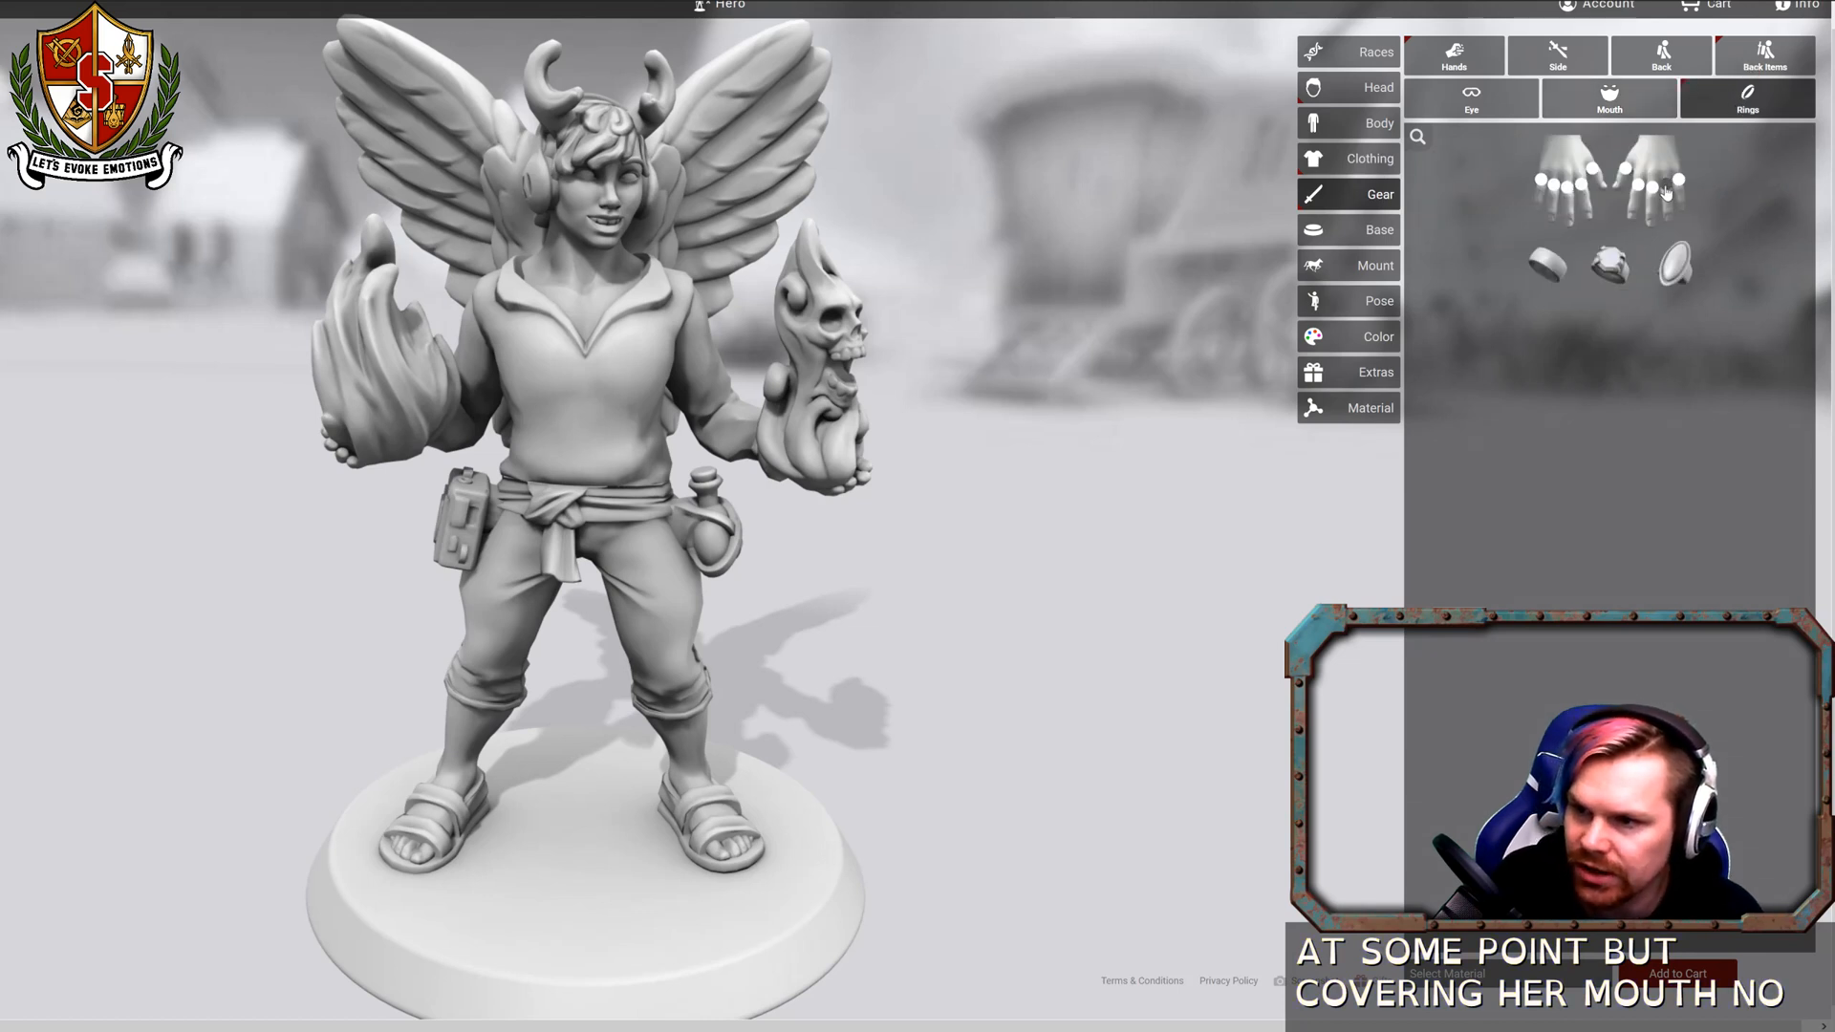
{"action": "mouse_move", "coordinate": [1626, 261]}
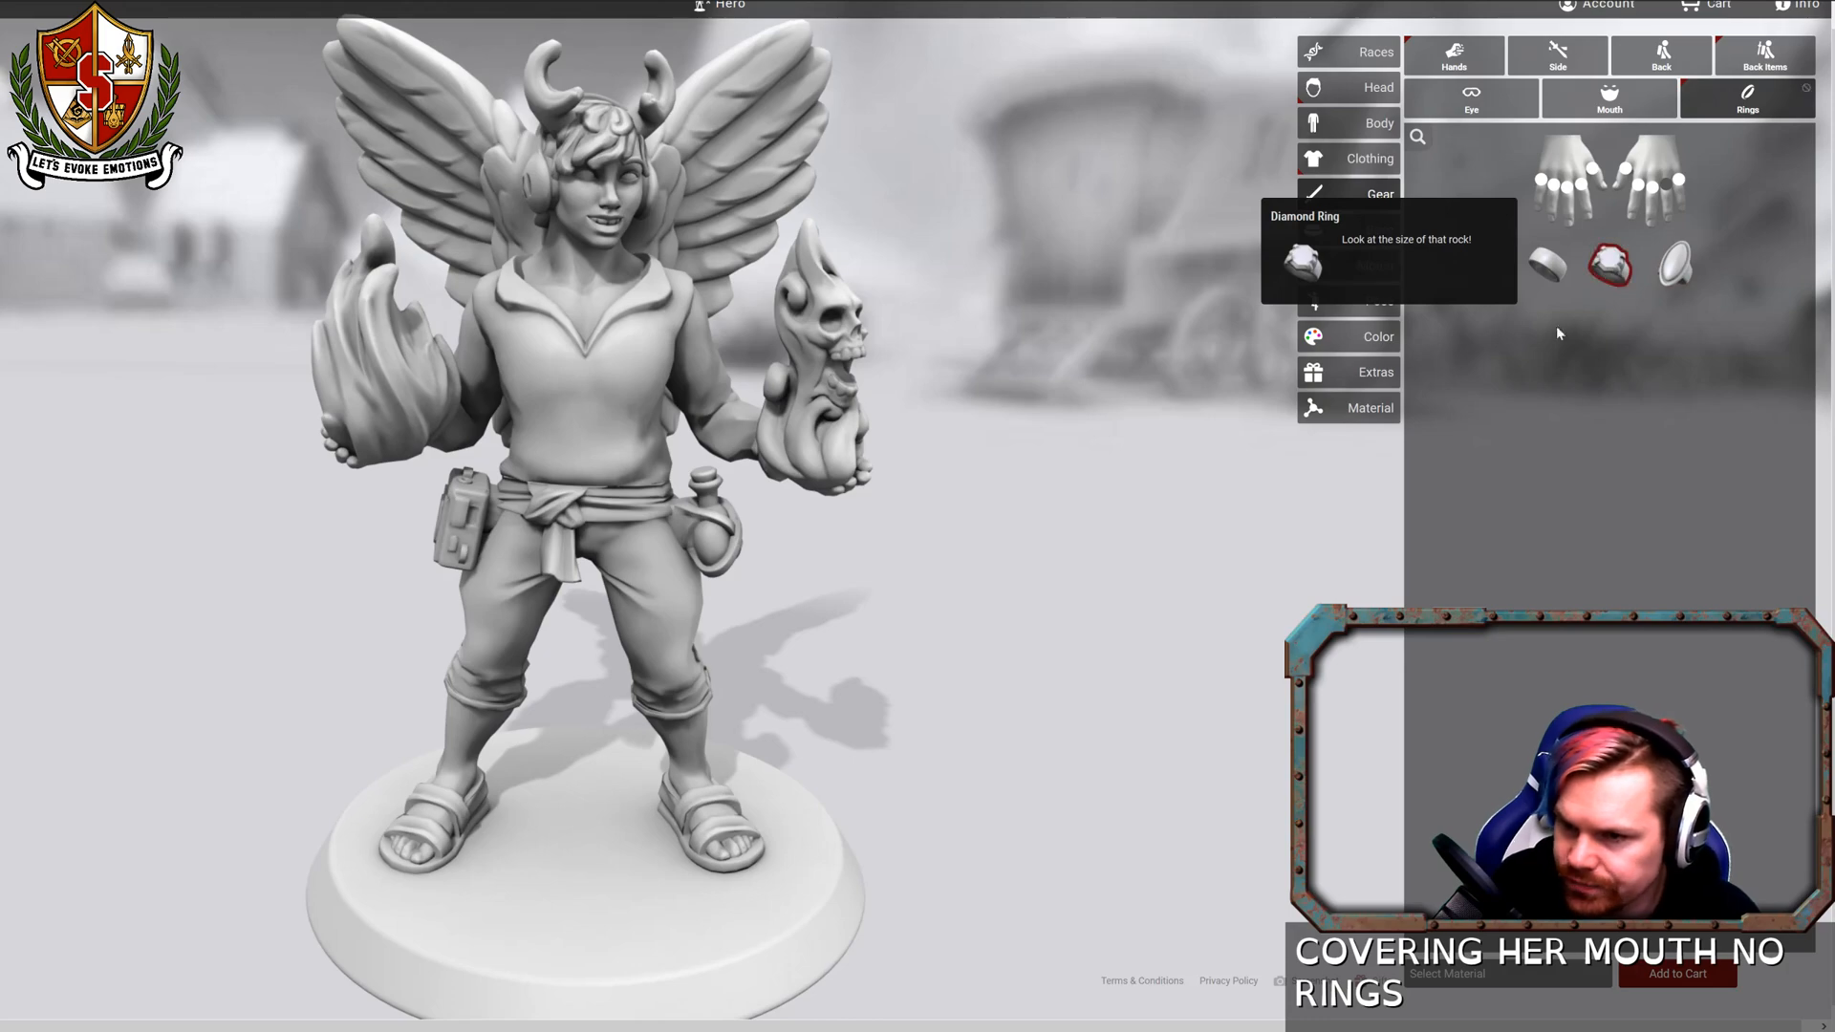
Add the cat to the miniature's base and change the base to the Ripple Round Base.
{"action": "left_click_drag", "start_coordinate": [956, 315], "coordinate": [943, 358]}
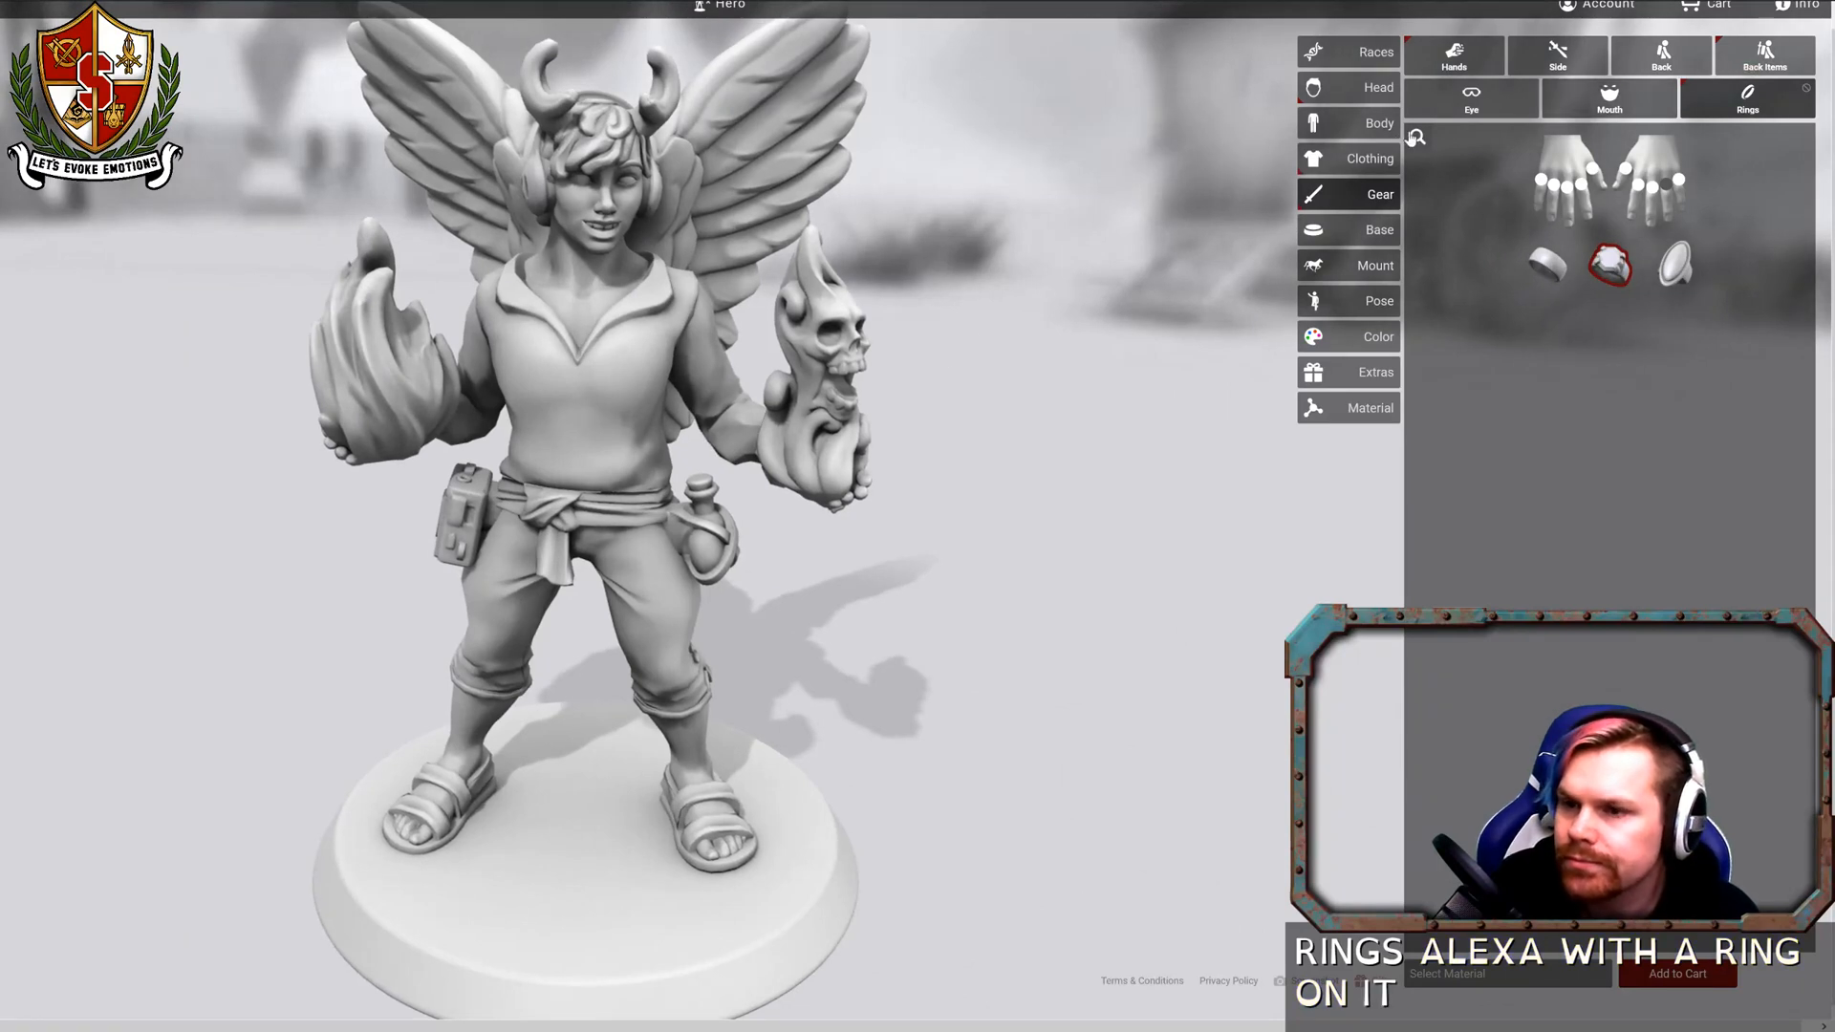
{"action": "left_click", "coordinate": [1354, 230]}
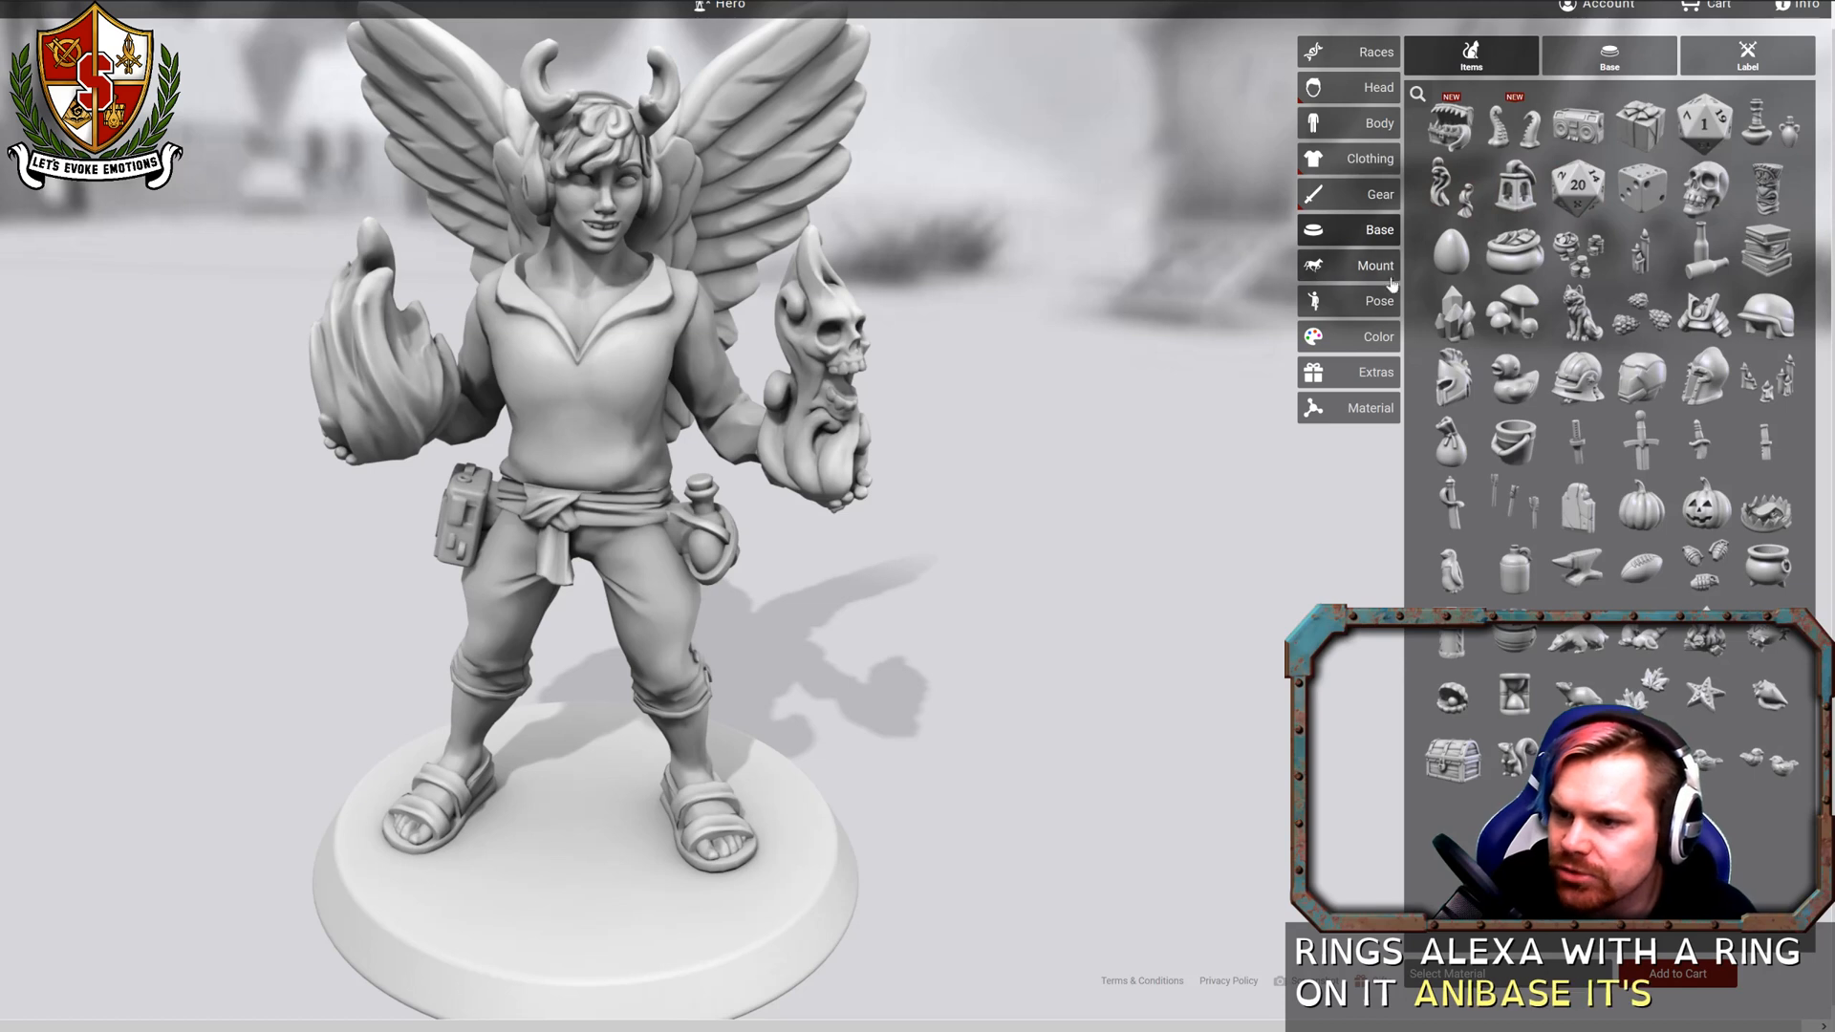
{"action": "left_click", "coordinate": [1573, 325]}
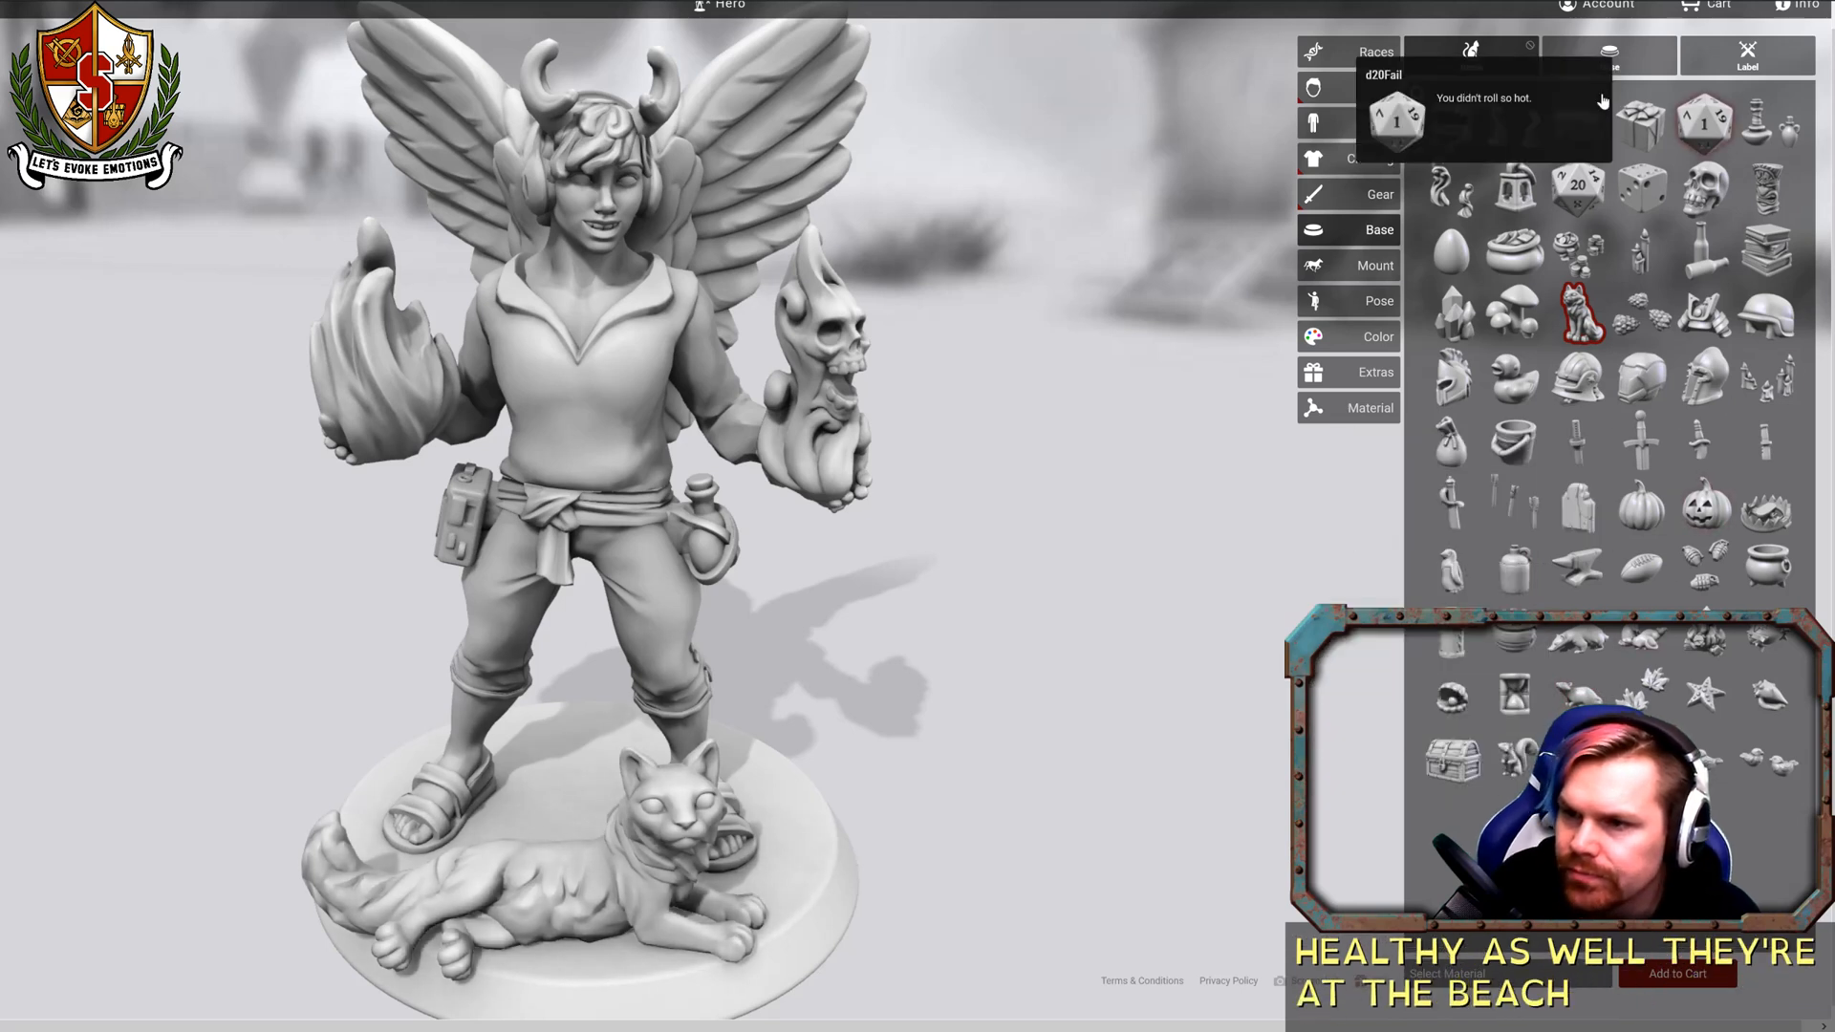
{"action": "left_click", "coordinate": [1622, 64]}
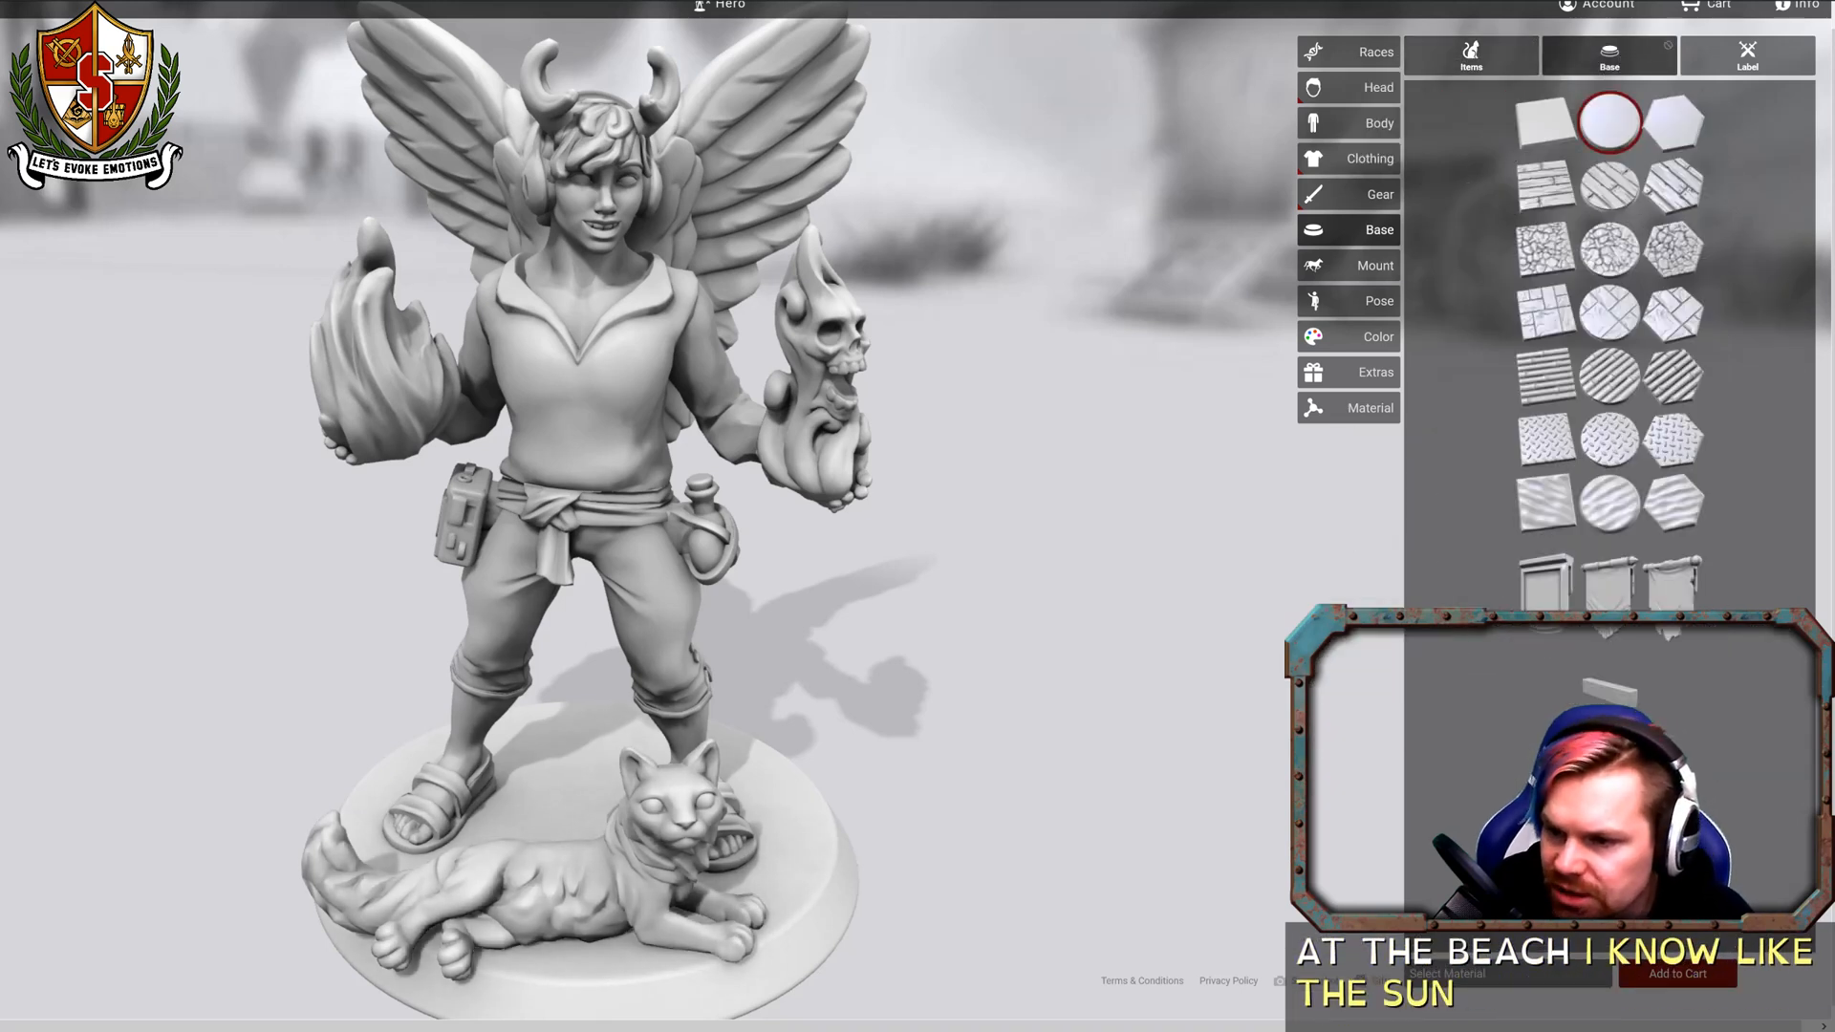
{"action": "left_click", "coordinate": [1606, 516]}
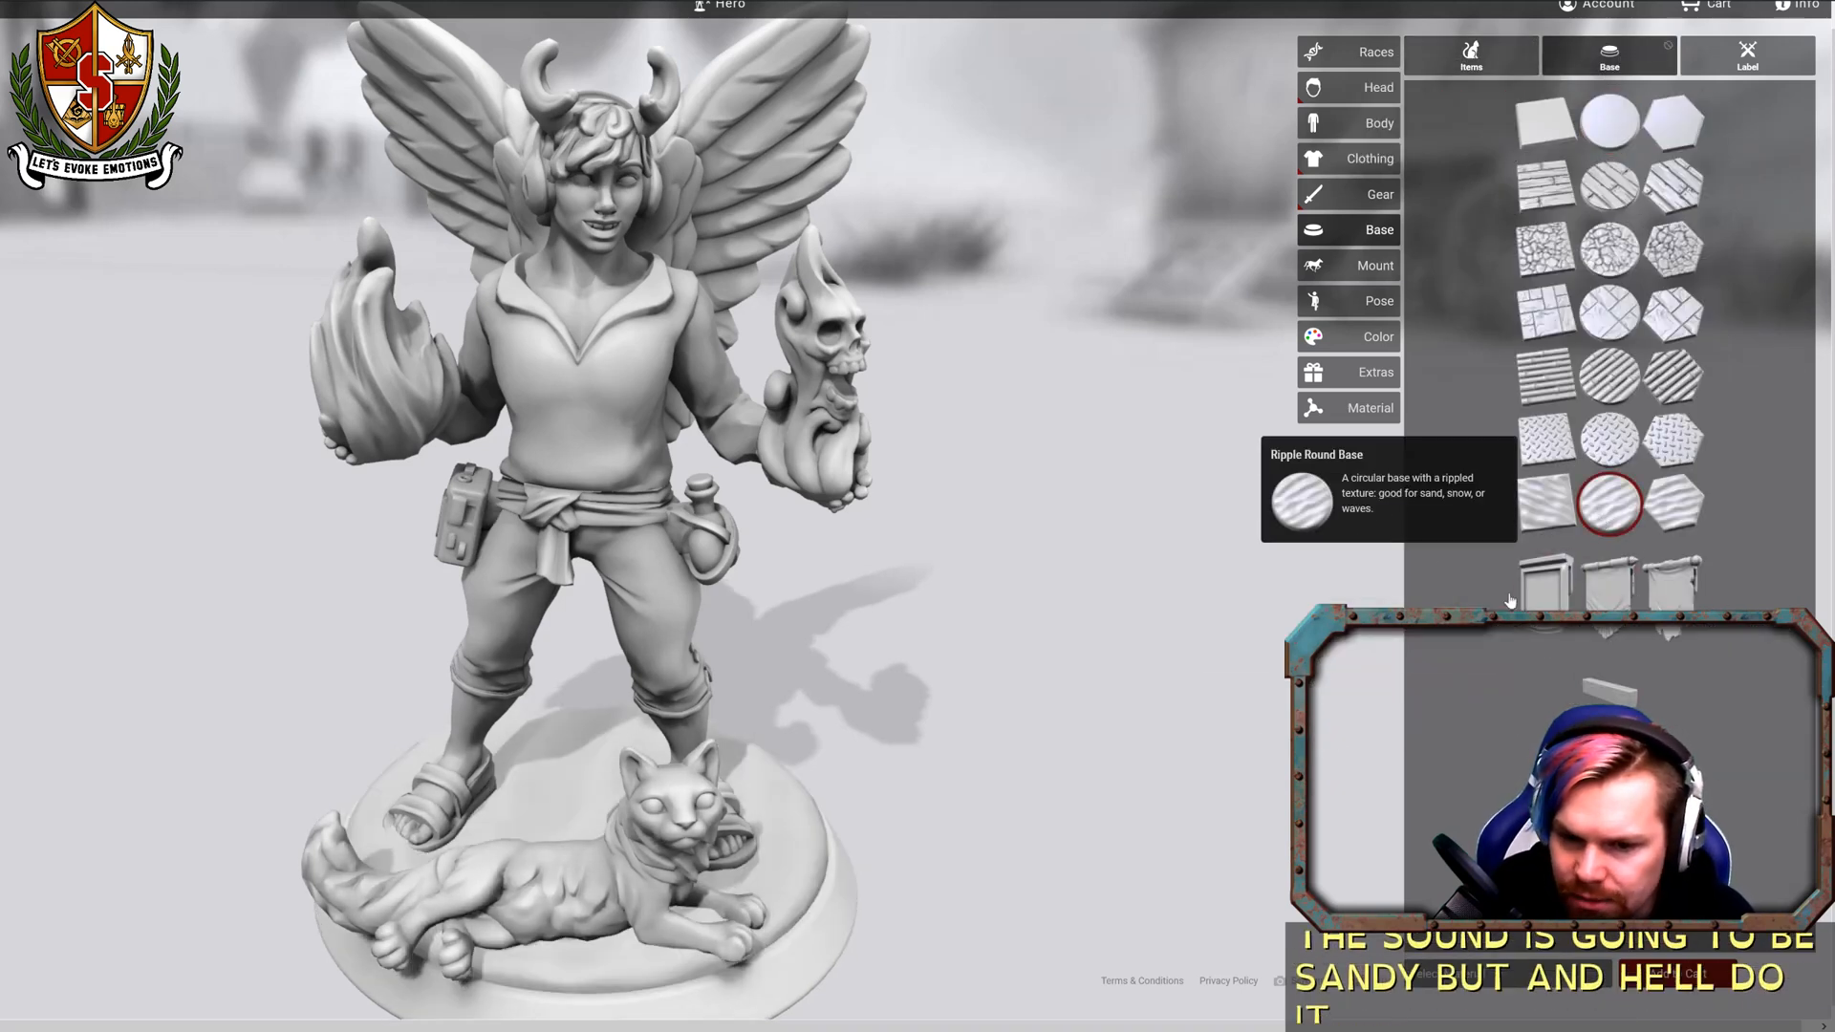
{"action": "left_click_drag", "start_coordinate": [1180, 707], "coordinate": [1072, 685]}
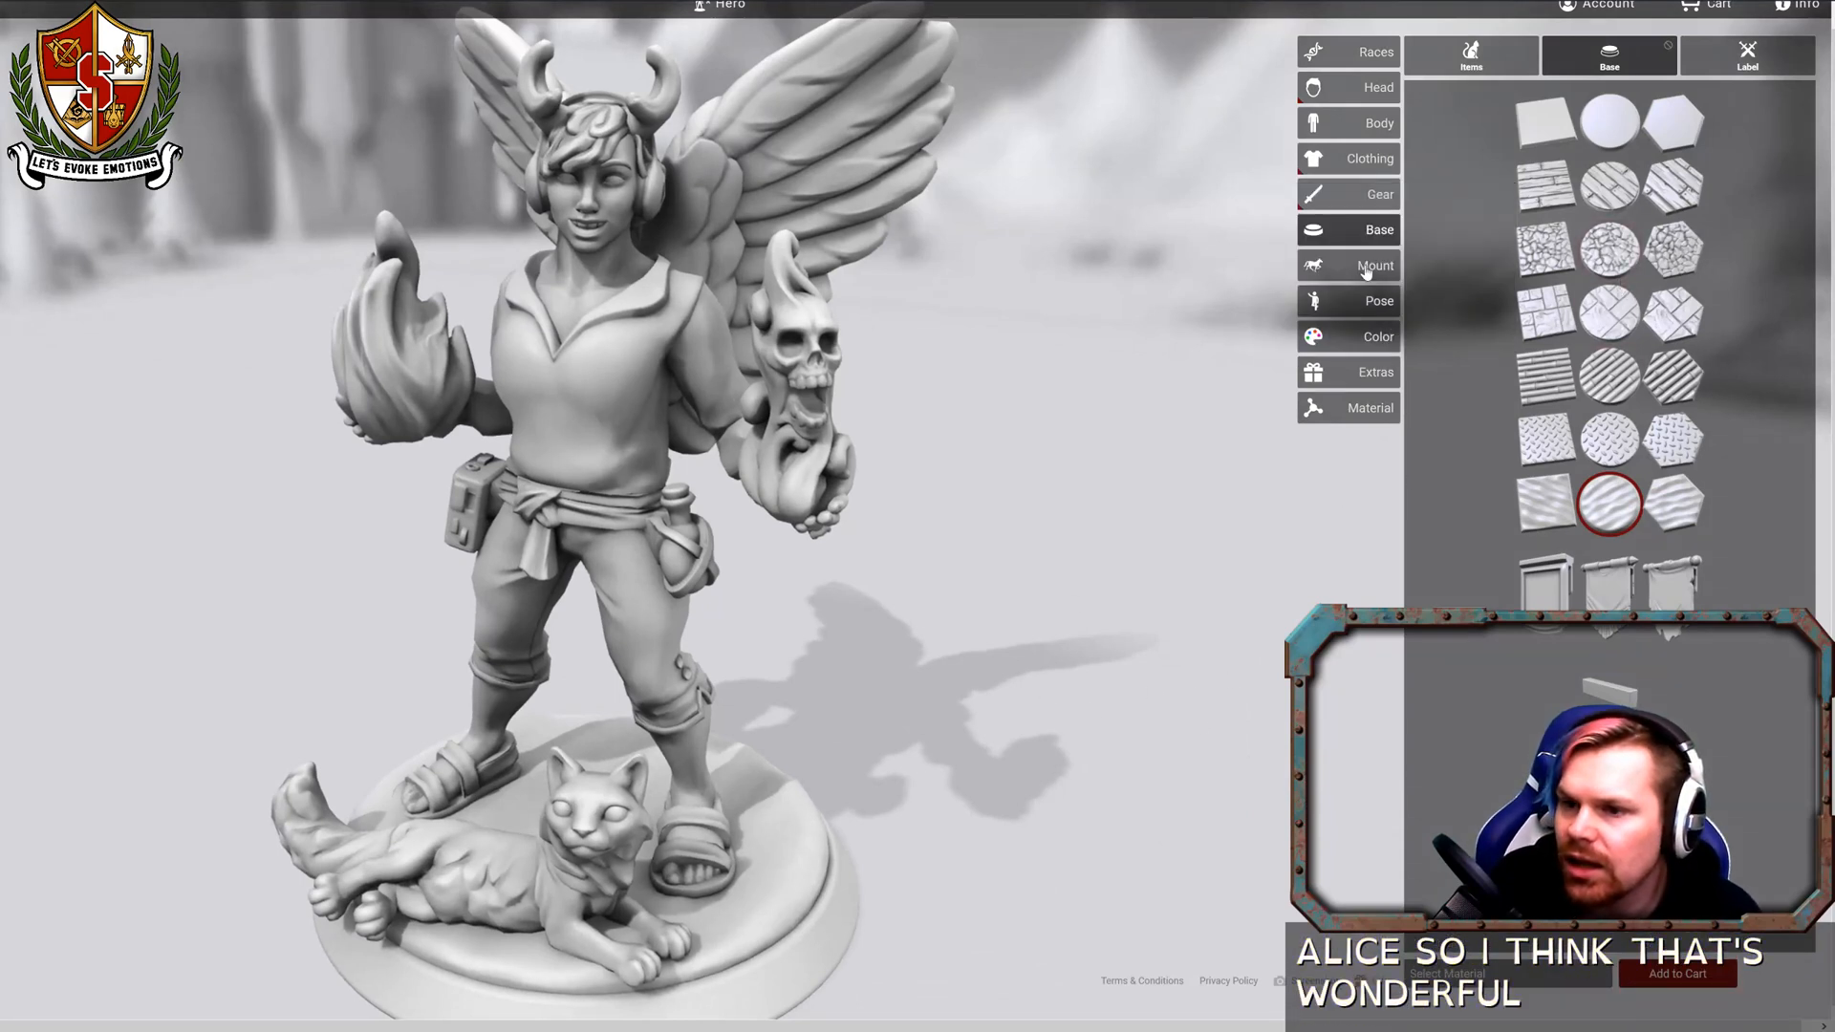
Try the Bridge Guard, Come At Me Bro and Contrapposto poses on the character.
{"action": "left_click", "coordinate": [1356, 306]}
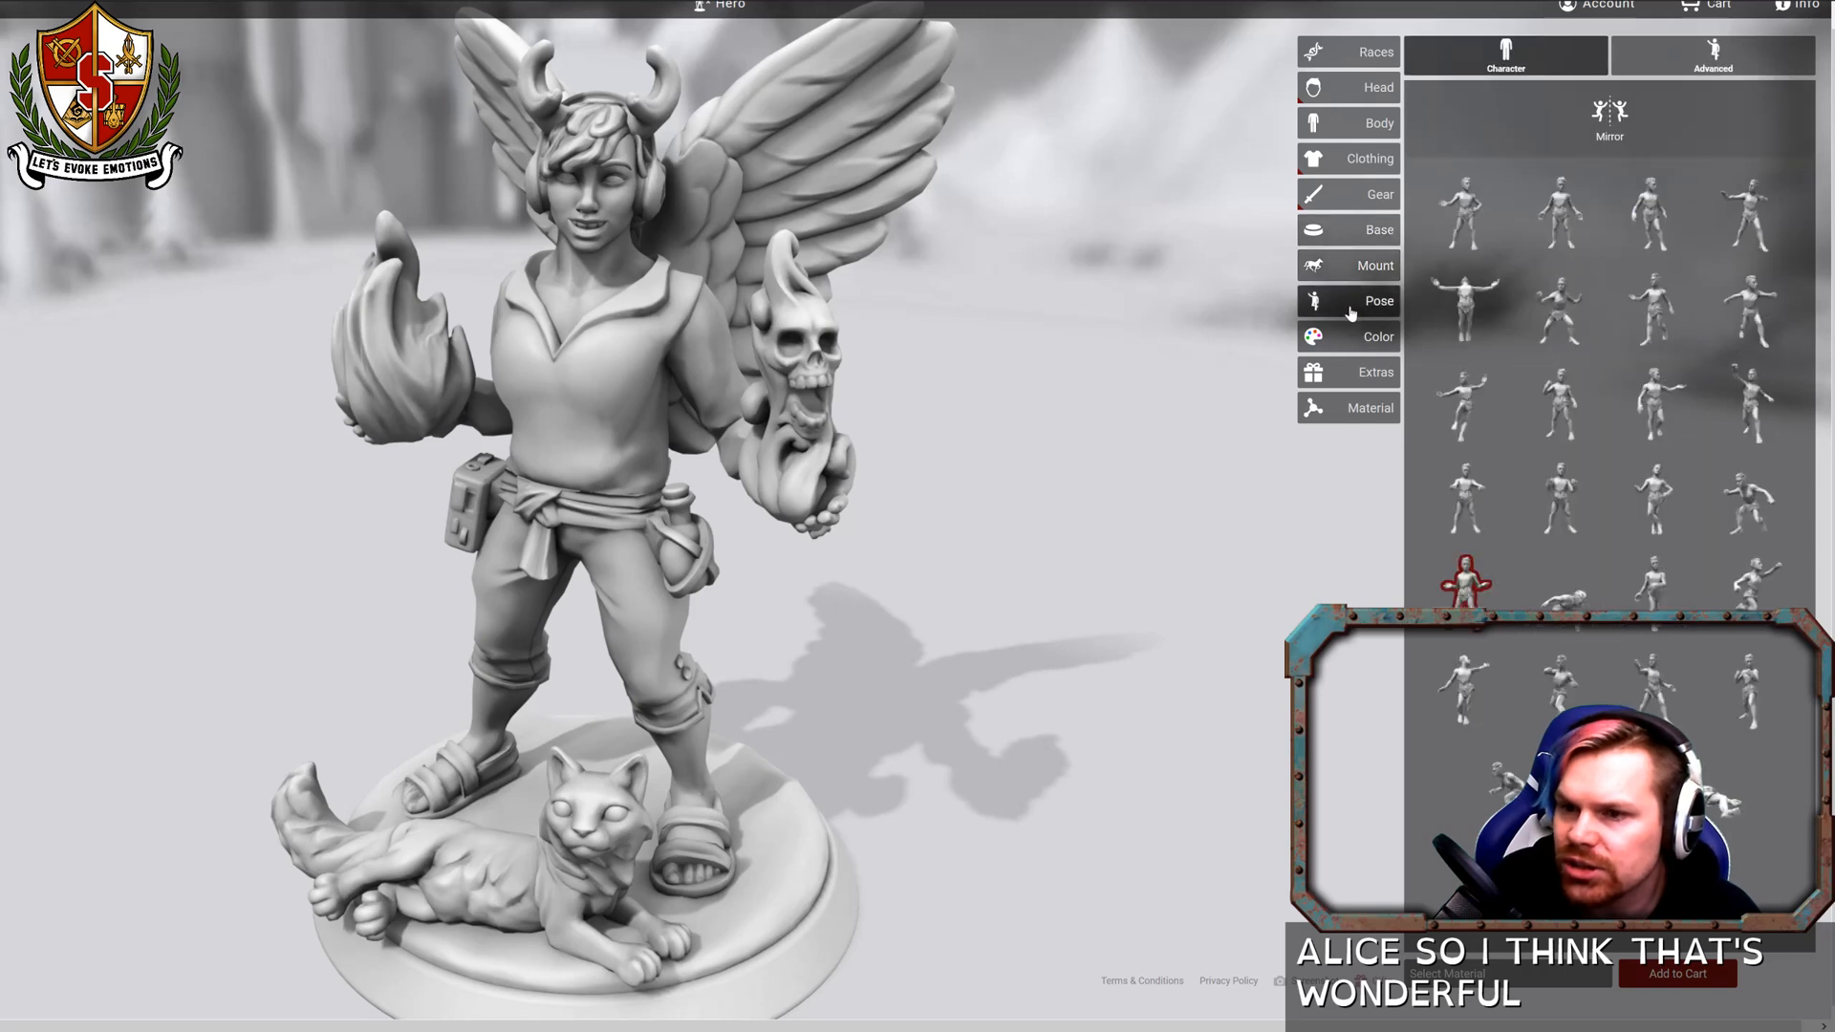
{"action": "left_click", "coordinate": [1458, 227]}
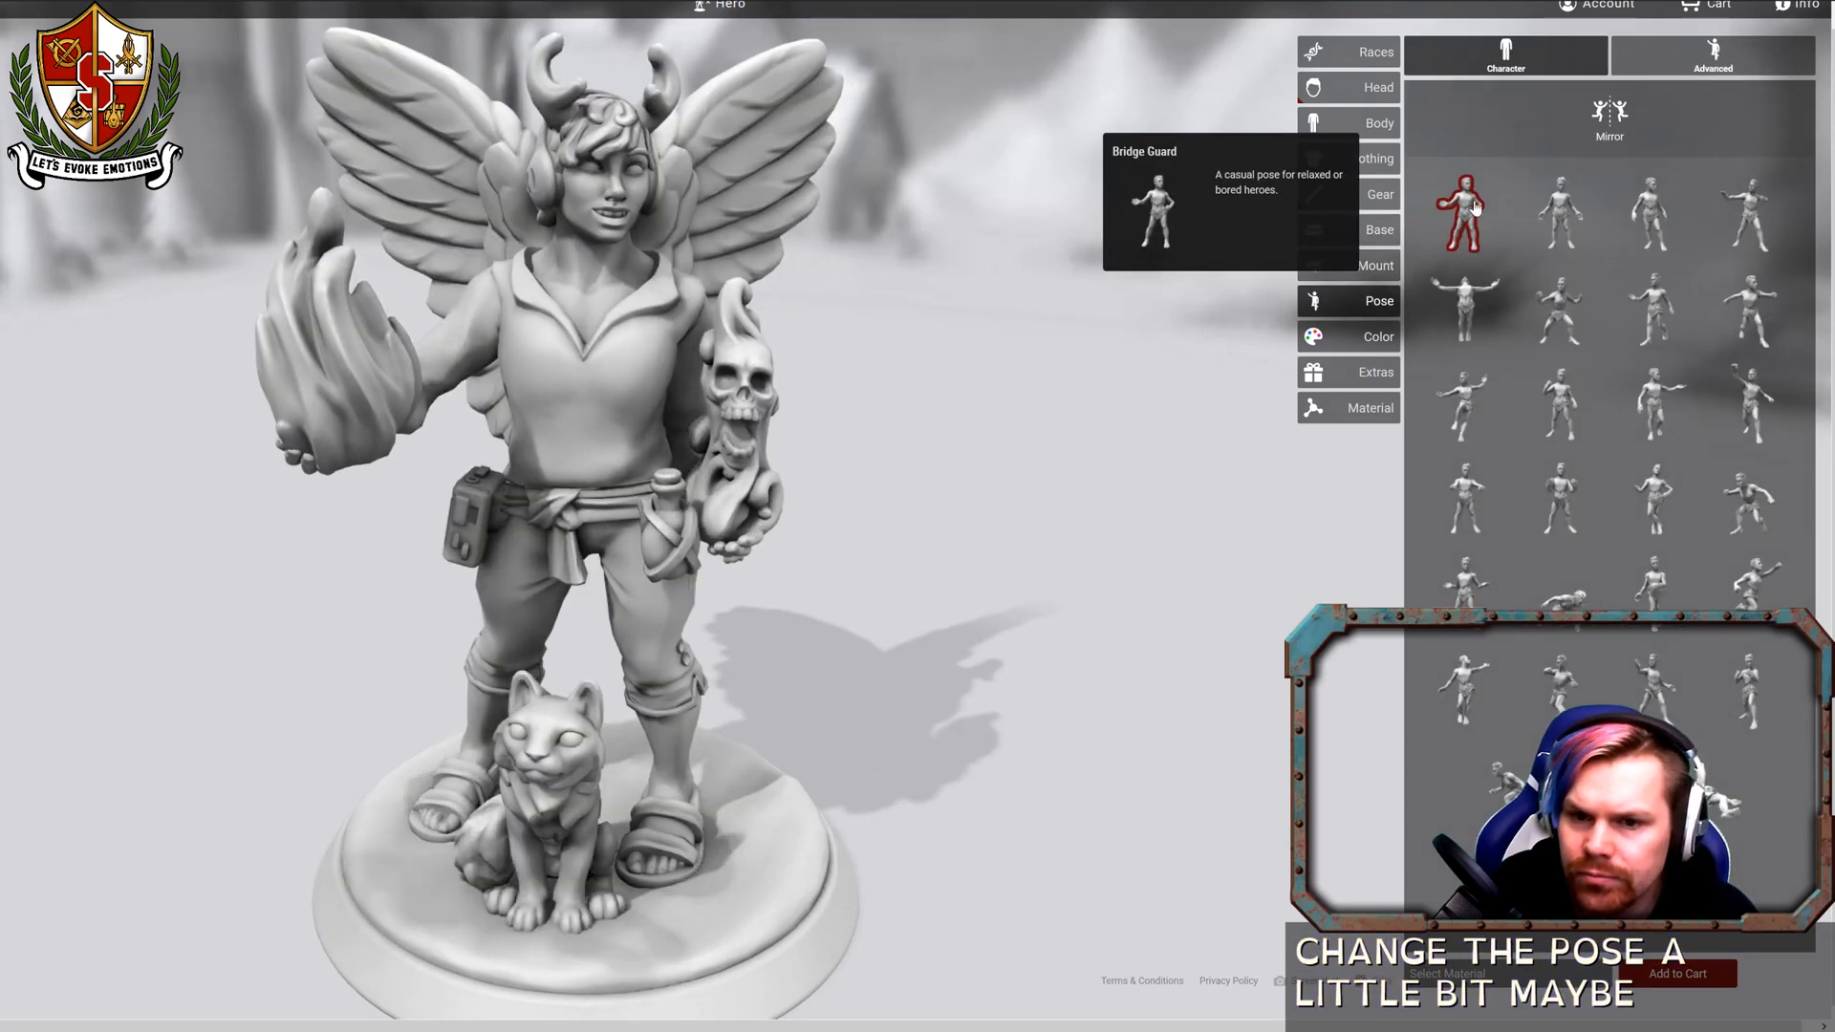
{"action": "left_click_drag", "start_coordinate": [1103, 459], "coordinate": [976, 472]}
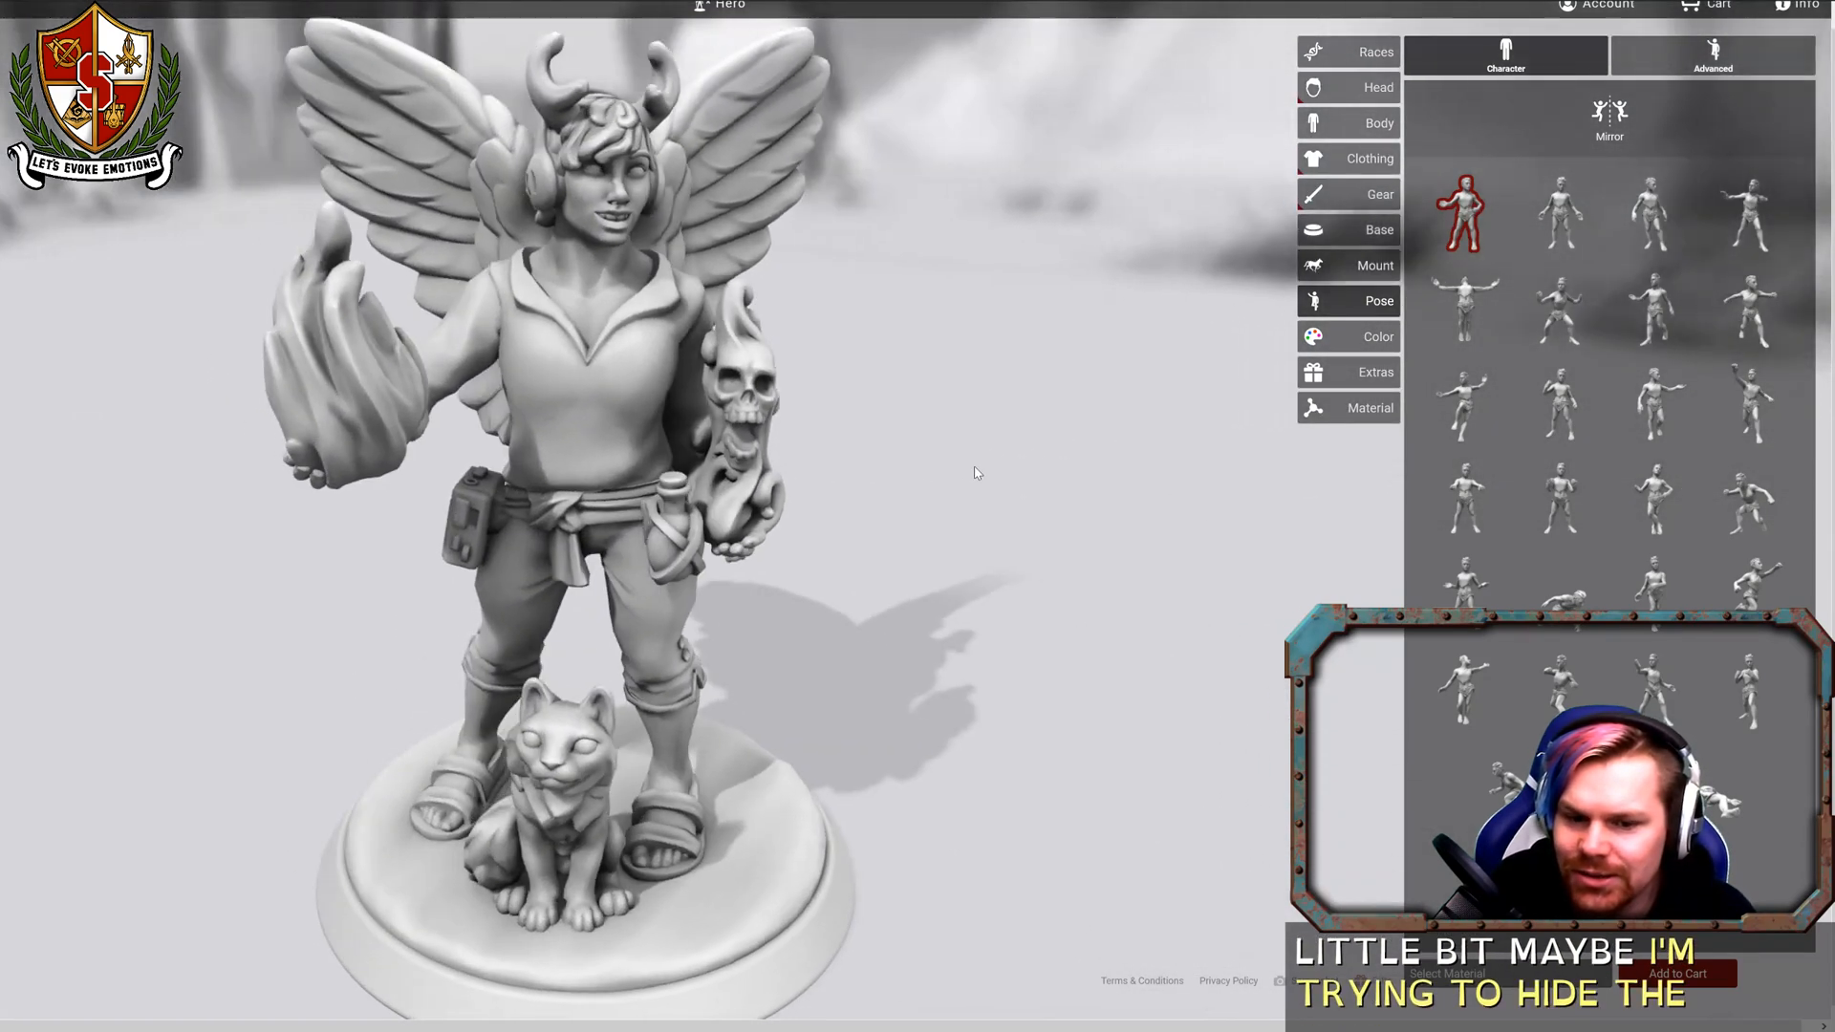
{"action": "mouse_move", "coordinate": [1561, 220]}
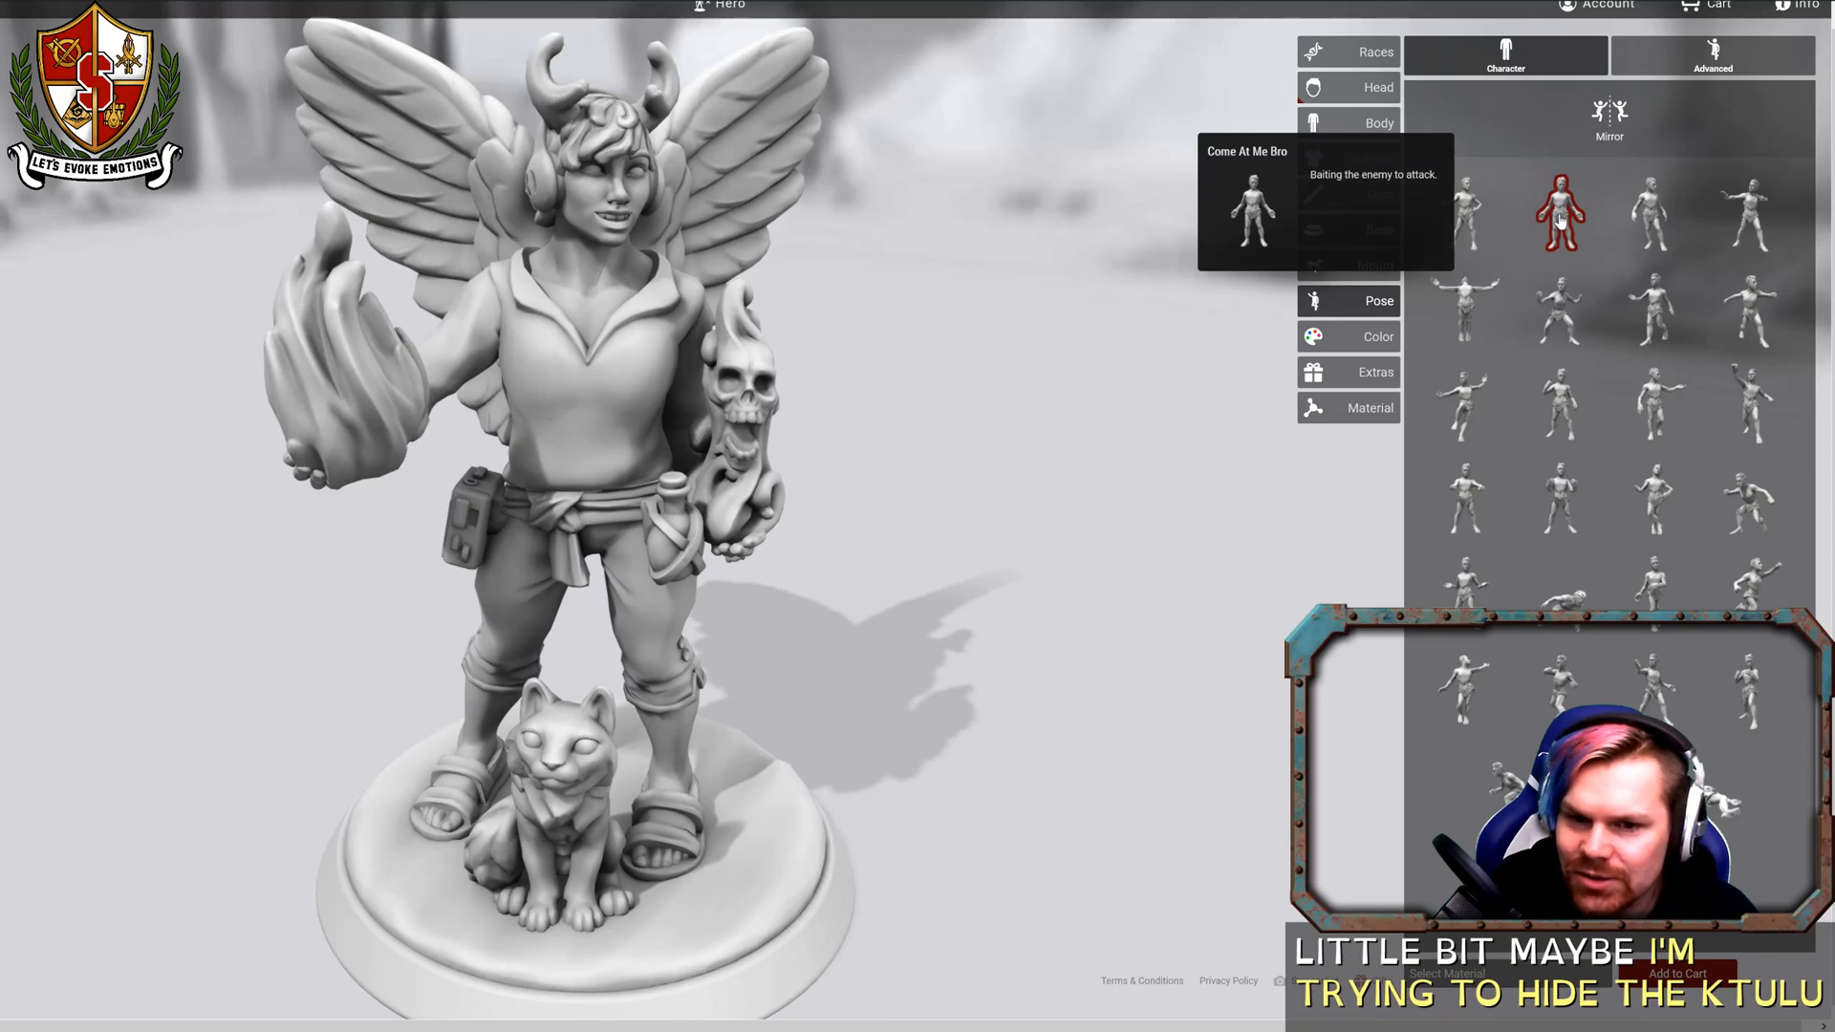
{"action": "left_click_drag", "start_coordinate": [985, 411], "coordinate": [902, 420]}
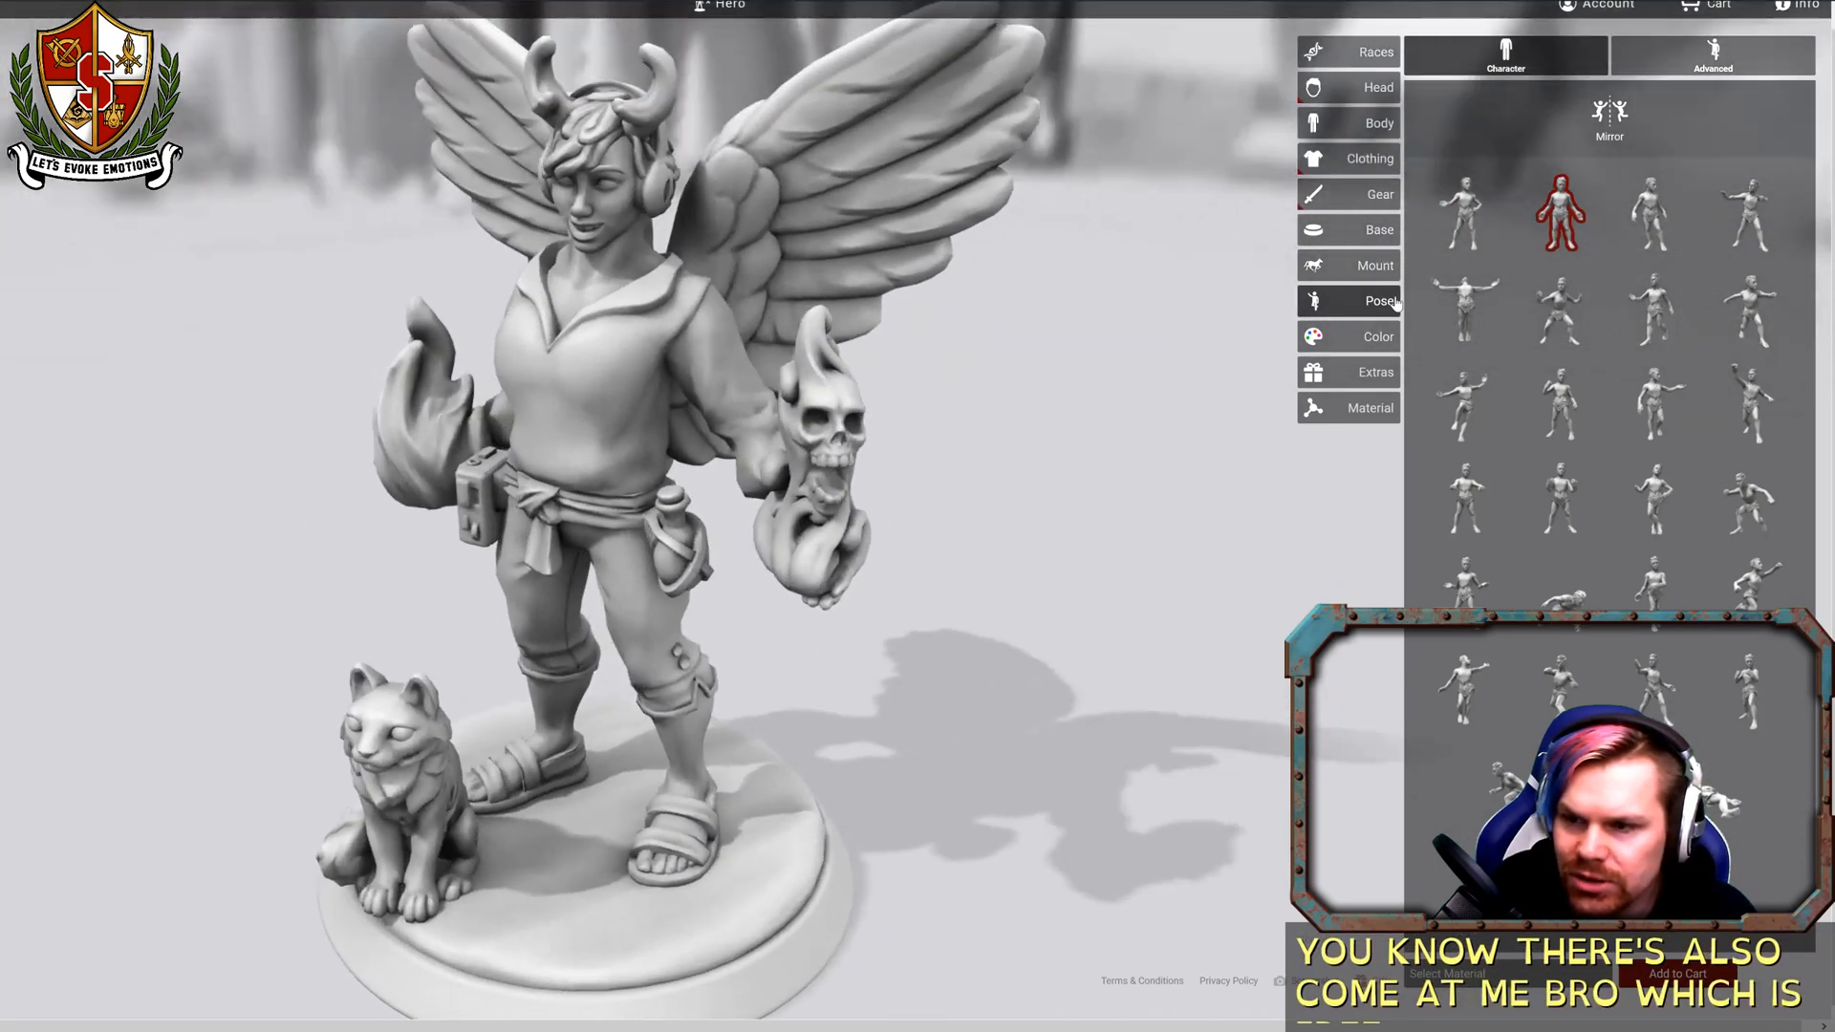
{"action": "mouse_move", "coordinate": [1655, 222]}
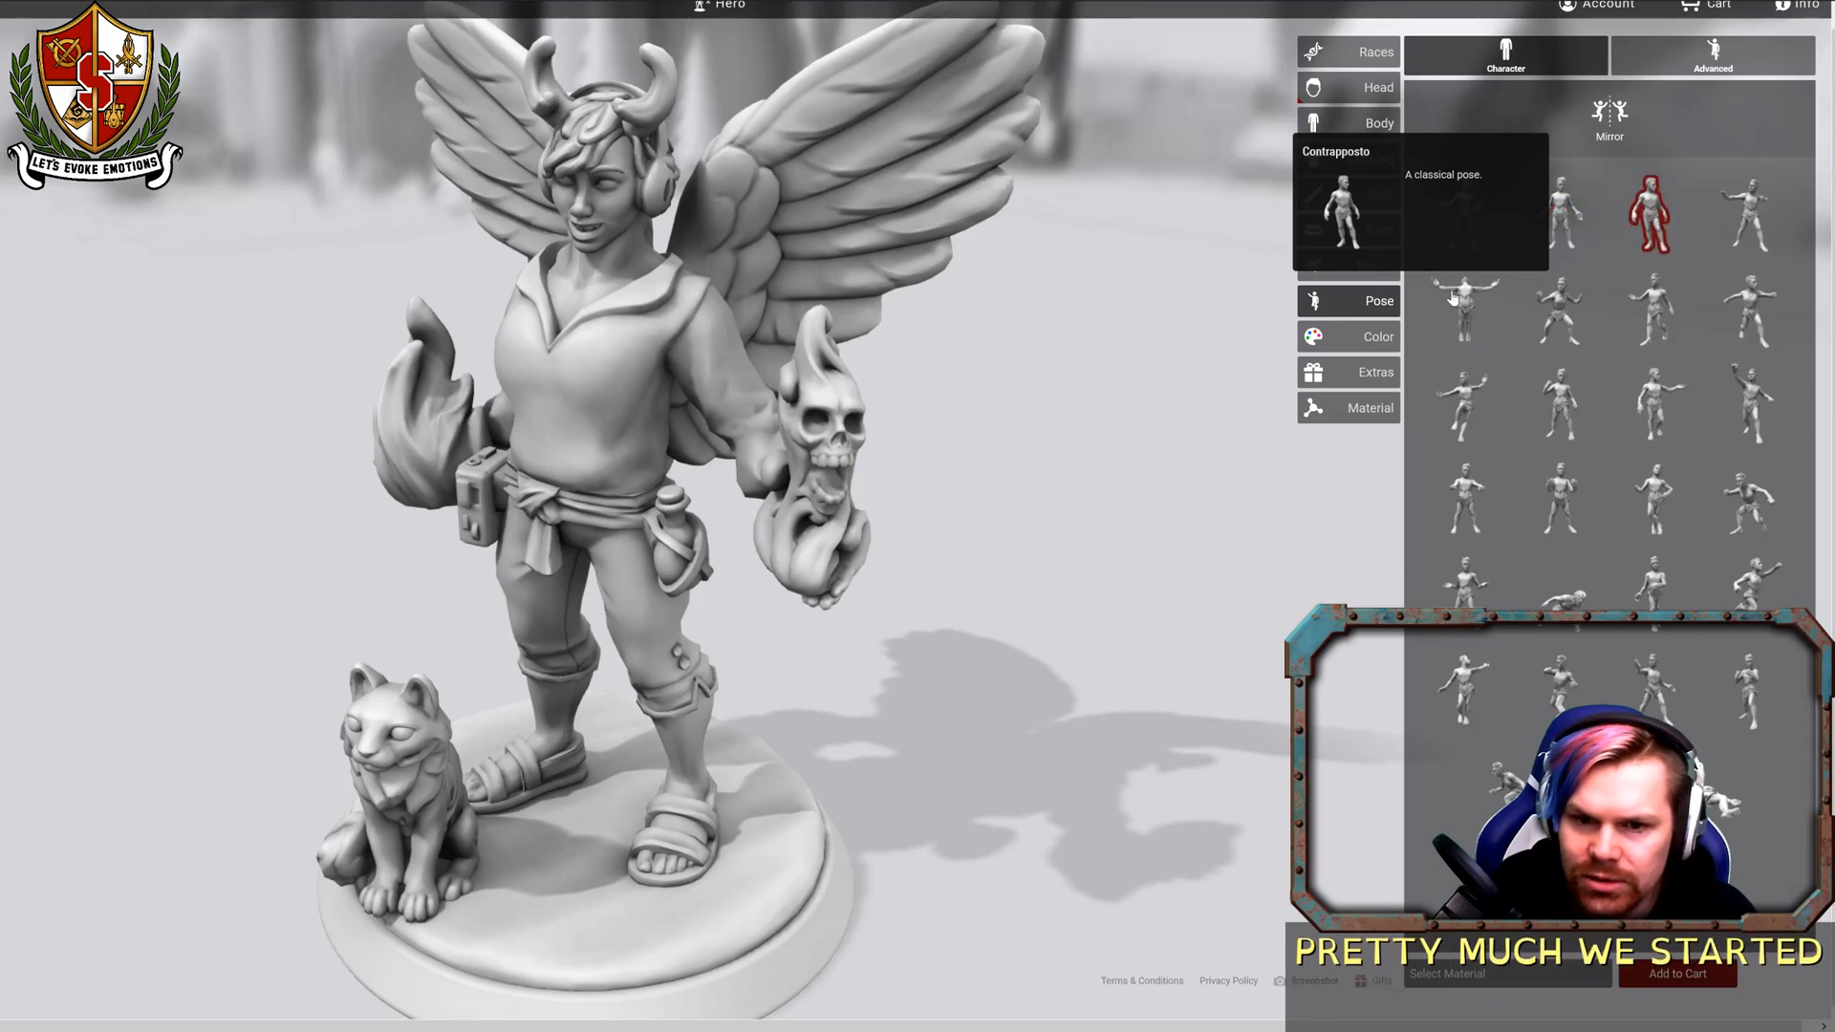
Try the outstretched-arms, skyward raised-arms and walking poses on the character, checking them from several sides.
{"action": "mouse_move", "coordinate": [987, 434]}
{"action": "left_mouse_down"}
{"action": "mouse_move", "coordinate": [1024, 413]}
{"action": "mouse_move", "coordinate": [798, 439]}
{"action": "mouse_move", "coordinate": [940, 421]}
{"action": "mouse_move", "coordinate": [1004, 443]}
{"action": "left_mouse_up"}
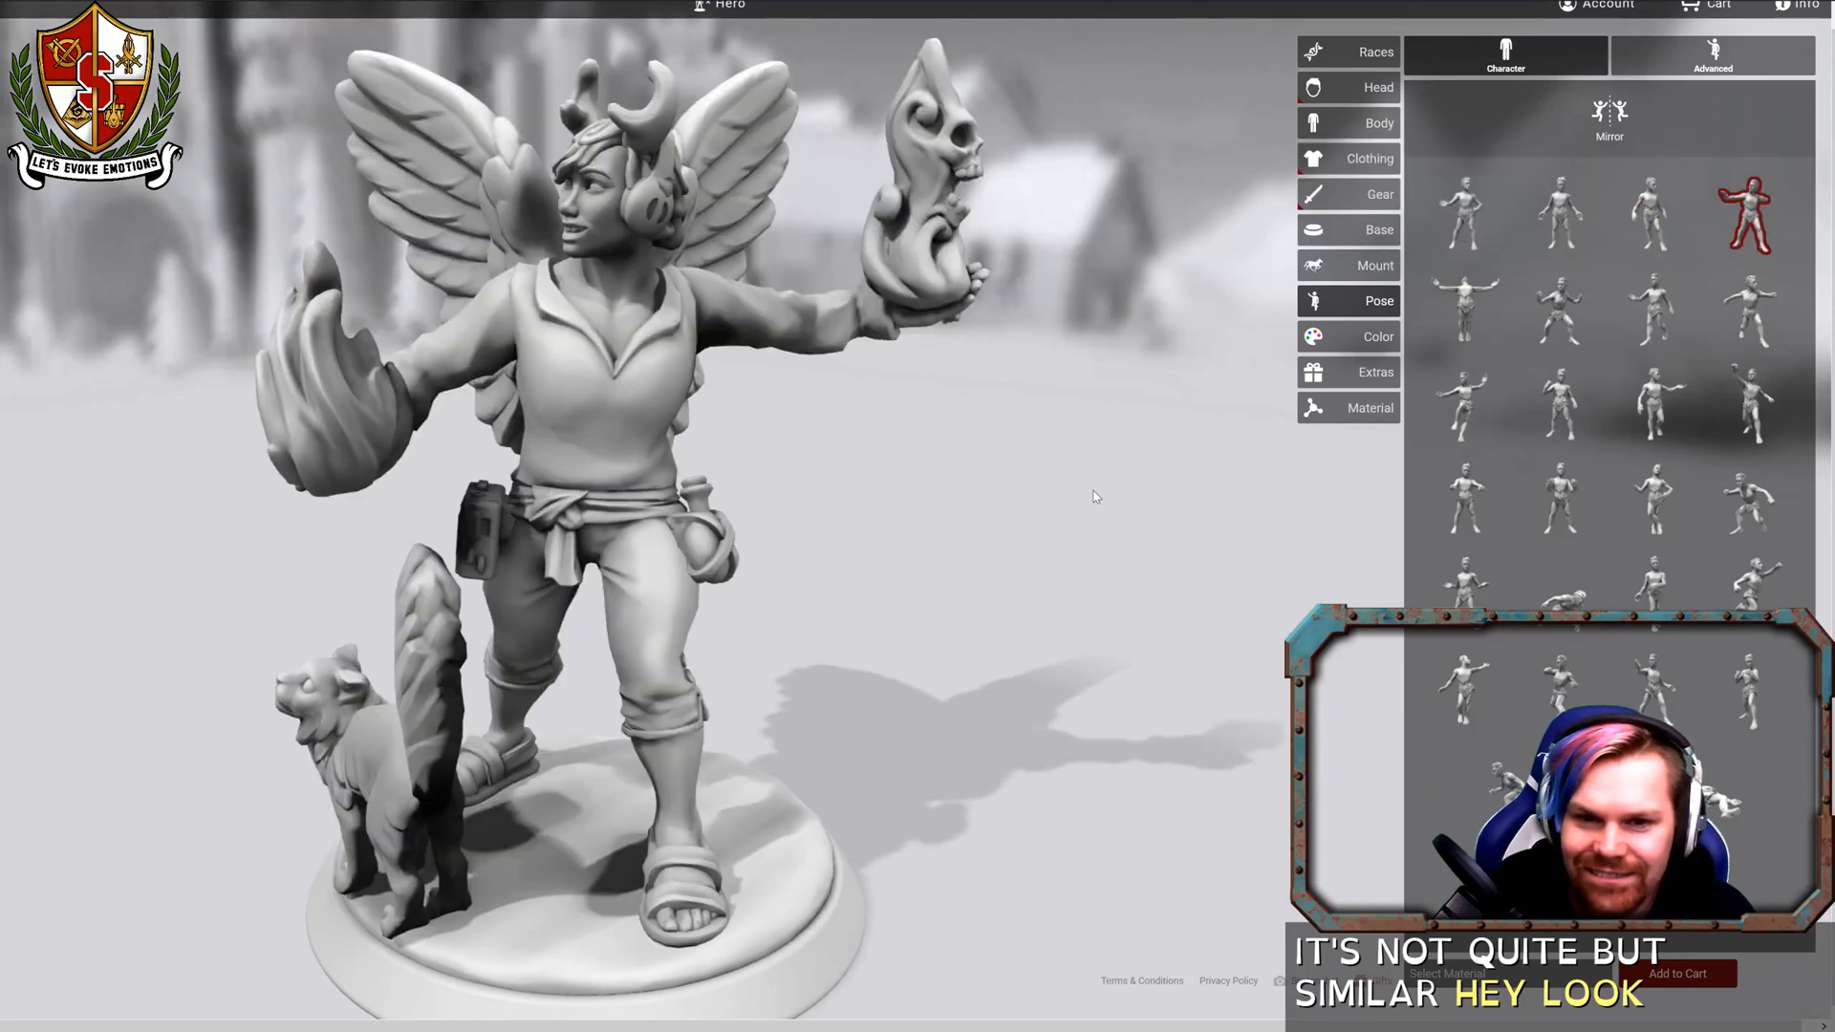
{"action": "left_click_drag", "start_coordinate": [1210, 530], "coordinate": [1052, 531]}
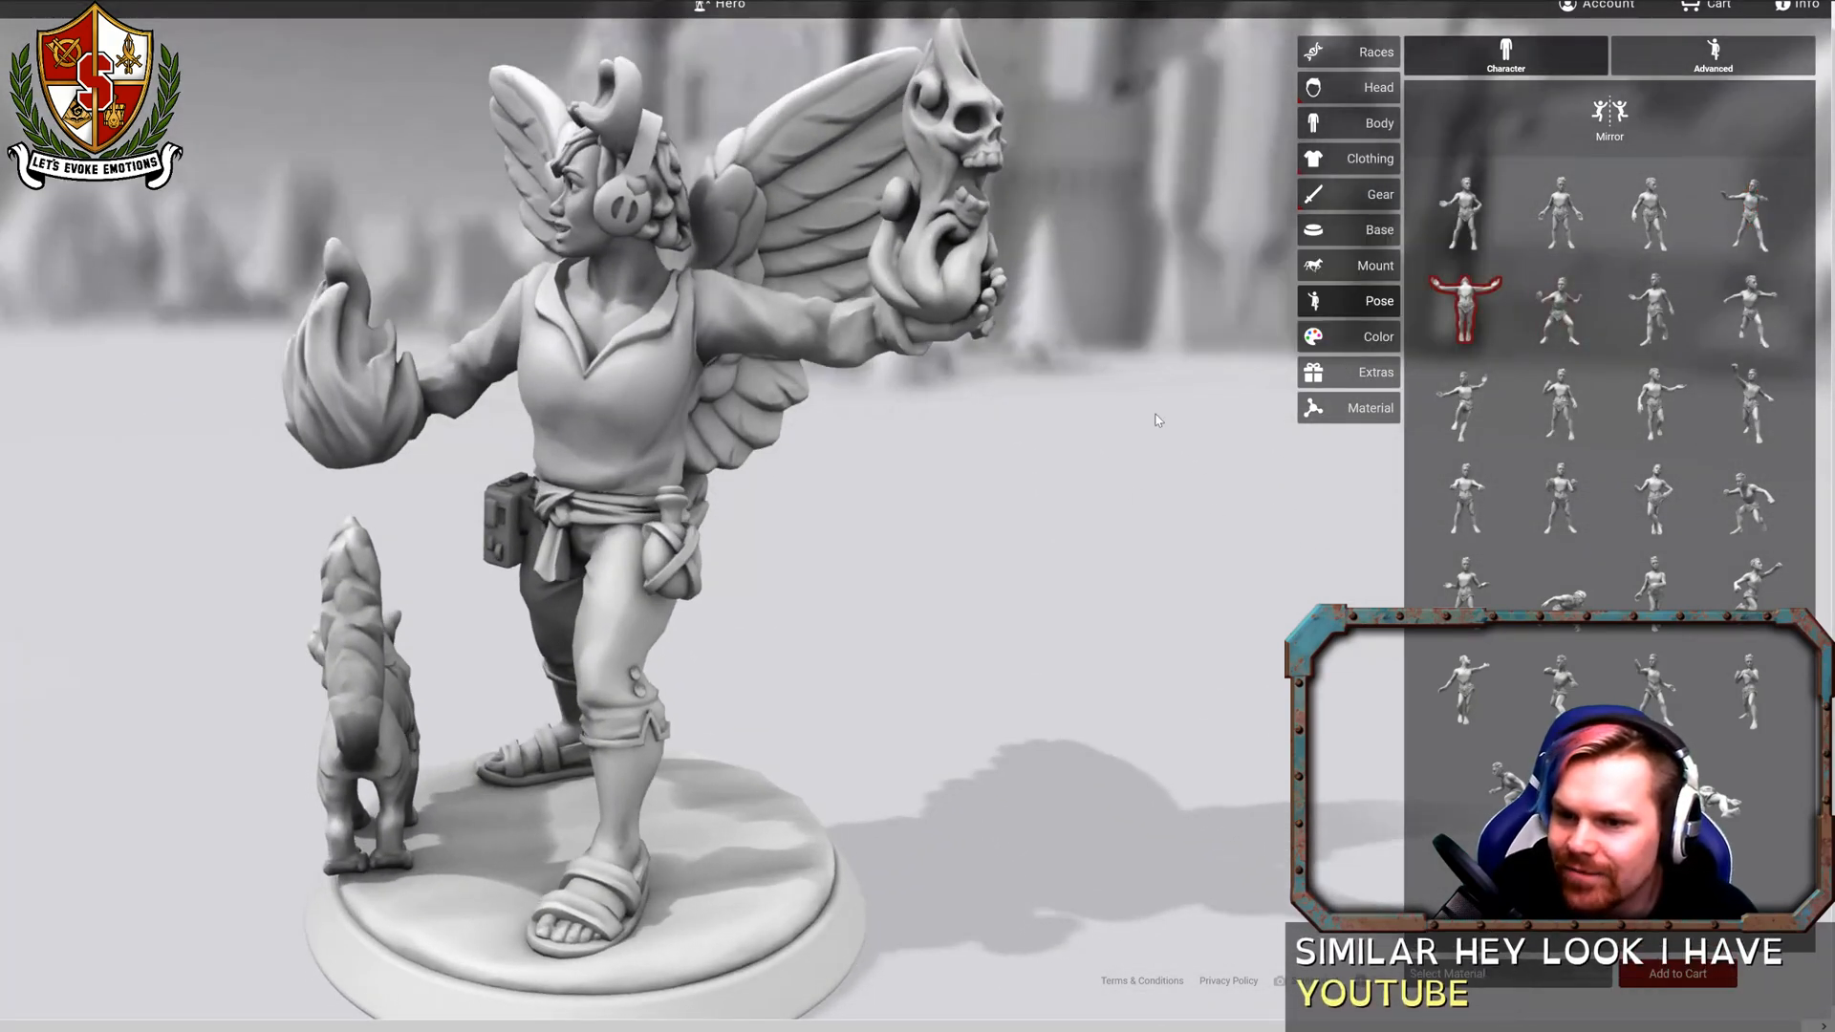
{"action": "left_click_drag", "start_coordinate": [887, 498], "coordinate": [1441, 465]}
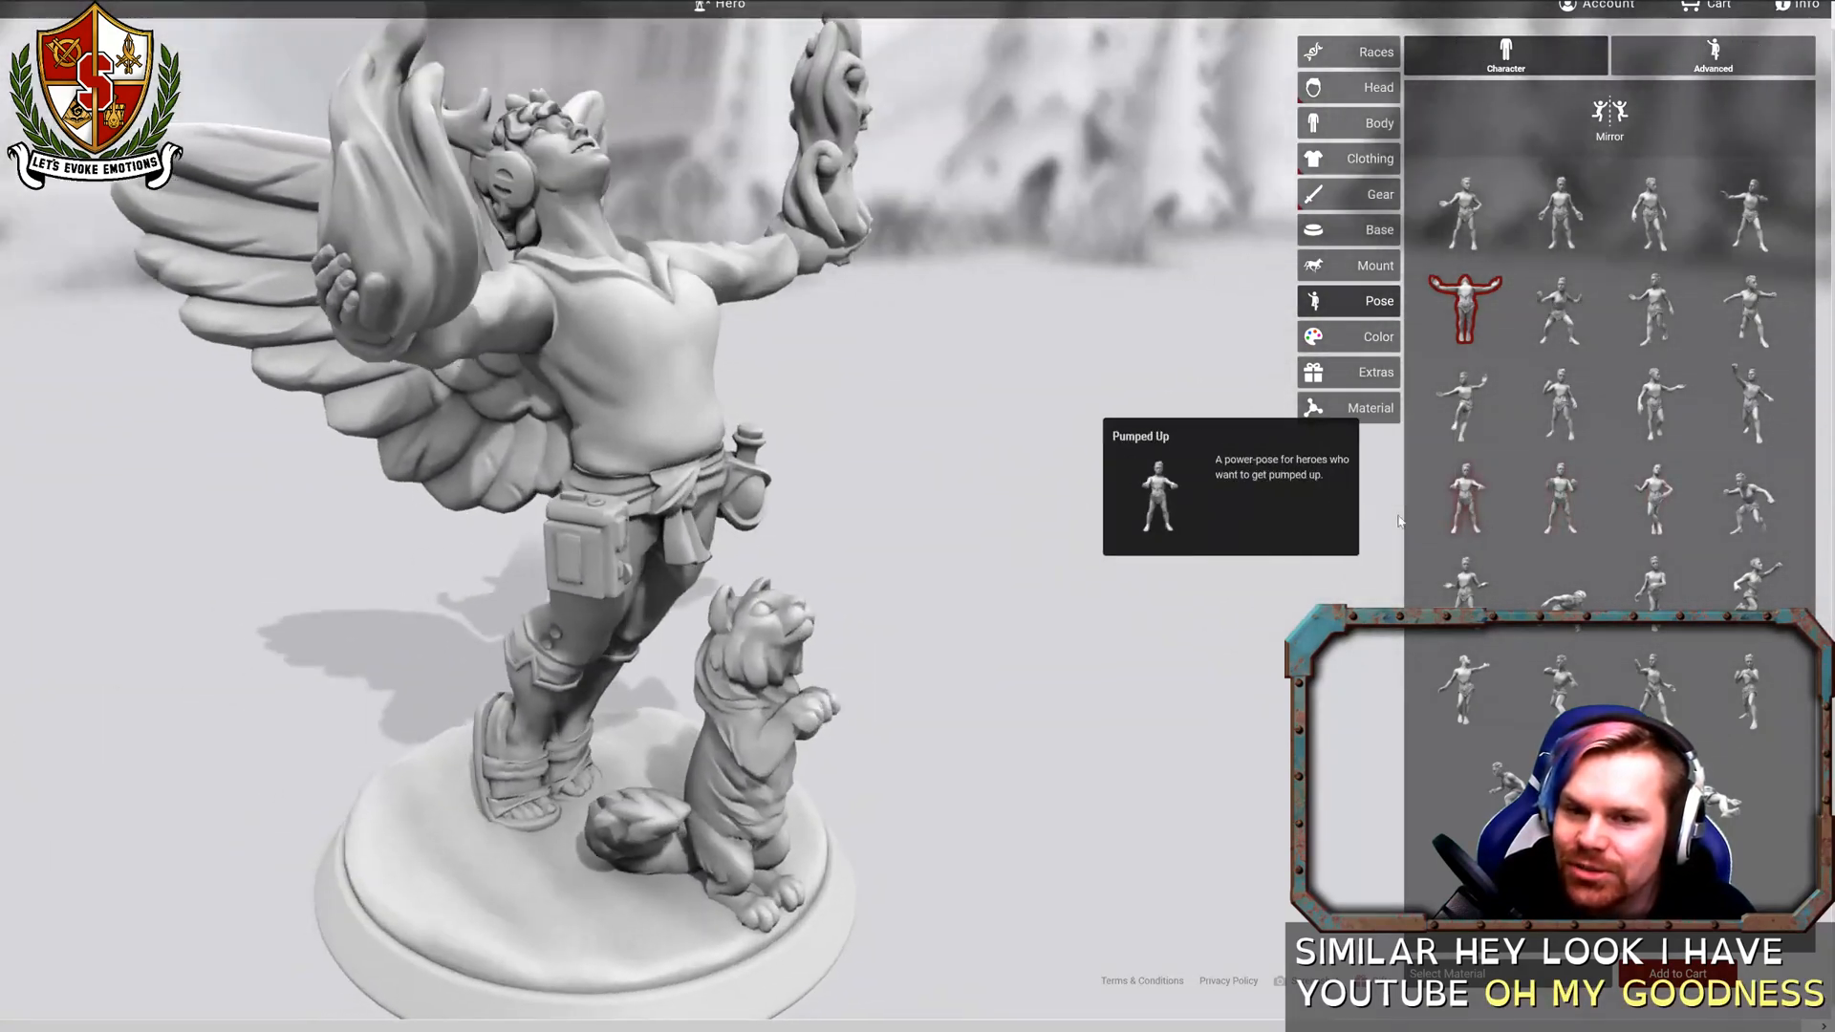
{"action": "left_click_drag", "start_coordinate": [1372, 521], "coordinate": [638, 513]}
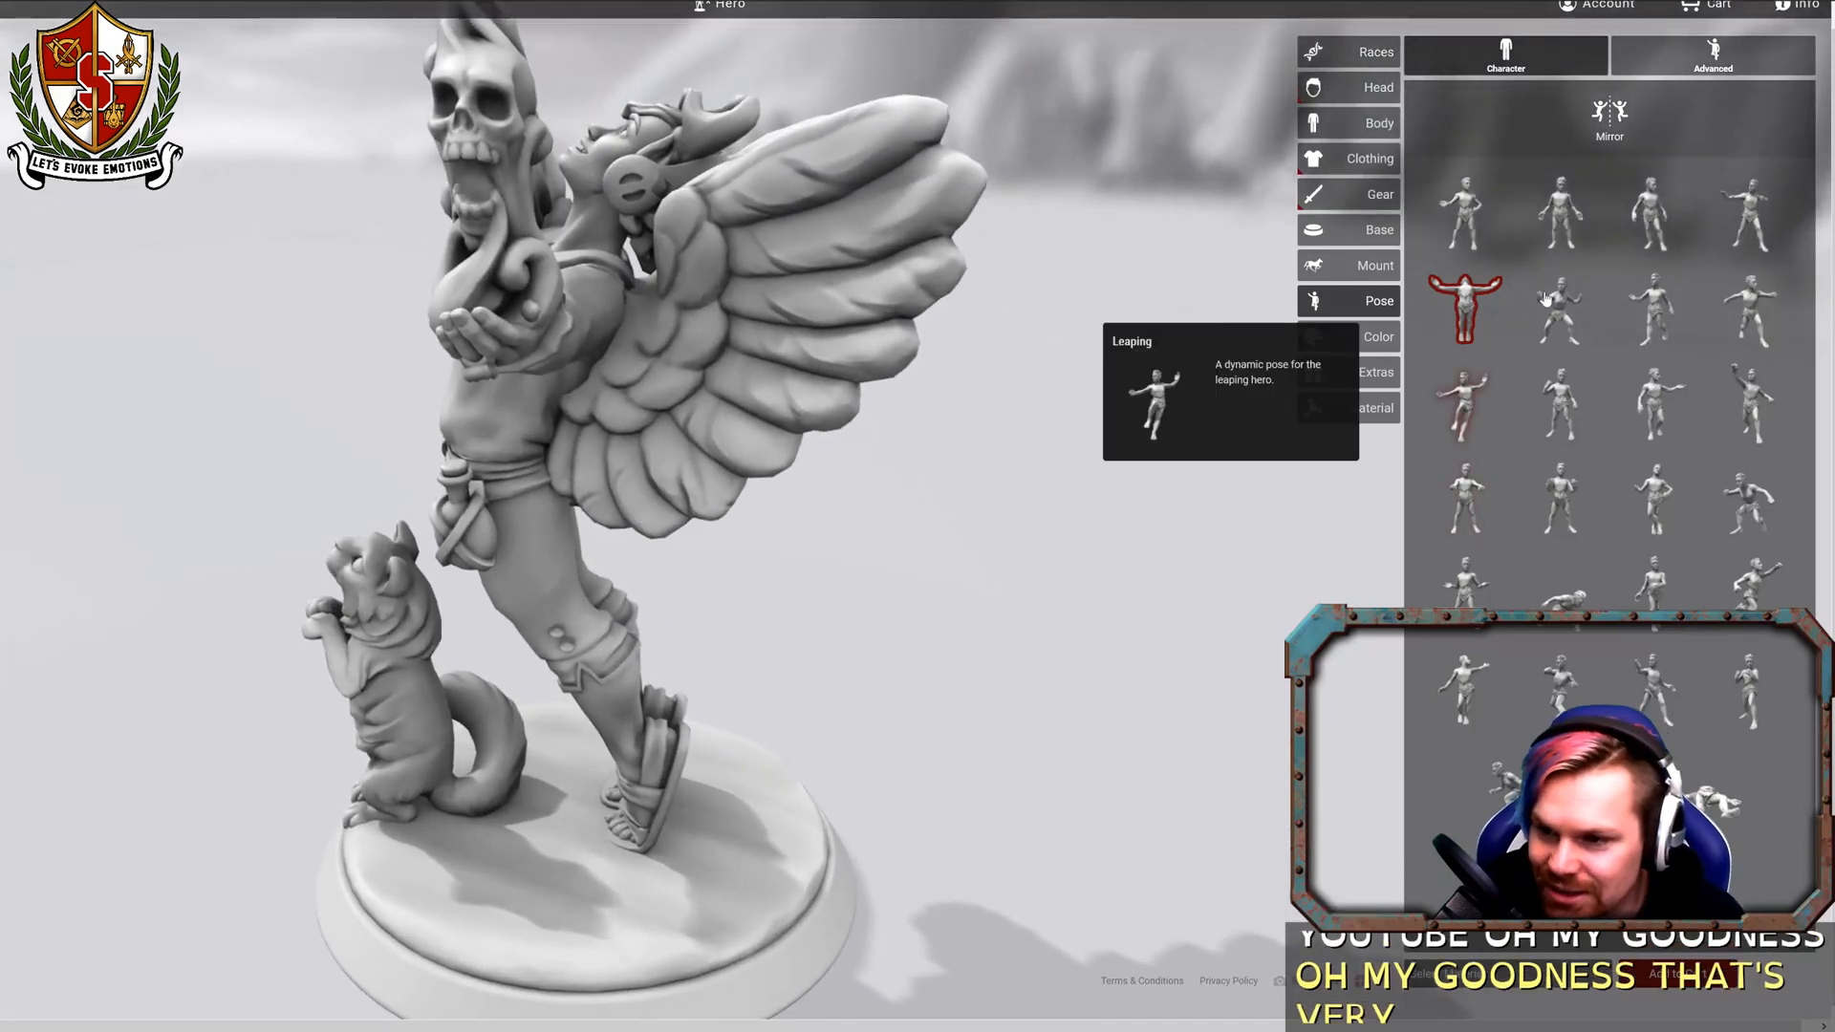
{"action": "left_click_drag", "start_coordinate": [1051, 499], "coordinate": [1395, 498]}
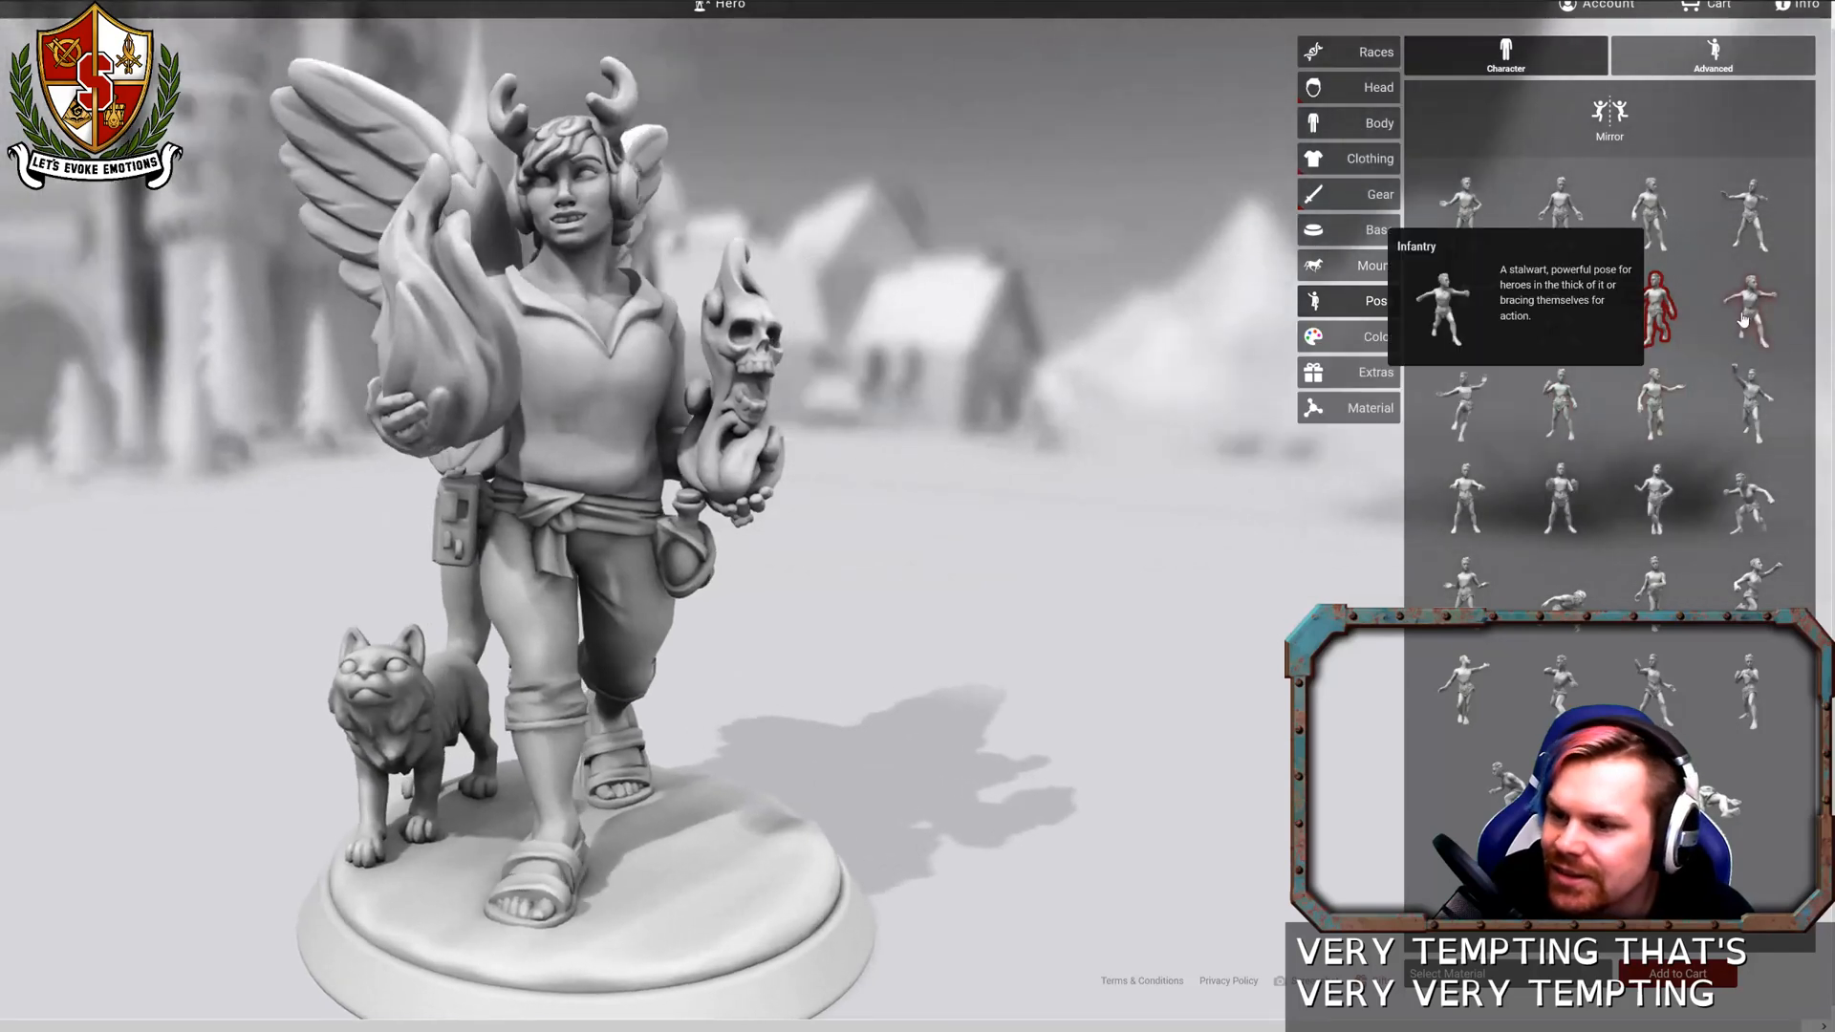
Try the Infantry and Leaping poses, followed by the three standing and raised-arm poses beside Leaping.
{"action": "left_click", "coordinate": [1741, 323]}
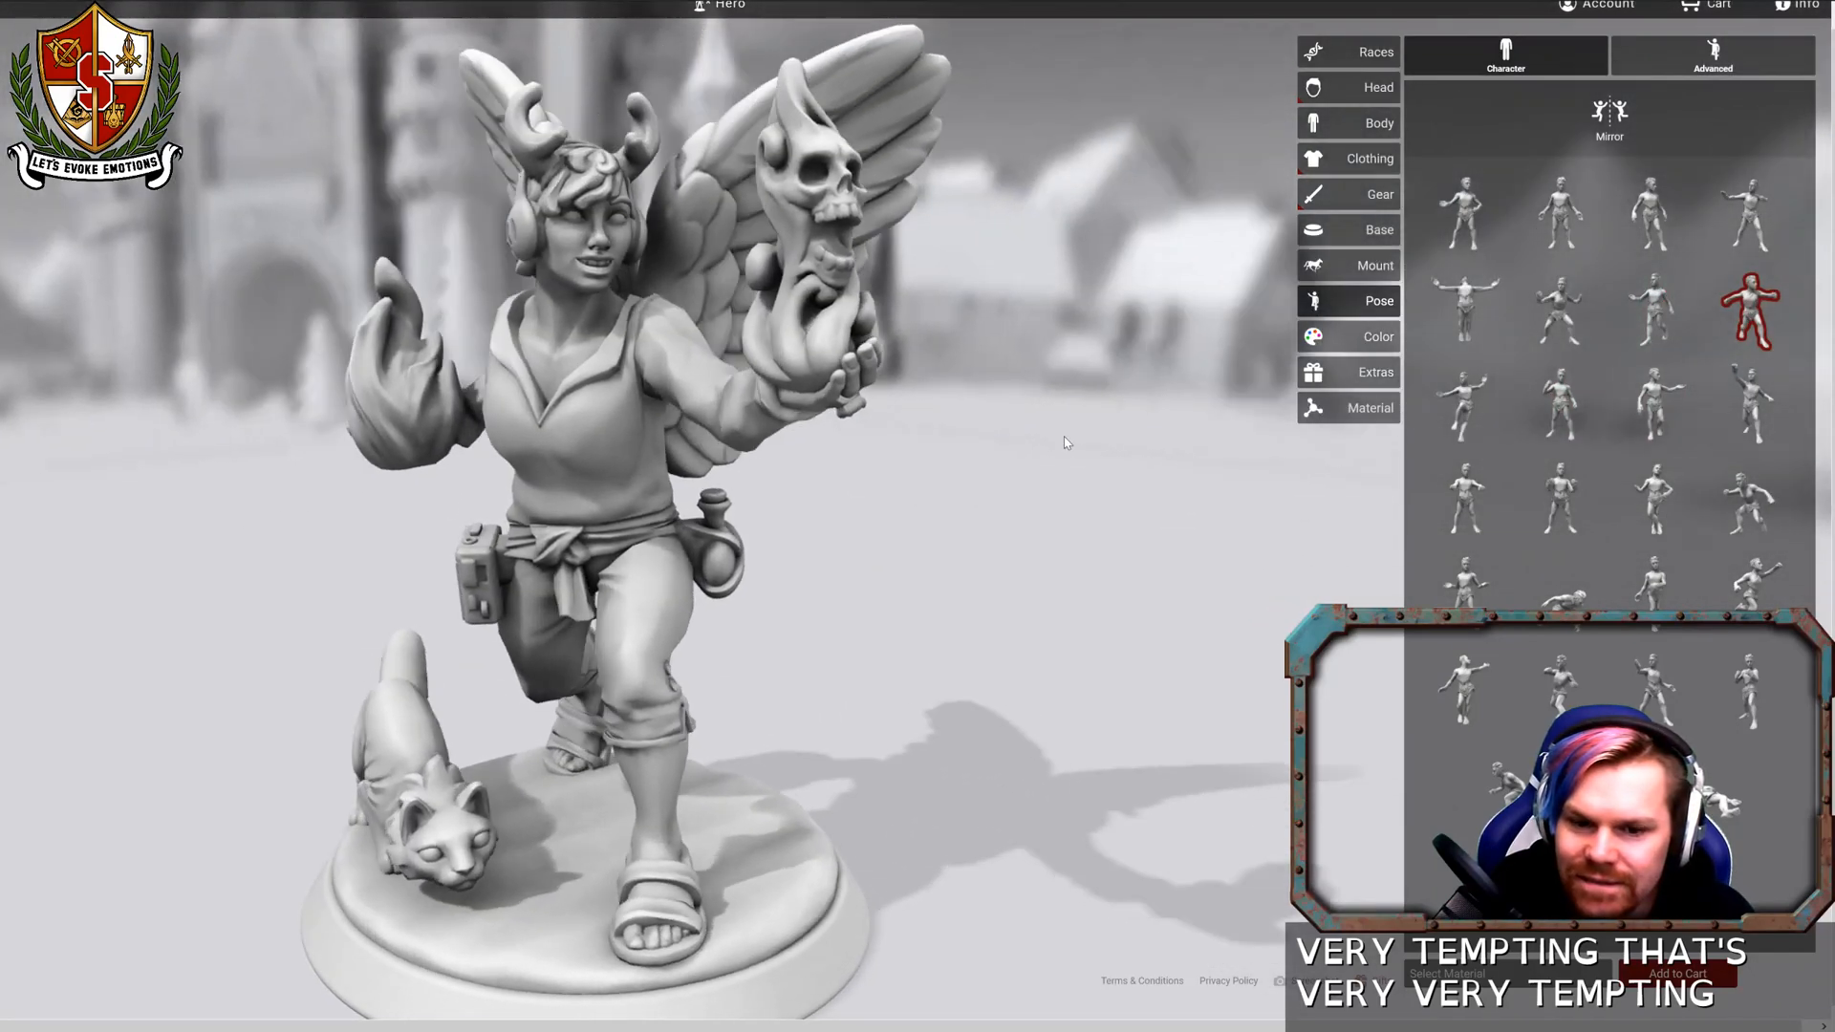
{"action": "left_click", "coordinate": [1472, 411]}
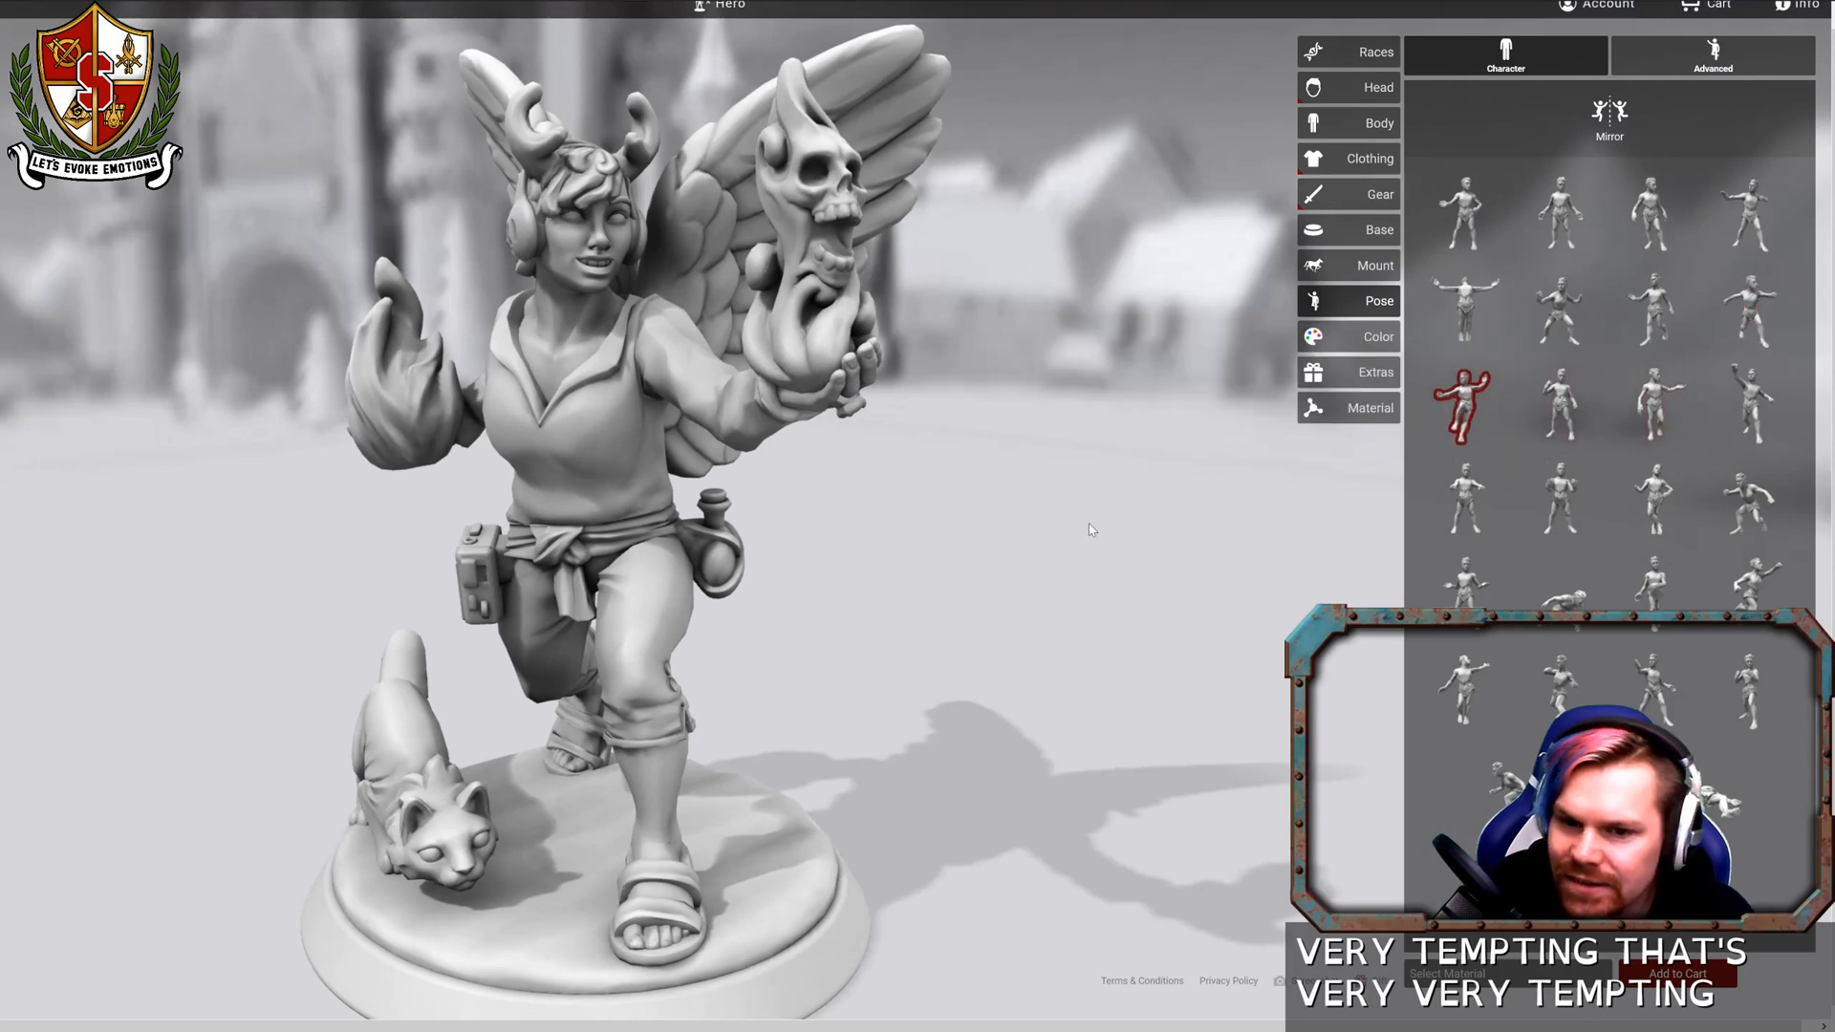
{"action": "left_click_drag", "start_coordinate": [1127, 503], "coordinate": [1093, 529]}
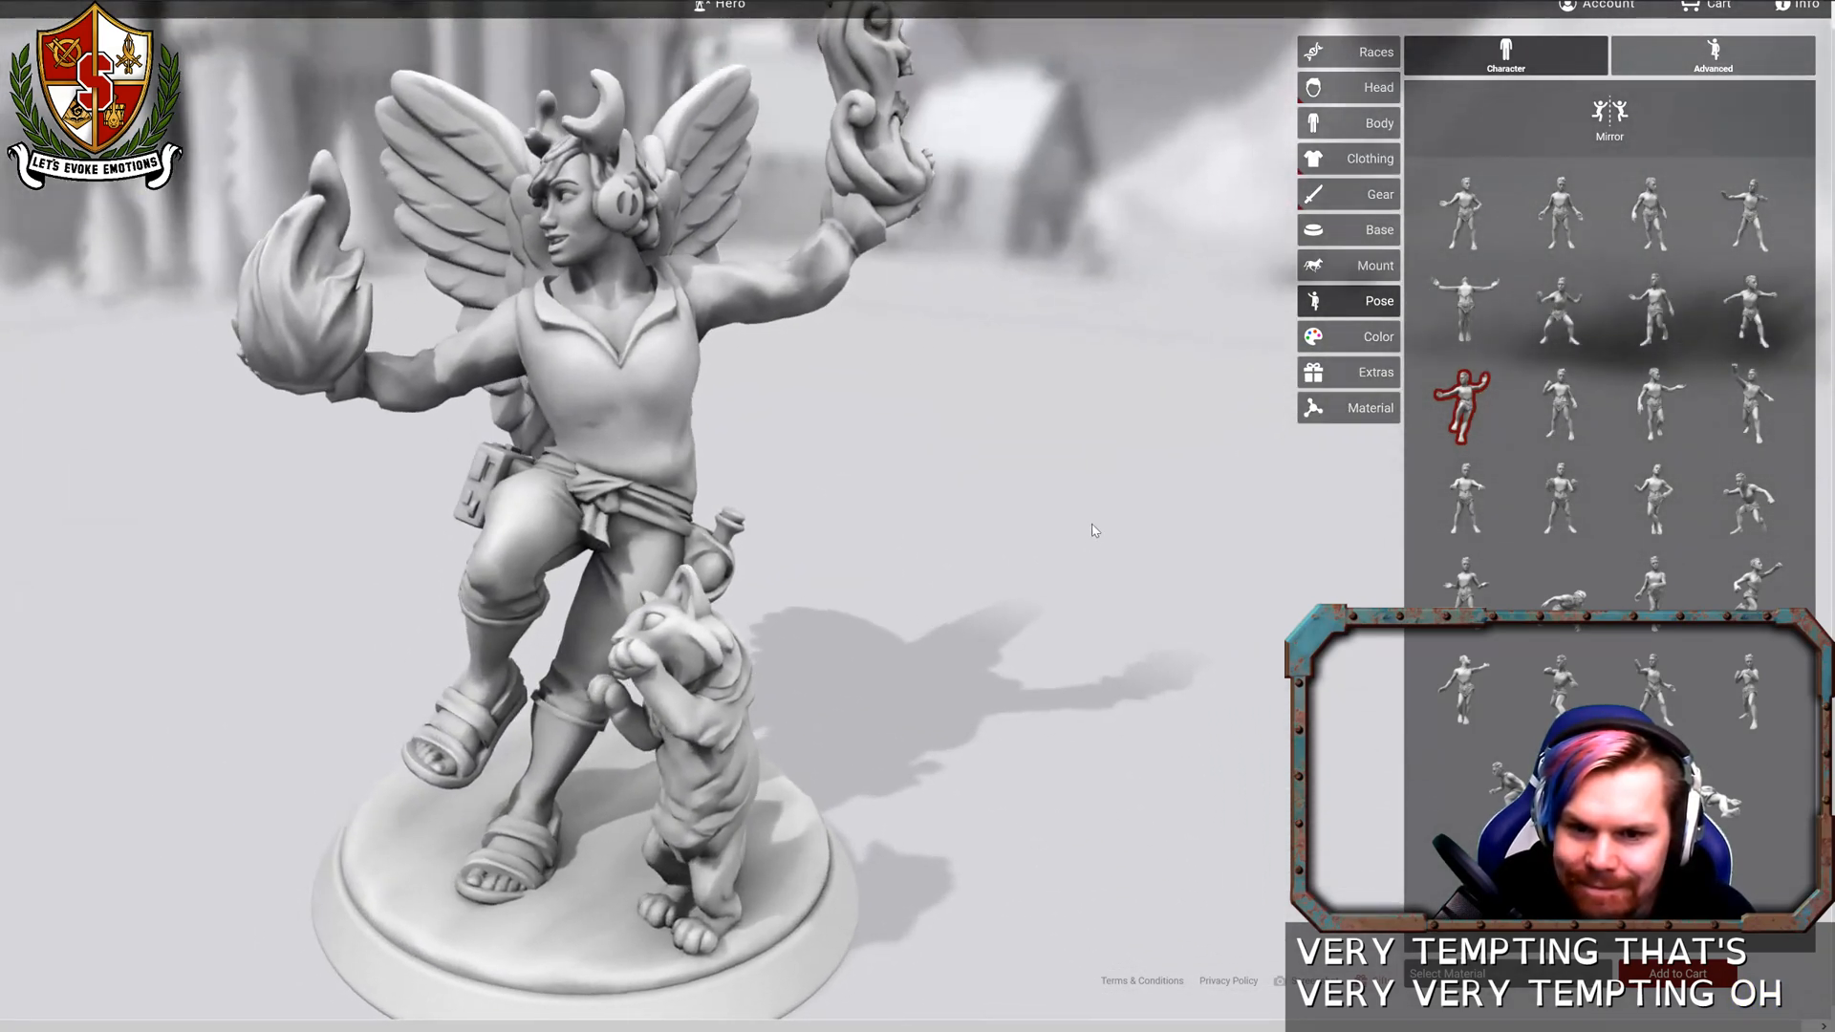
{"action": "left_click", "coordinate": [1560, 403]}
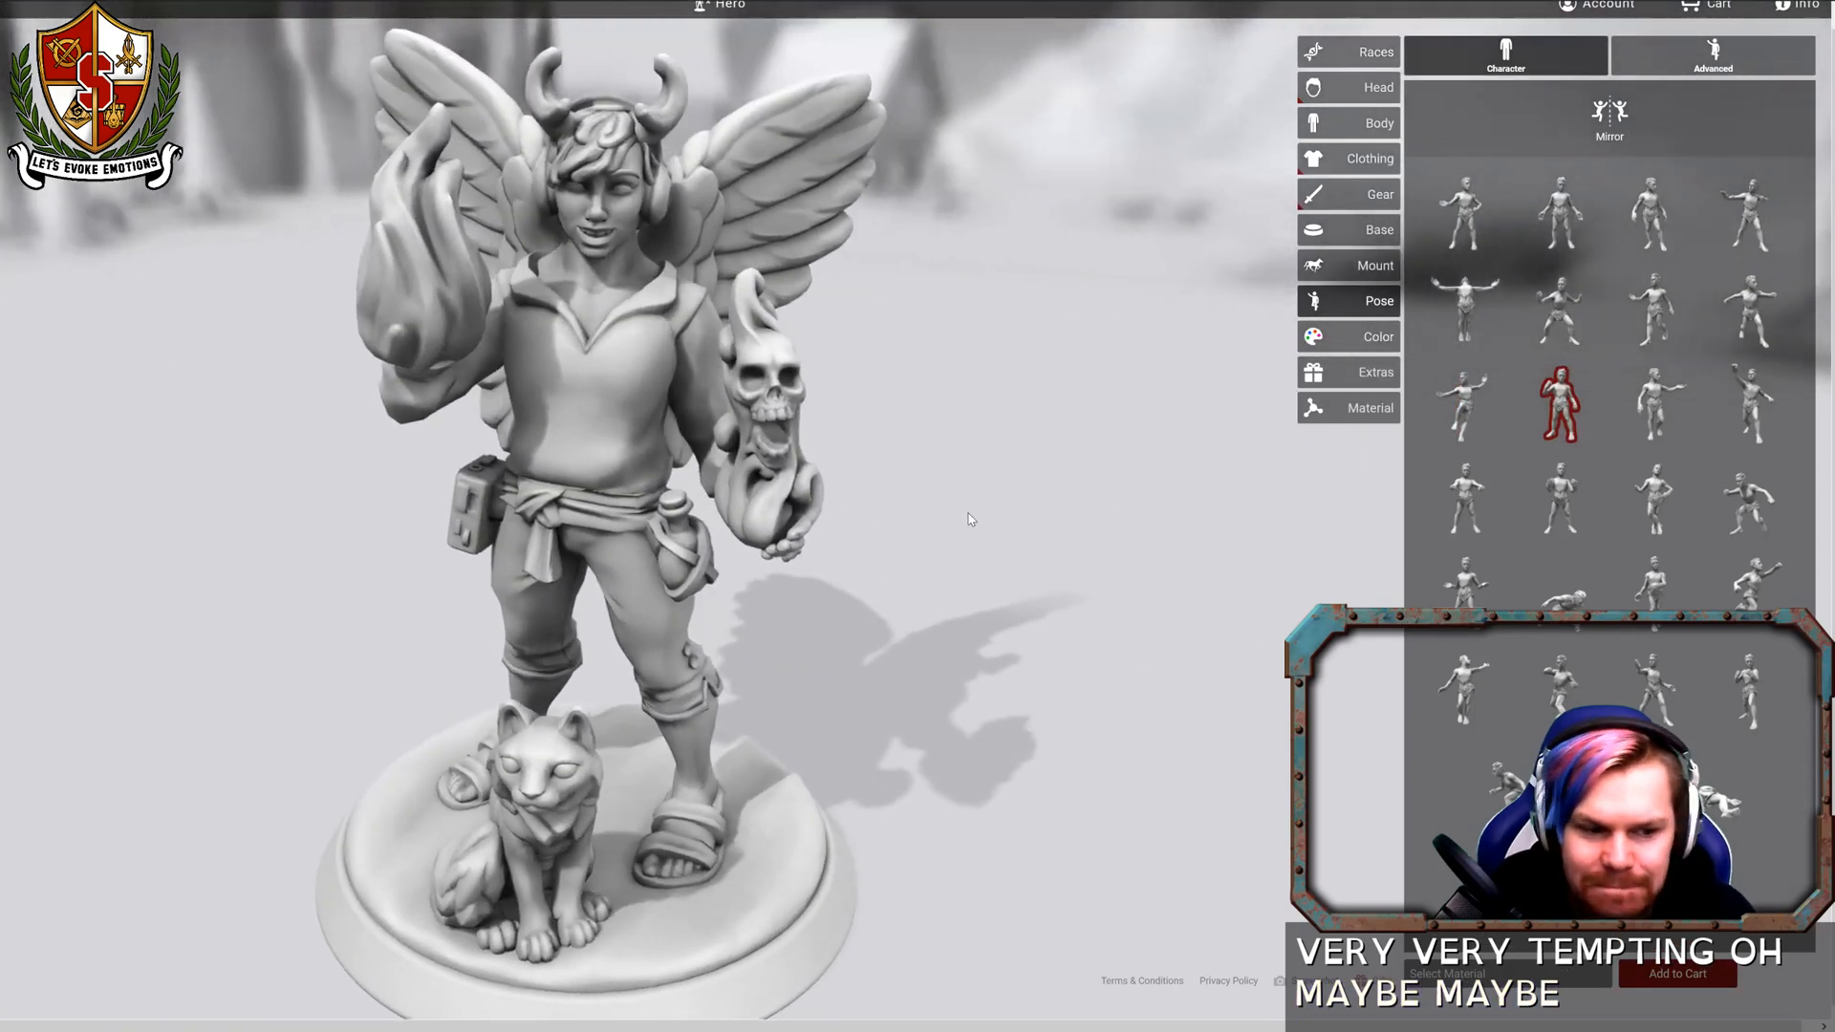
{"action": "left_click", "coordinate": [1656, 403]}
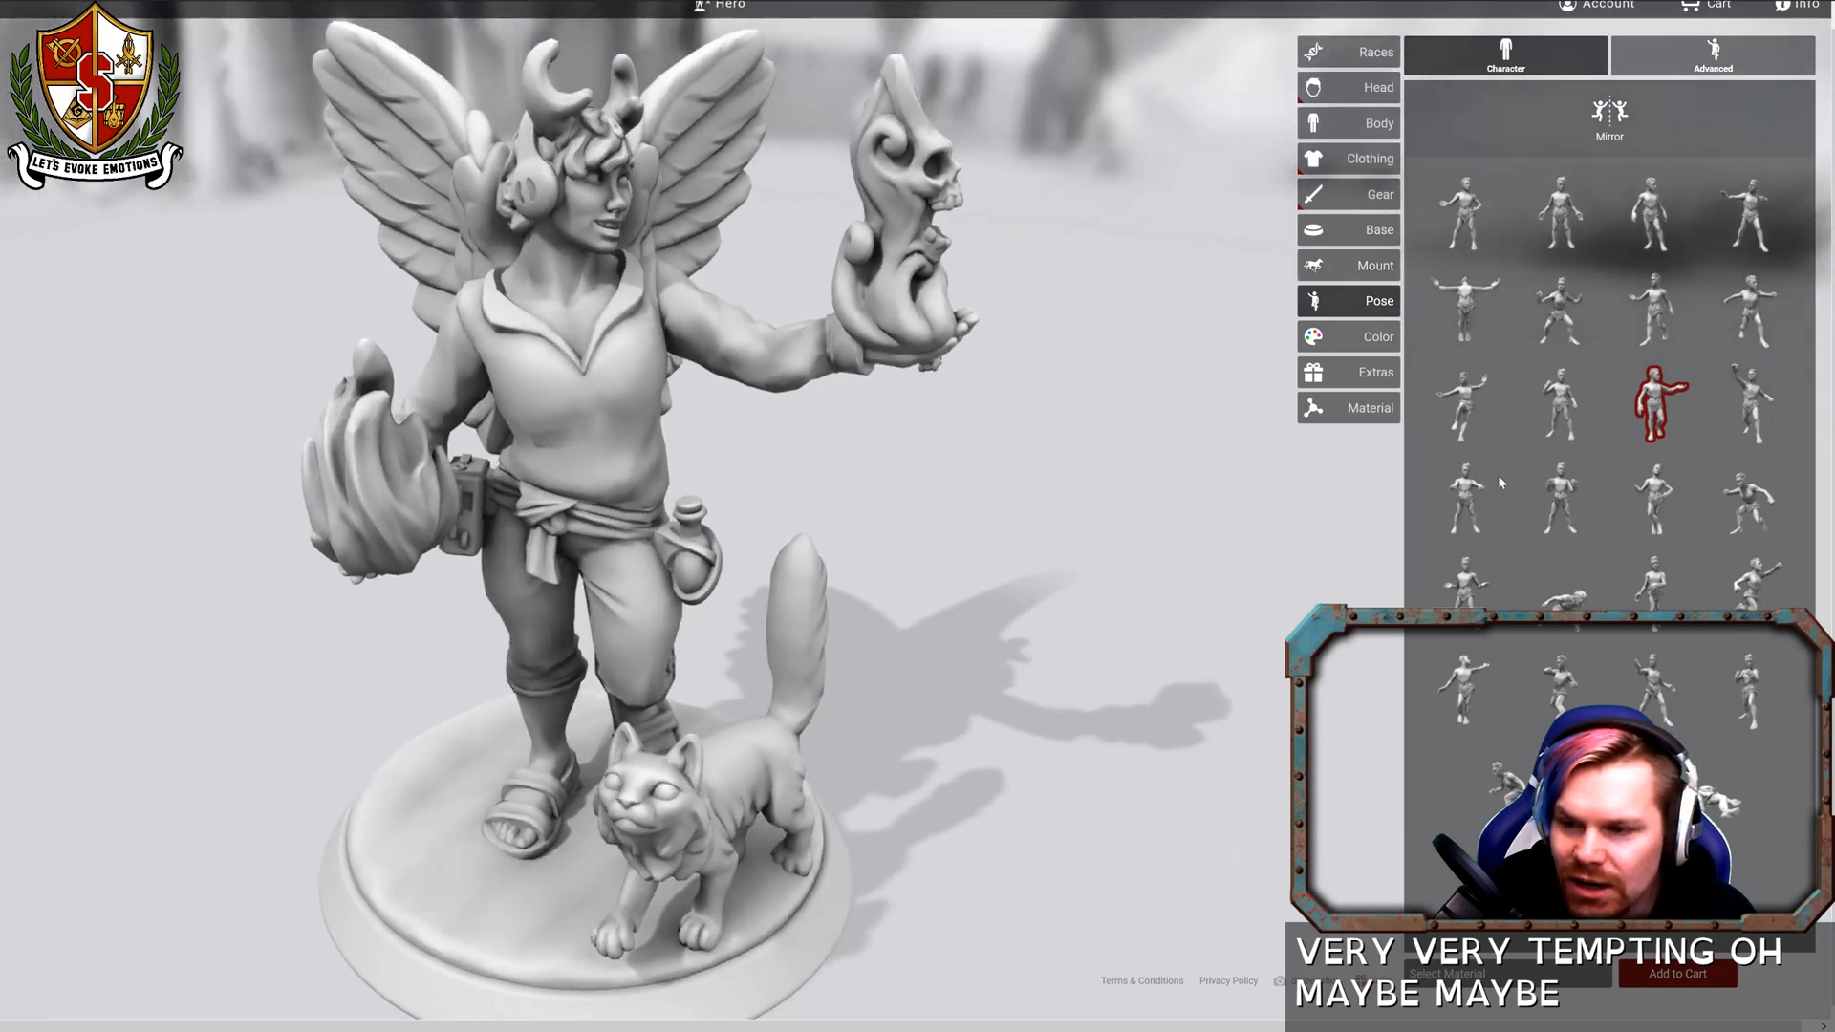
{"action": "mouse_move", "coordinate": [1775, 421]}
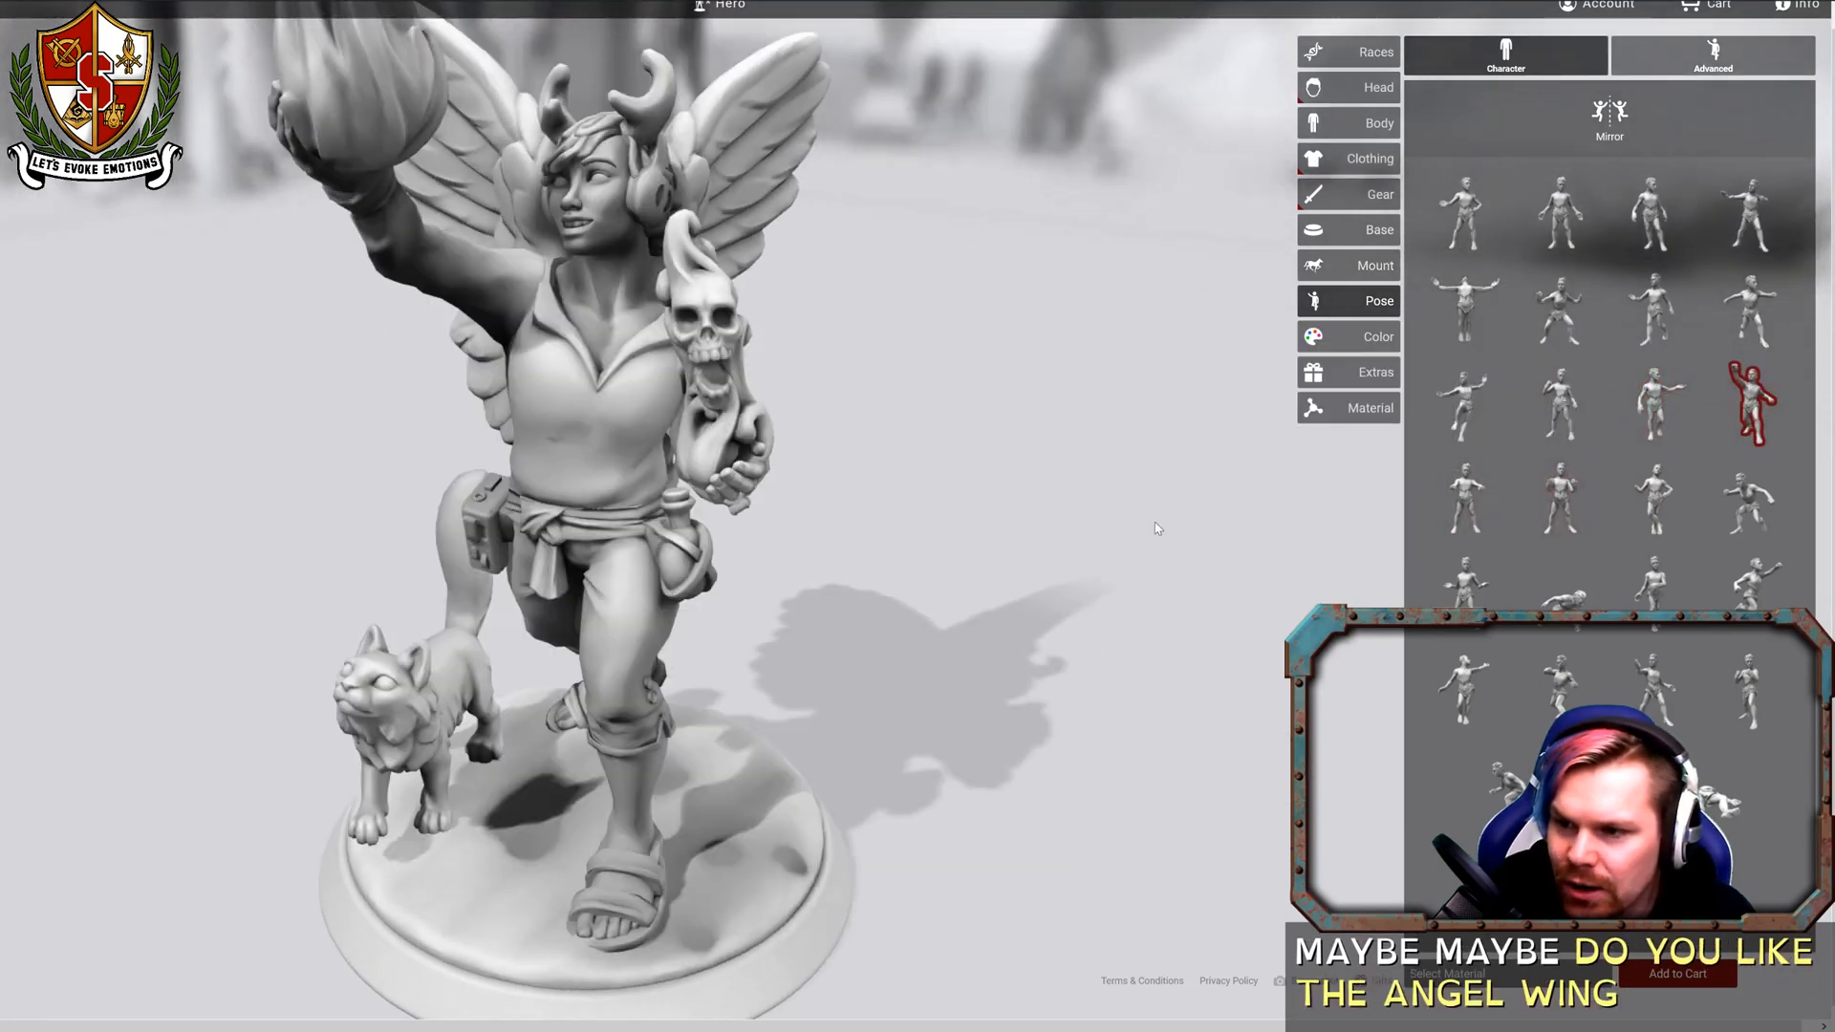
{"action": "left_click_drag", "start_coordinate": [1084, 531], "coordinate": [841, 497]}
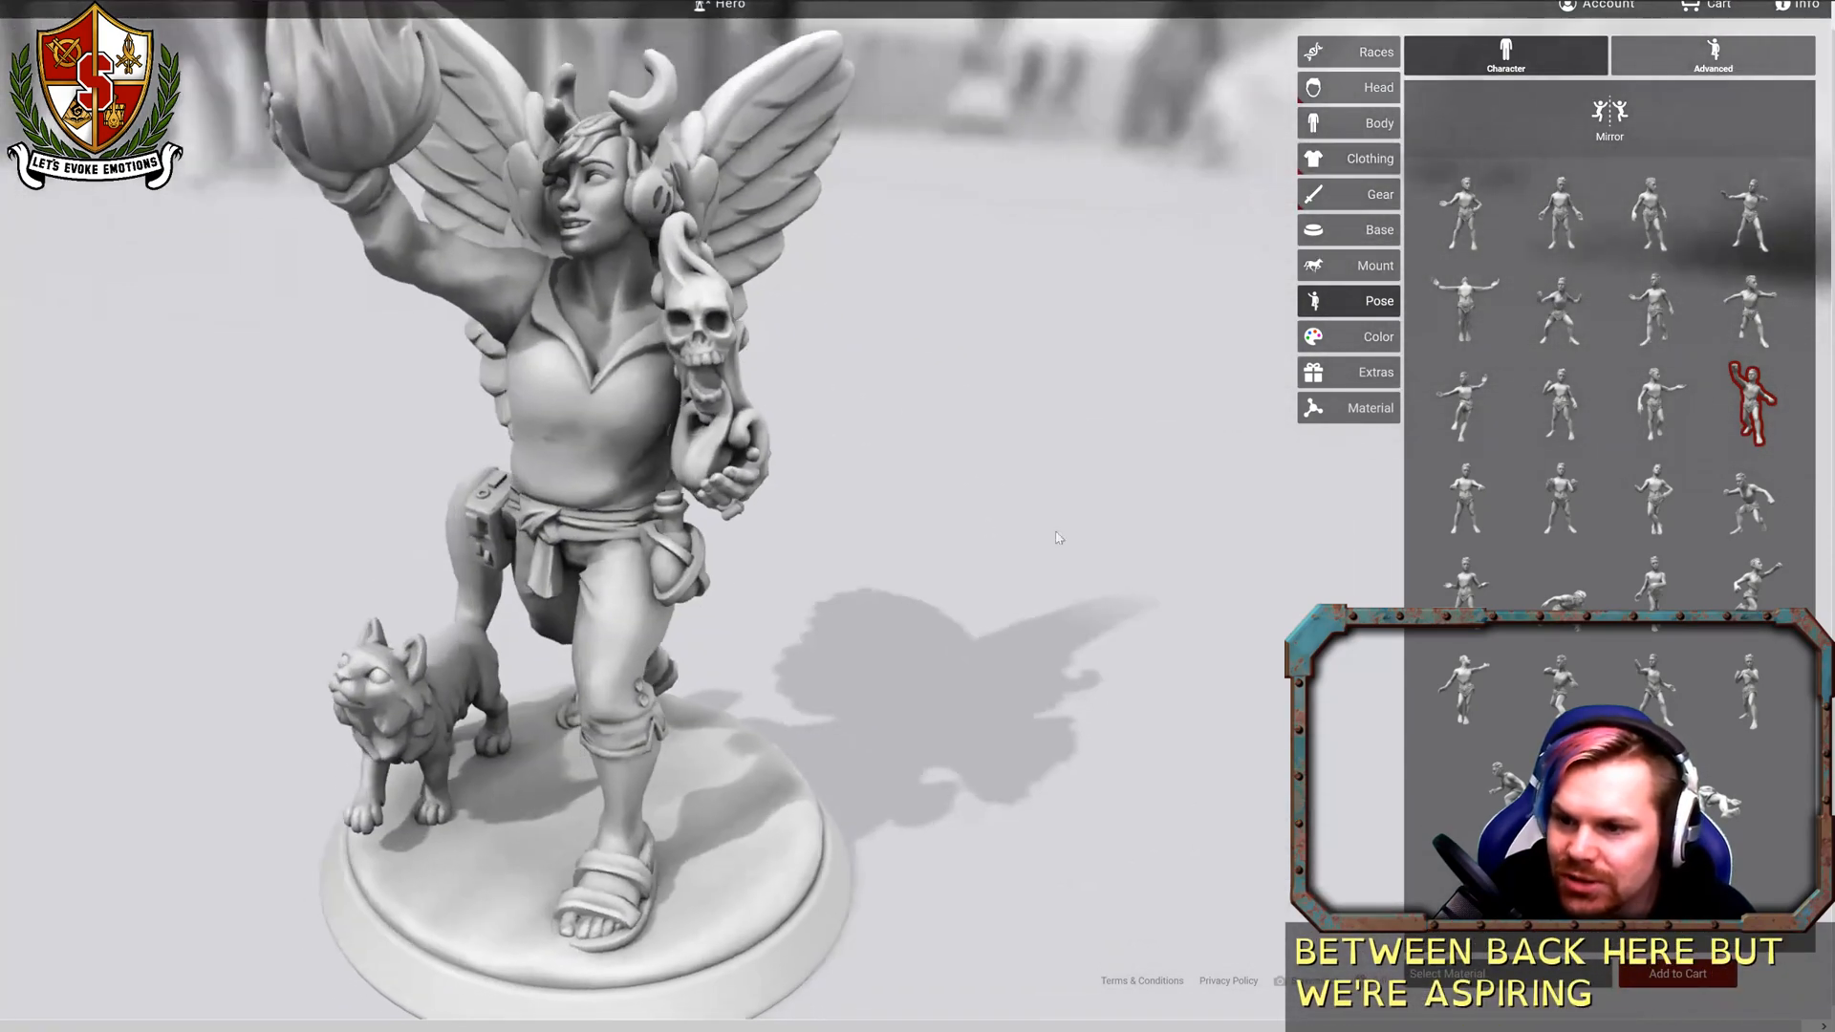
Try the Pumped Up, Sneaking, Ta Da! and low crouching poses, plus the neighbouring poses in those two rows.
{"action": "left_click", "coordinate": [1450, 505]}
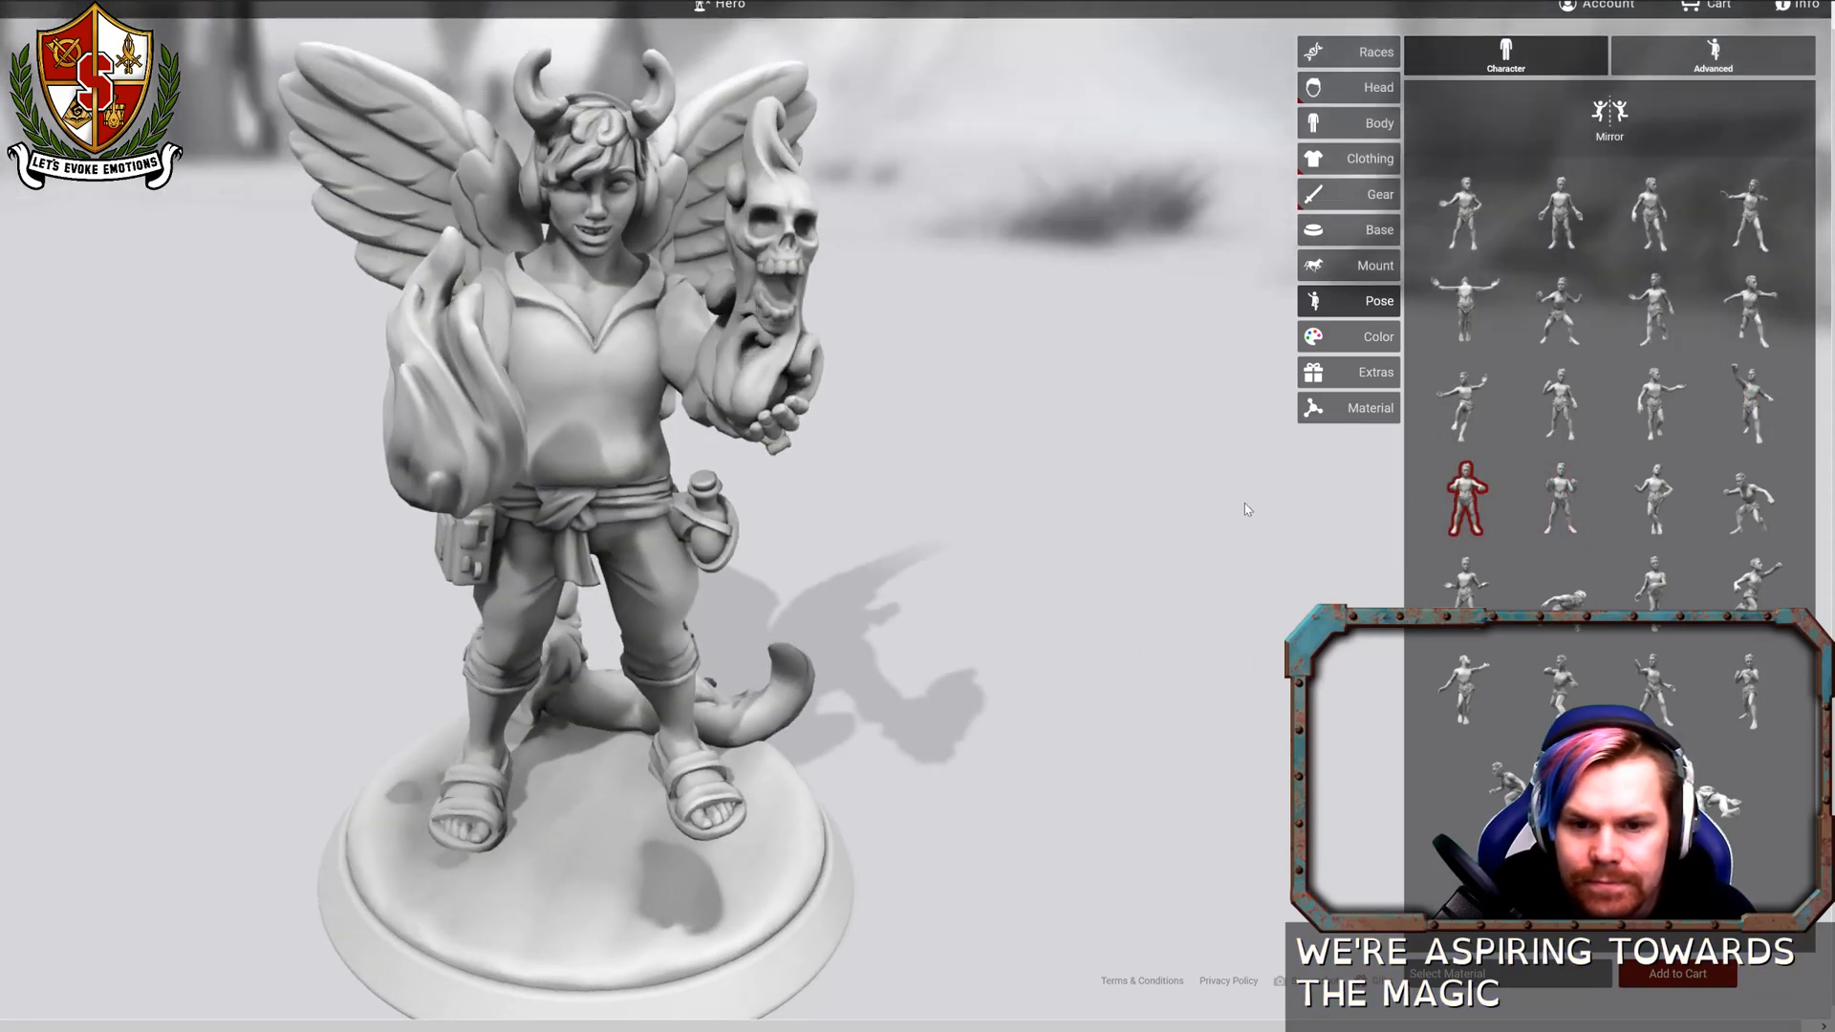
{"action": "left_click", "coordinate": [1549, 516]}
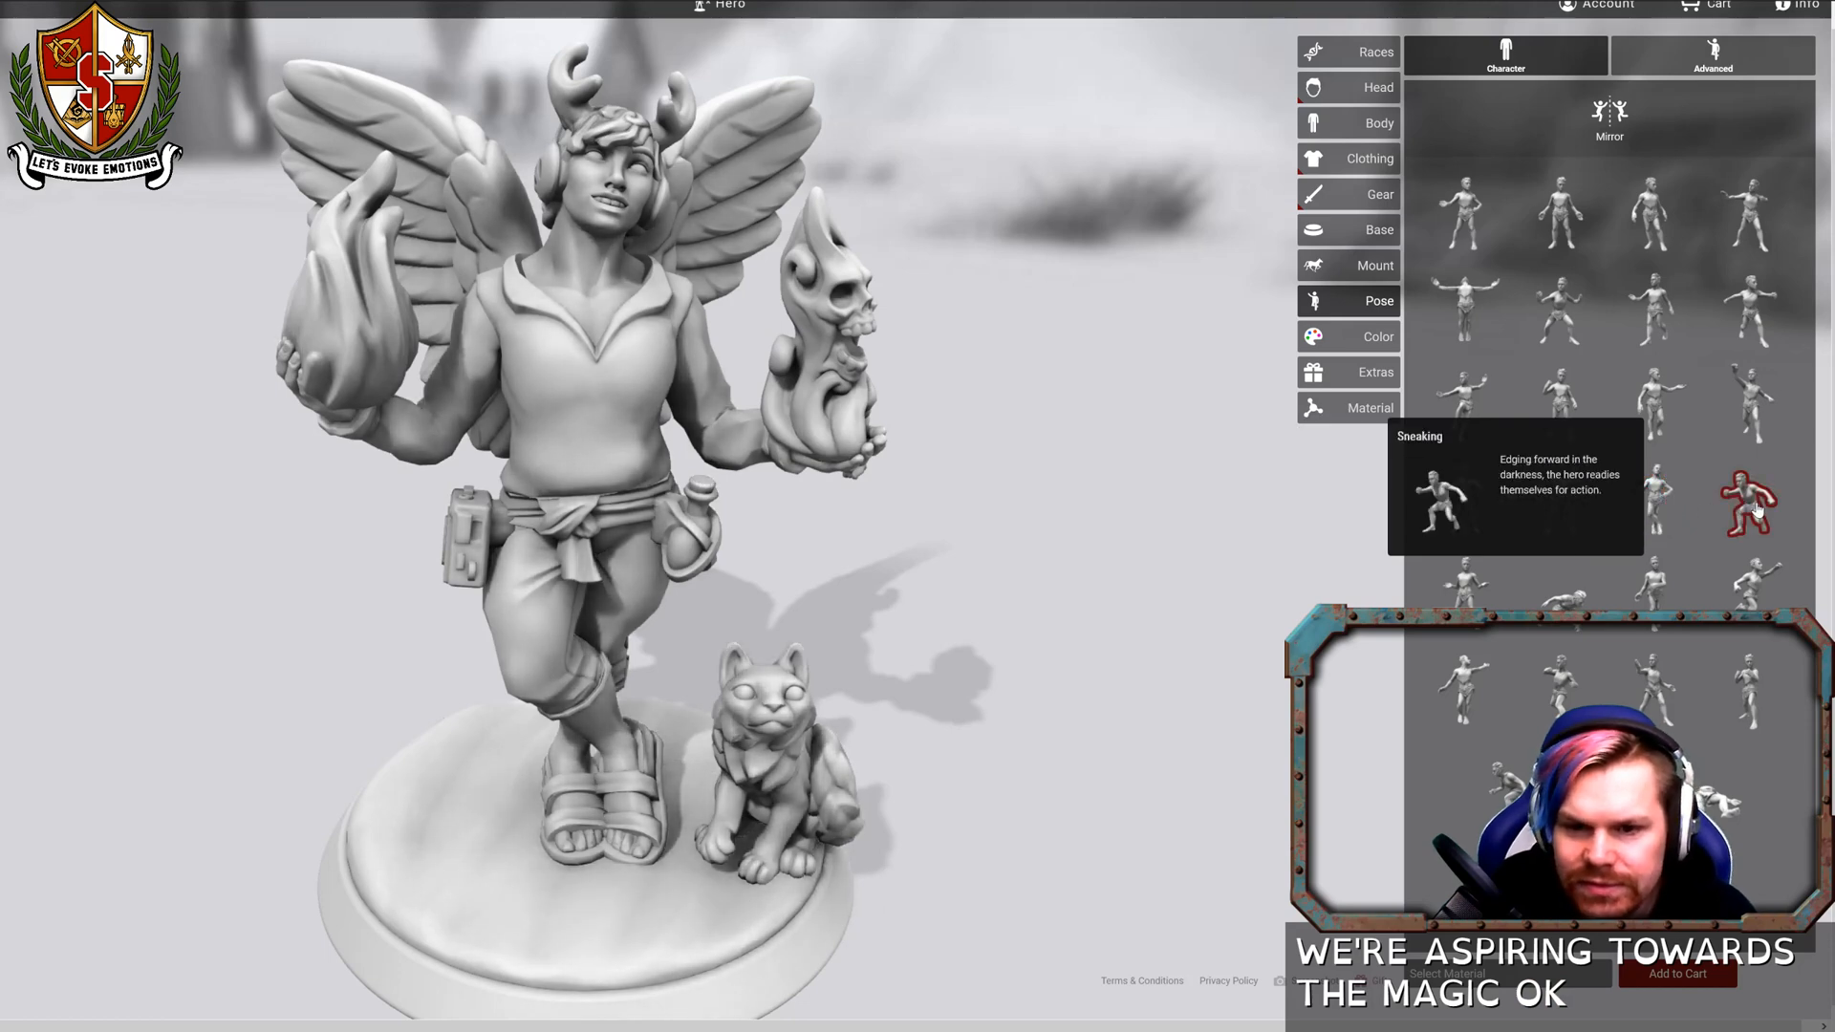
{"action": "left_click_drag", "start_coordinate": [1073, 524], "coordinate": [913, 531]}
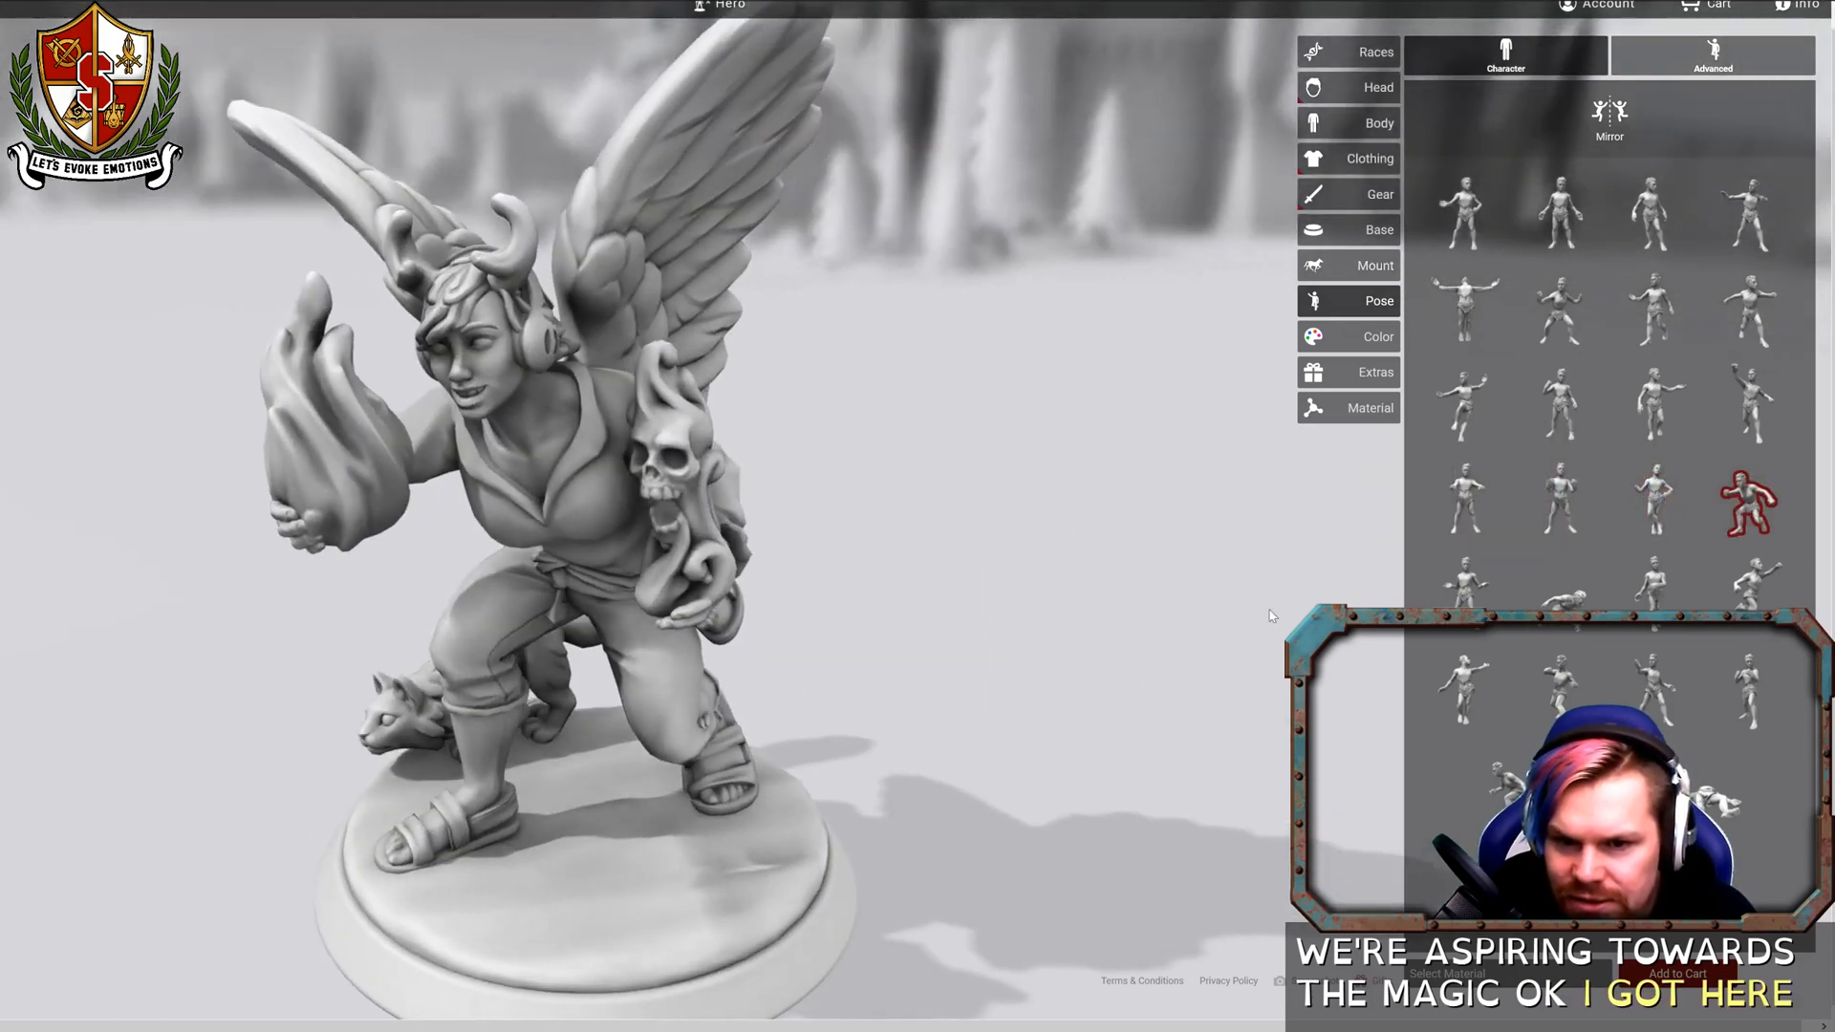
{"action": "left_click", "coordinate": [1480, 600]}
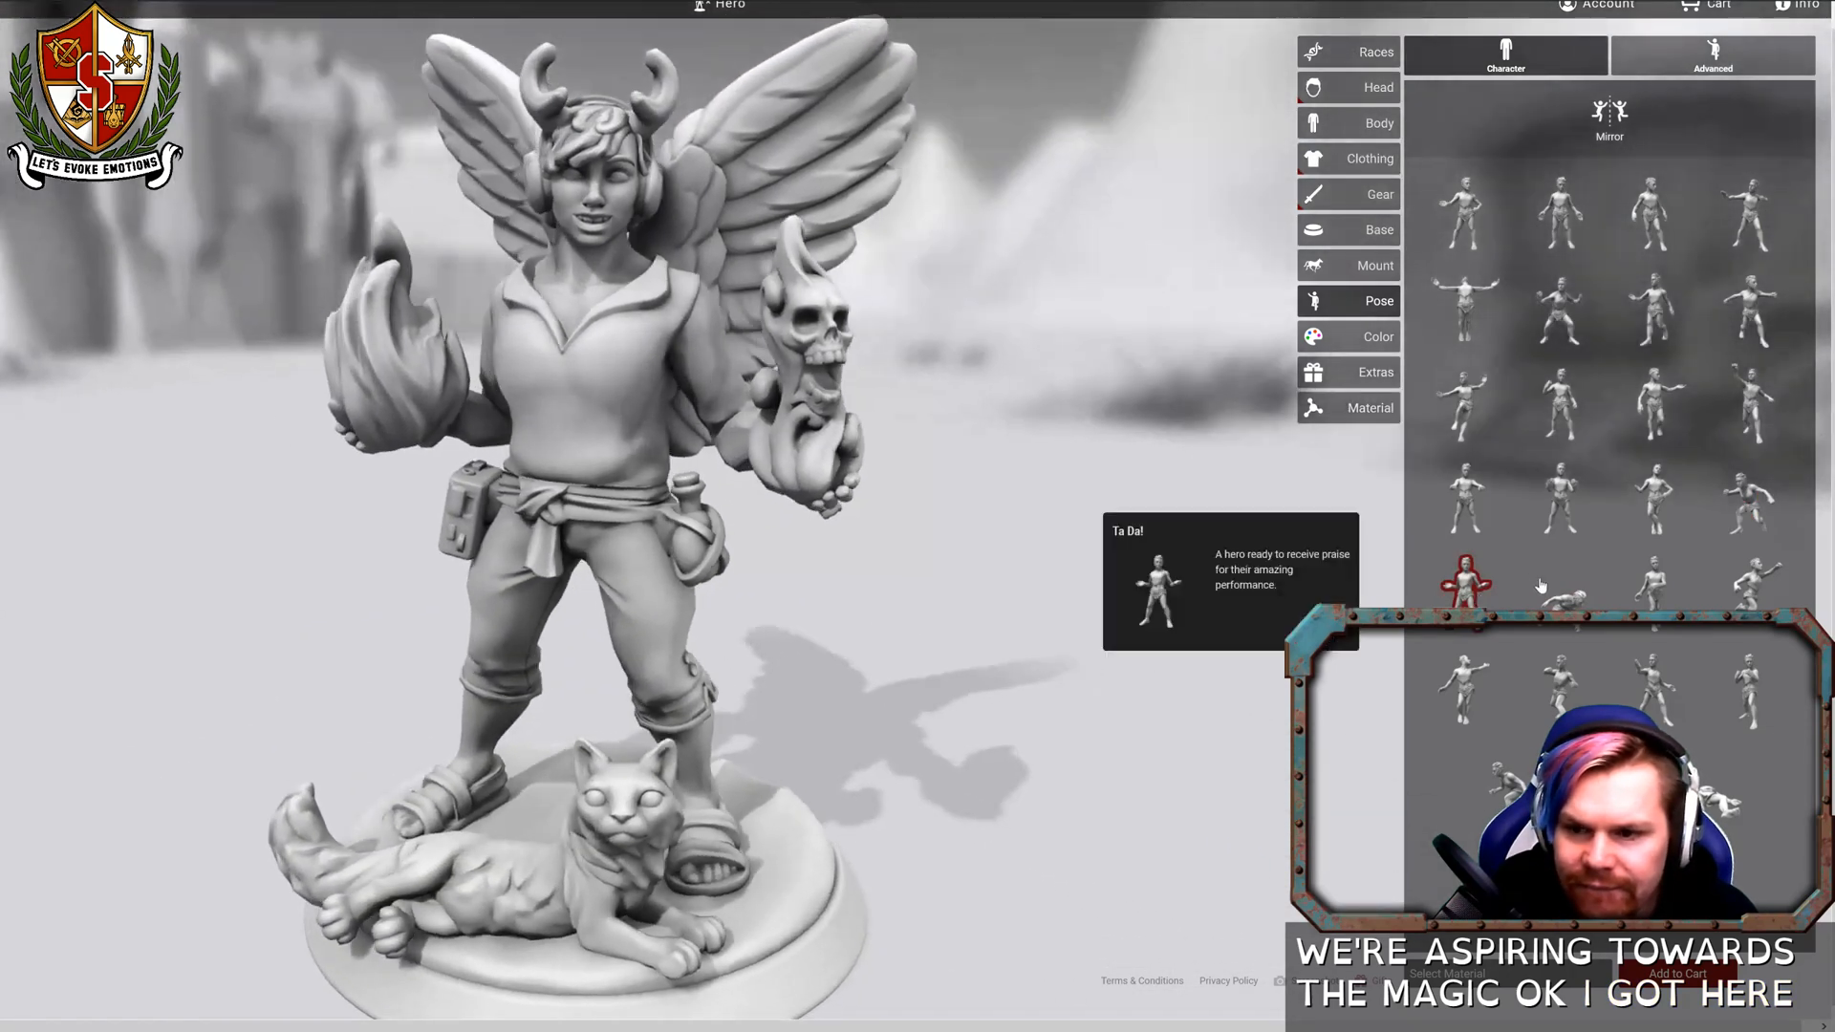
{"action": "left_click", "coordinate": [1542, 590]}
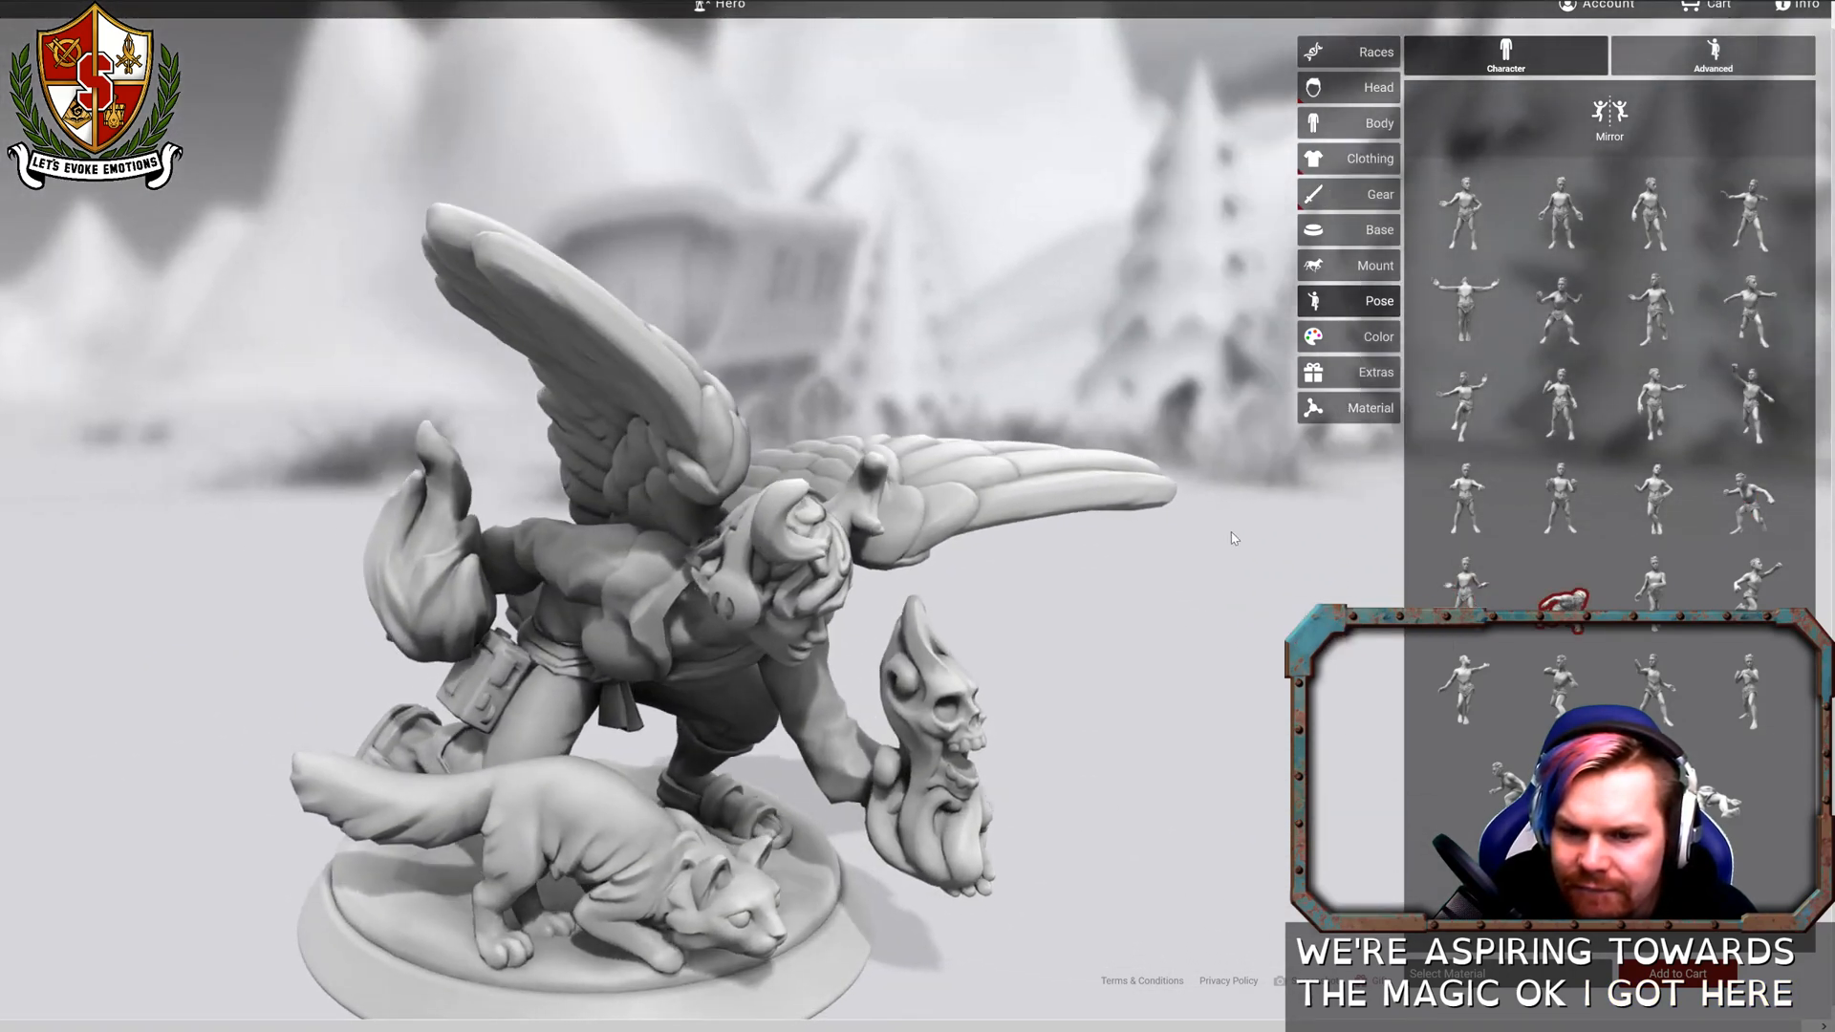
{"action": "left_click", "coordinate": [1653, 576]}
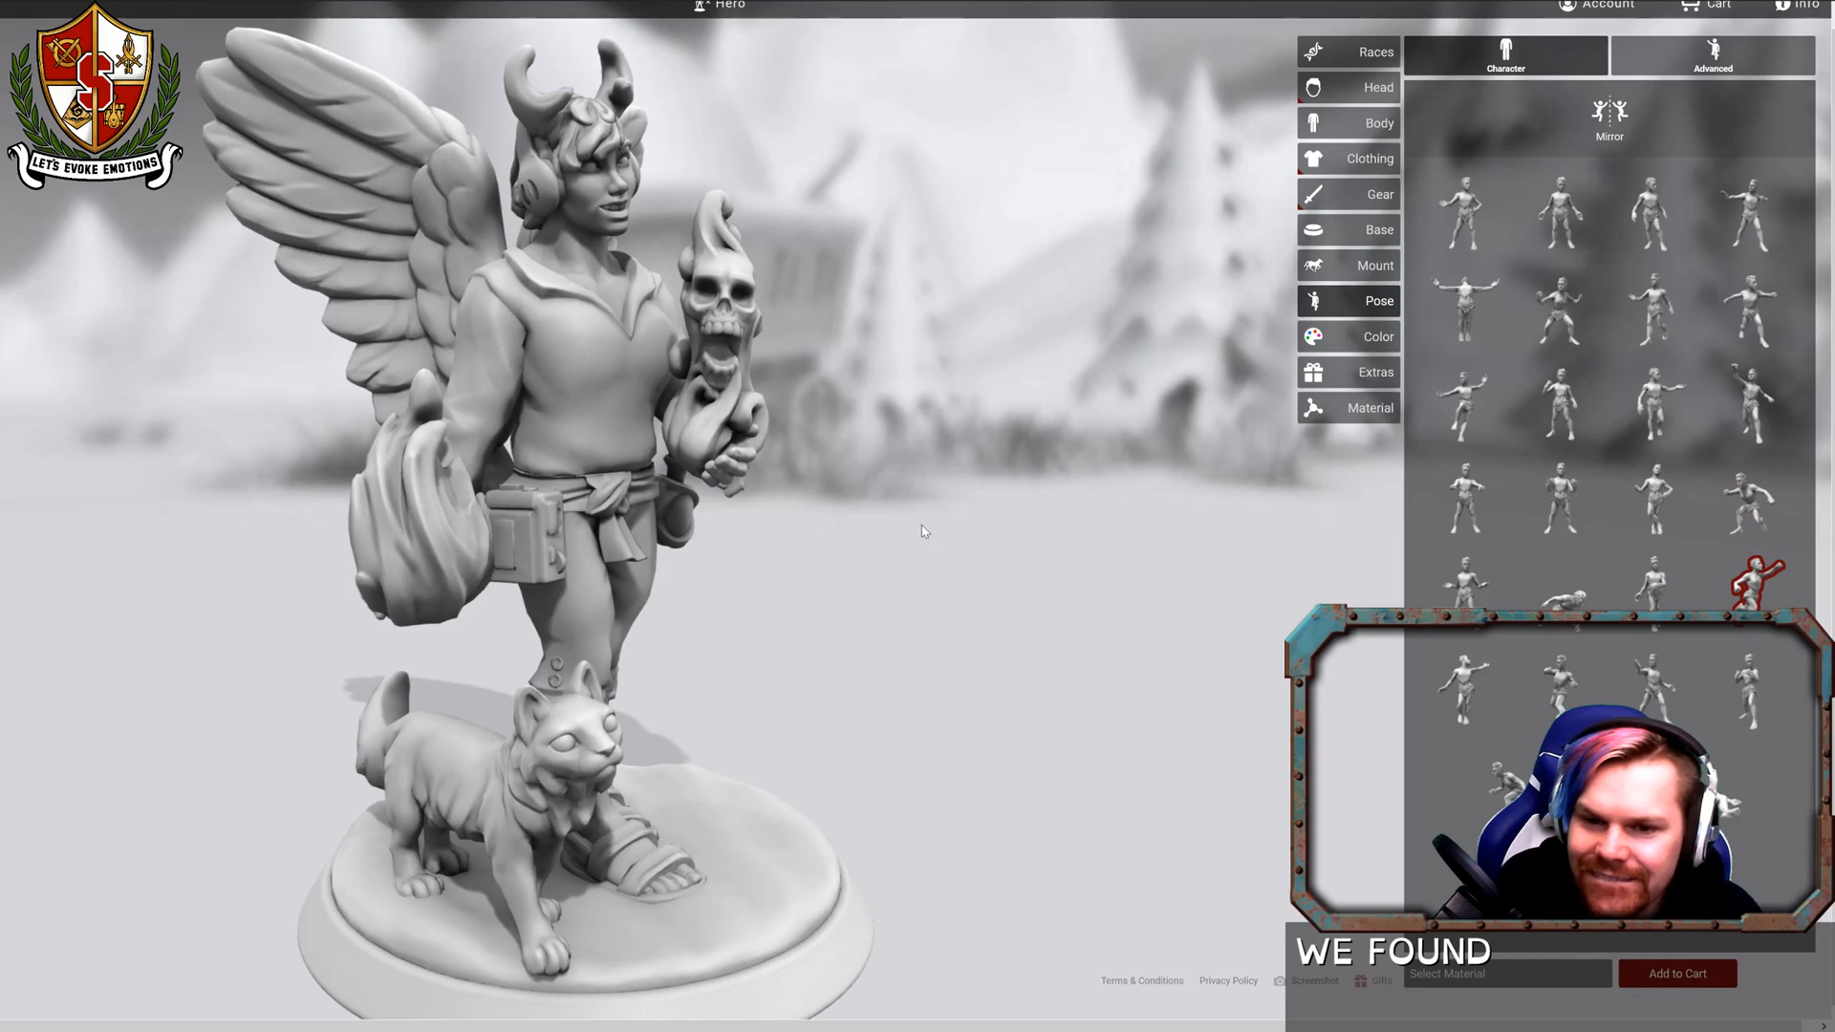
{"action": "left_click_drag", "start_coordinate": [922, 531], "coordinate": [625, 578]}
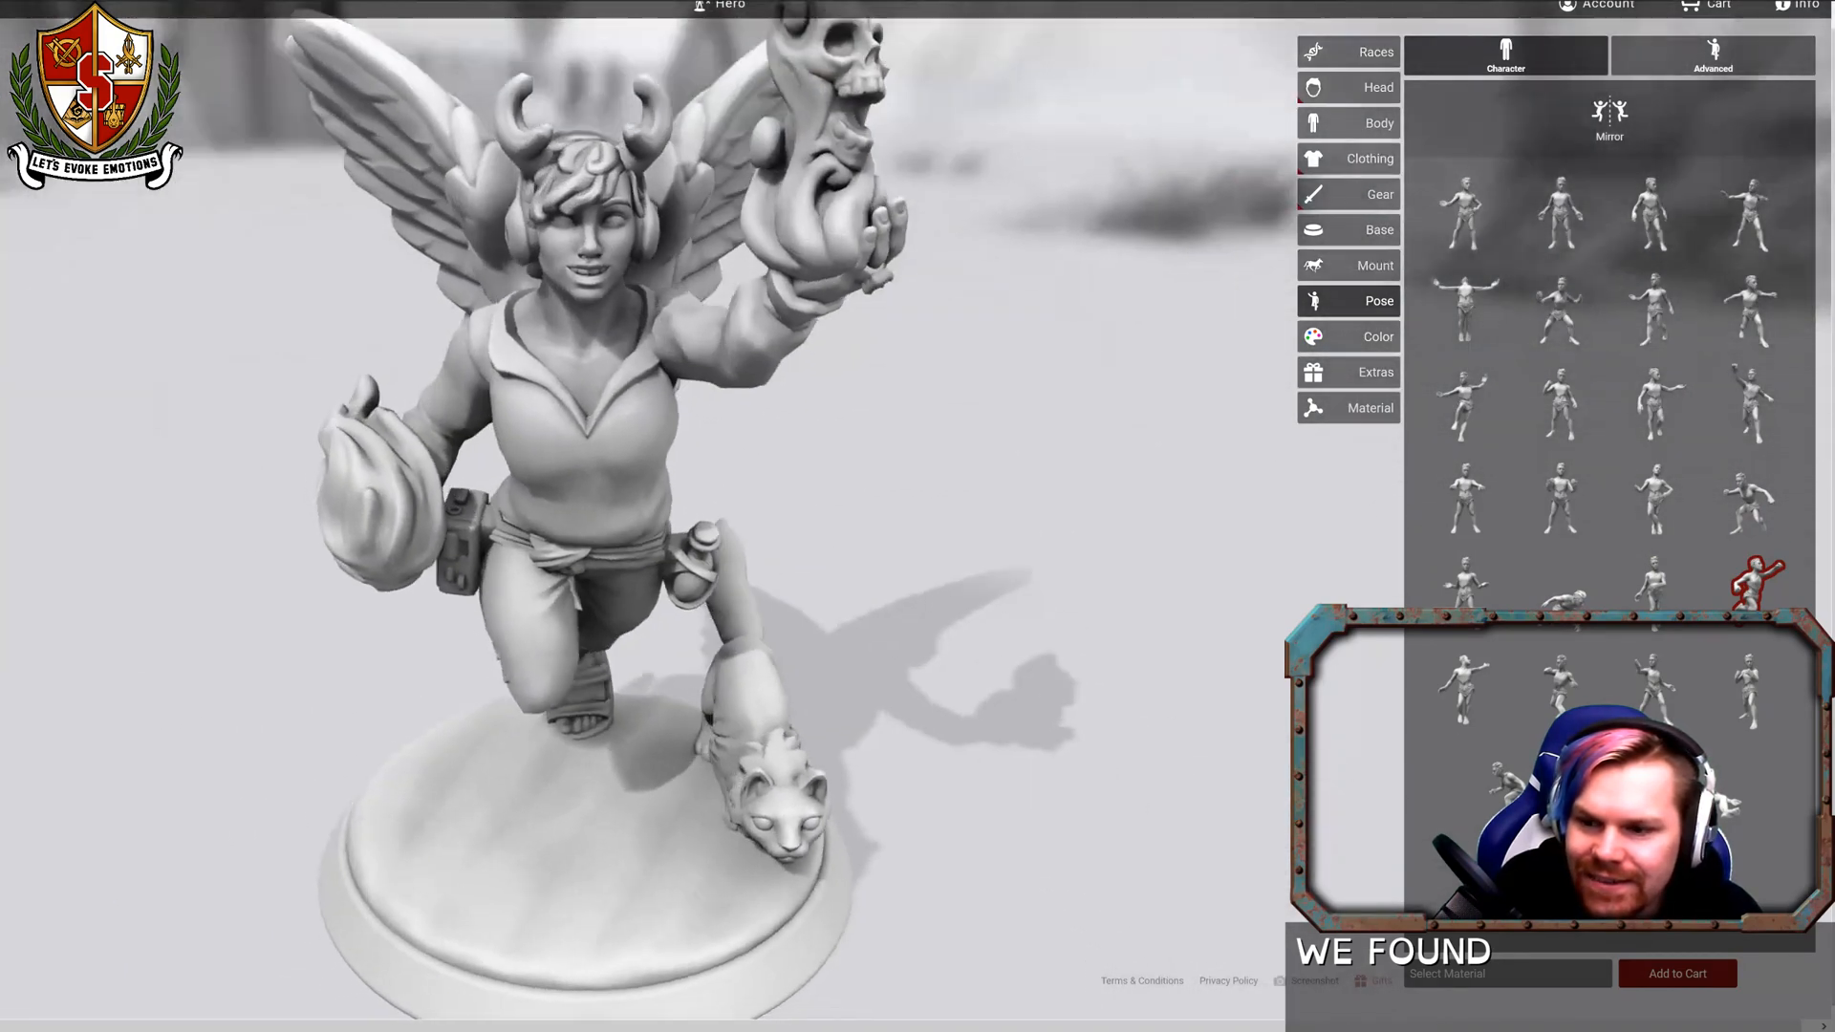
Try the Wave and Winding Up poses, plus the balanced defensive and hand-fighting hero poses beside them.
{"action": "left_click", "coordinate": [1474, 695]}
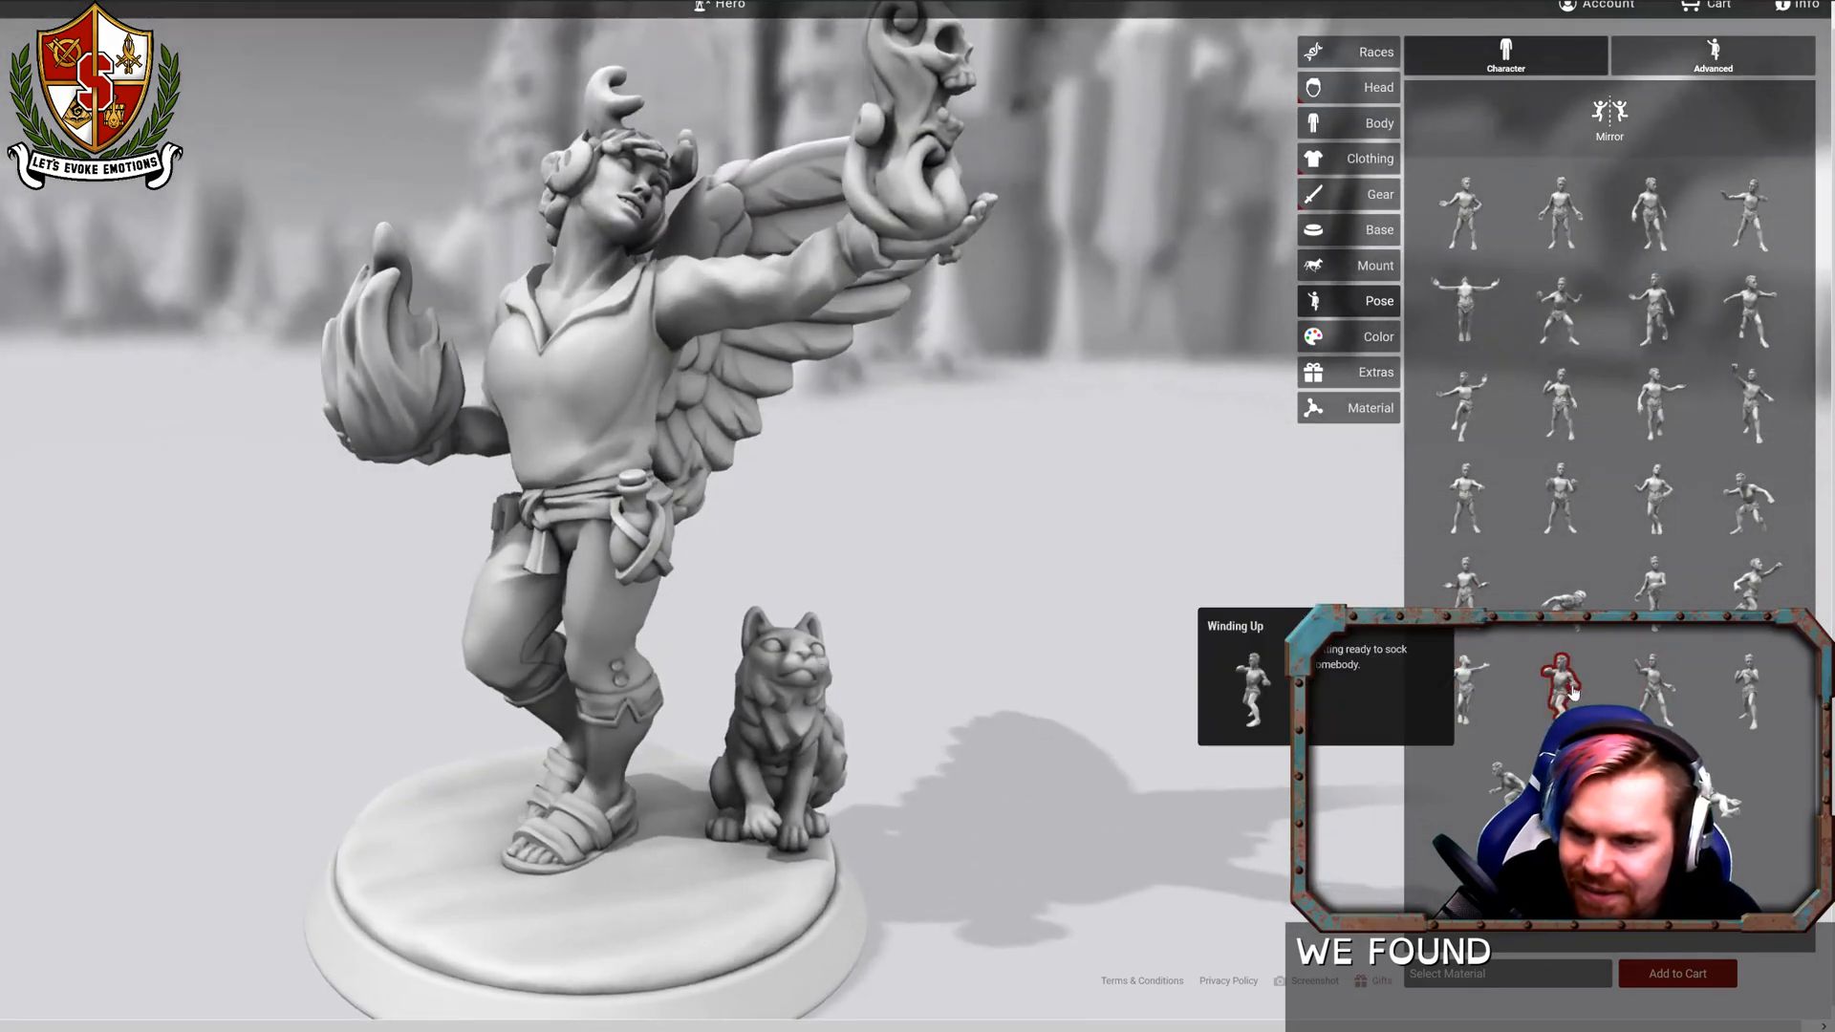
{"action": "left_click", "coordinate": [1572, 688]}
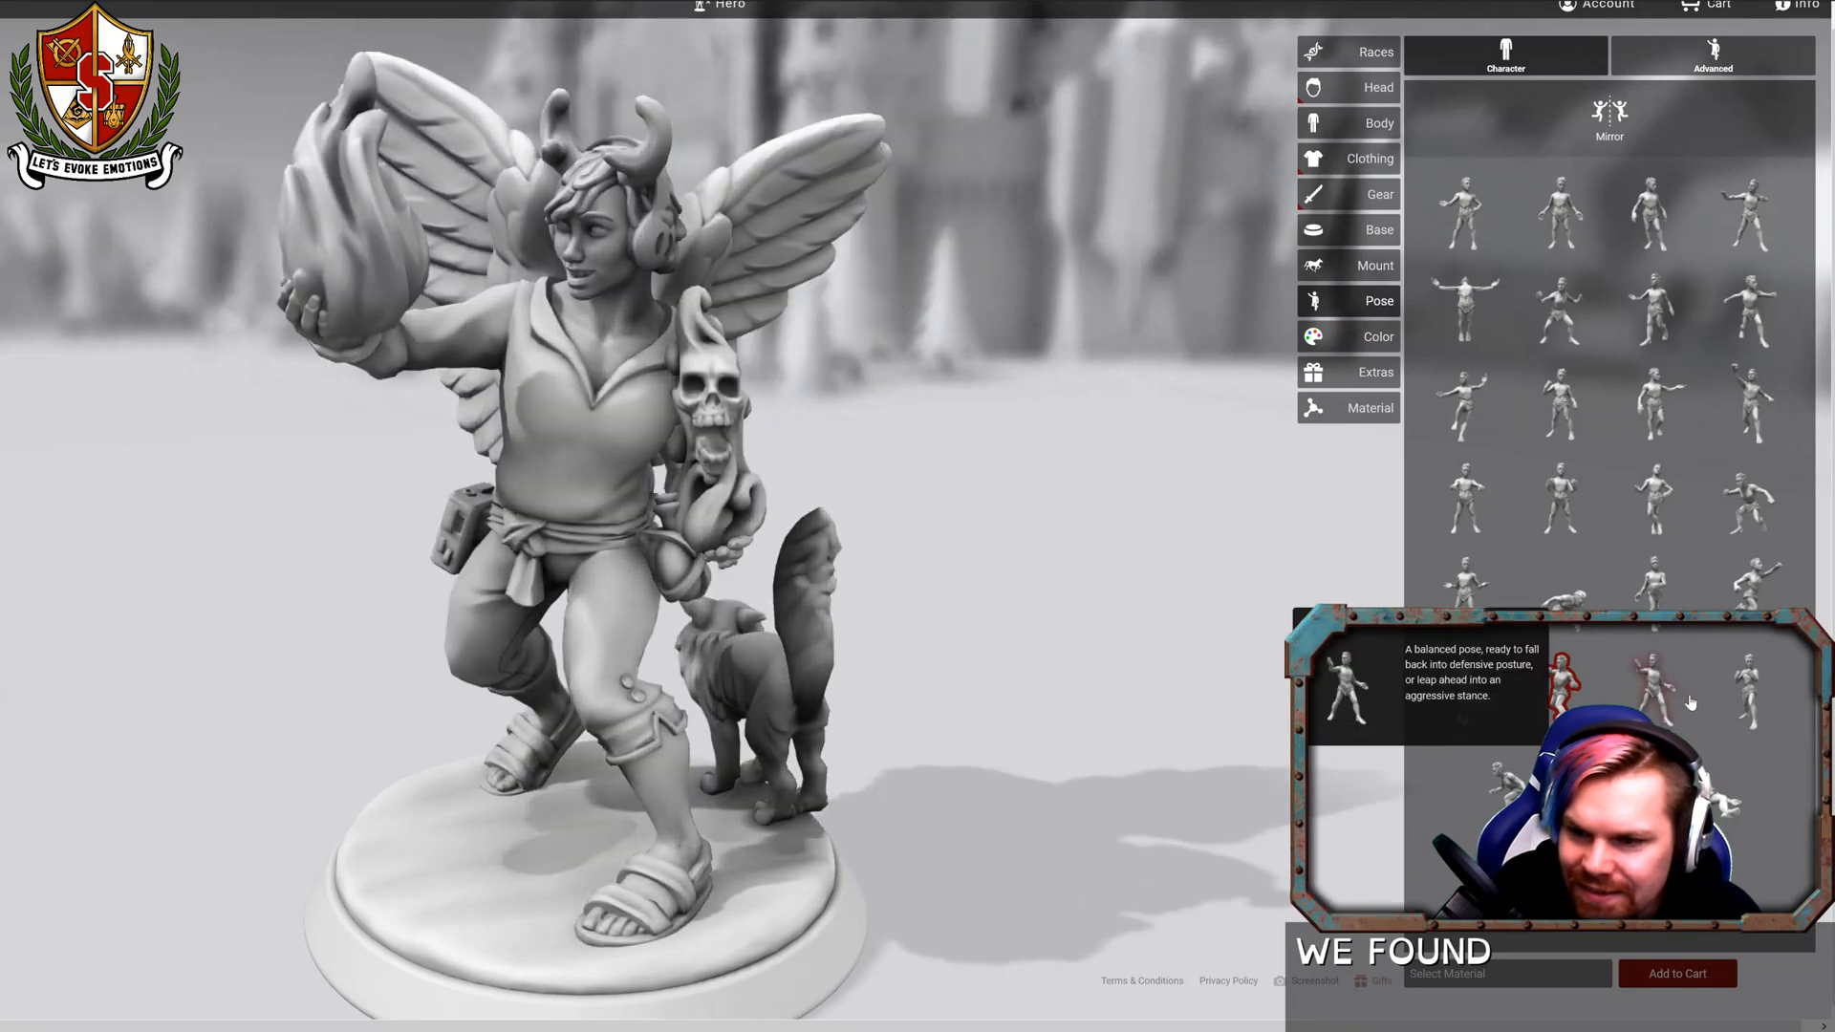
{"action": "left_click", "coordinate": [1660, 700]}
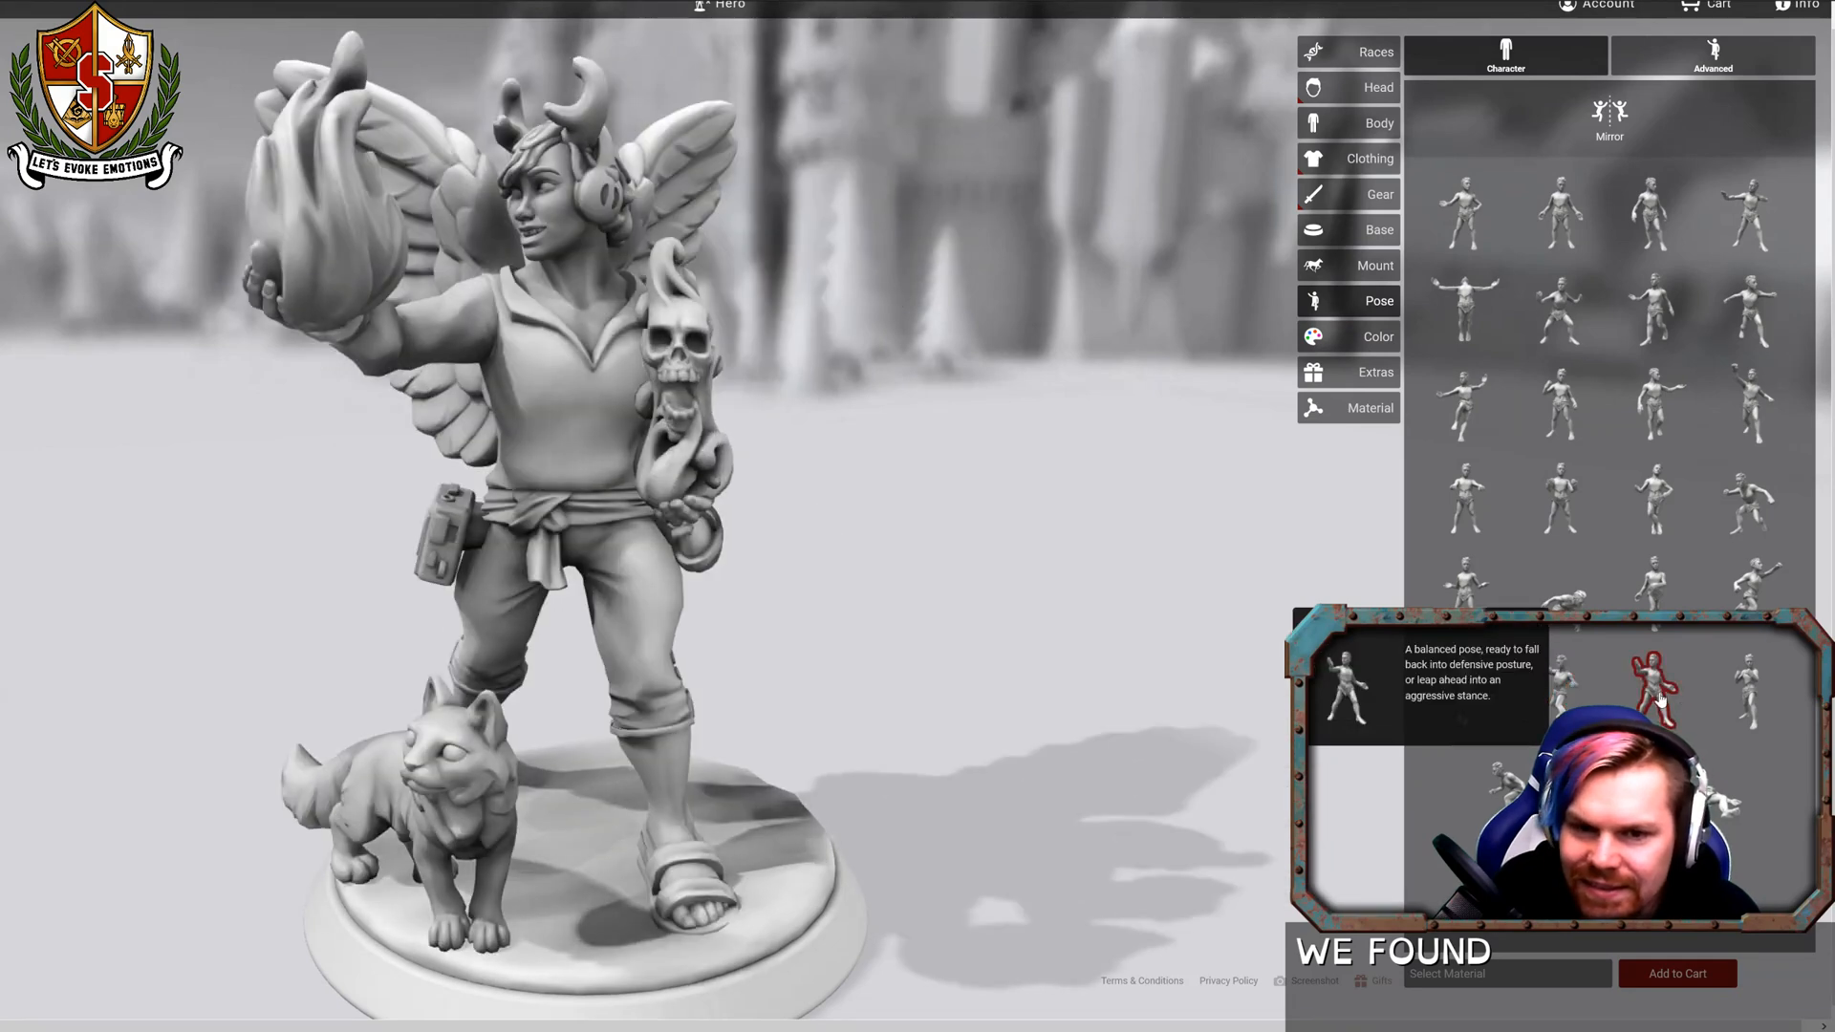
{"action": "left_click", "coordinate": [1752, 692]}
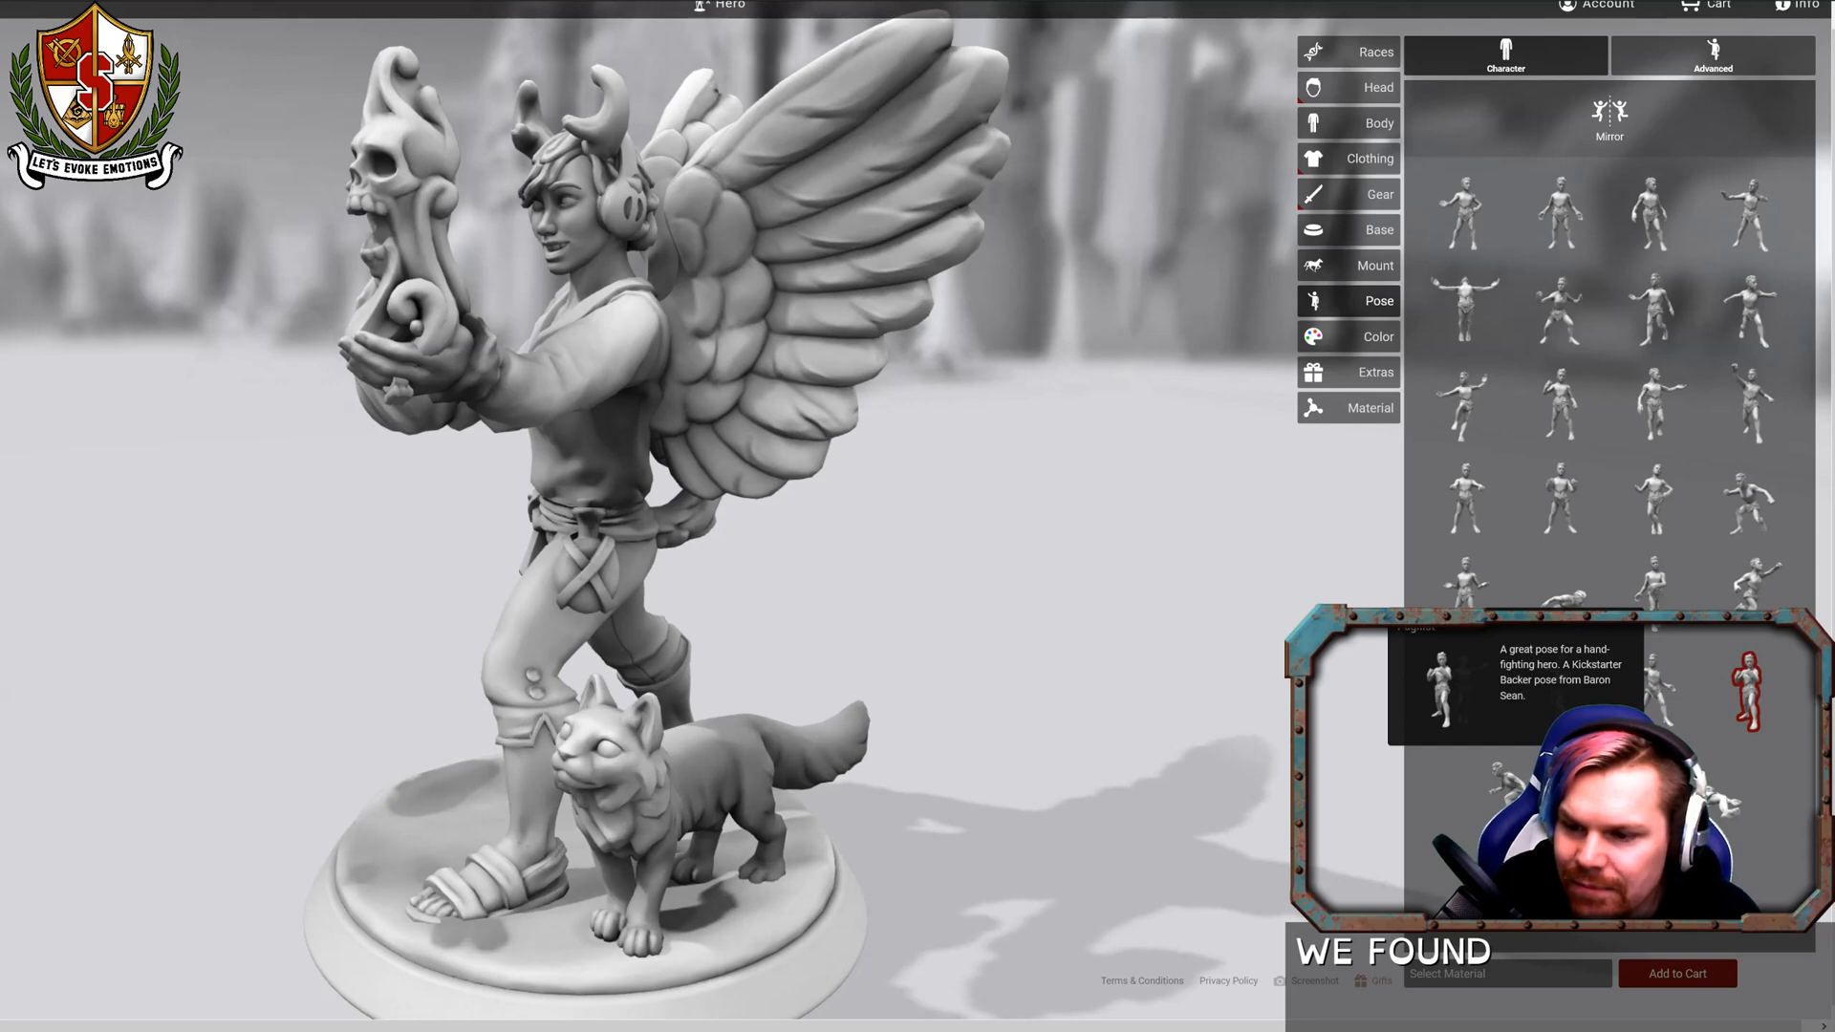
Try the low crouching, shuffling wide-armed and lying-down poses, checking the lying one from several angles.
{"action": "left_click", "coordinate": [1508, 793]}
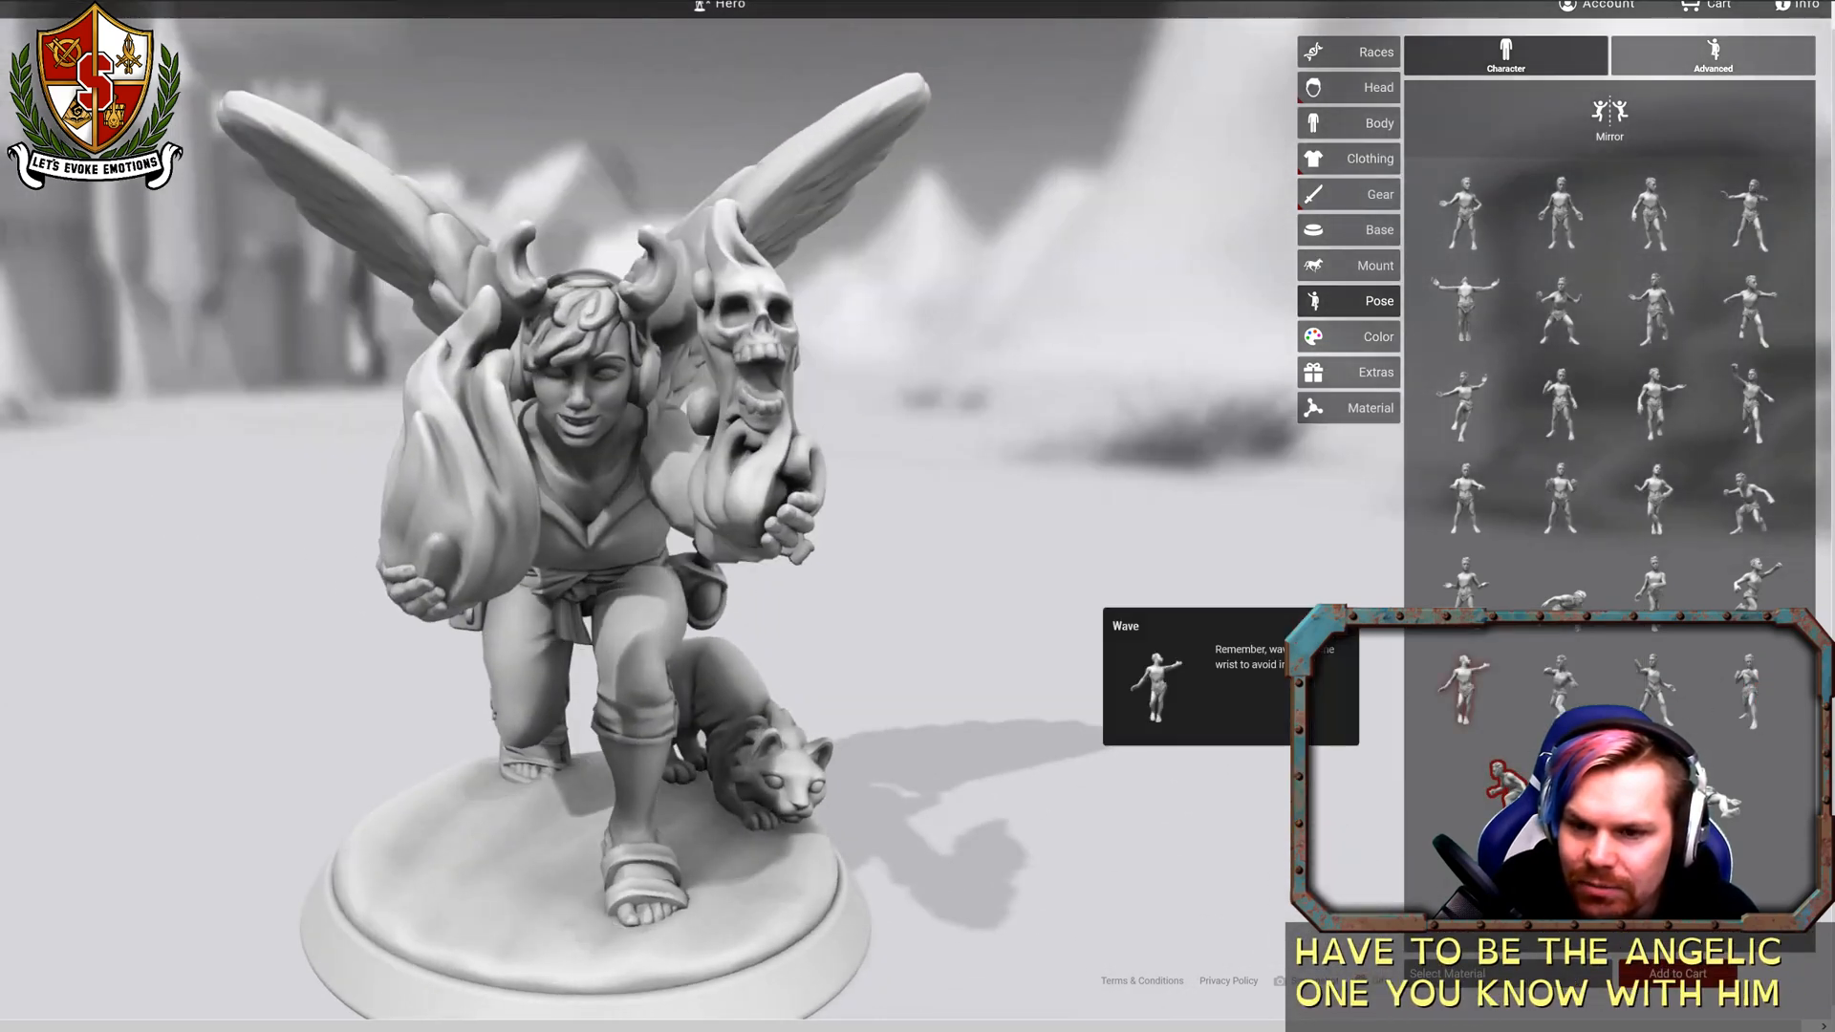
{"action": "left_click", "coordinate": [1605, 783]}
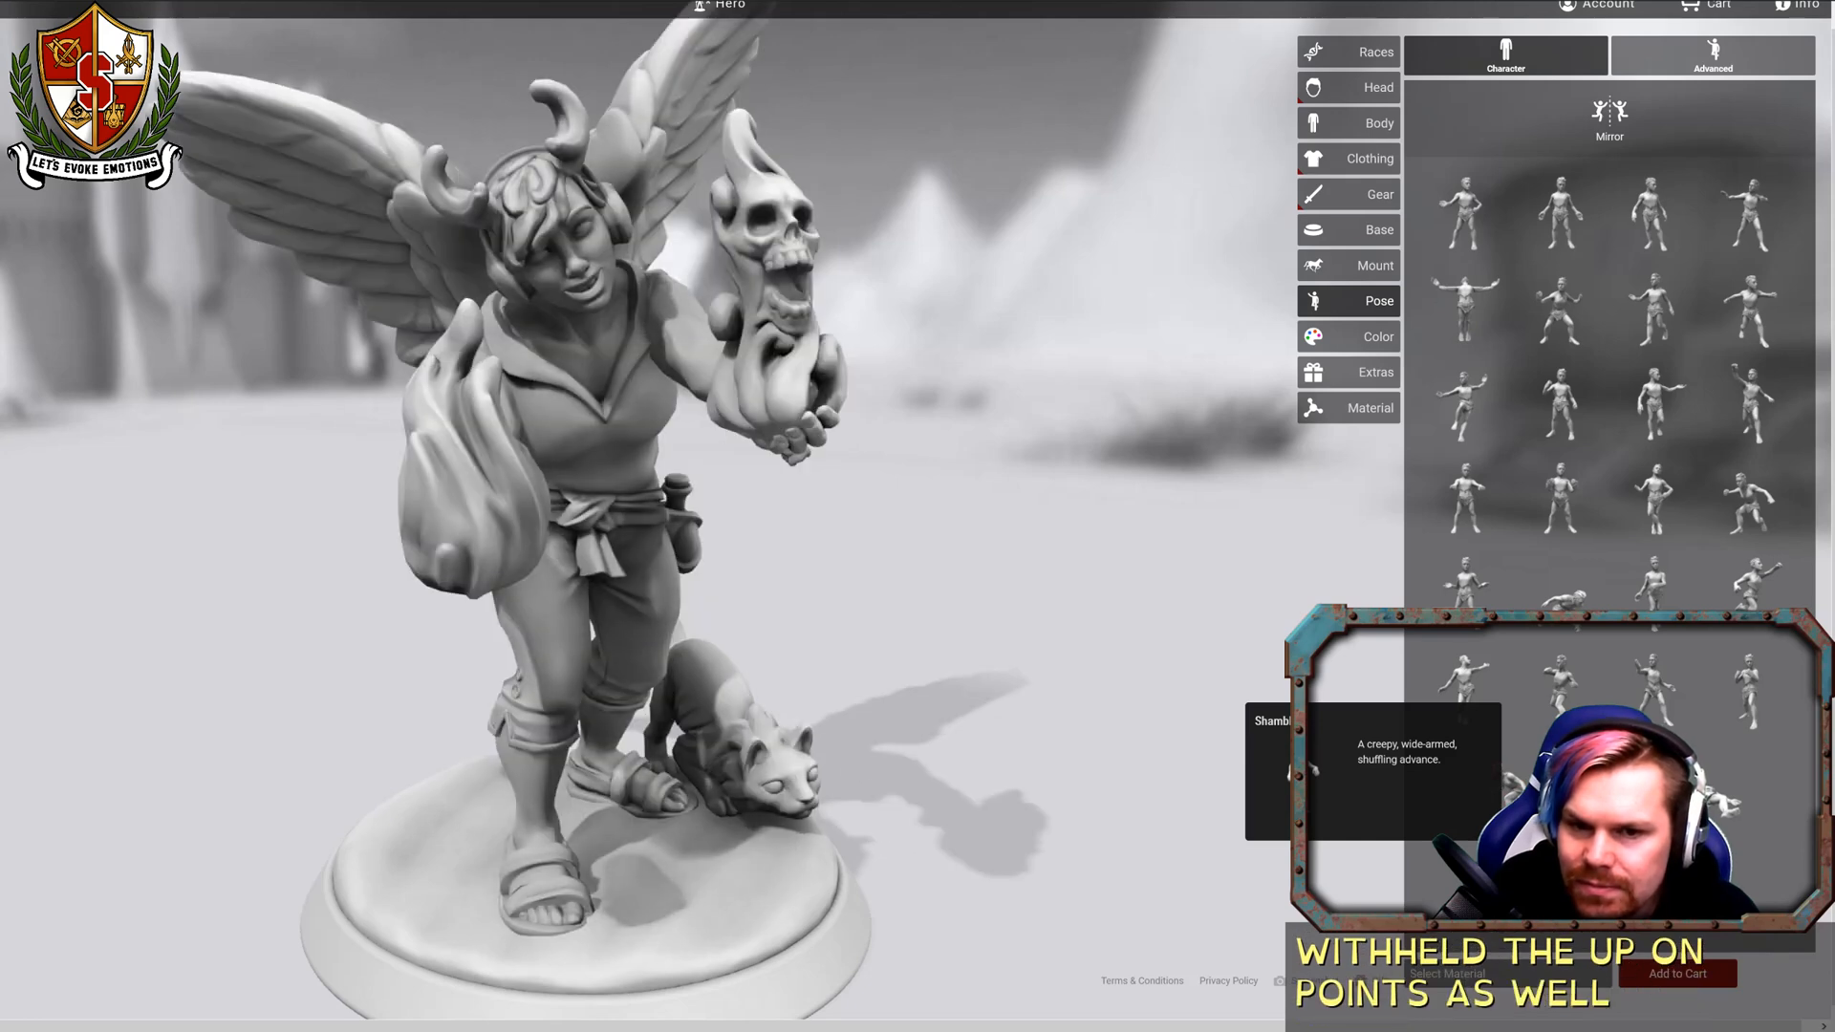
{"action": "left_click", "coordinate": [1734, 795]}
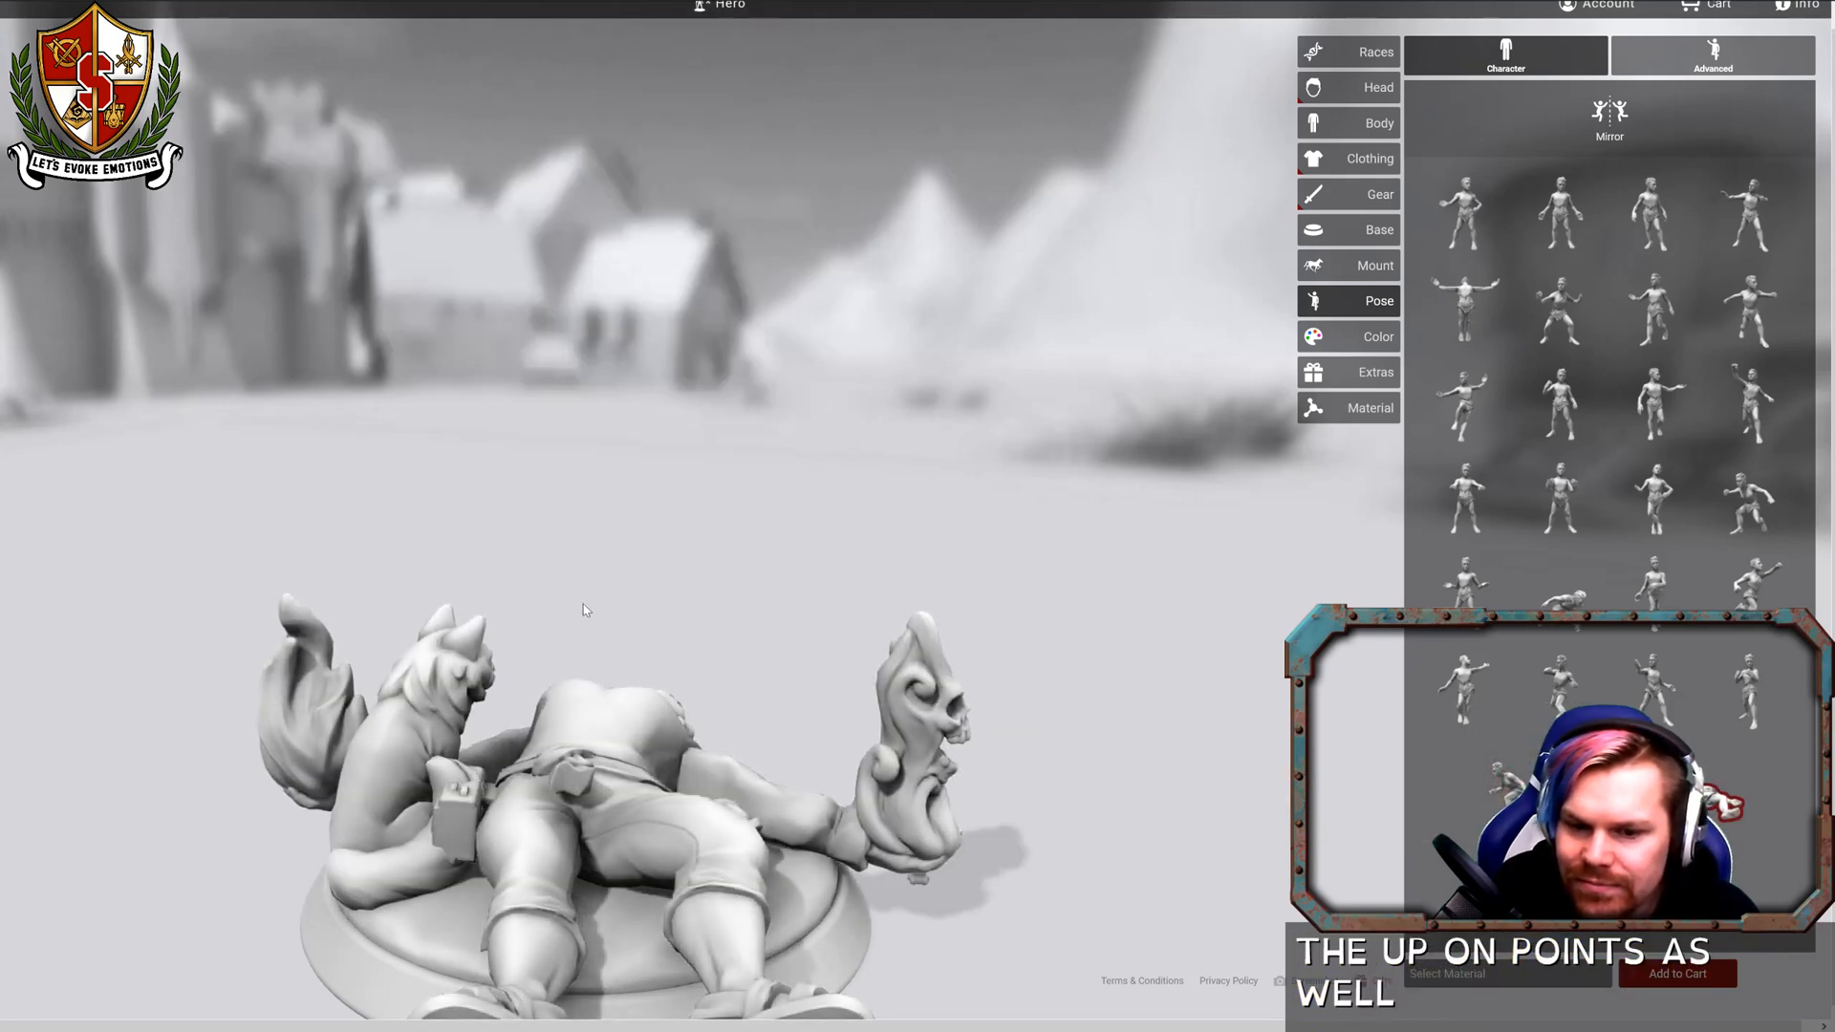
{"action": "left_click_drag", "start_coordinate": [586, 610], "coordinate": [1493, 688]}
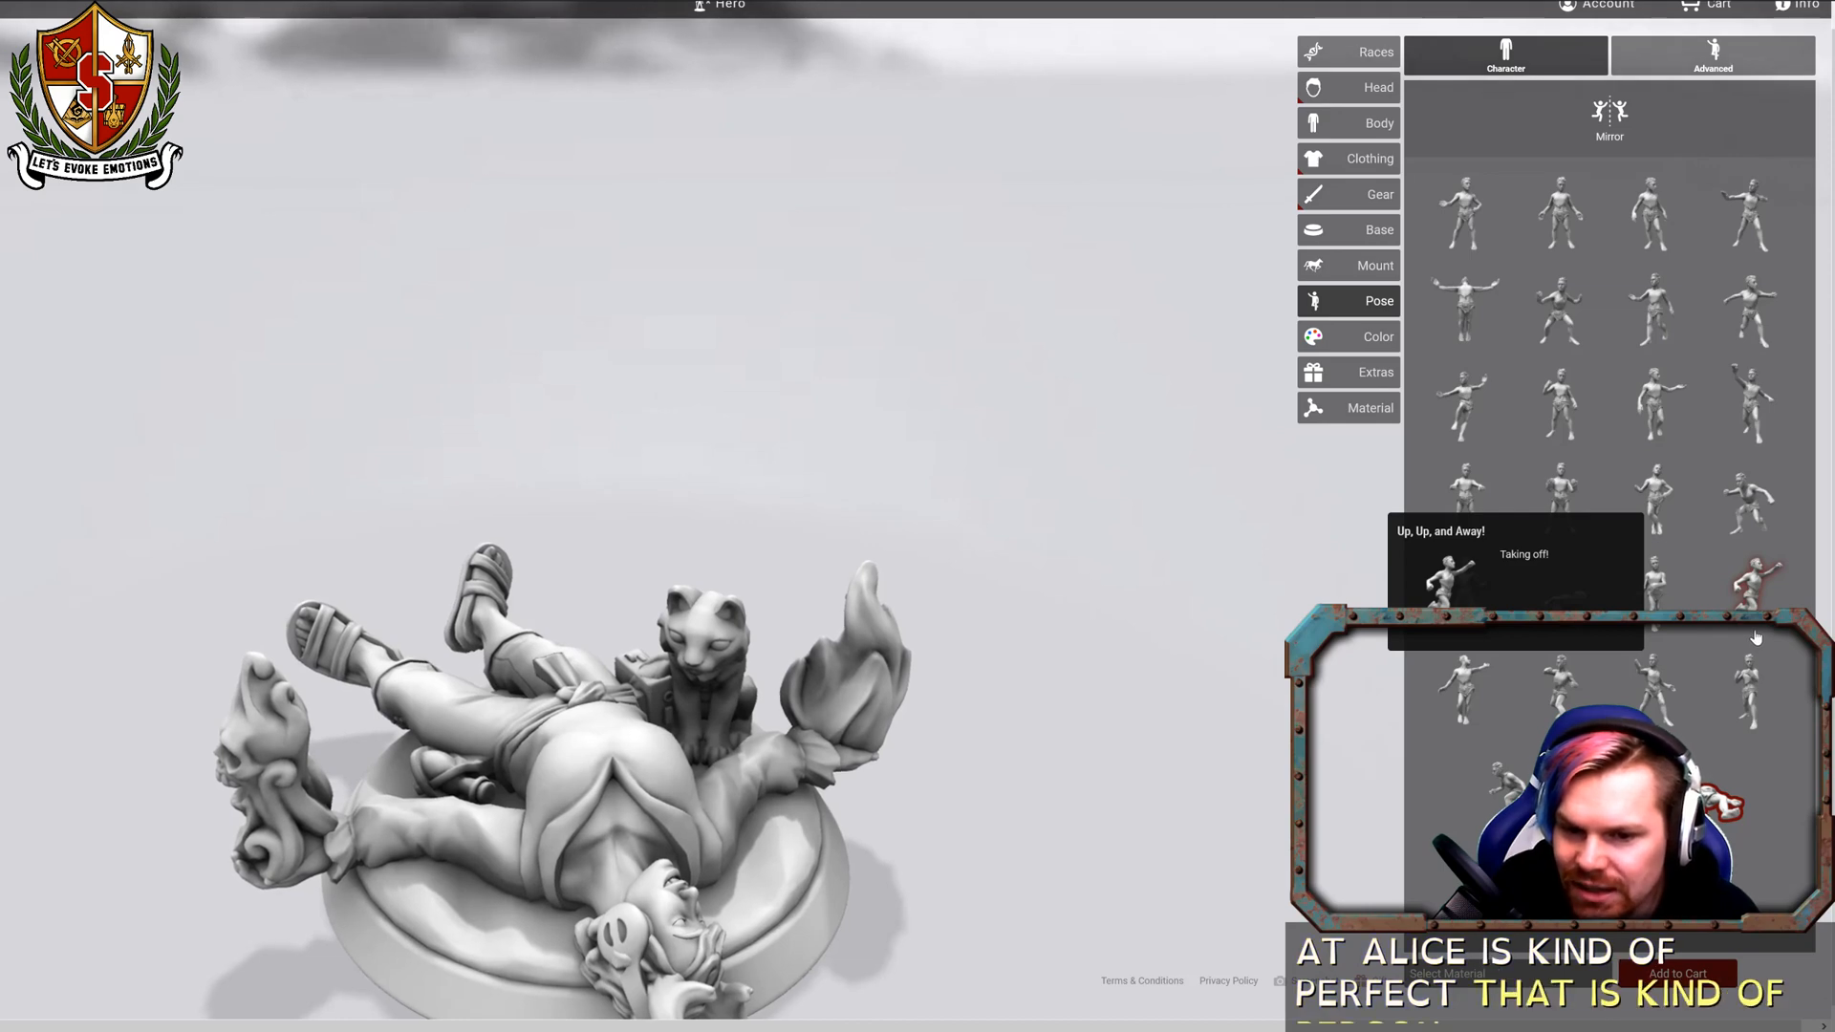
{"action": "left_click_drag", "start_coordinate": [1752, 637], "coordinate": [612, 680]}
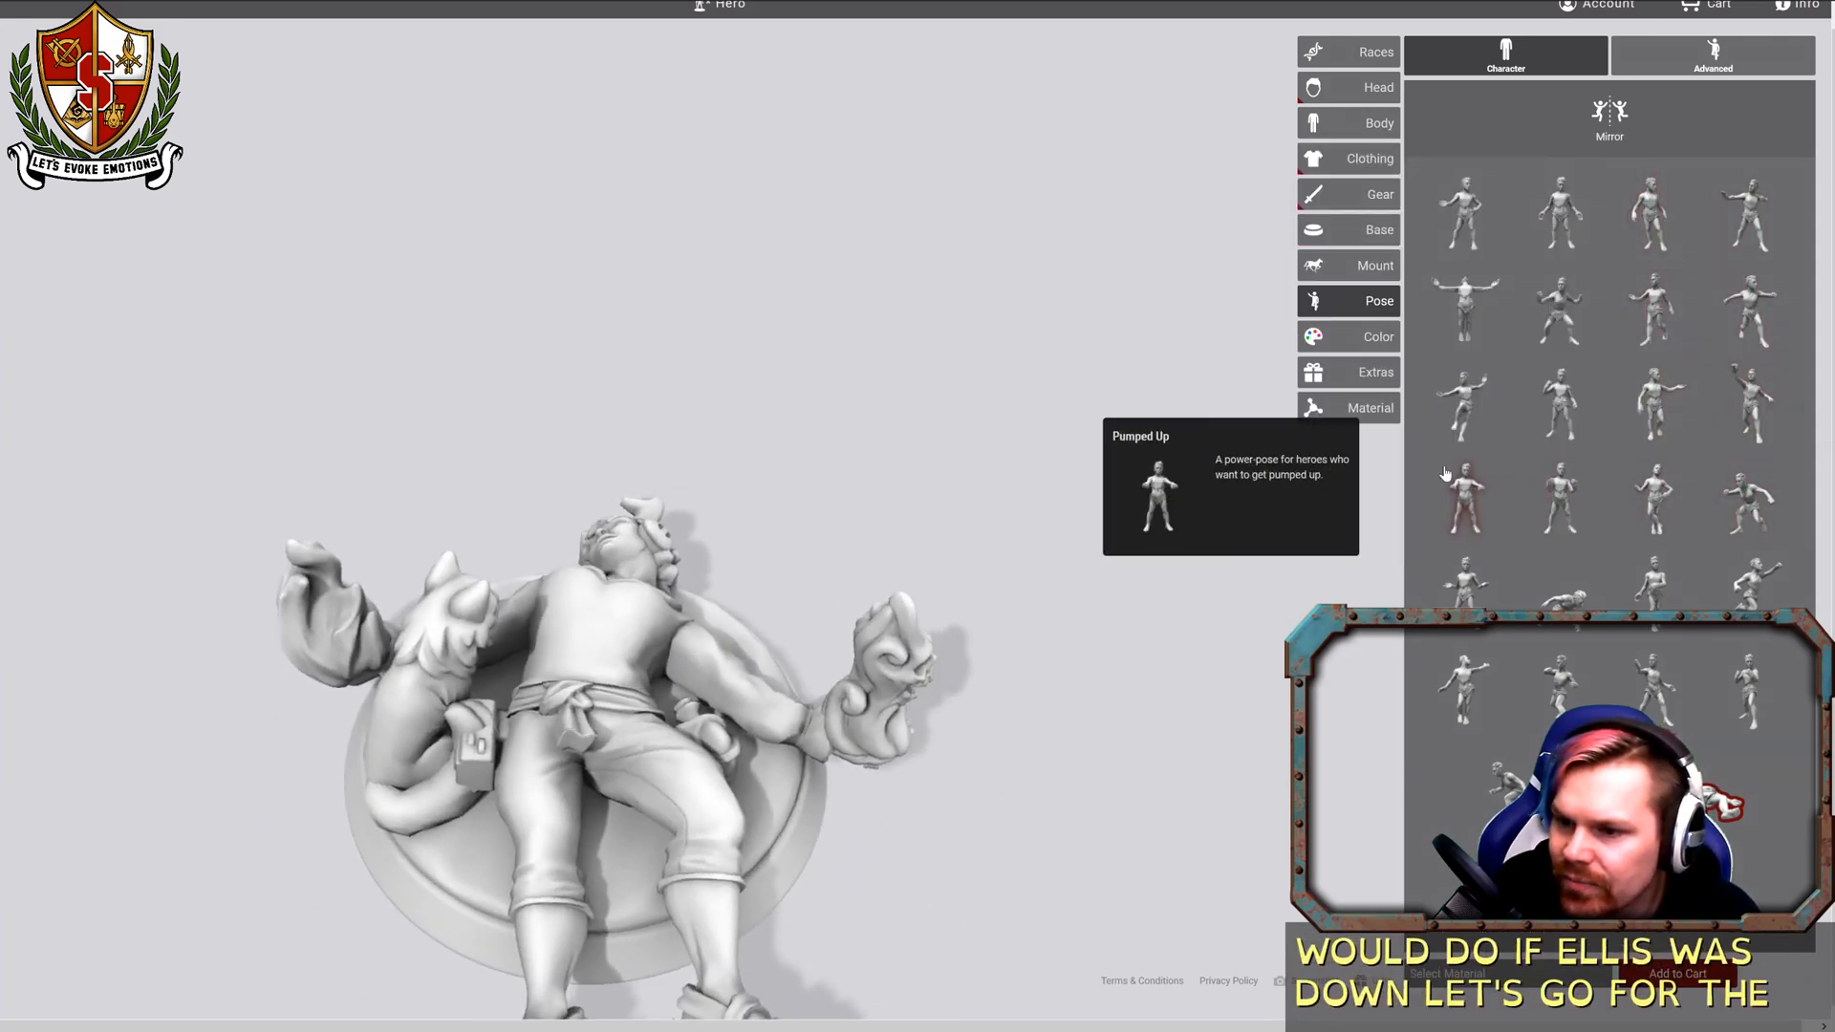
Give the character the skyward-looking pose with outstretched arms and bring up the skin paints for coloring.
{"action": "left_click", "coordinate": [1464, 308]}
{"action": "left_click_drag", "start_coordinate": [742, 504], "coordinate": [1027, 400]}
{"action": "left_click", "coordinate": [1352, 340]}
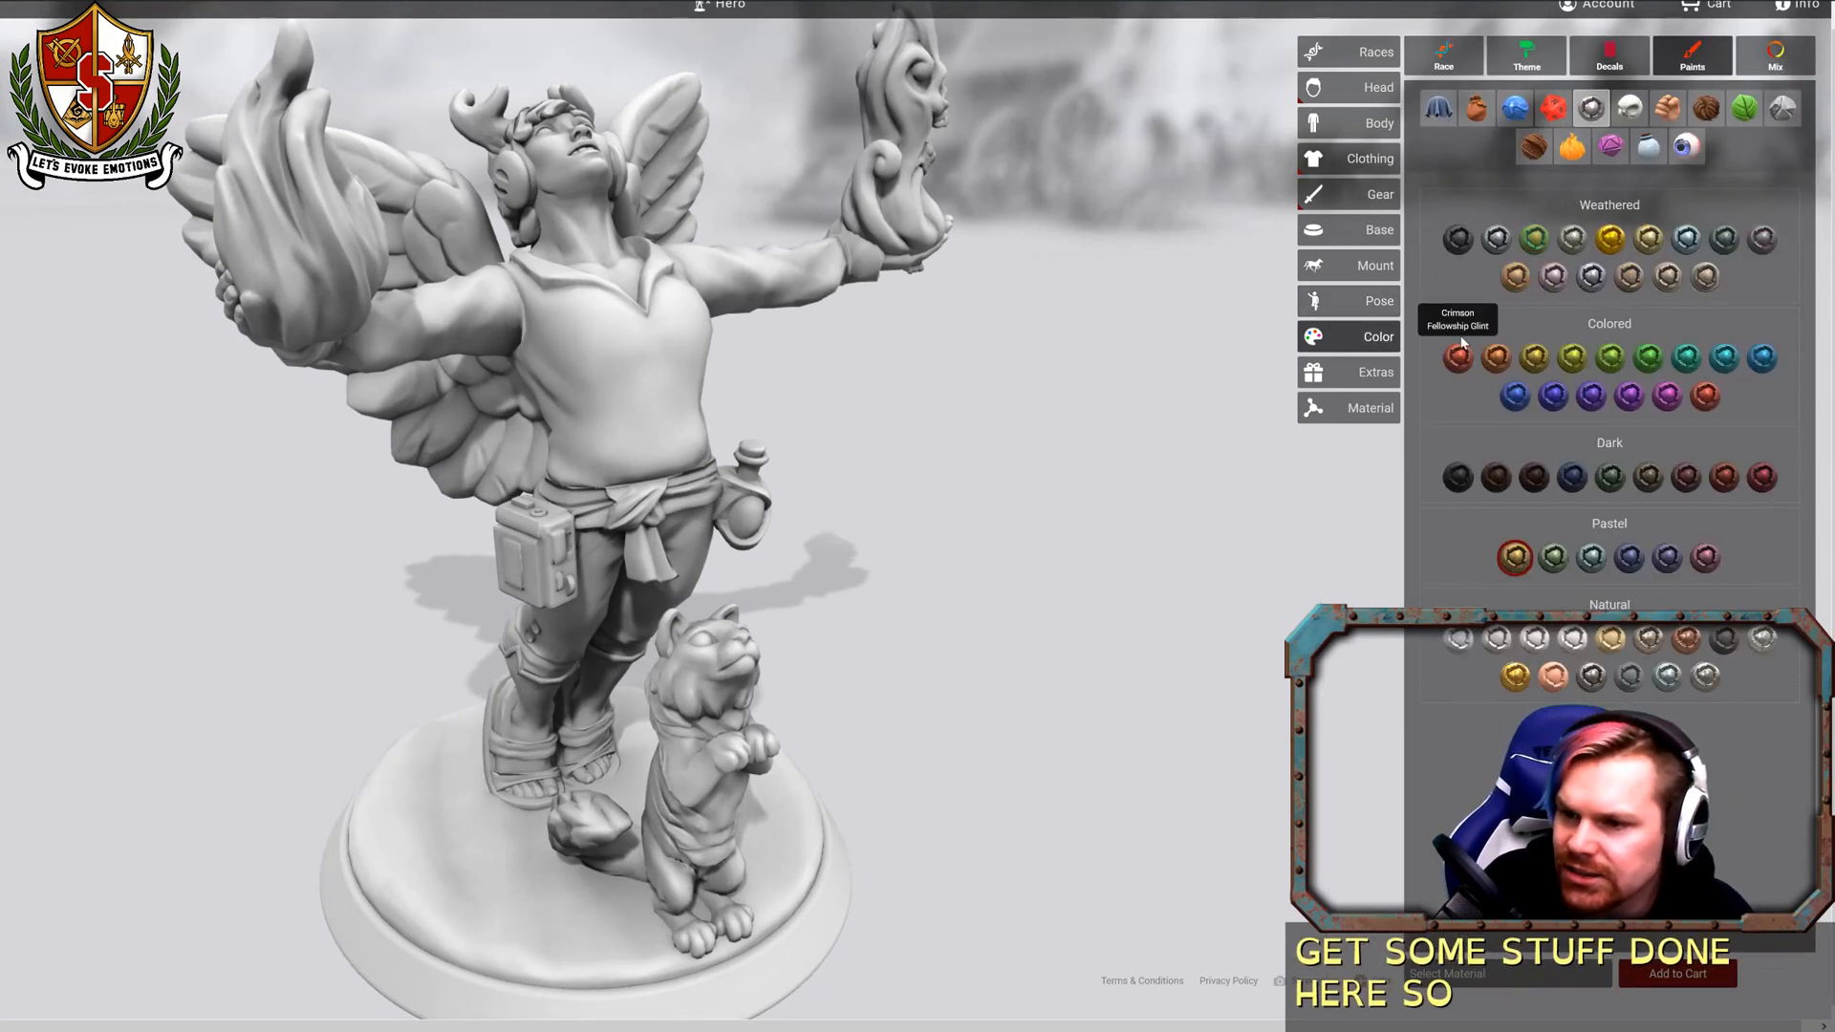
{"action": "left_click_drag", "start_coordinate": [1166, 332], "coordinate": [1428, 217]}
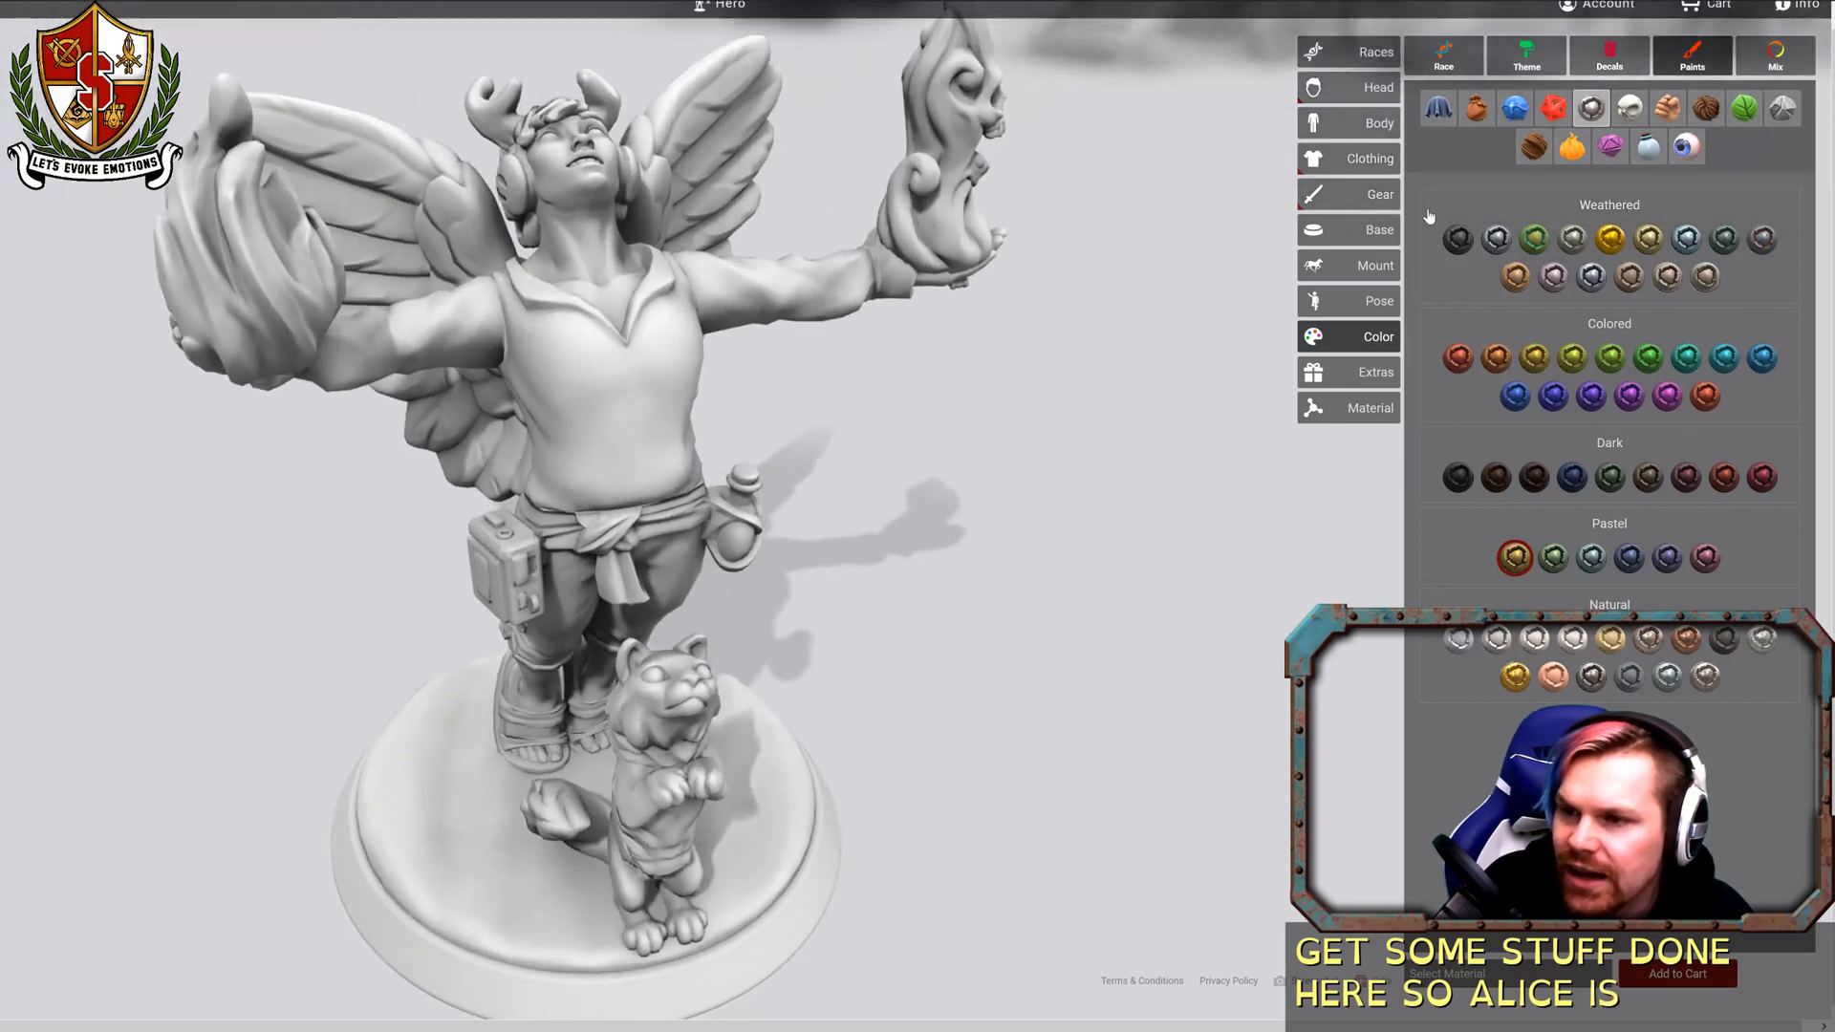
{"action": "left_click", "coordinate": [1666, 110]}
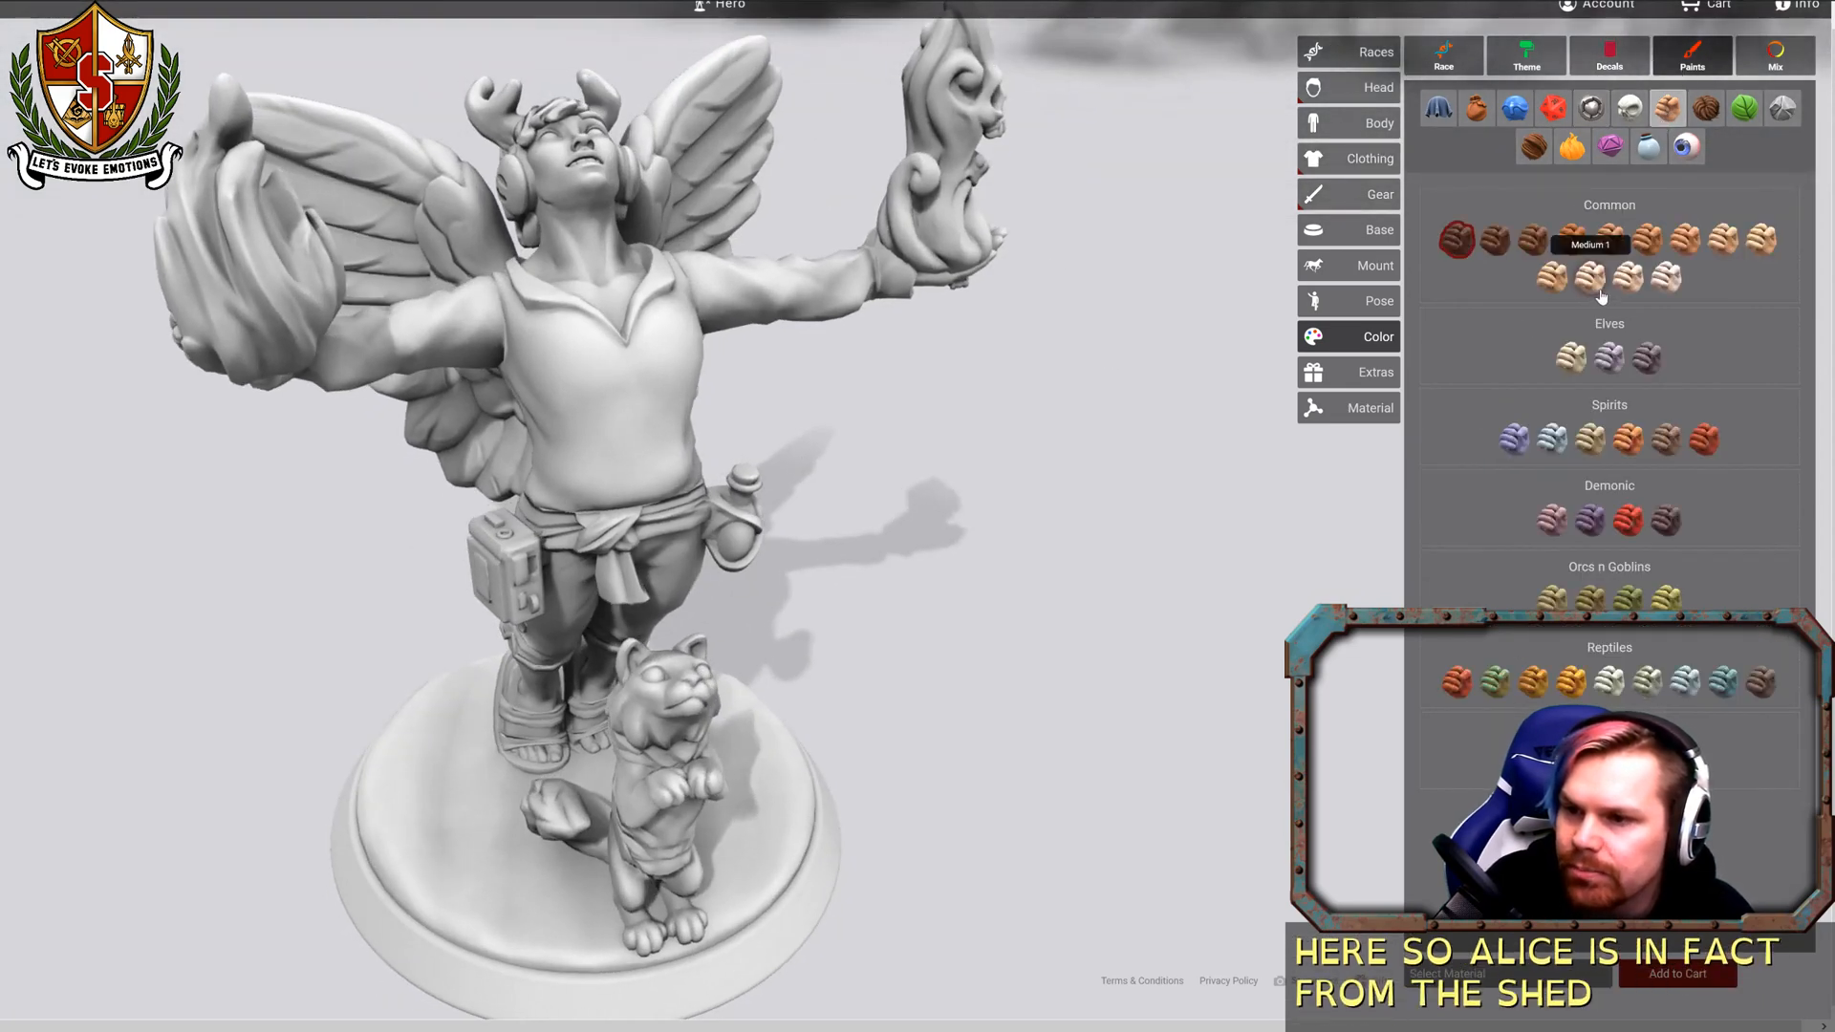
Try lighter Common skin tones, including Medium 1, on the character's skin and check them from several sides.
{"action": "left_click", "coordinate": [1550, 277]}
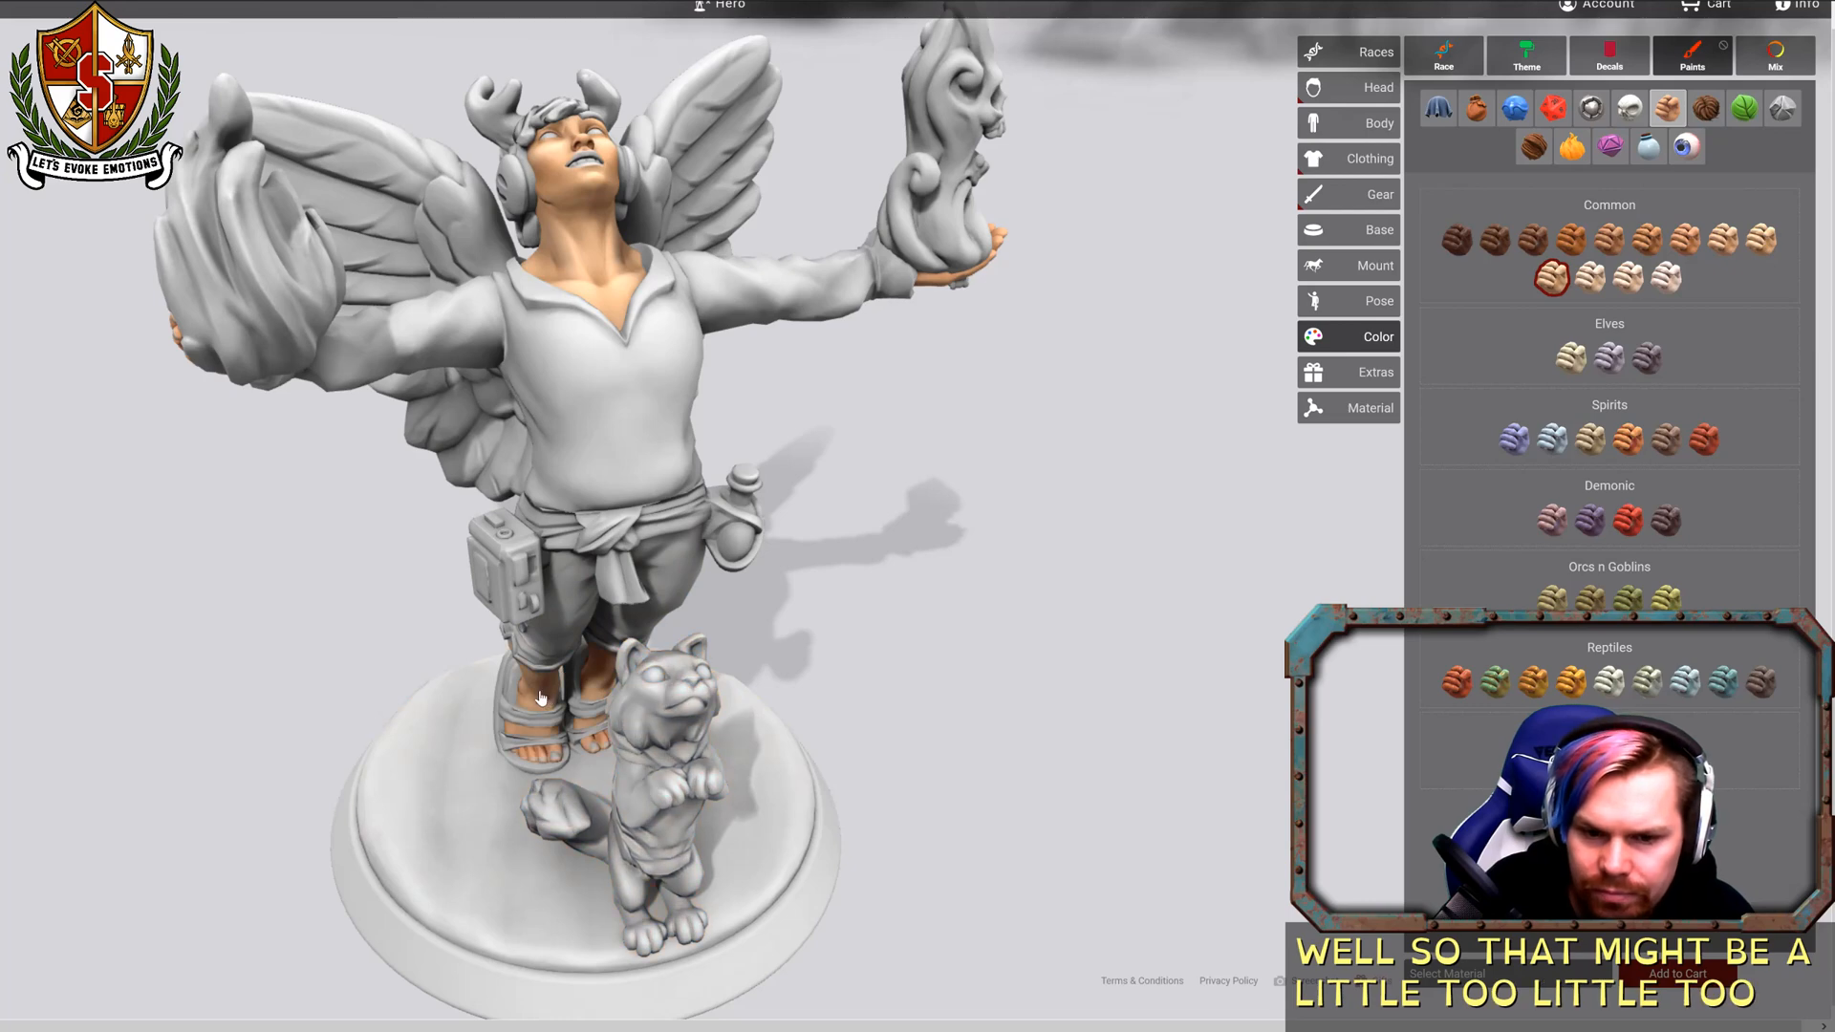
{"action": "left_click_drag", "start_coordinate": [723, 702], "coordinate": [1165, 549]}
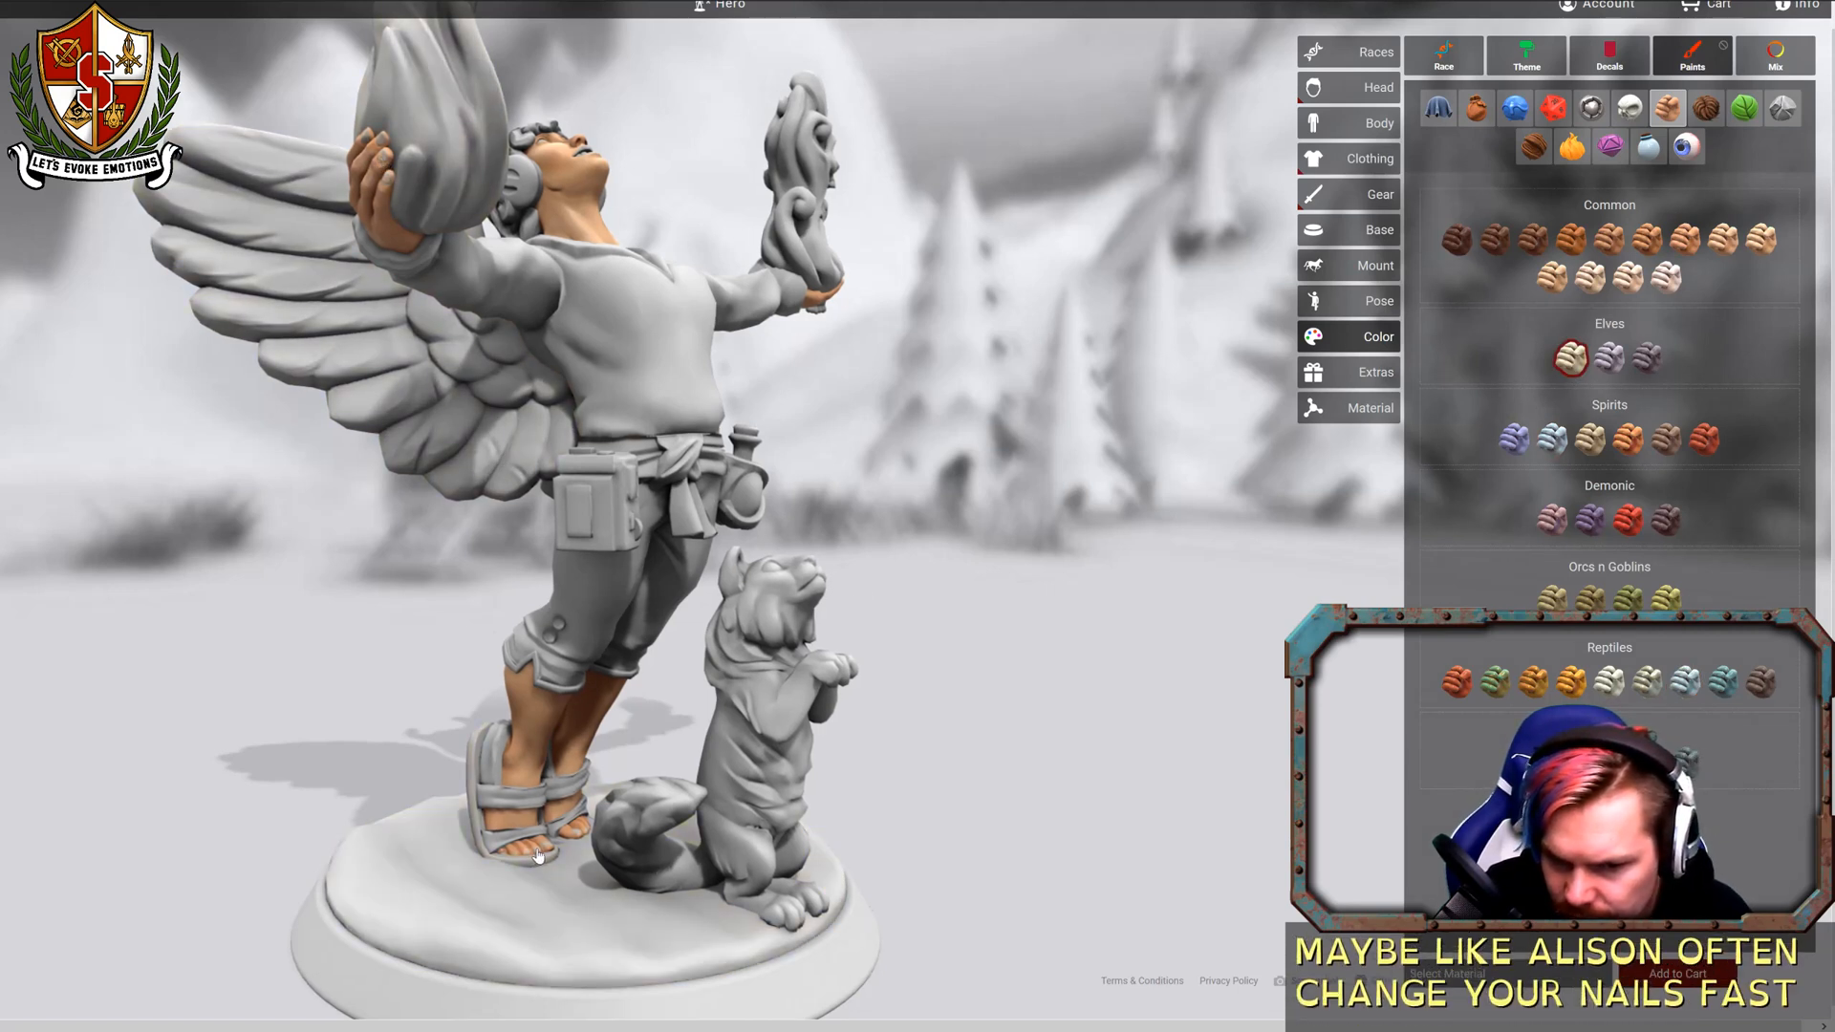
{"action": "left_click_drag", "start_coordinate": [1135, 782], "coordinate": [957, 870]}
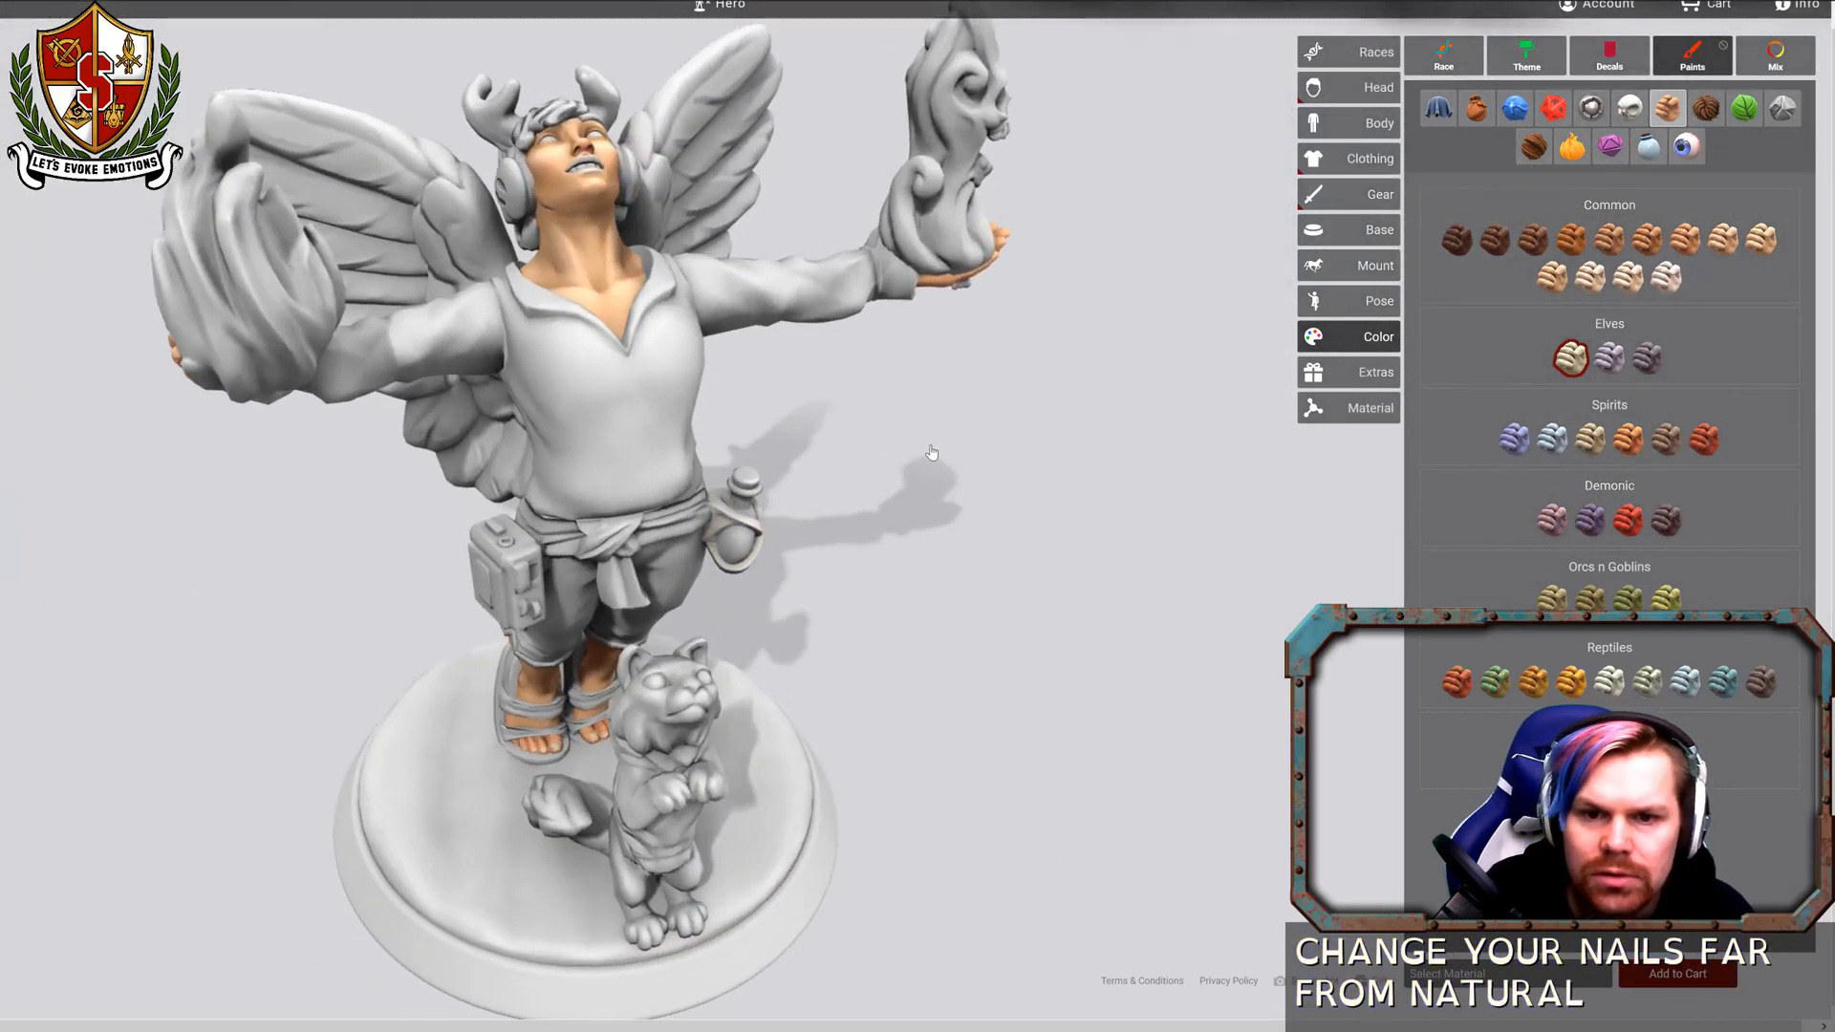
{"action": "left_click_drag", "start_coordinate": [931, 452], "coordinate": [834, 547]}
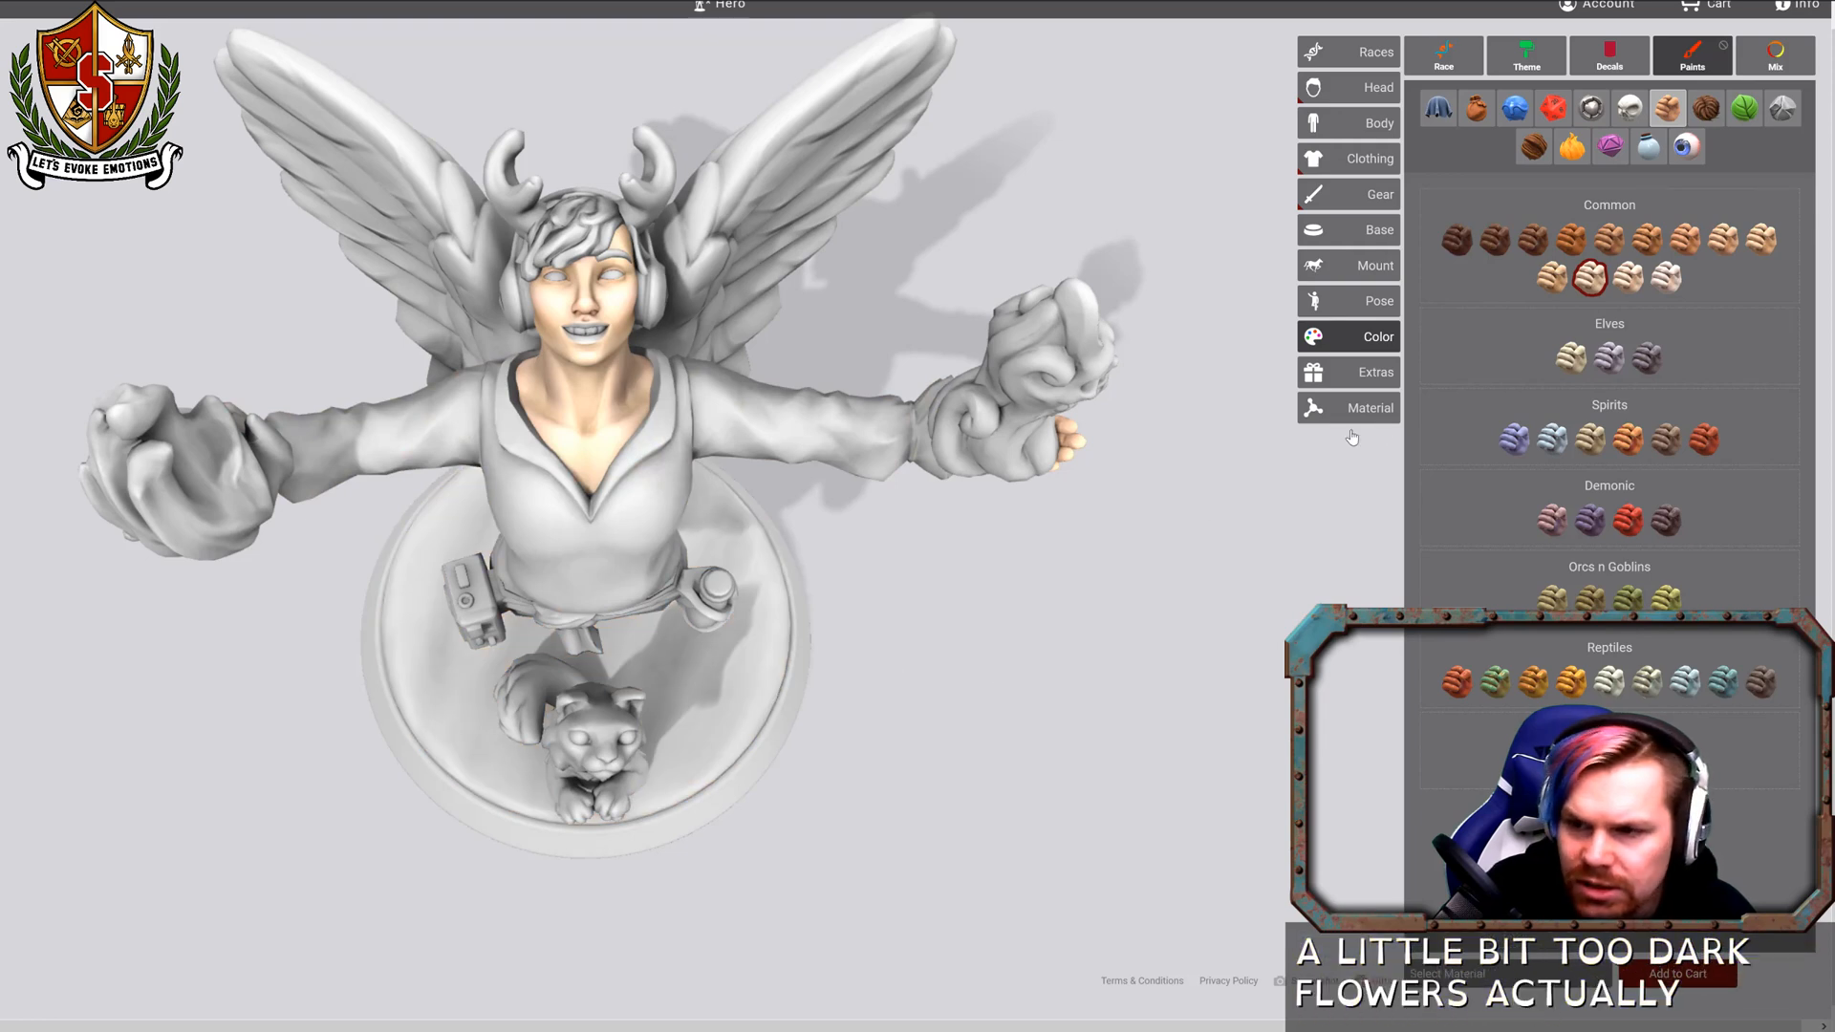
Try the Medium Deep 5 skin tone, followed by the first Elves tone, on the character's skin.
{"action": "left_click", "coordinate": [1761, 239]}
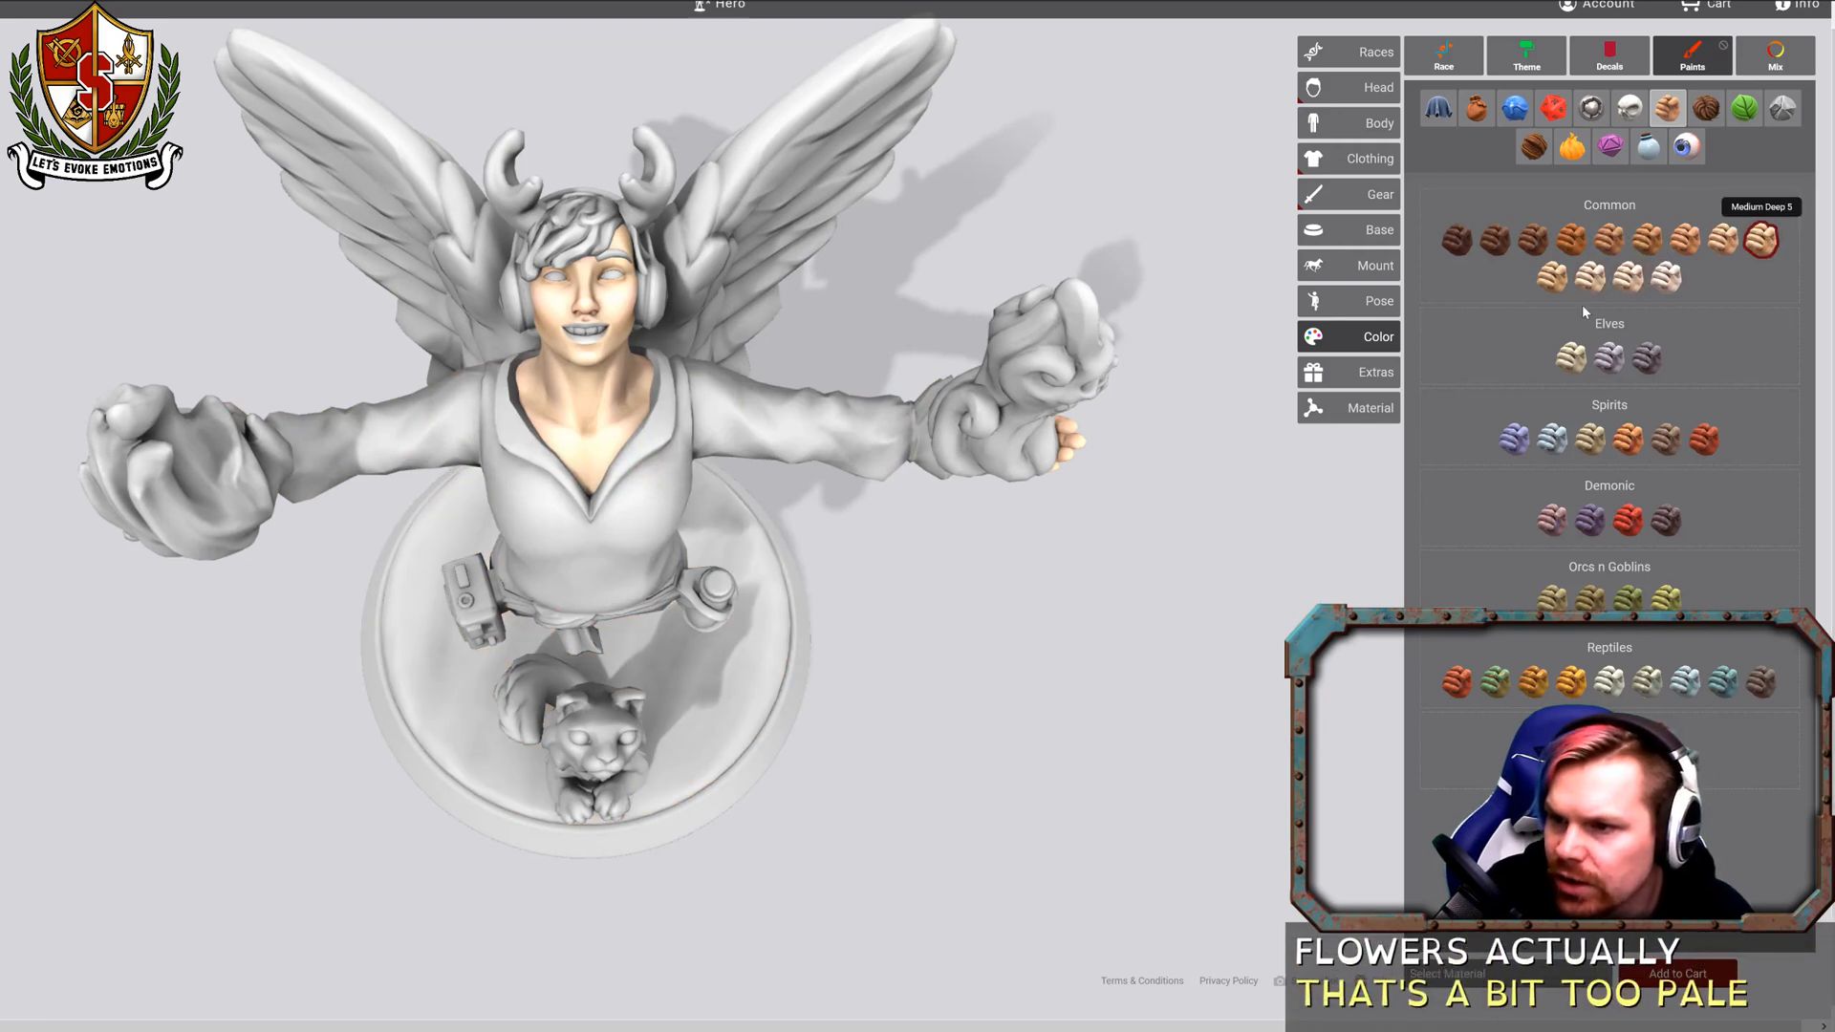
{"action": "left_click", "coordinate": [615, 330]}
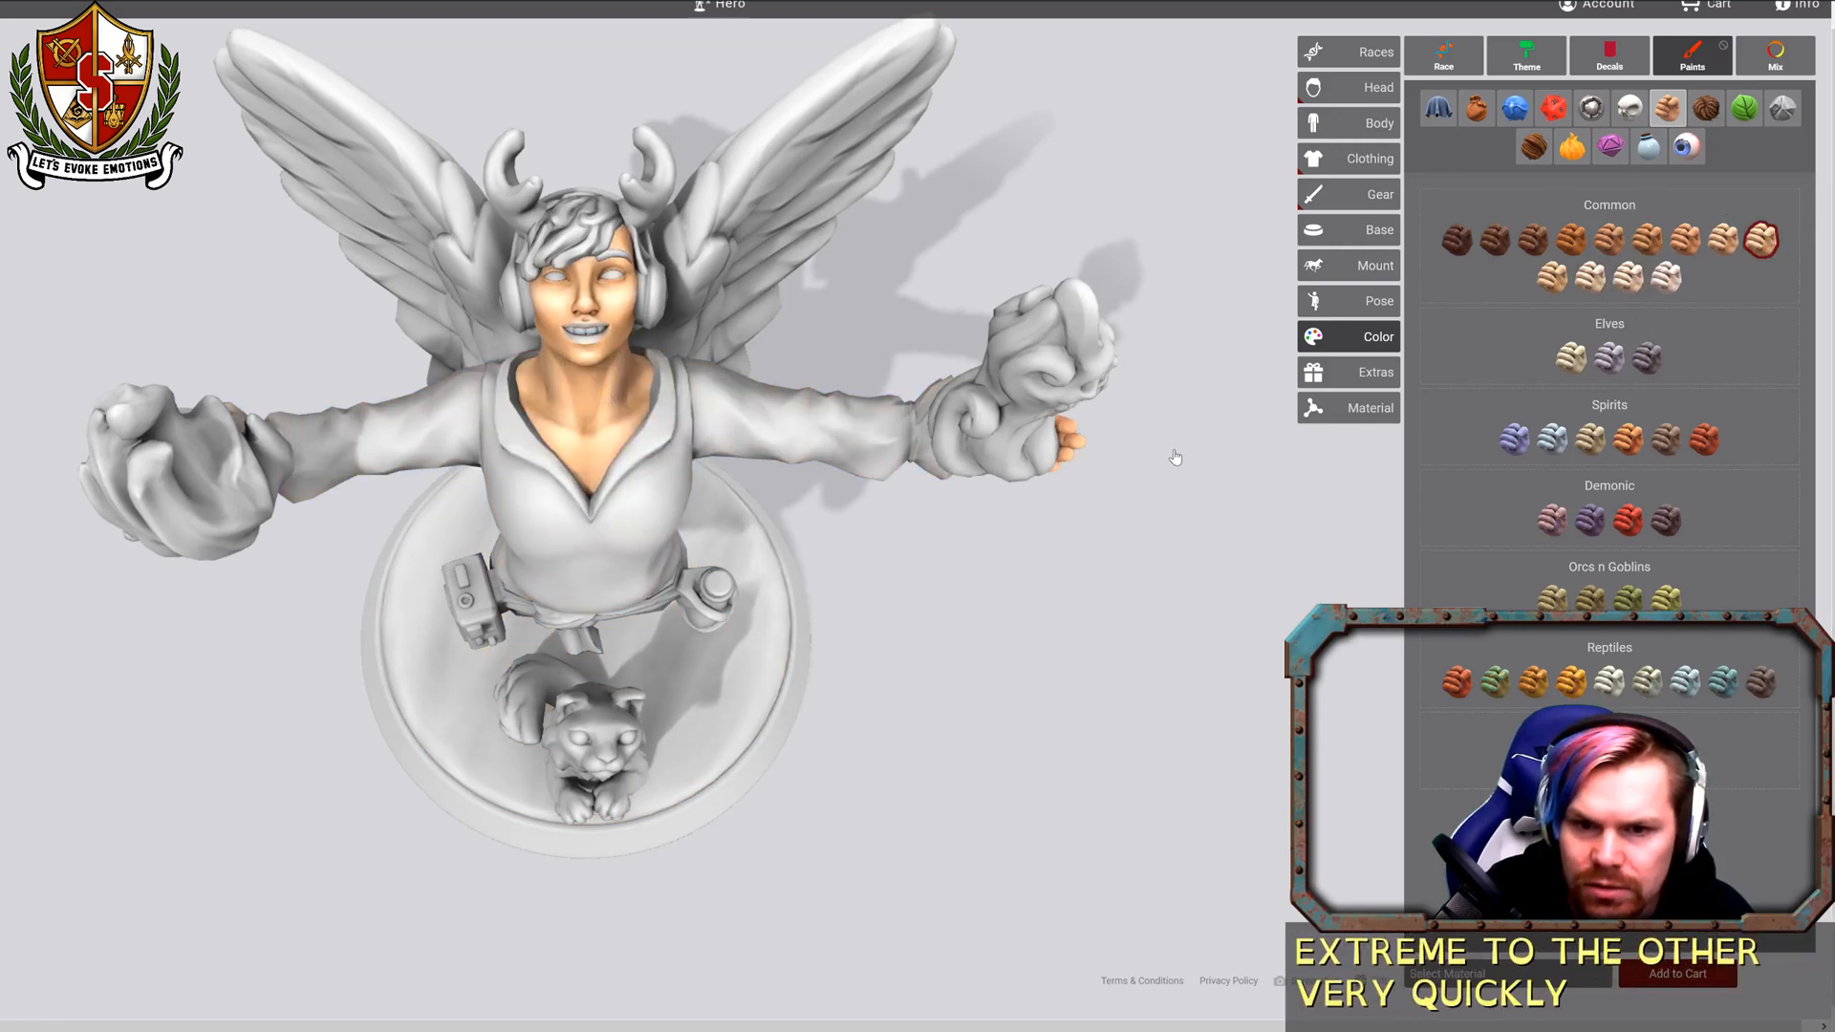
{"action": "left_click", "coordinate": [1572, 359]}
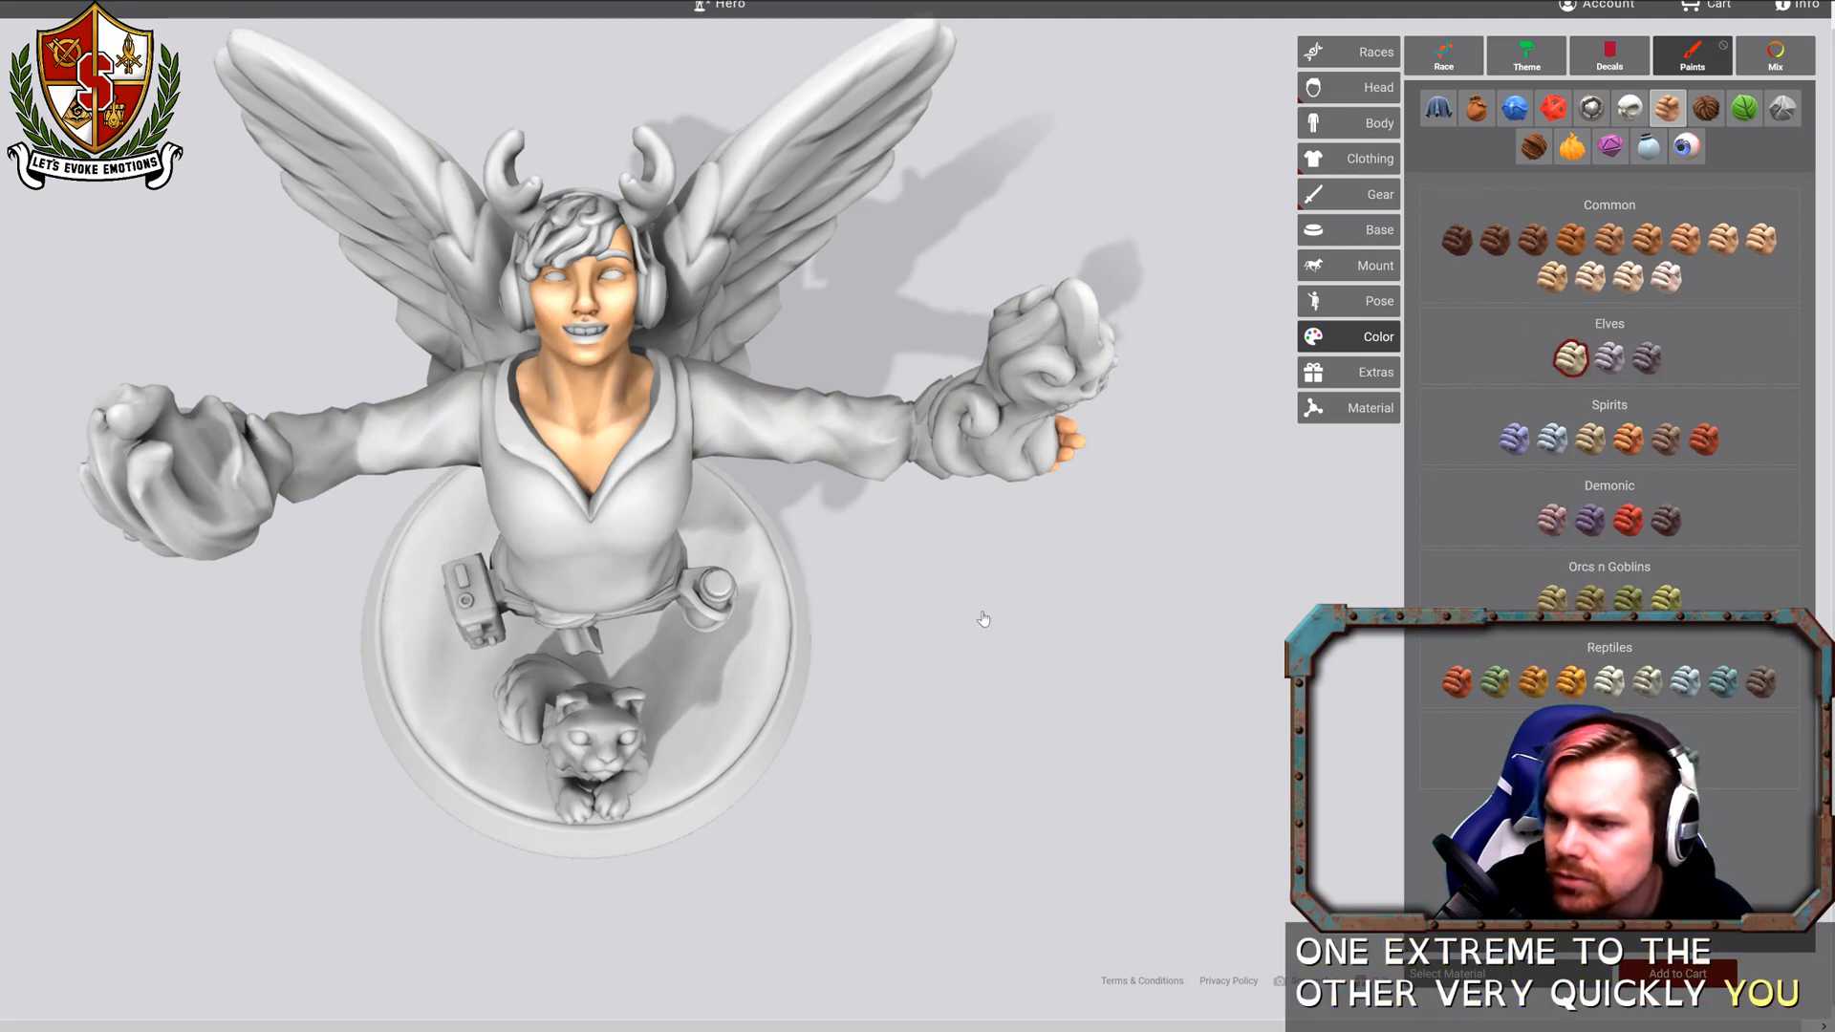
{"action": "left_click", "coordinate": [593, 379]}
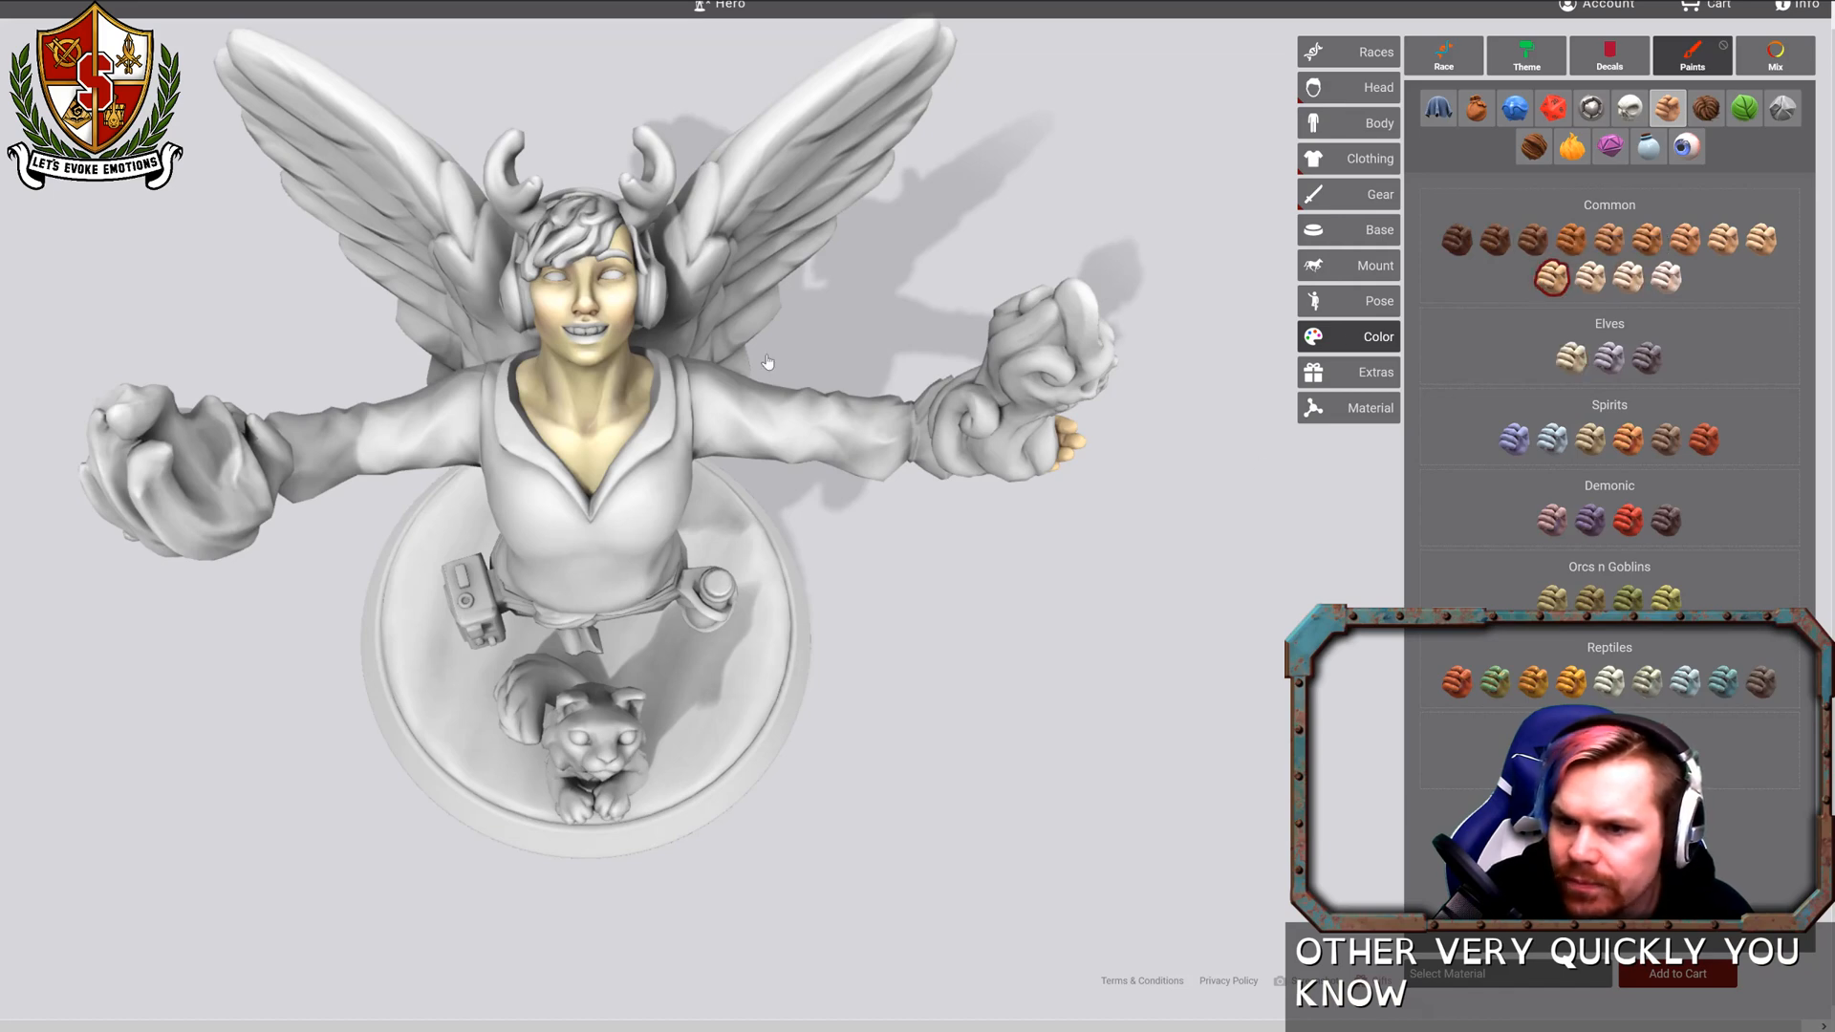
Paint the skin with the Common tone just before Medium 1 and undo the stray paint on the base.
{"action": "left_click", "coordinate": [609, 392]}
{"action": "left_click", "coordinate": [734, 657]}
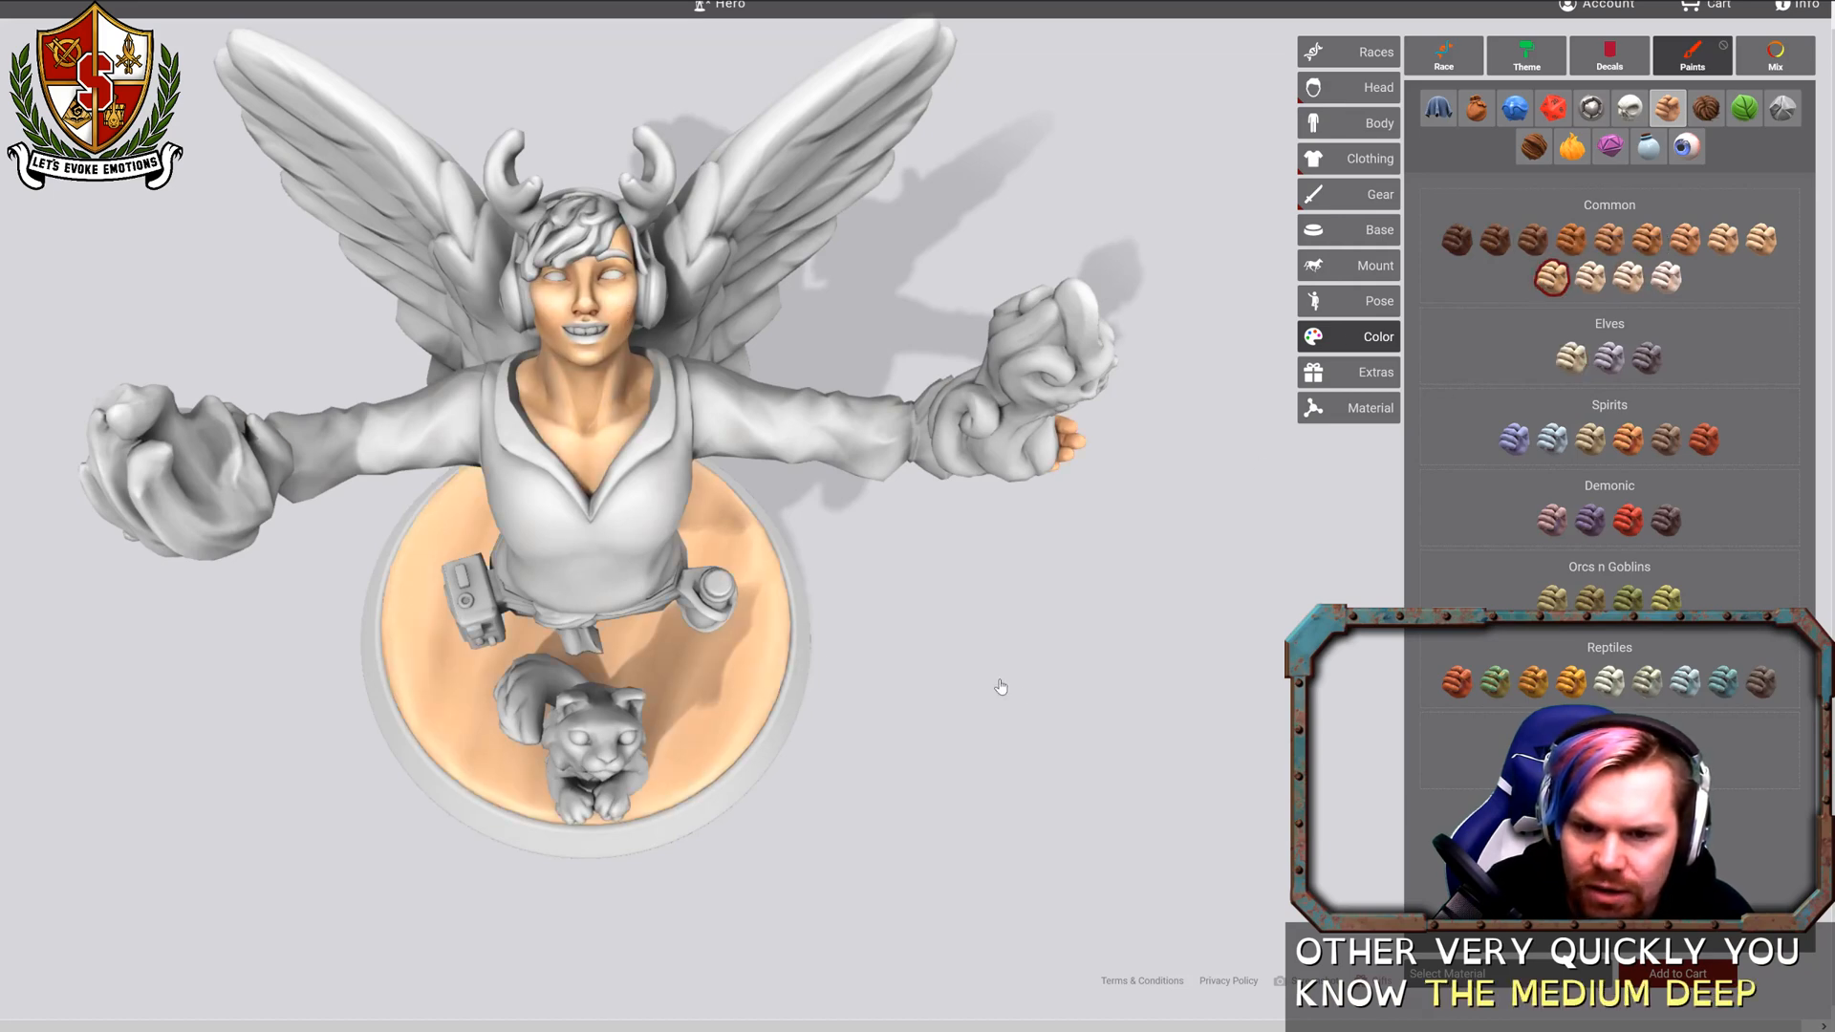
{"action": "key", "text": "ctrl+z"}
{"action": "left_click_drag", "start_coordinate": [1050, 675], "coordinate": [1176, 559]}
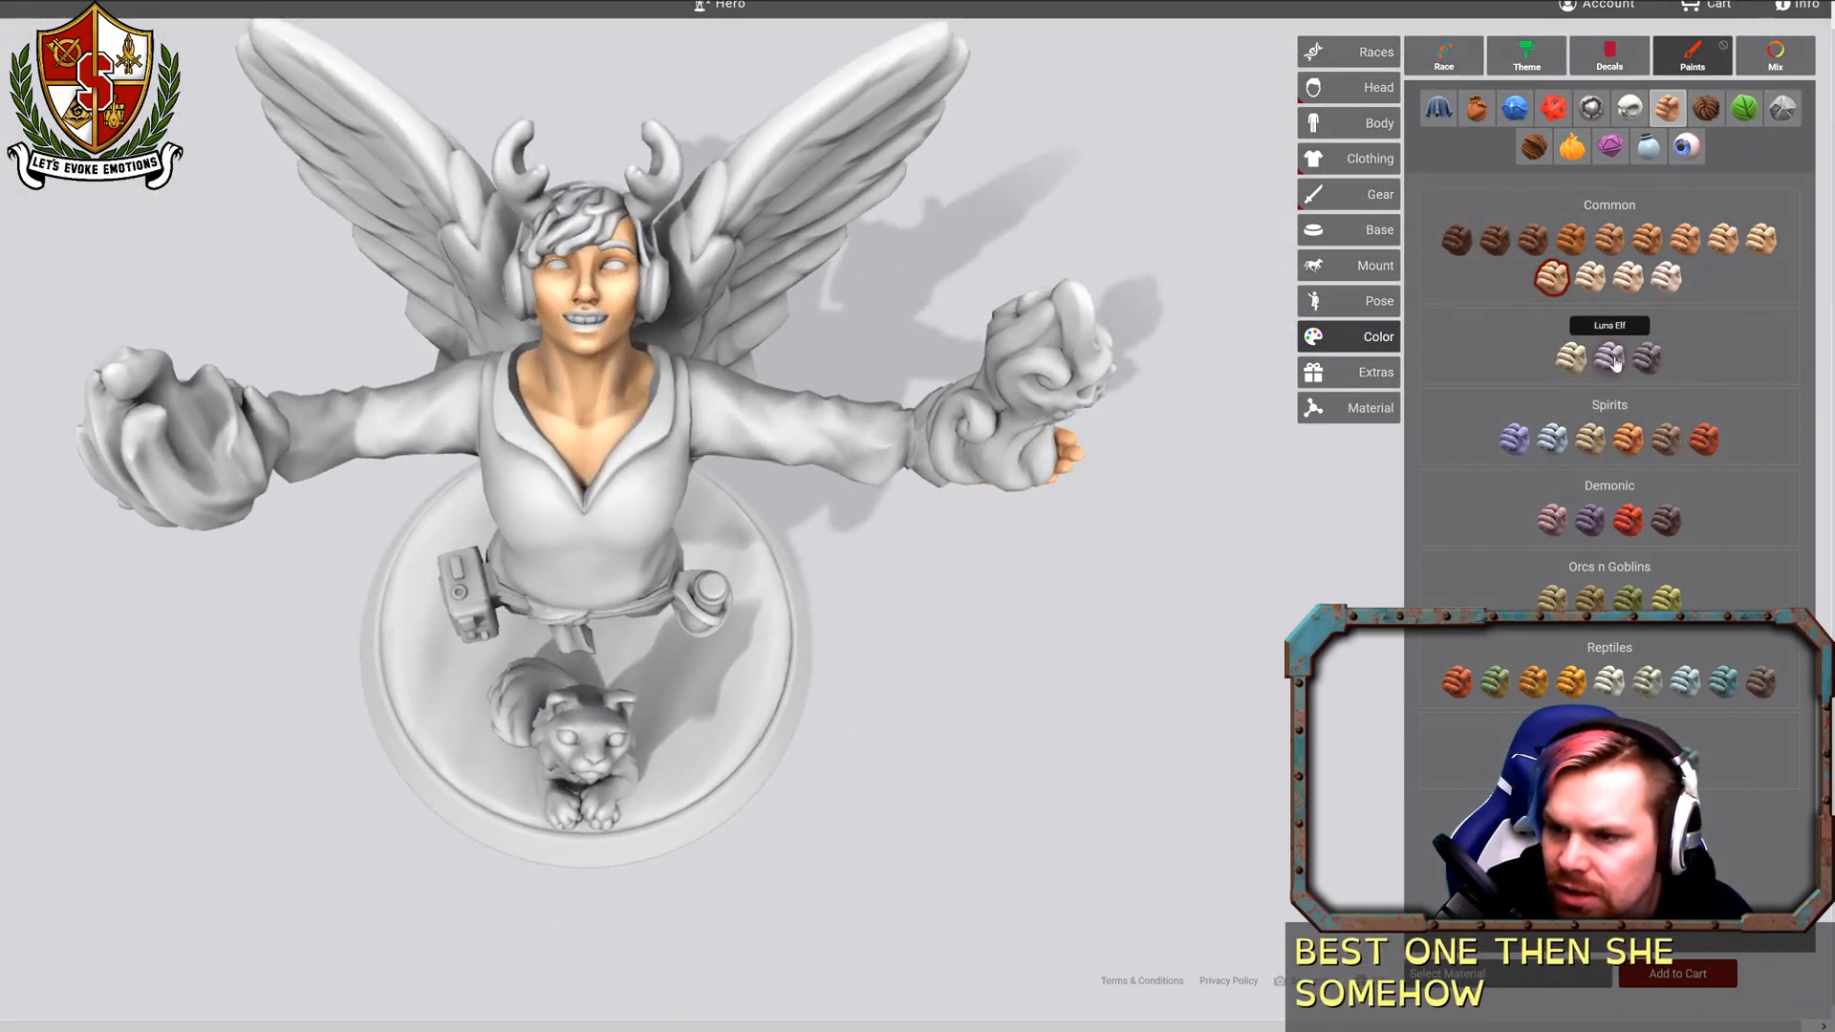
Try lip colors from the pink Demonic skin tone and the pink flower, red leaf and orange stalk plant paints.
{"action": "left_click", "coordinate": [1556, 524]}
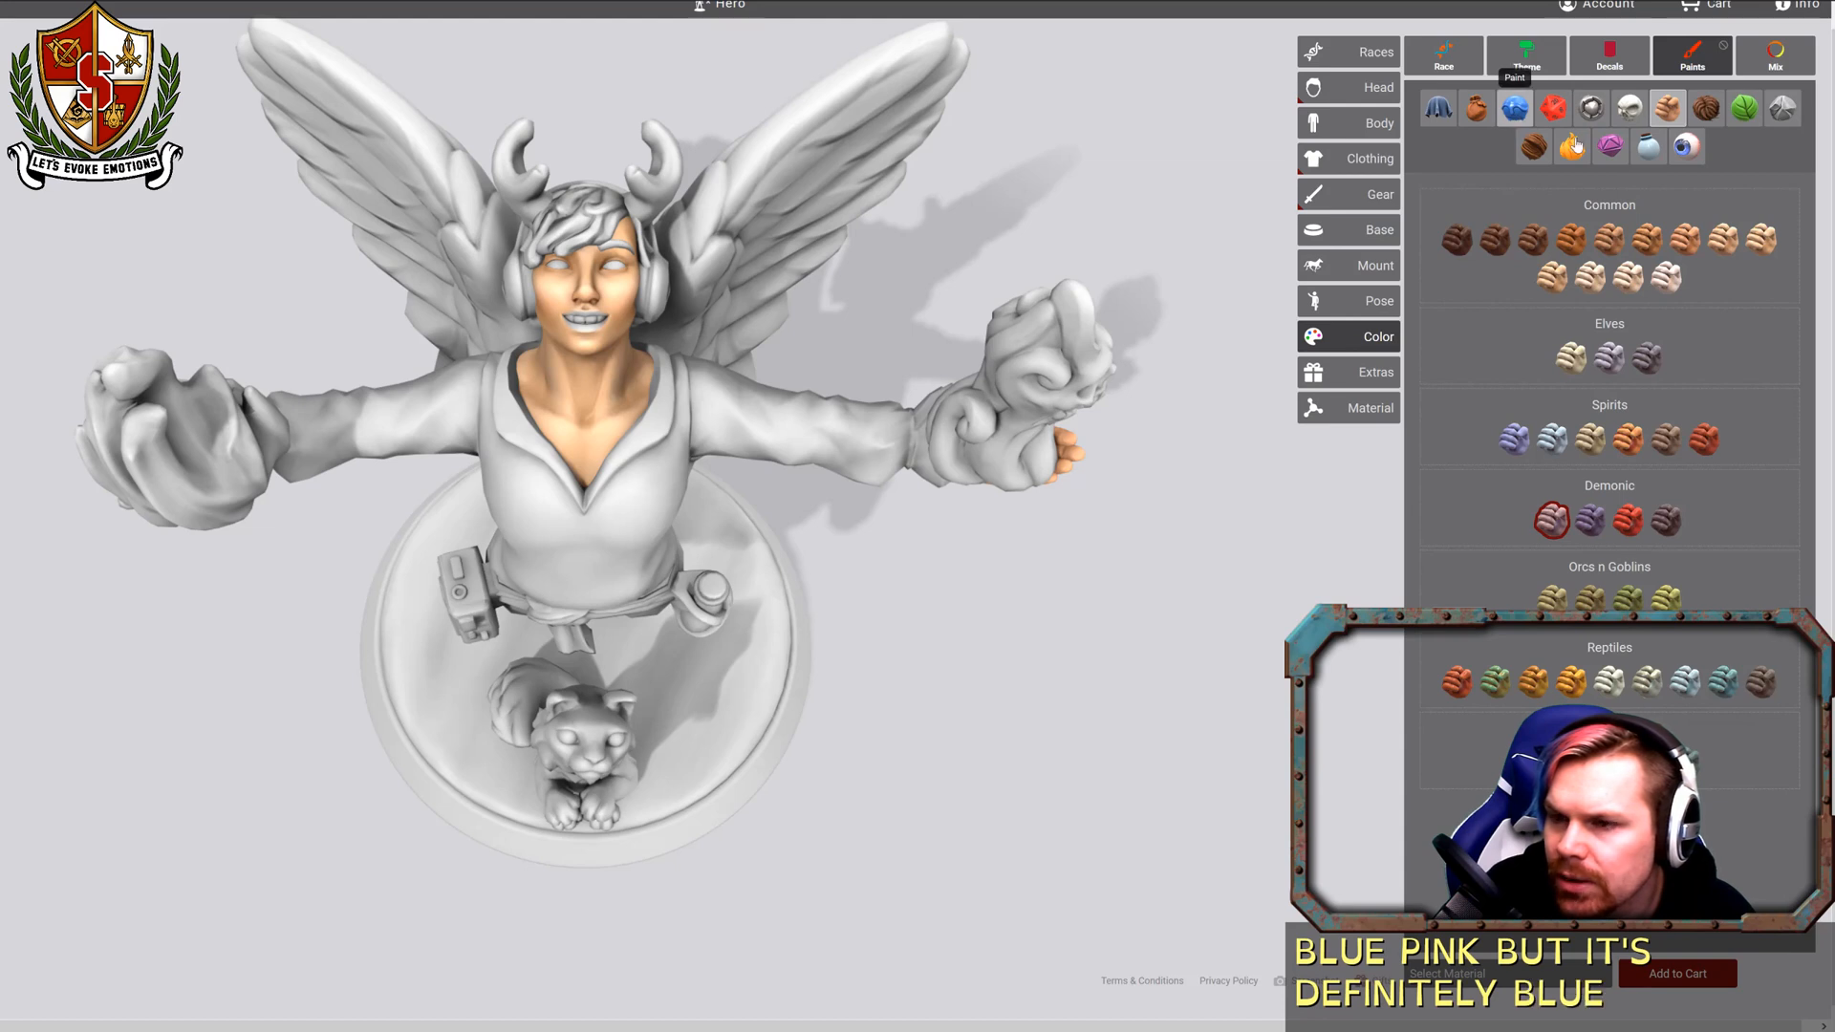
{"action": "left_click", "coordinate": [1514, 111]}
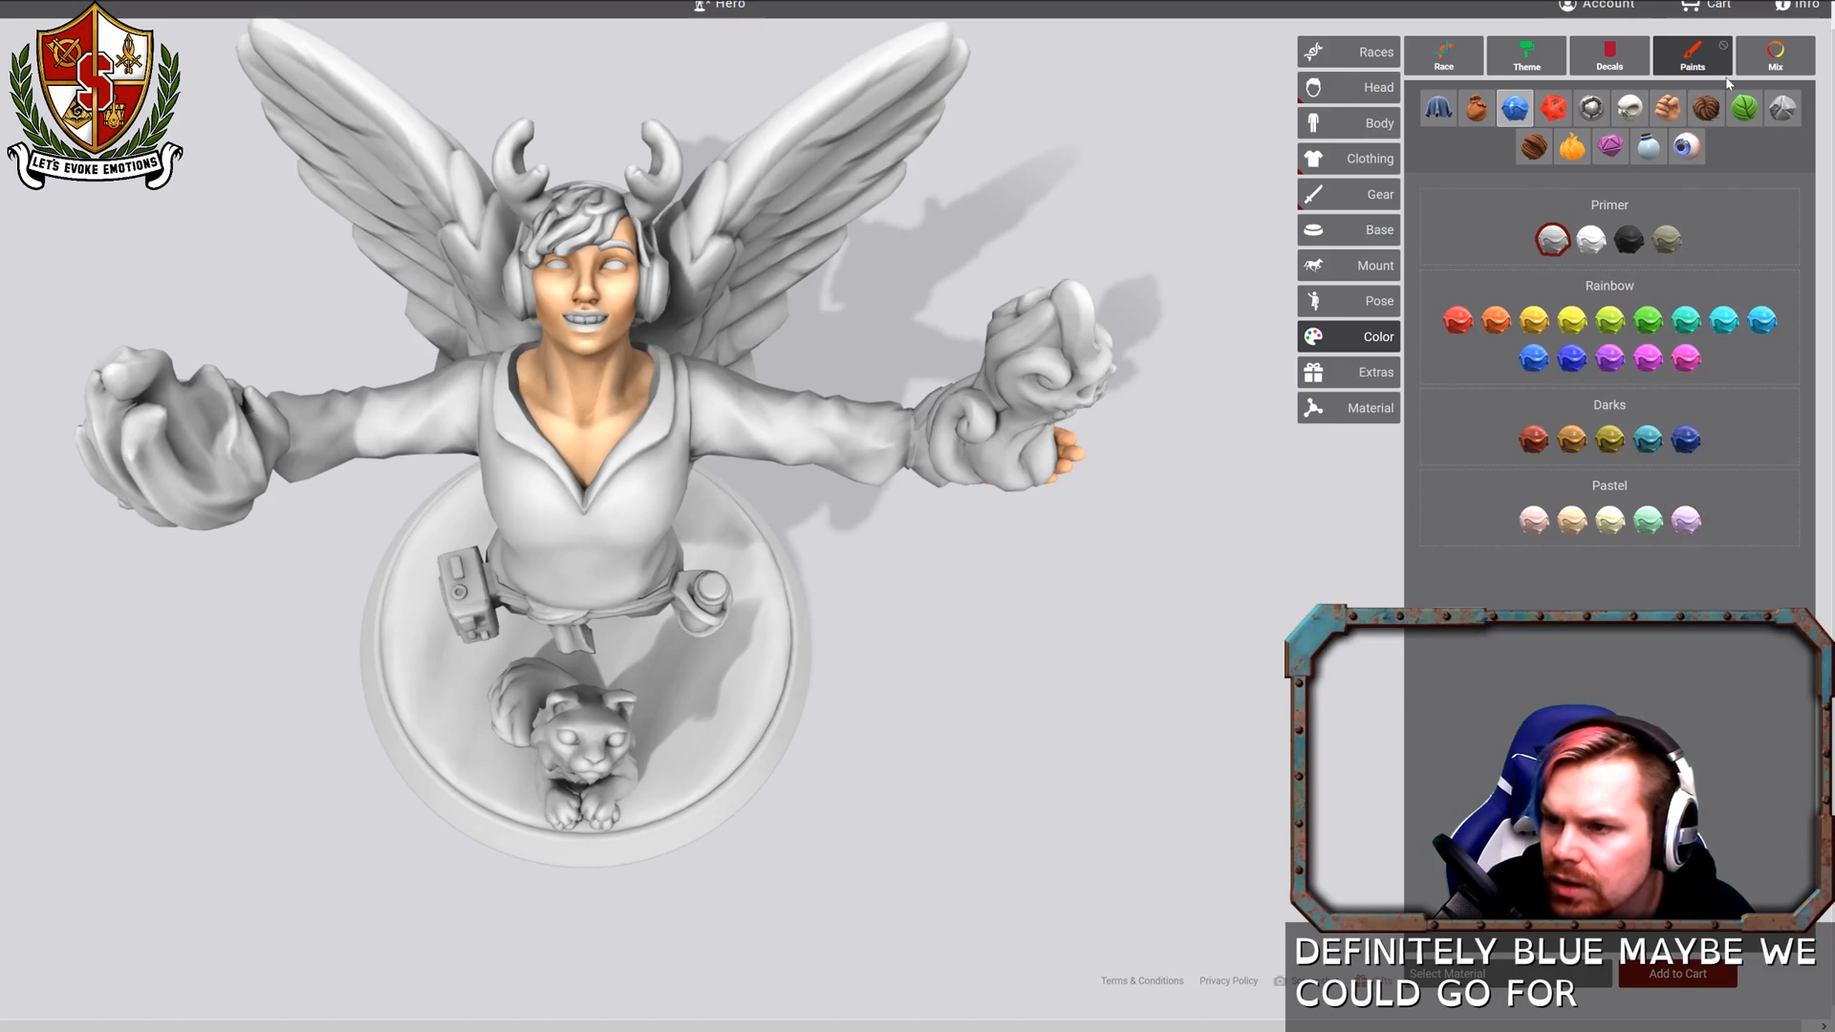
{"action": "left_click", "coordinate": [1707, 110]}
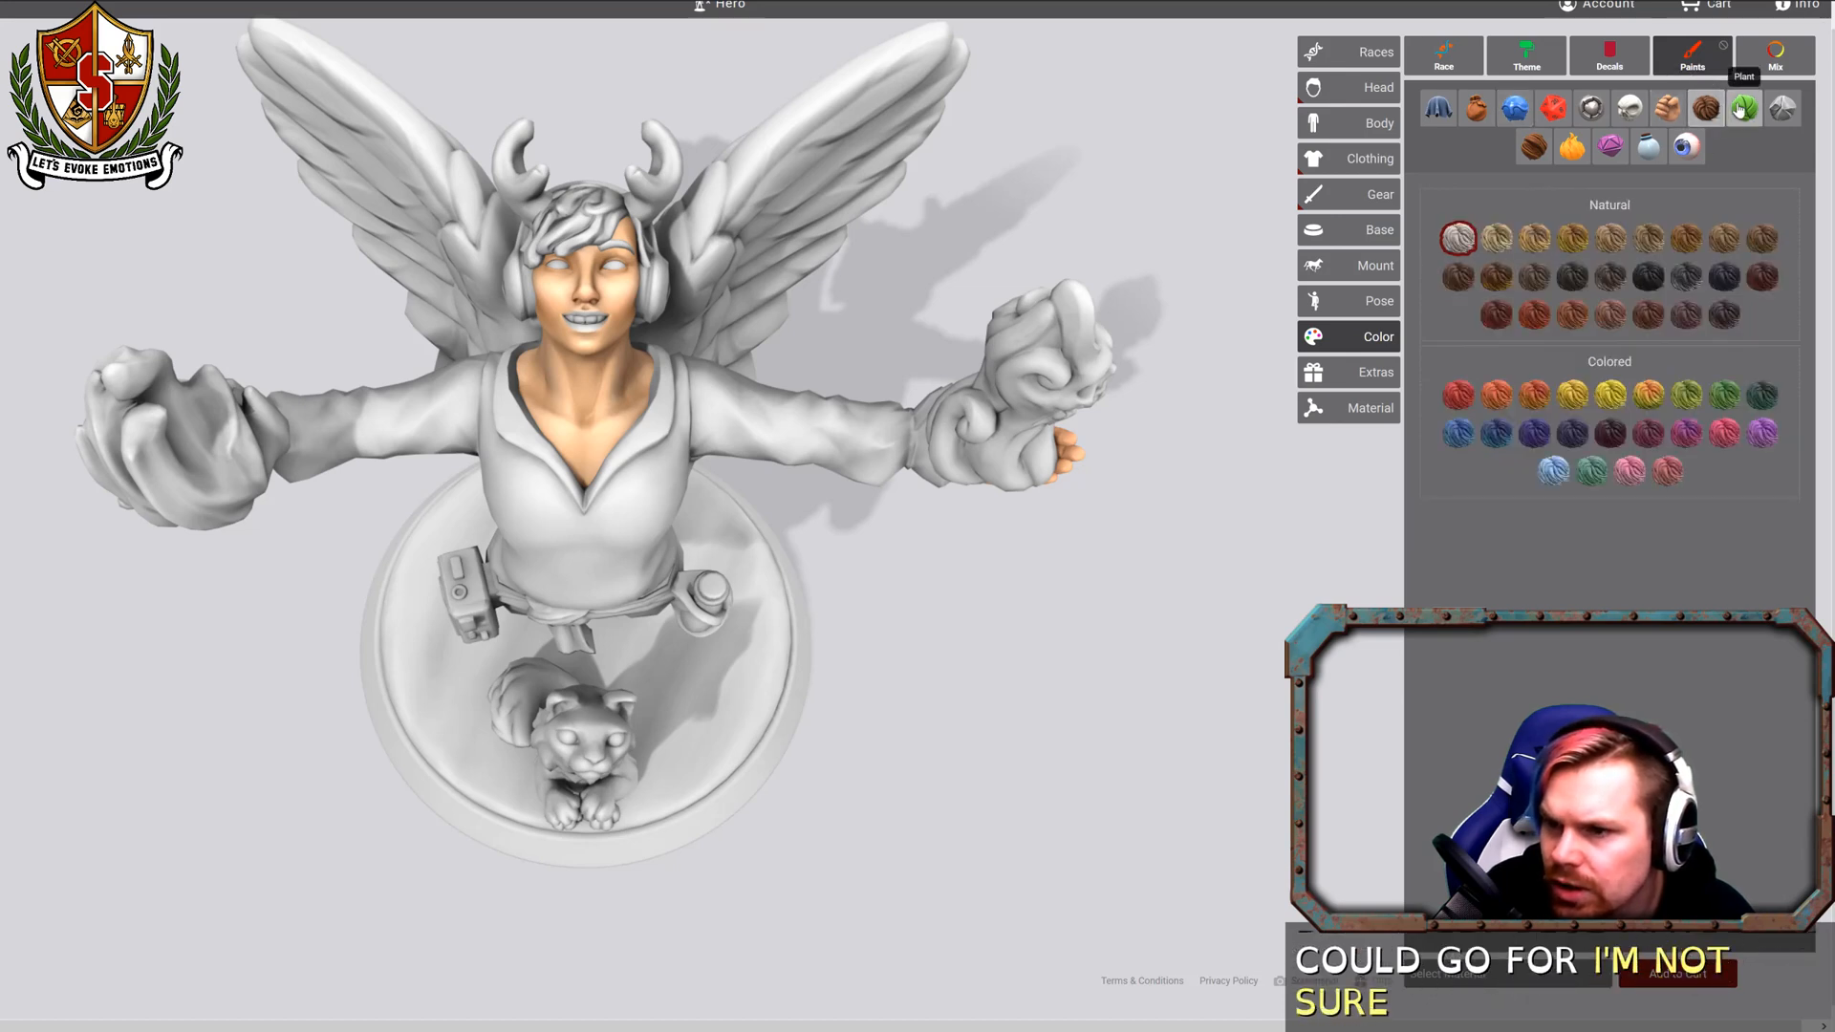
{"action": "left_click", "coordinate": [1741, 110]}
{"action": "left_click", "coordinate": [1611, 440]}
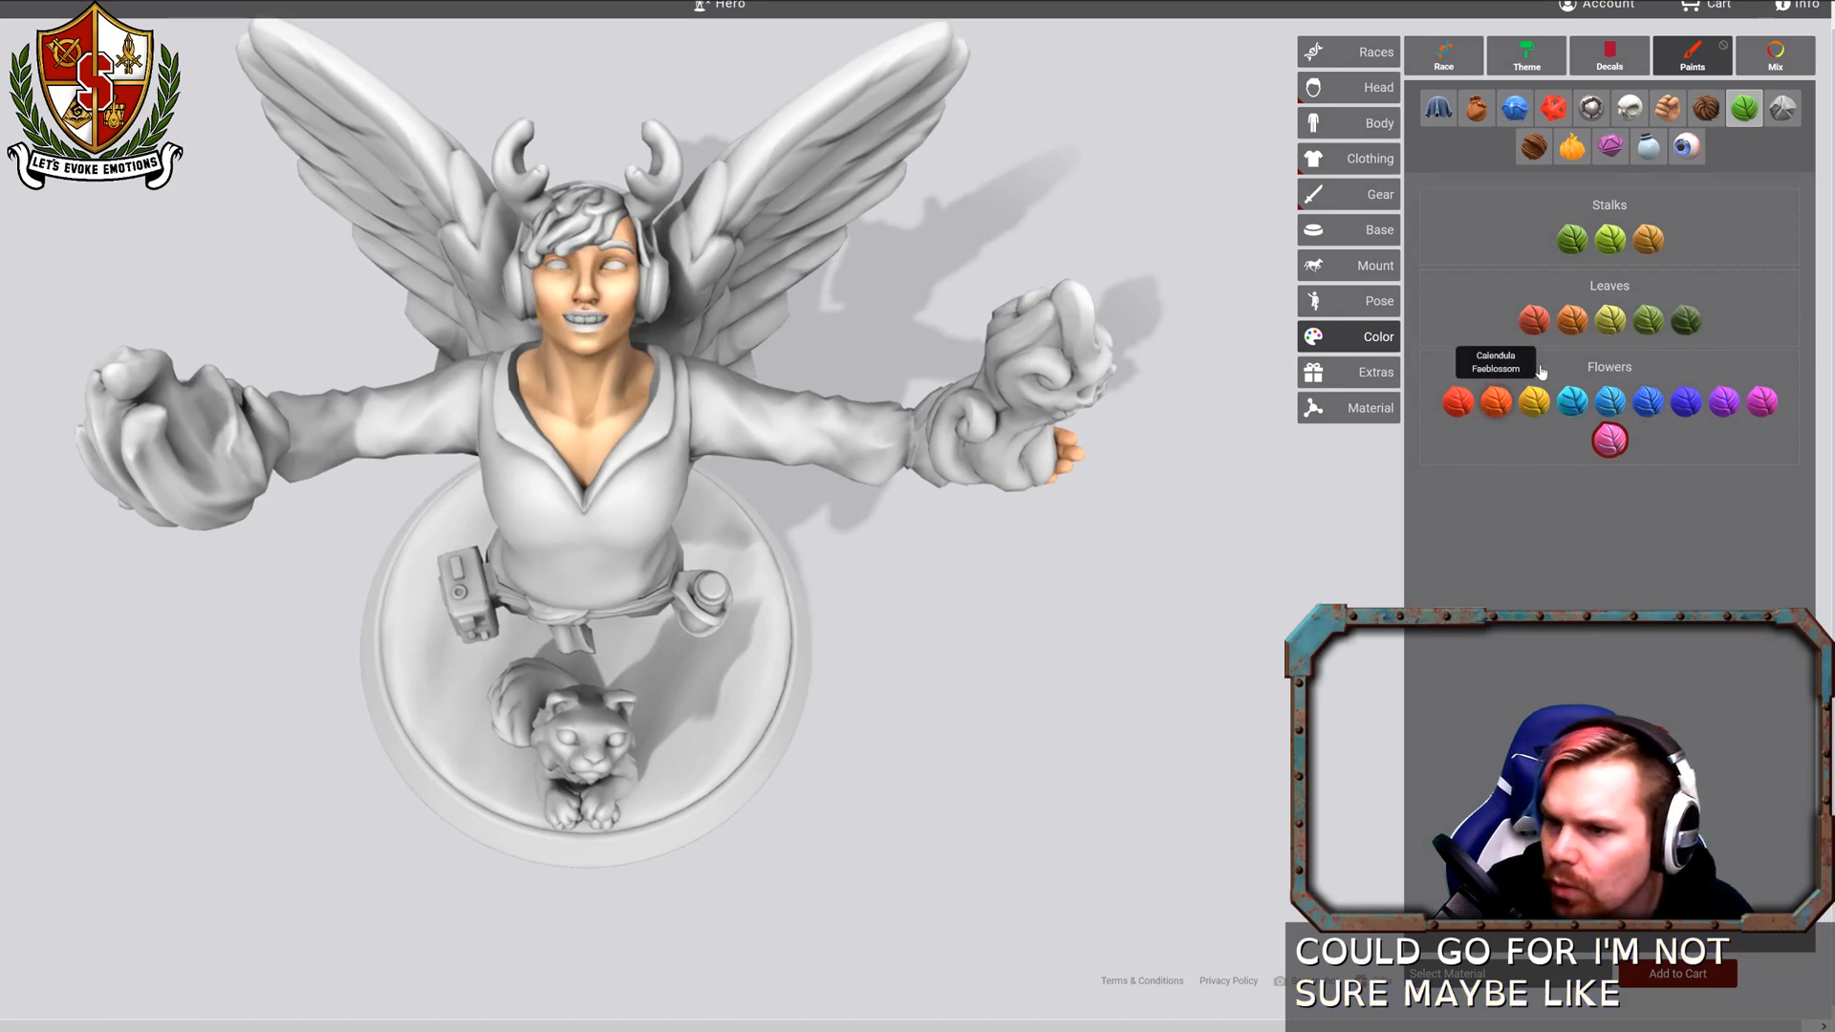
{"action": "left_click", "coordinate": [1533, 320]}
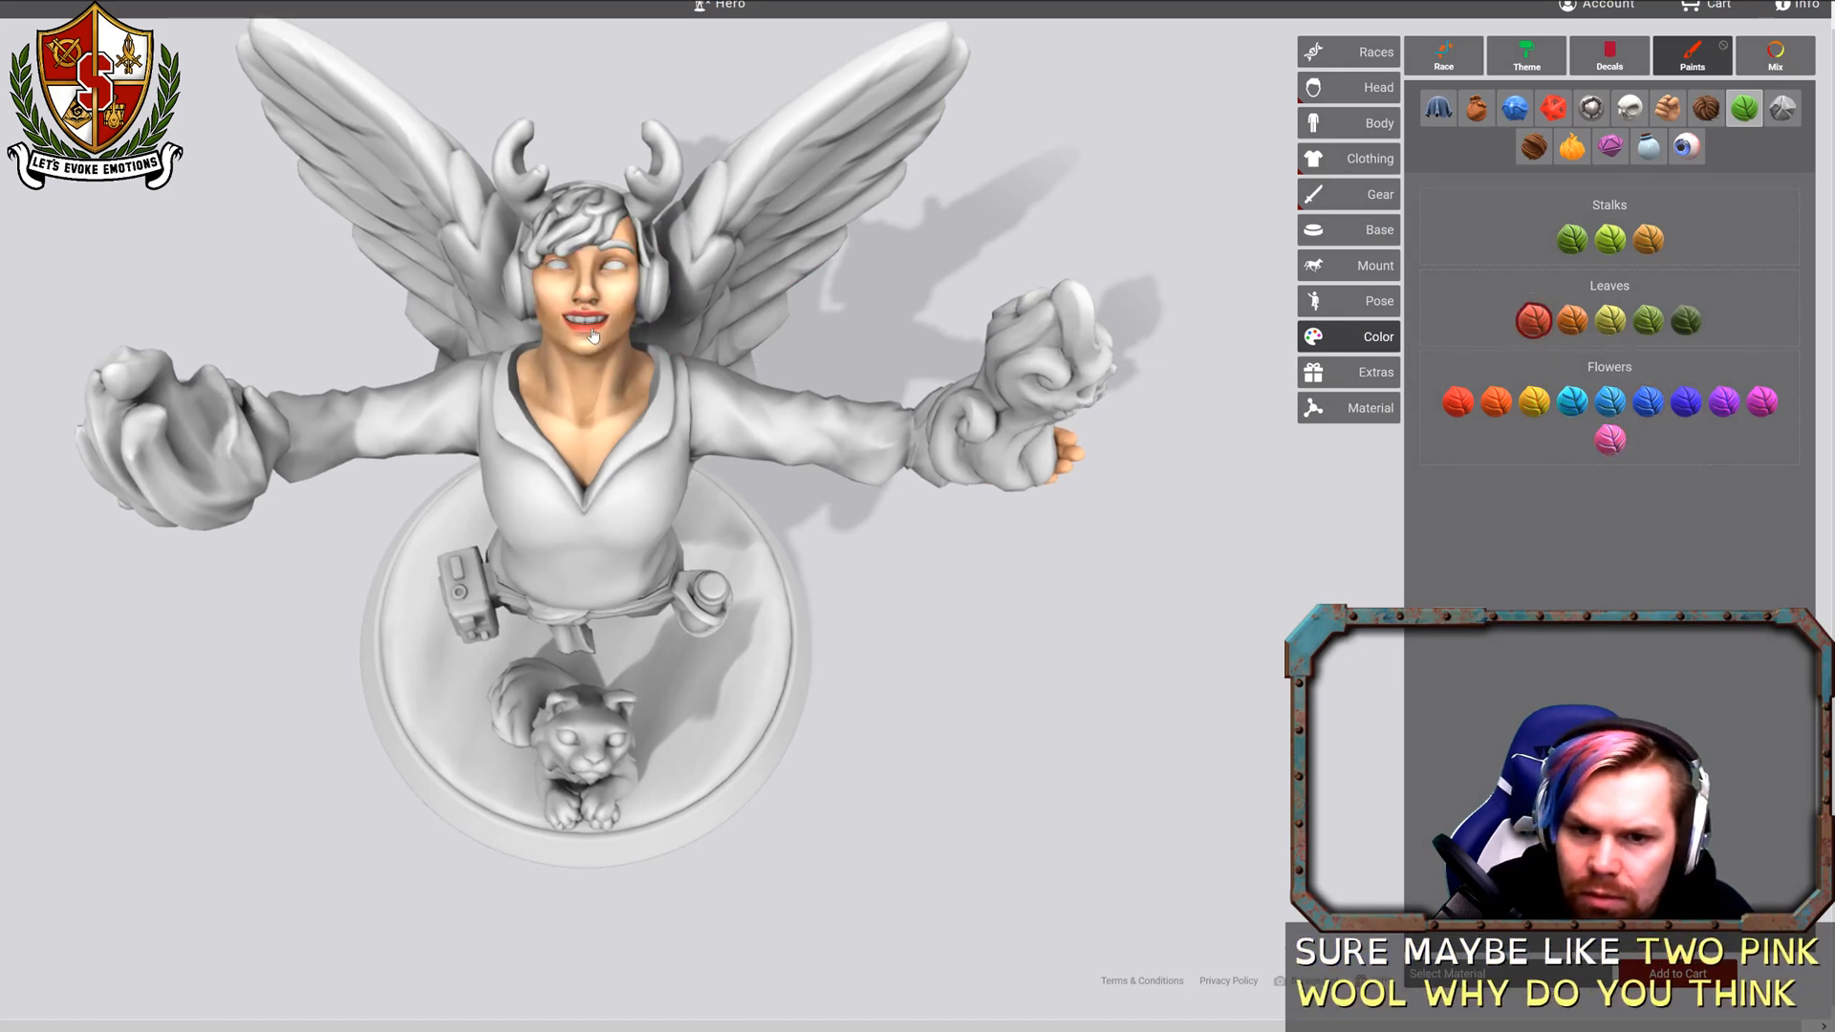
{"action": "left_click", "coordinate": [1649, 239]}
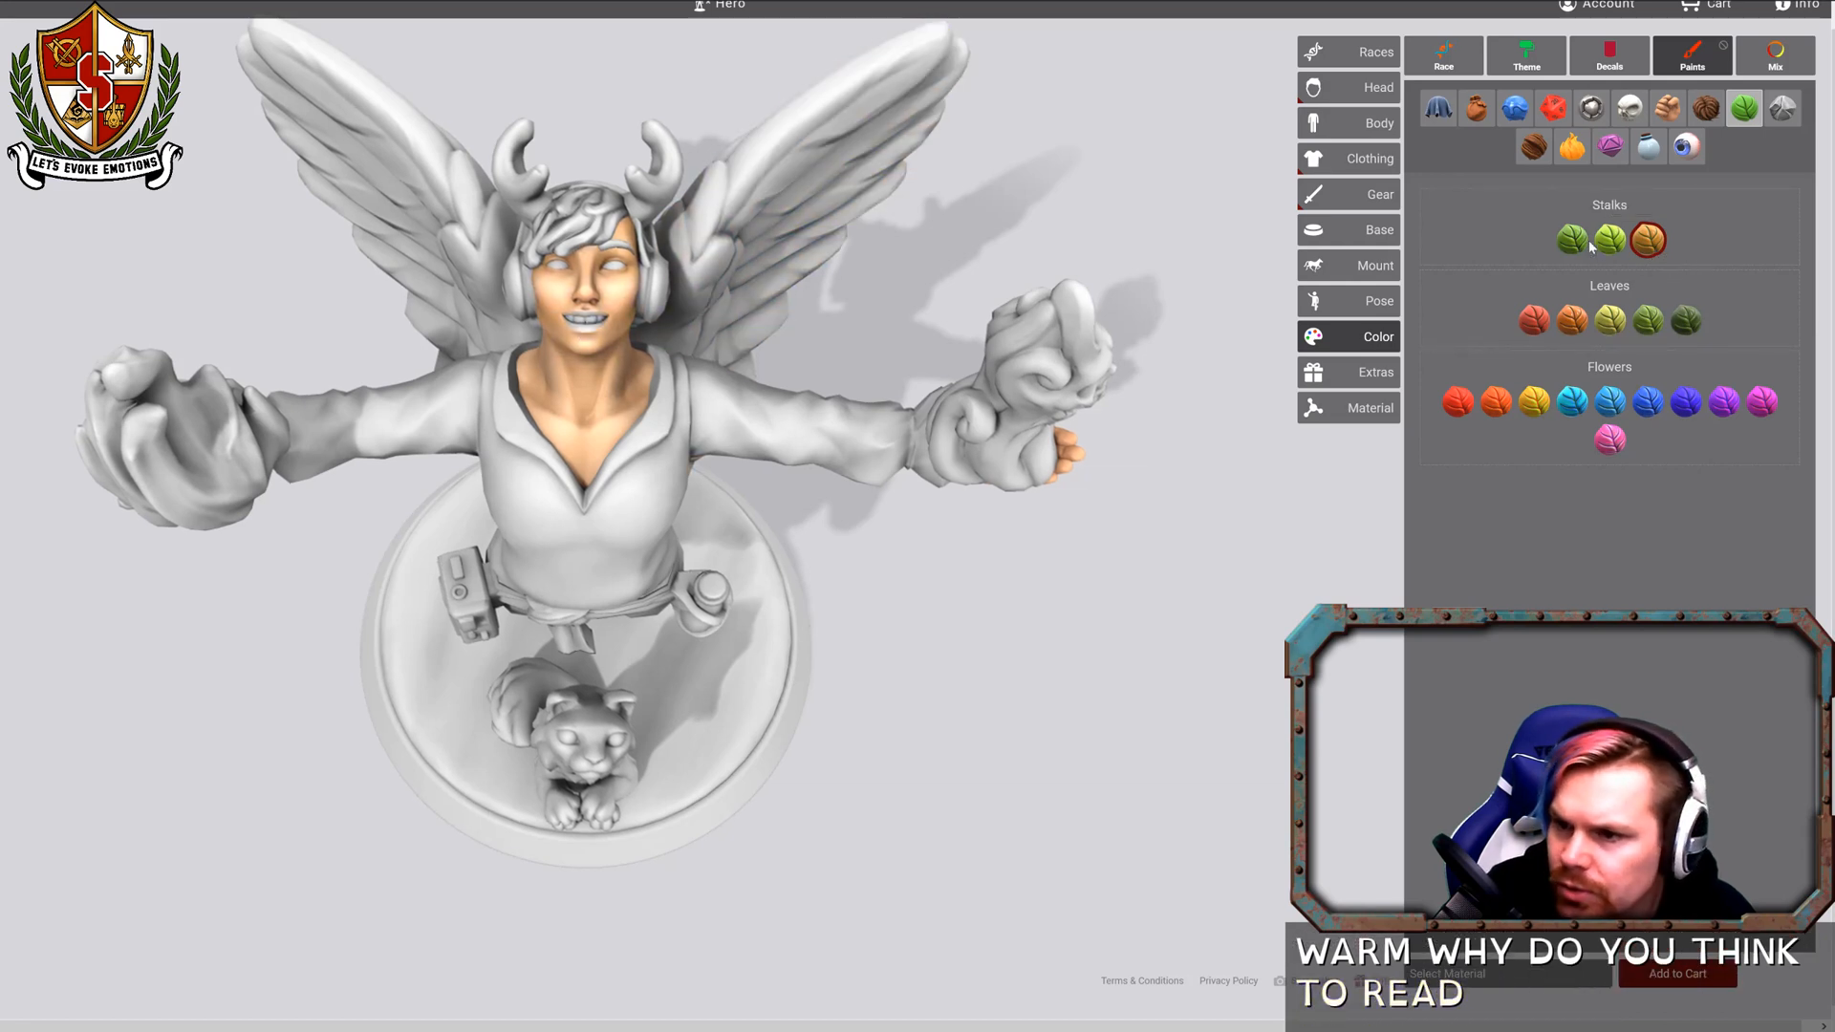
Paint the character's lips with the orange Spirits skin tone.
{"action": "left_click", "coordinate": [1703, 110]}
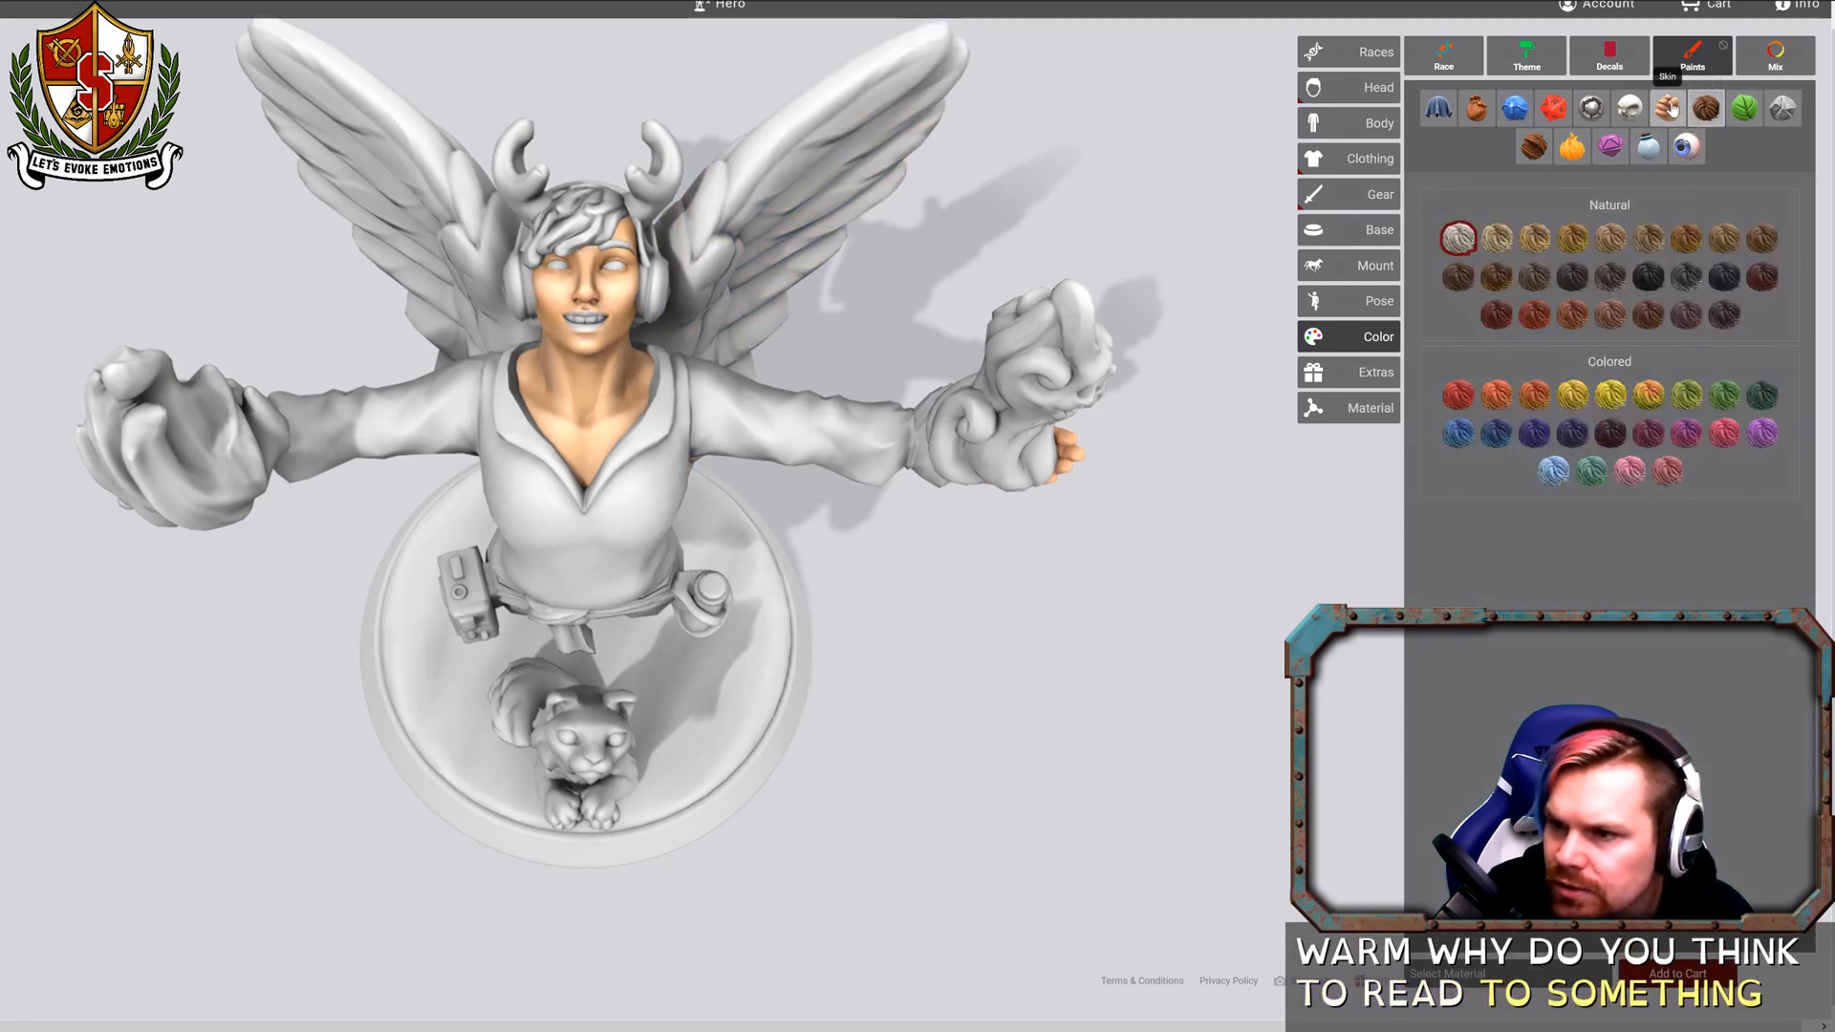
{"action": "left_click", "coordinate": [1667, 108]}
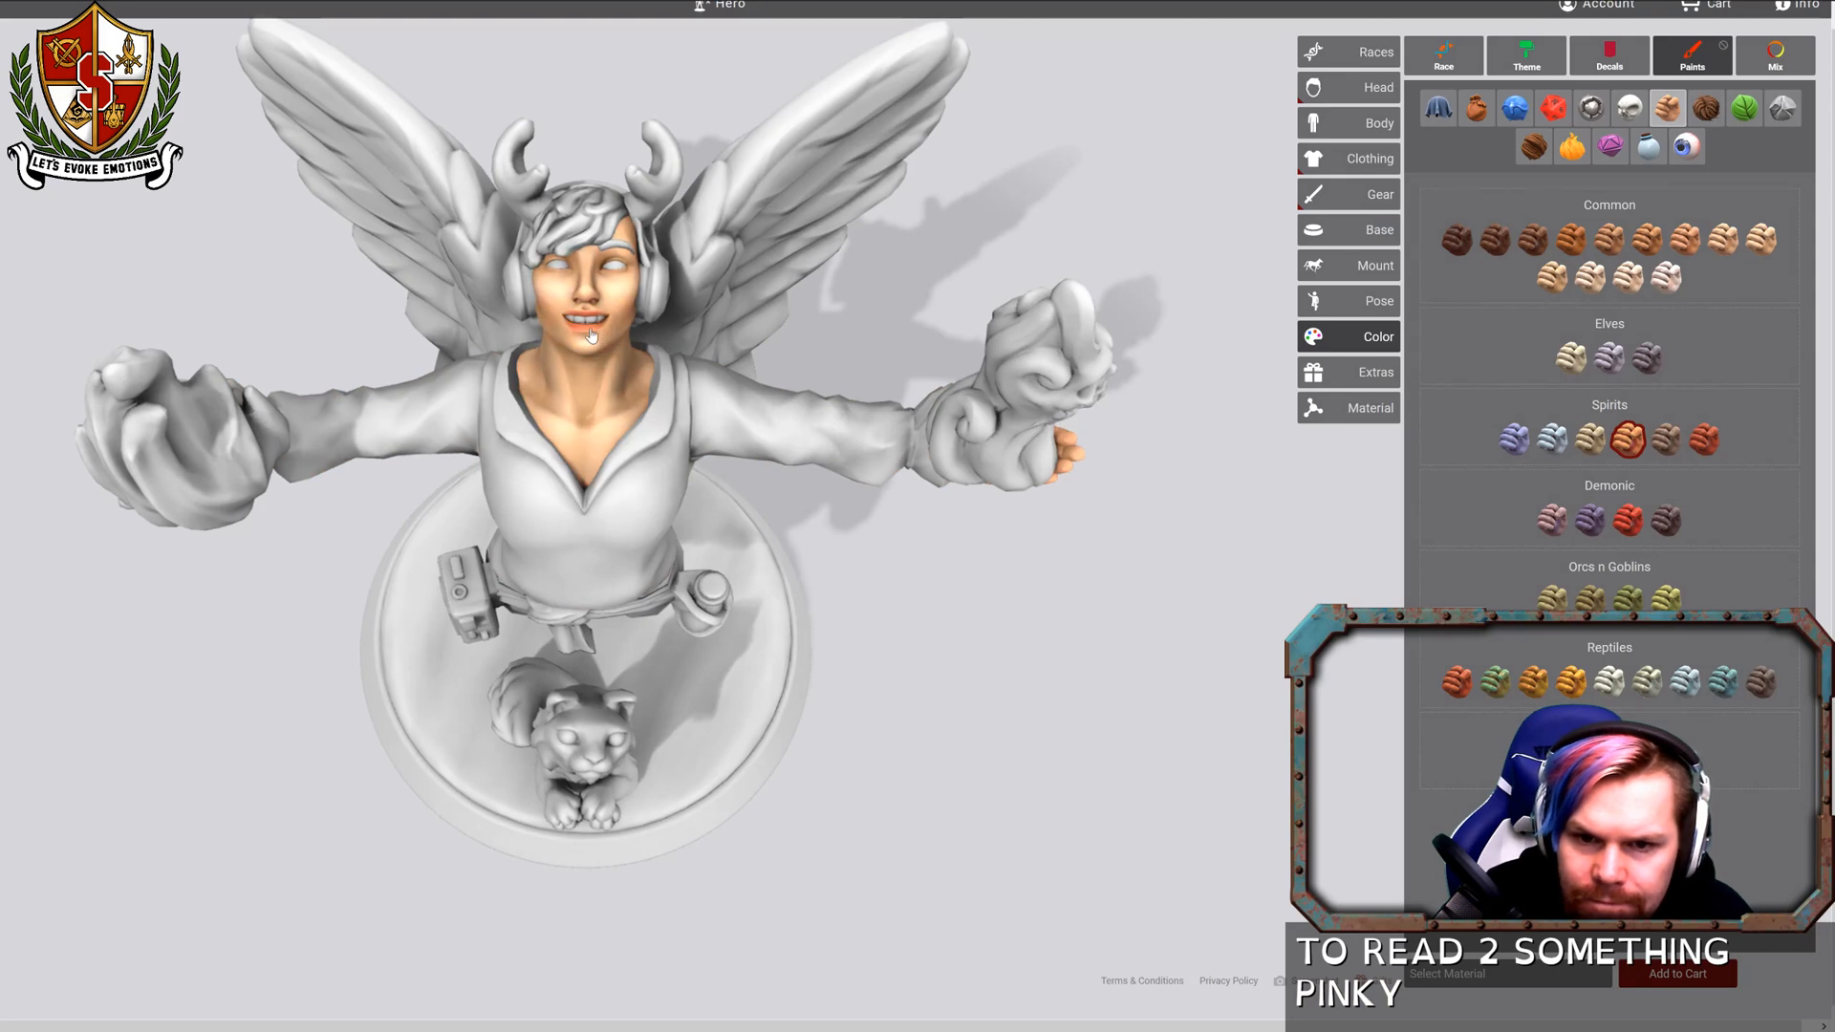
{"action": "mouse_move", "coordinate": [1076, 685]}
{"action": "left_mouse_down"}
{"action": "mouse_move", "coordinate": [1154, 679]}
{"action": "mouse_move", "coordinate": [1097, 677]}
{"action": "left_mouse_up"}
Paint the teeth with the white Bone color and the eyes with the green Common eye color.
{"action": "left_click", "coordinate": [1629, 107]}
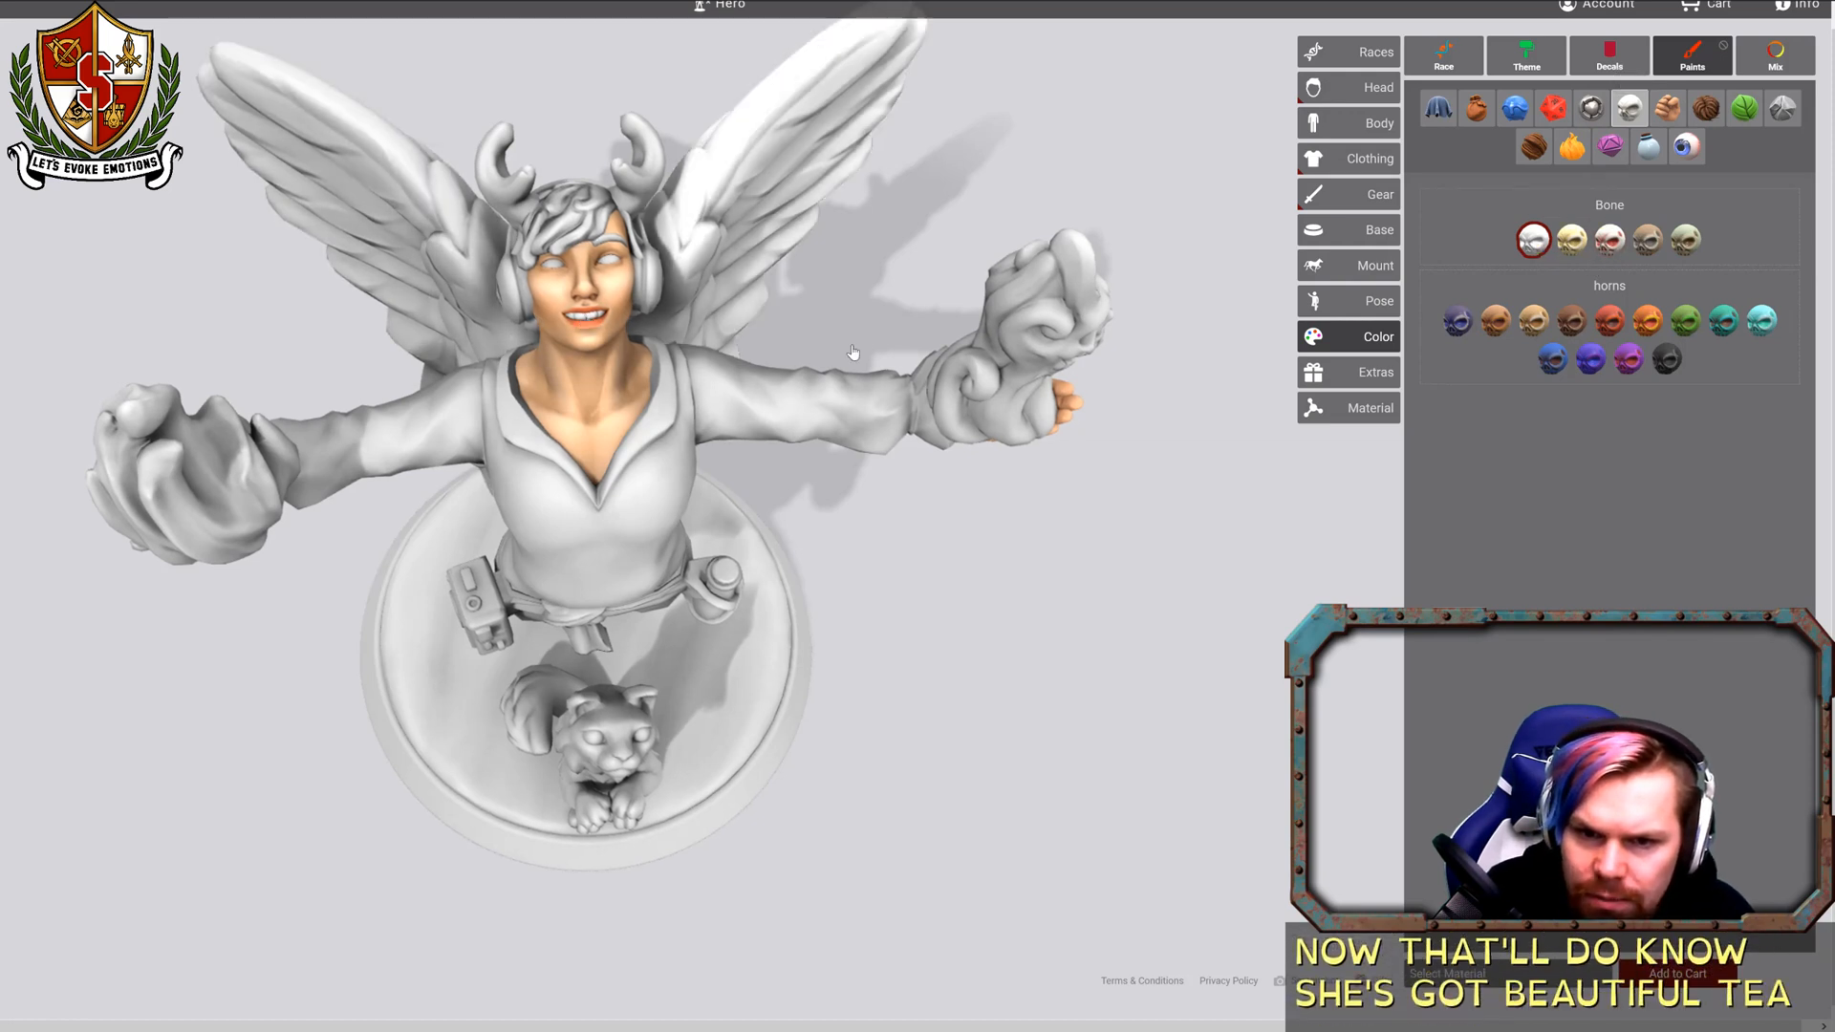
{"action": "left_click", "coordinate": [1687, 146]}
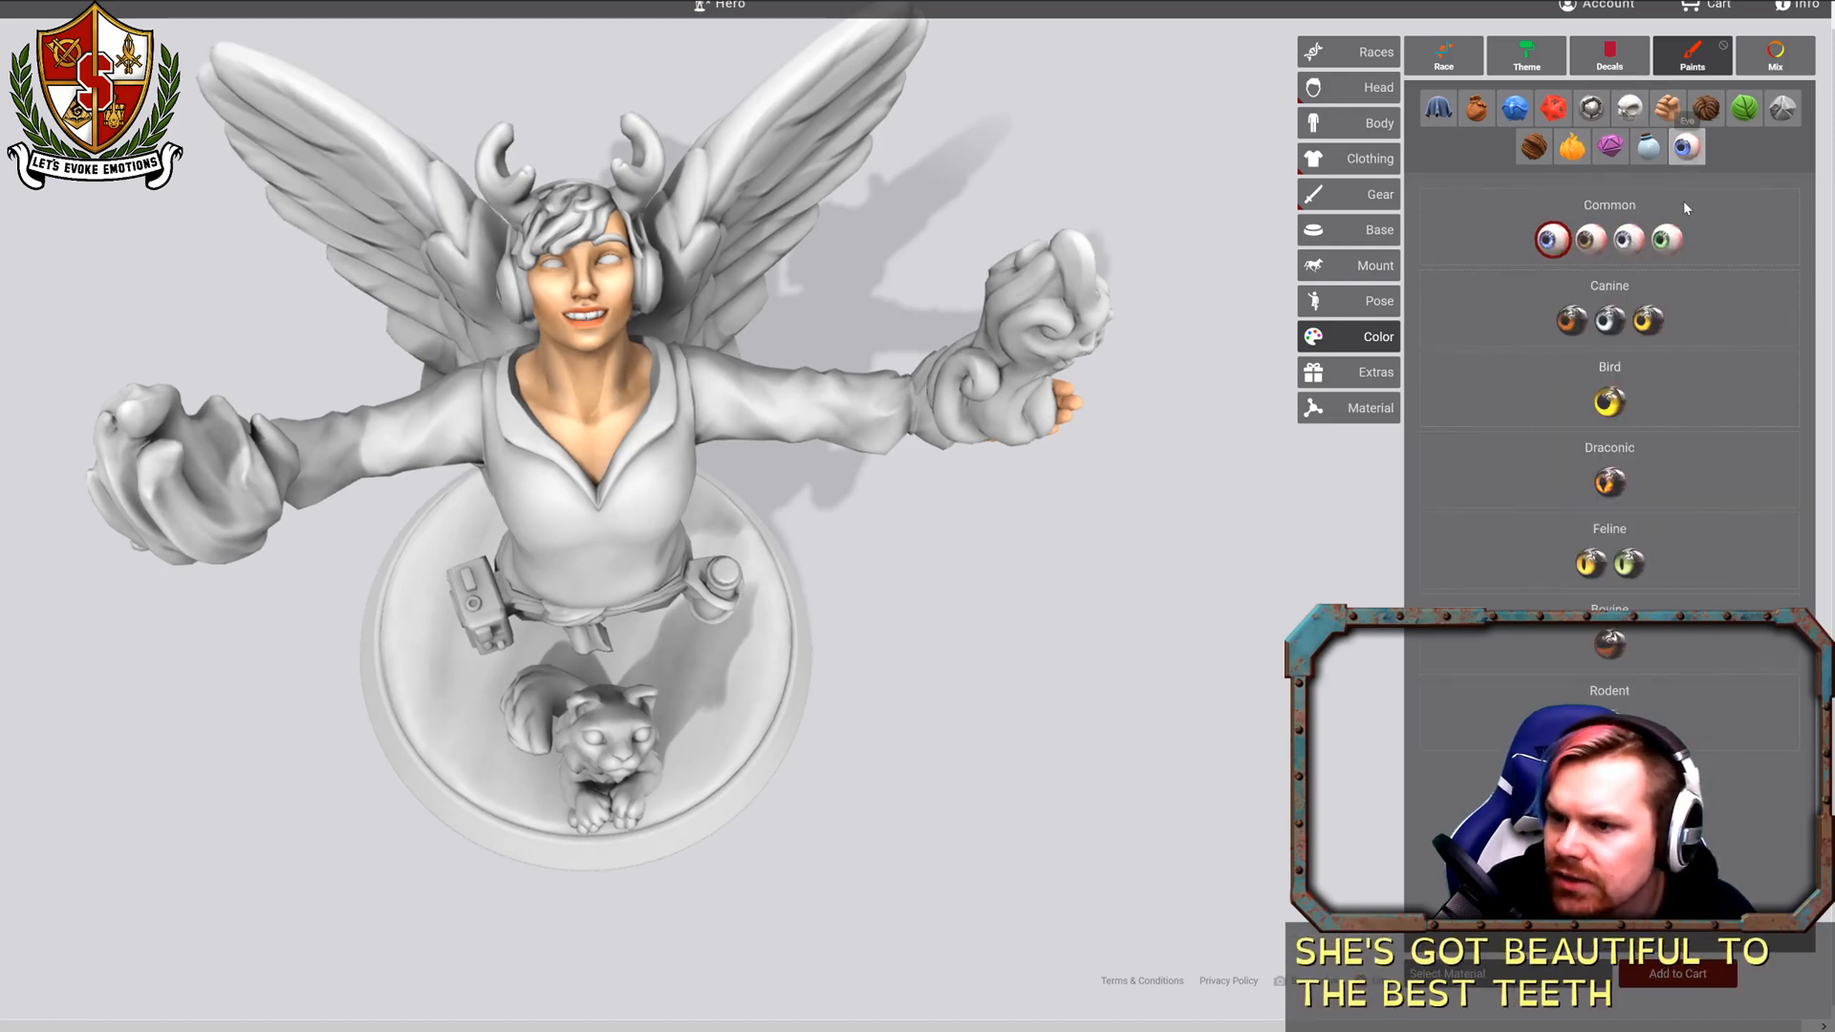
{"action": "left_click", "coordinate": [608, 261]}
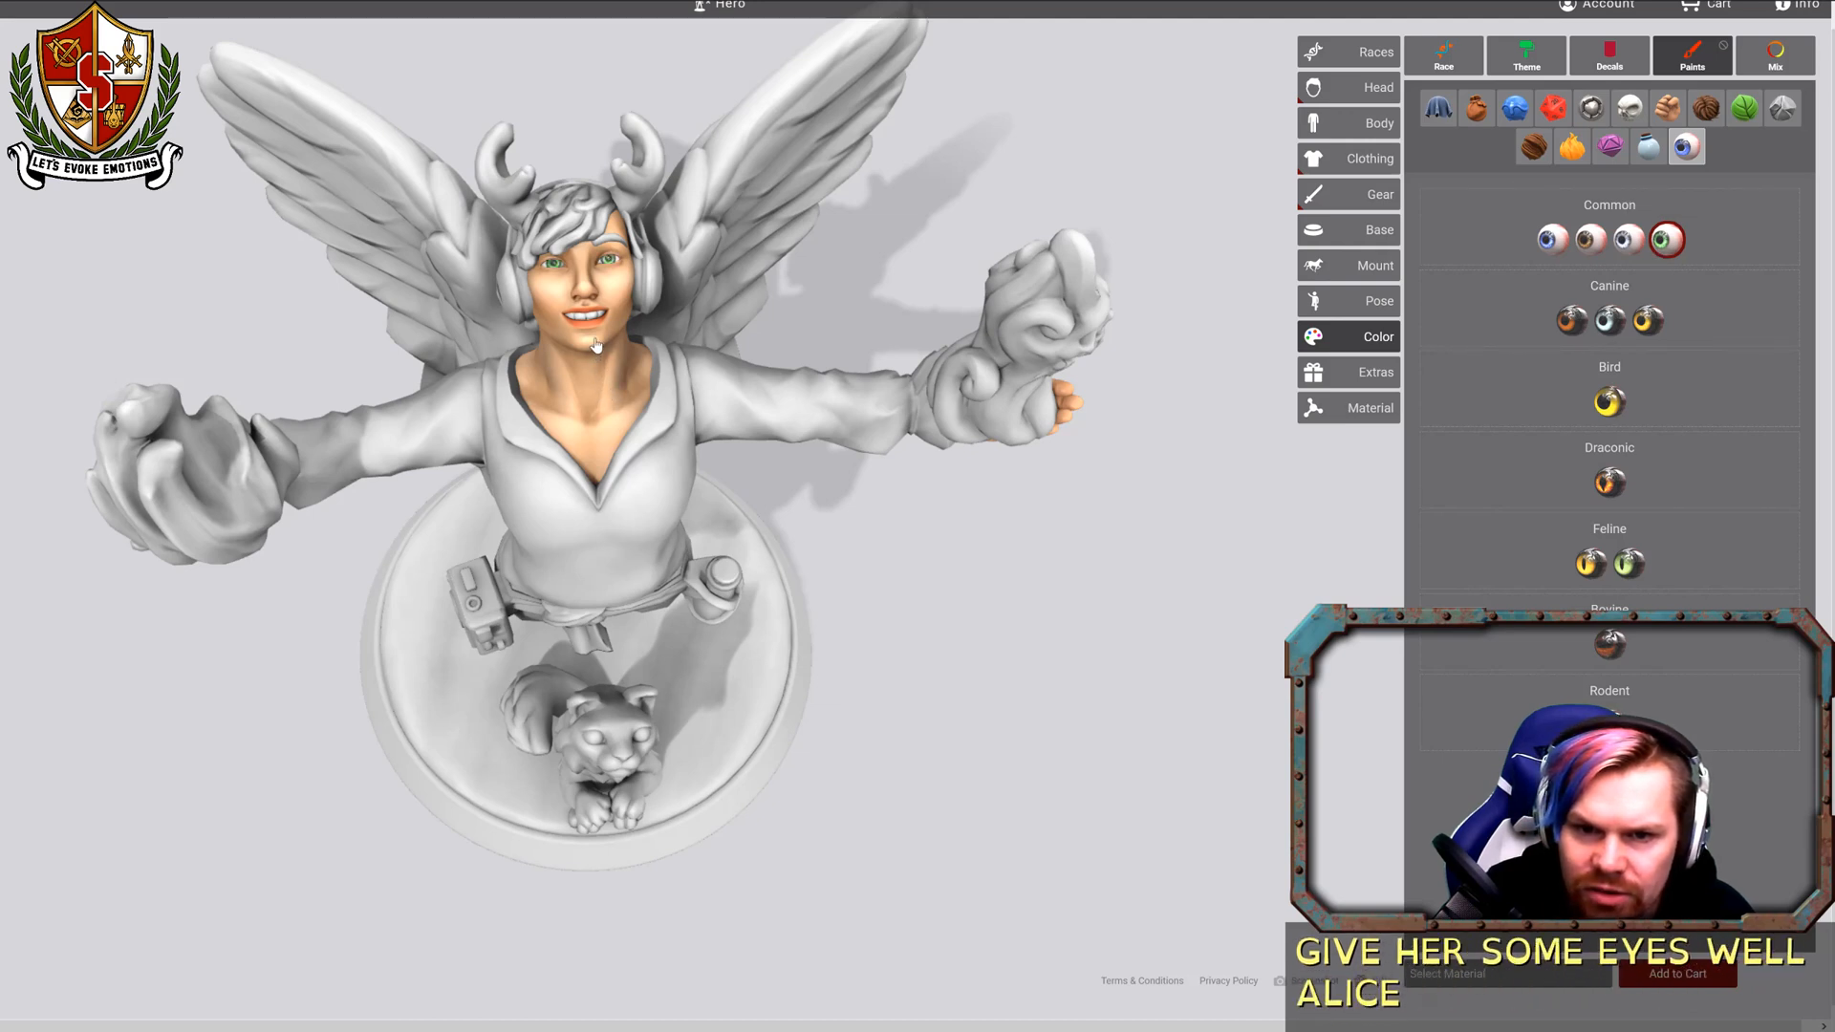
Paint the character's hair with the dark reddish-brown Natural hair color.
{"action": "left_click", "coordinate": [1705, 107]}
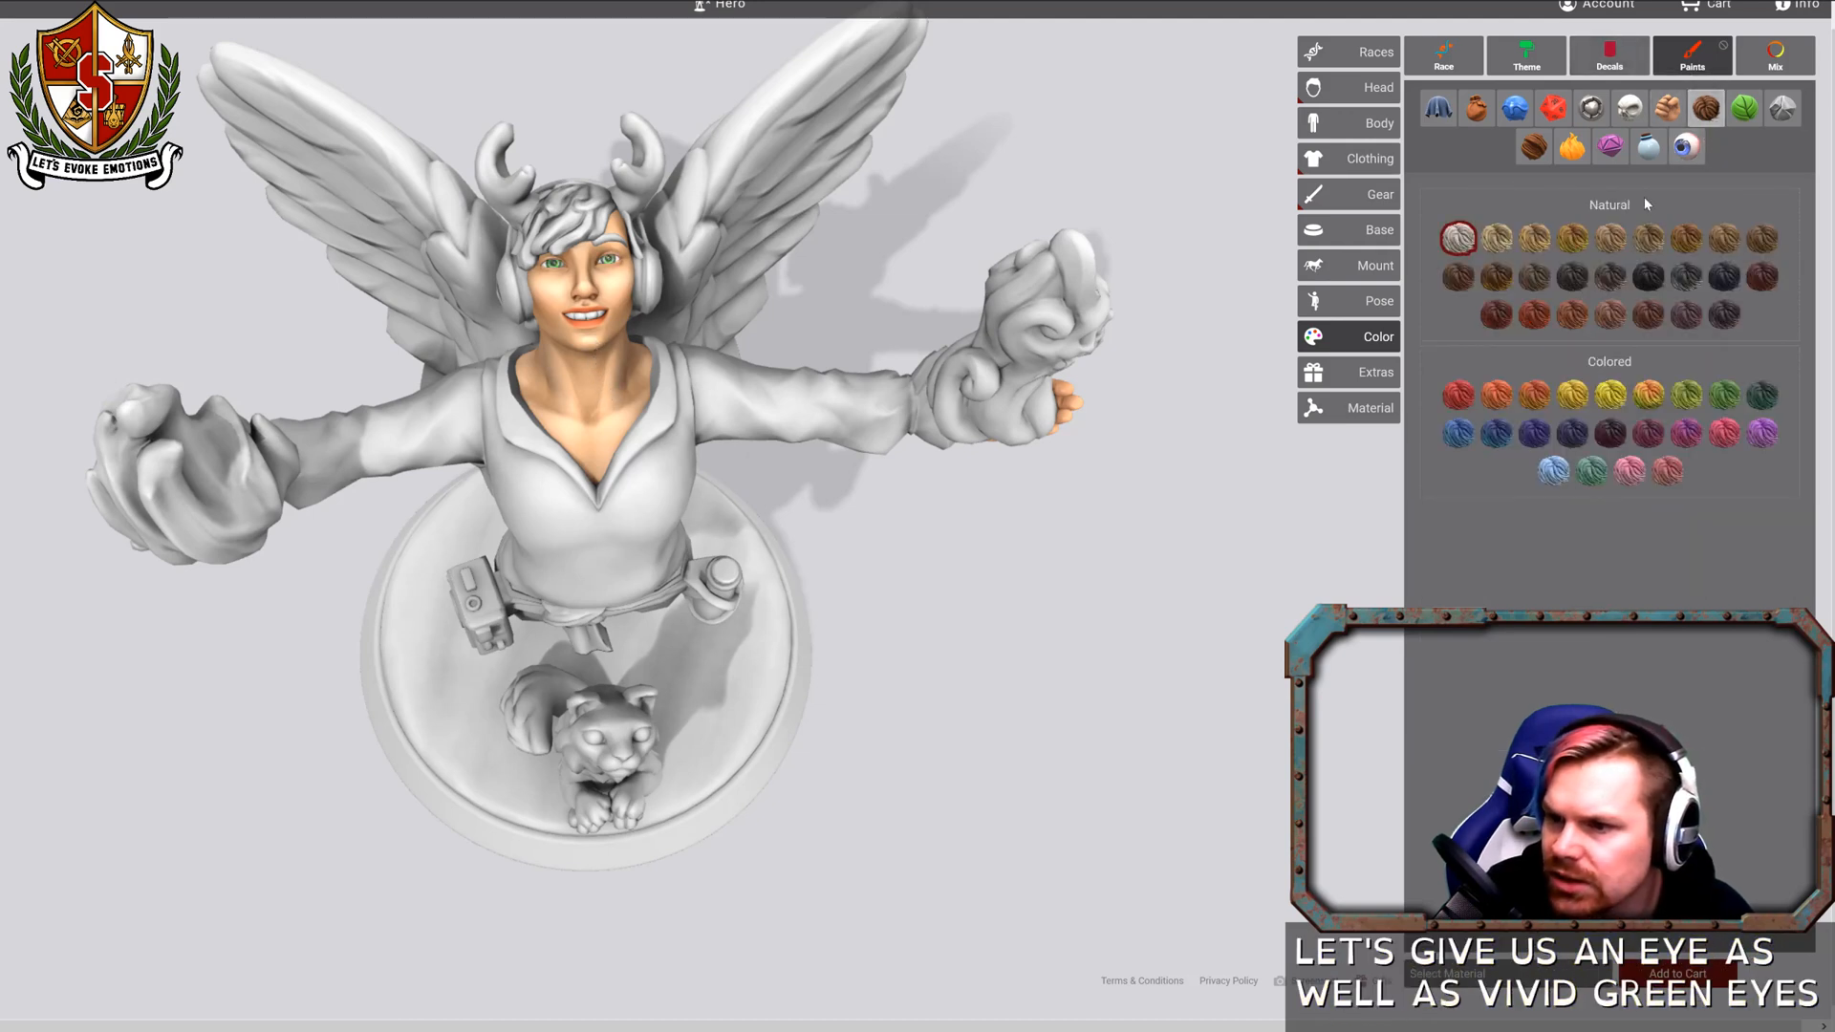
{"action": "left_click", "coordinate": [1764, 278]}
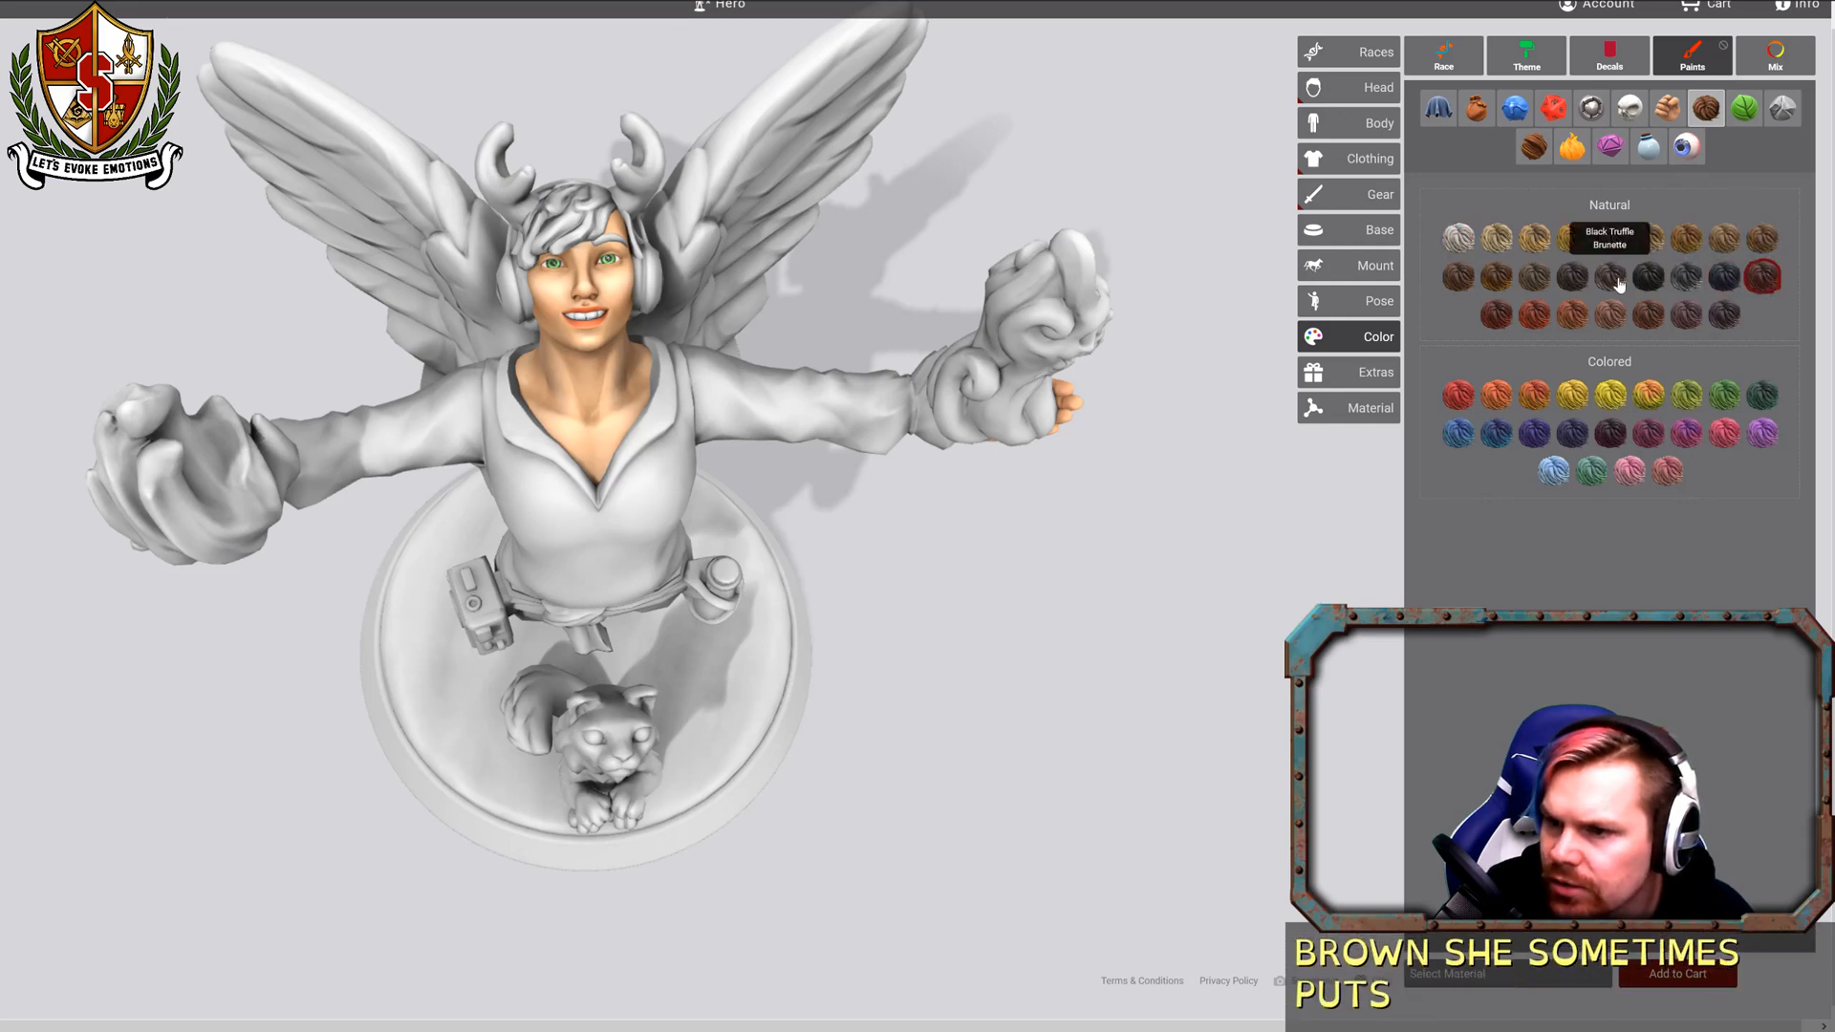
{"action": "left_click", "coordinate": [1496, 320]}
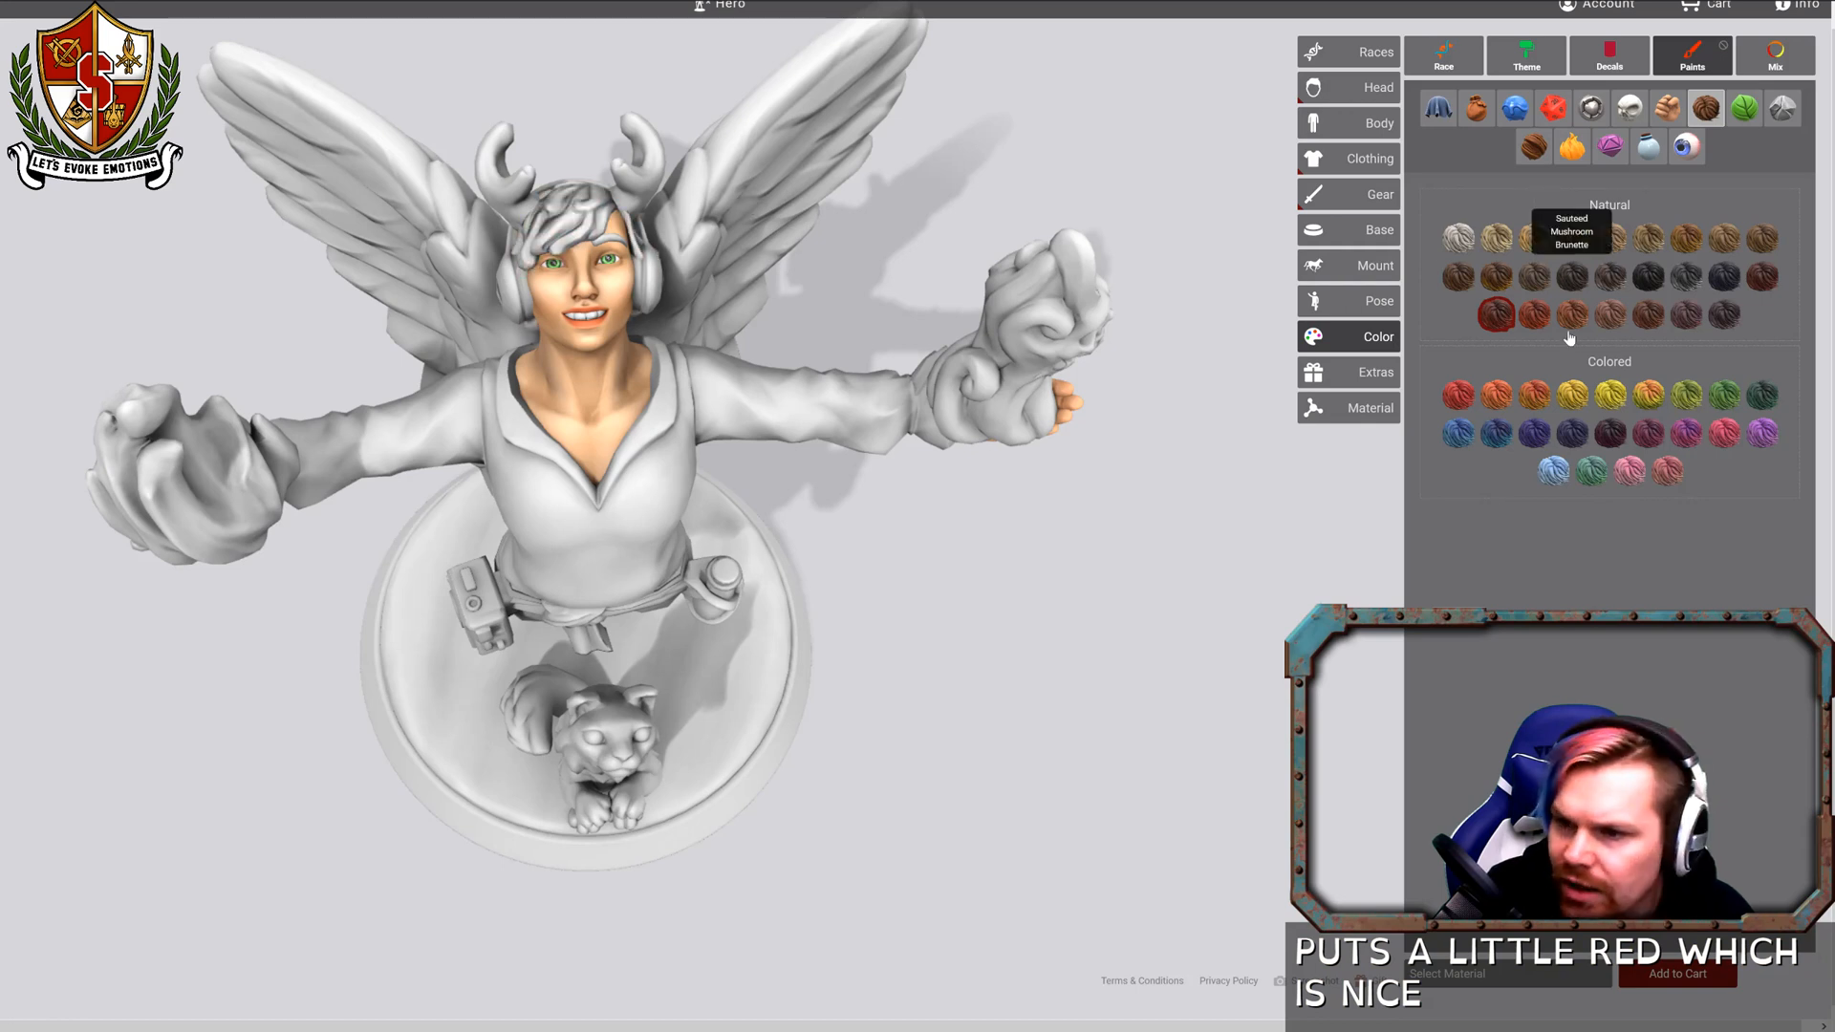
{"action": "left_click", "coordinate": [1763, 278]}
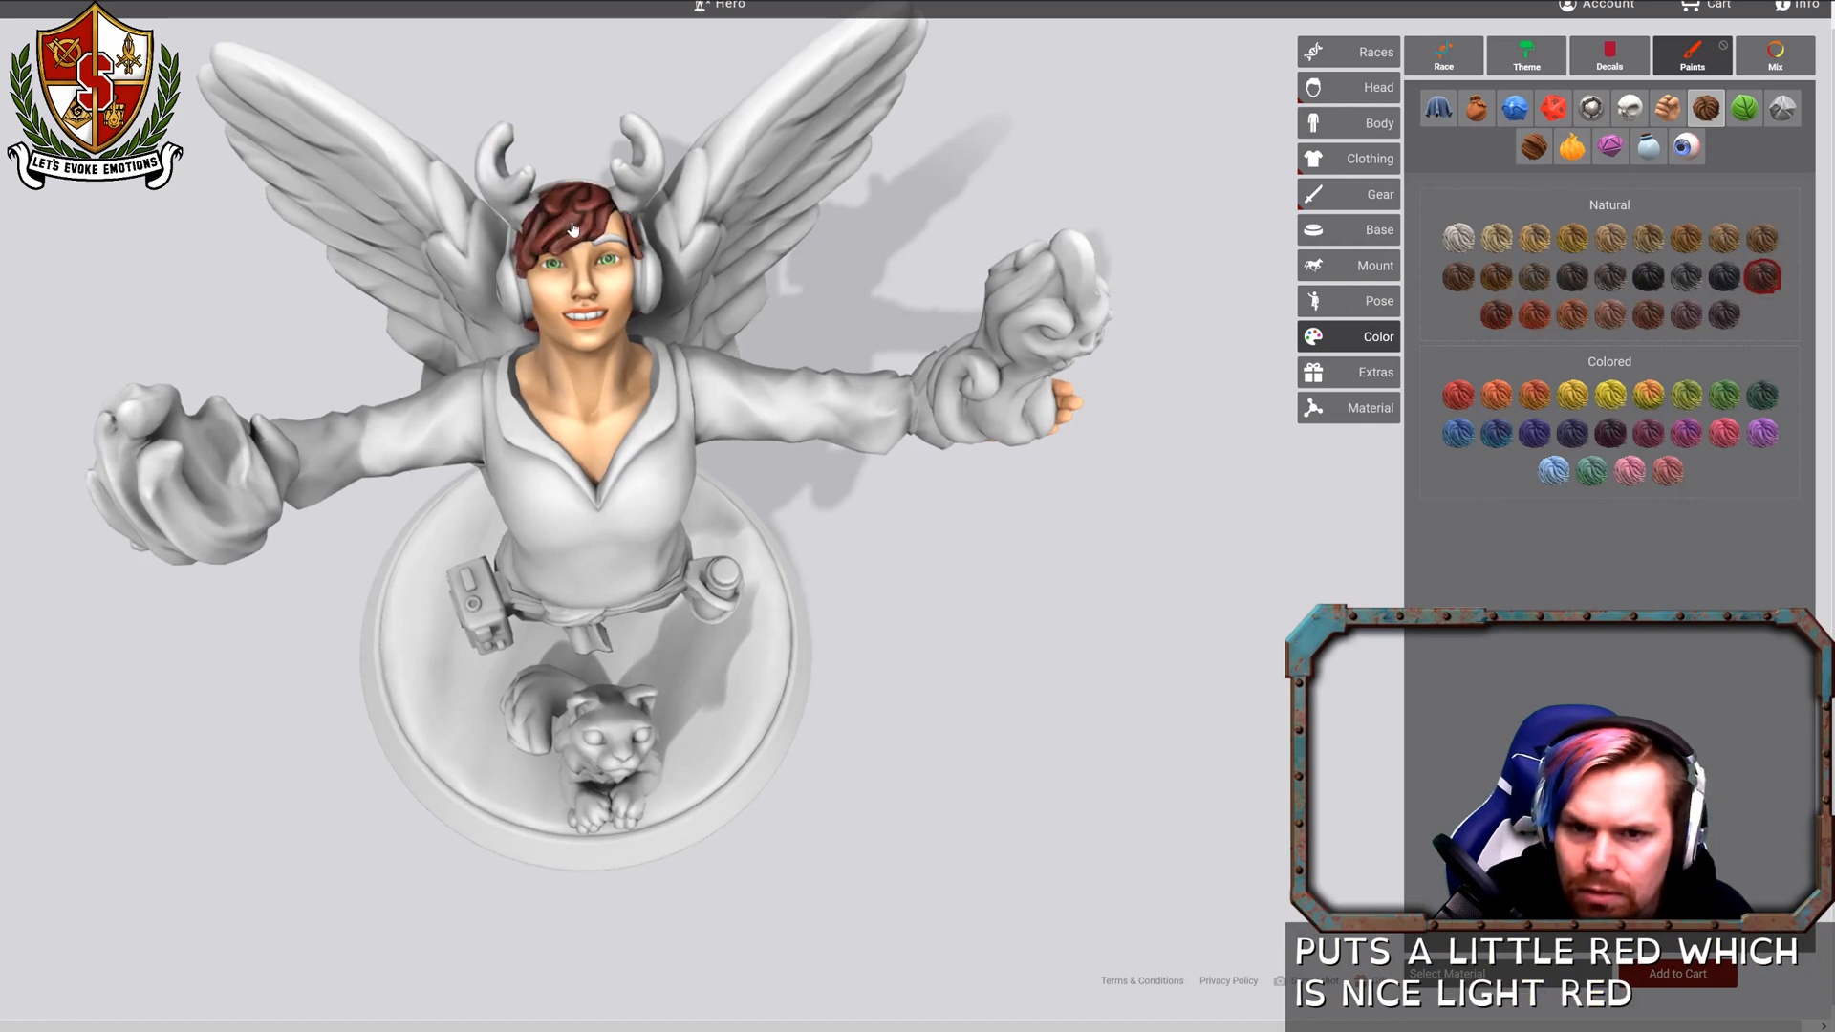
{"action": "left_click_drag", "start_coordinate": [860, 258], "coordinate": [1001, 260]}
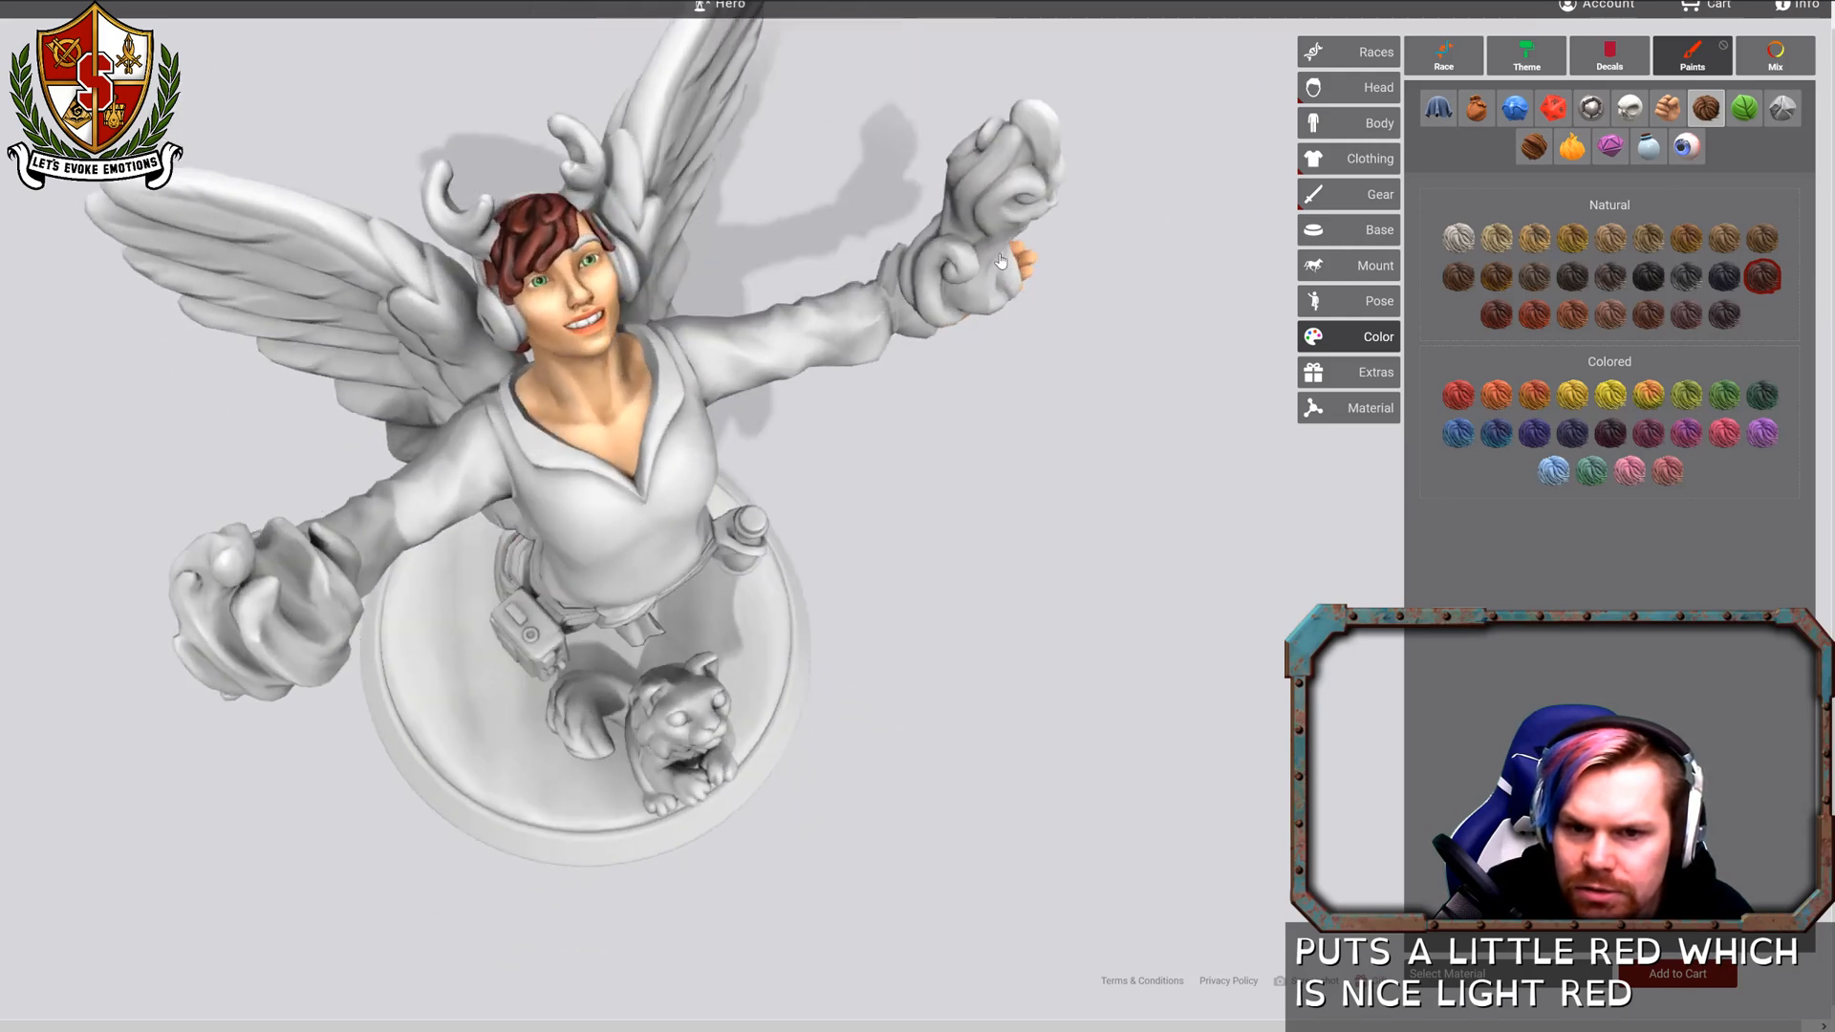
Repaint the character's lips with the pink Demonic skin tone.
{"action": "left_click", "coordinate": [1664, 109]}
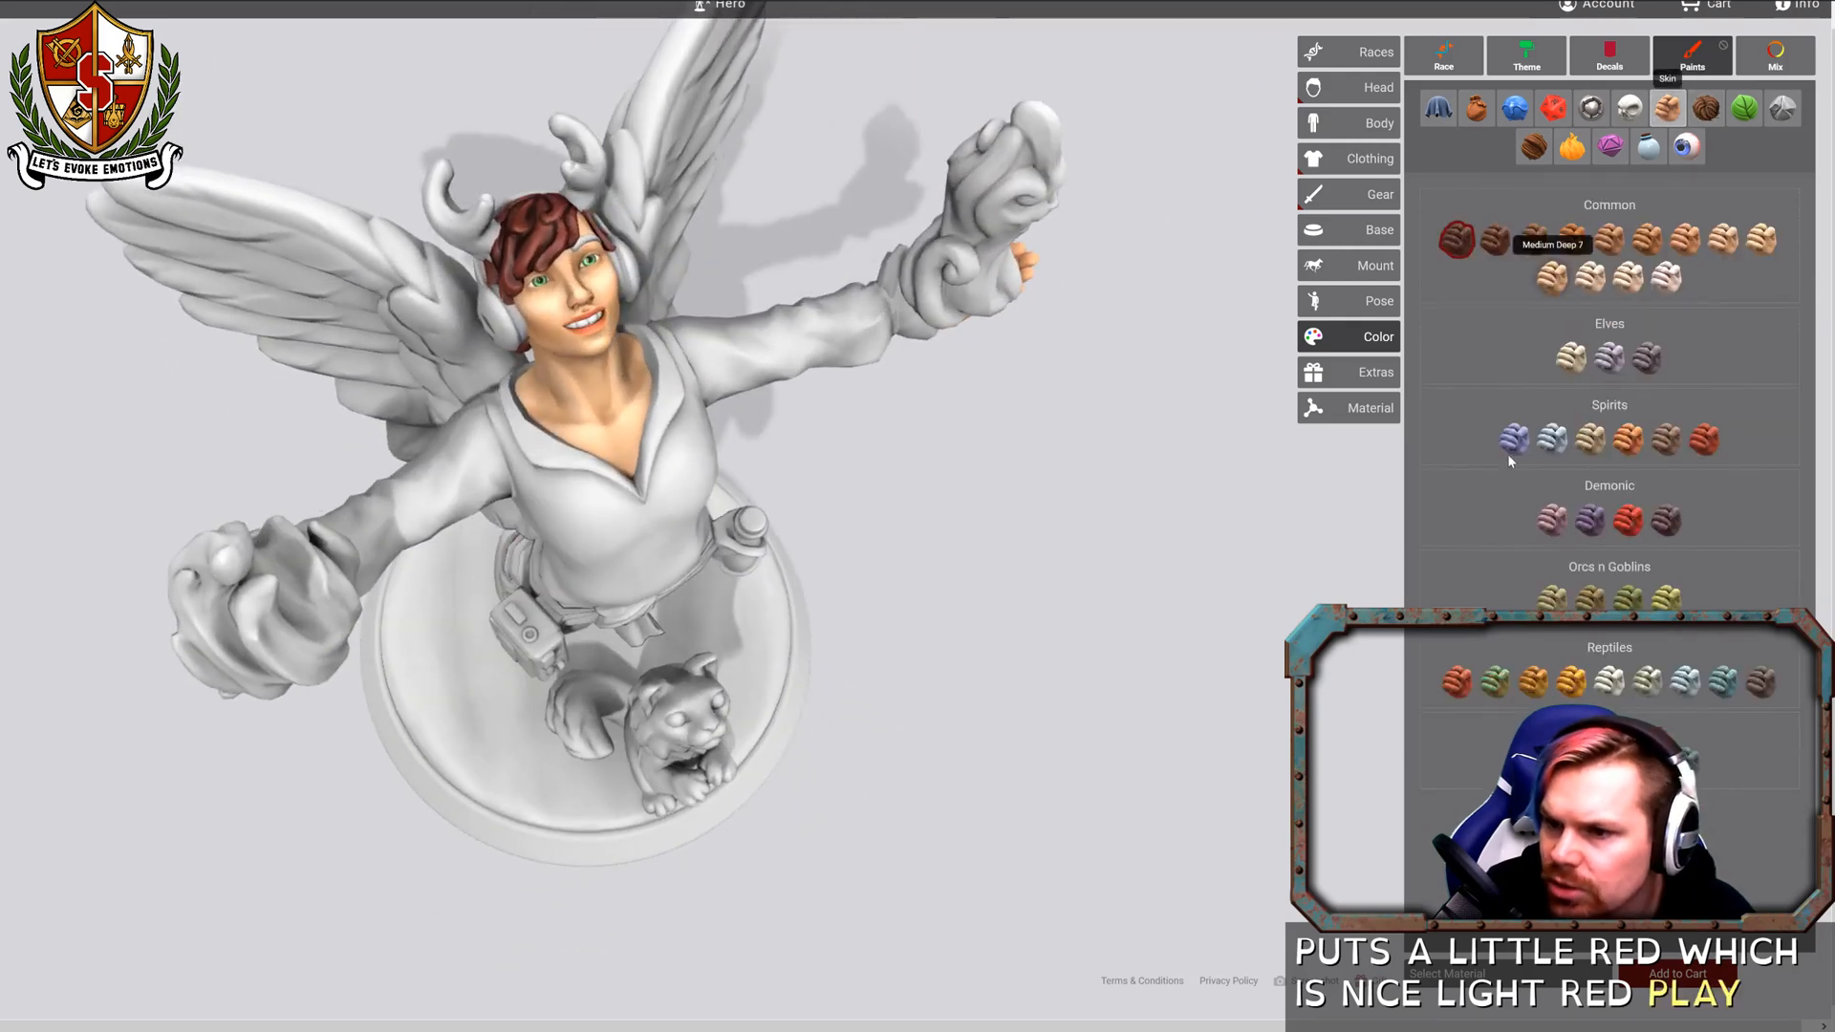
{"action": "left_click", "coordinate": [1549, 524]}
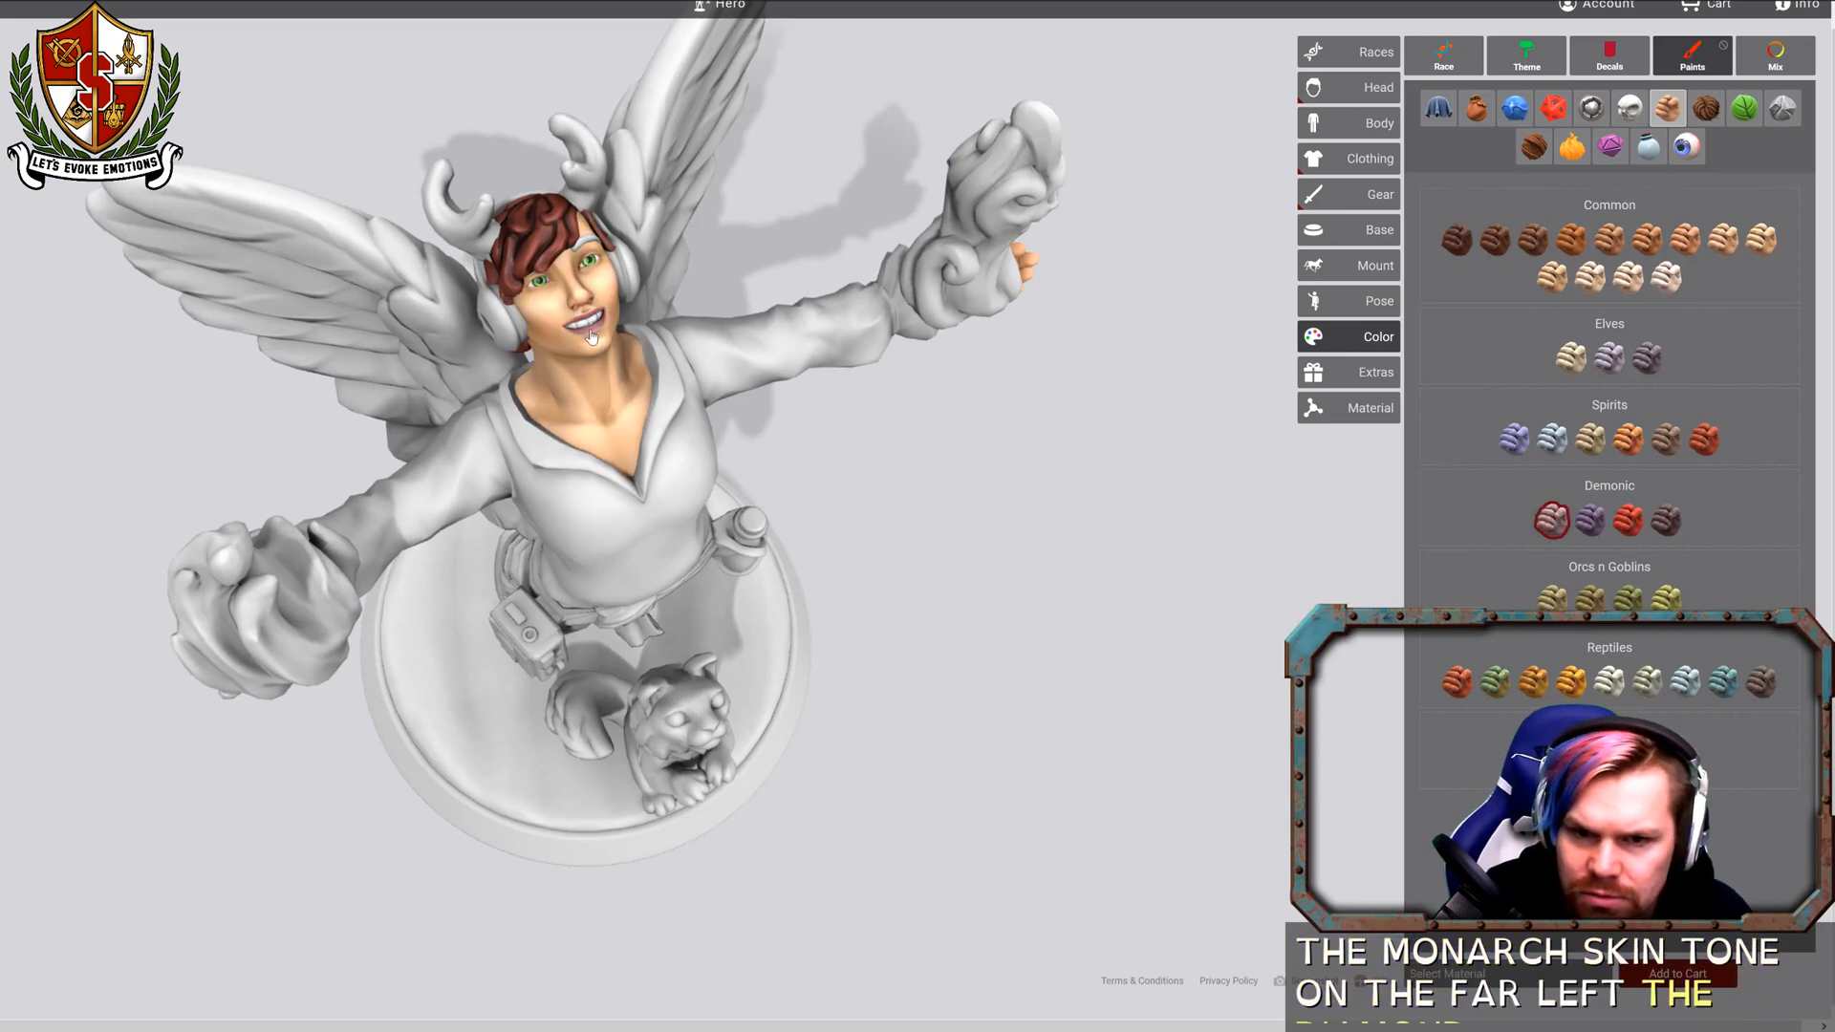
{"action": "left_click_drag", "start_coordinate": [591, 335], "coordinate": [883, 497]}
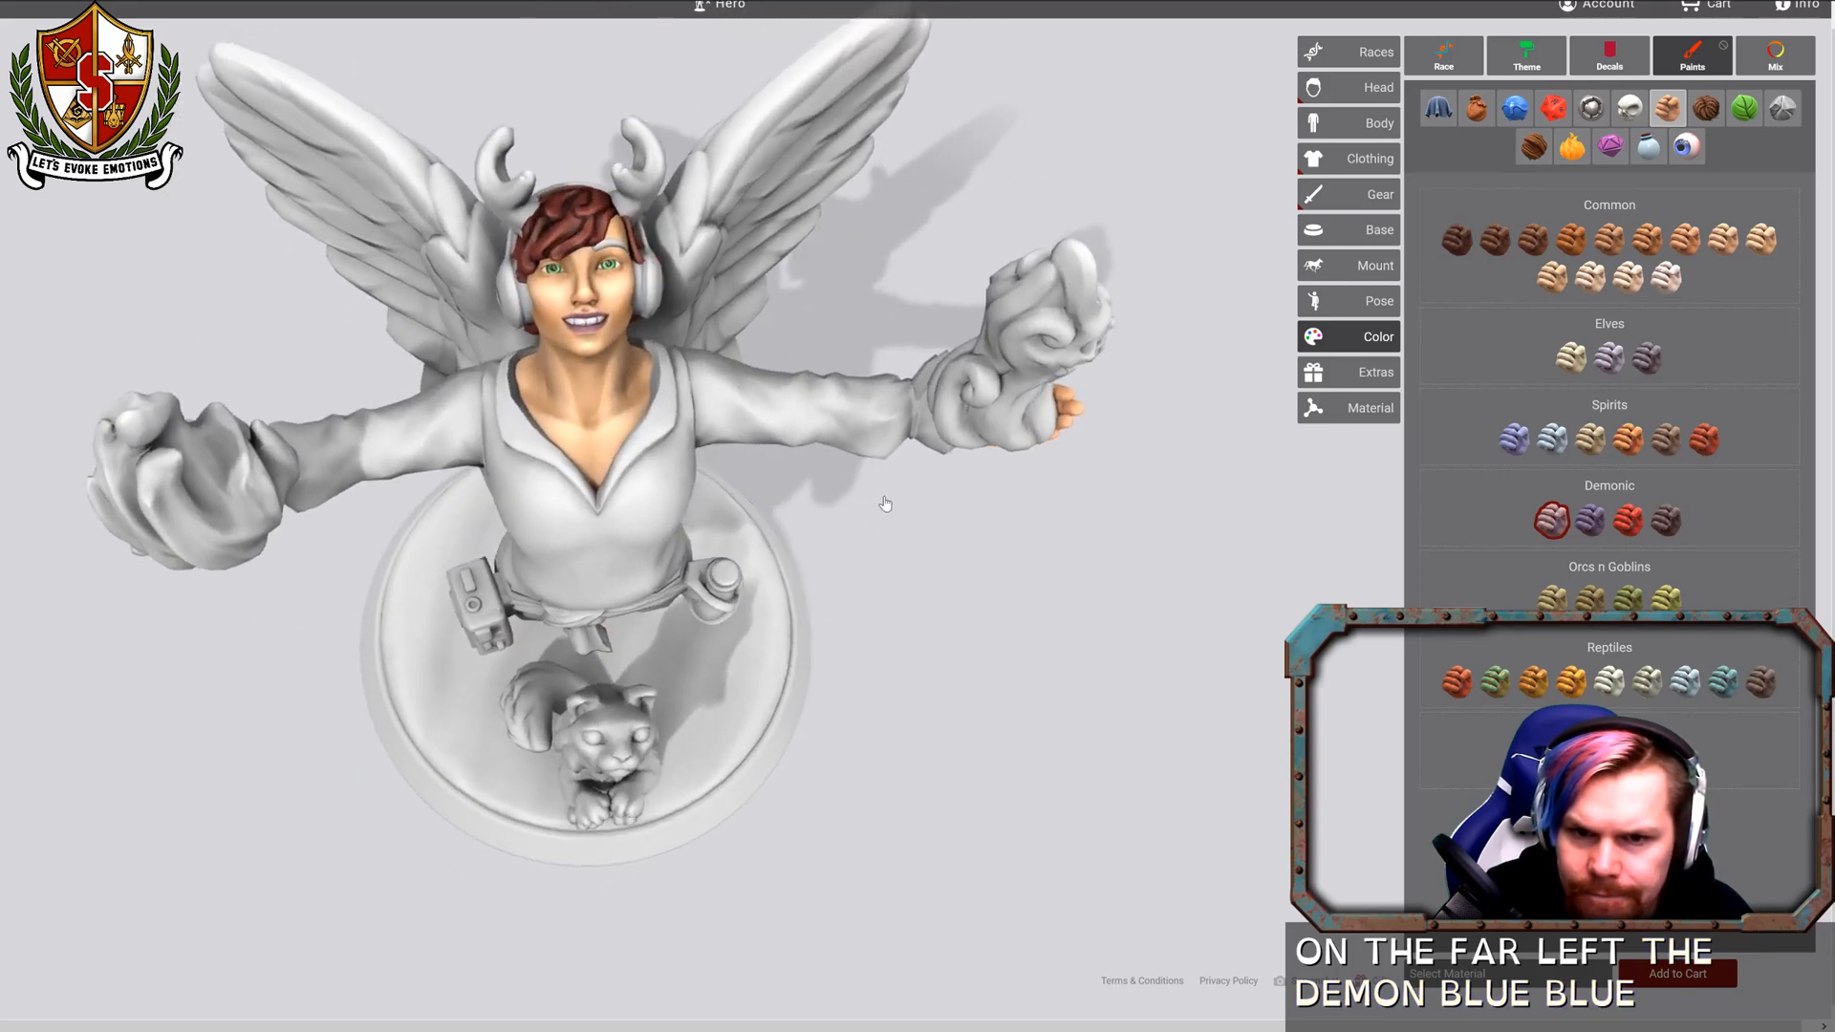
Paint the eyebrows with the same dark reddish-brown Natural hair color as the hair.
{"action": "left_click", "coordinate": [1715, 109]}
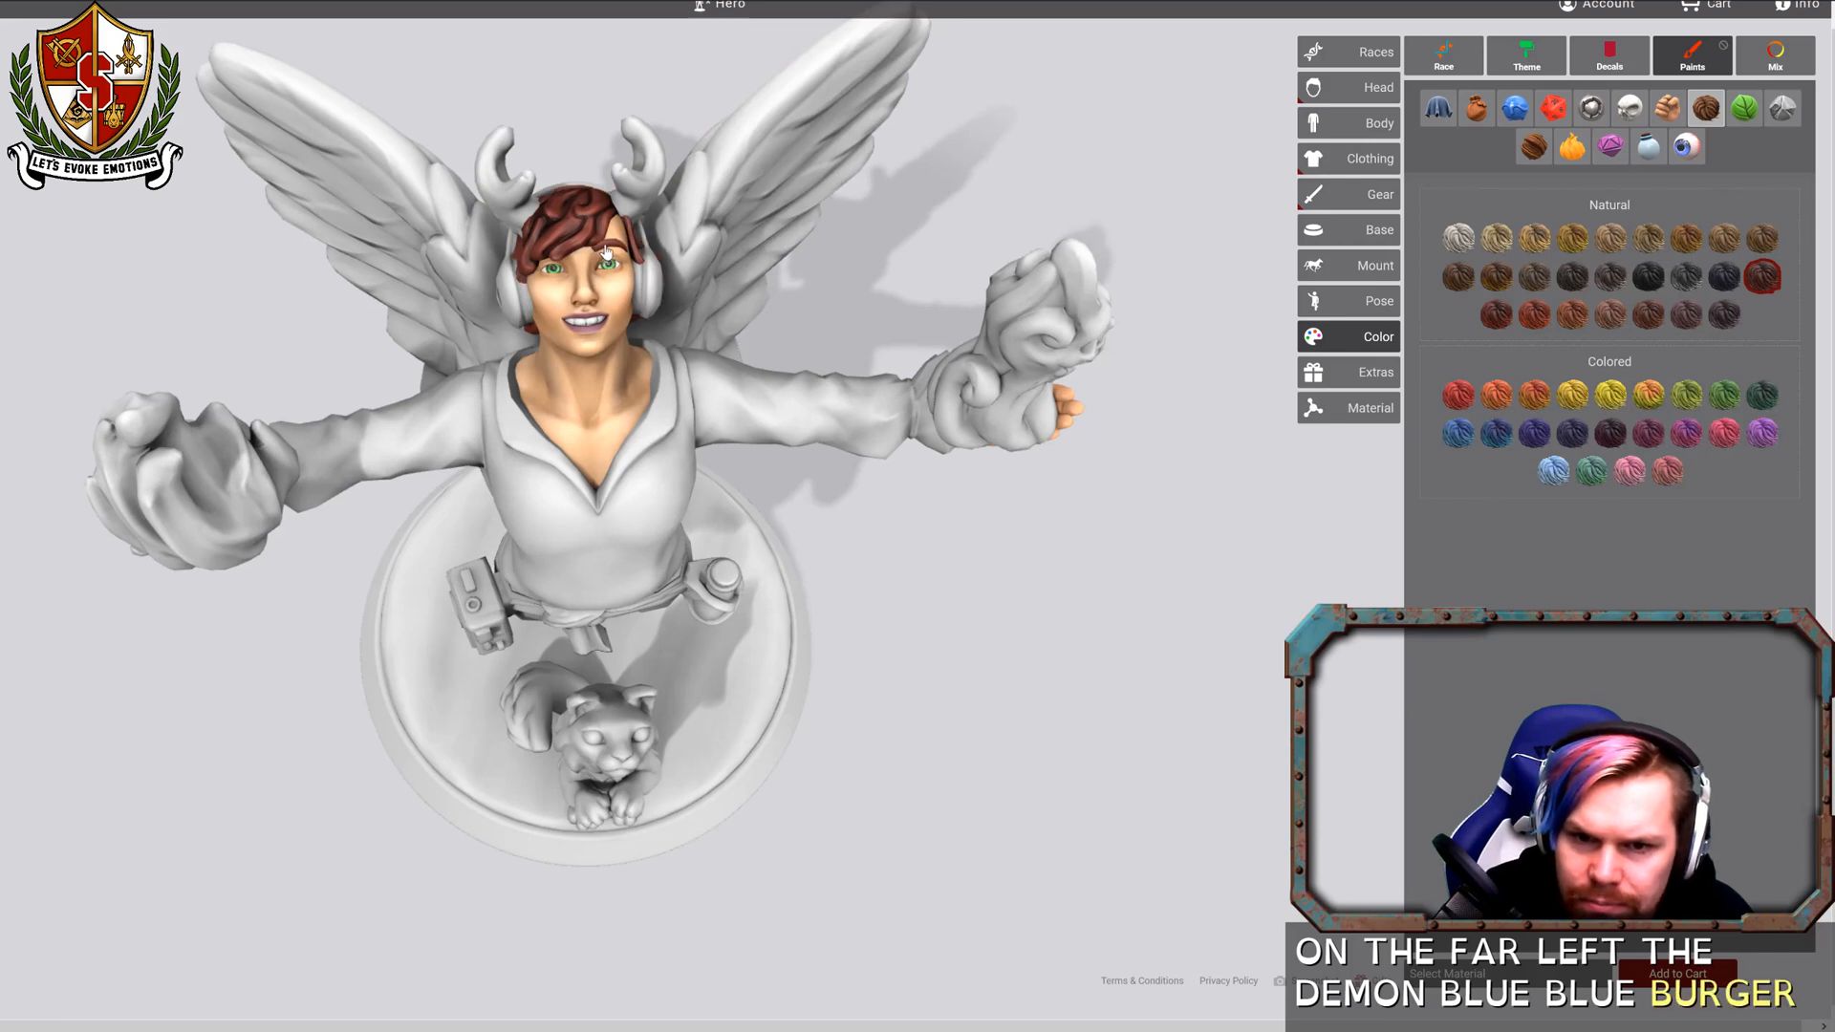
{"action": "left_click_drag", "start_coordinate": [645, 236], "coordinate": [944, 266]}
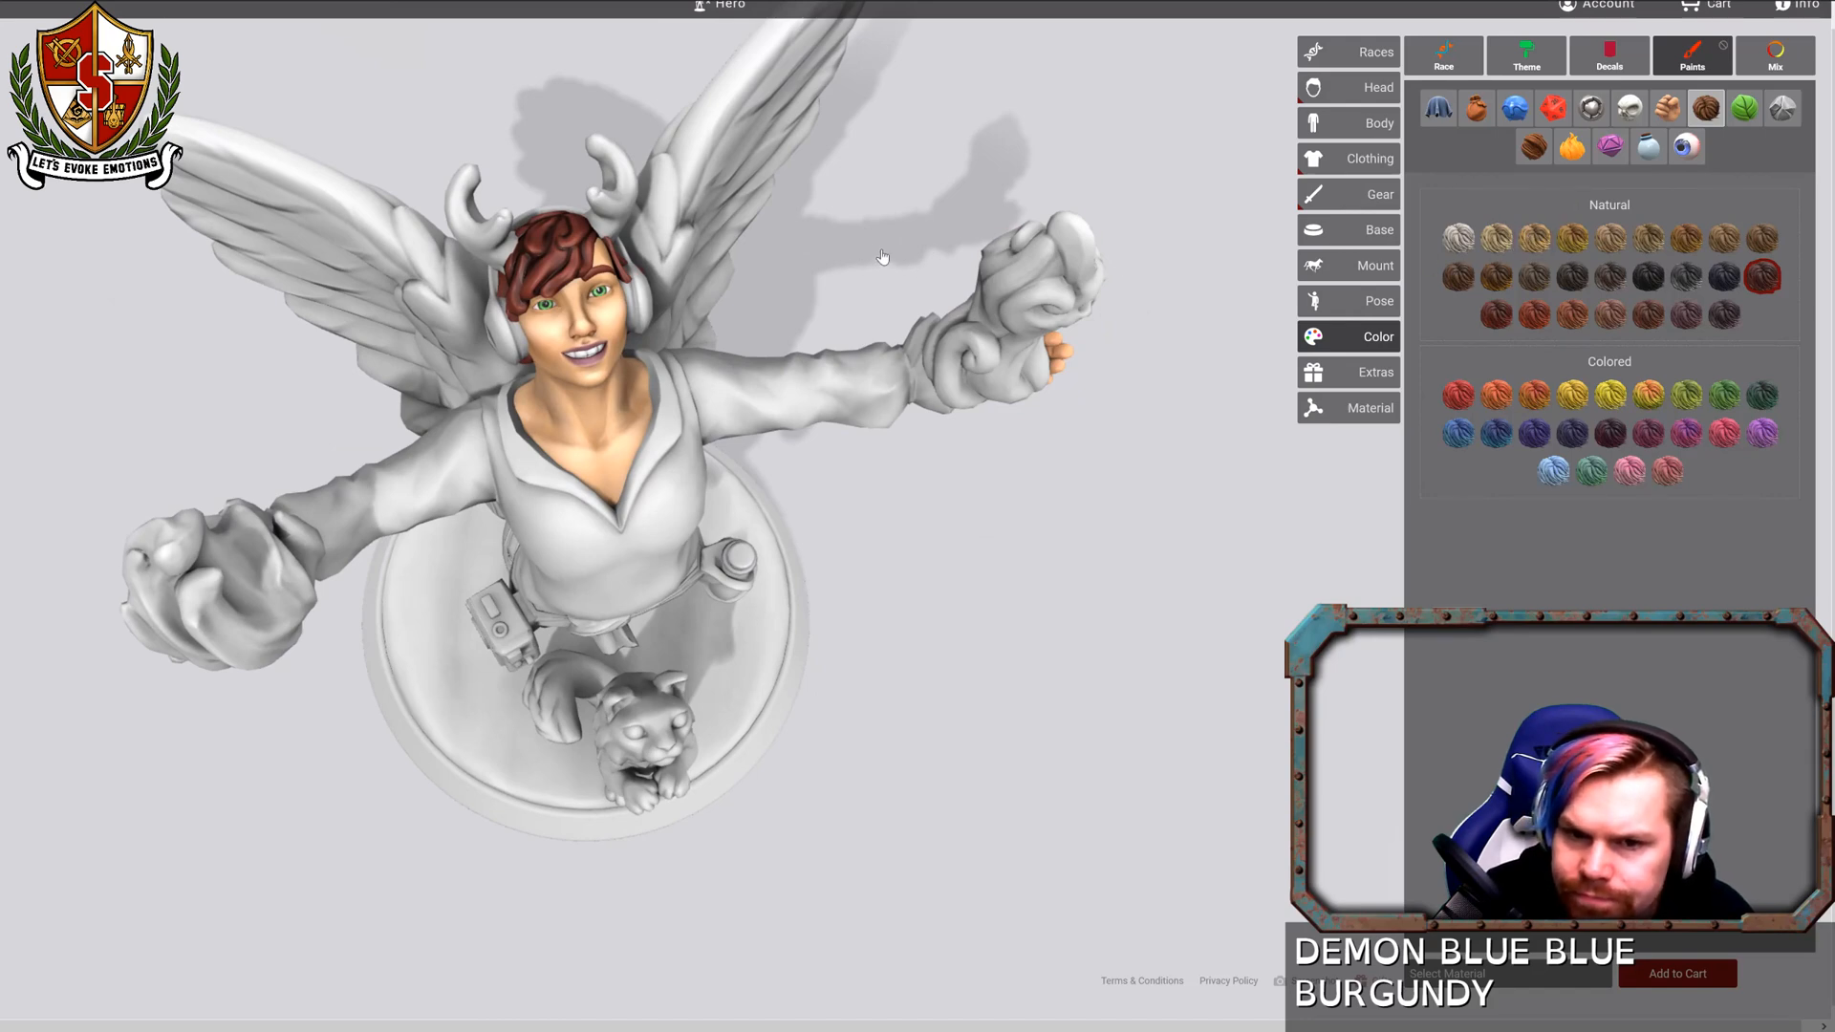
{"action": "left_click_drag", "start_coordinate": [881, 258], "coordinate": [838, 225]}
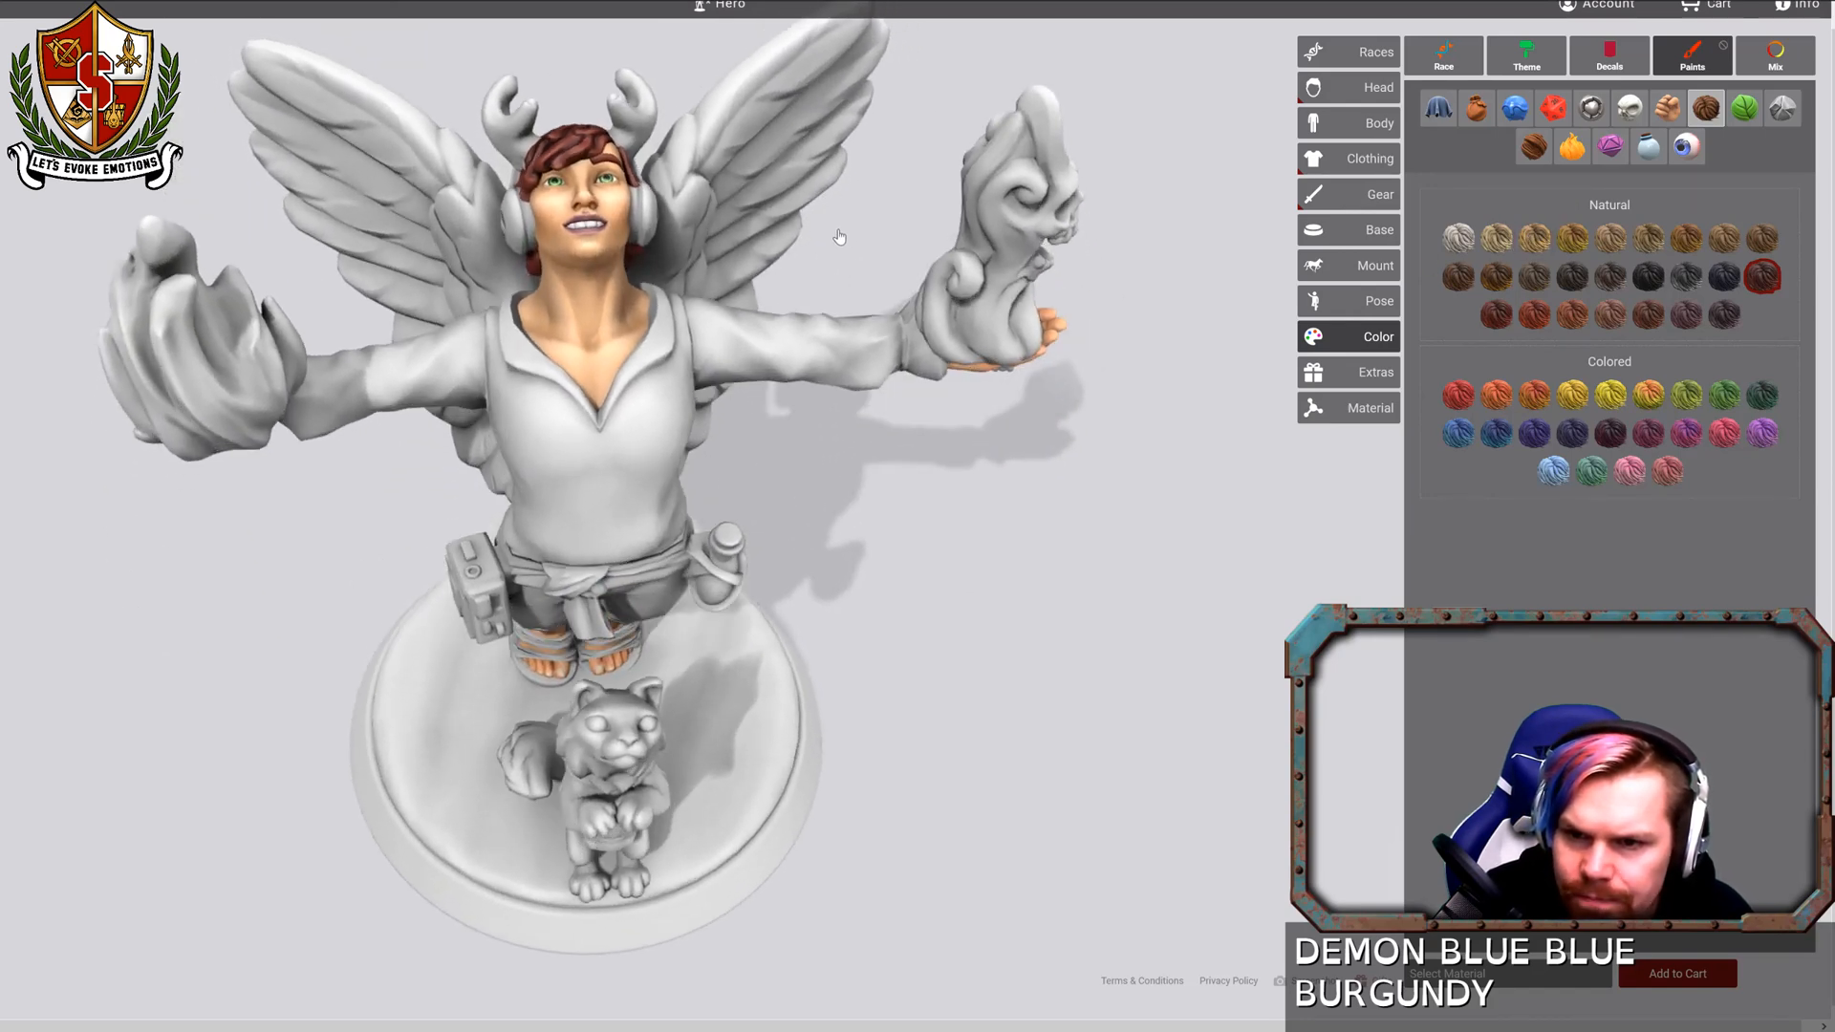
Paint the flame in the character's hand with the streaked grey-blue Magic color after trying the teal and teal-green Magic colors.
{"action": "left_click", "coordinate": [1571, 147]}
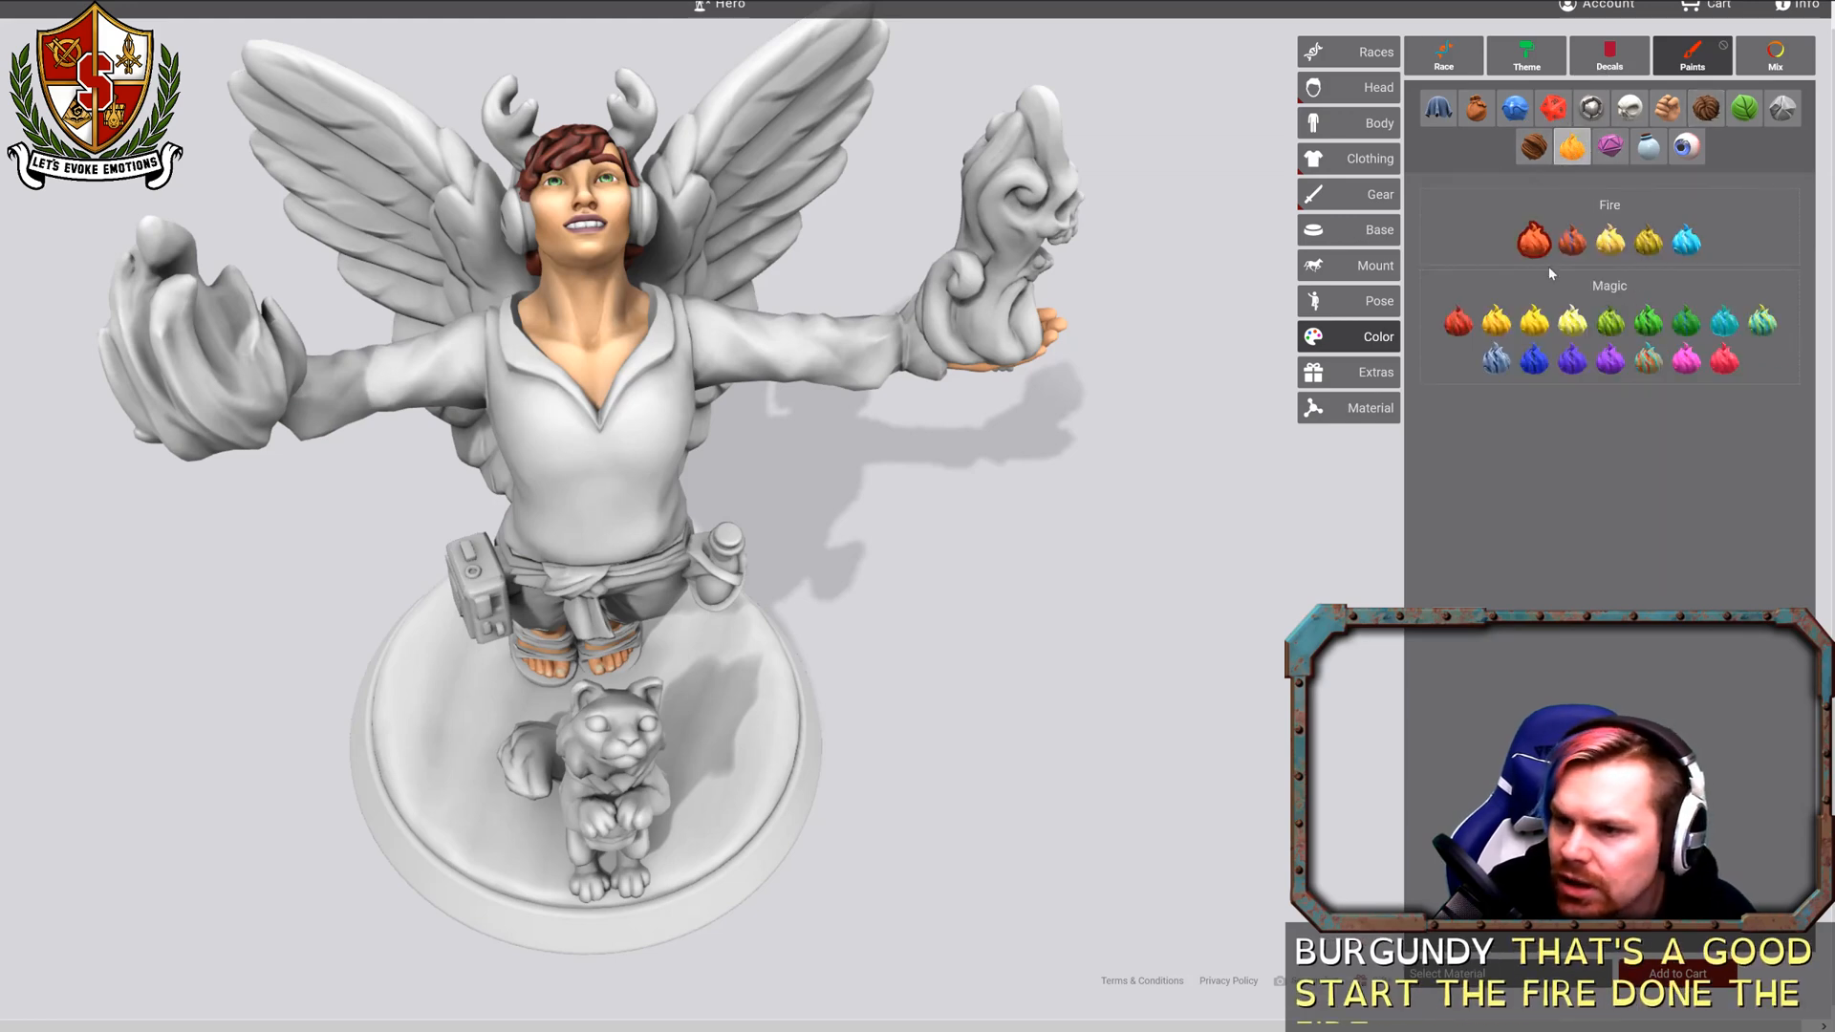
{"action": "left_click", "coordinate": [1724, 321]}
{"action": "left_click", "coordinate": [199, 360]}
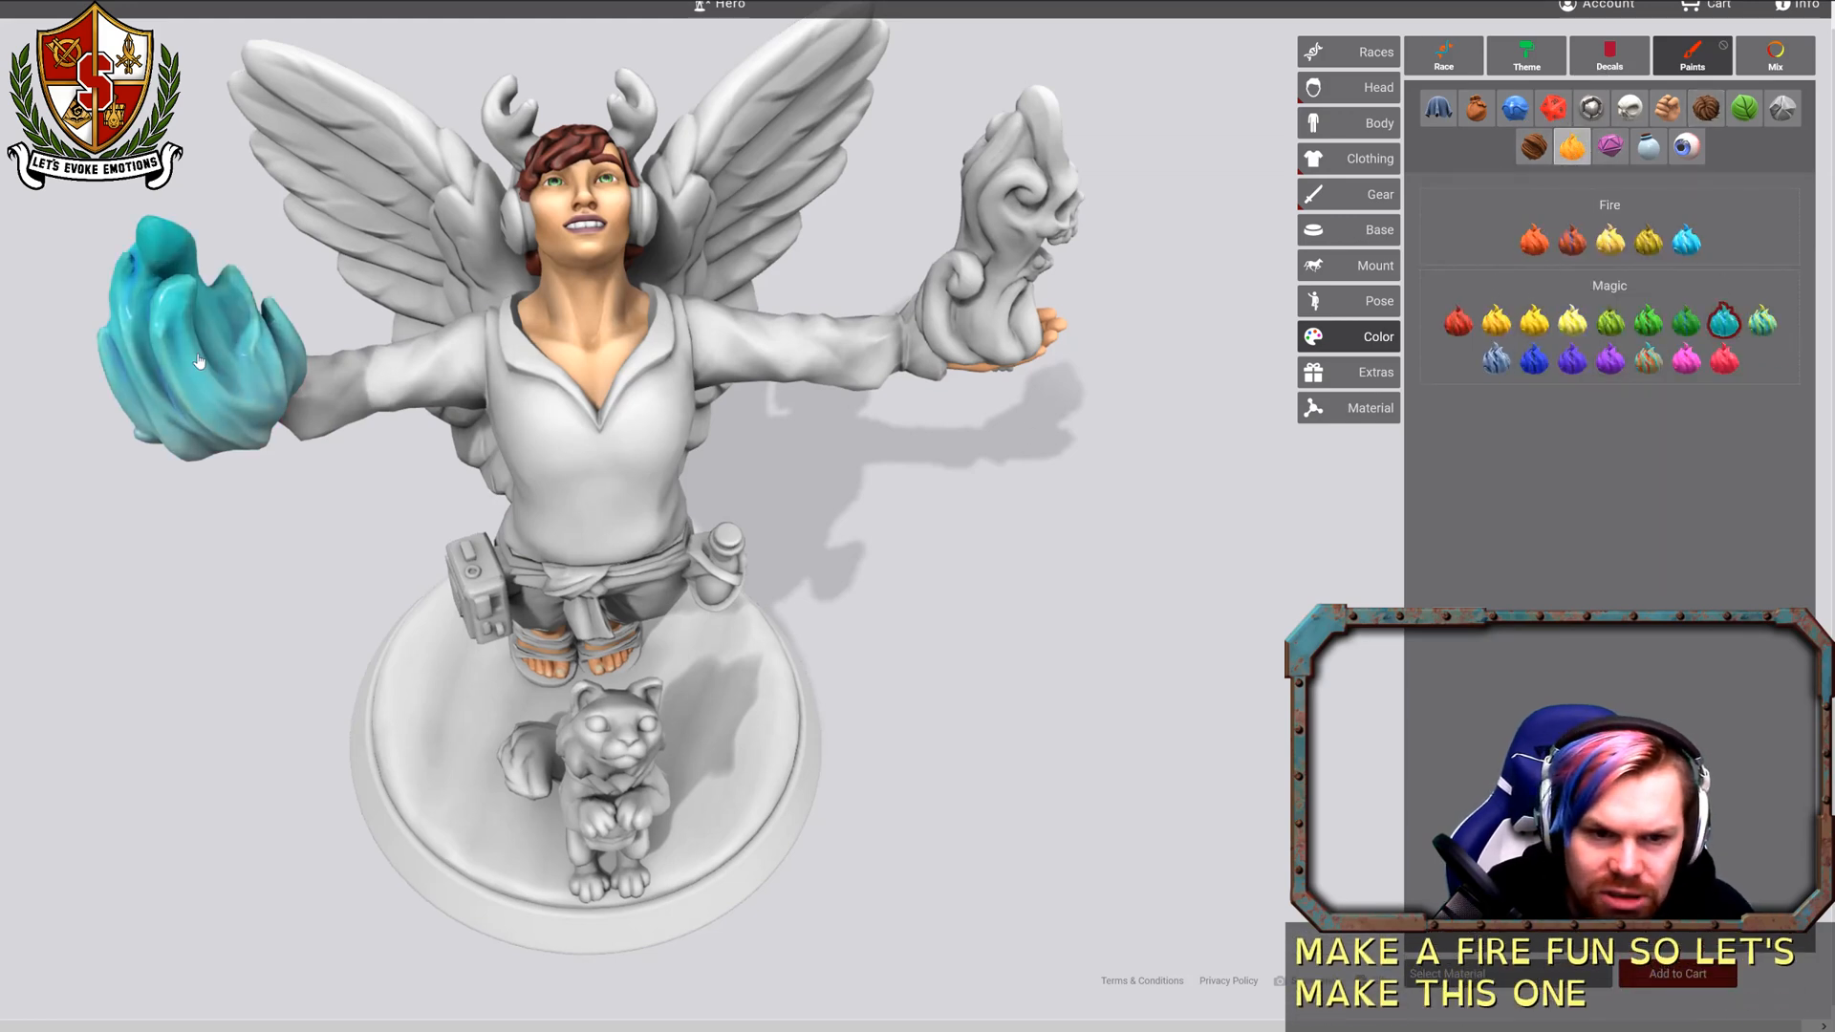
{"action": "left_click_drag", "start_coordinate": [918, 612], "coordinate": [1138, 502]}
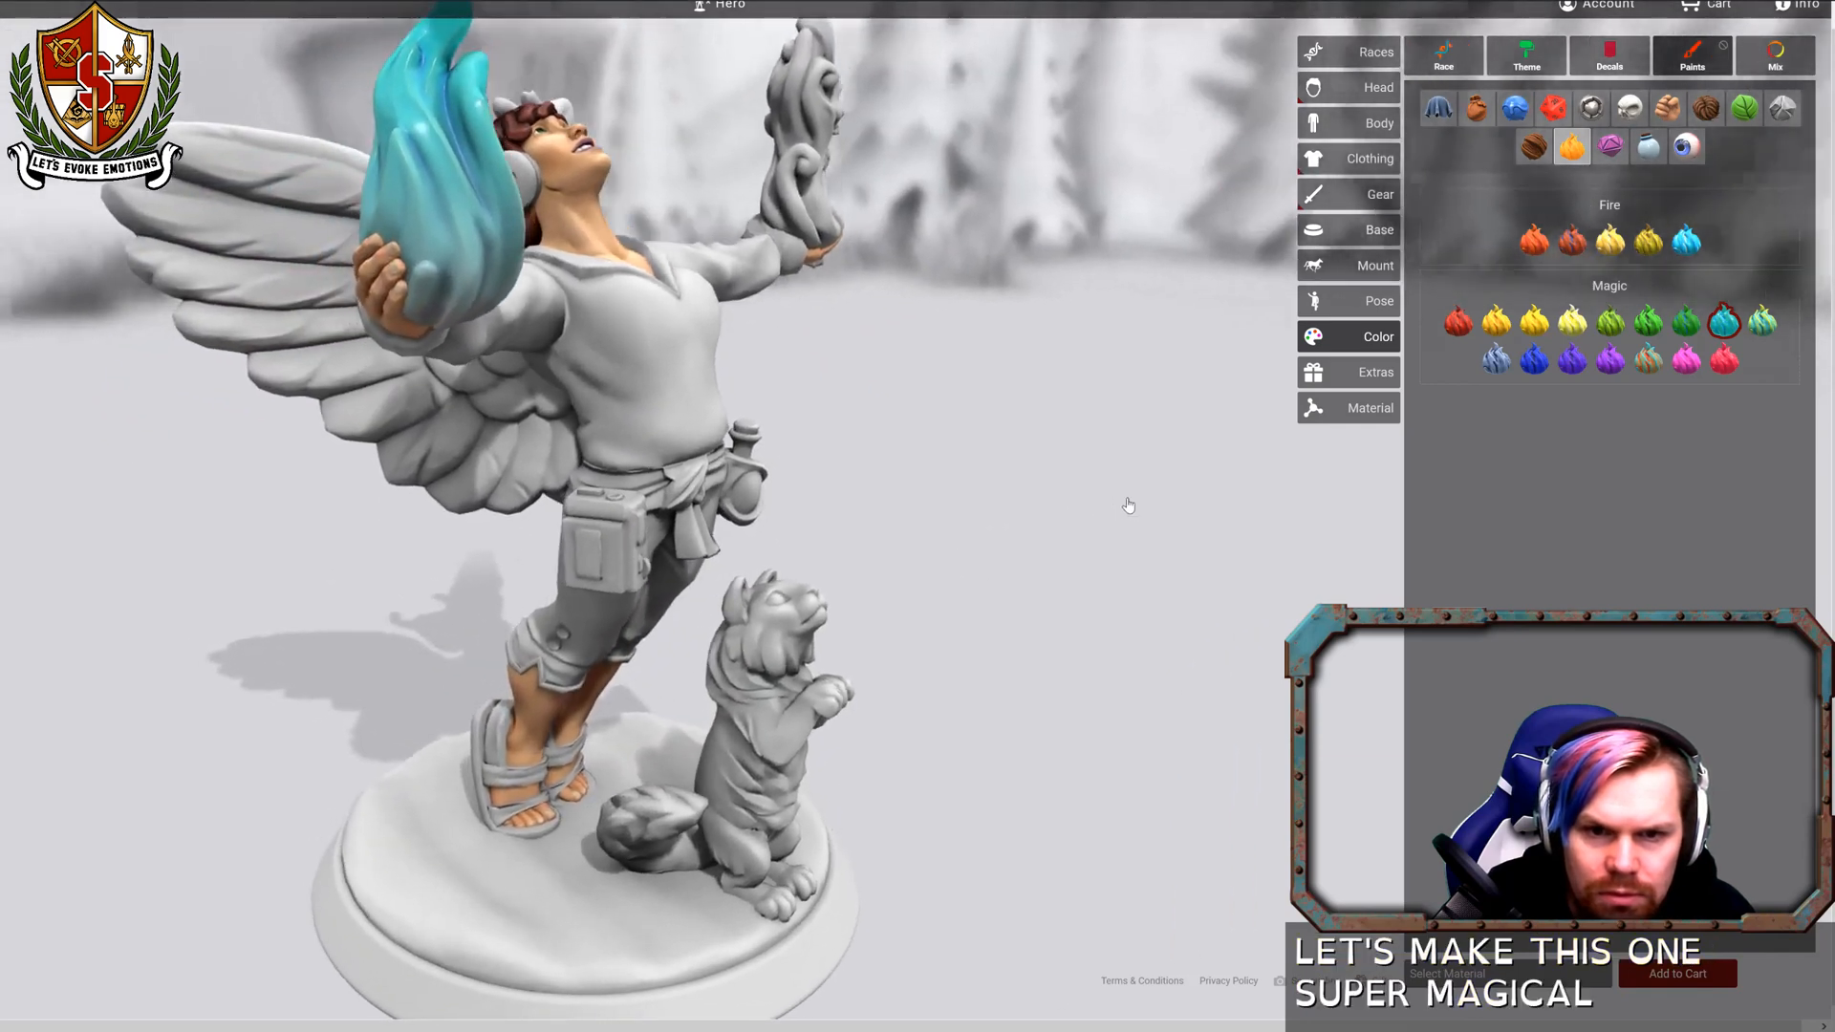
{"action": "left_click", "coordinate": [1761, 322]}
{"action": "left_click", "coordinate": [436, 256]}
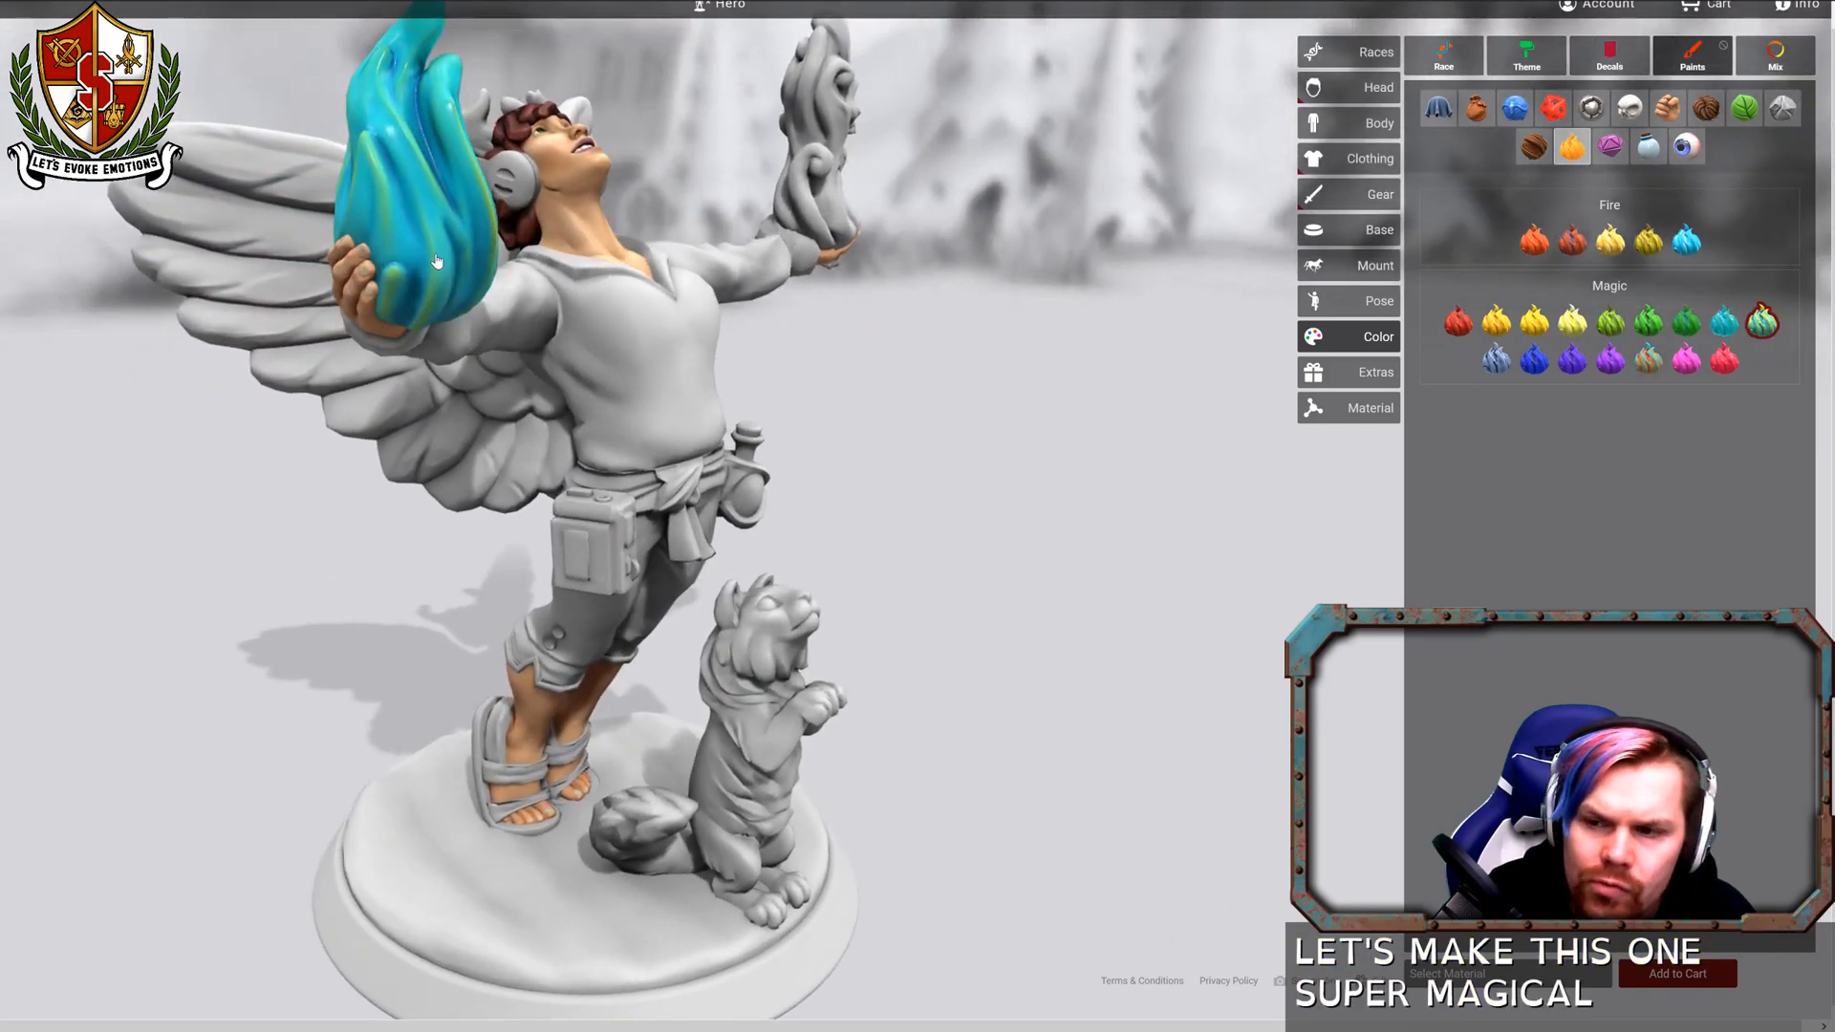
{"action": "left_click", "coordinate": [1495, 360]}
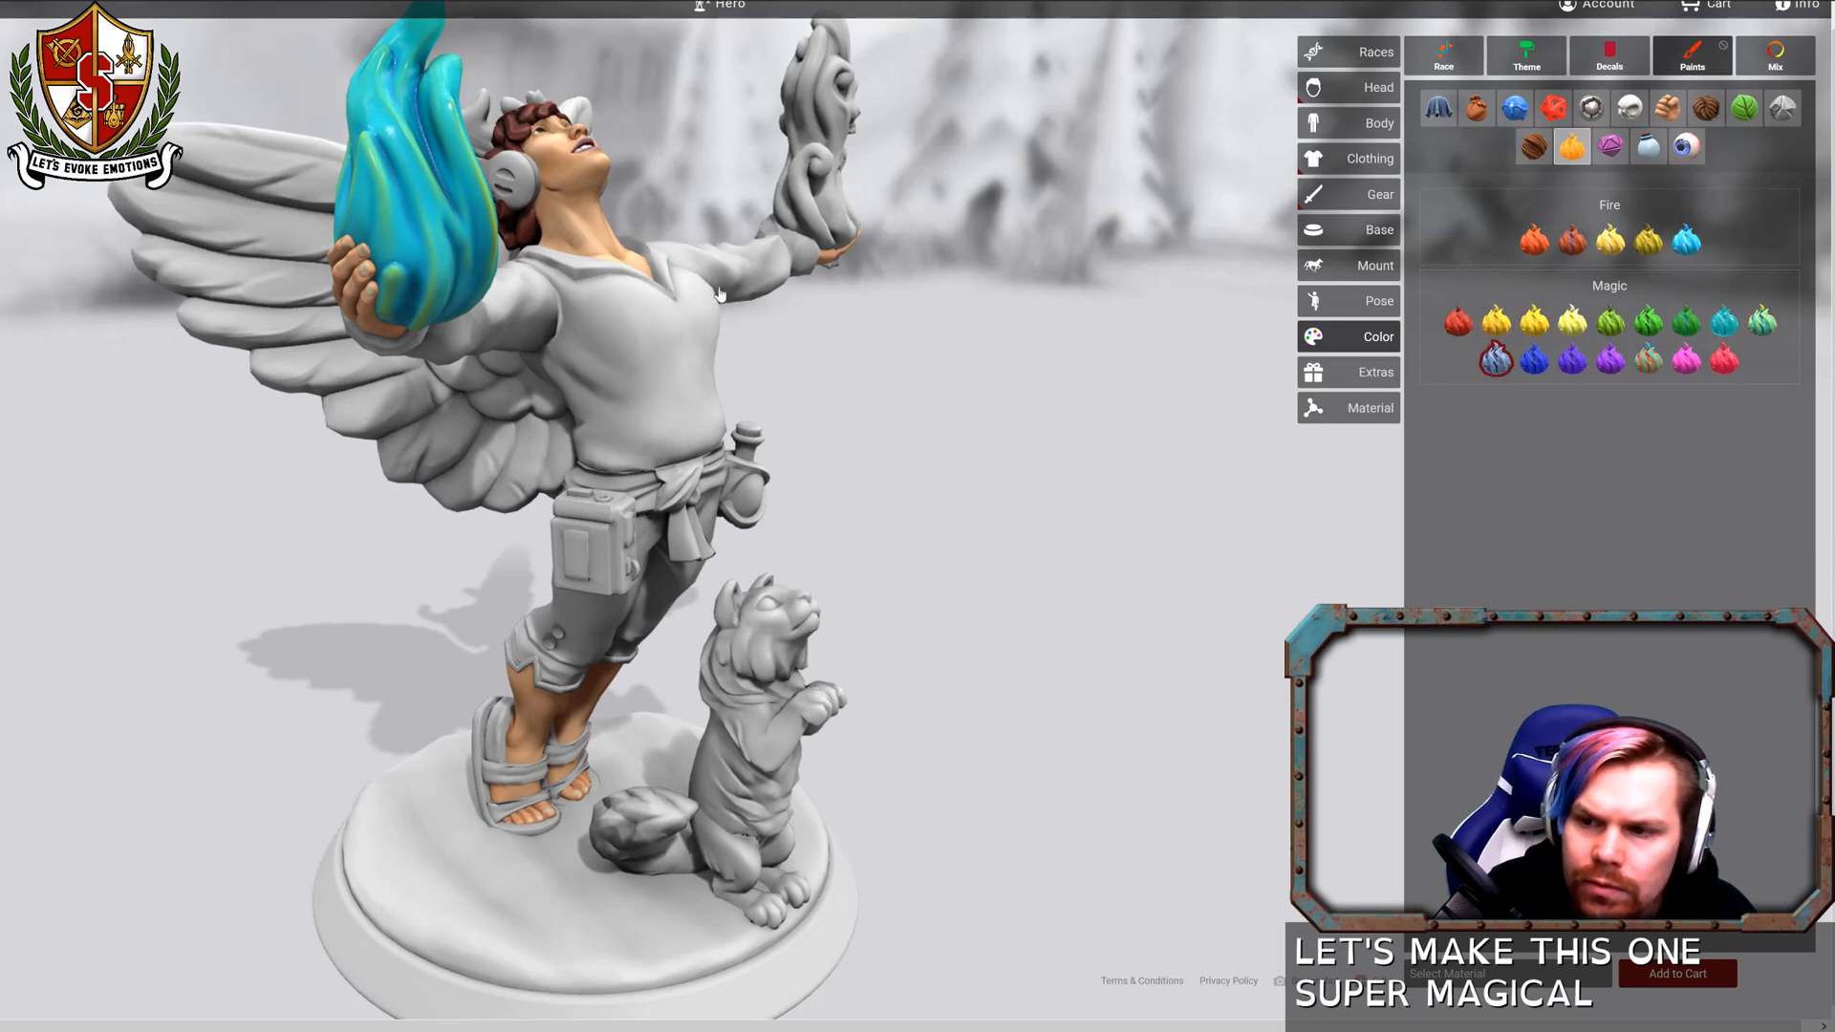
{"action": "left_click", "coordinate": [459, 251]}
Paint the skull spell effect with the pale green Bone color after trying the teal horn color on it.
{"action": "left_click_drag", "start_coordinate": [1044, 363], "coordinate": [589, 388]}
{"action": "left_click_drag", "start_coordinate": [1052, 574], "coordinate": [959, 577]}
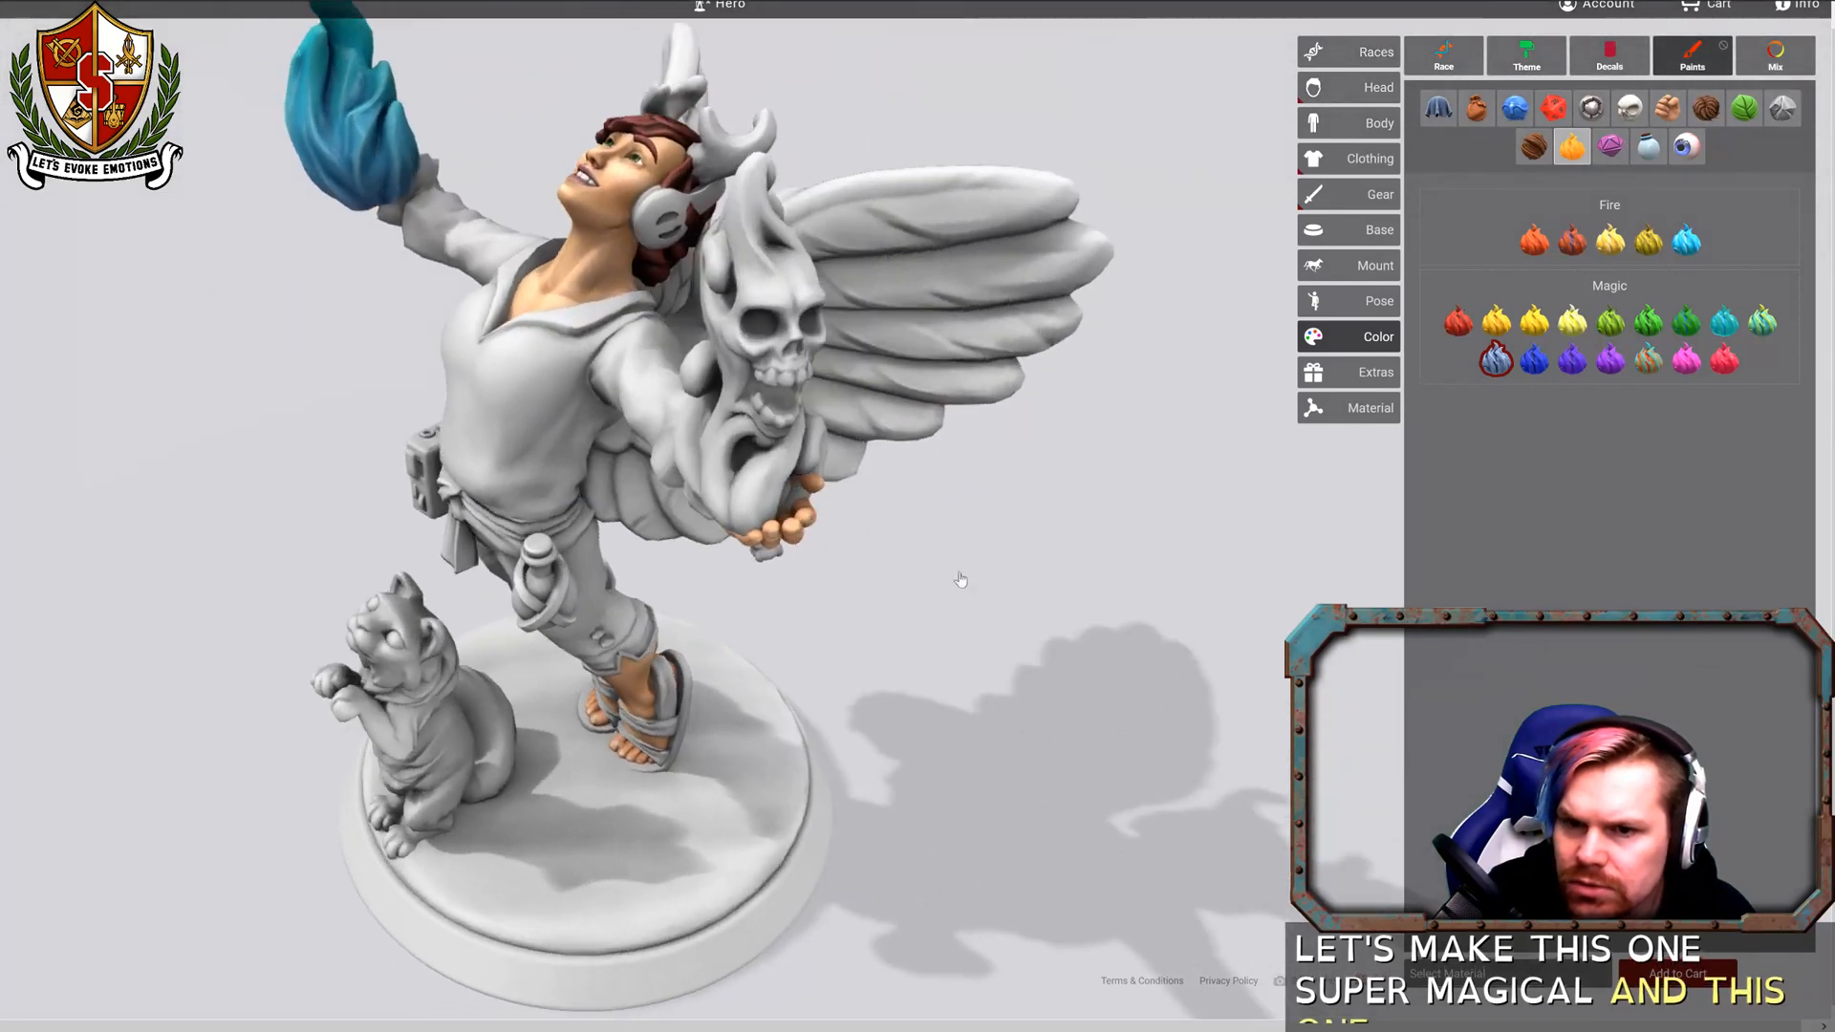
{"action": "left_click", "coordinate": [1629, 108]}
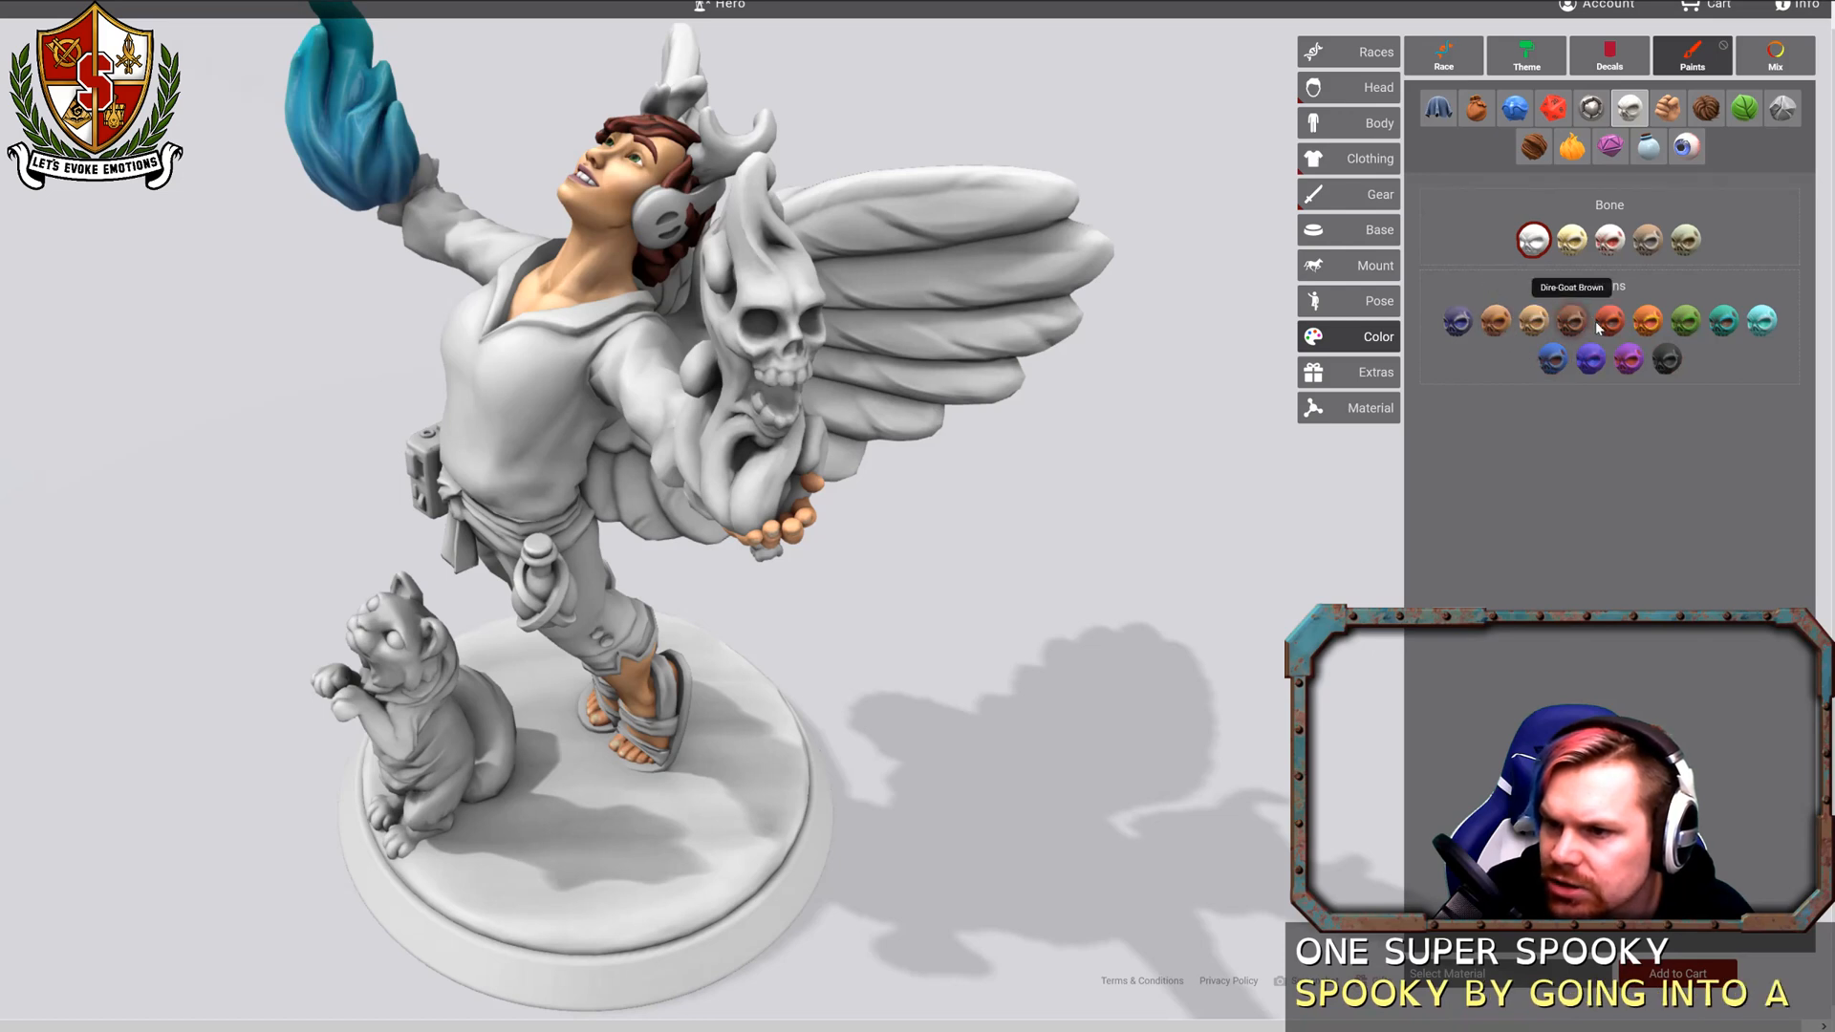
{"action": "left_click", "coordinate": [1732, 328]}
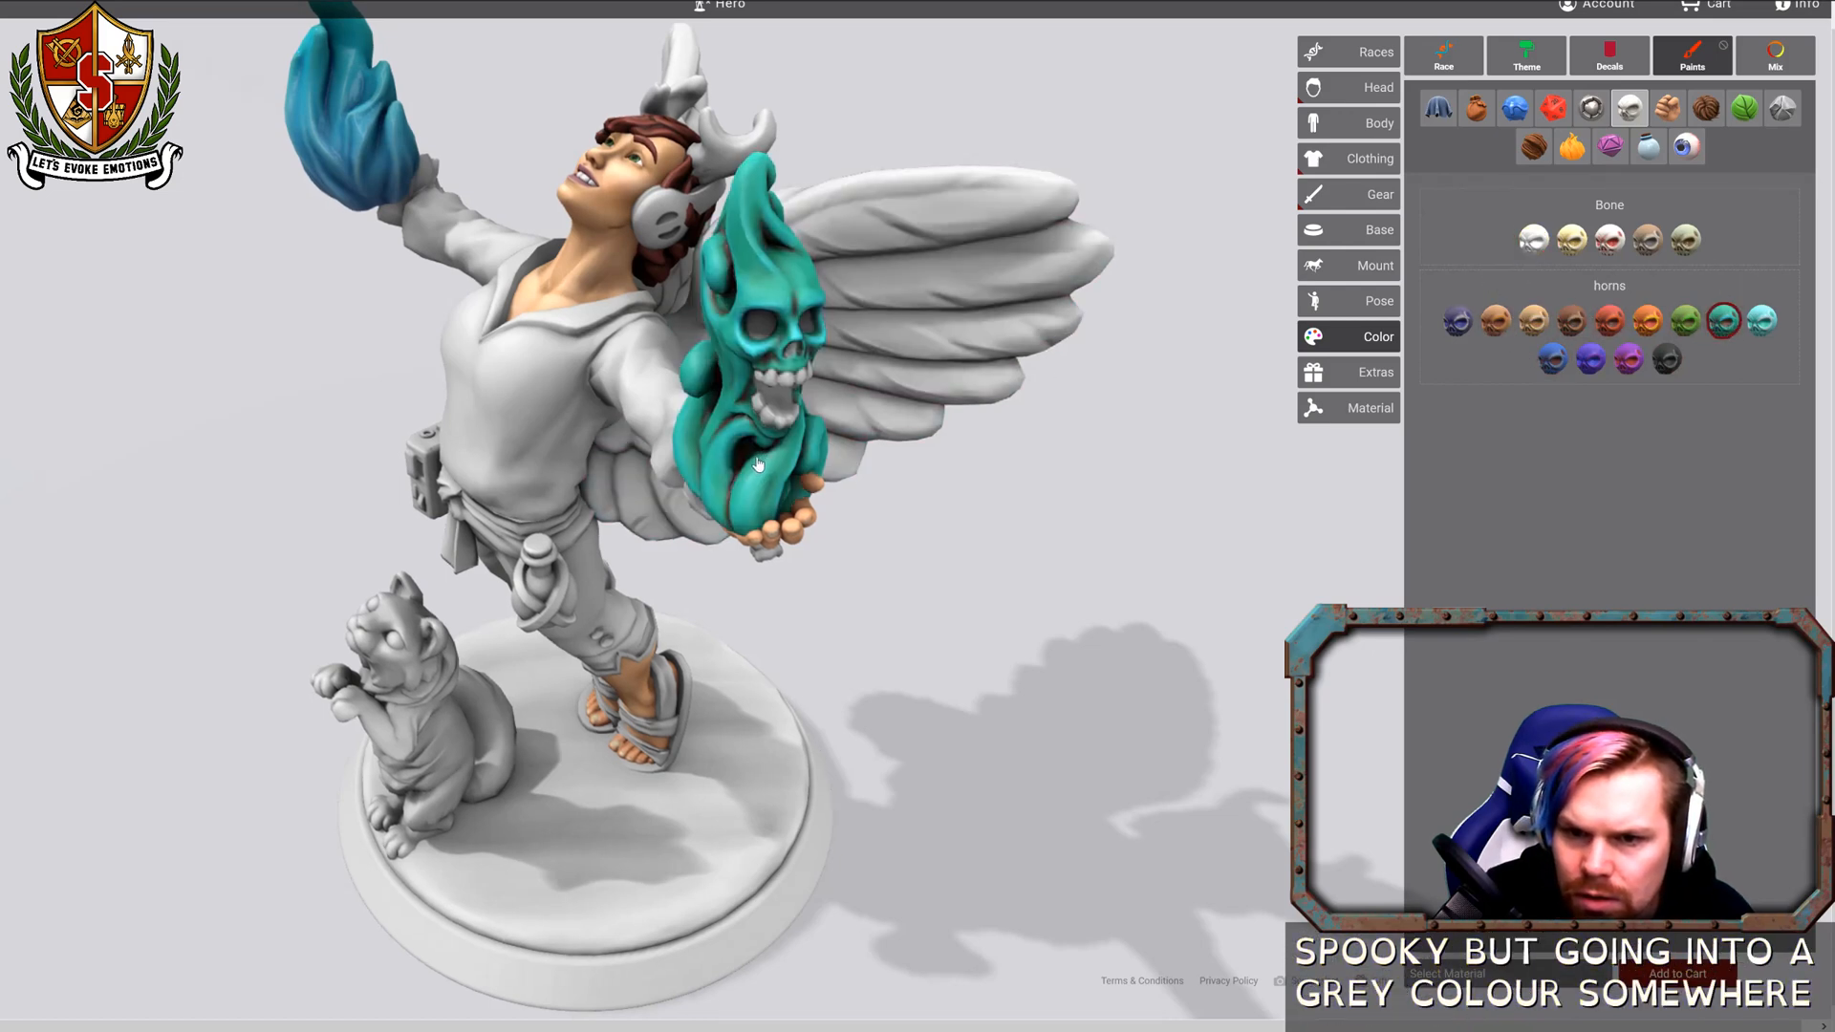
{"action": "left_click", "coordinate": [1685, 239]}
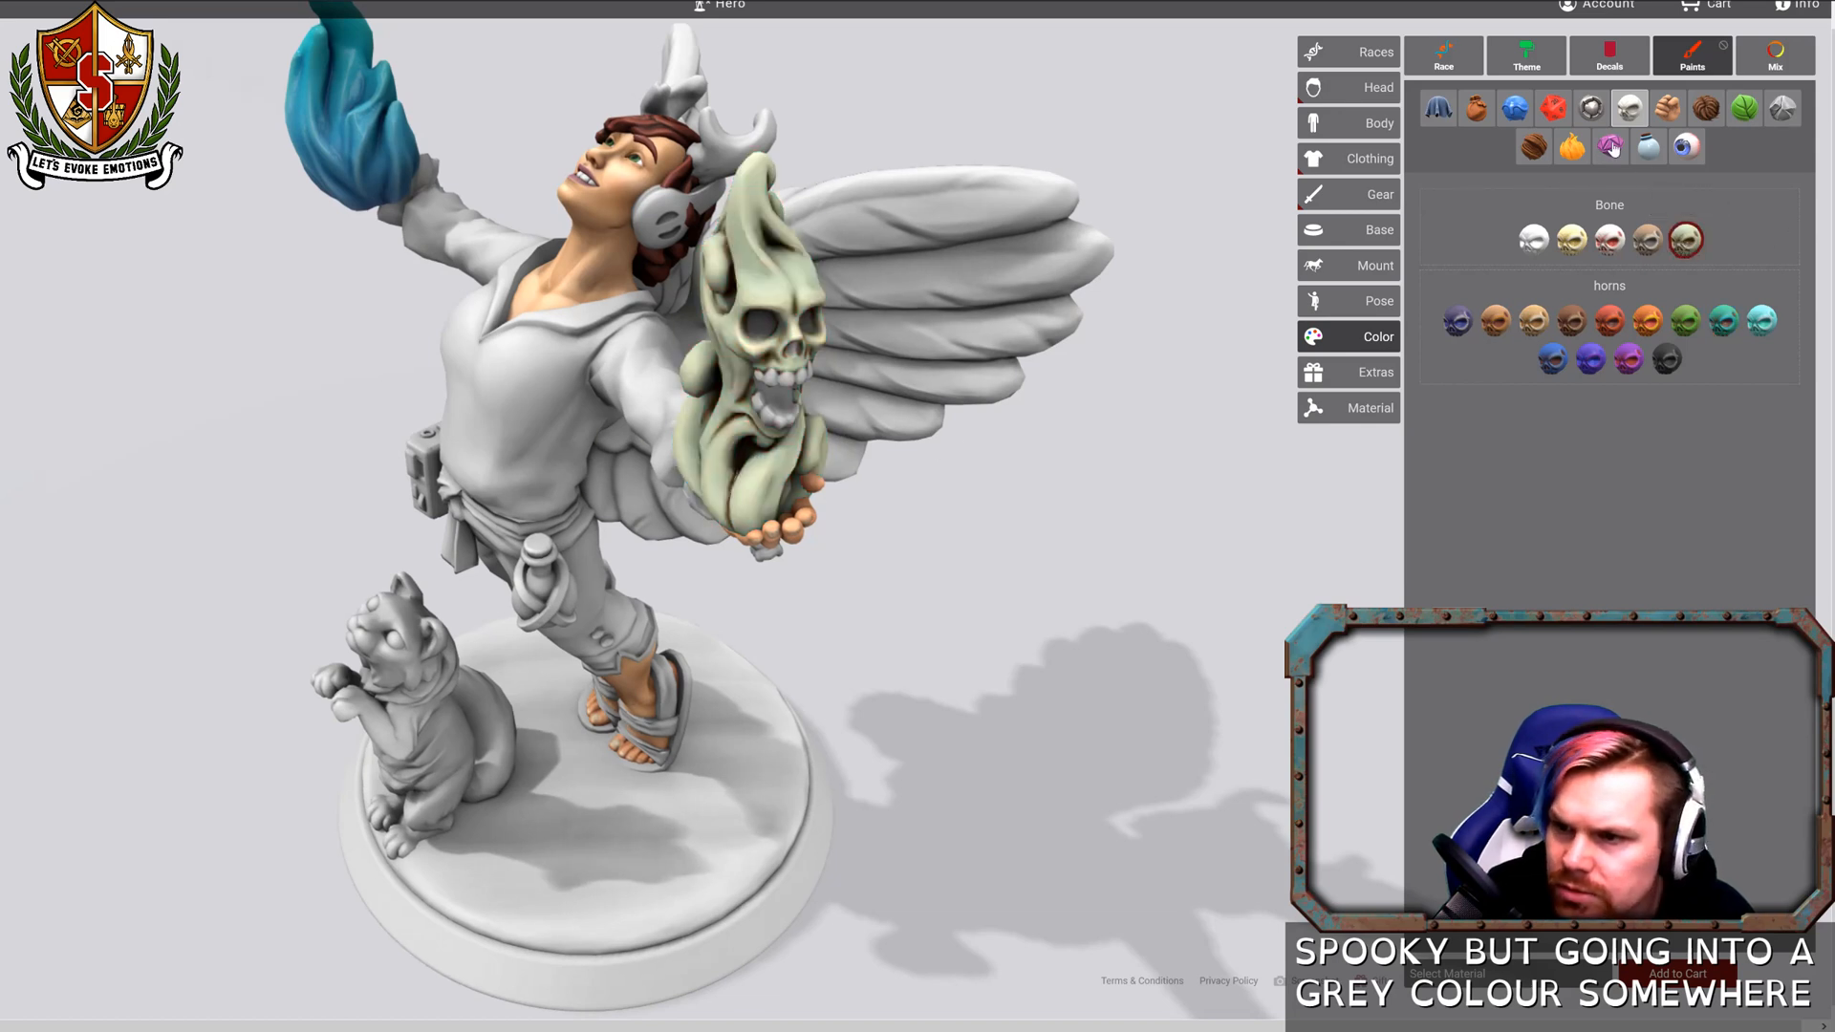
Paint the skull's teeth with the red-tinged Bone color, its eye sockets with the black horn color and its mouth with the red one.
{"action": "left_click", "coordinate": [1609, 238]}
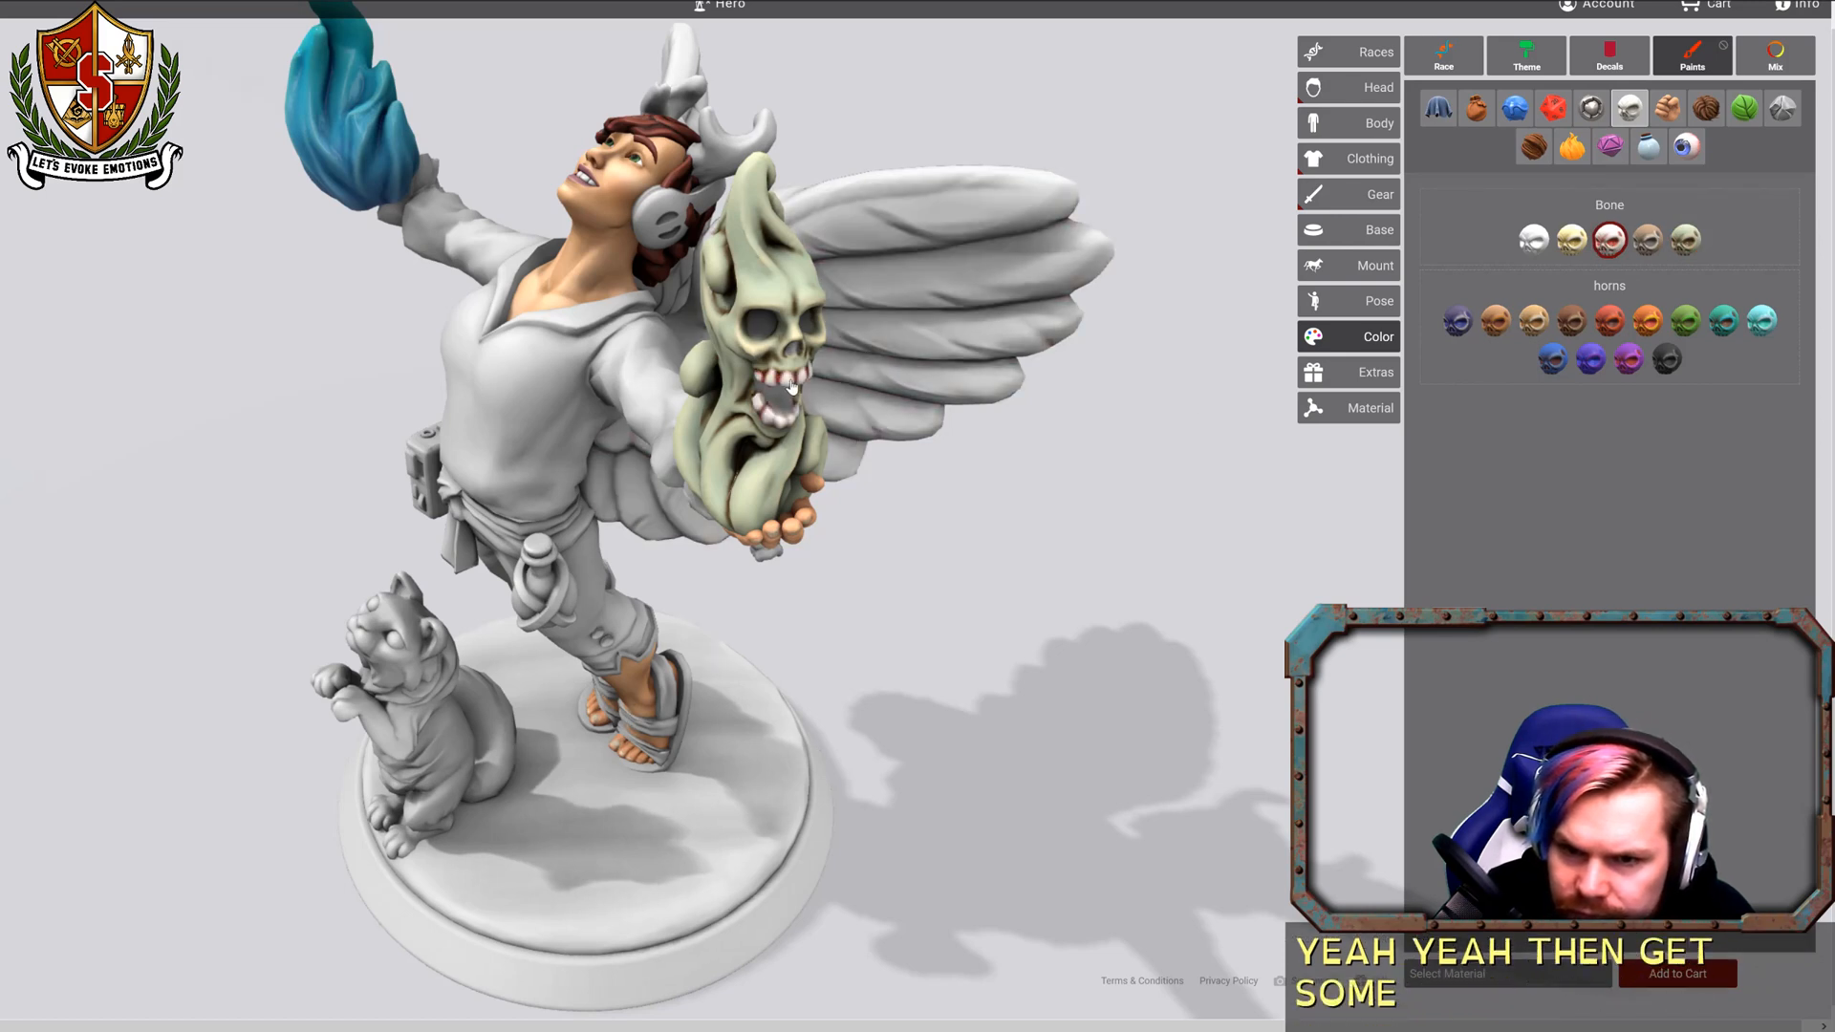
{"action": "left_click", "coordinate": [1666, 359]}
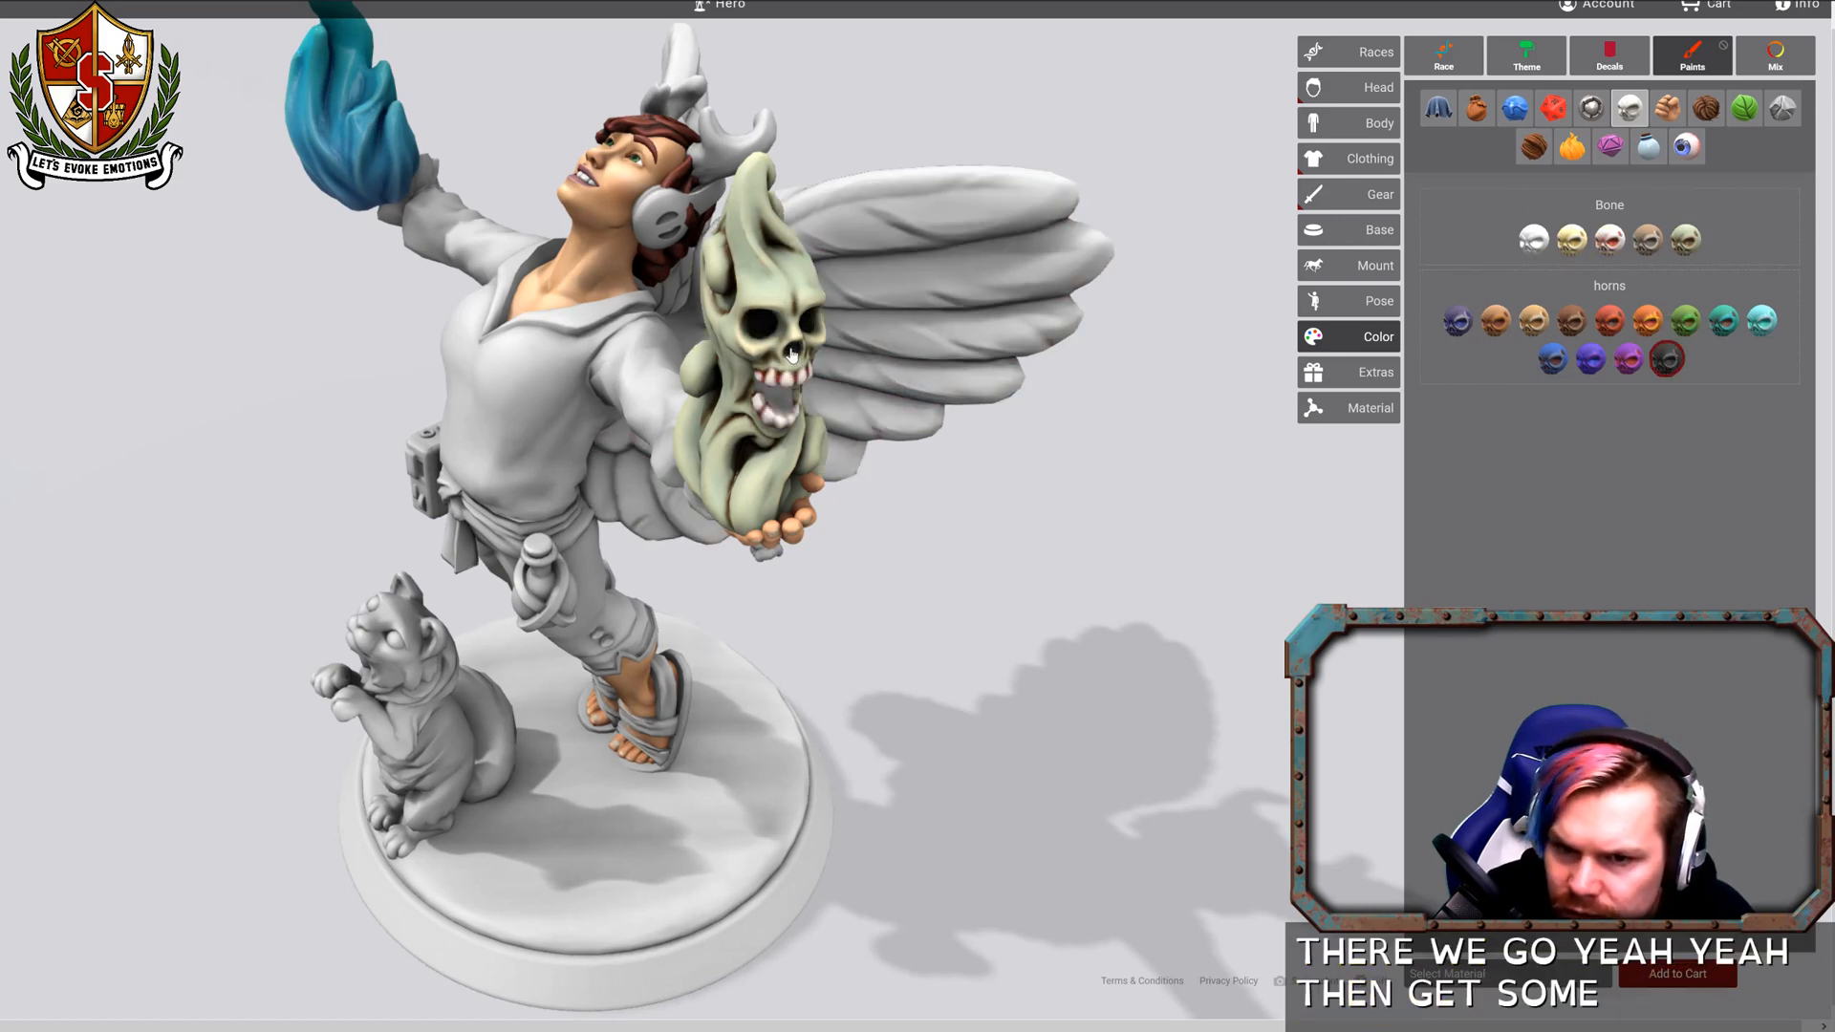
{"action": "left_click_drag", "start_coordinate": [1075, 504], "coordinate": [1012, 459]}
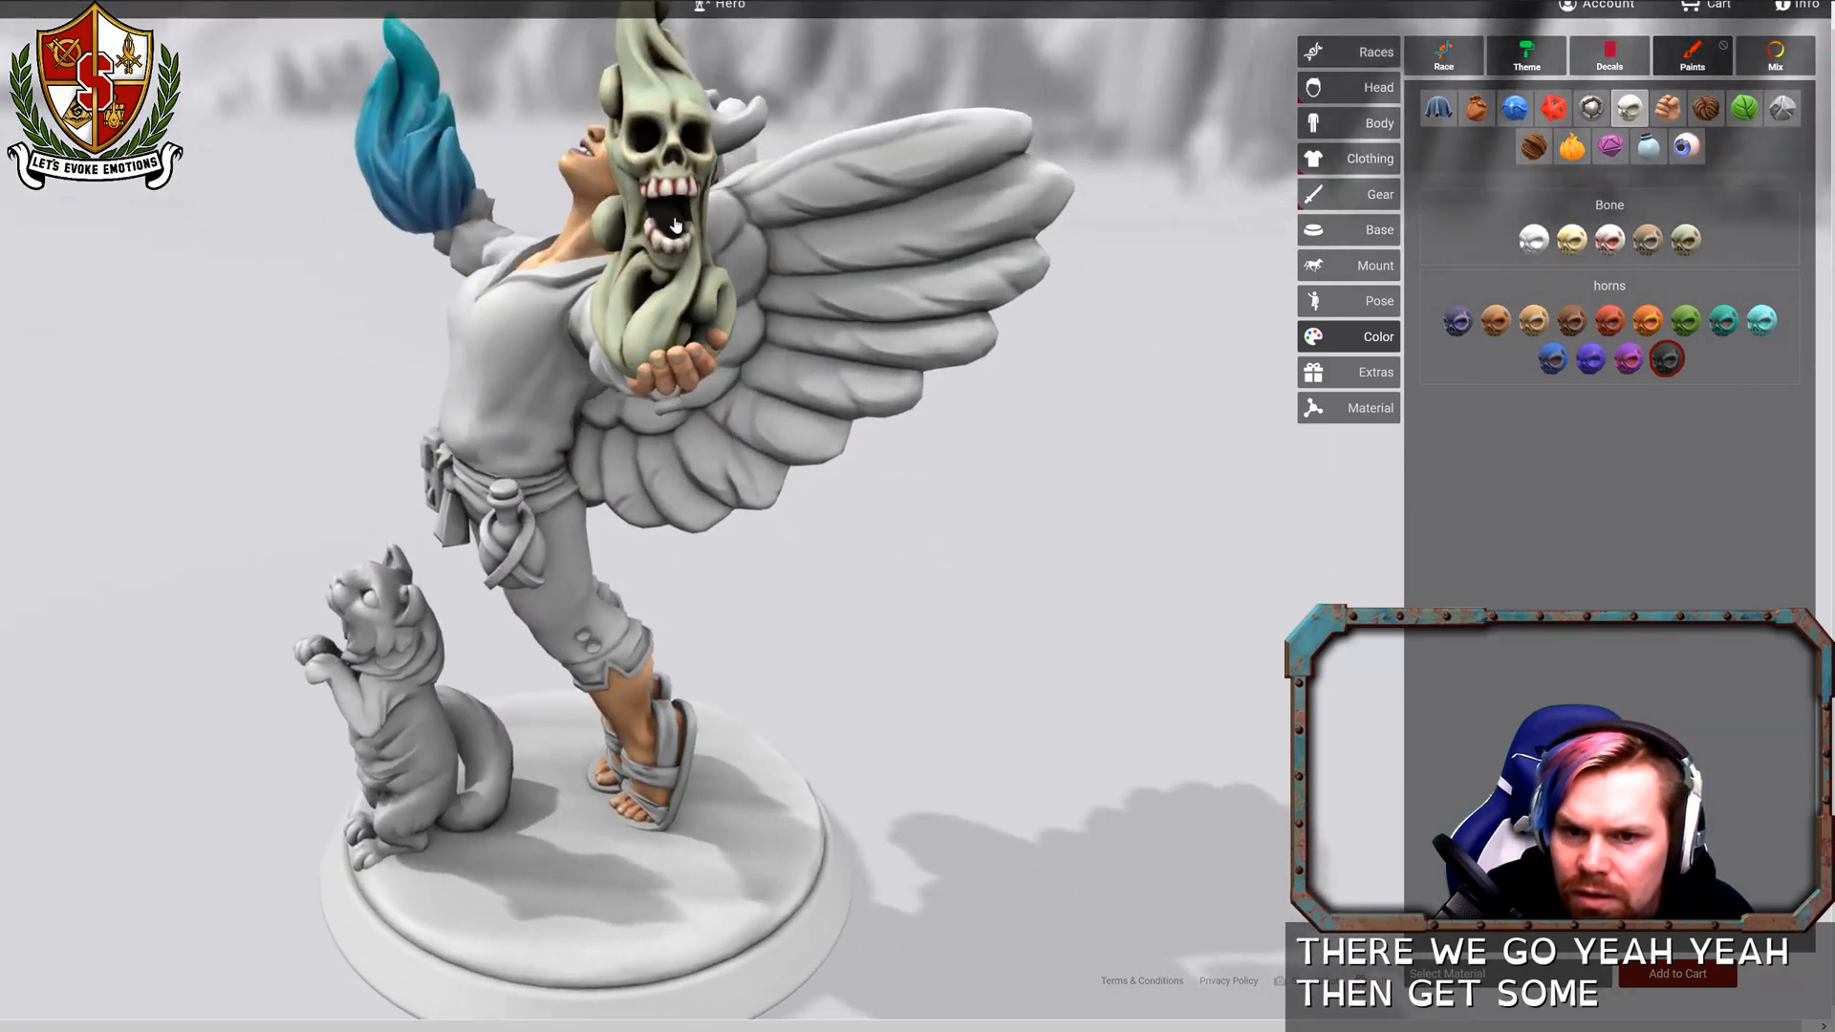
{"action": "left_click", "coordinate": [1610, 321]}
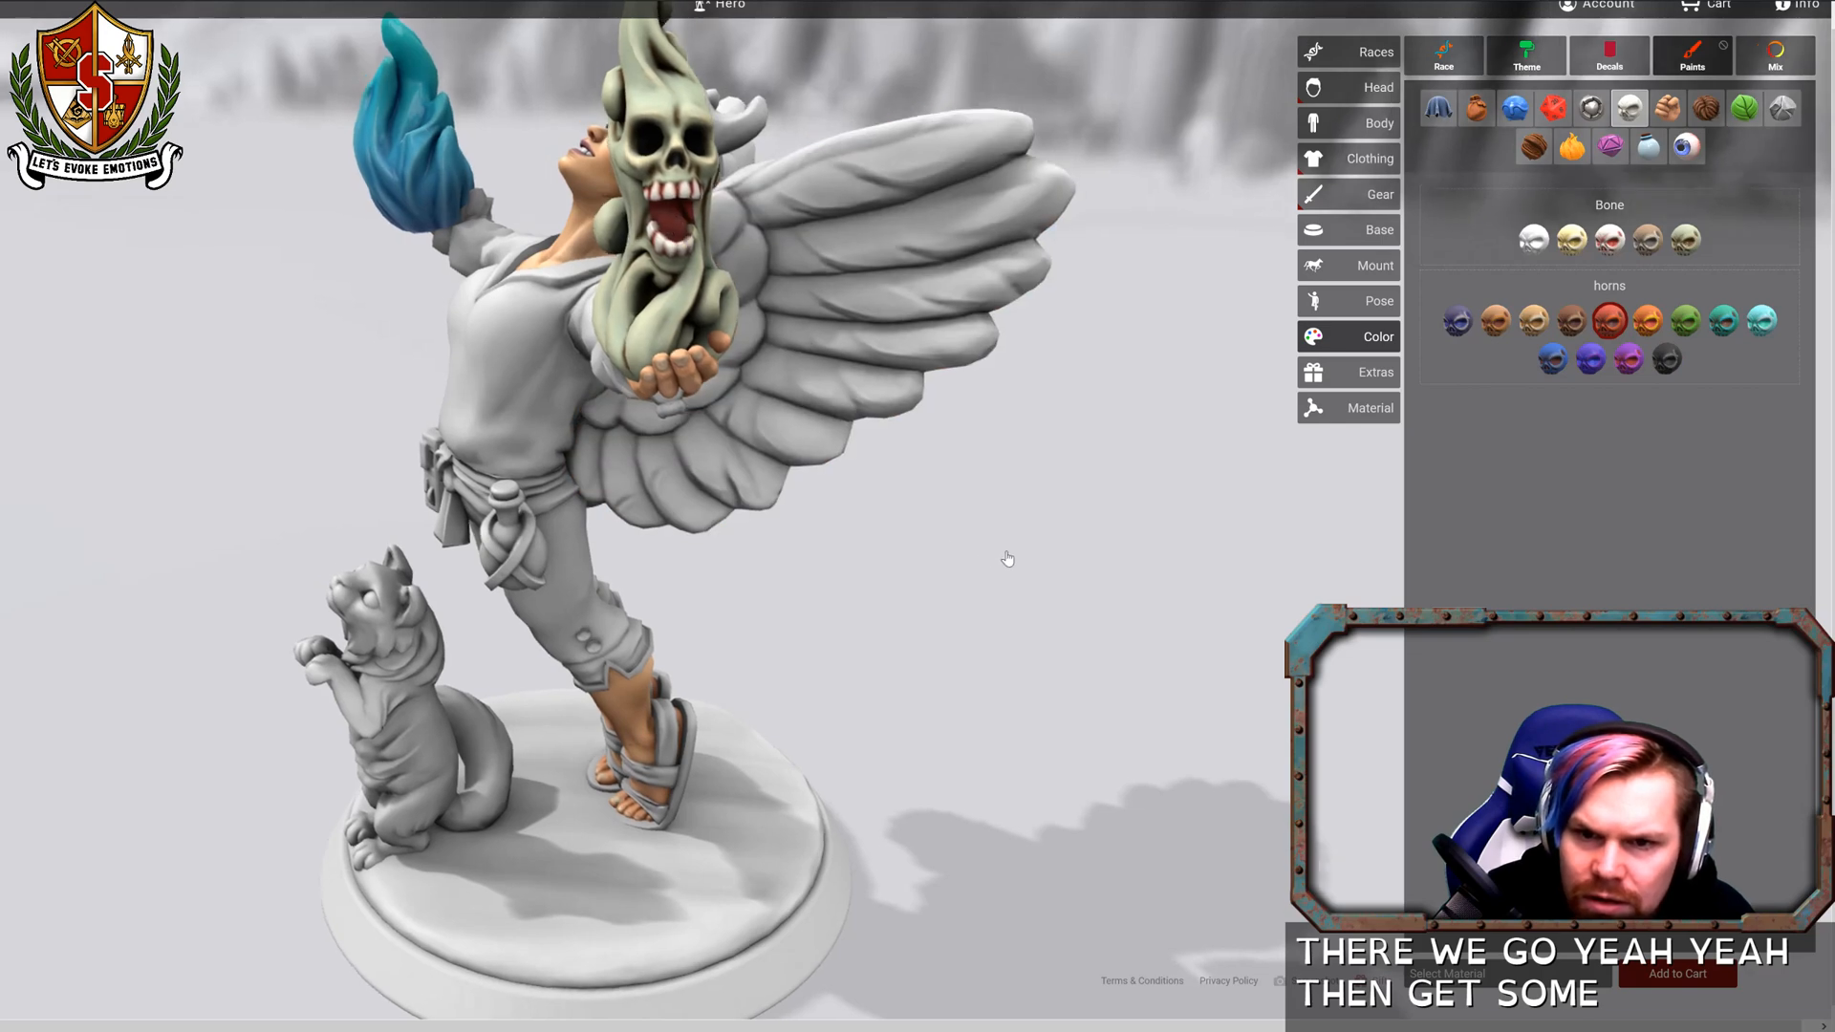
{"action": "left_click_drag", "start_coordinate": [674, 226], "coordinate": [1169, 567]}
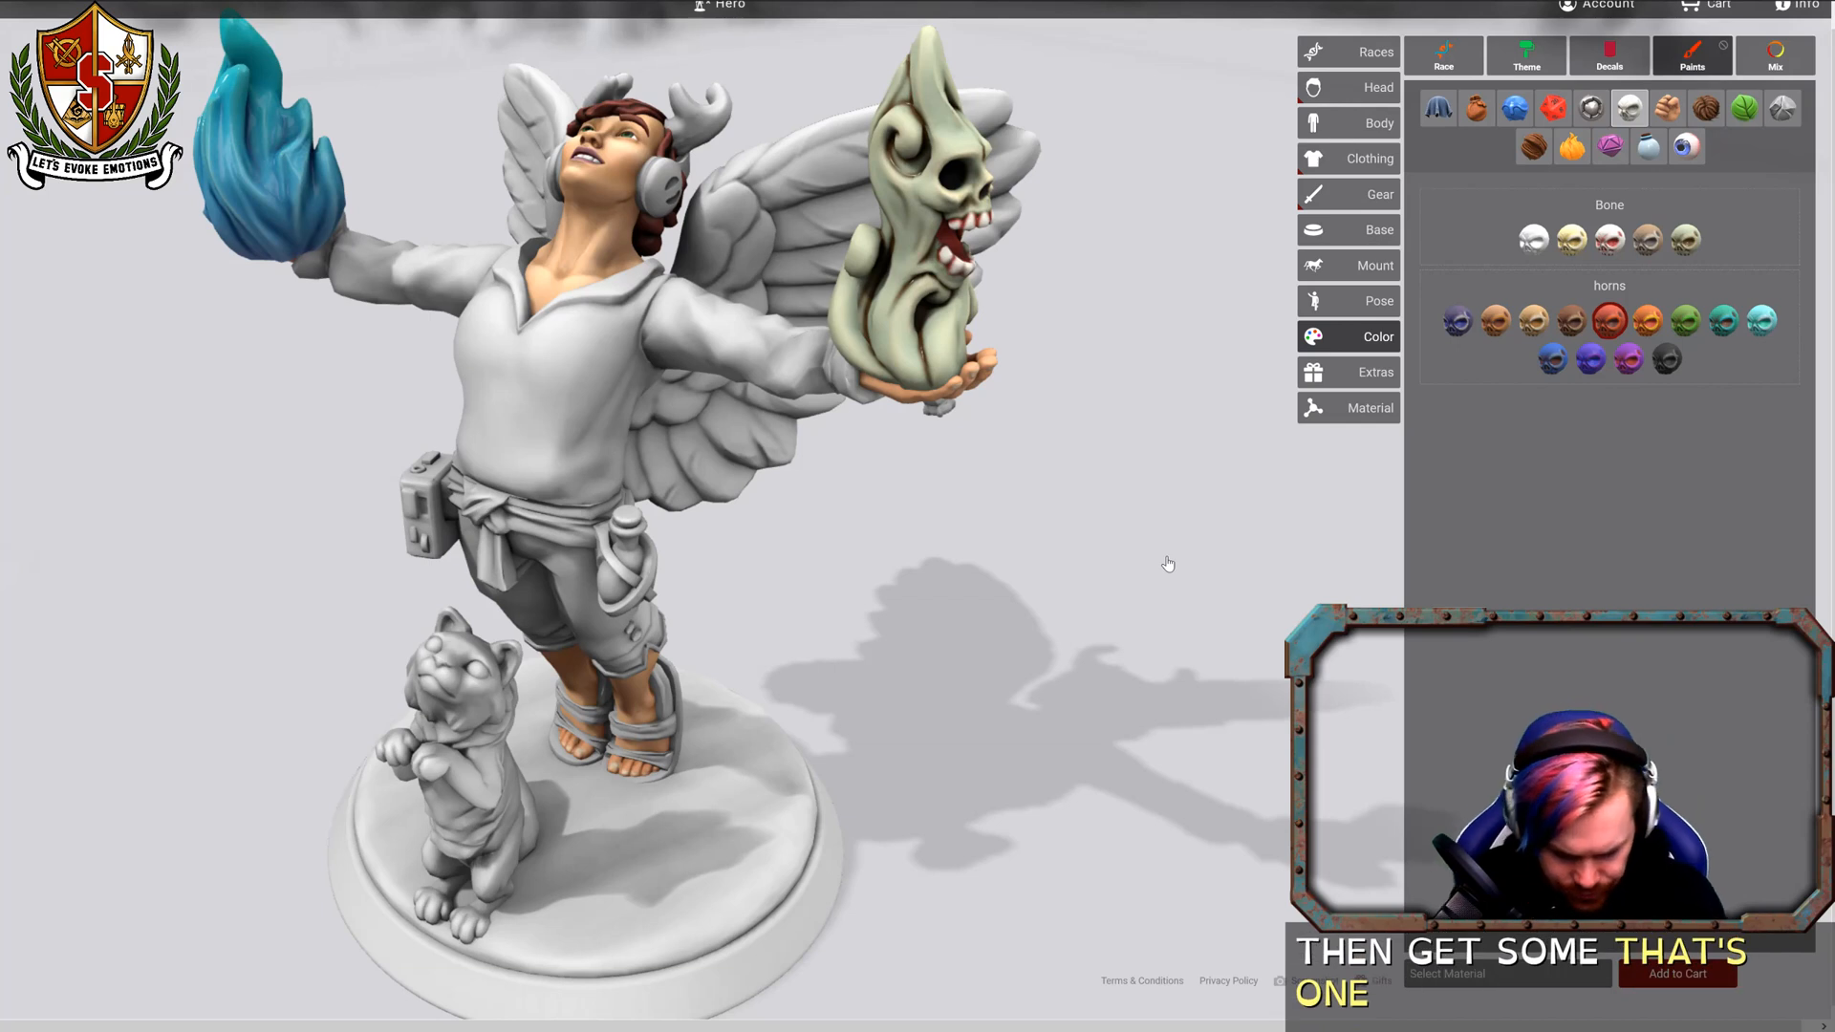
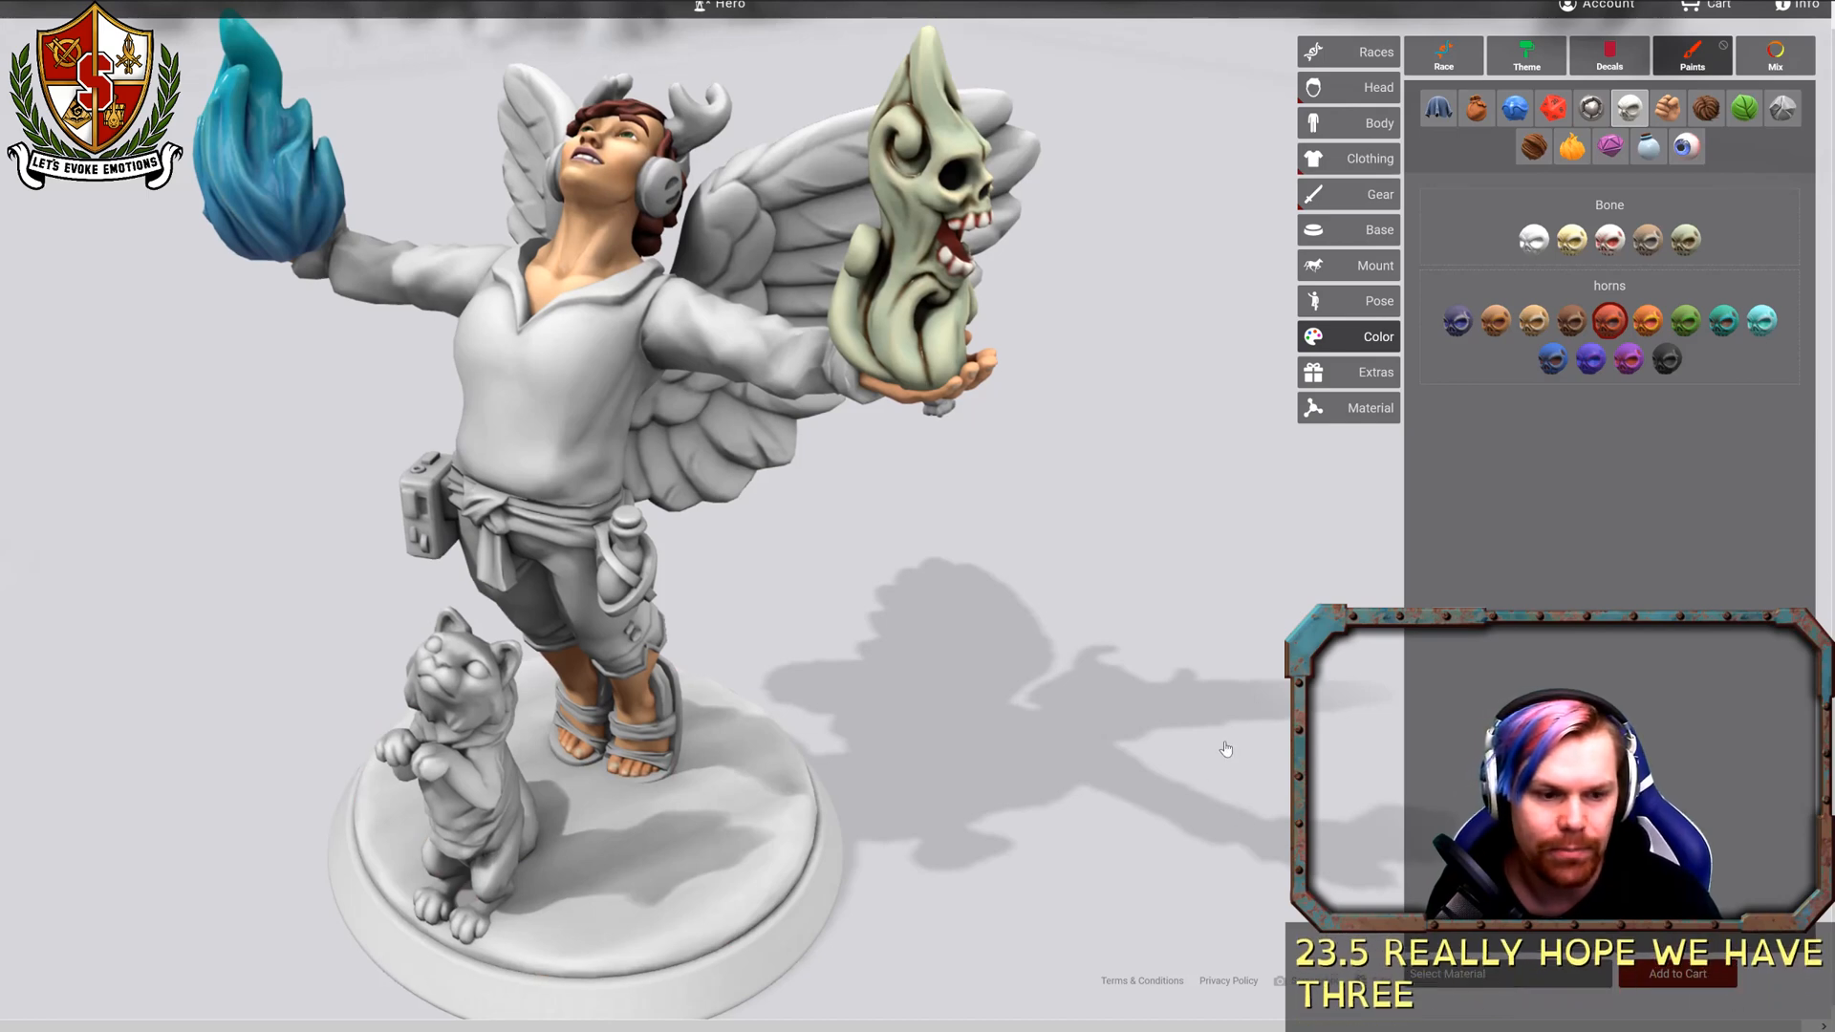
Paint the shirt with the grey-green Olive Grove color from the Neutral fabrics after trying the cream one.
{"action": "left_click_drag", "start_coordinate": [1048, 697], "coordinate": [1172, 600]}
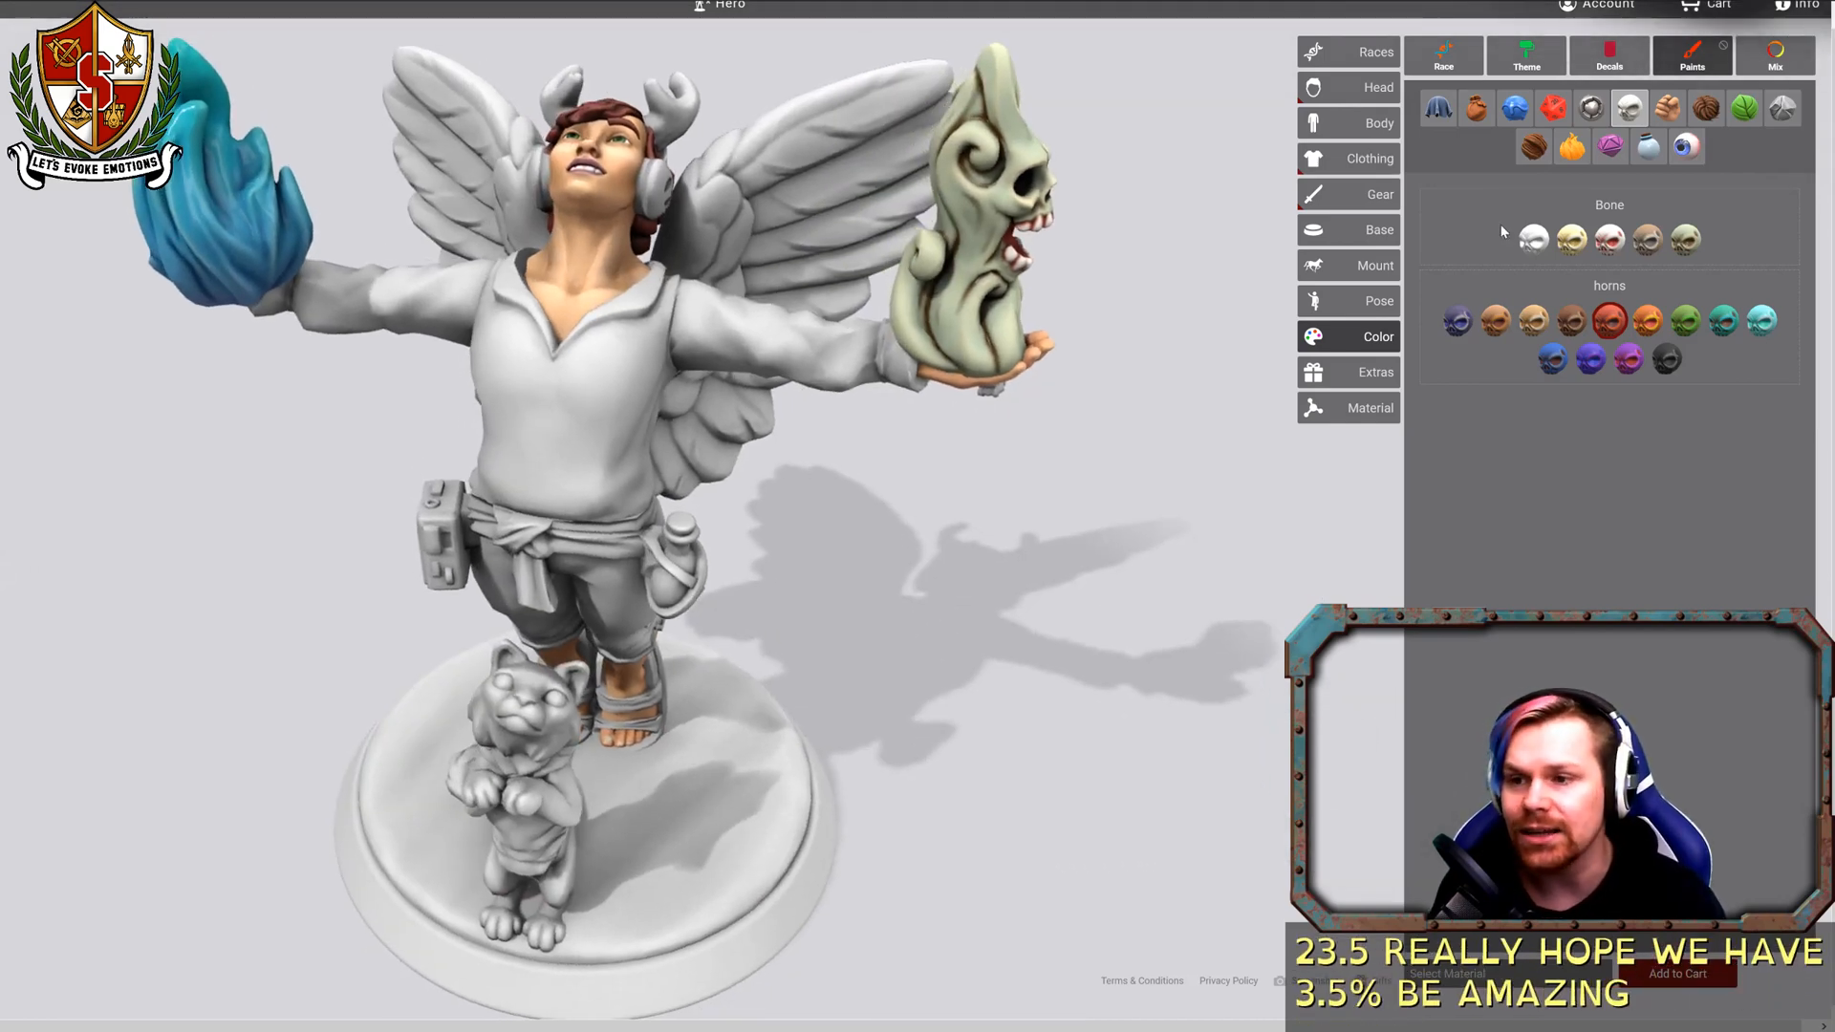
{"action": "left_click", "coordinate": [1438, 108]}
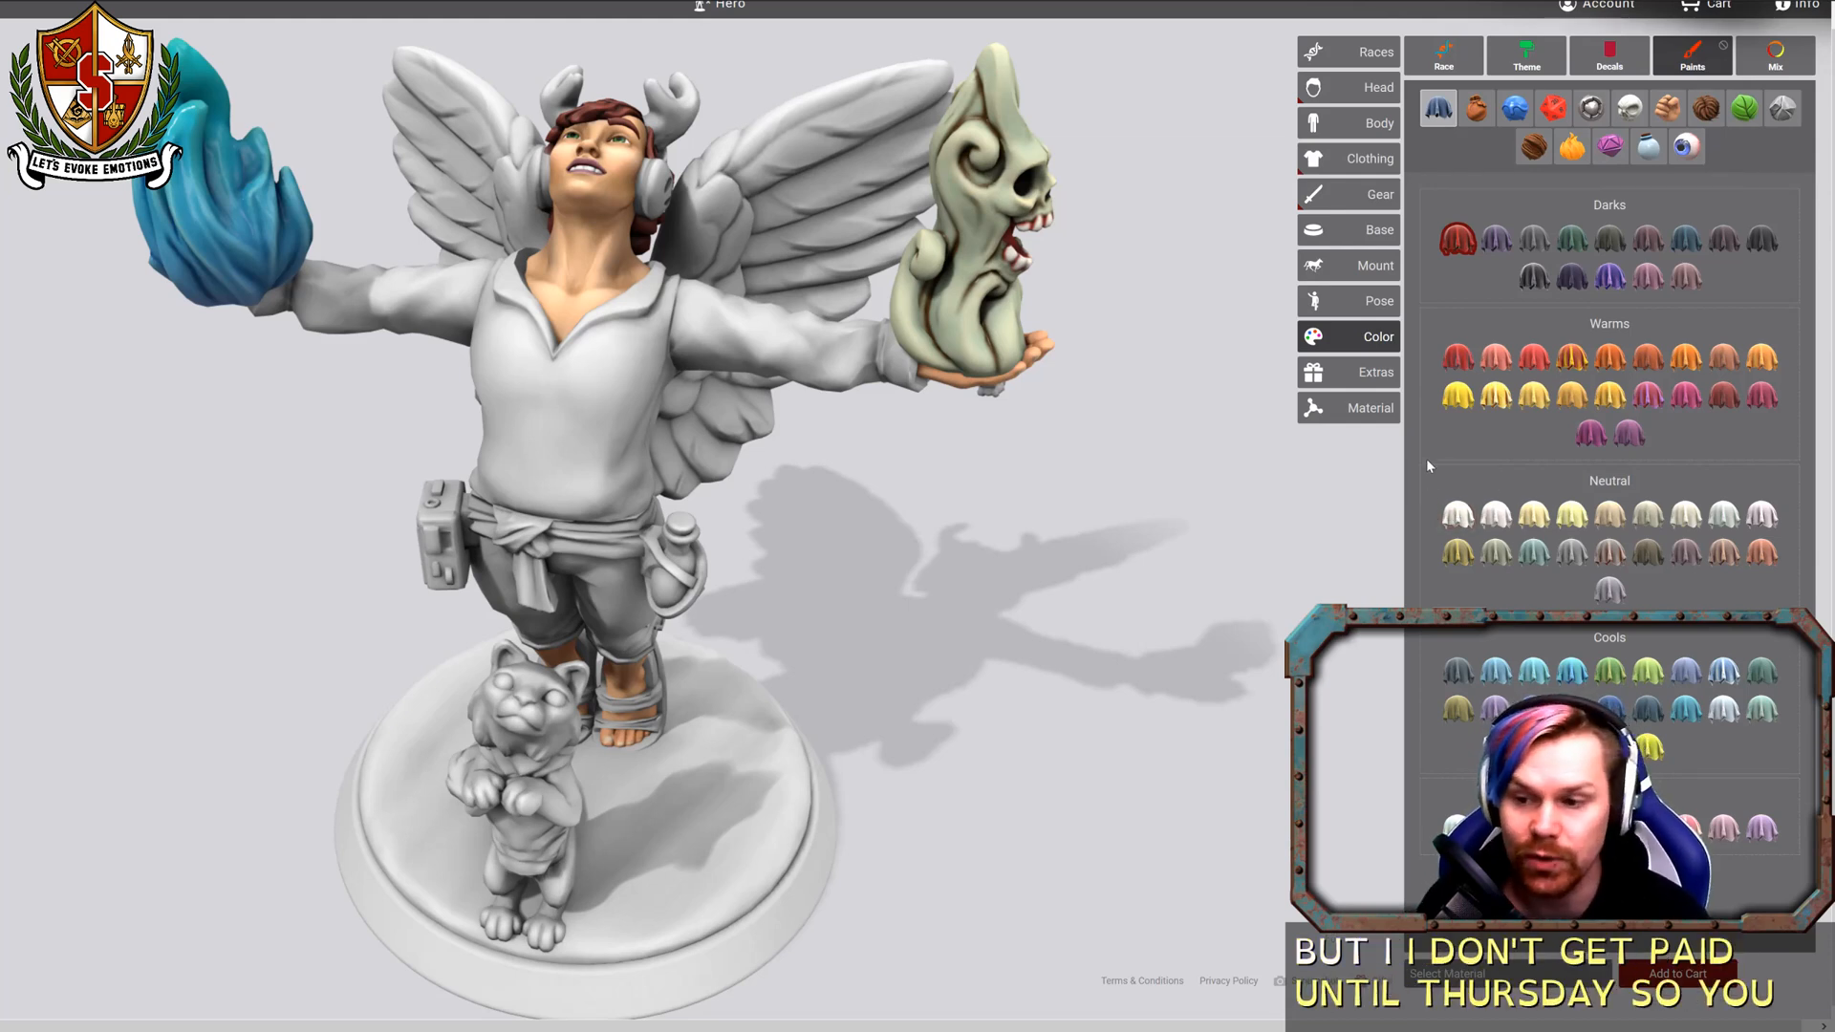
{"action": "left_click", "coordinate": [1647, 517]}
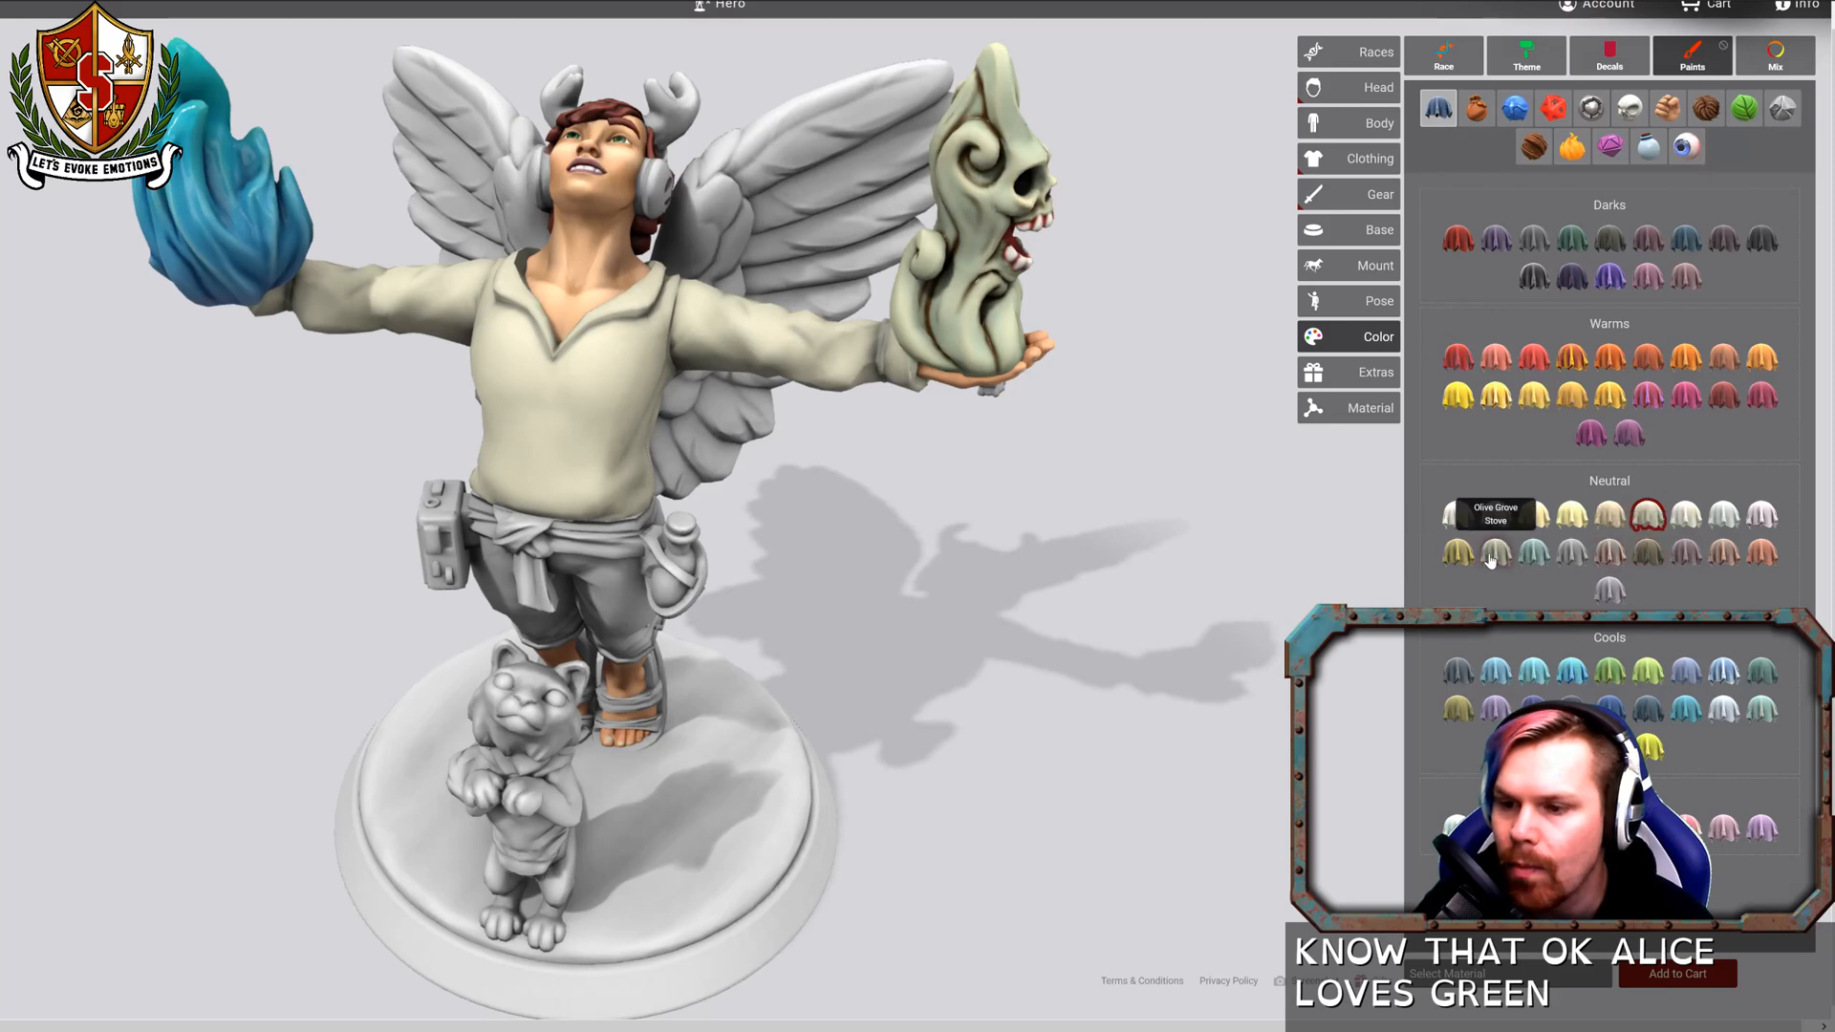
{"action": "left_click", "coordinate": [600, 427]}
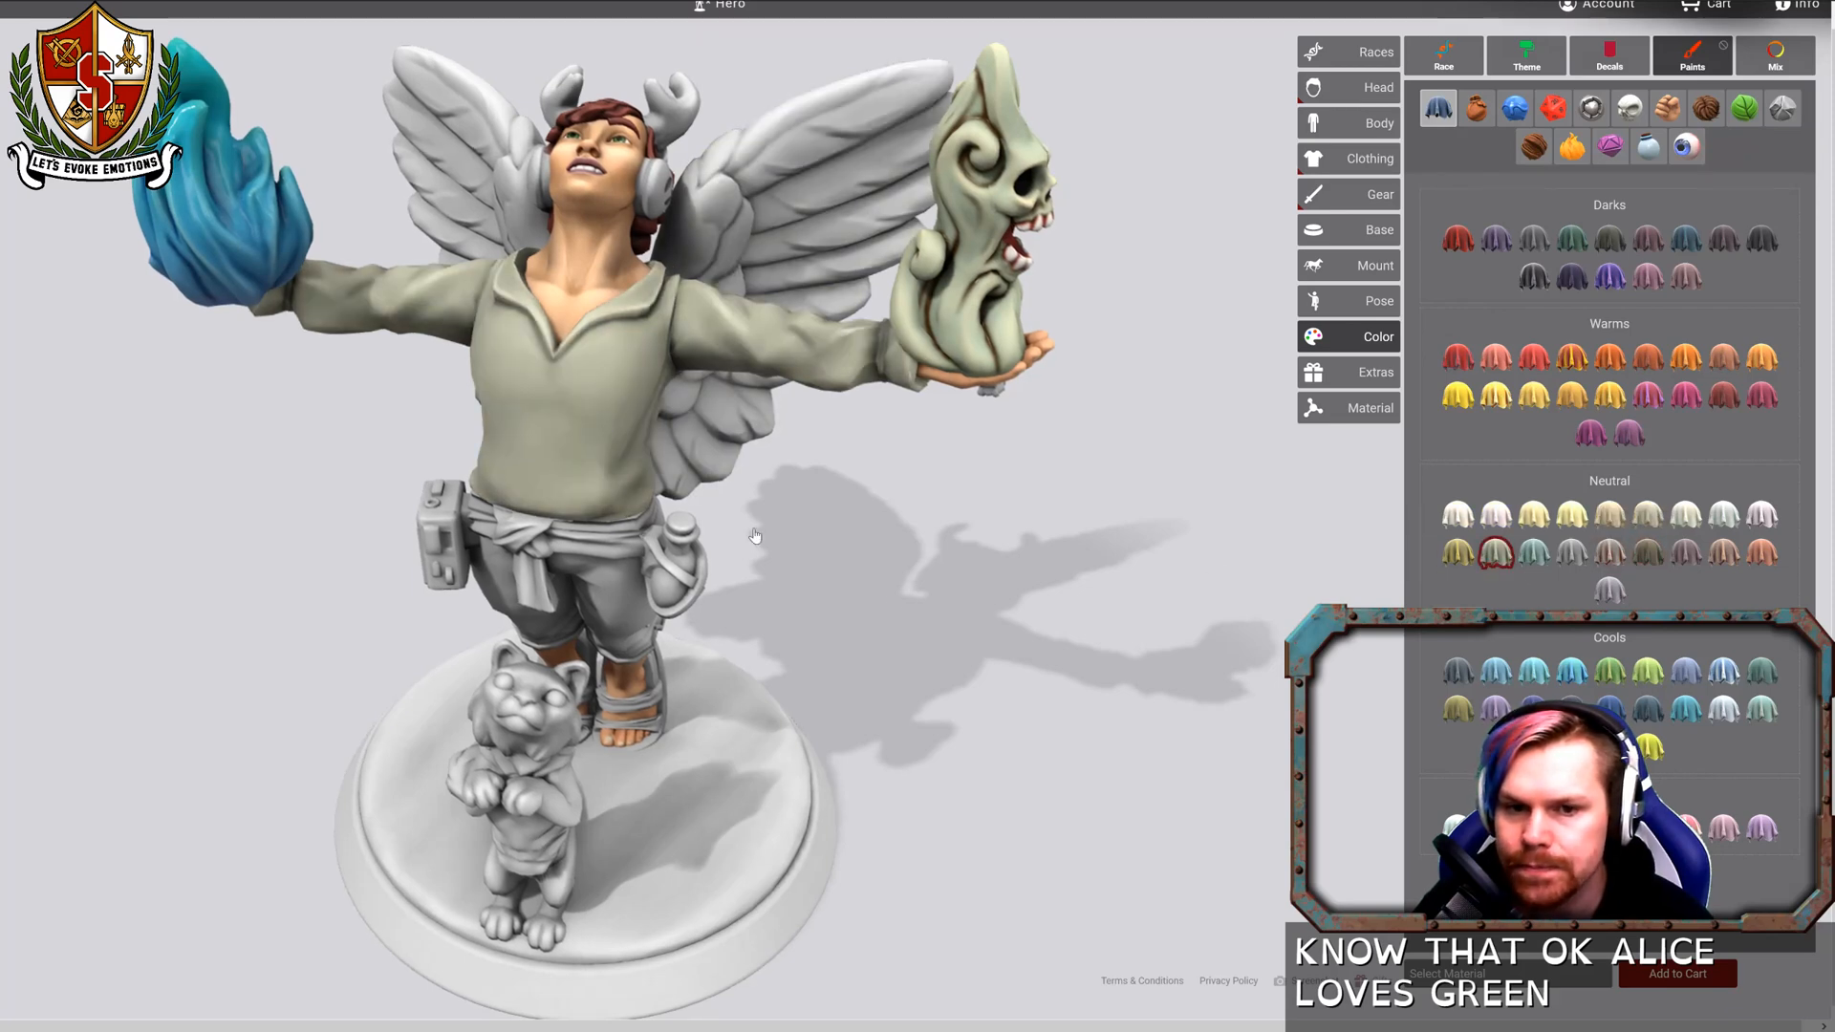
Paint the waist sash with the dusty brown Neutral fabric color just before Hotter Terracotta.
{"action": "mouse_move", "coordinate": [755, 535]}
{"action": "left_mouse_down"}
{"action": "mouse_move", "coordinate": [1031, 591]}
{"action": "mouse_move", "coordinate": [1187, 525]}
{"action": "left_mouse_up"}
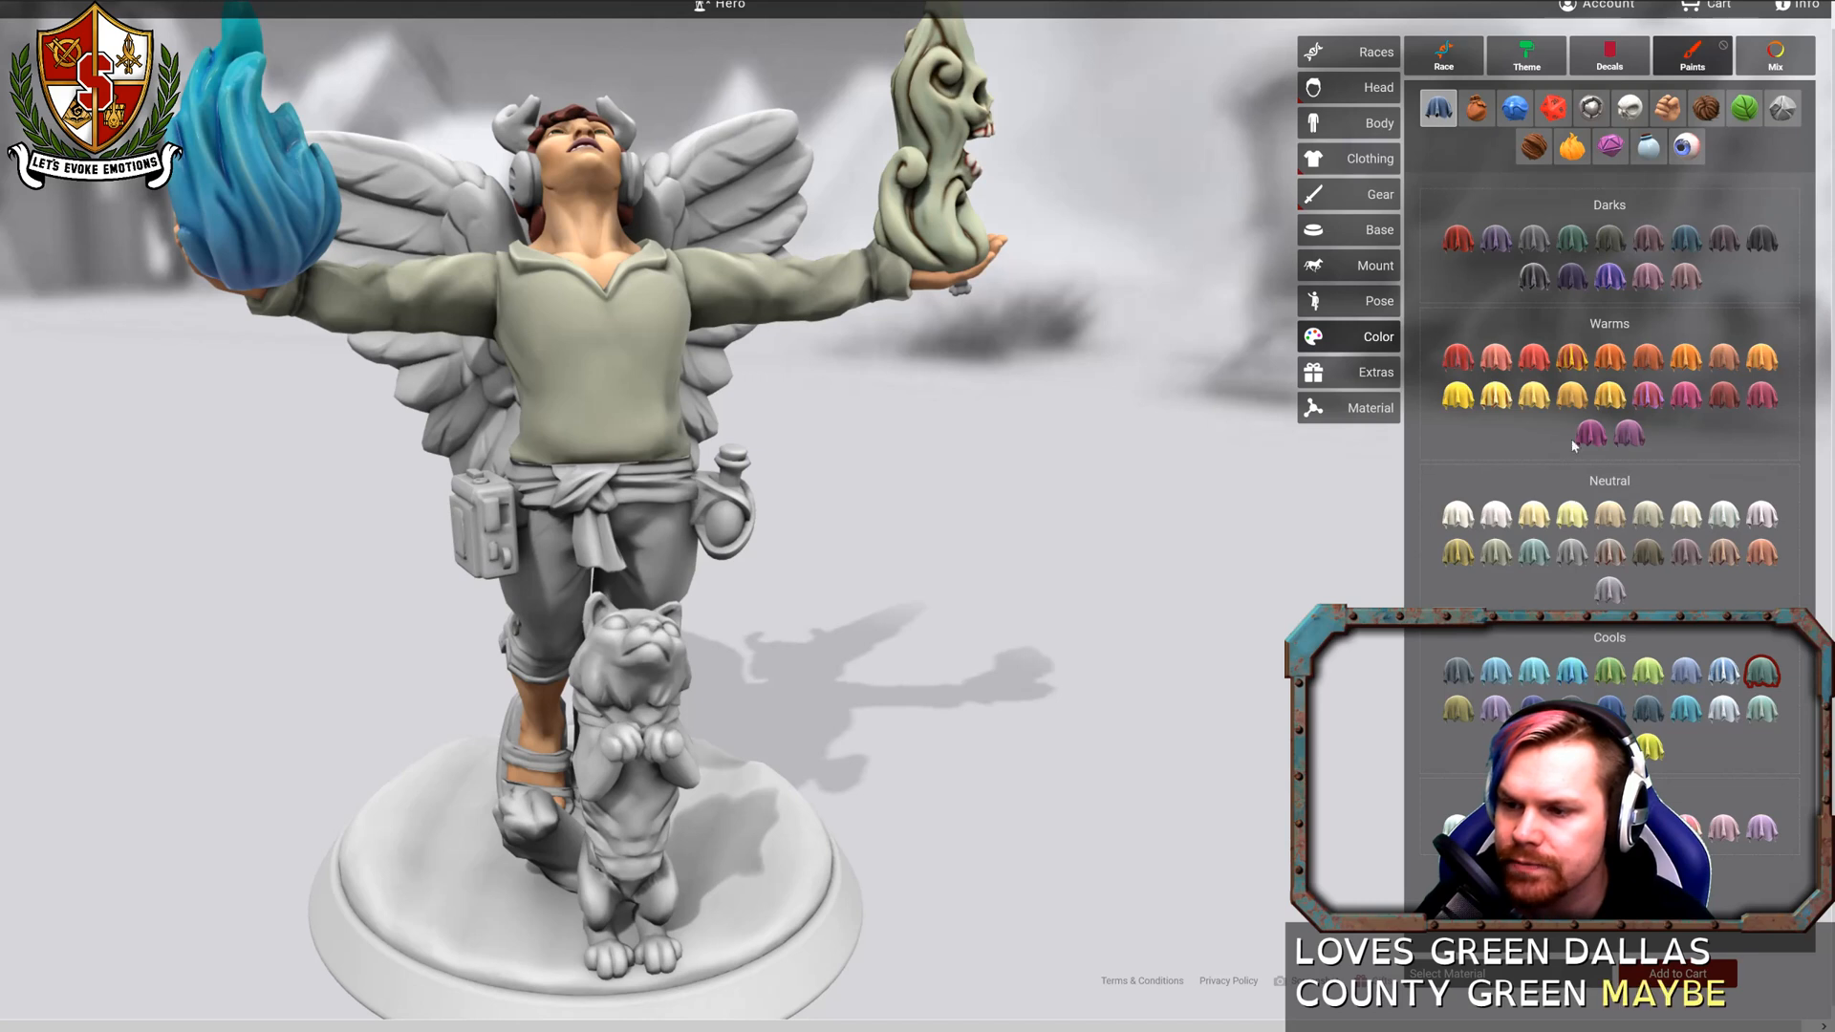
{"action": "left_click", "coordinate": [1457, 554]}
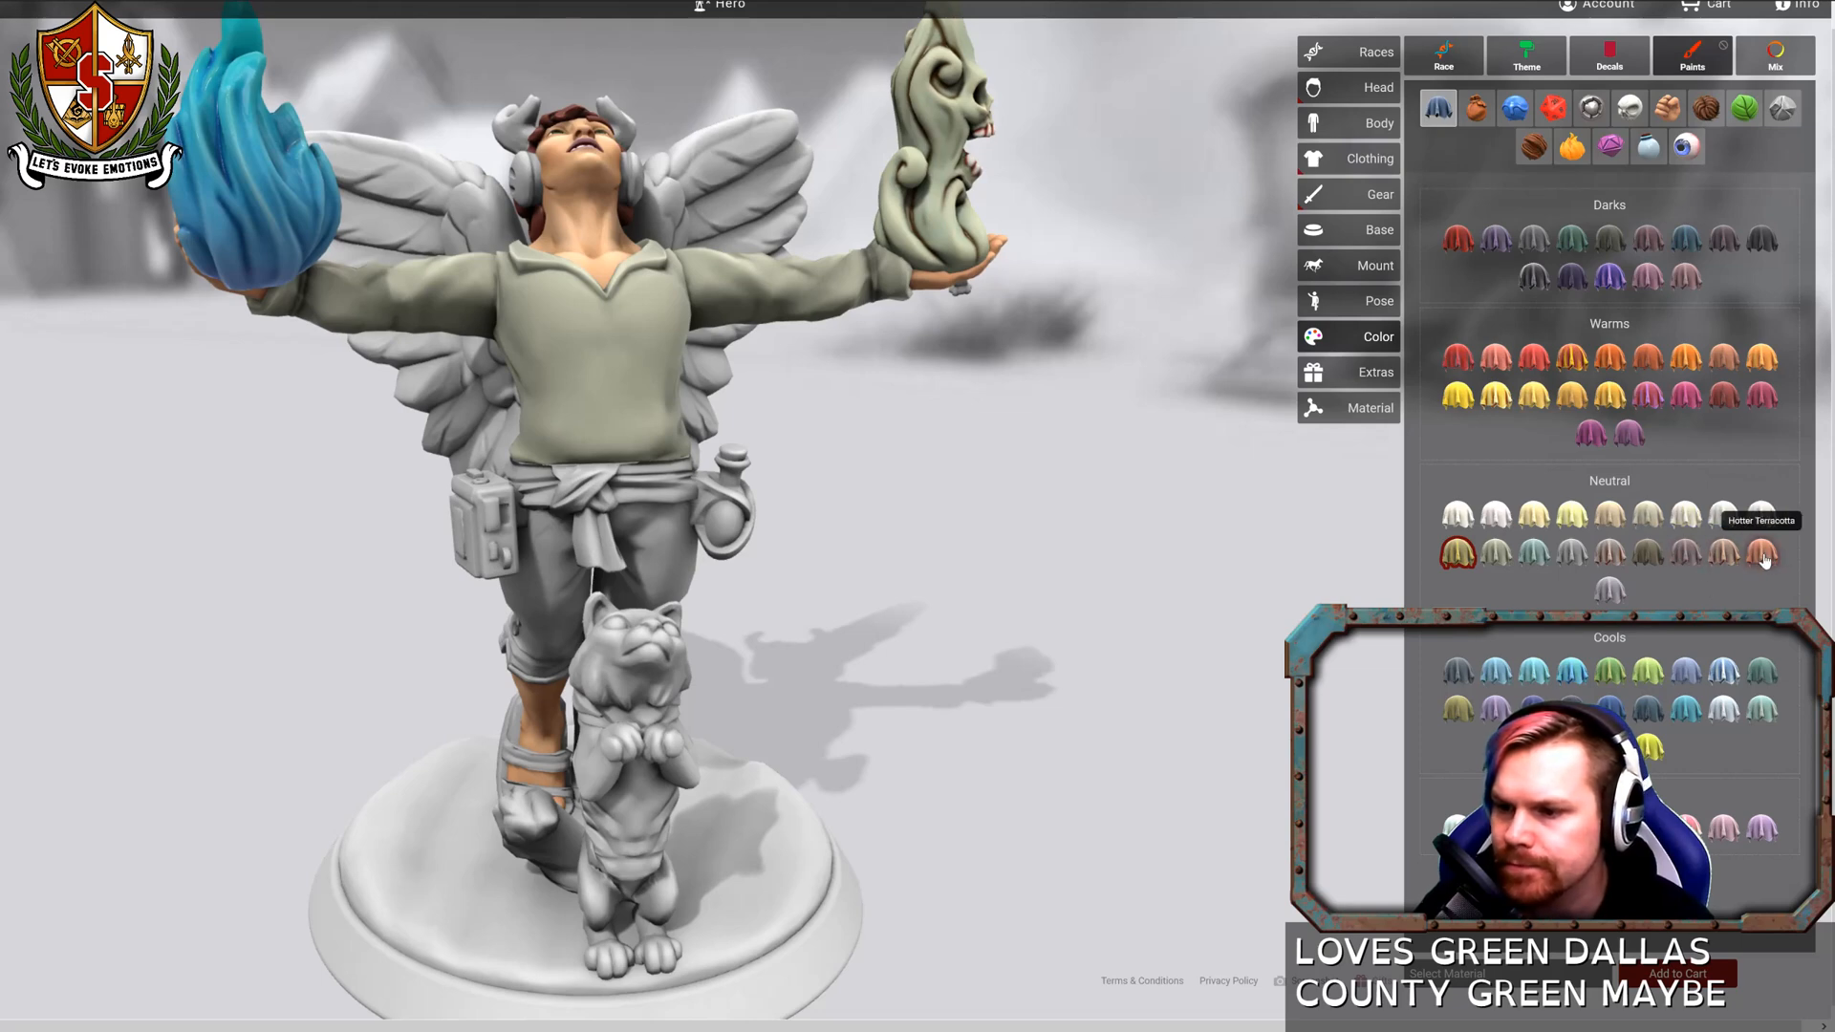
{"action": "left_click", "coordinate": [1723, 553]}
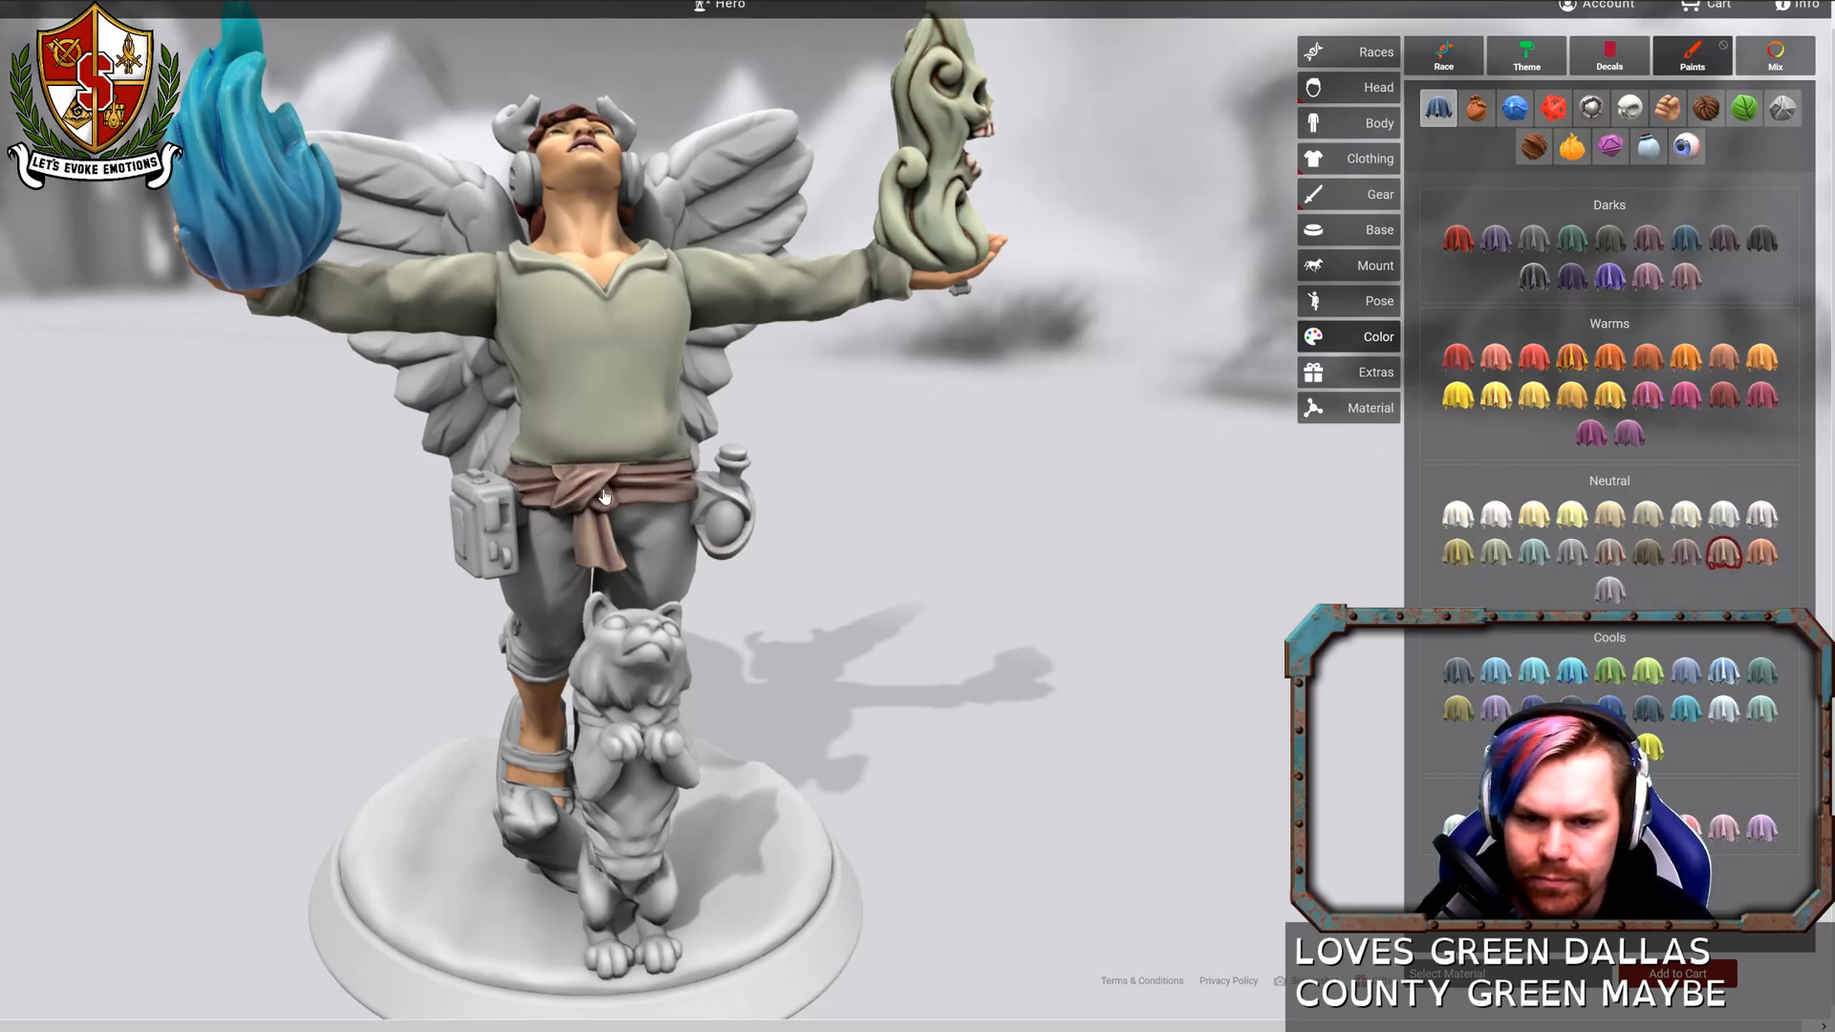
{"action": "left_click_drag", "start_coordinate": [641, 494], "coordinate": [447, 654]}
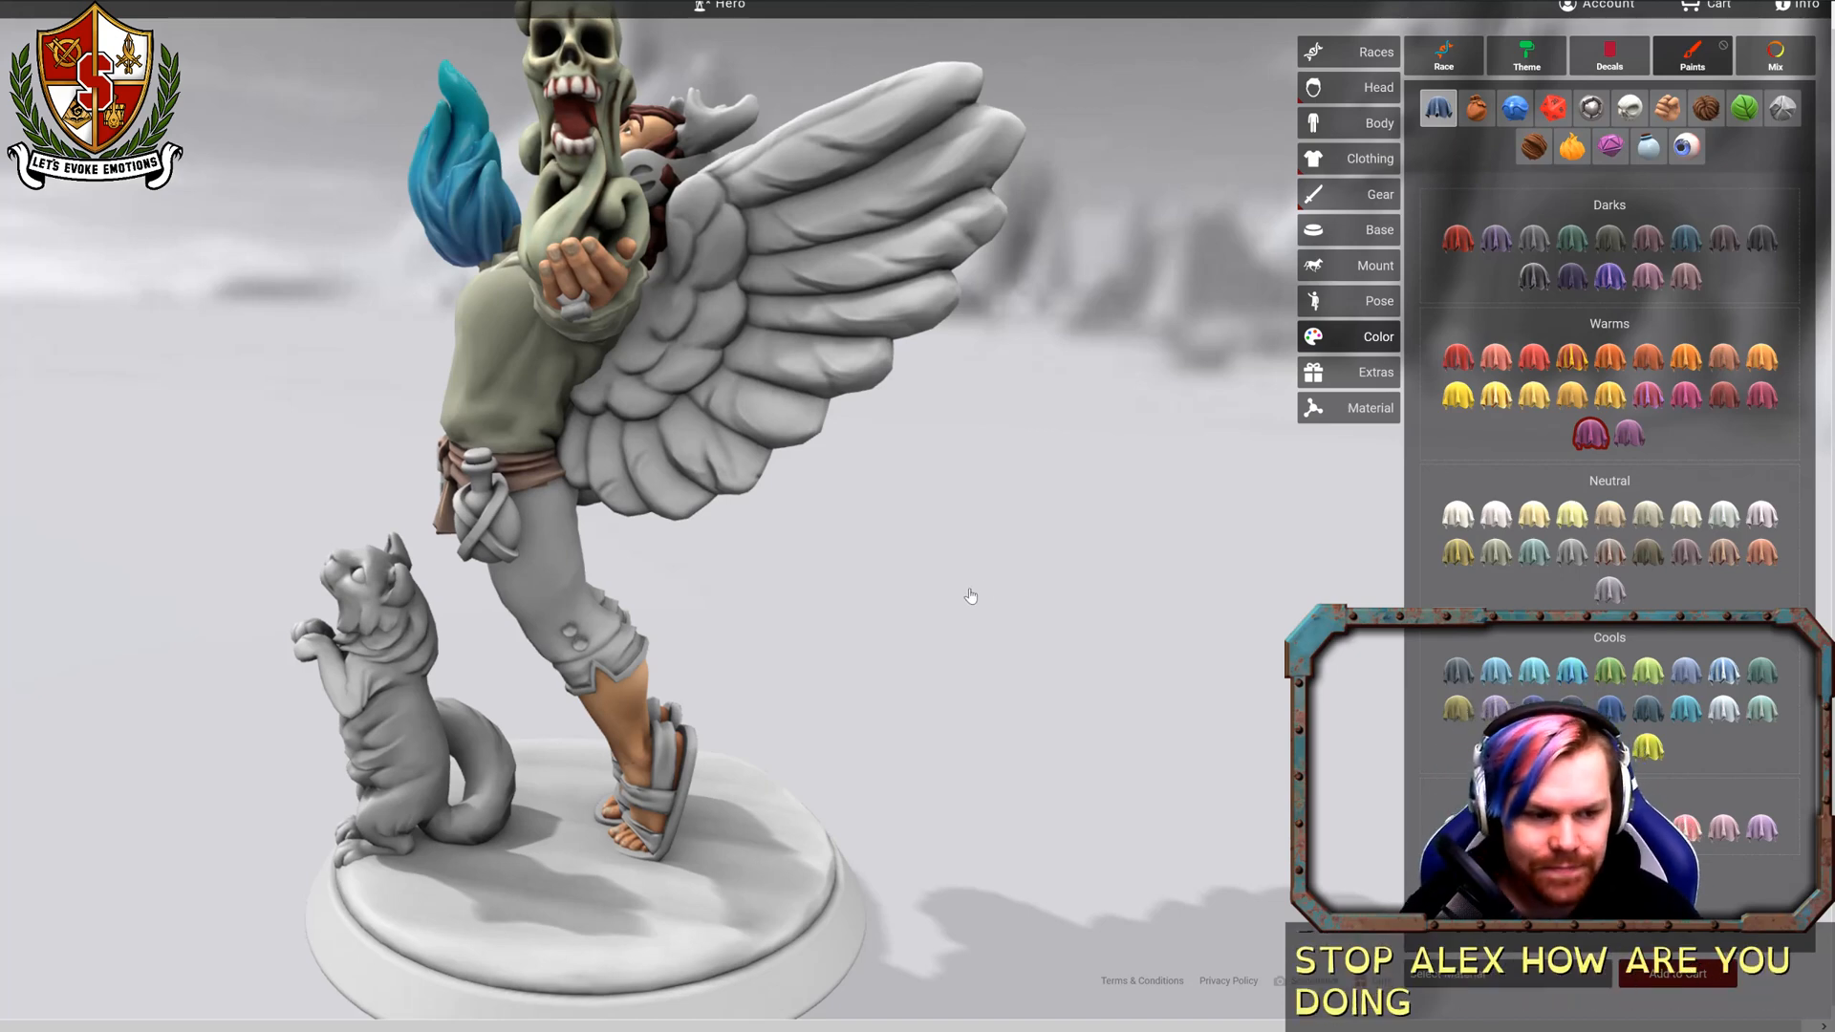
{"action": "left_click_drag", "start_coordinate": [973, 597], "coordinate": [1056, 603]}
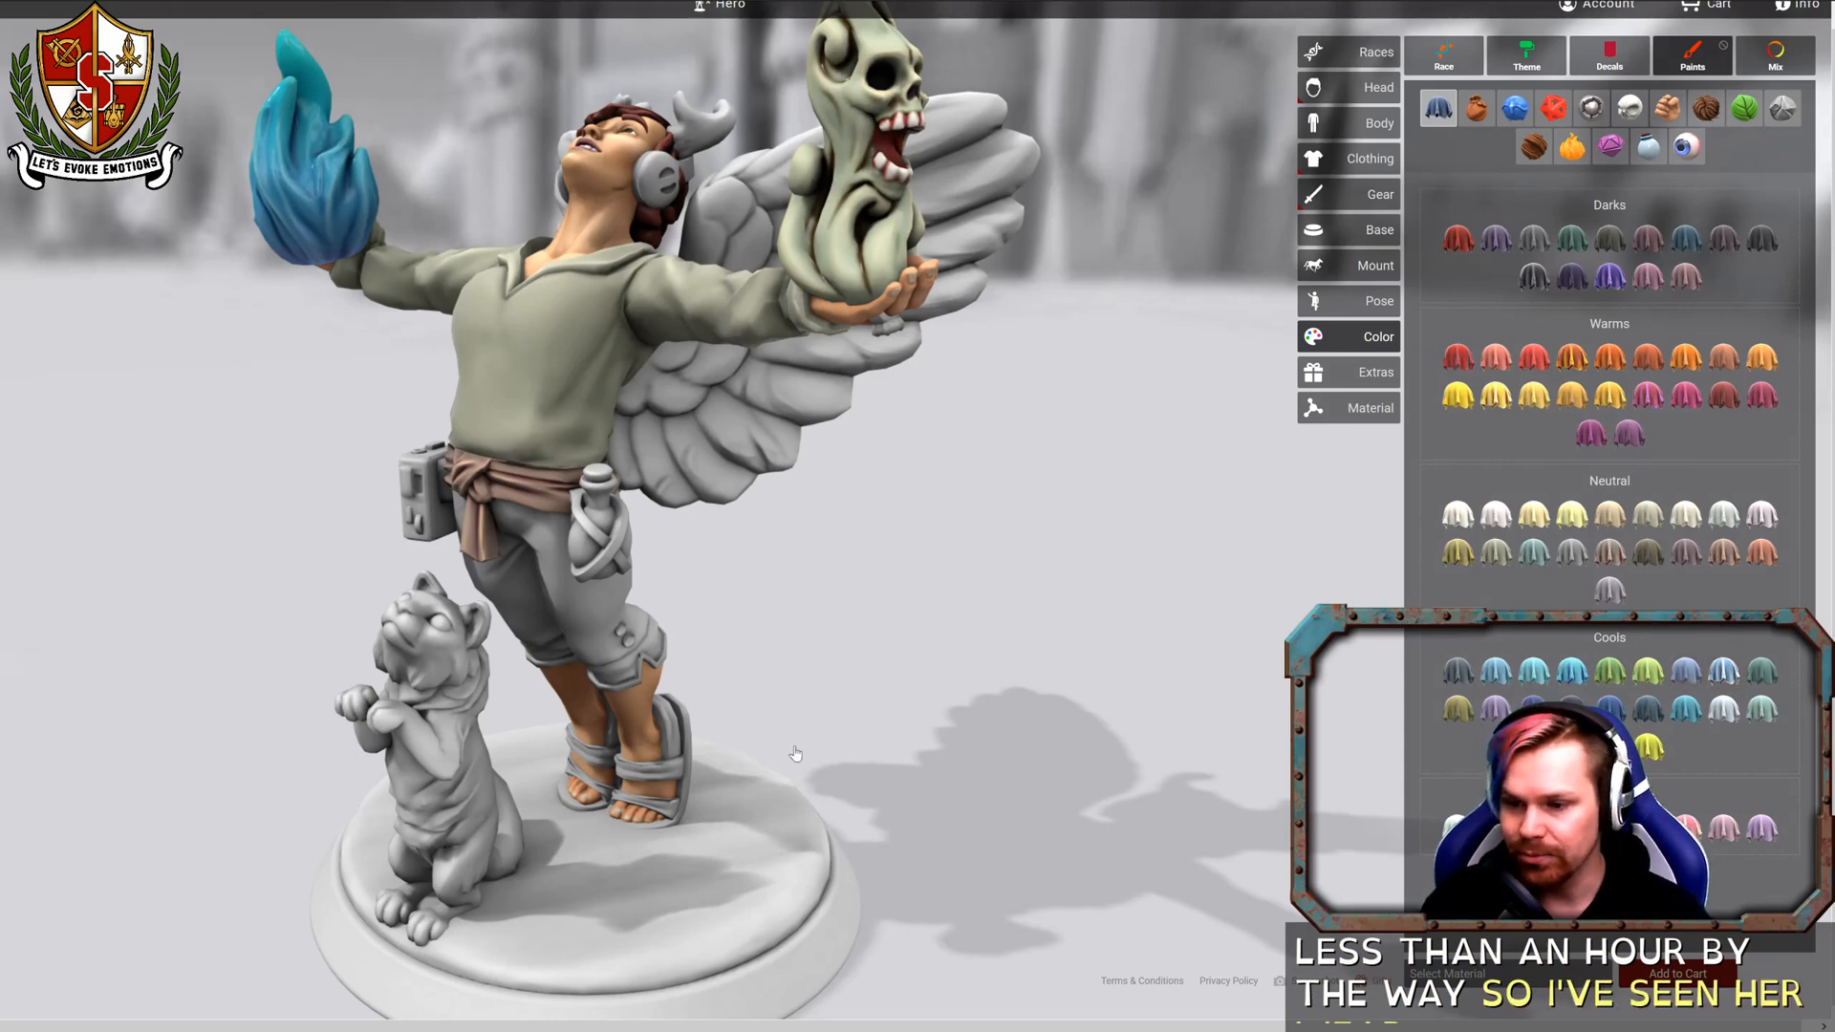
Paint the trousers with a pinkish-purple fabric color and their bottom trim with the second white color from the Neutral fabrics.
{"action": "left_click", "coordinate": [564, 588]}
{"action": "left_click_drag", "start_coordinate": [865, 613], "coordinate": [1731, 755]}
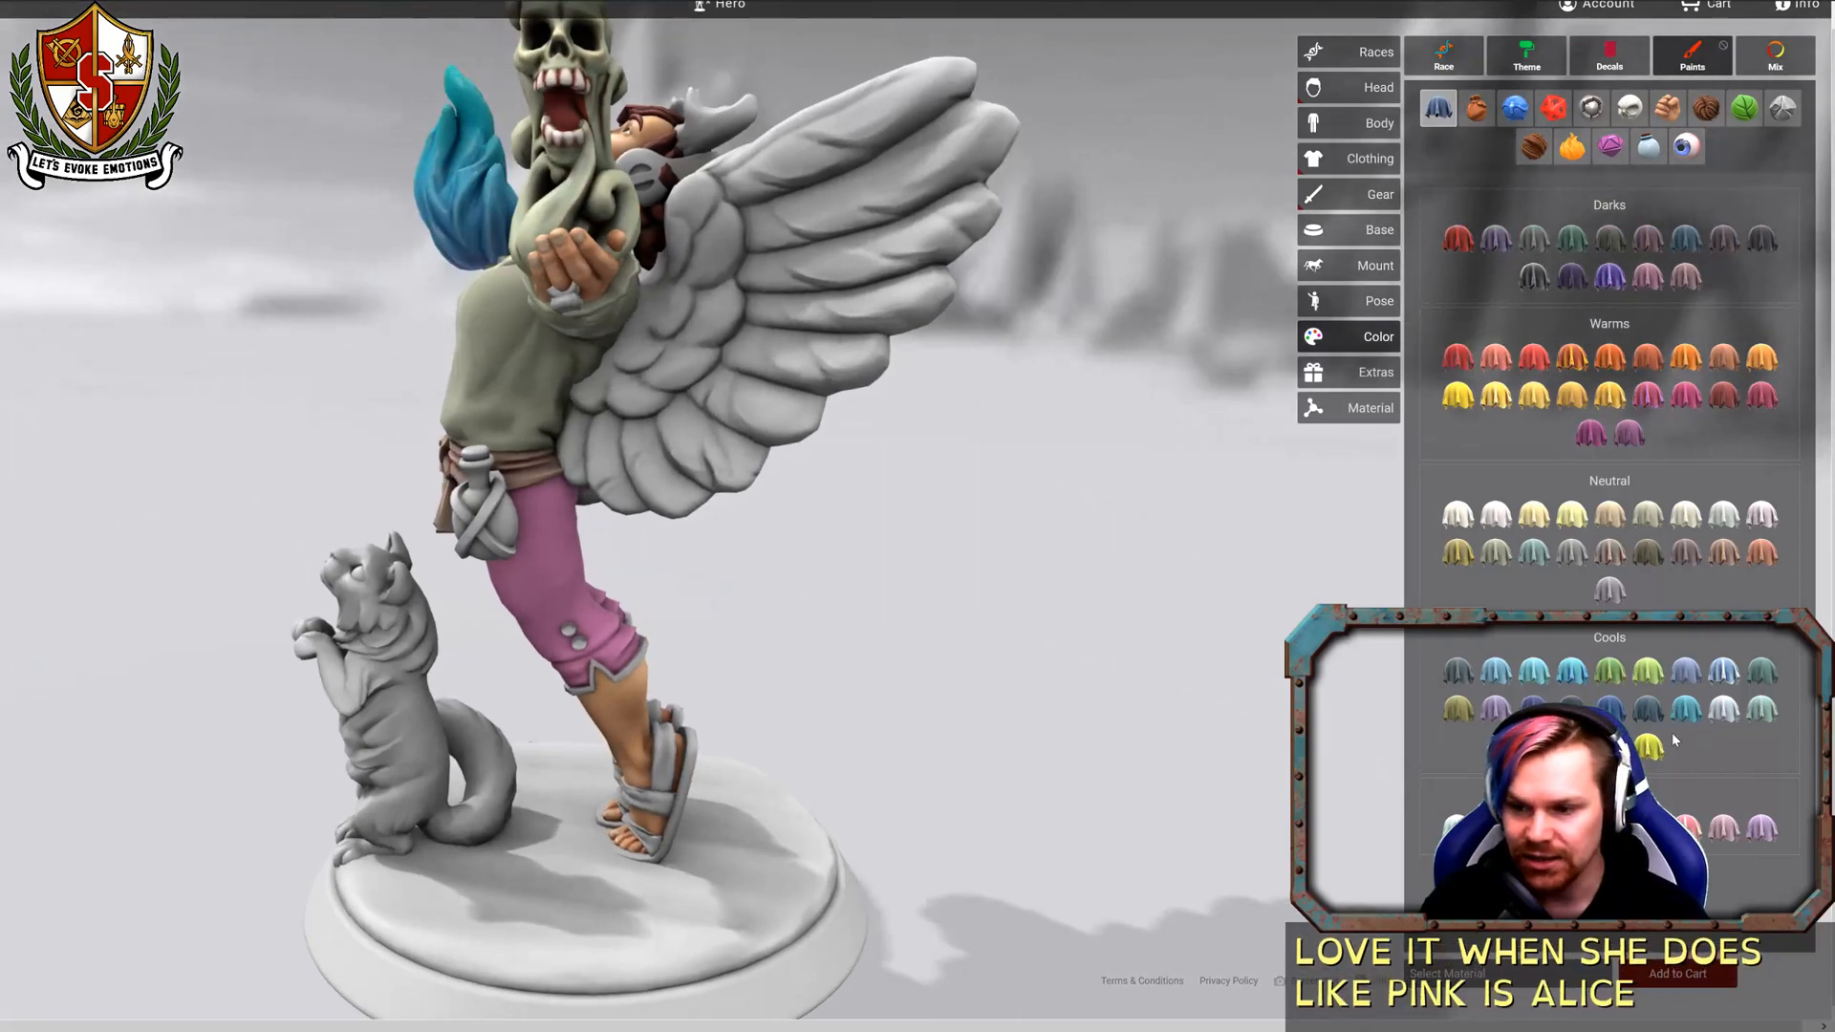
{"action": "left_click", "coordinate": [1493, 518]}
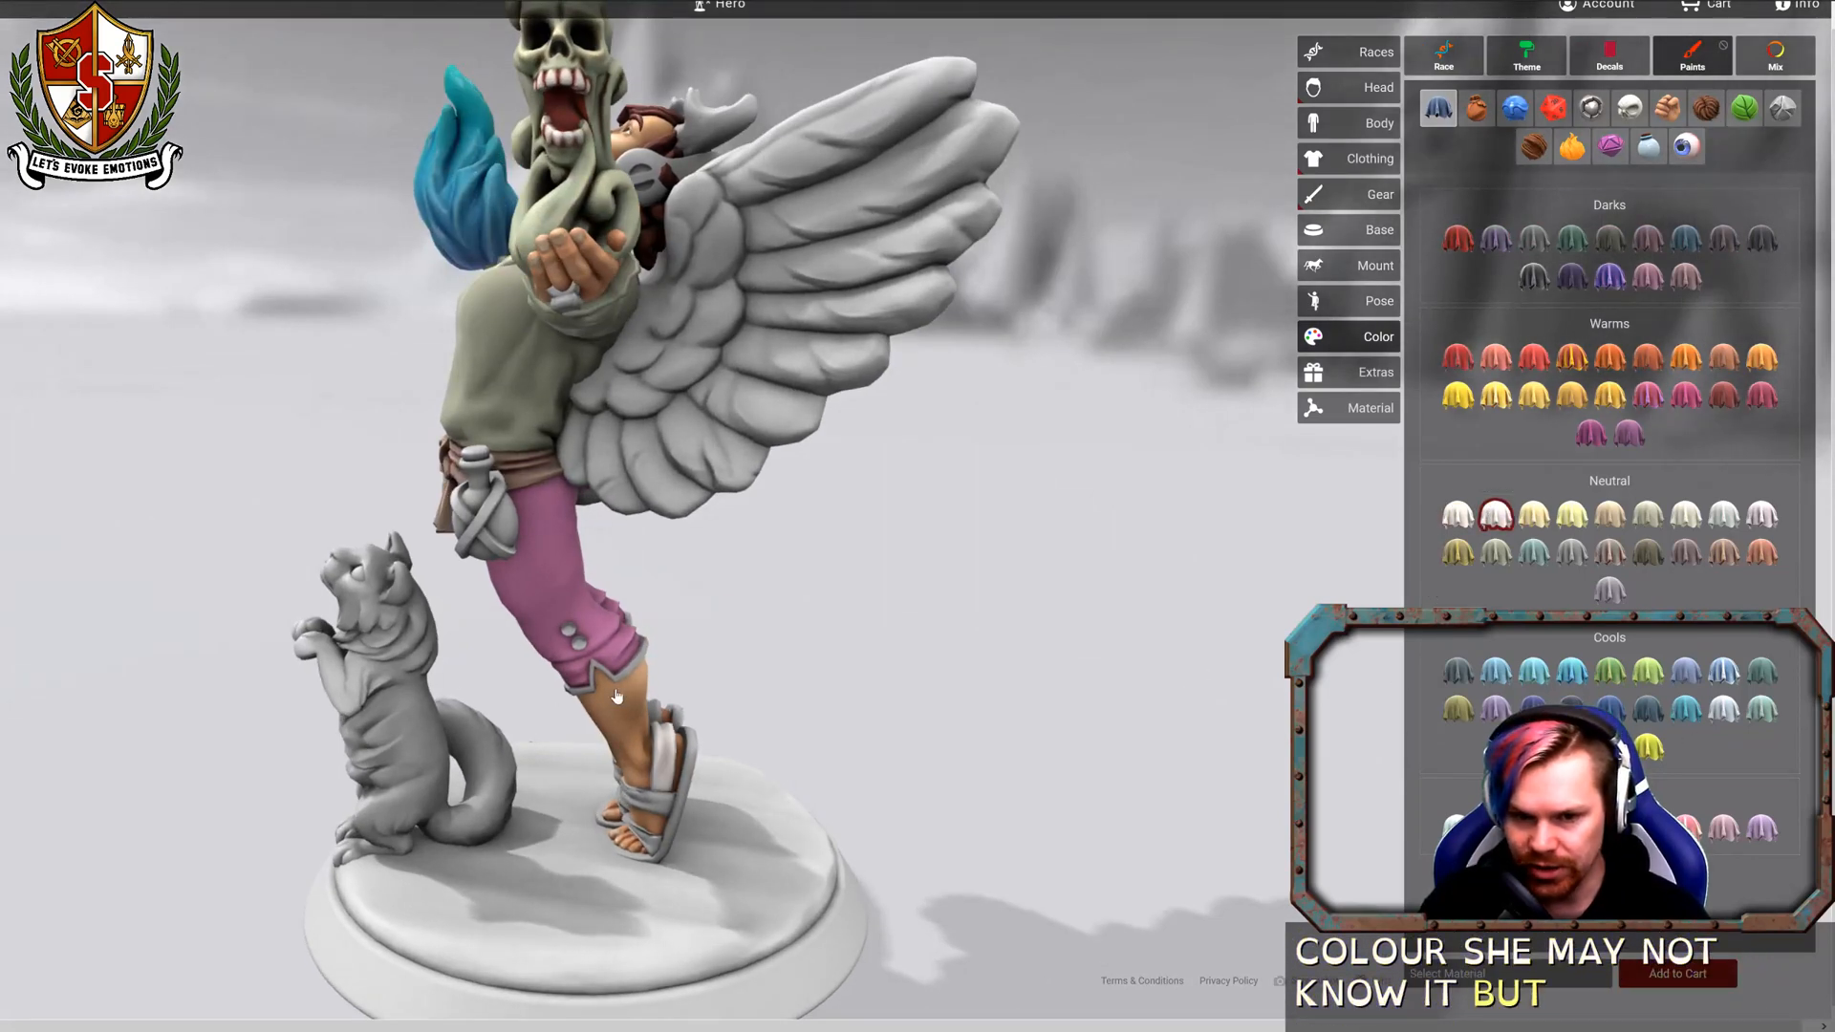
{"action": "mouse_move", "coordinate": [637, 680]}
{"action": "left_mouse_down"}
{"action": "mouse_move", "coordinate": [1175, 647]}
{"action": "mouse_move", "coordinate": [1508, 654]}
{"action": "mouse_move", "coordinate": [834, 676]}
{"action": "mouse_move", "coordinate": [938, 685]}
{"action": "left_mouse_up"}
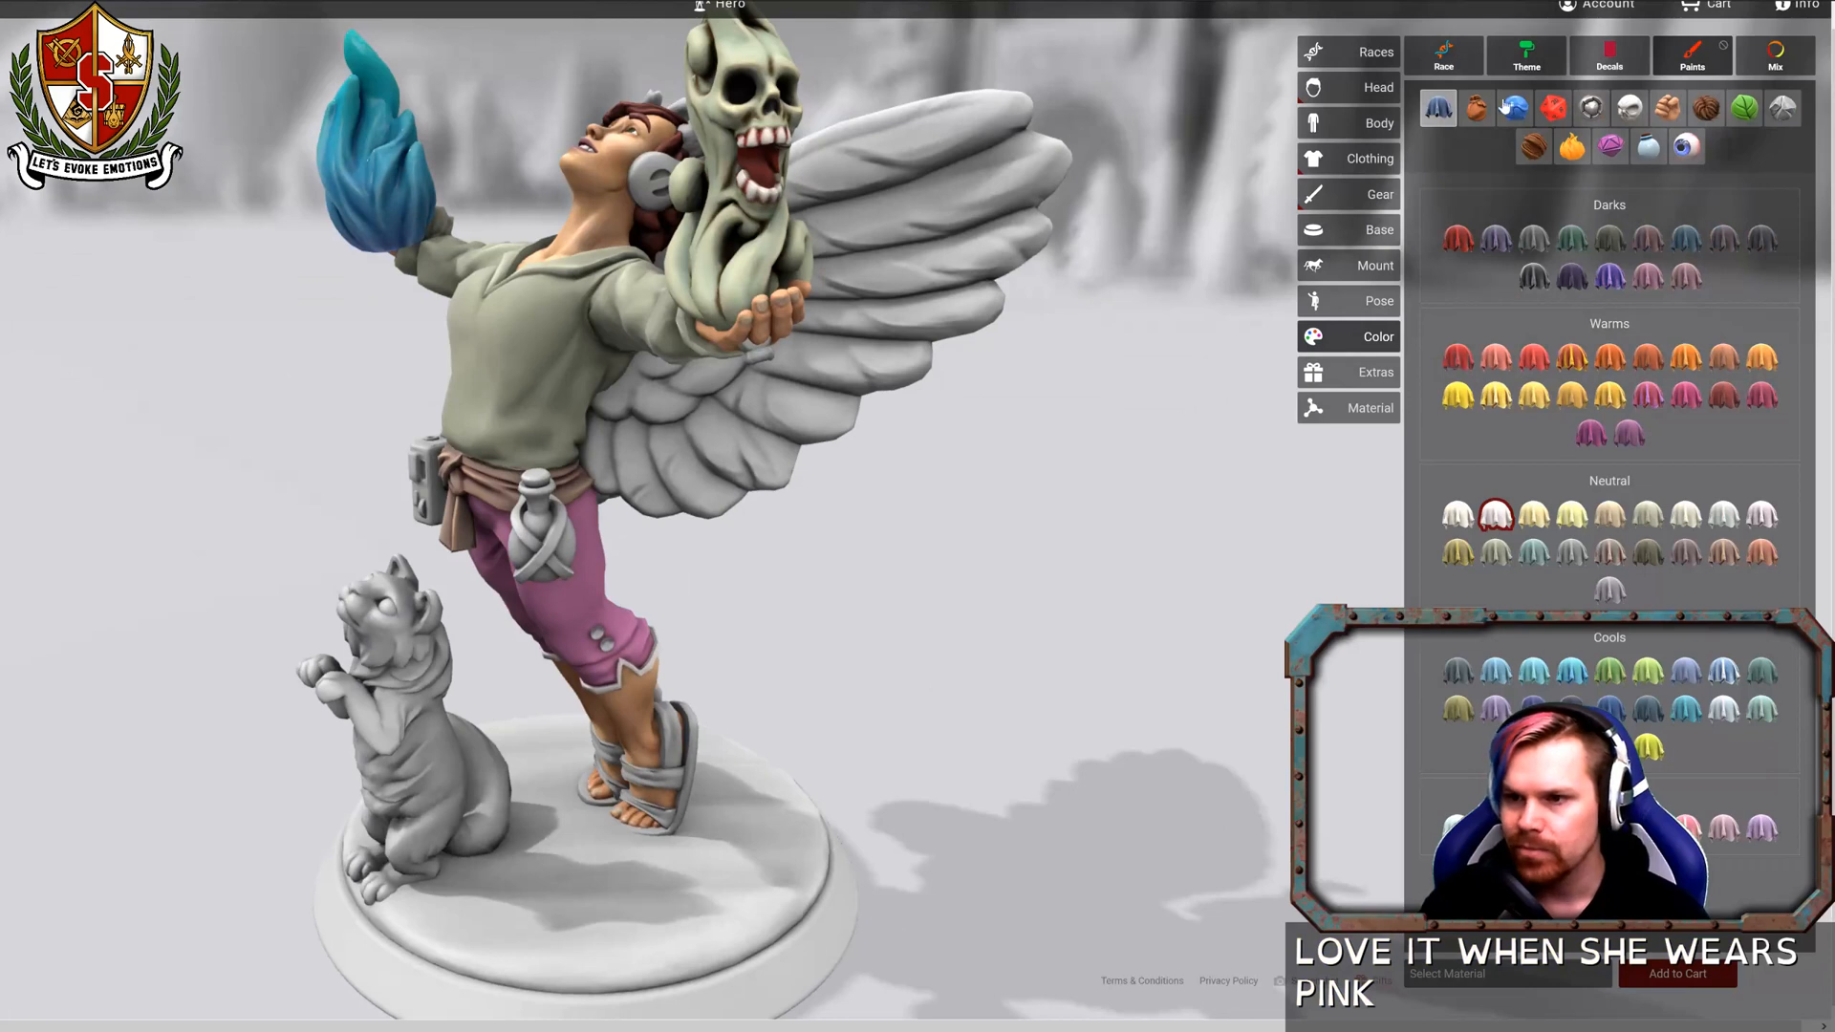
Paint the buttons on both trouser legs with the third Natural metal color, a light silver.
{"action": "left_click", "coordinate": [1591, 108]}
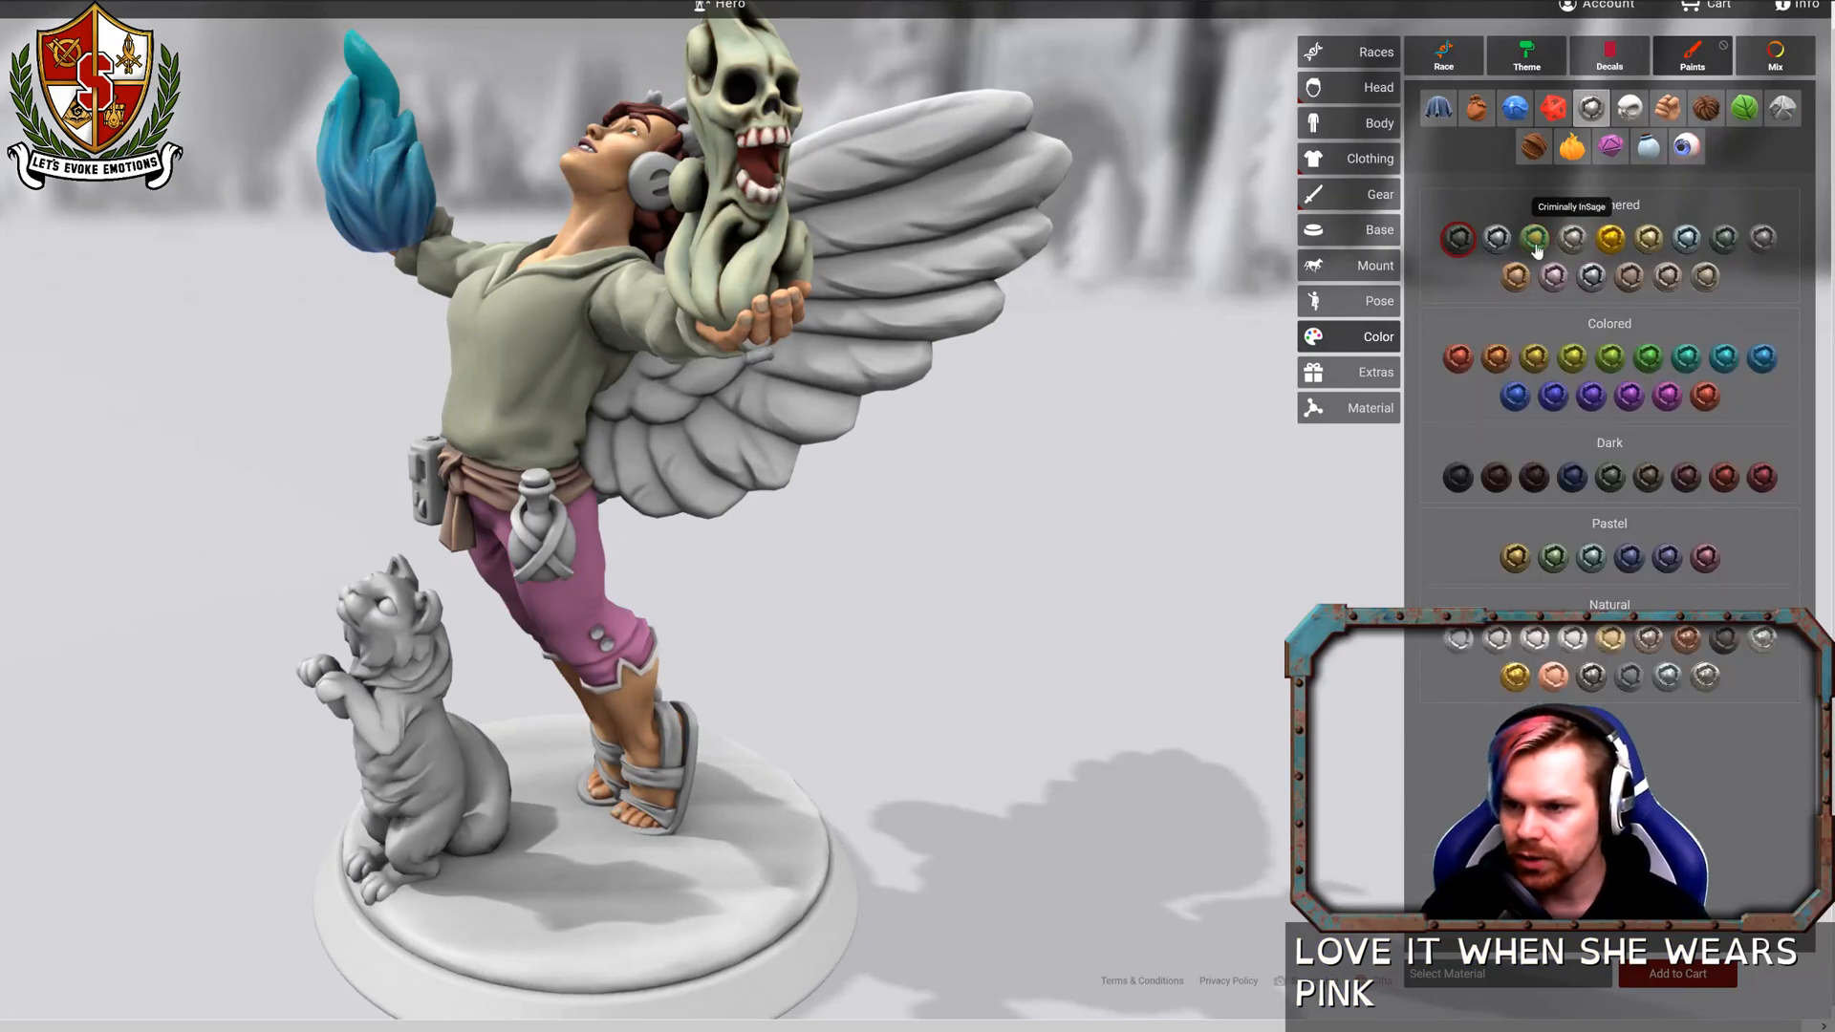
{"action": "left_click", "coordinate": [1534, 638]}
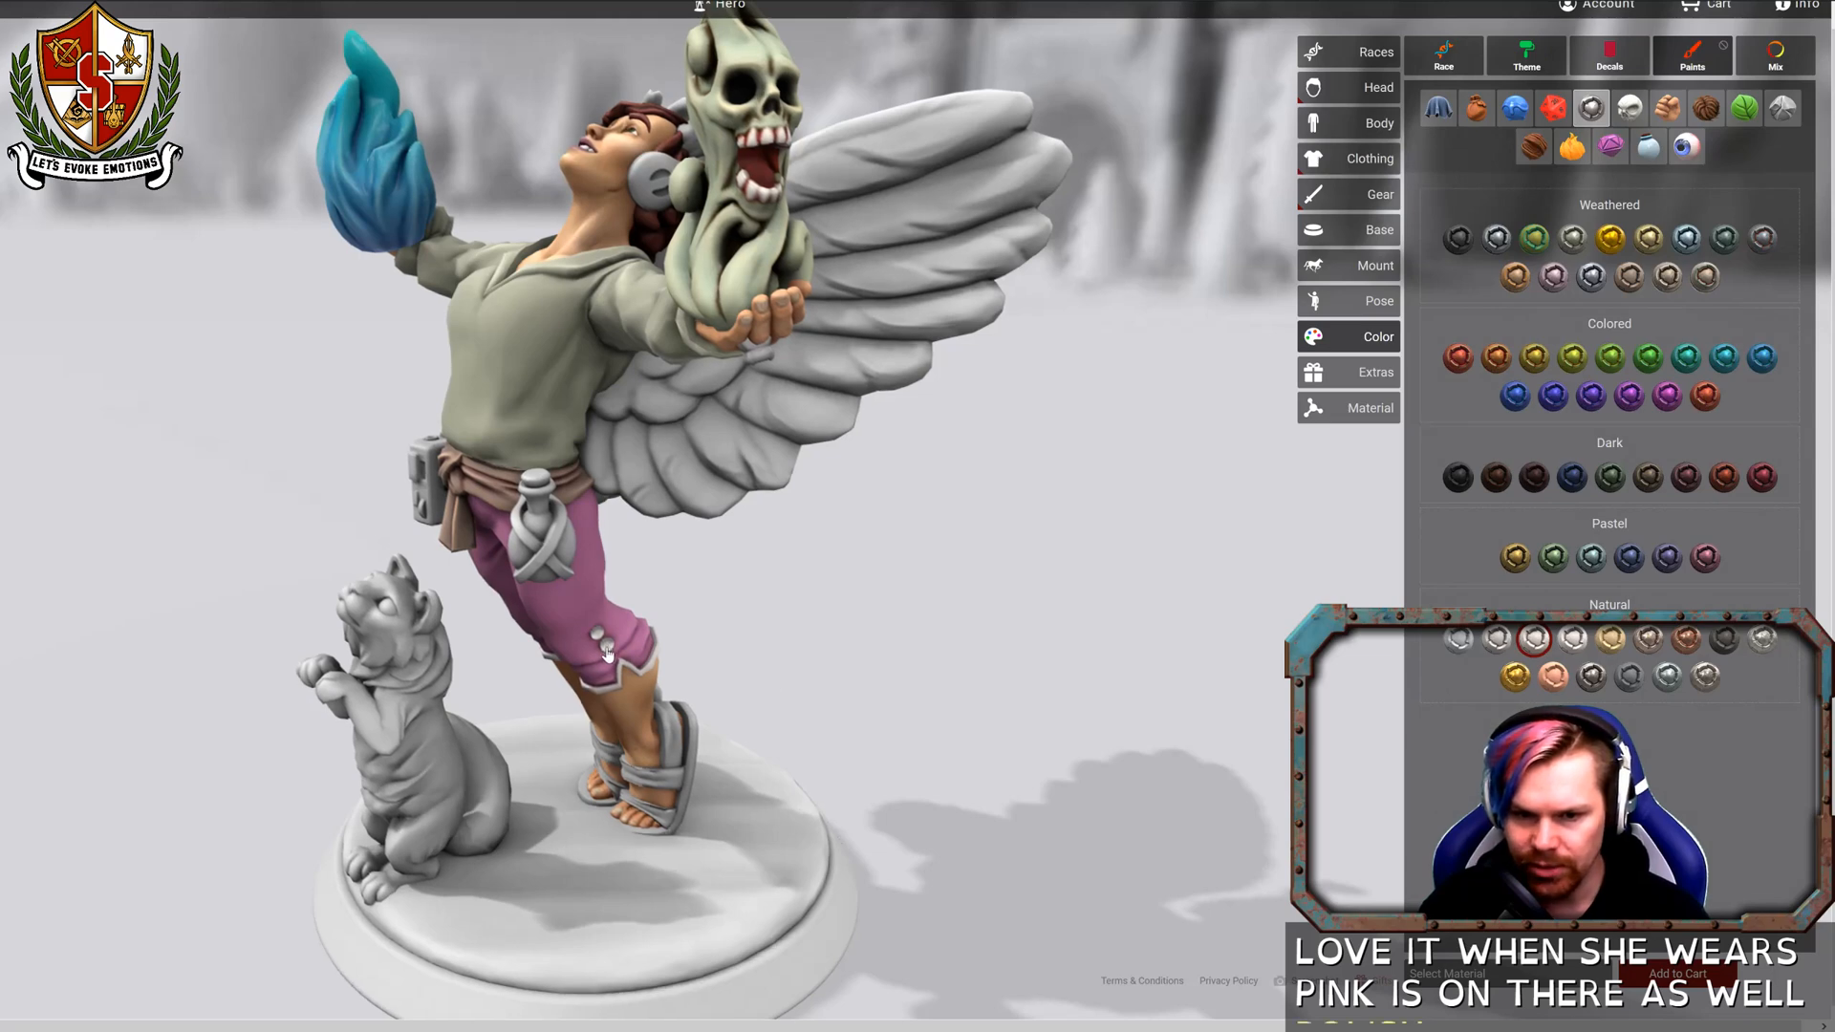
{"action": "left_click_drag", "start_coordinate": [868, 656], "coordinate": [910, 742]}
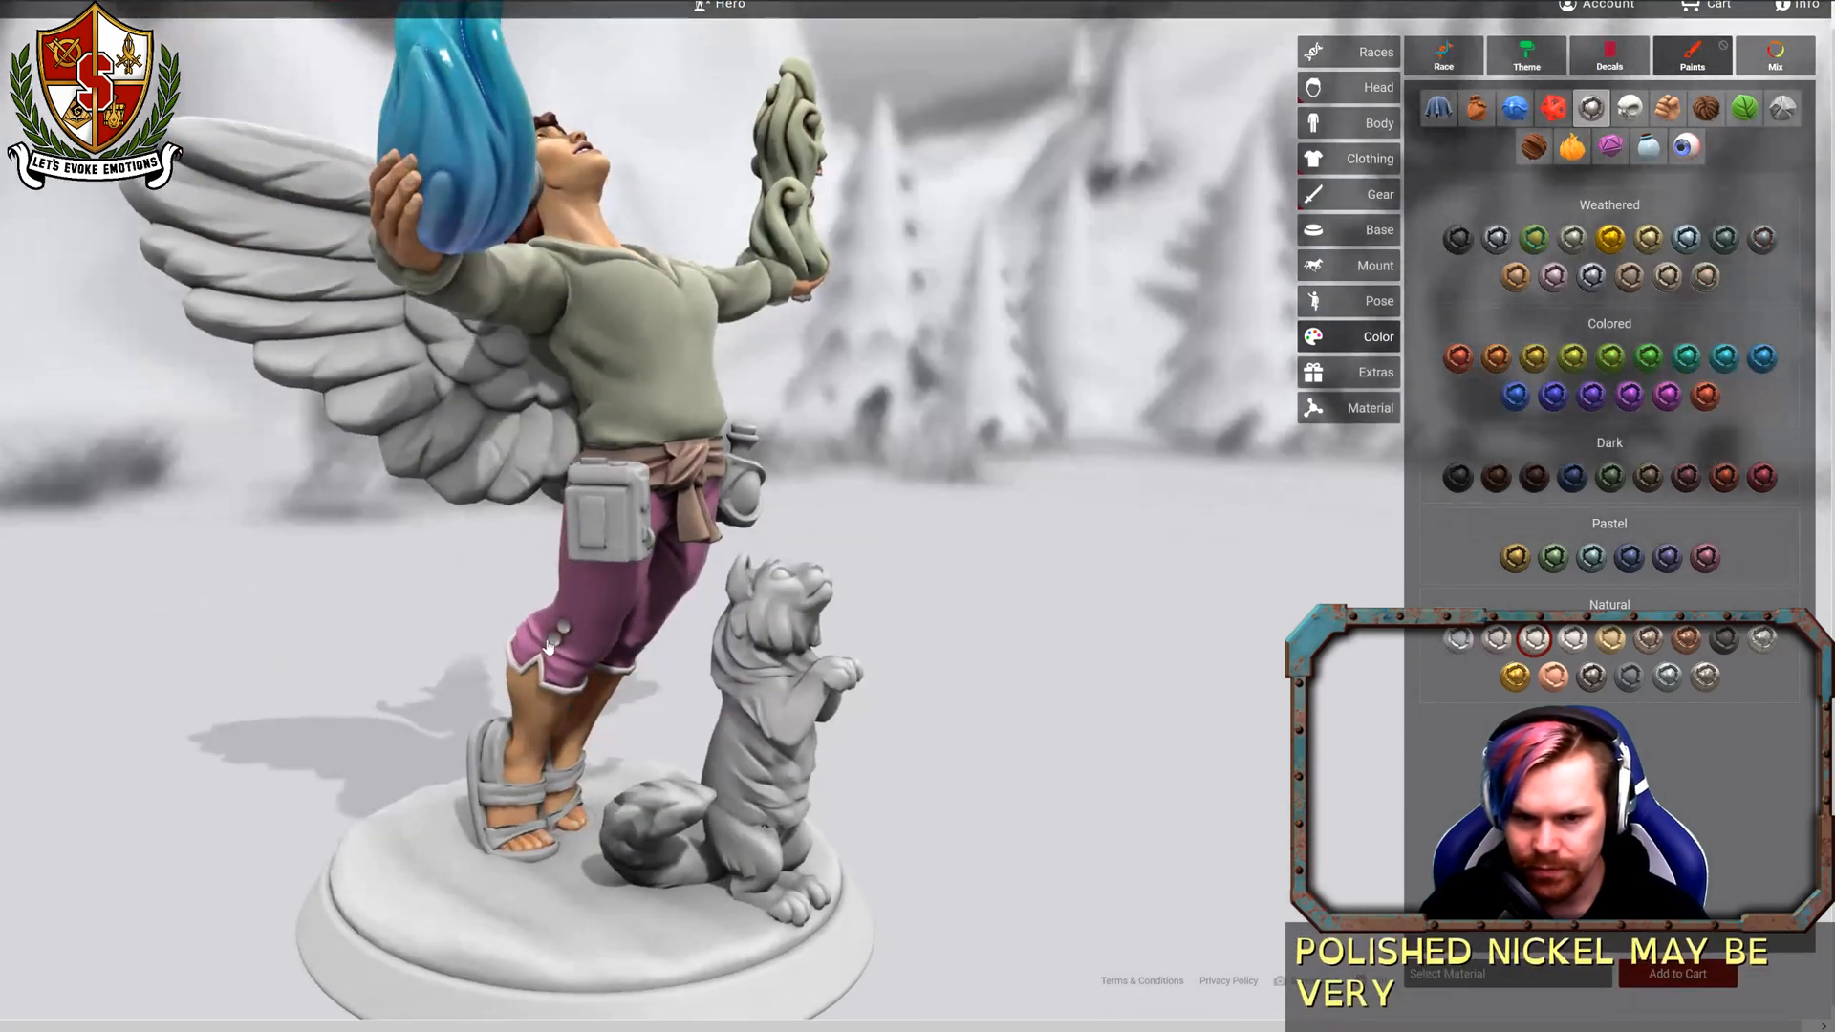
{"action": "left_click_drag", "start_coordinate": [1064, 688], "coordinate": [1018, 681]}
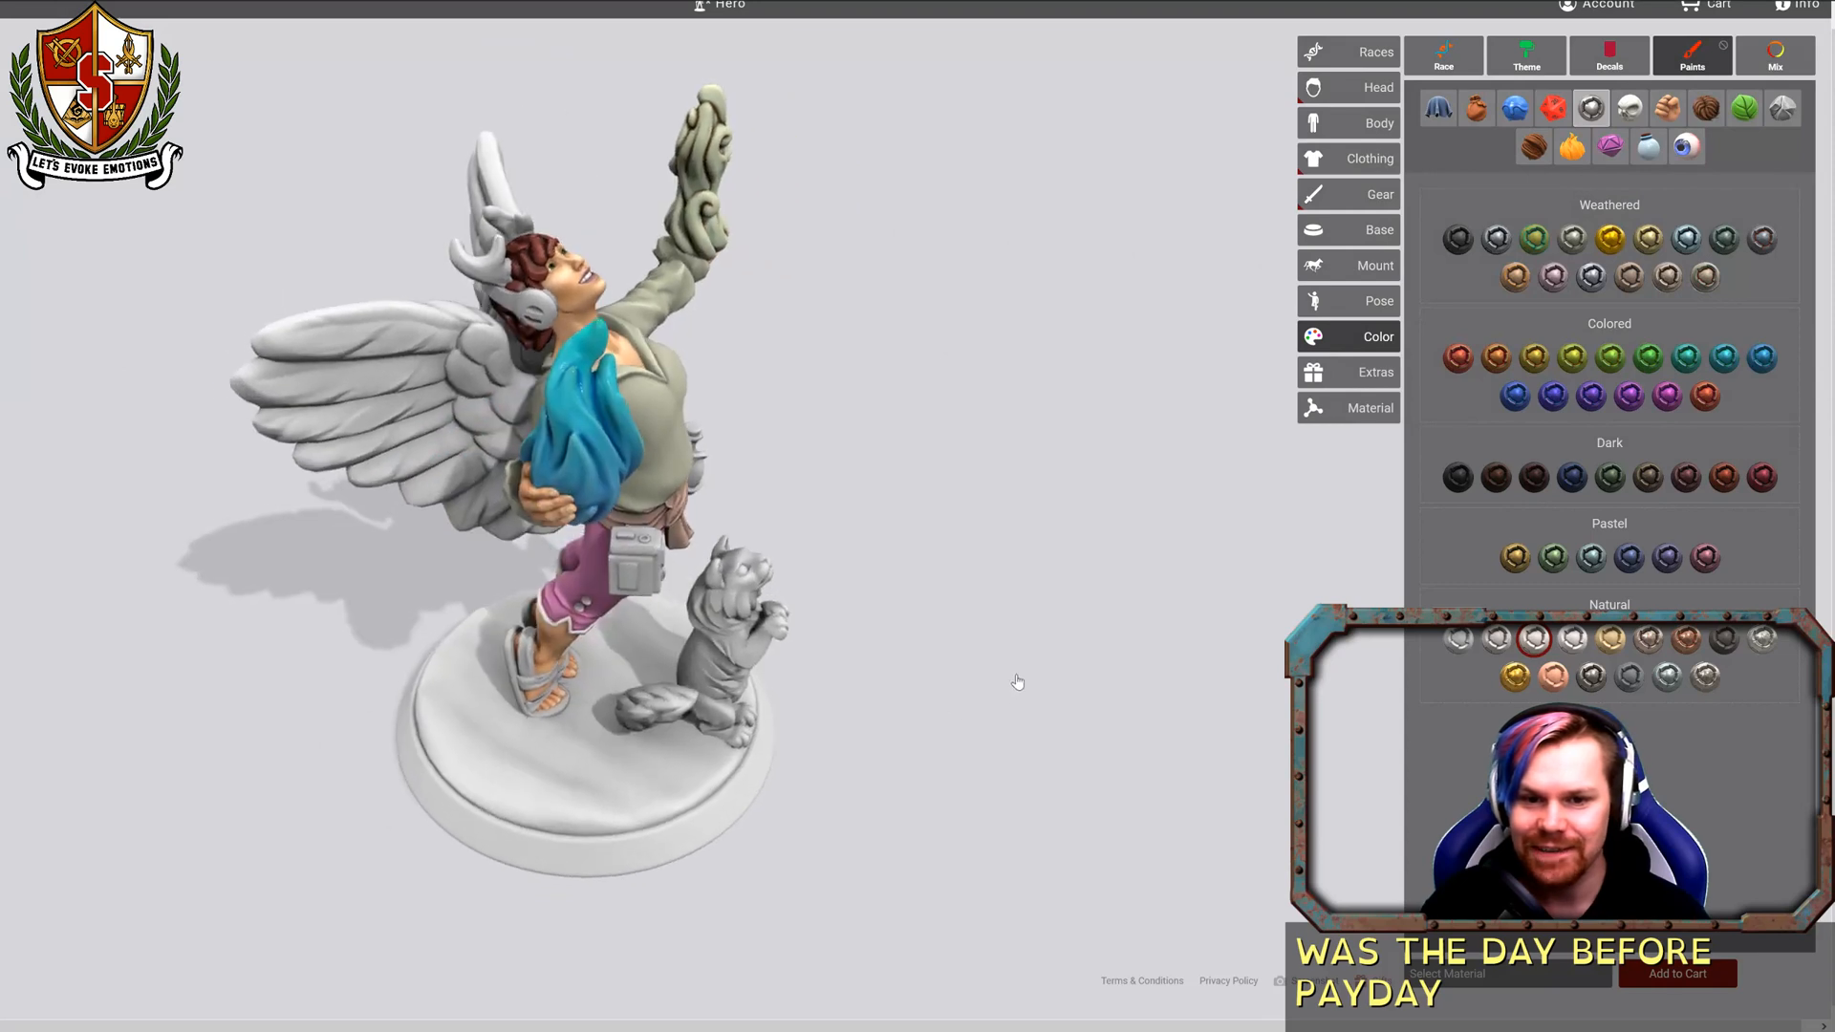
Paint both sandals with the reddish-brown leather color, the sixth of the Browns.
{"action": "left_click", "coordinate": [1477, 108]}
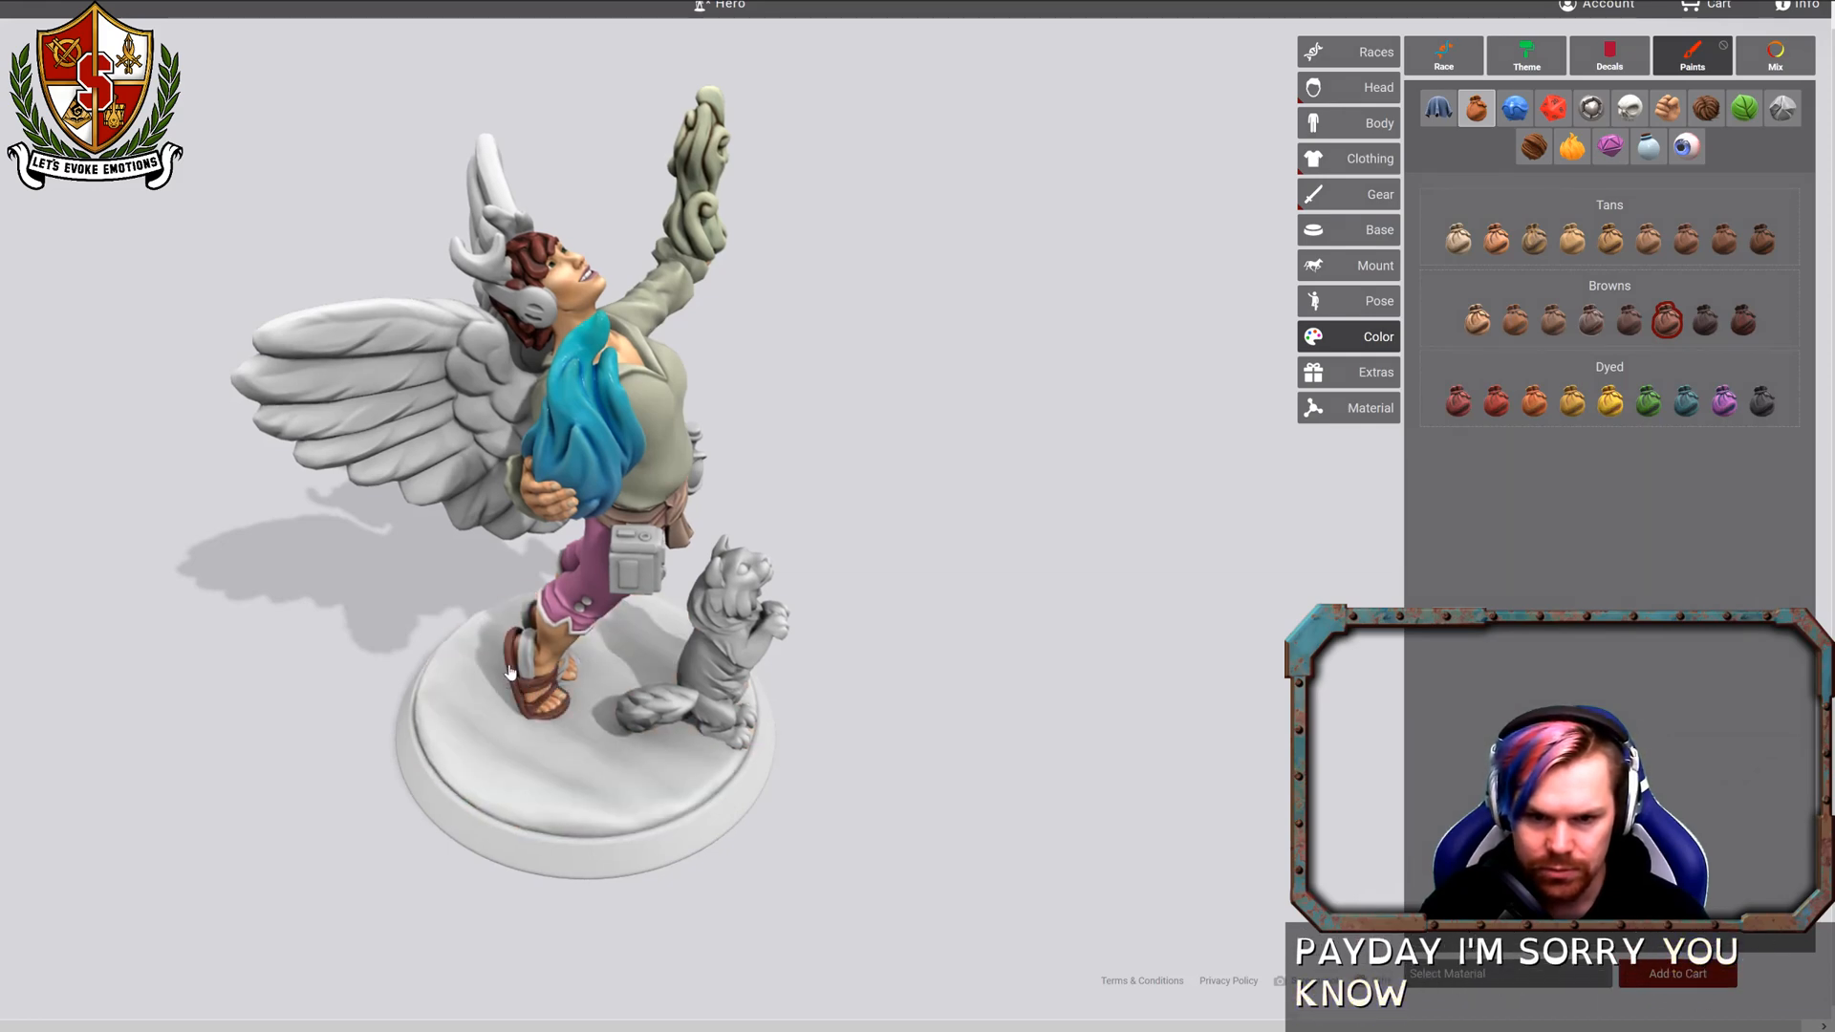
{"action": "left_click", "coordinate": [526, 662]}
{"action": "left_click_drag", "start_coordinate": [870, 671], "coordinate": [344, 589]}
{"action": "scroll", "coordinate": [666, 784], "scroll_direction": "up", "scroll_amount": 5}
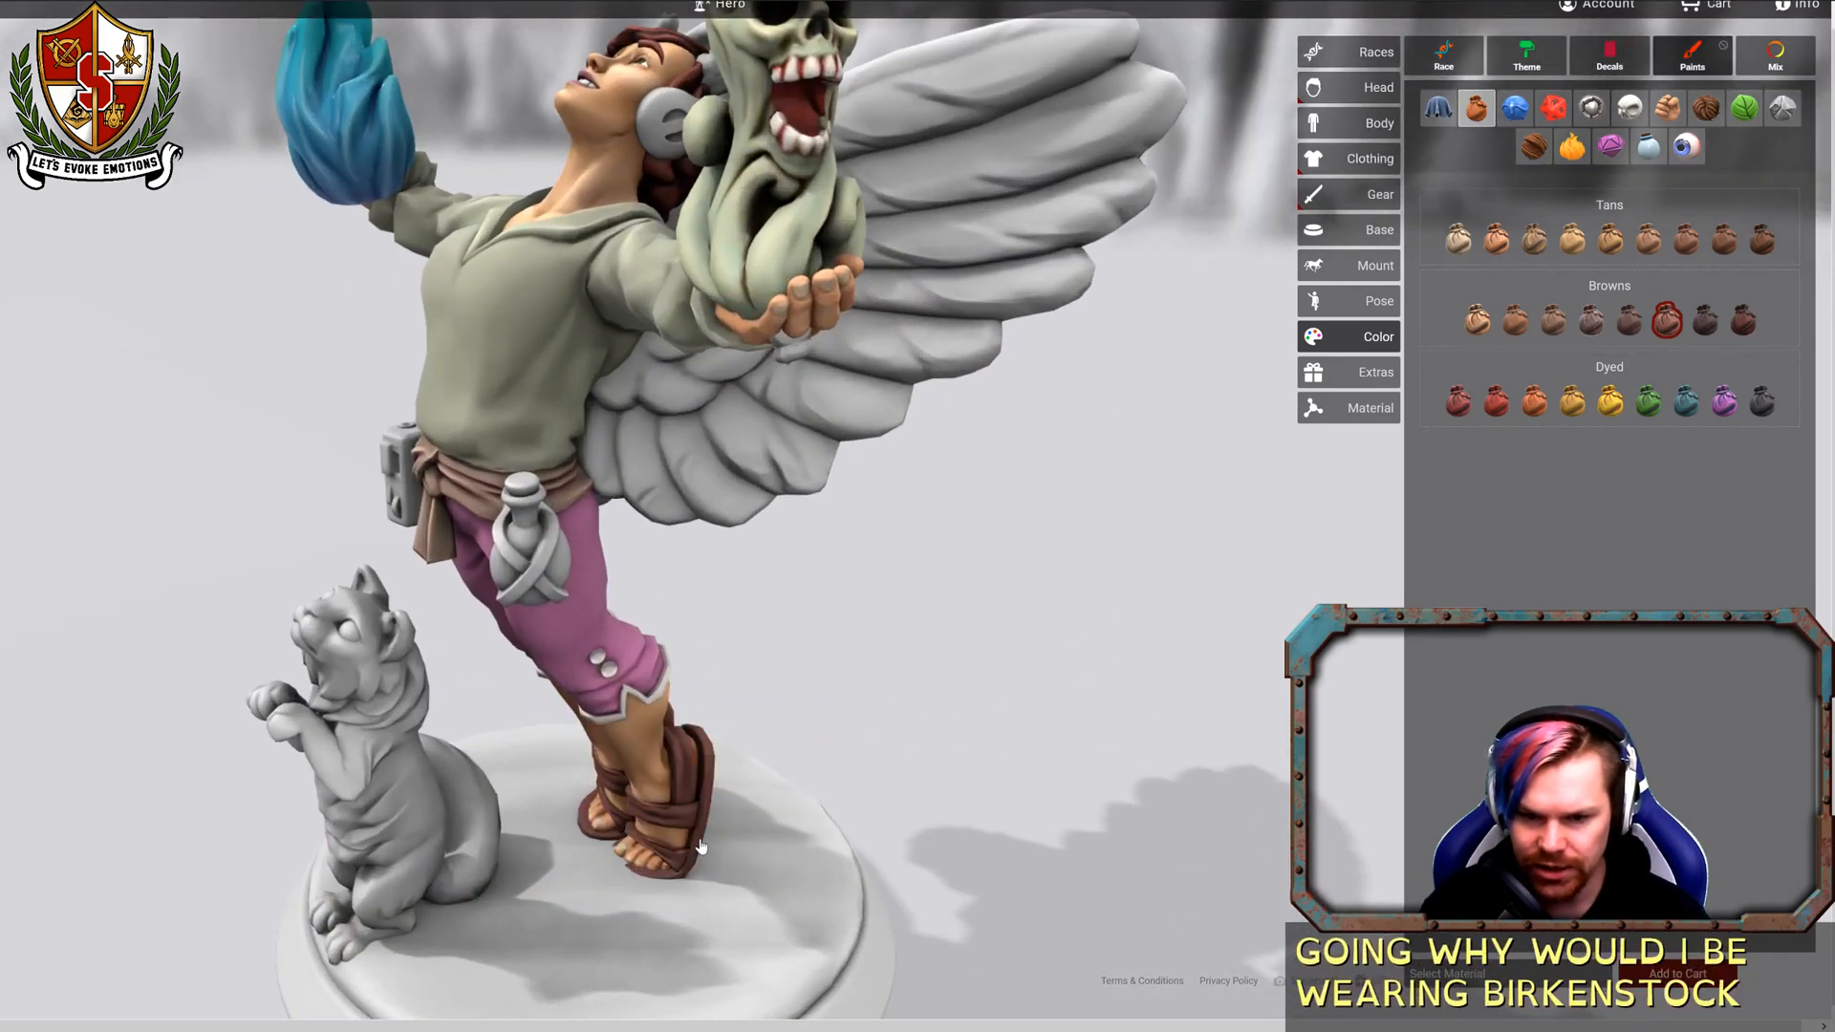
{"action": "left_click_drag", "start_coordinate": [938, 728], "coordinate": [1213, 757]}
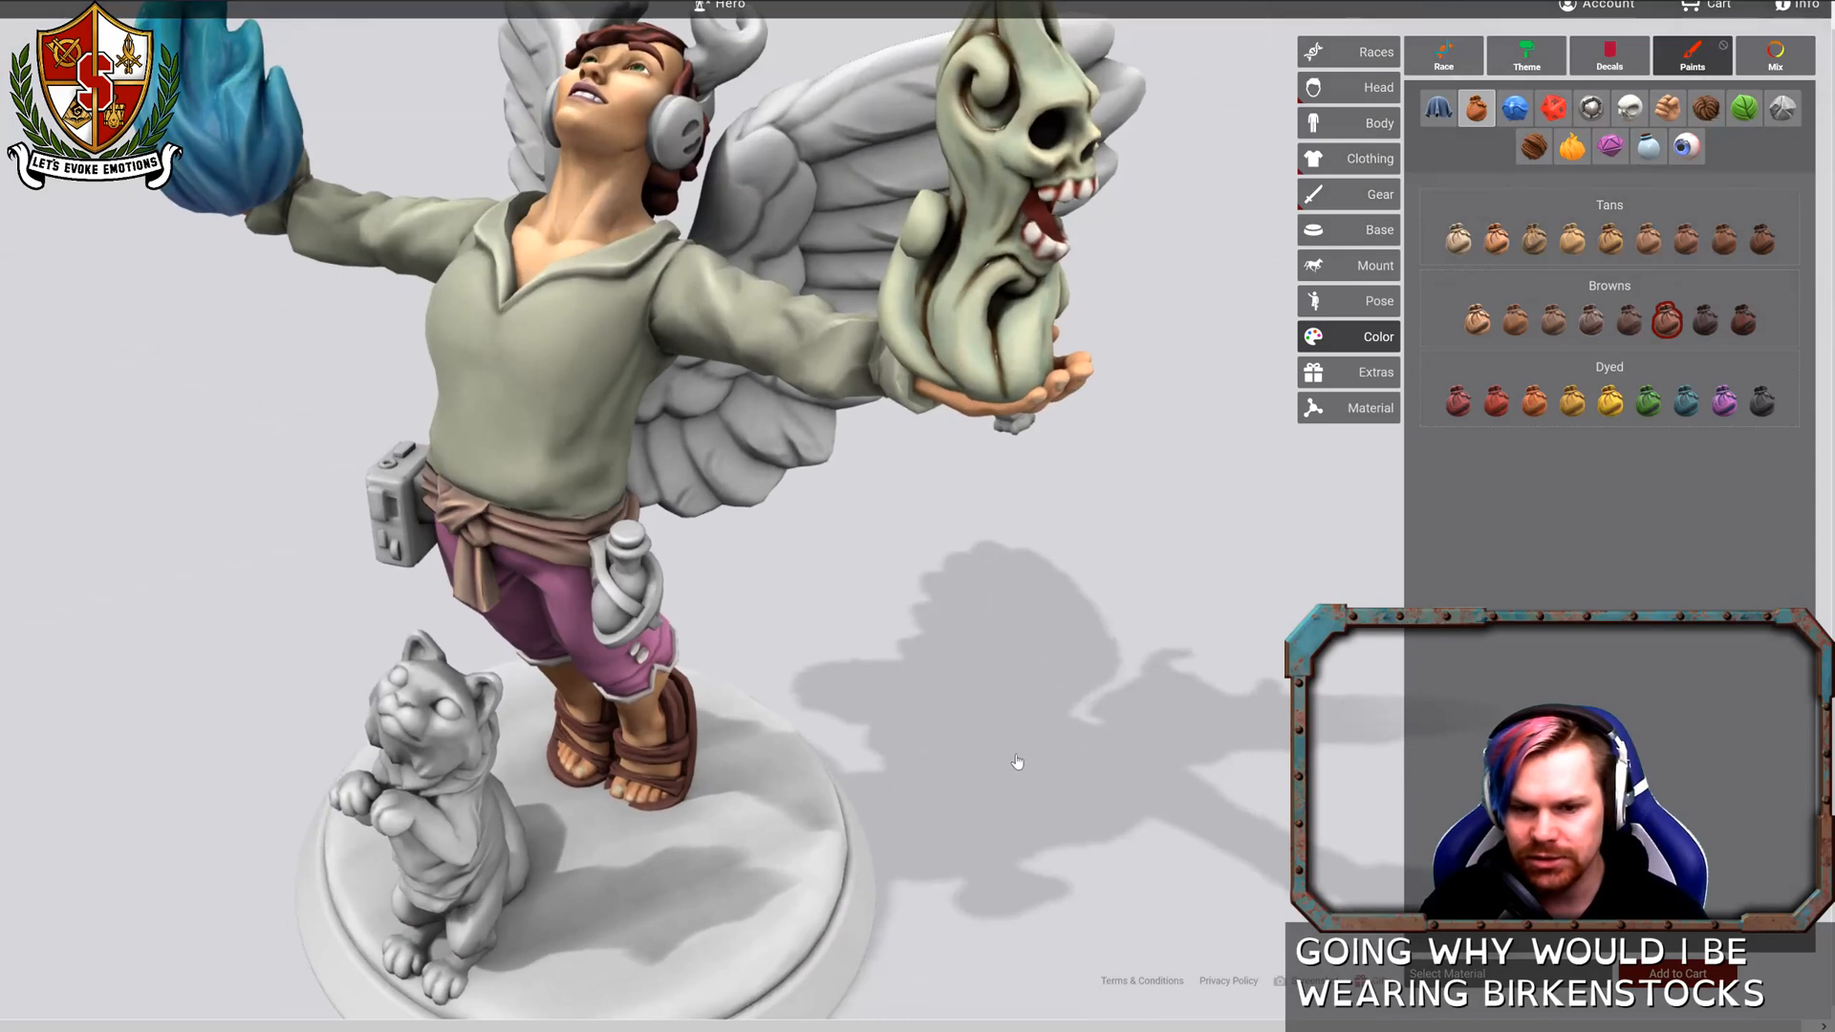
Paint the top of the base with the pale yellow Rough stone color and its rim with the black Polished one.
{"action": "scroll", "coordinate": [1018, 756], "scroll_direction": "down", "scroll_amount": 3}
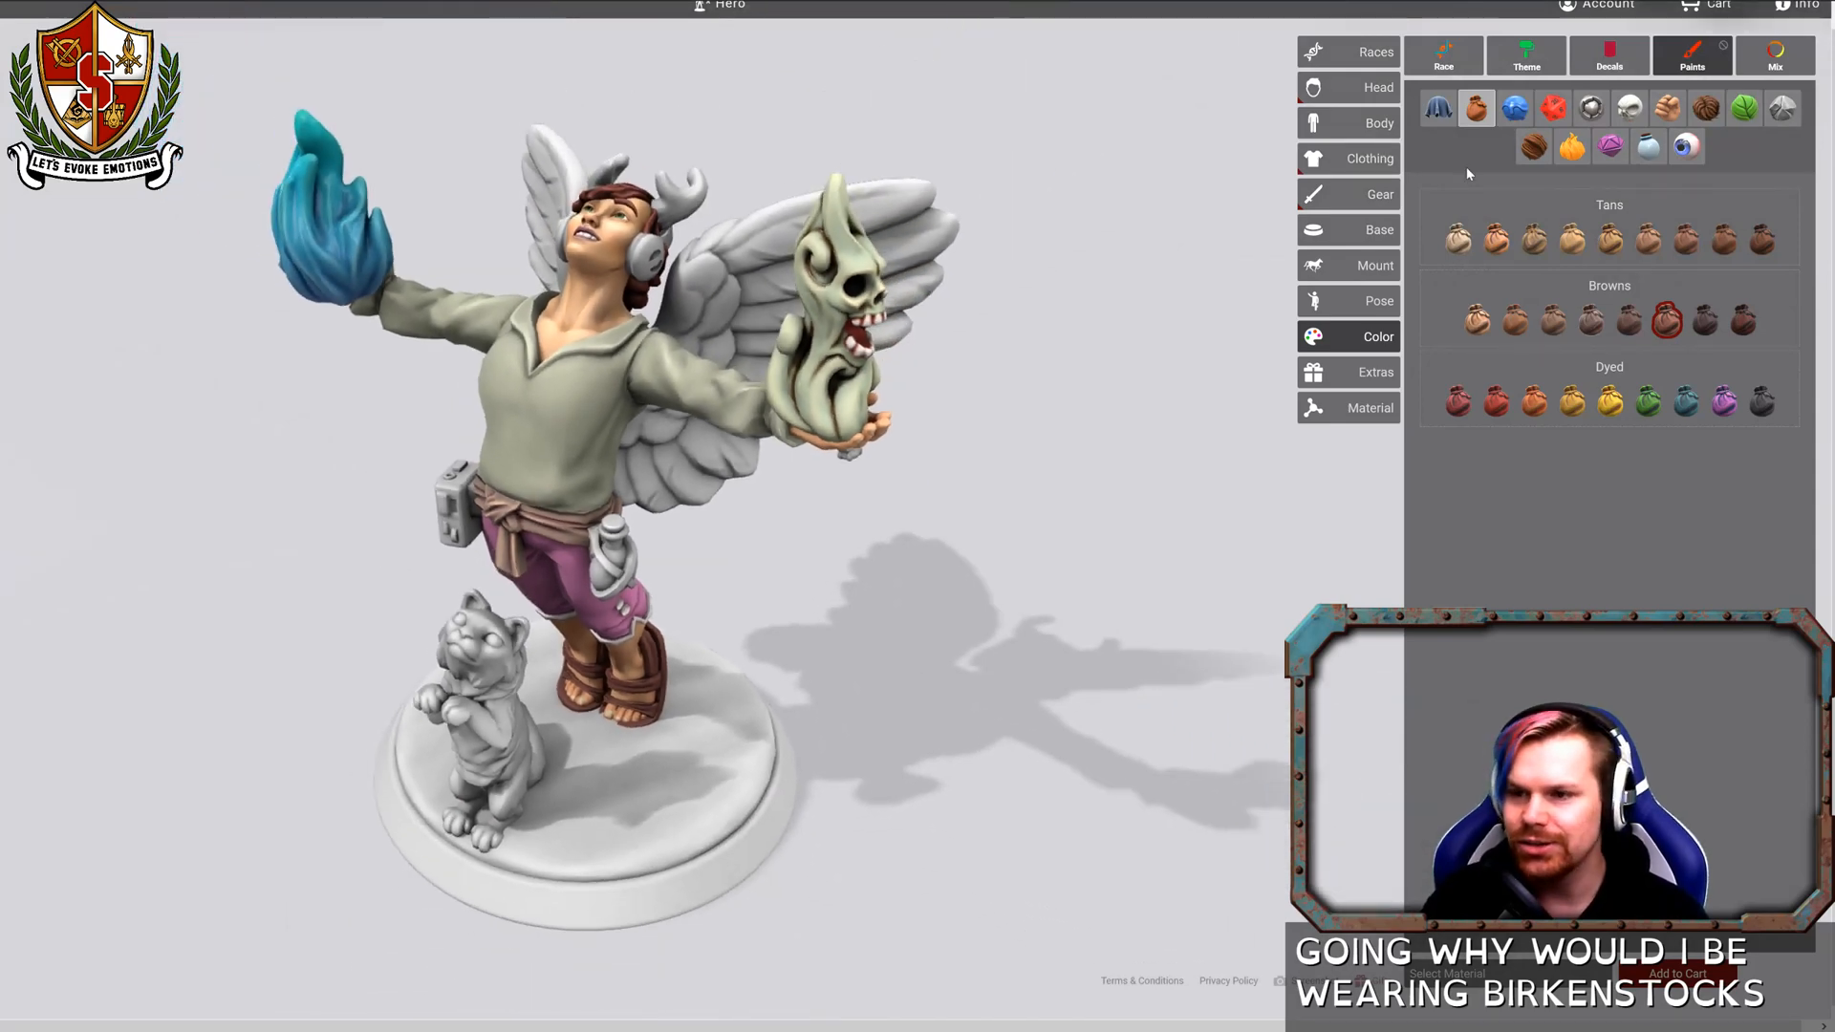
{"action": "left_click", "coordinate": [1782, 108]}
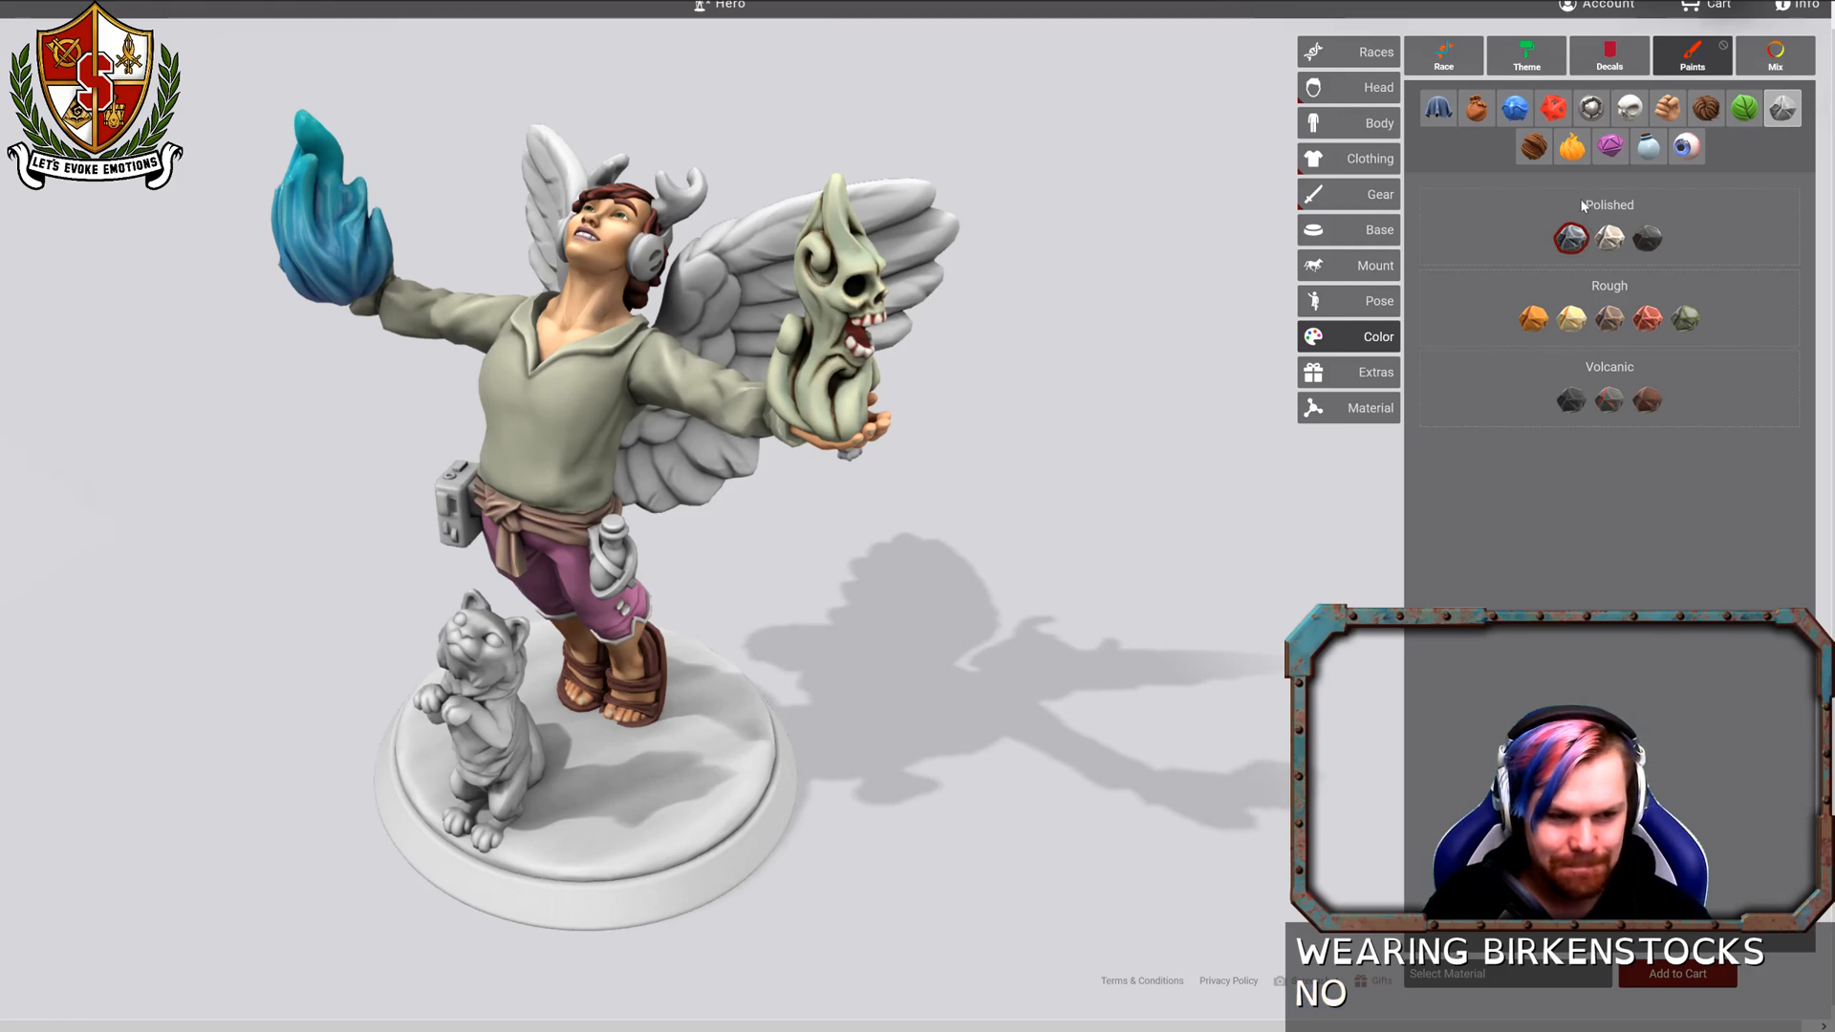
{"action": "left_click", "coordinate": [592, 832]}
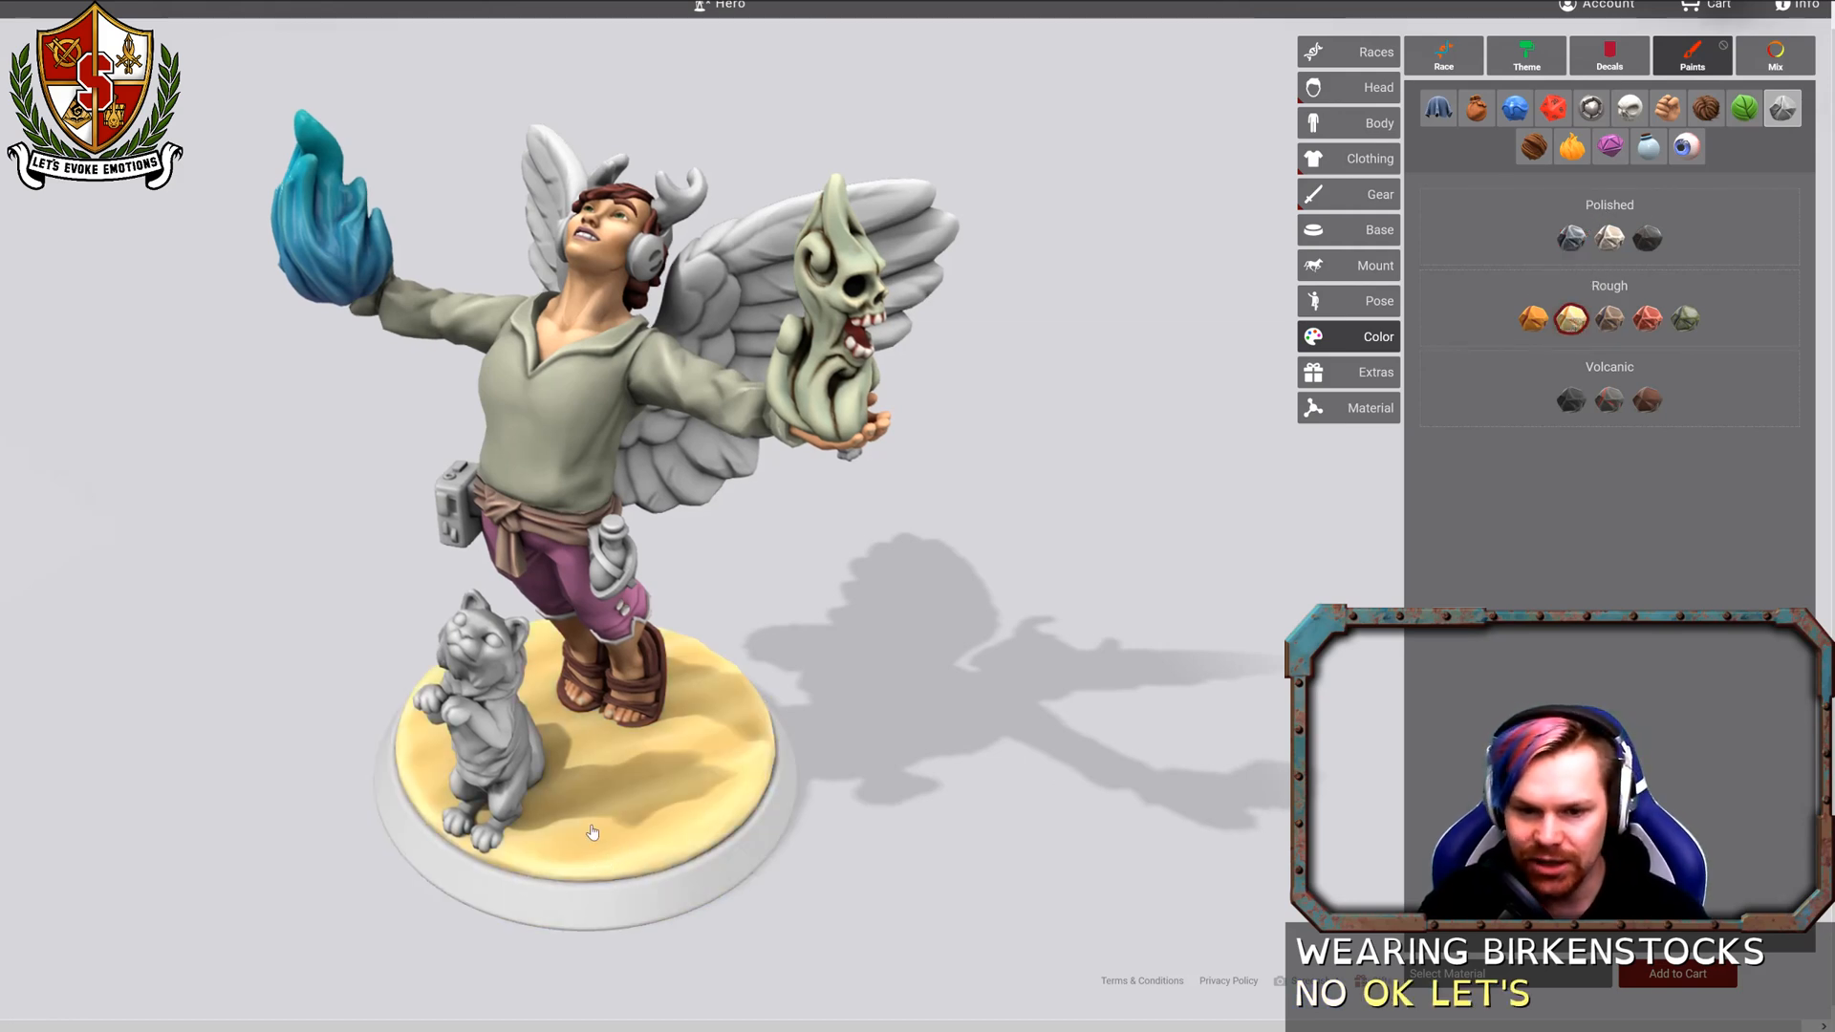
{"action": "left_click", "coordinate": [1571, 402]}
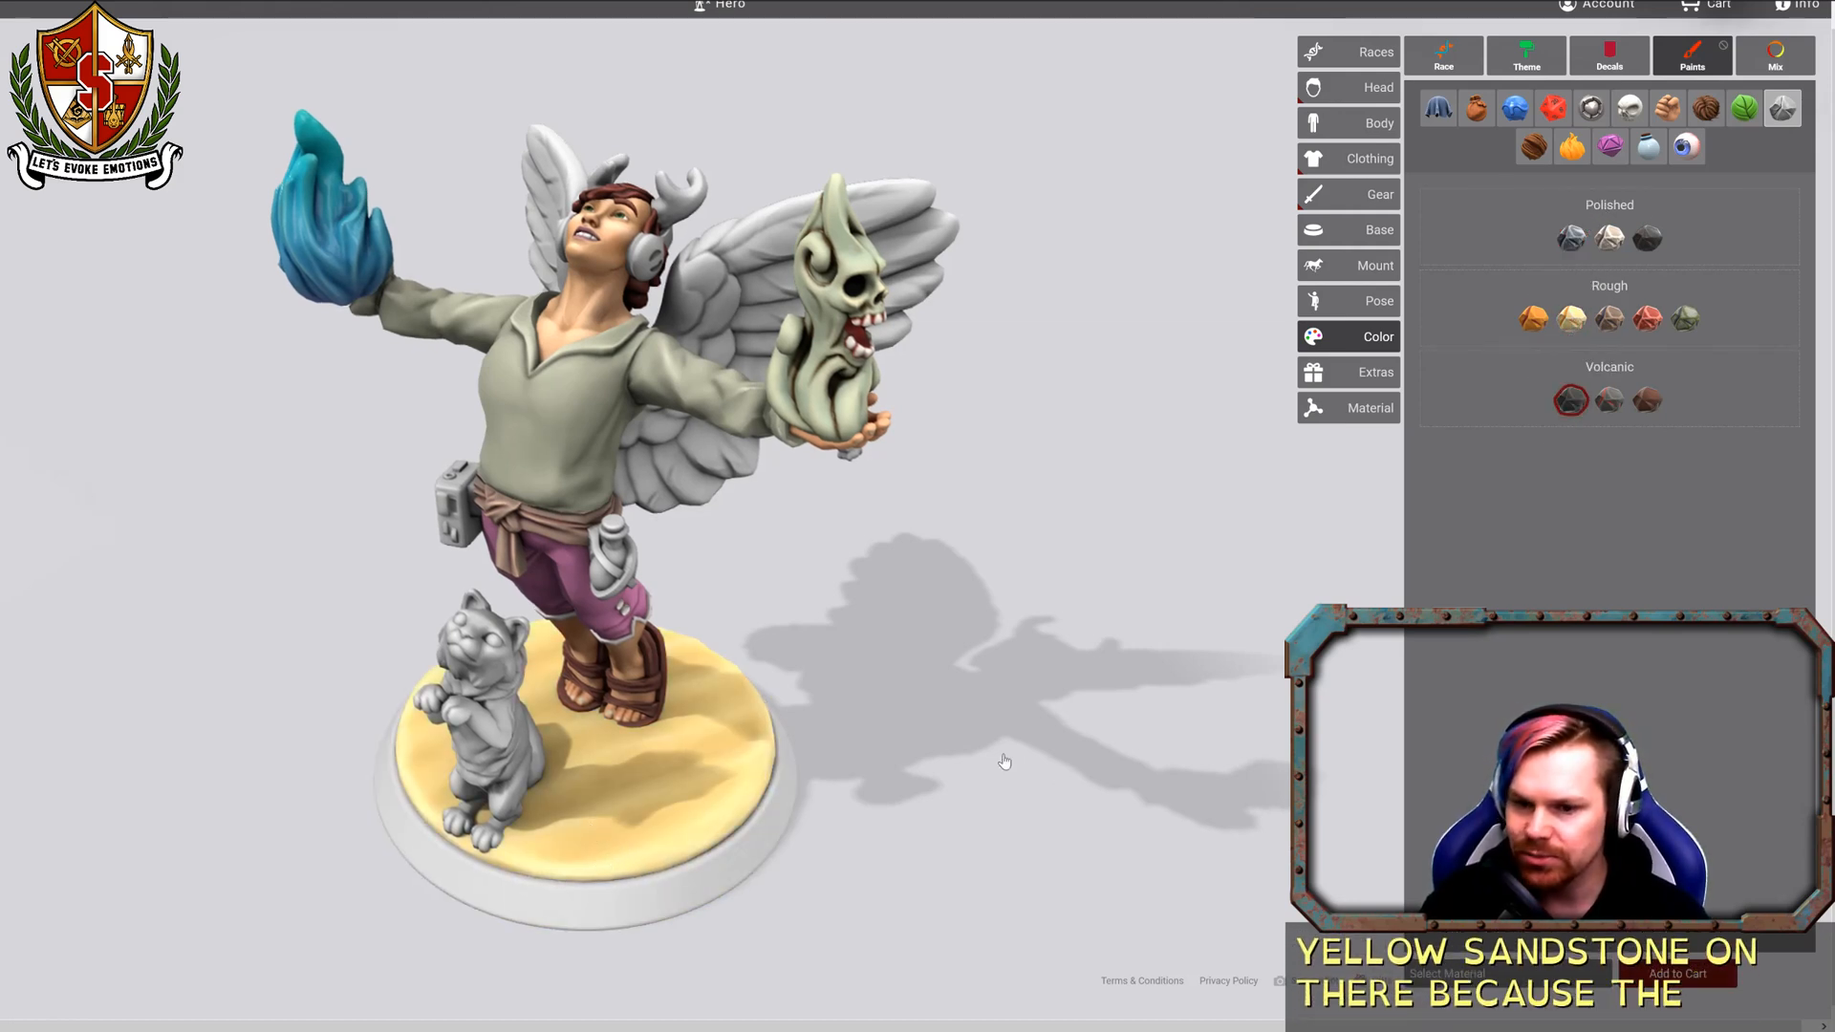
{"action": "left_click", "coordinate": [679, 903]}
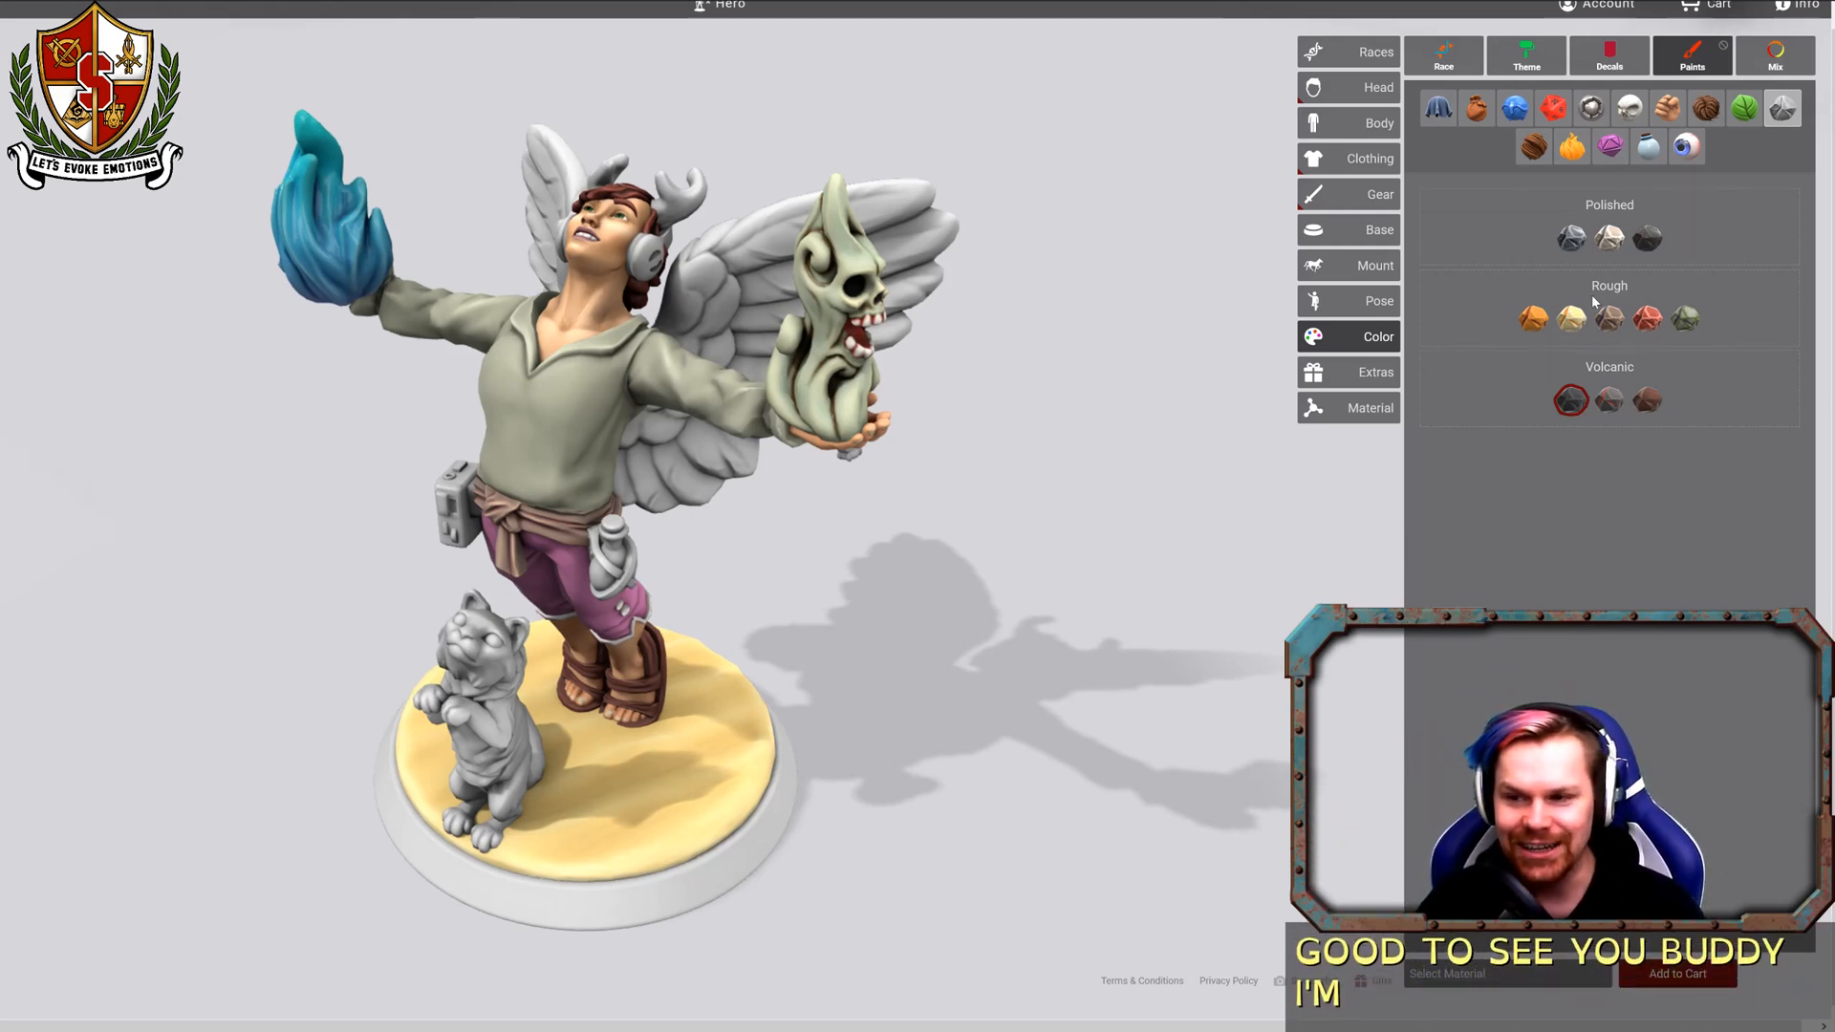
{"action": "left_click", "coordinate": [1647, 238]}
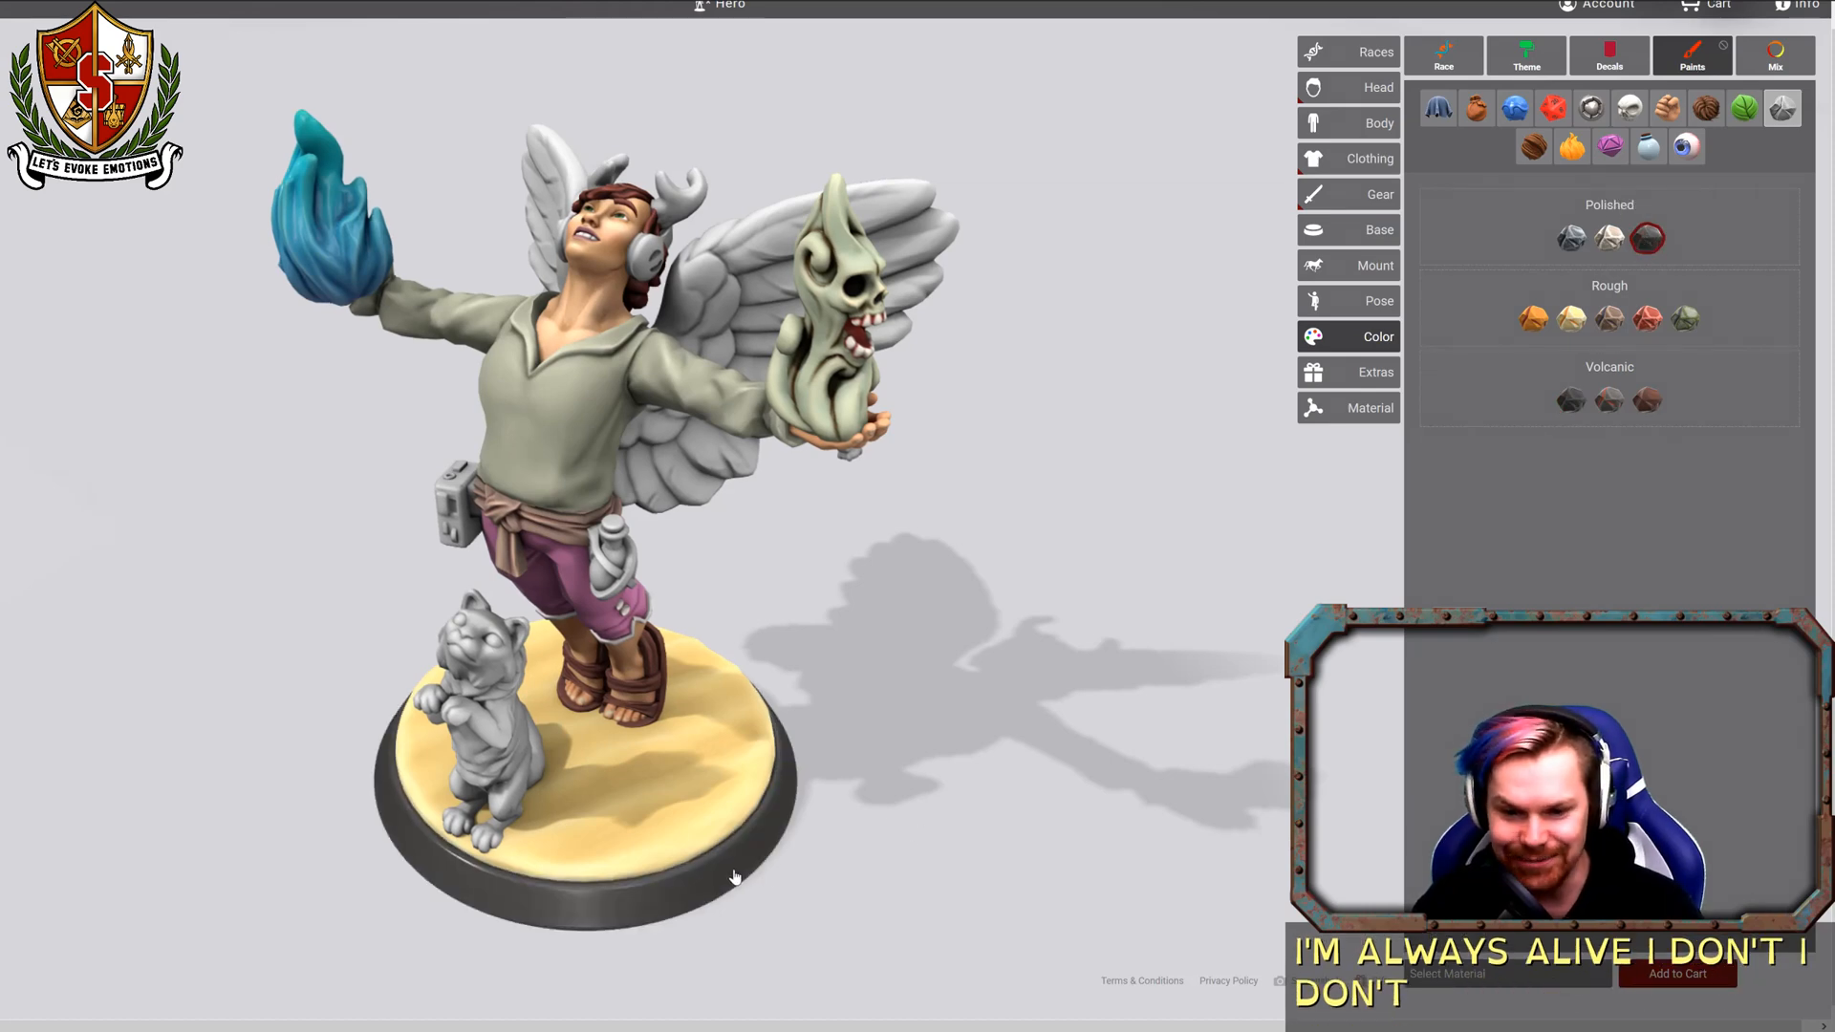
Paint the cat's fur with the black color from the Natural hair colors.
{"action": "left_click_drag", "start_coordinate": [1039, 680], "coordinate": [1221, 618]}
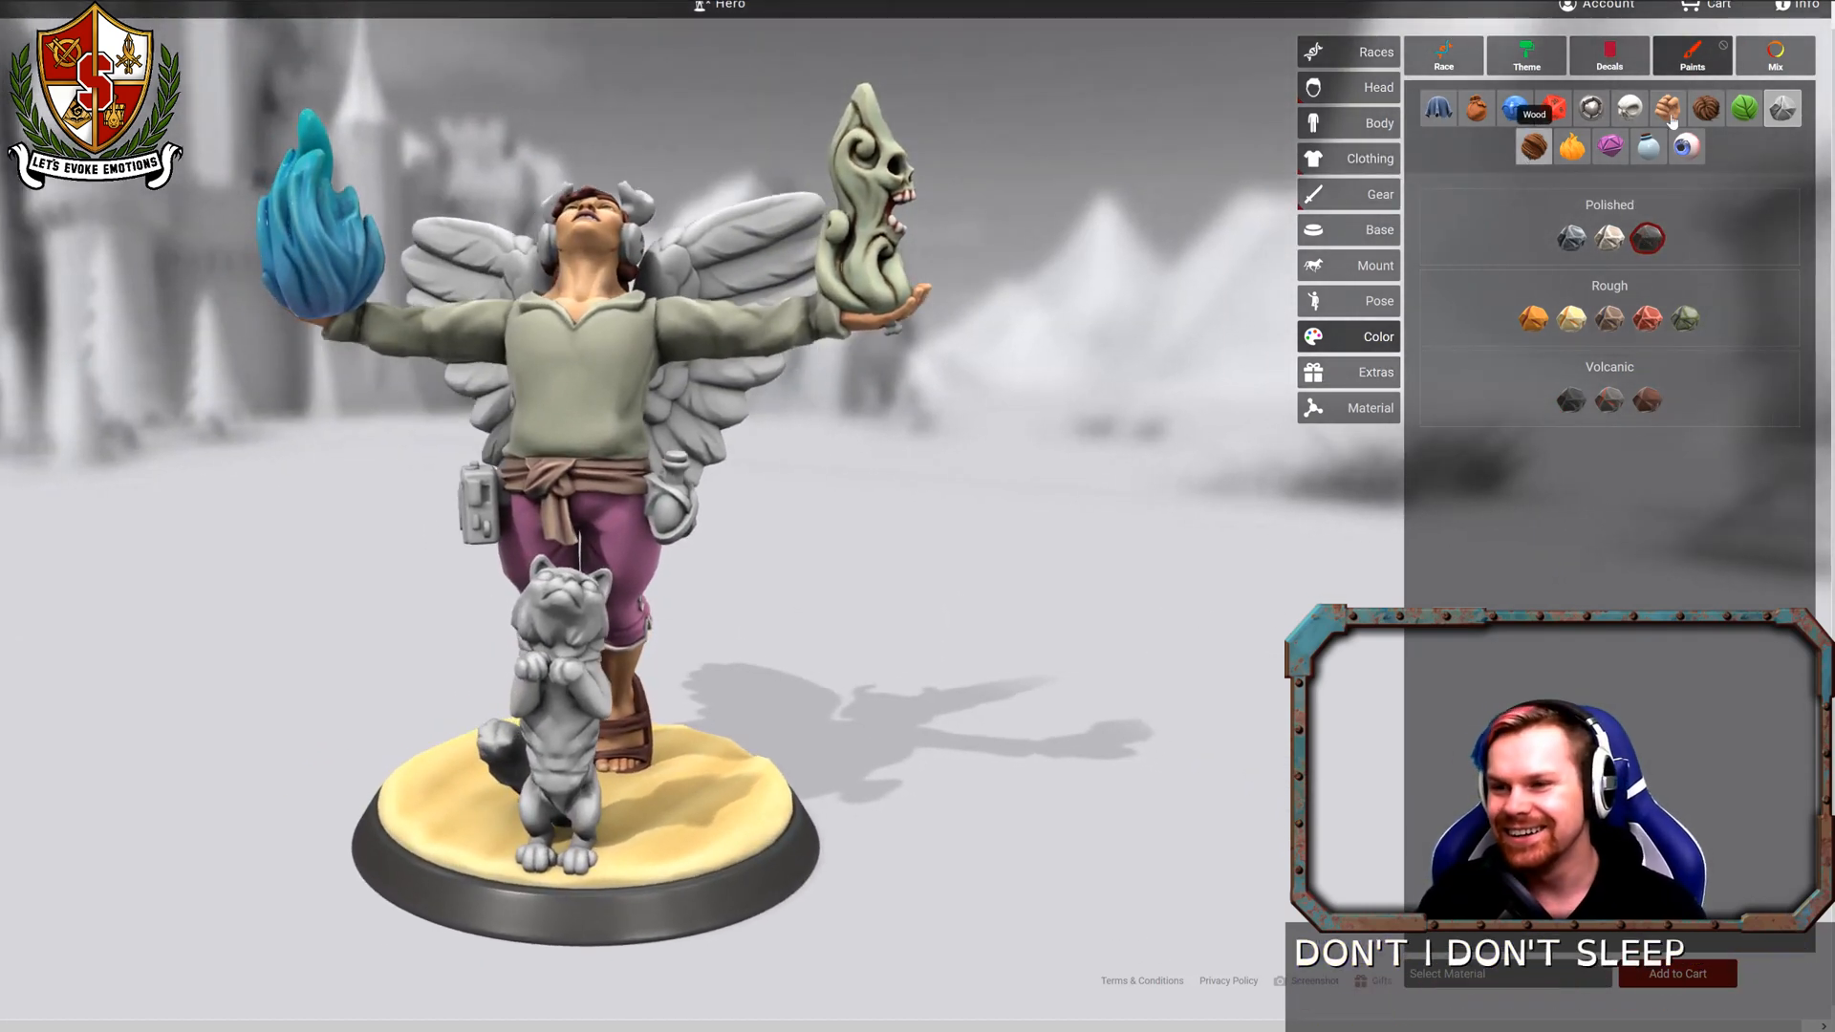
{"action": "left_click", "coordinate": [1705, 108]}
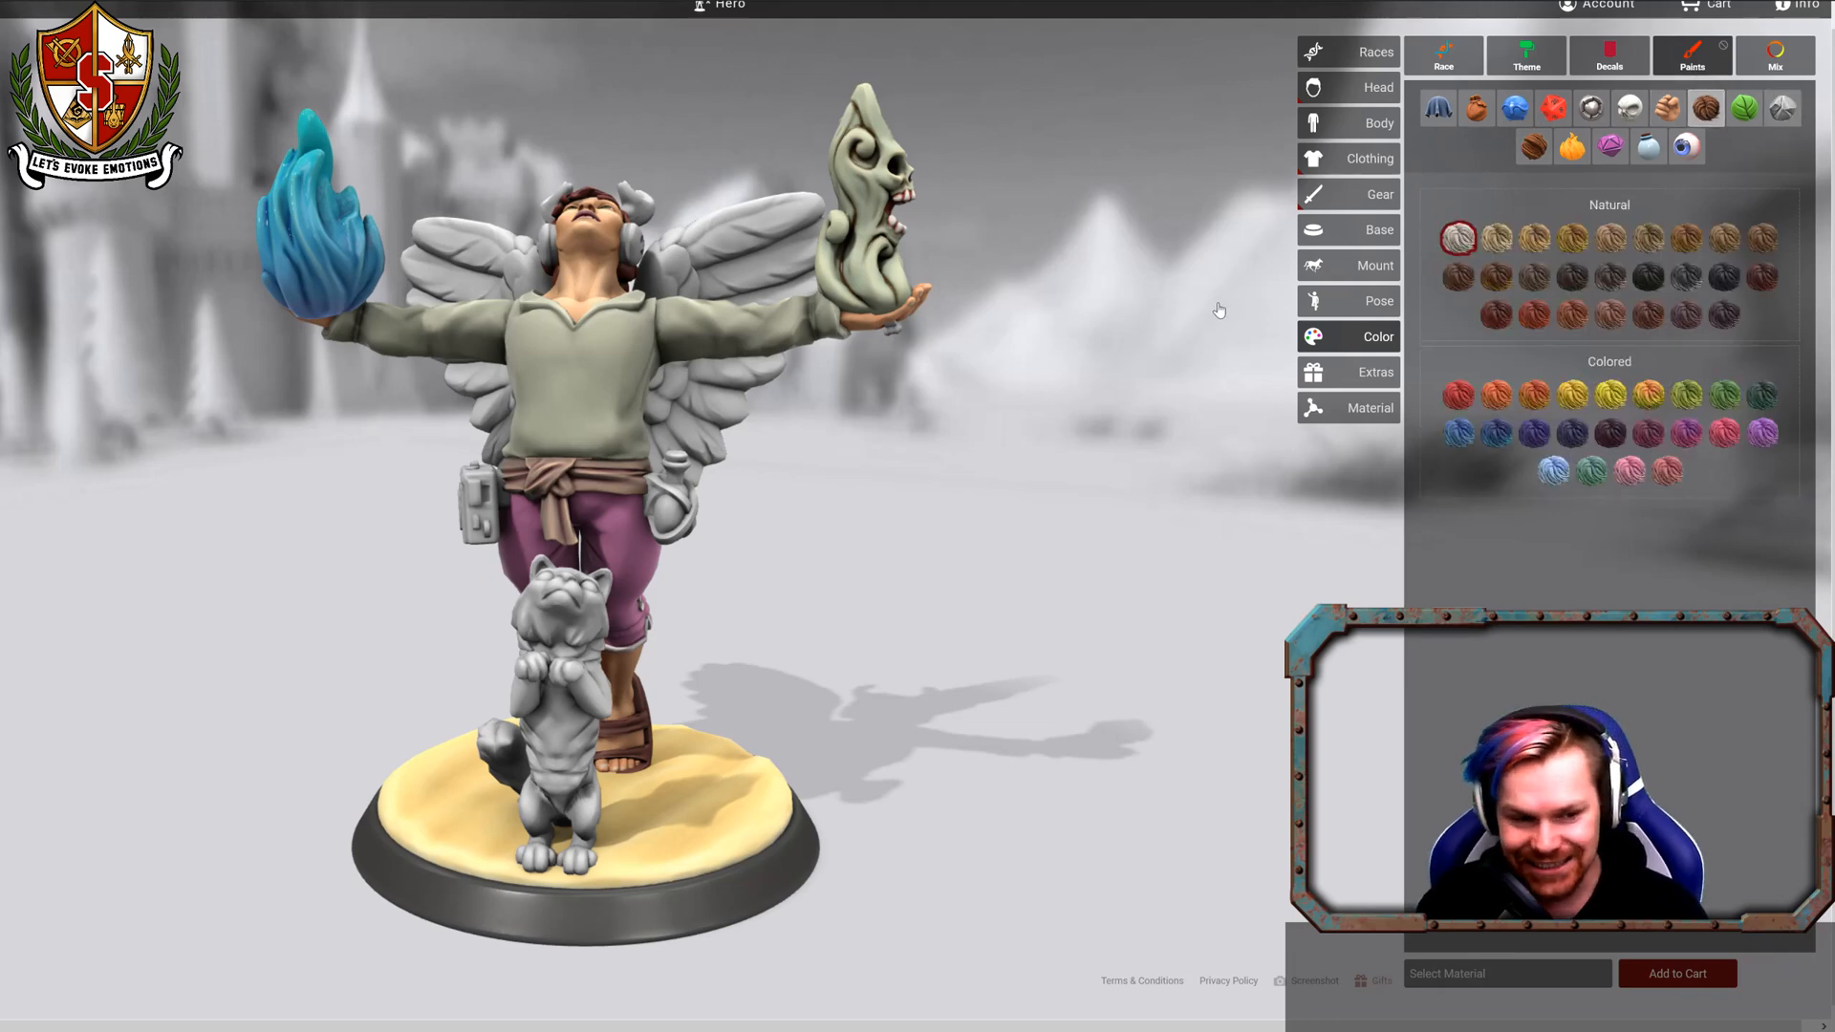
{"action": "left_click_drag", "start_coordinate": [1109, 382], "coordinate": [1097, 469]}
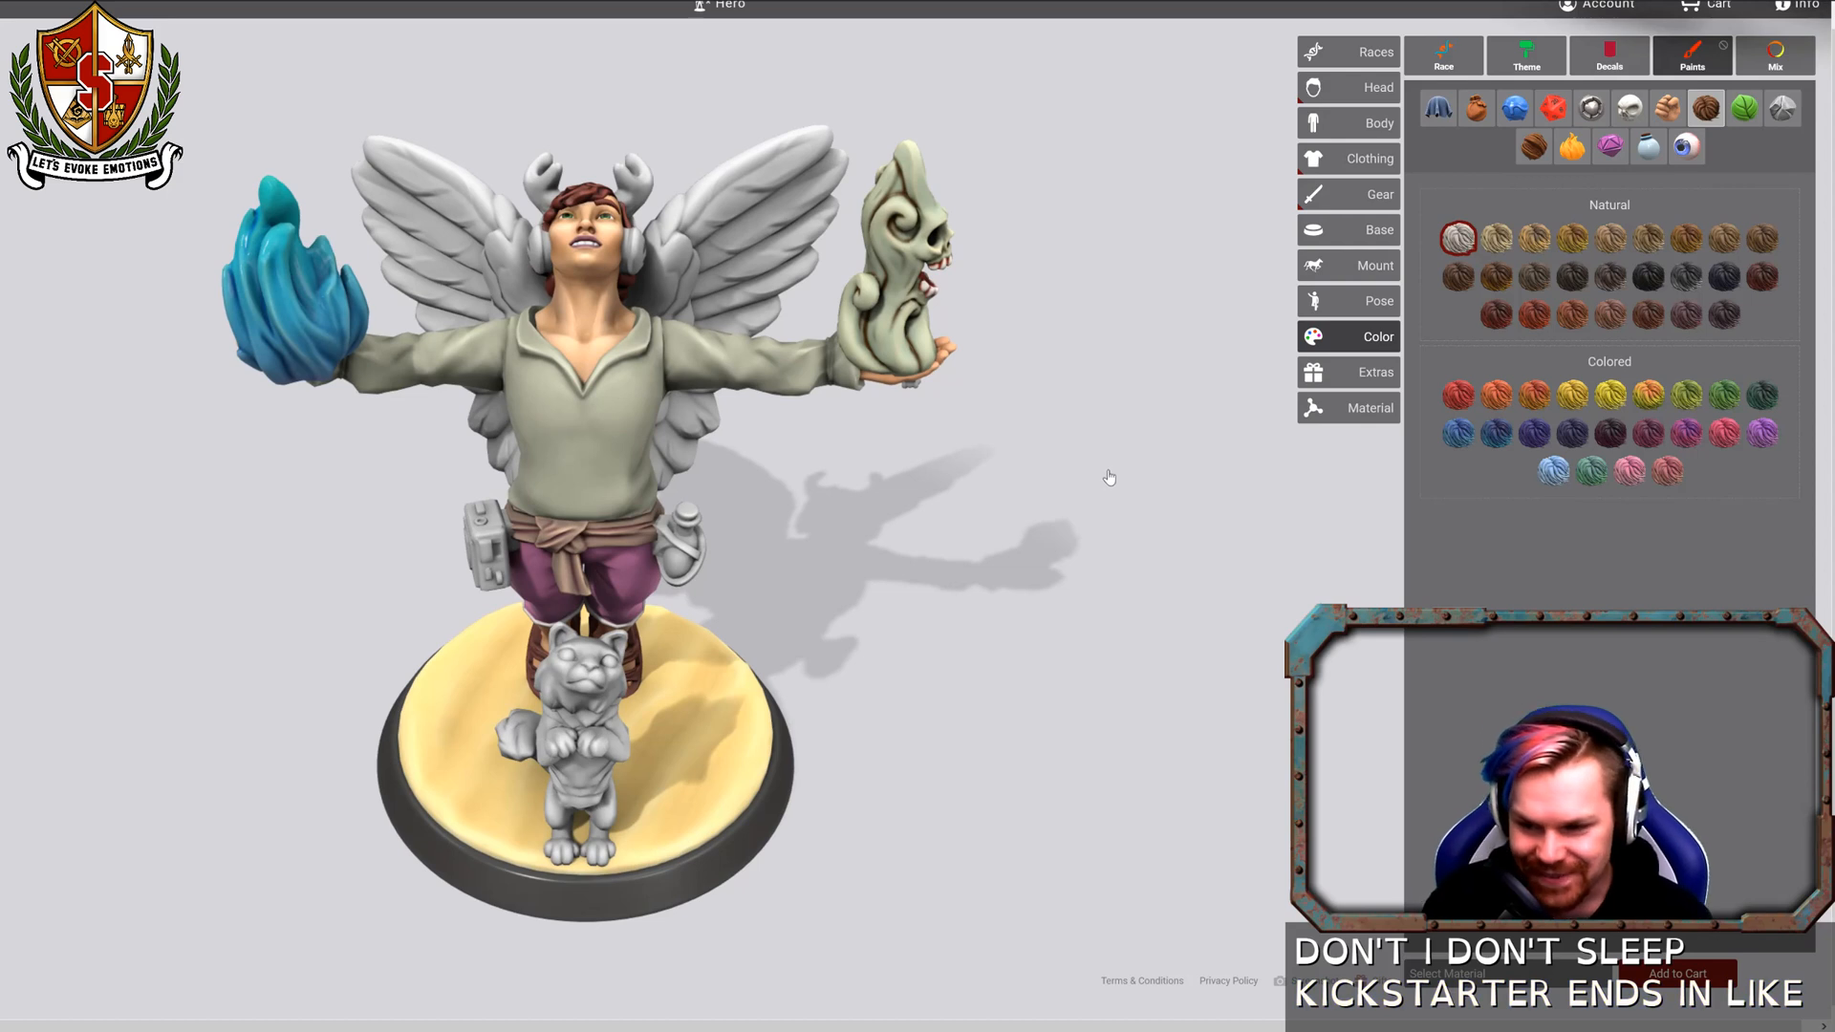
{"action": "left_click", "coordinate": [1647, 276]}
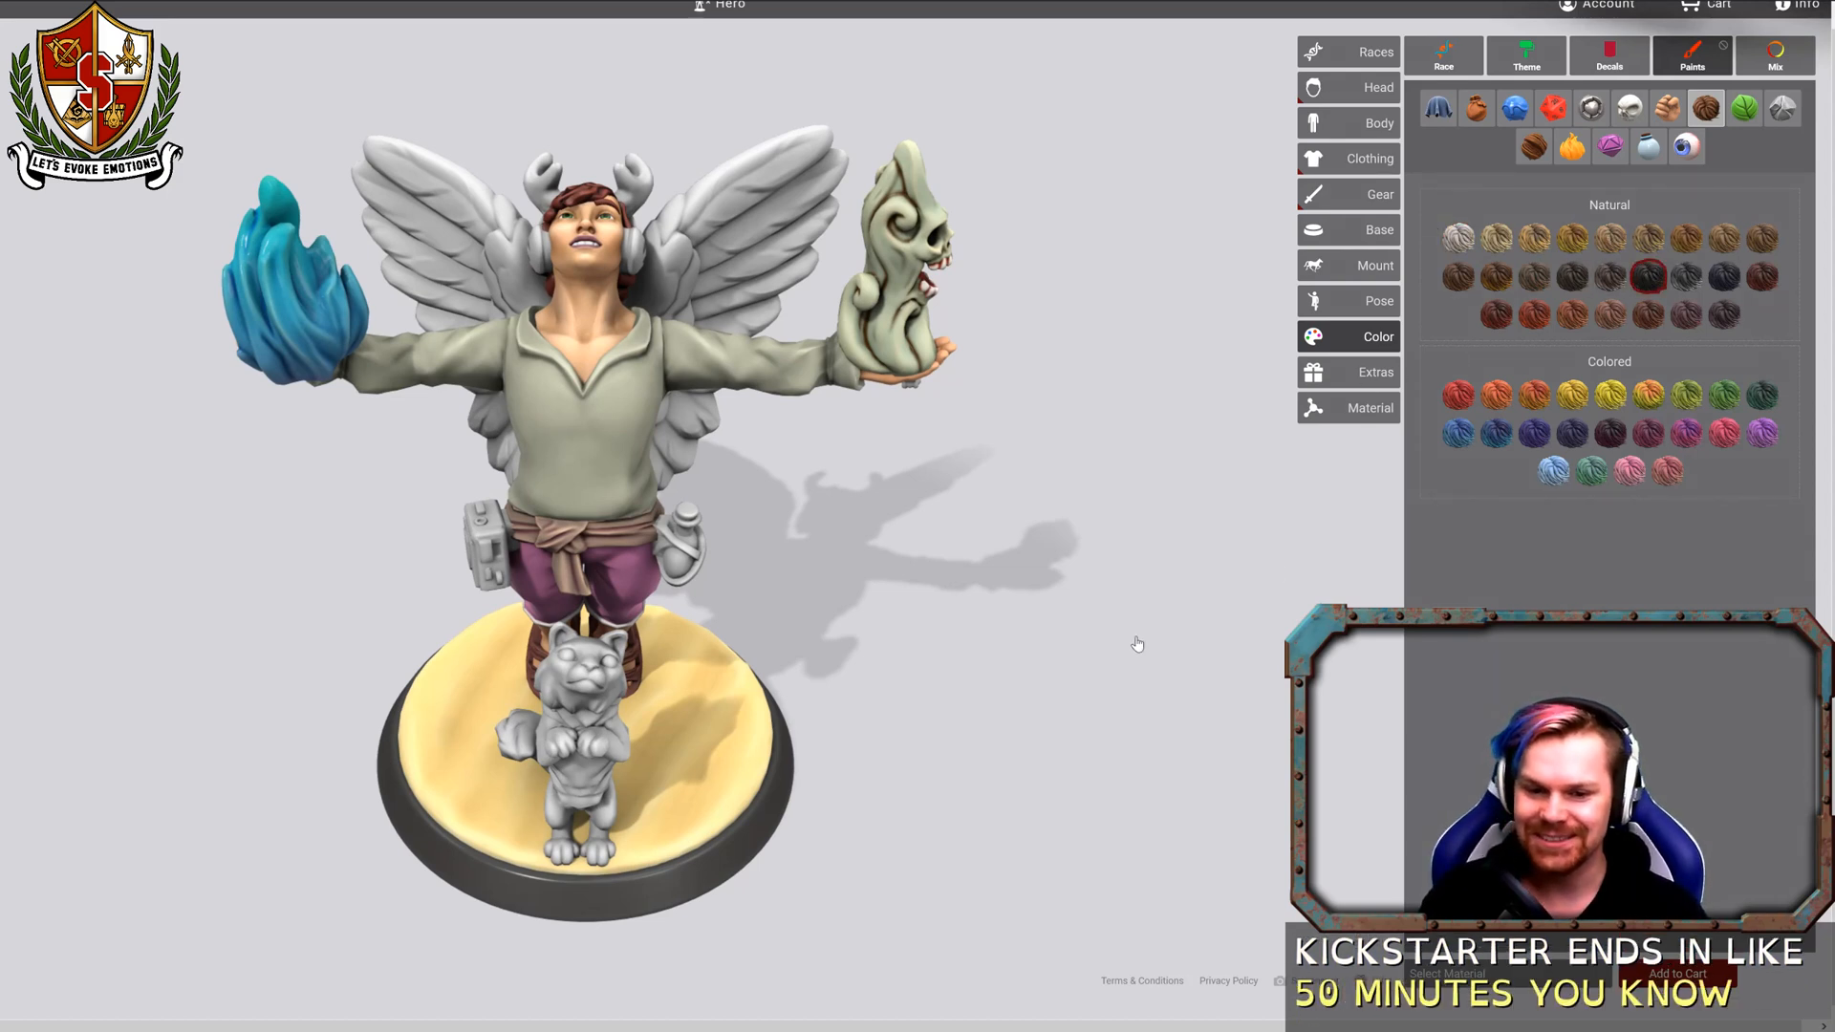
{"action": "left_click", "coordinate": [600, 767]}
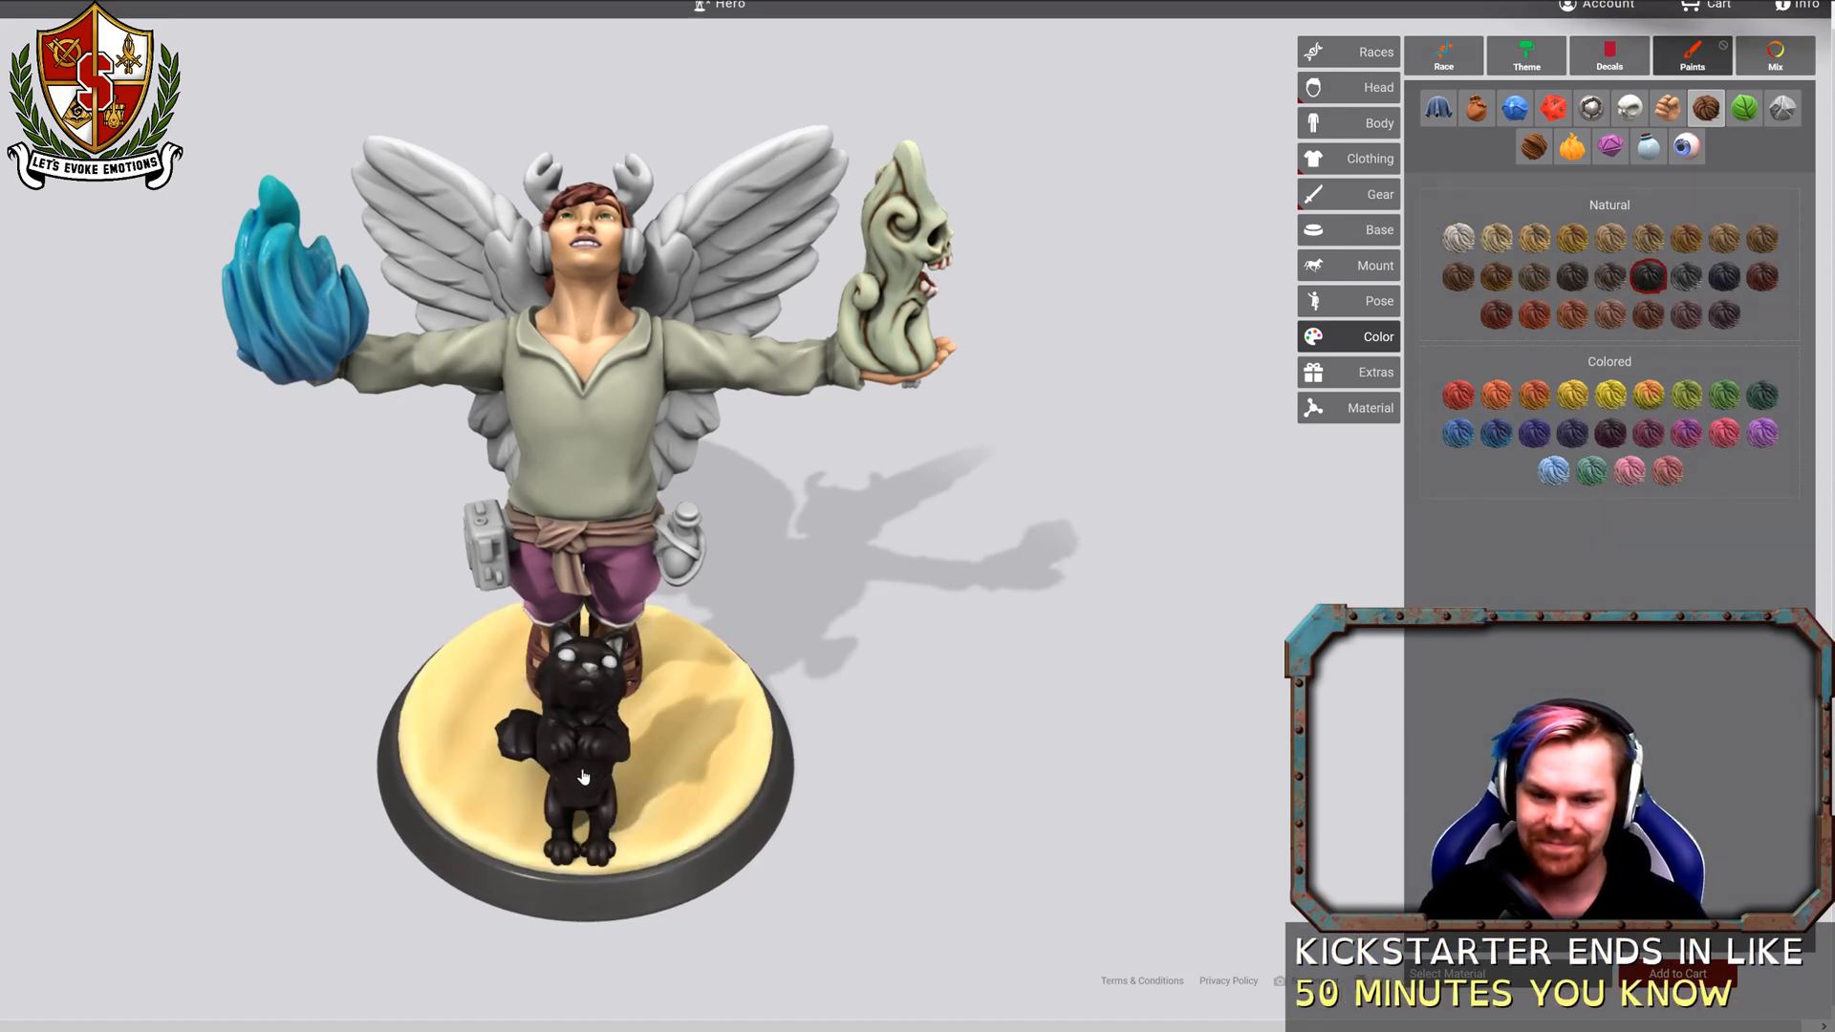
Paint the cat's nose and inner ears with the black Volcanic stone color and its eyes with the yellow Feline eye color.
{"action": "left_click_drag", "start_coordinate": [1004, 642], "coordinate": [1010, 605]}
{"action": "scroll", "coordinate": [760, 691], "scroll_direction": "up", "scroll_amount": 5}
{"action": "scroll", "coordinate": [928, 636], "scroll_direction": "up", "scroll_amount": 4}
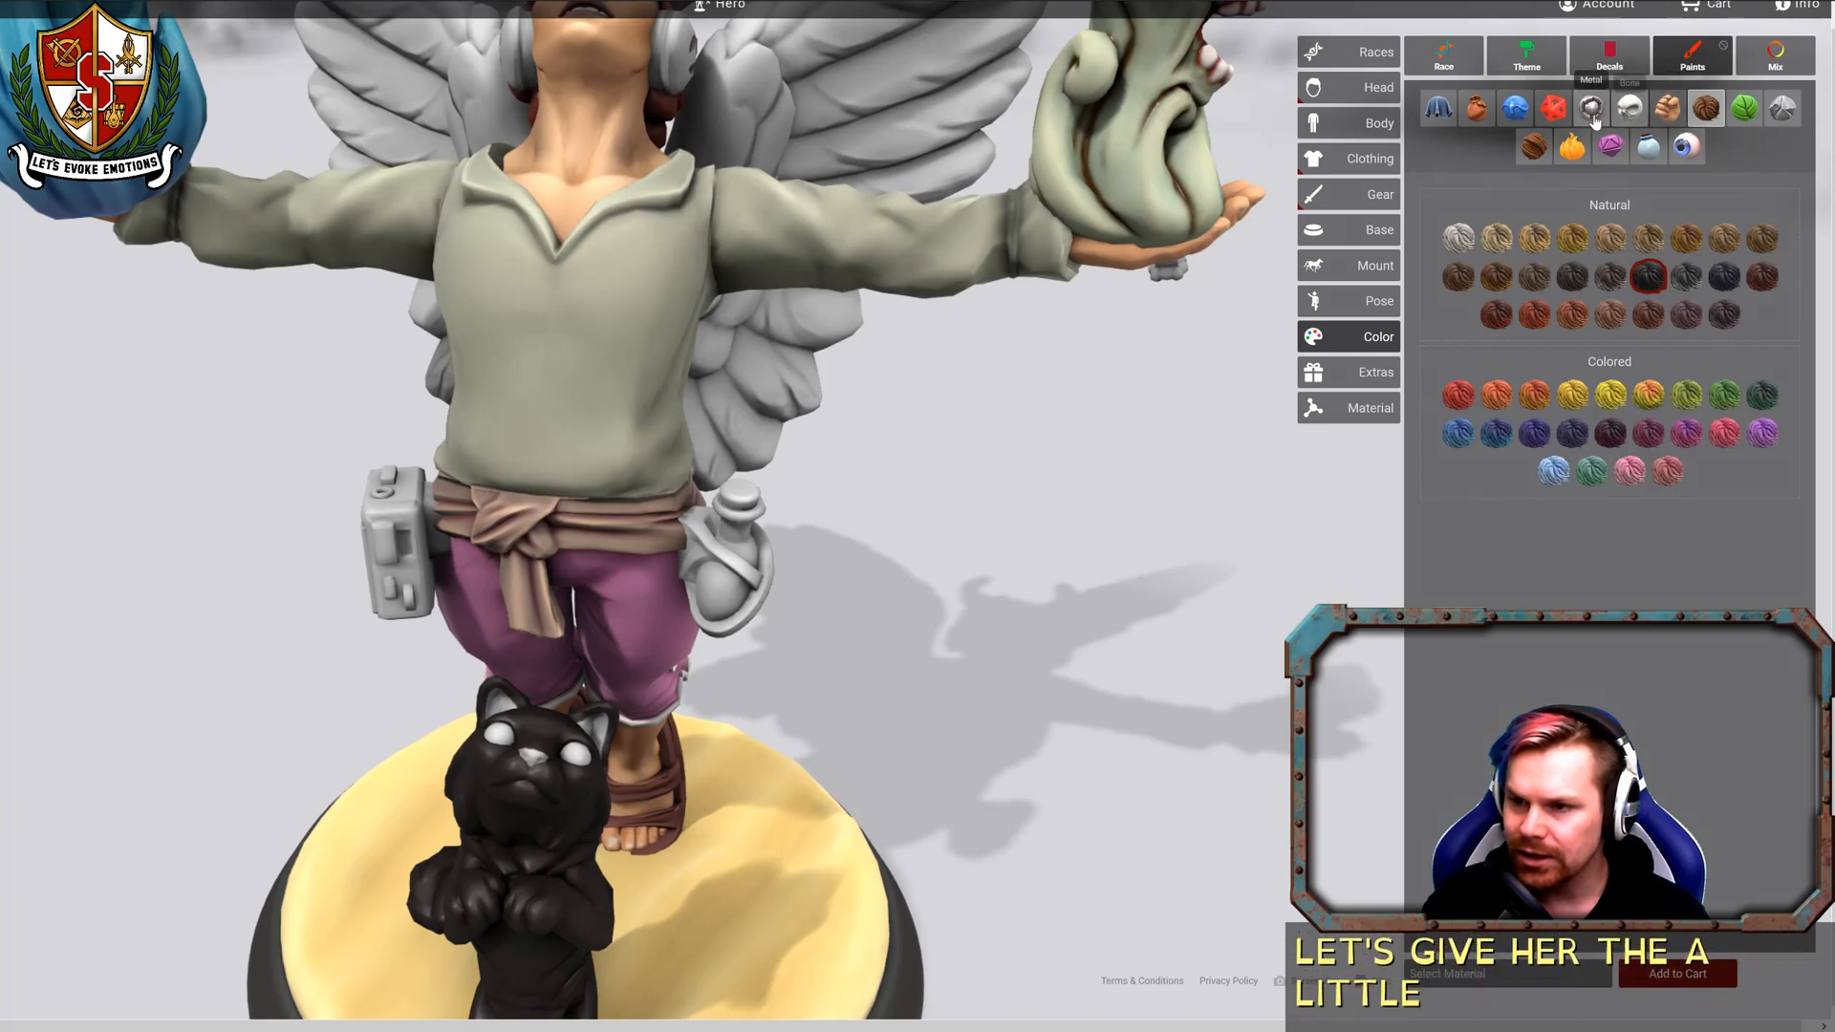
{"action": "left_click", "coordinate": [1782, 108]}
{"action": "left_click", "coordinate": [1563, 409]}
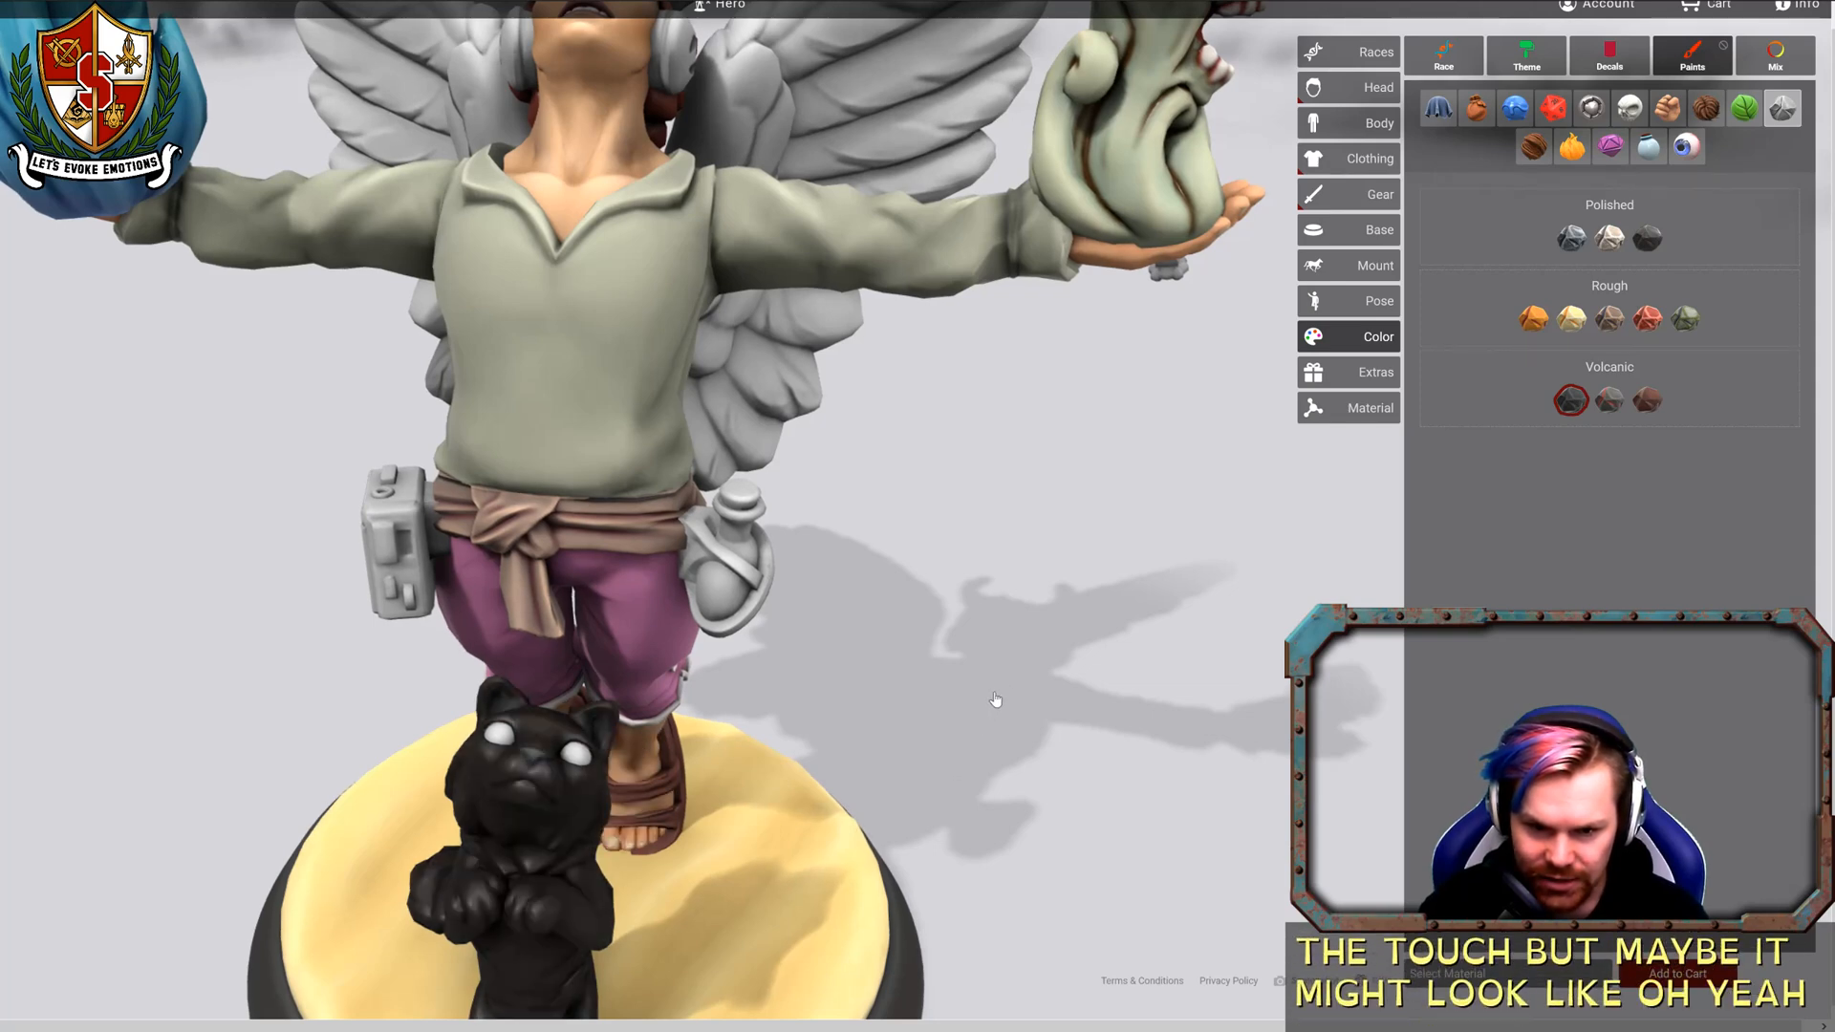
{"action": "mouse_move", "coordinate": [1006, 692]}
{"action": "left_mouse_down"}
{"action": "mouse_move", "coordinate": [1200, 684]}
{"action": "mouse_move", "coordinate": [1204, 627]}
{"action": "left_mouse_up"}
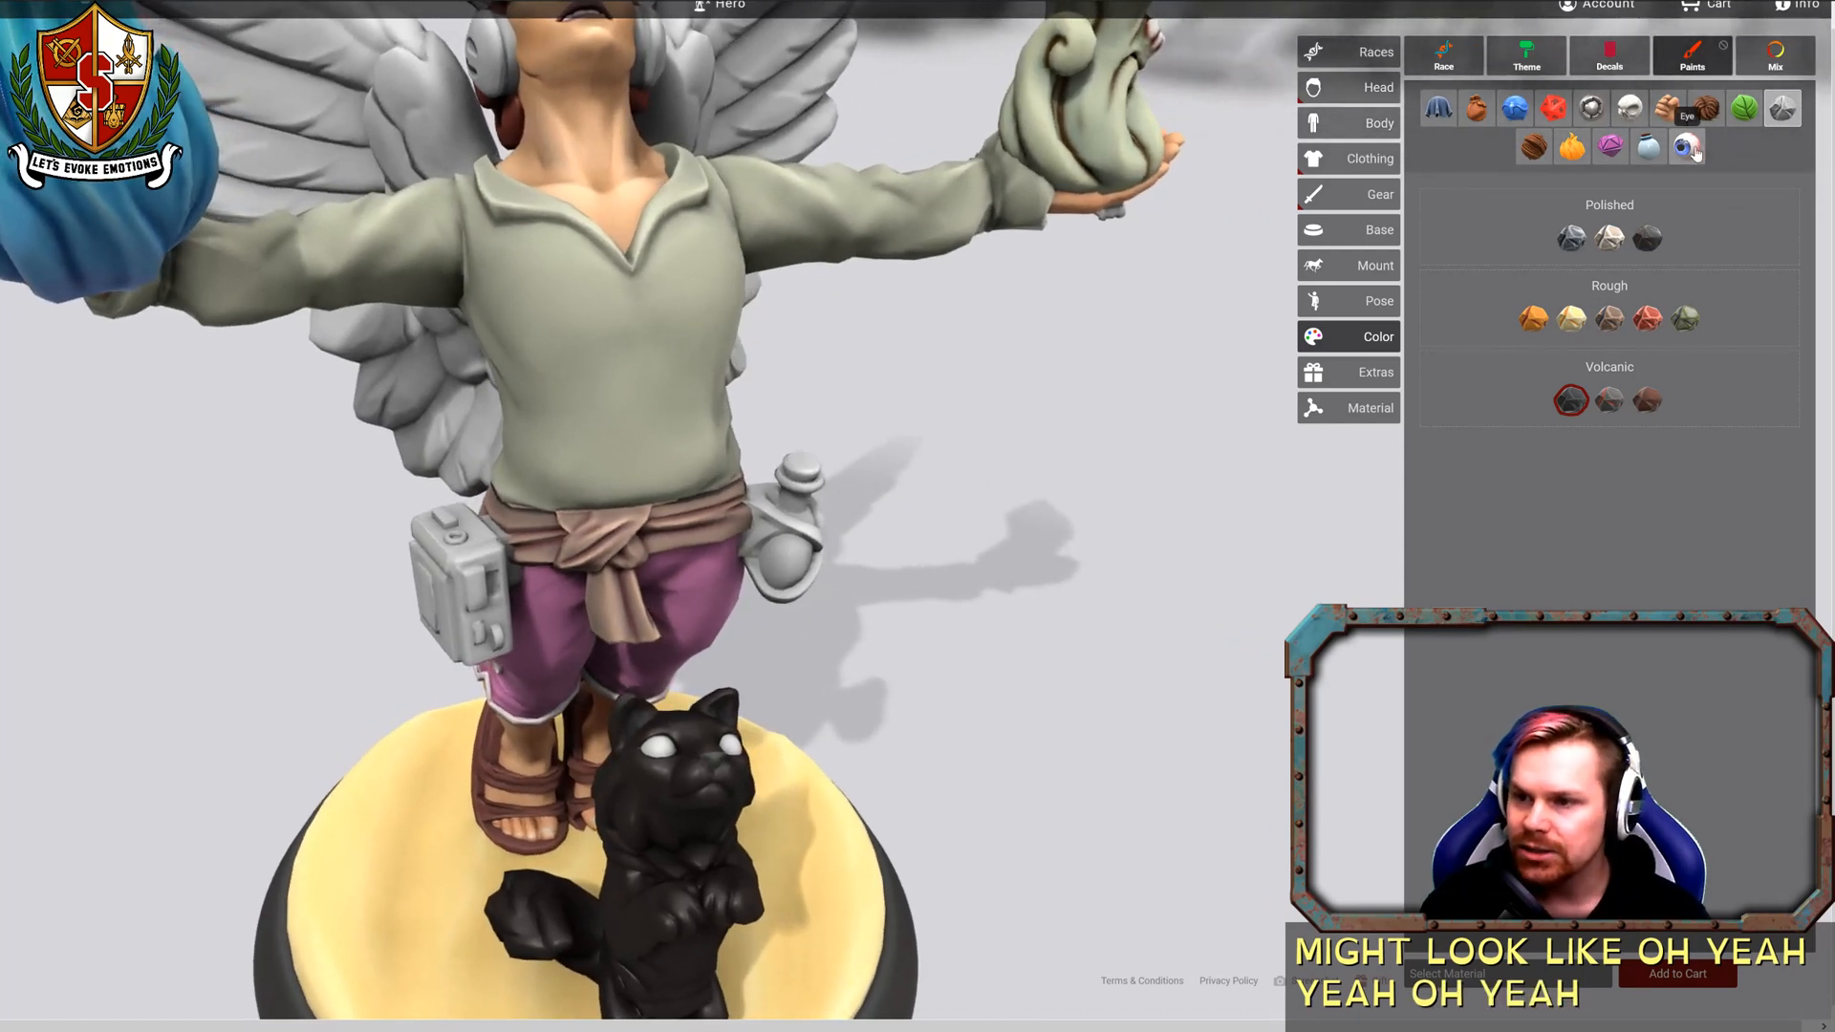
{"action": "left_click", "coordinate": [1686, 147]}
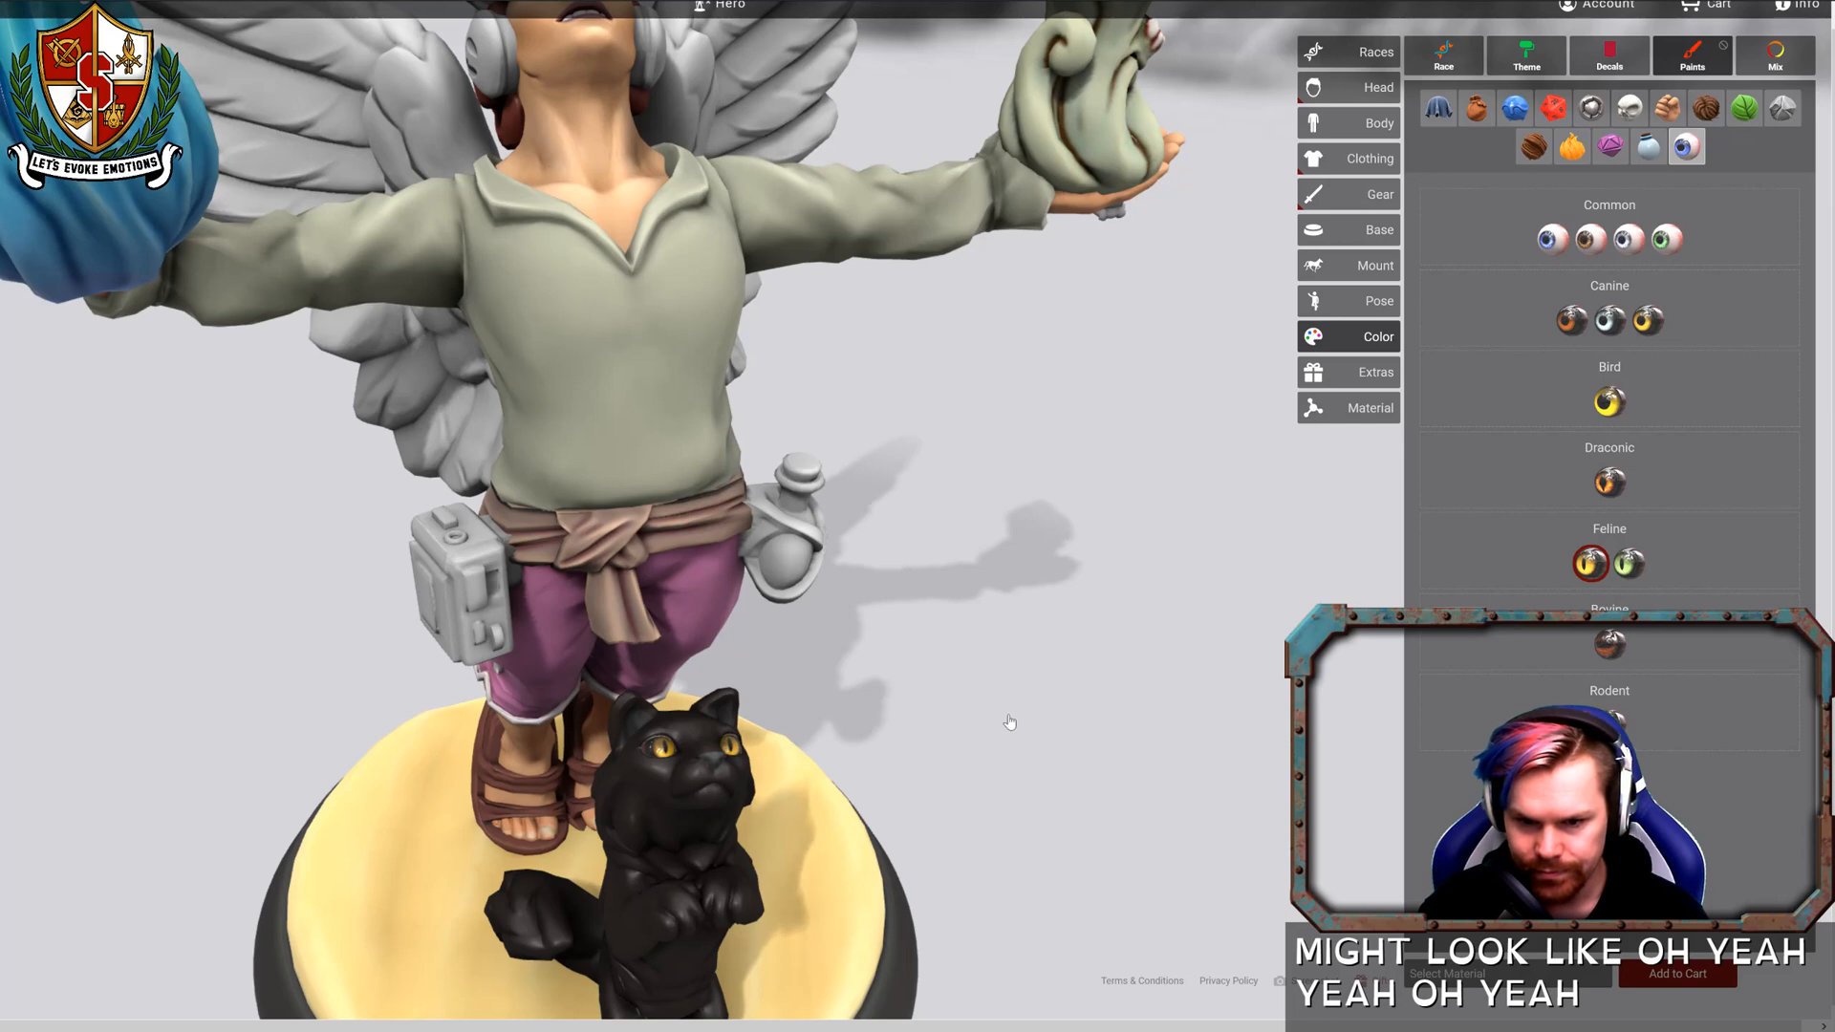
Mix the cat's Yellow eye paint to a brighter, more saturated iris with its hue shifted from orange to pure yellow.
{"action": "mouse_move", "coordinate": [1009, 721]}
{"action": "left_mouse_down"}
{"action": "mouse_move", "coordinate": [807, 692]}
{"action": "mouse_move", "coordinate": [897, 690]}
{"action": "mouse_move", "coordinate": [973, 723]}
{"action": "left_mouse_up"}
{"action": "left_click", "coordinate": [1774, 57]}
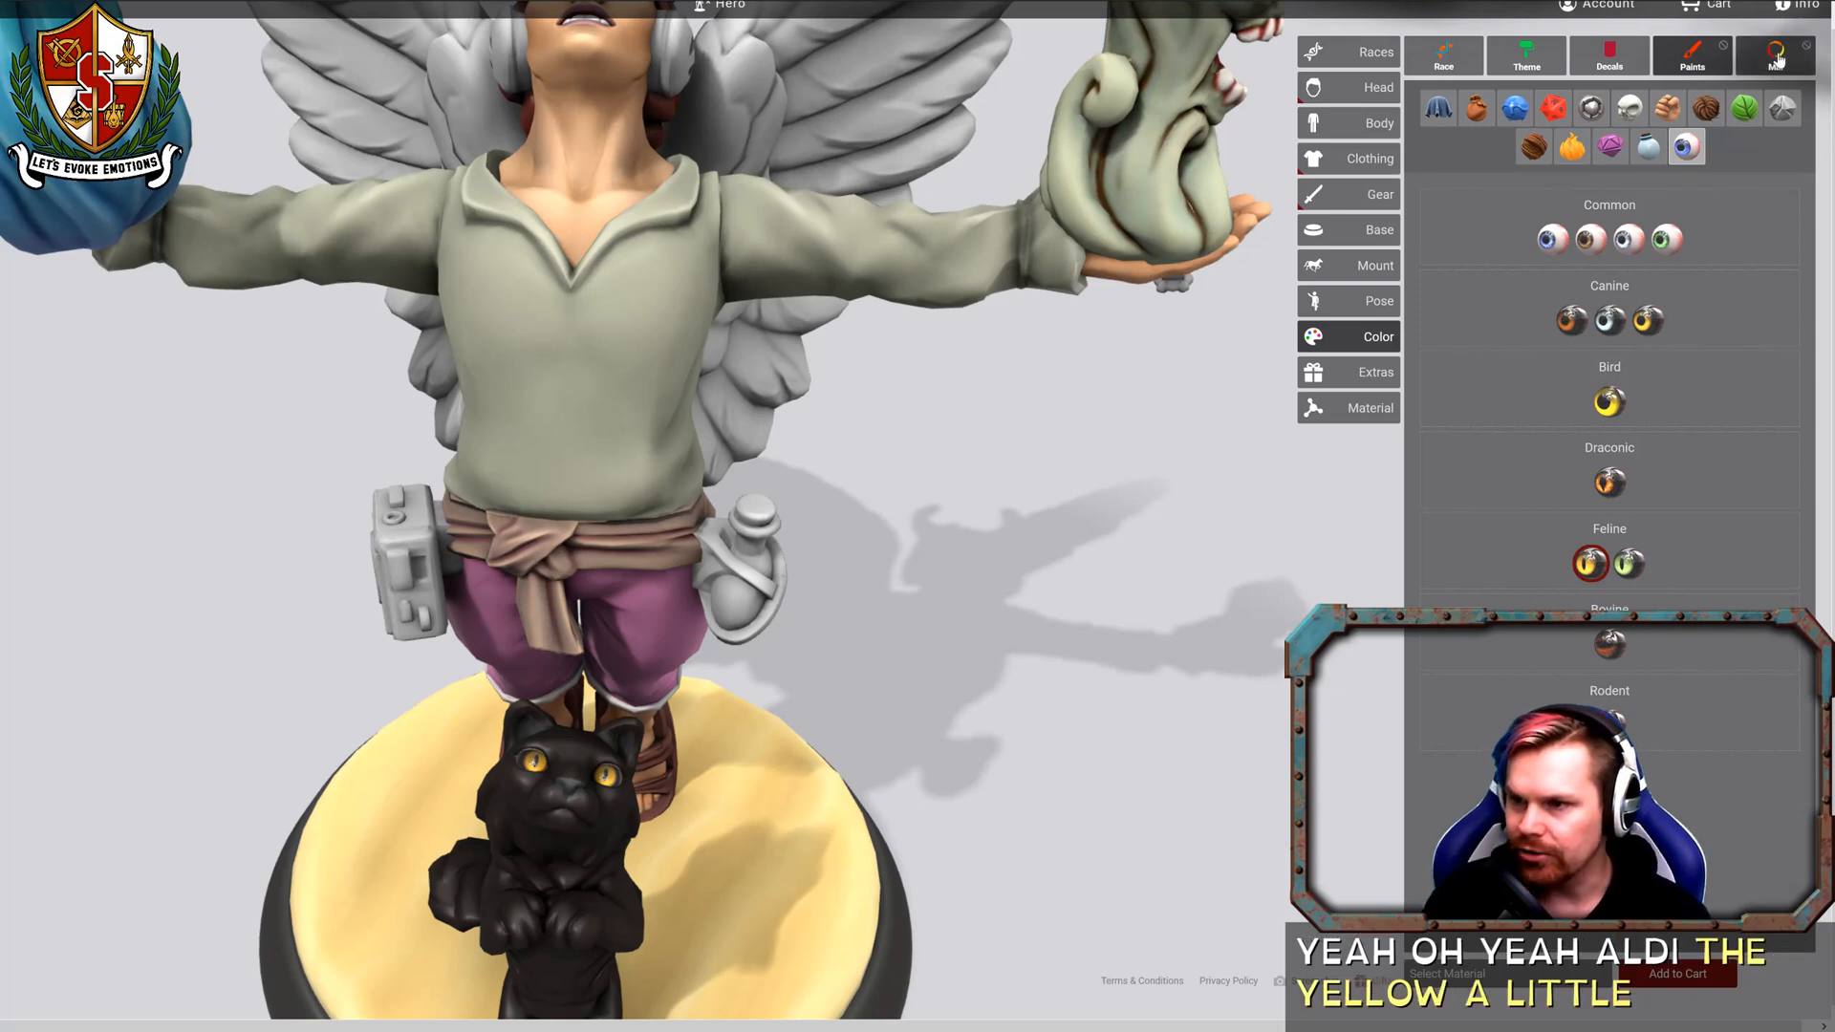
{"action": "left_click", "coordinate": [1666, 223]}
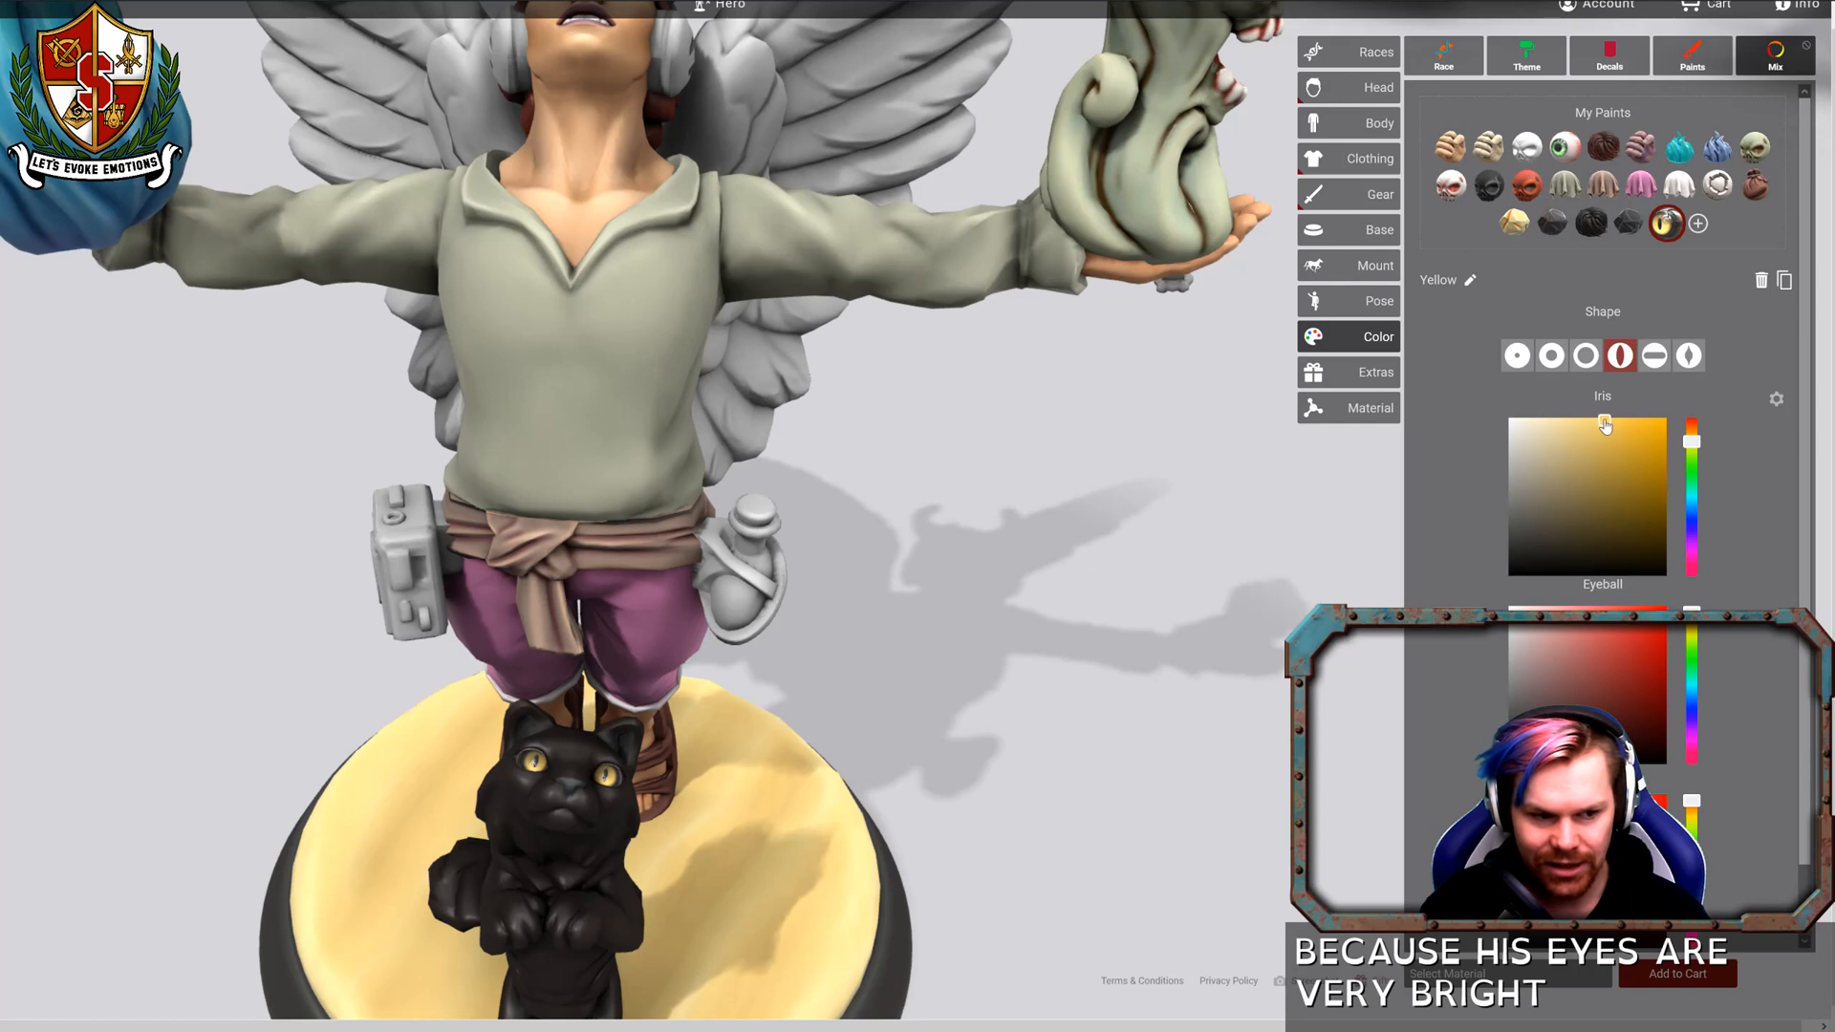
{"action": "left_click_drag", "start_coordinate": [1623, 425], "coordinate": [1637, 426]}
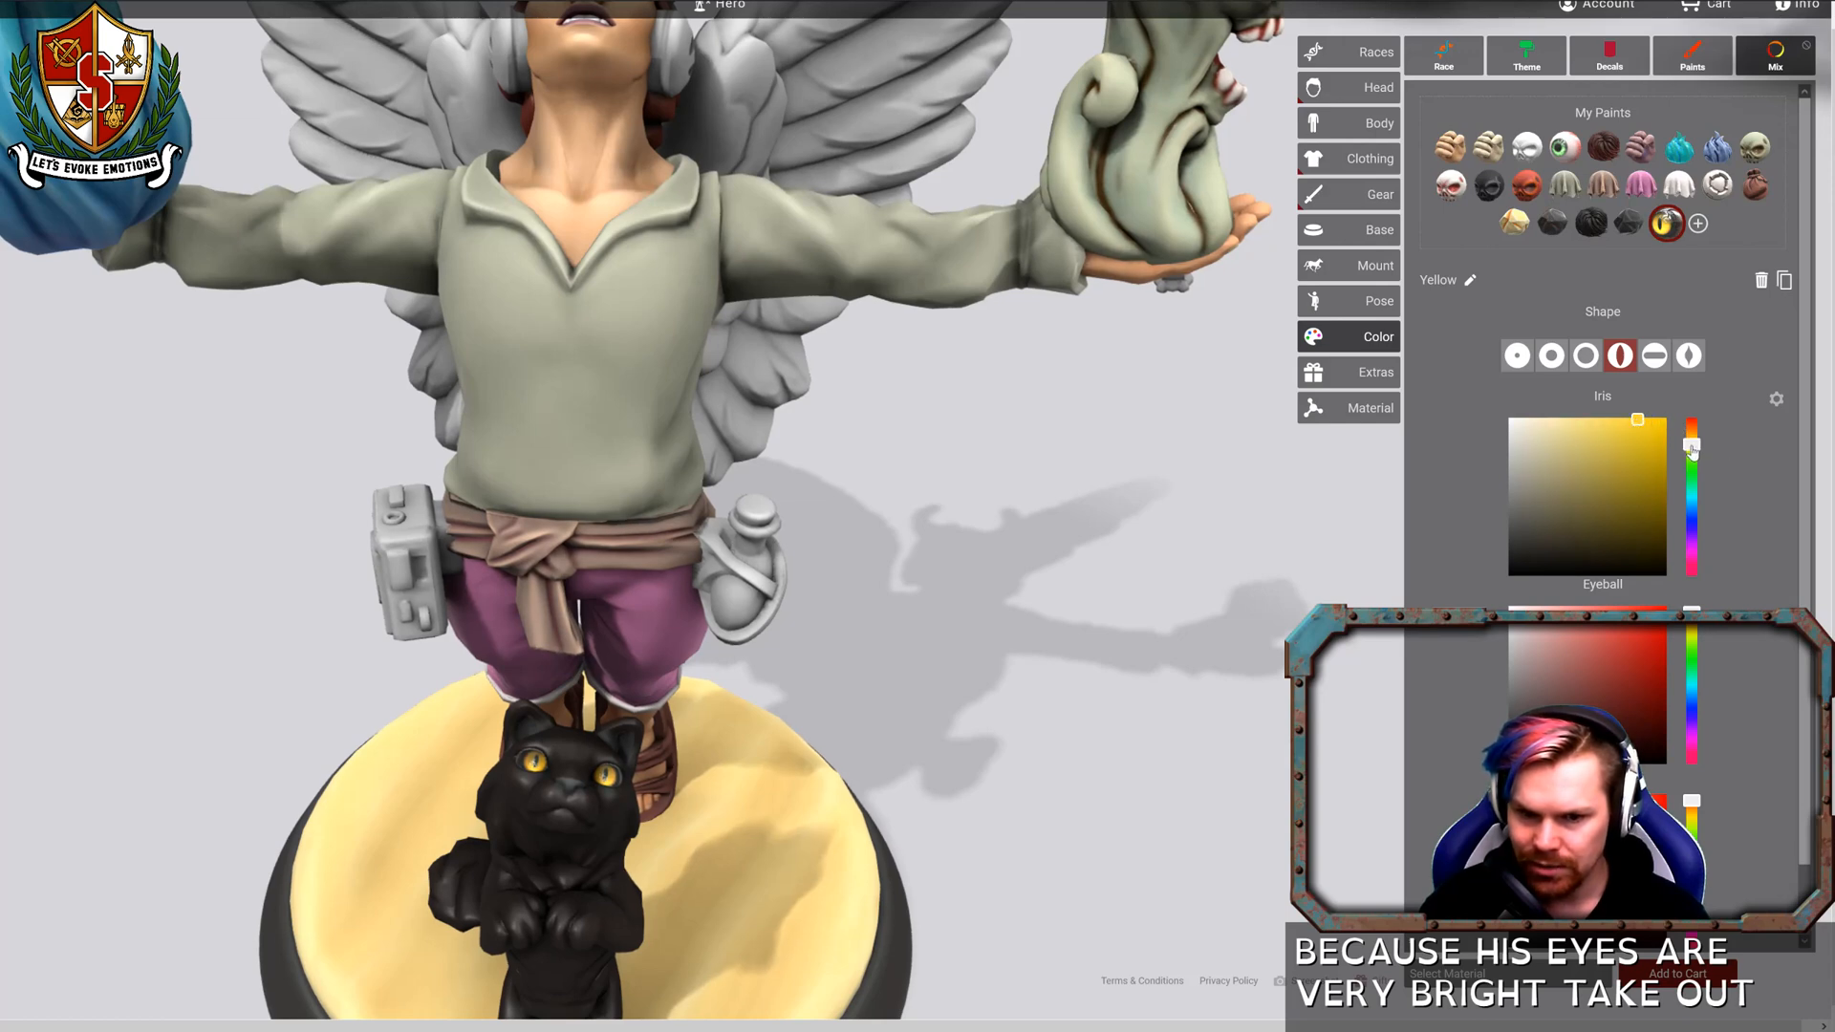
{"action": "left_click_drag", "start_coordinate": [1237, 656], "coordinate": [1159, 584]}
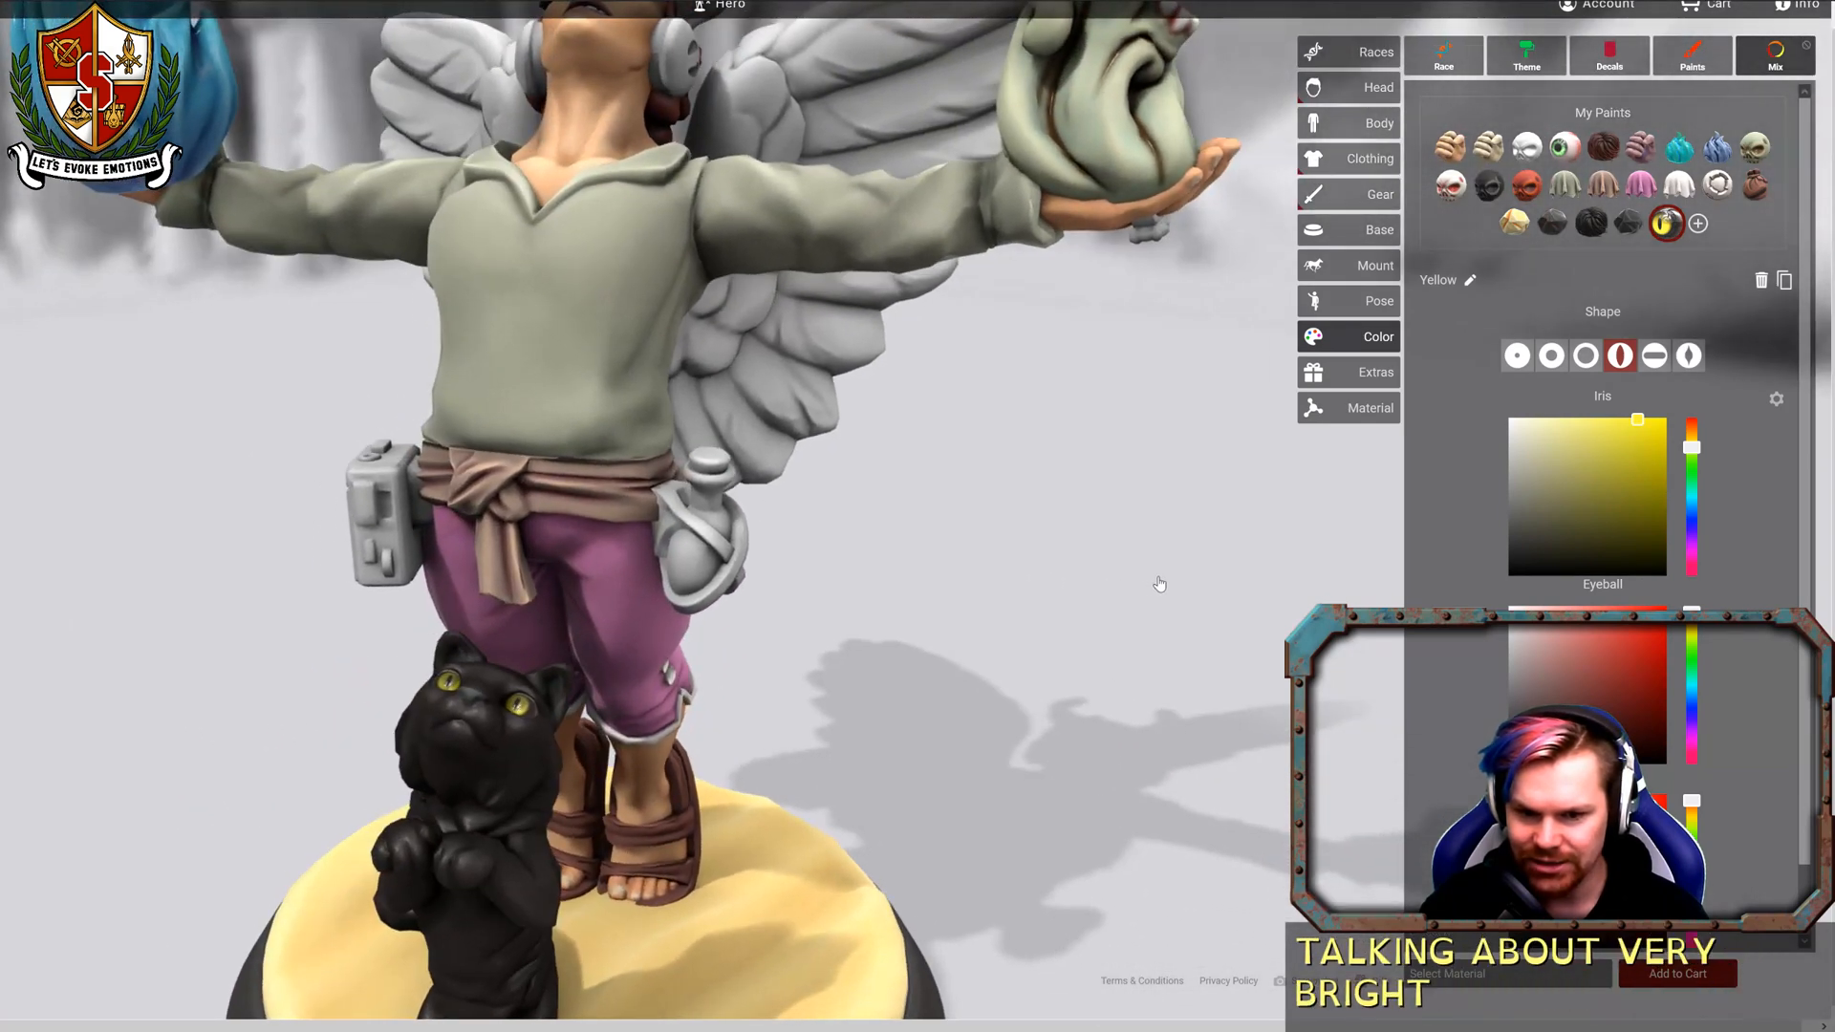
{"action": "scroll", "coordinate": [1086, 616], "scroll_direction": "down", "scroll_amount": 3}
{"action": "scroll", "coordinate": [1034, 612], "scroll_direction": "up", "scroll_amount": 5}
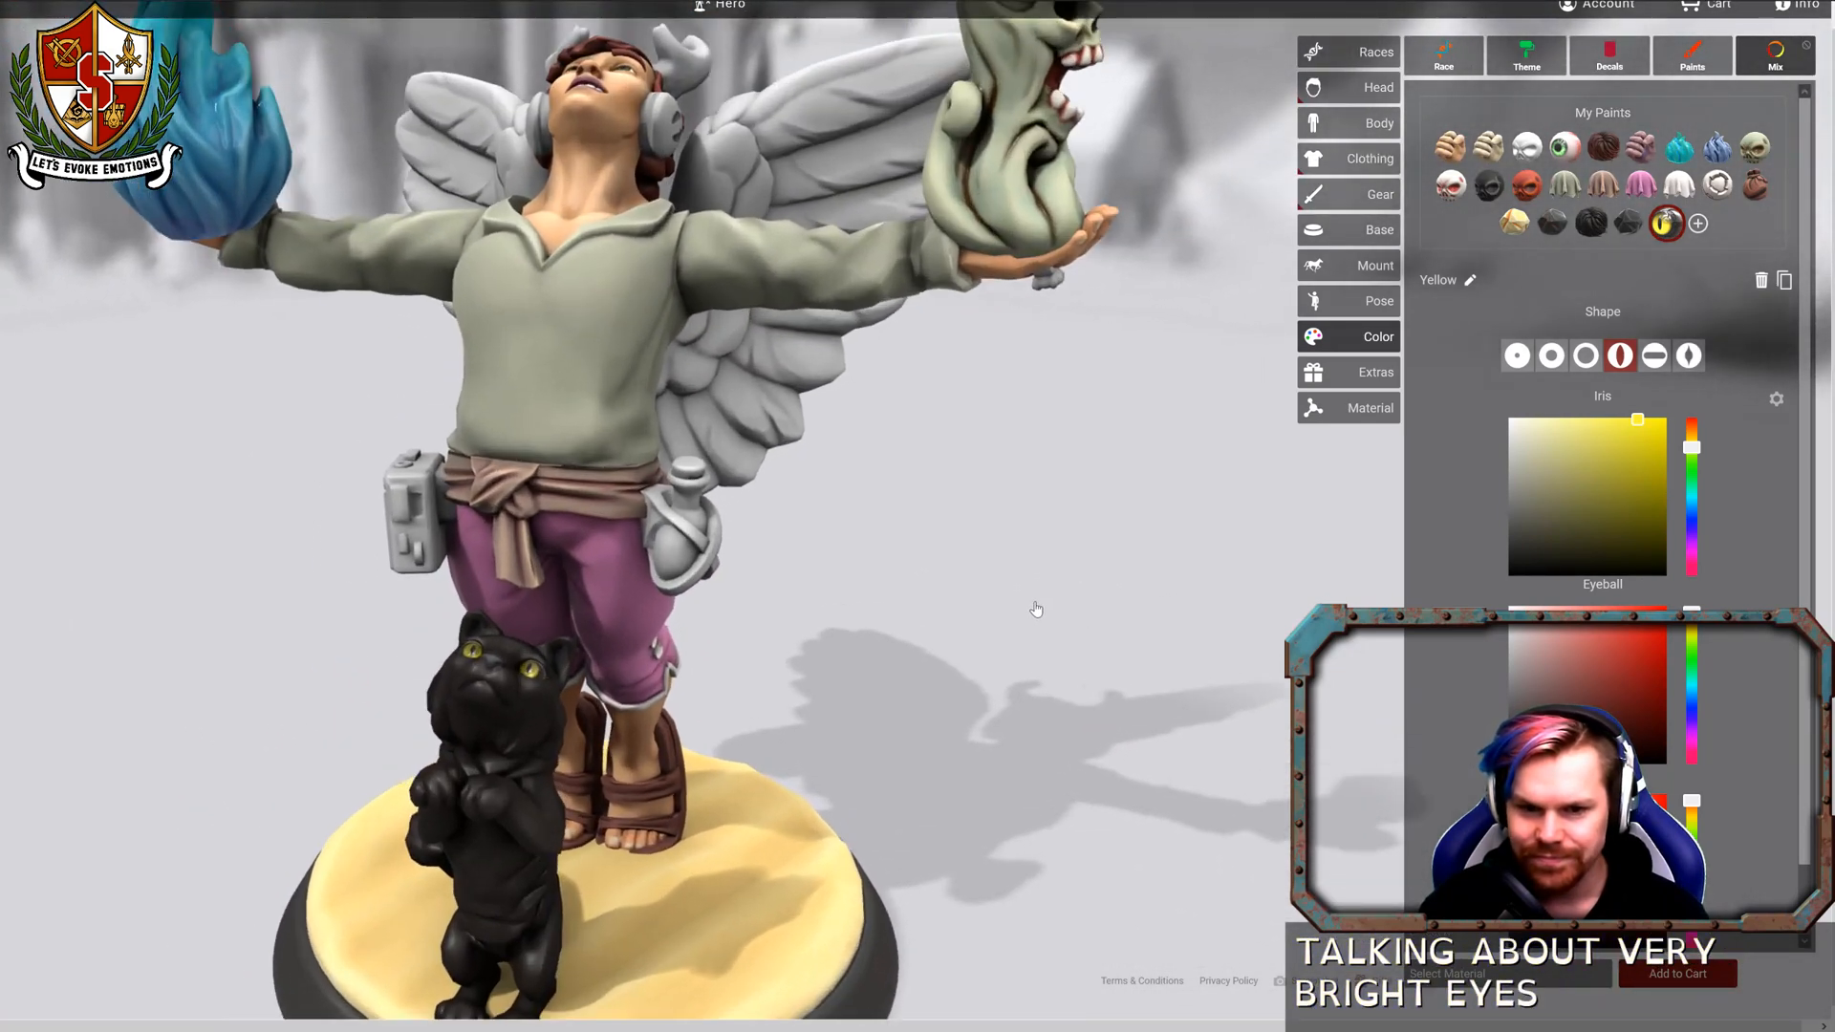
{"action": "scroll", "coordinate": [994, 571], "scroll_direction": "down", "scroll_amount": 5}
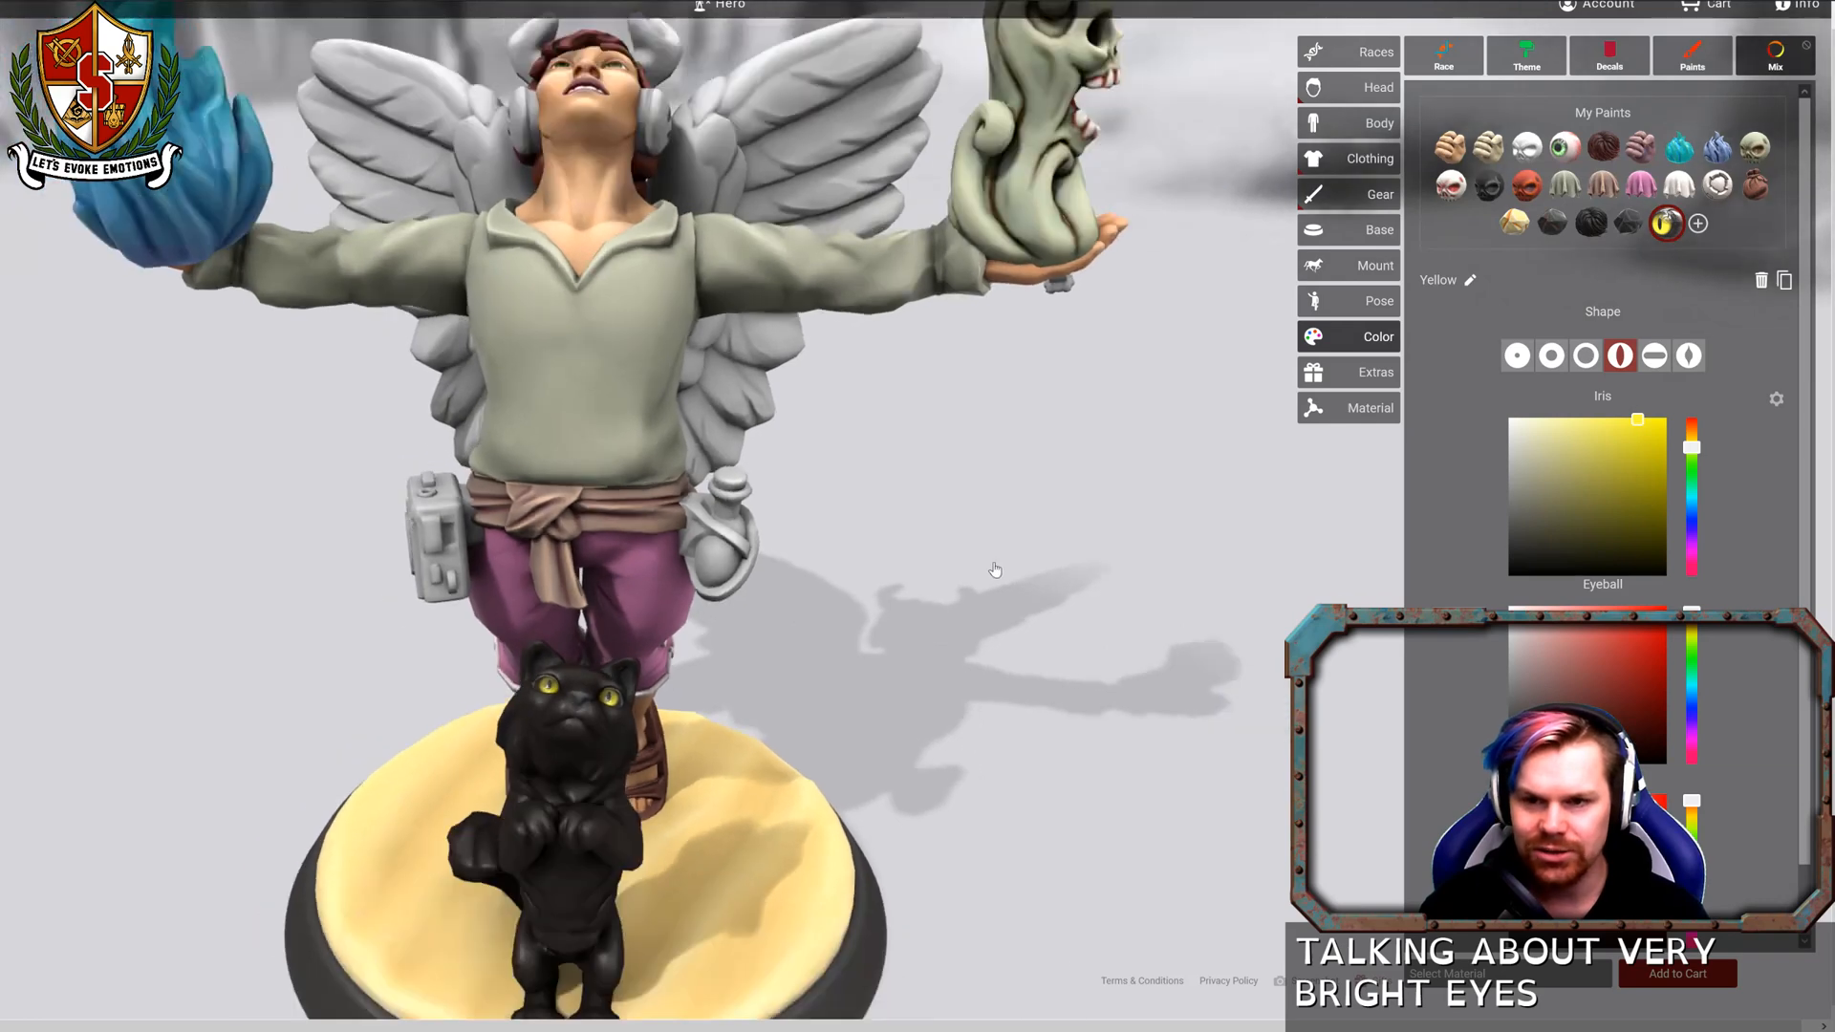
Paint the glass bottle on the character's belt with the teal Stained glass color.
{"action": "left_click_drag", "start_coordinate": [1056, 576], "coordinate": [659, 518]}
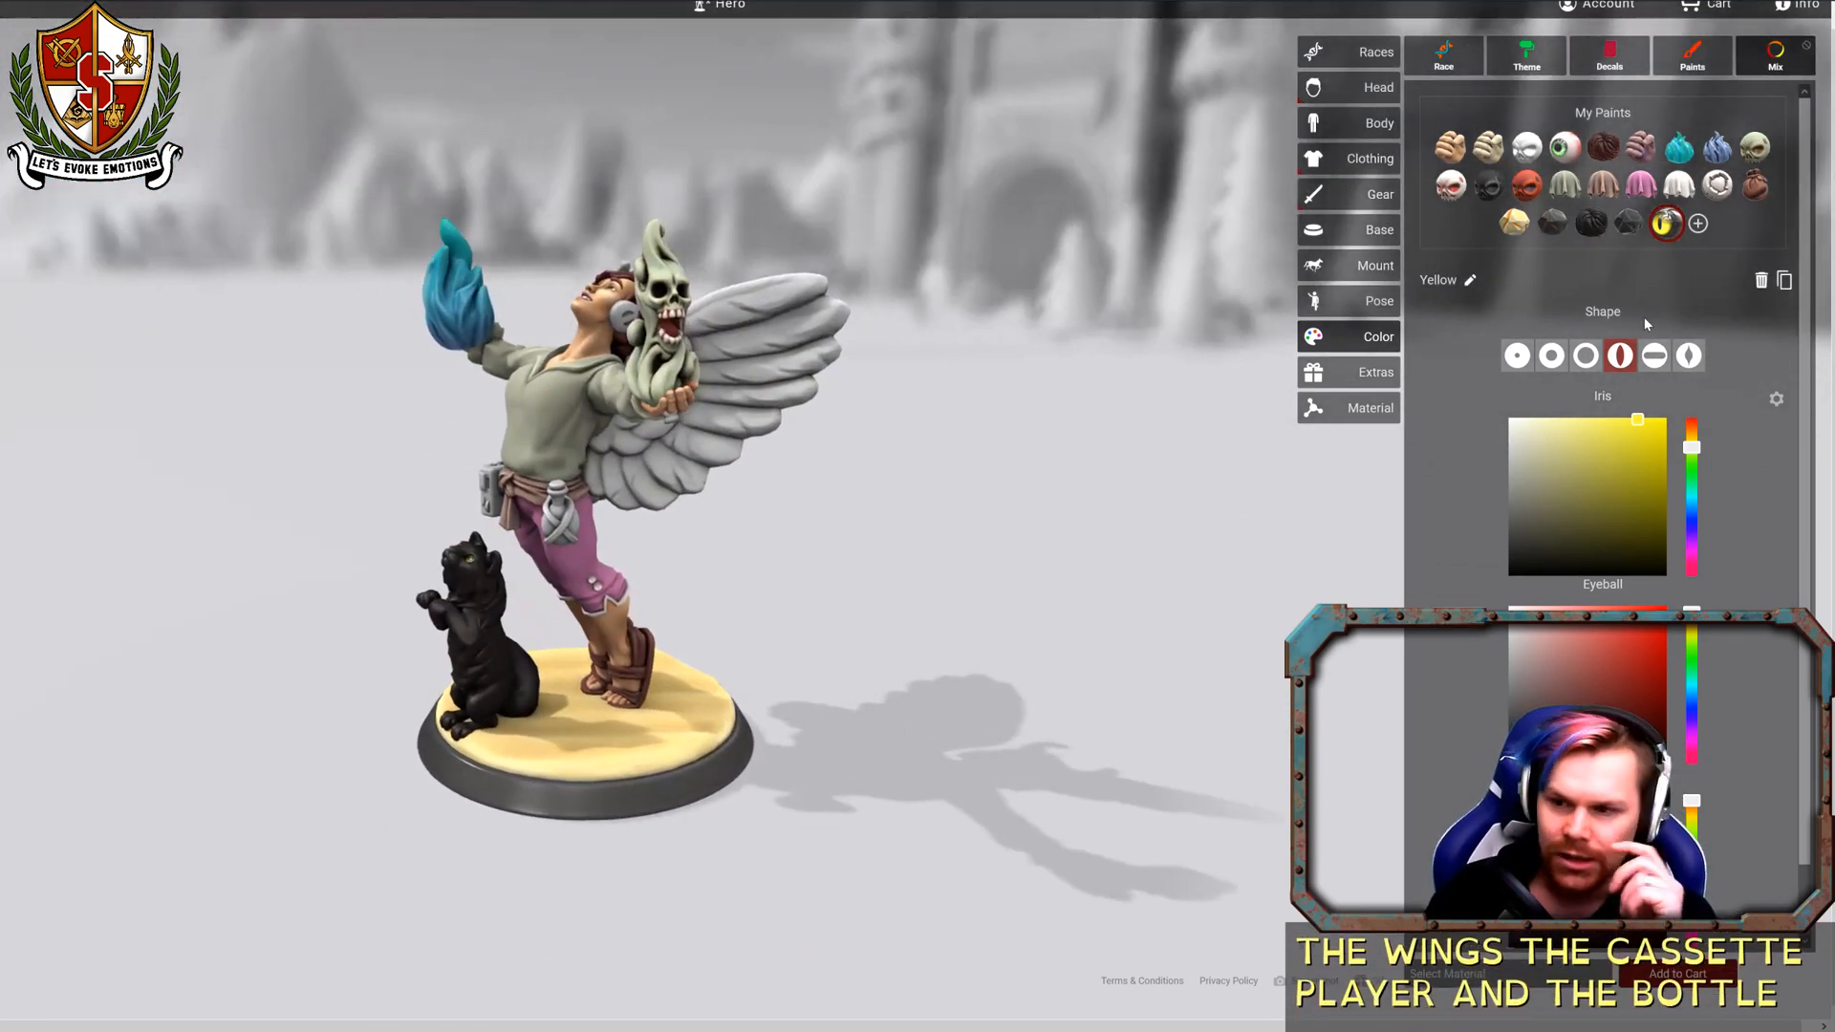
{"action": "left_click", "coordinate": [1693, 56]}
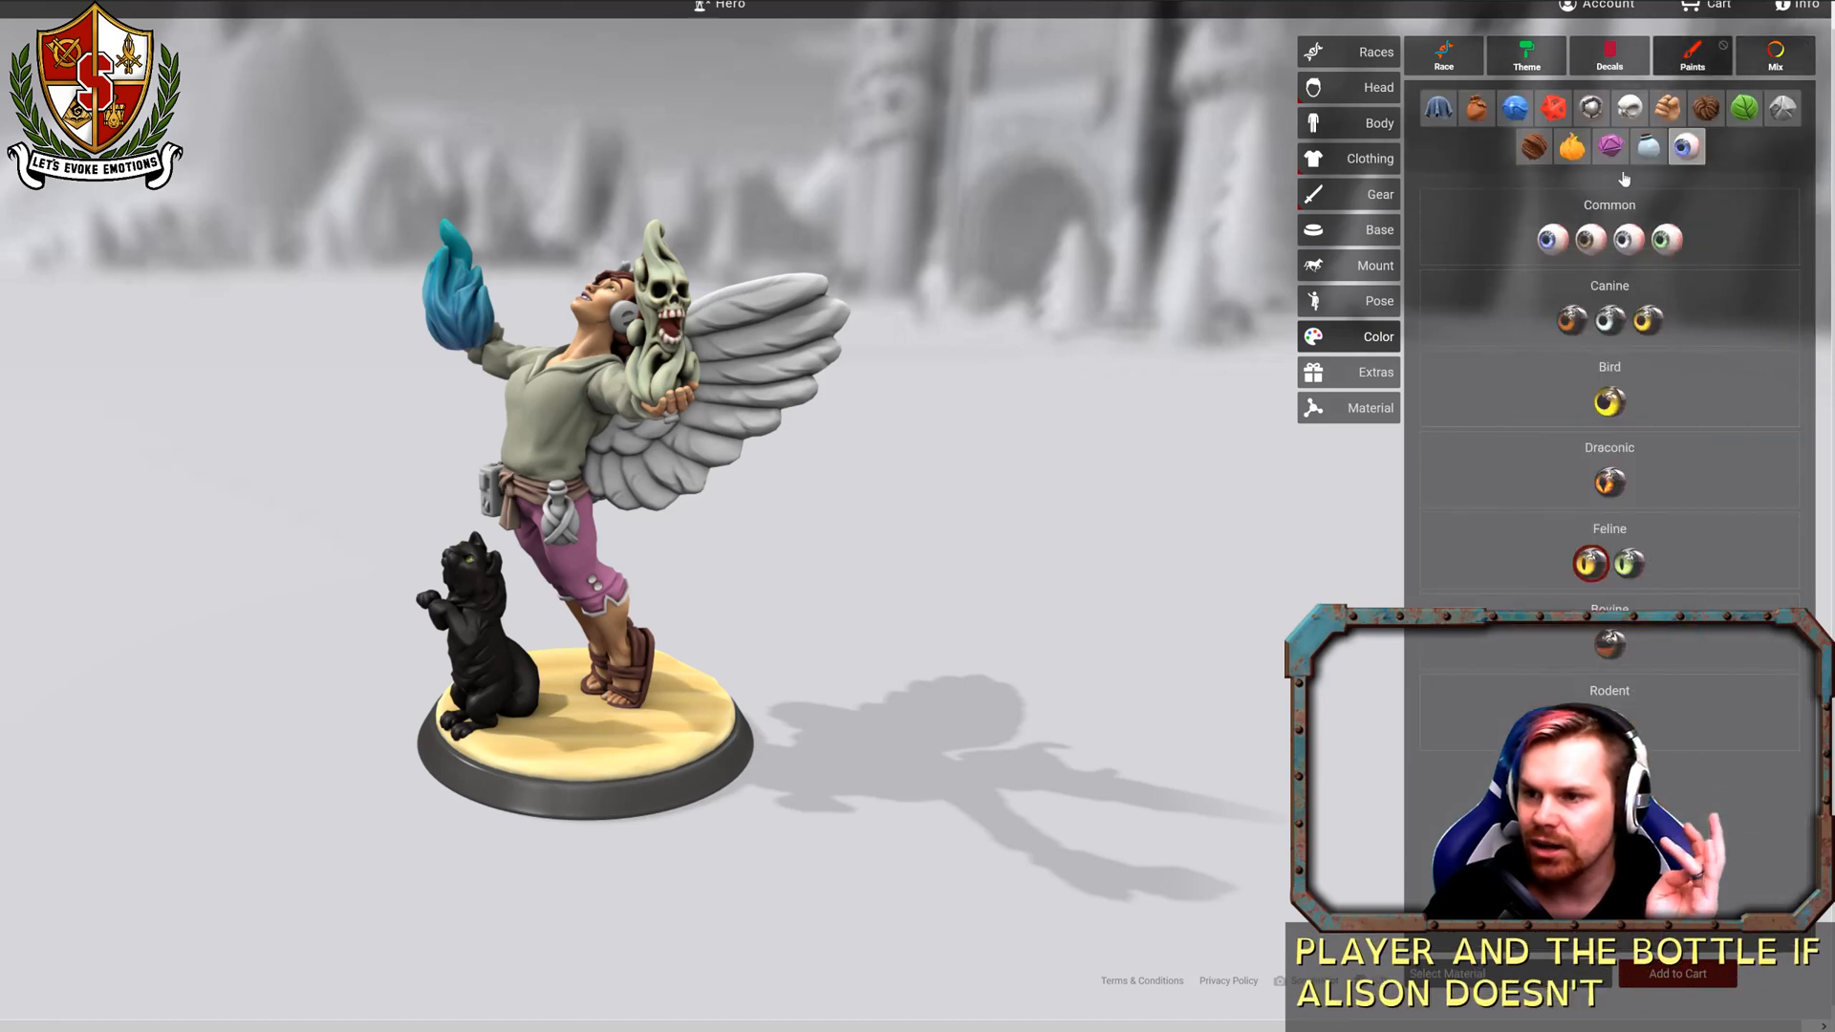
{"action": "left_click", "coordinate": [1648, 146]}
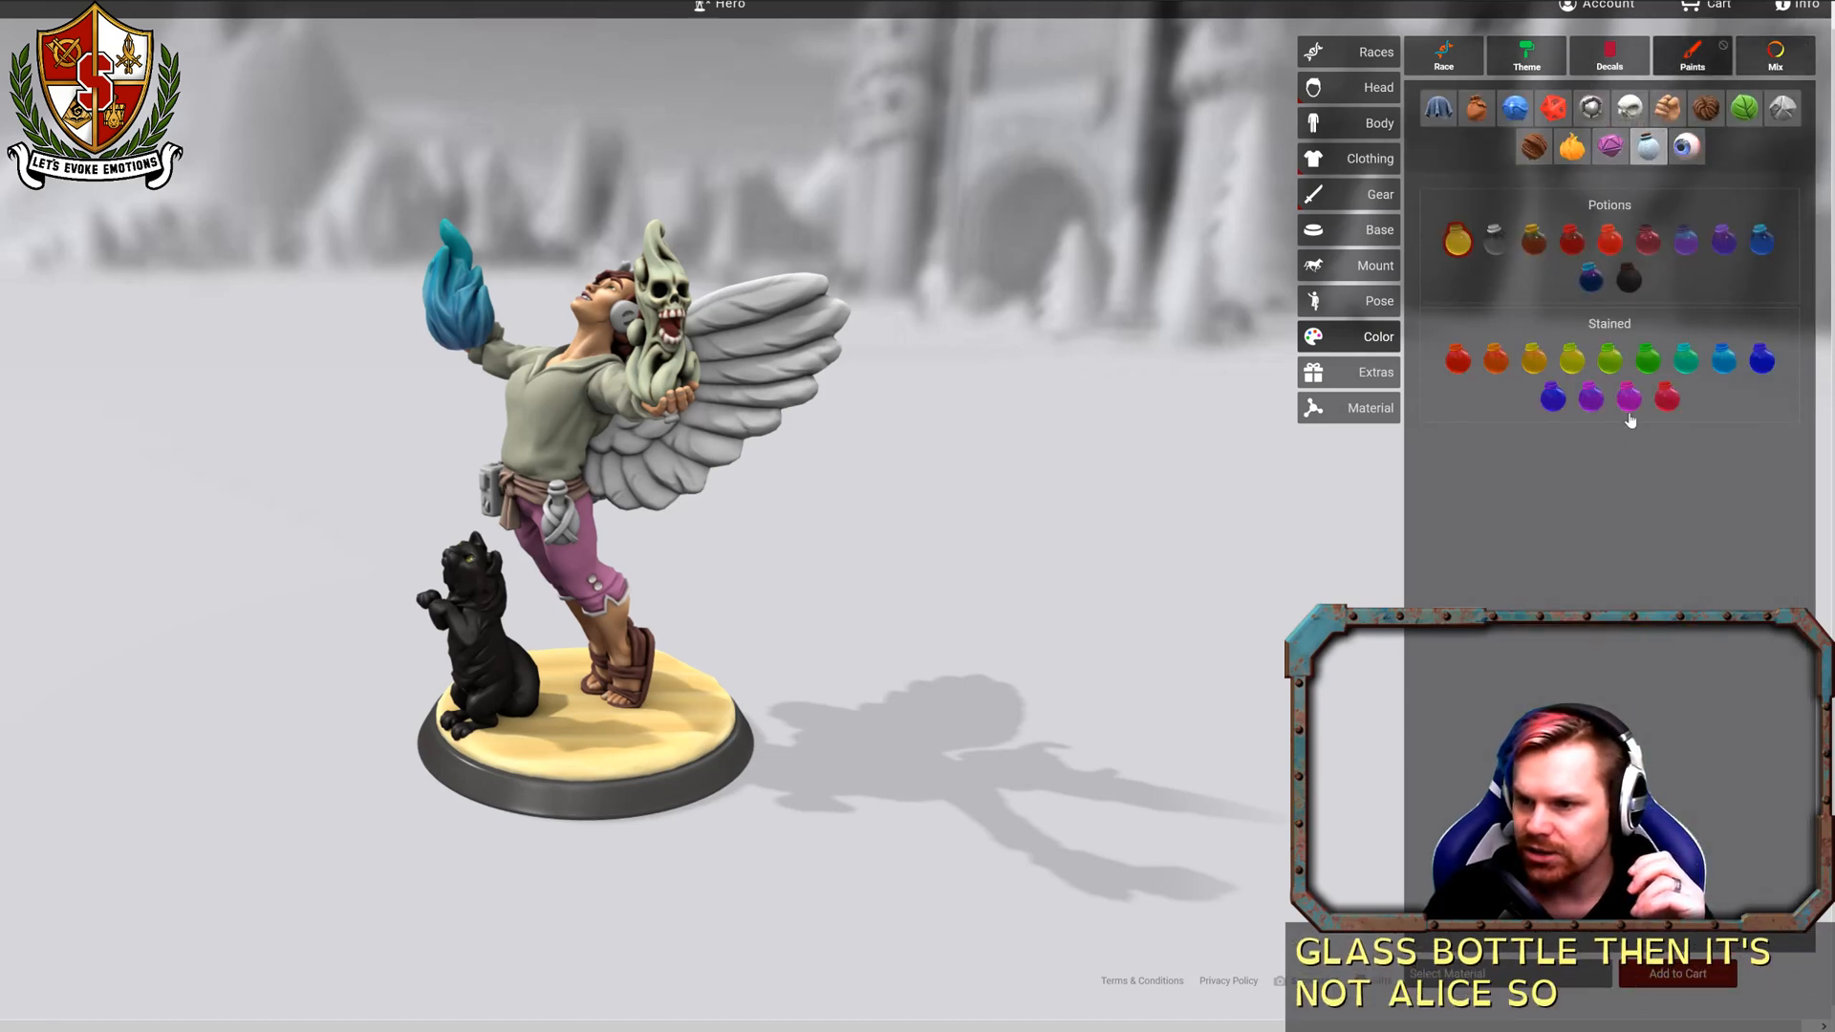
{"action": "left_click", "coordinate": [1682, 360]}
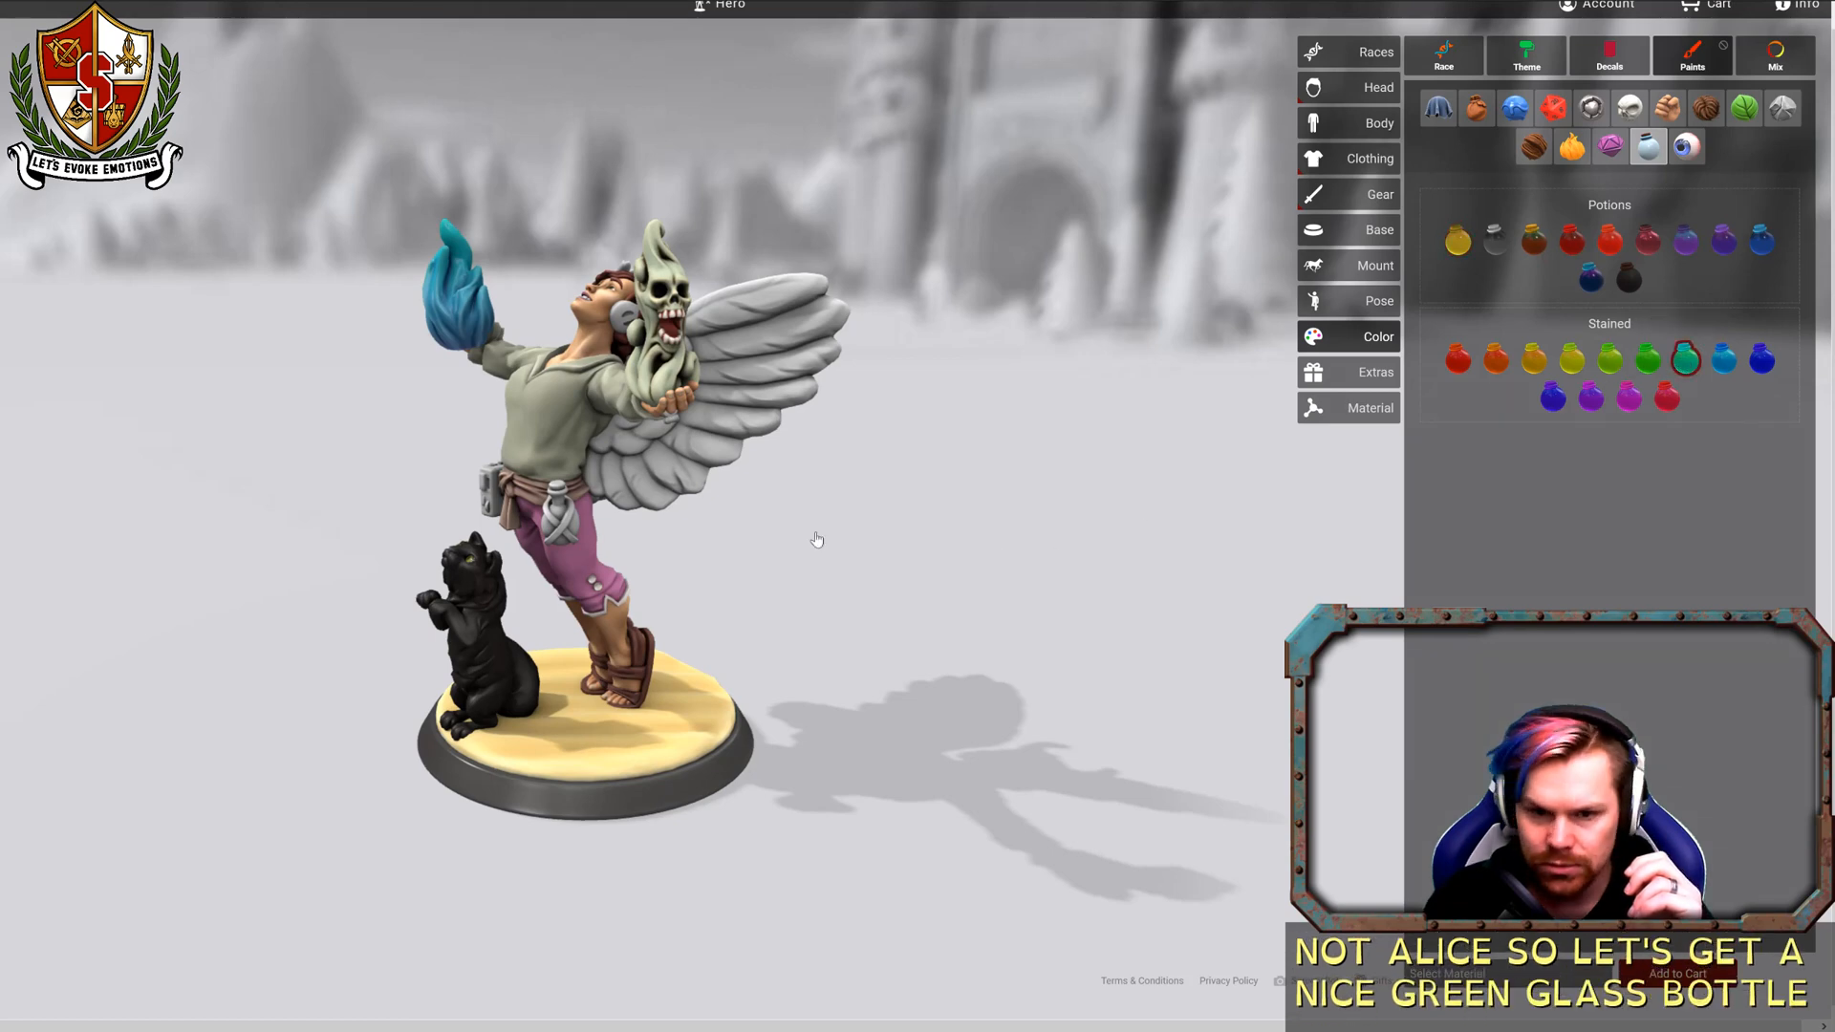
{"action": "left_click", "coordinate": [553, 538]}
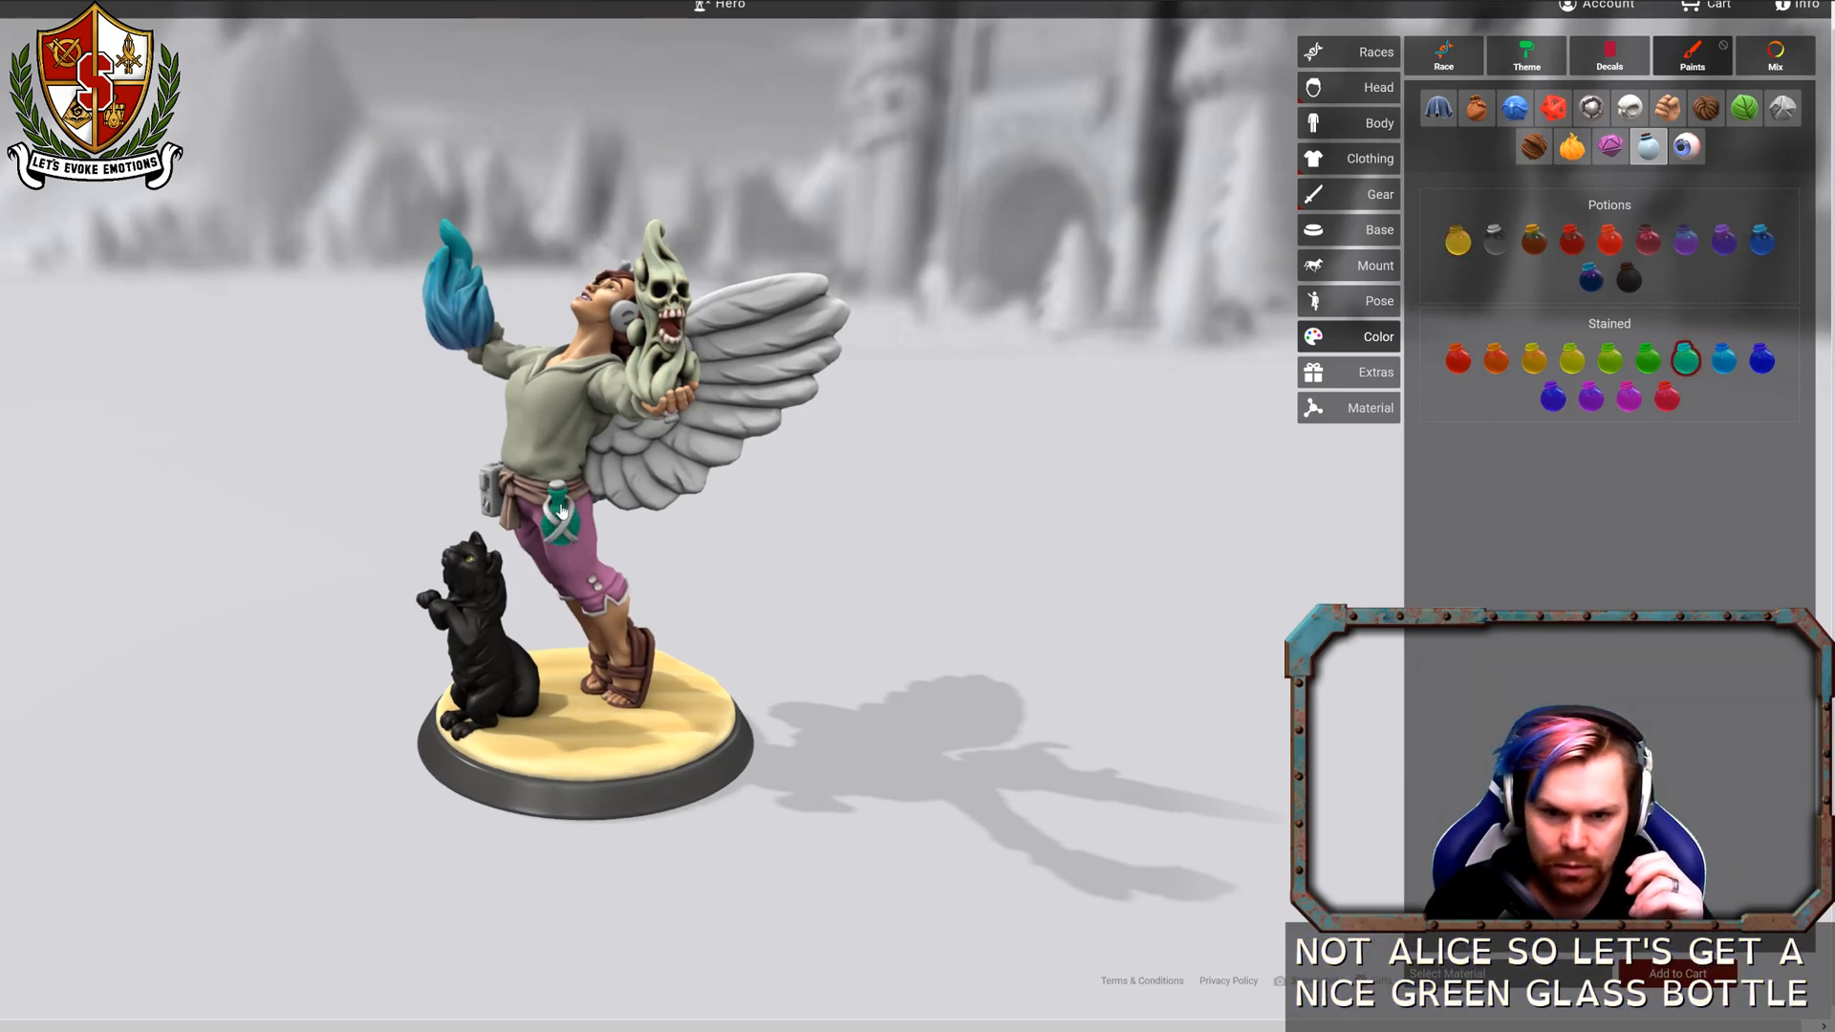
{"action": "scroll", "coordinate": [559, 516], "scroll_direction": "up", "scroll_amount": 6}
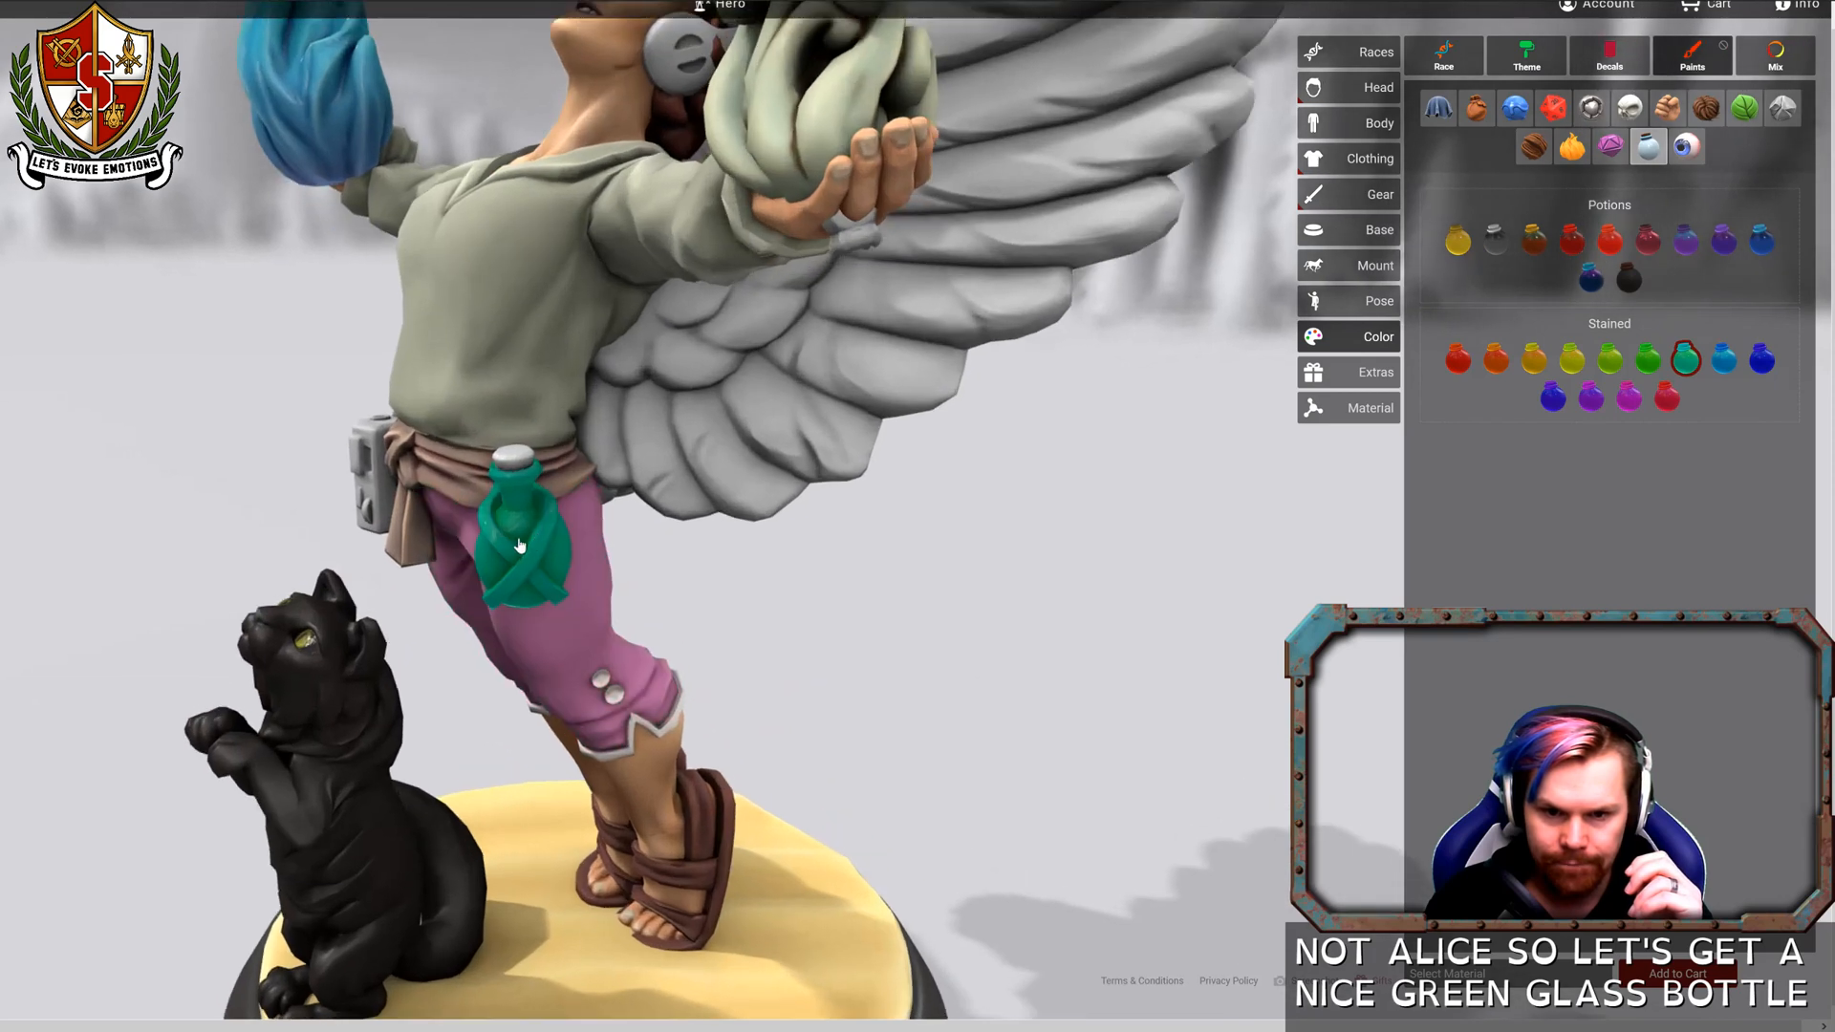
{"action": "left_click_drag", "start_coordinate": [986, 605], "coordinate": [1087, 505]}
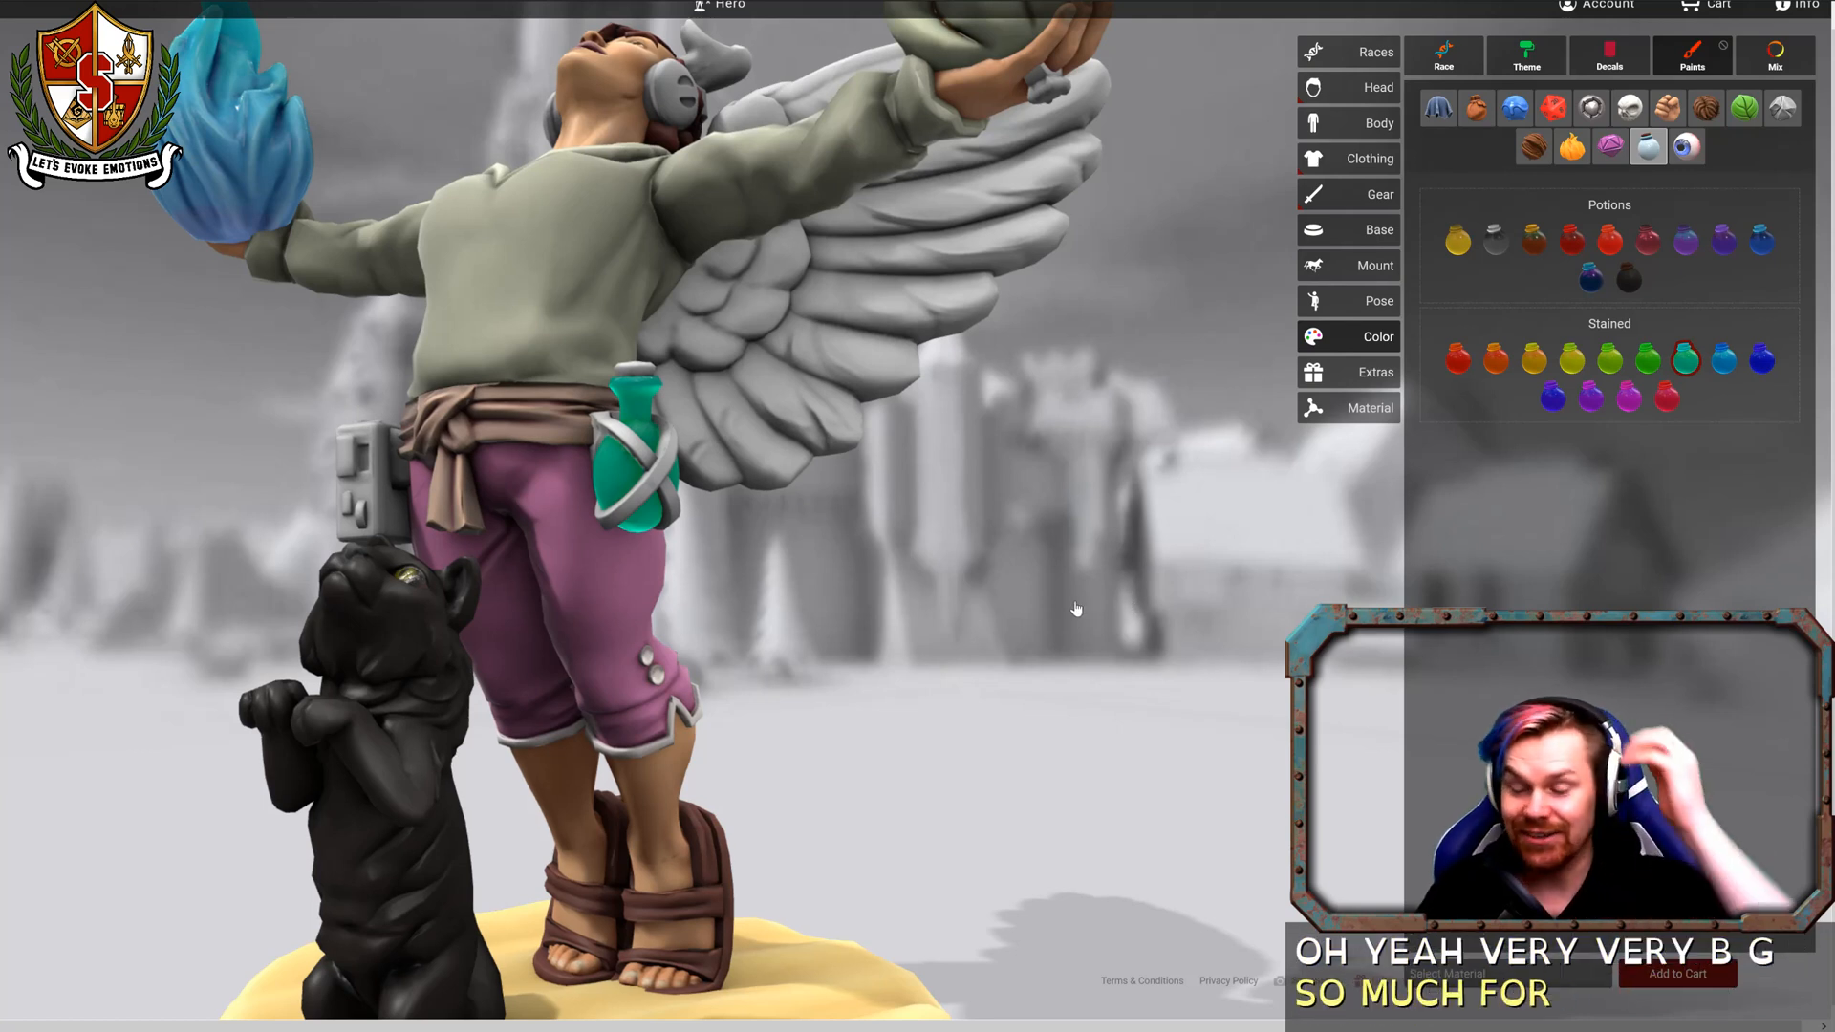
Paint the bottle's stopper with a golden-brown leather color from the Tans group.
{"action": "left_click", "coordinate": [1476, 108]}
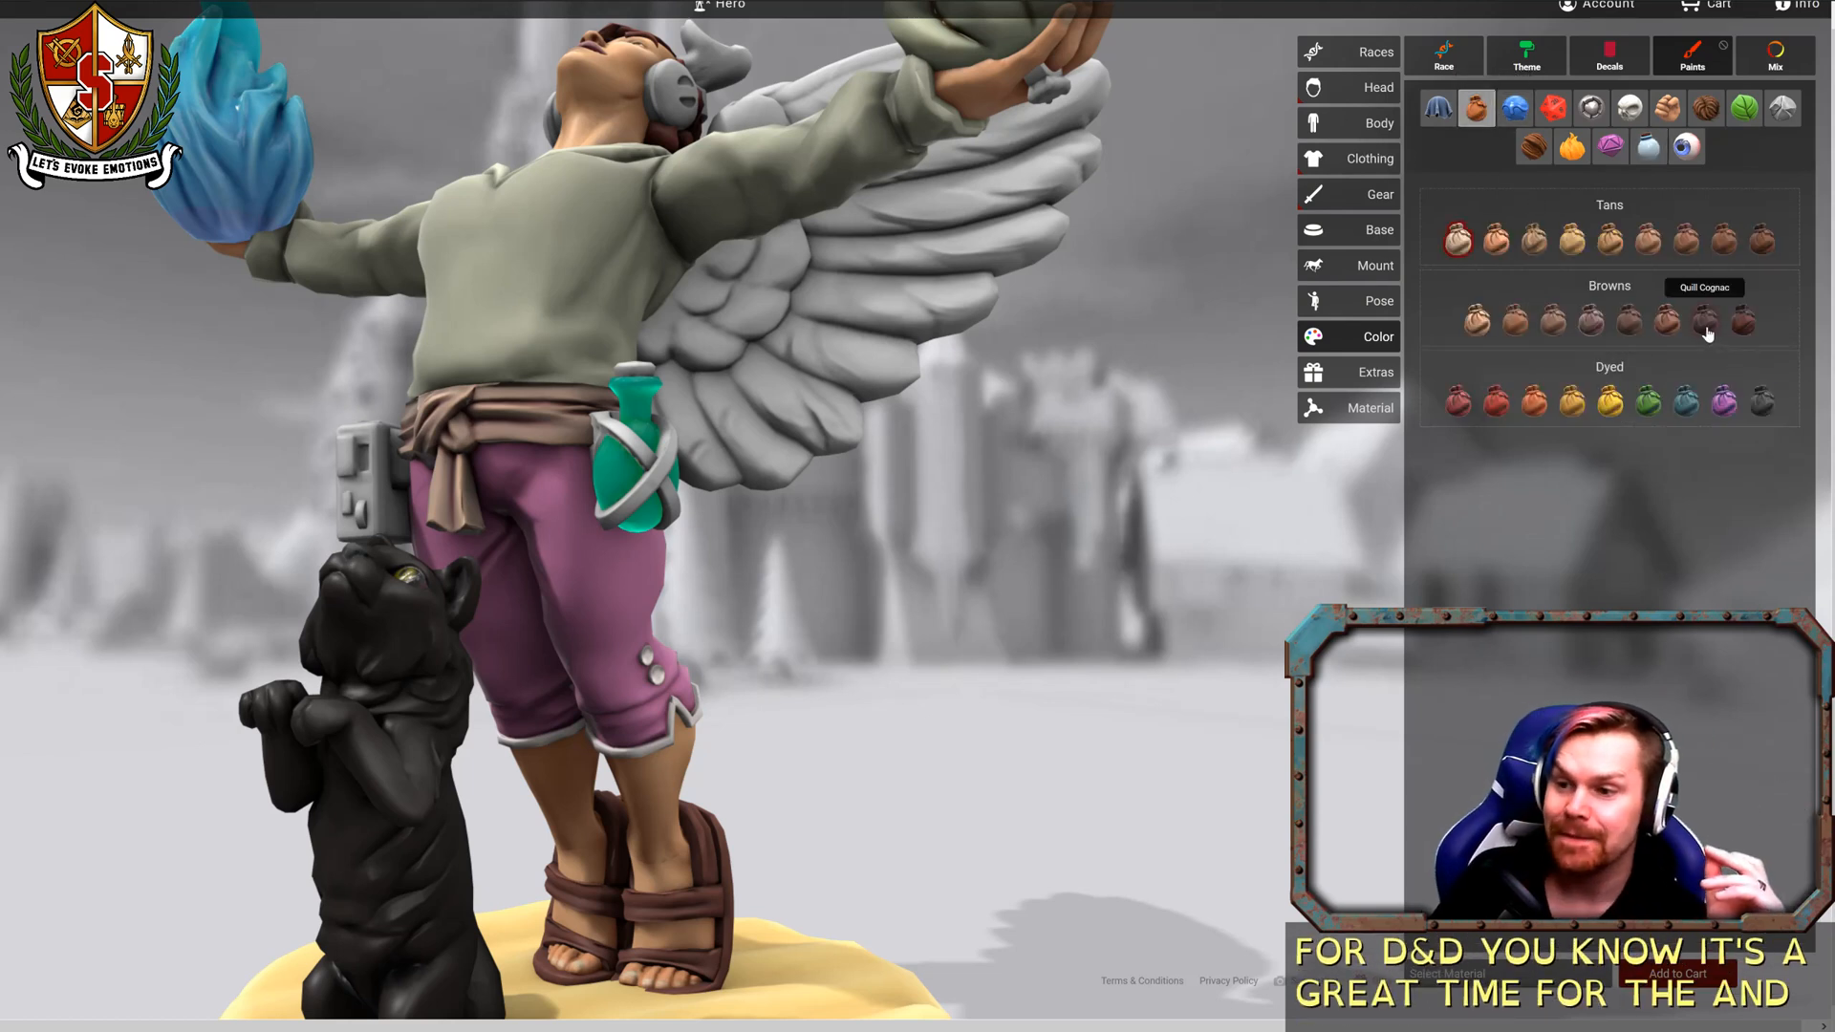
{"action": "left_click", "coordinate": [1609, 241]}
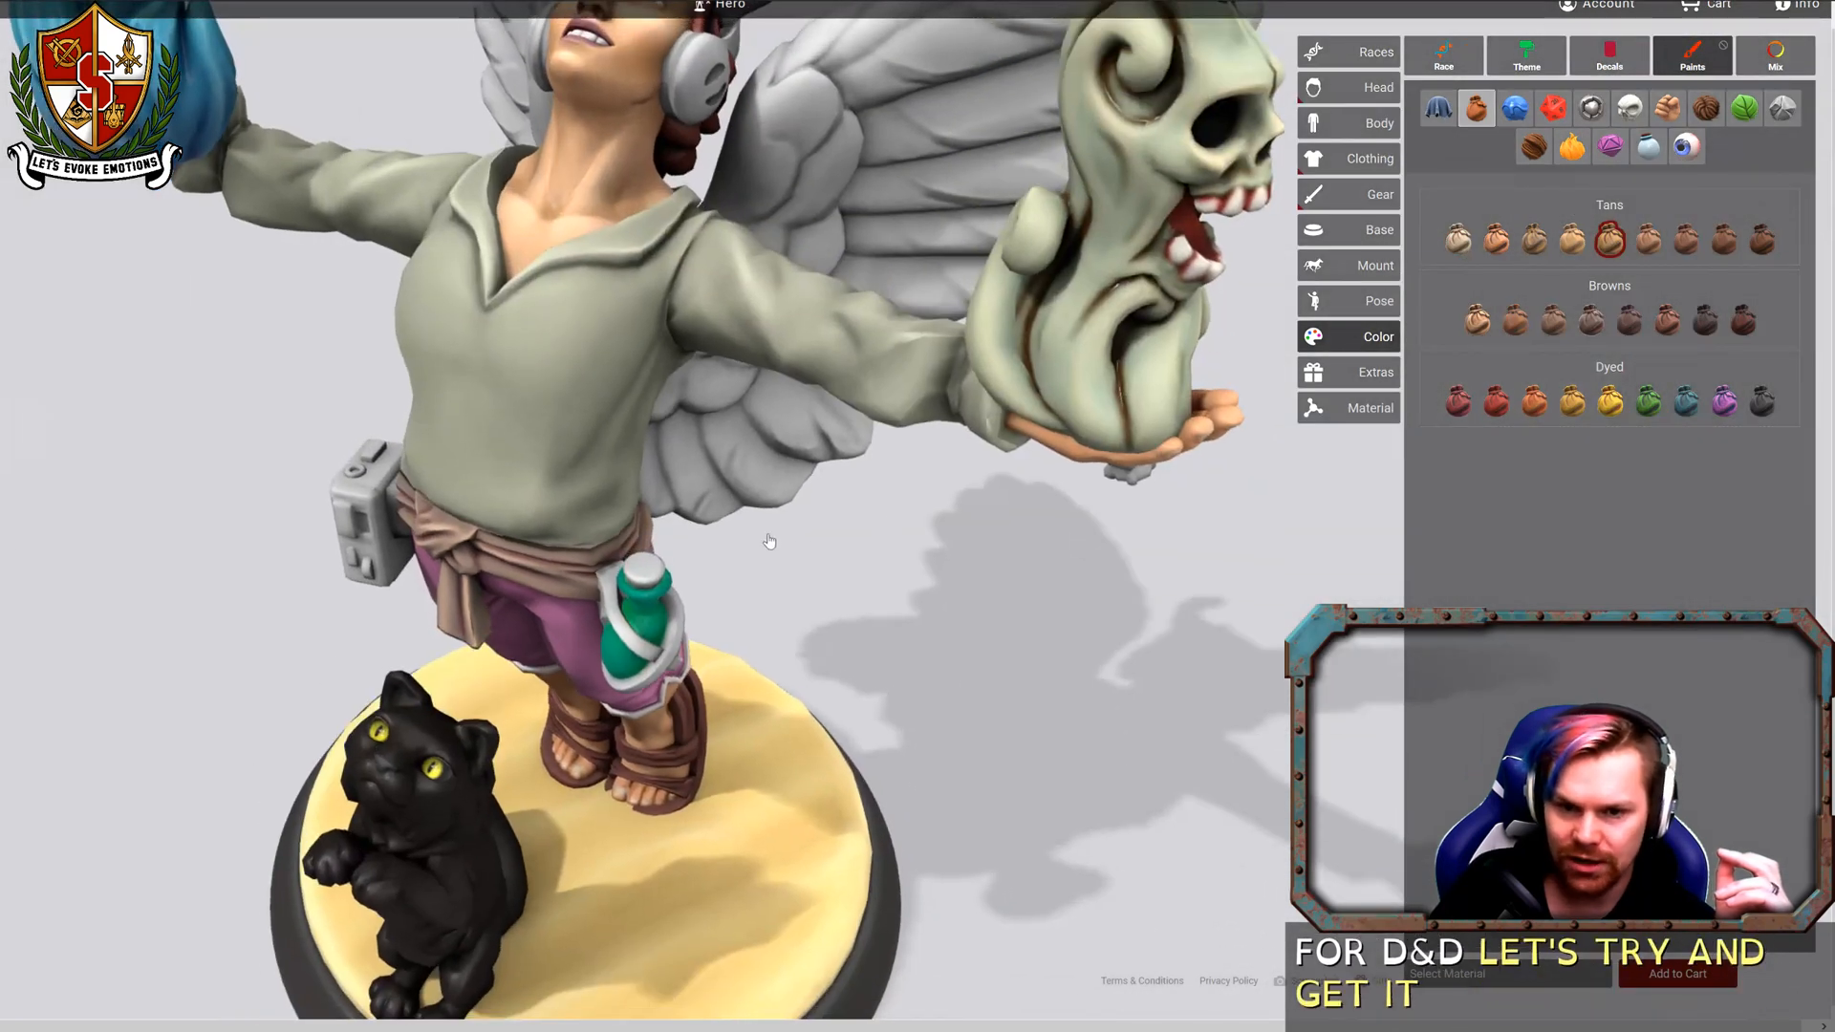
{"action": "left_click", "coordinate": [633, 585]}
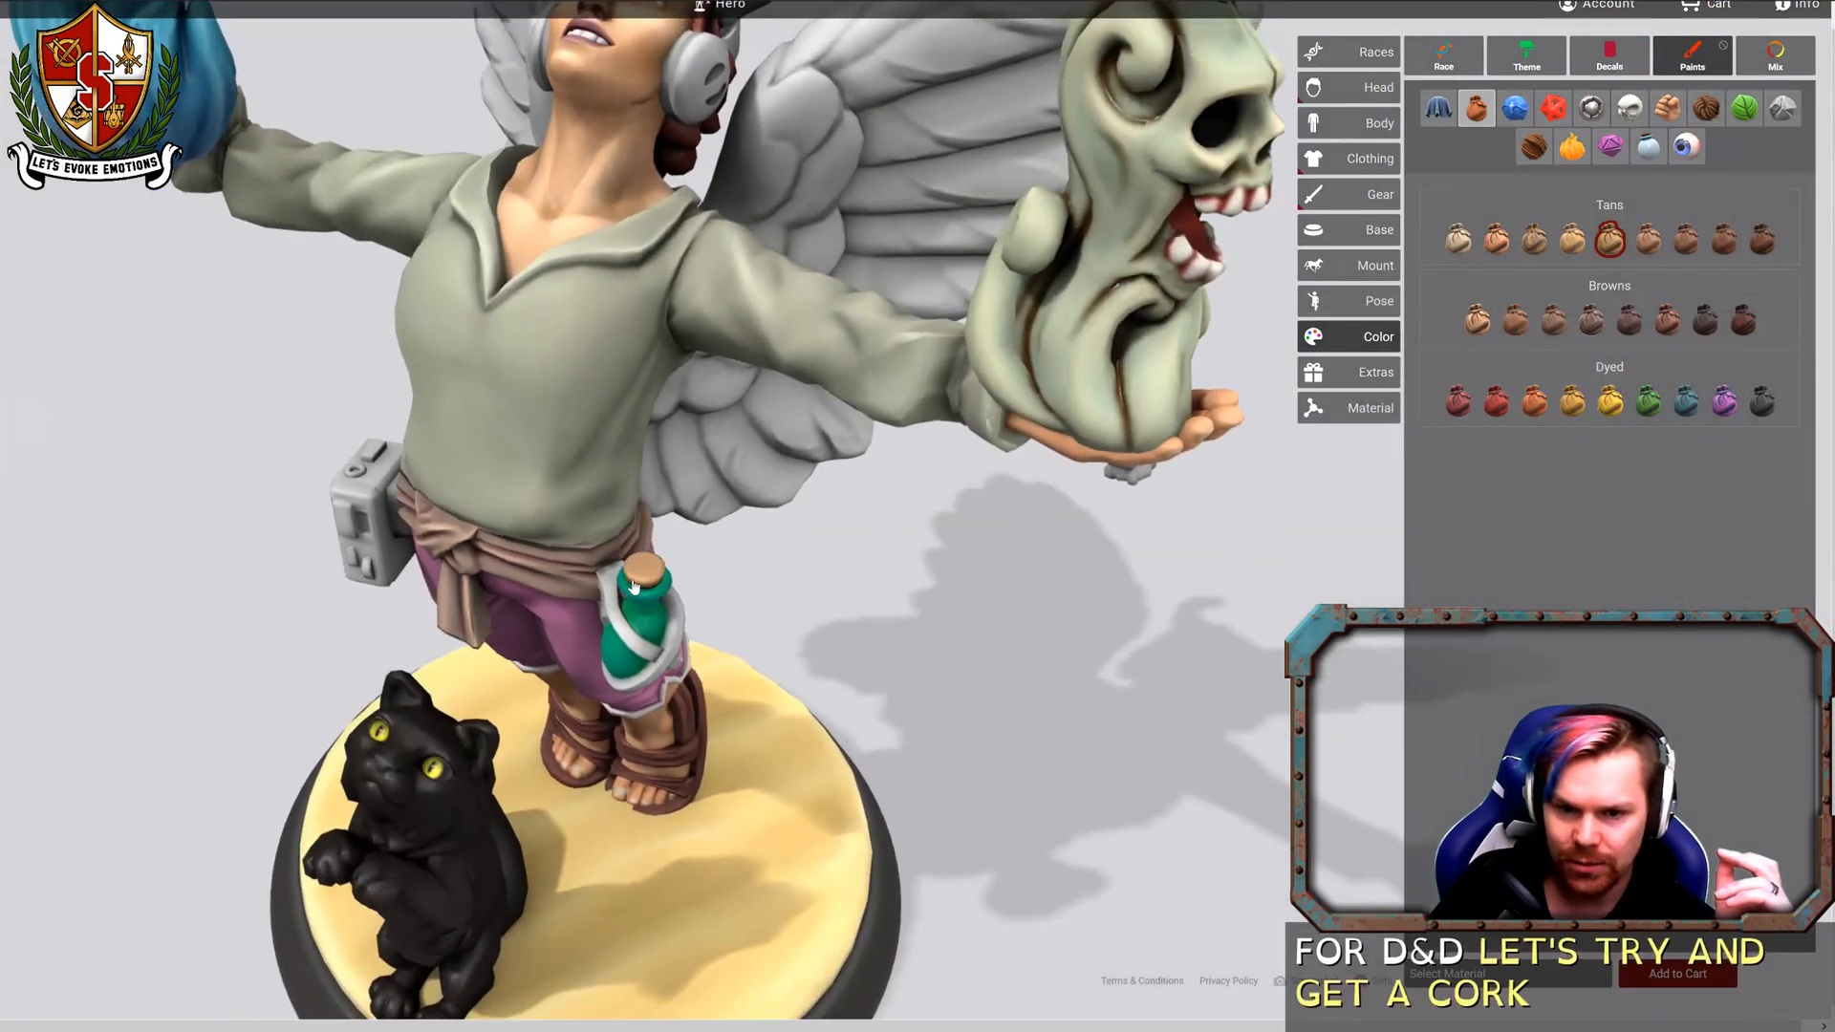
{"action": "left_click_drag", "start_coordinate": [640, 583], "coordinate": [942, 503]}
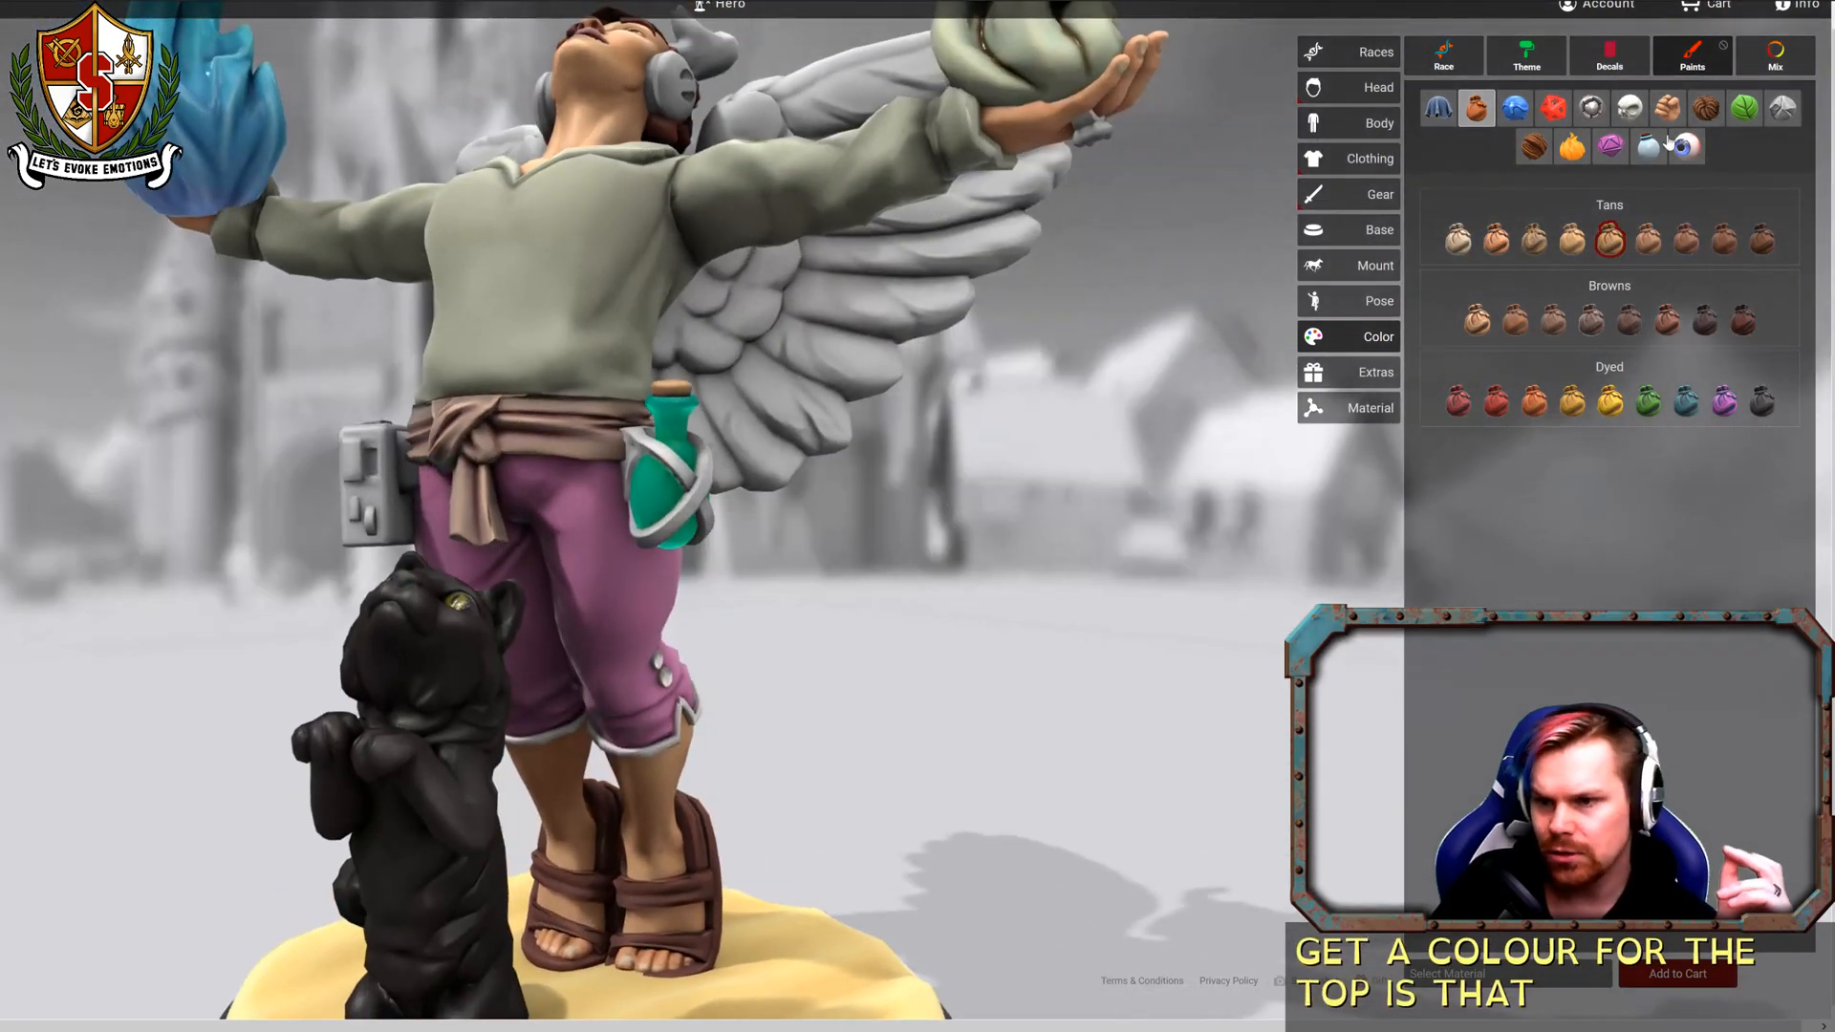
Repaint the bottle's stopper as cork with the light golden Natural wood color.
{"action": "left_click", "coordinate": [1534, 148]}
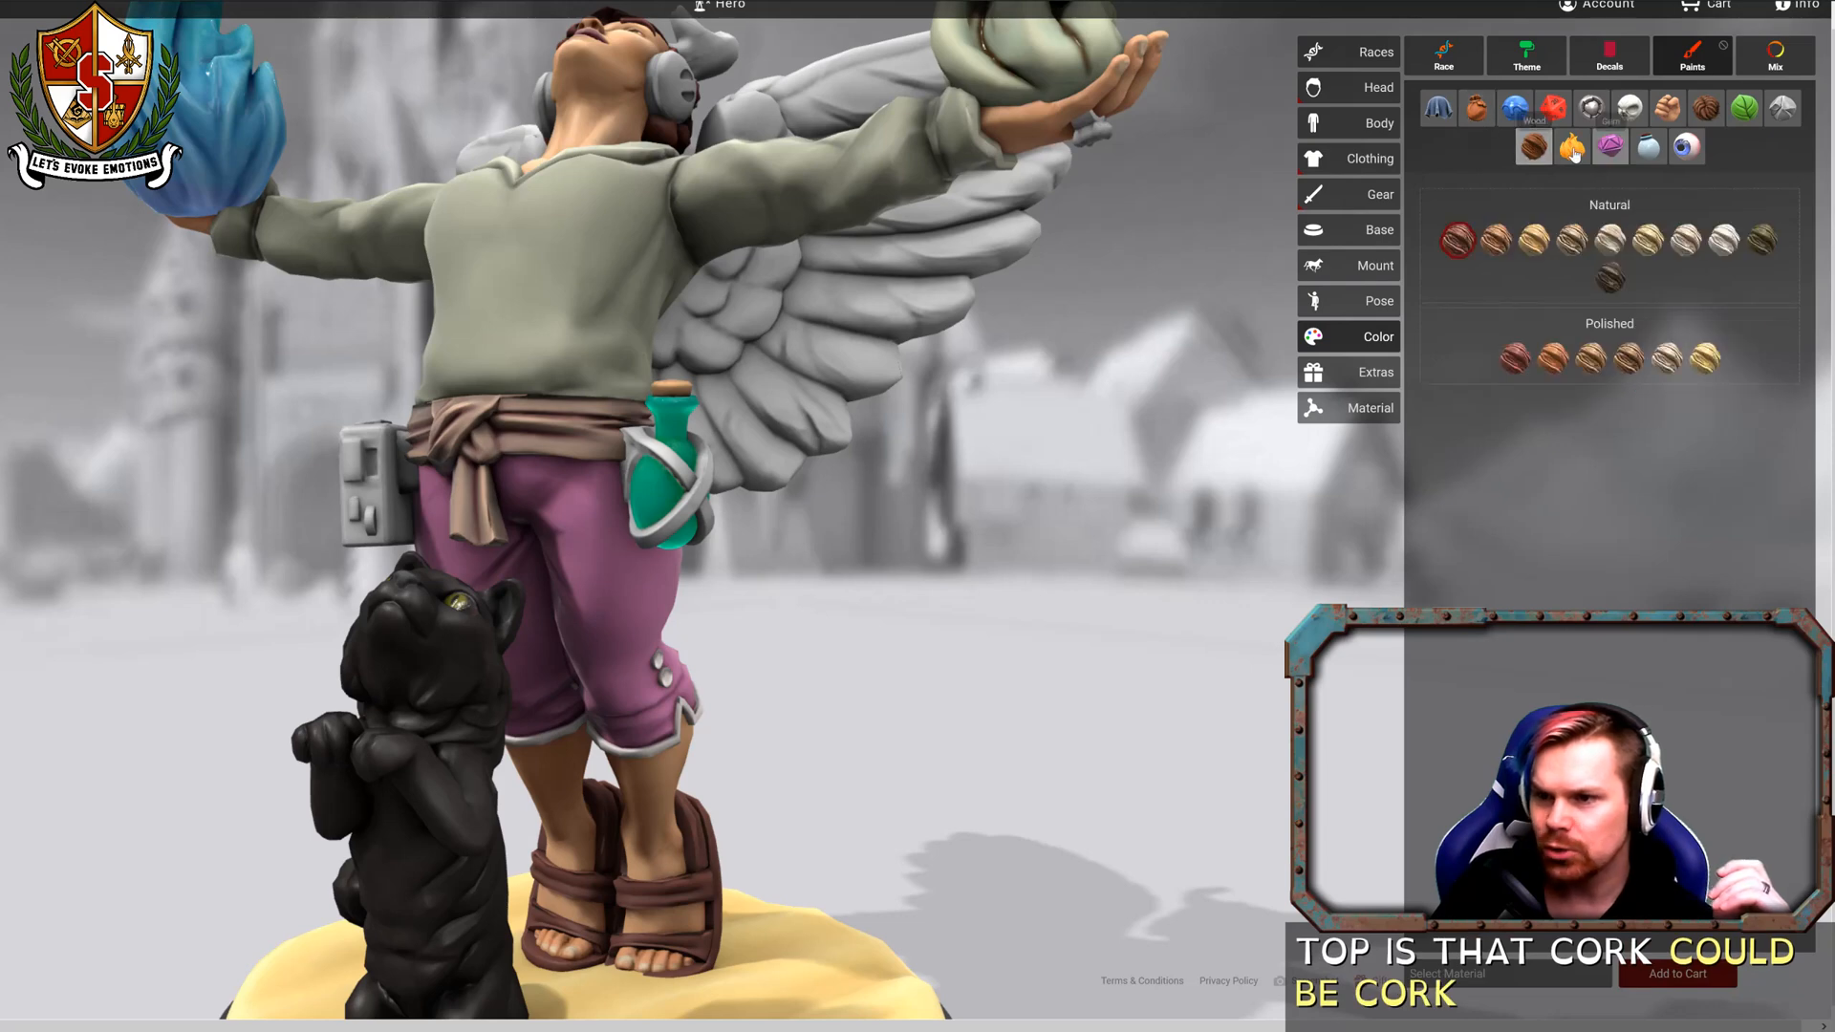
{"action": "left_click", "coordinate": [1545, 246]}
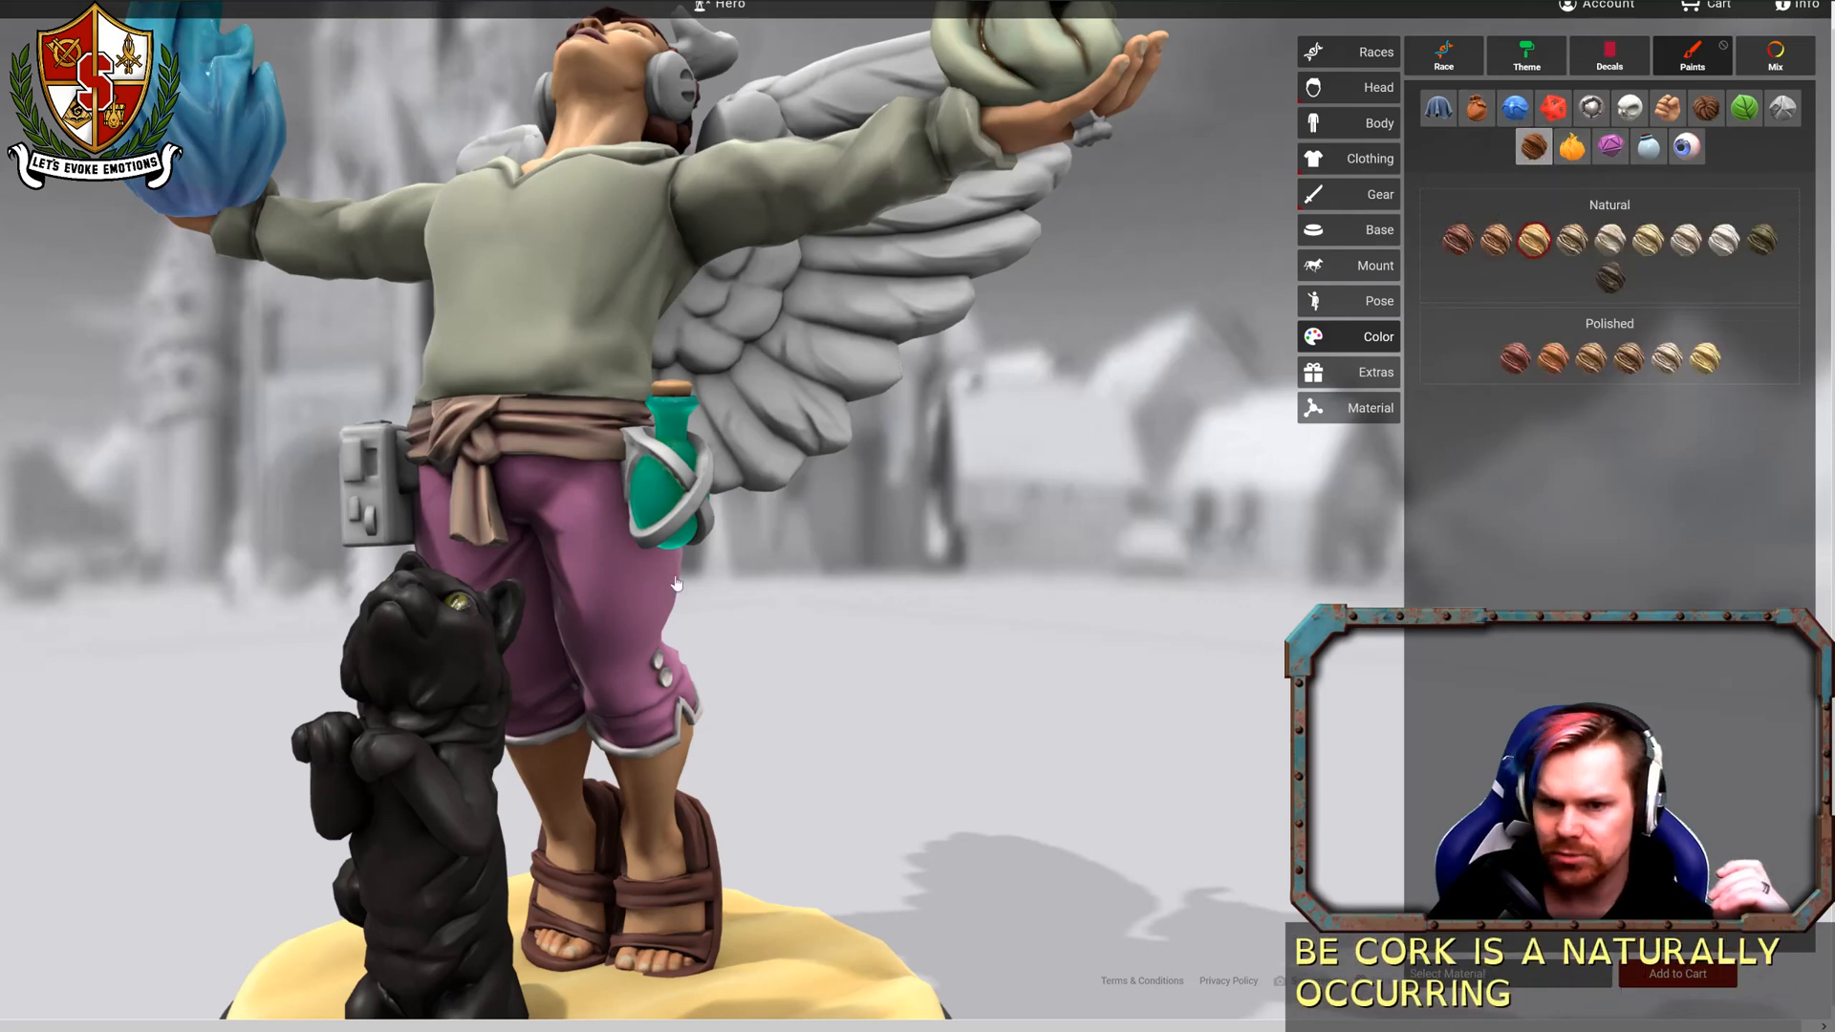
{"action": "left_click_drag", "start_coordinate": [797, 472], "coordinate": [864, 537]}
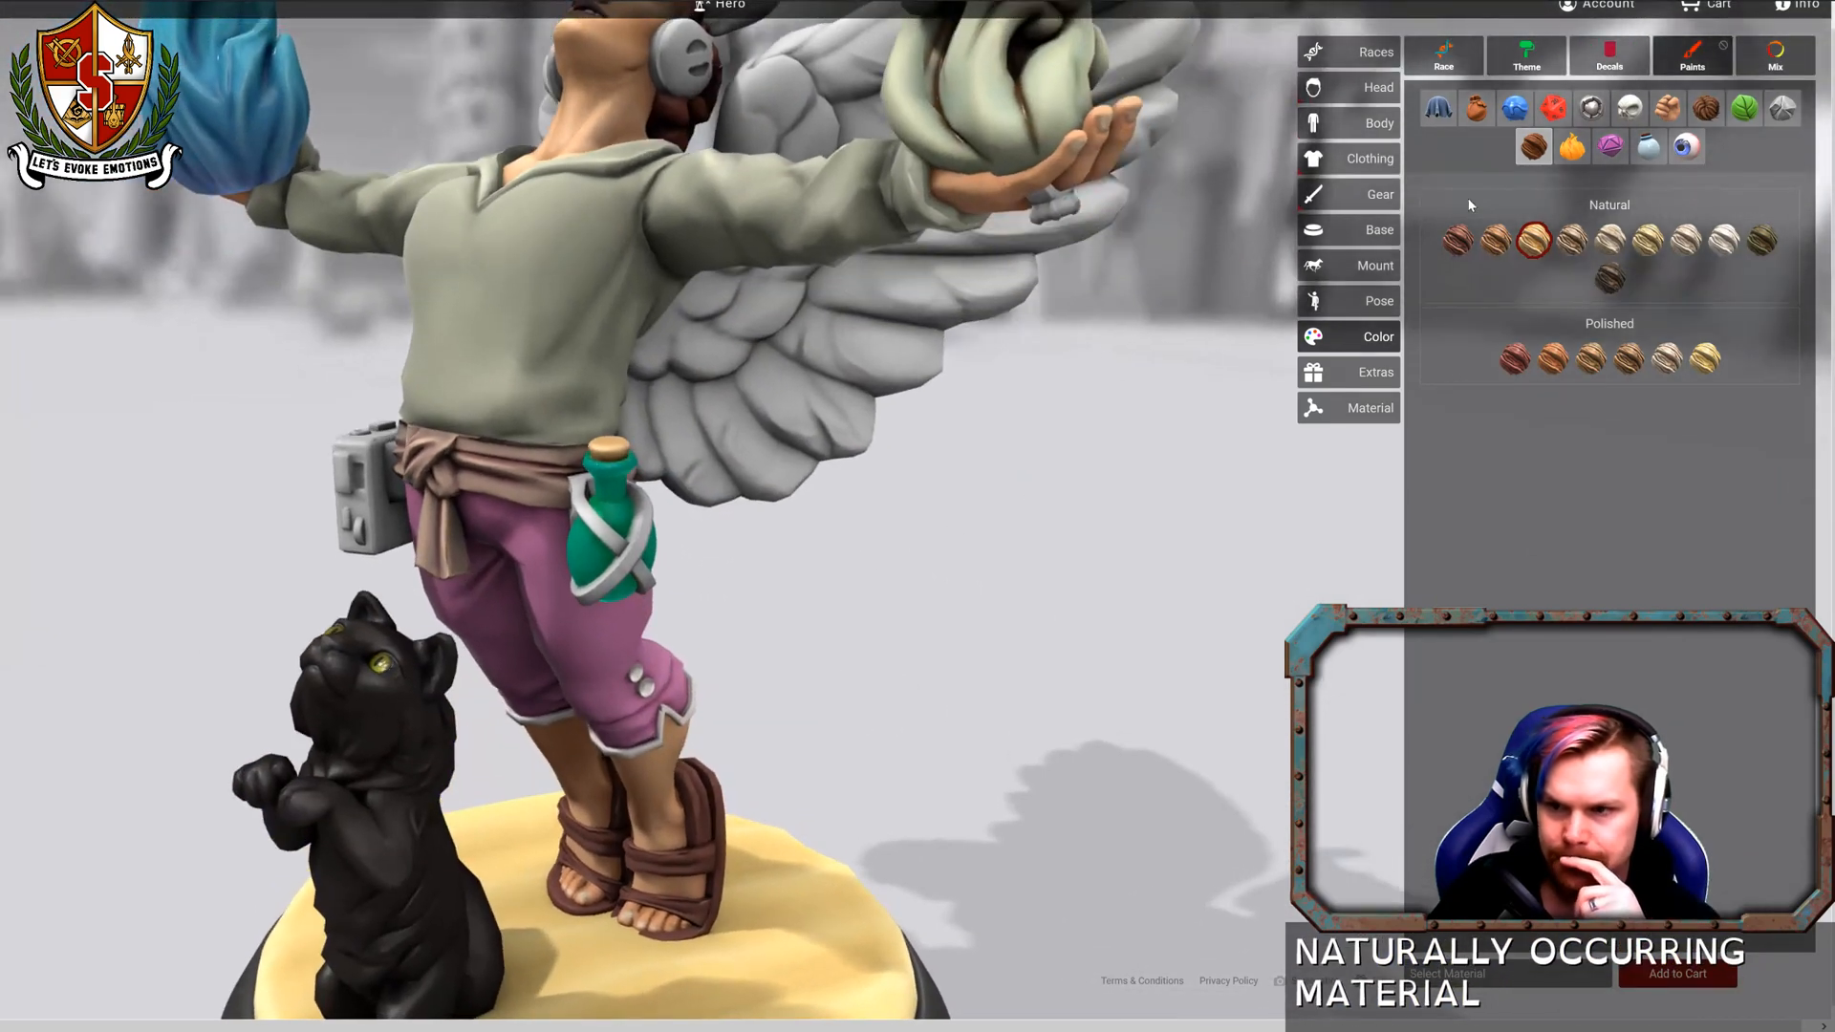
Paint the bottle's holder straps and the character's waist sash with the lightest leather color from the Browns.
{"action": "left_click", "coordinate": [1481, 113]}
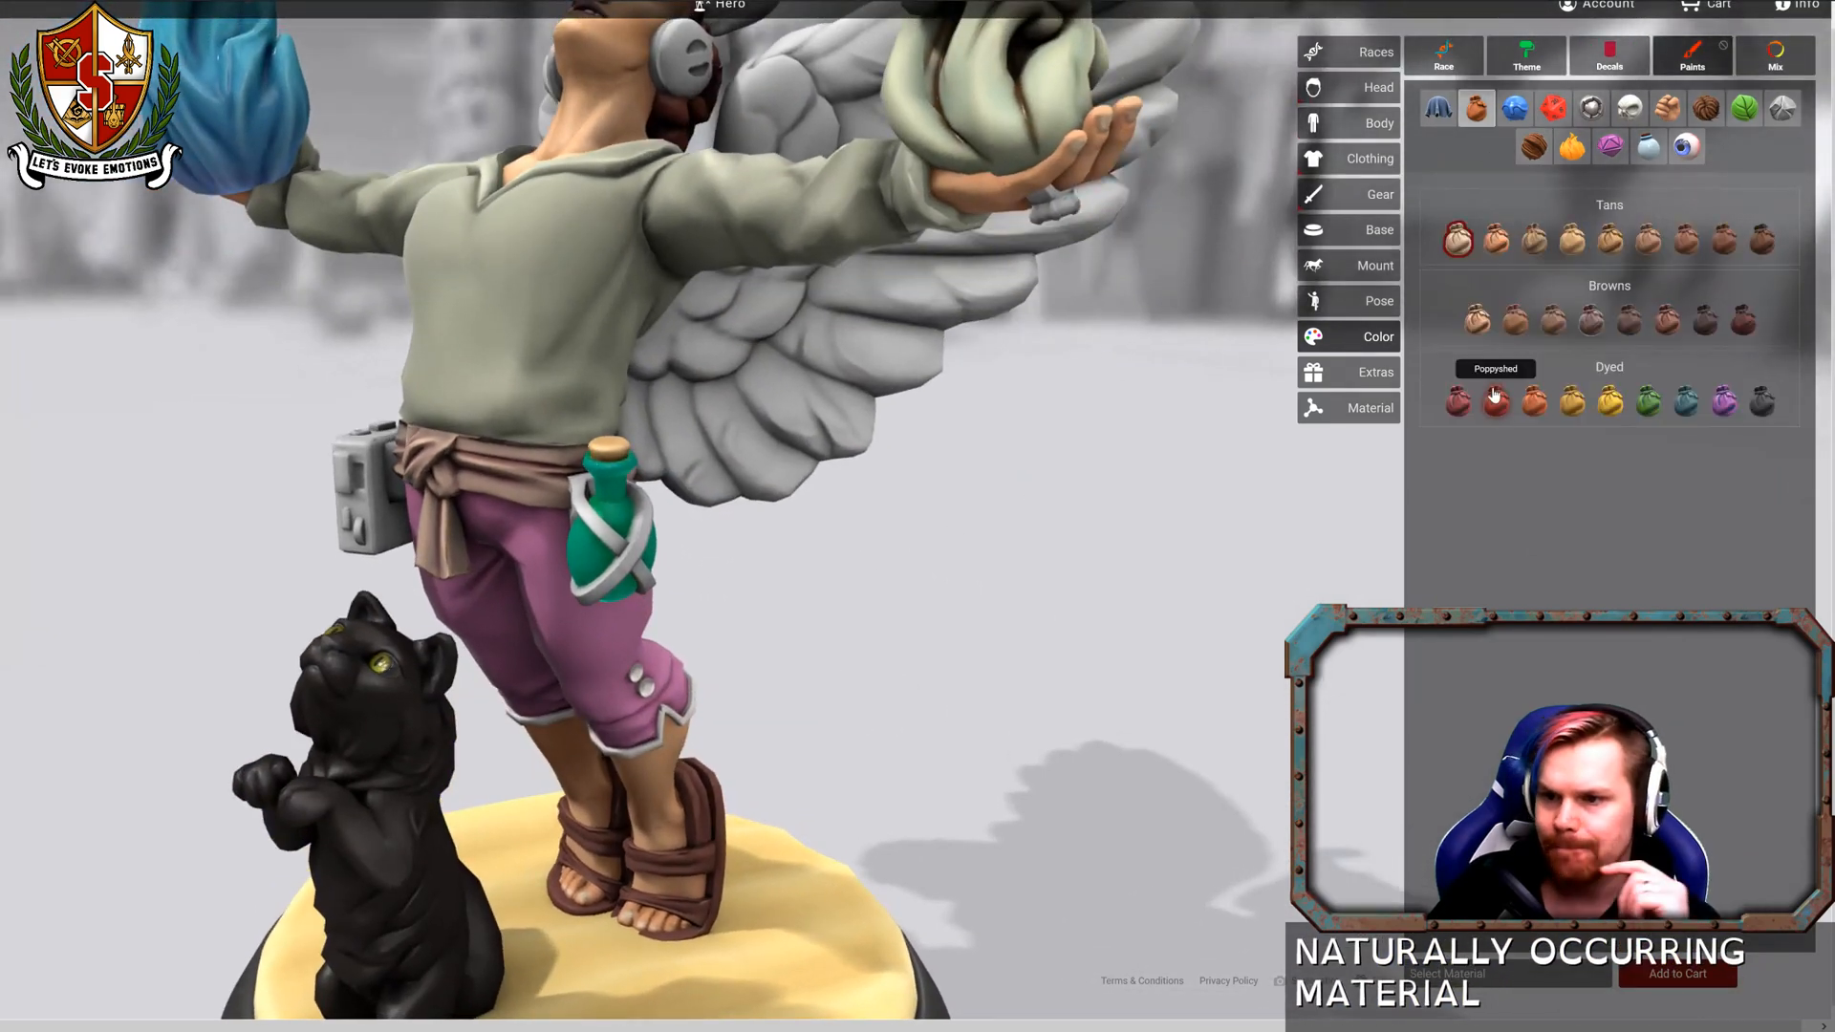
{"action": "left_click", "coordinate": [1476, 320]}
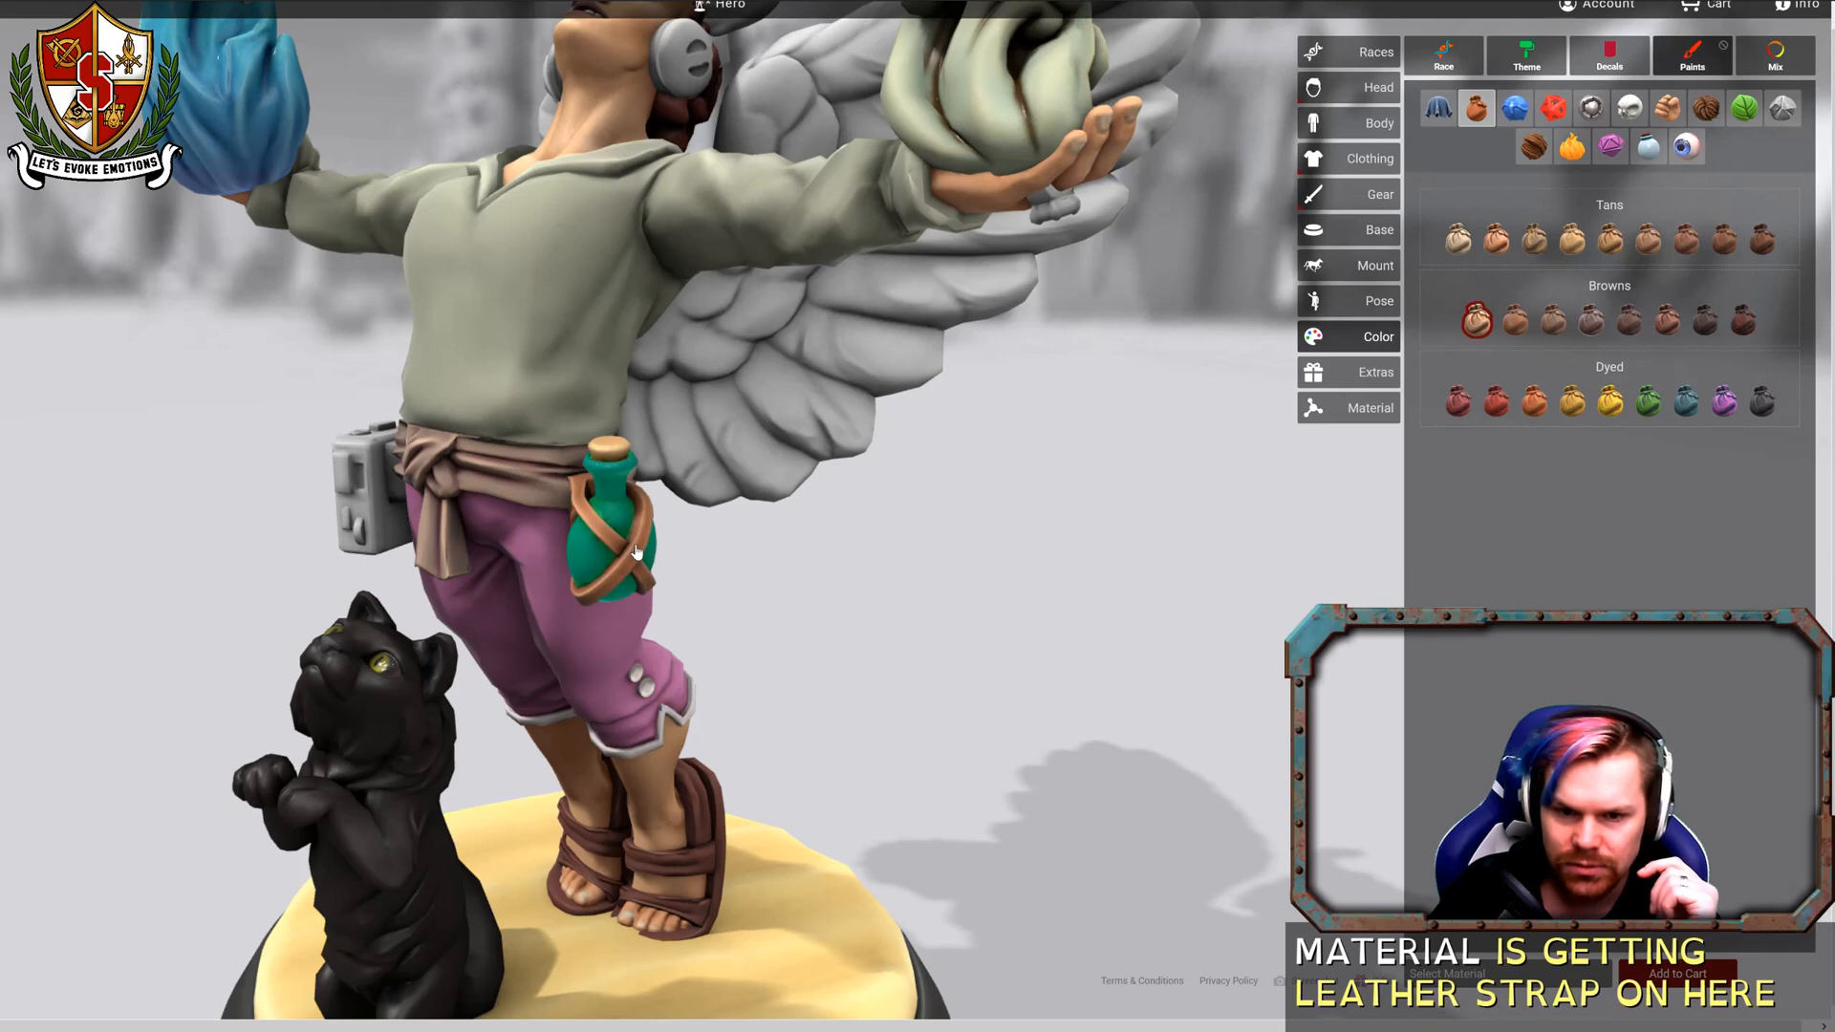
{"action": "left_click_drag", "start_coordinate": [860, 574], "coordinate": [1022, 567]}
{"action": "left_click", "coordinate": [616, 470]}
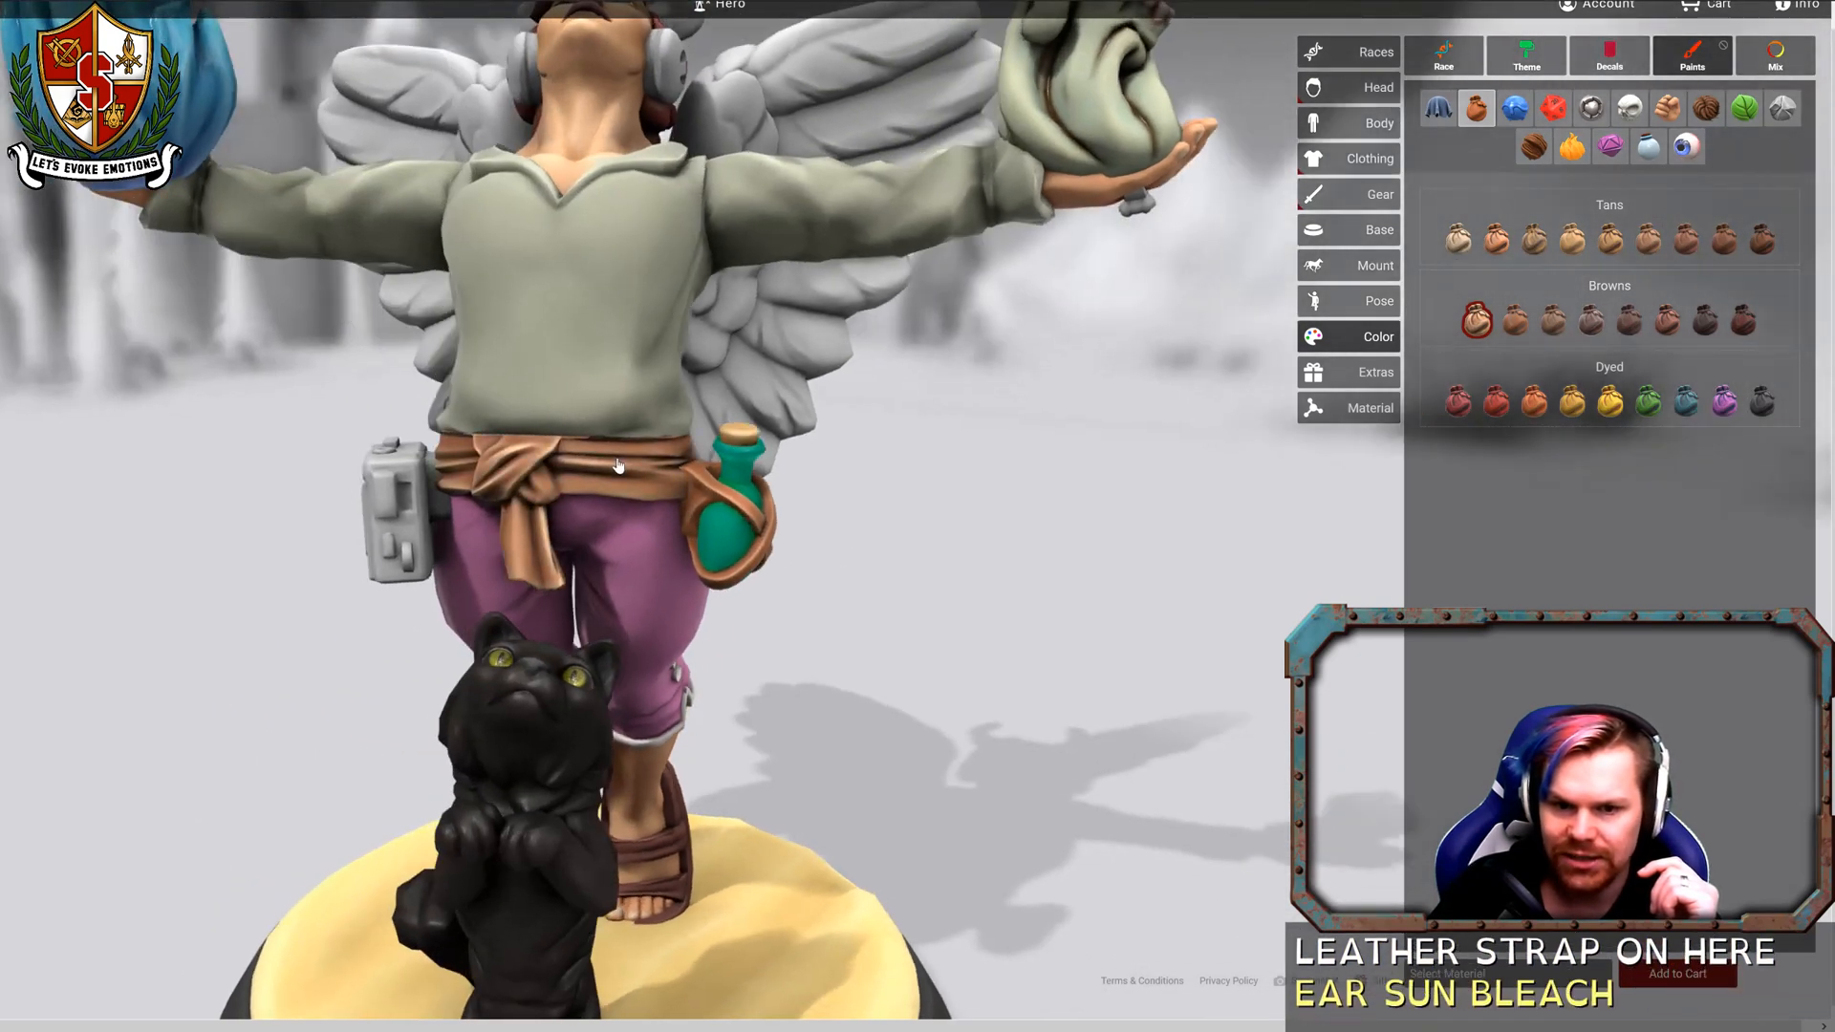
Paint the cassette player's body with the bright blue Basic Plastic color and its front panel and buttons with the orange one.
{"action": "left_click_drag", "start_coordinate": [915, 593], "coordinate": [1183, 581]}
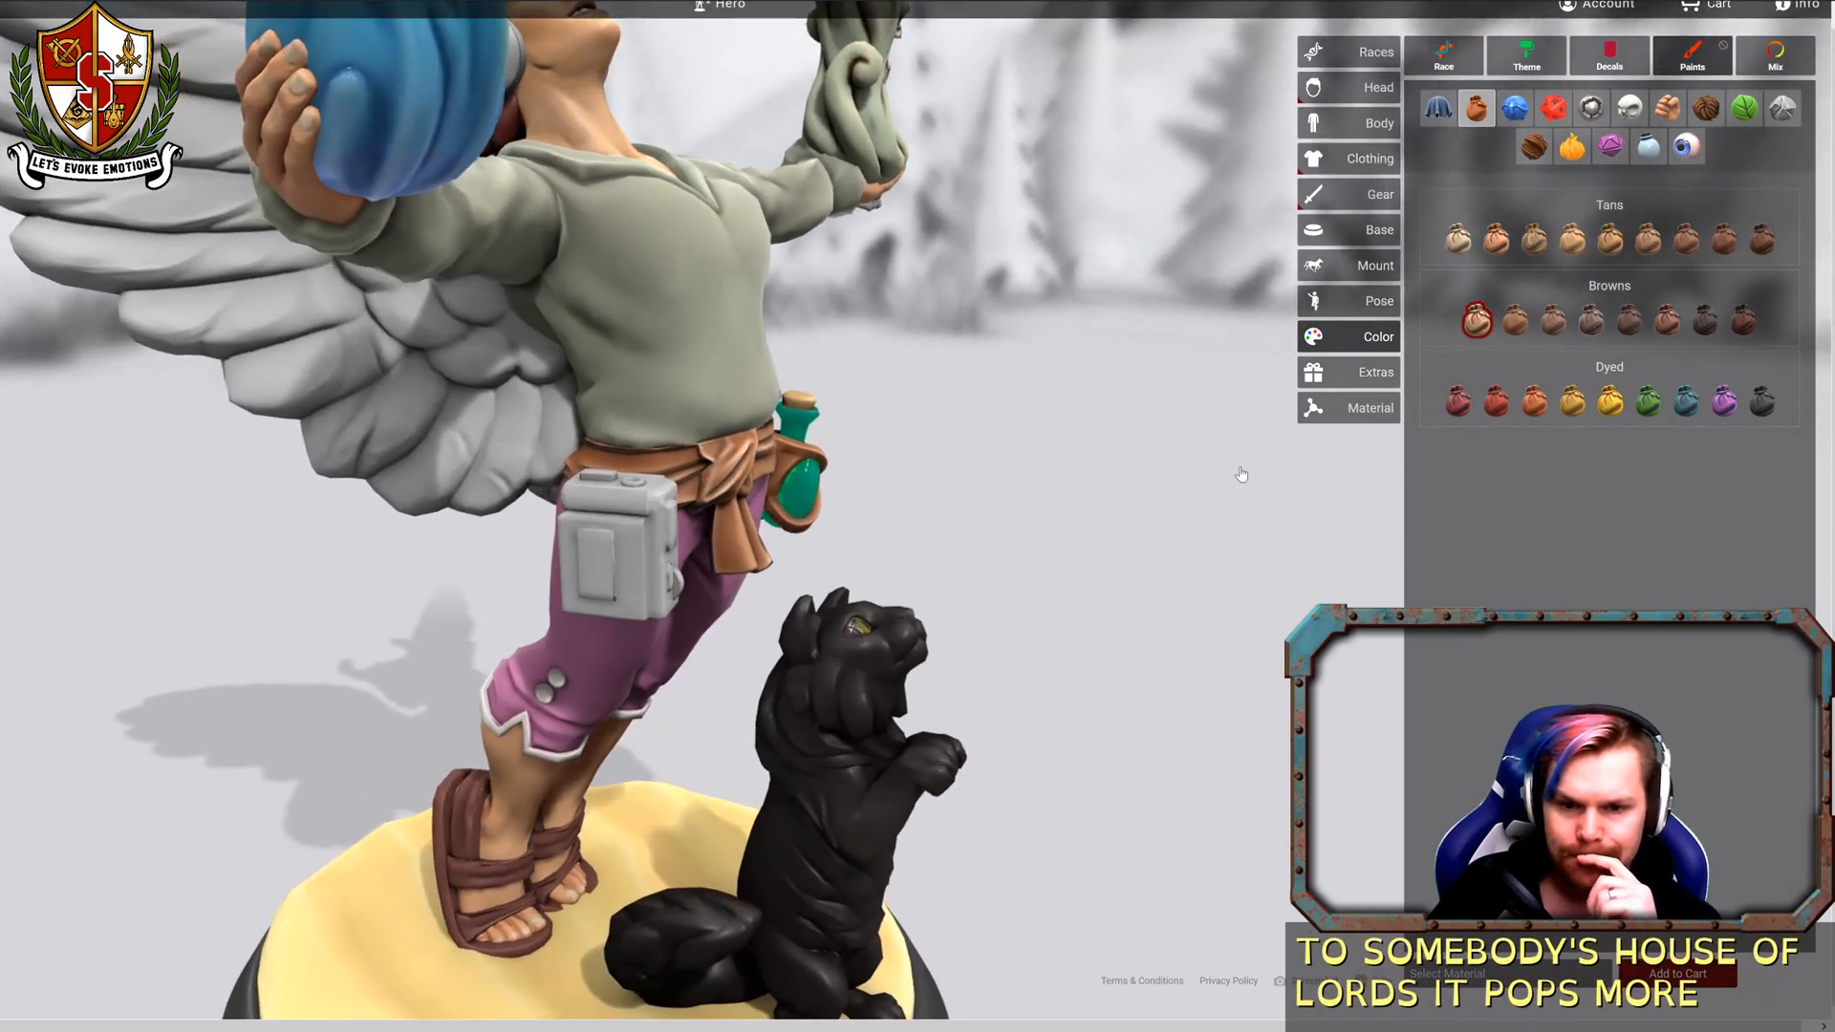
{"action": "left_click", "coordinate": [1520, 109]}
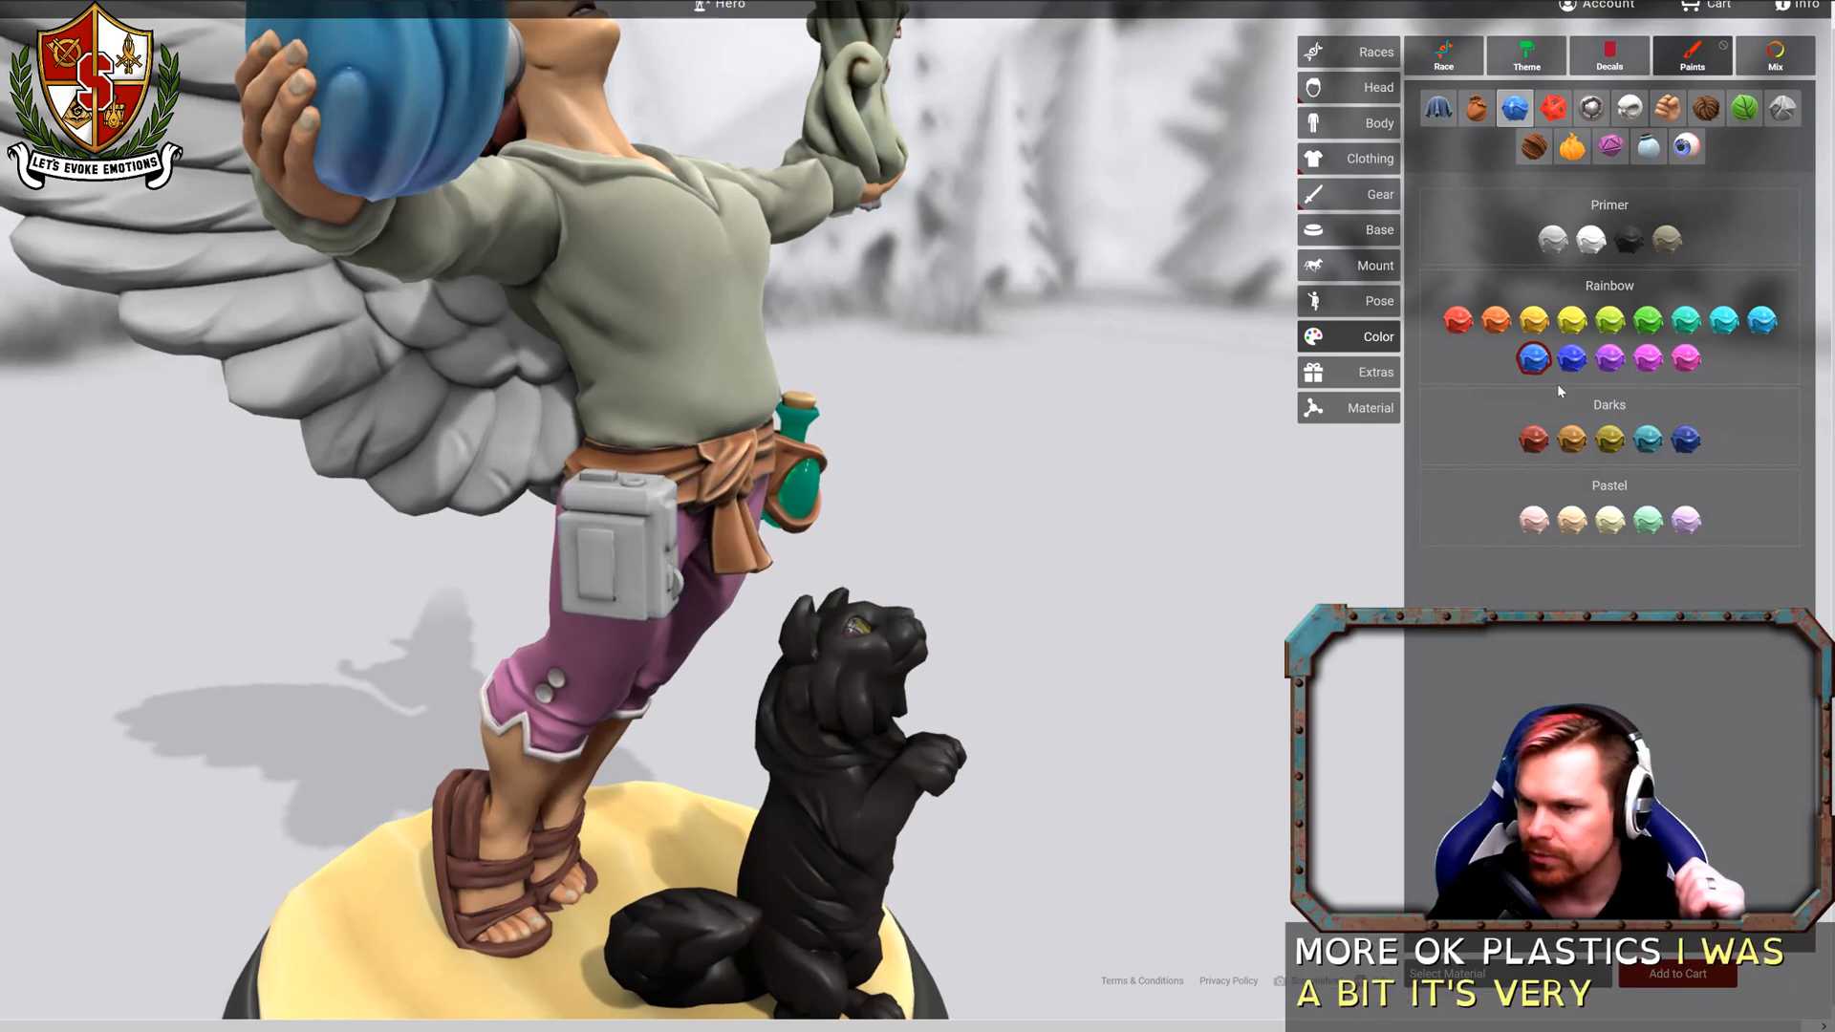
{"action": "left_click", "coordinate": [1763, 318]}
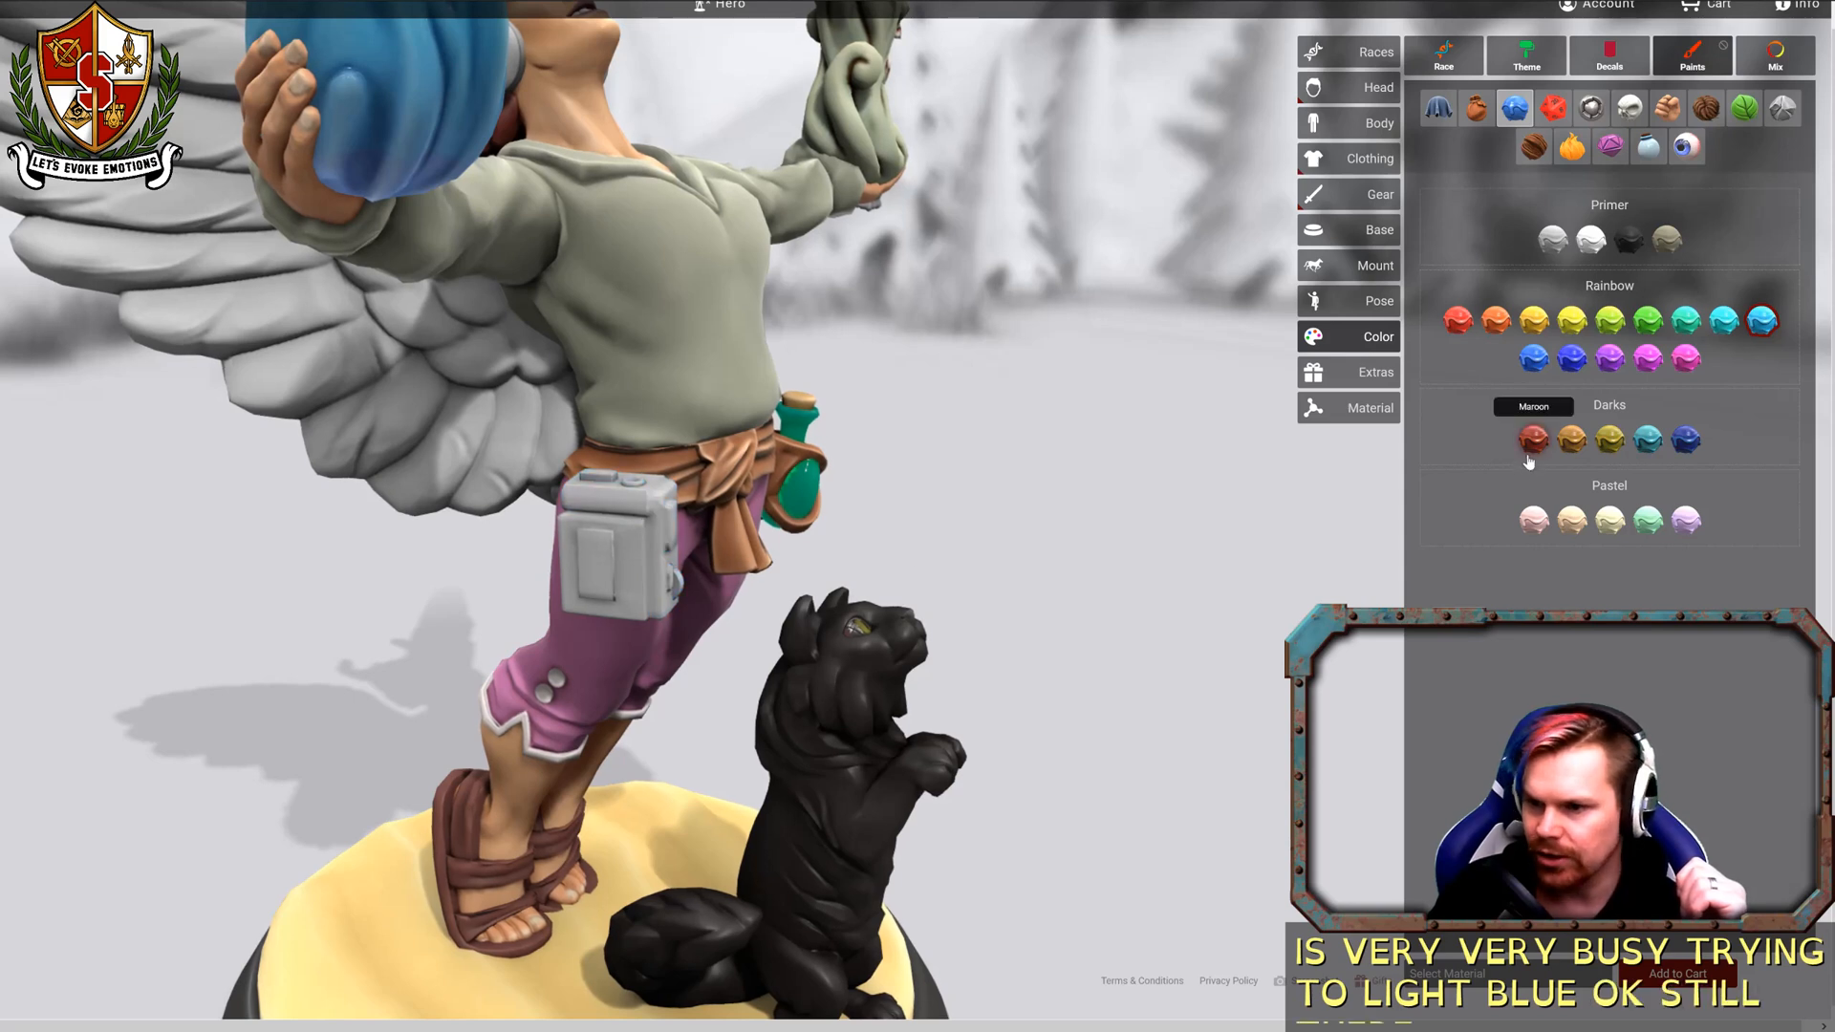
{"action": "left_click", "coordinate": [1555, 109]}
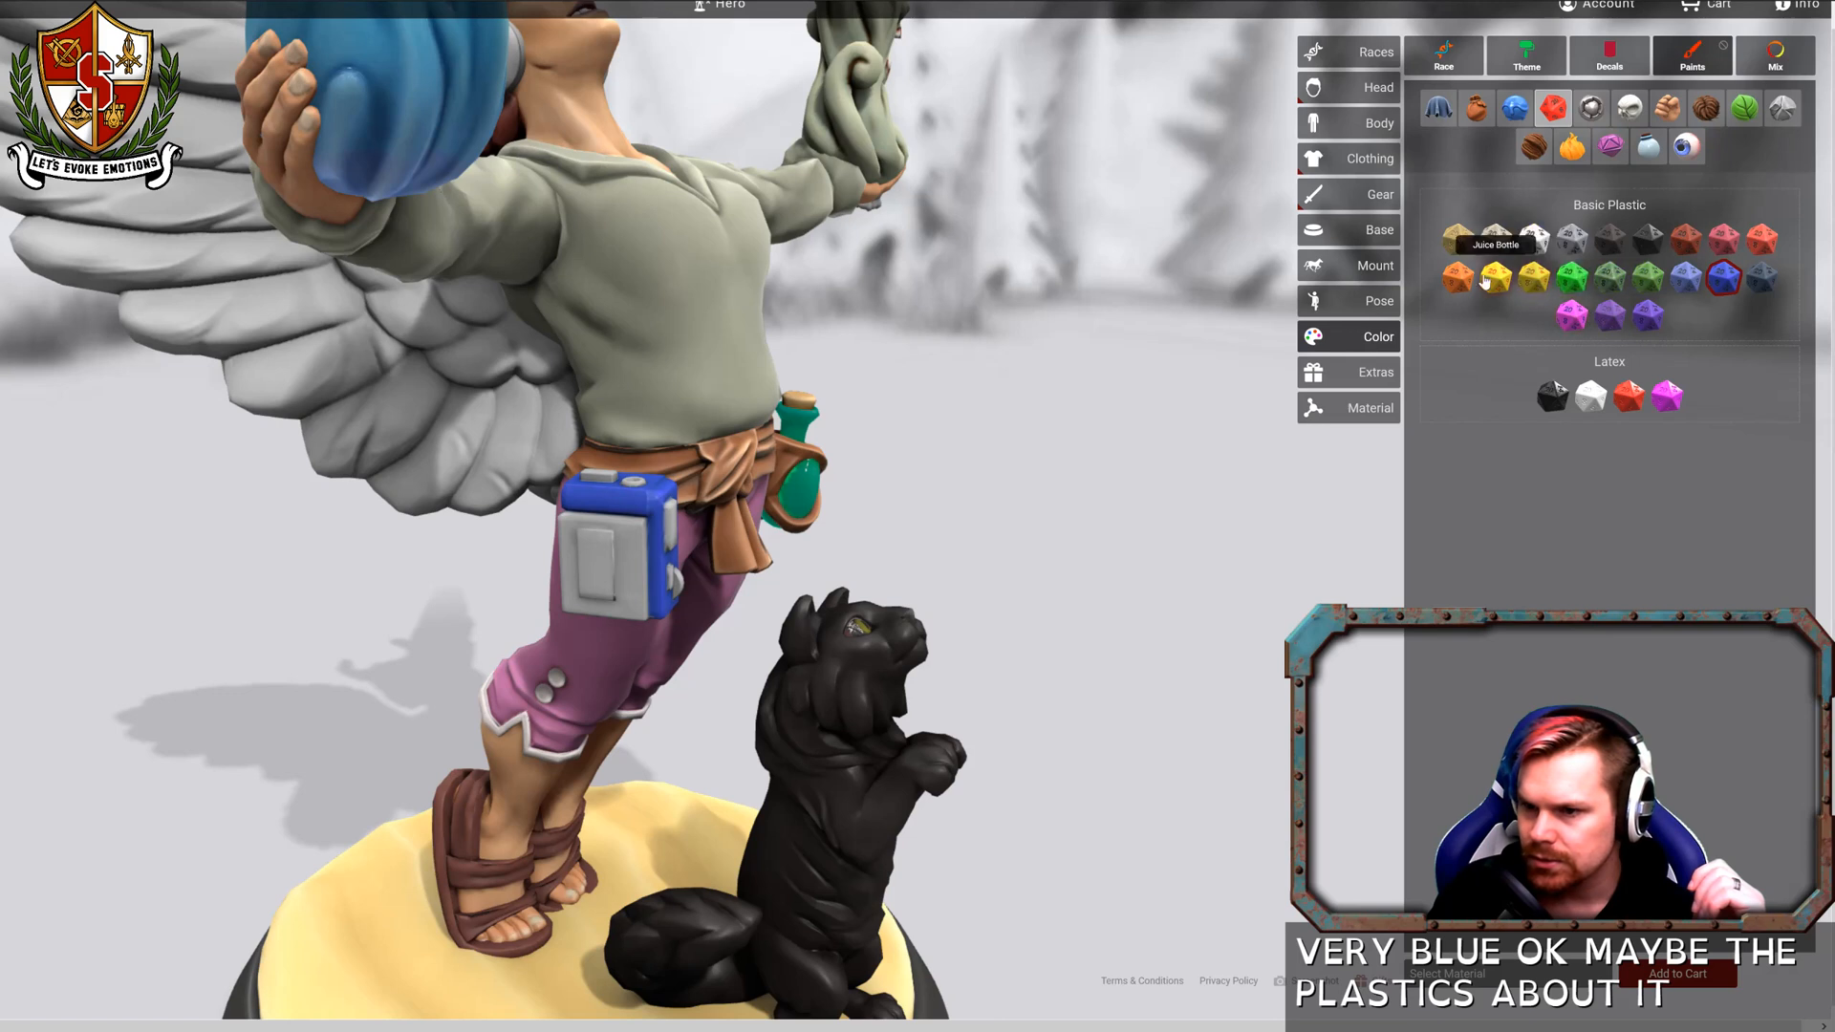
{"action": "left_click", "coordinate": [1457, 277]}
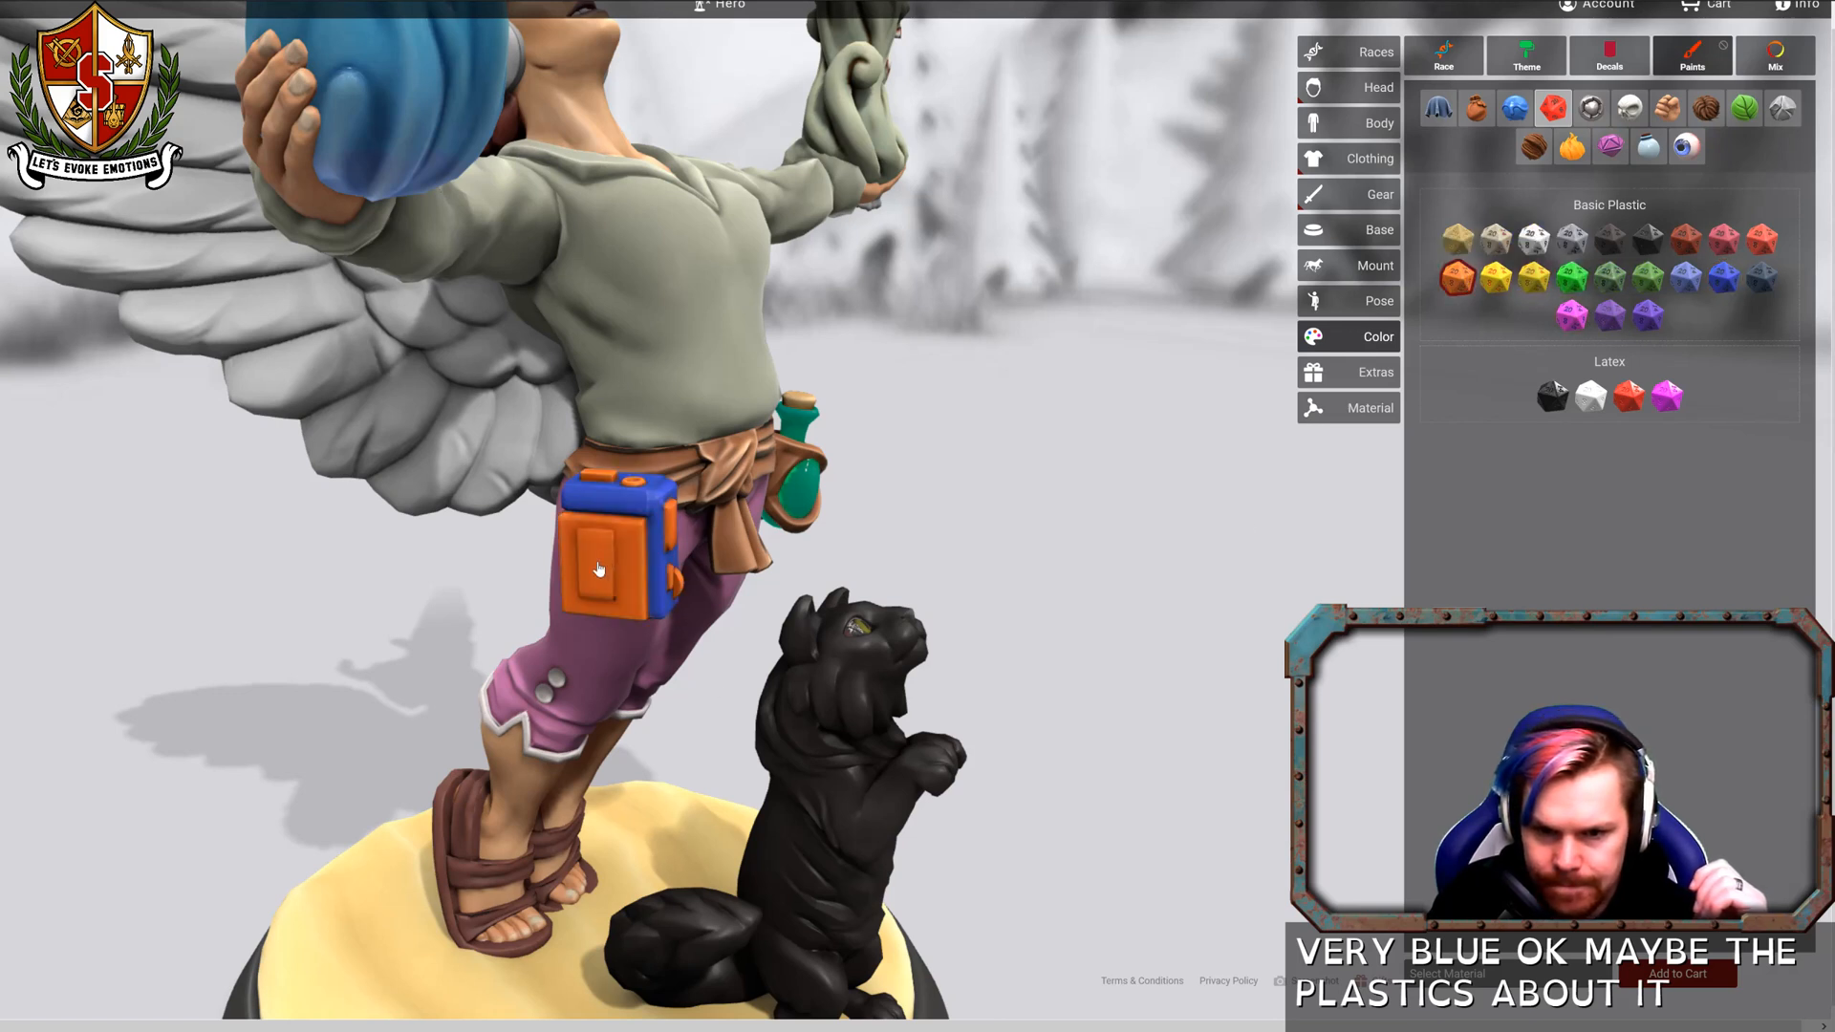
{"action": "mouse_move", "coordinate": [812, 549]}
{"action": "left_mouse_down"}
{"action": "mouse_move", "coordinate": [602, 527]}
{"action": "mouse_move", "coordinate": [1044, 541]}
{"action": "left_mouse_up"}
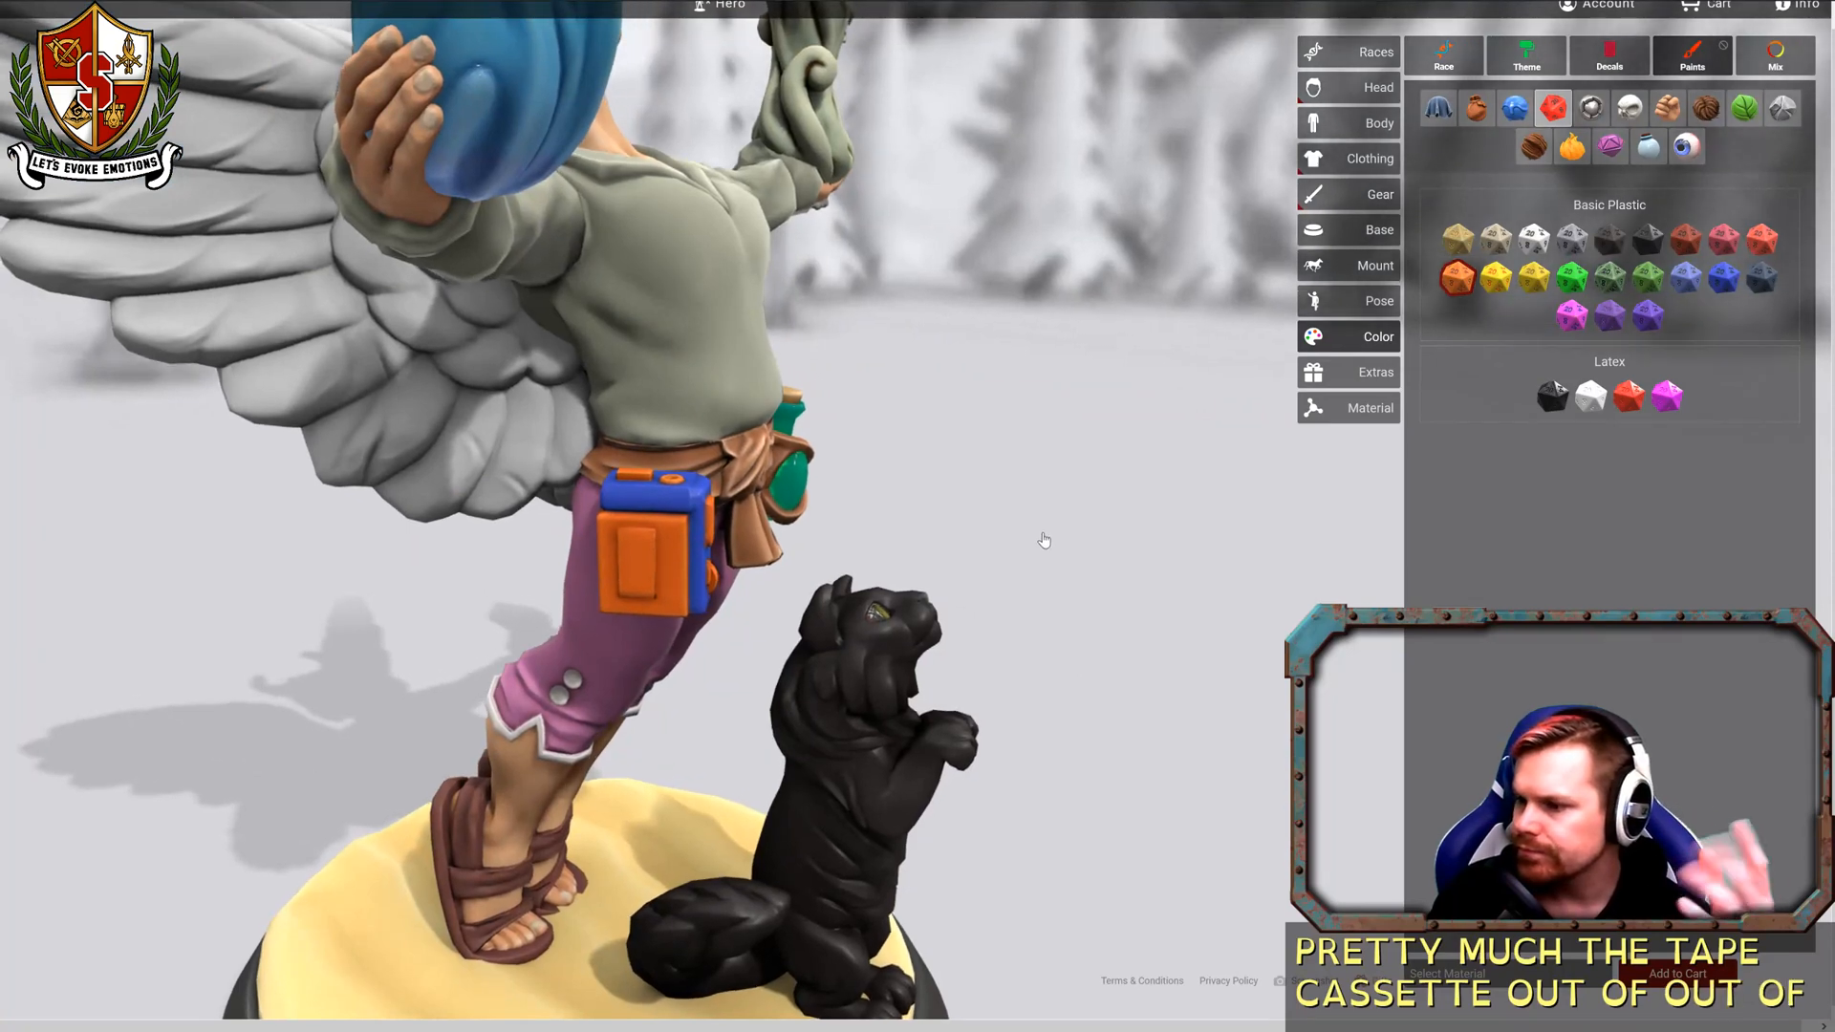
Paint the character's headphones with the black Latex plastic color.
{"action": "left_click_drag", "start_coordinate": [1035, 536], "coordinate": [1098, 600]}
{"action": "scroll", "coordinate": [957, 549], "scroll_direction": "down", "scroll_amount": 5}
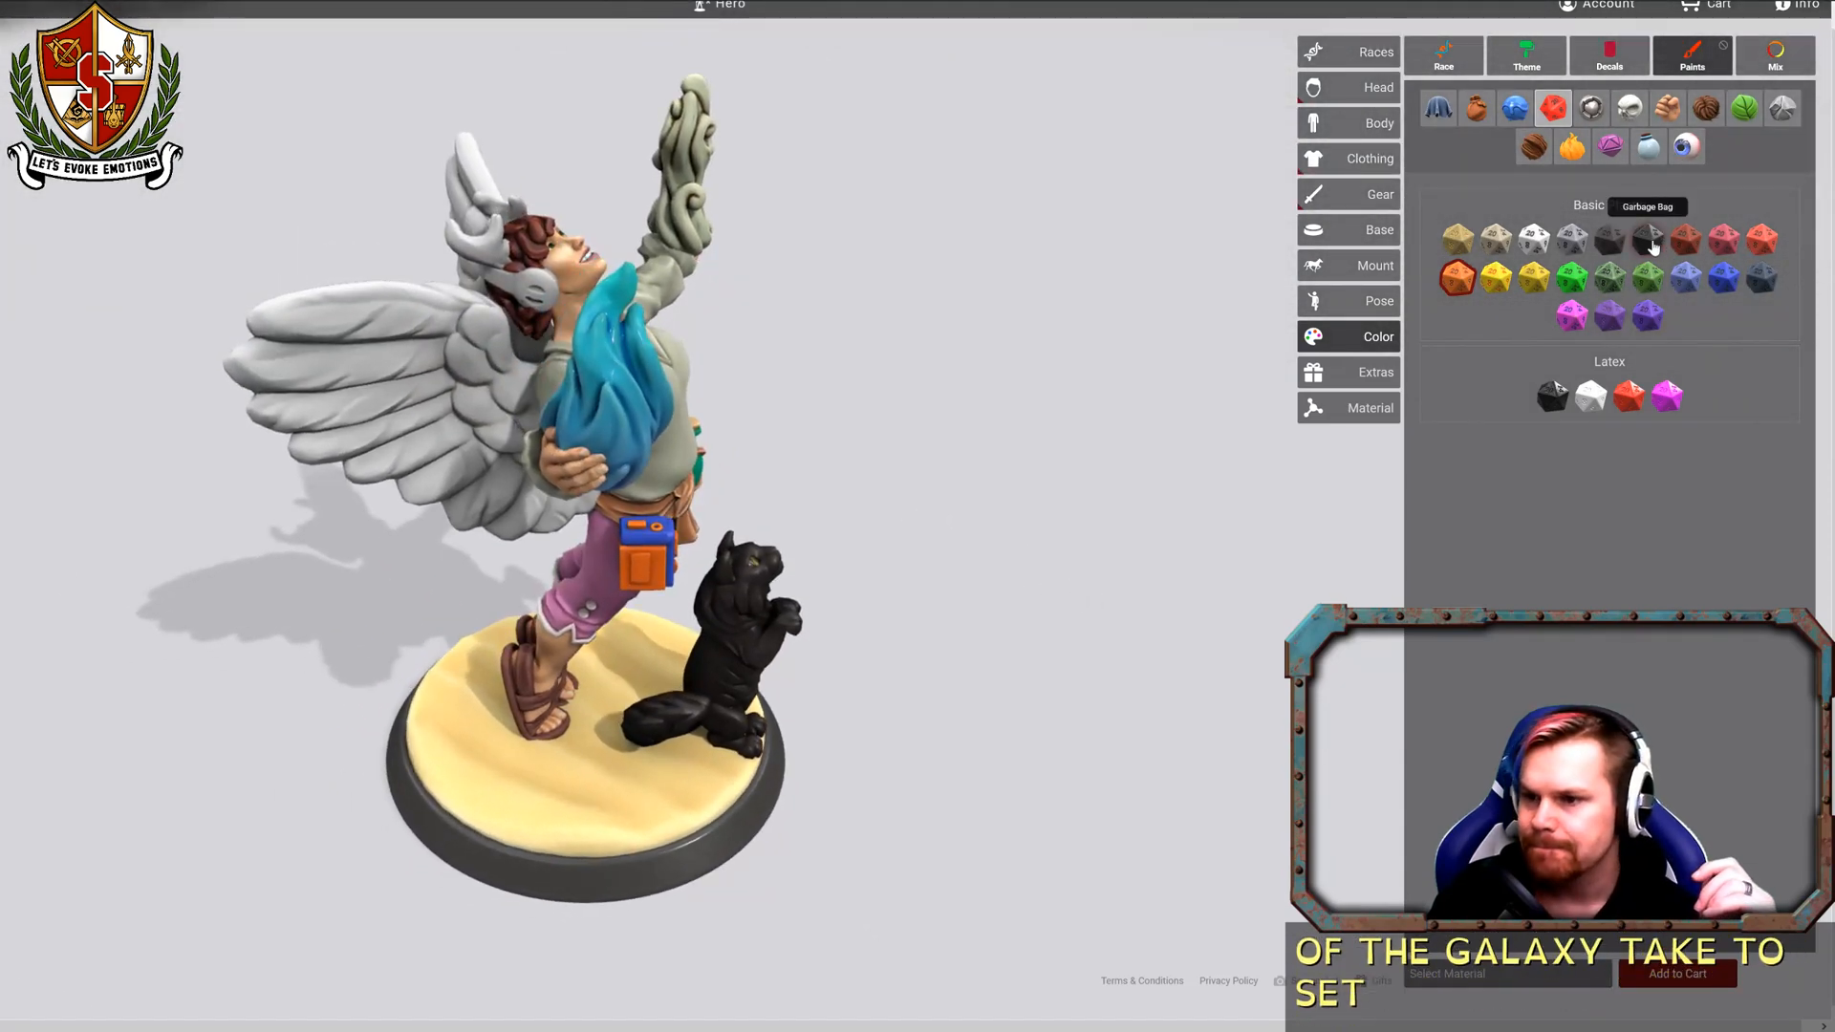
{"action": "left_click", "coordinate": [1621, 246]}
{"action": "left_click_drag", "start_coordinate": [1125, 357], "coordinate": [109, 343]}
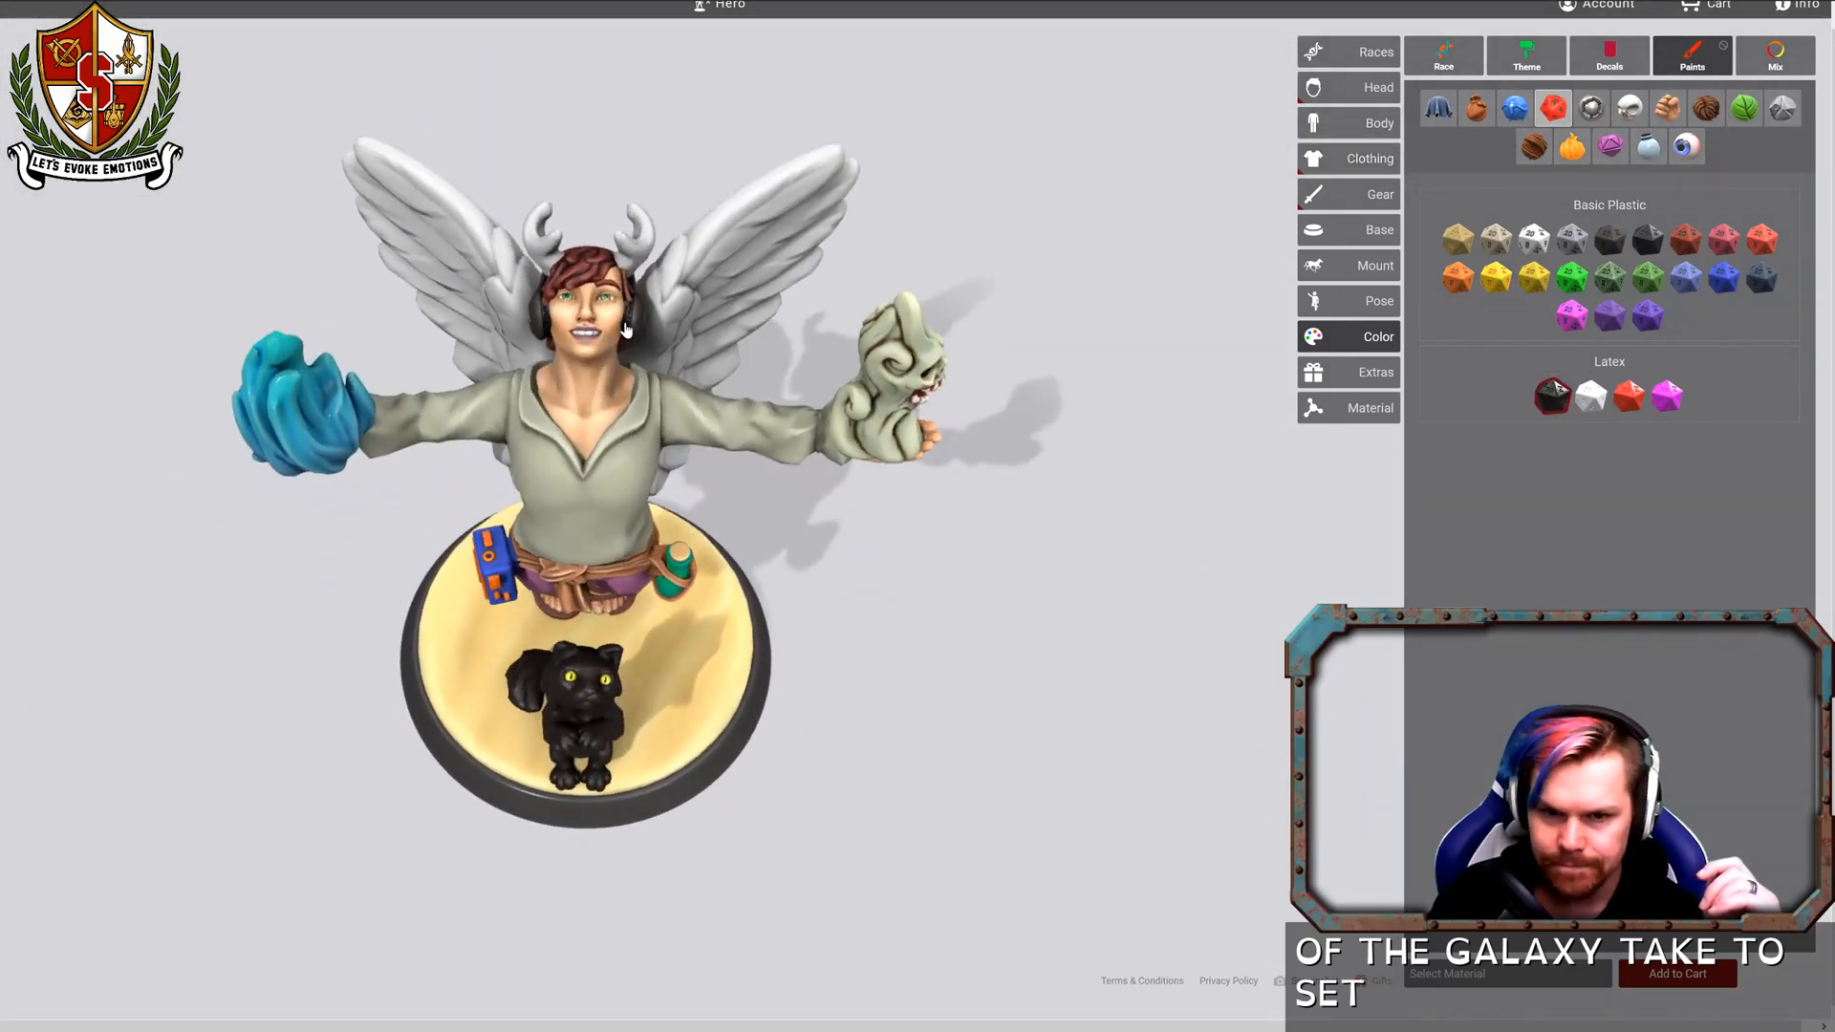
{"action": "scroll", "coordinate": [623, 290], "scroll_direction": "up", "scroll_amount": 5}
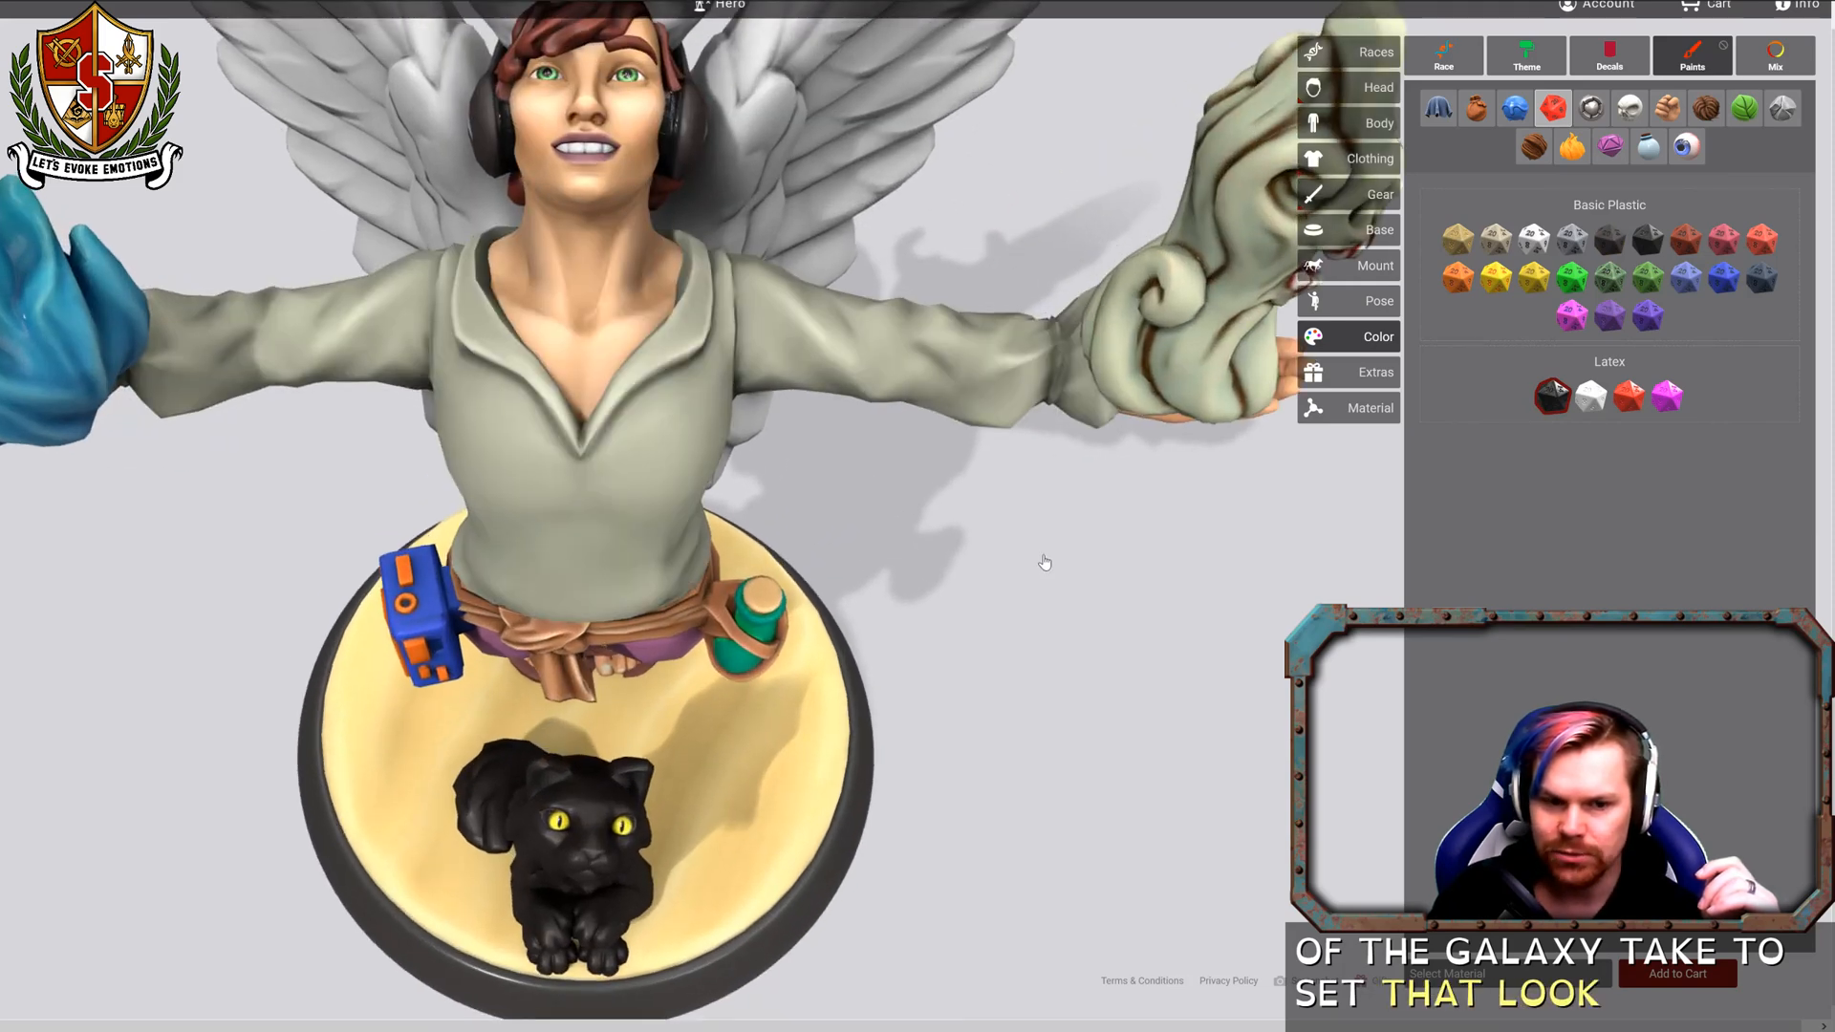
{"action": "mouse_move", "coordinate": [1040, 562]}
{"action": "left_mouse_down"}
{"action": "mouse_move", "coordinate": [1028, 629]}
{"action": "mouse_move", "coordinate": [1036, 588]}
{"action": "left_mouse_up"}
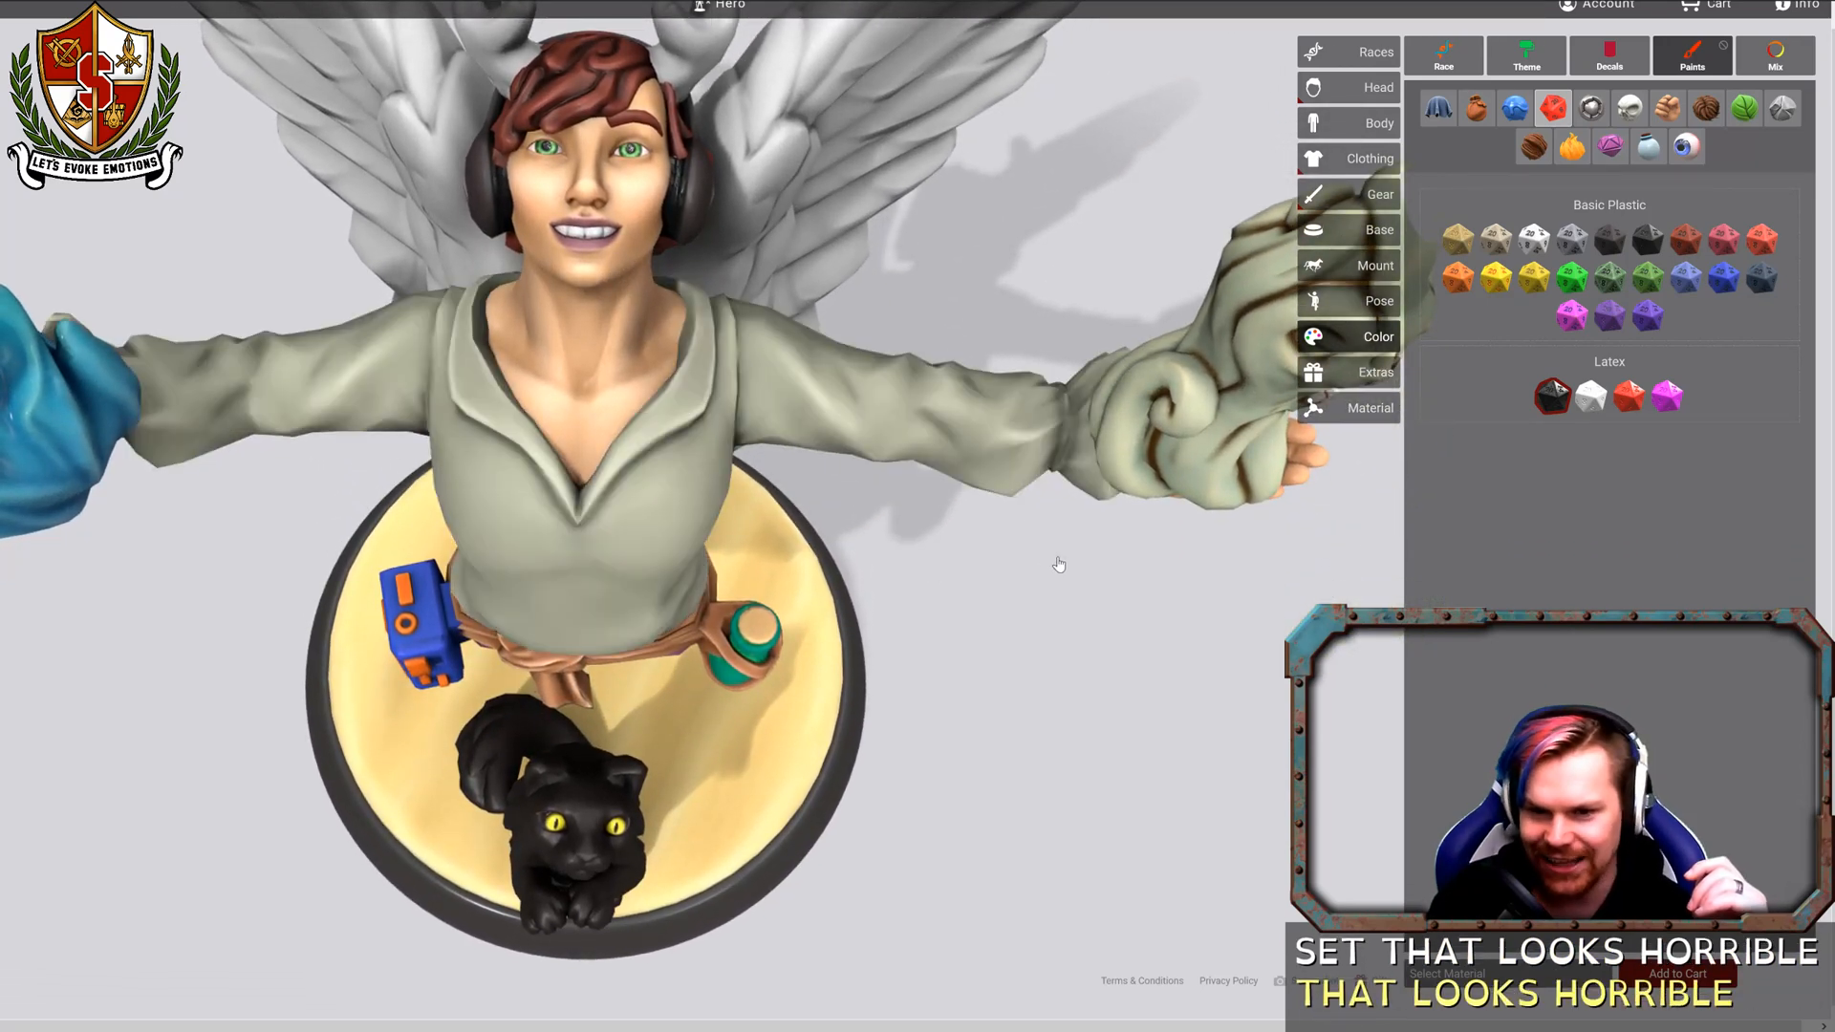
{"action": "scroll", "coordinate": [1063, 572], "scroll_direction": "down", "scroll_amount": 5}
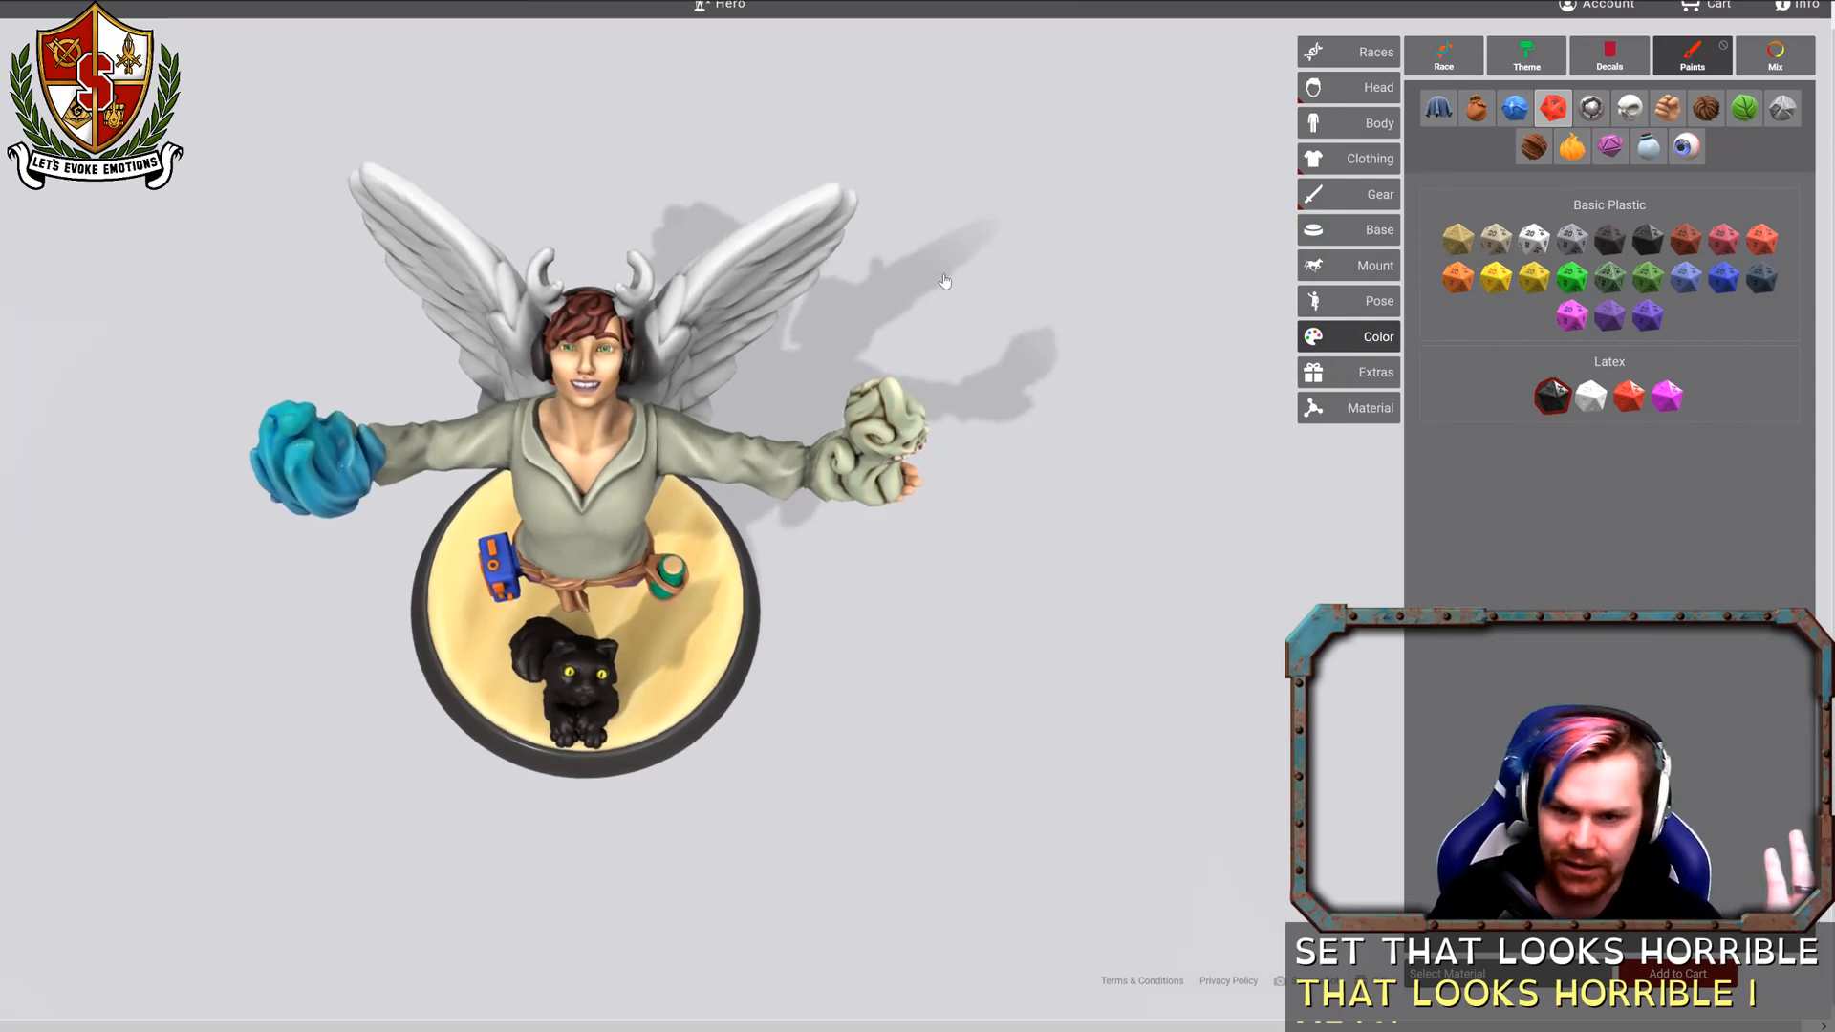
Paint the character's horns with the brown Bone color.
{"action": "left_click_drag", "start_coordinate": [944, 281], "coordinate": [55, 96]}
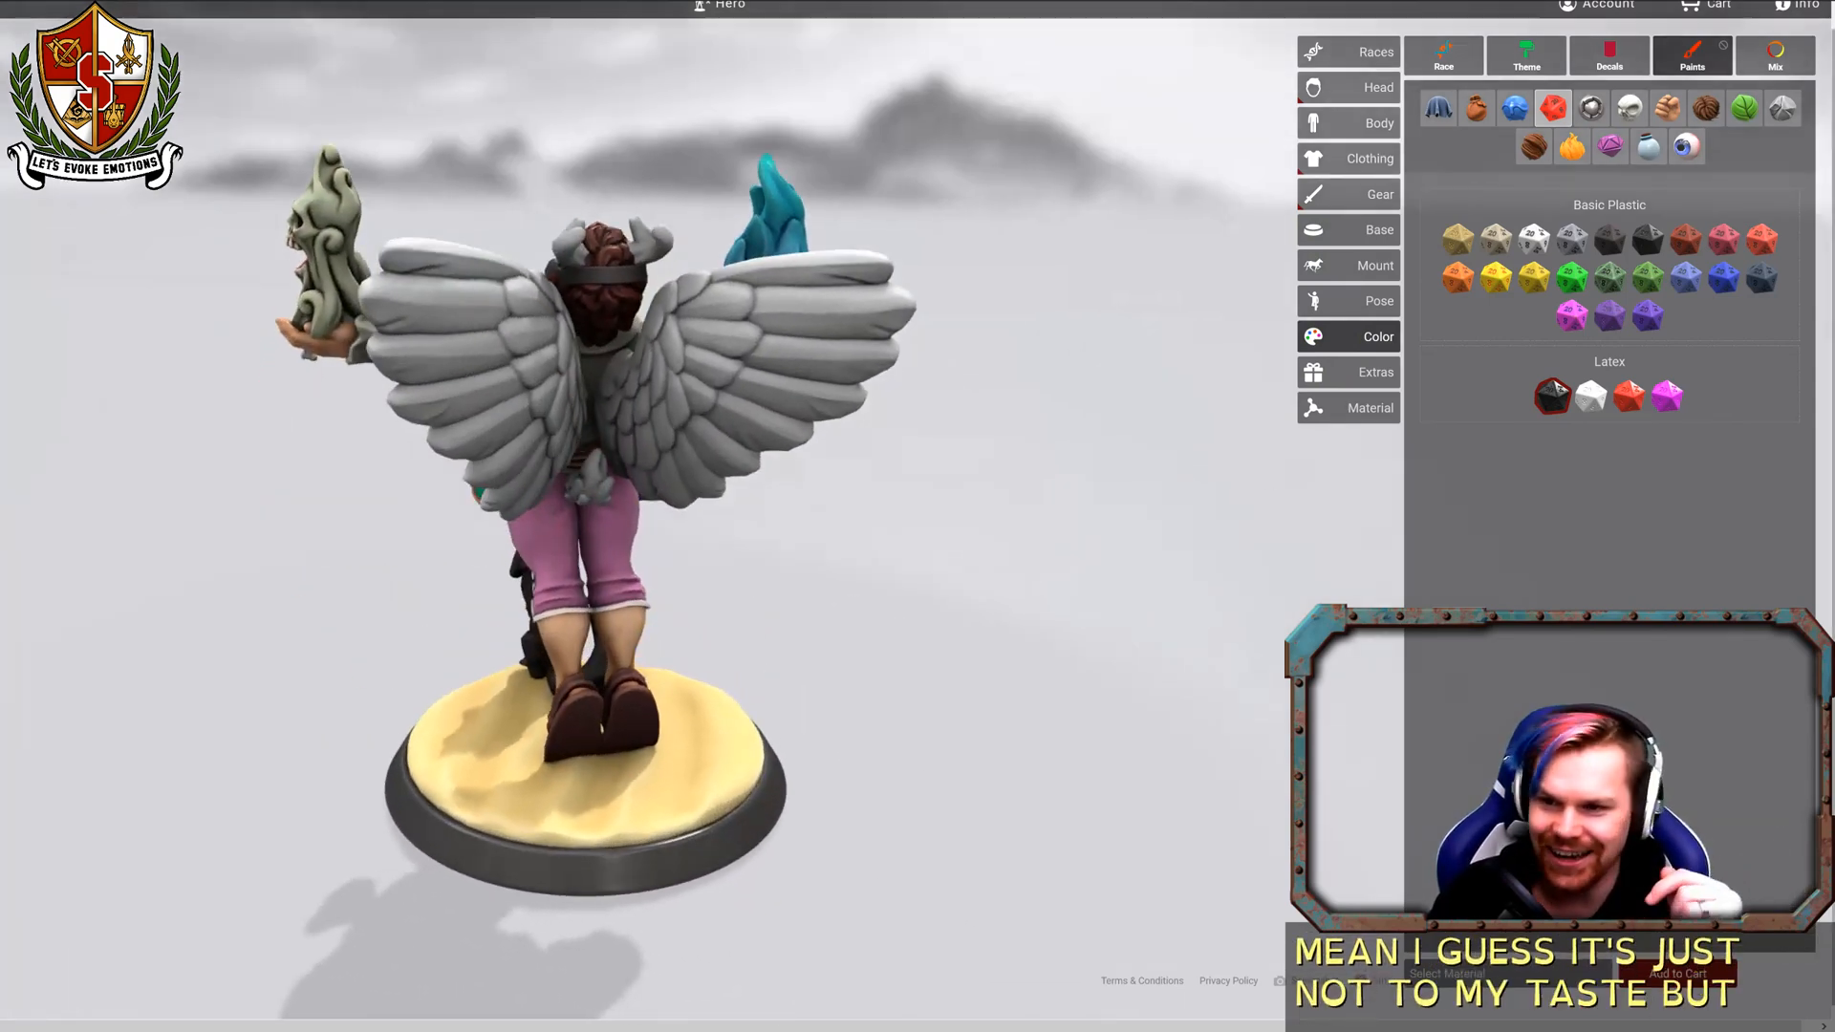
{"action": "left_click", "coordinate": [1629, 107]}
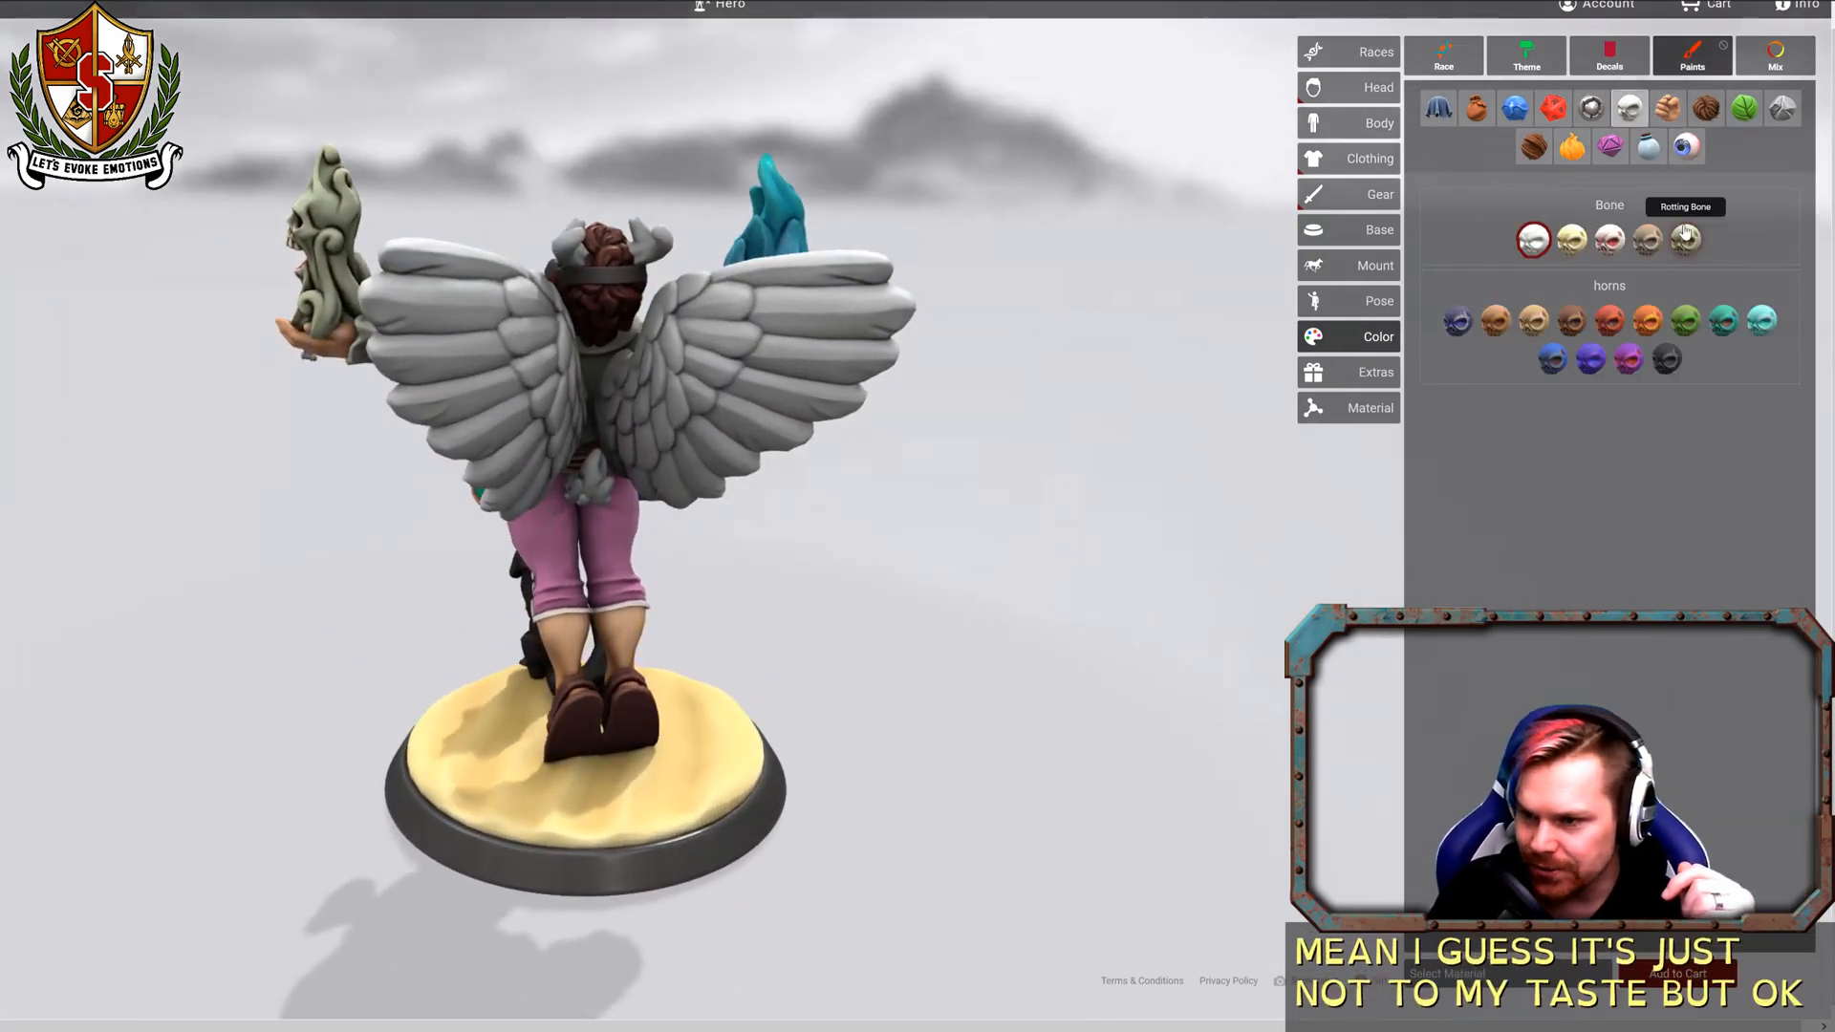
{"action": "left_click", "coordinate": [1648, 239]}
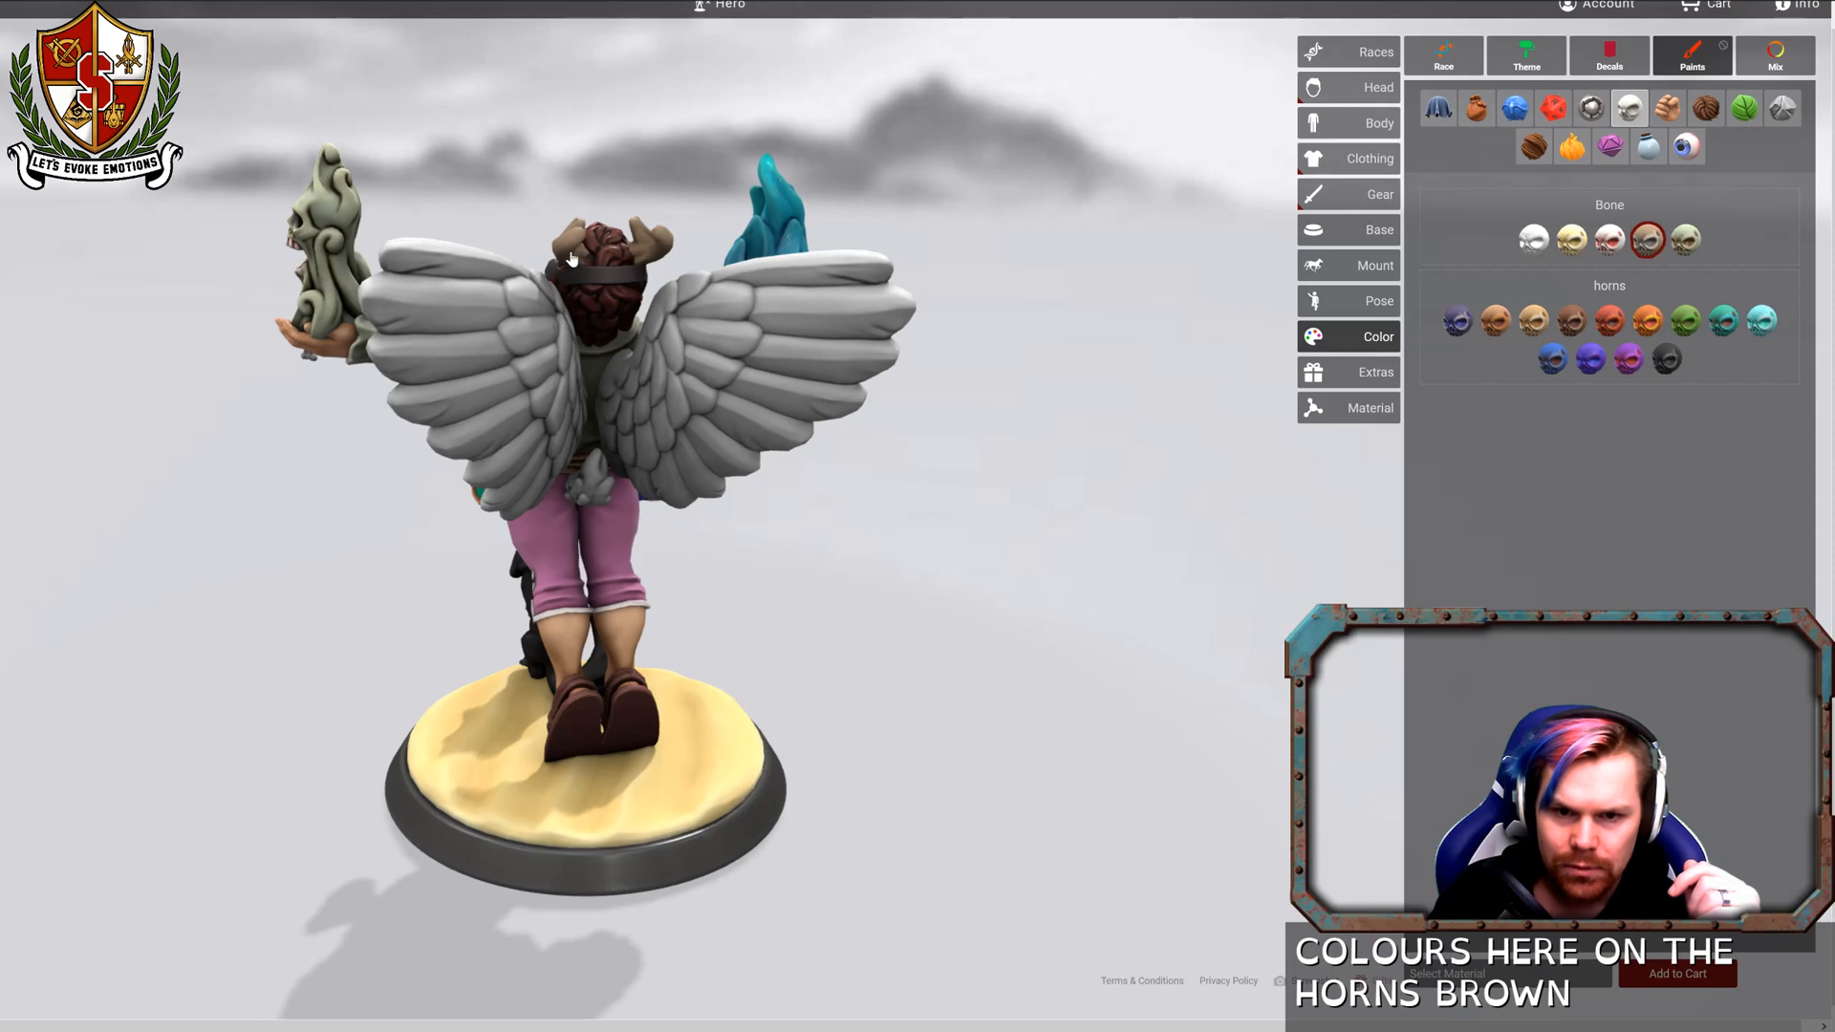
{"action": "left_click_drag", "start_coordinate": [571, 258], "coordinate": [1245, 262]}
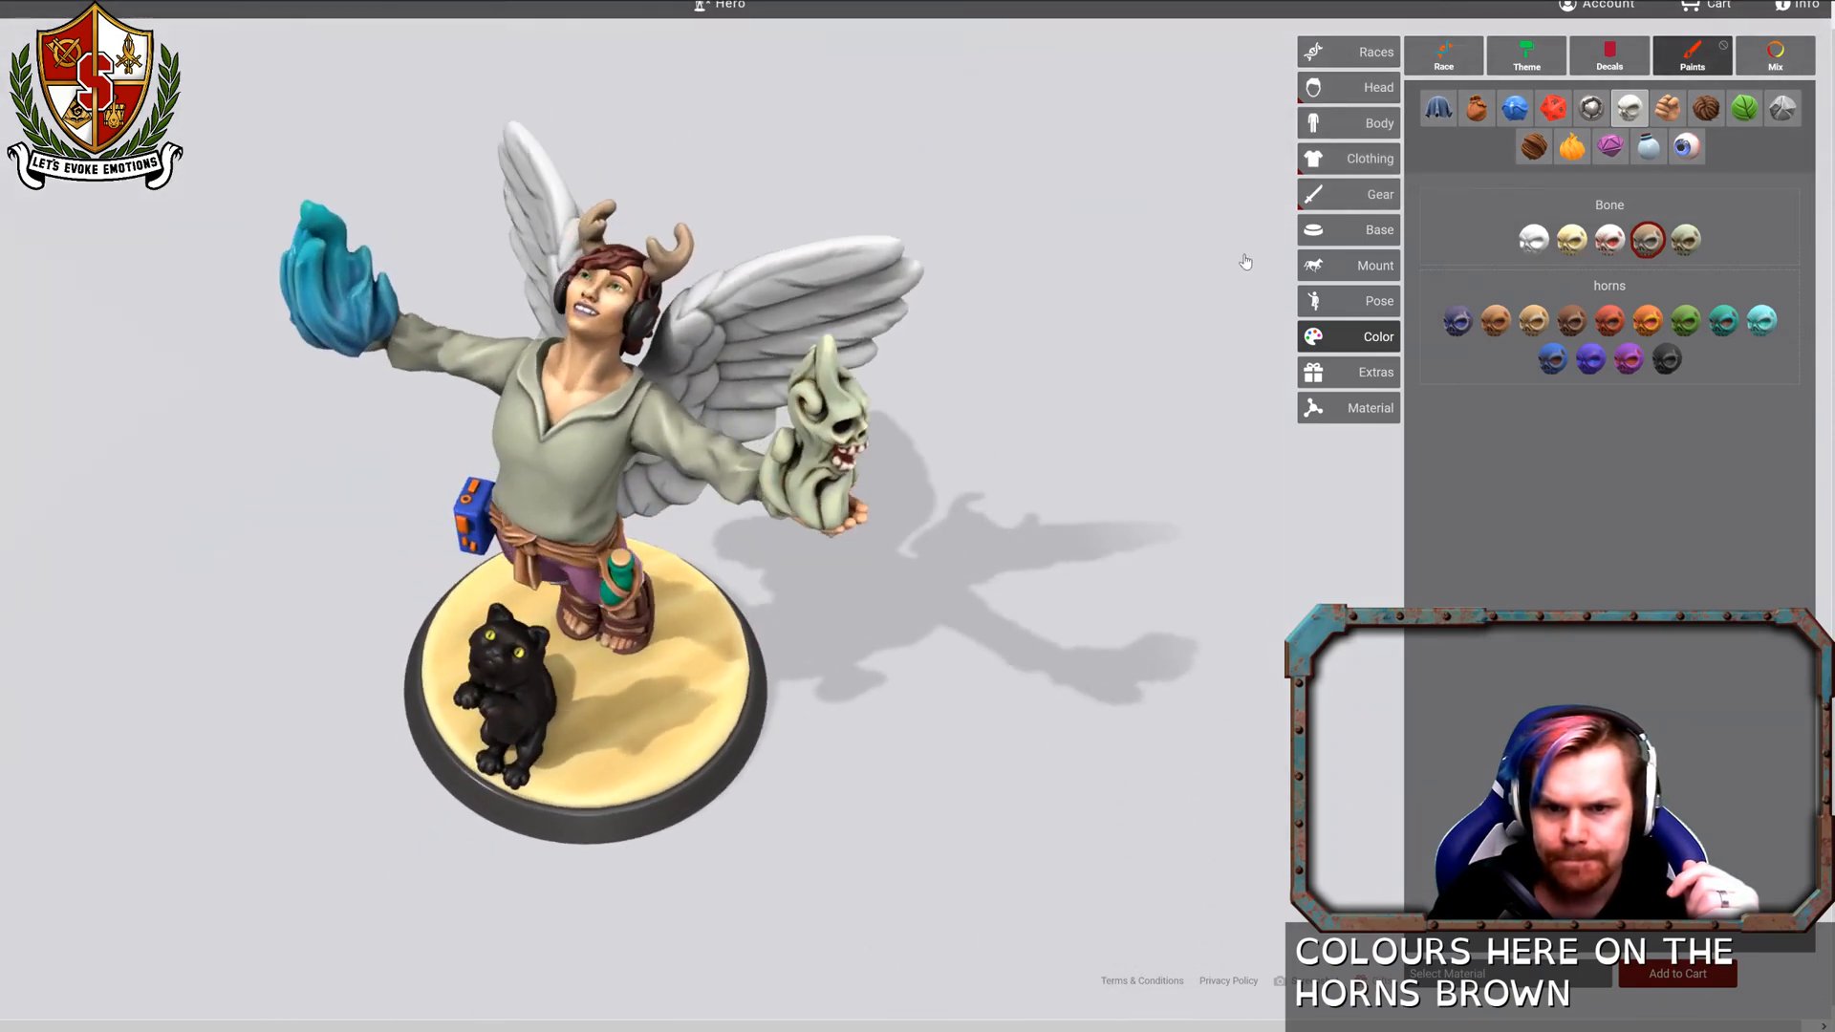
{"action": "scroll", "coordinate": [835, 164], "scroll_direction": "up", "scroll_amount": 5}
{"action": "left_click_drag", "start_coordinate": [821, 99], "coordinate": [940, 206]}
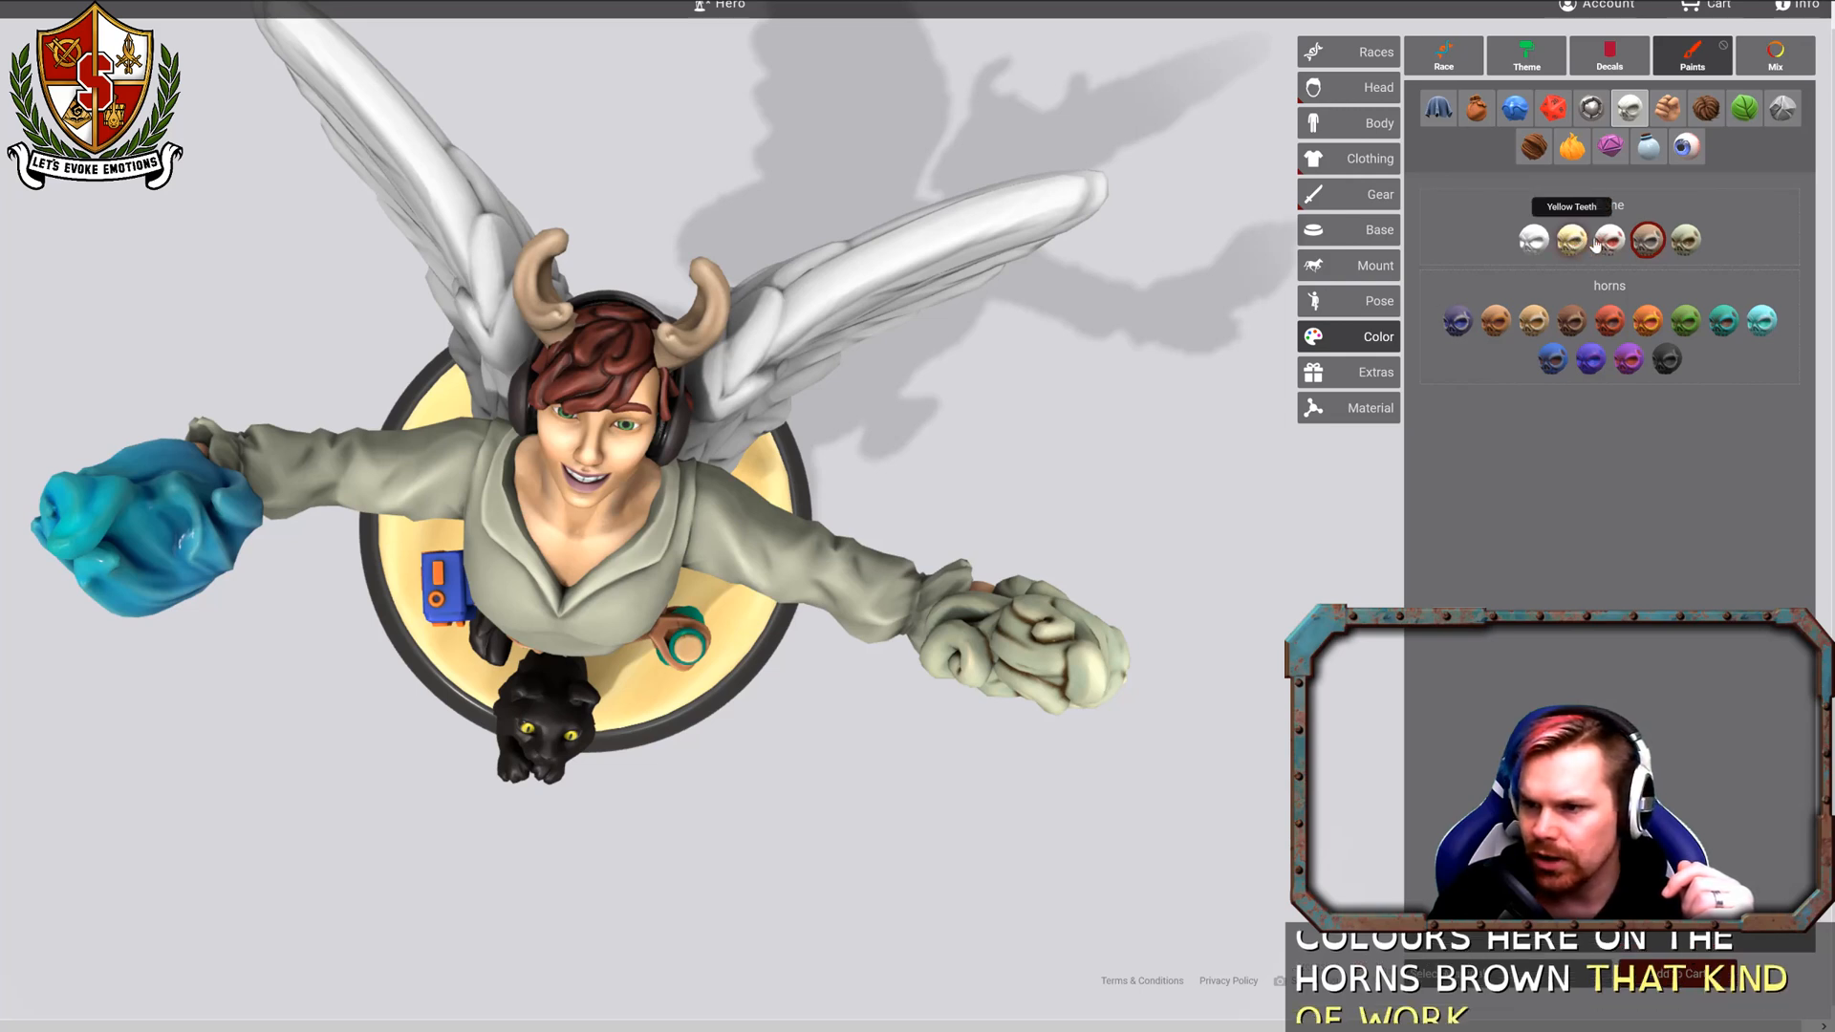
Paint the character's horns tan-brown and both feathered wings black, using the horns colors of the Bone paints.
{"action": "left_click", "coordinate": [1533, 320]}
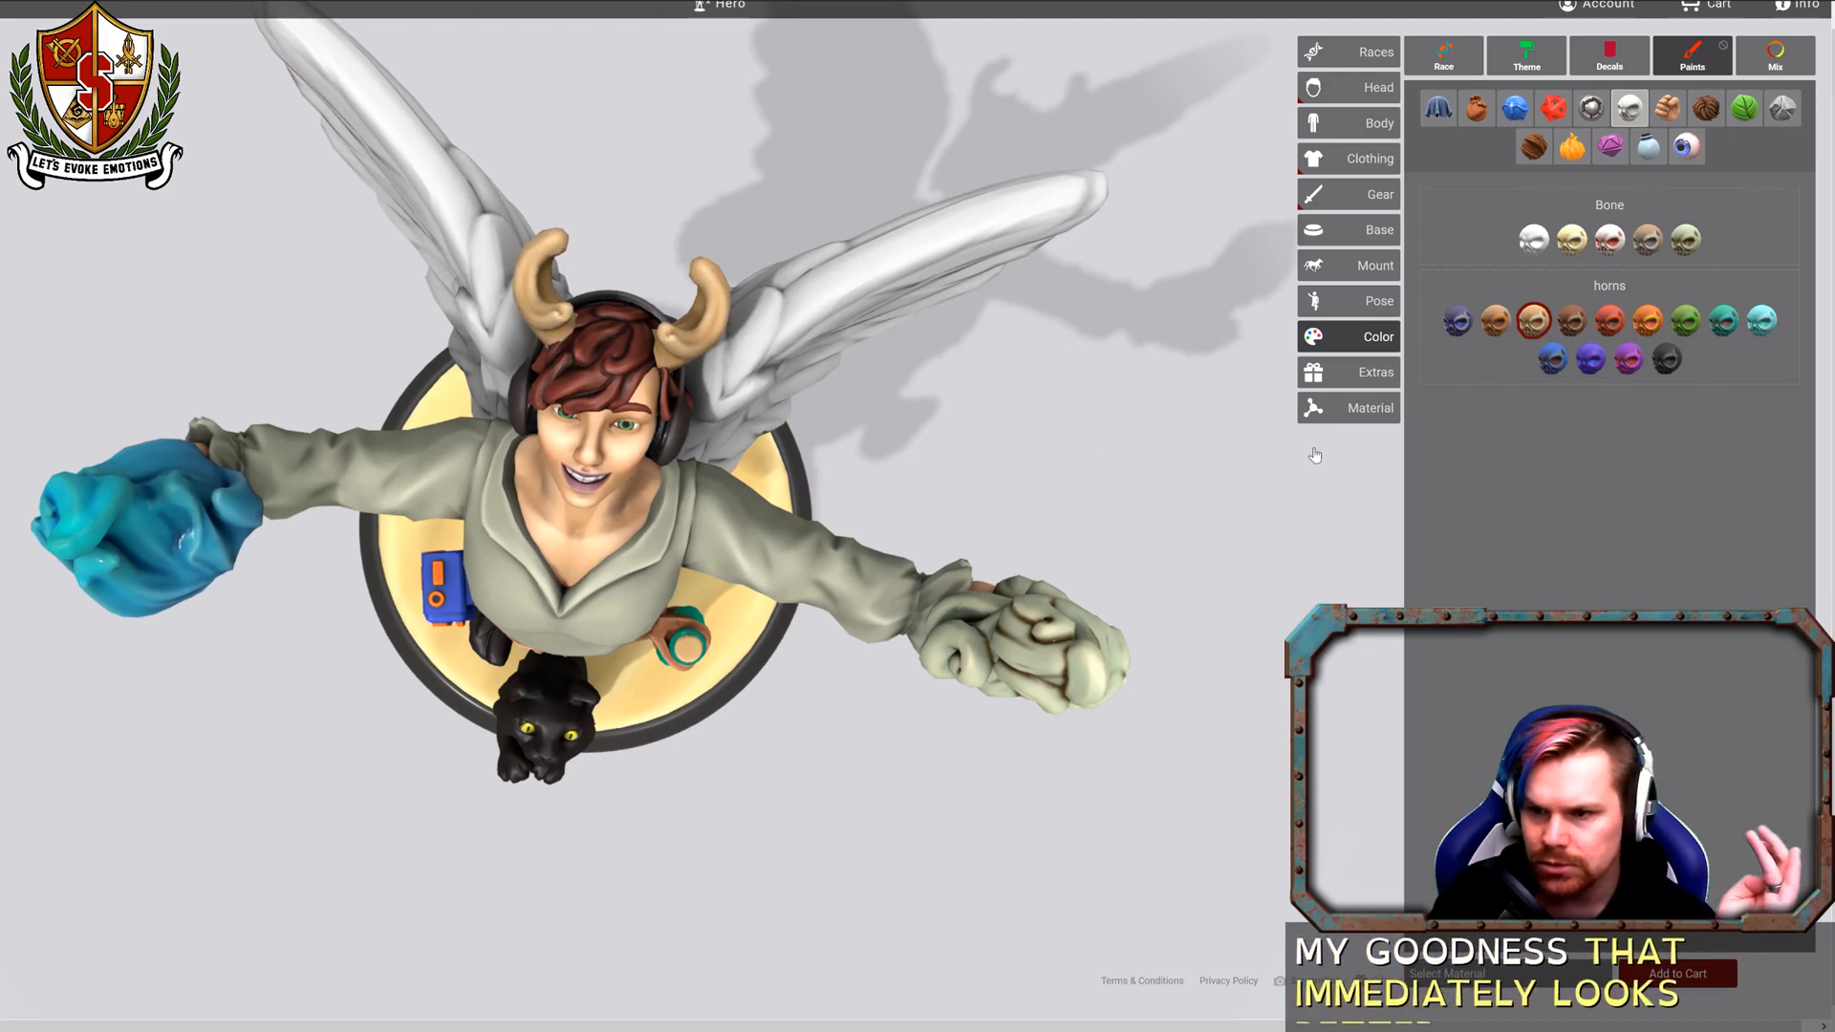
{"action": "left_click", "coordinate": [1497, 323]}
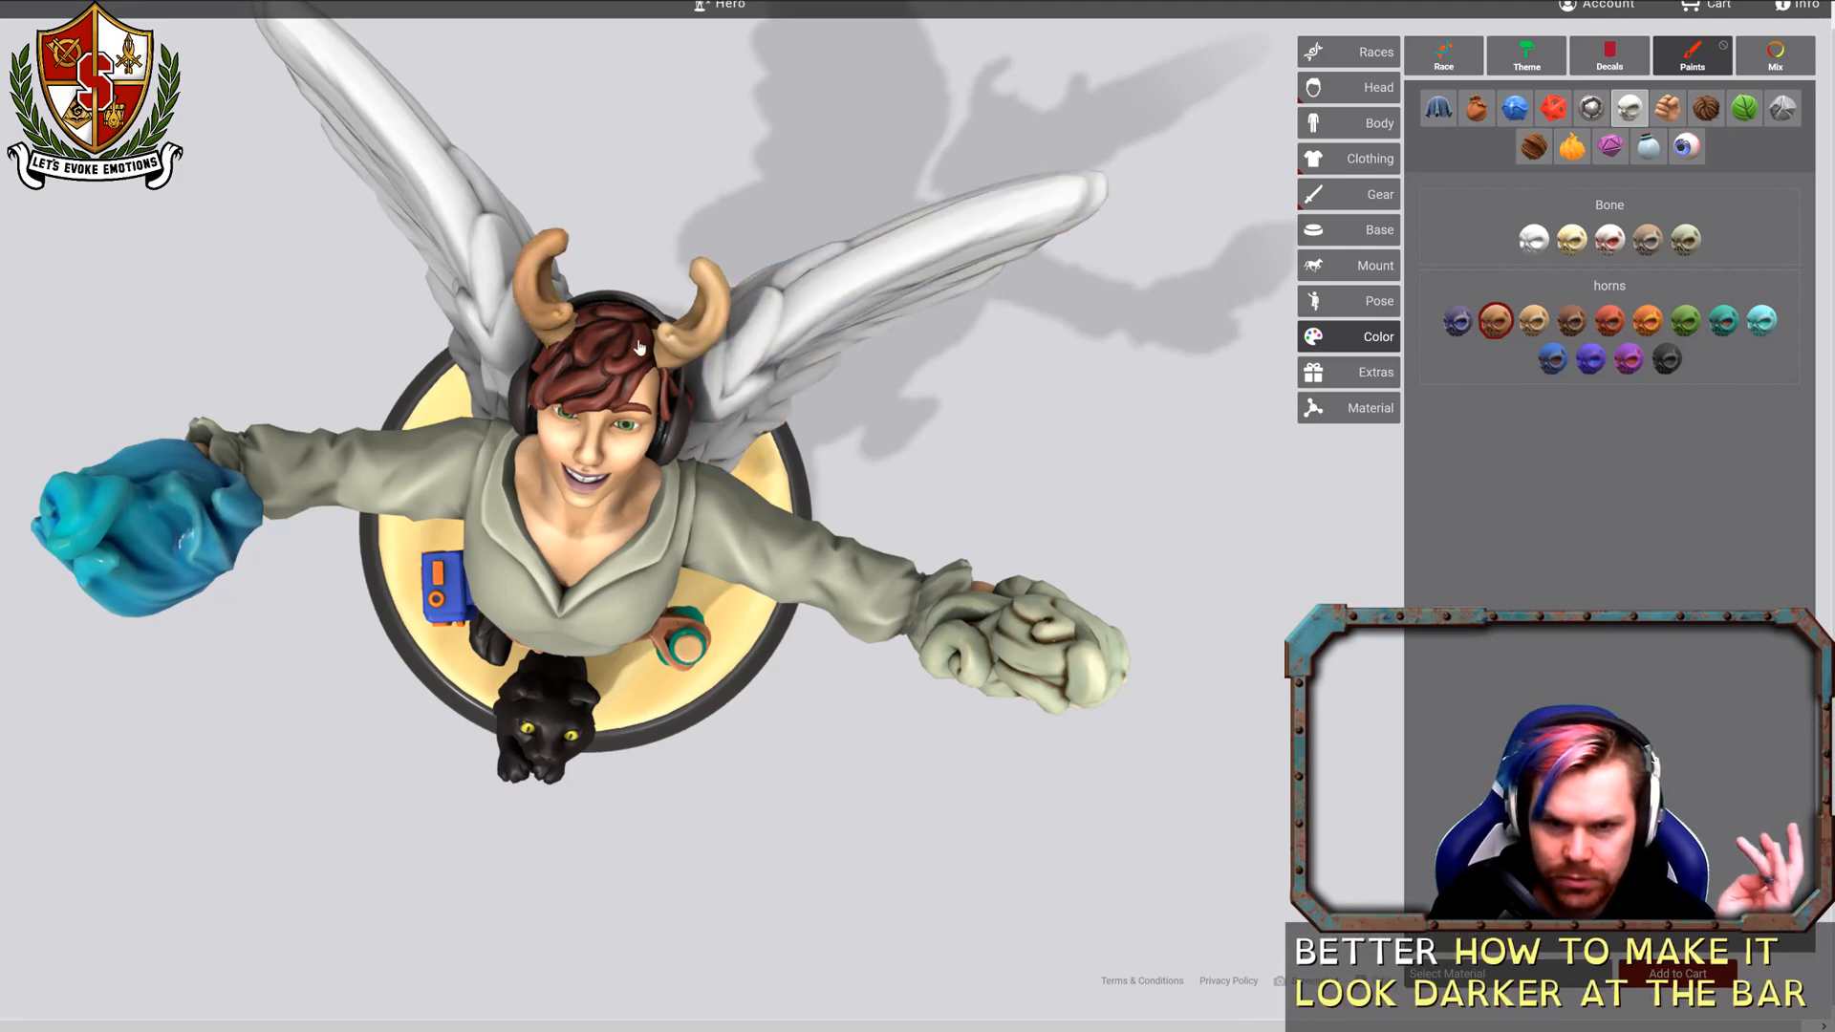
{"action": "left_click_drag", "start_coordinate": [666, 361], "coordinate": [51, 29]}
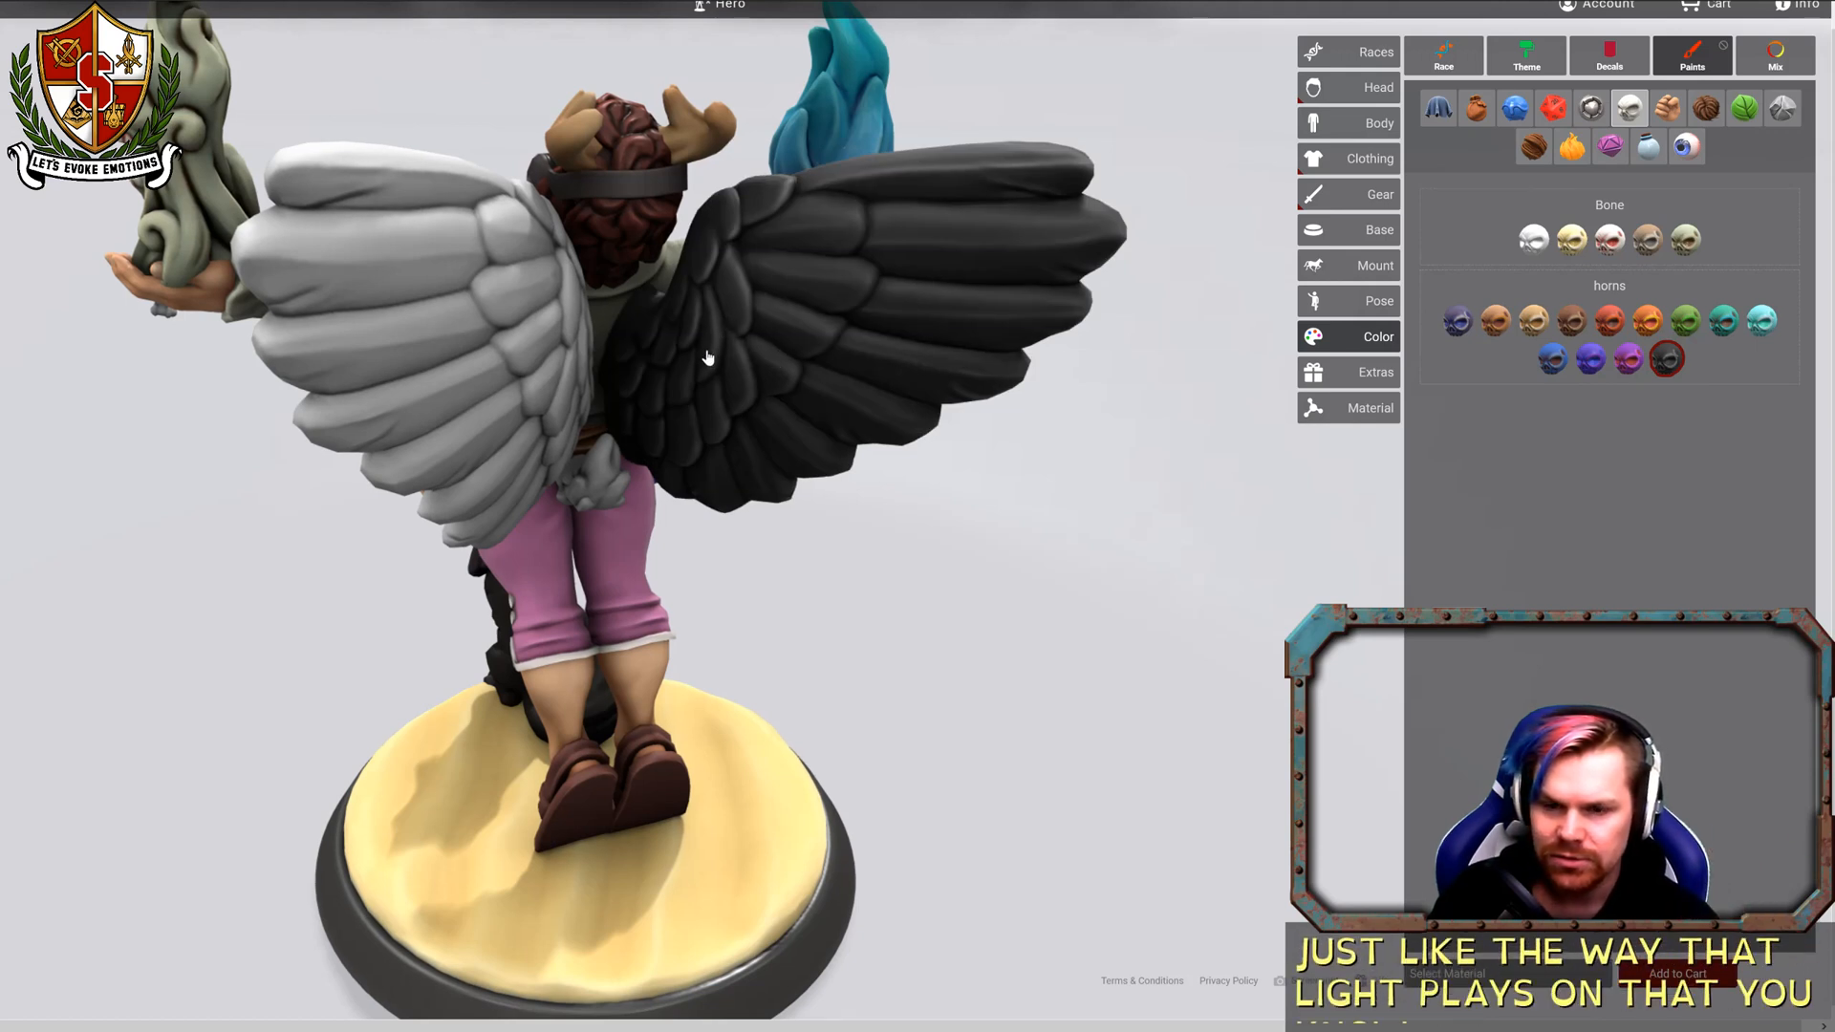
{"action": "left_click", "coordinate": [468, 367]}
{"action": "left_click_drag", "start_coordinate": [808, 632], "coordinate": [1219, 621]}
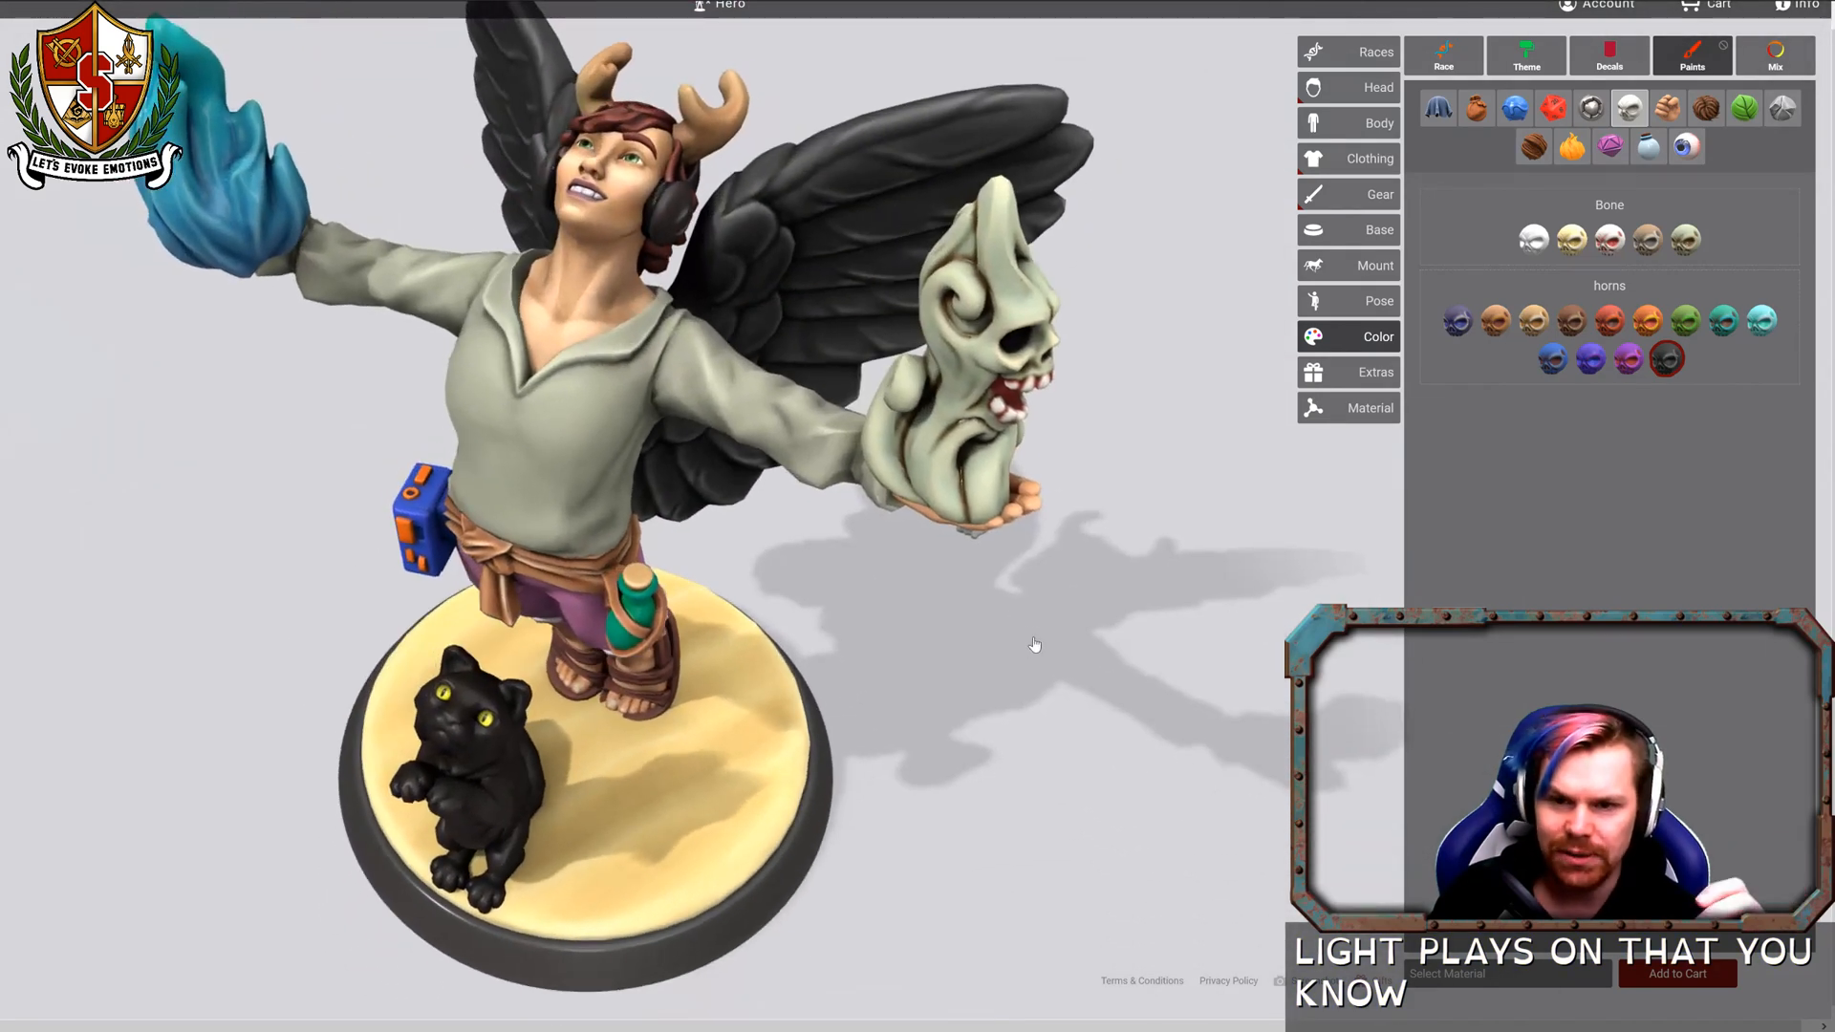
Compare the dark natural Hair paints, such as Black Truffle Brunette, with the Plant paints, and inspect the figure from several sides.
{"action": "left_click", "coordinate": [1707, 113]}
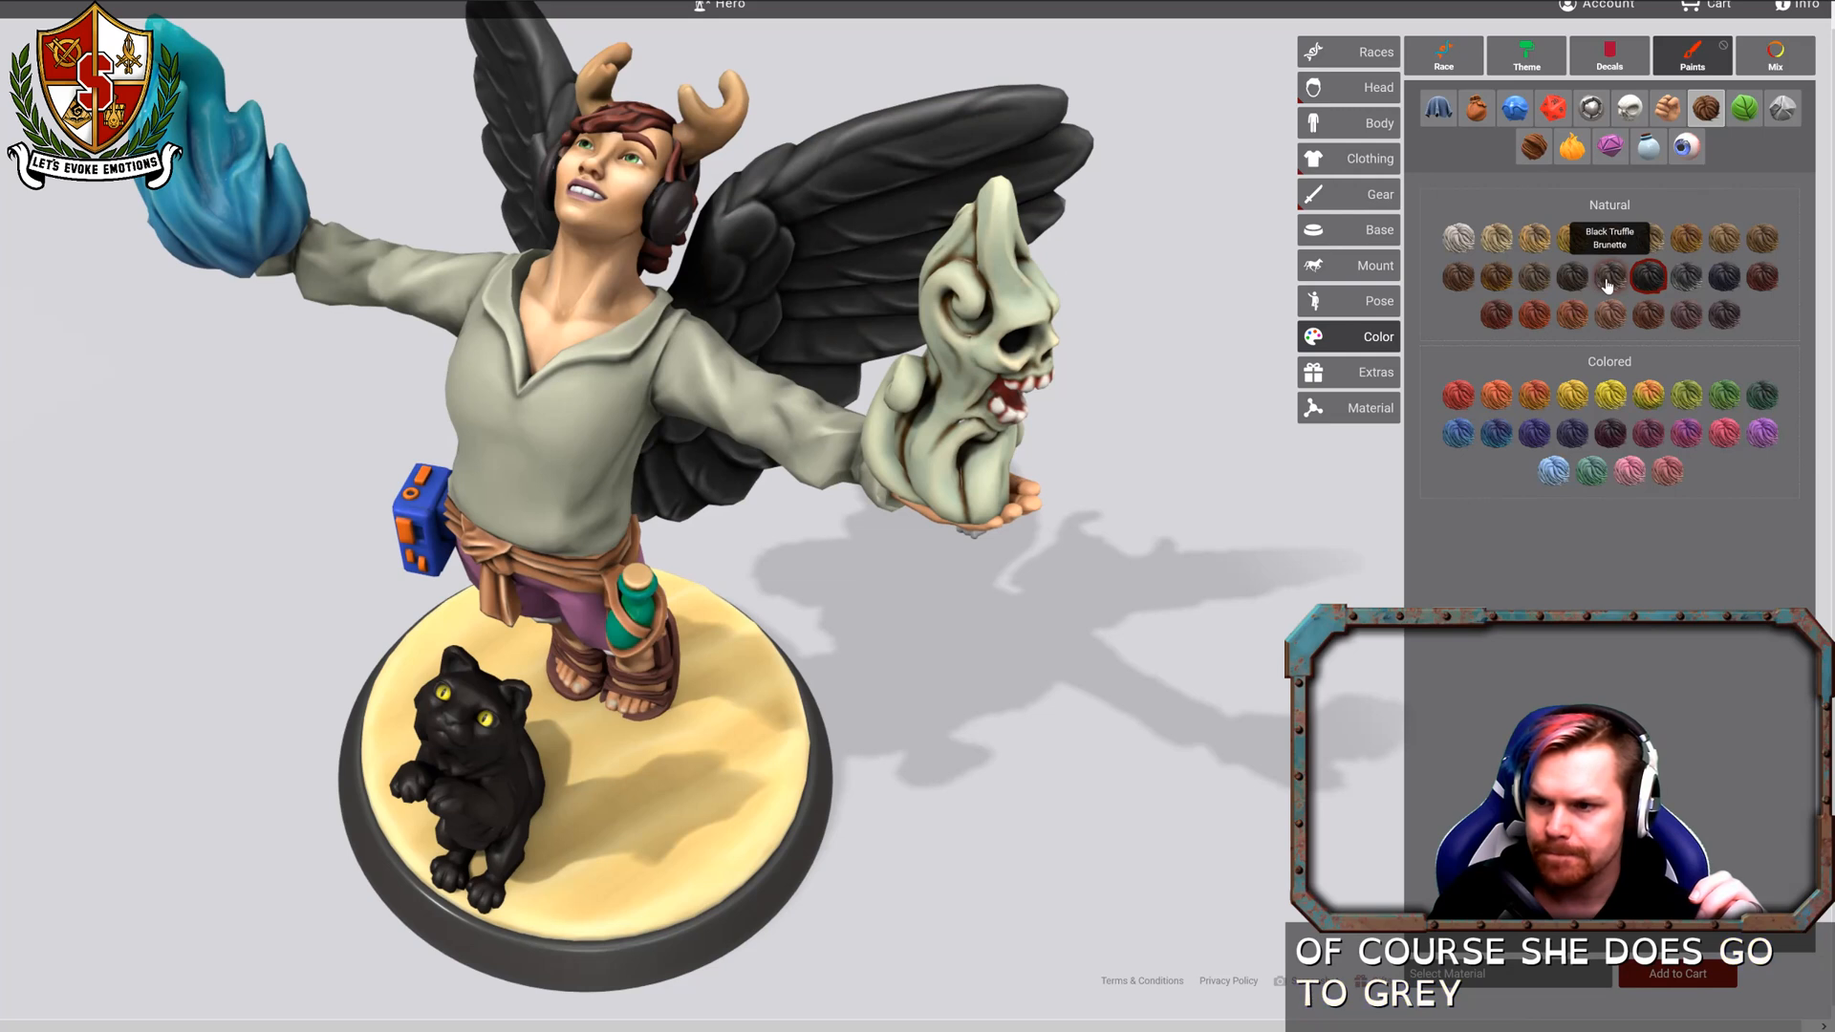
{"action": "left_click", "coordinate": [1608, 279]}
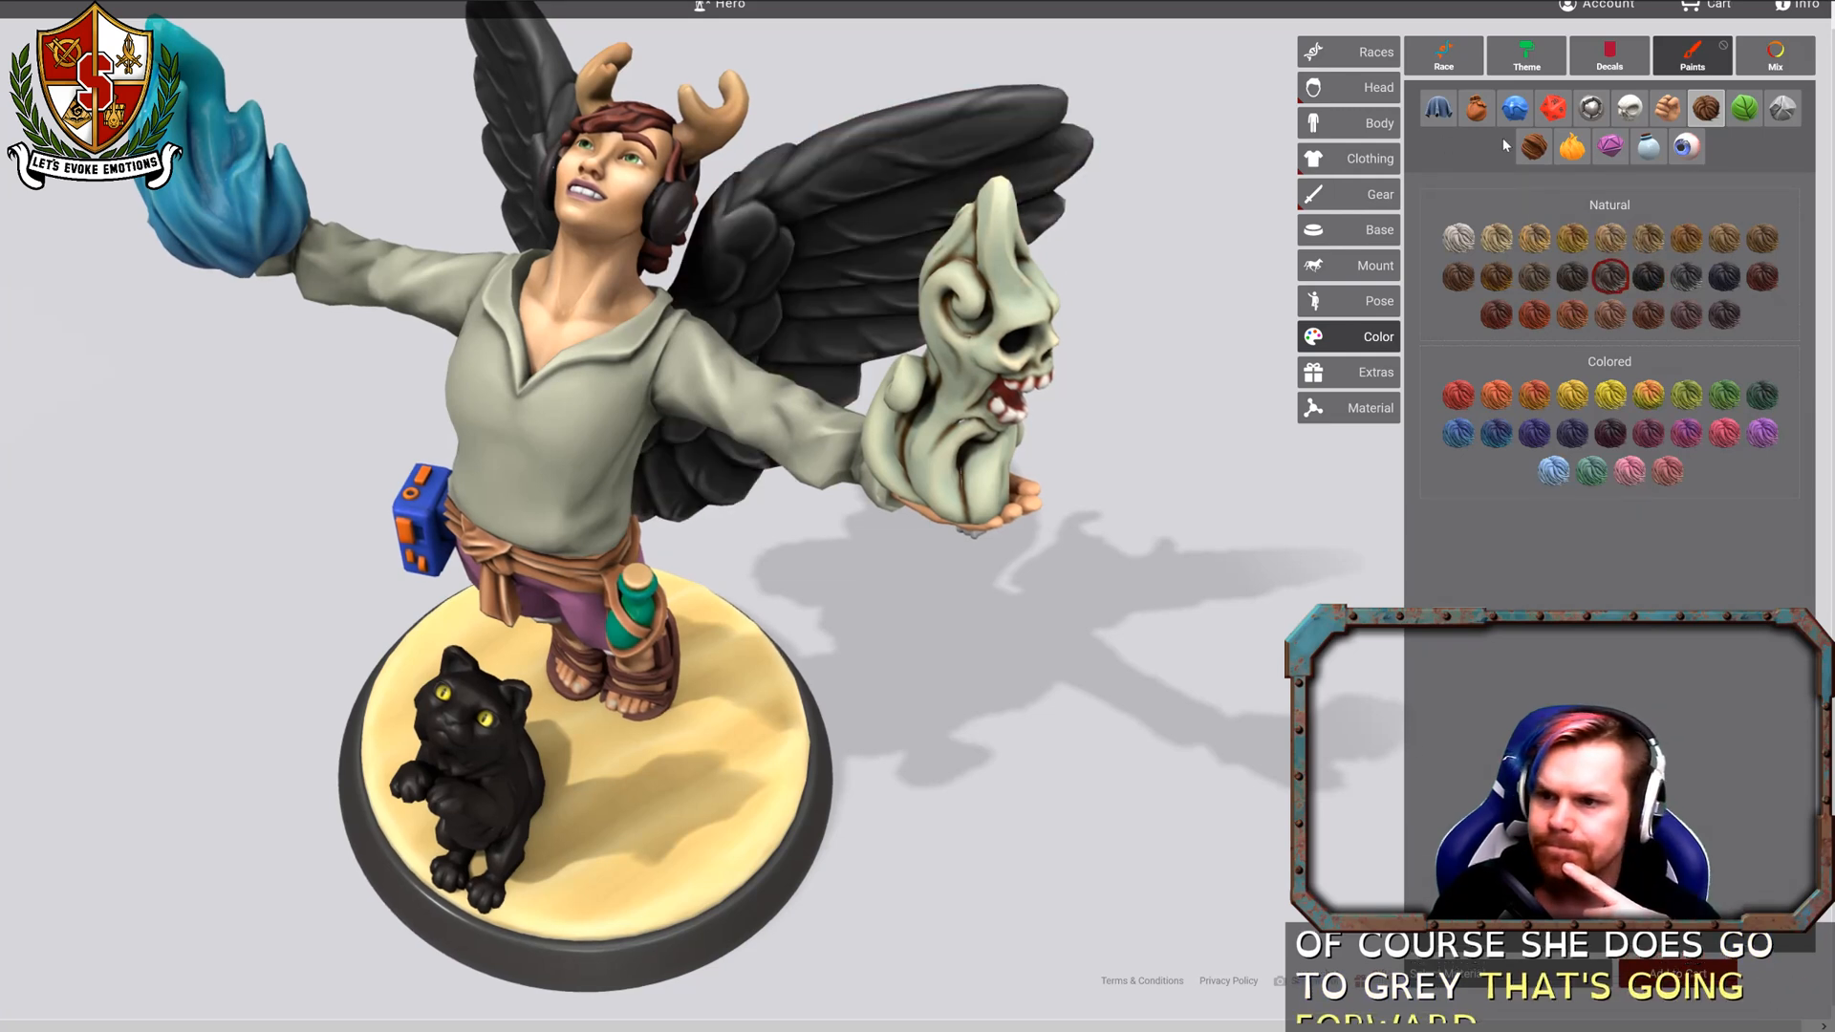
{"action": "left_click", "coordinate": [1744, 108]}
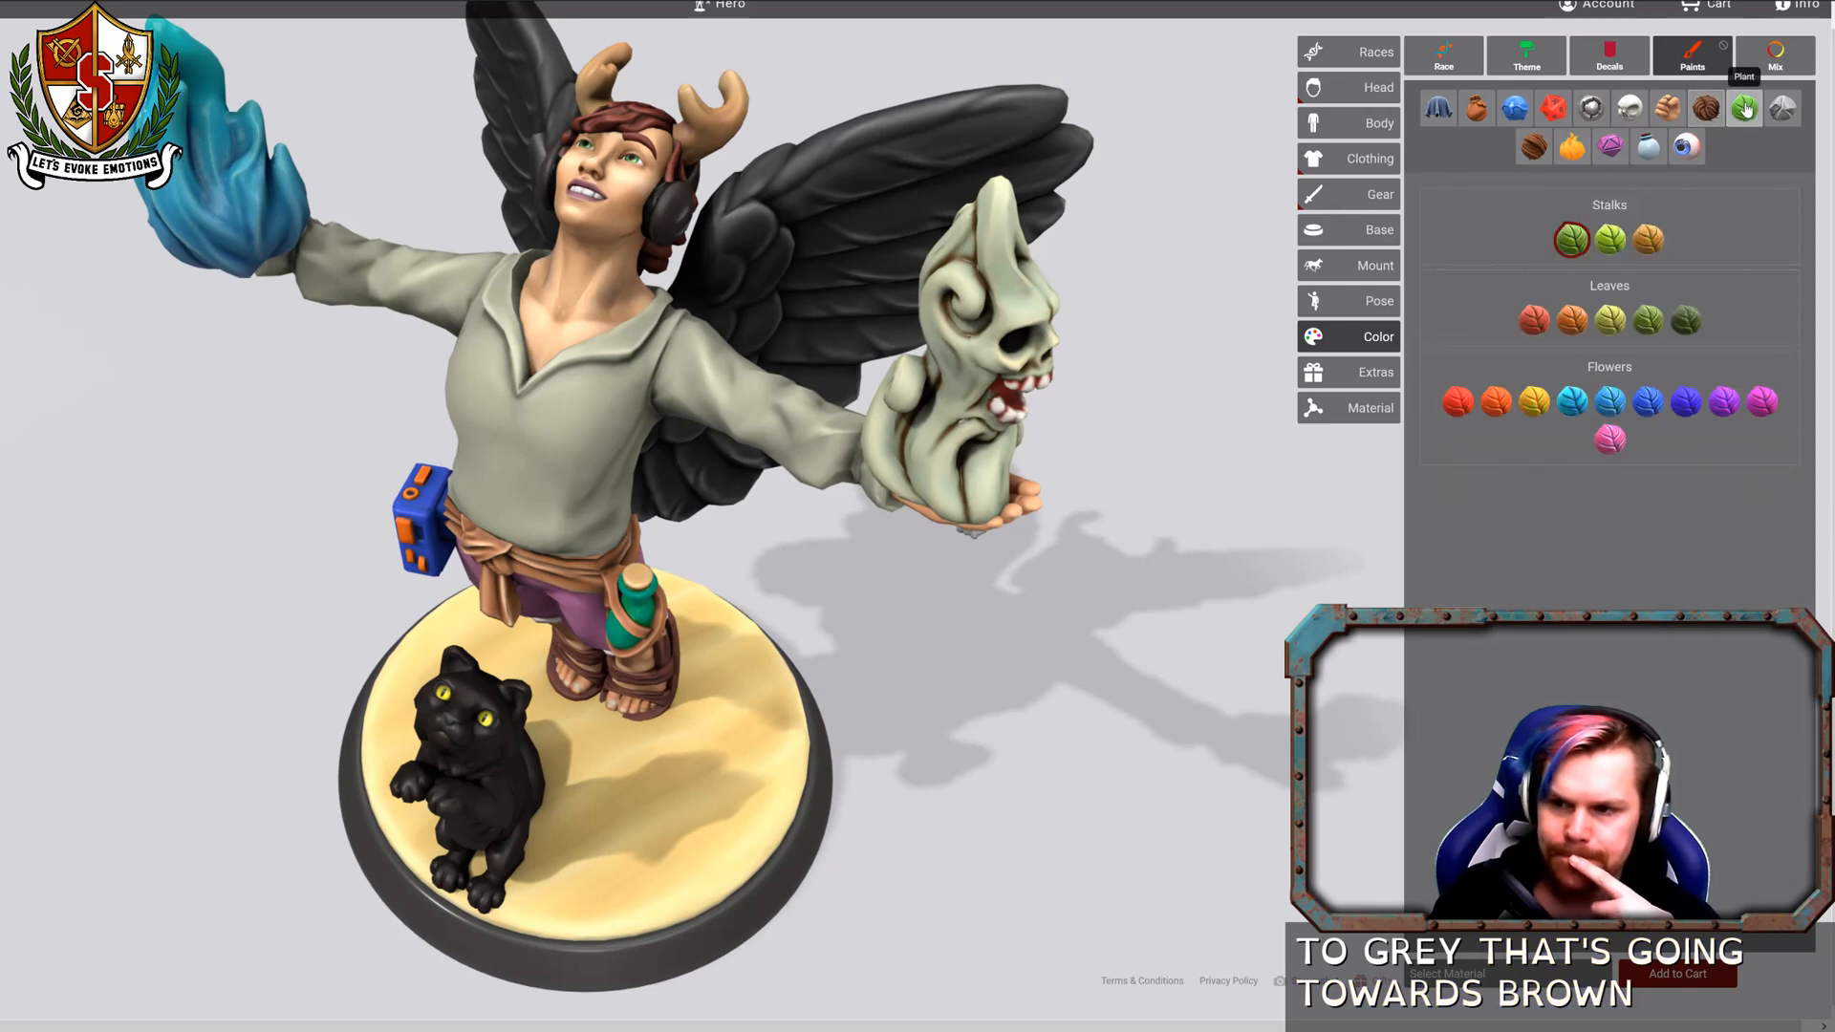
{"action": "left_click", "coordinate": [1706, 110]}
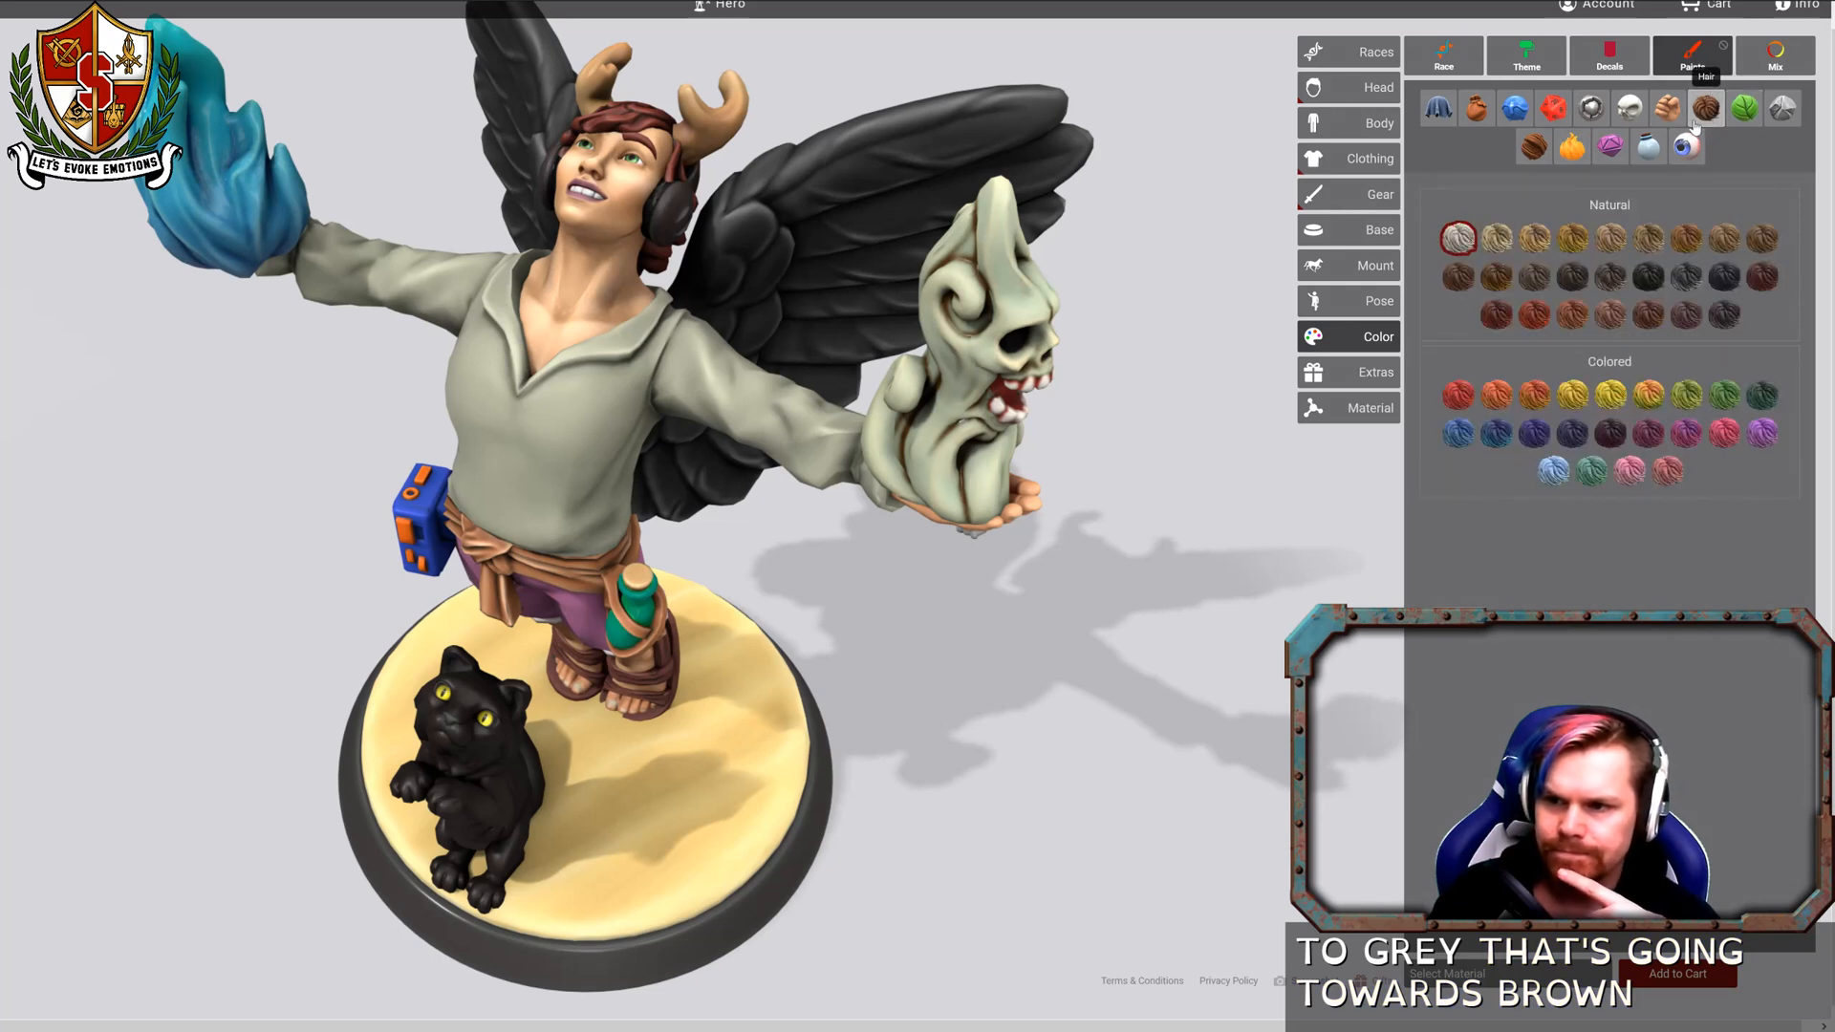
{"action": "left_click", "coordinate": [1753, 106]}
{"action": "left_click", "coordinate": [1708, 110]}
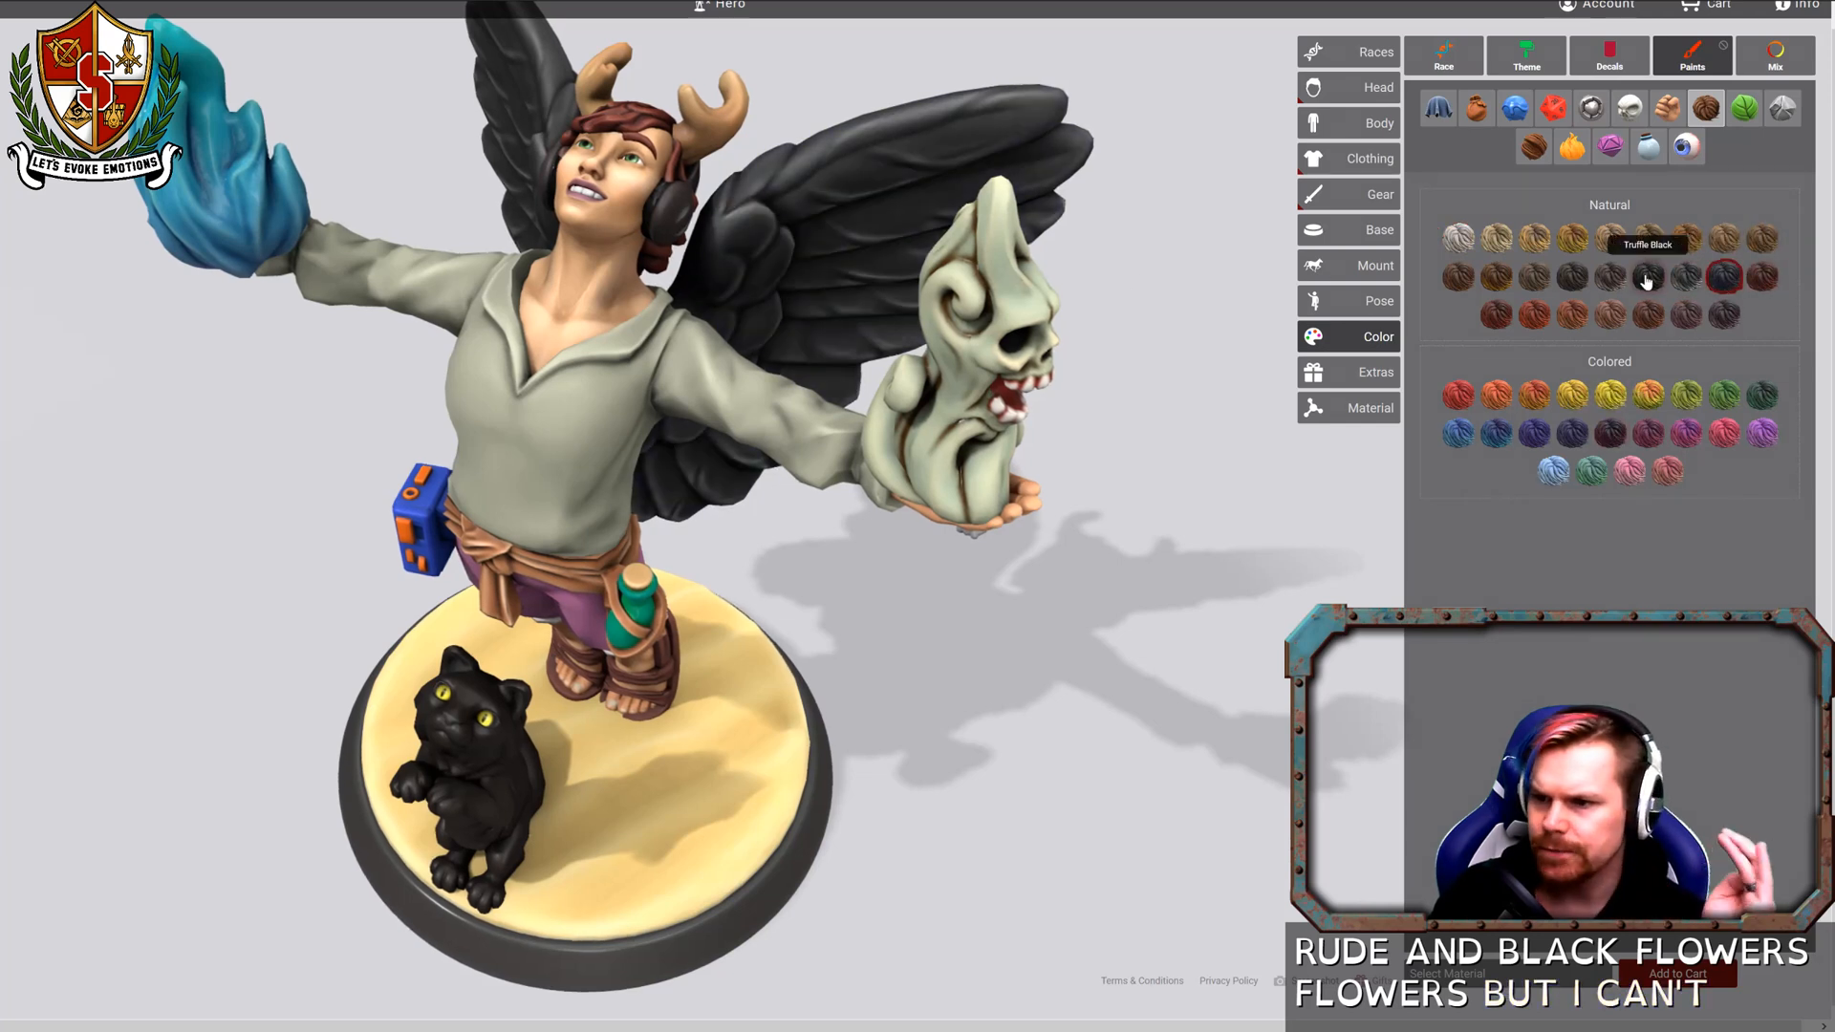
{"action": "left_click_drag", "start_coordinate": [1189, 289], "coordinate": [1536, 241]}
{"action": "left_click_drag", "start_coordinate": [964, 453], "coordinate": [1385, 413]}
{"action": "left_click_drag", "start_coordinate": [1015, 430], "coordinate": [766, 472]}
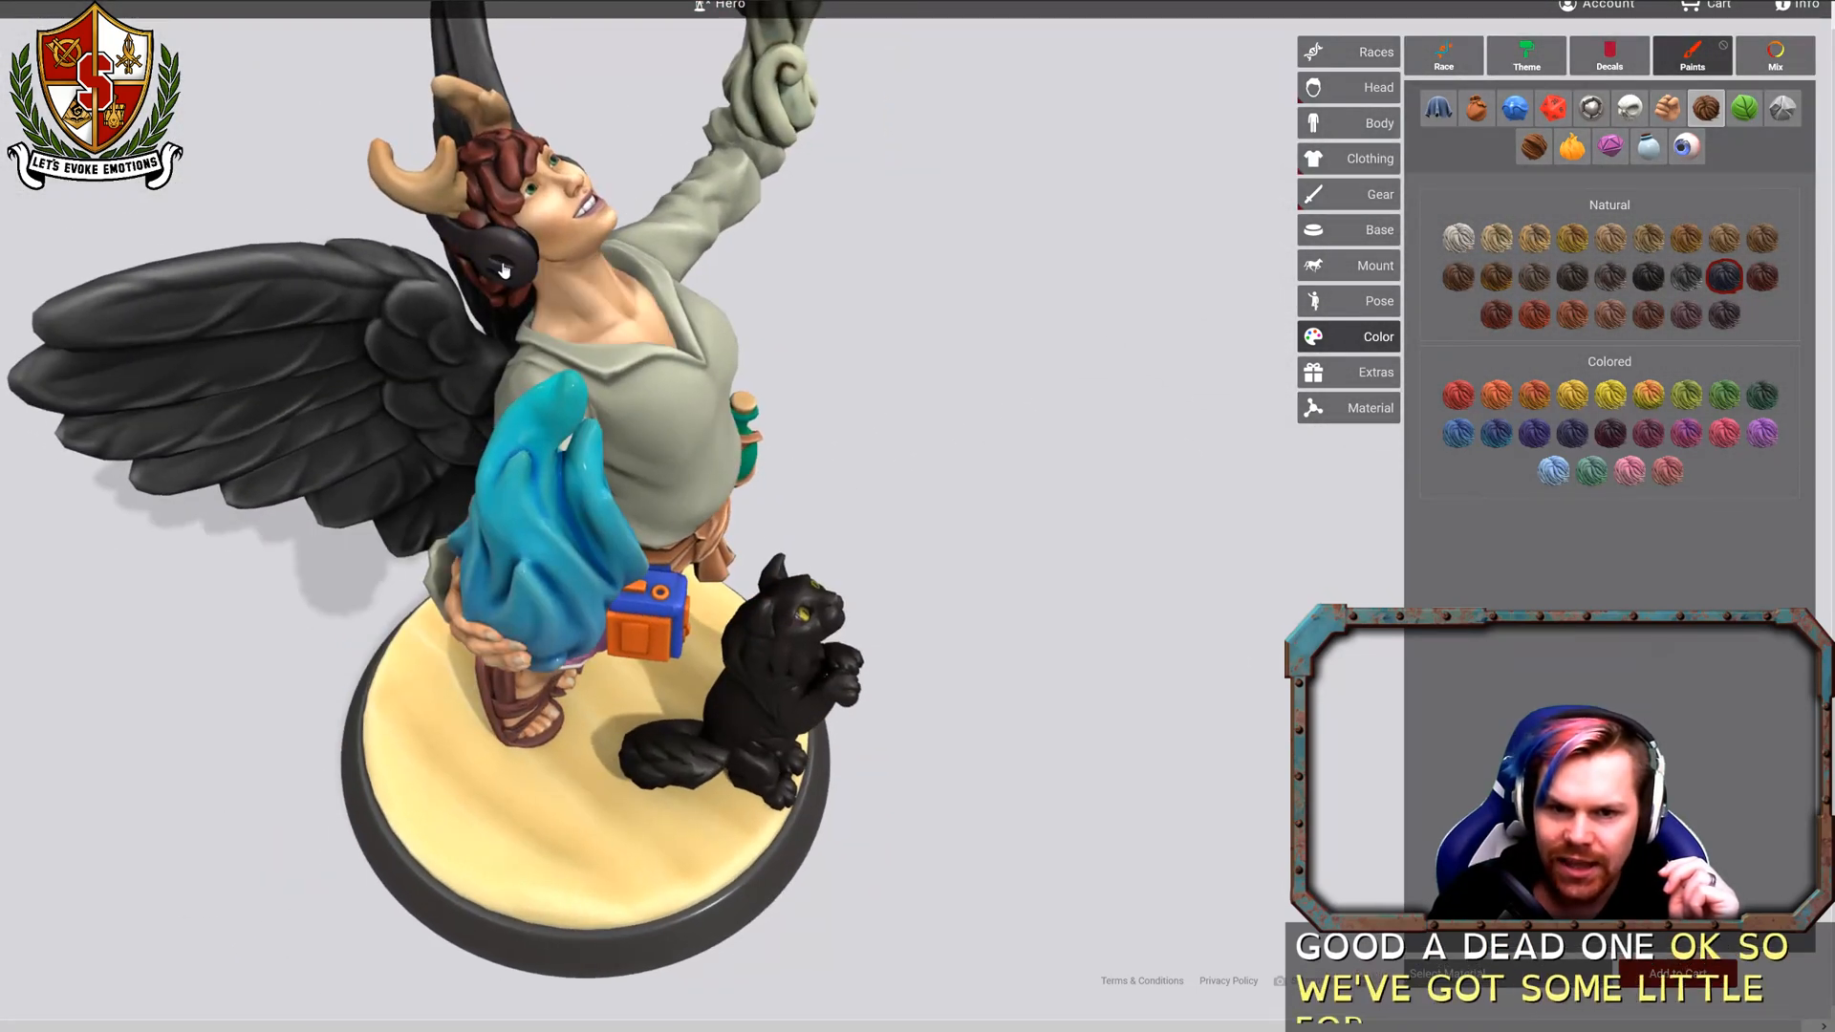
Paint the highlights on the headphones' ear cup with the red Latex plastic color.
{"action": "left_click", "coordinate": [1550, 111]}
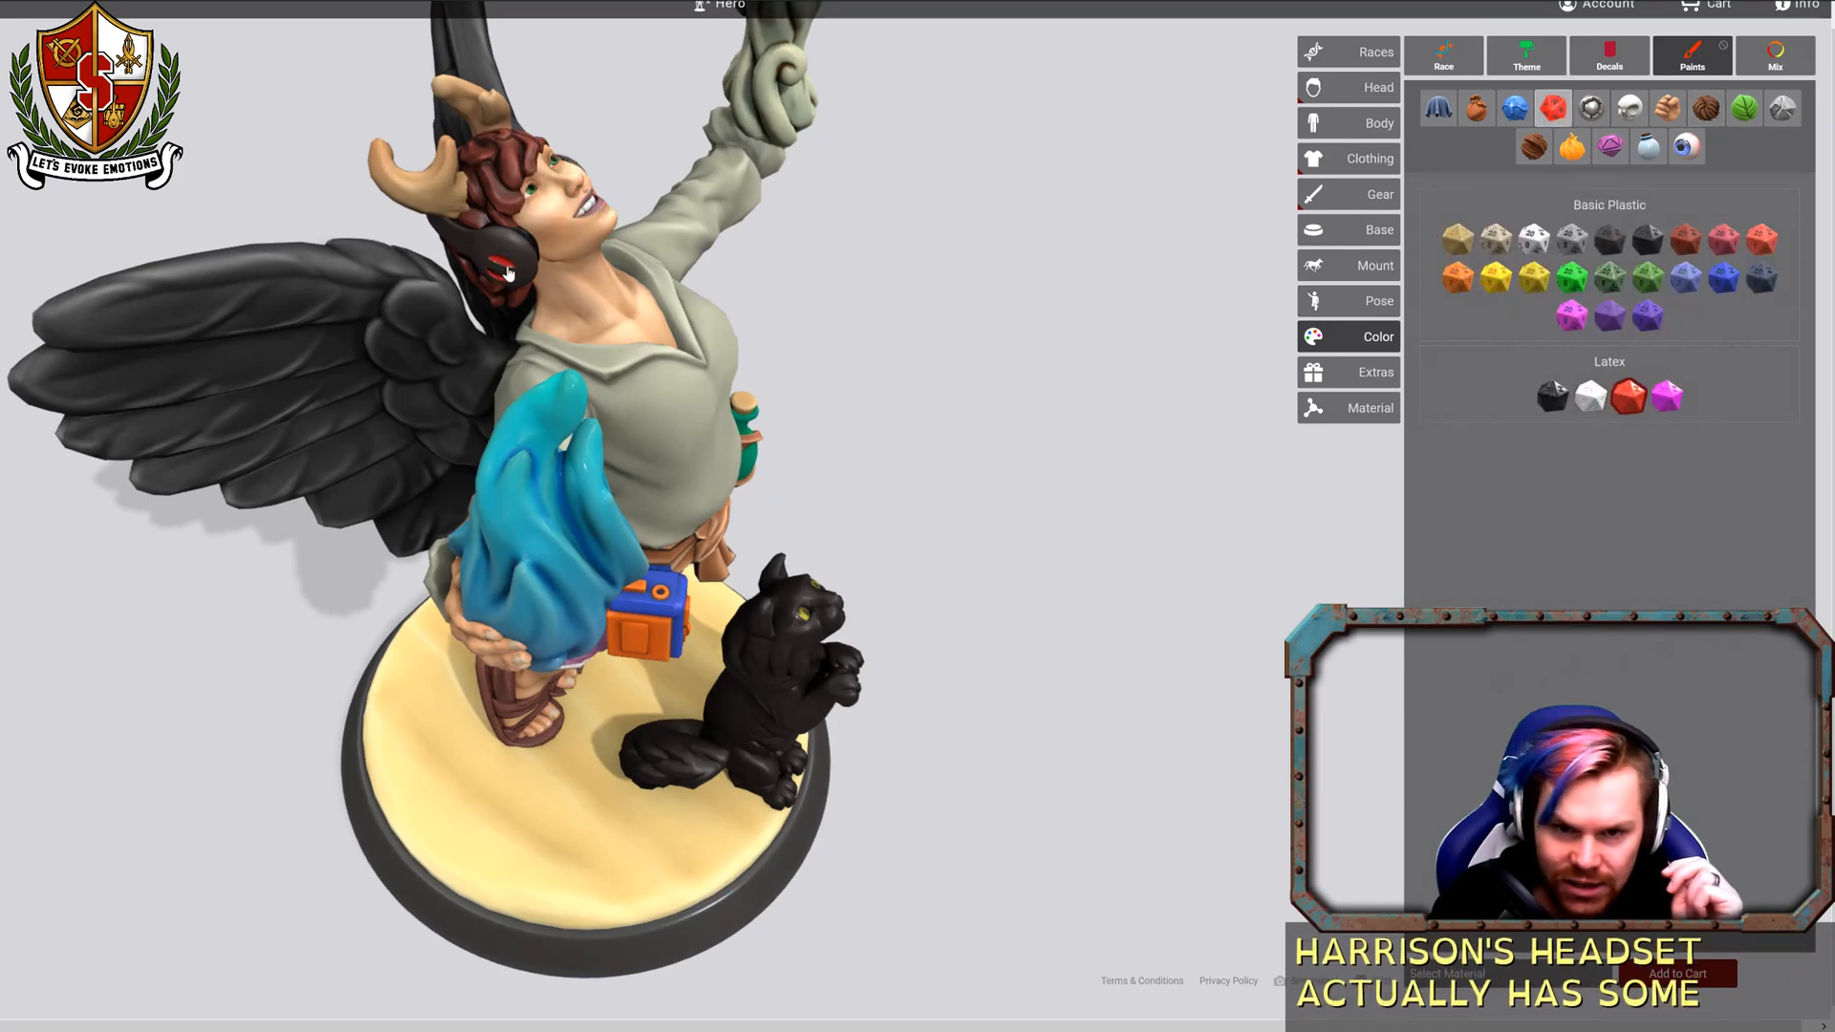
{"action": "left_click_drag", "start_coordinate": [901, 265], "coordinate": [367, 200]}
{"action": "scroll", "coordinate": [374, 204], "scroll_direction": "down", "scroll_amount": 3}
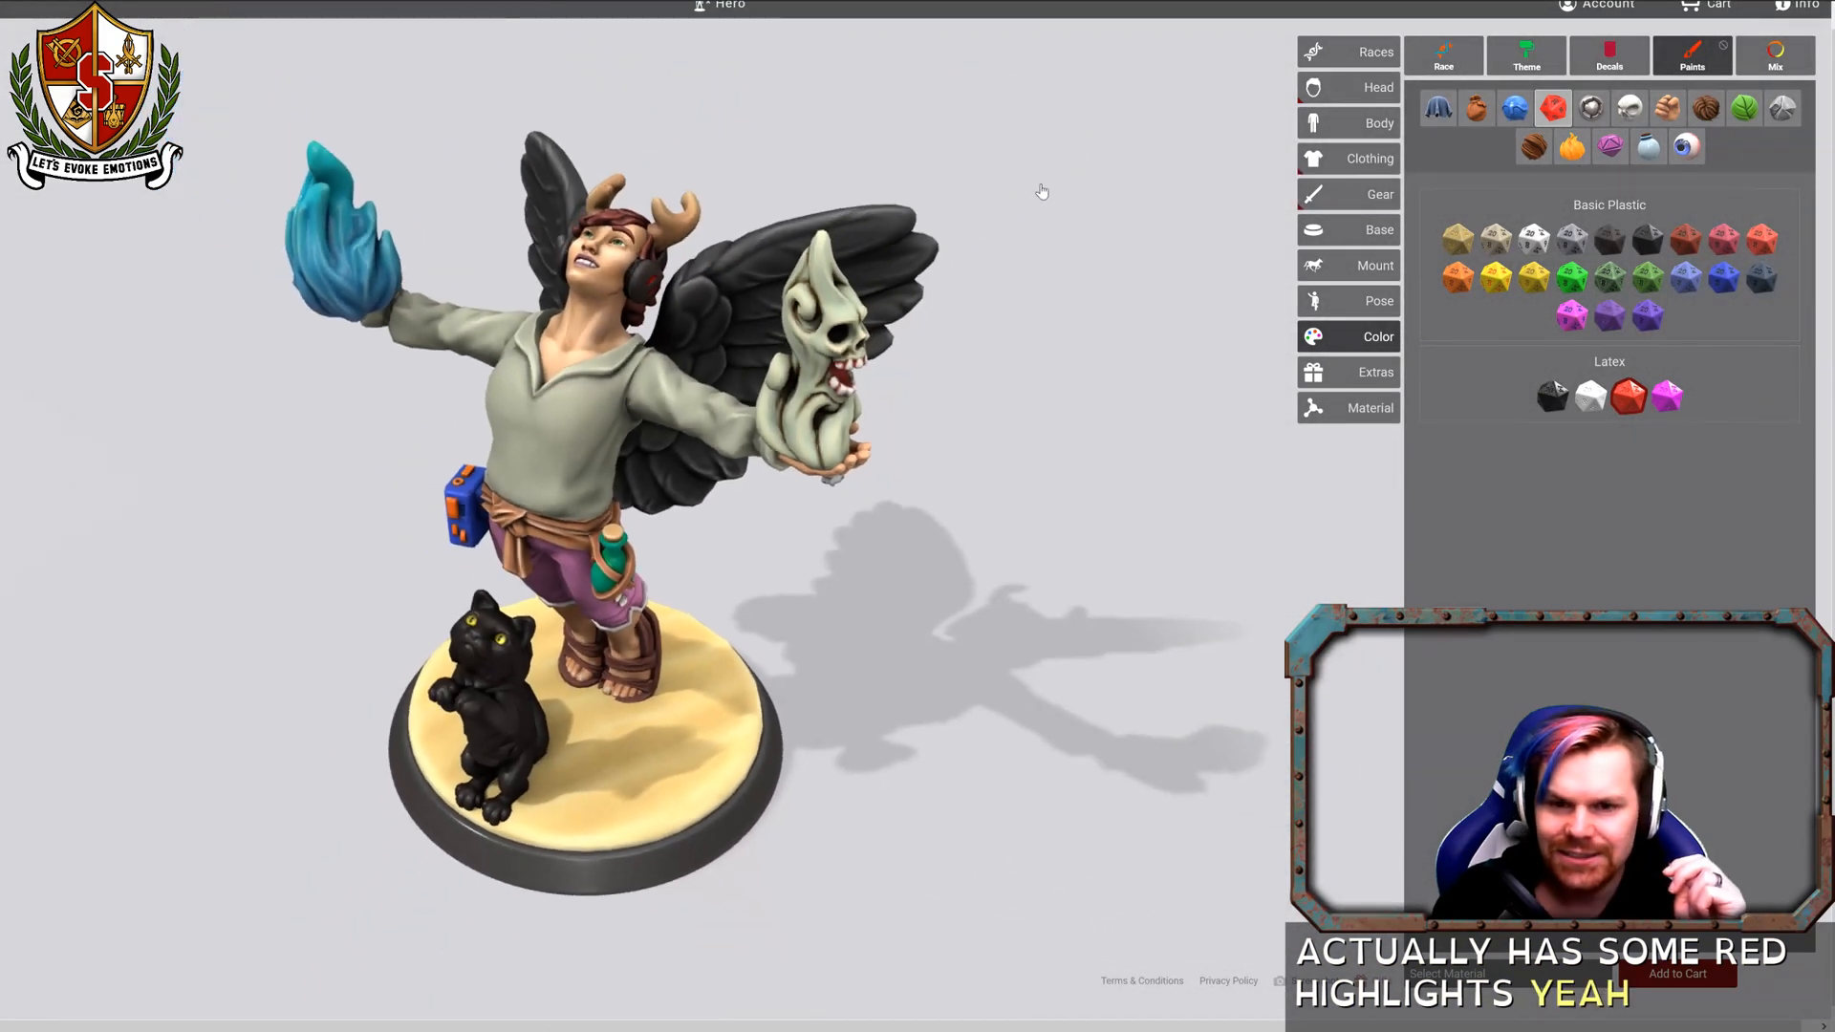
{"action": "left_click_drag", "start_coordinate": [991, 382], "coordinate": [877, 297]}
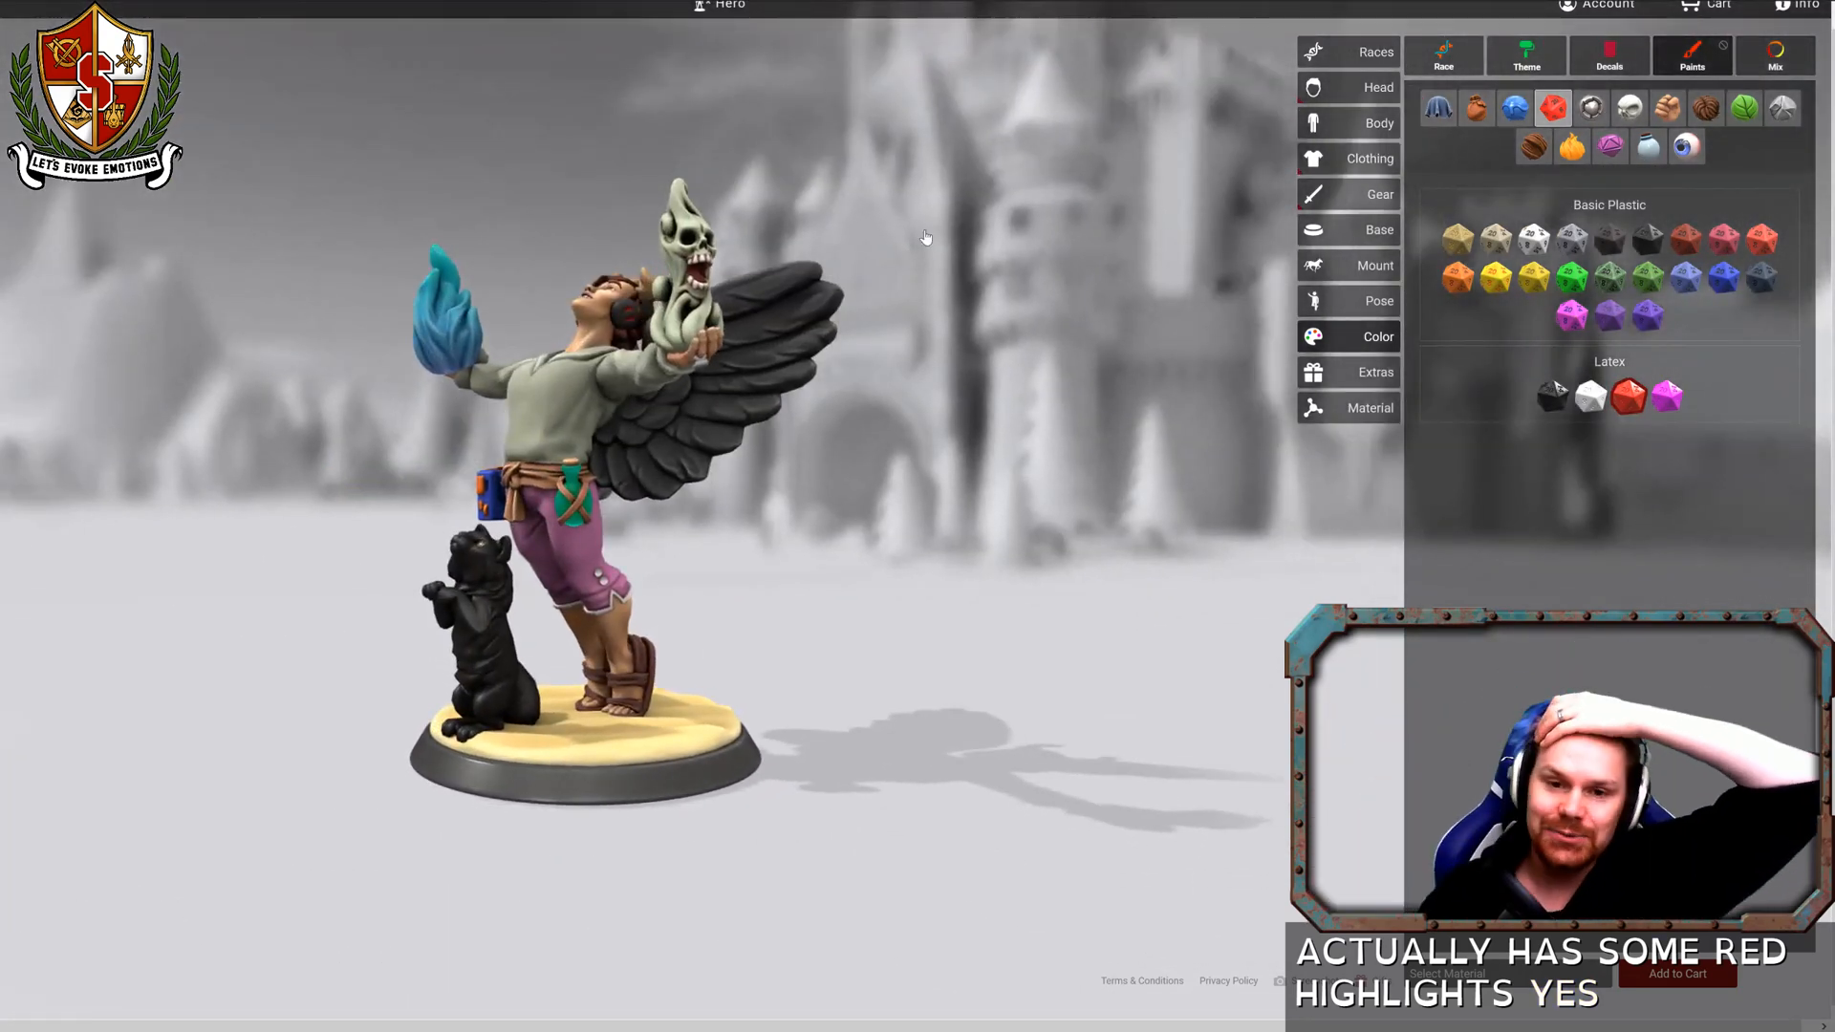
{"action": "left_click_drag", "start_coordinate": [917, 326], "coordinate": [1121, 384]}
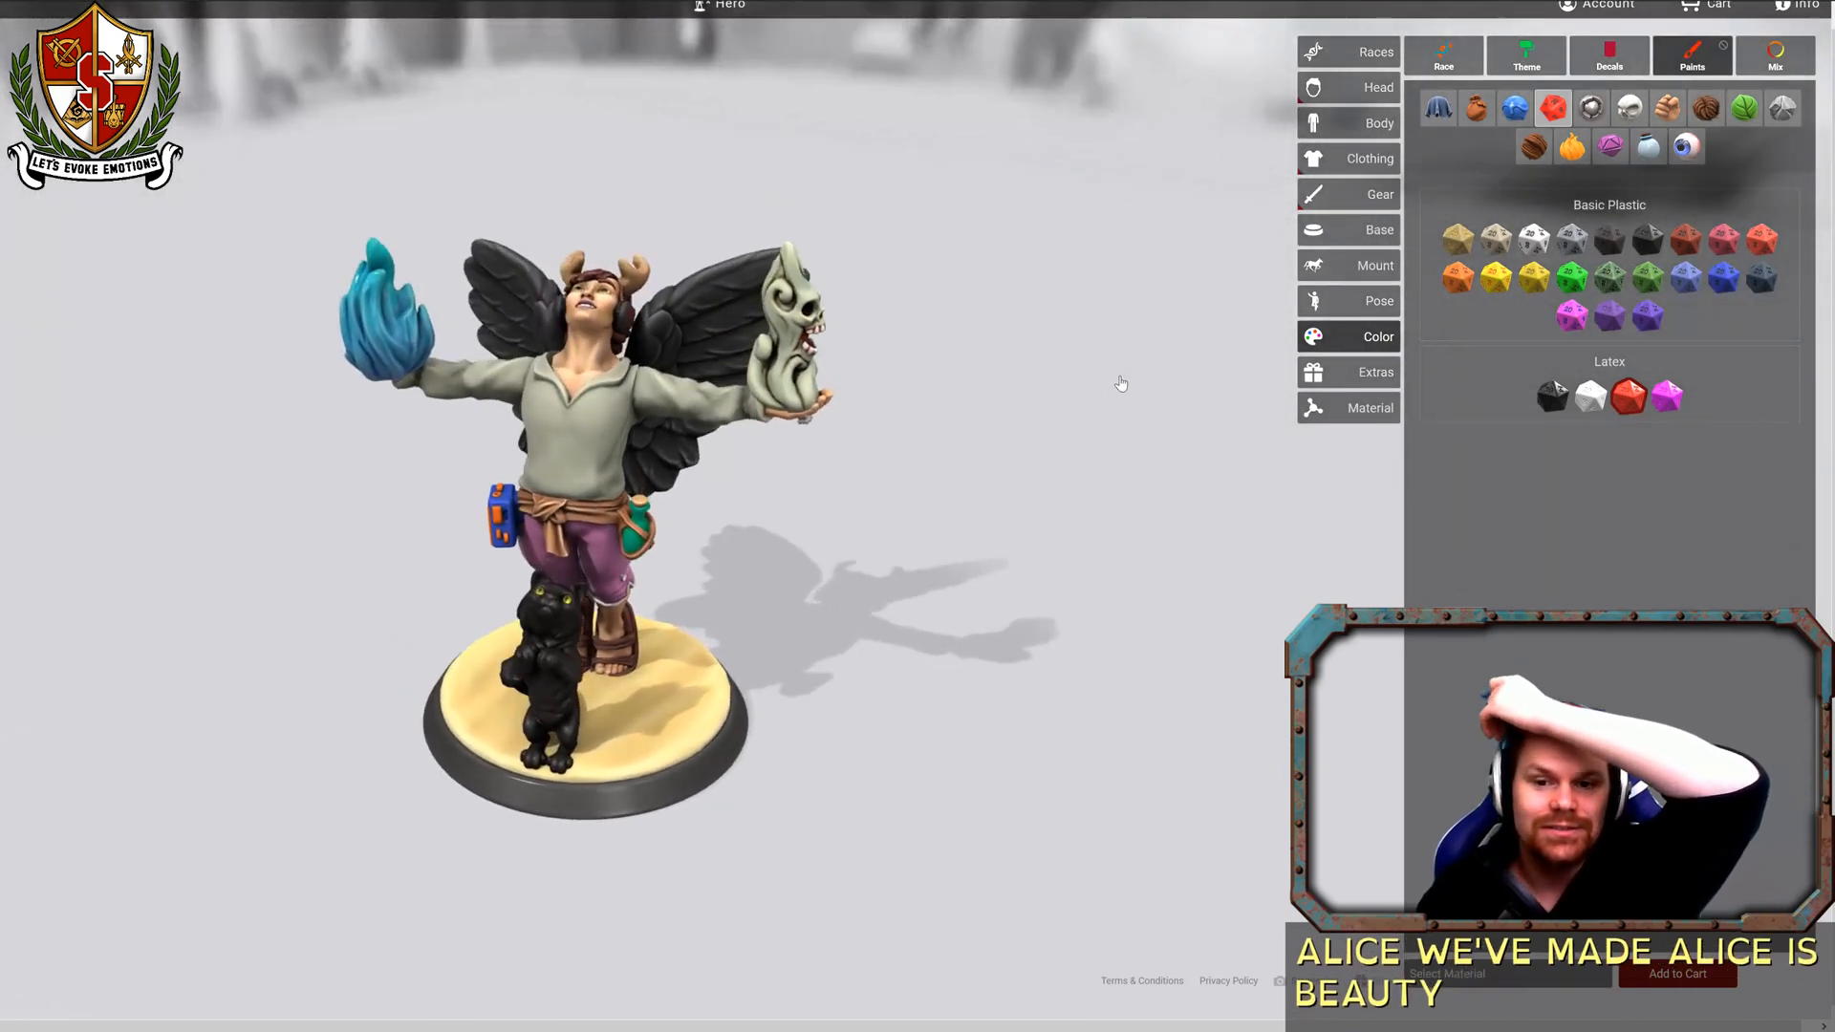
Save the finished hero and save it again under the character name Alice.
{"action": "left_click", "coordinate": [723, 7]}
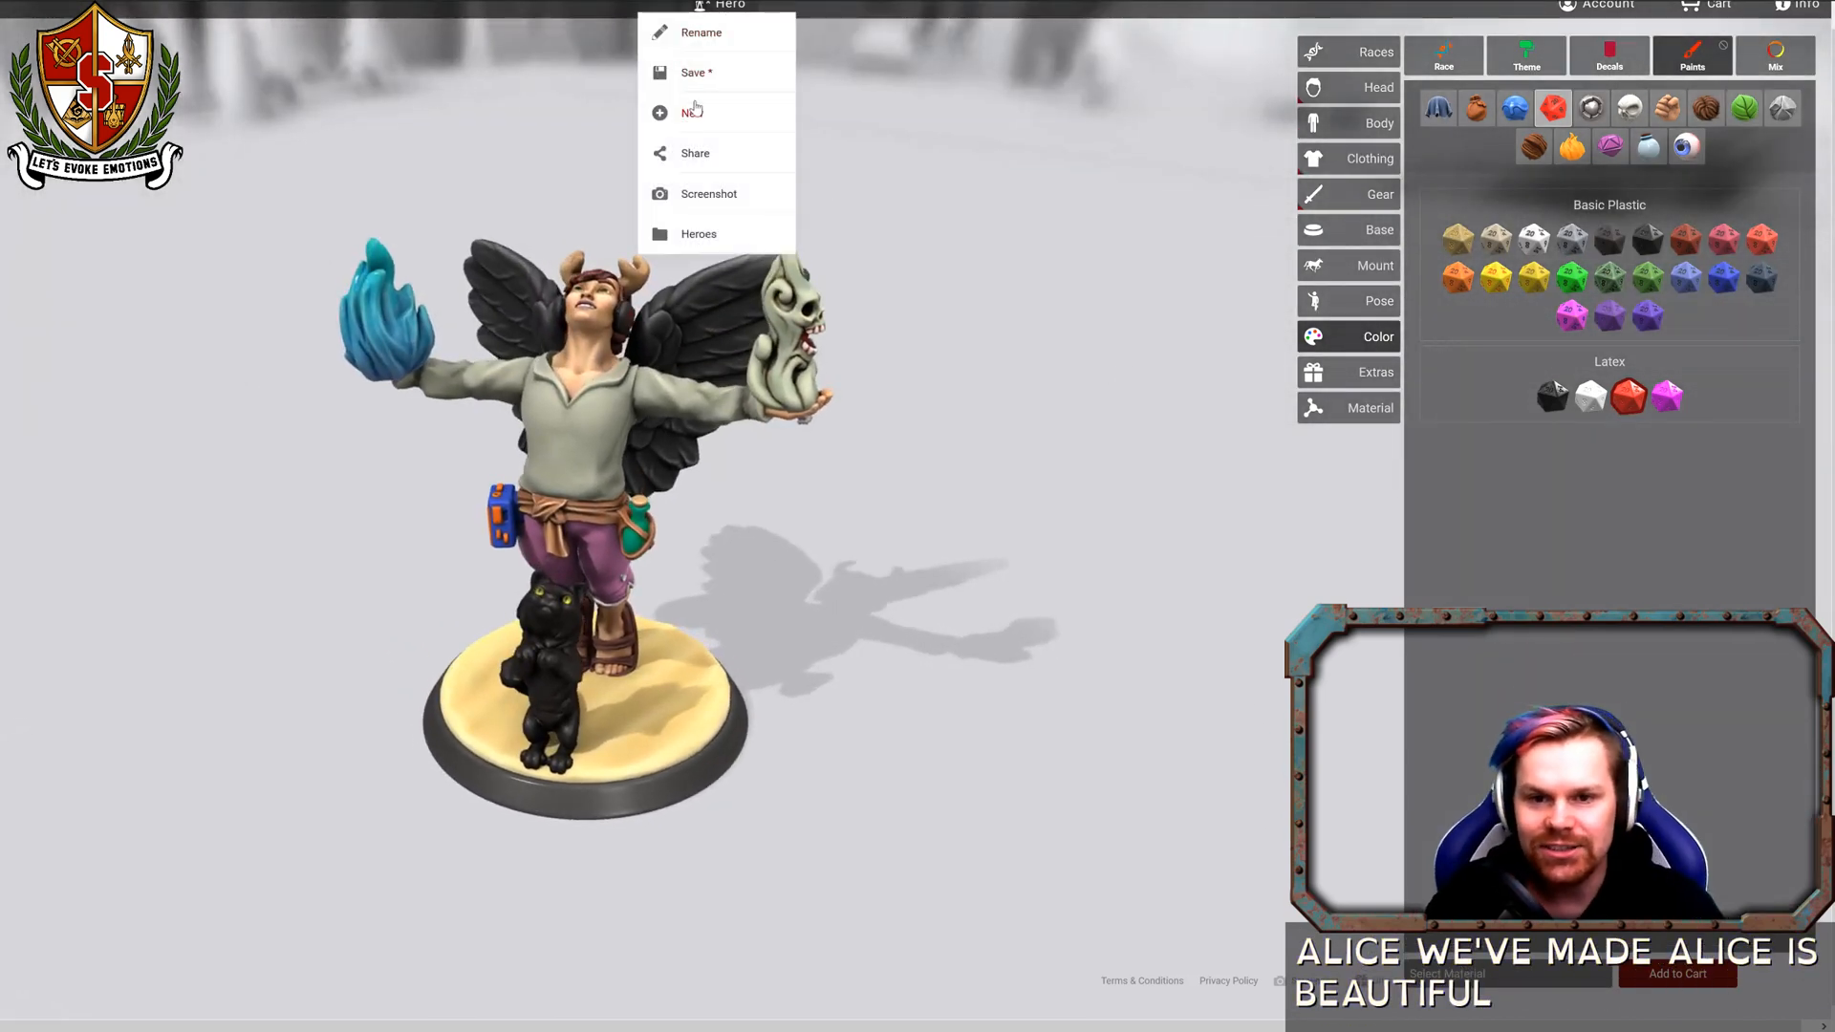
{"action": "left_click", "coordinate": [702, 83]}
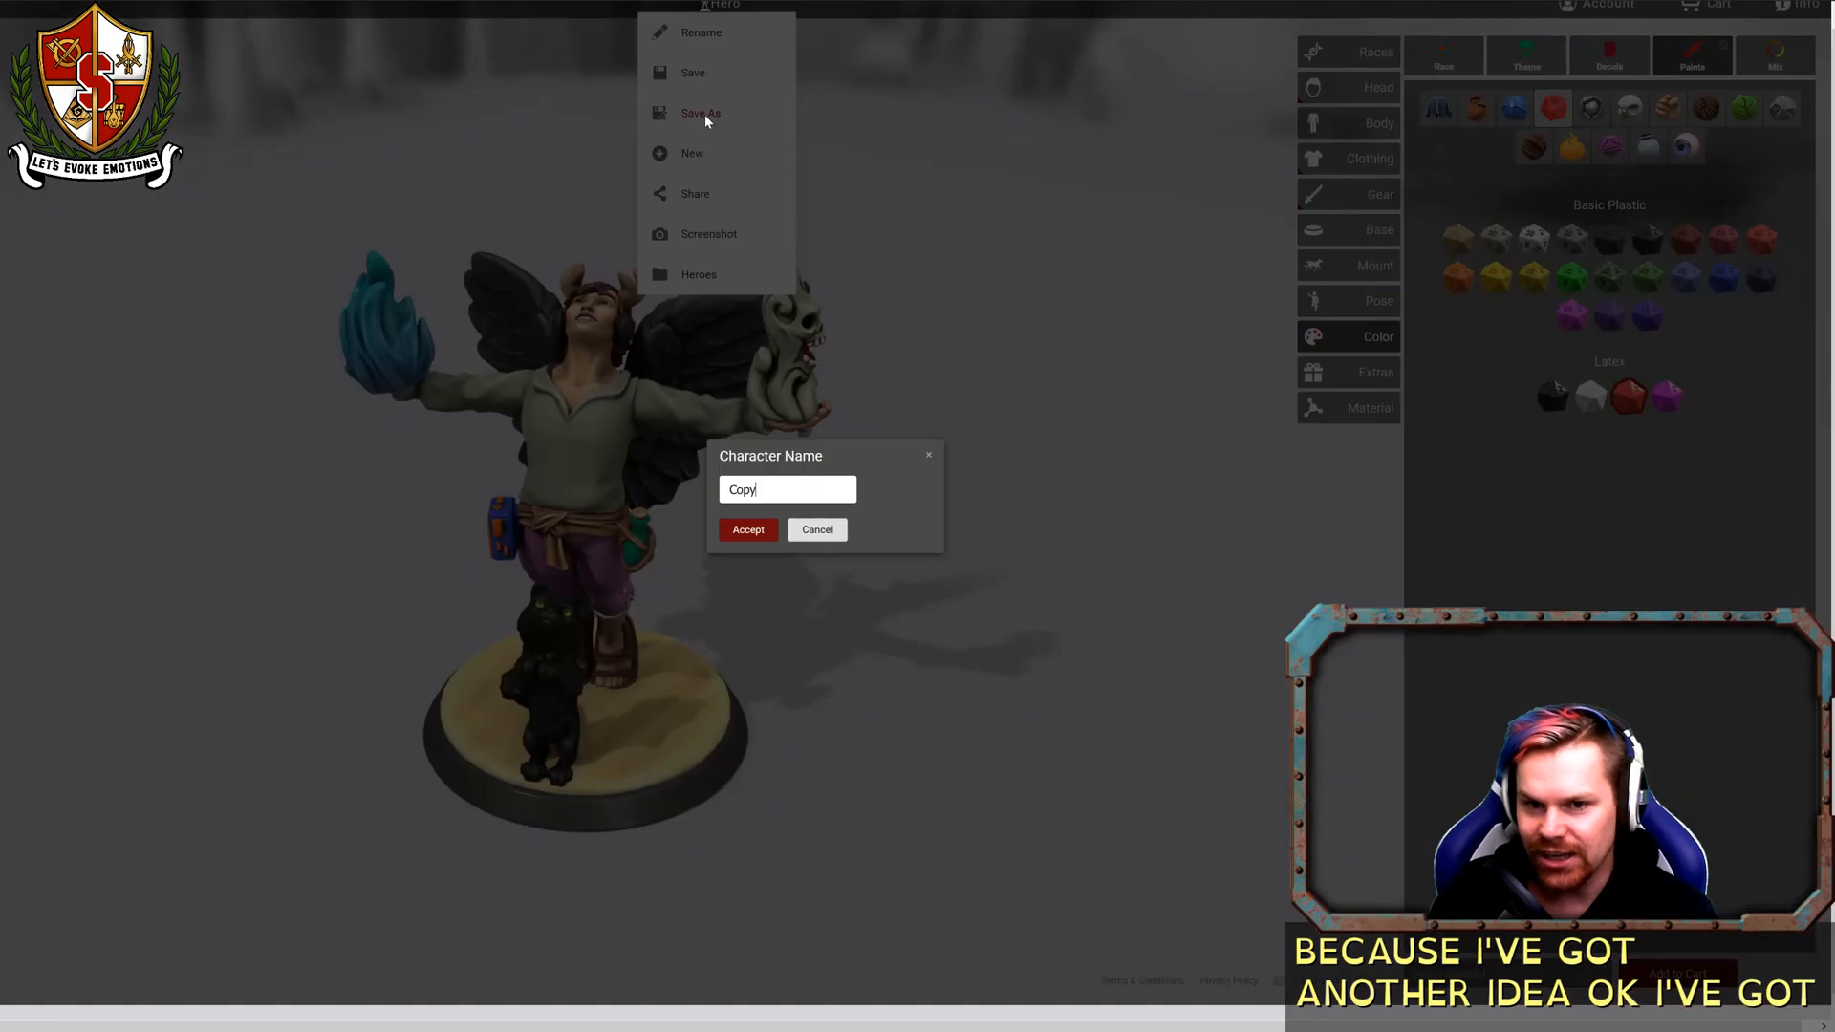
{"action": "left_click", "coordinate": [705, 121]}
{"action": "key", "text": "BackSpace"}
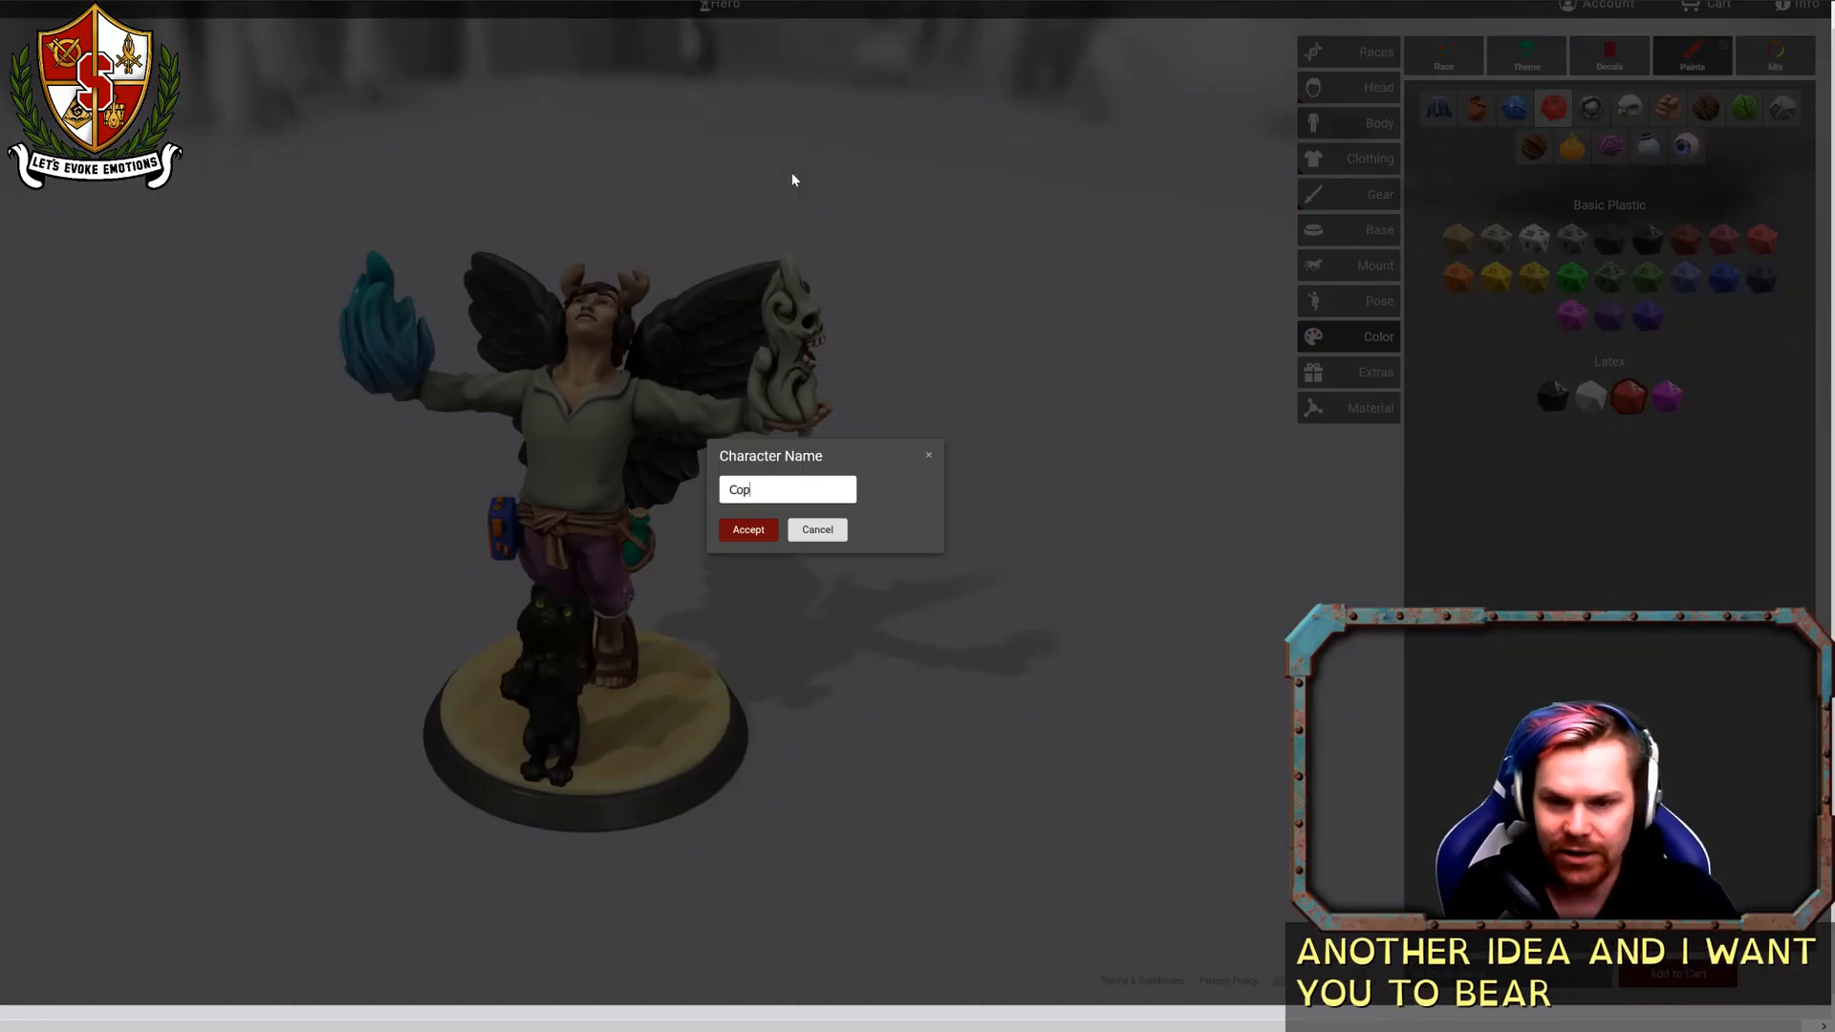
{"action": "type", "text": "Alice"}
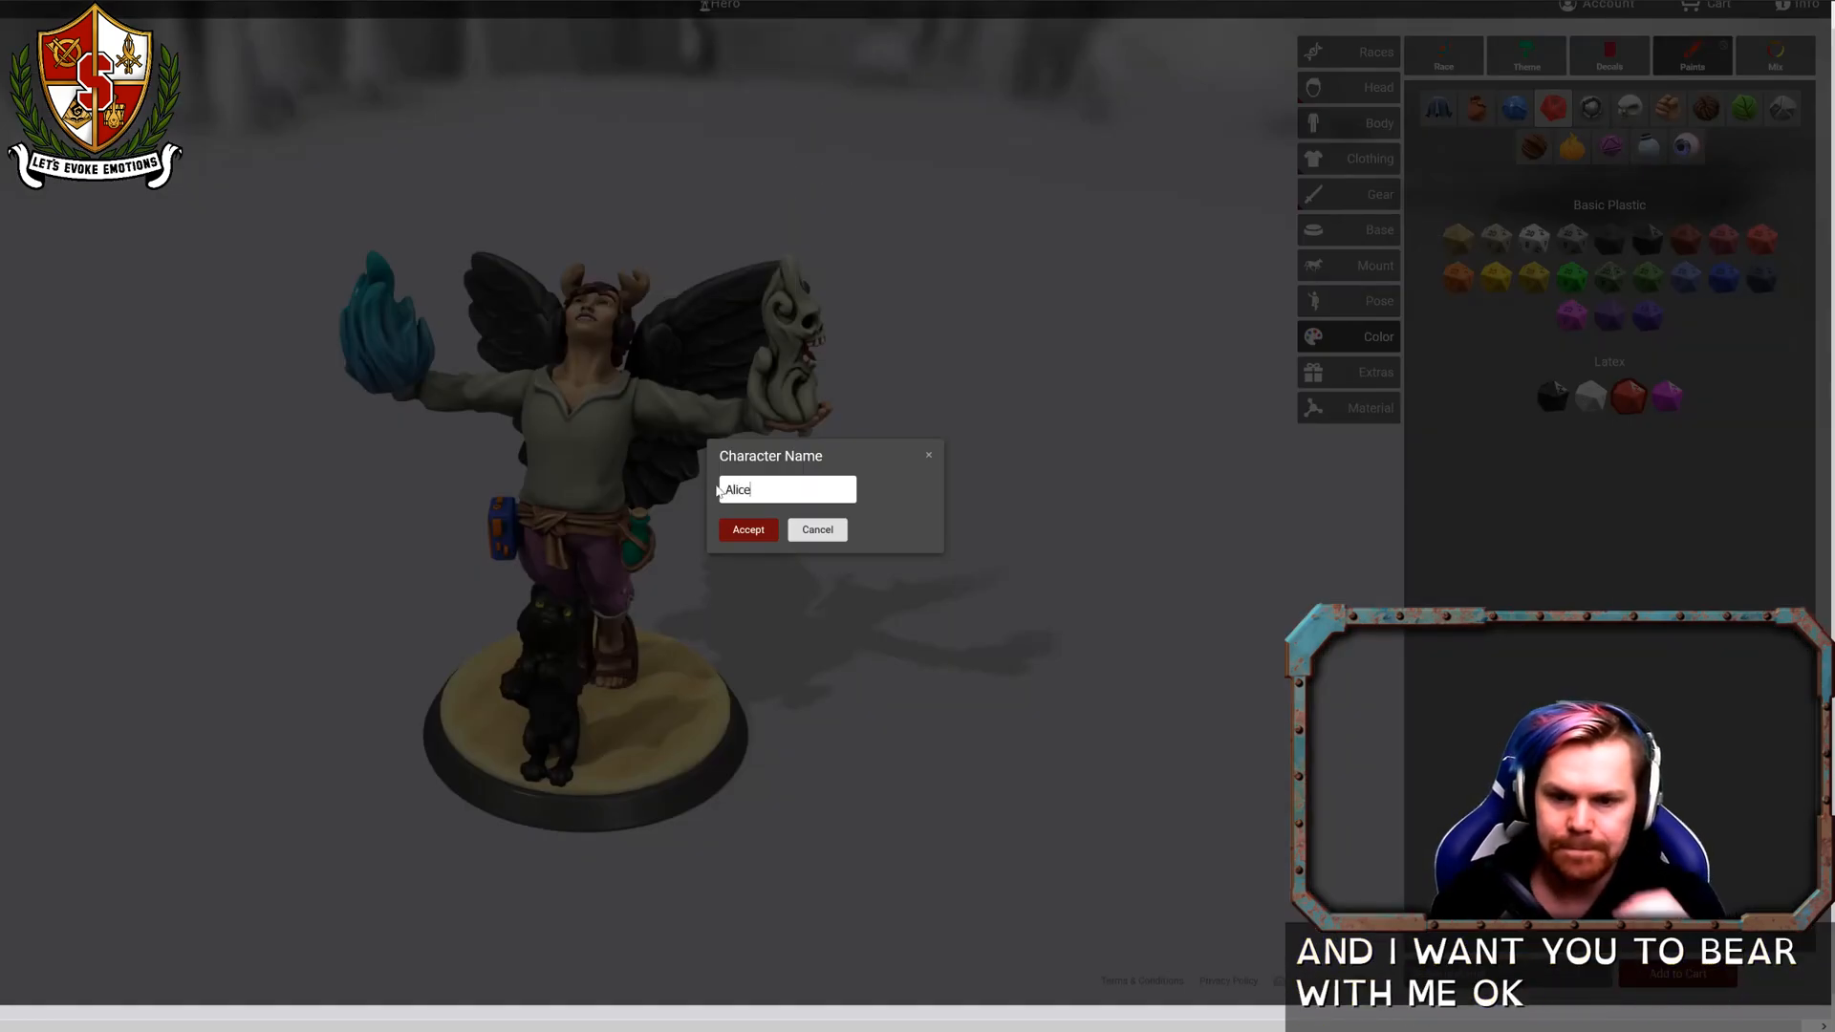
{"action": "left_click", "coordinate": [760, 537]}
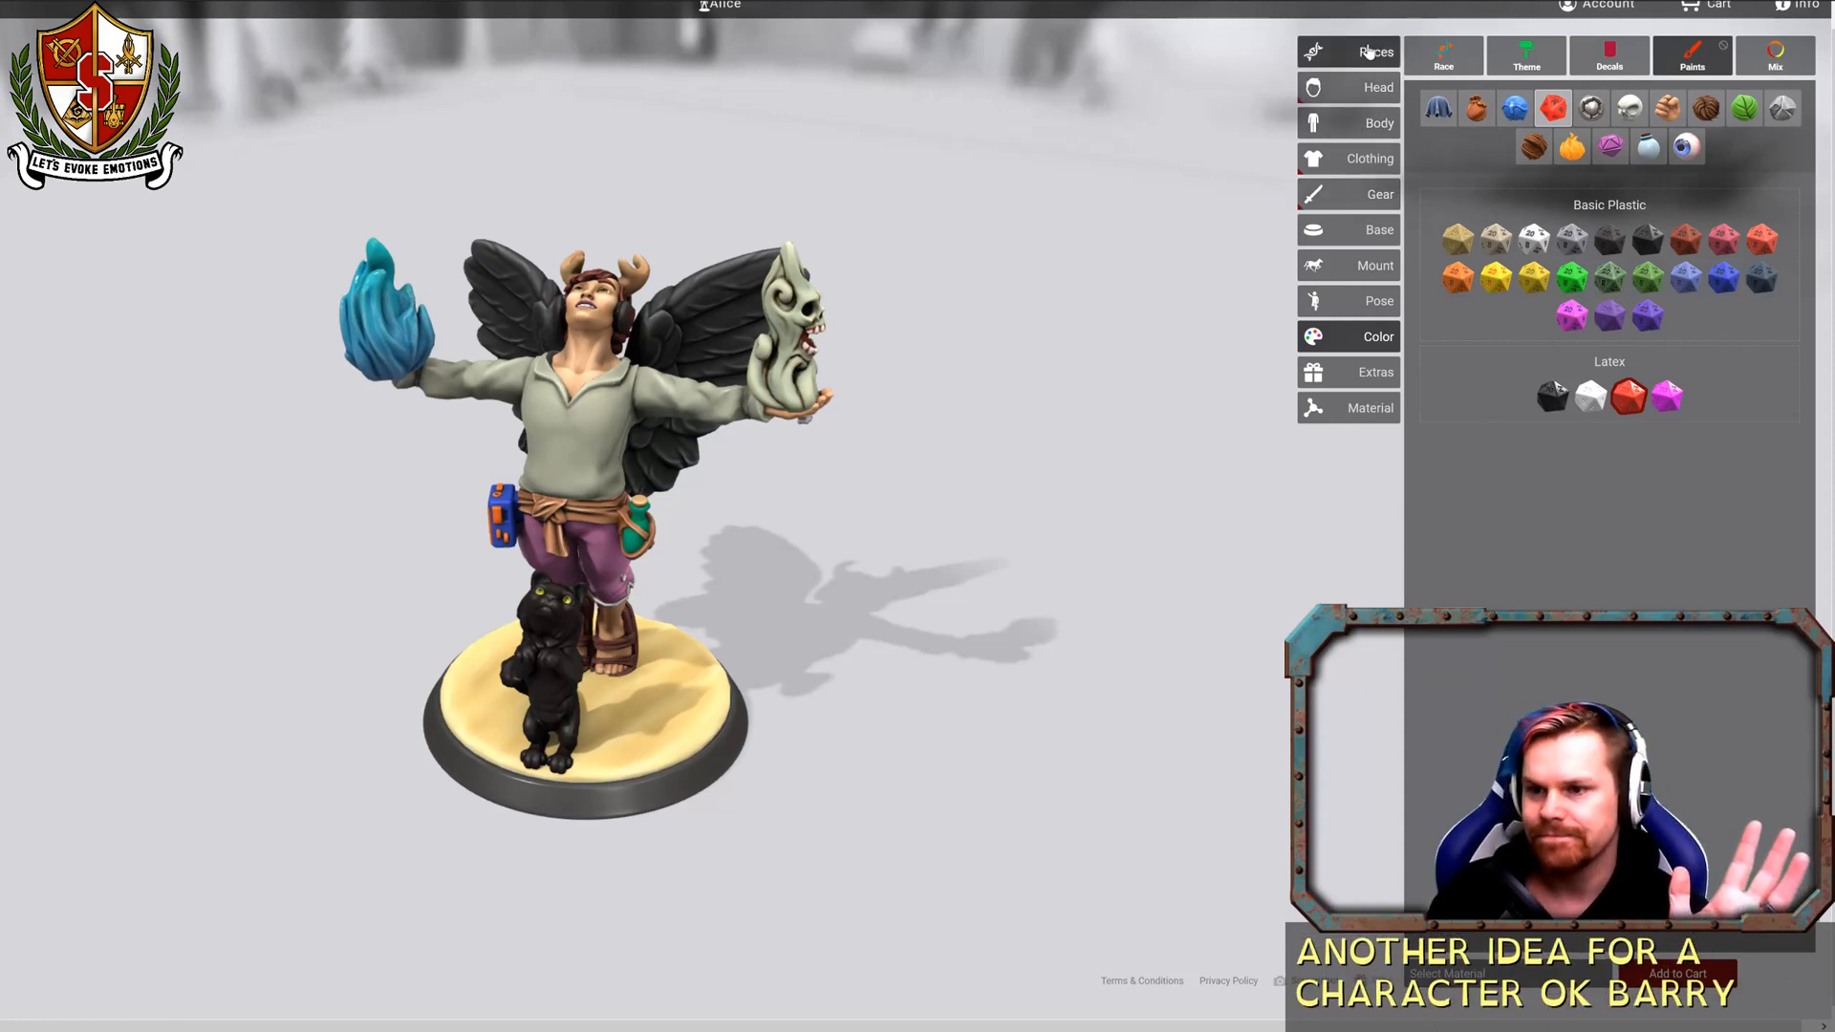
Start a new blank hero.
{"action": "left_click_drag", "start_coordinate": [954, 455], "coordinate": [994, 518]}
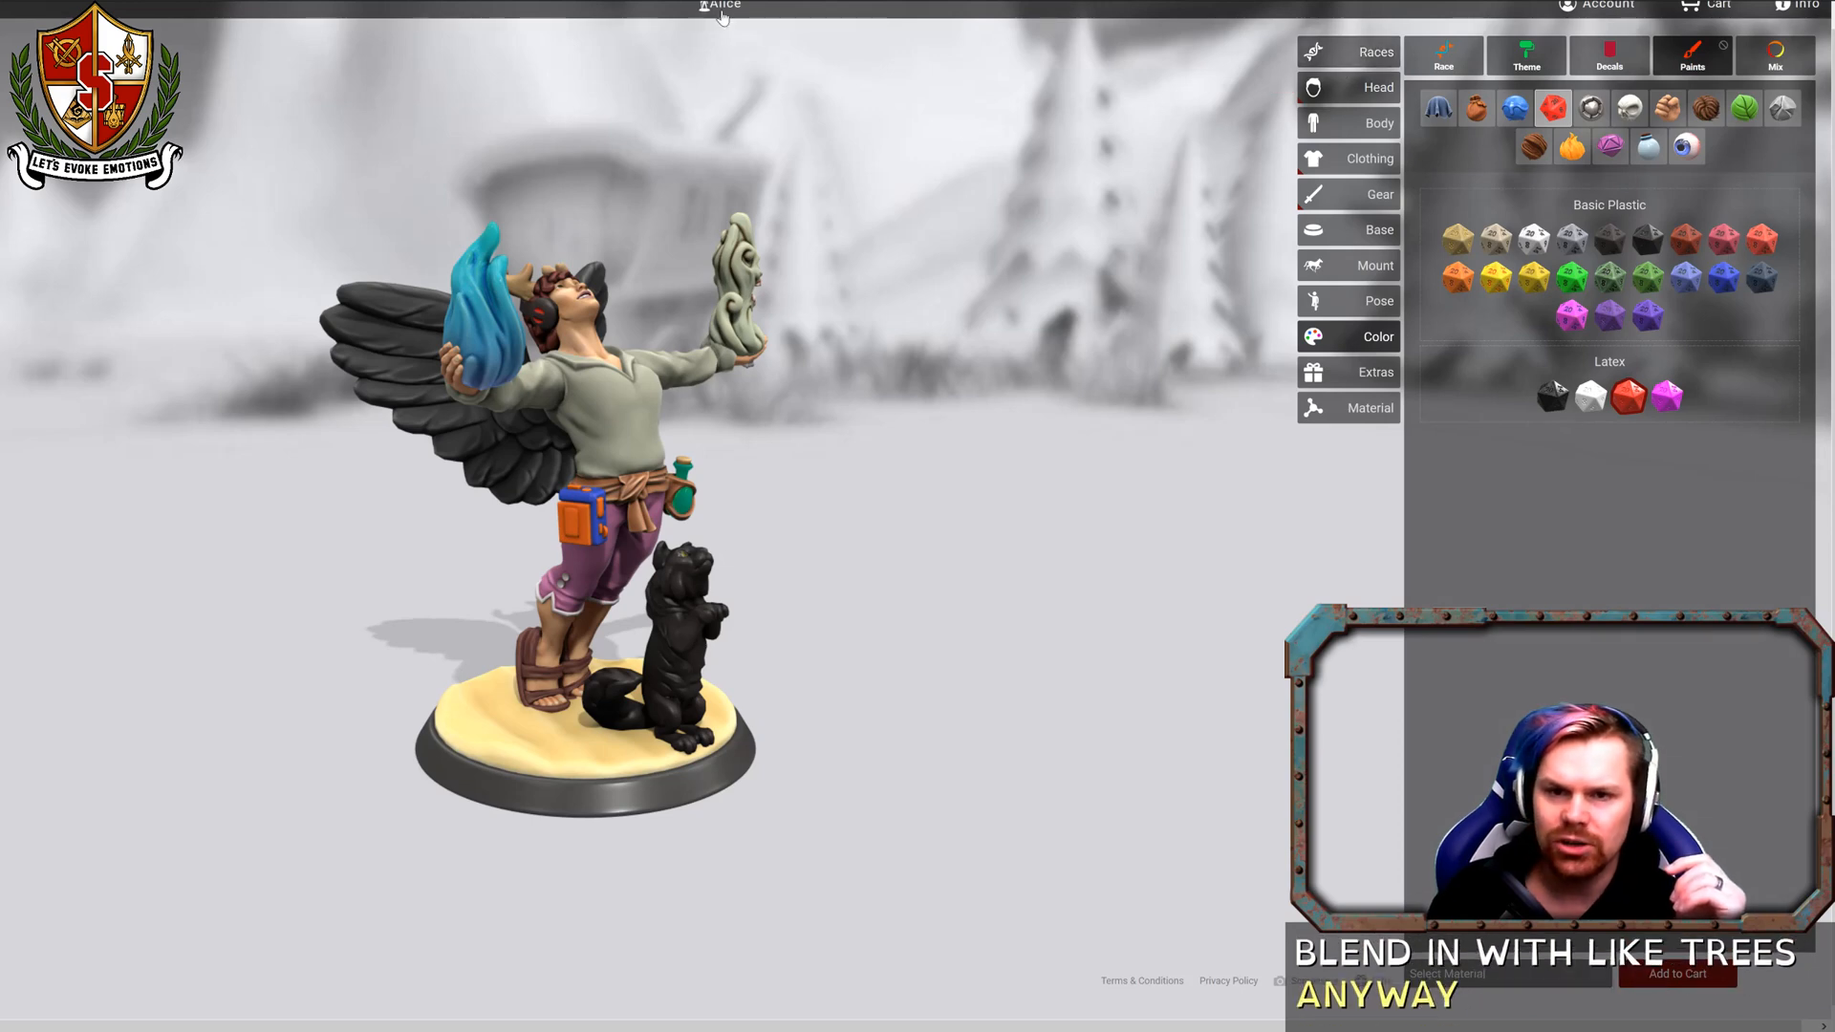
{"action": "left_click", "coordinate": [724, 6]}
{"action": "left_click", "coordinate": [702, 115]}
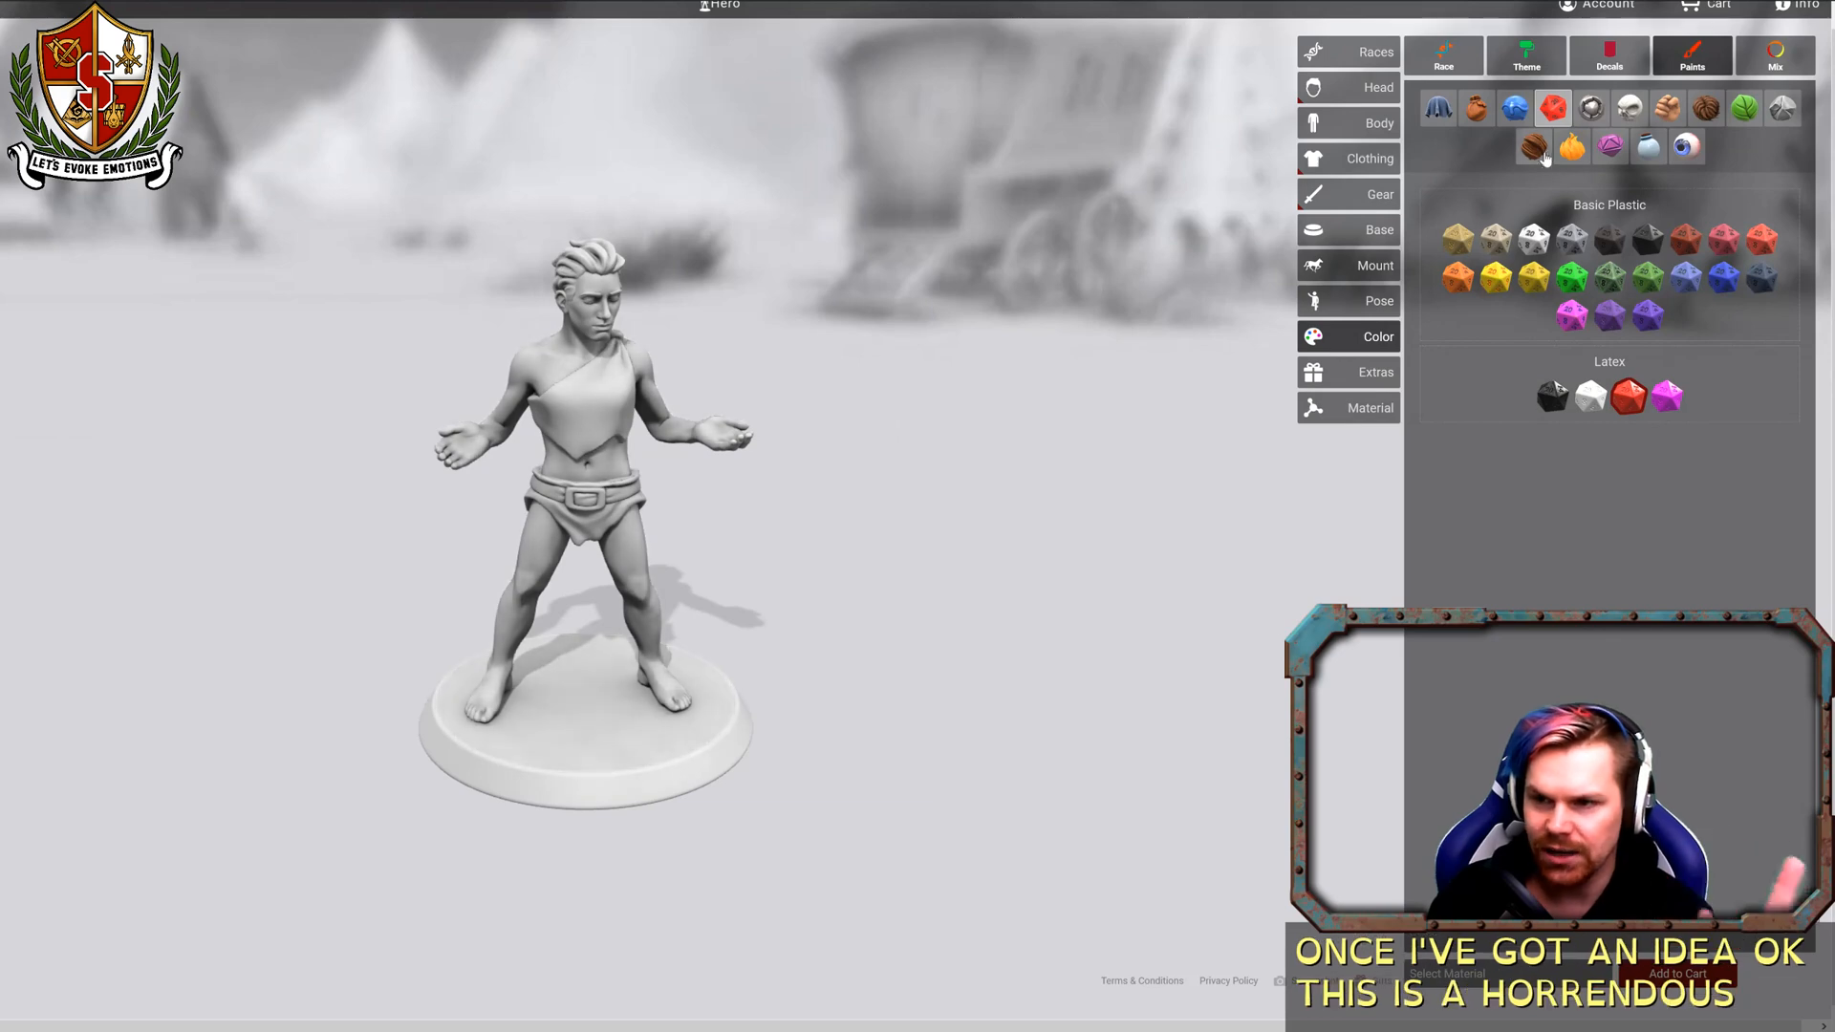
Find the Forestguard race and apply its male version to the new hero.
{"action": "left_click", "coordinate": [1343, 57]}
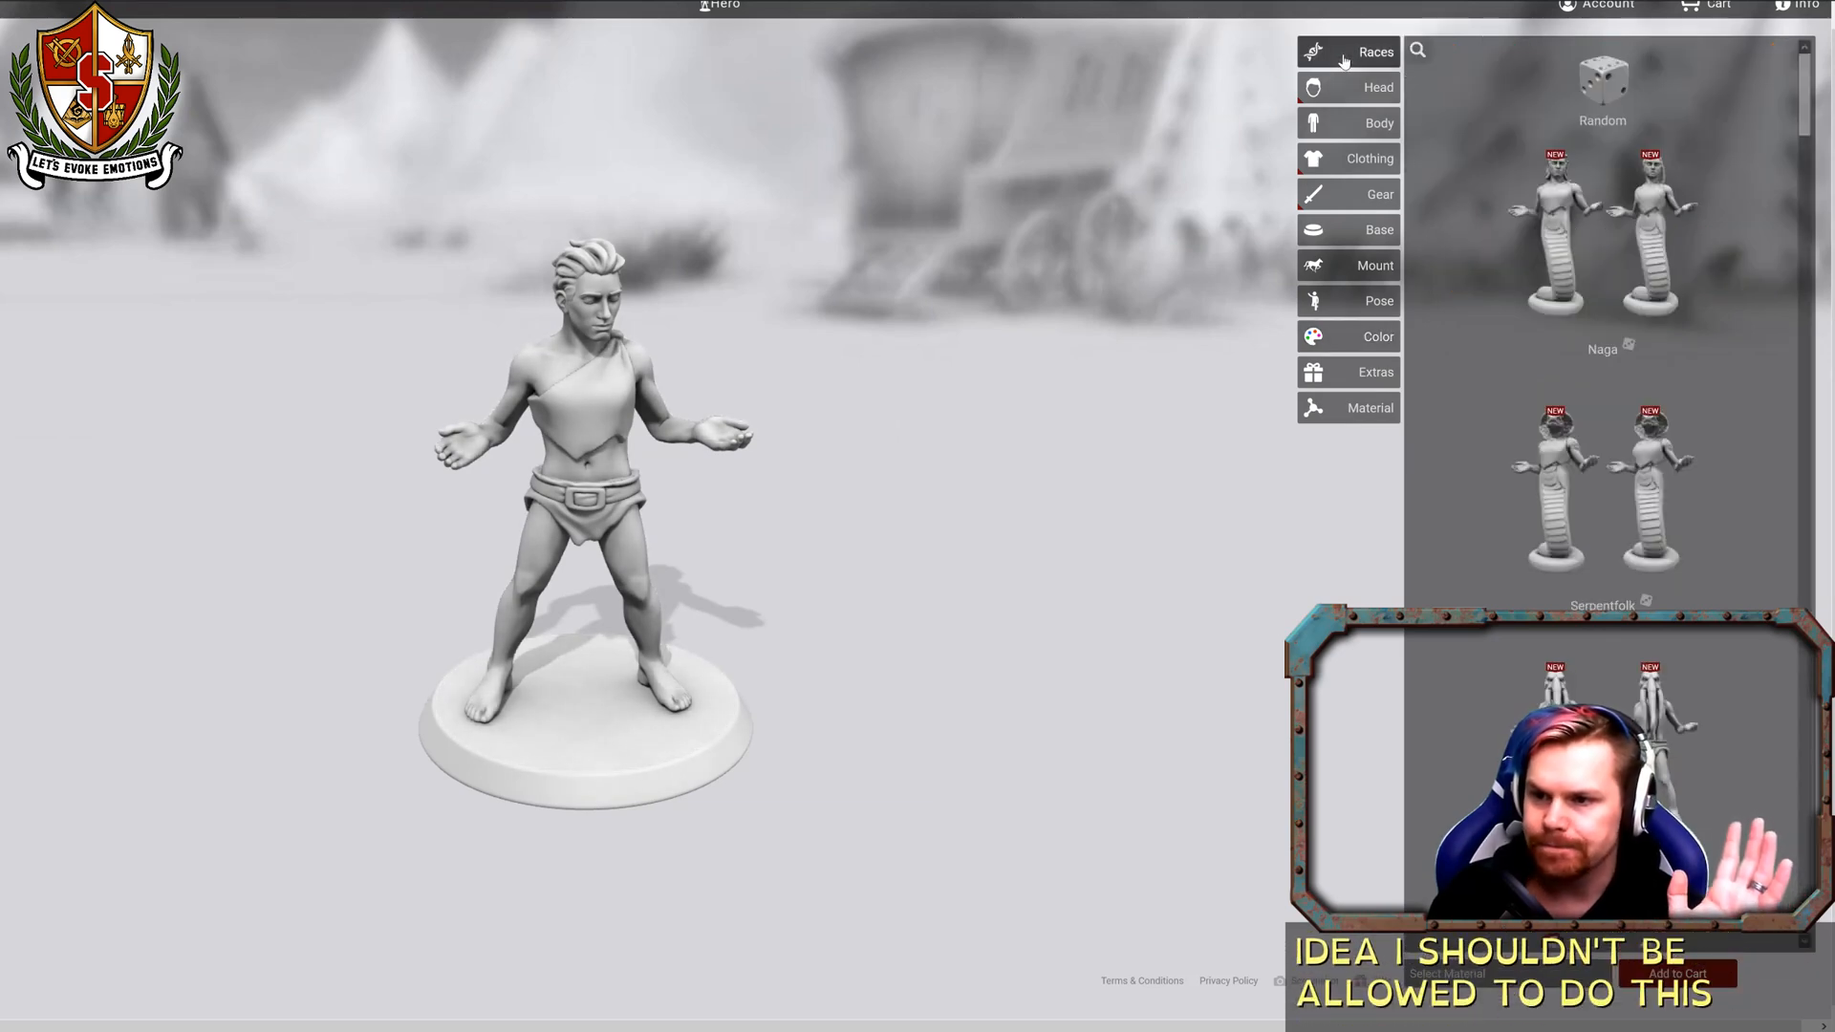
{"action": "scroll", "coordinate": [1552, 411], "scroll_direction": "down", "scroll_amount": 15}
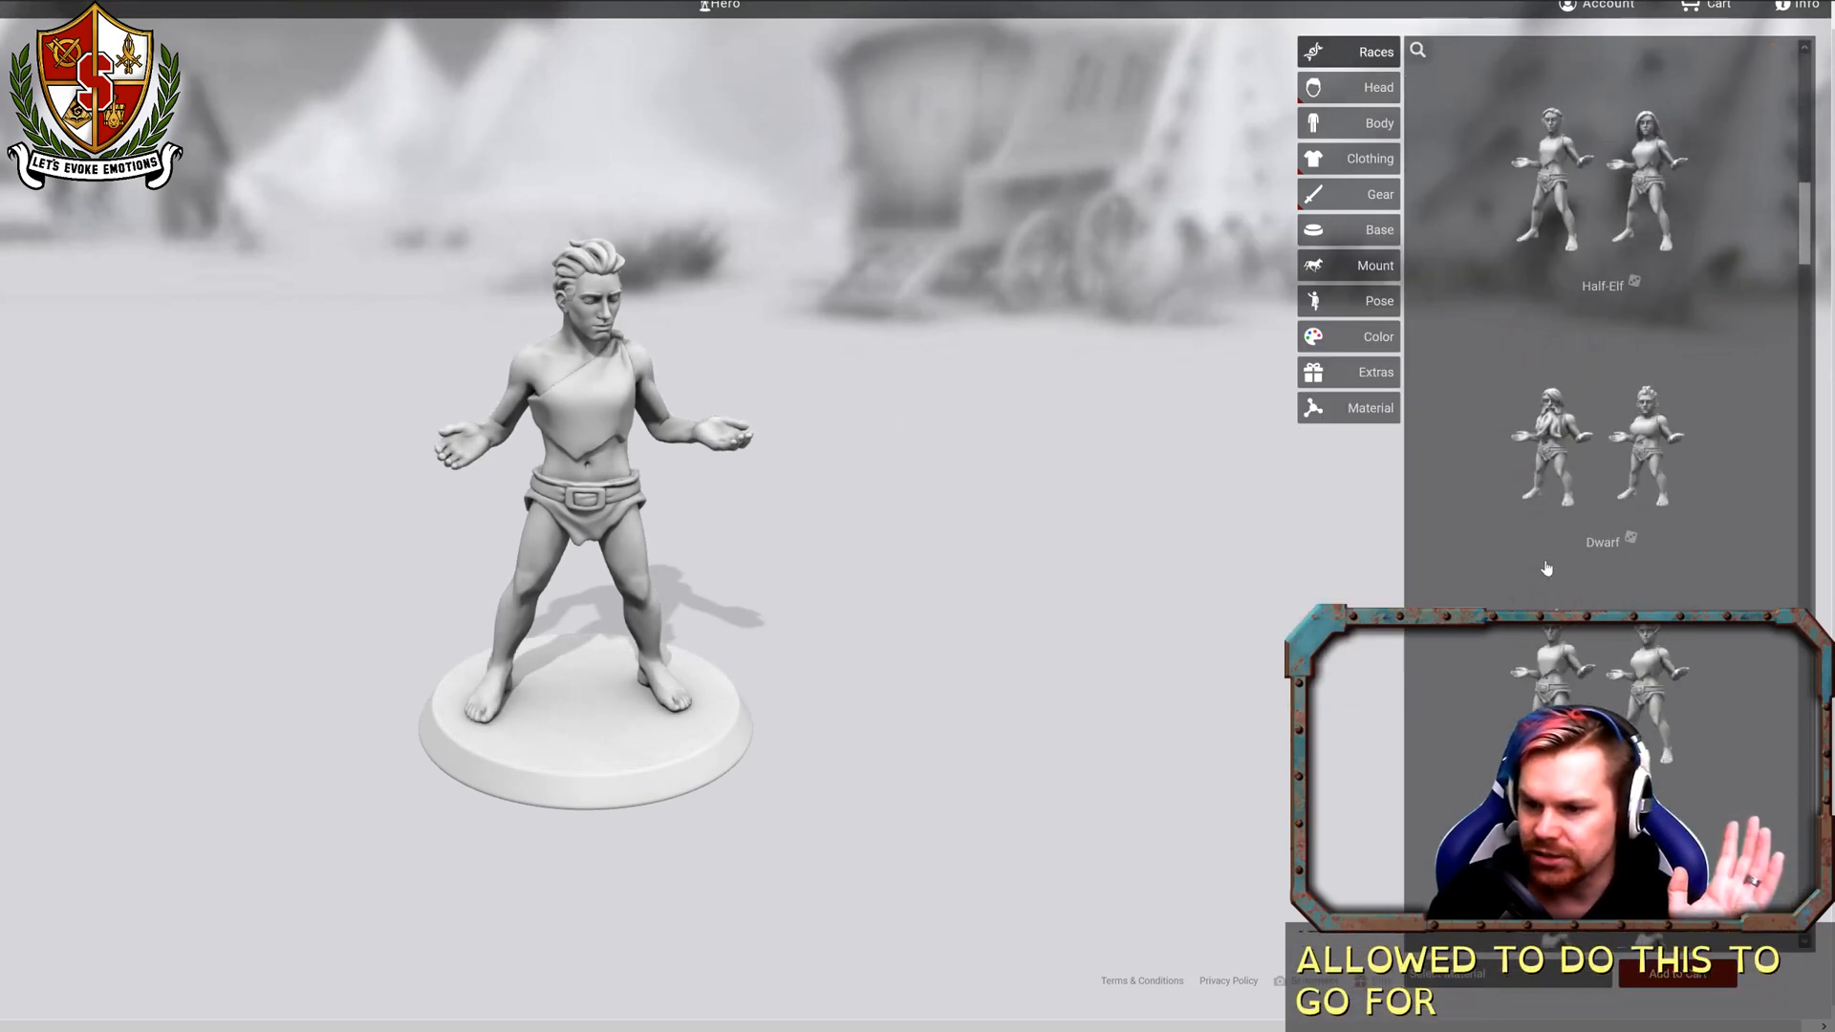
{"action": "scroll", "coordinate": [1548, 568], "scroll_direction": "down", "scroll_amount": 10}
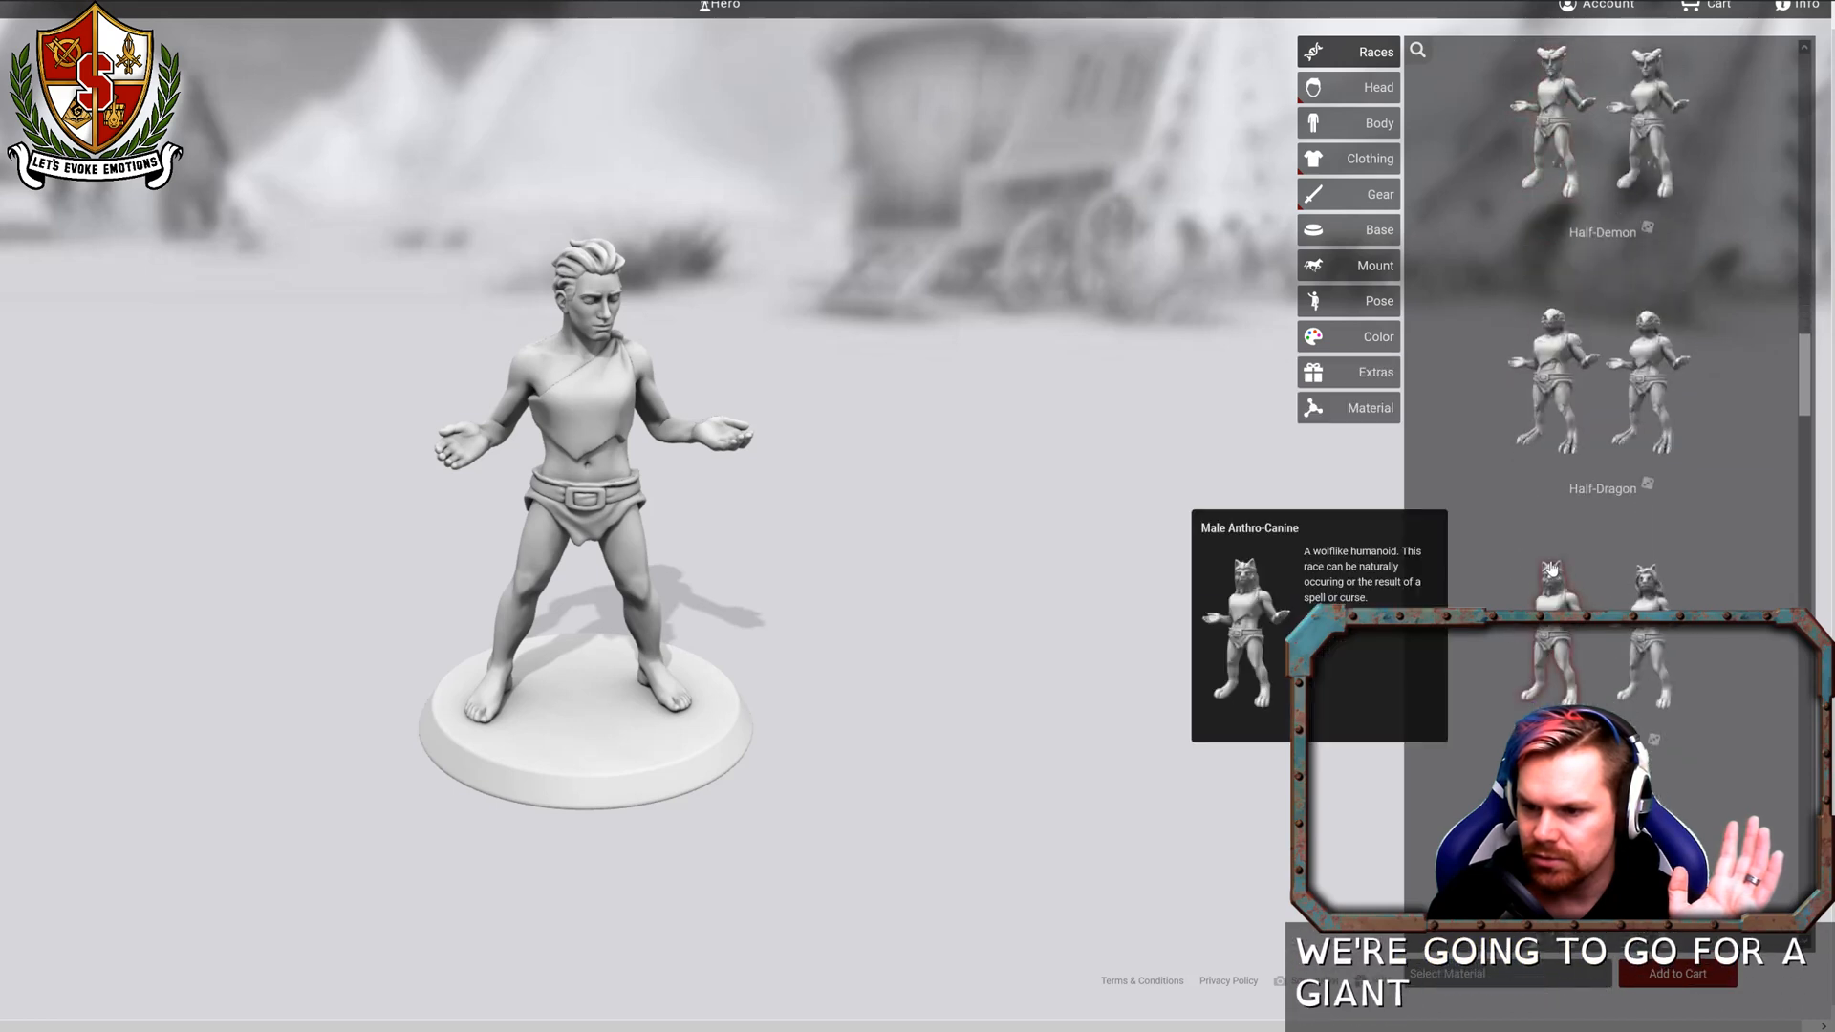
{"action": "scroll", "coordinate": [1553, 568], "scroll_direction": "down", "scroll_amount": 10}
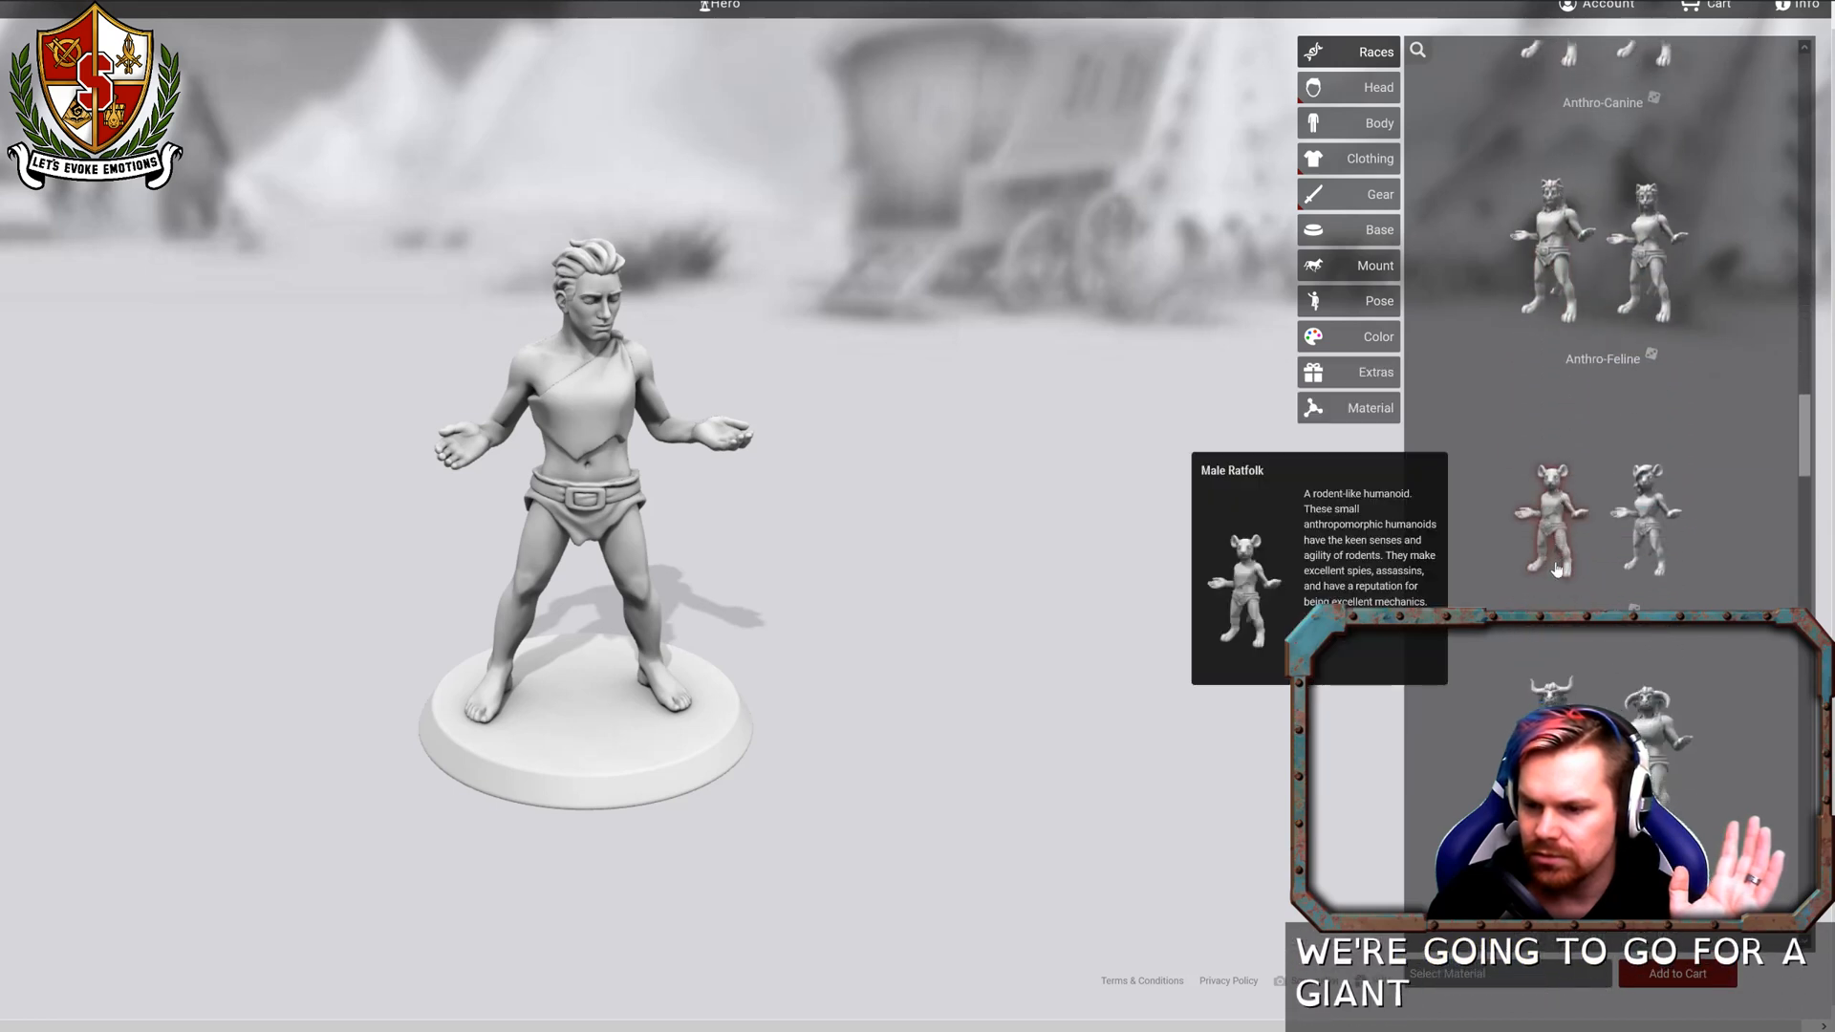
{"action": "scroll", "coordinate": [1557, 569], "scroll_direction": "down", "scroll_amount": 5}
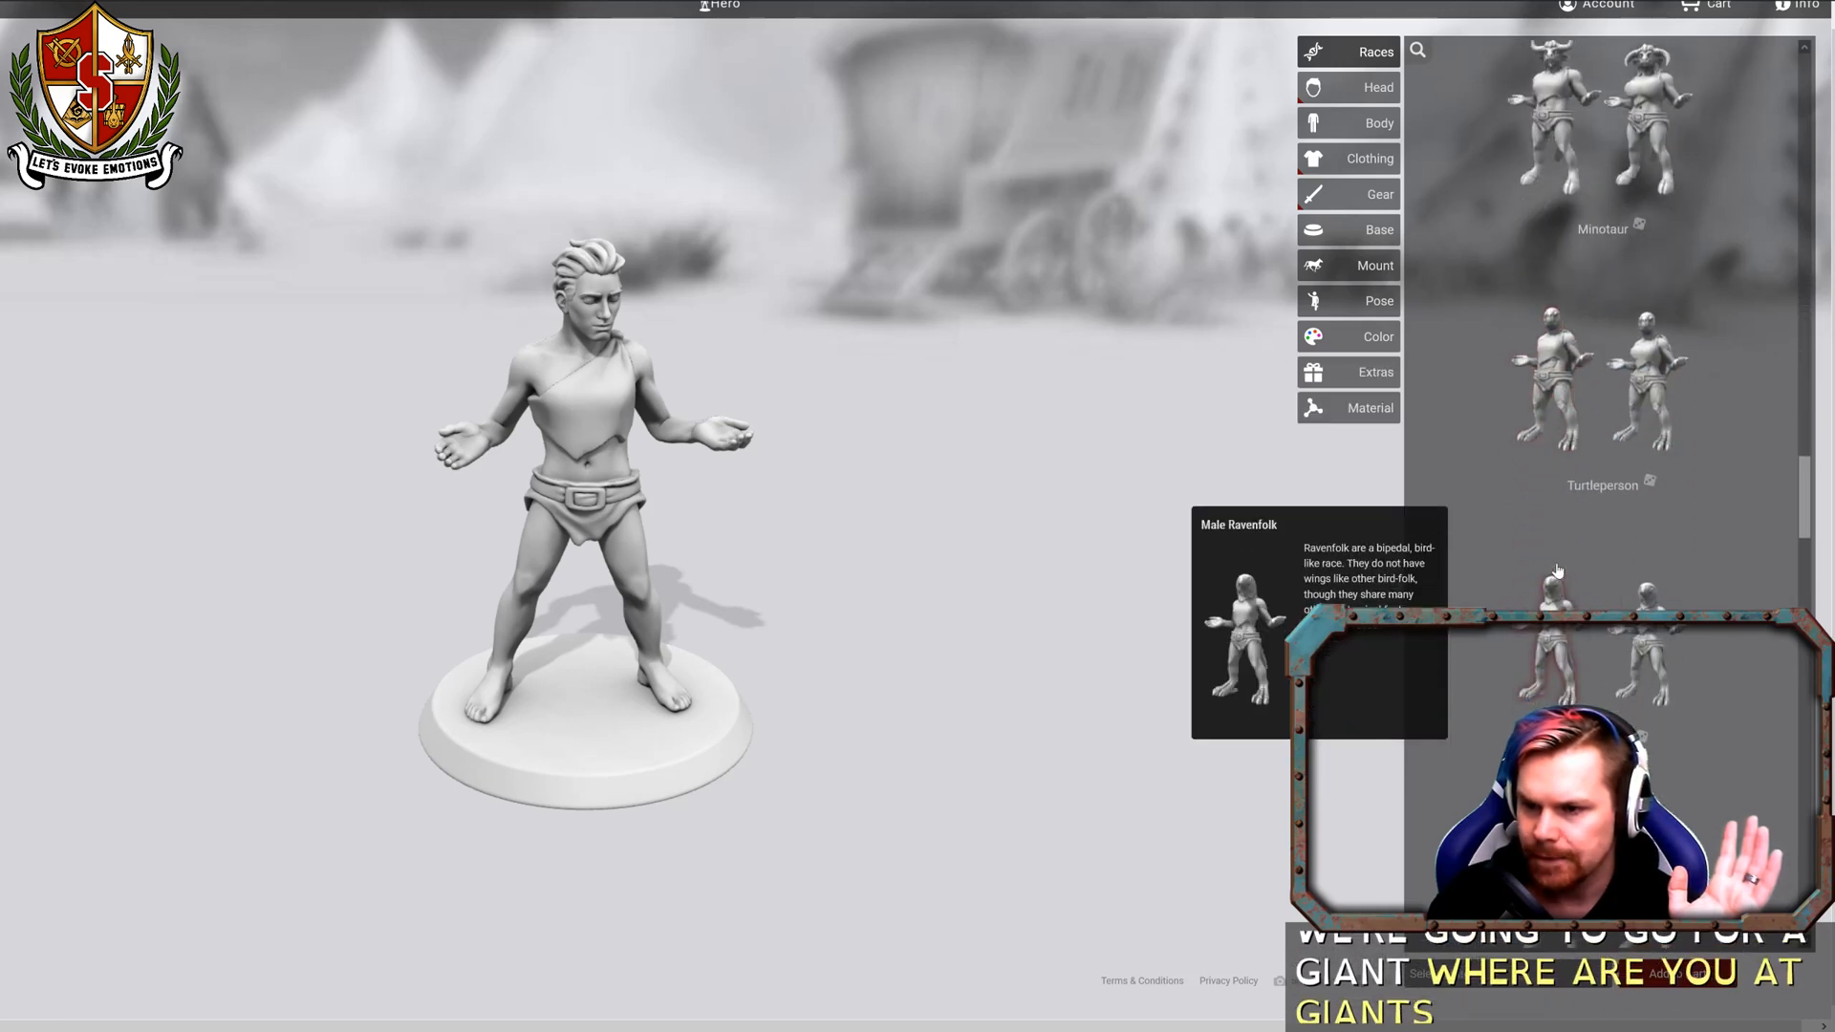
{"action": "scroll", "coordinate": [1558, 571], "scroll_direction": "down", "scroll_amount": 5}
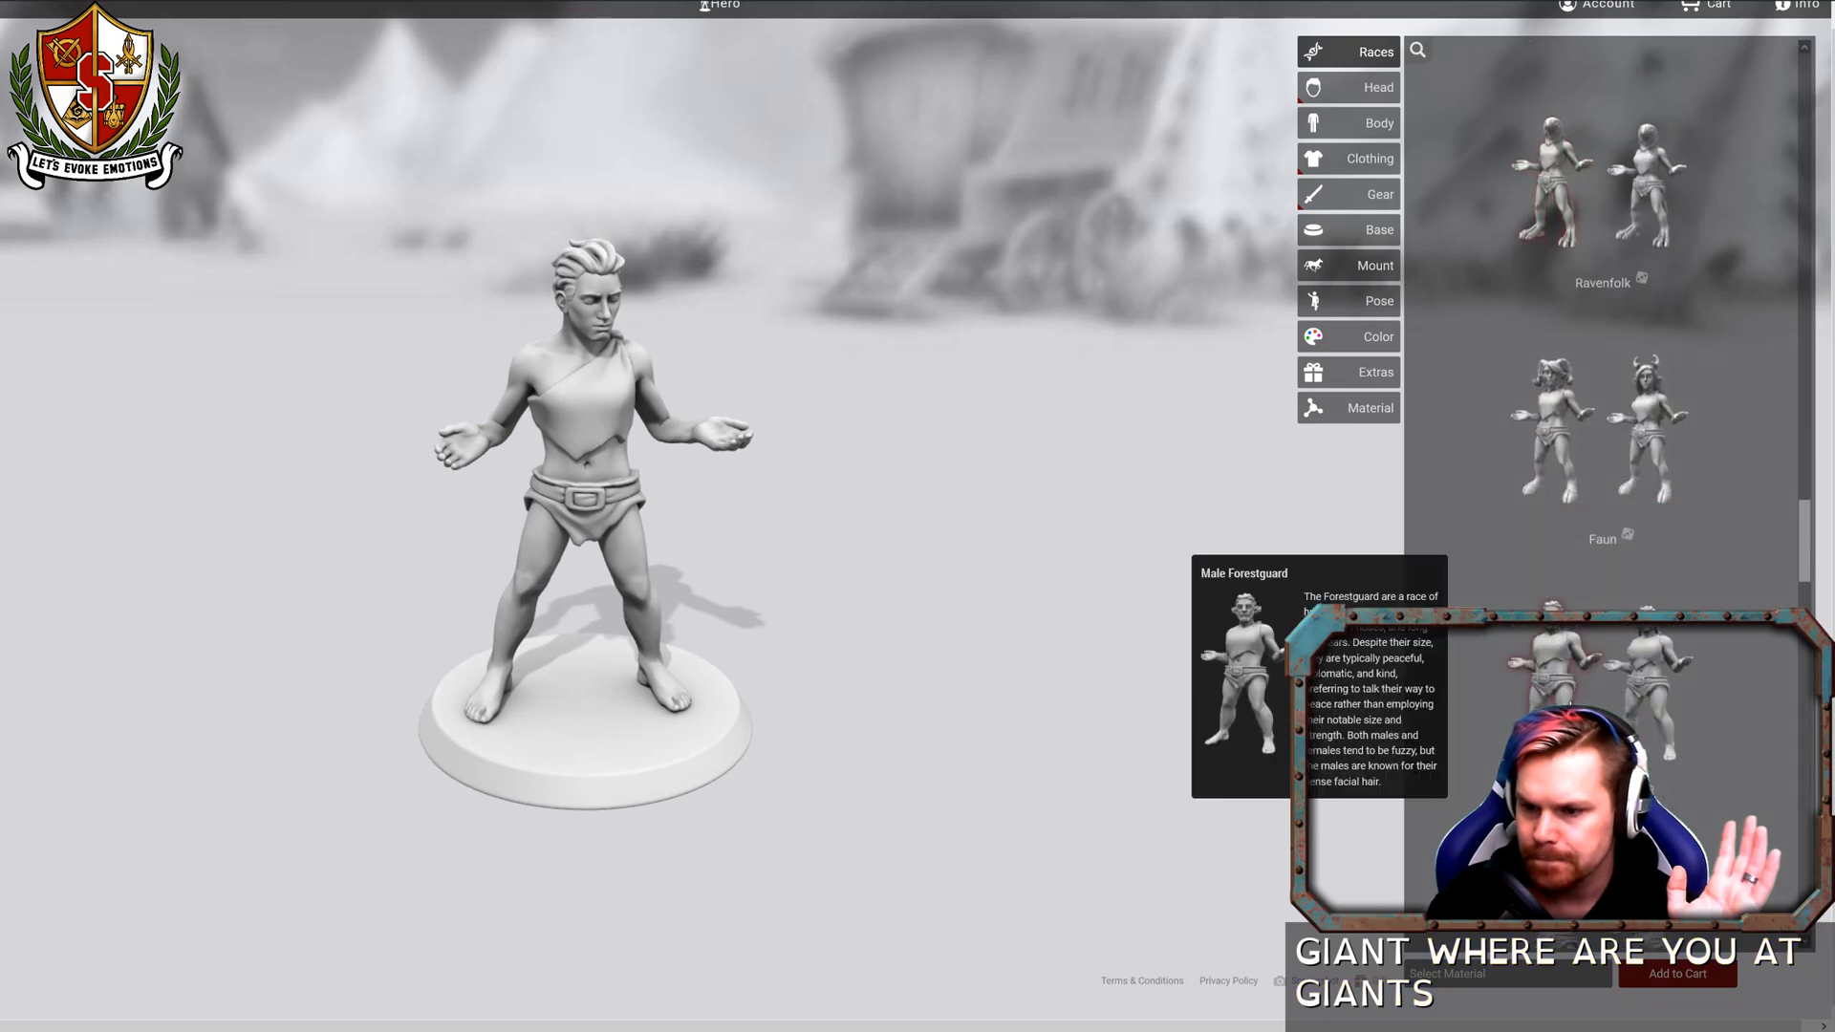
{"action": "left_click", "coordinate": [1567, 699]}
Set the new hero's race to Male Half Giant.
{"action": "scroll", "coordinate": [1567, 699], "scroll_direction": "down", "scroll_amount": 4}
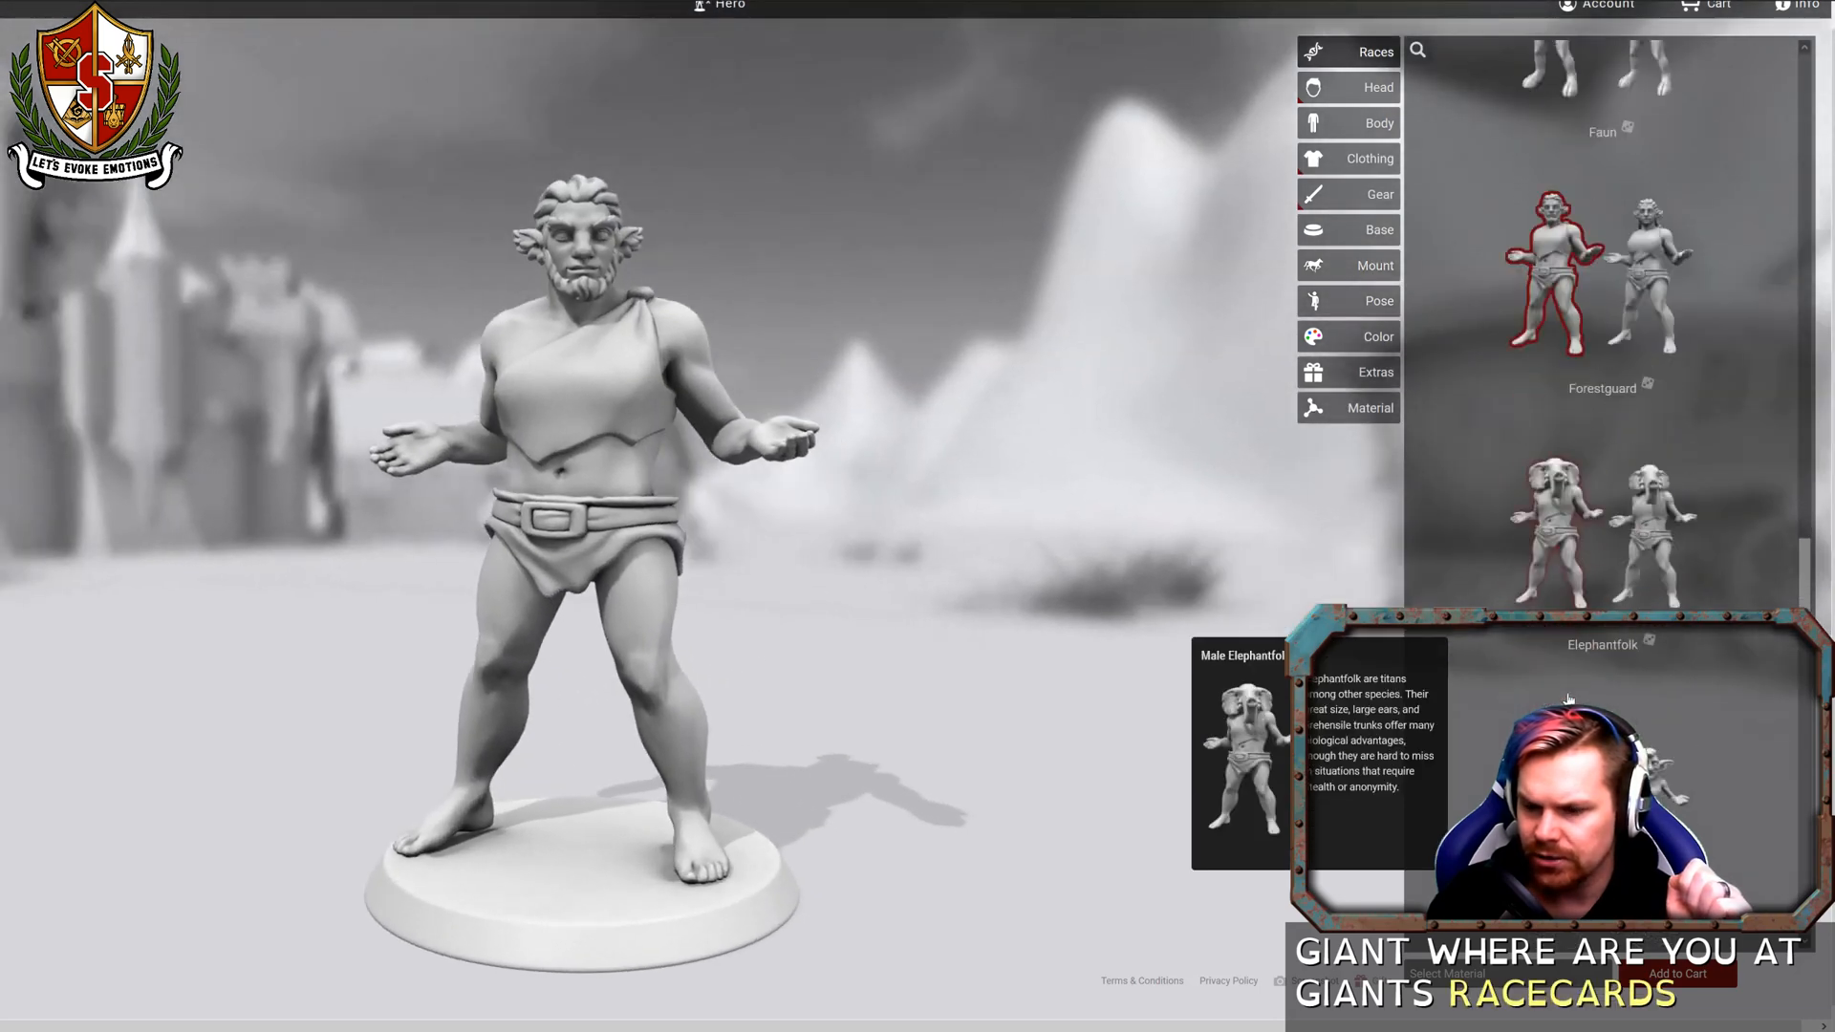
{"action": "scroll", "coordinate": [1567, 698], "scroll_direction": "down", "scroll_amount": 6}
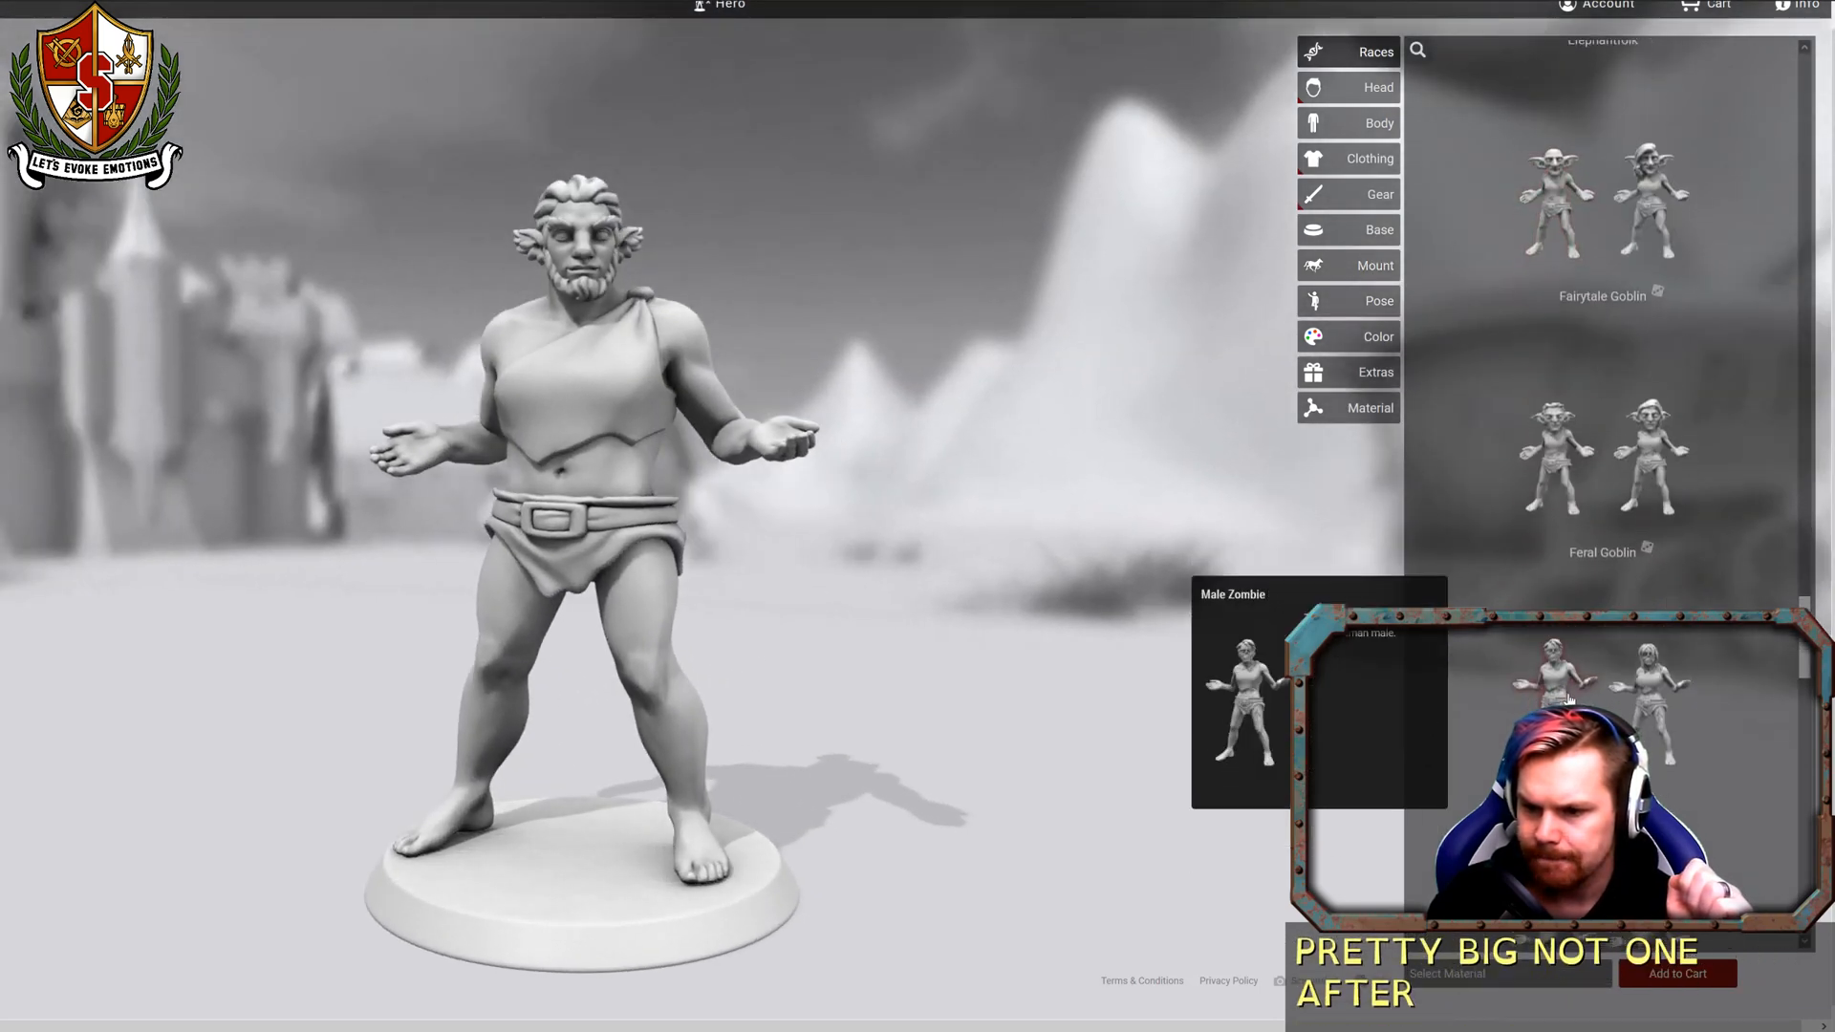
{"action": "scroll", "coordinate": [1567, 698], "scroll_direction": "down", "scroll_amount": 5}
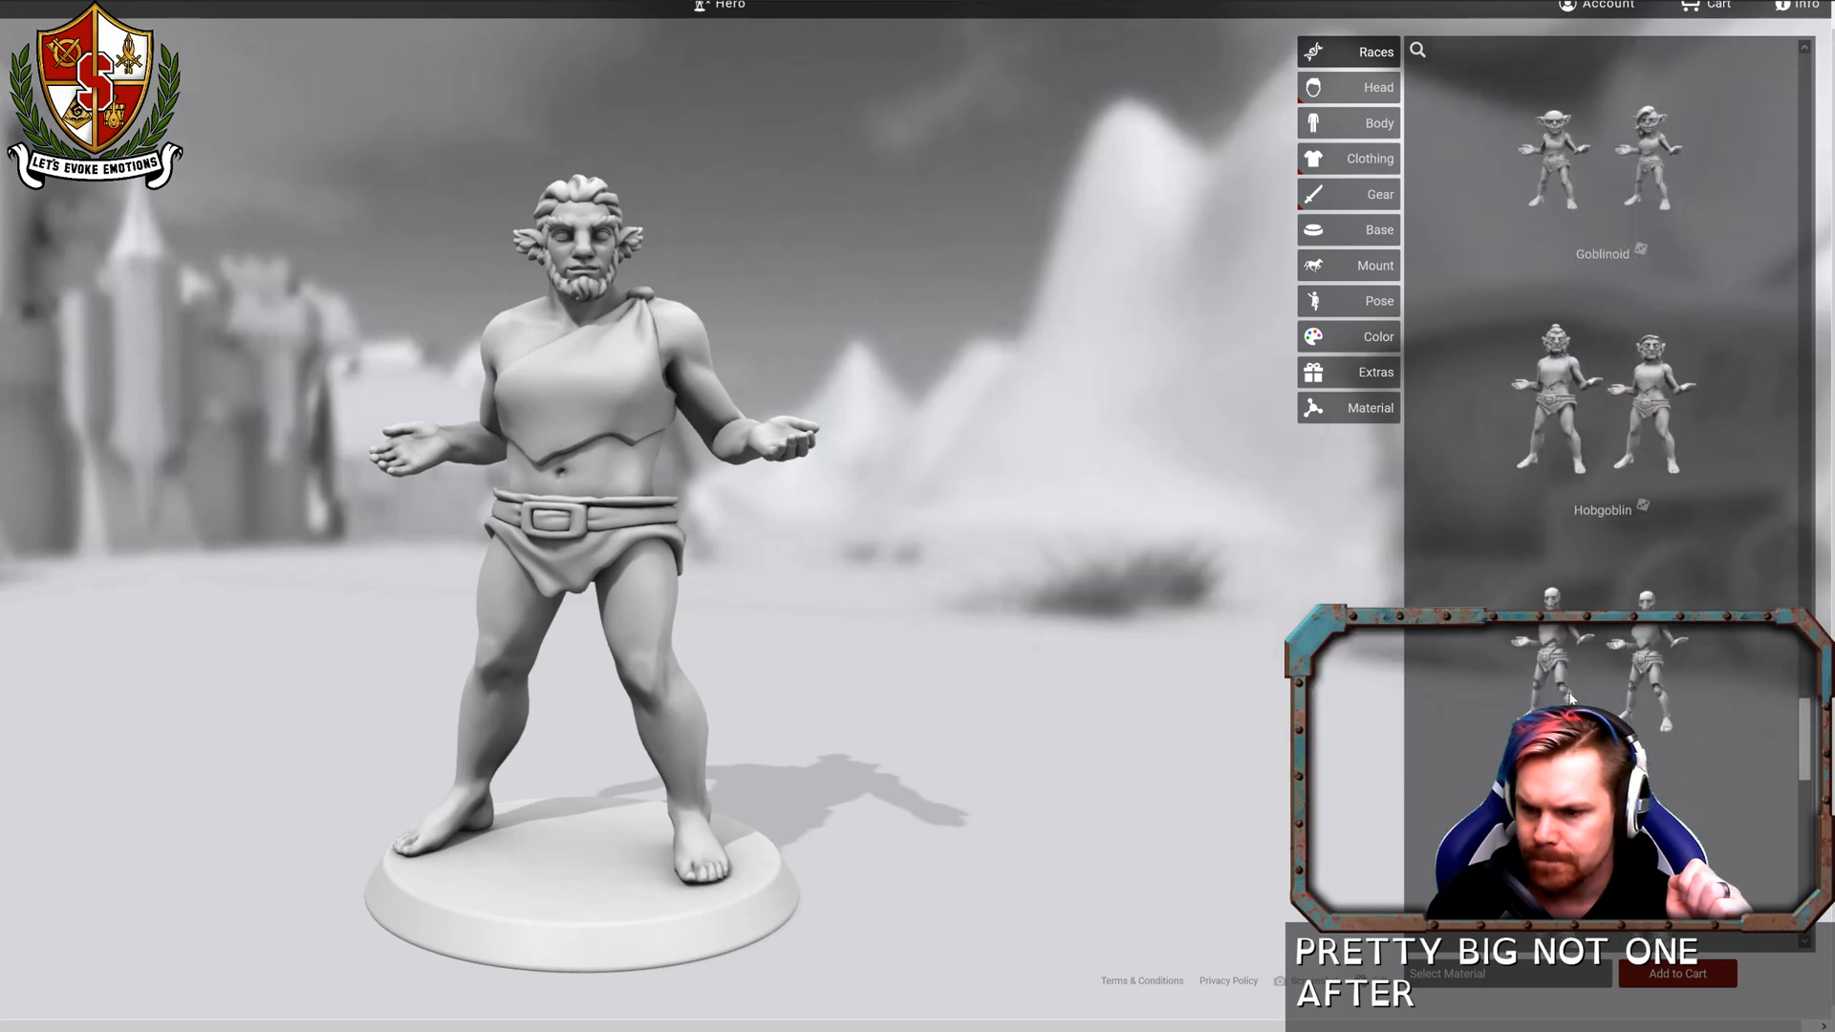
{"action": "left_click", "coordinate": [1563, 726]}
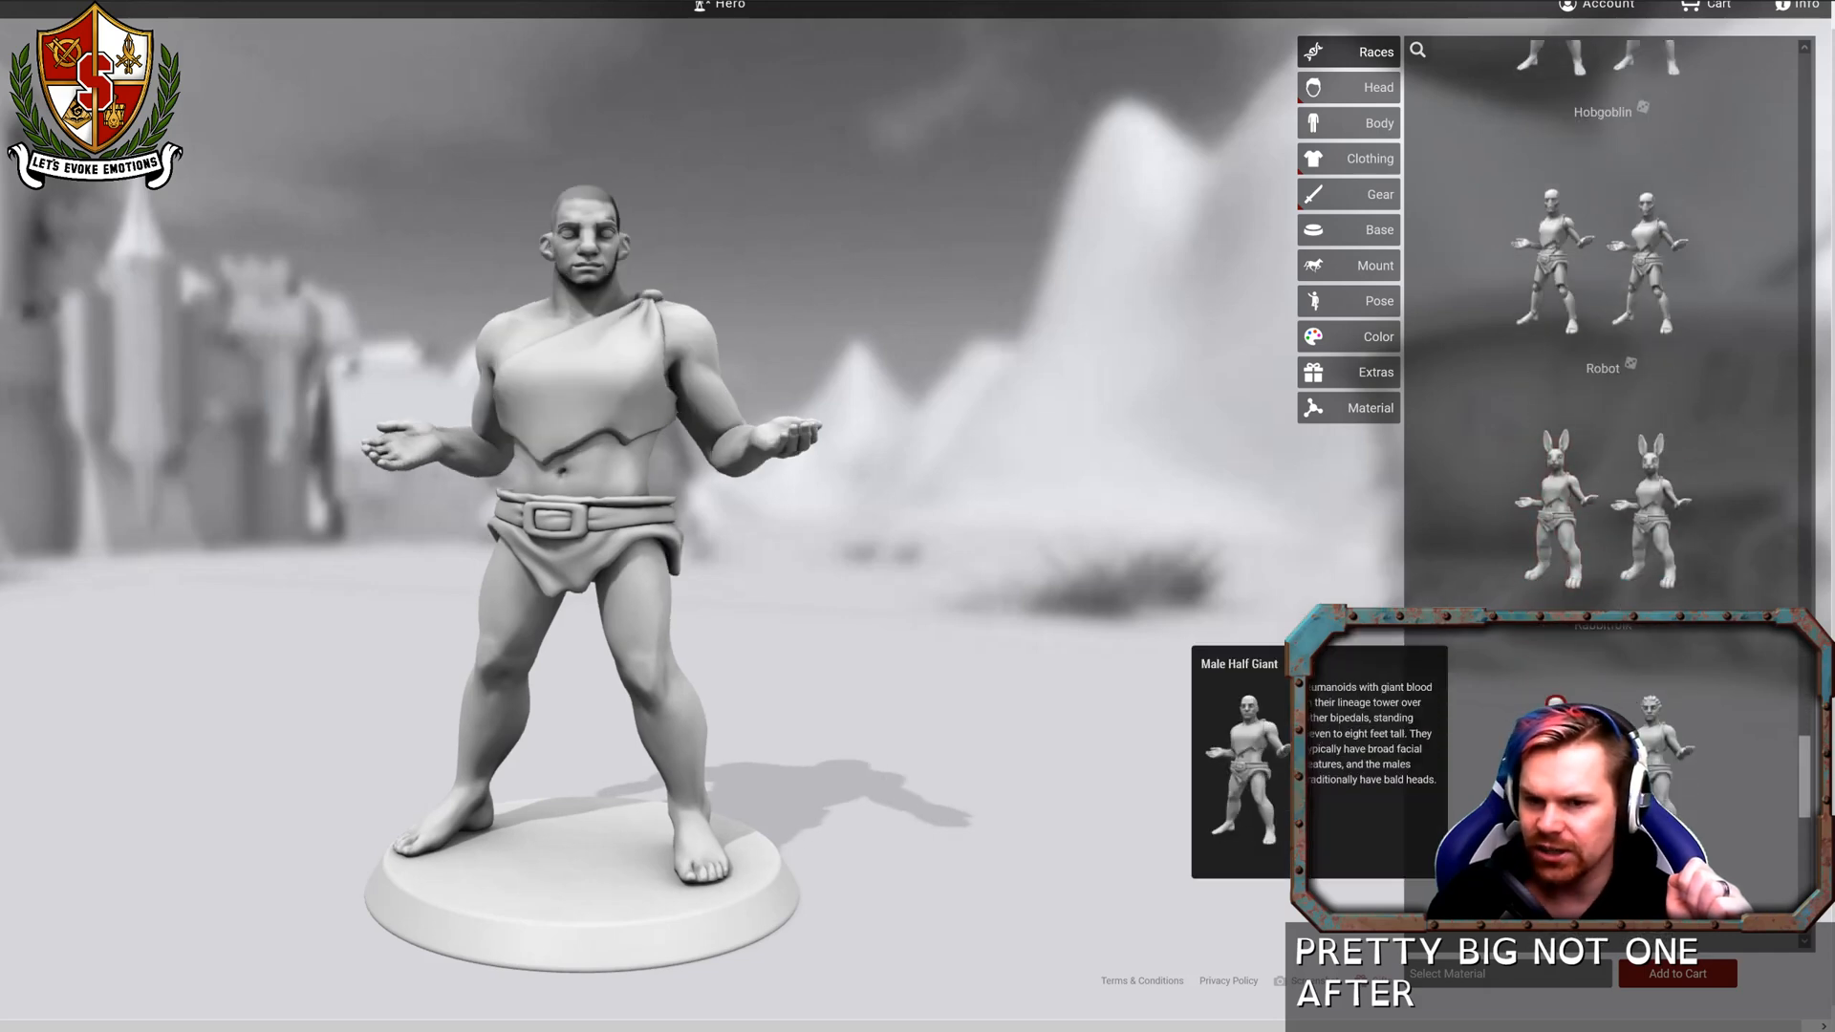
{"action": "left_click_drag", "start_coordinate": [1080, 592], "coordinate": [1209, 634]}
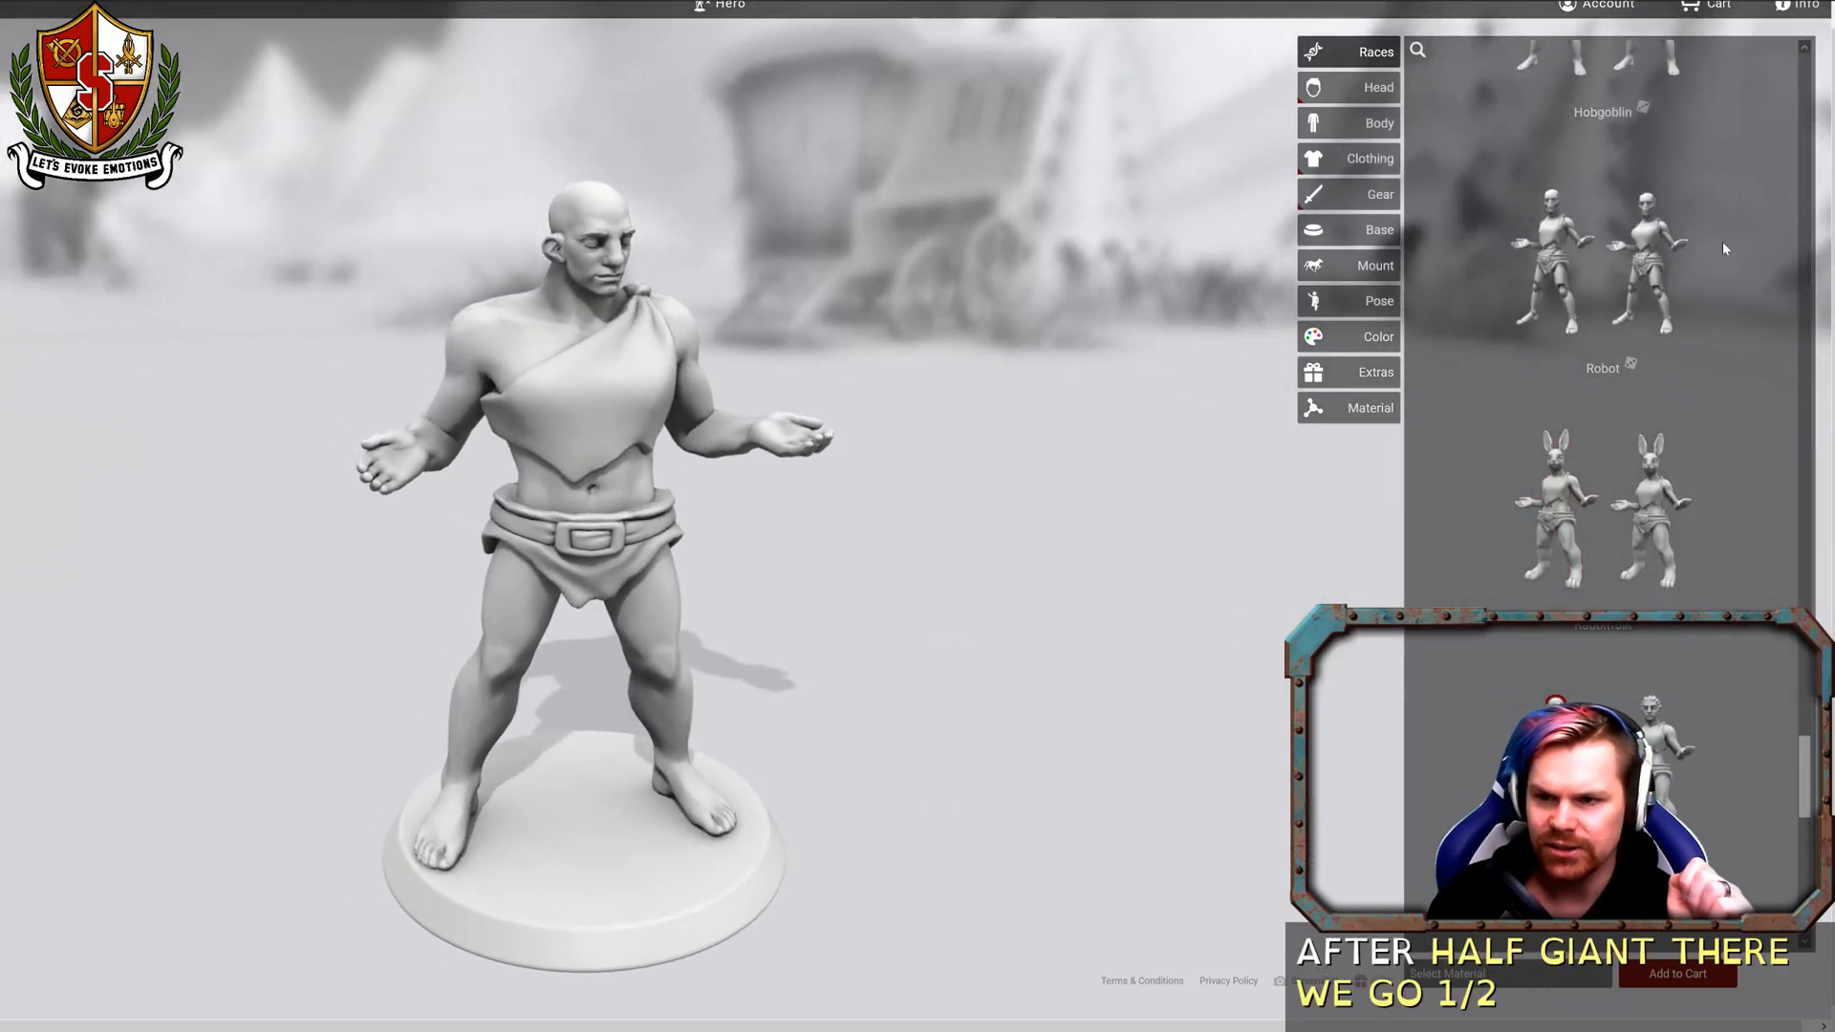
Give the half giant a slightly confused expression by raising the Confused amount to roughly a third.
{"action": "left_click", "coordinate": [1356, 87]}
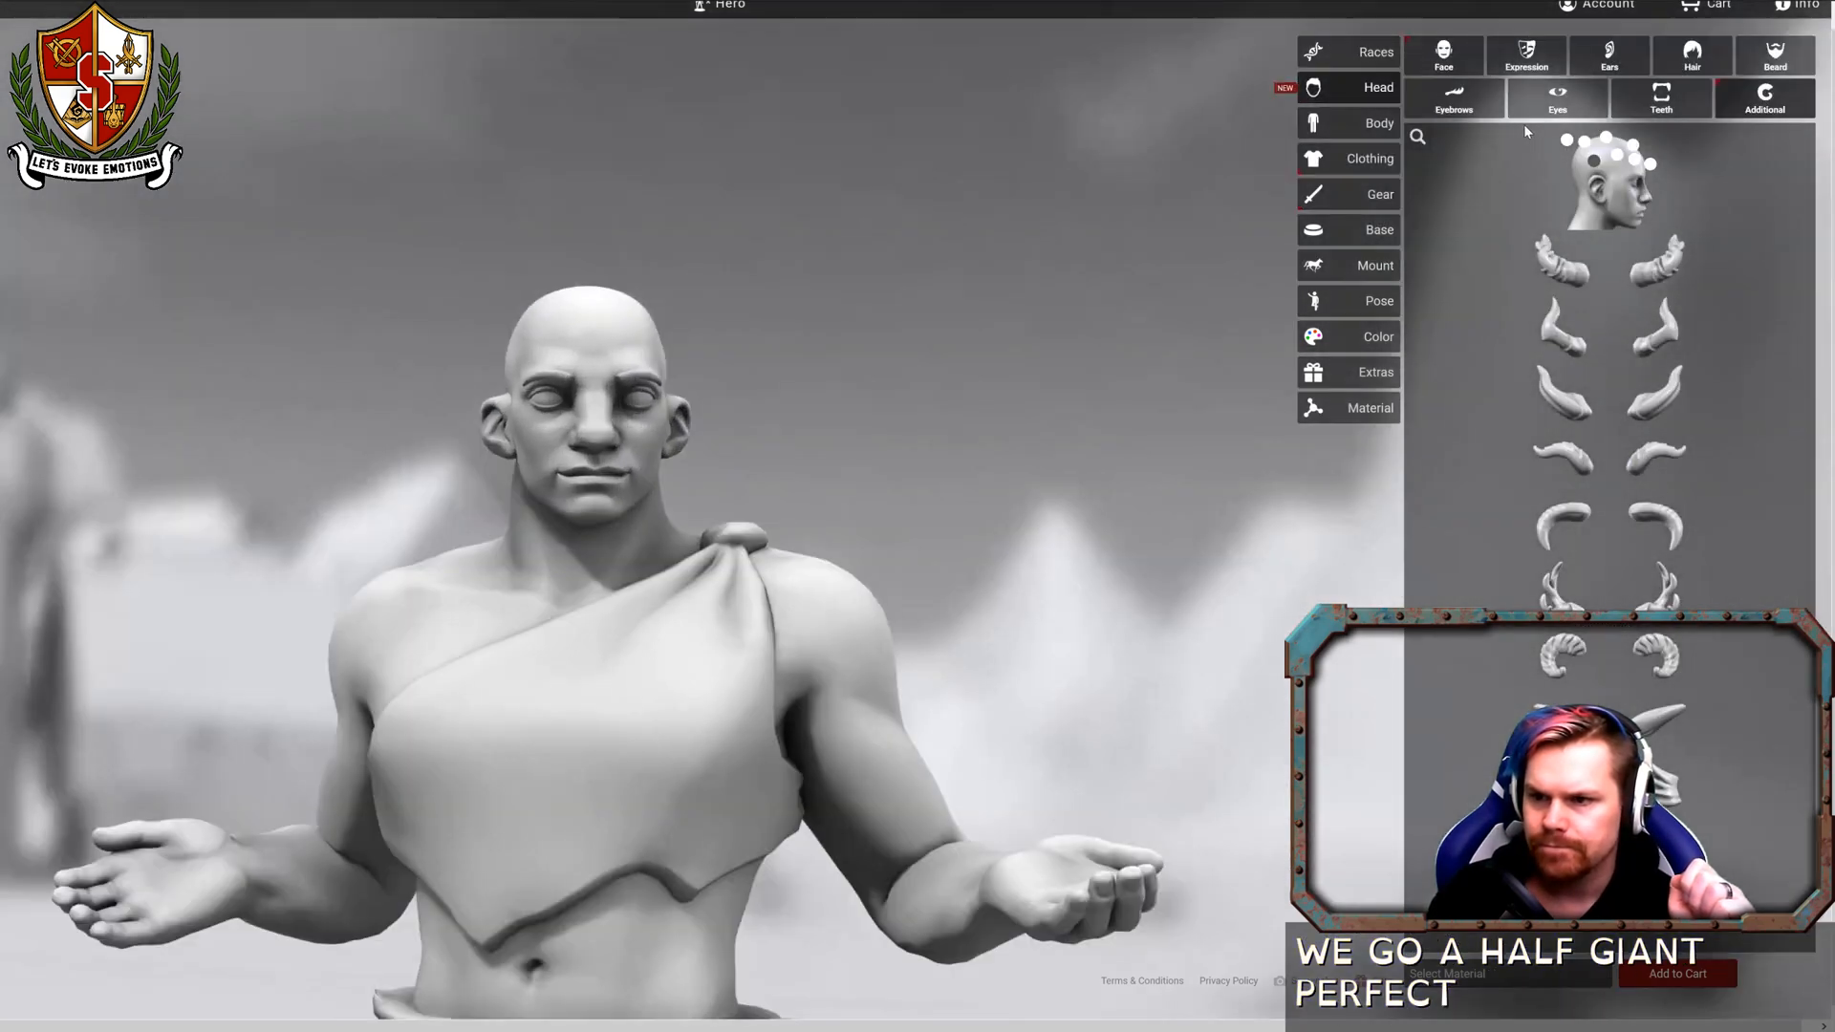
{"action": "left_click_drag", "start_coordinate": [1101, 343], "coordinate": [883, 344]}
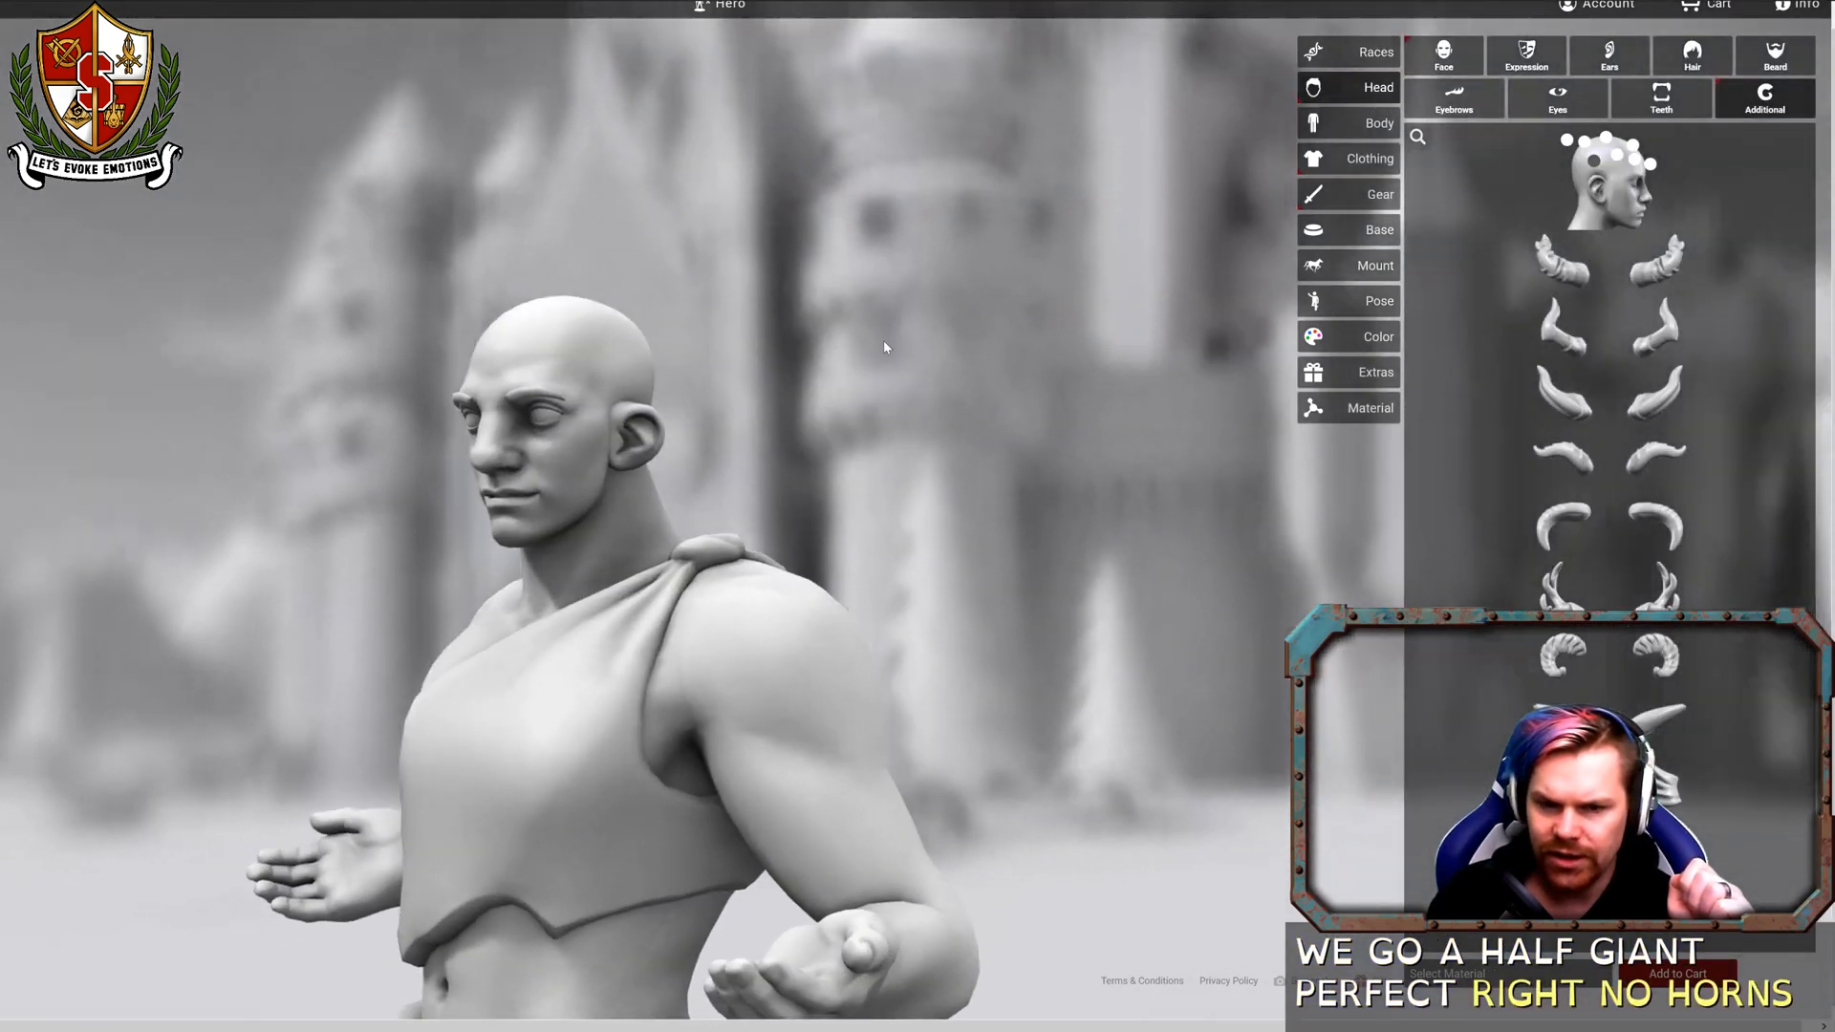
{"action": "left_click", "coordinate": [1511, 65]}
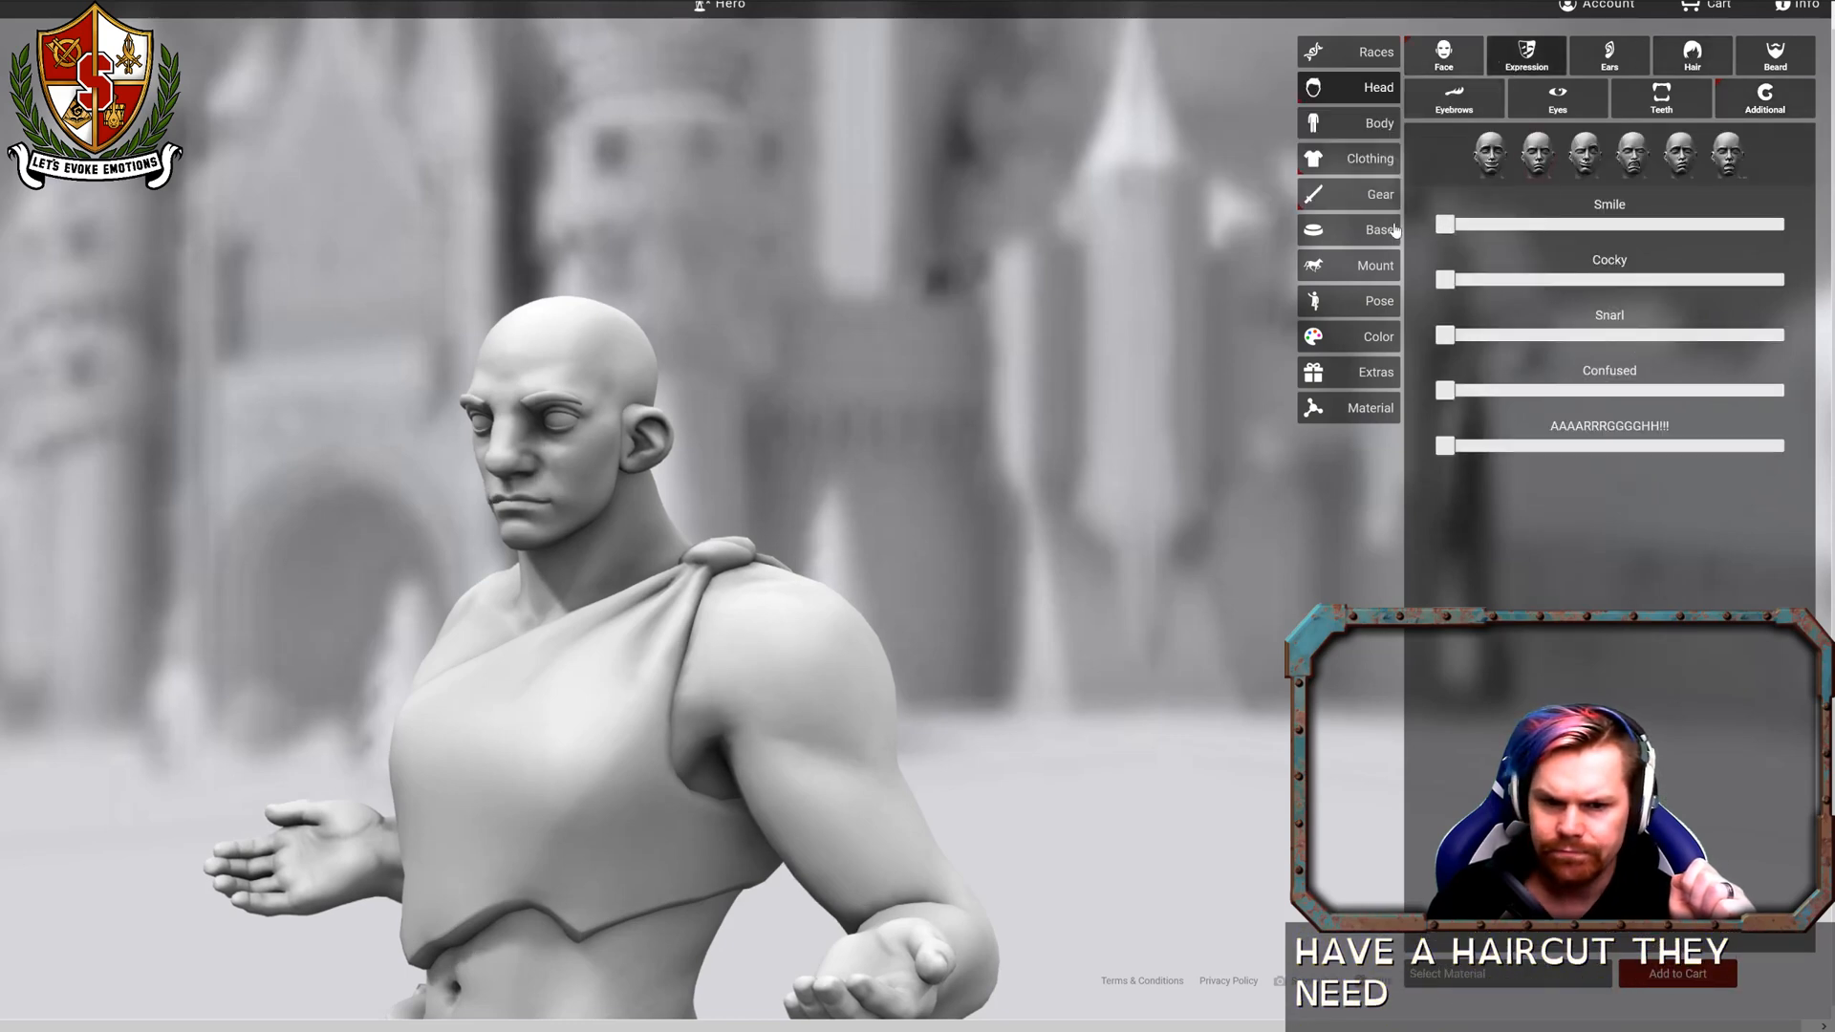
{"action": "left_click_drag", "start_coordinate": [1032, 256], "coordinate": [1202, 250]}
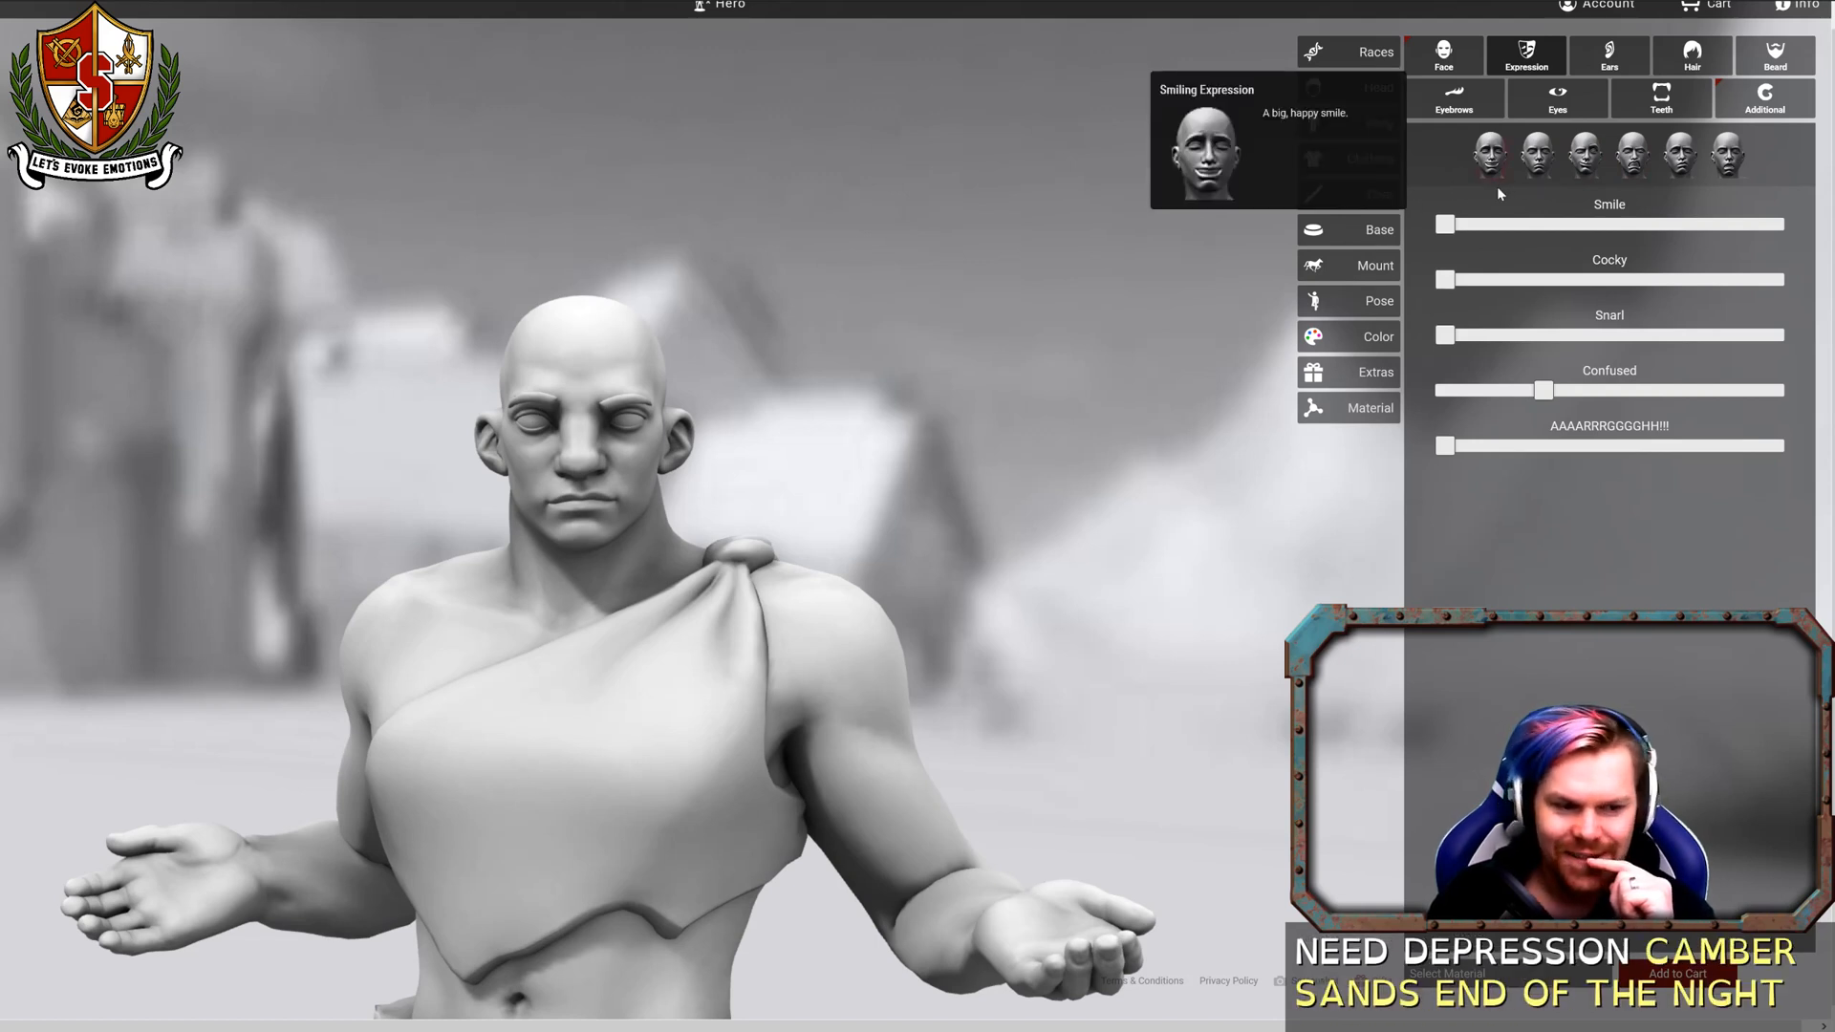
Replace the hero's face with the sterner one that has sharper features and a heavy brow.
{"action": "left_click", "coordinate": [1585, 62]}
{"action": "left_click", "coordinate": [1435, 59]}
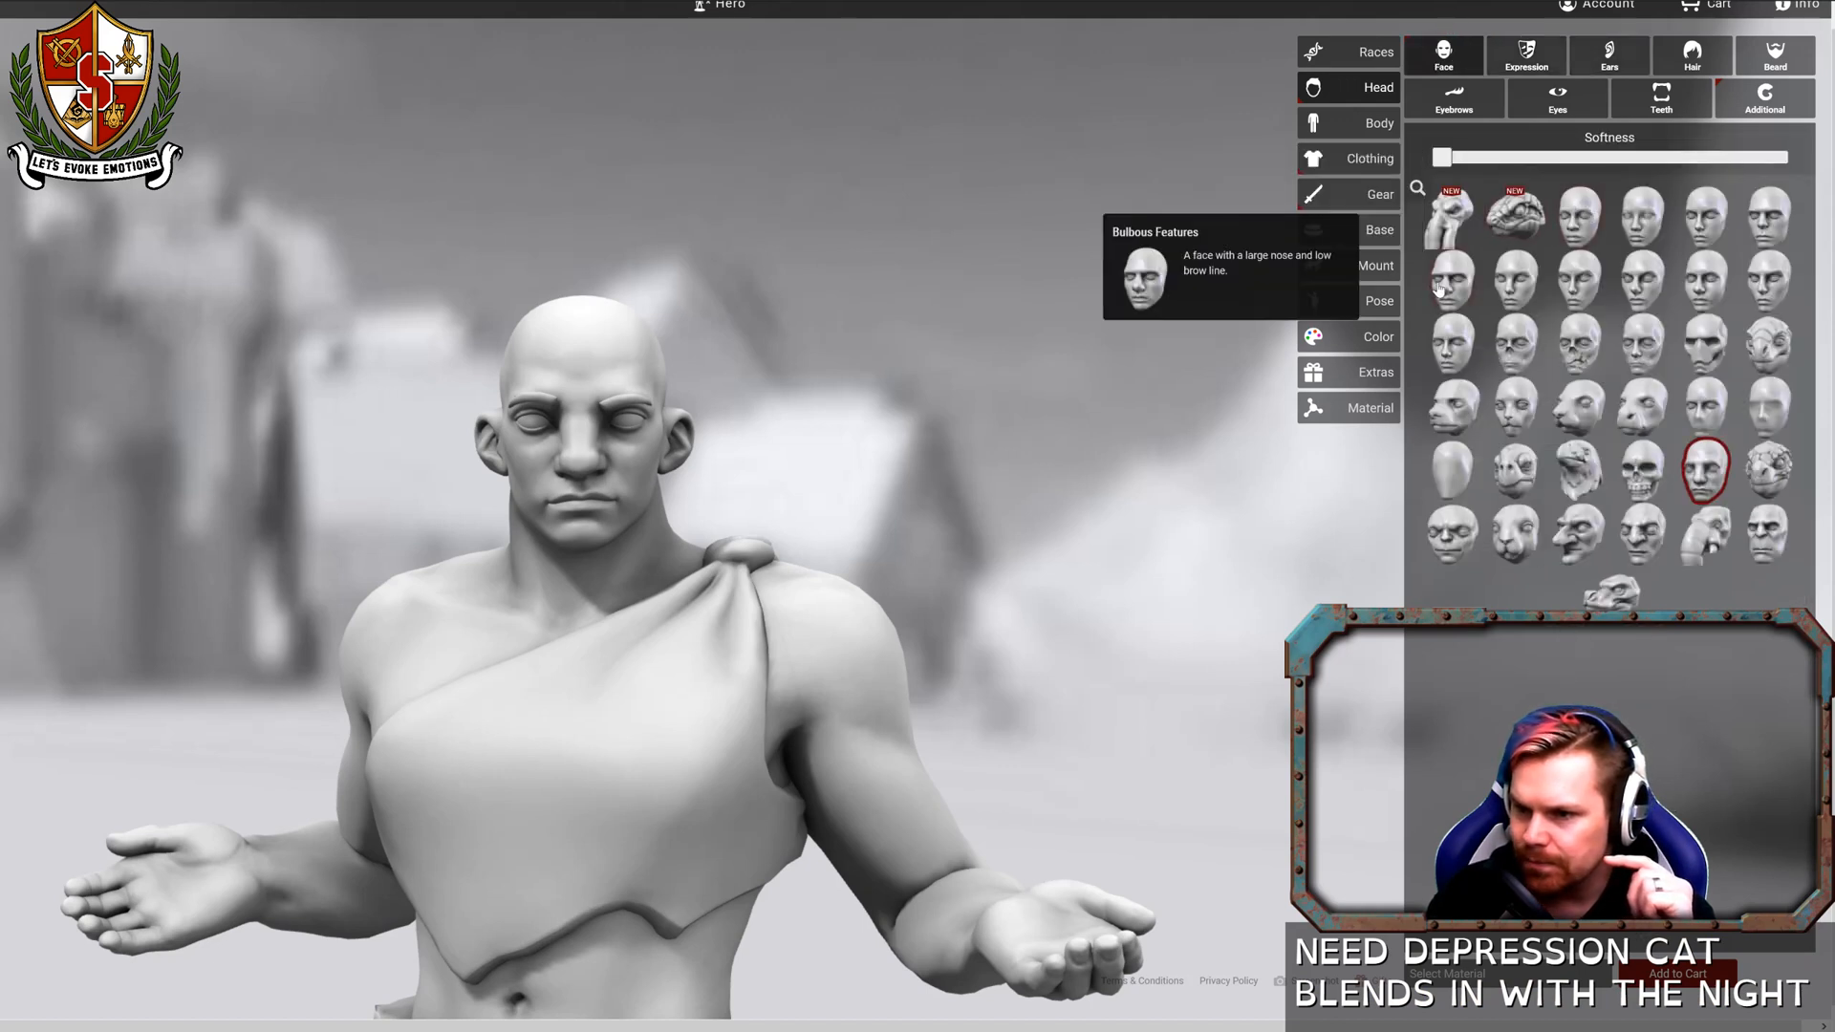
{"action": "left_click", "coordinate": [1767, 215]}
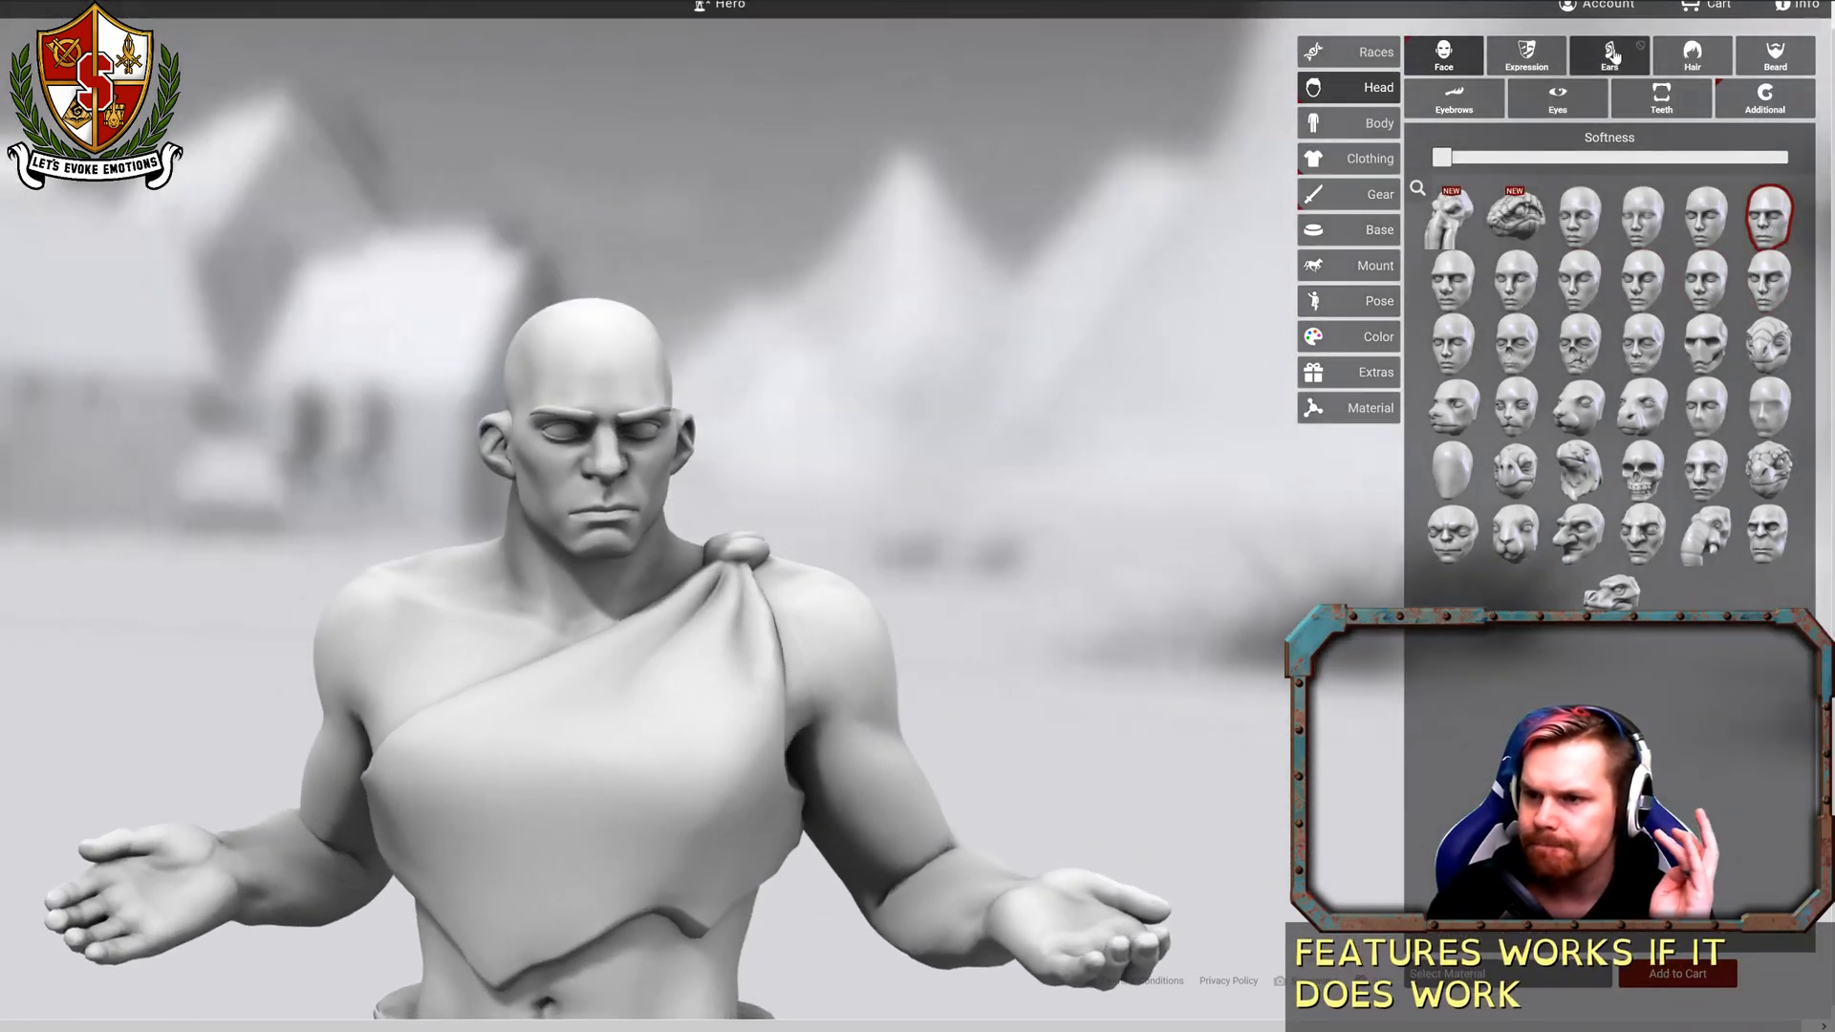
Compare the available ear shapes and give the hero a pair of Human Ears.
{"action": "left_click", "coordinate": [1613, 57]}
{"action": "mouse_move", "coordinate": [1563, 172]}
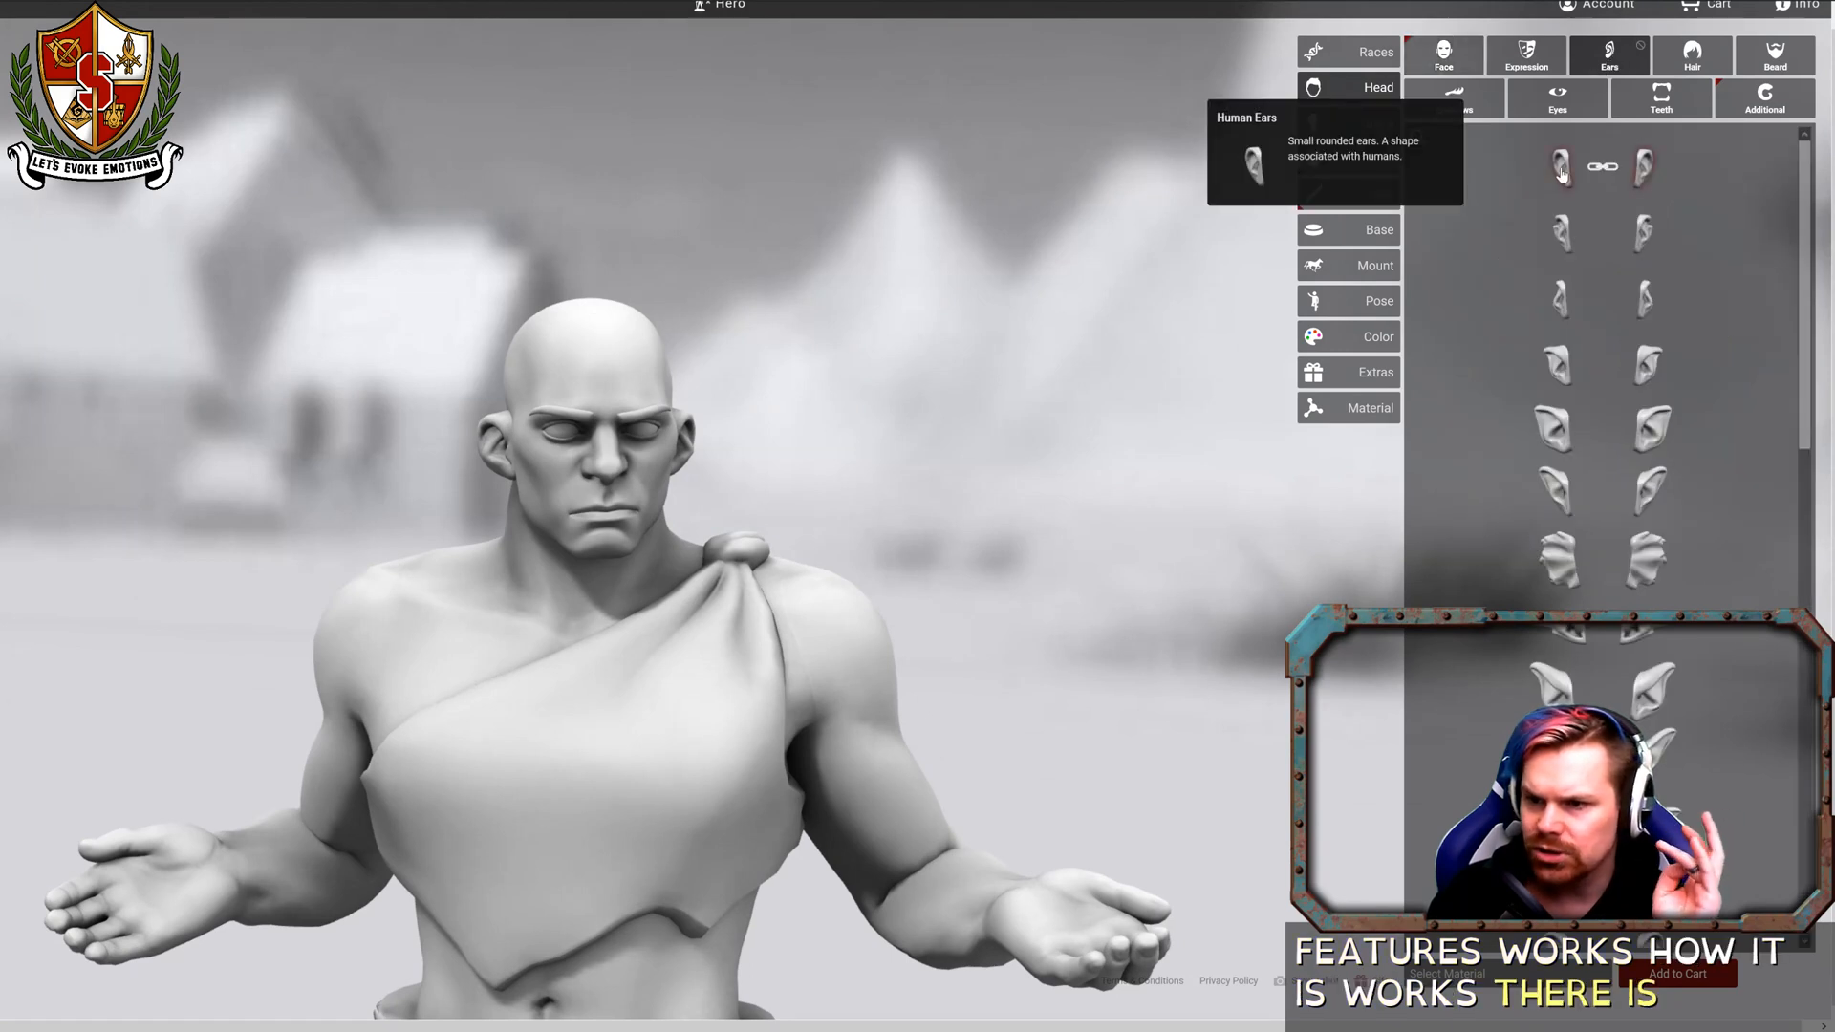
{"action": "scroll", "coordinate": [1597, 363], "scroll_direction": "down", "scroll_amount": 5}
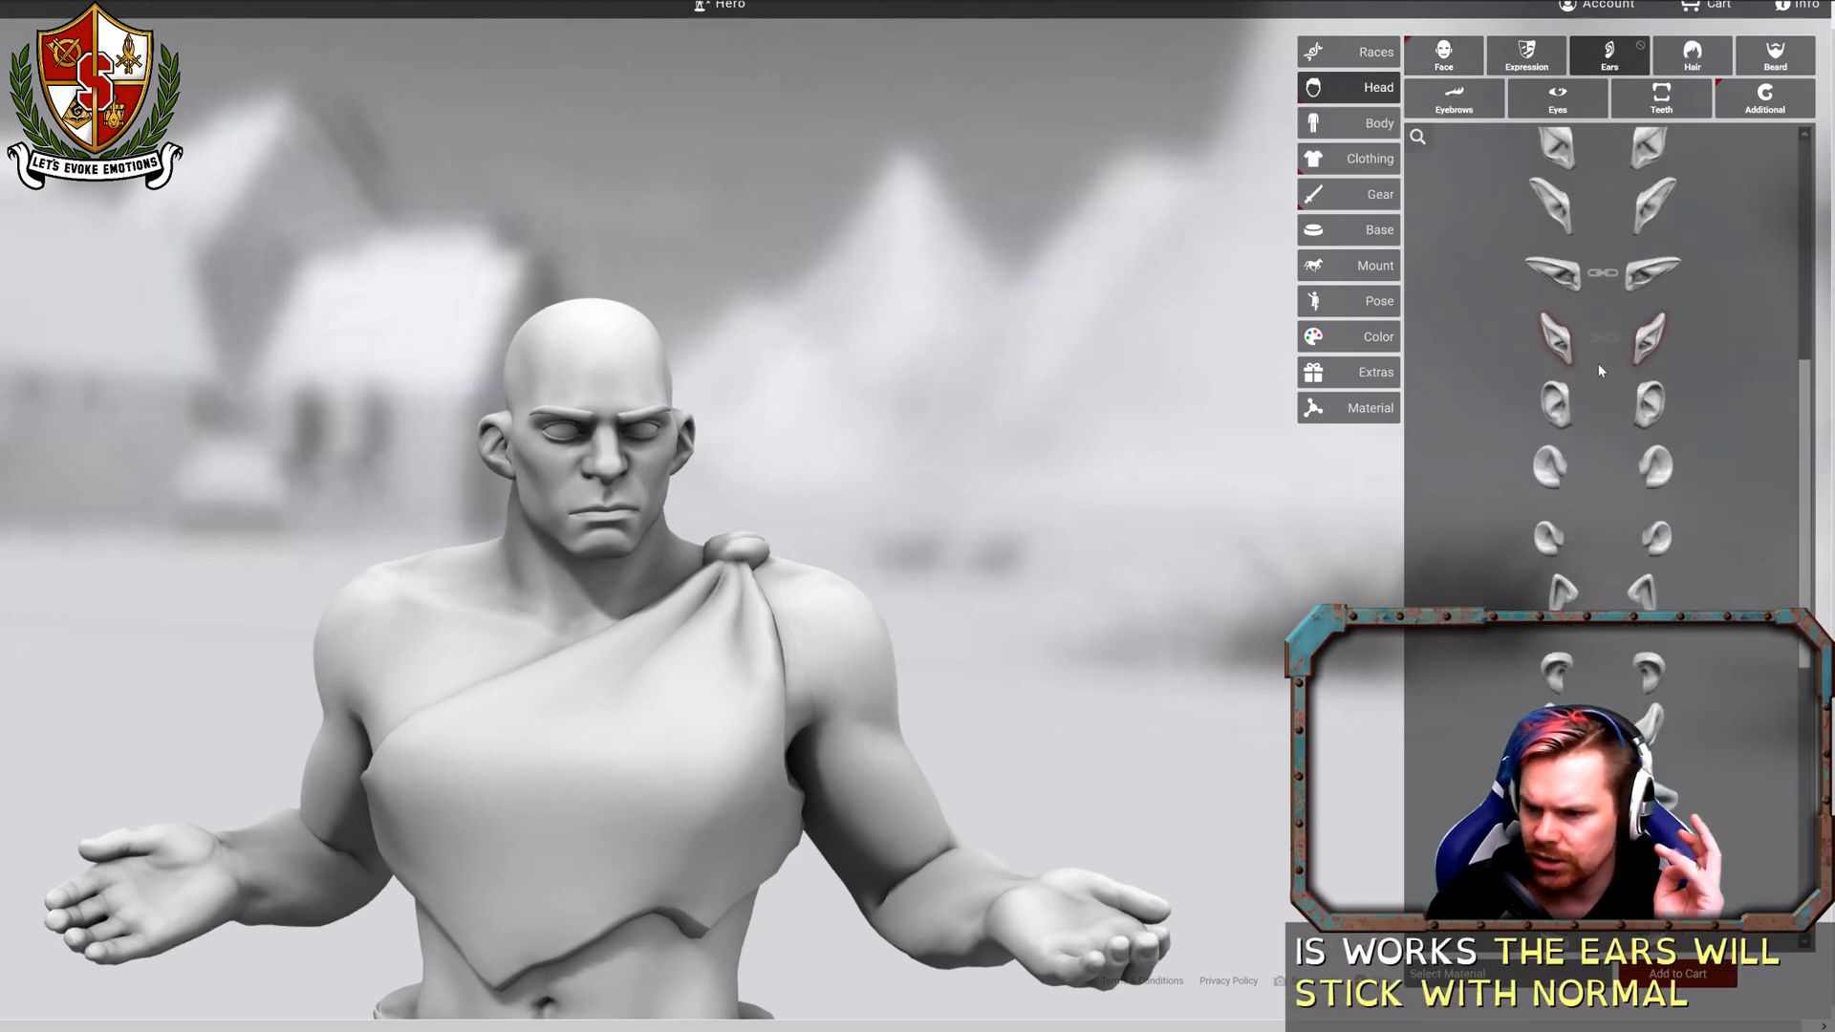
{"action": "scroll", "coordinate": [1594, 374], "scroll_direction": "down", "scroll_amount": 5}
{"action": "mouse_move", "coordinate": [1634, 595]}
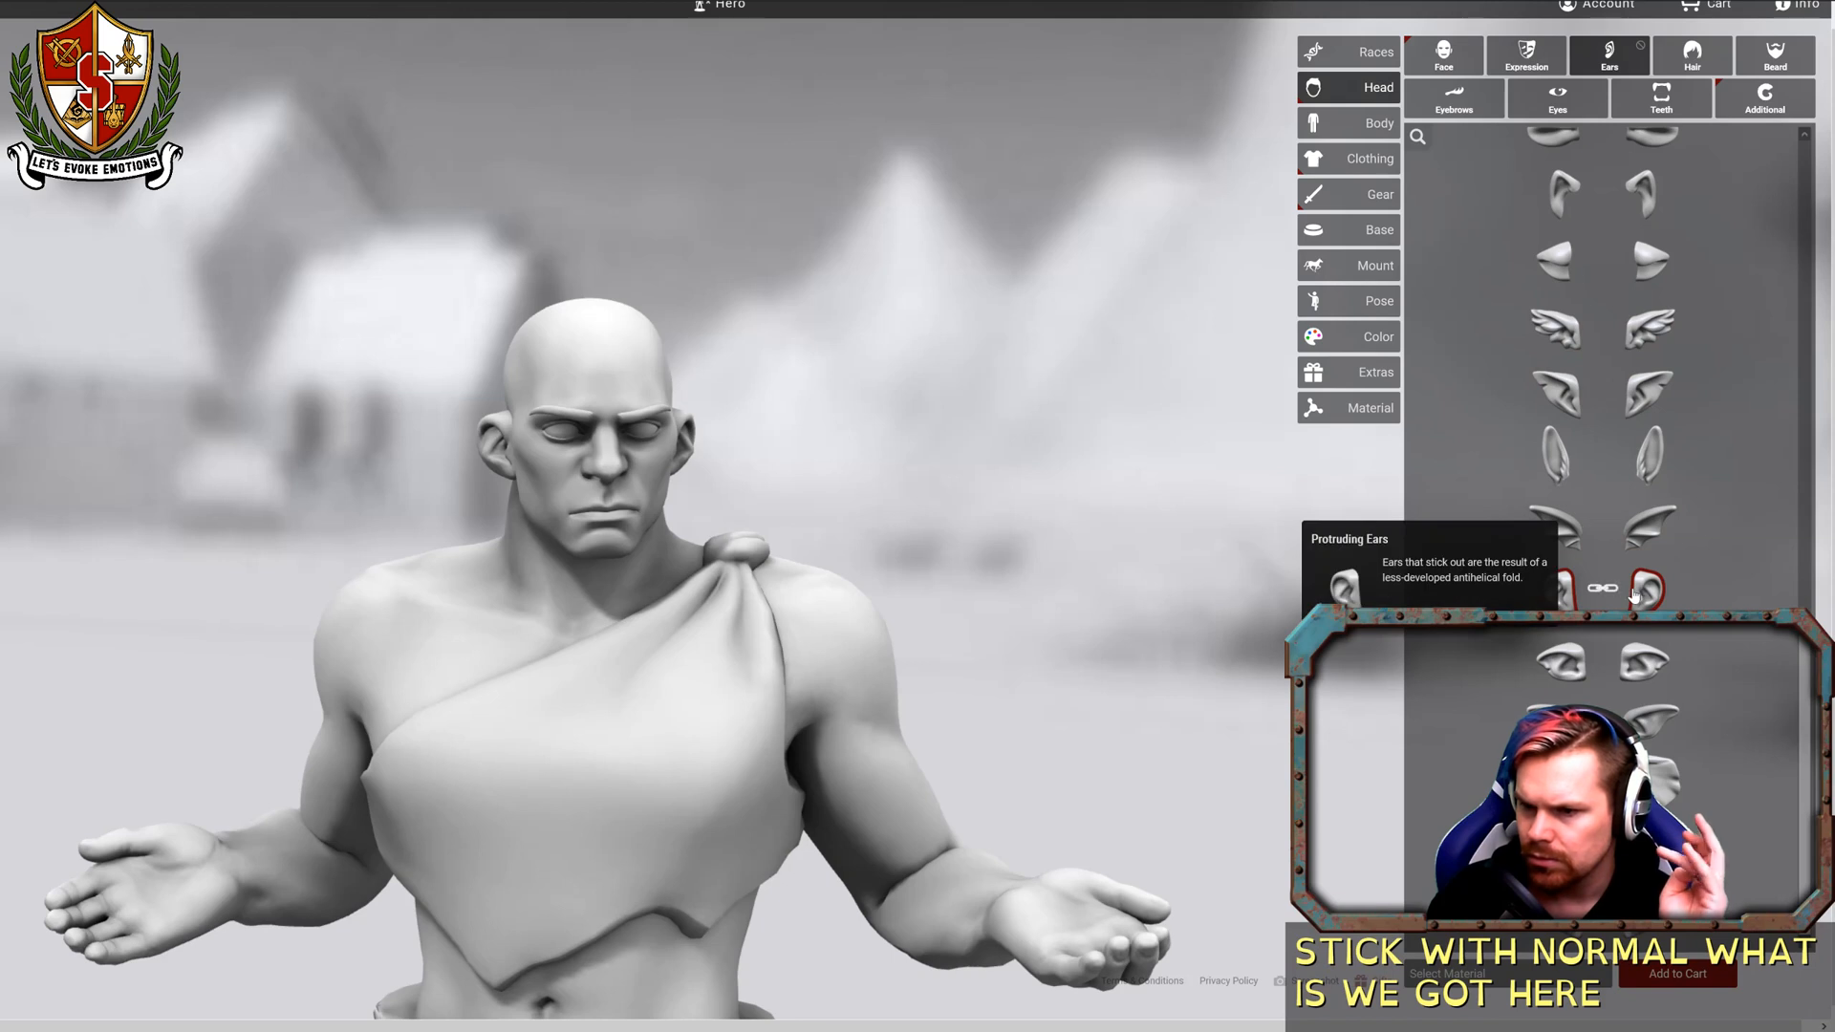
{"action": "scroll", "coordinate": [1615, 459], "scroll_direction": "up", "scroll_amount": 10}
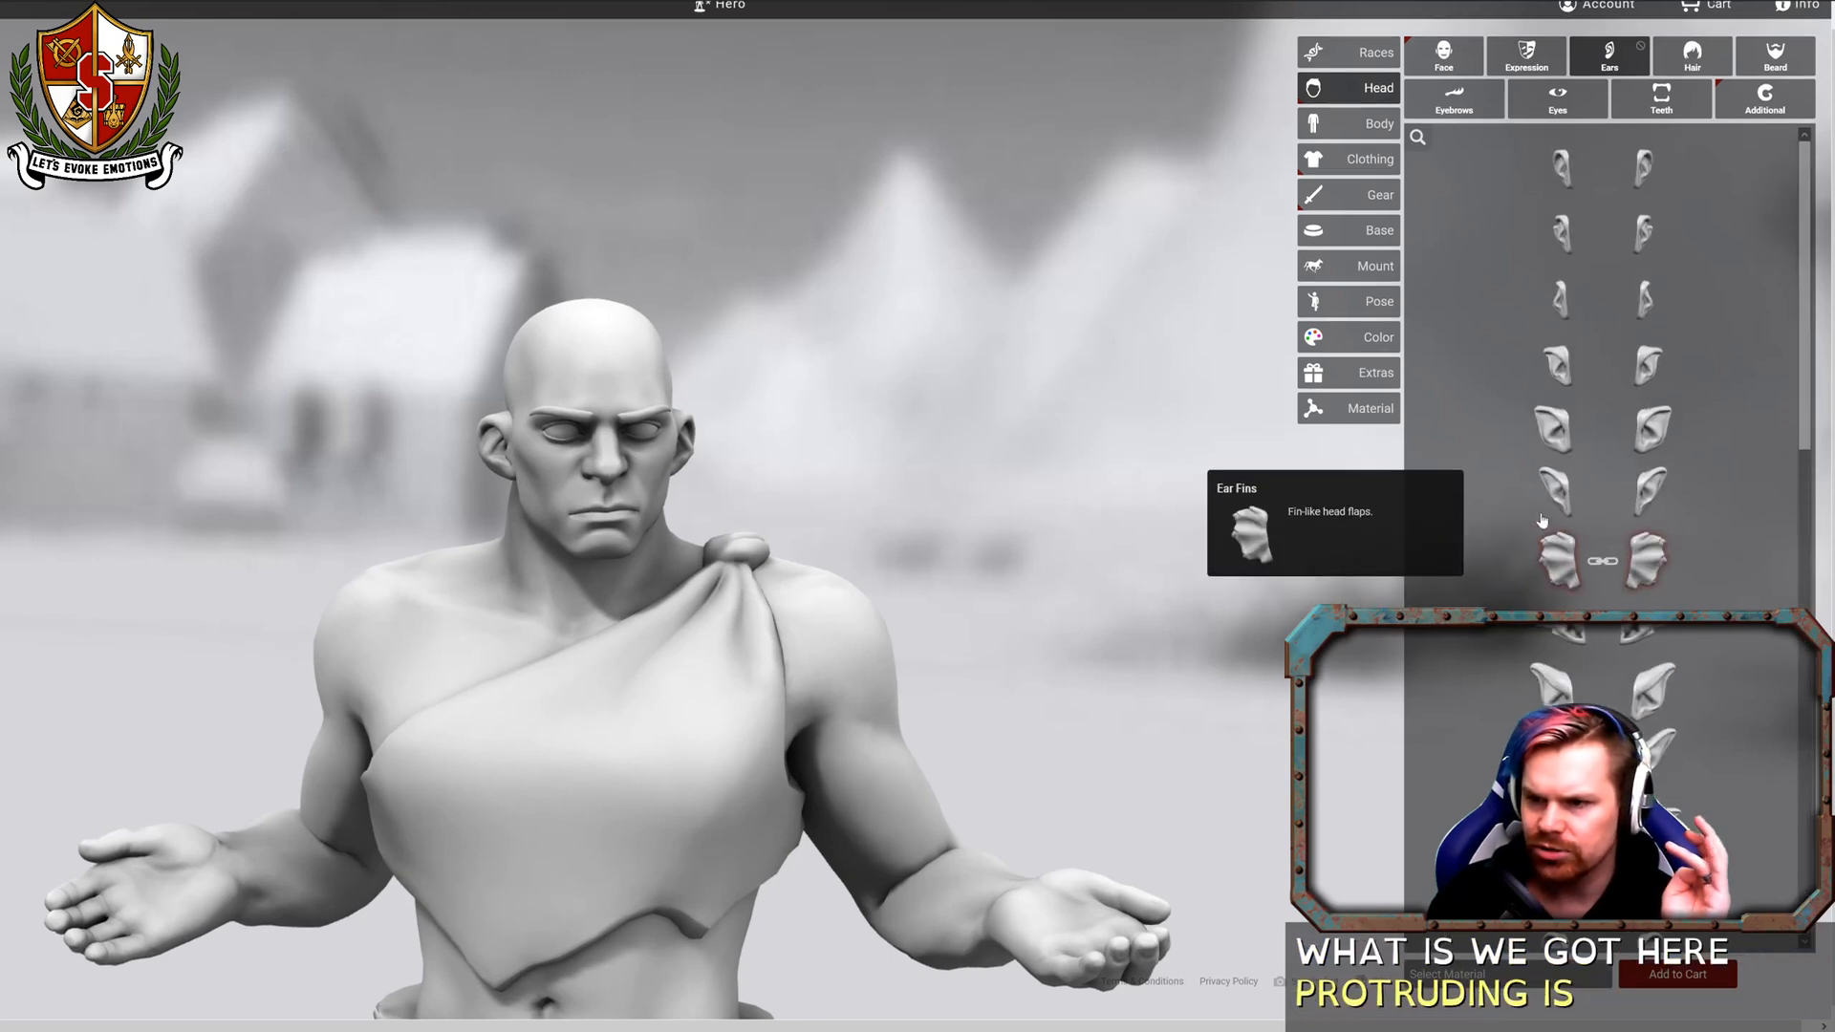
{"action": "left_click", "coordinate": [1560, 191]}
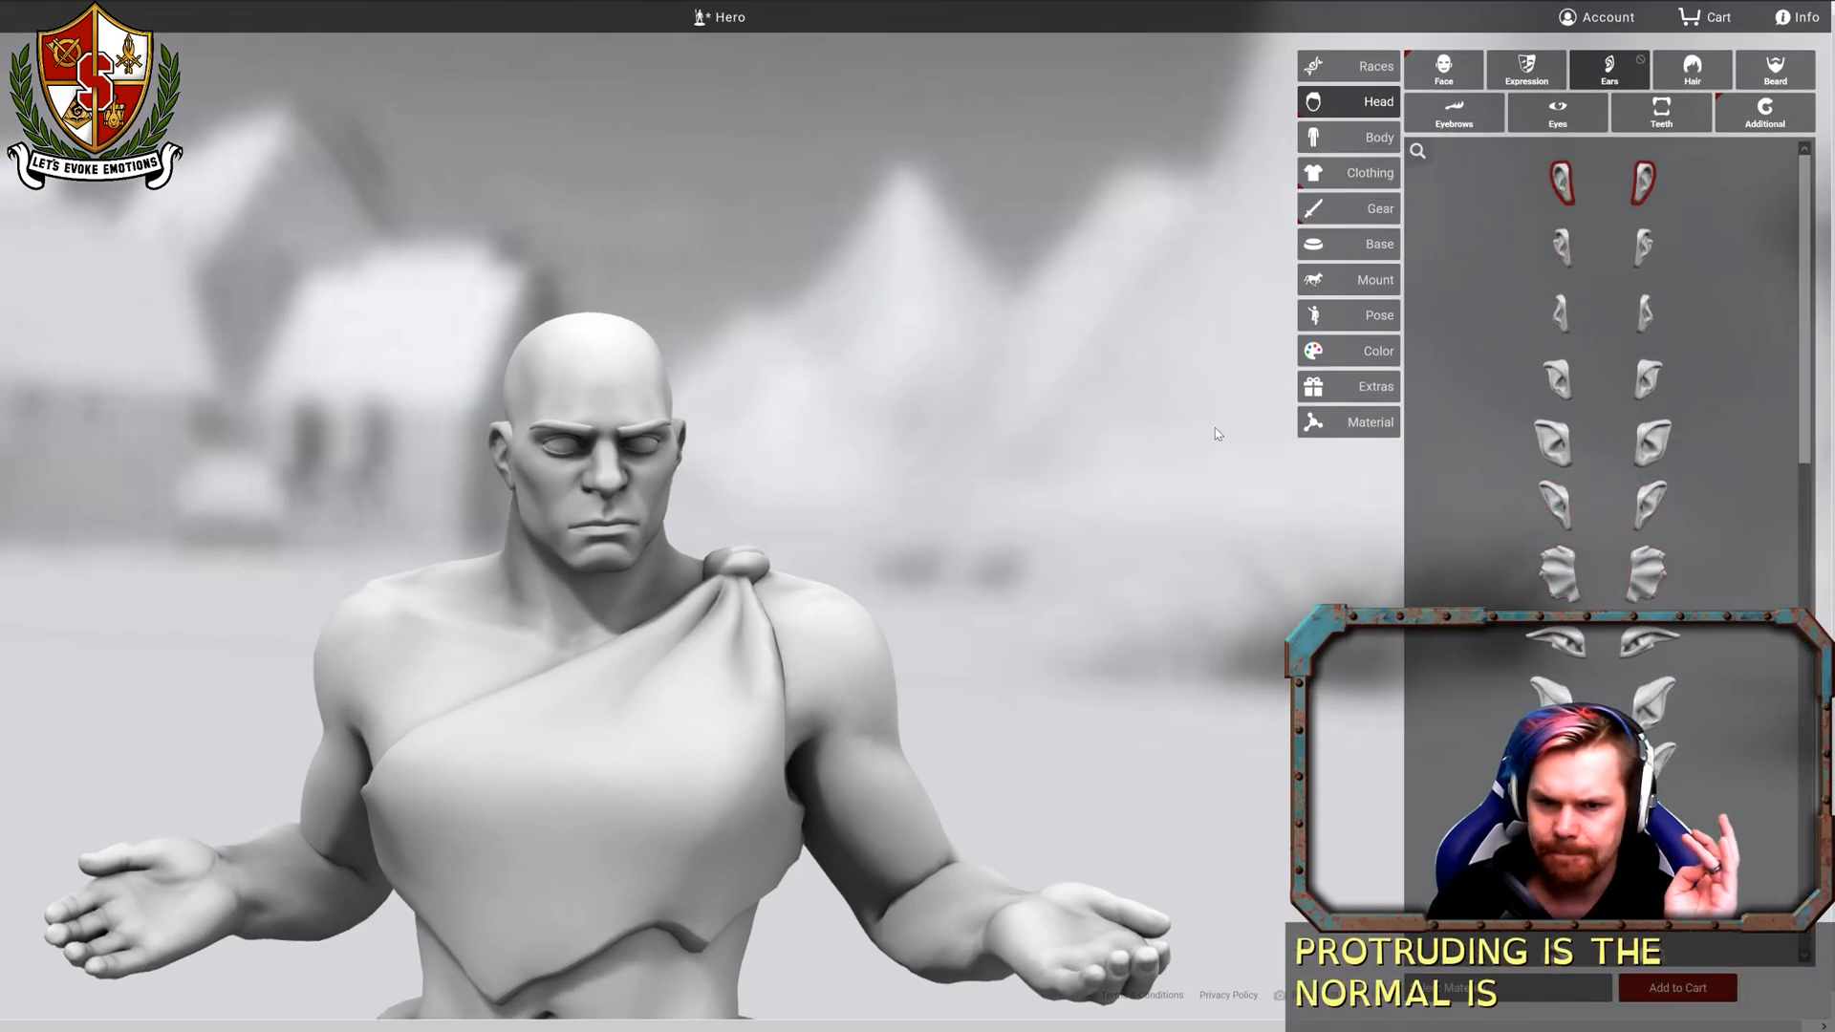
Give the hero a short, close-cropped hairstyle with a pointed hairline.
{"action": "left_click", "coordinate": [1691, 69]}
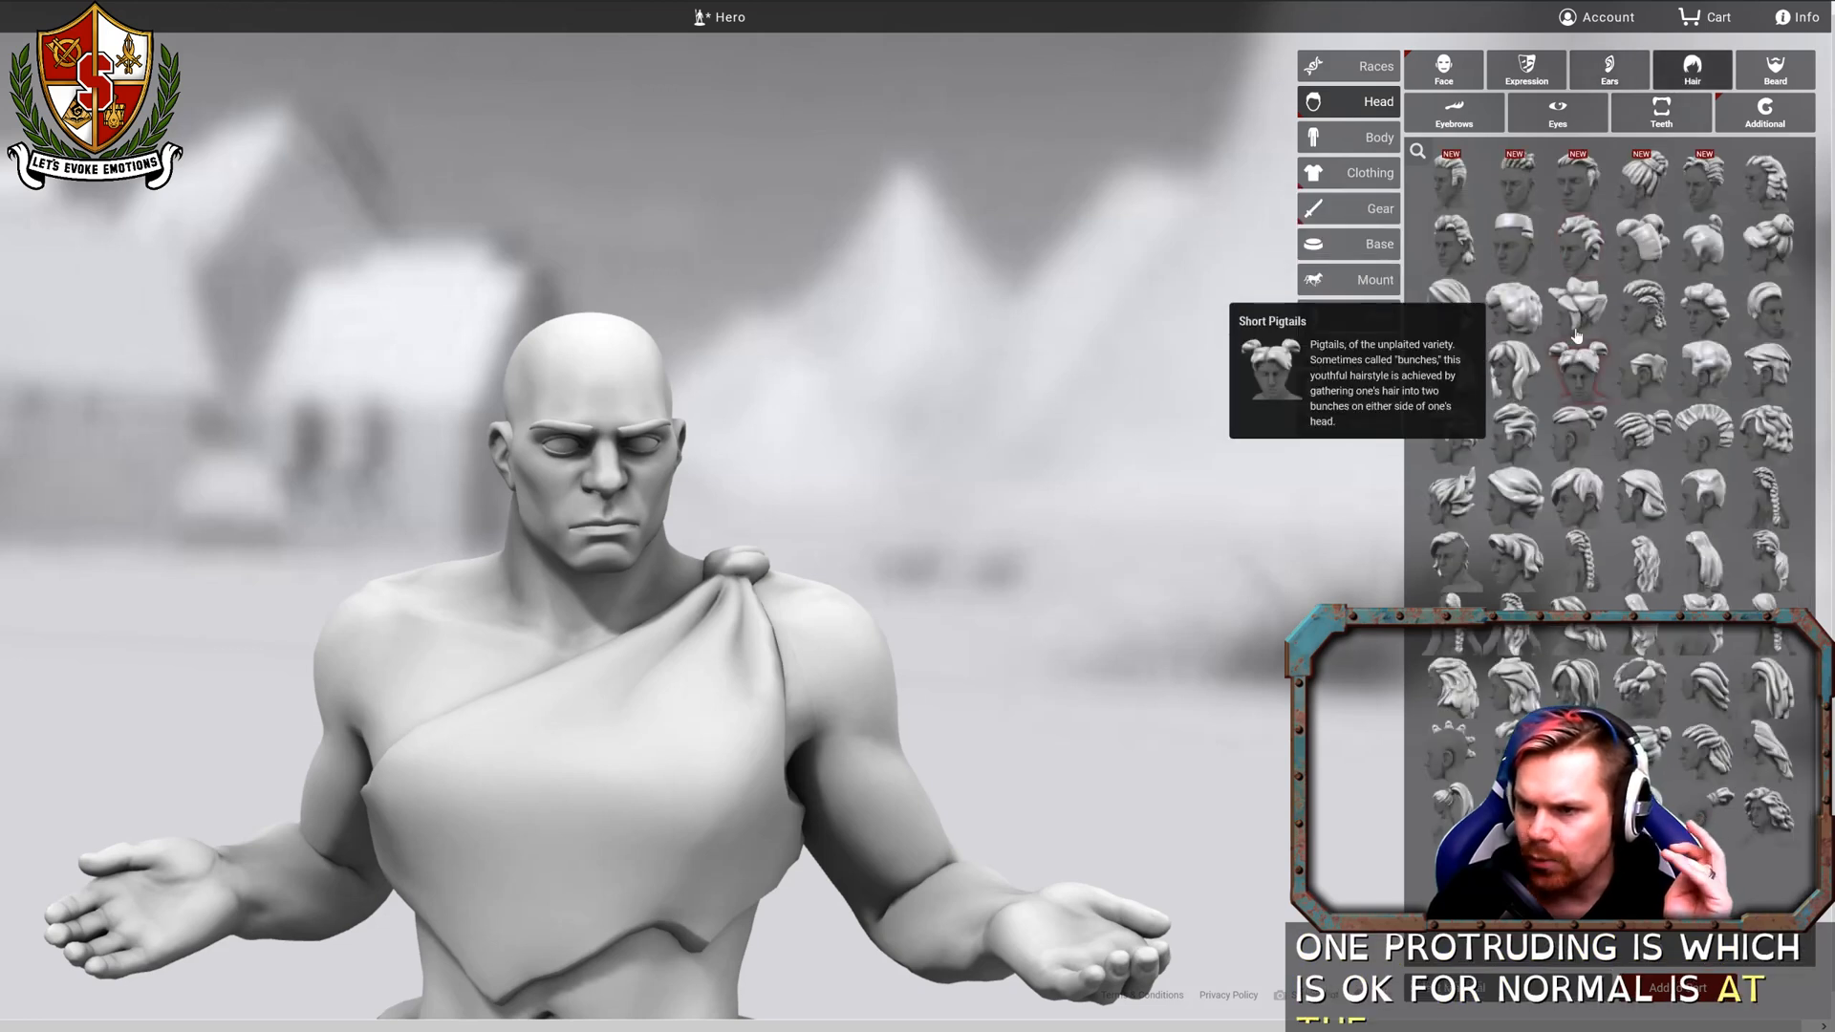
{"action": "mouse_move", "coordinate": [1502, 292]}
{"action": "mouse_move", "coordinate": [1510, 249]}
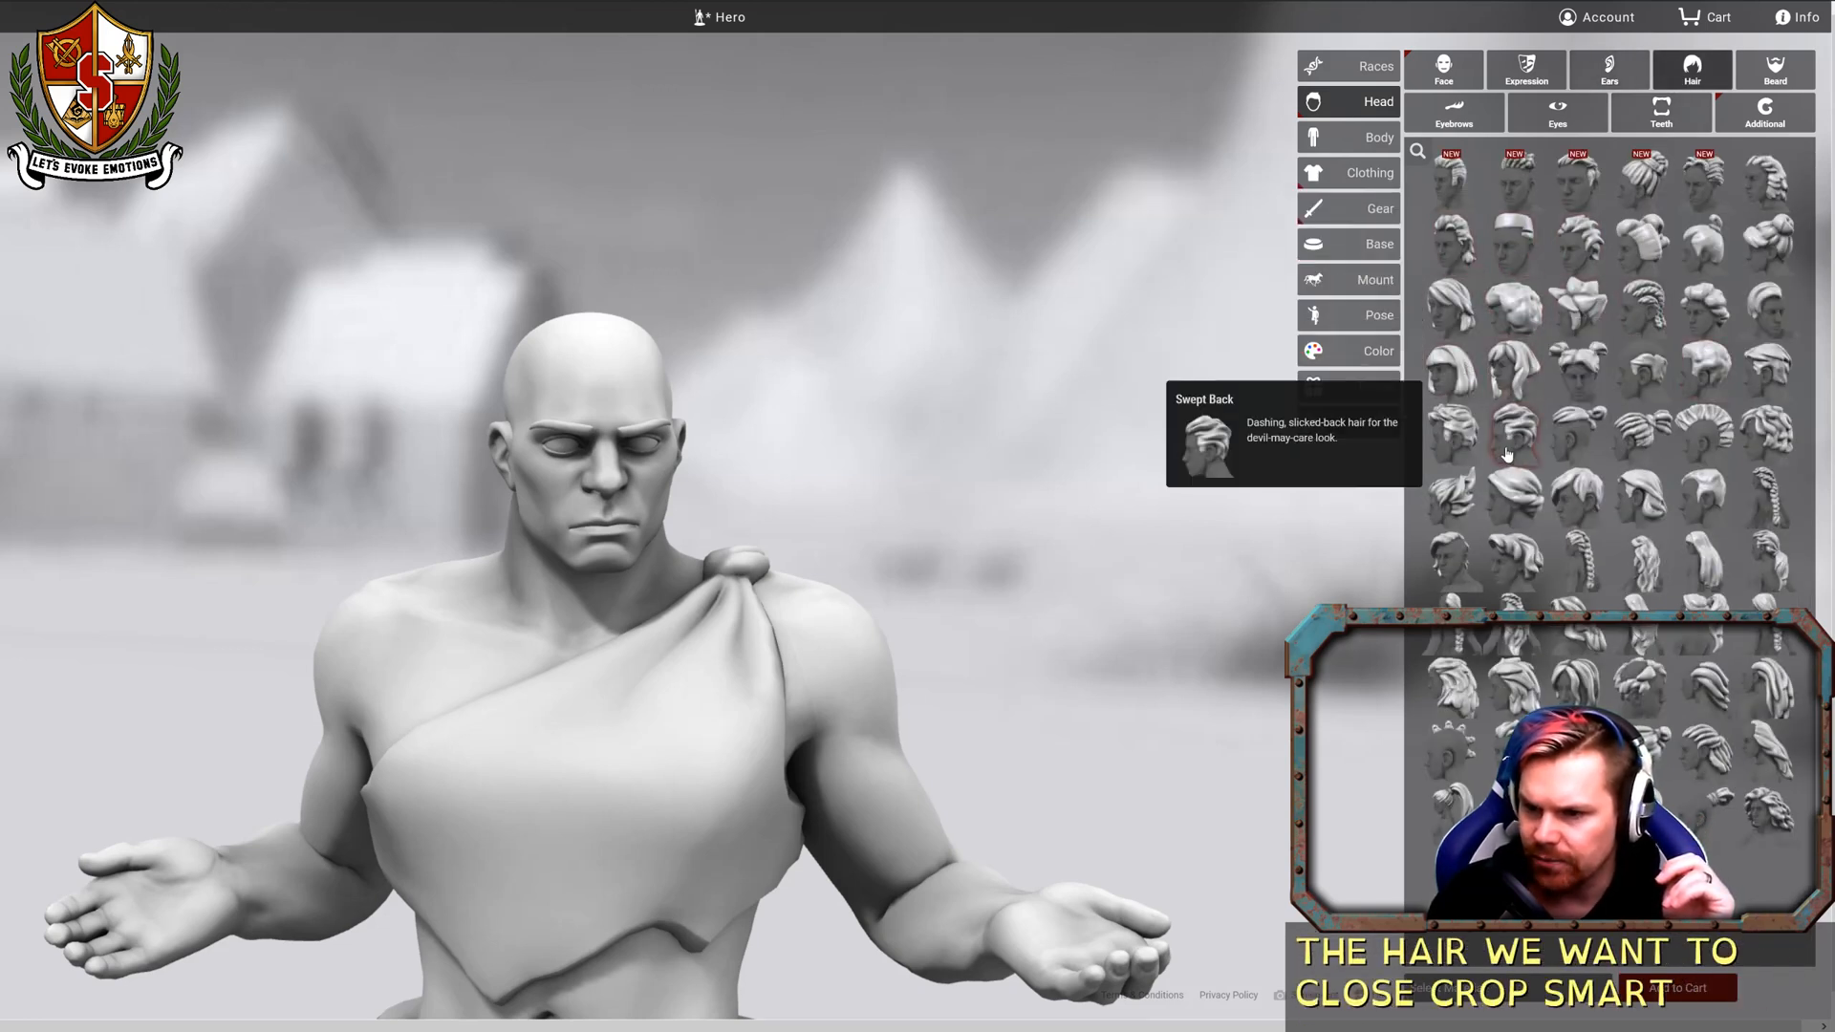
{"action": "left_click", "coordinate": [1680, 512]}
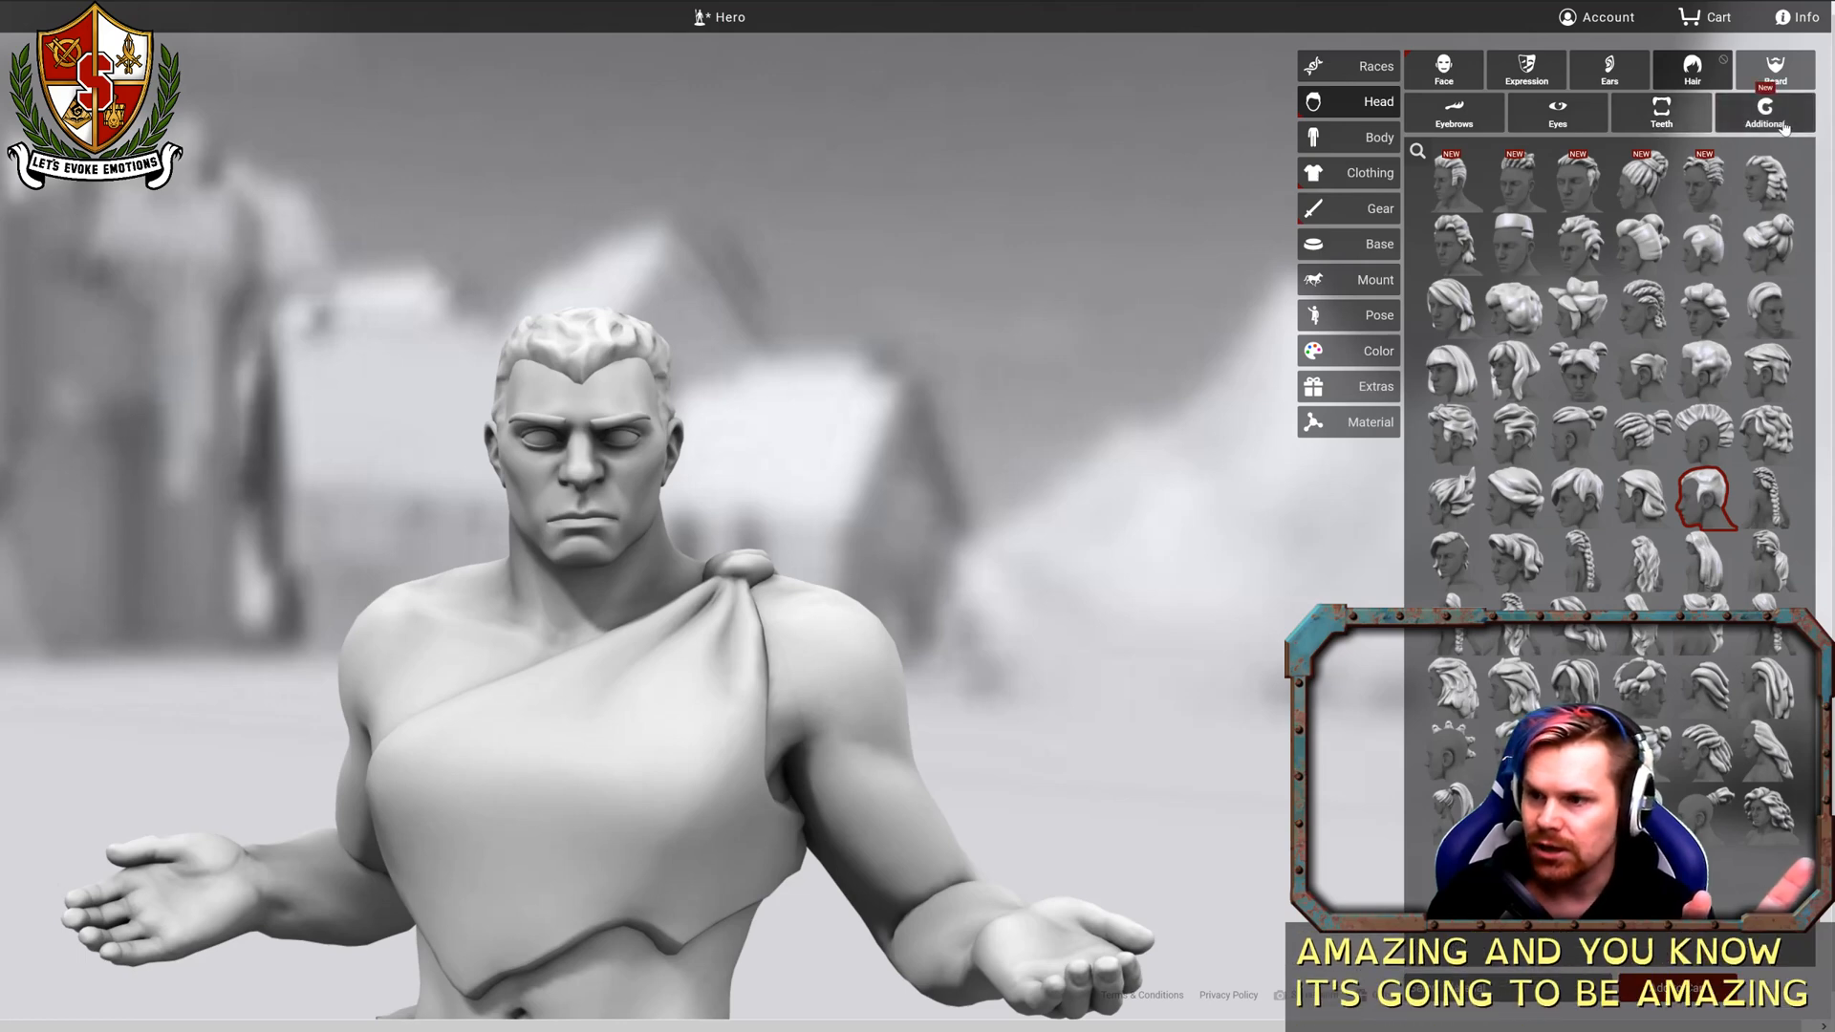
Review the torso and body measurements and lower the hero's height slightly, to about 8 on the height scale.
{"action": "left_click", "coordinate": [1382, 132]}
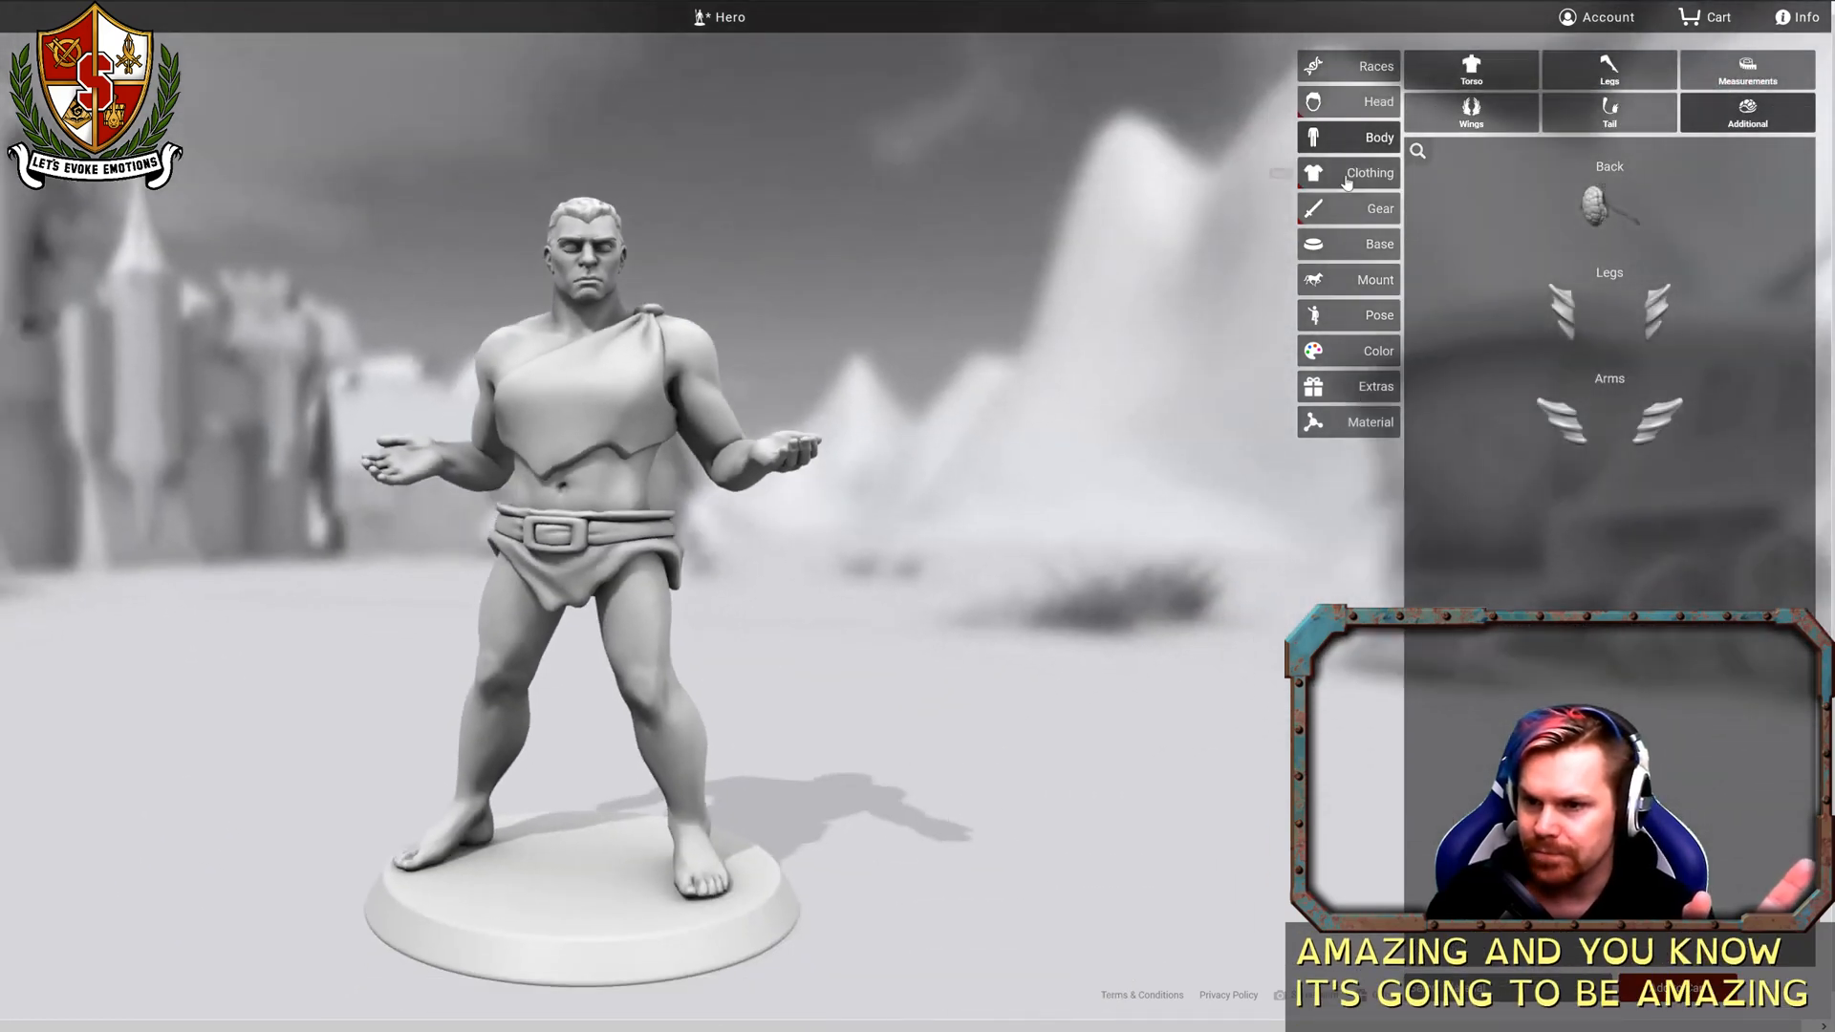
{"action": "left_click", "coordinate": [1511, 83]}
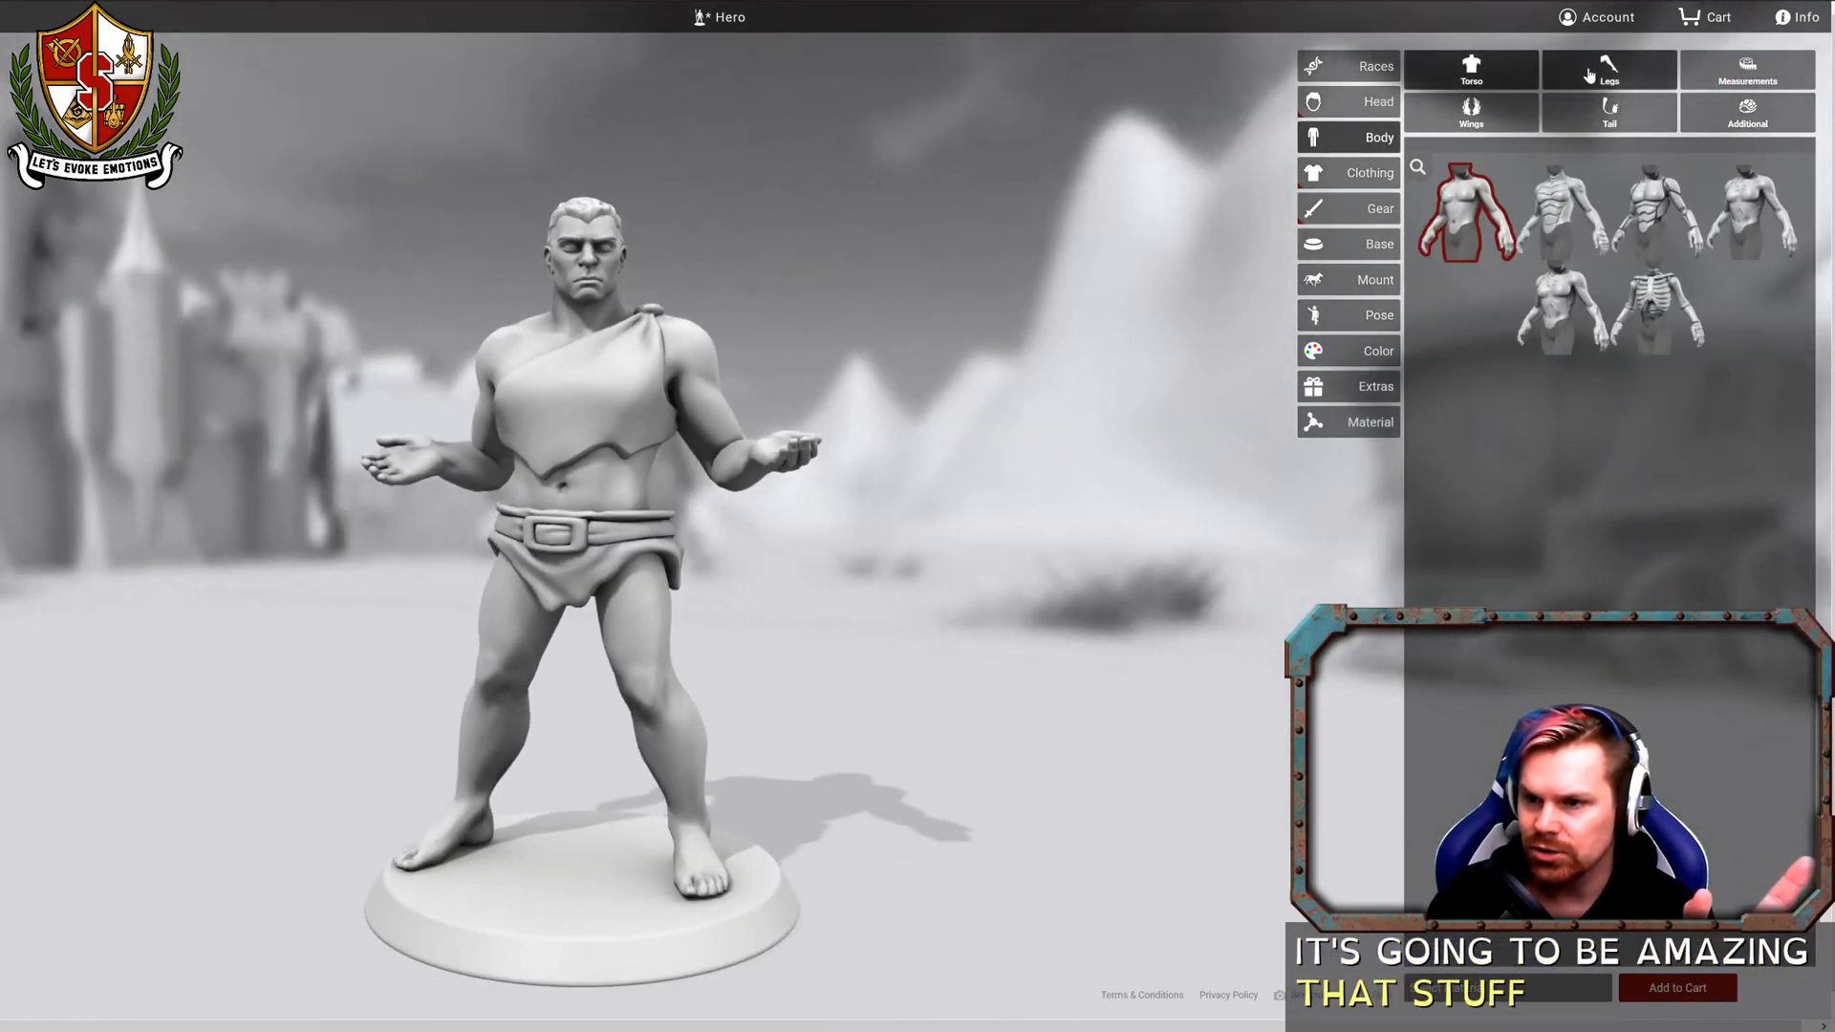
{"action": "left_click", "coordinate": [1609, 71]}
{"action": "left_click", "coordinate": [1727, 79]}
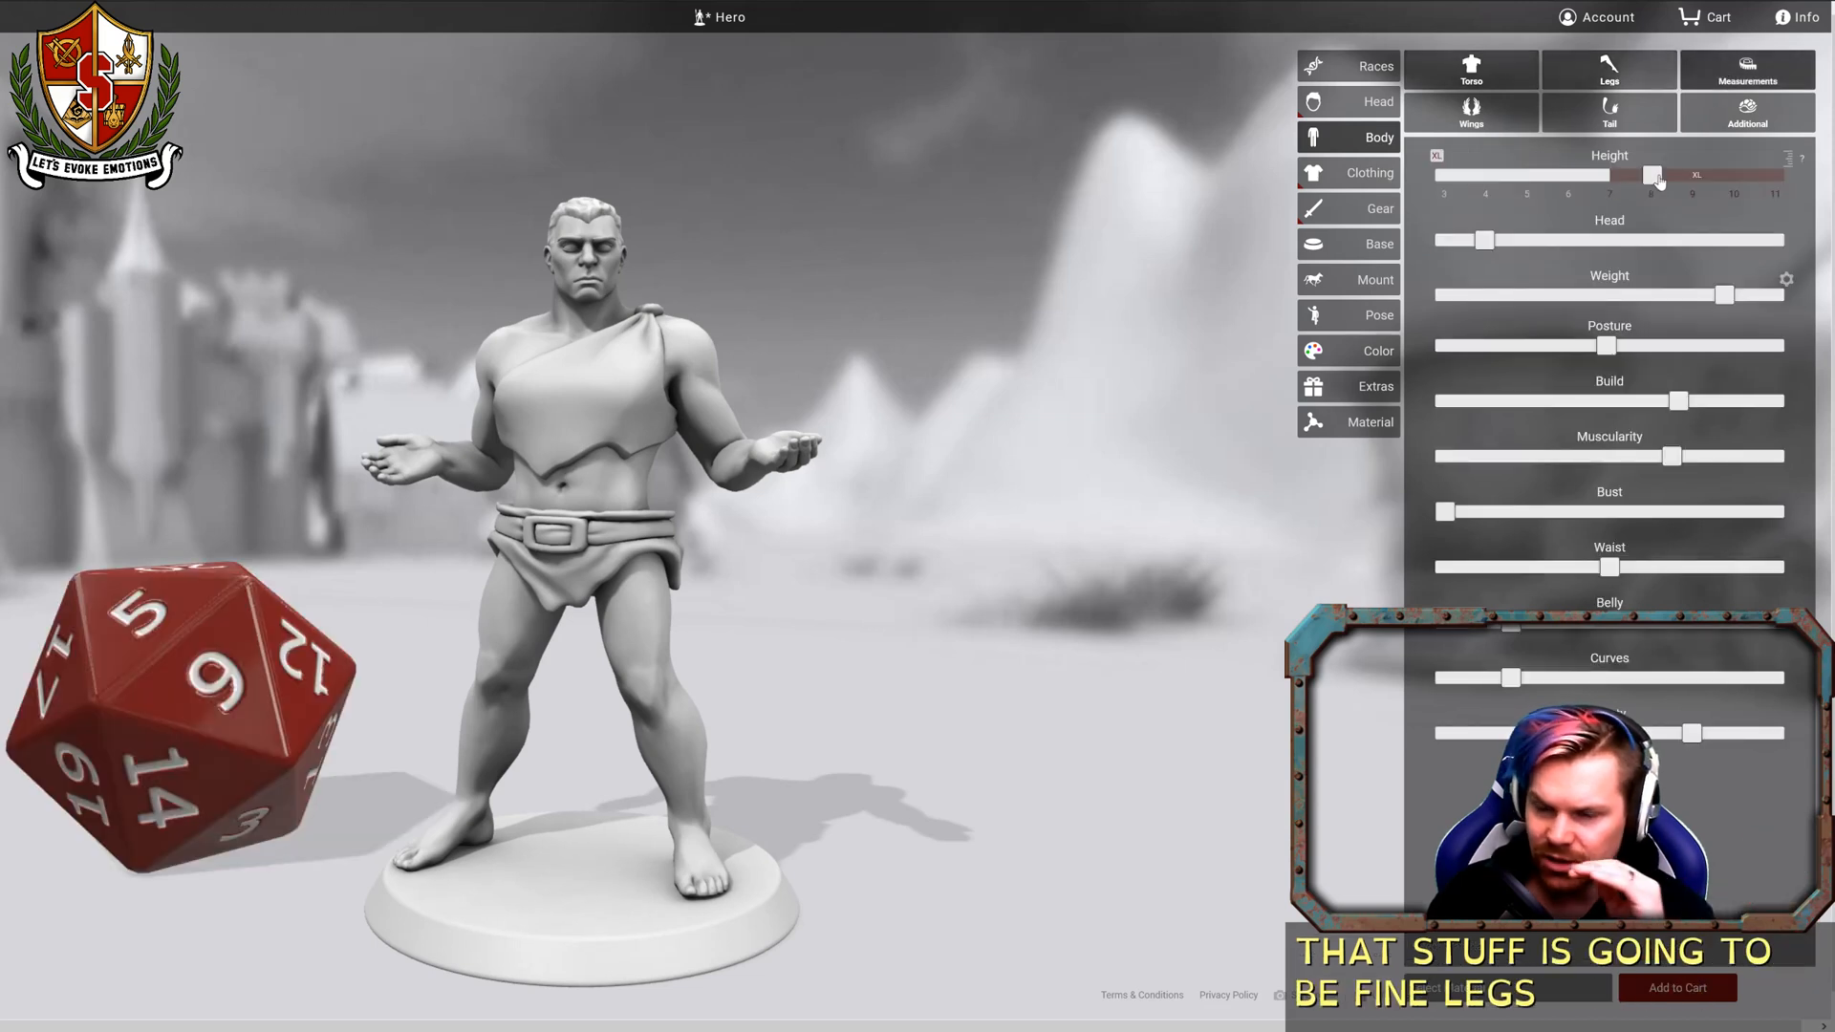
{"action": "left_click_drag", "start_coordinate": [1655, 179], "coordinate": [1650, 180]}
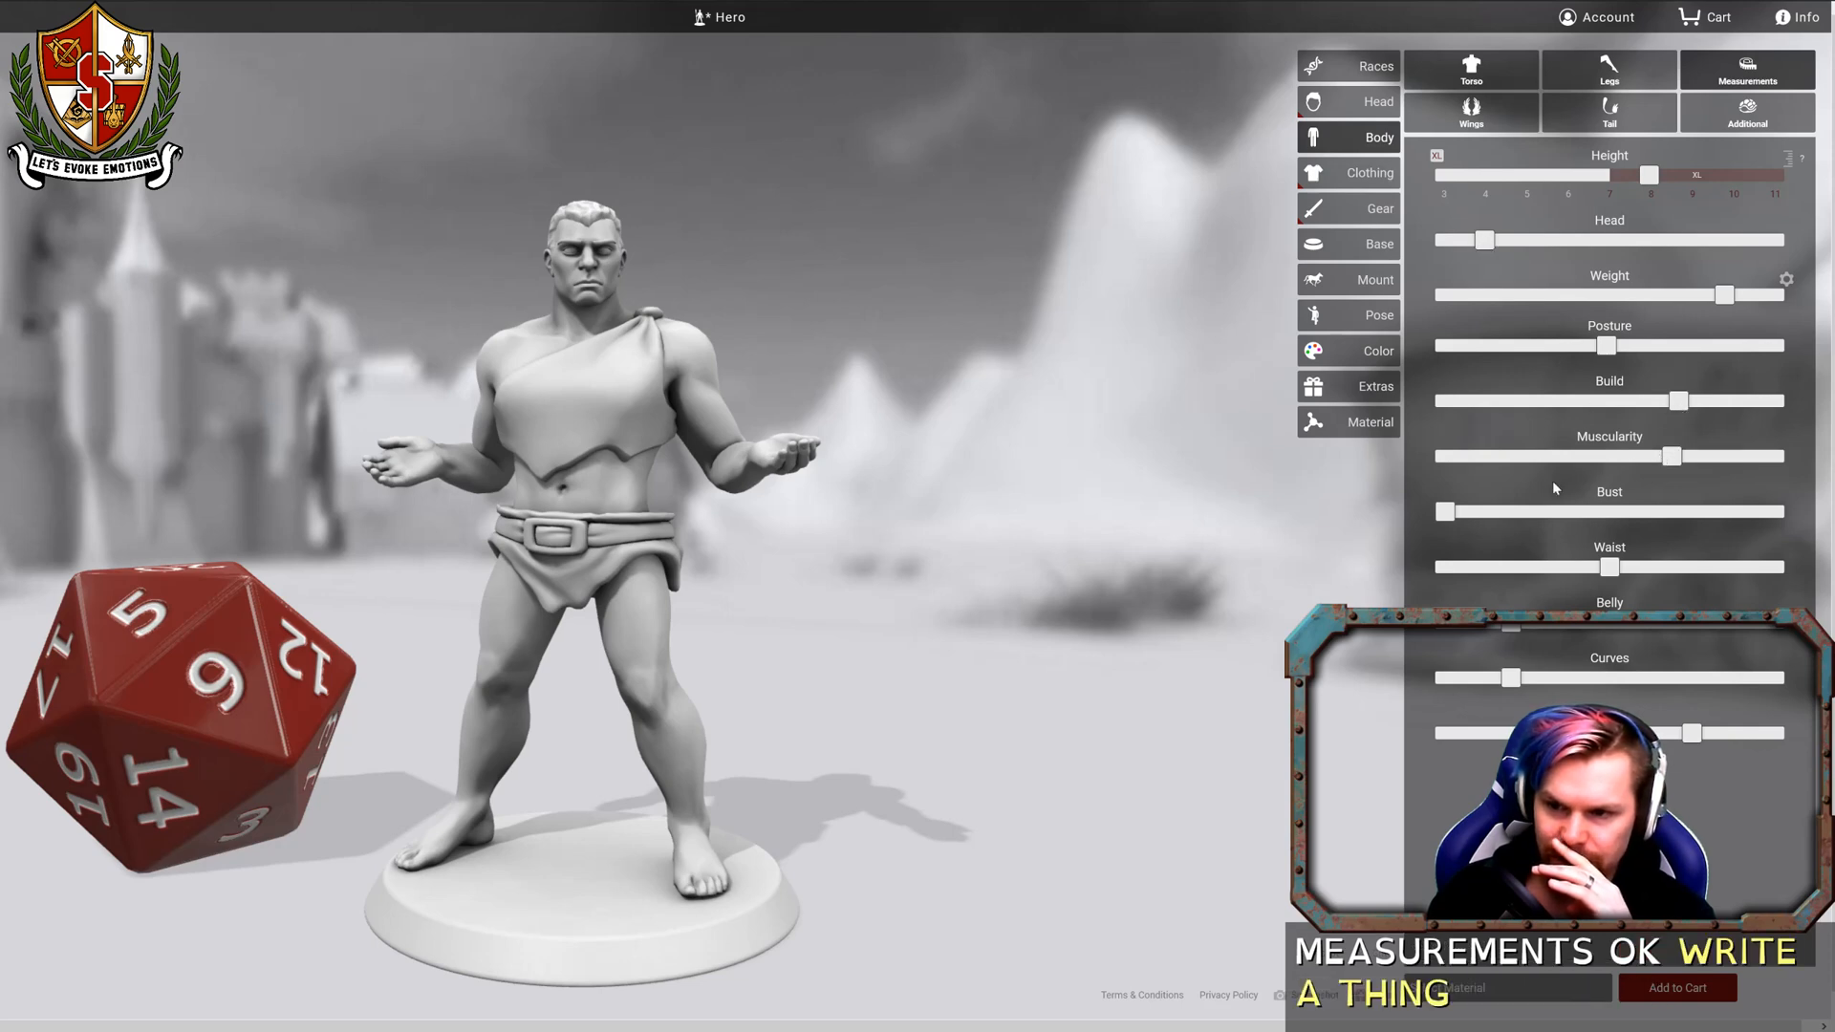
{"action": "left_click_drag", "start_coordinate": [975, 482], "coordinate": [1044, 489]}
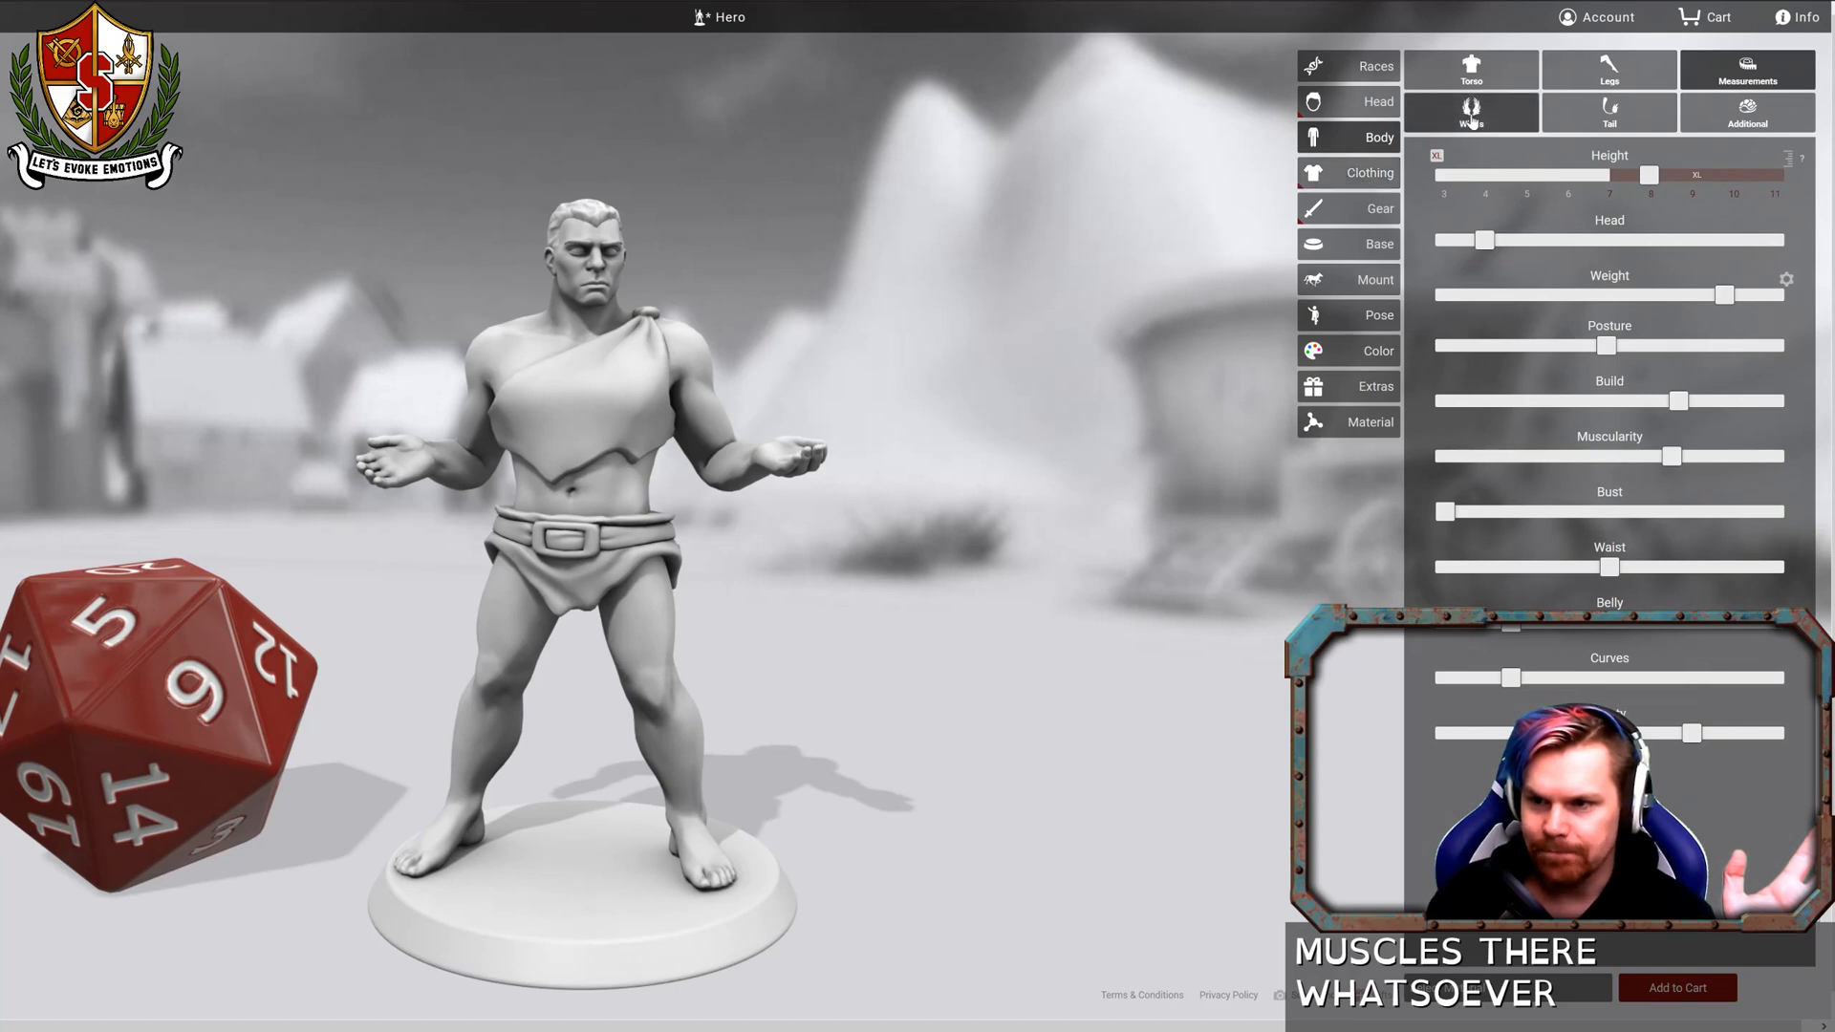
Look through the headwear without choosing any, and dress the hero in the Sci Agent's Chestpiece.
{"action": "left_click", "coordinate": [1342, 179]}
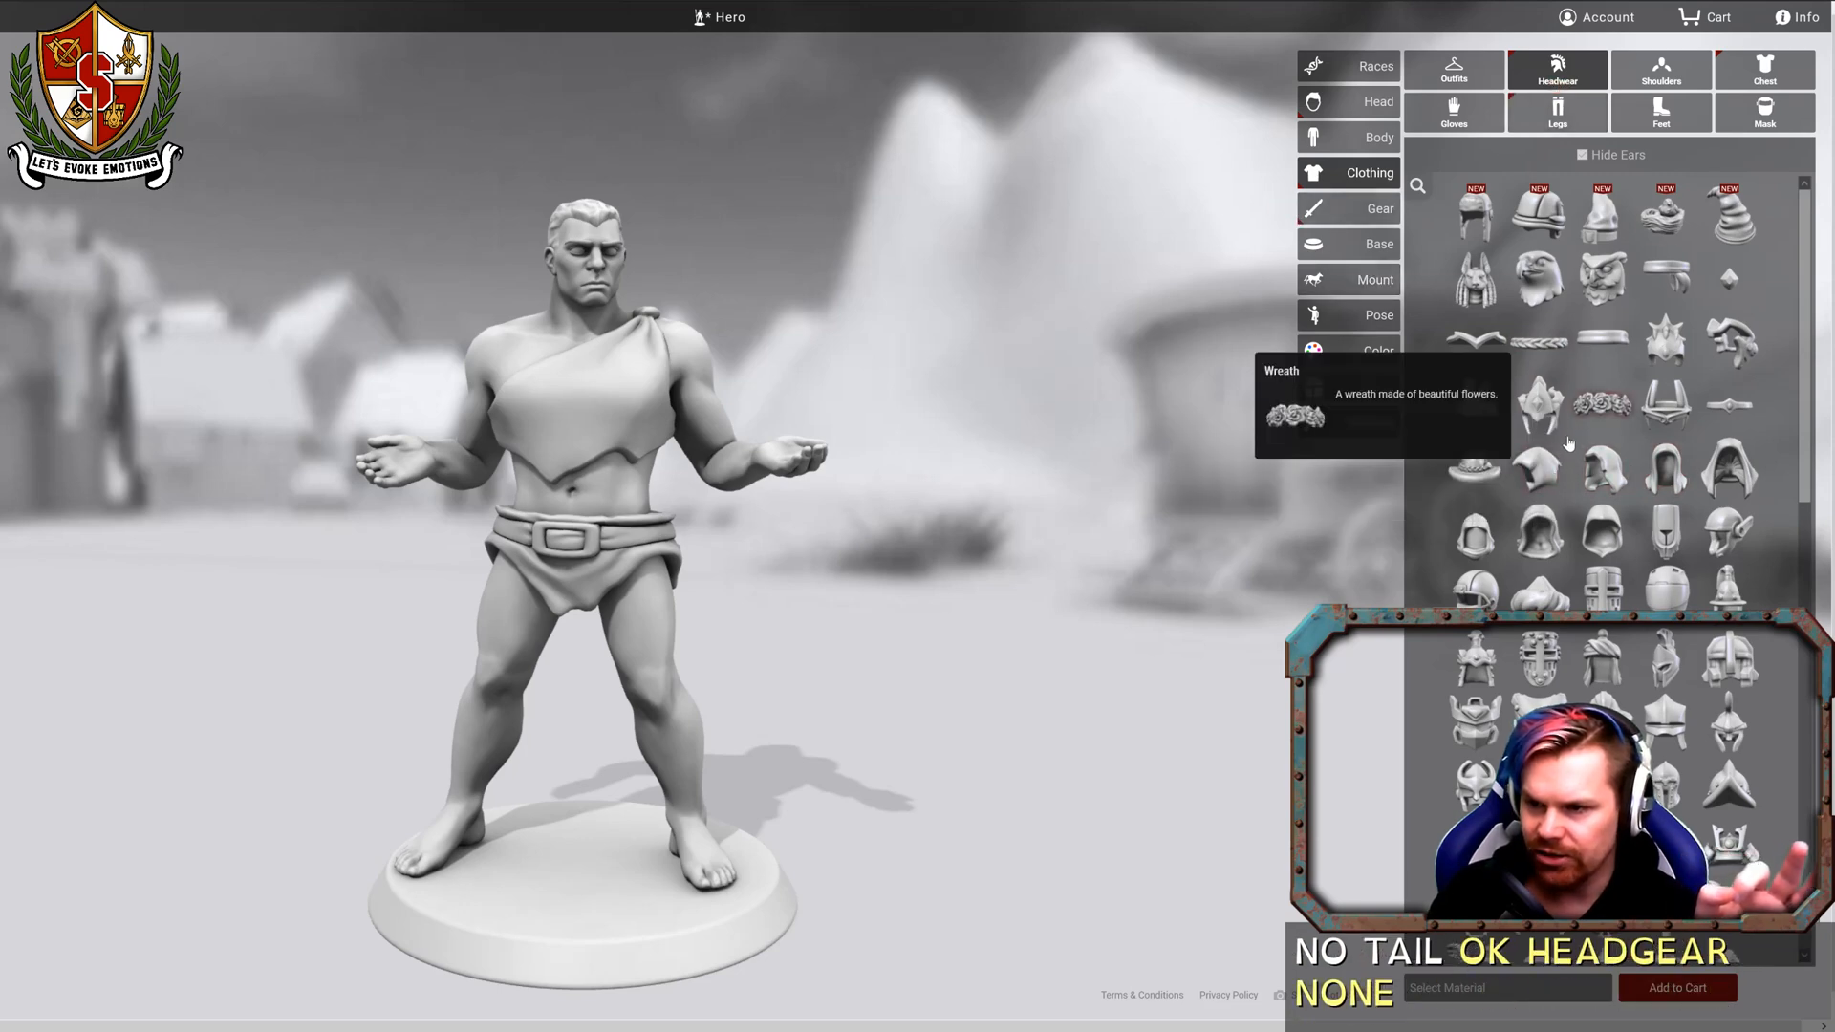
{"action": "scroll", "coordinate": [1567, 439], "scroll_direction": "down", "scroll_amount": 5}
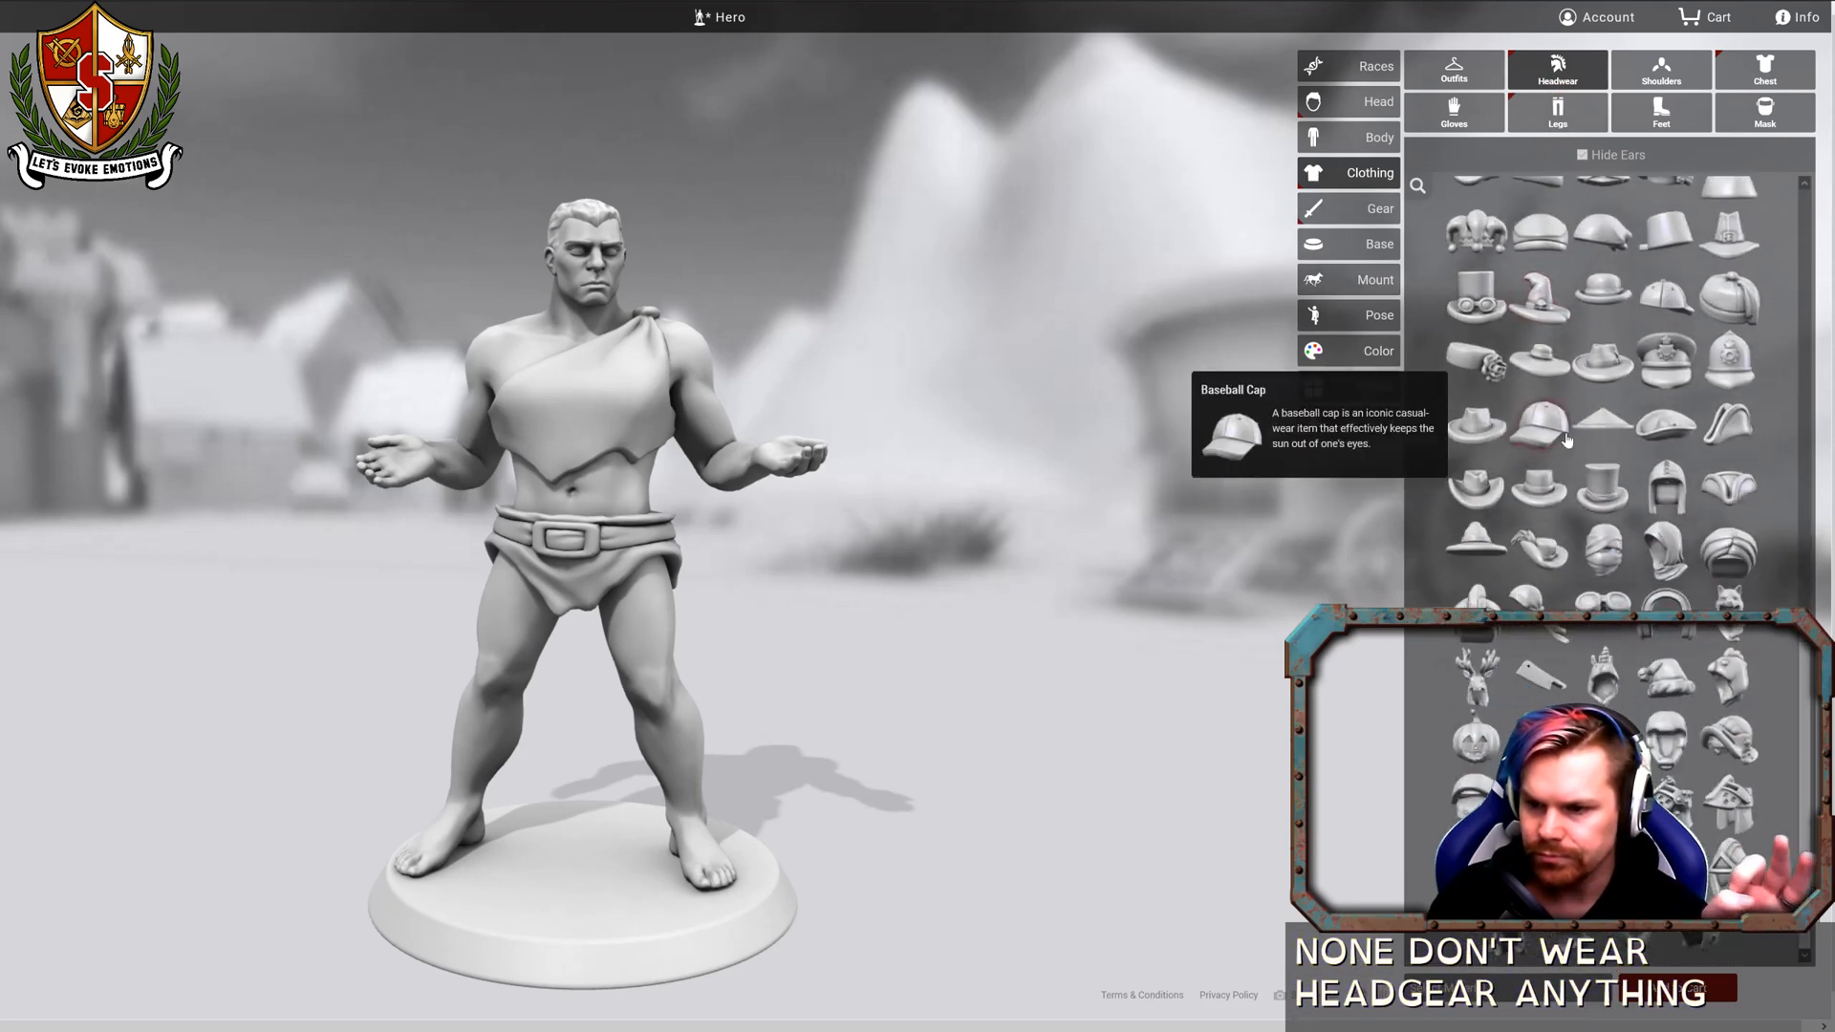
{"action": "scroll", "coordinate": [1567, 439], "scroll_direction": "up", "scroll_amount": 5}
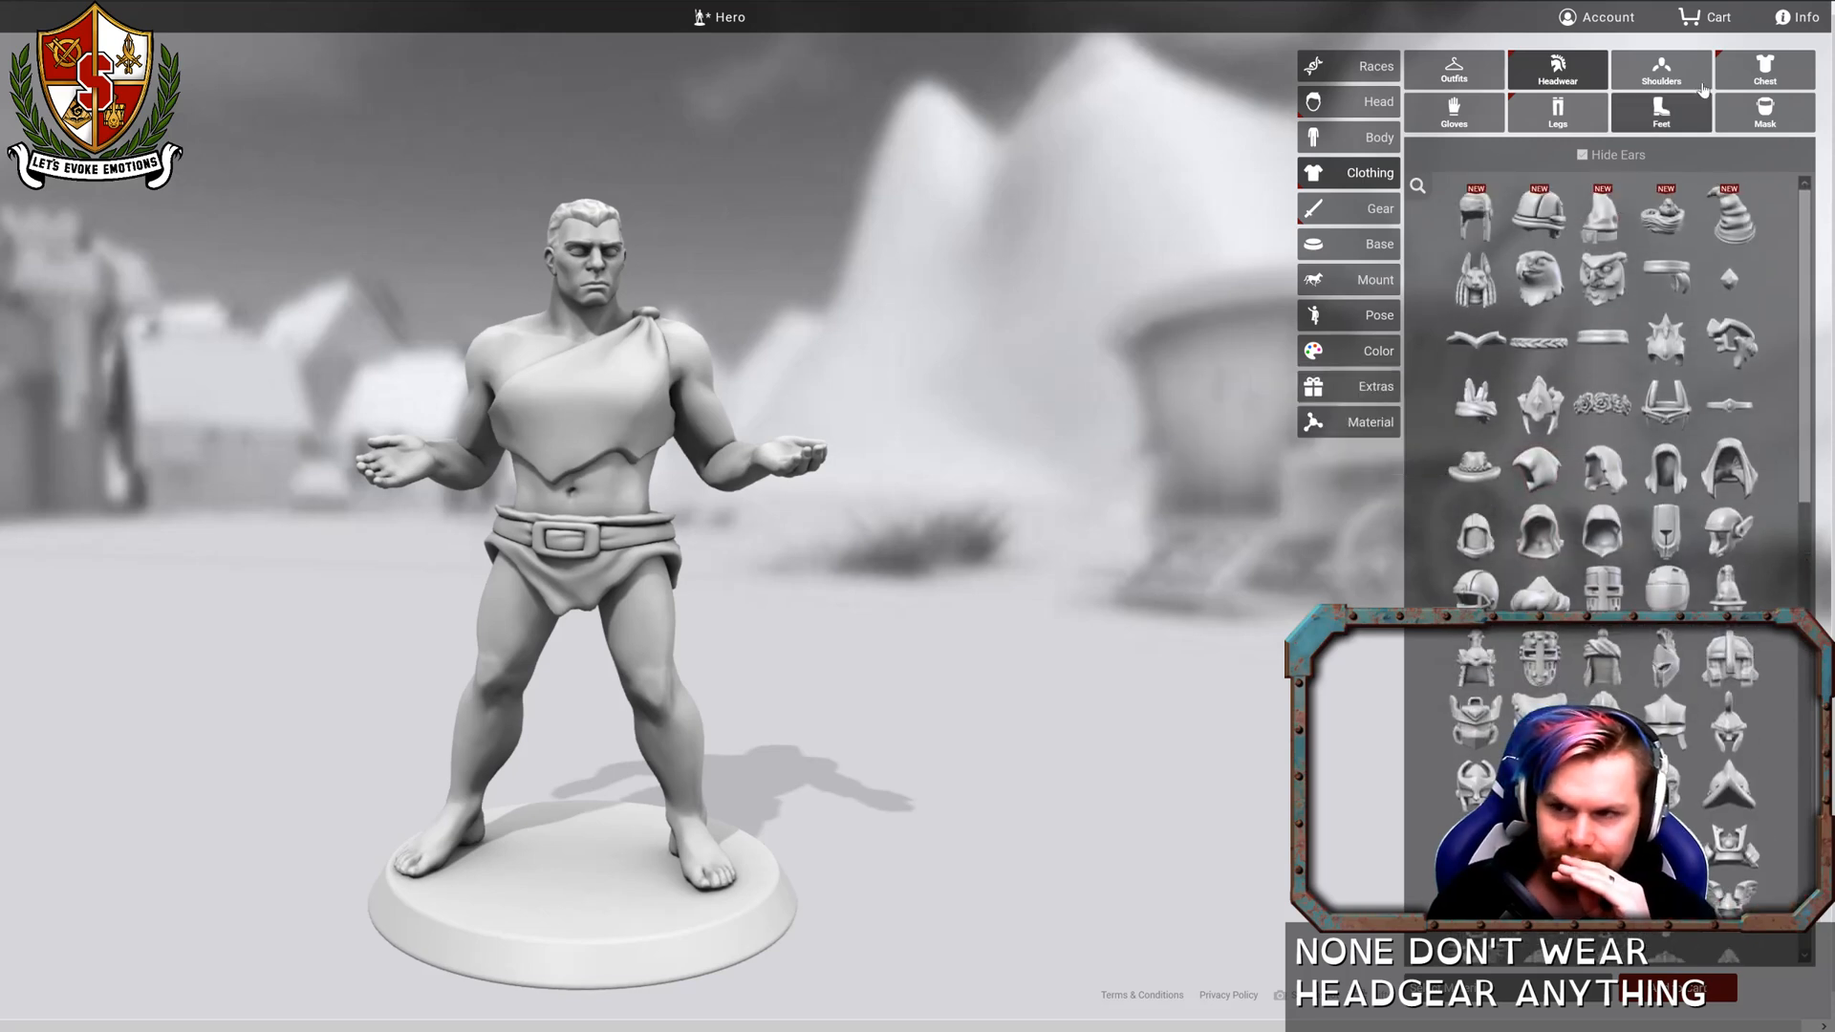
{"action": "left_click", "coordinate": [1661, 69]}
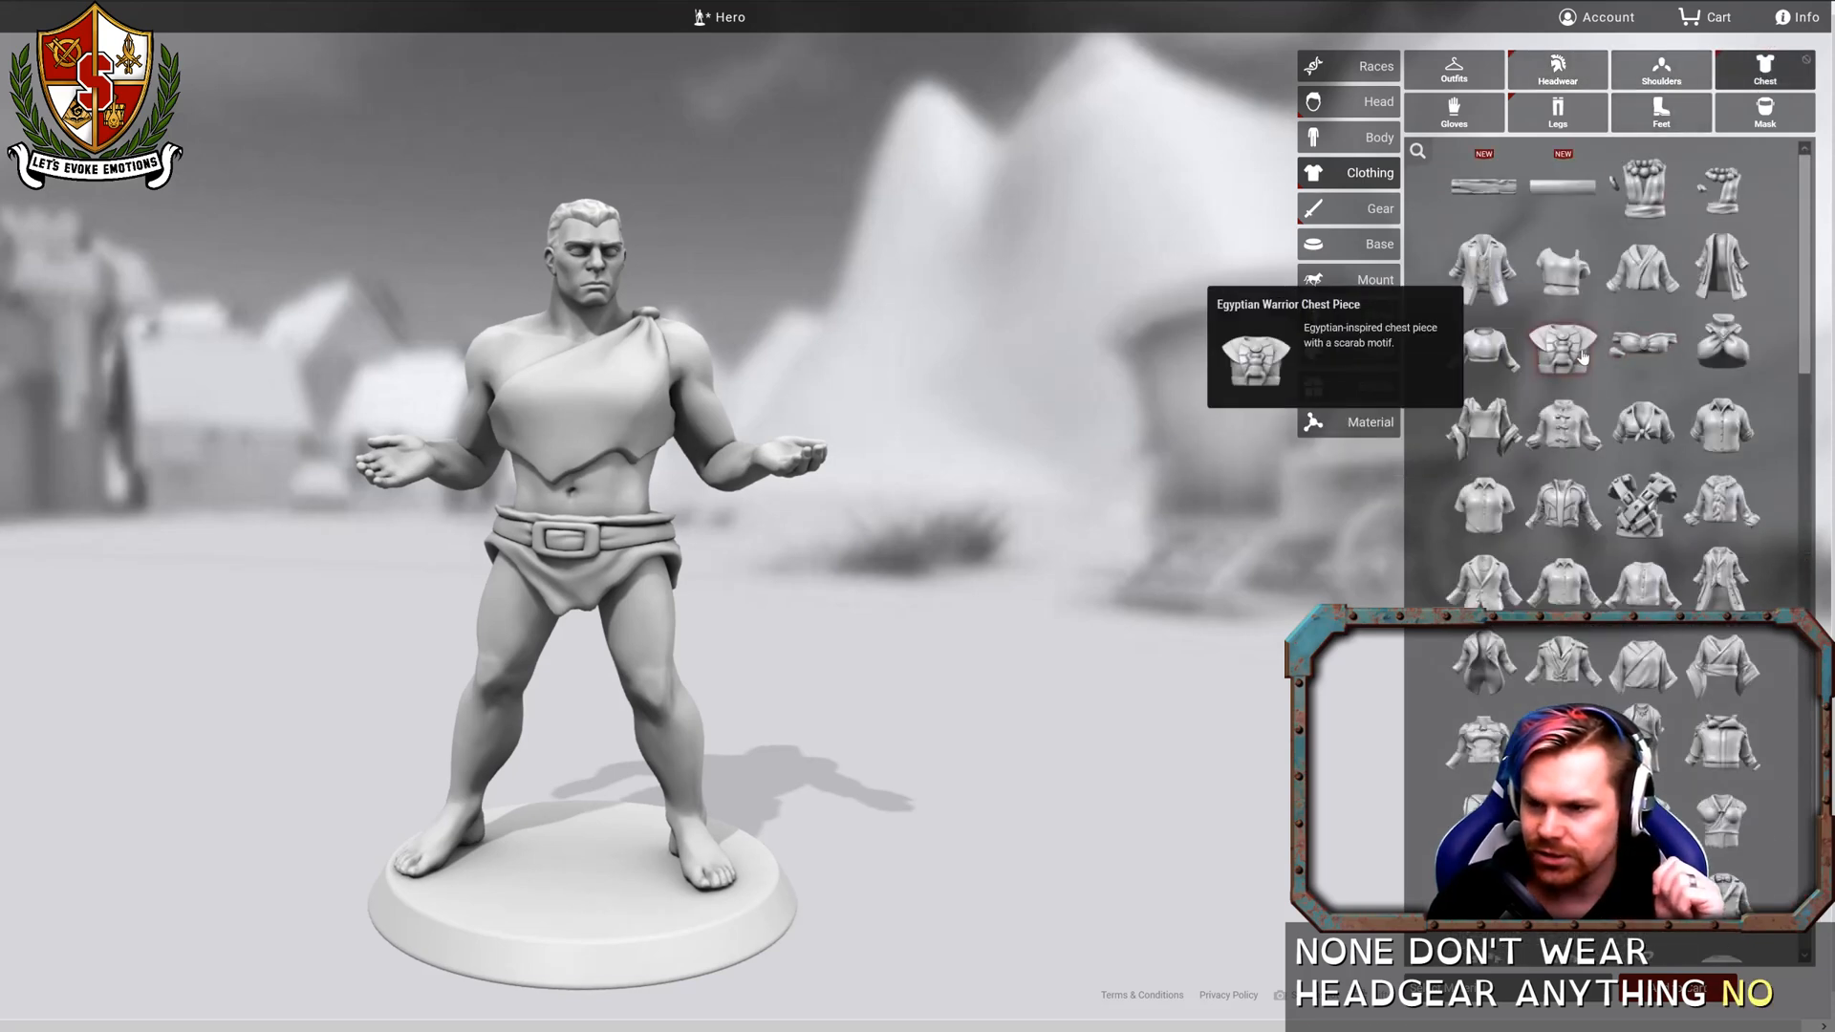
{"action": "scroll", "coordinate": [1557, 544], "scroll_direction": "down", "scroll_amount": 3}
{"action": "scroll", "coordinate": [1557, 551], "scroll_direction": "down", "scroll_amount": 5}
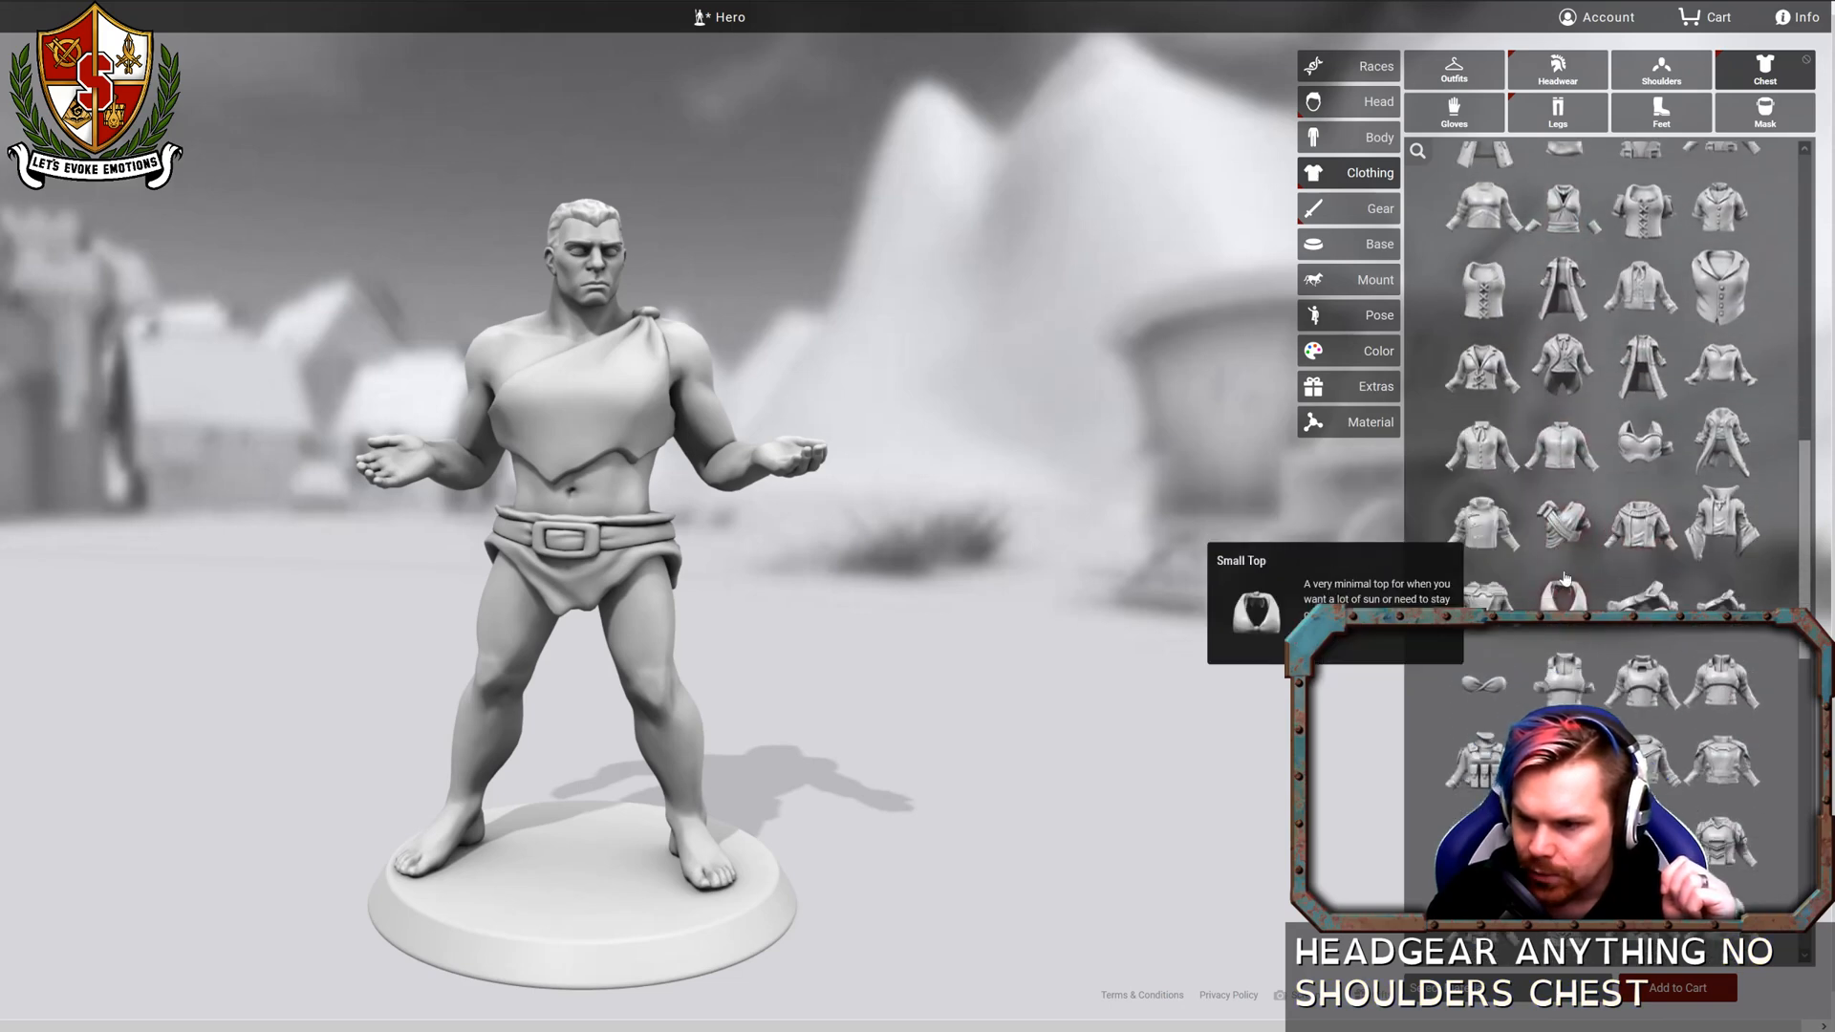
{"action": "scroll", "coordinate": [1546, 686], "scroll_direction": "down", "scroll_amount": 4}
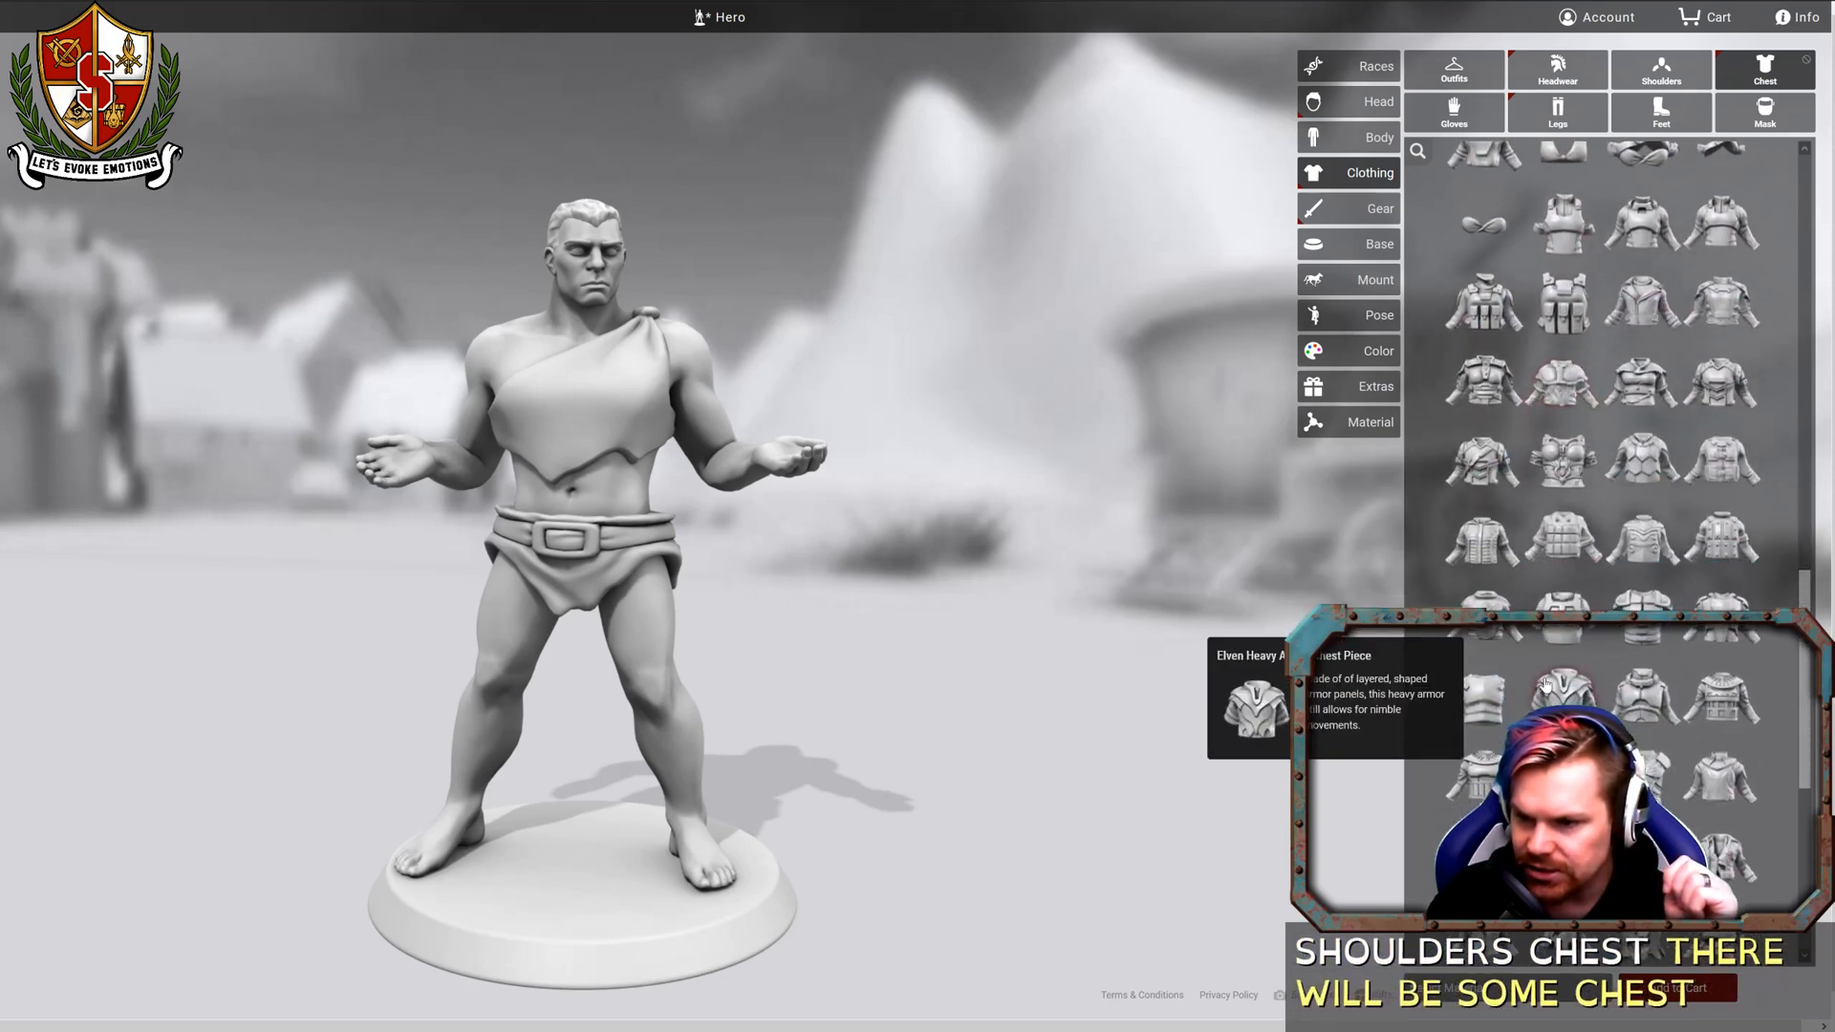
{"action": "scroll", "coordinate": [1529, 686], "scroll_direction": "down", "scroll_amount": 4}
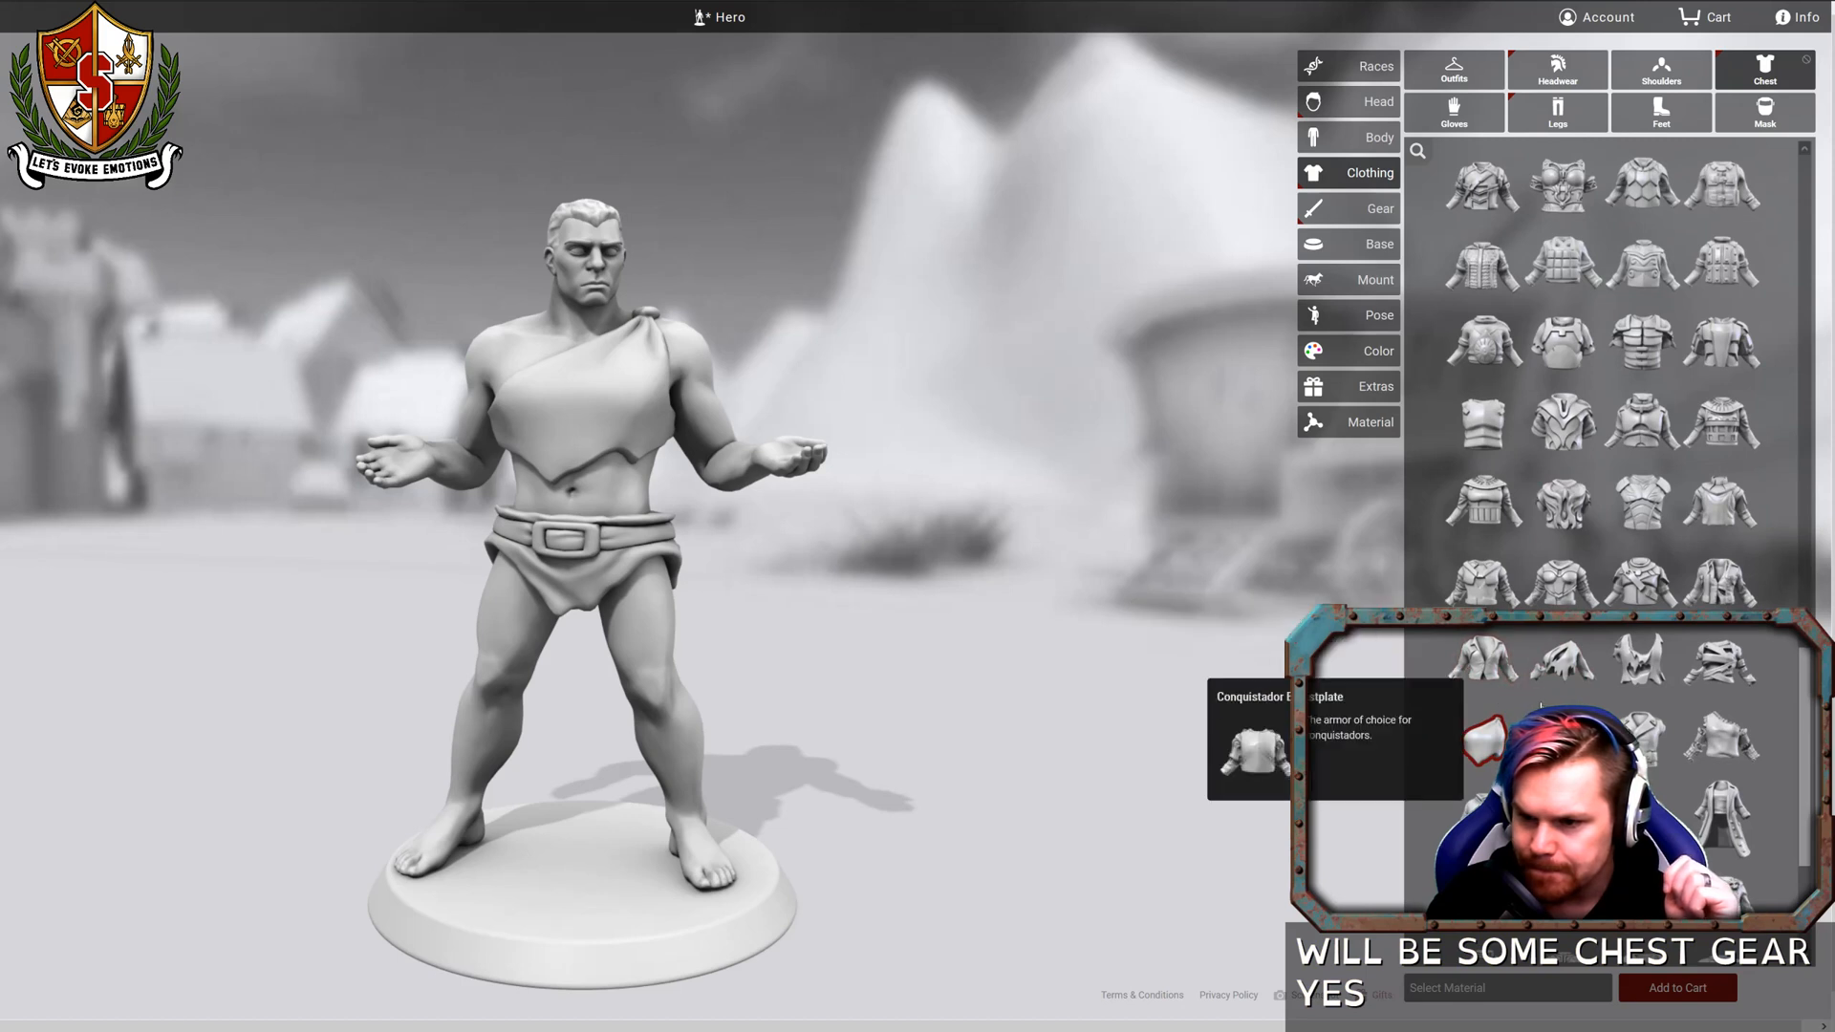
{"action": "scroll", "coordinate": [1519, 690], "scroll_direction": "down", "scroll_amount": 3}
{"action": "scroll", "coordinate": [1548, 692], "scroll_direction": "down", "scroll_amount": 1}
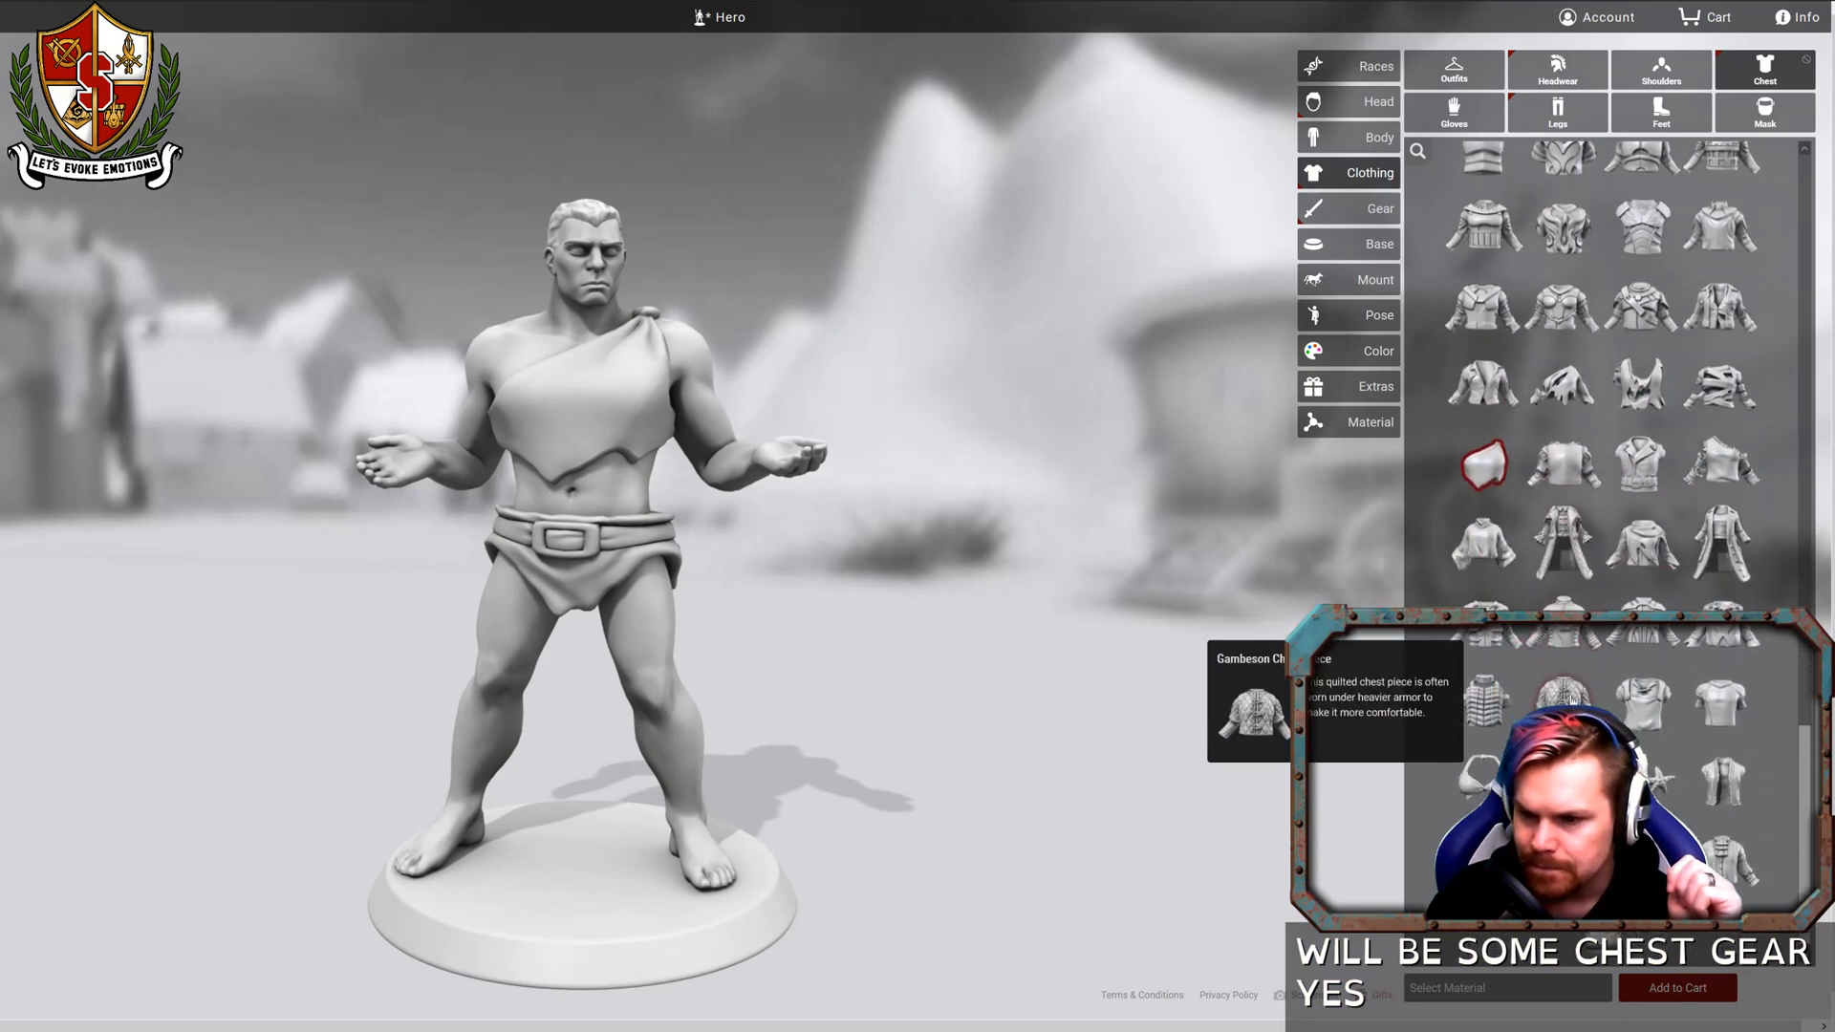
{"action": "left_click", "coordinate": [1583, 632]}
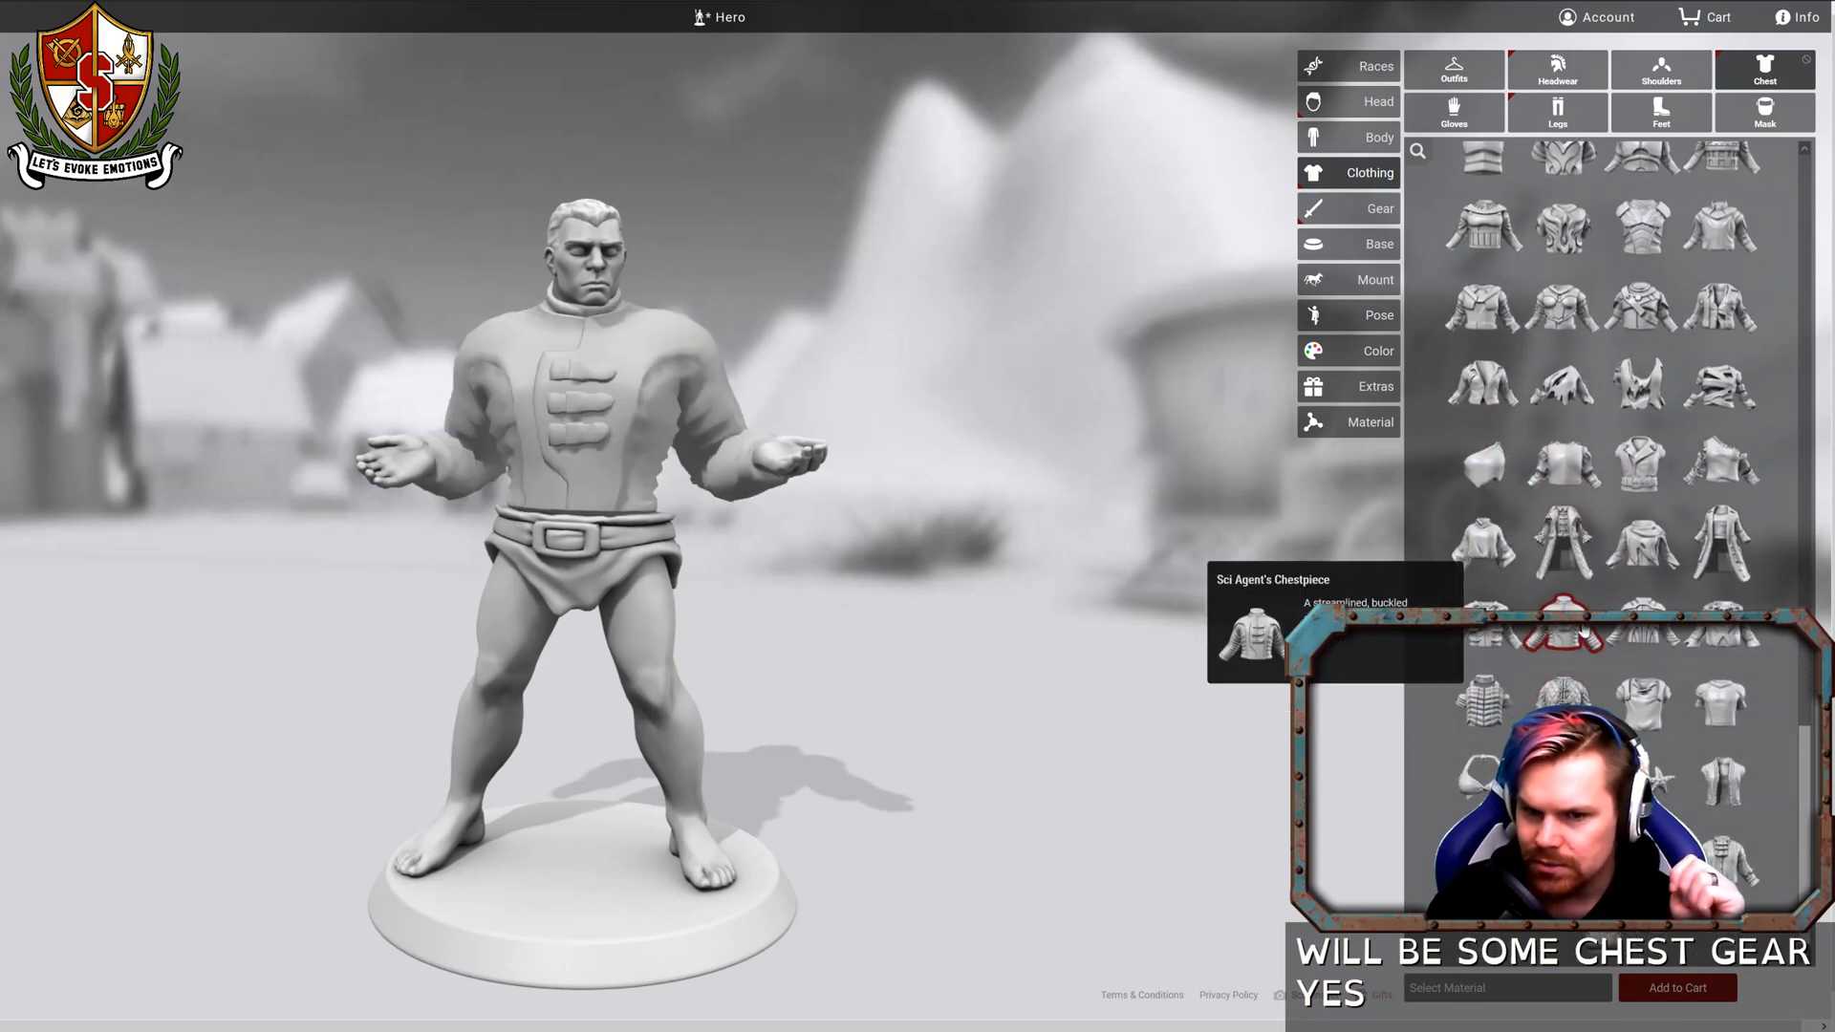
{"action": "mouse_move", "coordinate": [927, 583]}
{"action": "left_mouse_down"}
{"action": "mouse_move", "coordinate": [1180, 584]}
{"action": "mouse_move", "coordinate": [951, 600]}
{"action": "left_mouse_up"}
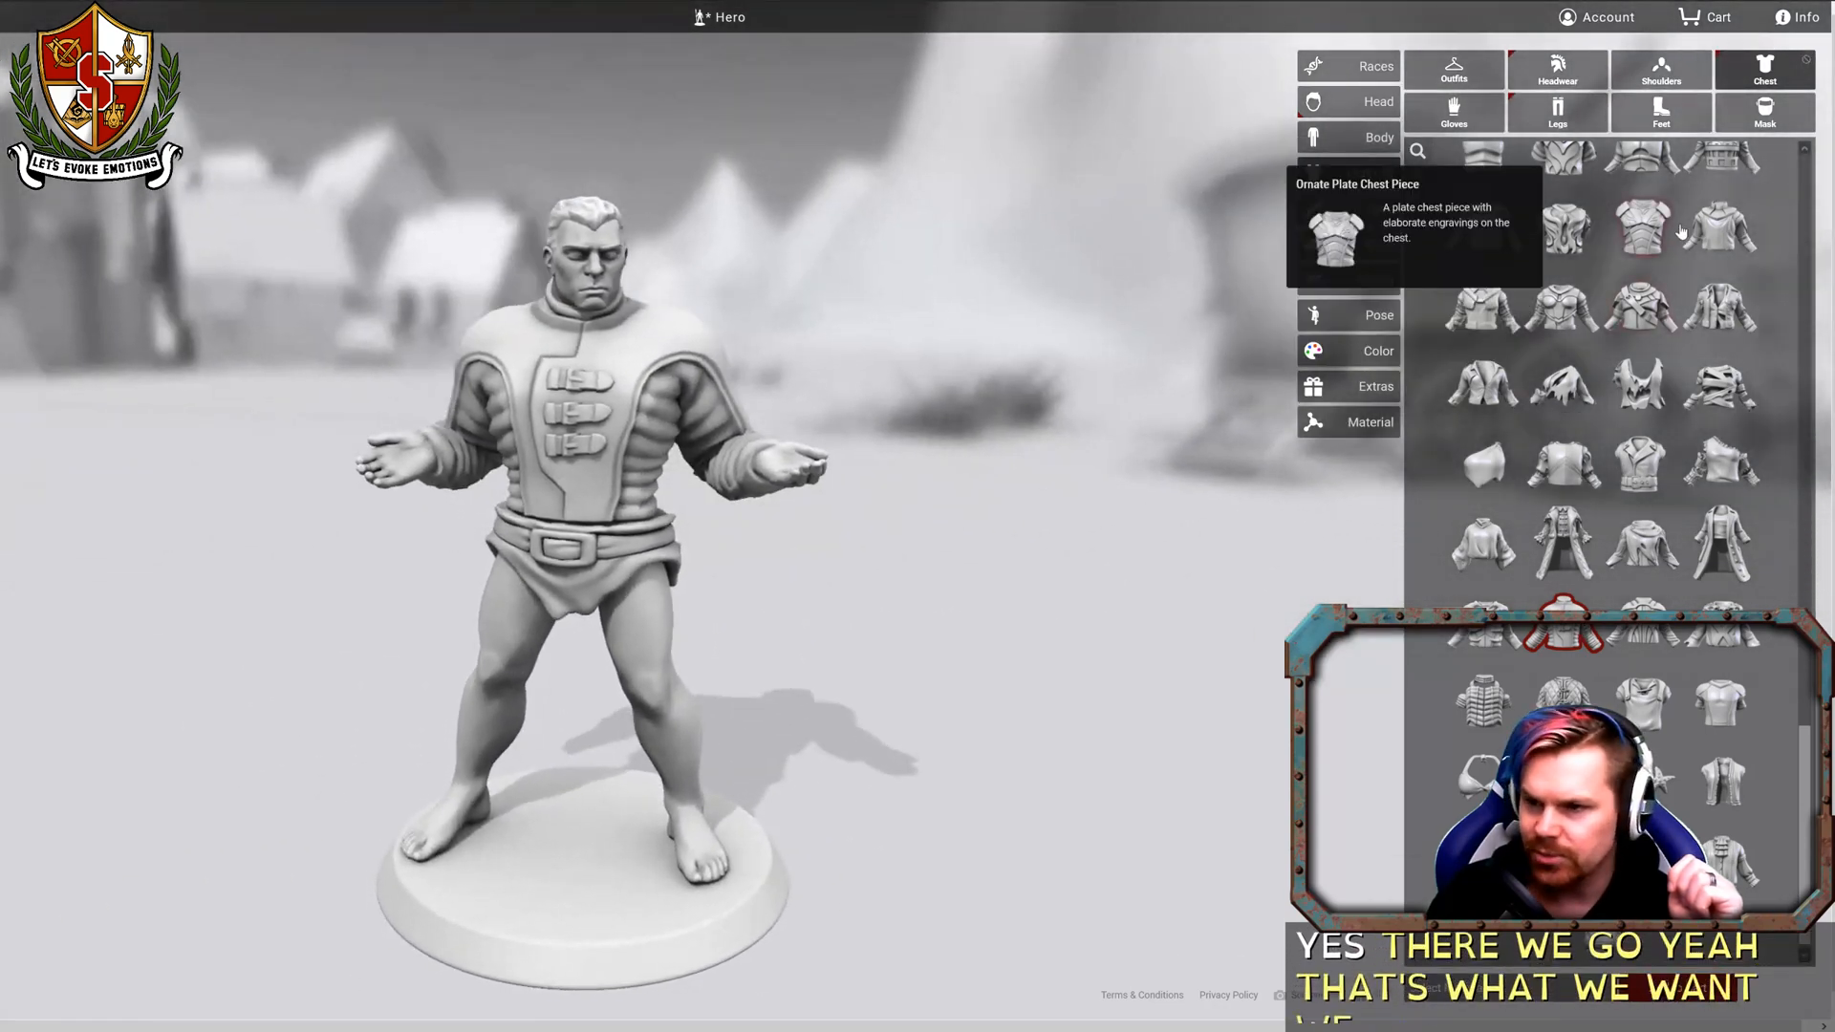
Put the Bard's Gloves on both of the hero's hands.
{"action": "left_click", "coordinate": [1453, 110]}
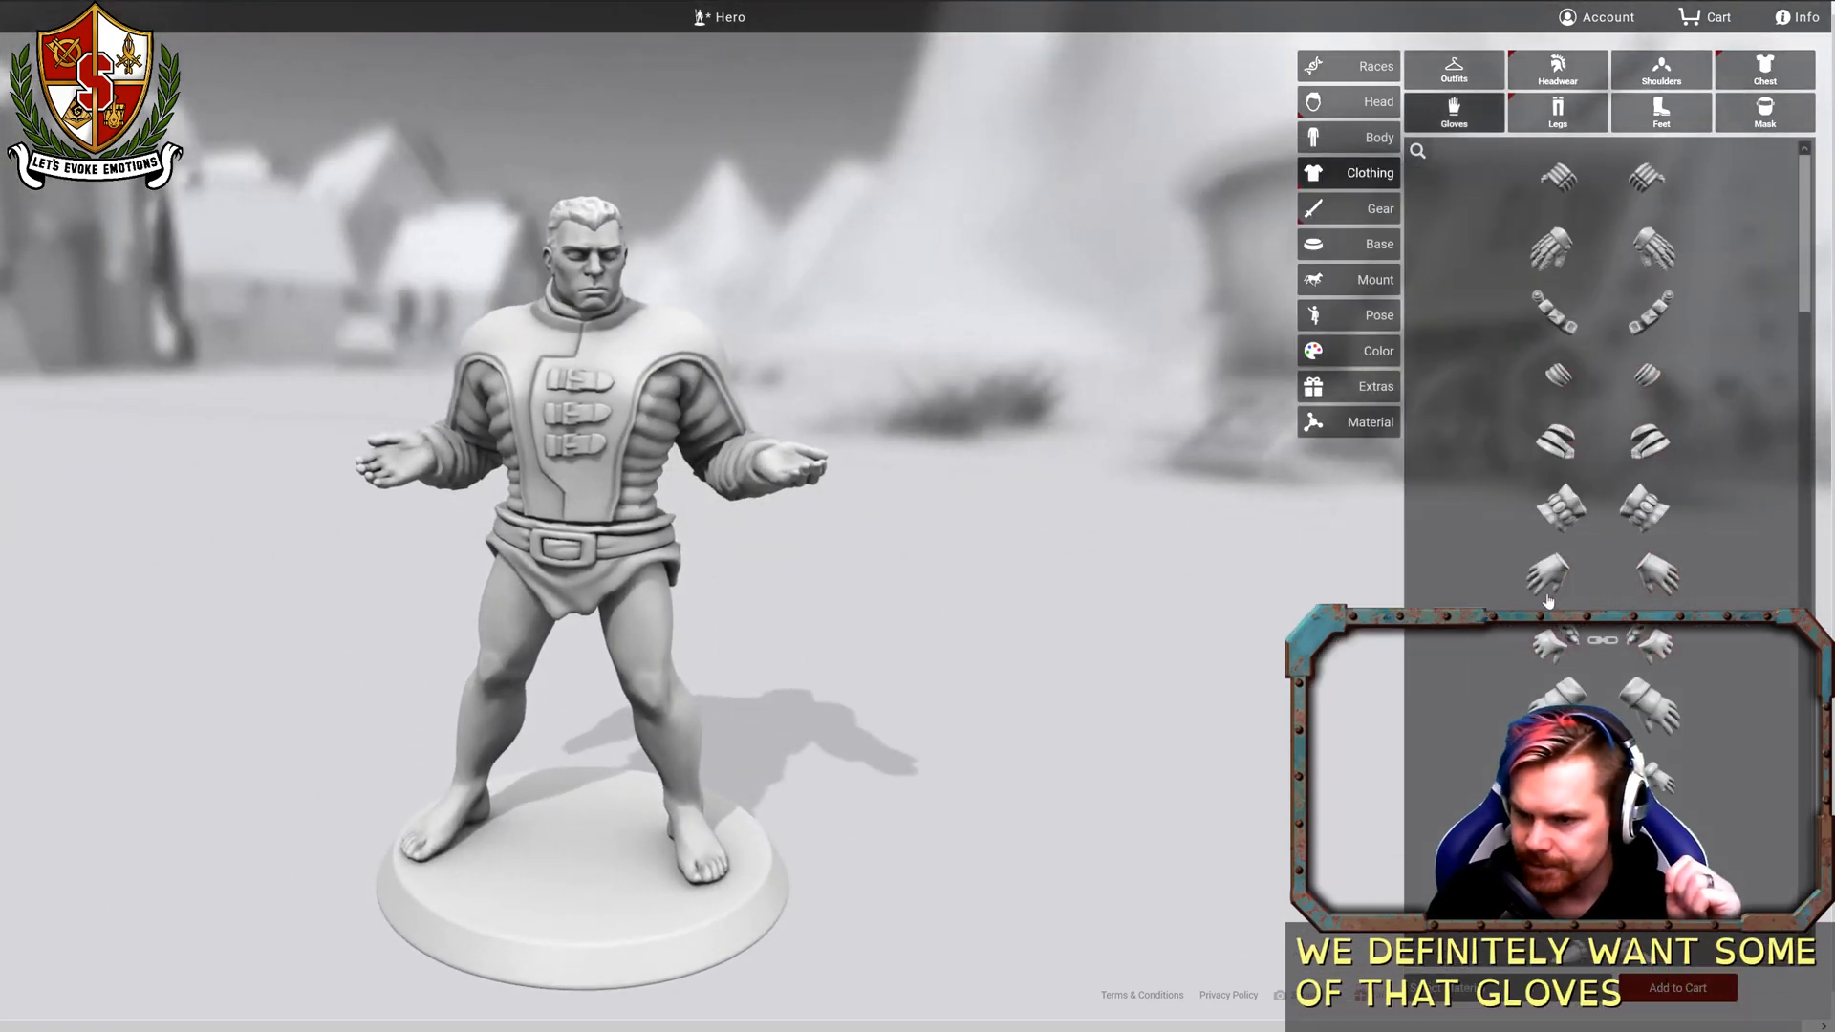
{"action": "scroll", "coordinate": [1561, 612], "scroll_direction": "down", "scroll_amount": 5}
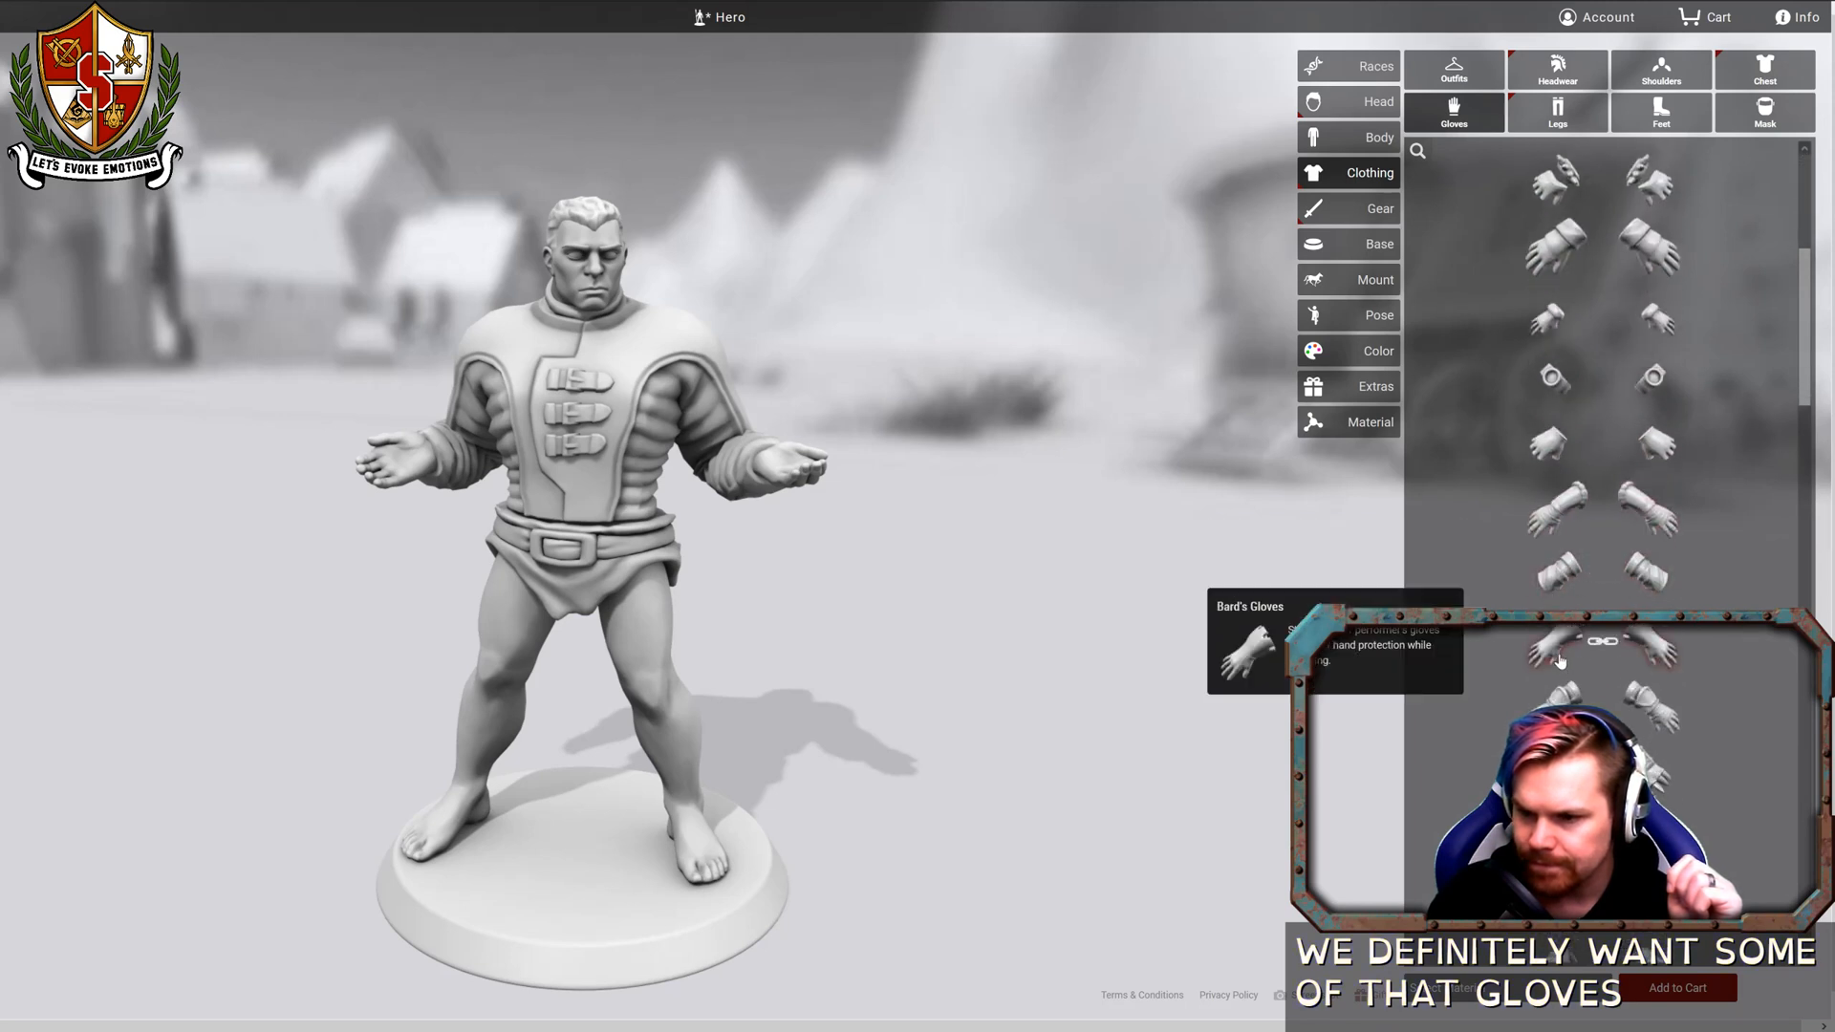
{"action": "left_click", "coordinate": [1555, 648]}
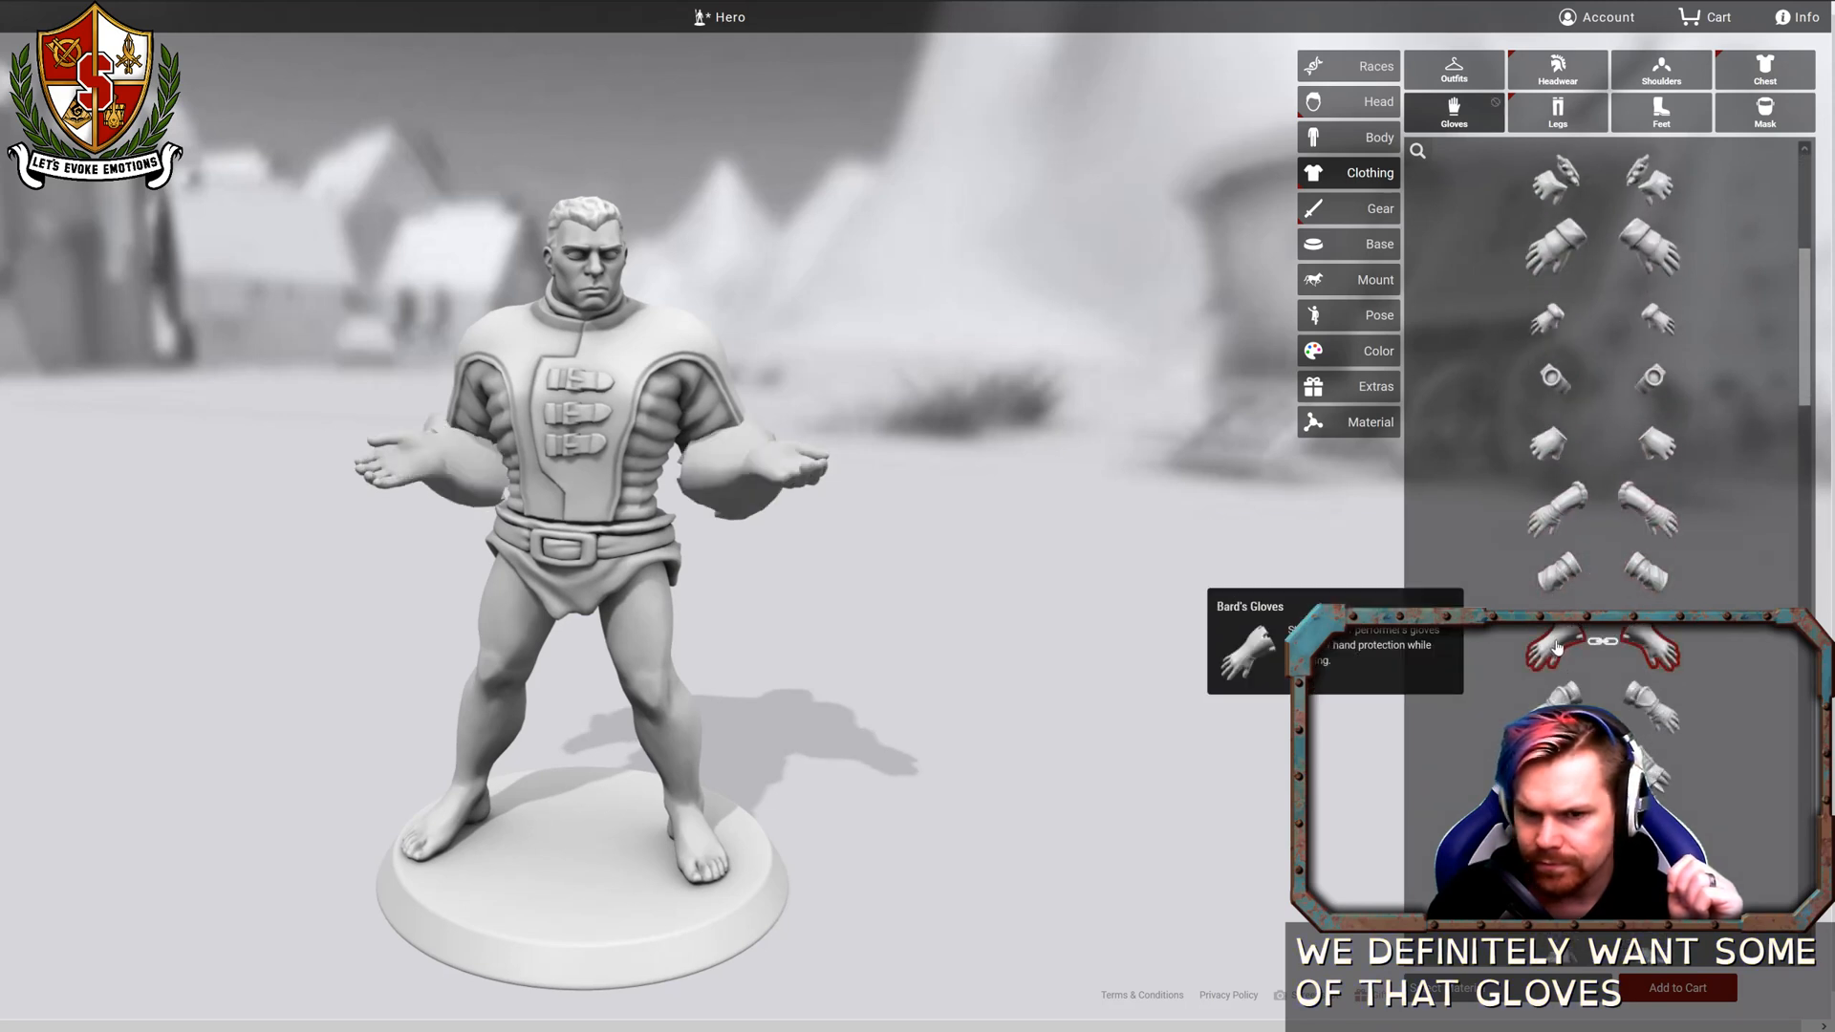
Look through the glove designs for something simple and try the large scaly claws with talons on both hands.
{"action": "scroll", "coordinate": [1605, 668], "scroll_direction": "down", "scroll_amount": 2}
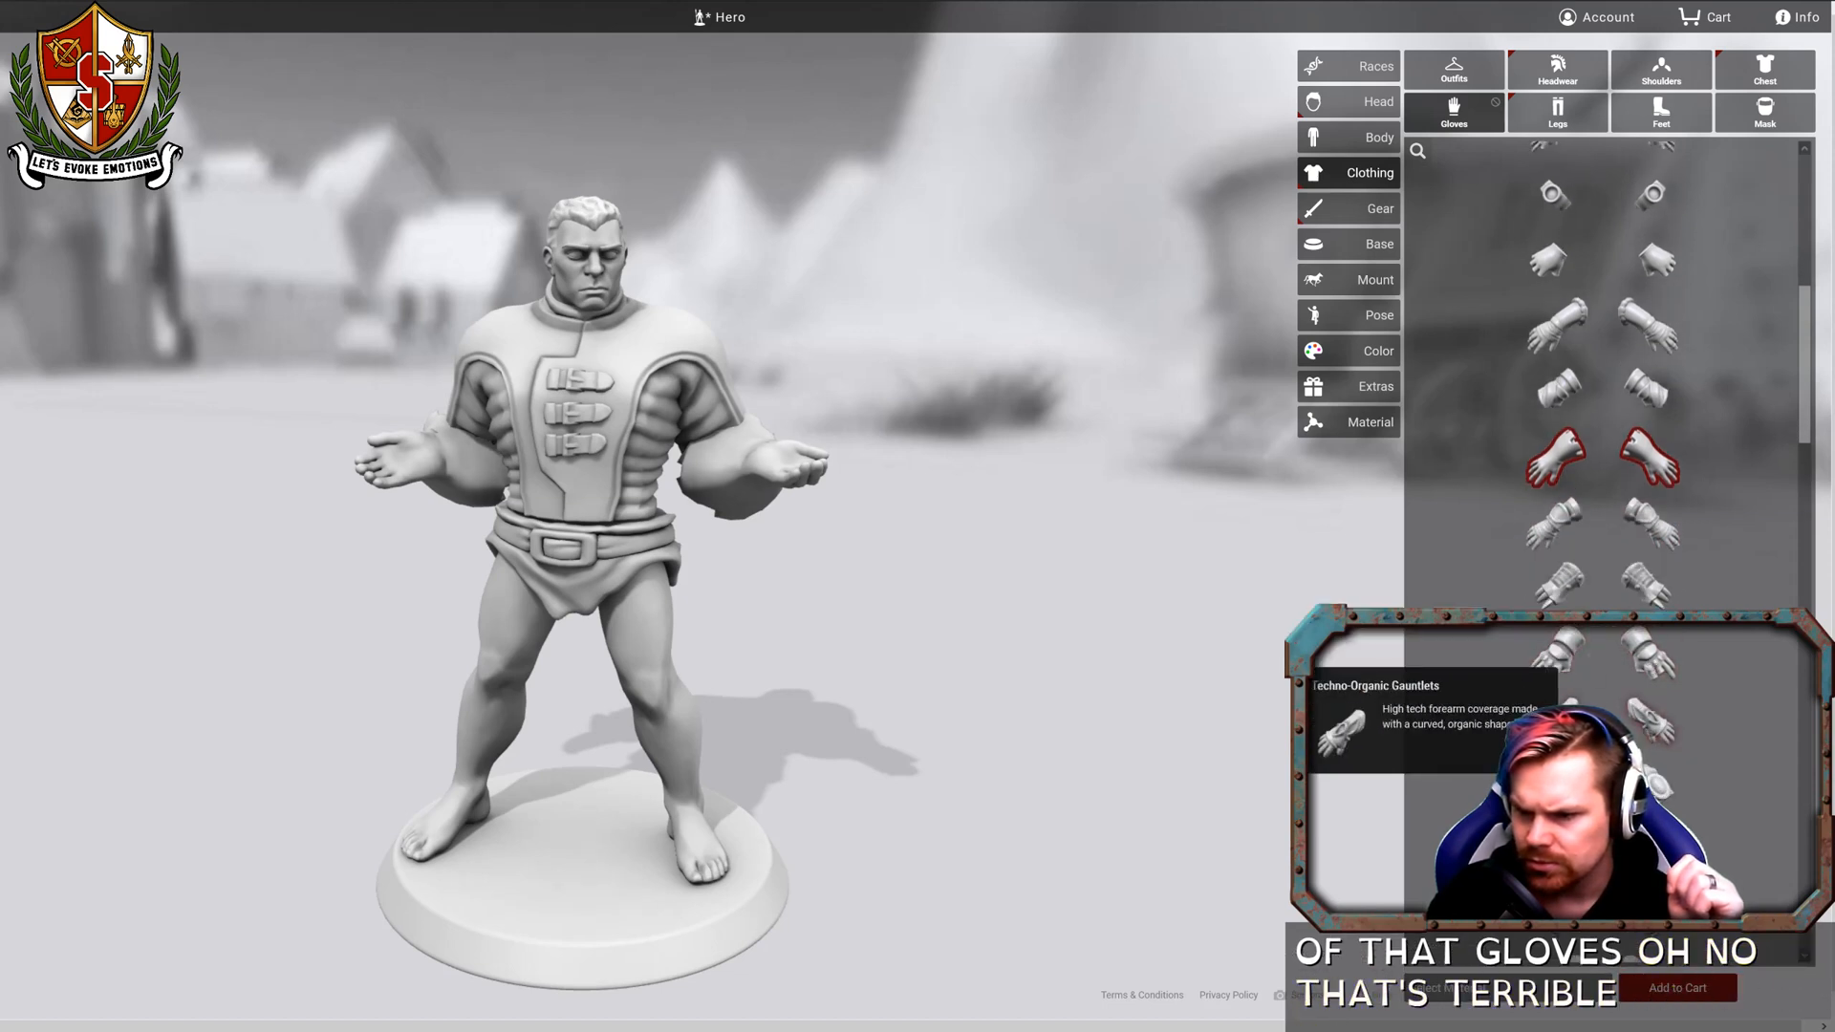
{"action": "scroll", "coordinate": [1638, 676], "scroll_direction": "down", "scroll_amount": 4}
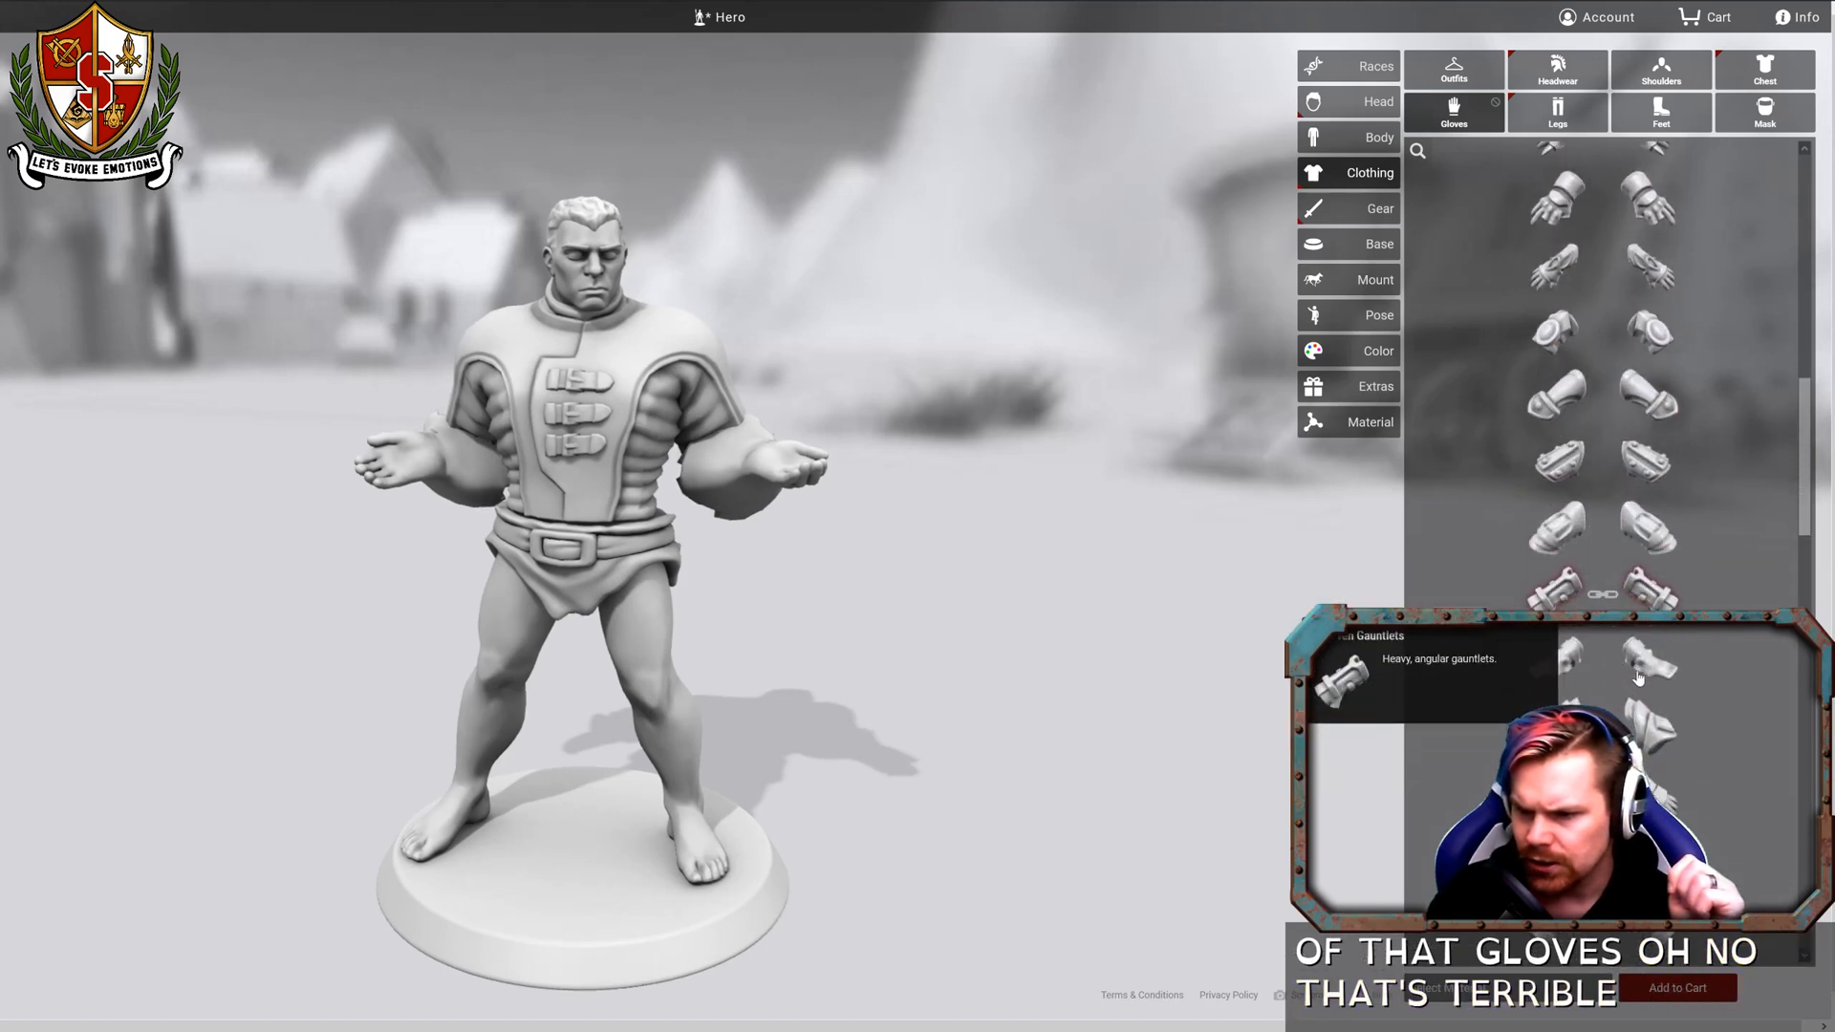
{"action": "scroll", "coordinate": [1638, 676], "scroll_direction": "down", "scroll_amount": 5}
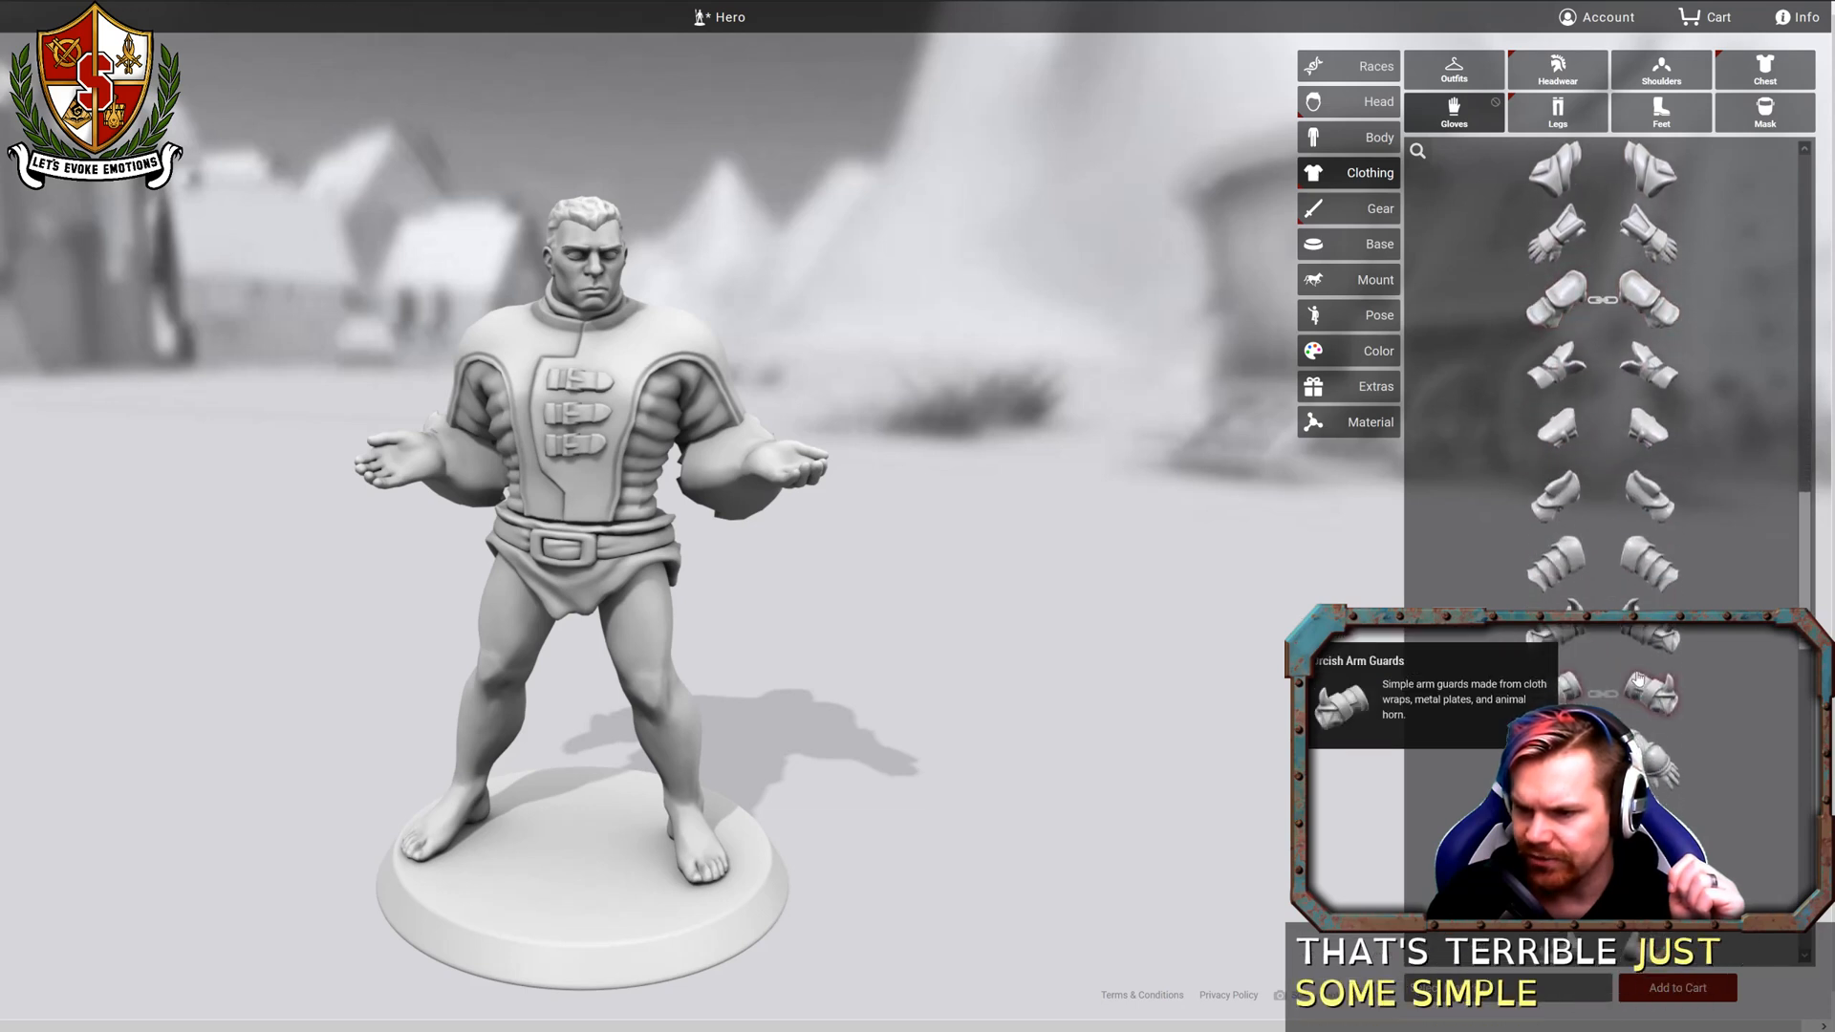
{"action": "scroll", "coordinate": [1637, 676], "scroll_direction": "up", "scroll_amount": 4}
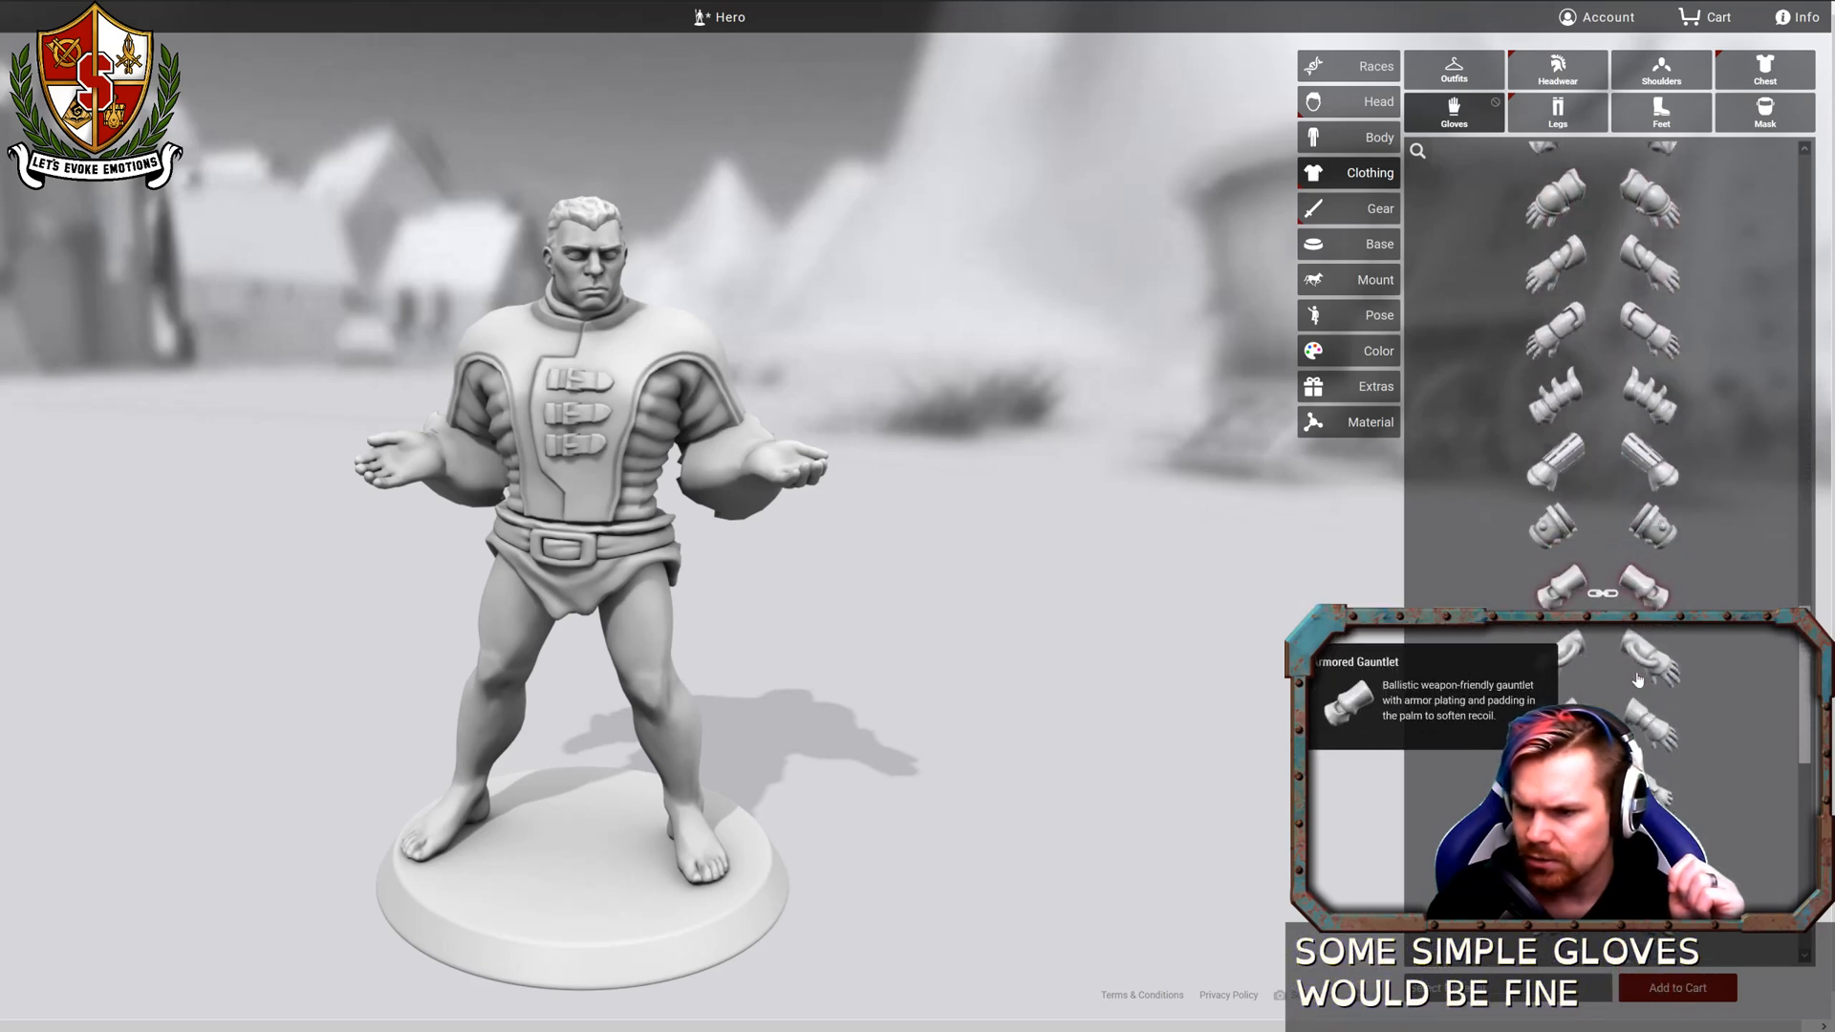
{"action": "scroll", "coordinate": [1638, 678], "scroll_direction": "down", "scroll_amount": 6}
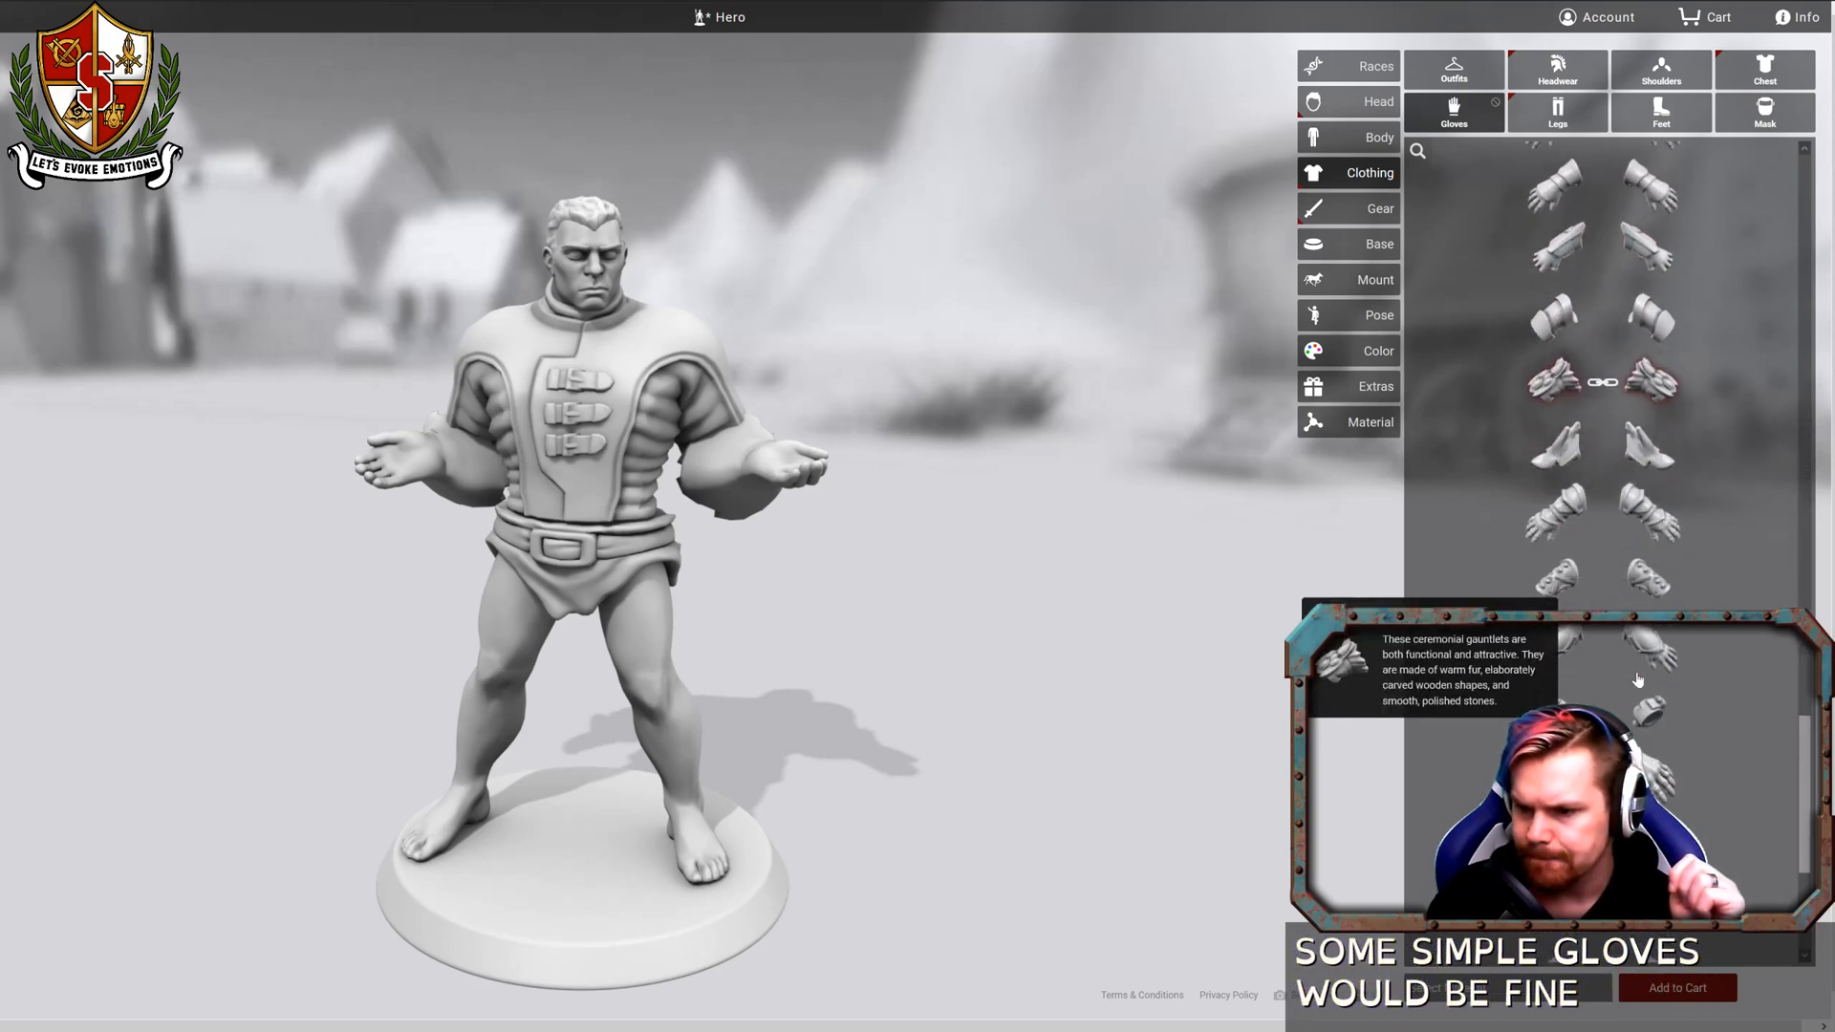
{"action": "scroll", "coordinate": [1638, 678], "scroll_direction": "down", "scroll_amount": 3}
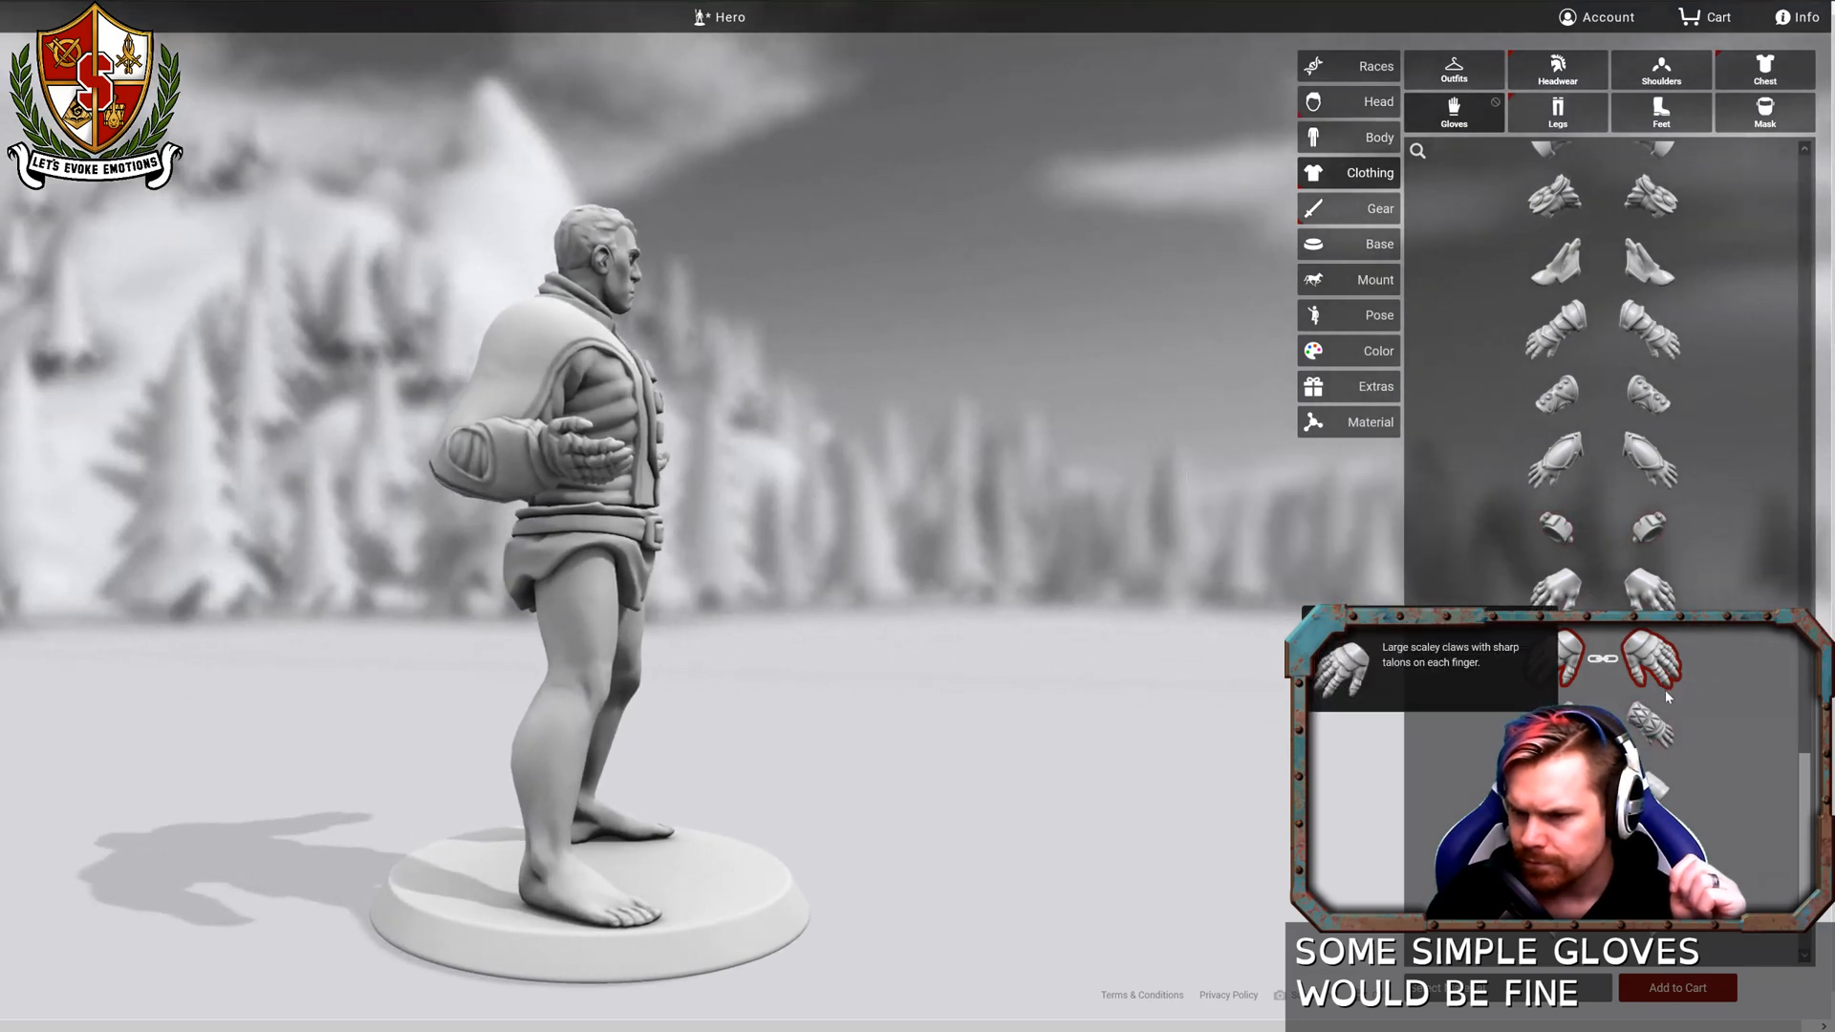
{"action": "scroll", "coordinate": [1664, 690], "scroll_direction": "down", "scroll_amount": 2}
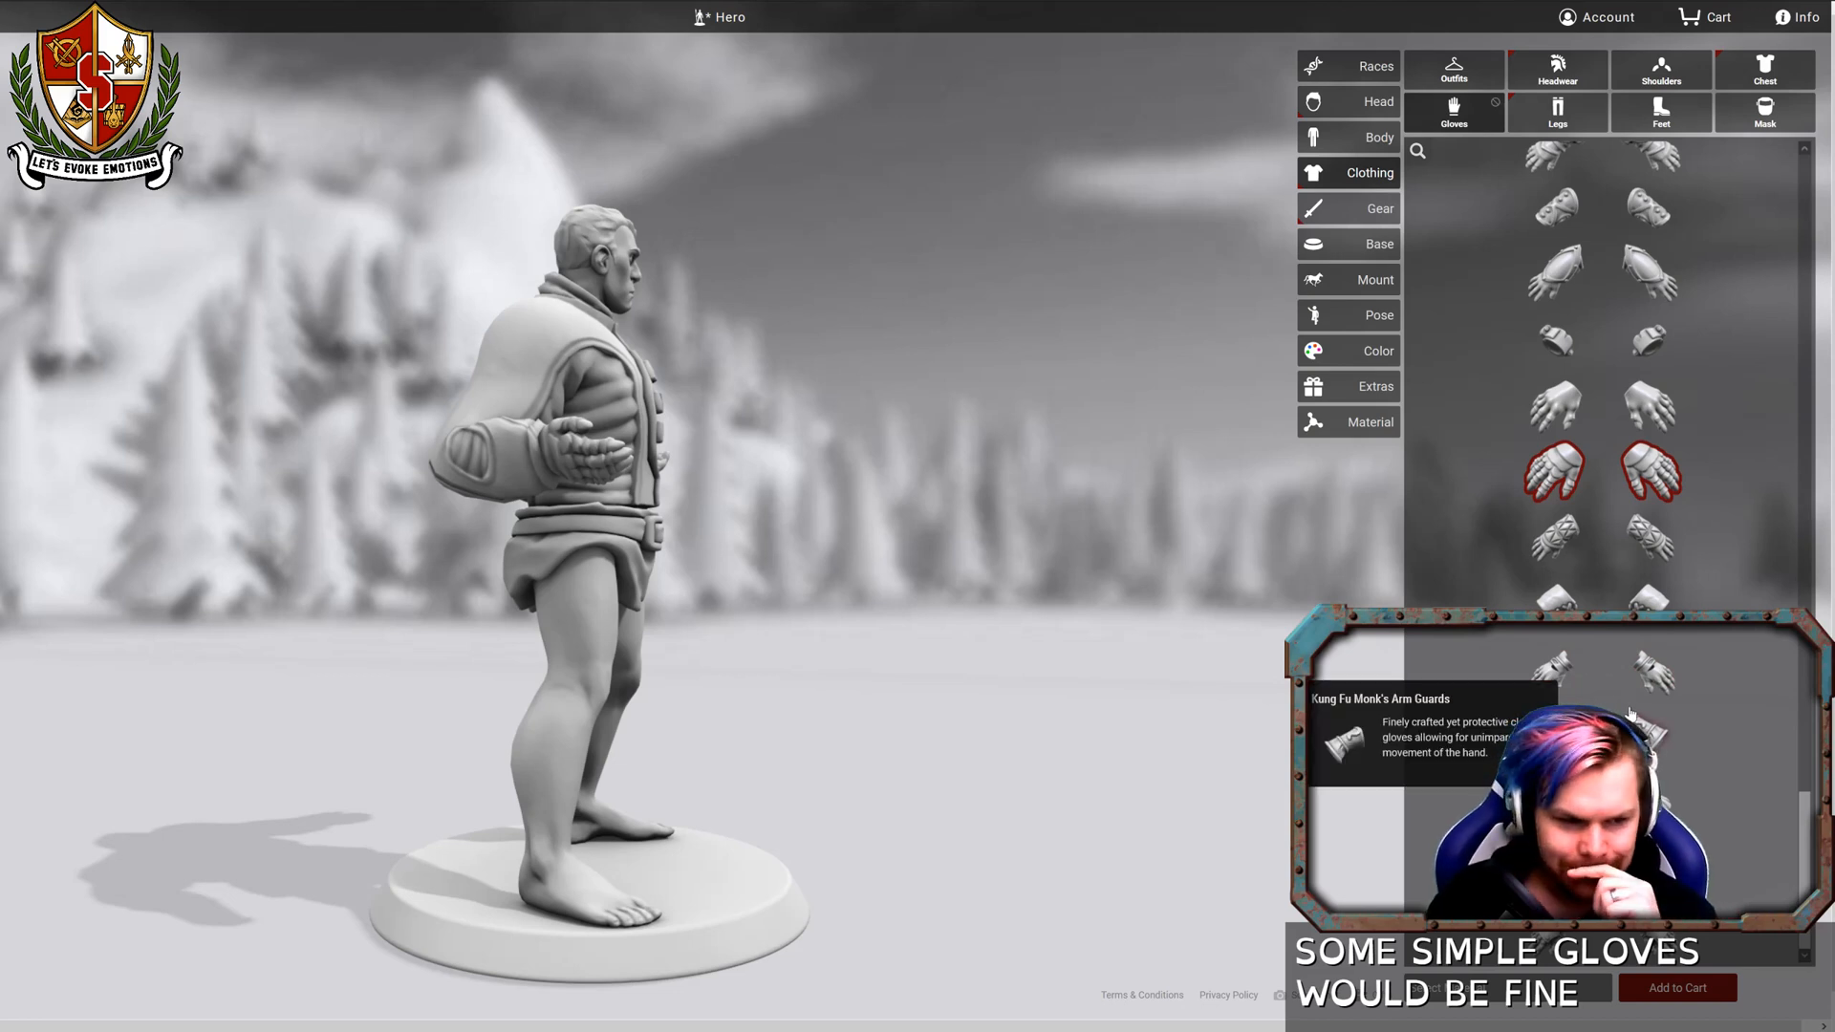
{"action": "scroll", "coordinate": [1630, 713], "scroll_direction": "down", "scroll_amount": 1}
Replace the scaly claws with the Plain Gloves, check them on the model, and remove them to leave the hands bare.
{"action": "scroll", "coordinate": [1627, 678], "scroll_direction": "up", "scroll_amount": 8}
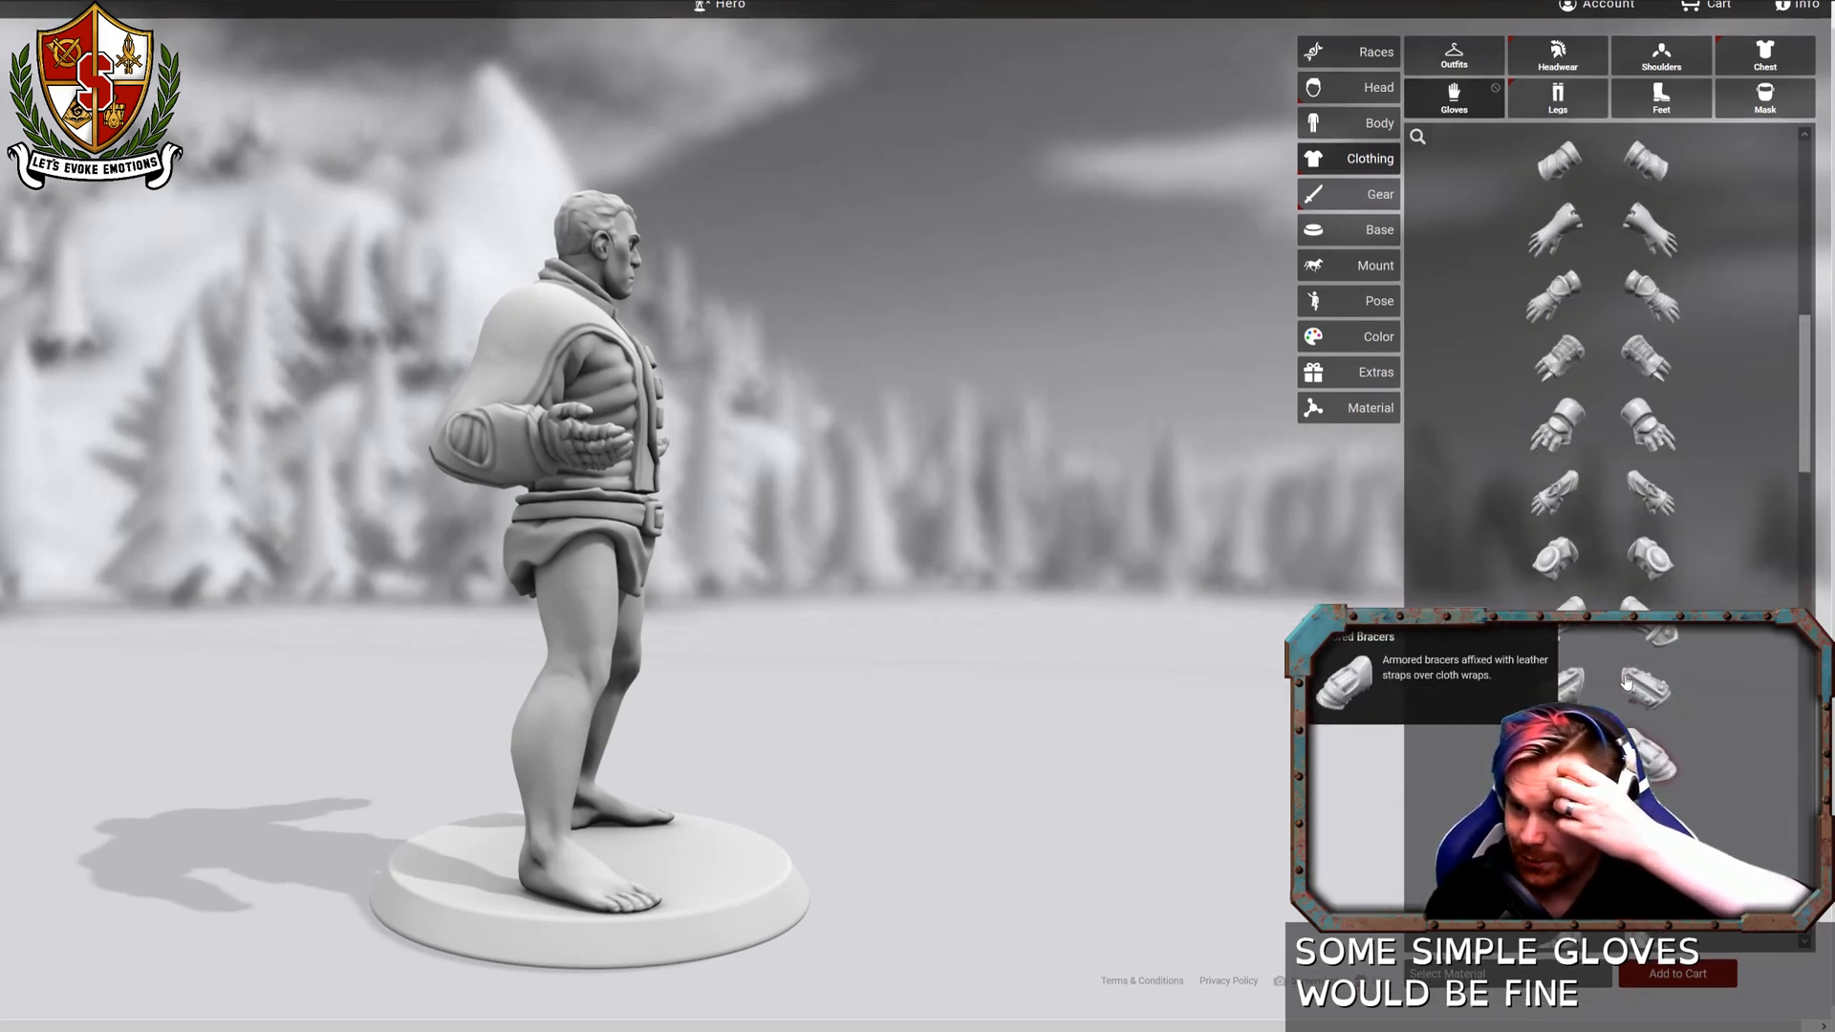
{"action": "scroll", "coordinate": [1628, 678], "scroll_direction": "up", "scroll_amount": 6}
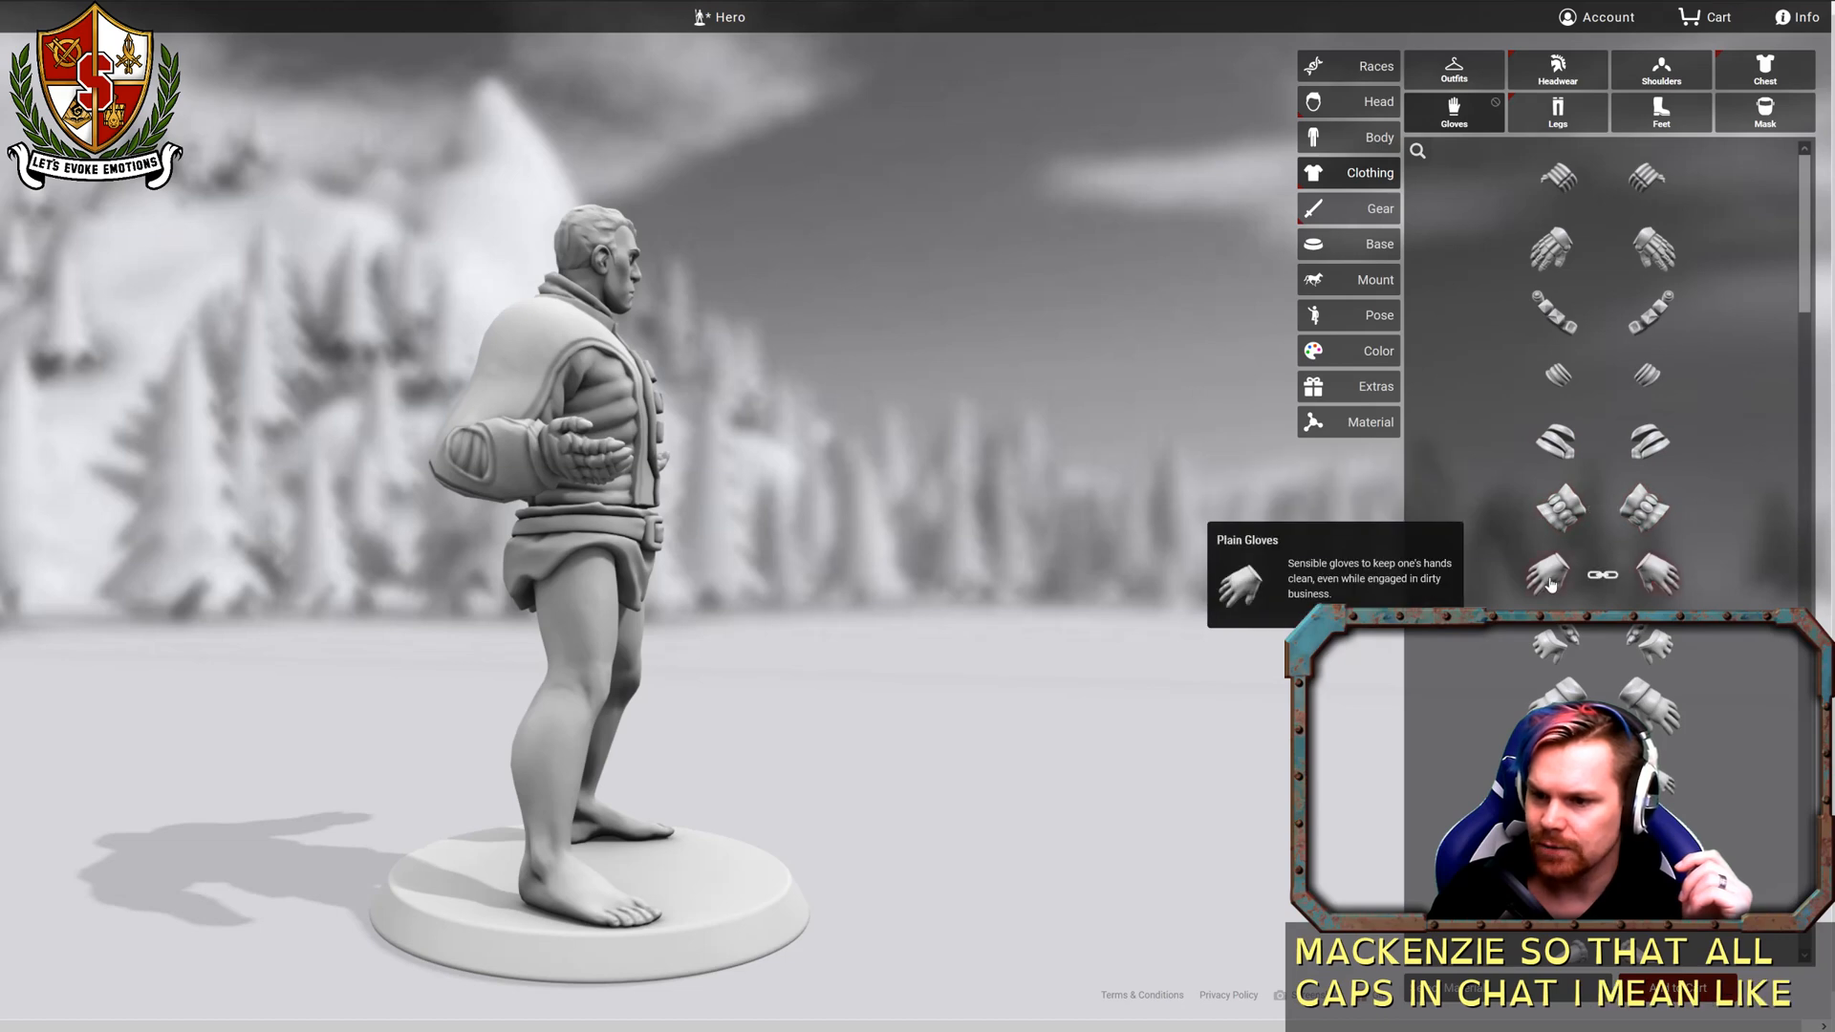
{"action": "left_click_drag", "start_coordinate": [1000, 476], "coordinate": [817, 635]}
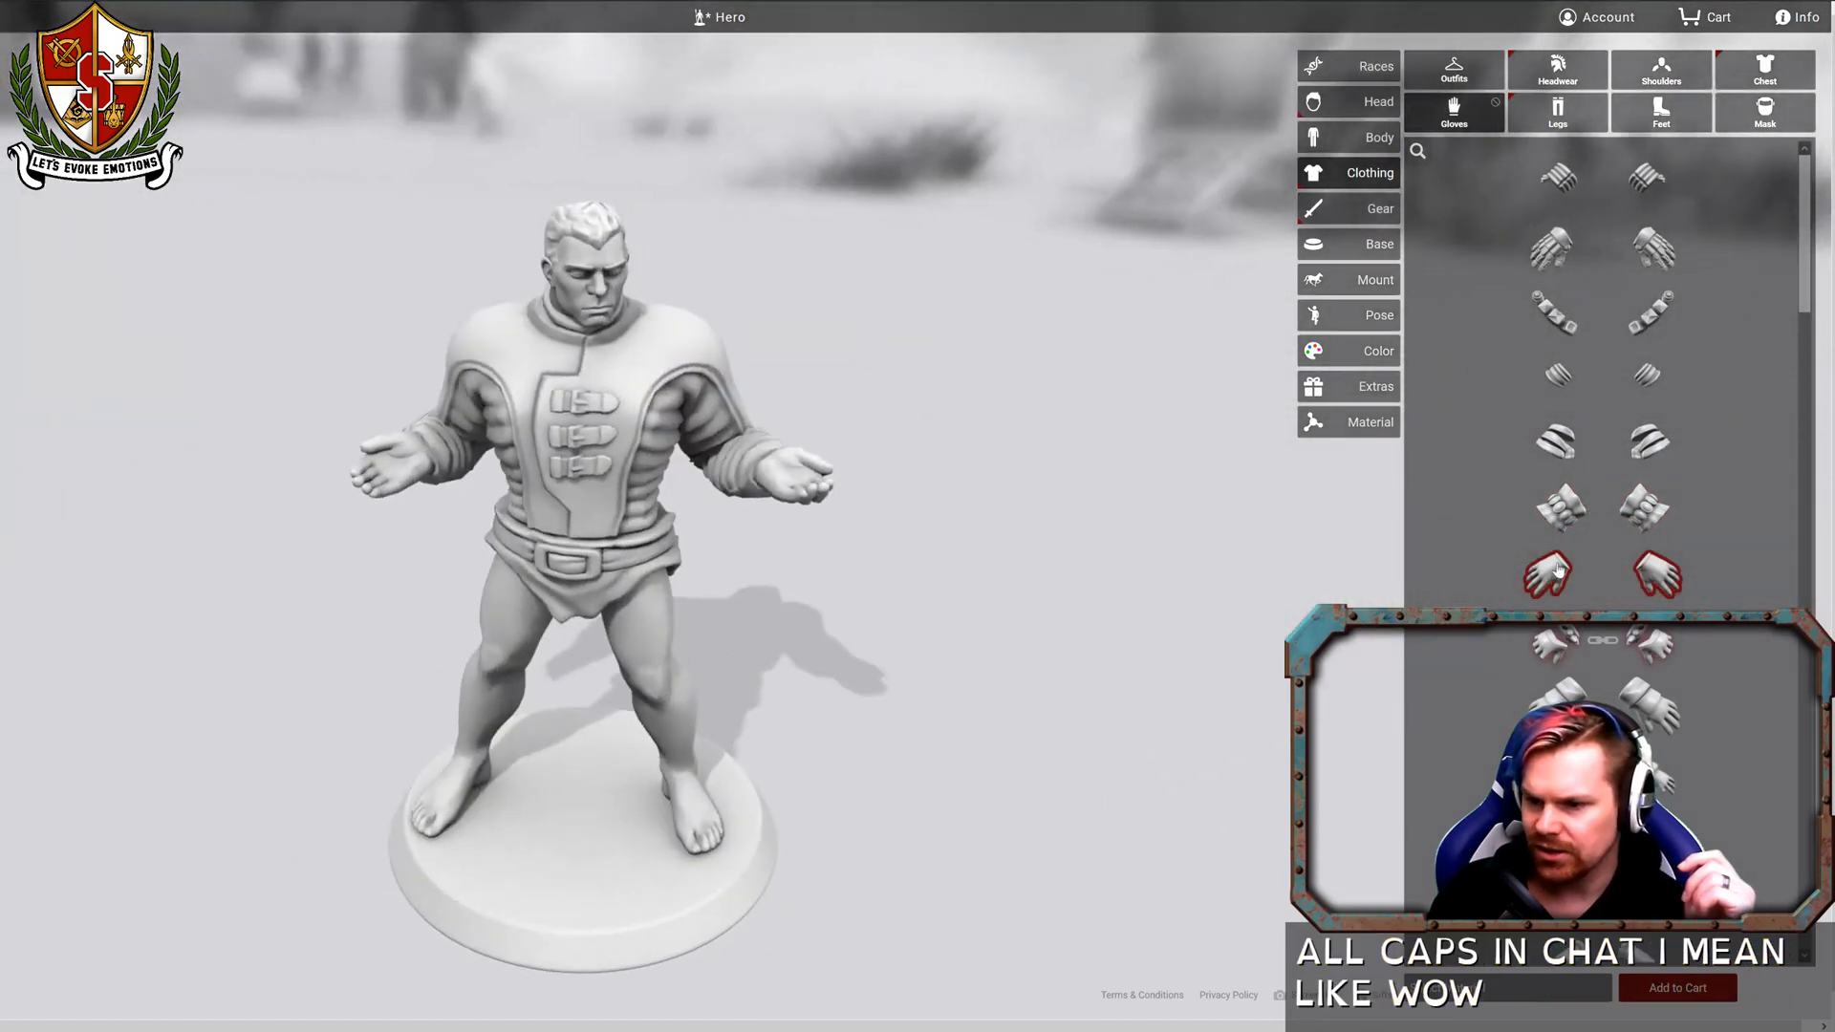
{"action": "left_click_drag", "start_coordinate": [1155, 636], "coordinate": [1133, 580]}
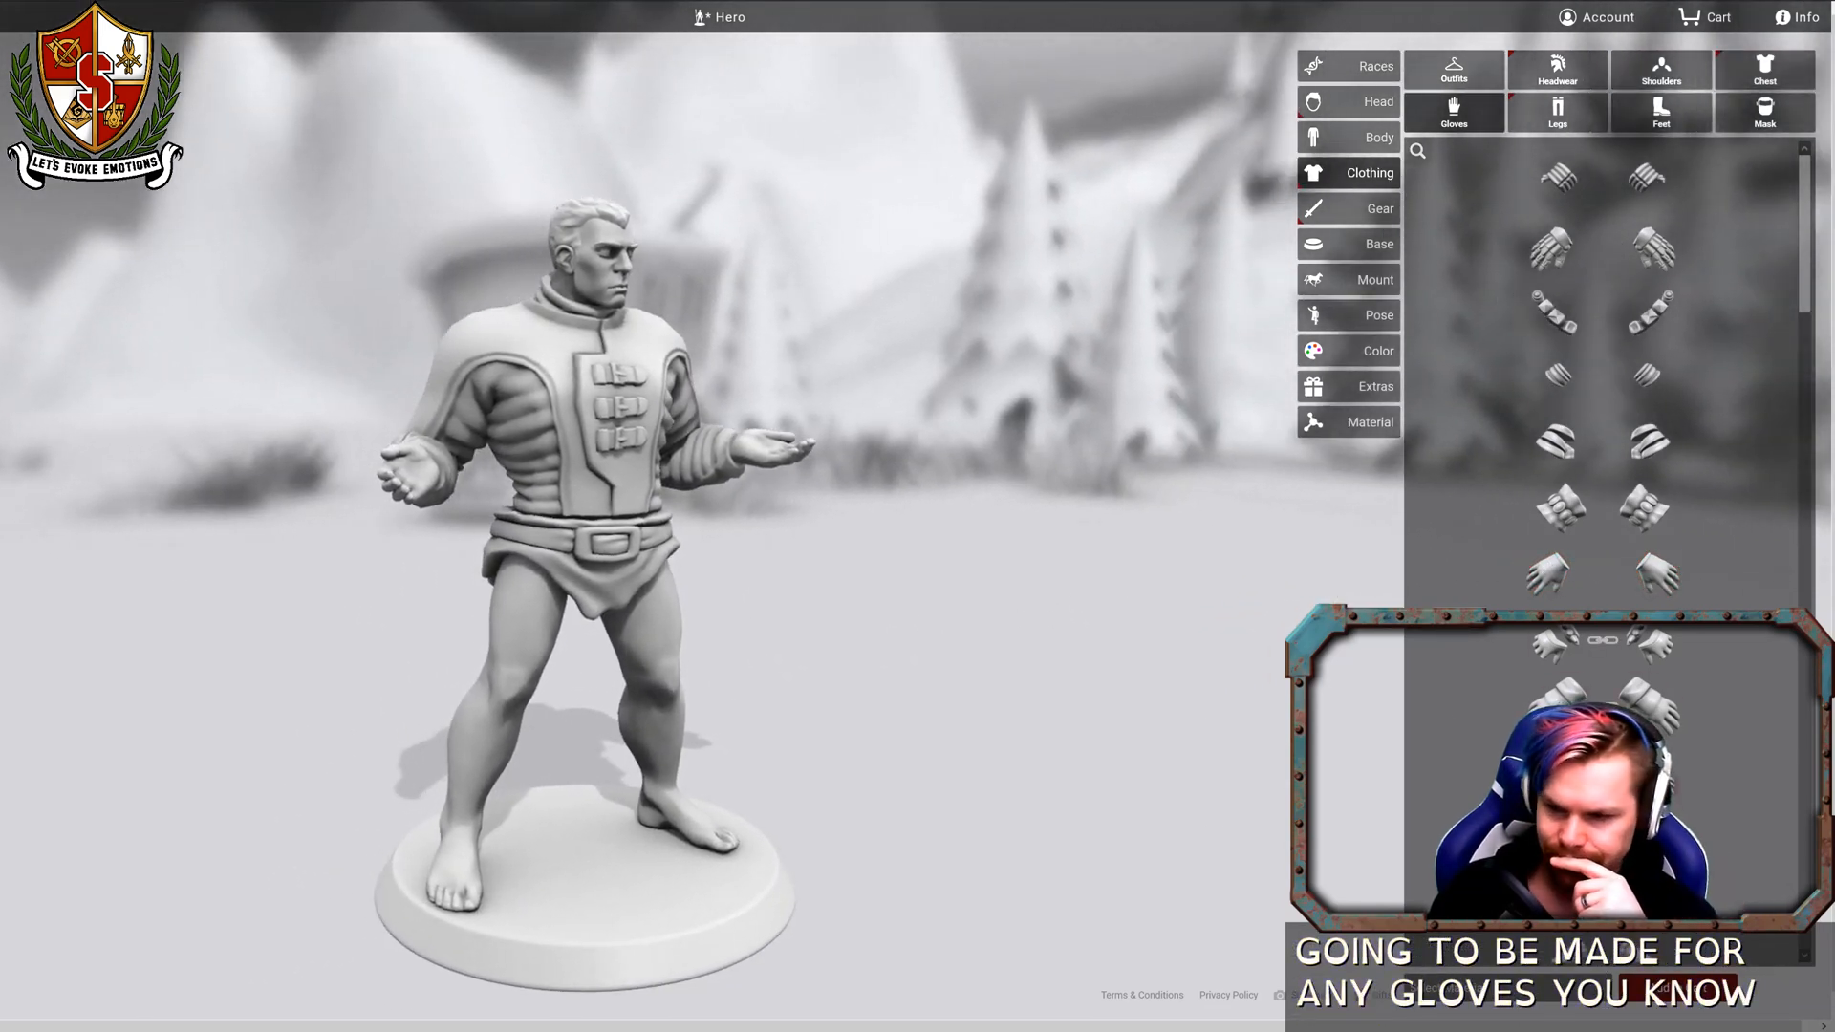
Dress the hero in the ribbed, padded trousers with knee guards that match the chestpiece.
{"action": "left_click", "coordinate": [1586, 128]}
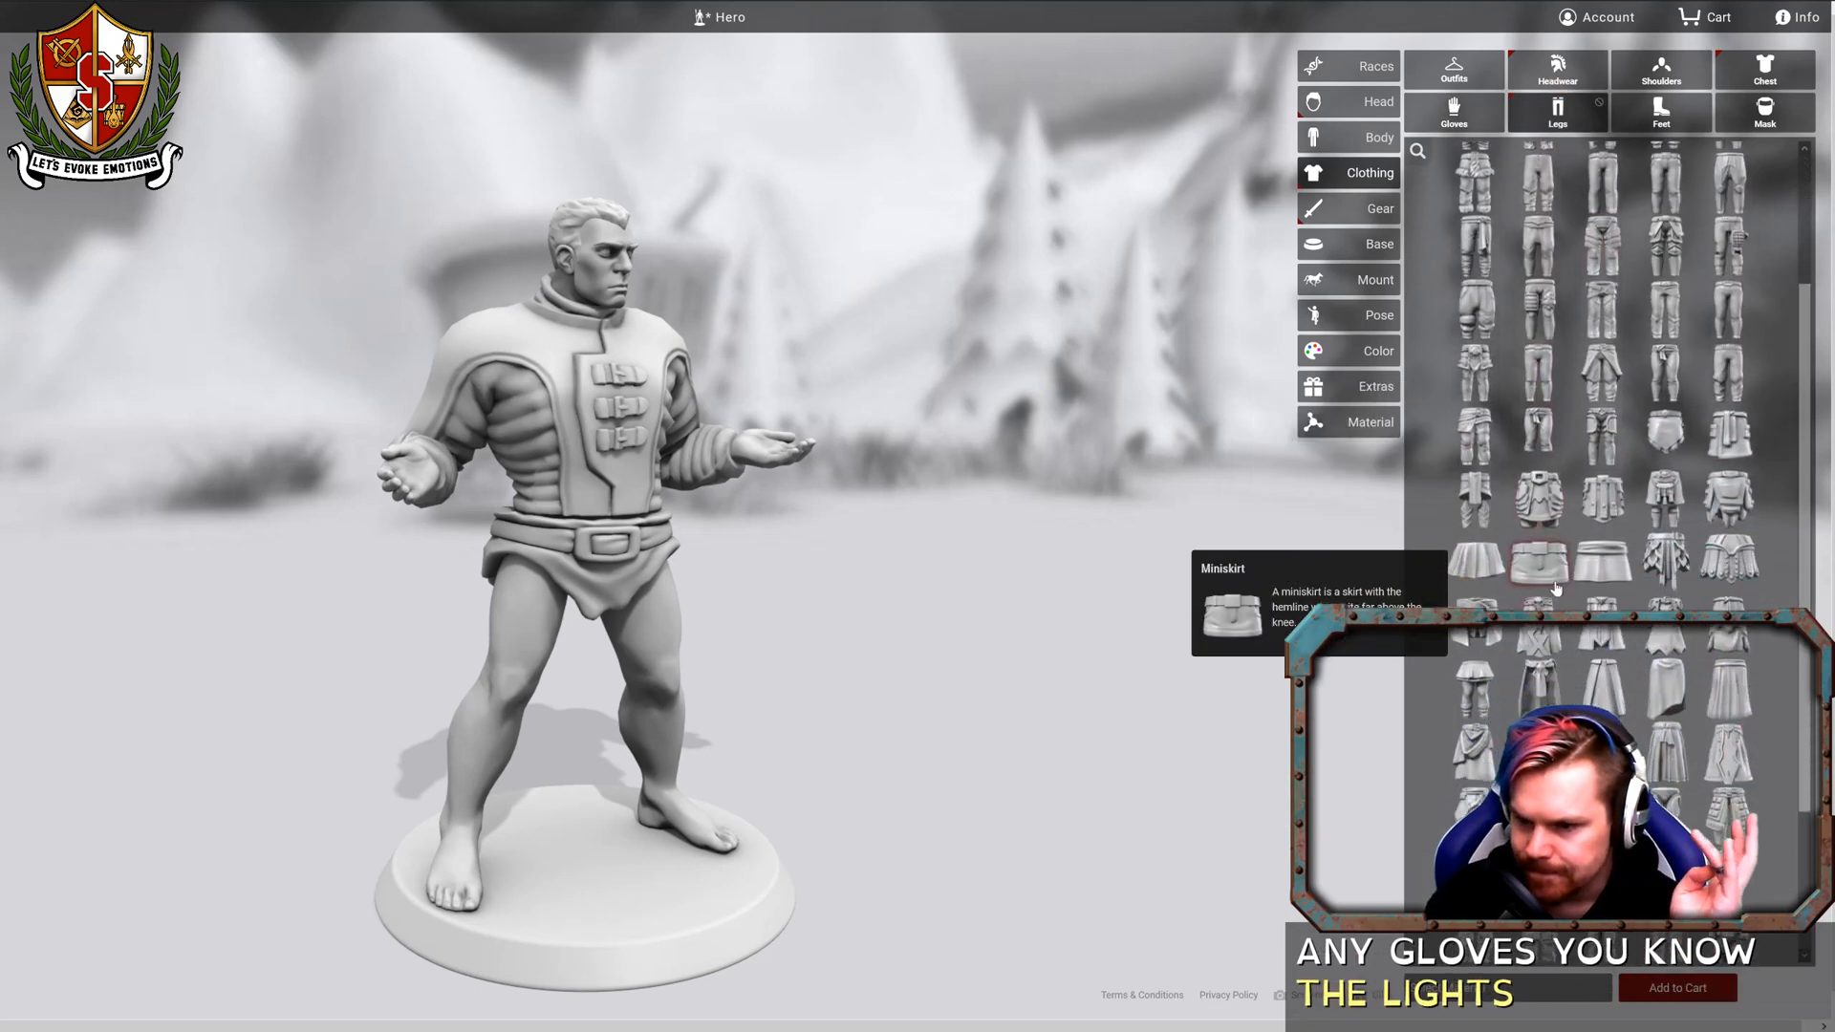
{"action": "scroll", "coordinate": [1555, 588], "scroll_direction": "down", "scroll_amount": 3}
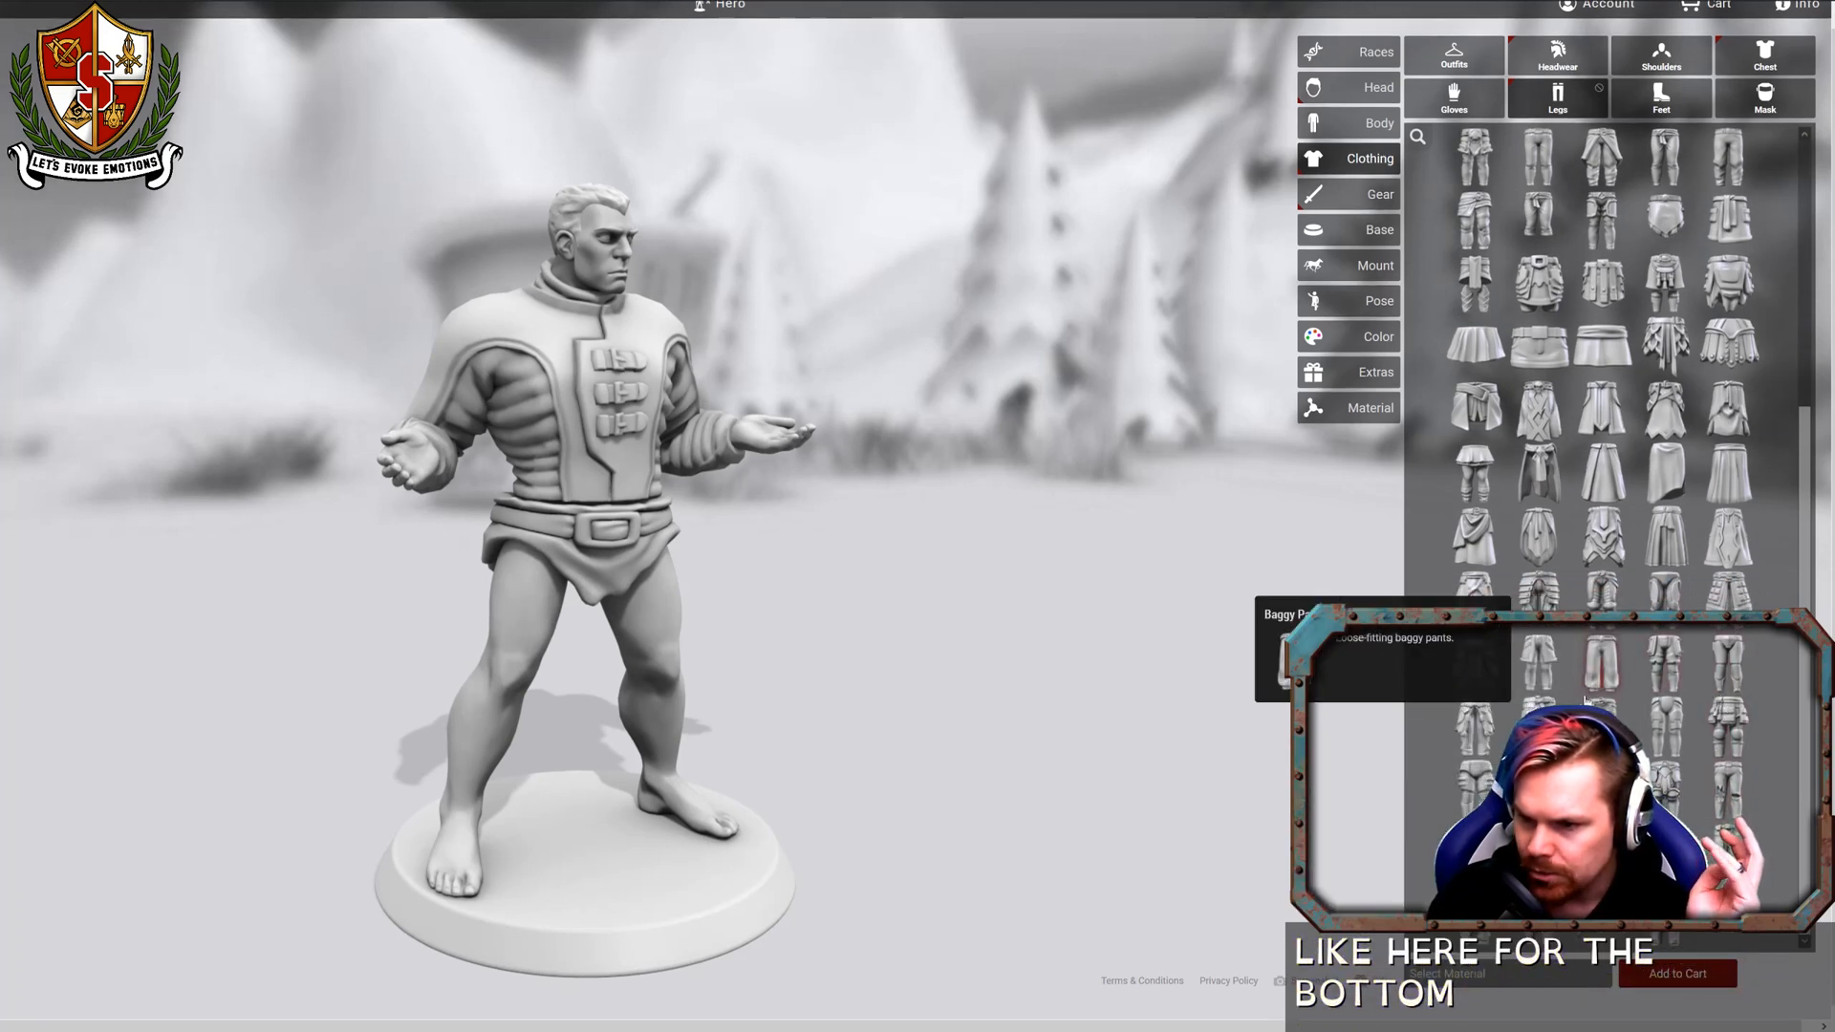
{"action": "left_click", "coordinate": [1602, 589]}
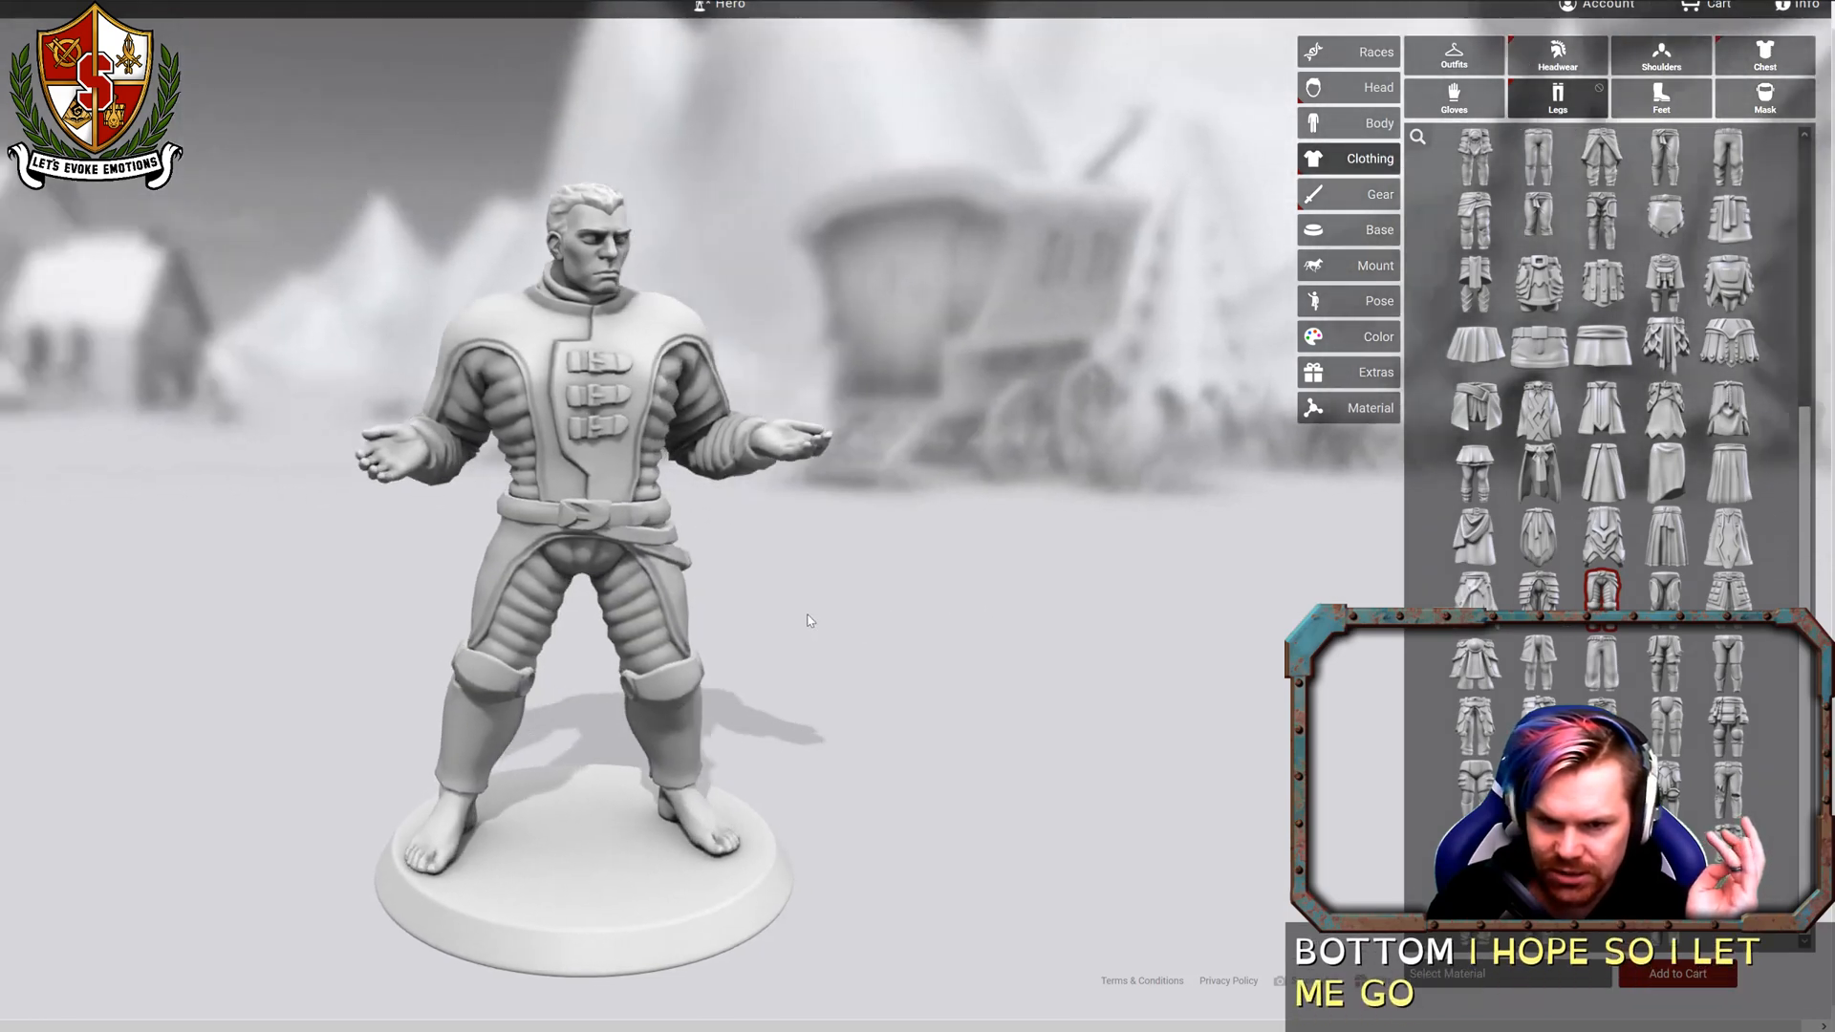
{"action": "left_click_drag", "start_coordinate": [811, 621], "coordinate": [1078, 609]}
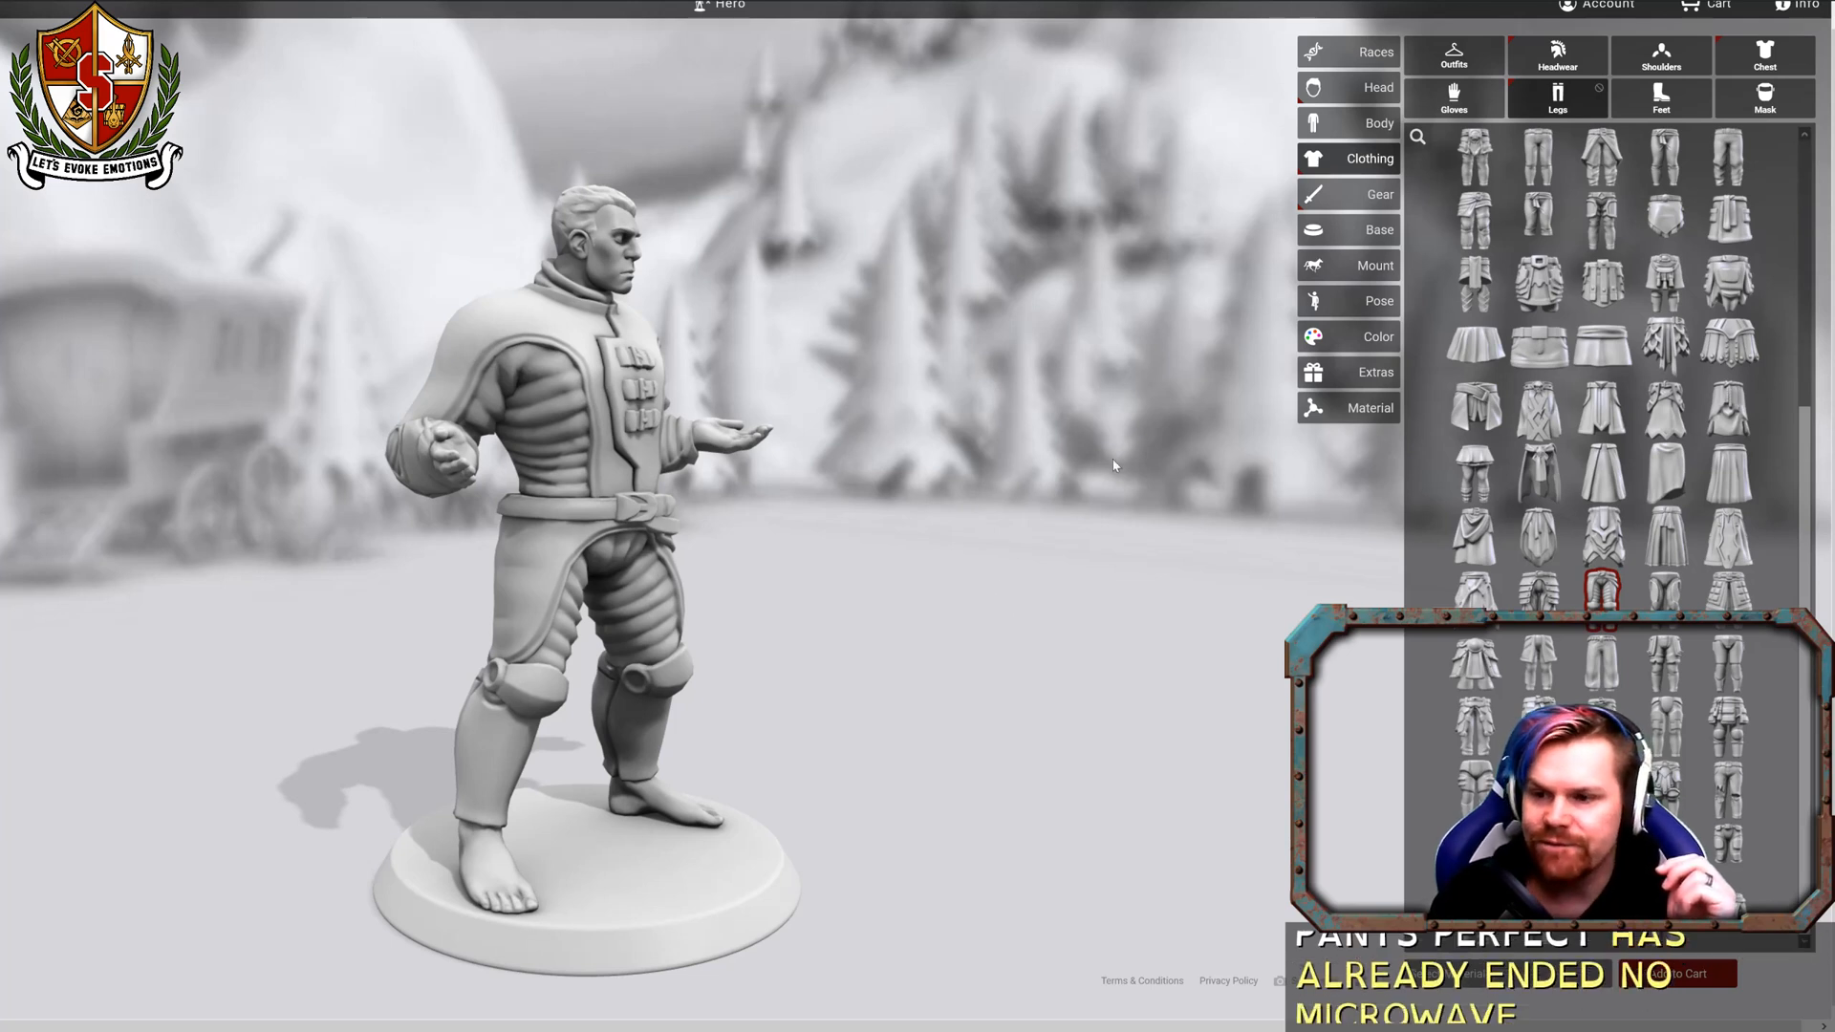
Put the lace-up ankle boots on both of the hero's feet and check them from the front.
{"action": "left_click", "coordinate": [1660, 96]}
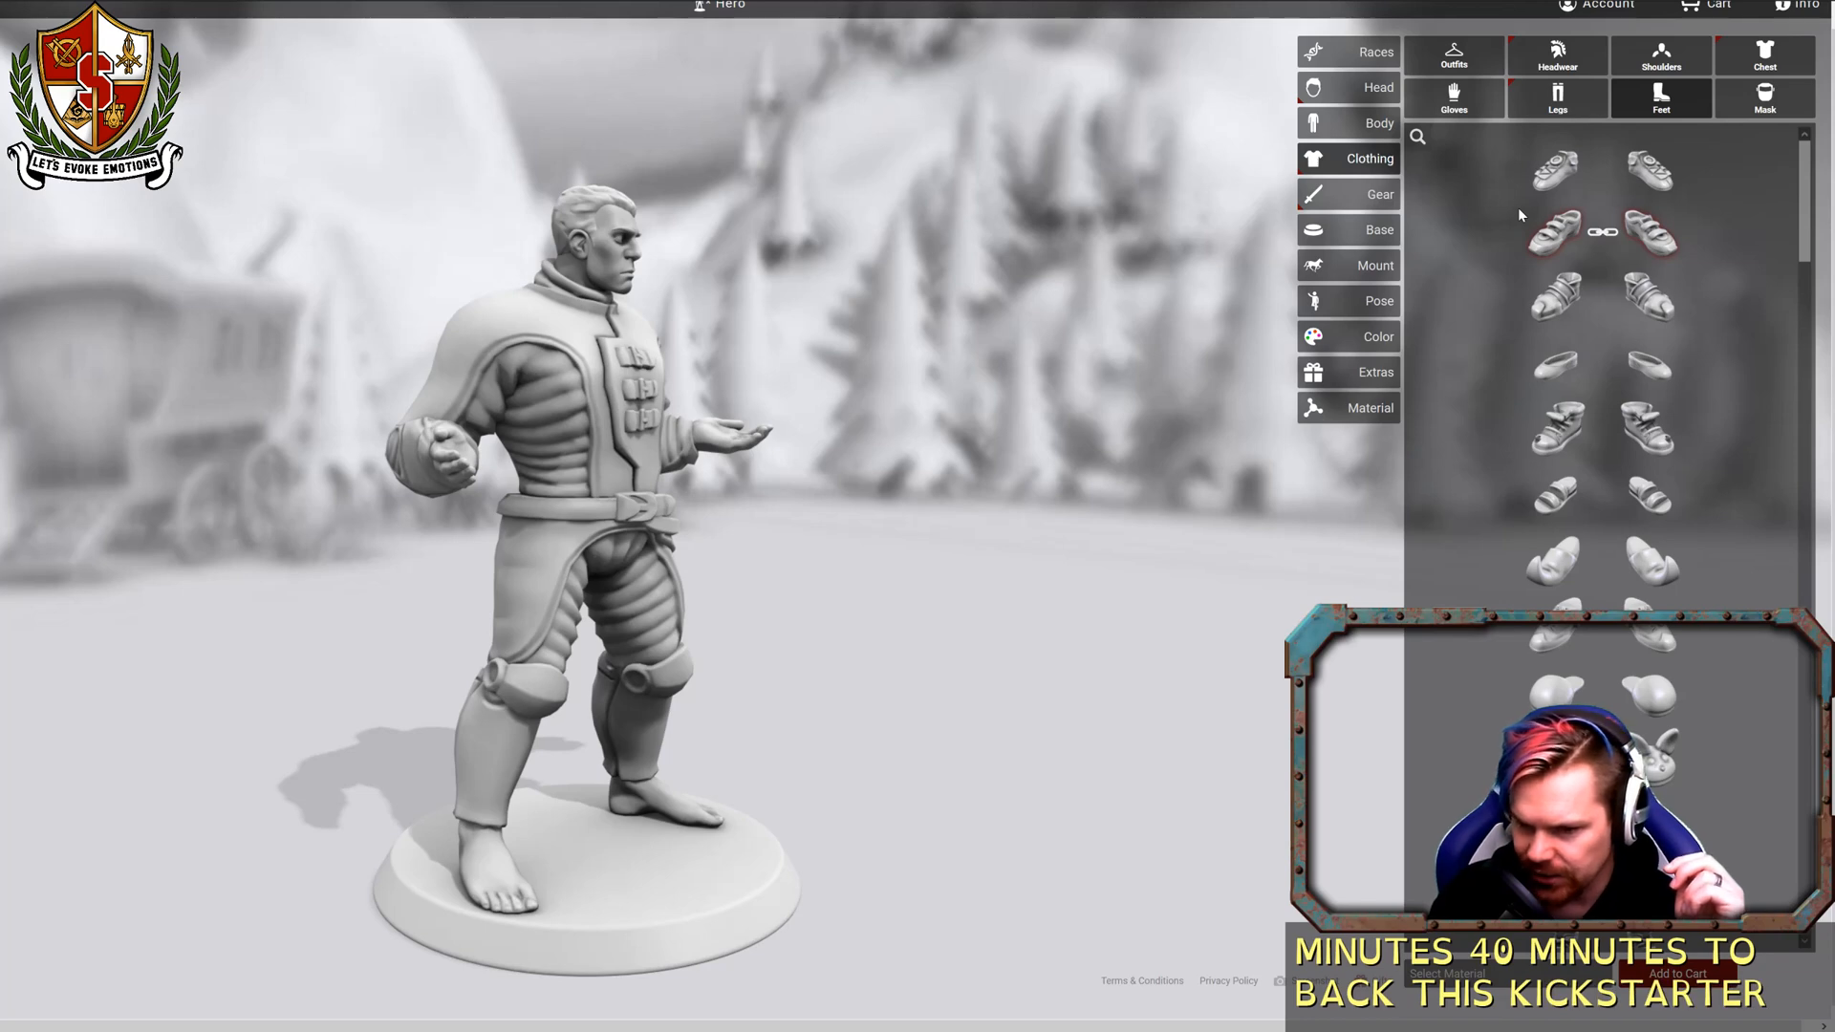
{"action": "scroll", "coordinate": [1556, 652], "scroll_direction": "down", "scroll_amount": 2}
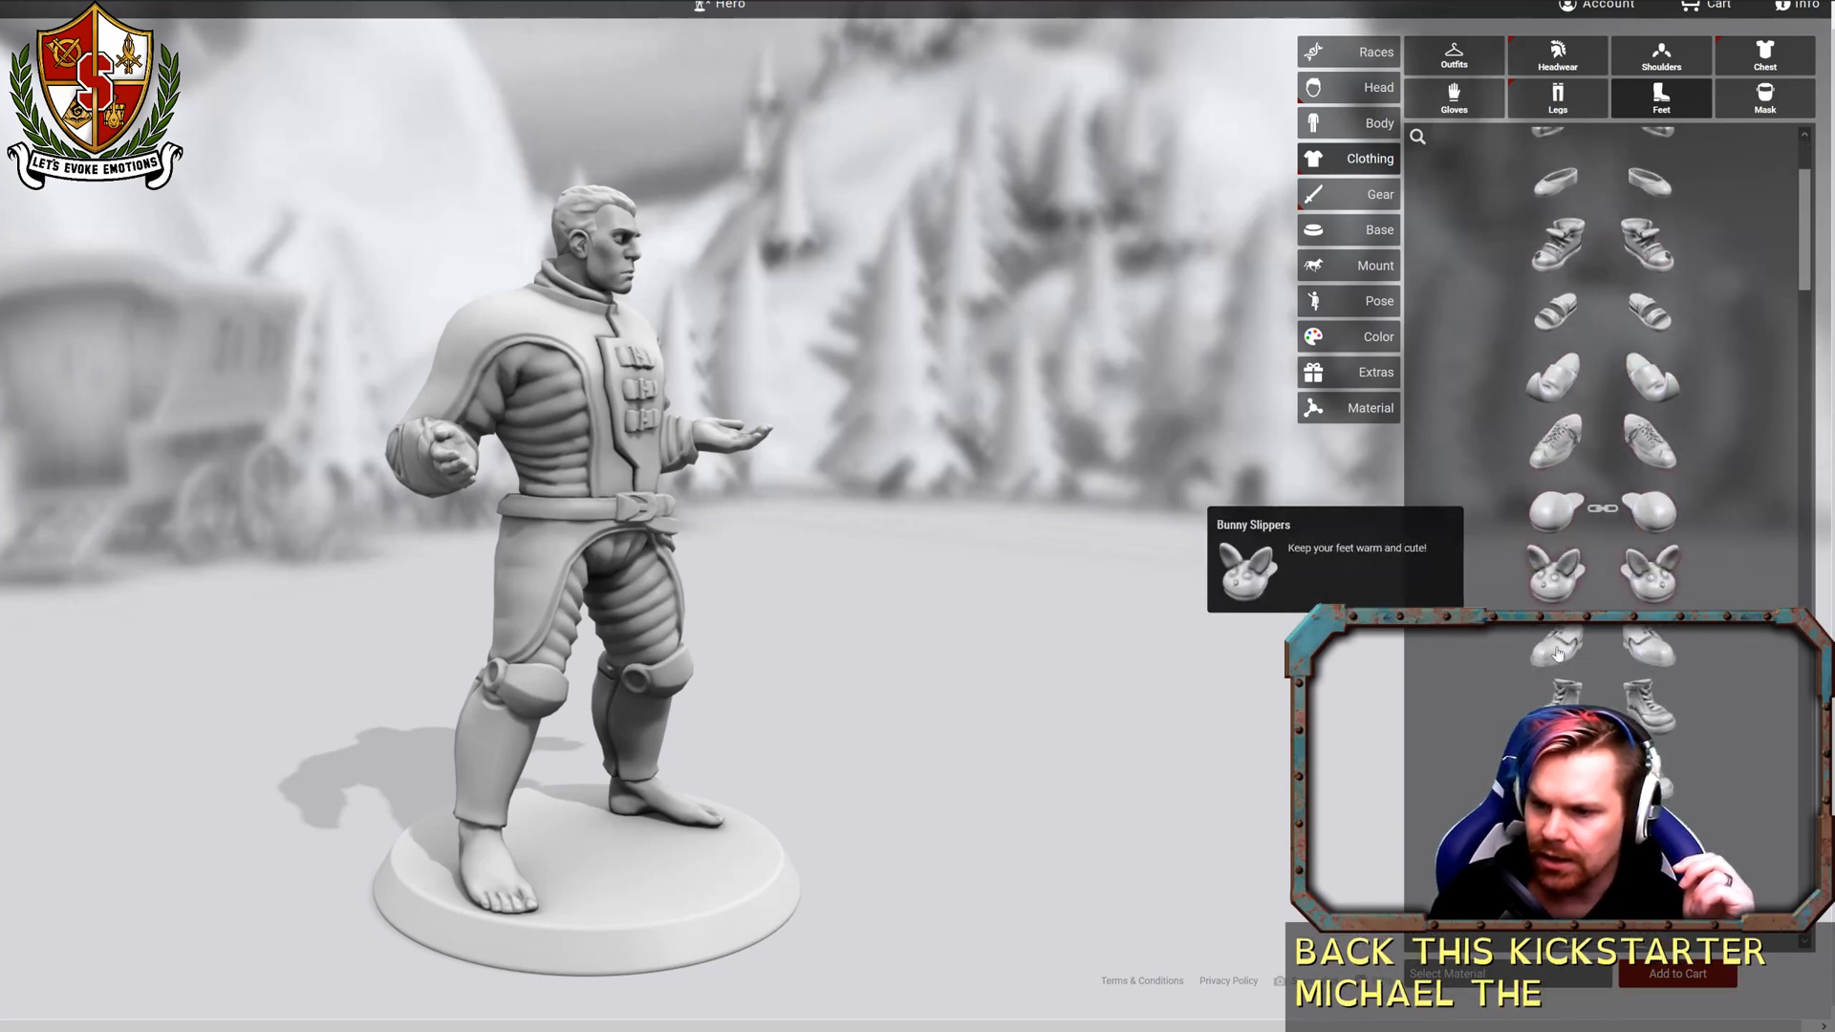
{"action": "left_click", "coordinate": [1567, 711]}
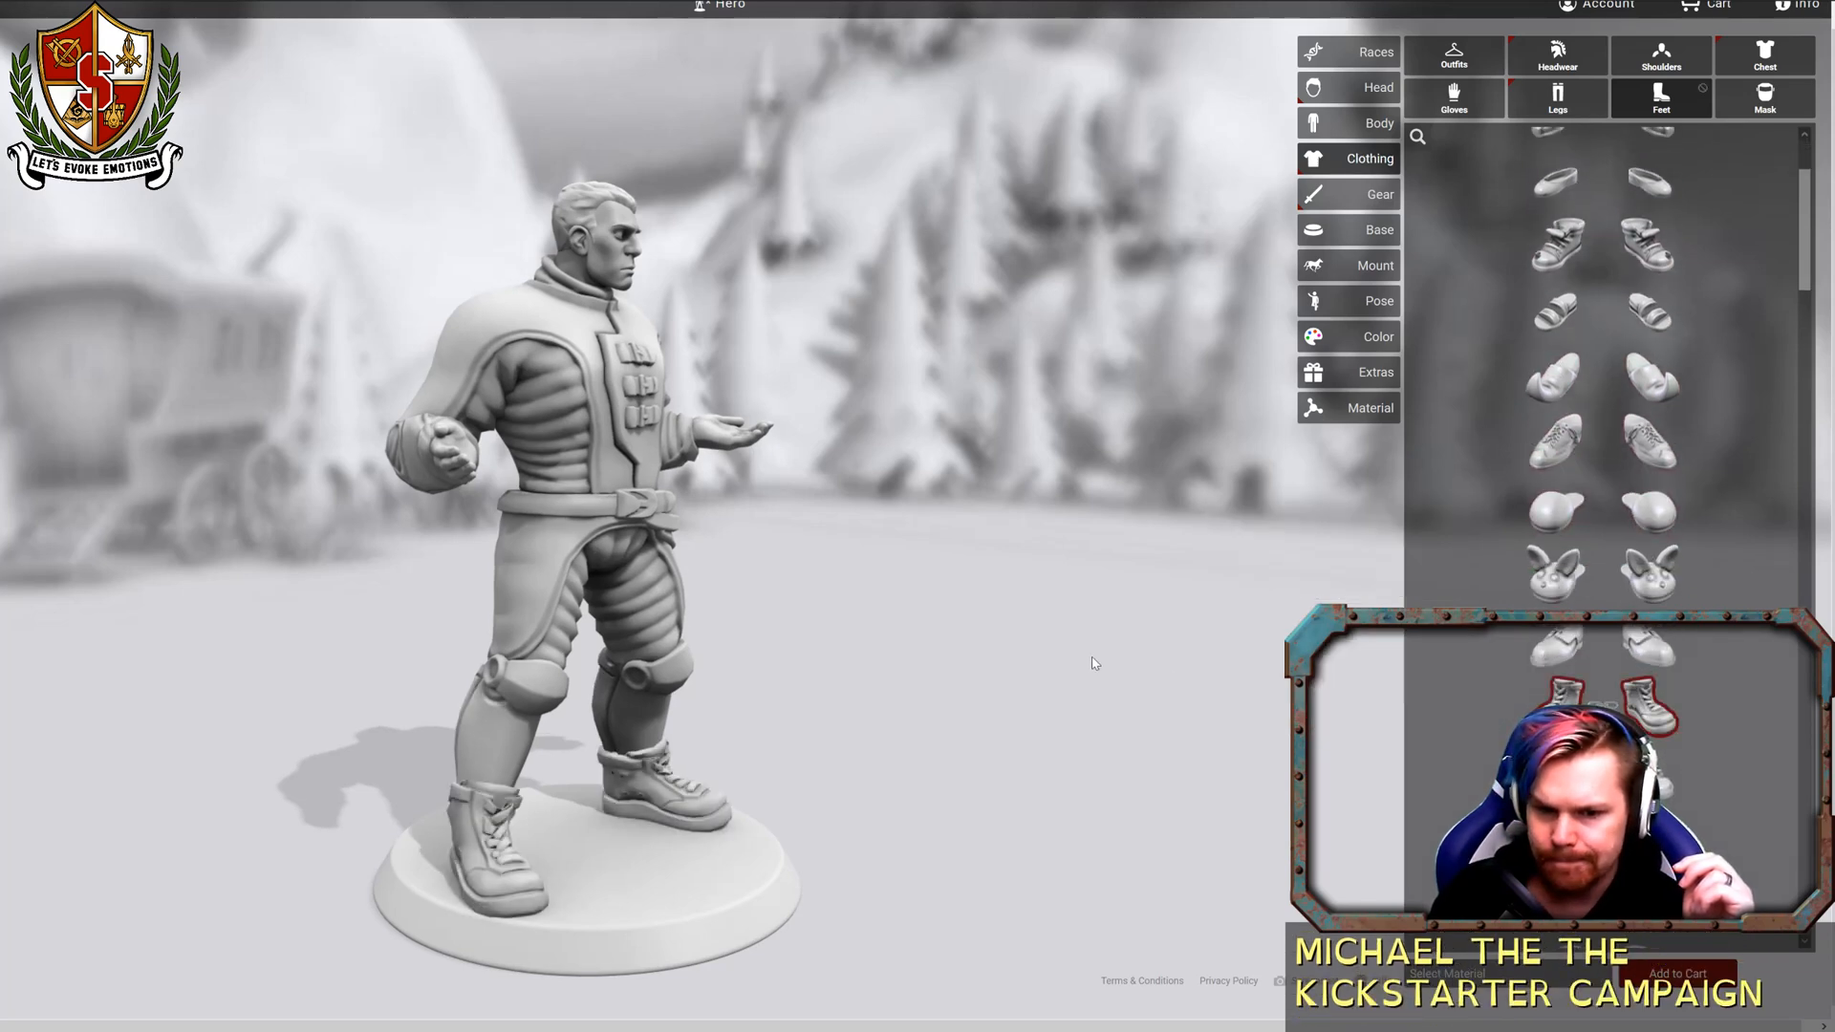
{"action": "left_click_drag", "start_coordinate": [1097, 663], "coordinate": [838, 655]}
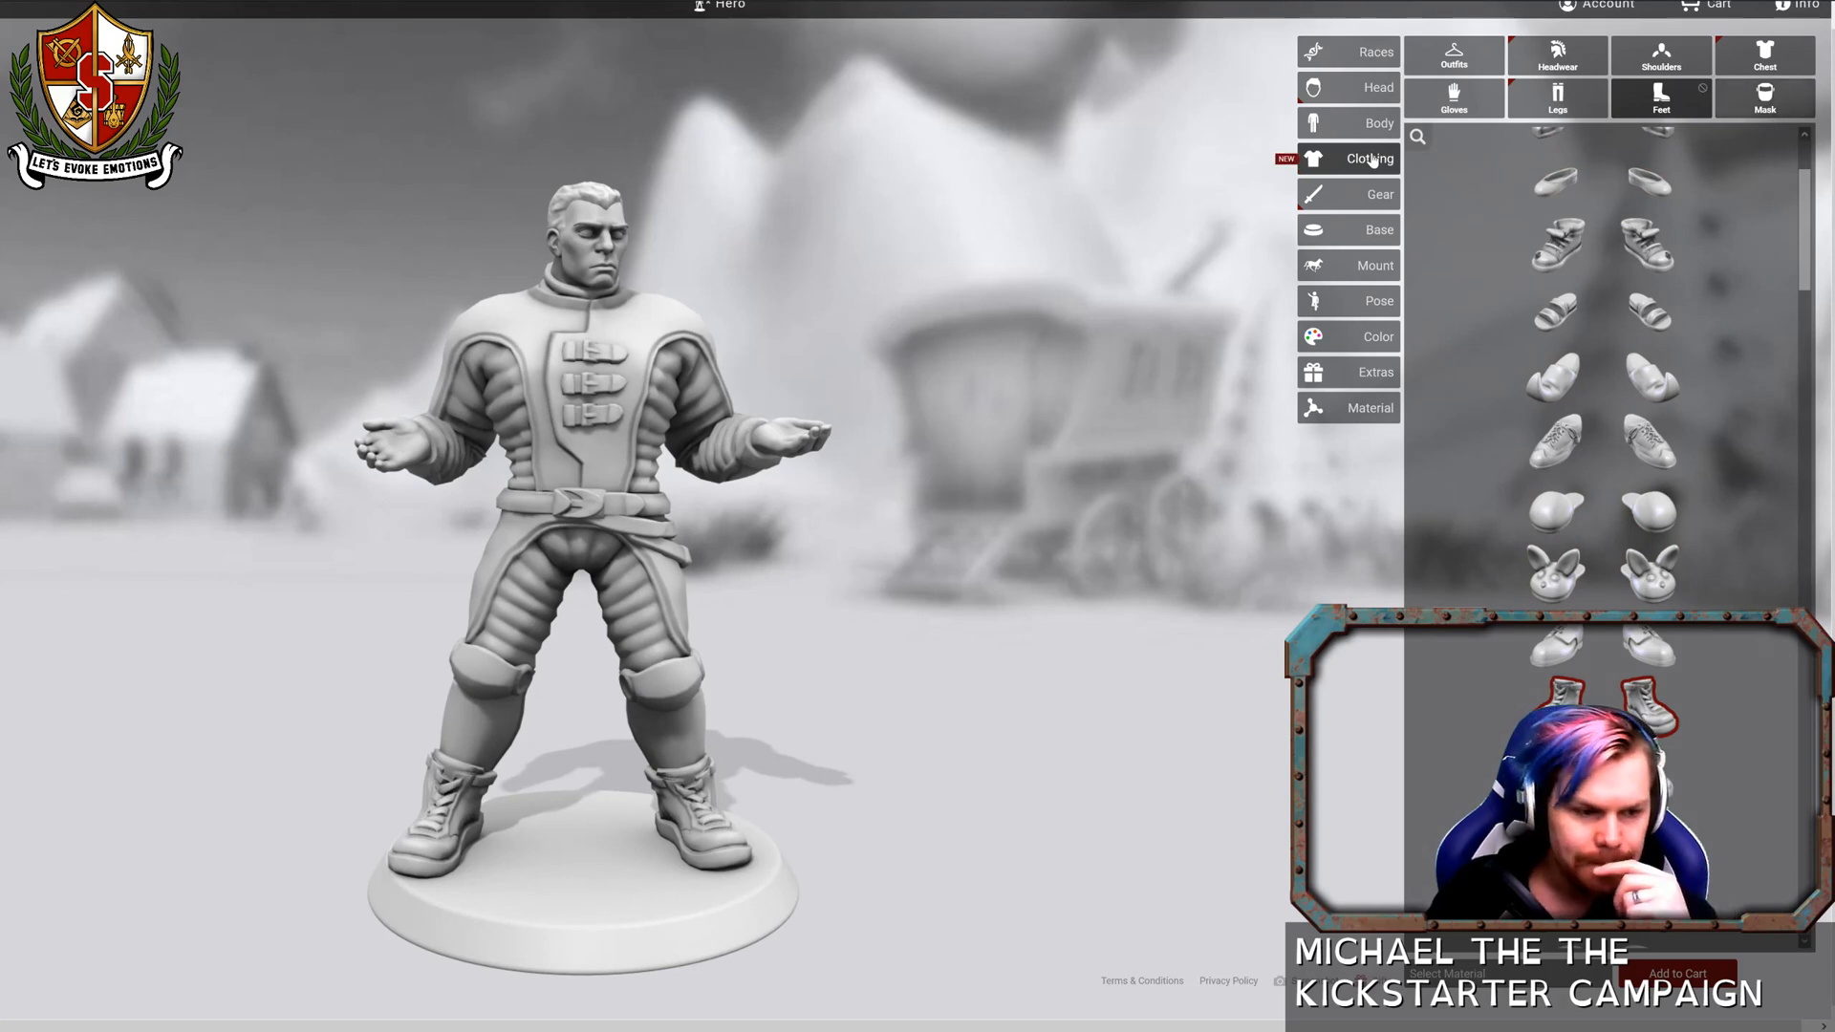
Look through the hand and side gear and try the Casette Player on the hero's right hip.
{"action": "left_click", "coordinate": [1350, 202]}
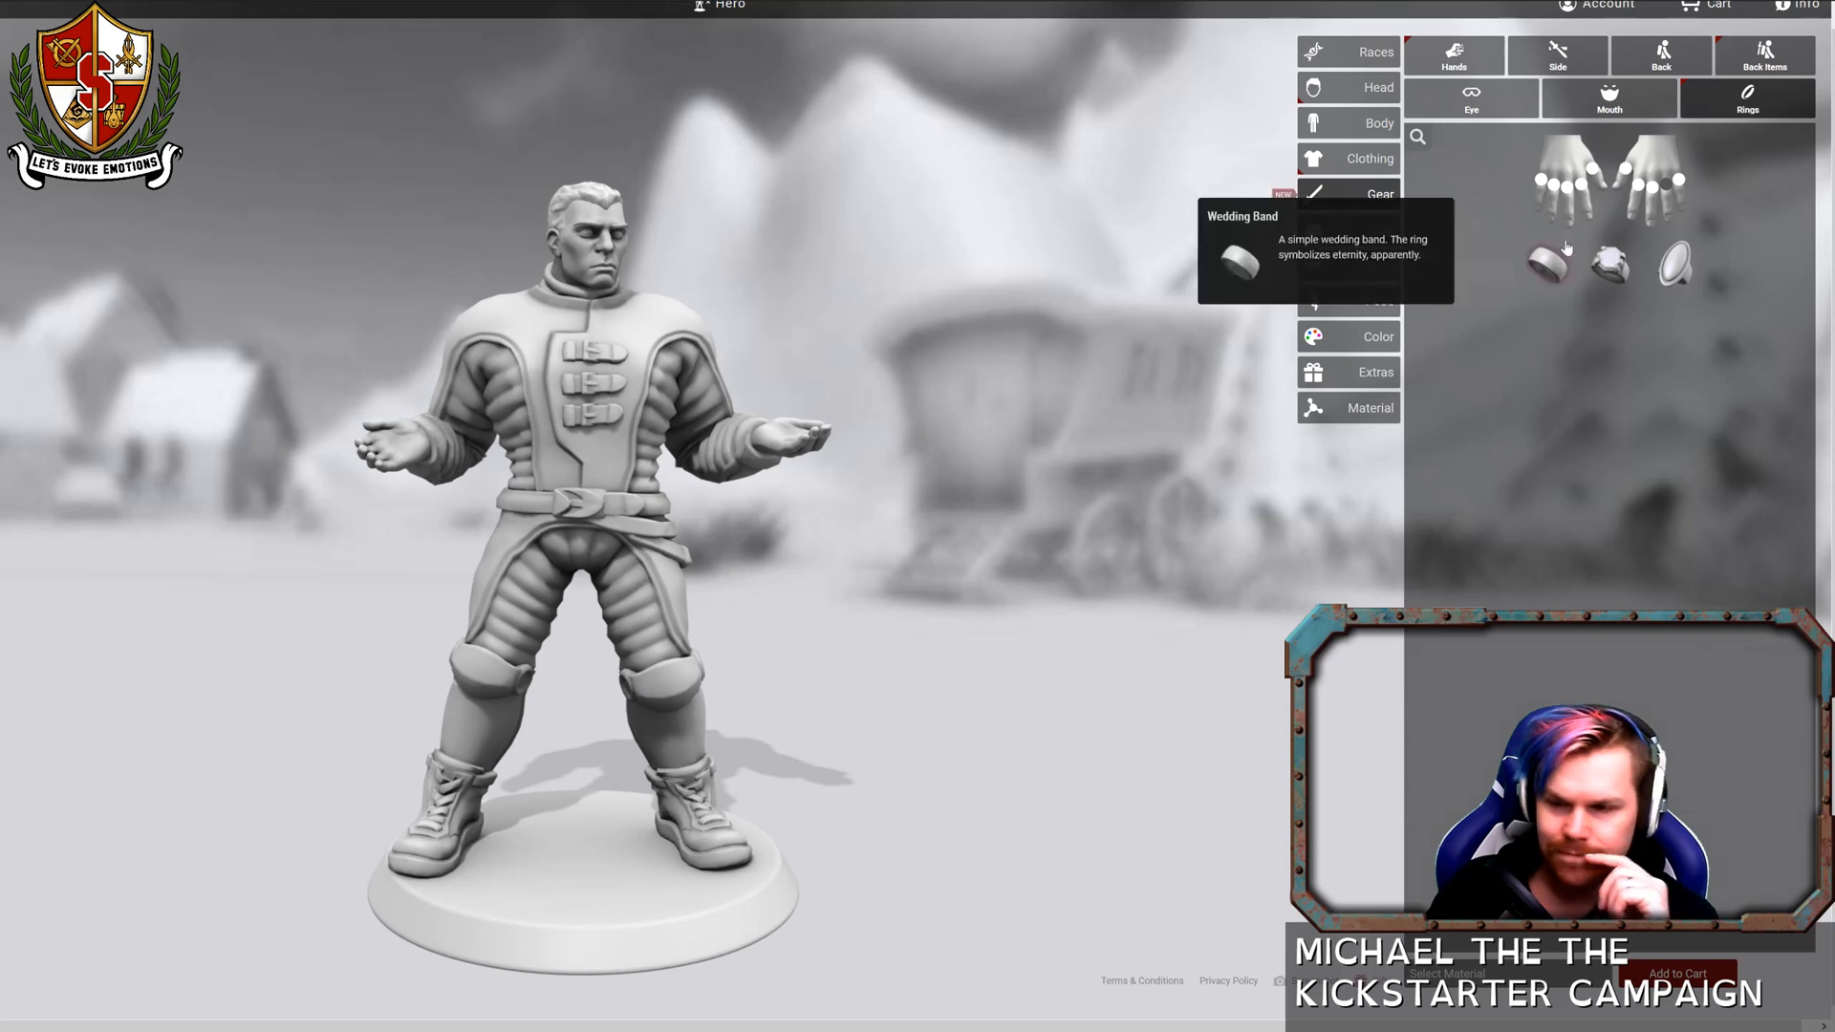
{"action": "left_click", "coordinate": [1482, 53]}
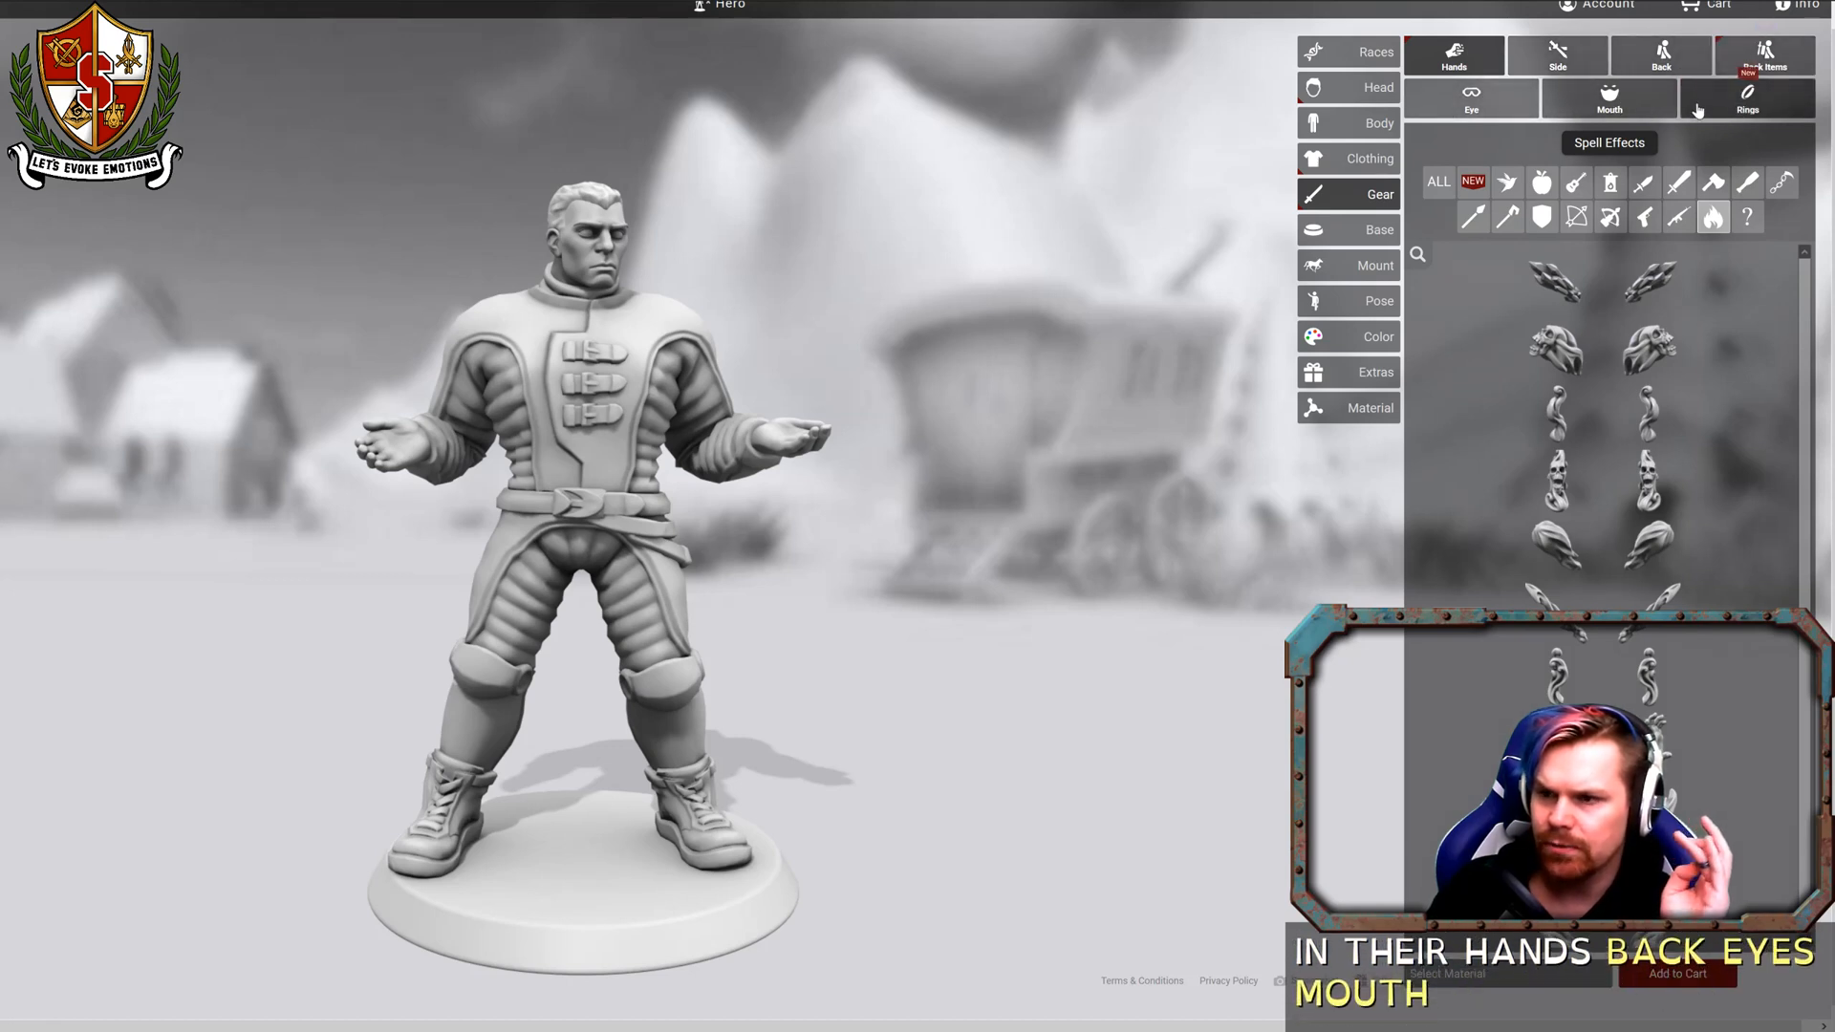
{"action": "left_click", "coordinate": [1576, 65]}
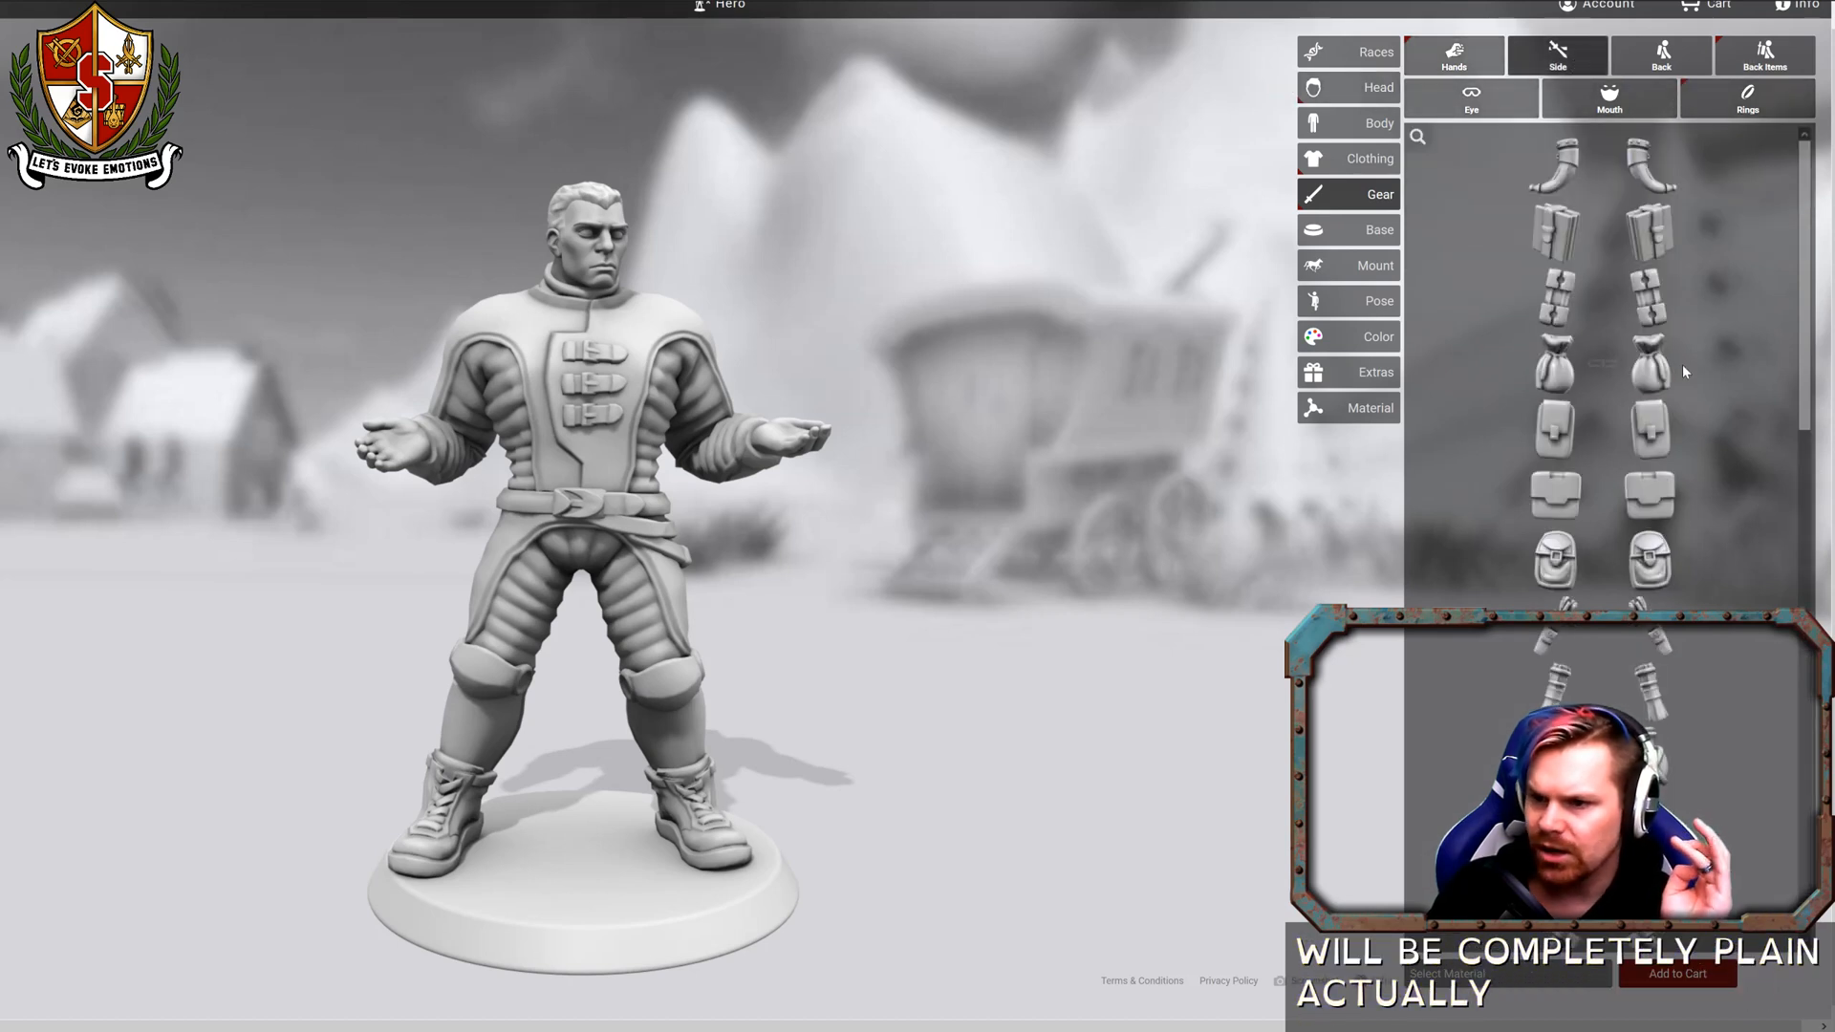
{"action": "scroll", "coordinate": [1588, 533], "scroll_direction": "down", "scroll_amount": 10}
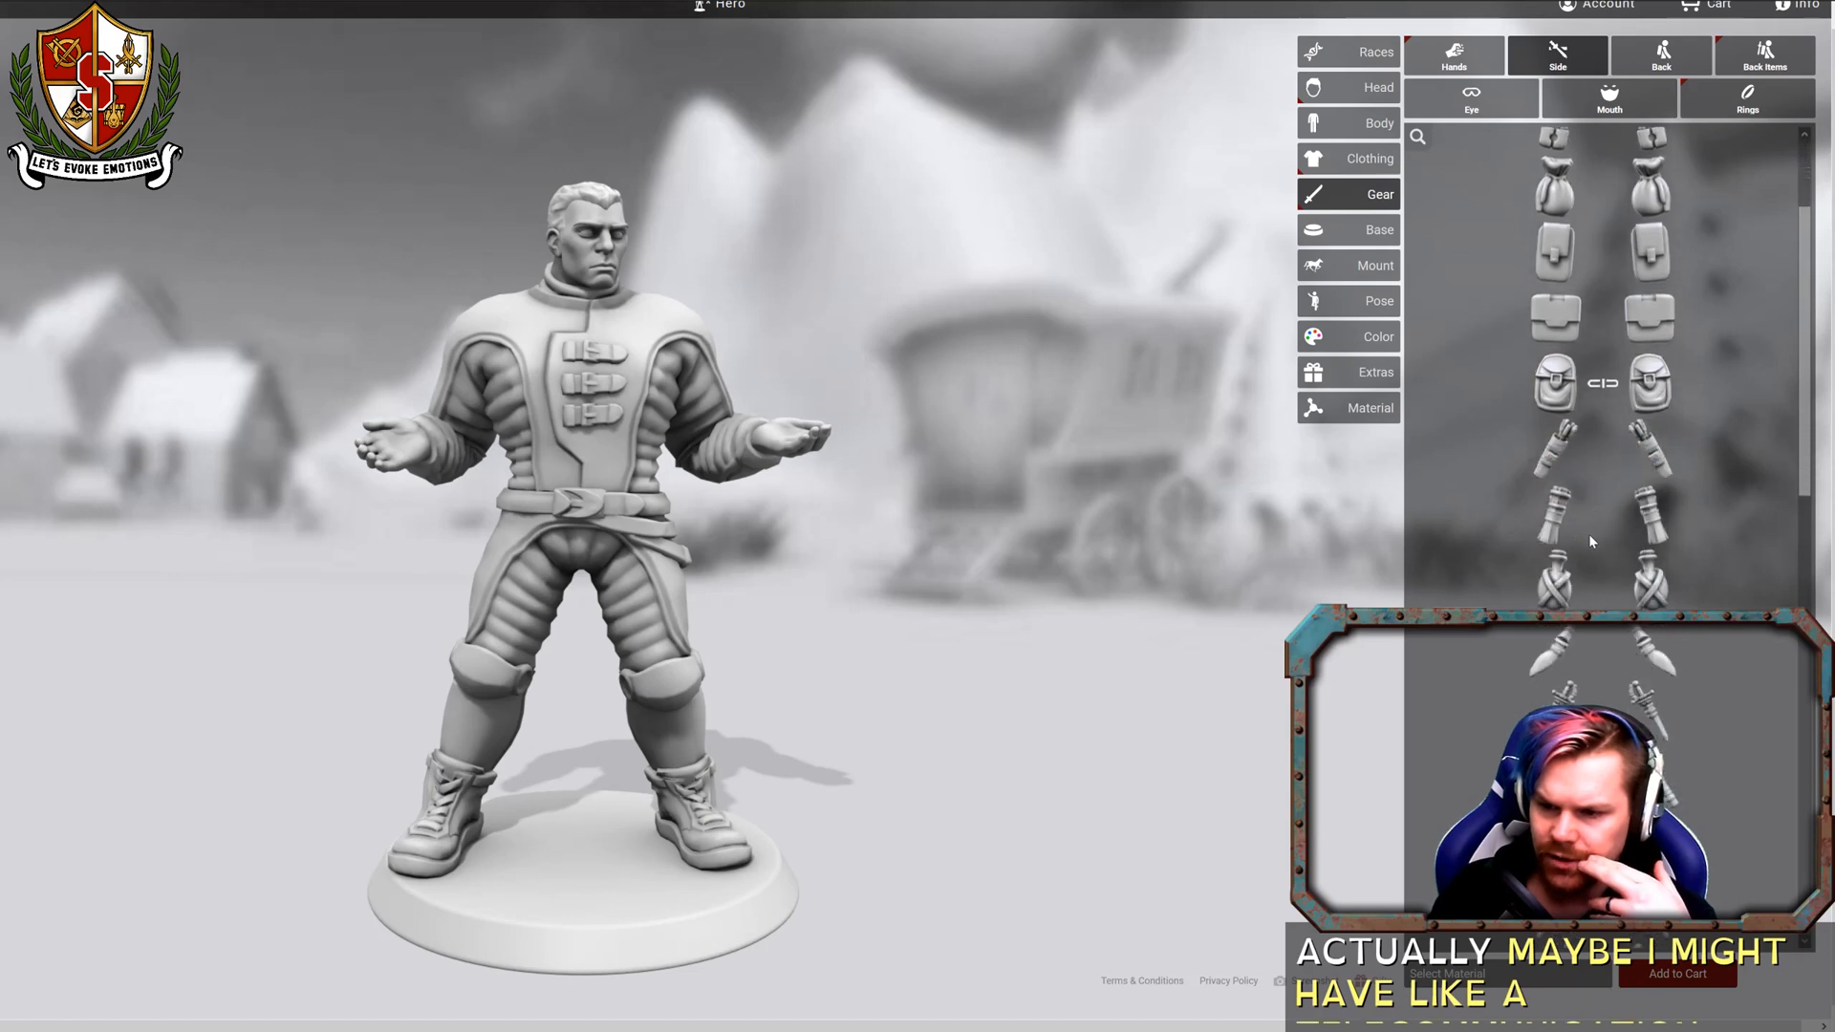
{"action": "scroll", "coordinate": [1588, 535], "scroll_direction": "down", "scroll_amount": 5}
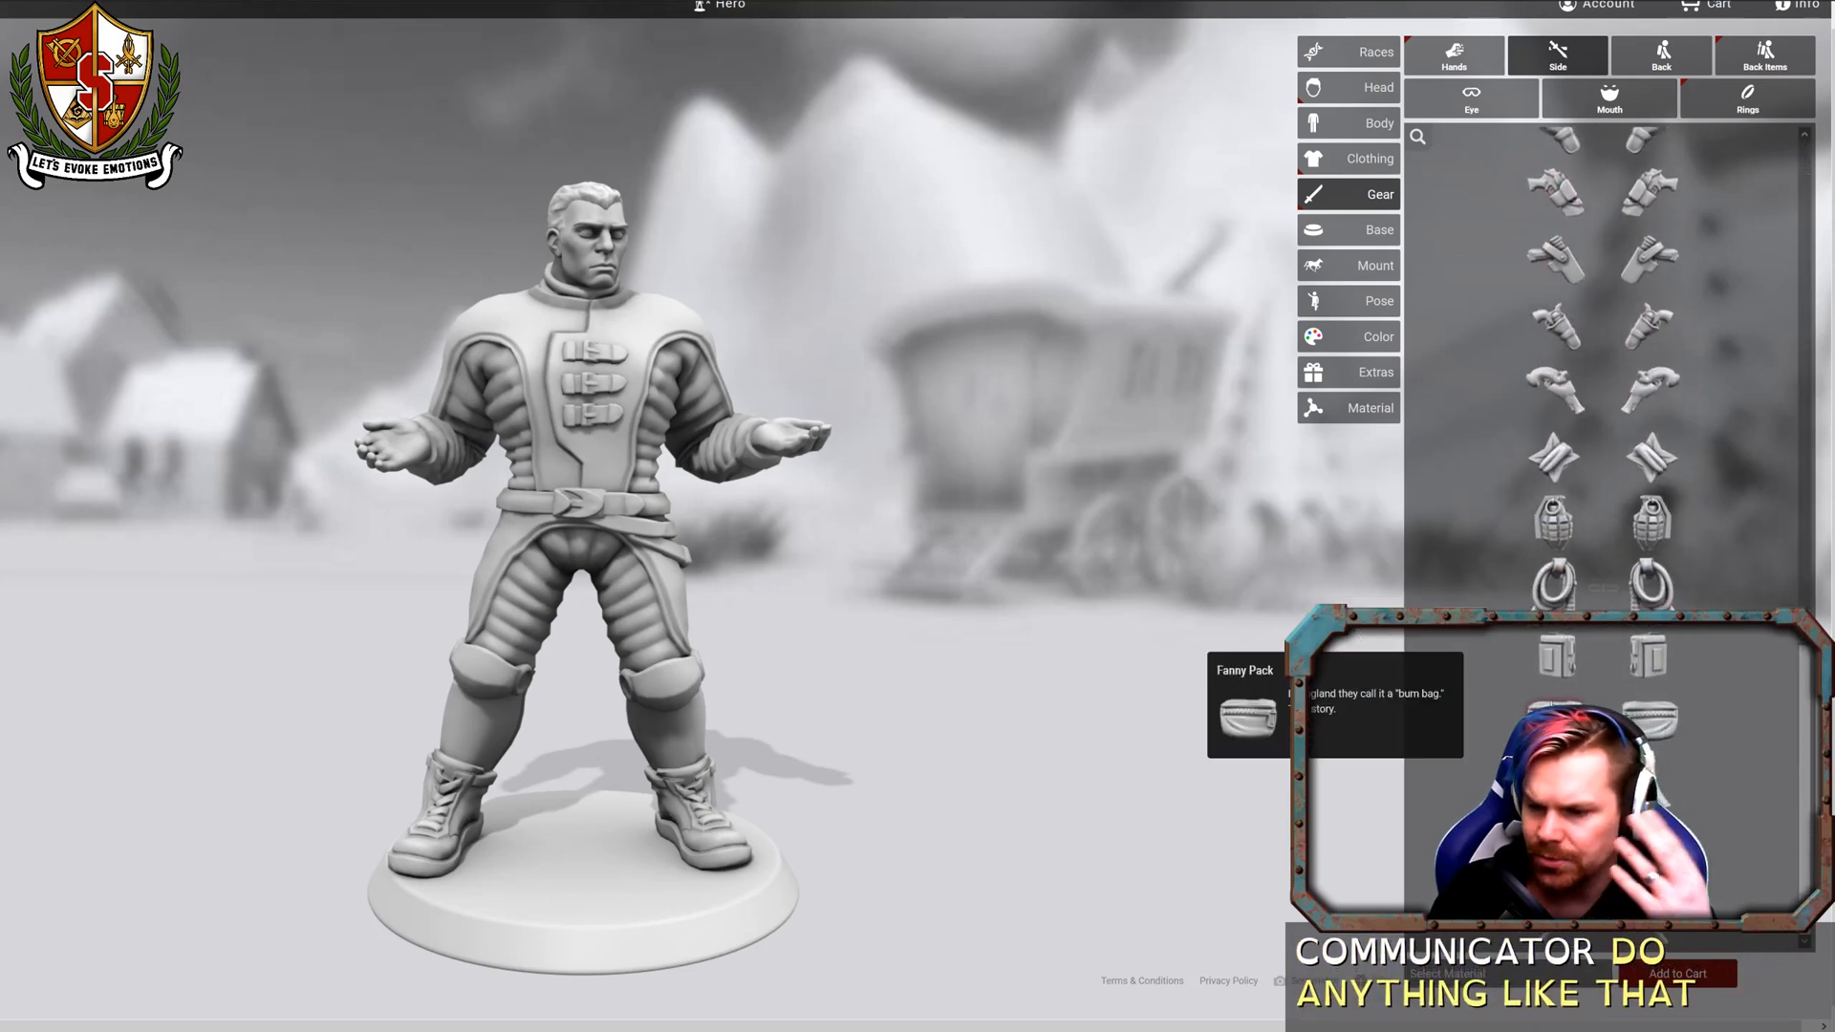
{"action": "left_click", "coordinate": [1551, 666]}
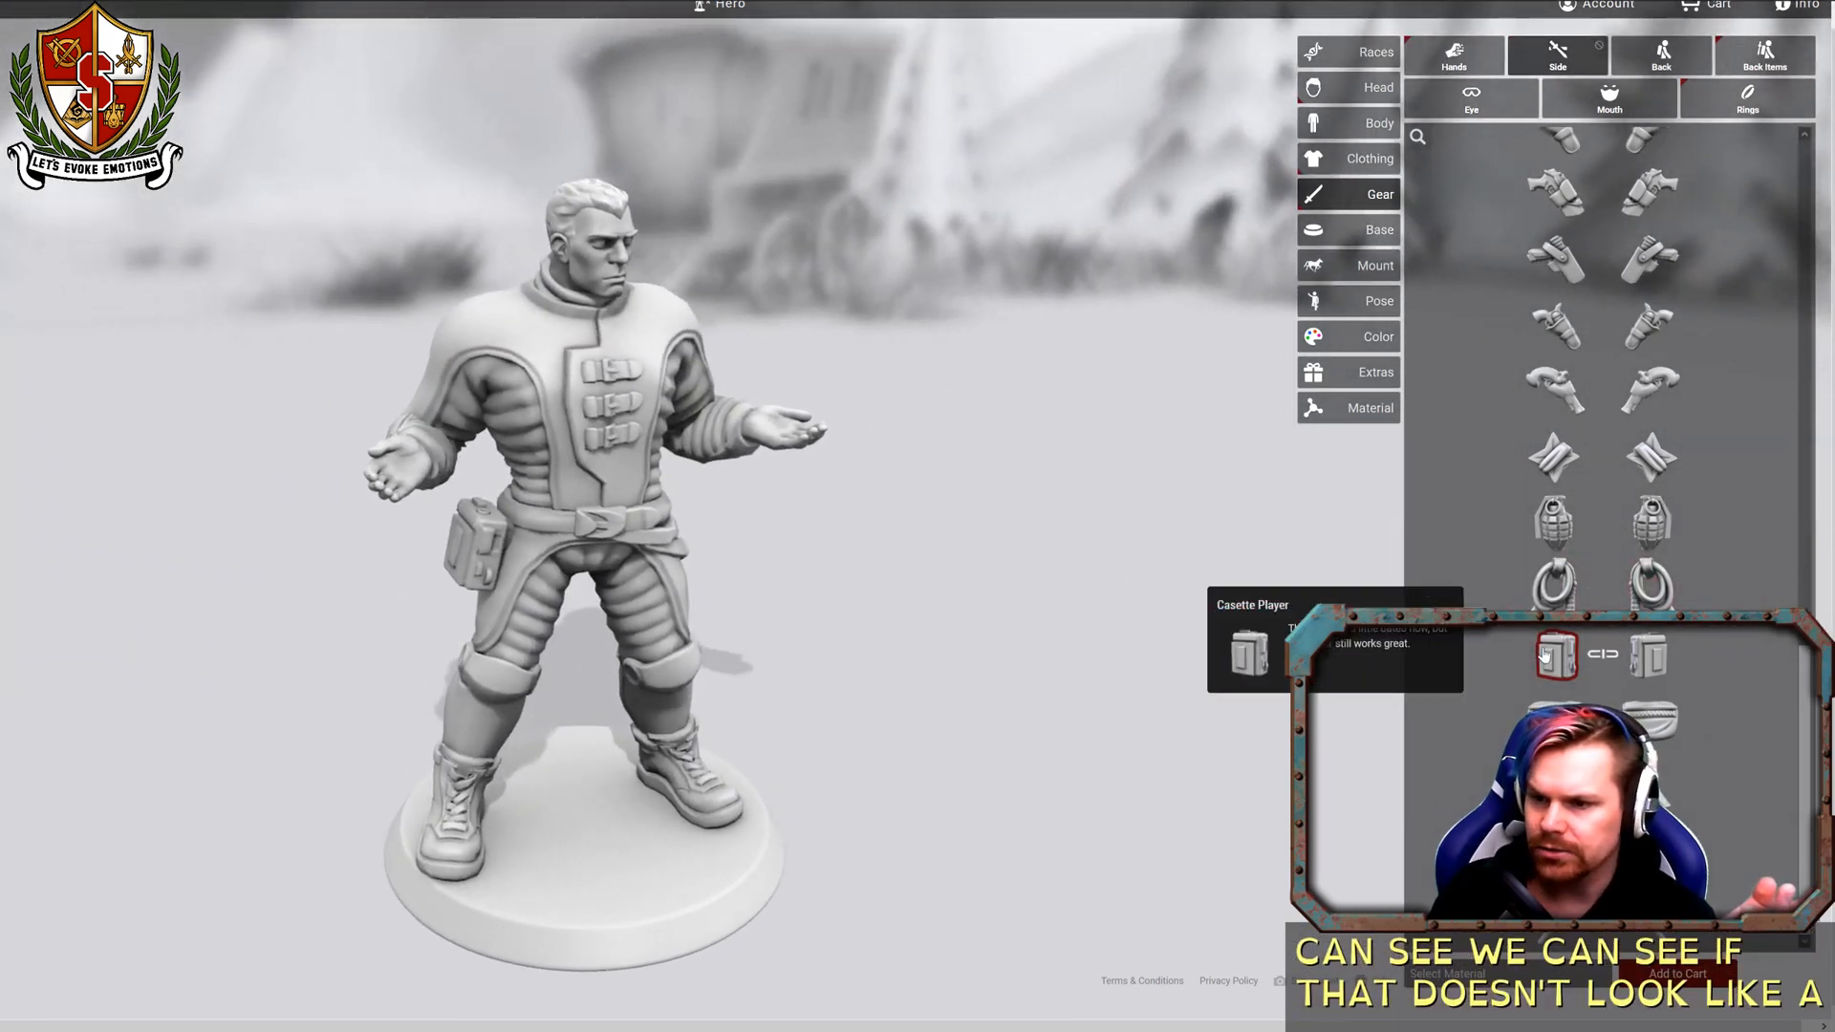
Replace the Casette Player on the hero's right hip with the Cyber Pack.
{"action": "scroll", "coordinate": [1491, 543], "scroll_direction": "up", "scroll_amount": 5}
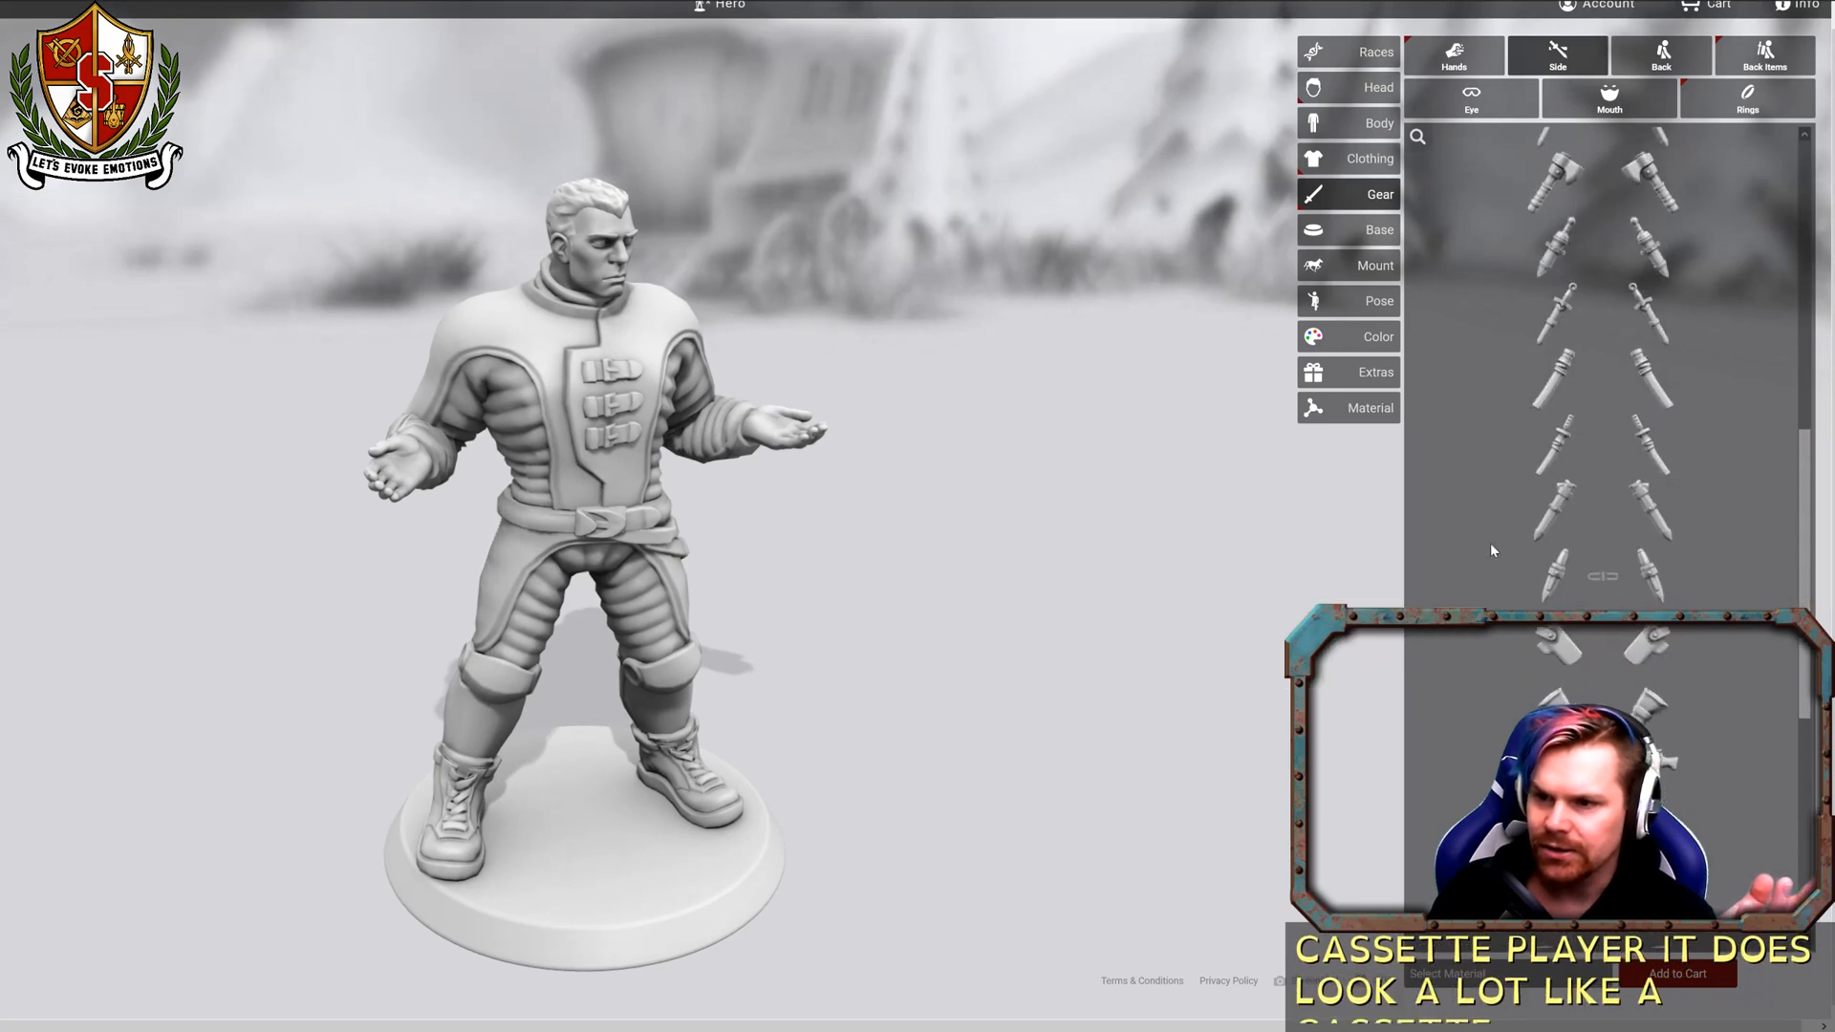
{"action": "scroll", "coordinate": [1488, 544], "scroll_direction": "up", "scroll_amount": 10}
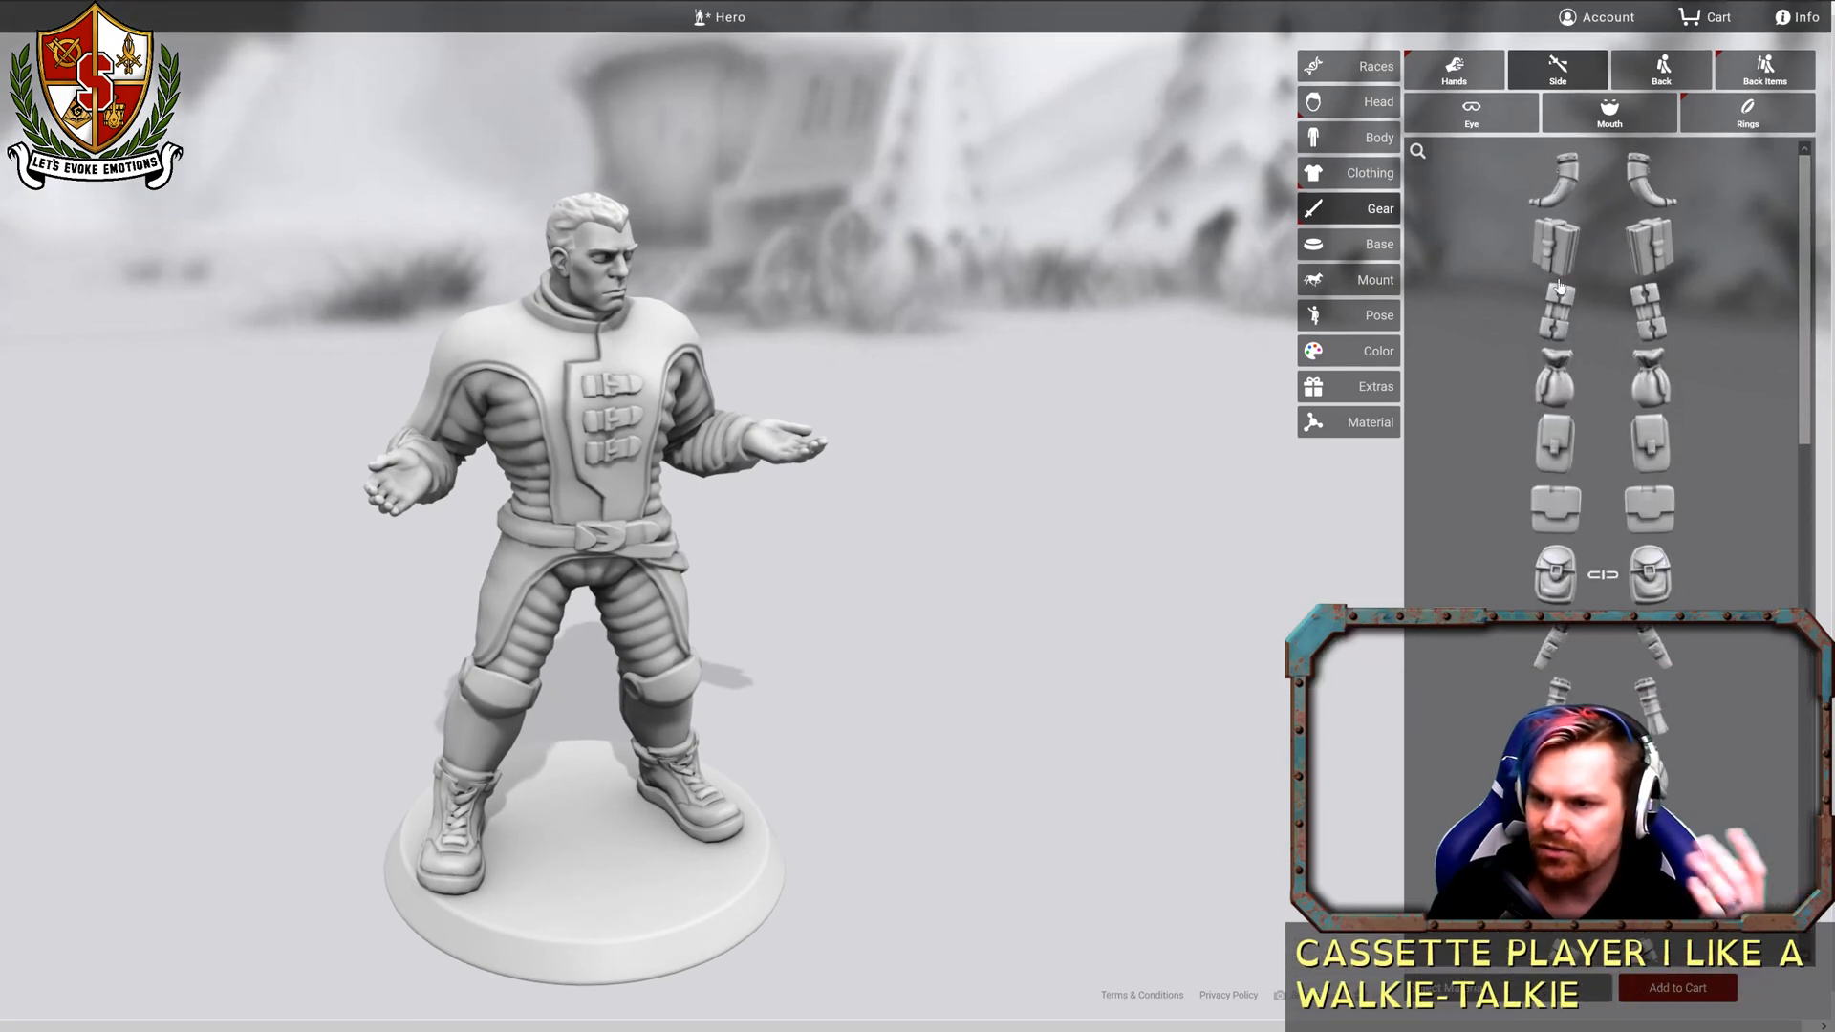
{"action": "mouse_move", "coordinate": [1559, 321]}
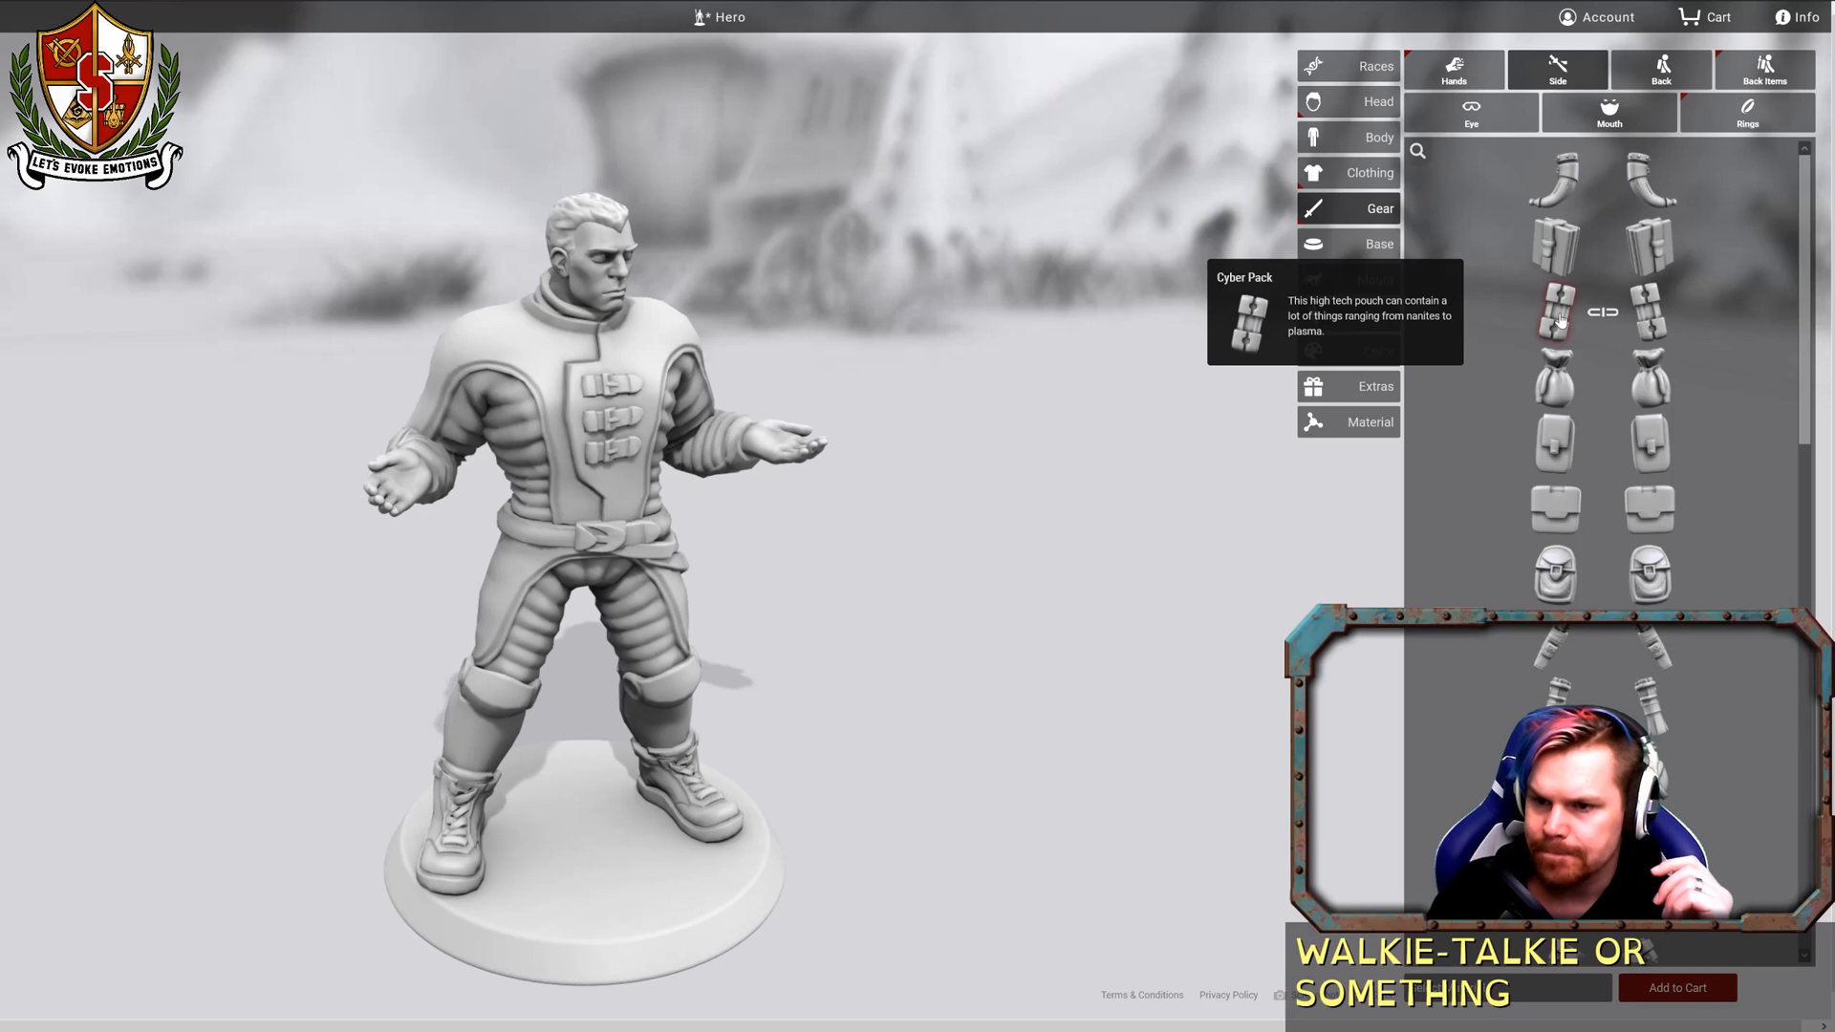
{"action": "left_click_drag", "start_coordinate": [1003, 442], "coordinate": [1173, 448]}
{"action": "mouse_move", "coordinate": [1564, 510]}
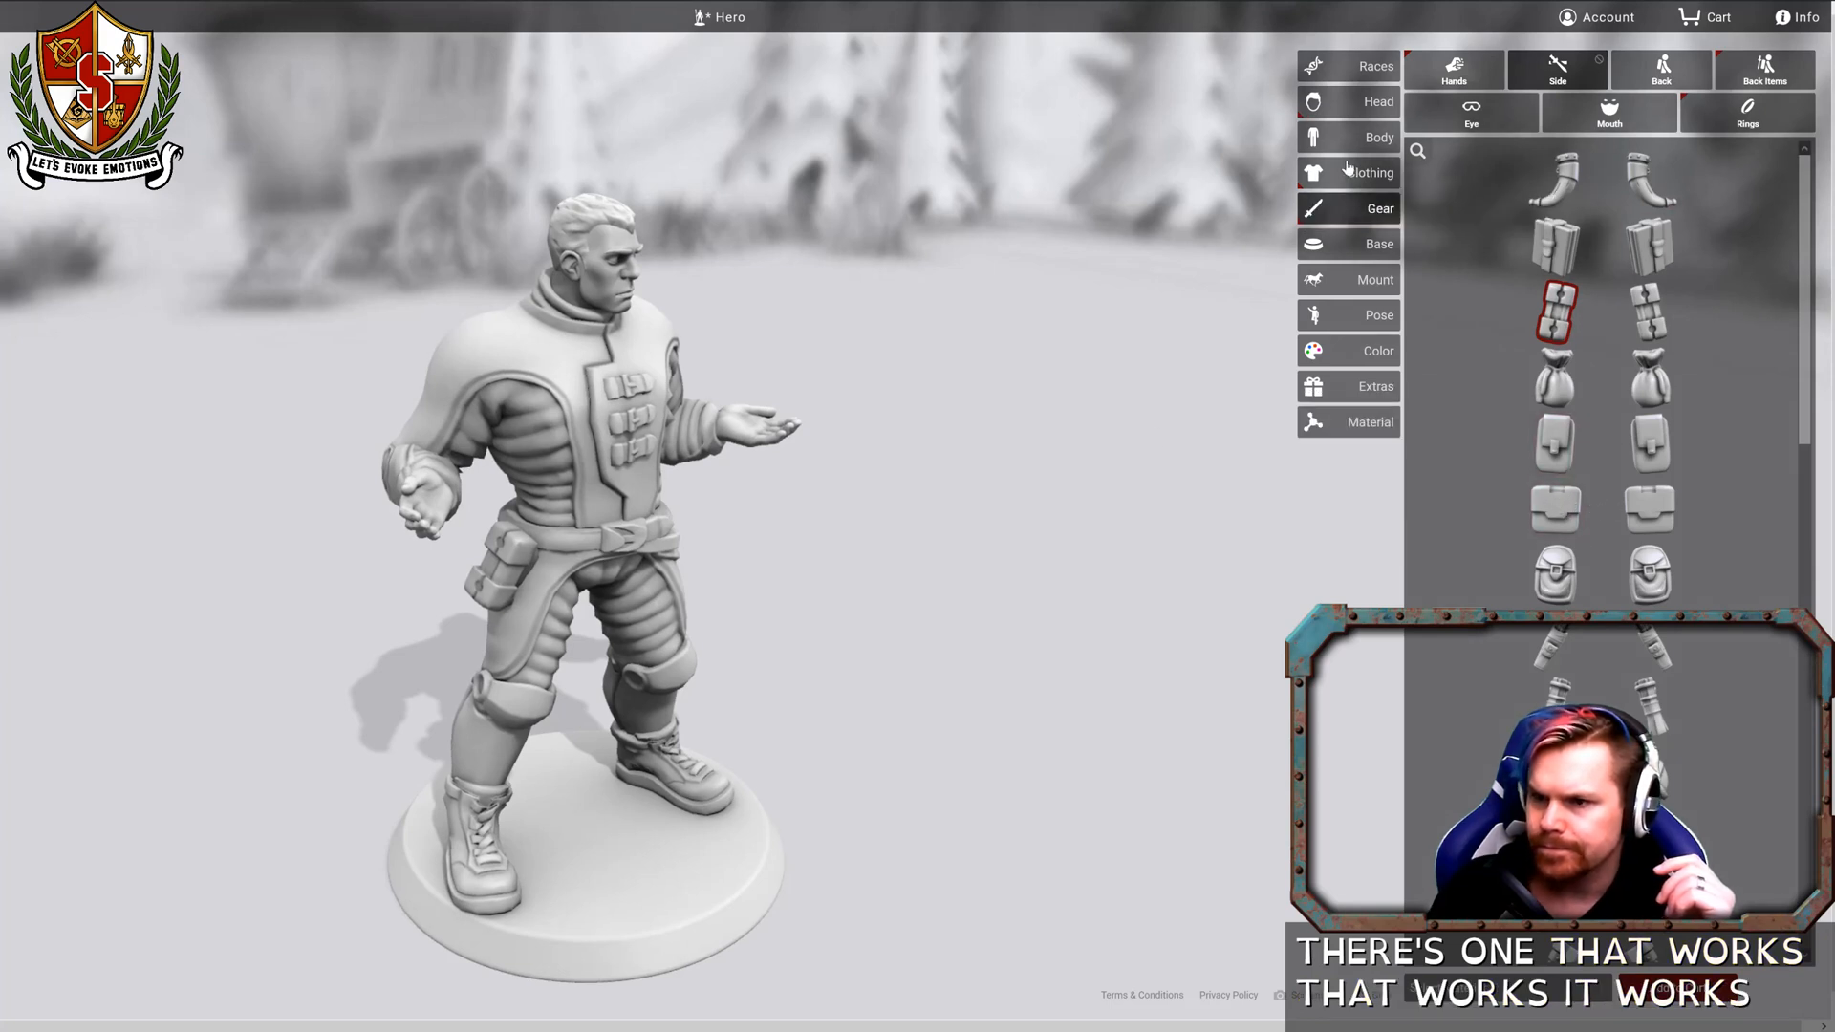
Stand the hero on the square metal tread-plate base and give him the boxer-like pose with both fists raised.
{"action": "left_click", "coordinate": [1363, 250]}
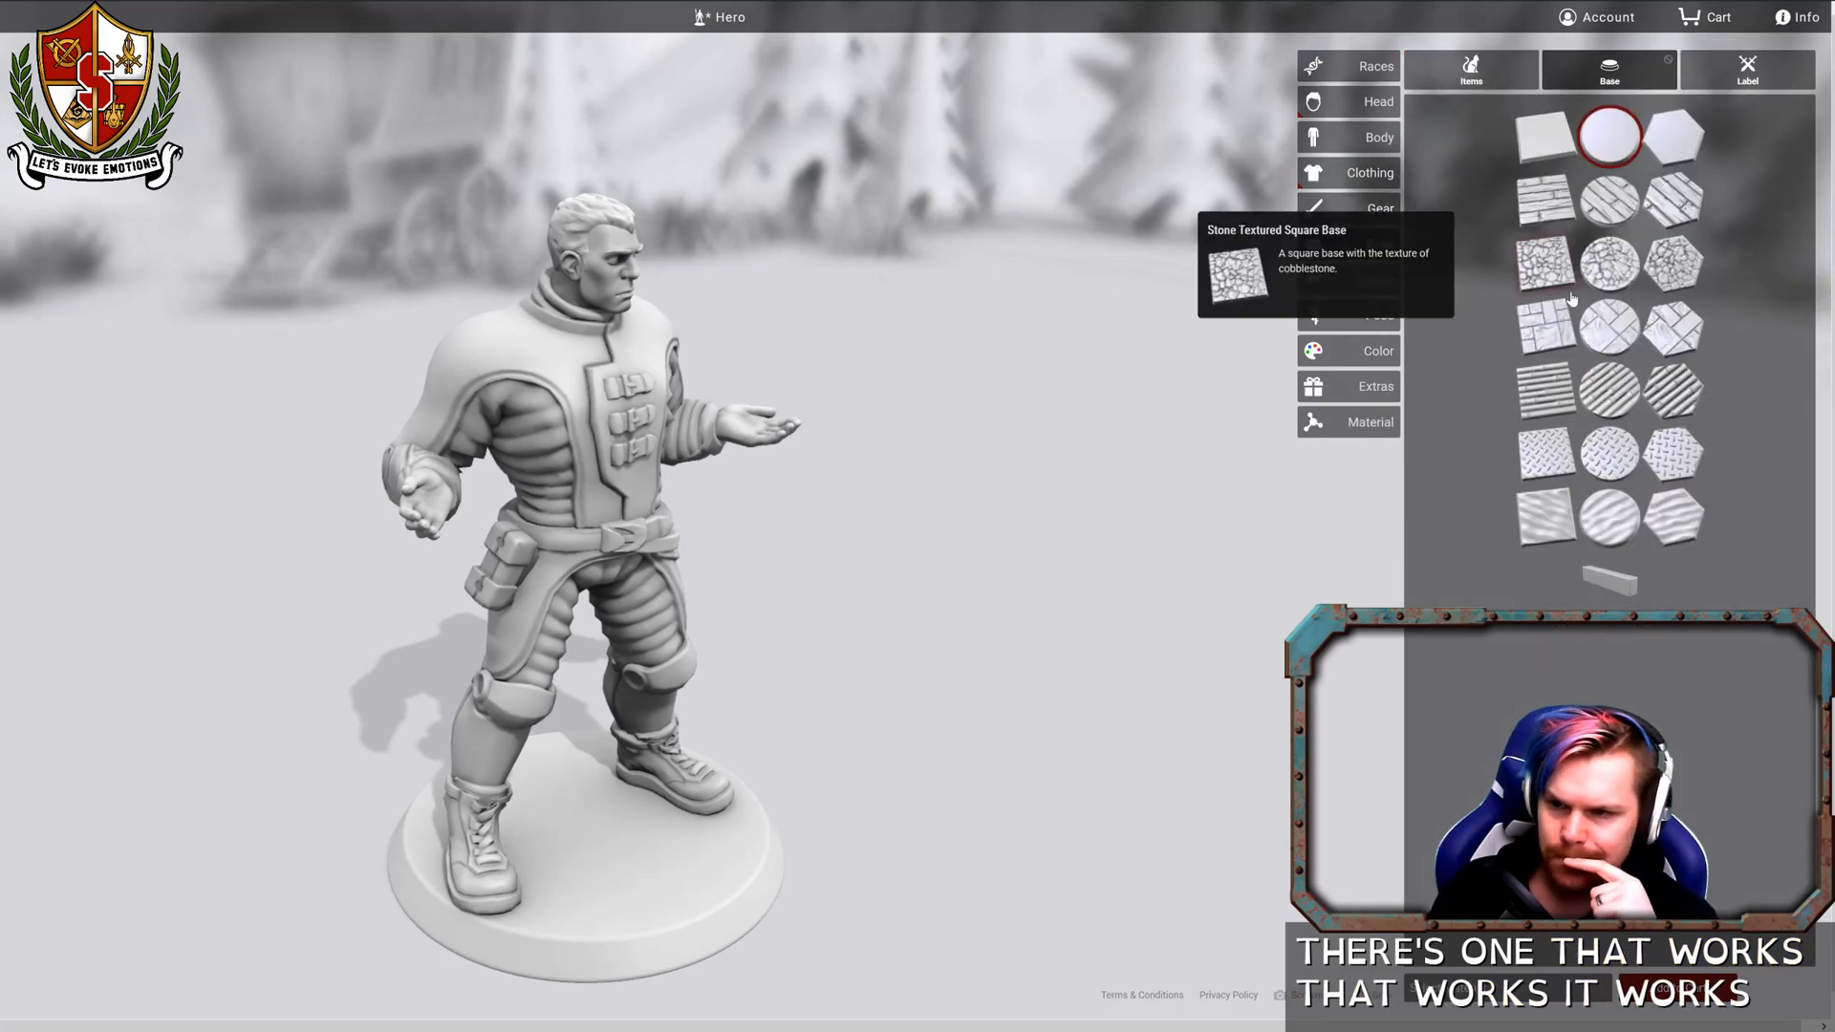
{"action": "left_click", "coordinate": [1550, 463]}
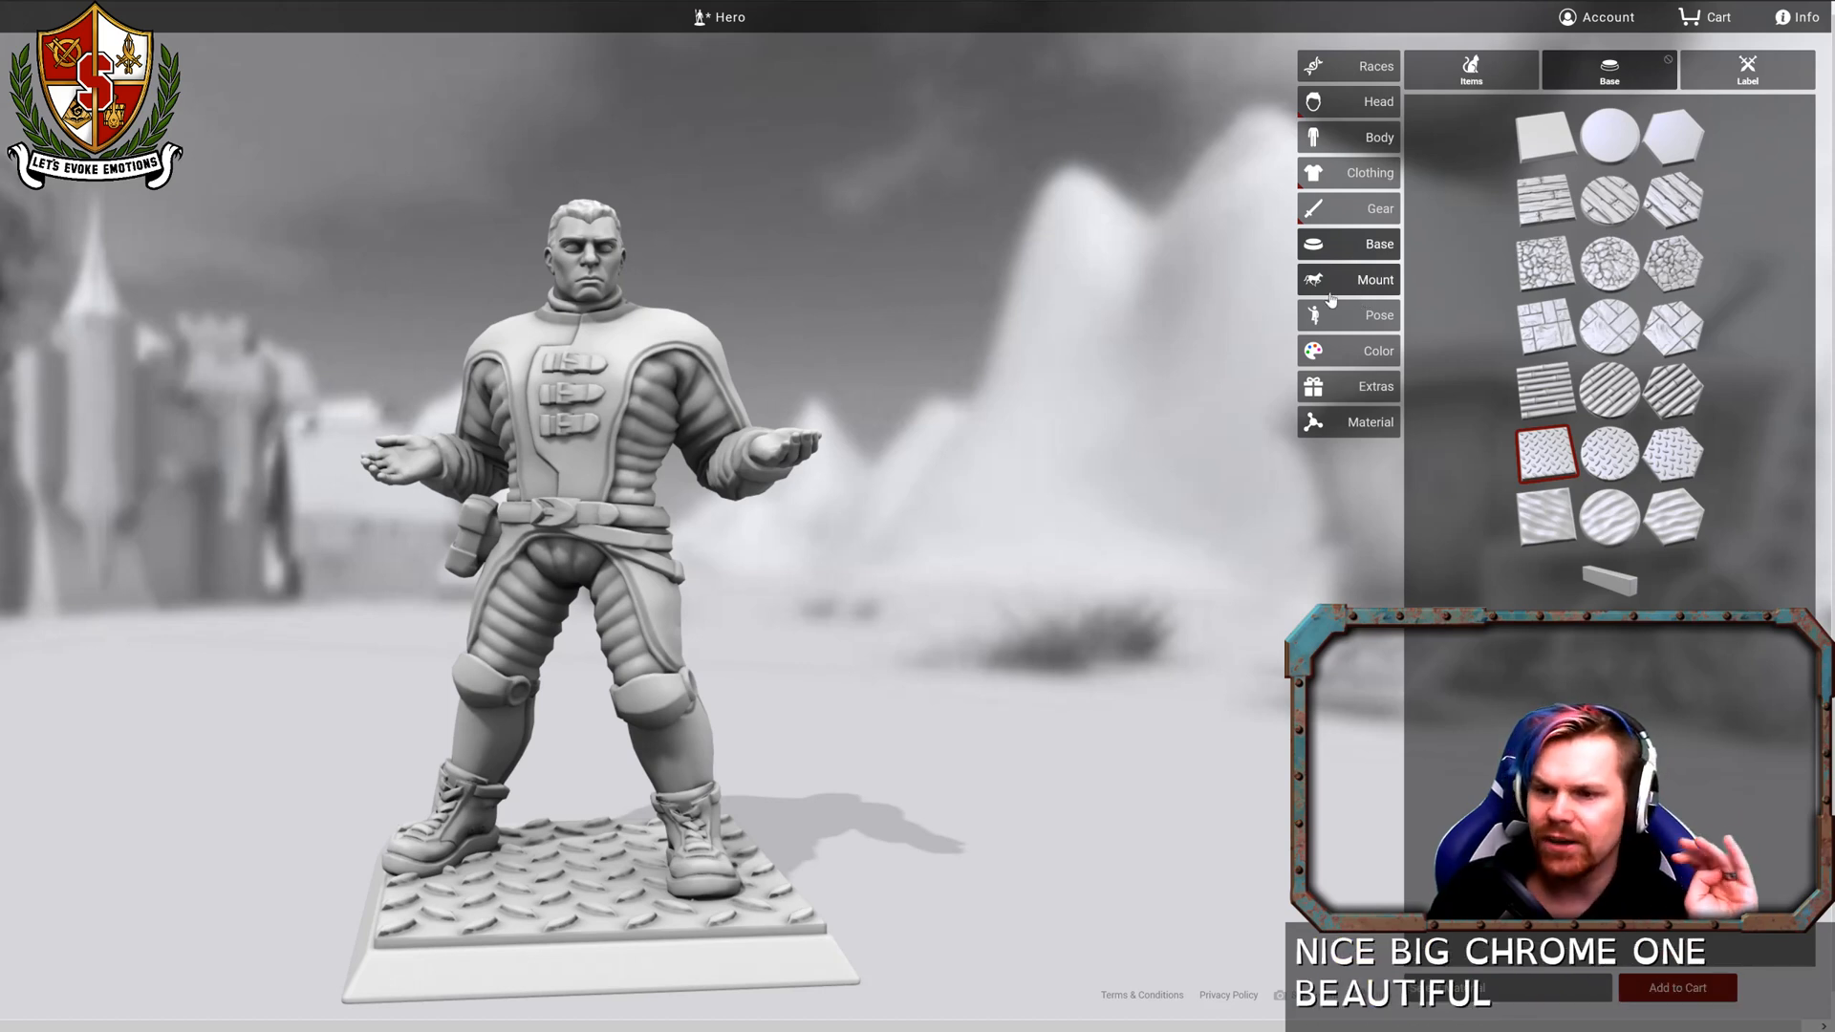
{"action": "left_click", "coordinate": [1340, 322]}
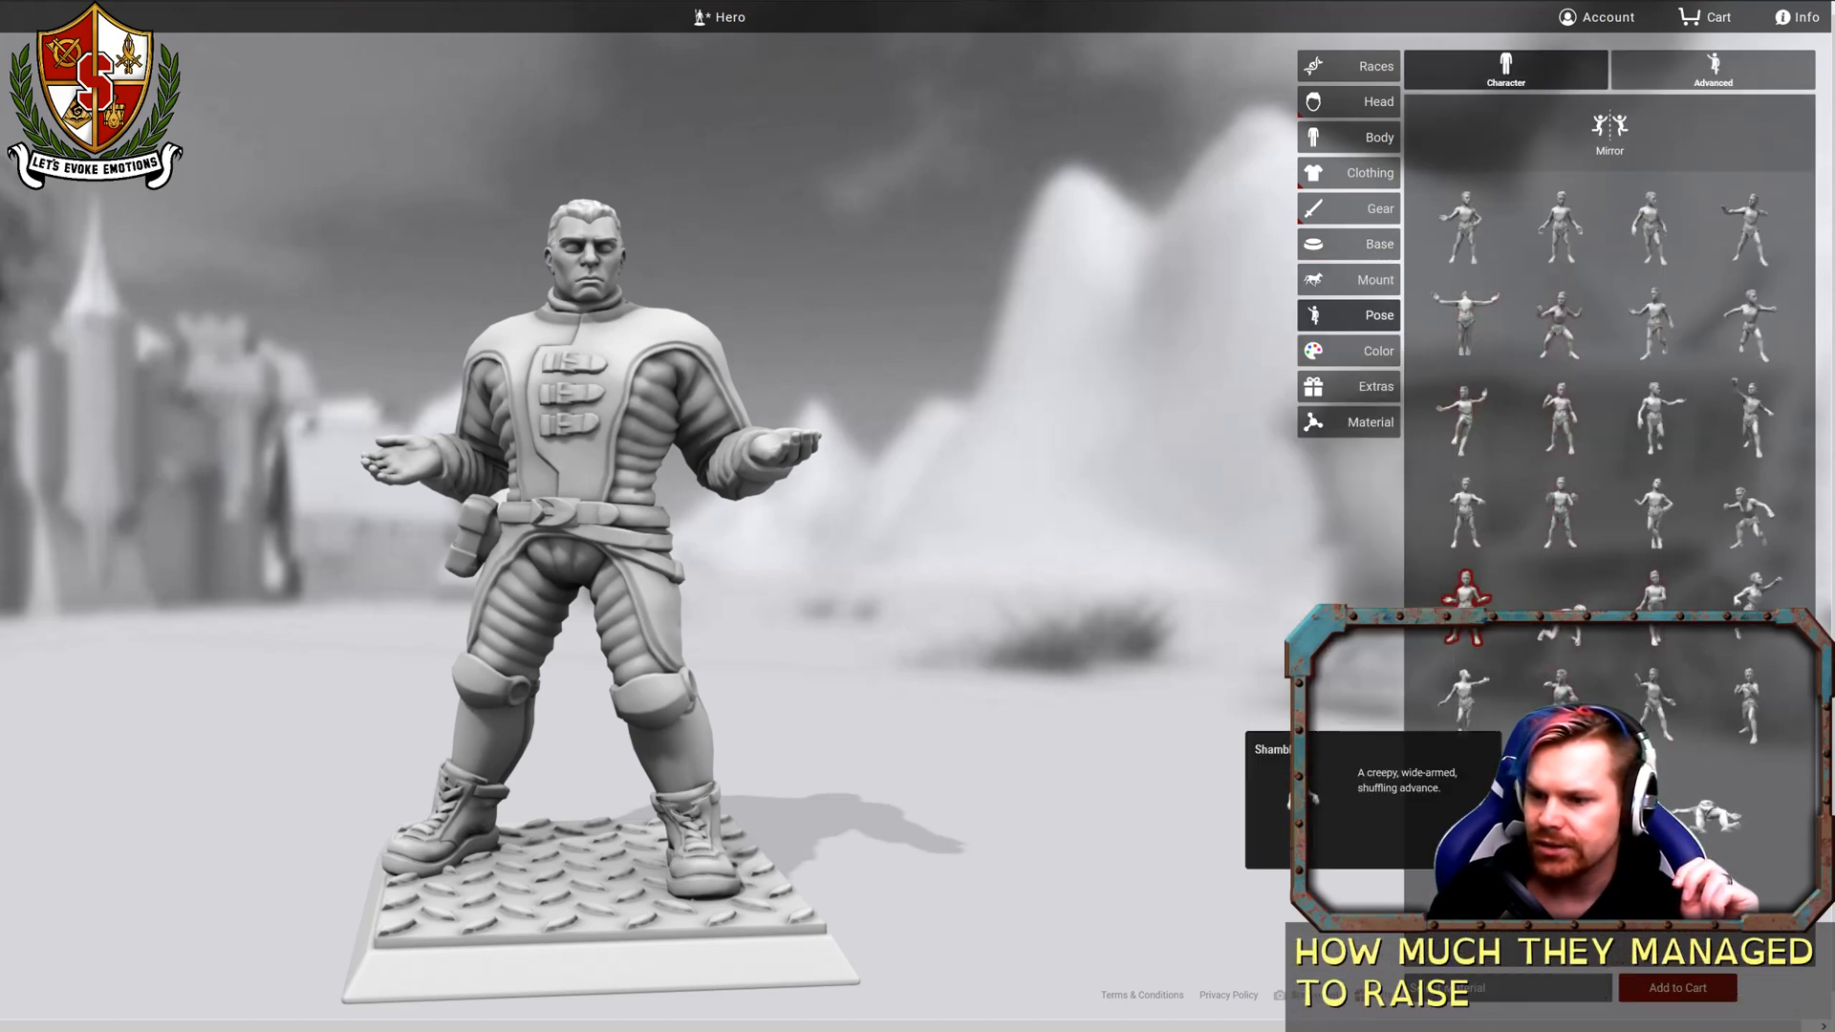
{"action": "left_click", "coordinate": [1745, 700]}
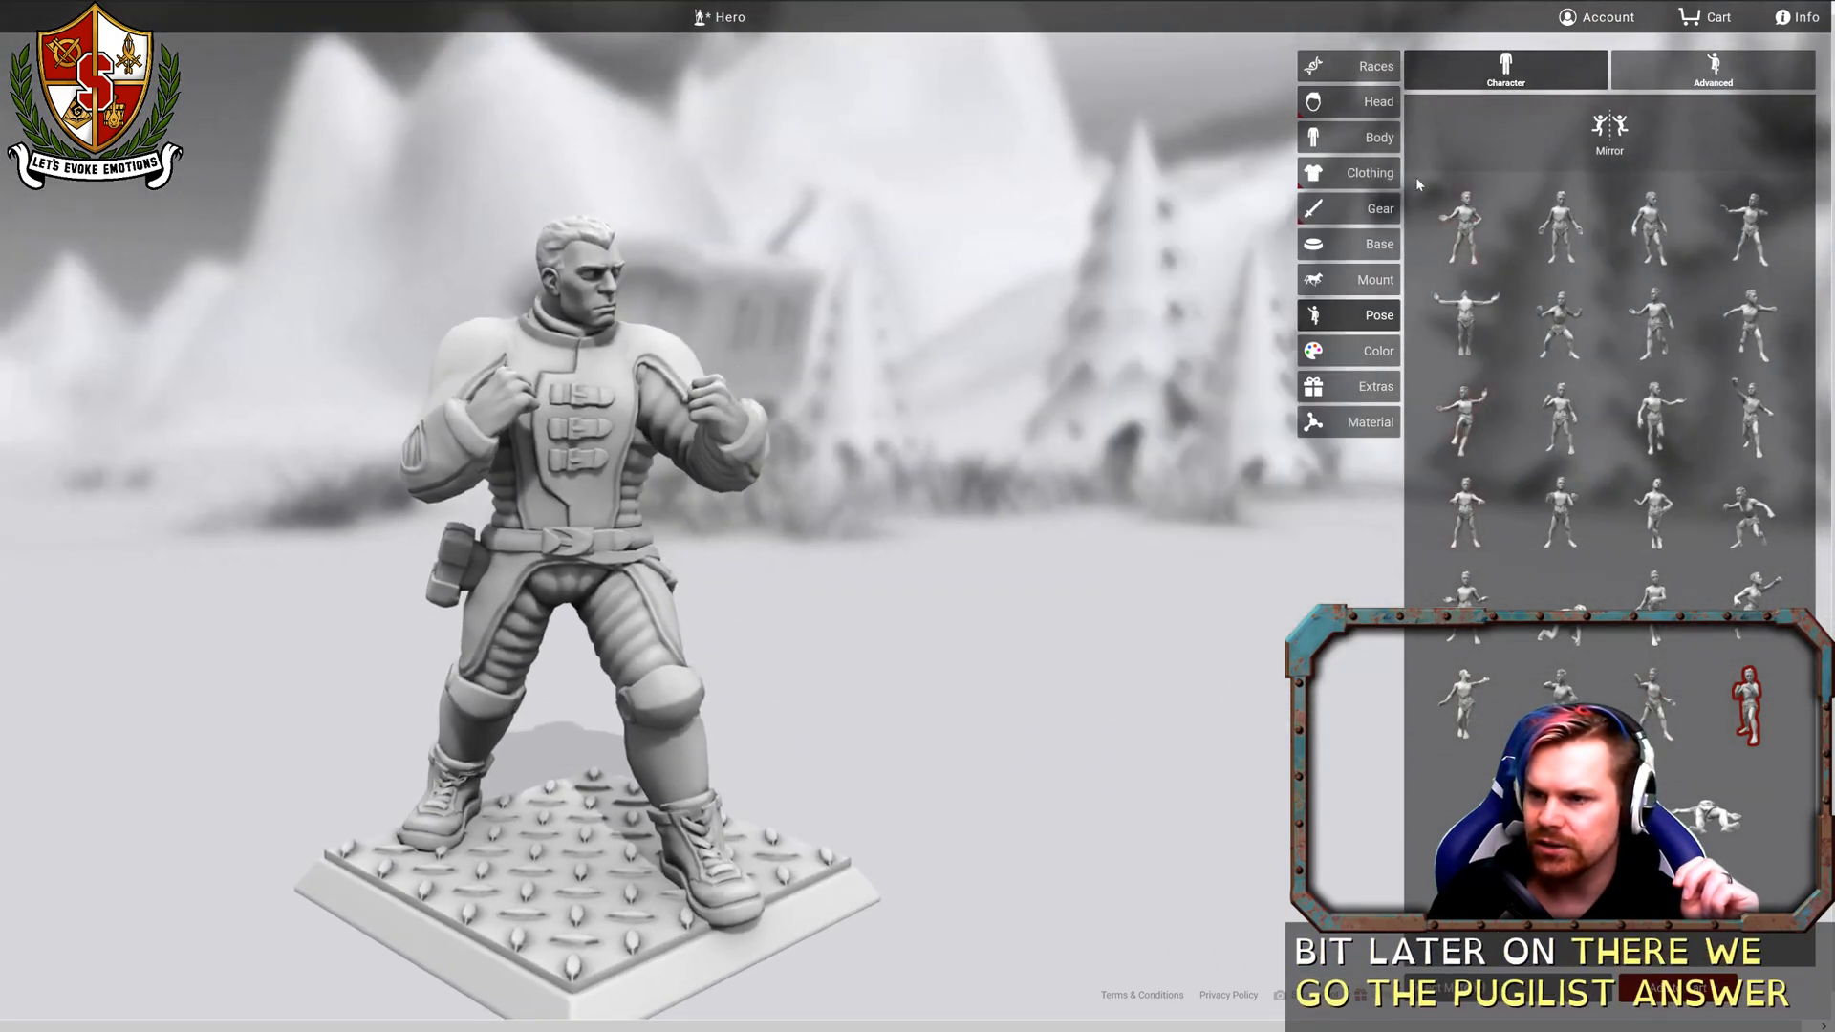
Place the full-face helmet with the T-shaped visor on the base beside the hero's feet.
{"action": "left_click", "coordinate": [1347, 244]}
{"action": "left_click", "coordinate": [1470, 69]}
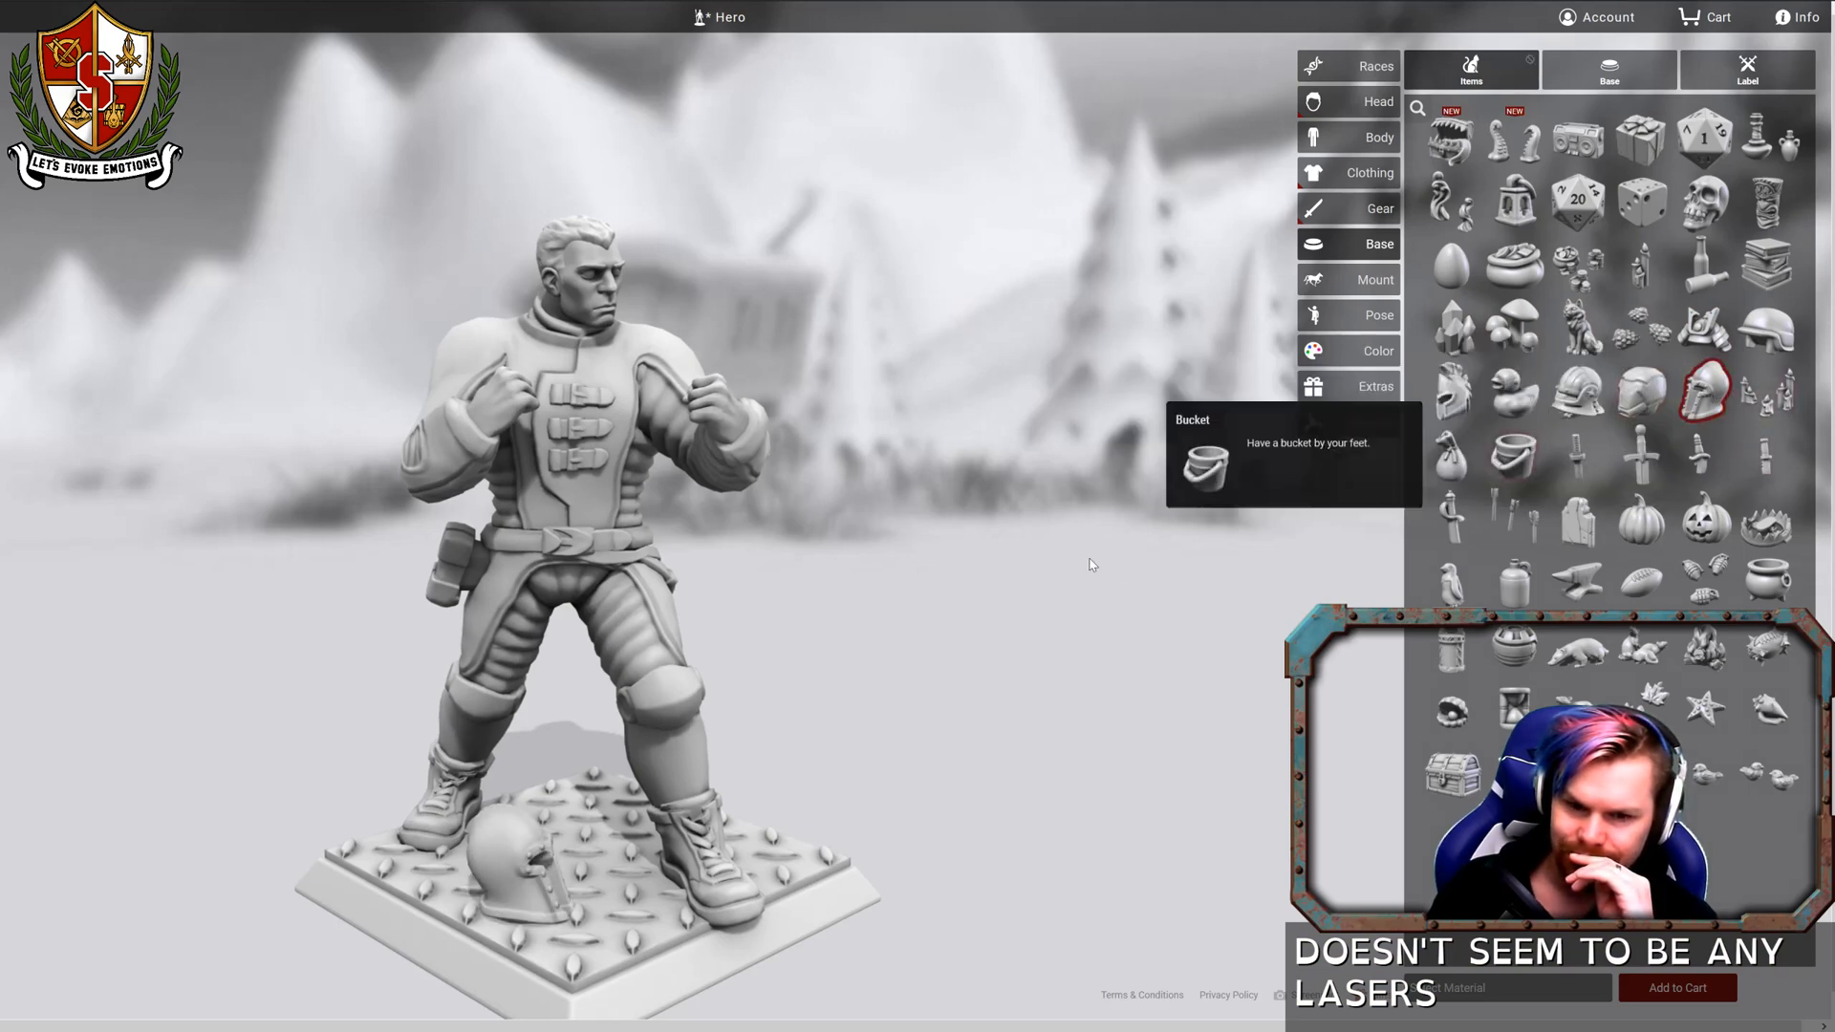
{"action": "left_click_drag", "start_coordinate": [1099, 507], "coordinate": [1260, 389]}
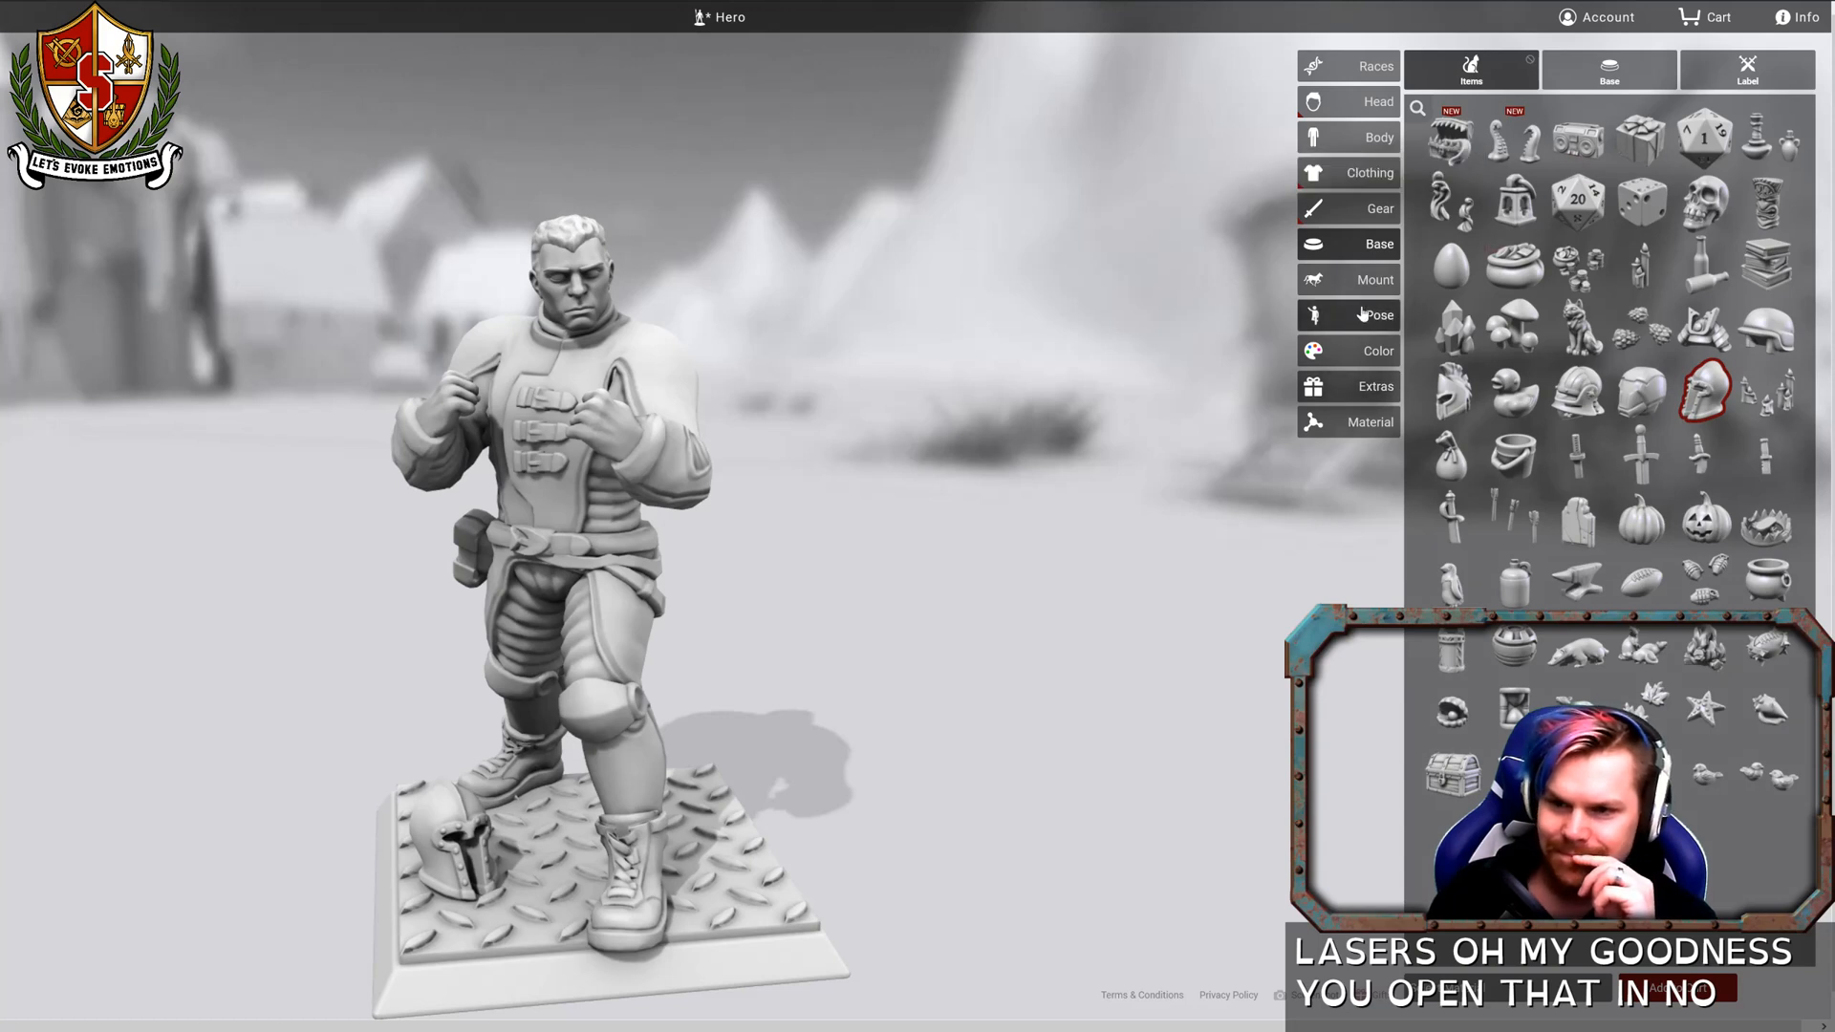
Paint the hero's skin, hair and the ribbed undersuit on the arms, torso and thighs with a dark metallic paint.
{"action": "left_click", "coordinate": [1347, 353]}
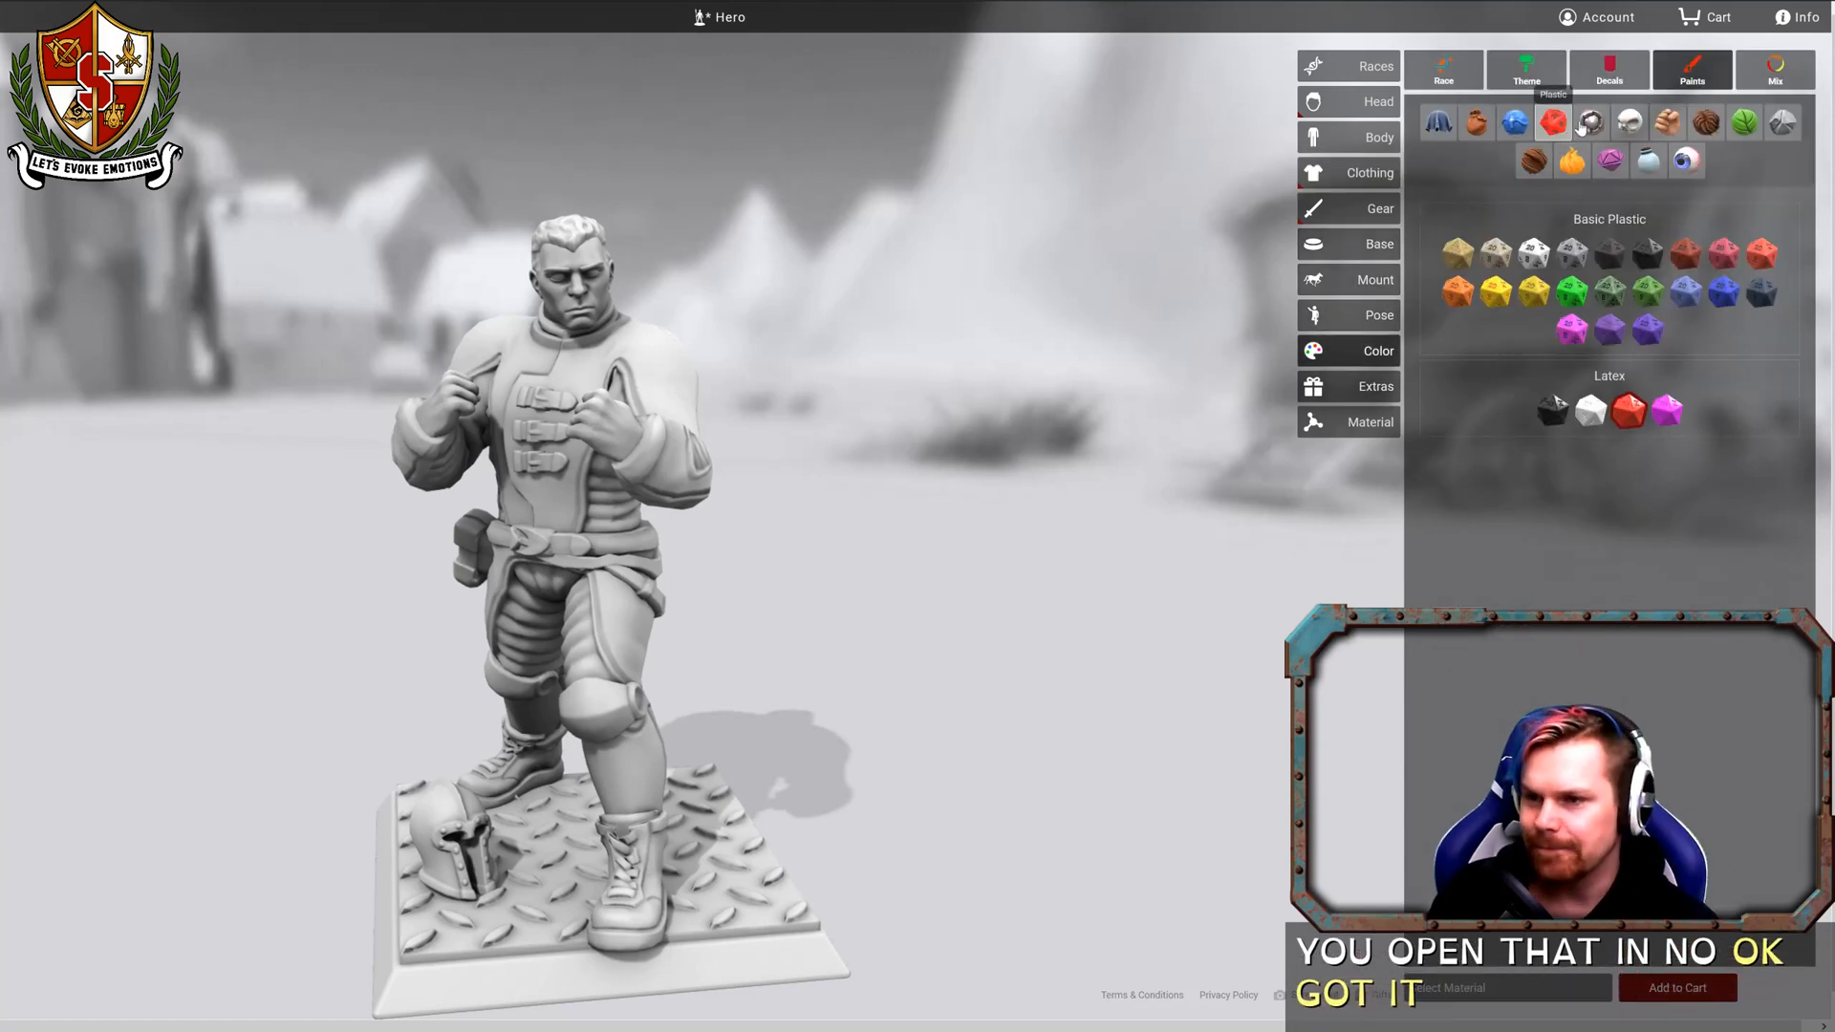
{"action": "left_click", "coordinate": [1586, 125]}
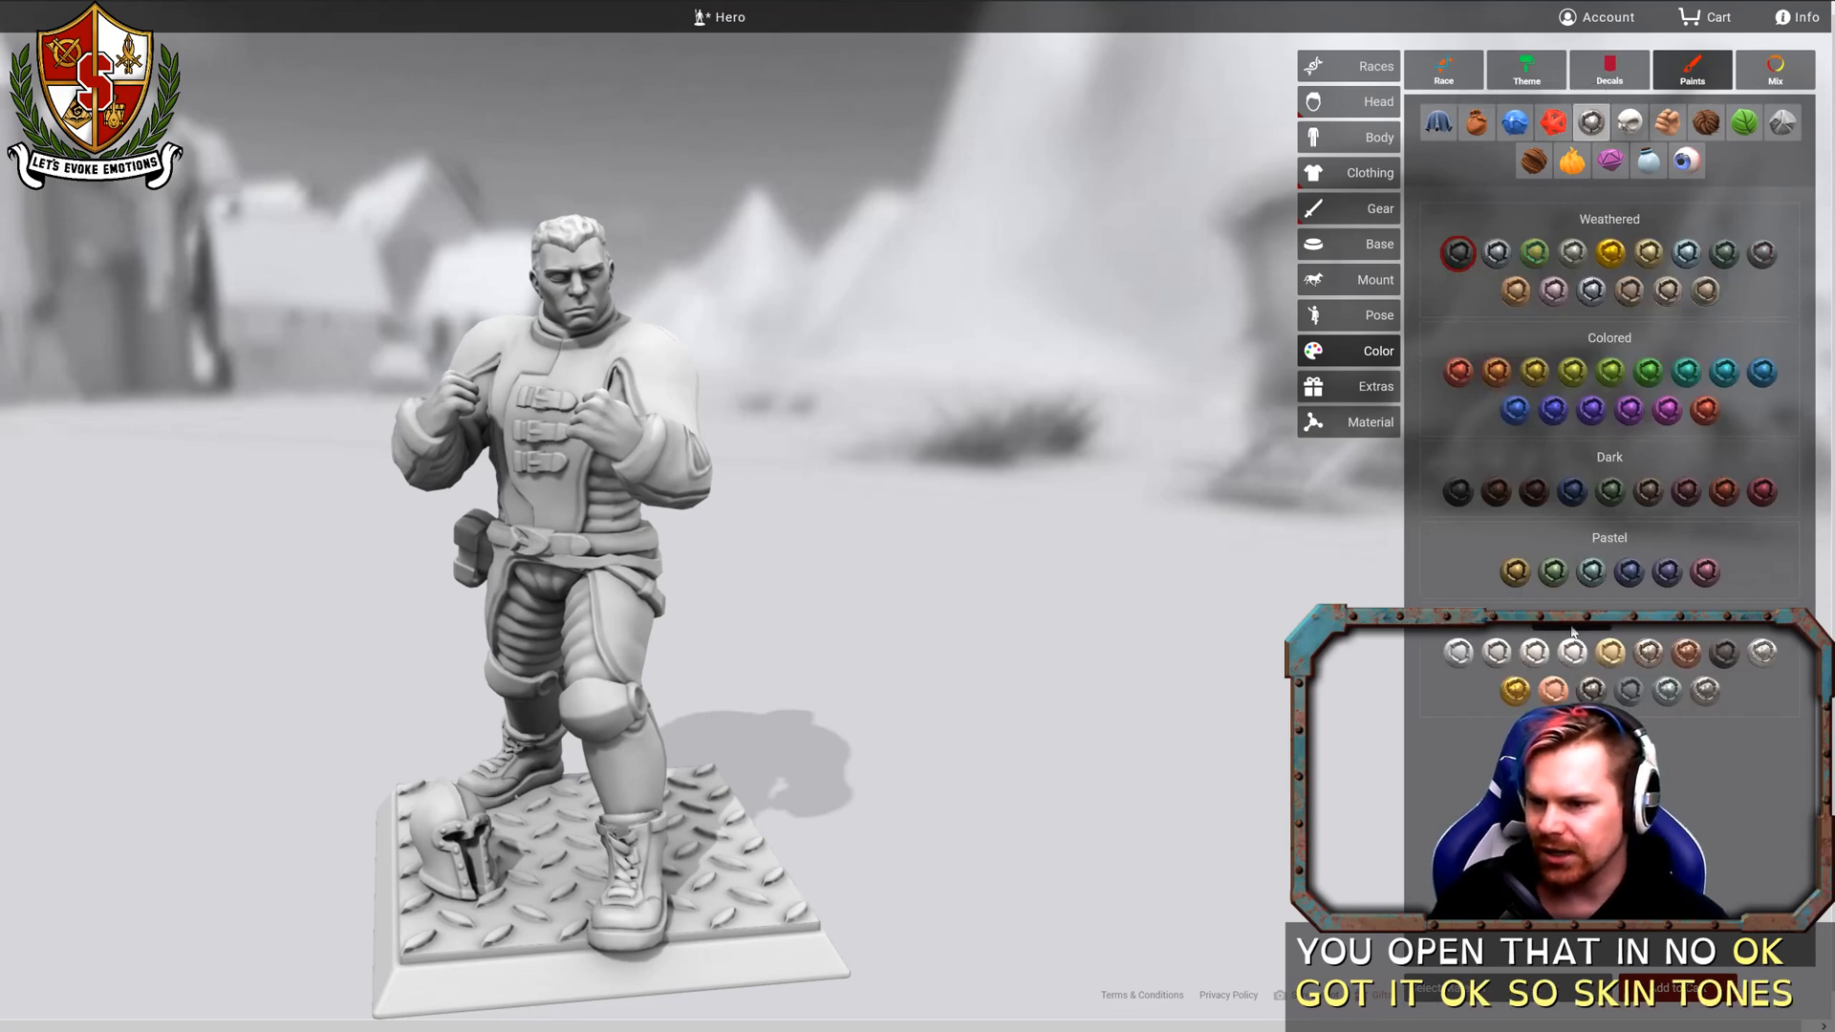
{"action": "left_click", "coordinate": [559, 307]}
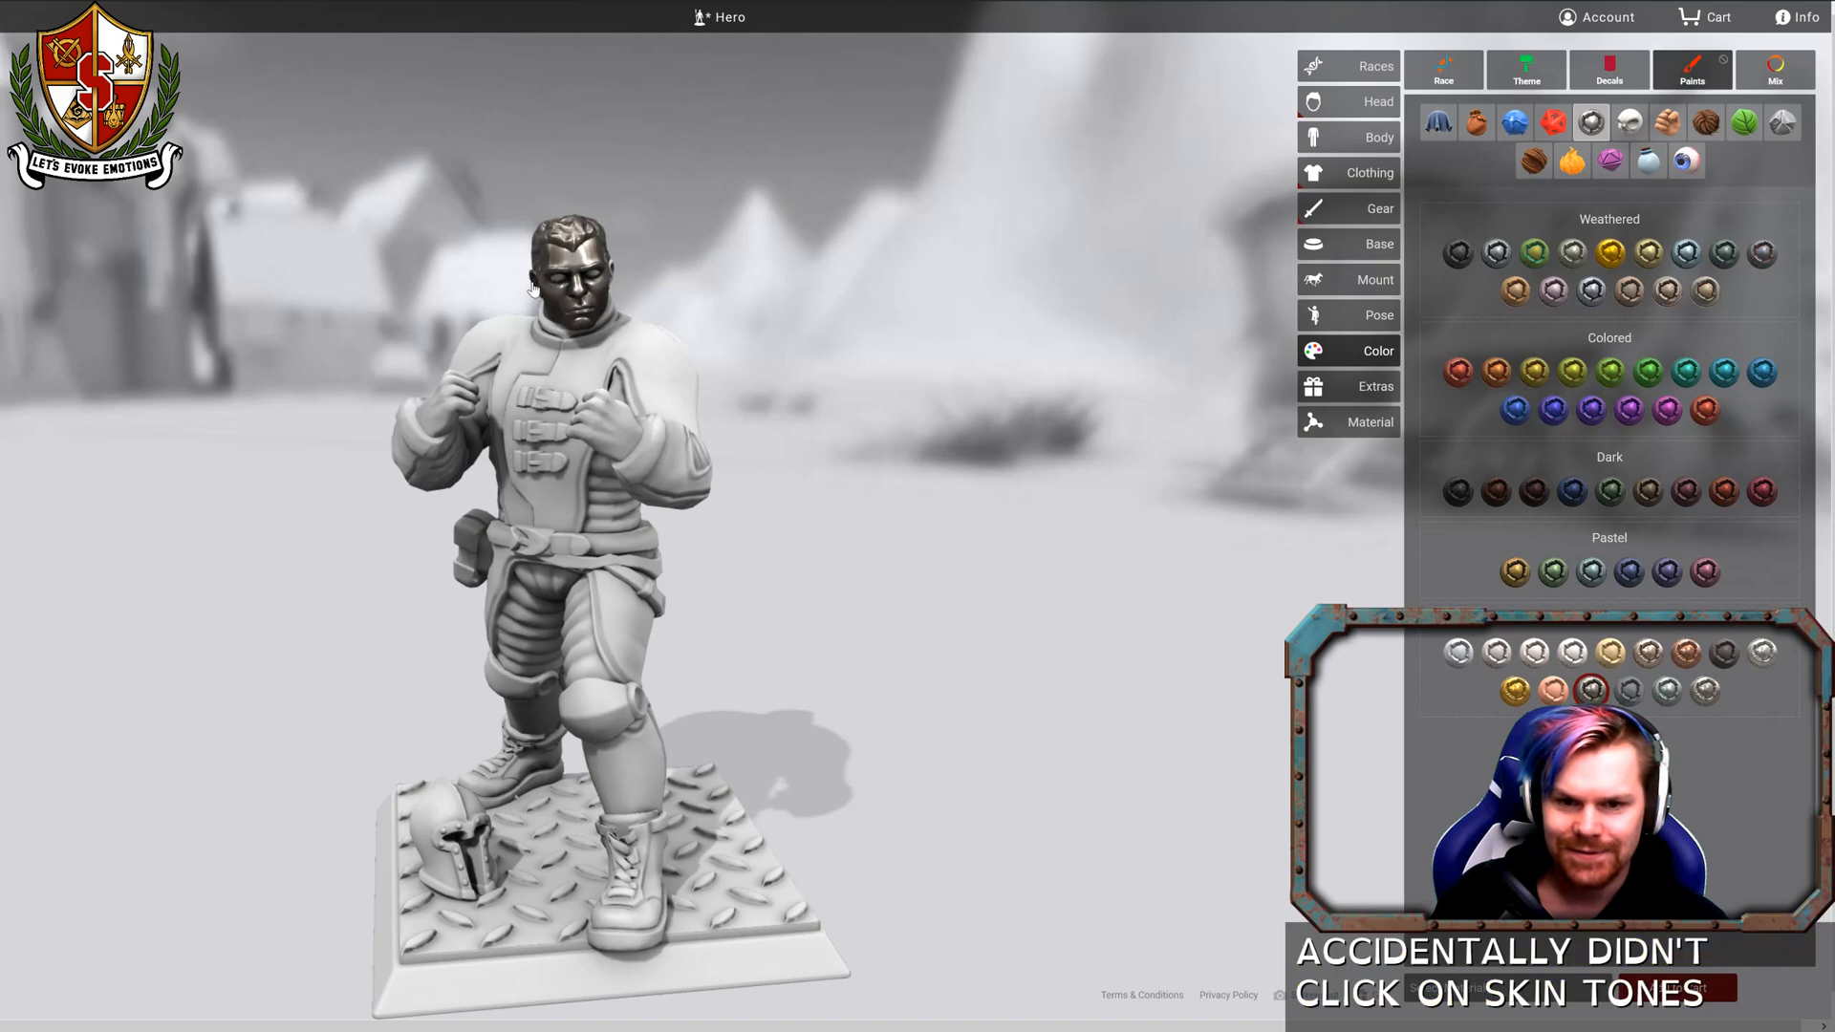
{"action": "scroll", "coordinate": [535, 274], "scroll_direction": "up", "scroll_amount": 5}
{"action": "left_click_drag", "start_coordinate": [704, 197], "coordinate": [1188, 413]}
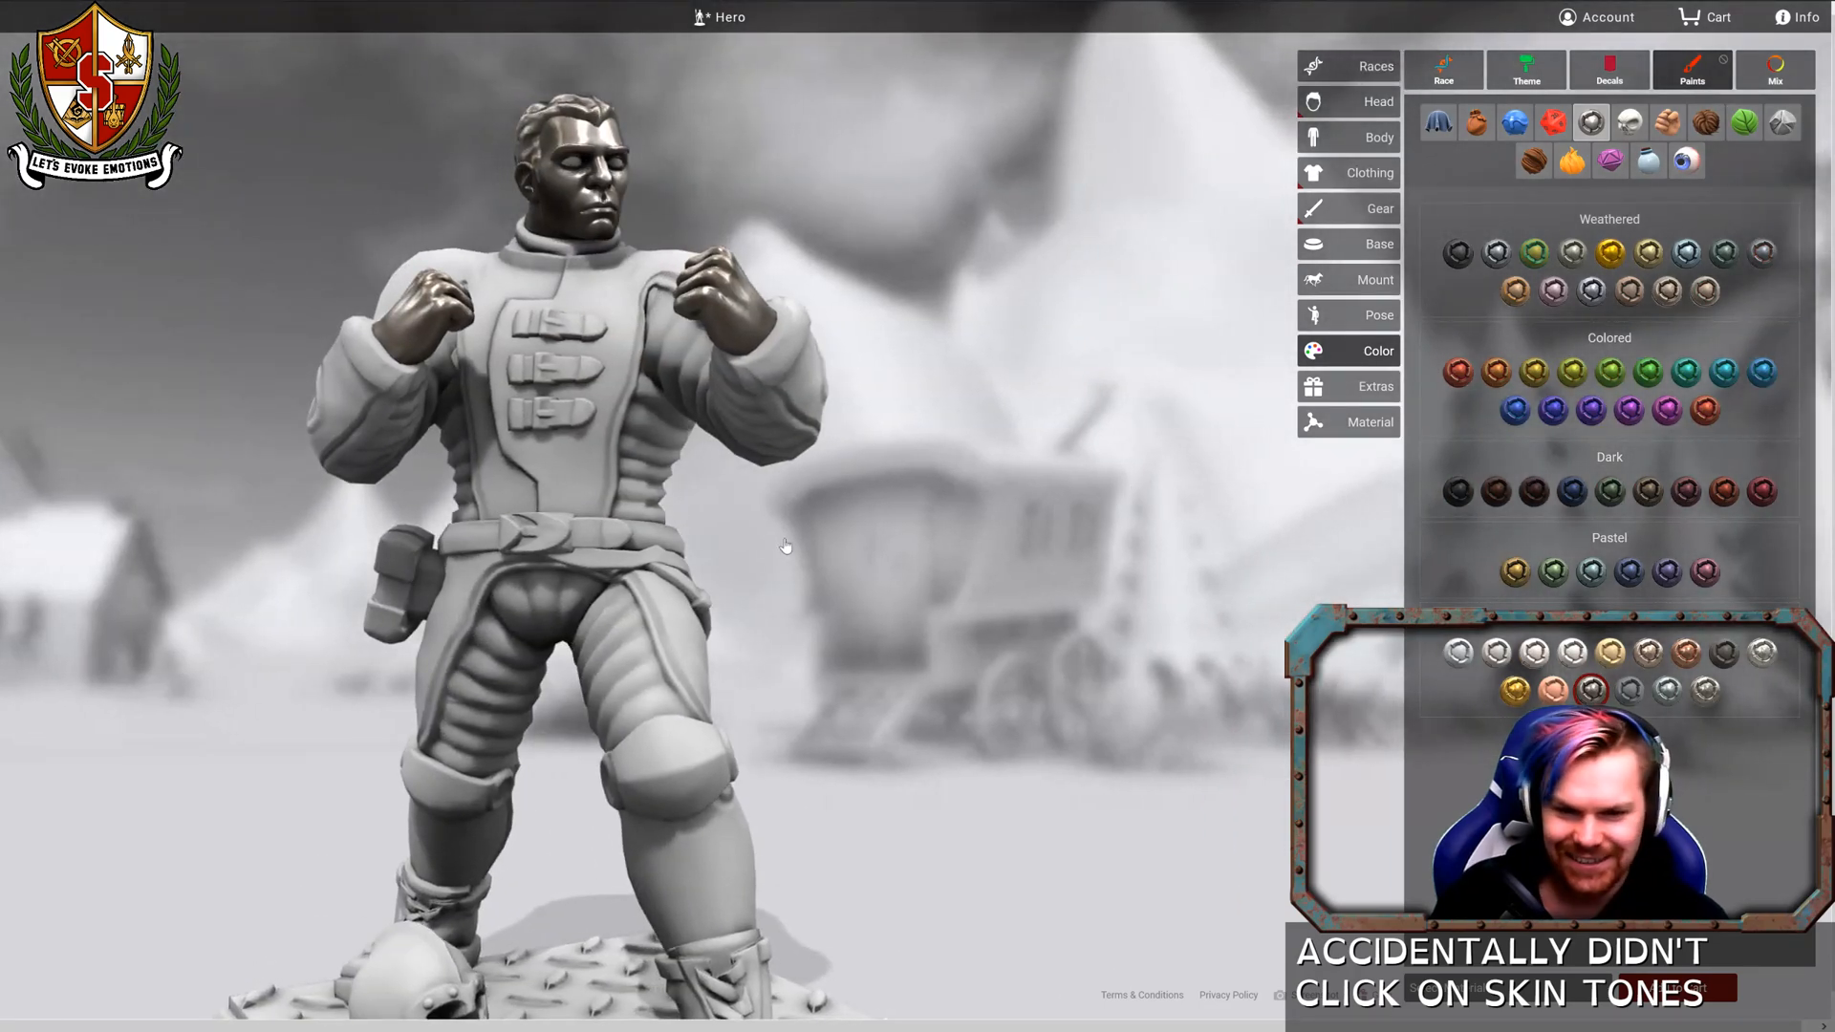
{"action": "left_click", "coordinate": [652, 453]}
{"action": "left_click", "coordinate": [593, 694]}
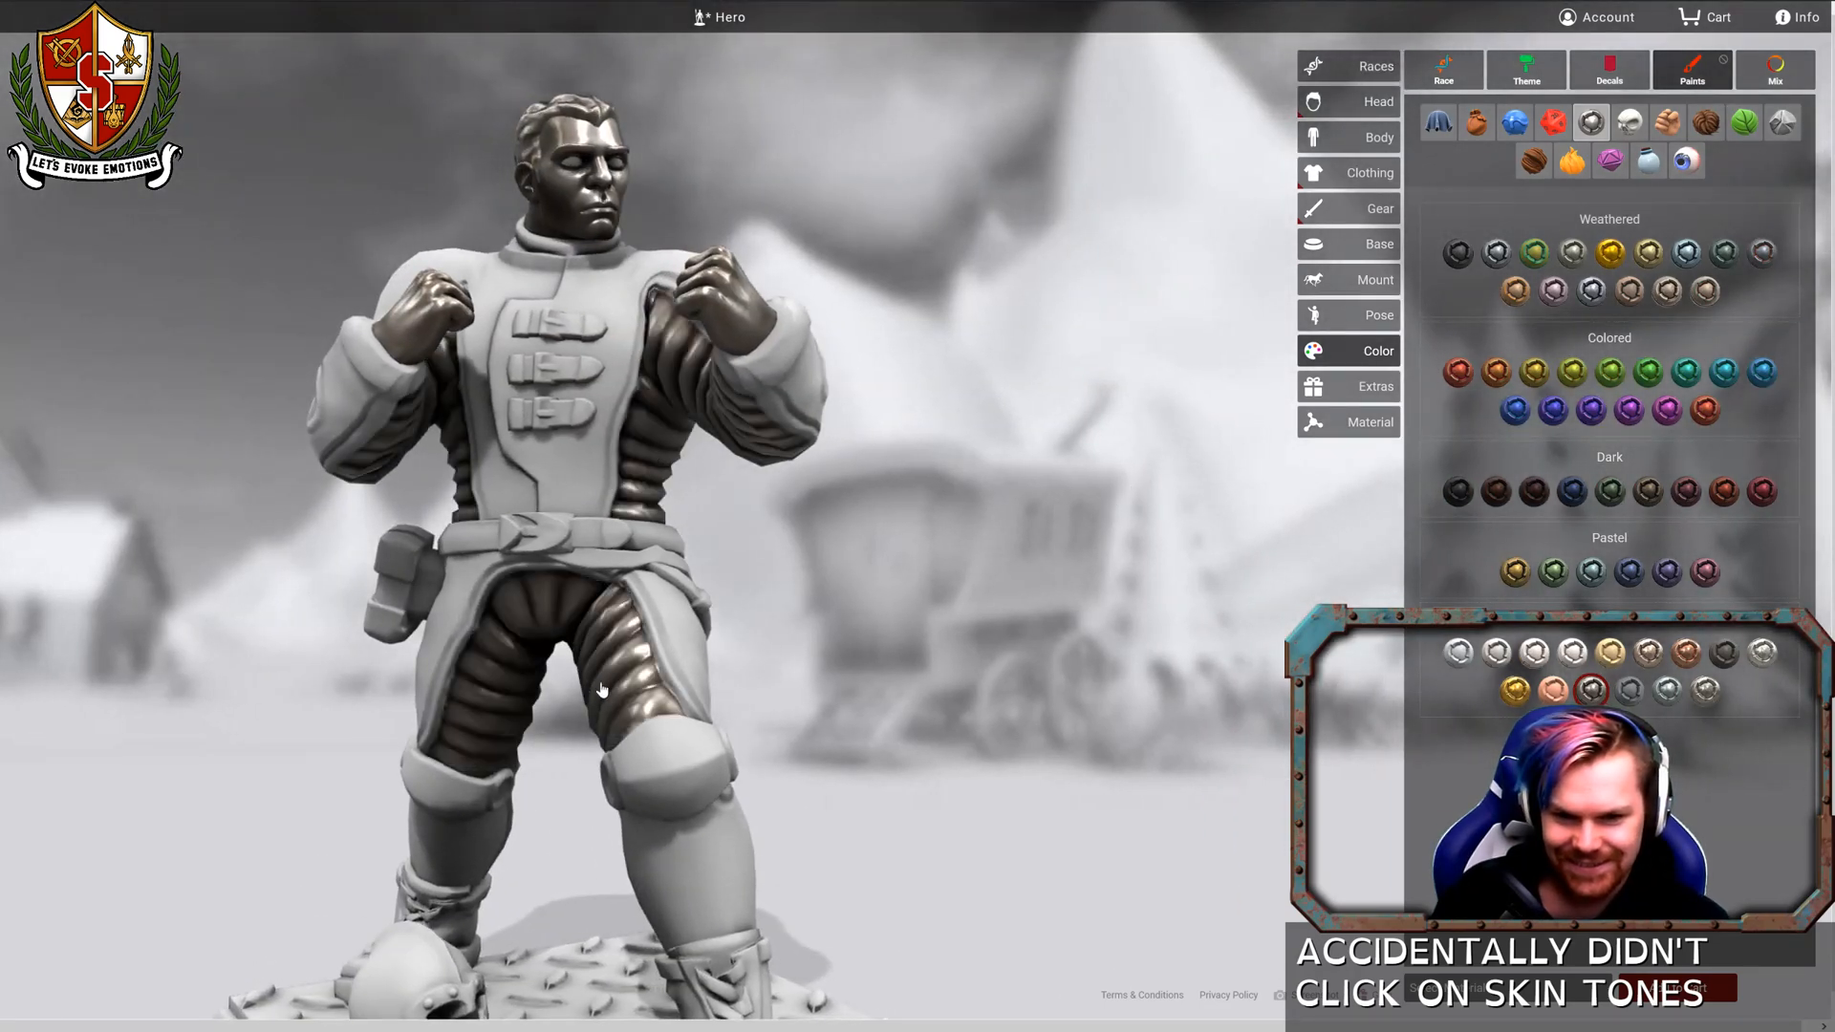
Switch the hero's metal skin and ribbed undersuit to a brighter platinum paint and inspect the finish from several angles.
{"action": "scroll", "coordinate": [965, 629], "scroll_direction": "down", "scroll_amount": 3}
{"action": "left_click_drag", "start_coordinate": [963, 627], "coordinate": [865, 674]}
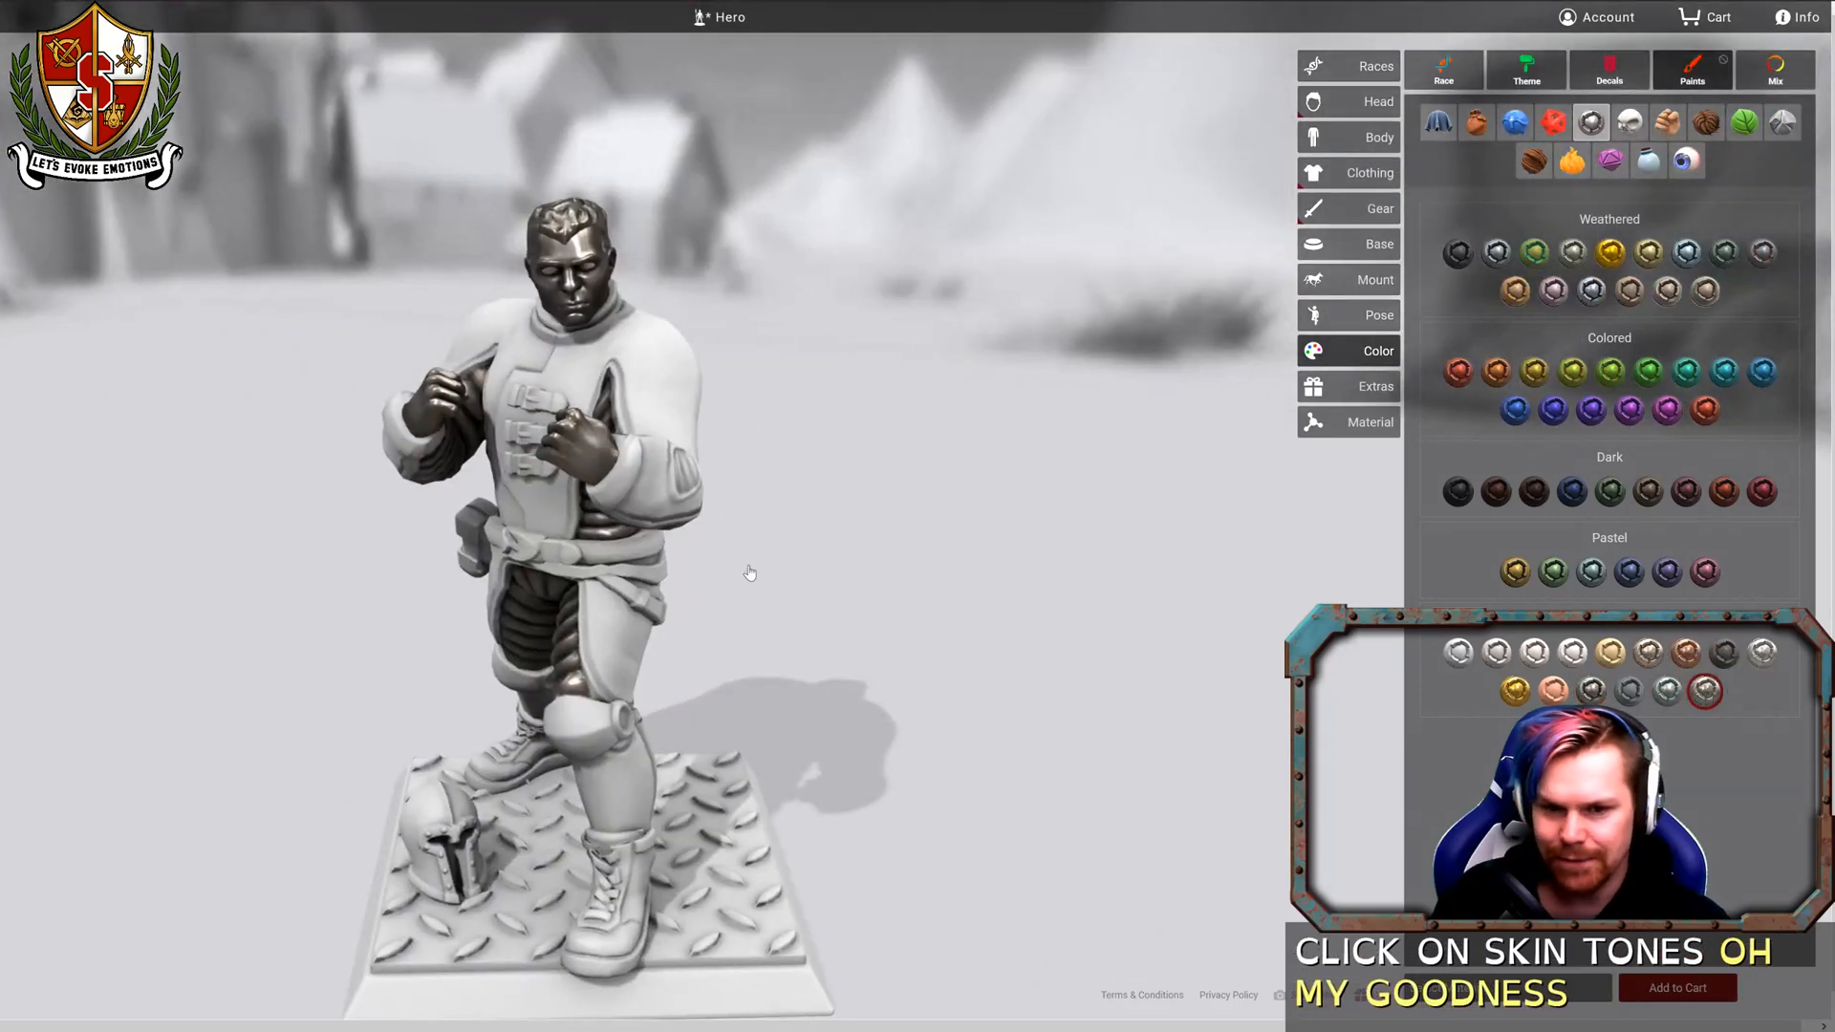
{"action": "left_click", "coordinate": [640, 387]}
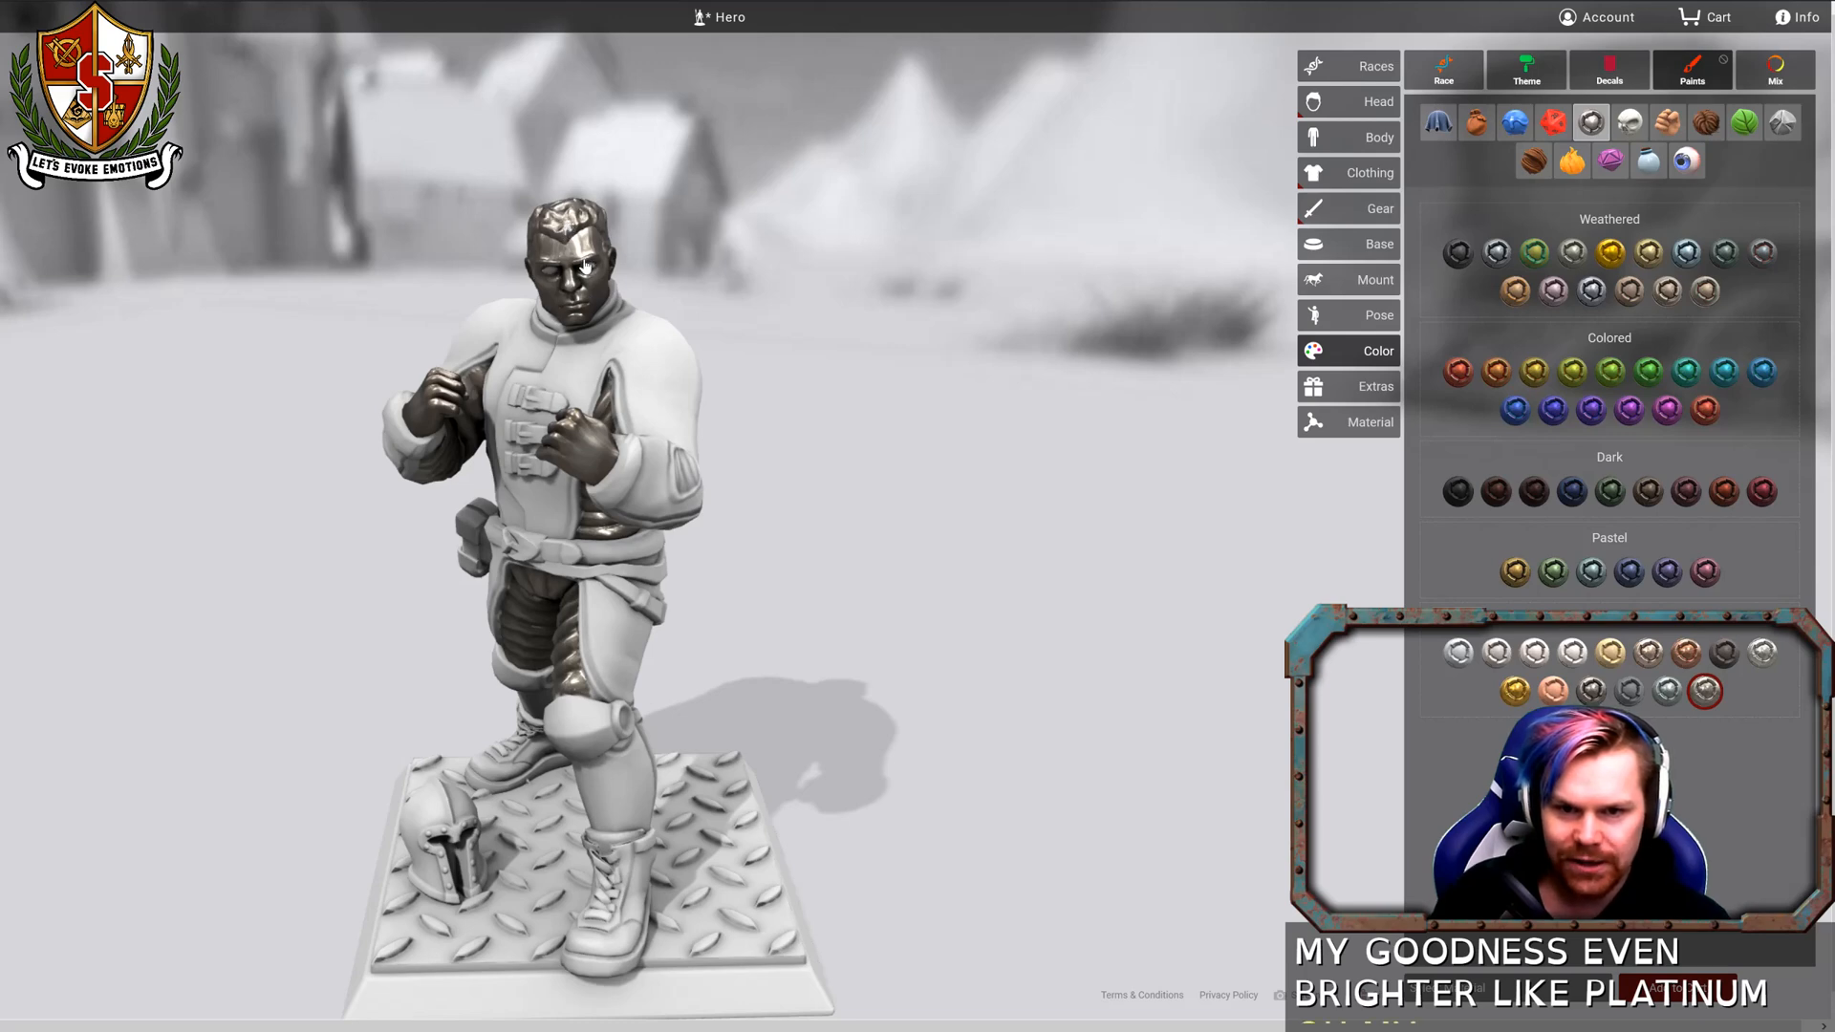
{"action": "scroll", "coordinate": [585, 263], "scroll_direction": "up", "scroll_amount": 5}
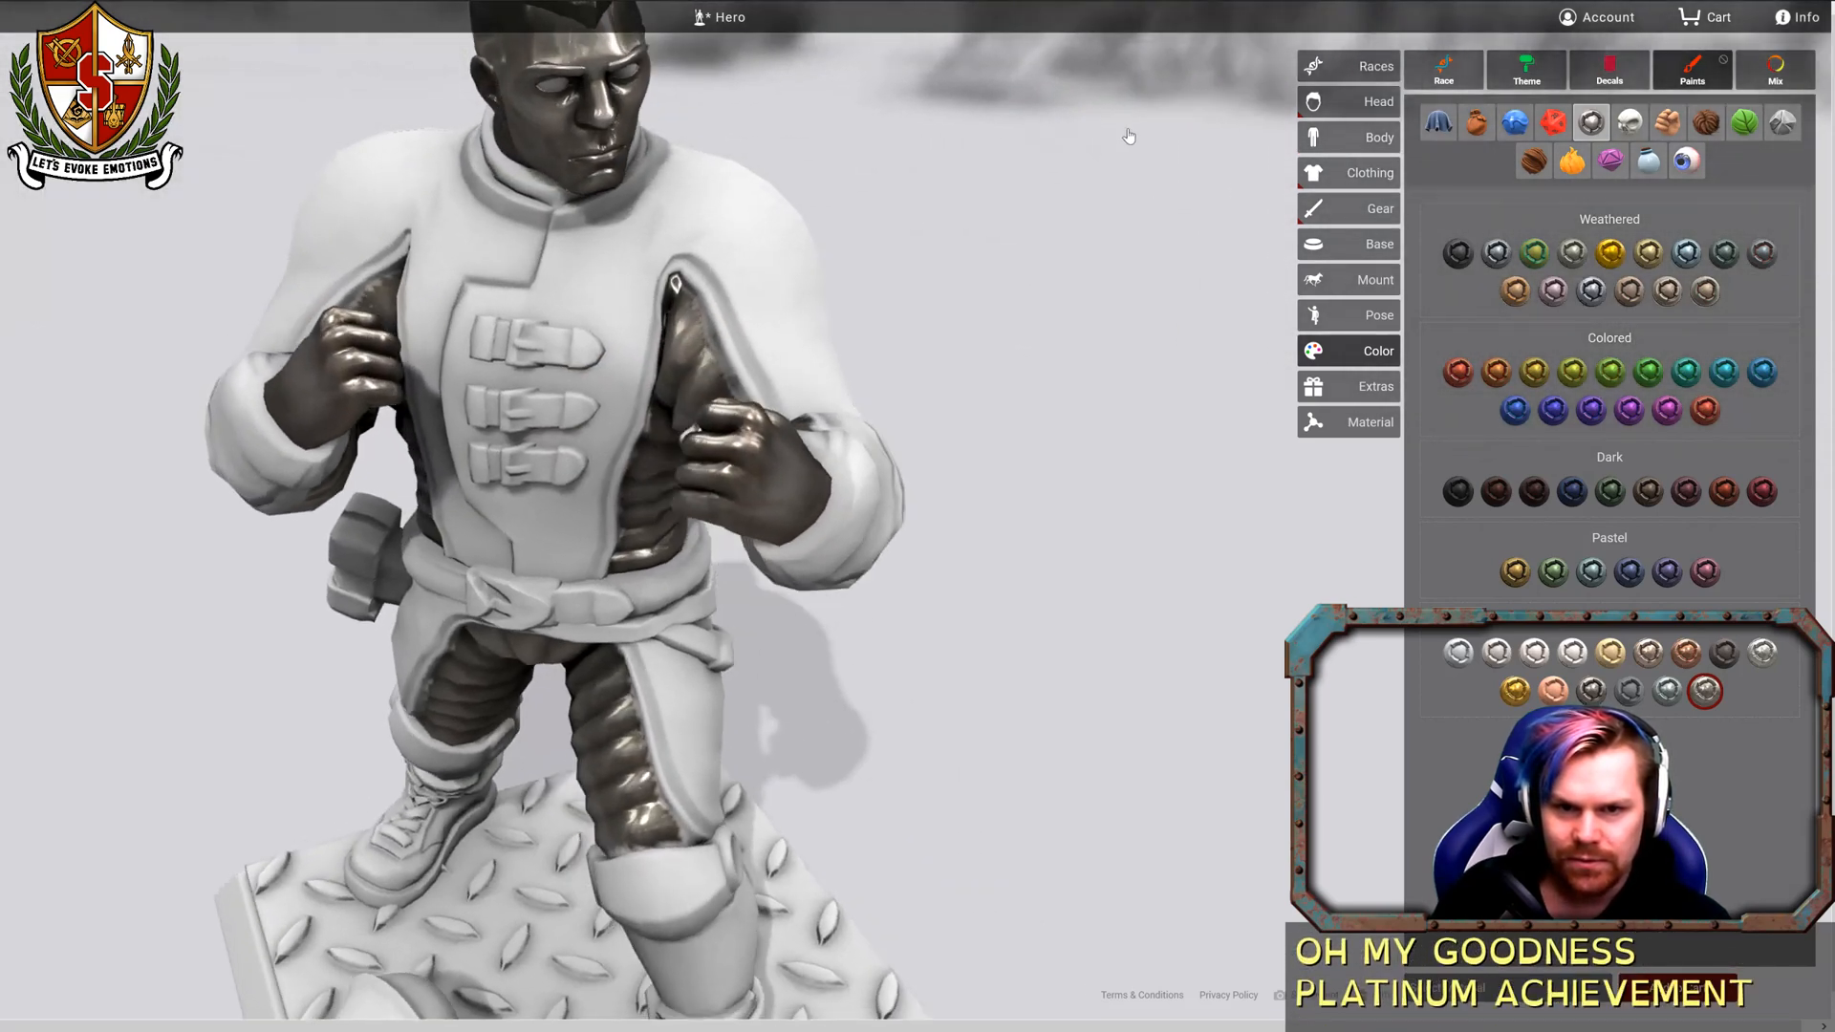
{"action": "left_click_drag", "start_coordinate": [1128, 137], "coordinate": [1151, 137]}
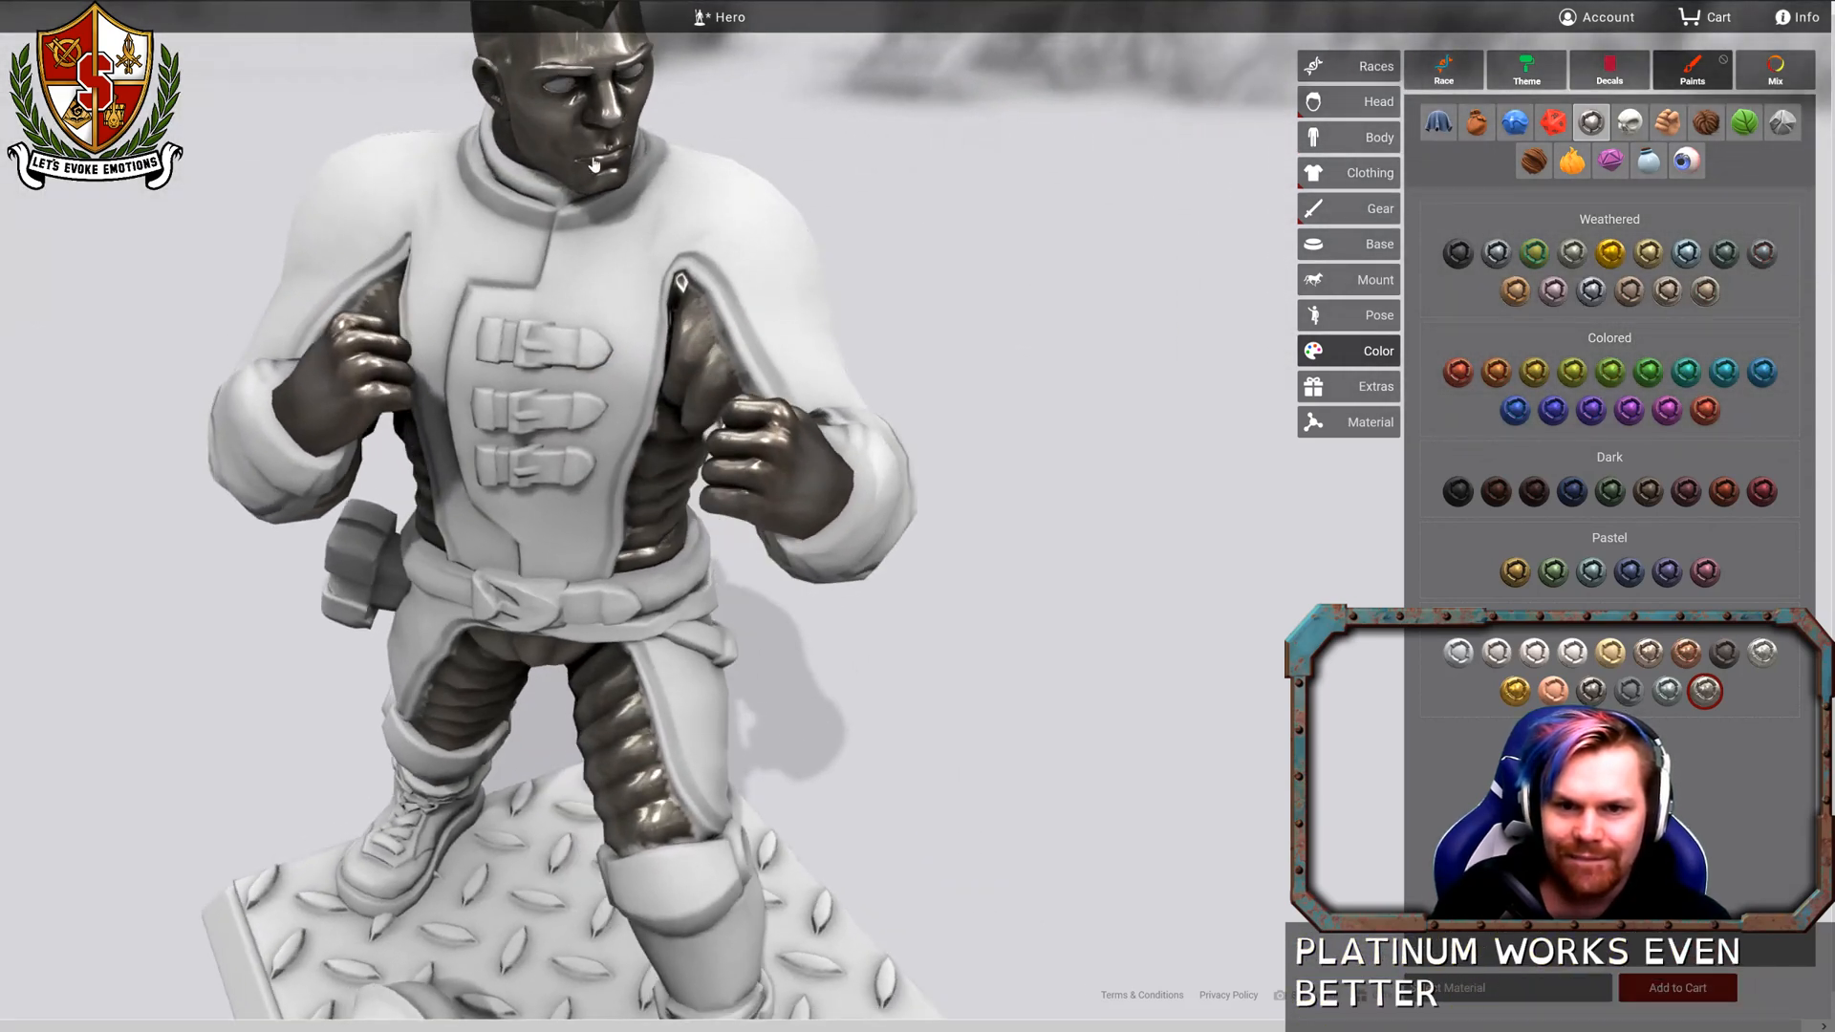
{"action": "left_click_drag", "start_coordinate": [602, 167], "coordinate": [622, 69]}
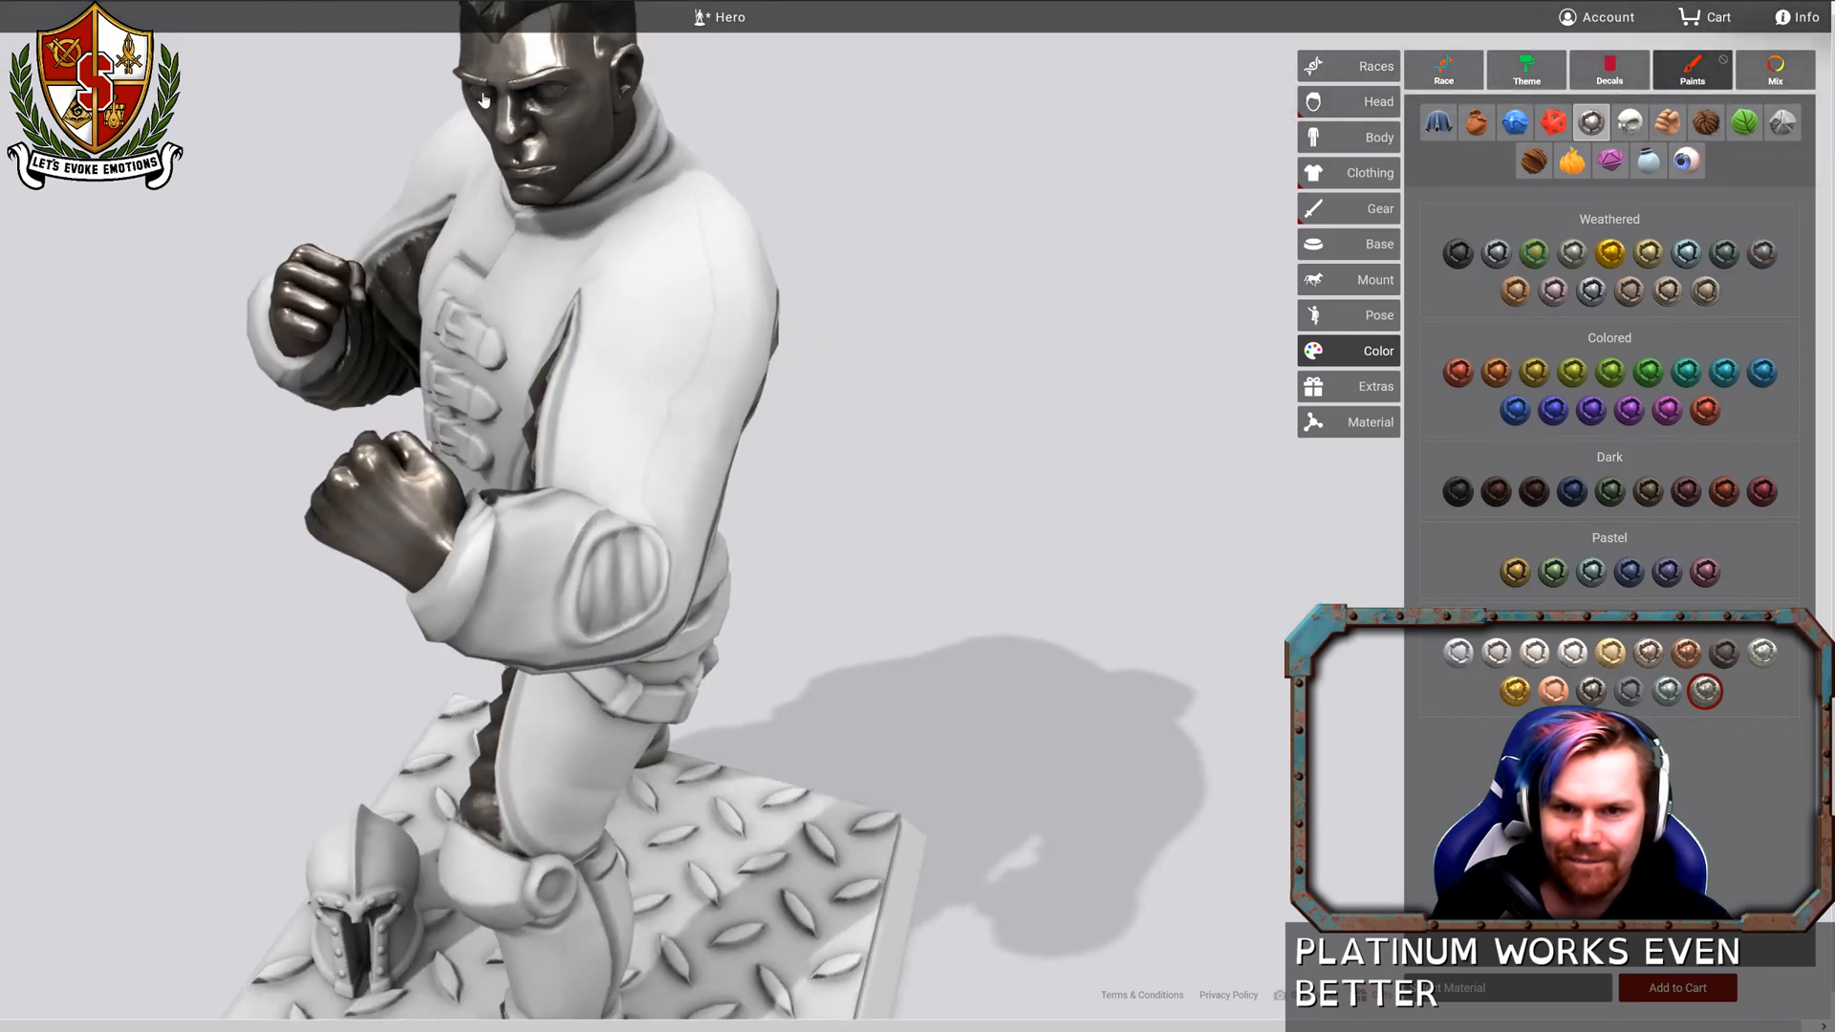
{"action": "left_click_drag", "start_coordinate": [484, 100], "coordinate": [1037, 65]}
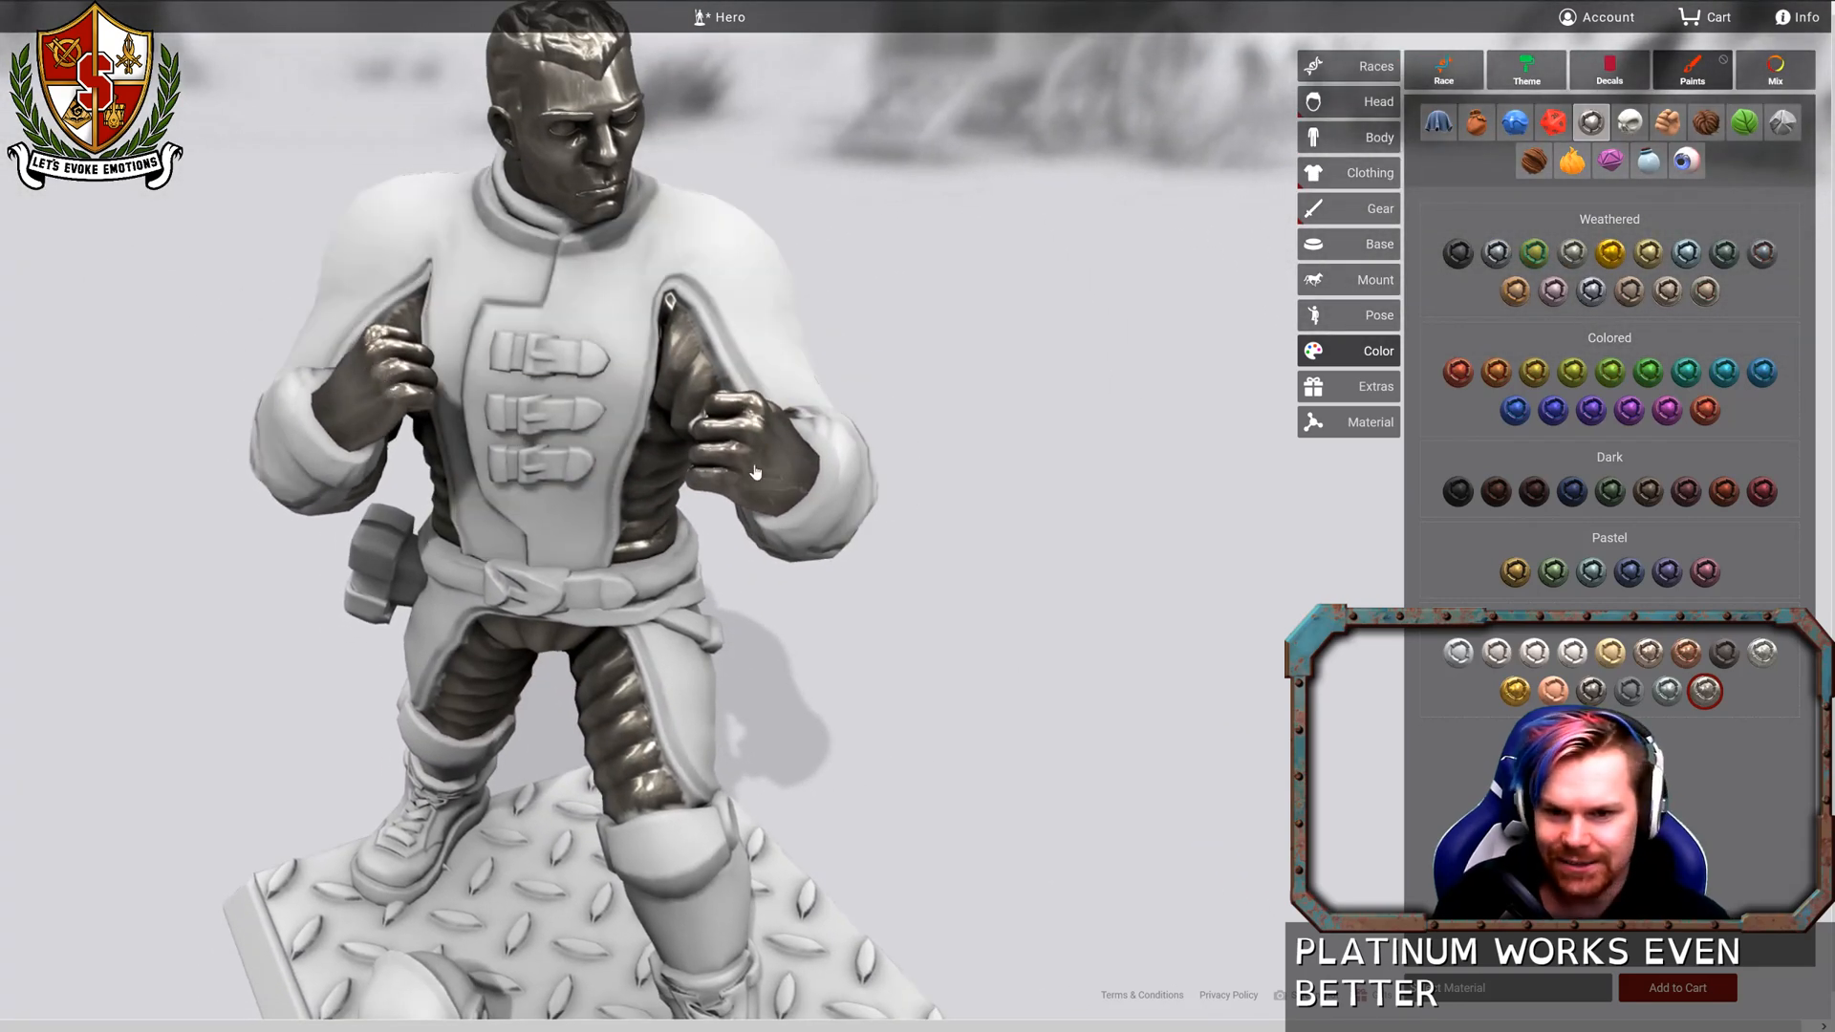
{"action": "scroll", "coordinate": [972, 392], "scroll_direction": "down", "scroll_amount": 5}
{"action": "left_click_drag", "start_coordinate": [974, 592], "coordinate": [1140, 536]}
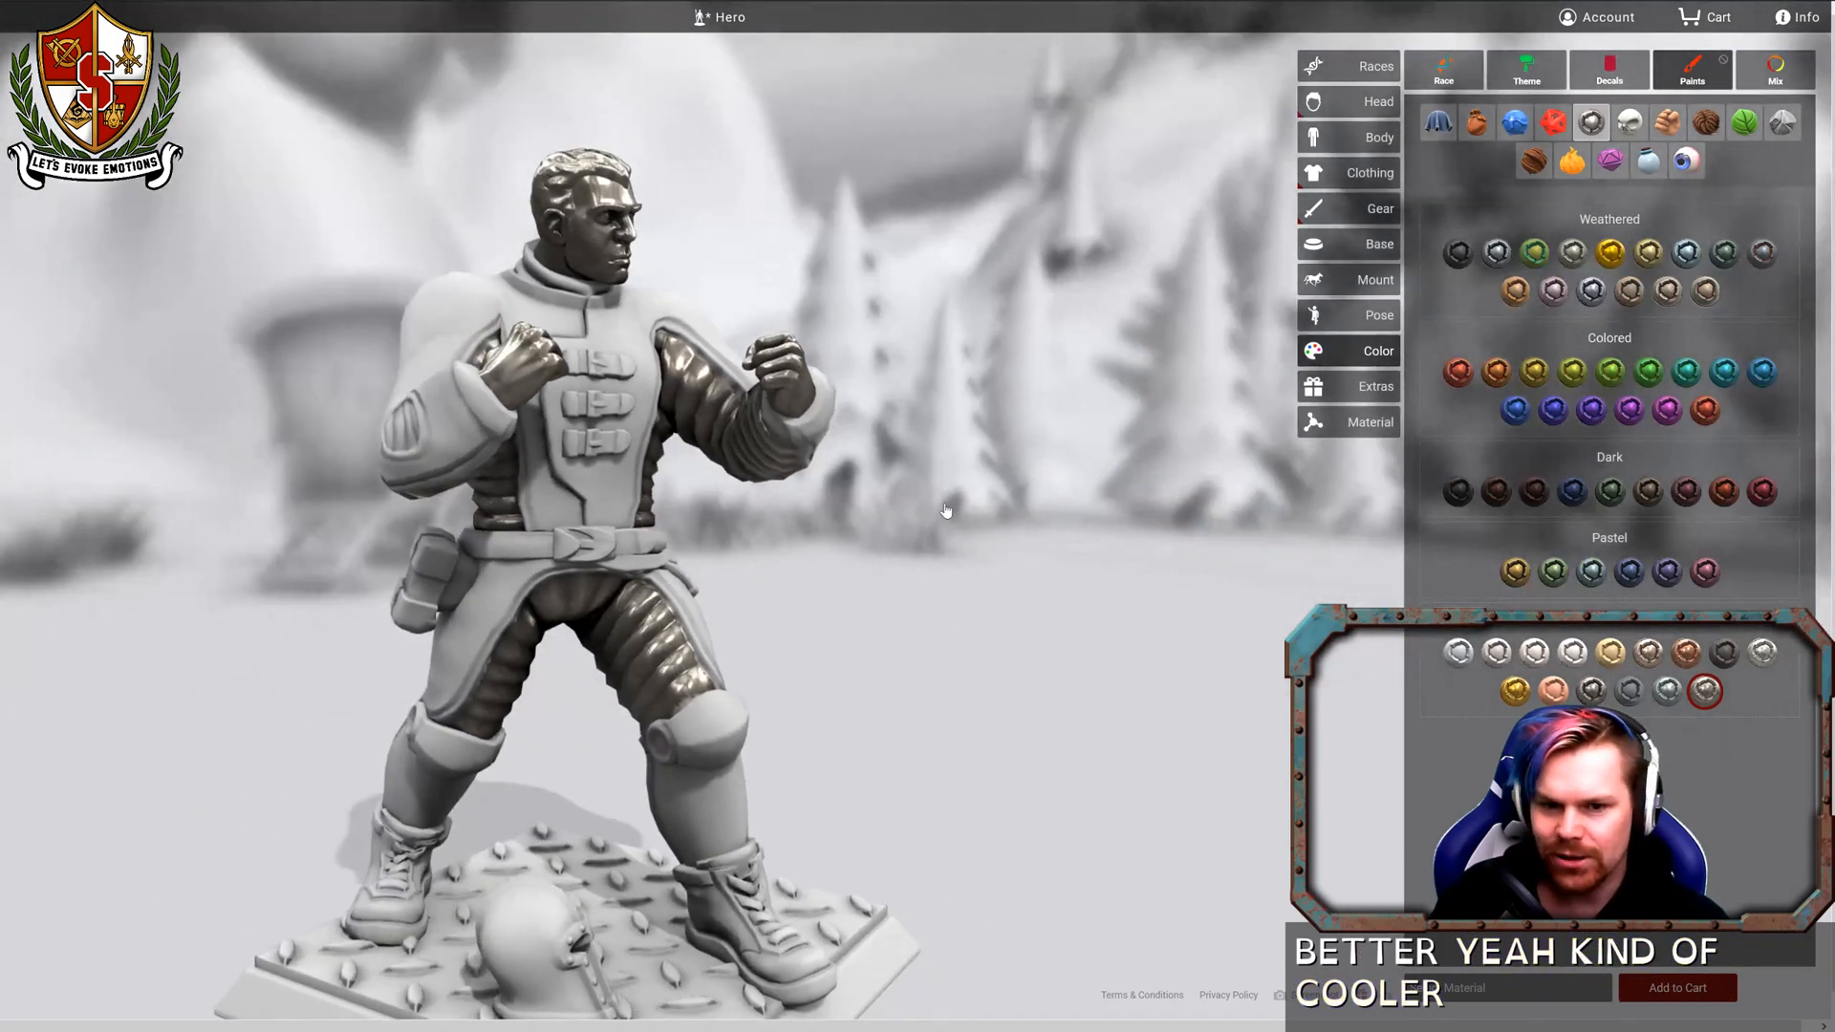
{"action": "left_click_drag", "start_coordinate": [945, 511], "coordinate": [1045, 430]}
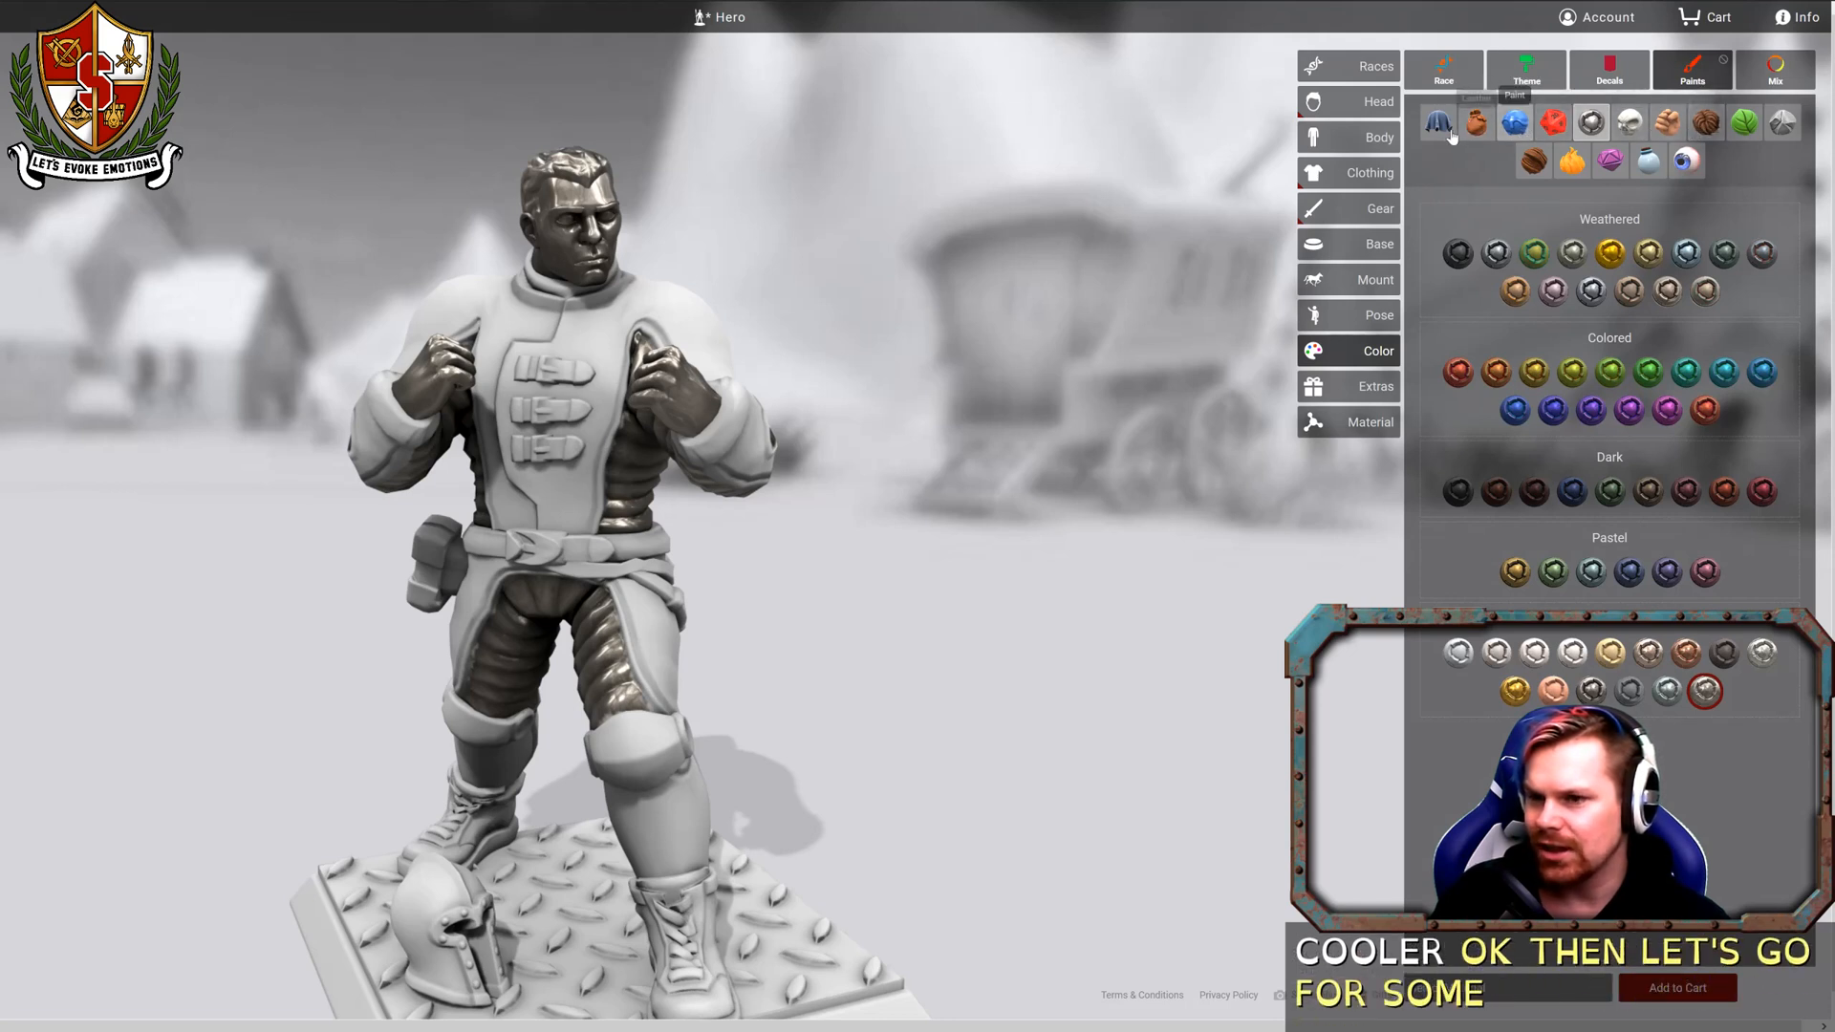
Paint the jacket's piping, cuffs and chest straps with the yellow Juice Bottle plastic, keeping the ribbed sections metallic.
{"action": "left_click", "coordinate": [1554, 124]}
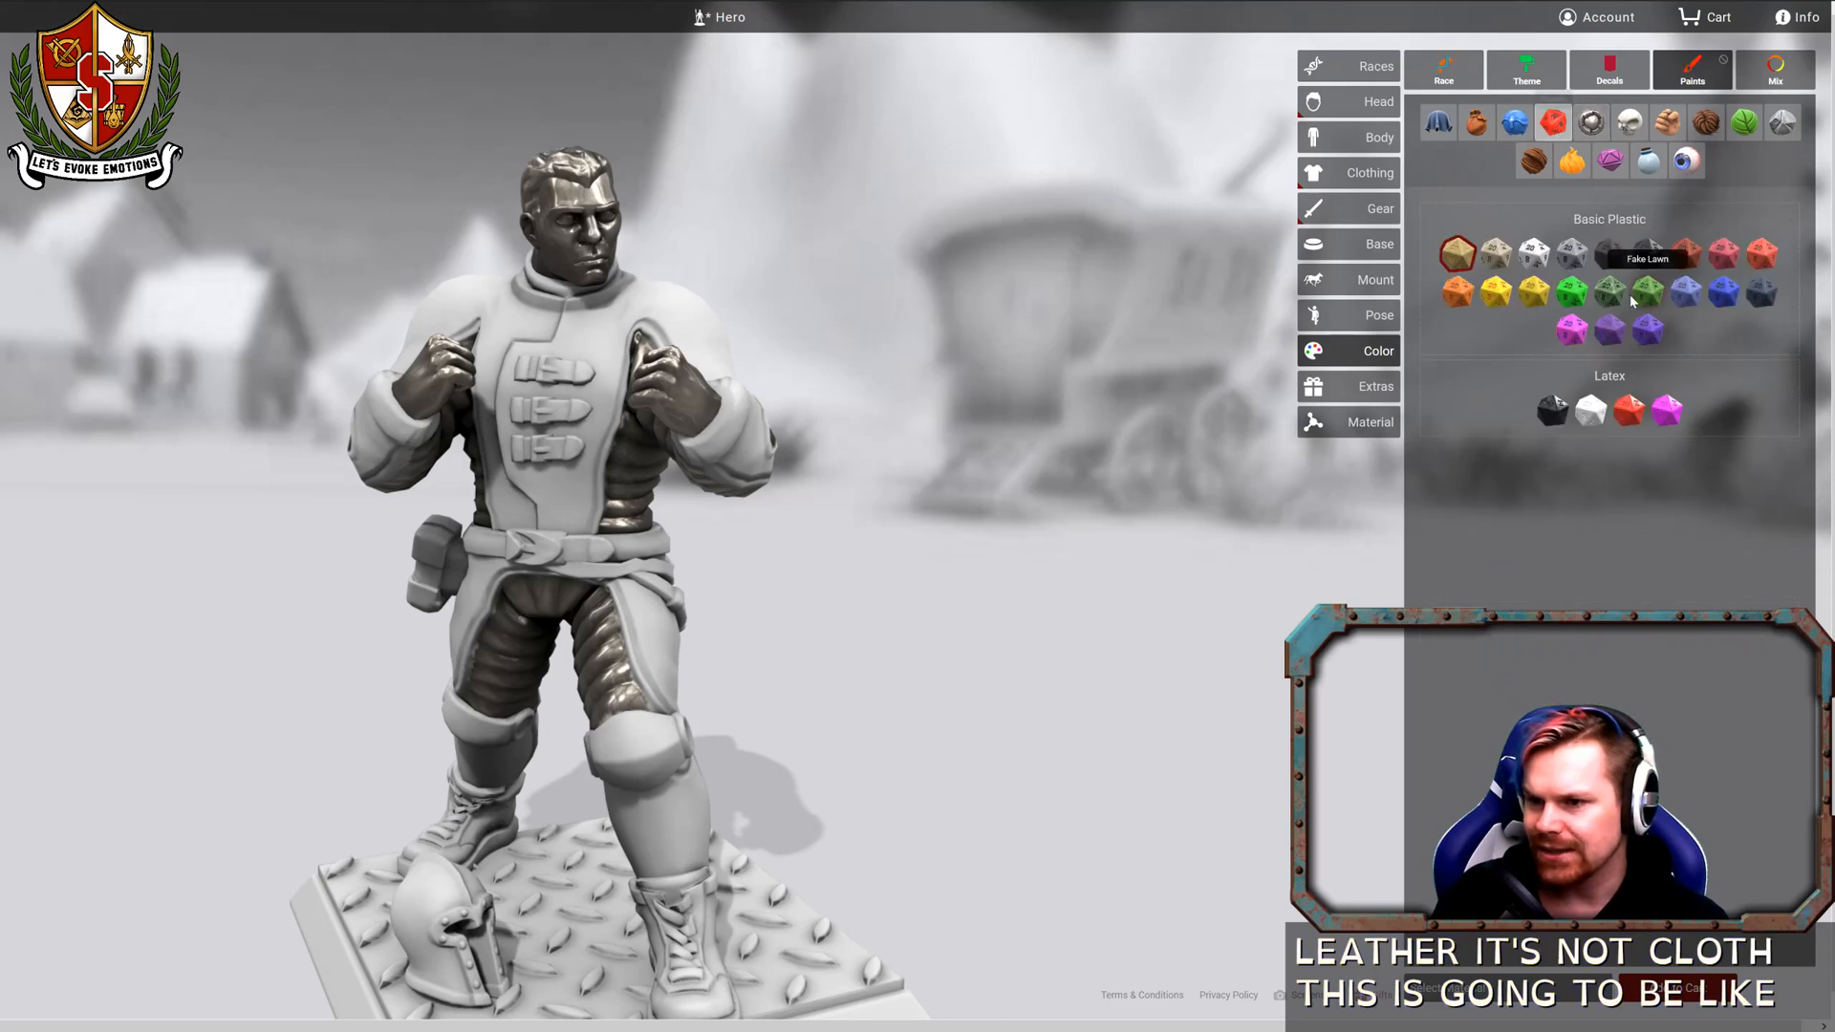
{"action": "left_click", "coordinate": [1495, 292]}
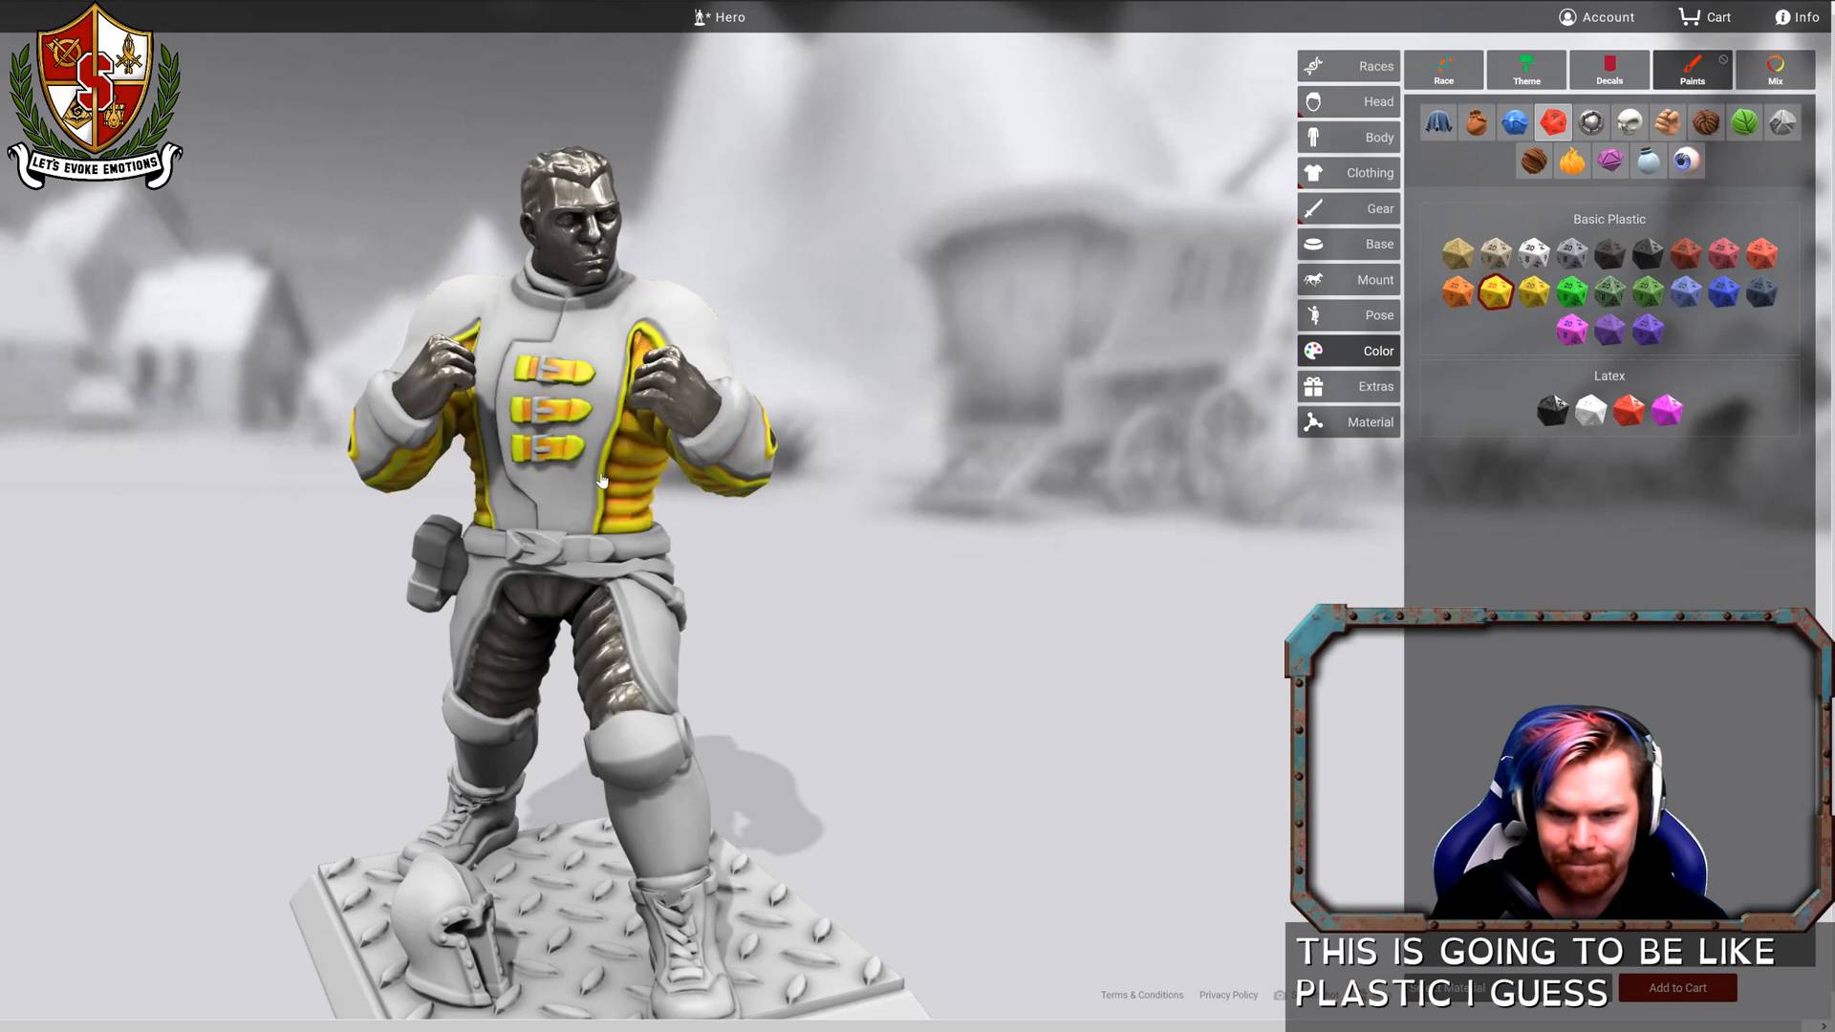
{"action": "left_click_drag", "start_coordinate": [811, 635], "coordinate": [901, 668]}
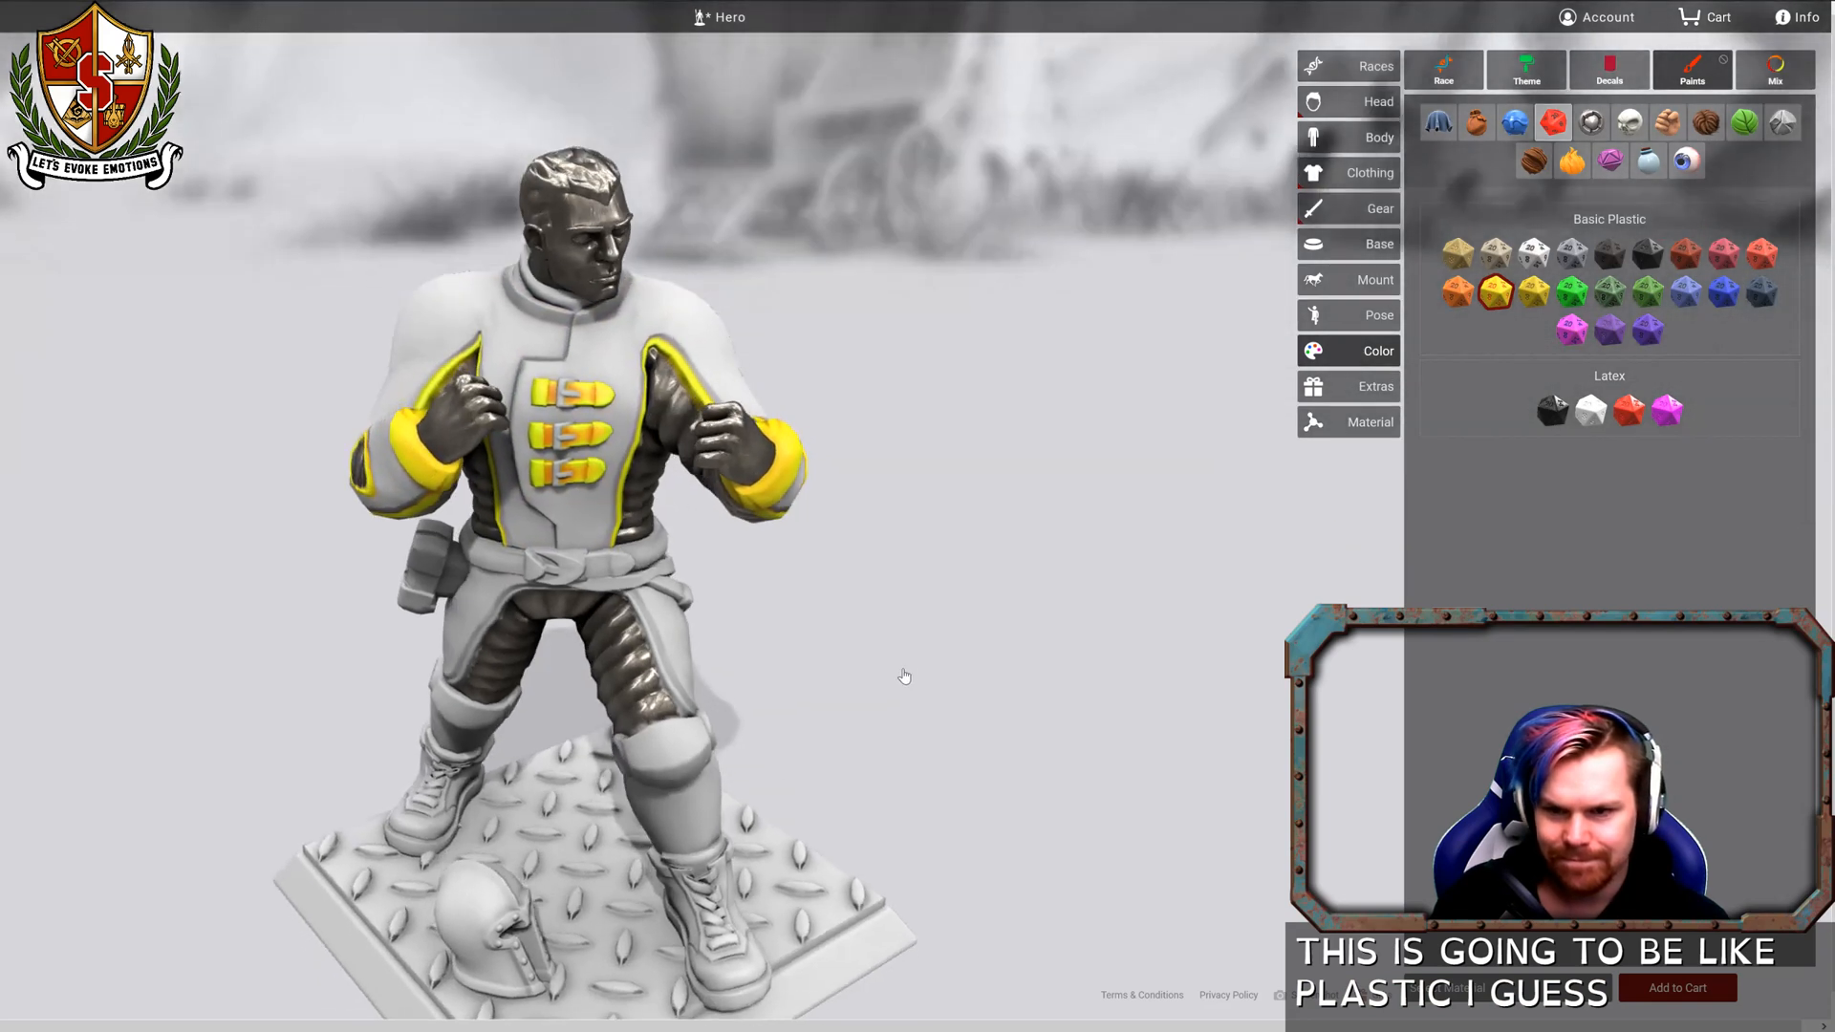
Try blue plastics on the main jacket panels, settling on the bright blue from the Rainbow paints.
{"action": "left_click", "coordinate": [709, 364]}
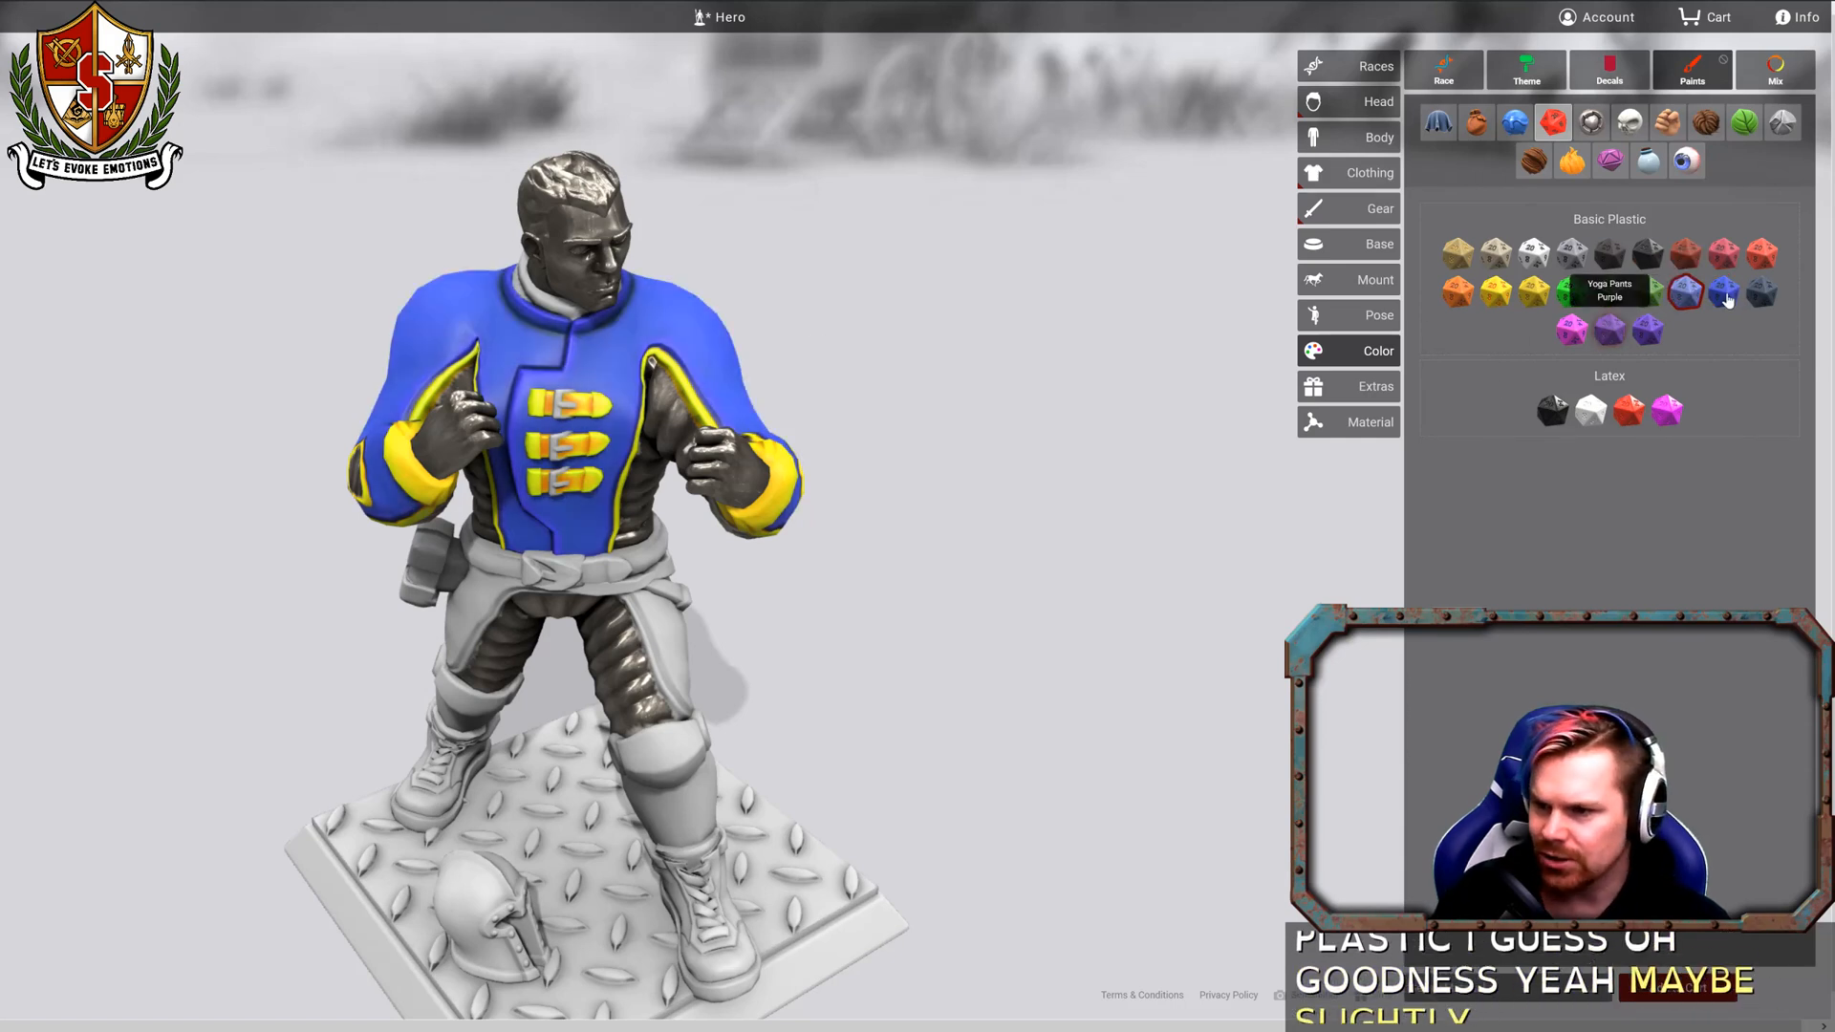
{"action": "left_click", "coordinate": [1723, 293]}
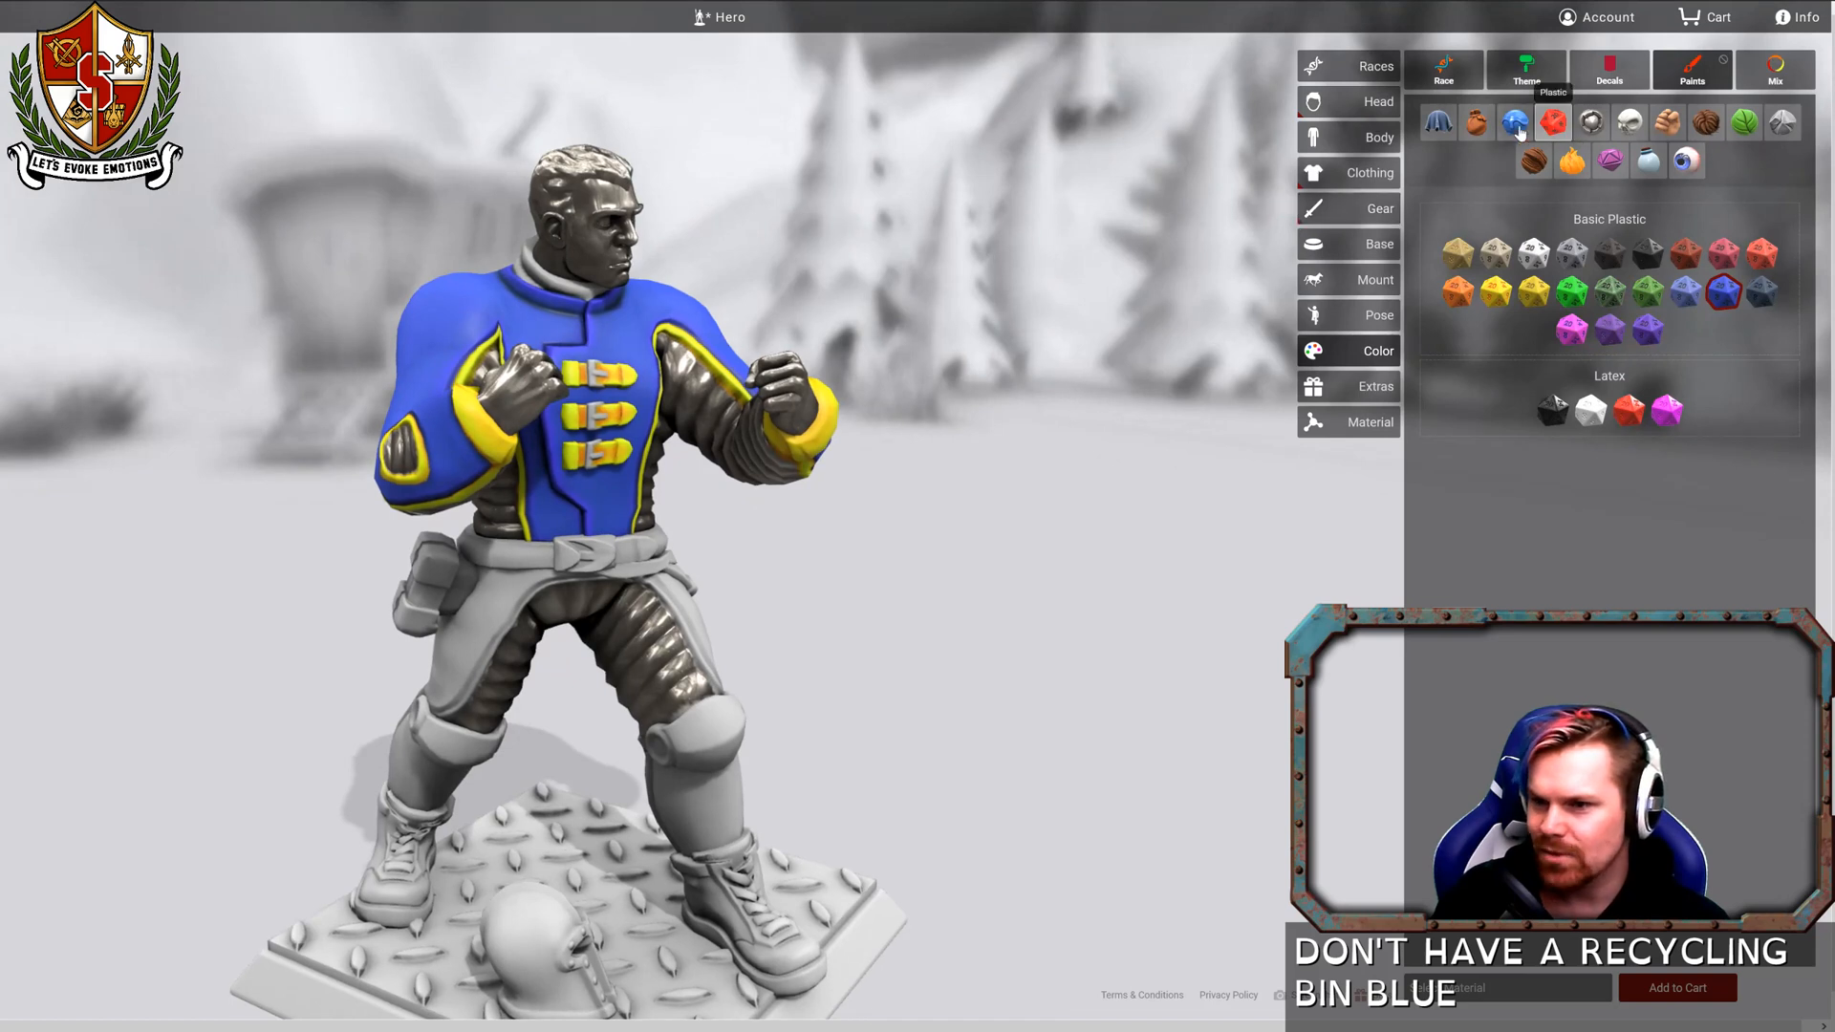
{"action": "left_click", "coordinate": [1518, 127]}
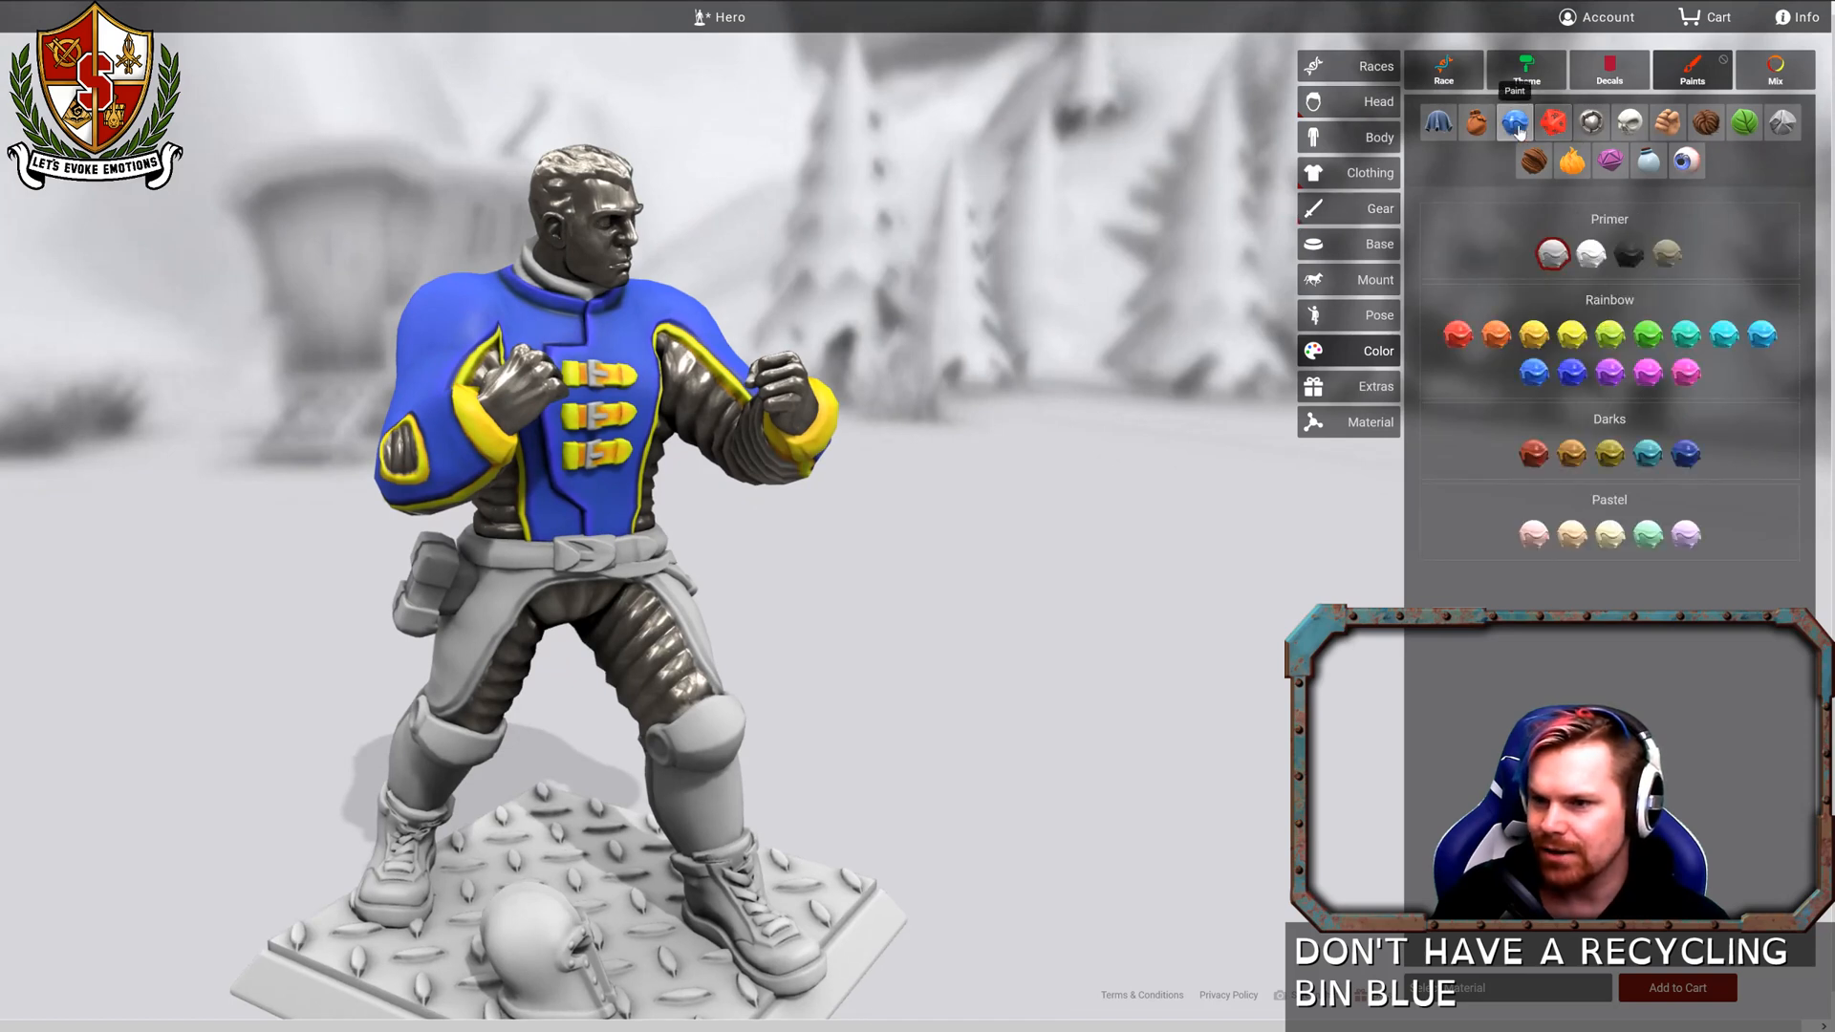
{"action": "left_click", "coordinate": [1533, 372]}
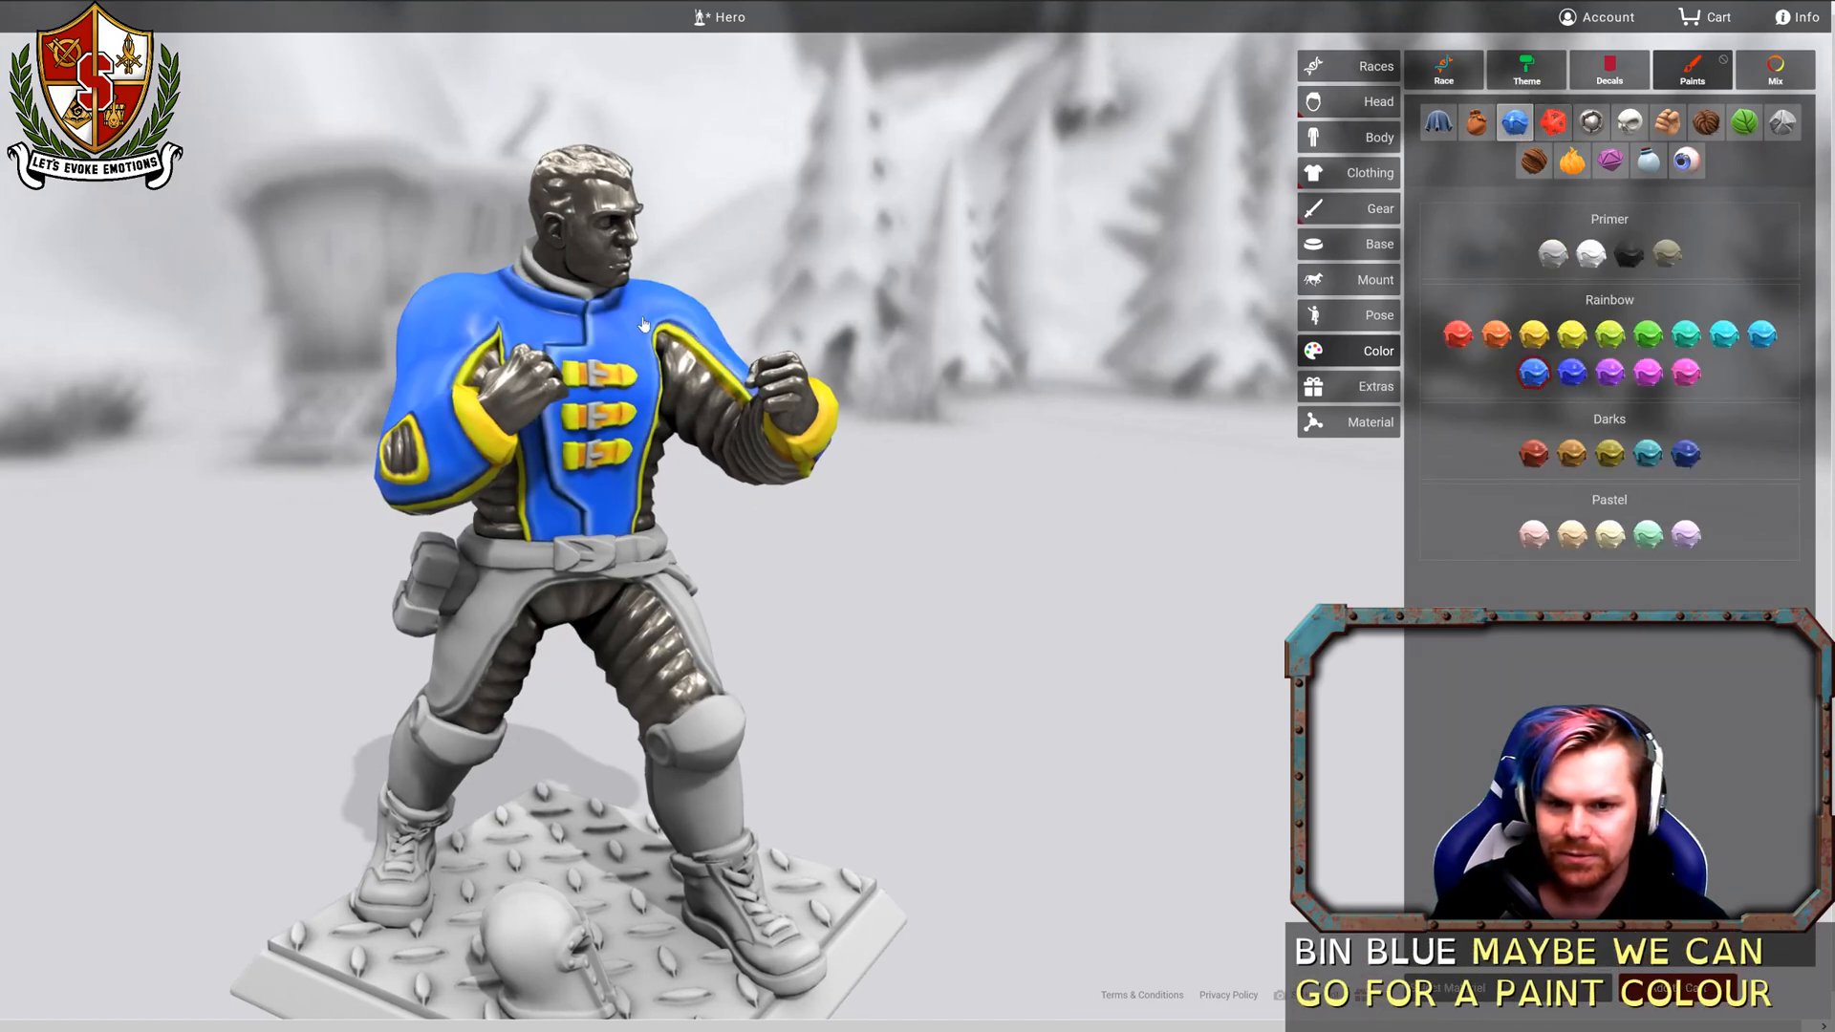
Paint the trouser panels and lower legs with the same bright Rainbow blue as the jacket.
{"action": "left_click_drag", "start_coordinate": [674, 320], "coordinate": [593, 659]}
{"action": "left_click", "coordinate": [588, 667]}
{"action": "left_click_drag", "start_coordinate": [739, 694], "coordinate": [1245, 606]}
{"action": "left_click", "coordinate": [450, 795]}
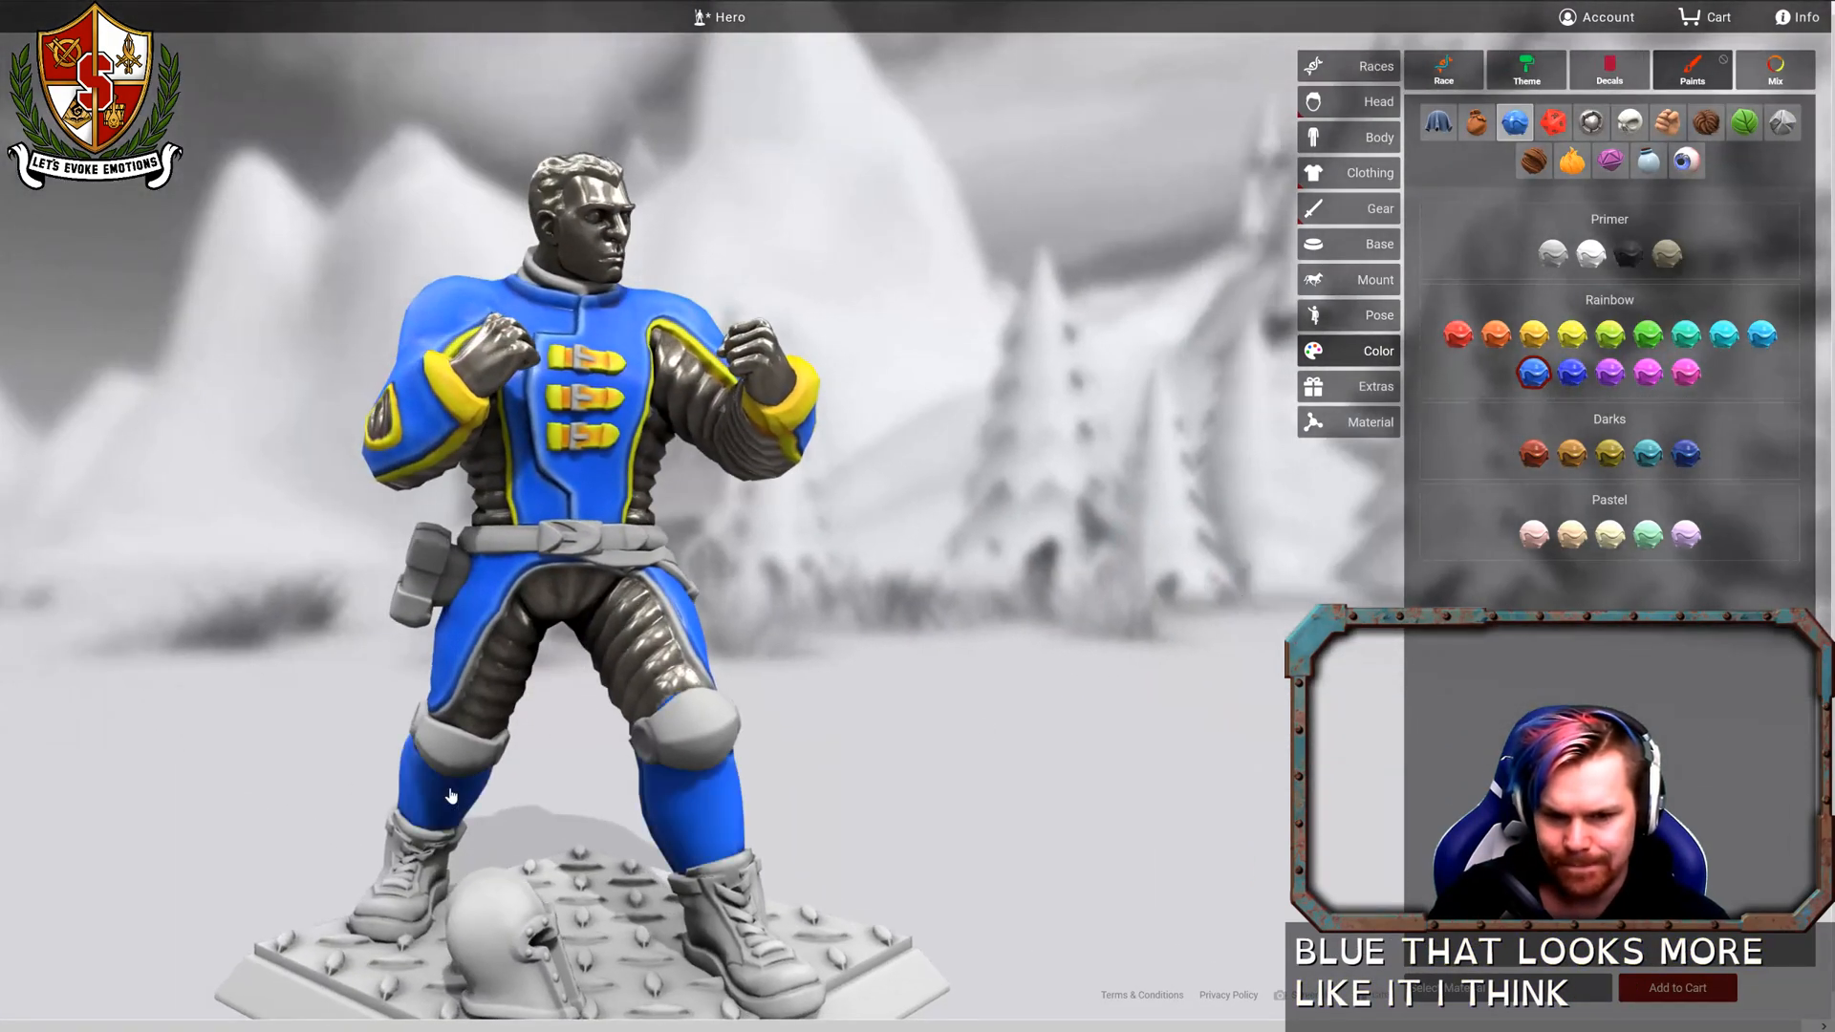
Paint the piping along the trouser panels with the yellow Juice Bottle plastic.
{"action": "left_click_drag", "start_coordinate": [968, 719], "coordinate": [1257, 699]}
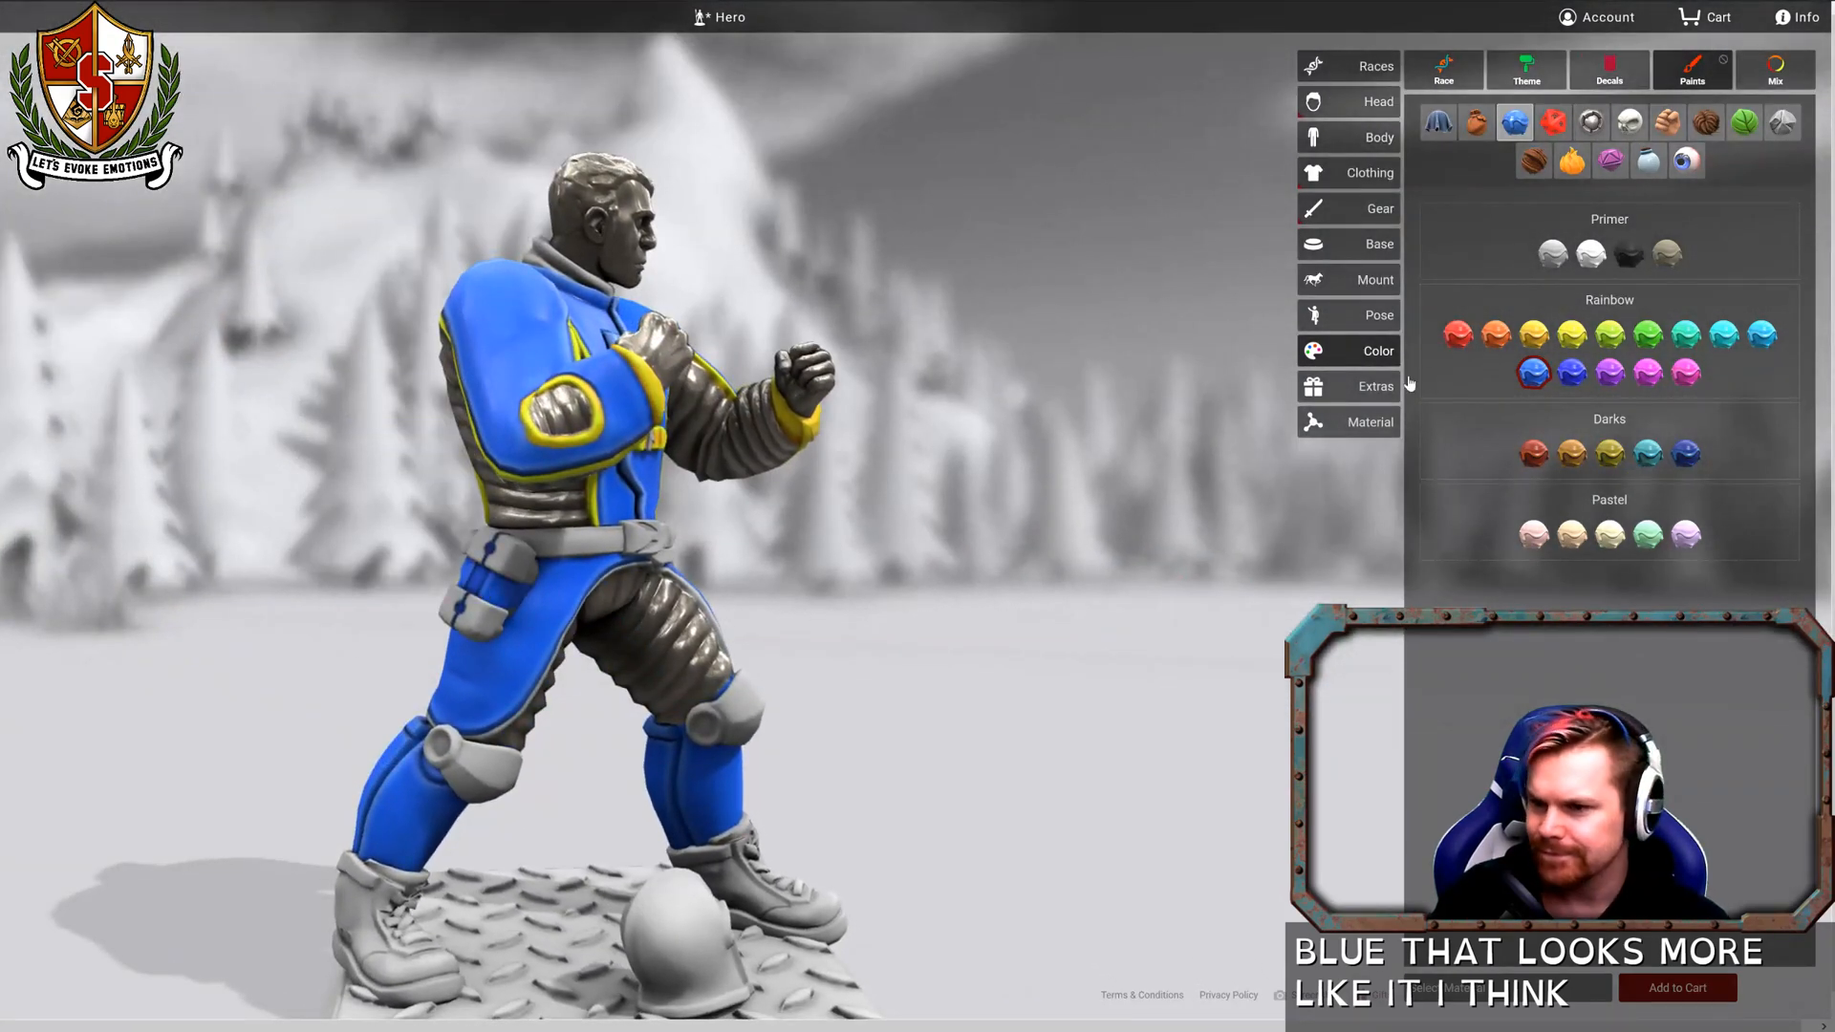
{"action": "left_click", "coordinate": [1553, 122]}
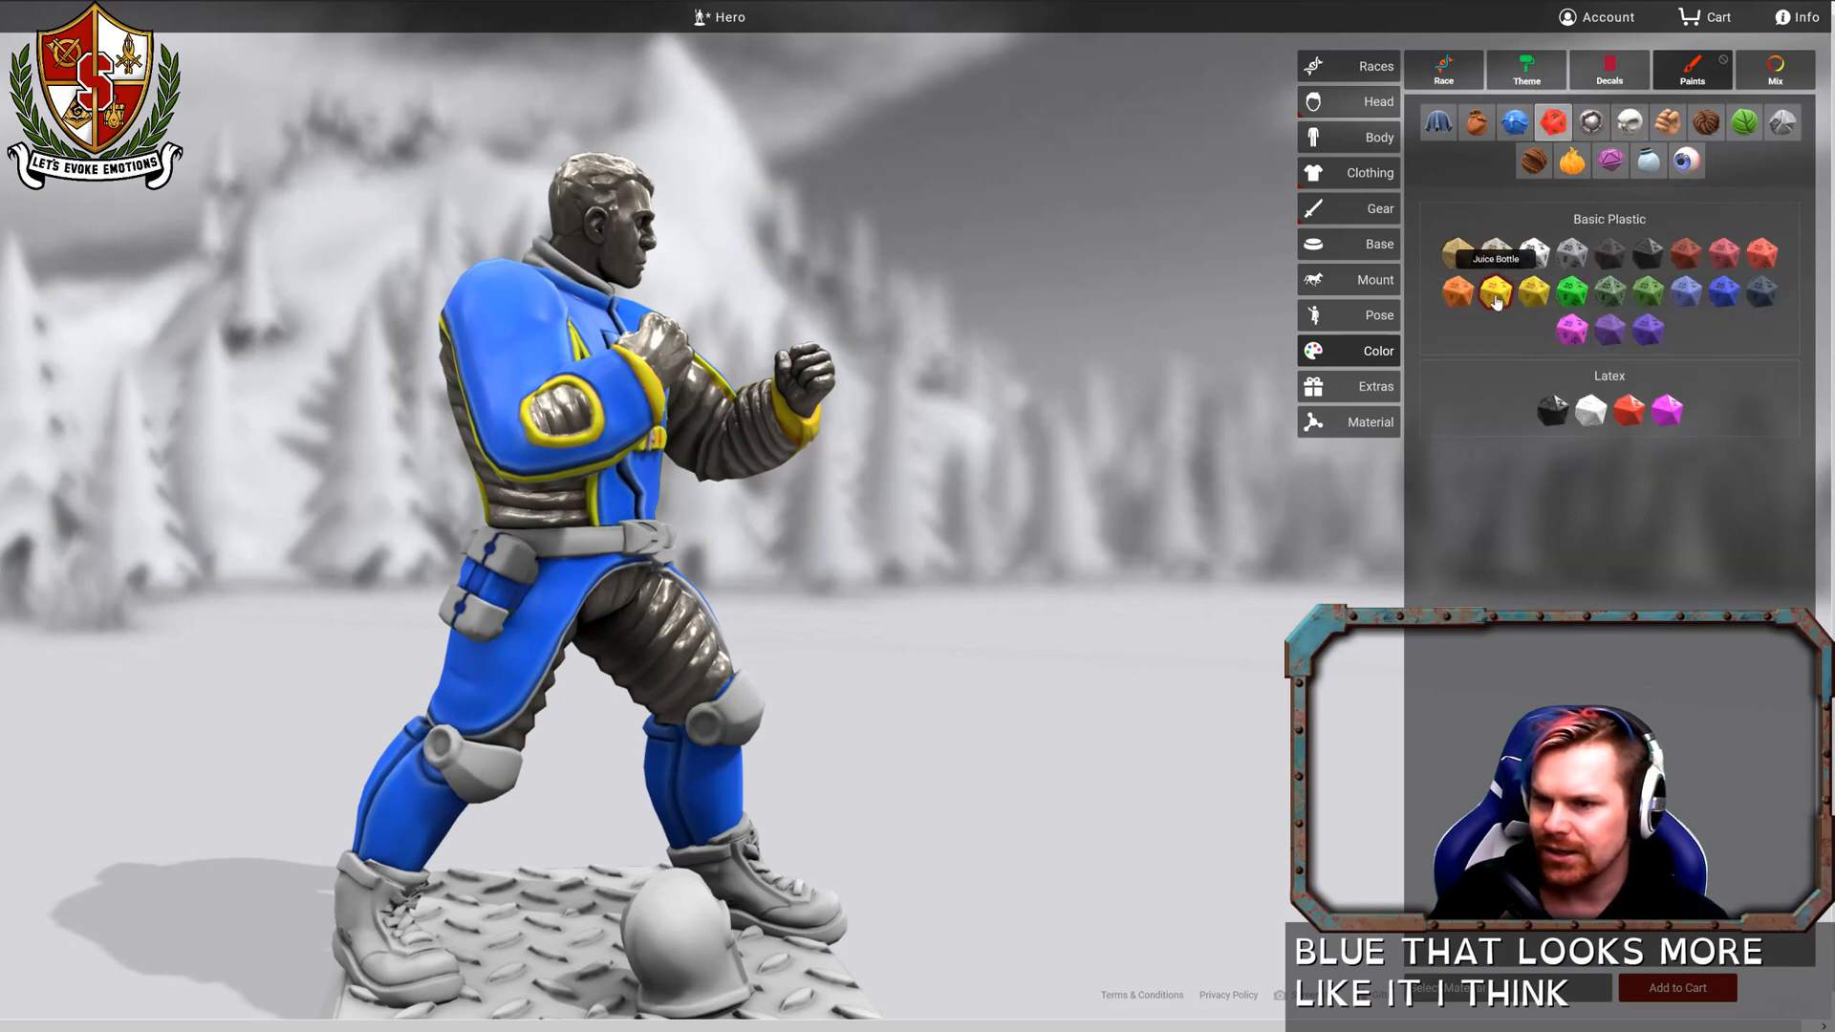
{"action": "left_click_drag", "start_coordinate": [1085, 475], "coordinate": [642, 554]}
{"action": "left_click", "coordinate": [634, 672]}
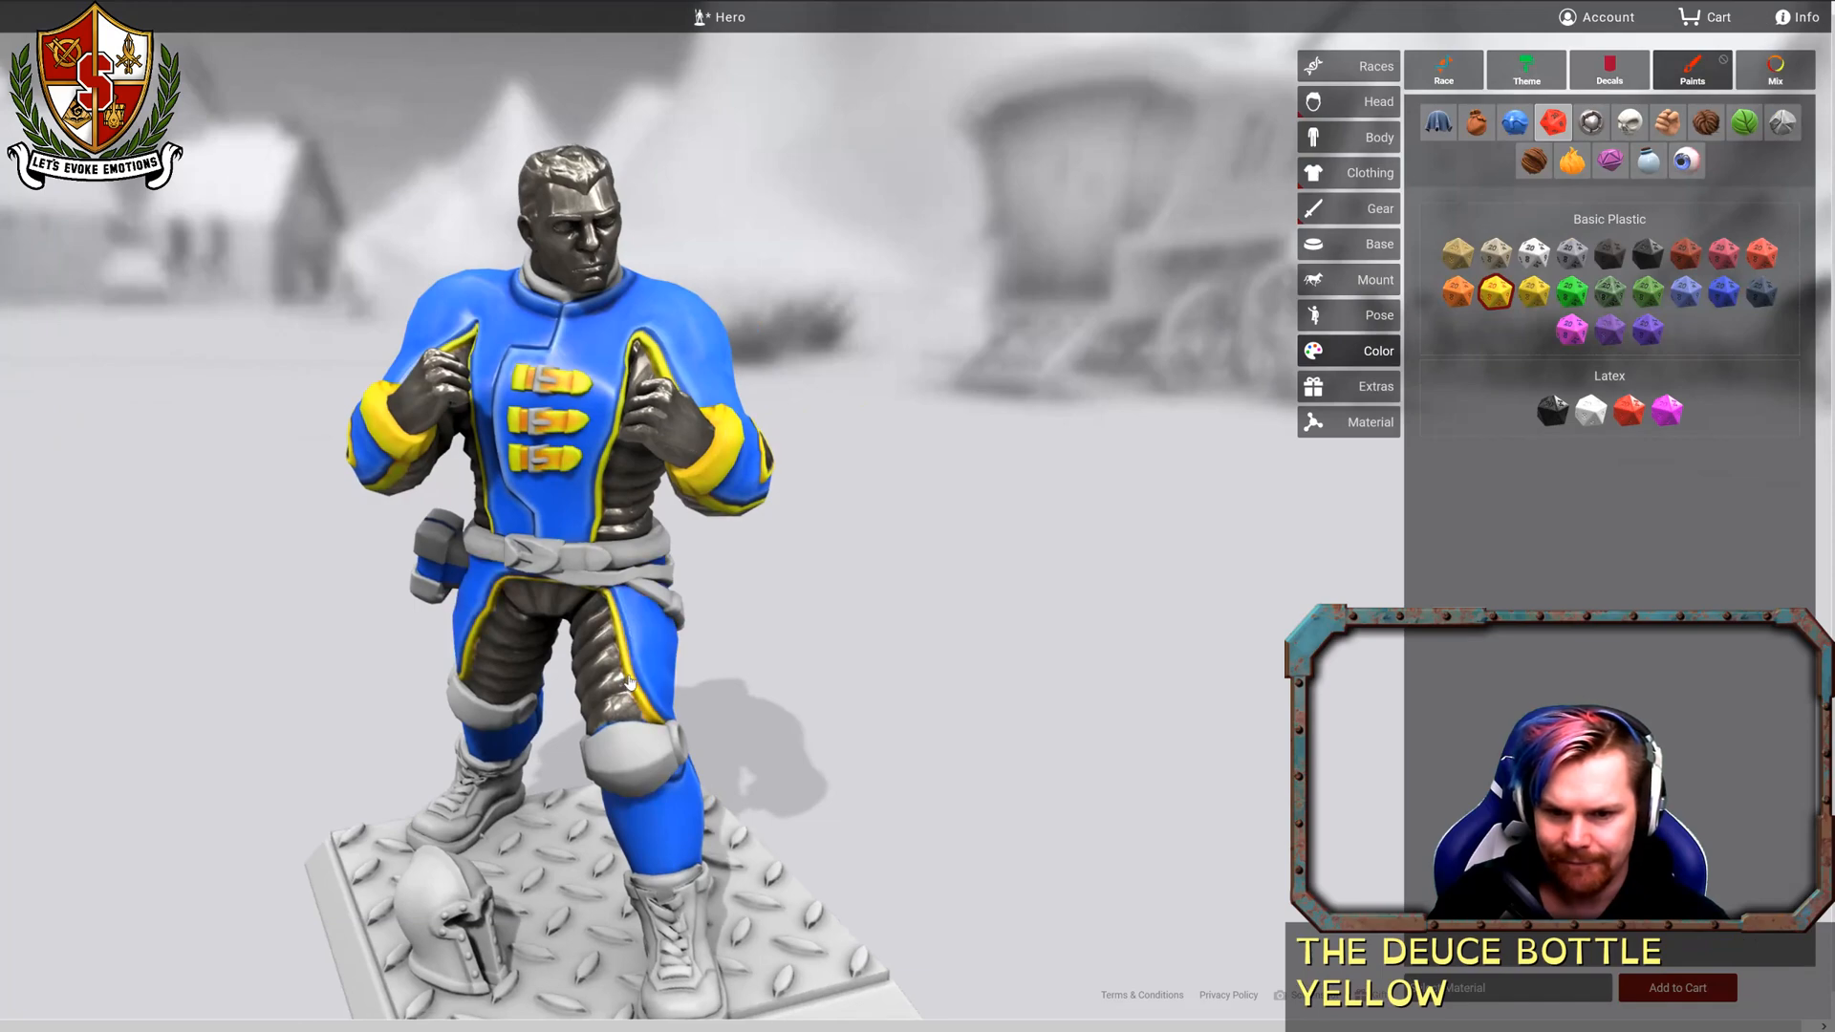
Paint both knee pads and the belt straps with the yellow Juice Bottle plastic, leaving the belt buckle unpainted.
{"action": "left_click_drag", "start_coordinate": [872, 606], "coordinate": [754, 562]}
{"action": "left_click", "coordinate": [584, 766]}
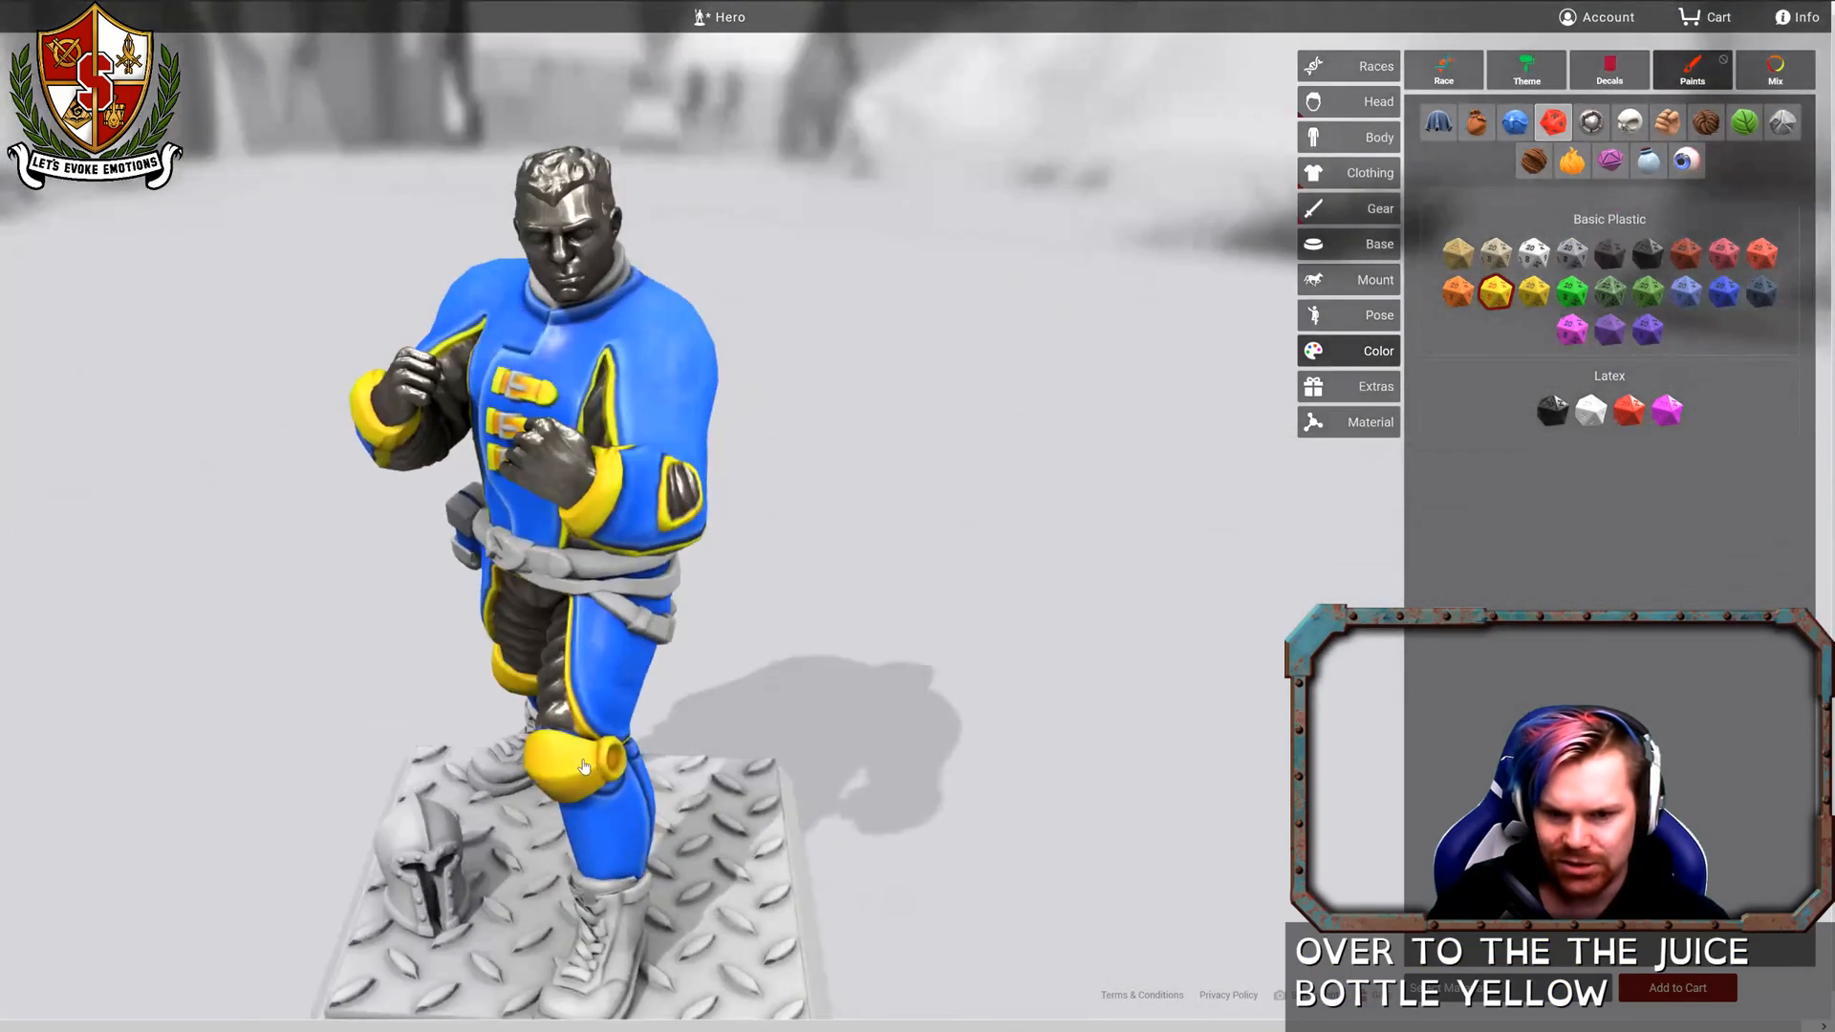
{"action": "left_click_drag", "start_coordinate": [840, 643], "coordinate": [726, 590]}
{"action": "left_click_drag", "start_coordinate": [867, 561], "coordinate": [965, 585]}
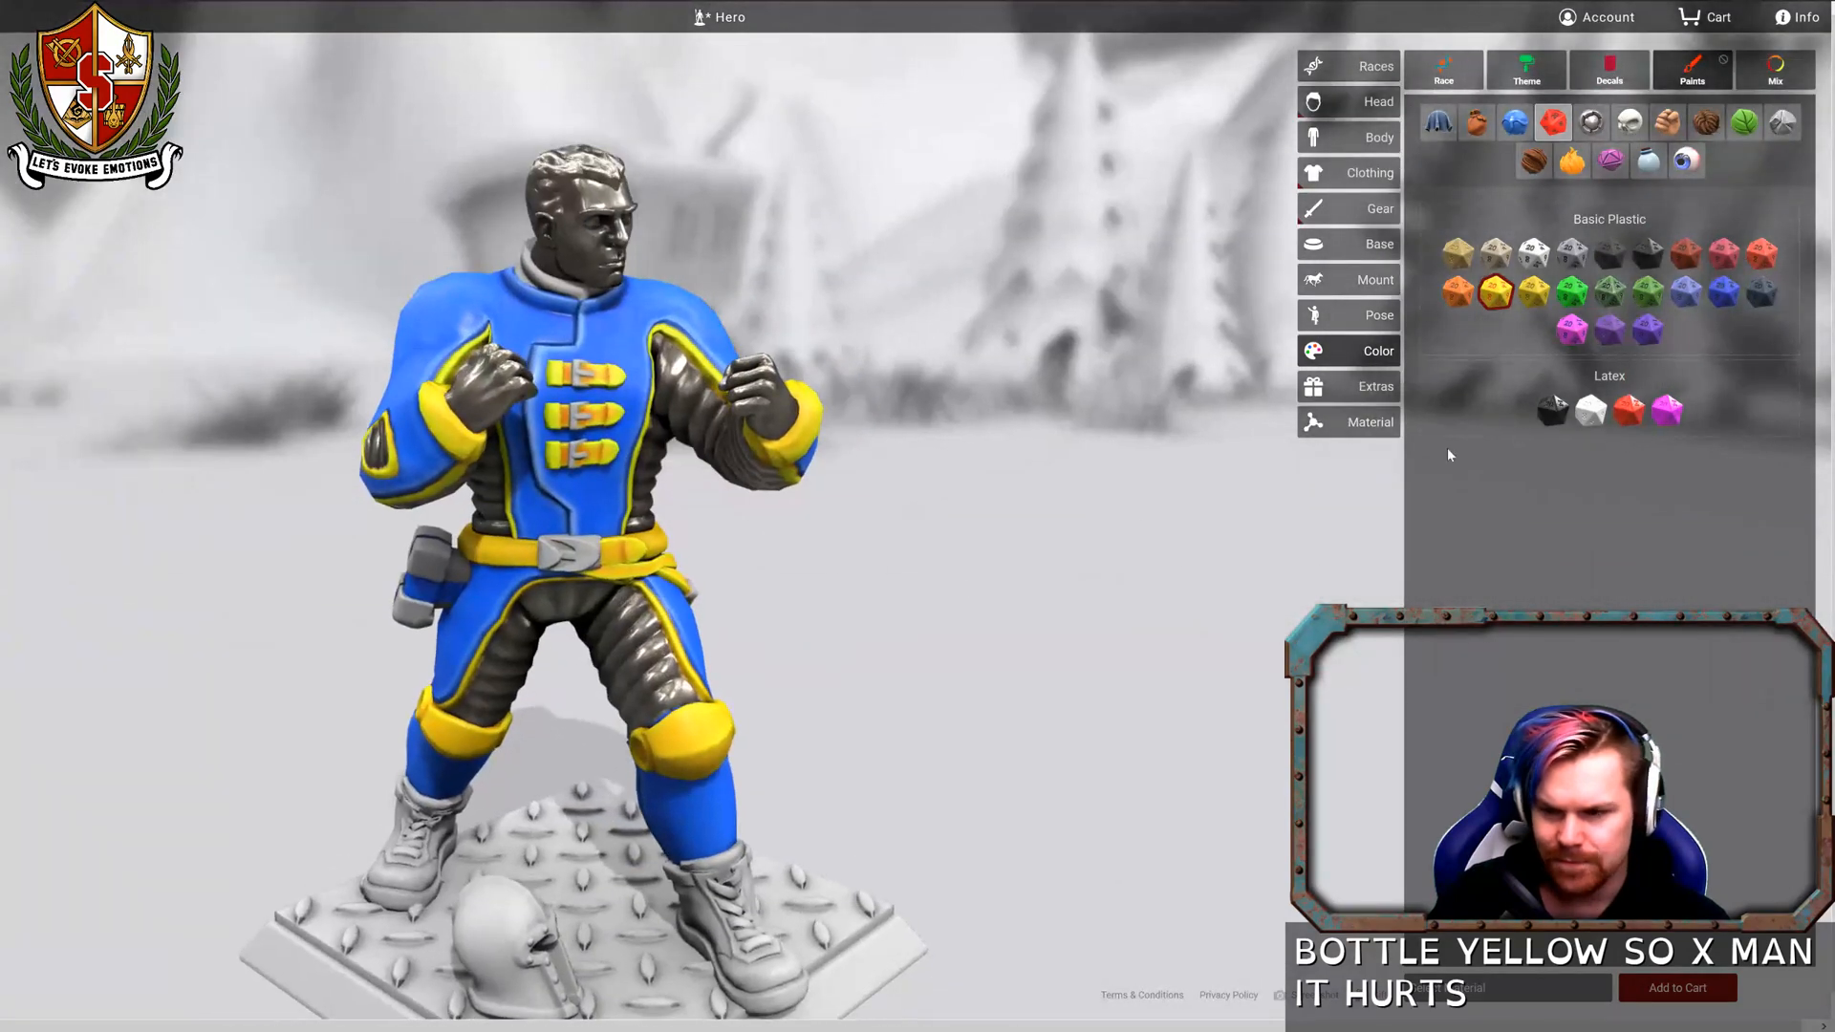
Paint the belt buckle, the hanging belt's end piece and the jacket's chest buckles with black plastic.
{"action": "left_click", "coordinate": [1647, 253]}
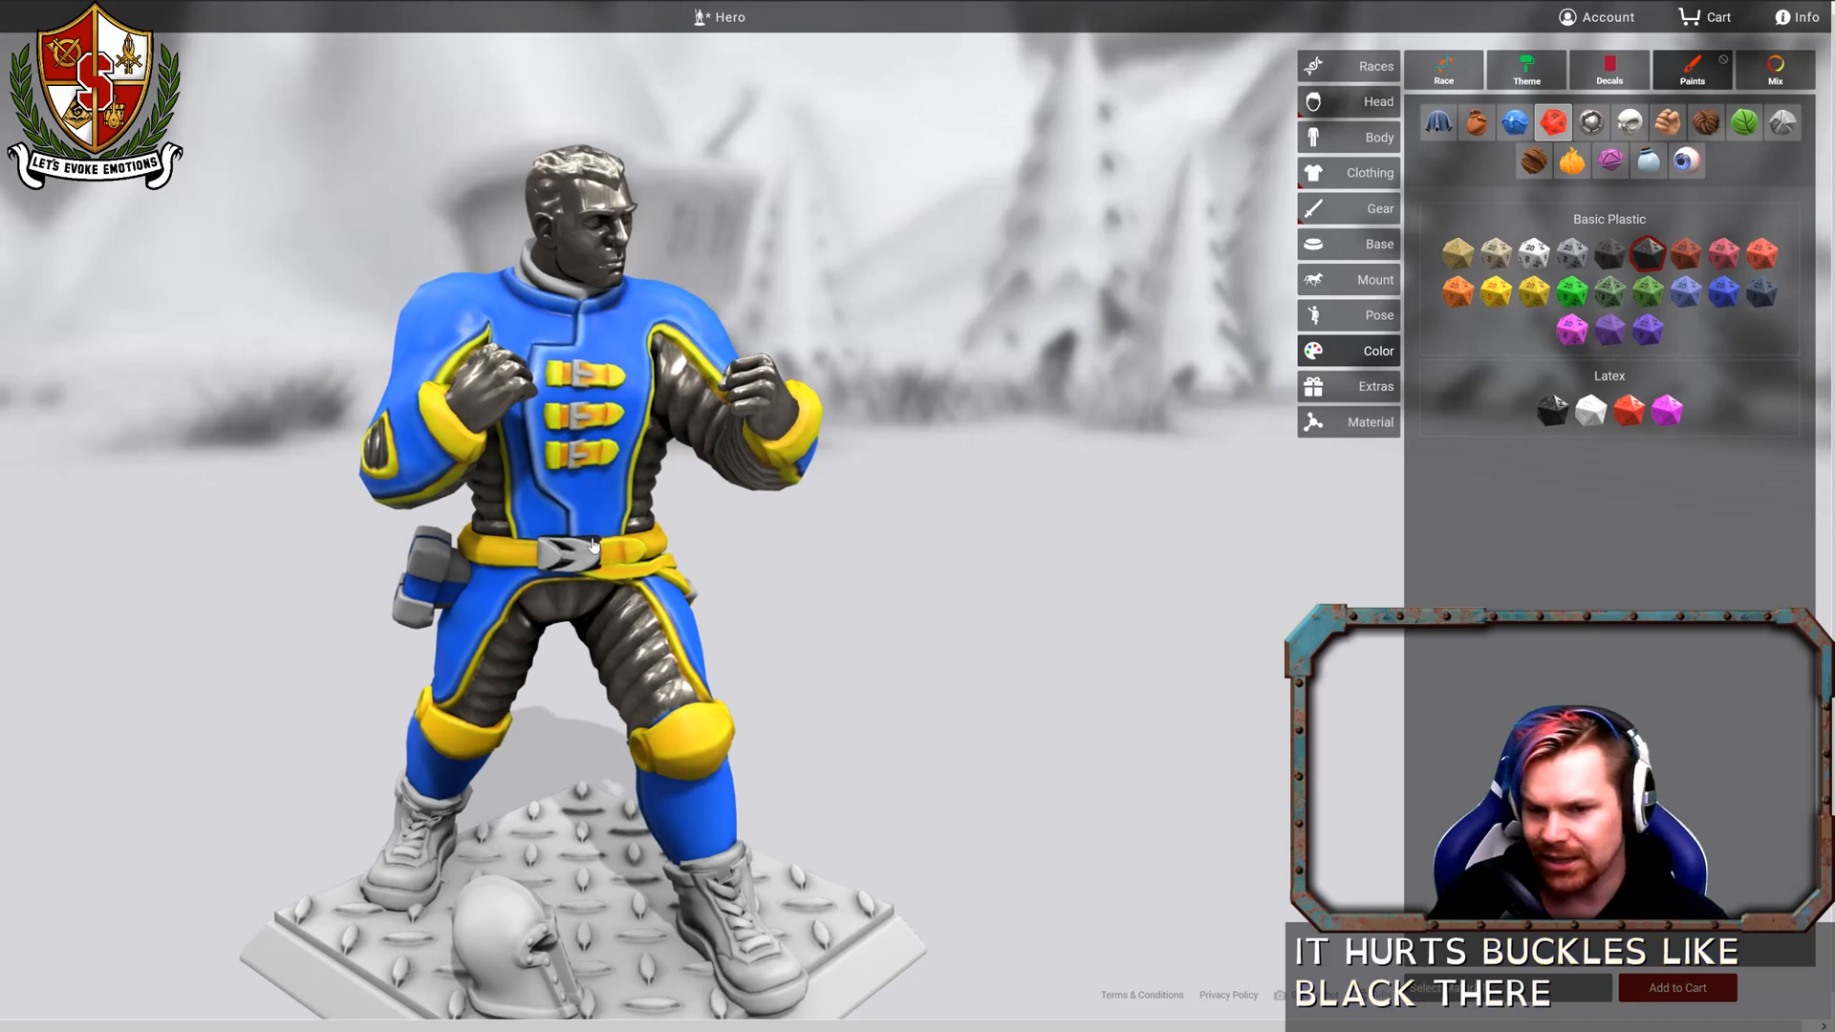
{"action": "left_click_drag", "start_coordinate": [972, 566], "coordinate": [646, 613]}
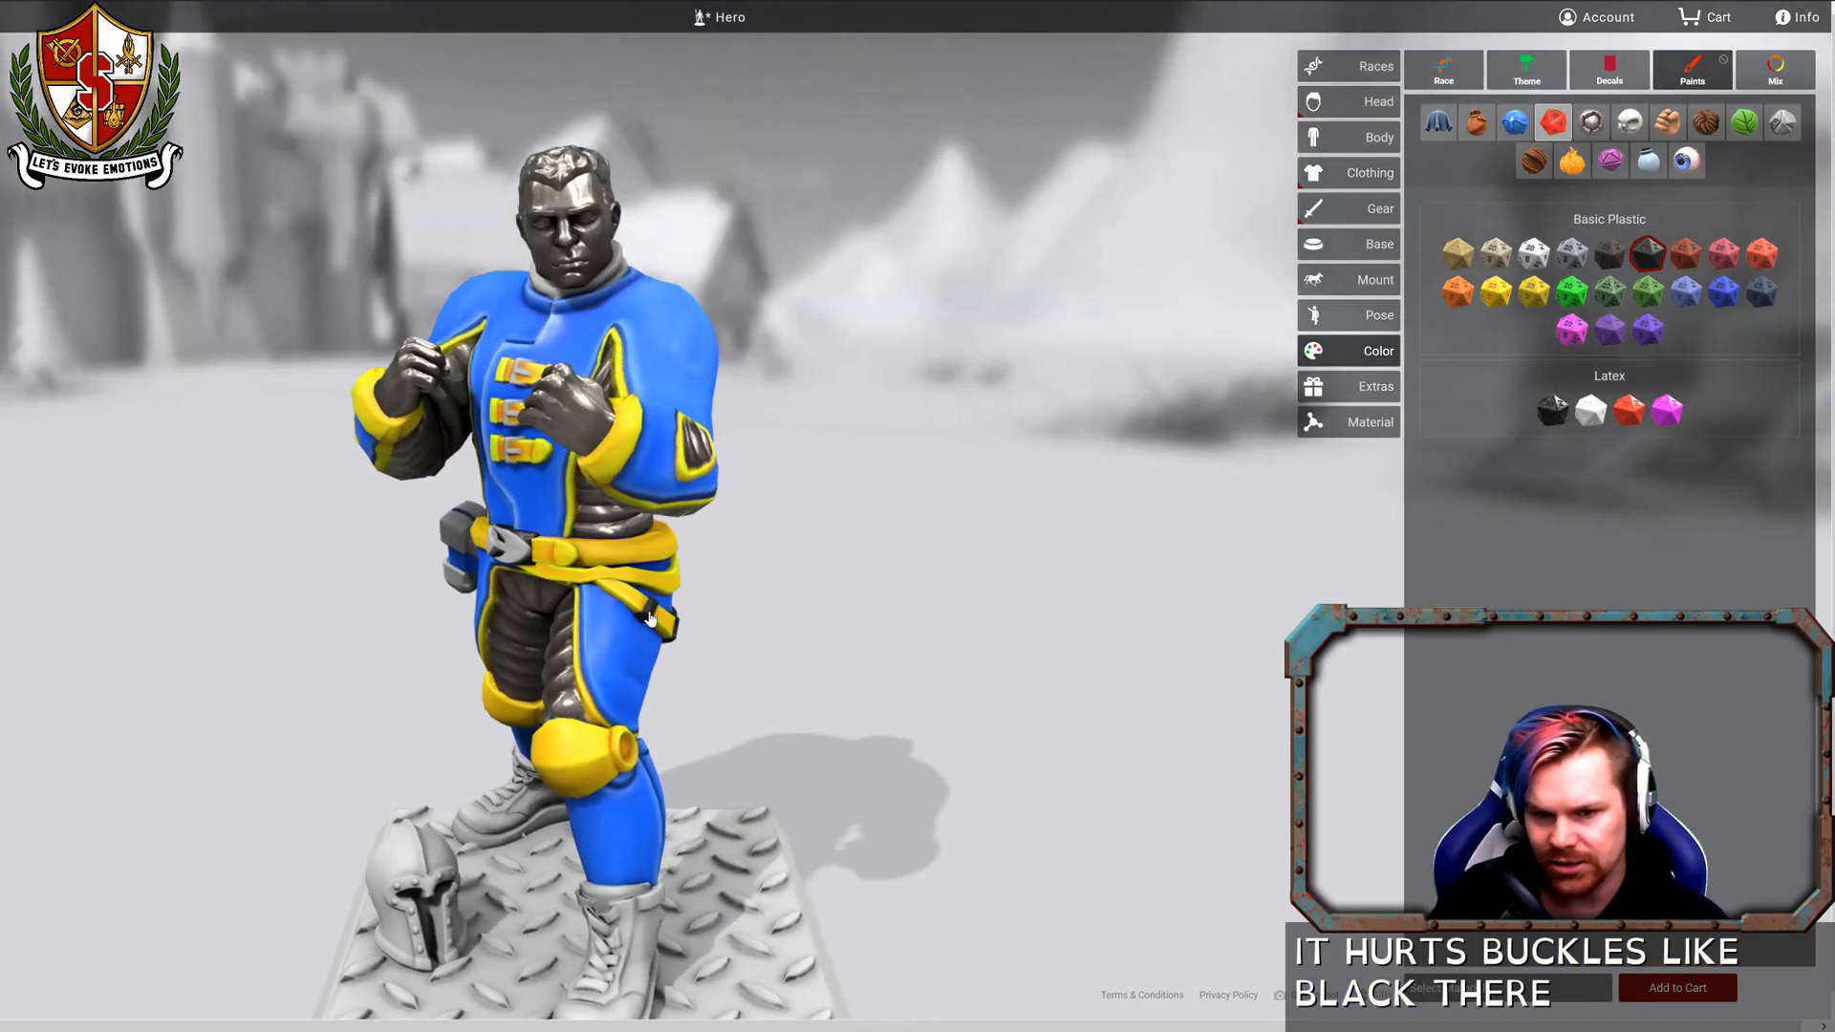
{"action": "left_click_drag", "start_coordinate": [871, 596], "coordinate": [783, 572]}
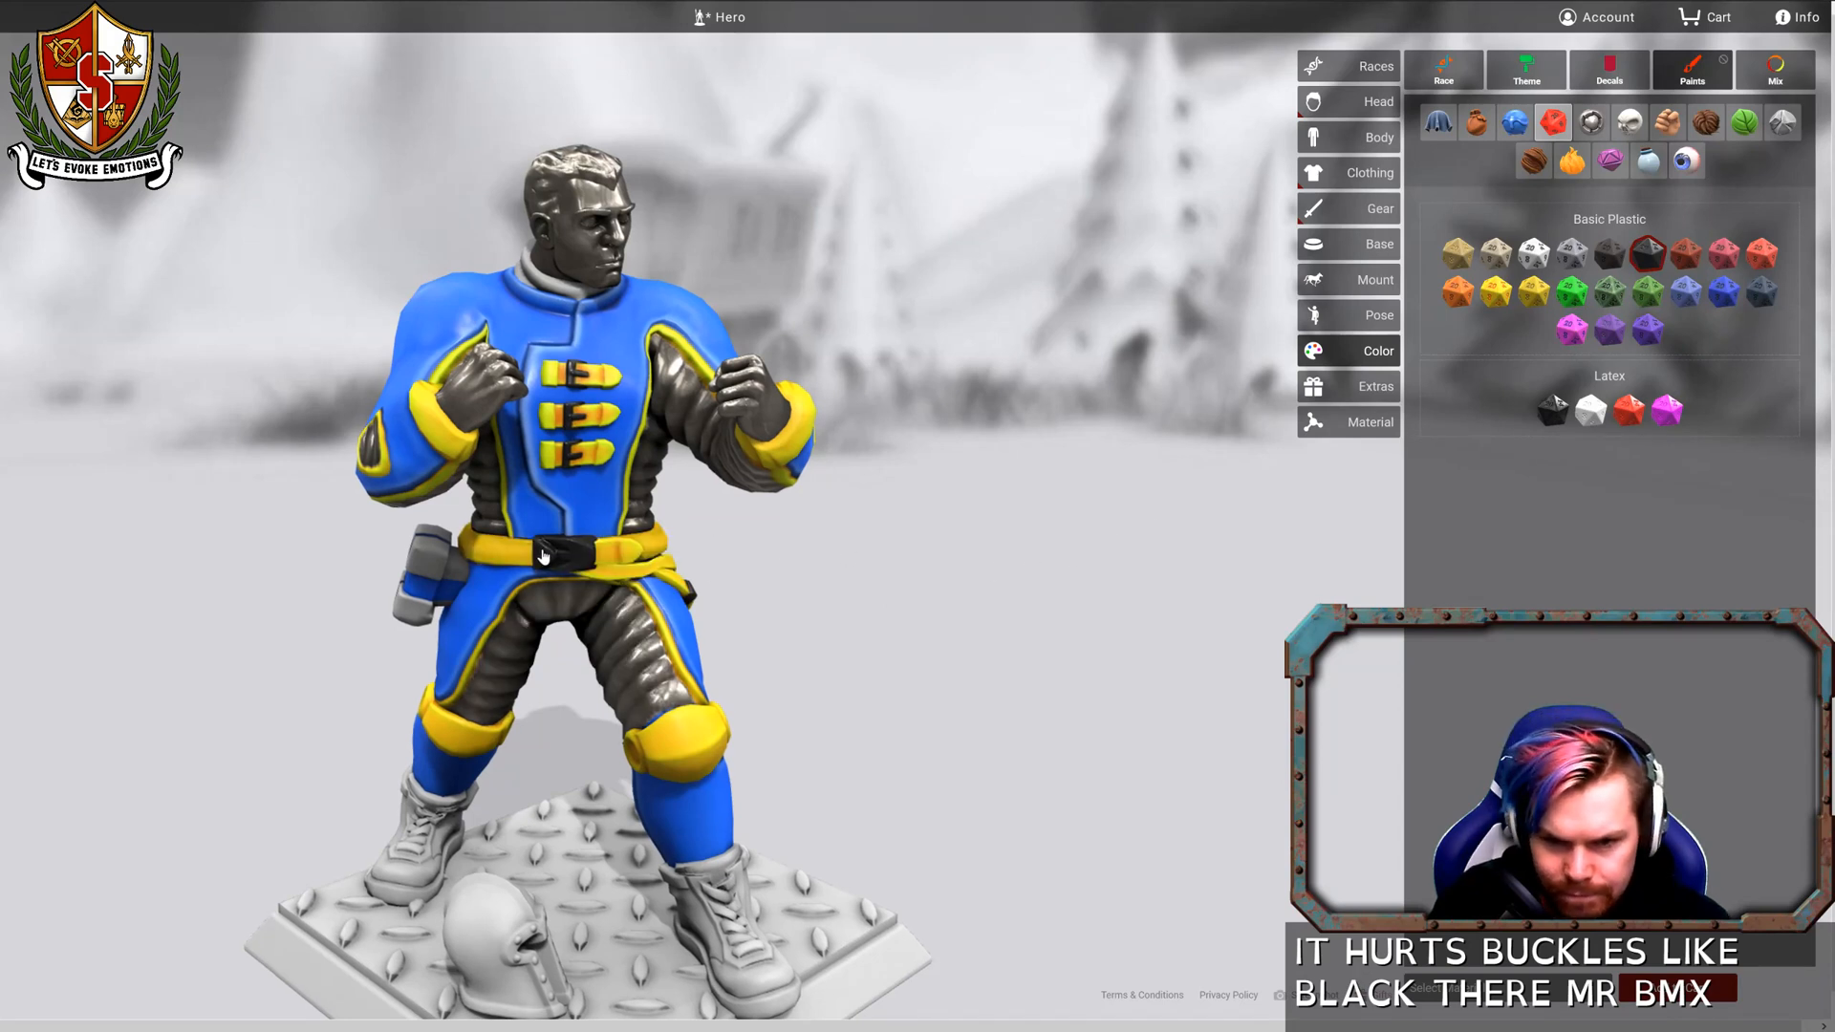
Paint the belt buckle in dark grey basic plastic.
{"action": "left_click", "coordinate": [1609, 253]}
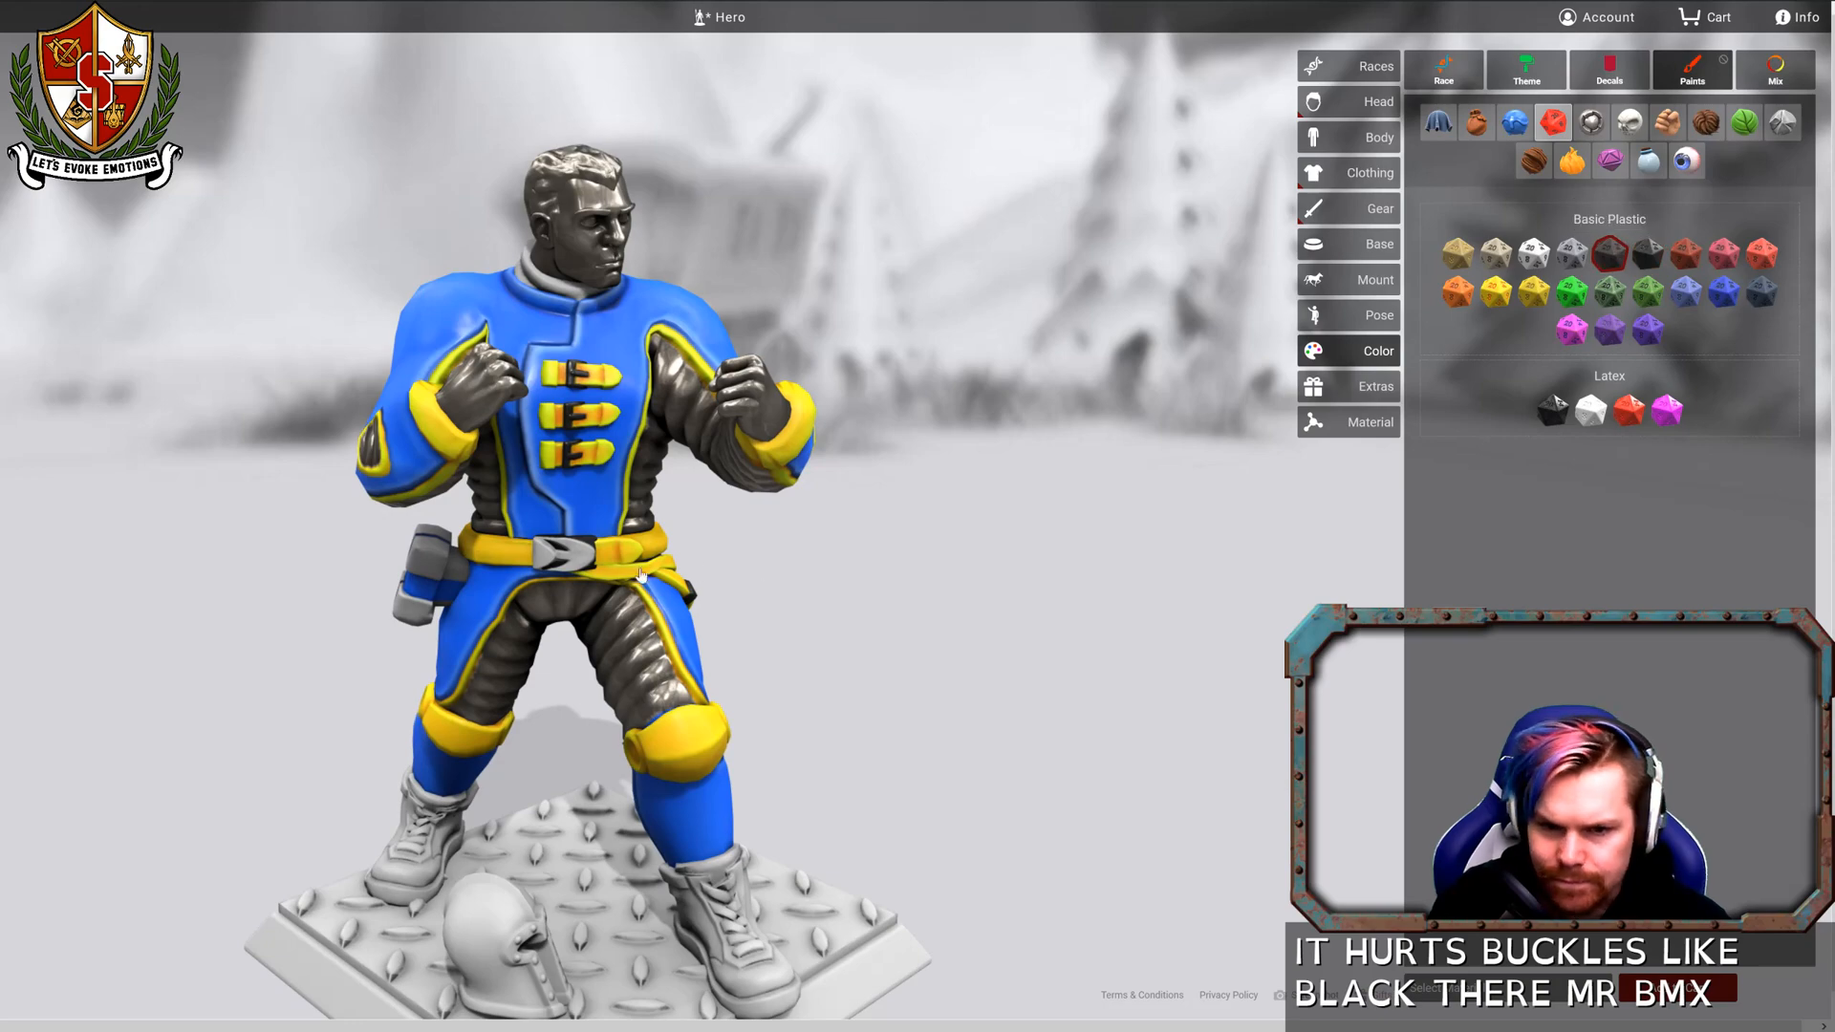
{"action": "mouse_move", "coordinate": [872, 569]}
{"action": "left_mouse_down"}
{"action": "mouse_move", "coordinate": [1093, 546]}
{"action": "mouse_move", "coordinate": [1086, 521]}
{"action": "mouse_move", "coordinate": [766, 521]}
{"action": "mouse_move", "coordinate": [909, 541]}
{"action": "mouse_move", "coordinate": [889, 548]}
{"action": "mouse_move", "coordinate": [1257, 643]}
{"action": "mouse_move", "coordinate": [1221, 479]}
{"action": "mouse_move", "coordinate": [1337, 508]}
{"action": "left_mouse_up"}
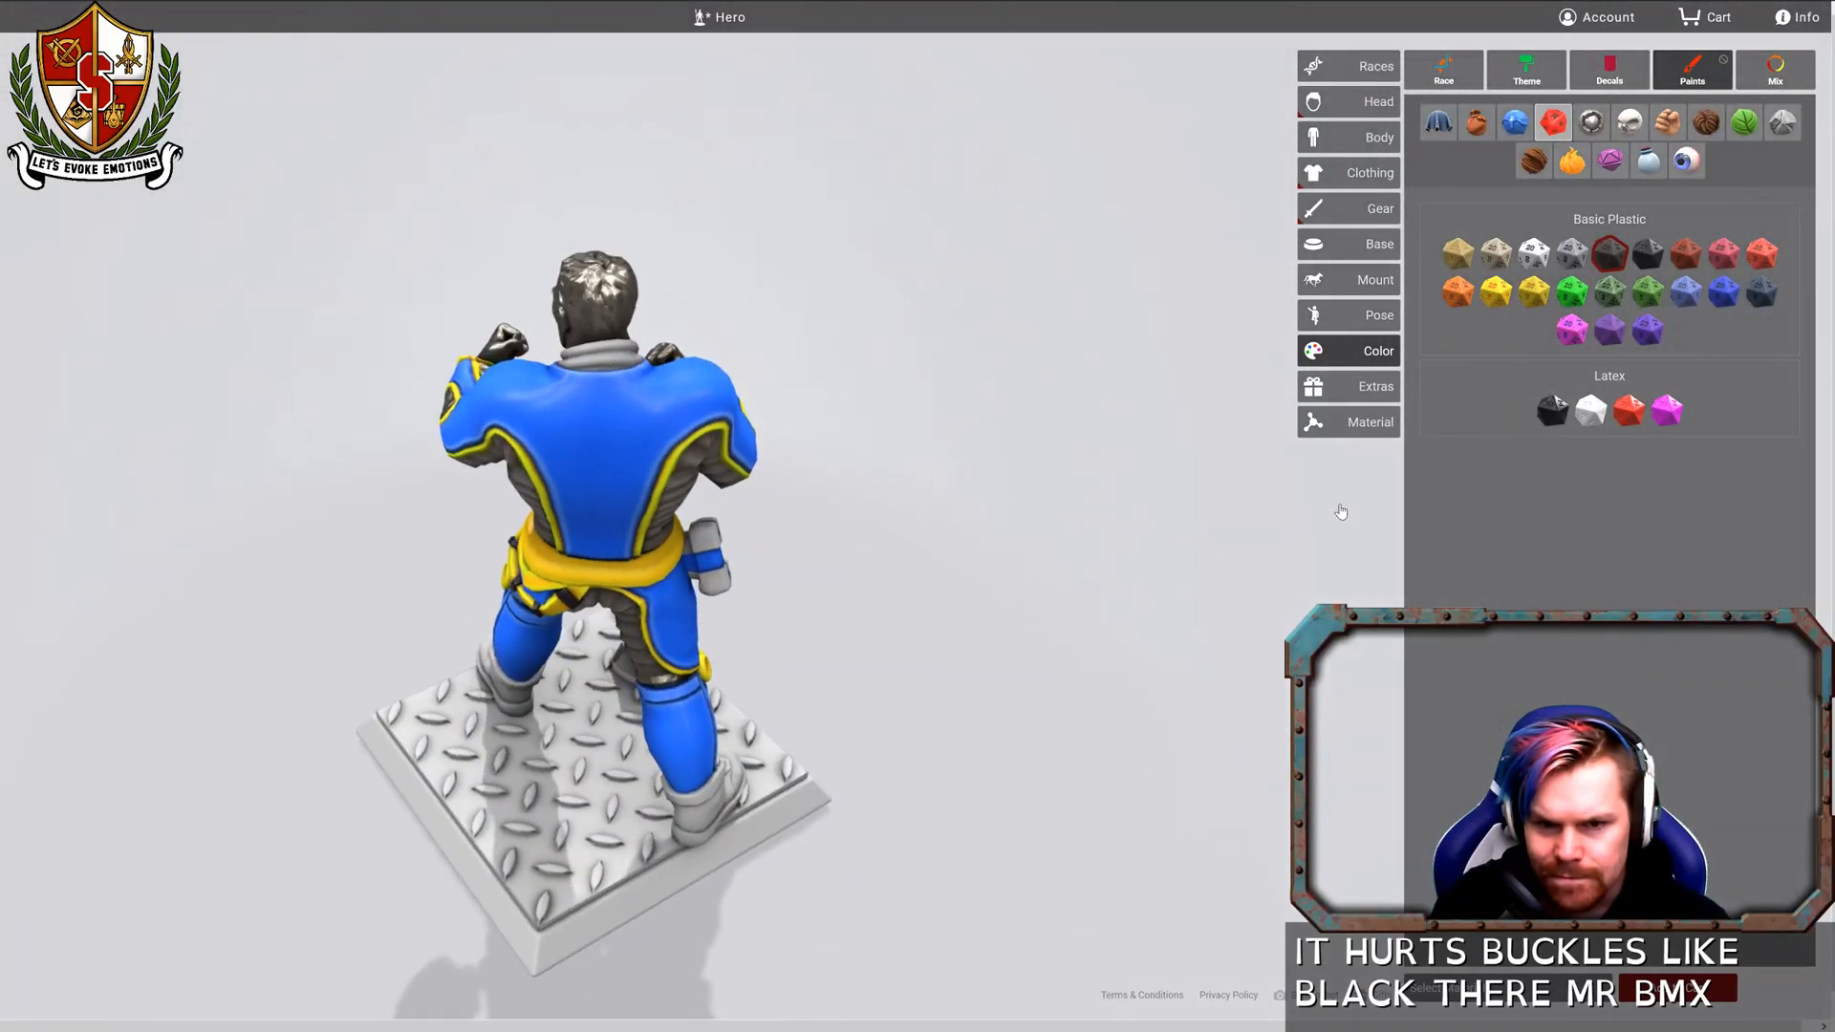
{"action": "left_click_drag", "start_coordinate": [1063, 515], "coordinate": [1300, 512]}
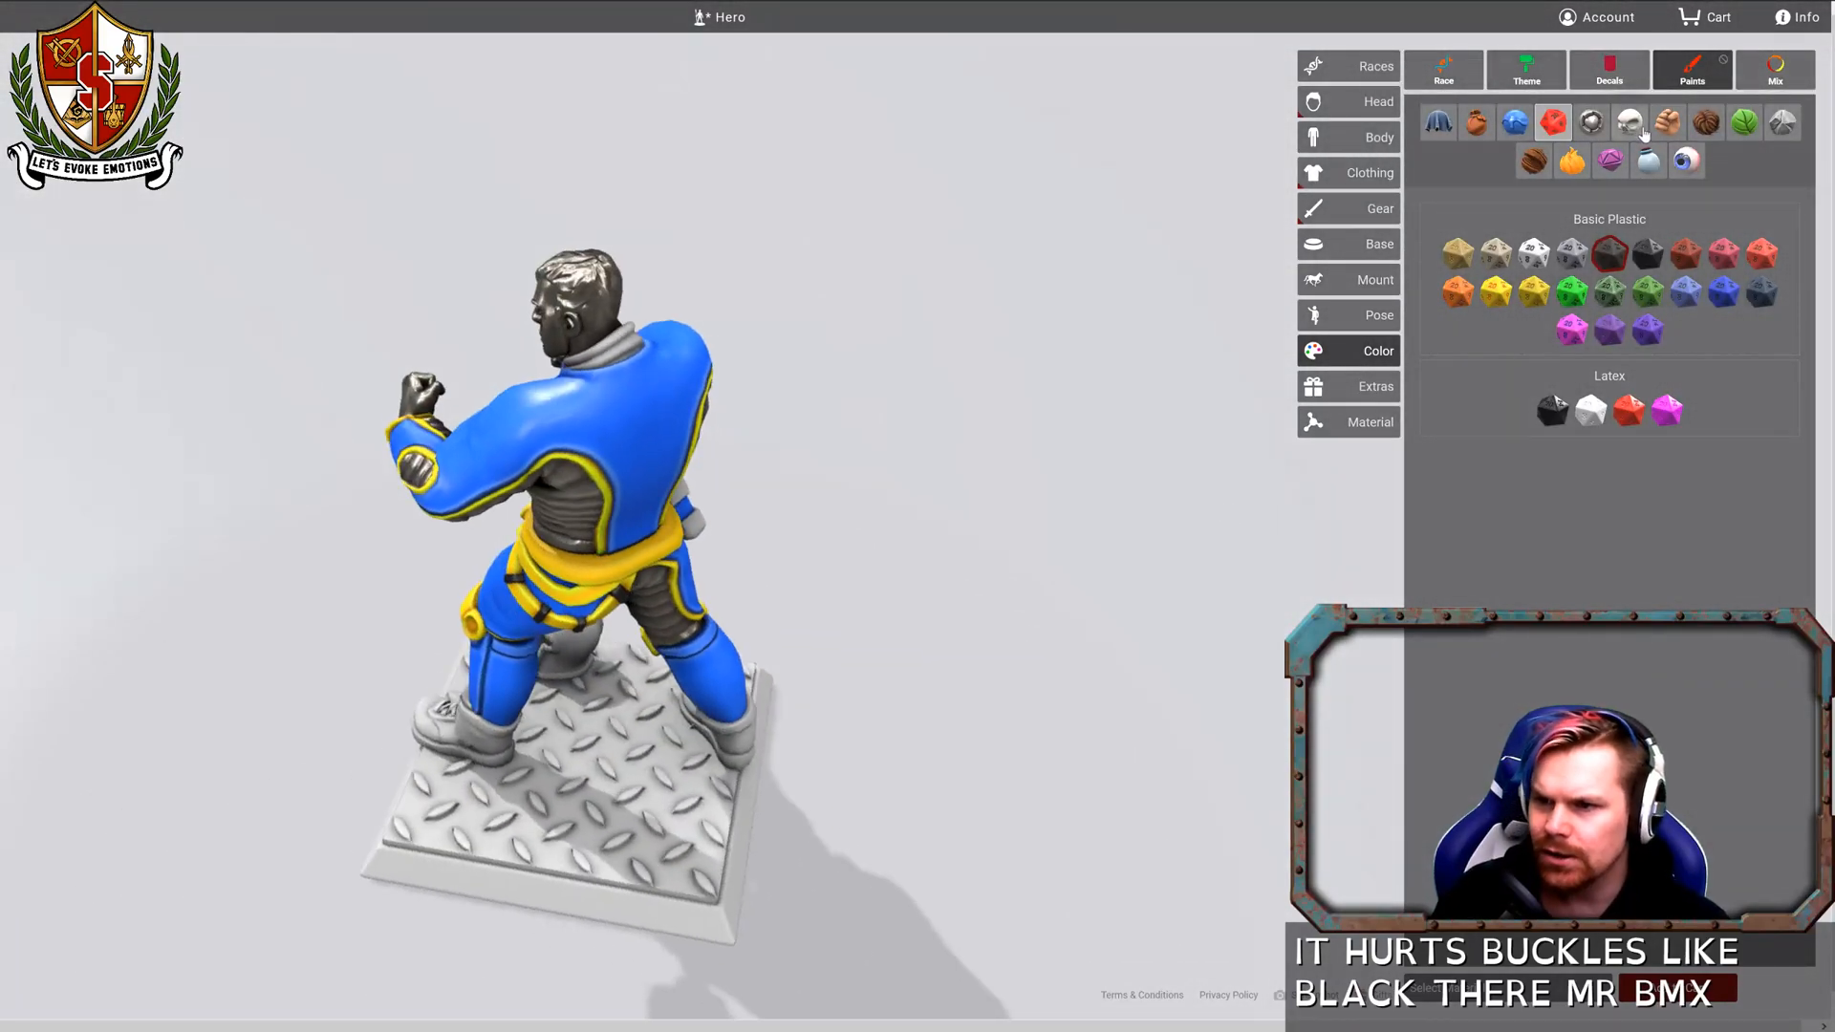
Paint the collar around the neck with the last natural metal finish, matching the figure's metallic skin.
{"action": "left_click", "coordinate": [1591, 122]}
{"action": "left_click", "coordinate": [1704, 690]}
{"action": "left_click", "coordinate": [578, 350]}
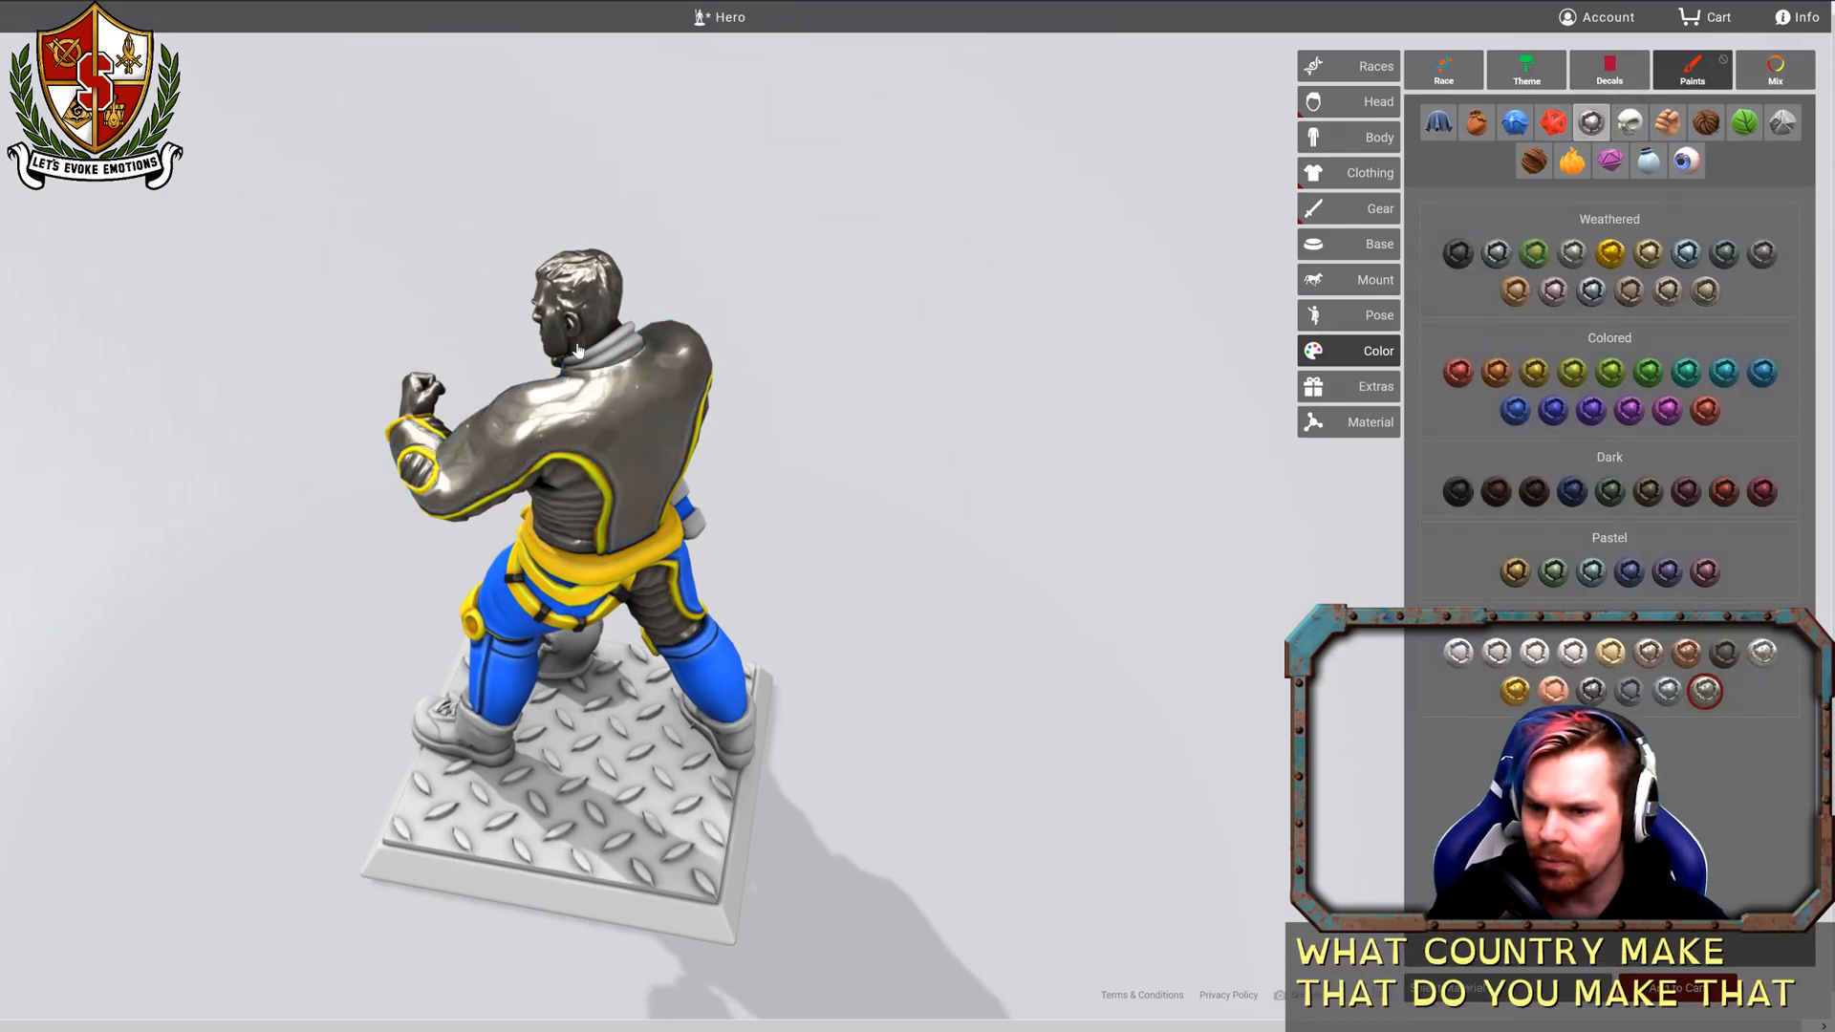
{"action": "left_click", "coordinate": [594, 348]}
{"action": "left_click_drag", "start_coordinate": [695, 222], "coordinate": [1123, 164]}
{"action": "left_click_drag", "start_coordinate": [795, 267], "coordinate": [1072, 252]}
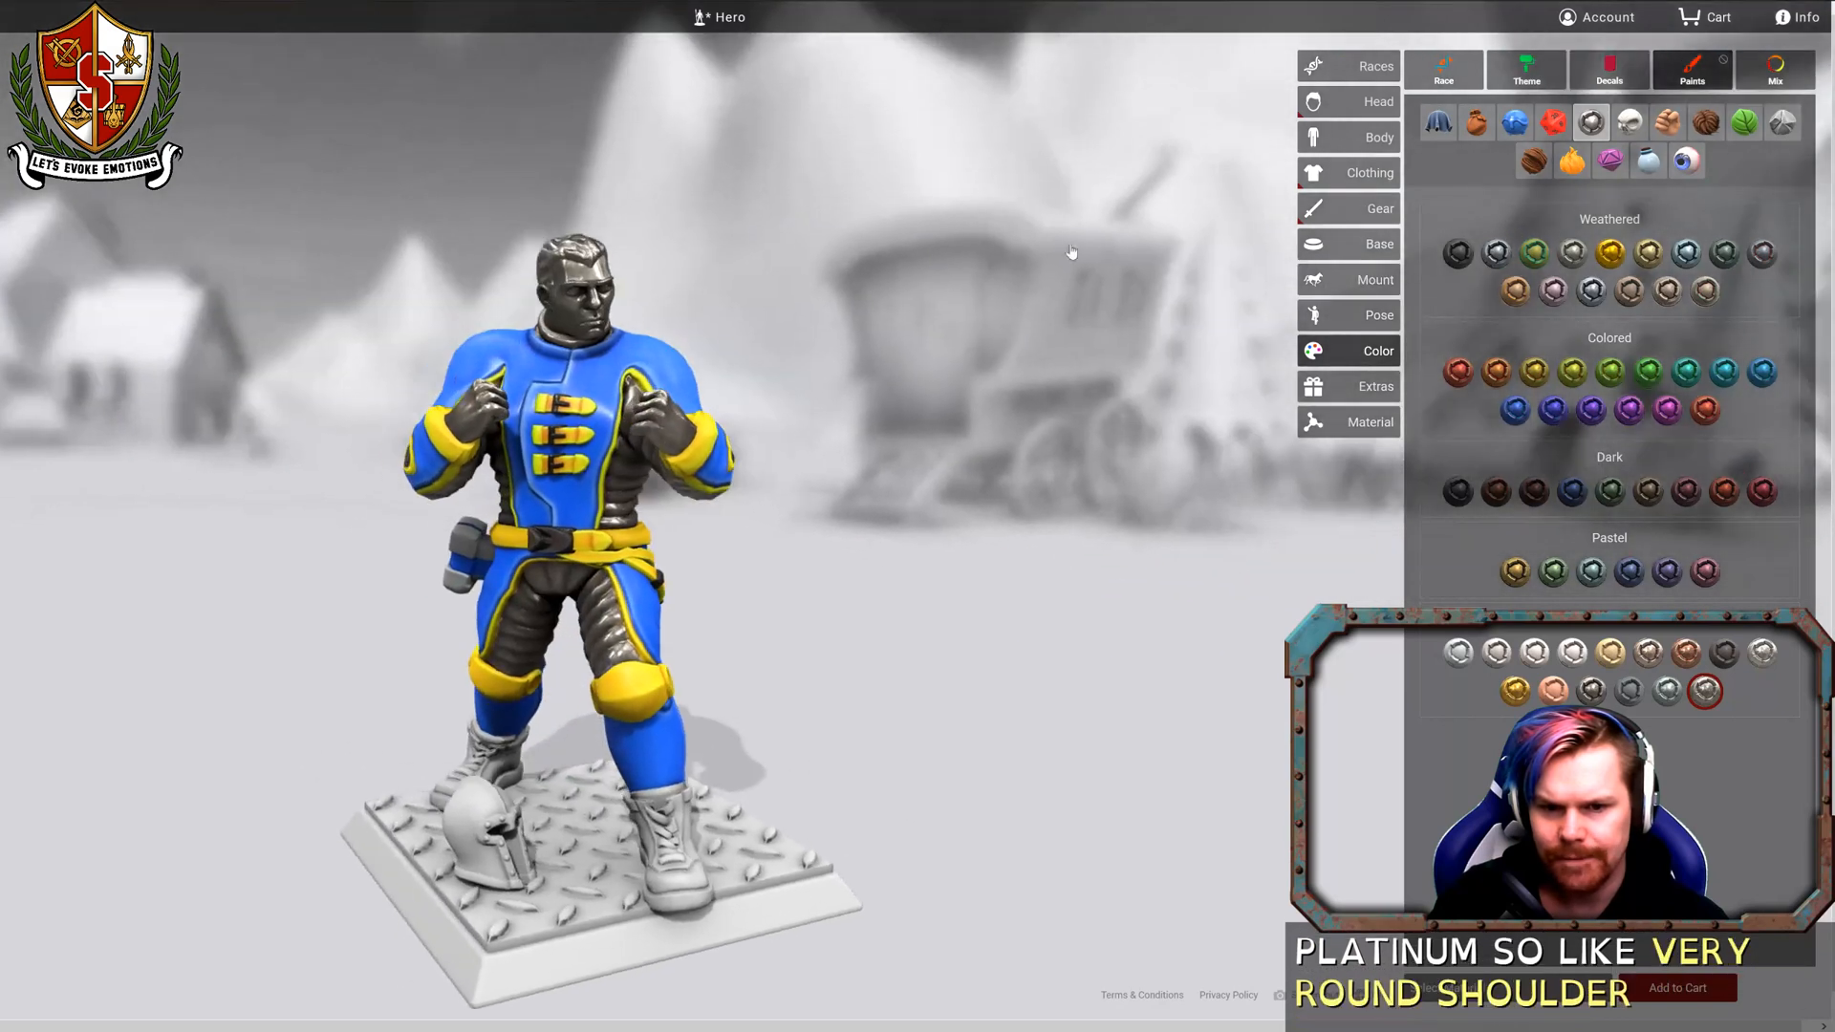
{"action": "scroll", "coordinate": [759, 741], "scroll_direction": "up", "scroll_amount": 5}
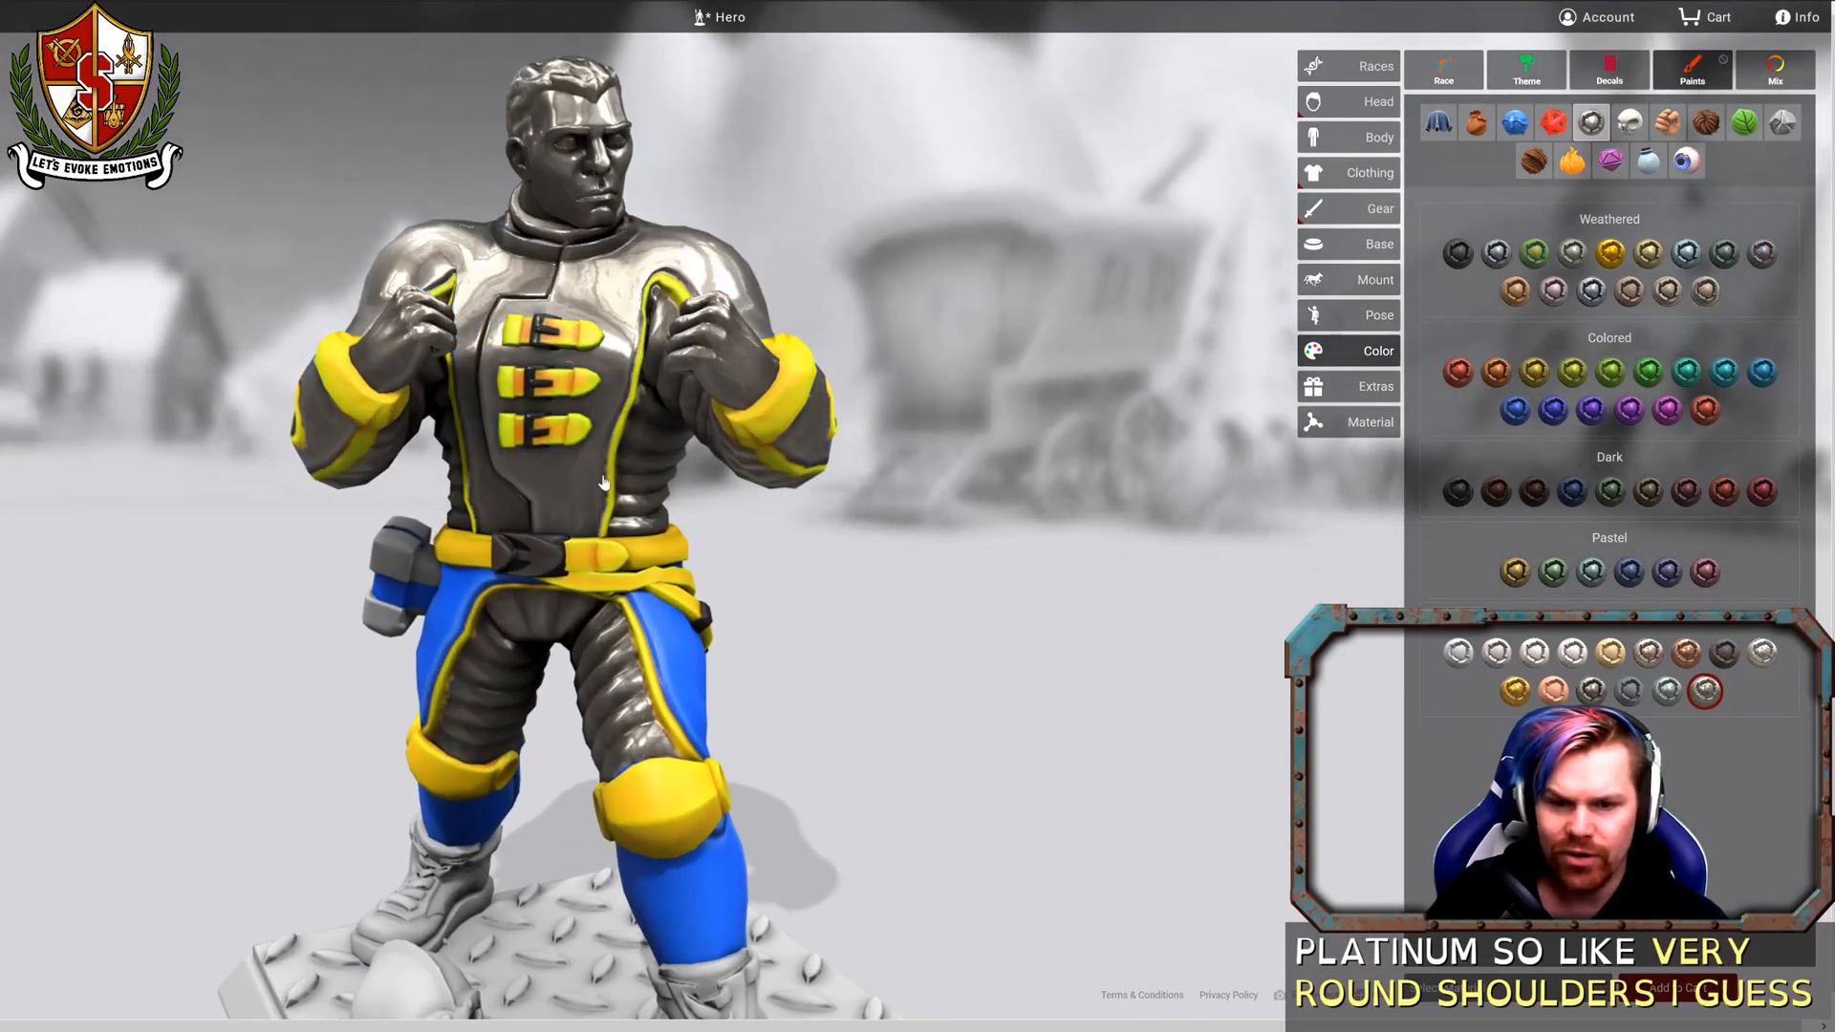
{"action": "left_click_drag", "start_coordinate": [929, 606], "coordinate": [975, 624]}
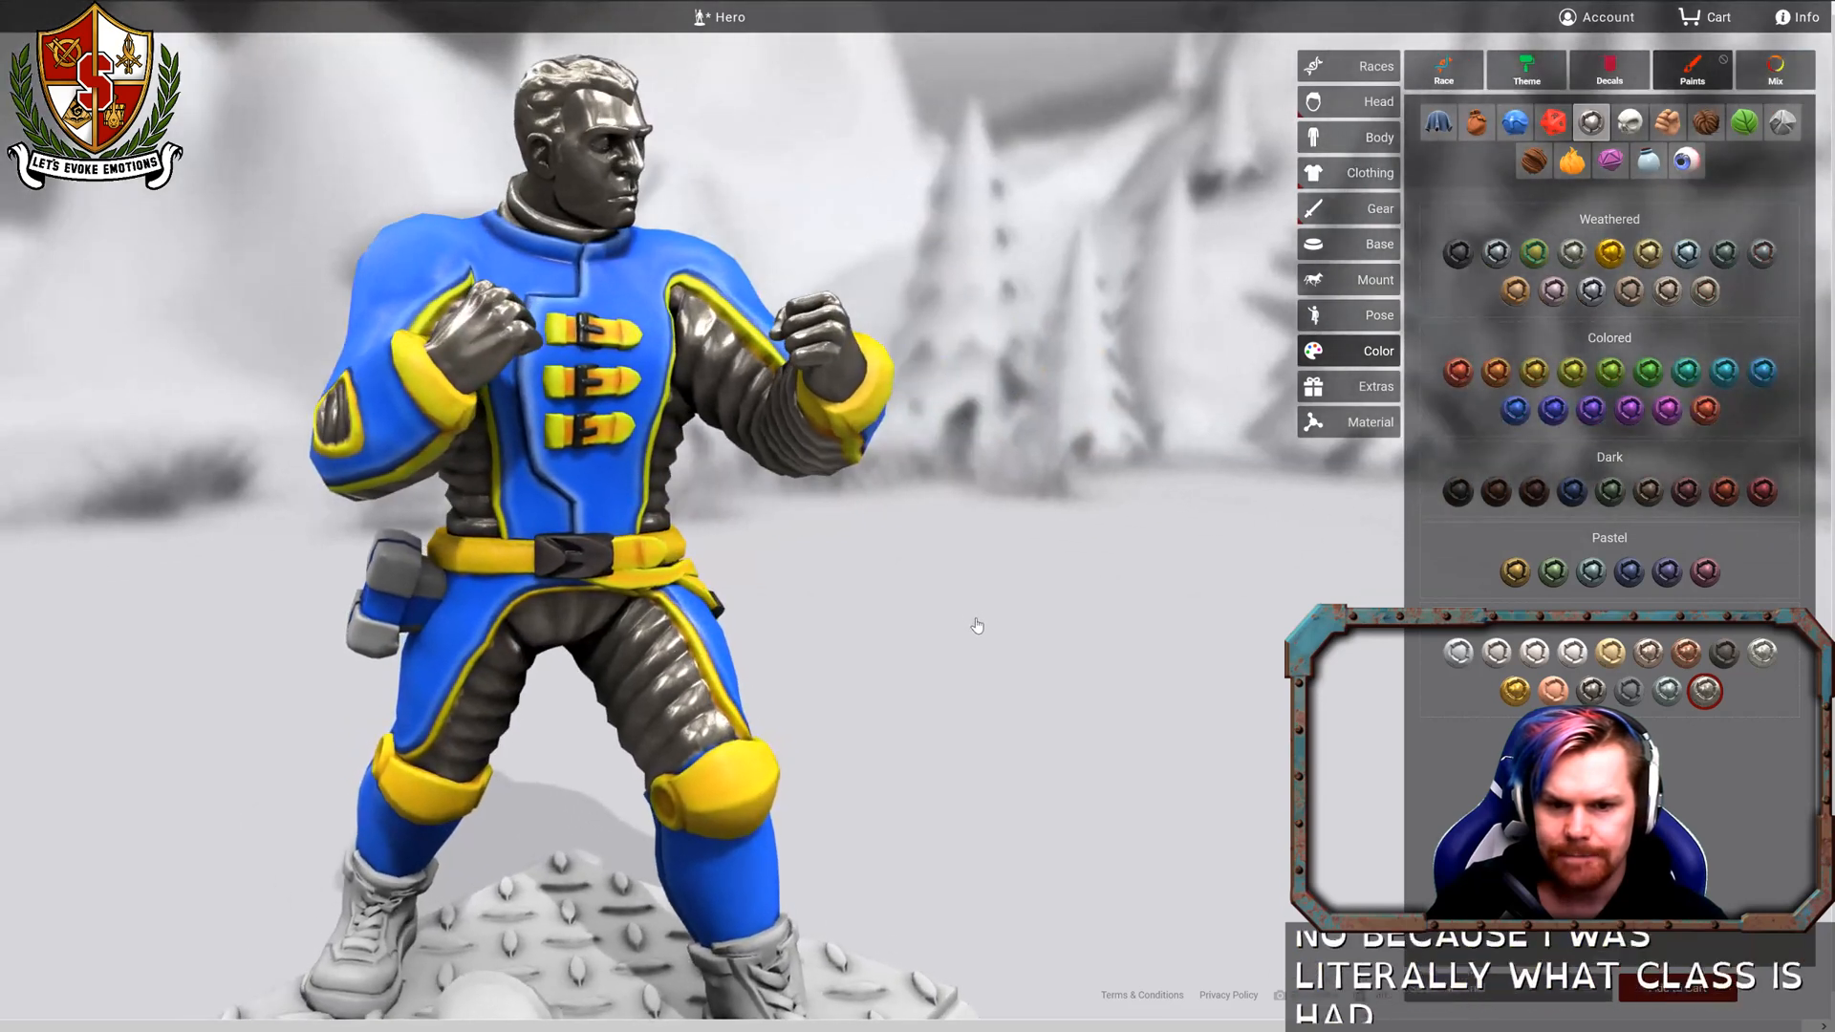
Paint the belt pouches and the boots' toes, cuffs and soles in yellow basic plastic.
{"action": "scroll", "coordinate": [977, 626], "scroll_direction": "down", "scroll_amount": 2}
{"action": "left_click", "coordinate": [1553, 121]}
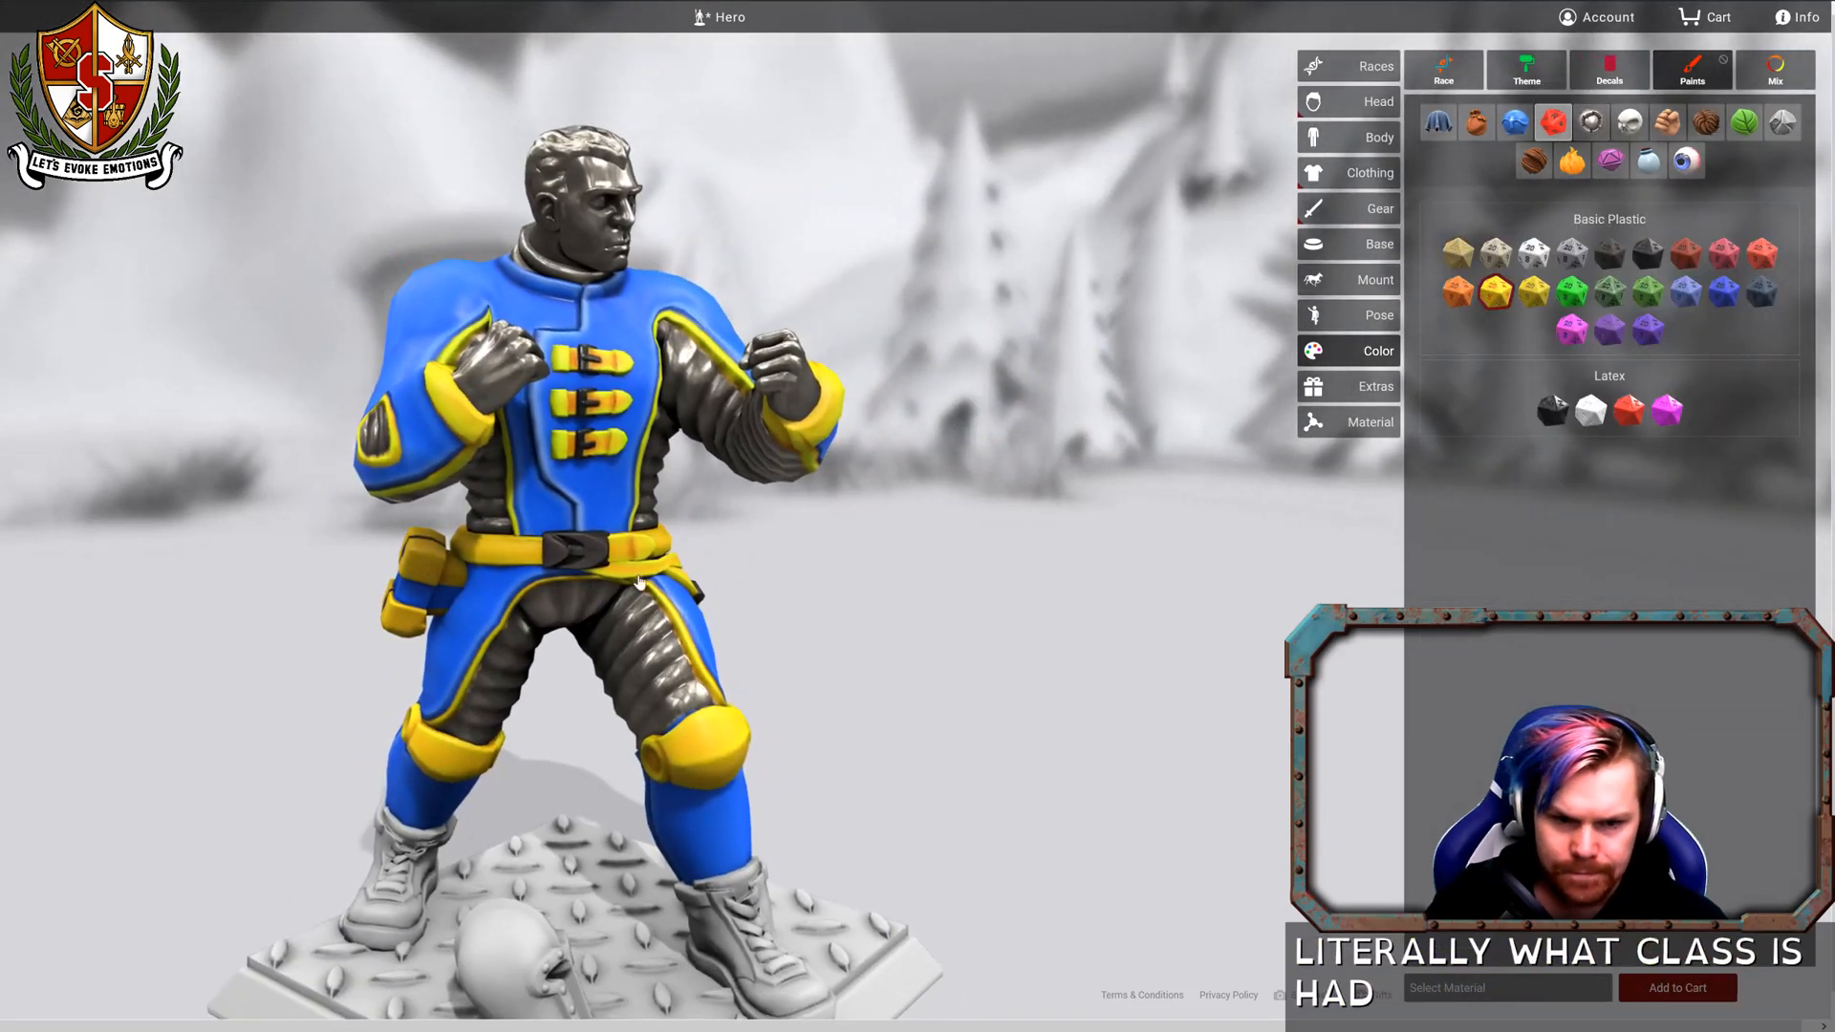
{"action": "left_click_drag", "start_coordinate": [997, 594], "coordinate": [1181, 591]}
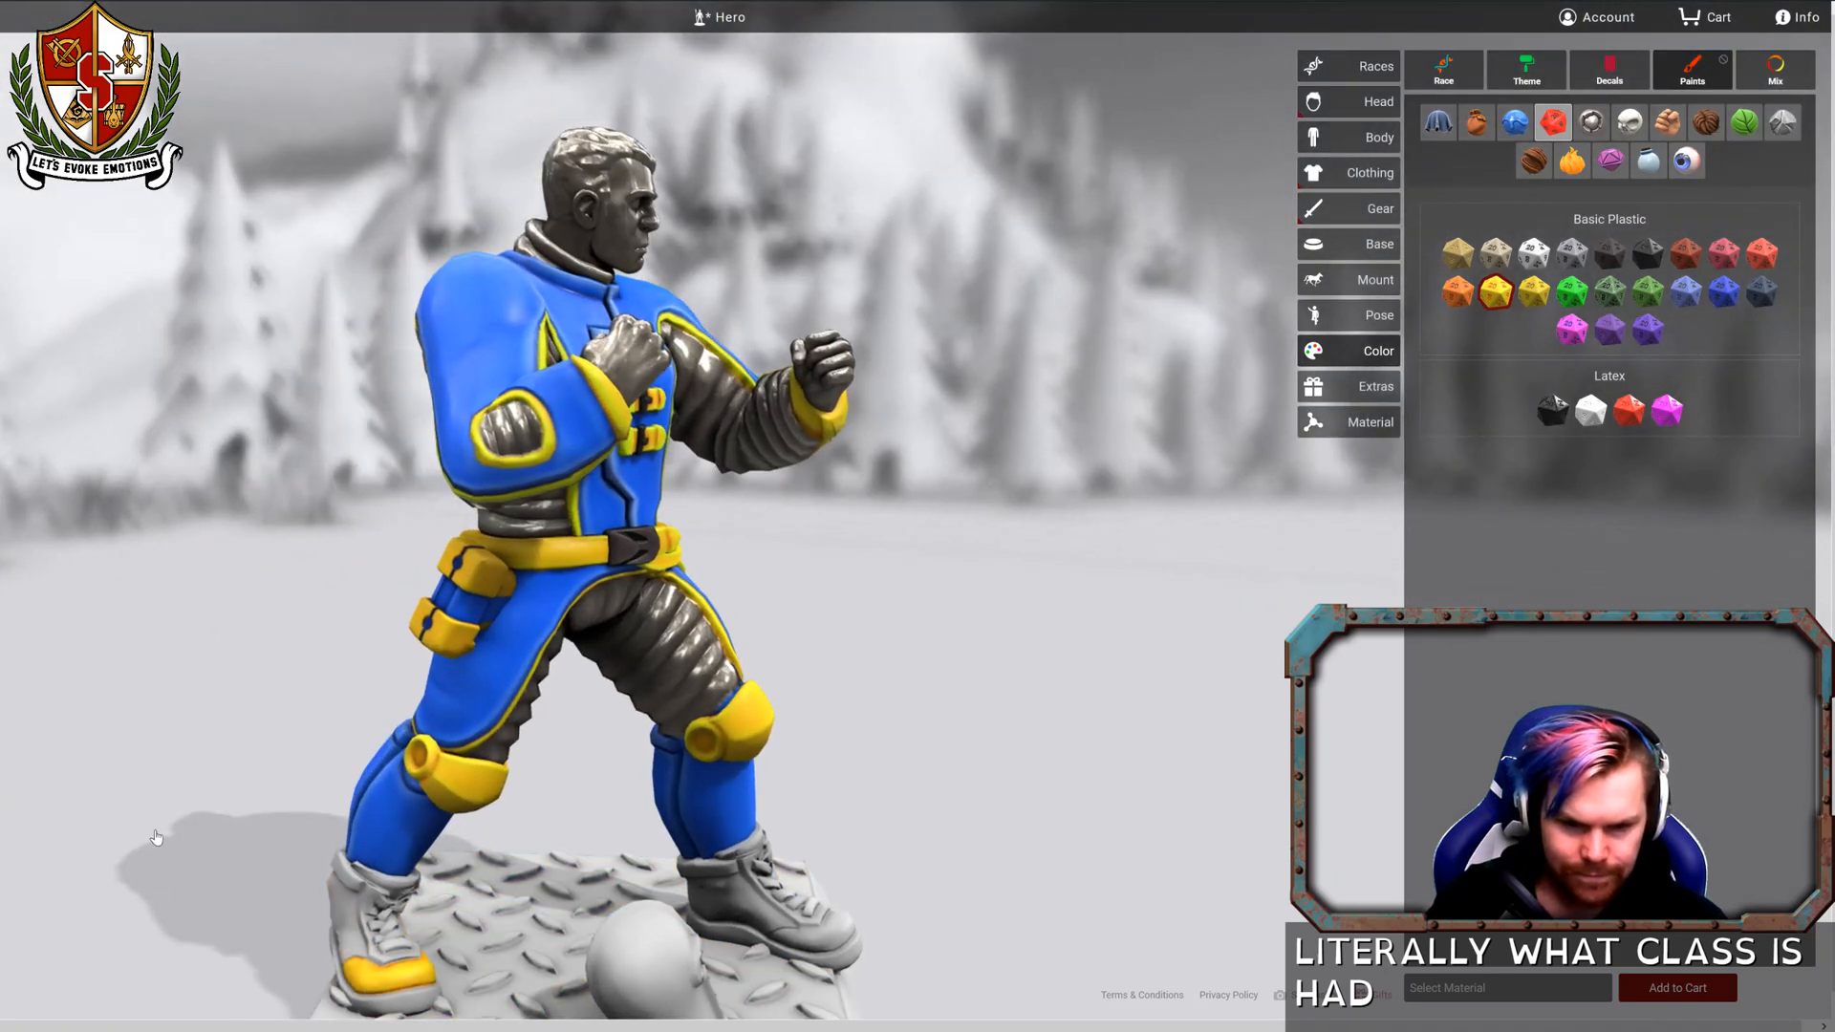
{"action": "left_click_drag", "start_coordinate": [156, 837], "coordinate": [551, 864]}
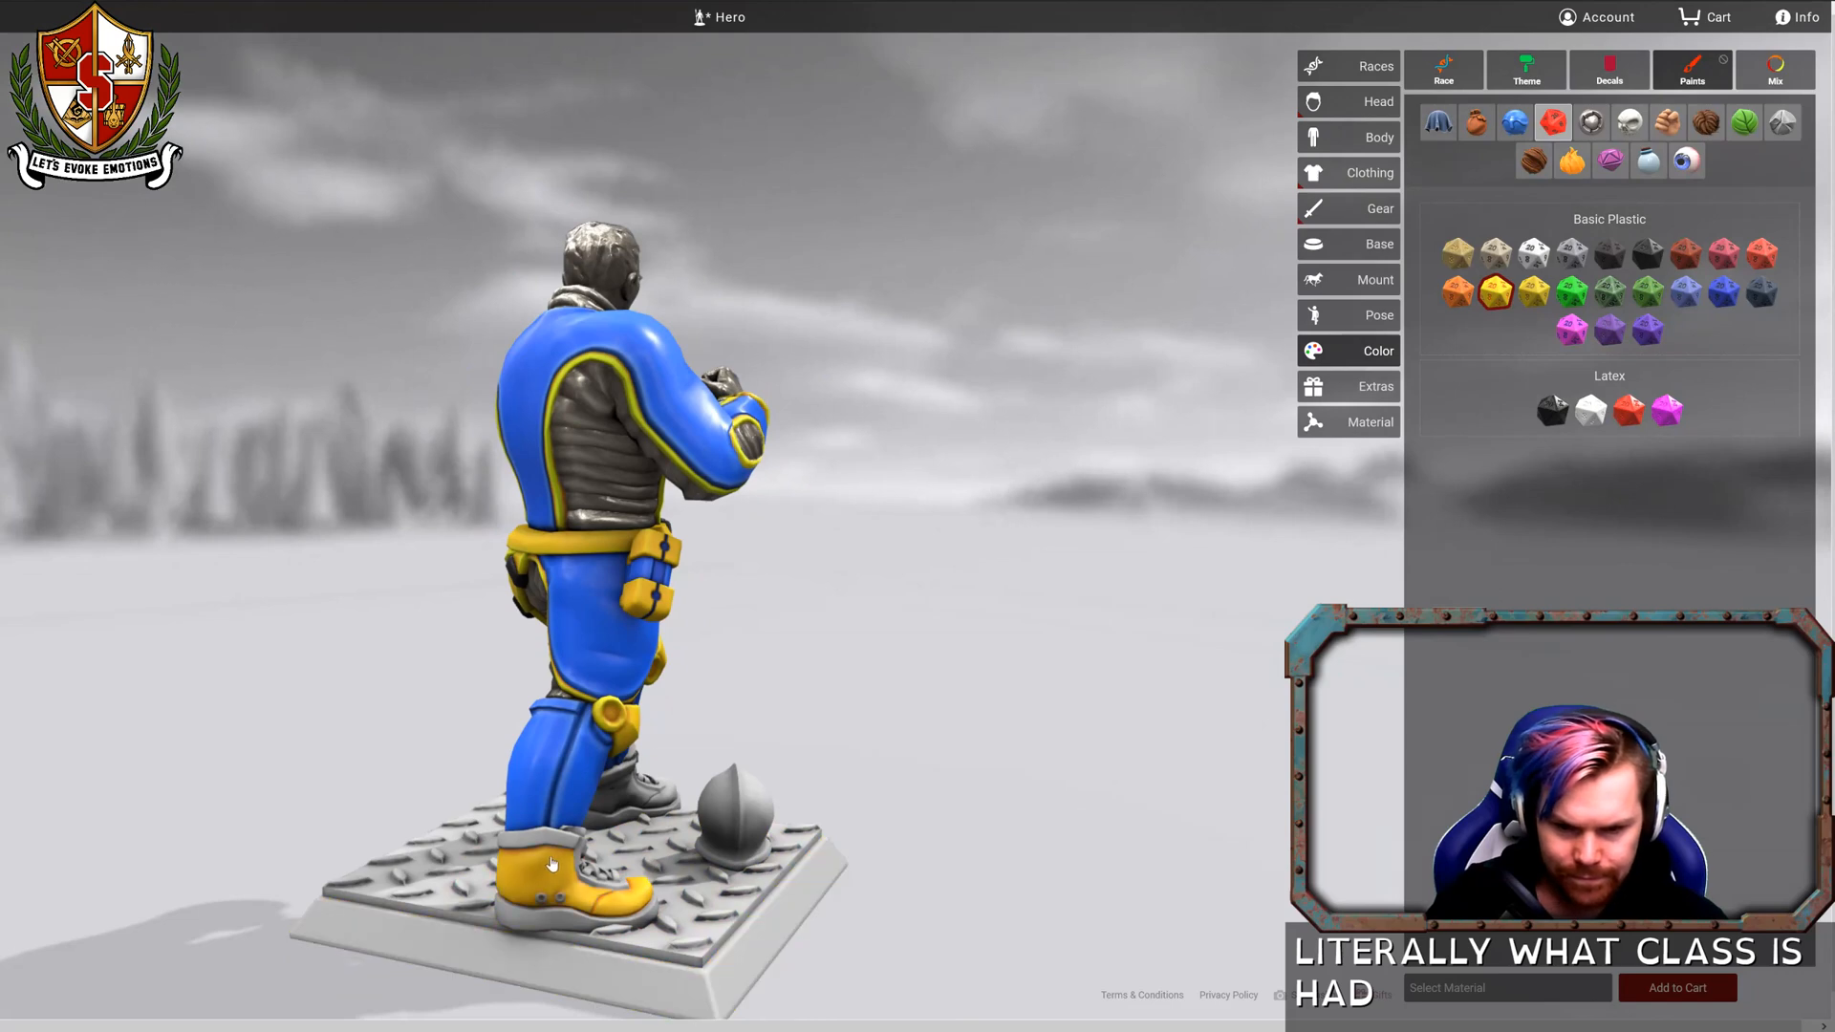
{"action": "left_click_drag", "start_coordinate": [907, 908], "coordinate": [435, 831]}
{"action": "left_click", "coordinate": [455, 788]}
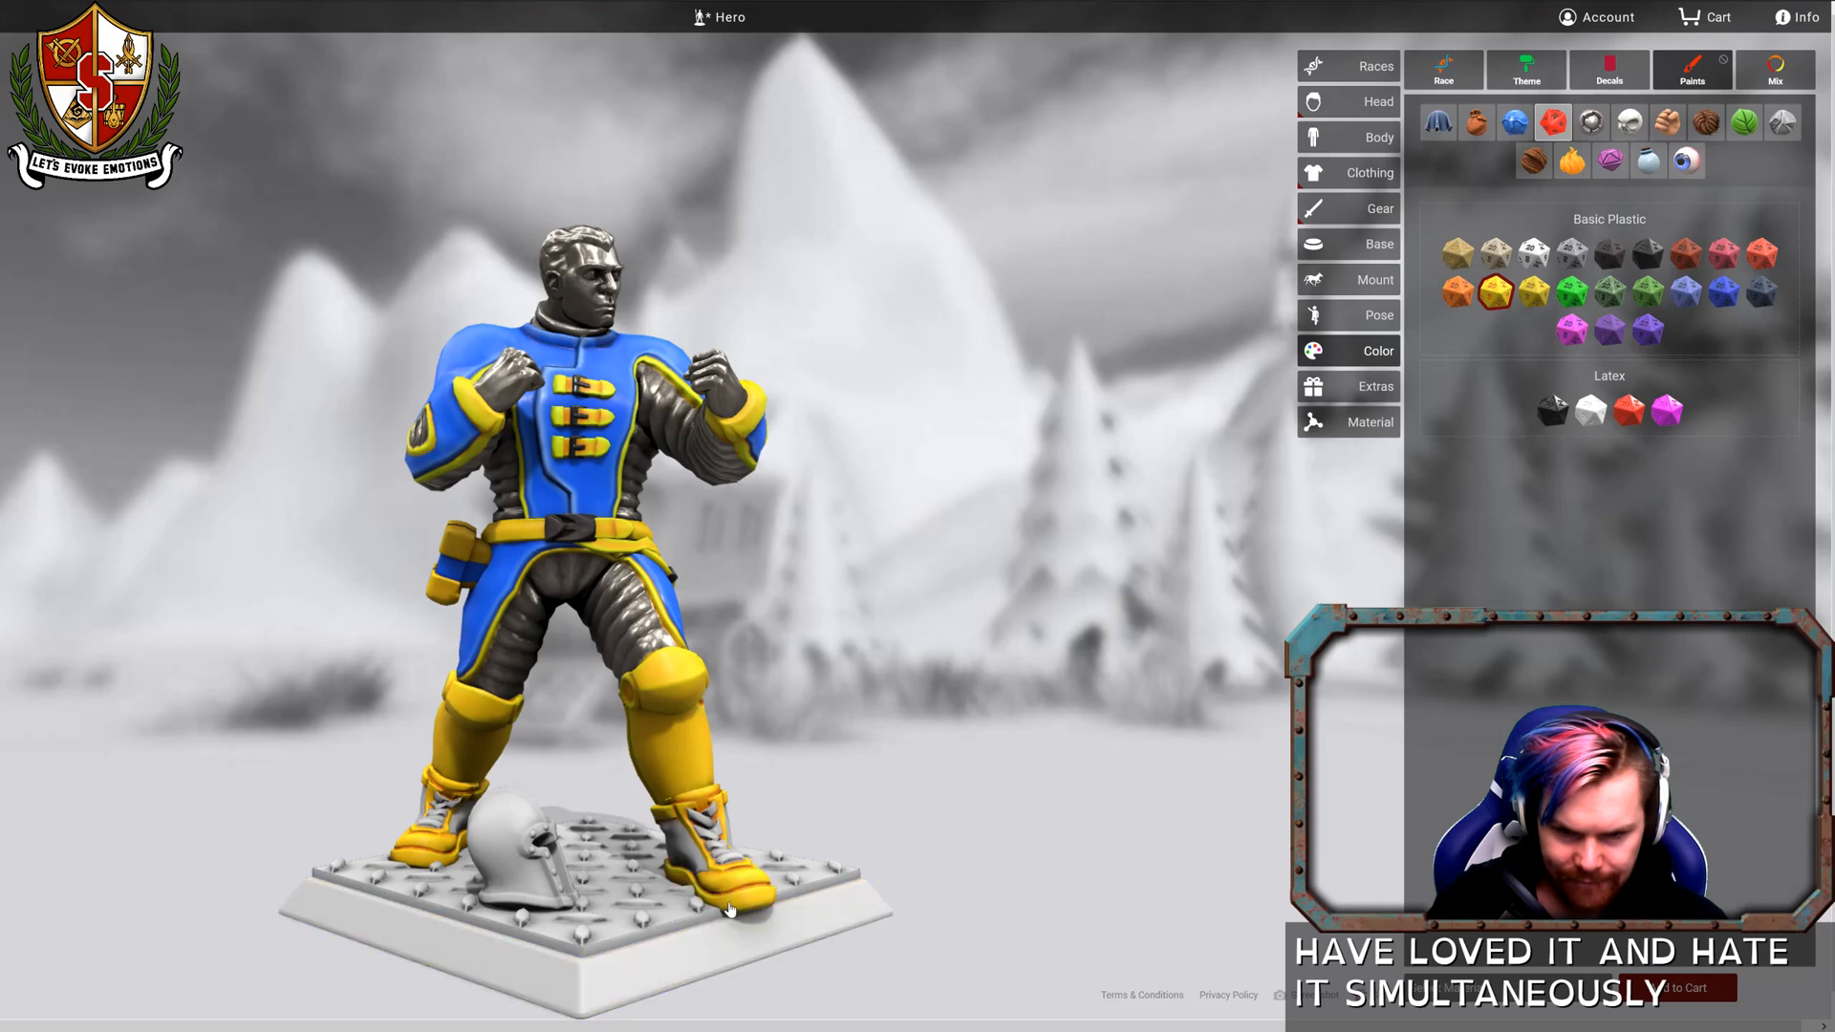
{"action": "left_click_drag", "start_coordinate": [825, 803], "coordinate": [916, 801]}
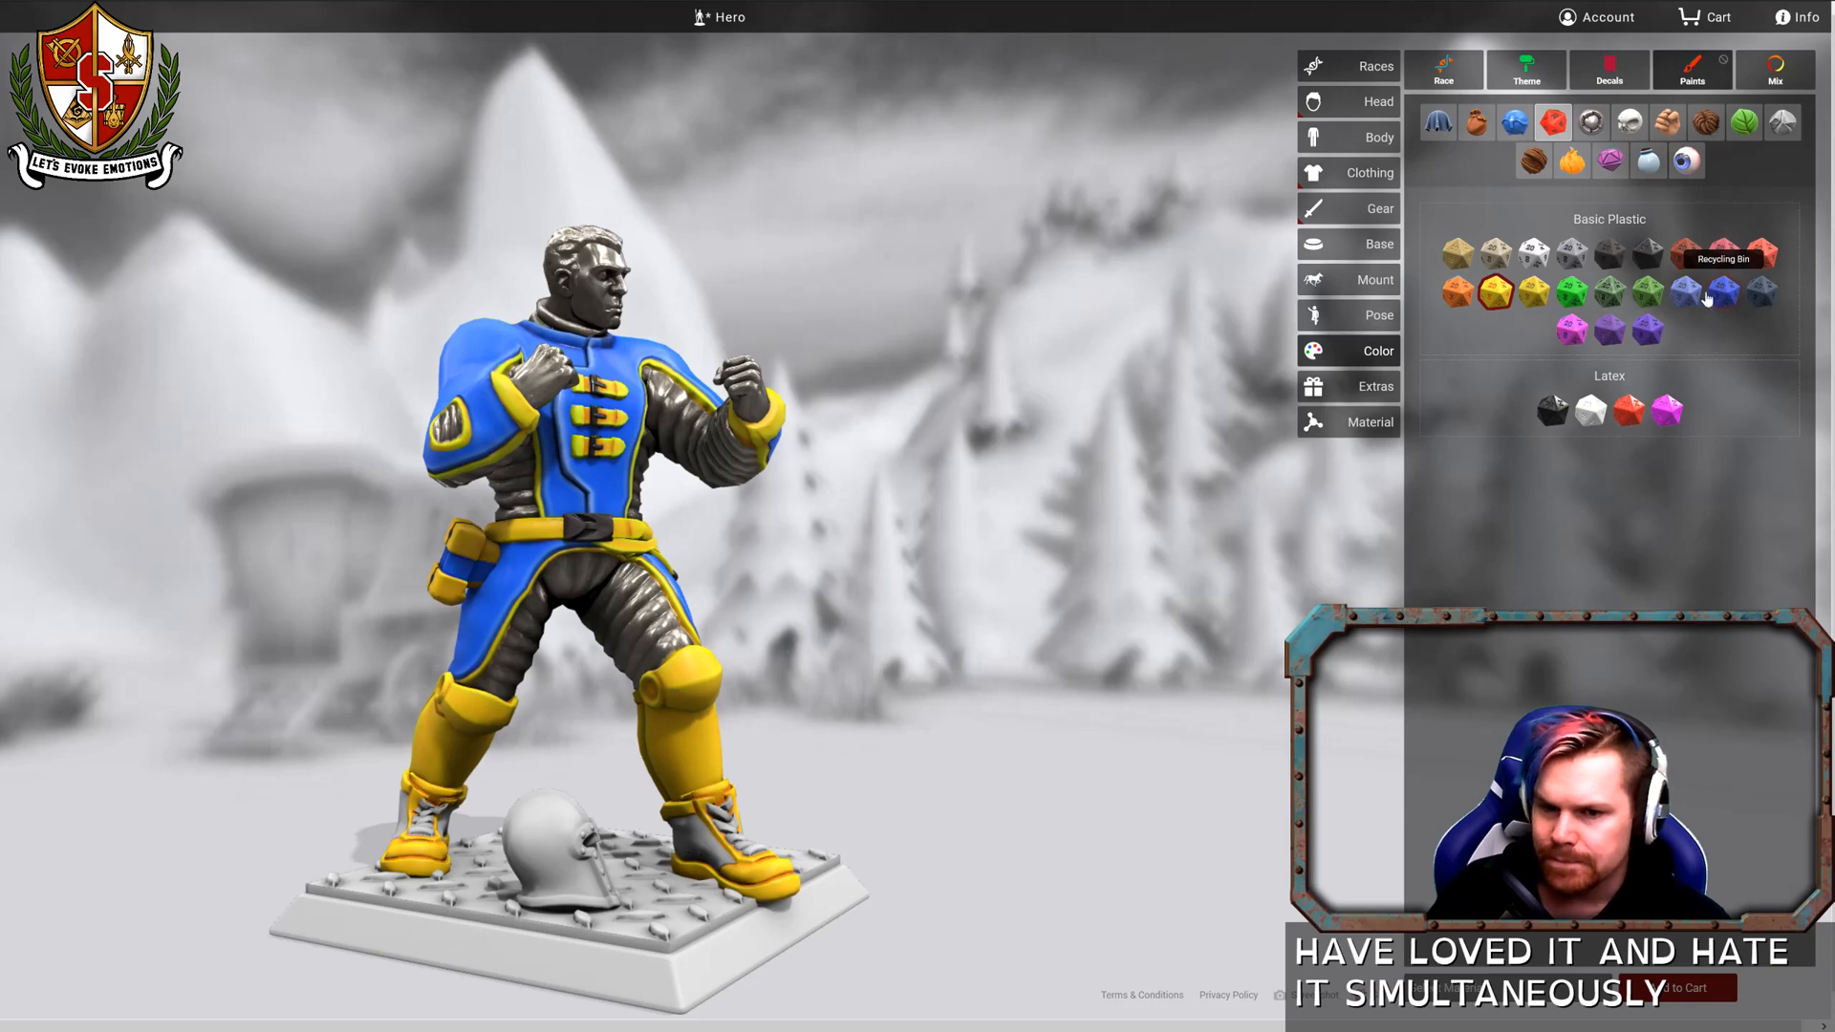
Paint the lower legs, boot uppers and laces in rainbow Blue, and the boot eyelets in yellow basic plastic.
{"action": "left_click", "coordinate": [1514, 122]}
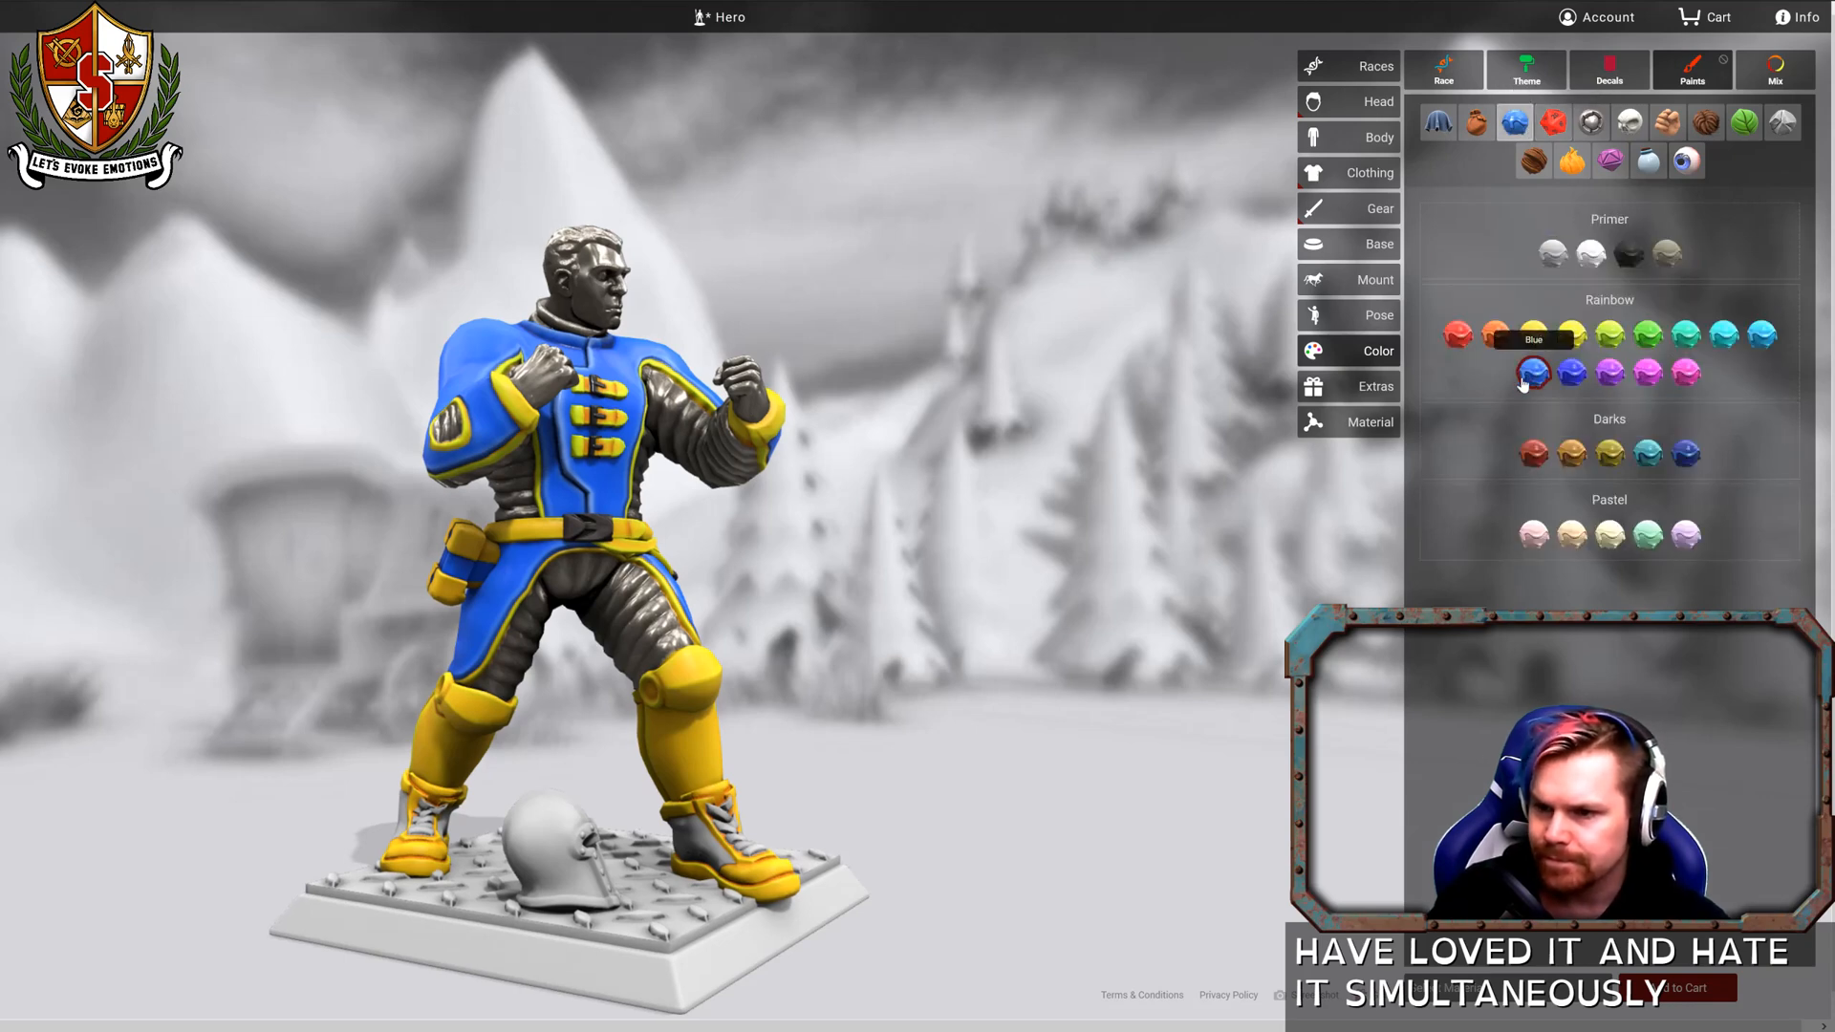
{"action": "left_click_drag", "start_coordinate": [983, 714], "coordinate": [1070, 717]}
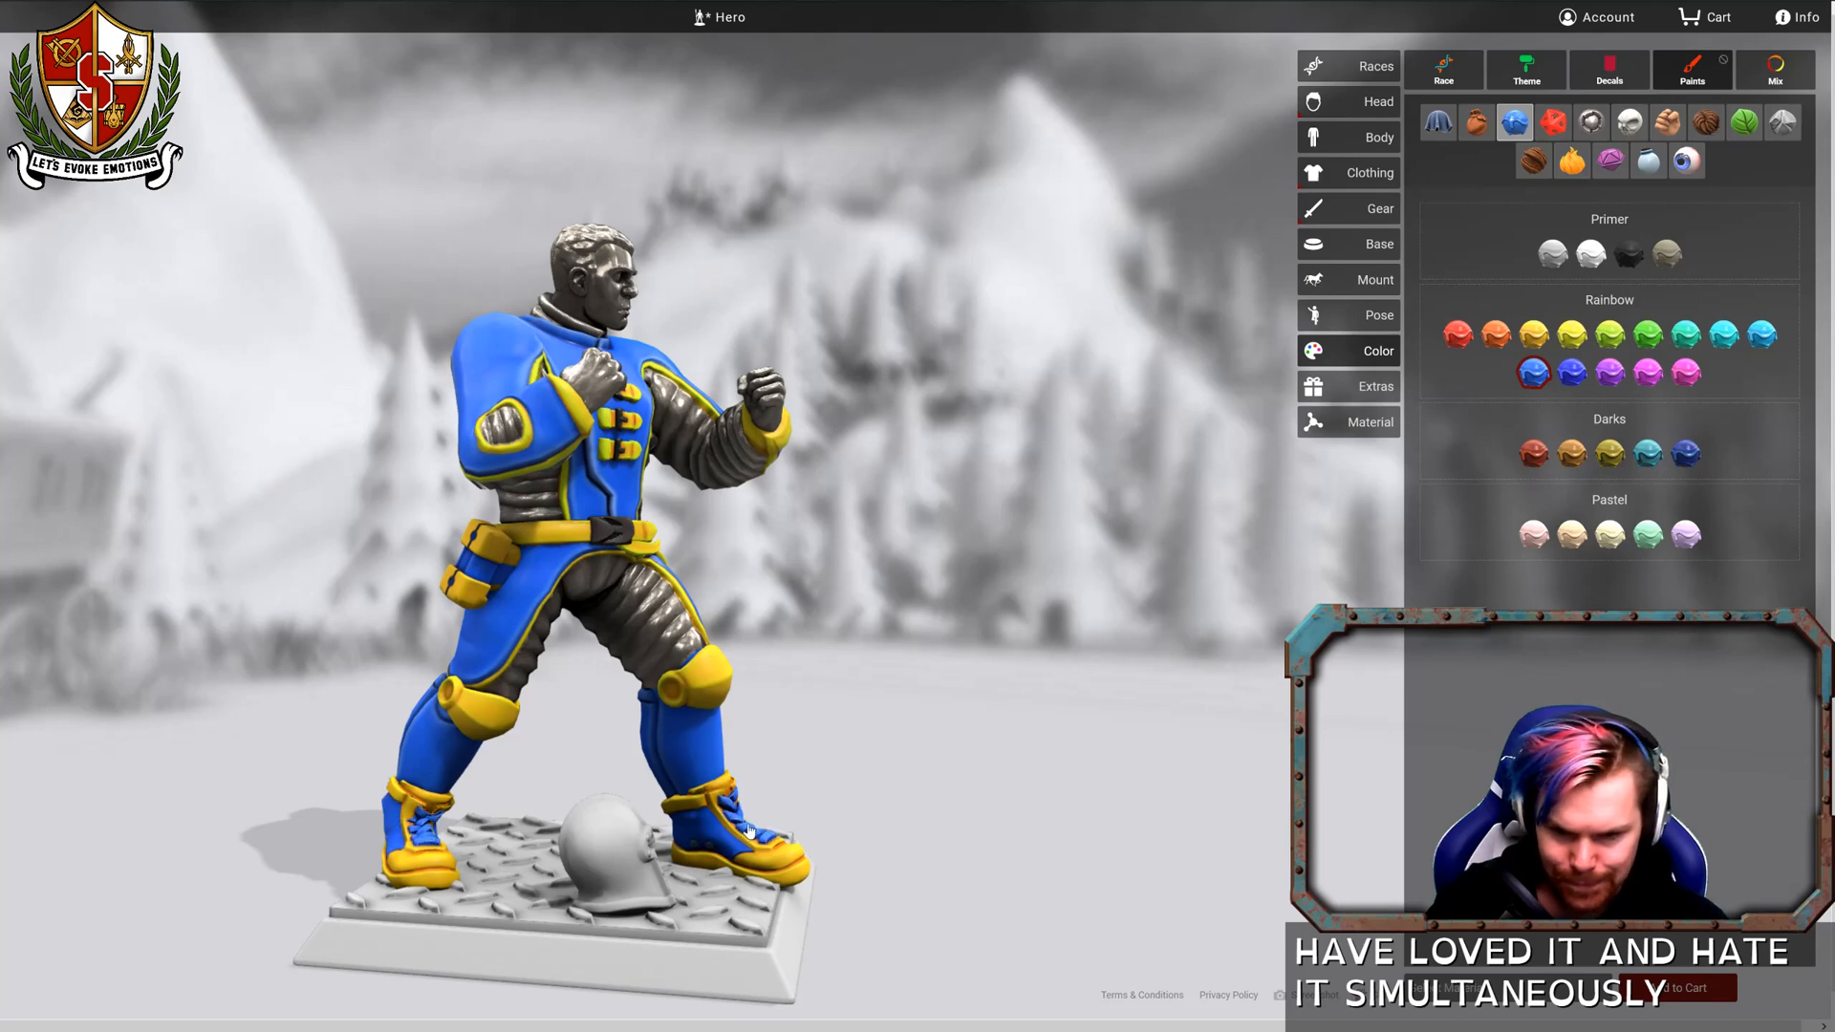
{"action": "left_click_drag", "start_coordinate": [749, 831], "coordinate": [152, 770]}
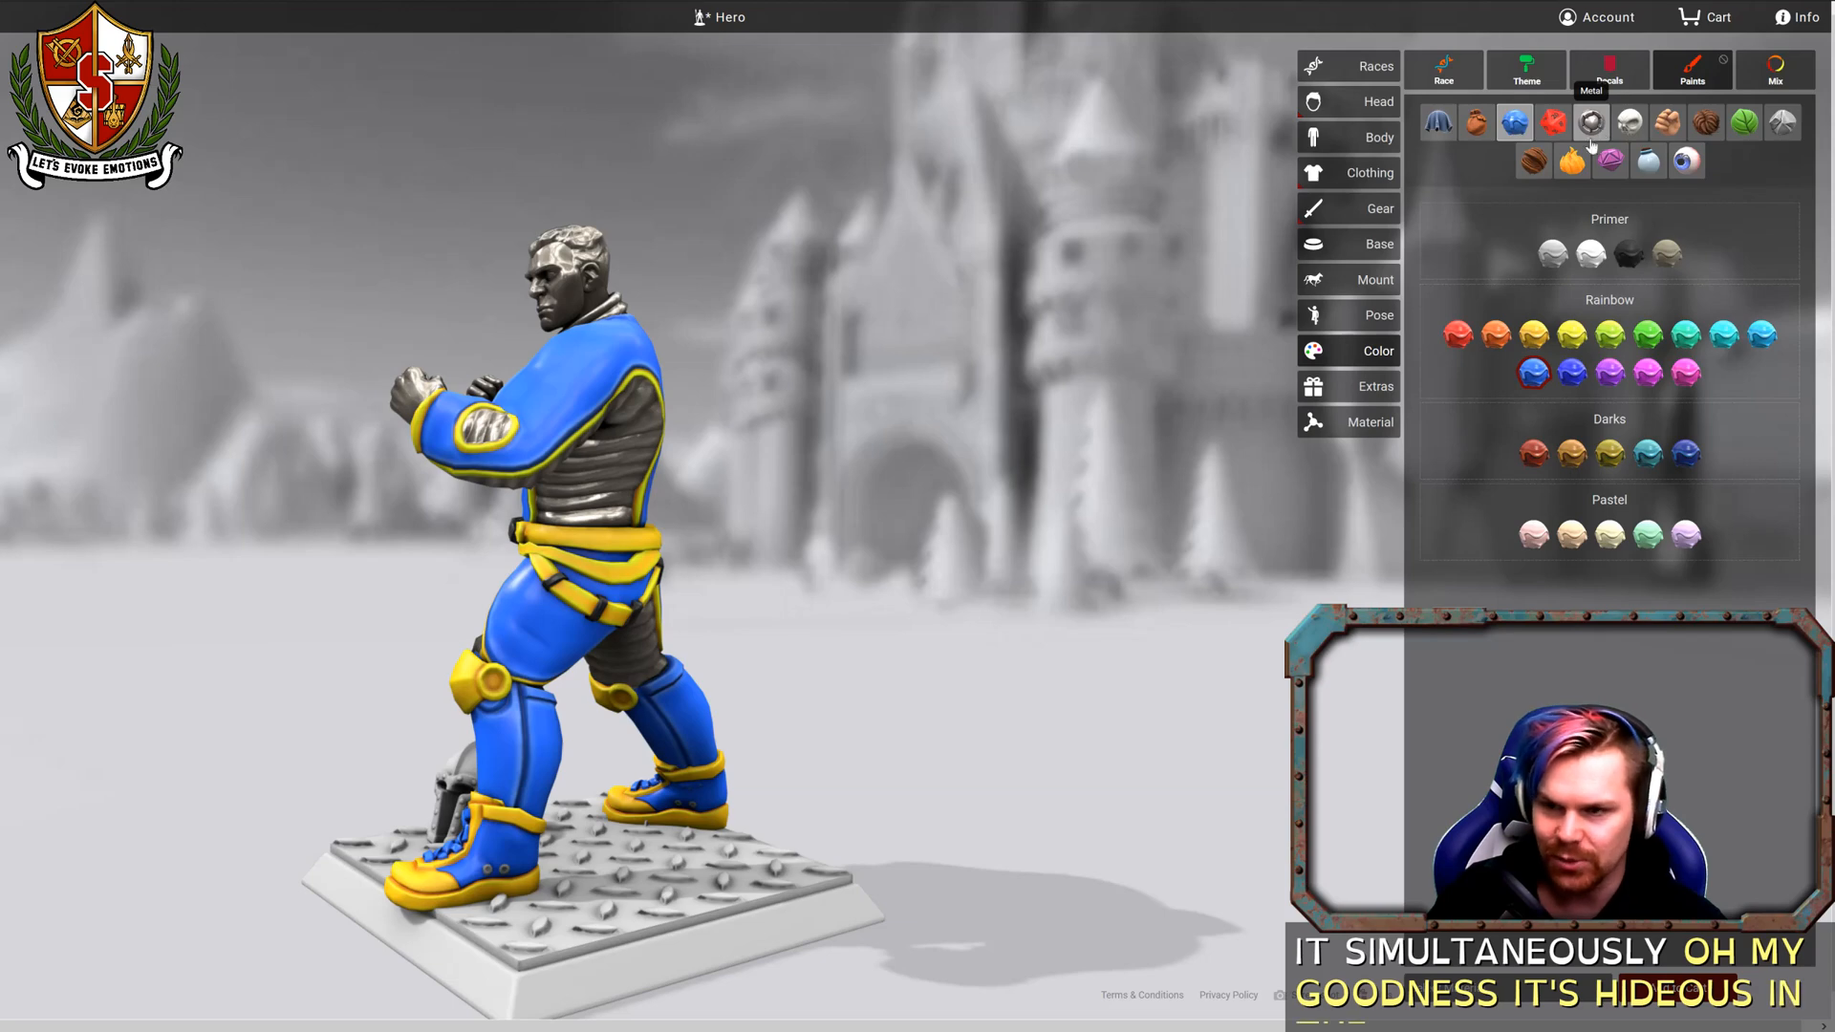
{"action": "left_click", "coordinate": [1553, 121]}
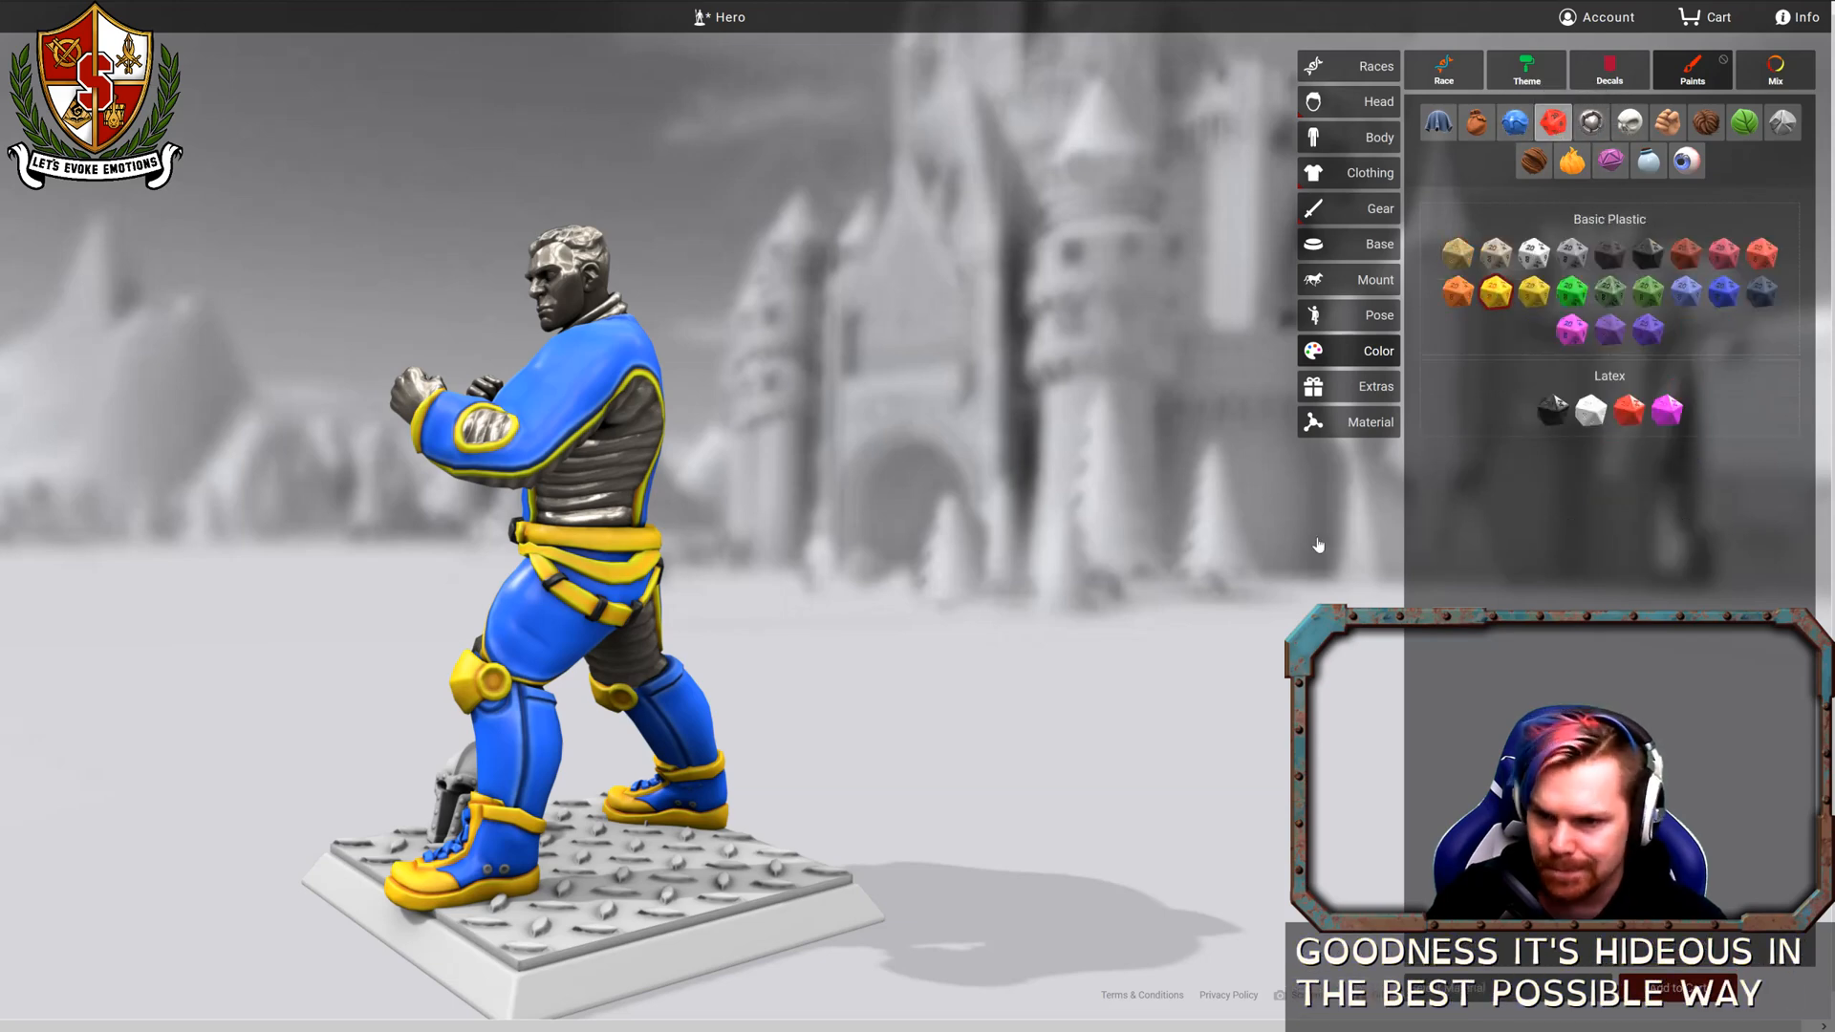
{"action": "left_click_drag", "start_coordinate": [600, 886], "coordinate": [451, 893]}
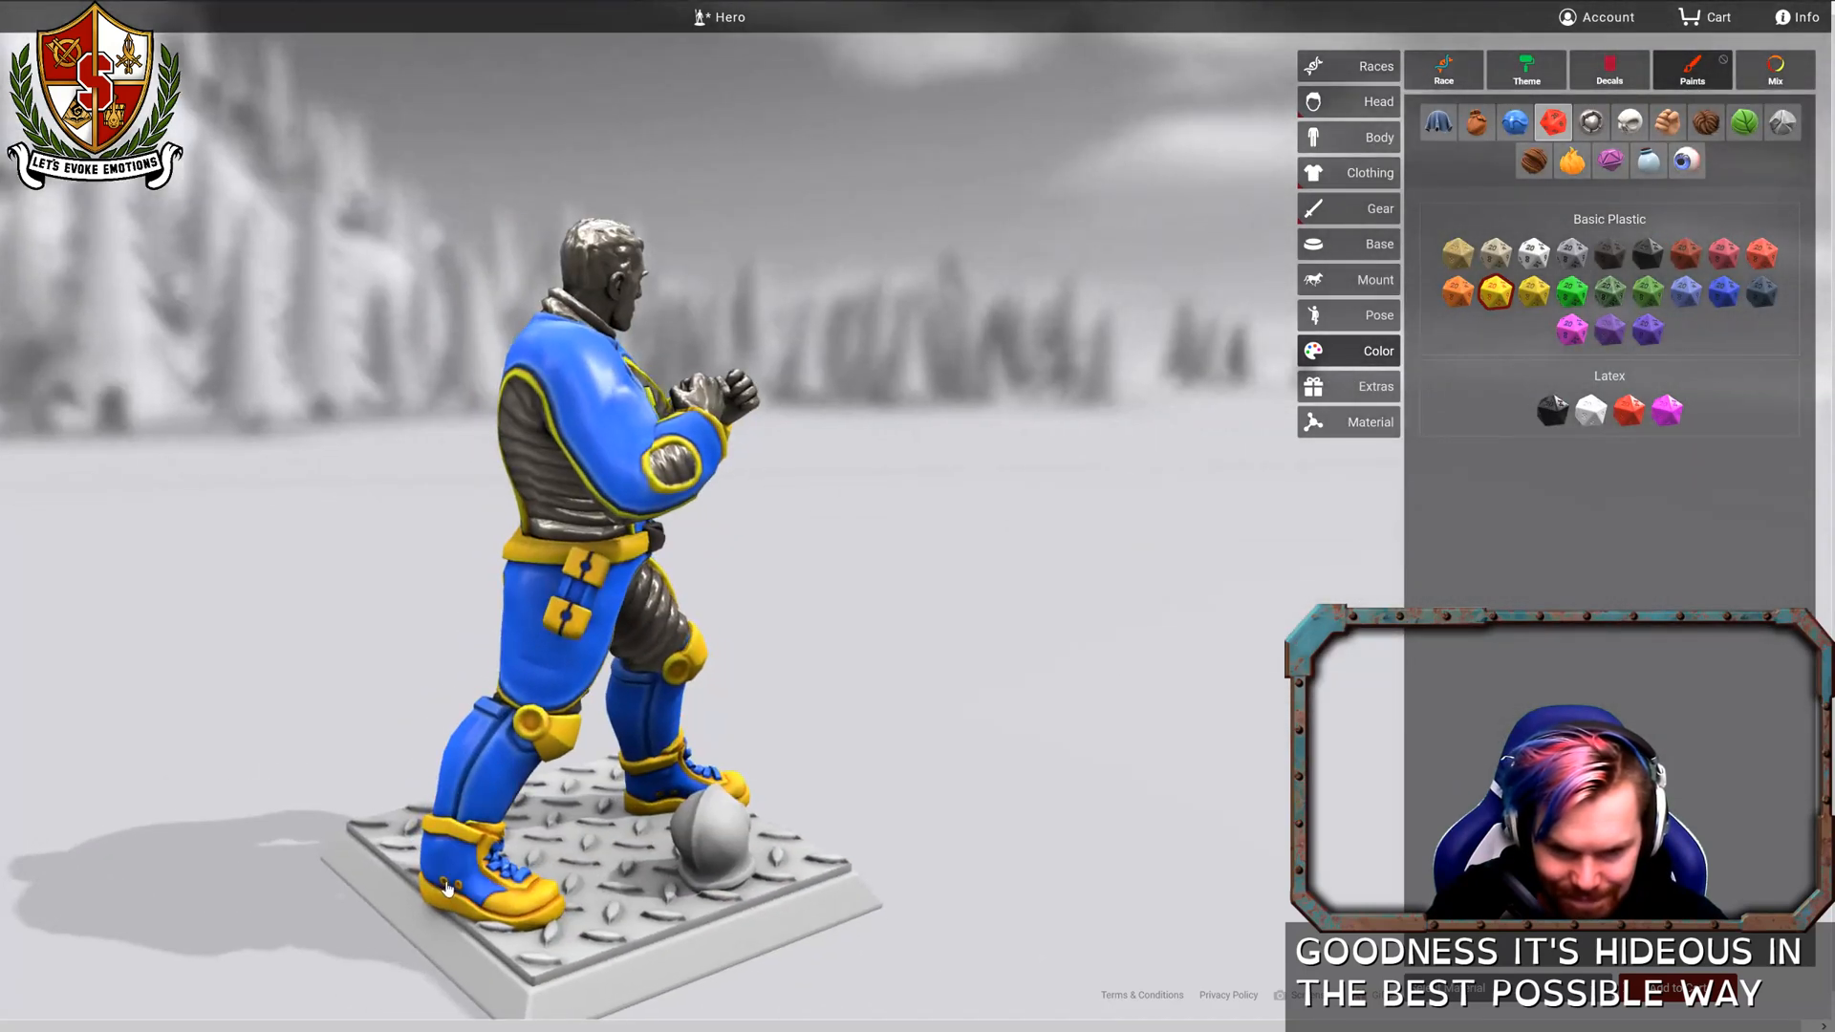
{"action": "left_click_drag", "start_coordinate": [1023, 676], "coordinate": [793, 668]}
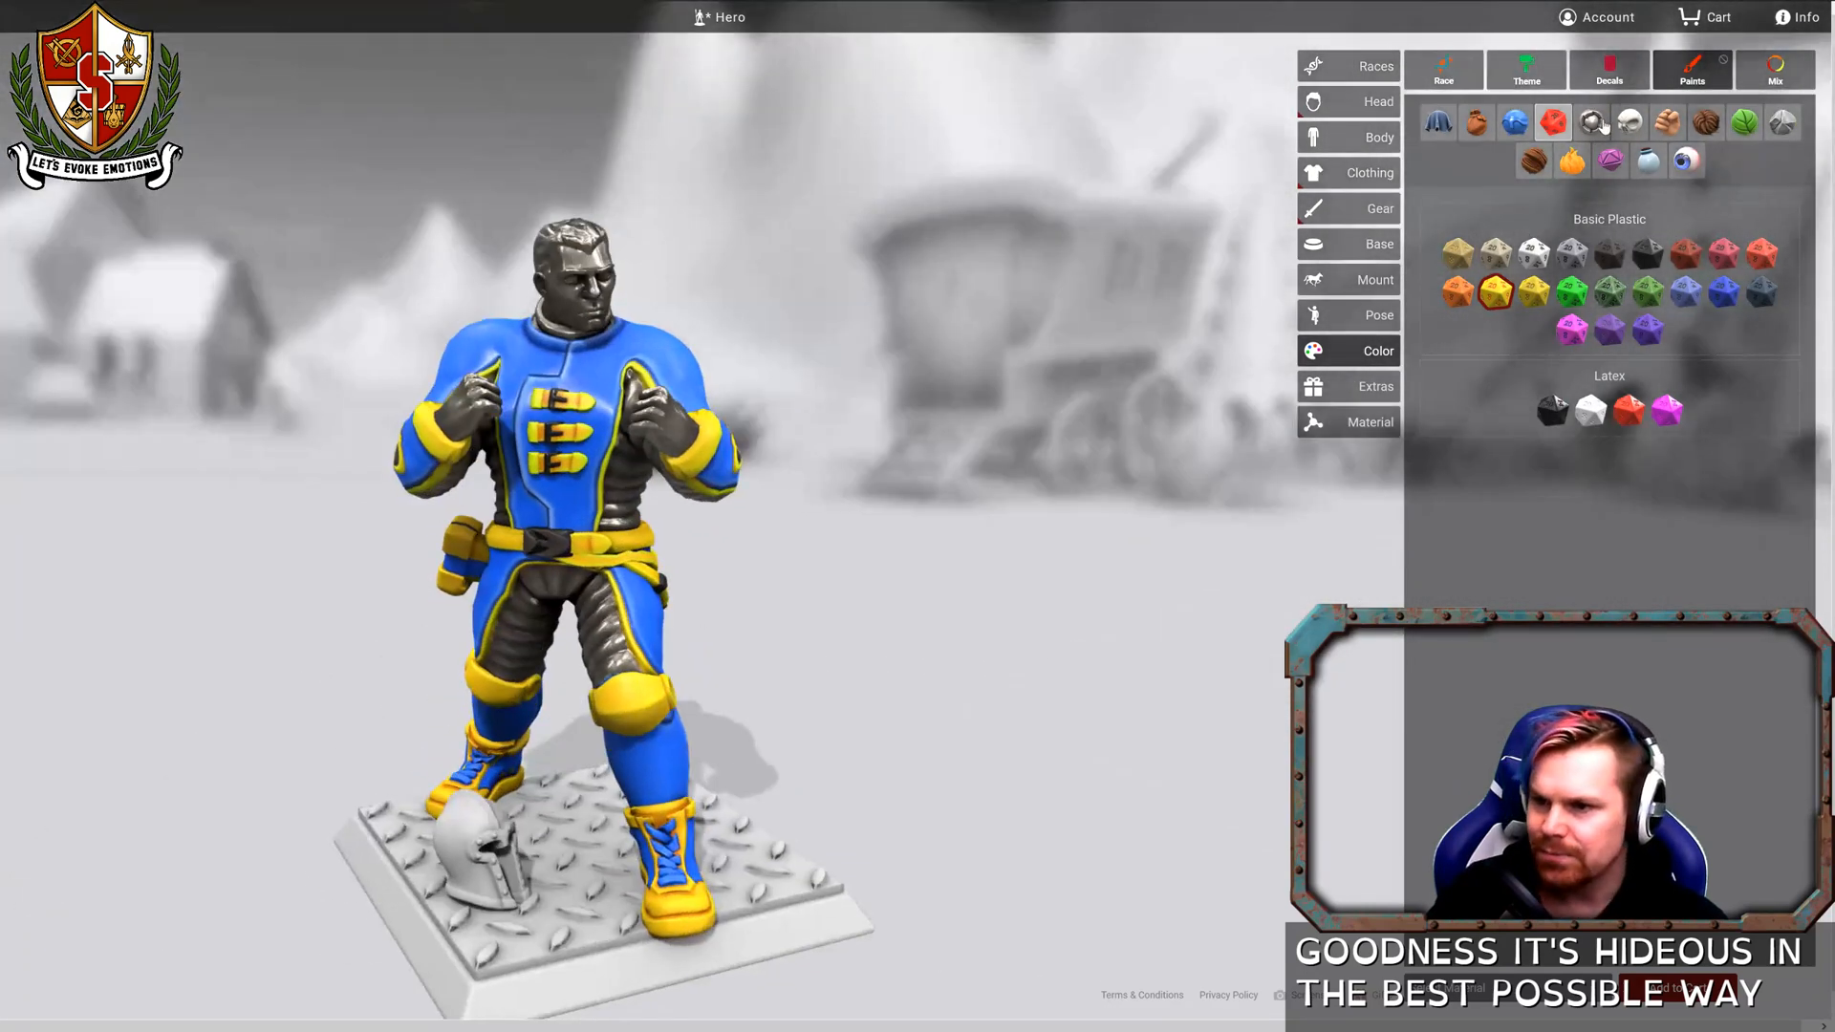
Paint the tread-plate base and its border in grey metal finishes.
{"action": "left_click", "coordinate": [1600, 123]}
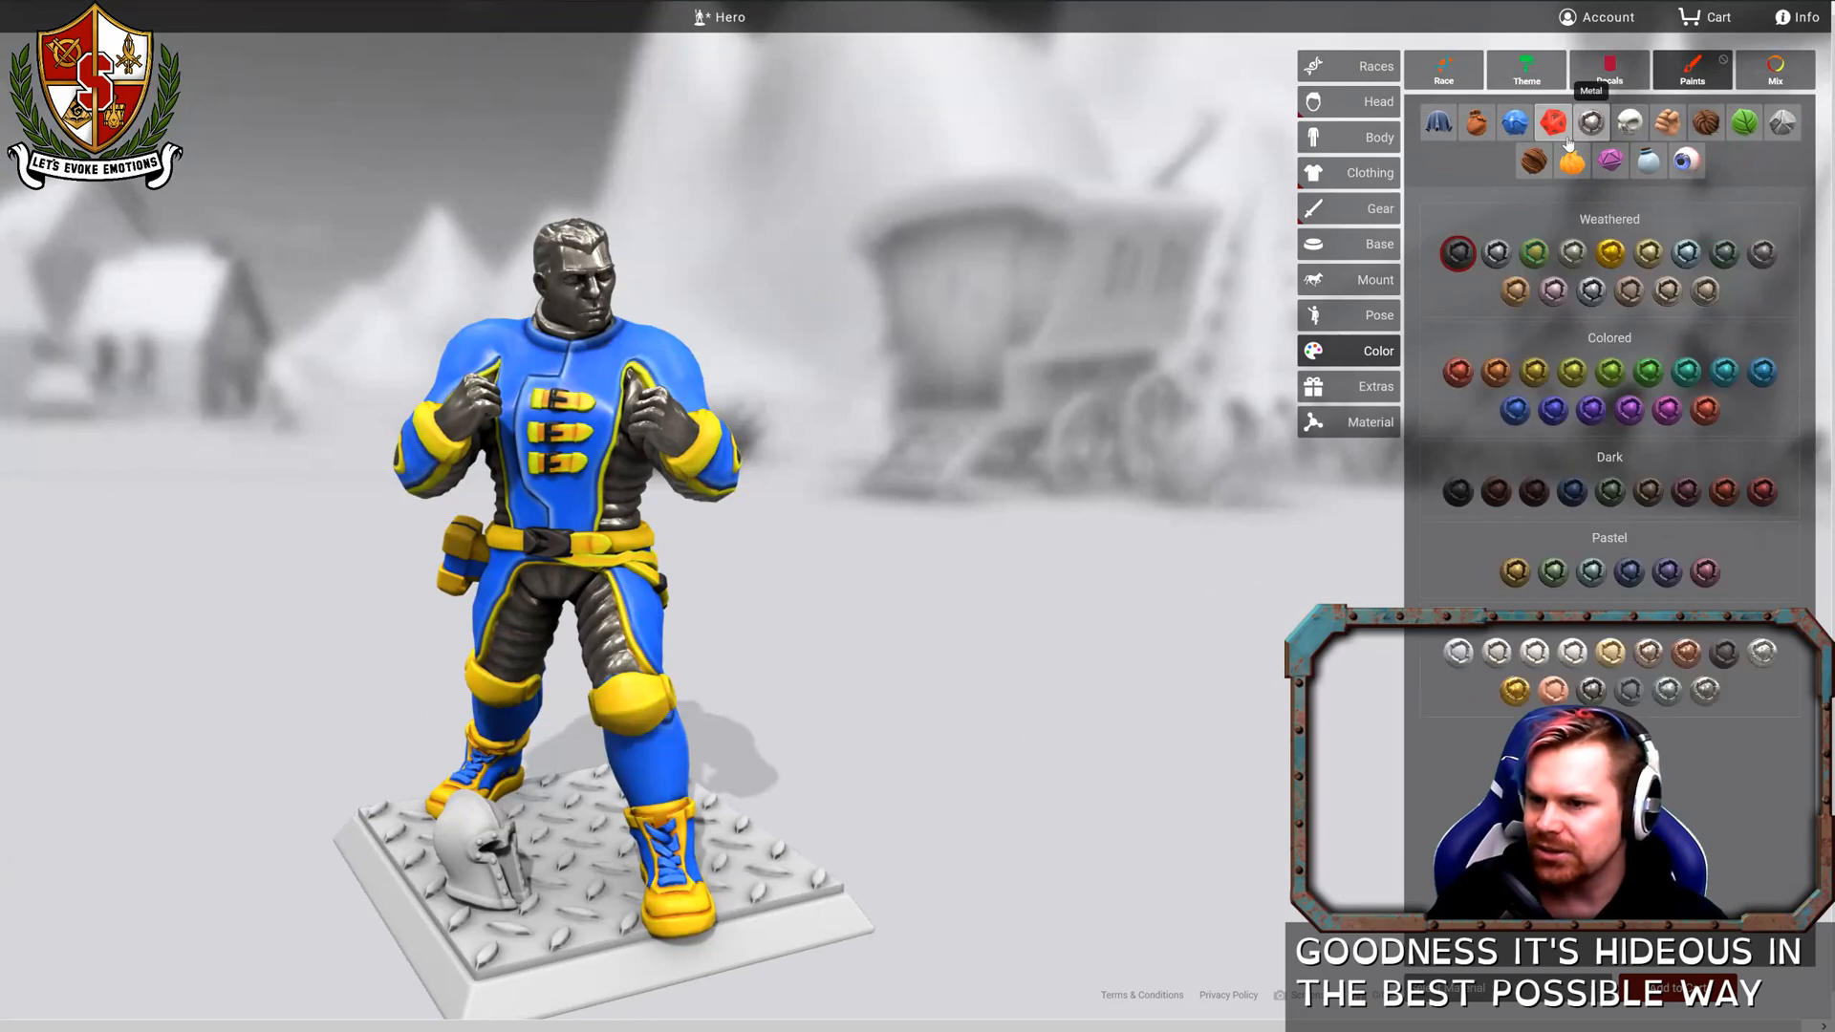
{"action": "left_click", "coordinate": [593, 913]}
{"action": "mouse_move", "coordinate": [975, 749]}
{"action": "left_mouse_down"}
{"action": "mouse_move", "coordinate": [814, 748]}
{"action": "mouse_move", "coordinate": [947, 731]}
{"action": "mouse_move", "coordinate": [942, 676]}
{"action": "mouse_move", "coordinate": [1021, 655]}
{"action": "left_mouse_up"}
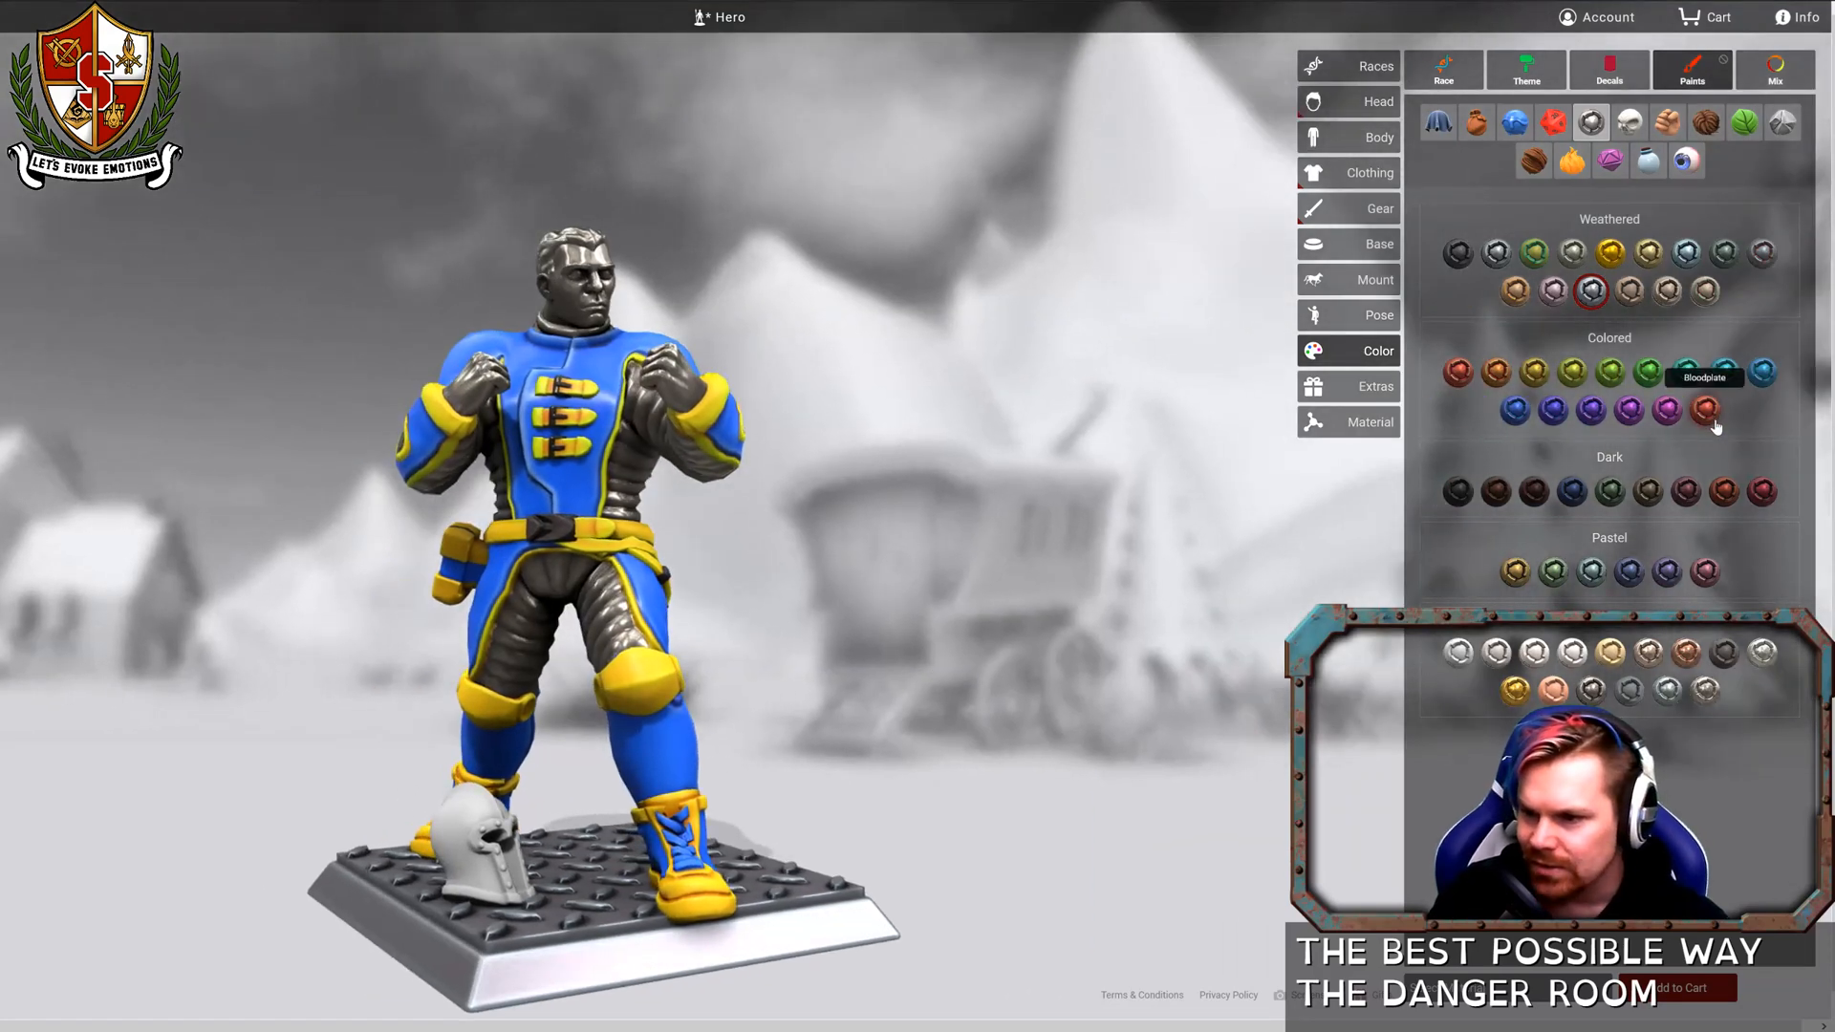
Paint the dome of the helmet on the base in dark red metal and its face guard in black dark metal.
{"action": "left_click", "coordinate": [1761, 491]}
{"action": "left_click", "coordinate": [680, 826]}
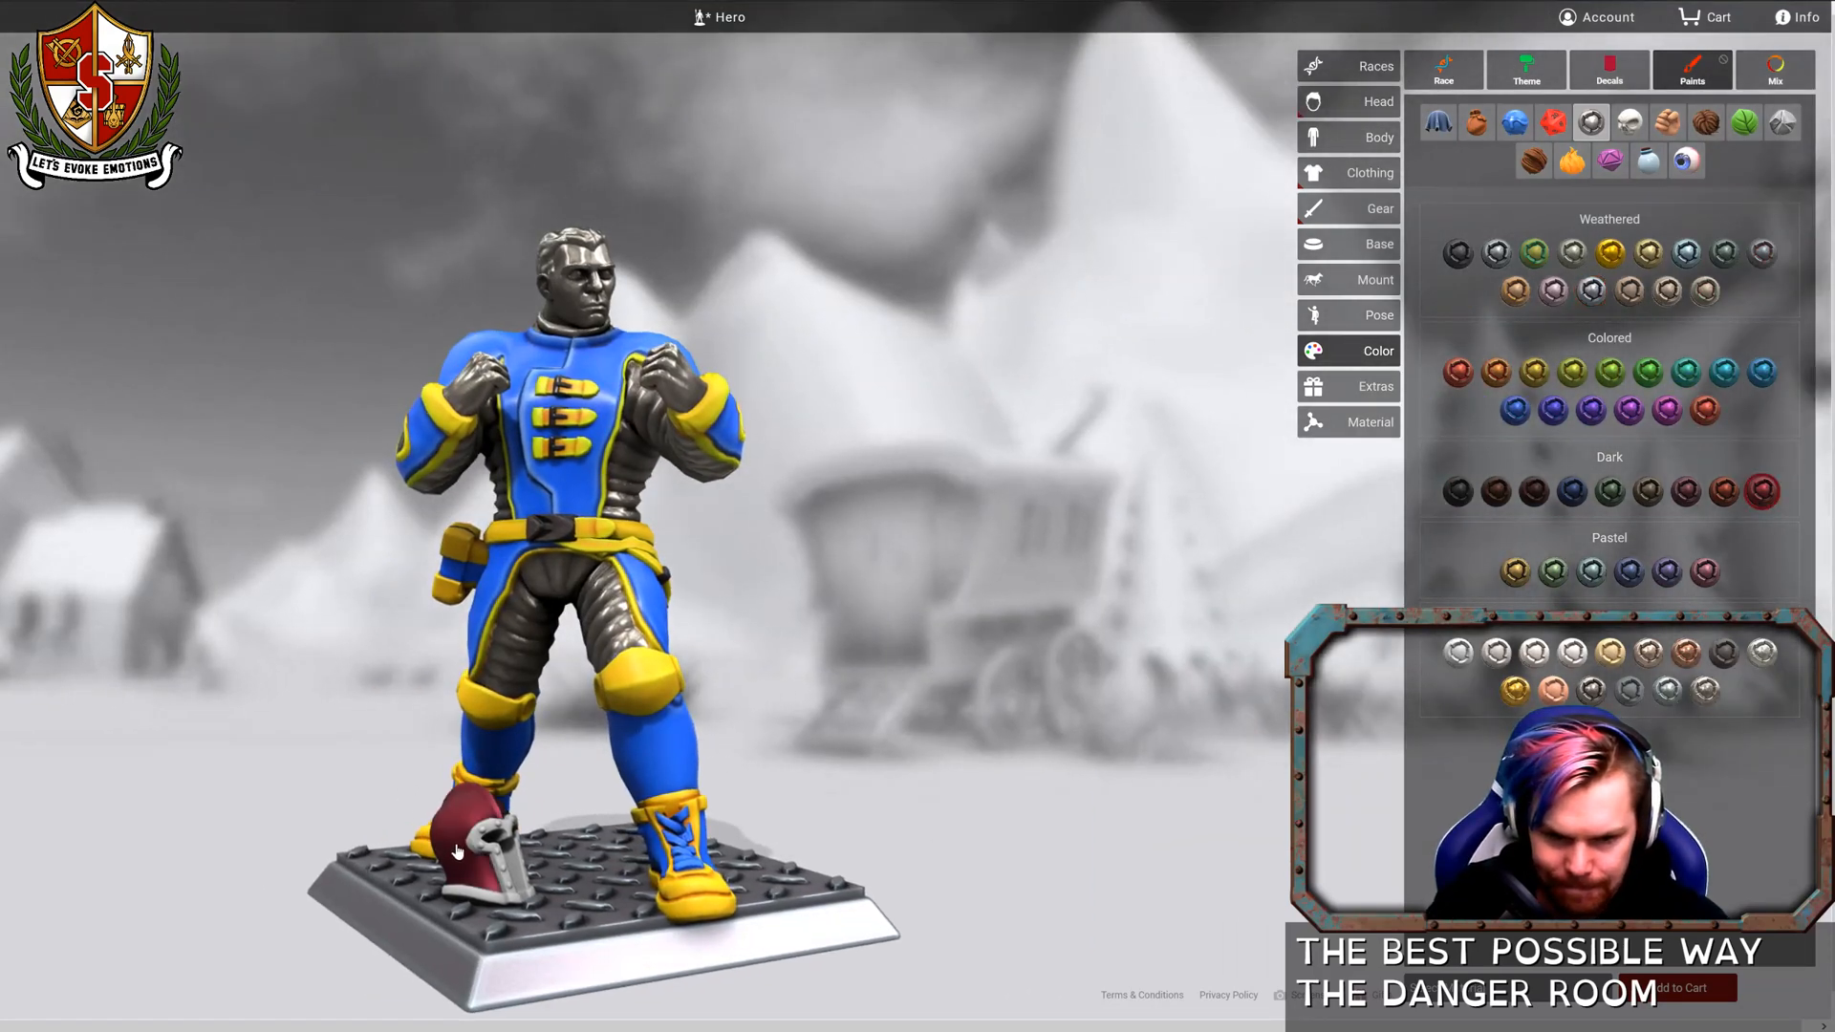
{"action": "left_click_drag", "start_coordinate": [1047, 690], "coordinate": [926, 723]}
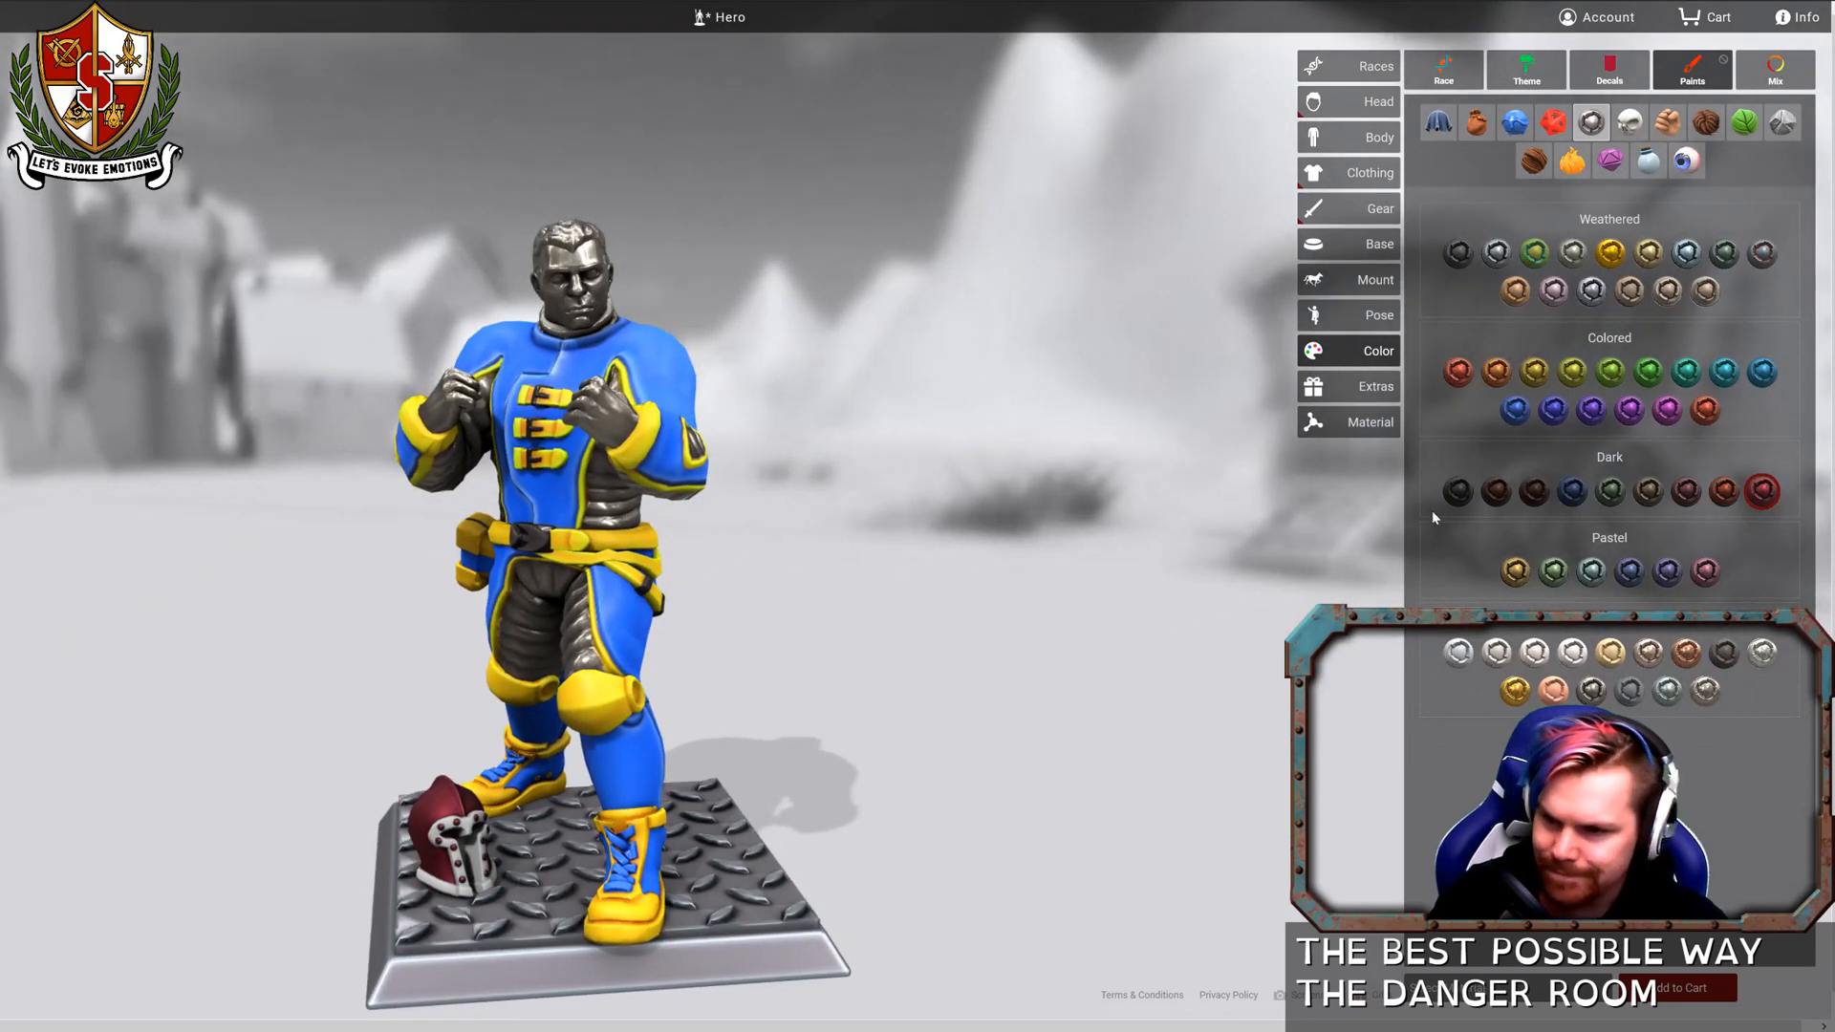
{"action": "left_click", "coordinate": [1456, 491]}
{"action": "left_click", "coordinate": [468, 890]}
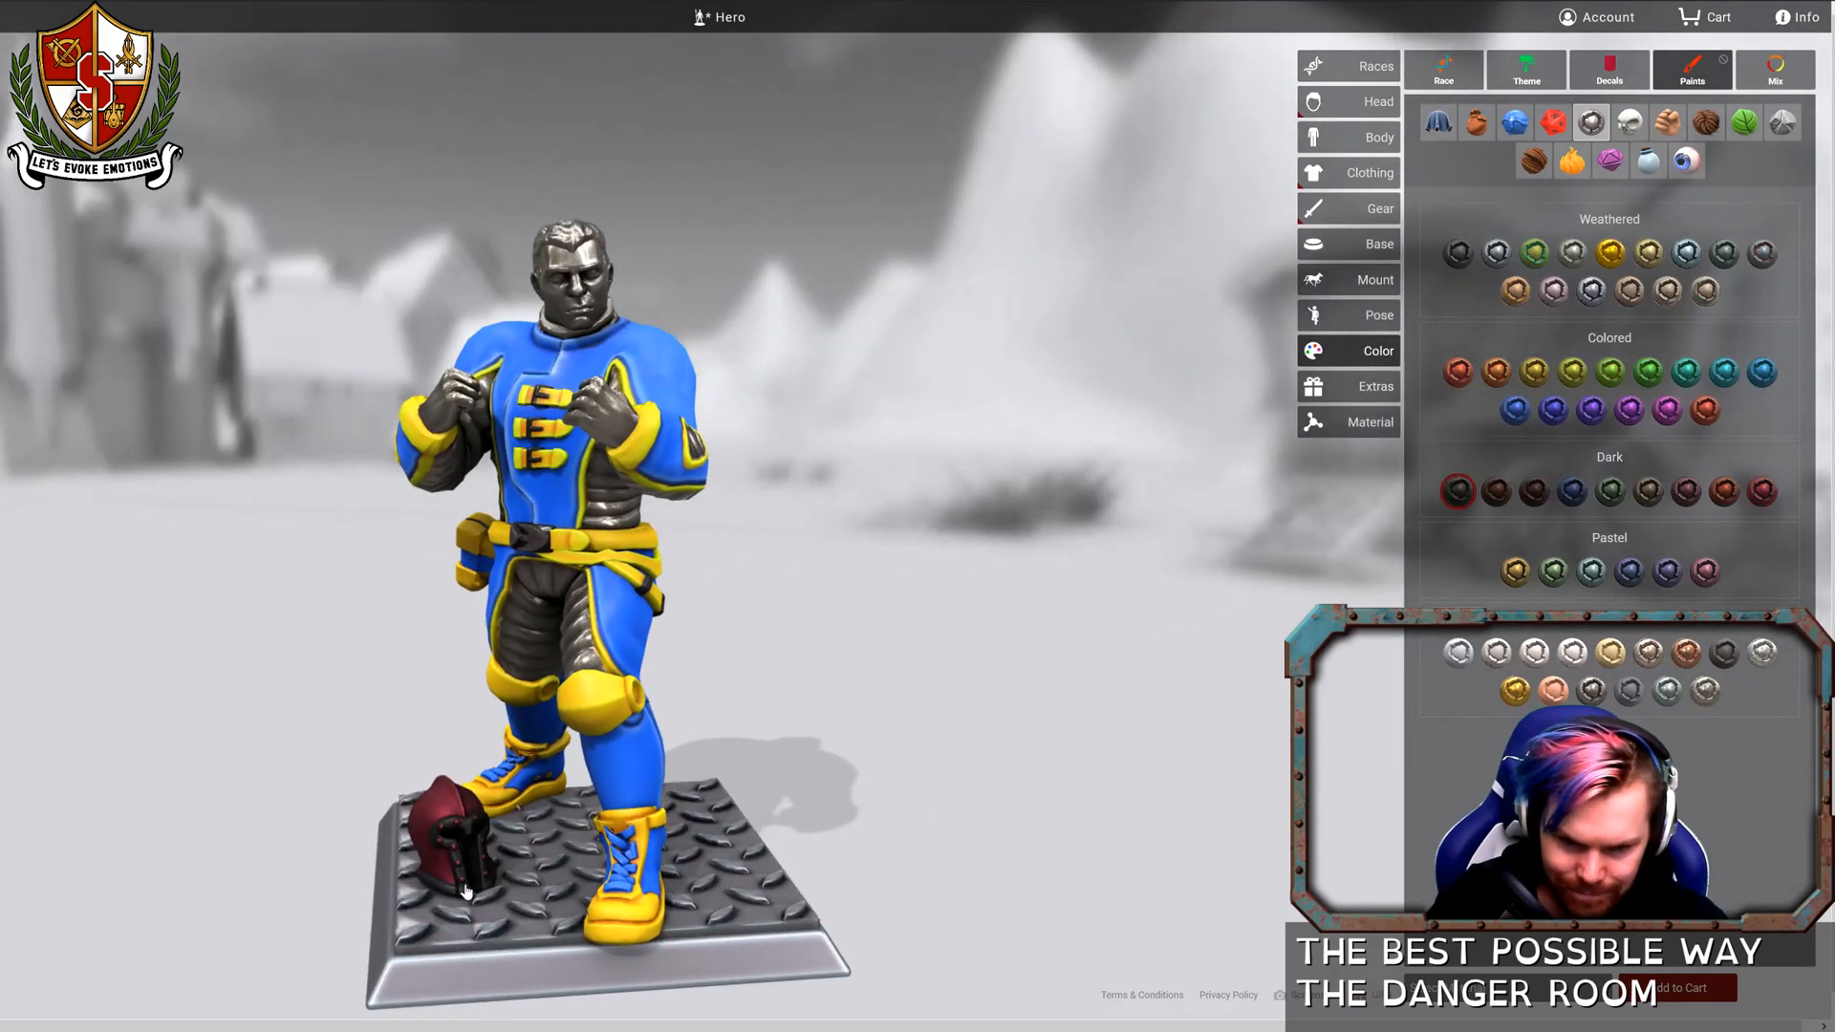
{"action": "left_click_drag", "start_coordinate": [959, 750], "coordinate": [1068, 611]}
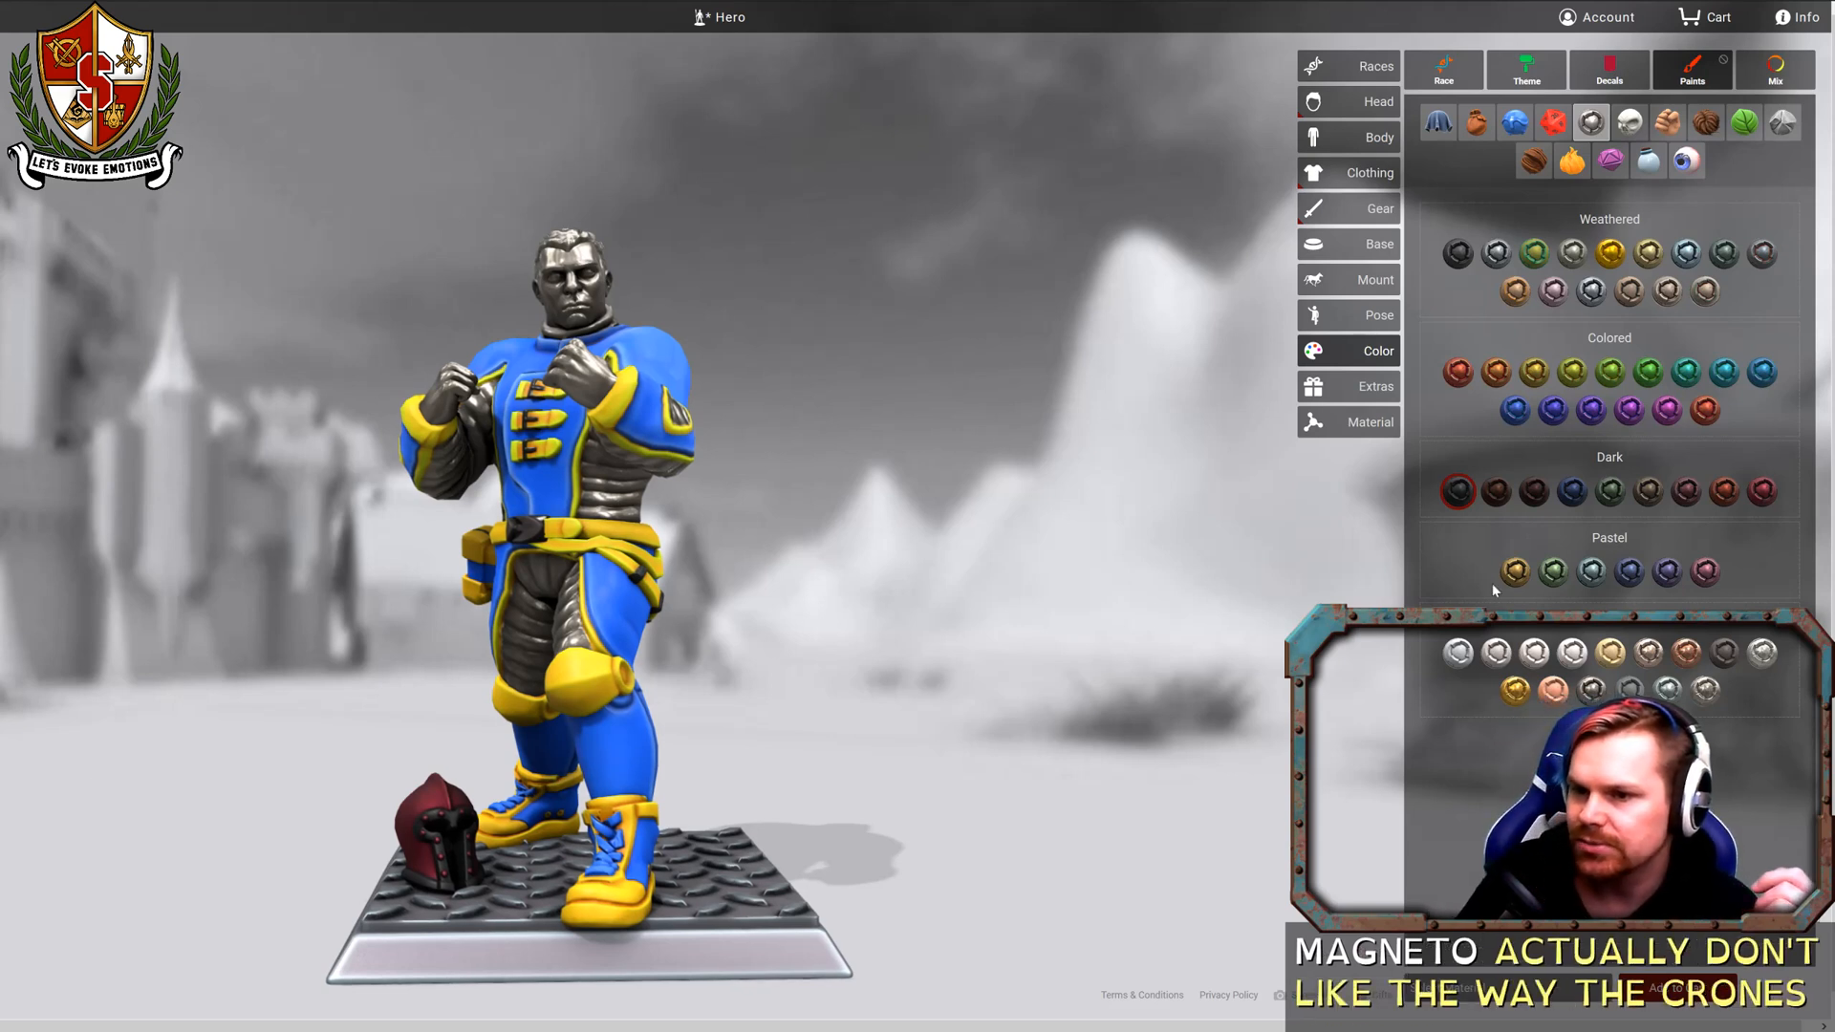
Repaint the helmet's face guard in a shinier dark natural metal.
{"action": "left_click", "coordinate": [1457, 253]}
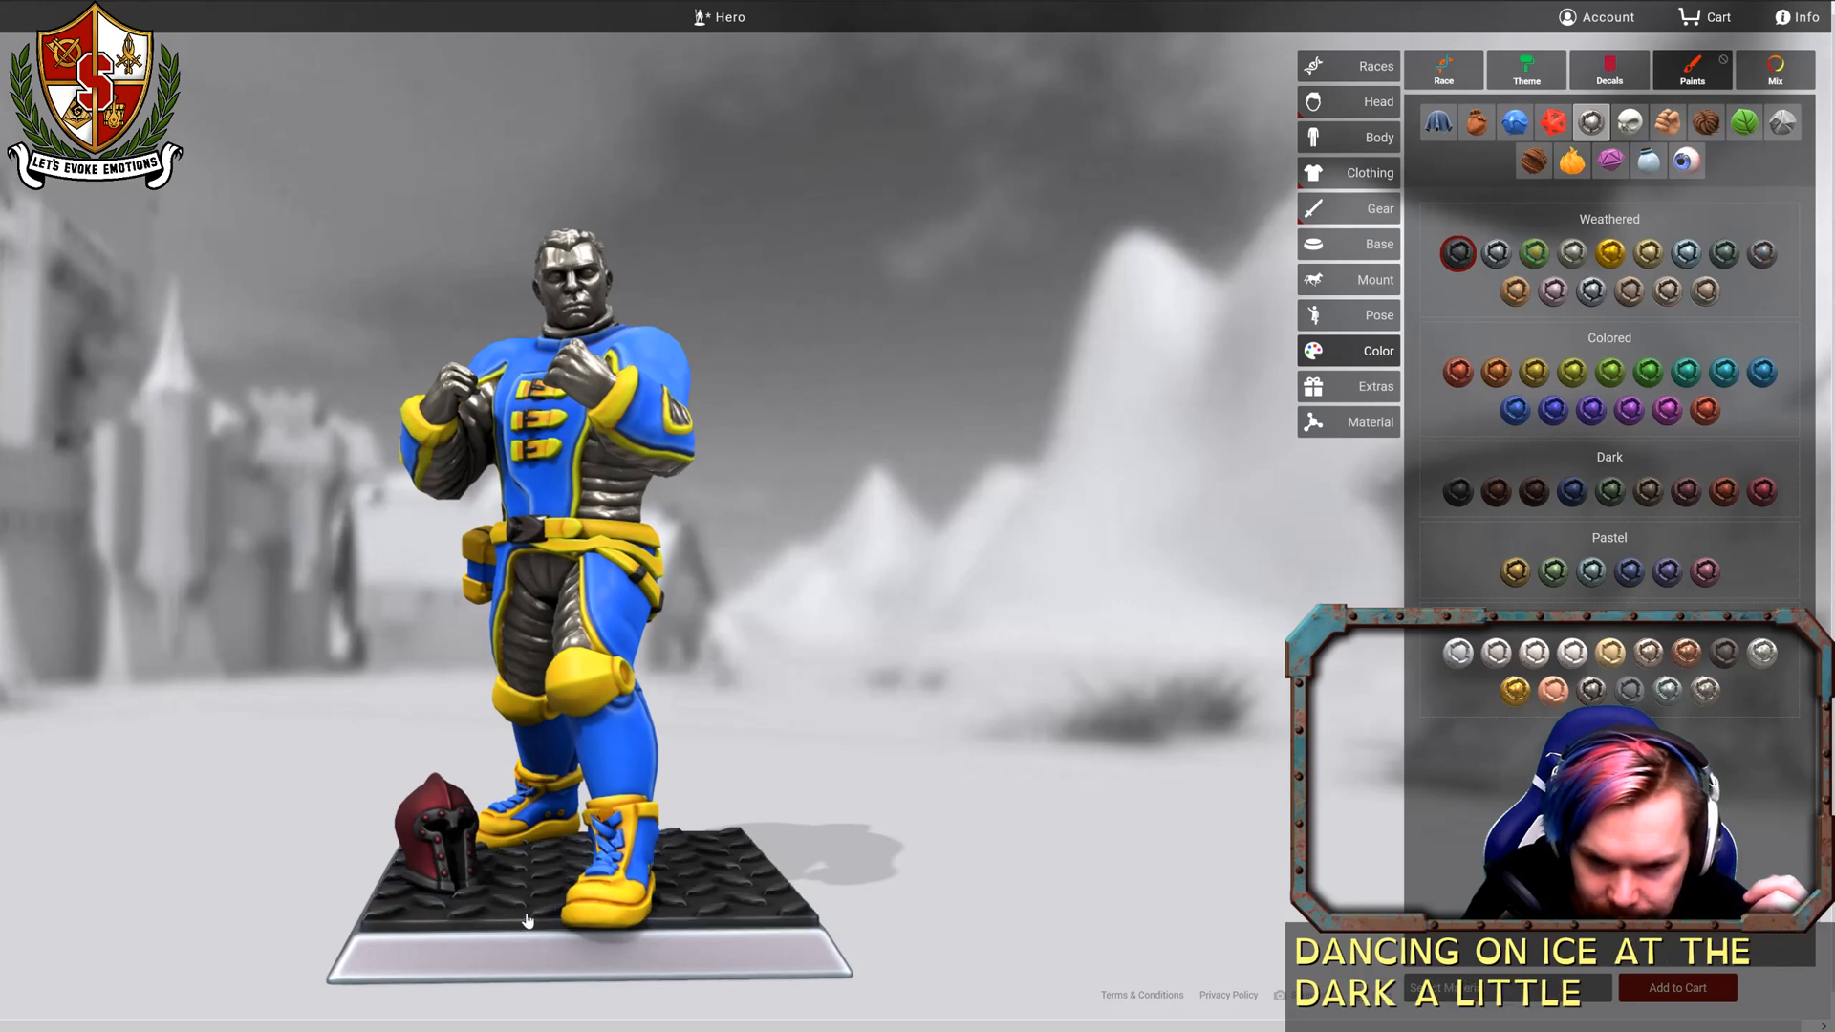
{"action": "left_click", "coordinate": [1533, 493]}
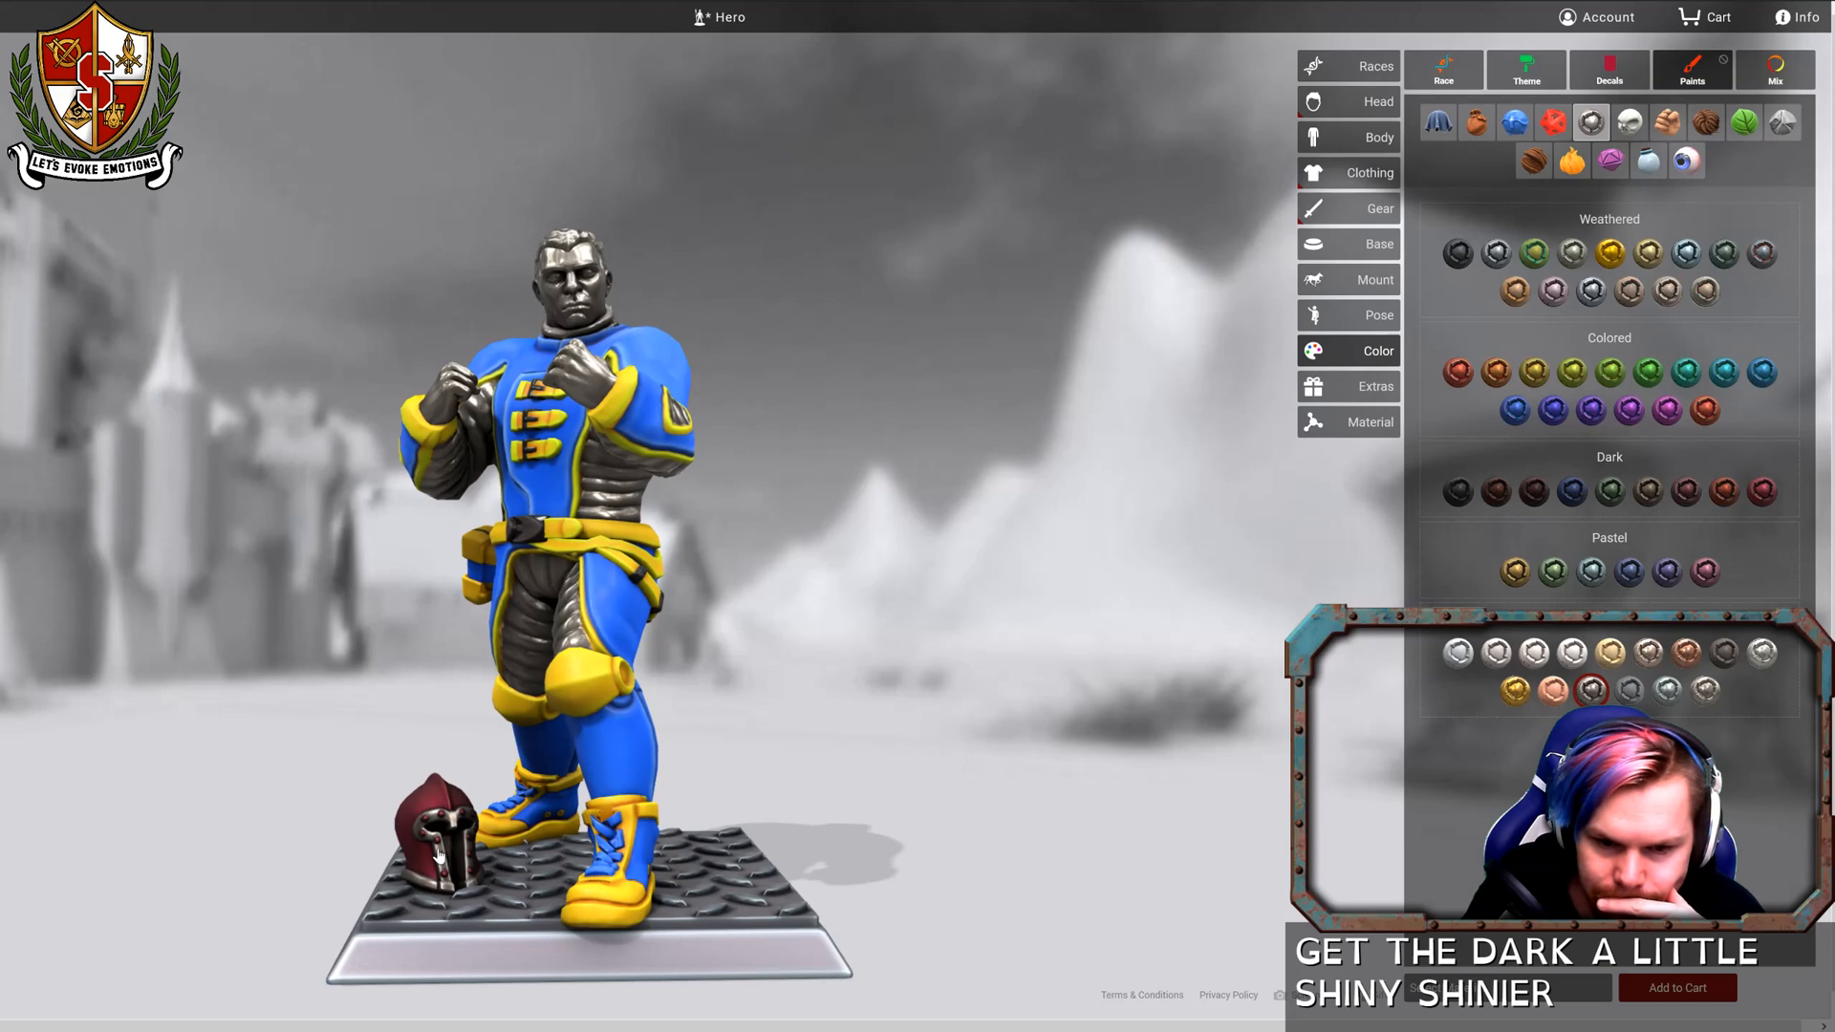
Examine the painted figure, its helmet and its base up close and from several sides.
{"action": "left_click_drag", "start_coordinate": [882, 715], "coordinate": [874, 660]}
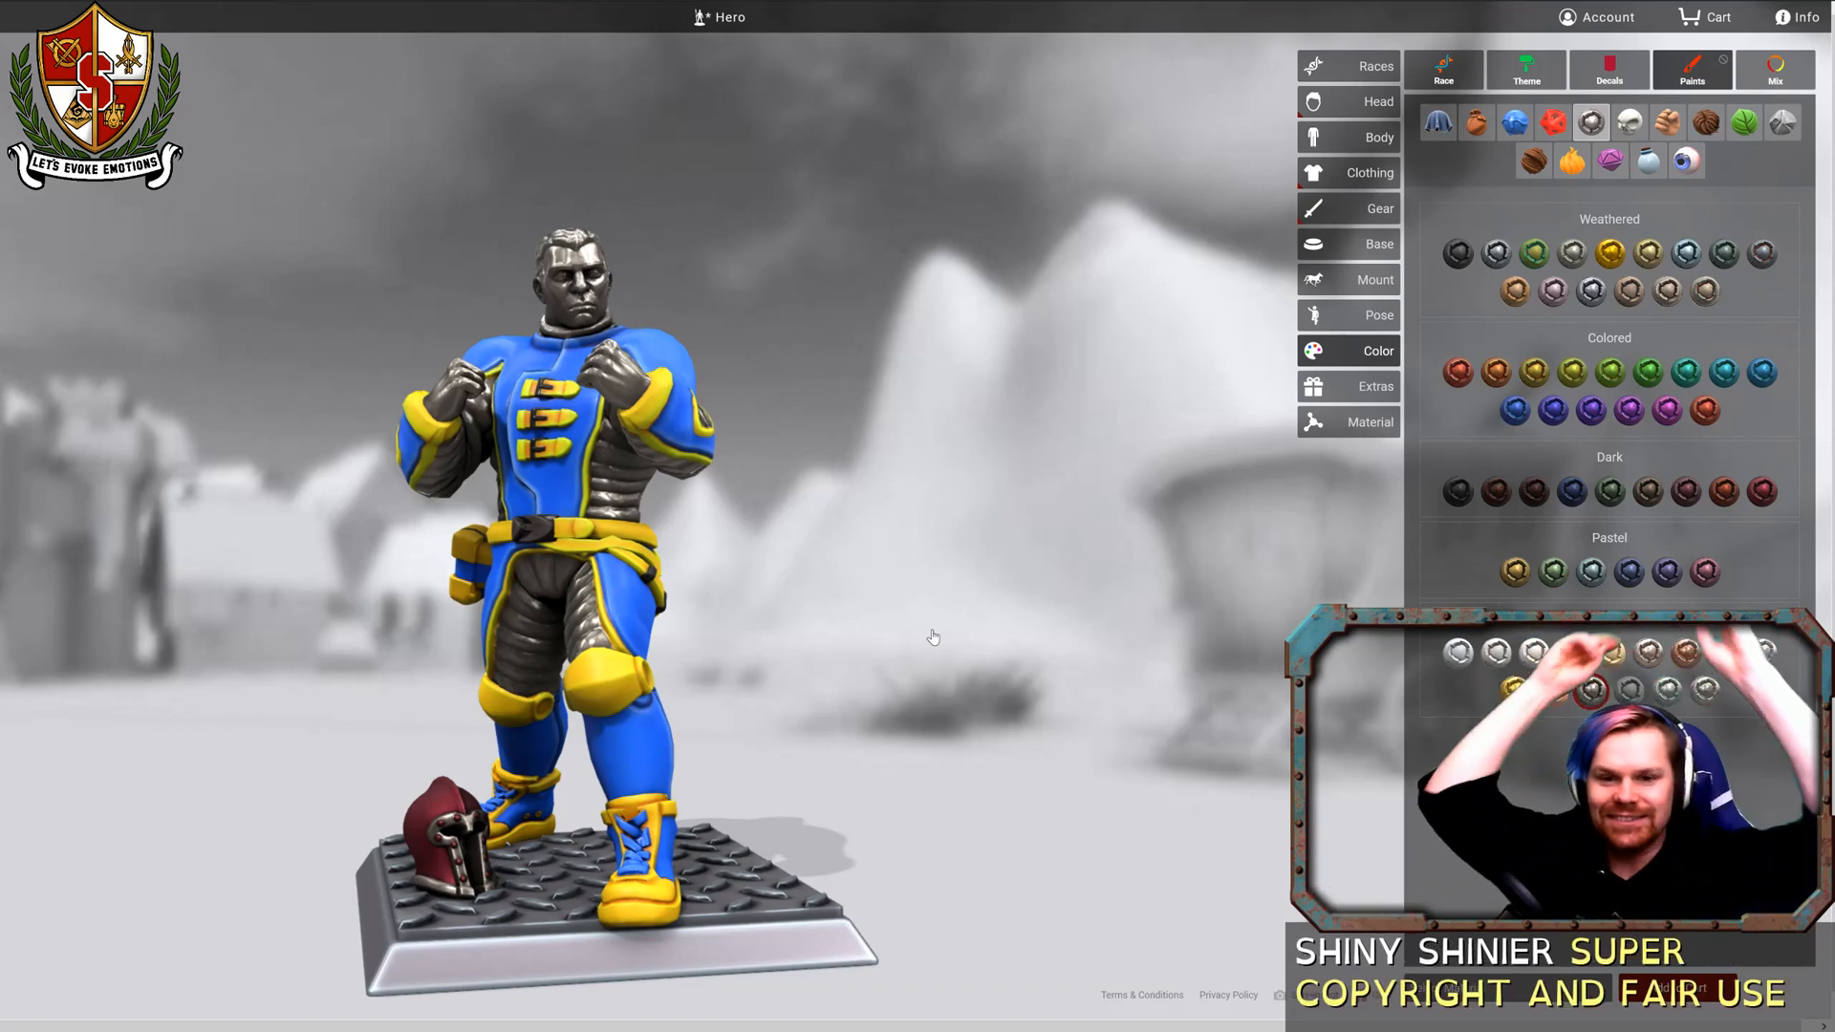
{"action": "scroll", "coordinate": [872, 188], "scroll_direction": "up", "scroll_amount": 5}
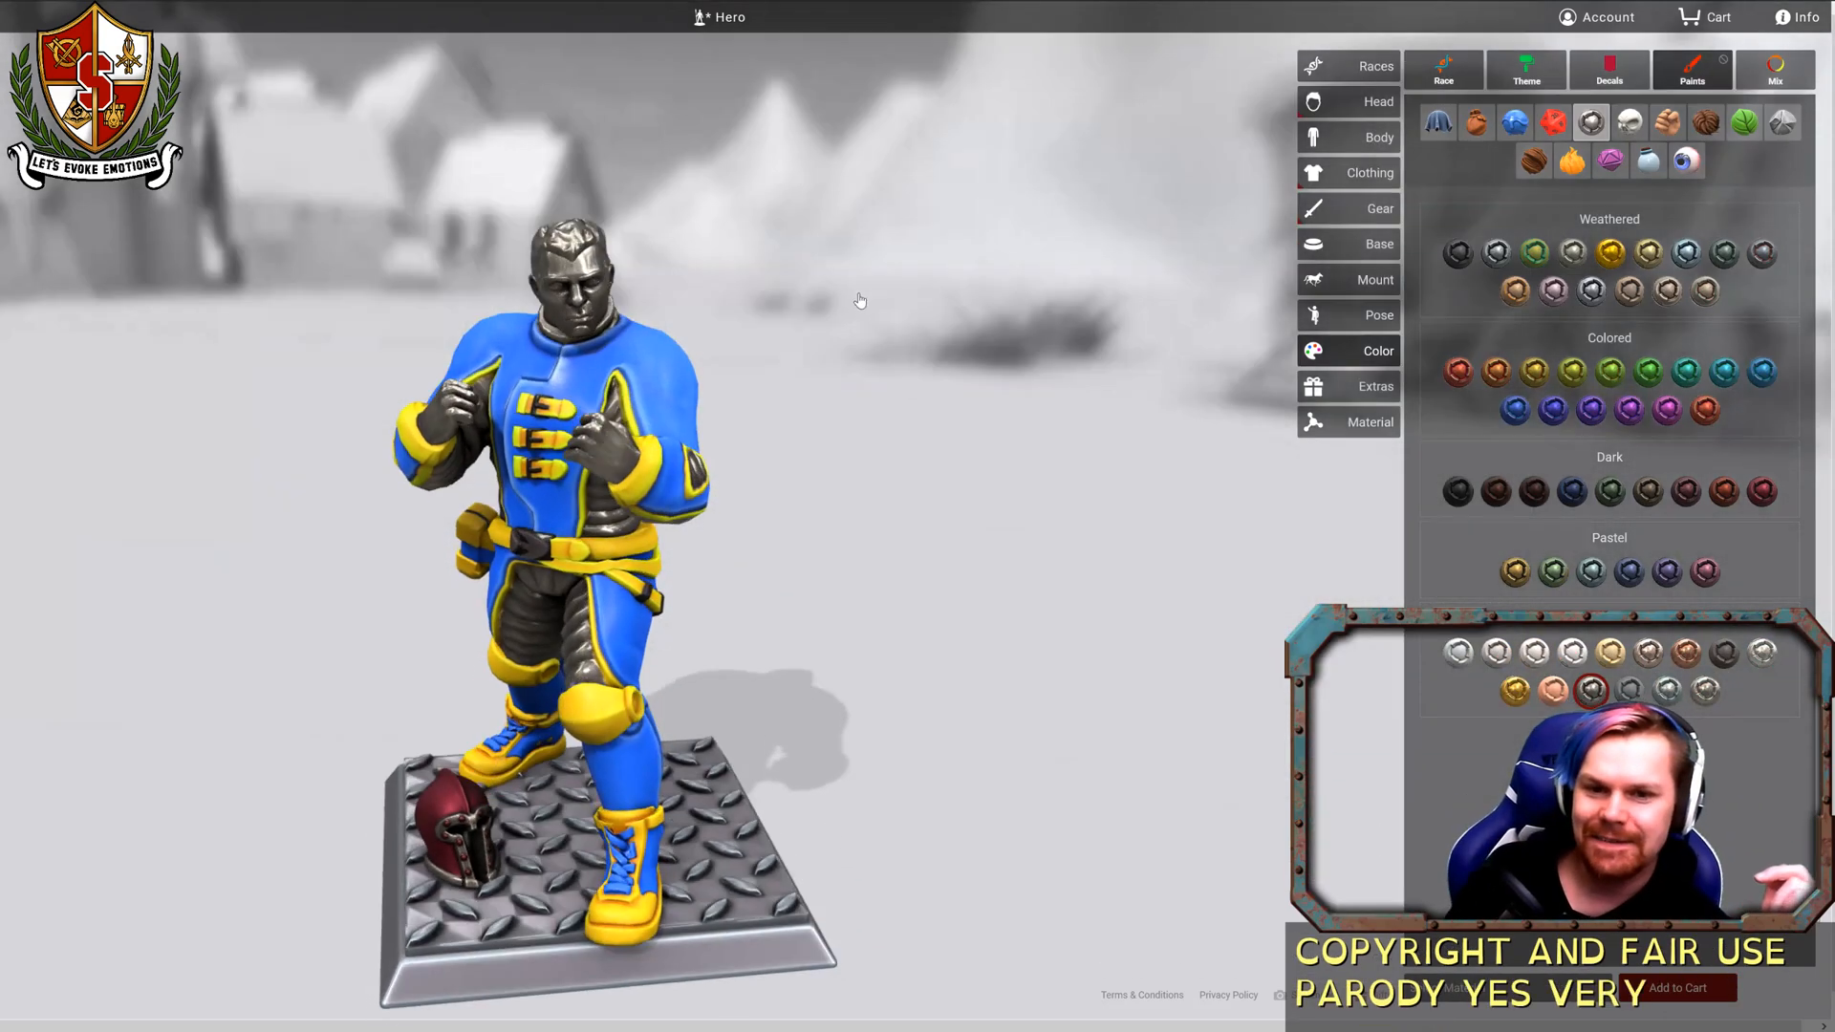
{"action": "scroll", "coordinate": [875, 173], "scroll_direction": "down", "scroll_amount": 5}
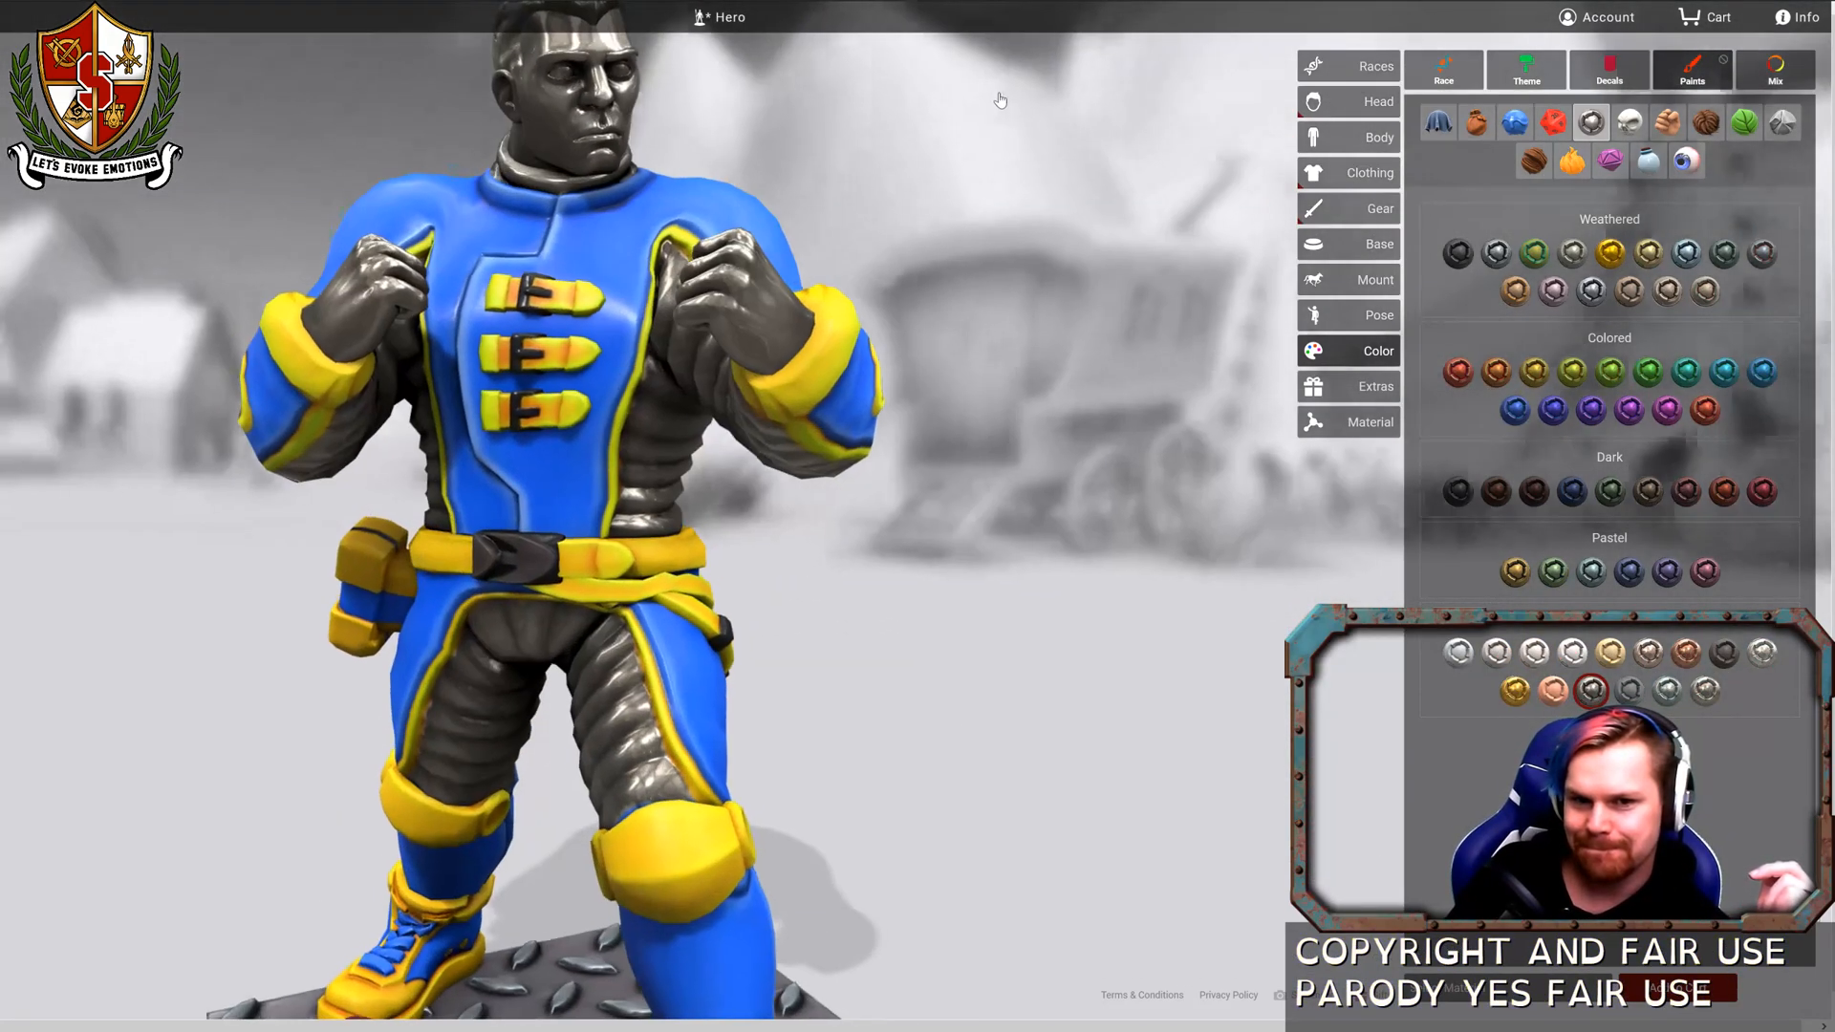
{"action": "left_click_drag", "start_coordinate": [971, 196], "coordinate": [704, 203]}
{"action": "scroll", "coordinate": [704, 203], "scroll_direction": "down", "scroll_amount": 5}
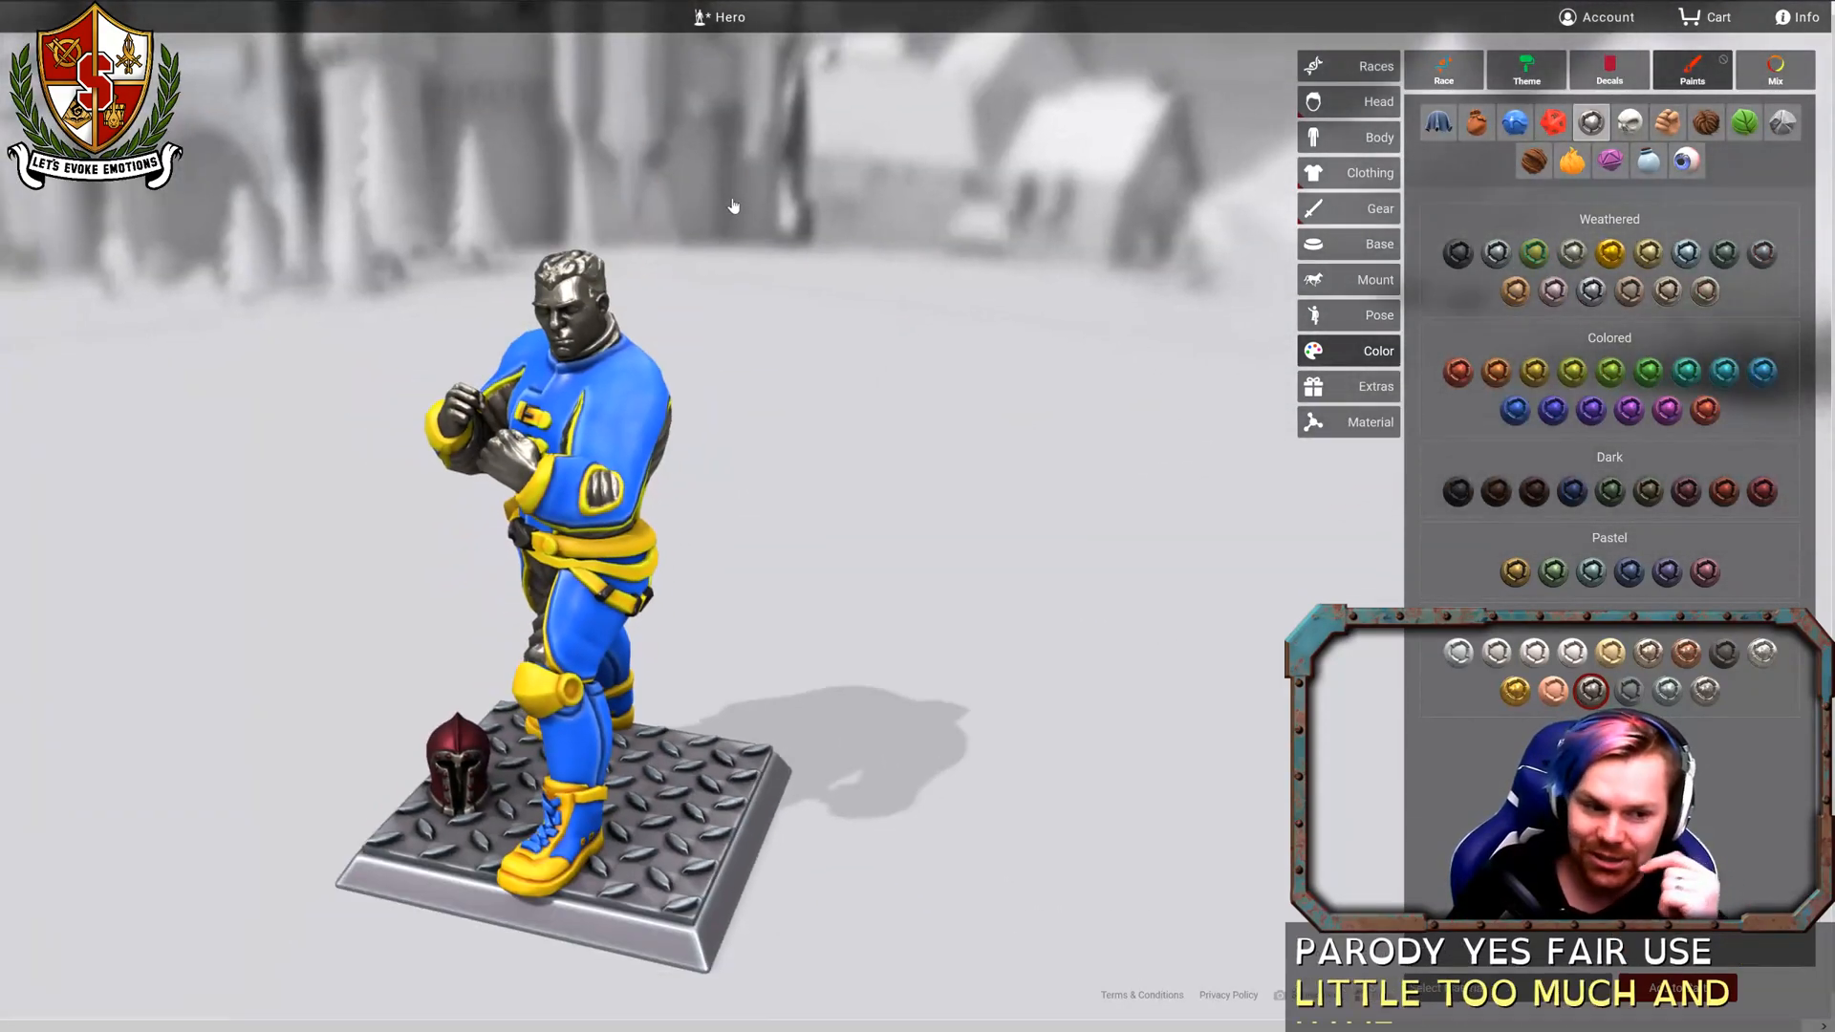
{"action": "left_click_drag", "start_coordinate": [835, 238], "coordinate": [667, 221]}
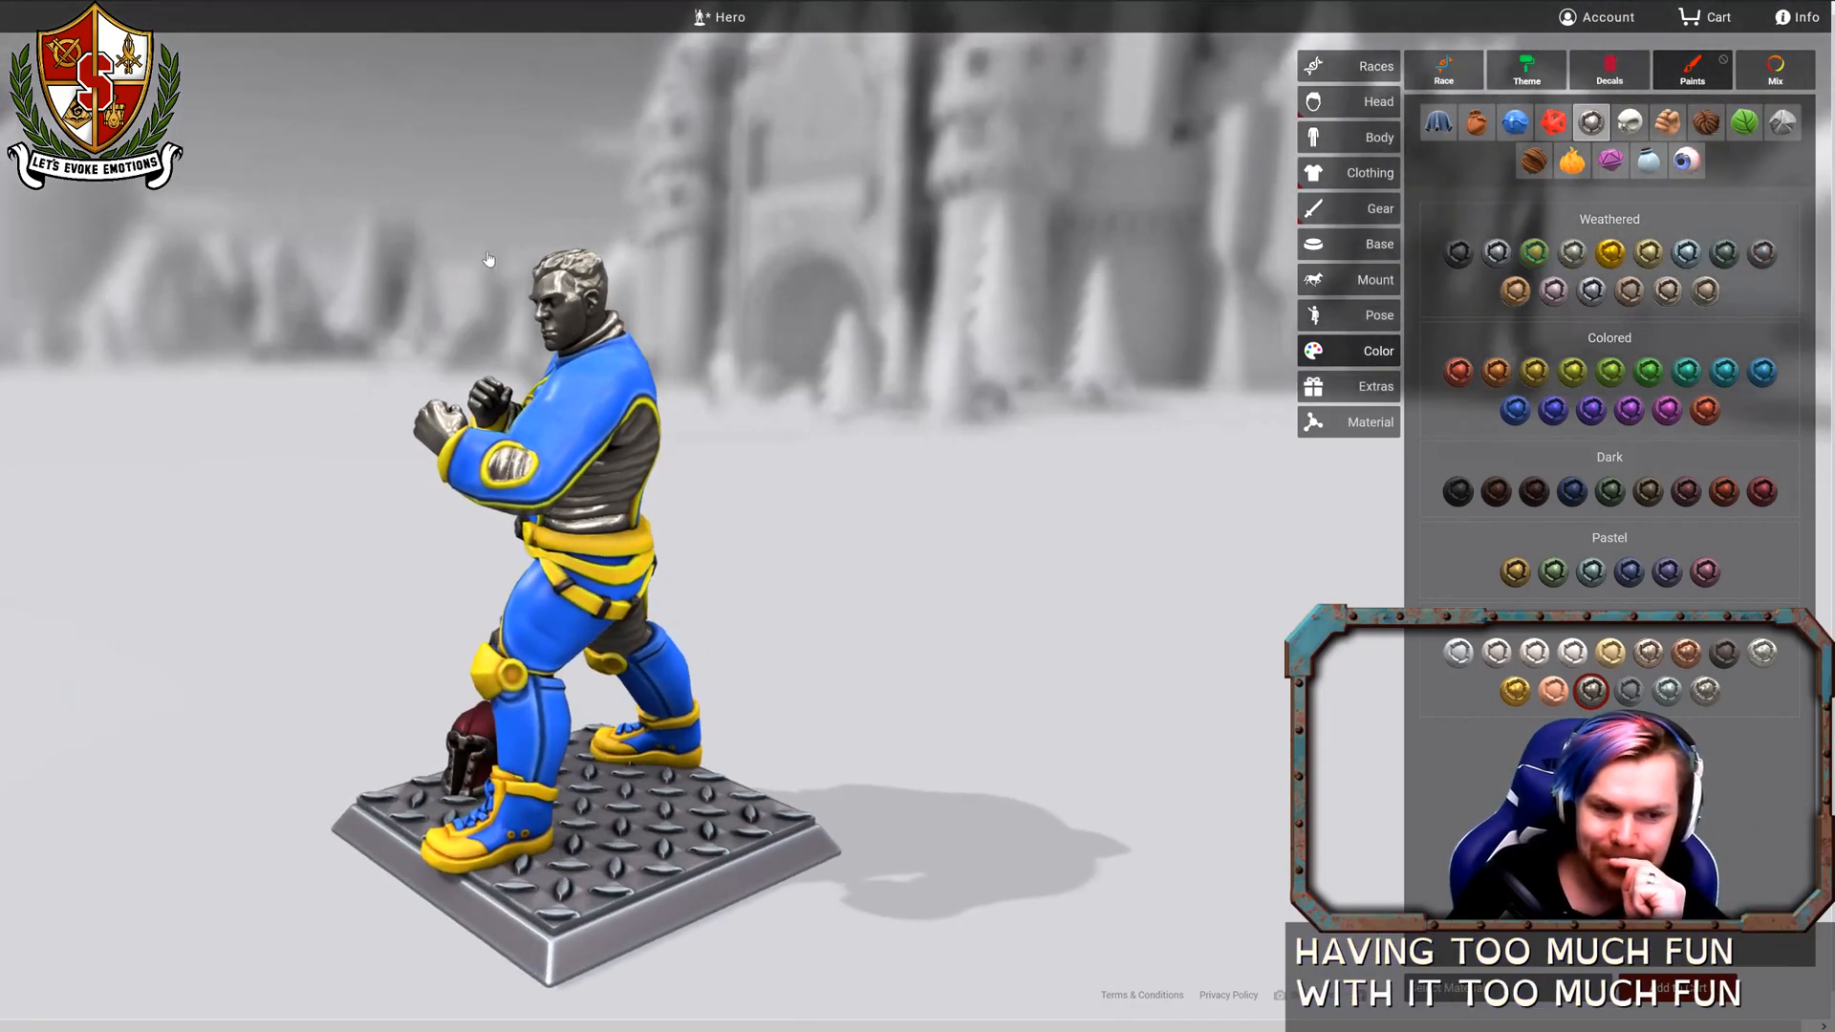
{"action": "left_click_drag", "start_coordinate": [489, 260], "coordinate": [686, 259]}
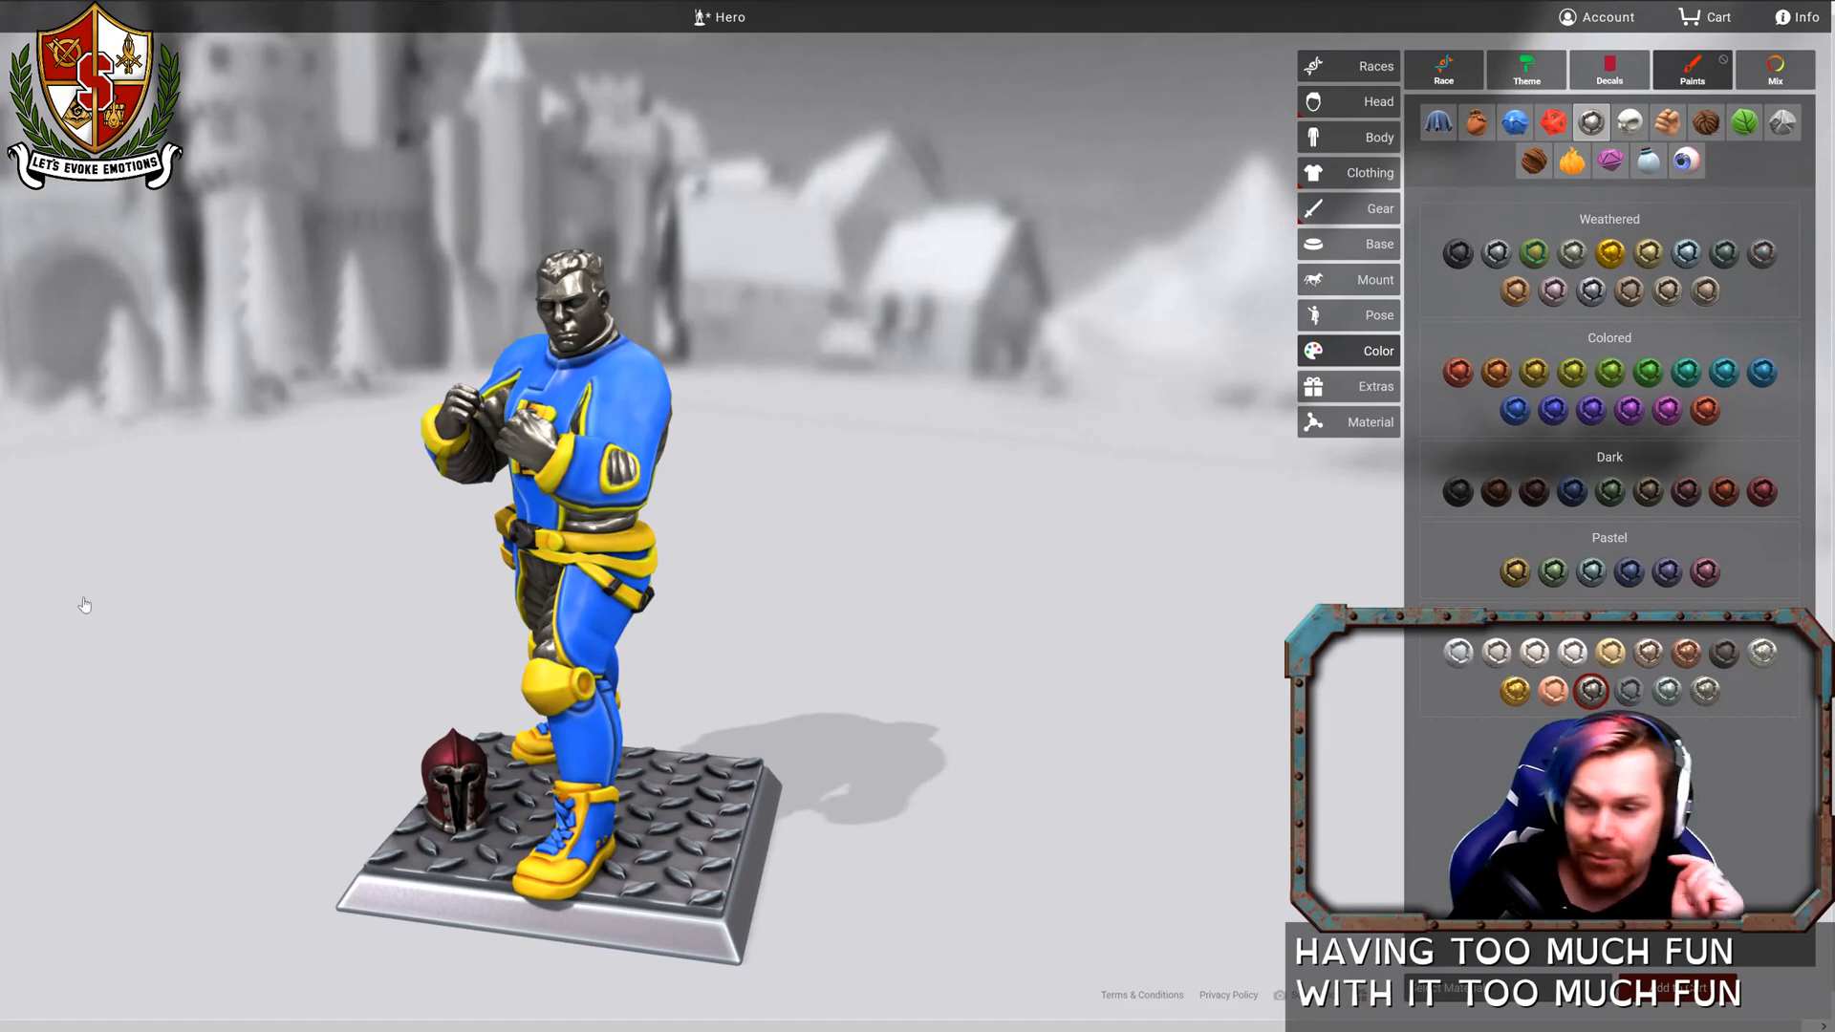
Save the character as a new copy named Biggus.
{"action": "left_click", "coordinate": [729, 17]}
{"action": "left_click", "coordinate": [717, 89]}
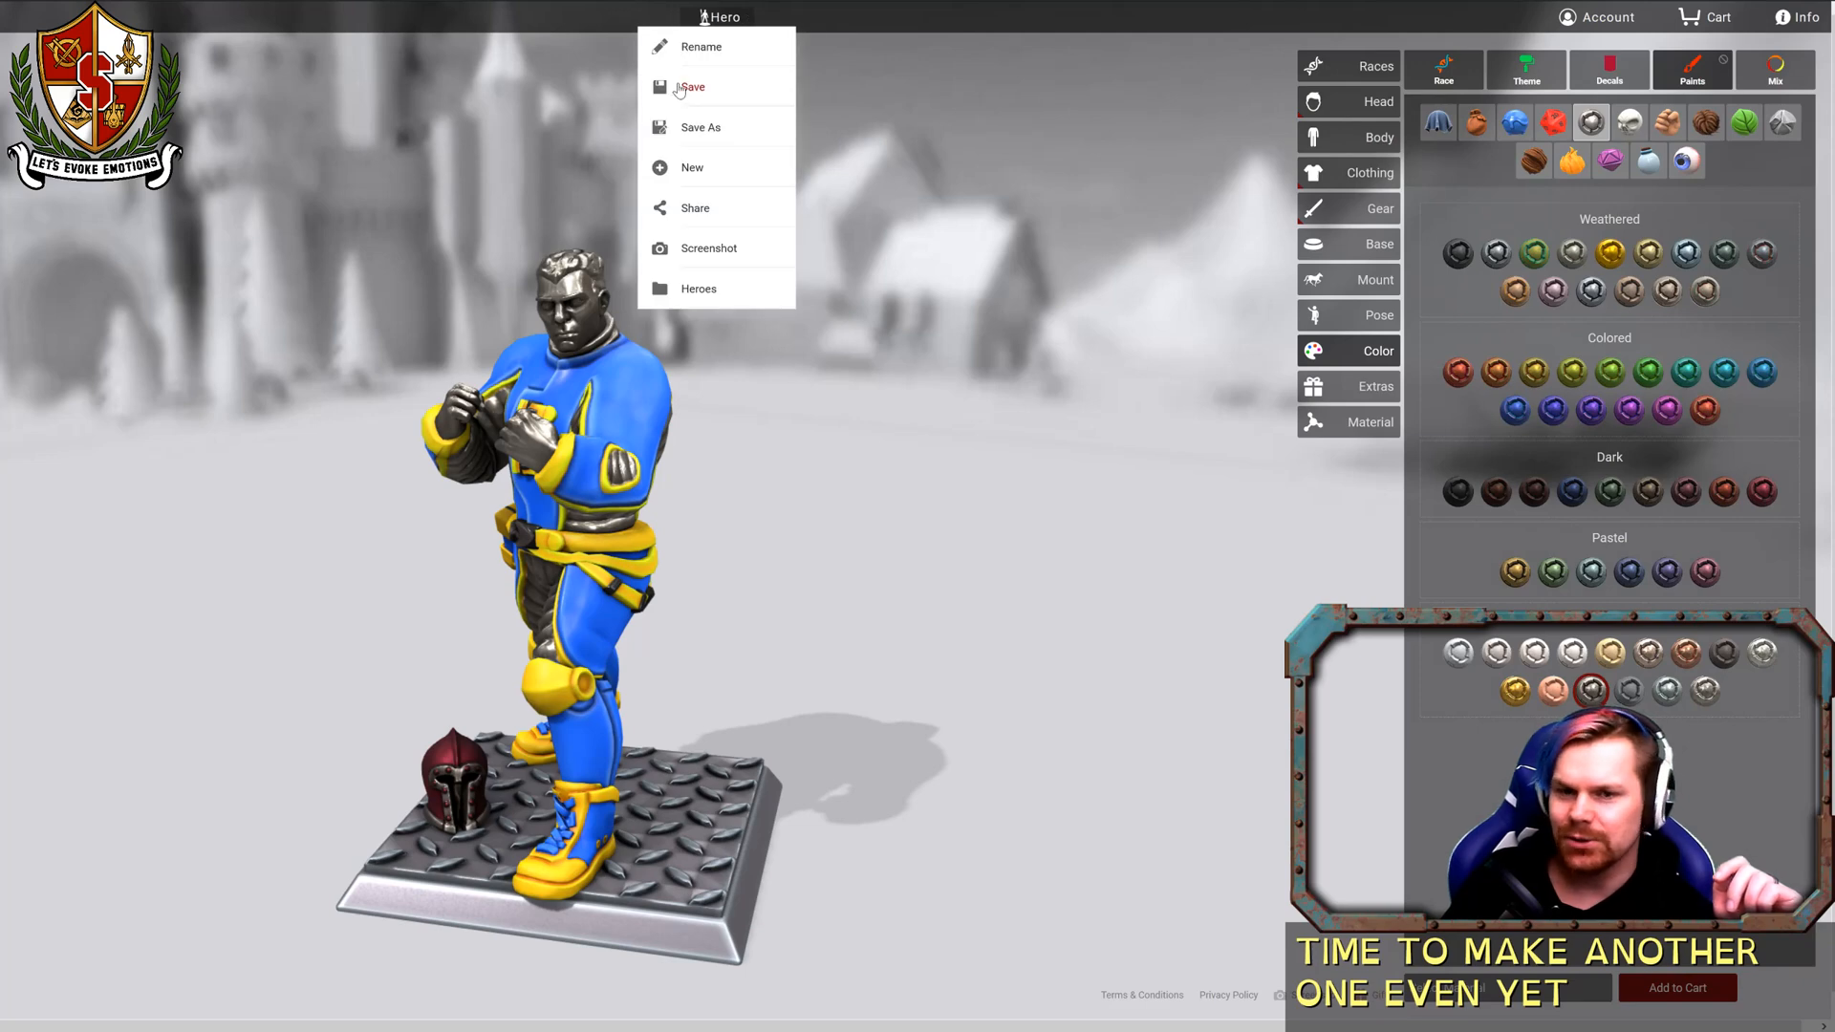
{"action": "left_click", "coordinate": [692, 126]}
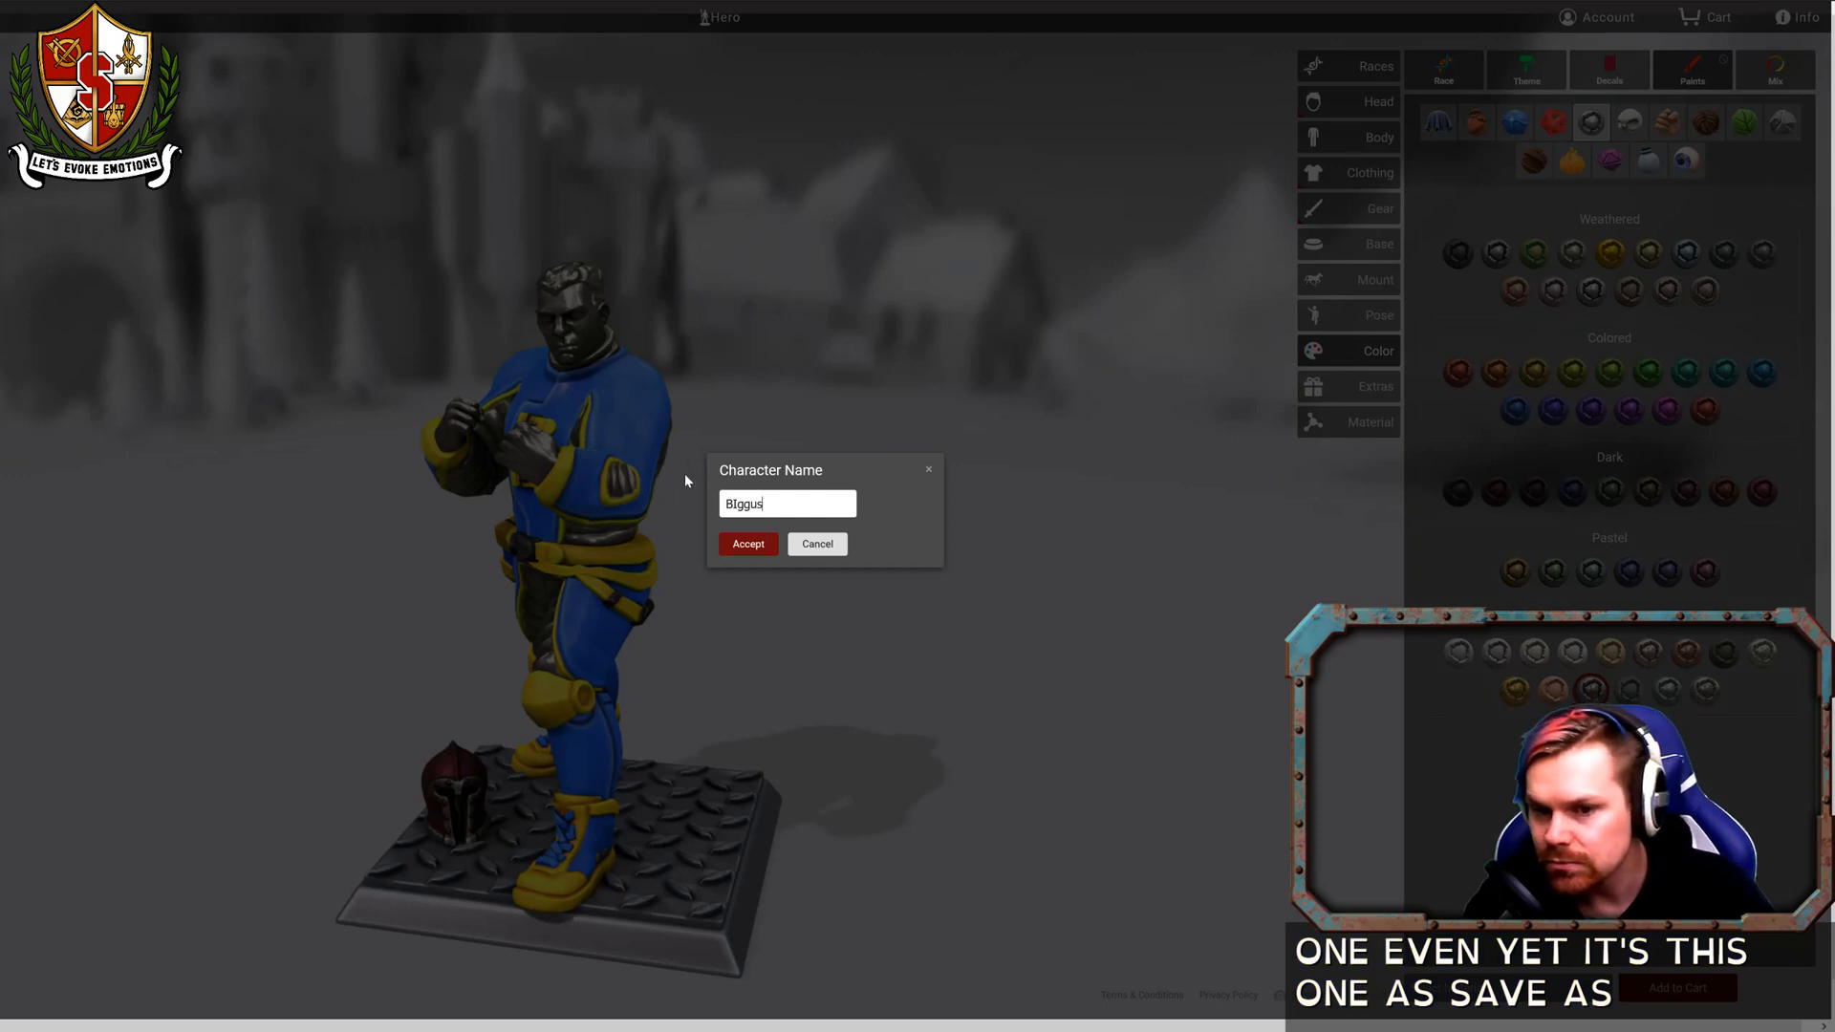
{"action": "left_click", "coordinate": [749, 545]}
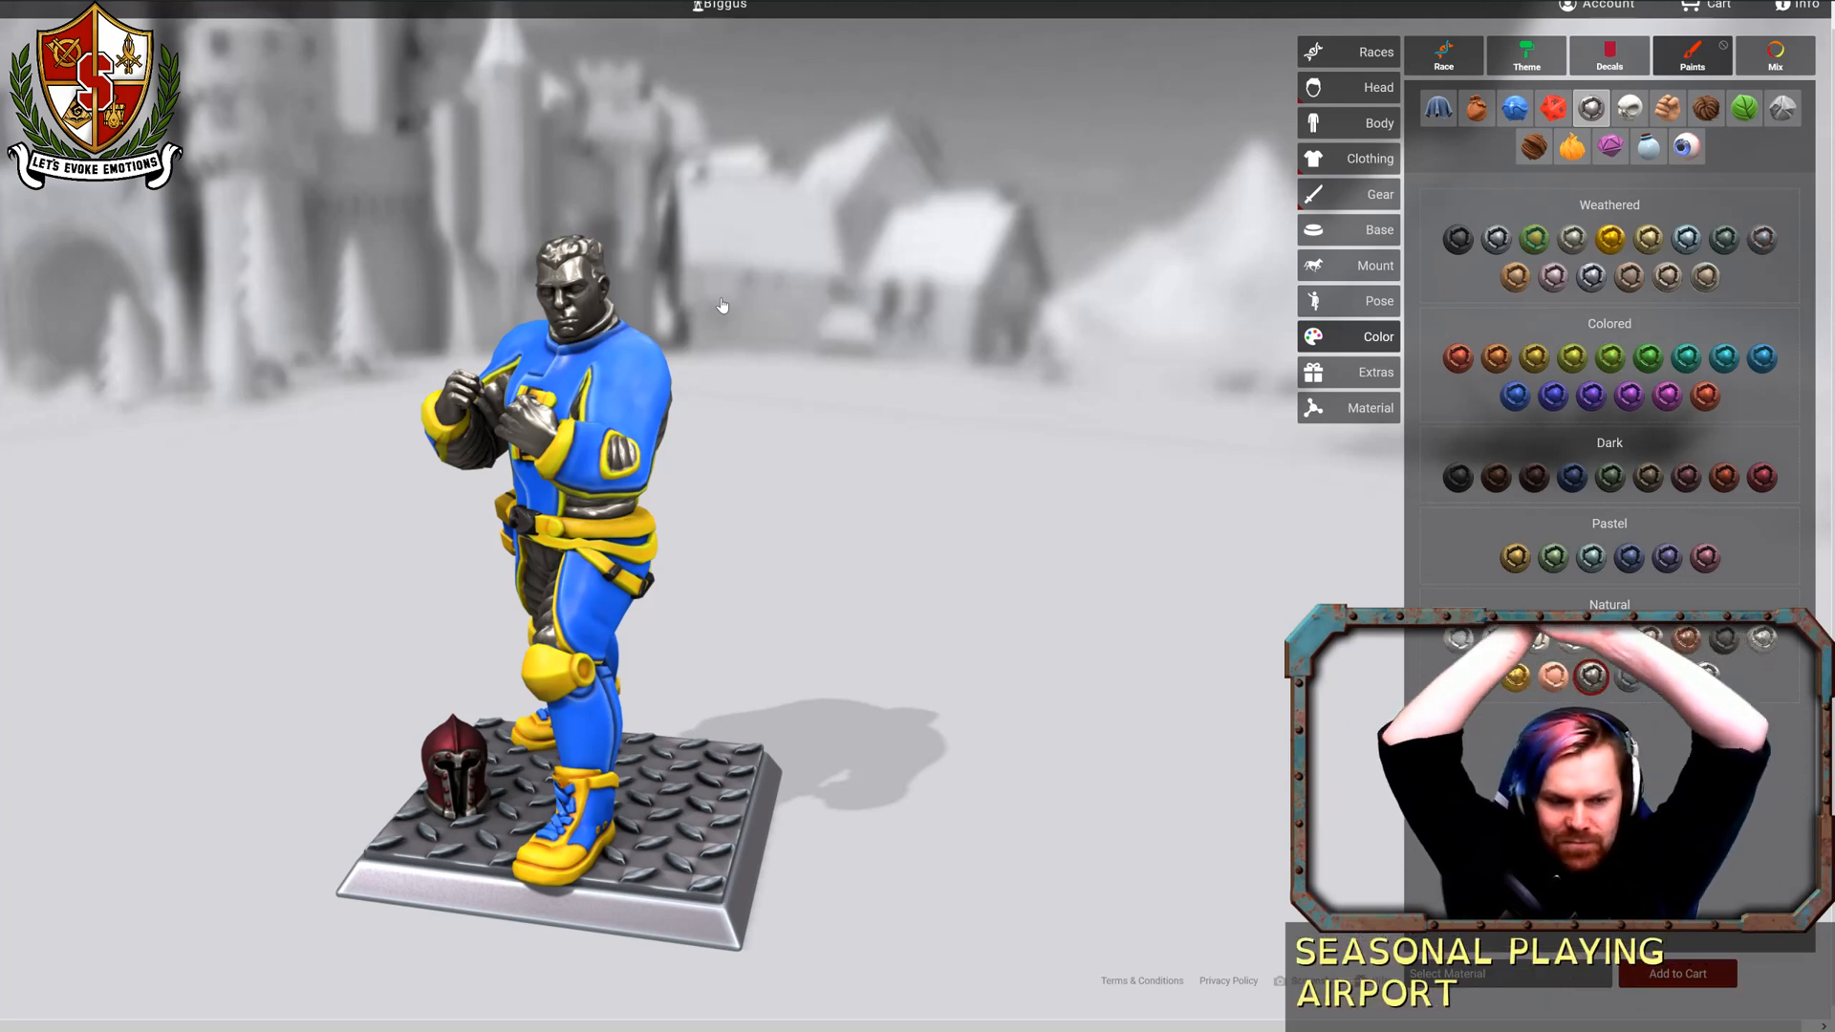
Start a new blank character.
{"action": "left_click", "coordinate": [702, 6]}
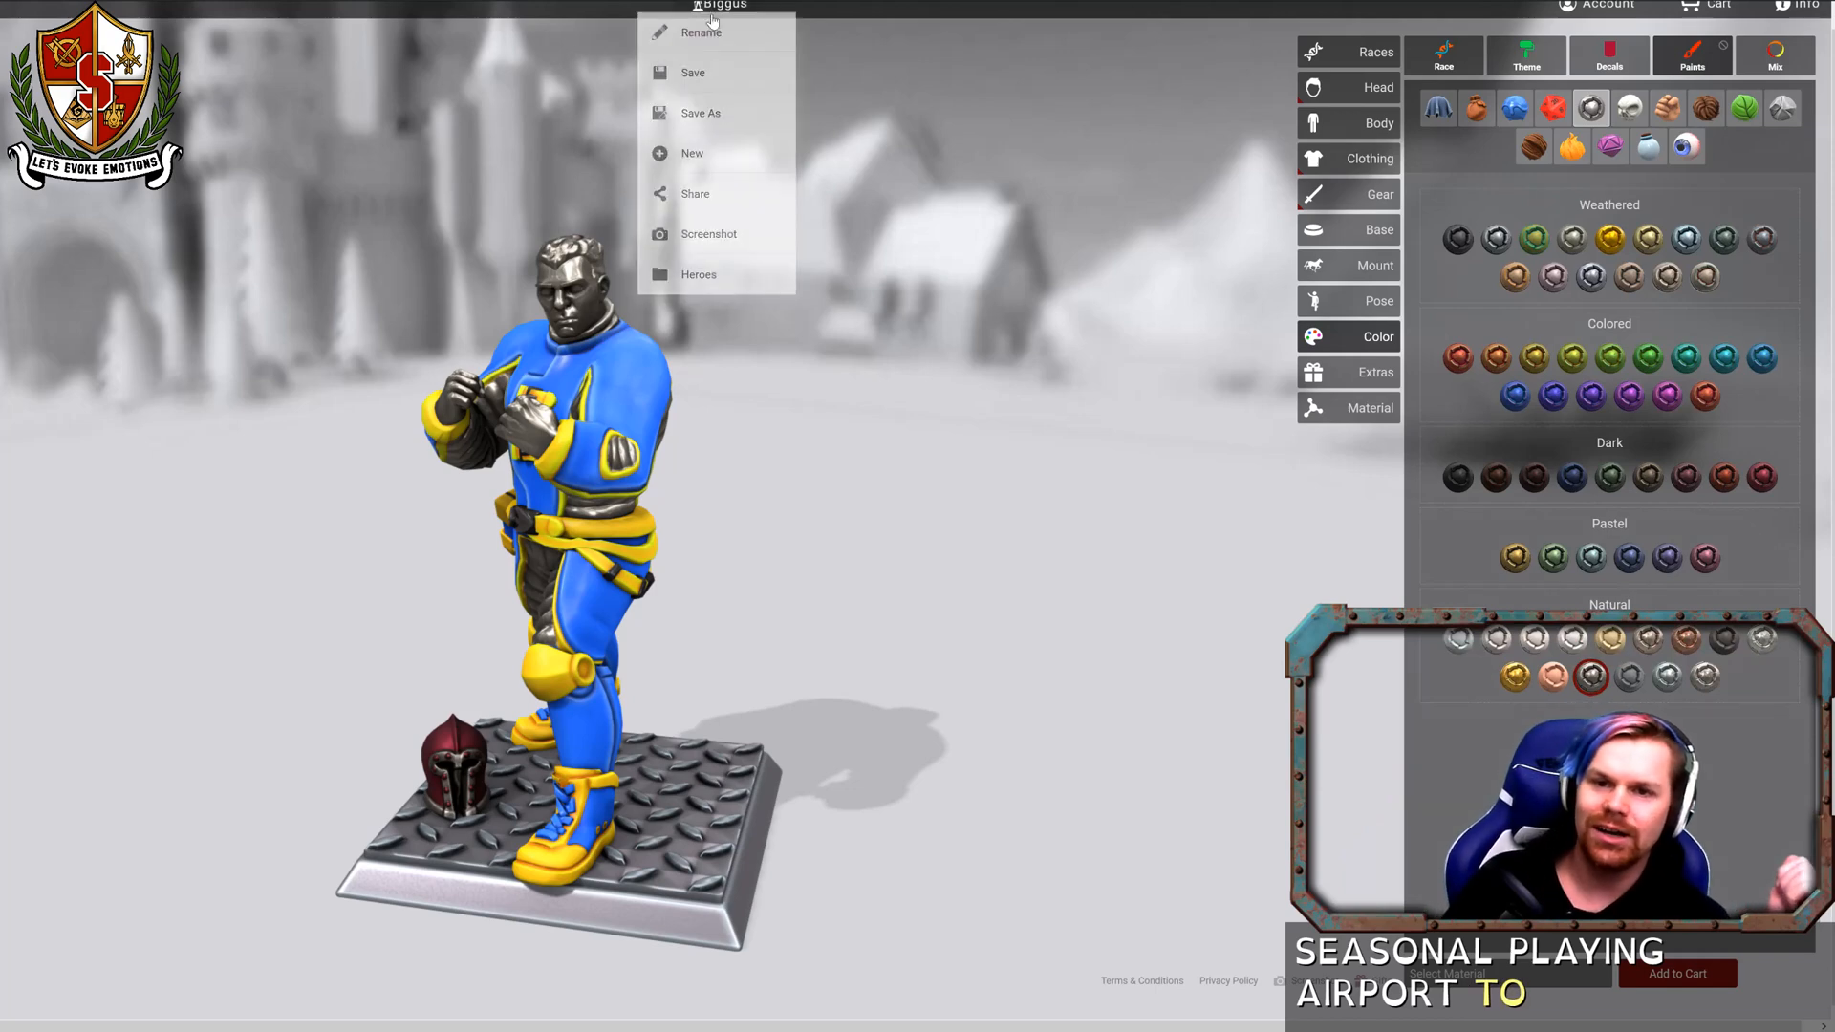
{"action": "left_click", "coordinate": [712, 168]}
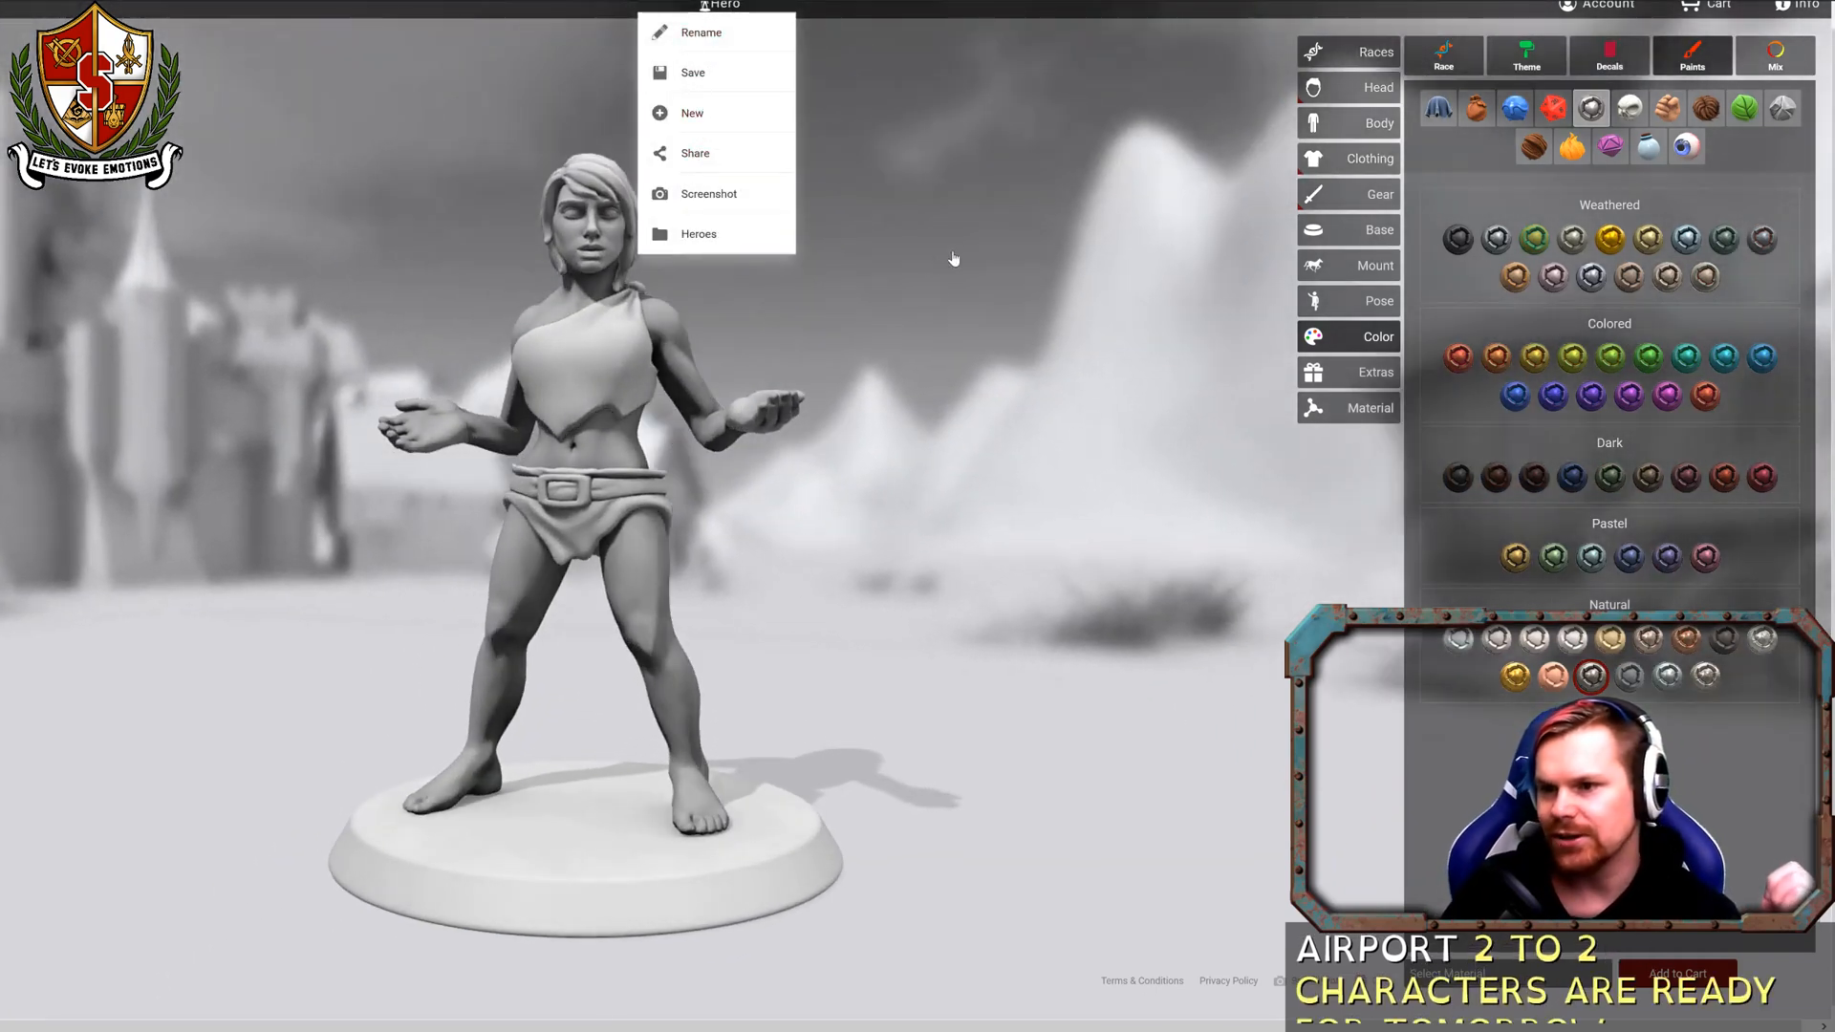
{"action": "left_click", "coordinate": [961, 253]}
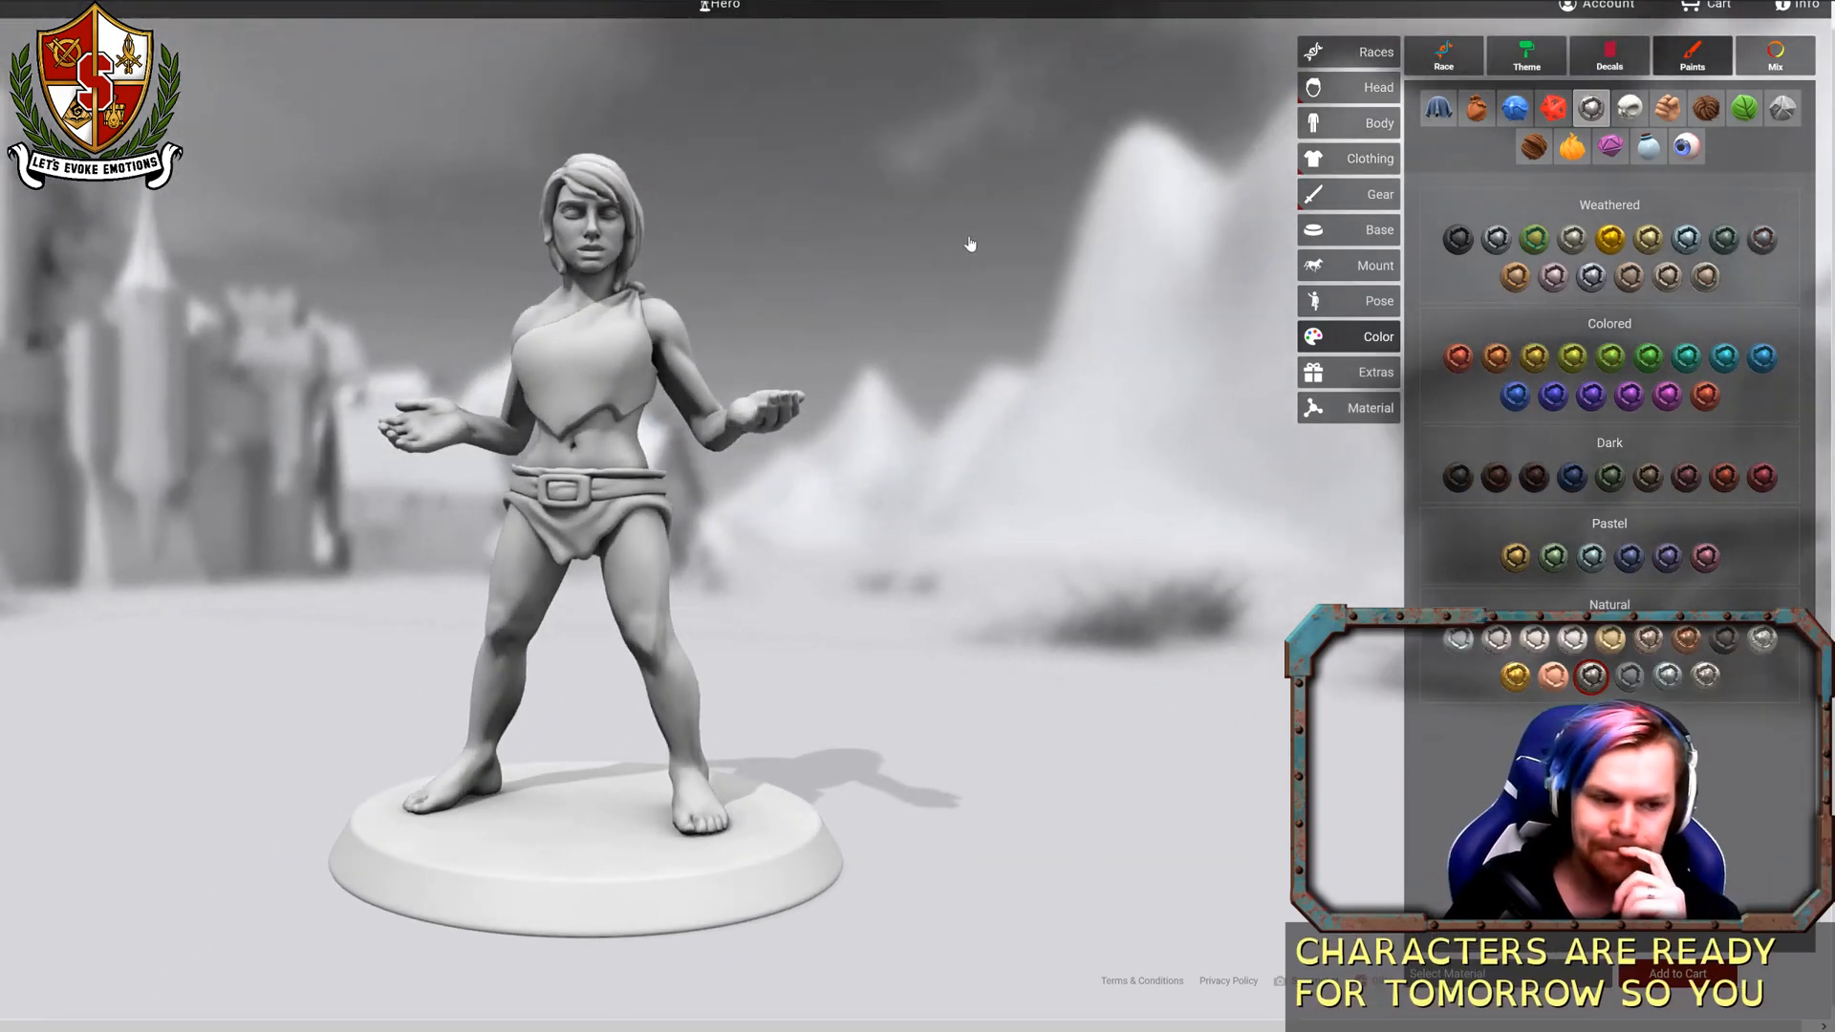
Open a copy of the saved robed, hooded hero with the green glowing sword and metal base.
{"action": "left_click", "coordinate": [725, 7]}
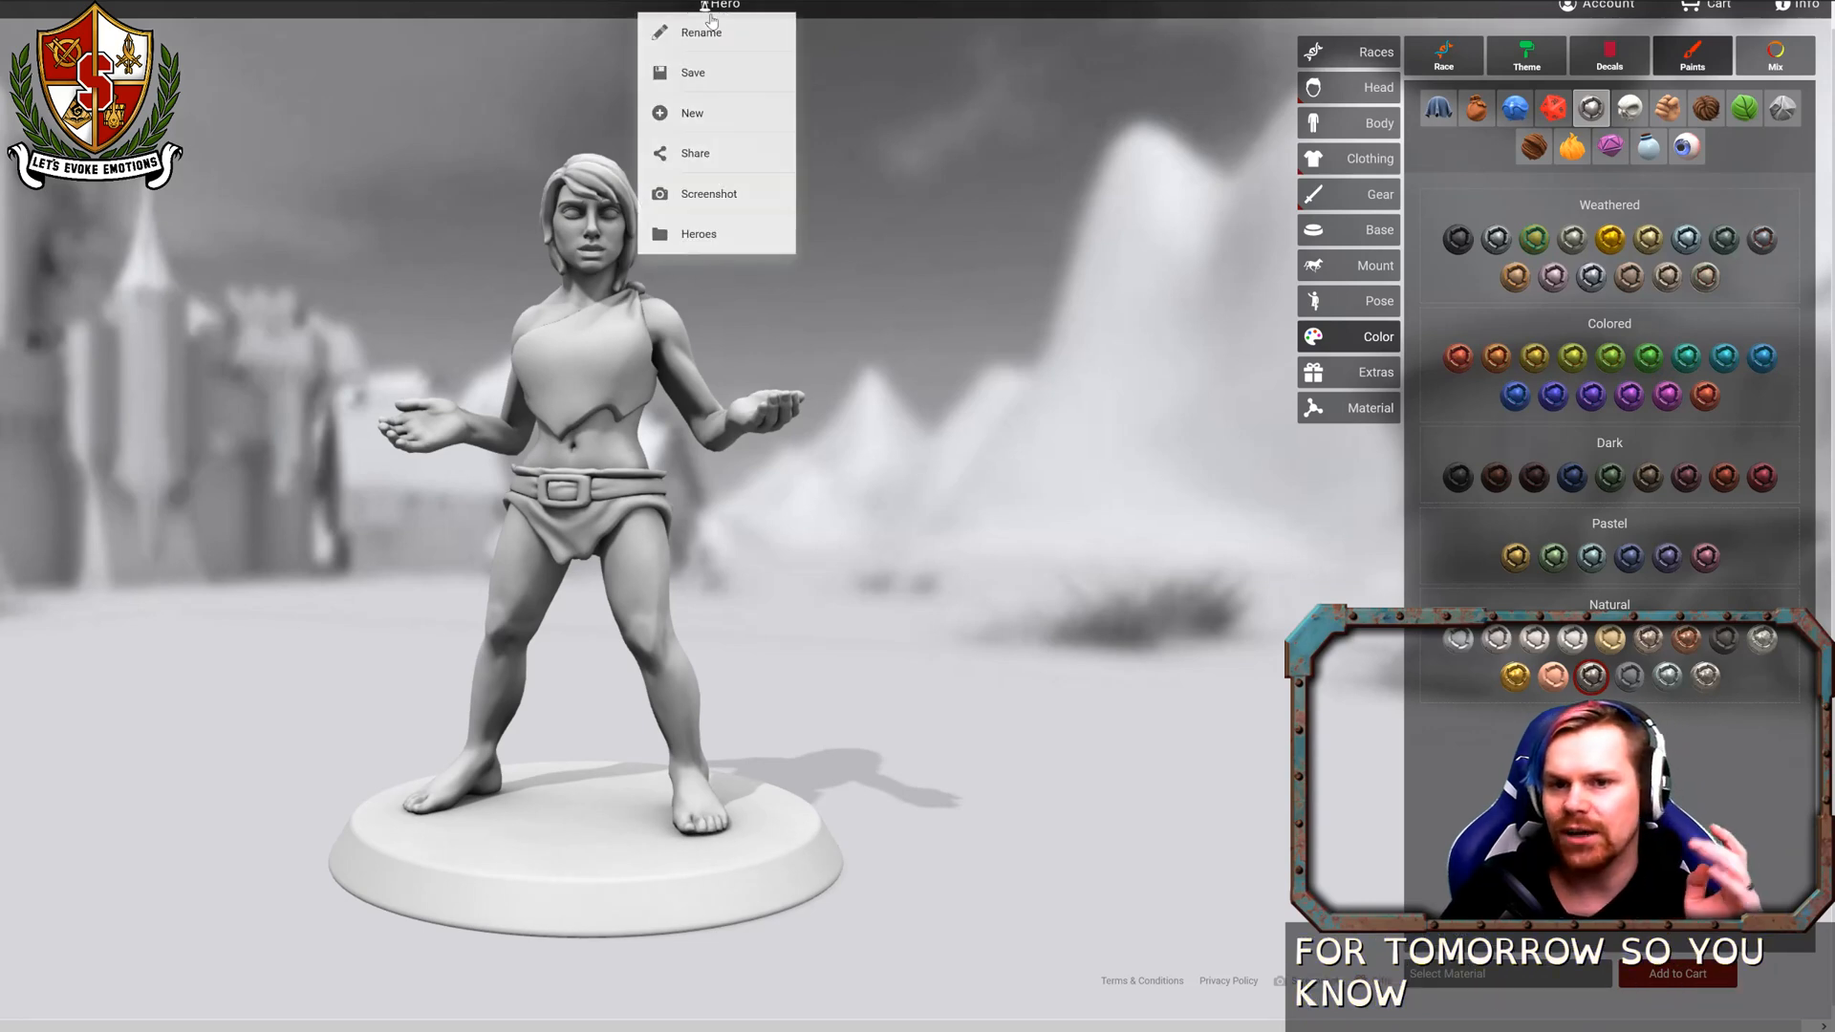
{"action": "left_click", "coordinate": [698, 237]}
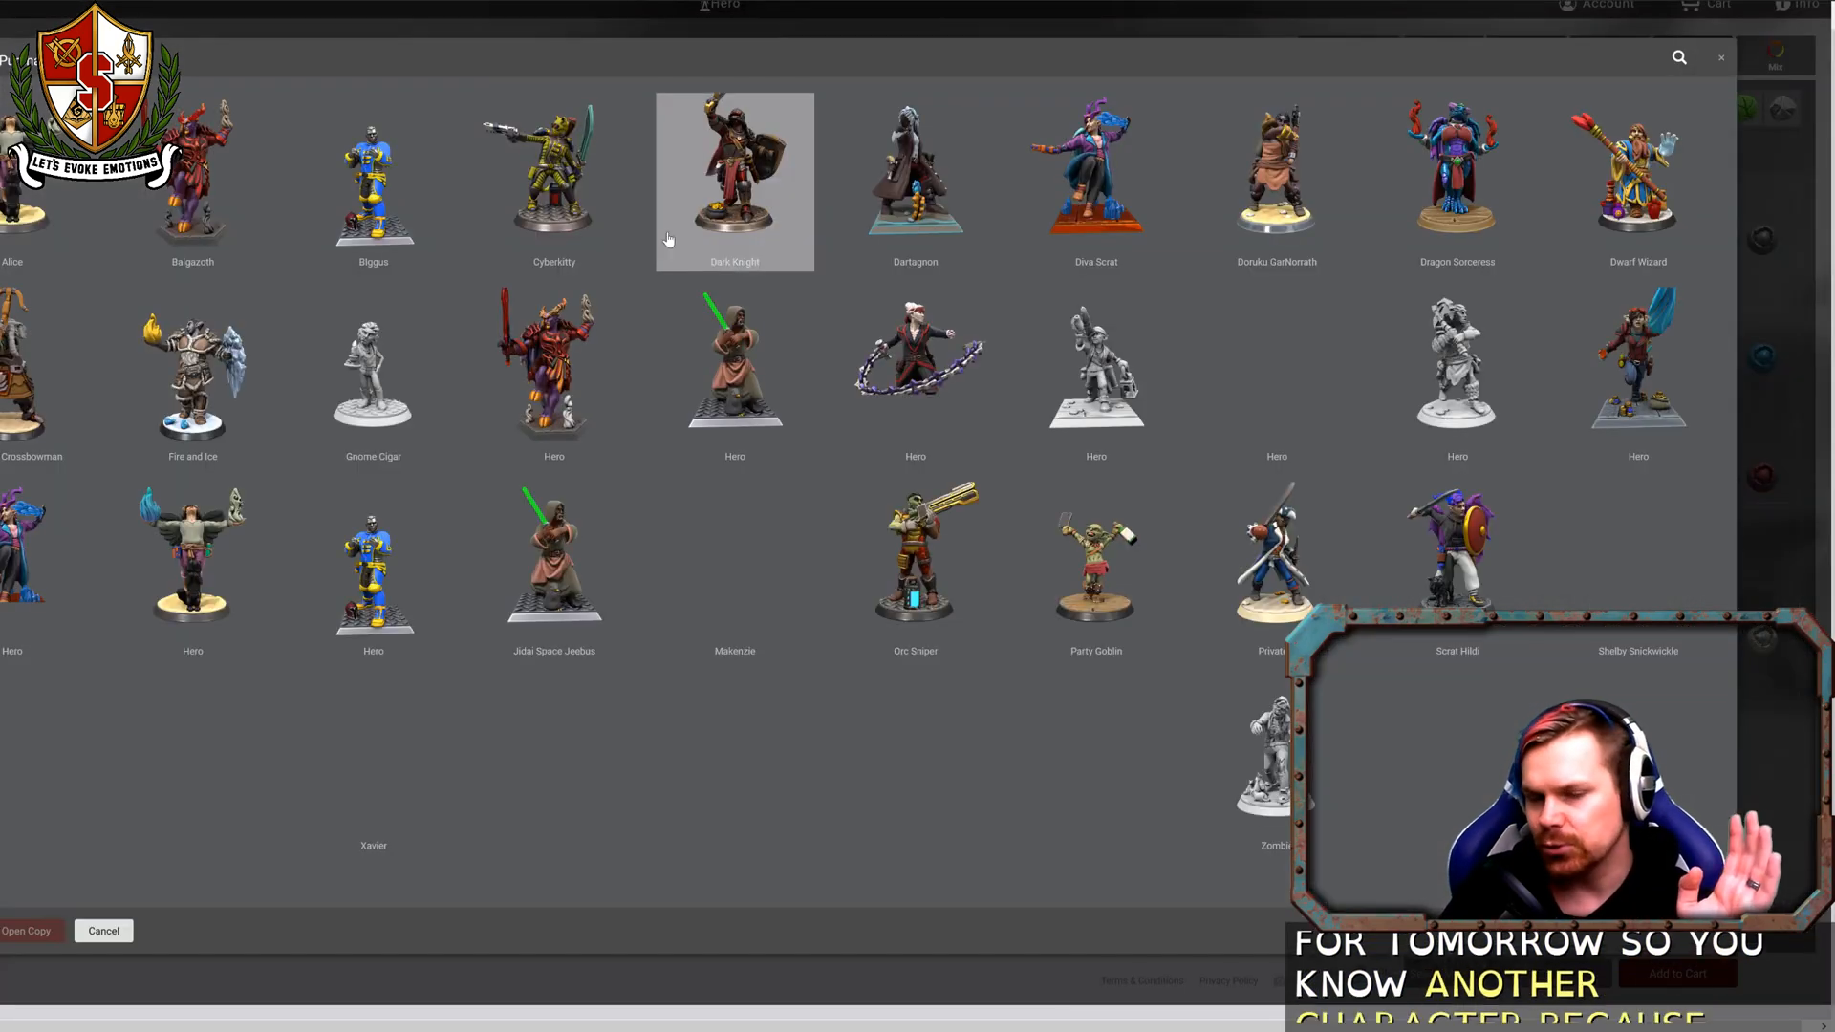
{"action": "left_click", "coordinate": [718, 363]}
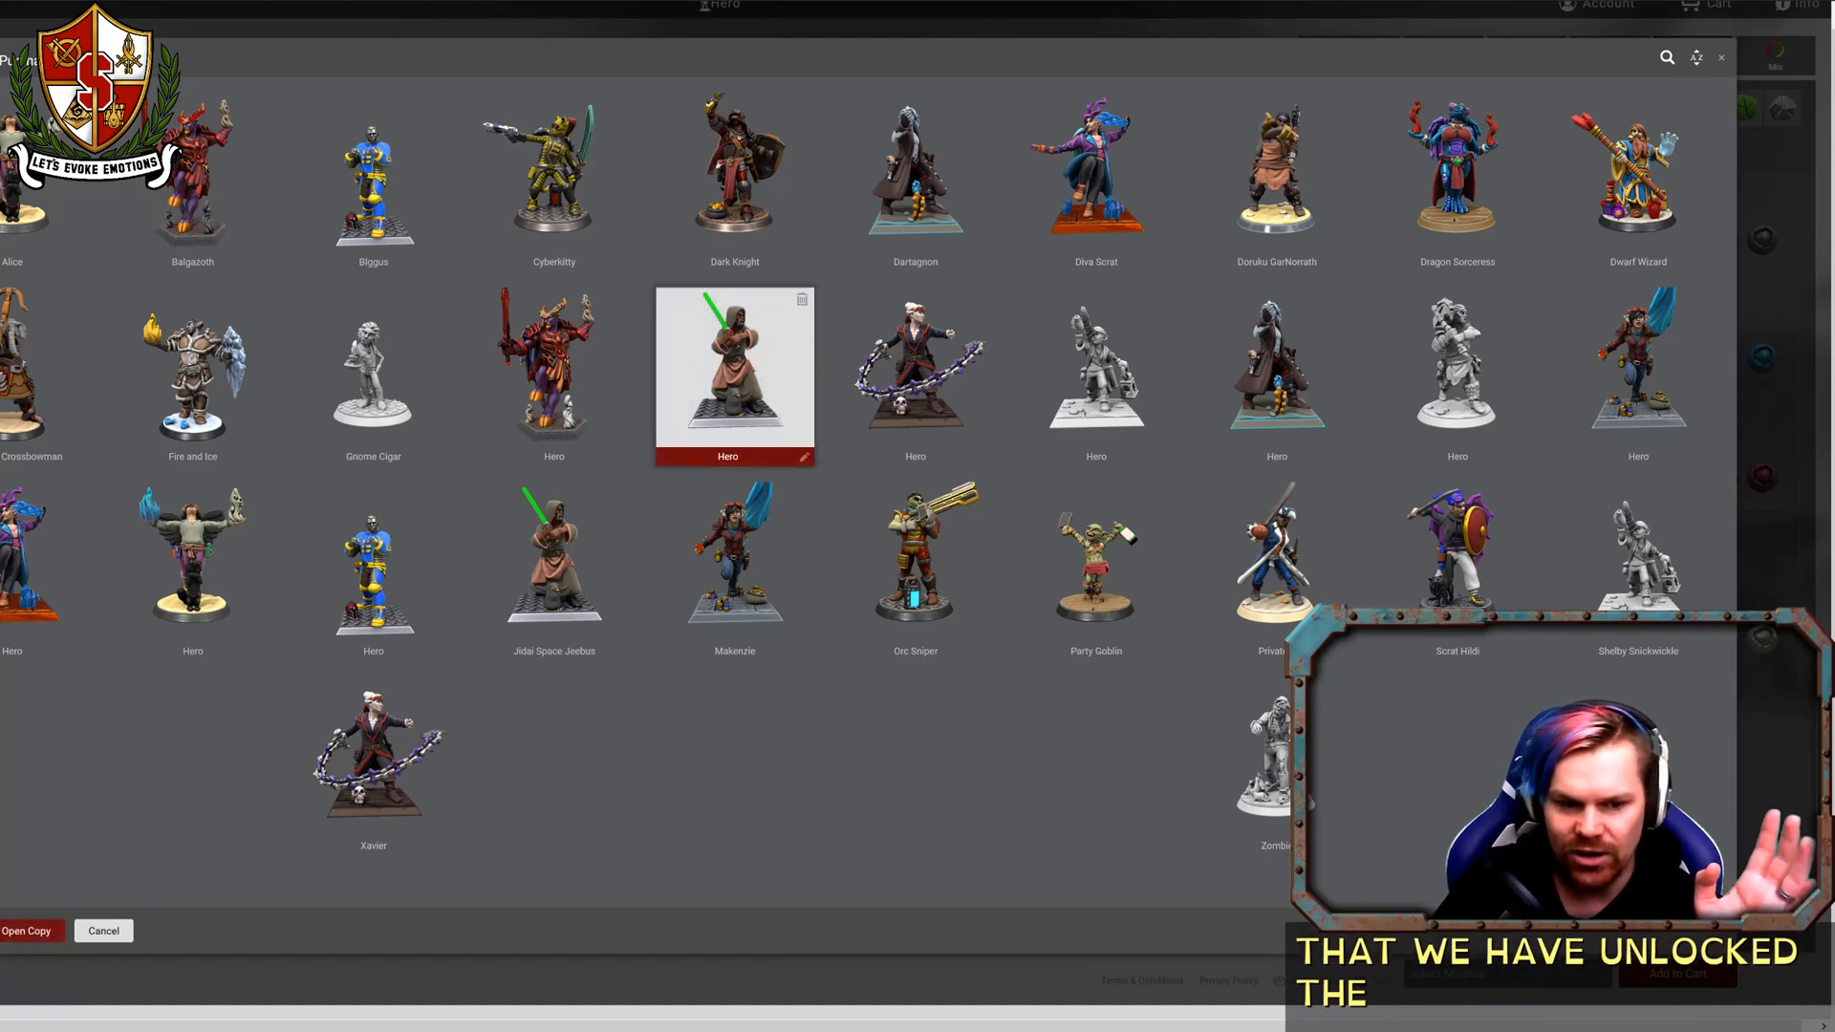
{"action": "left_click", "coordinate": [26, 931]}
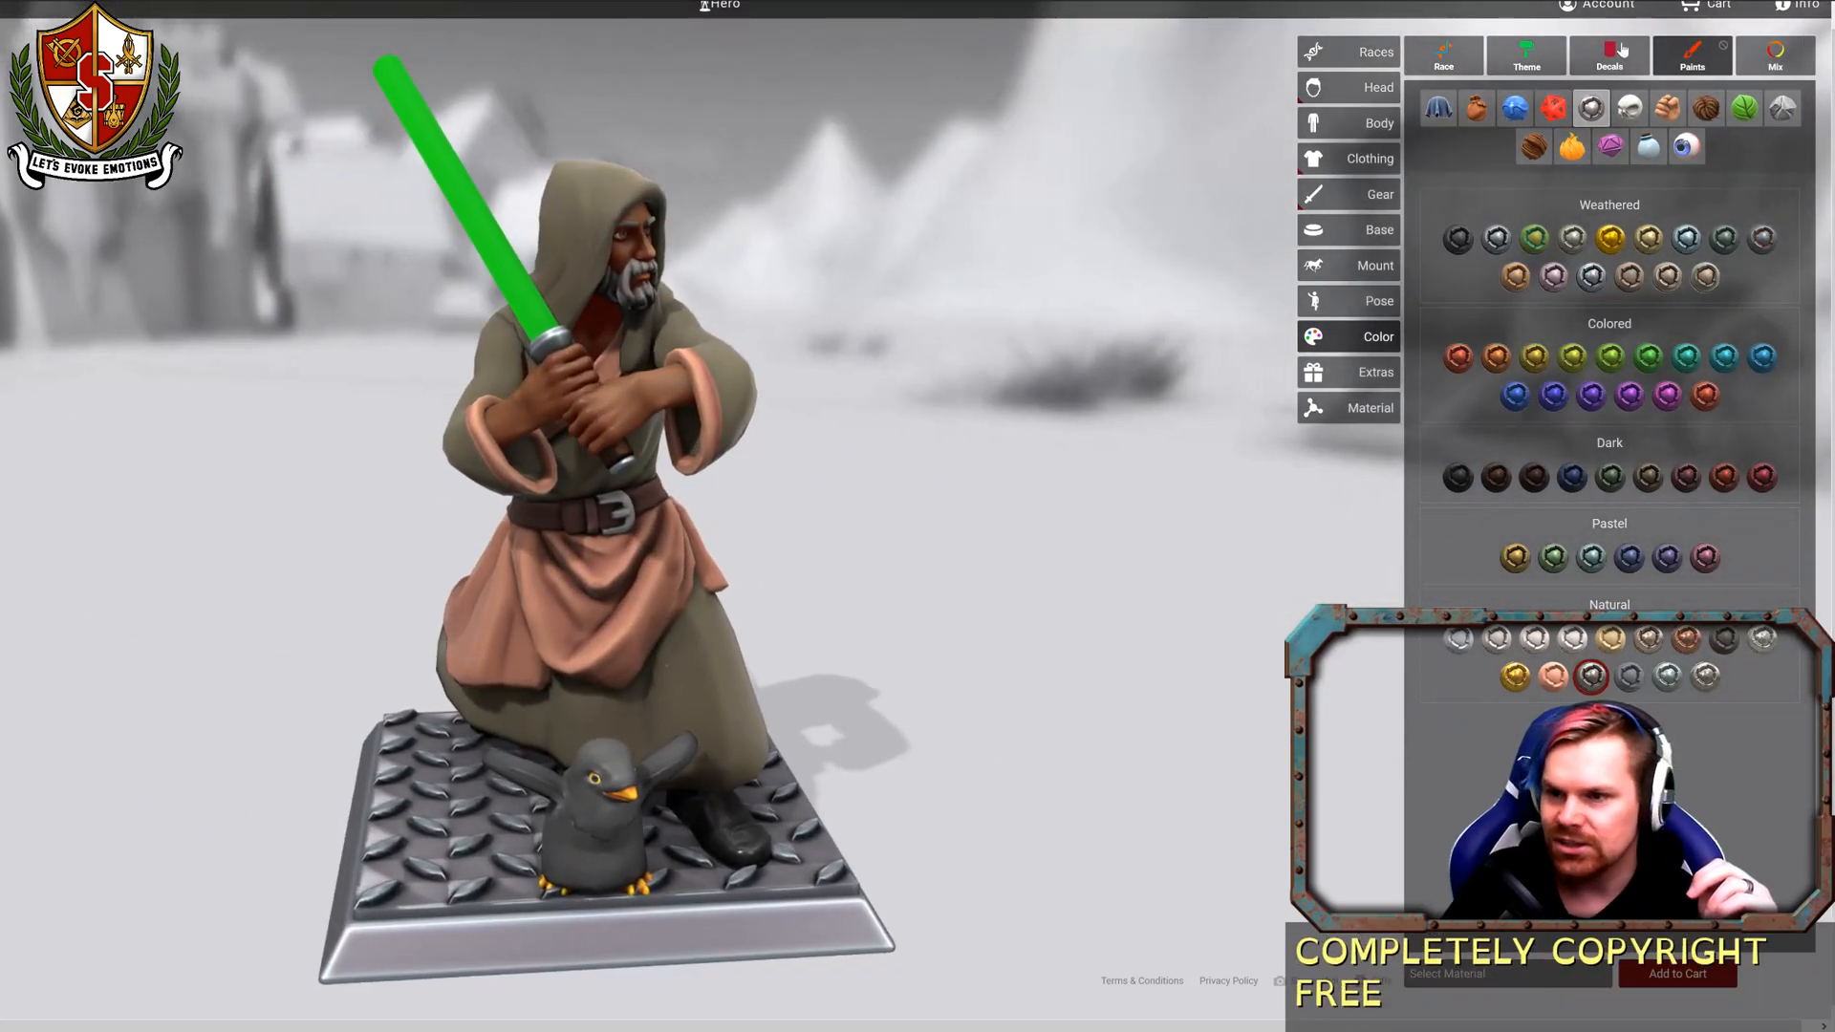
Remove the penguin from the hooded hero's base and view the figure from several sides.
{"action": "left_click", "coordinate": [1347, 230]}
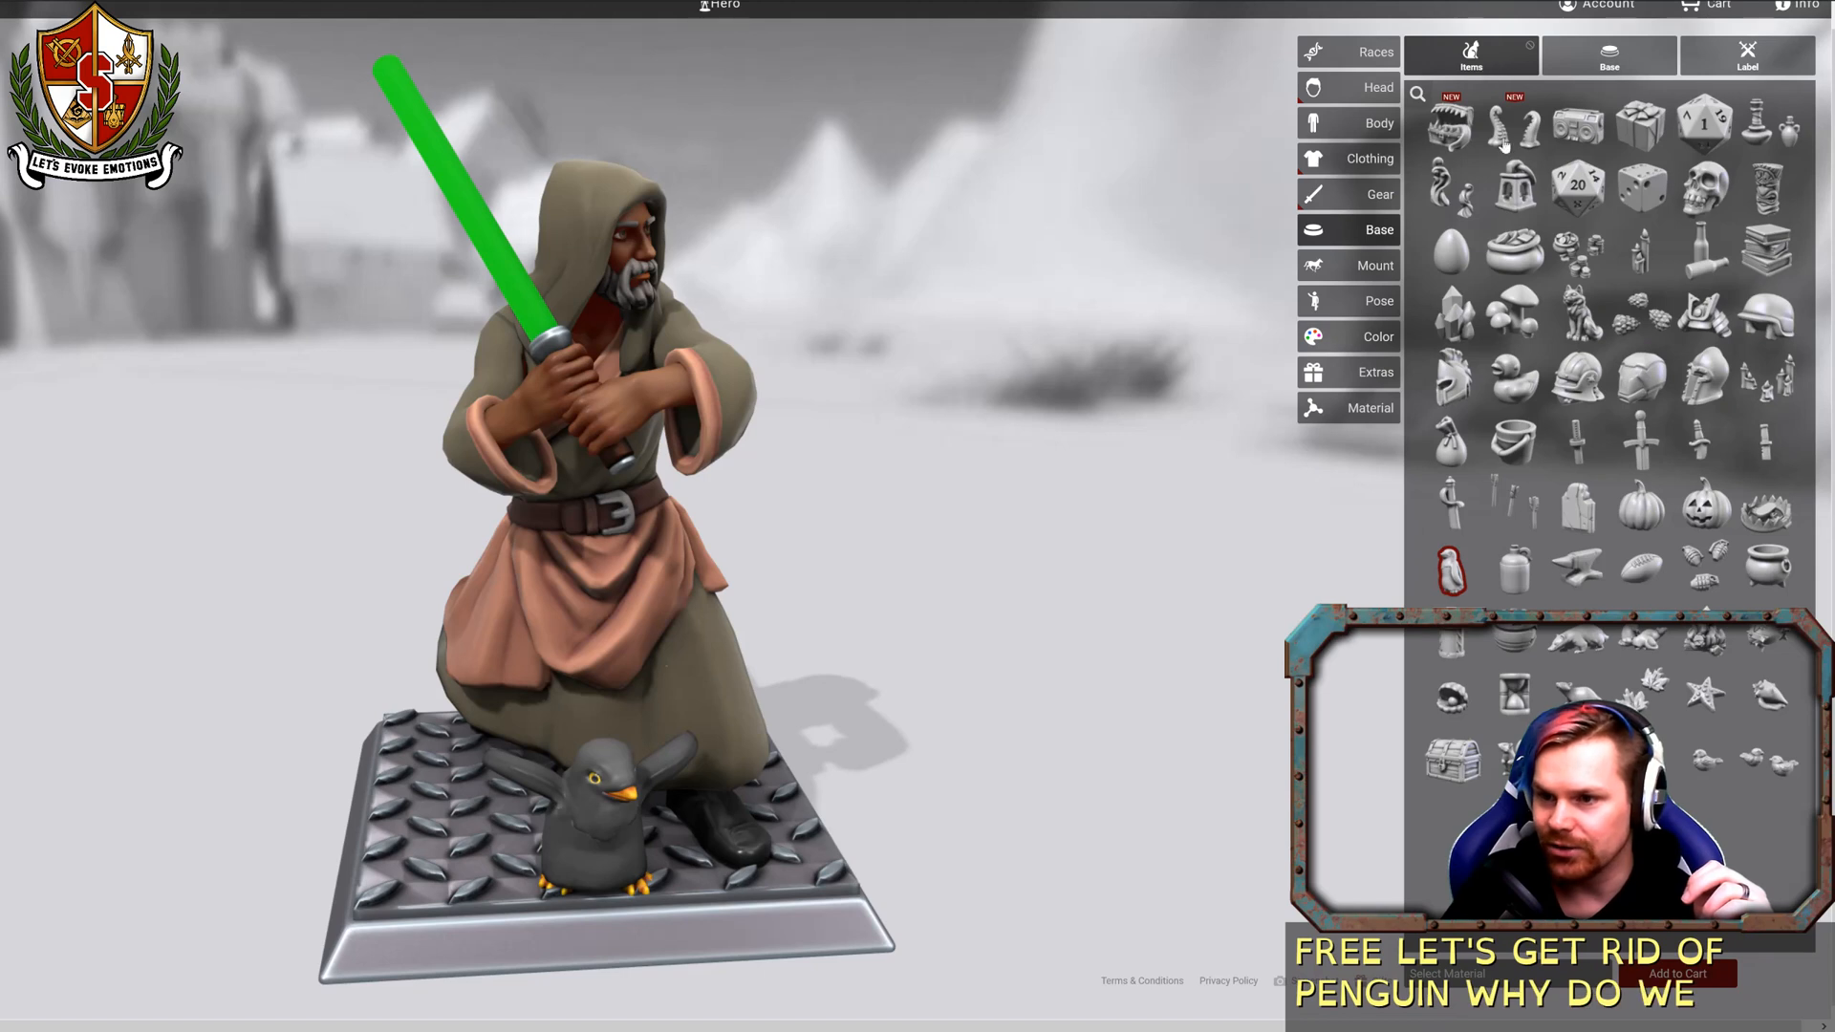
{"action": "left_click", "coordinate": [1448, 574]}
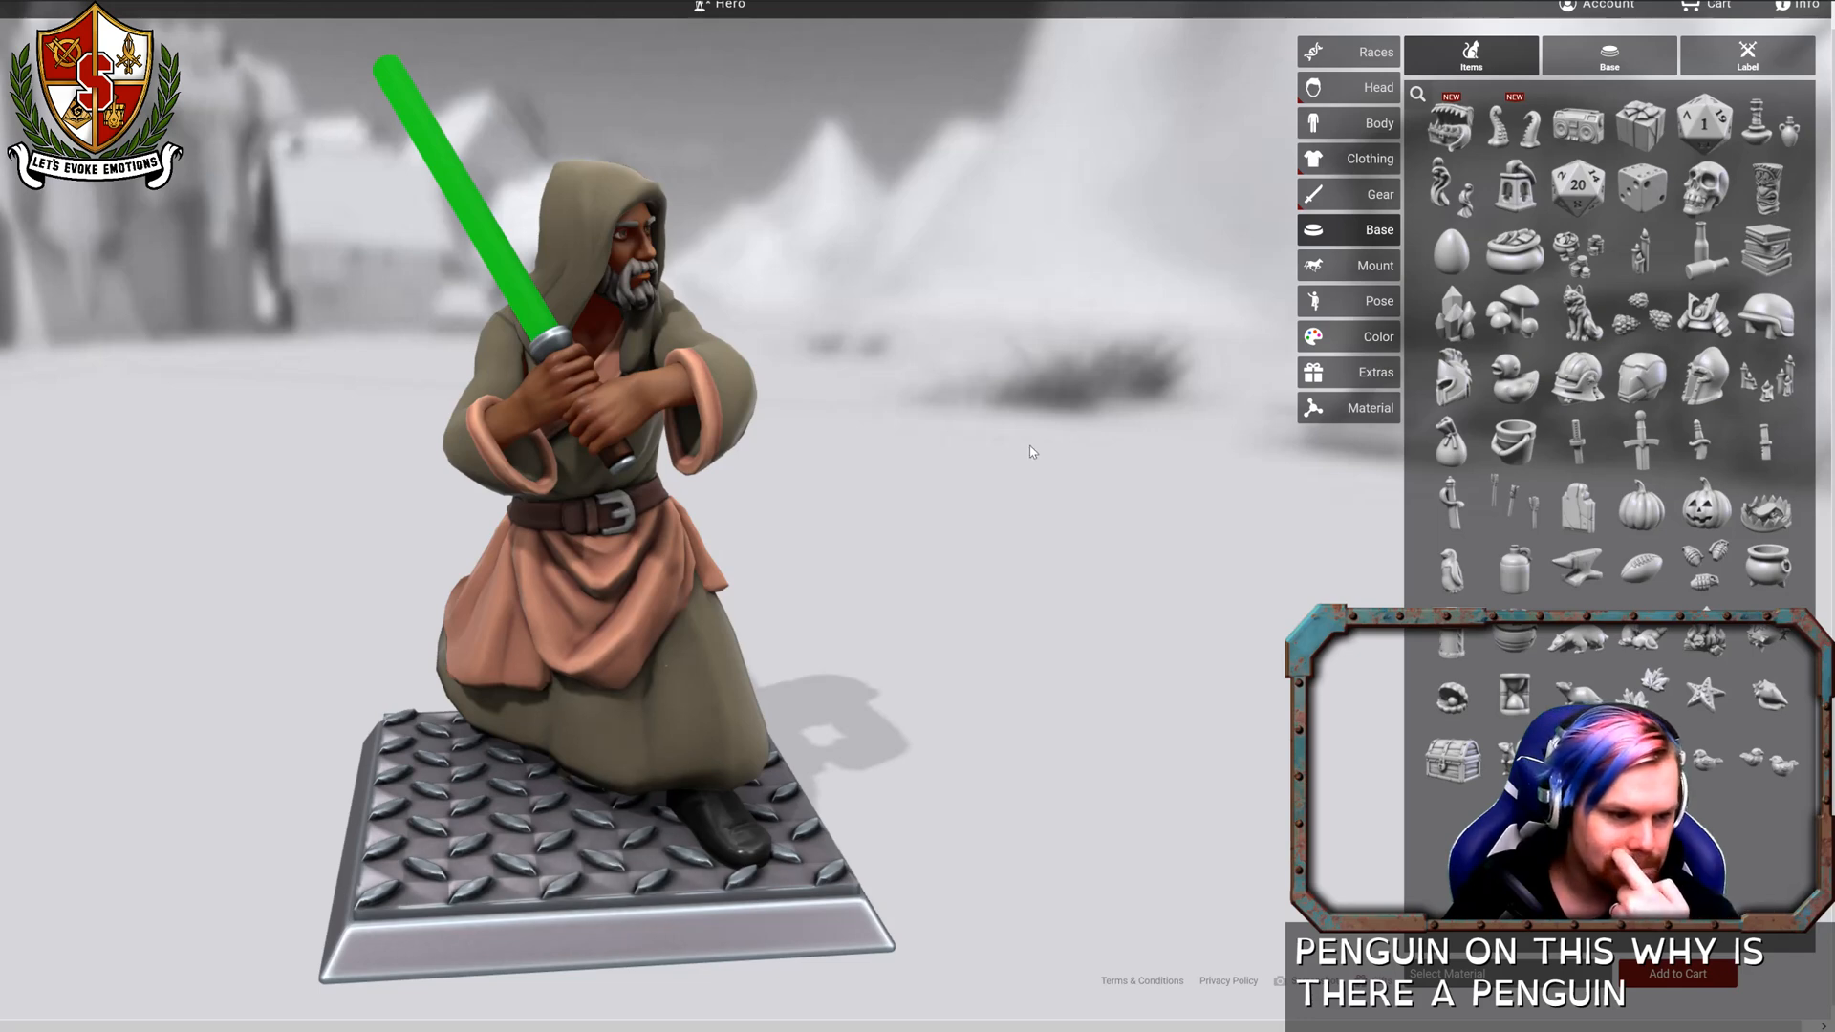
{"action": "left_click_drag", "start_coordinate": [1040, 453], "coordinate": [1080, 467]}
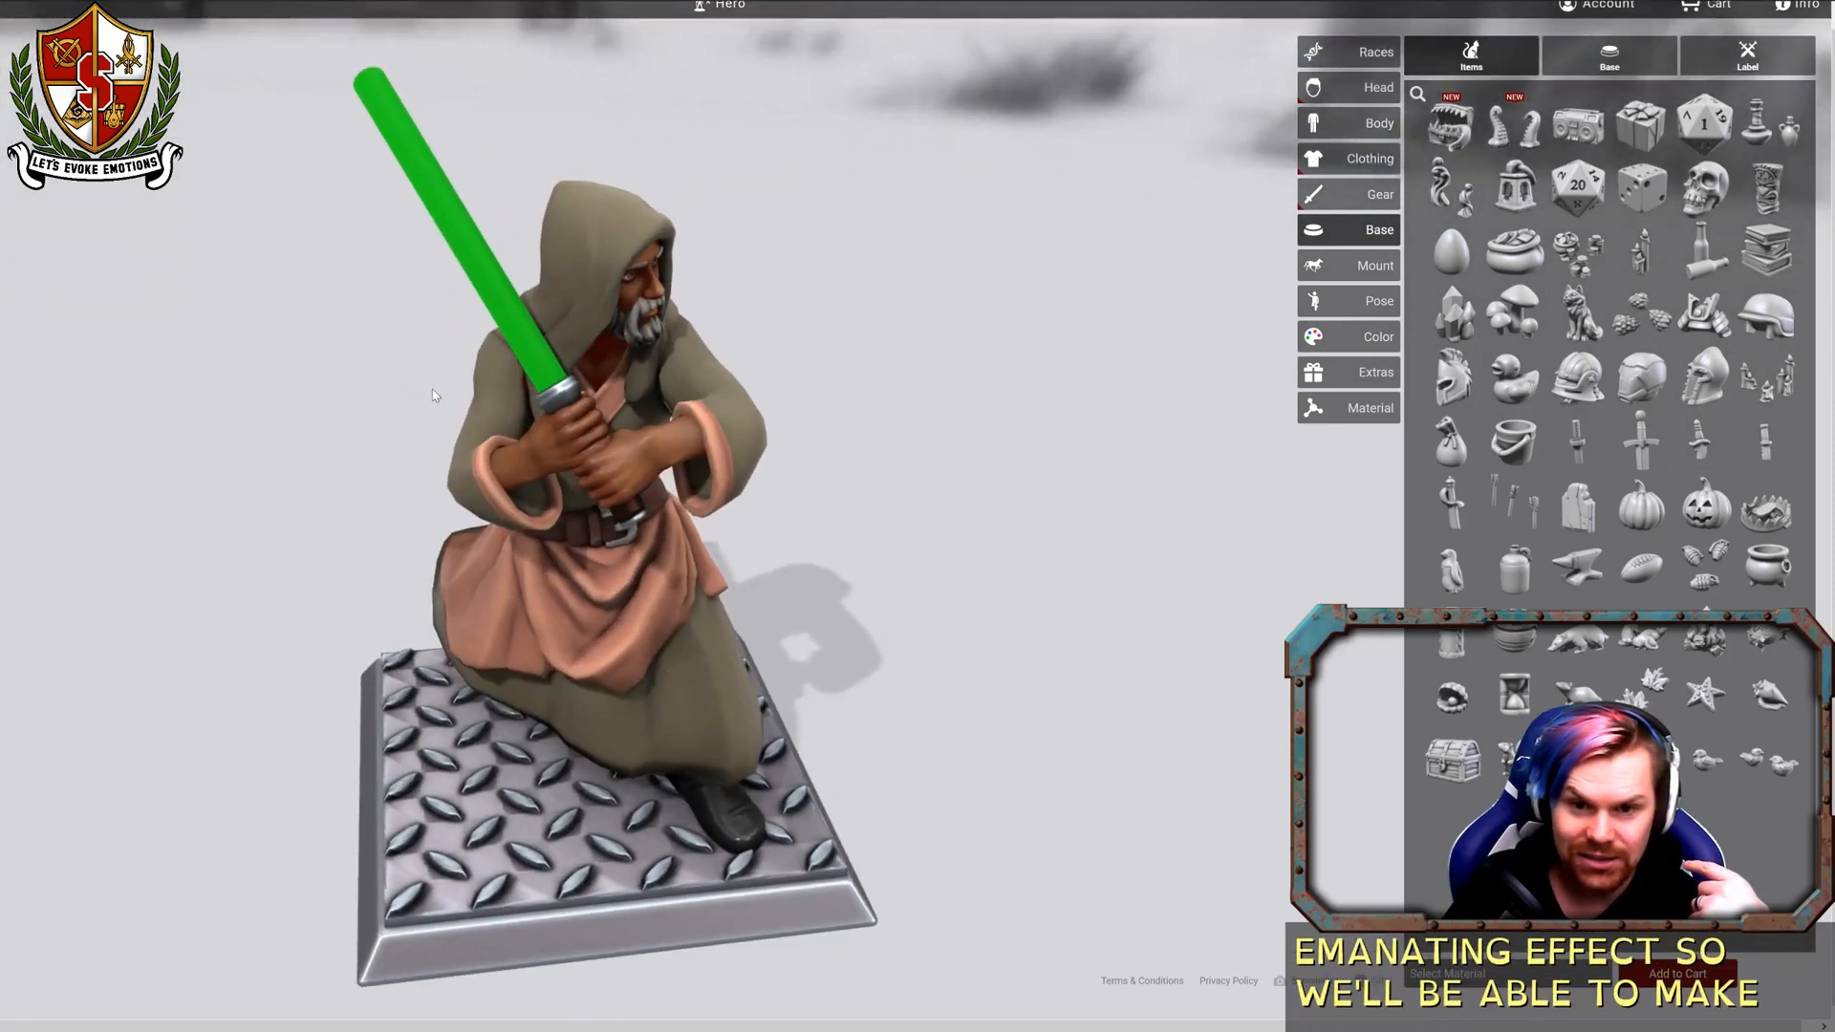
{"action": "left_click_drag", "start_coordinate": [1050, 448], "coordinate": [576, 442]}
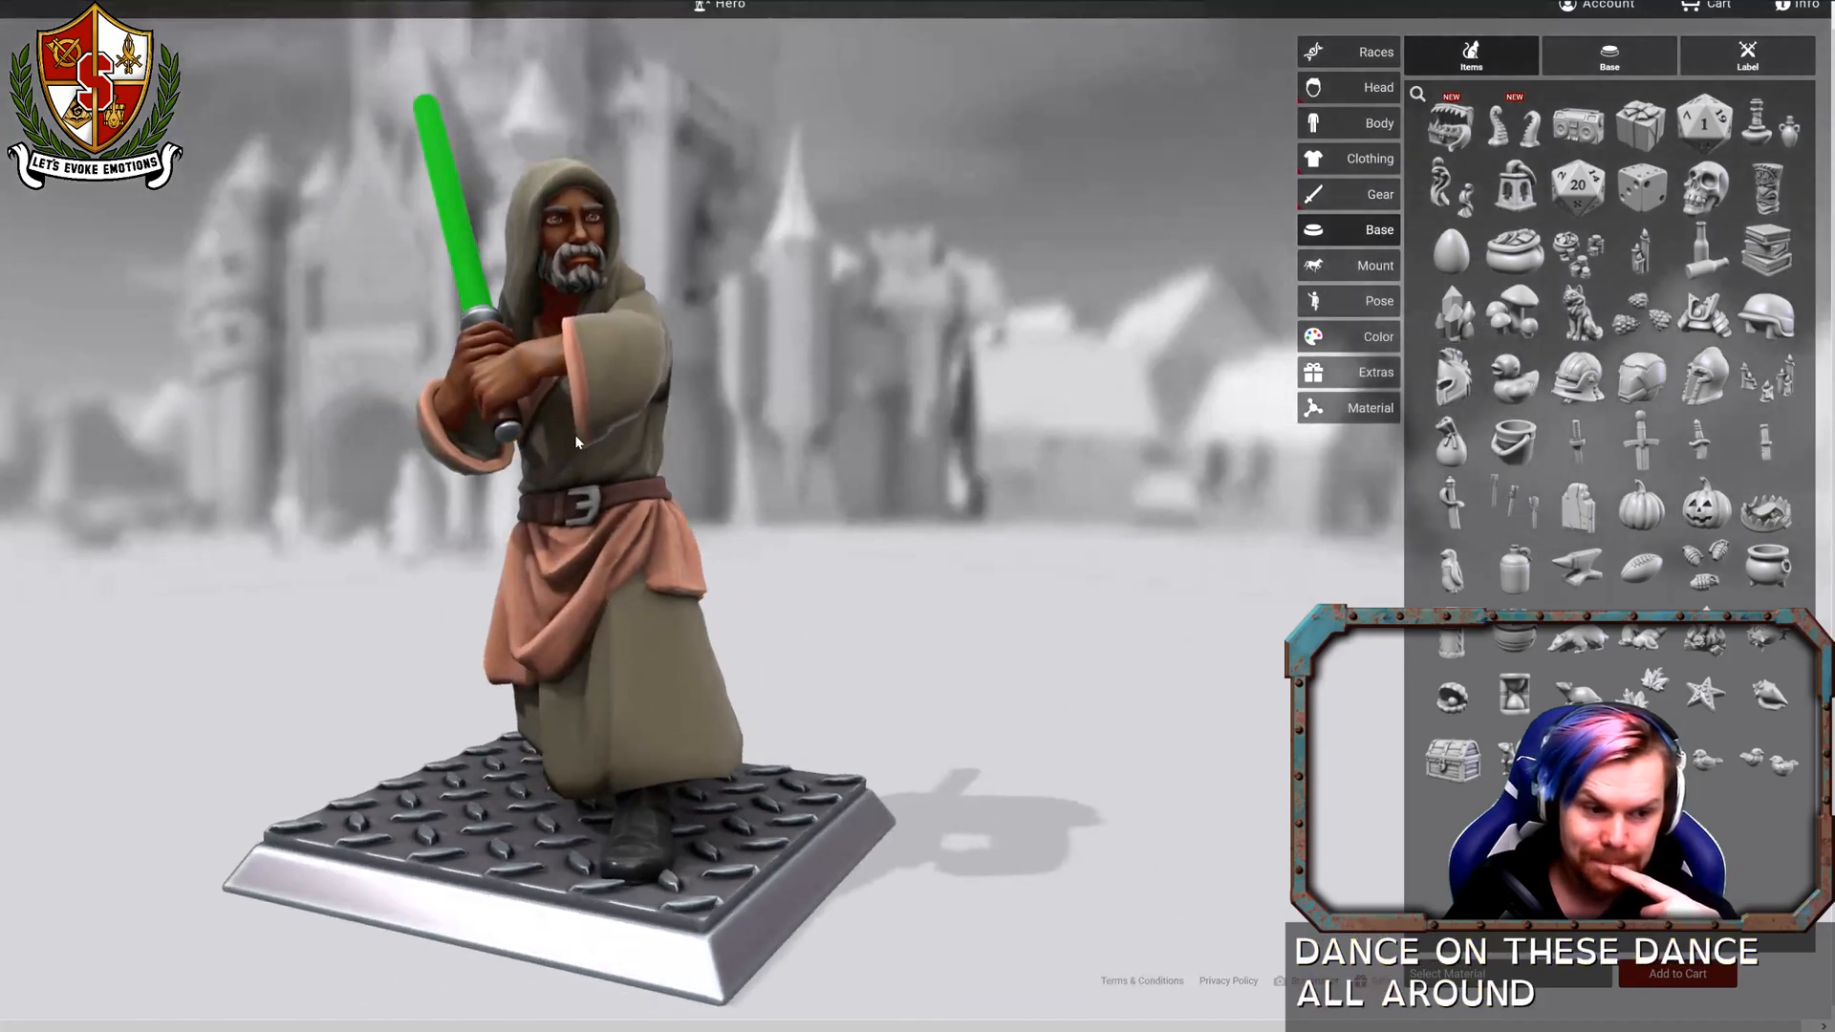
{"action": "left_click_drag", "start_coordinate": [705, 446], "coordinate": [827, 476]}
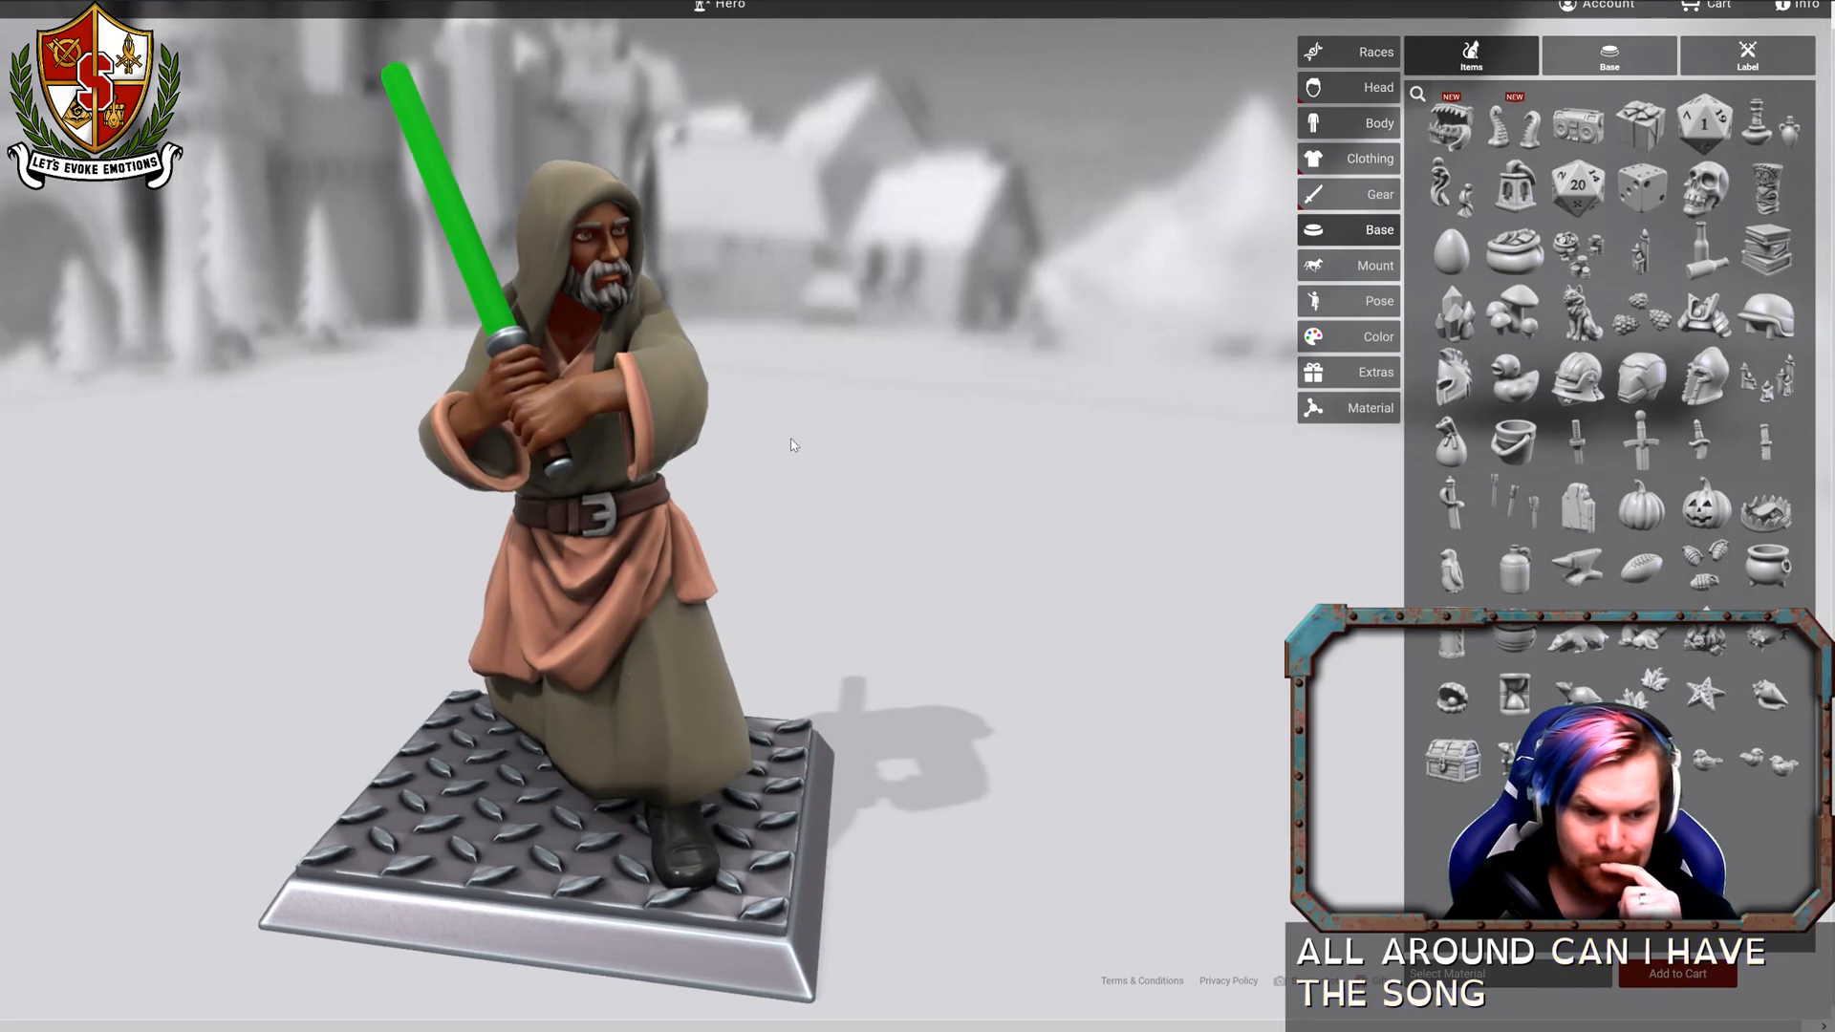
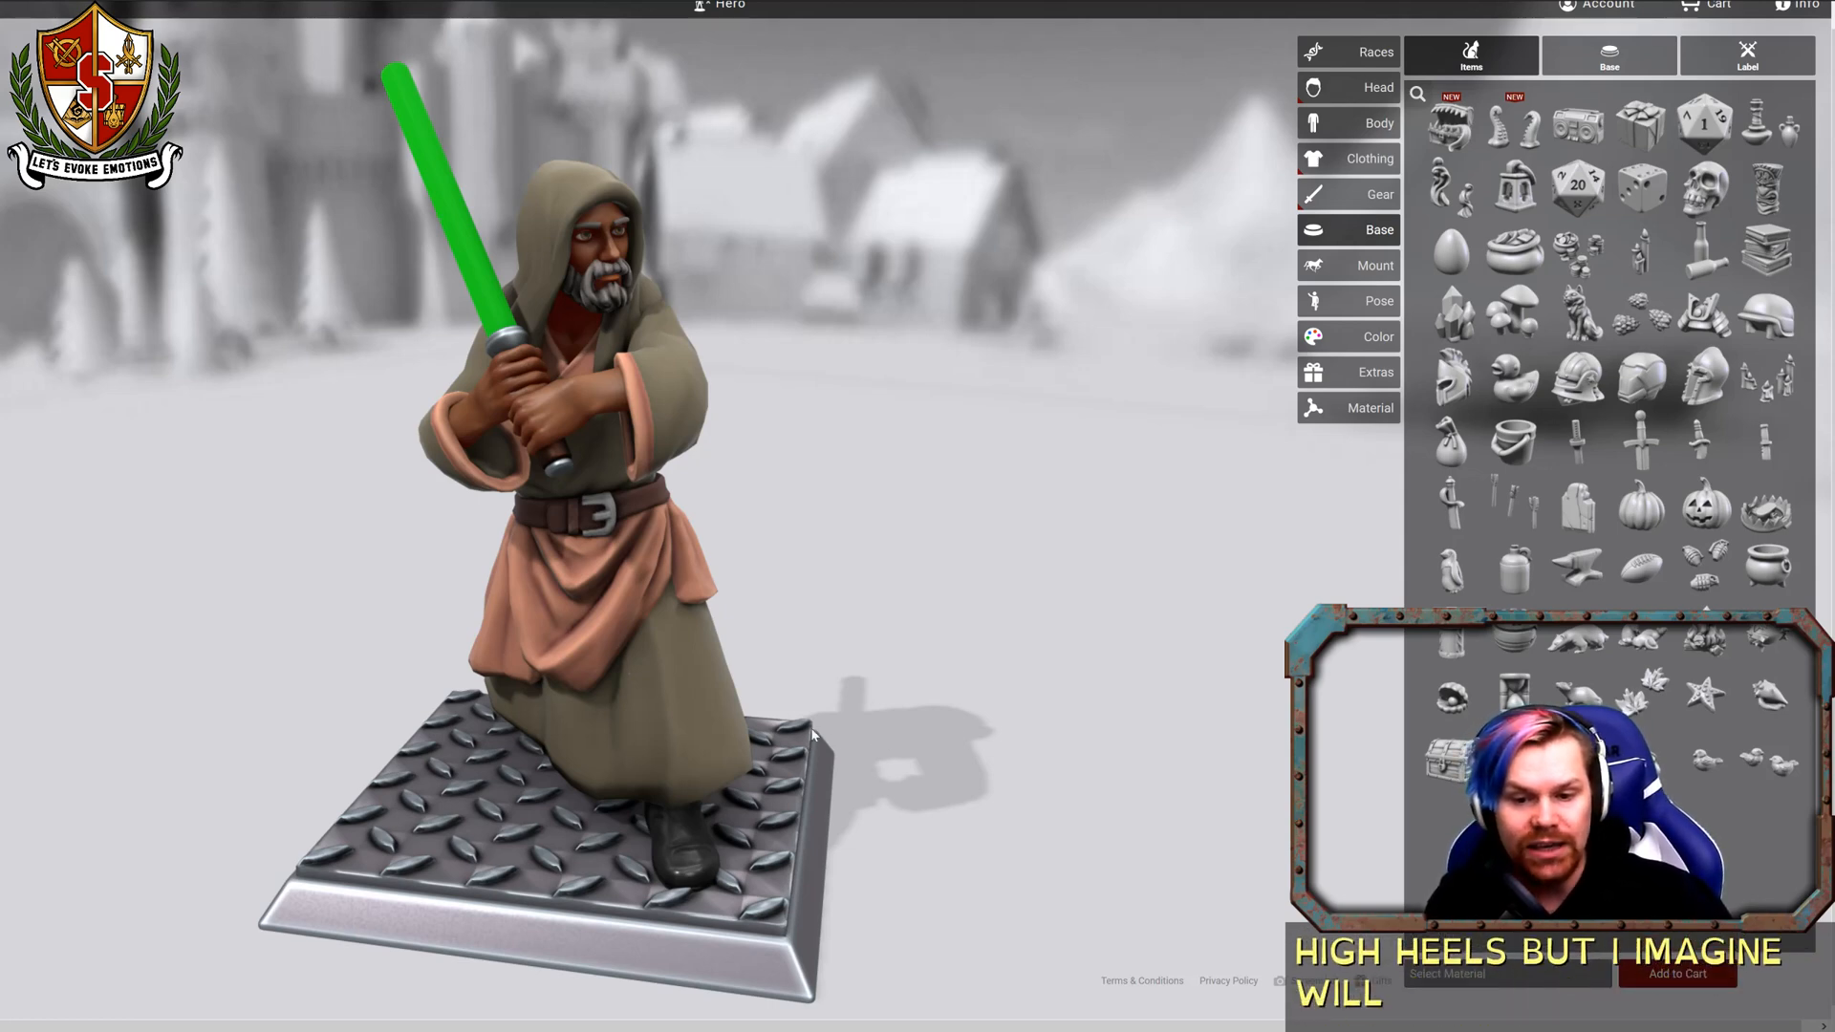
{"action": "left_click_drag", "start_coordinate": [810, 748], "coordinate": [458, 646]}
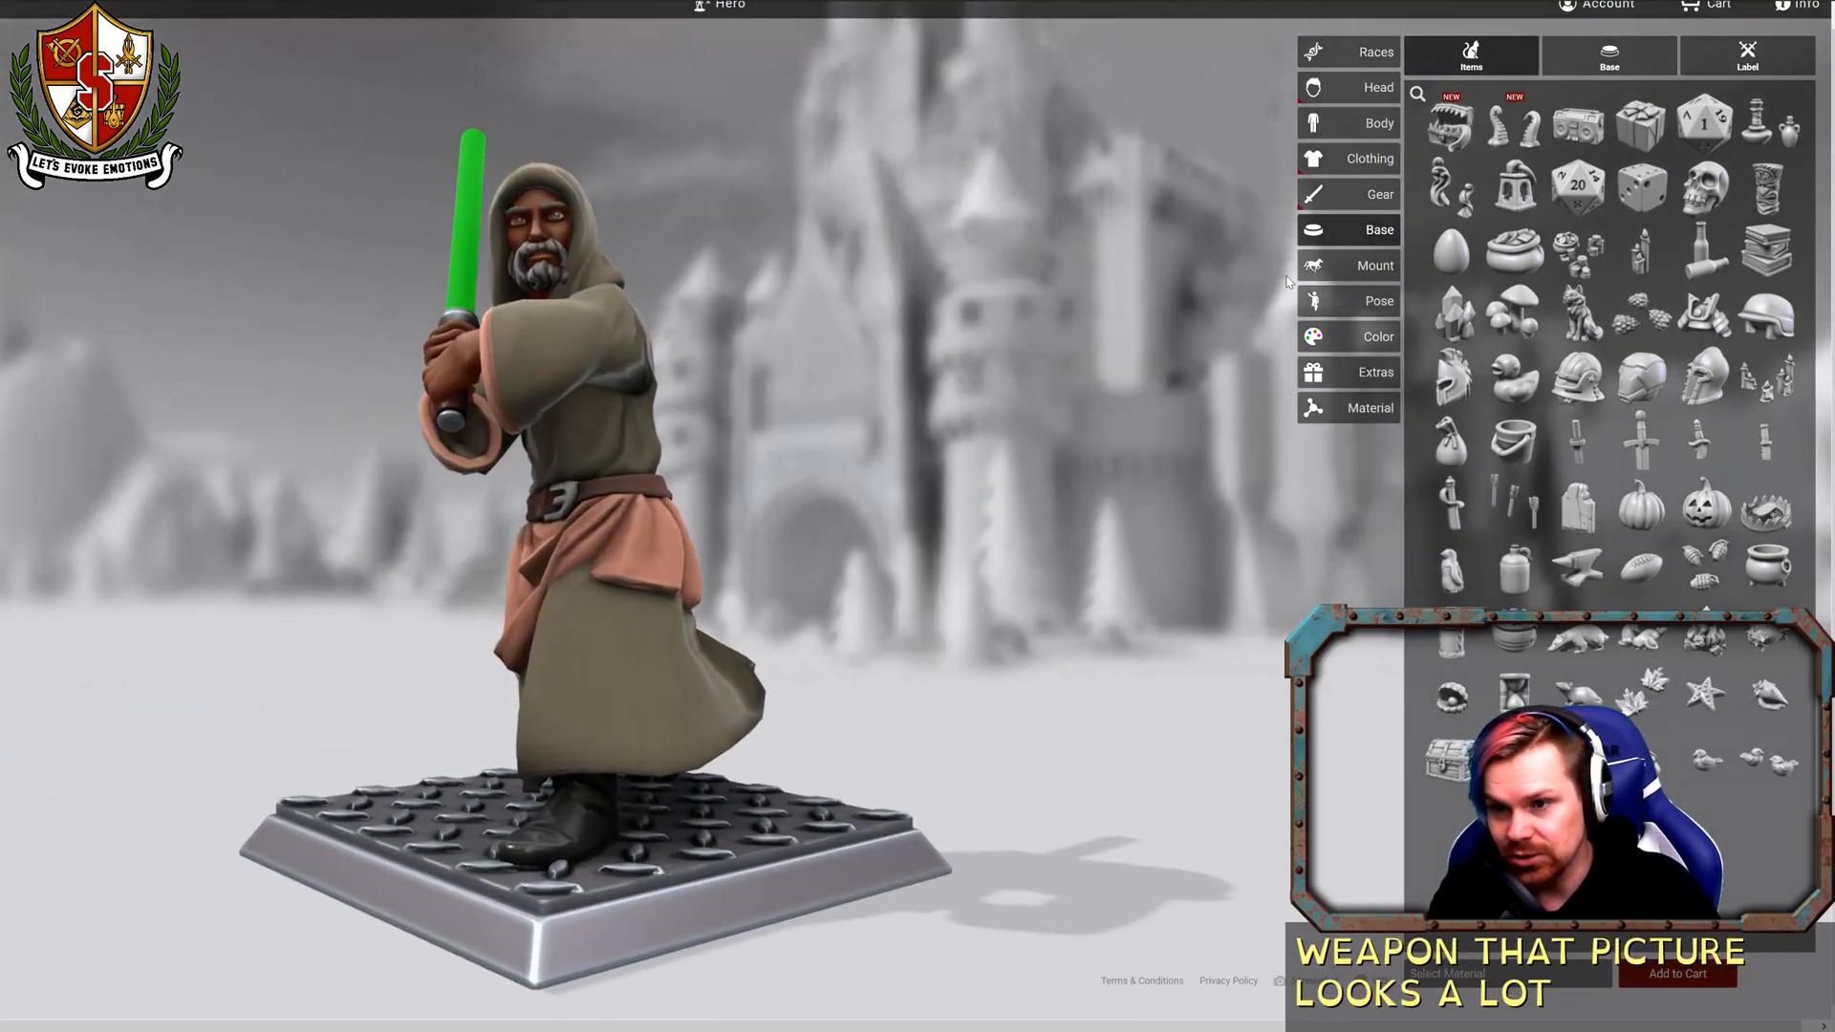
Start a new blank character without saving the changes to the hooded hero.
{"action": "left_click", "coordinate": [721, 6]}
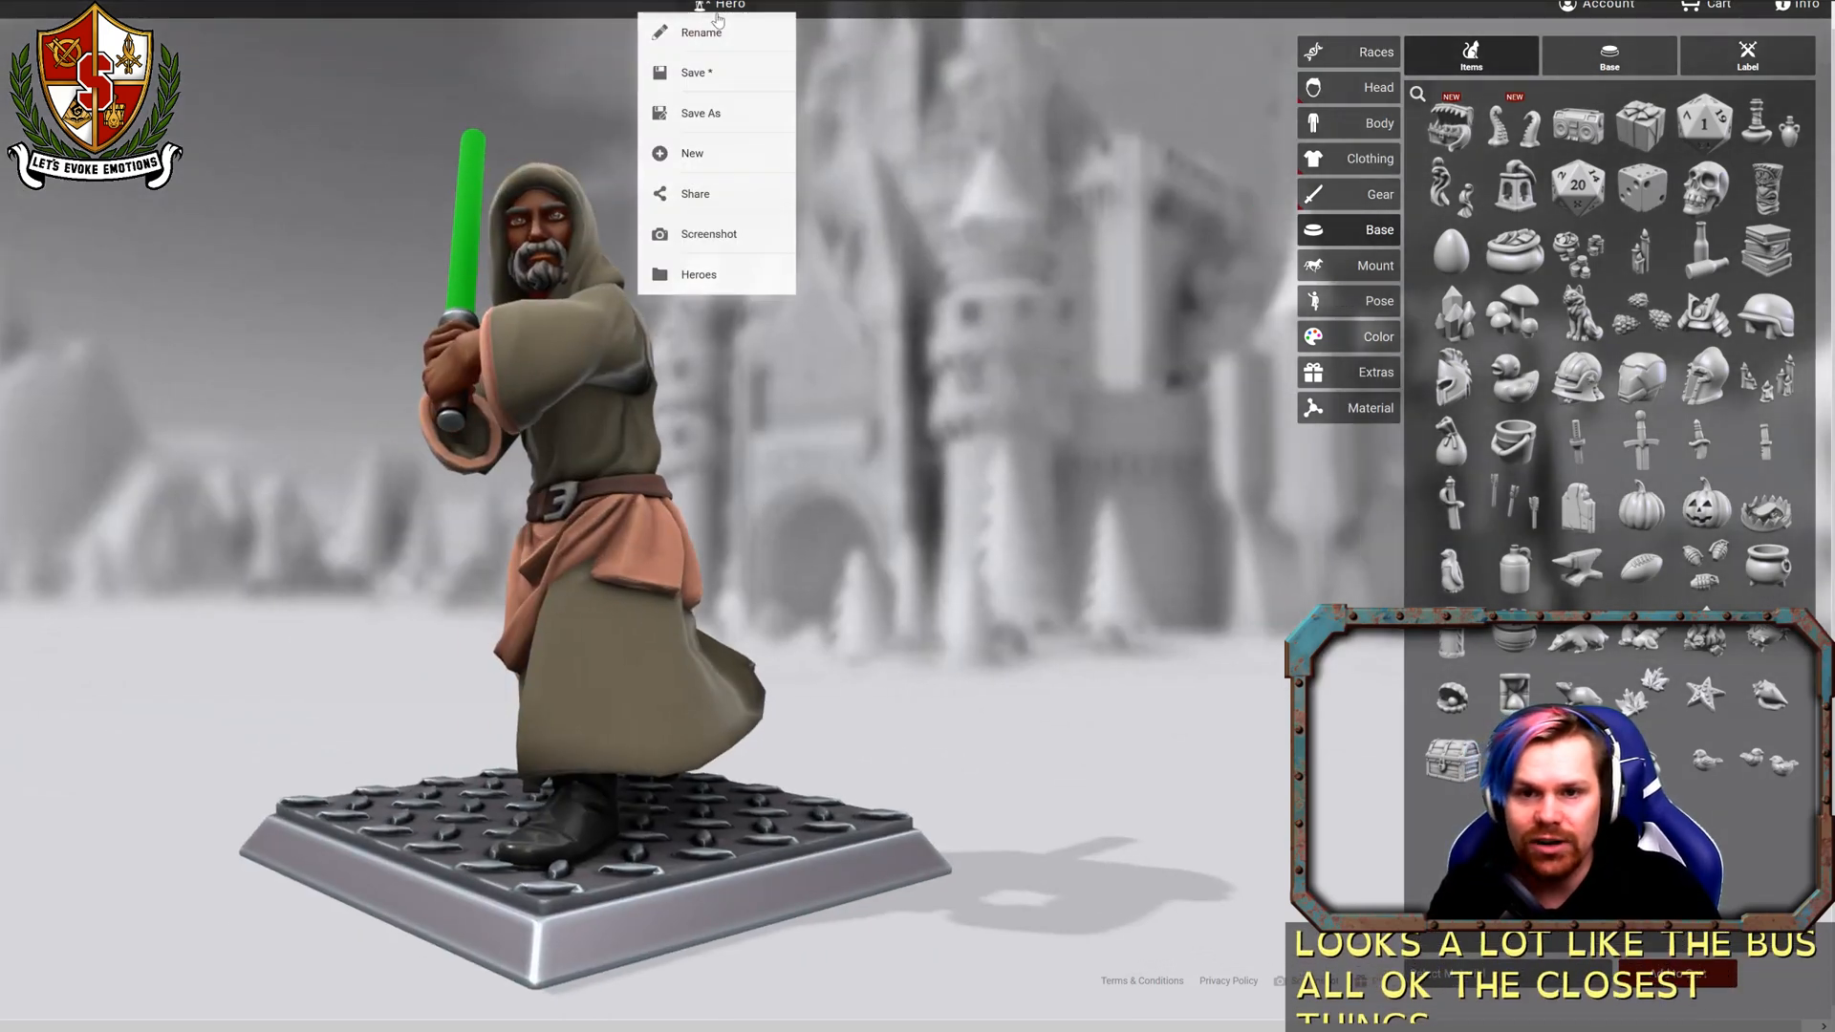
{"action": "left_click", "coordinate": [696, 152]}
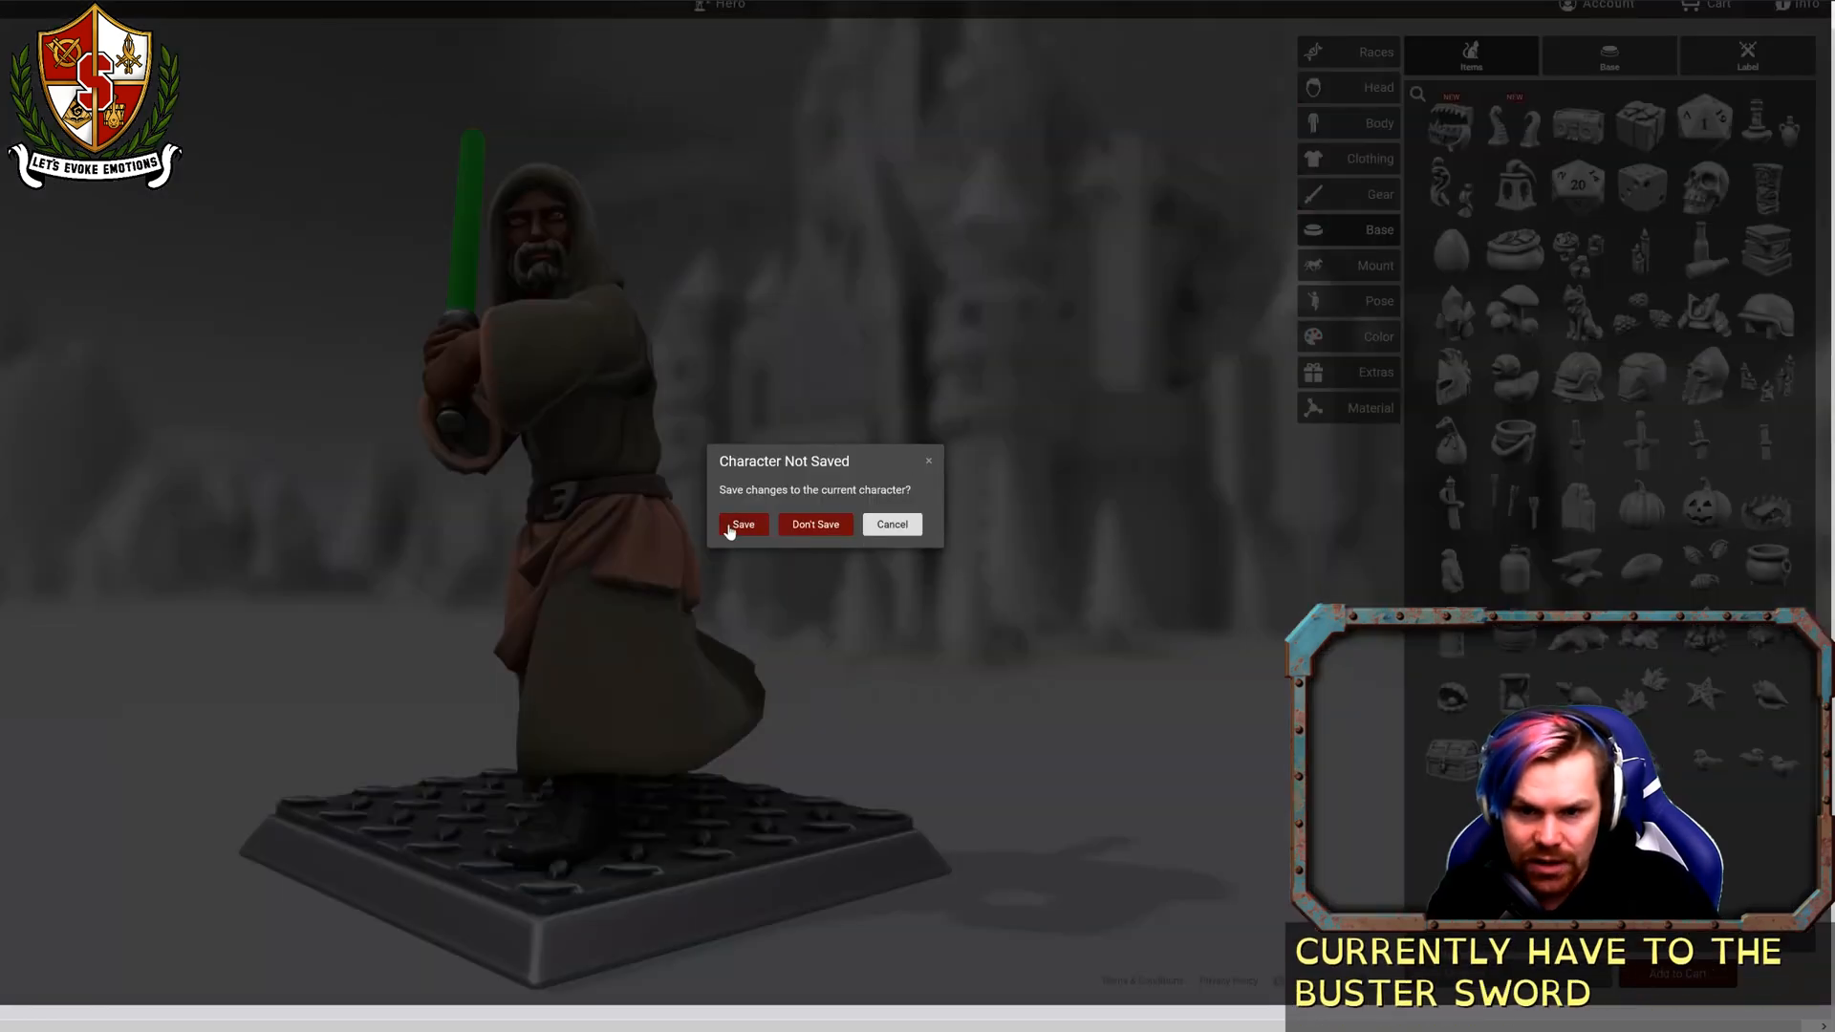
{"action": "left_click", "coordinate": [842, 527]}
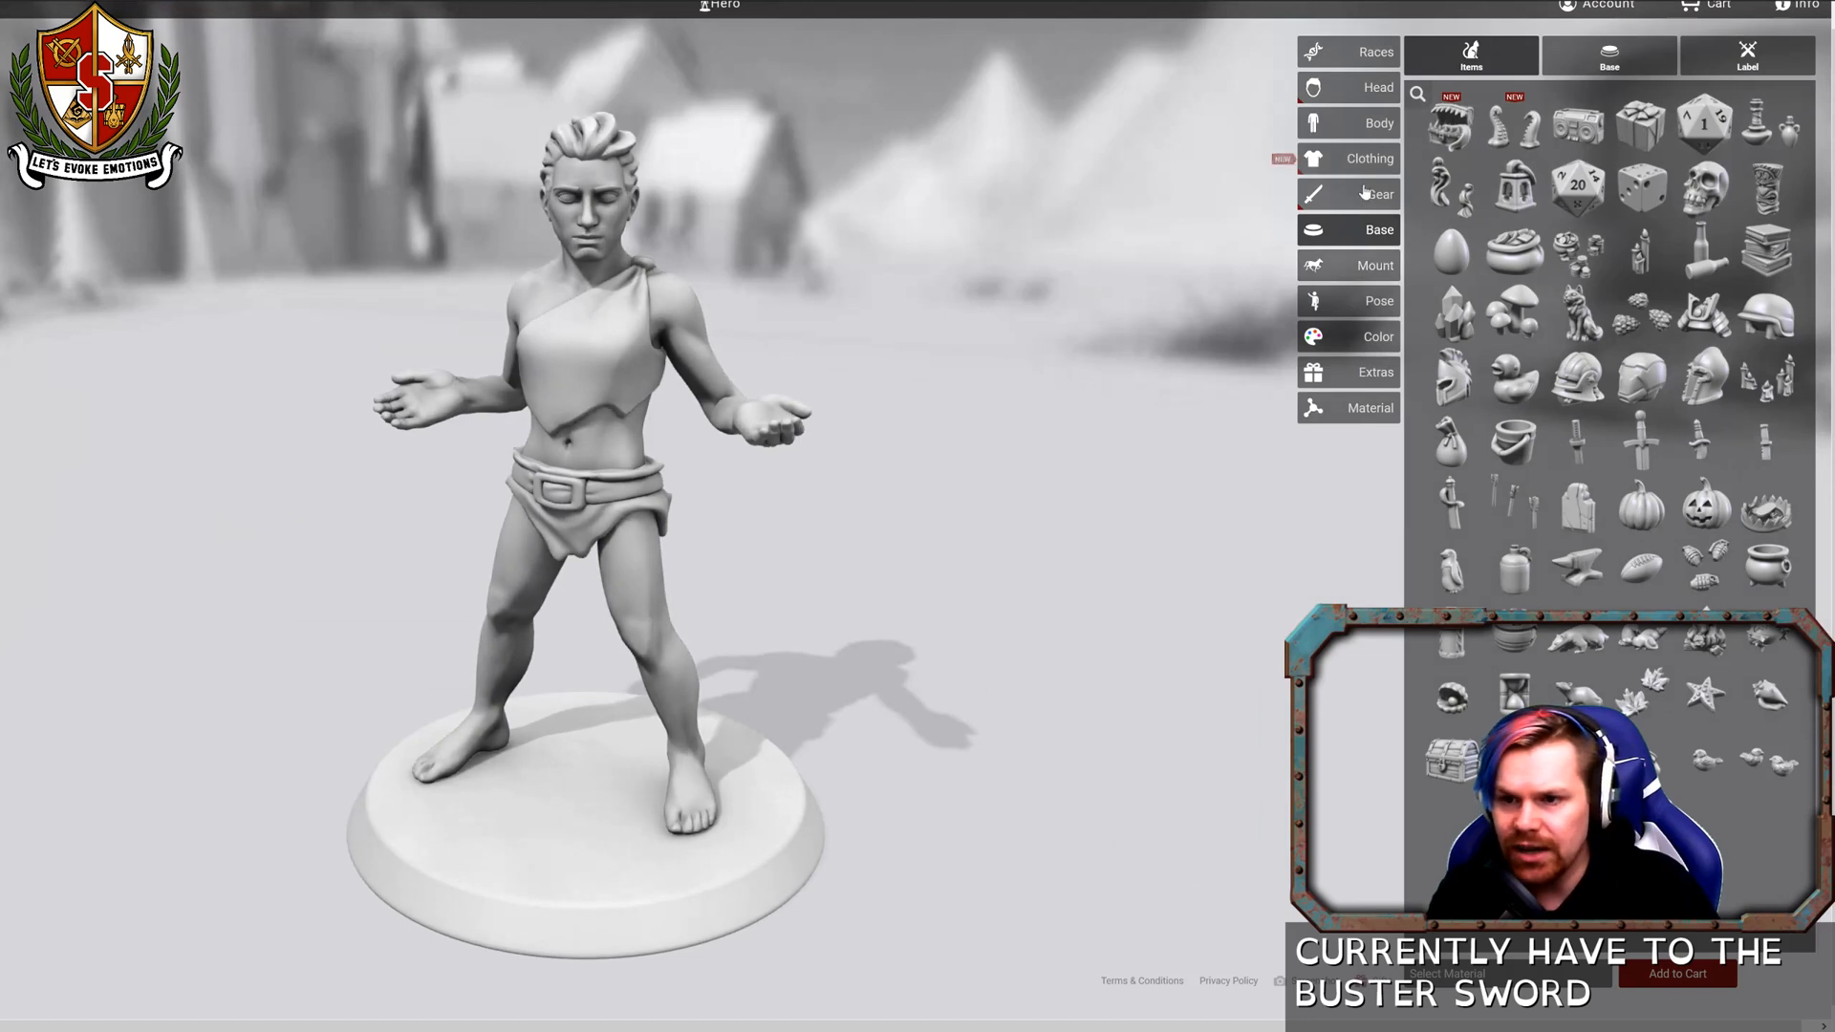
Equip the figure's right hand with the oversized notched sword from the Long Blades category.
{"action": "left_click", "coordinate": [1349, 195]}
{"action": "left_click", "coordinate": [1453, 55]}
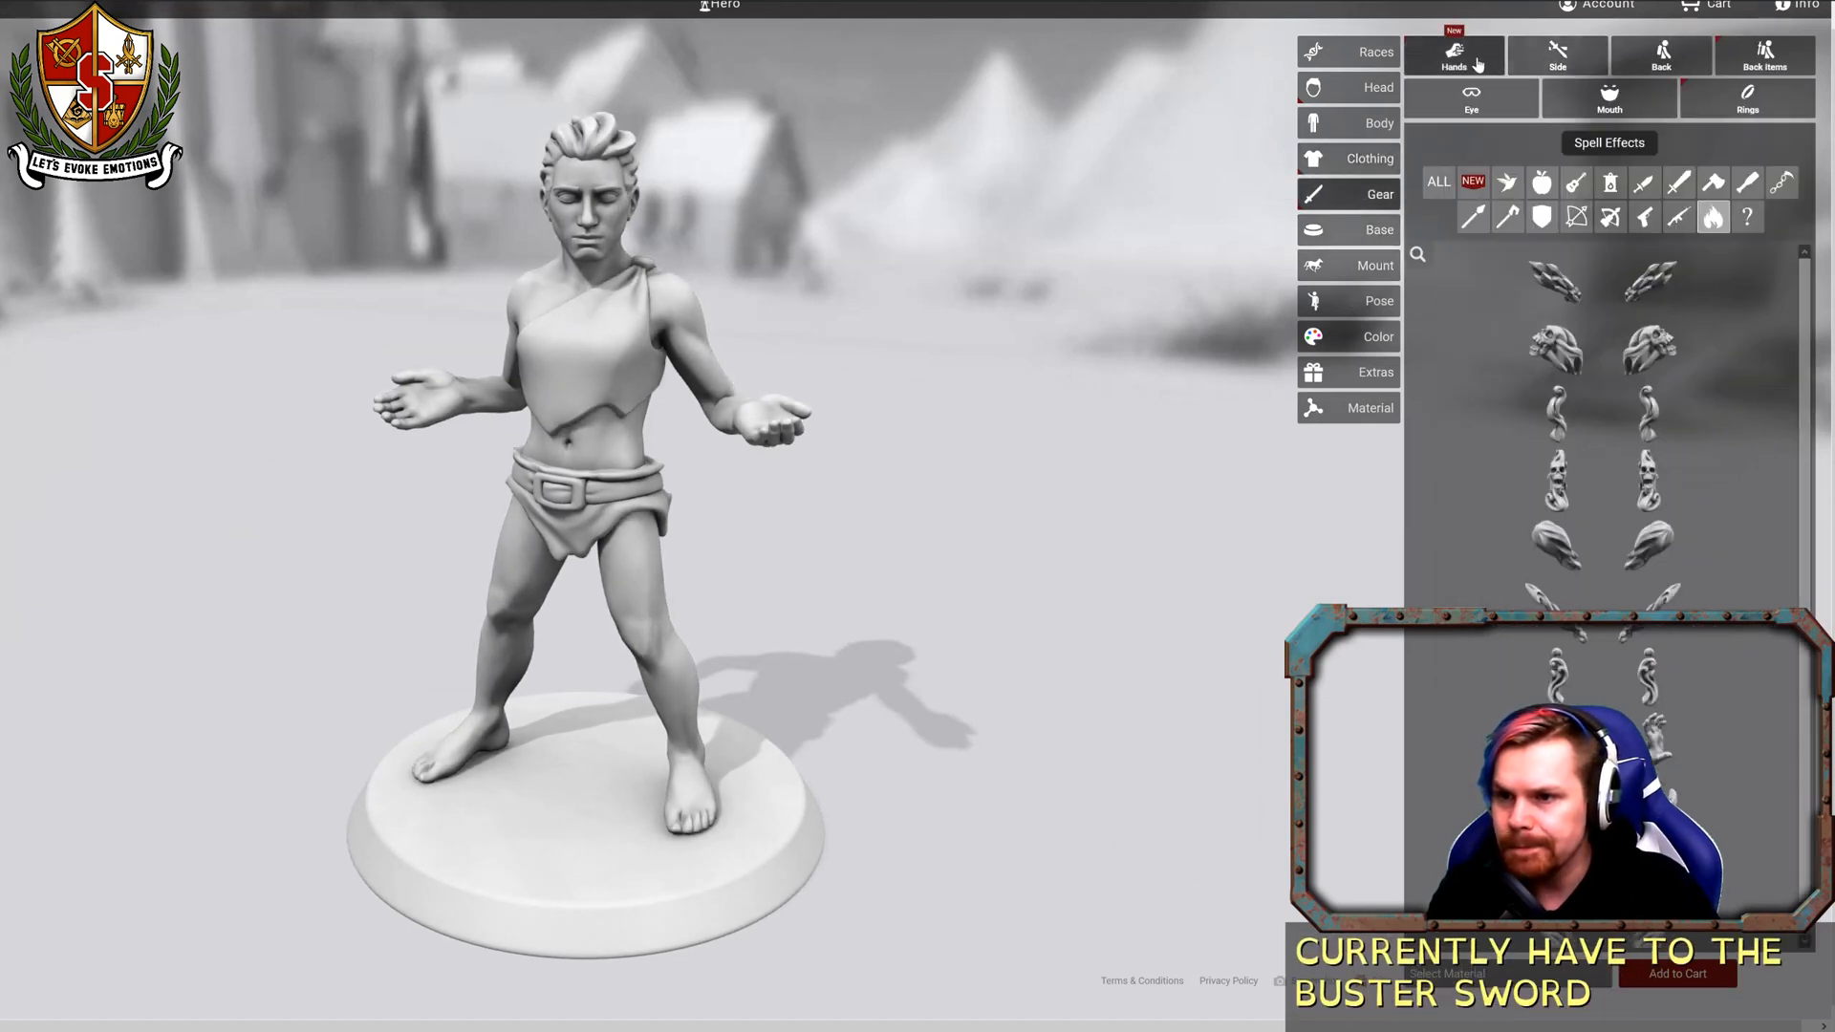
{"action": "left_click", "coordinate": [1677, 182]}
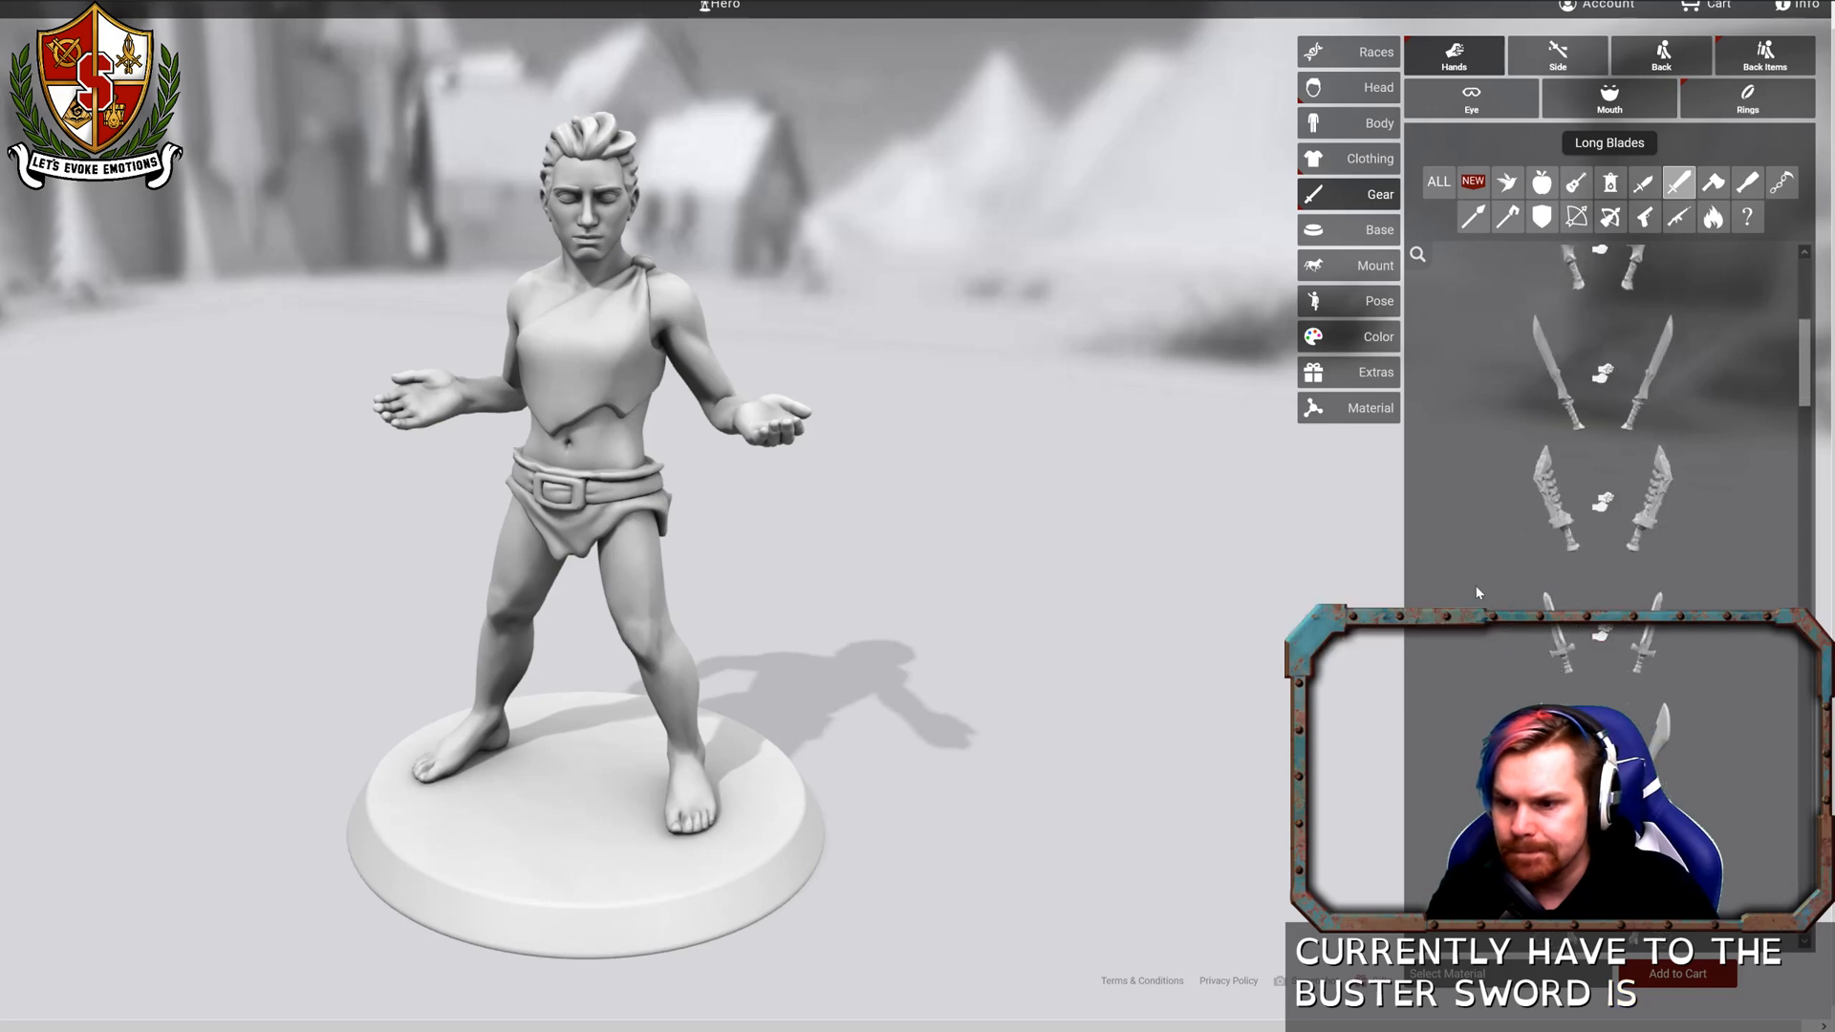
{"action": "scroll", "coordinate": [1504, 598], "scroll_direction": "down", "scroll_amount": 3}
{"action": "scroll", "coordinate": [1504, 598], "scroll_direction": "down", "scroll_amount": 2}
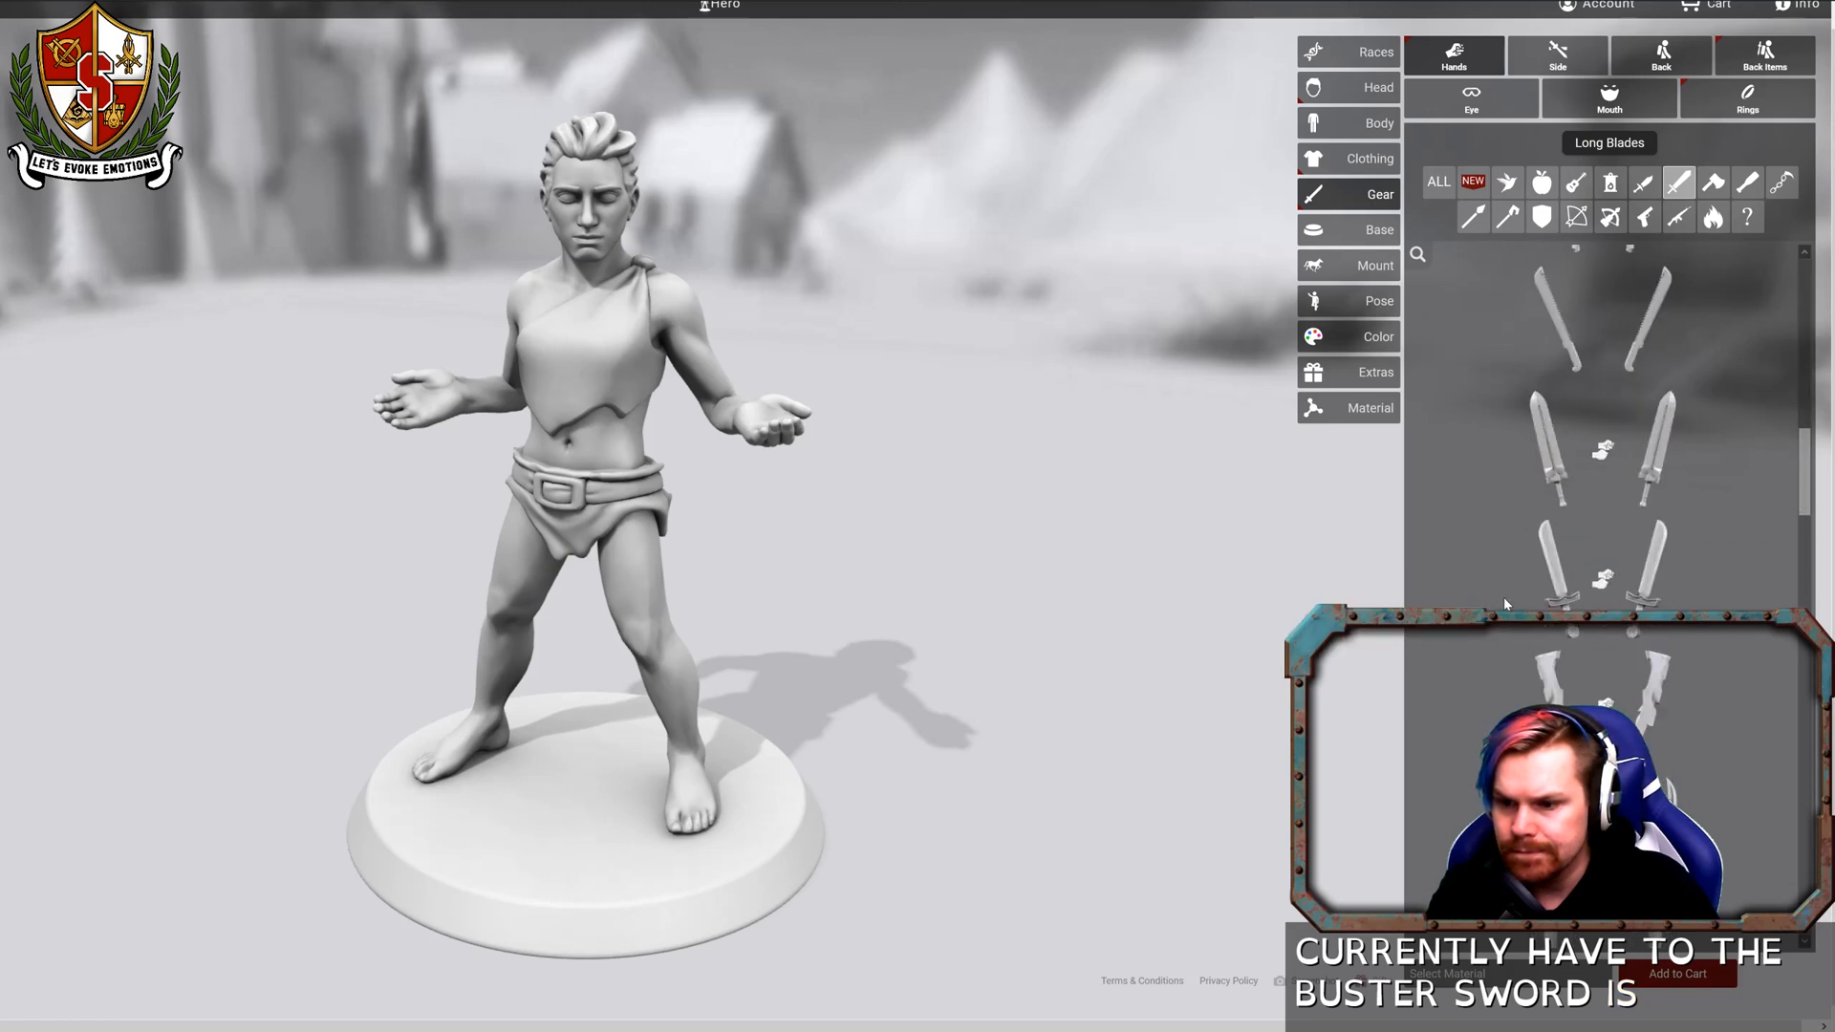
{"action": "scroll", "coordinate": [1504, 598], "scroll_direction": "down", "scroll_amount": 4}
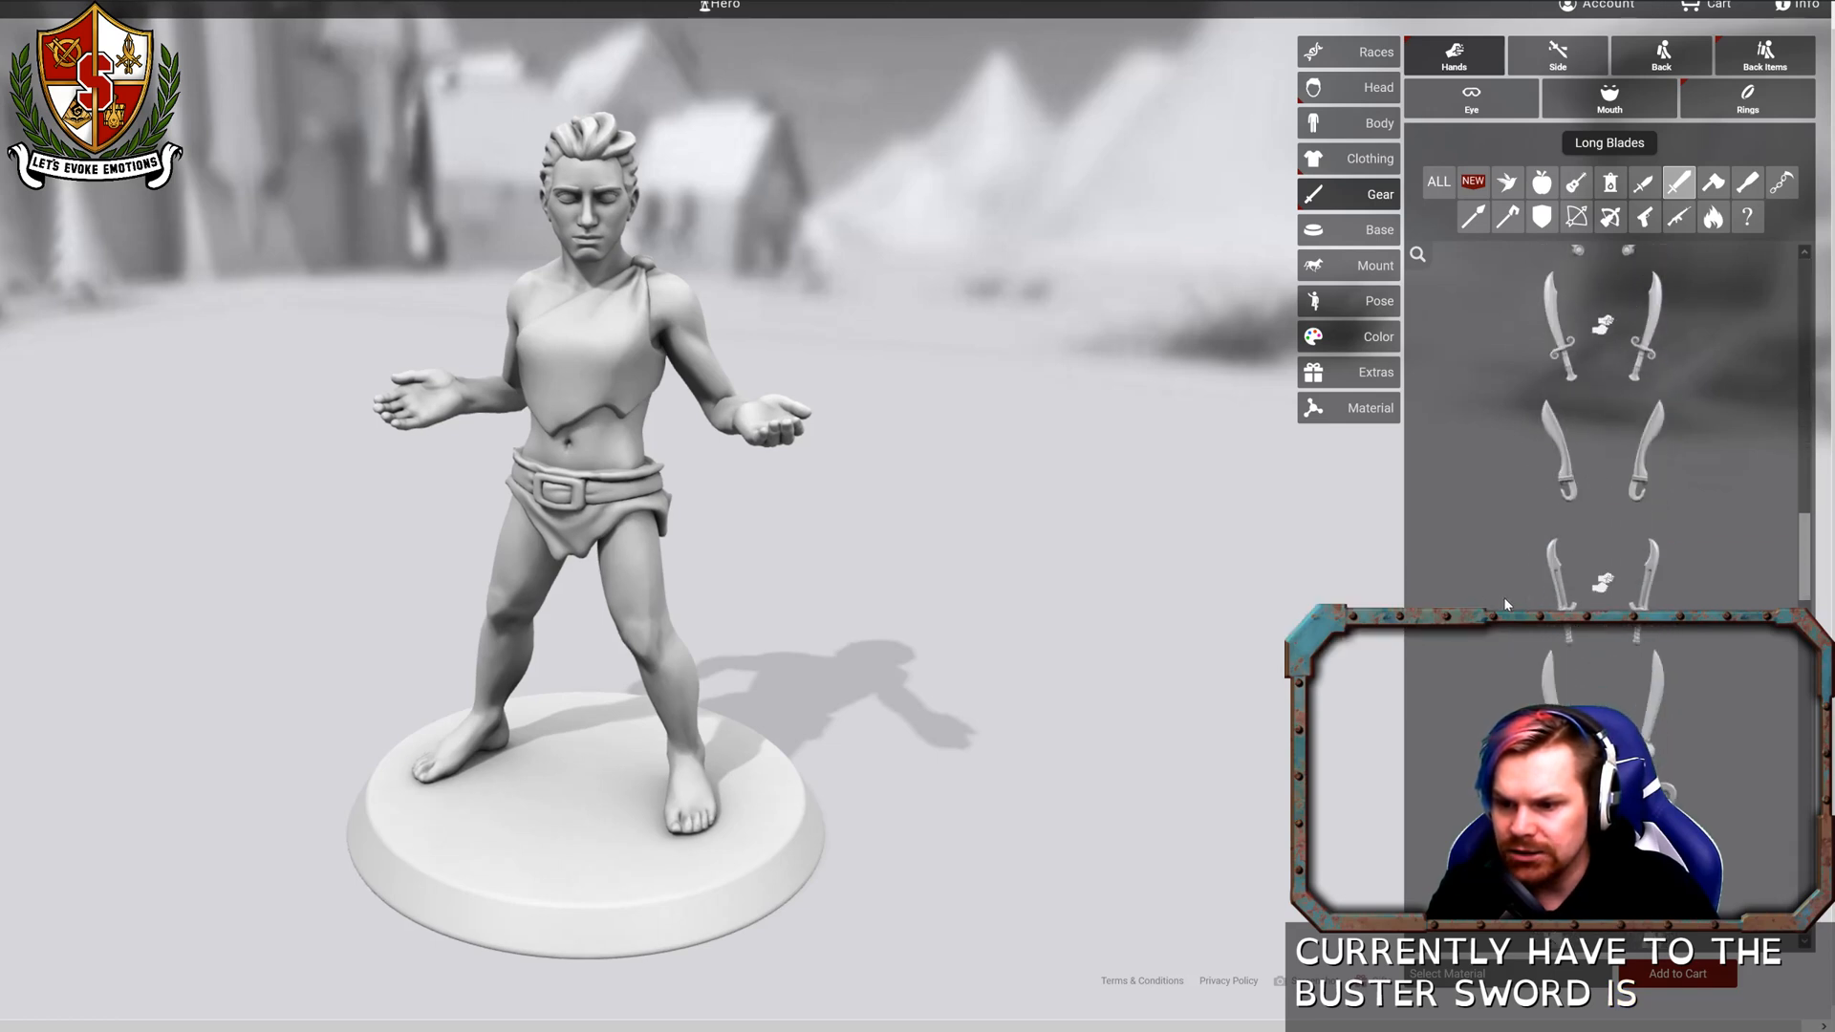
{"action": "scroll", "coordinate": [1504, 598], "scroll_direction": "down", "scroll_amount": 5}
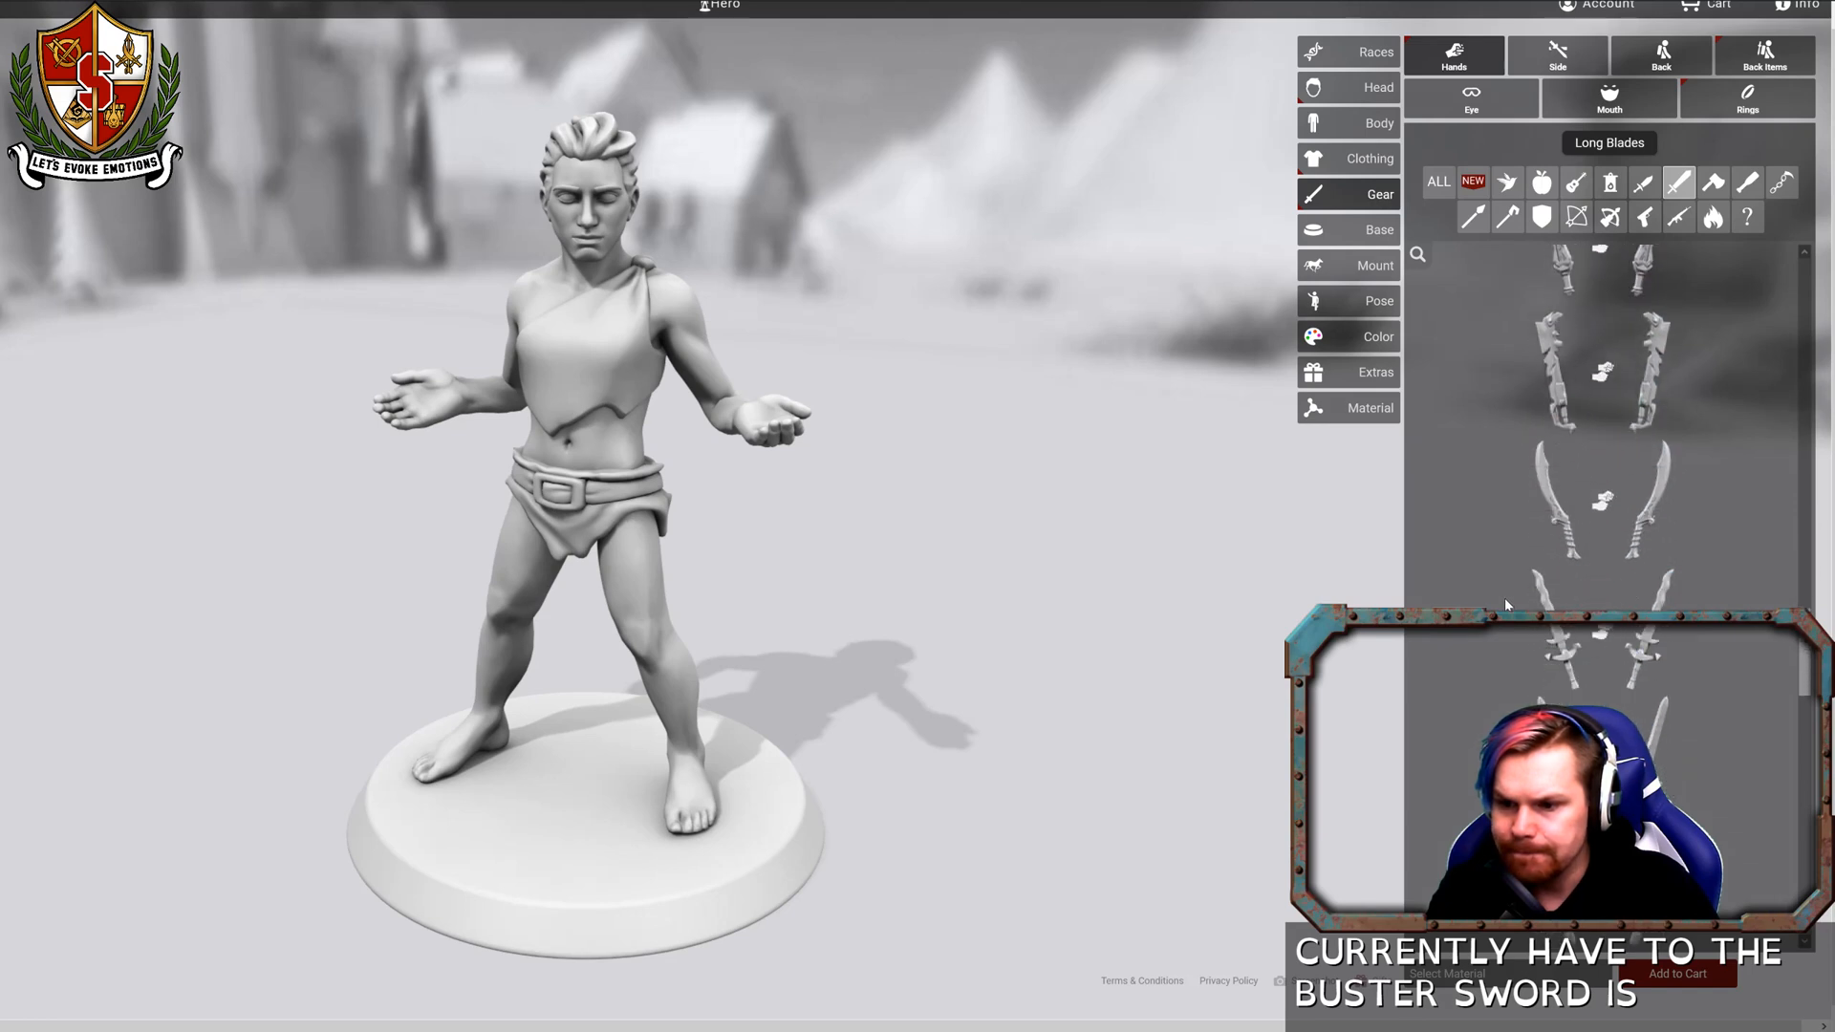
{"action": "scroll", "coordinate": [1506, 605], "scroll_direction": "down", "scroll_amount": 5}
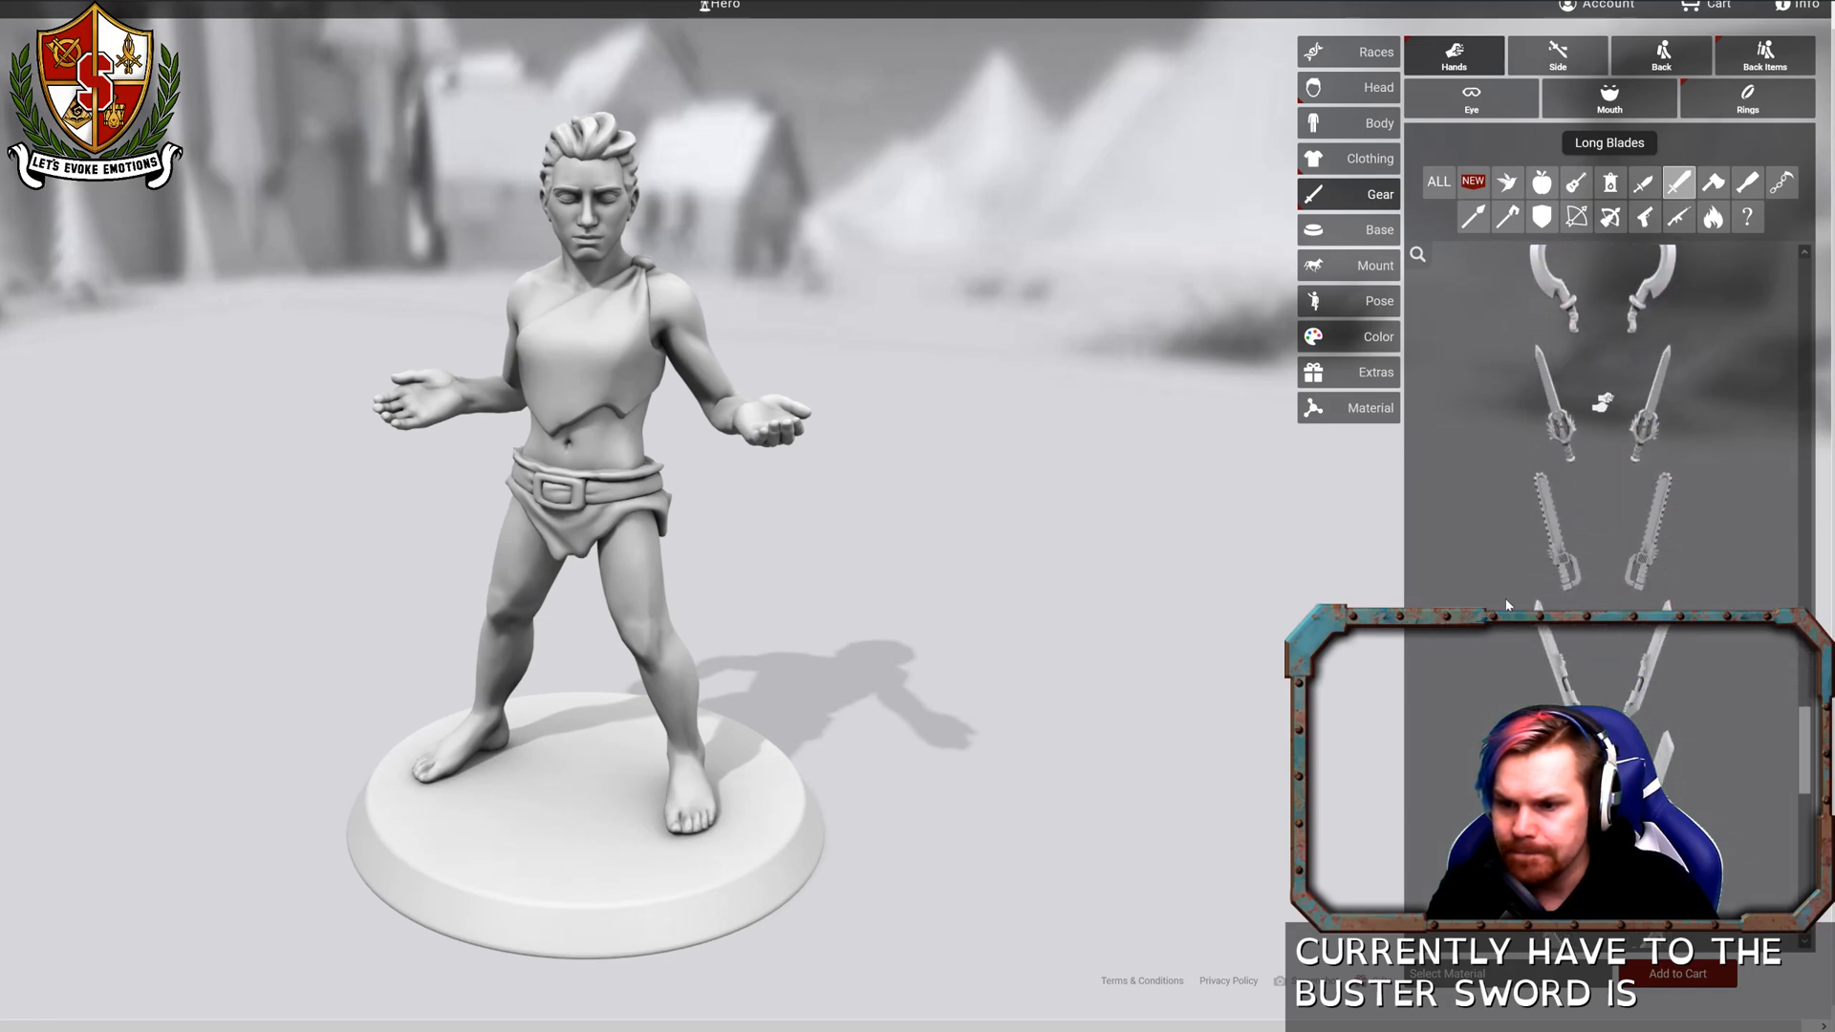
{"action": "left_click", "coordinate": [1602, 602]}
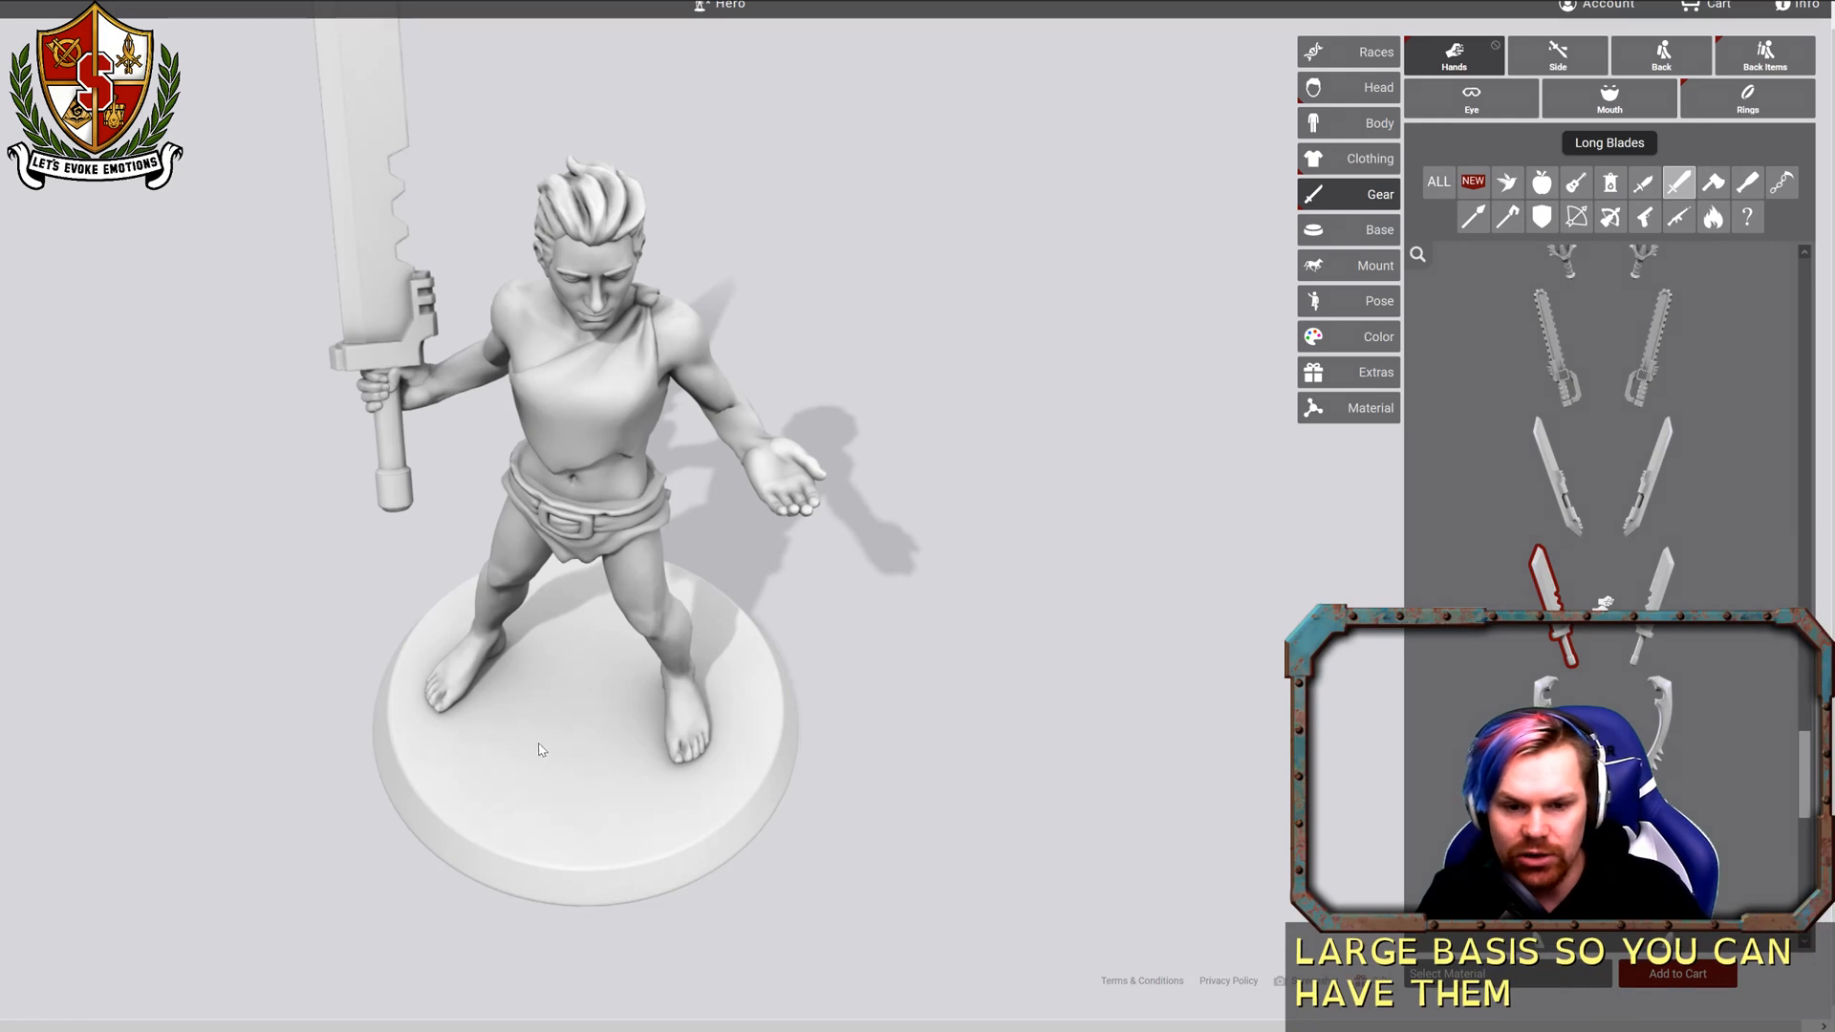
{"action": "left_click_drag", "start_coordinate": [520, 755], "coordinate": [532, 717]}
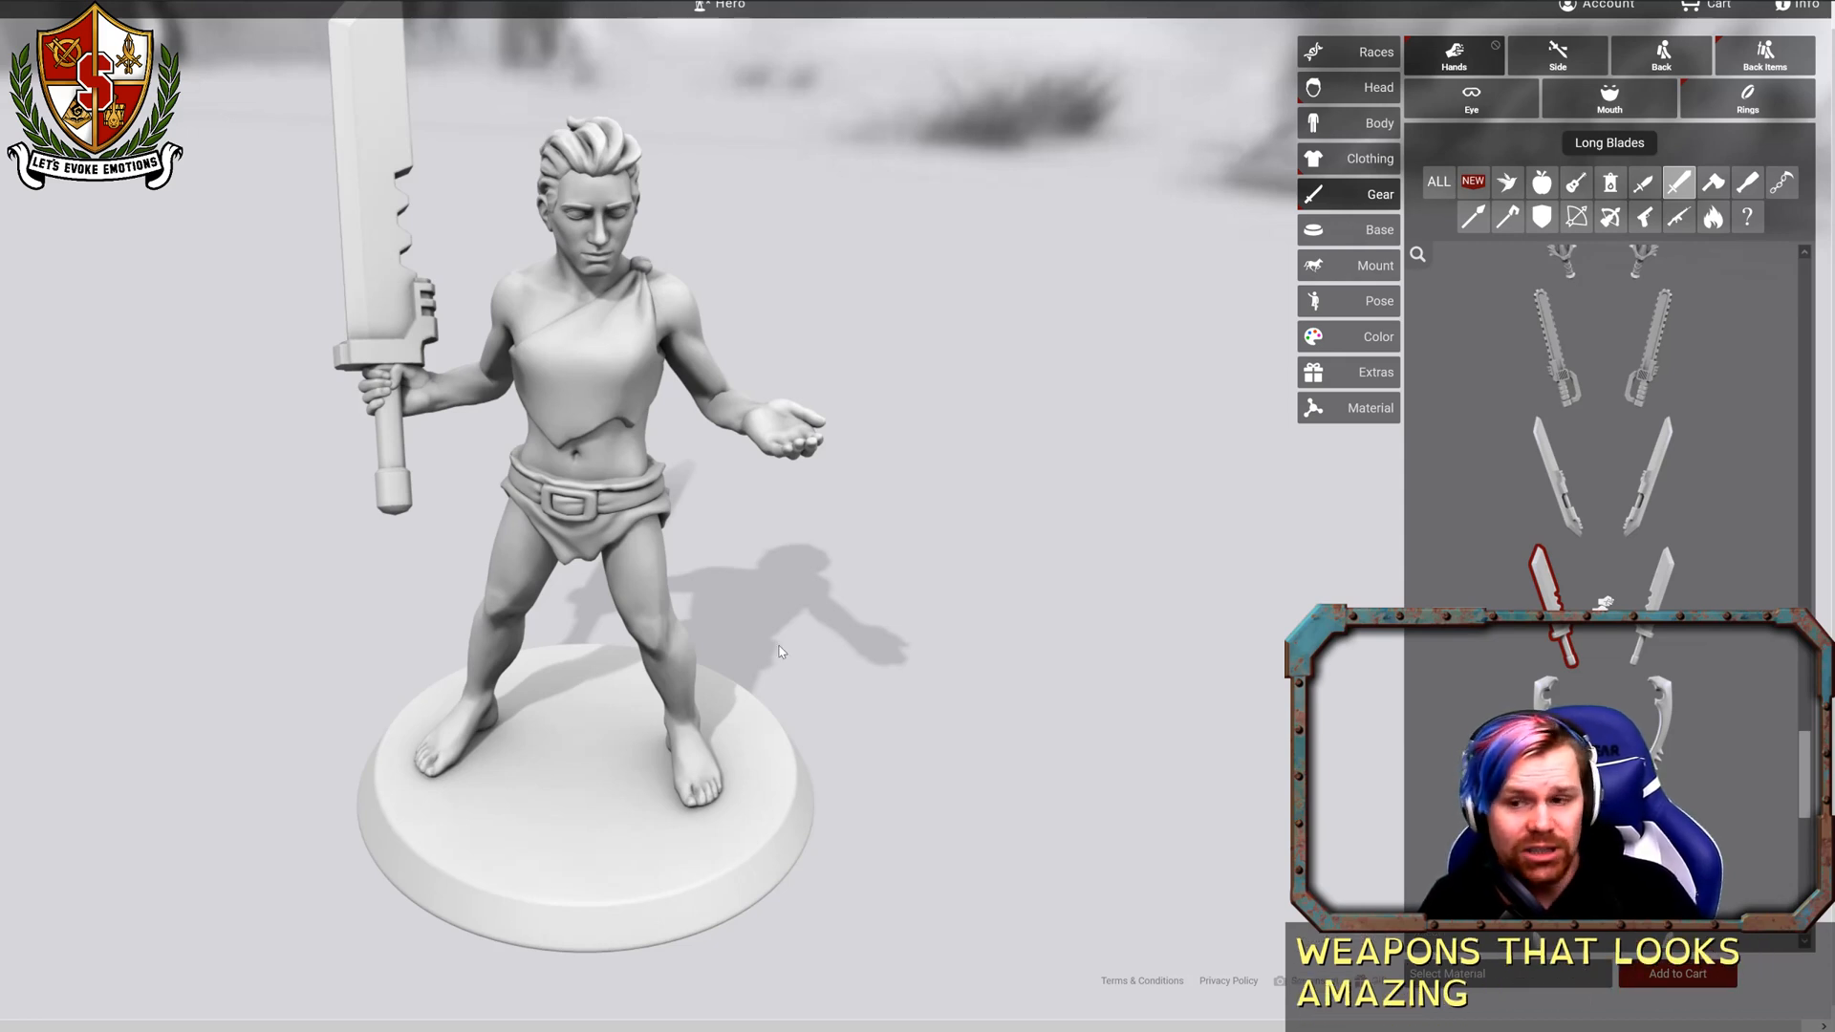
Place an anvil on the figure's base and replace it with the reclining cat.
{"action": "left_click", "coordinate": [1357, 229]}
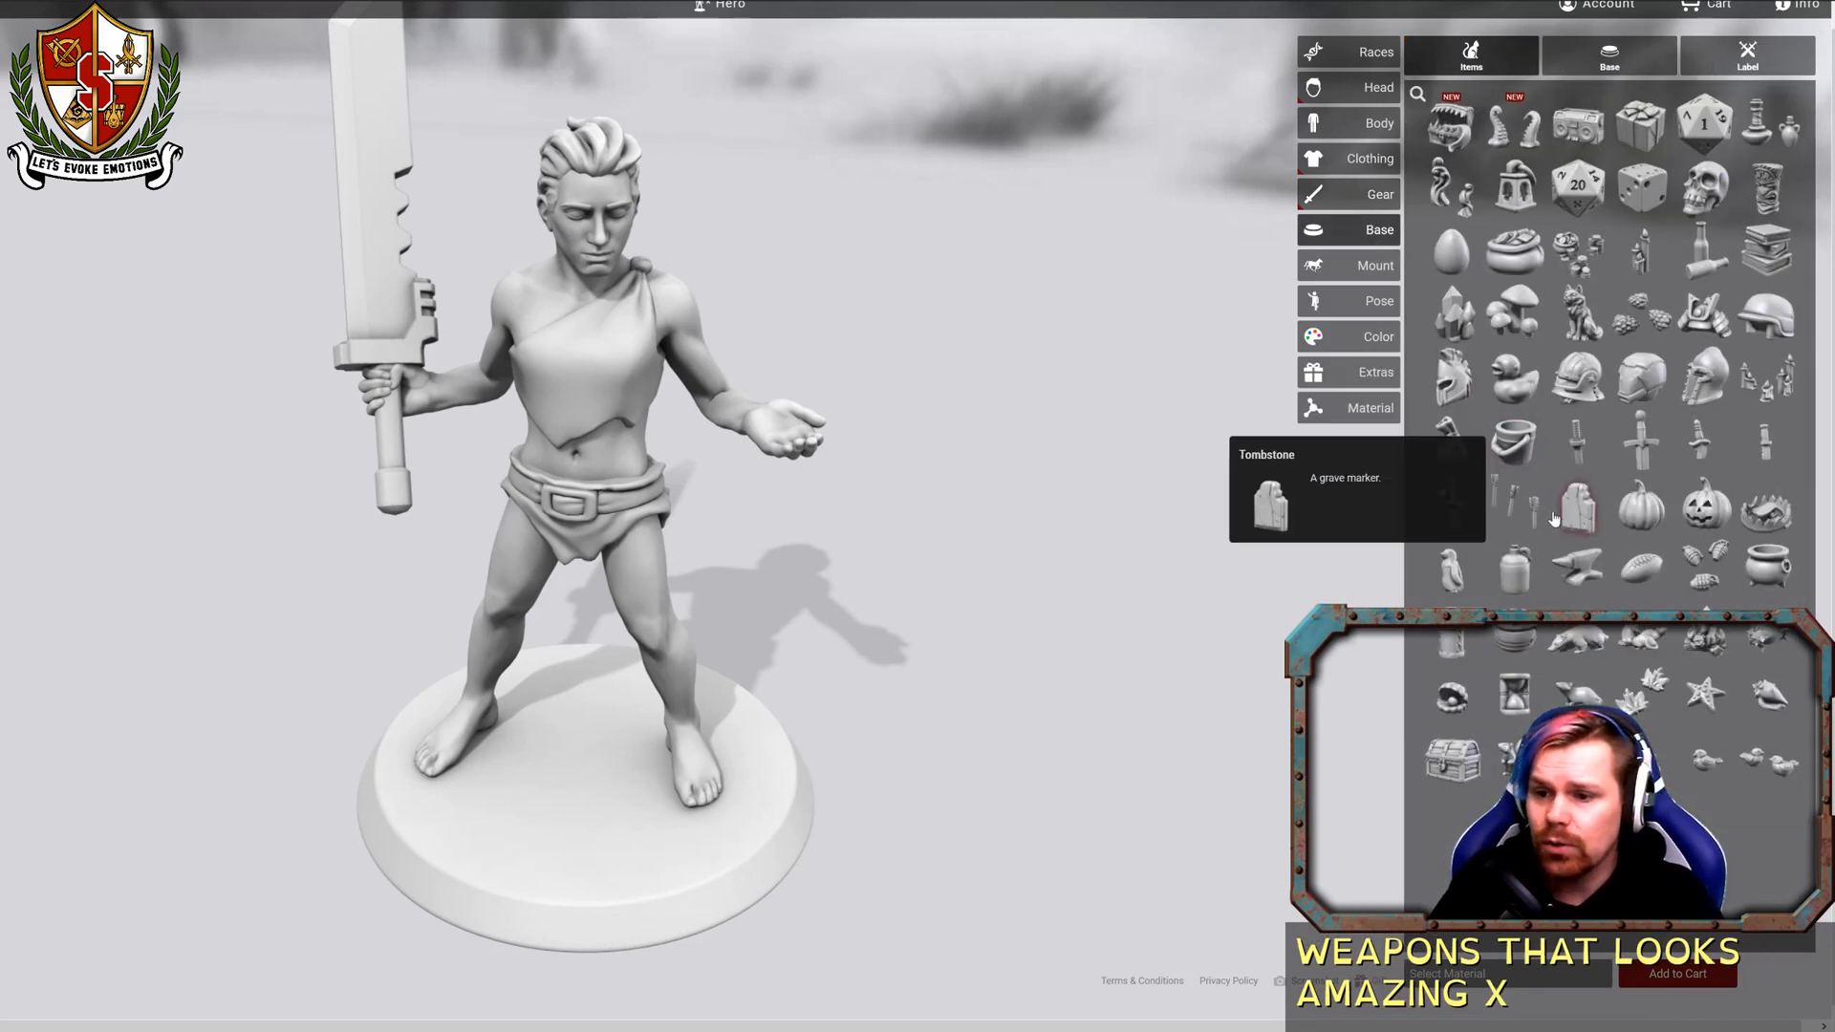
{"action": "left_click", "coordinate": [1586, 573]}
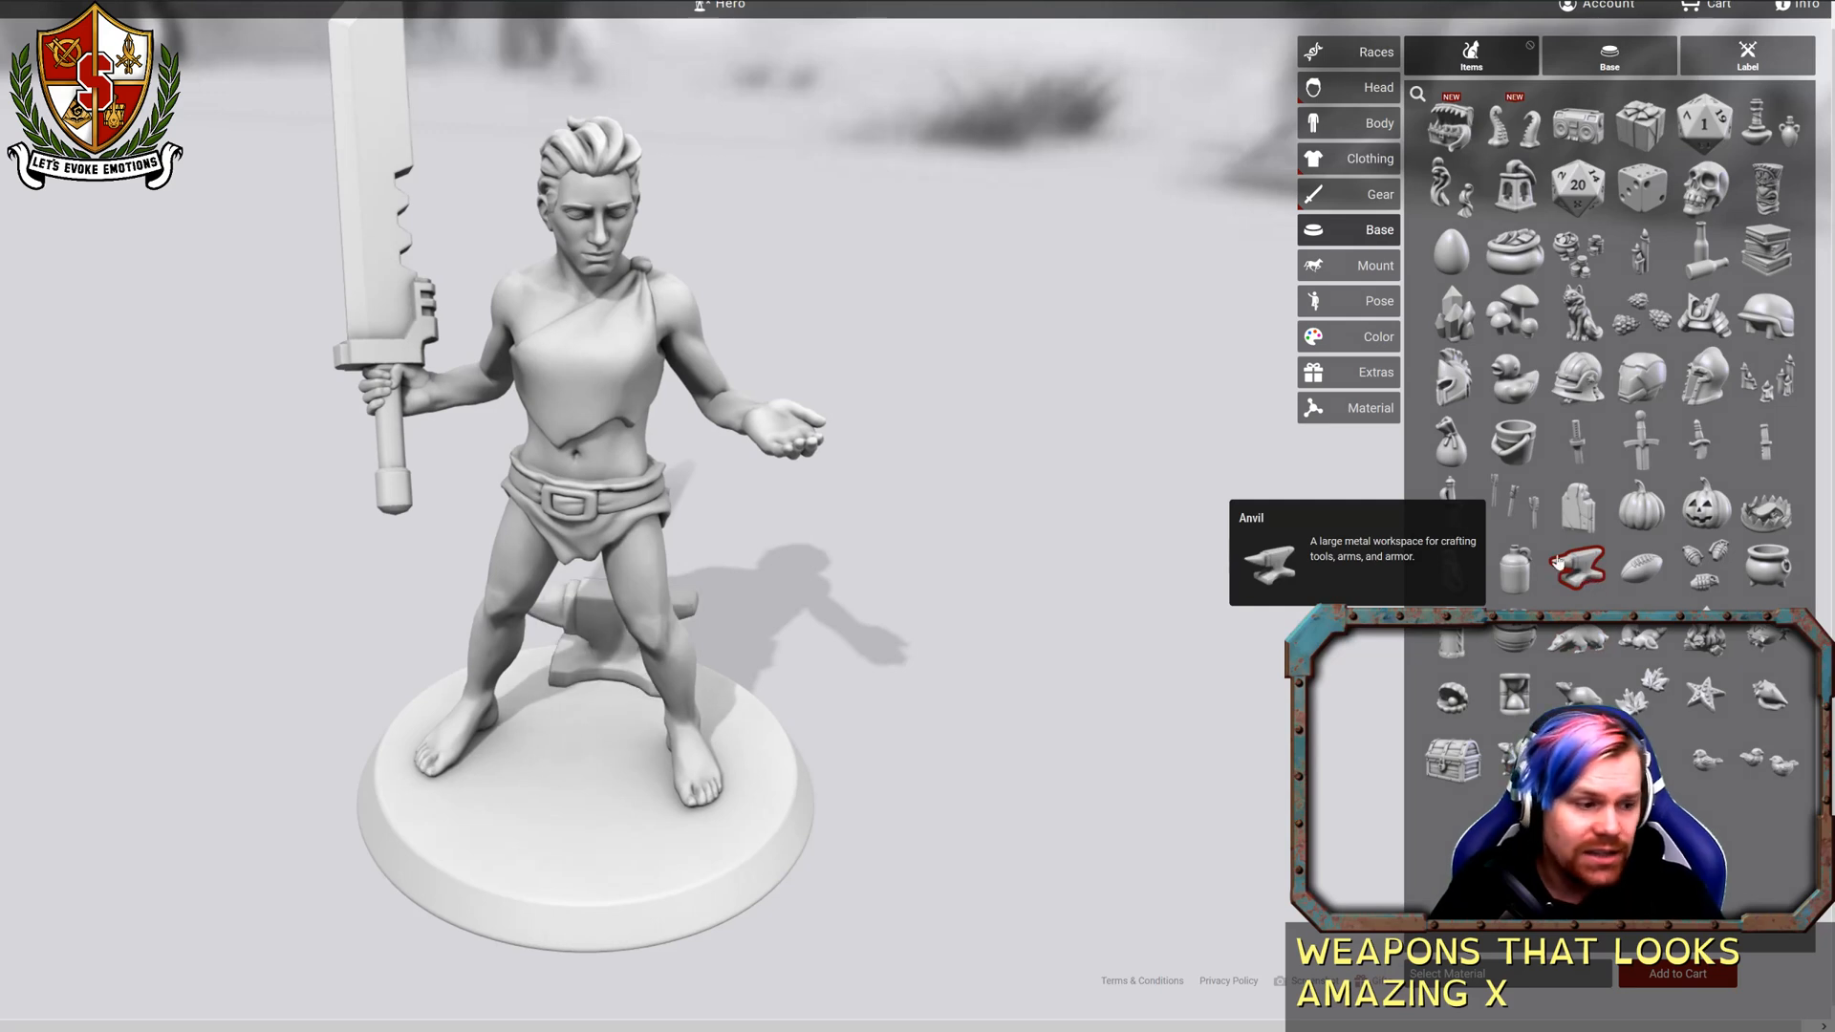
{"action": "left_click", "coordinate": [1572, 320]}
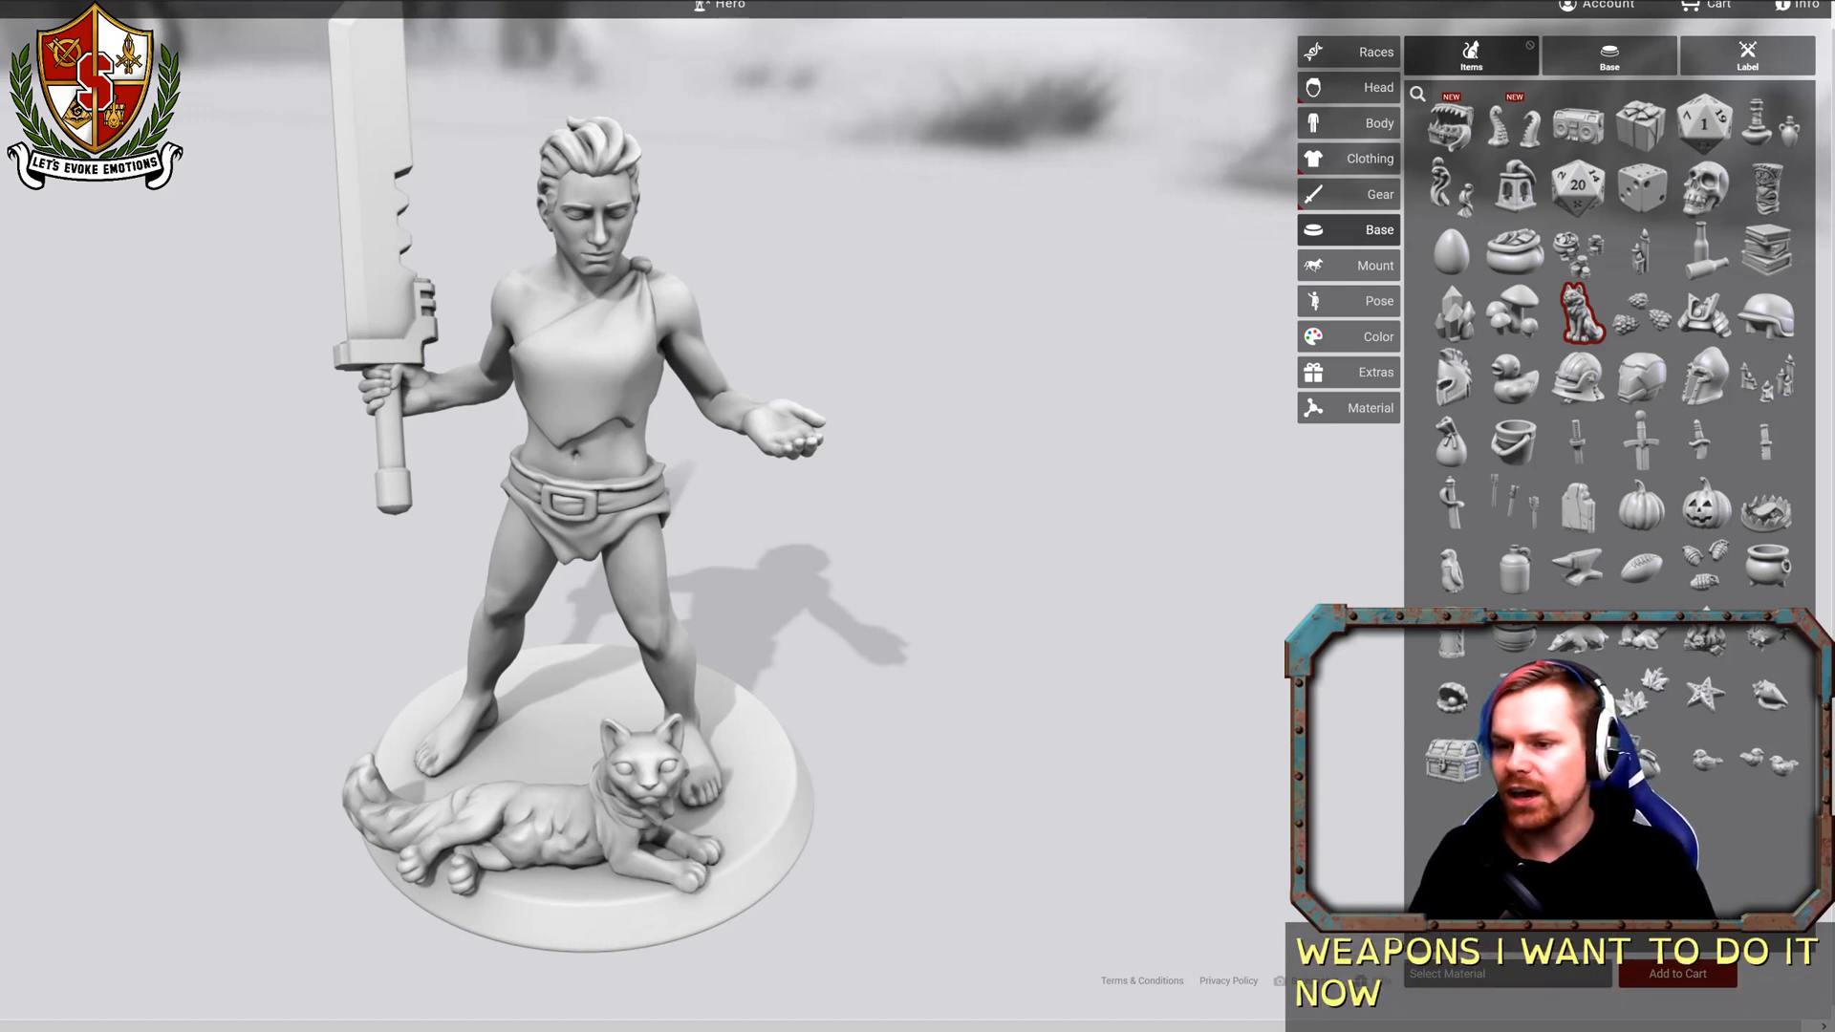
Change the figure's race to Female Dwarf.
{"action": "left_click", "coordinate": [1352, 53]}
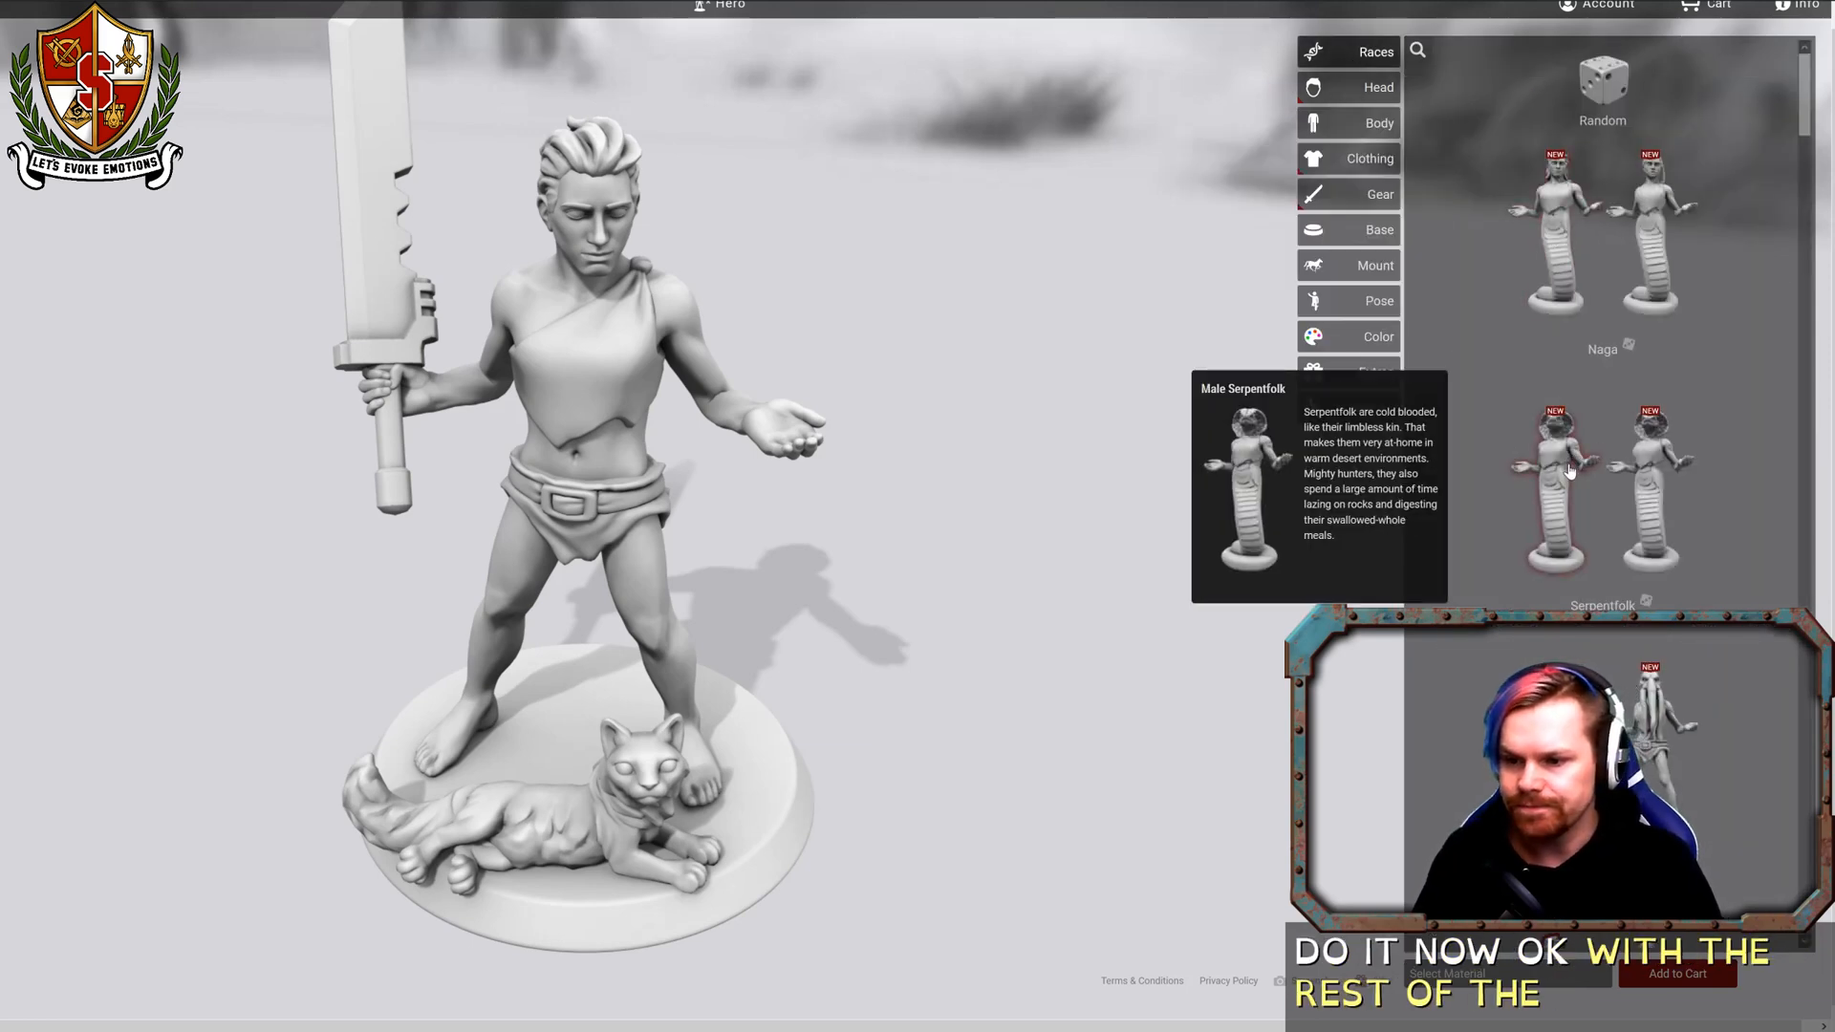
{"action": "scroll", "coordinate": [1569, 471], "scroll_direction": "down", "scroll_amount": 5}
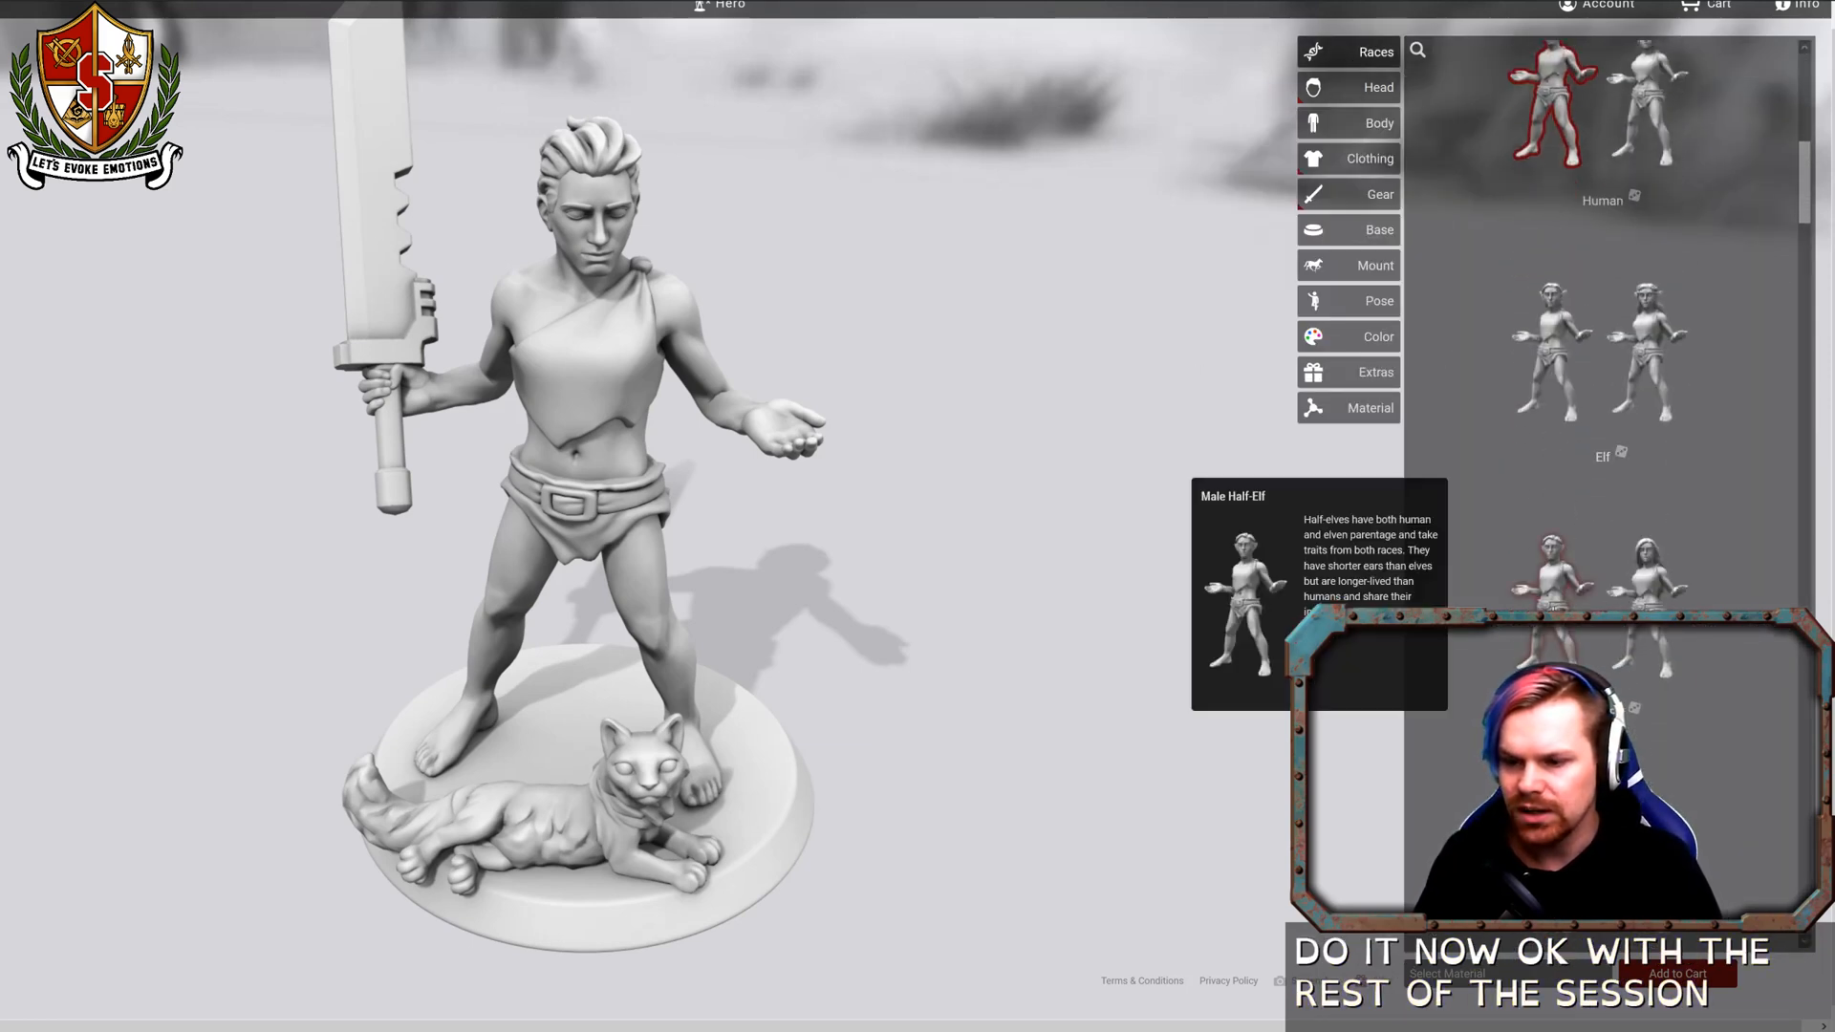
{"action": "scroll", "coordinate": [1567, 473], "scroll_direction": "down", "scroll_amount": 2}
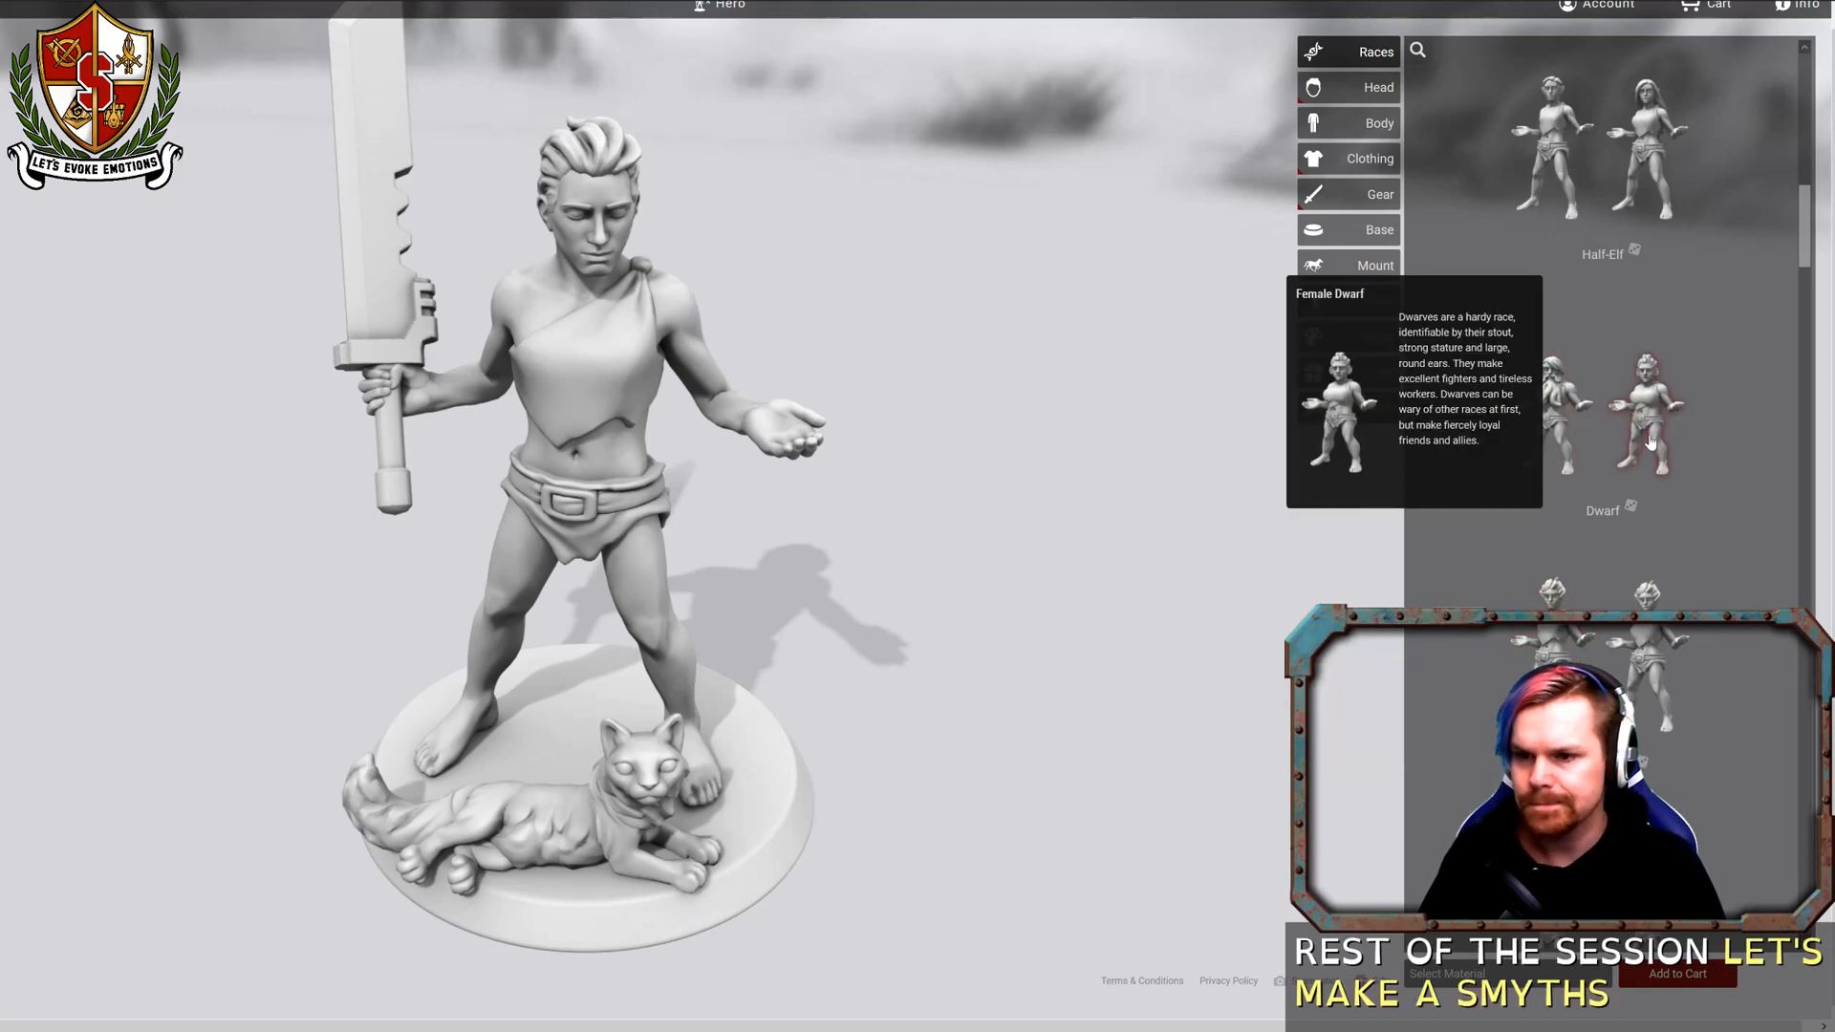
{"action": "left_click", "coordinate": [1651, 442]}
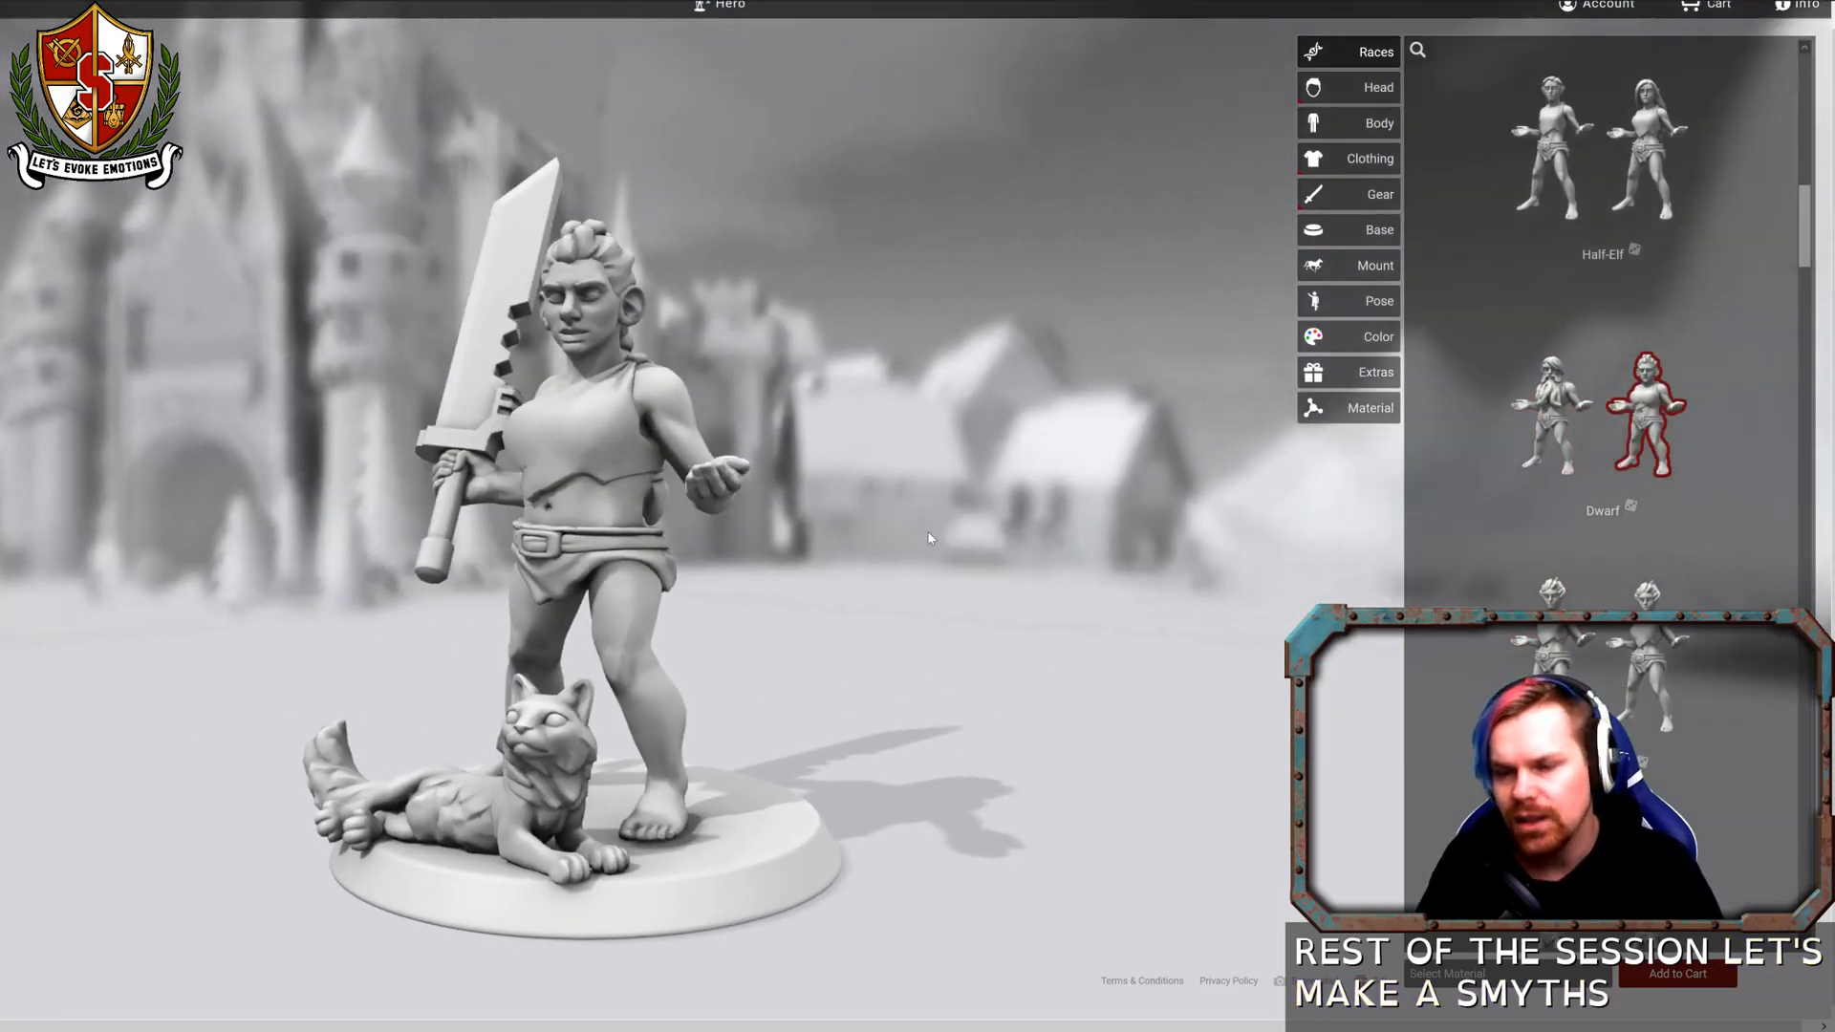
Give the figure a friendlier expression by raising Smile to about the halfway mark.
{"action": "left_click", "coordinate": [1352, 87]}
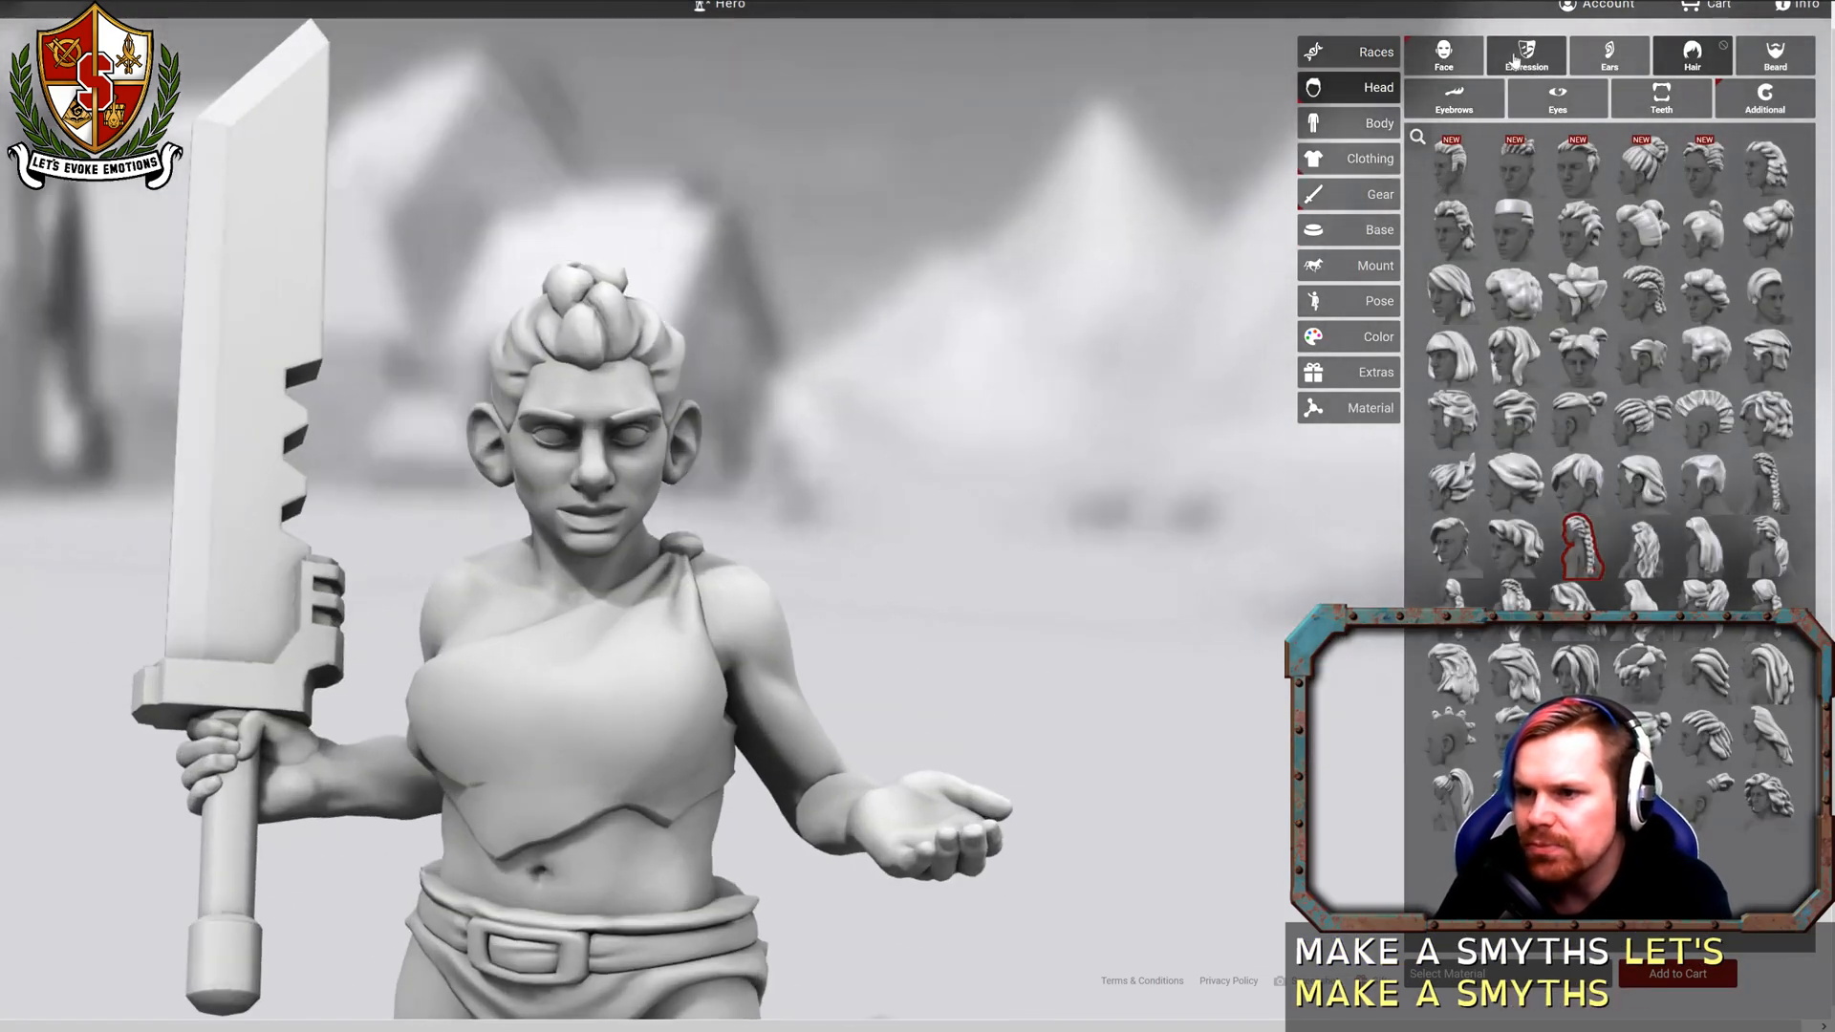
{"action": "left_click", "coordinate": [1428, 67]}
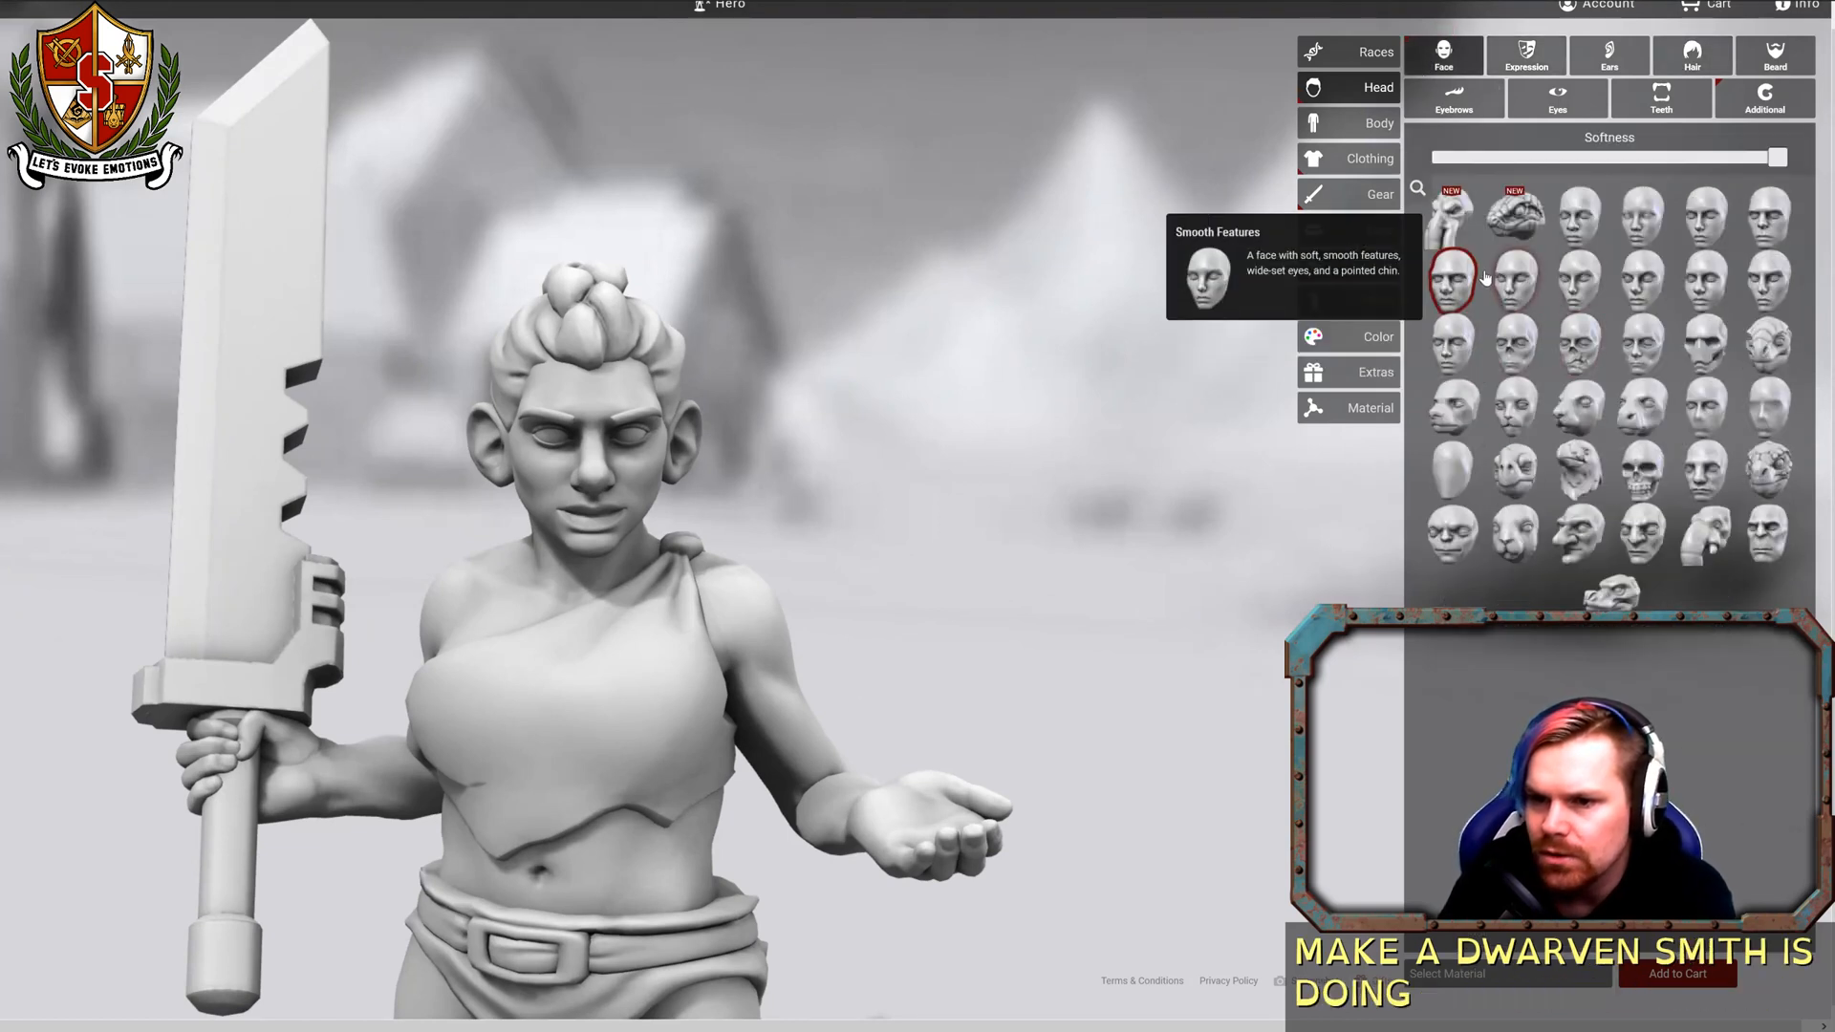
{"action": "left_click", "coordinate": [1526, 54]}
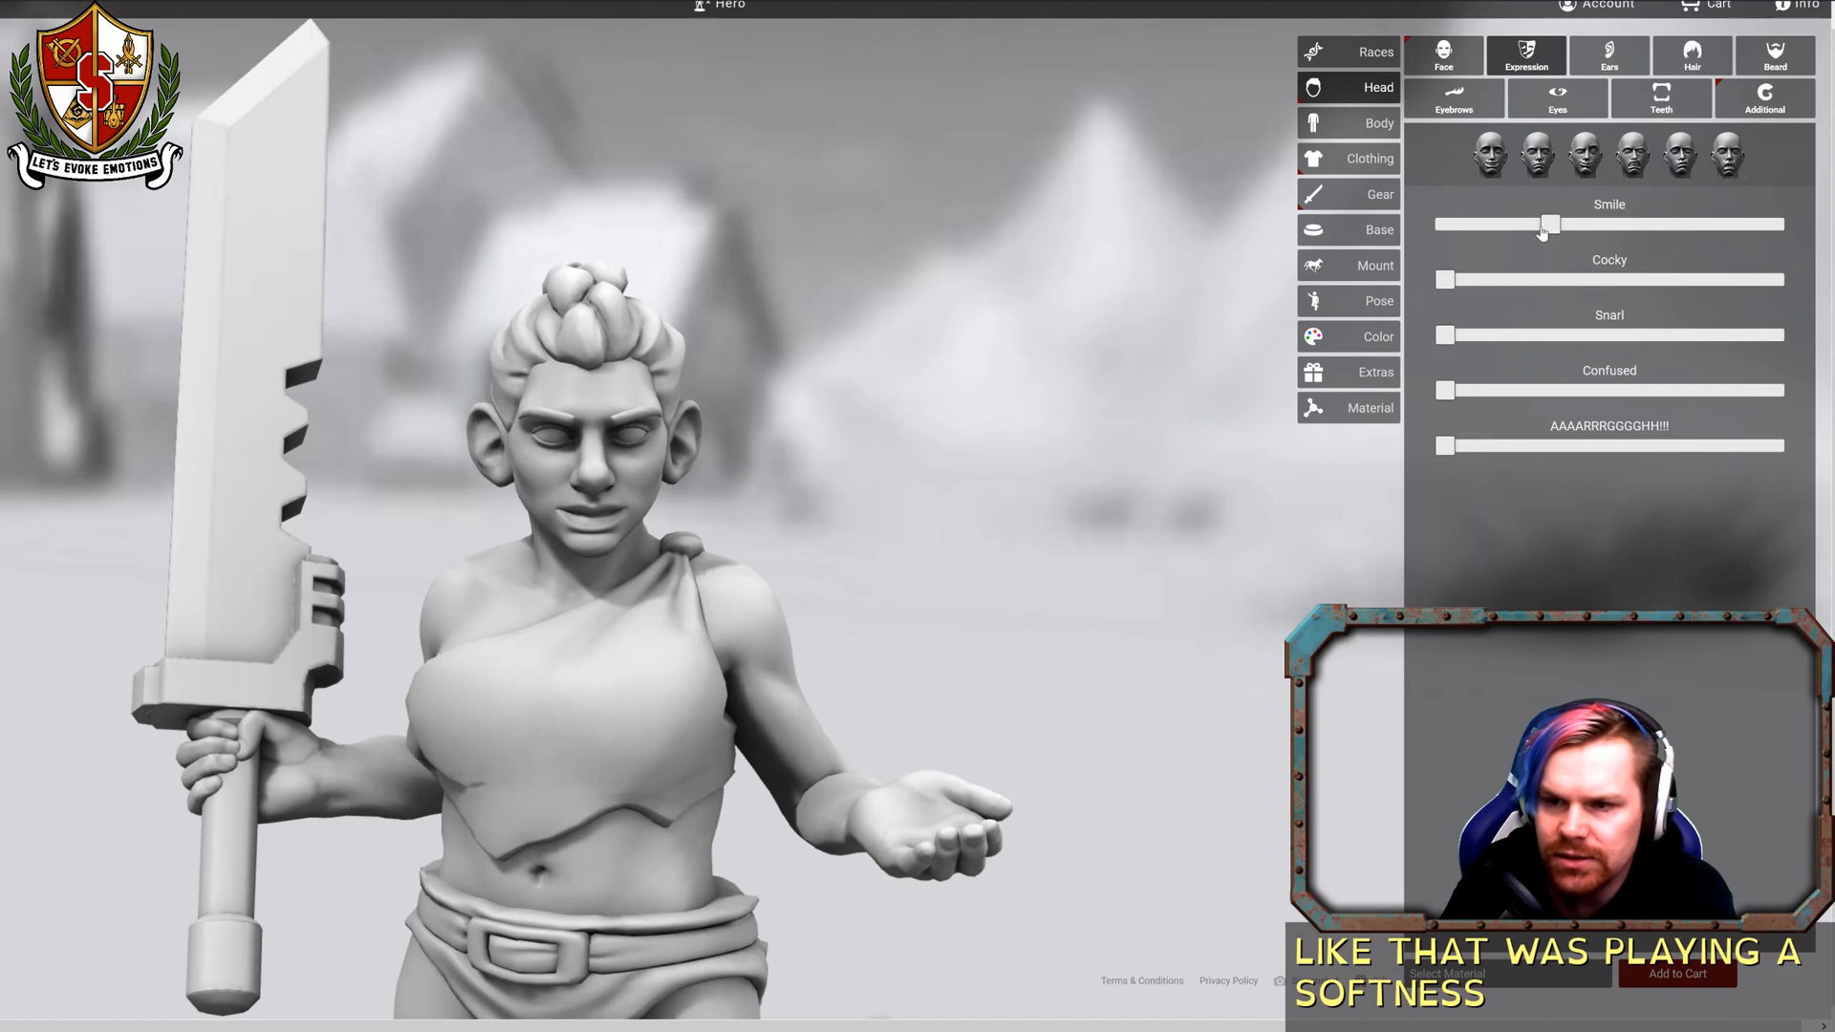
{"action": "left_click_drag", "start_coordinate": [1541, 232], "coordinate": [1614, 229]}
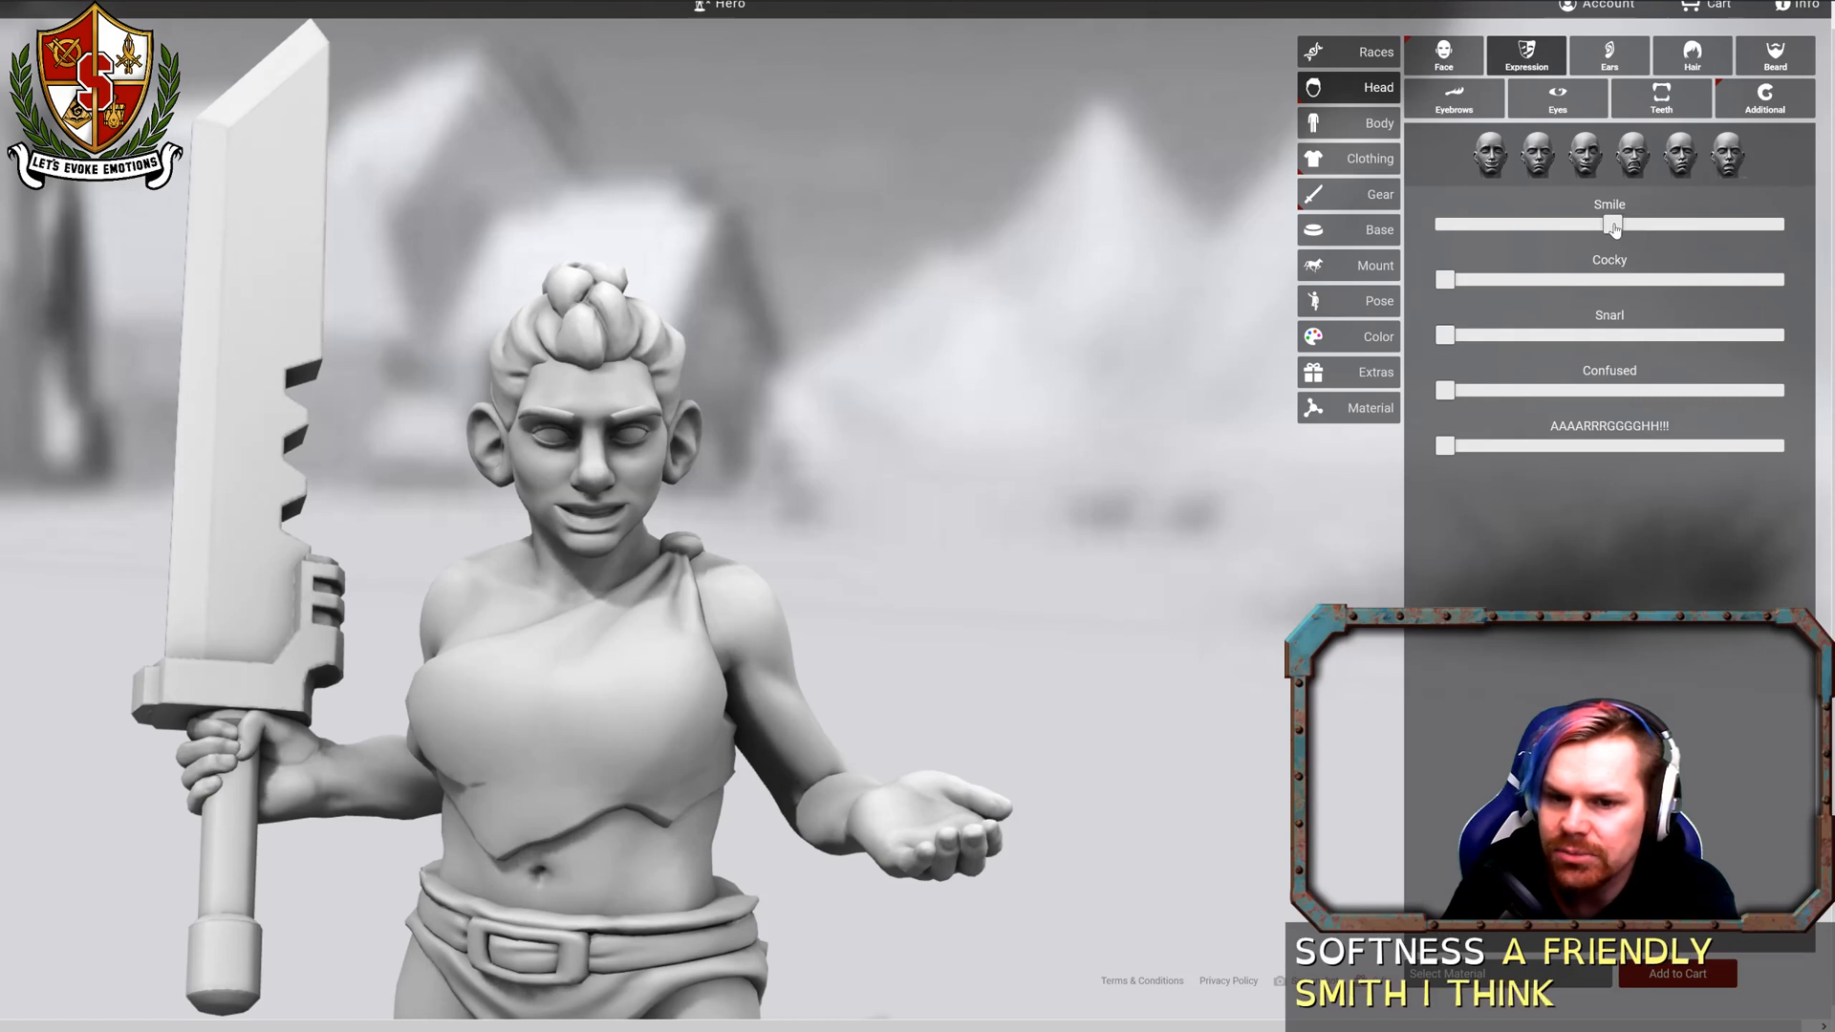
Replace the figure's large ears with the smaller Protruding Ears.
{"action": "left_click", "coordinate": [1609, 55]}
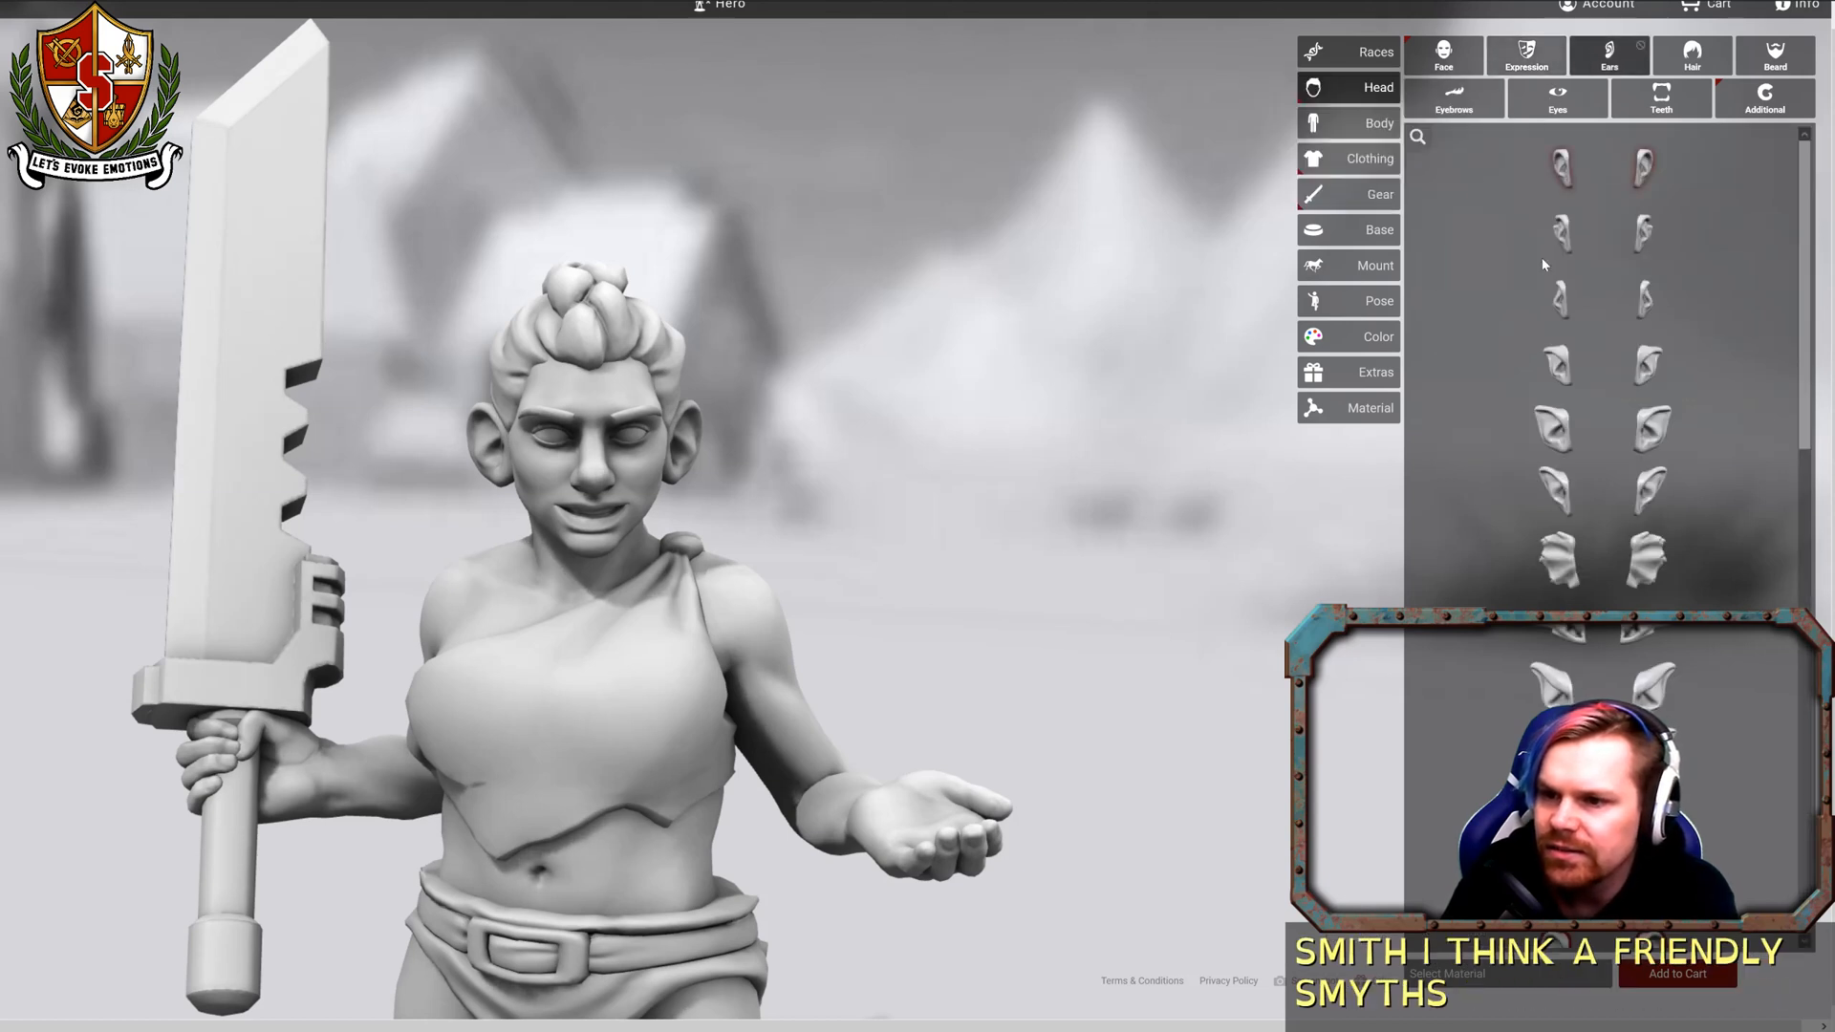
{"action": "scroll", "coordinate": [1511, 324], "scroll_direction": "down", "scroll_amount": 5}
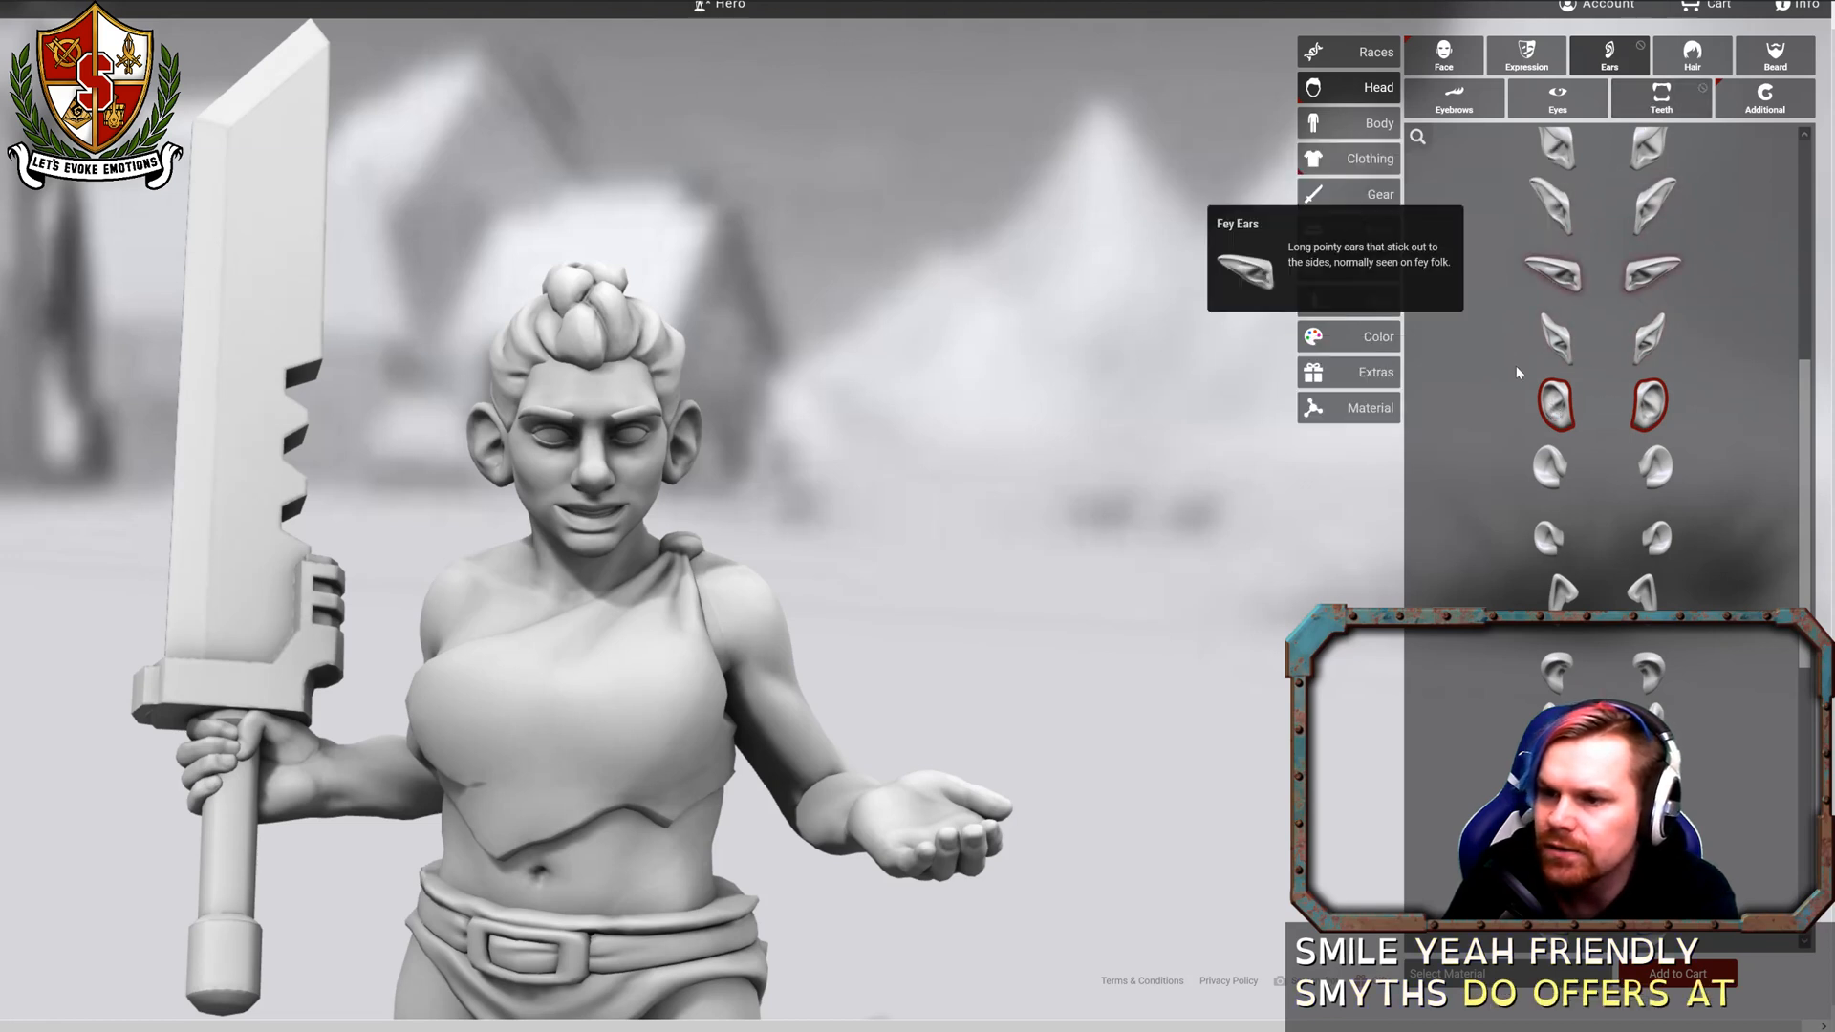
{"action": "scroll", "coordinate": [1562, 697], "scroll_direction": "down", "scroll_amount": 5}
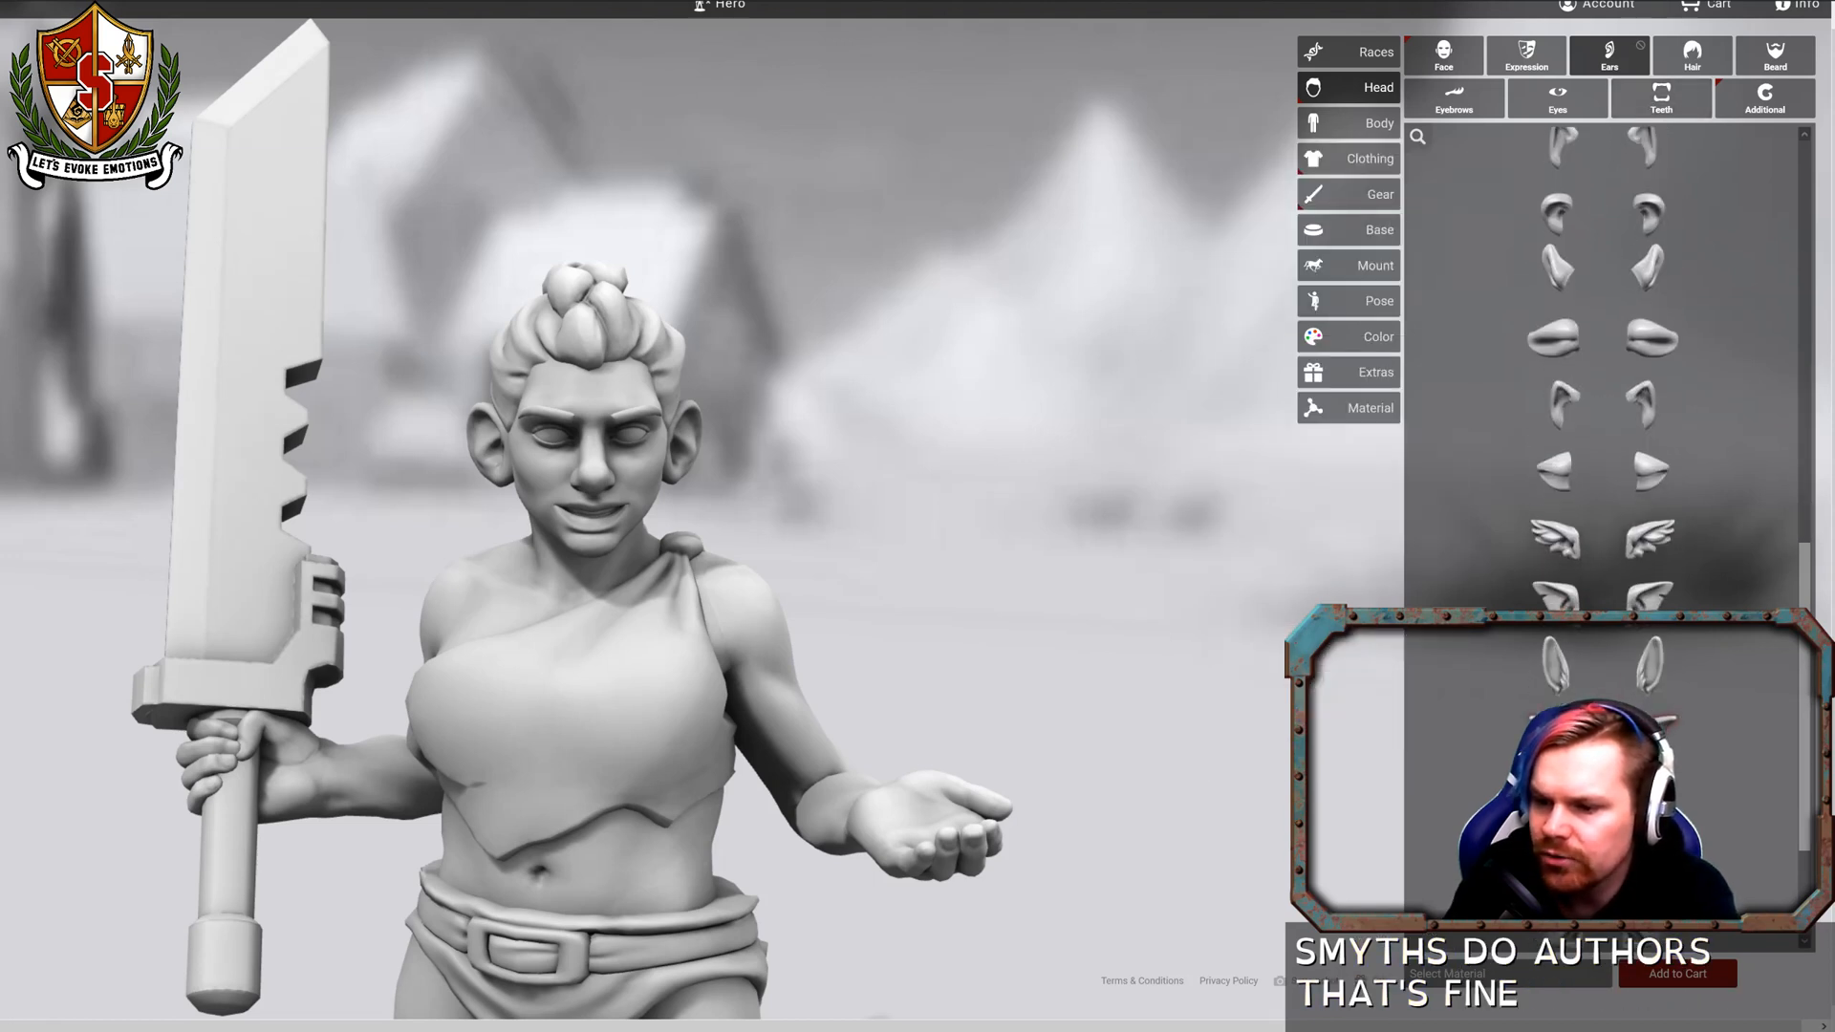
{"action": "left_click", "coordinate": [1558, 705]}
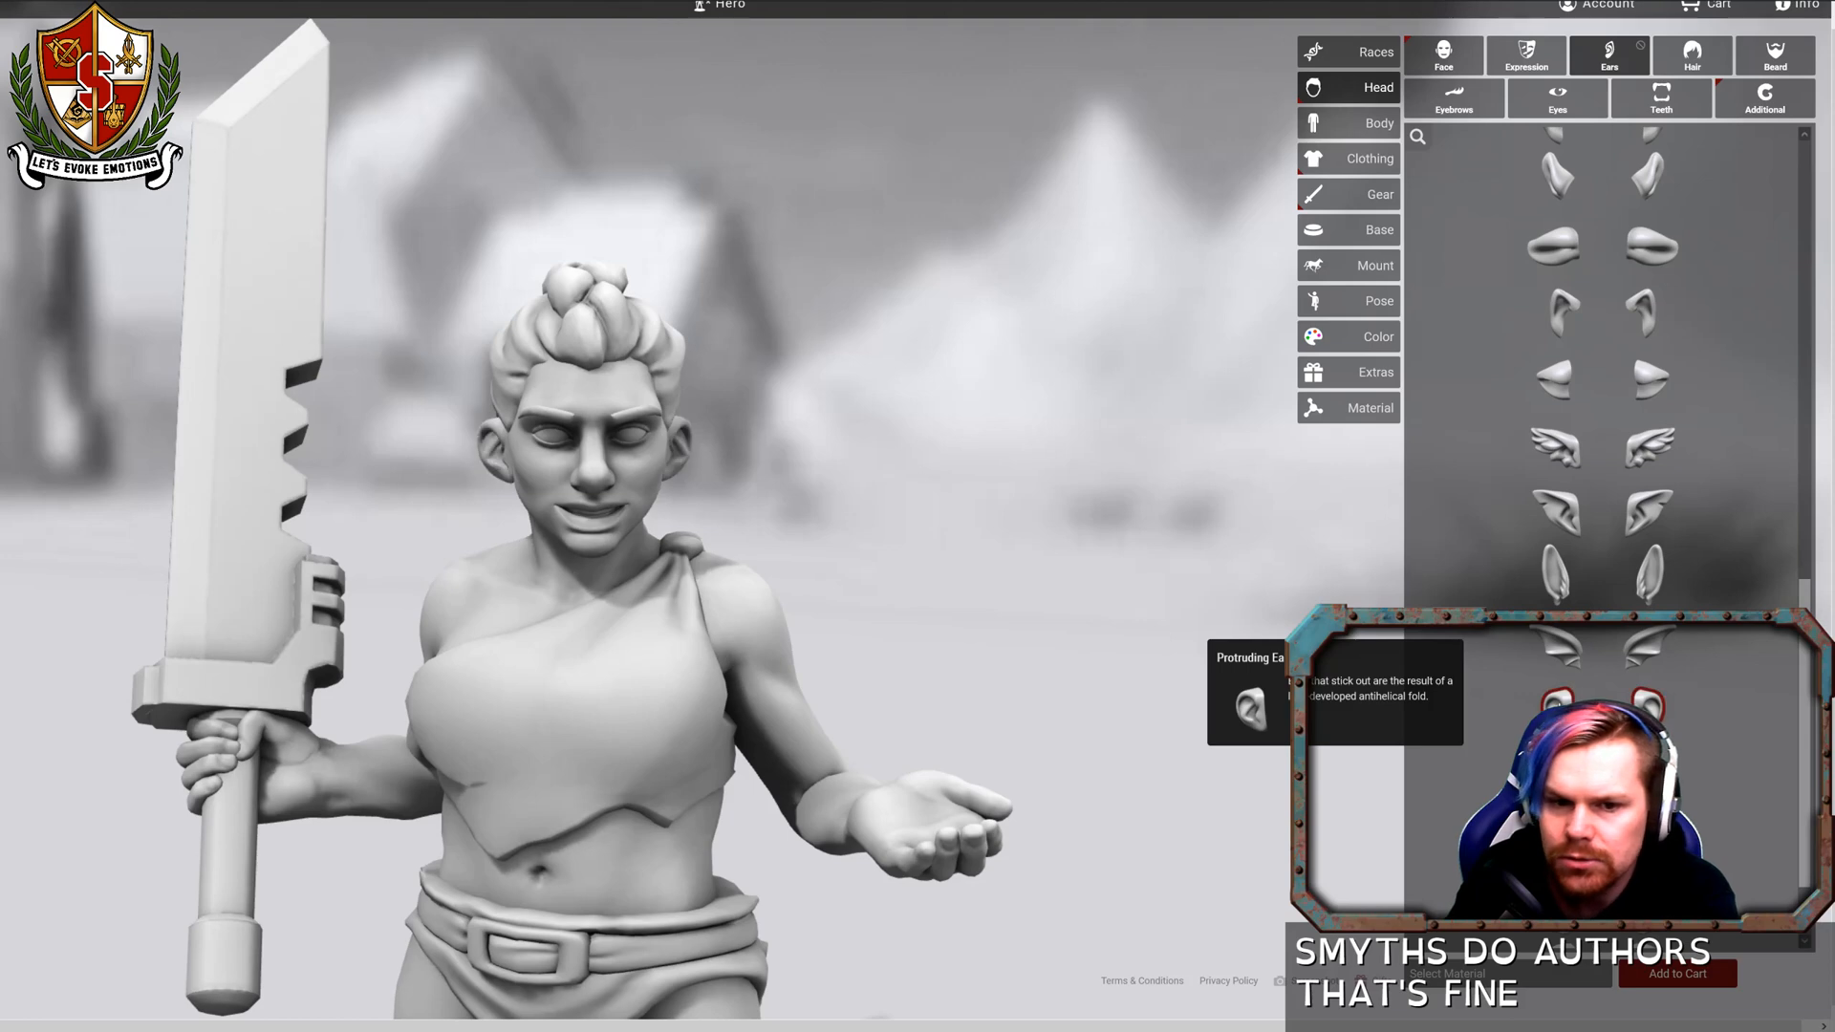
{"action": "left_click_drag", "start_coordinate": [816, 483], "coordinate": [1082, 385]}
Try a fringed bob and a short wavy hairstyle, and settle on smooth swept-back hair gathered at the nape.
{"action": "left_click", "coordinate": [1691, 54]}
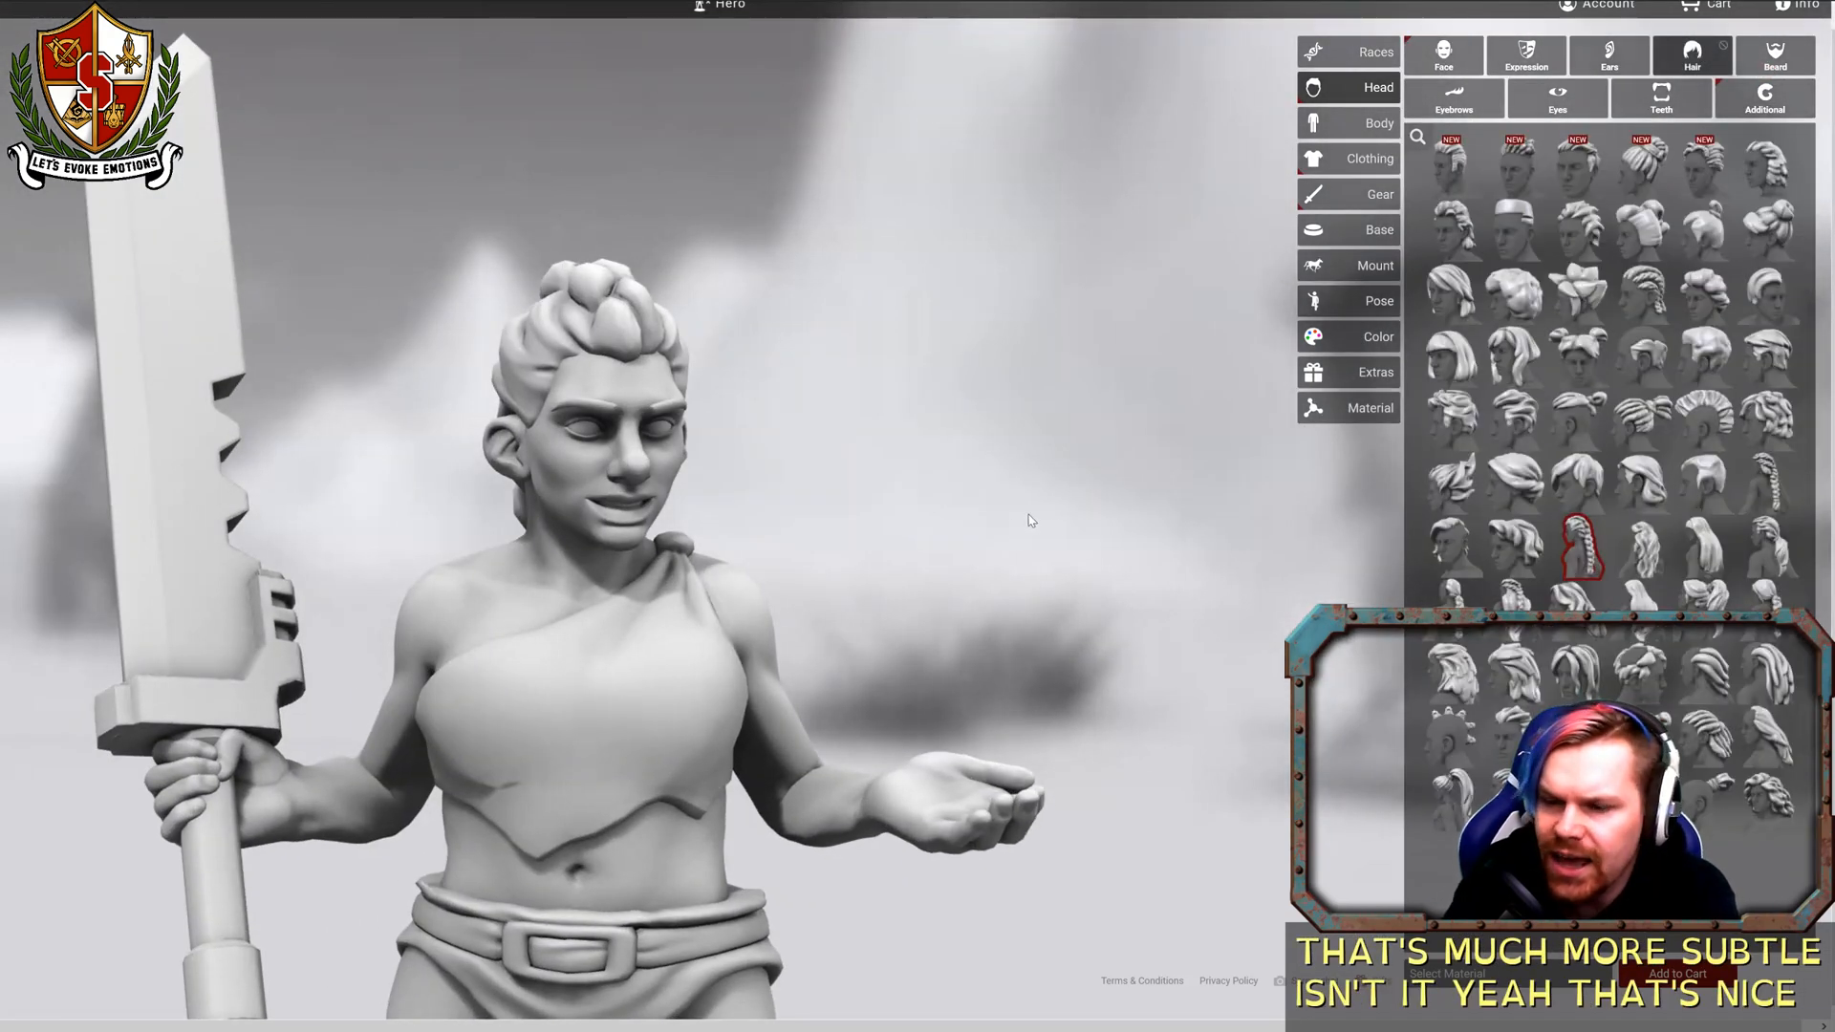
{"action": "left_click_drag", "start_coordinate": [916, 495], "coordinate": [253, 499]}
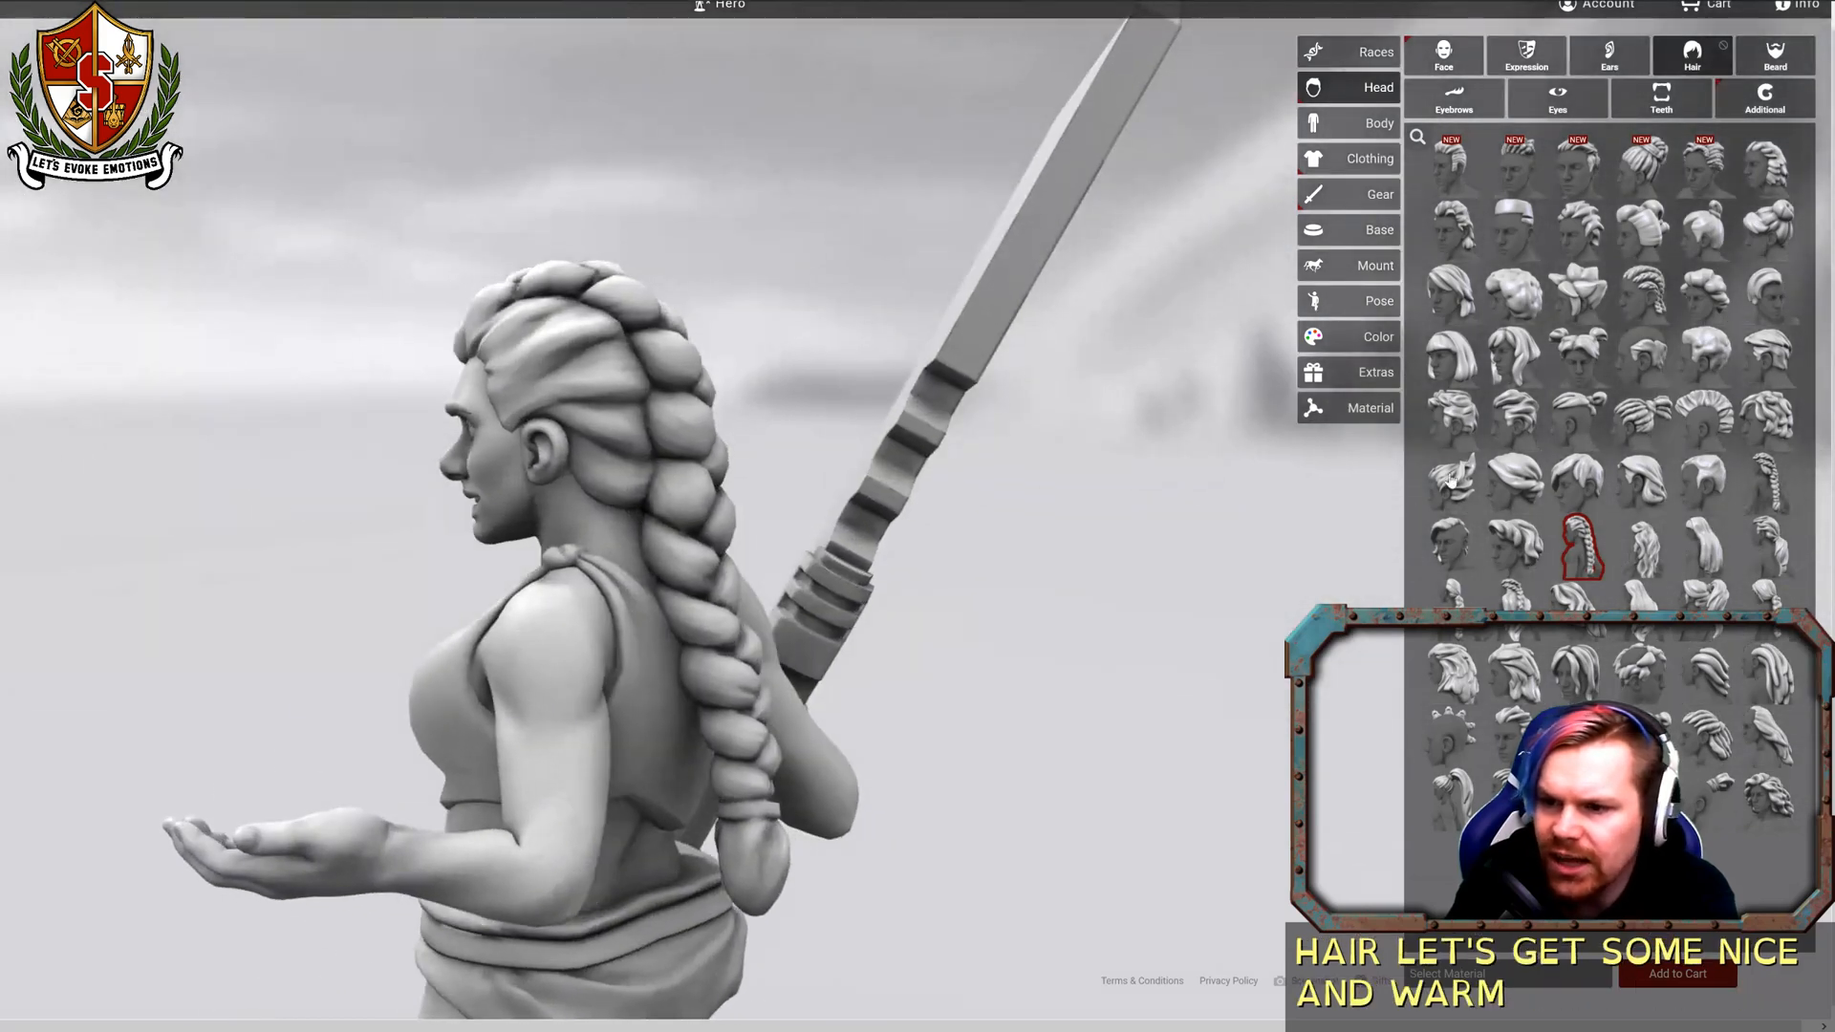
{"action": "left_click", "coordinate": [1454, 356]}
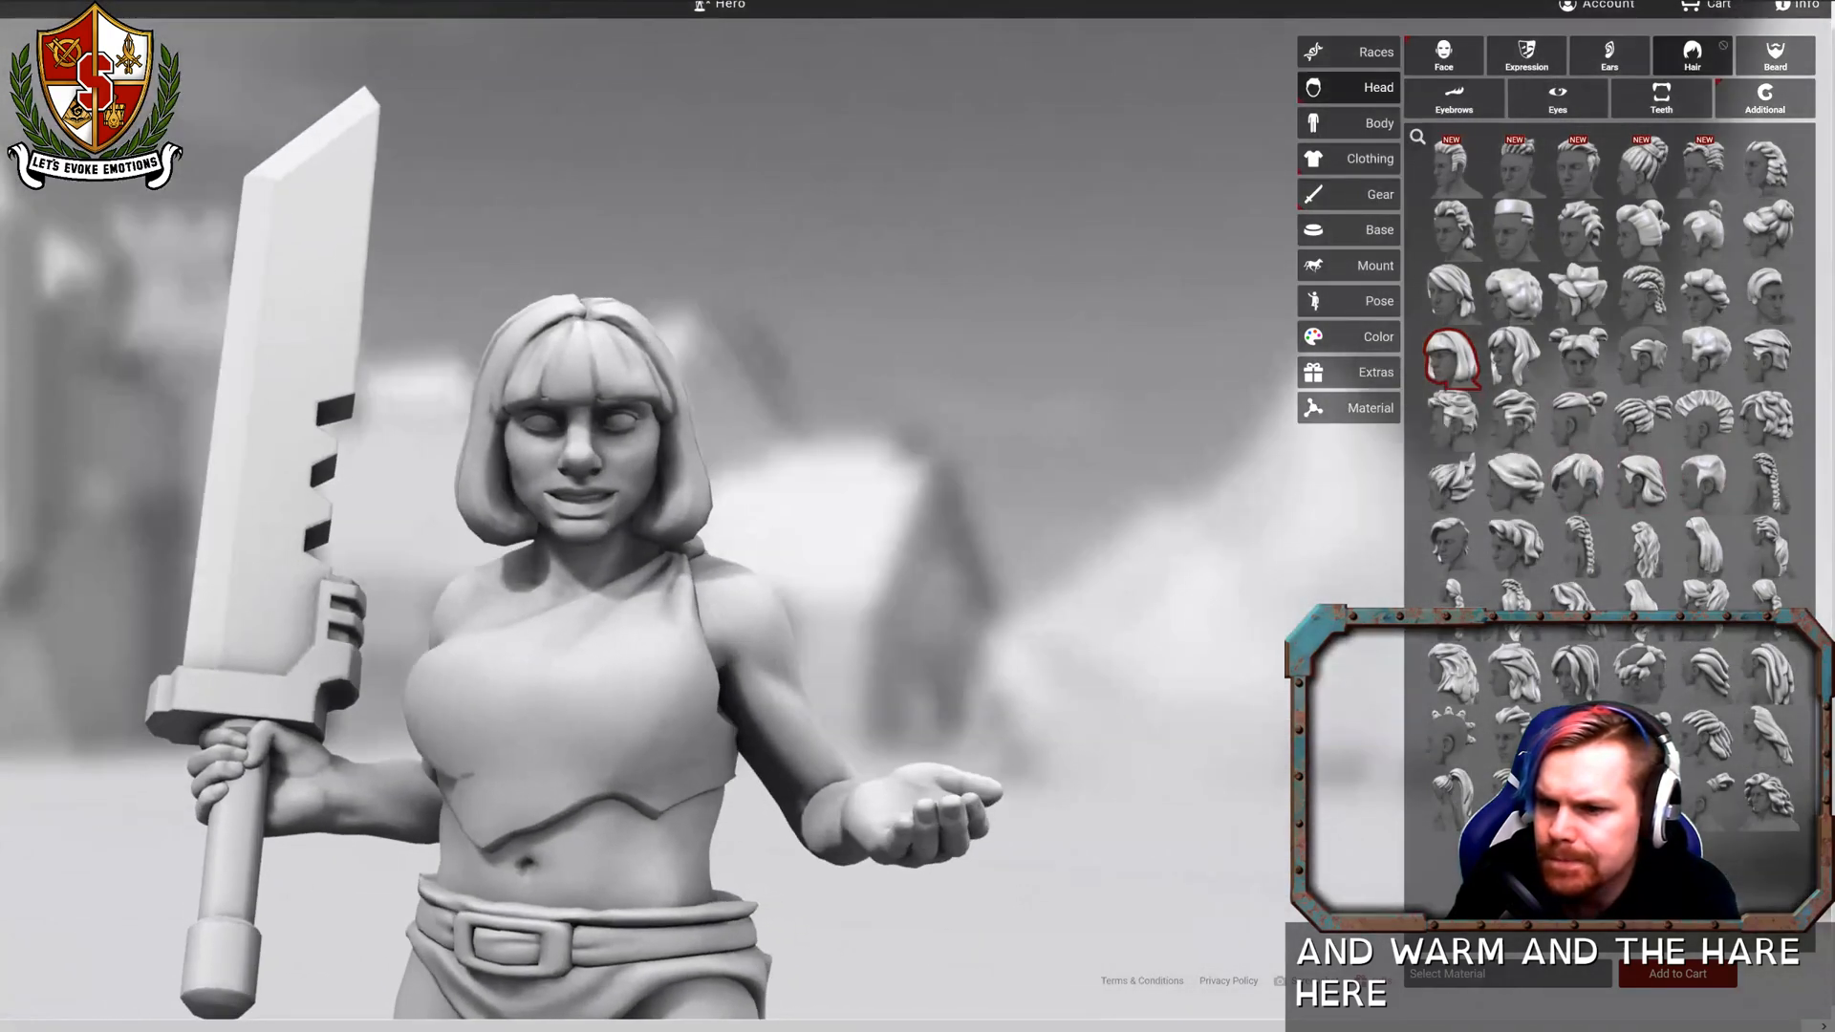
{"action": "left_click", "coordinate": [1505, 551]}
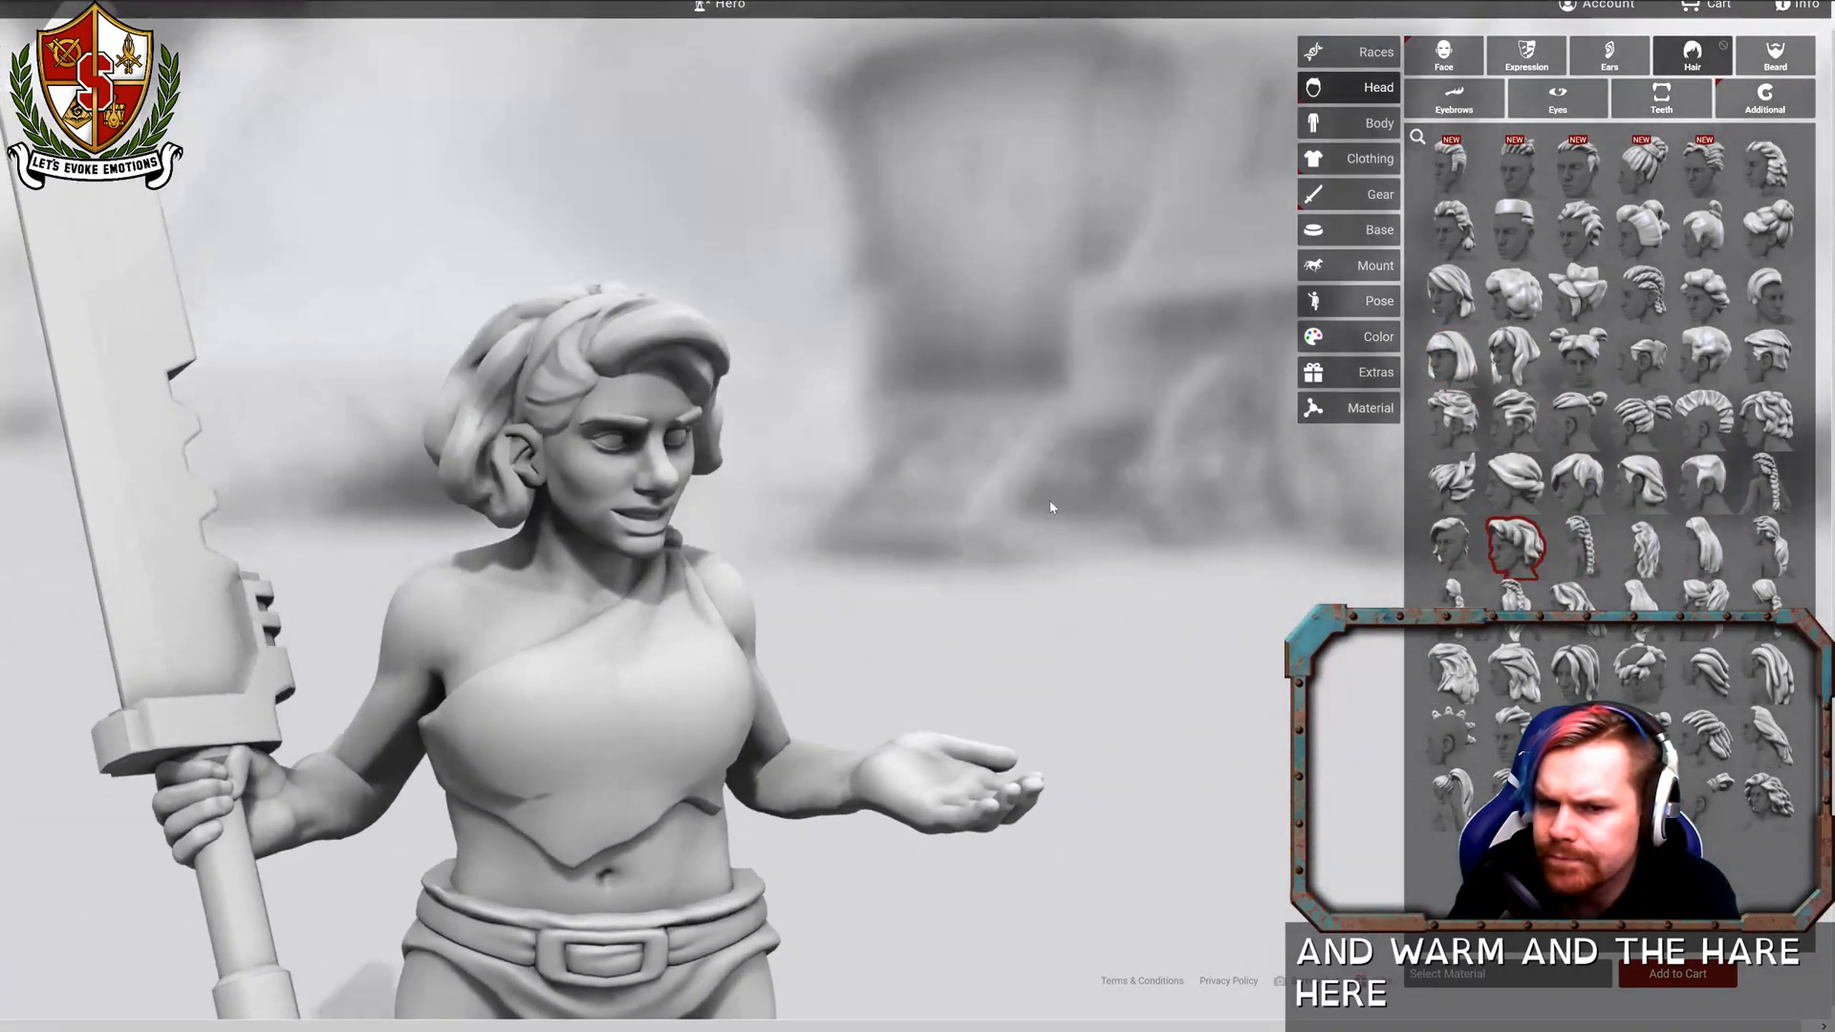
{"action": "left_click_drag", "start_coordinate": [1049, 507], "coordinate": [795, 506]}
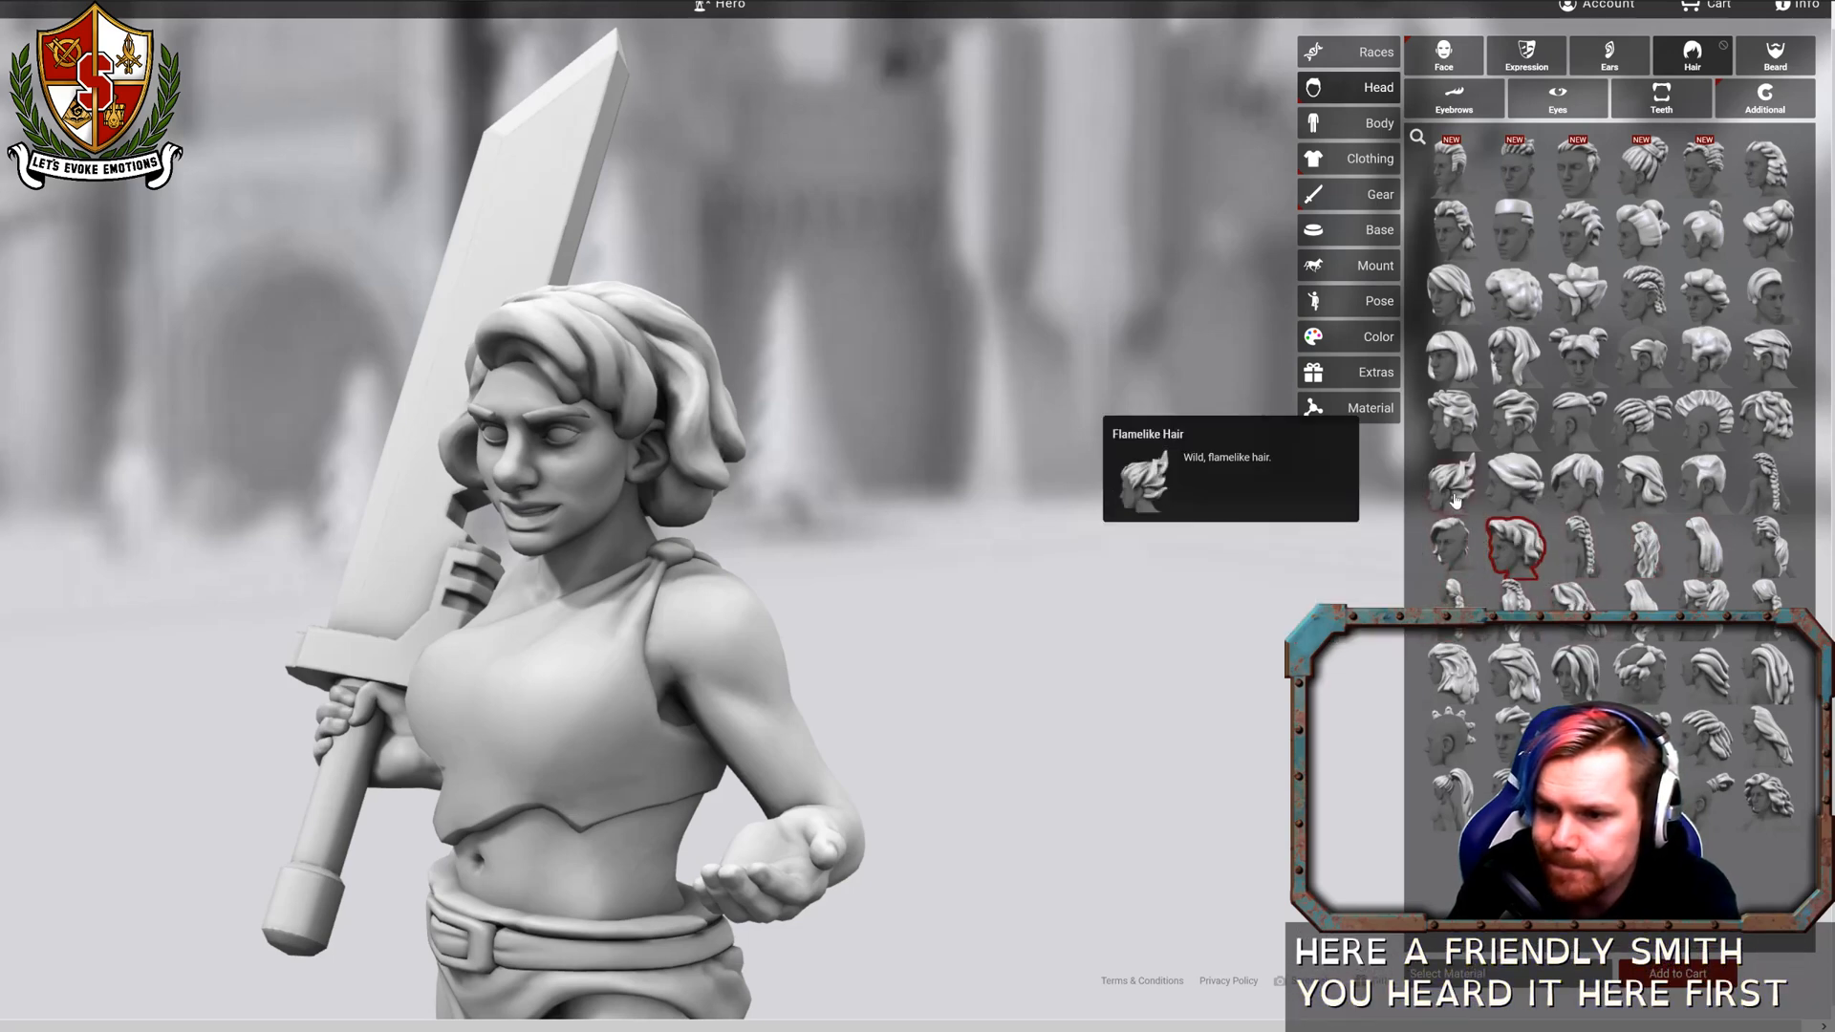
{"action": "left_click_drag", "start_coordinate": [965, 430], "coordinate": [1008, 468]}
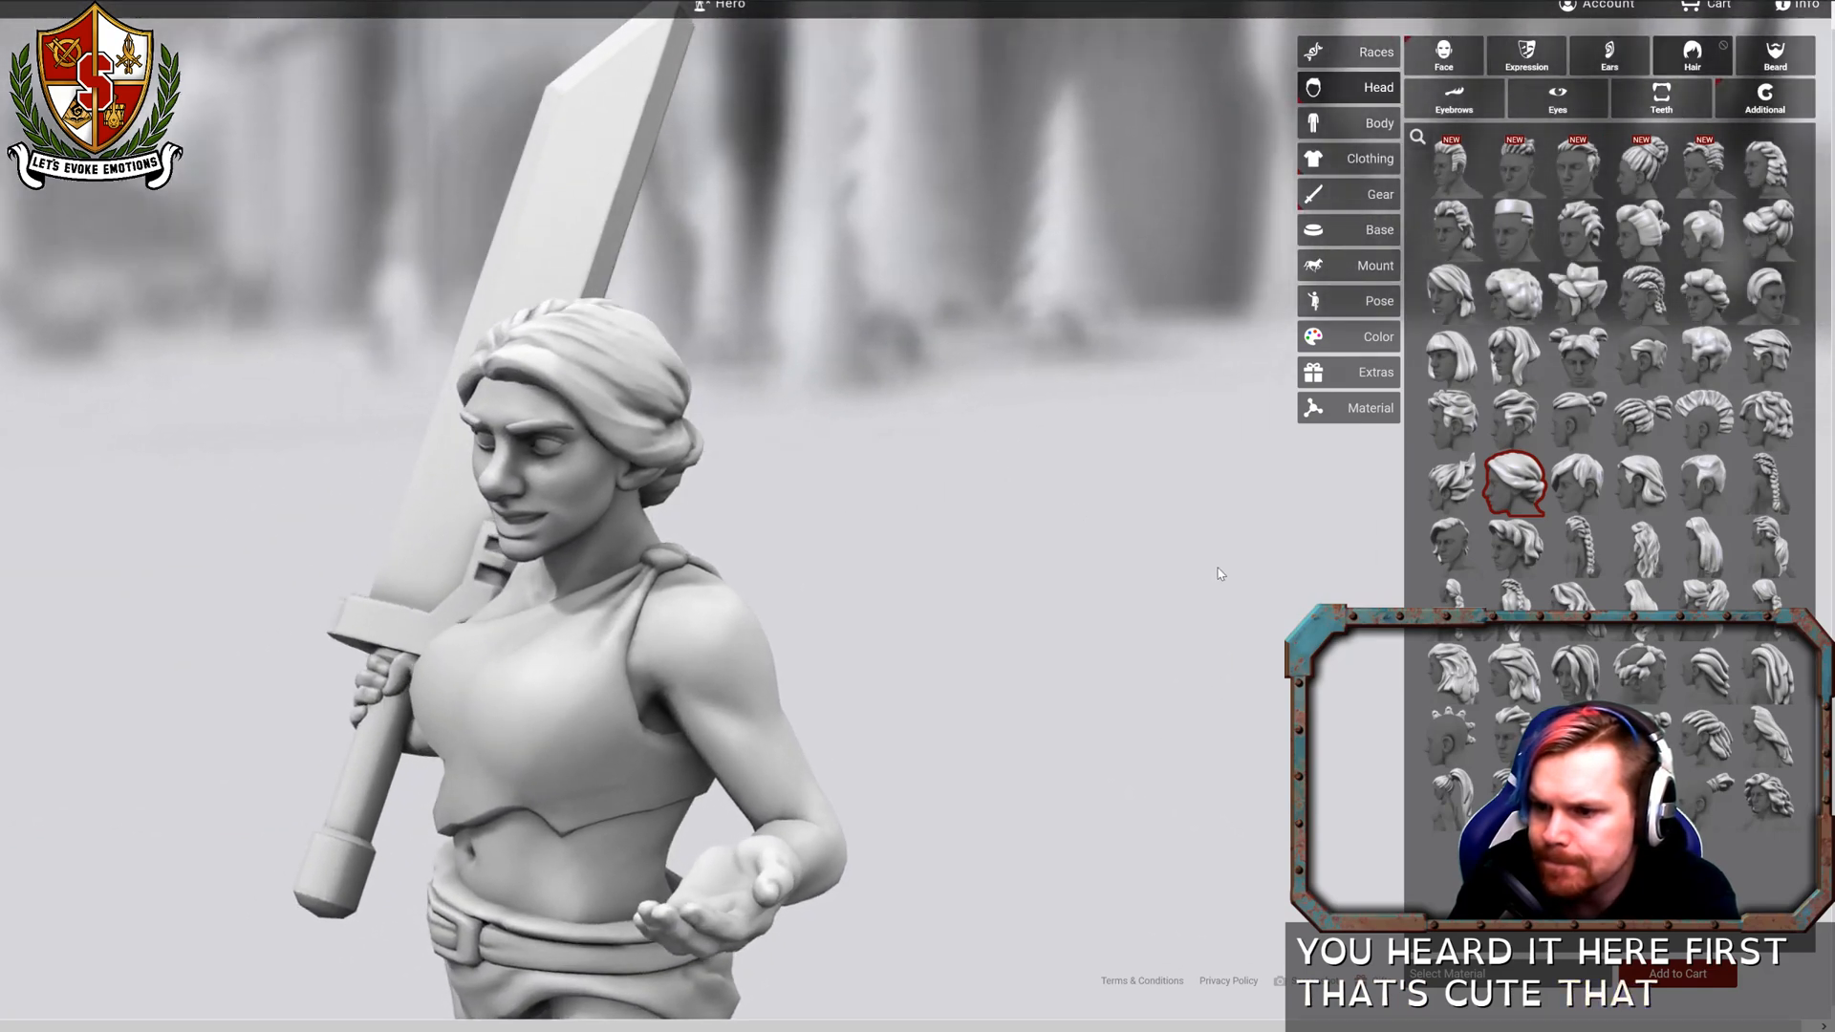
Compare several long beards with and without mustaches on the figure and settle on the Dwarven Beard.
{"action": "left_click", "coordinate": [1782, 78]}
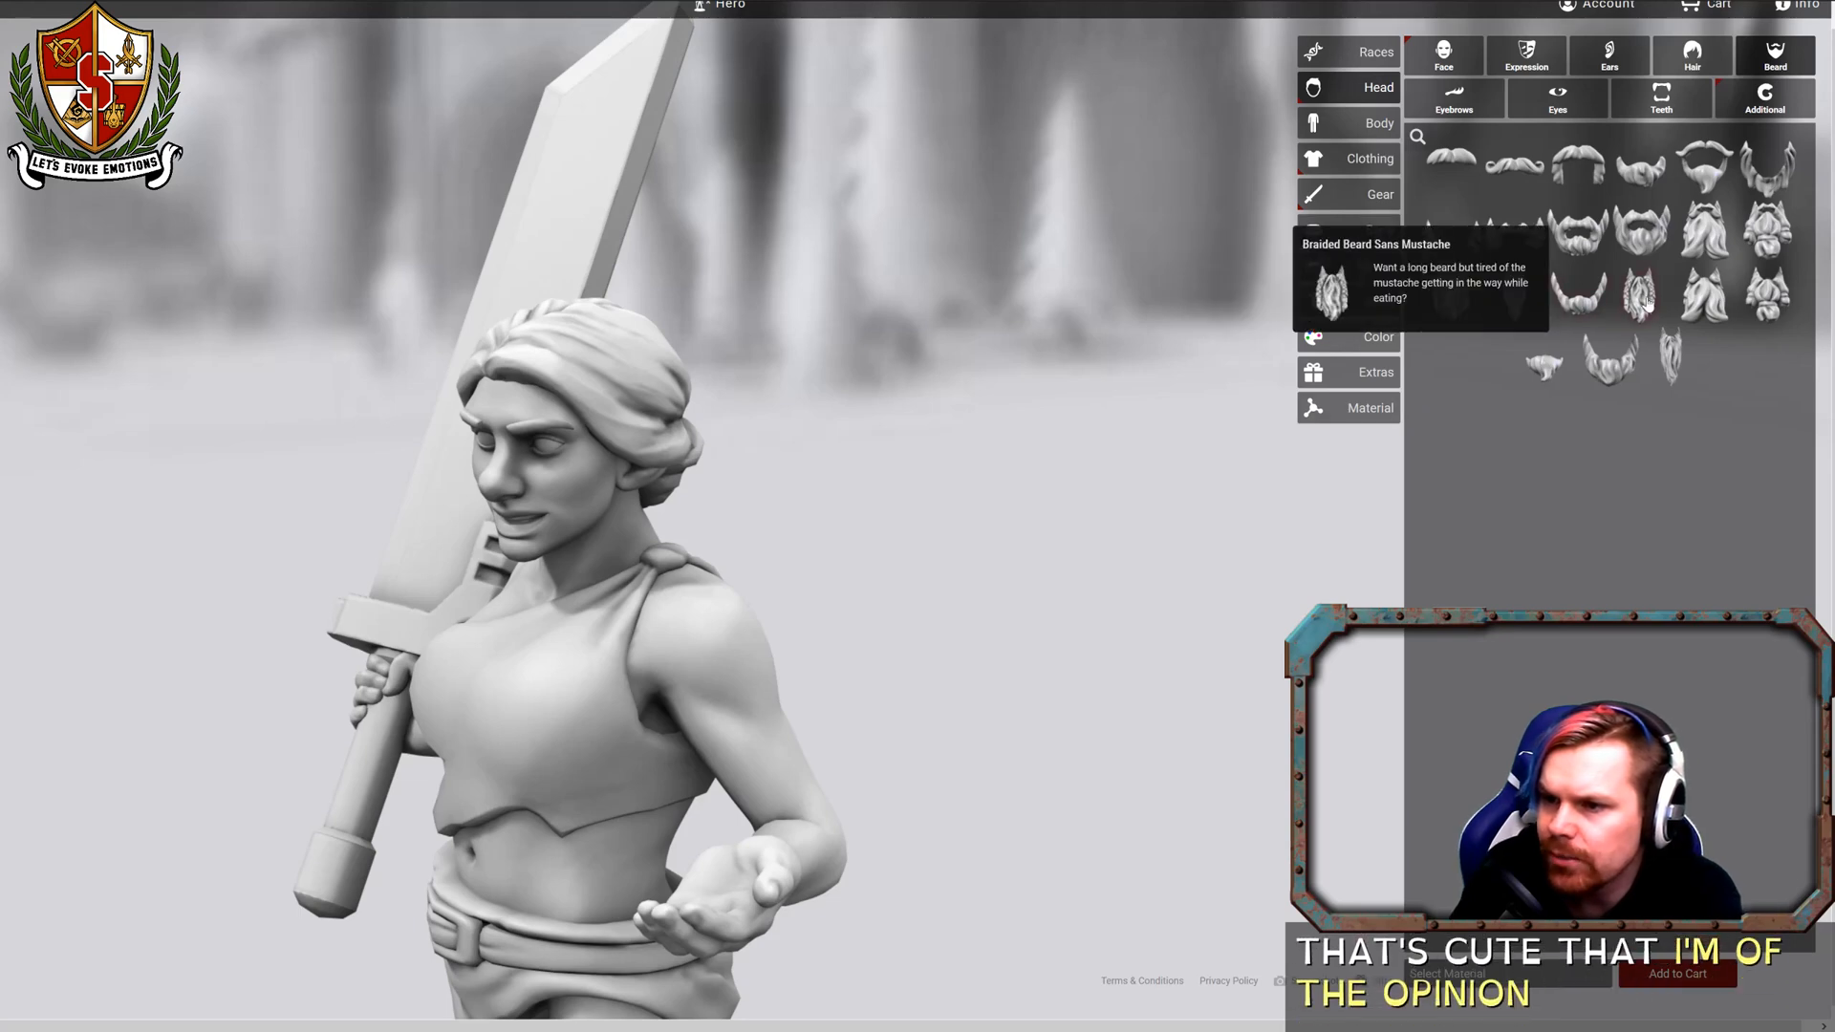
{"action": "left_click", "coordinate": [1449, 294]}
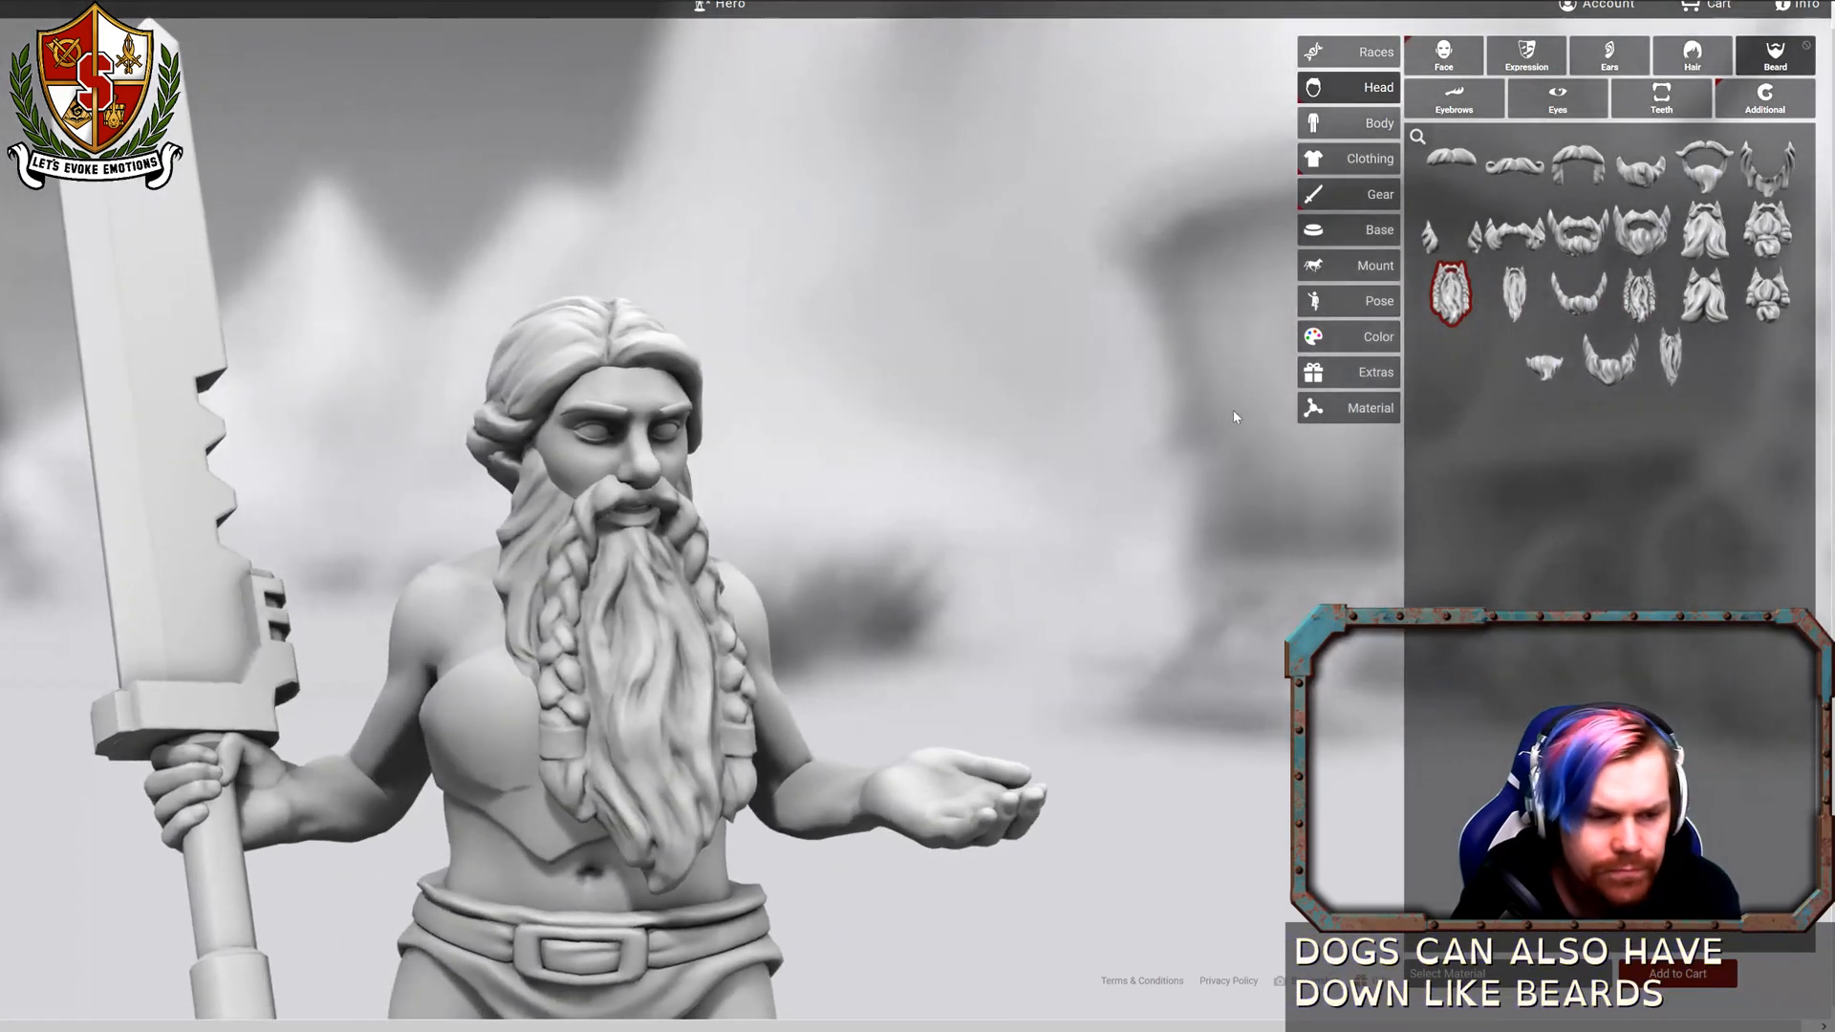
{"action": "left_click_drag", "start_coordinate": [1233, 416], "coordinate": [1033, 425]}
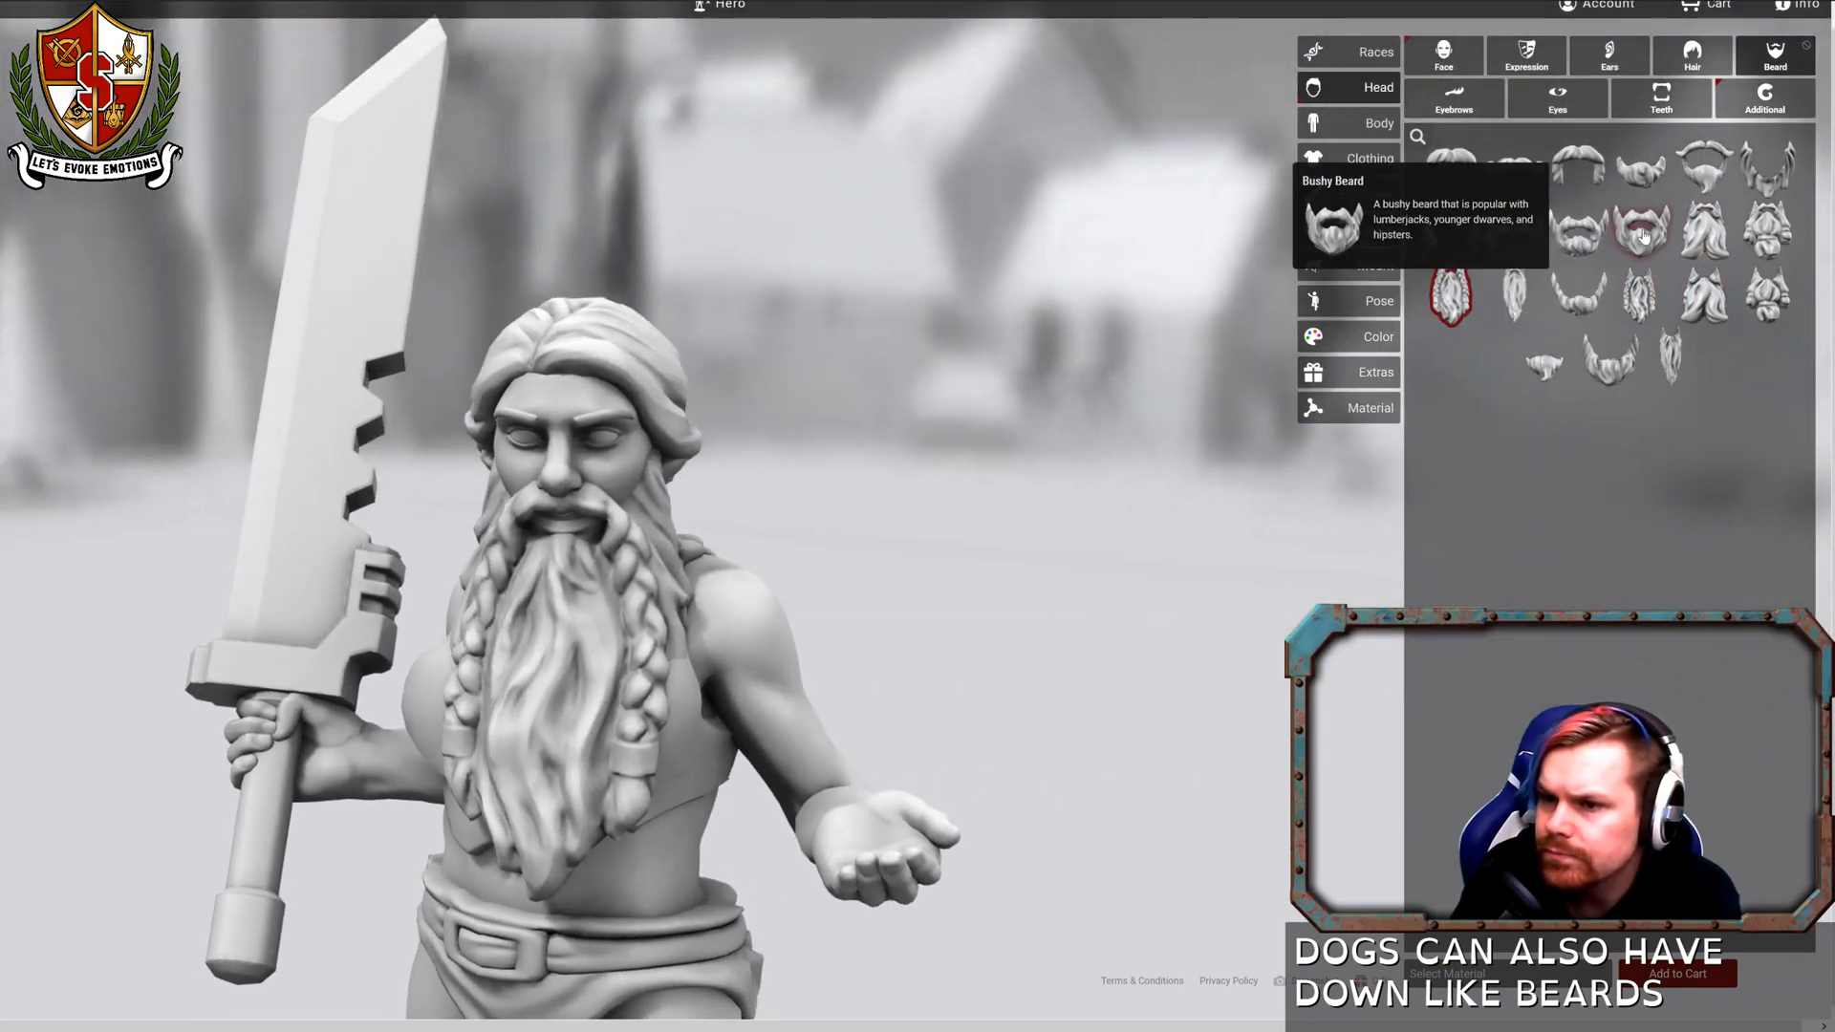
{"action": "left_click", "coordinate": [1766, 239]}
{"action": "left_click_drag", "start_coordinate": [1032, 411], "coordinate": [1281, 335]}
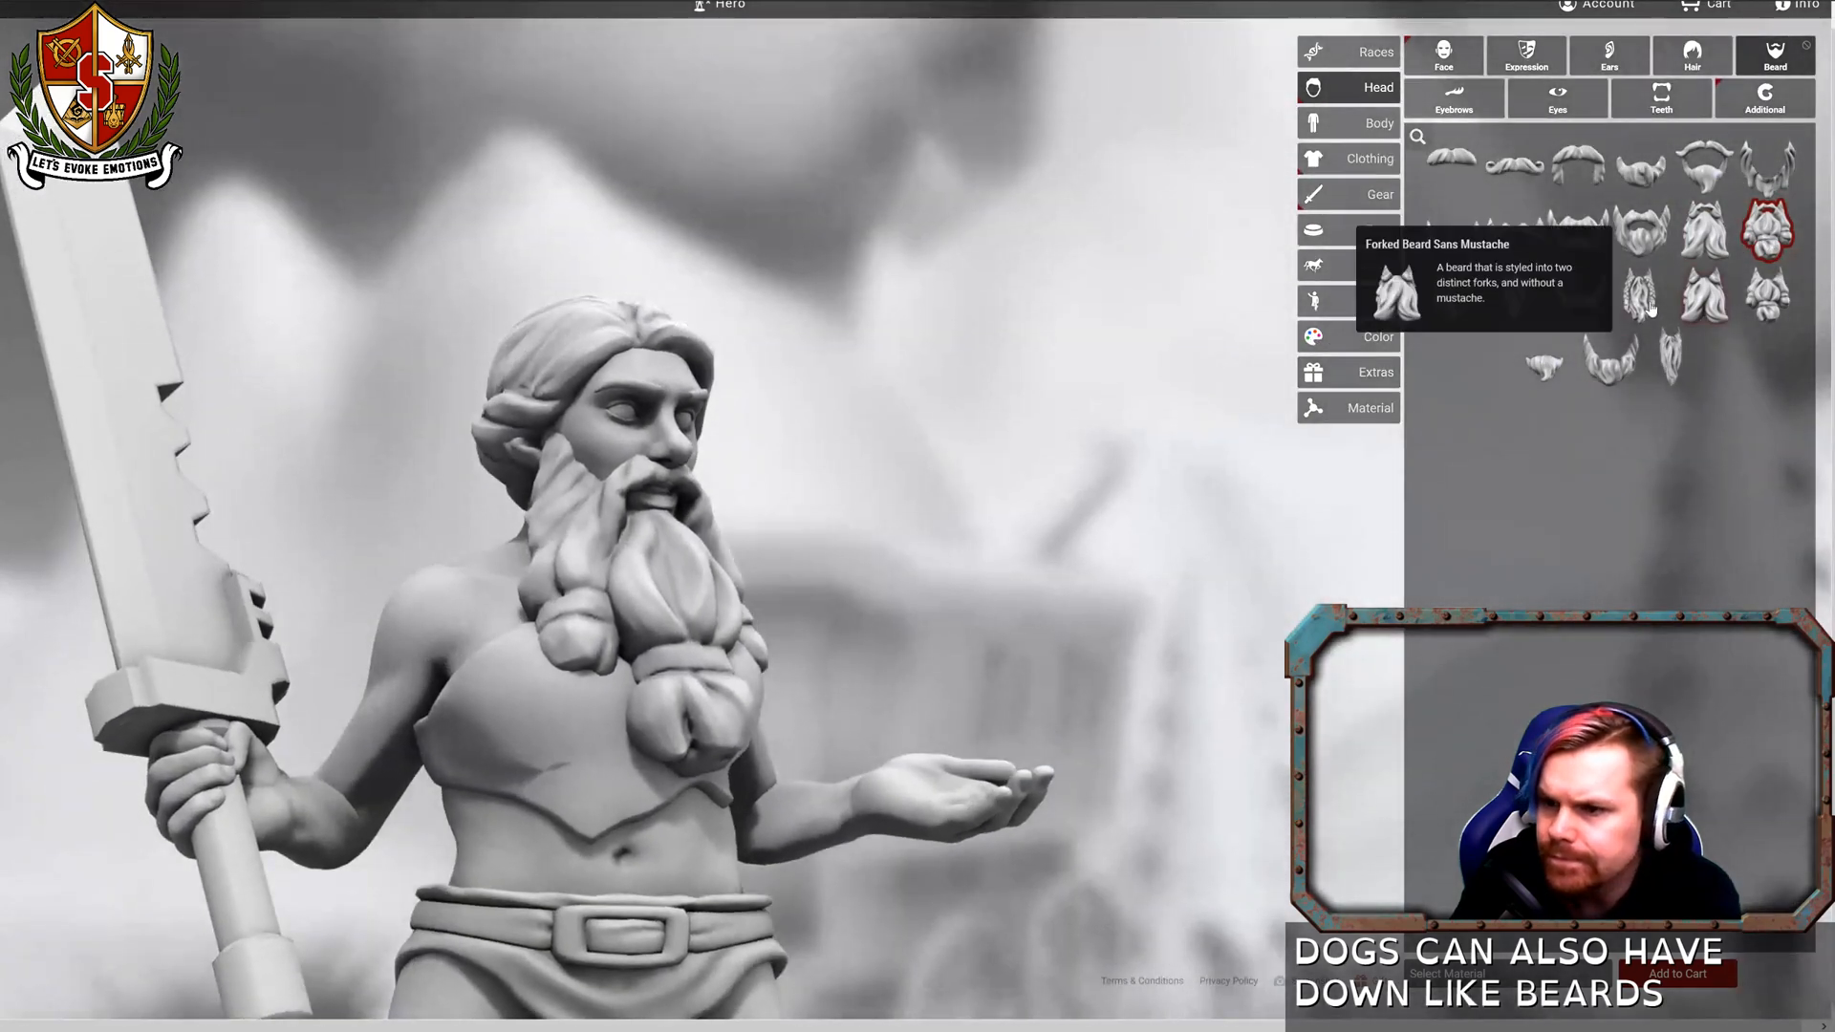
{"action": "left_click", "coordinate": [1643, 298]}
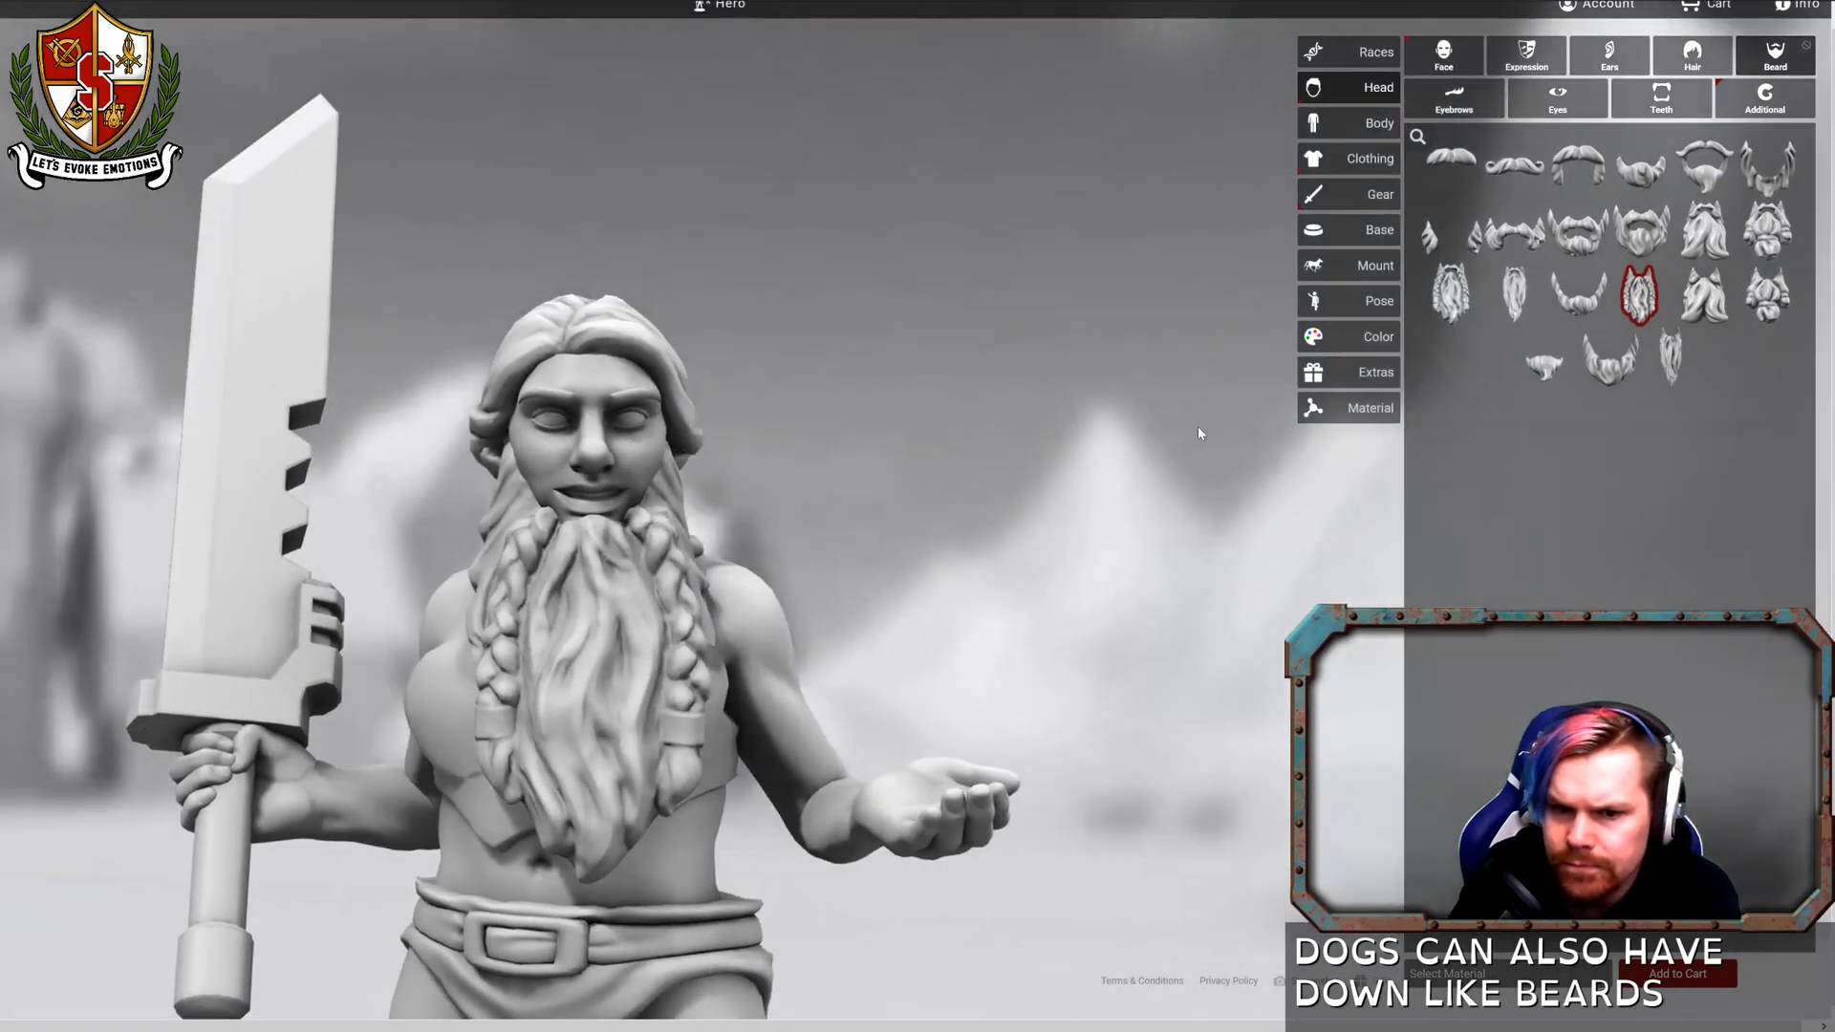
{"action": "left_click", "coordinate": [1767, 294]}
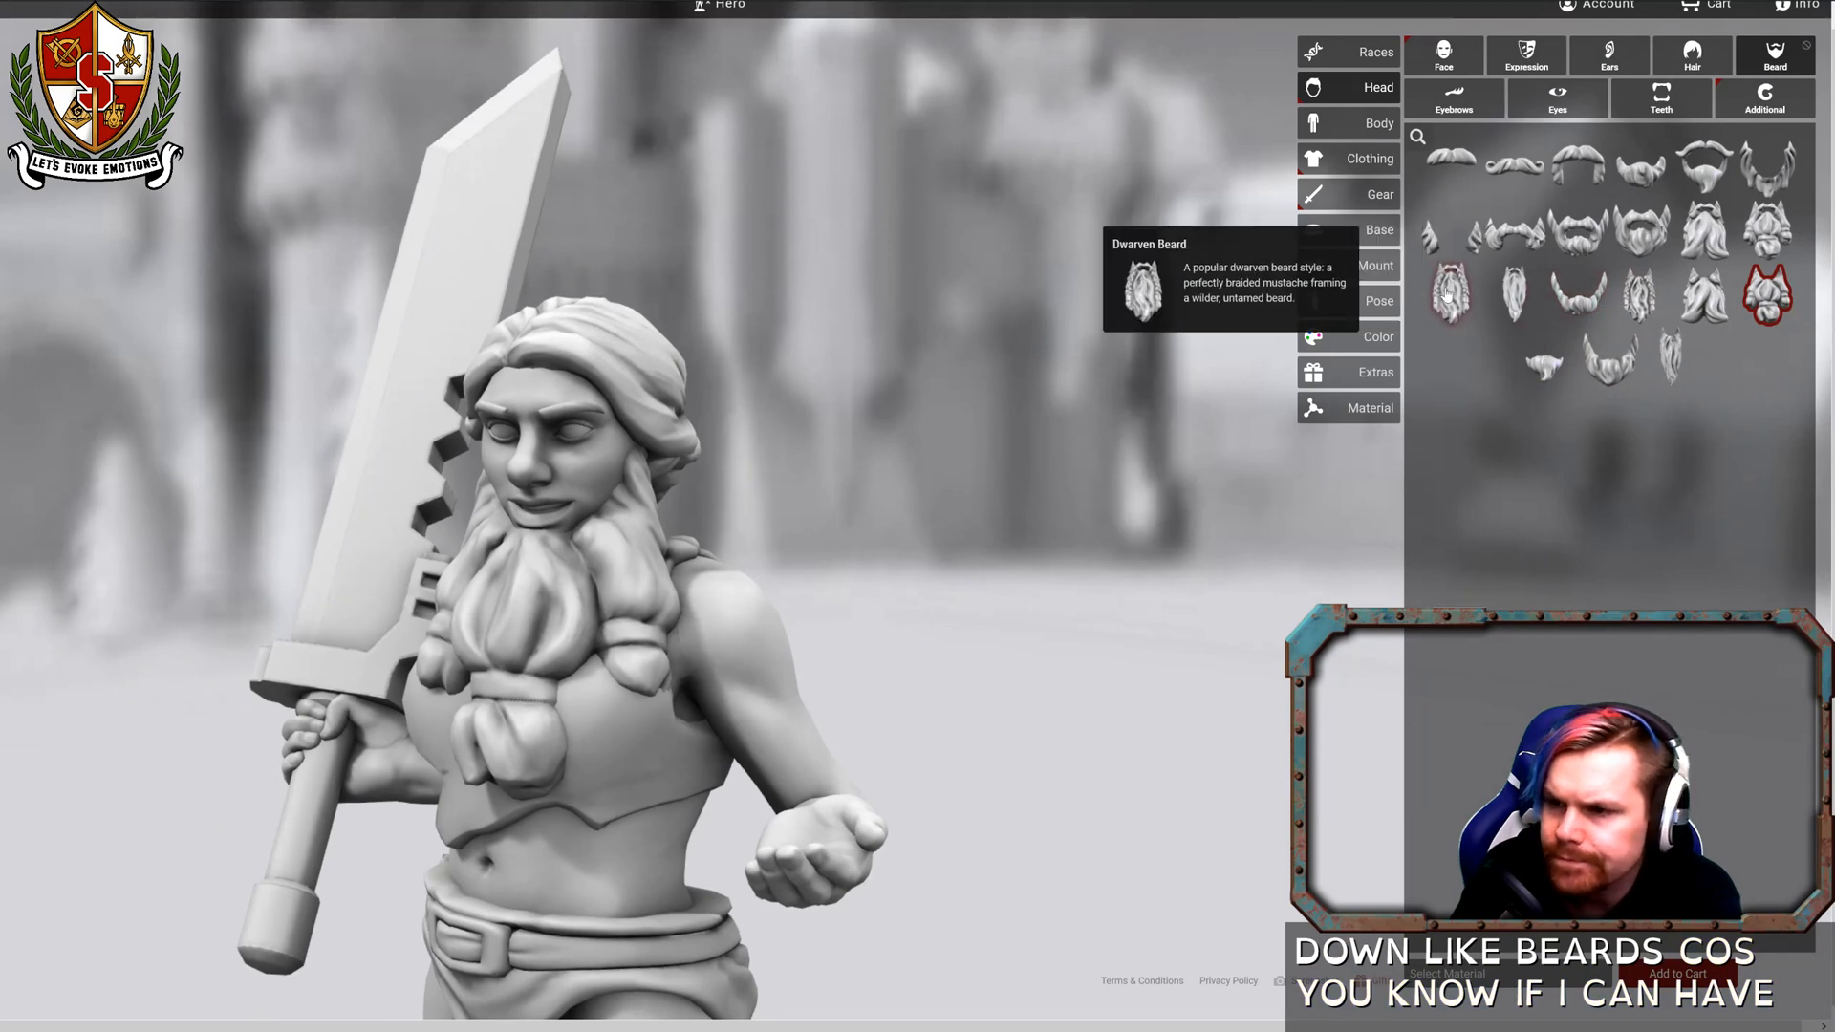
{"action": "left_click", "coordinate": [1457, 291]}
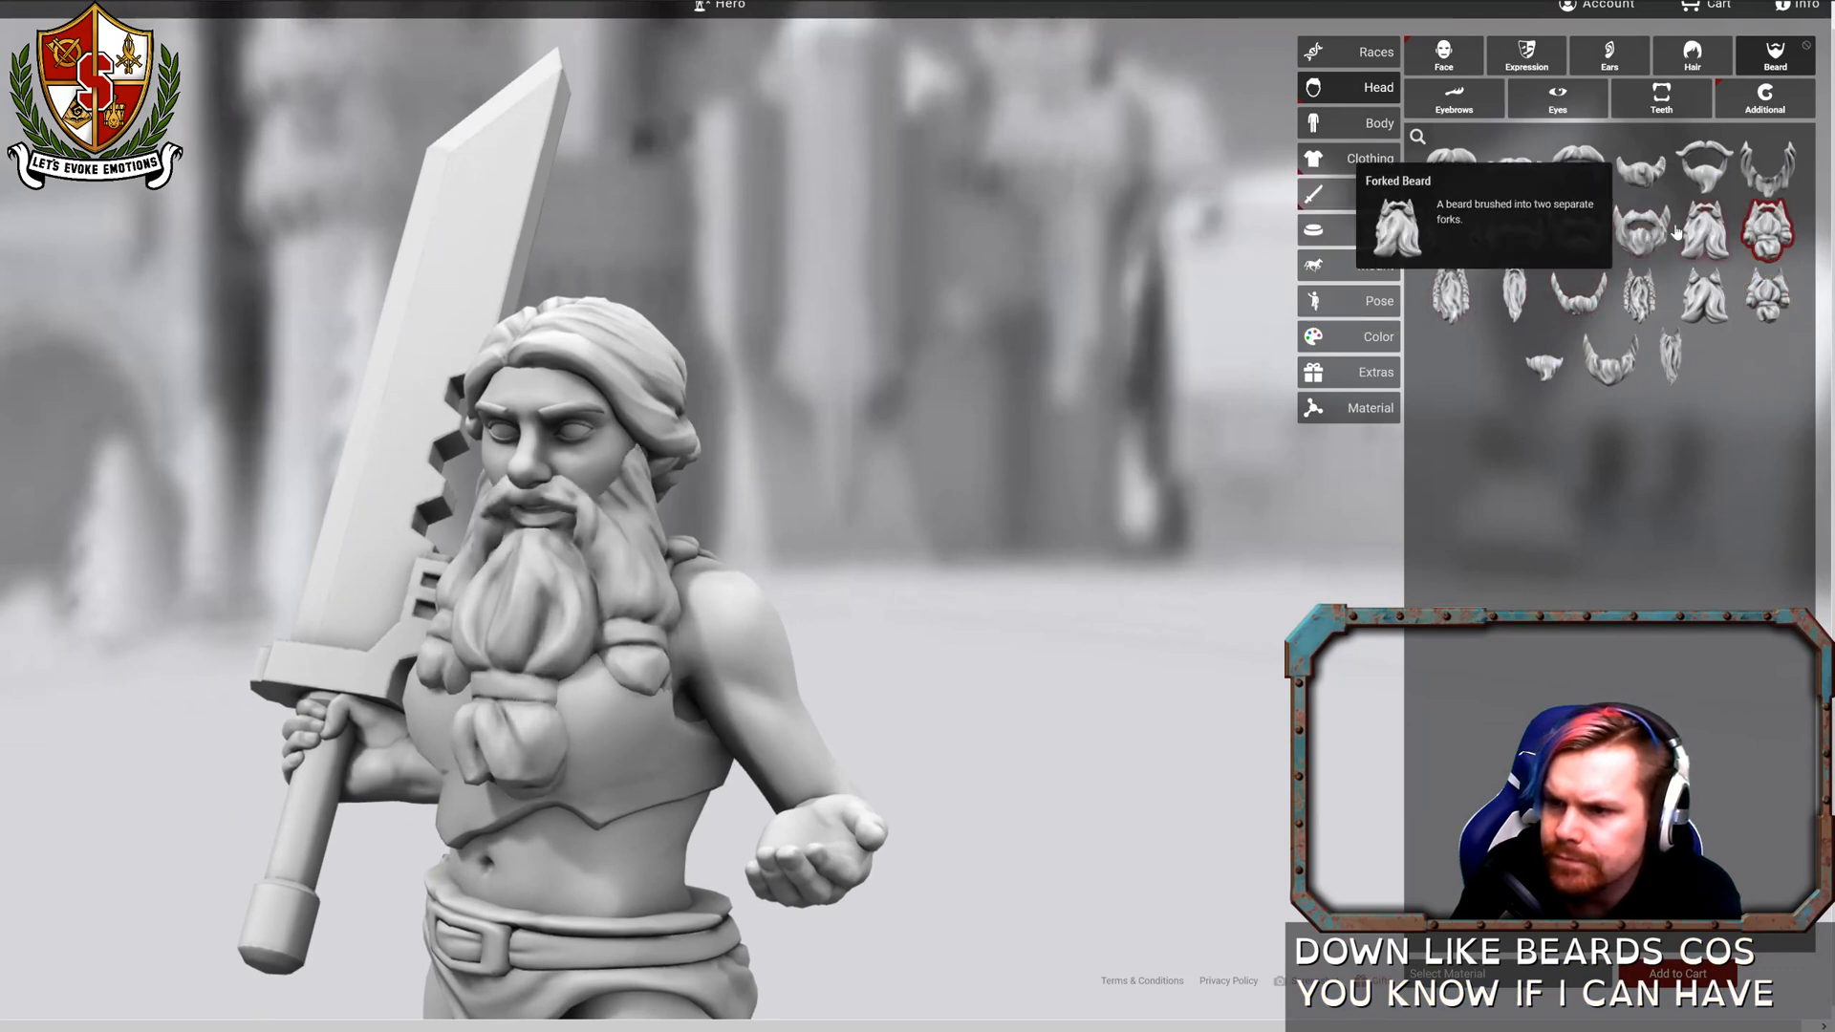
{"action": "left_click", "coordinate": [1462, 294]}
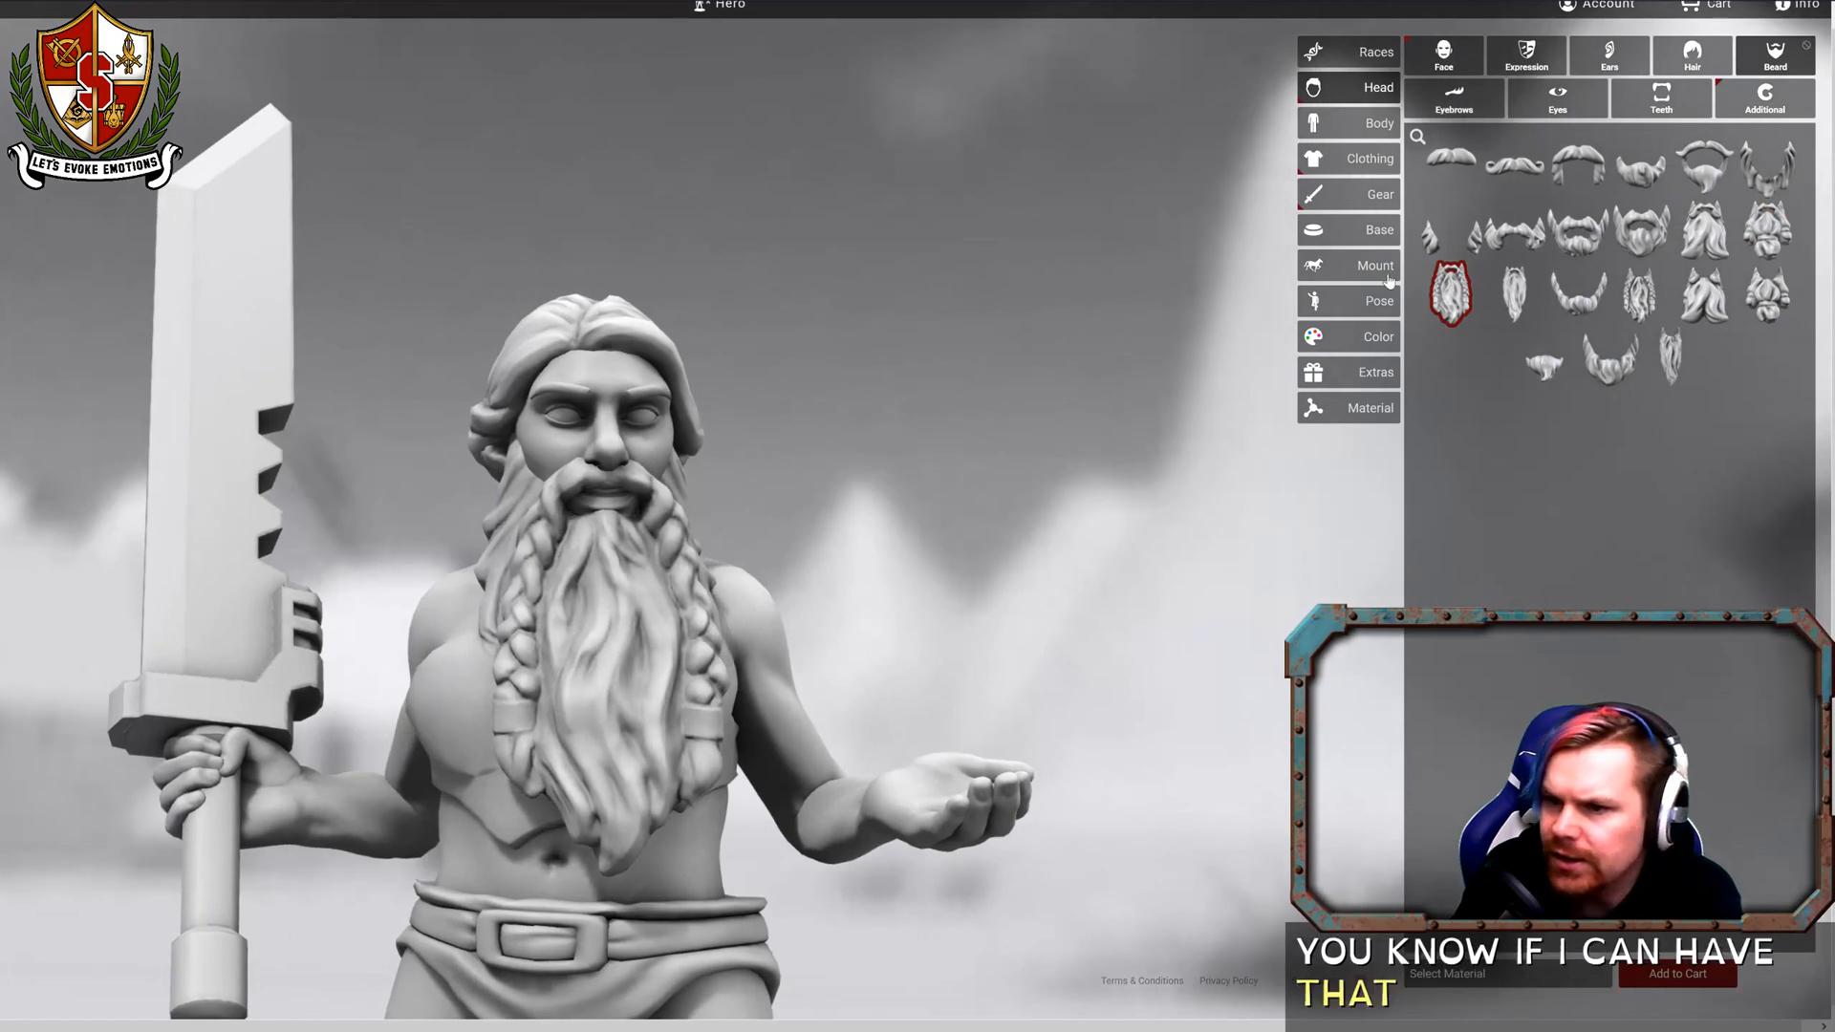
Try the Bushy Eyebrows on the figure and restore the plain eyebrows.
{"action": "left_click", "coordinate": [1484, 105]}
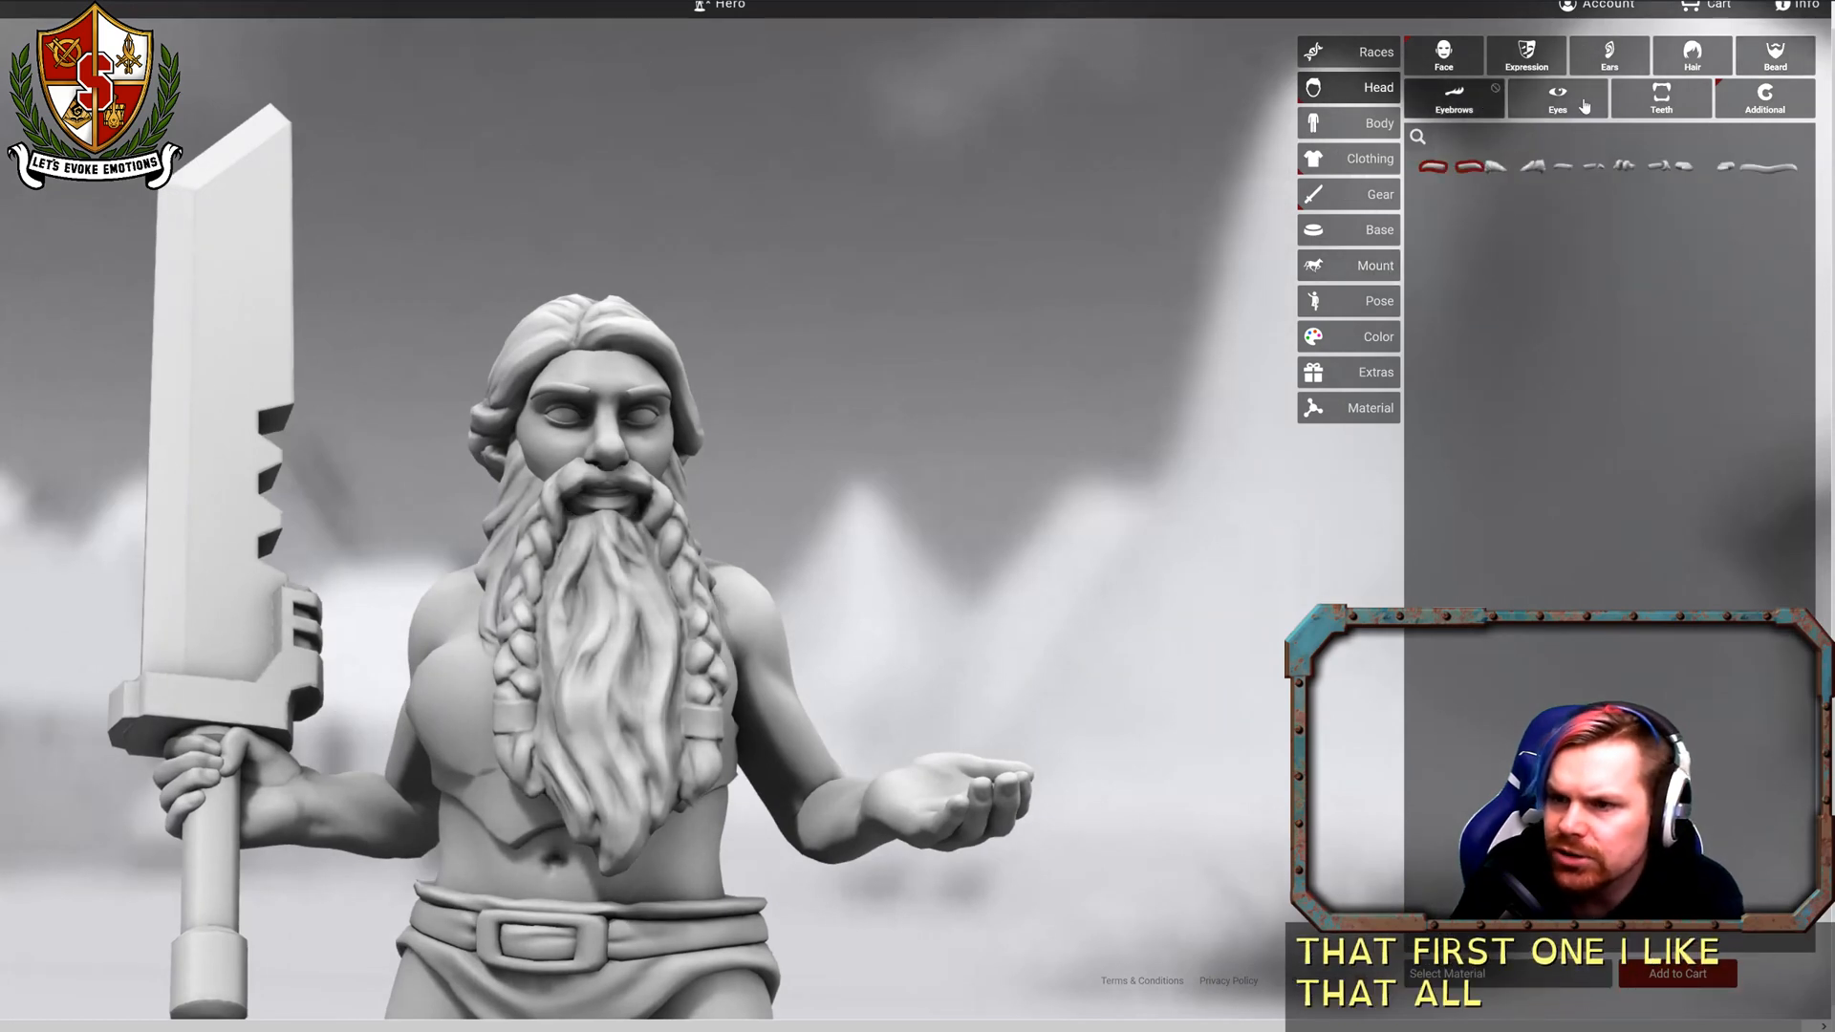
{"action": "left_click", "coordinate": [1533, 169]}
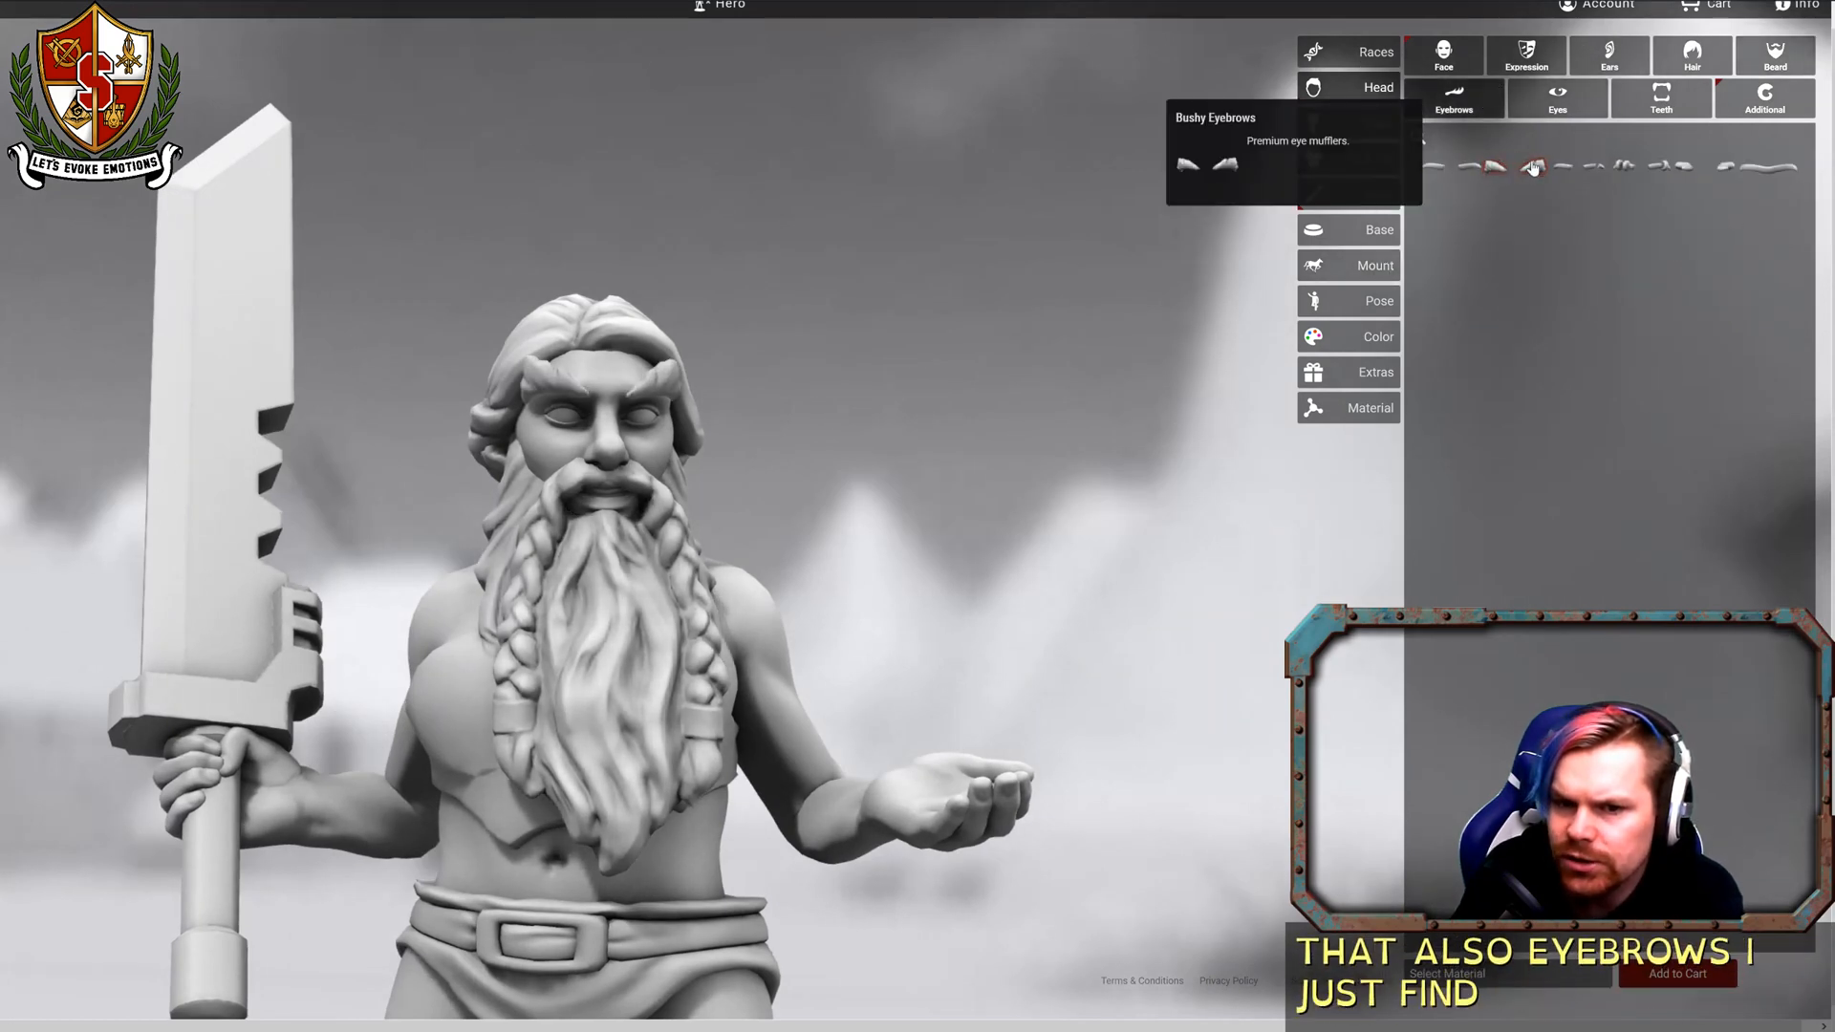
{"action": "left_click", "coordinate": [1443, 172]}
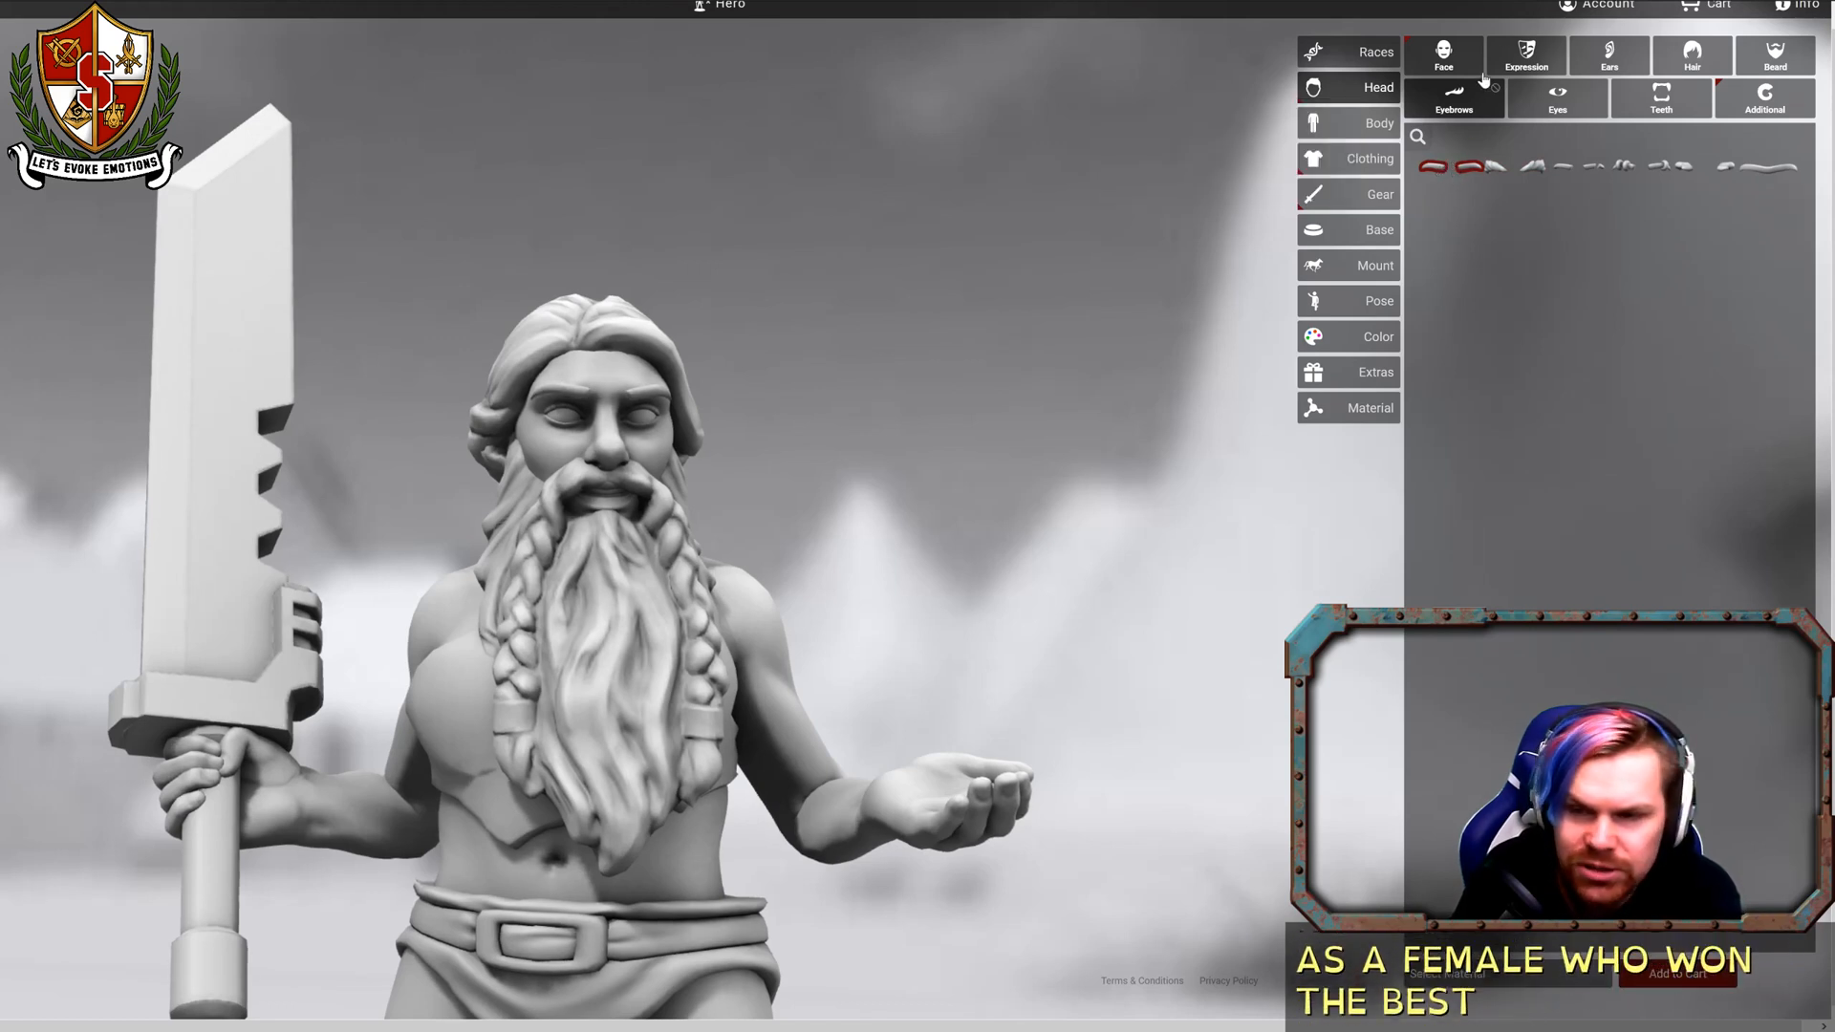
Change the figure's teeth to the middle style in the second row of teeth options.
{"action": "left_click", "coordinate": [1558, 97]}
{"action": "left_click", "coordinate": [1660, 95]}
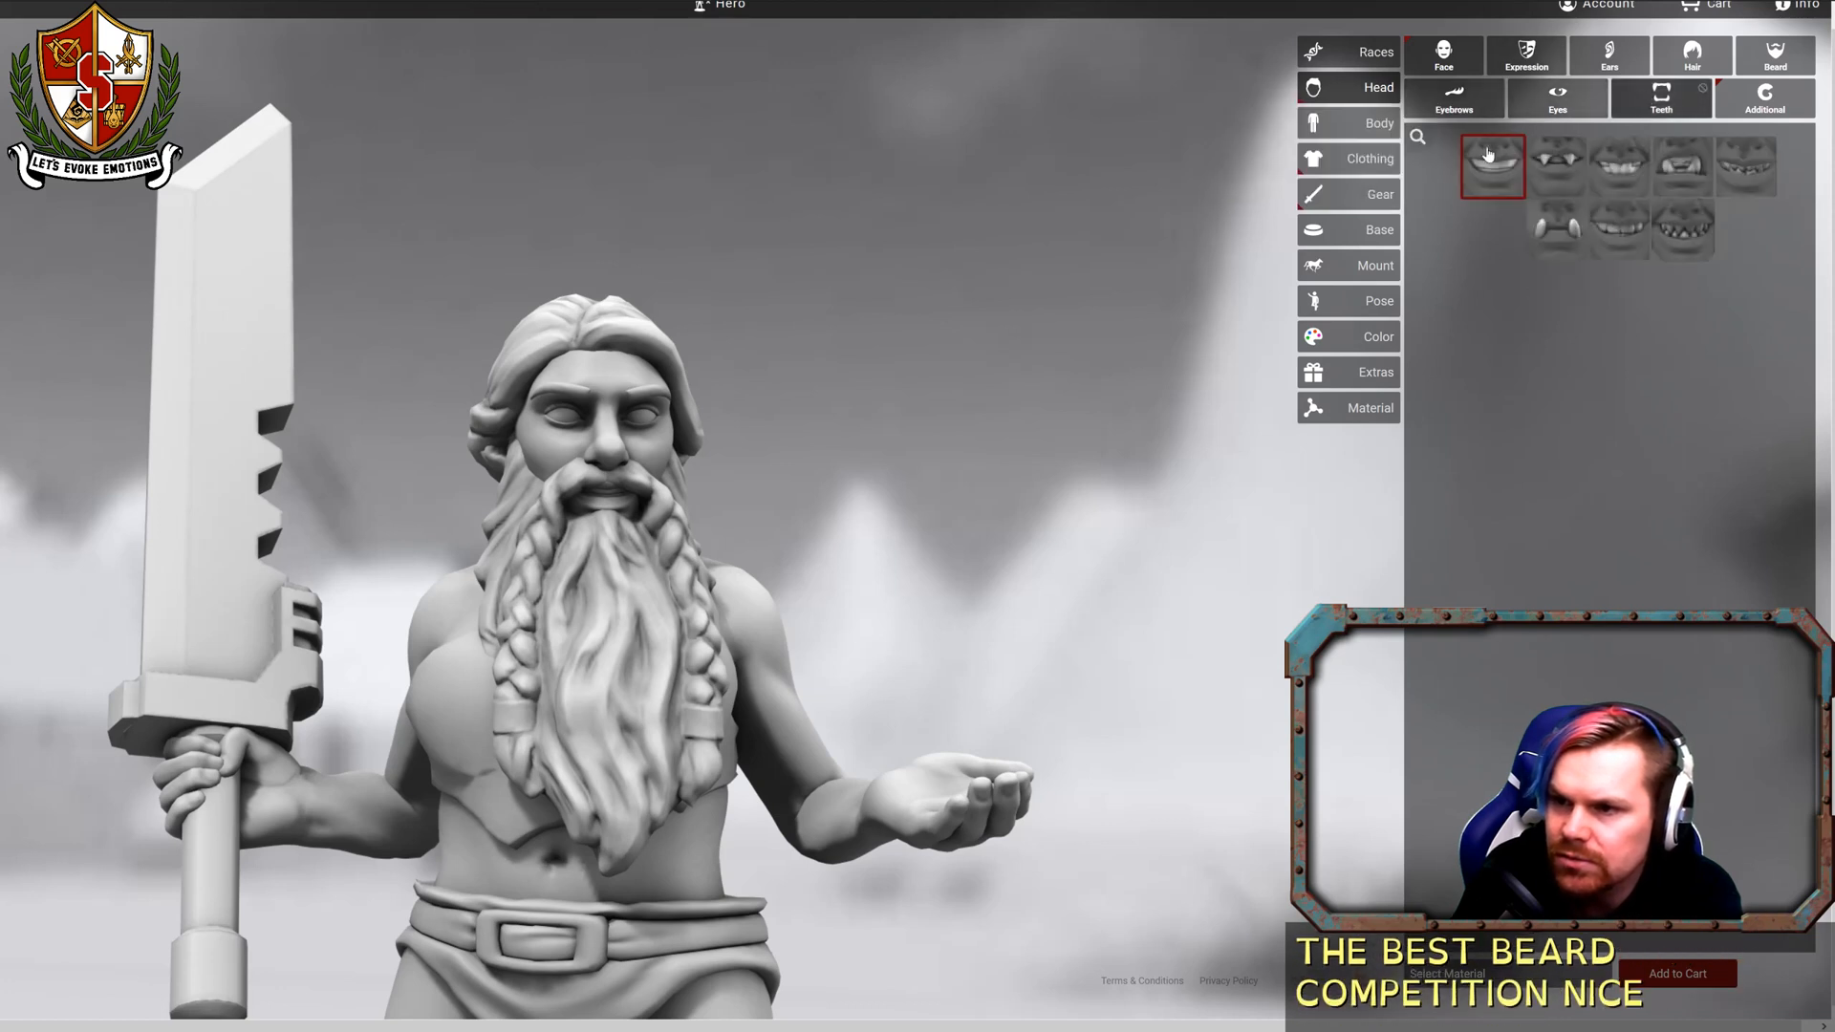
{"action": "mouse_move", "coordinate": [1484, 153]}
{"action": "mouse_move", "coordinate": [1617, 236]}
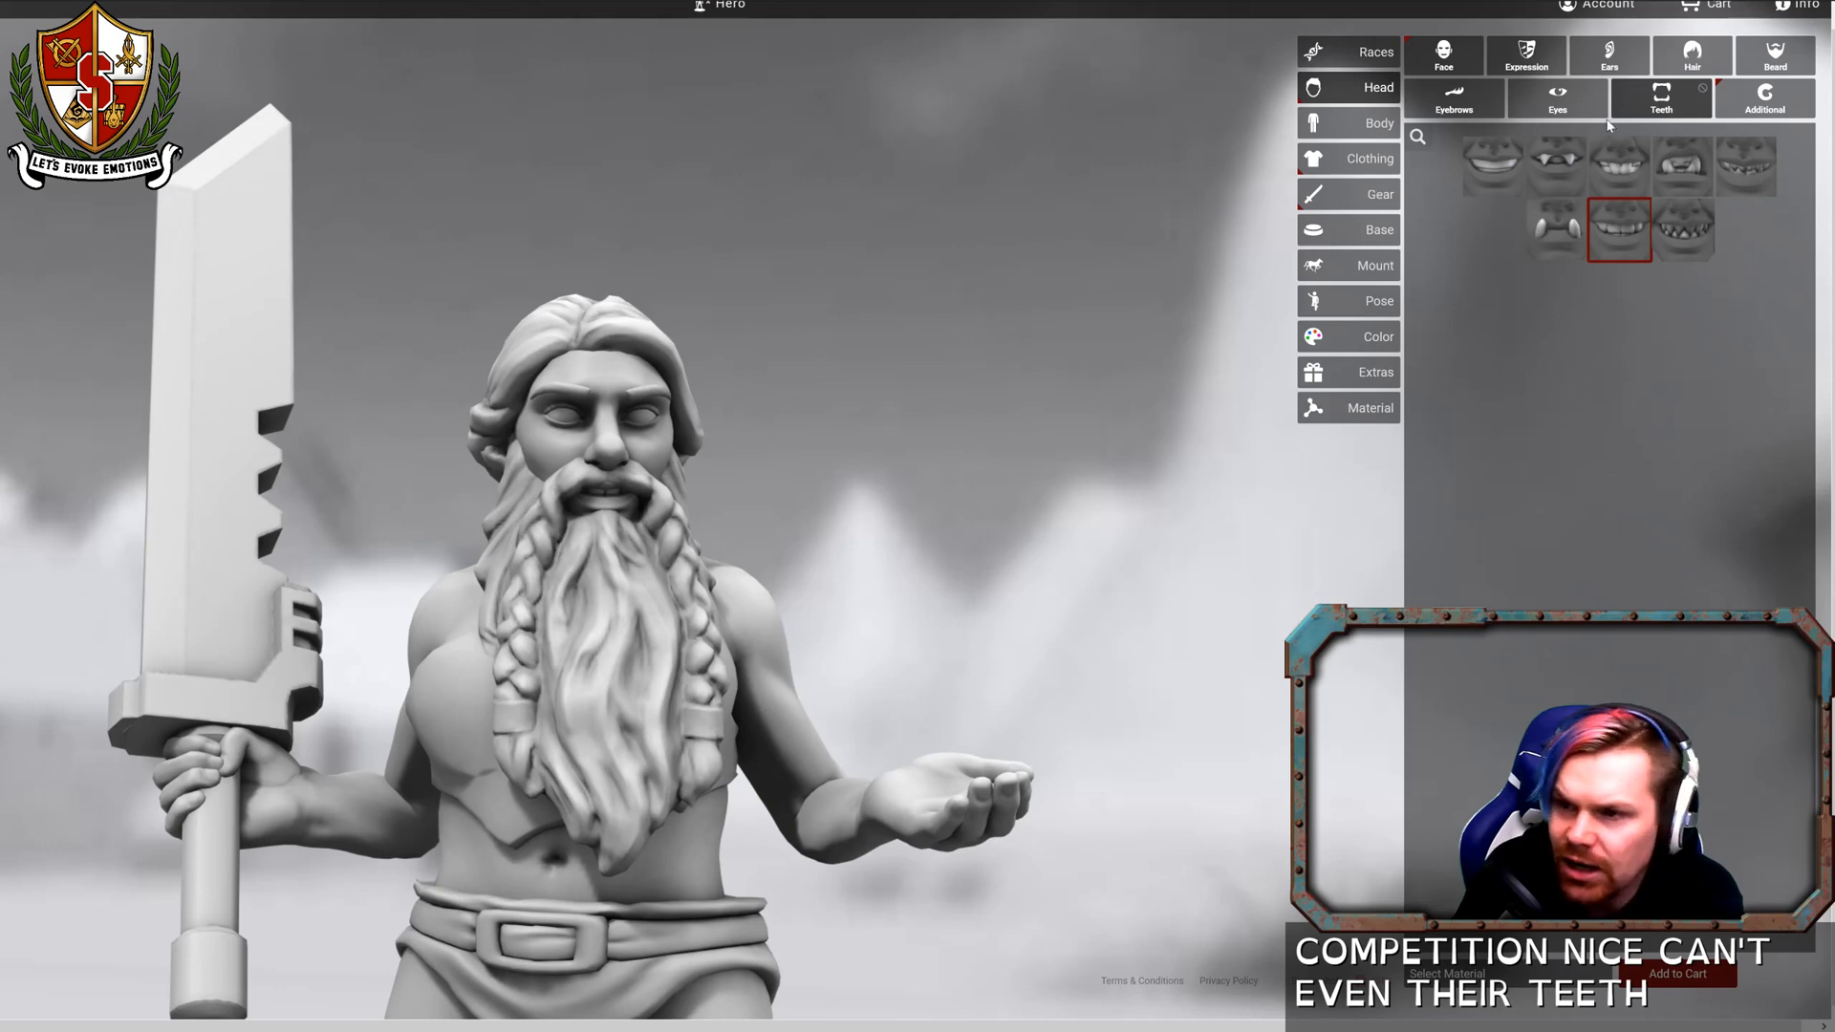
{"action": "left_click", "coordinate": [1743, 100]}
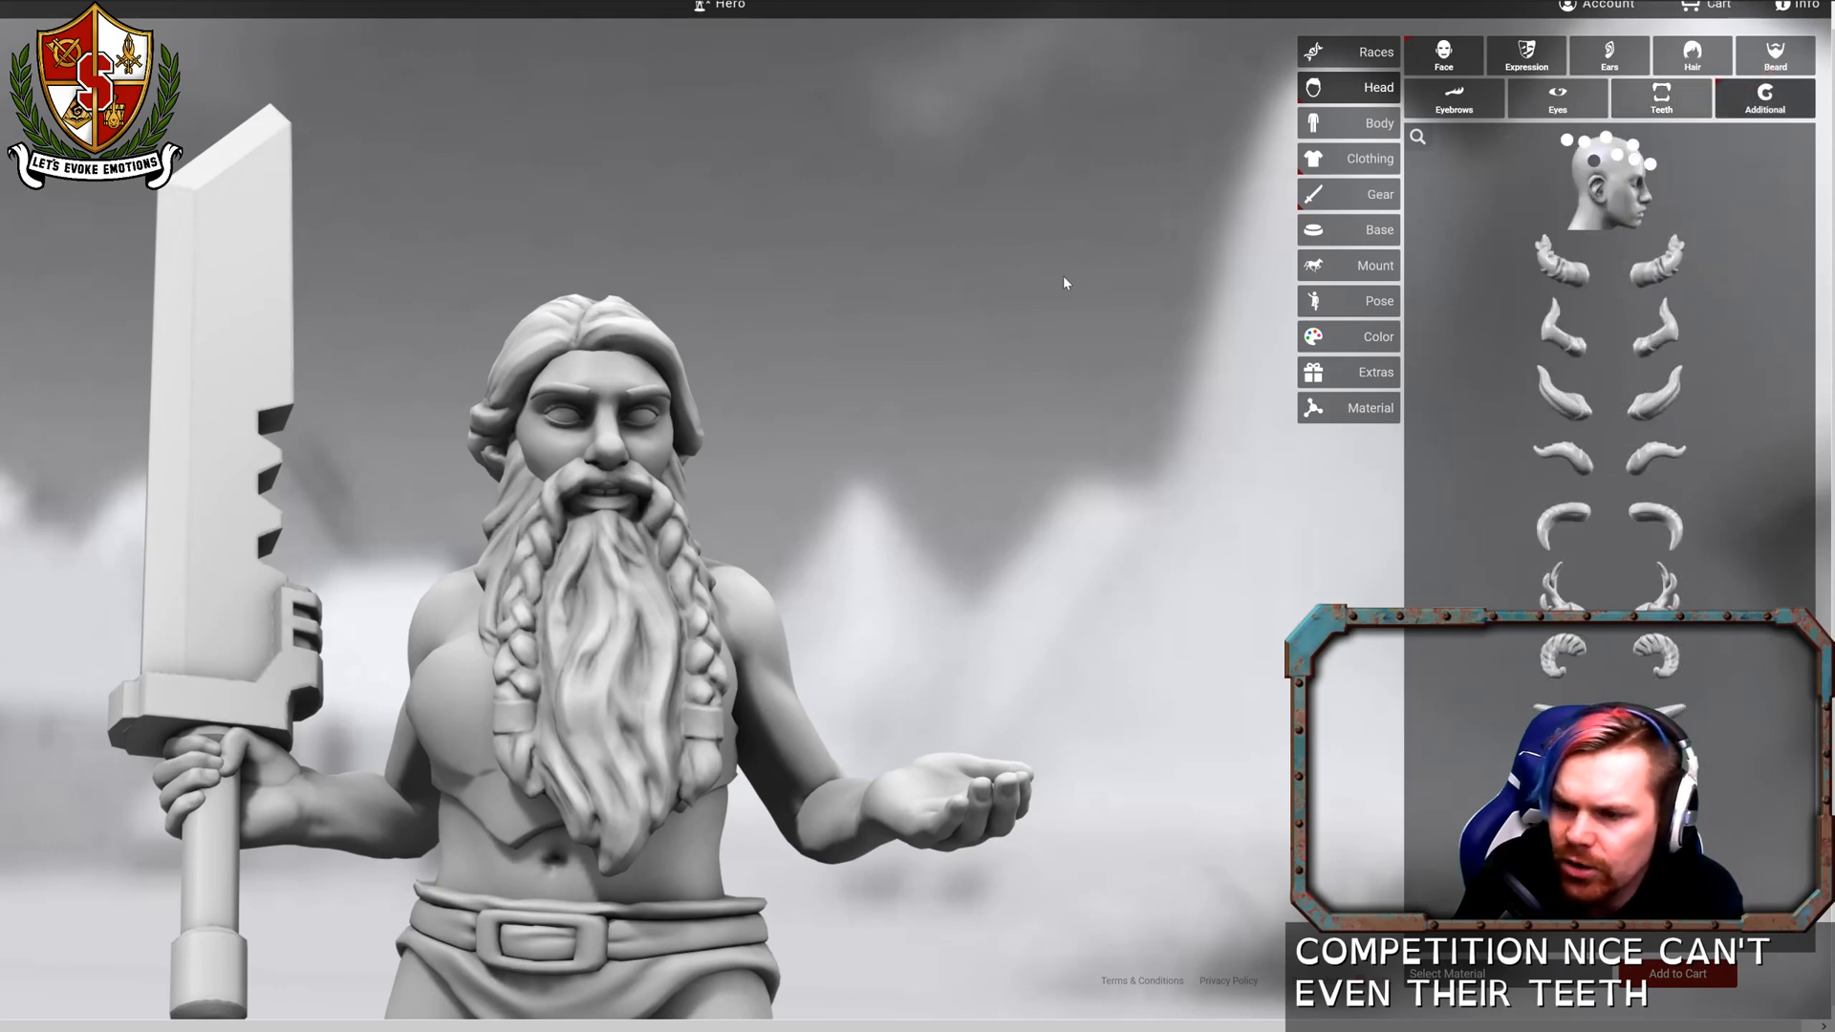
{"action": "left_click", "coordinate": [1352, 122]}
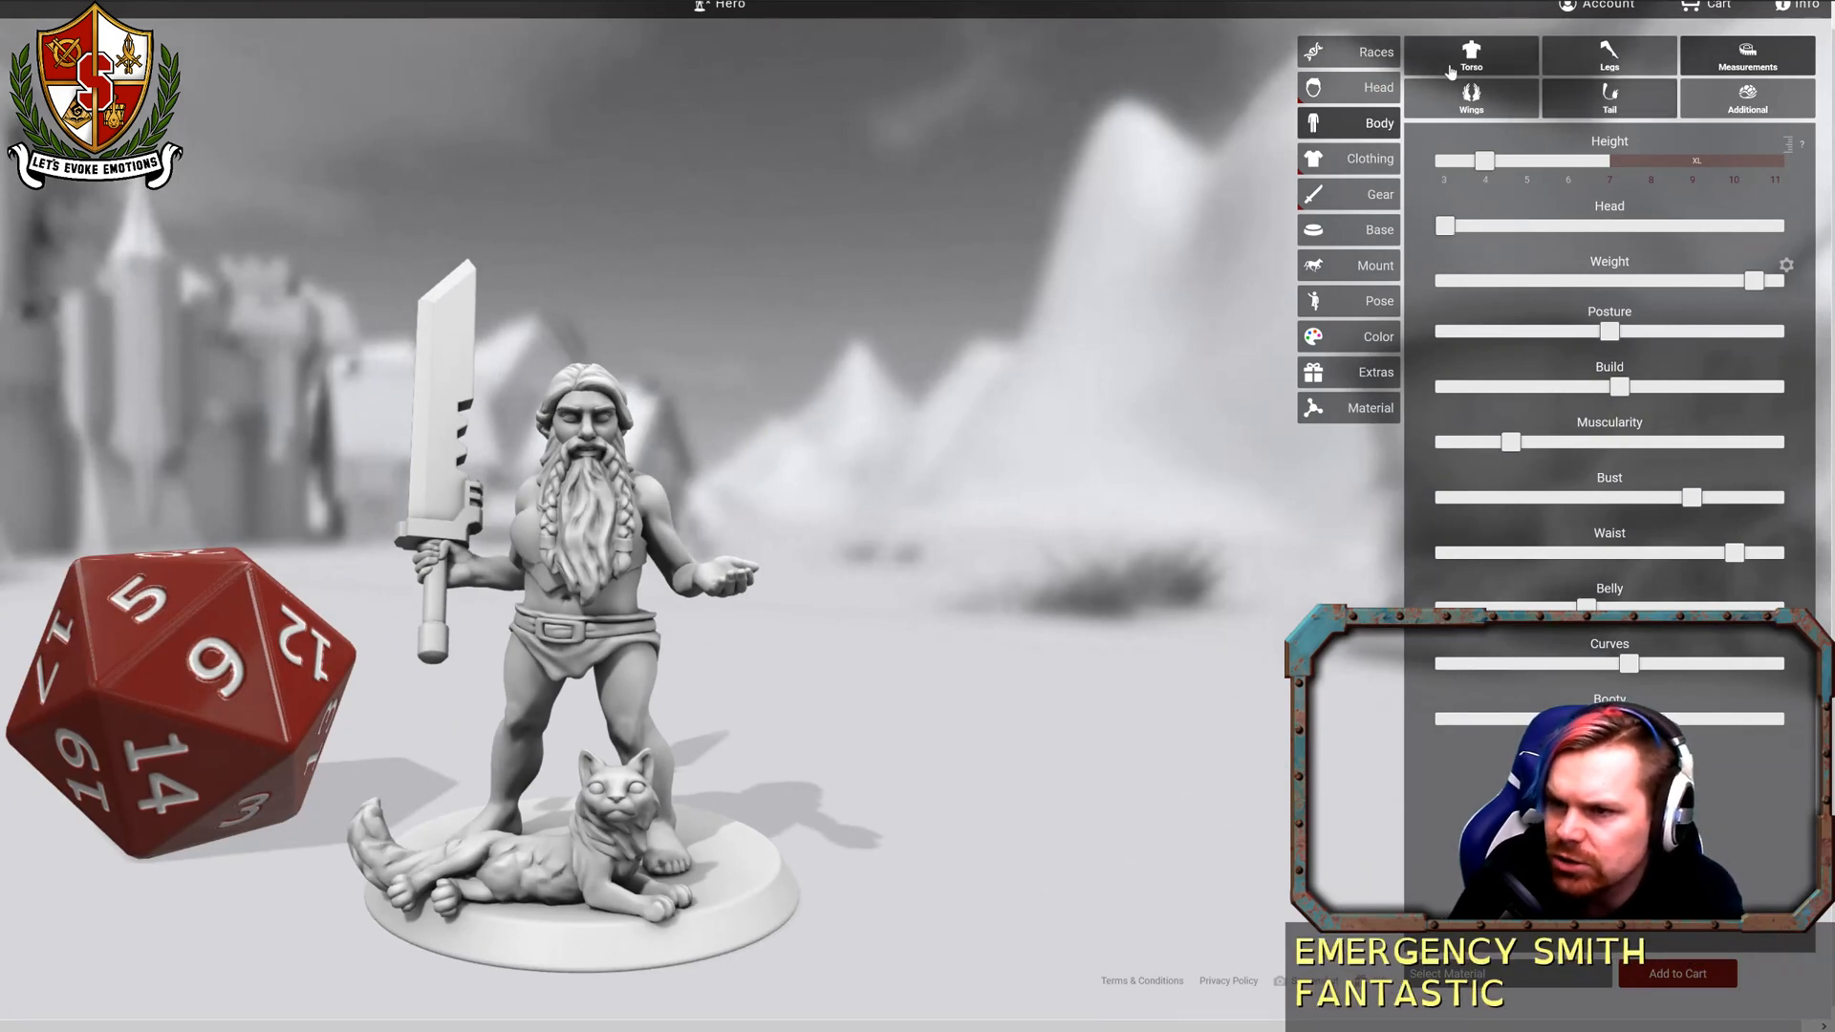
Try the dwarven helmet from the headwear on the figure and take it off again.
{"action": "left_click", "coordinate": [1355, 163]}
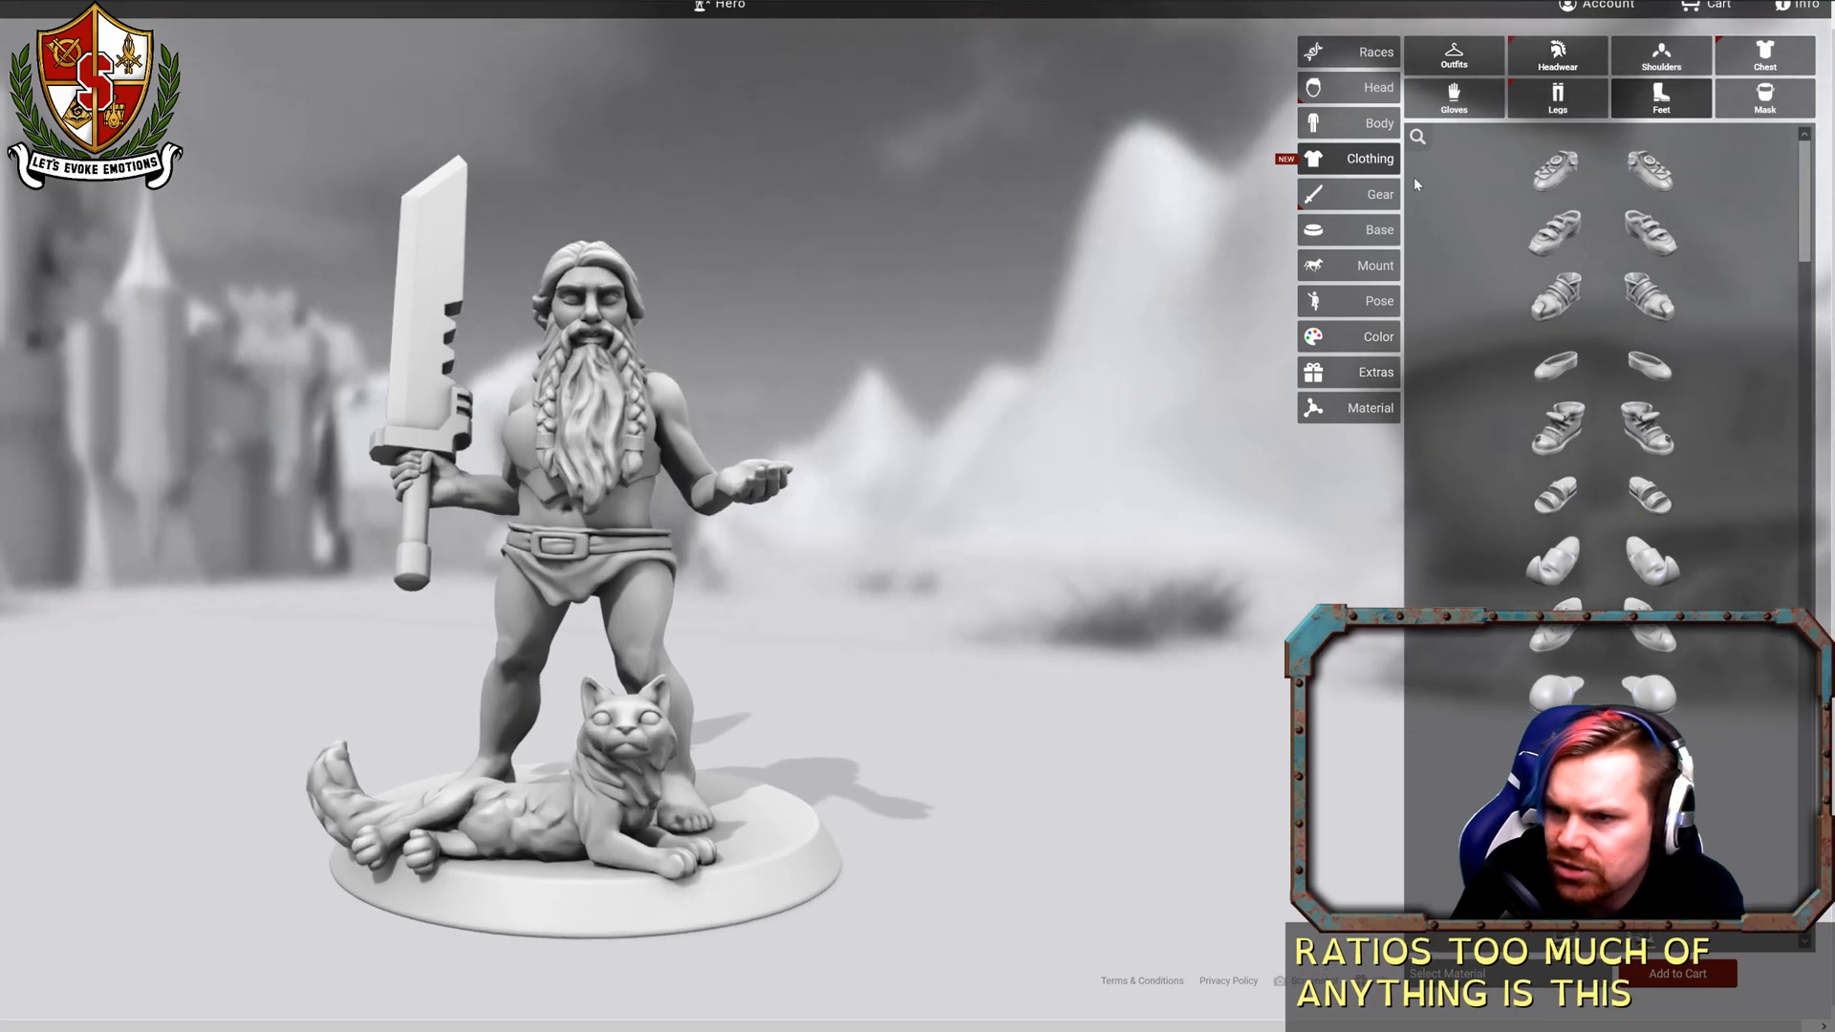
{"action": "left_click", "coordinate": [1538, 57]}
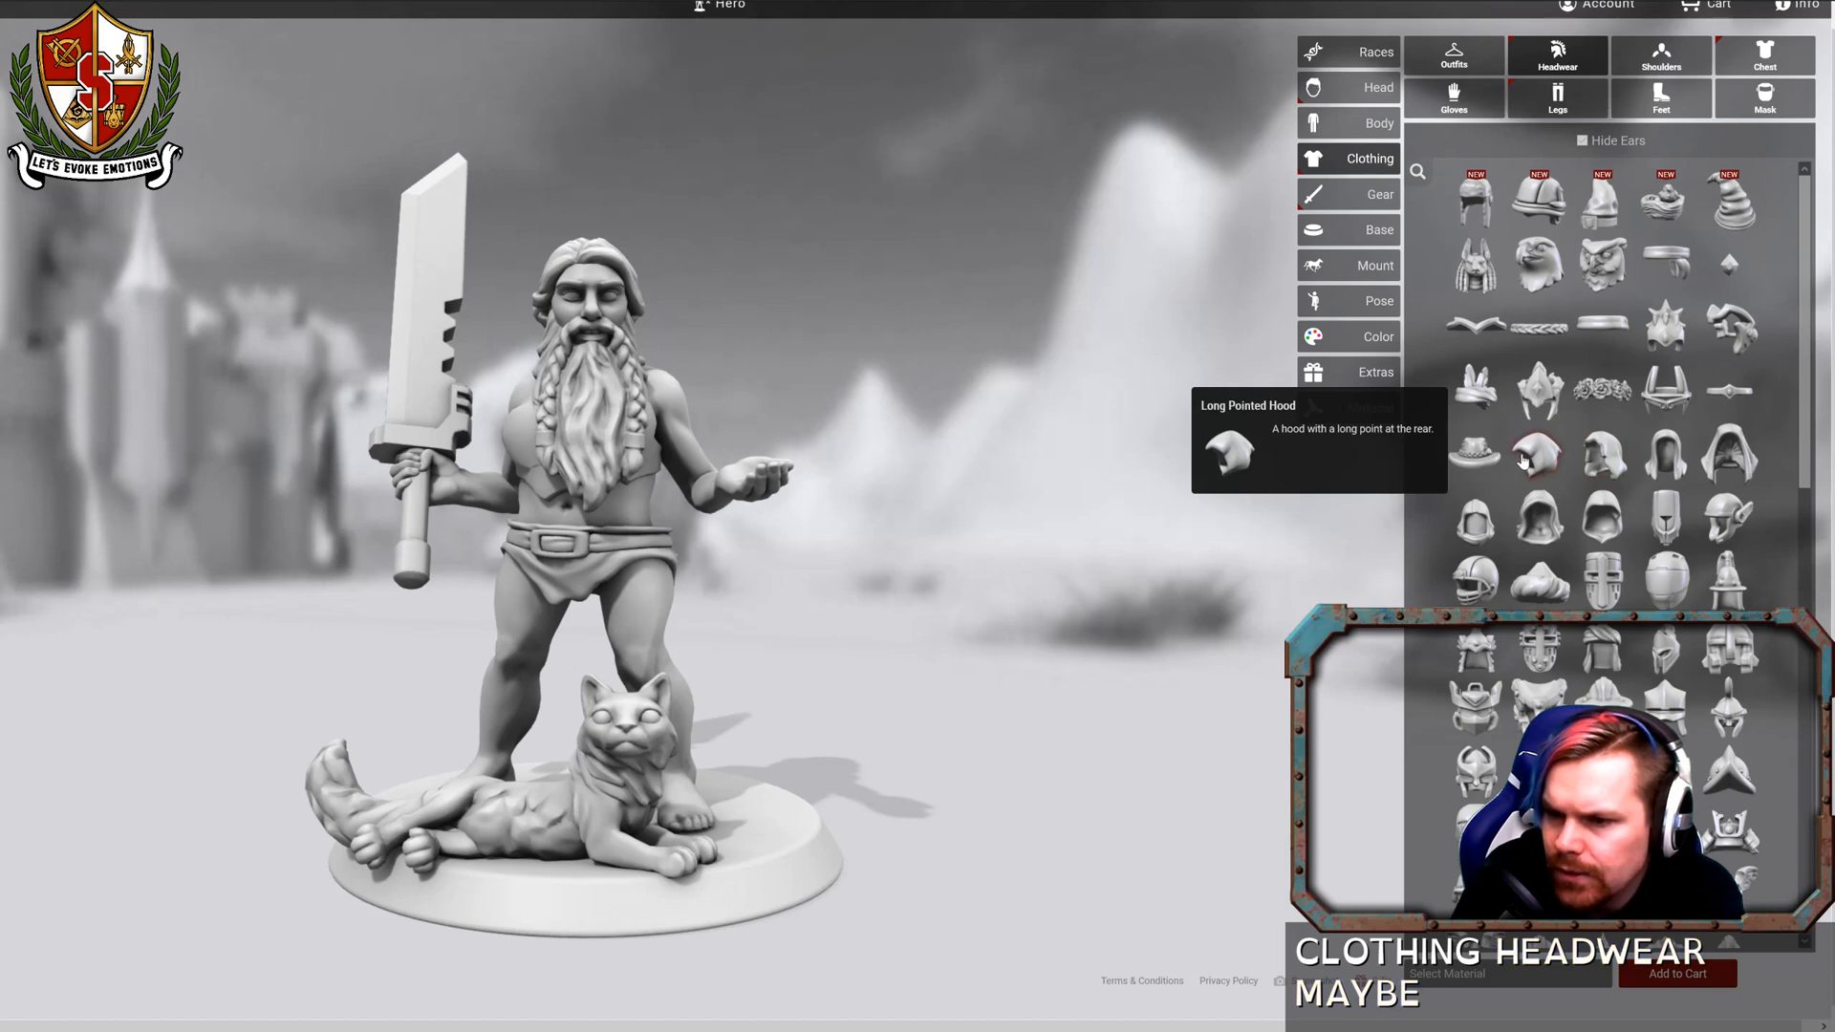
{"action": "scroll", "coordinate": [1527, 459], "scroll_direction": "down", "scroll_amount": 1}
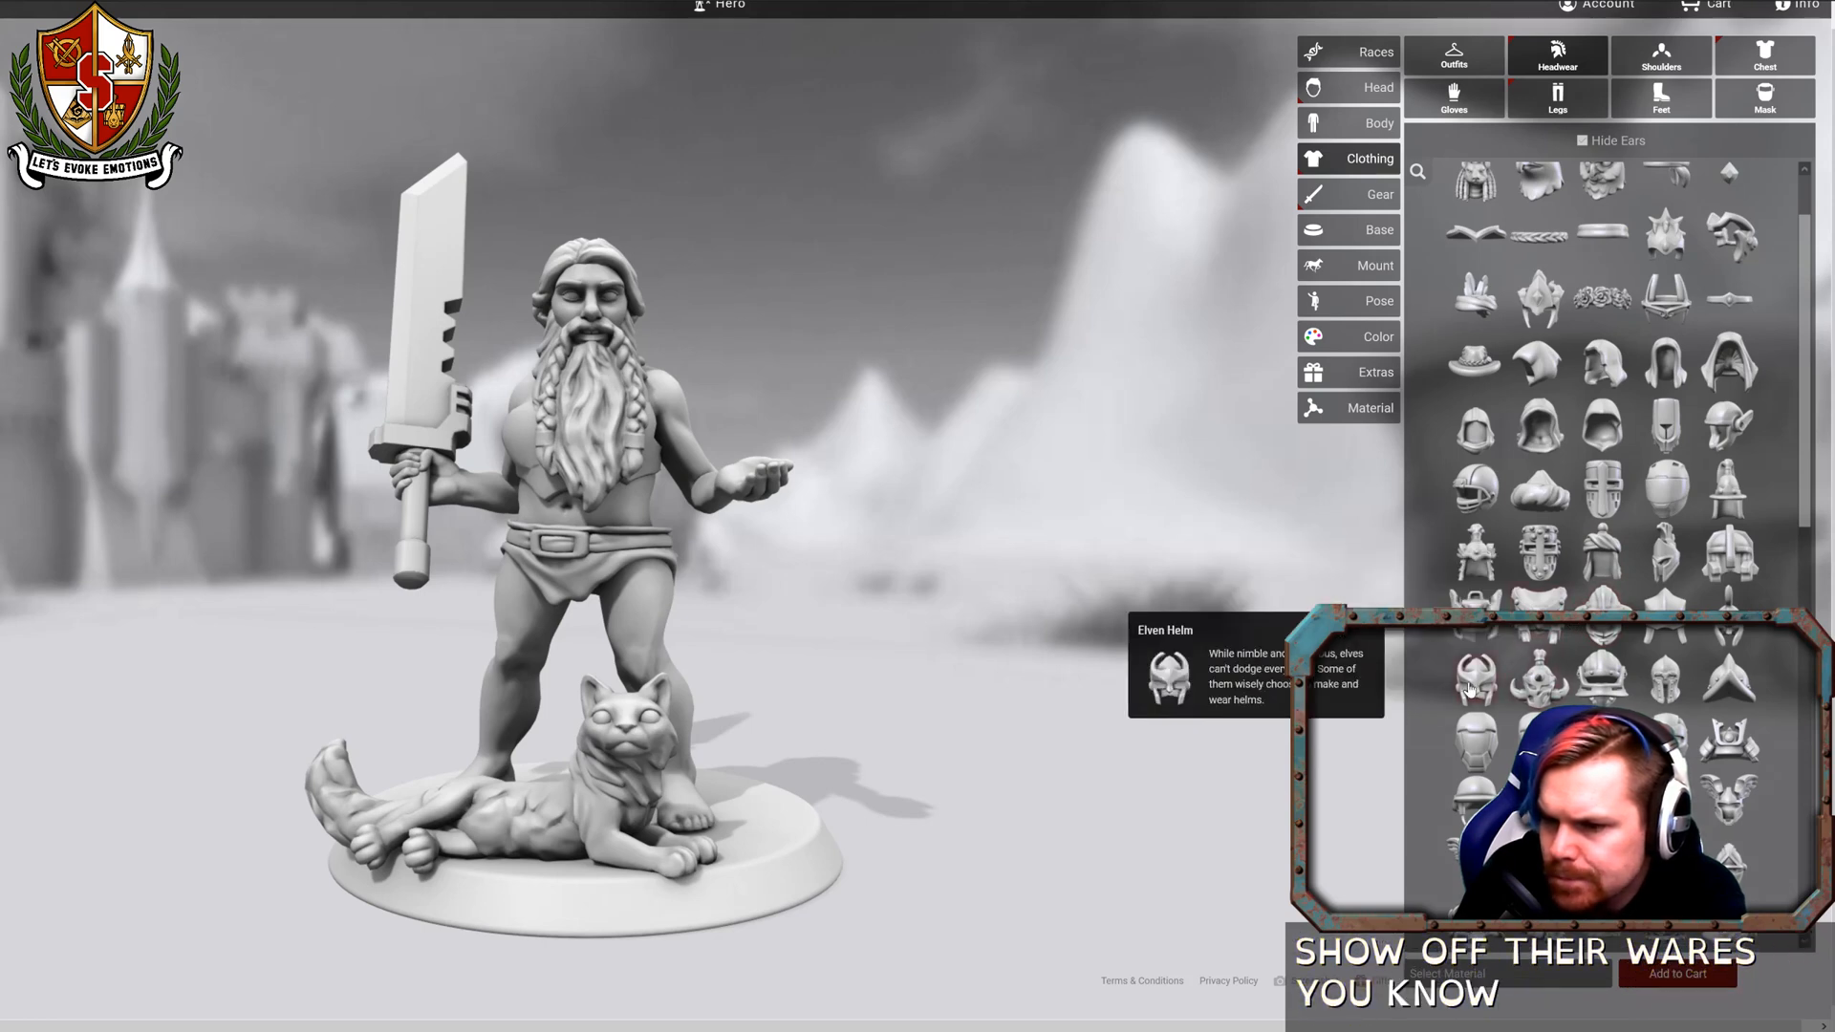
{"action": "left_click", "coordinate": [1737, 564]}
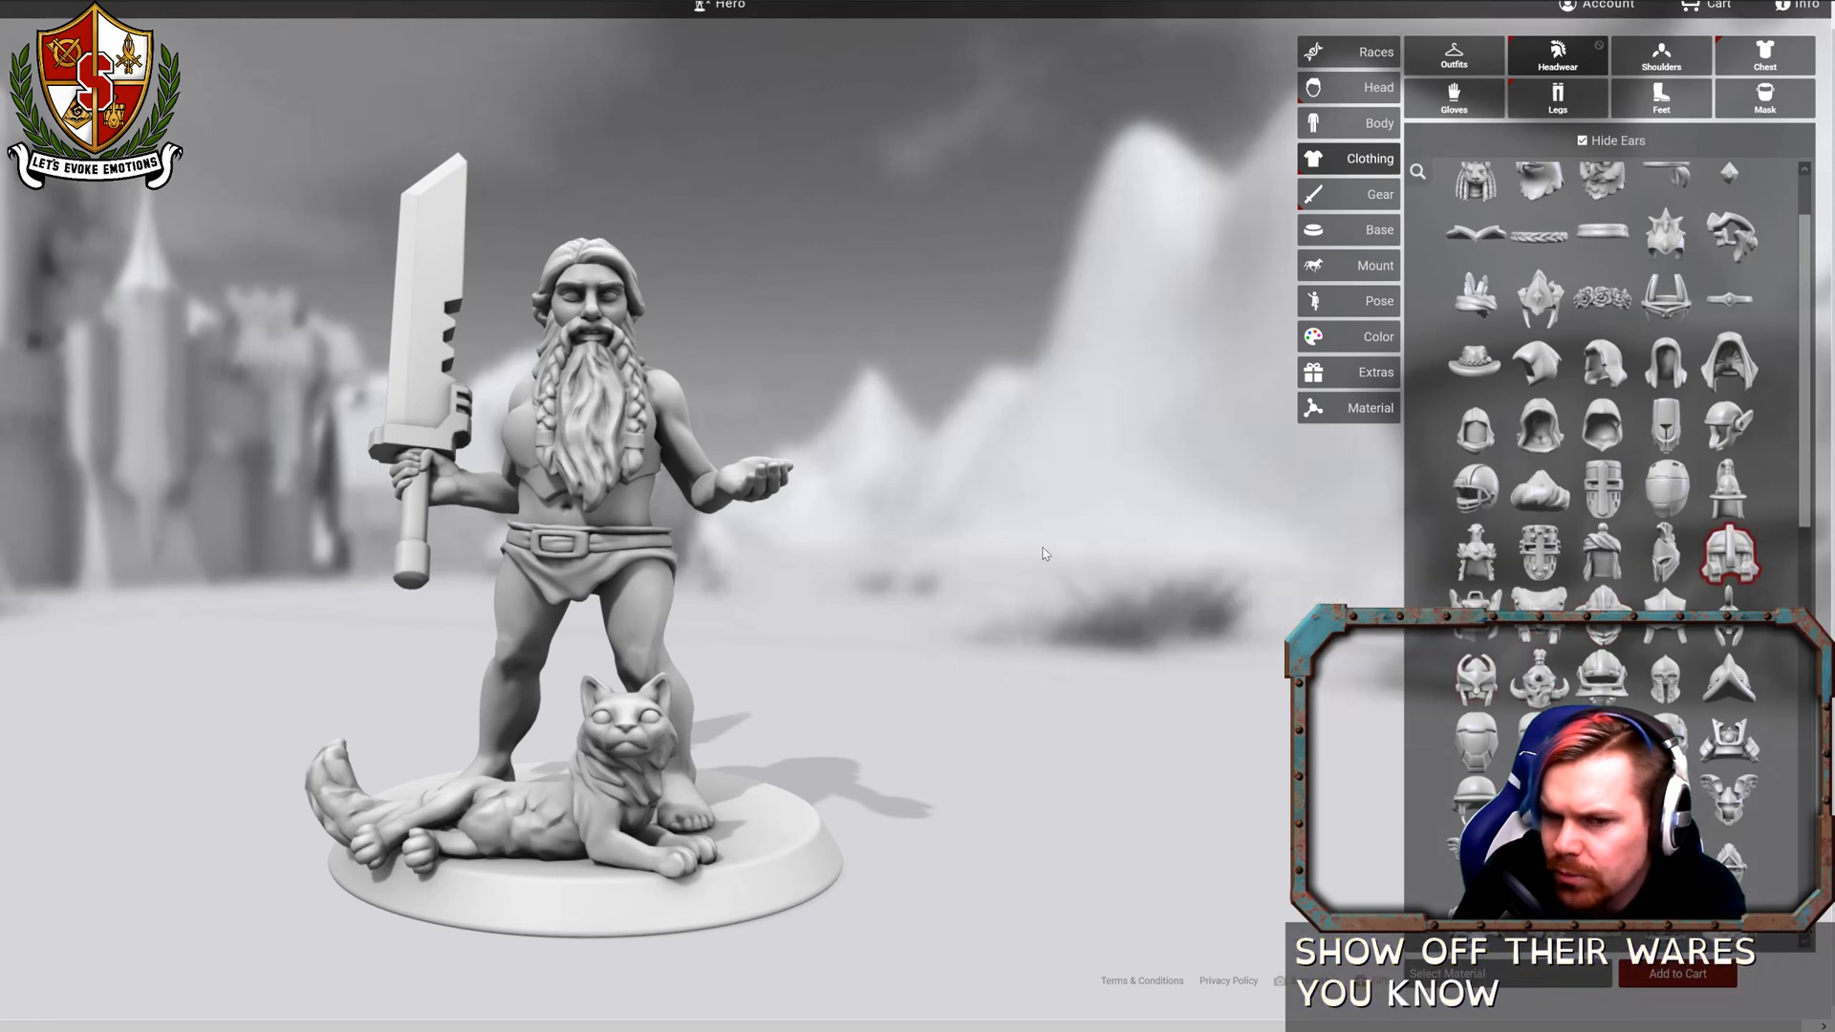
{"action": "left_click_drag", "start_coordinate": [810, 491], "coordinate": [1065, 528]}
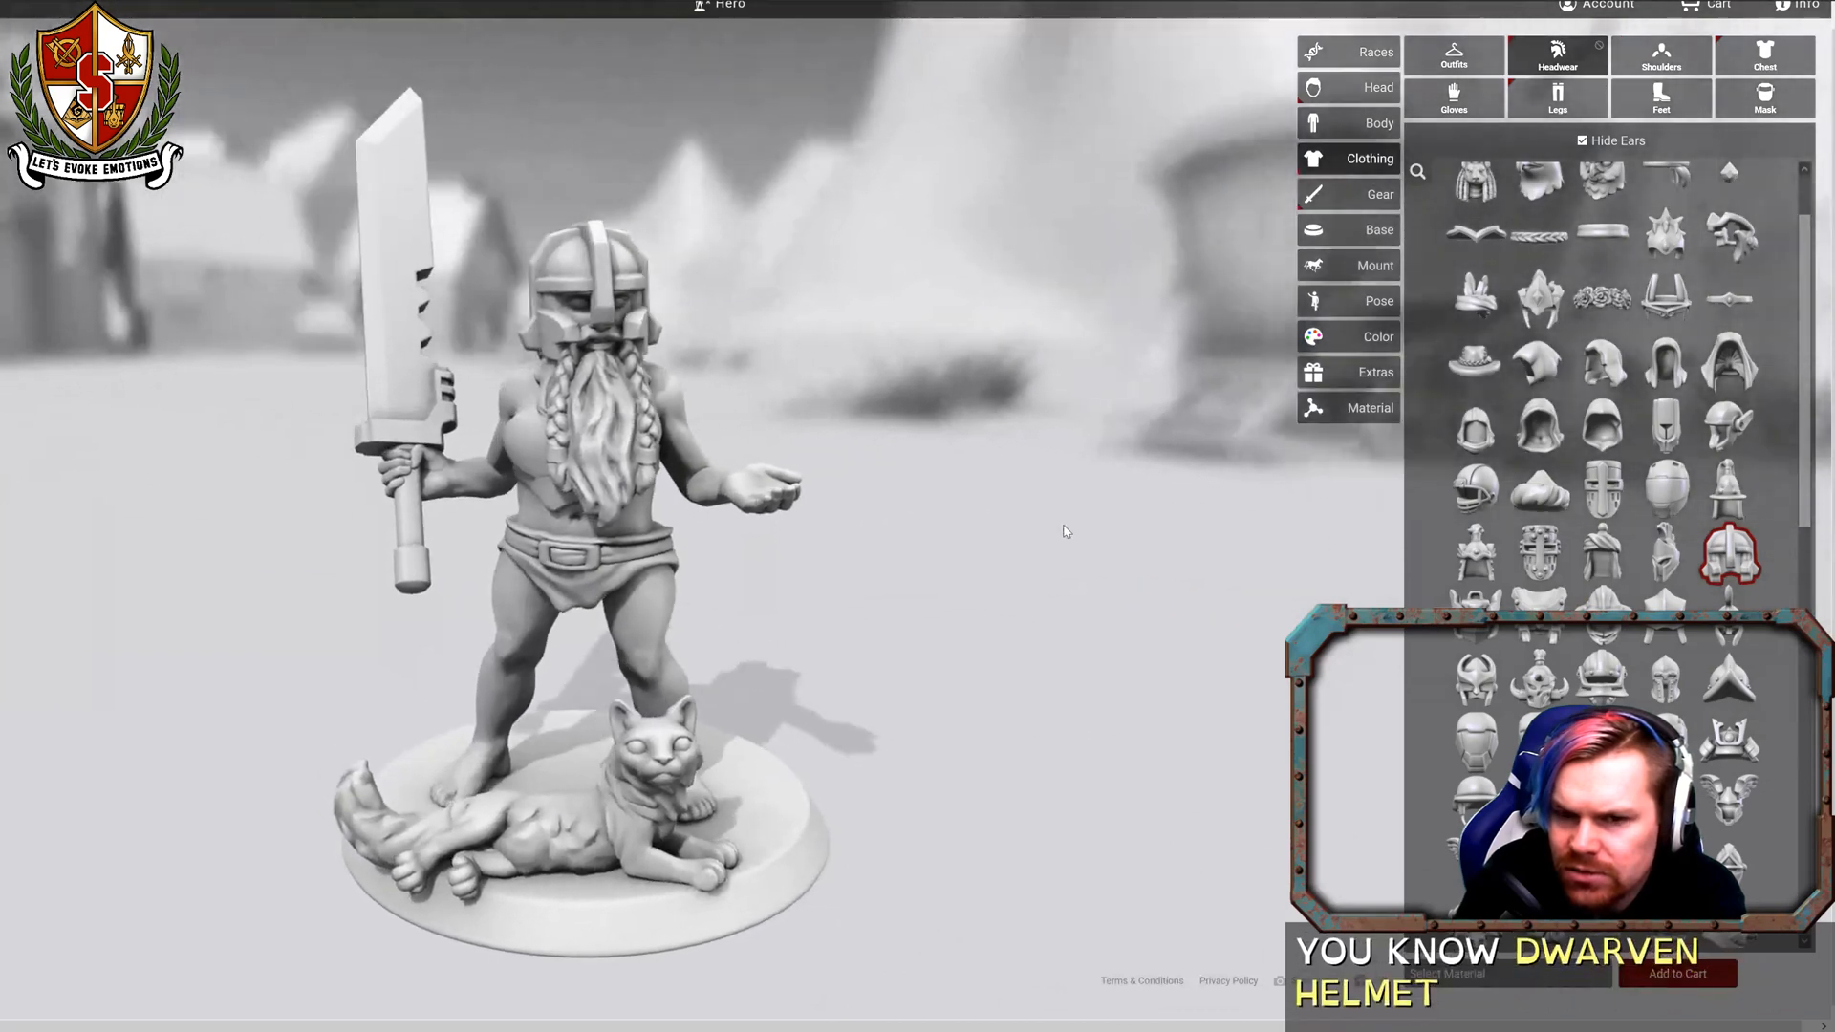
{"action": "left_click", "coordinate": [1719, 566]}
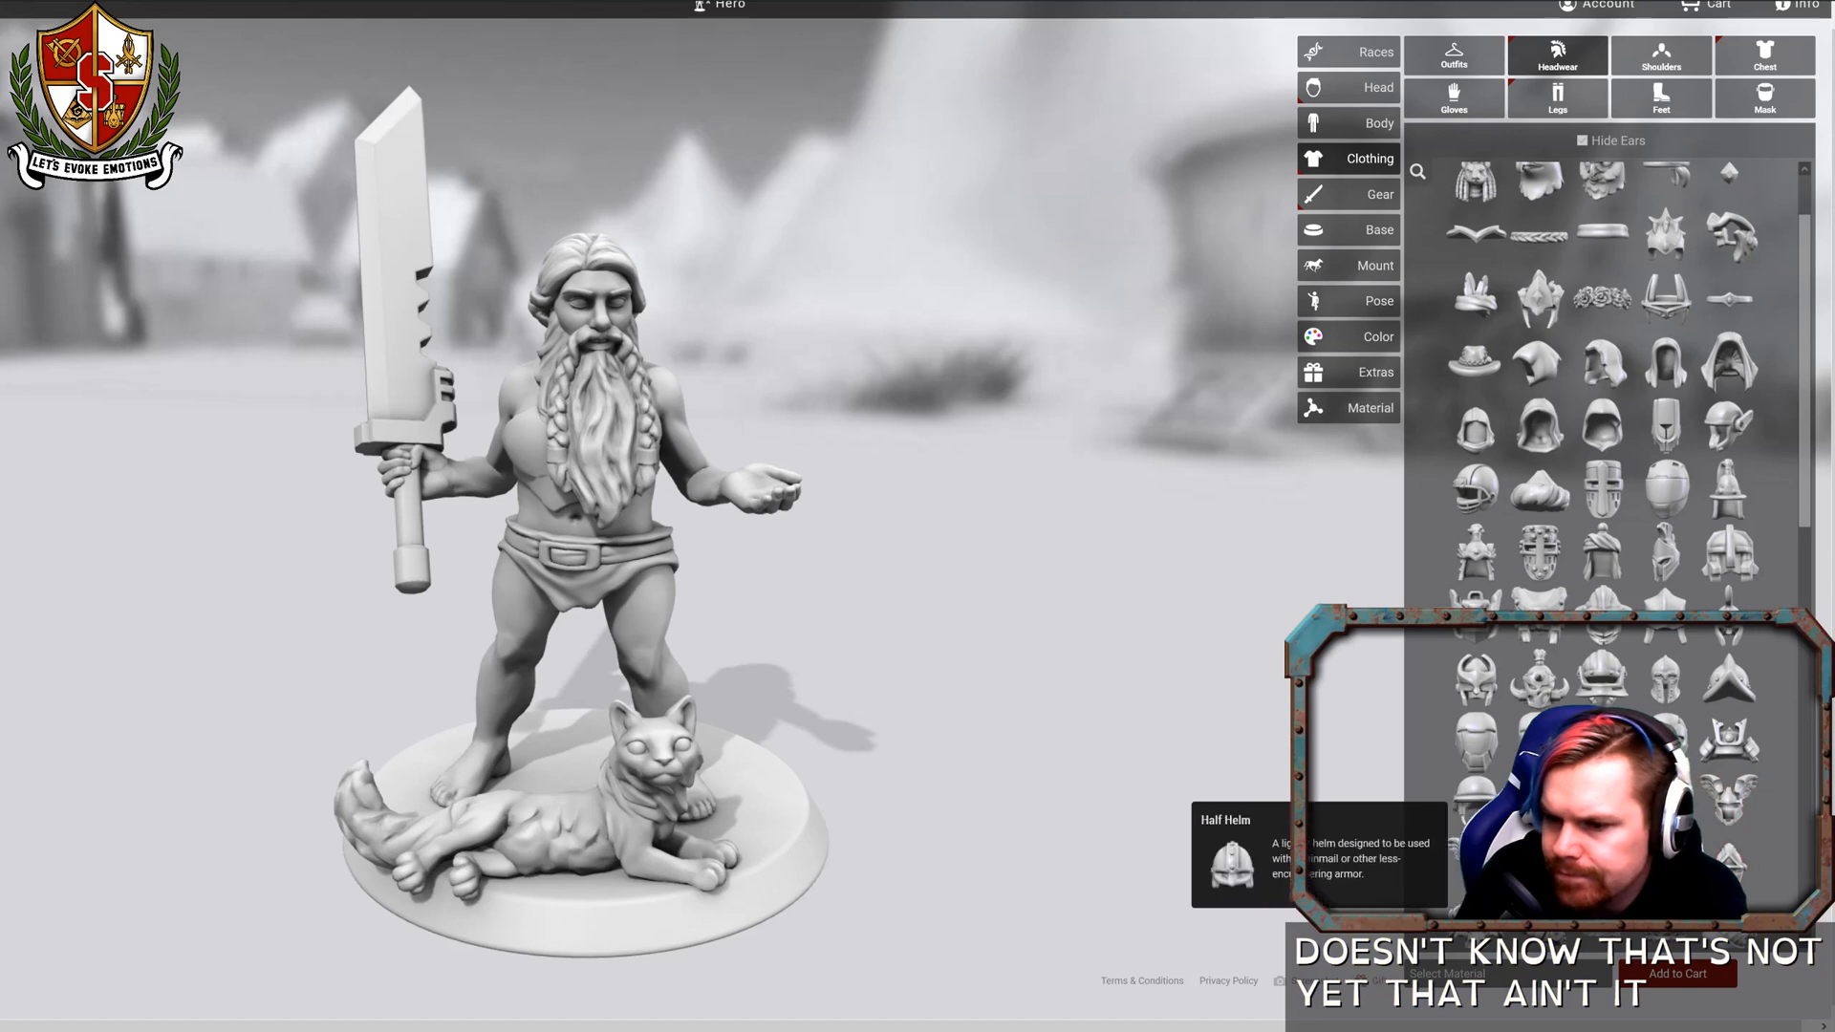
Browse the headwear, try an open-faced studded helmet on the figure and settle on the thin jewelled circlet instead.
{"action": "scroll", "coordinate": [1606, 535], "scroll_direction": "down", "scroll_amount": 3}
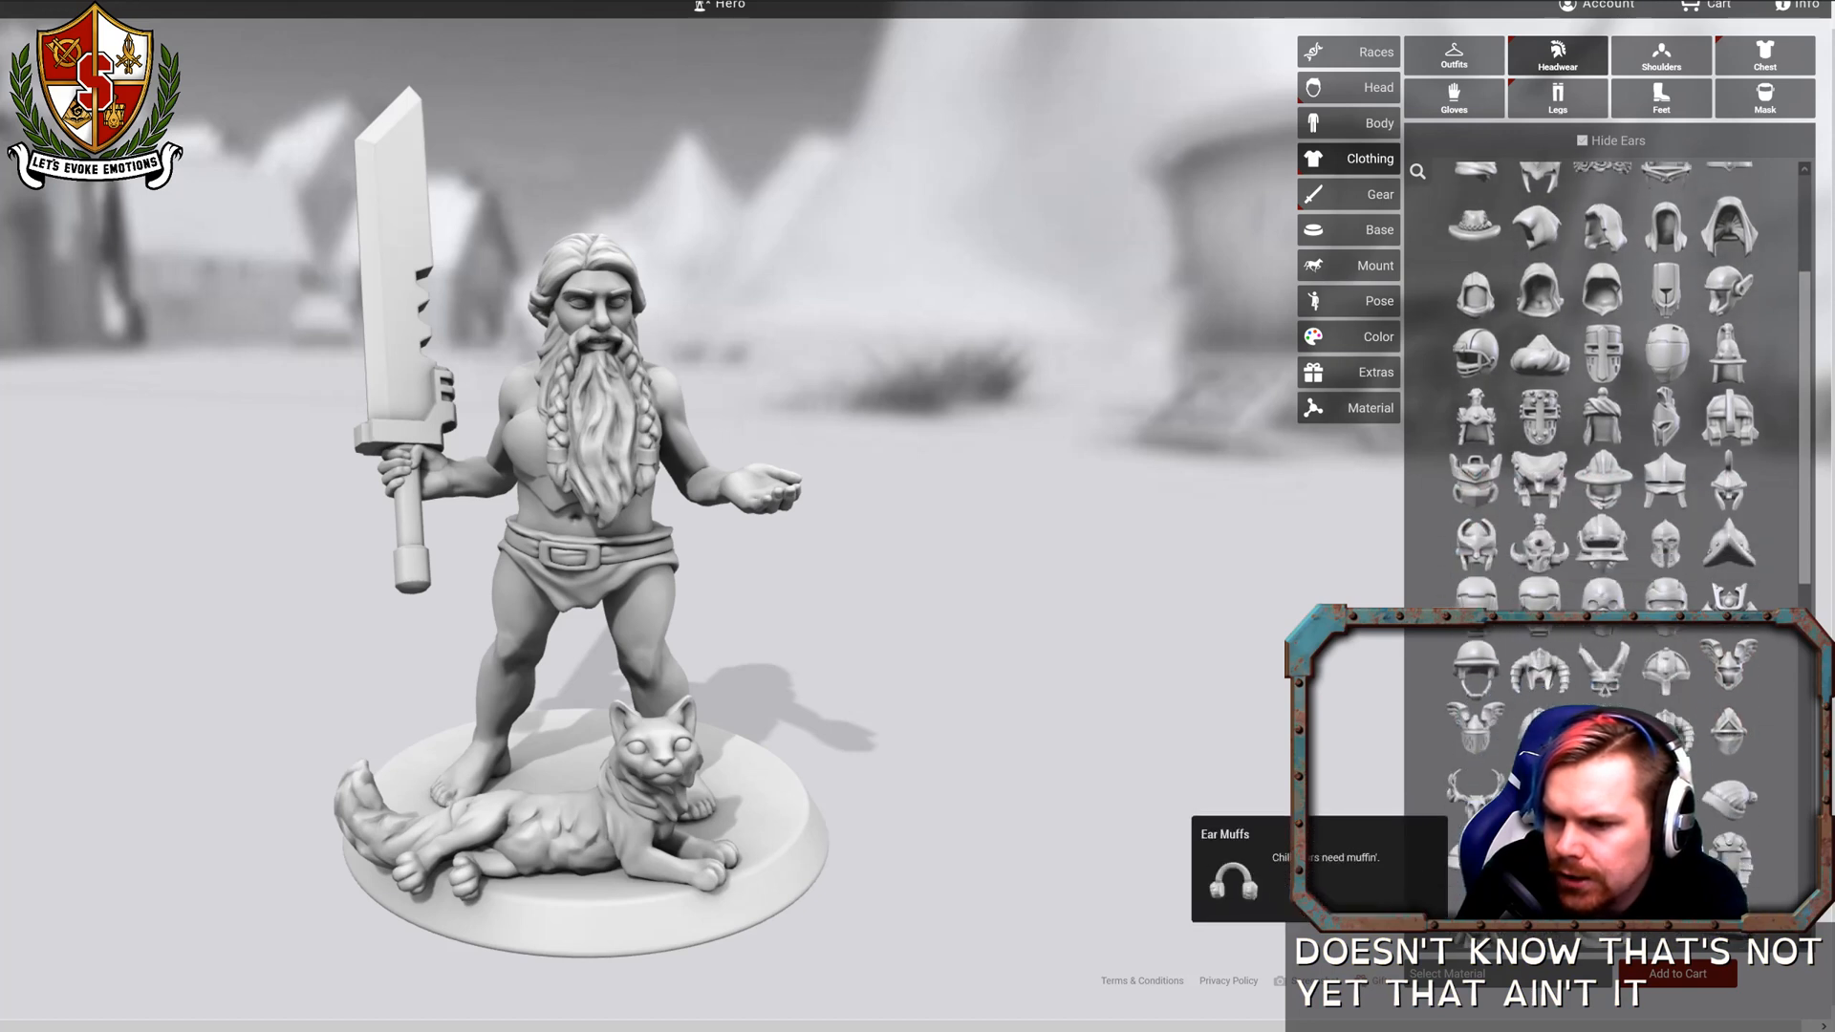
{"action": "scroll", "coordinate": [1605, 554], "scroll_direction": "down", "scroll_amount": 6}
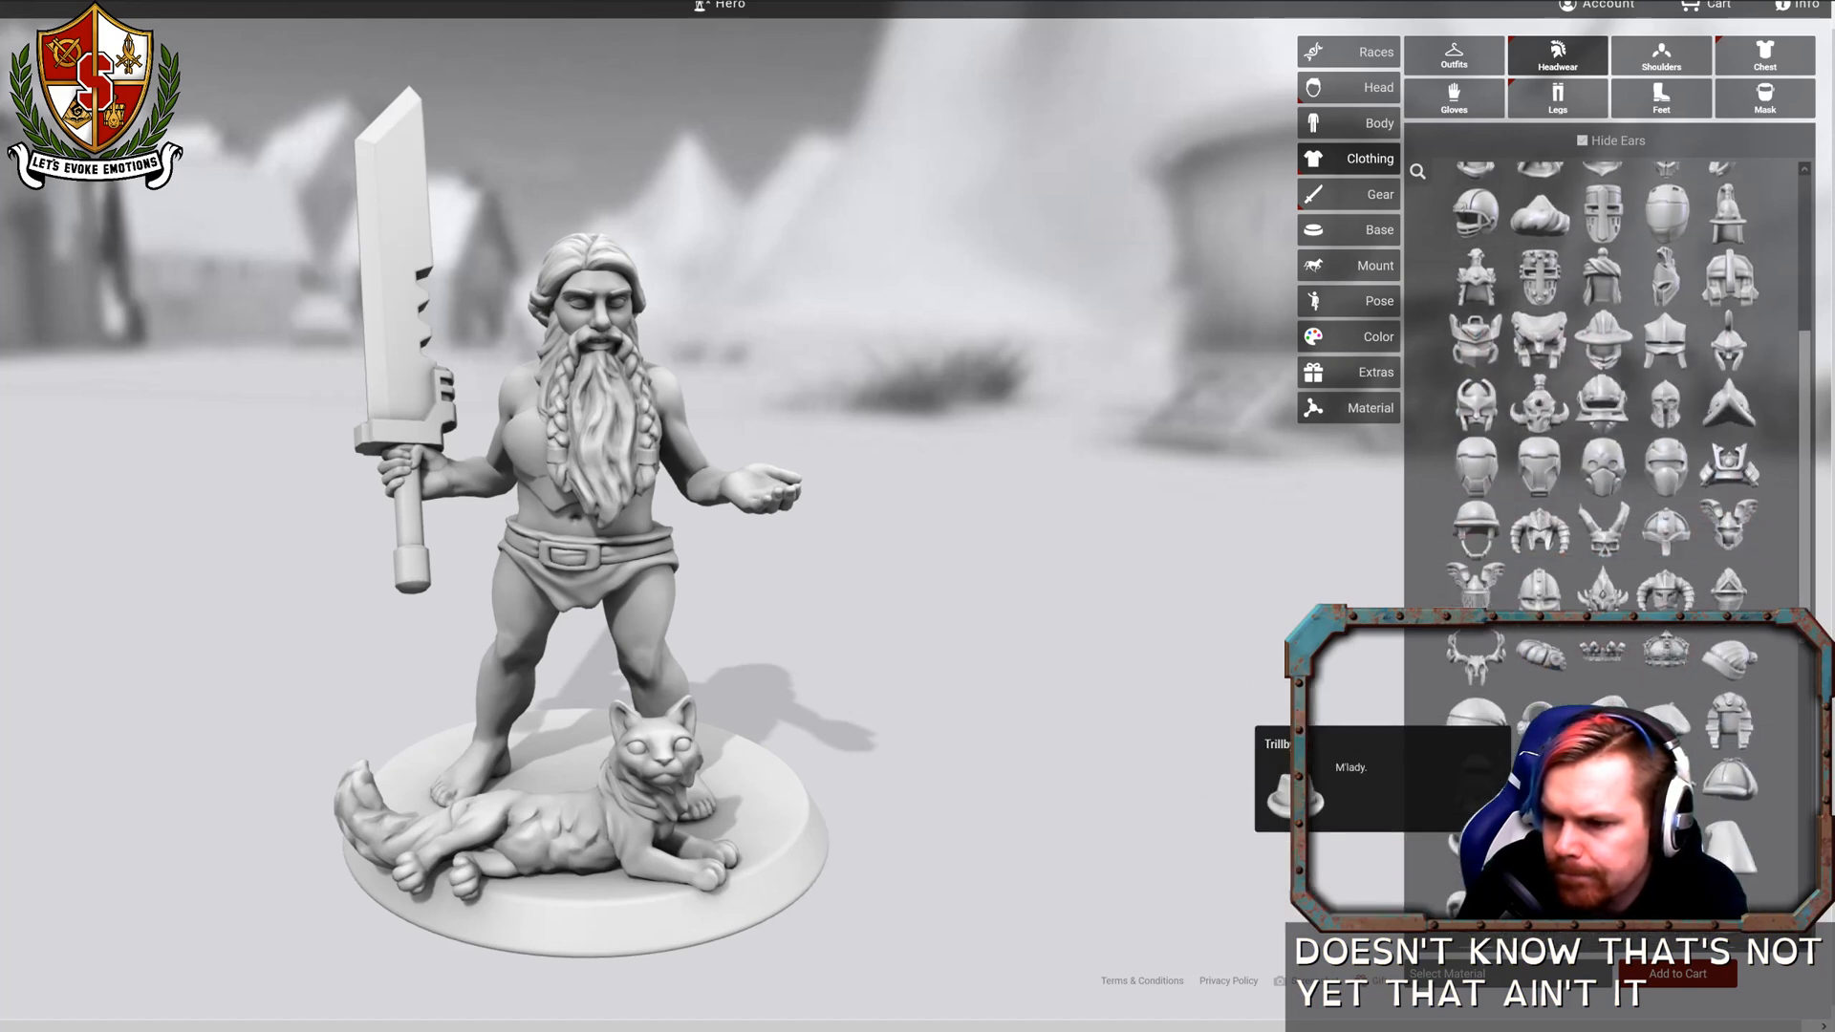
{"action": "scroll", "coordinate": [1605, 554], "scroll_direction": "down", "scroll_amount": 6}
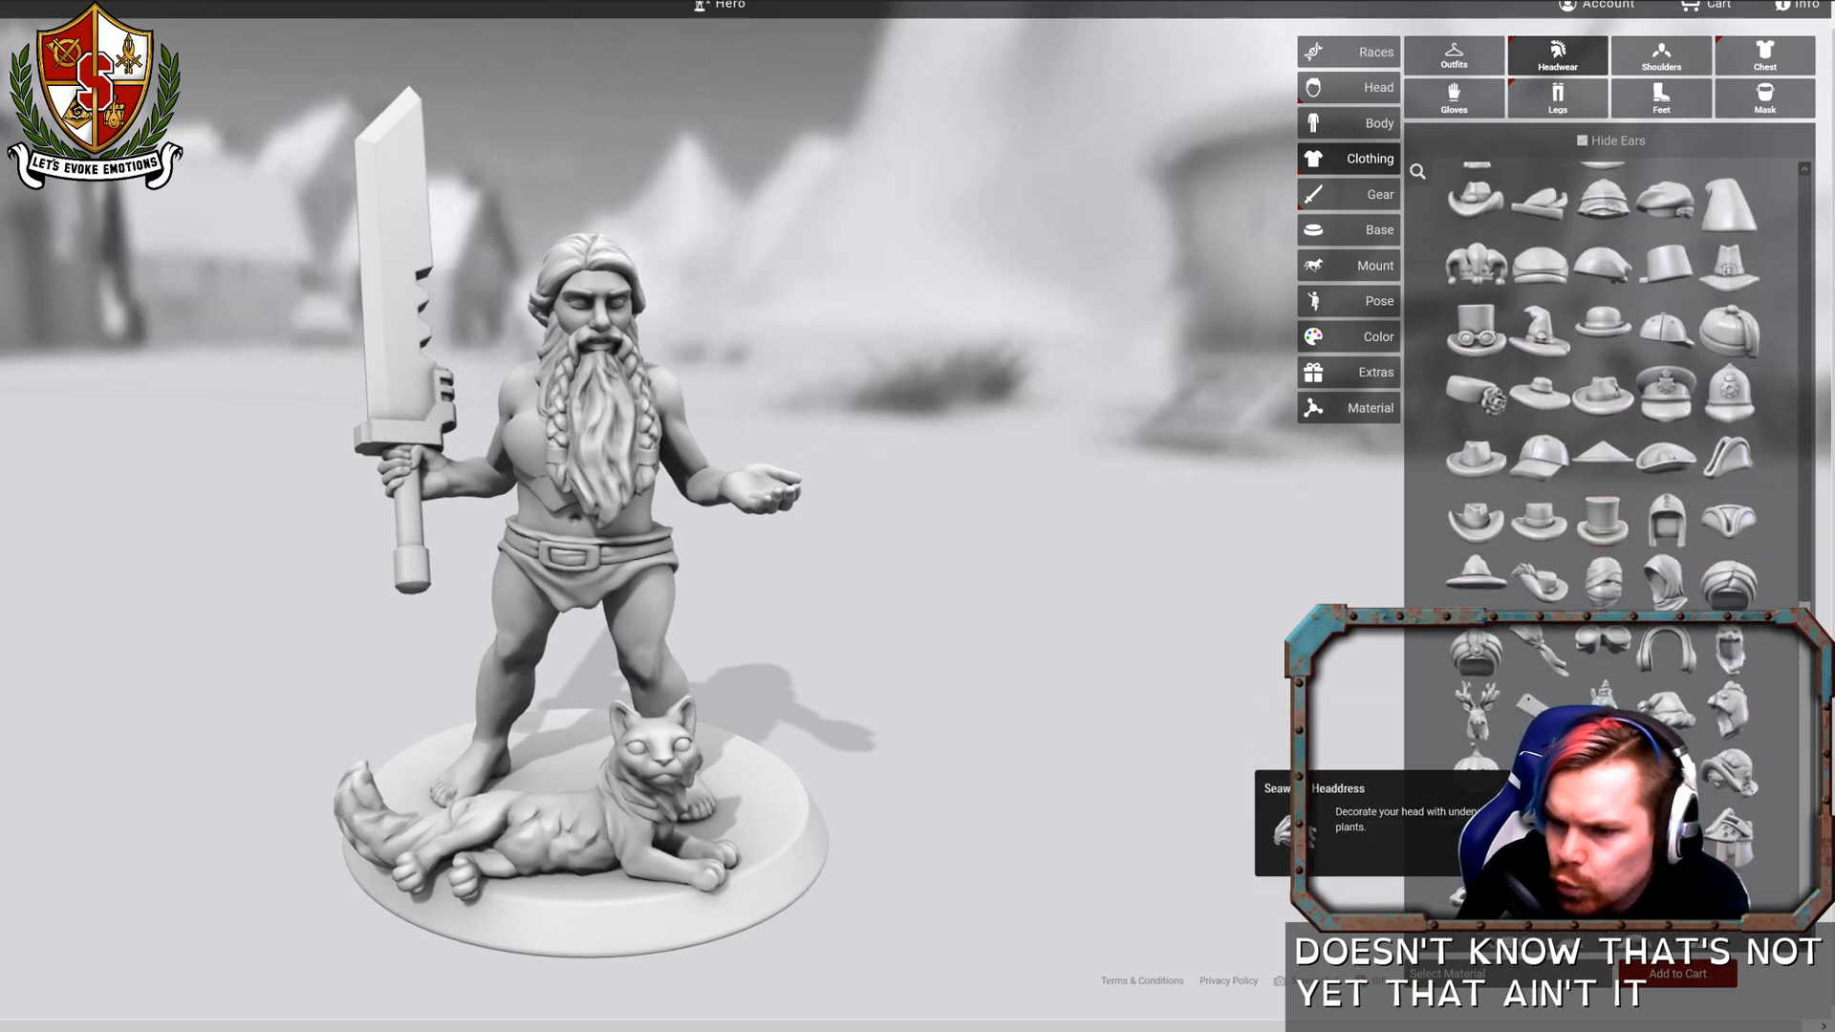
{"action": "scroll", "coordinate": [1476, 764], "scroll_direction": "down", "scroll_amount": 1}
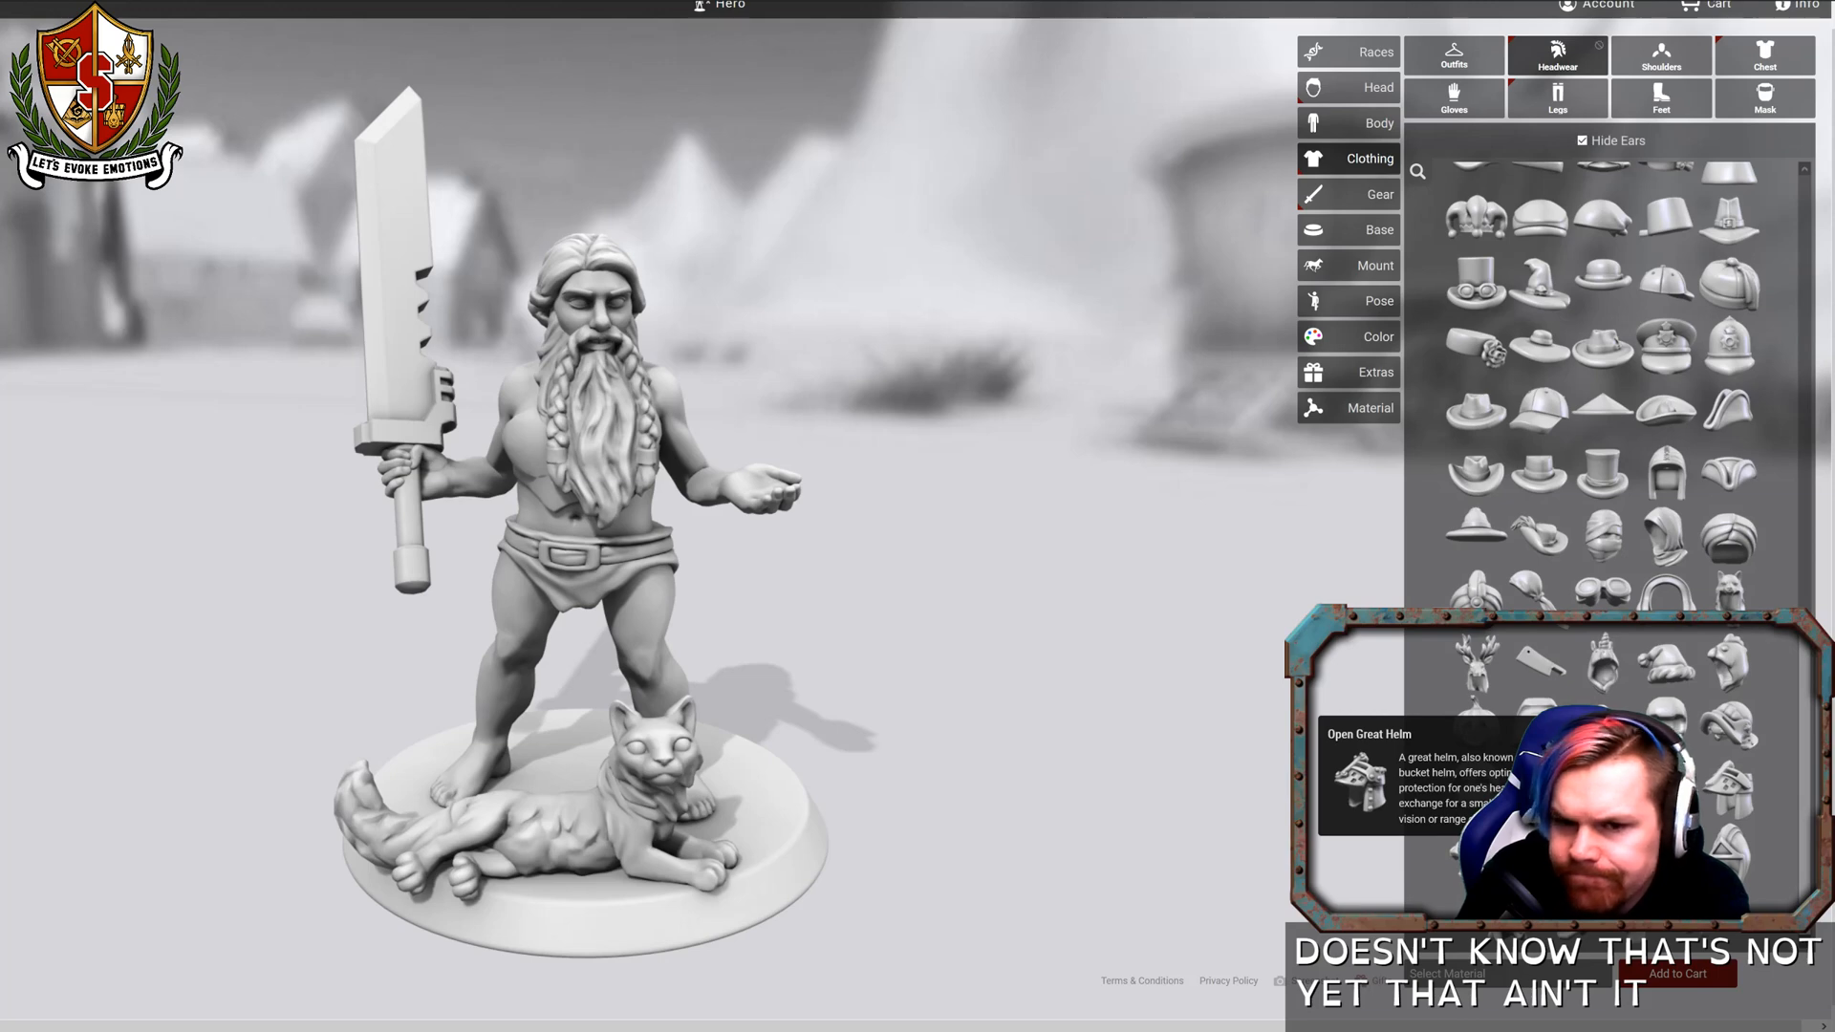
{"action": "left_click", "coordinate": [1603, 789]}
{"action": "left_click", "coordinate": [1666, 789]}
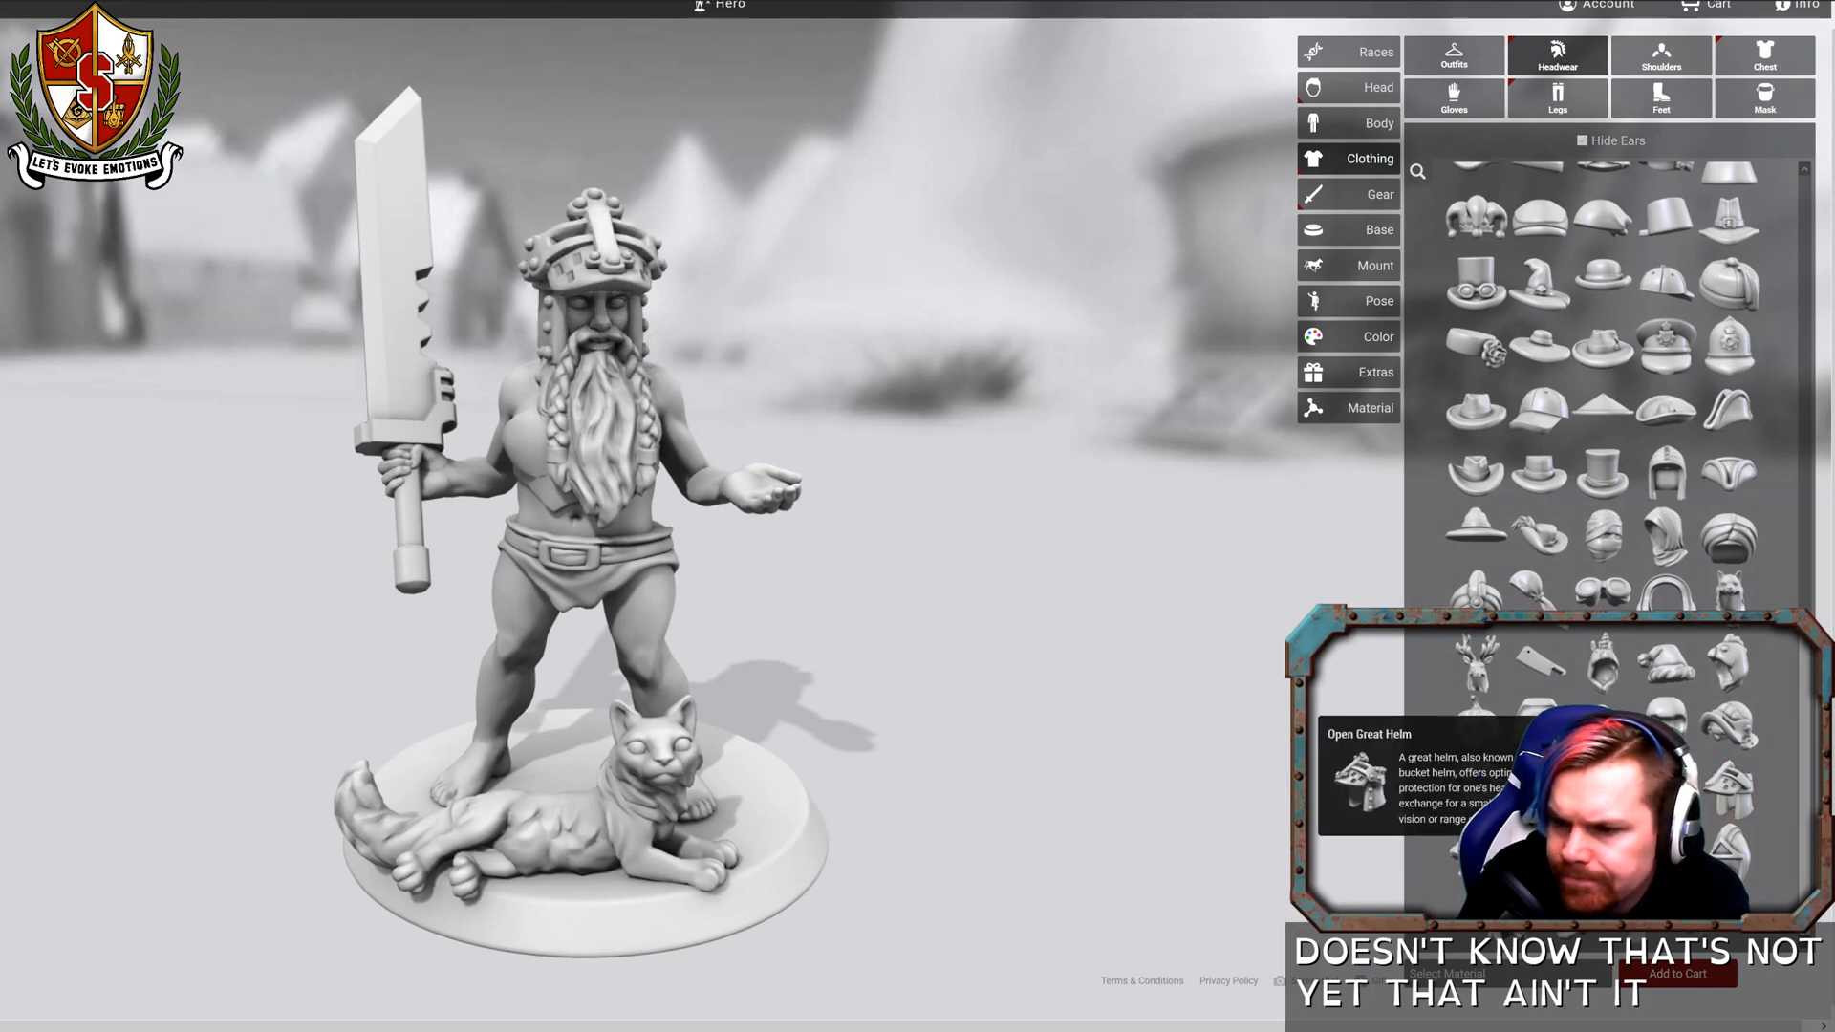
{"action": "scroll", "coordinate": [1567, 478], "scroll_direction": "up", "scroll_amount": 10}
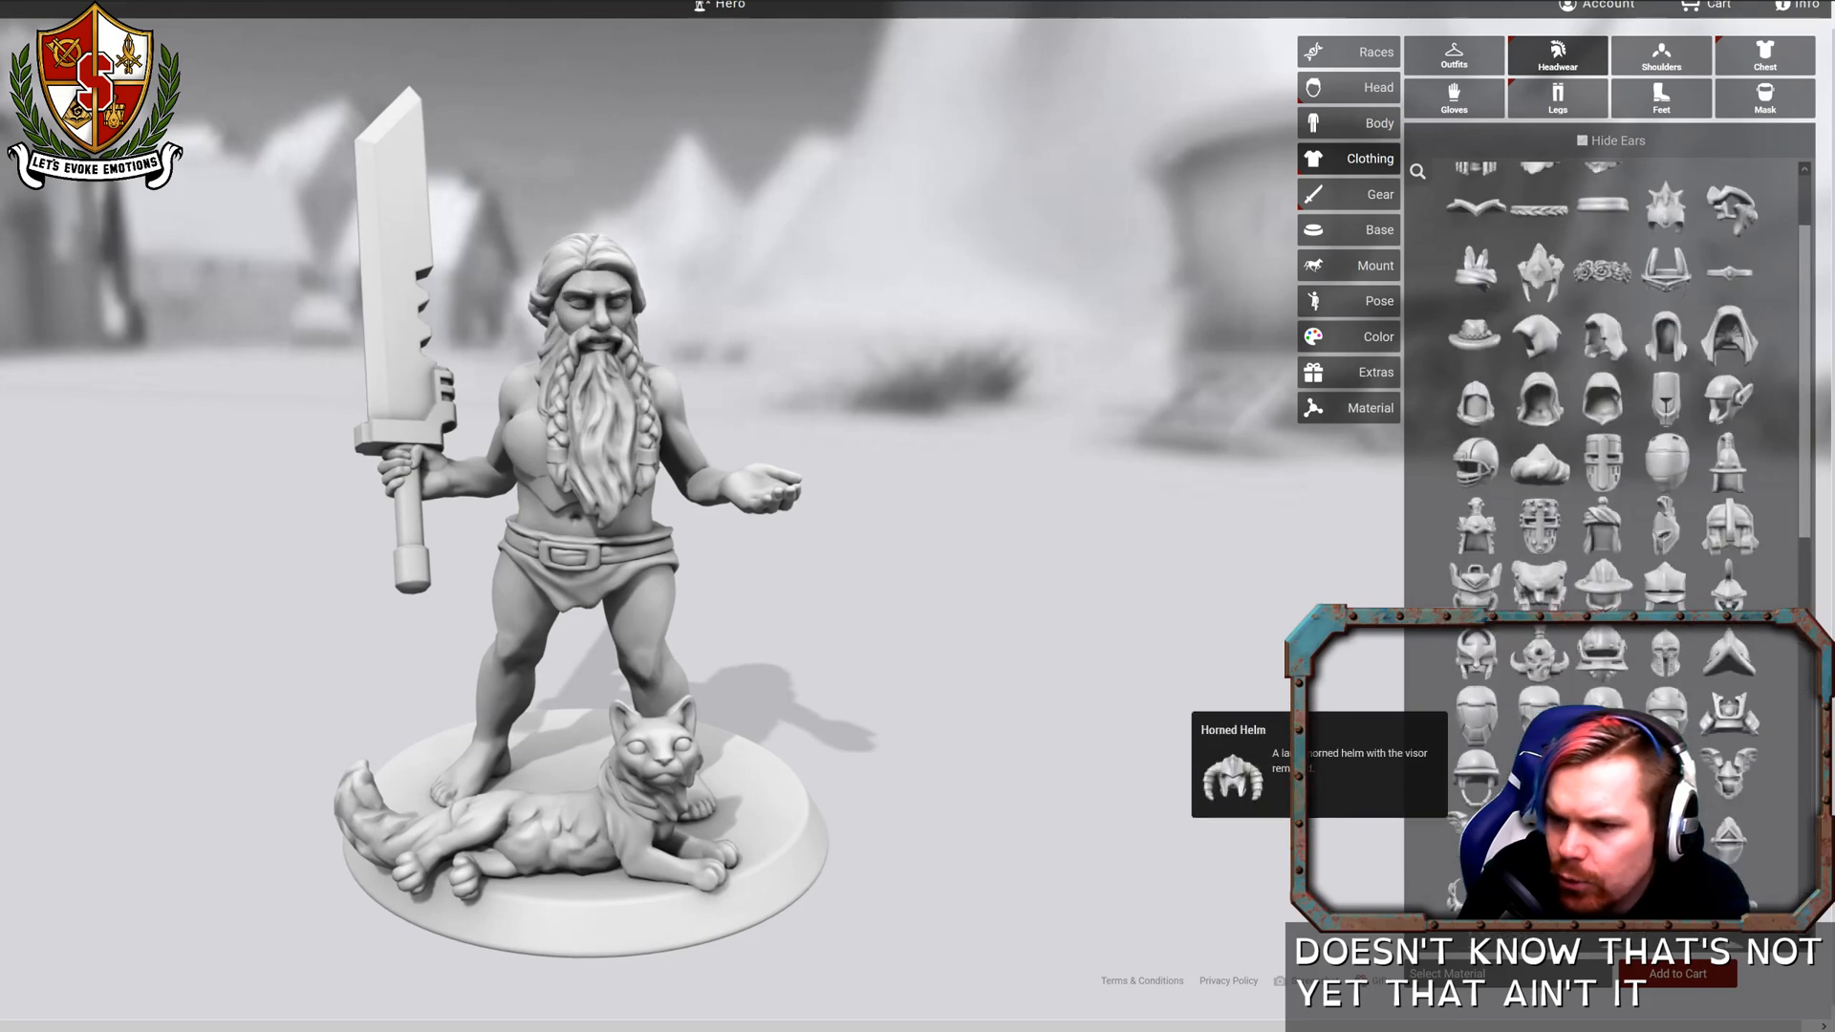
{"action": "left_click", "coordinate": [1473, 342]}
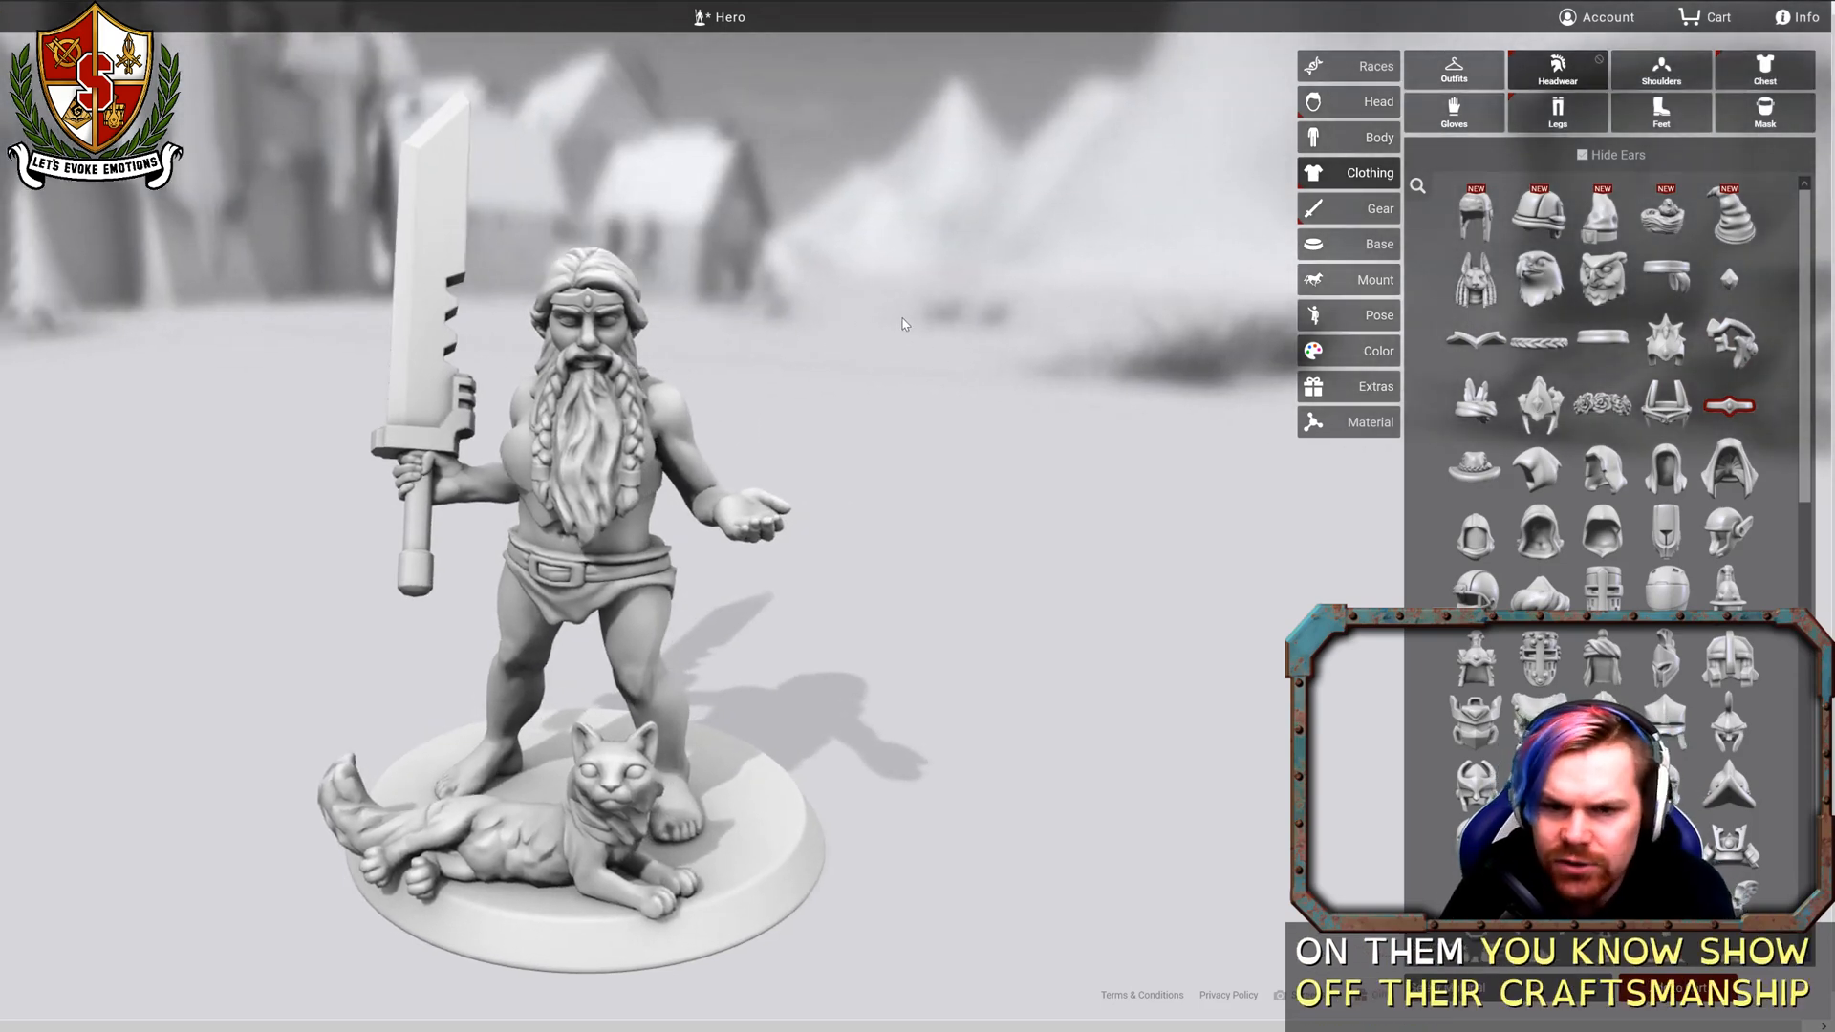
Try two fitted armoured tops and the Mechanic's Coveralls as the figure's chest clothing, checking how each sits with the beard.
{"action": "left_click", "coordinate": [1757, 82]}
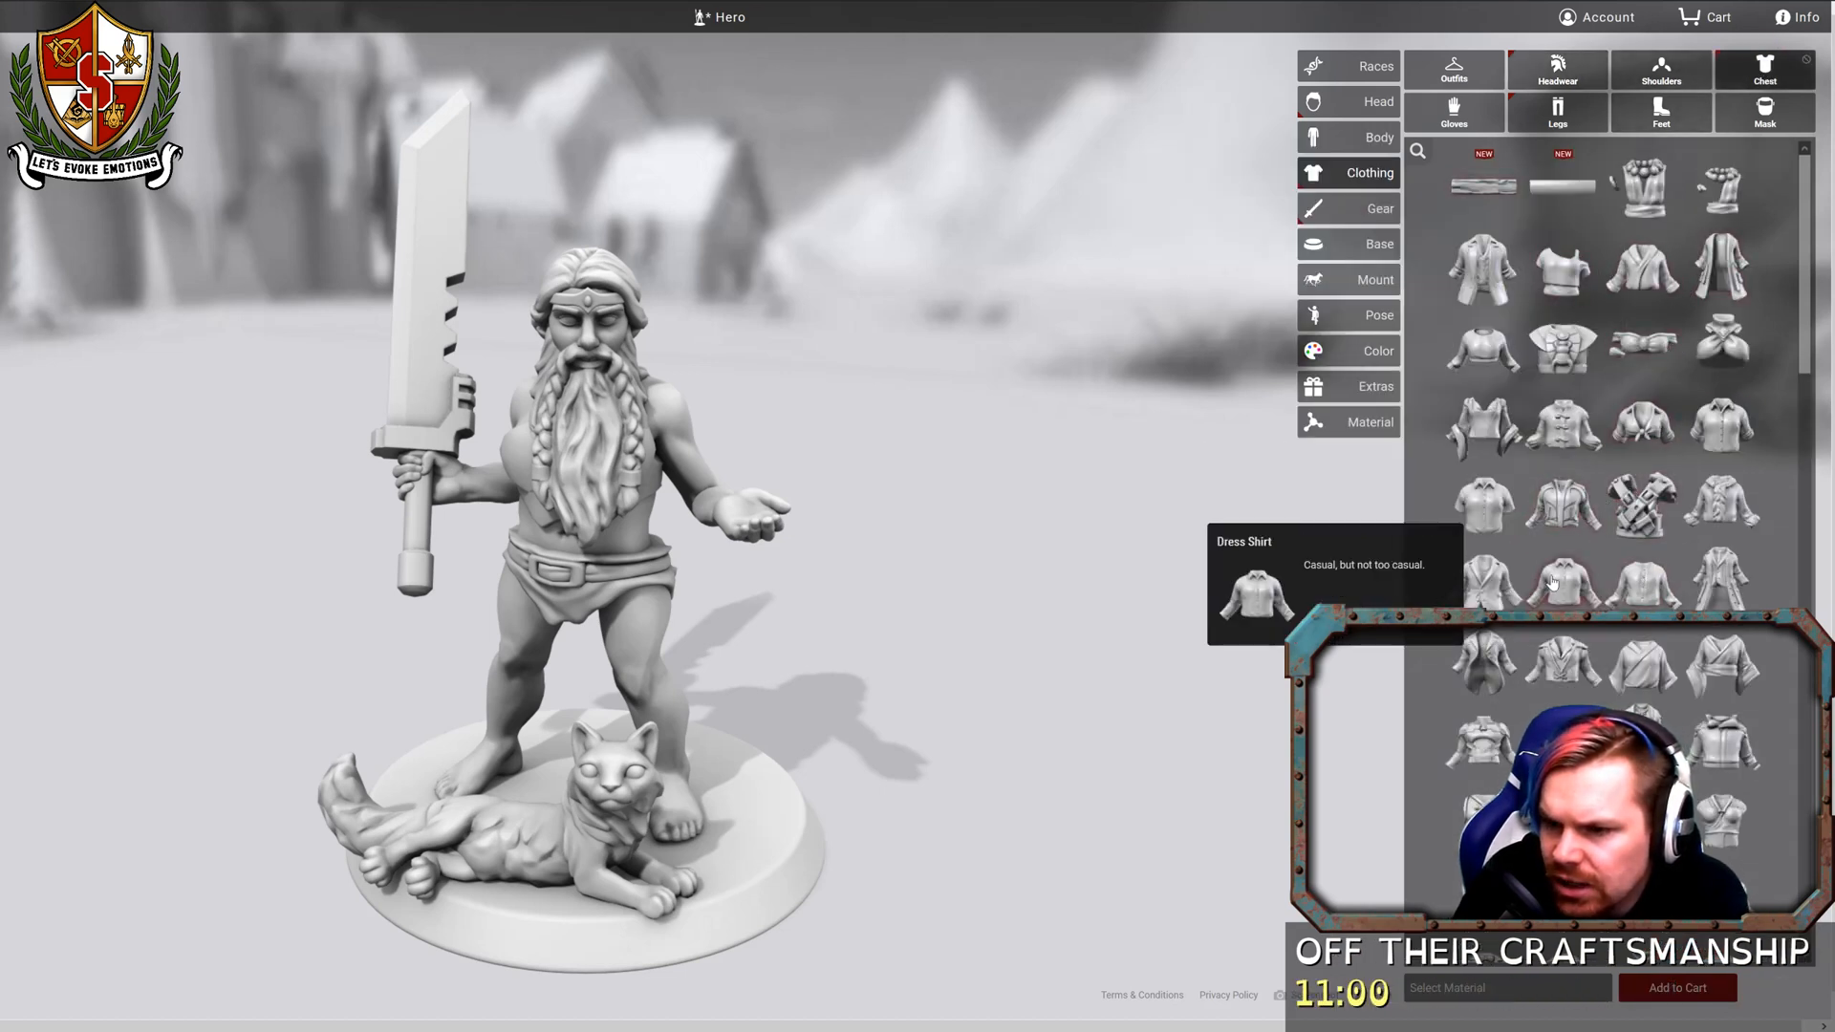
{"action": "scroll", "coordinate": [1505, 643], "scroll_direction": "down", "scroll_amount": 1}
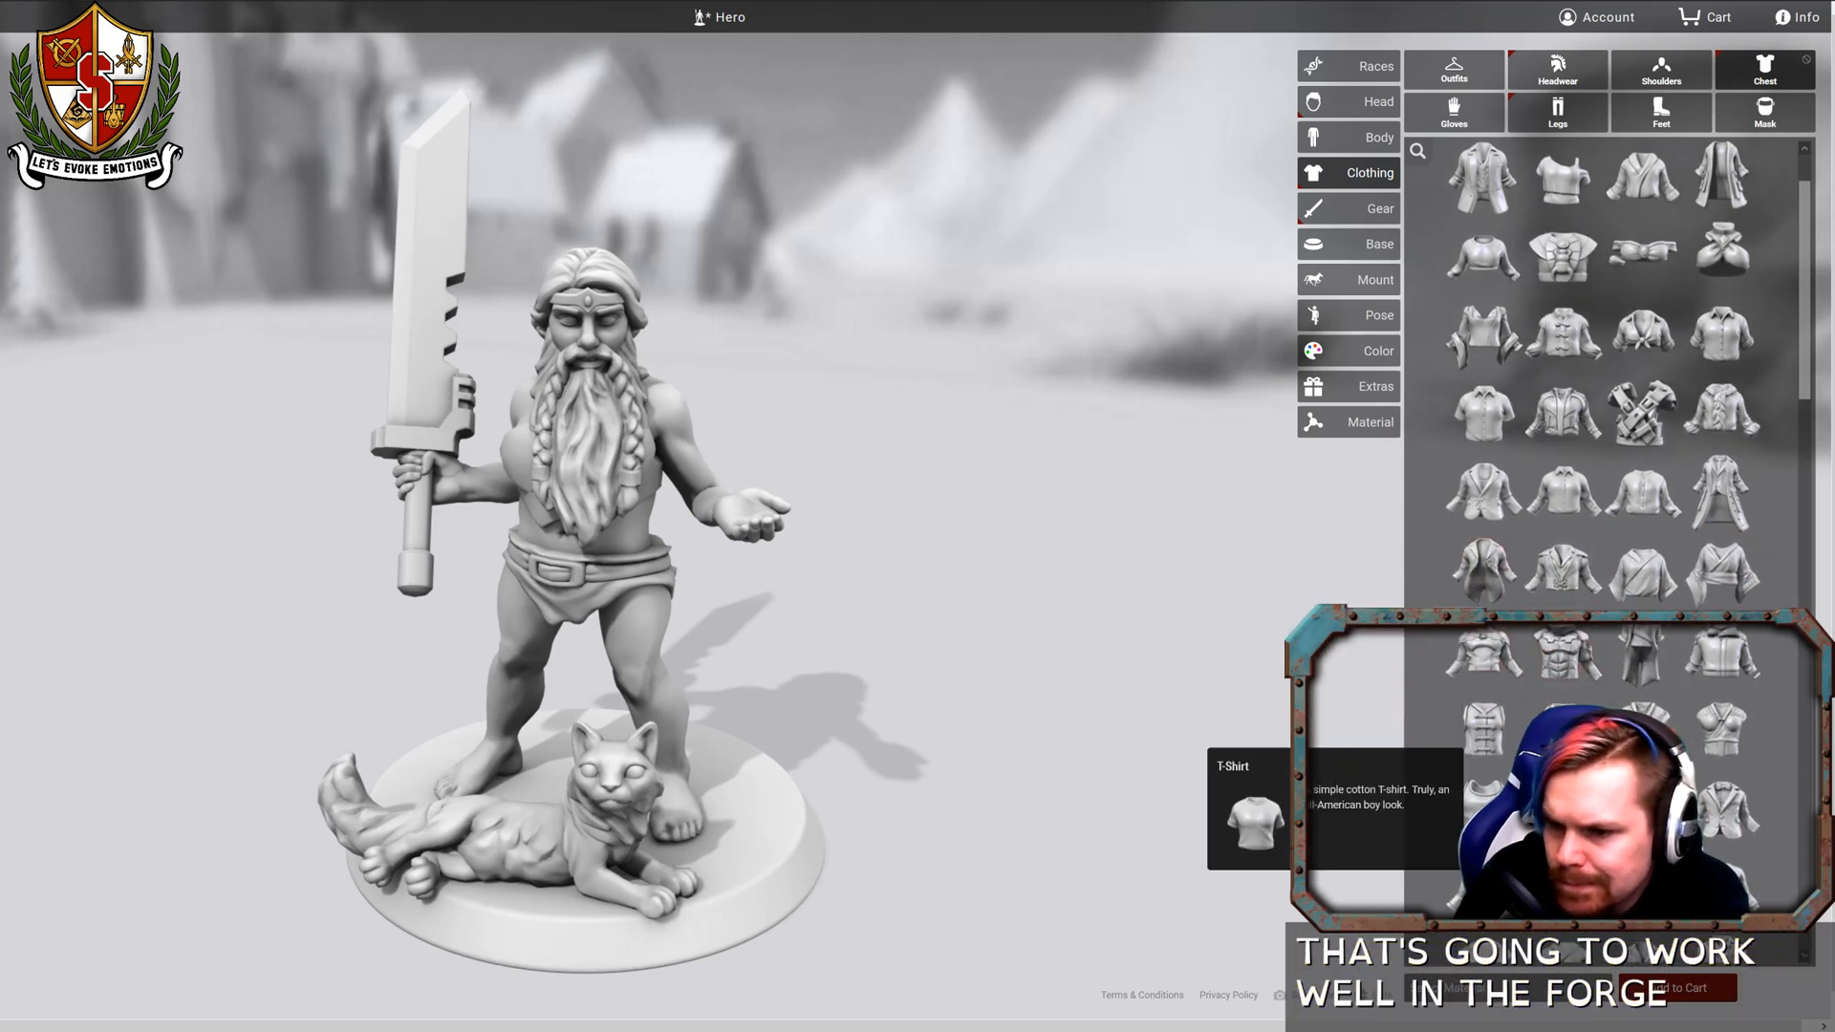
{"action": "left_click", "coordinate": [1489, 658]}
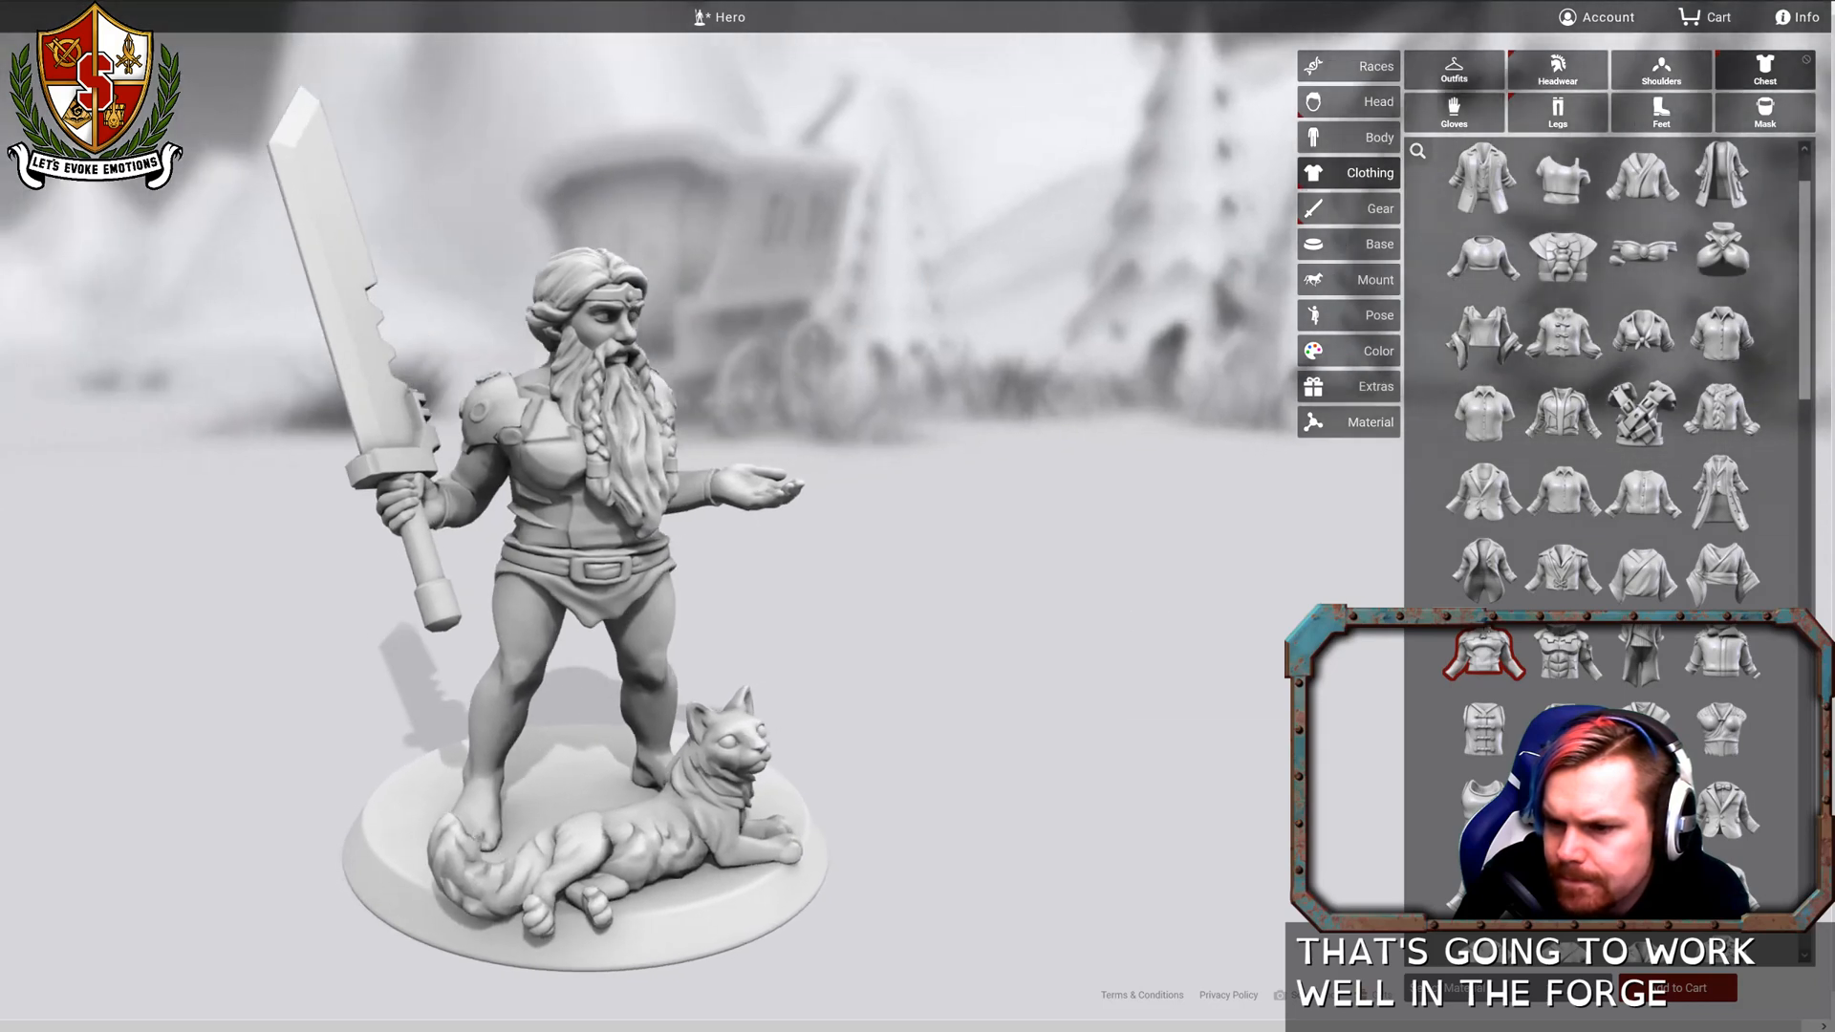
{"action": "left_click", "coordinate": [1574, 646]}
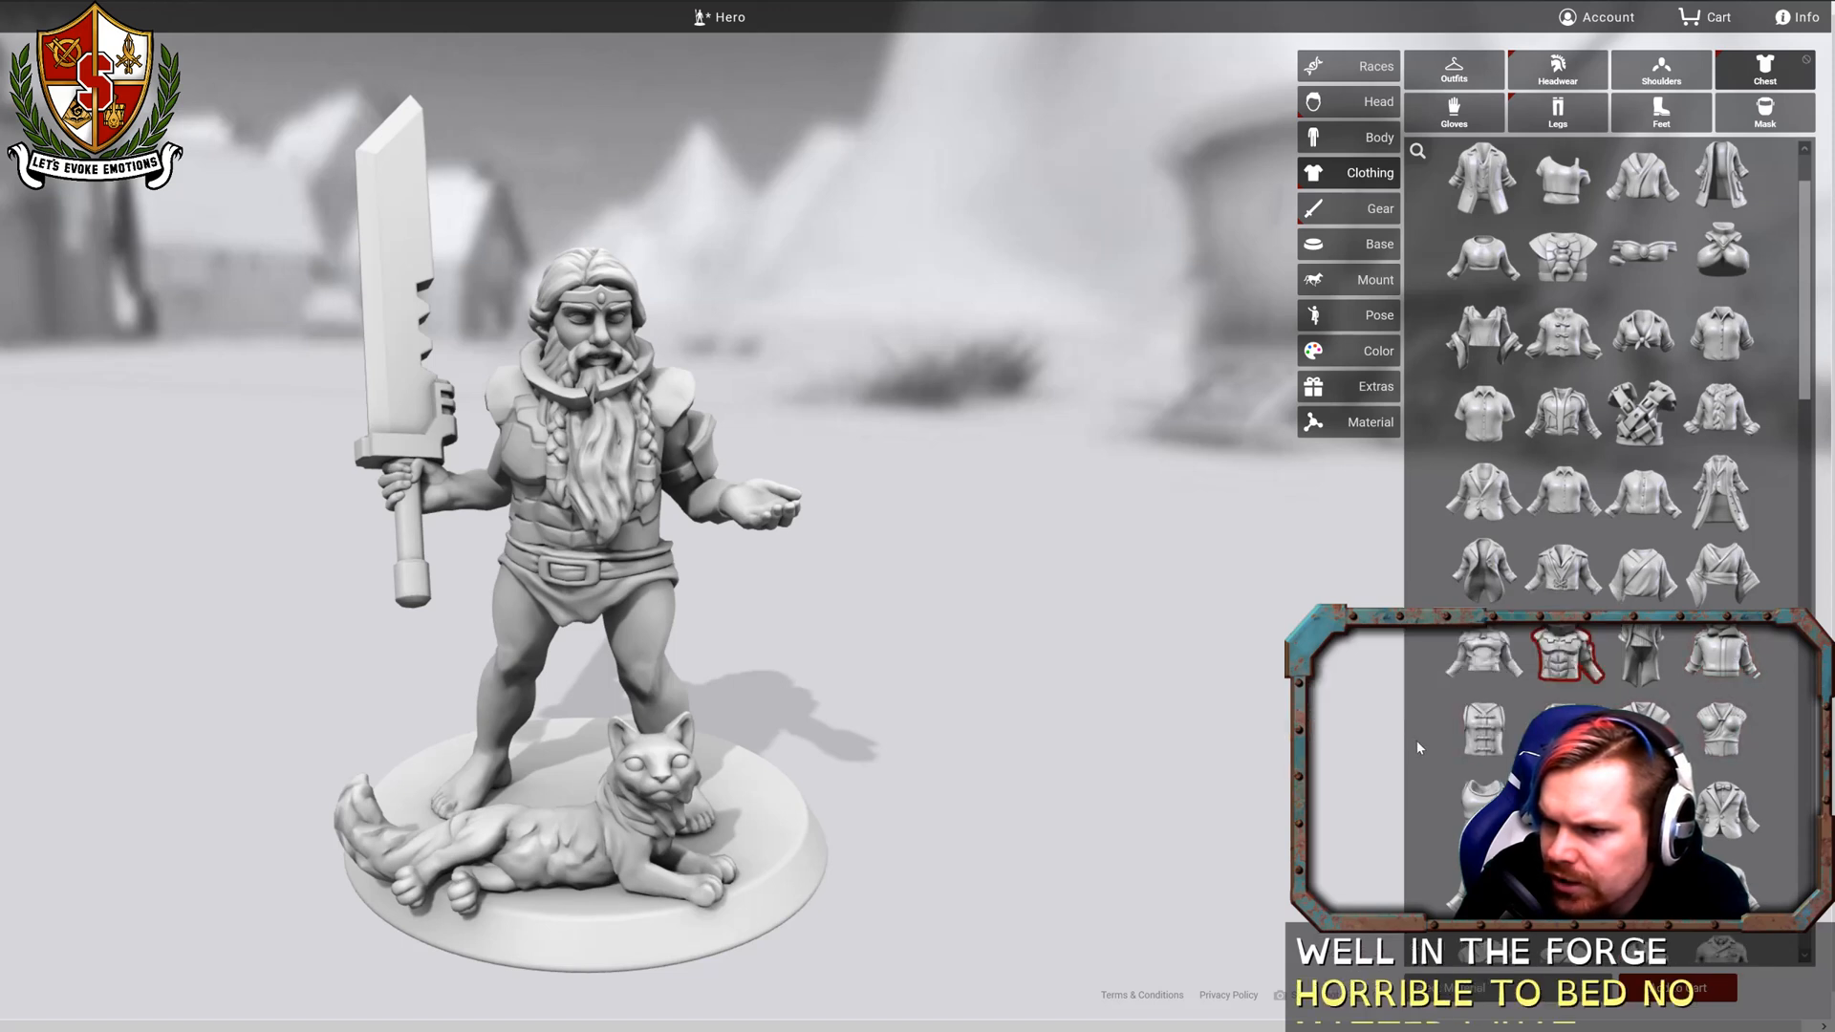
{"action": "scroll", "coordinate": [1567, 726], "scroll_direction": "down", "scroll_amount": 1}
{"action": "scroll", "coordinate": [1567, 726], "scroll_direction": "down", "scroll_amount": 1}
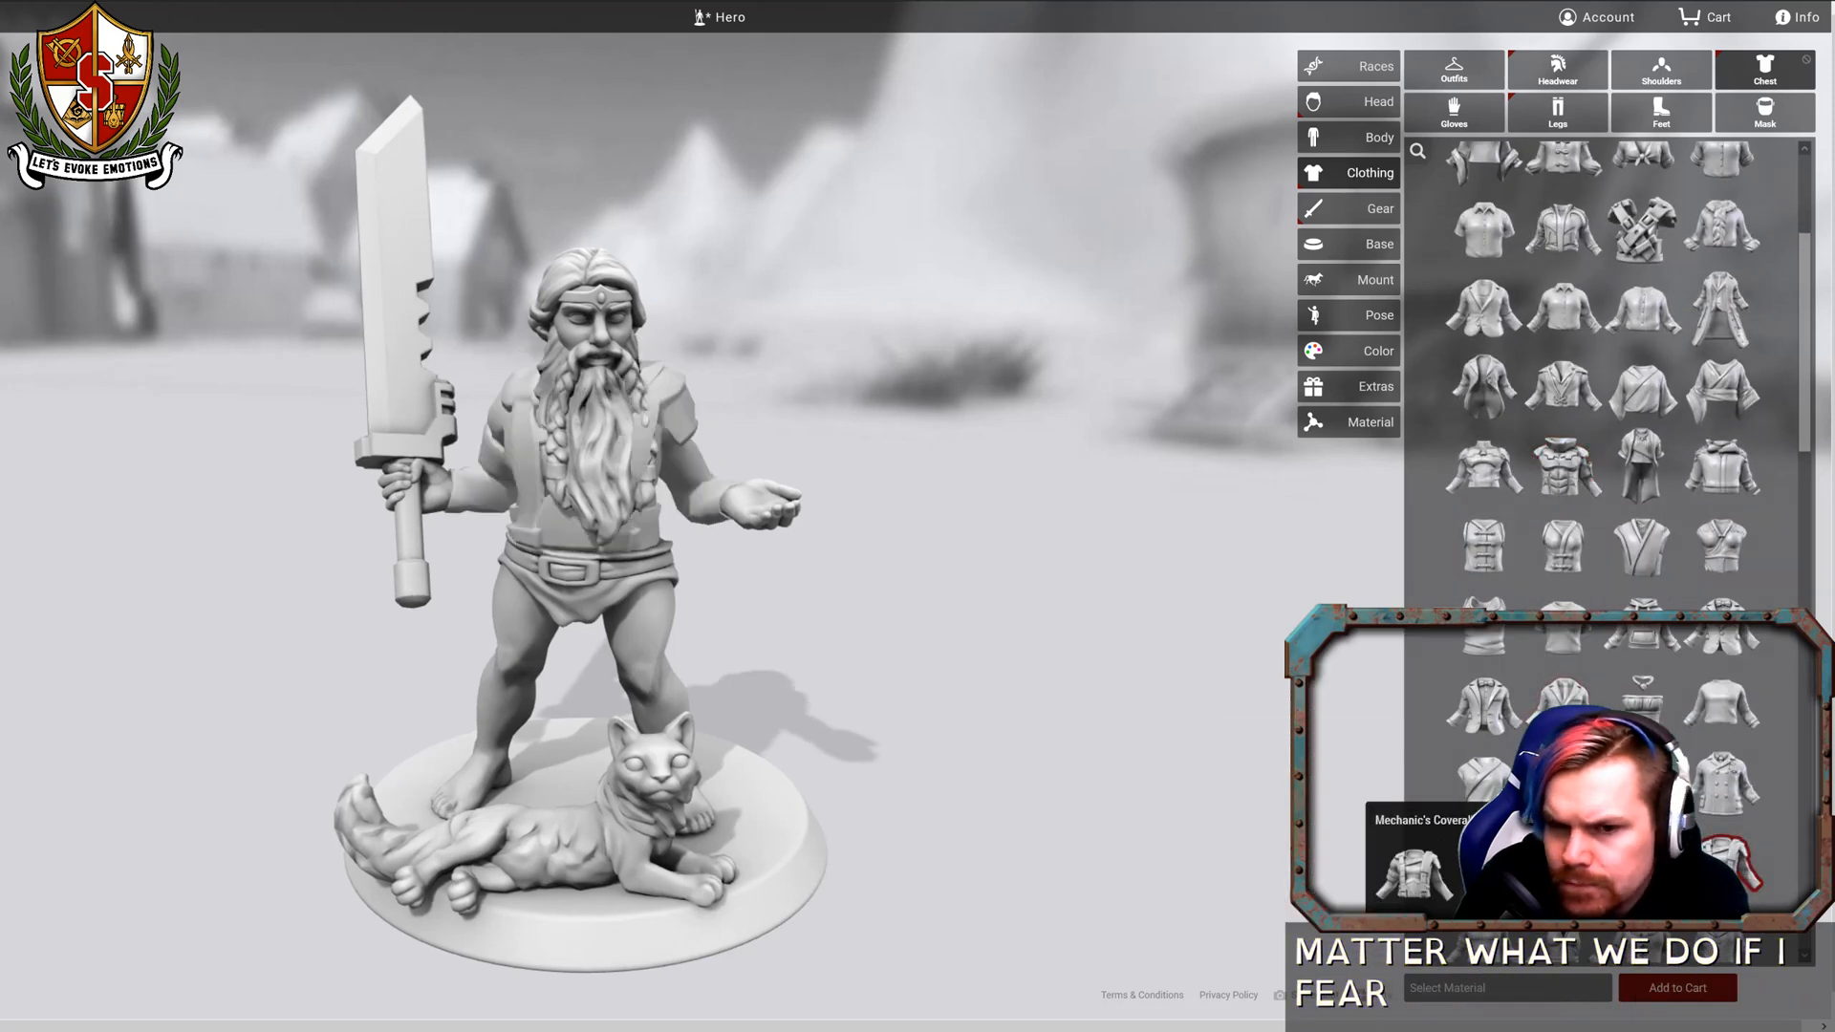
{"action": "left_click_drag", "start_coordinate": [1149, 701], "coordinate": [912, 712]}
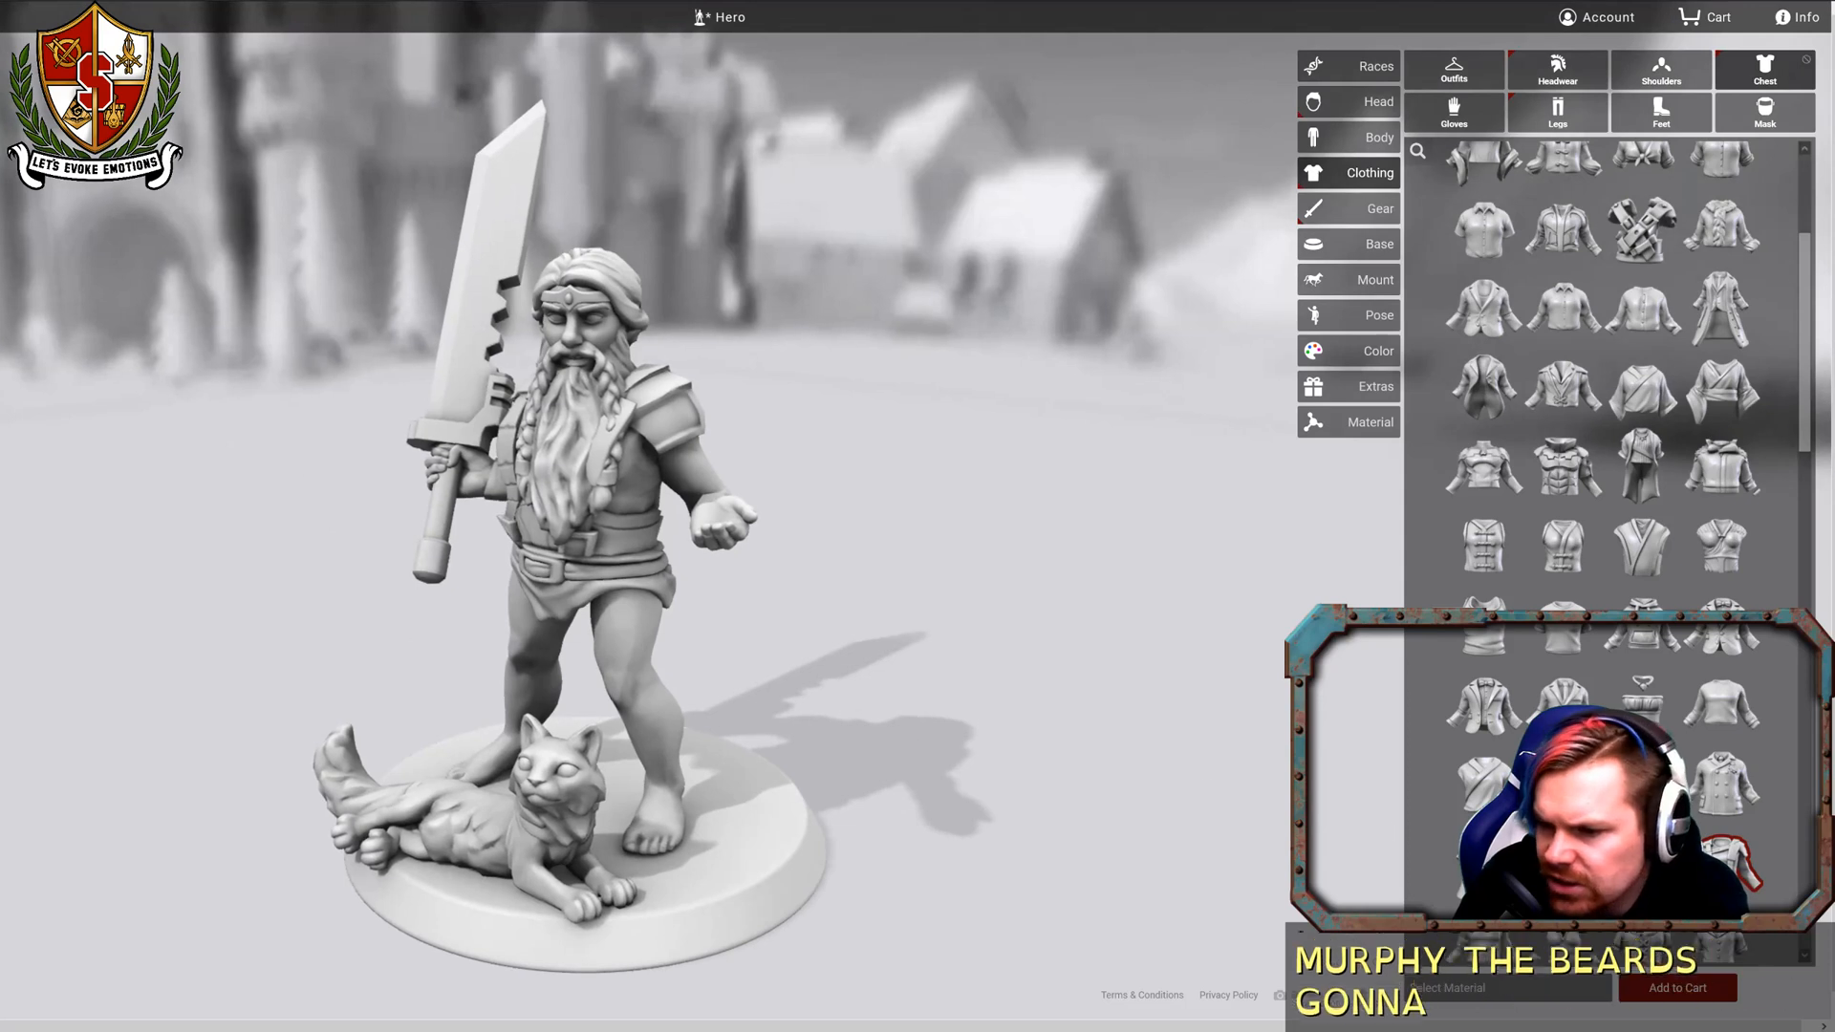
Try the Tactical Top and the shoulder-armoured chest piece listed directly below it on the figure.
{"action": "scroll", "coordinate": [1484, 755], "scroll_direction": "down", "scroll_amount": 2}
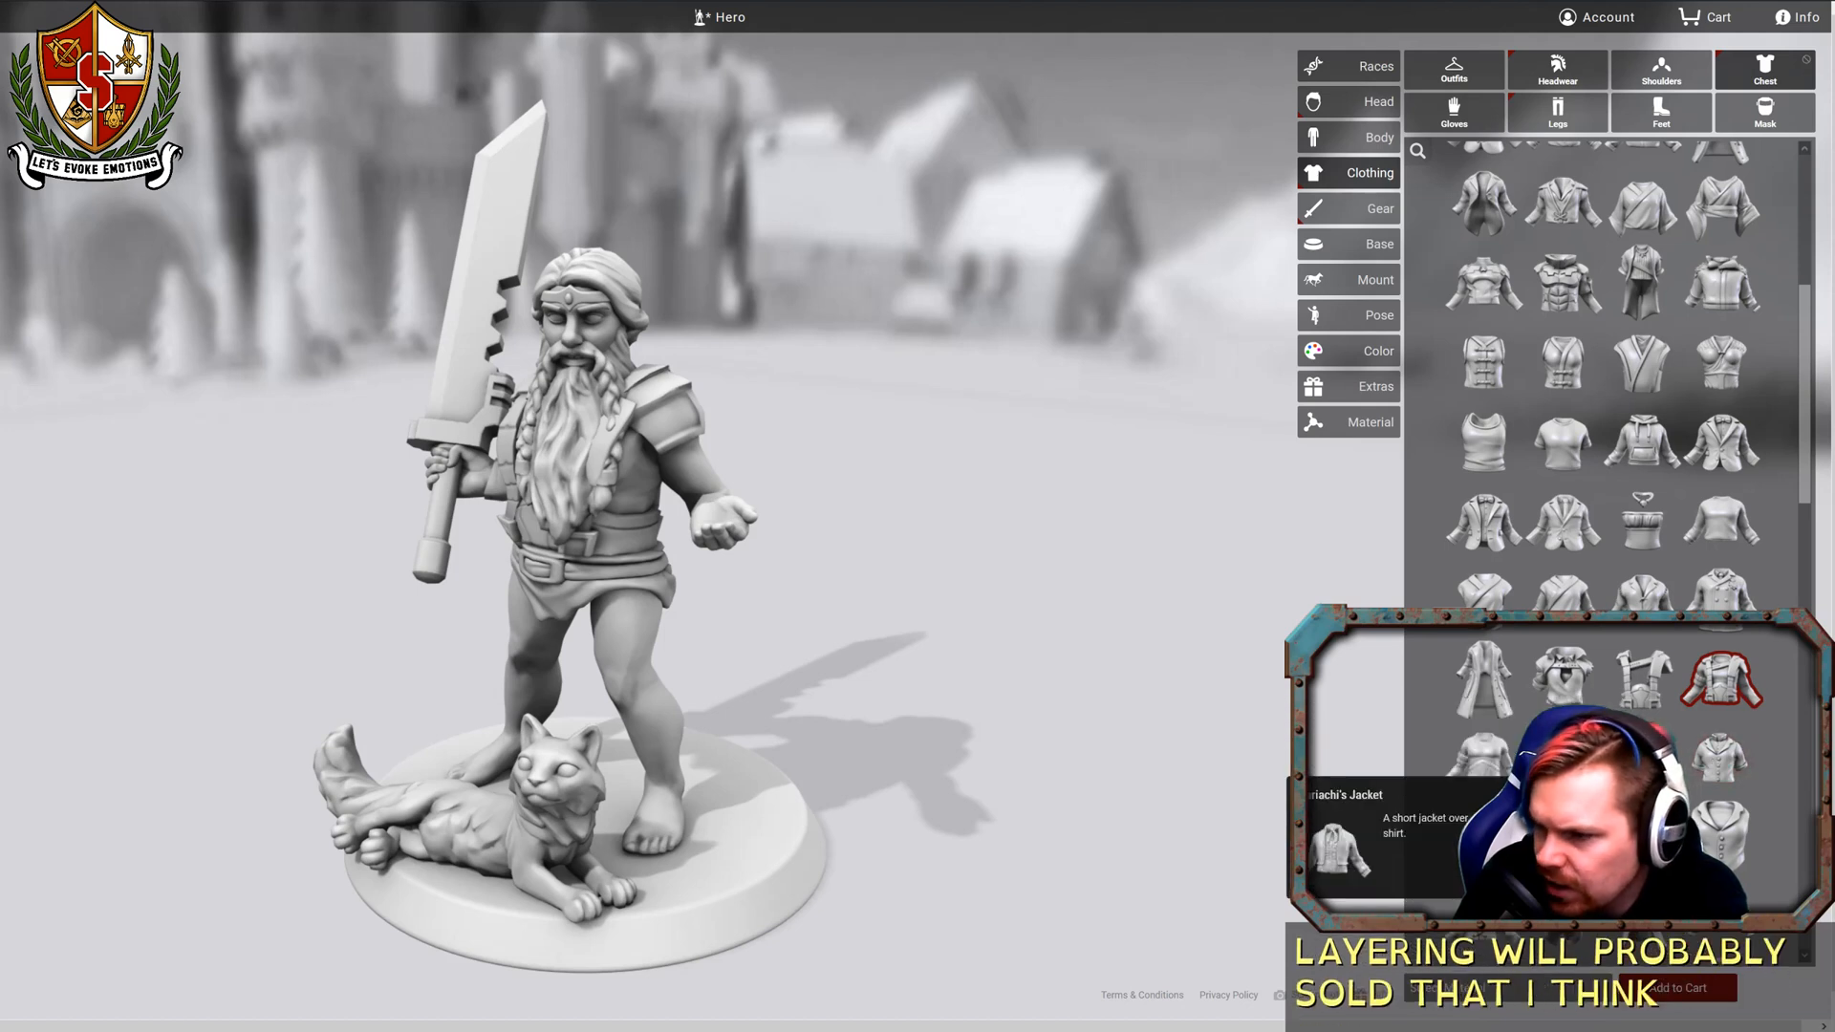
{"action": "scroll", "coordinate": [1605, 574], "scroll_direction": "down", "scroll_amount": 1}
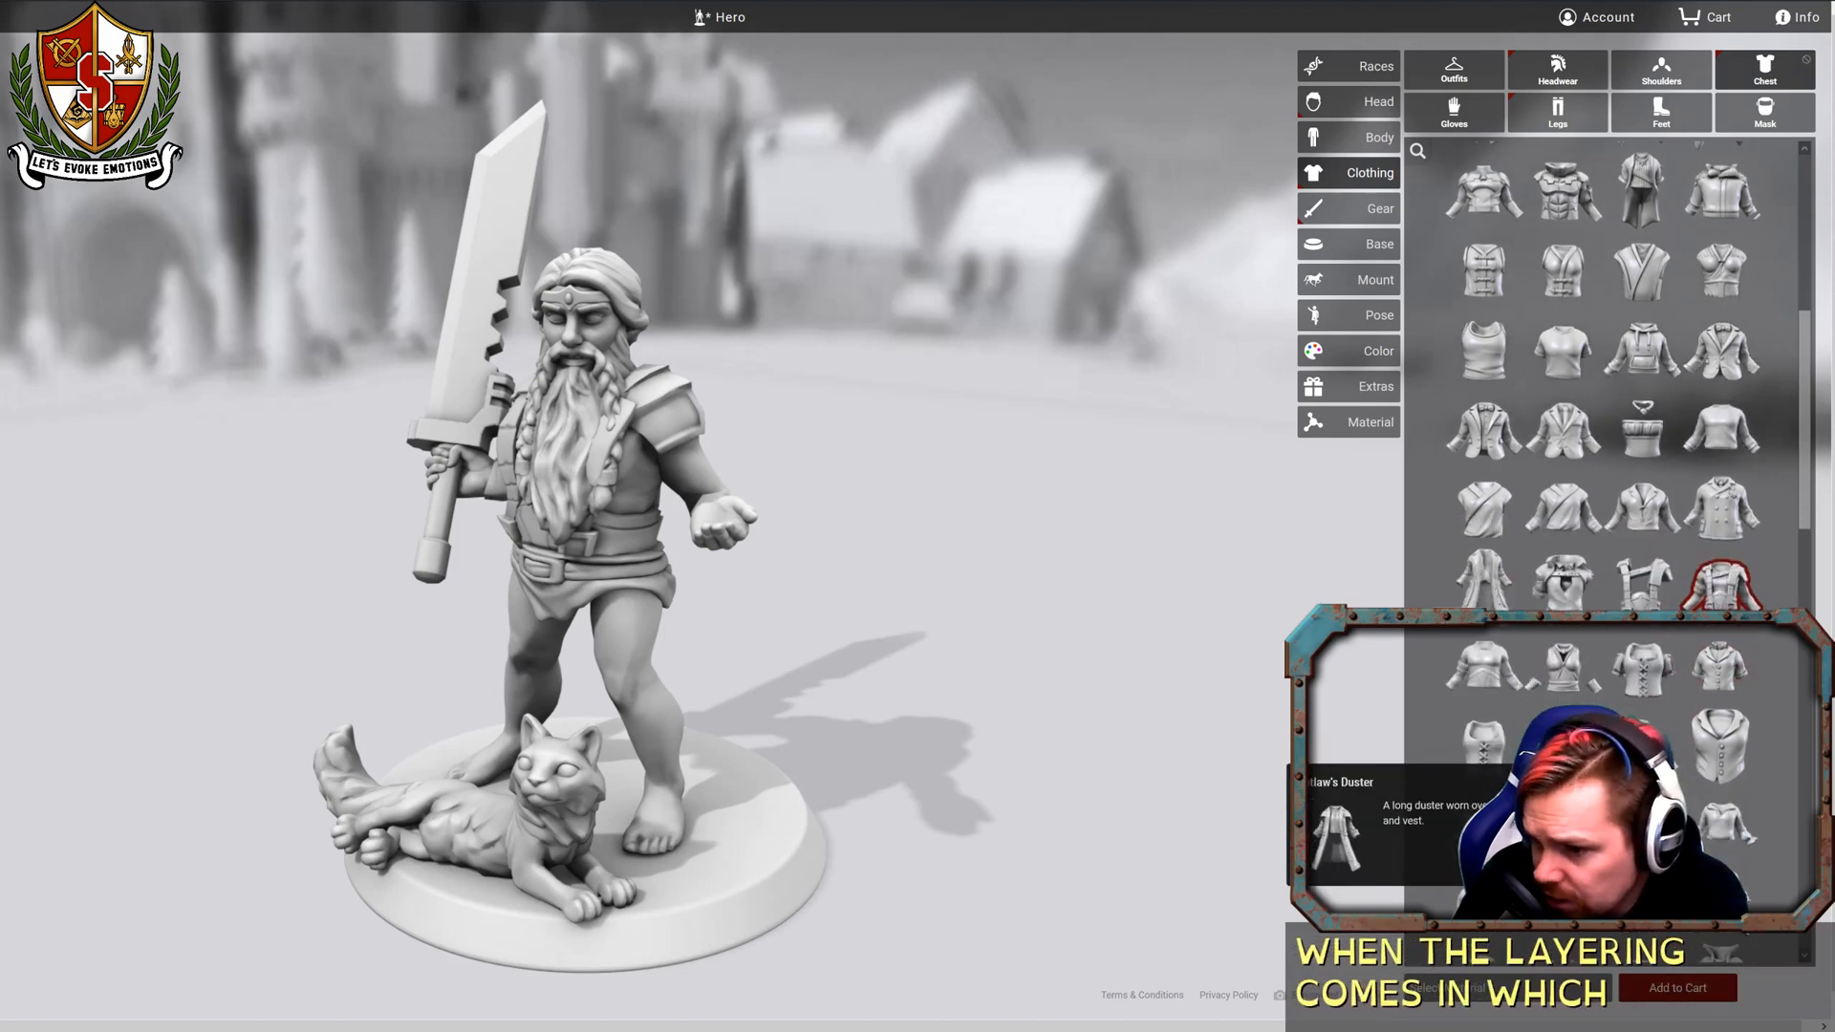
{"action": "scroll", "coordinate": [1605, 573], "scroll_direction": "down", "scroll_amount": 1}
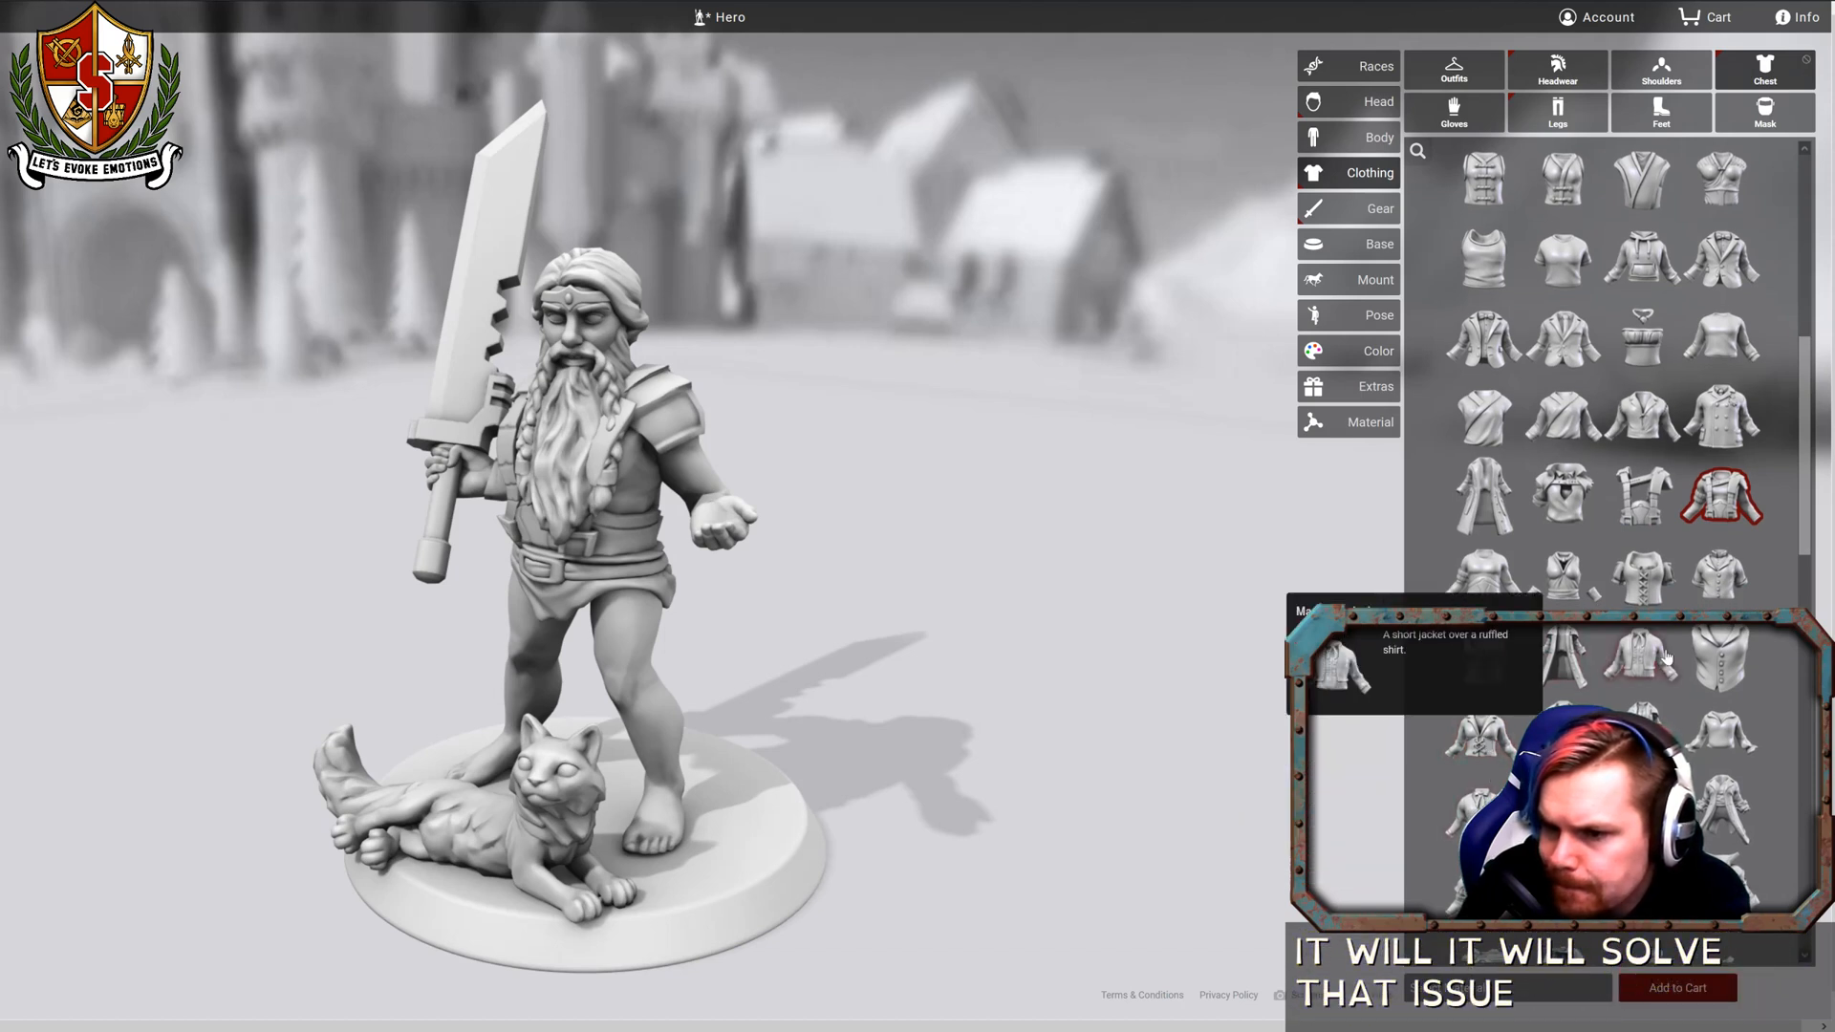
{"action": "scroll", "coordinate": [1688, 660], "scroll_direction": "down", "scroll_amount": 2}
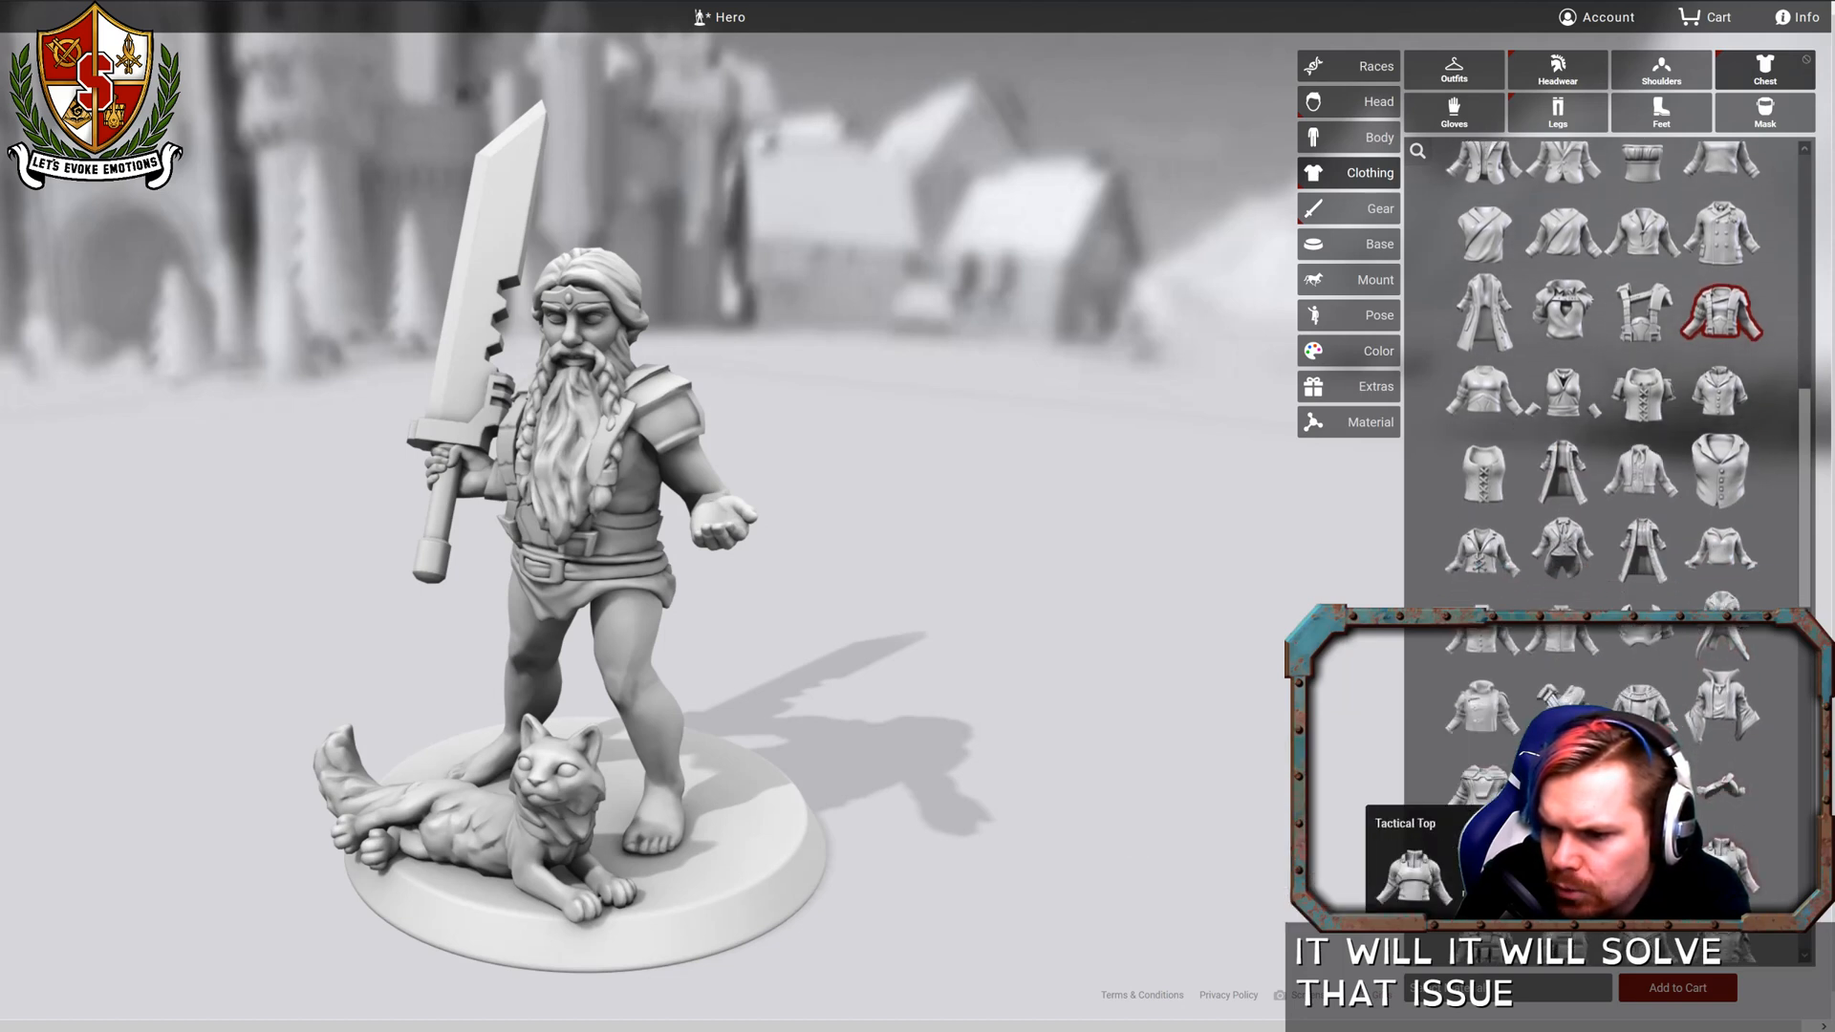
{"action": "left_click_drag", "start_coordinate": [1098, 721], "coordinate": [1385, 707]}
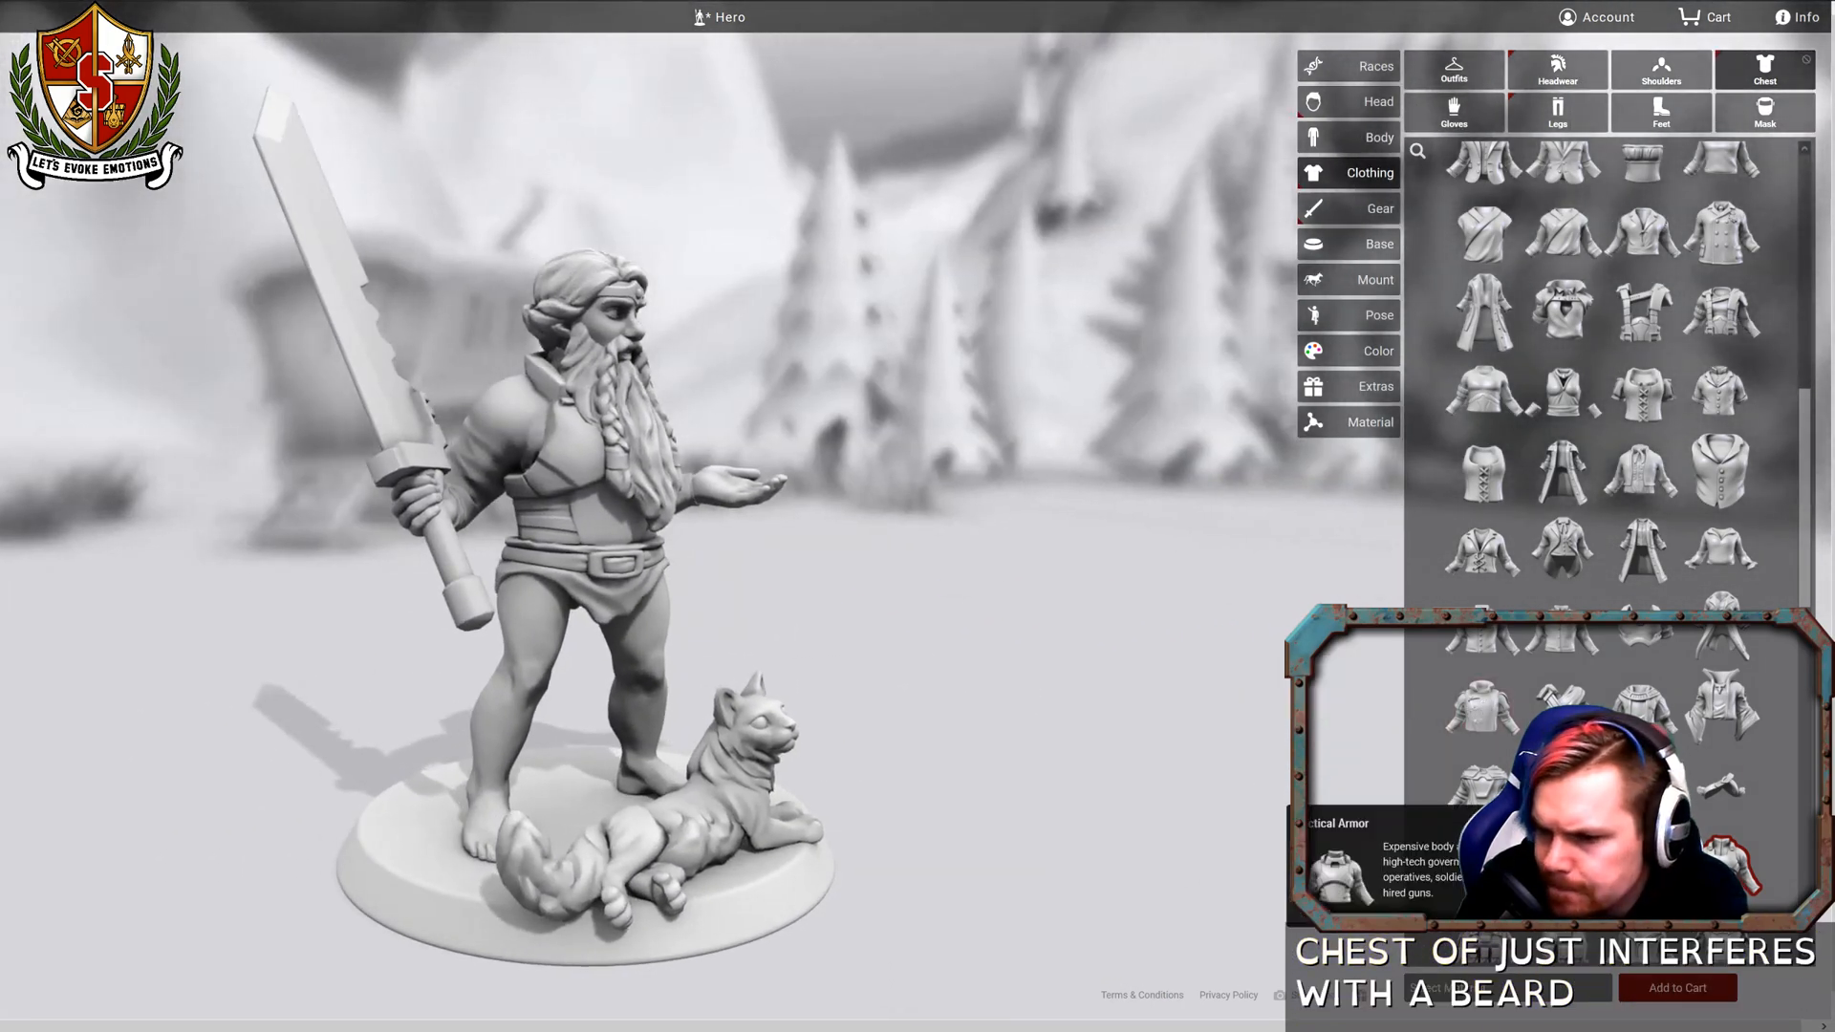
{"action": "scroll", "coordinate": [1462, 821], "scroll_direction": "down", "scroll_amount": 1}
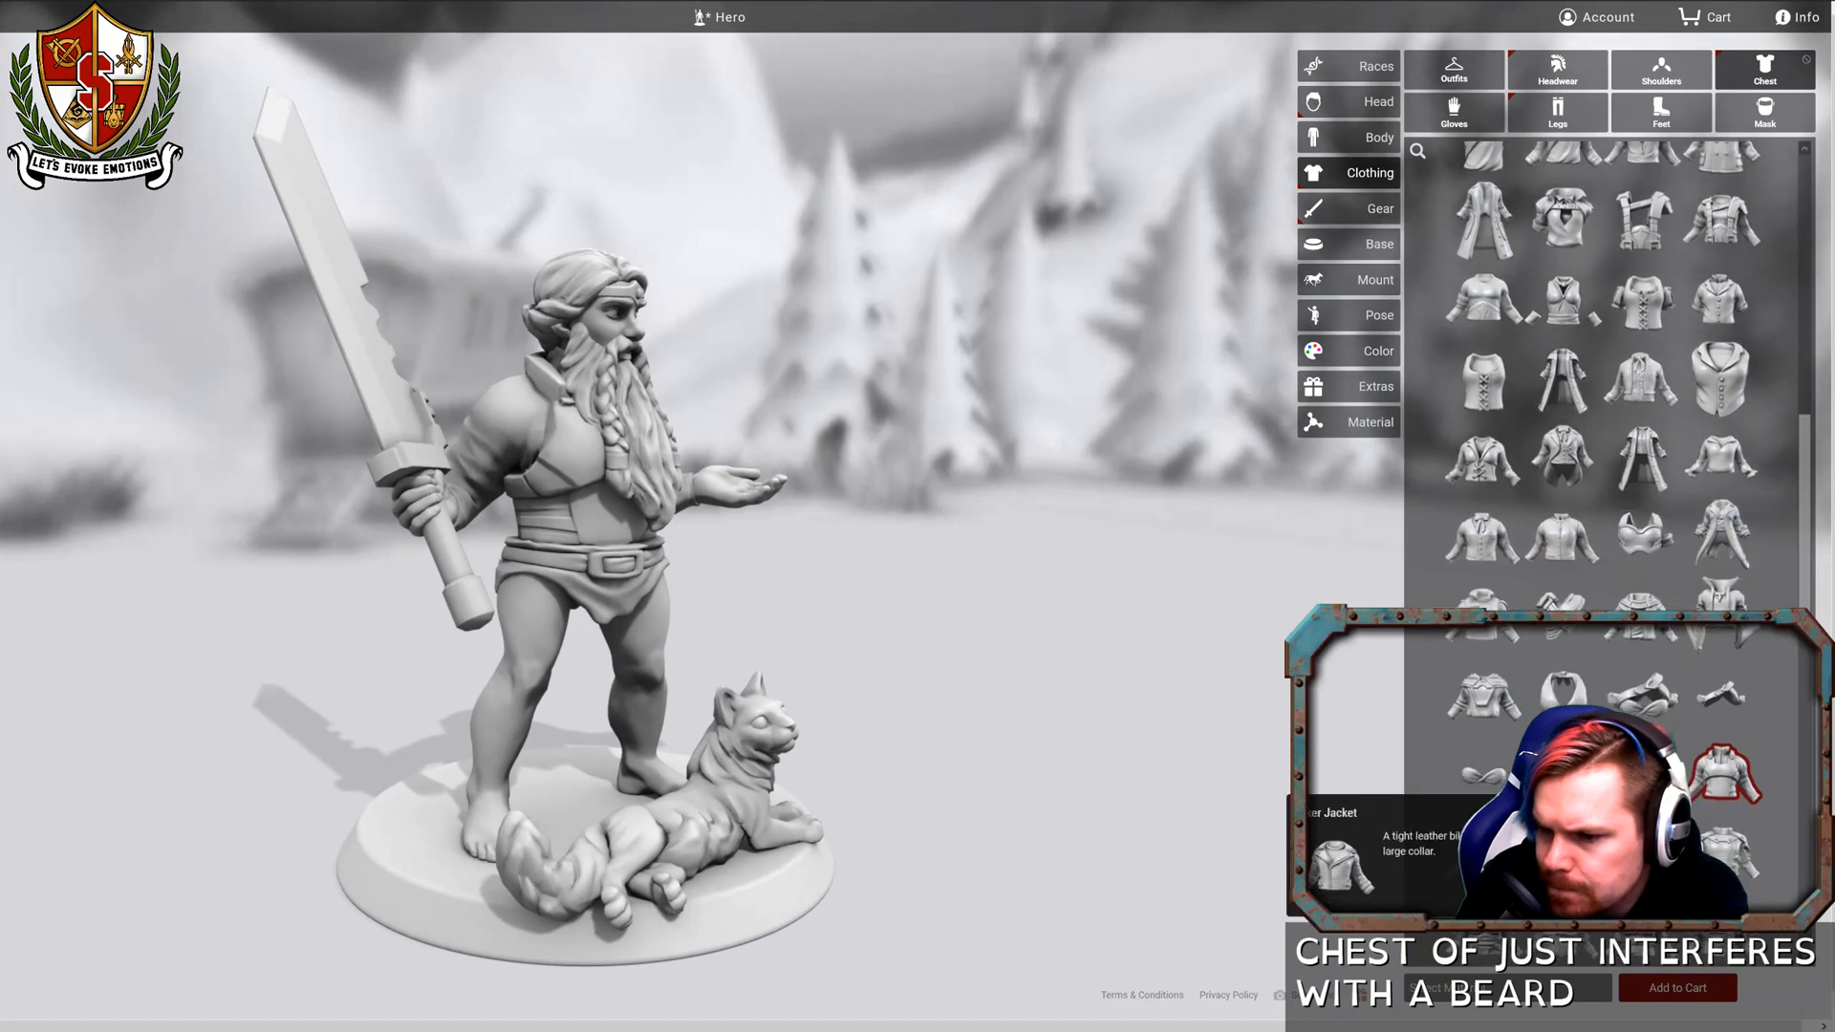
{"action": "left_click", "coordinate": [1737, 848]}
{"action": "left_click_drag", "start_coordinate": [955, 712], "coordinate": [1019, 713]}
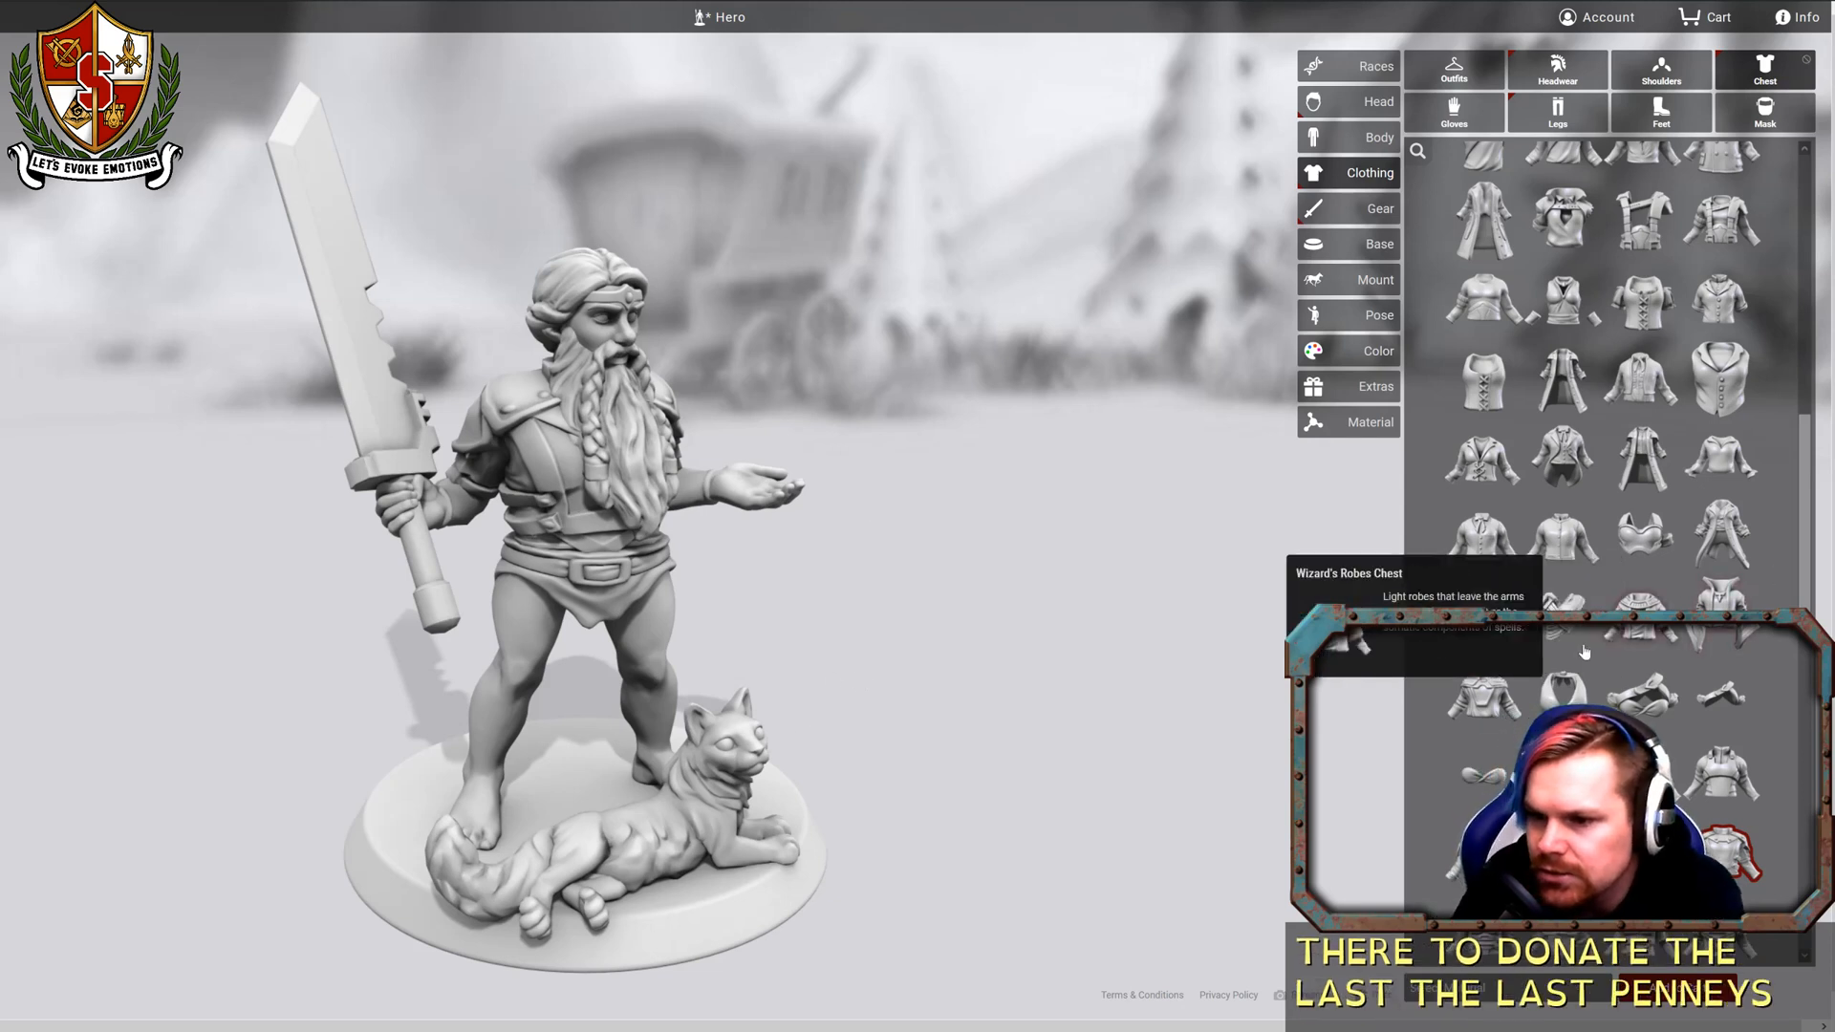
Compare a ragged leather top with the Feminine Cut Studded Leather Chest Piece and dress the figure in the latter.
{"action": "scroll", "coordinate": [1563, 672], "scroll_direction": "down", "scroll_amount": 1}
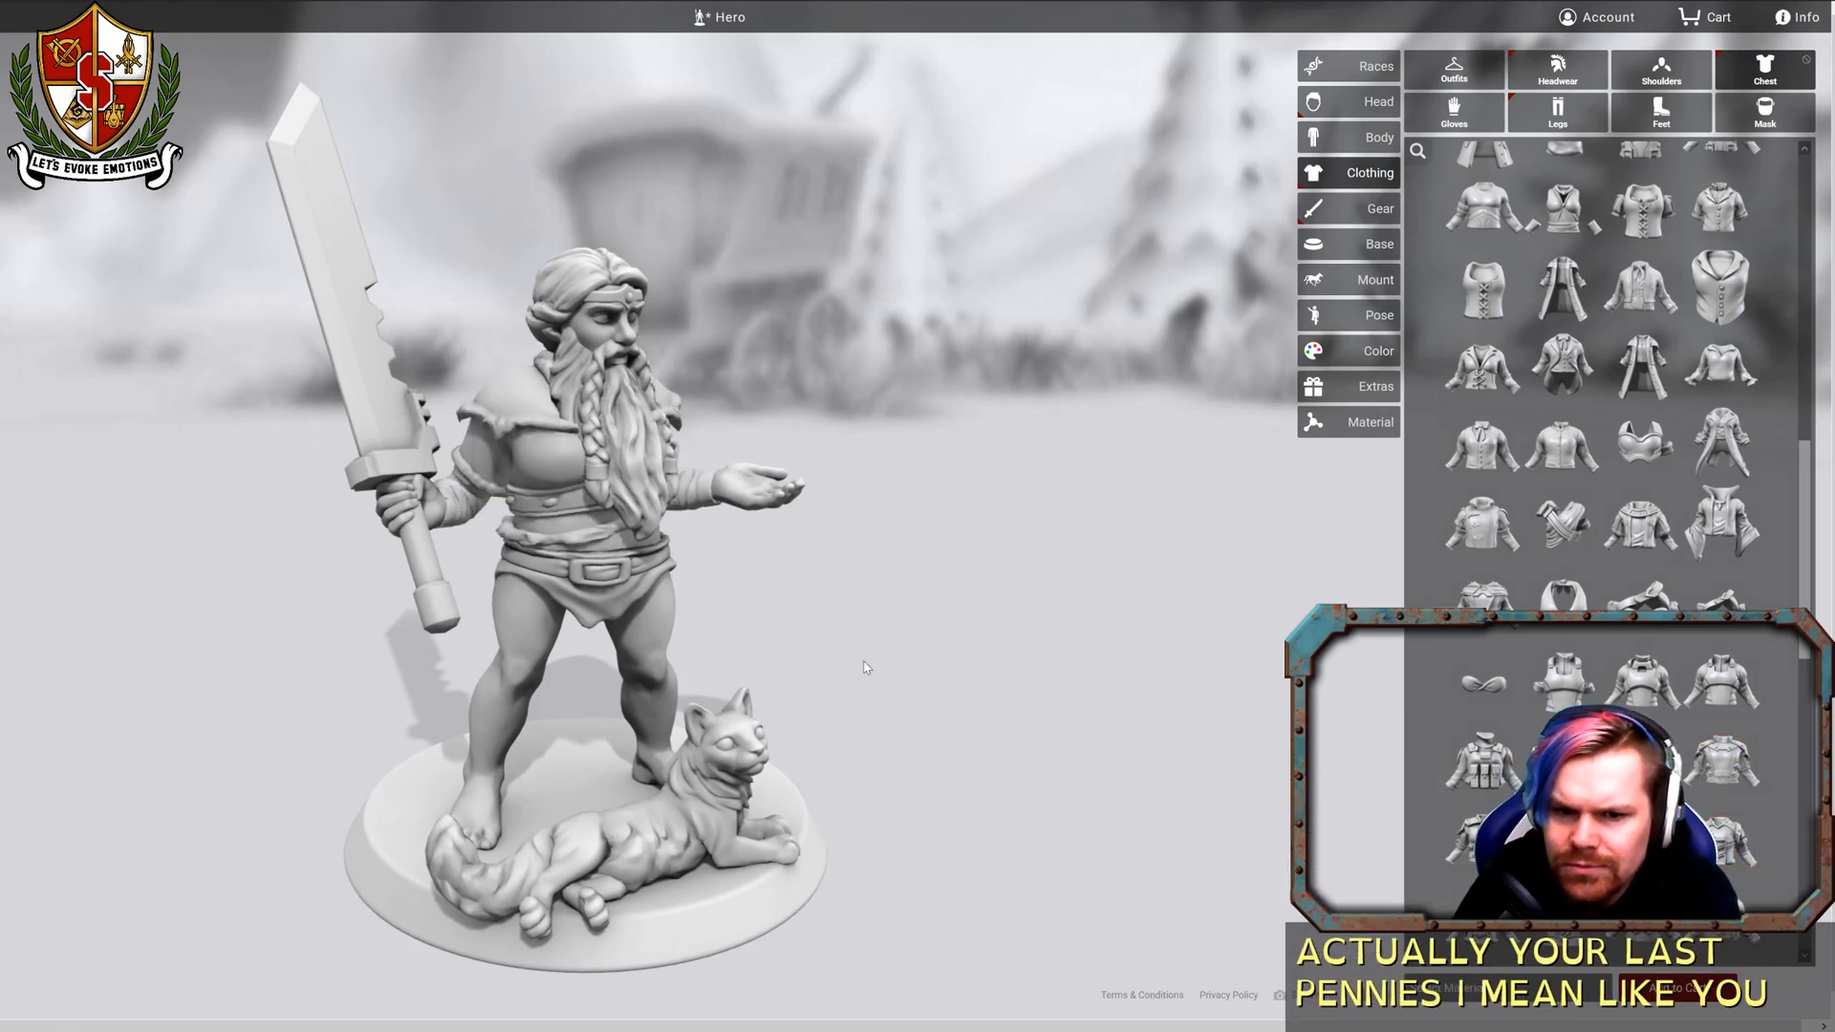
{"action": "left_click_drag", "start_coordinate": [865, 667], "coordinate": [707, 669]}
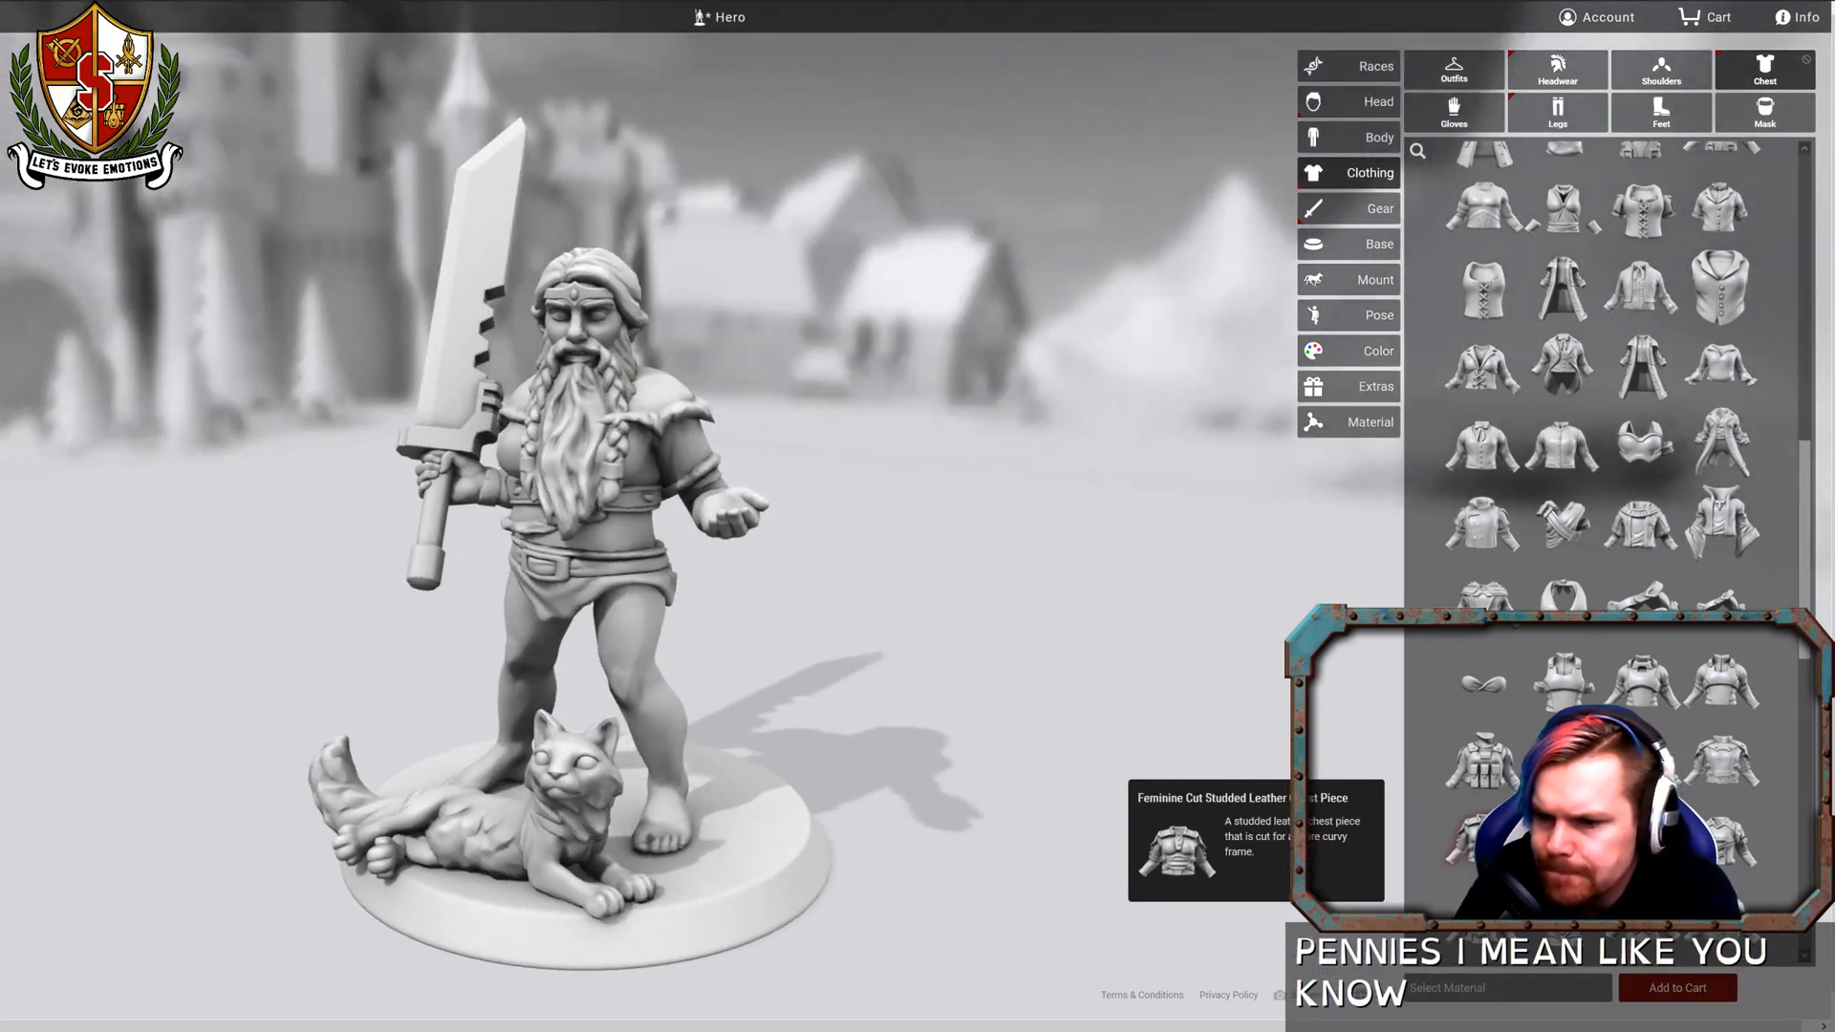
{"action": "left_click_drag", "start_coordinate": [984, 702], "coordinate": [1270, 713]}
{"action": "left_click_drag", "start_coordinate": [1136, 718], "coordinate": [693, 715]}
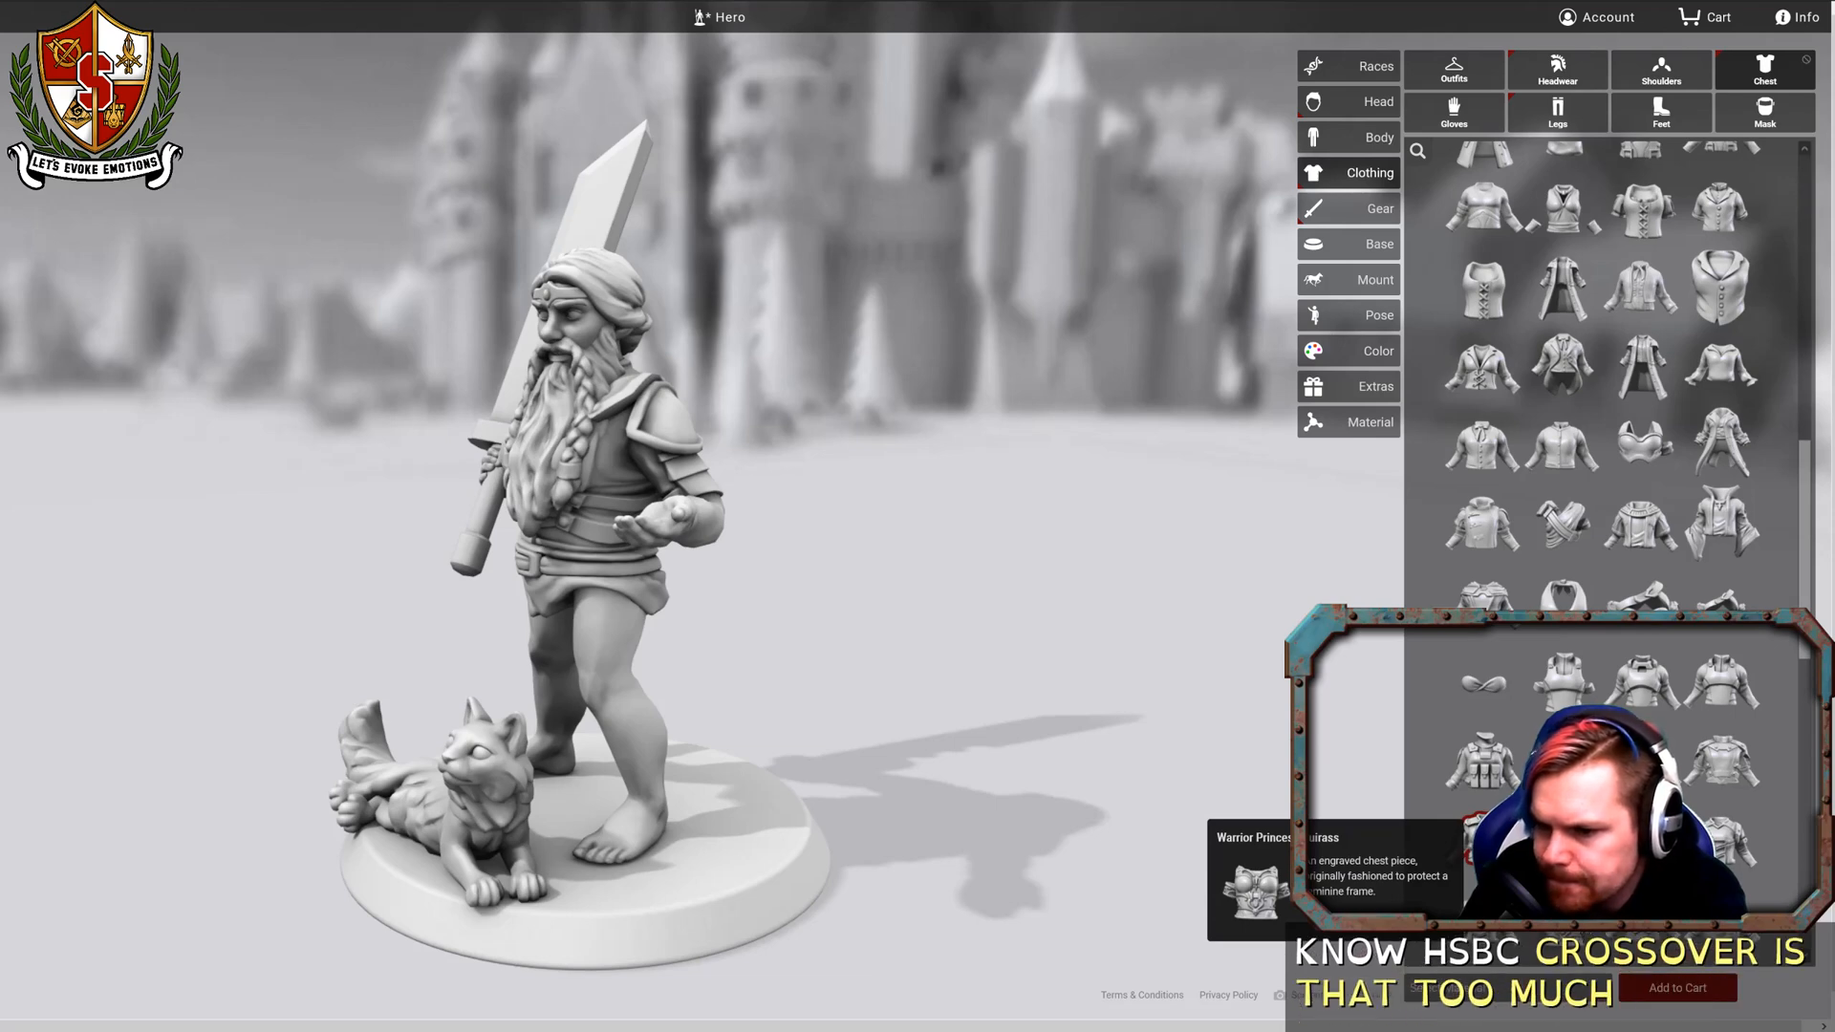
Look through the remaining leather, plate and tattered chest pieces for a more smith-like alternative.
{"action": "scroll", "coordinate": [1457, 846], "scroll_direction": "down", "scroll_amount": 3}
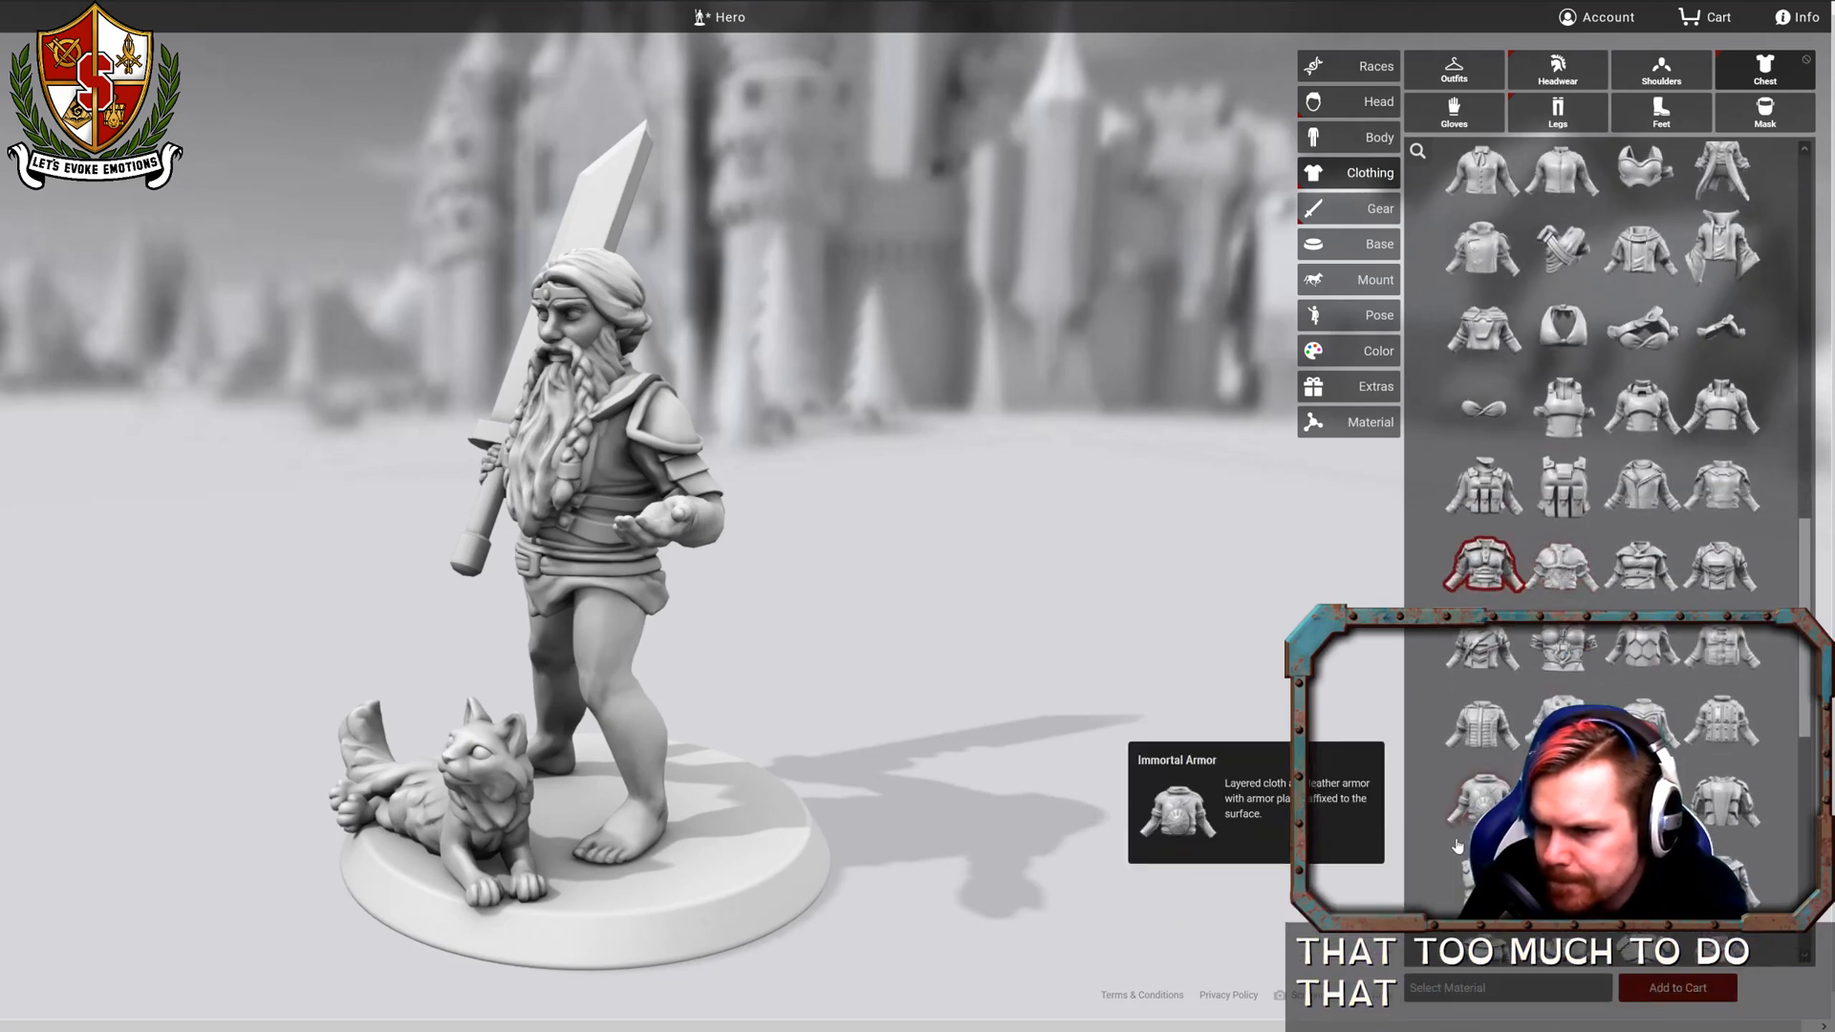
{"action": "scroll", "coordinate": [1457, 845], "scroll_direction": "down", "scroll_amount": 1}
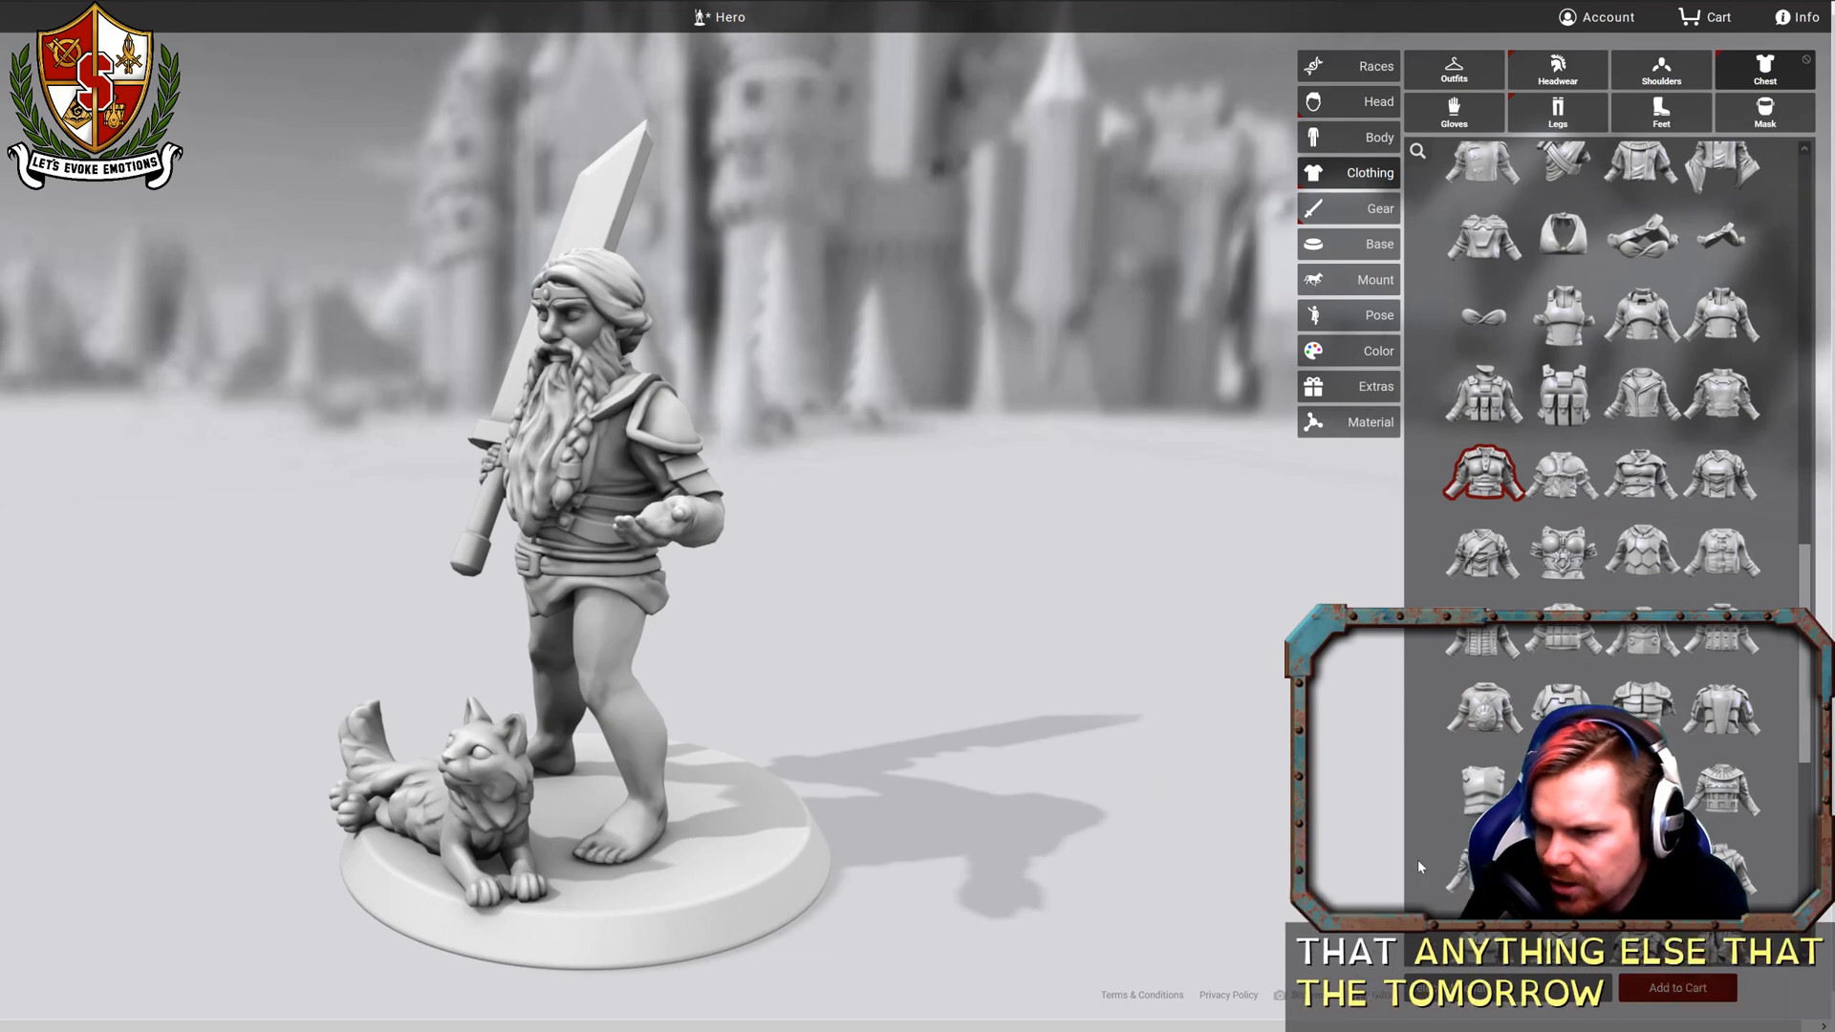
{"action": "scroll", "coordinate": [1457, 845], "scroll_direction": "down", "scroll_amount": 1}
{"action": "scroll", "coordinate": [1500, 791], "scroll_direction": "down", "scroll_amount": 2}
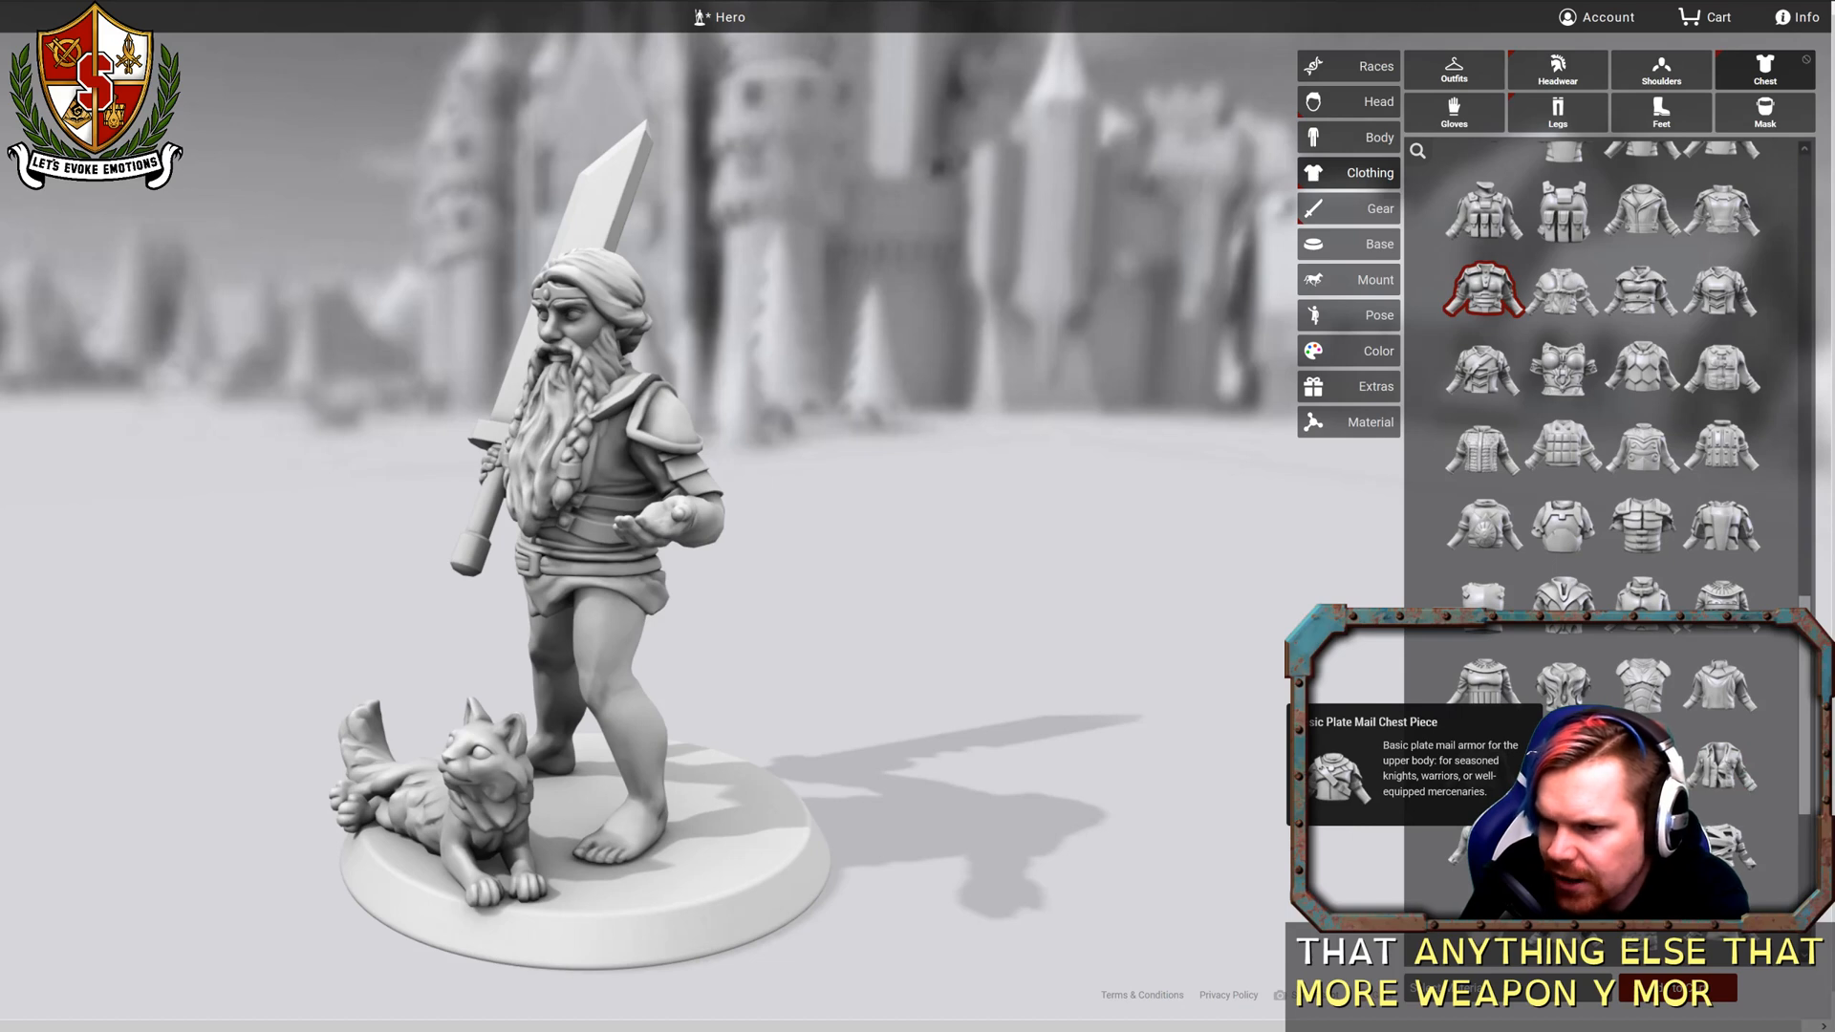
{"action": "scroll", "coordinate": [1501, 791], "scroll_direction": "down", "scroll_amount": 2}
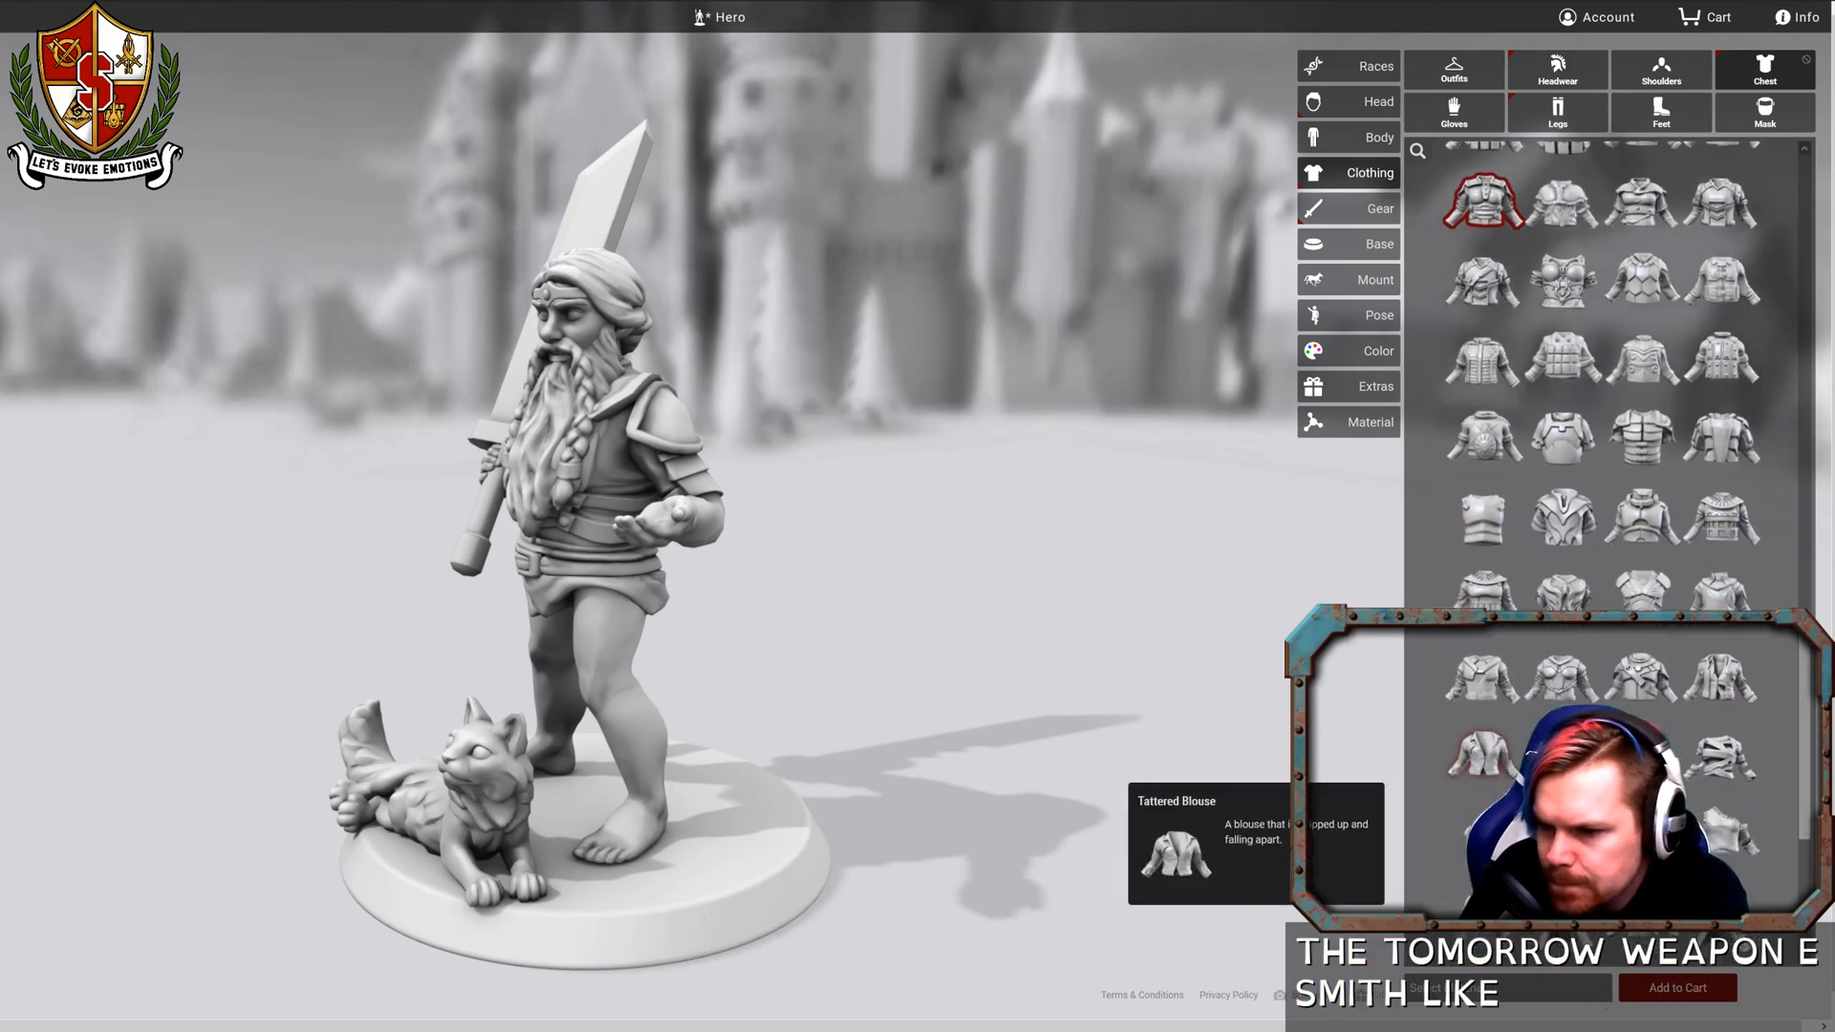
{"action": "scroll", "coordinate": [1529, 793], "scroll_direction": "down", "scroll_amount": 1}
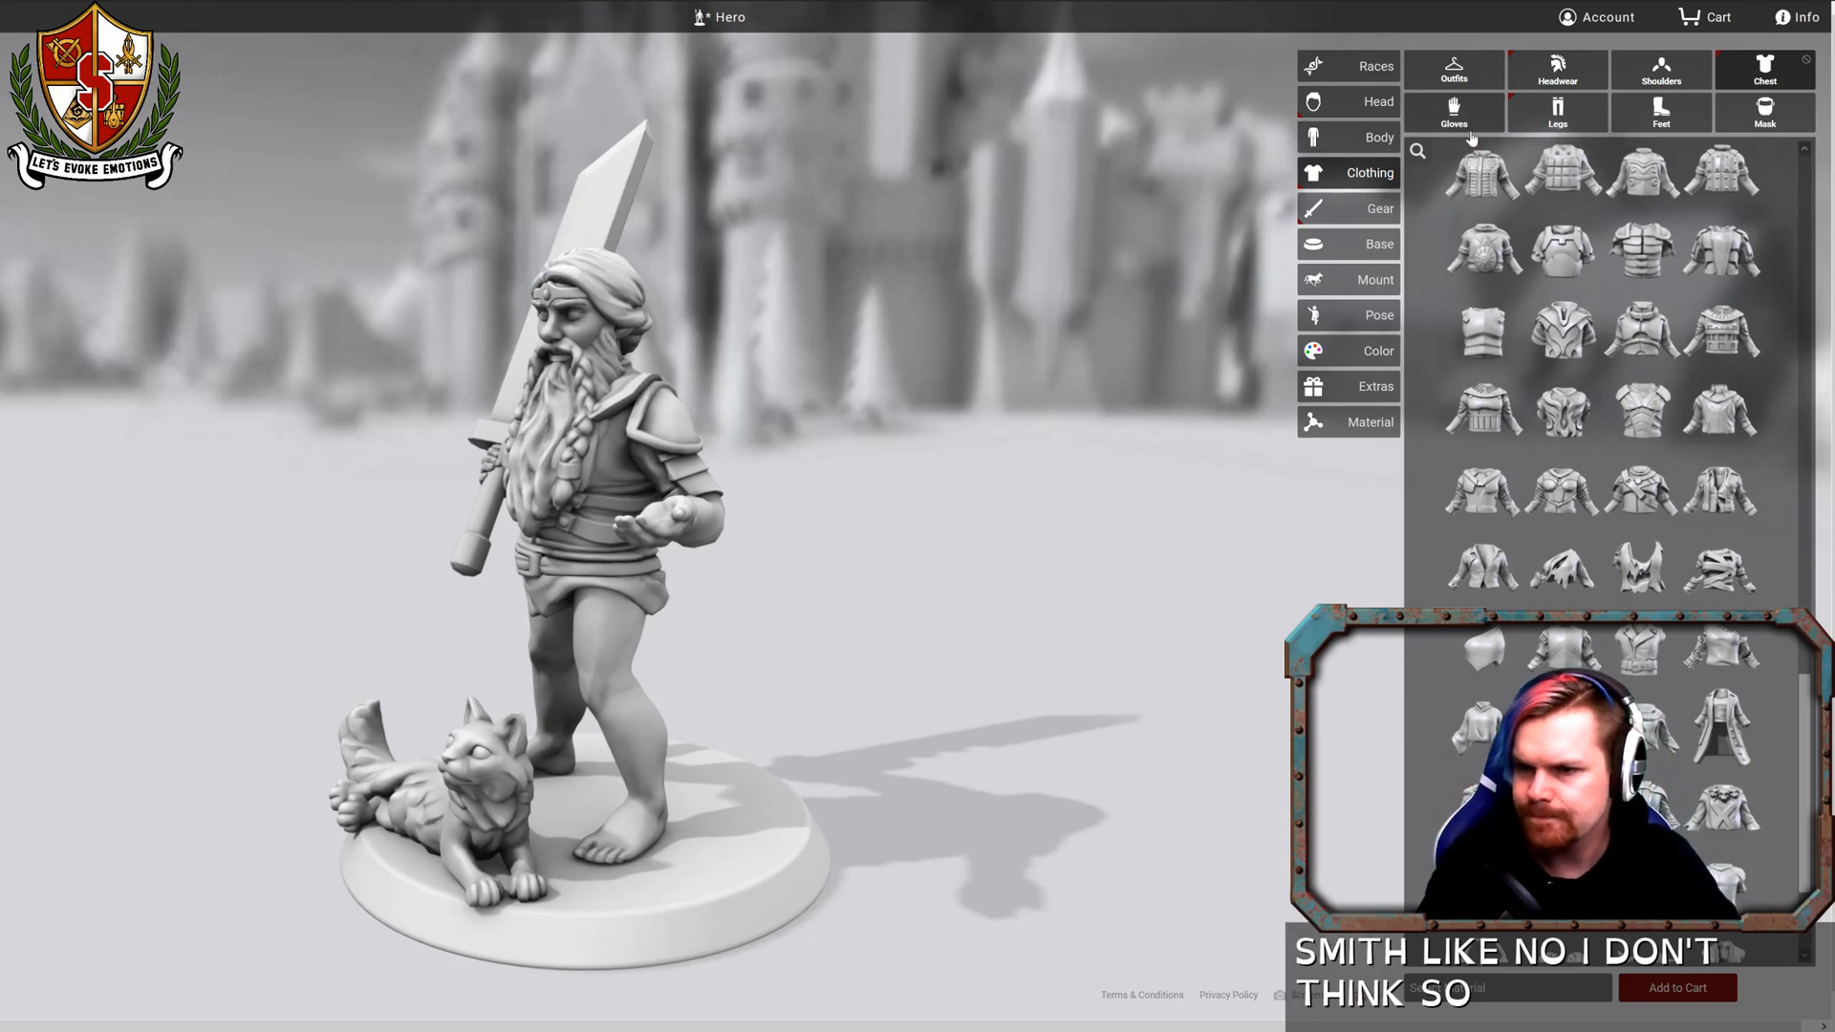
Try the trousers with thigh pads on the figure's legs and settle on the Roman-style skirt with cingulum straps.
{"action": "left_click", "coordinate": [1558, 115]}
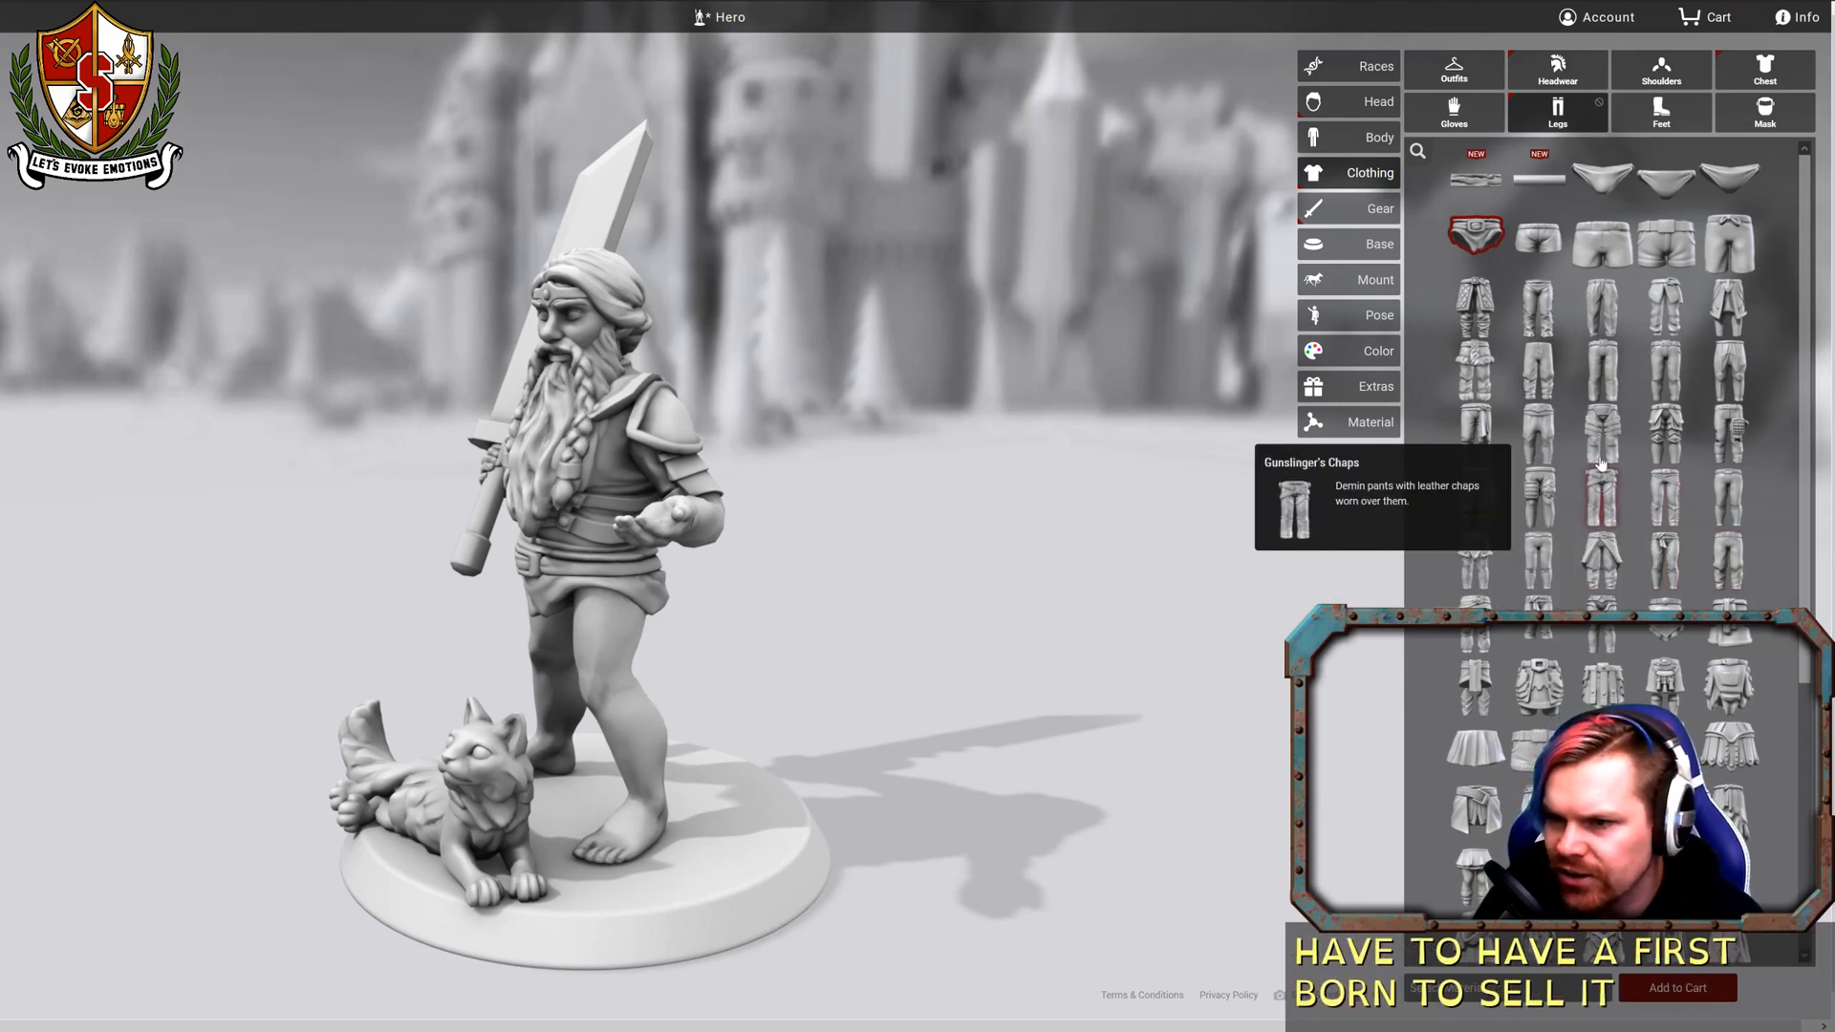
{"action": "left_click", "coordinate": [1604, 635]}
{"action": "left_click_drag", "start_coordinate": [1049, 677], "coordinate": [1193, 609]}
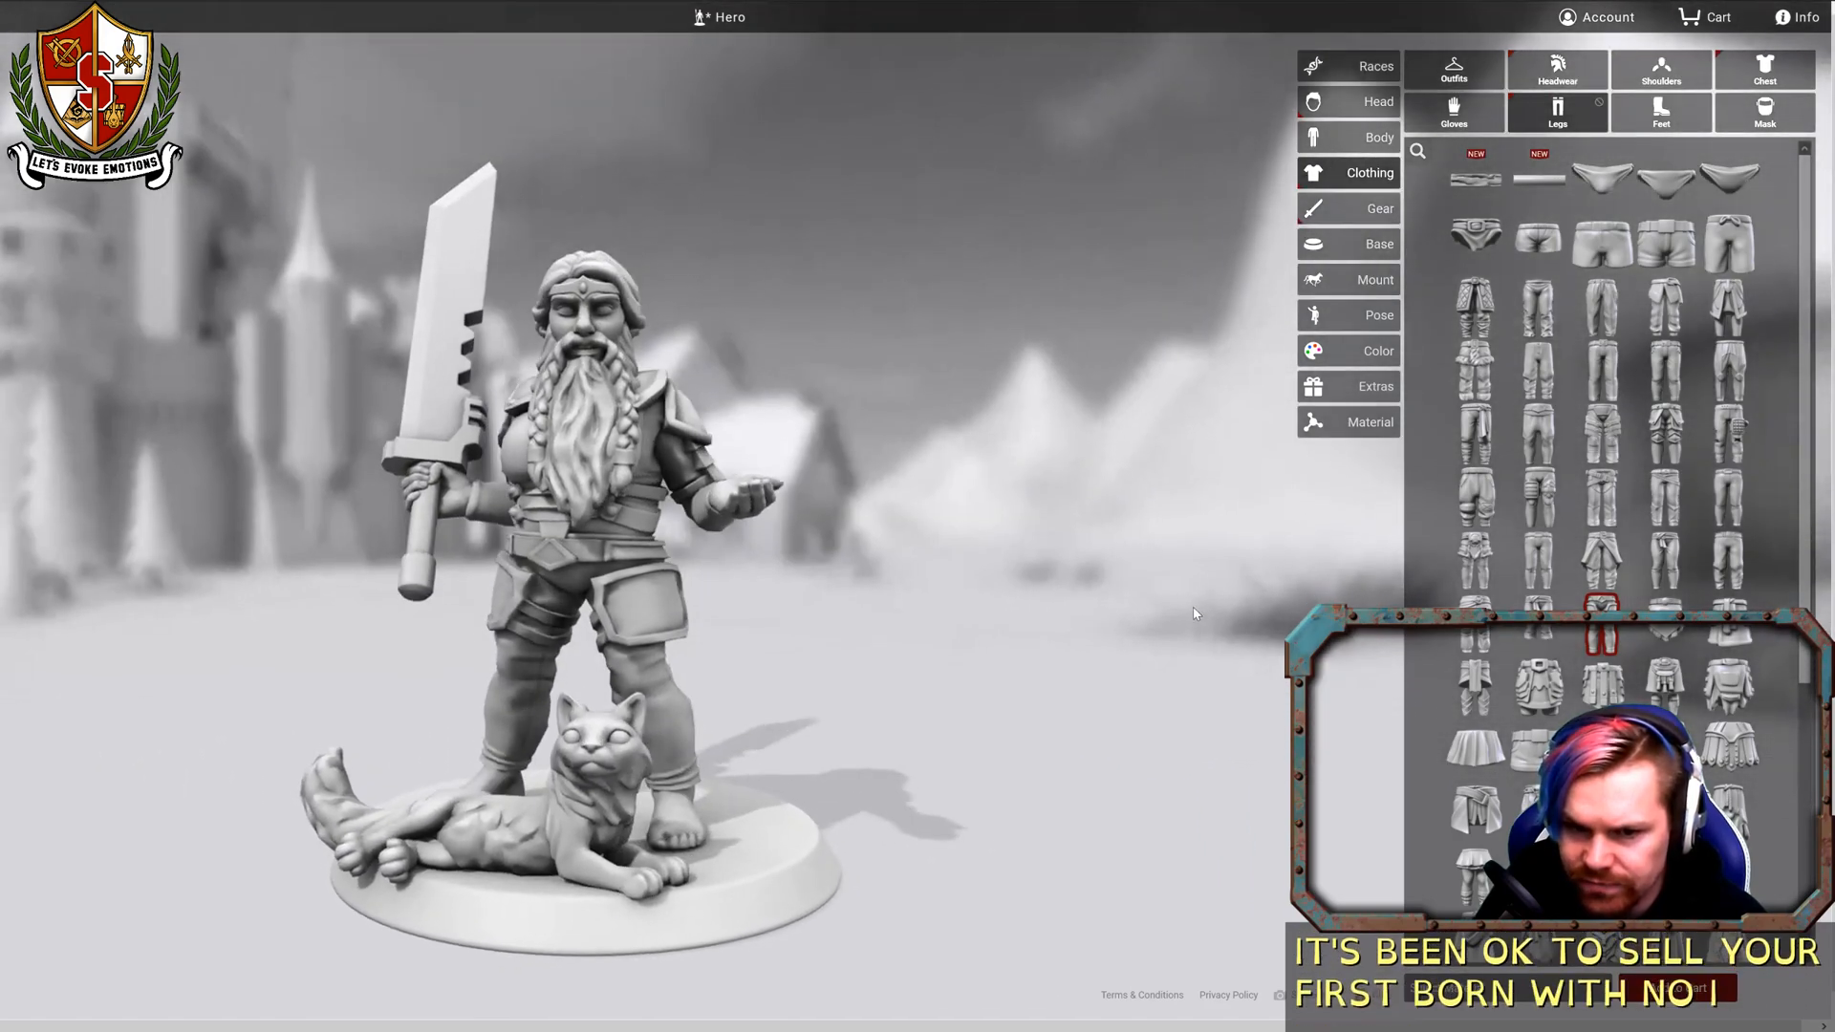
{"action": "left_click", "coordinate": [1604, 686]}
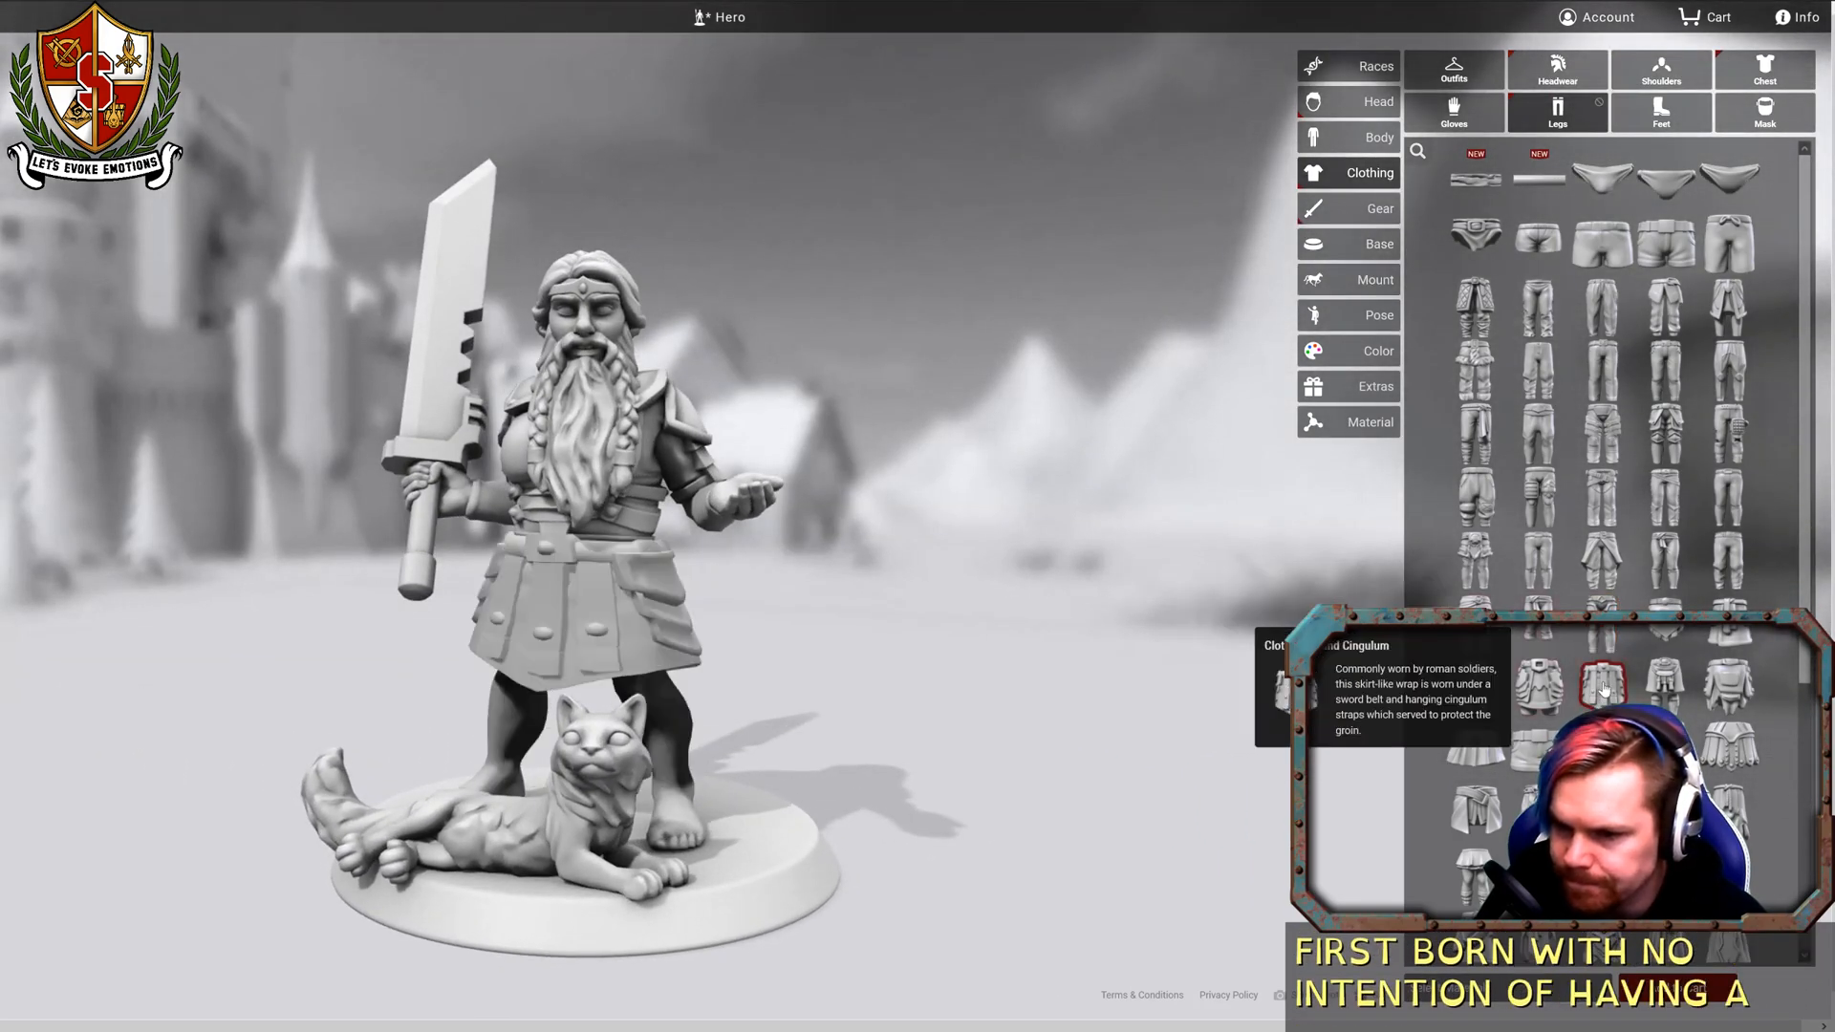
{"action": "left_click_drag", "start_coordinate": [1075, 636], "coordinate": [1280, 613]}
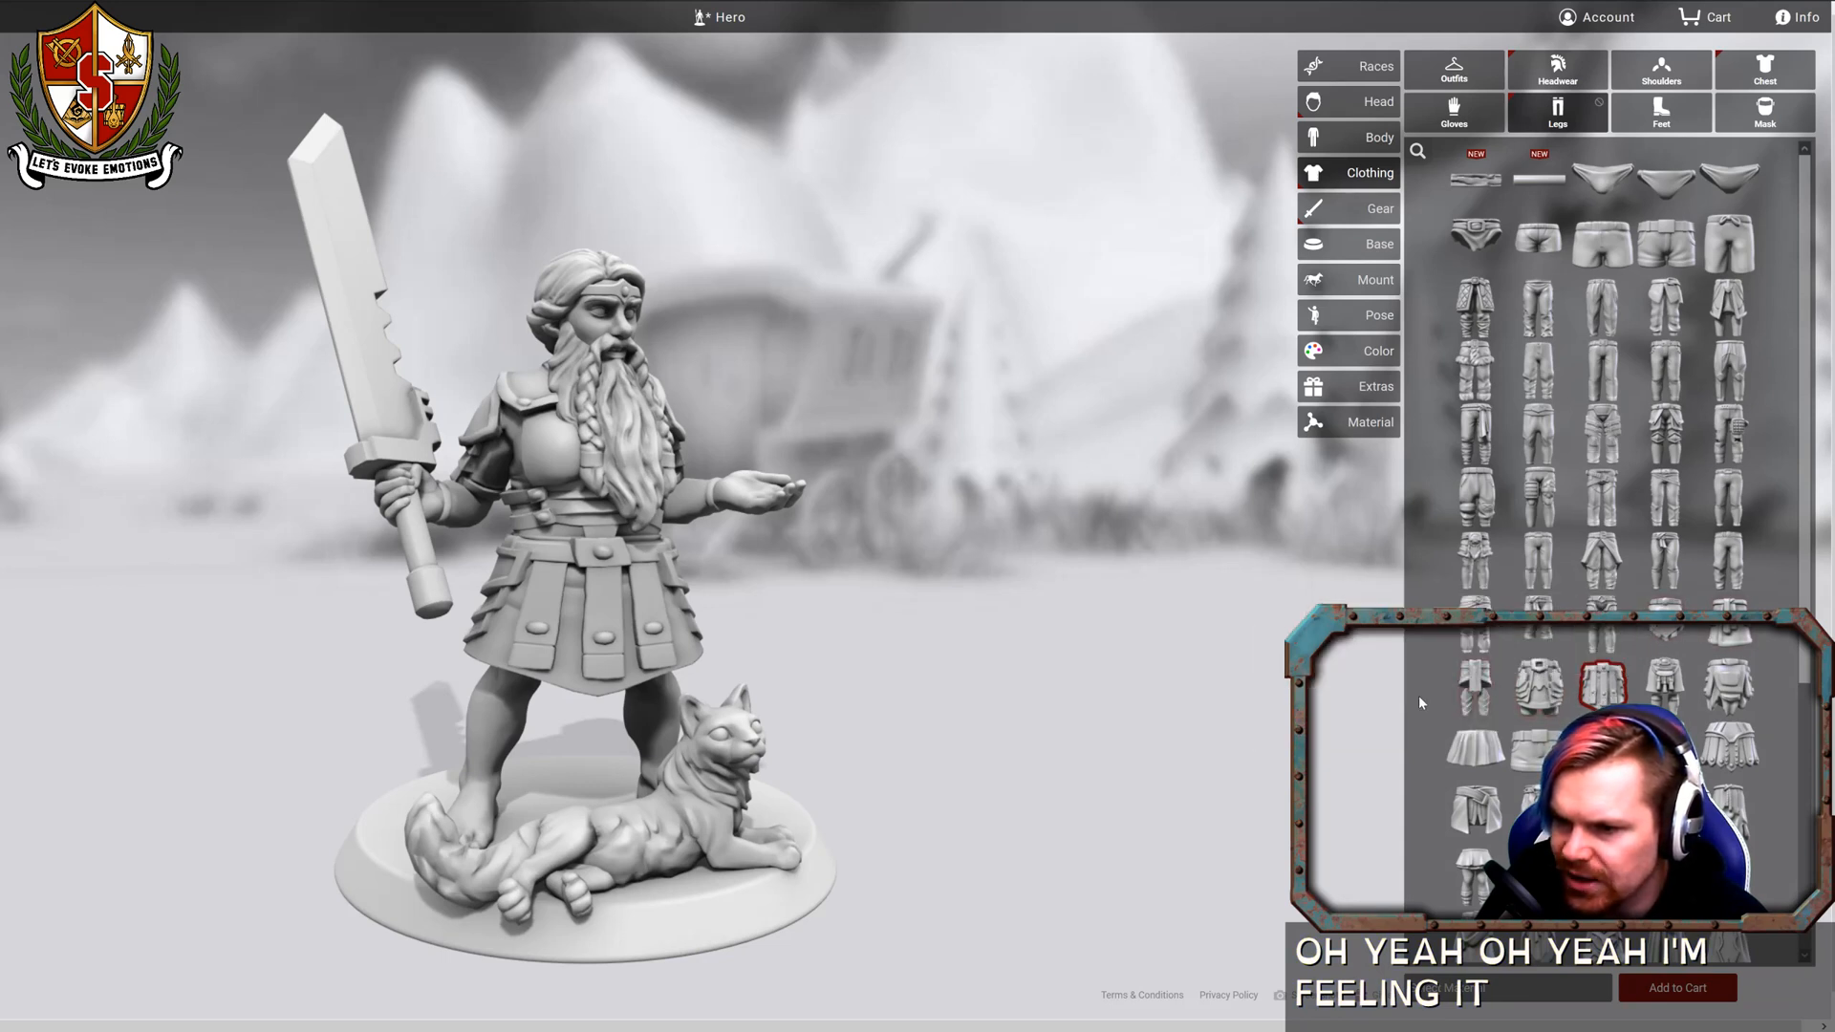
{"action": "scroll", "coordinate": [1538, 750], "scroll_direction": "down", "scroll_amount": 2}
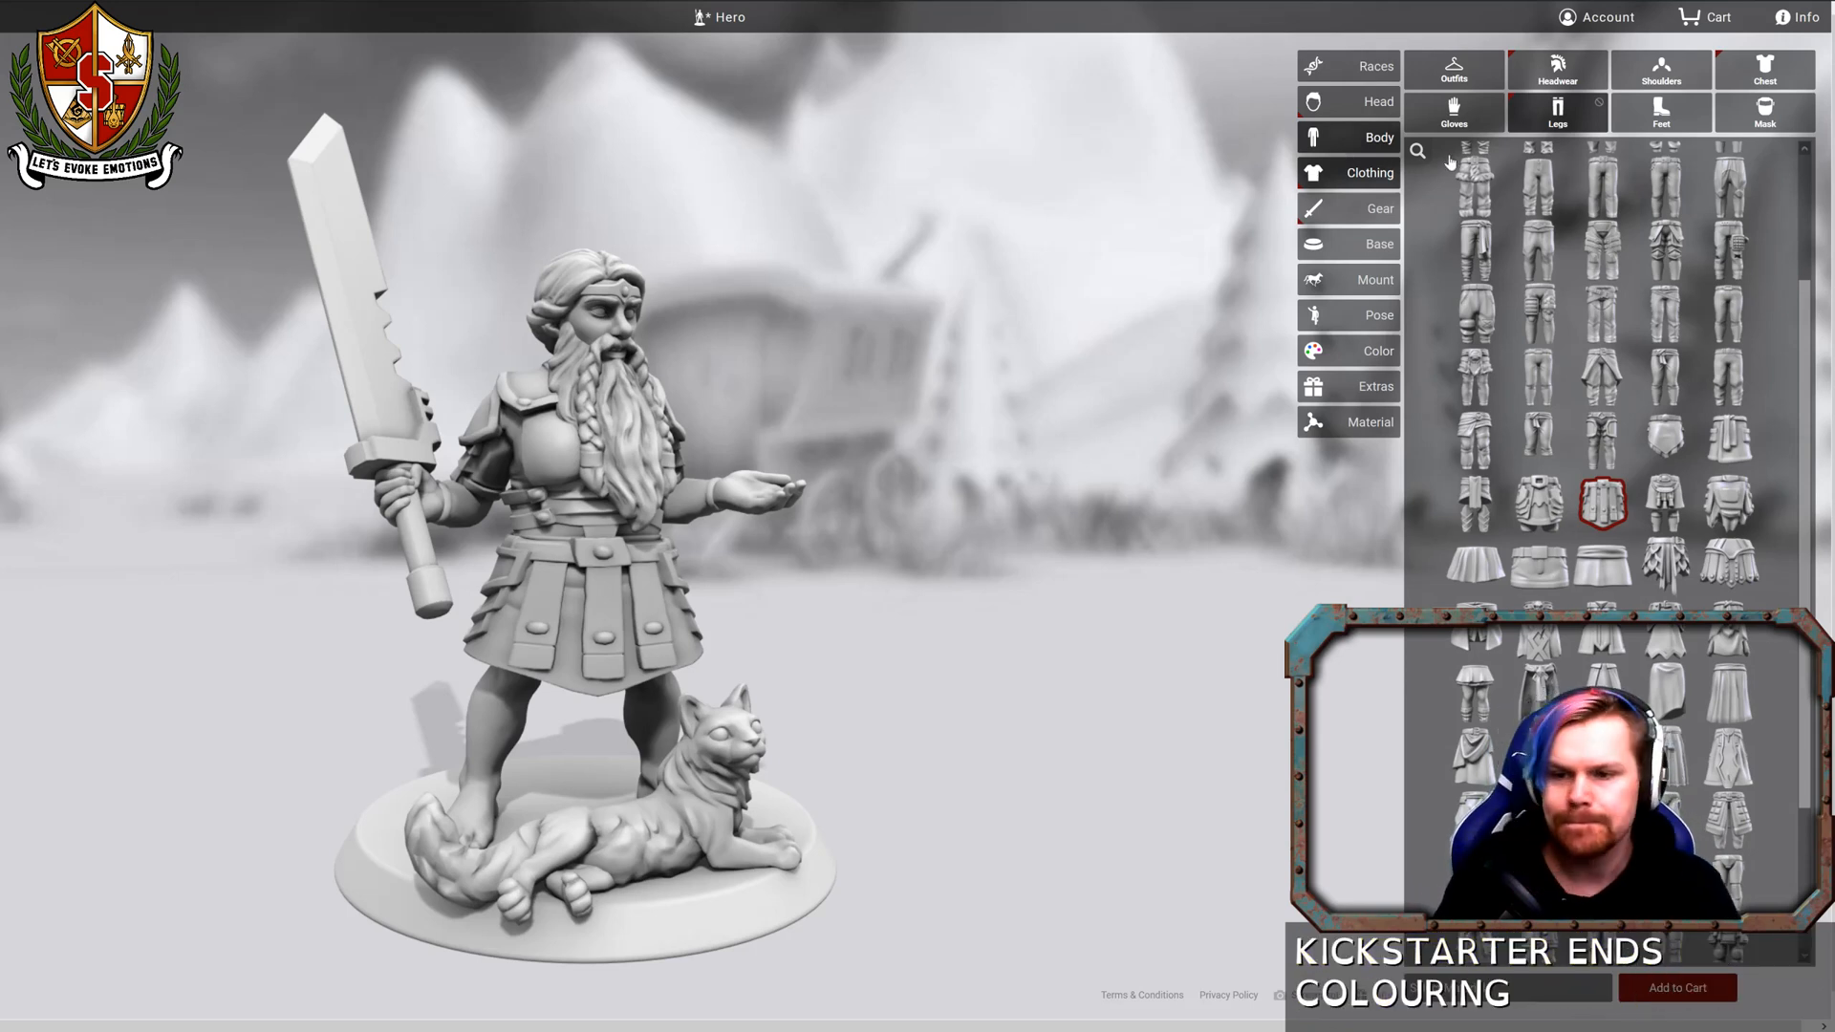
Try the Ornate Plate Boots and the Plate Mail Foot Armor on the figure's feet.
{"action": "left_click", "coordinate": [1654, 116]}
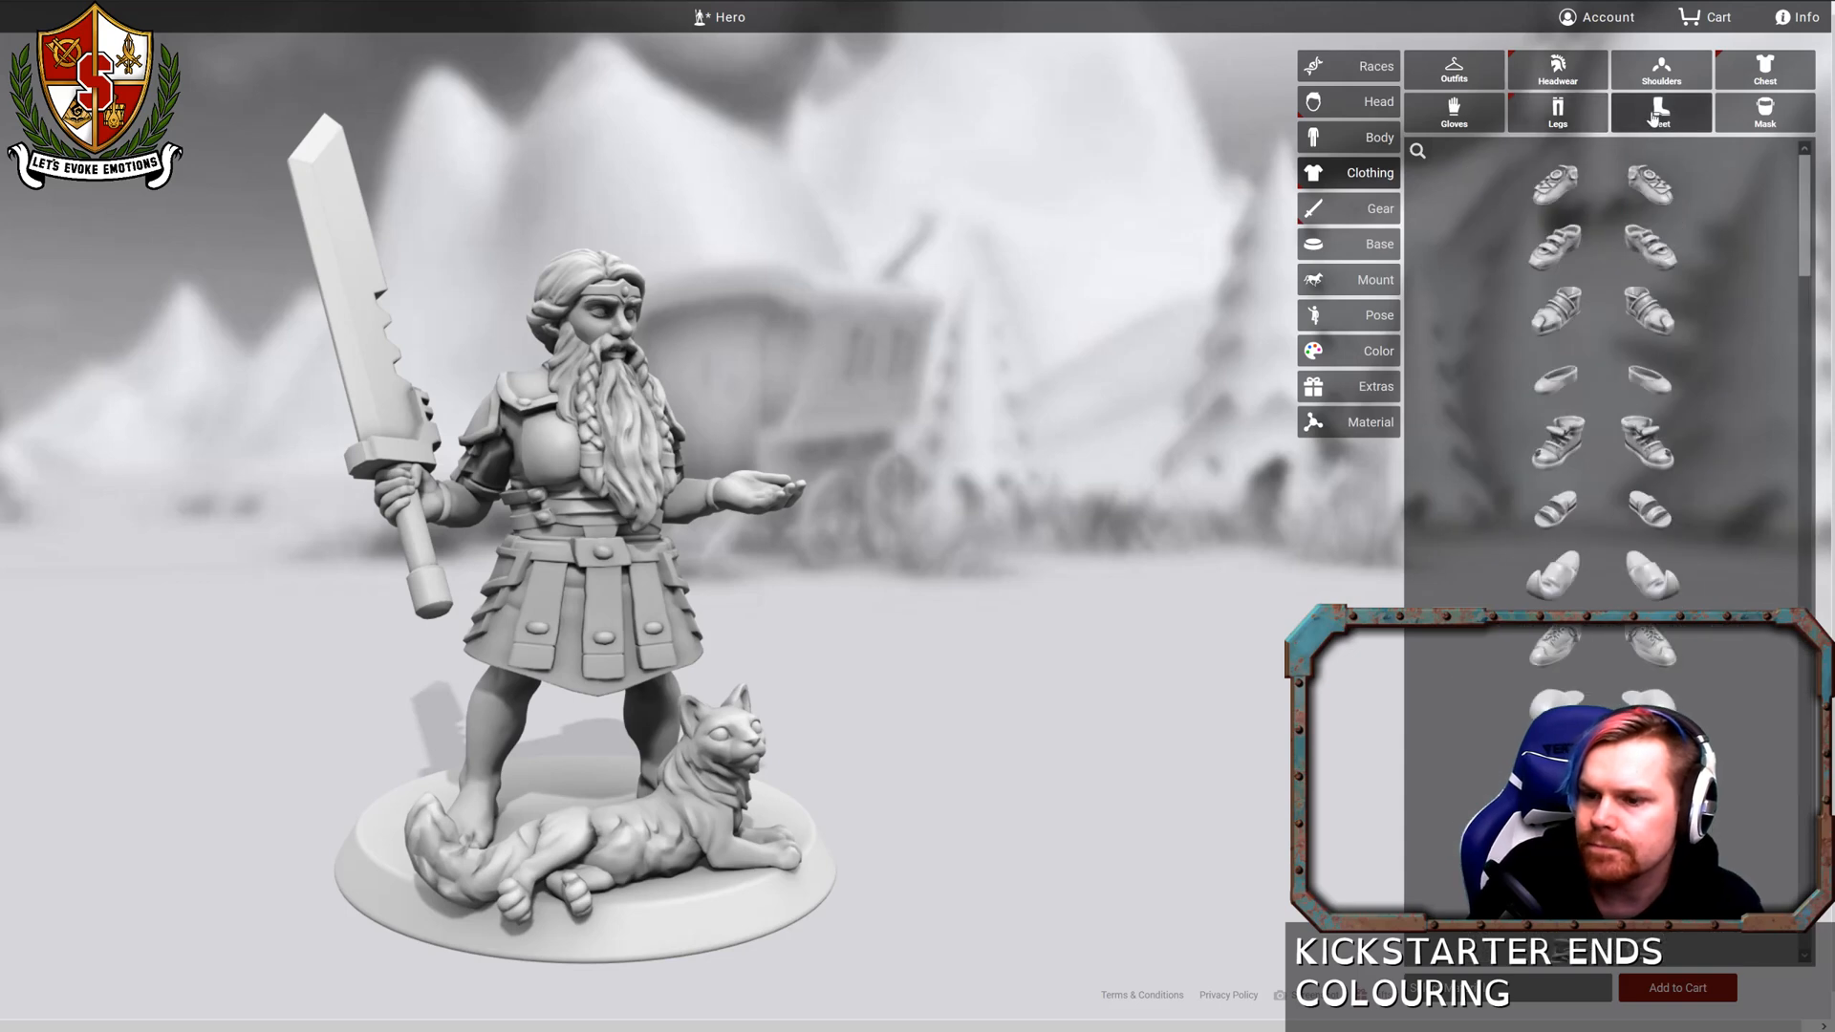
{"action": "scroll", "coordinate": [1605, 401], "scroll_direction": "down", "scroll_amount": 5}
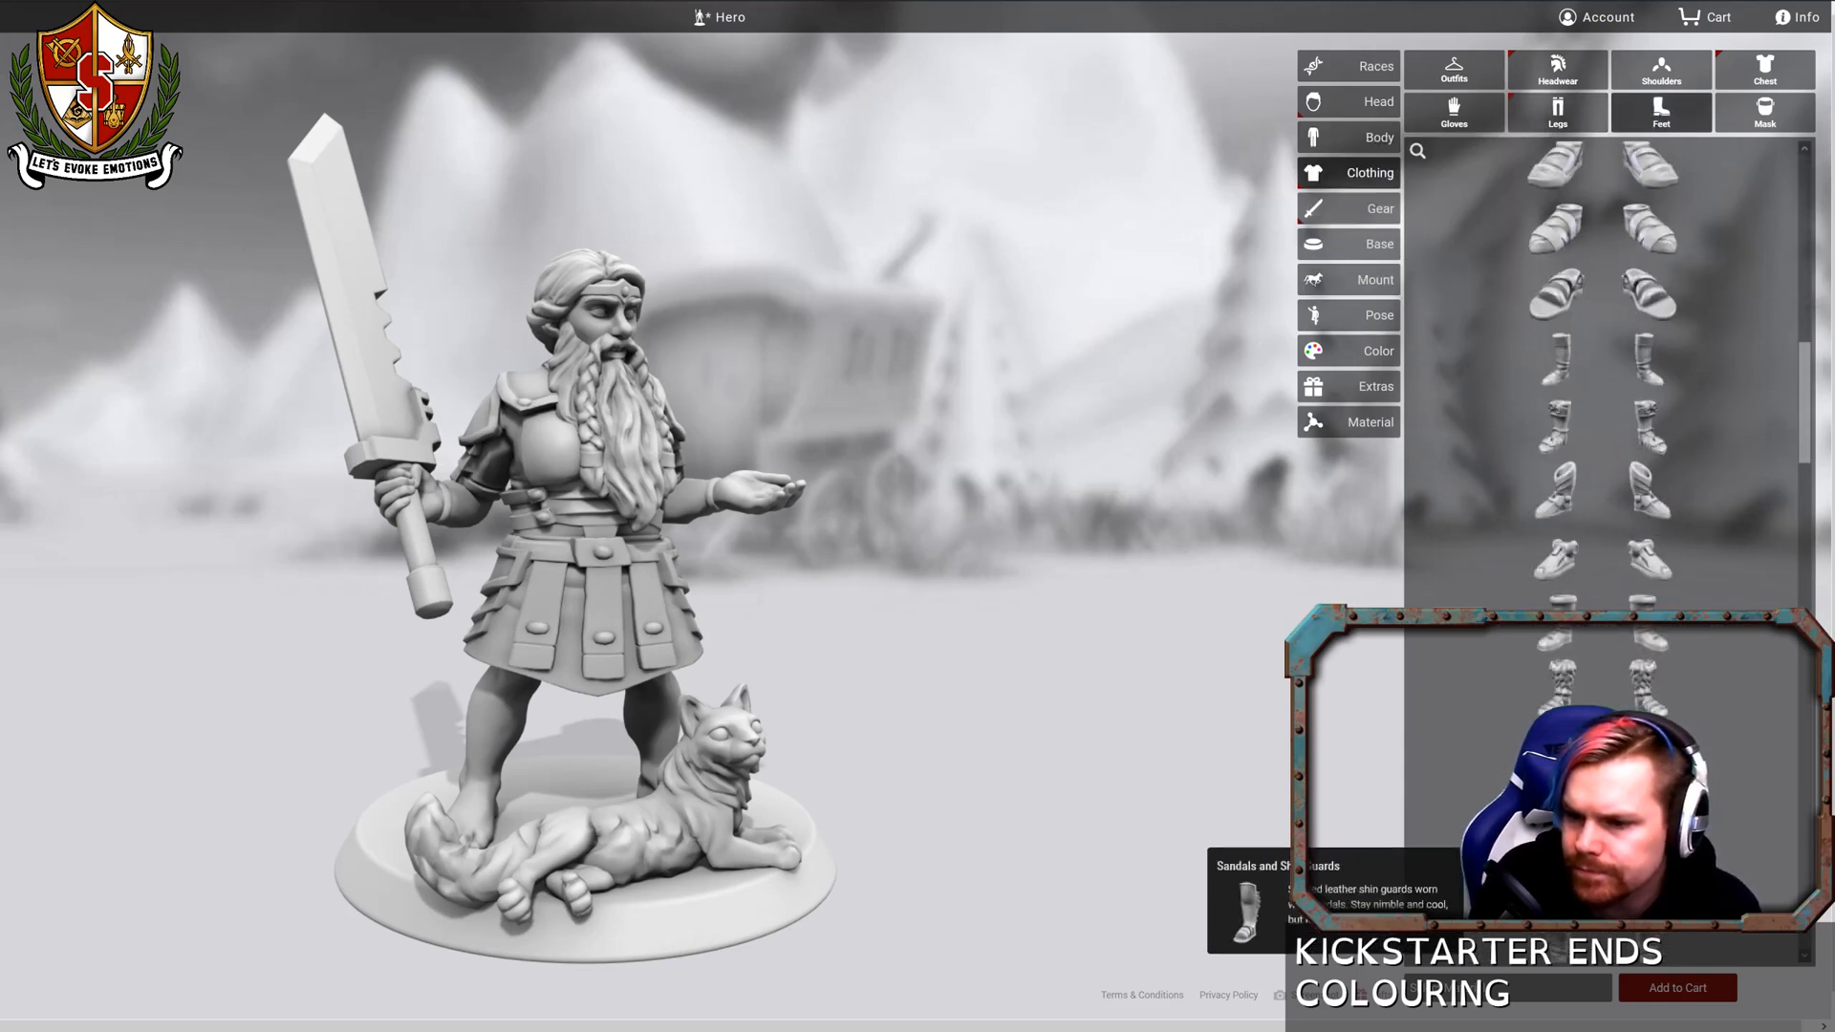
{"action": "scroll", "coordinate": [1605, 544], "scroll_direction": "down", "scroll_amount": 8}
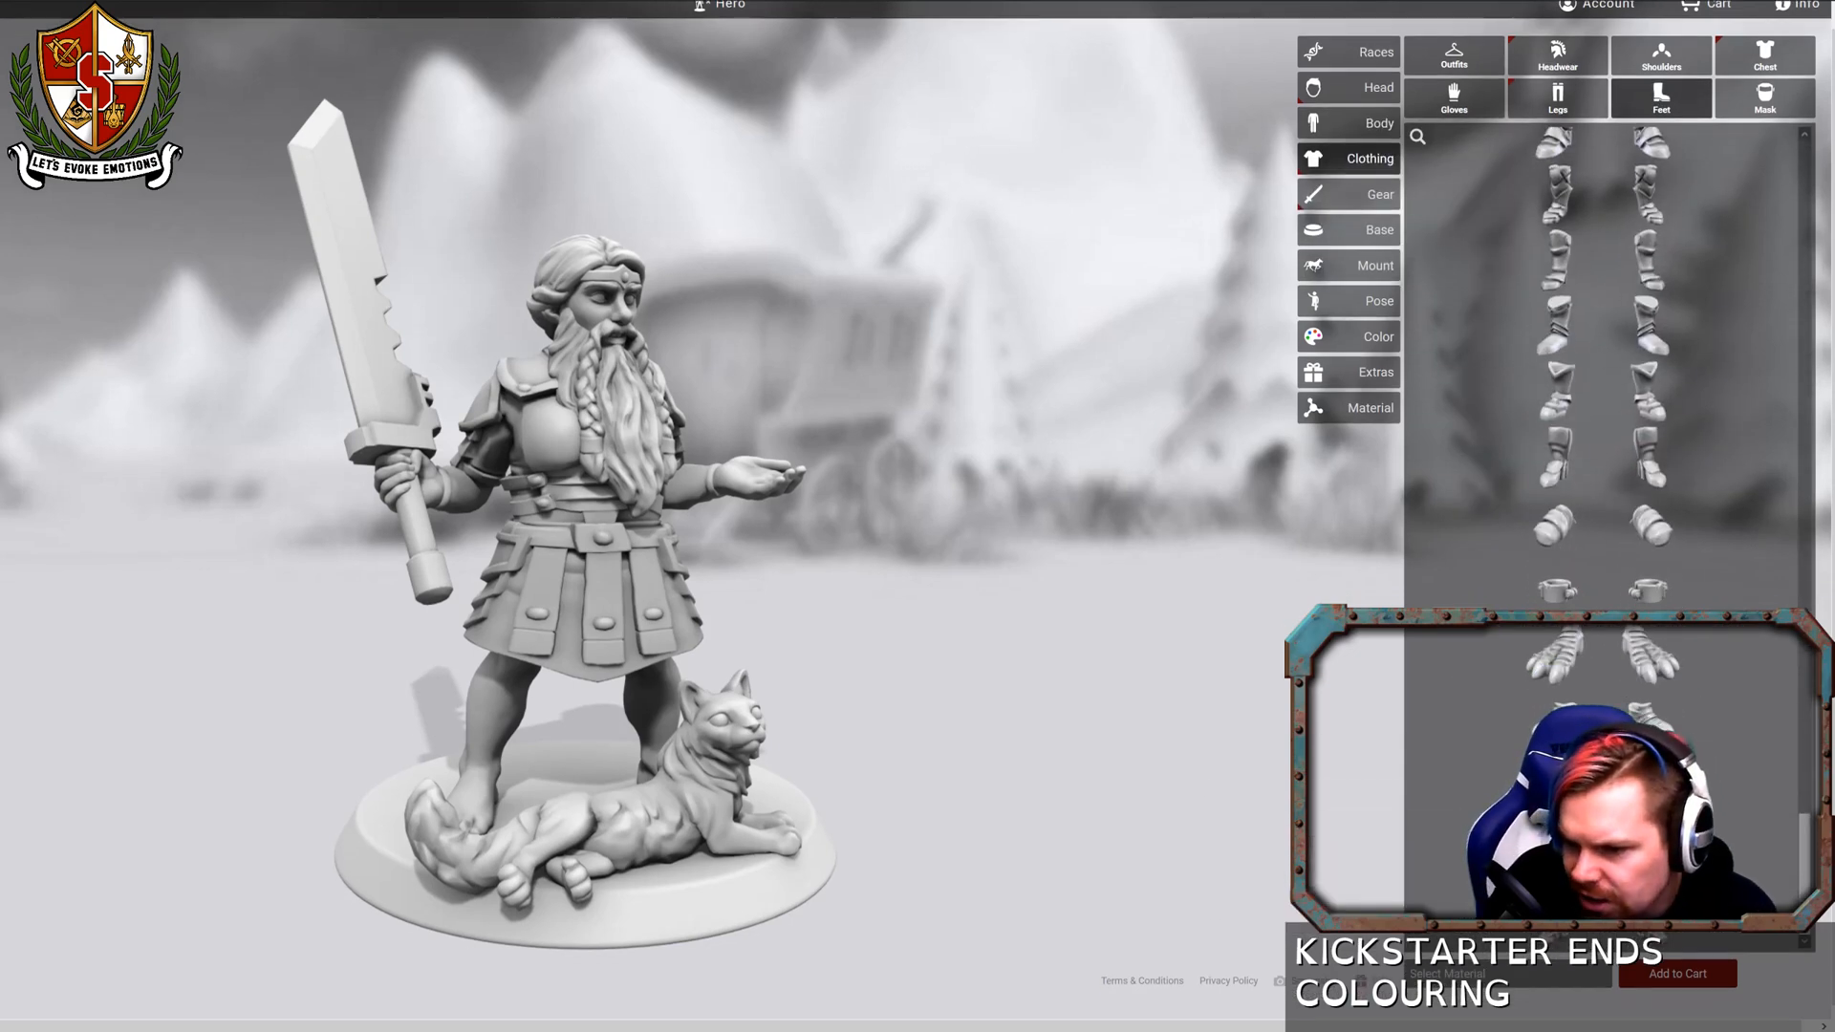
{"action": "scroll", "coordinate": [1552, 592], "scroll_direction": "up", "scroll_amount": 2}
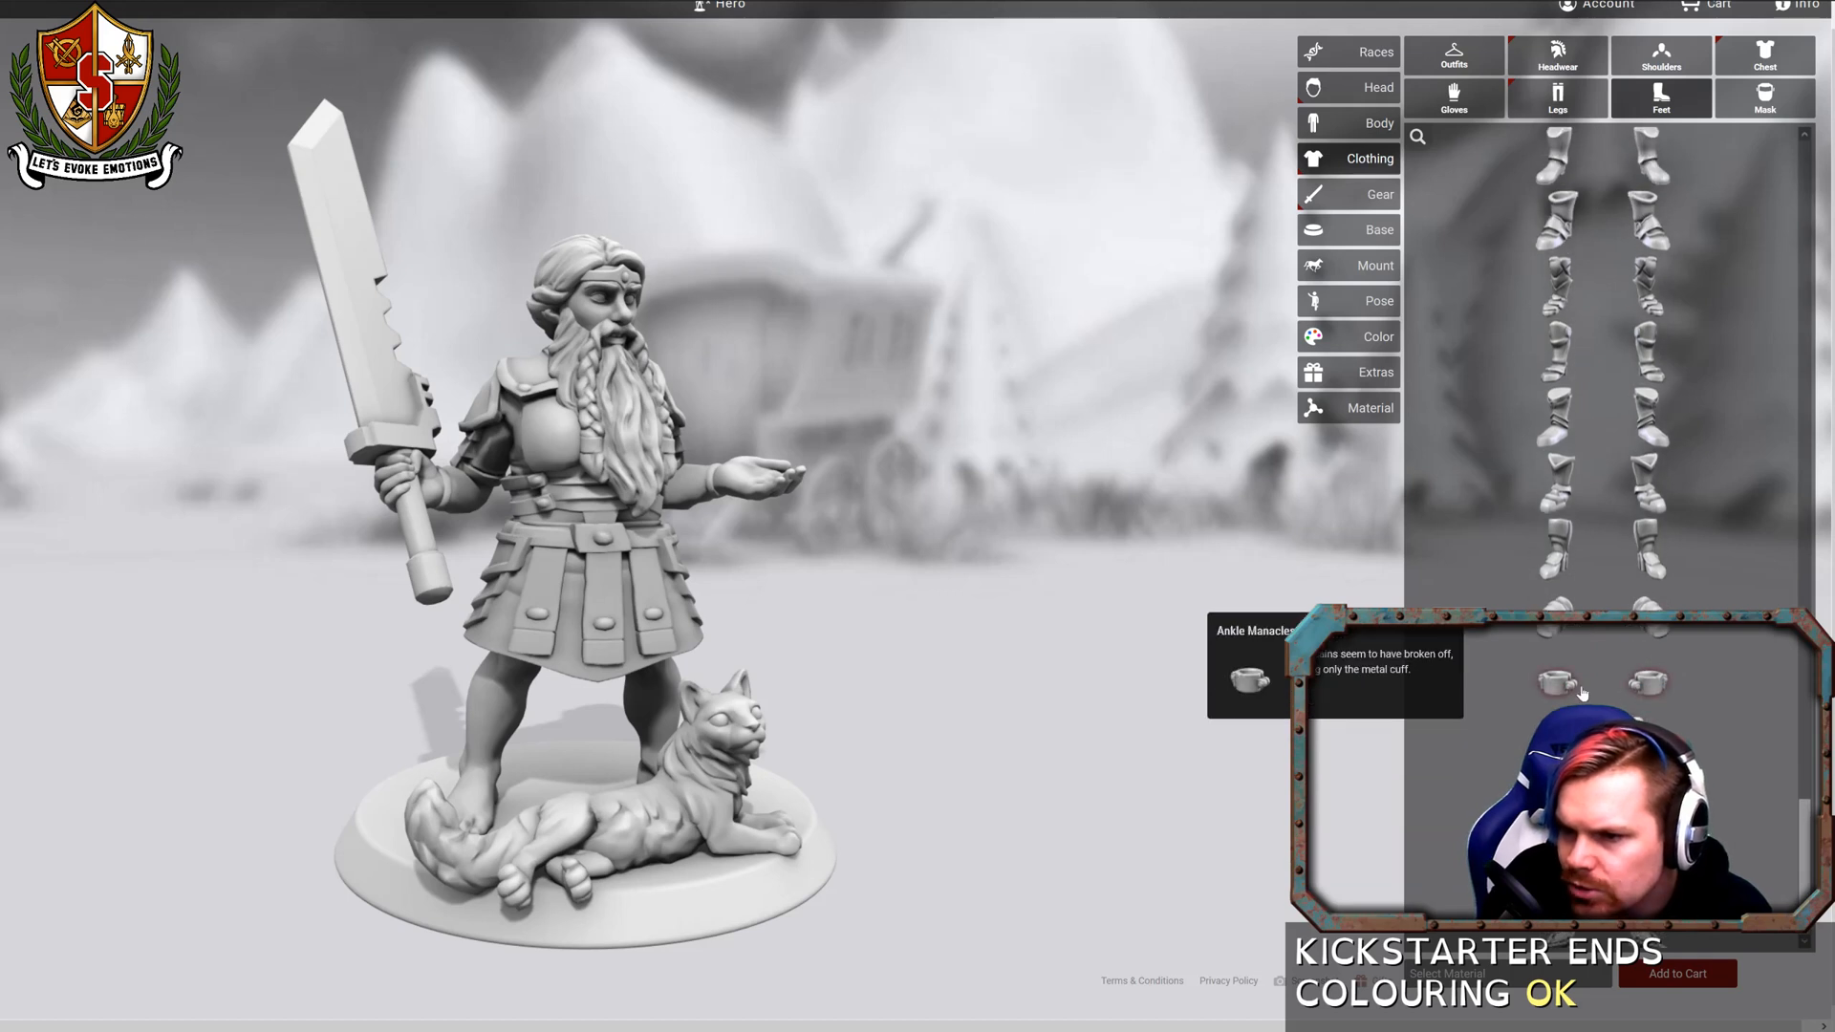
{"action": "left_click", "coordinate": [1559, 552]}
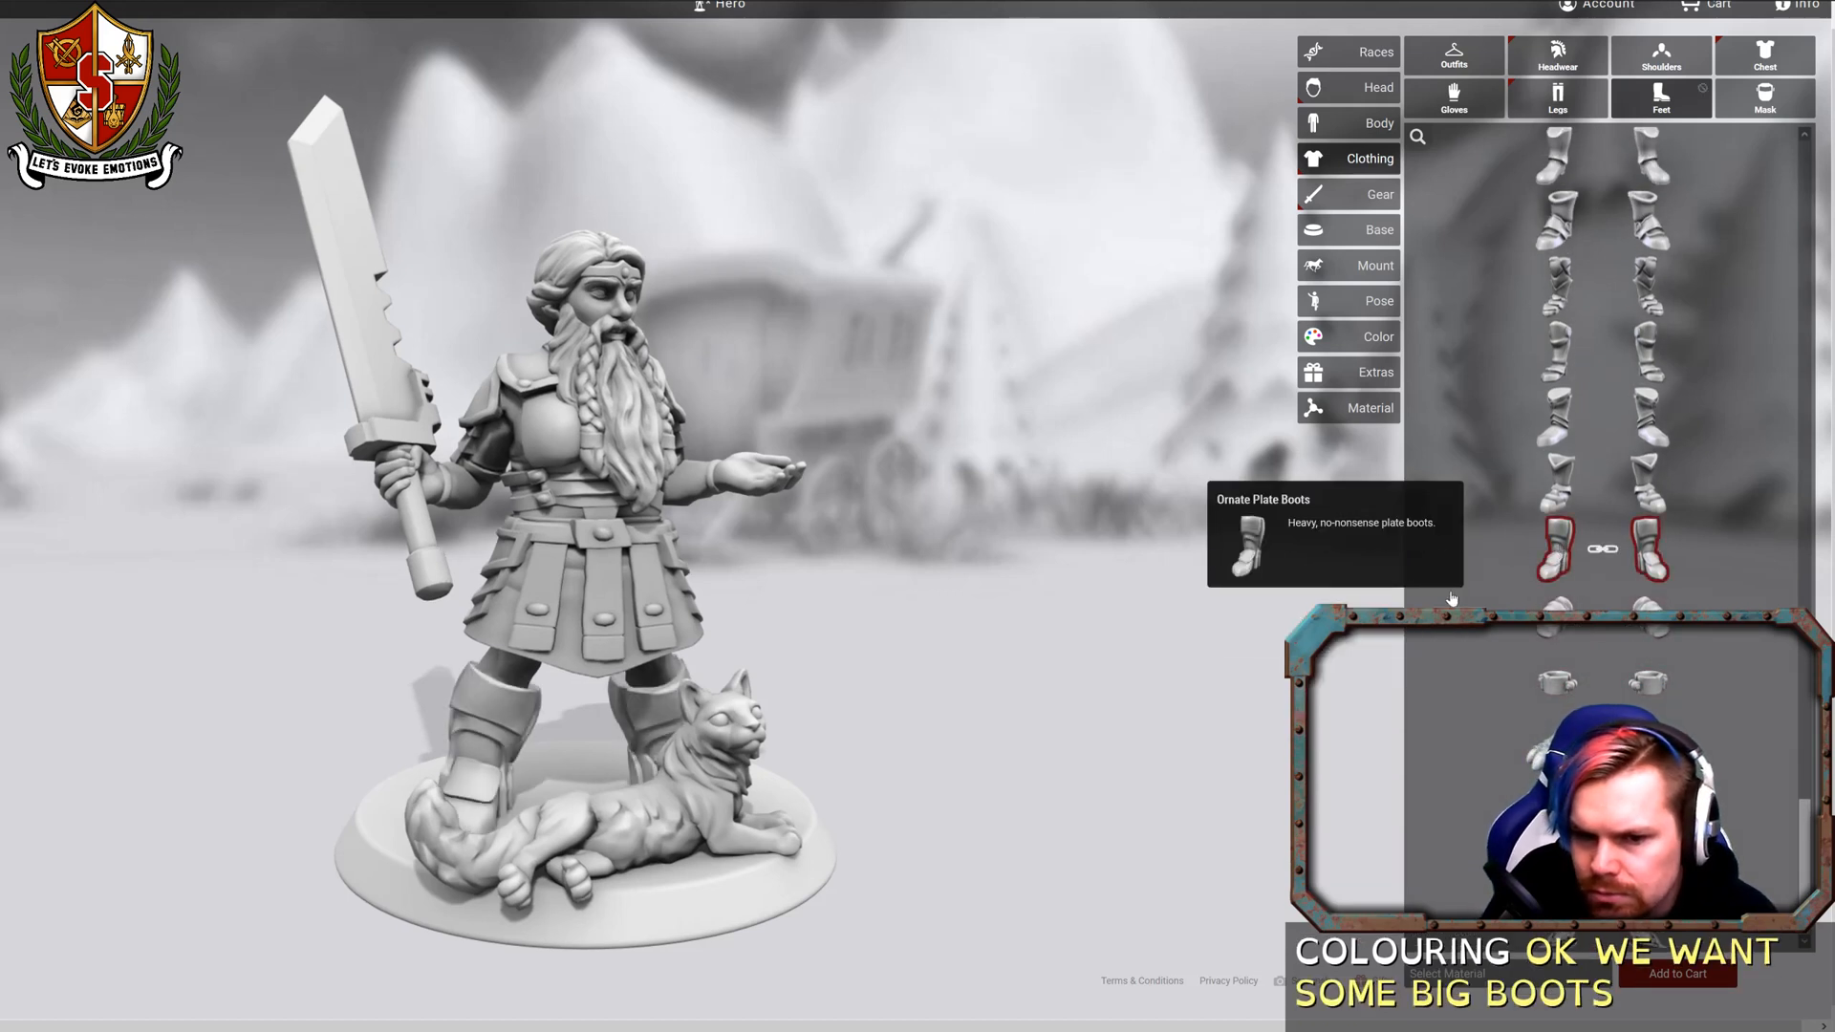
{"action": "left_click", "coordinate": [1563, 482]}
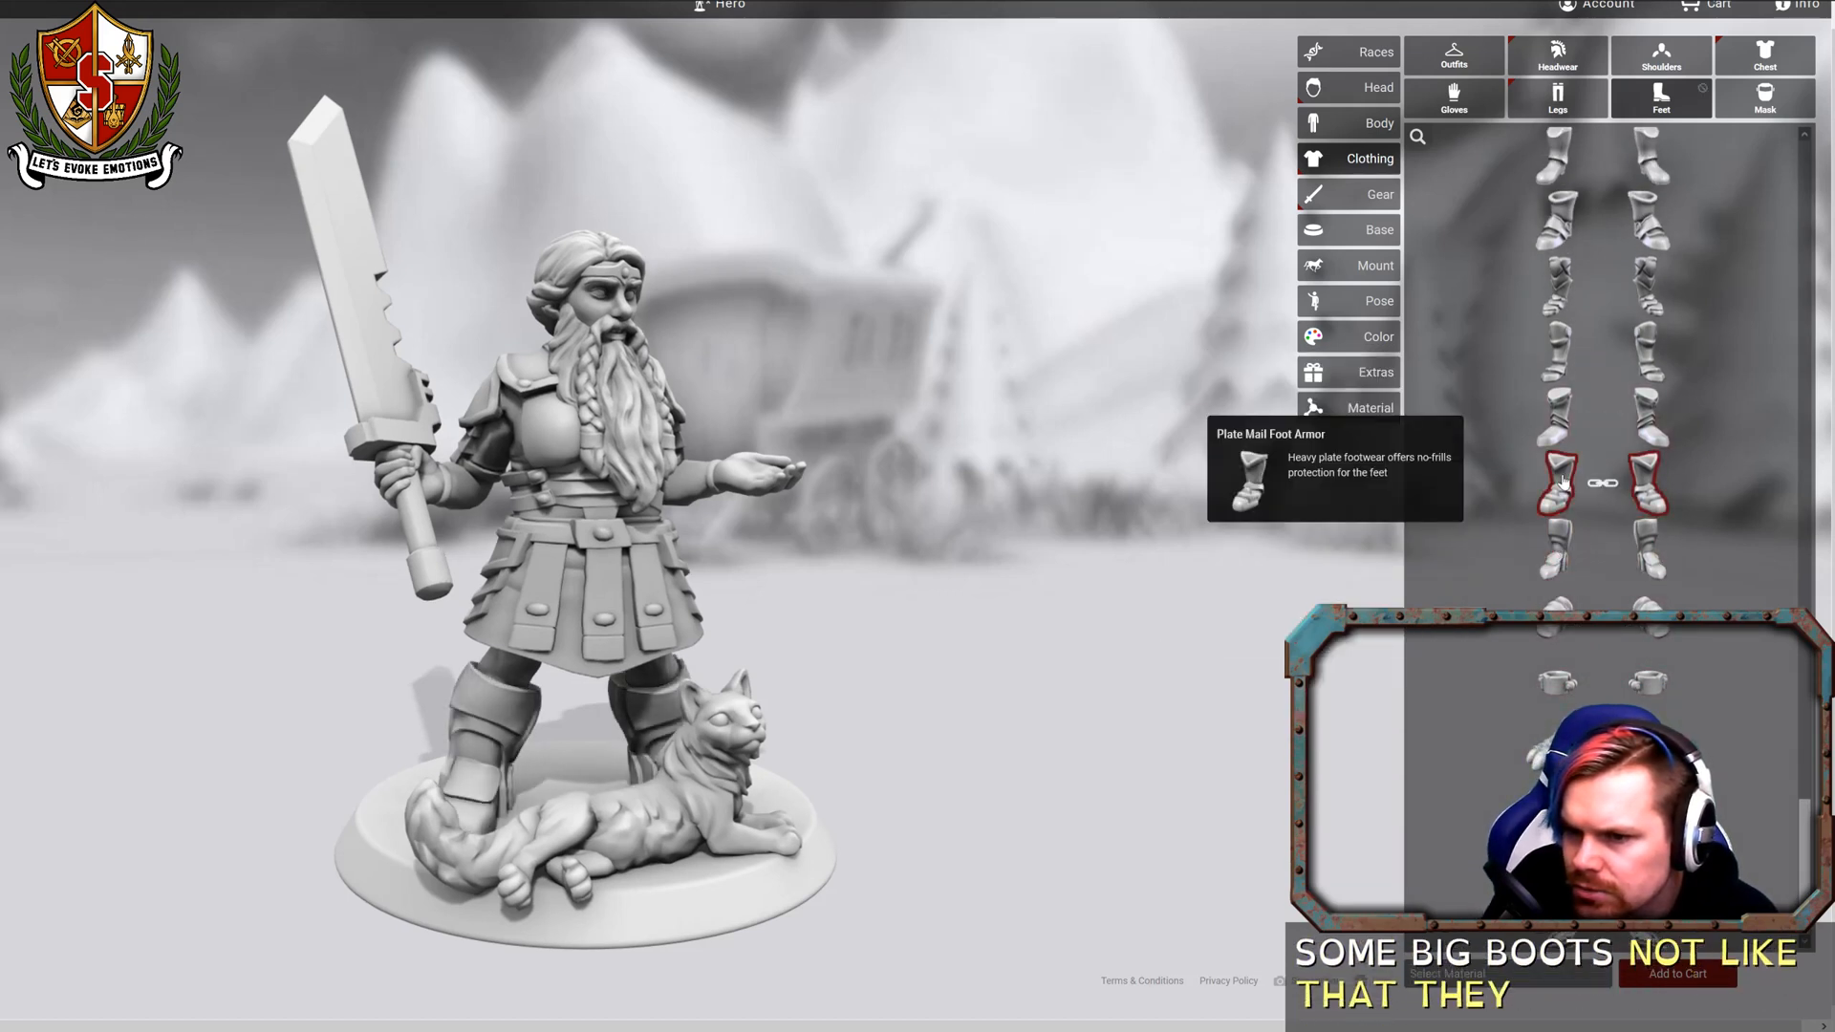
Try the strapped boots listed directly below the Orcish Boots on the figure.
{"action": "scroll", "coordinate": [1567, 535], "scroll_direction": "up", "scroll_amount": 4}
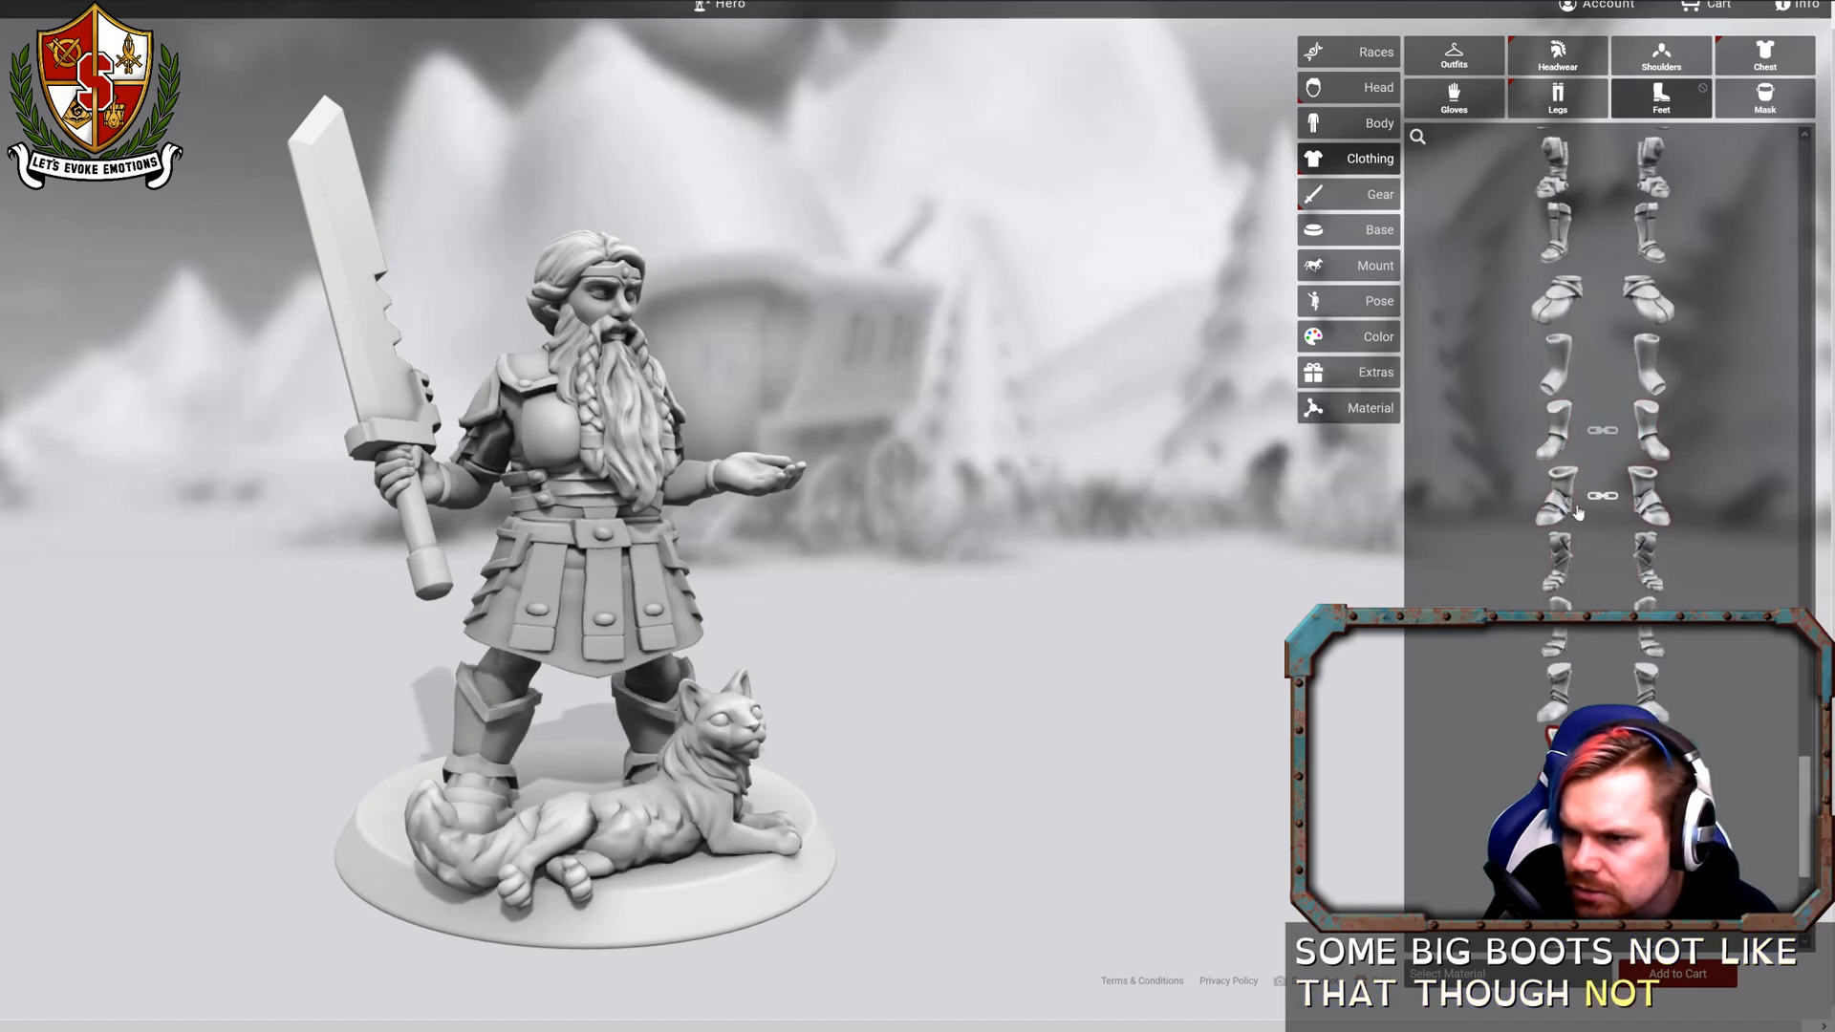
{"action": "scroll", "coordinate": [1557, 544], "scroll_direction": "up", "scroll_amount": 4}
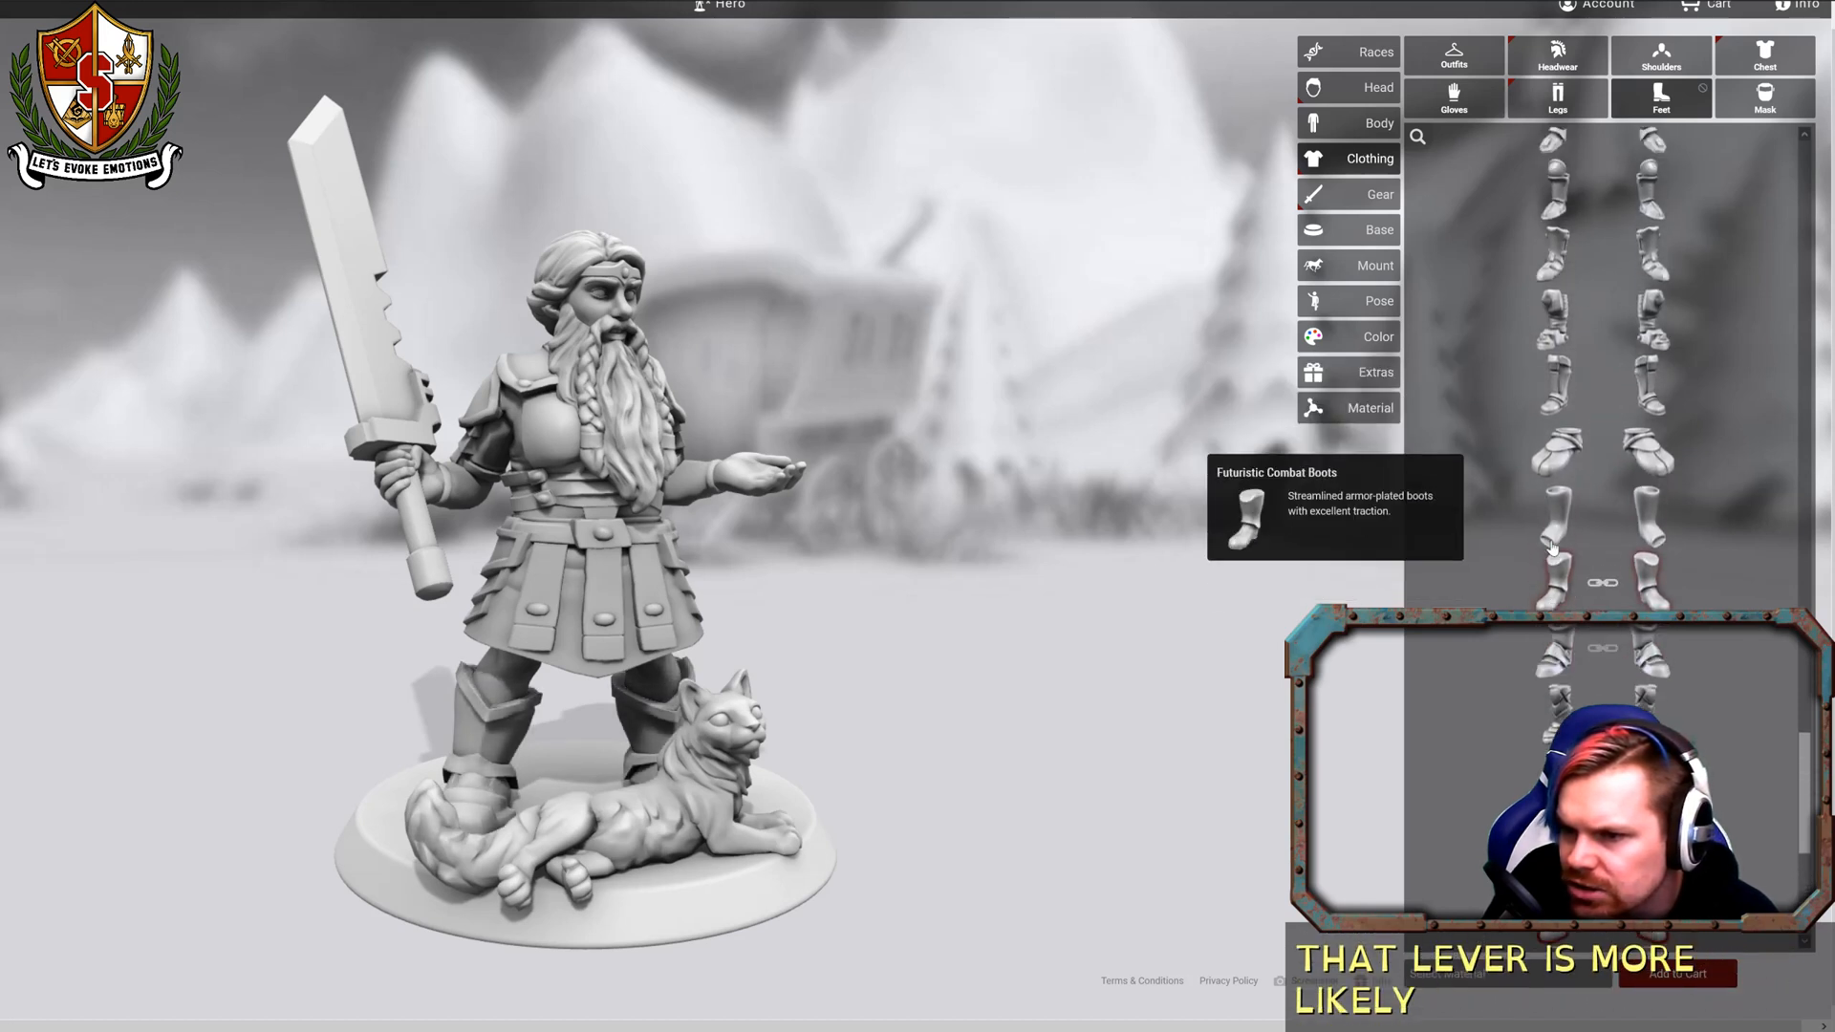
{"action": "left_click", "coordinate": [1565, 516]}
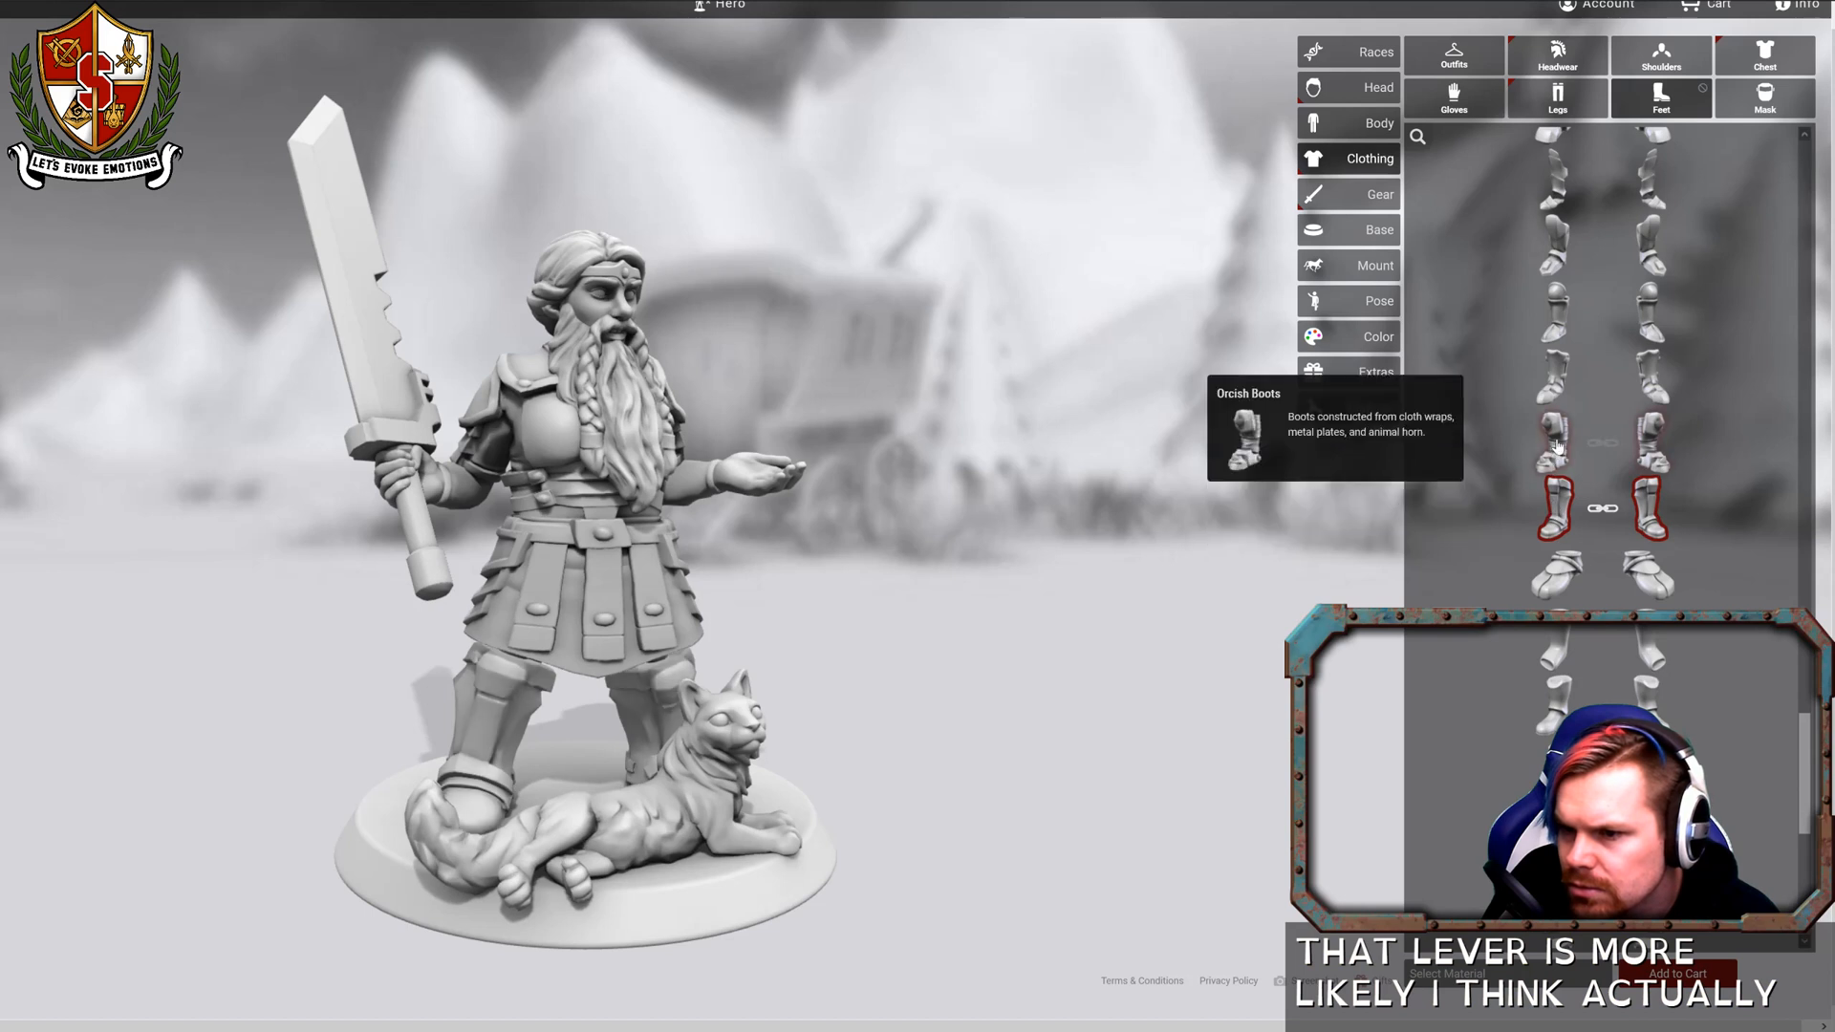
Look through the remaining boots, put the Thief's Leather Boots on both feet, and inspect them on the figure.
{"action": "scroll", "coordinate": [1567, 376], "scroll_direction": "up", "scroll_amount": 1}
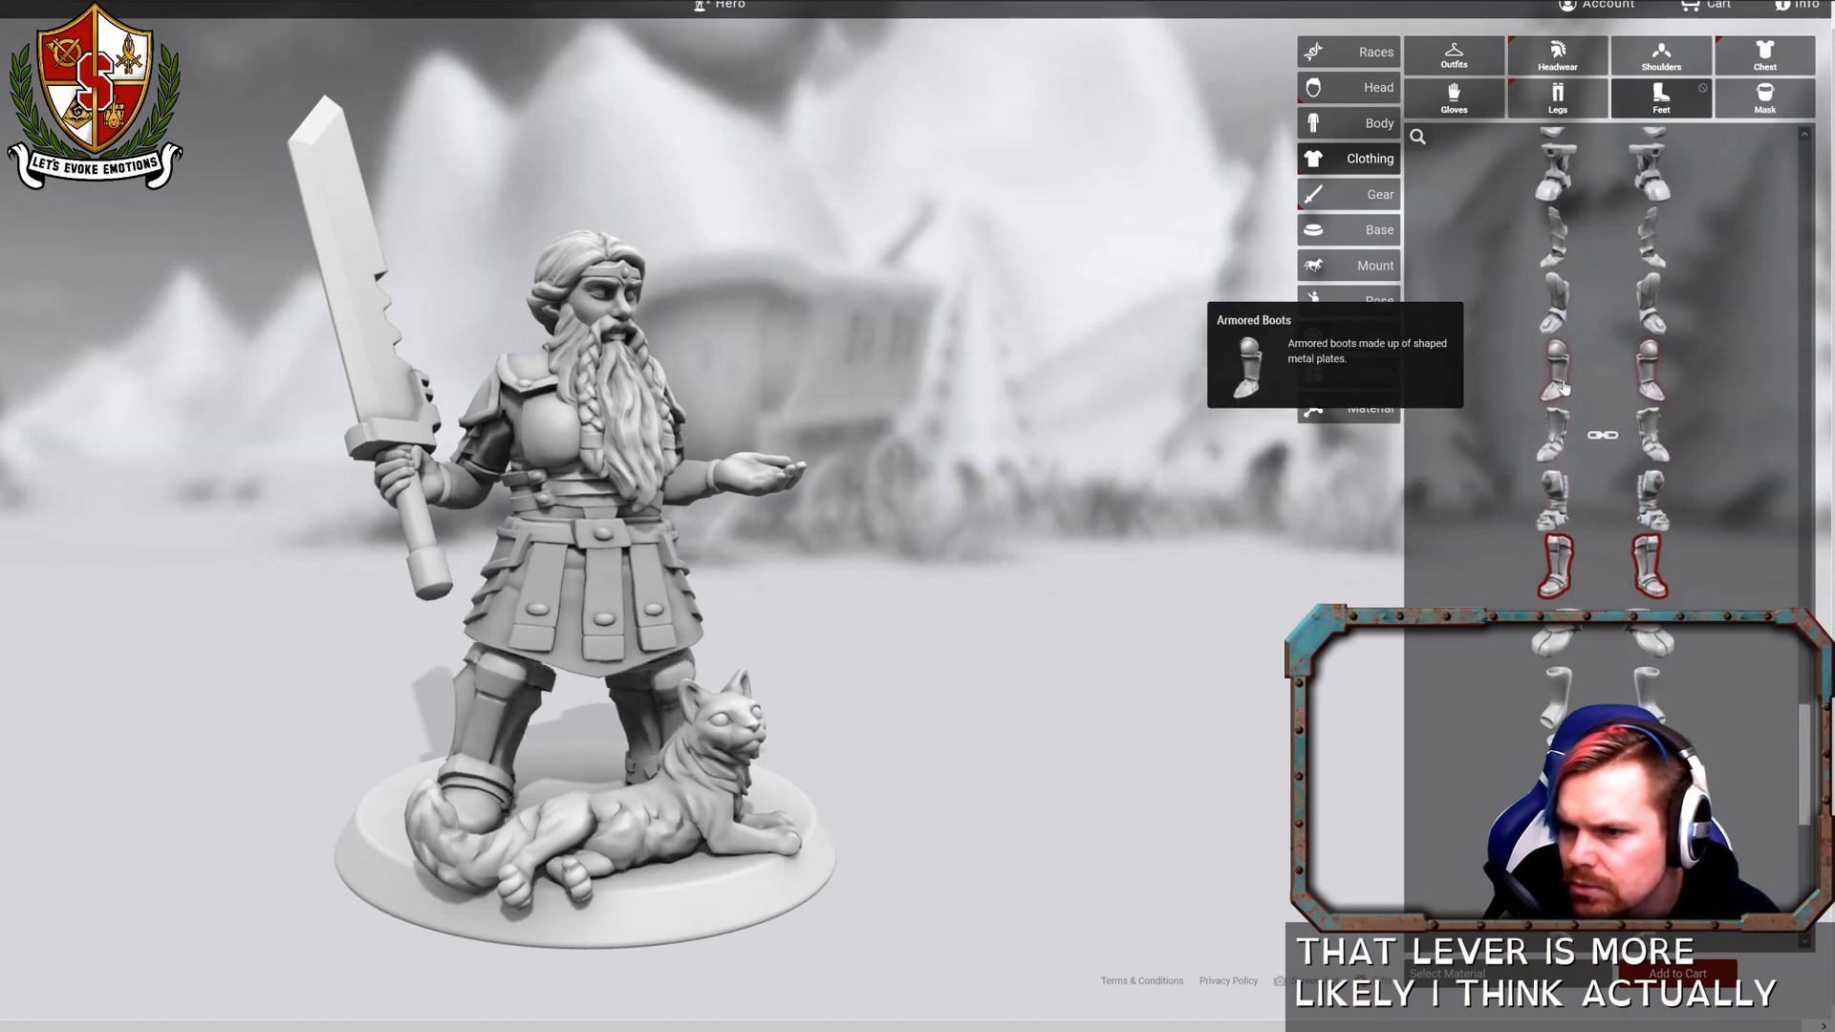
{"action": "scroll", "coordinate": [1562, 411], "scroll_direction": "up", "scroll_amount": 1}
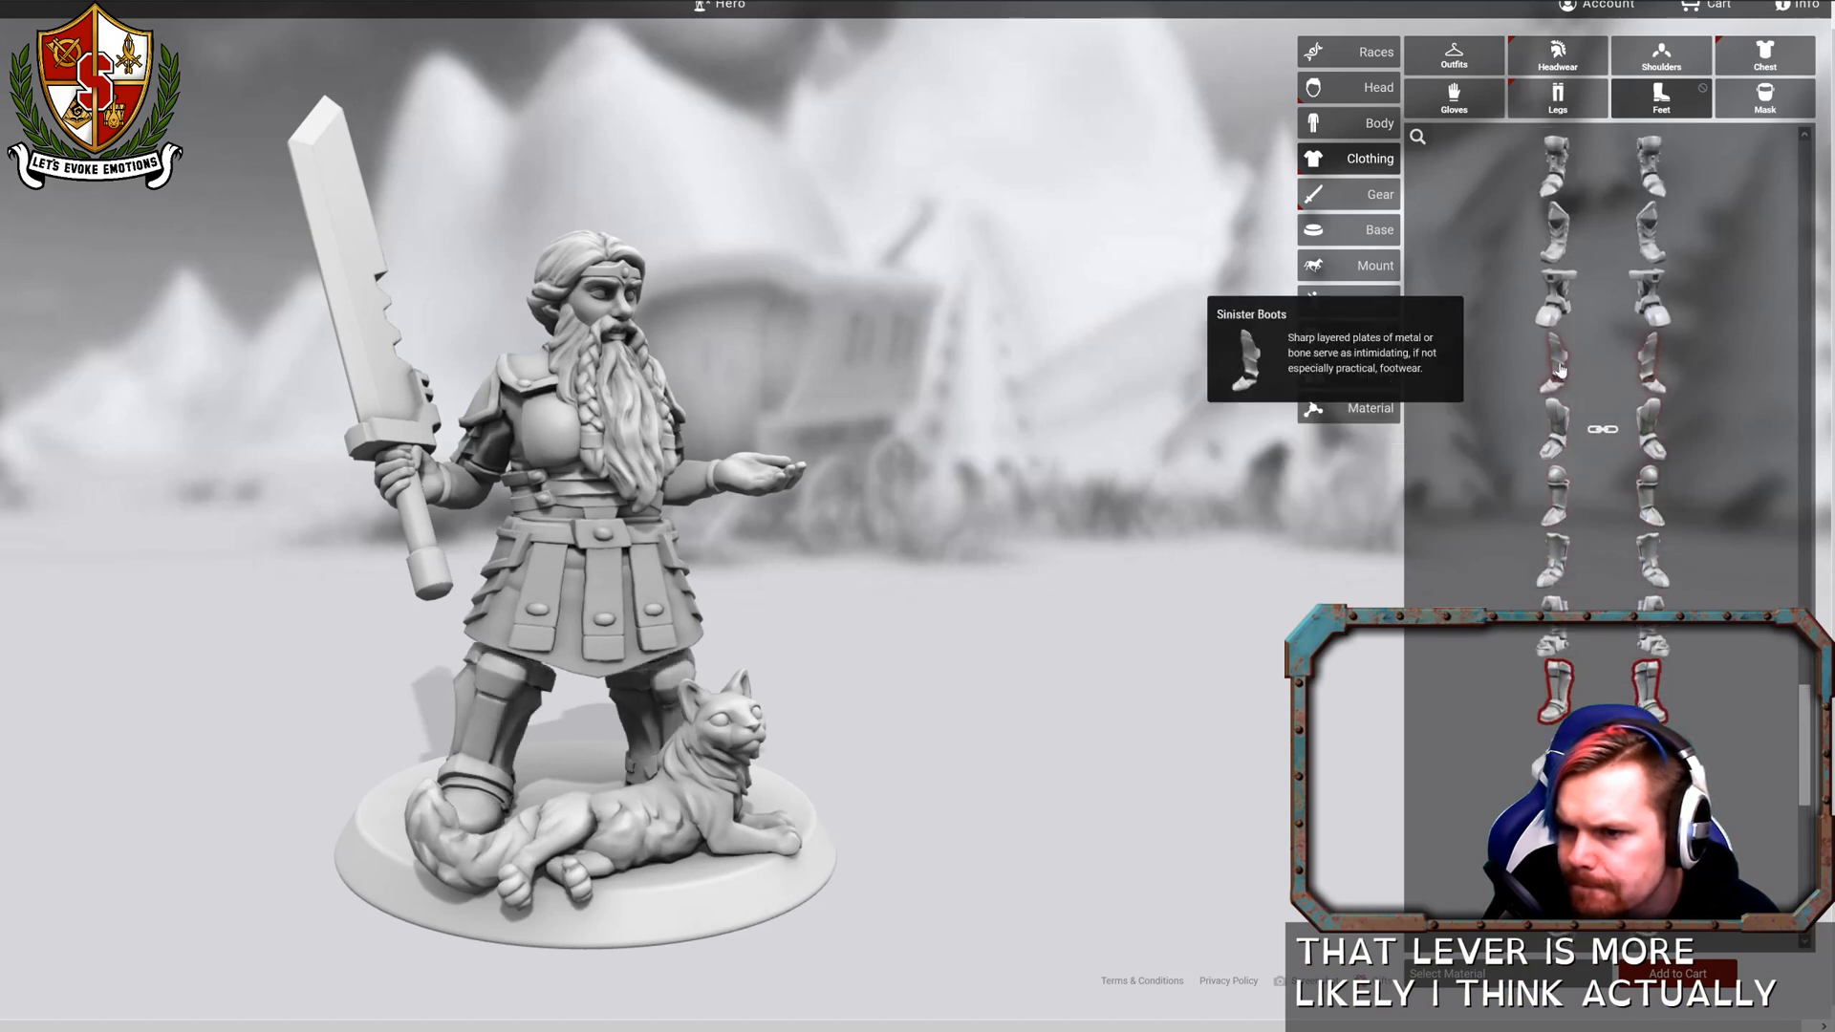
{"action": "scroll", "coordinate": [1554, 355], "scroll_direction": "up", "scroll_amount": 4}
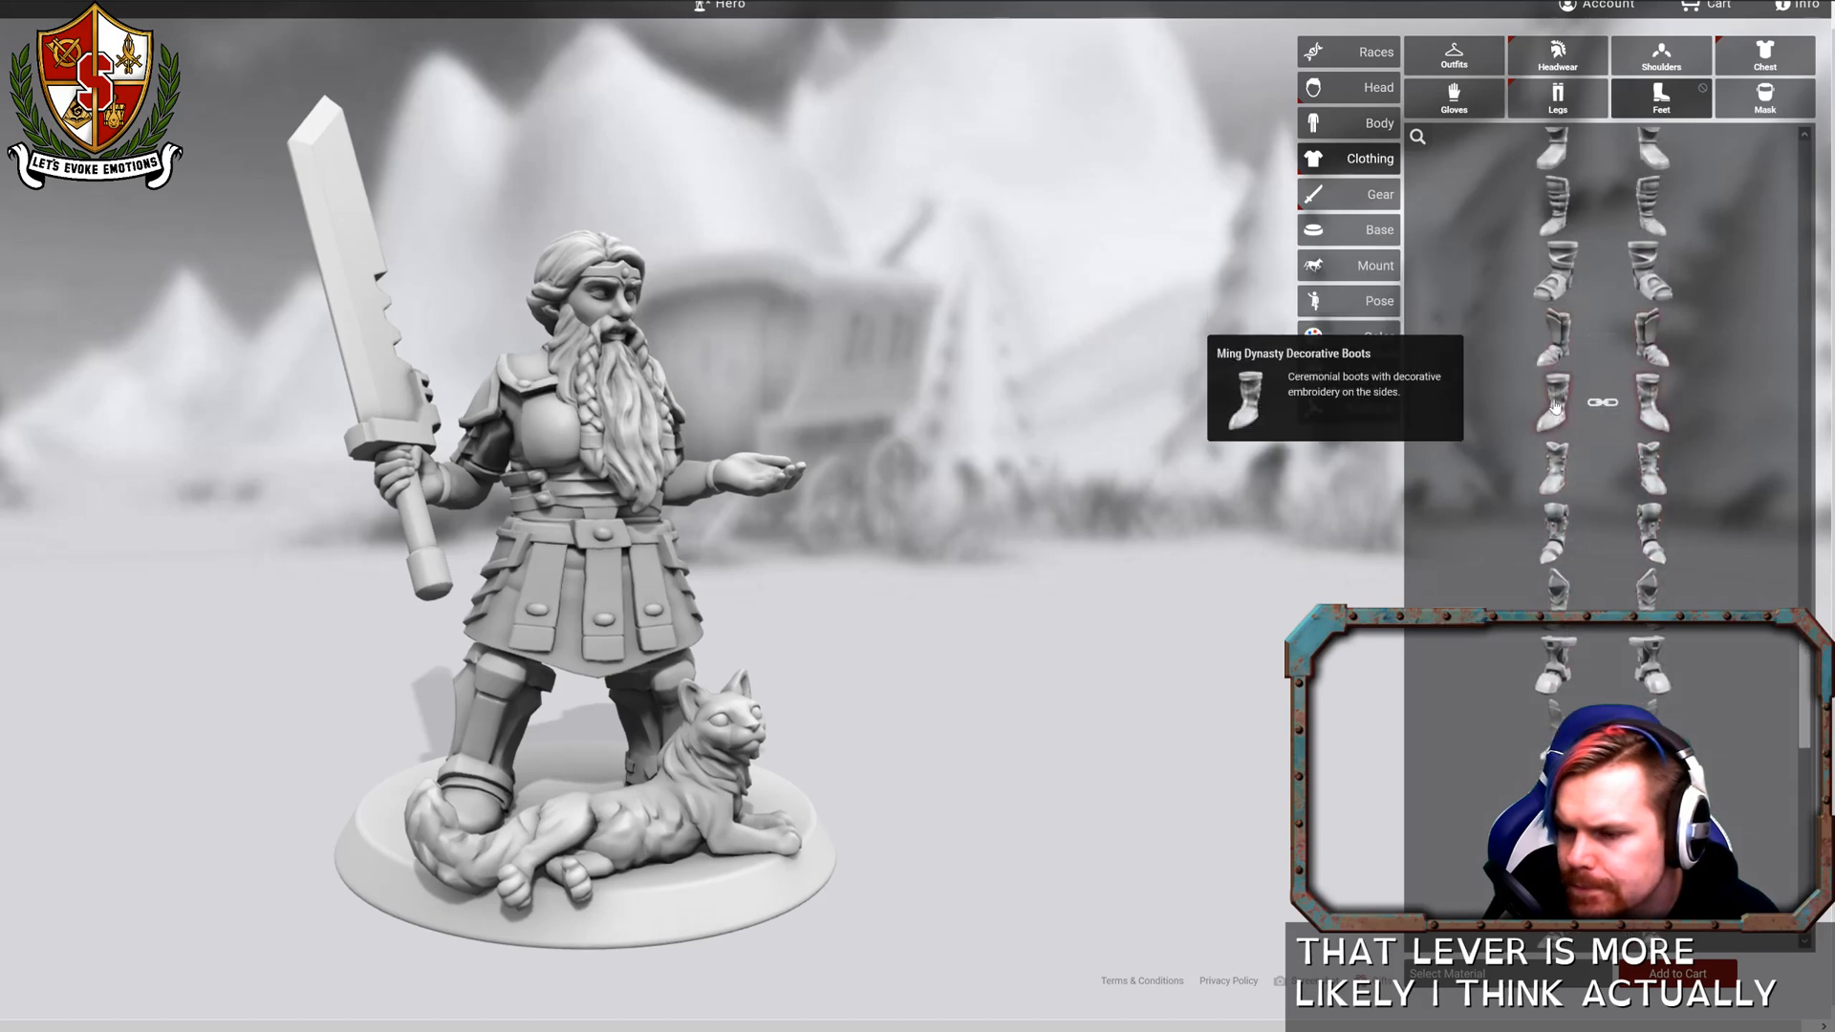
{"action": "scroll", "coordinate": [1557, 402], "scroll_direction": "up", "scroll_amount": 3}
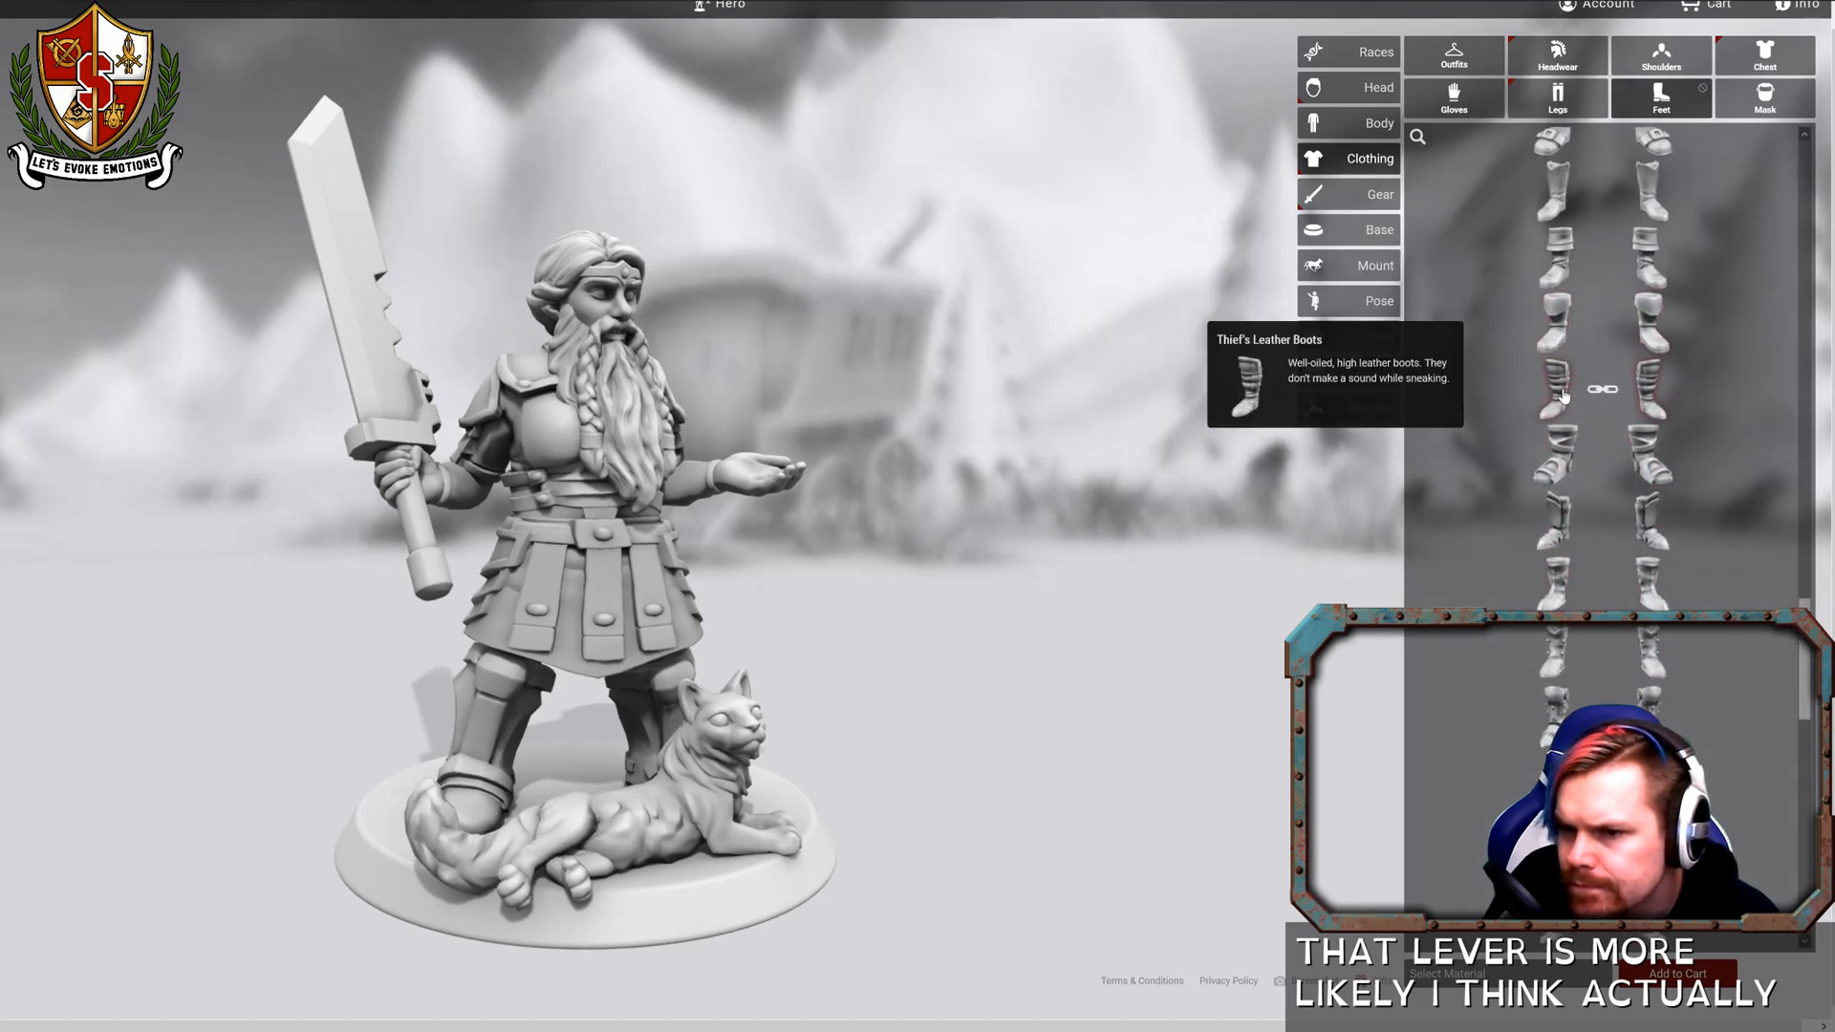
{"action": "left_click", "coordinate": [1549, 413]}
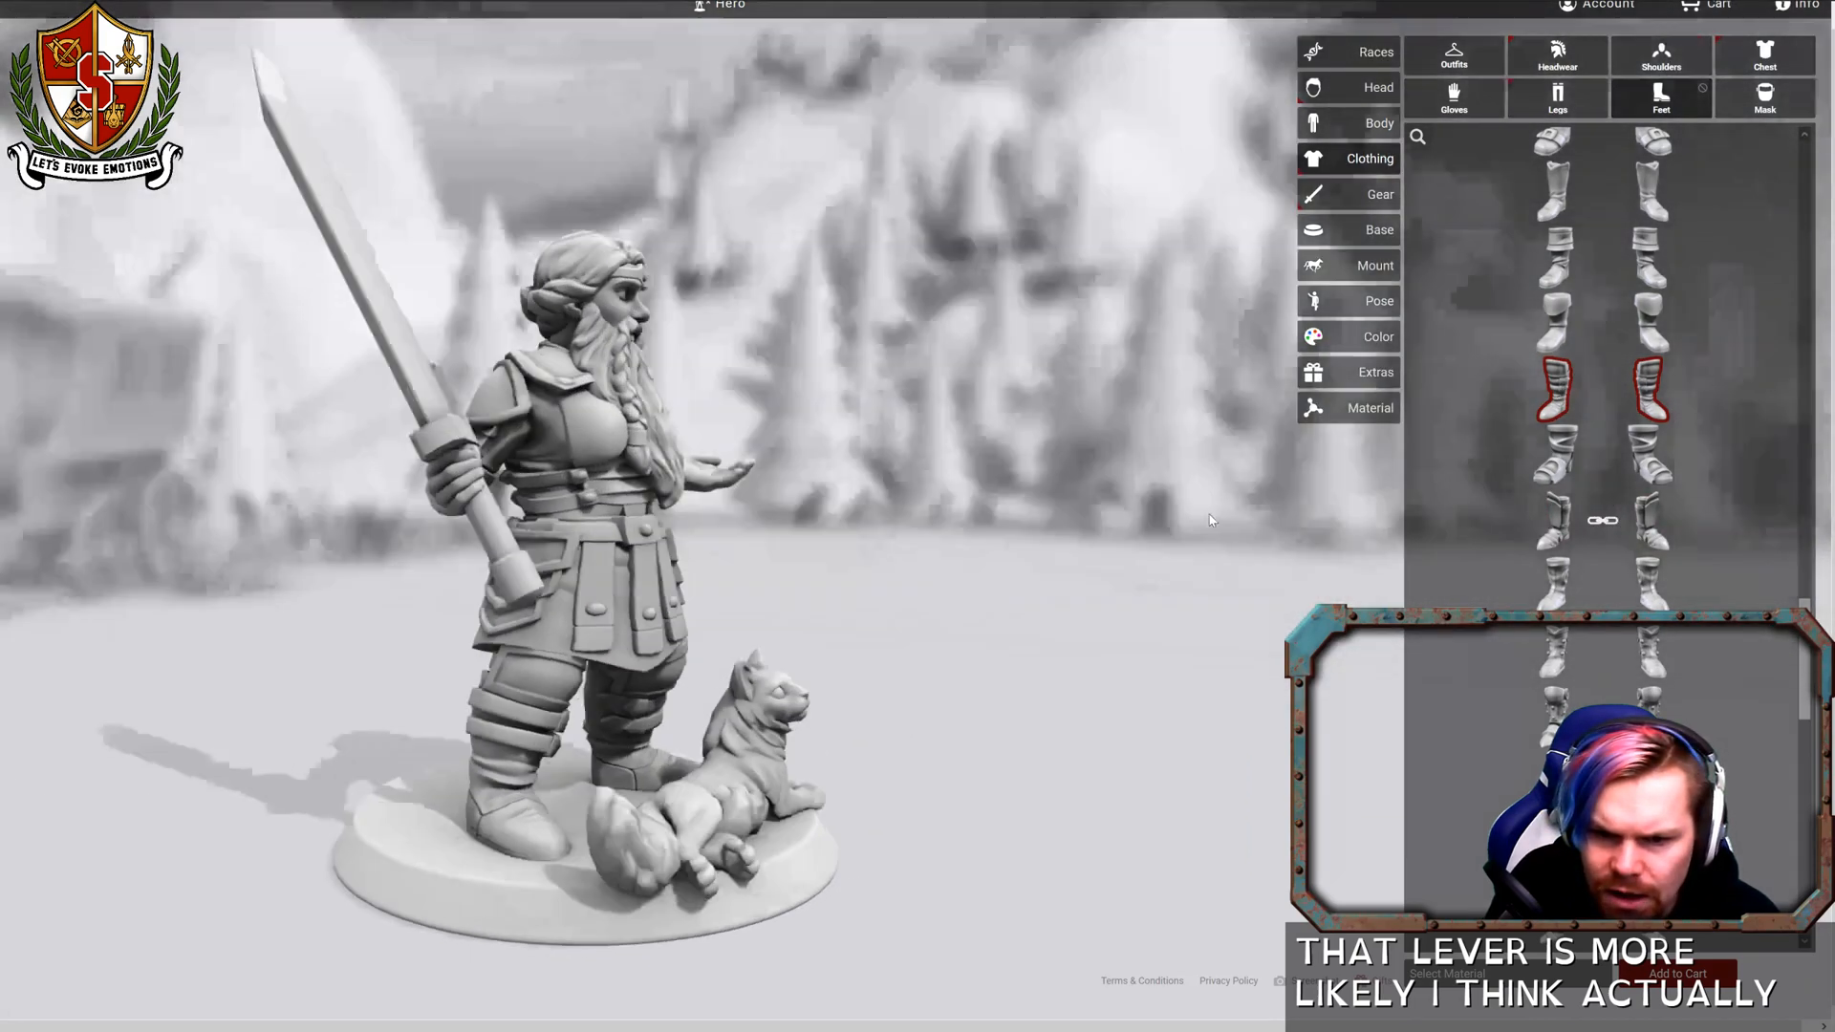
{"action": "left_click_drag", "start_coordinate": [1208, 519], "coordinate": [1040, 507]}
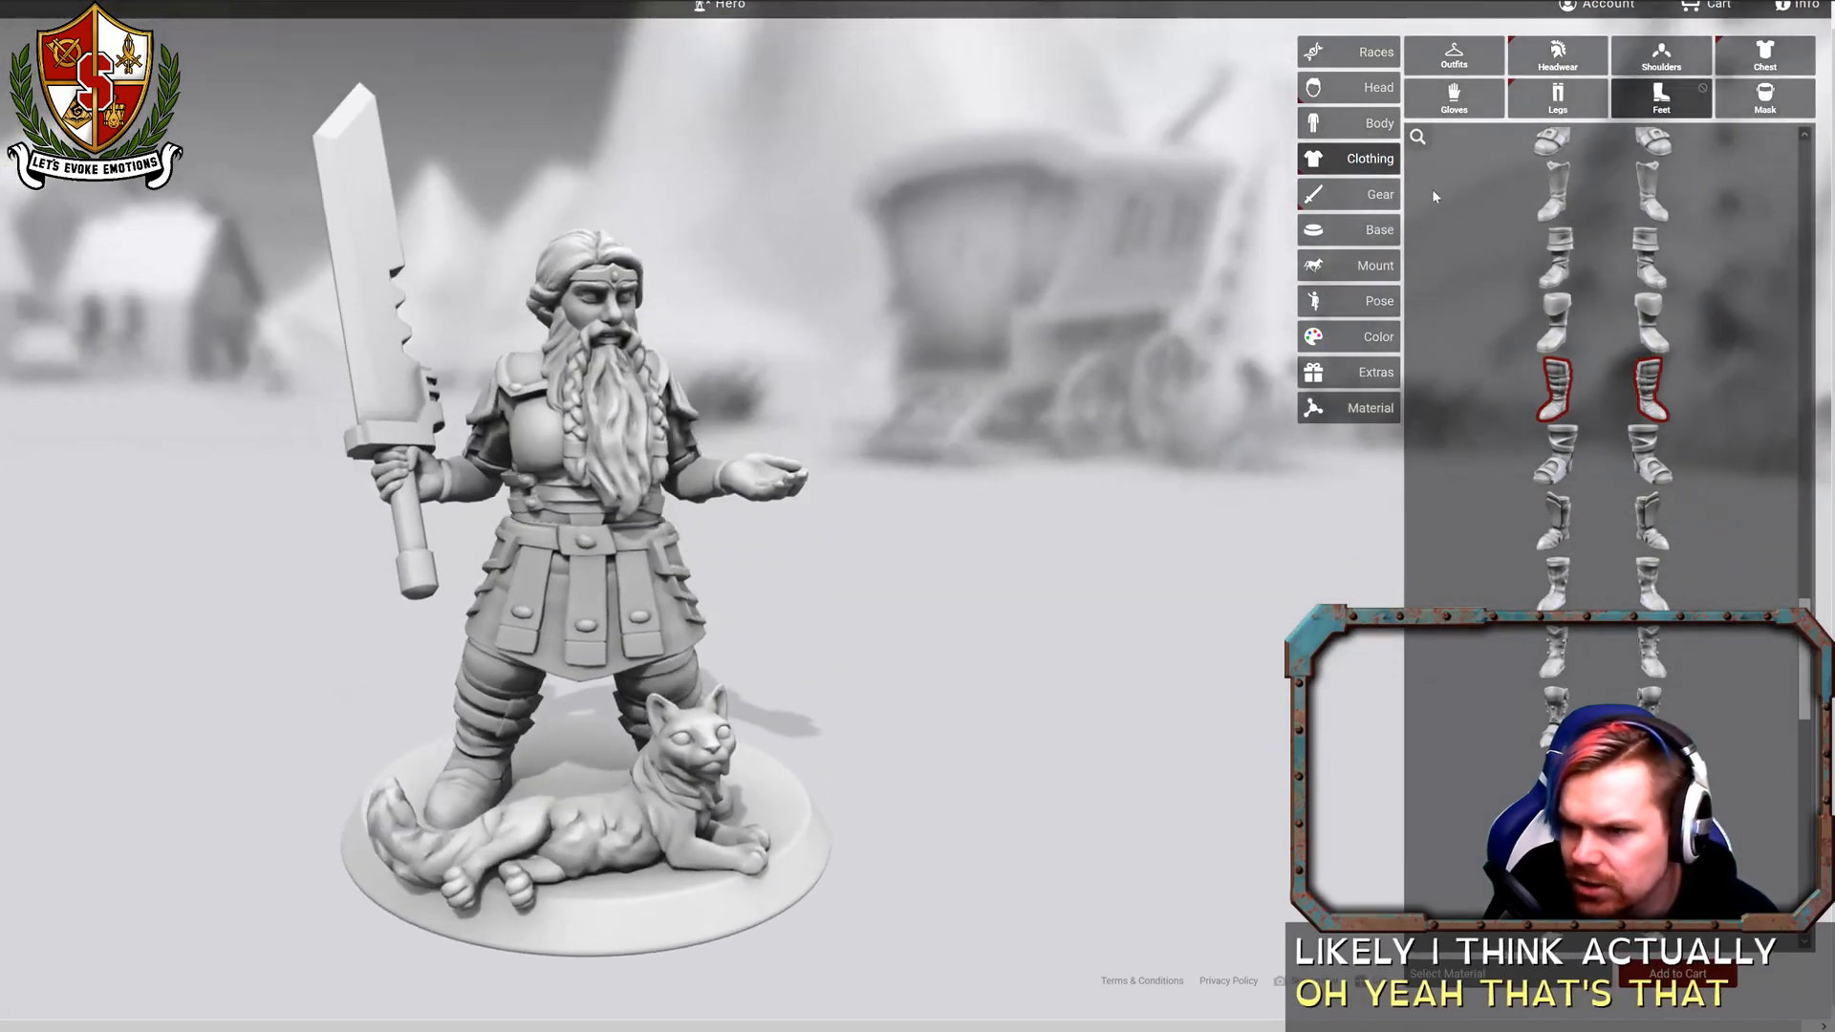
Dress both hands in the wide-cuffed gauntlets and inspect them on the figure.
{"action": "left_click", "coordinate": [1454, 97]}
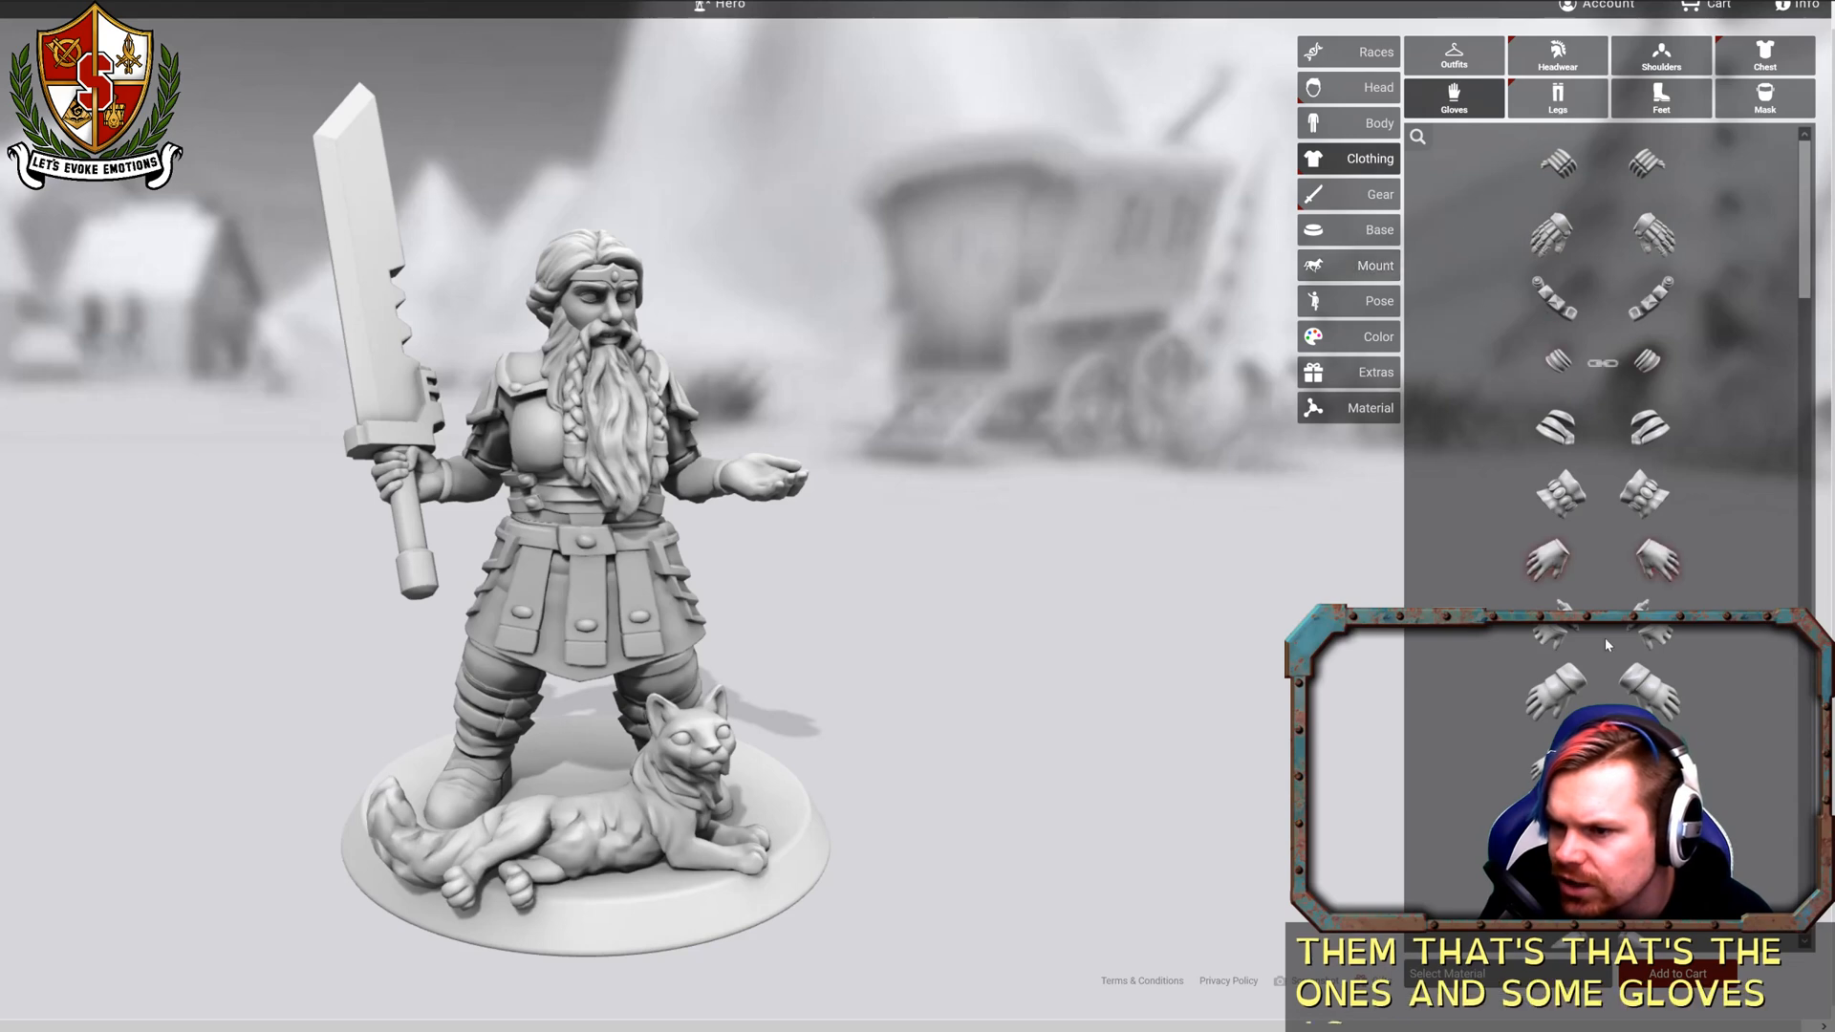
{"action": "scroll", "coordinate": [1602, 659], "scroll_direction": "down", "scroll_amount": 4}
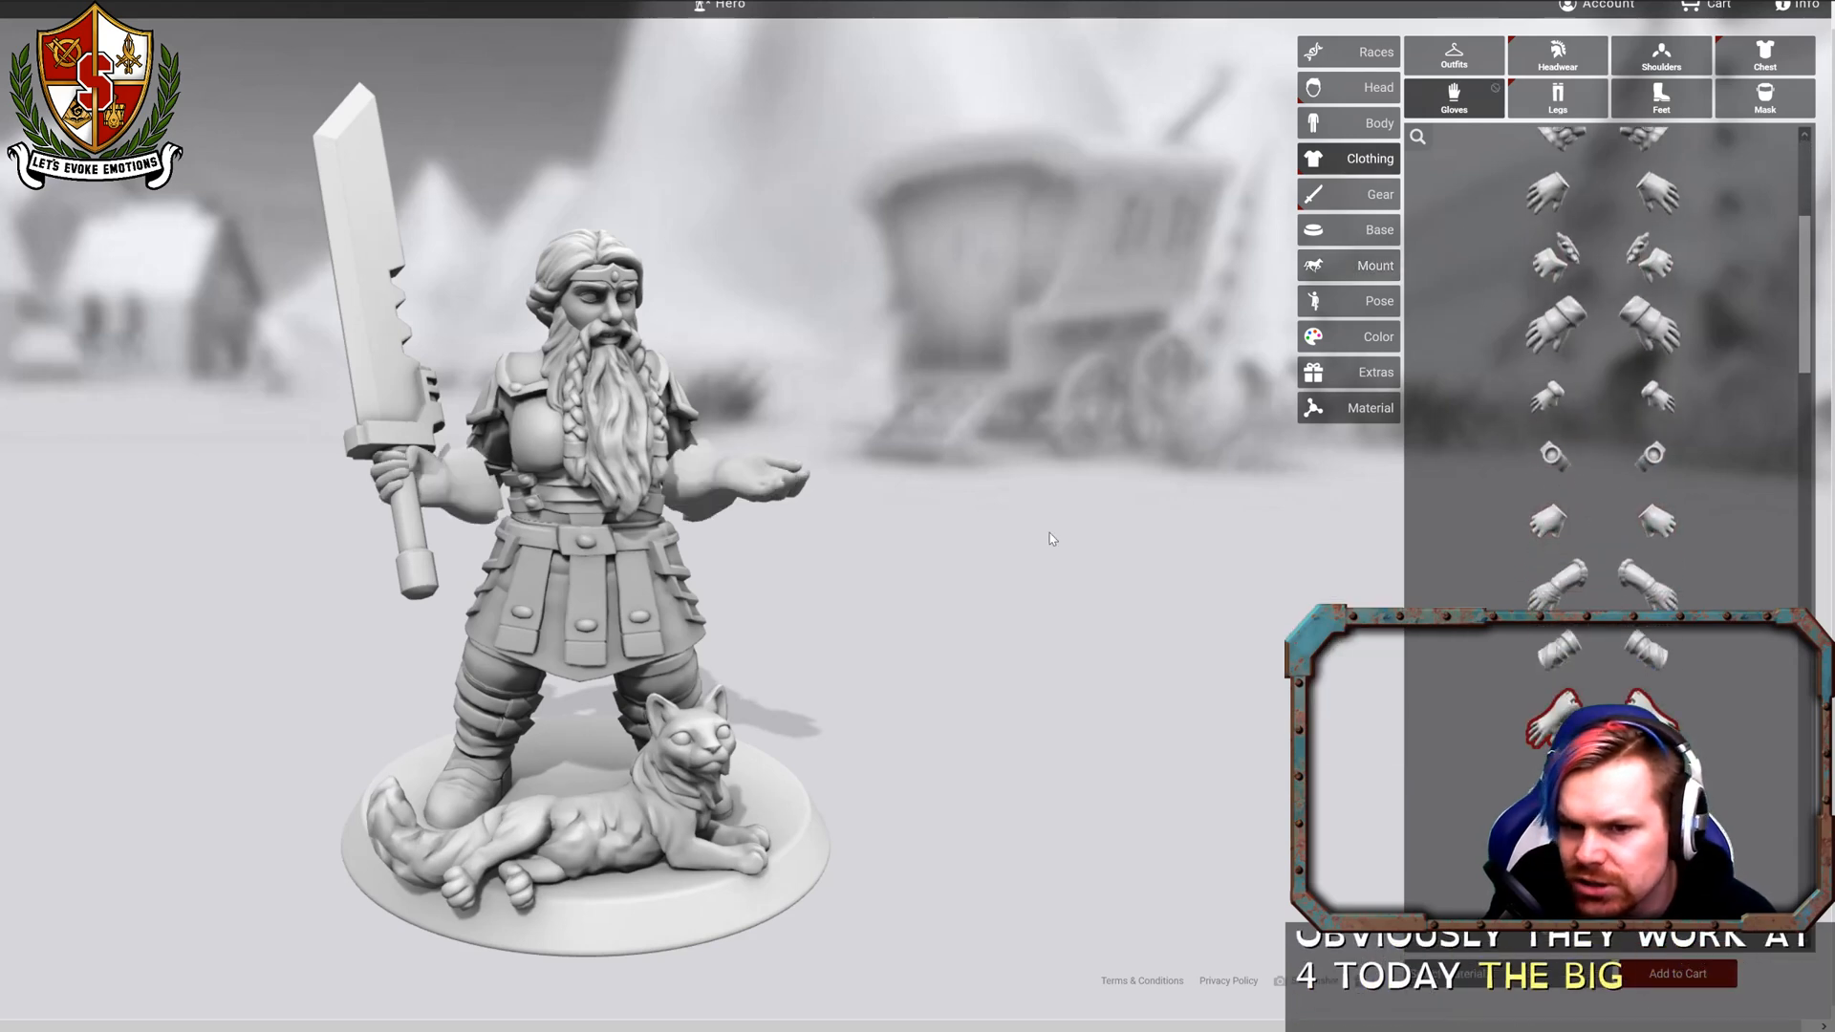
{"action": "left_click_drag", "start_coordinate": [669, 506], "coordinate": [903, 552]}
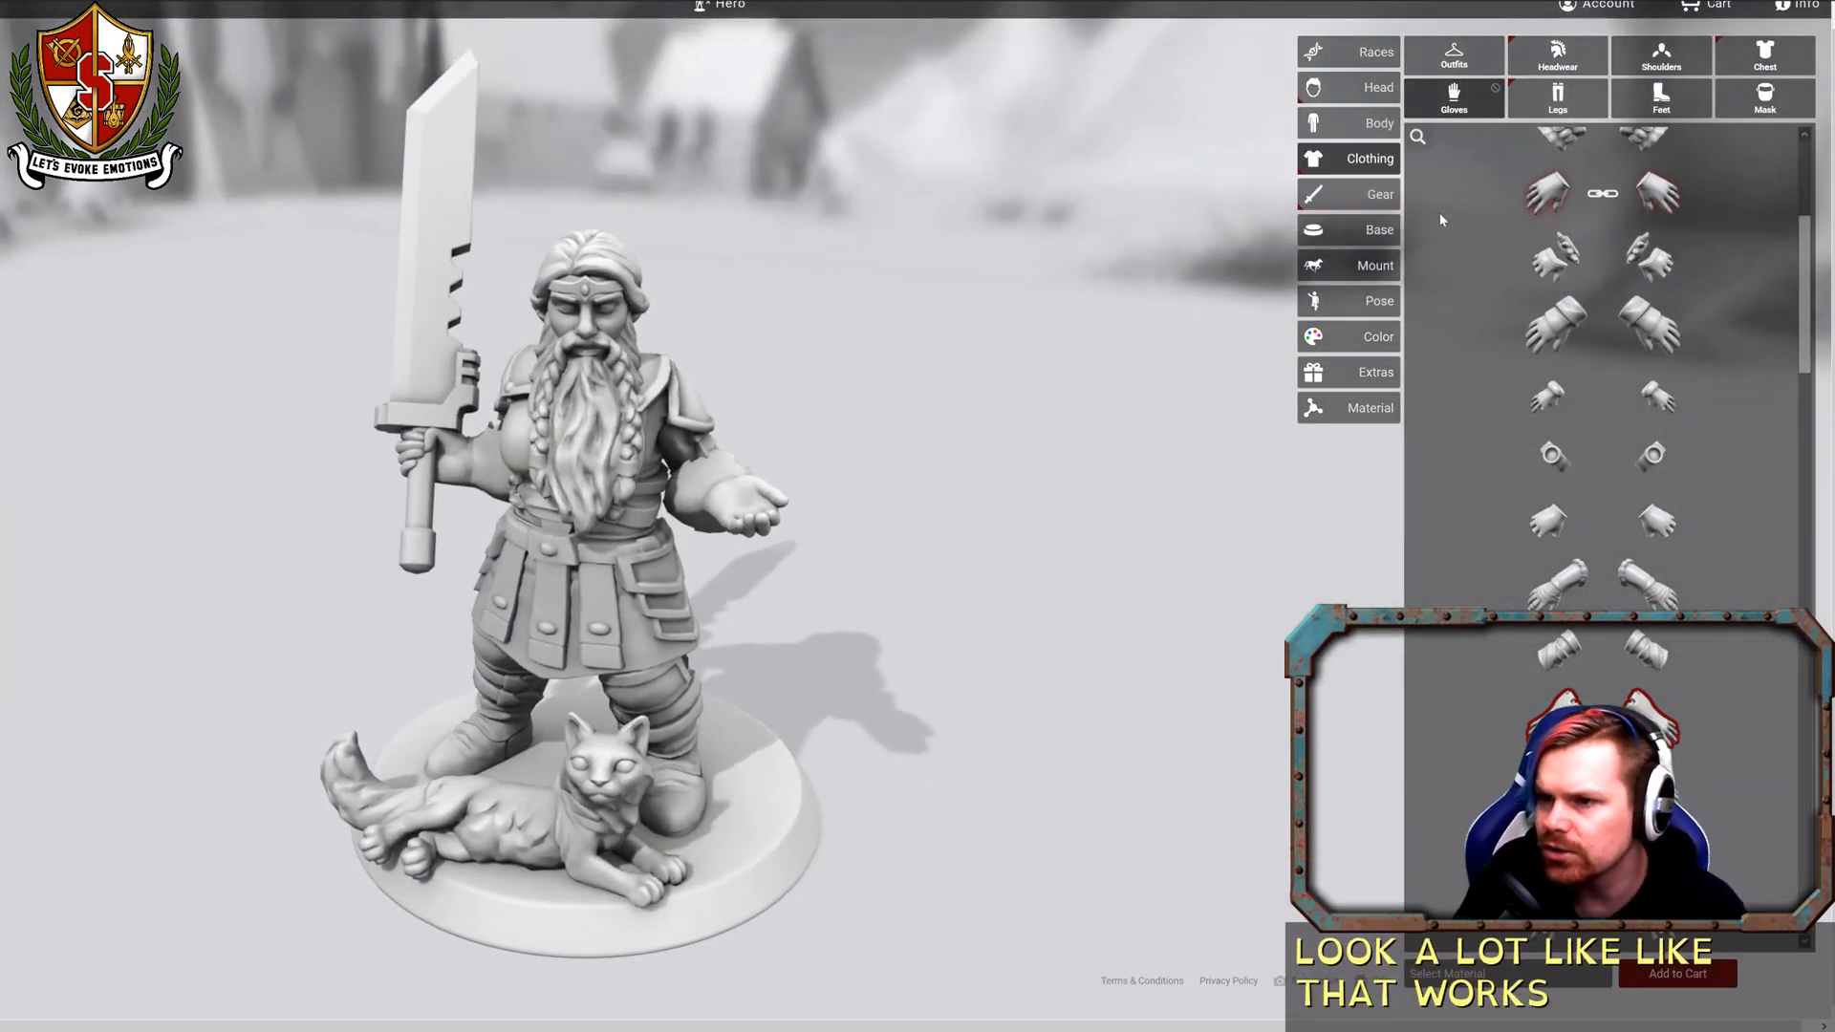
Replace the oversized sword in the figure's right hand with the plain smith's hammer from the blunt weapons.
{"action": "left_click", "coordinate": [1353, 207]}
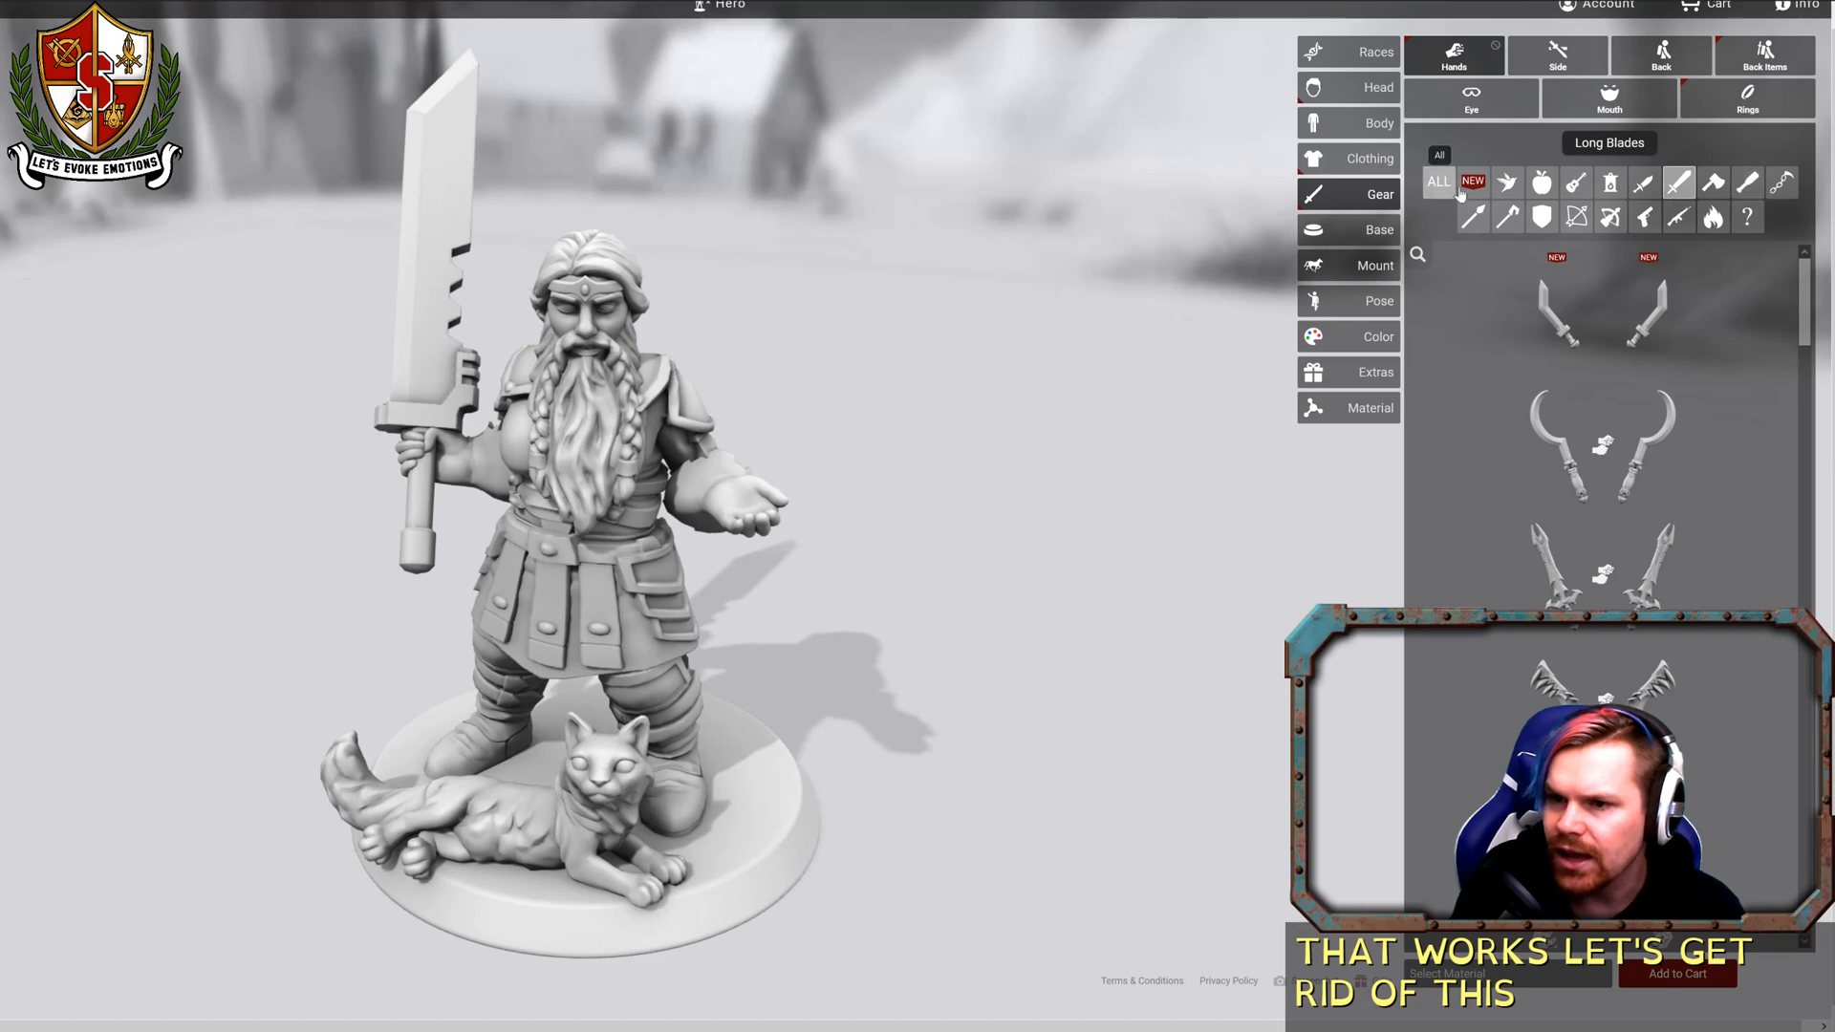
{"action": "left_click", "coordinate": [1741, 188]}
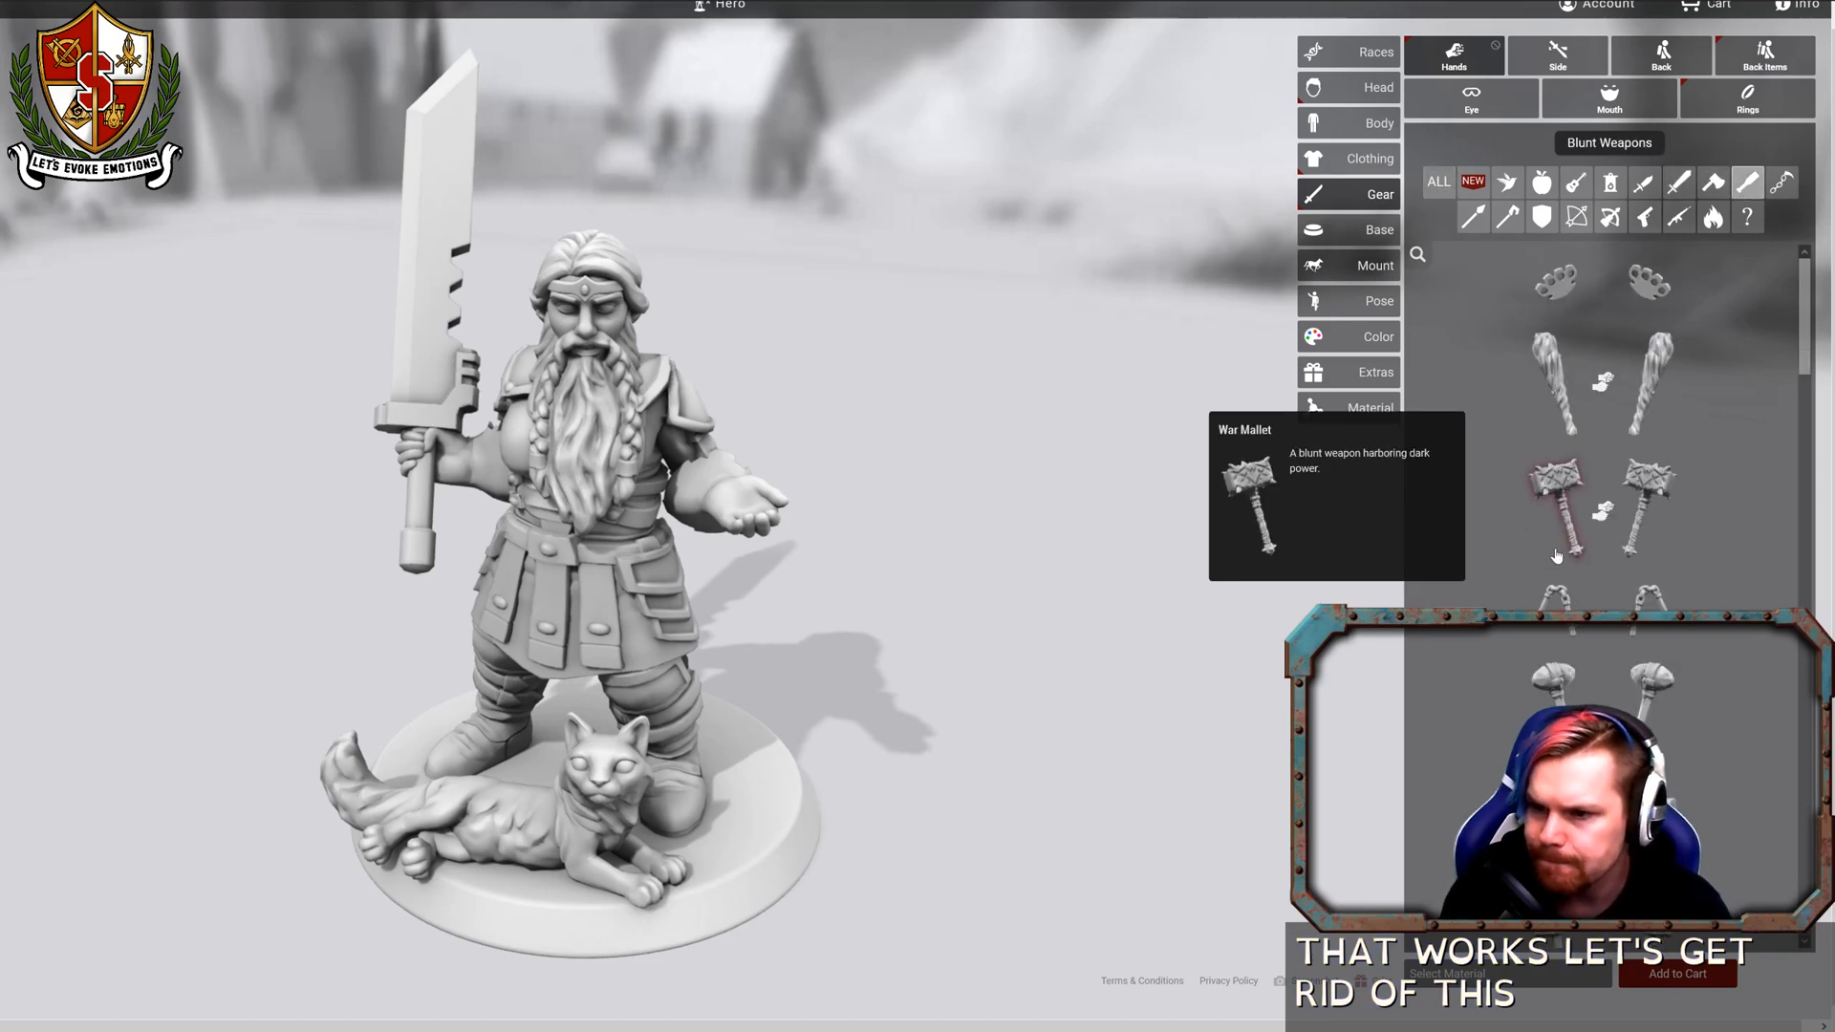
{"action": "scroll", "coordinate": [1556, 557], "scroll_direction": "down", "scroll_amount": 3}
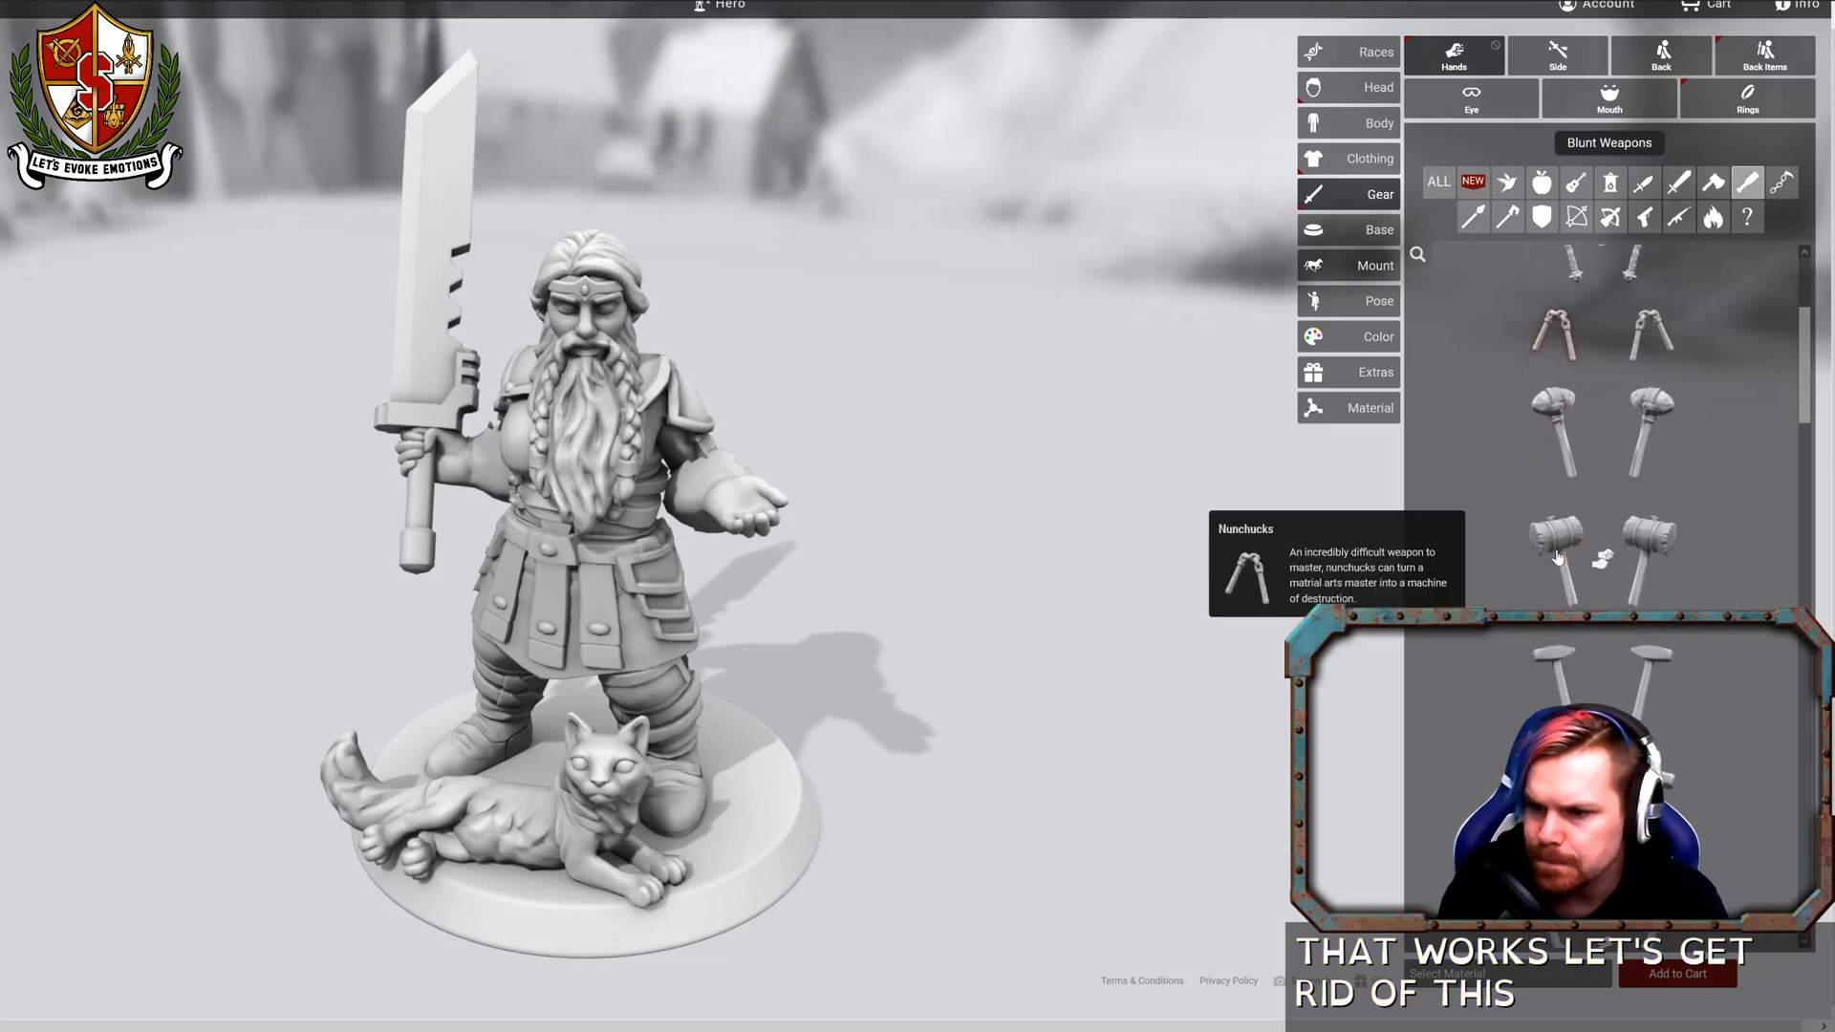
{"action": "left_click", "coordinate": [1557, 681]}
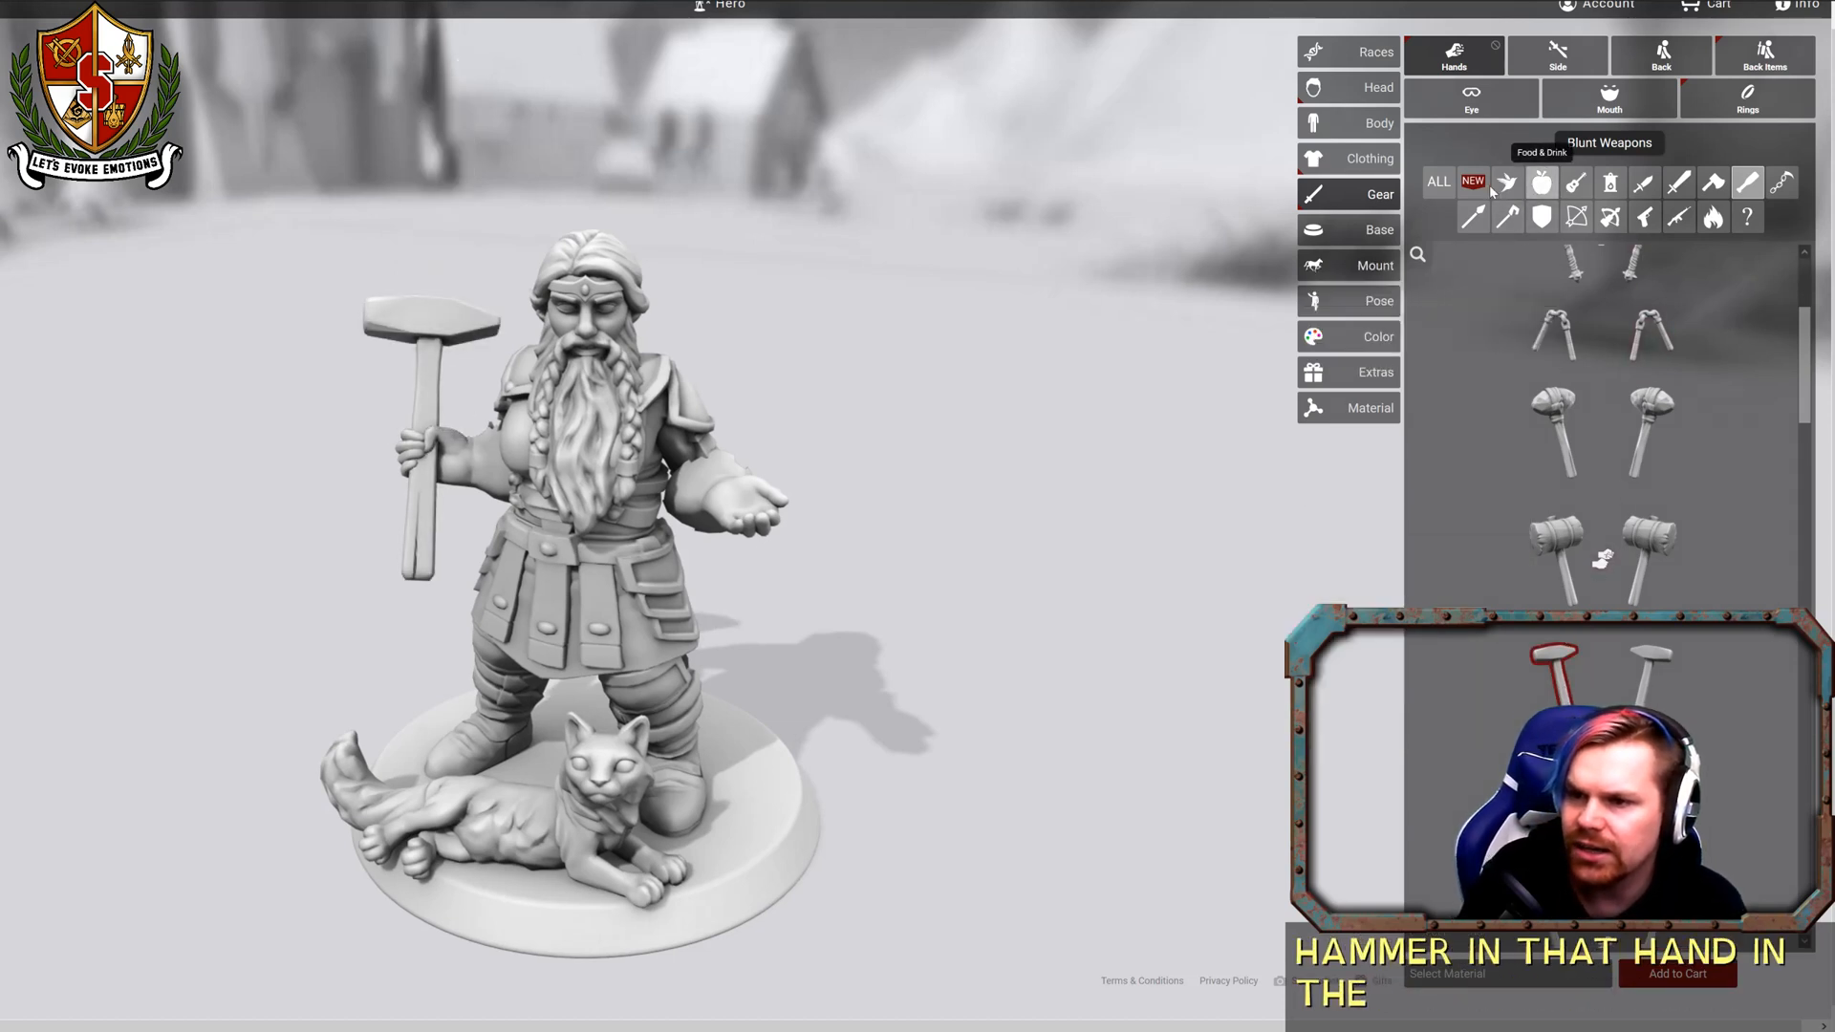
Place the broad slotted sword listed directly above the Orcish Greatsword in the figure's left hand, choosing from the long blades.
{"action": "left_click", "coordinate": [1682, 184]}
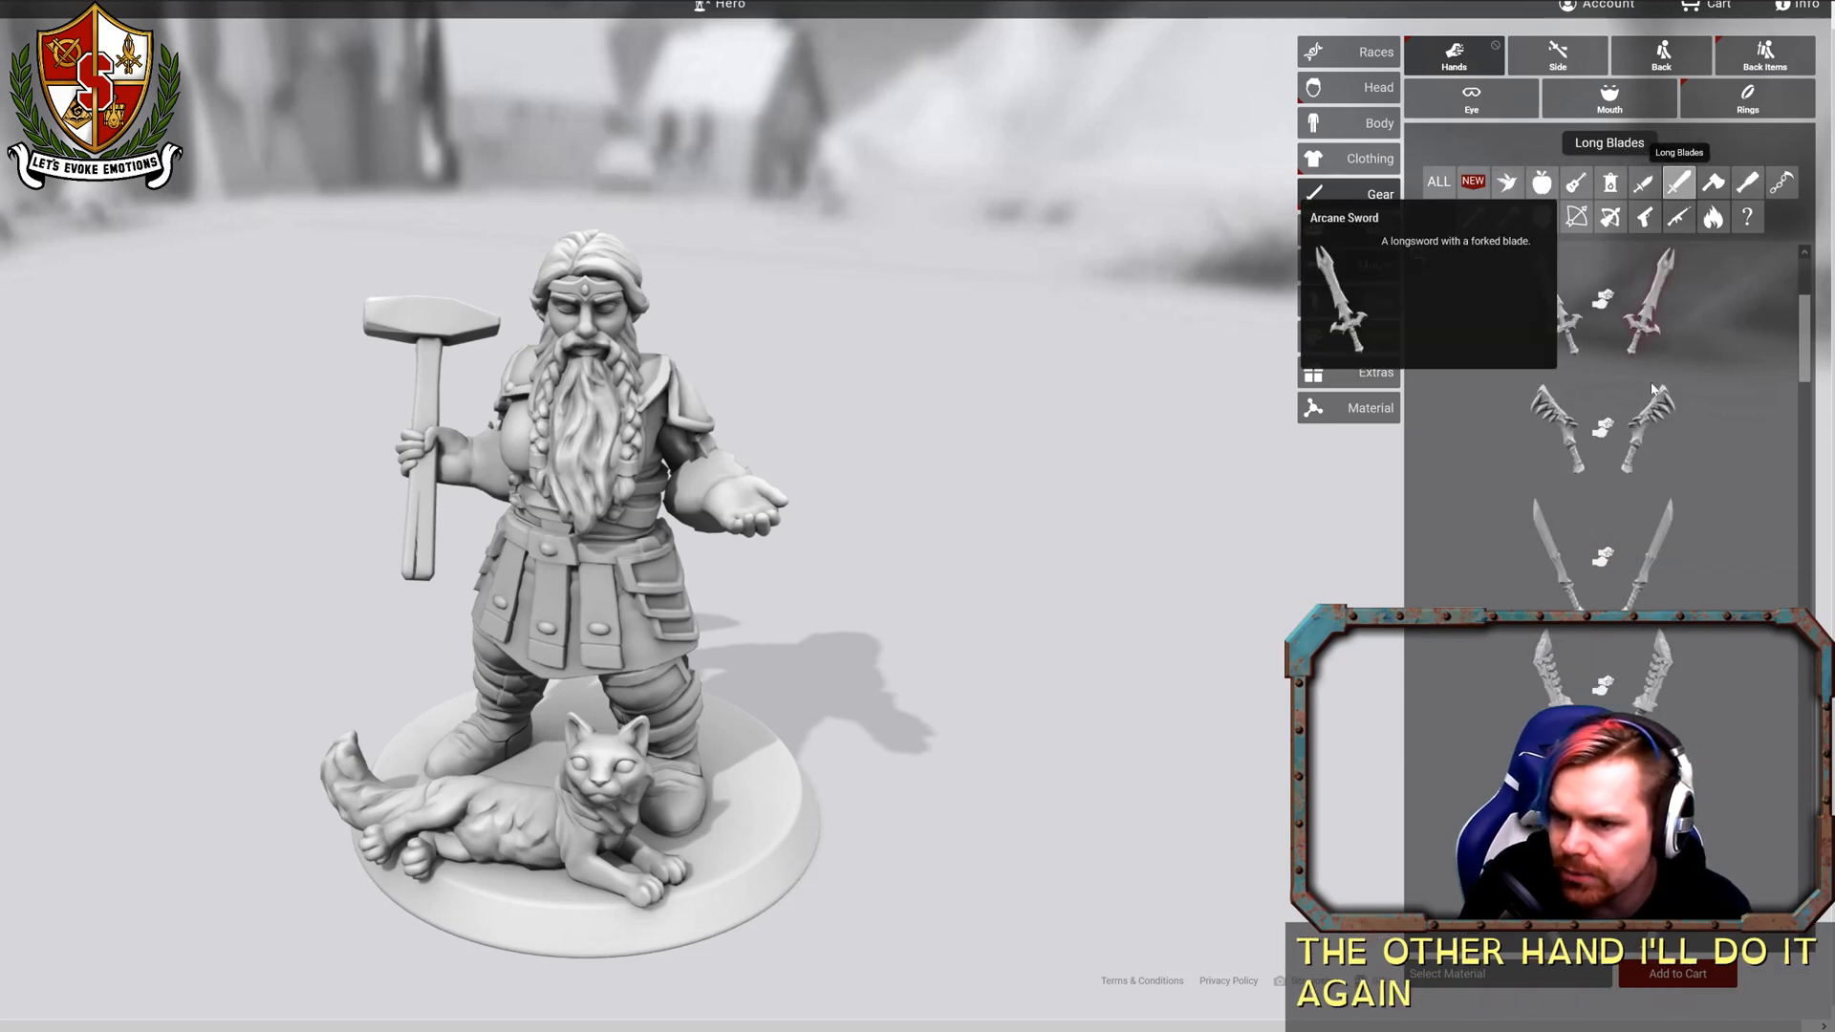
{"action": "scroll", "coordinate": [1625, 669], "scroll_direction": "down", "scroll_amount": 3}
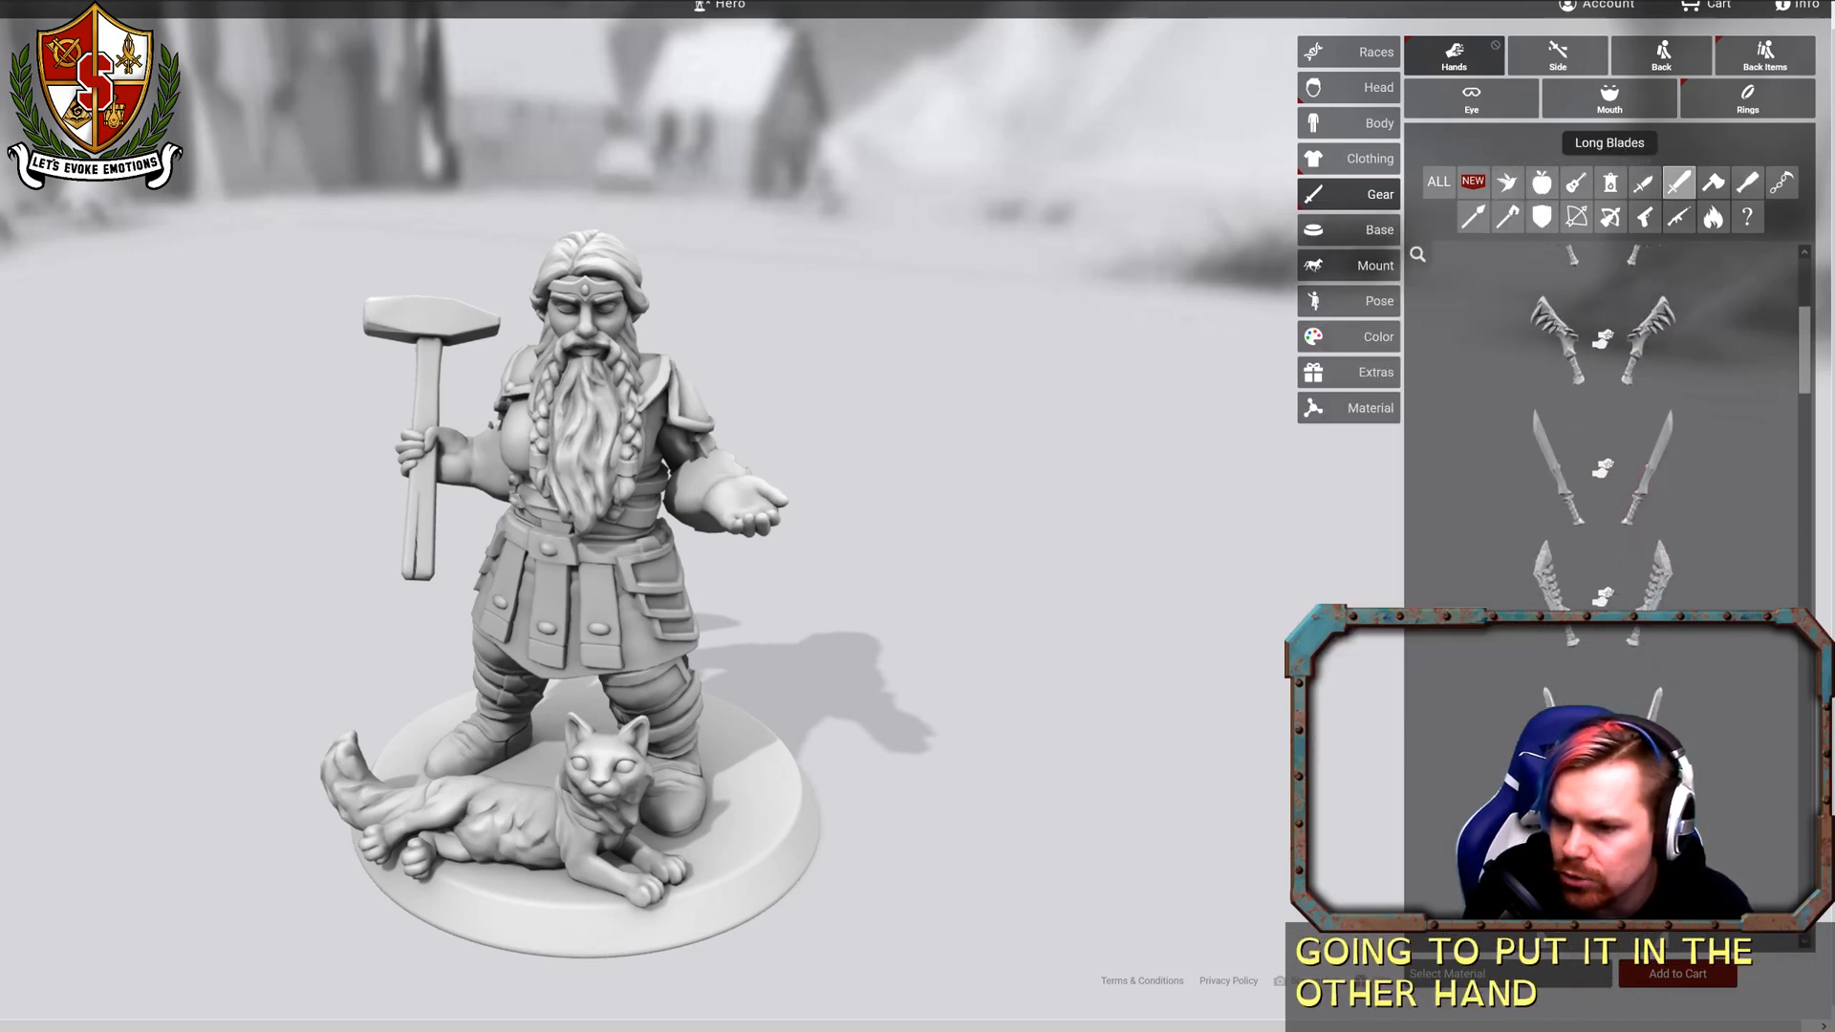
{"action": "scroll", "coordinate": [1646, 659], "scroll_direction": "down", "scroll_amount": 3}
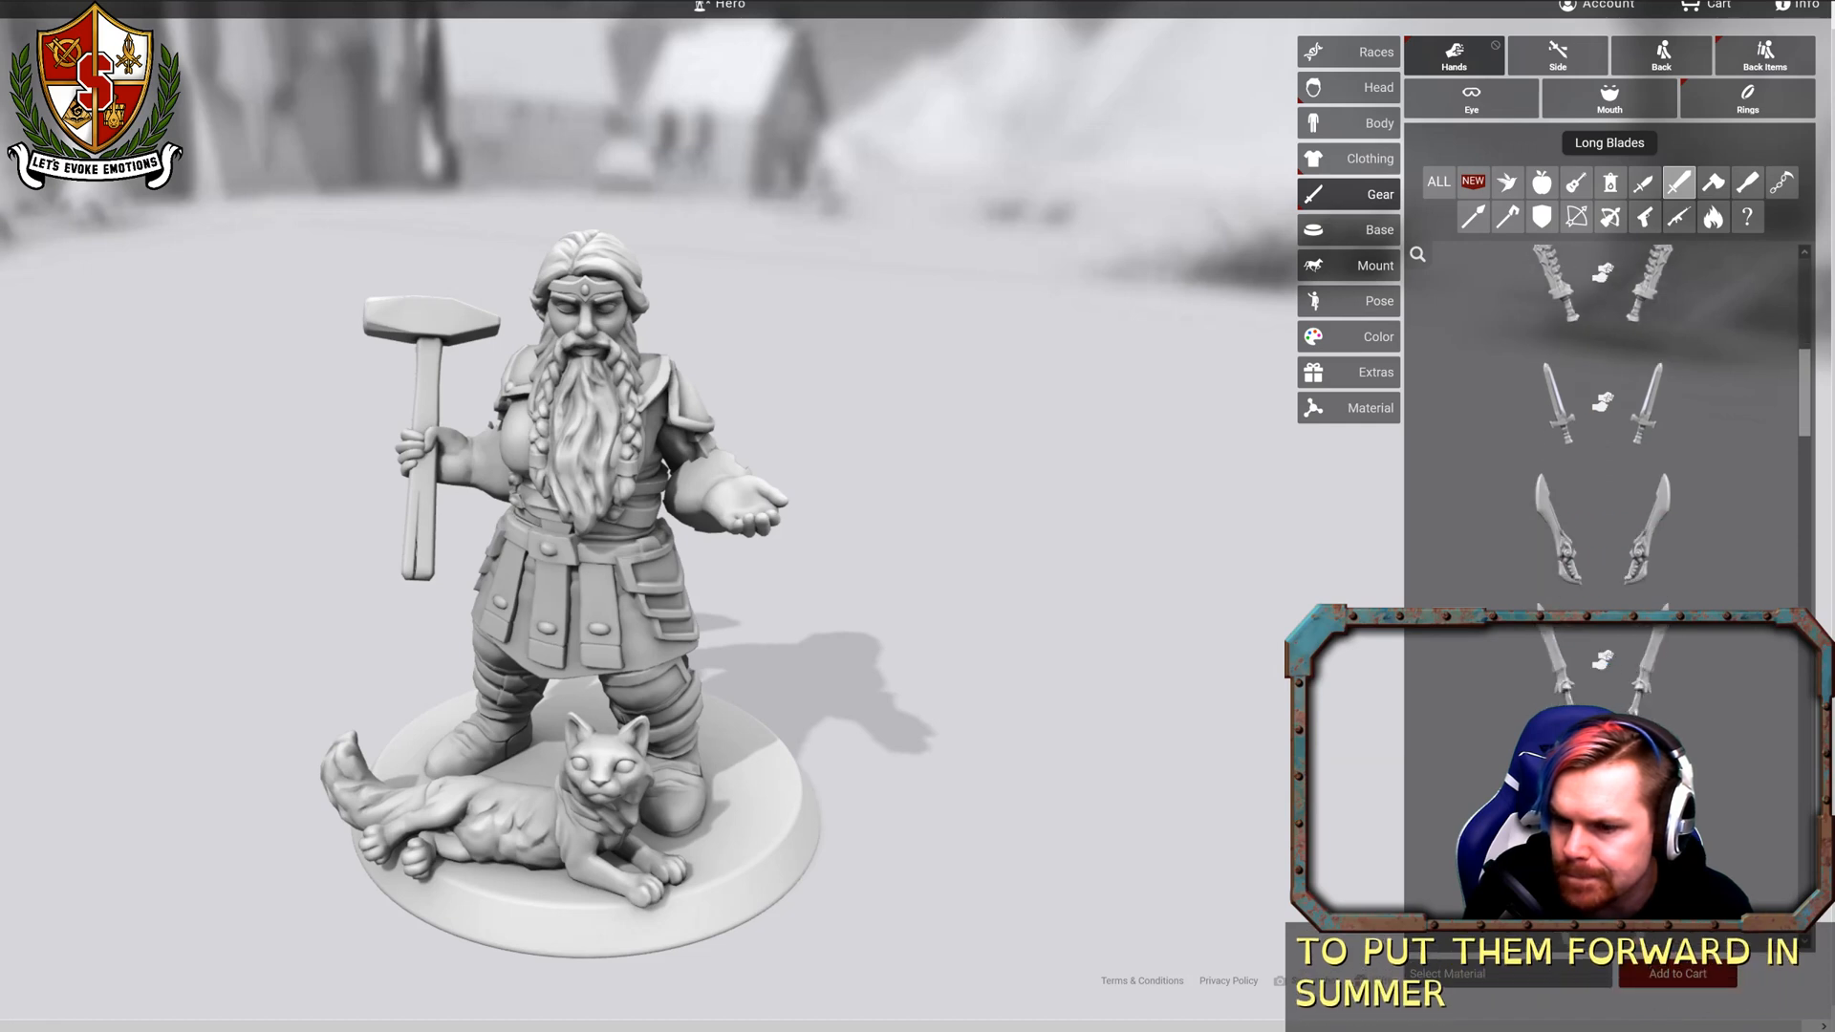
{"action": "scroll", "coordinate": [1647, 659], "scroll_direction": "down", "scroll_amount": 5}
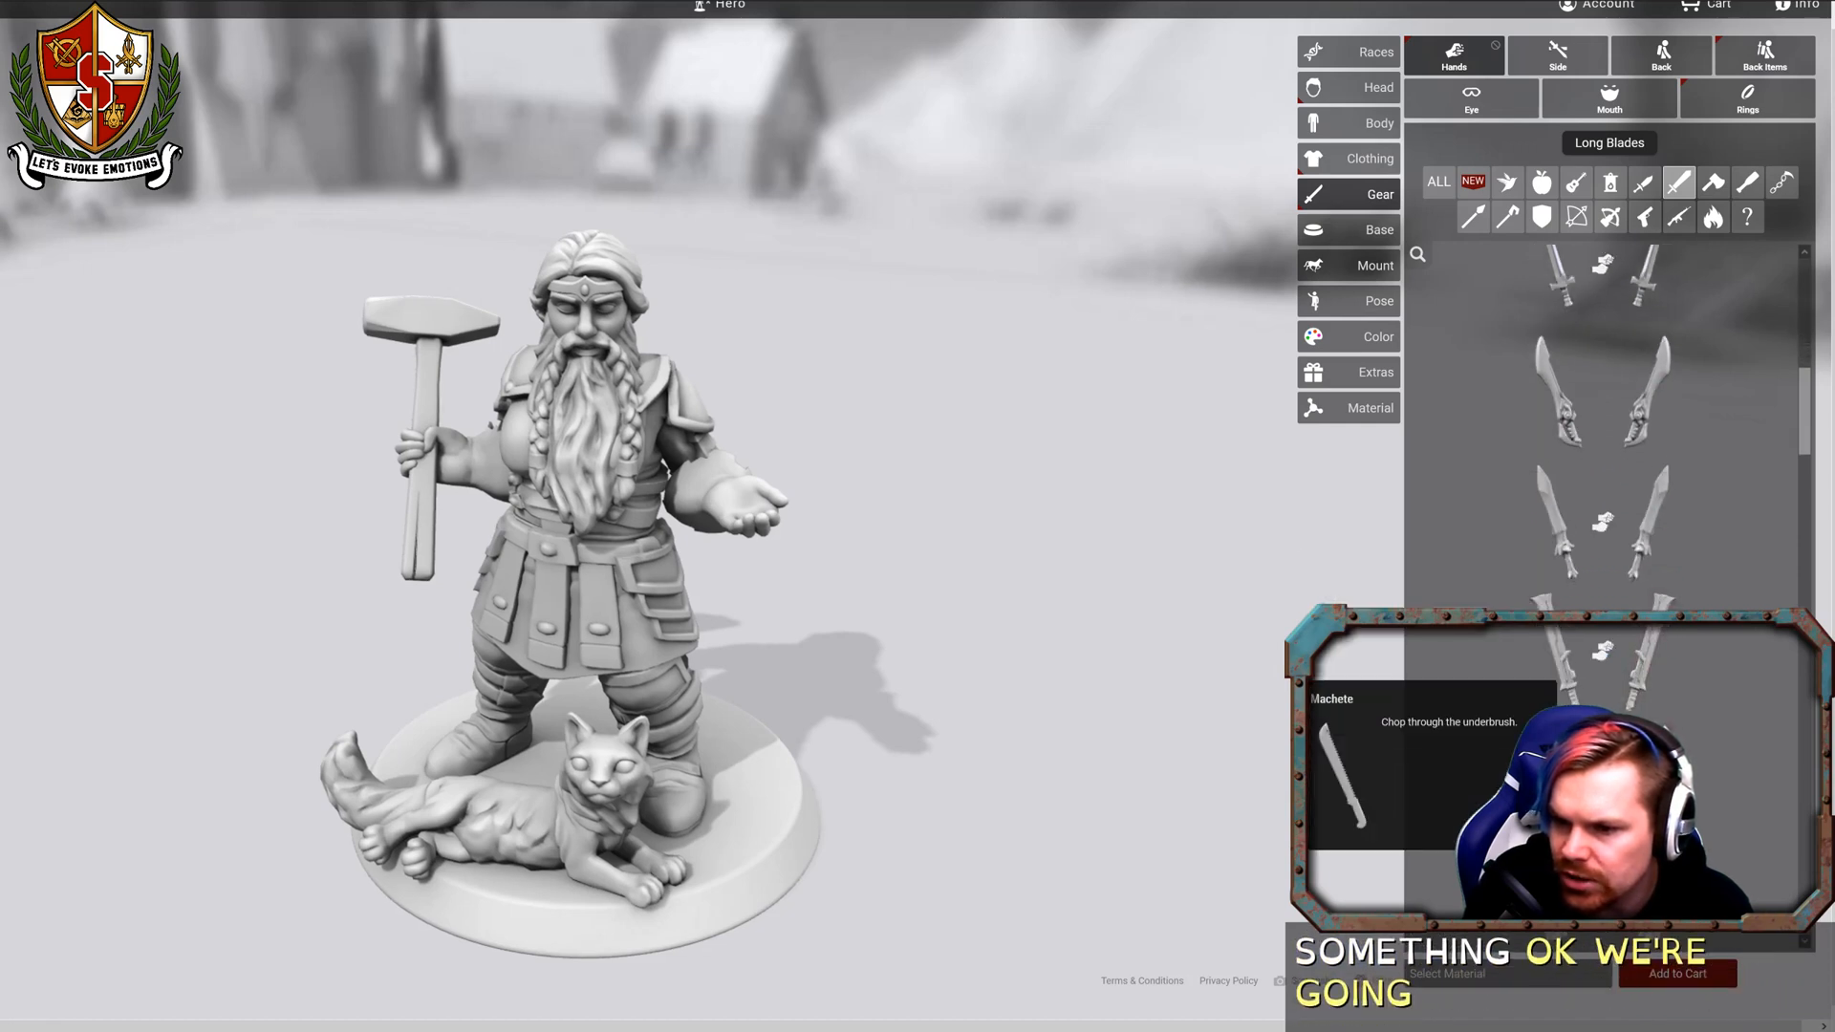
{"action": "scroll", "coordinate": [1647, 660], "scroll_direction": "down", "scroll_amount": 1}
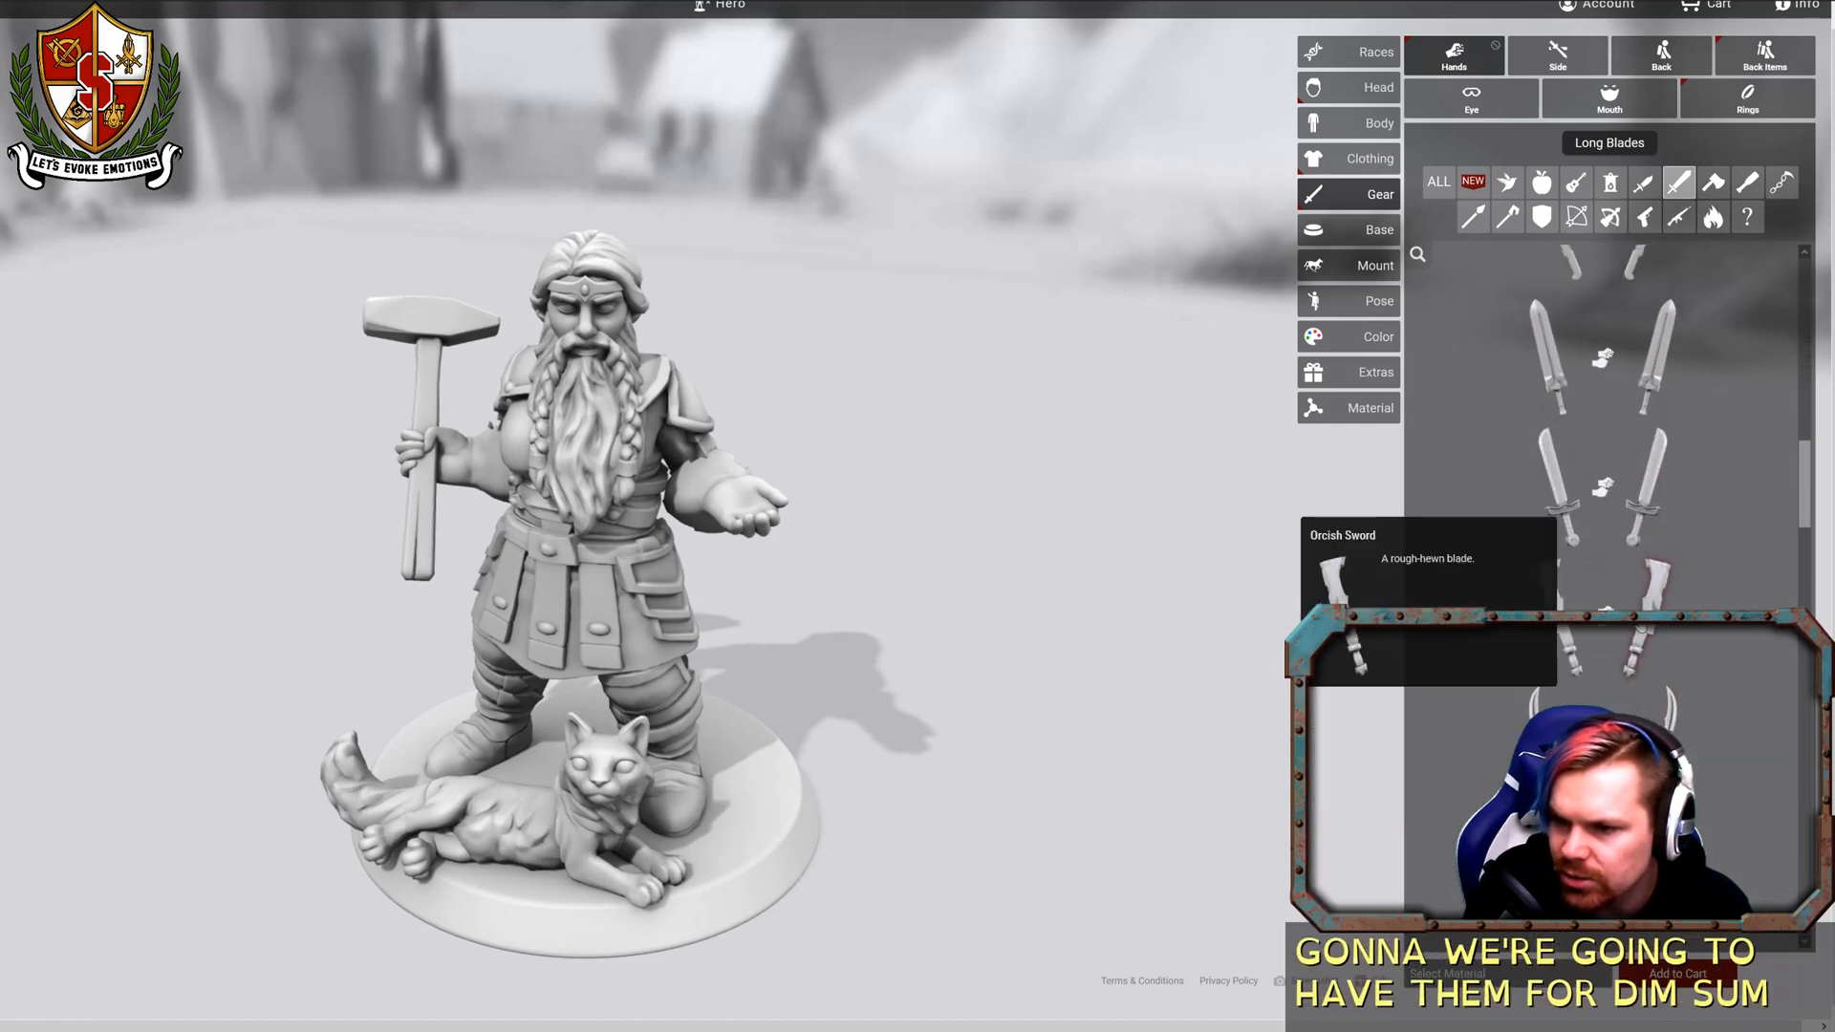
{"action": "scroll", "coordinate": [1647, 650], "scroll_direction": "down", "scroll_amount": 2}
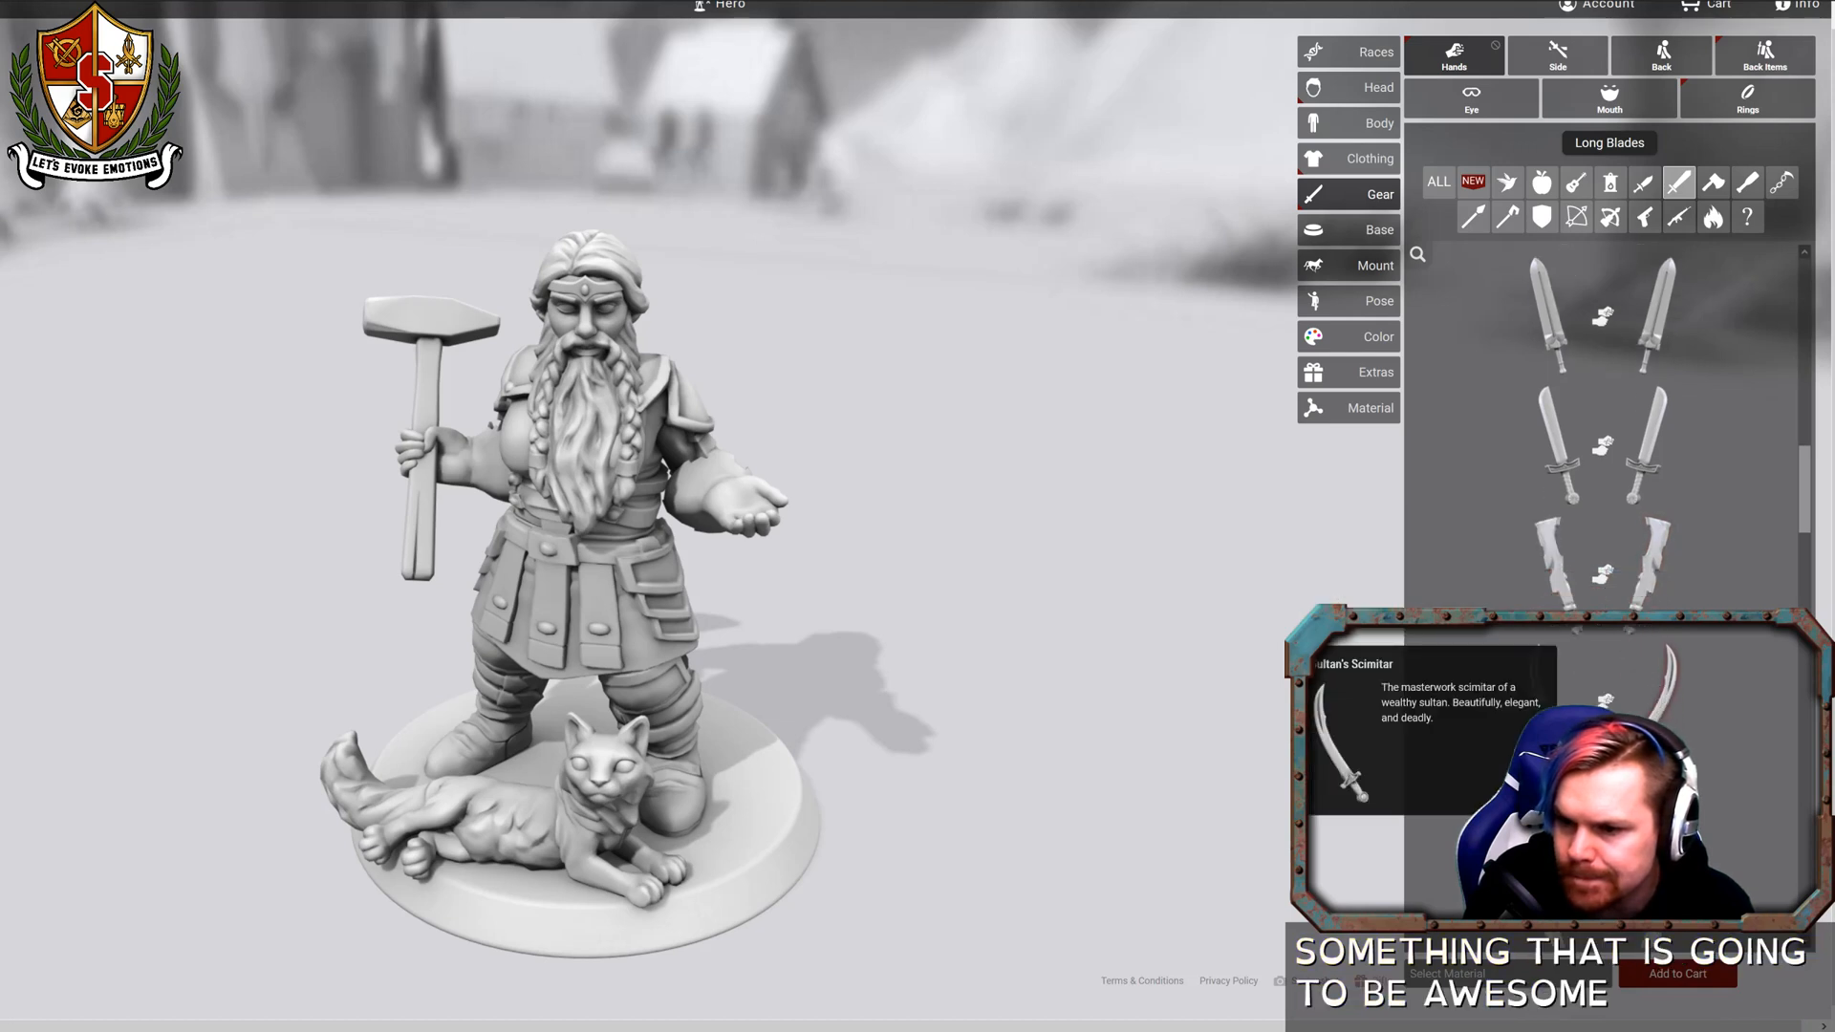
{"action": "scroll", "coordinate": [1637, 690], "scroll_direction": "down", "scroll_amount": 4}
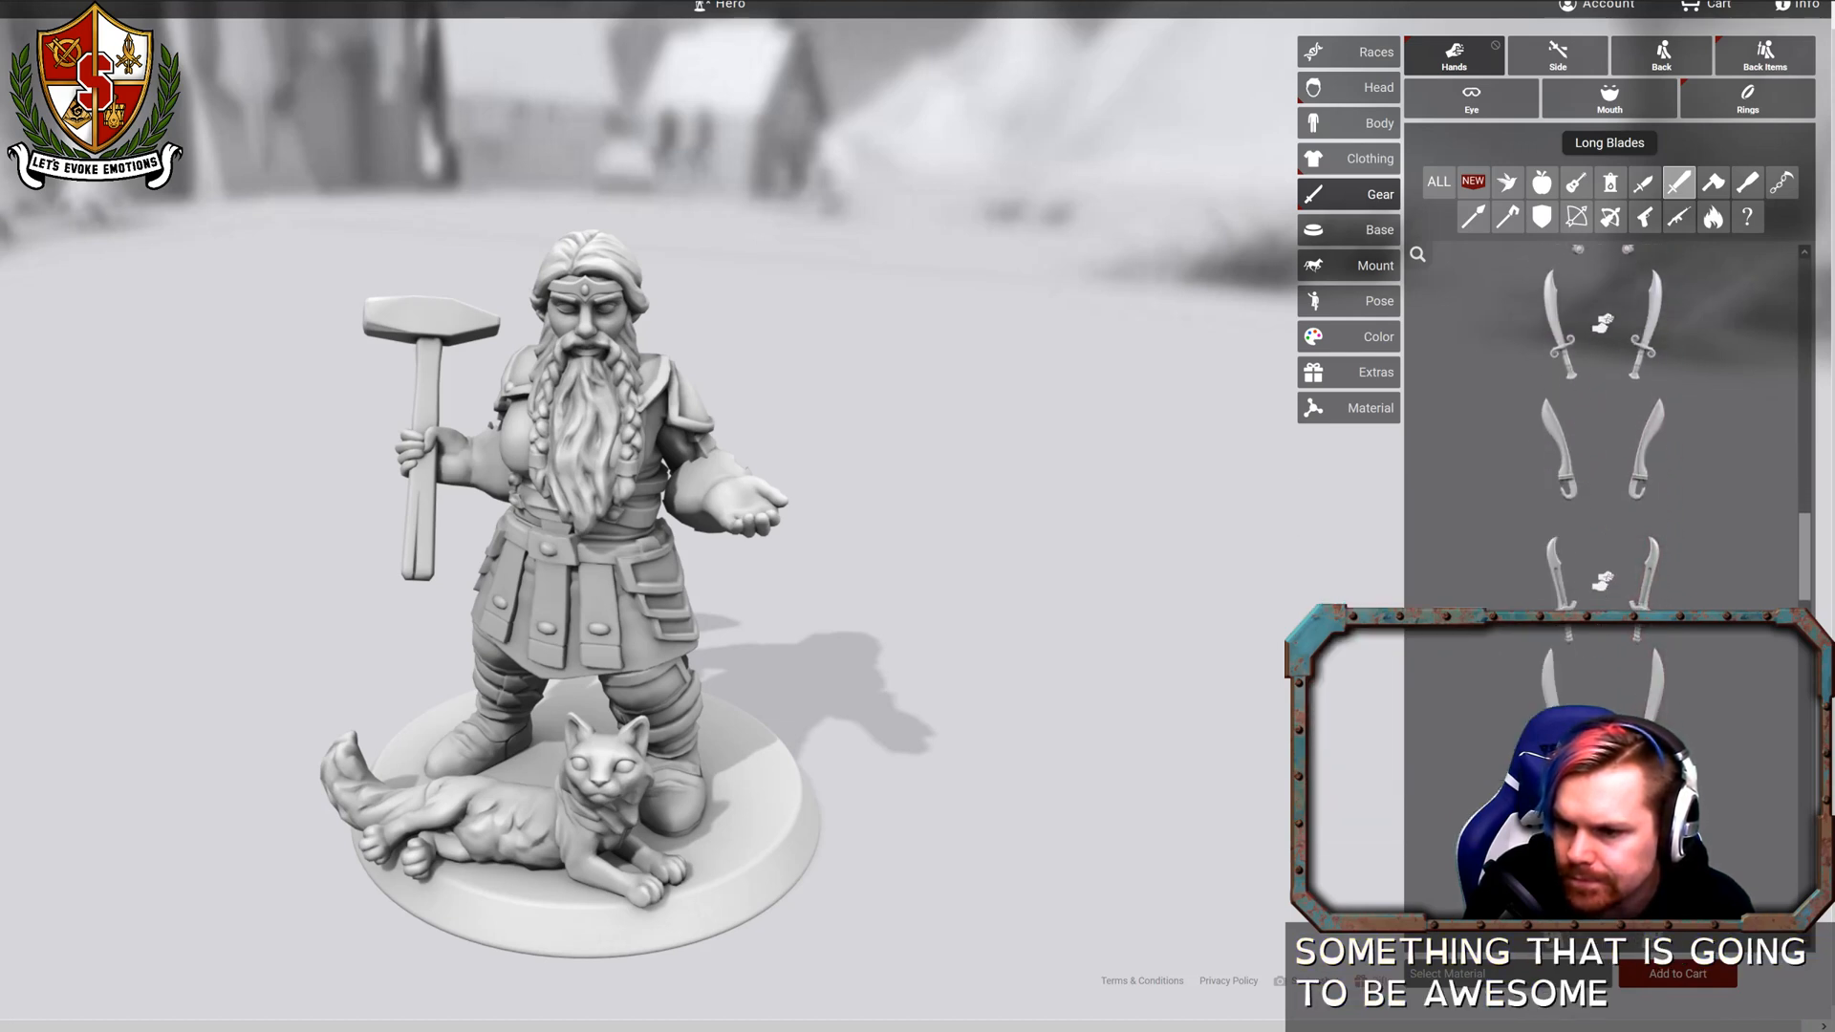
{"action": "scroll", "coordinate": [1660, 633], "scroll_direction": "down", "scroll_amount": 1}
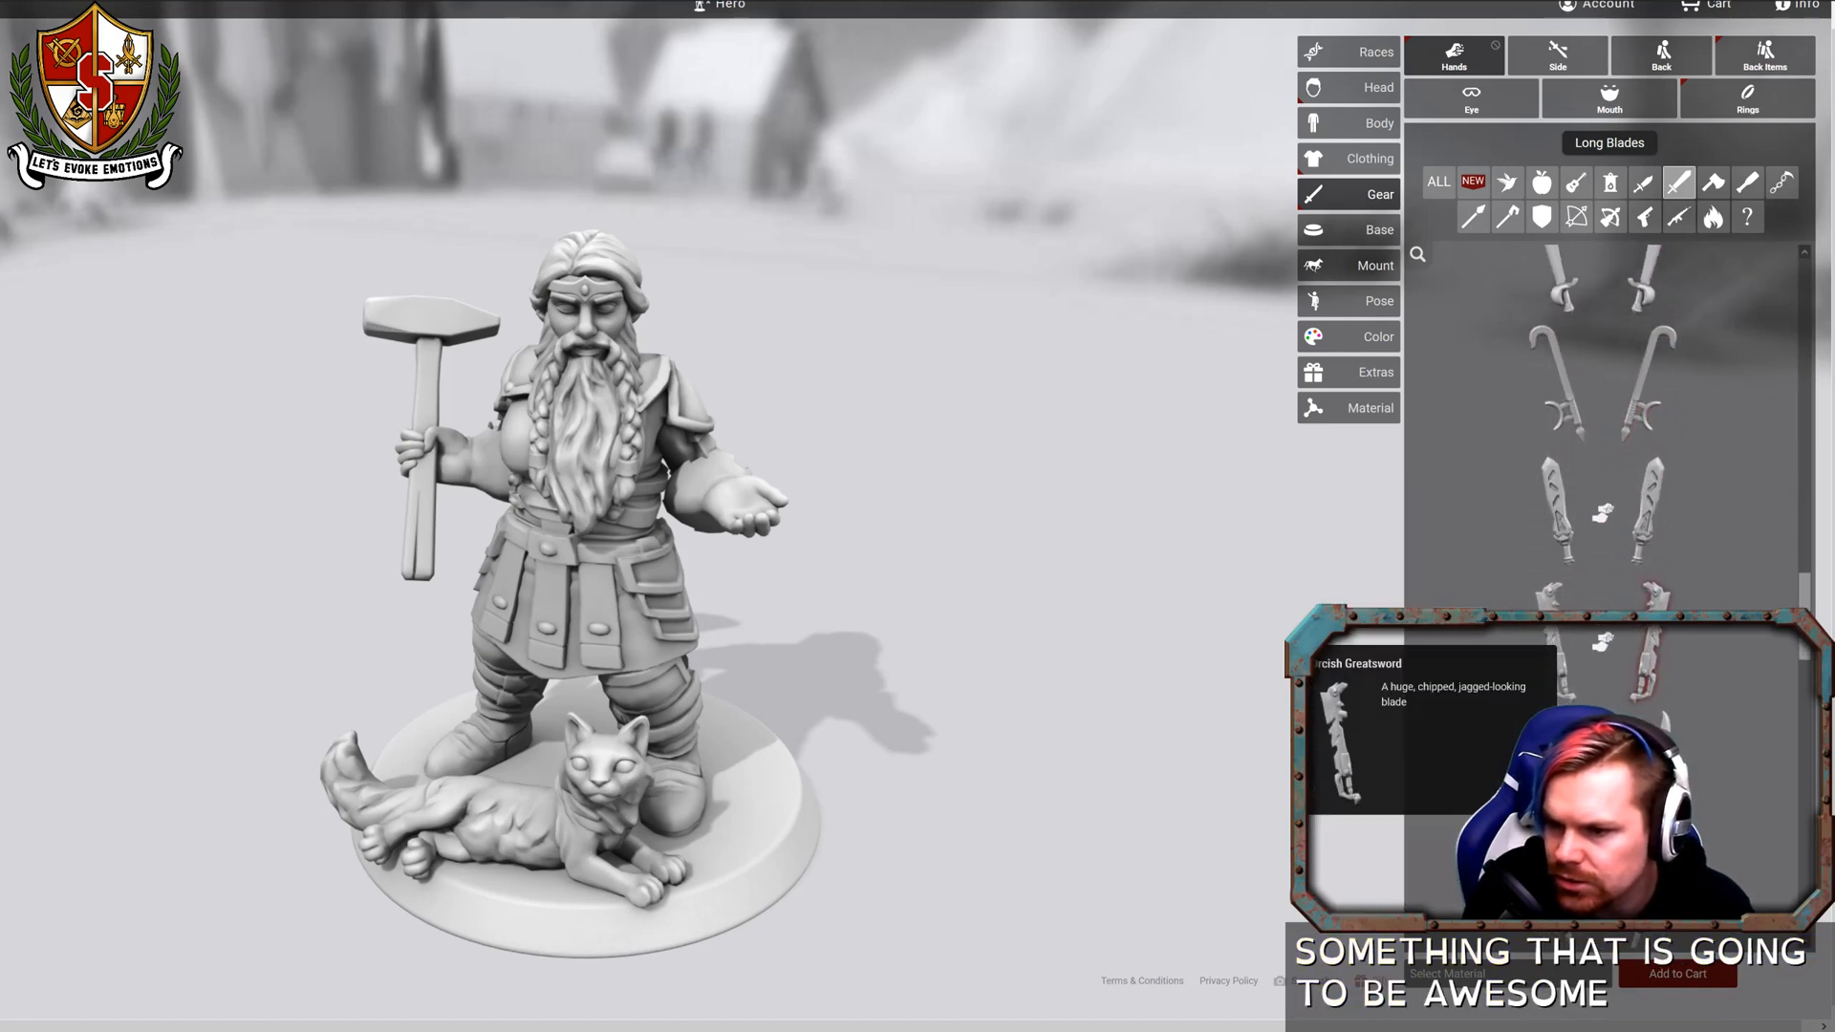
{"action": "left_click", "coordinate": [1645, 525]}
{"action": "left_click_drag", "start_coordinate": [813, 496], "coordinate": [901, 573]}
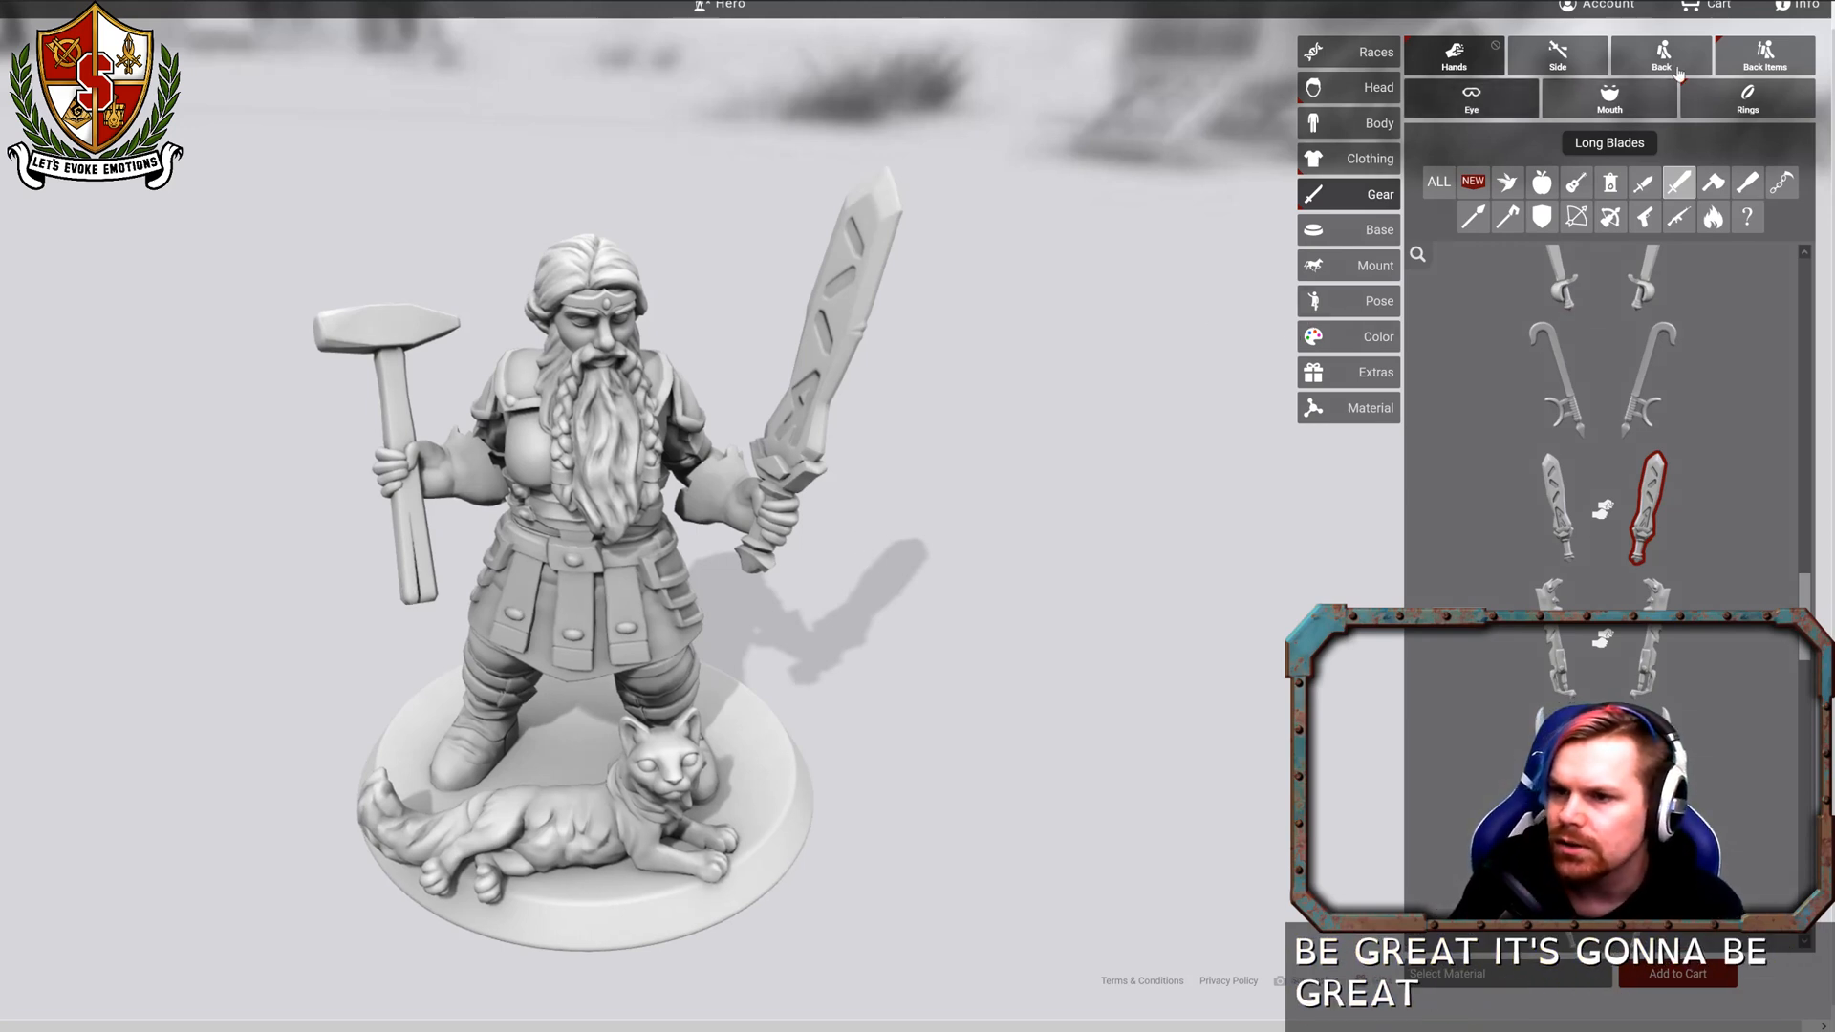
Hang the Horn on the figure's right side and look through the remaining side gear.
{"action": "left_click", "coordinate": [1548, 69]}
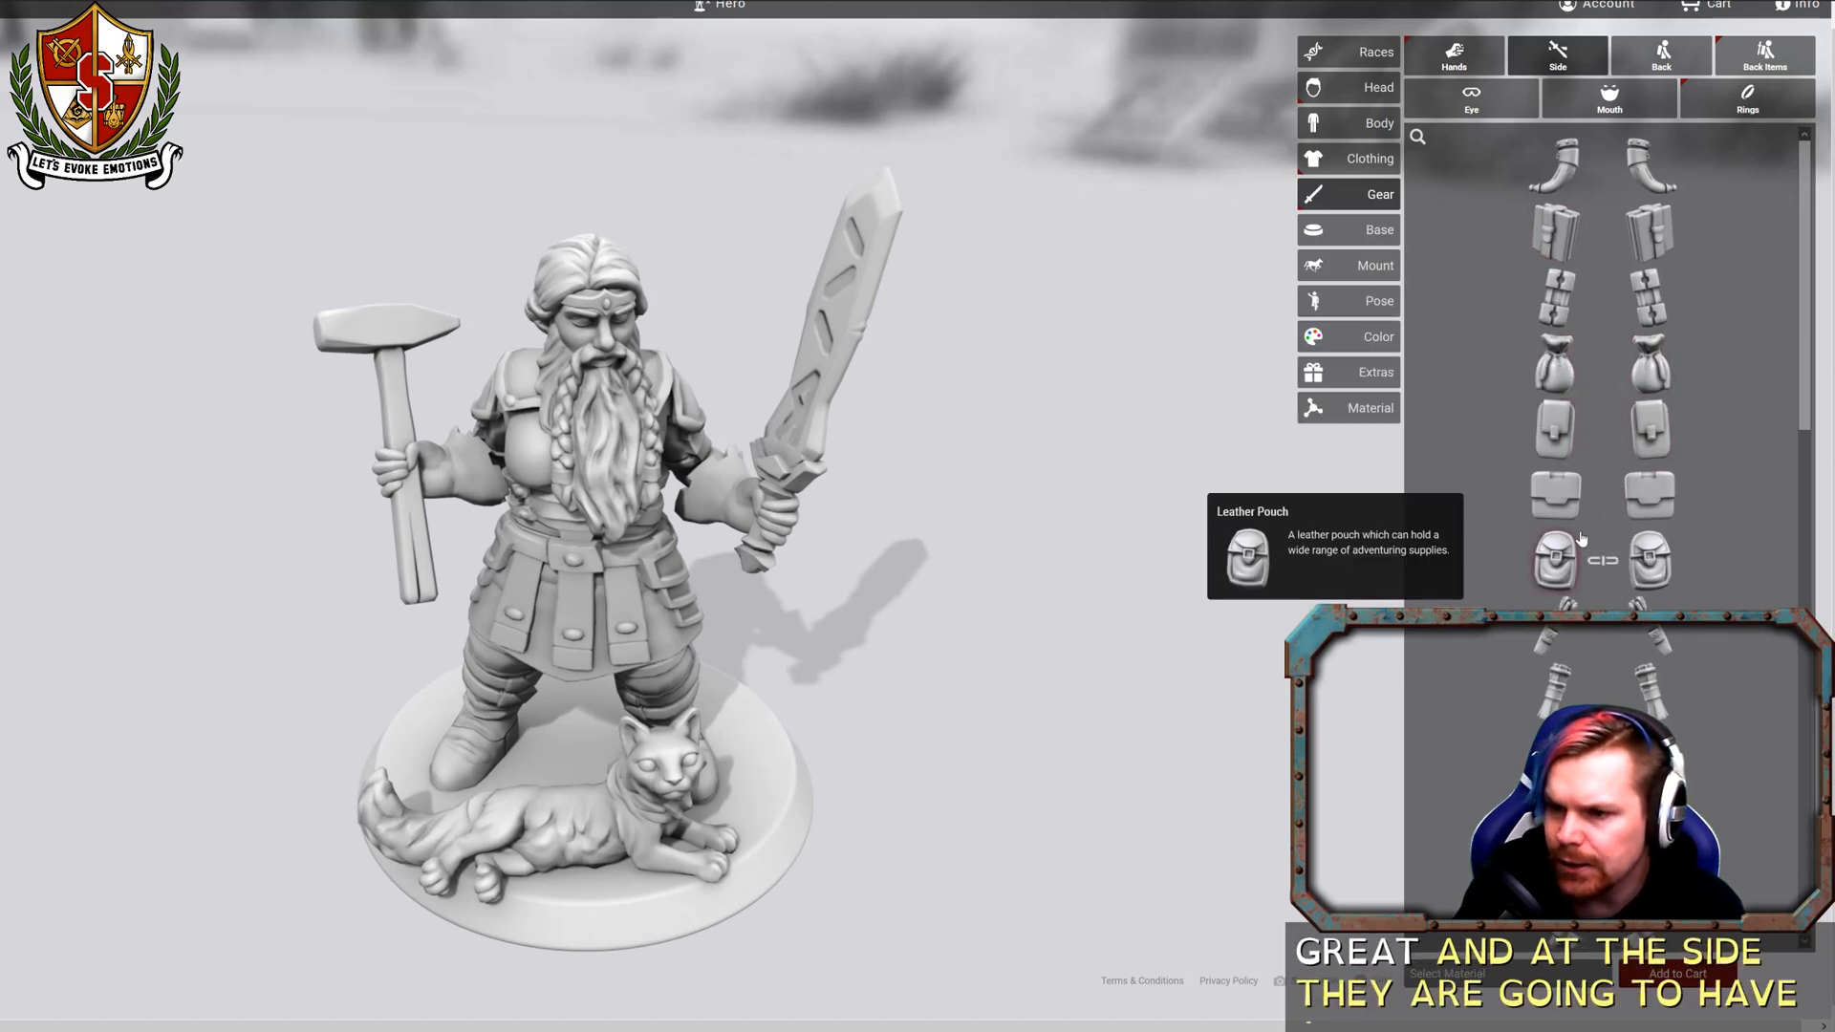
{"action": "left_click", "coordinate": [1564, 173]}
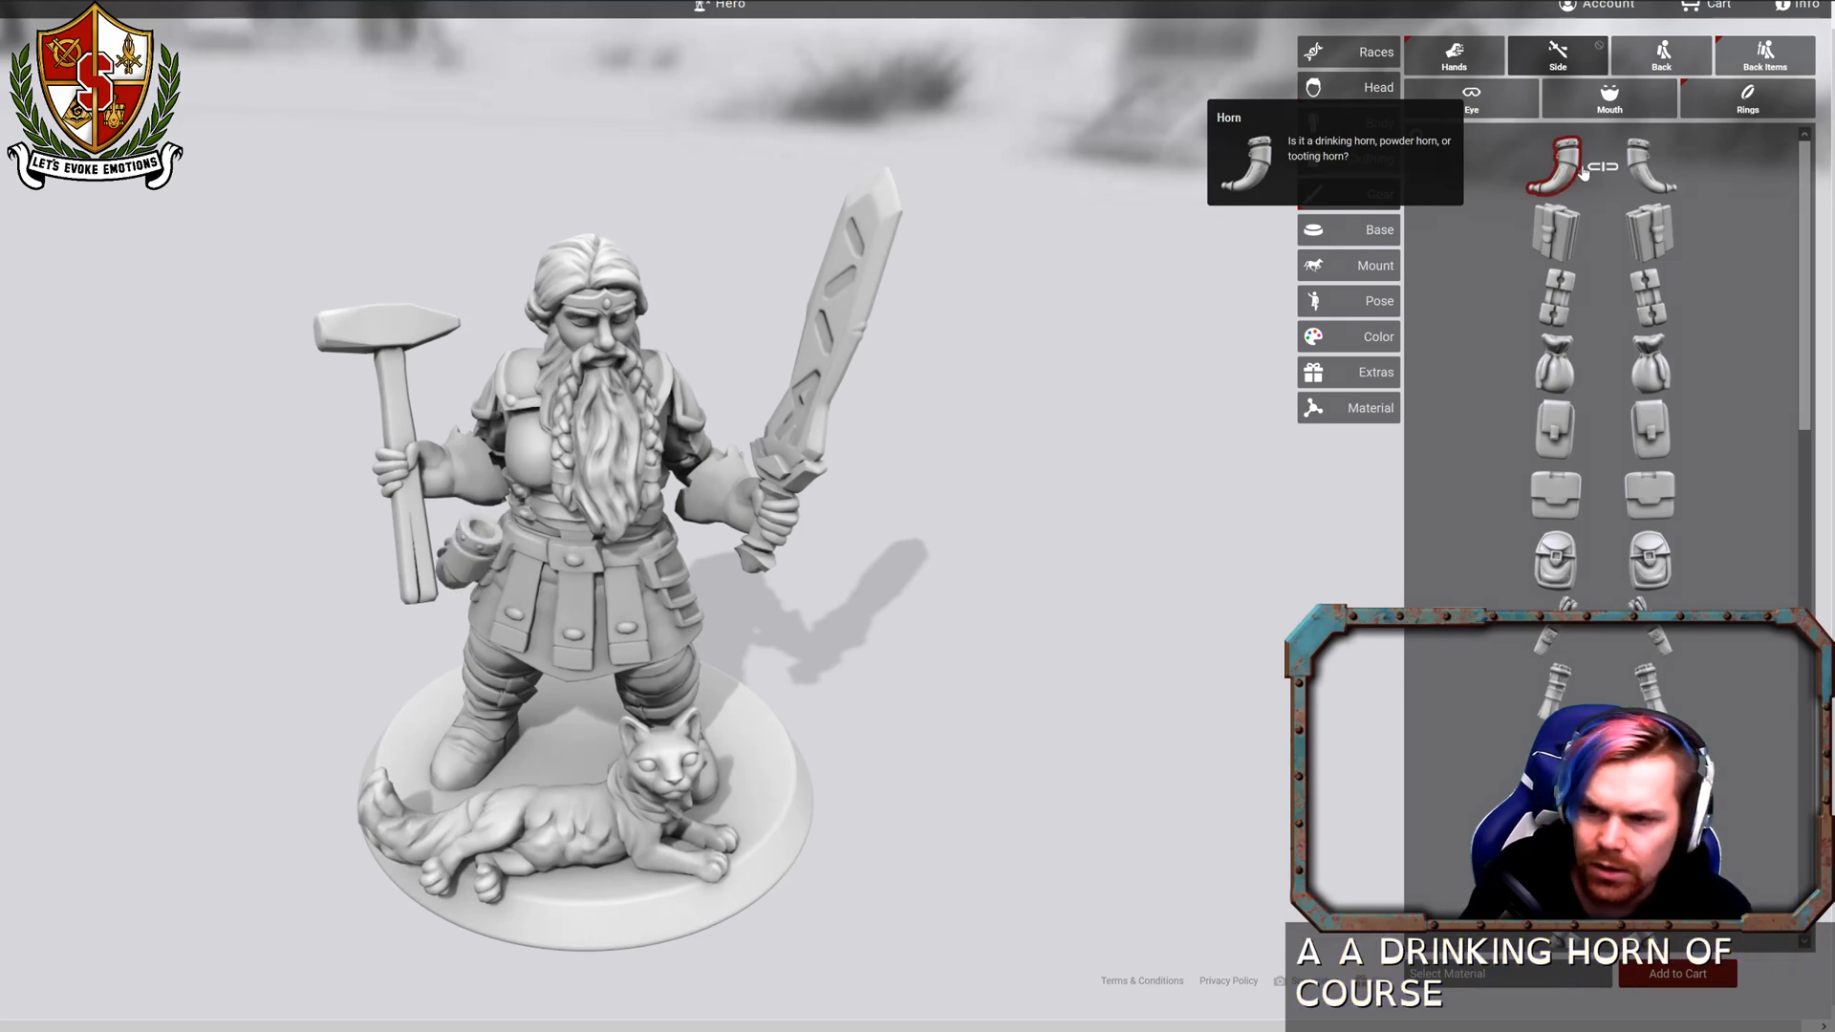
{"action": "scroll", "coordinate": [1567, 573], "scroll_direction": "down", "scroll_amount": 1}
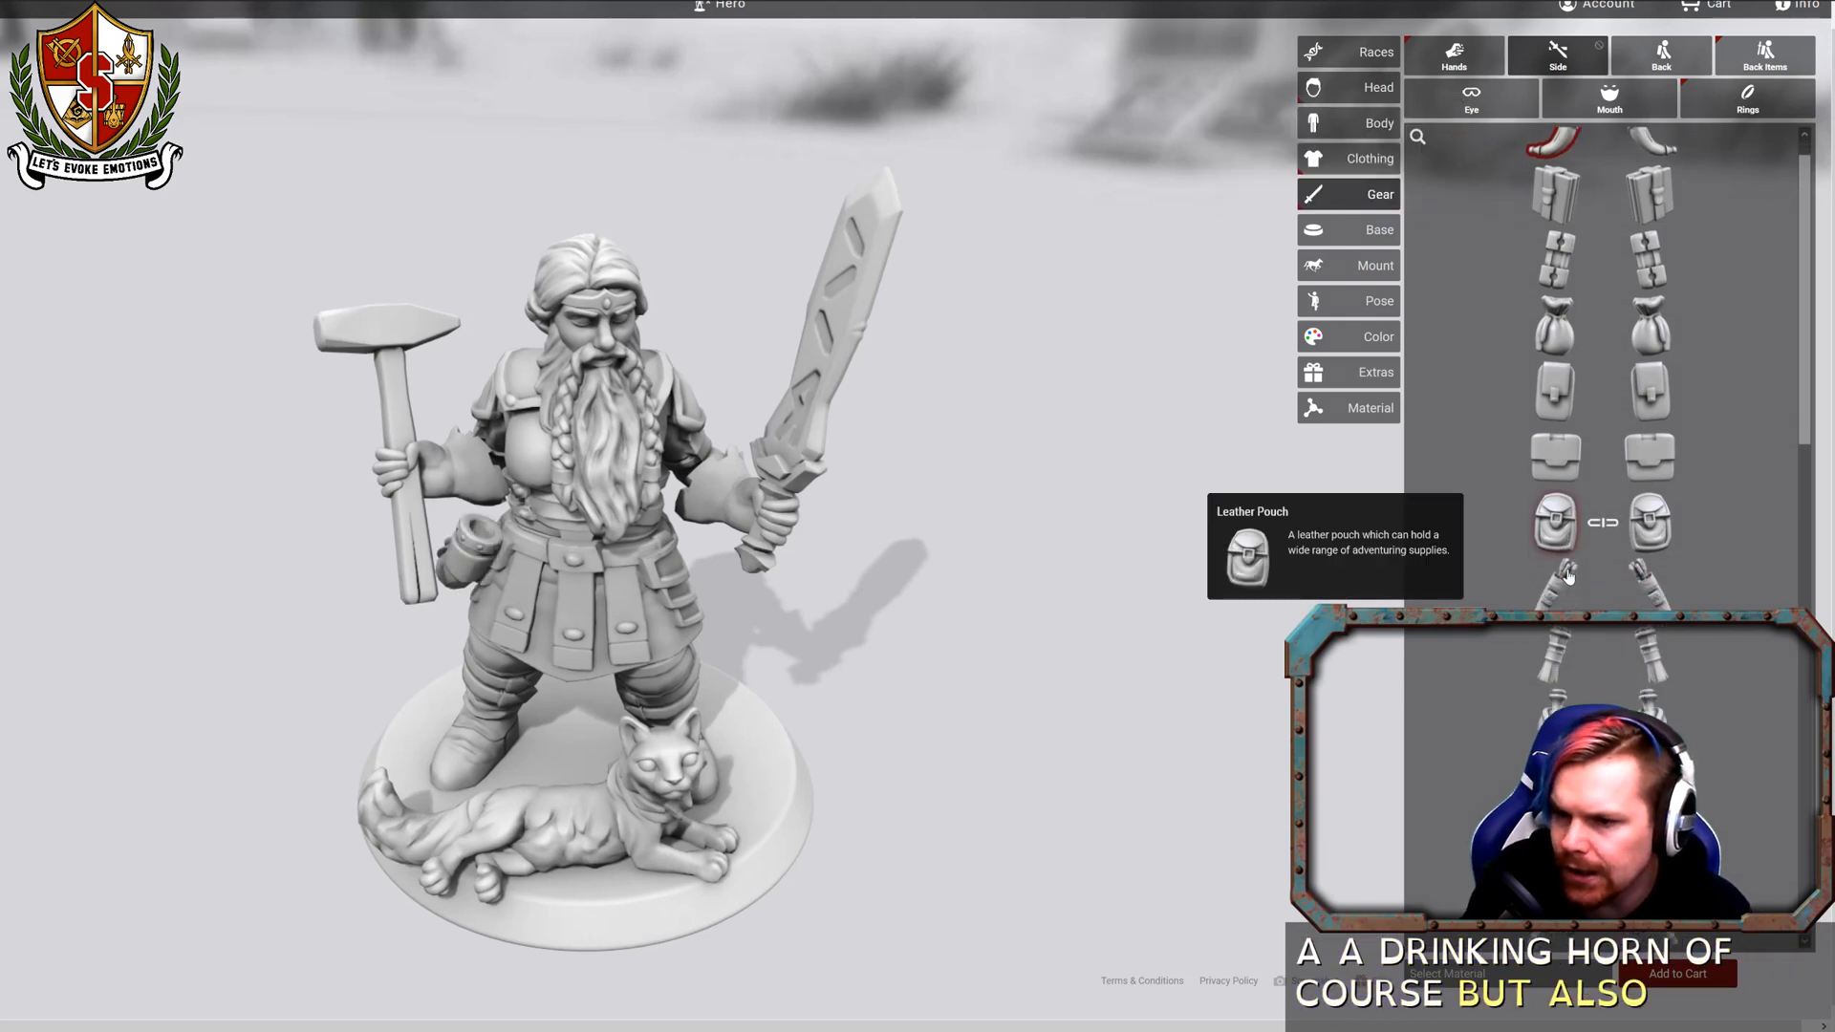
{"action": "scroll", "coordinate": [1610, 409], "scroll_direction": "down", "scroll_amount": 8}
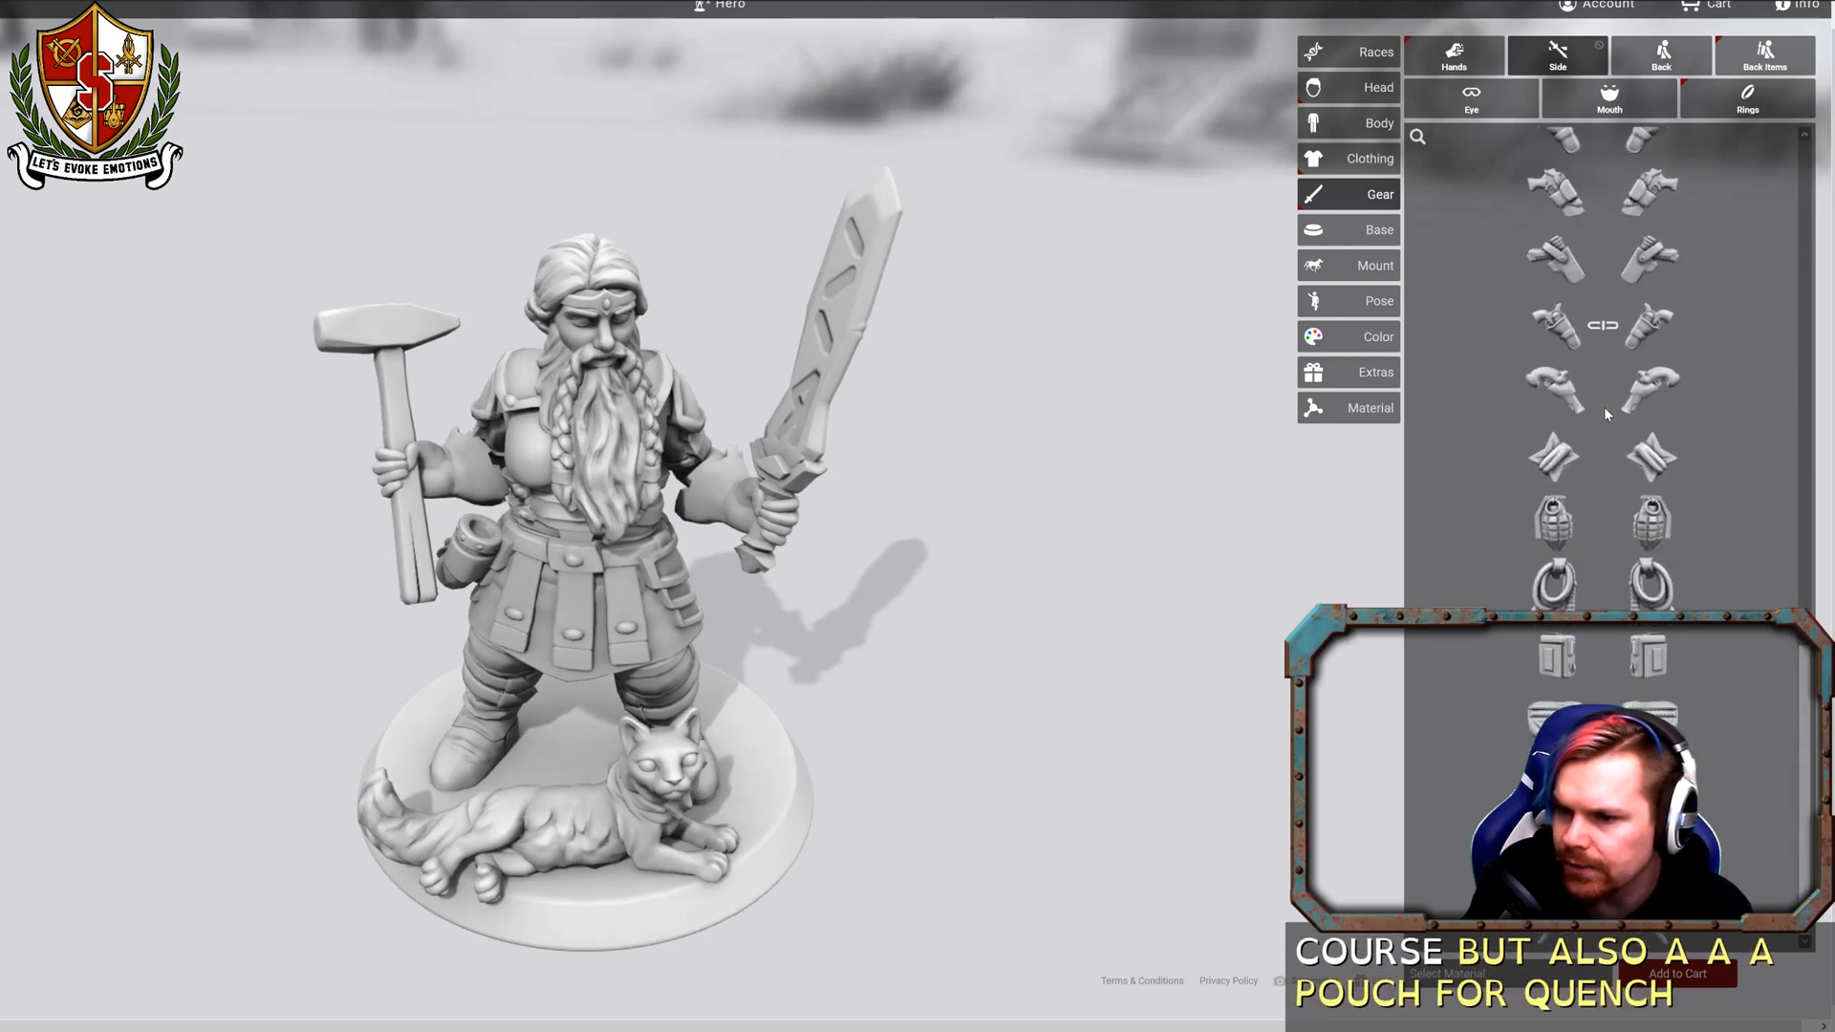
{"action": "scroll", "coordinate": [1604, 409], "scroll_direction": "up", "scroll_amount": 8}
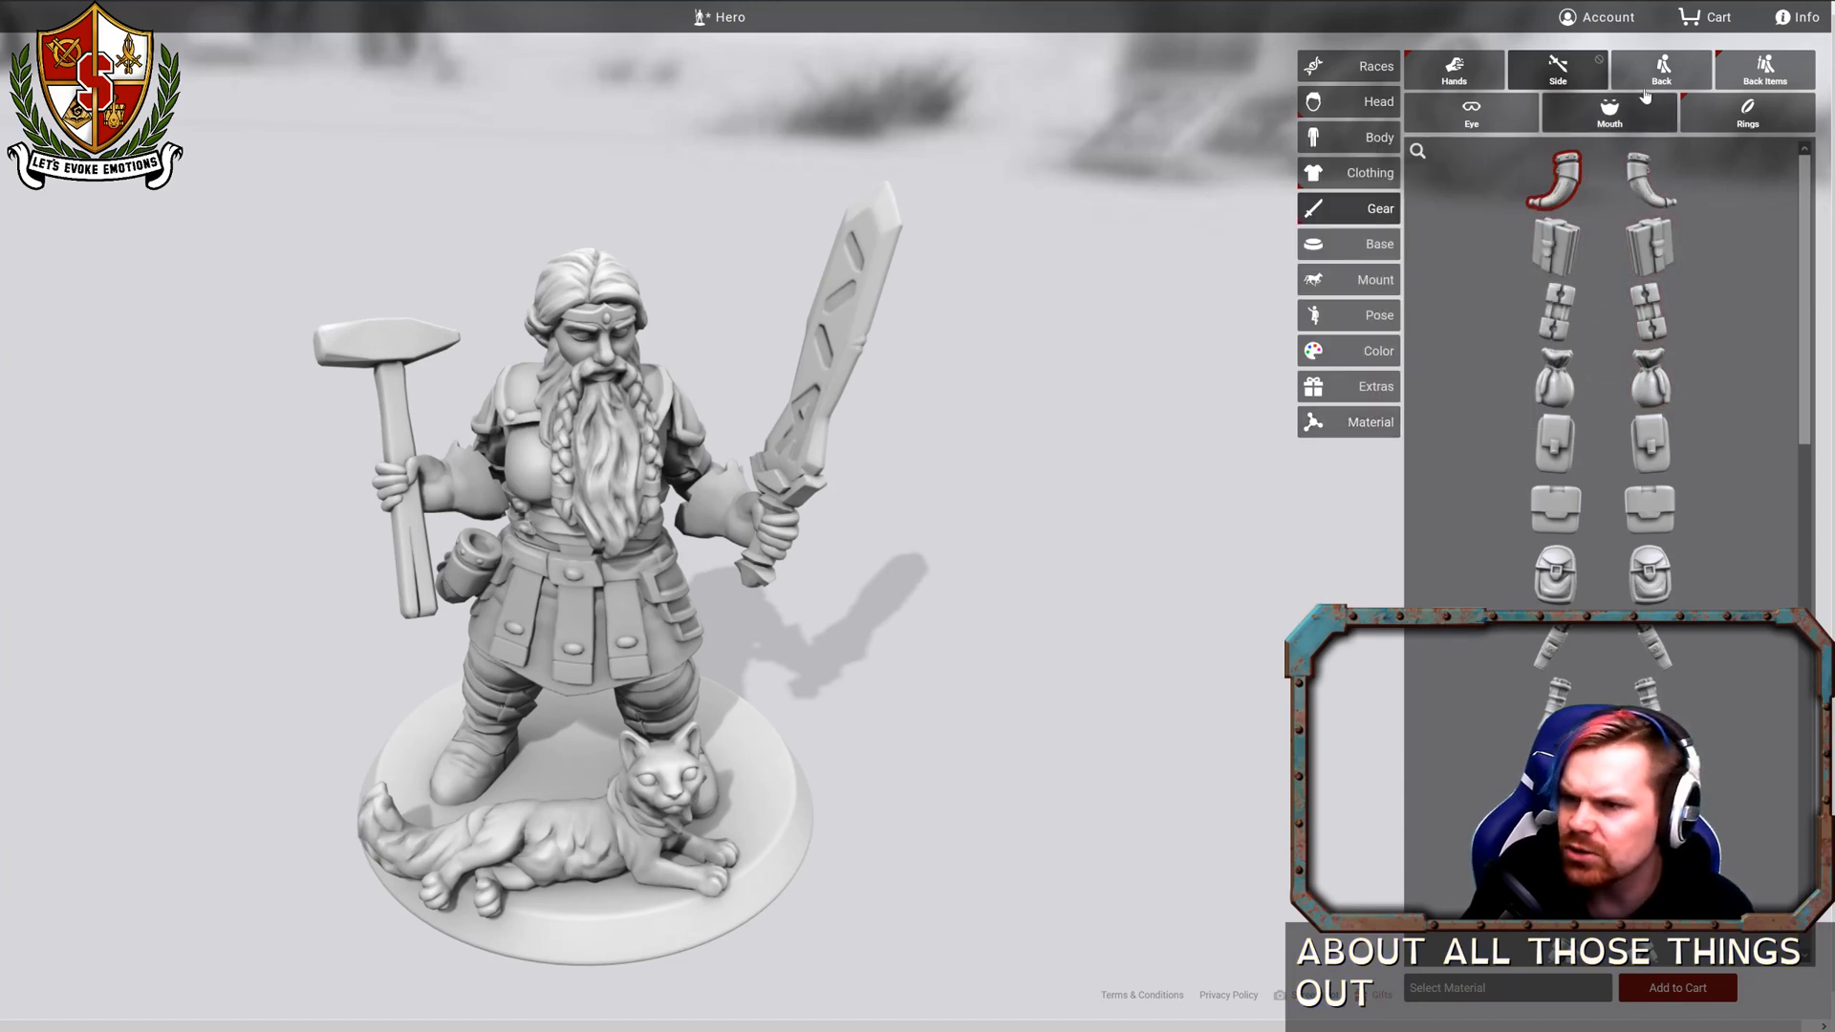
Swap the cat on the base for the anvil and change the base to the round stone-slab one.
{"action": "left_click", "coordinate": [1364, 247]}
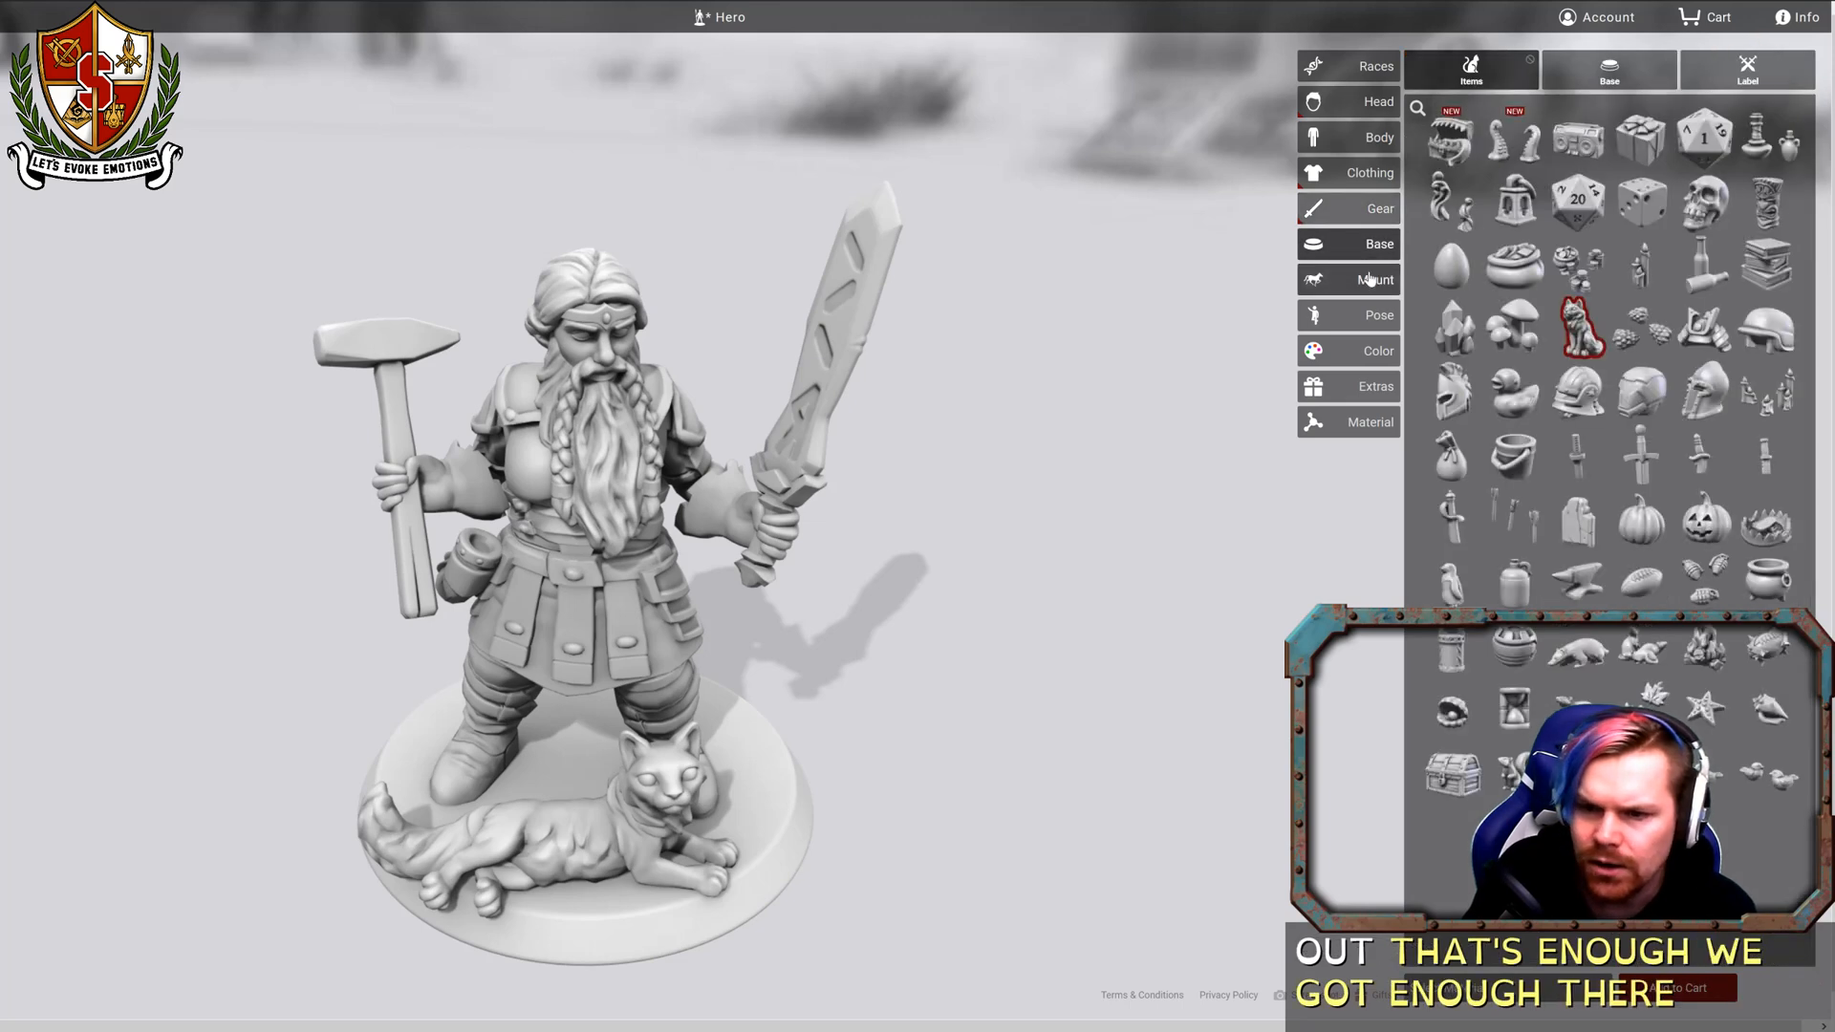
{"action": "left_click", "coordinate": [1585, 591]}
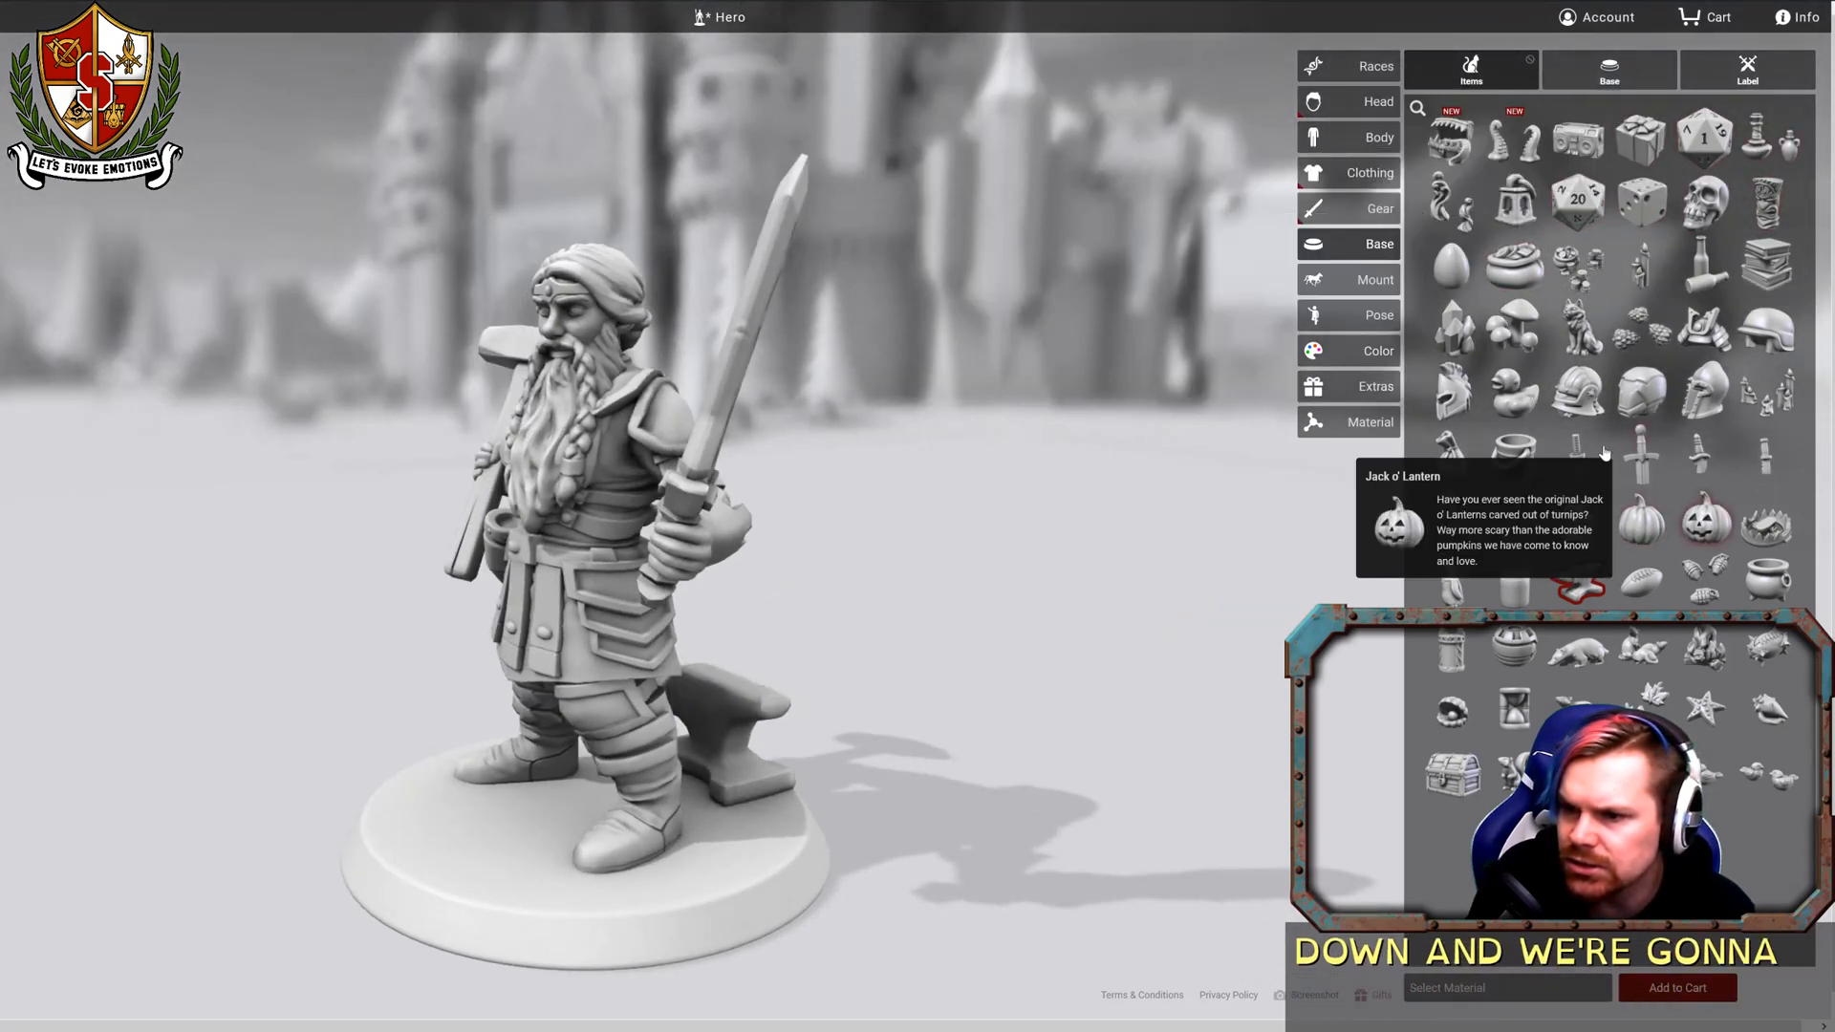
{"action": "left_click", "coordinate": [1609, 69]}
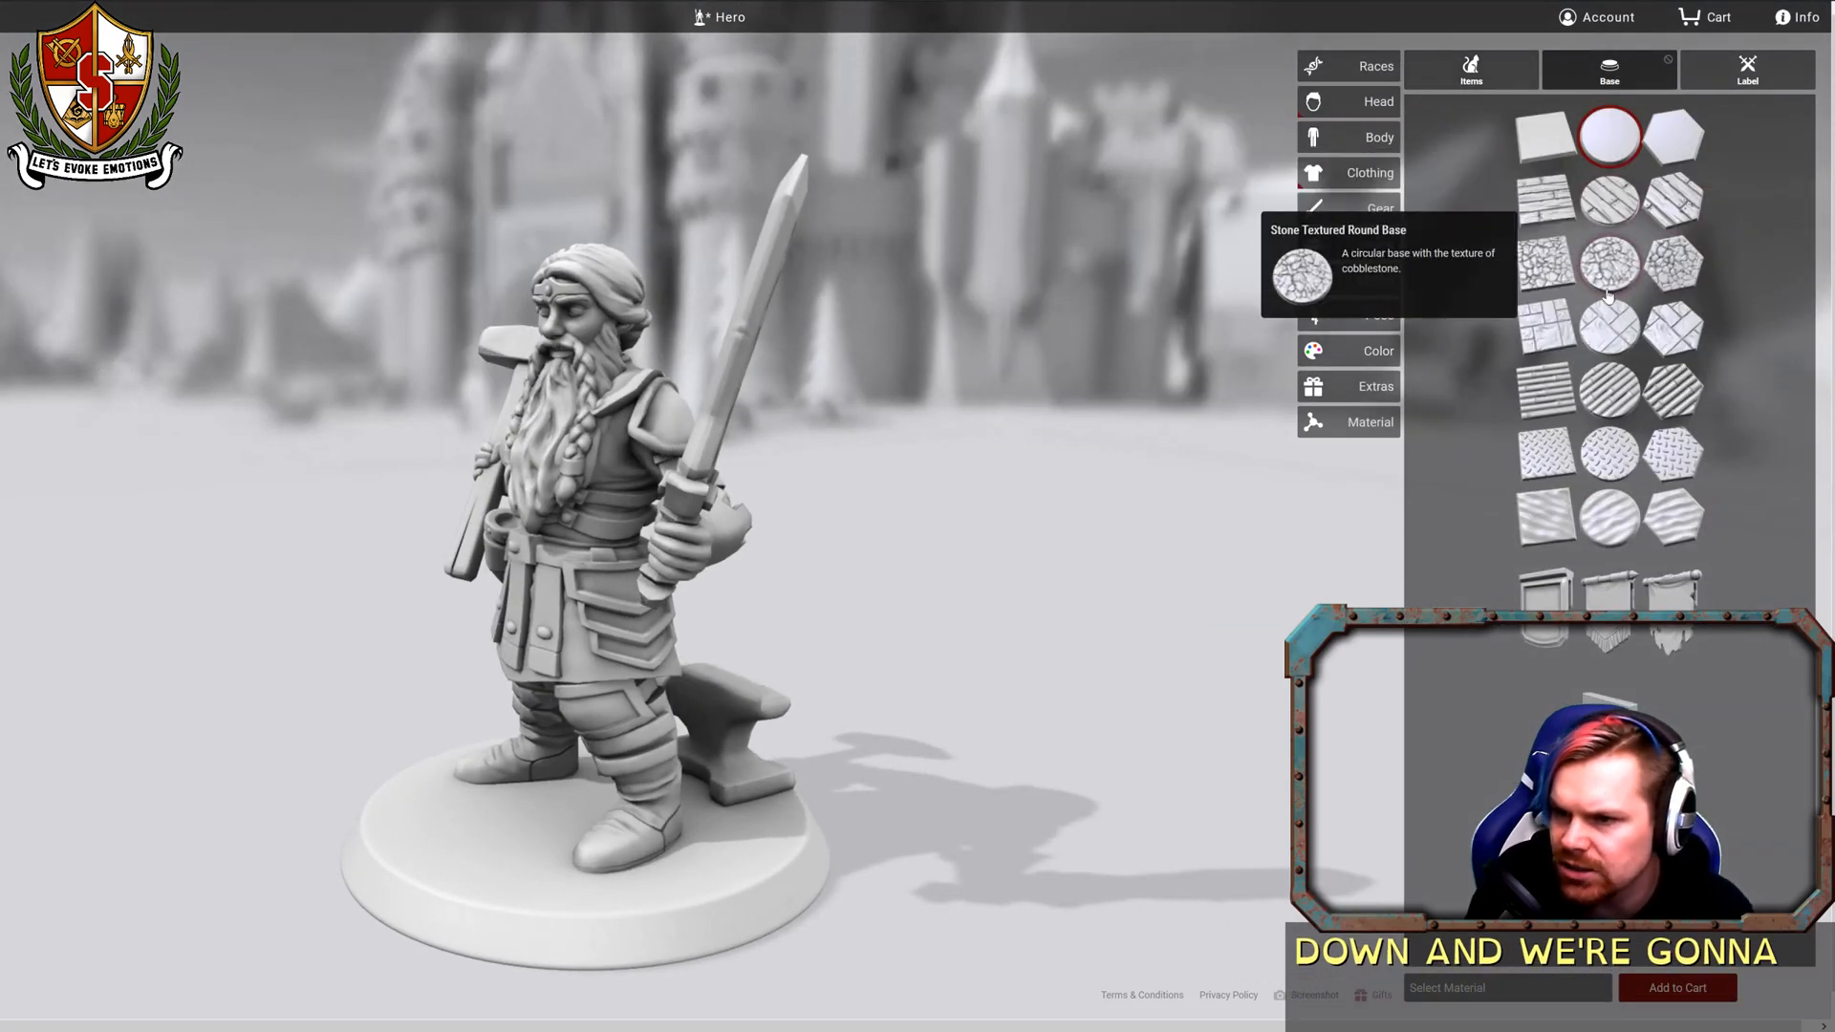
{"action": "left_click", "coordinate": [1609, 329]}
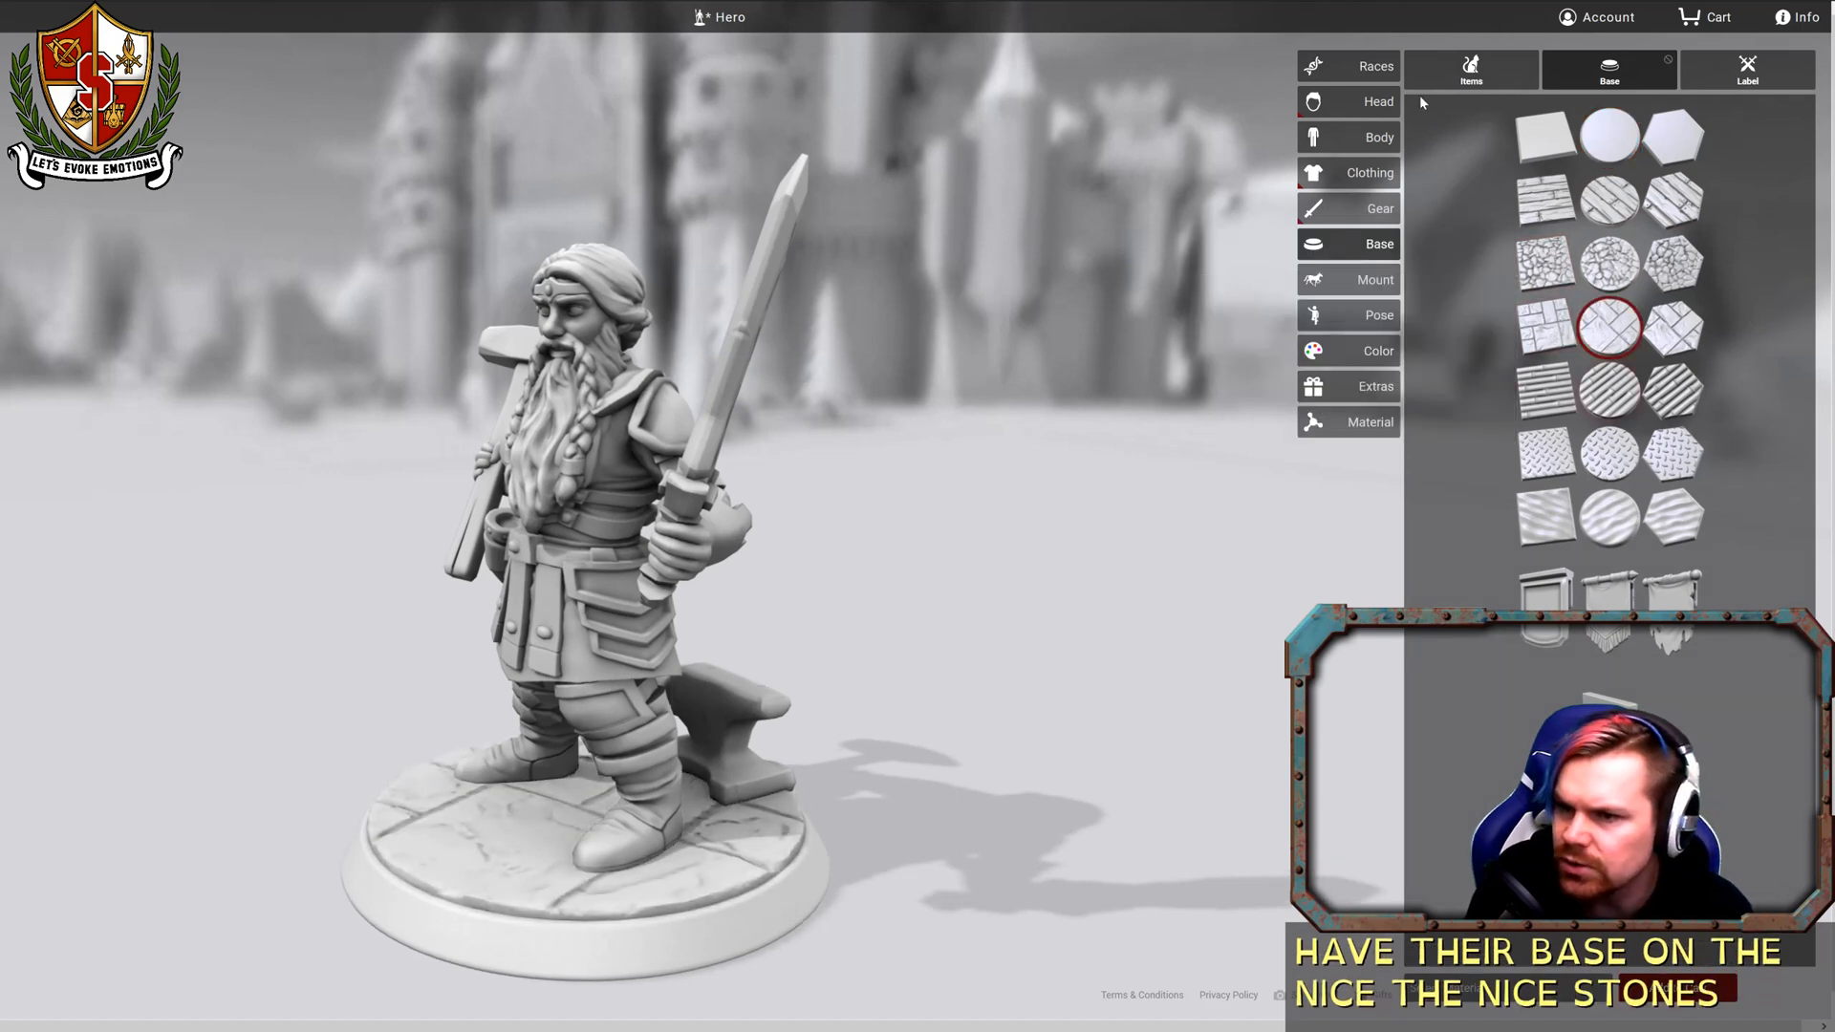
Try crawling and kneeling poses, settle on the low crouch with the right arm raised, and inspect it from the front.
{"action": "left_click", "coordinate": [1362, 322]}
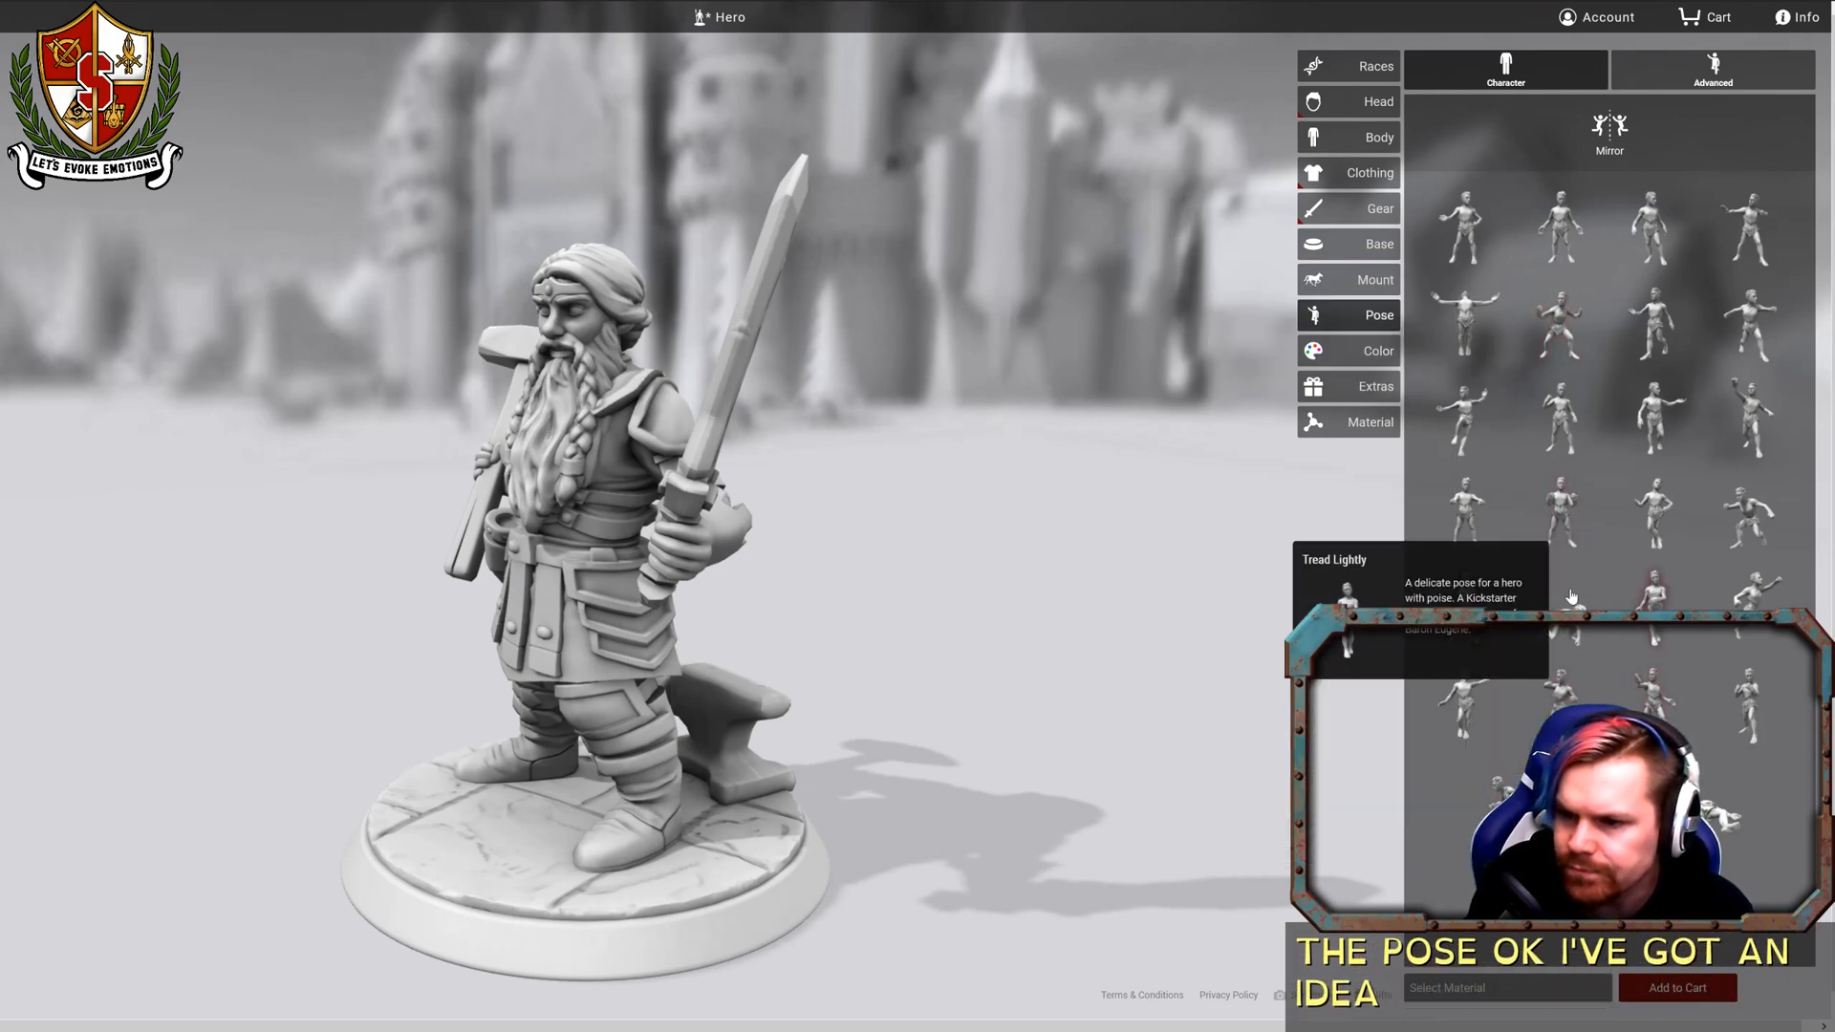
{"action": "left_click", "coordinate": [1559, 616]}
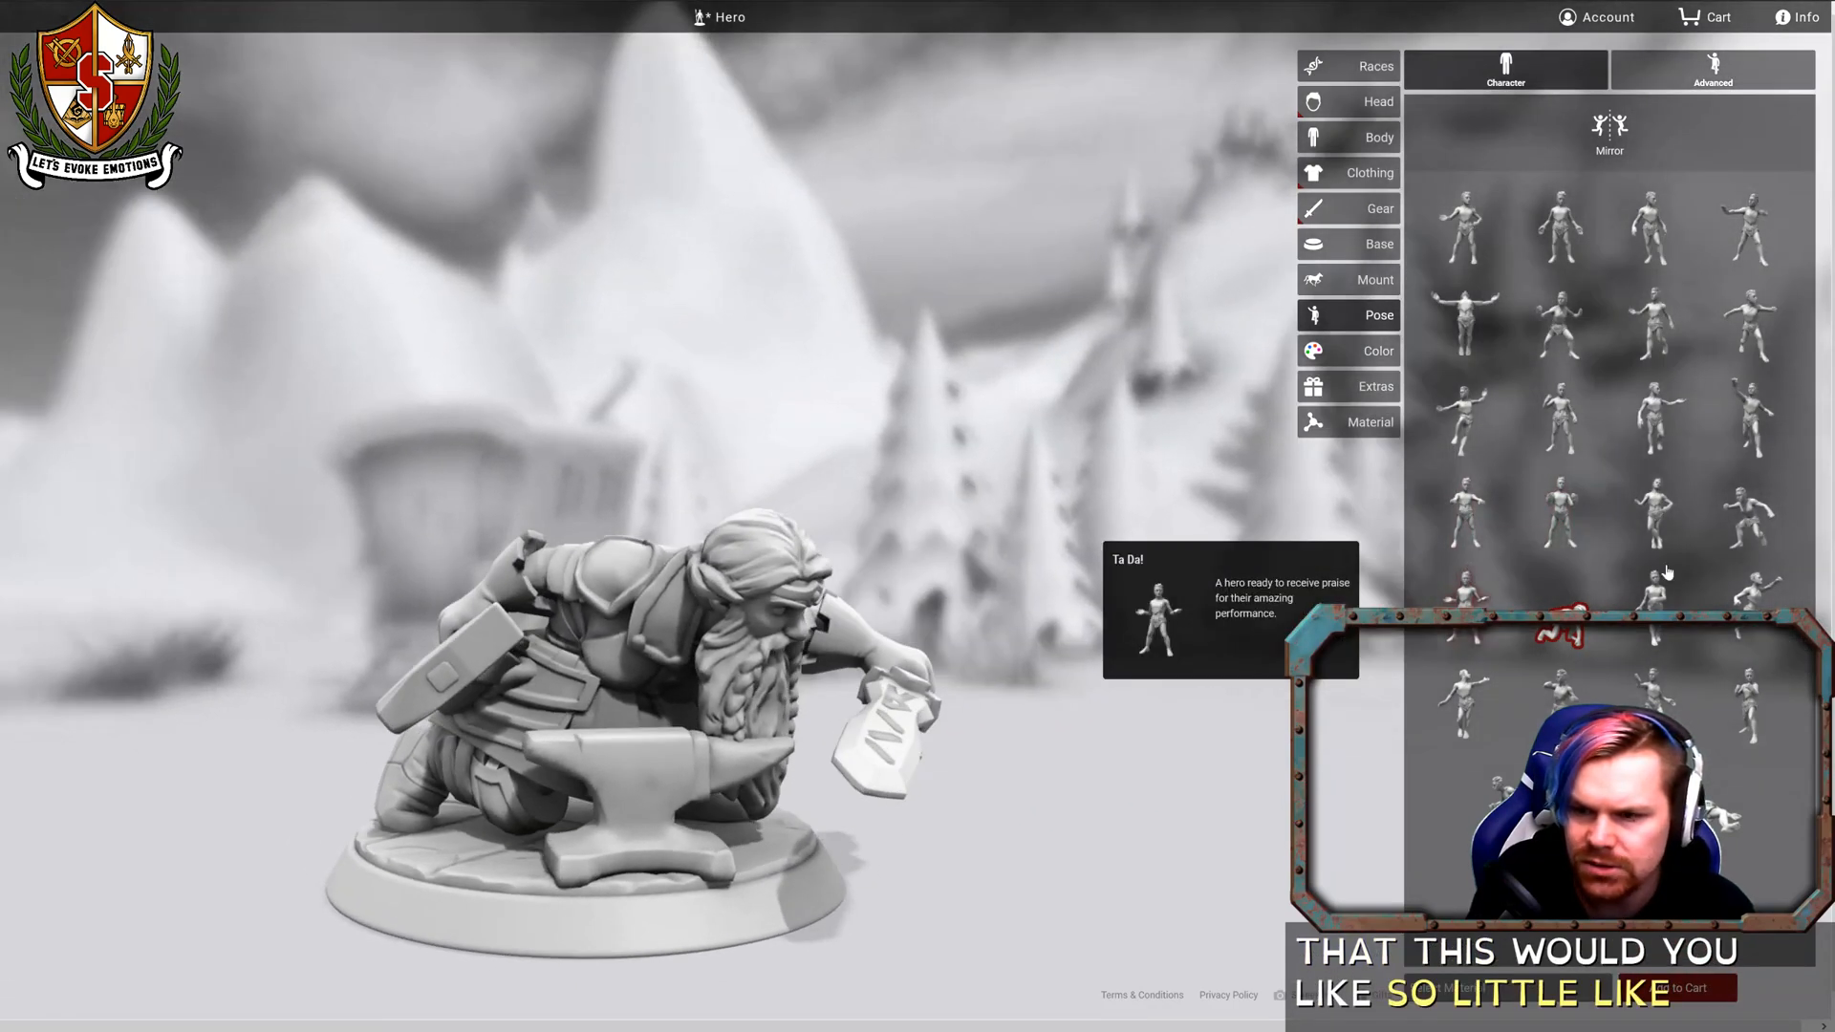
{"action": "left_click", "coordinate": [1511, 800]}
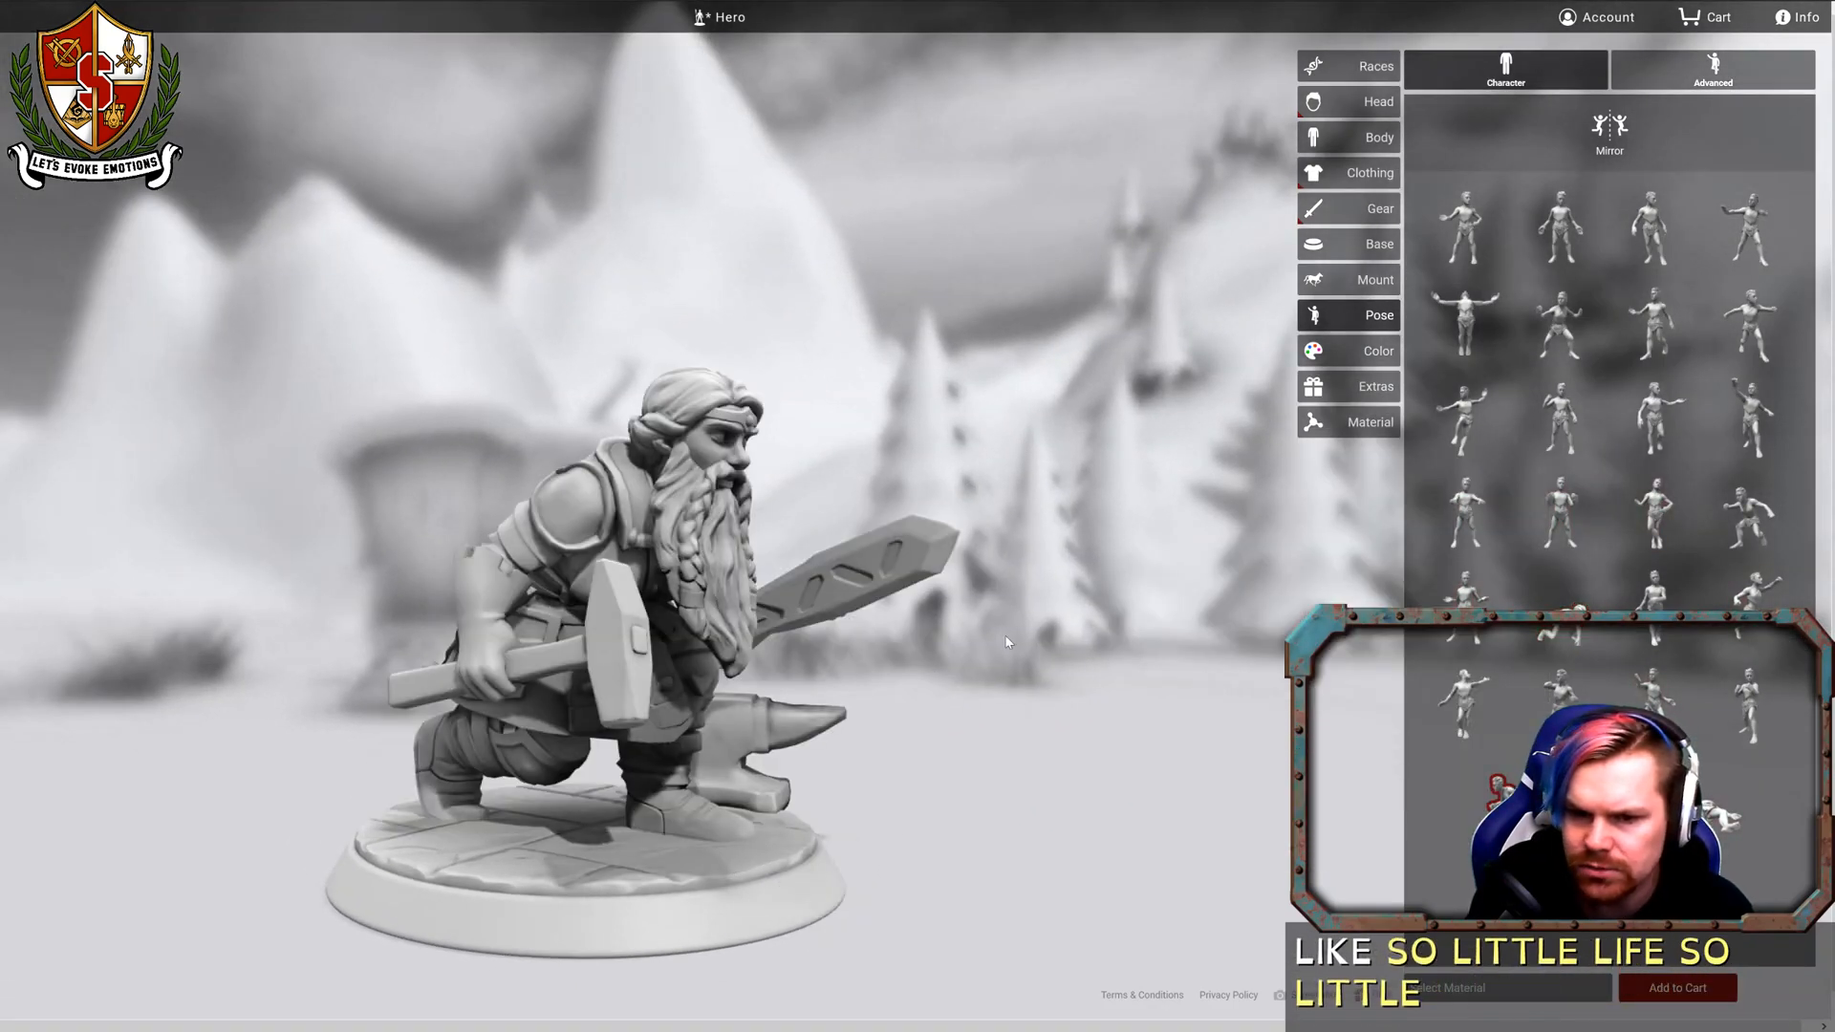
{"action": "left_click_drag", "start_coordinate": [1003, 640], "coordinate": [894, 610]}
{"action": "left_click", "coordinate": [1748, 516]}
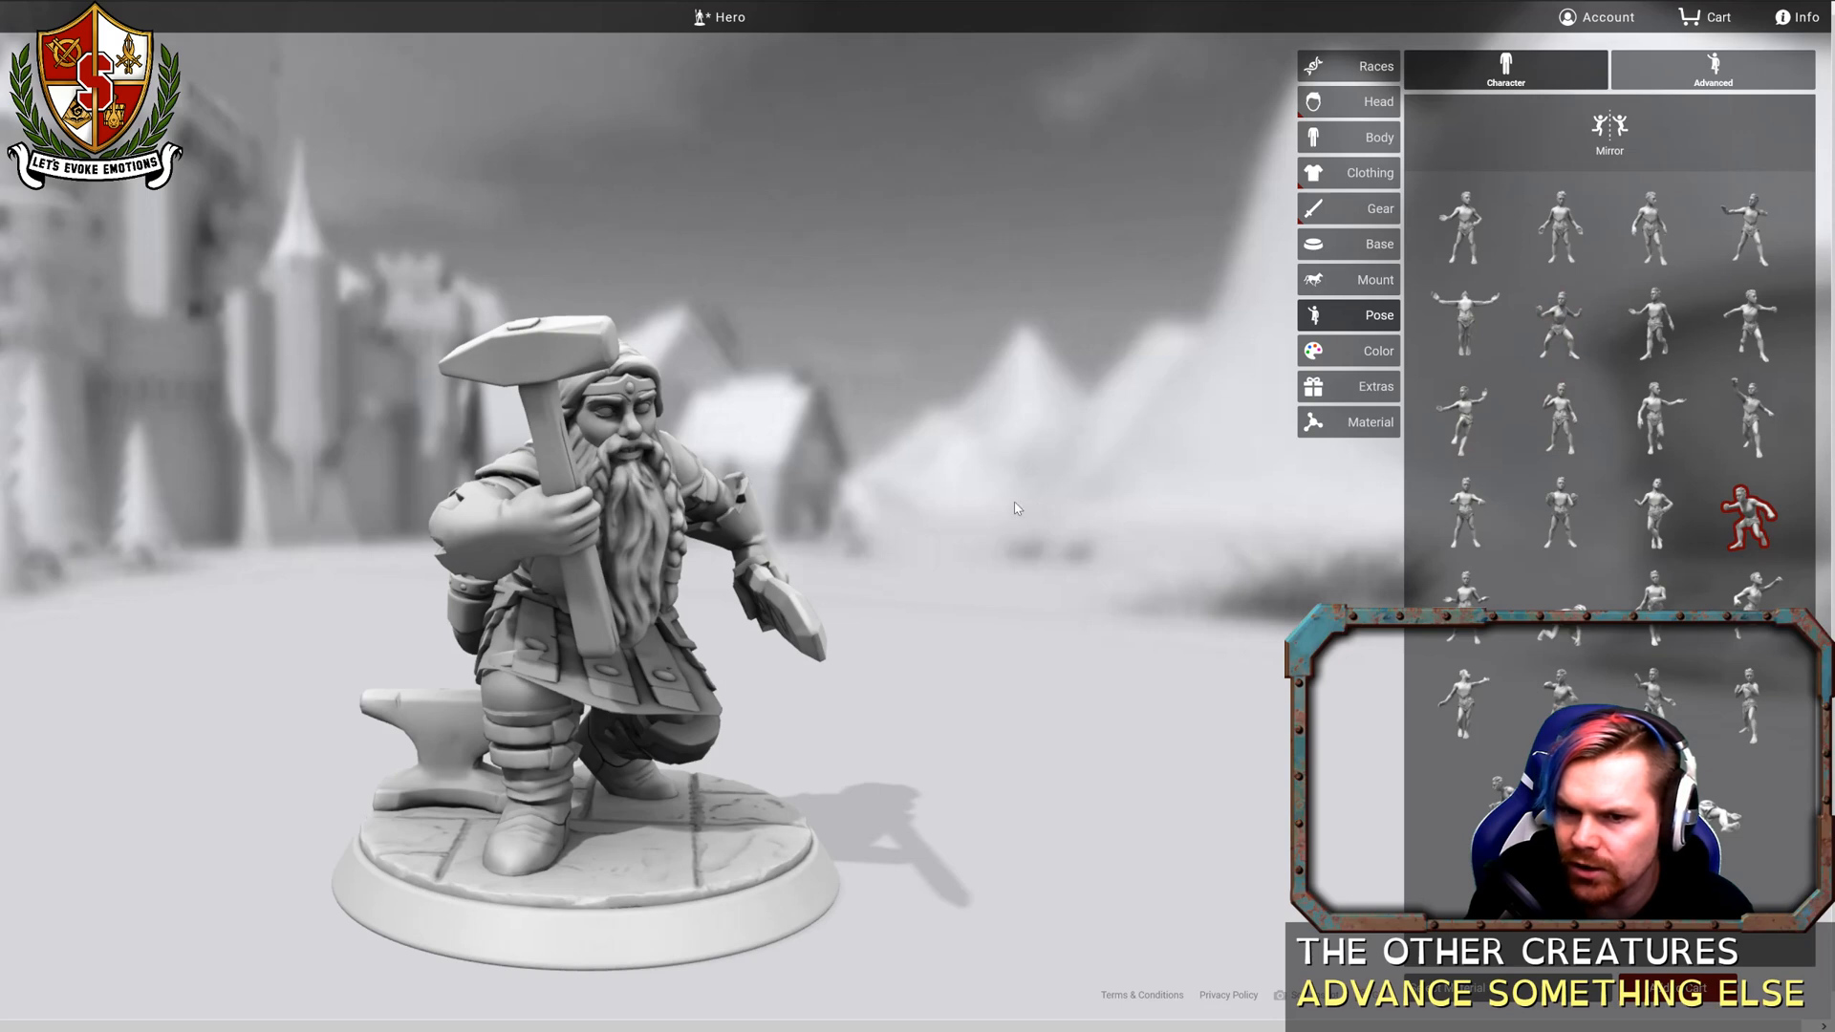
{"action": "left_click_drag", "start_coordinate": [1016, 508], "coordinate": [937, 497]}
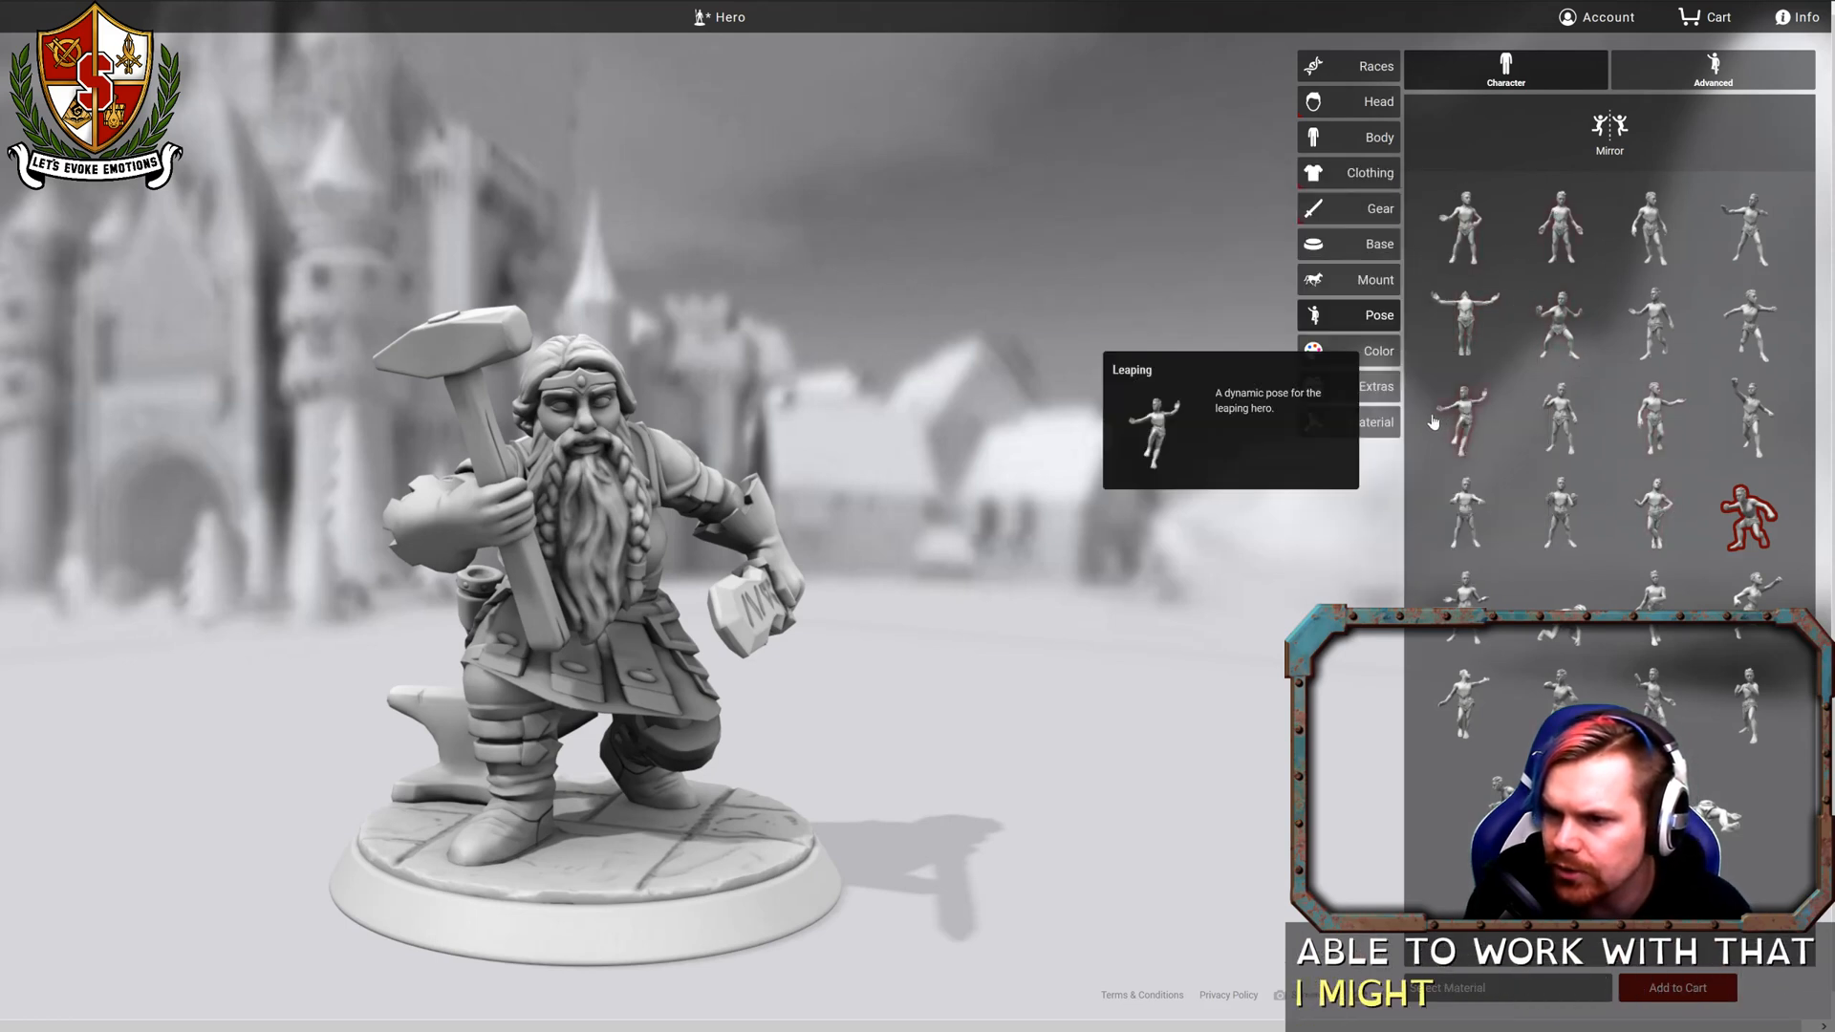
Move the anvil almost fully forwards and sideways on the base and twist it slightly so it stands before the figure.
{"action": "left_click", "coordinate": [1678, 84]}
{"action": "left_click", "coordinate": [1679, 232]}
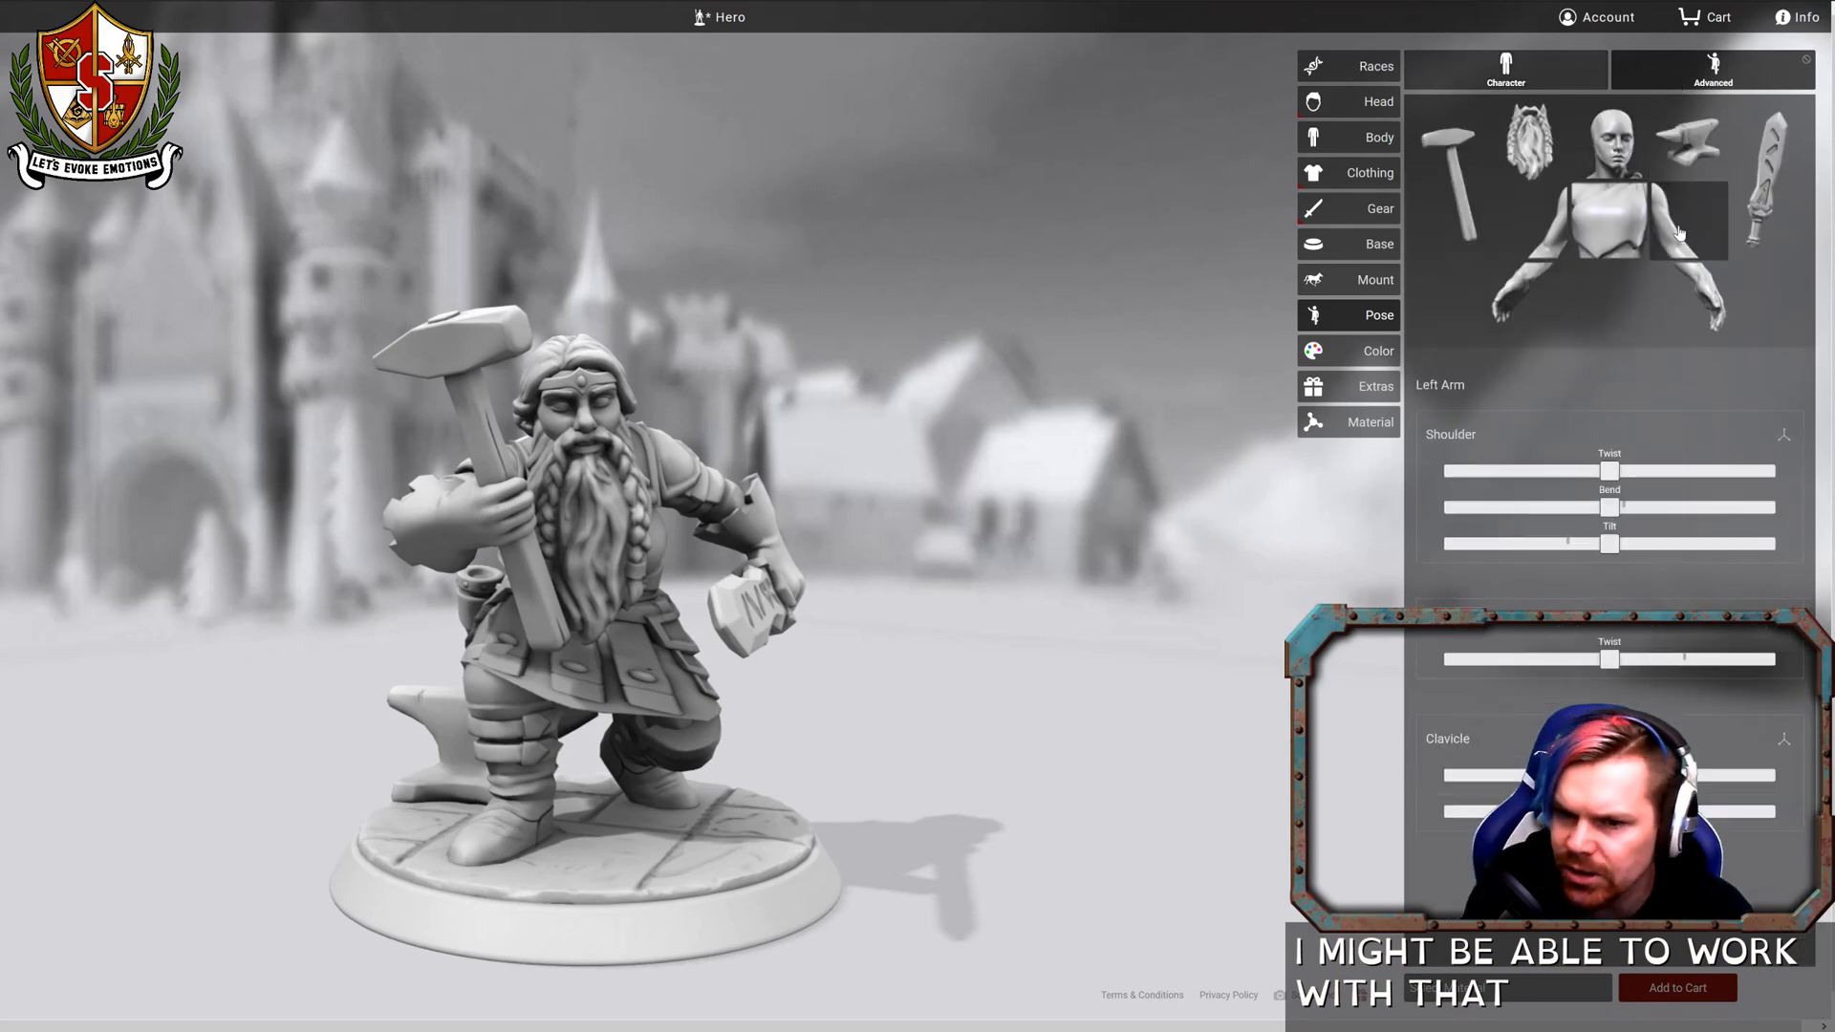
{"action": "left_click", "coordinate": [1688, 141]}
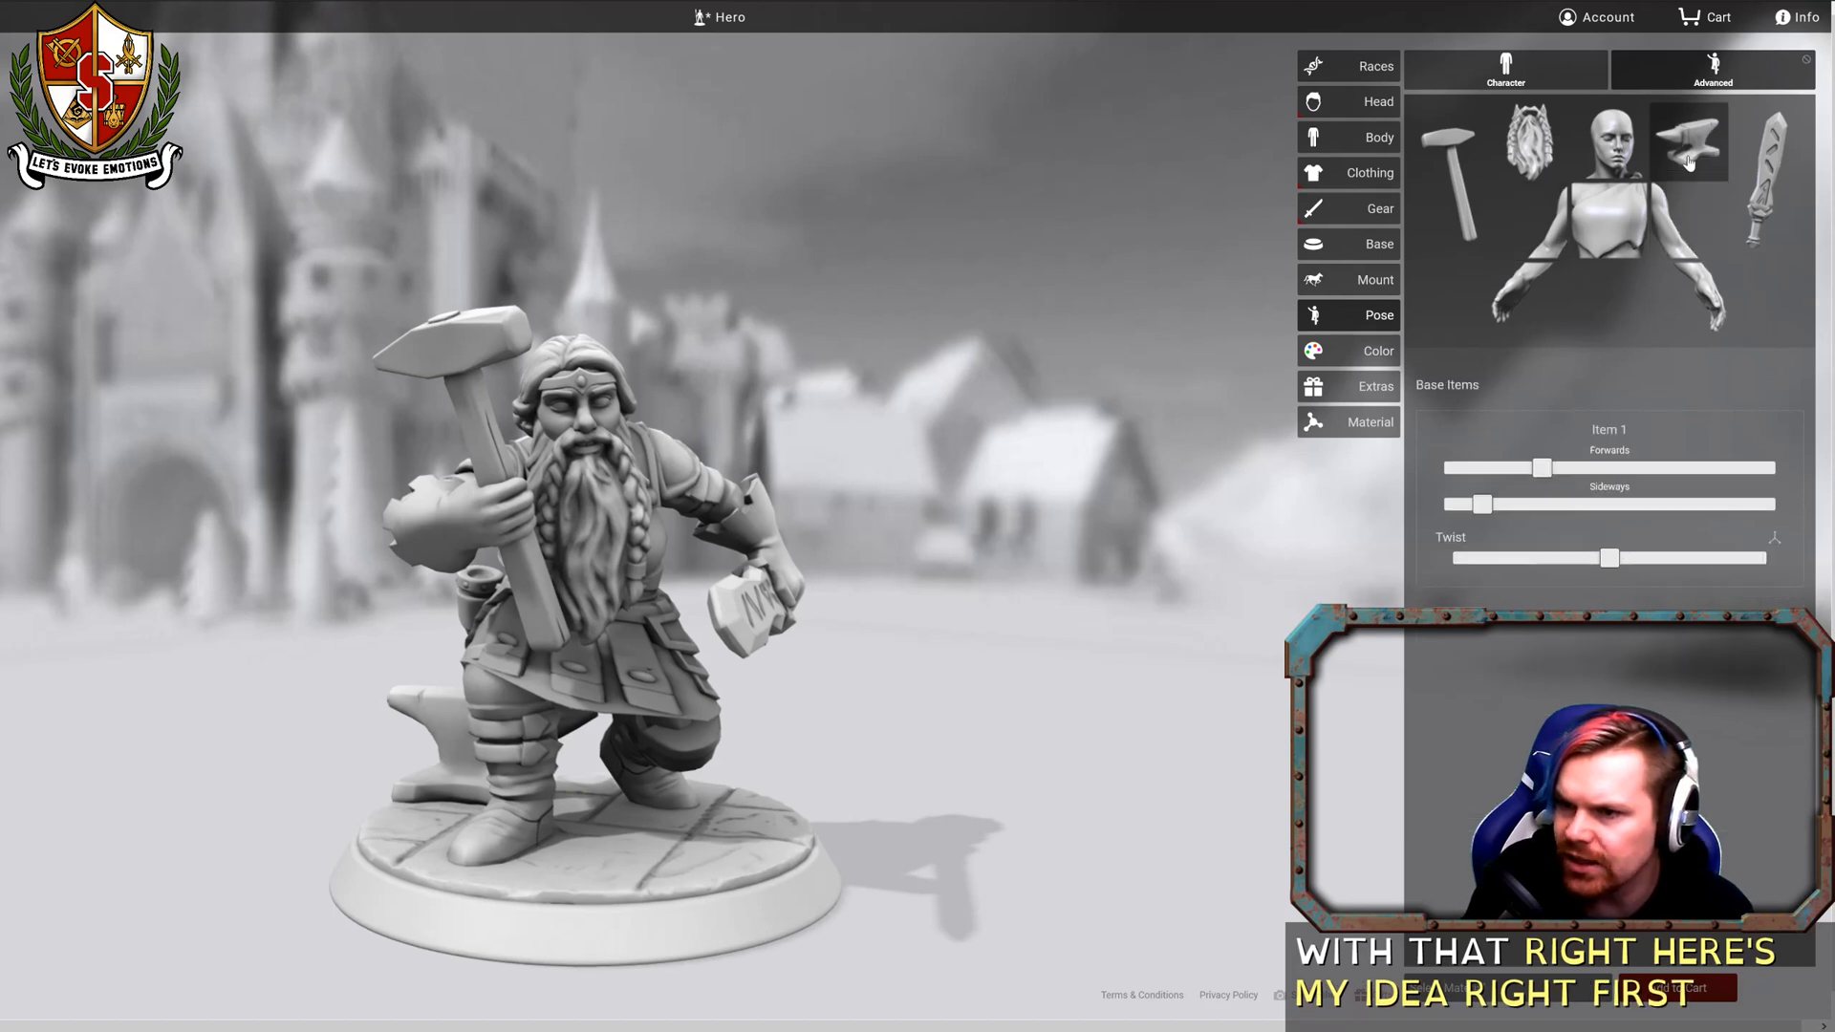
{"action": "left_click_drag", "start_coordinate": [1587, 475], "coordinate": [1708, 462]}
{"action": "left_click_drag", "start_coordinate": [1470, 508], "coordinate": [1732, 506]}
{"action": "left_click_drag", "start_coordinate": [1634, 566], "coordinate": [1656, 562]}
{"action": "left_click_drag", "start_coordinate": [1134, 682], "coordinate": [799, 737]}
{"action": "mouse_move", "coordinate": [1735, 514]}
{"action": "left_mouse_down"}
{"action": "mouse_move", "coordinate": [1748, 469]}
{"action": "mouse_move", "coordinate": [1757, 504]}
{"action": "left_mouse_up"}
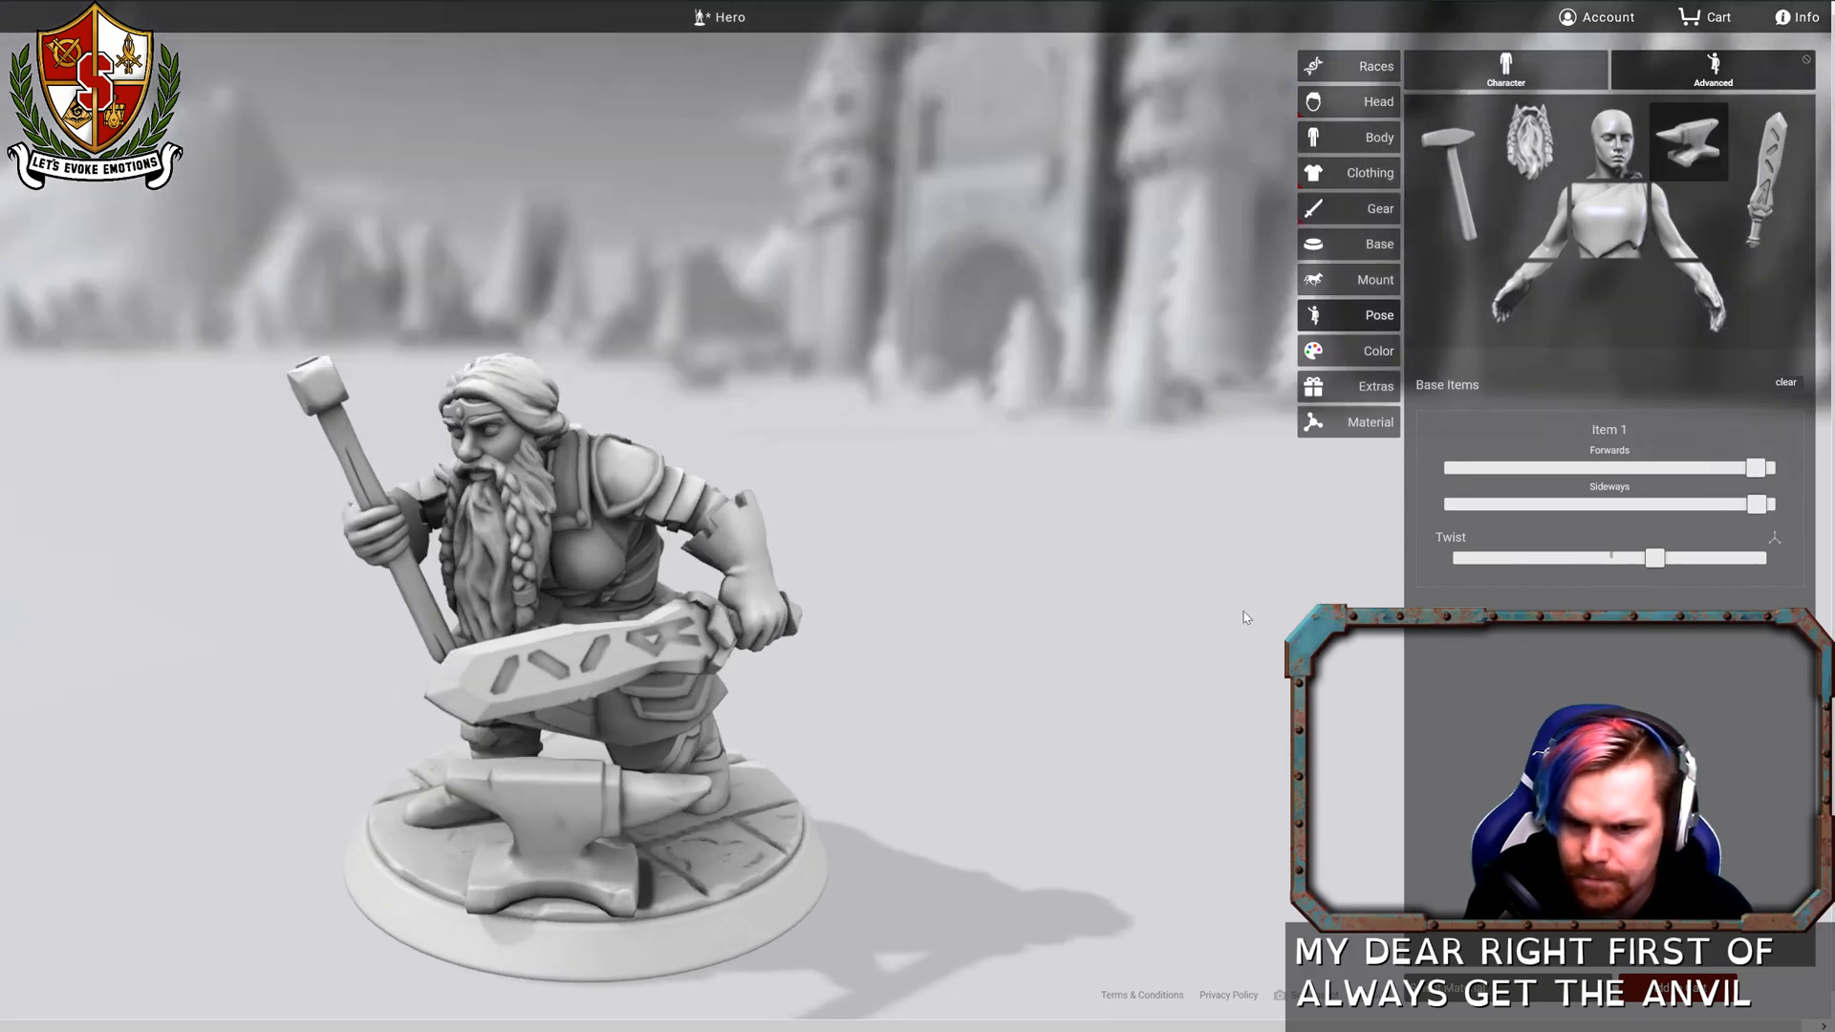
{"action": "left_click_drag", "start_coordinate": [1244, 617], "coordinate": [1355, 619]}
Adjust the left arm's shoulder twist, bend and tilt and its elbow twist to bring the sword in front over the anvil.
{"action": "left_click", "coordinate": [1689, 235]}
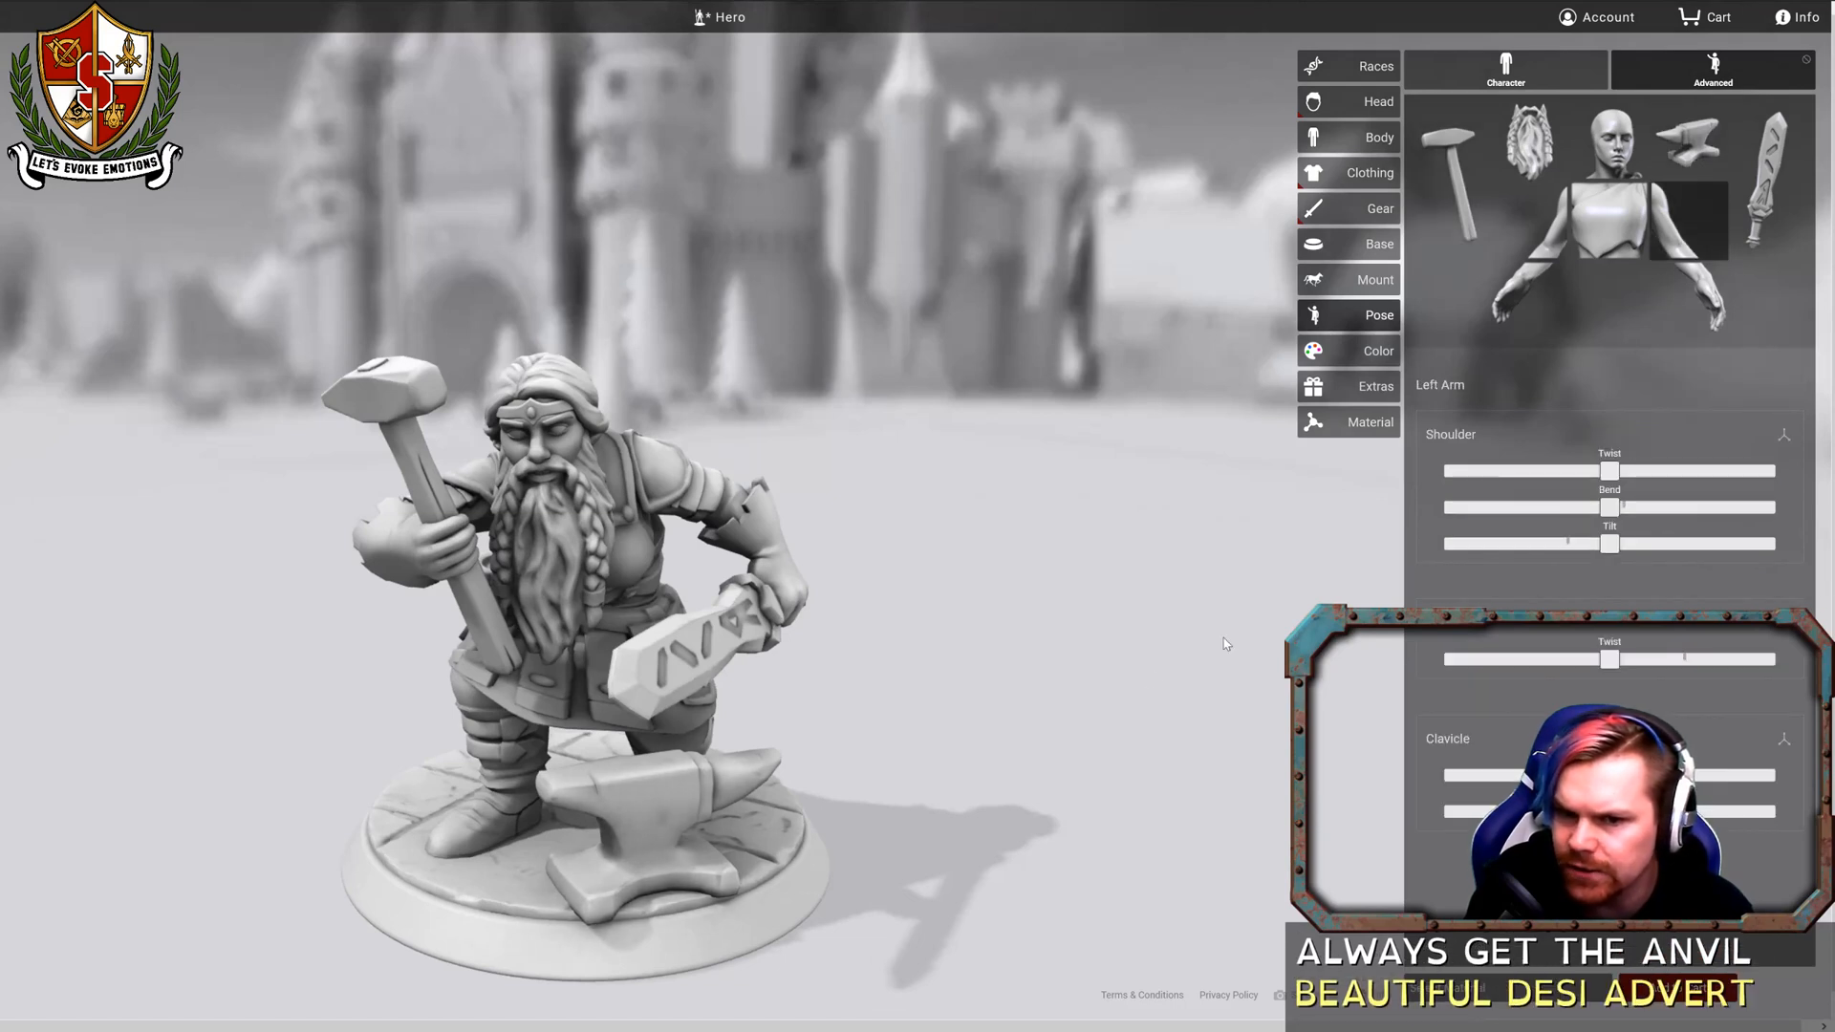
{"action": "left_click_drag", "start_coordinate": [1609, 472], "coordinate": [1554, 543]}
{"action": "left_click_drag", "start_coordinate": [999, 622], "coordinate": [1497, 600]}
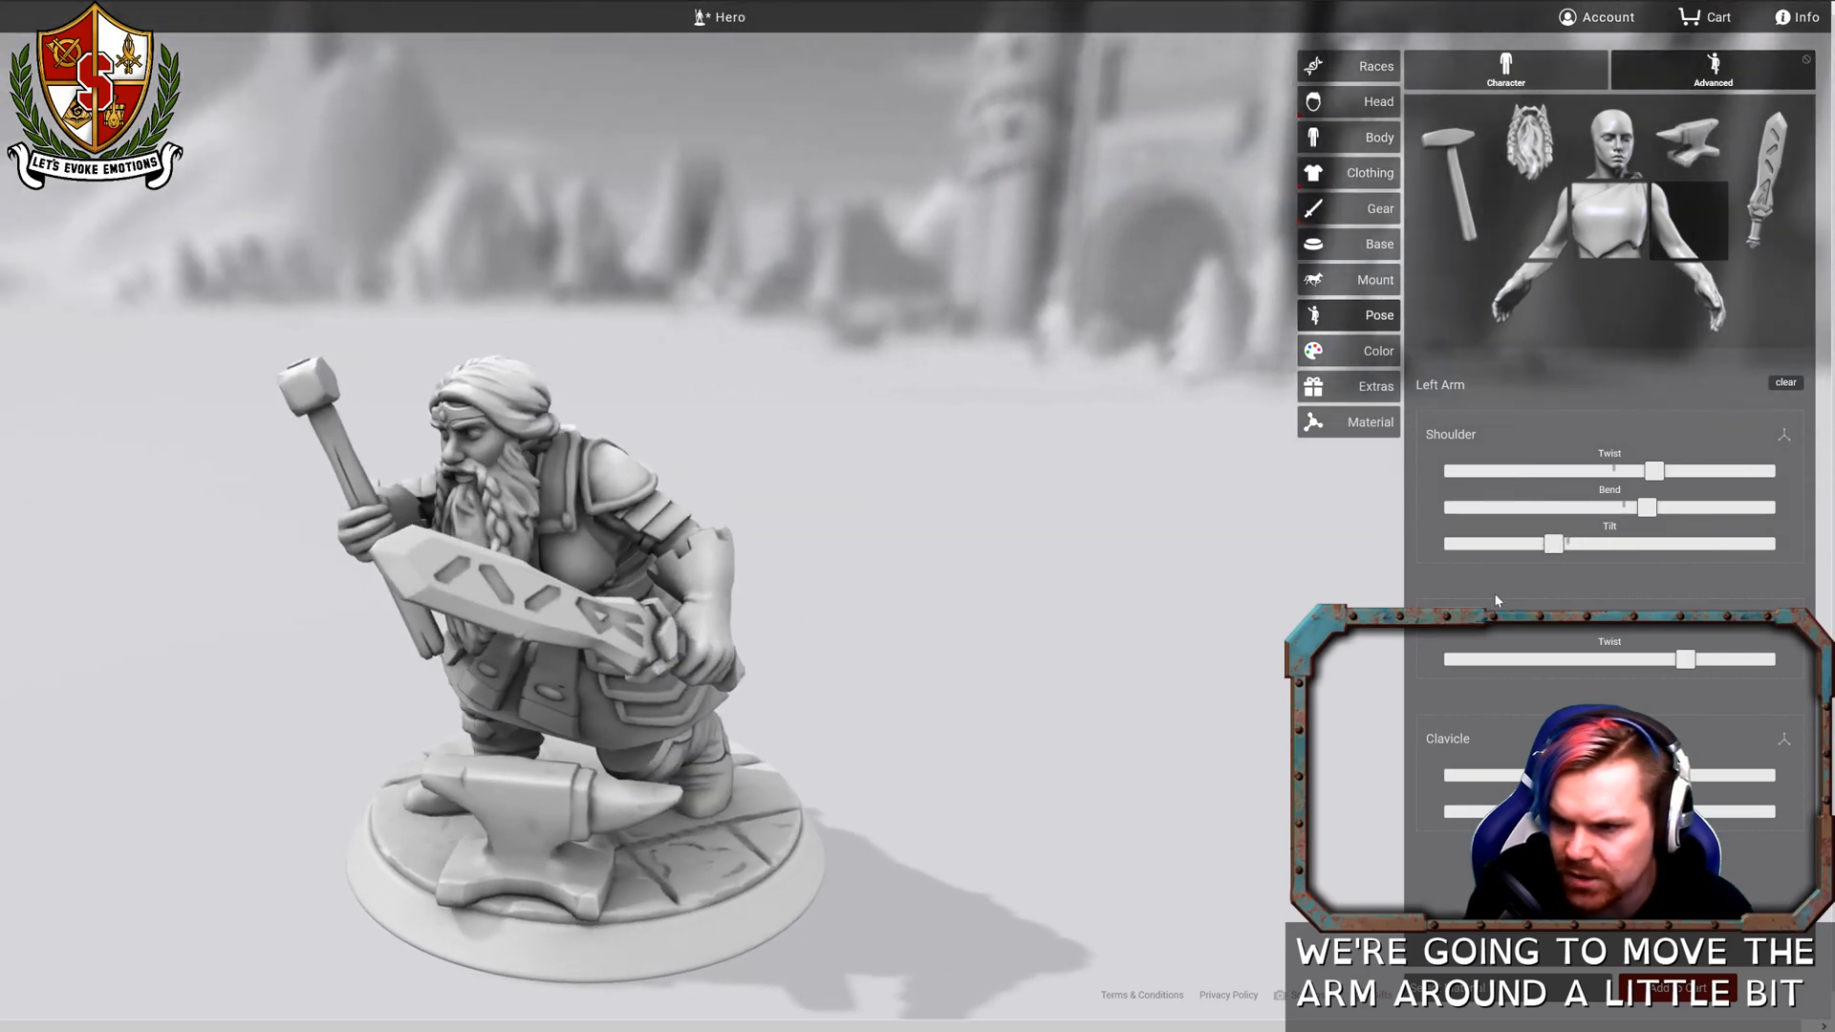
{"action": "left_click_drag", "start_coordinate": [1681, 660], "coordinate": [1715, 675]}
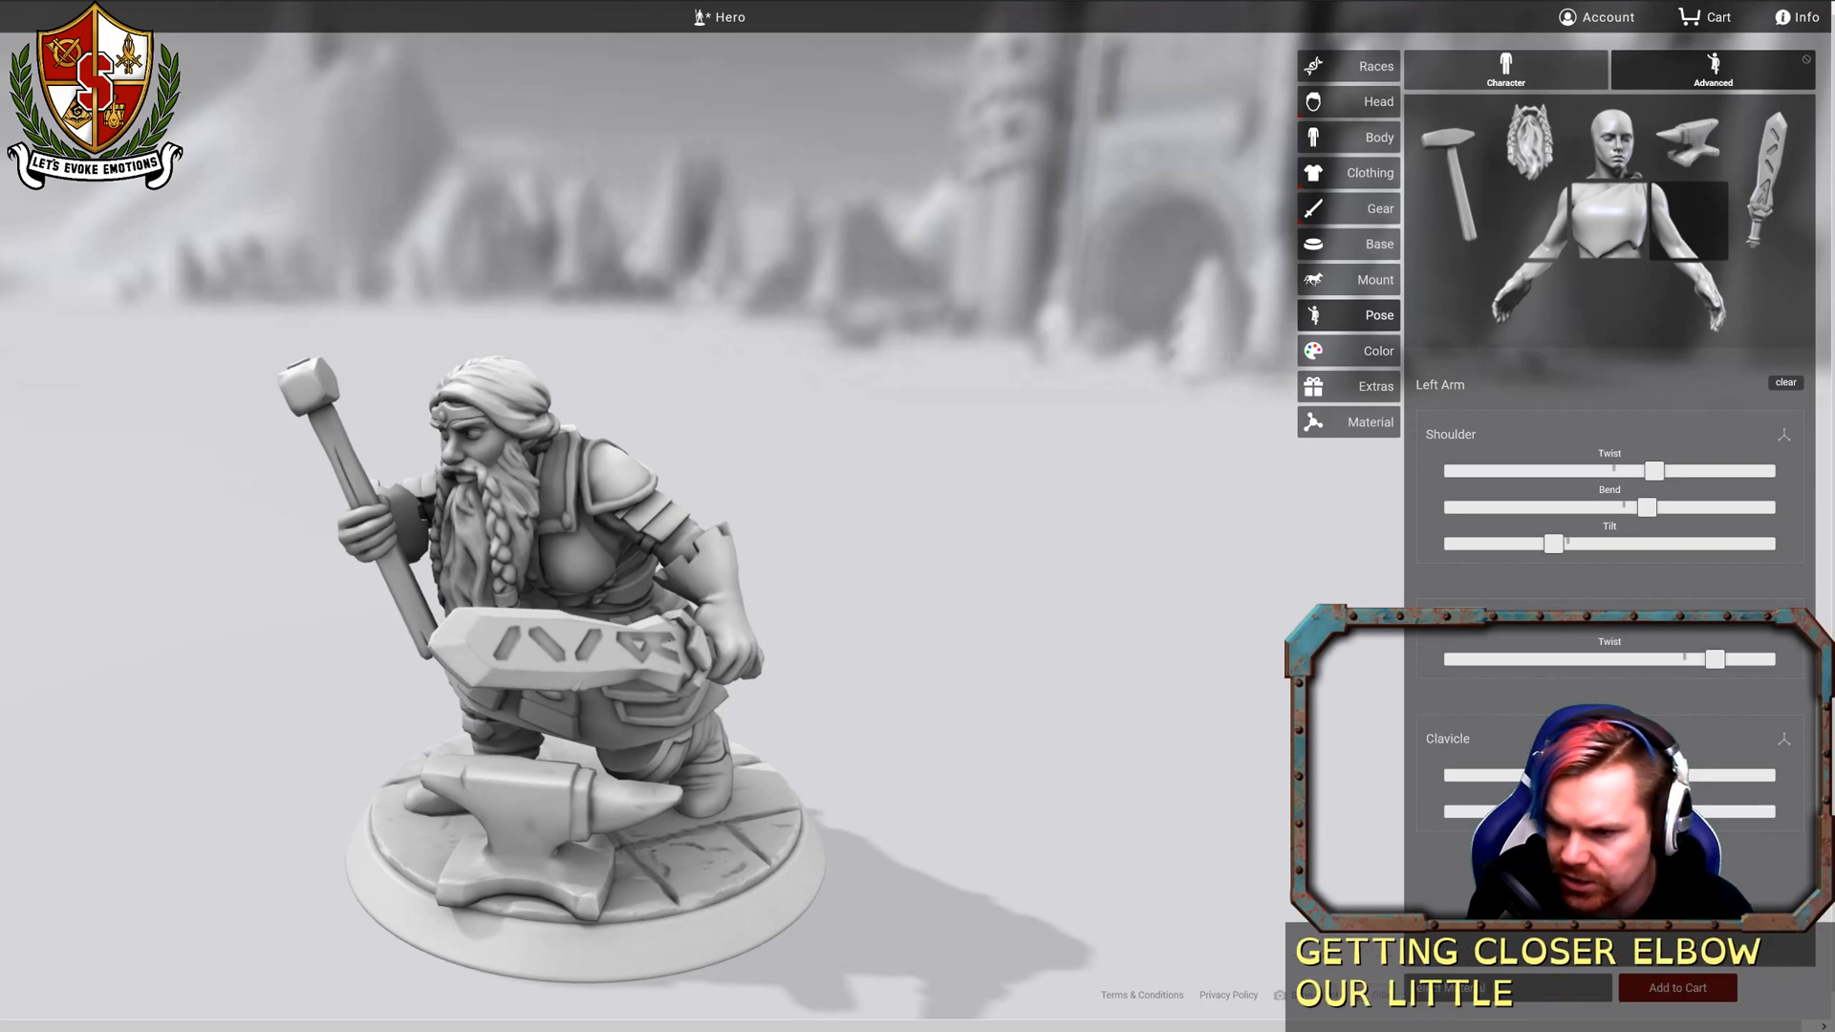
{"action": "left_click_drag", "start_coordinate": [1609, 775], "coordinate": [1586, 775]}
{"action": "left_click_drag", "start_coordinate": [1052, 750], "coordinate": [1280, 726]}
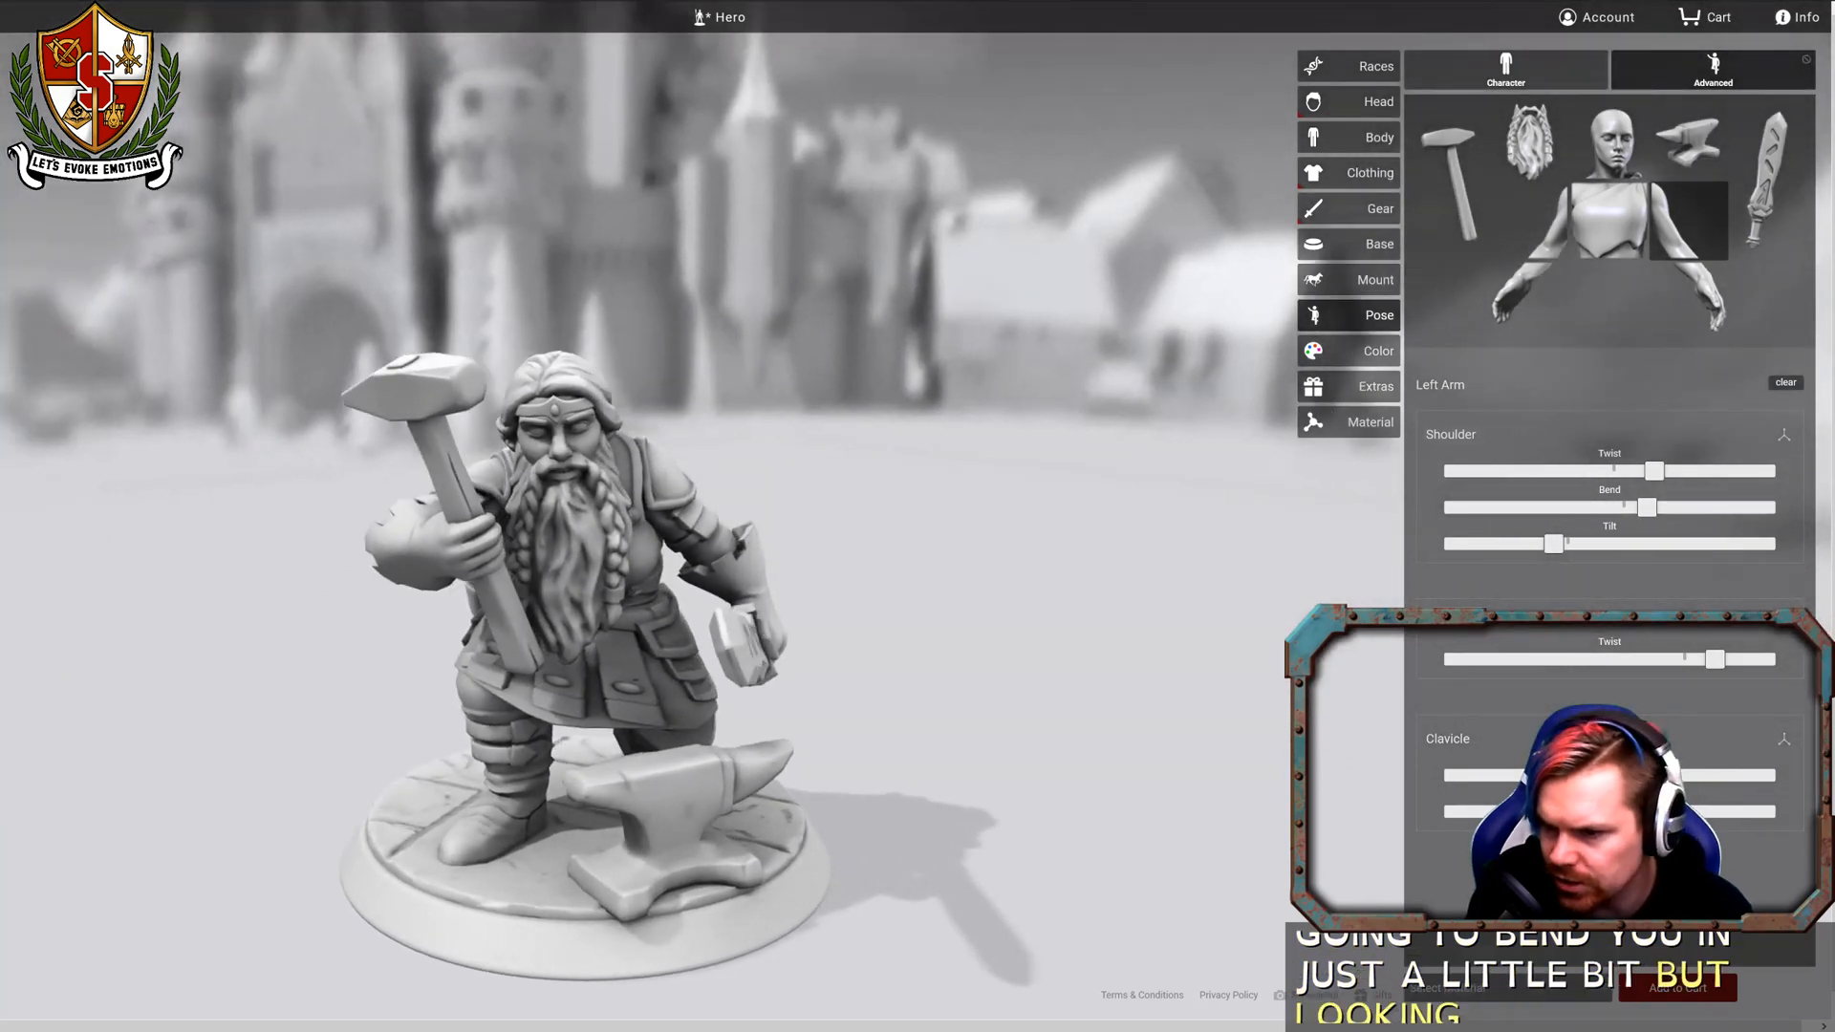
{"action": "left_click_drag", "start_coordinate": [1586, 775], "coordinate": [1605, 775]}
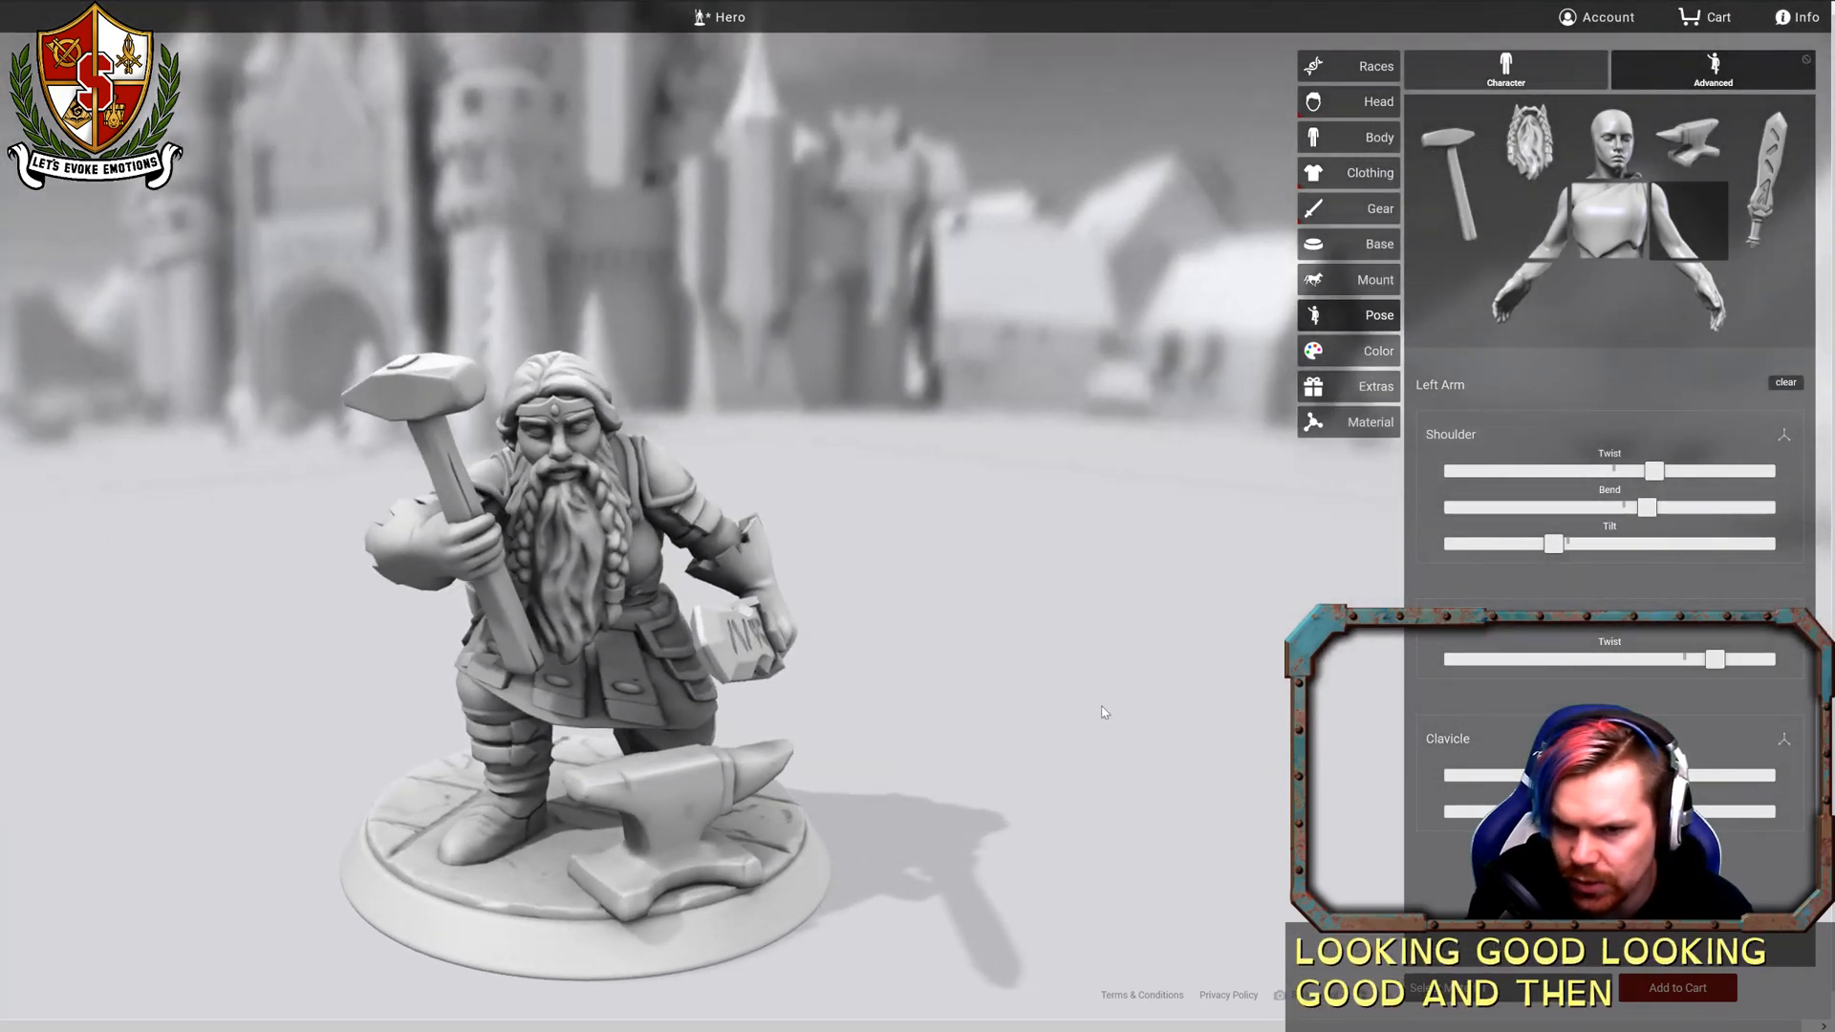
{"action": "left_click_drag", "start_coordinate": [1104, 712], "coordinate": [1054, 705]}
Adjust the left wrist's twist, bend and tilt to lower the blade onto the anvil, and twist the sword to lie flatter.
{"action": "left_click", "coordinate": [1684, 293]}
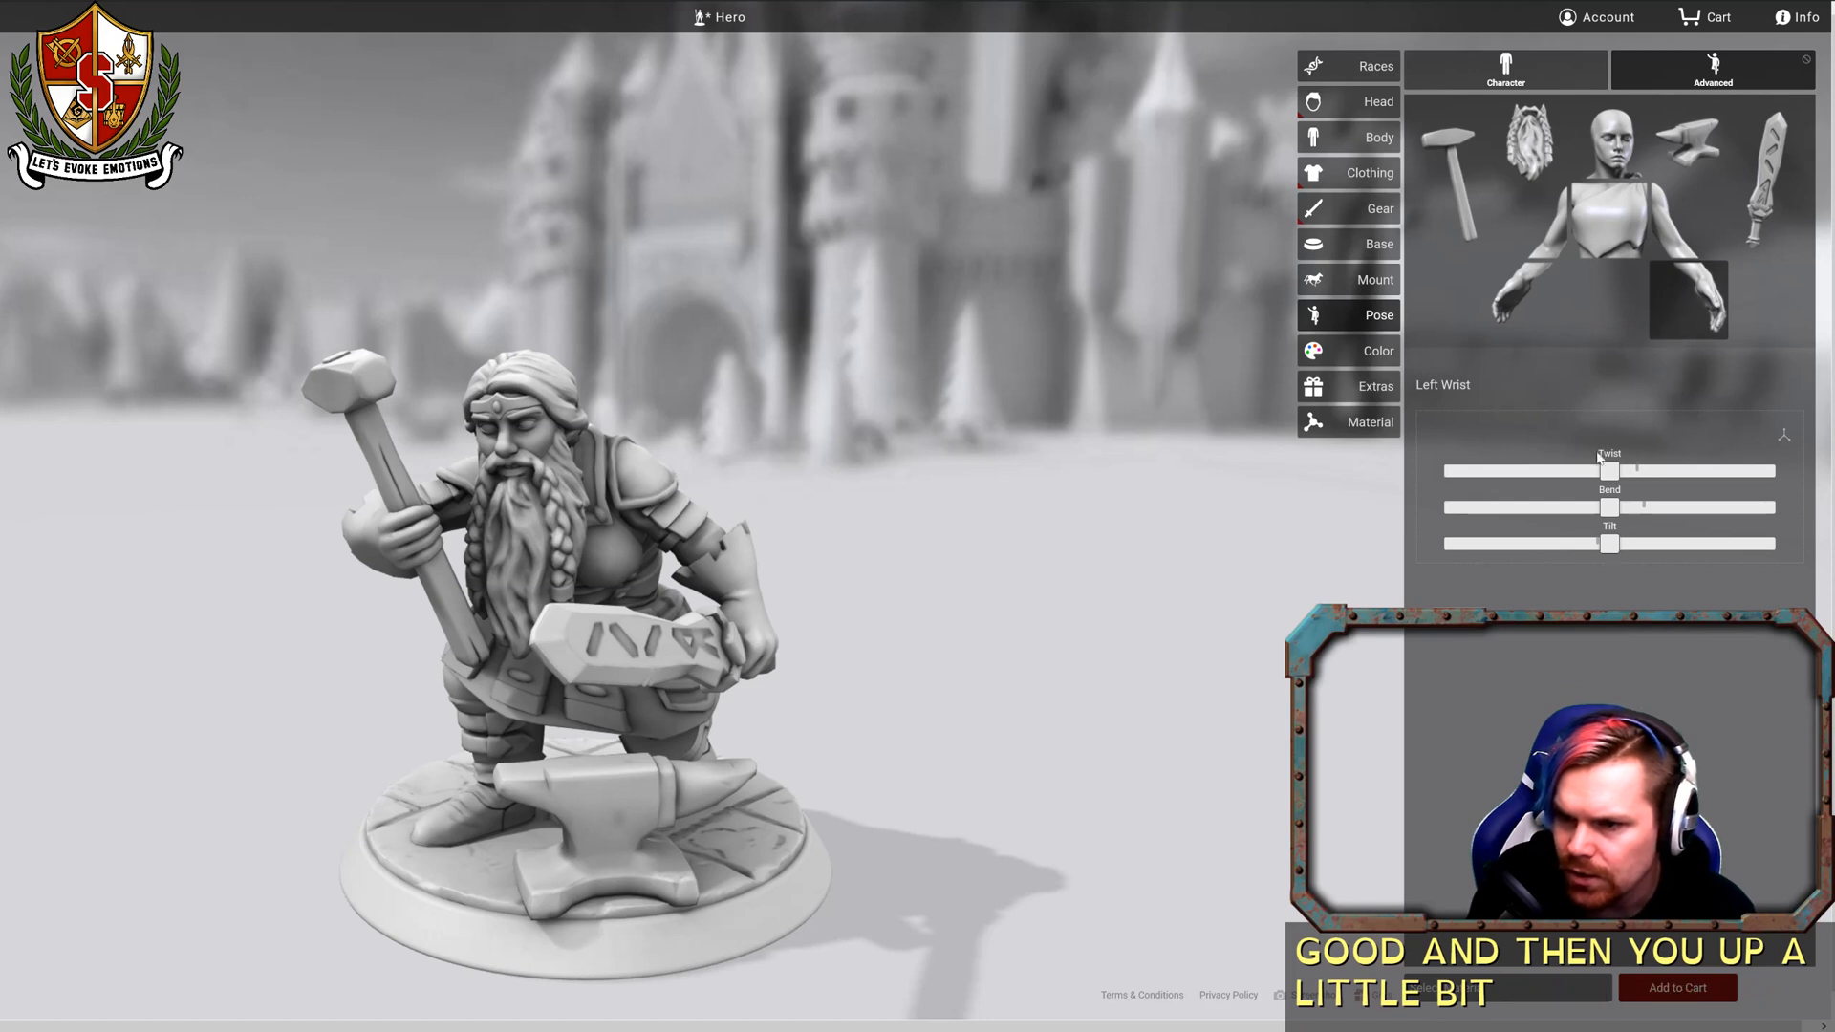
{"action": "left_click_drag", "start_coordinate": [1605, 470], "coordinate": [1649, 548]}
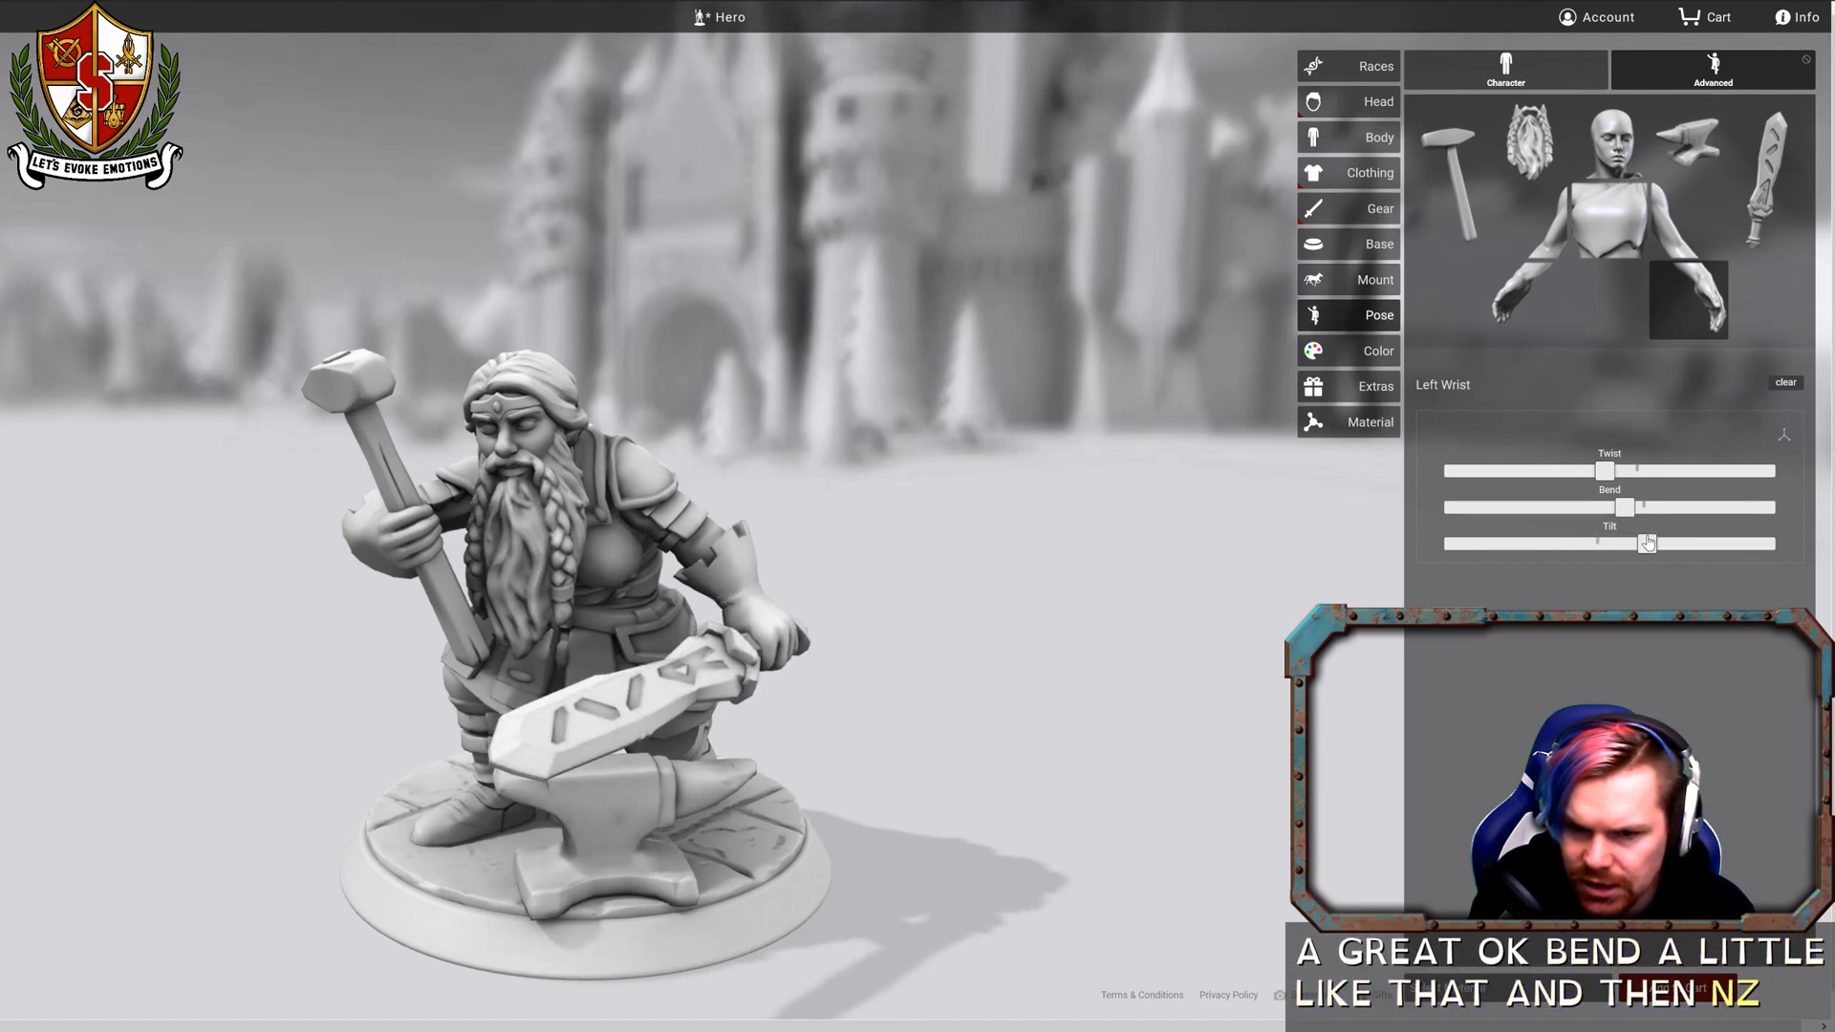
{"action": "left_click_drag", "start_coordinate": [1167, 491], "coordinate": [1359, 455]}
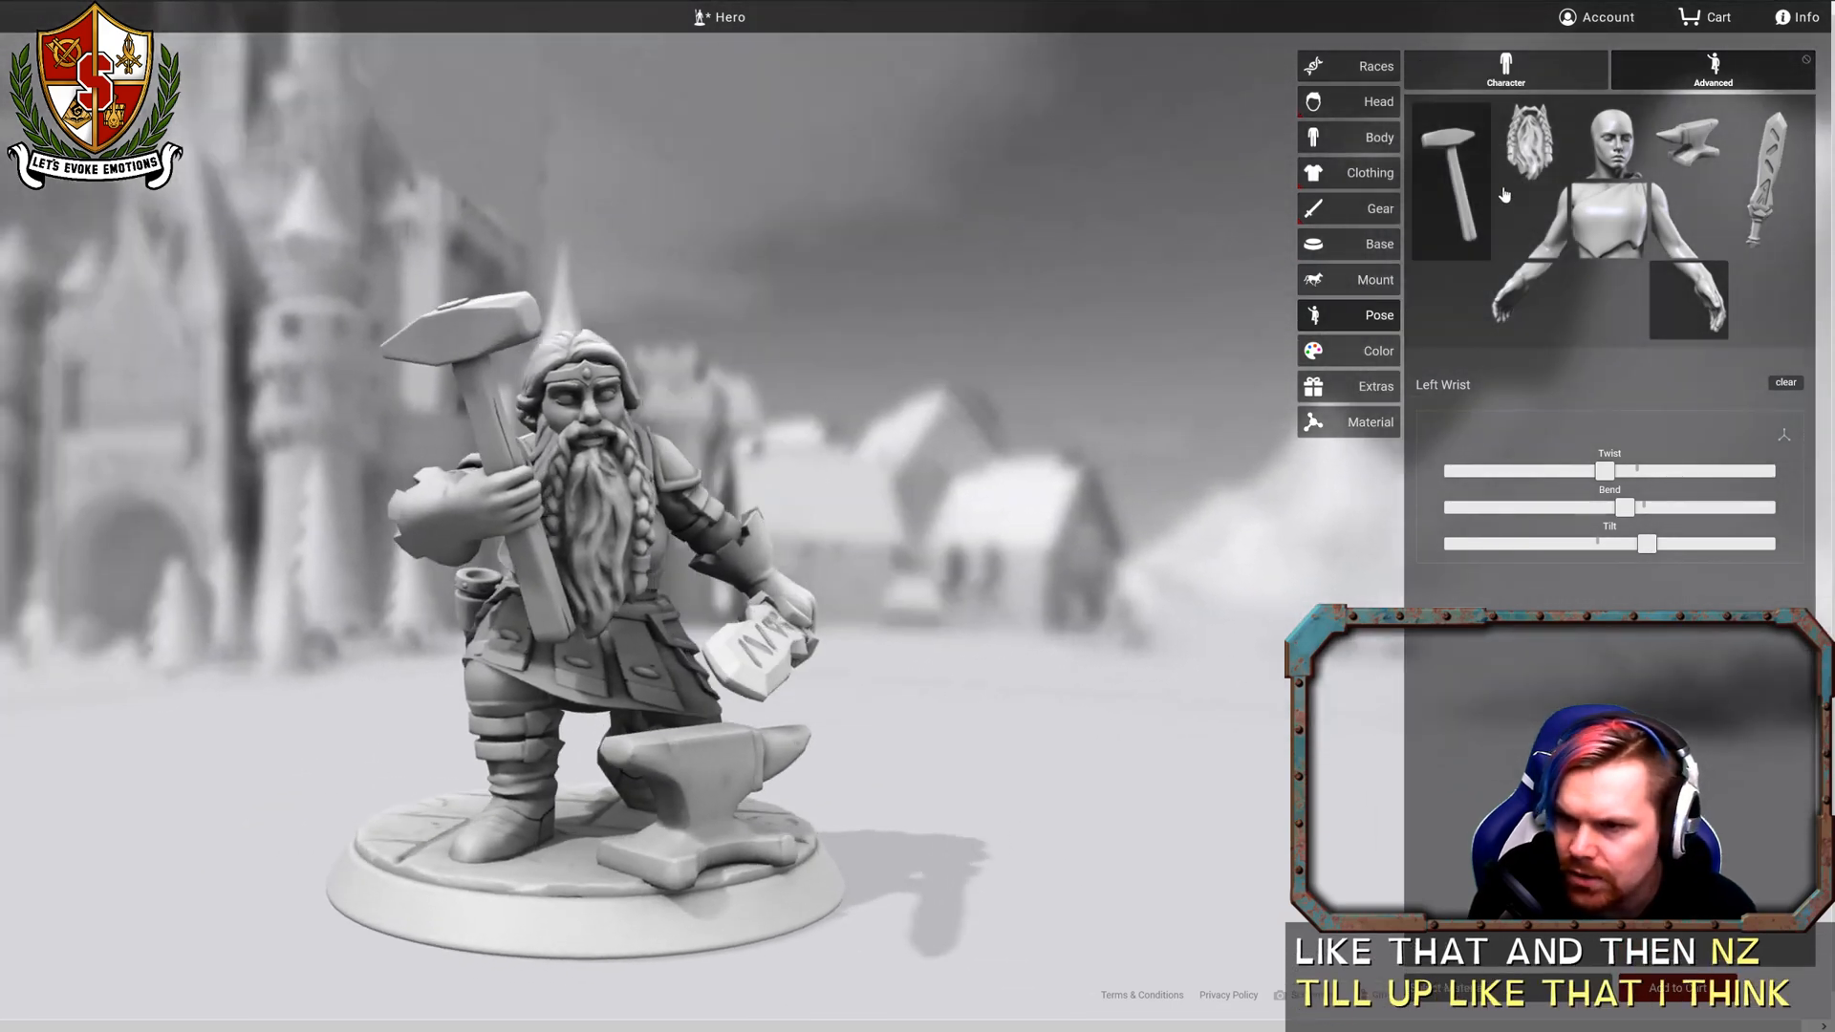
{"action": "left_click", "coordinate": [1763, 181]}
{"action": "left_click_drag", "start_coordinate": [1609, 471], "coordinate": [1565, 474]}
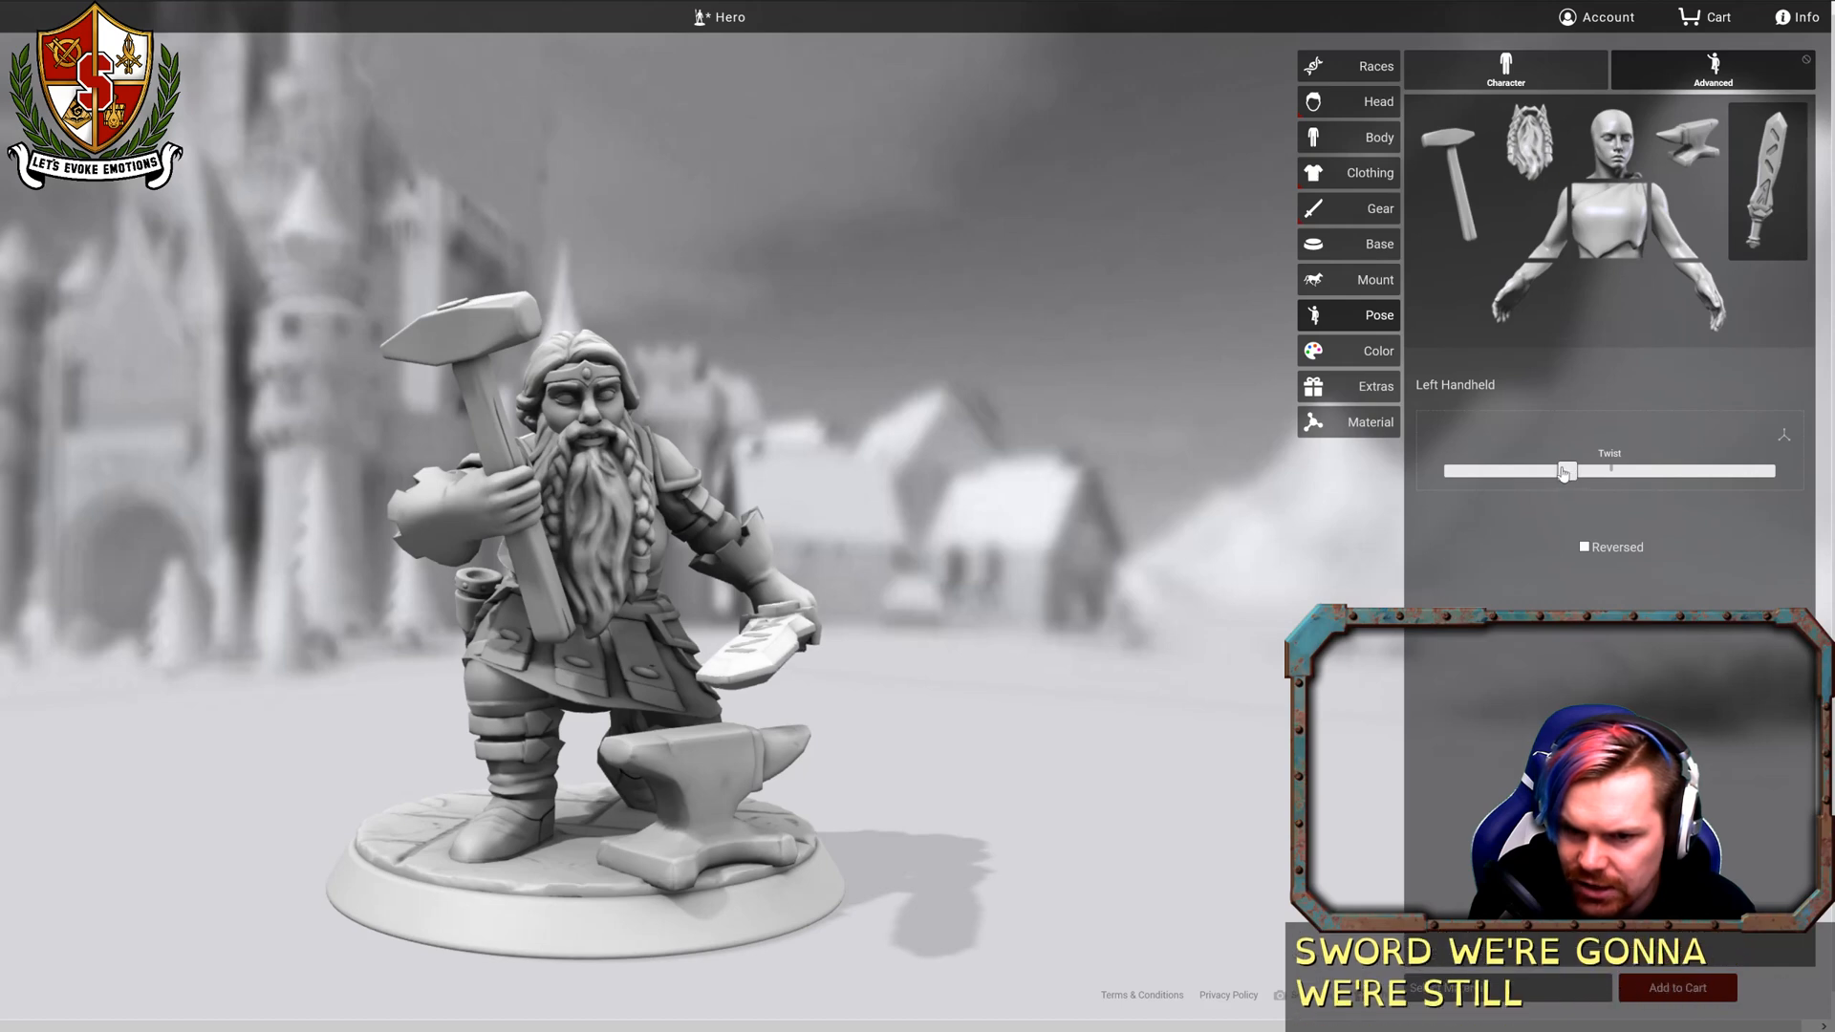
{"action": "left_click_drag", "start_coordinate": [1056, 541], "coordinate": [1013, 557]}
Twist the right shoulder and elbow slightly to lower the arm holding the hammer.
{"action": "left_click", "coordinate": [1529, 237]}
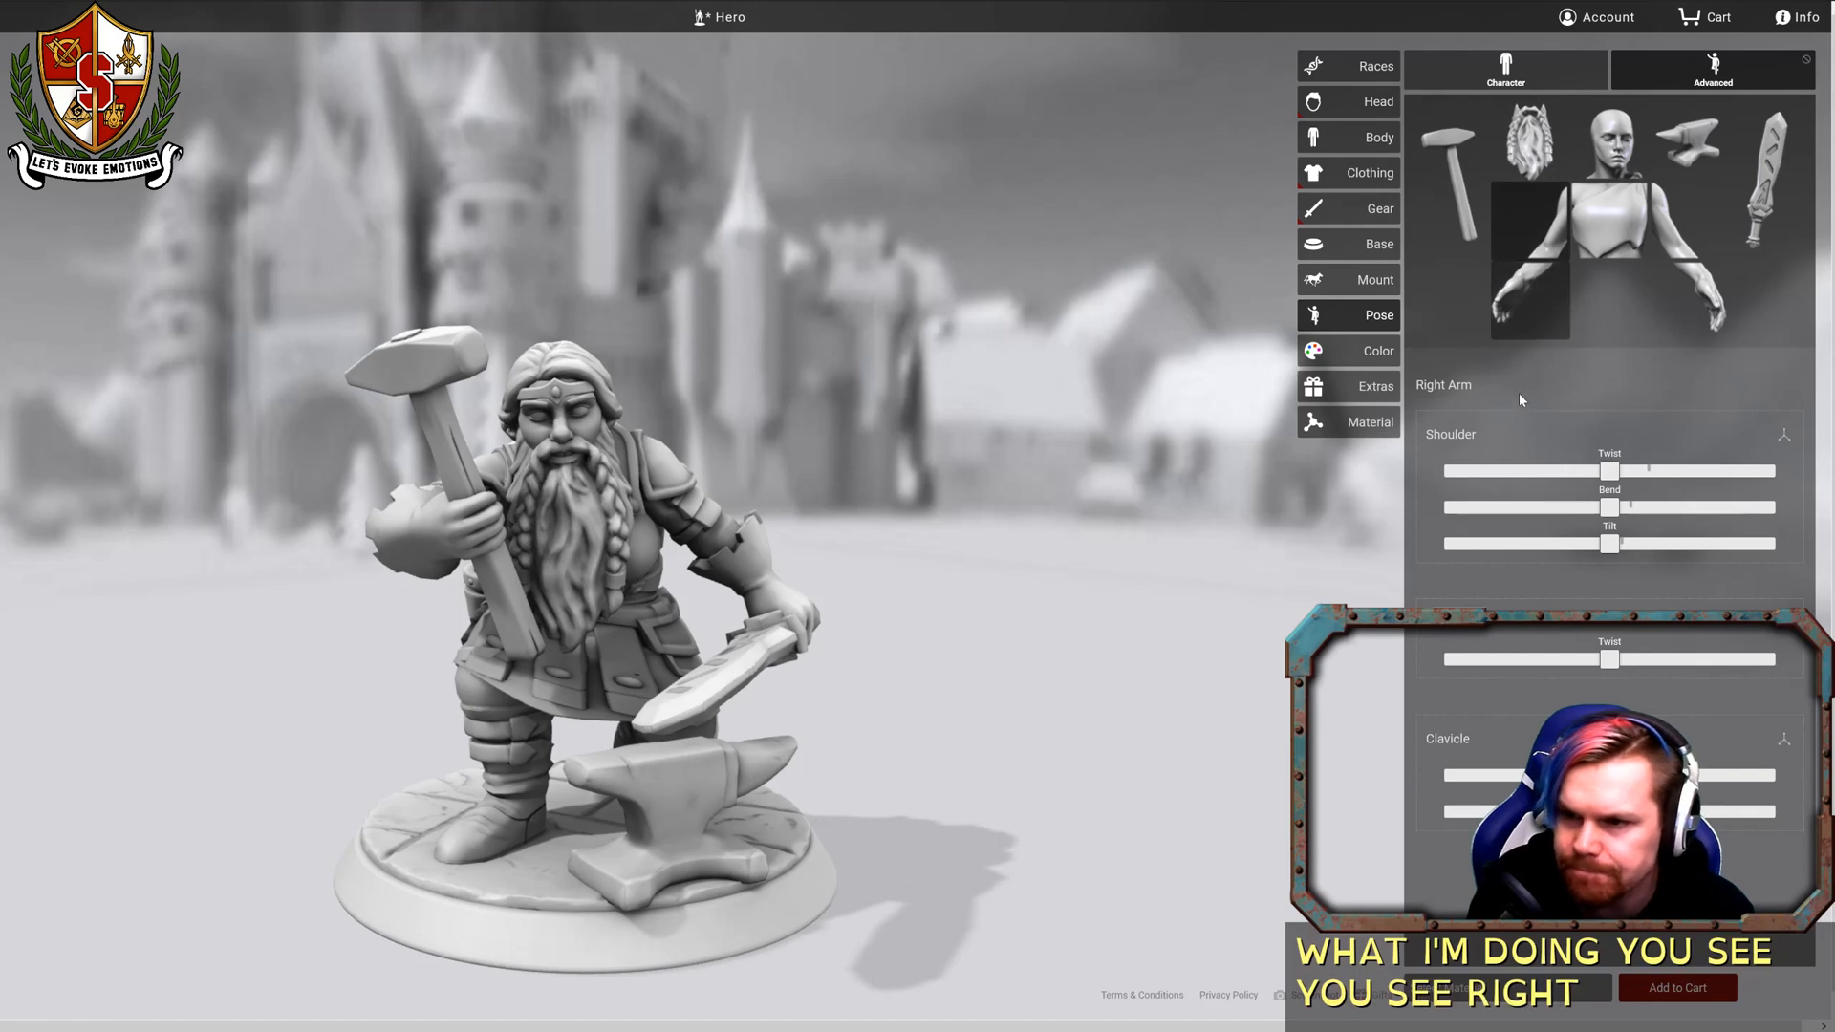
{"action": "left_click_drag", "start_coordinate": [1602, 471], "coordinate": [1618, 469]}
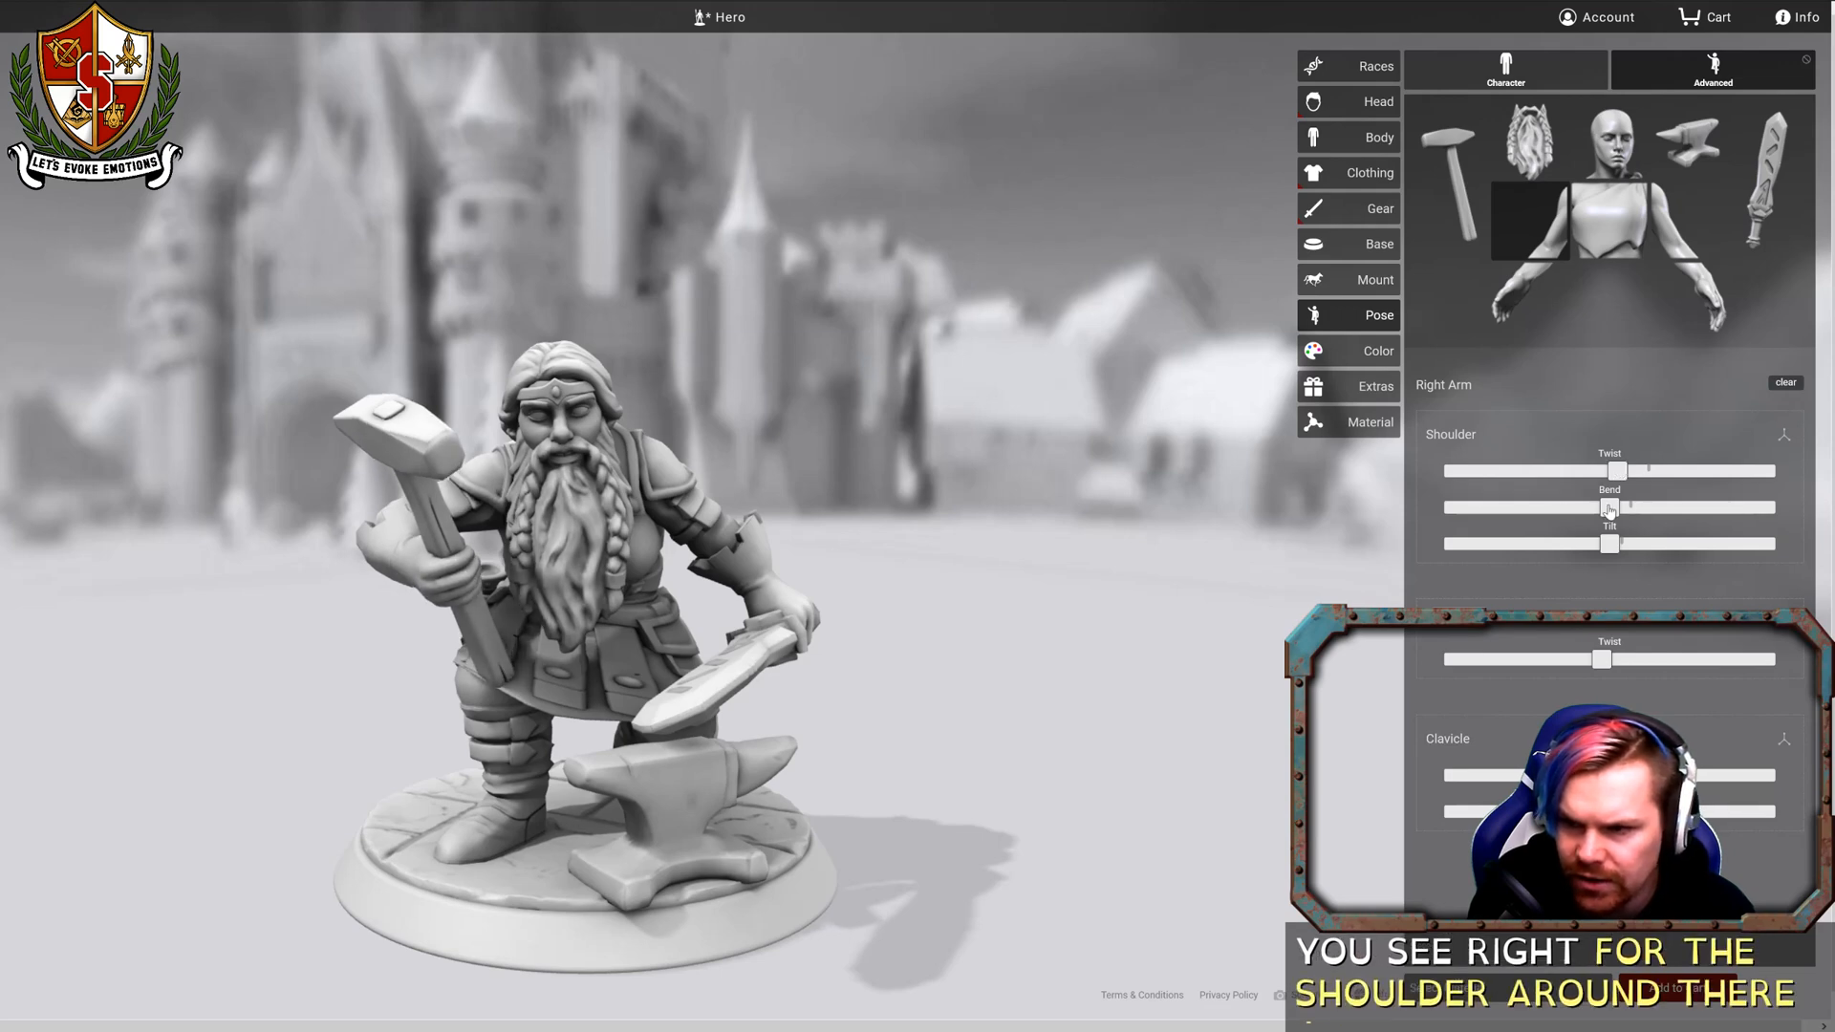
{"action": "left_click_drag", "start_coordinate": [856, 455], "coordinate": [1070, 478]}
Adjust the head's pose so the figure looks down at the sword and anvil.
{"action": "left_click", "coordinate": [1609, 143]}
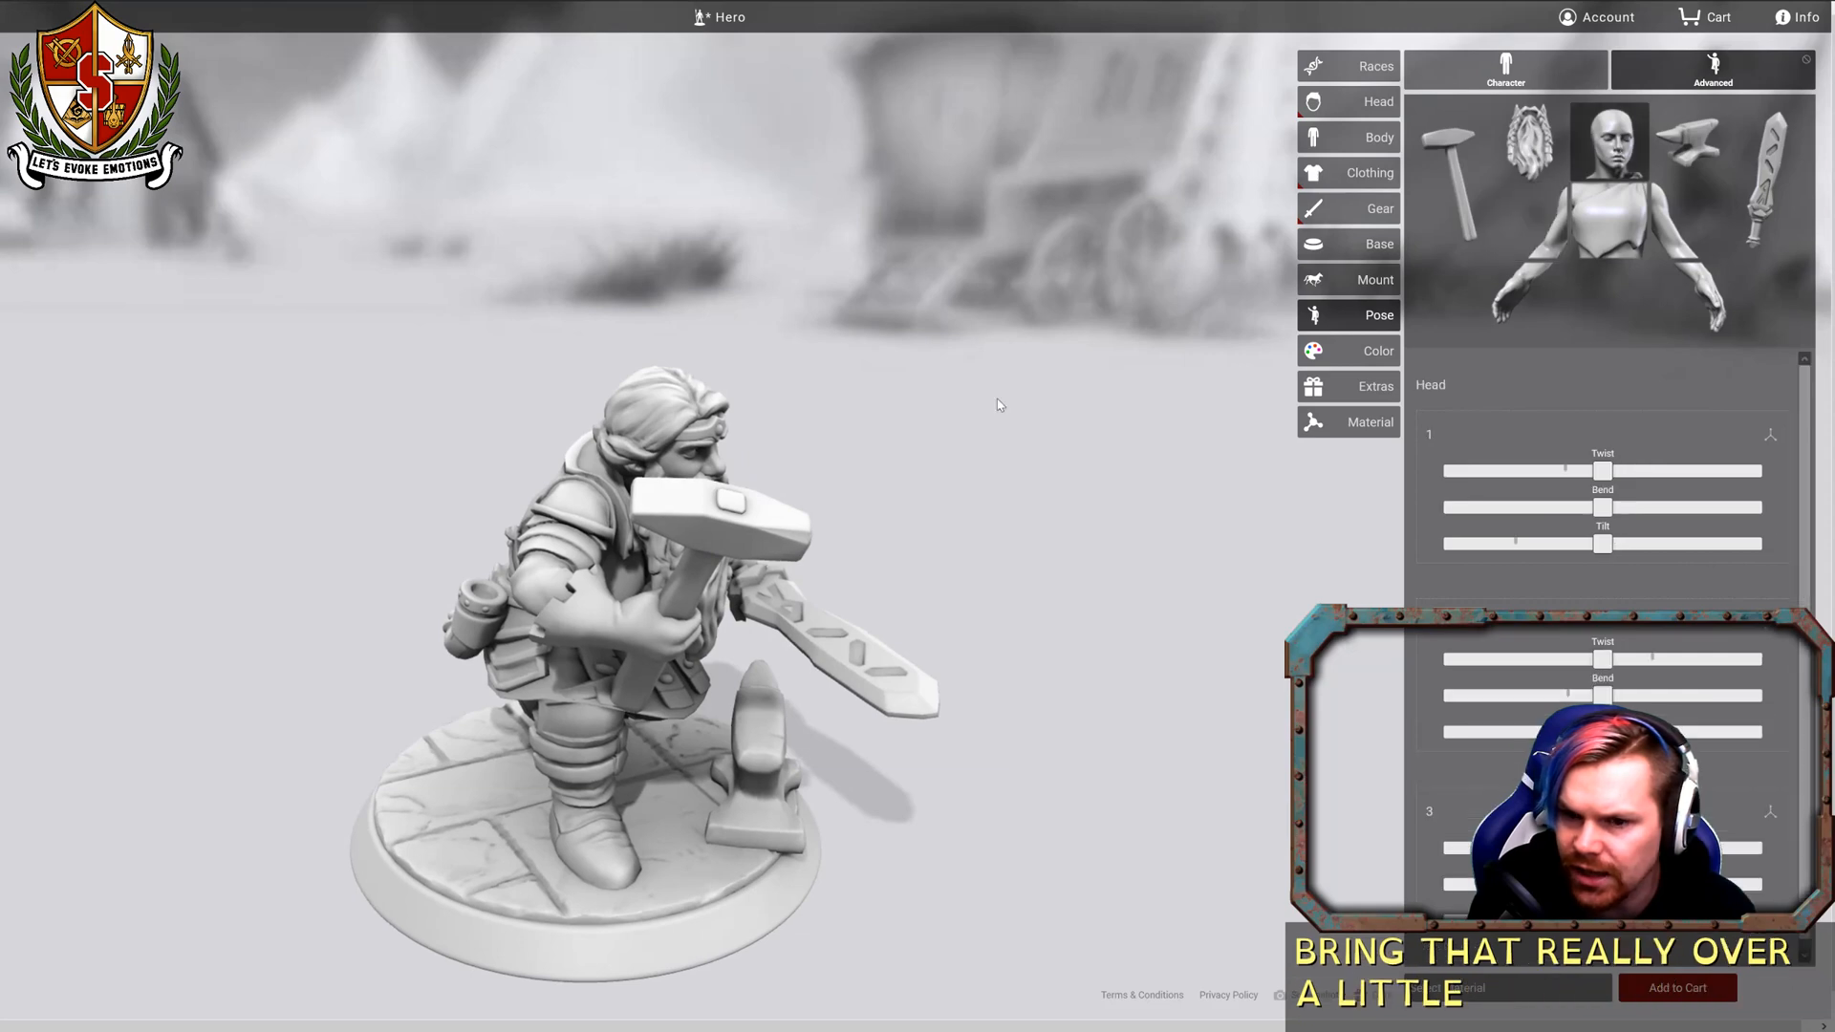
{"action": "left_click_drag", "start_coordinate": [1000, 405], "coordinate": [779, 405]}
{"action": "left_click_drag", "start_coordinate": [1607, 471], "coordinate": [1627, 474]}
{"action": "left_click_drag", "start_coordinate": [979, 491], "coordinate": [1152, 495]}
Set the hammer's grip position just short of the maximum so it is held near the handle's end, and inspect the pose.
{"action": "left_click", "coordinate": [1449, 177]}
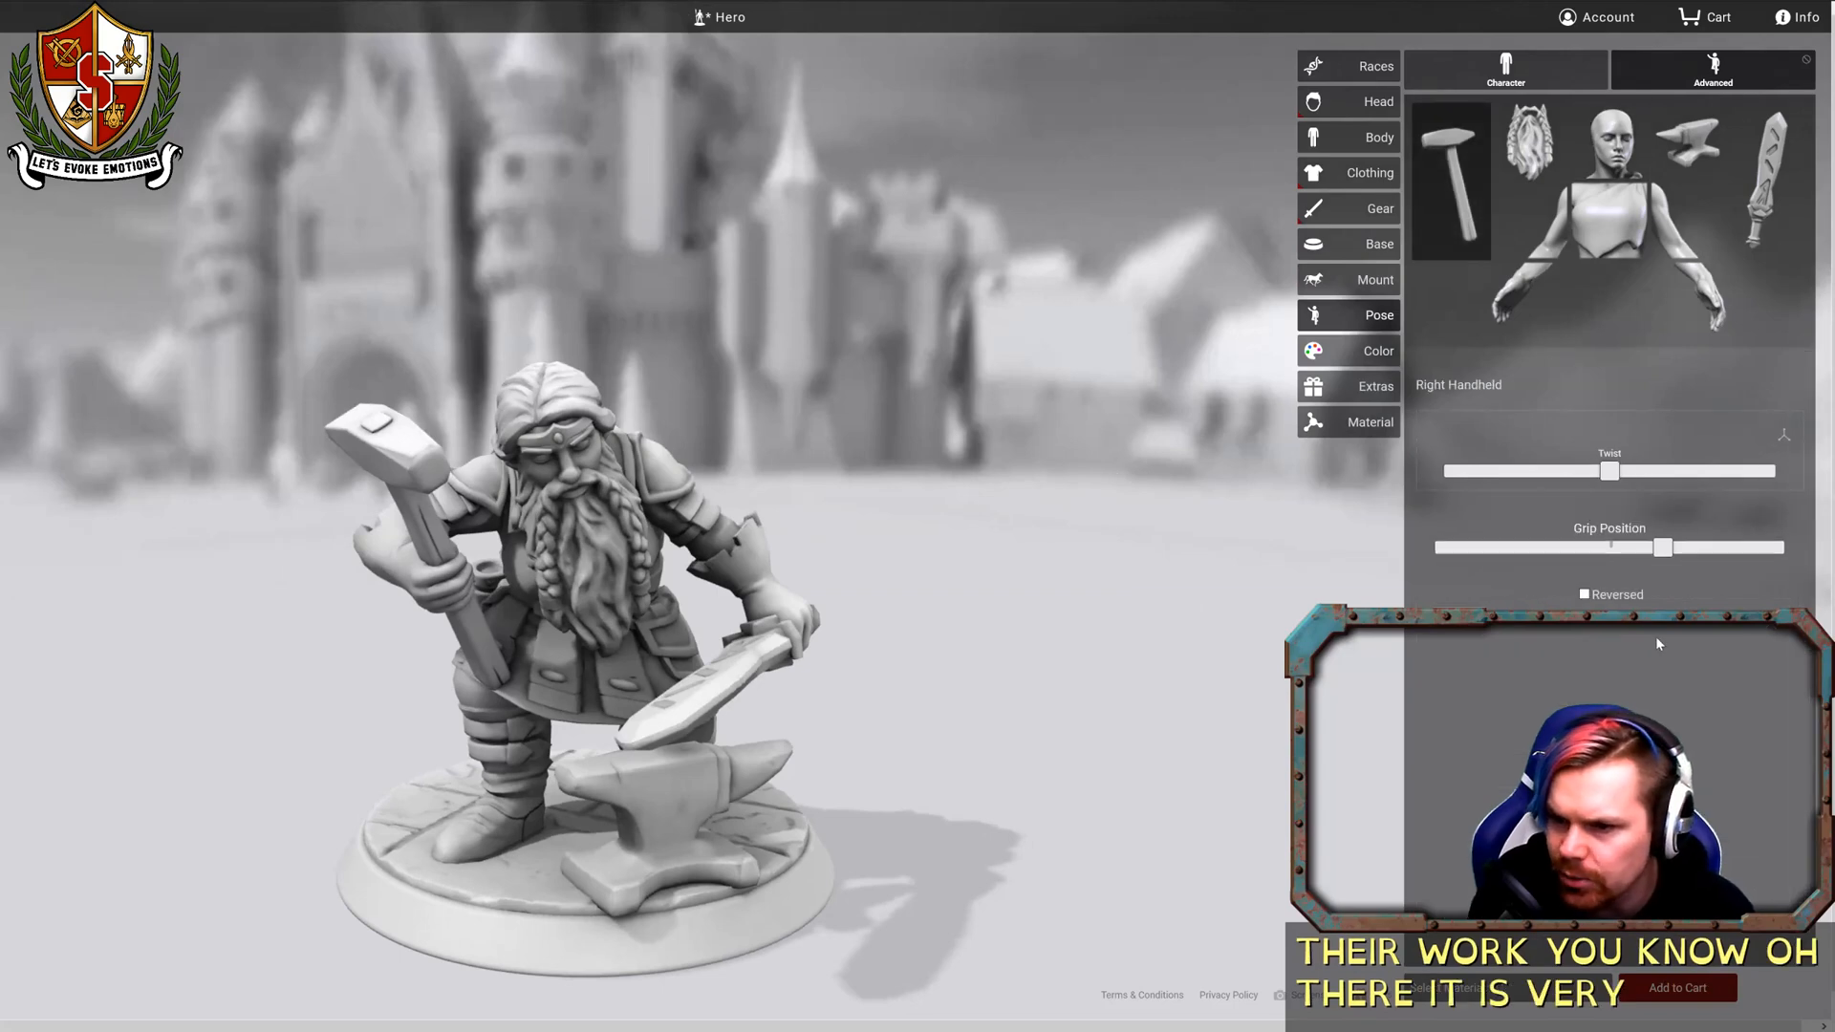
{"action": "left_click_drag", "start_coordinate": [1663, 552], "coordinate": [1807, 520]}
{"action": "left_click_drag", "start_coordinate": [955, 573], "coordinate": [765, 602]}
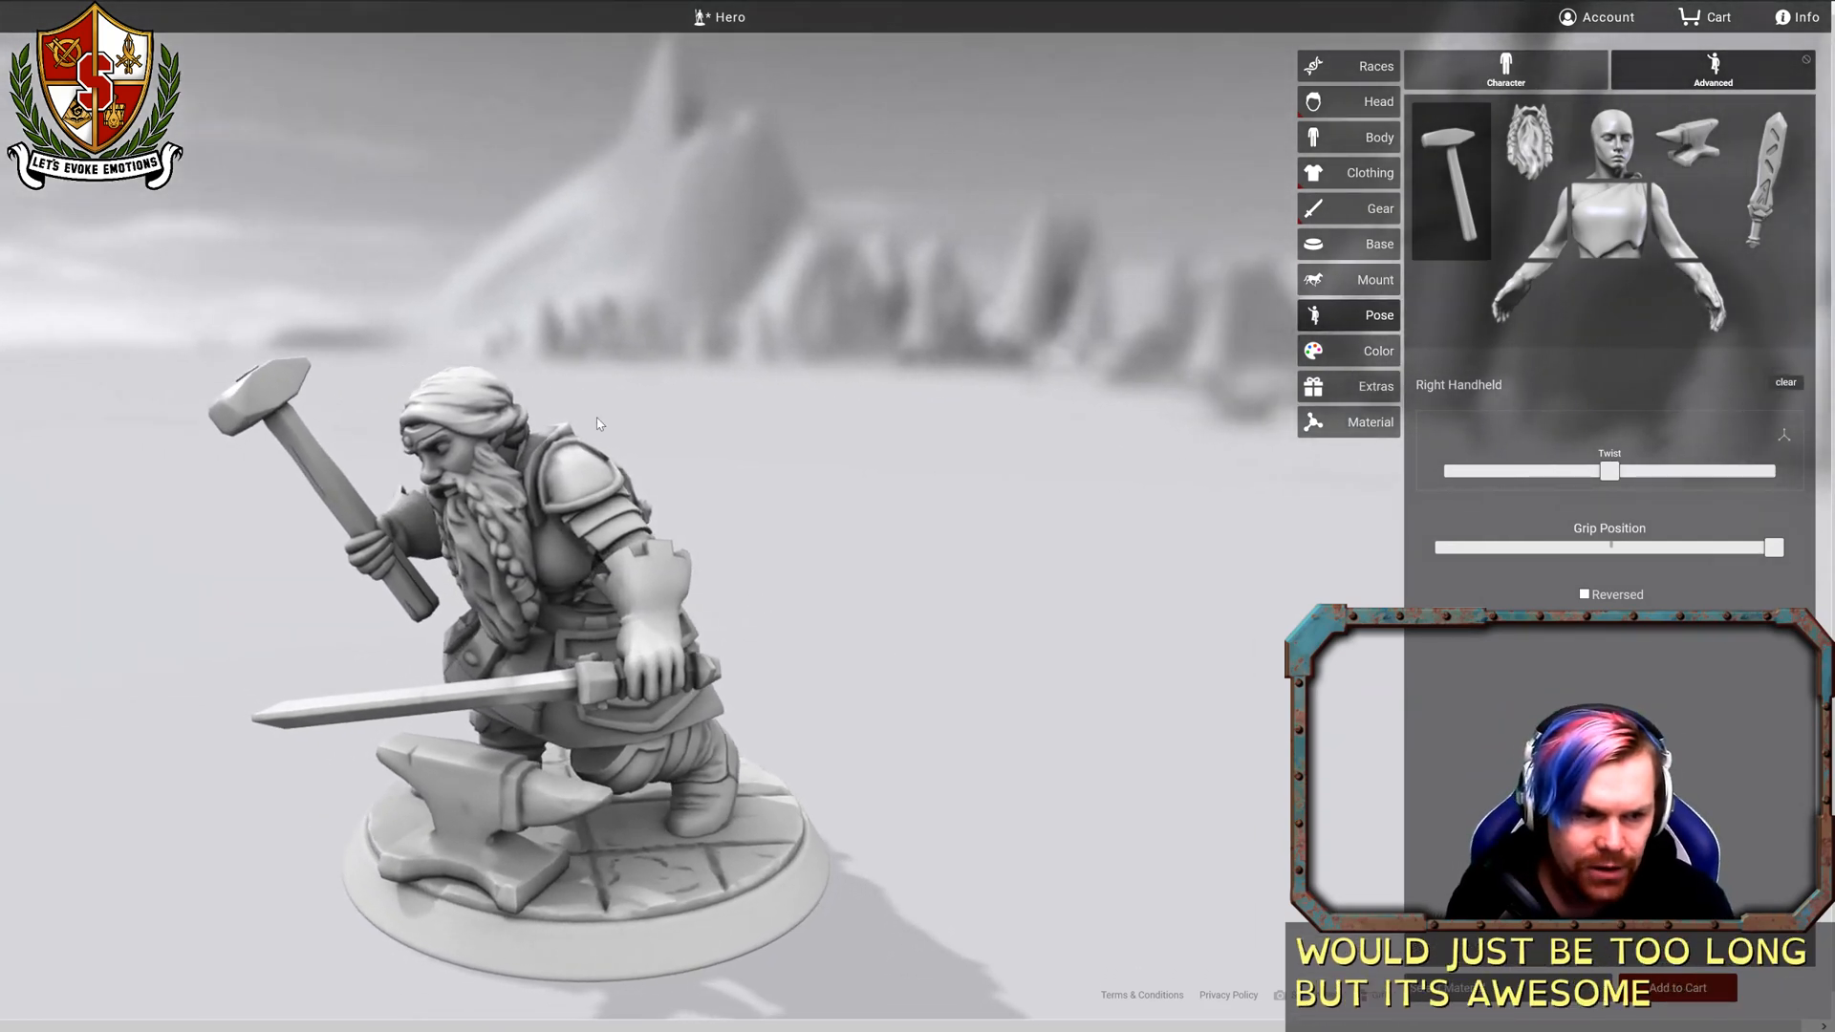
{"action": "left_click_drag", "start_coordinate": [599, 423], "coordinate": [1098, 361]}
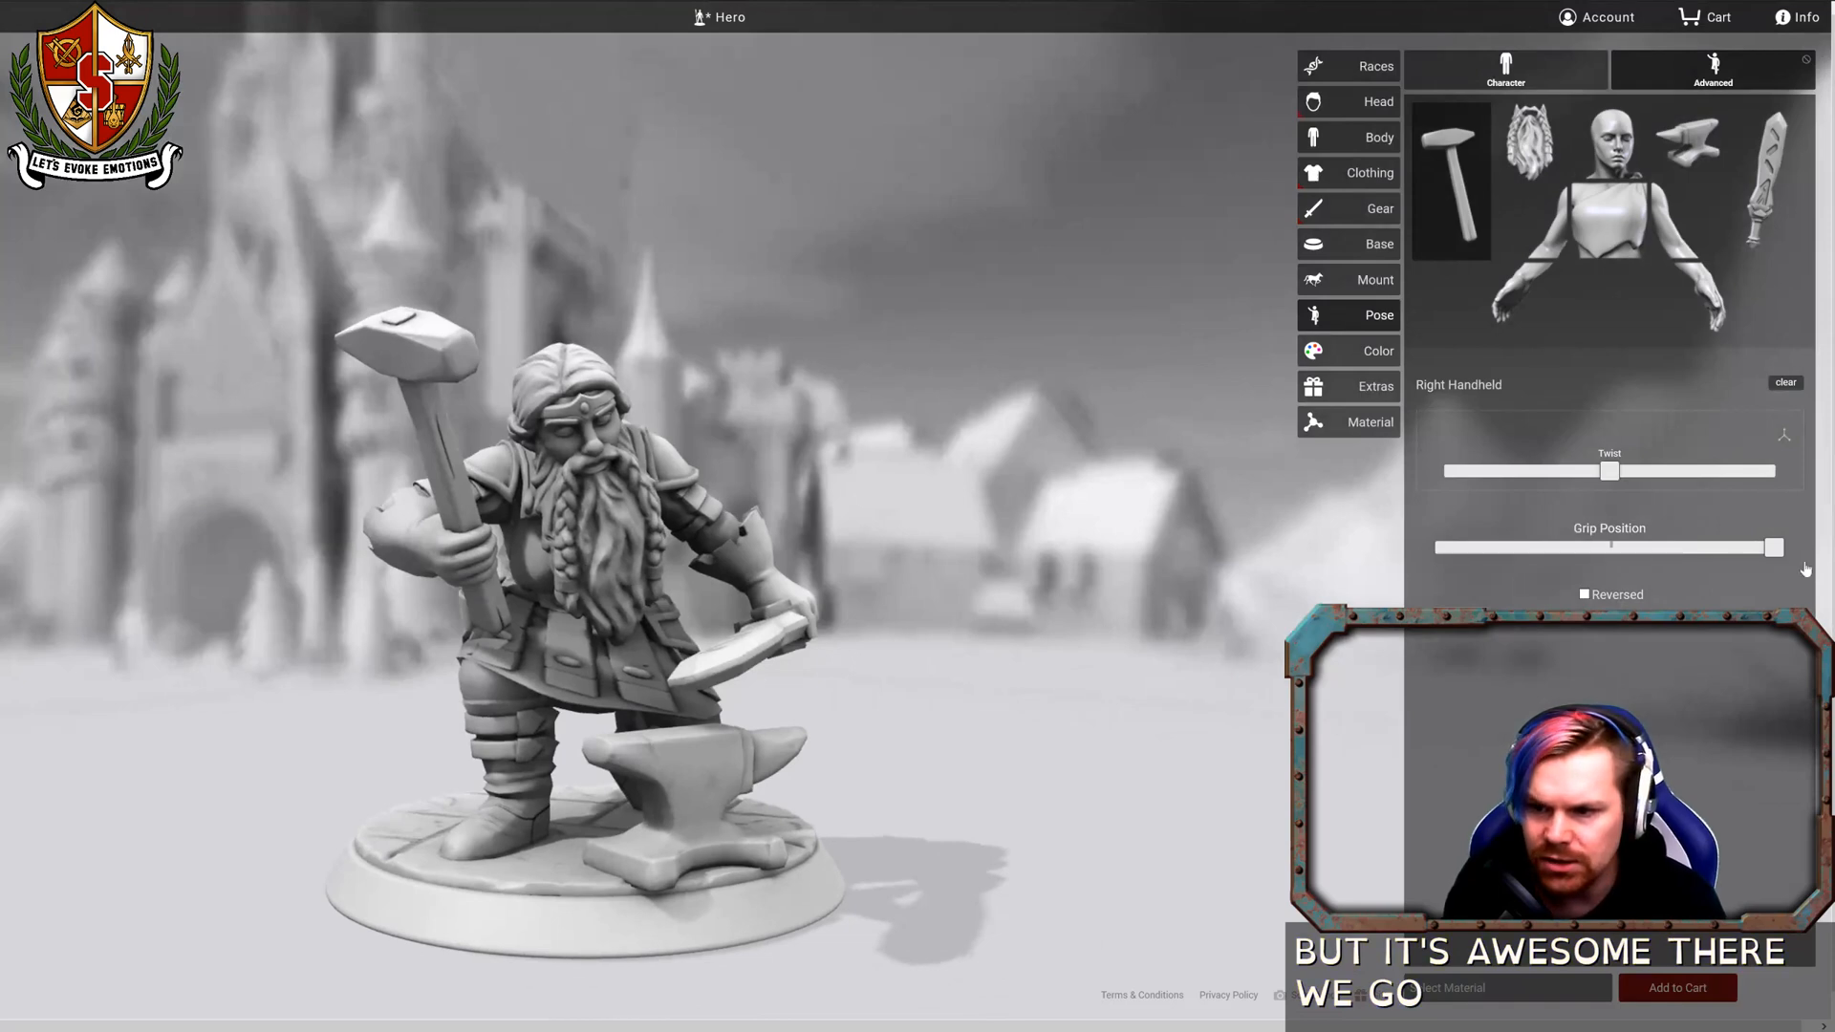
{"action": "left_click_drag", "start_coordinate": [1775, 557], "coordinate": [1755, 559]}
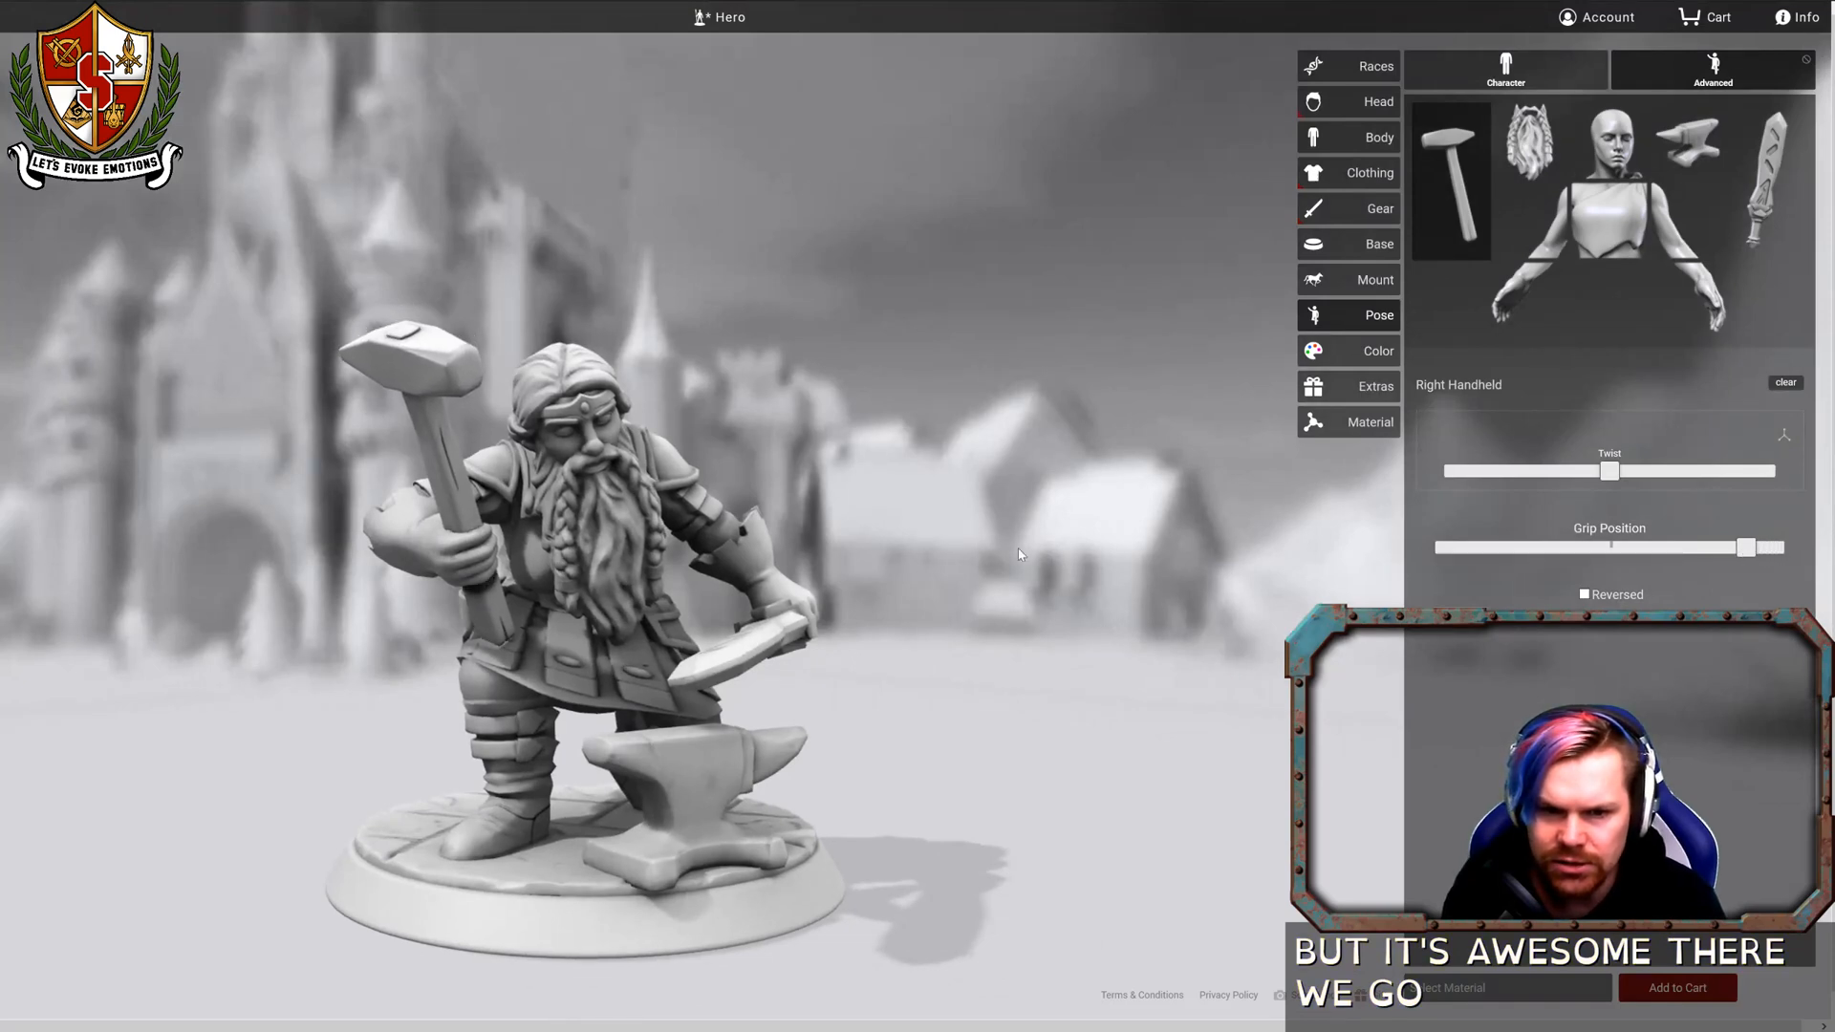
{"action": "left_click_drag", "start_coordinate": [1017, 554], "coordinate": [921, 643]}
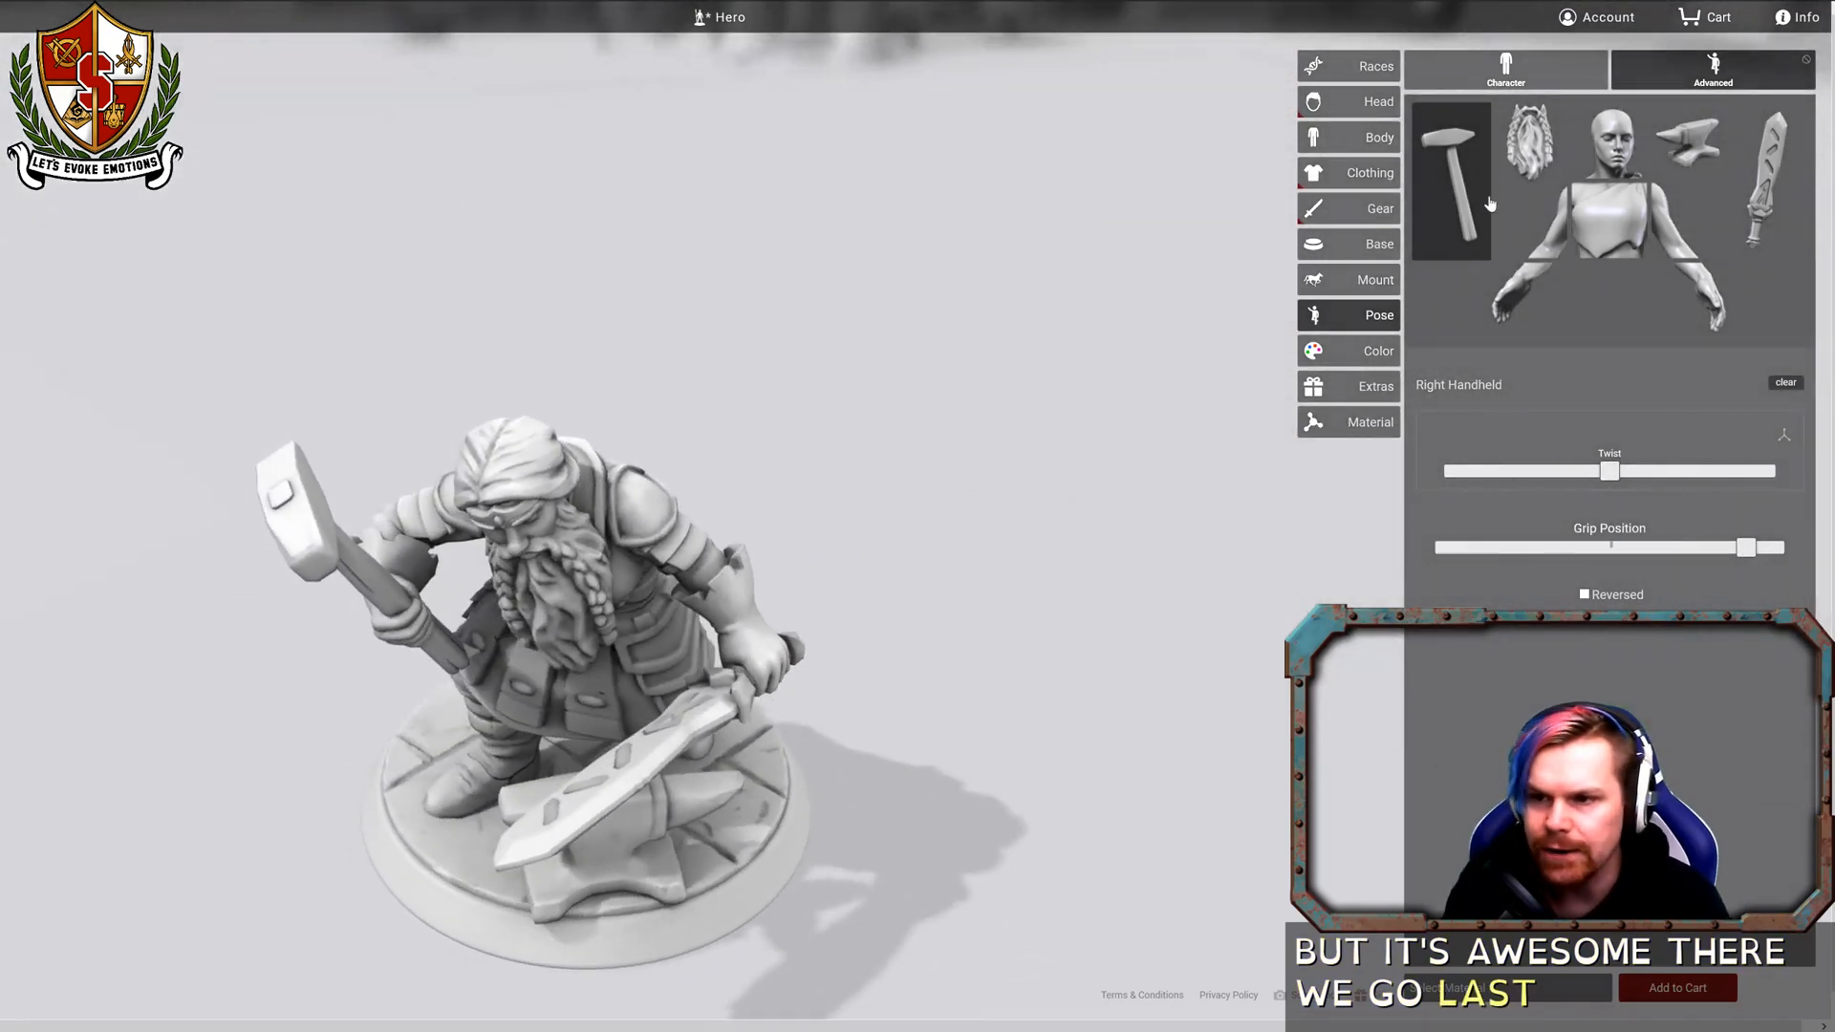
Paint the figure's hair and beard with the Orange colored hair paint.
{"action": "left_click", "coordinate": [1365, 368]}
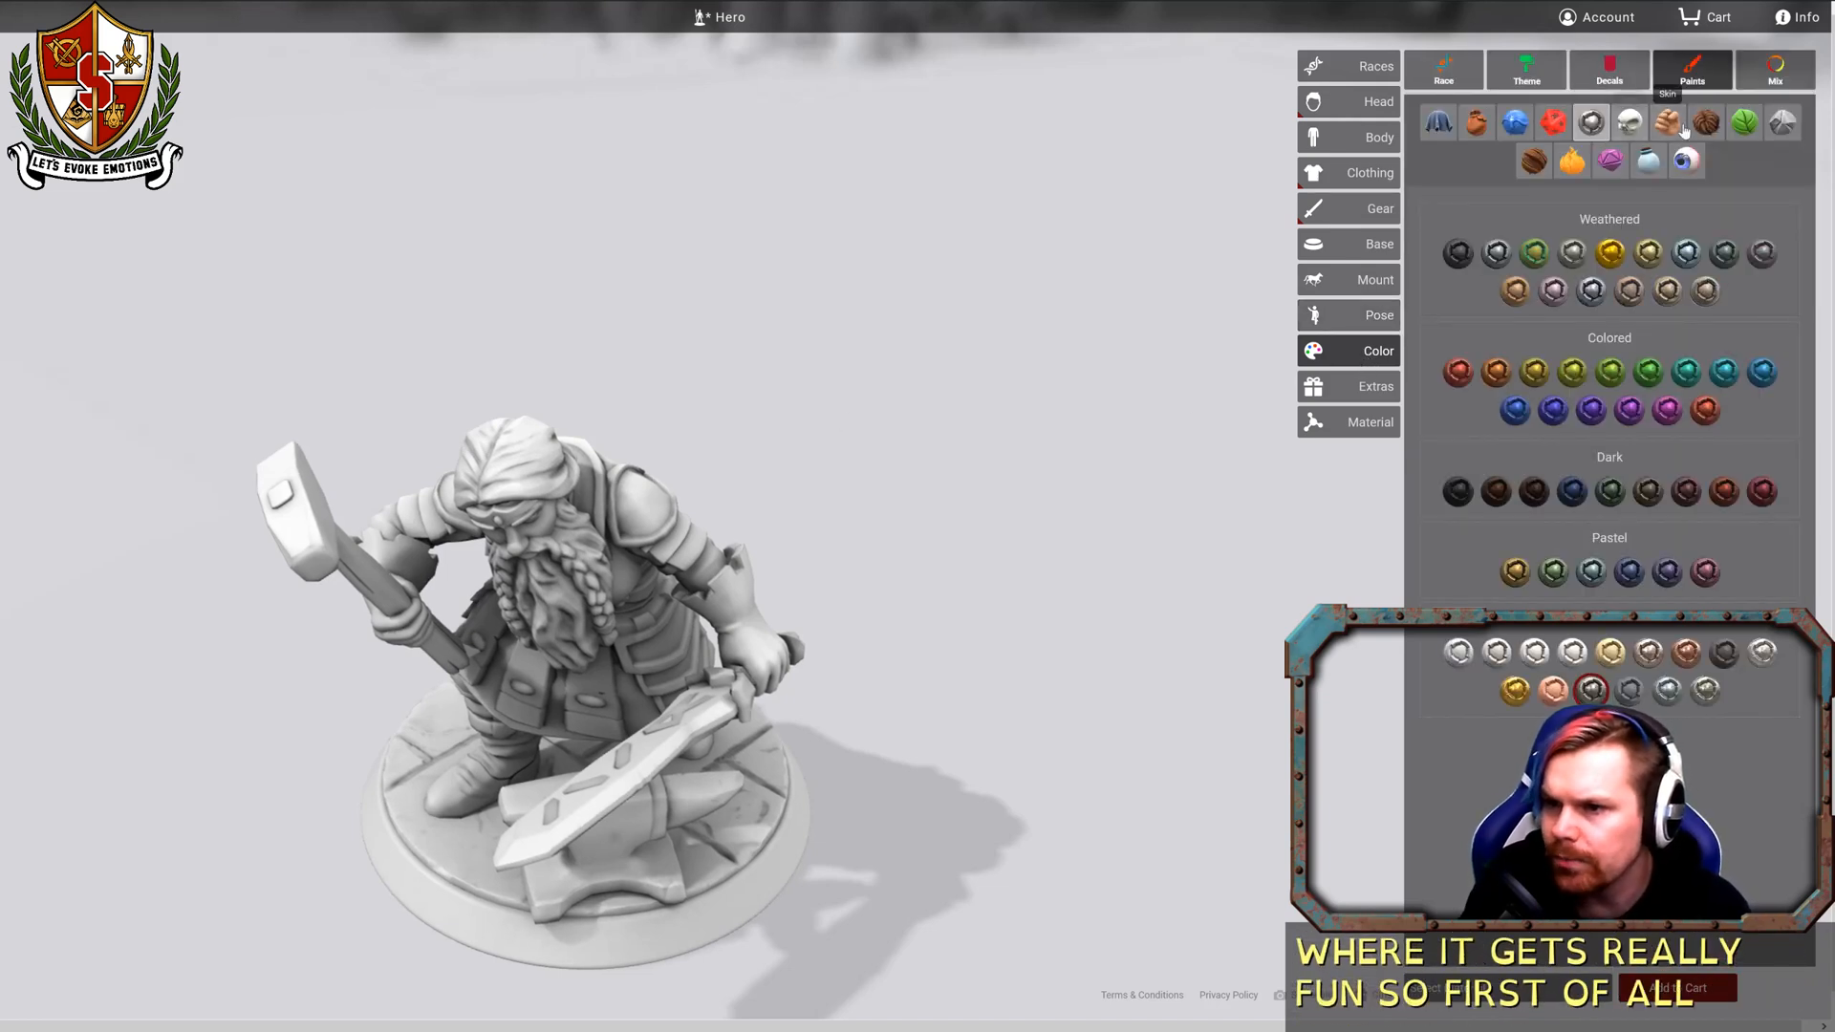
{"action": "left_click", "coordinate": [1705, 122]}
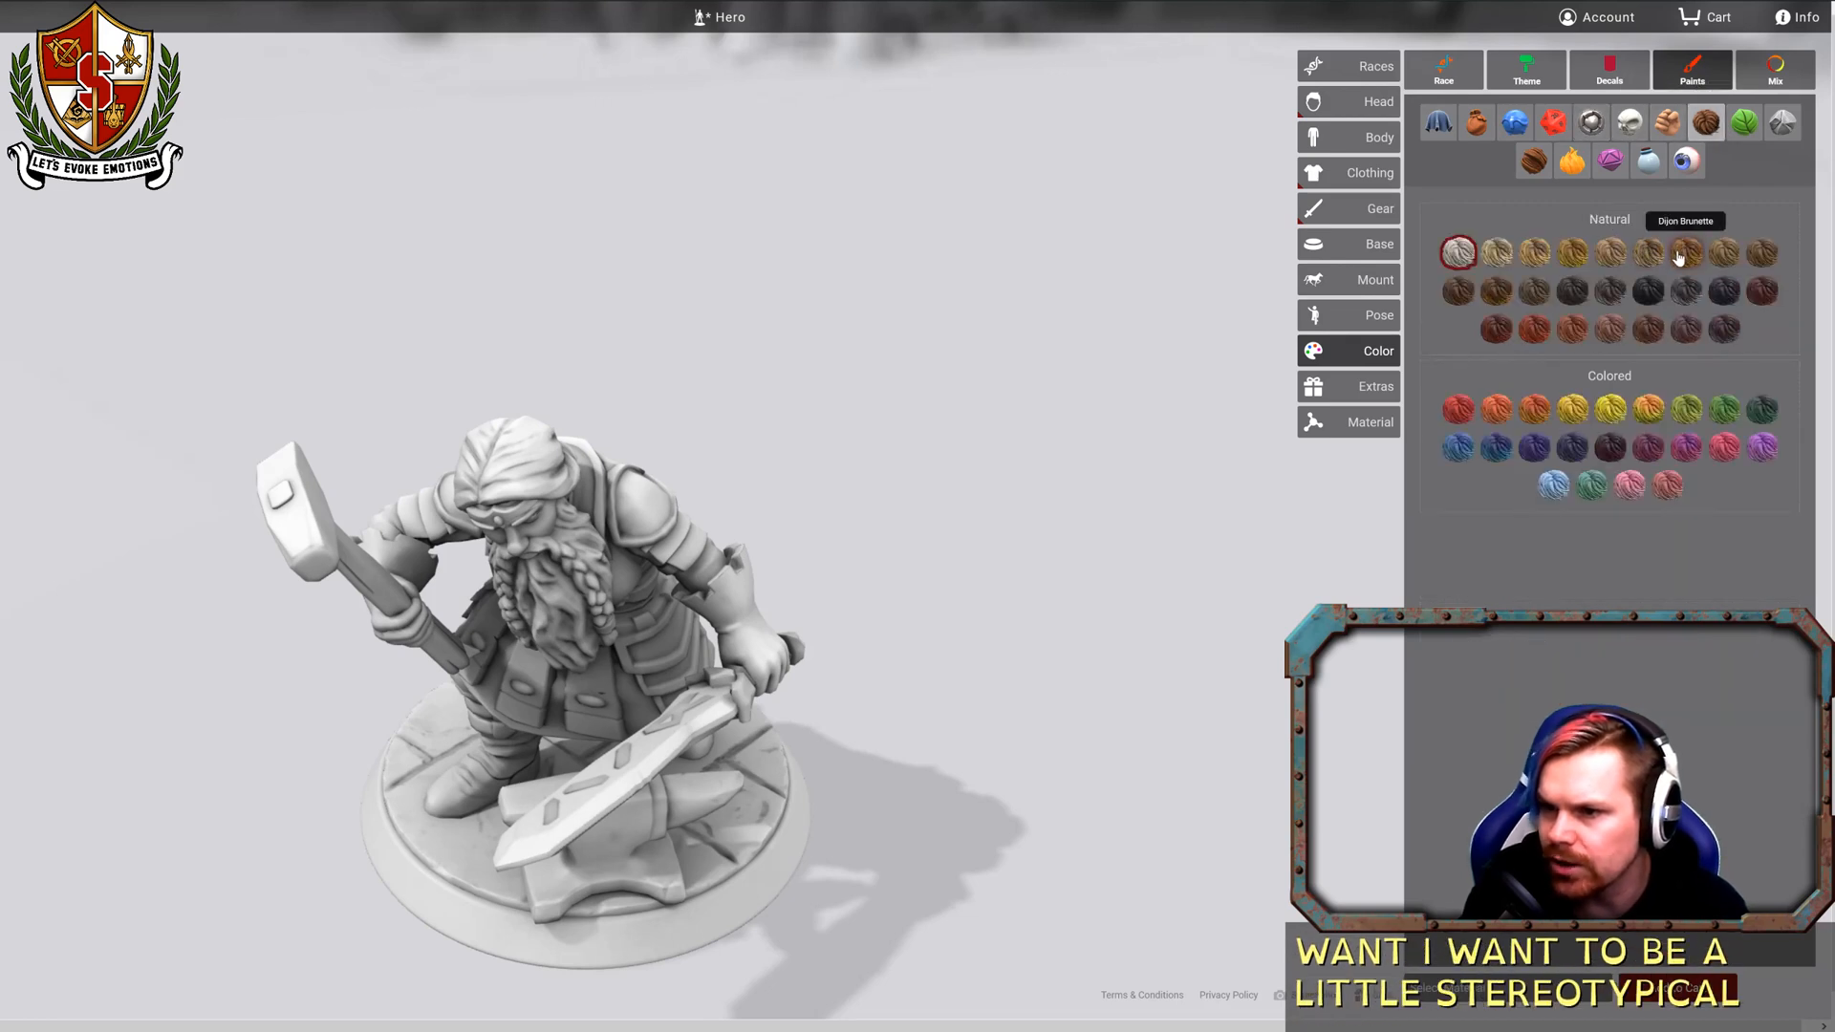
{"action": "left_click", "coordinate": [1497, 409]}
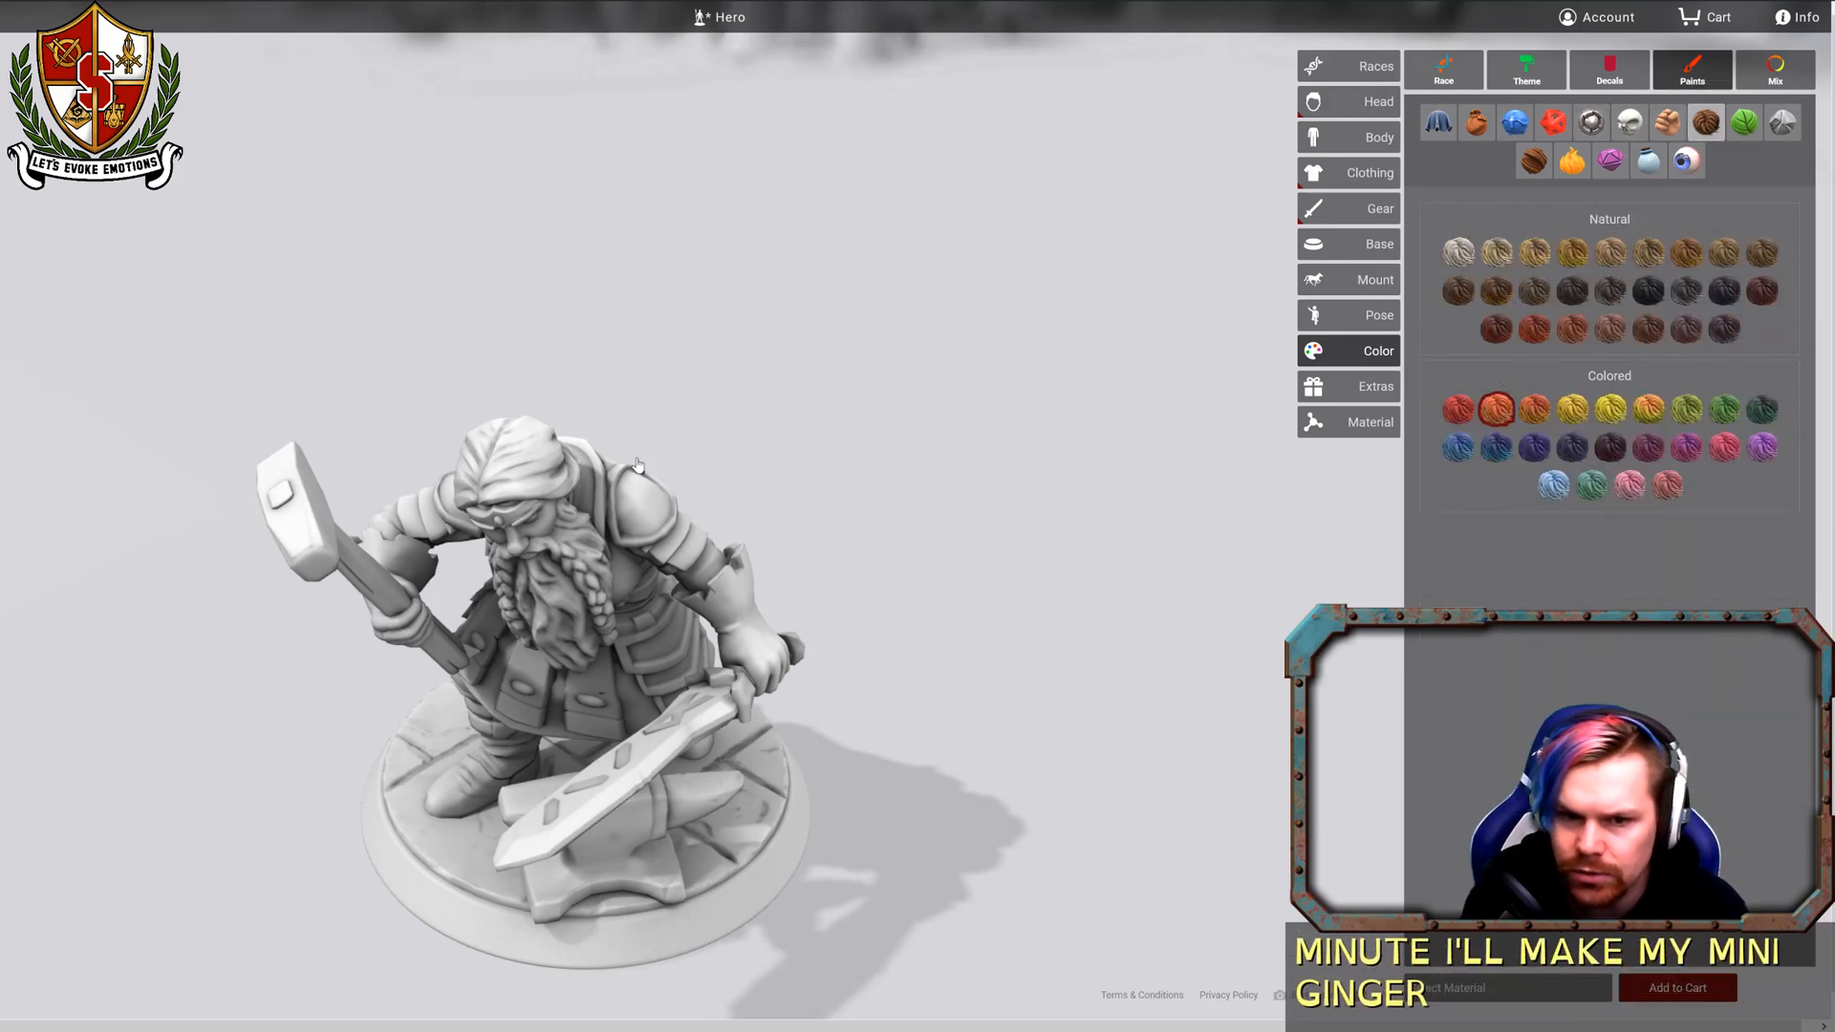
{"action": "left_click", "coordinate": [524, 474]}
{"action": "left_click", "coordinate": [576, 580]}
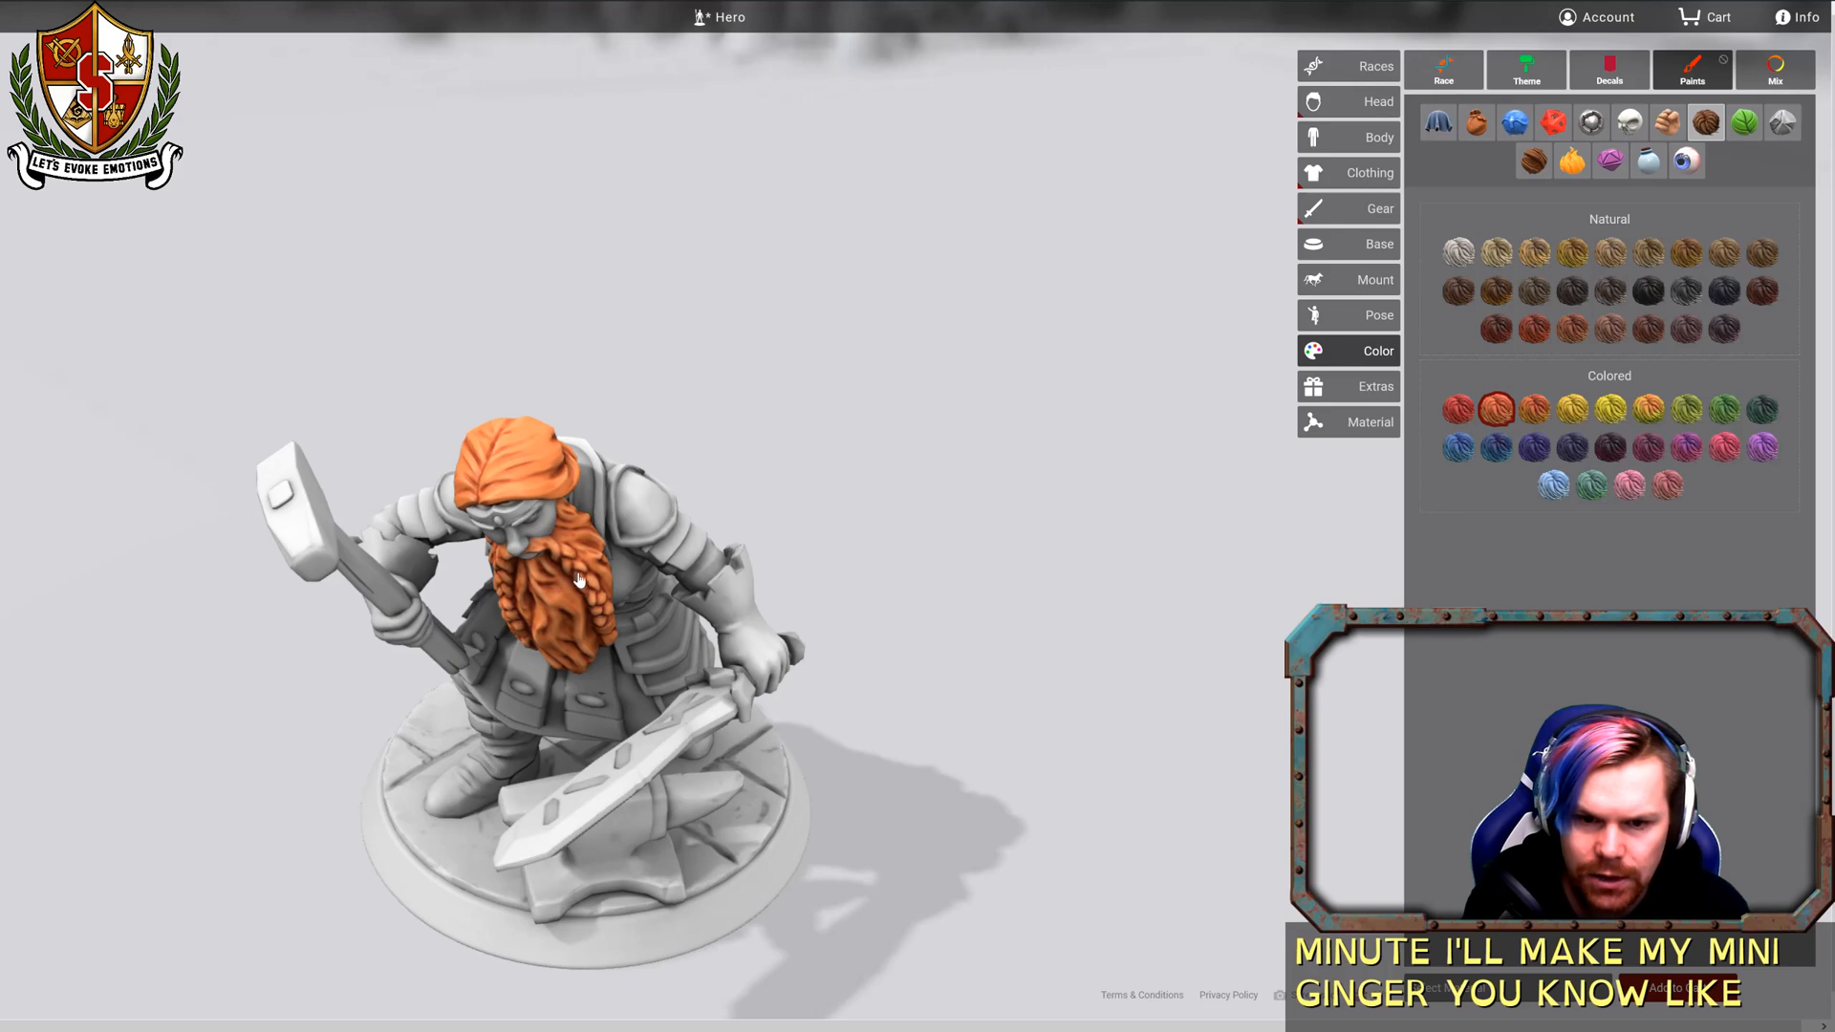
Paint the eyes with the common blue eye paint and give the face a tan common skin tone.
{"action": "left_click_drag", "start_coordinate": [798, 435], "coordinate": [854, 318]}
{"action": "scroll", "coordinate": [695, 363], "scroll_direction": "up", "scroll_amount": 5}
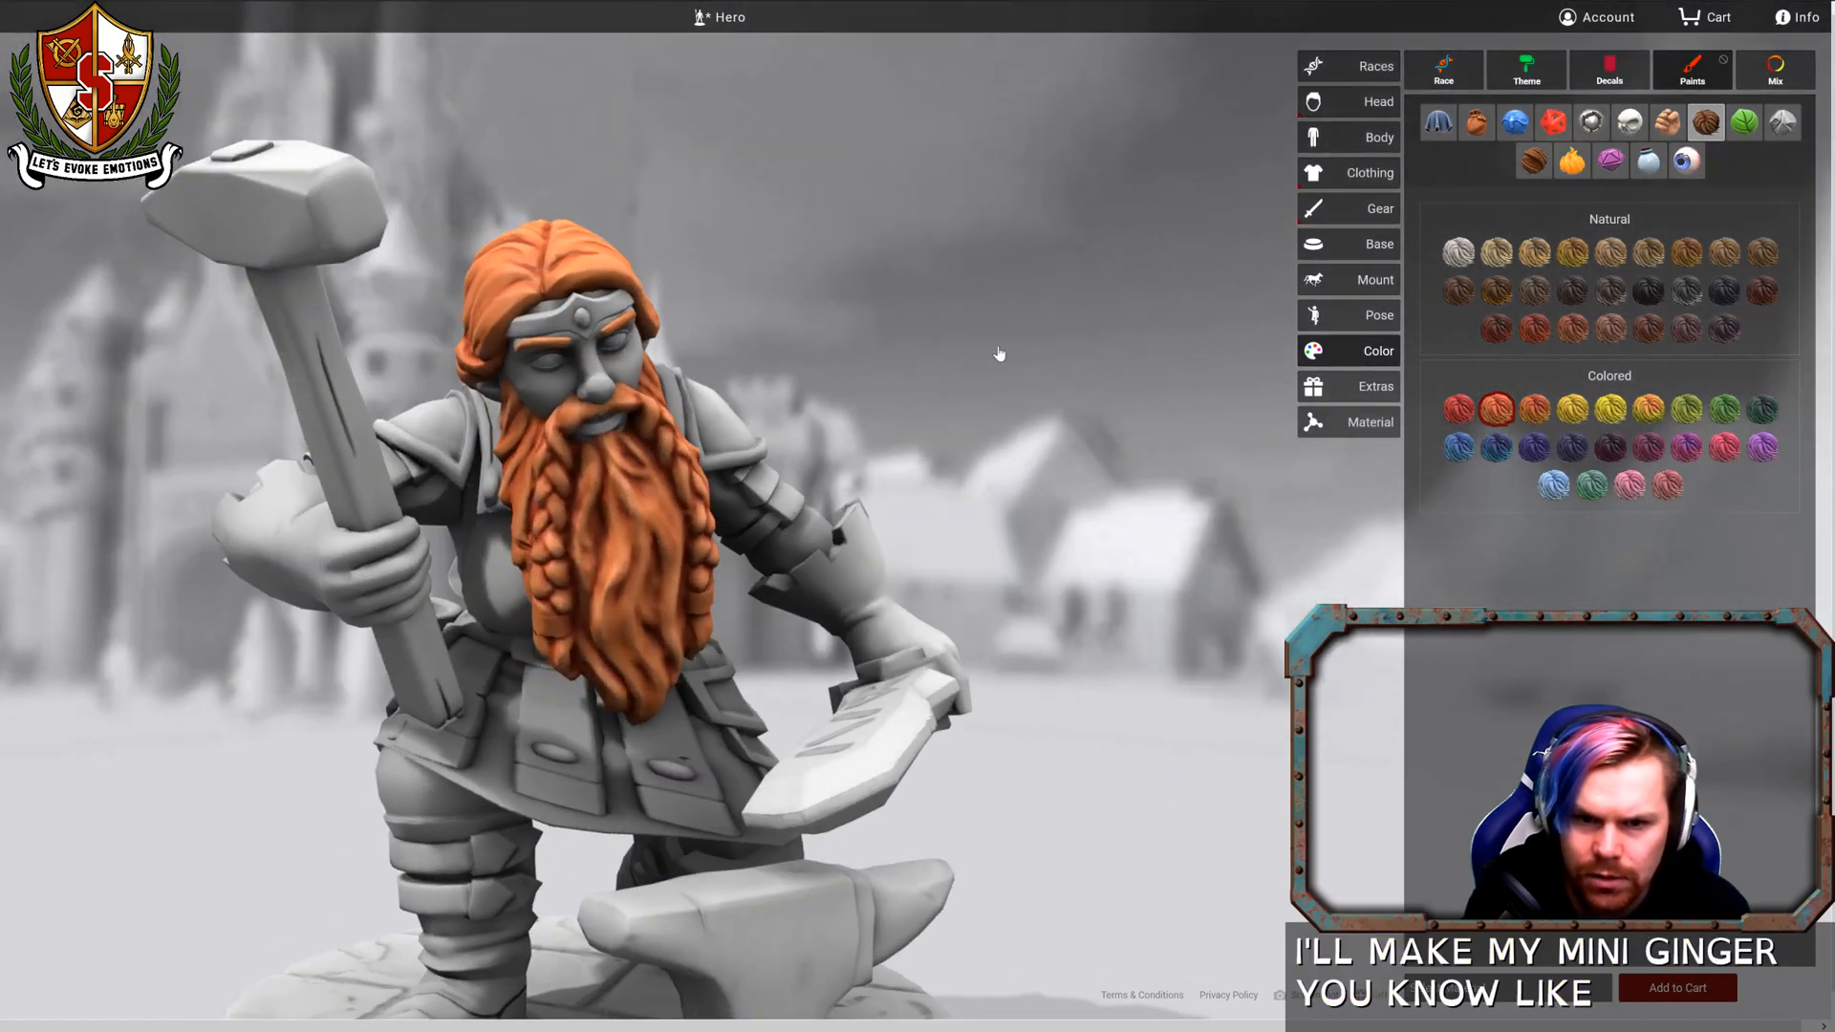
{"action": "left_click", "coordinate": [1687, 161]}
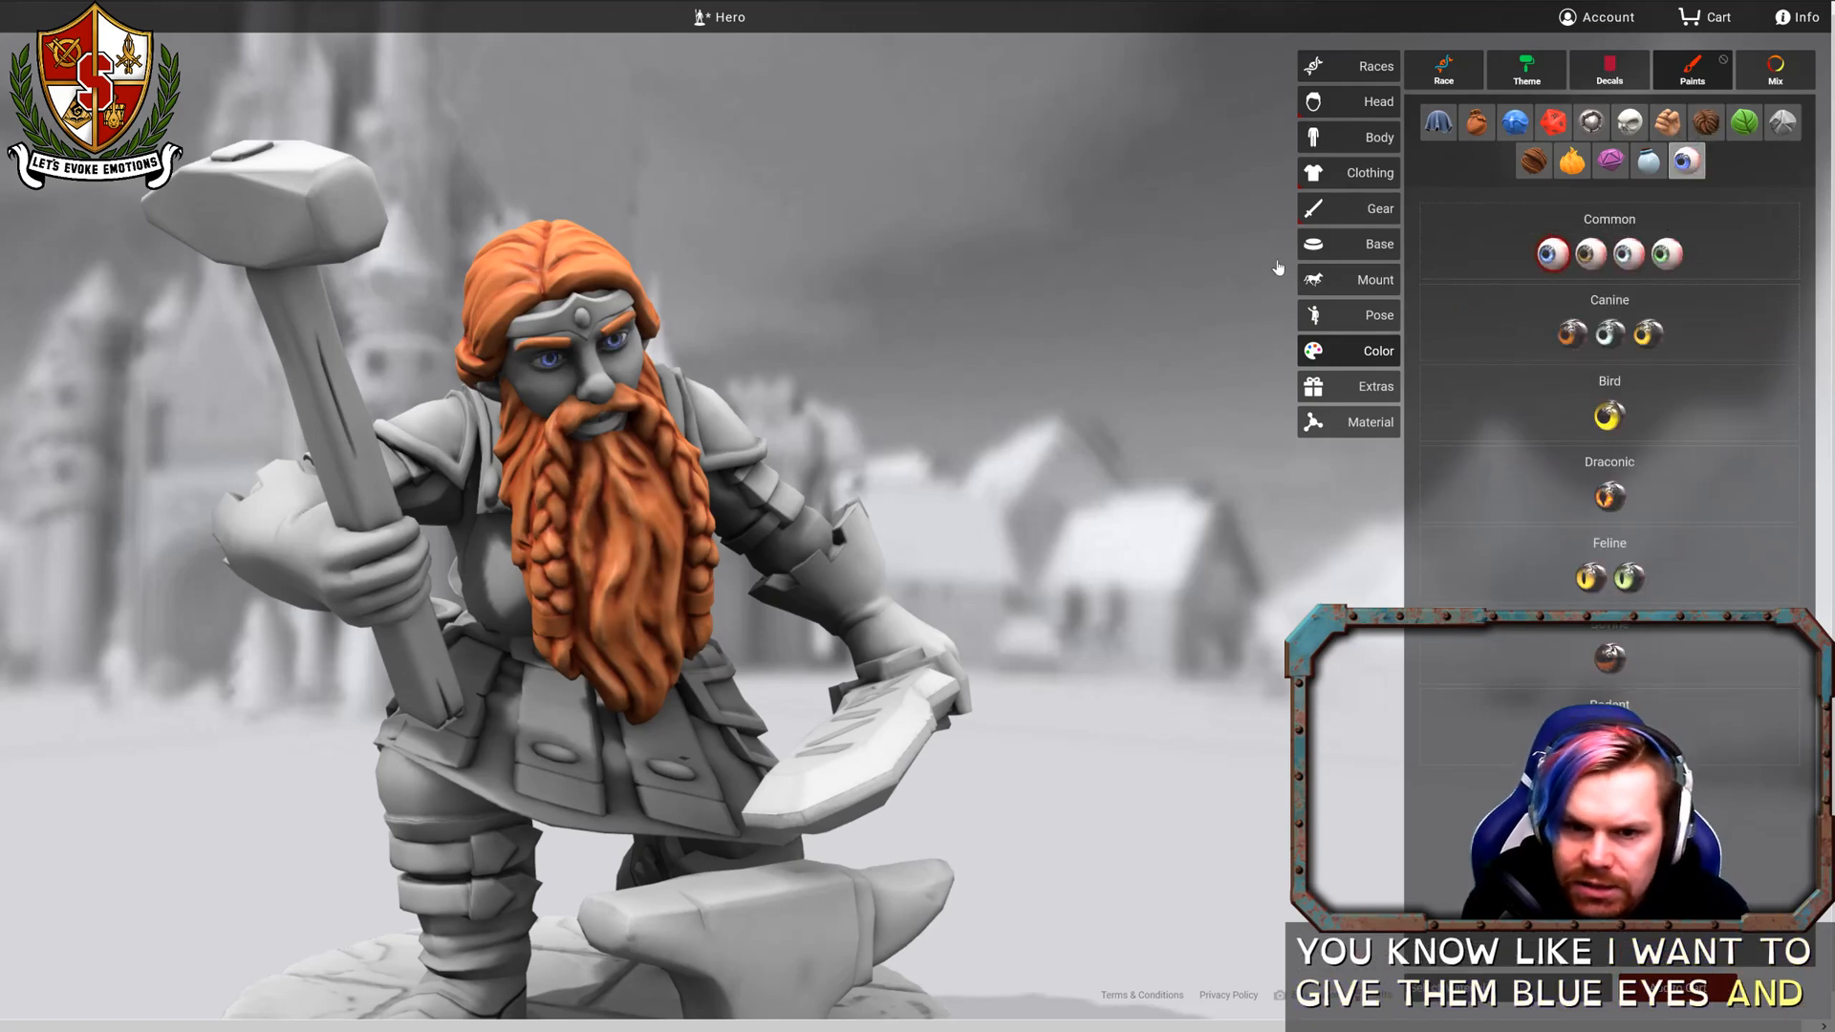
{"action": "left_click", "coordinate": [1678, 129]}
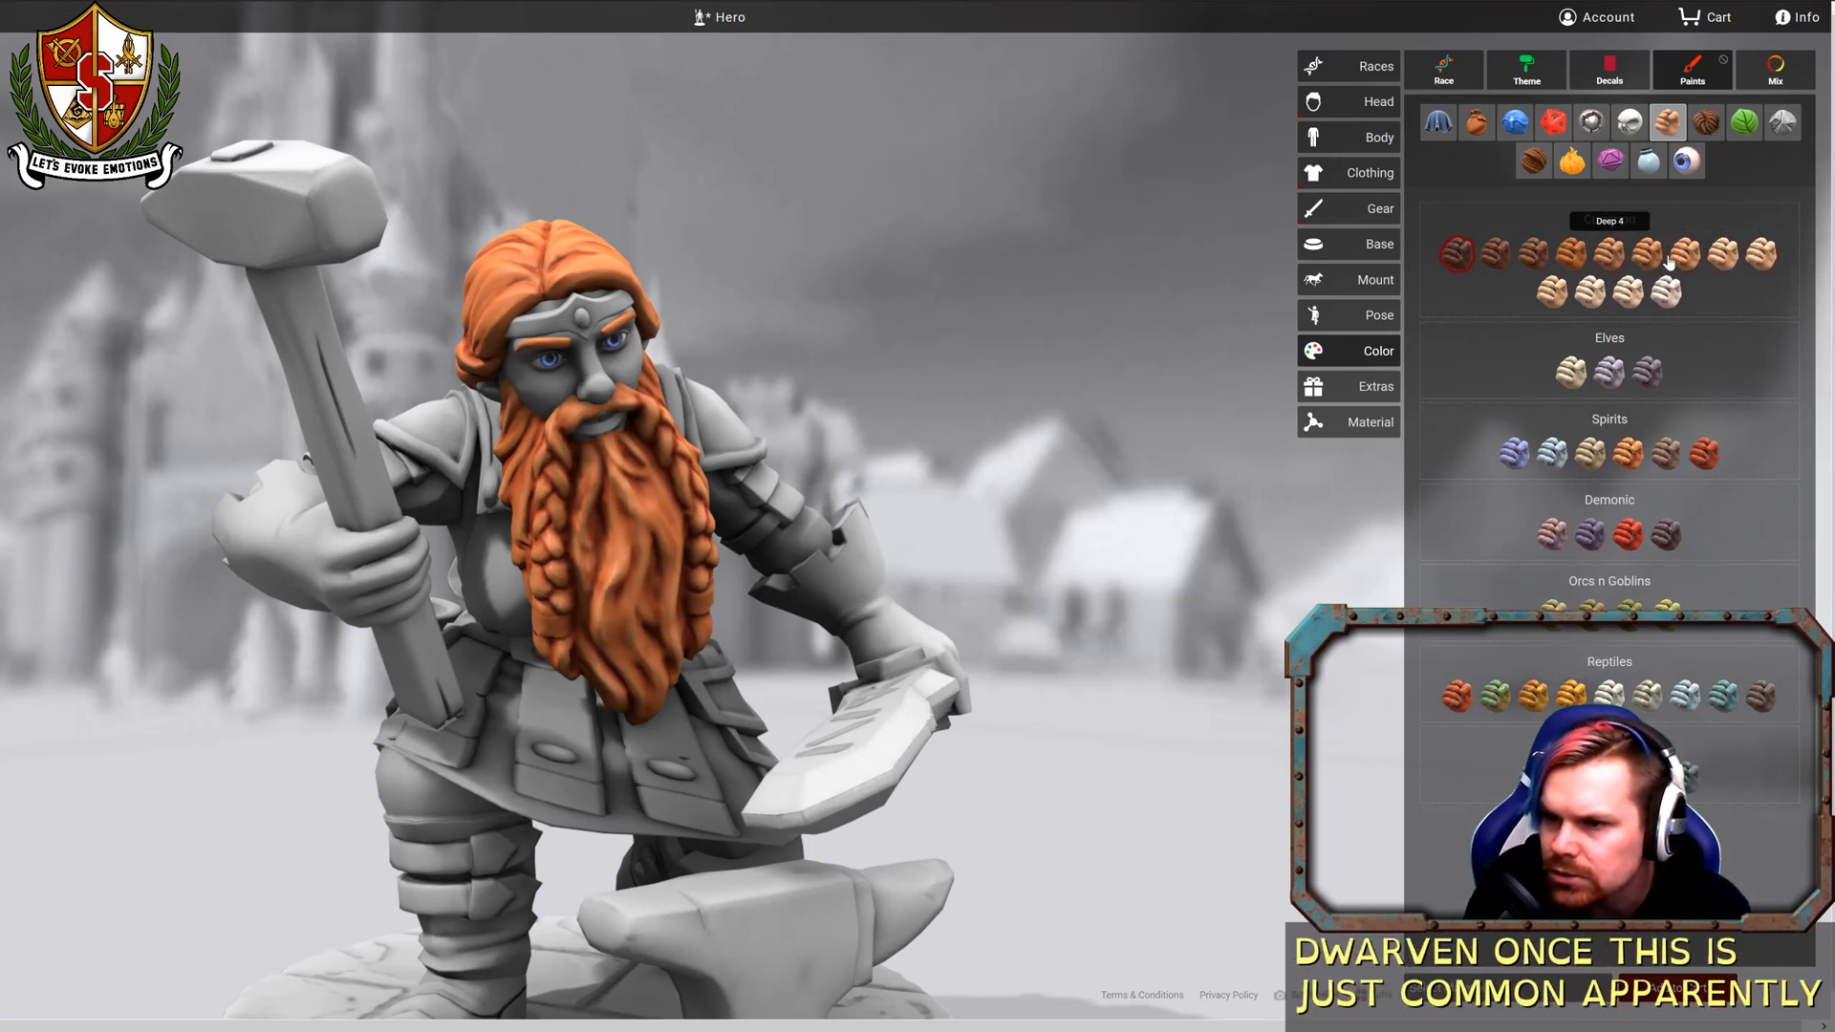
{"action": "left_click", "coordinate": [549, 394]}
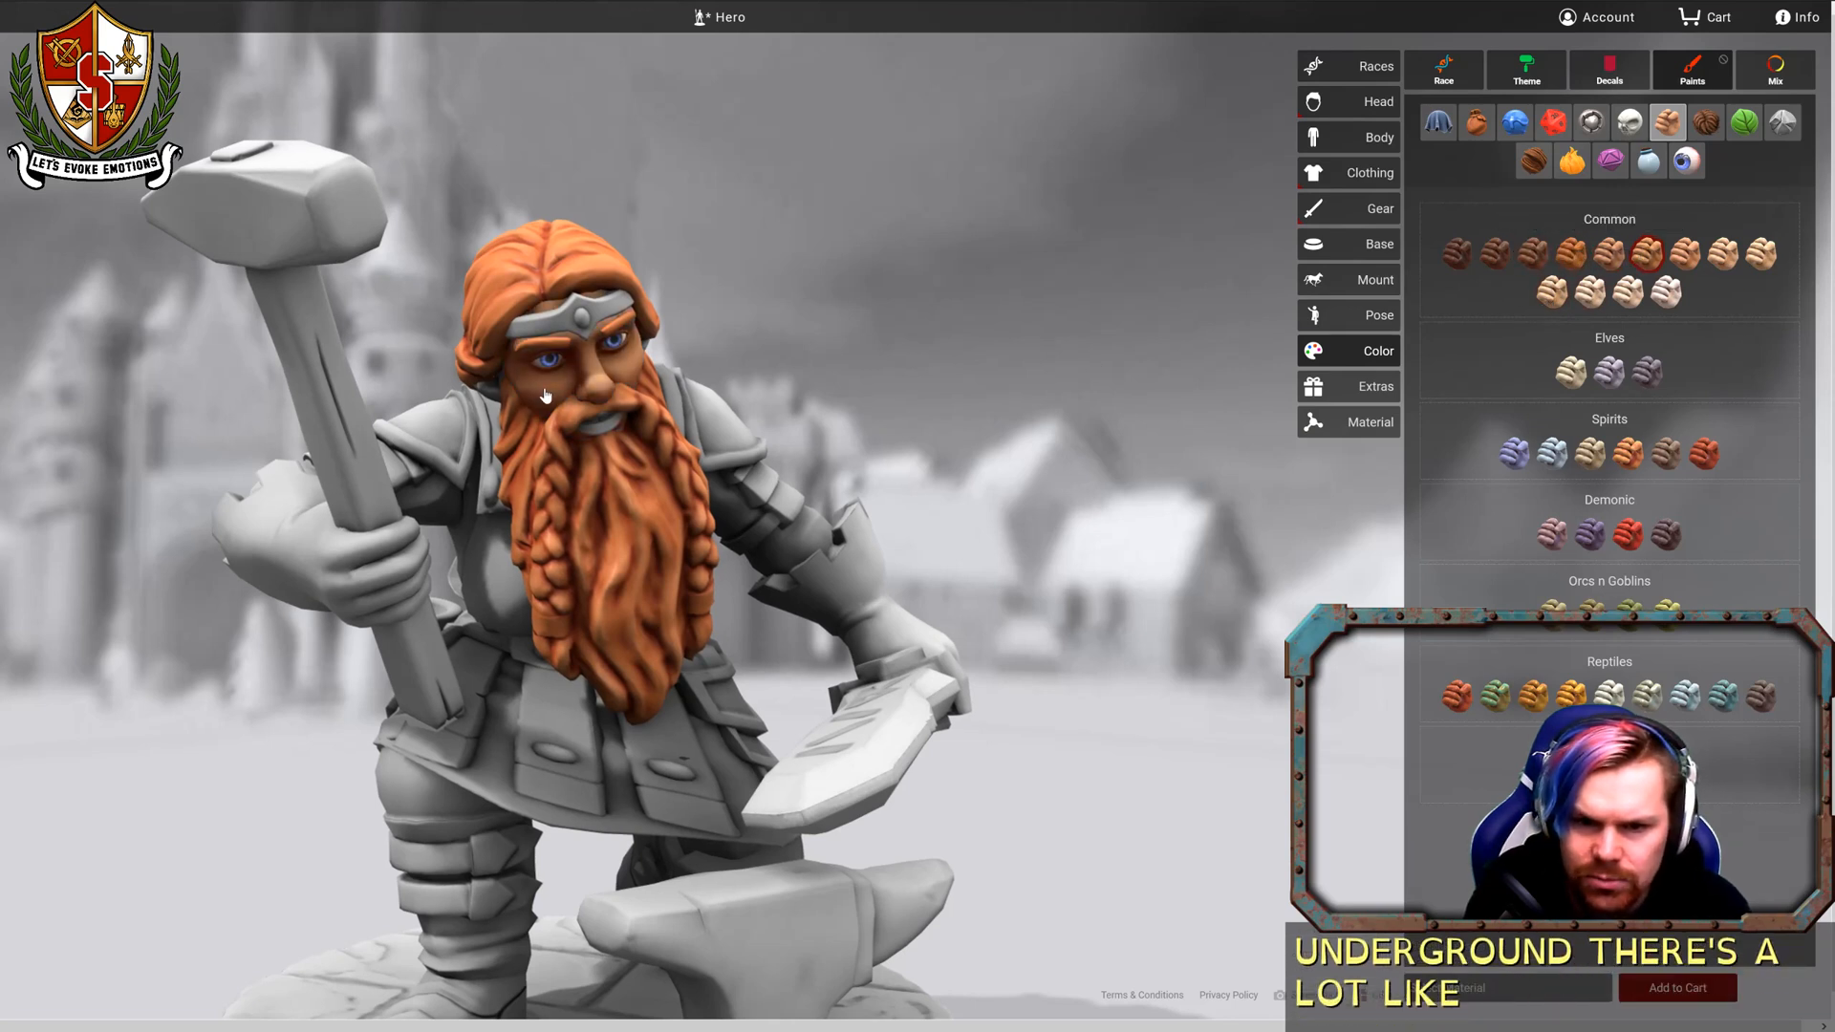
Change the skin to a darker brown common tone and paint the teeth with the white bone paint.
{"action": "left_click_drag", "start_coordinate": [1284, 562], "coordinate": [1674, 621]}
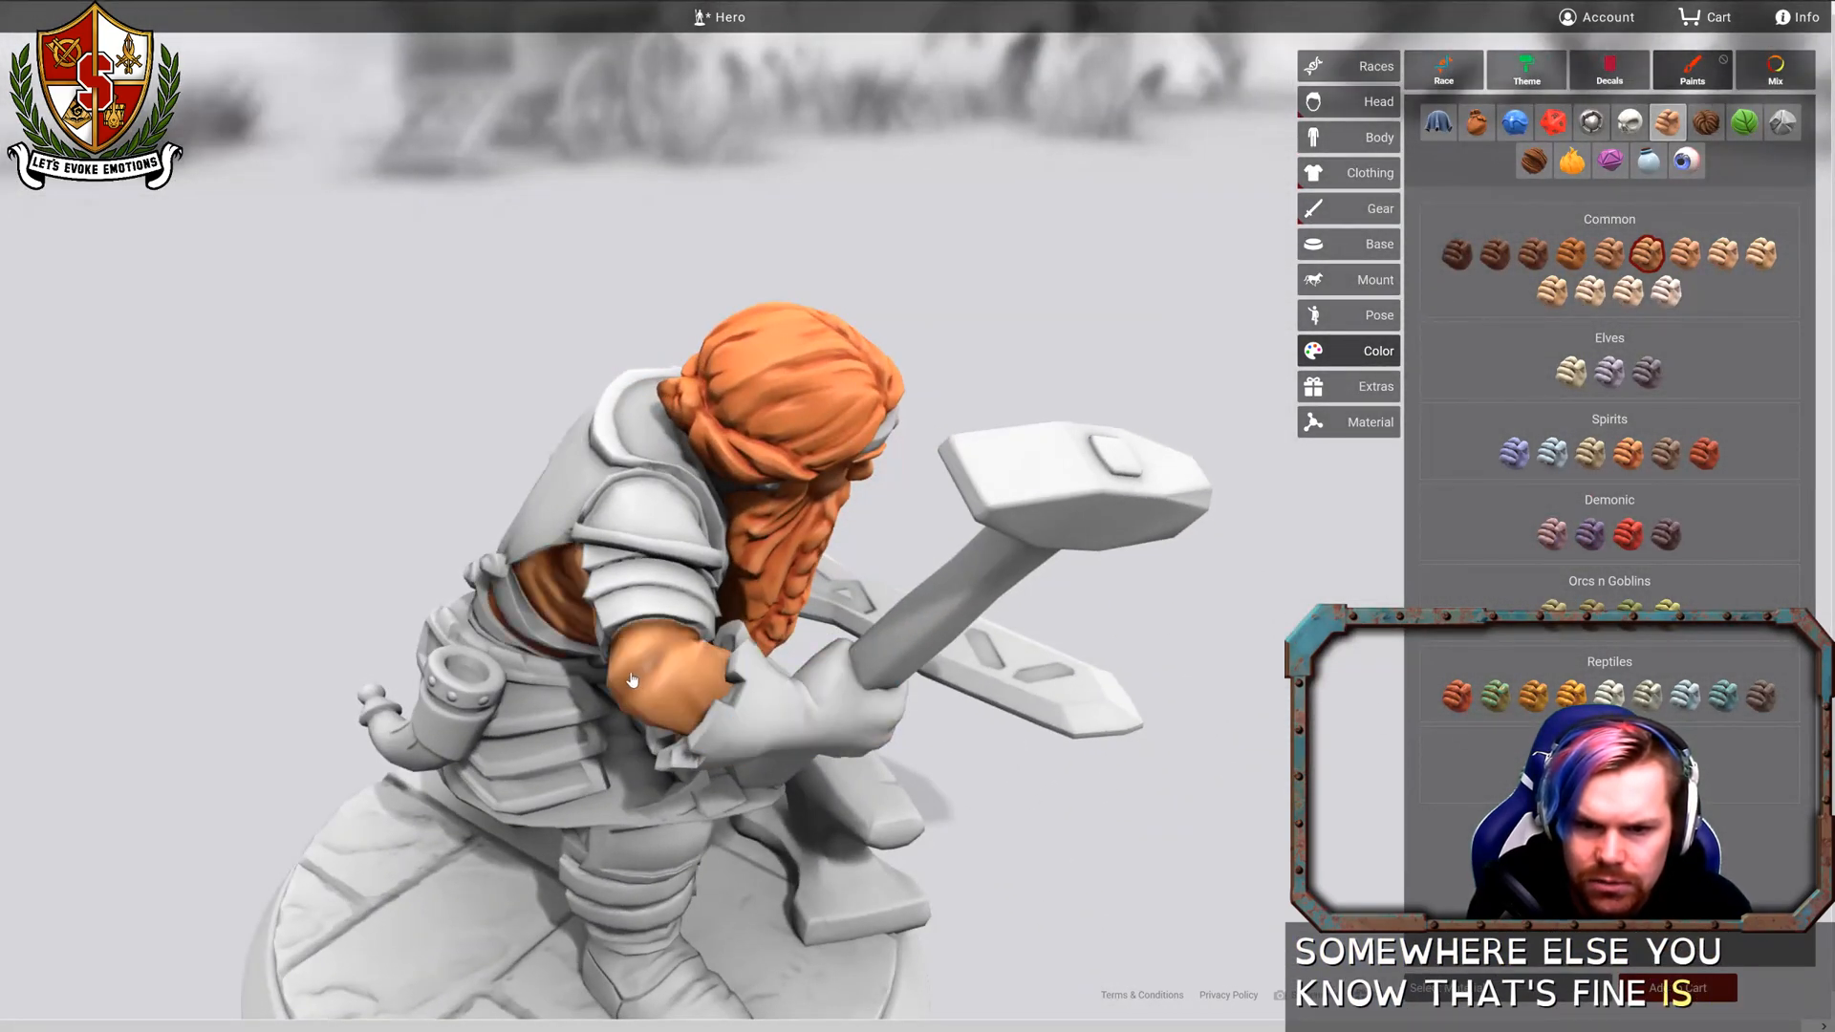
{"action": "left_click_drag", "start_coordinate": [392, 554], "coordinate": [191, 222]}
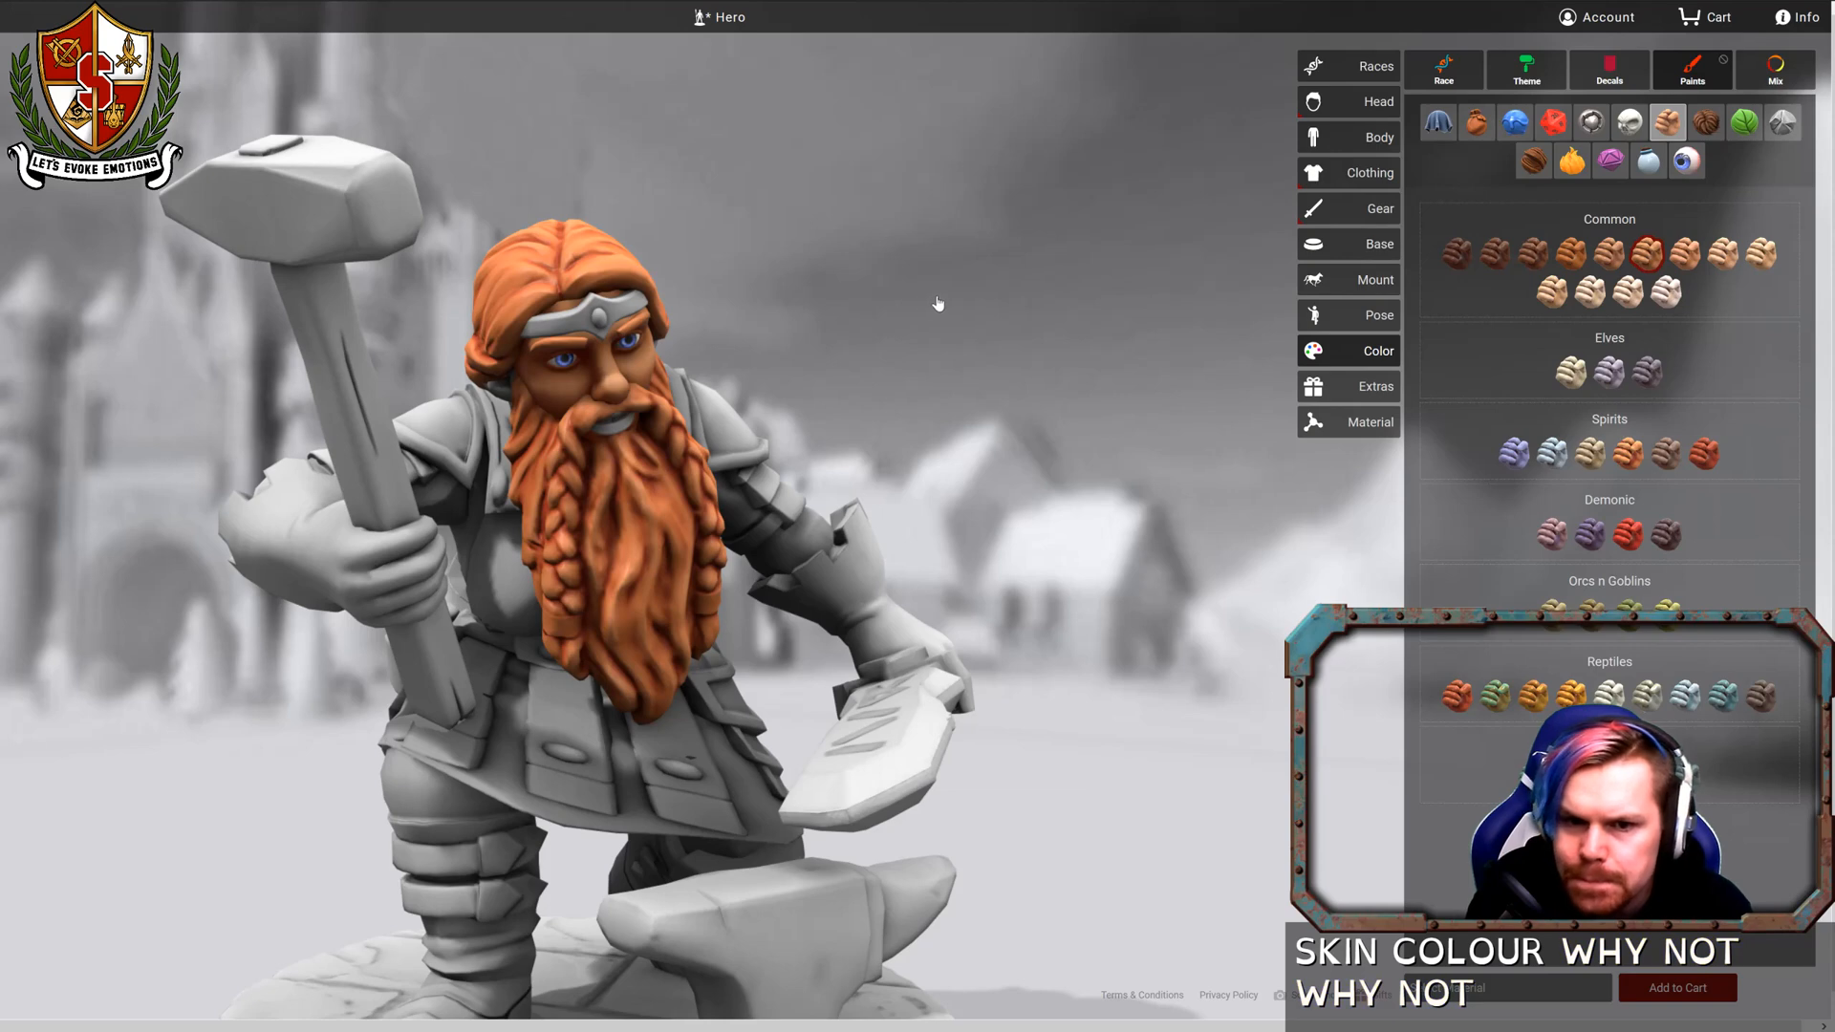
{"action": "left_click_drag", "start_coordinate": [938, 303], "coordinate": [972, 300]}
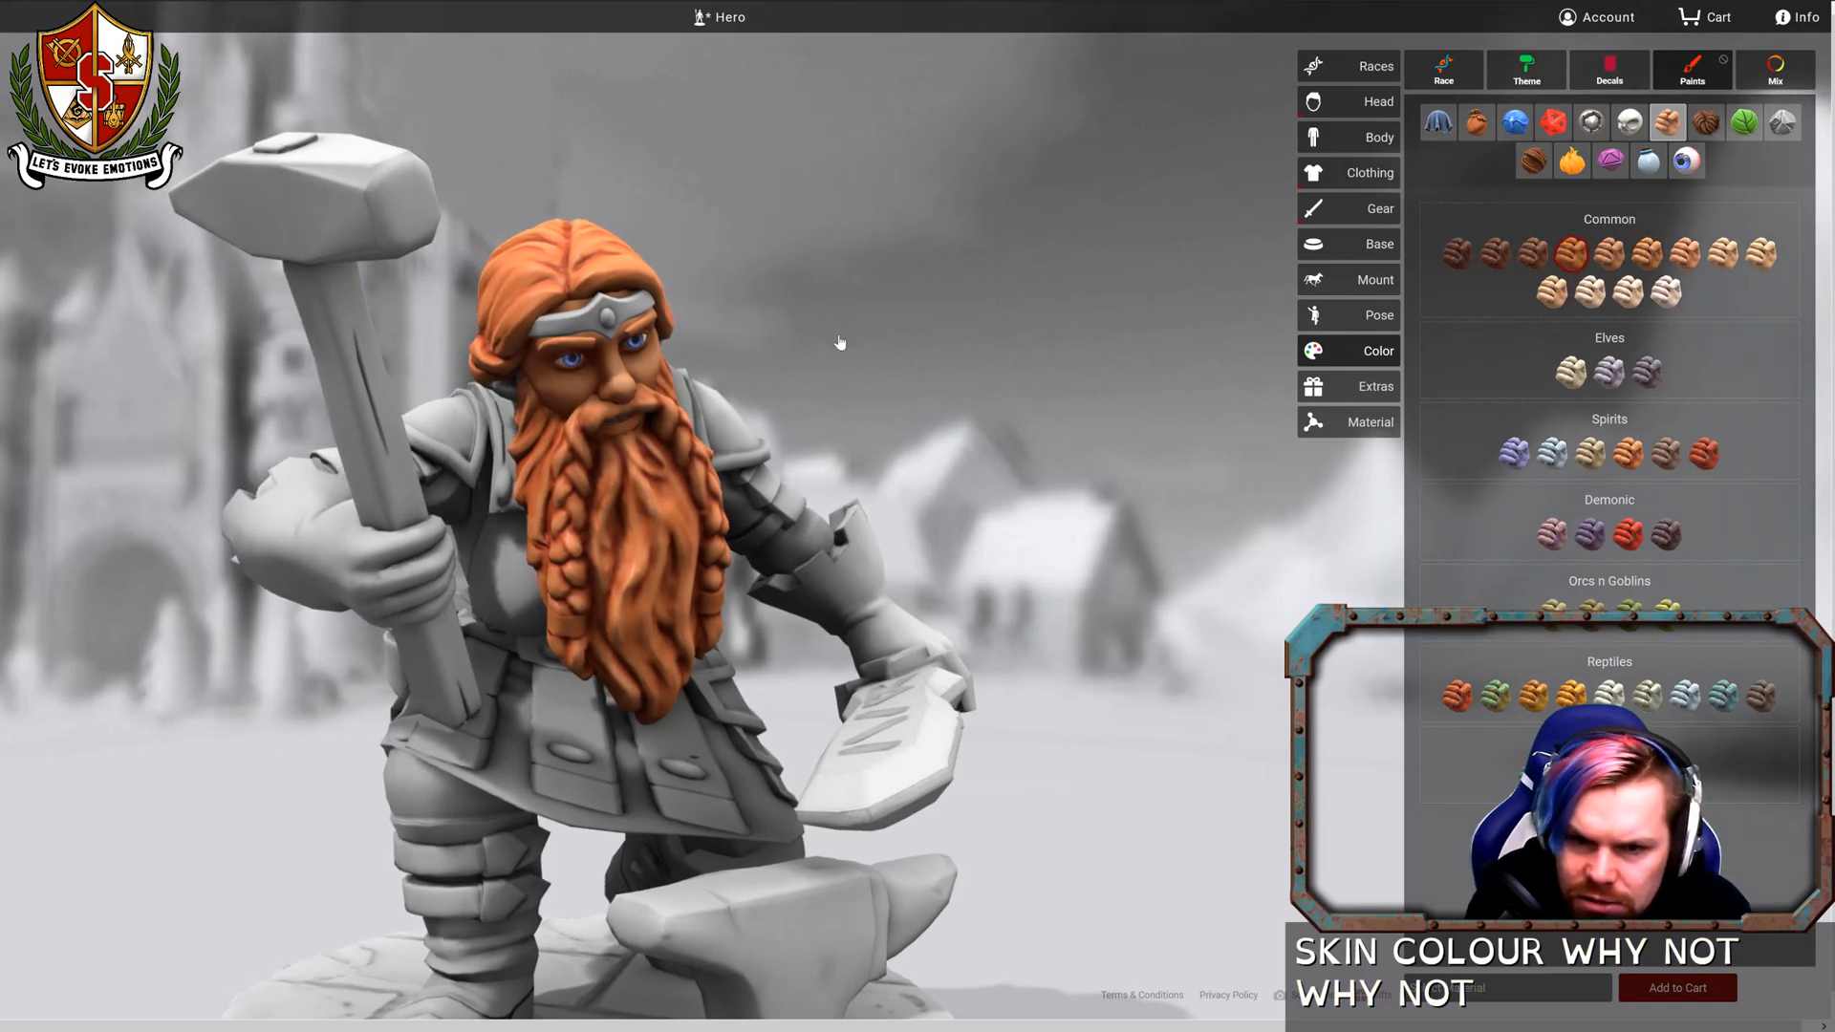
{"action": "left_click_drag", "start_coordinate": [839, 342], "coordinate": [834, 259]}
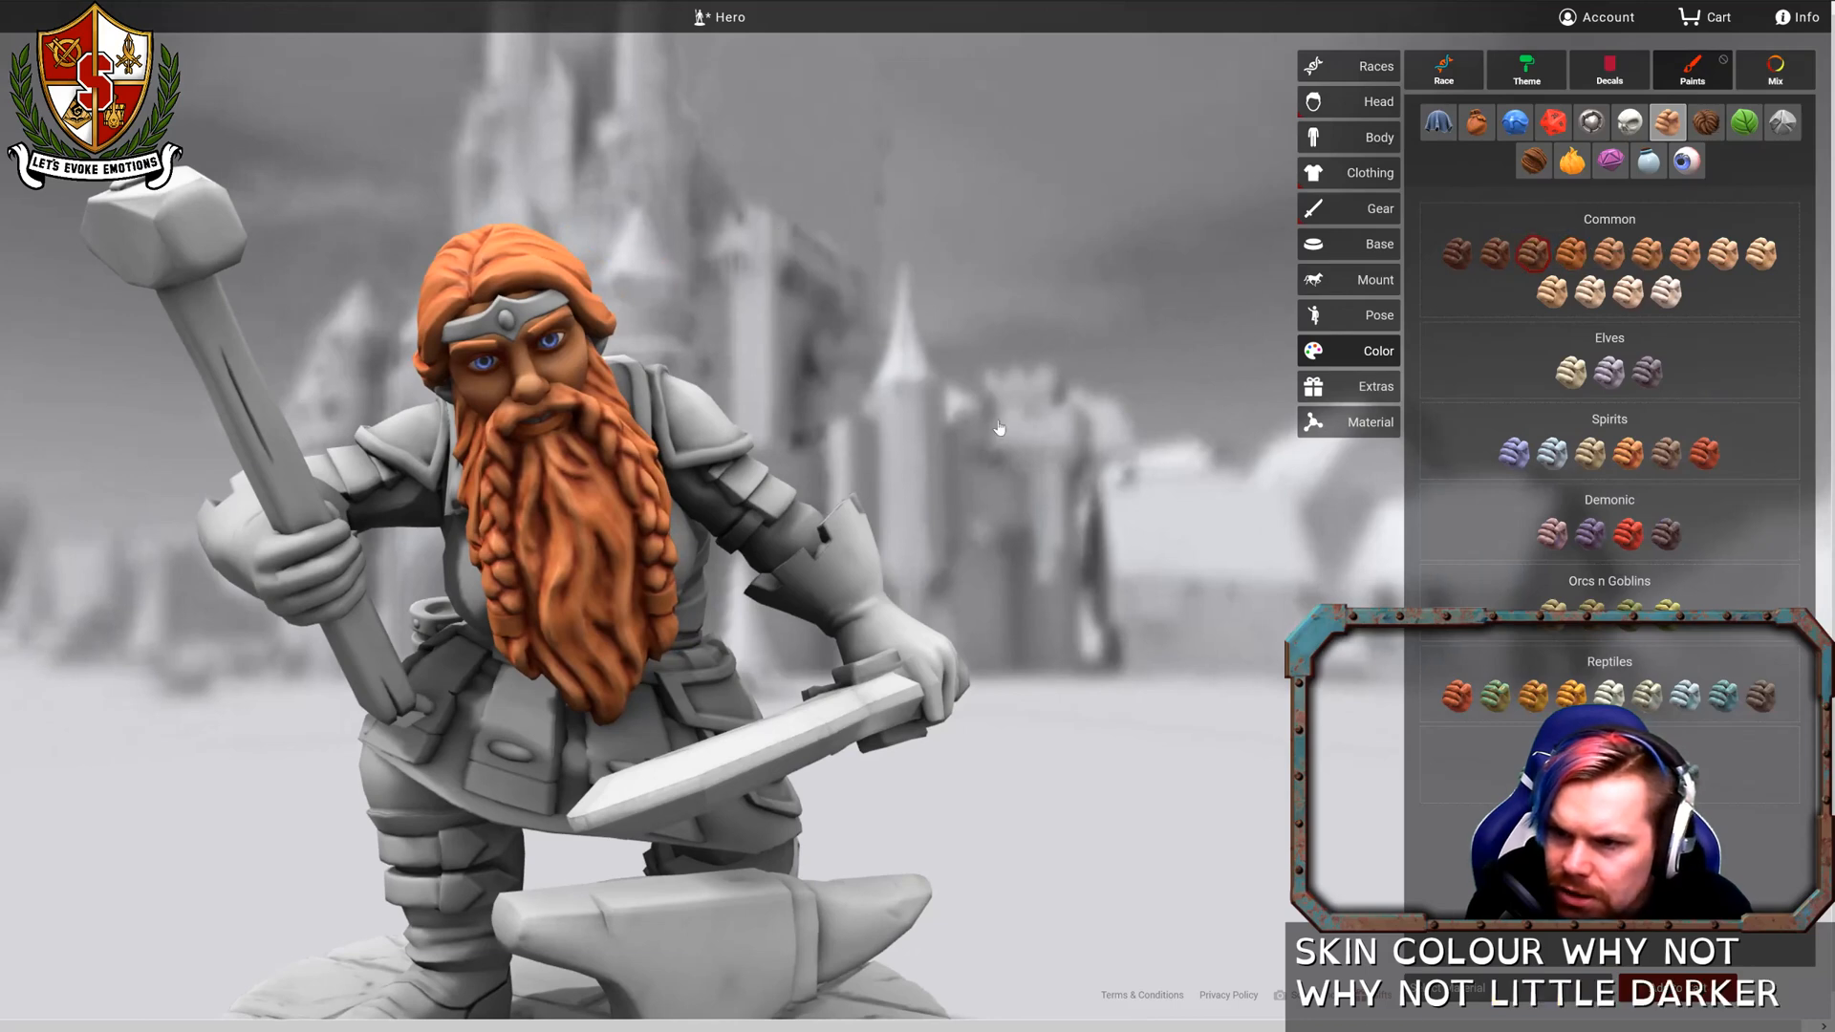
{"action": "left_click_drag", "start_coordinate": [828, 344], "coordinate": [864, 330]}
{"action": "left_click", "coordinate": [1629, 122]}
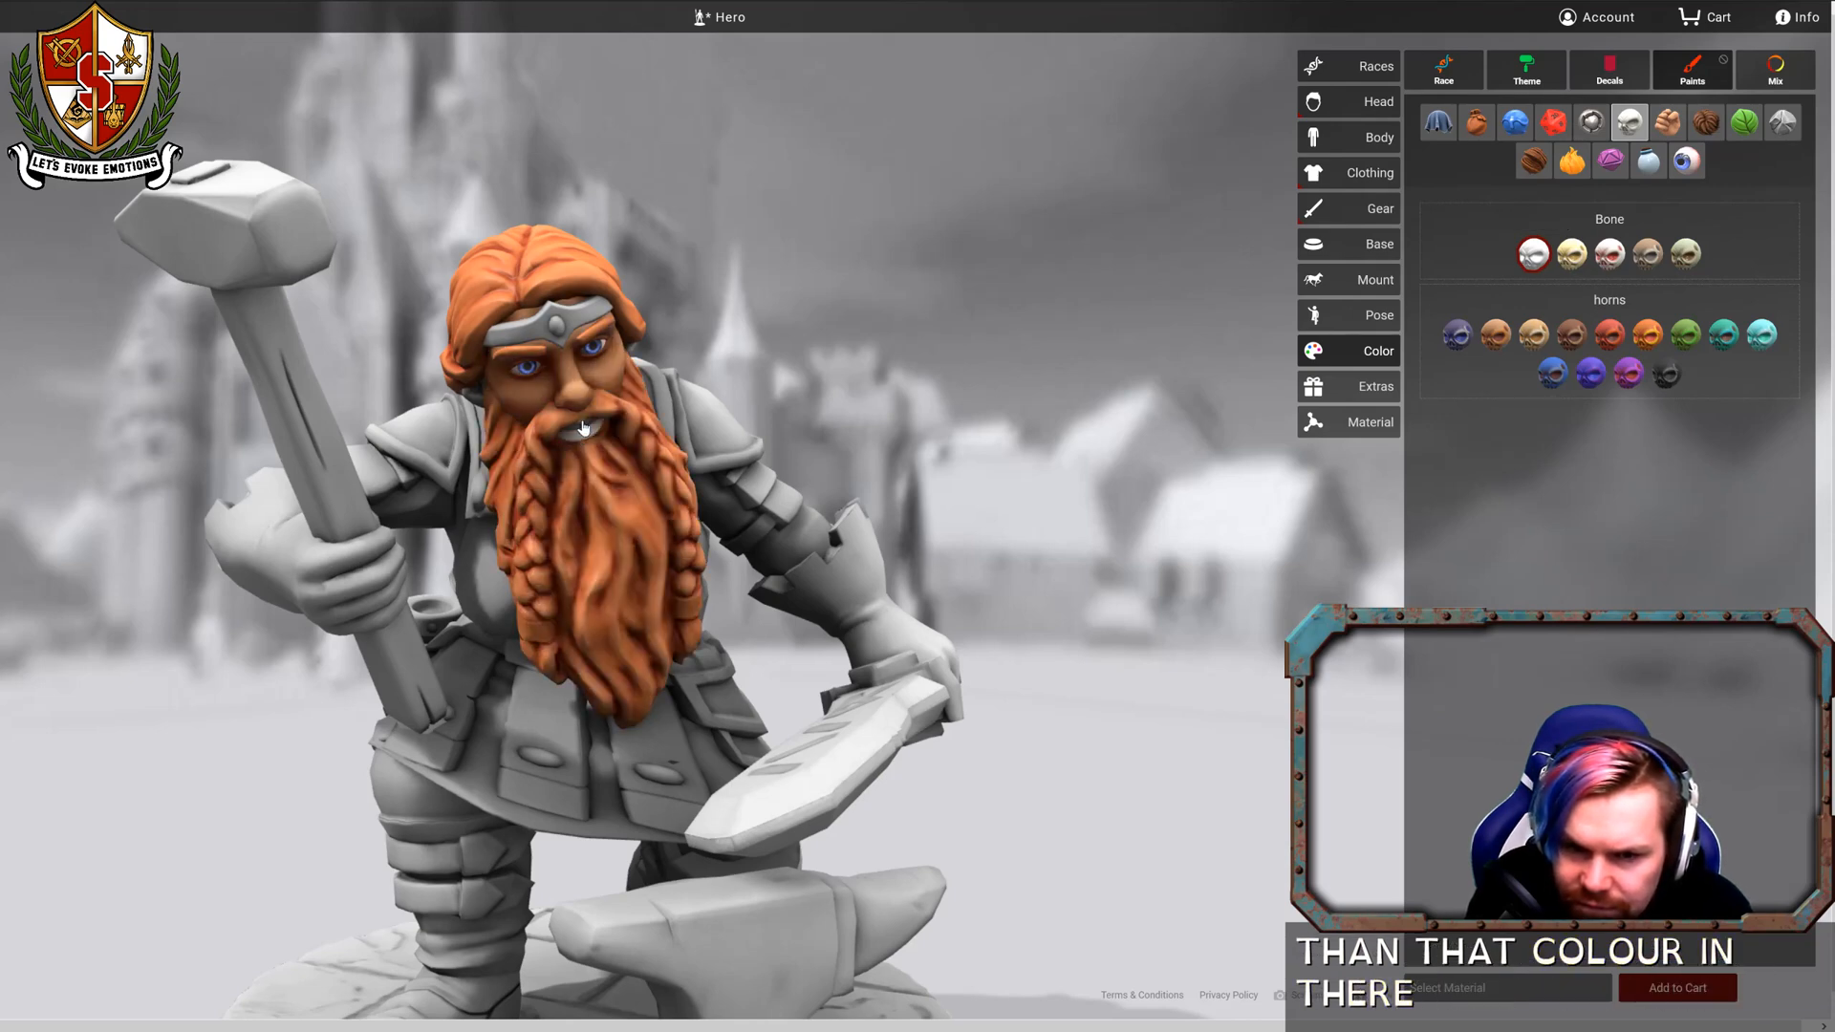
{"action": "left_click_drag", "start_coordinate": [1011, 320], "coordinate": [976, 296]}
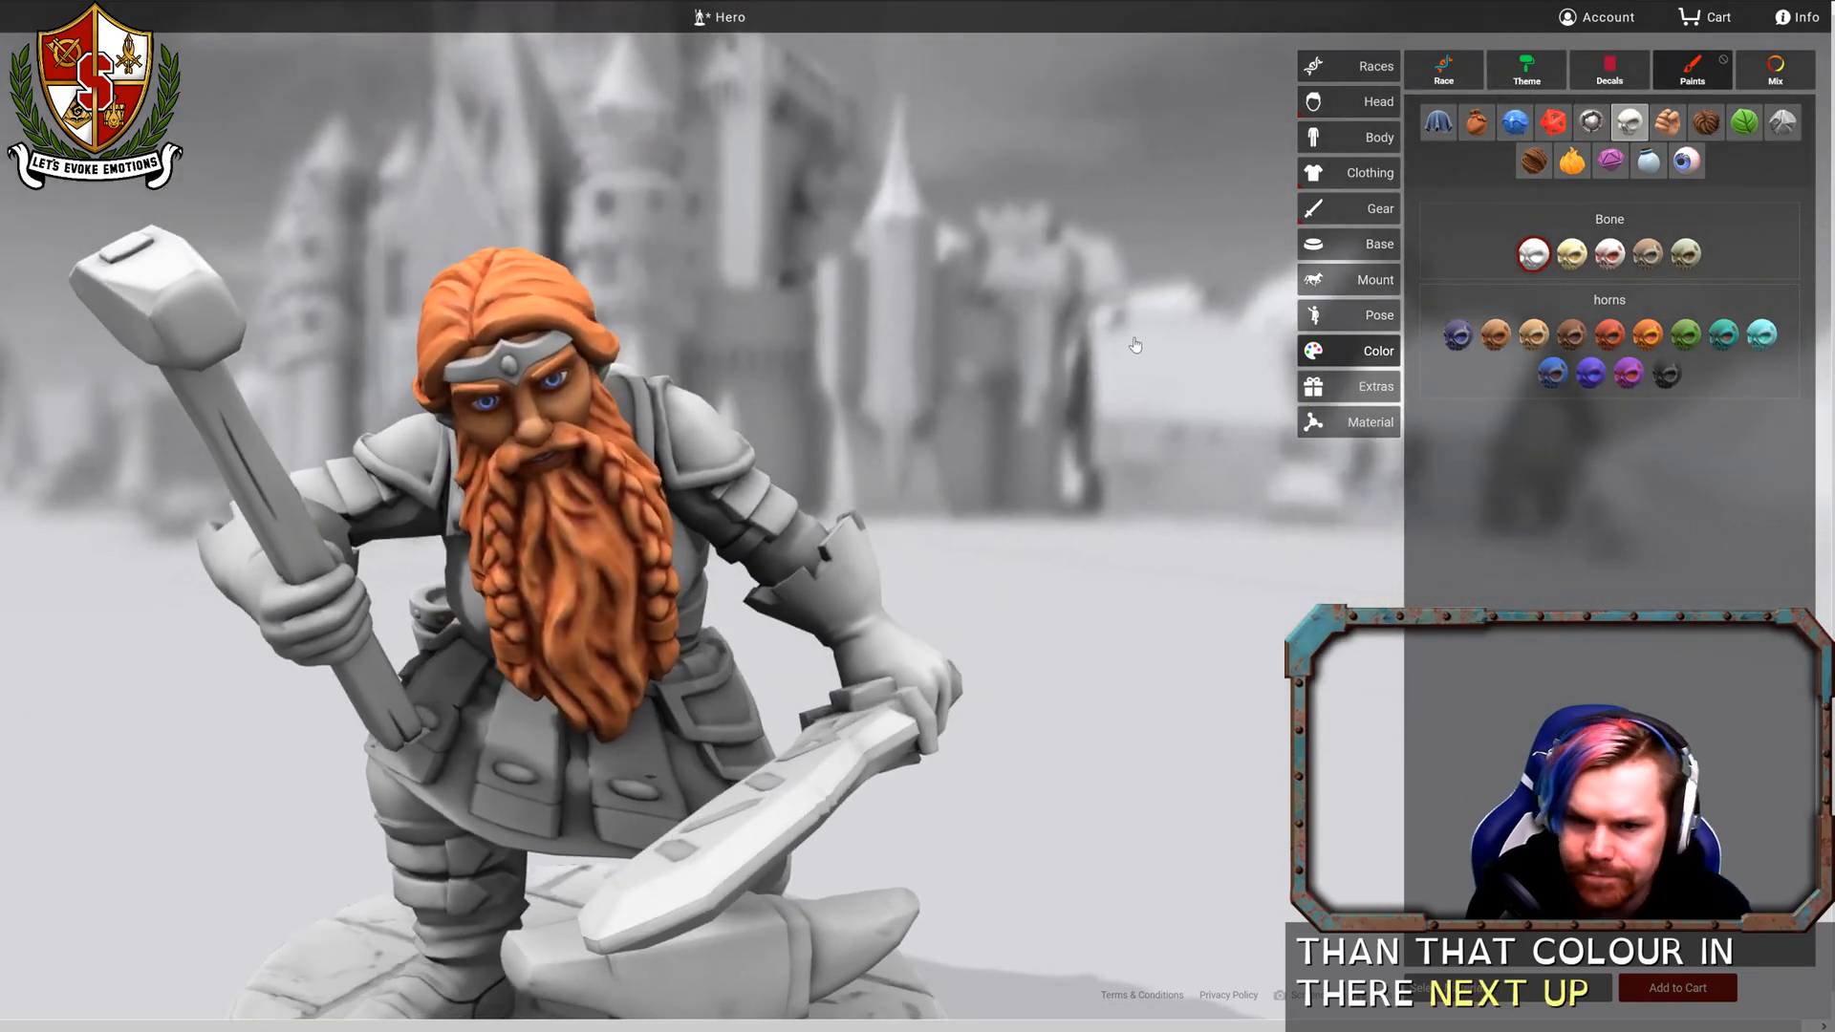
Paint the sword blade with the Burning Red fire paint.
{"action": "left_click_drag", "start_coordinate": [990, 293], "coordinate": [1066, 534]}
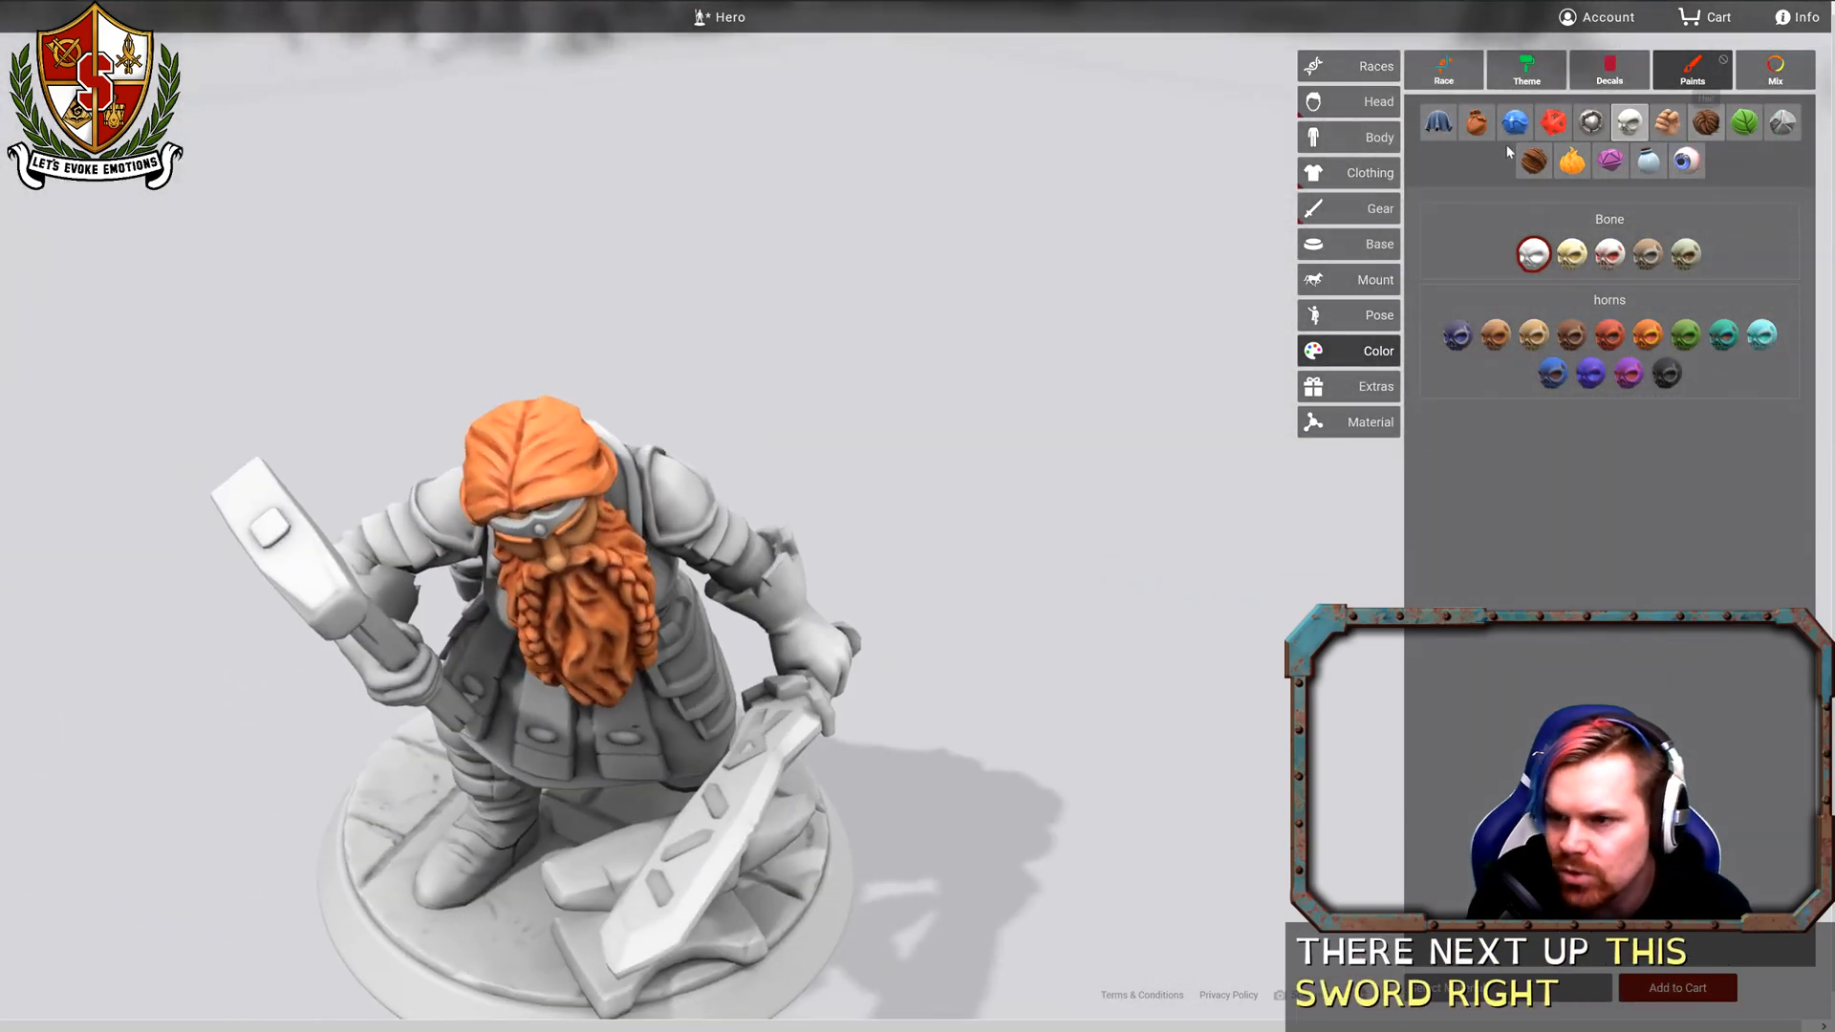
{"action": "left_click", "coordinate": [1593, 118]}
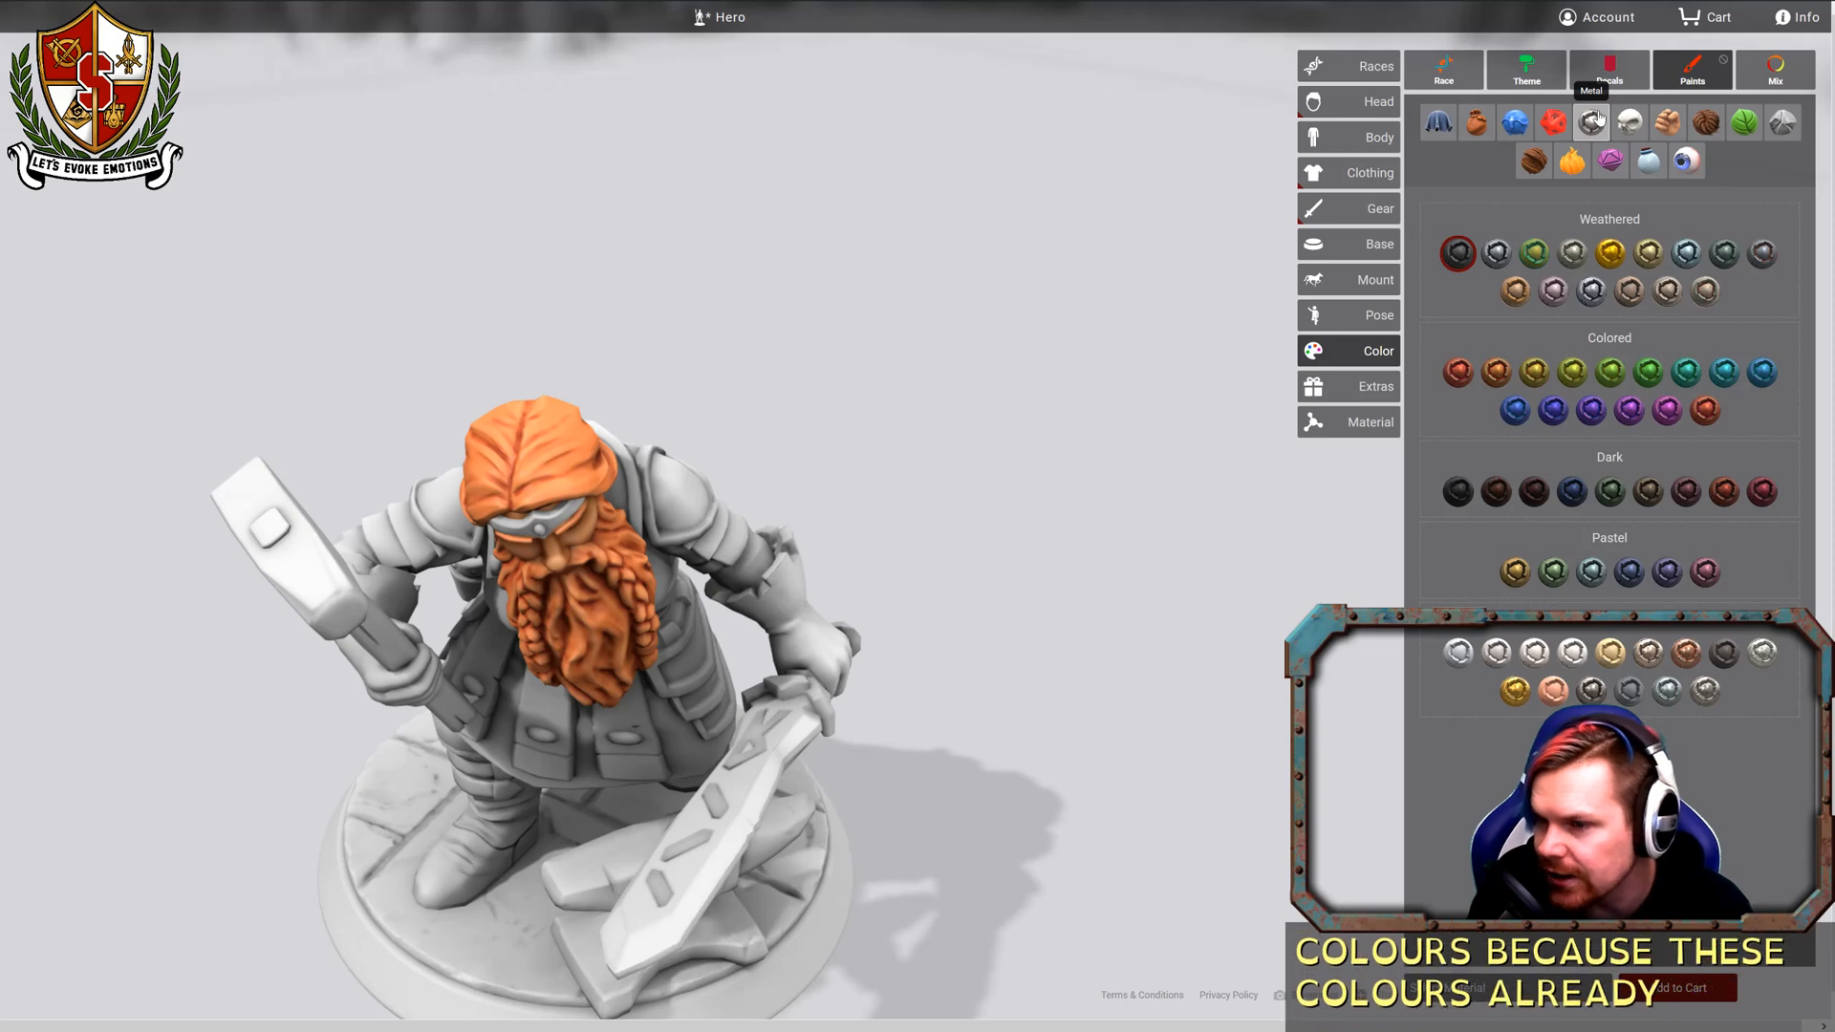
{"action": "left_click", "coordinate": [1577, 164]}
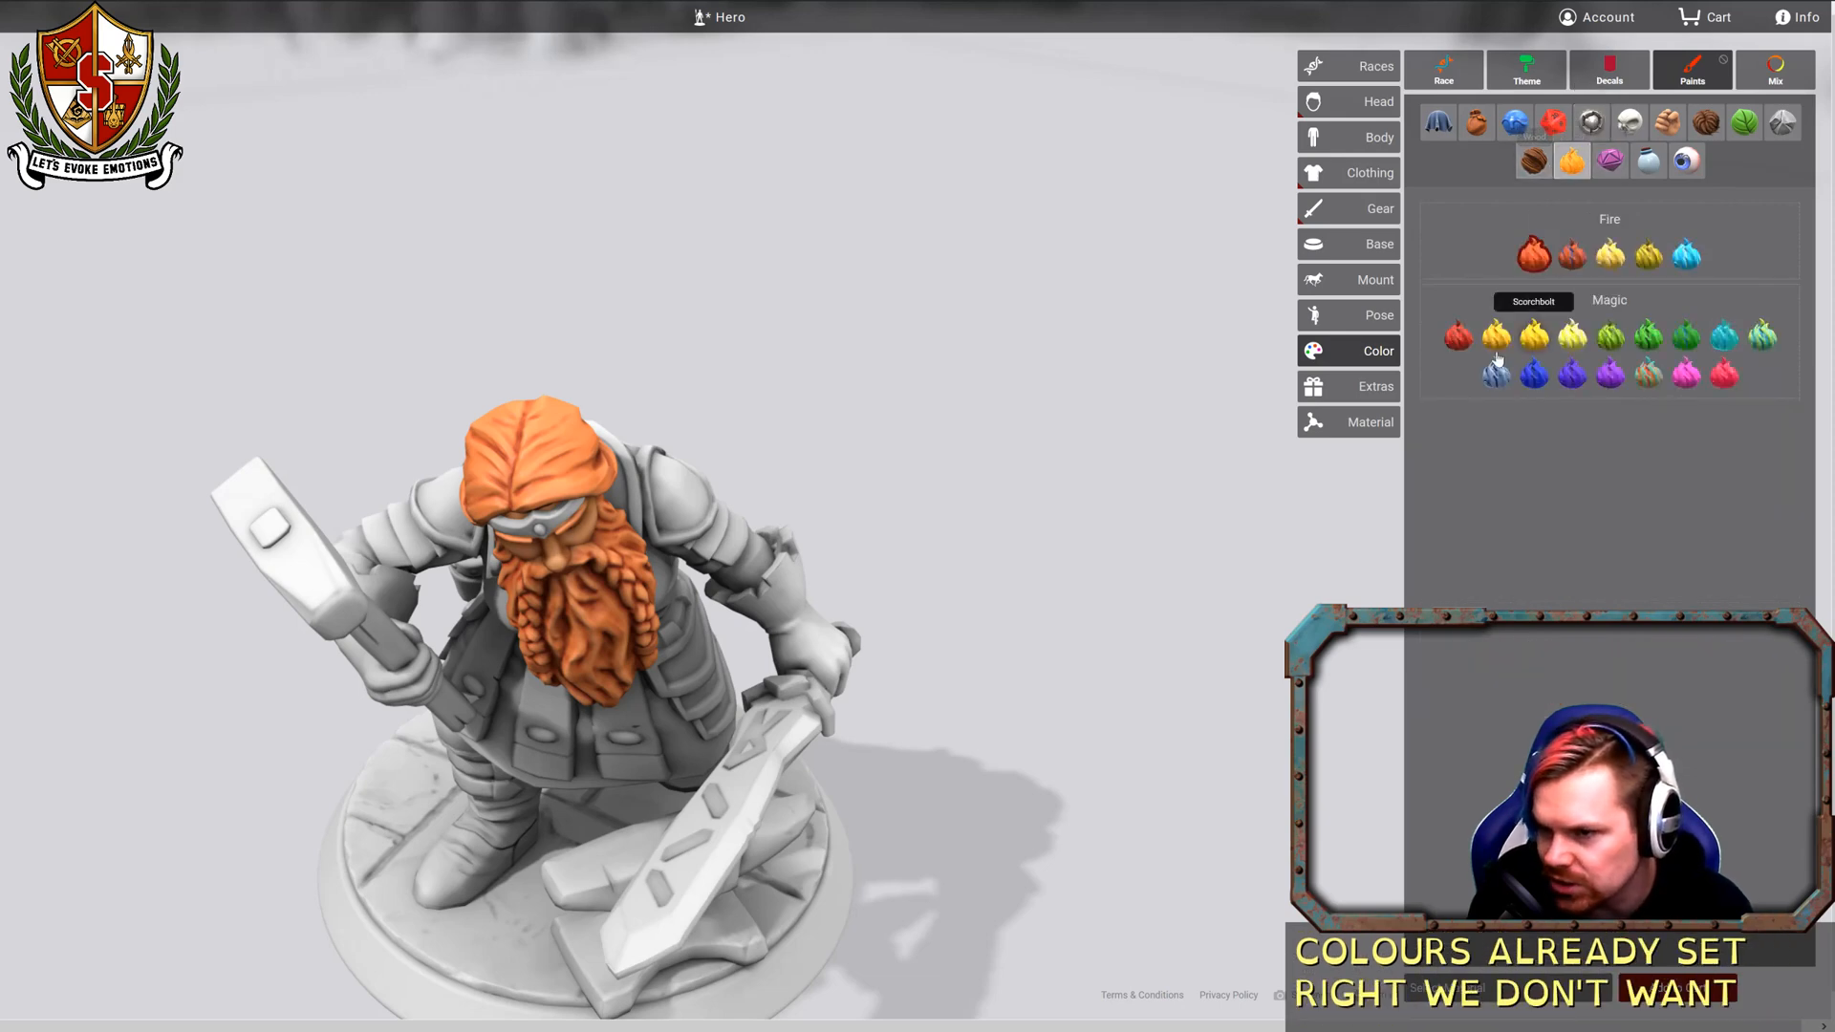
{"action": "left_click", "coordinate": [765, 801]}
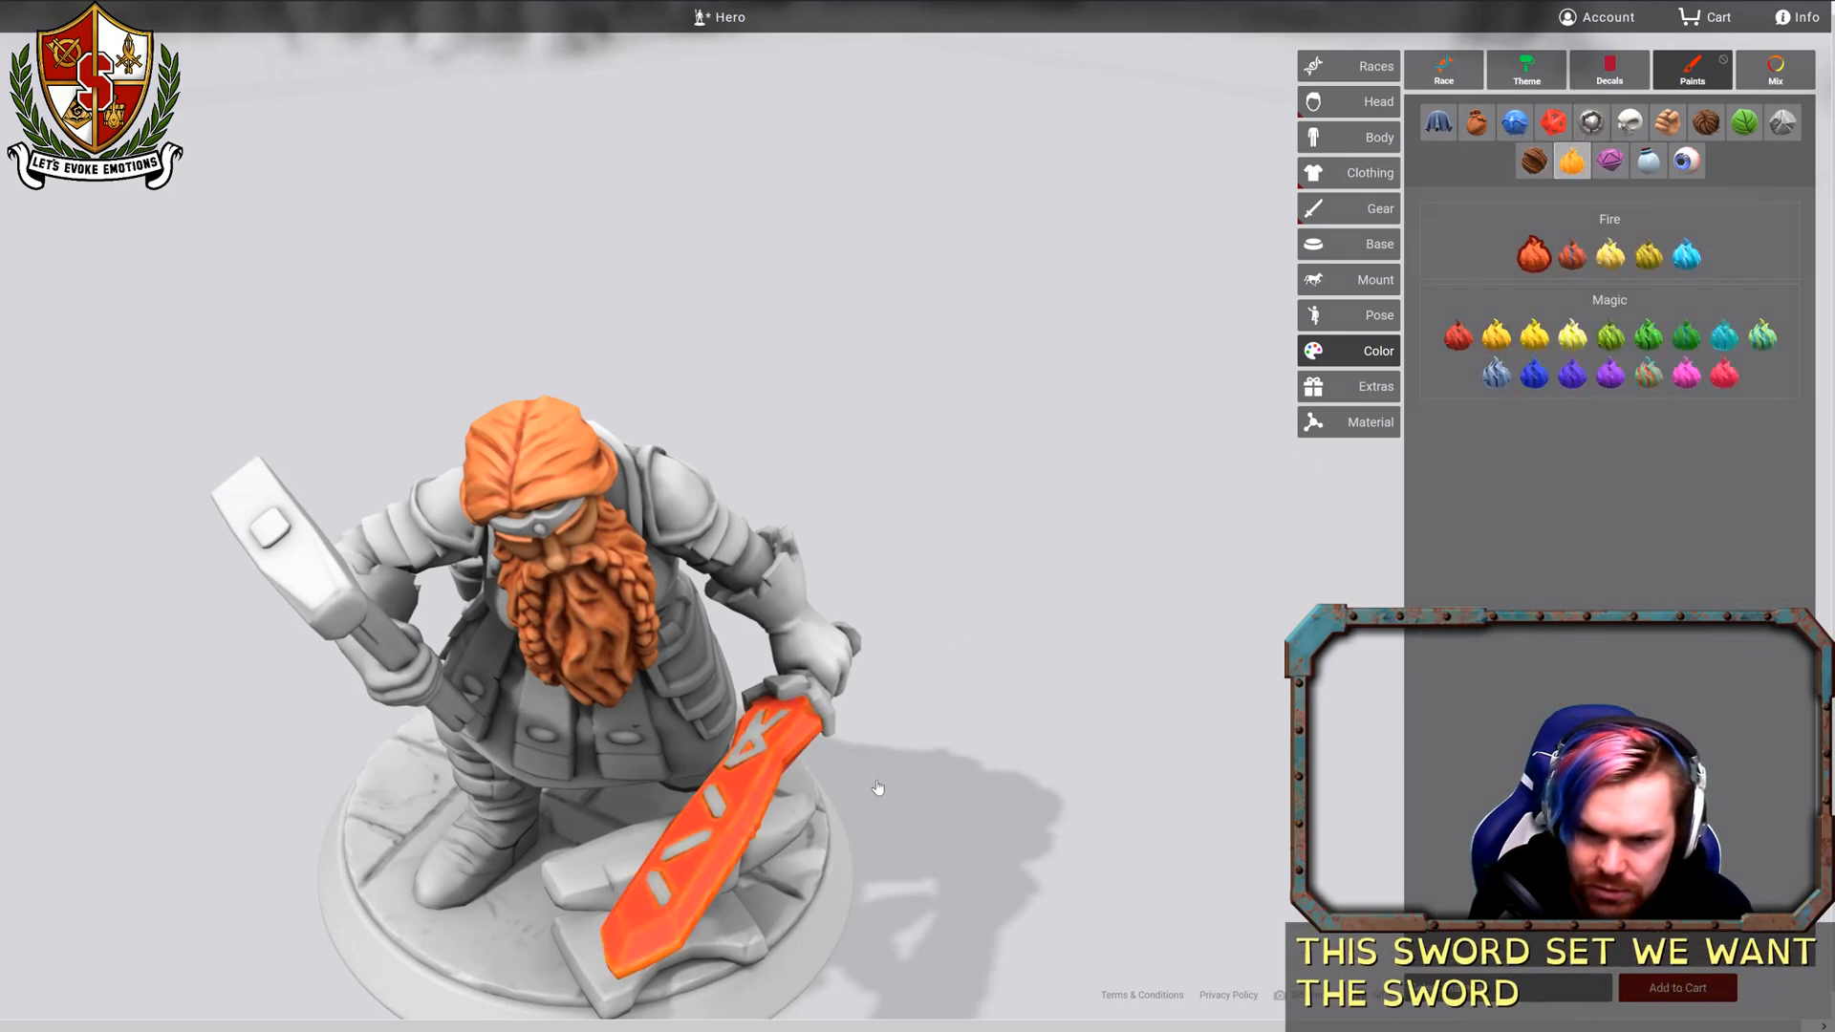
Try Brightflame for the runes on the sword blade, and paint them with the Deepworks Burst magic paint.
{"action": "left_click_drag", "start_coordinate": [878, 786], "coordinate": [1153, 684]}
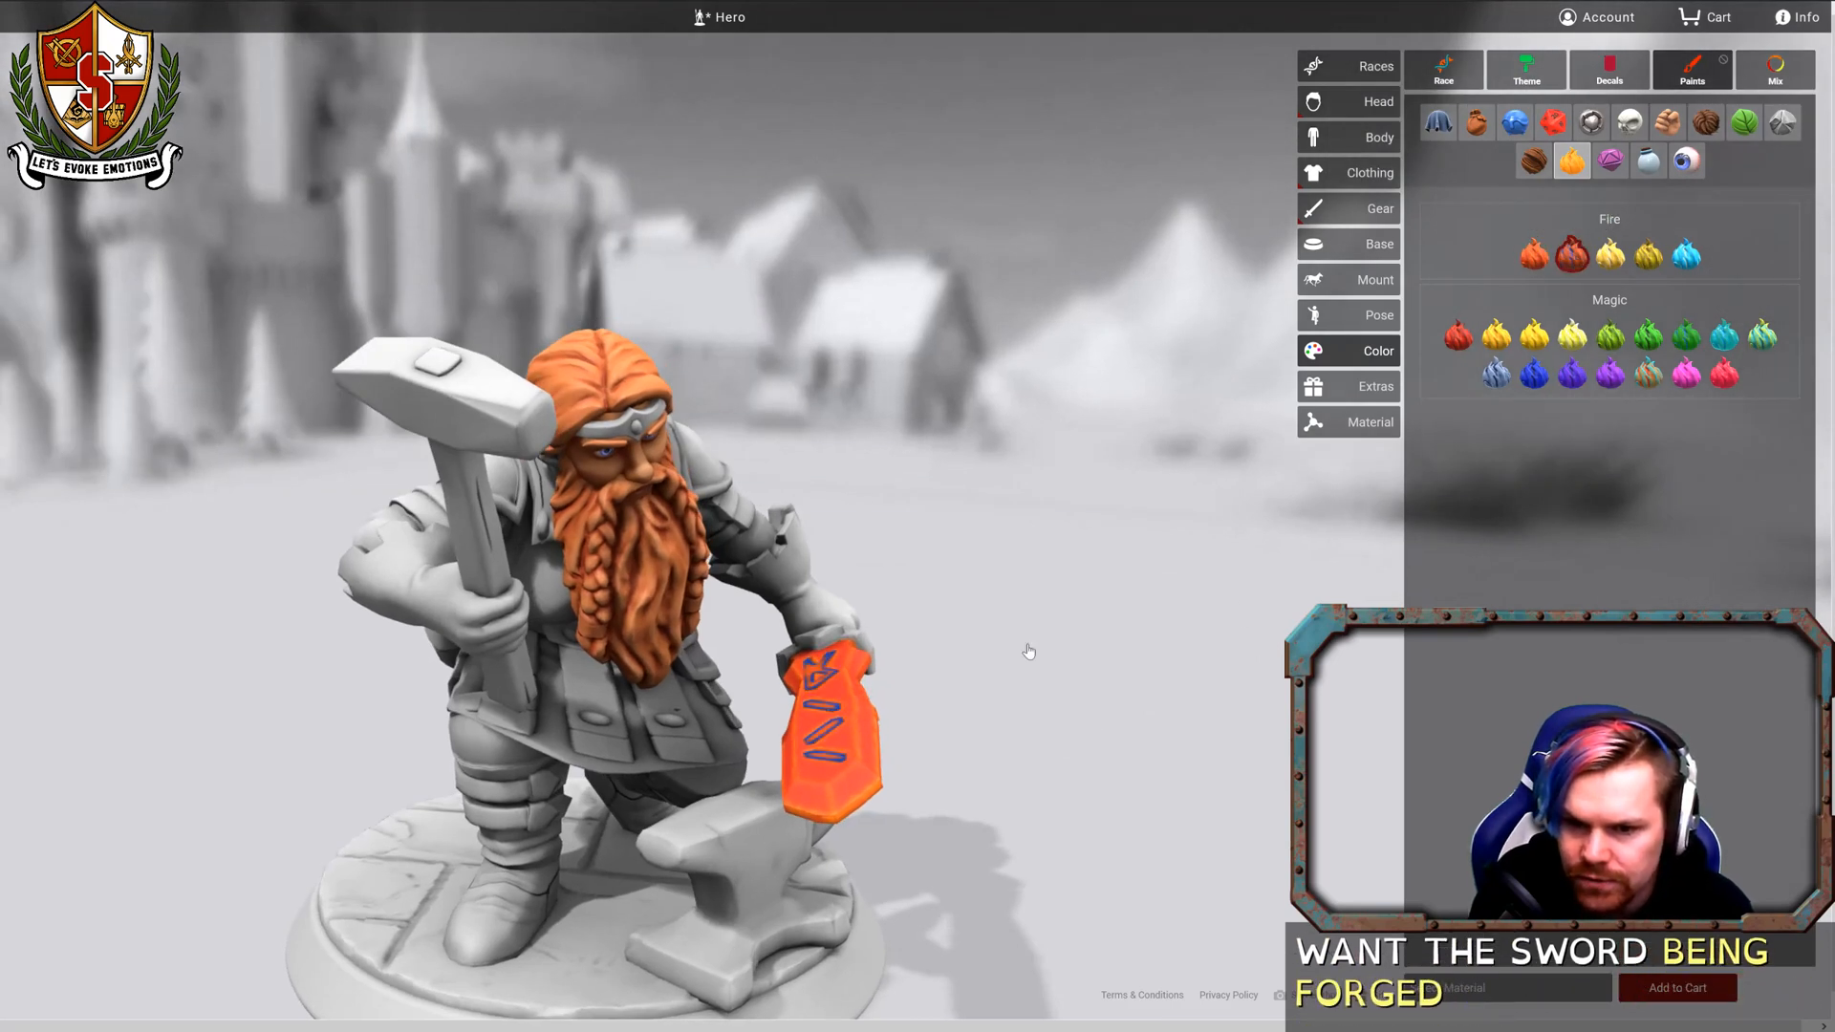
{"action": "left_click", "coordinate": [1611, 258]}
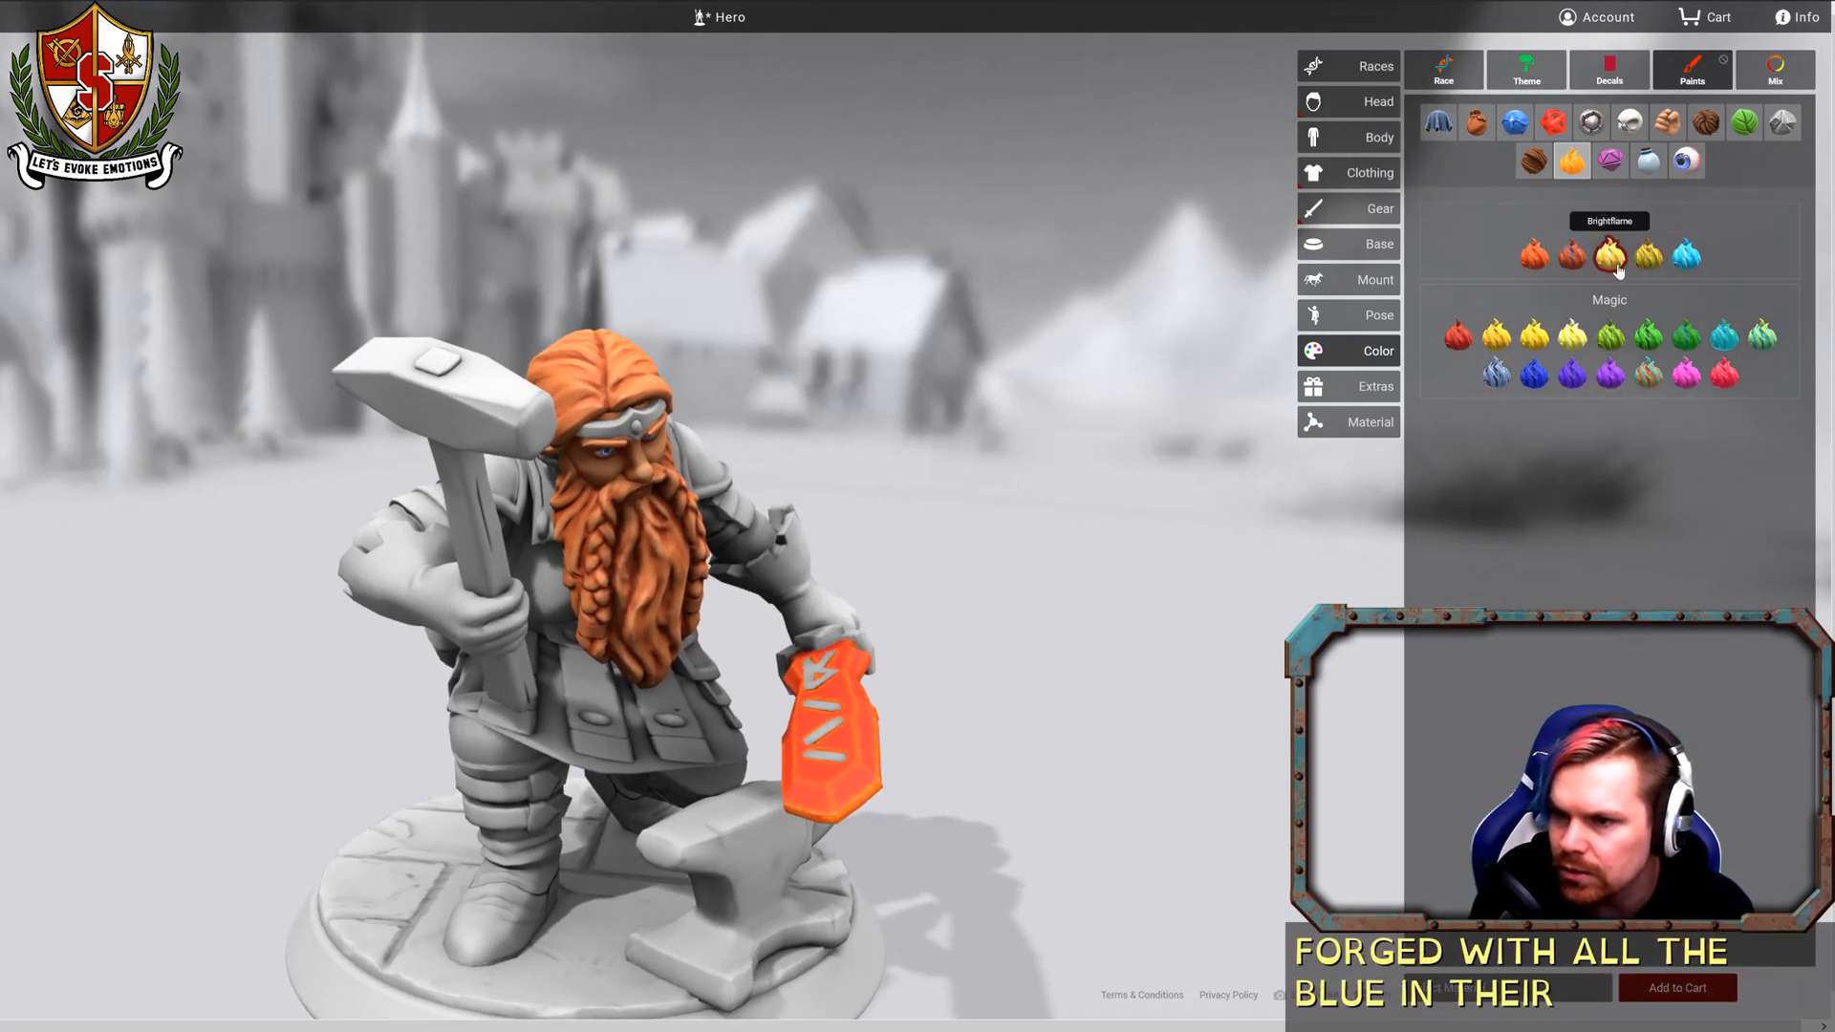
{"action": "left_click", "coordinate": [831, 712]}
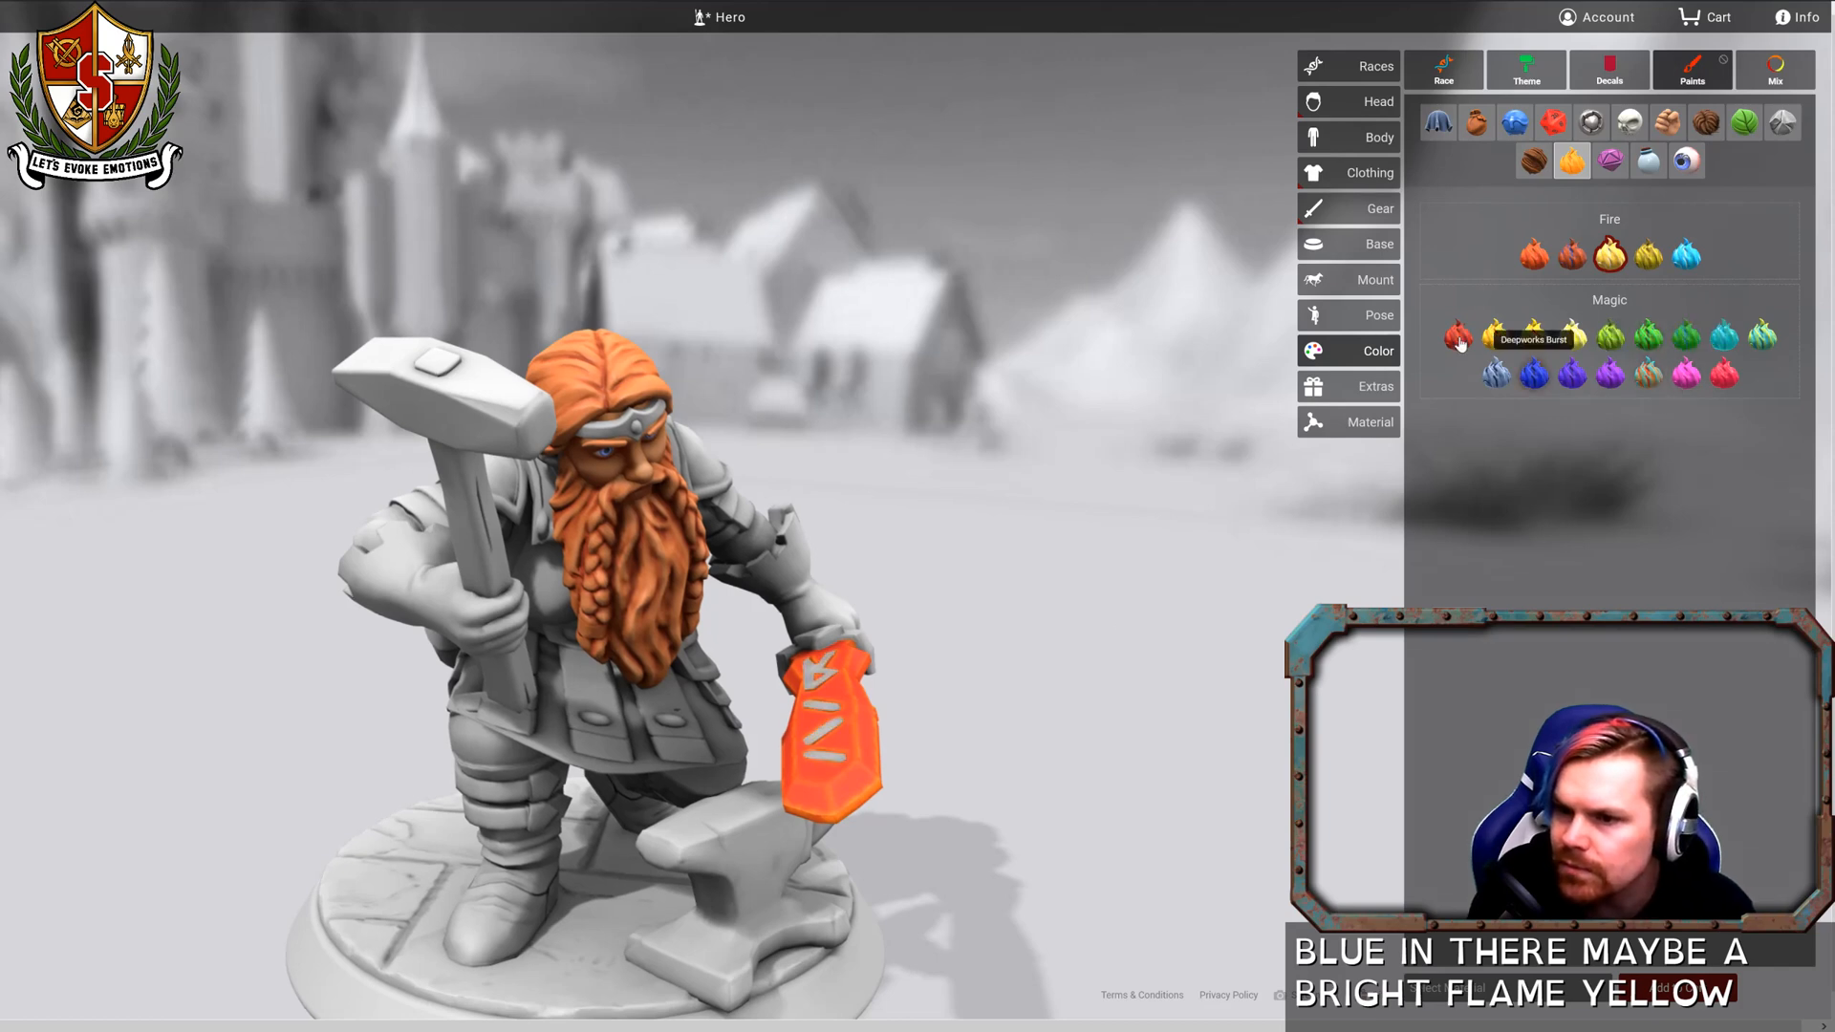
{"action": "left_click", "coordinate": [831, 712]}
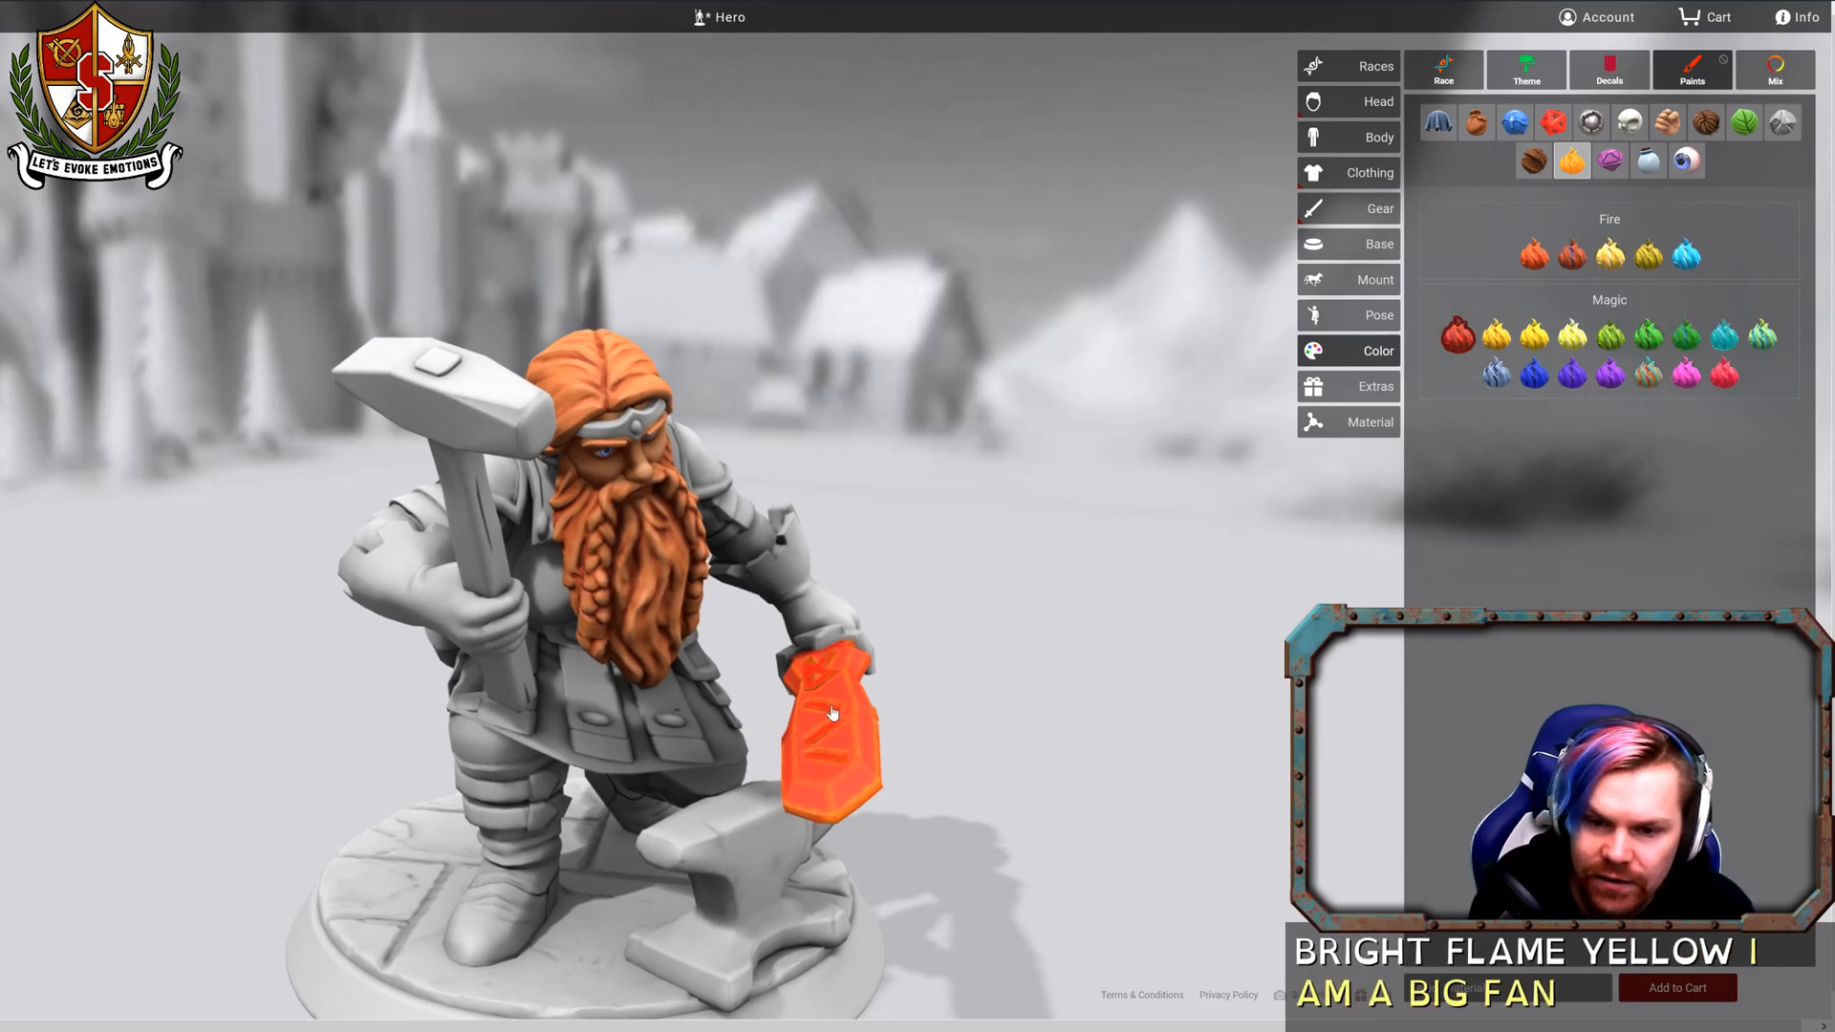
{"action": "mouse_move", "coordinate": [831, 712]}
{"action": "left_mouse_down"}
{"action": "mouse_move", "coordinate": [942, 624]}
{"action": "mouse_move", "coordinate": [984, 668]}
{"action": "mouse_move", "coordinate": [1080, 660]}
{"action": "mouse_move", "coordinate": [1118, 602]}
{"action": "left_mouse_up"}
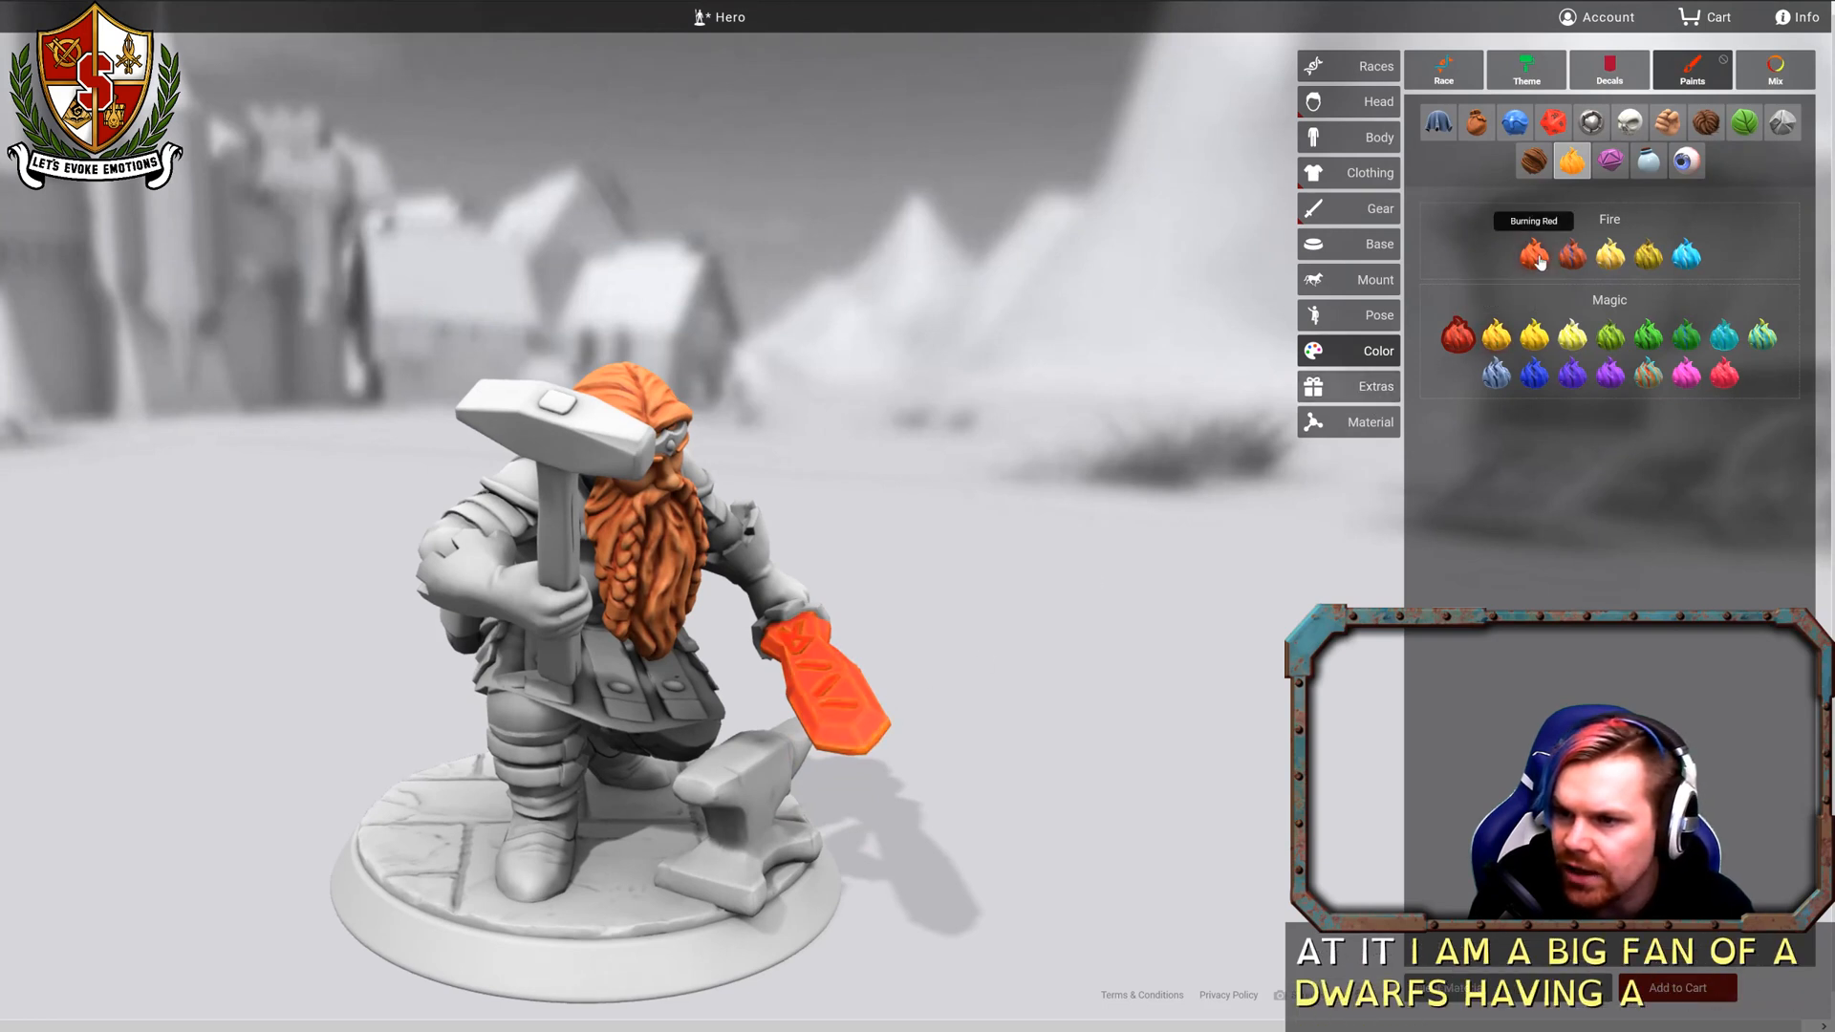
Customize the Burning Red paint by shifting its hue slightly toward orange.
{"action": "left_click", "coordinate": [1771, 84]}
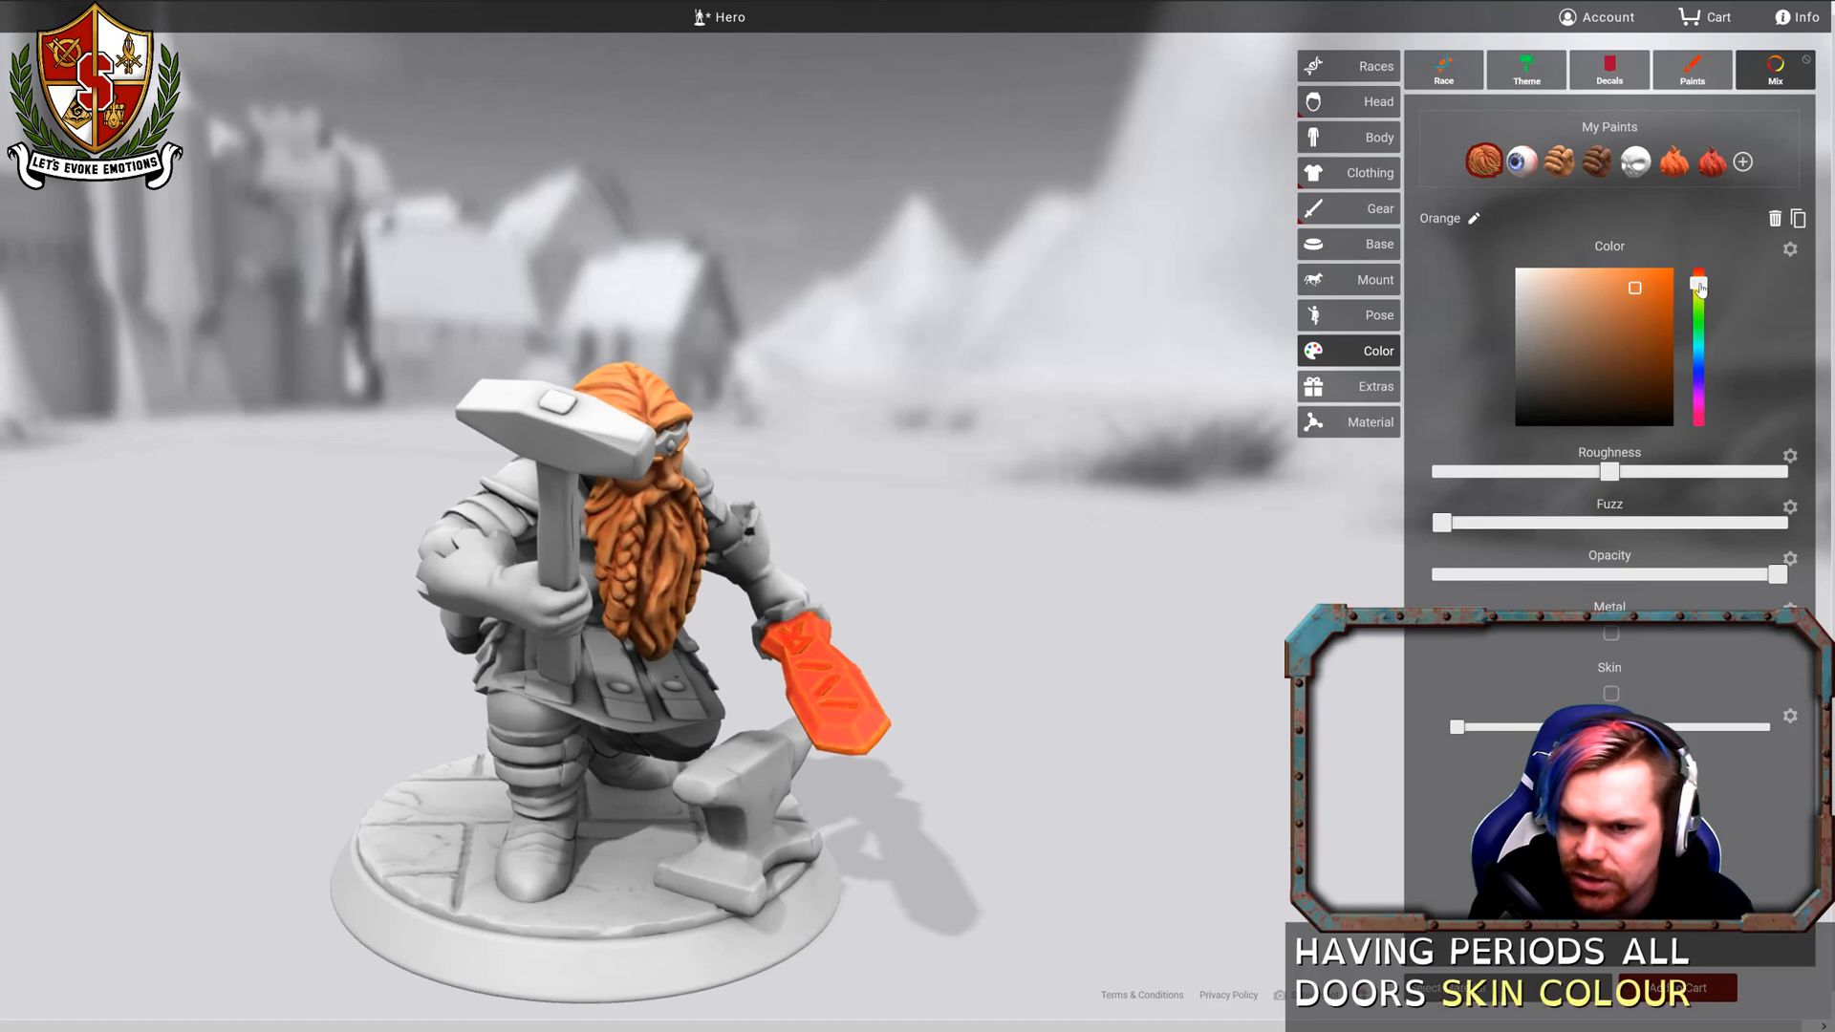
{"action": "left_click", "coordinate": [1673, 164]}
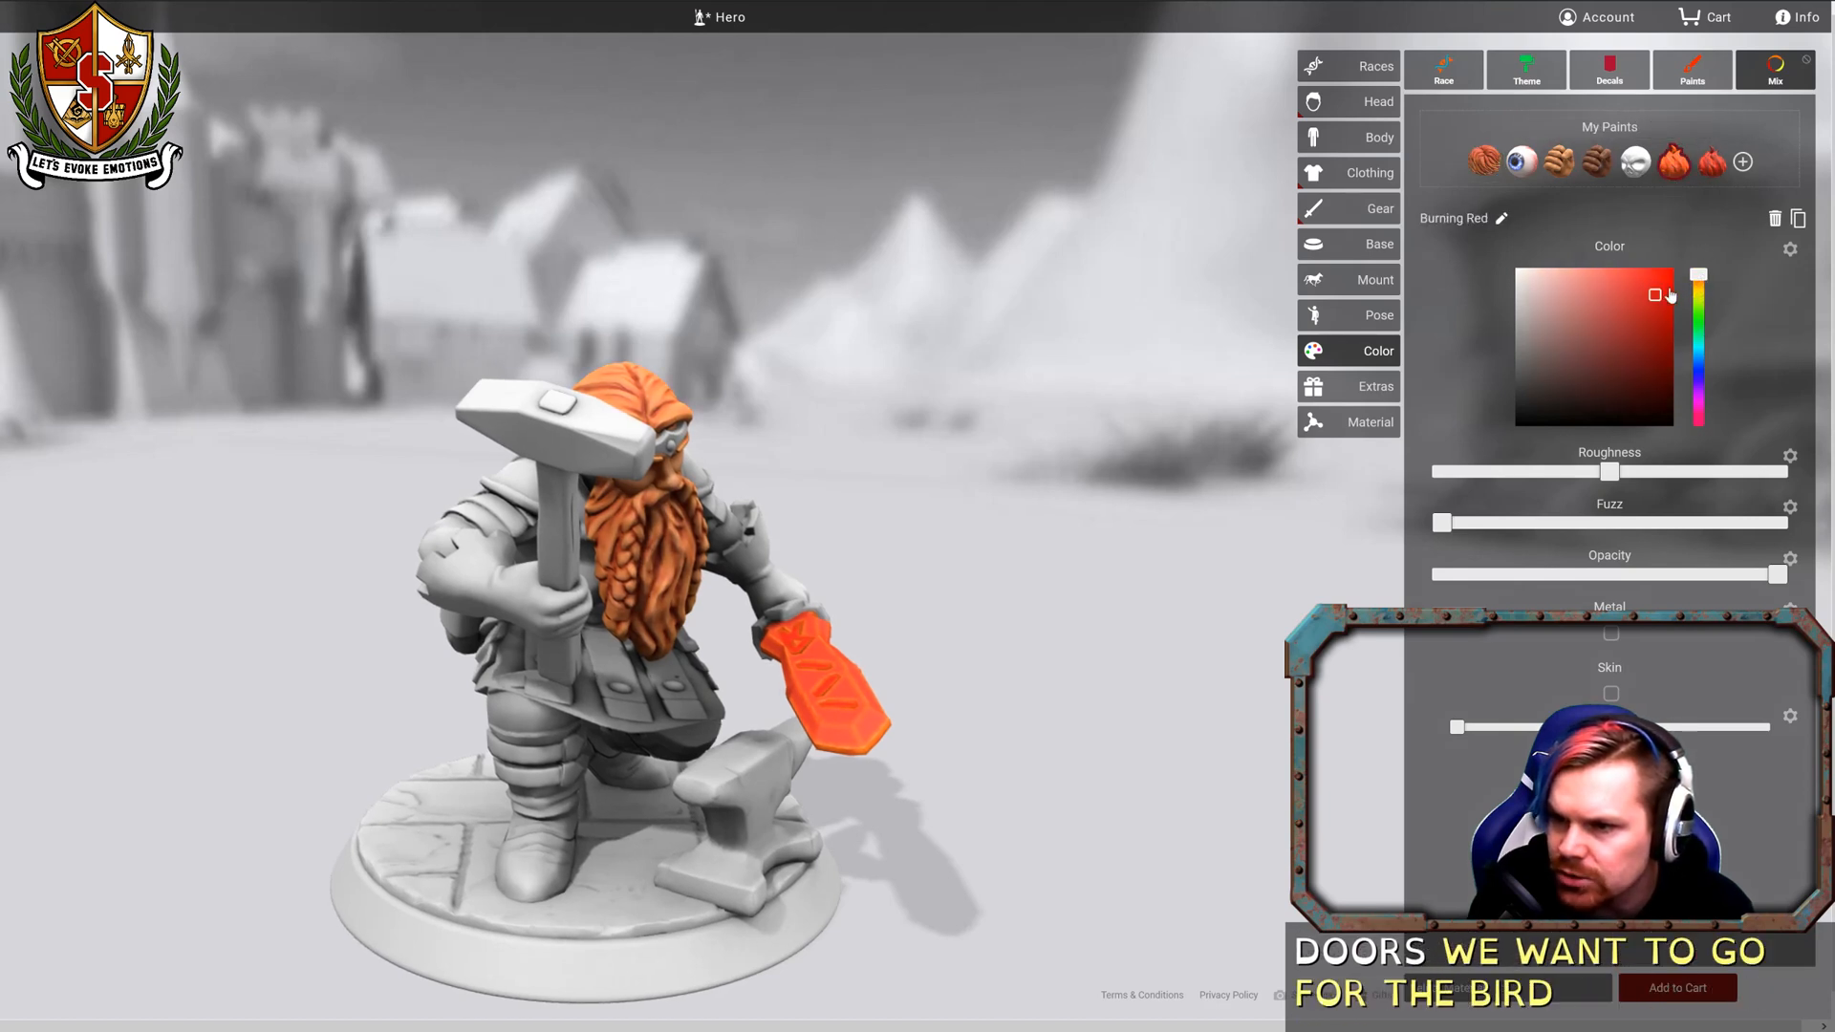
{"action": "left_click_drag", "start_coordinate": [1700, 285], "coordinate": [1700, 282]}
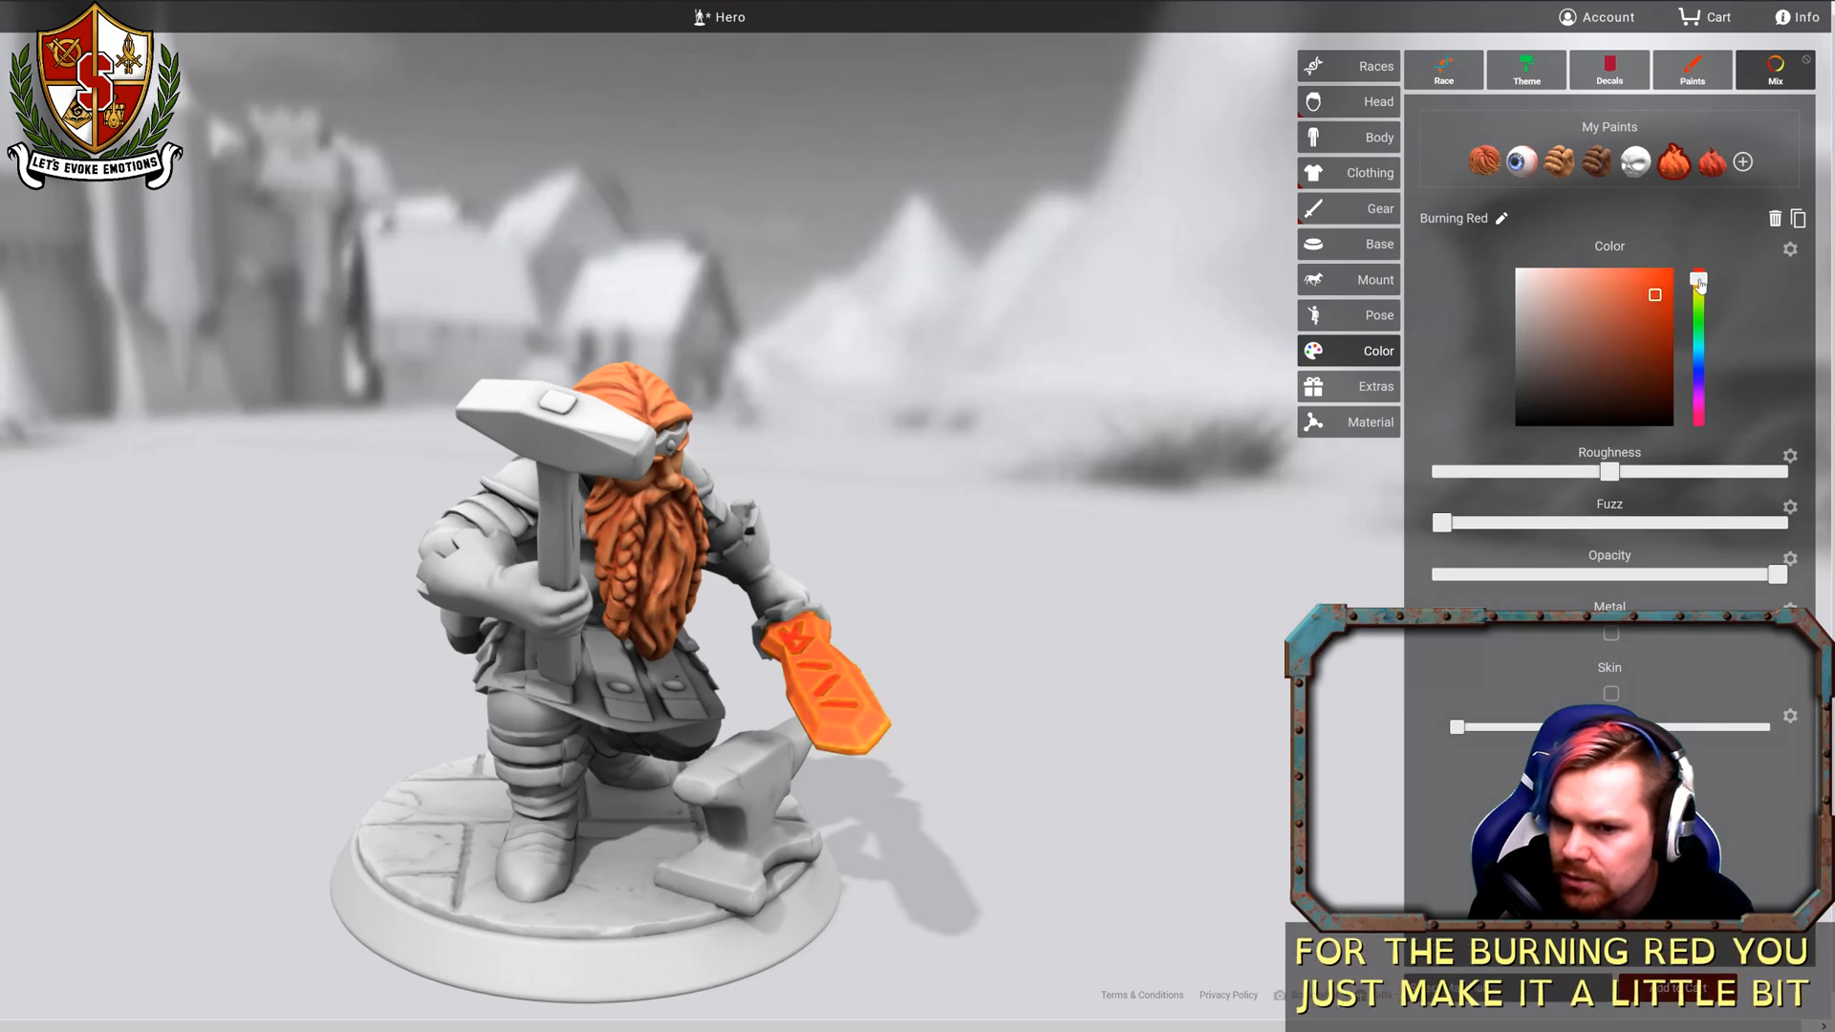
Make the Burning Red paint glow and lower its roughness to near the minimum so the blade looks shiny.
{"action": "left_click_drag", "start_coordinate": [1137, 396], "coordinate": [1039, 399]}
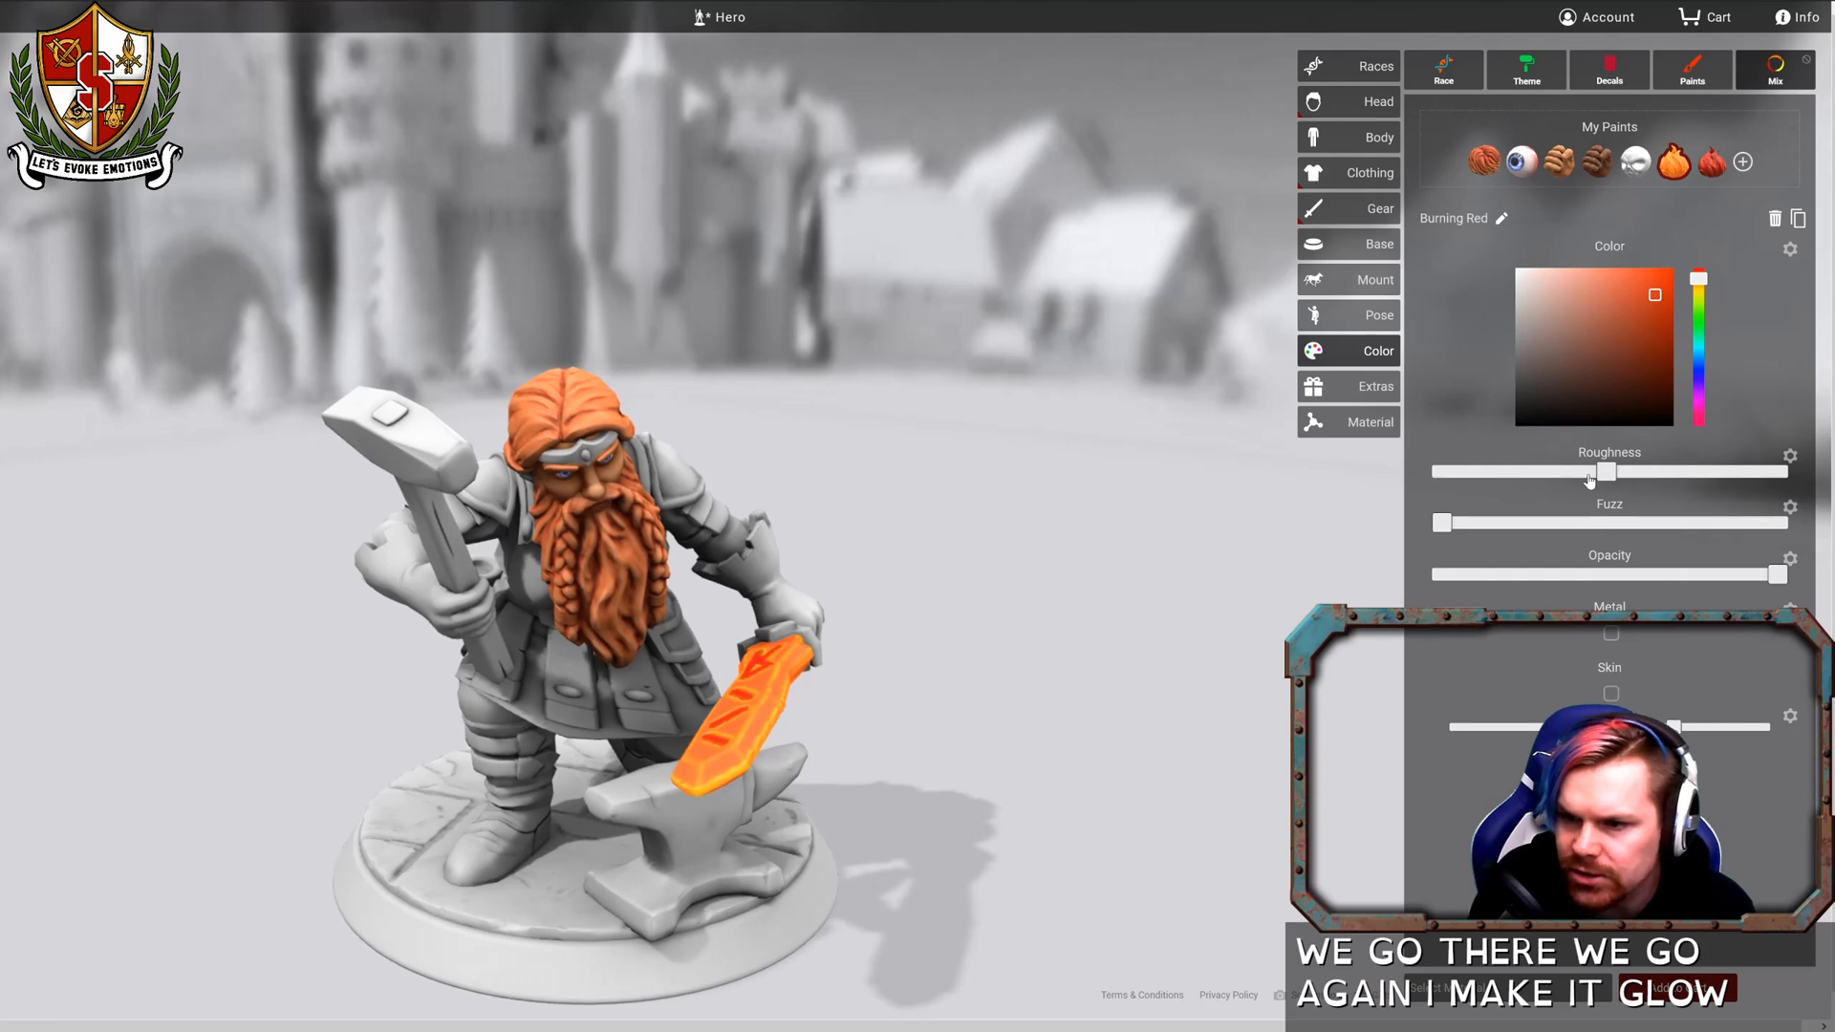
{"action": "left_click_drag", "start_coordinate": [1544, 486], "coordinate": [1429, 499]}
{"action": "left_click_drag", "start_coordinate": [996, 661], "coordinate": [1110, 661]}
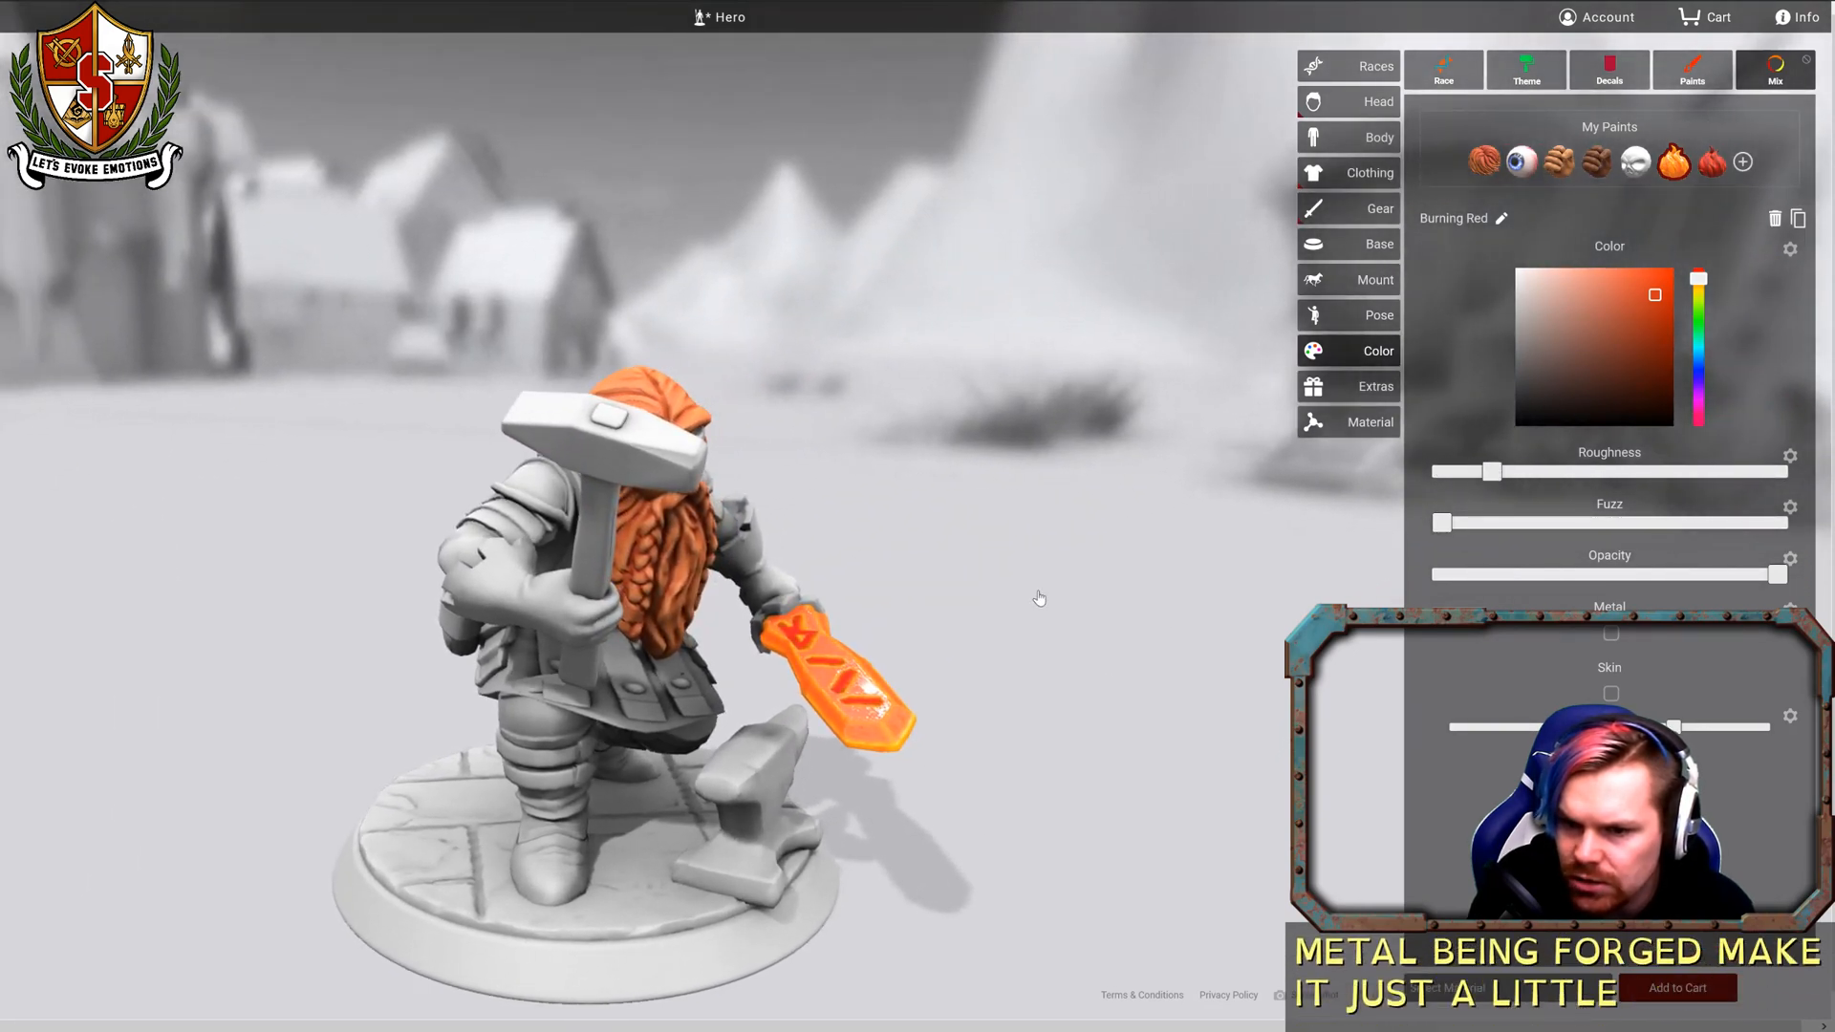
{"action": "left_click_drag", "start_coordinate": [1037, 600], "coordinate": [848, 602]}
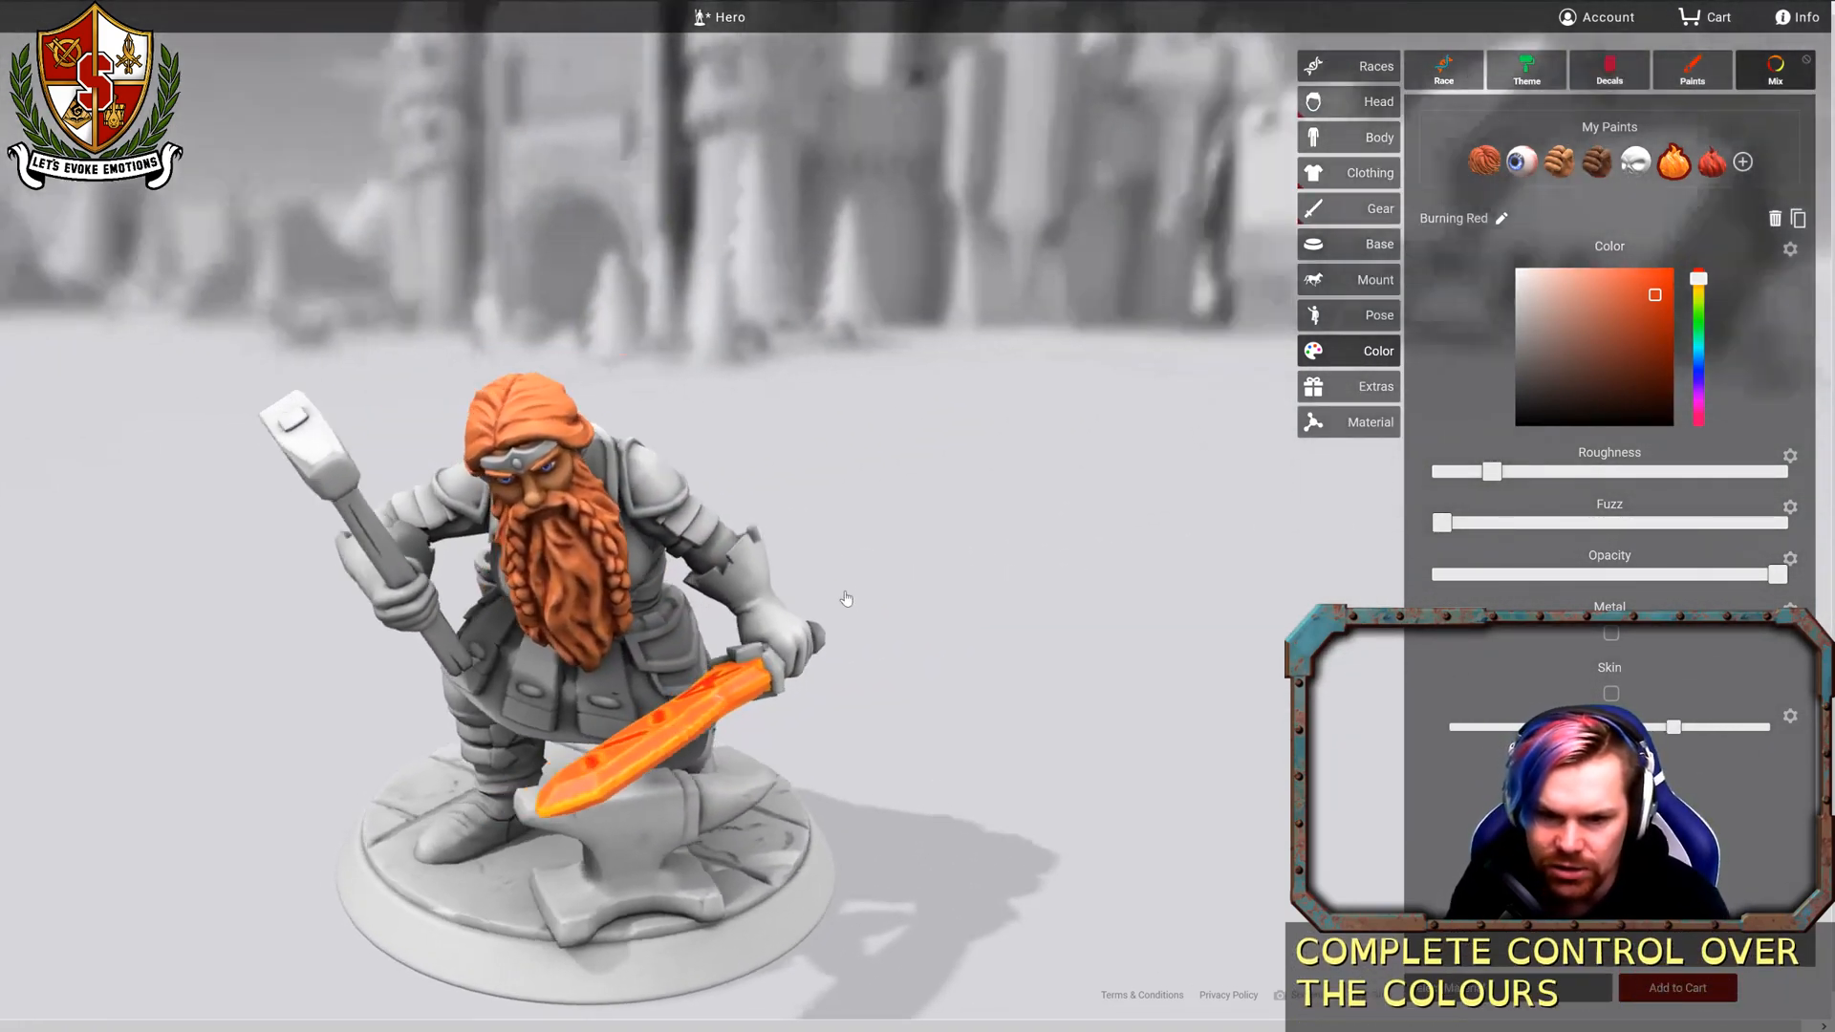
Paint the figure's torso armor with a plain dark grey iron-like metal paint.
{"action": "left_click", "coordinate": [1696, 69]}
{"action": "left_click_drag", "start_coordinate": [1093, 542], "coordinate": [1444, 555]}
{"action": "left_click_drag", "start_coordinate": [950, 549], "coordinate": [1200, 465]}
{"action": "left_click", "coordinate": [1589, 122]}
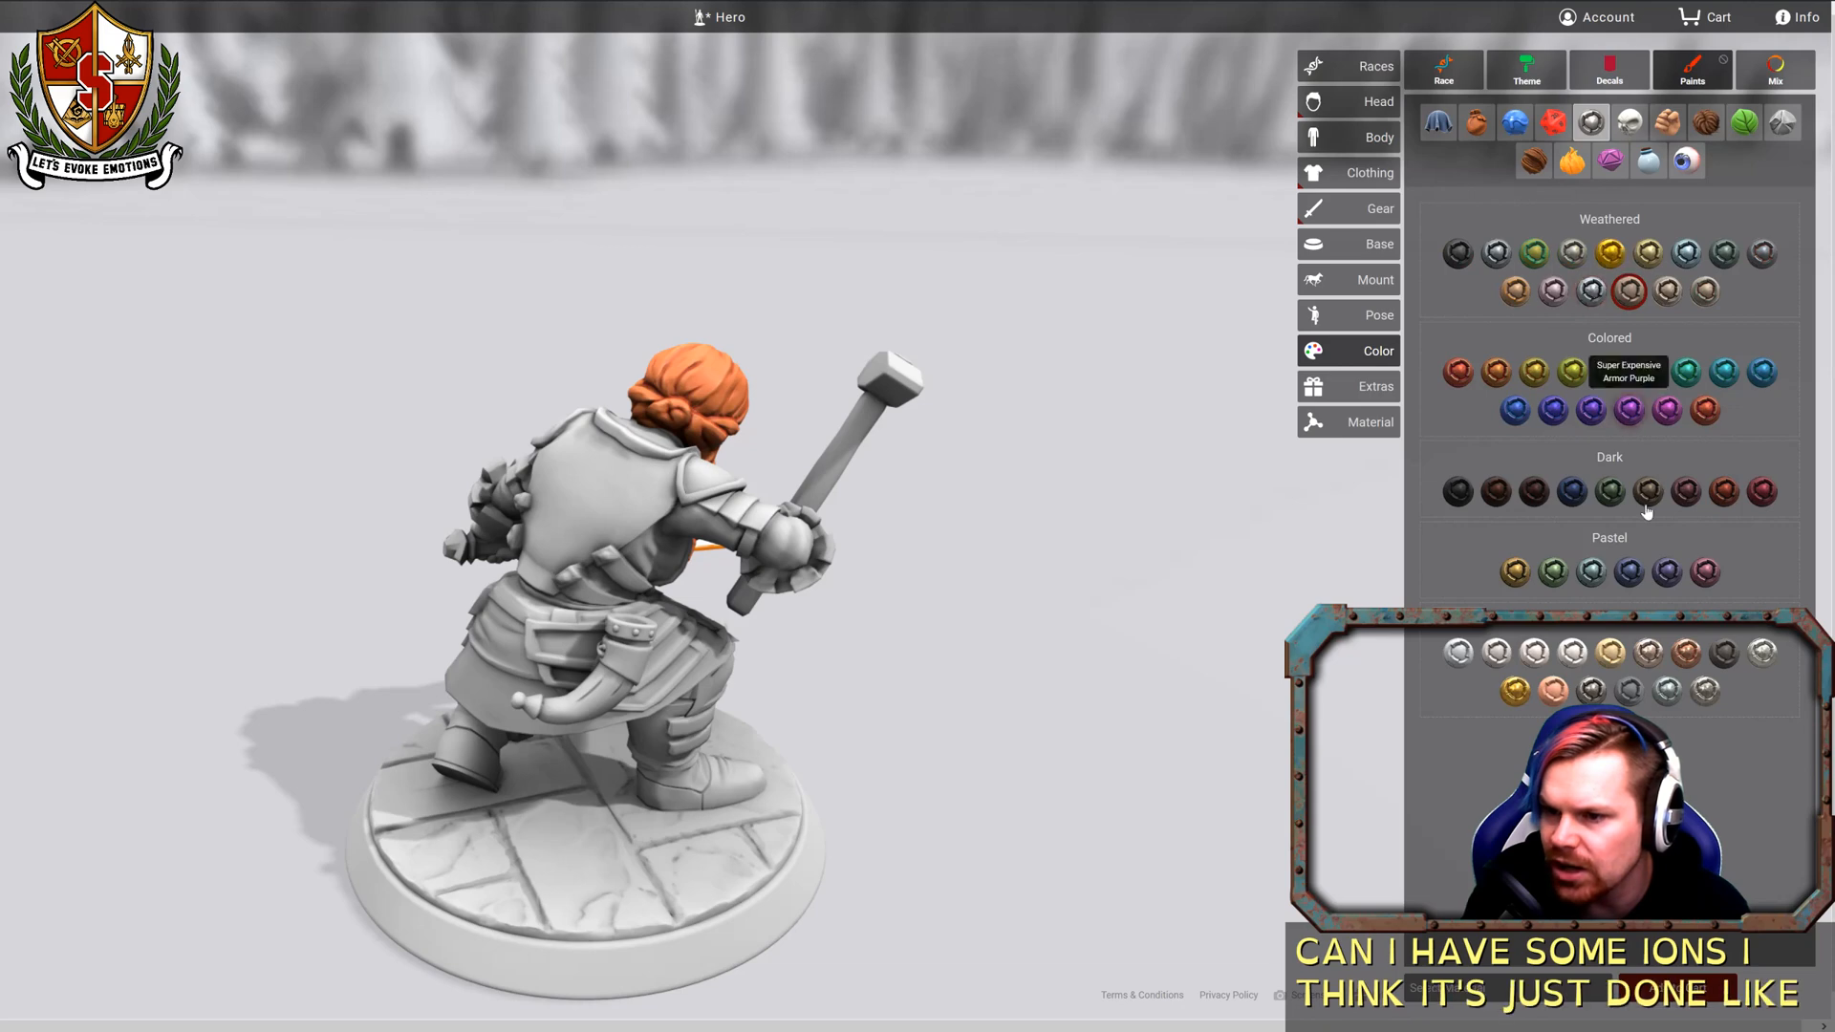
{"action": "left_click", "coordinate": [1629, 690]}
{"action": "left_click", "coordinate": [608, 533]}
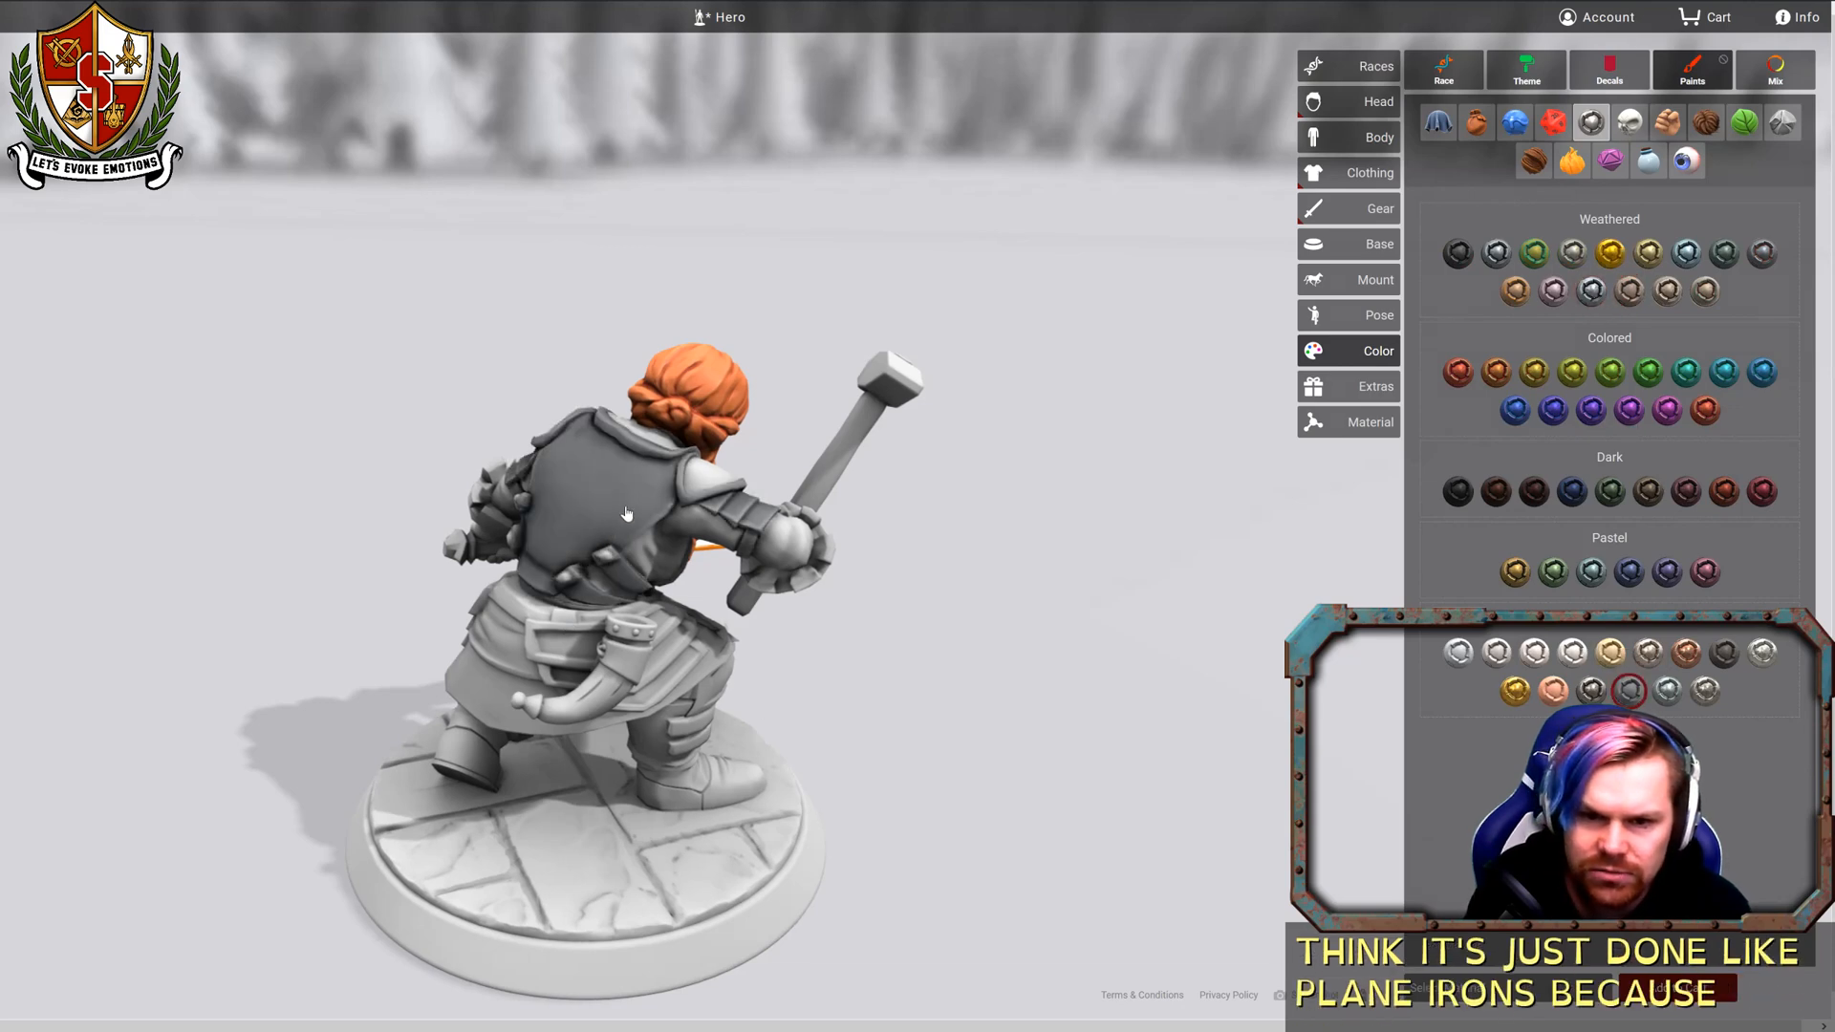
Paint the shoulder armor's rims and arm plates with a steel-grey weathered metal, and the shoulder pad's center with reddish-brown tan leather.
{"action": "left_click_drag", "start_coordinate": [1084, 559], "coordinate": [268, 406]}
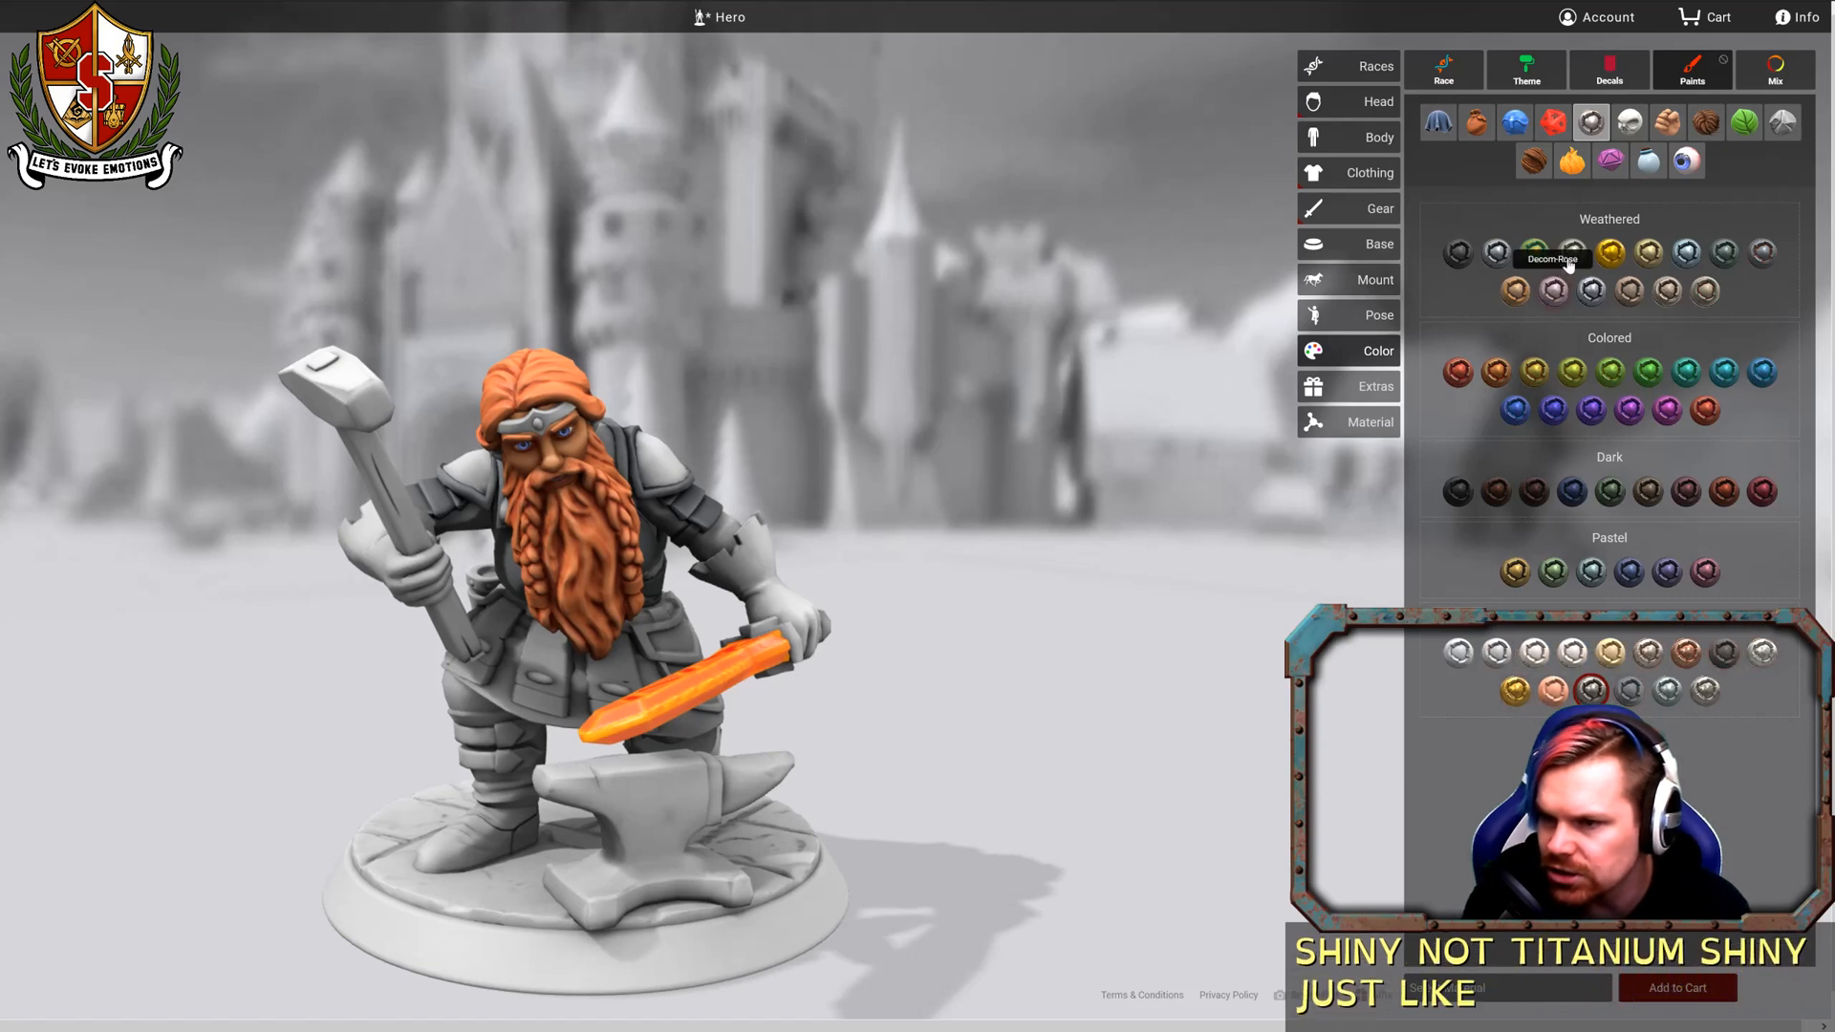
{"action": "left_click", "coordinate": [1504, 254]}
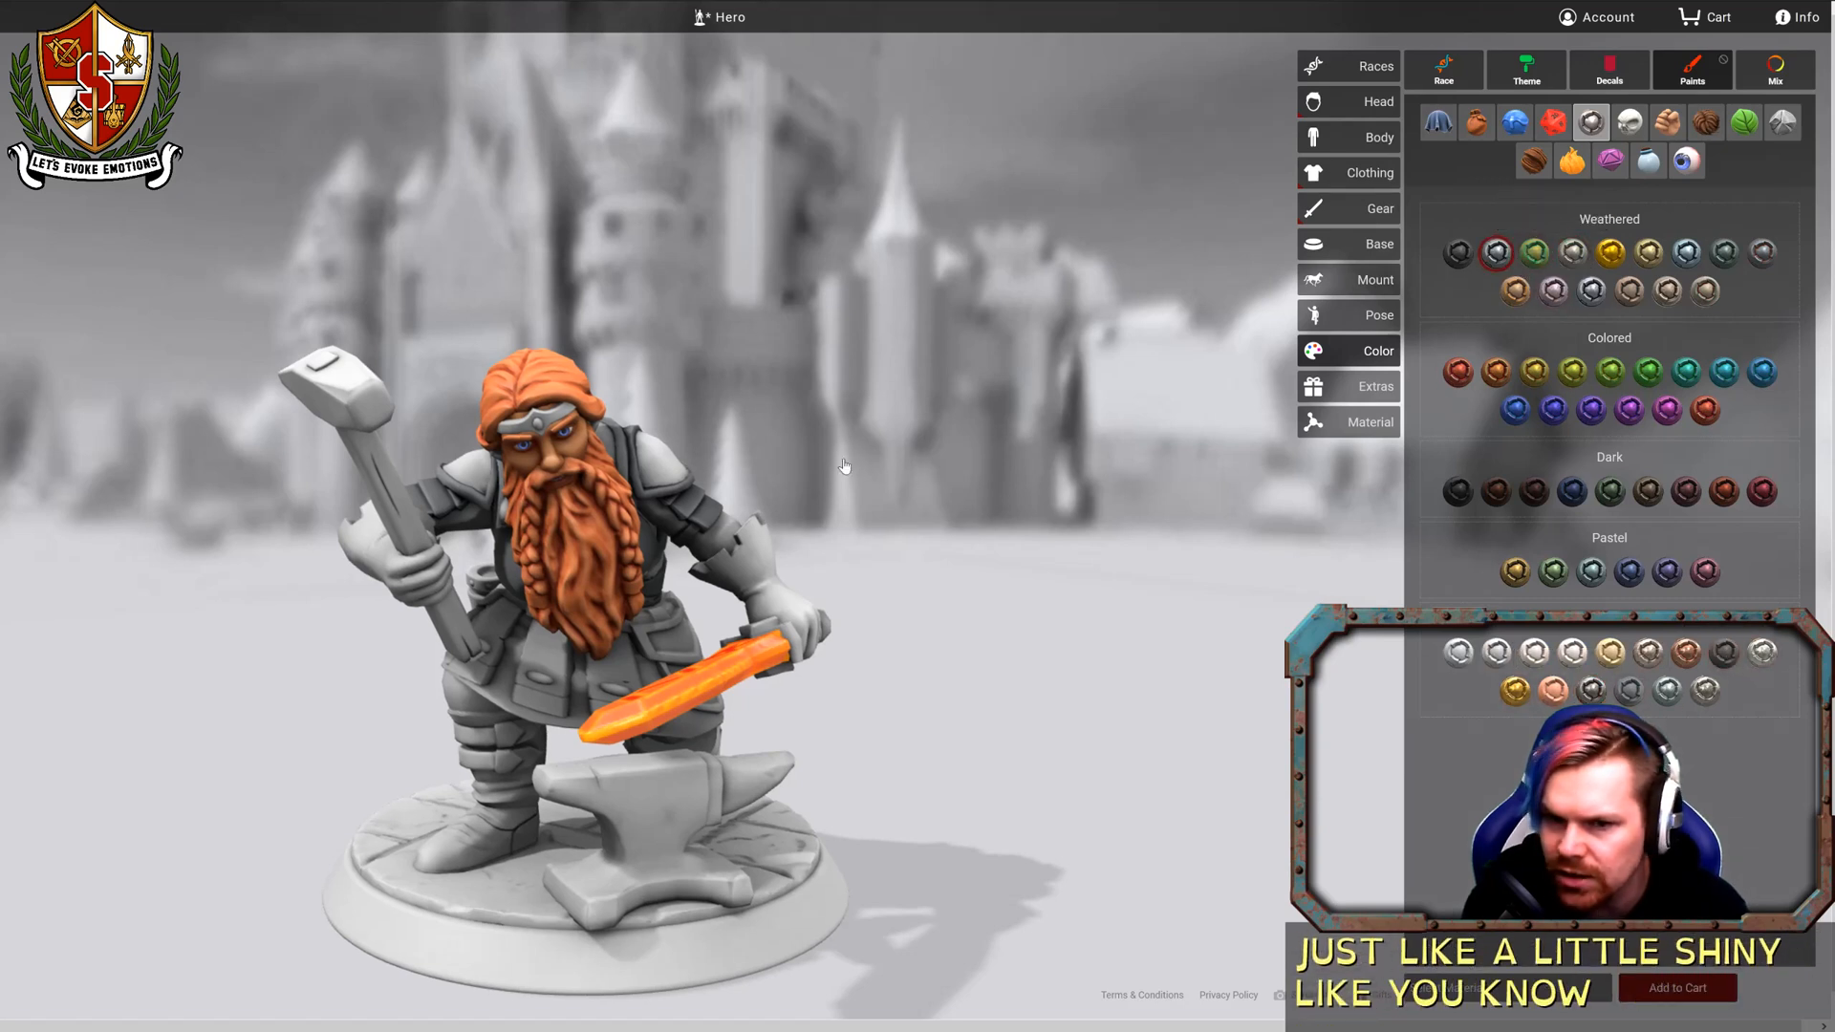
{"action": "mouse_move", "coordinate": [886, 433]}
{"action": "left_mouse_down"}
{"action": "mouse_move", "coordinate": [1150, 438]}
{"action": "mouse_move", "coordinate": [1200, 475]}
{"action": "left_mouse_up"}
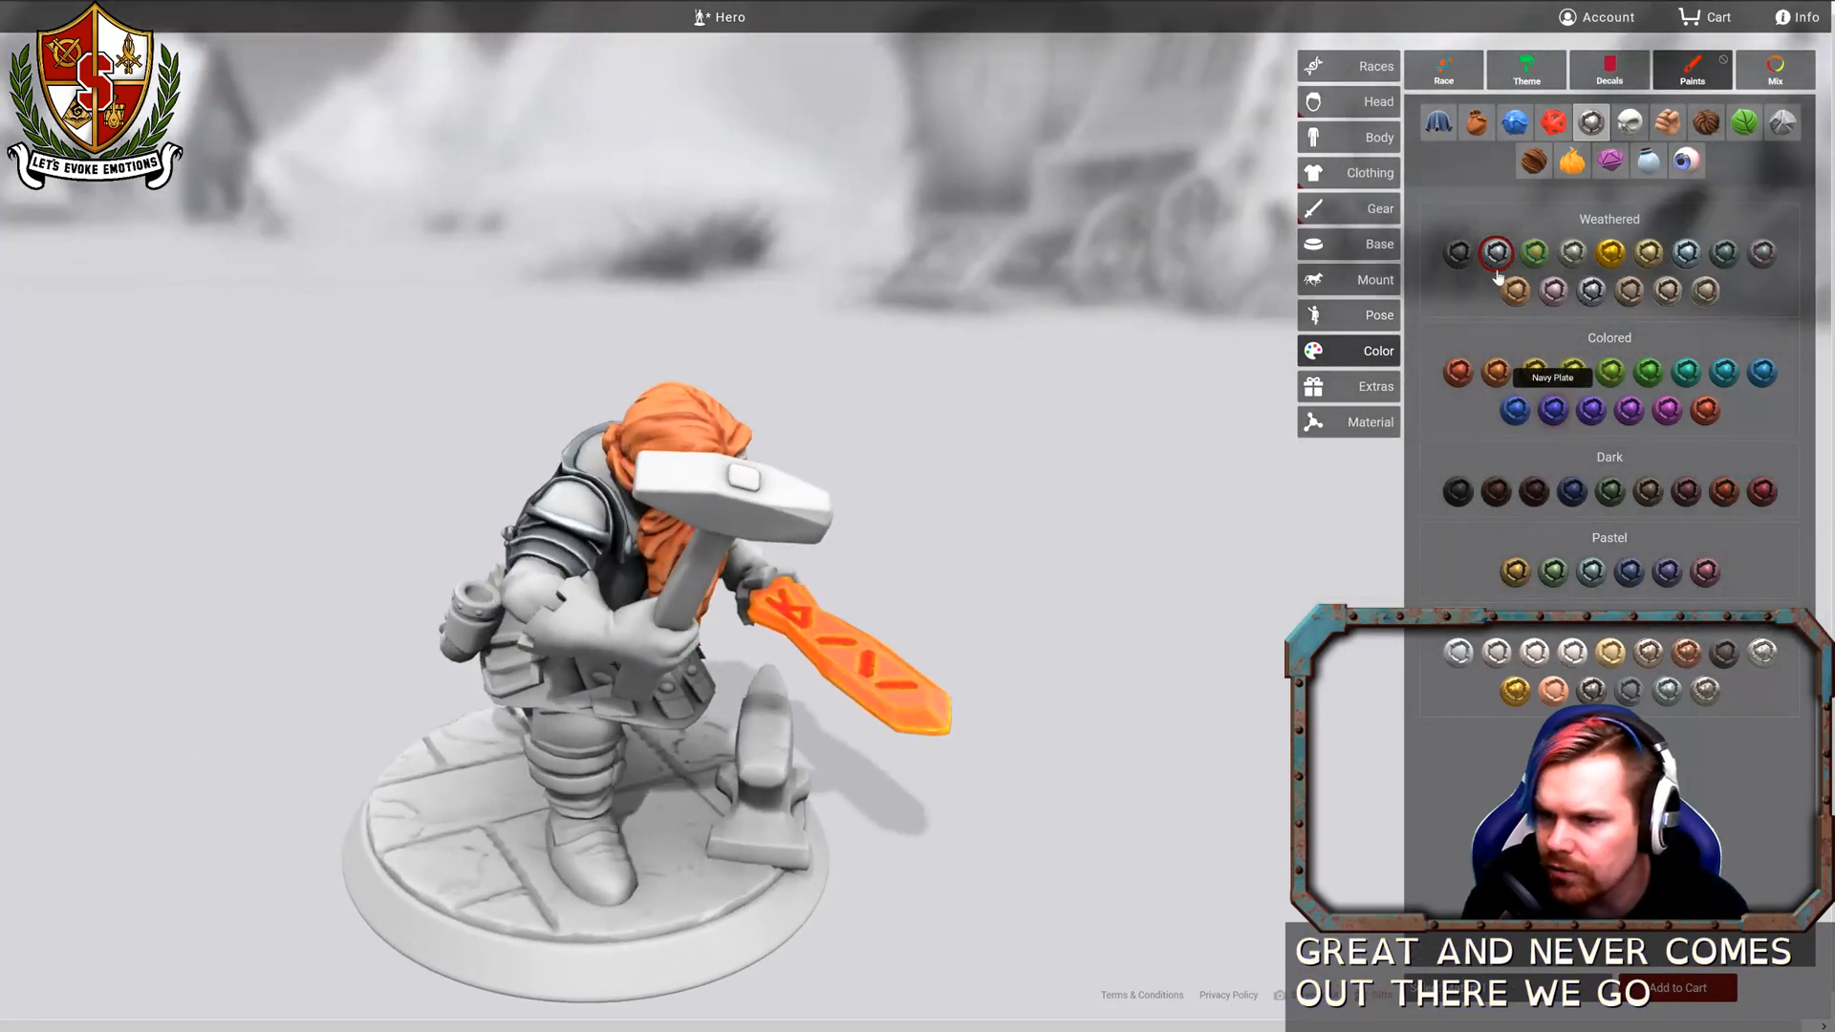
{"action": "left_click", "coordinate": [1476, 122]}
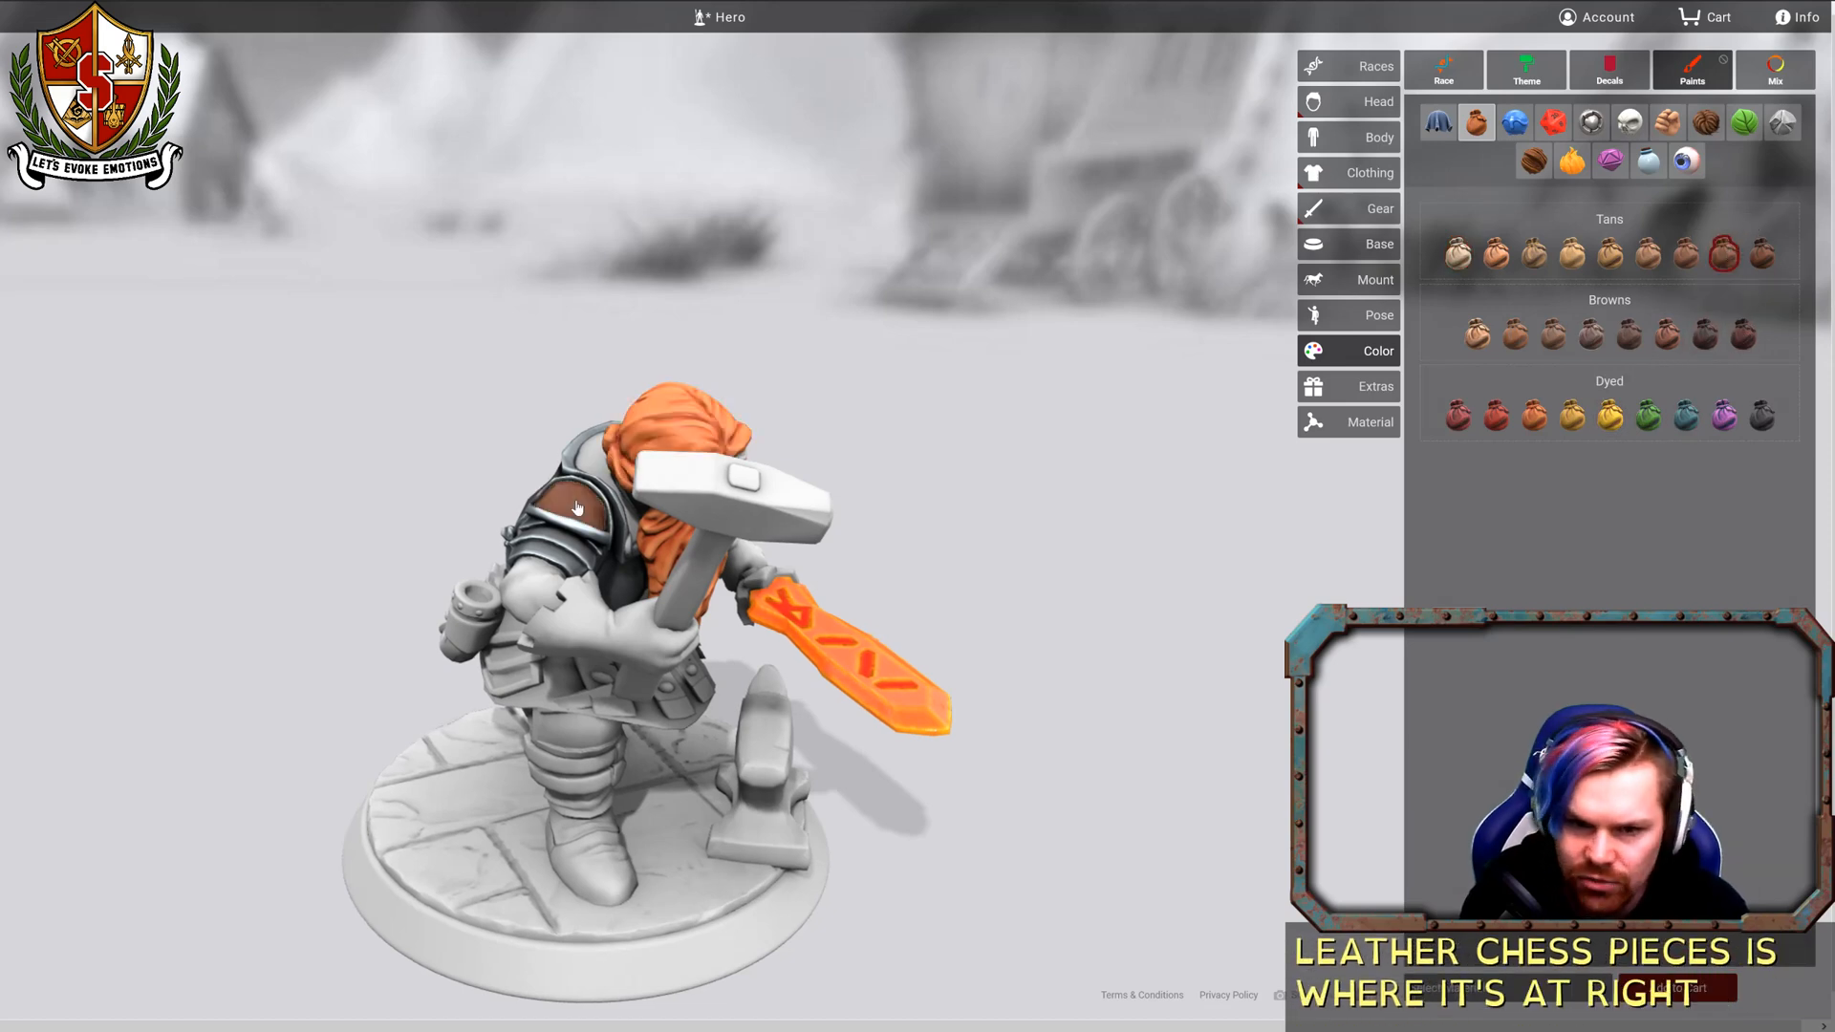
Paint the sleeves, the padding beneath the torso armor, and the skirt under its plates with the reddish-brown tan leather.
{"action": "left_click_drag", "start_coordinate": [379, 442], "coordinate": [831, 473]}
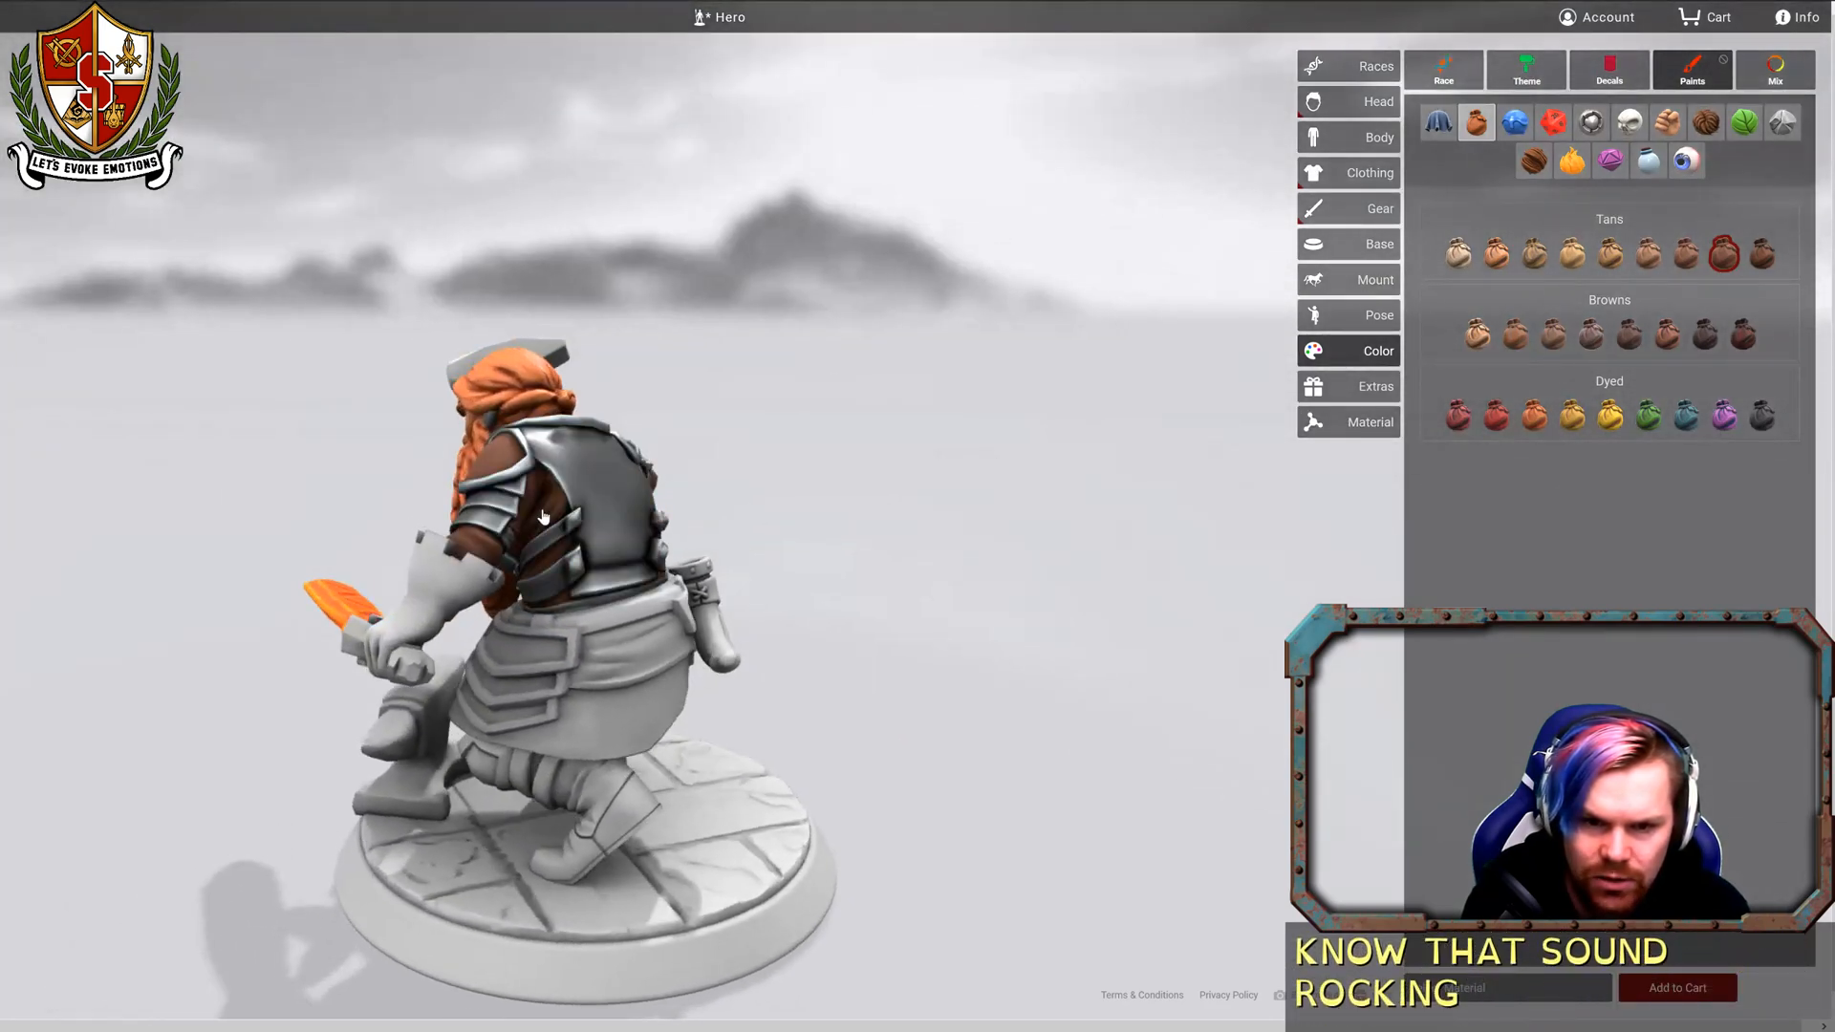
{"action": "left_click_drag", "start_coordinate": [145, 434], "coordinate": [999, 324]}
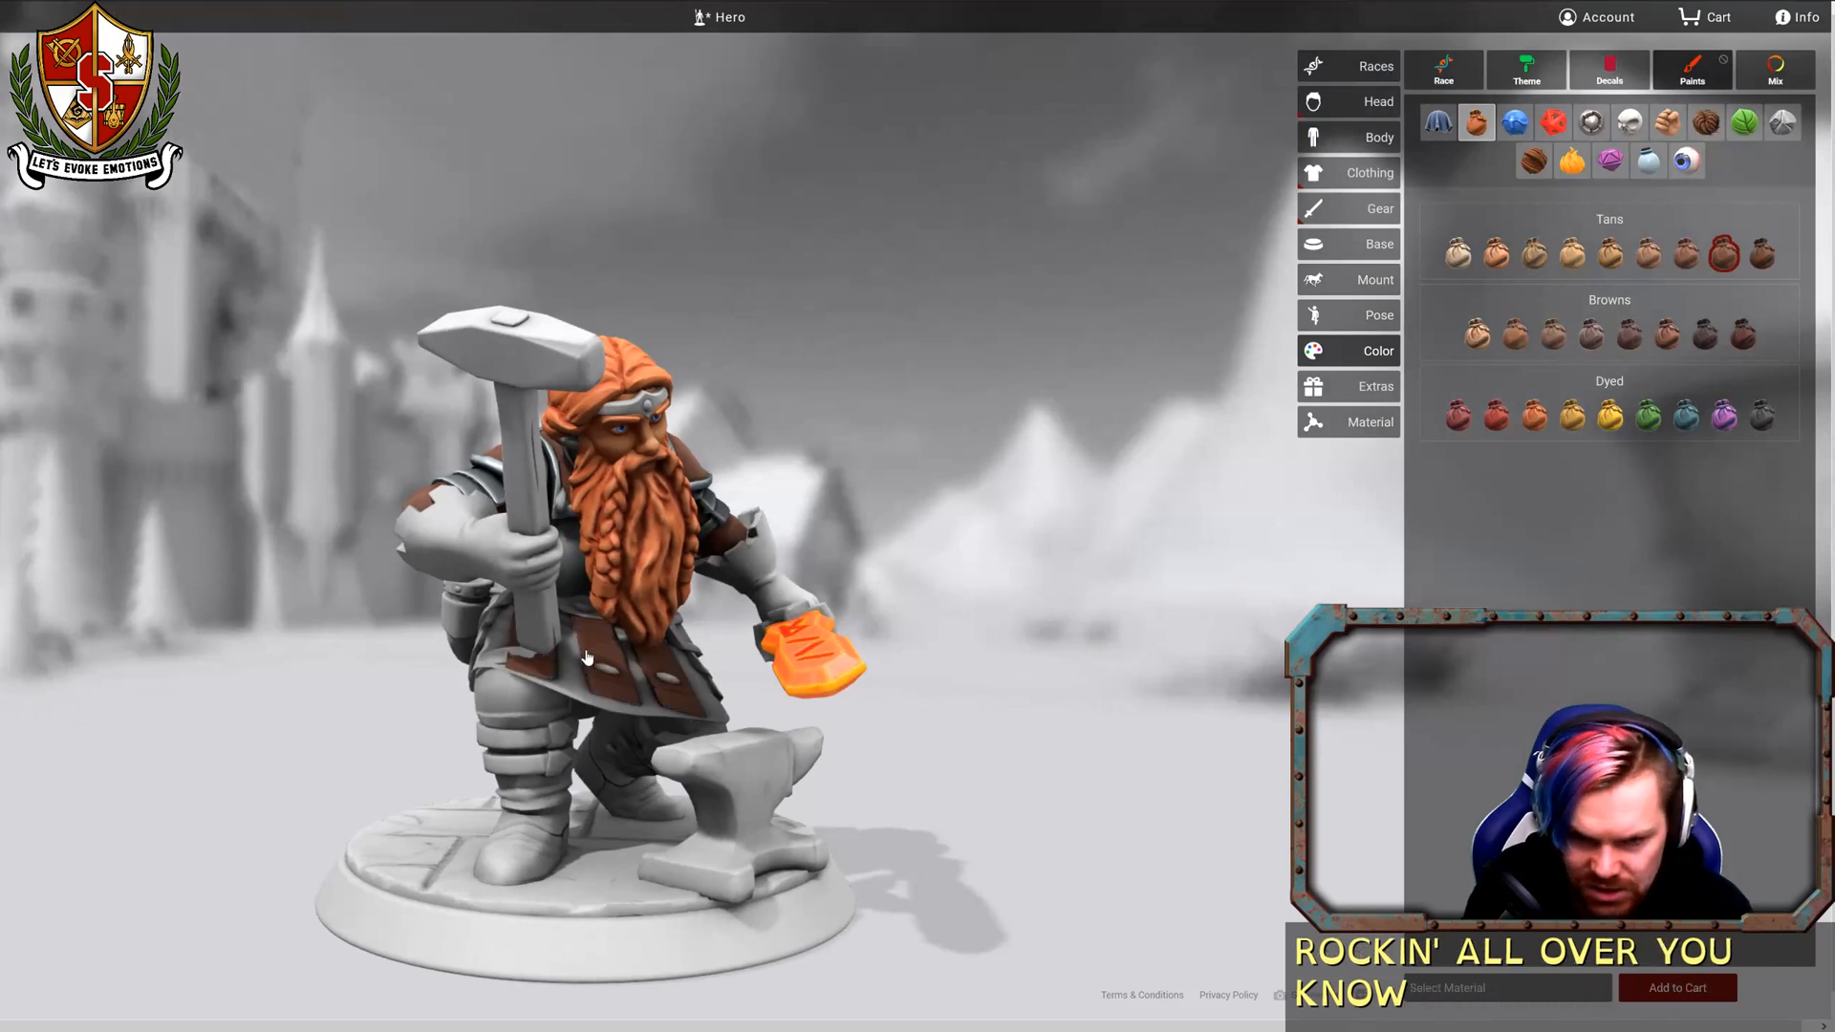
{"action": "left_click_drag", "start_coordinate": [259, 650], "coordinate": [619, 663]}
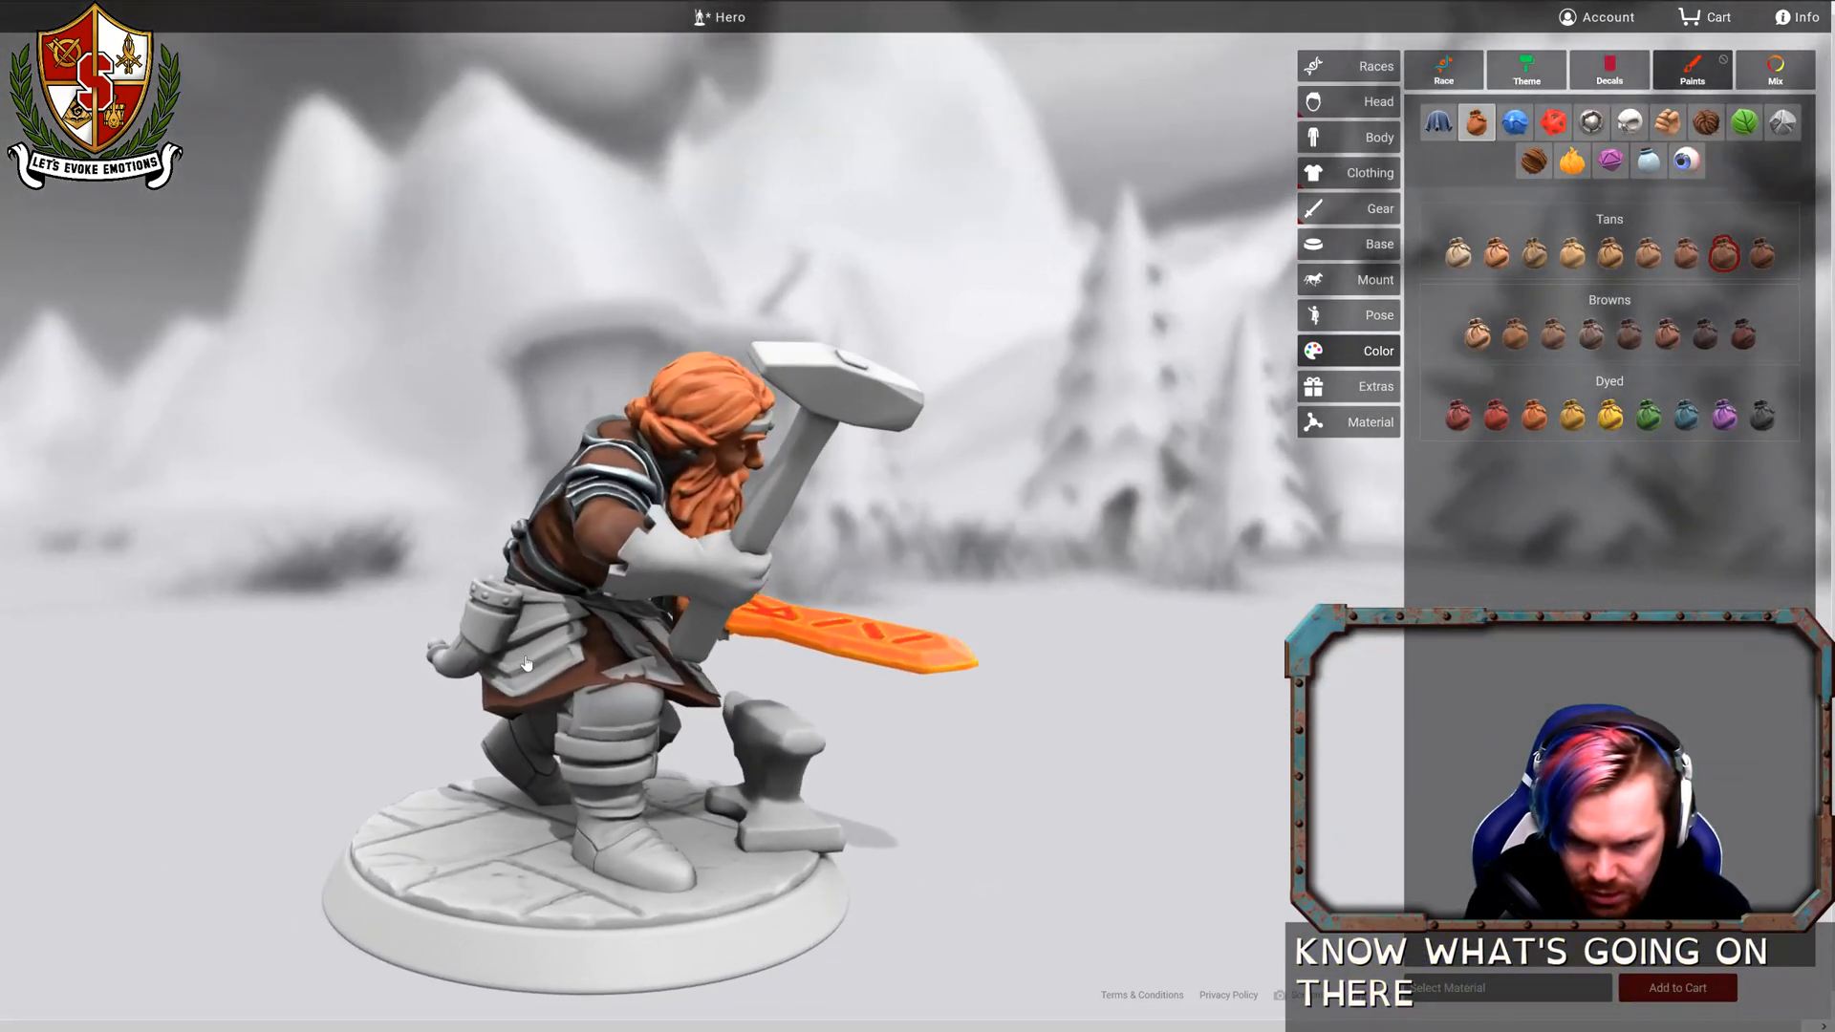
{"action": "left_click", "coordinate": [551, 688]}
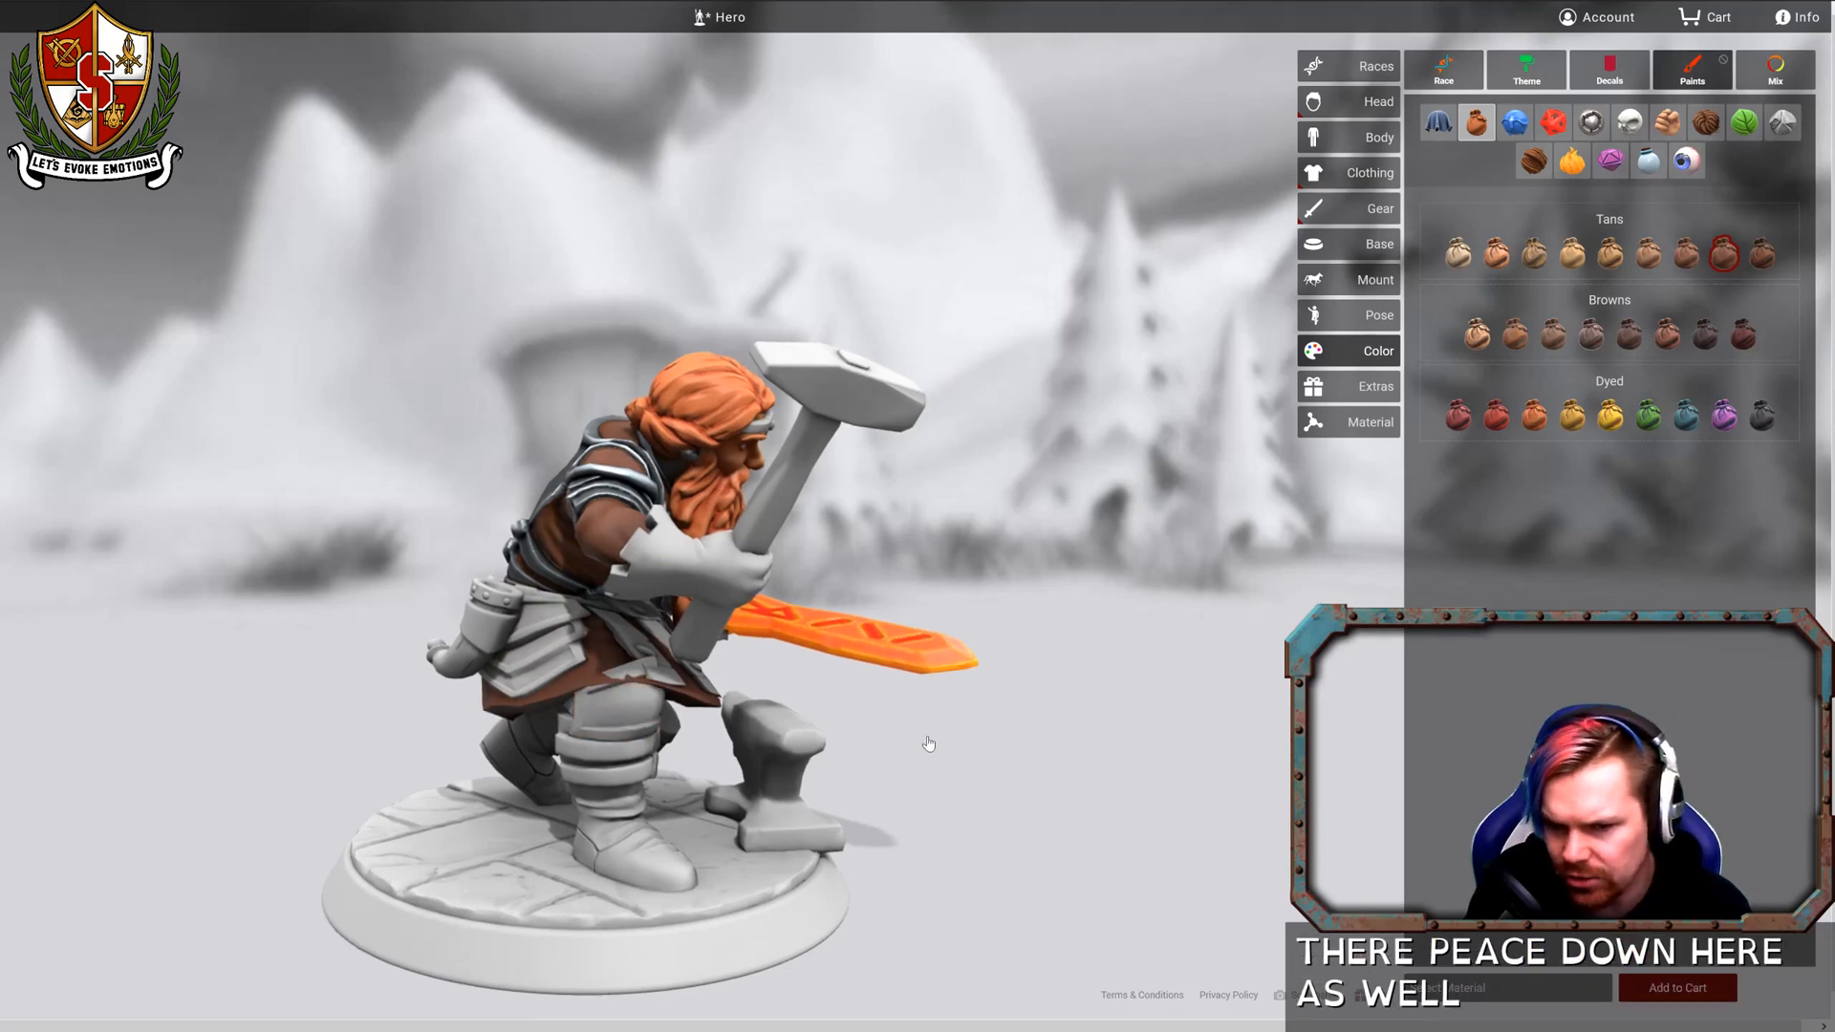
{"action": "left_click_drag", "start_coordinate": [928, 743], "coordinate": [1087, 703]}
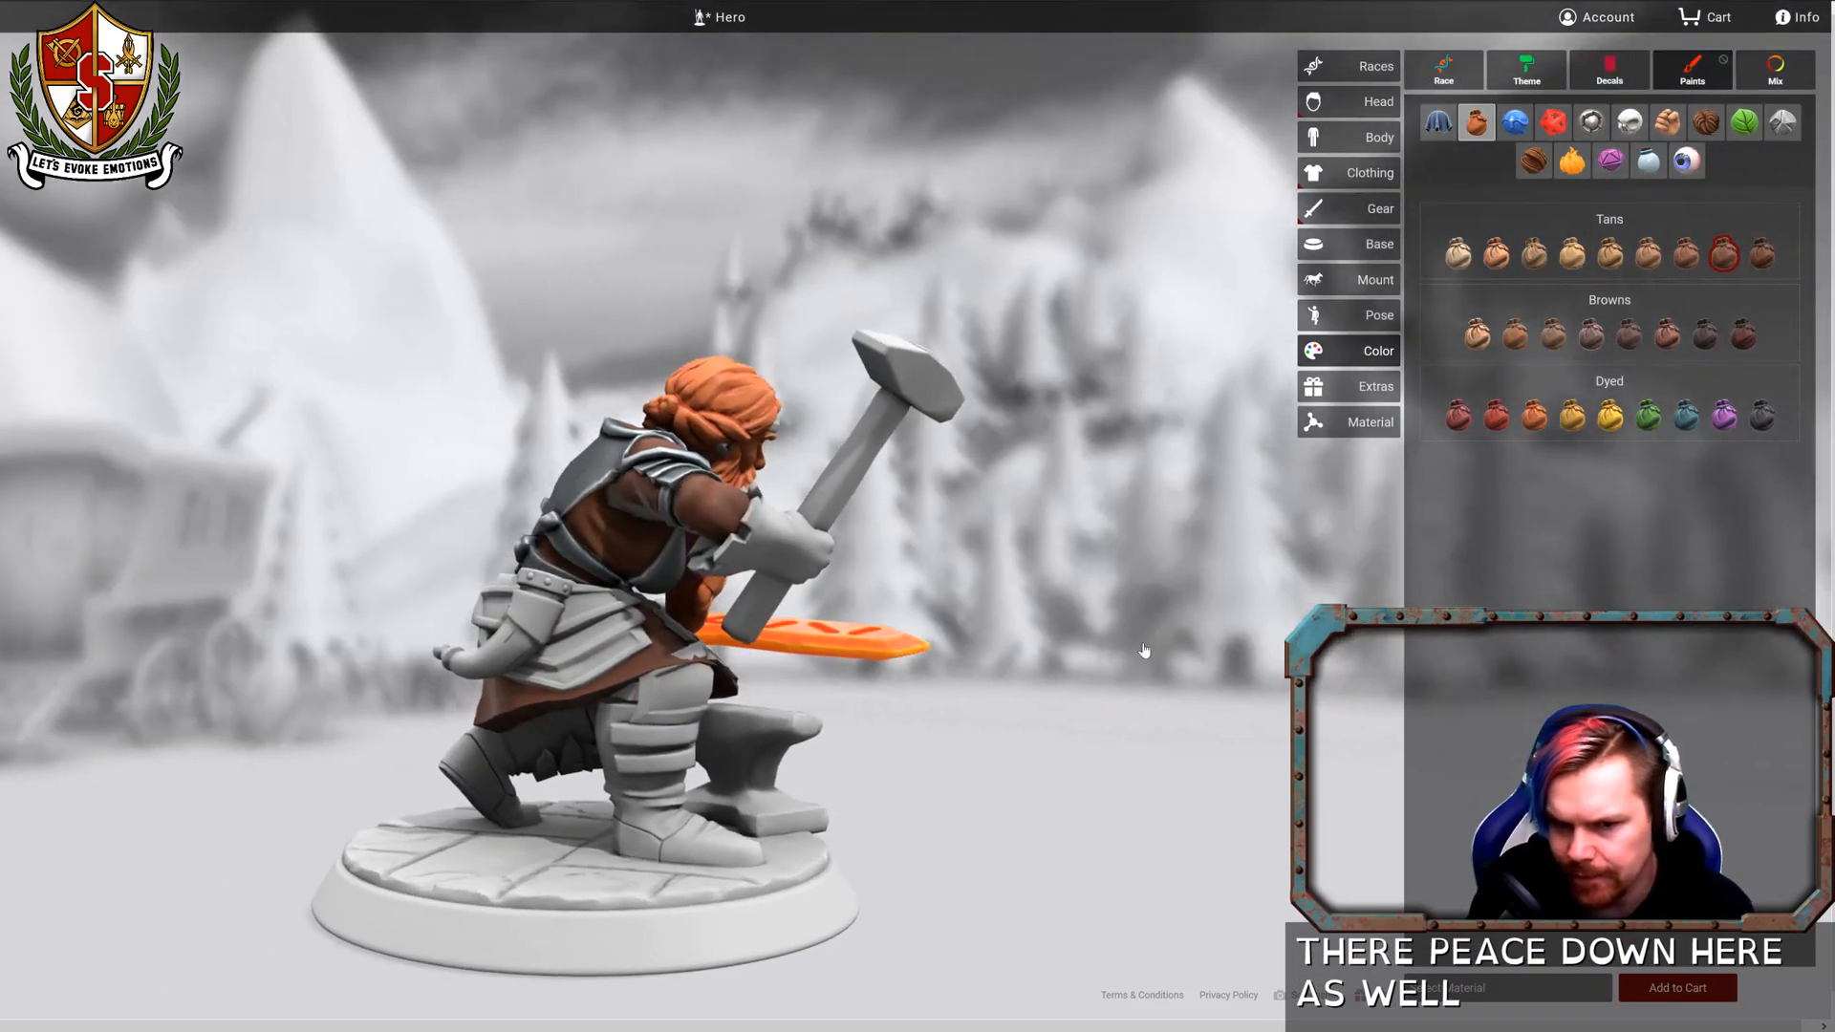
{"action": "left_click", "coordinate": [1364, 311]}
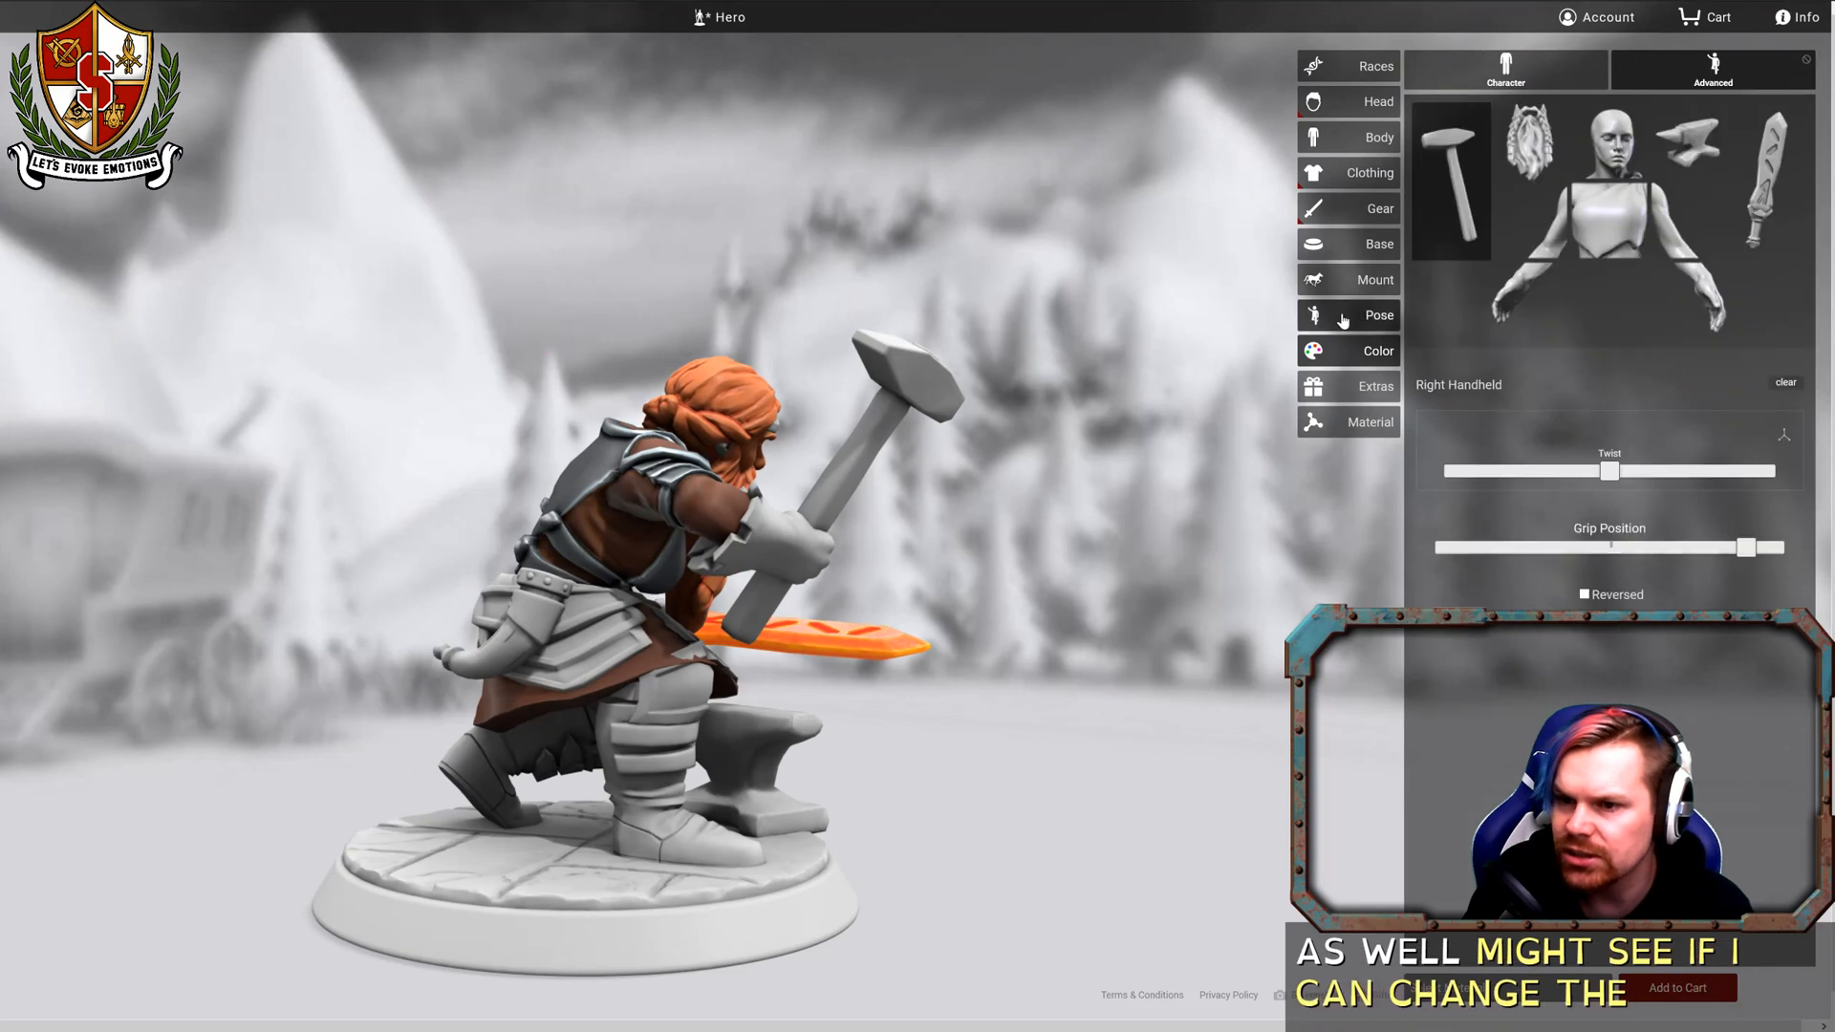
{"action": "left_click", "coordinate": [1614, 228]}
{"action": "left_click_drag", "start_coordinate": [1196, 627], "coordinate": [955, 497]}
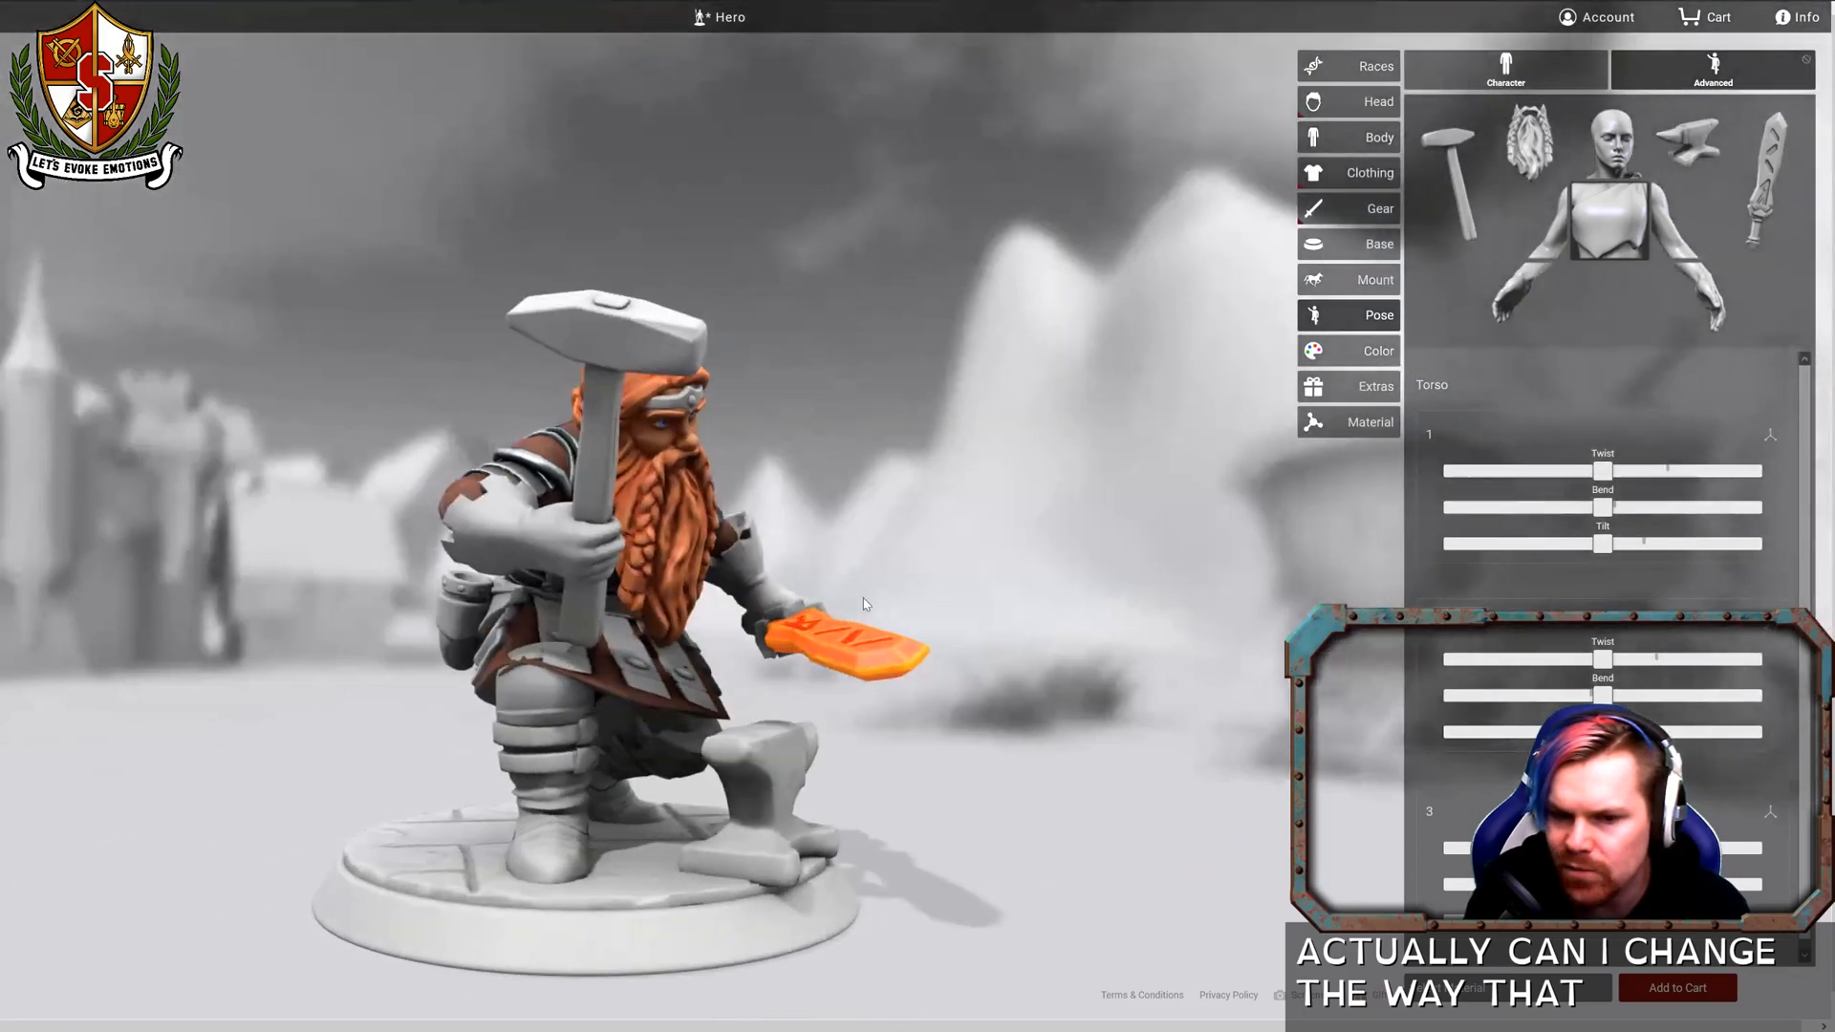
Try plate armor boots and buckled boots on the figure's feet, checking each from several angles.
{"action": "left_click", "coordinate": [1364, 176]}
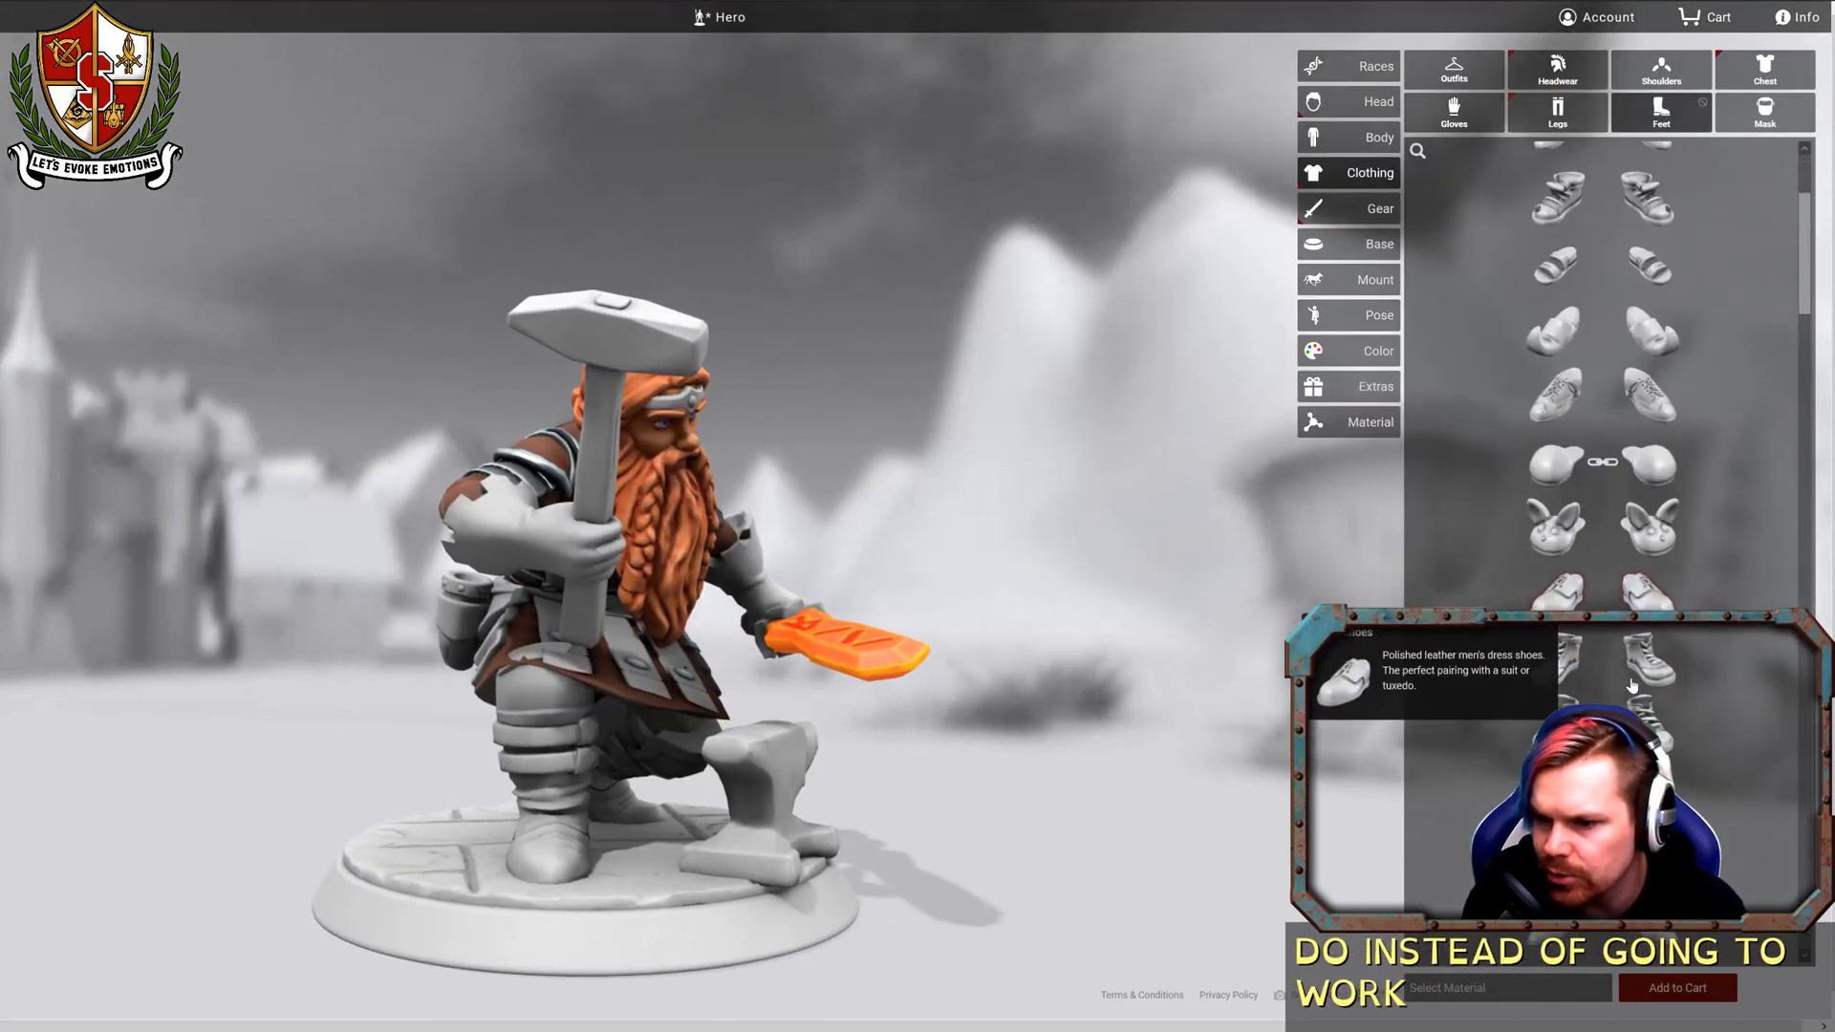
{"action": "scroll", "coordinate": [1589, 686], "scroll_direction": "down", "scroll_amount": 5}
{"action": "scroll", "coordinate": [1590, 685], "scroll_direction": "down", "scroll_amount": 3}
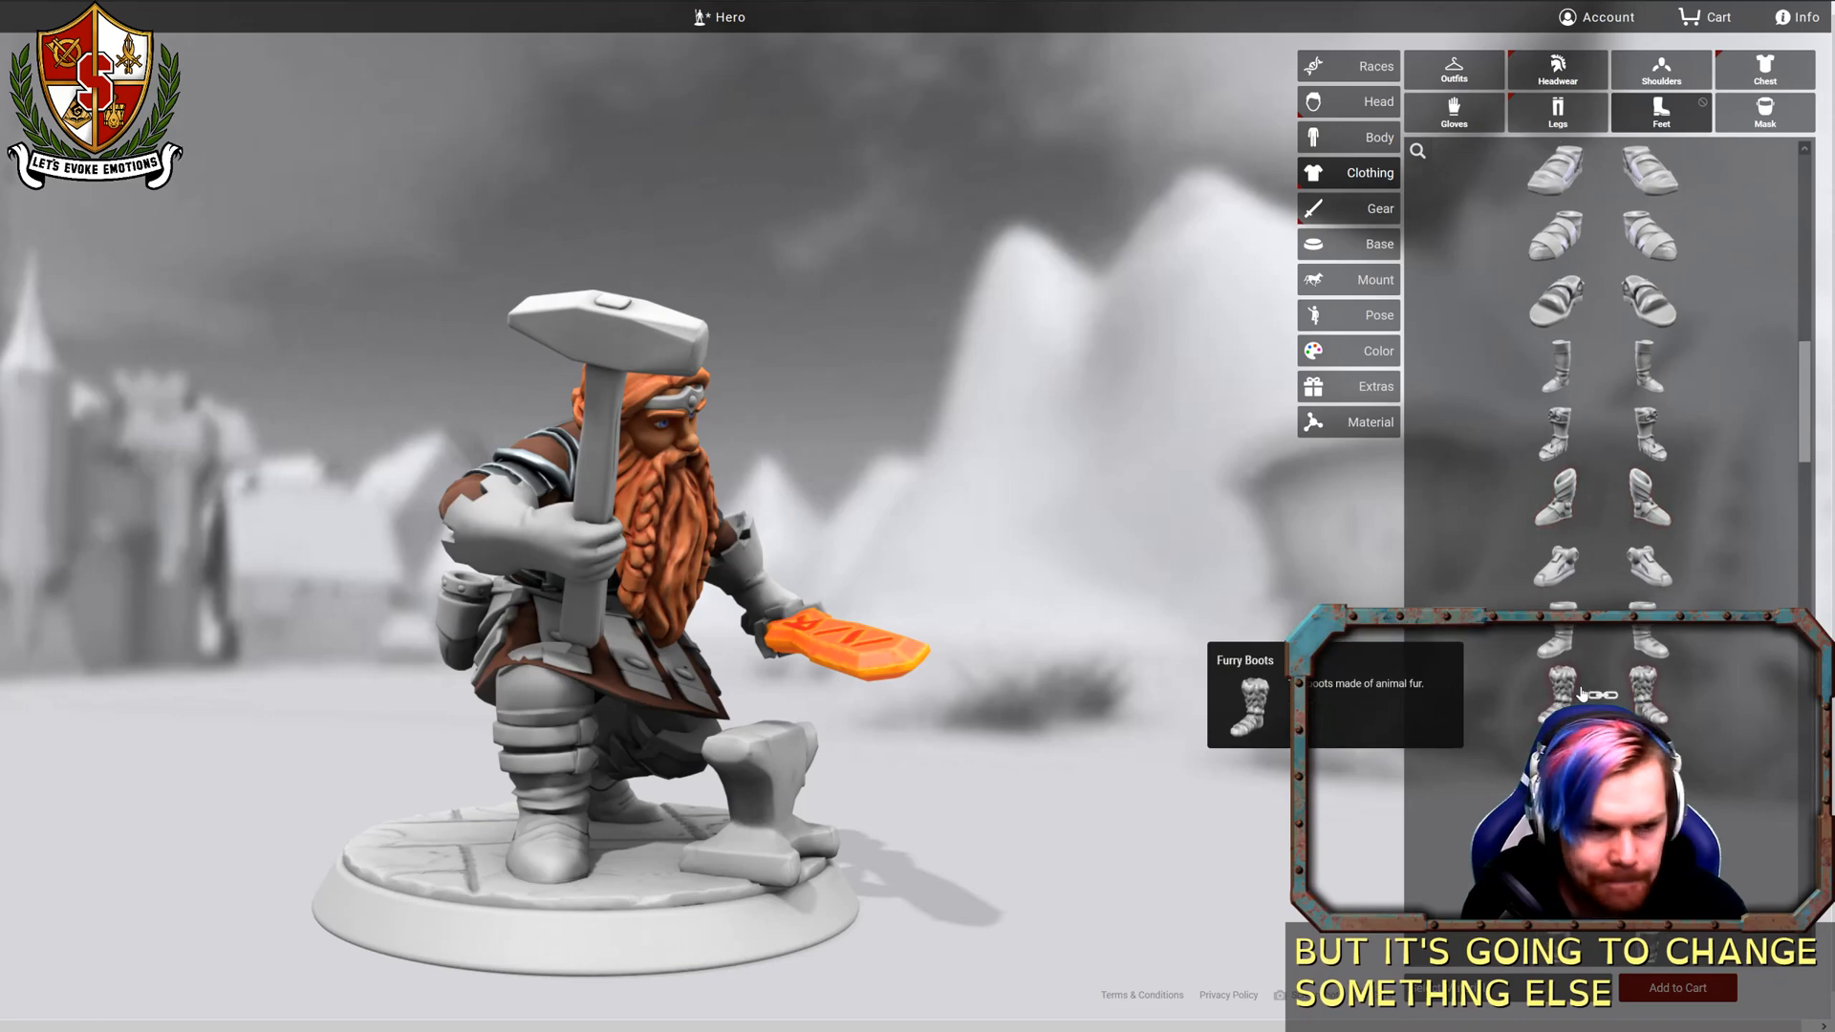
{"action": "scroll", "coordinate": [1590, 690], "scroll_direction": "down", "scroll_amount": 2}
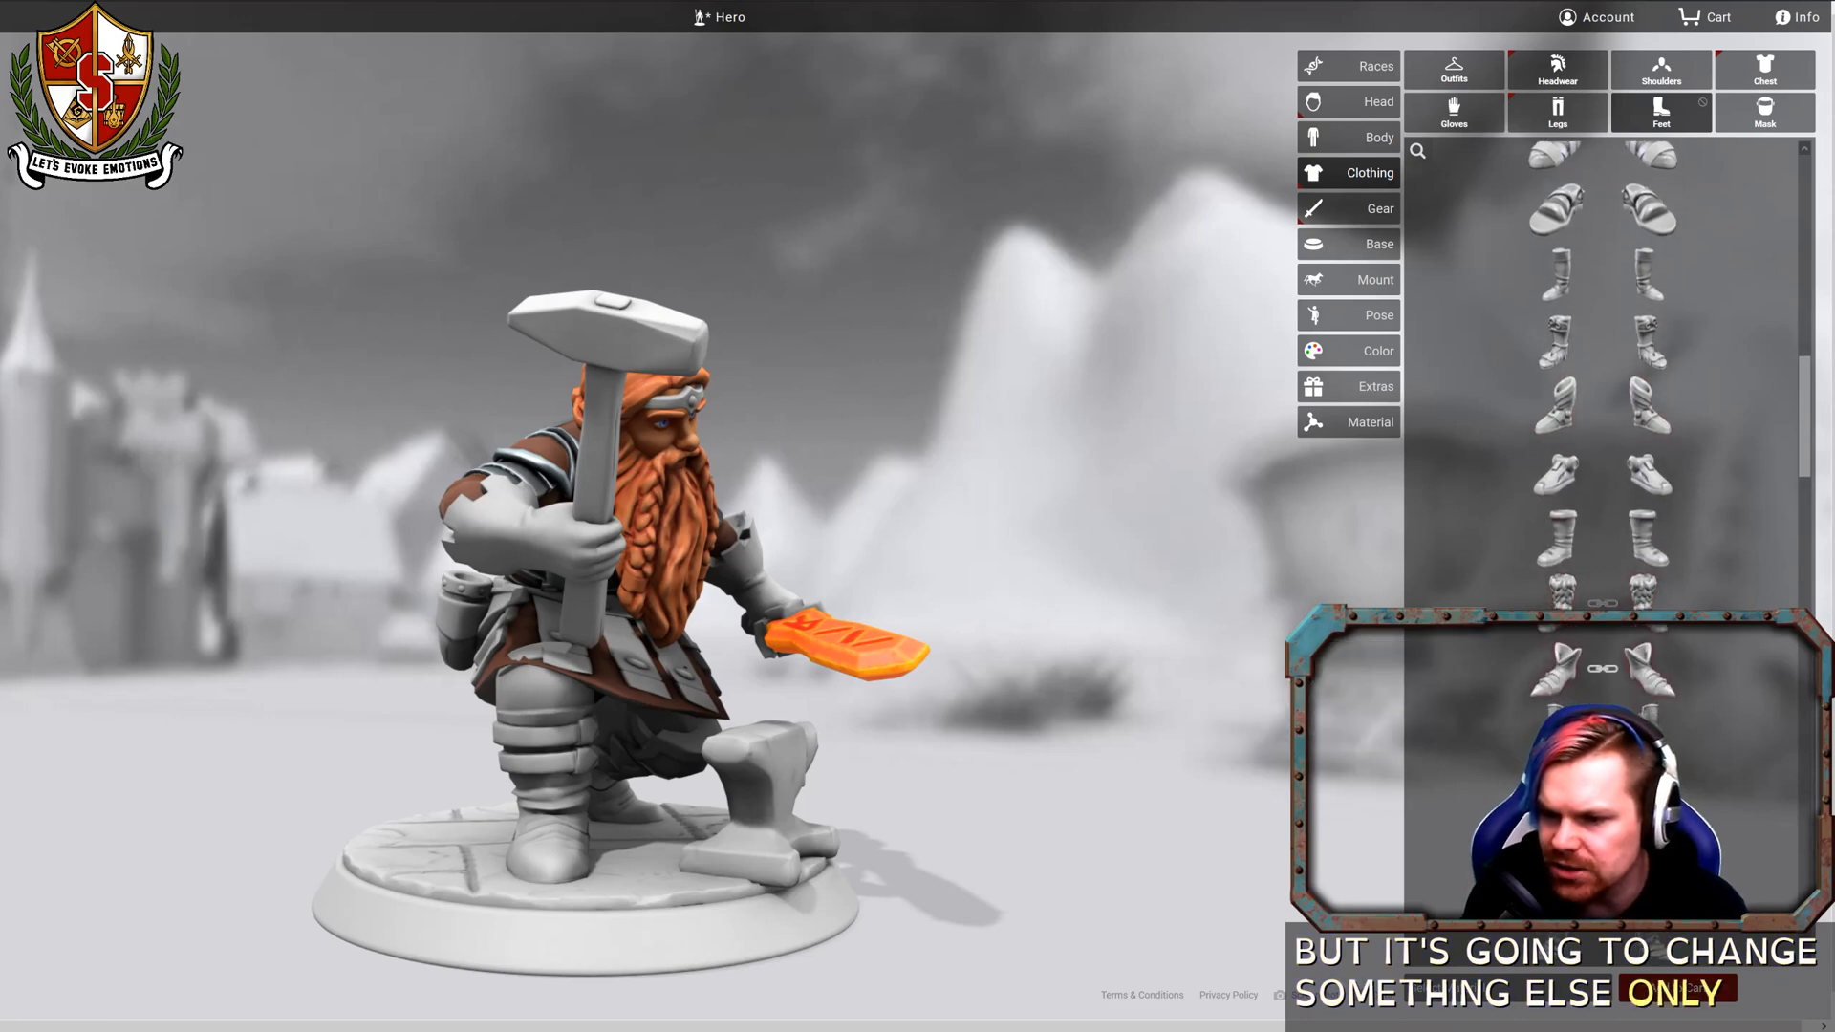
{"action": "left_click", "coordinate": [1594, 795]}
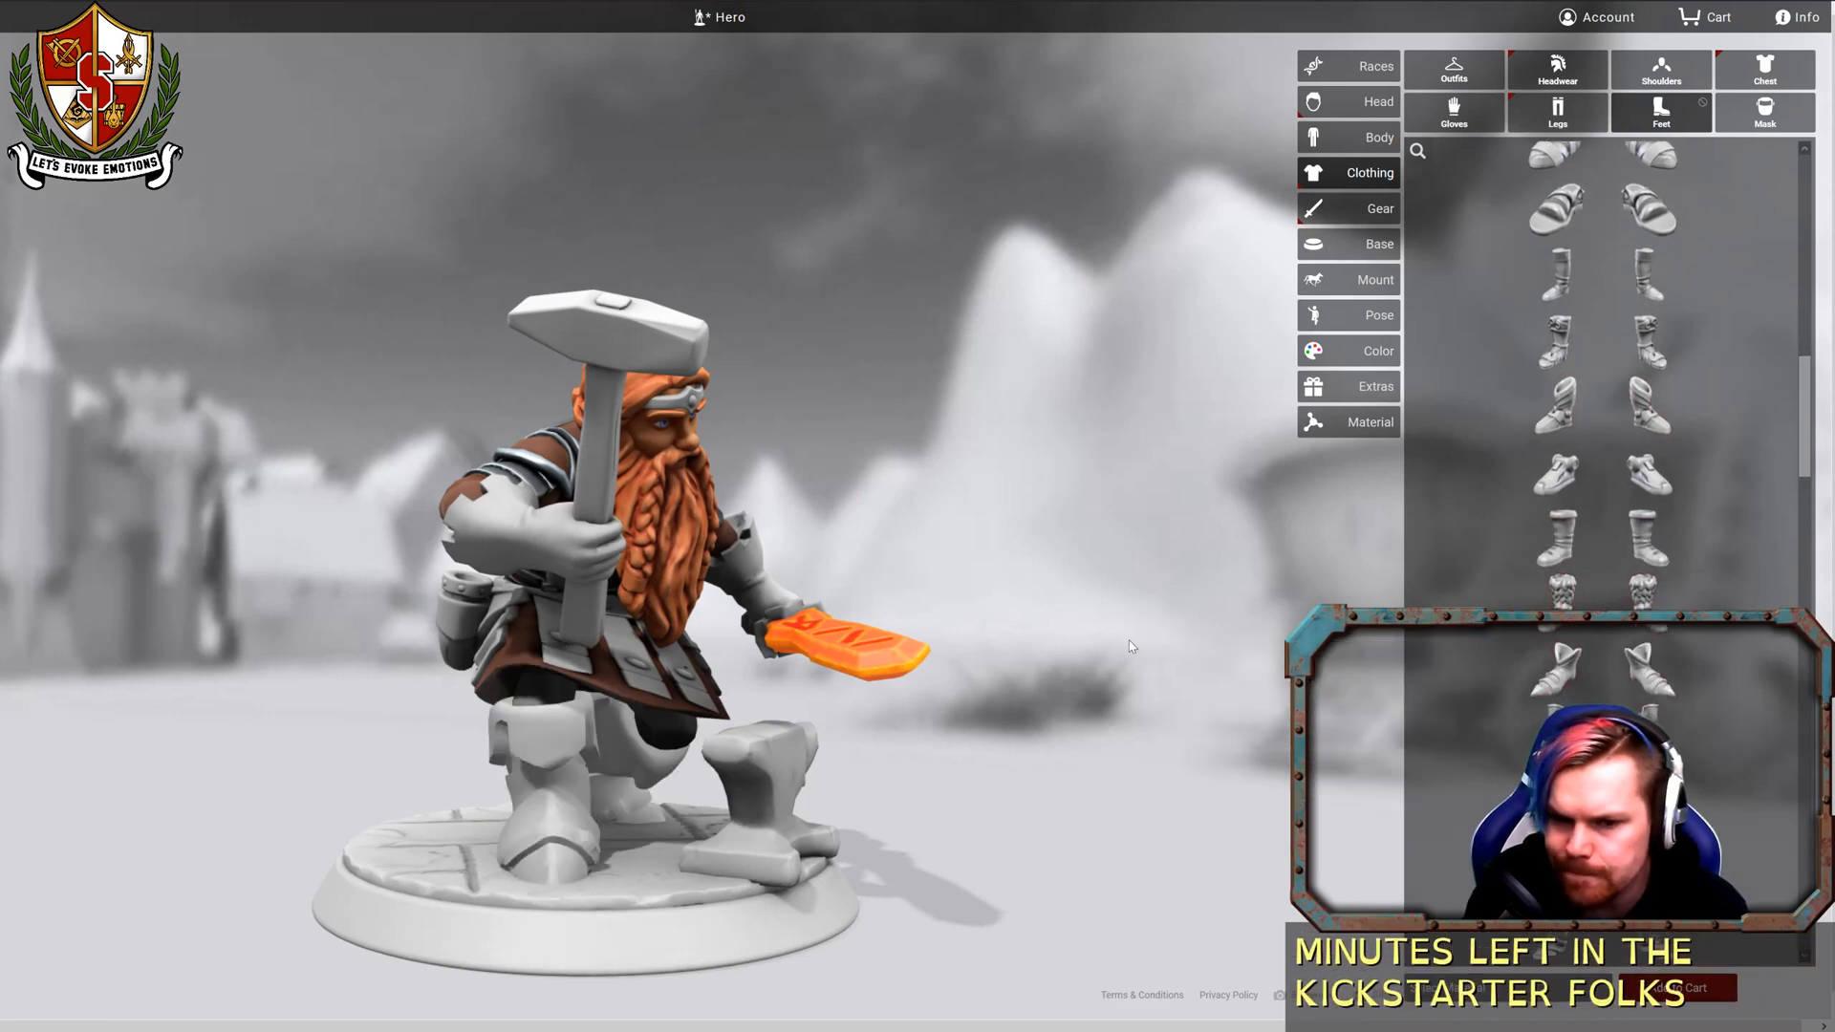
{"action": "left_click_drag", "start_coordinate": [1223, 671], "coordinate": [1409, 654]}
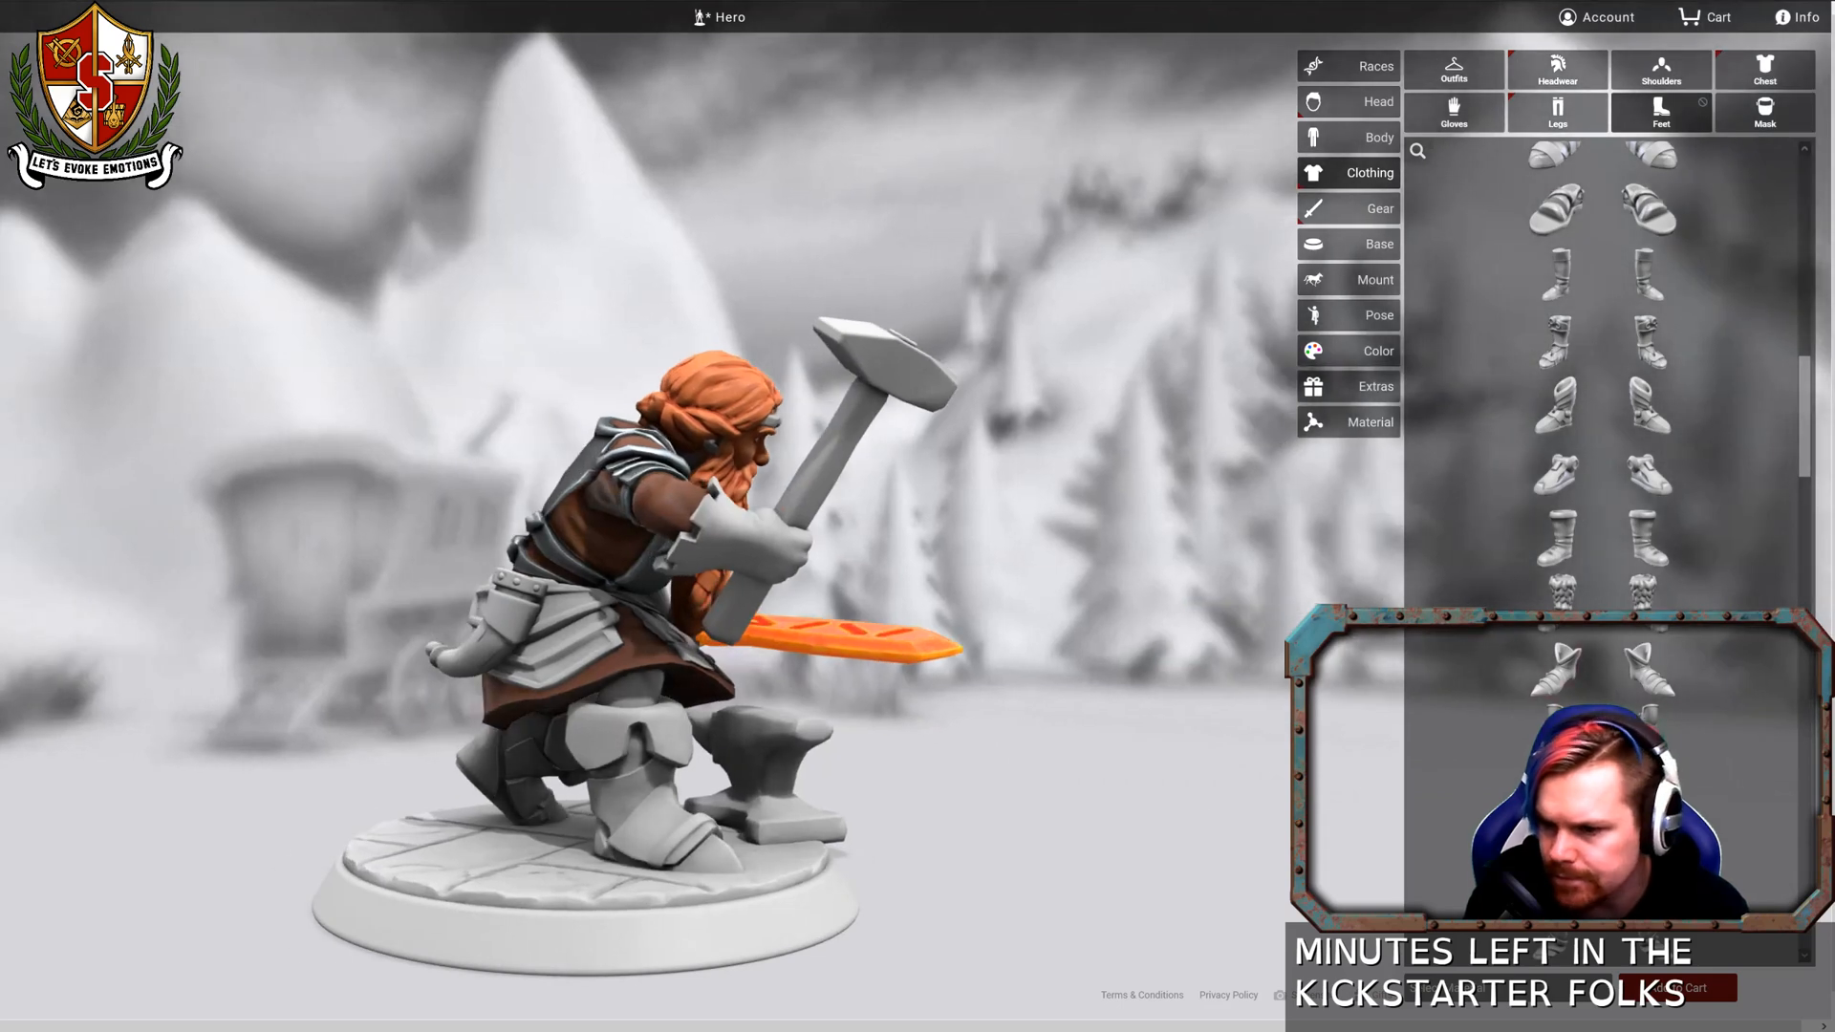
{"action": "left_click", "coordinate": [1594, 866]}
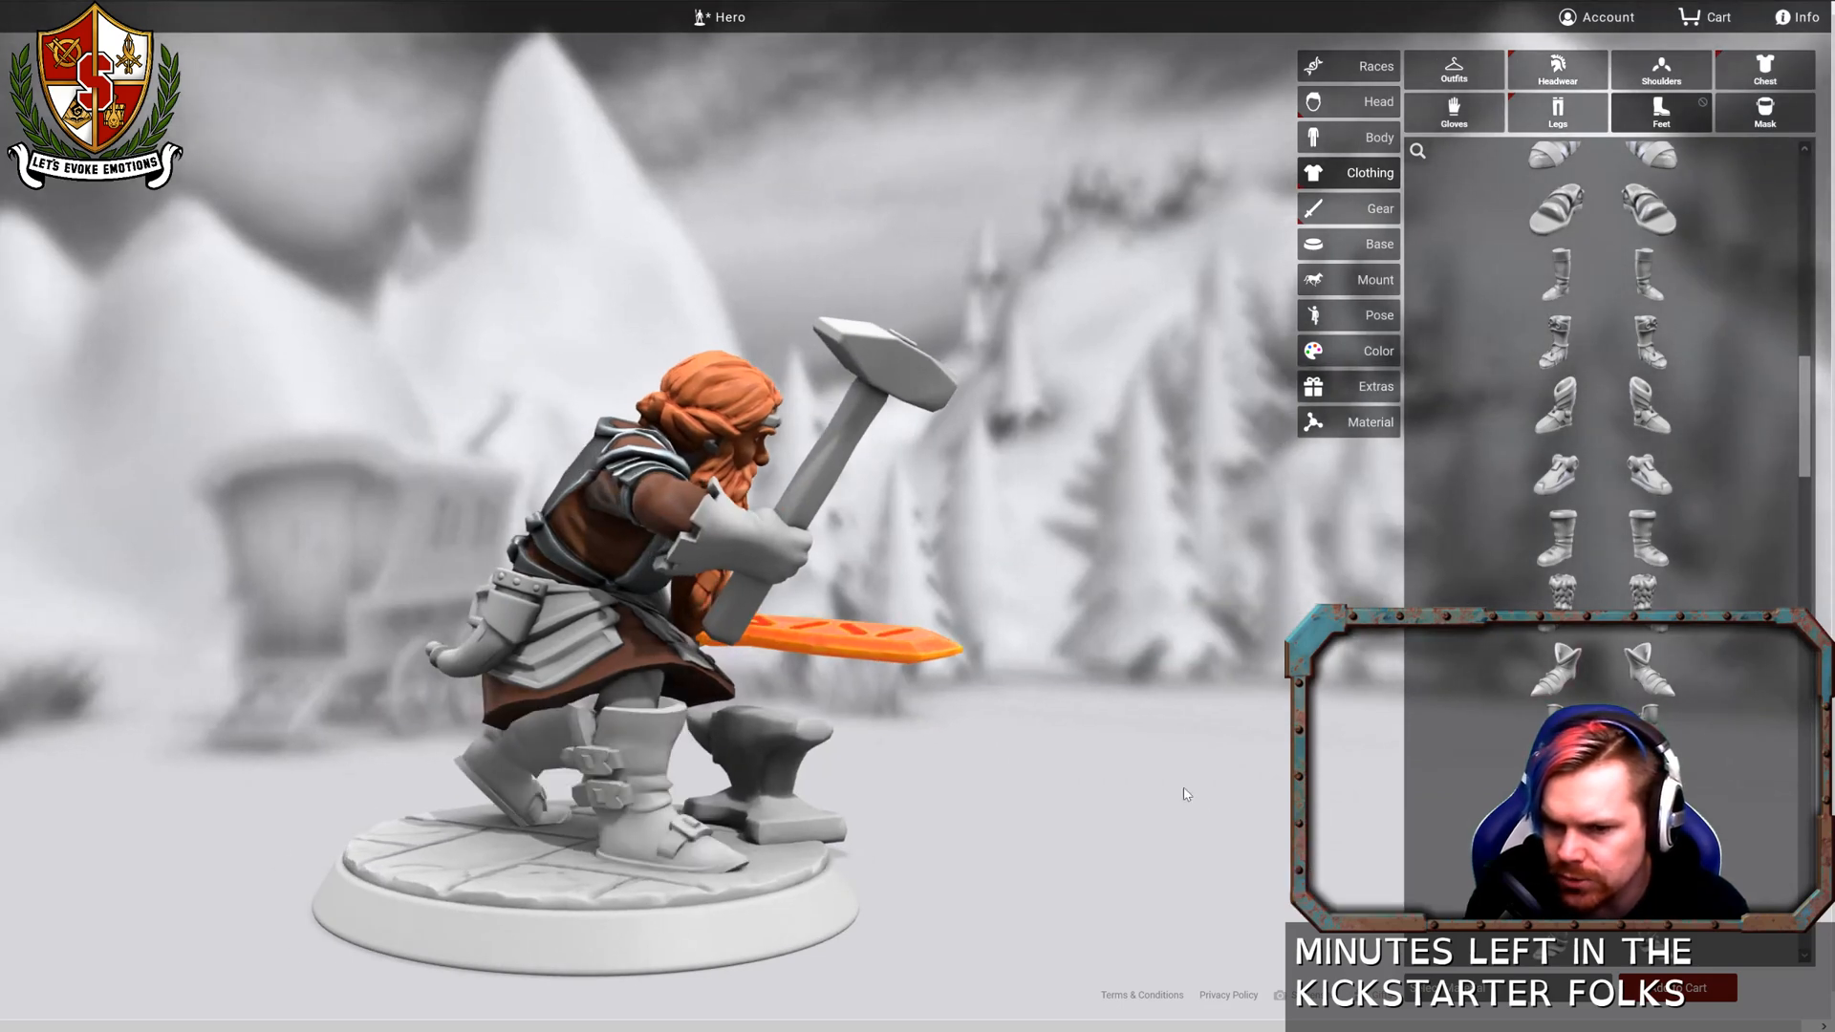
{"action": "left_click_drag", "start_coordinate": [1163, 742], "coordinate": [701, 754]}
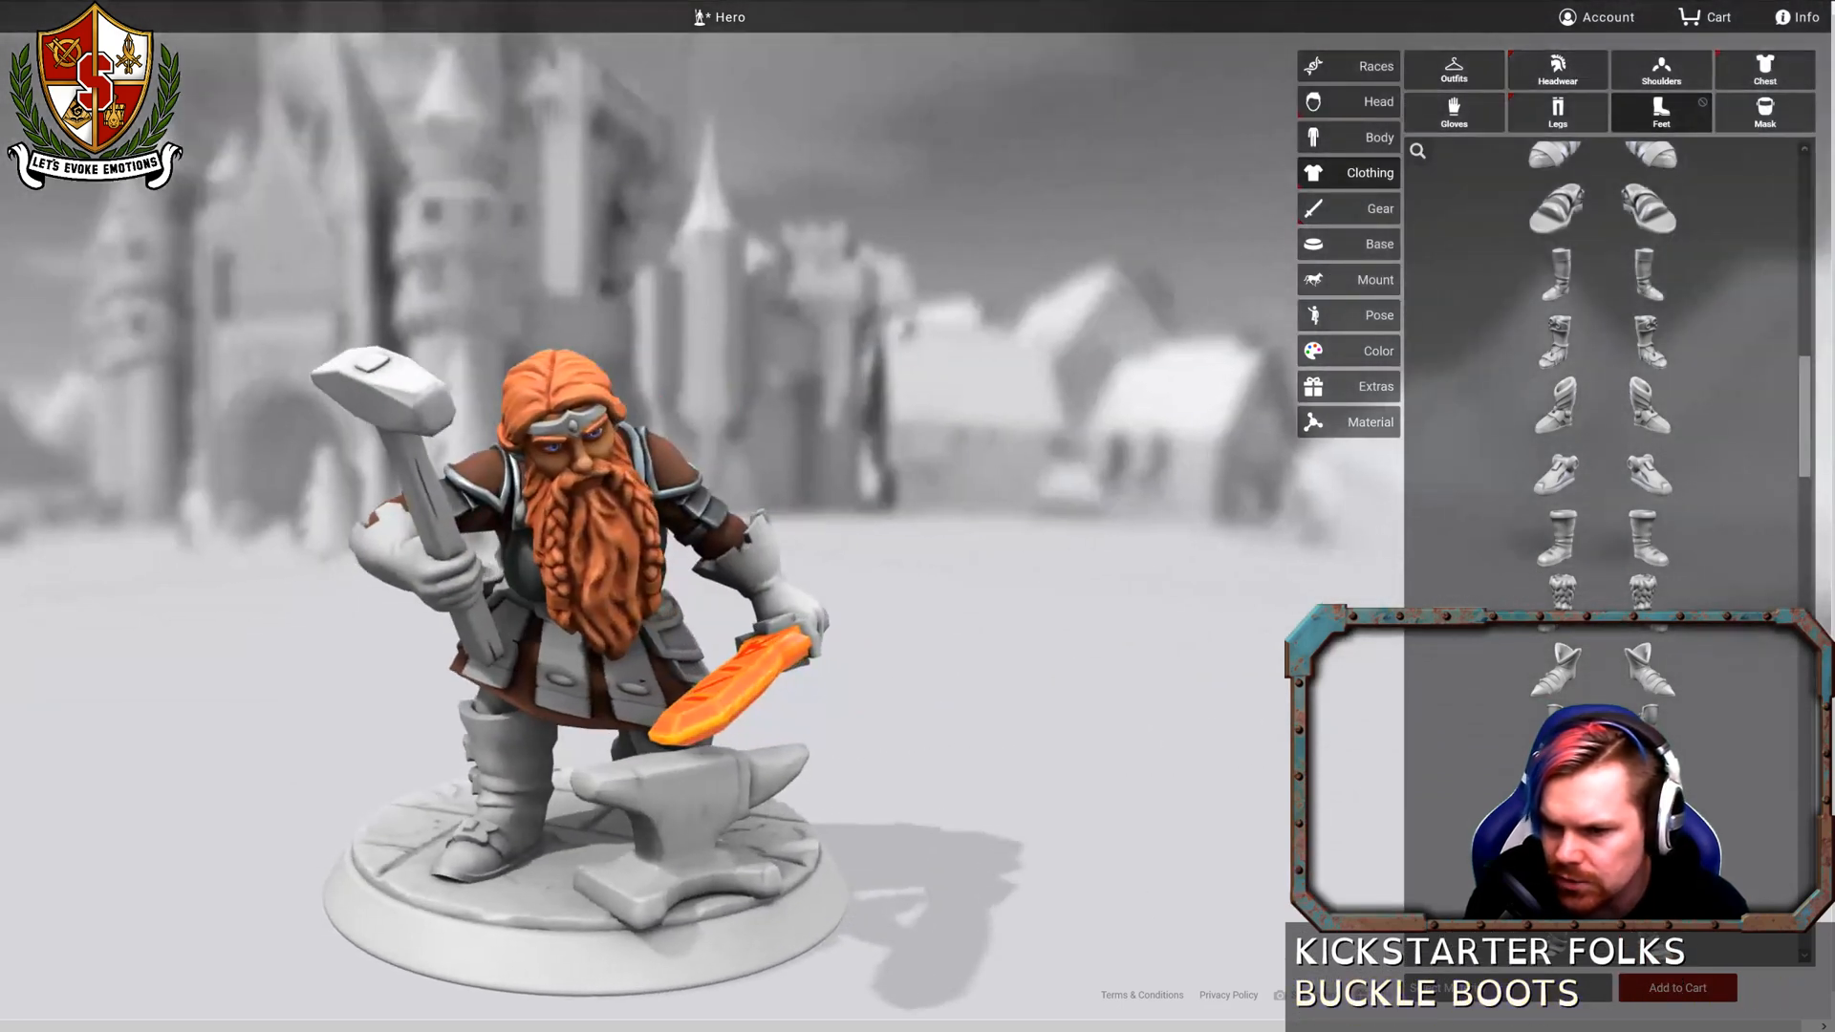
Try the low work boots with folded cuffs on the figure.
{"action": "scroll", "coordinate": [1576, 764], "scroll_direction": "down", "scroll_amount": 2}
{"action": "scroll", "coordinate": [1605, 764], "scroll_direction": "down", "scroll_amount": 3}
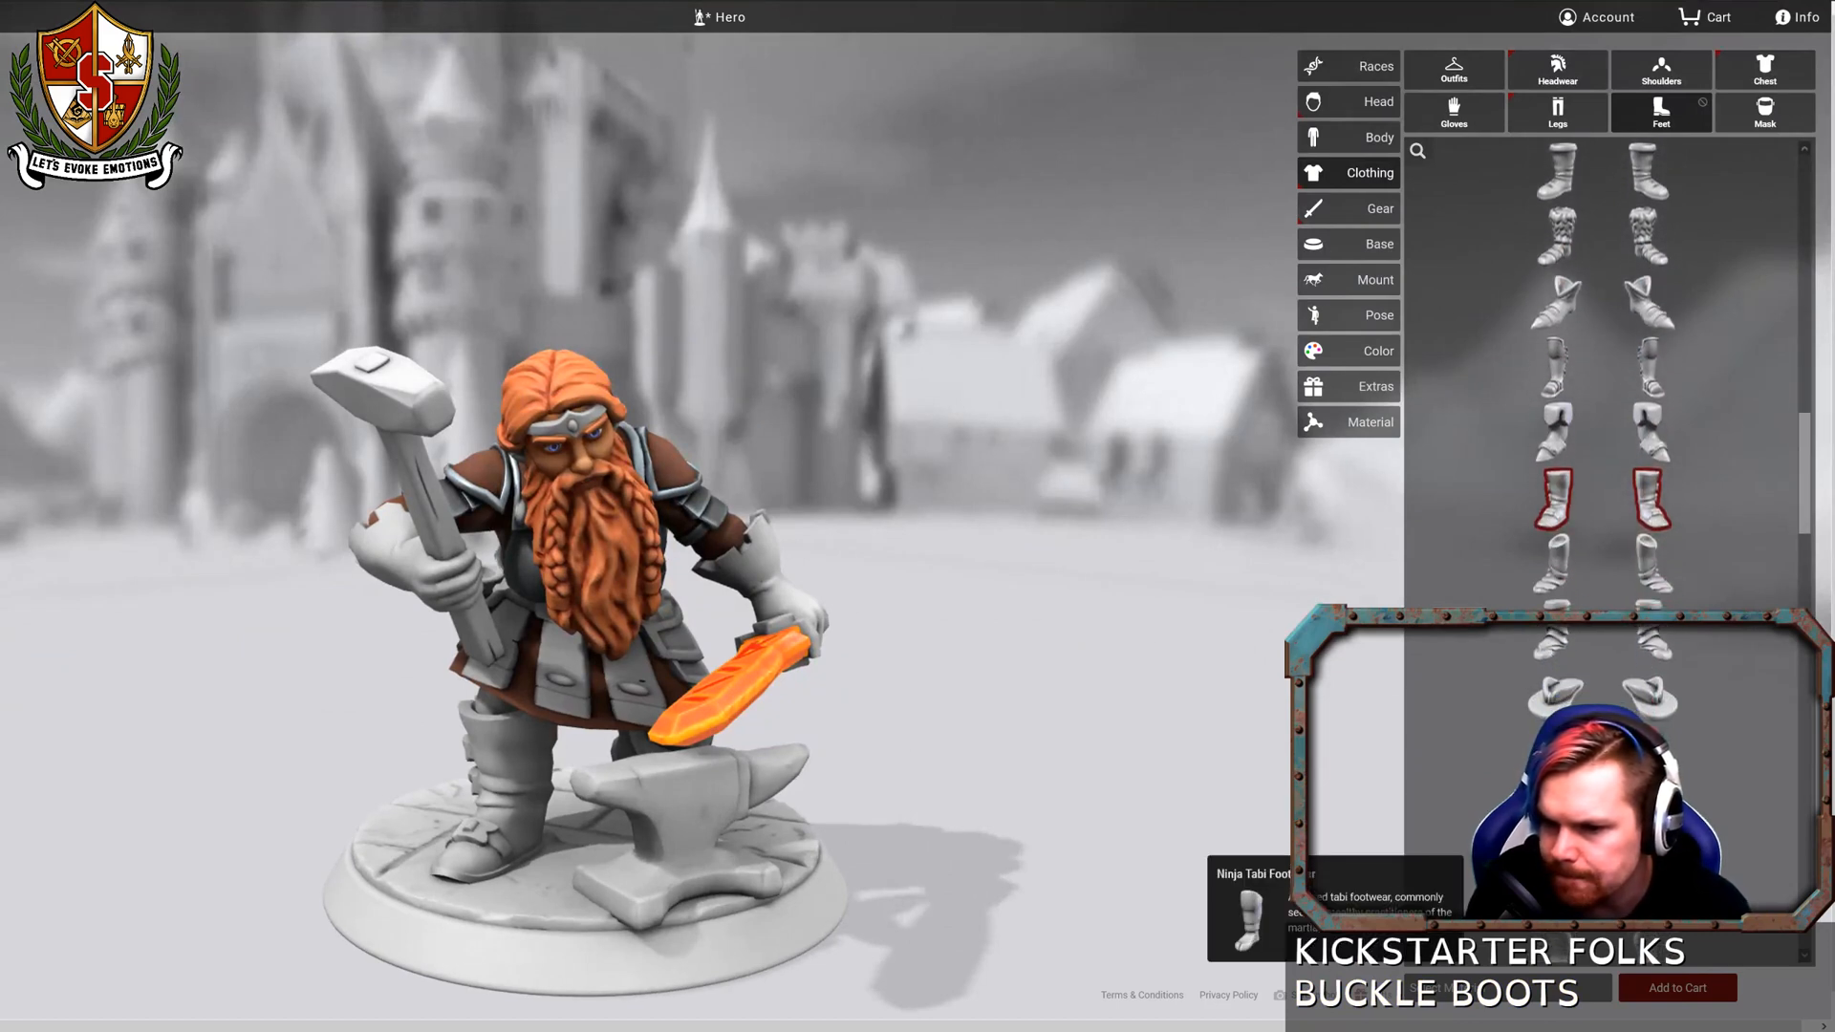
{"action": "scroll", "coordinate": [1605, 765], "scroll_direction": "down", "scroll_amount": 3}
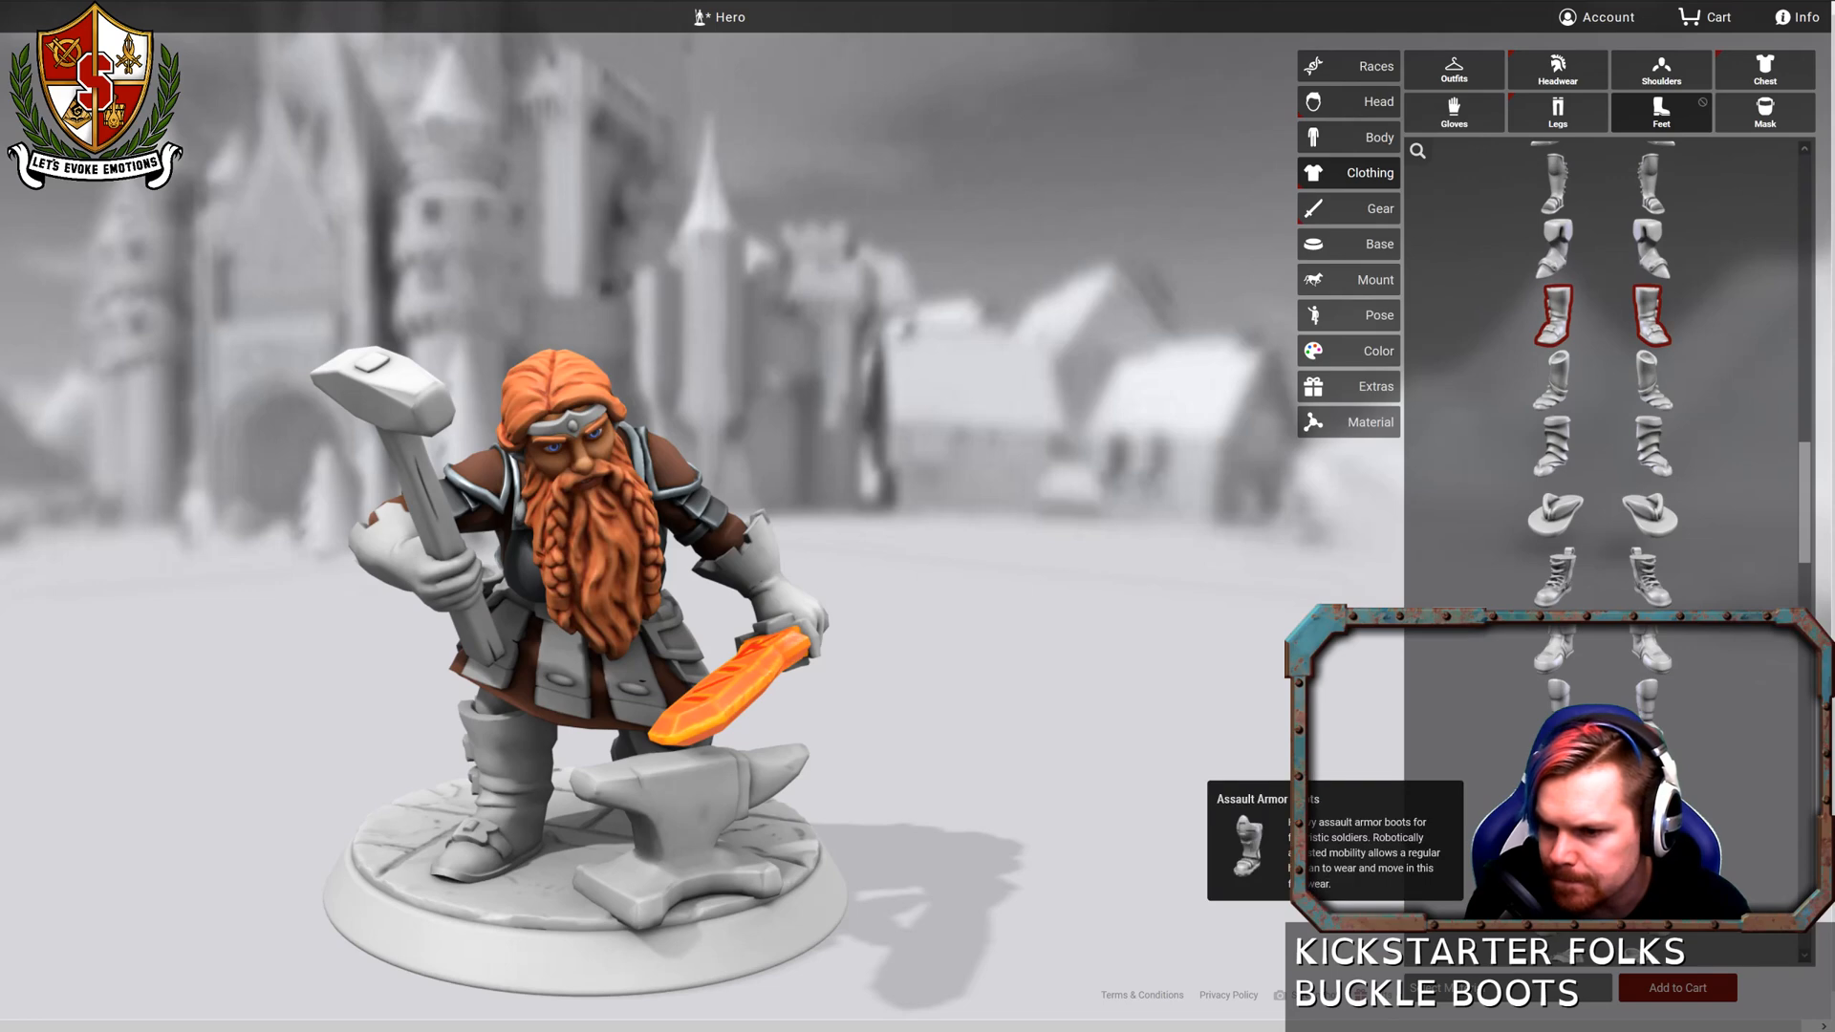
{"action": "left_click", "coordinate": [1601, 903]}
{"action": "left_click_drag", "start_coordinate": [1128, 750], "coordinate": [1448, 735]}
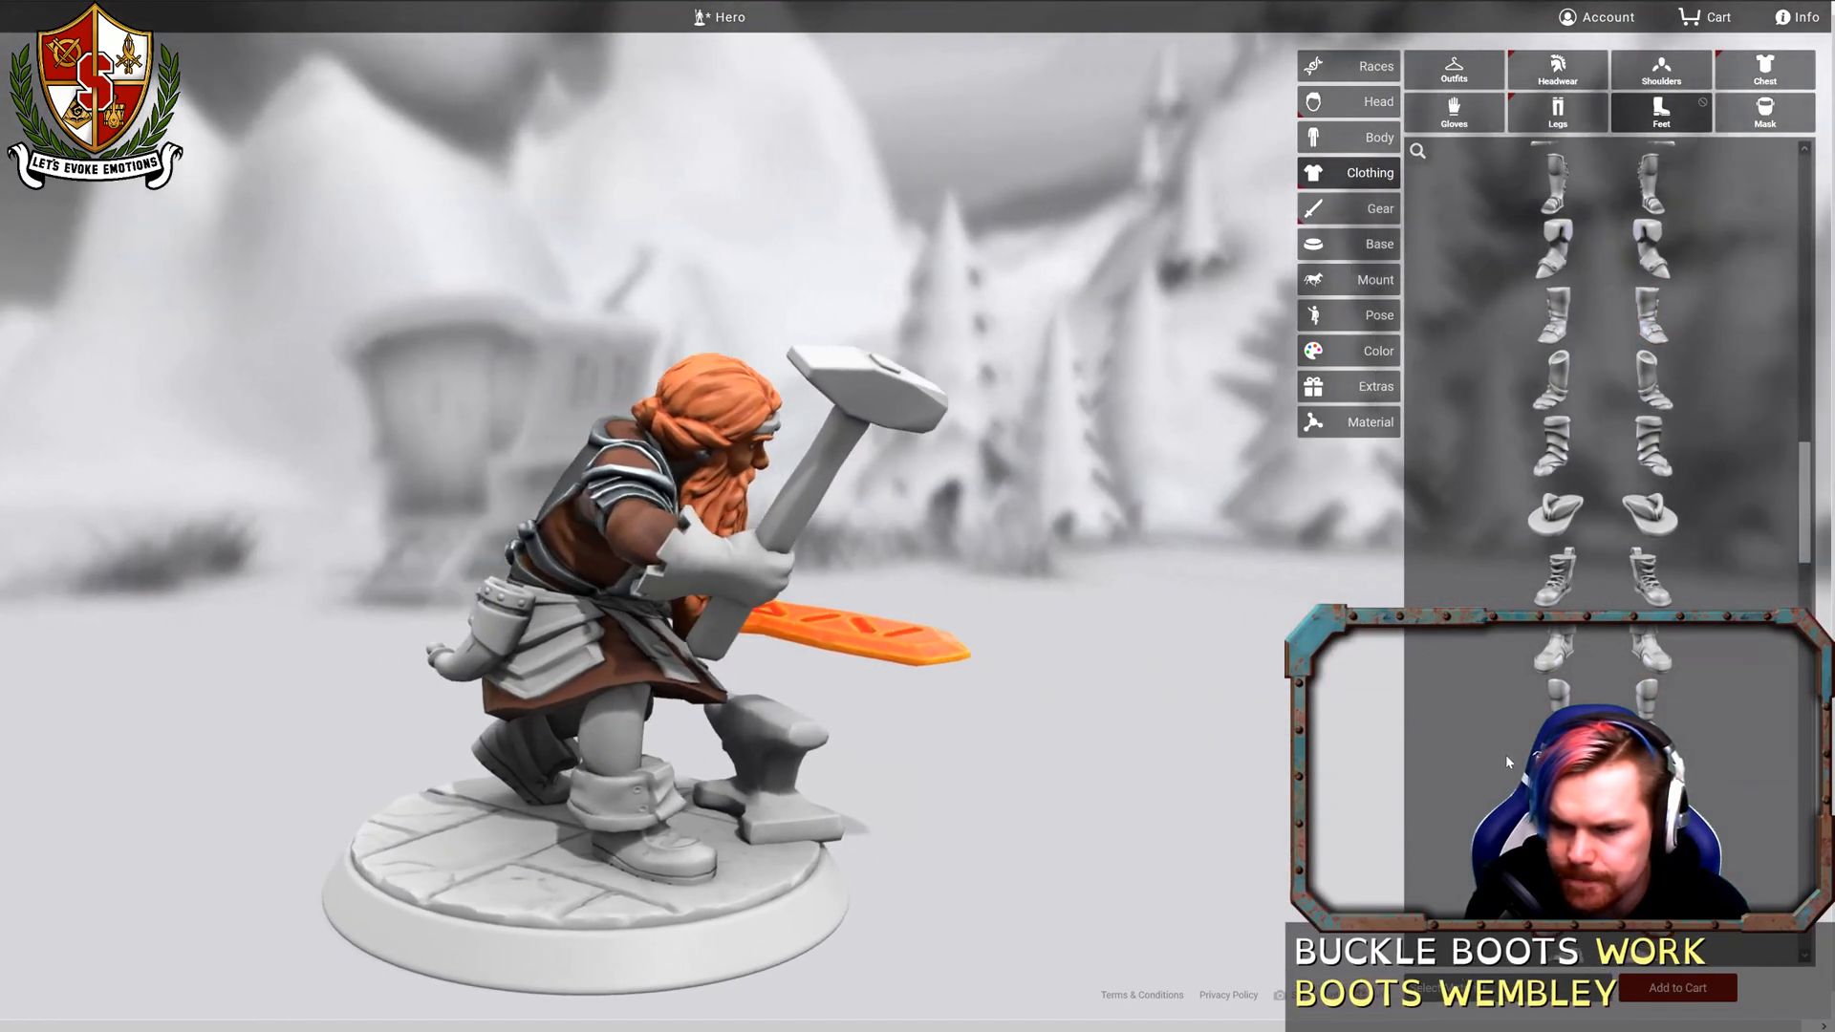
Equip the figure with the Studded Leather Boots and check them from the front and side.
{"action": "scroll", "coordinate": [1505, 754], "scroll_direction": "down", "scroll_amount": 2}
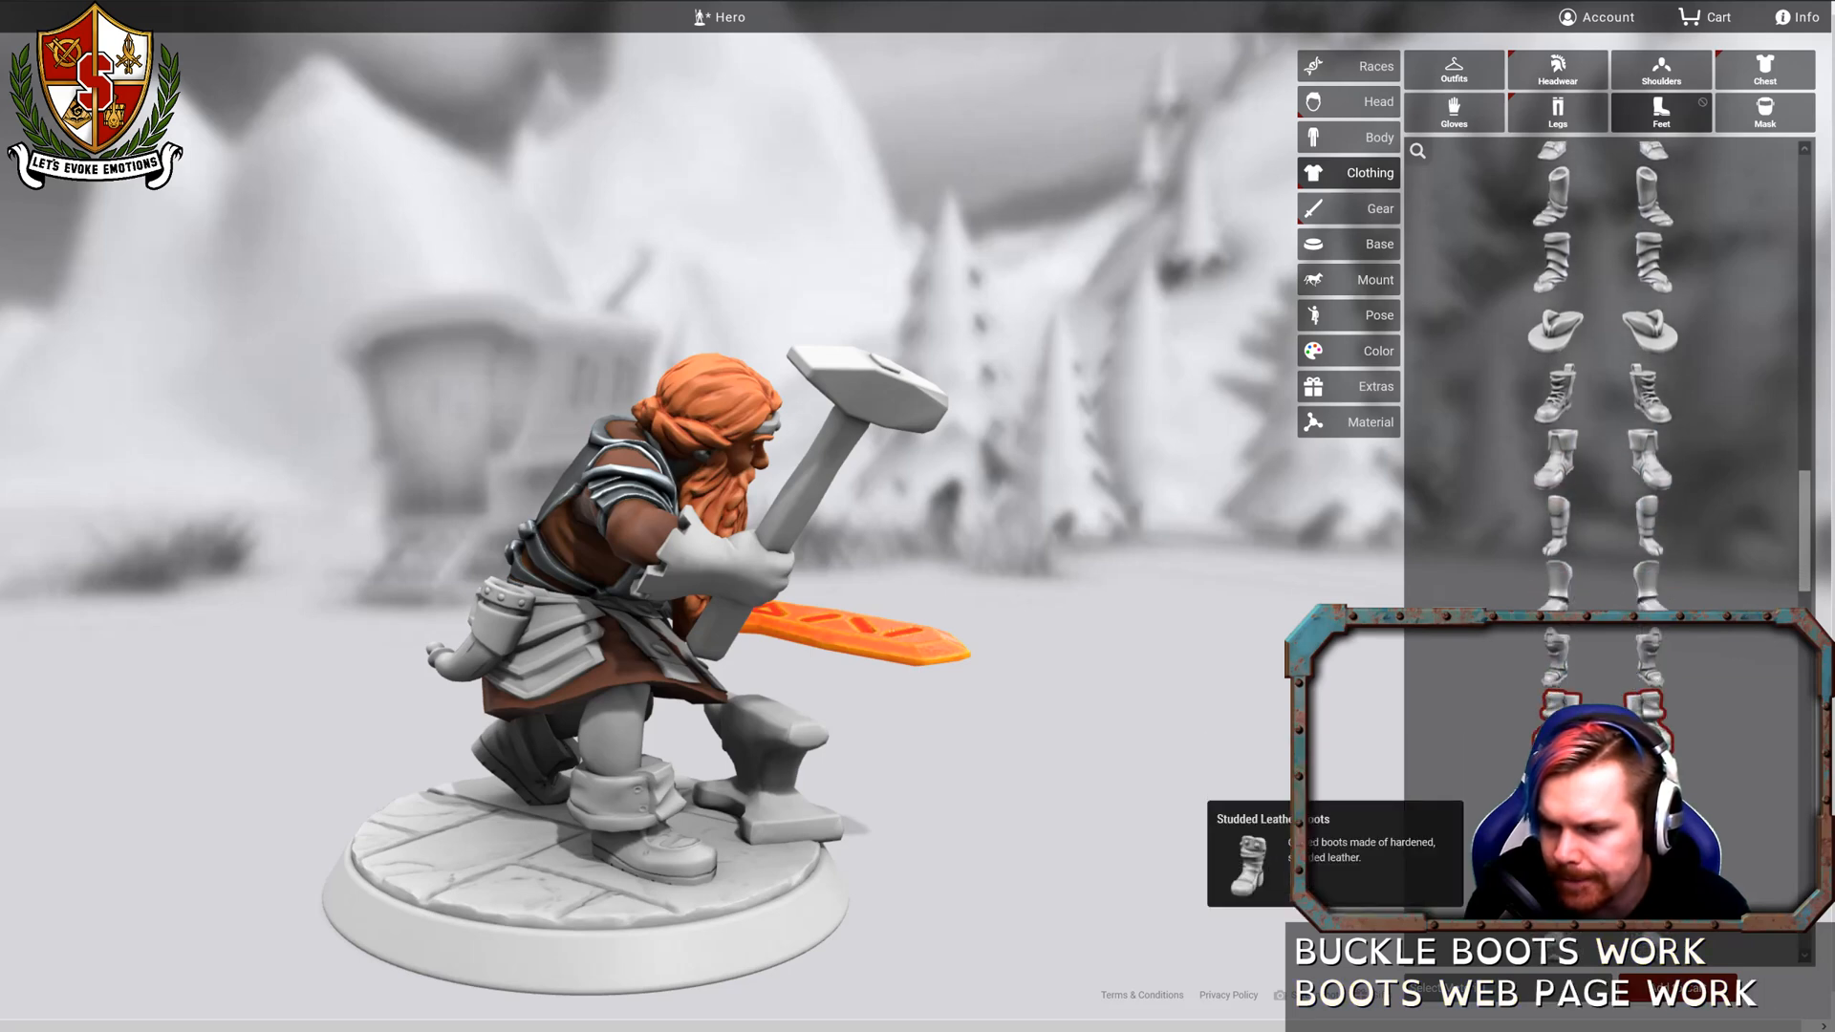
{"action": "left_click", "coordinate": [1603, 853]}
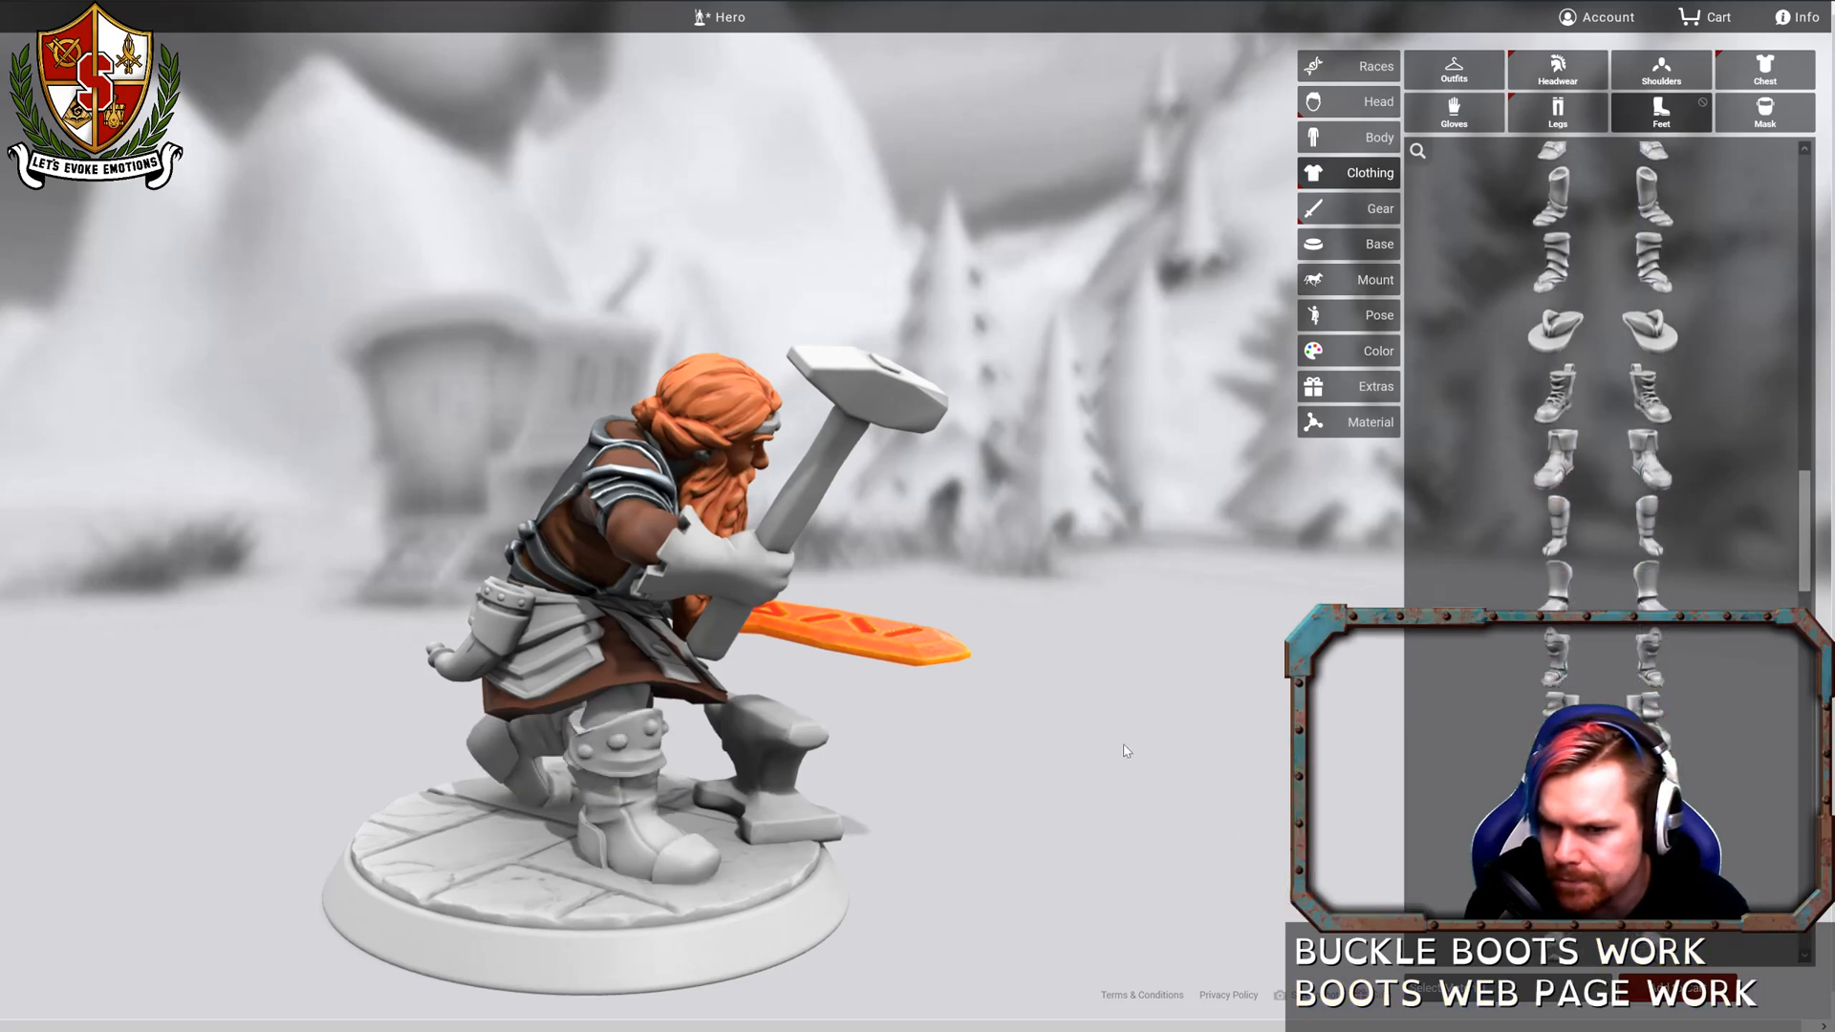
{"action": "left_click_drag", "start_coordinate": [1125, 749], "coordinate": [910, 749]}
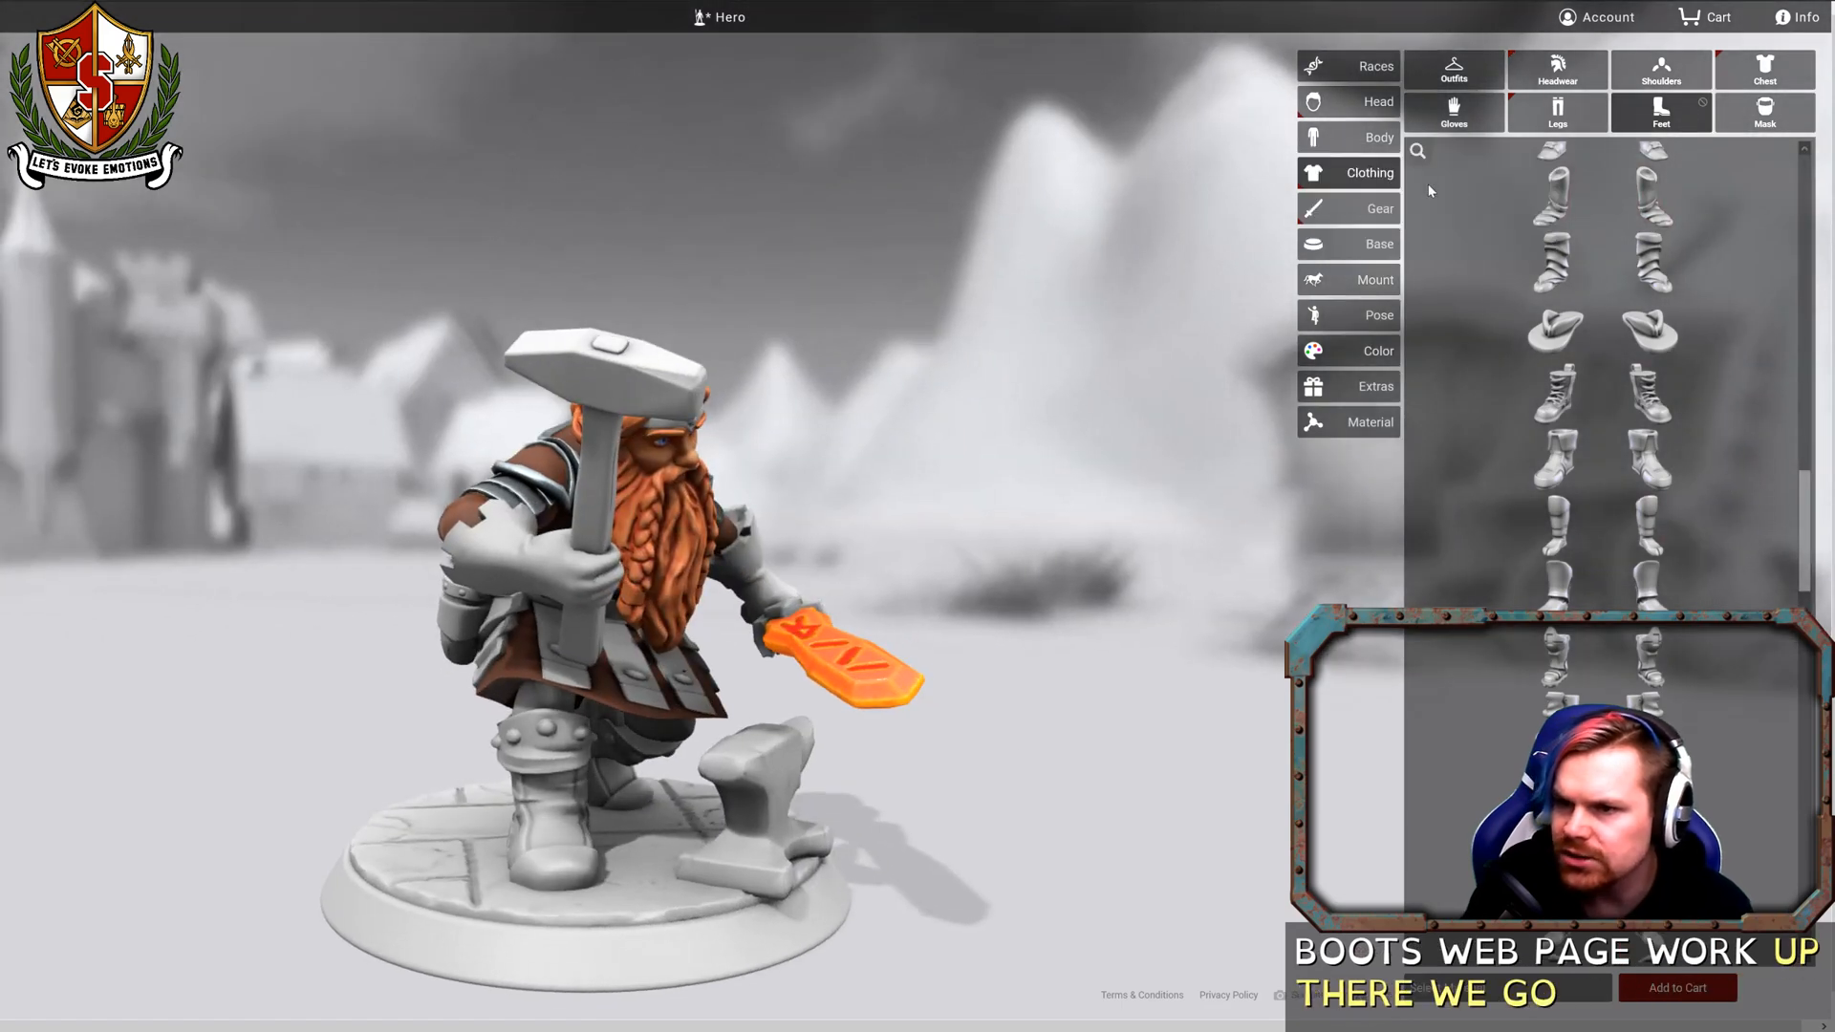
{"action": "left_click_drag", "start_coordinate": [983, 769], "coordinate": [855, 764]}
{"action": "left_click_drag", "start_coordinate": [1106, 764], "coordinate": [1150, 761]}
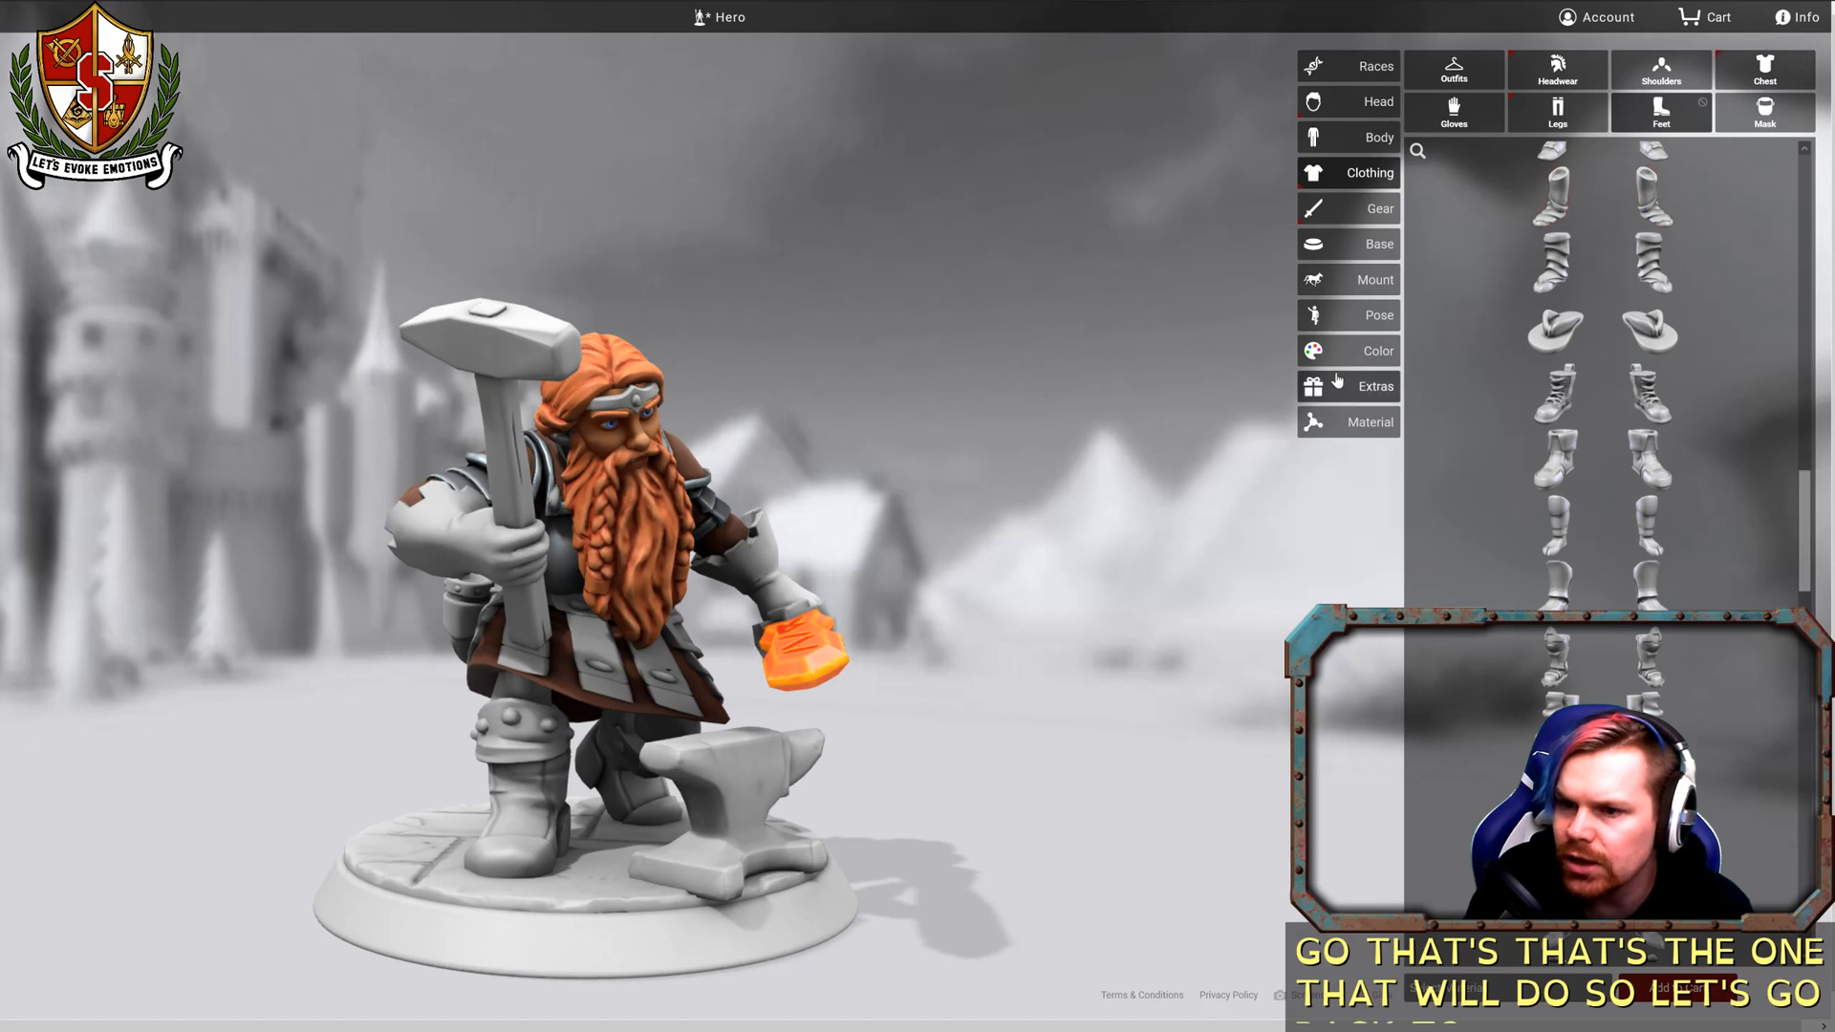
Paint the bare legs above the boots with the saved Deep 5 skin paint.
{"action": "left_click", "coordinate": [1373, 351]}
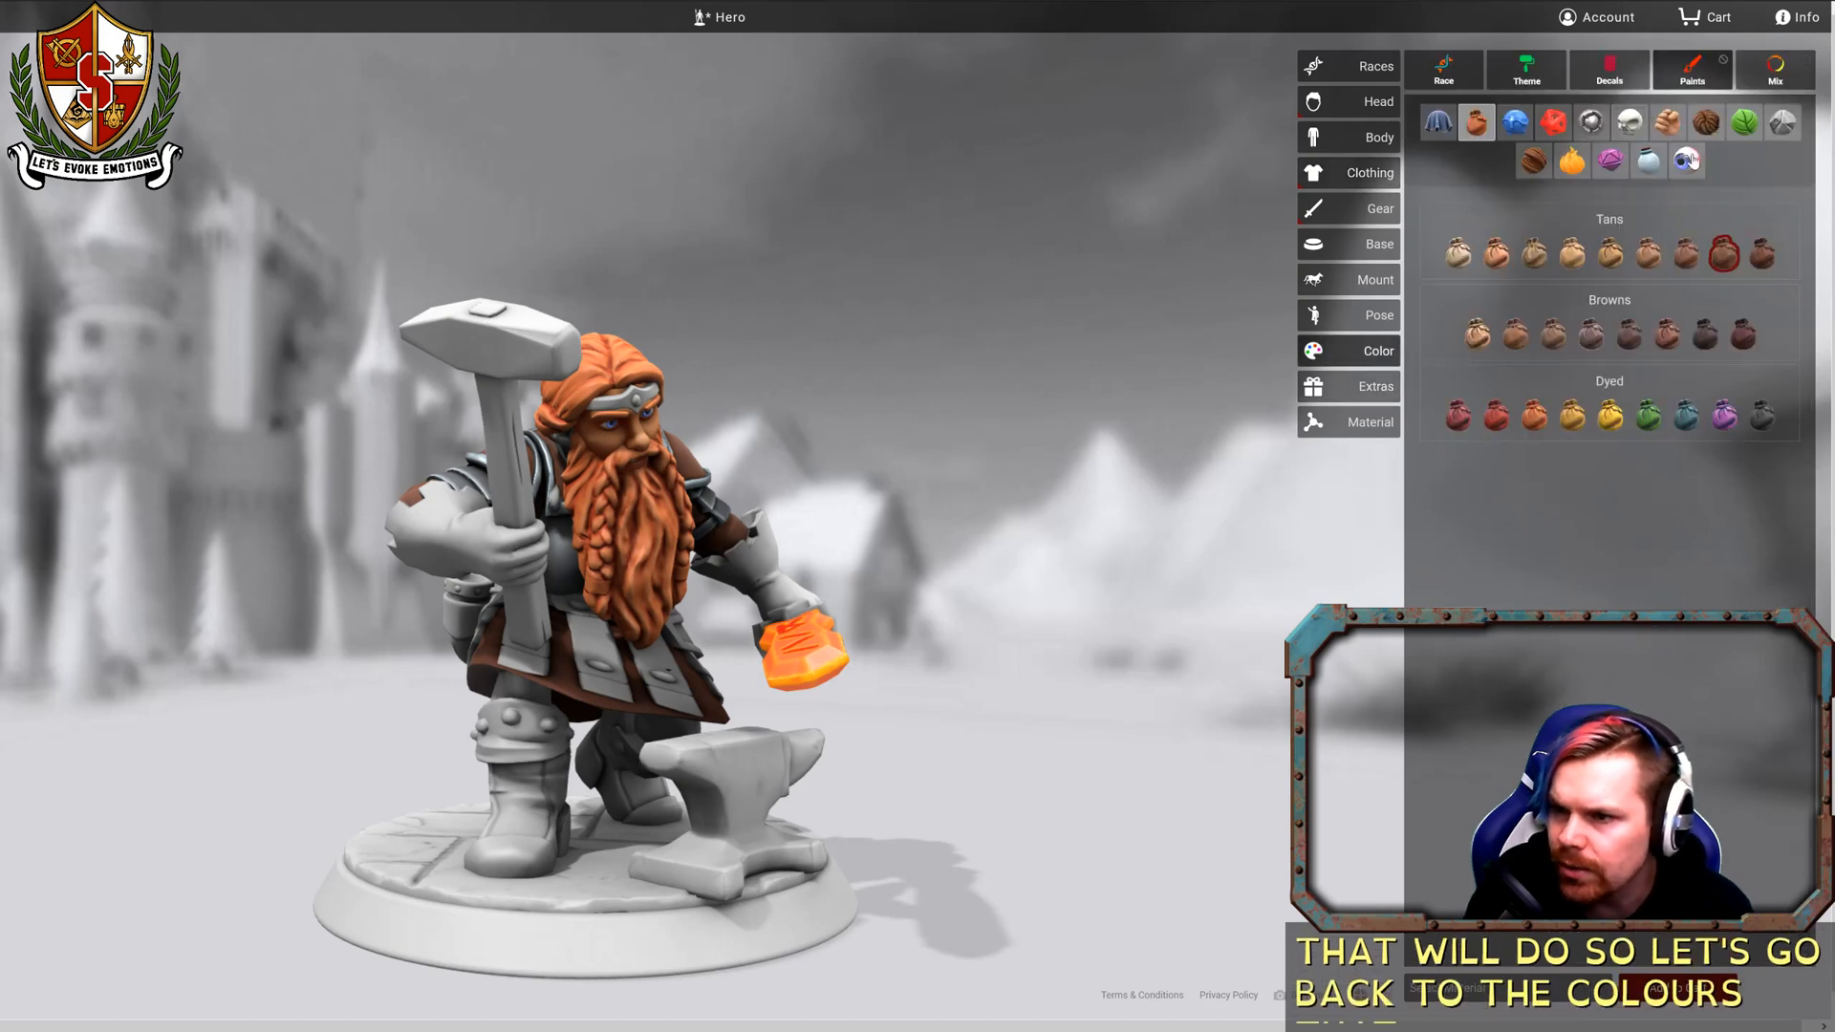
{"action": "left_click", "coordinate": [1687, 161]}
{"action": "left_click", "coordinate": [1522, 164]}
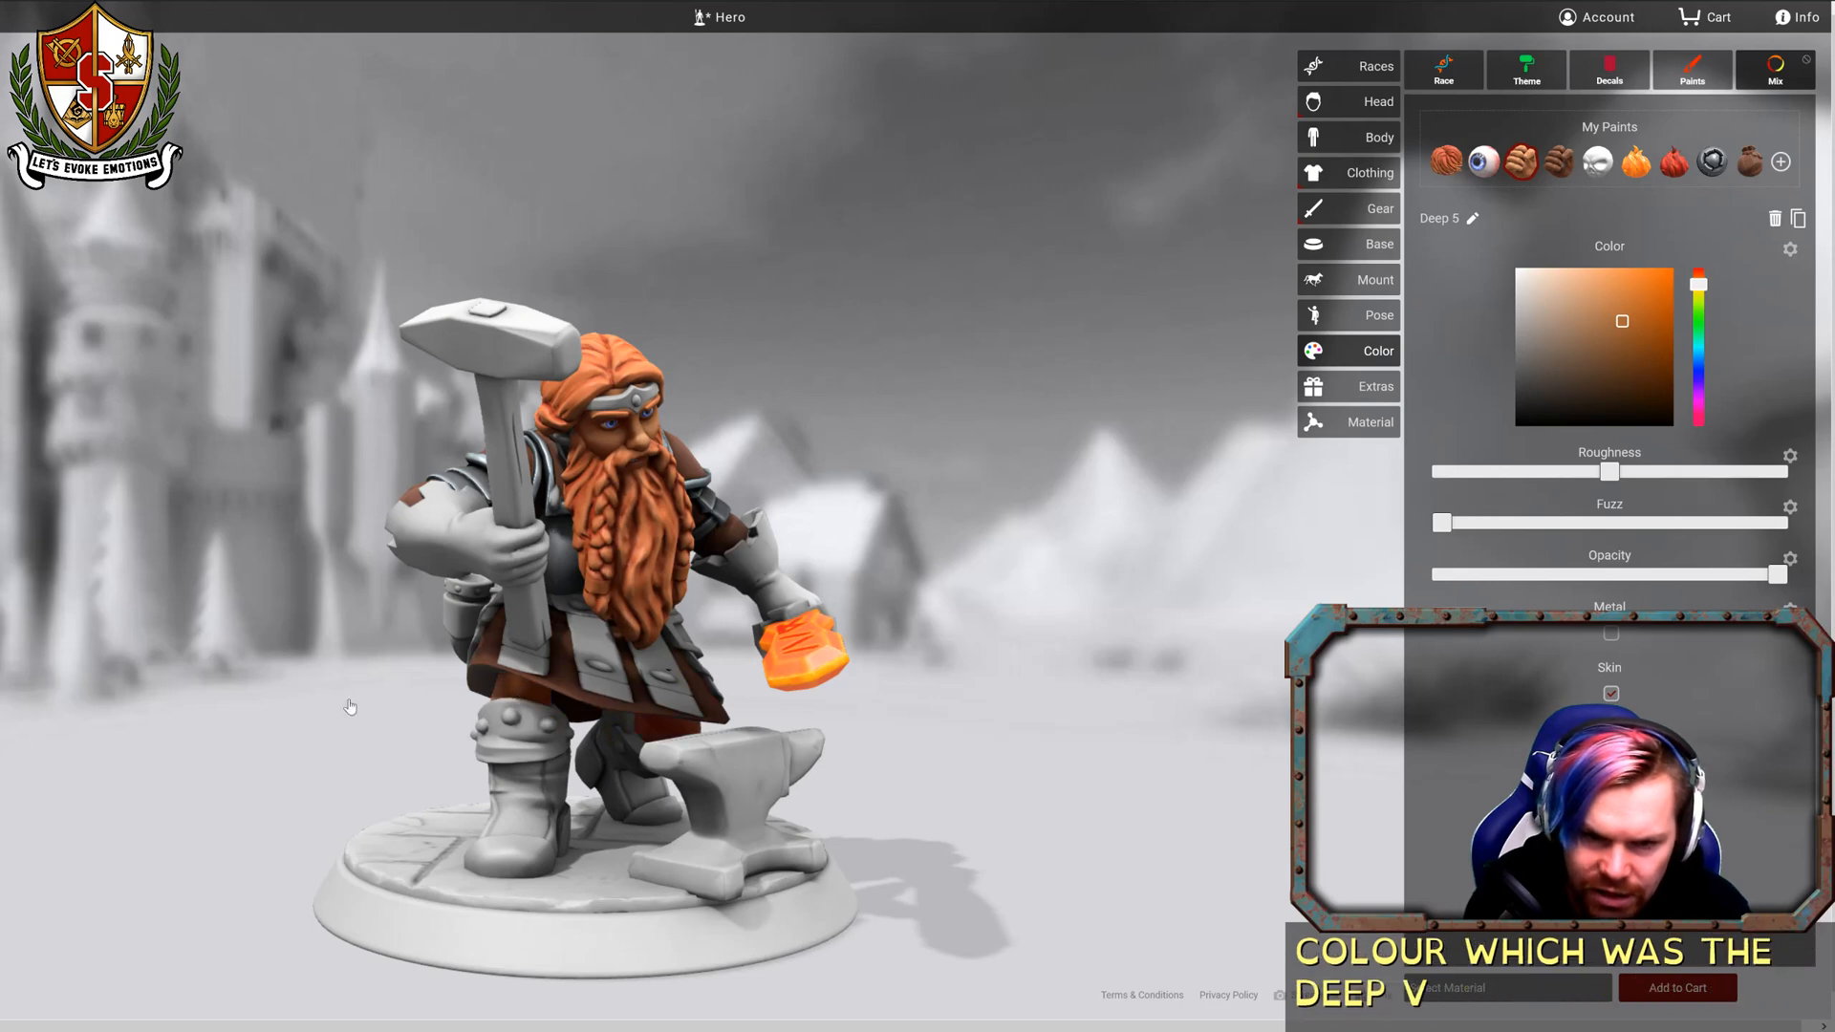
{"action": "left_click_drag", "start_coordinate": [342, 709], "coordinate": [1279, 632]}
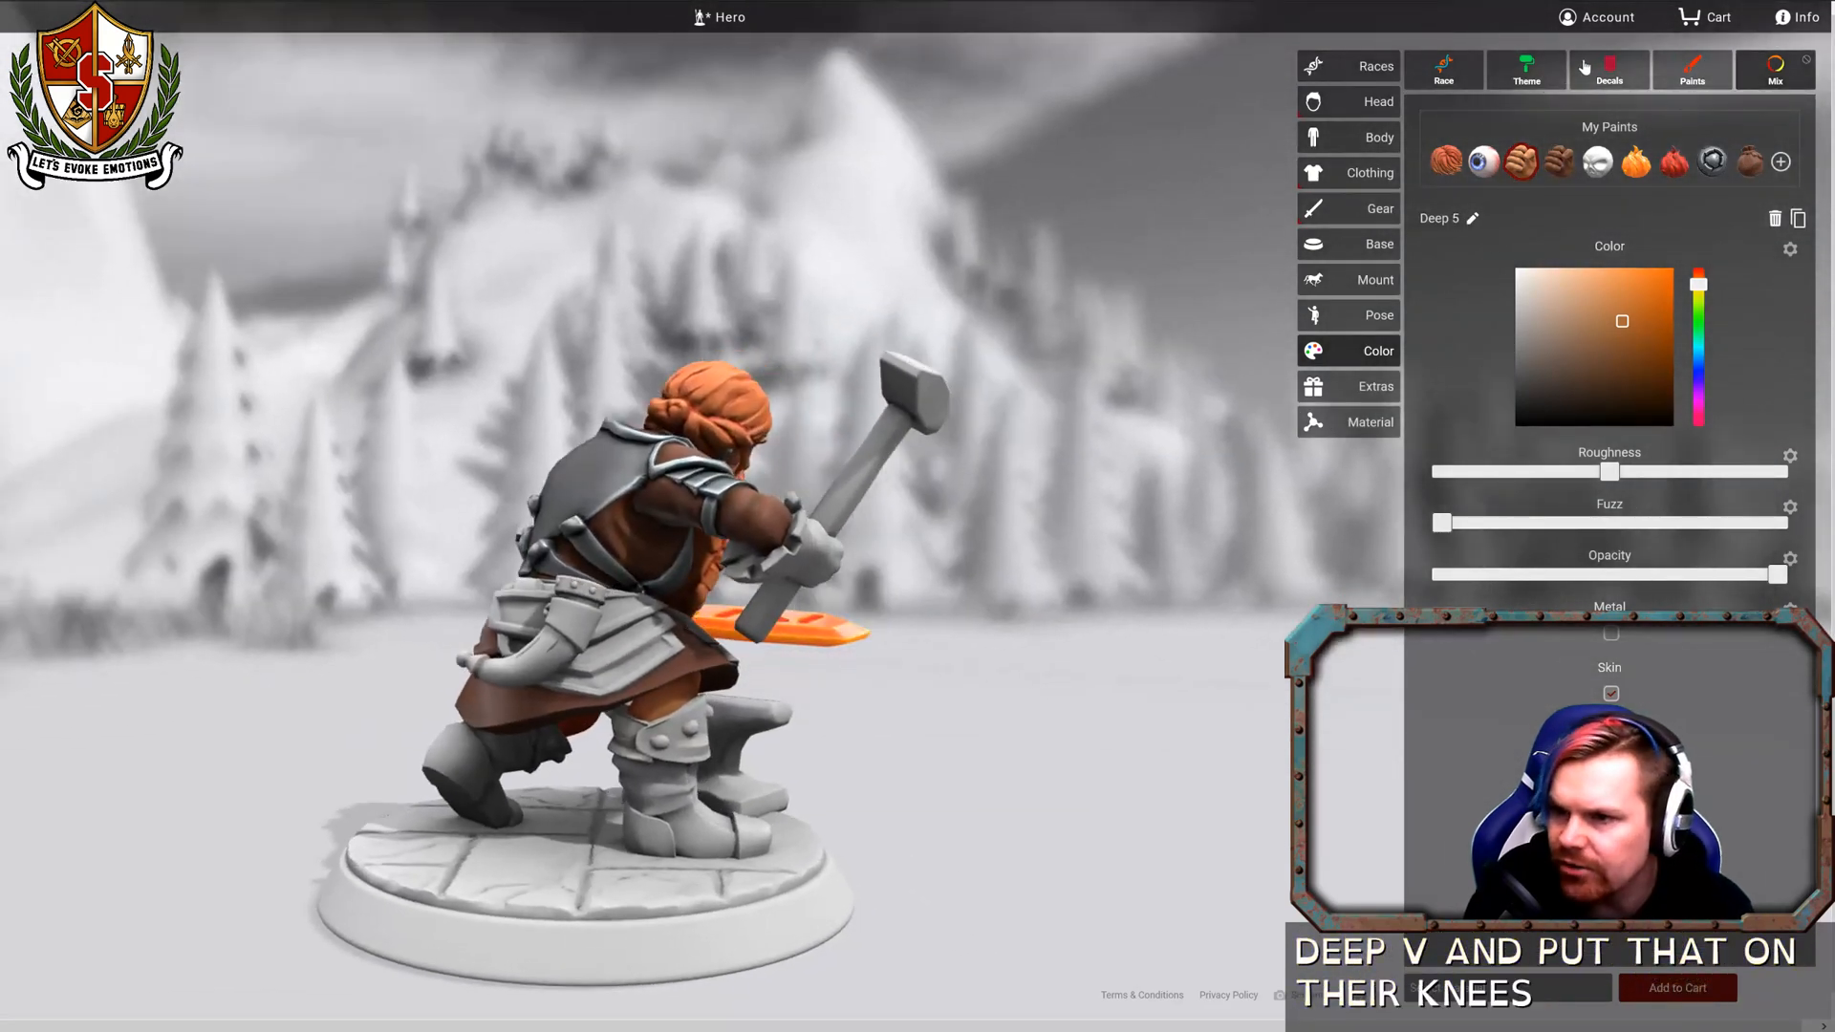
Paint the boots' shafts and cuffs with dark brown leathers, including Quill Cognac.
{"action": "left_click", "coordinate": [1707, 75]}
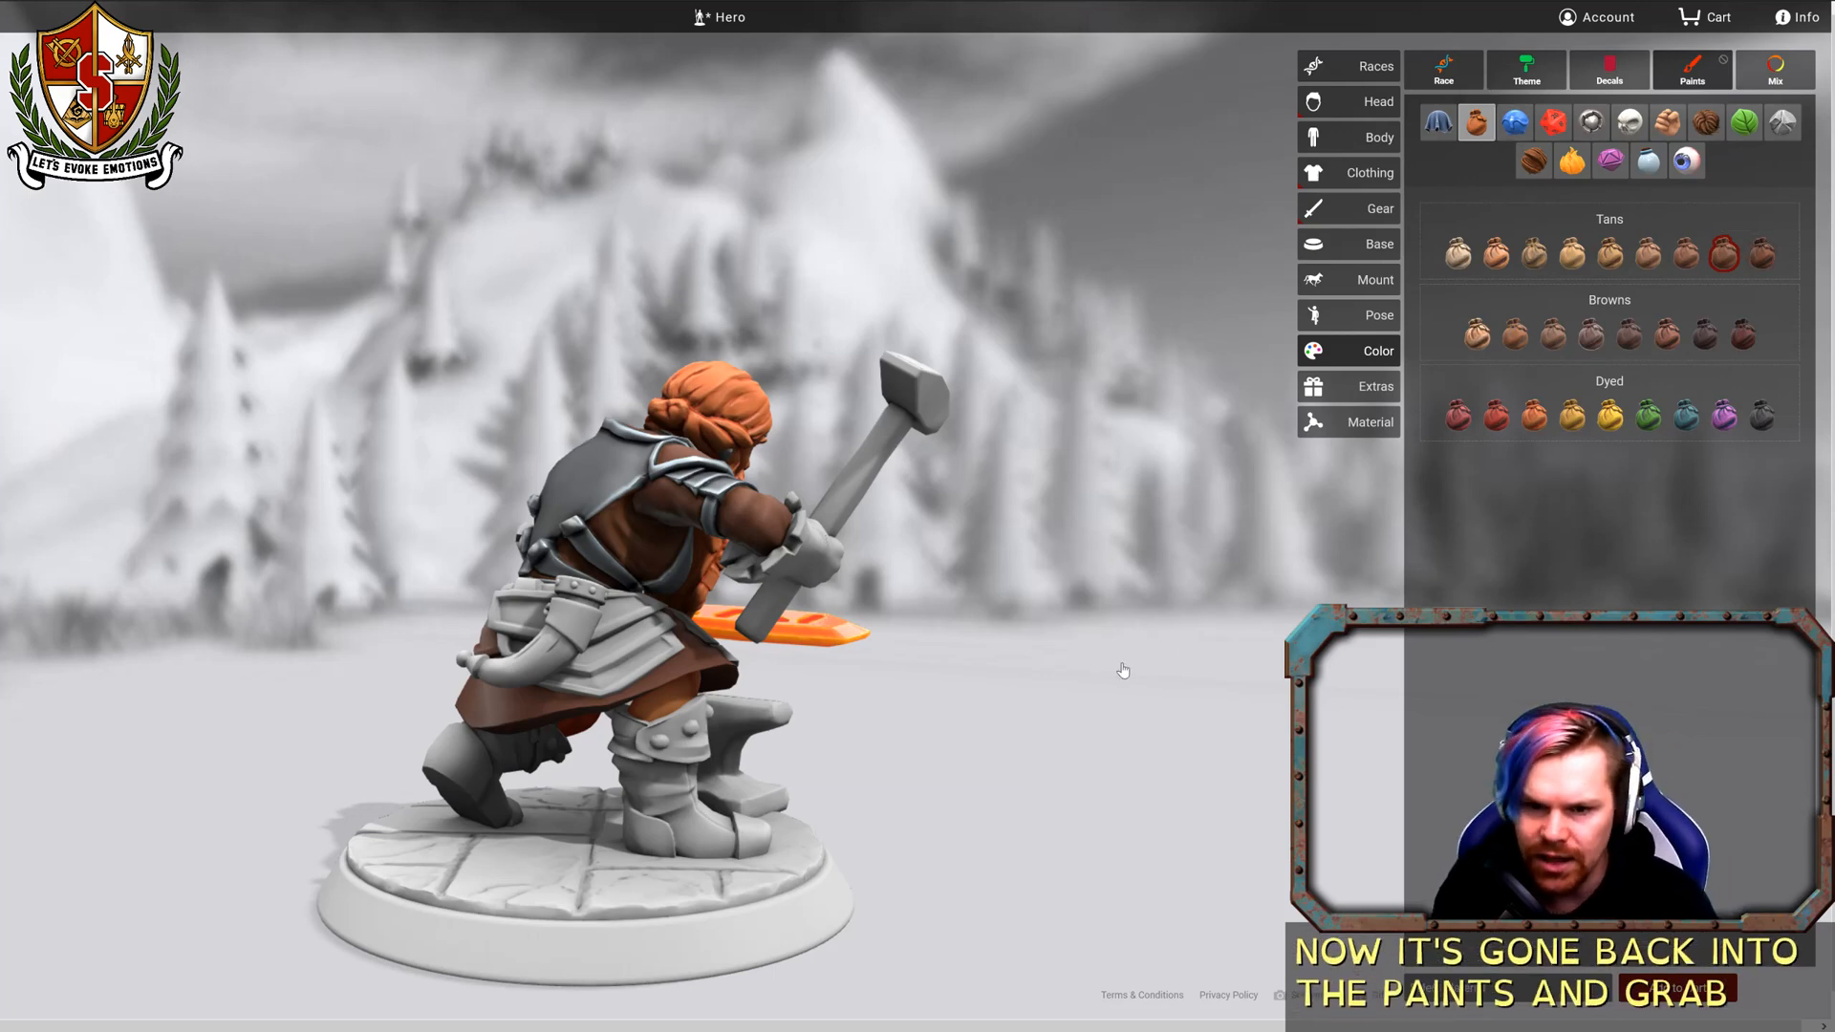
{"action": "left_click_drag", "start_coordinate": [1122, 670], "coordinate": [822, 677]}
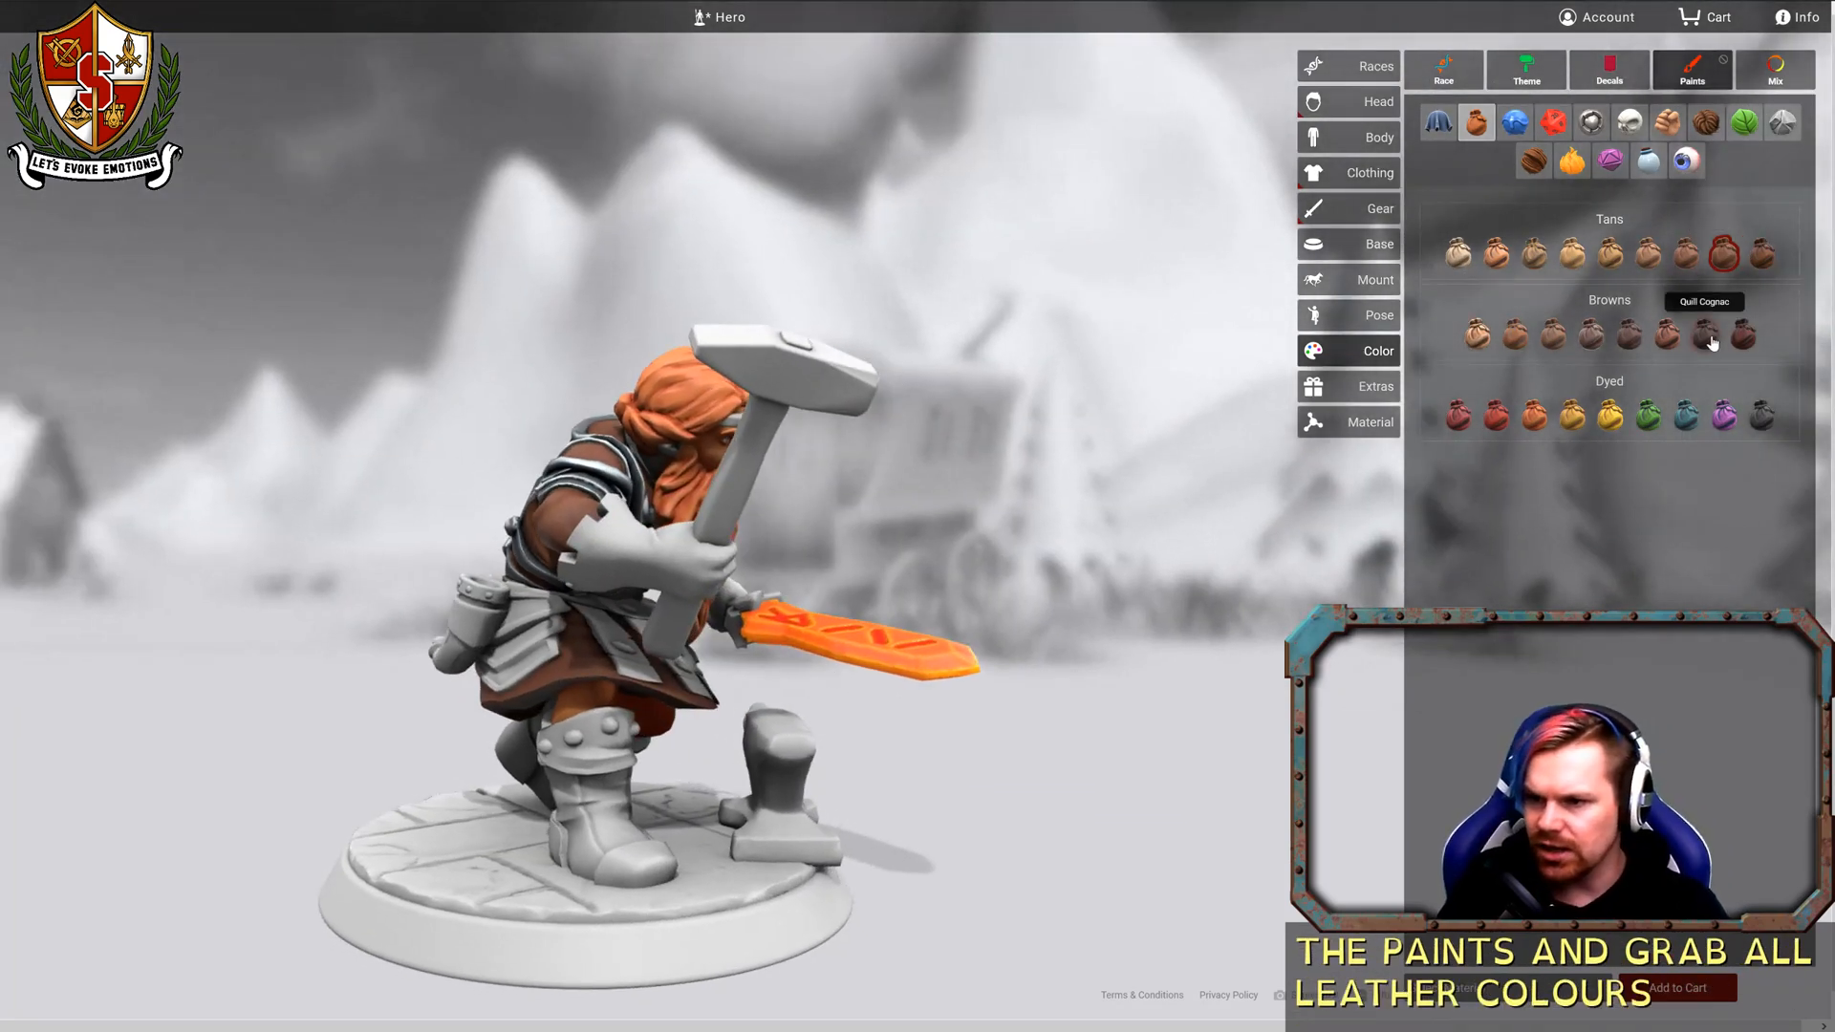
{"action": "left_click", "coordinate": [1666, 334]}
{"action": "left_click", "coordinate": [436, 906]}
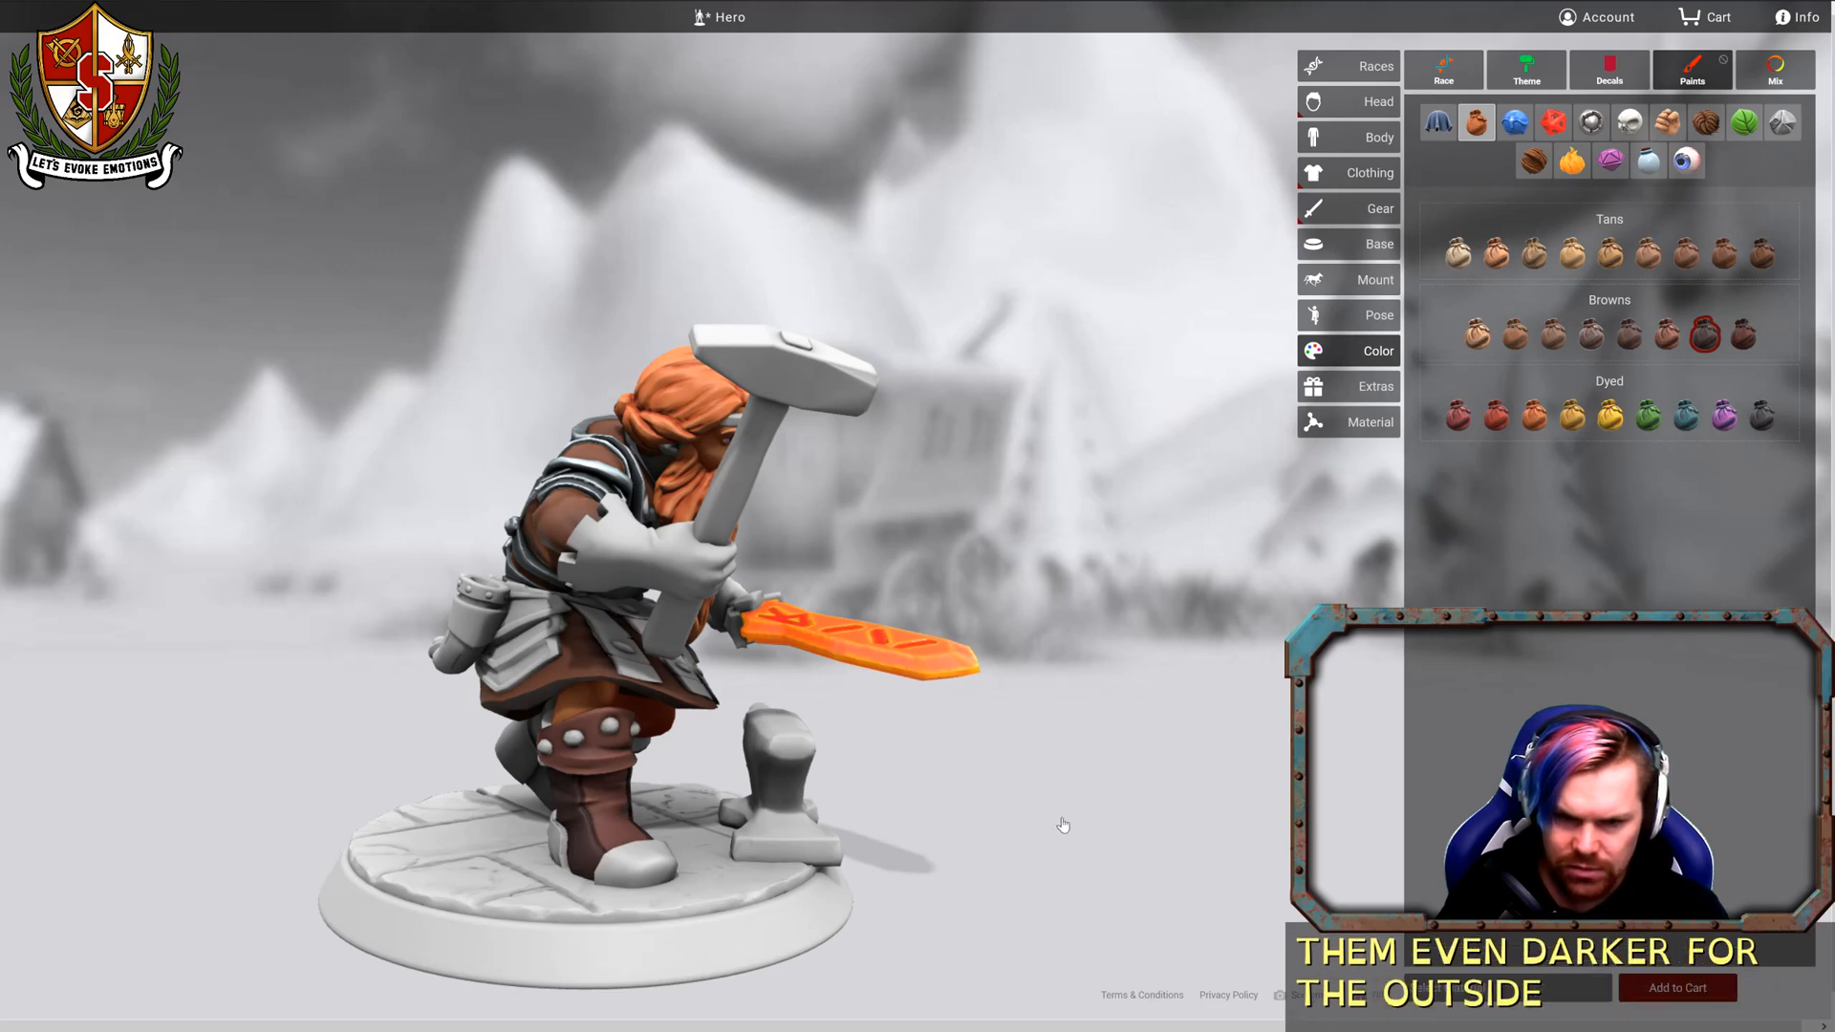
{"action": "left_click_drag", "start_coordinate": [1033, 838], "coordinate": [1314, 785]}
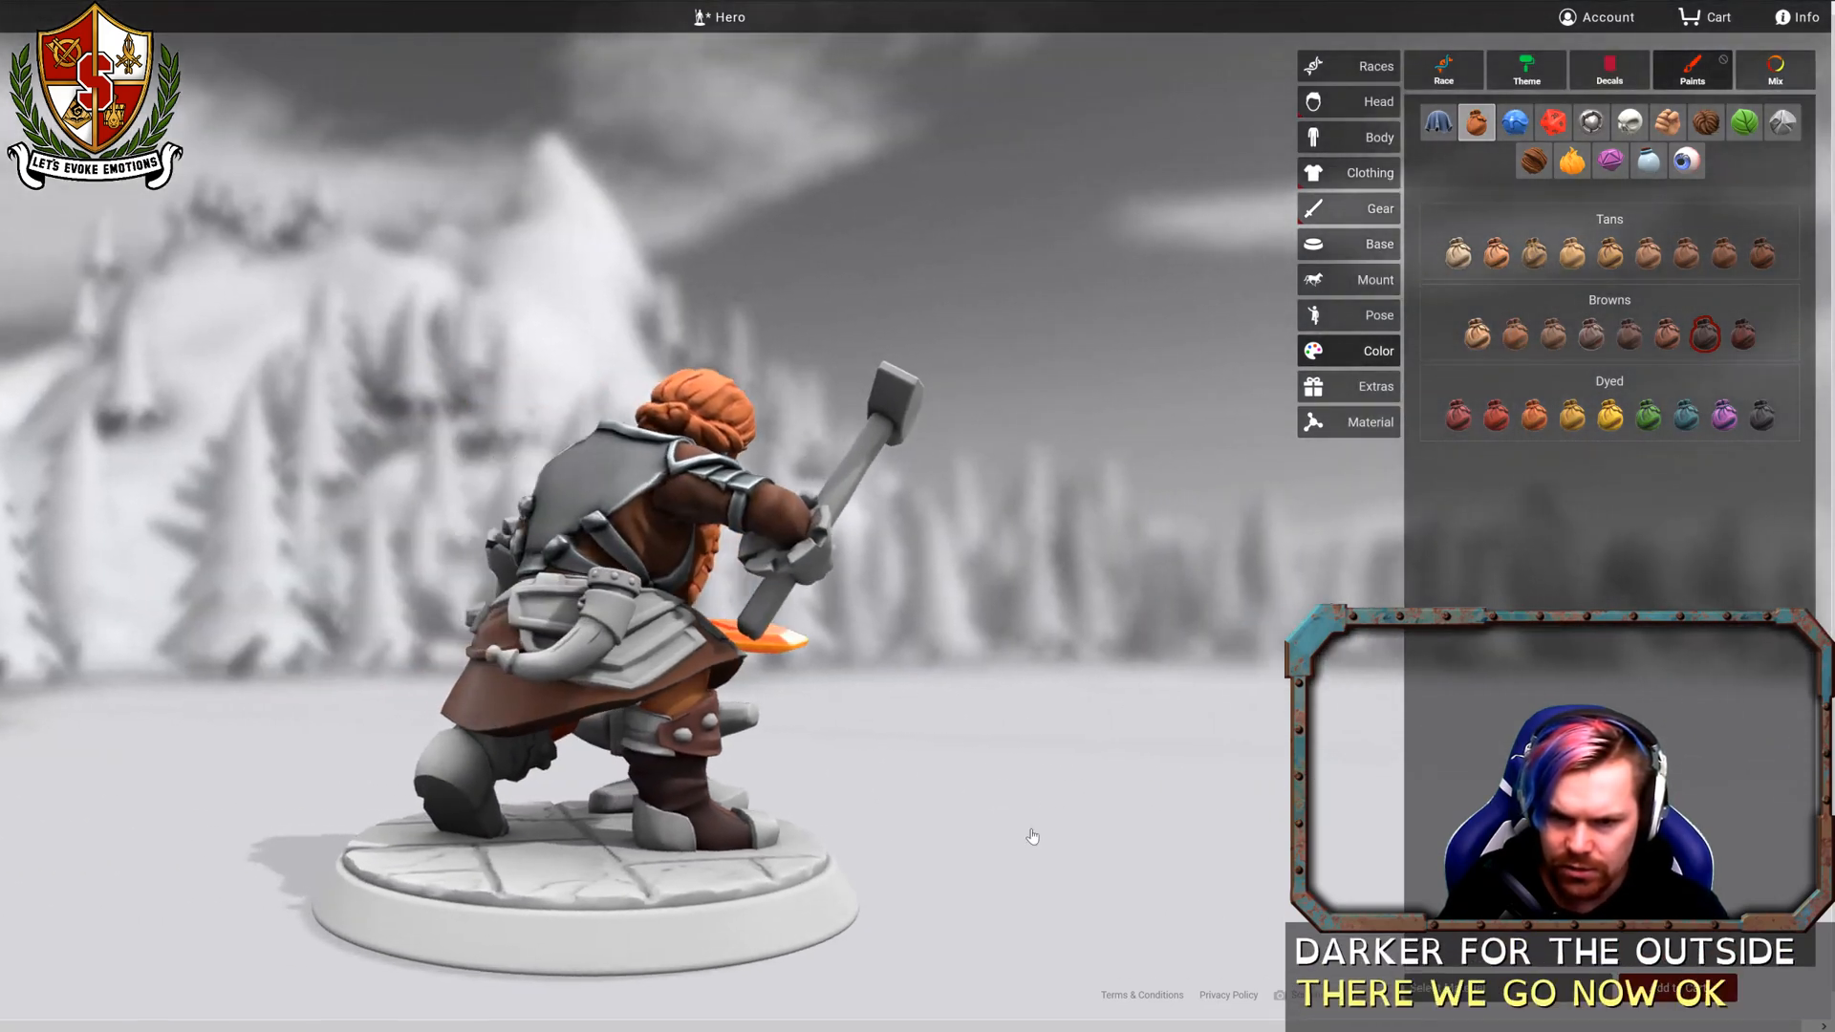
{"action": "left_click_drag", "start_coordinate": [988, 784], "coordinate": [820, 790]}
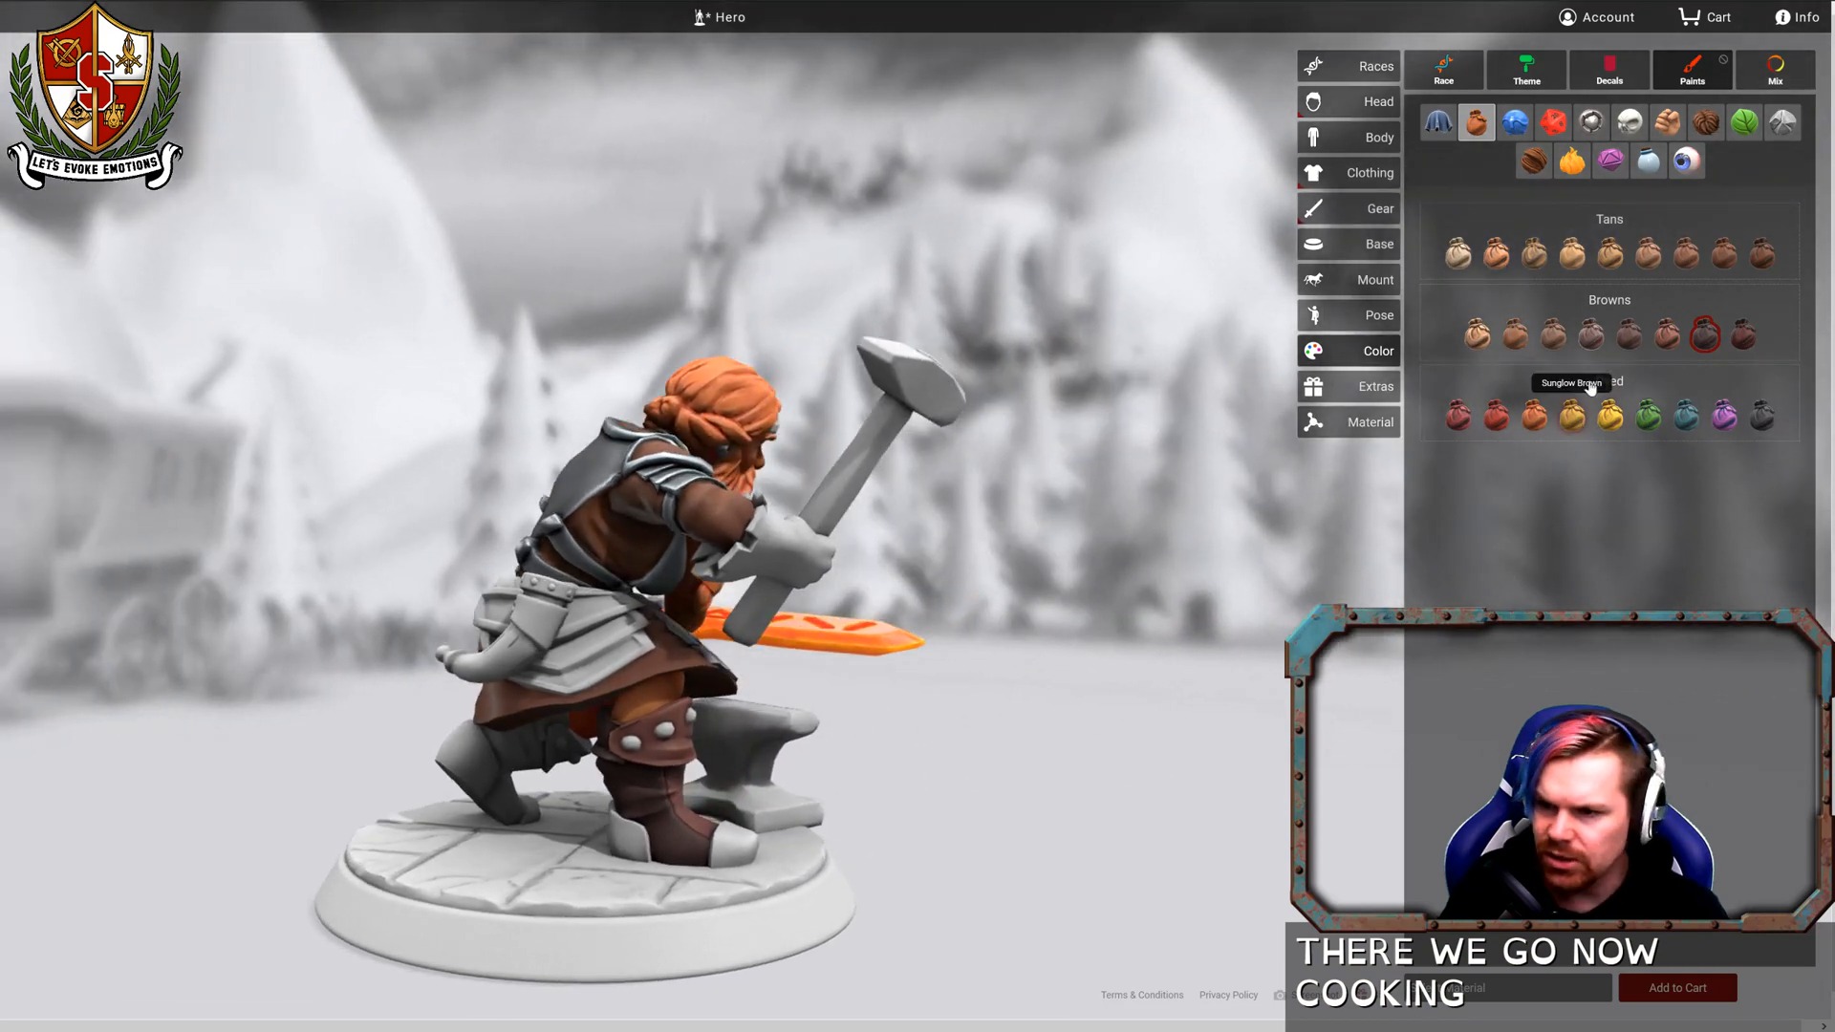
Try the near-black weathered metal paint on the front boot's toe cap.
{"action": "left_click", "coordinate": [1591, 122]}
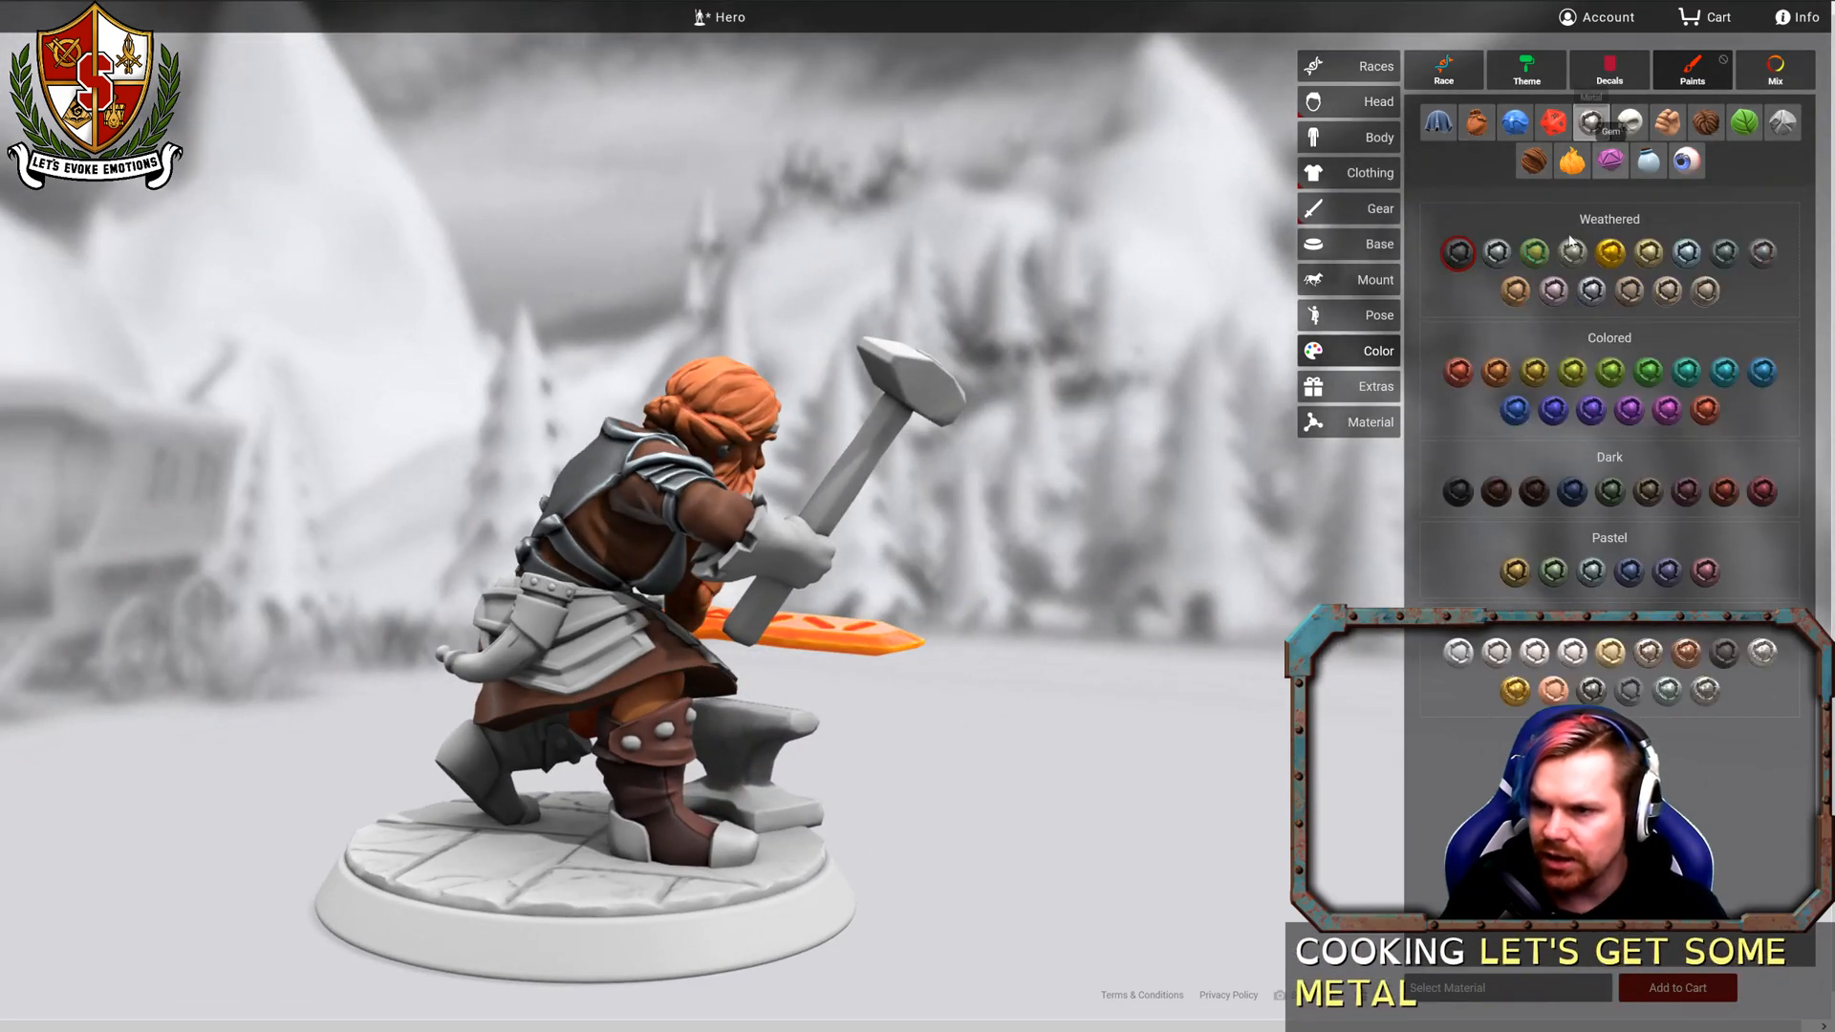
{"action": "left_click", "coordinate": [1498, 252]}
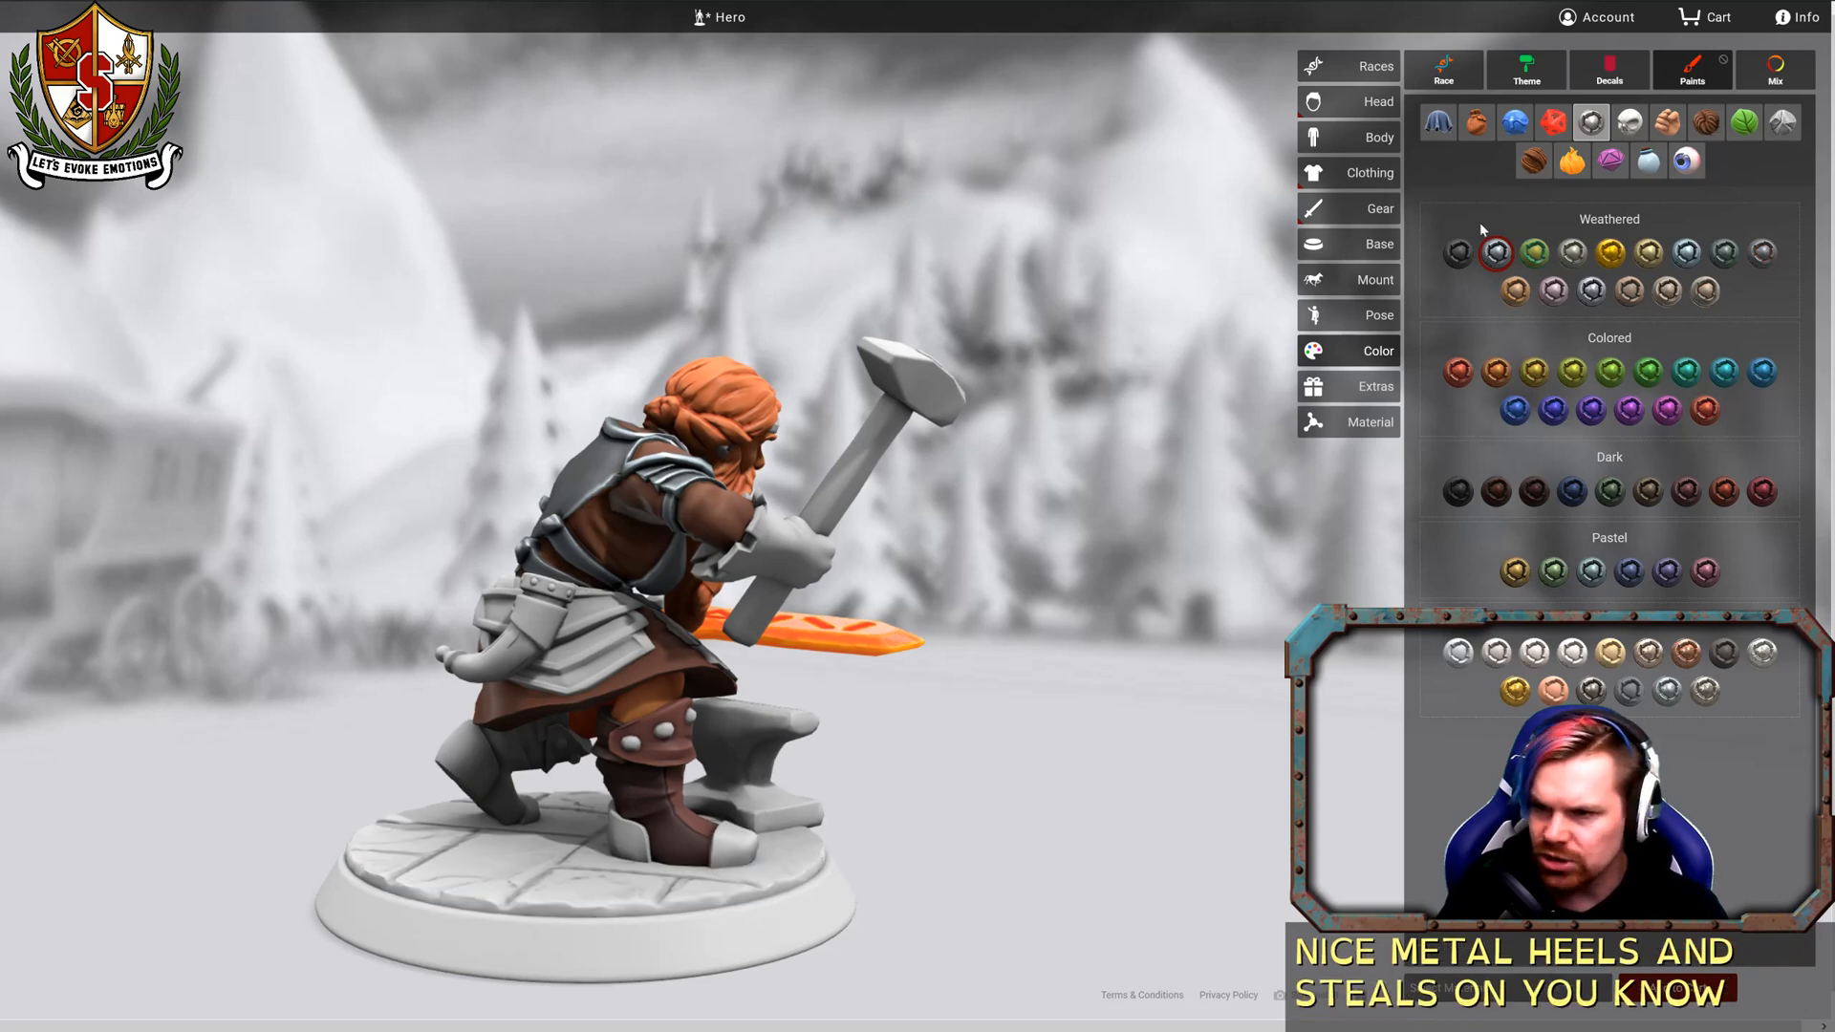
{"action": "left_click", "coordinate": [1458, 253]}
{"action": "left_click", "coordinate": [745, 841]}
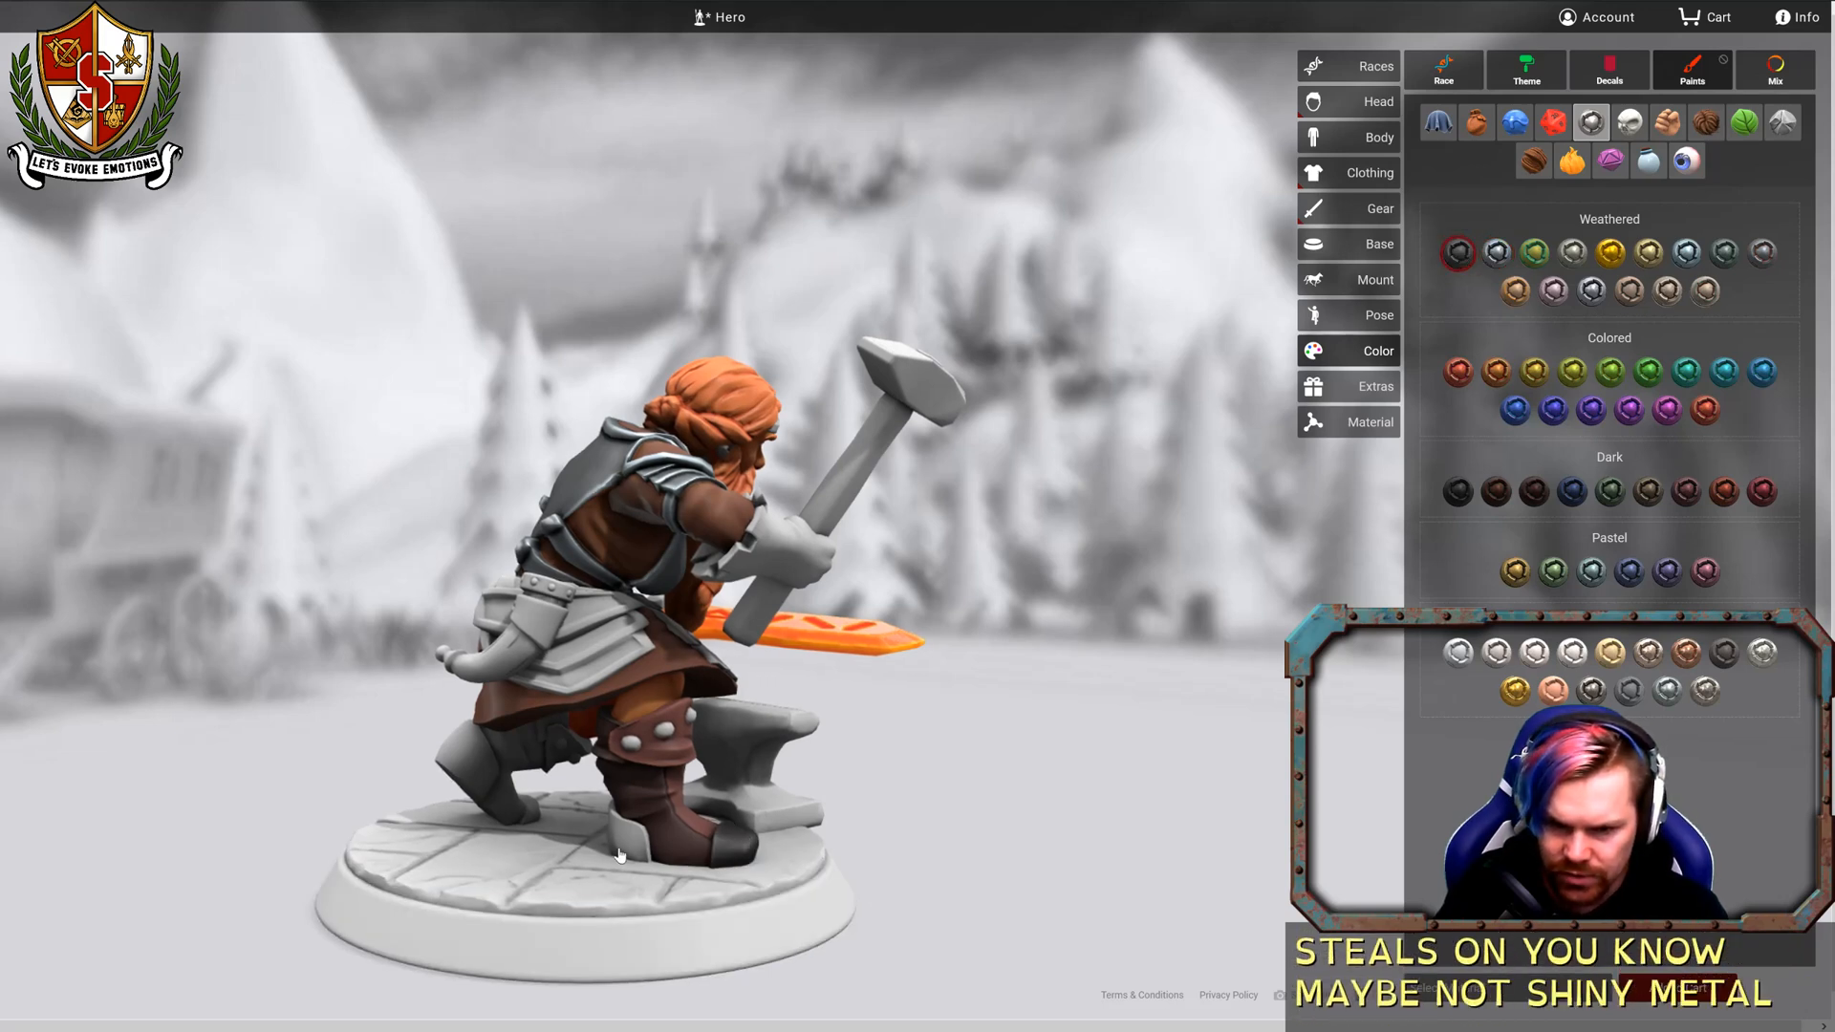
Paint the boots' toe caps and heel plates with a shinier purplish-grey weathered metal.
{"action": "left_click_drag", "start_coordinate": [619, 854], "coordinate": [684, 861]}
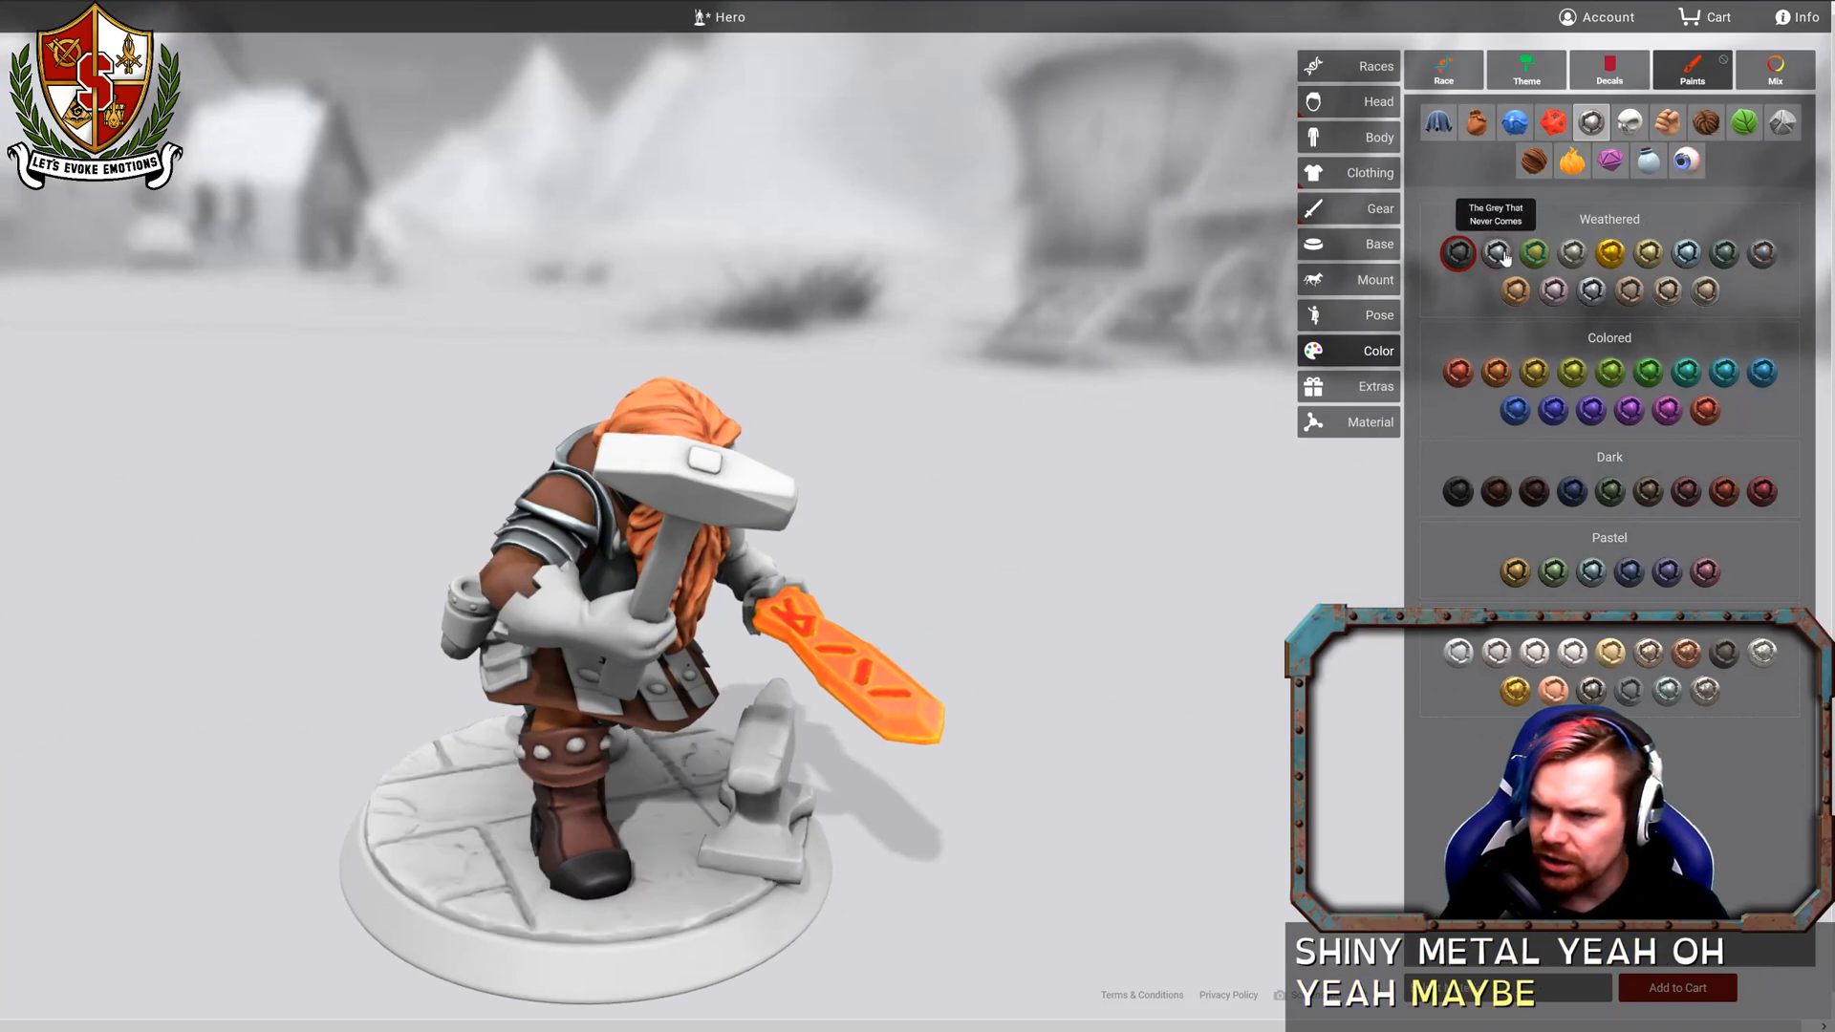
{"action": "left_click", "coordinate": [1552, 291]}
{"action": "left_click", "coordinate": [599, 880]}
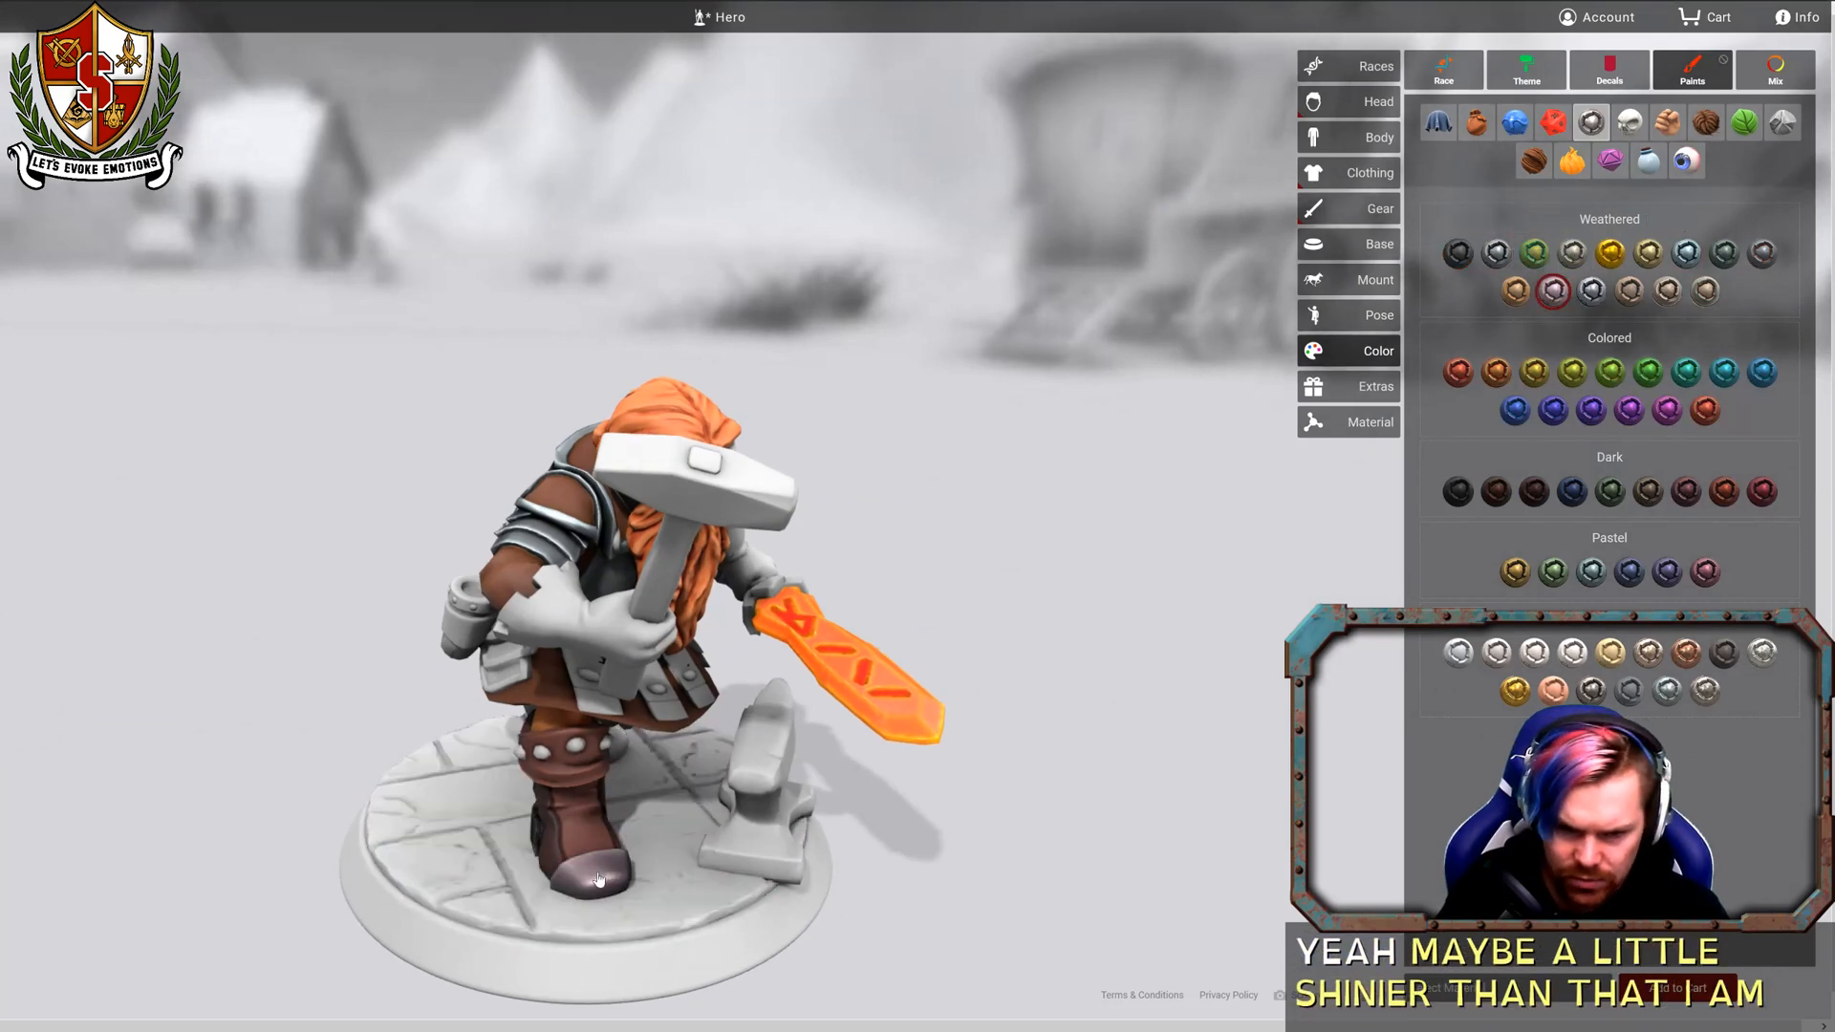
{"action": "left_click_drag", "start_coordinate": [526, 884], "coordinate": [519, 798]}
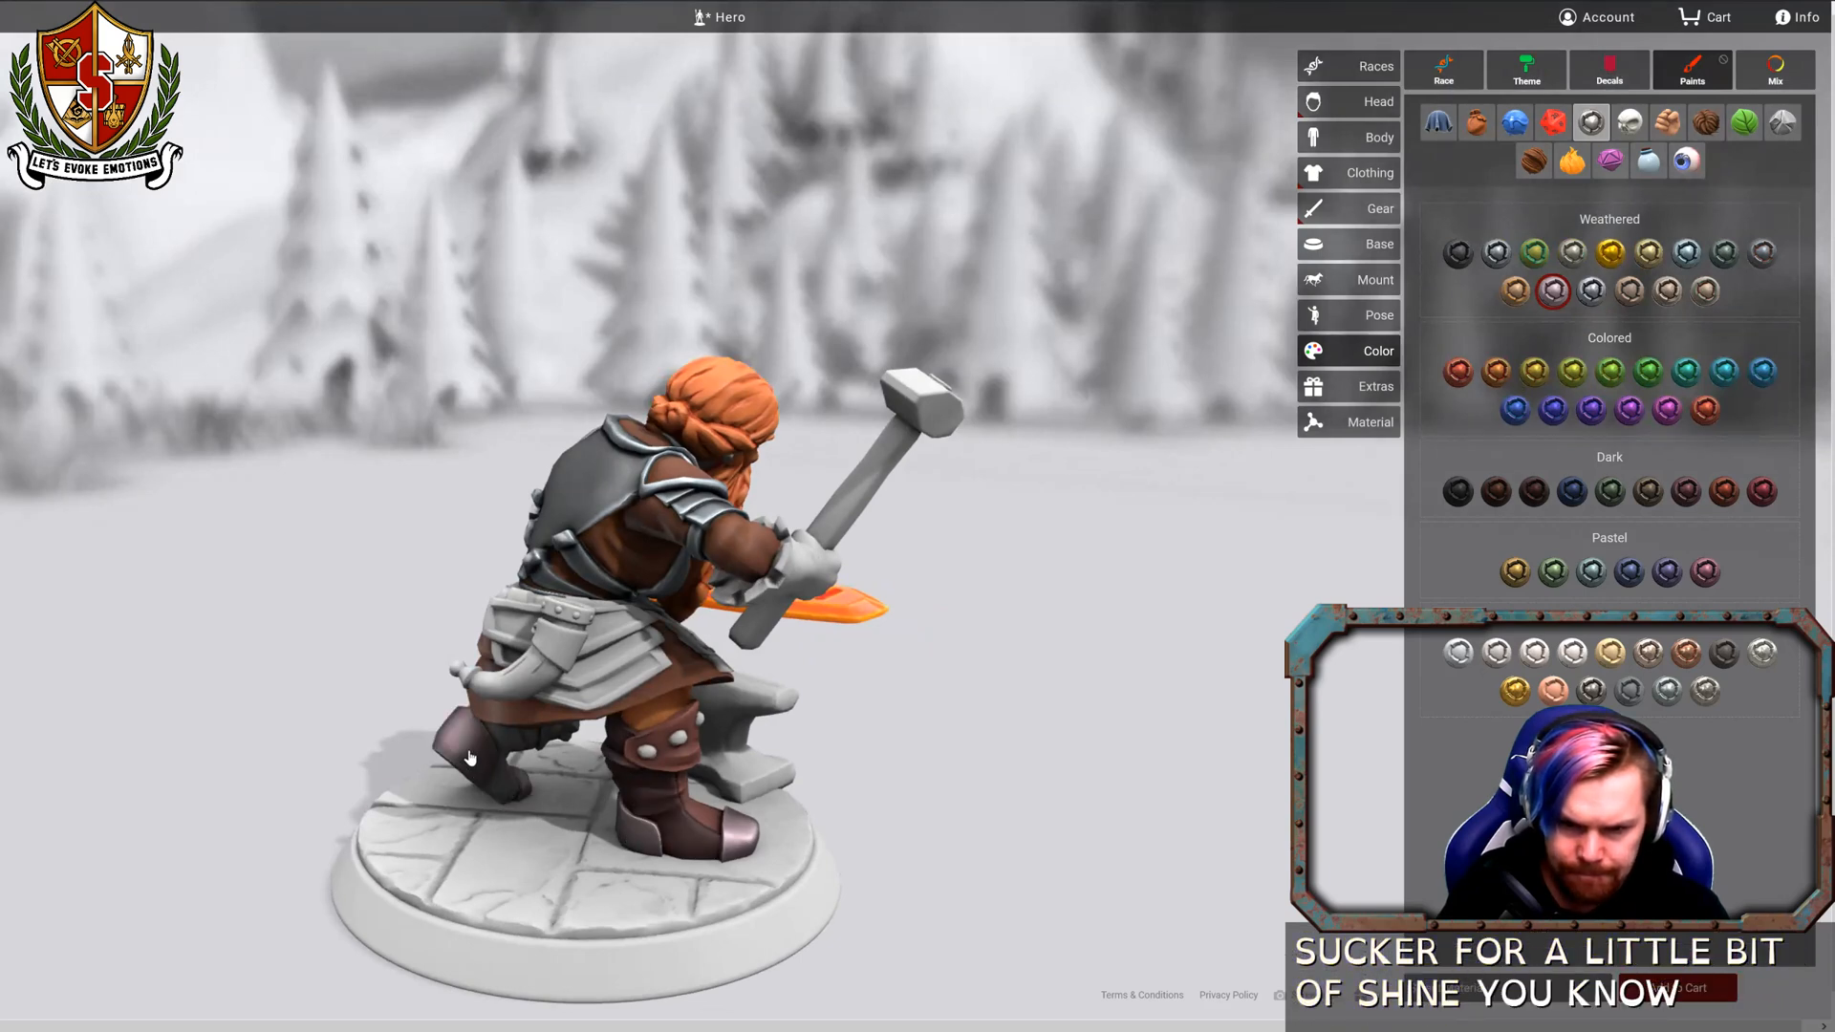
Paint the left boot's shaft, knee cuff and back with dark brown leathers to match the right boot.
{"action": "left_click_drag", "start_coordinate": [301, 695], "coordinate": [807, 650]}
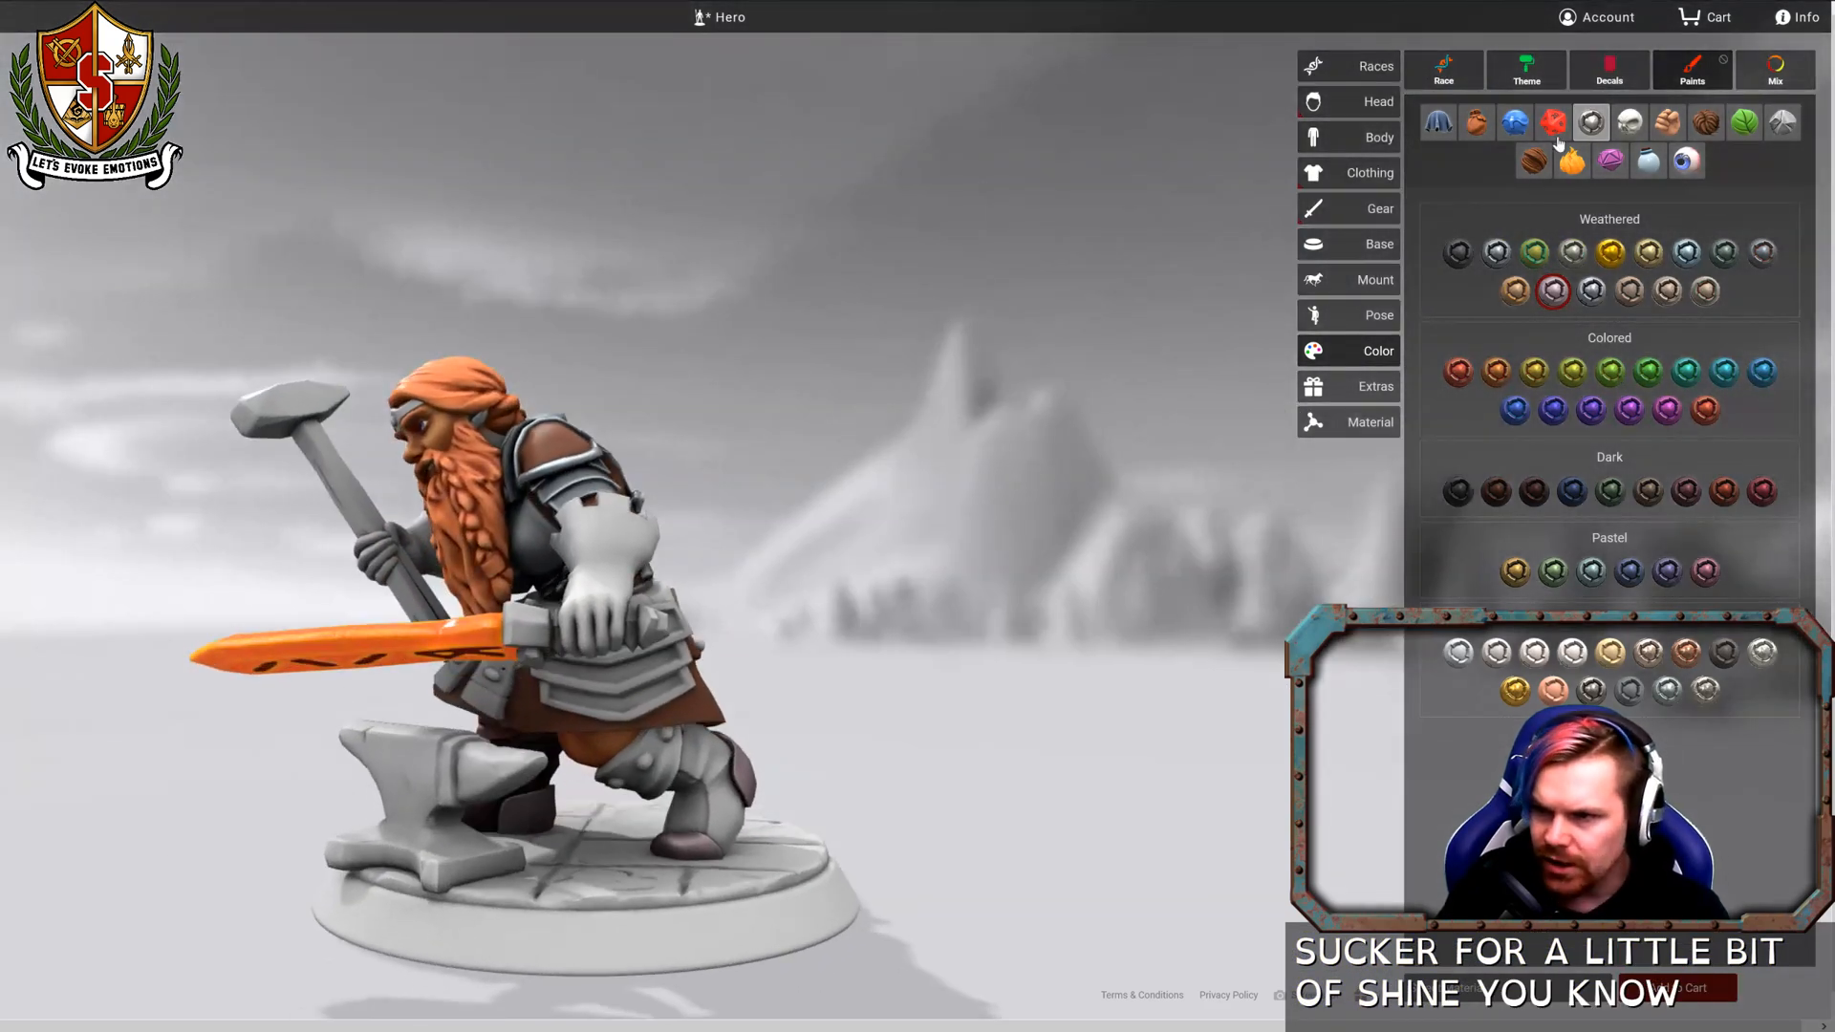
{"action": "left_click", "coordinate": [1477, 124]}
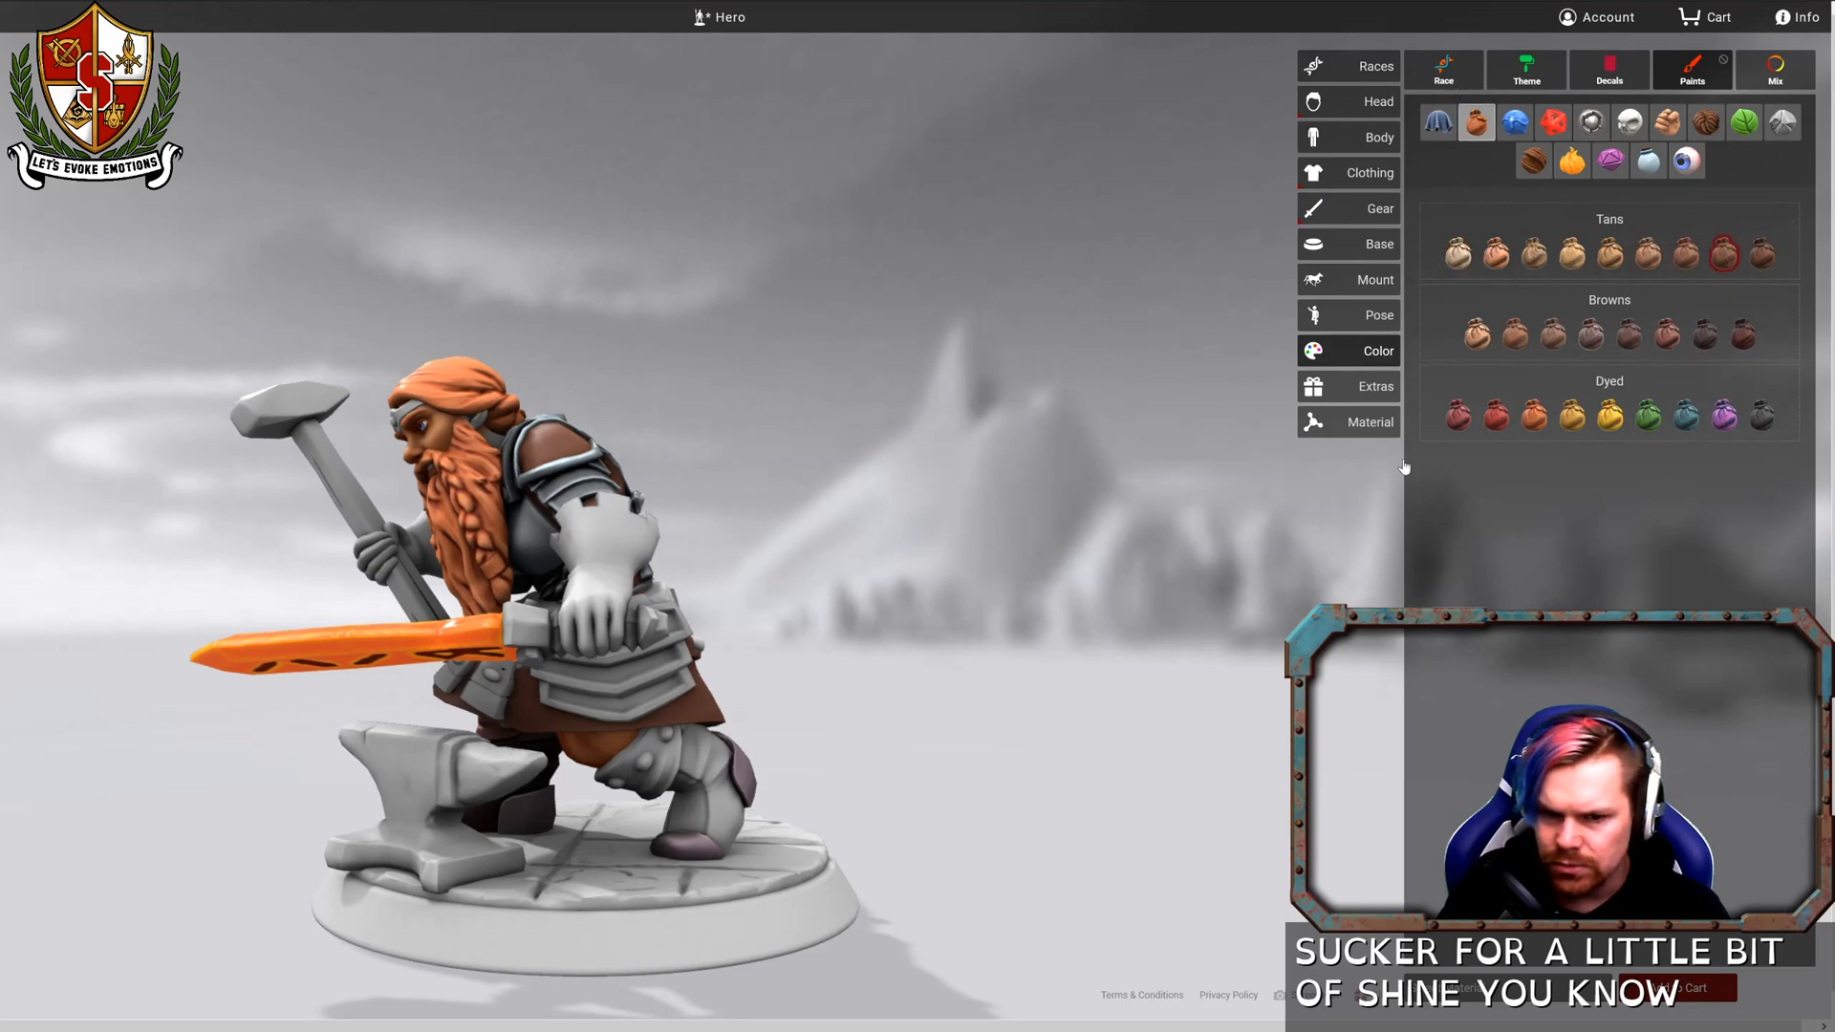
{"action": "left_click_drag", "start_coordinate": [1081, 537], "coordinate": [1510, 516]}
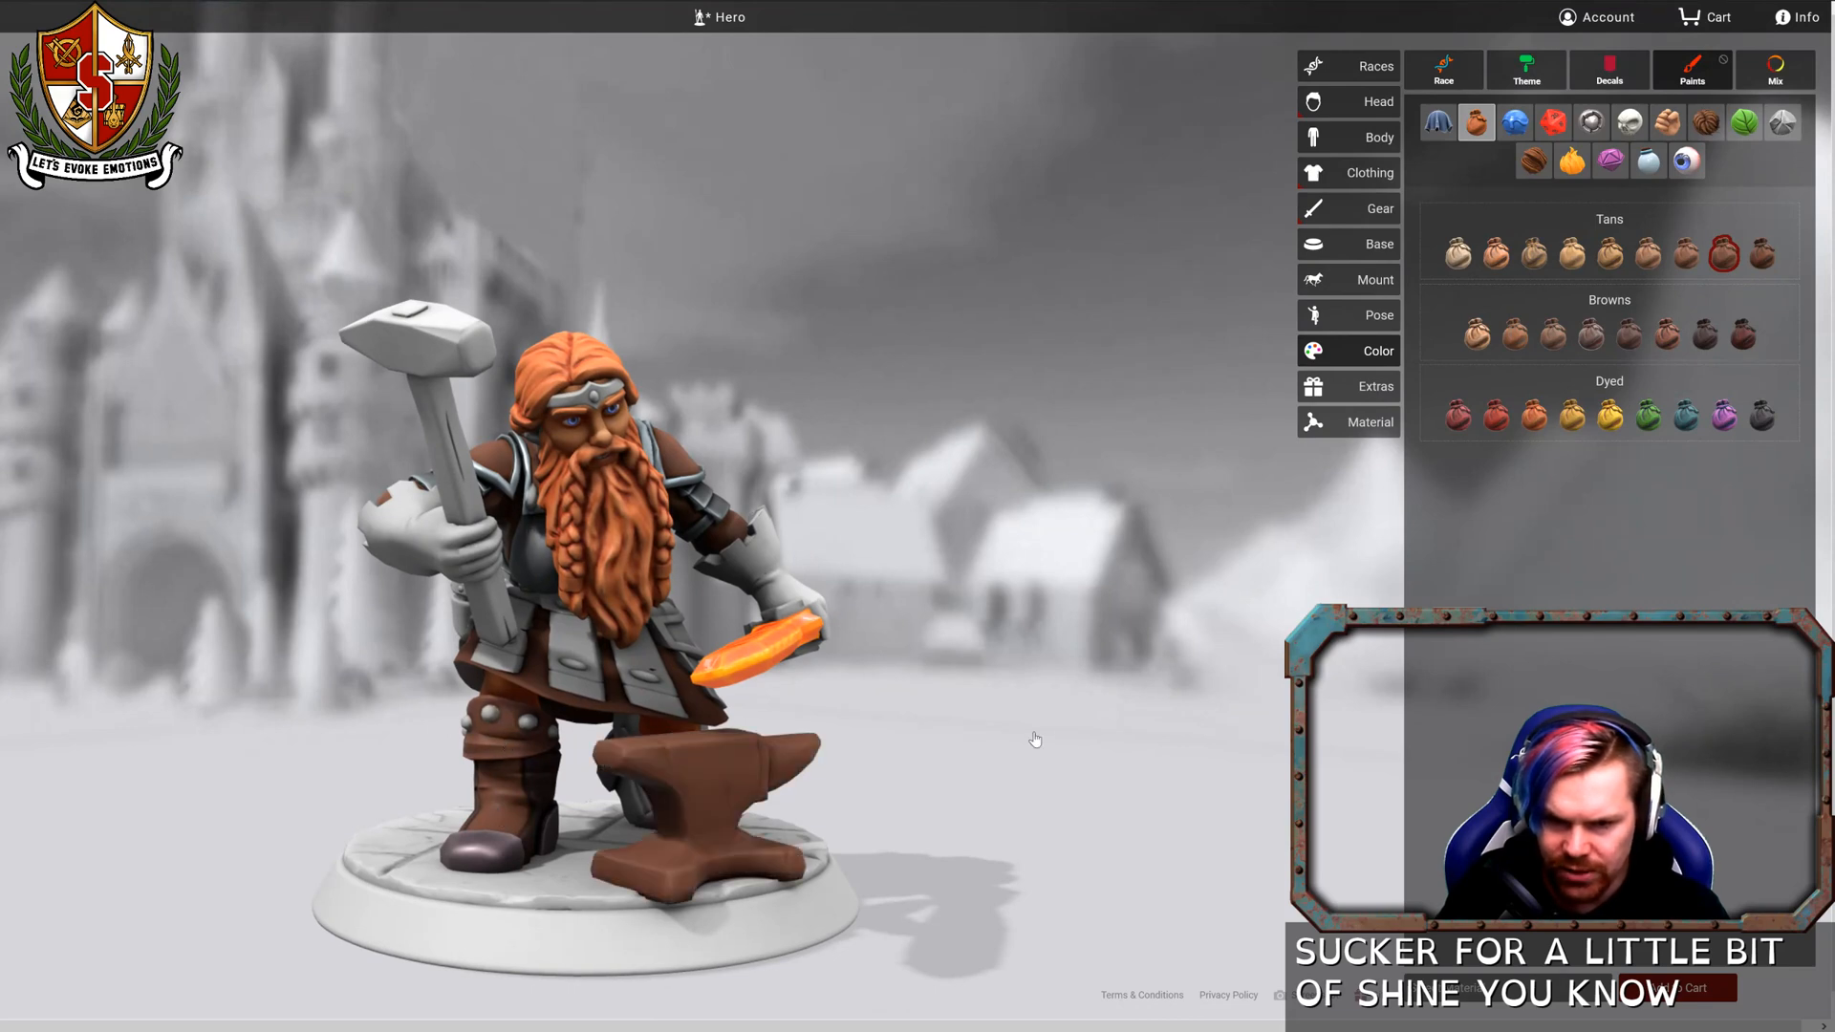
{"action": "left_click_drag", "start_coordinate": [1035, 740], "coordinate": [666, 774]}
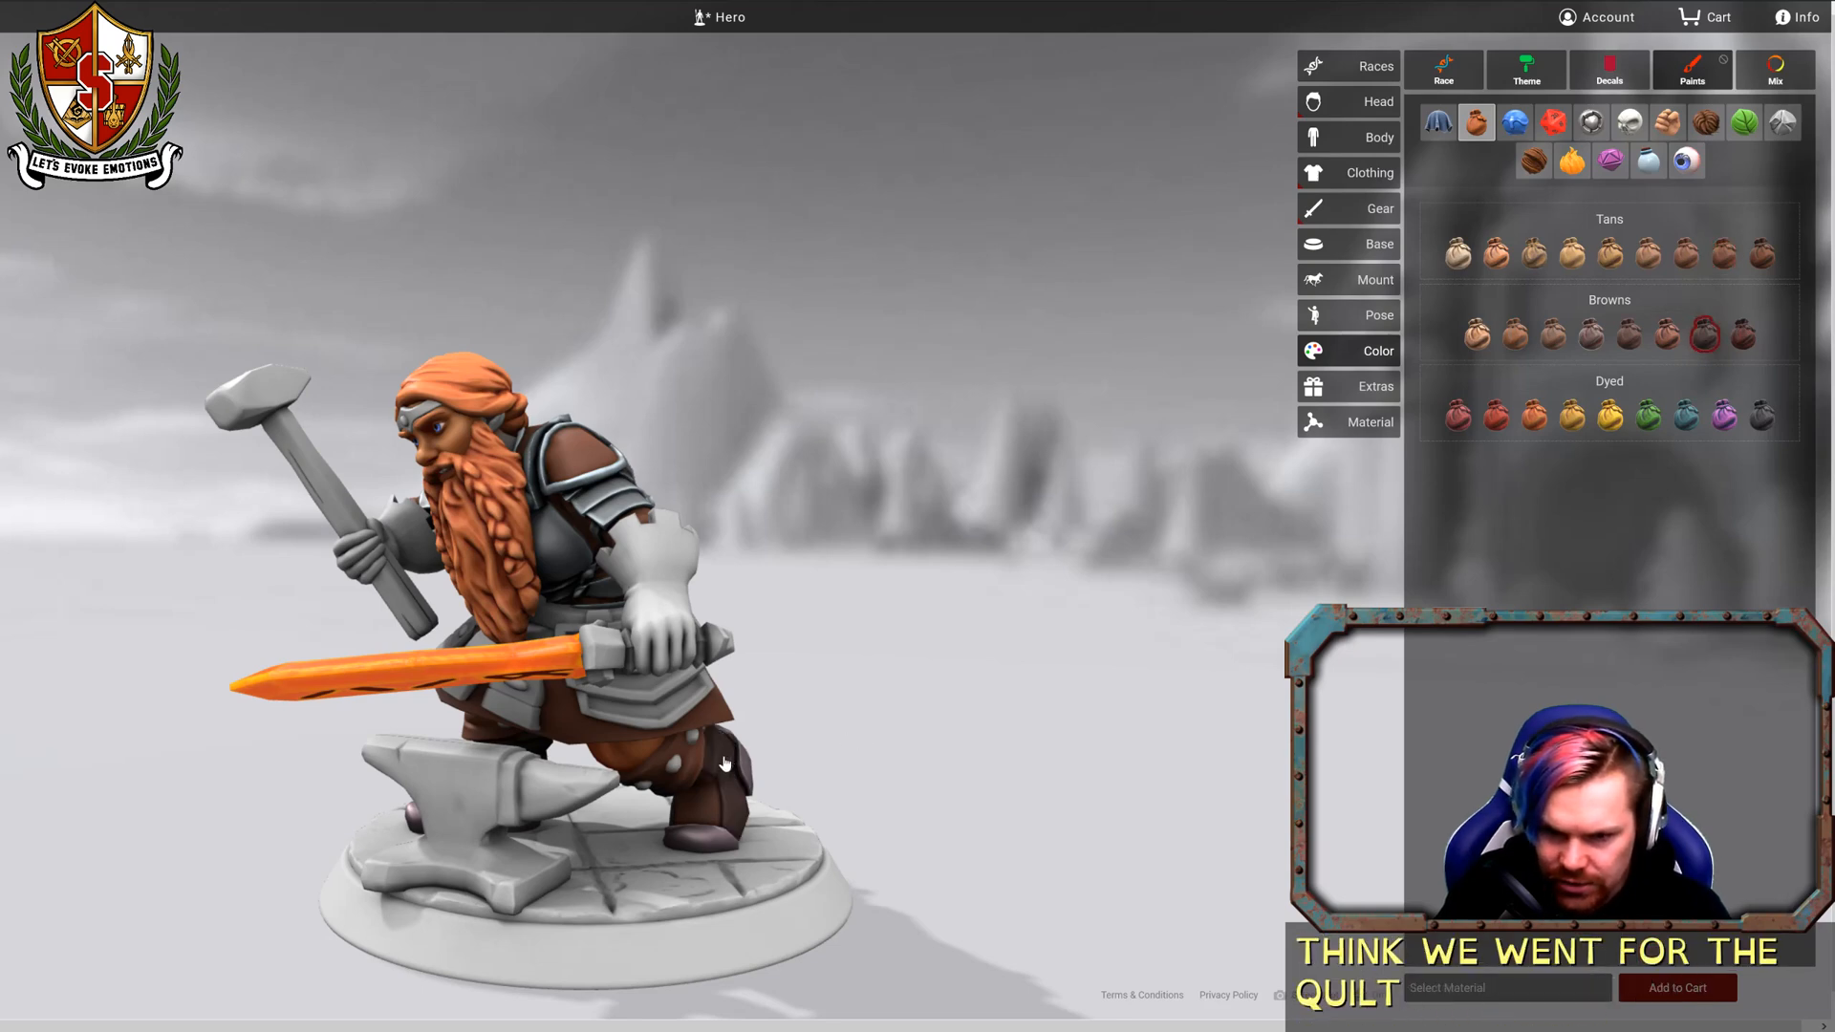
{"action": "left_click_drag", "start_coordinate": [724, 761], "coordinate": [616, 665]}
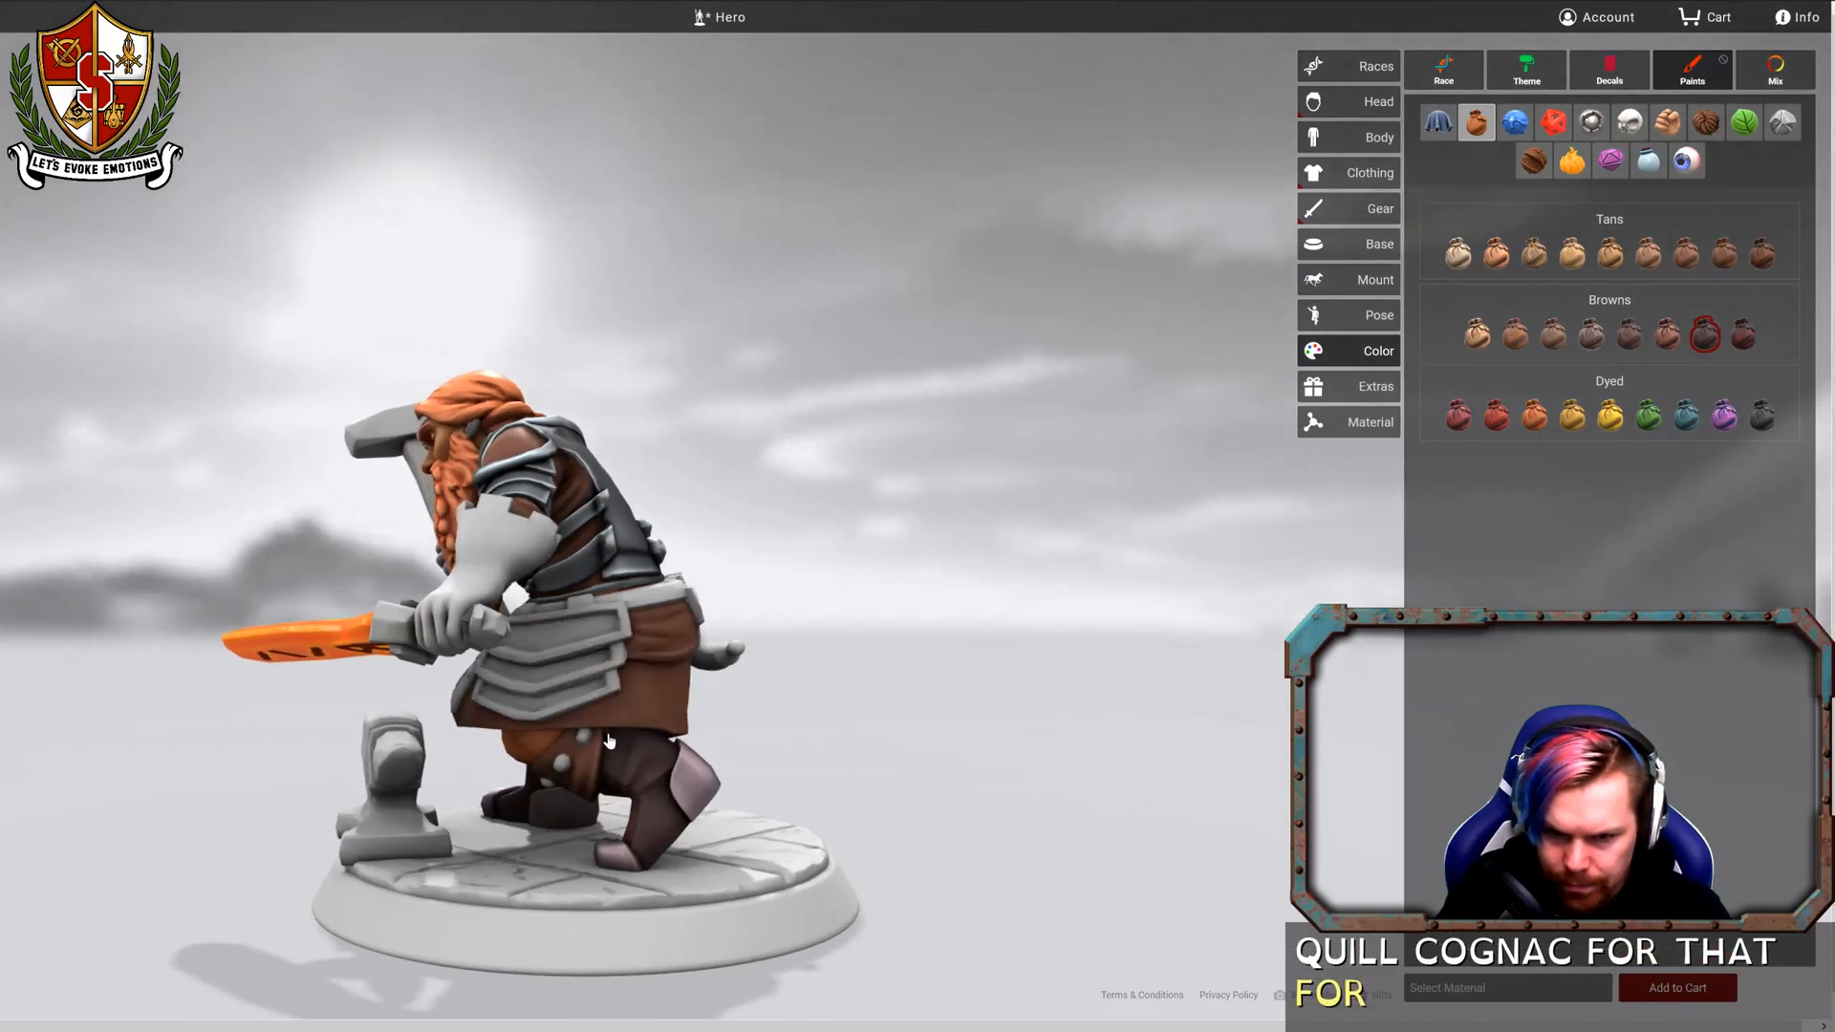
{"action": "left_click_drag", "start_coordinate": [941, 734], "coordinate": [1236, 684]}
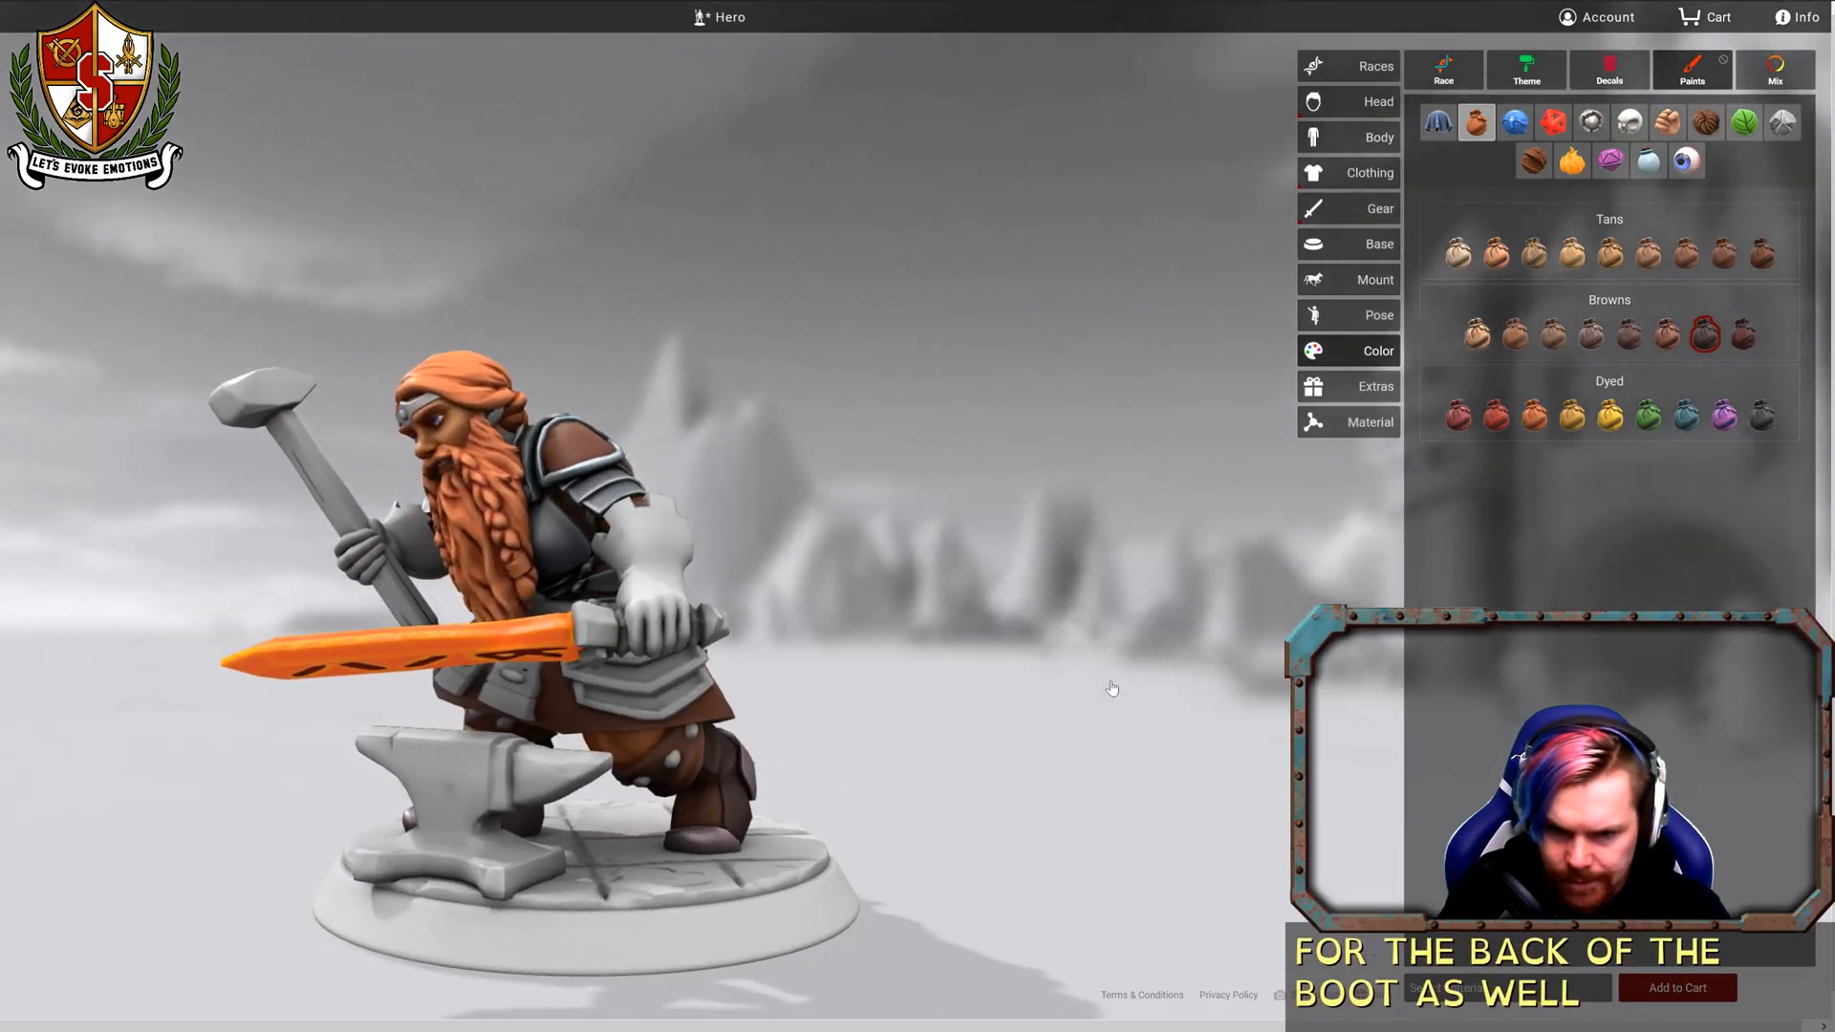
{"action": "left_click_drag", "start_coordinate": [1109, 688], "coordinate": [1382, 677]}
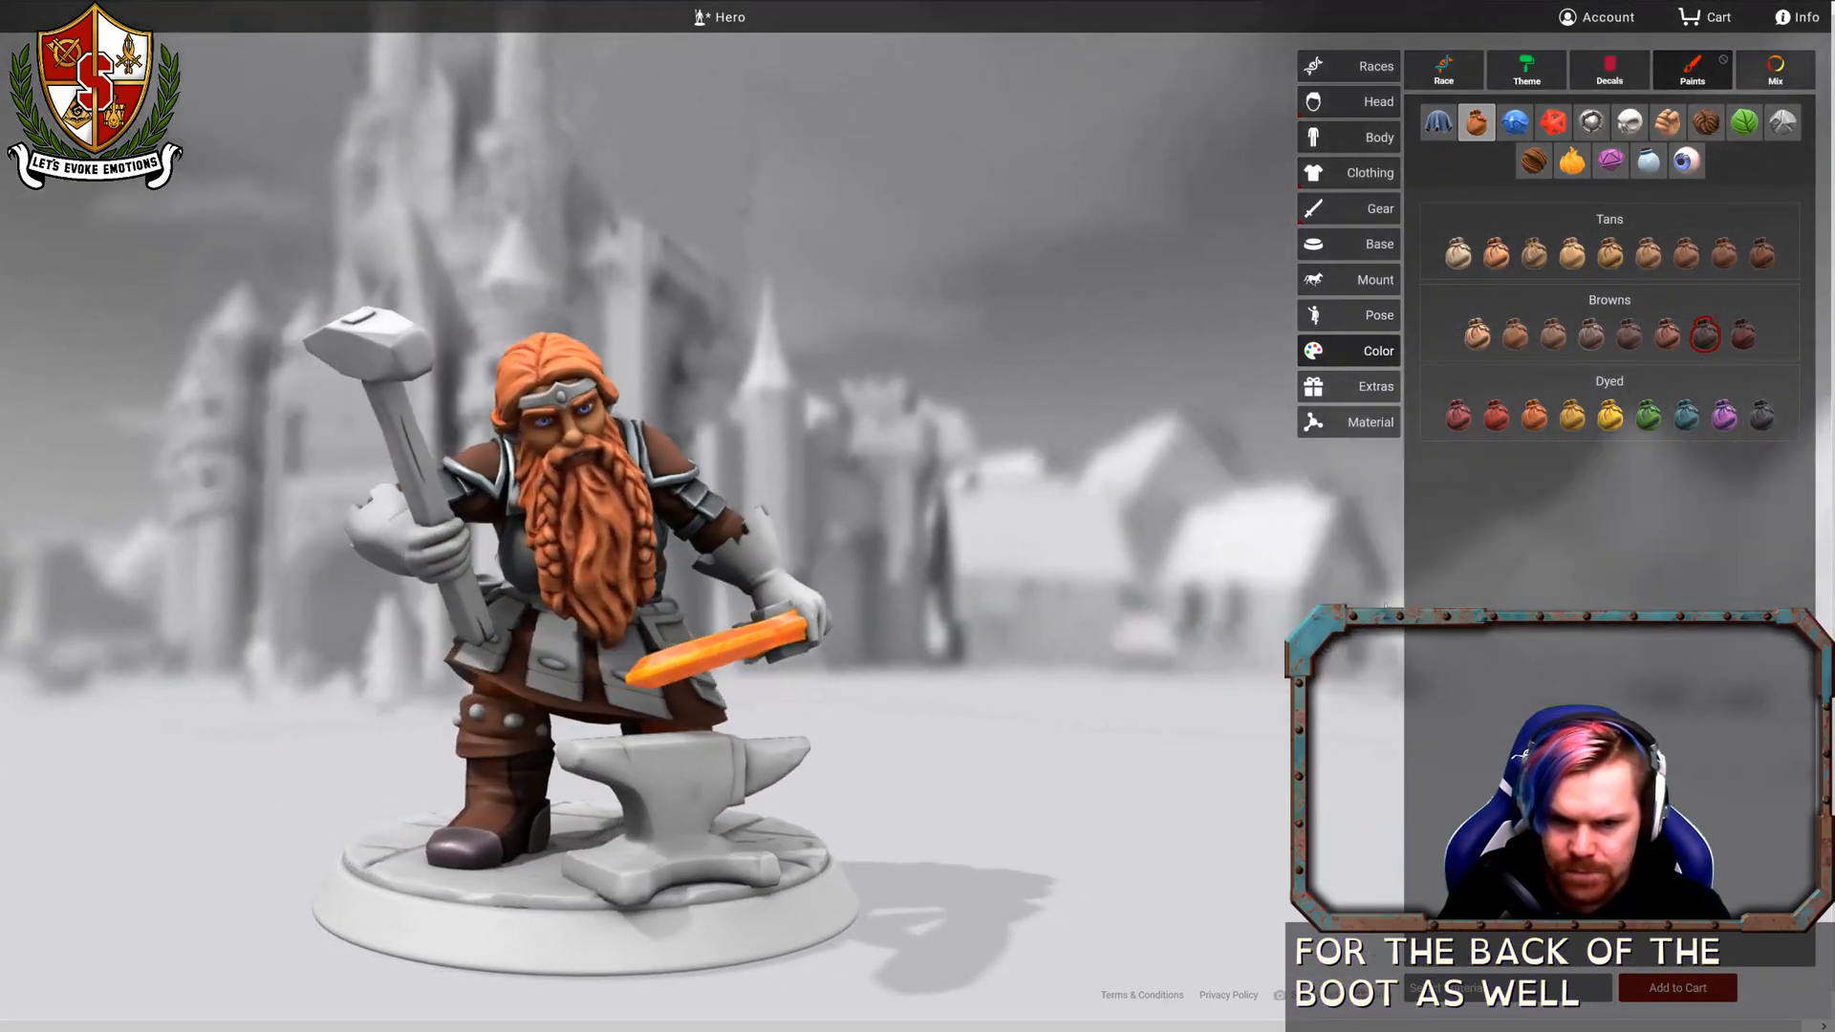
Paint the studs on both boot cuffs and the whole anvil with the purplish-grey weathered metal.
{"action": "left_click", "coordinate": [1591, 122]}
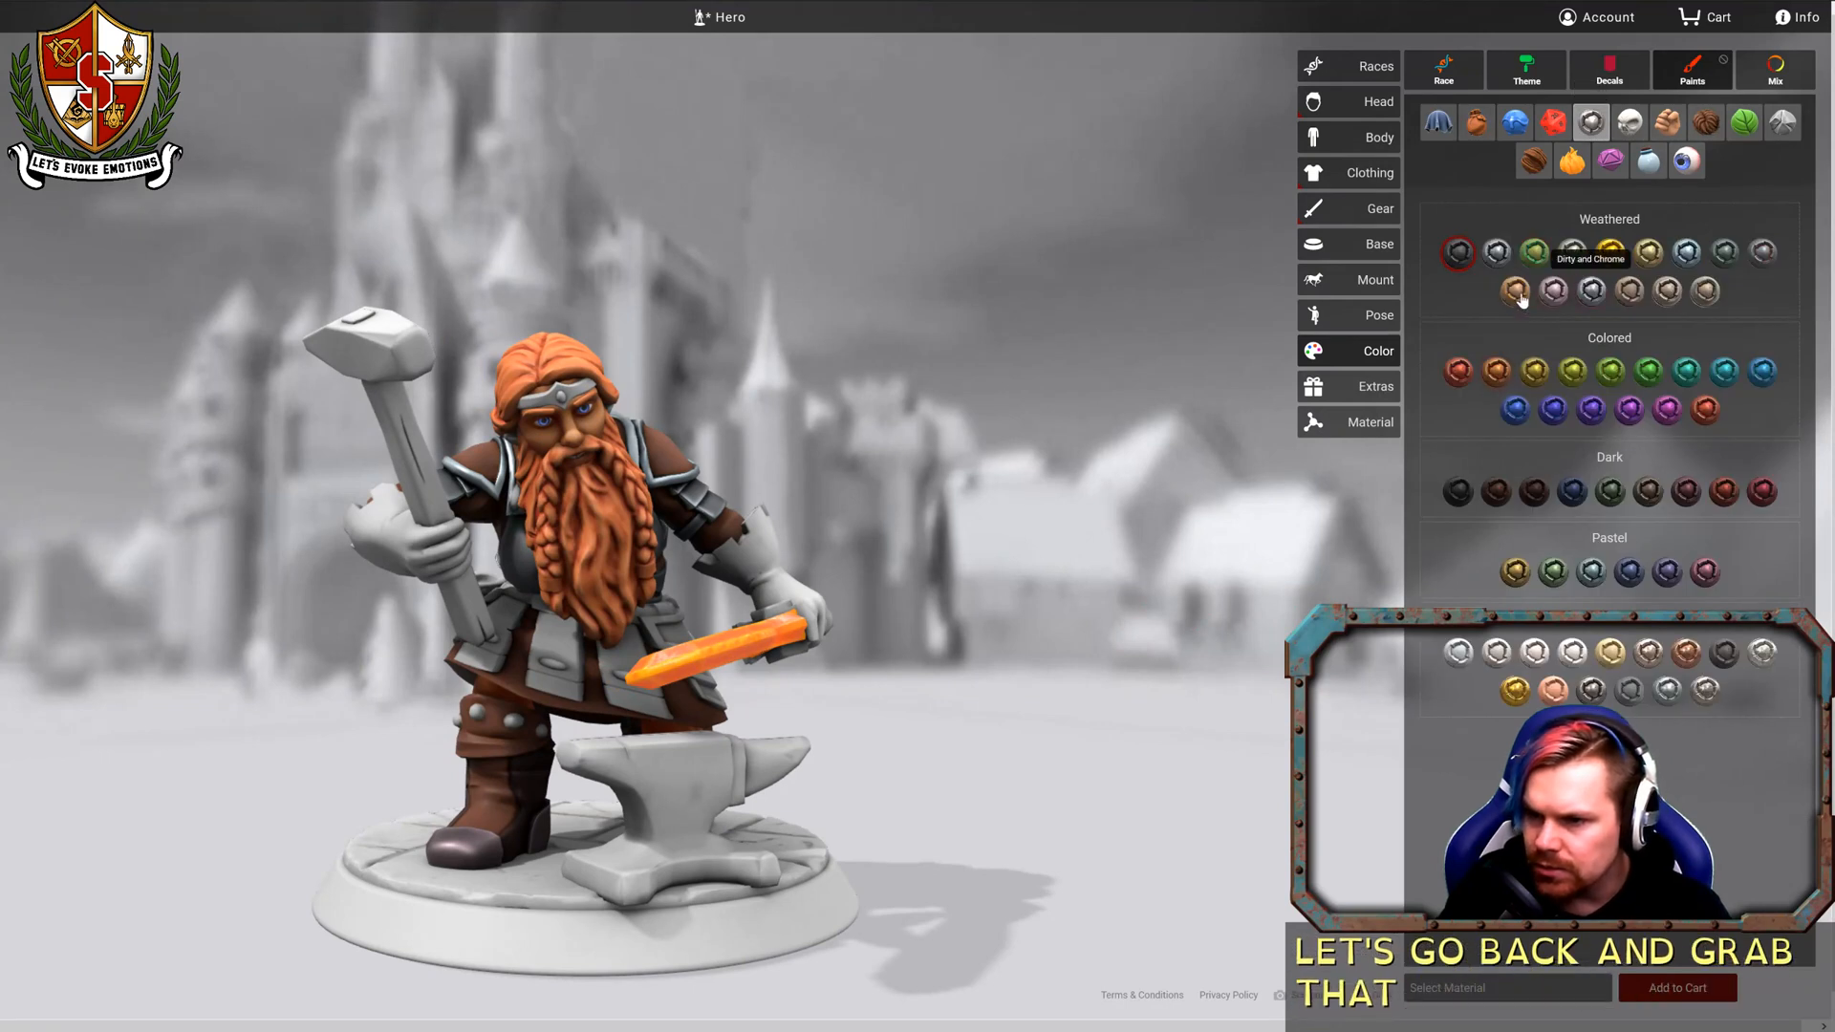
{"action": "left_click", "coordinate": [1555, 291]}
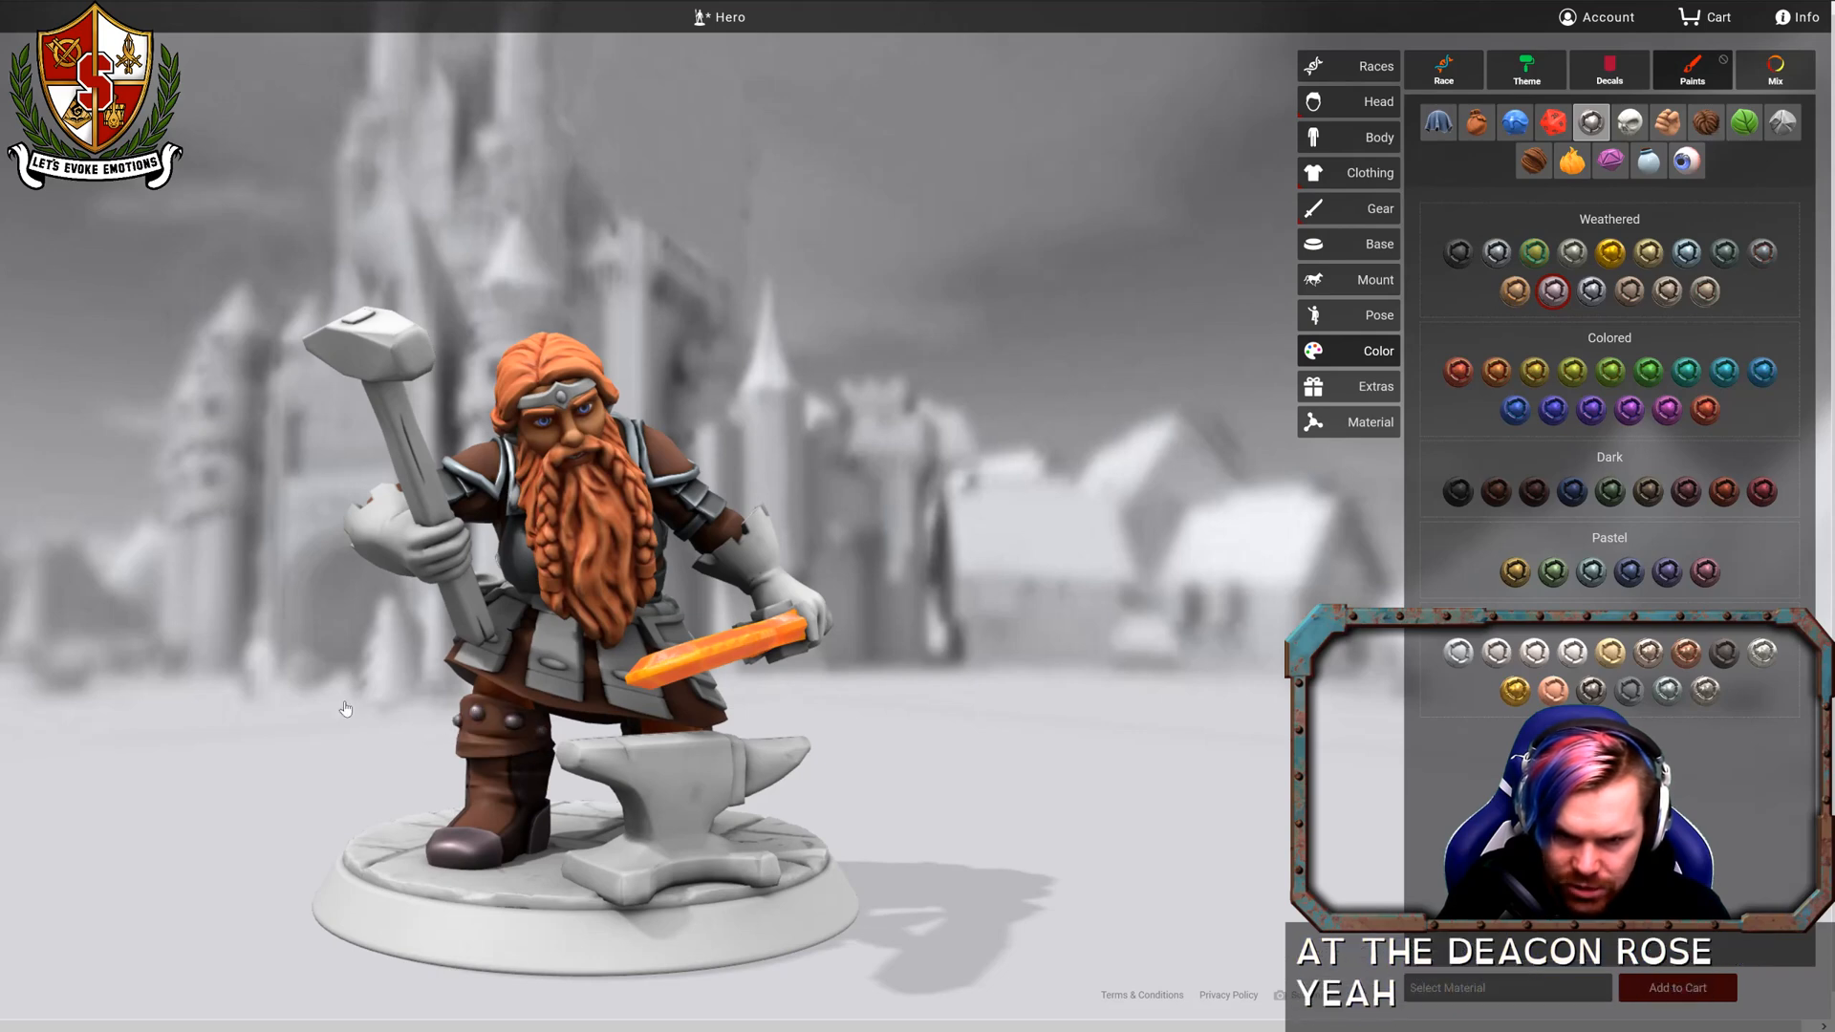
{"action": "left_click_drag", "start_coordinate": [346, 708], "coordinate": [765, 774]}
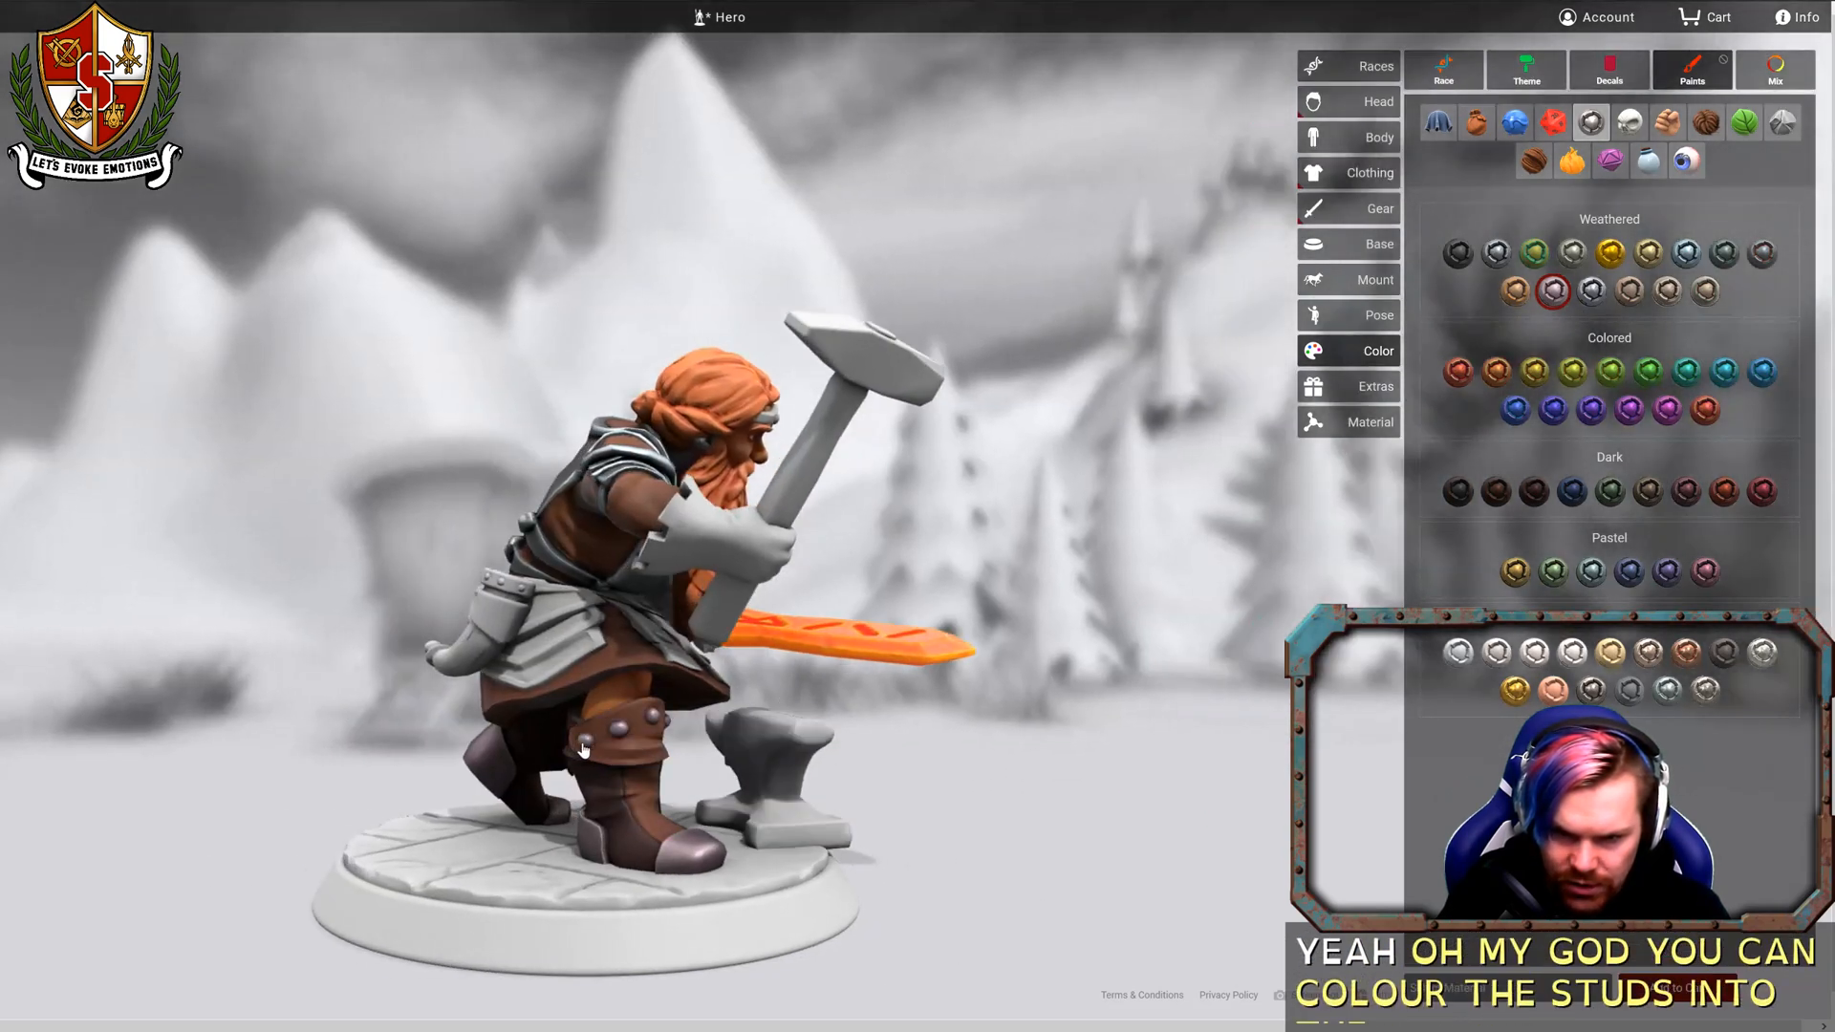
{"action": "left_click_drag", "start_coordinate": [951, 757], "coordinate": [630, 739]}
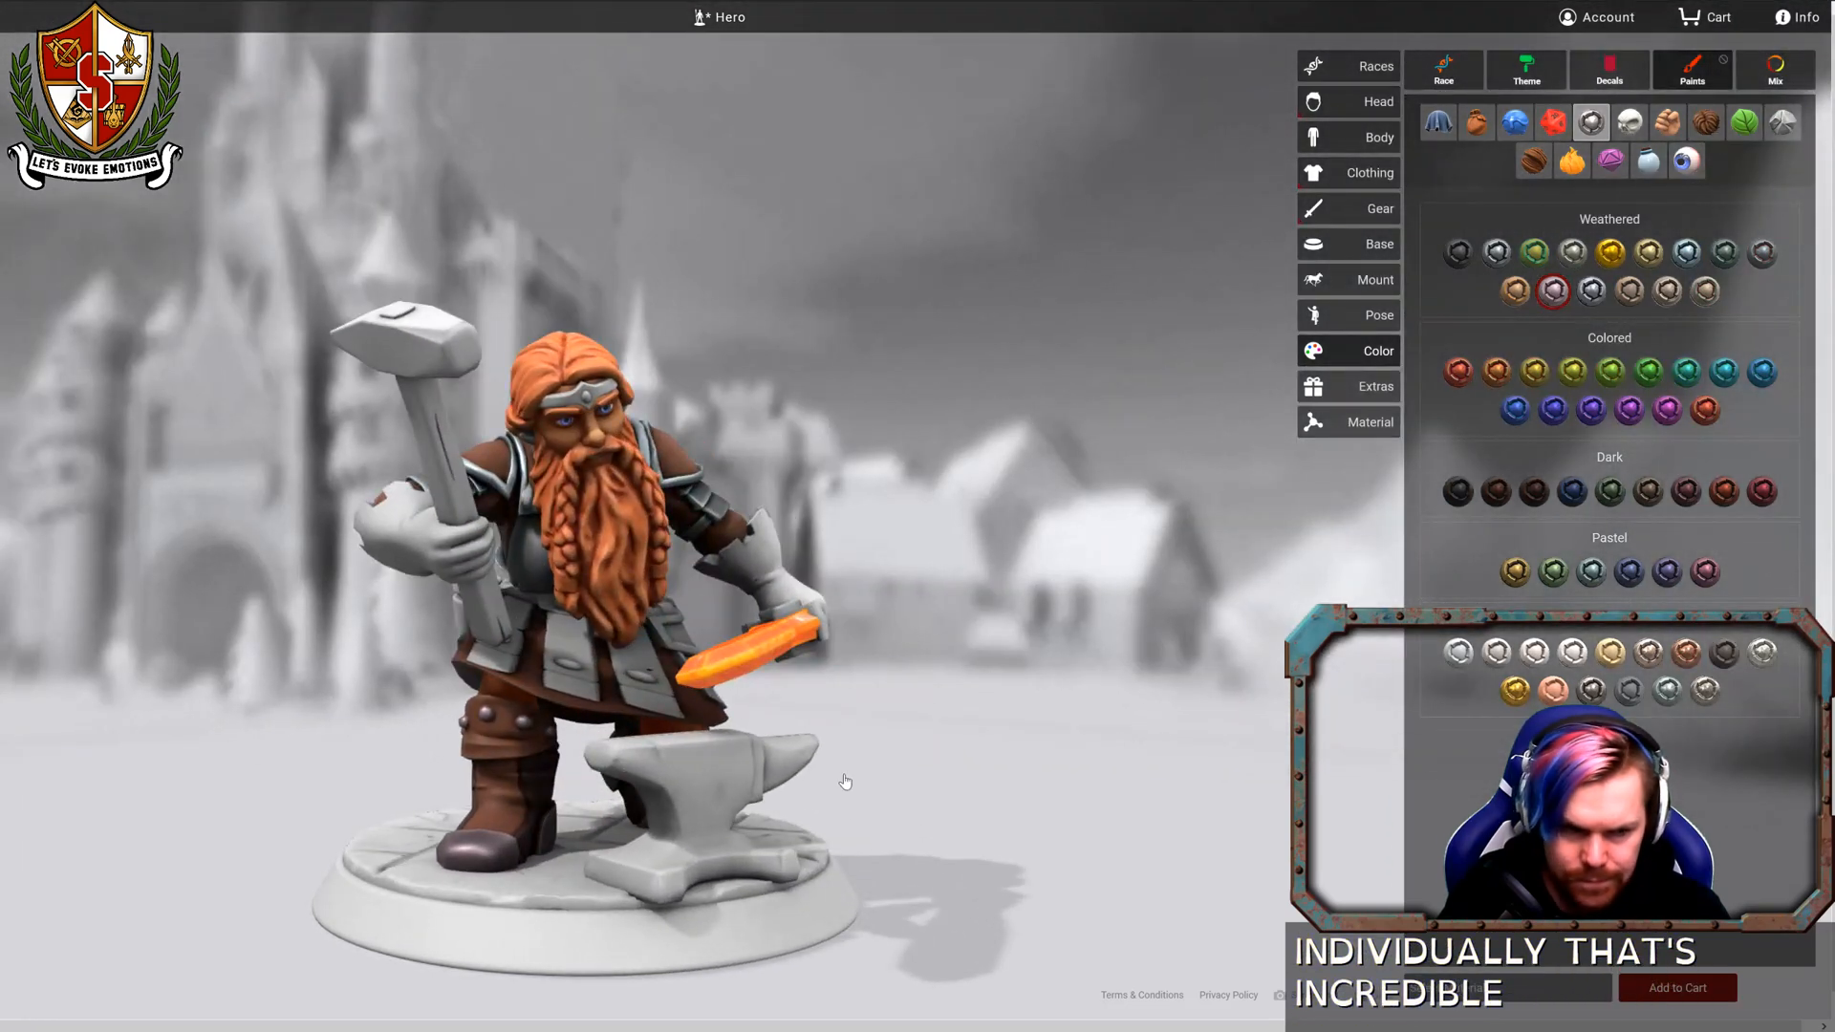
{"action": "left_click_drag", "start_coordinate": [891, 786], "coordinate": [957, 768]}
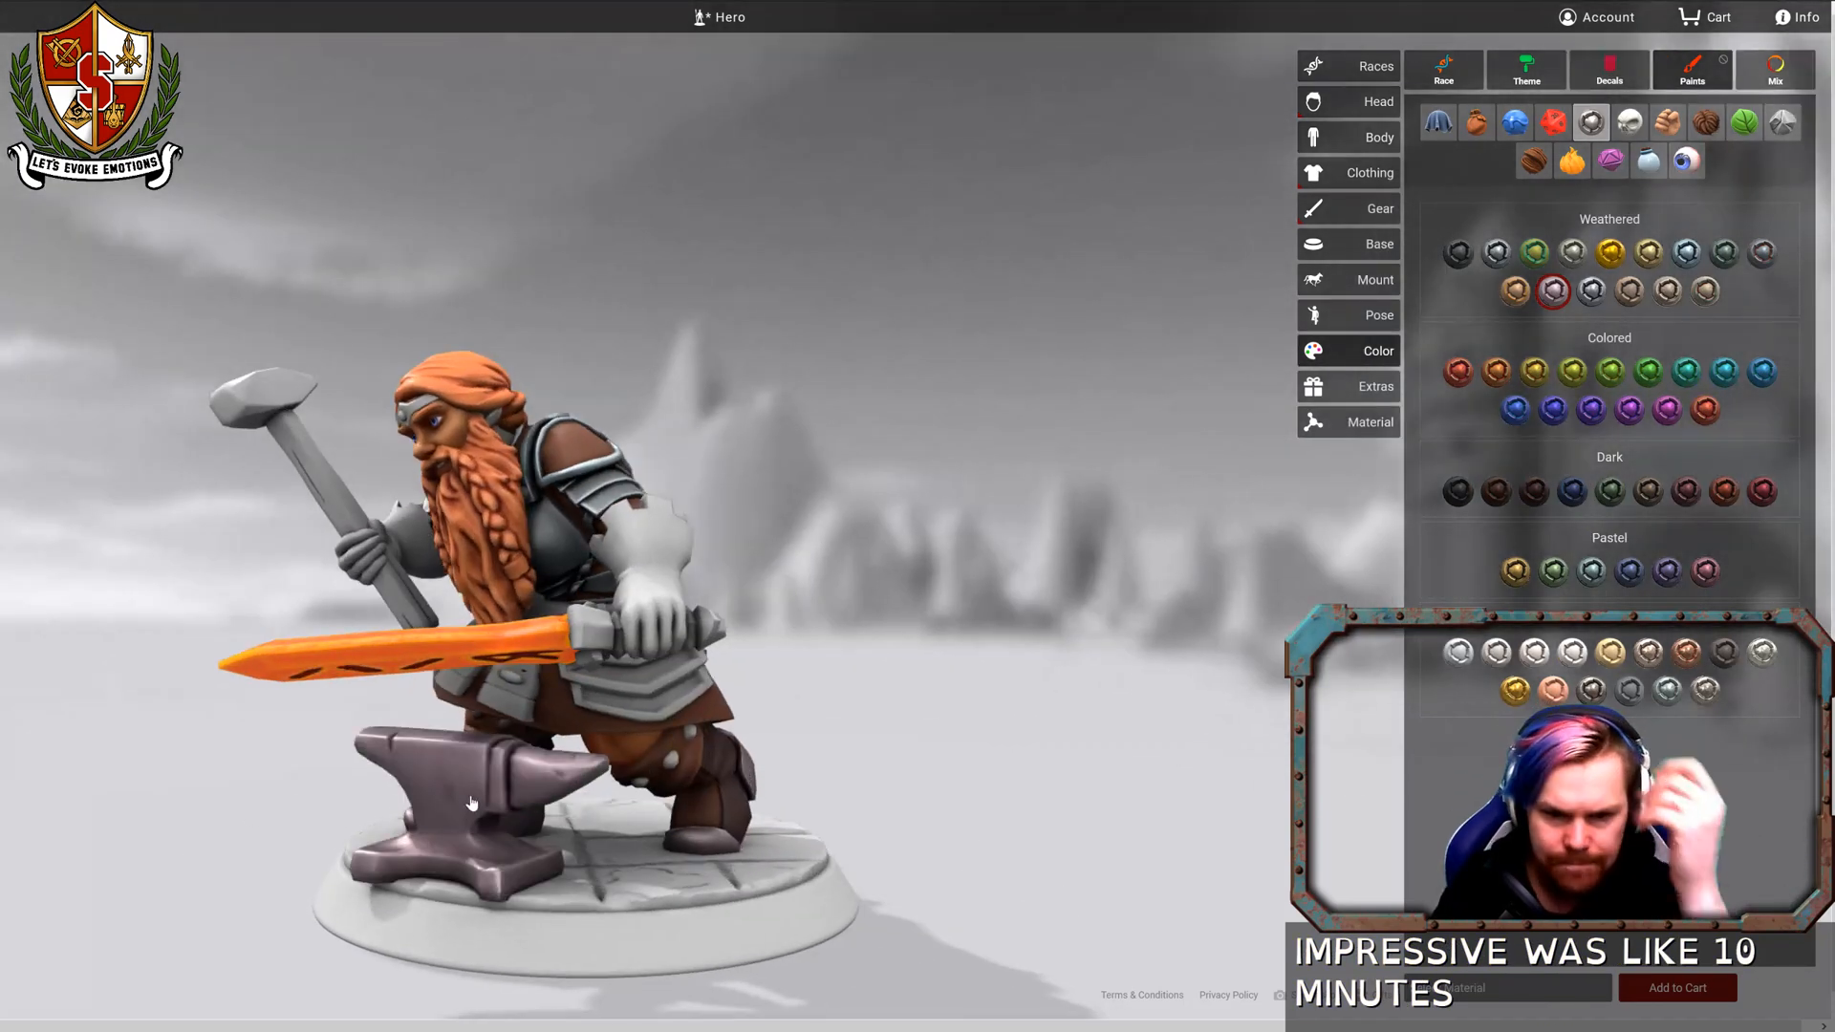
{"action": "left_click", "coordinate": [587, 866]}
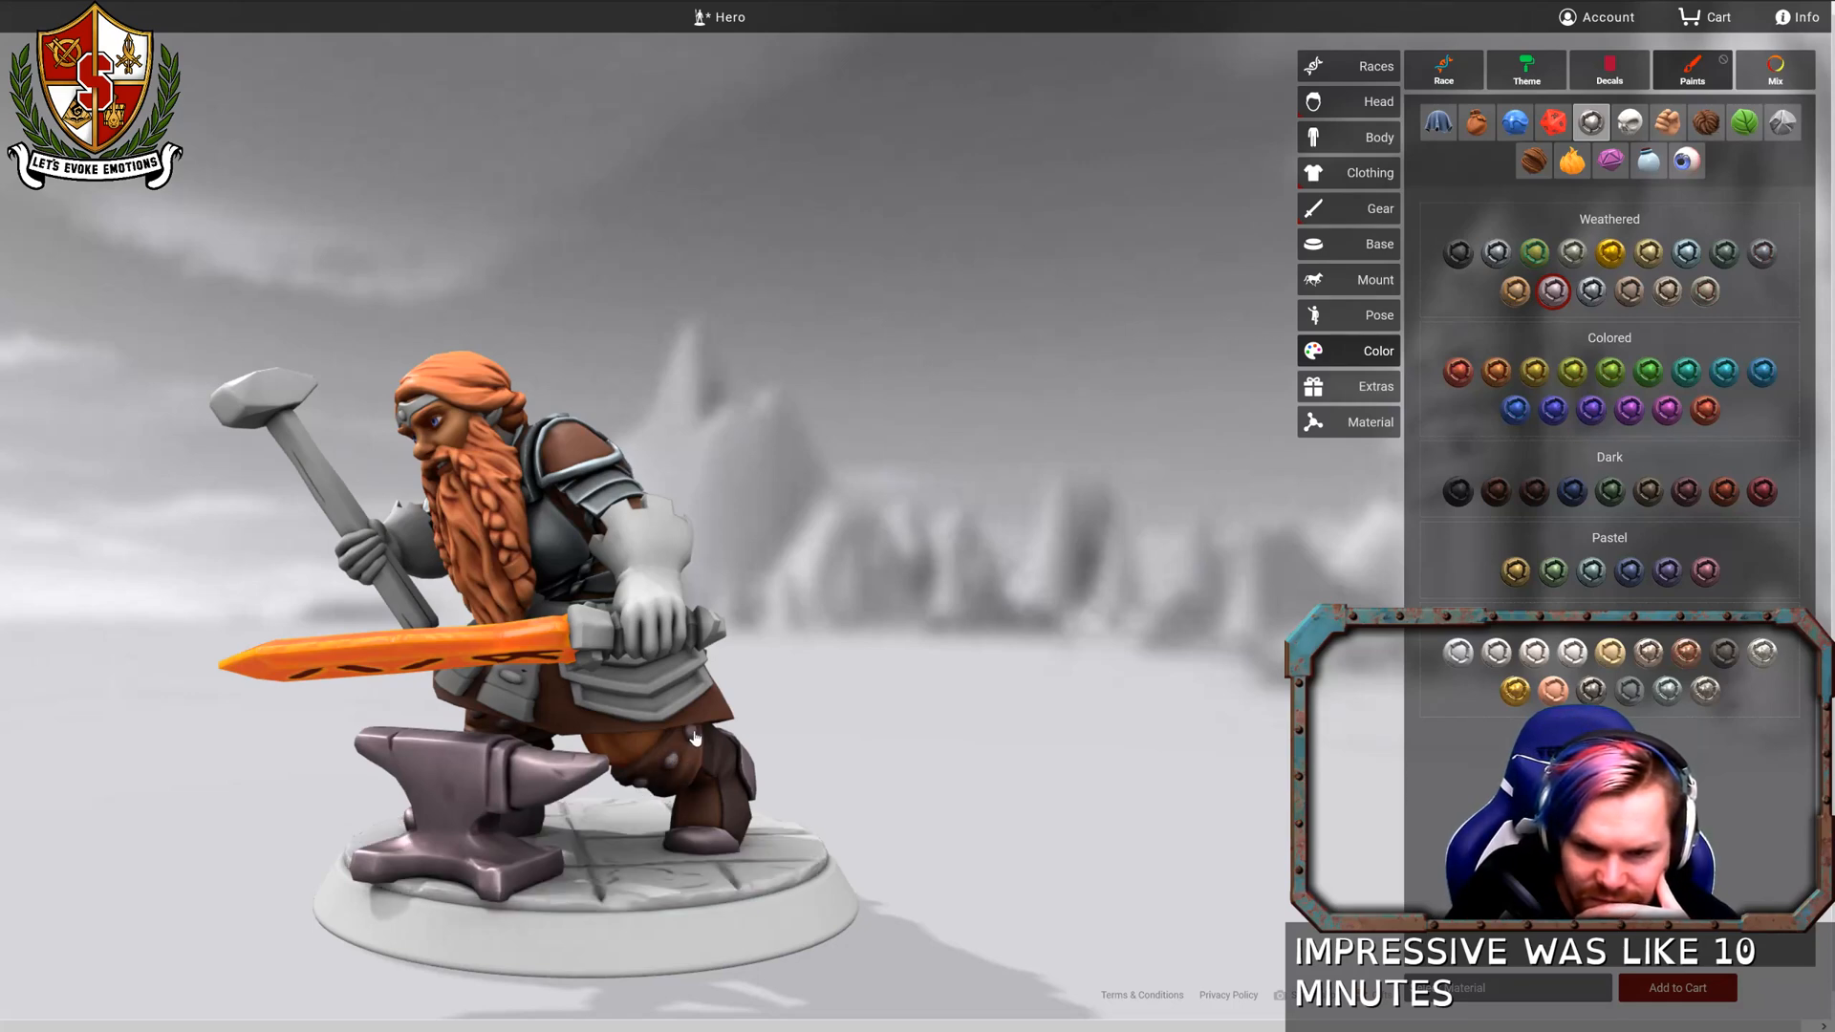
{"action": "left_click_drag", "start_coordinate": [799, 732], "coordinate": [1124, 683]}
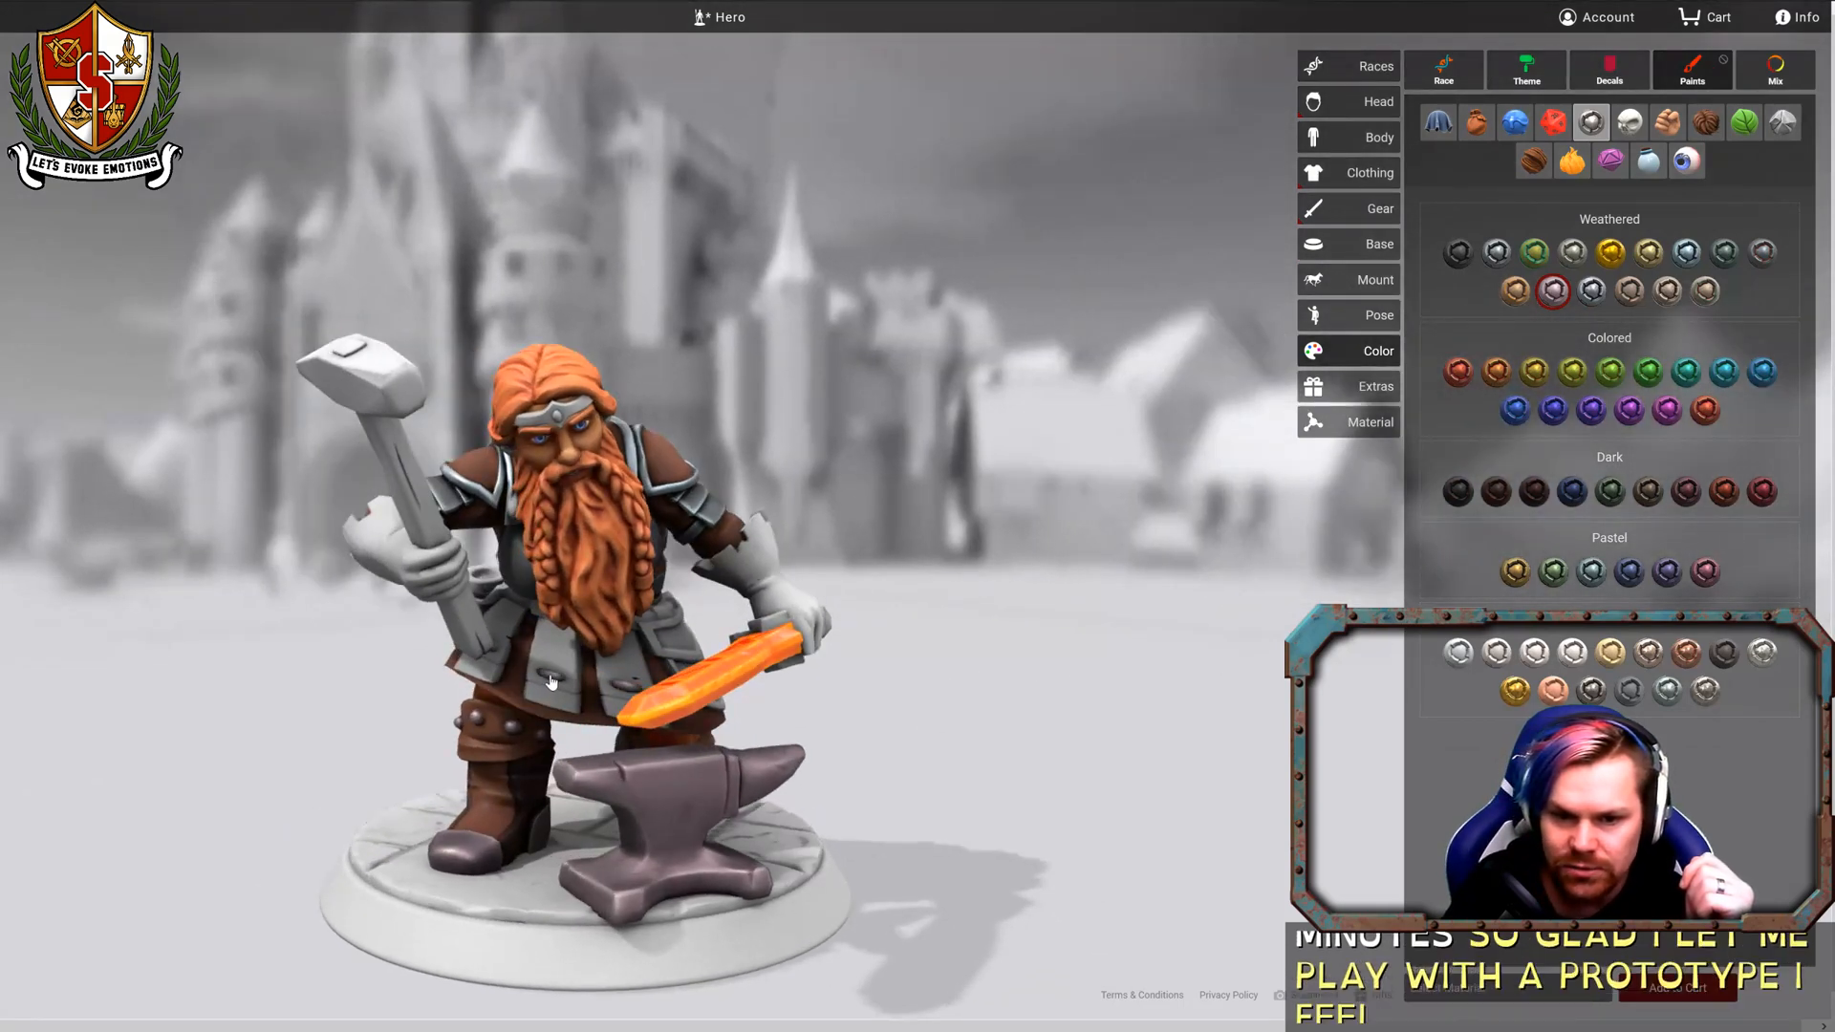
Paint the skirt's side plates with grey weathered metal and its front flaps with brown leathers.
{"action": "left_click_drag", "start_coordinate": [956, 744], "coordinate": [1014, 804]}
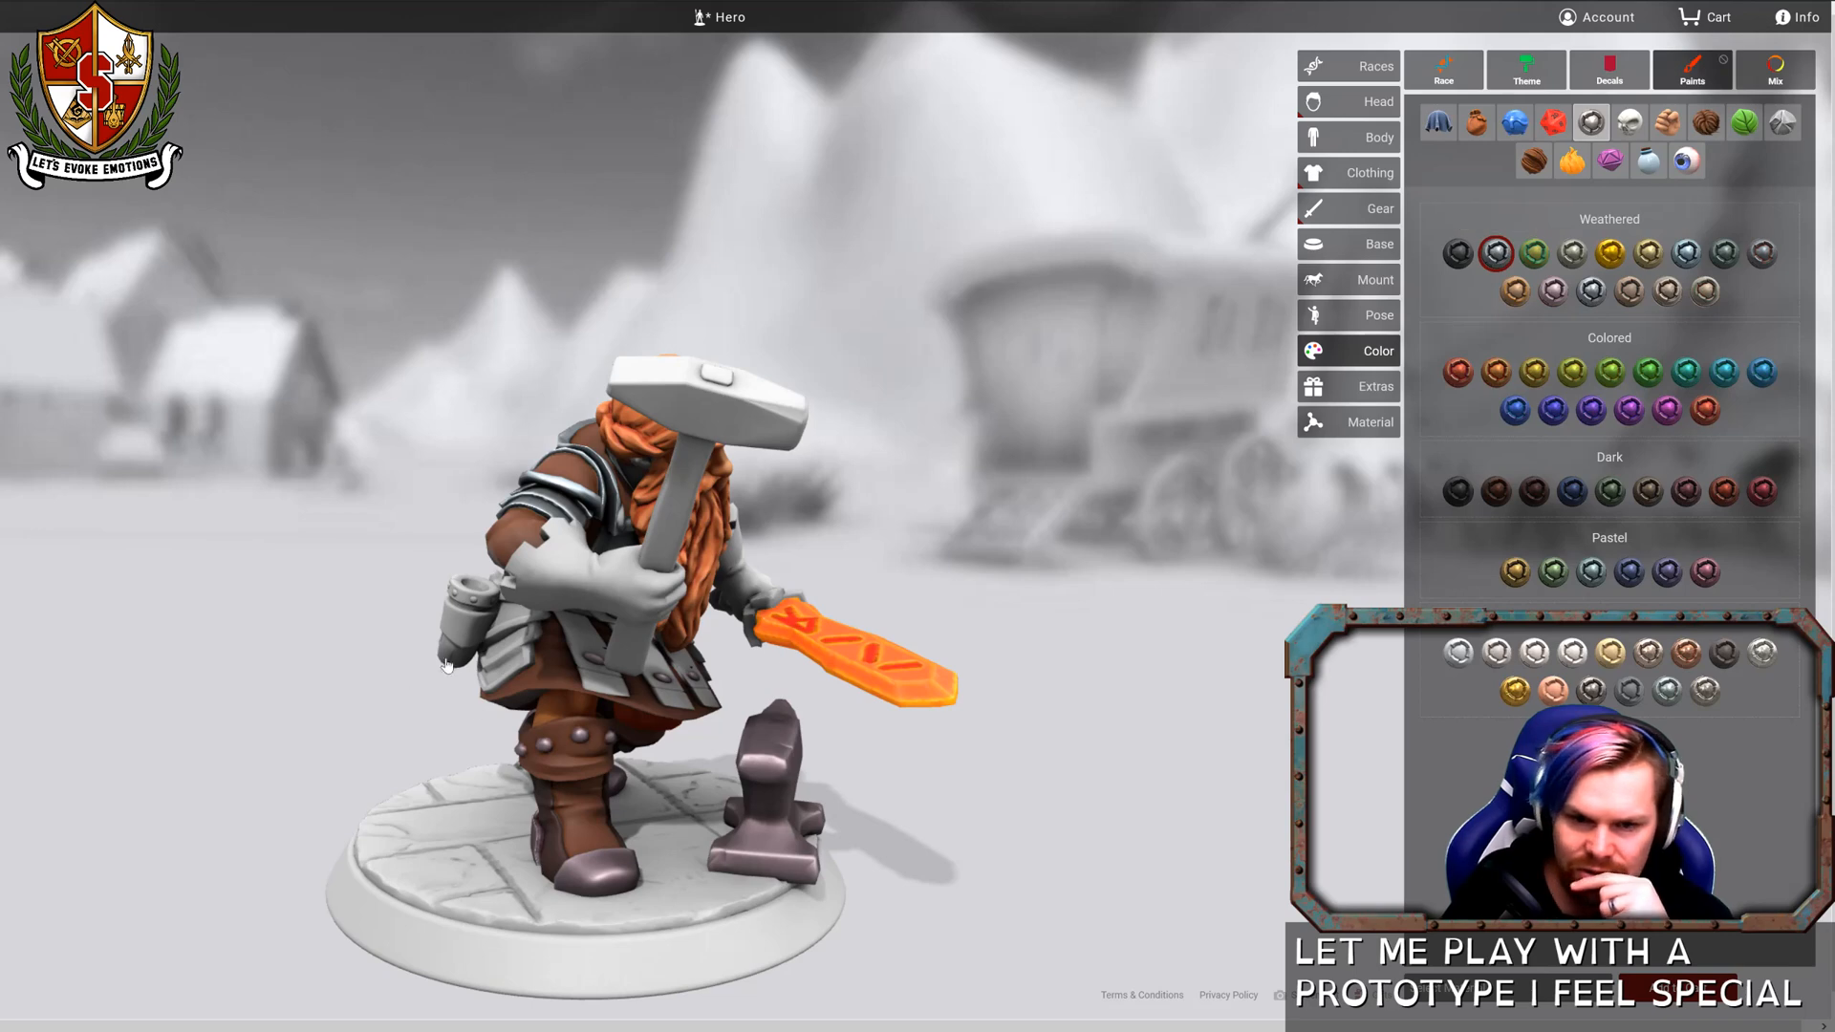
{"action": "left_click_drag", "start_coordinate": [1077, 685], "coordinate": [471, 740]}
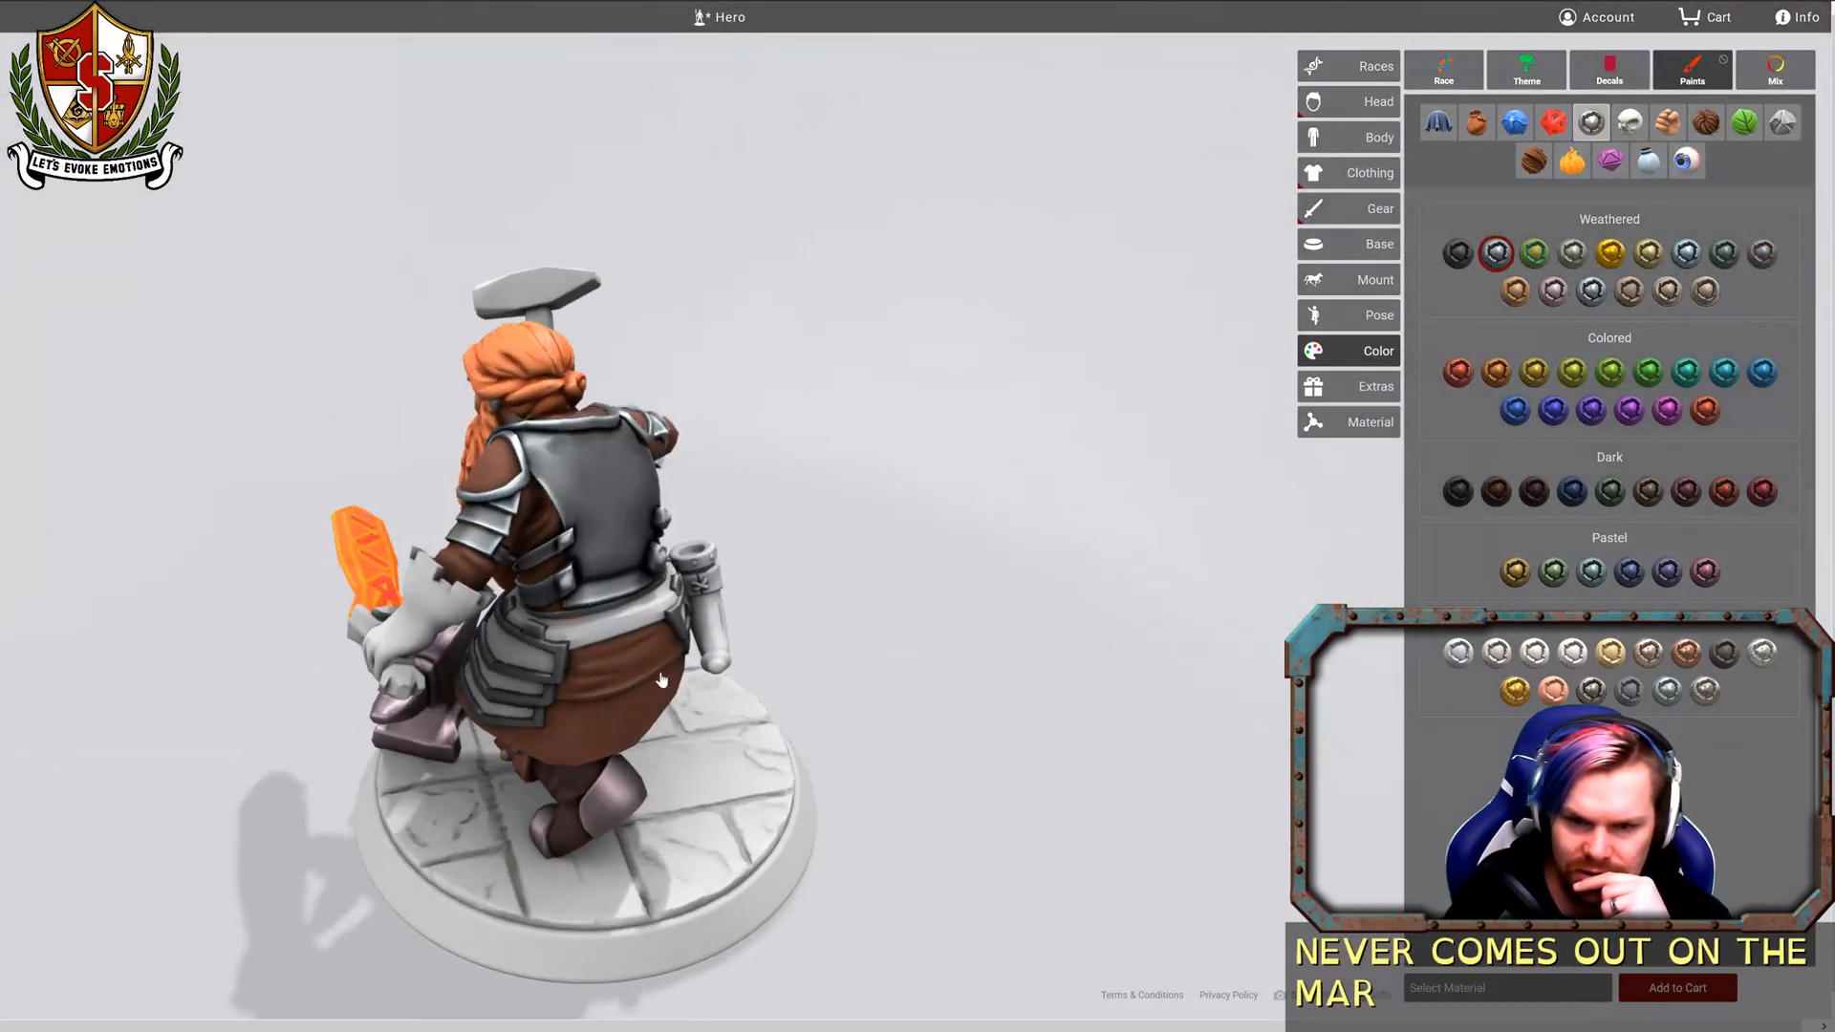
{"action": "left_click", "coordinate": [1476, 131]}
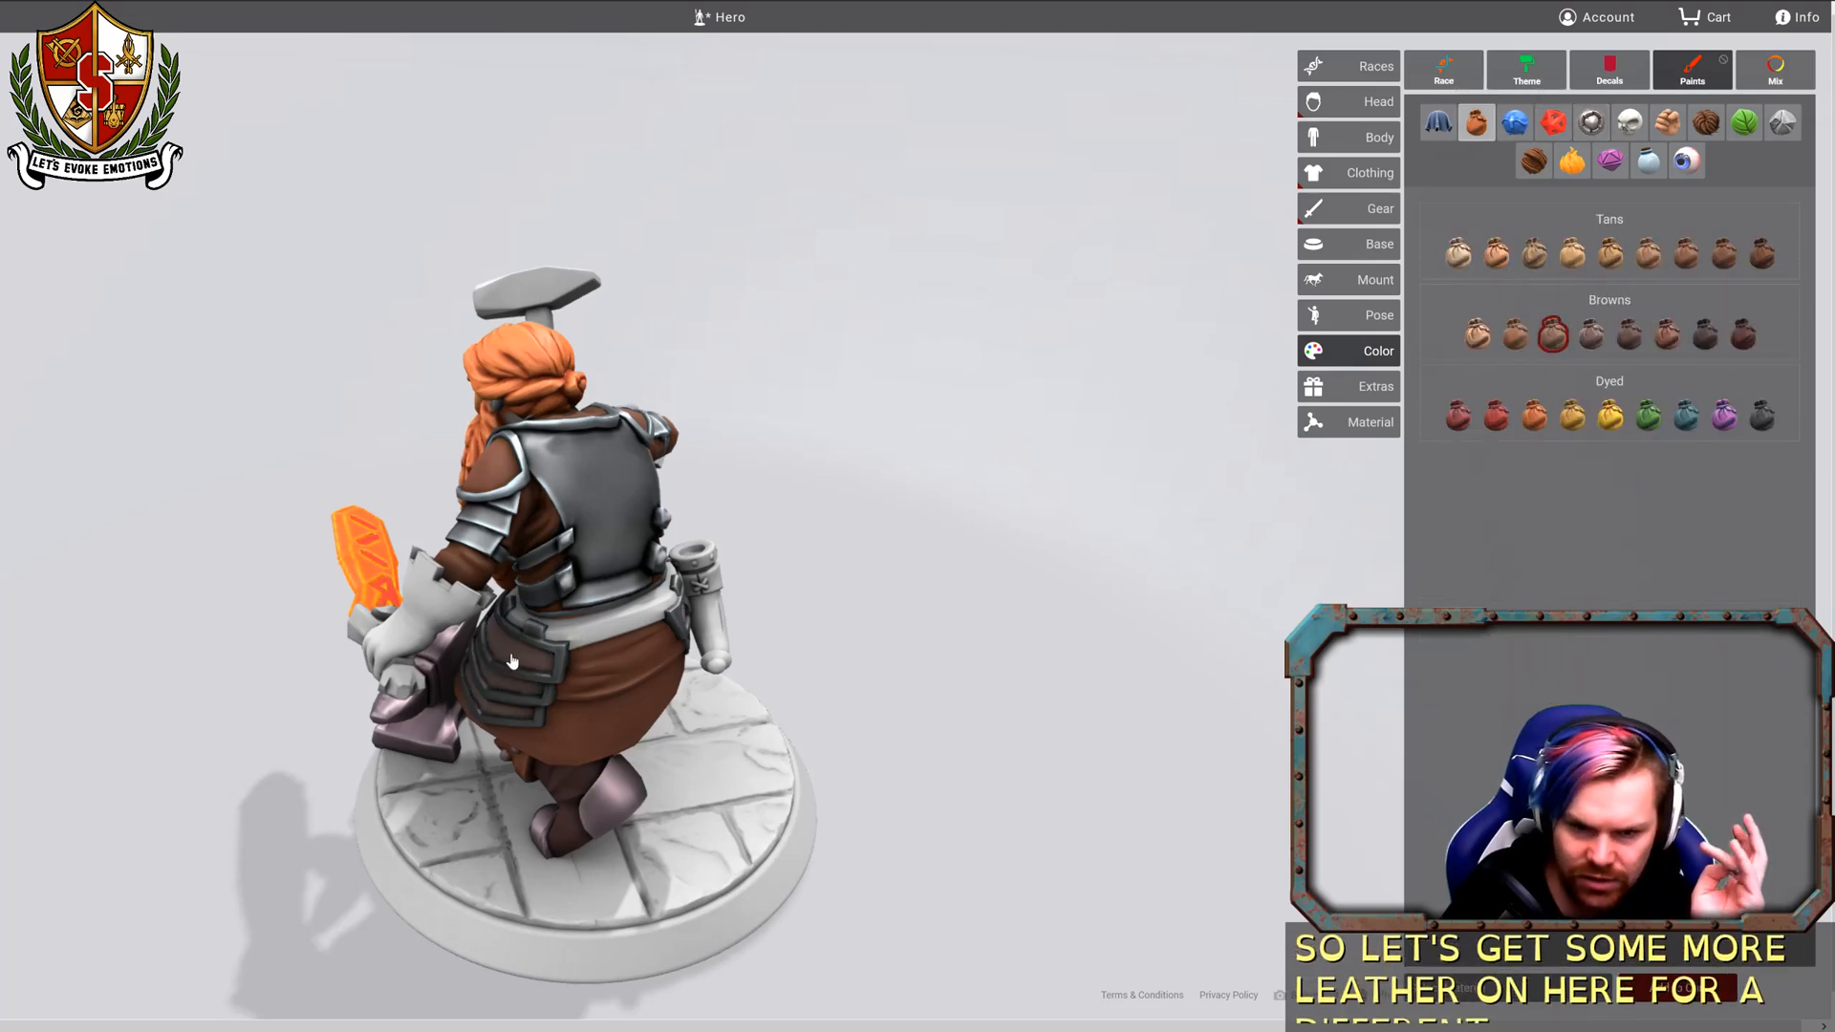
{"action": "left_click_drag", "start_coordinate": [923, 764], "coordinate": [1255, 741]}
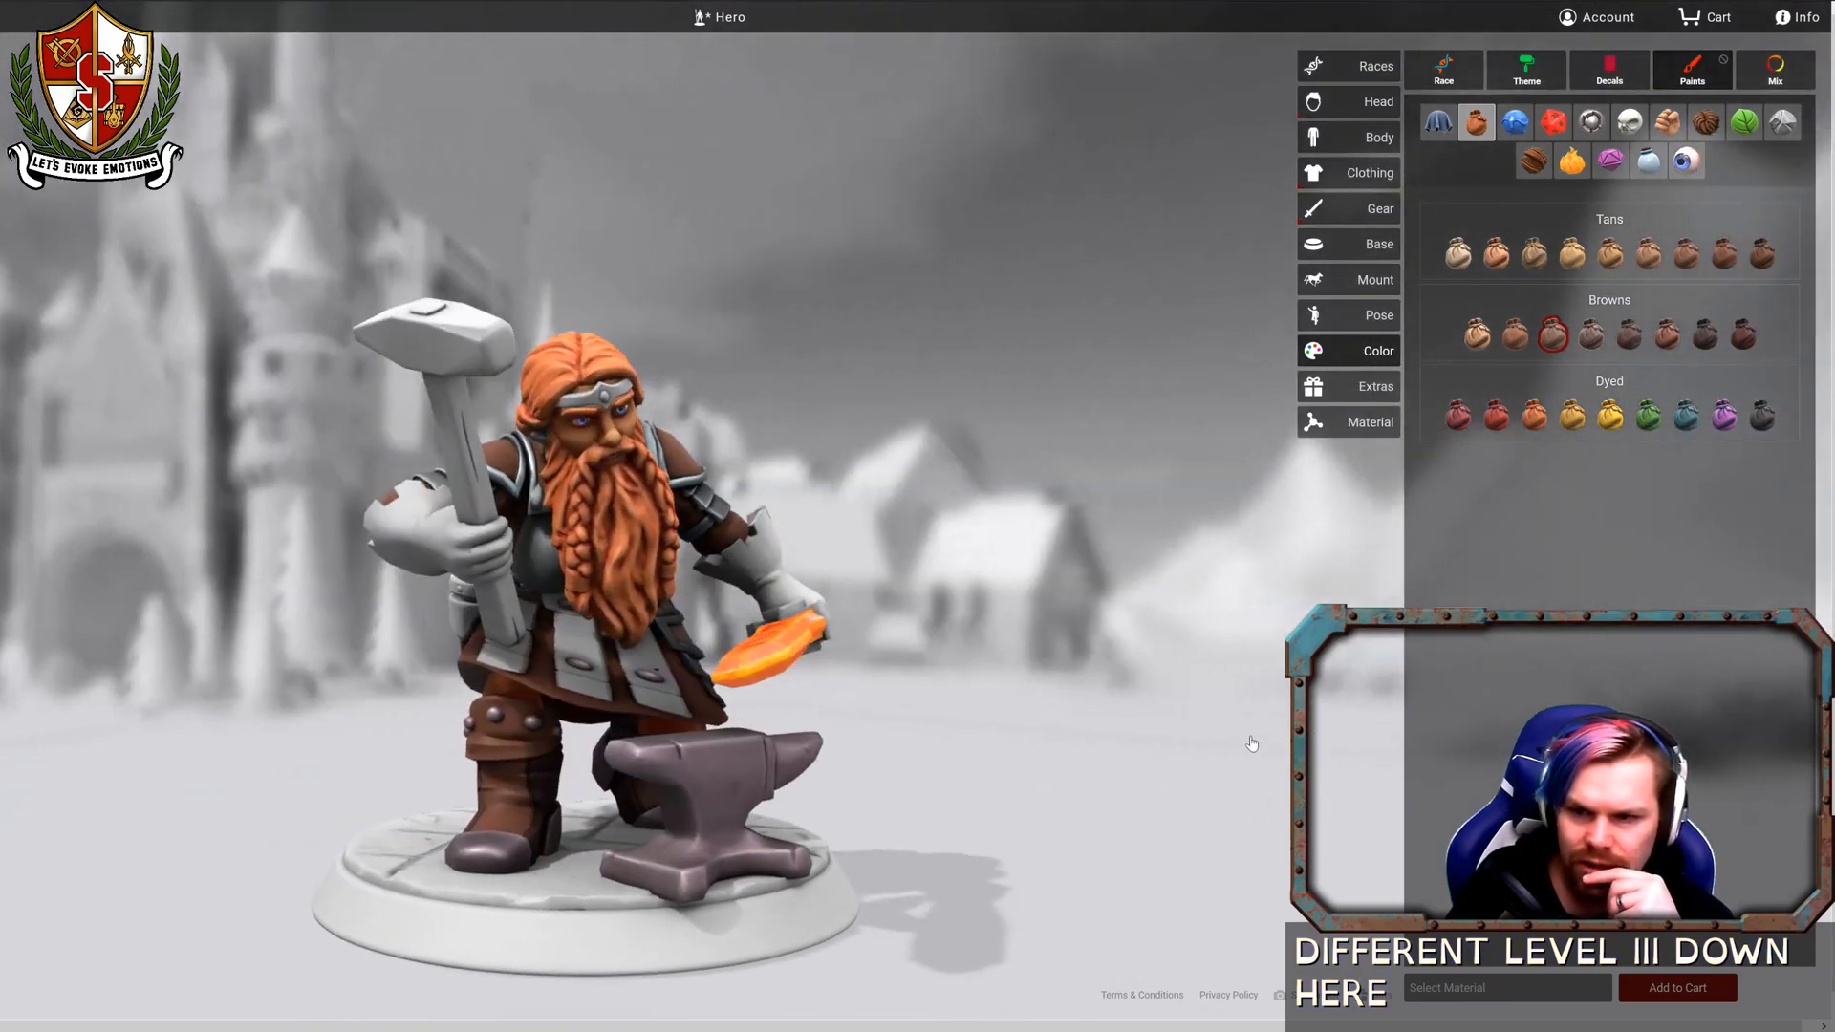
{"action": "left_click", "coordinate": [1476, 335]}
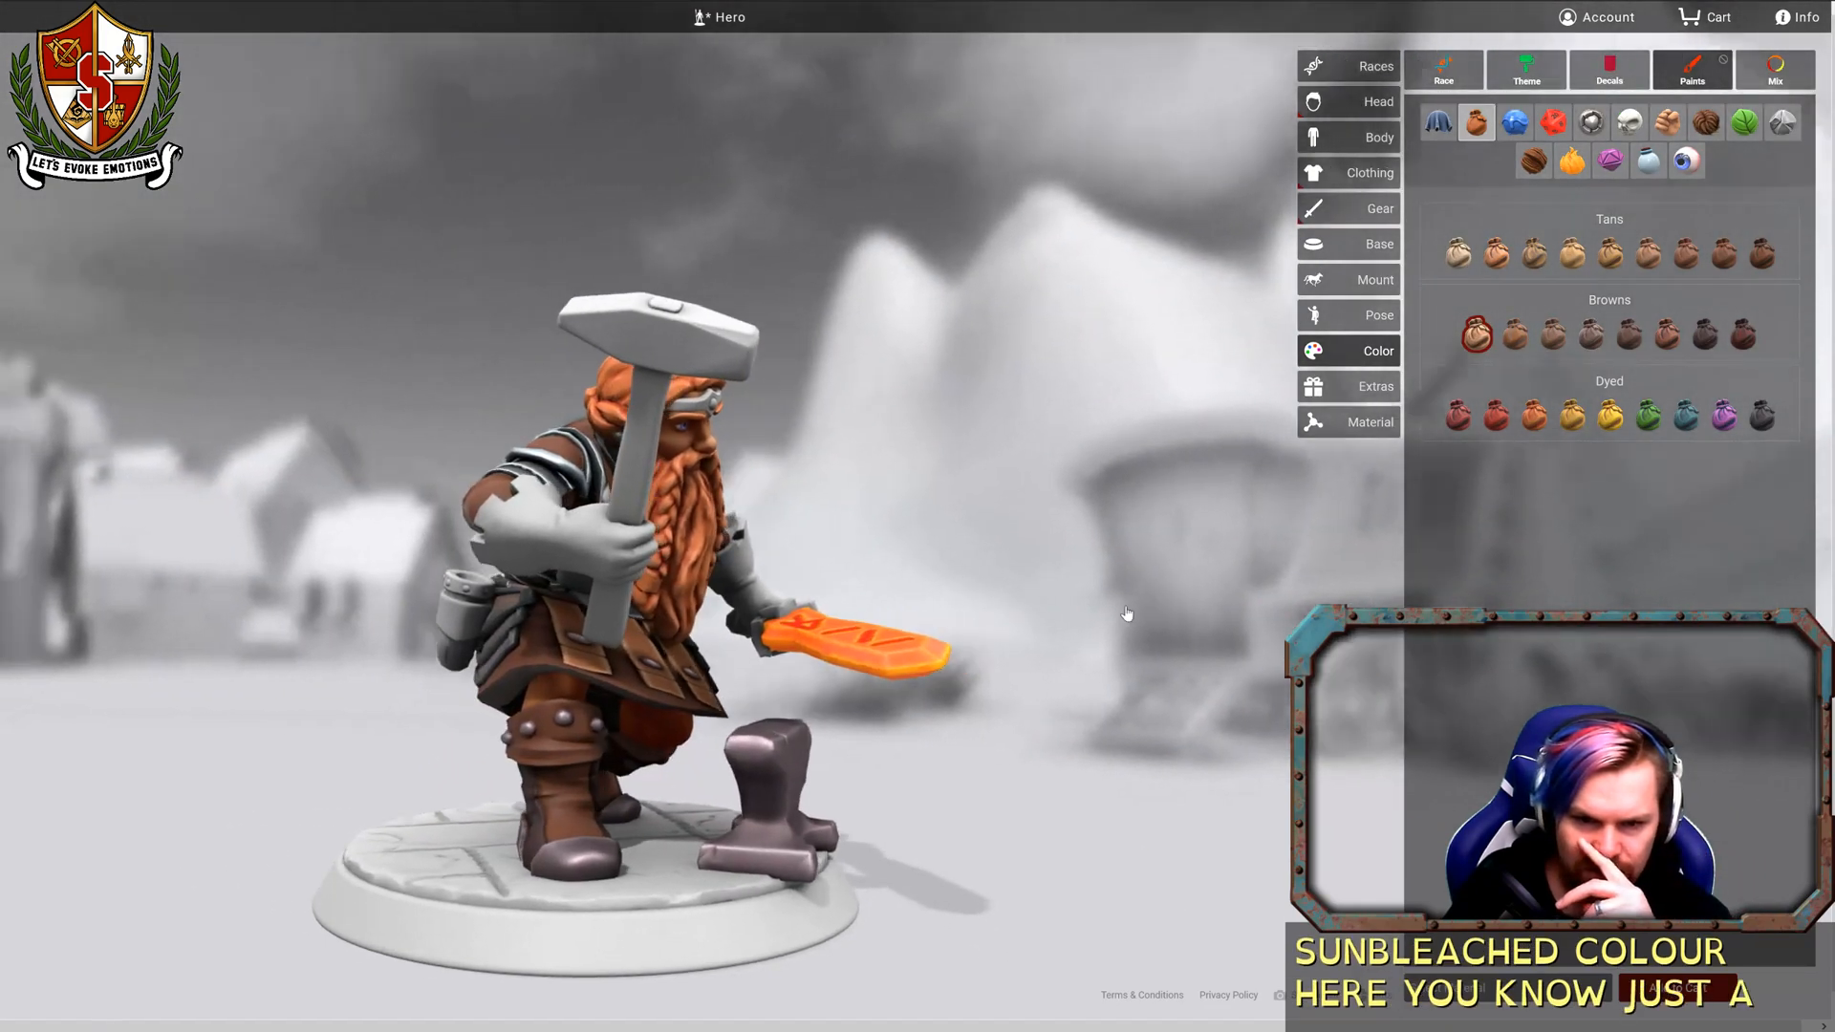
Paint both gloves with the palest tan leather.
{"action": "left_click_drag", "start_coordinate": [1127, 614], "coordinate": [1023, 669]}
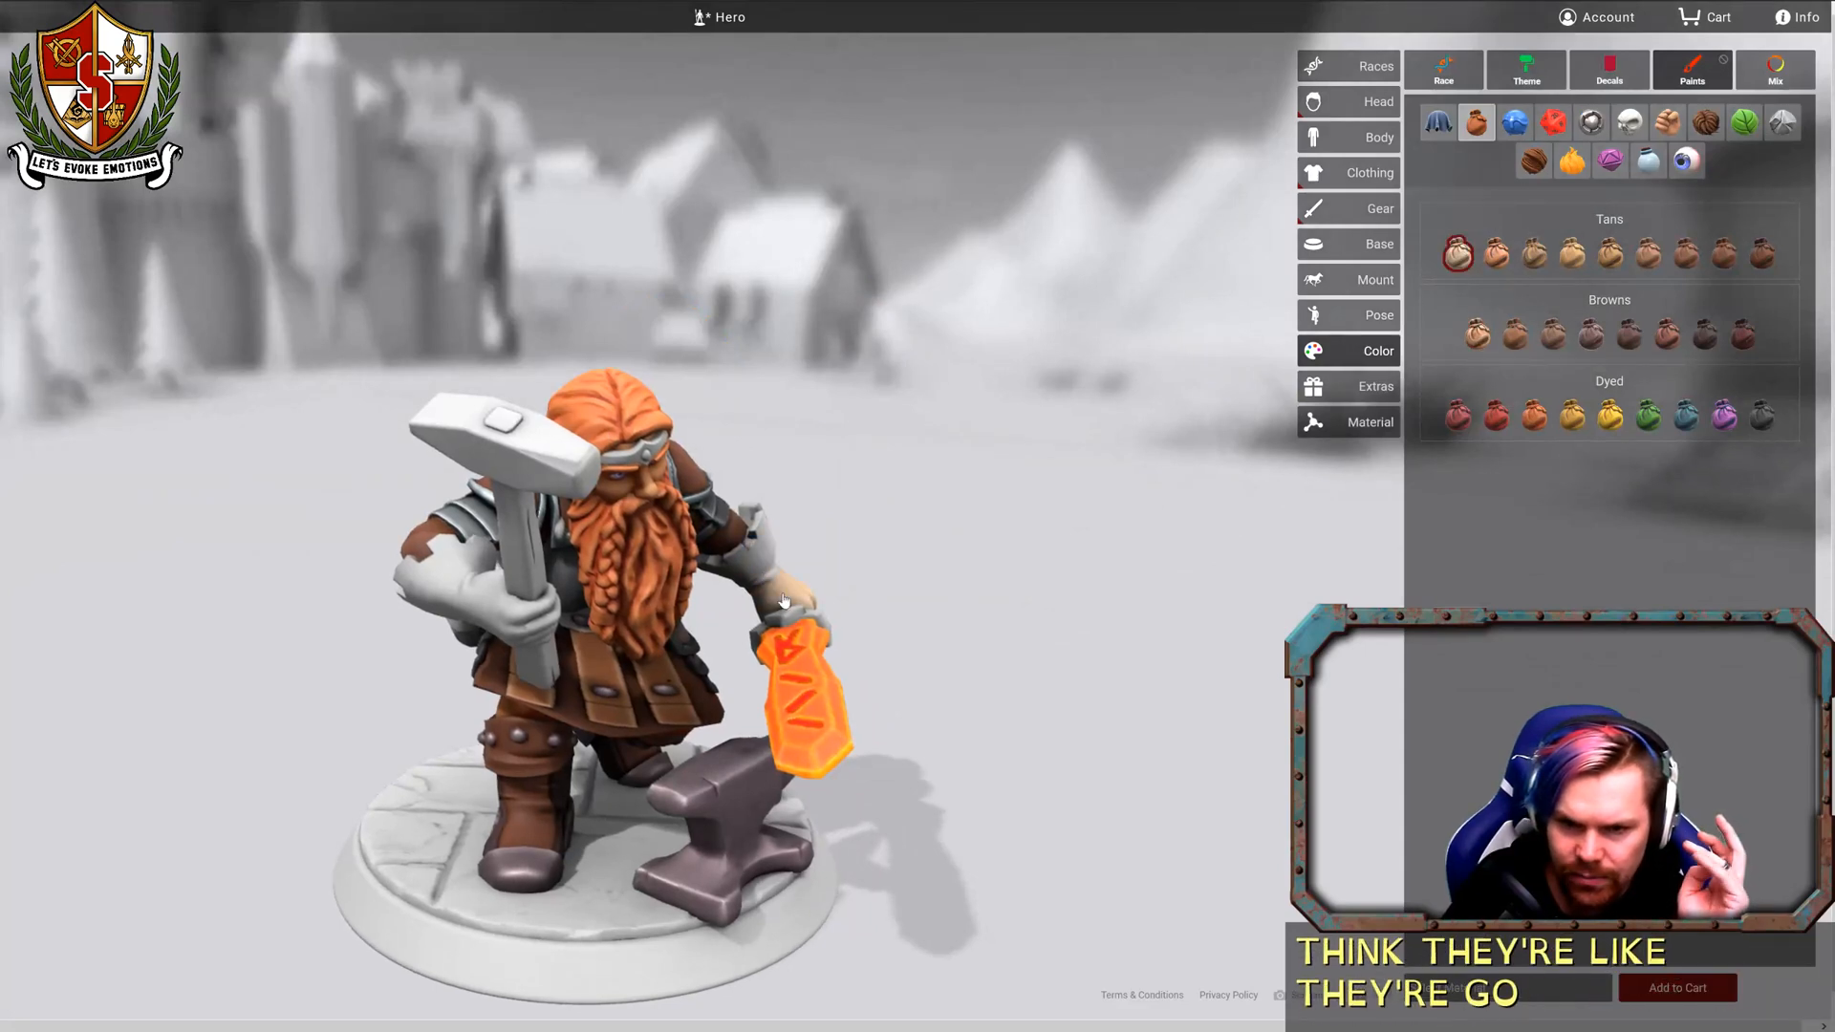
{"action": "left_click_drag", "start_coordinate": [948, 522], "coordinate": [276, 465]}
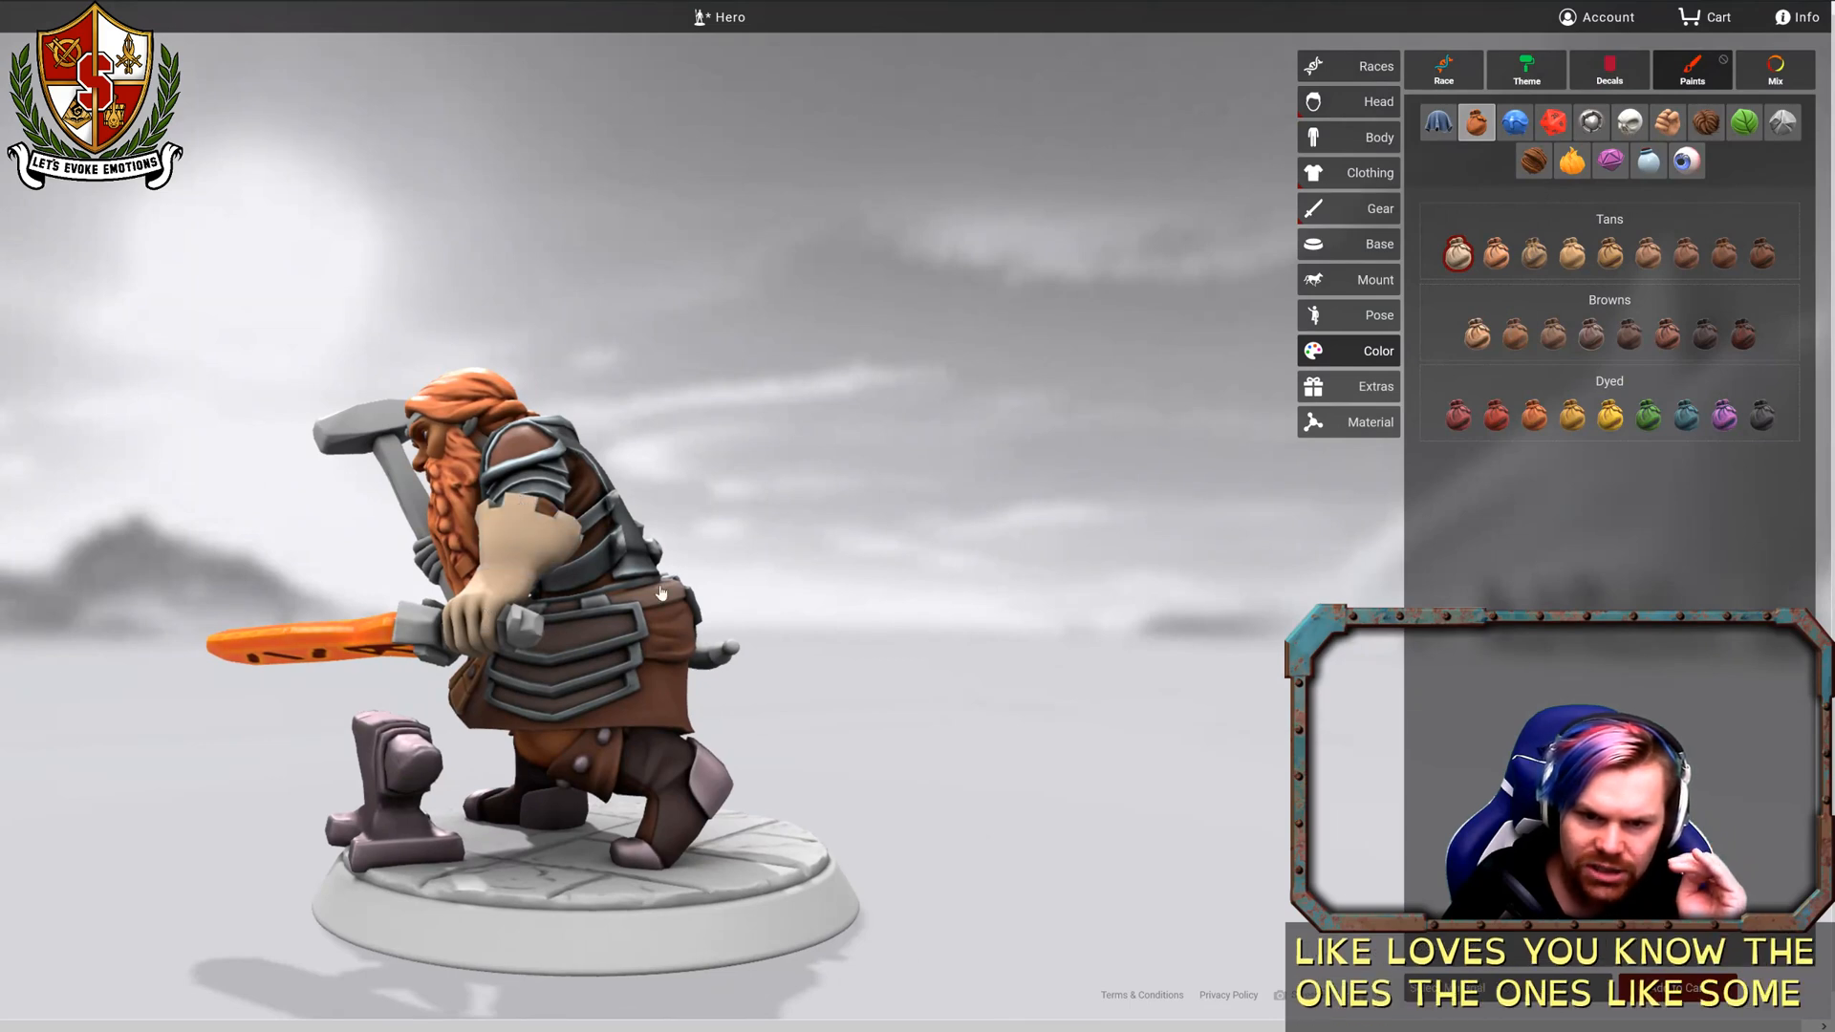
{"action": "left_click_drag", "start_coordinate": [502, 580], "coordinate": [1225, 664]}
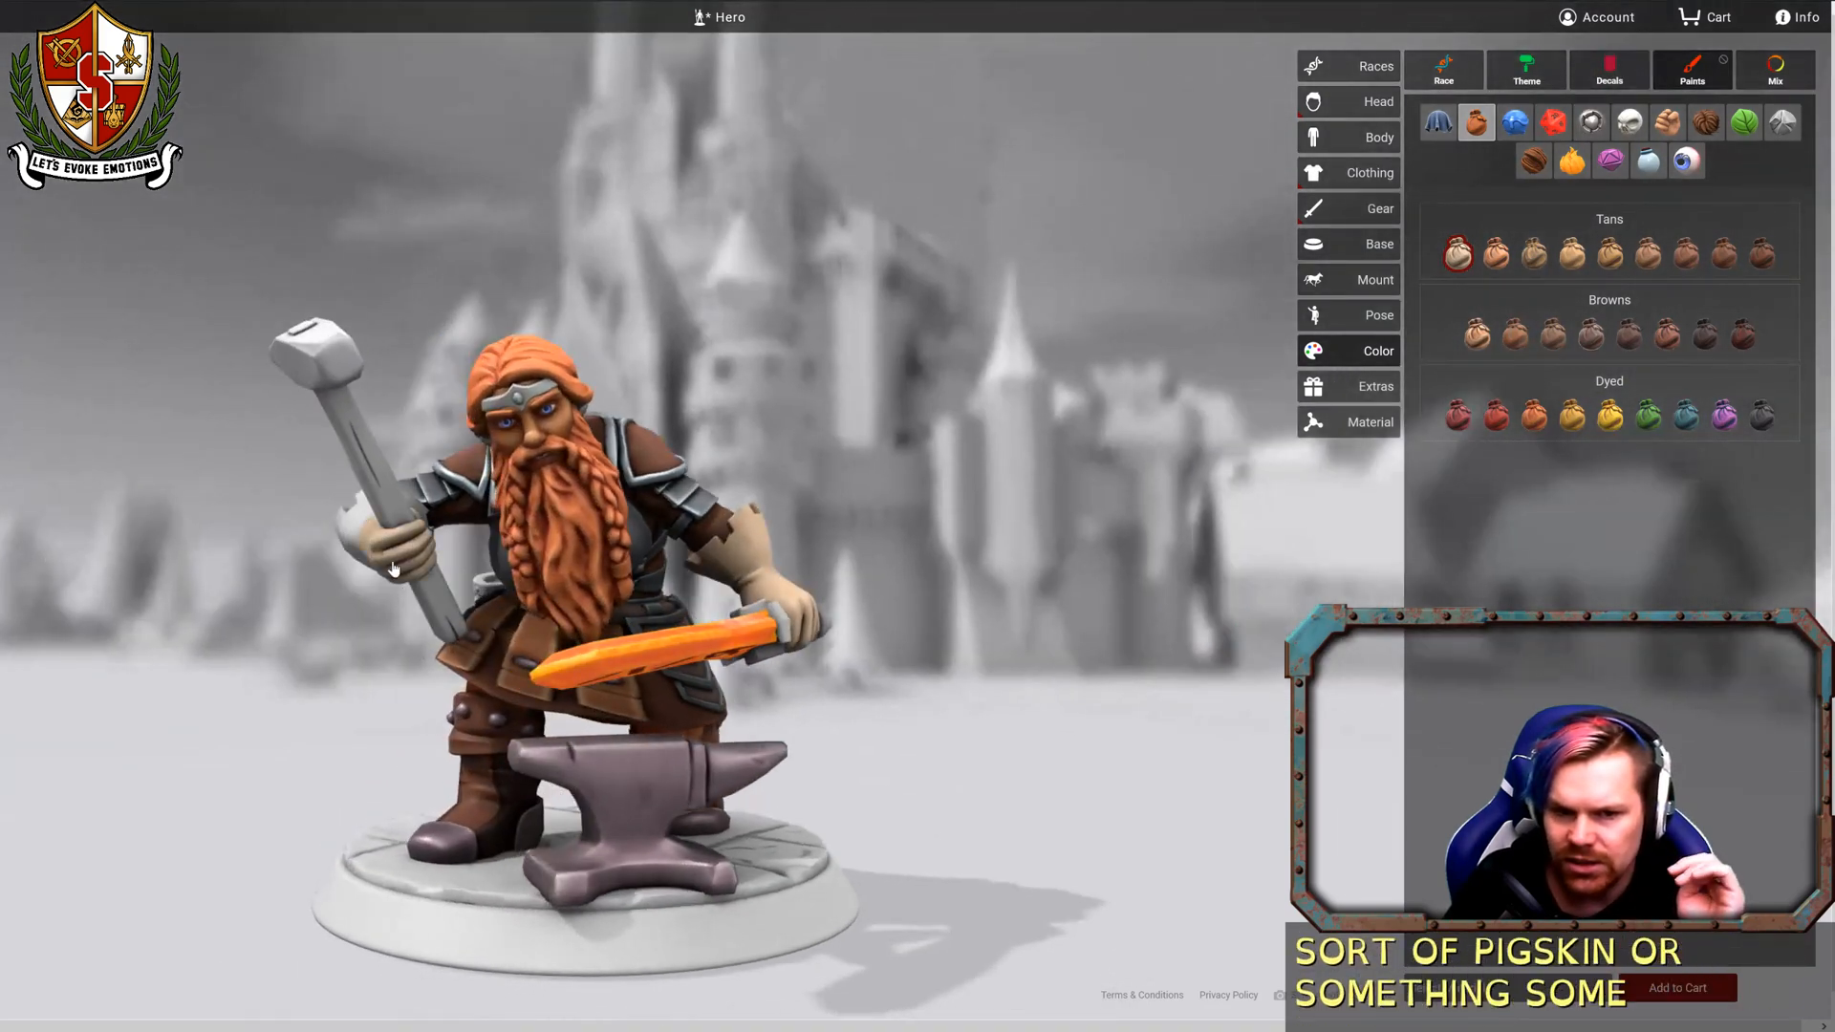
{"action": "left_click_drag", "start_coordinate": [330, 648], "coordinate": [588, 516]}
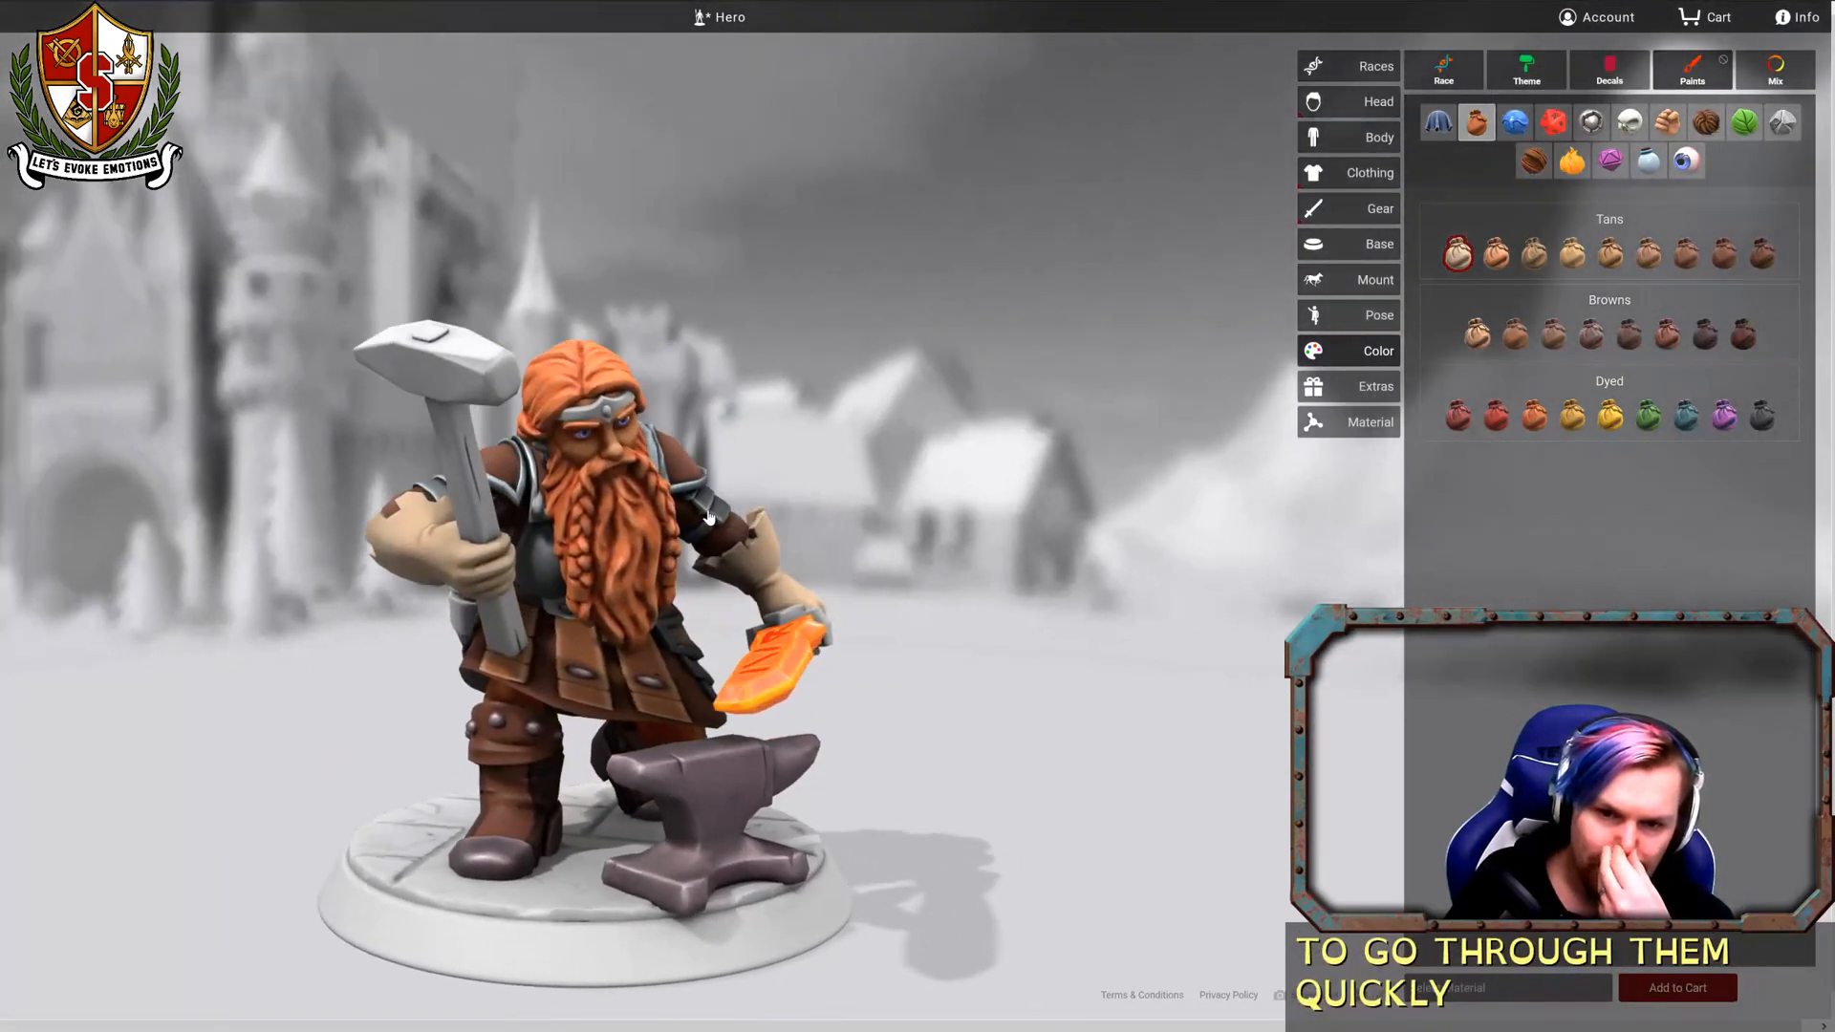
Paint the circlet's band with a shiny silver metal and its gem with a deep blue precious gem paint.
{"action": "left_click", "coordinate": [1591, 122]}
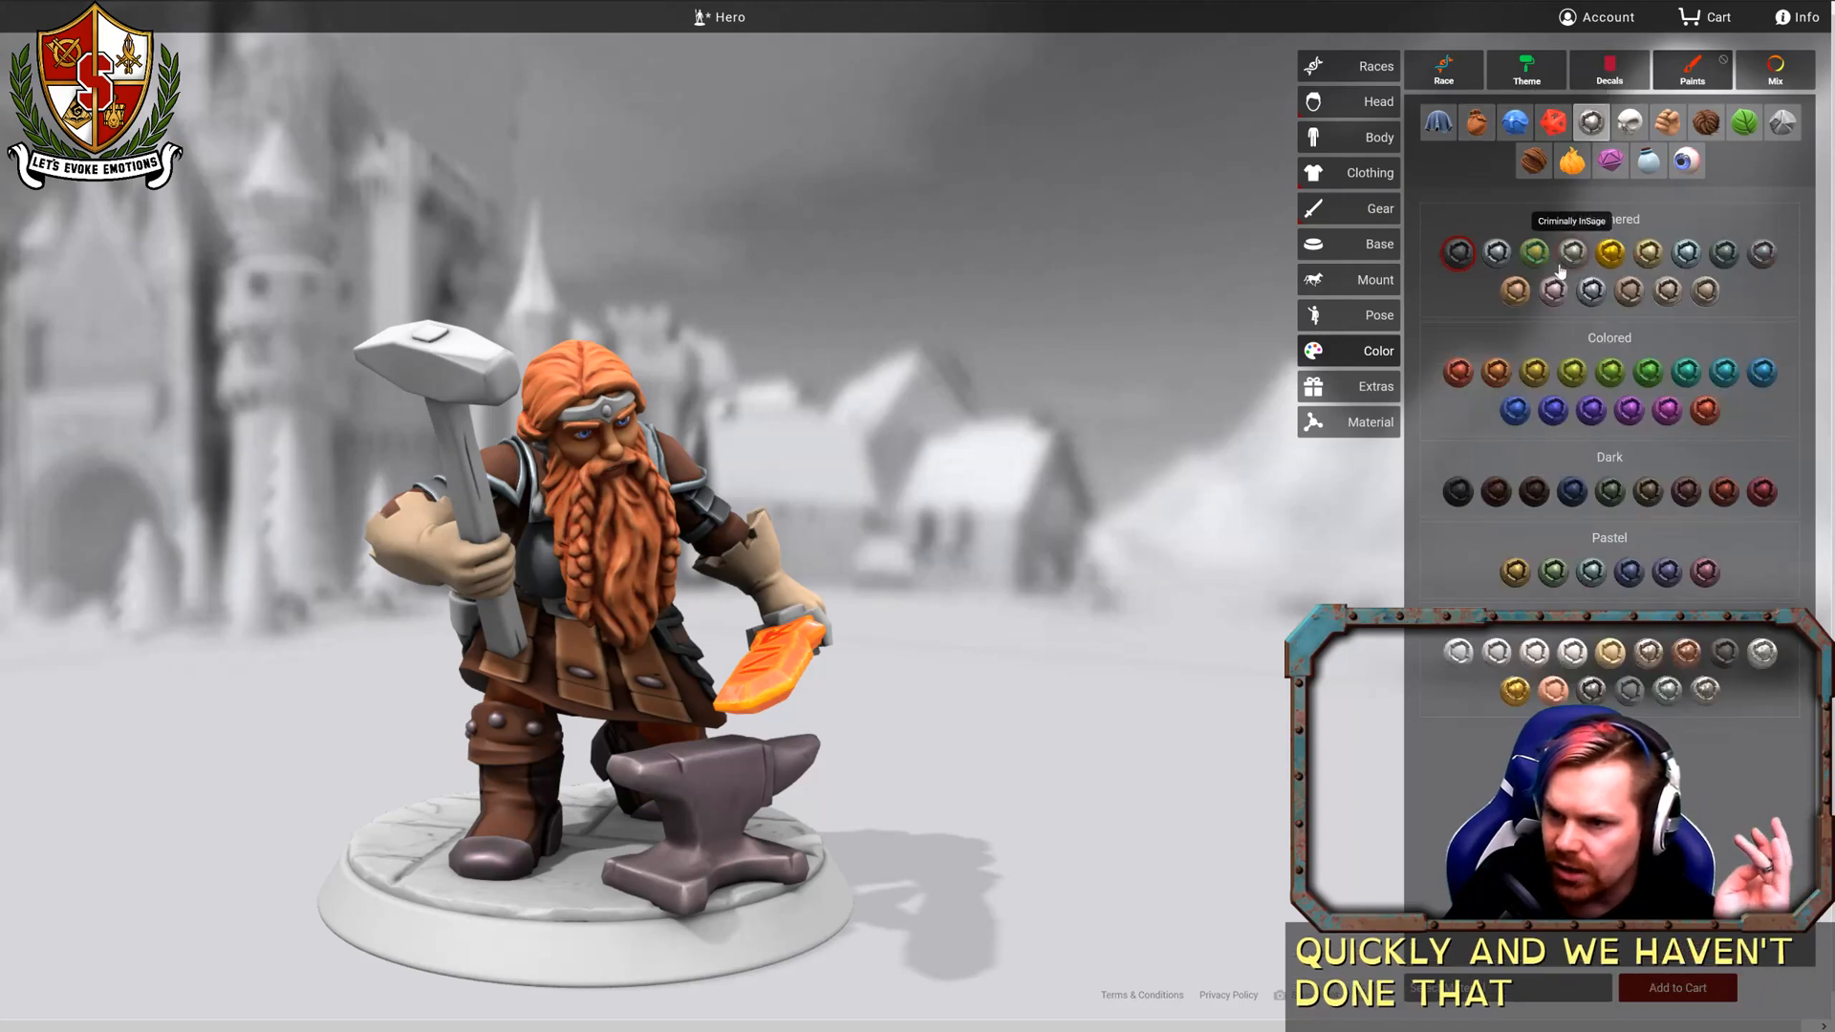
{"action": "left_click", "coordinate": [1591, 291]}
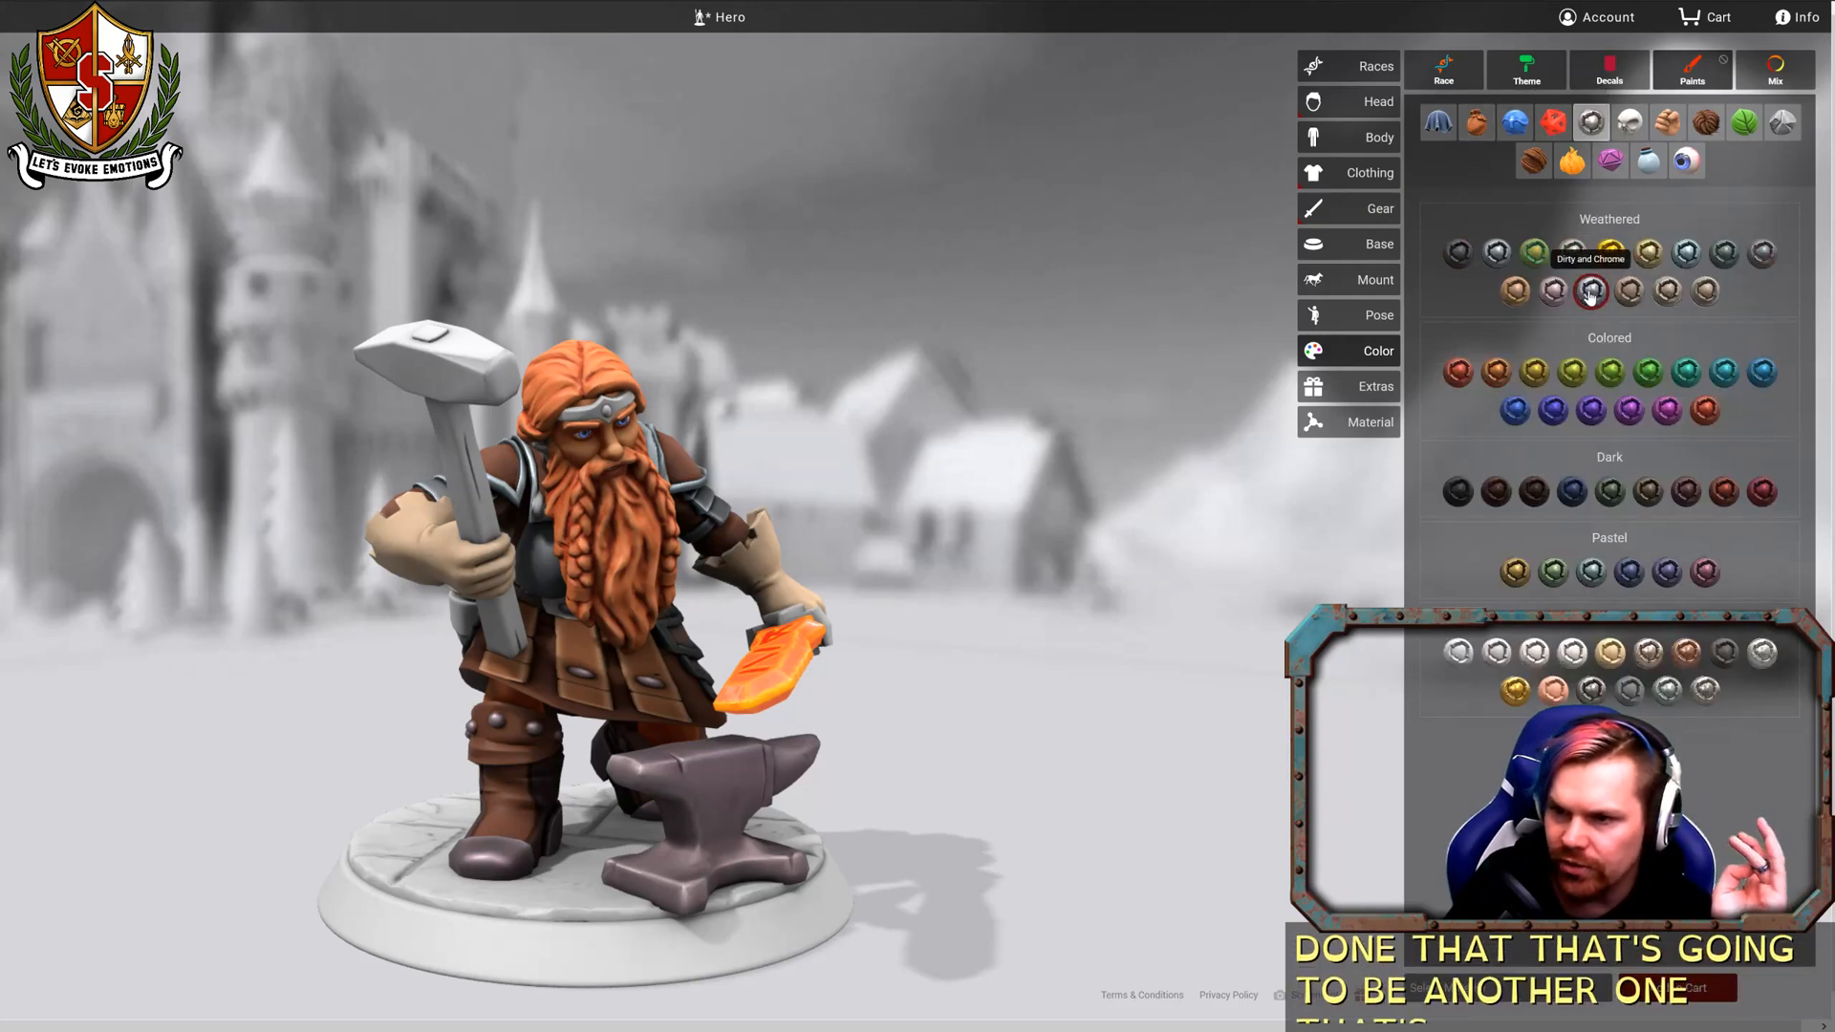
{"action": "left_click", "coordinate": [1704, 691]}
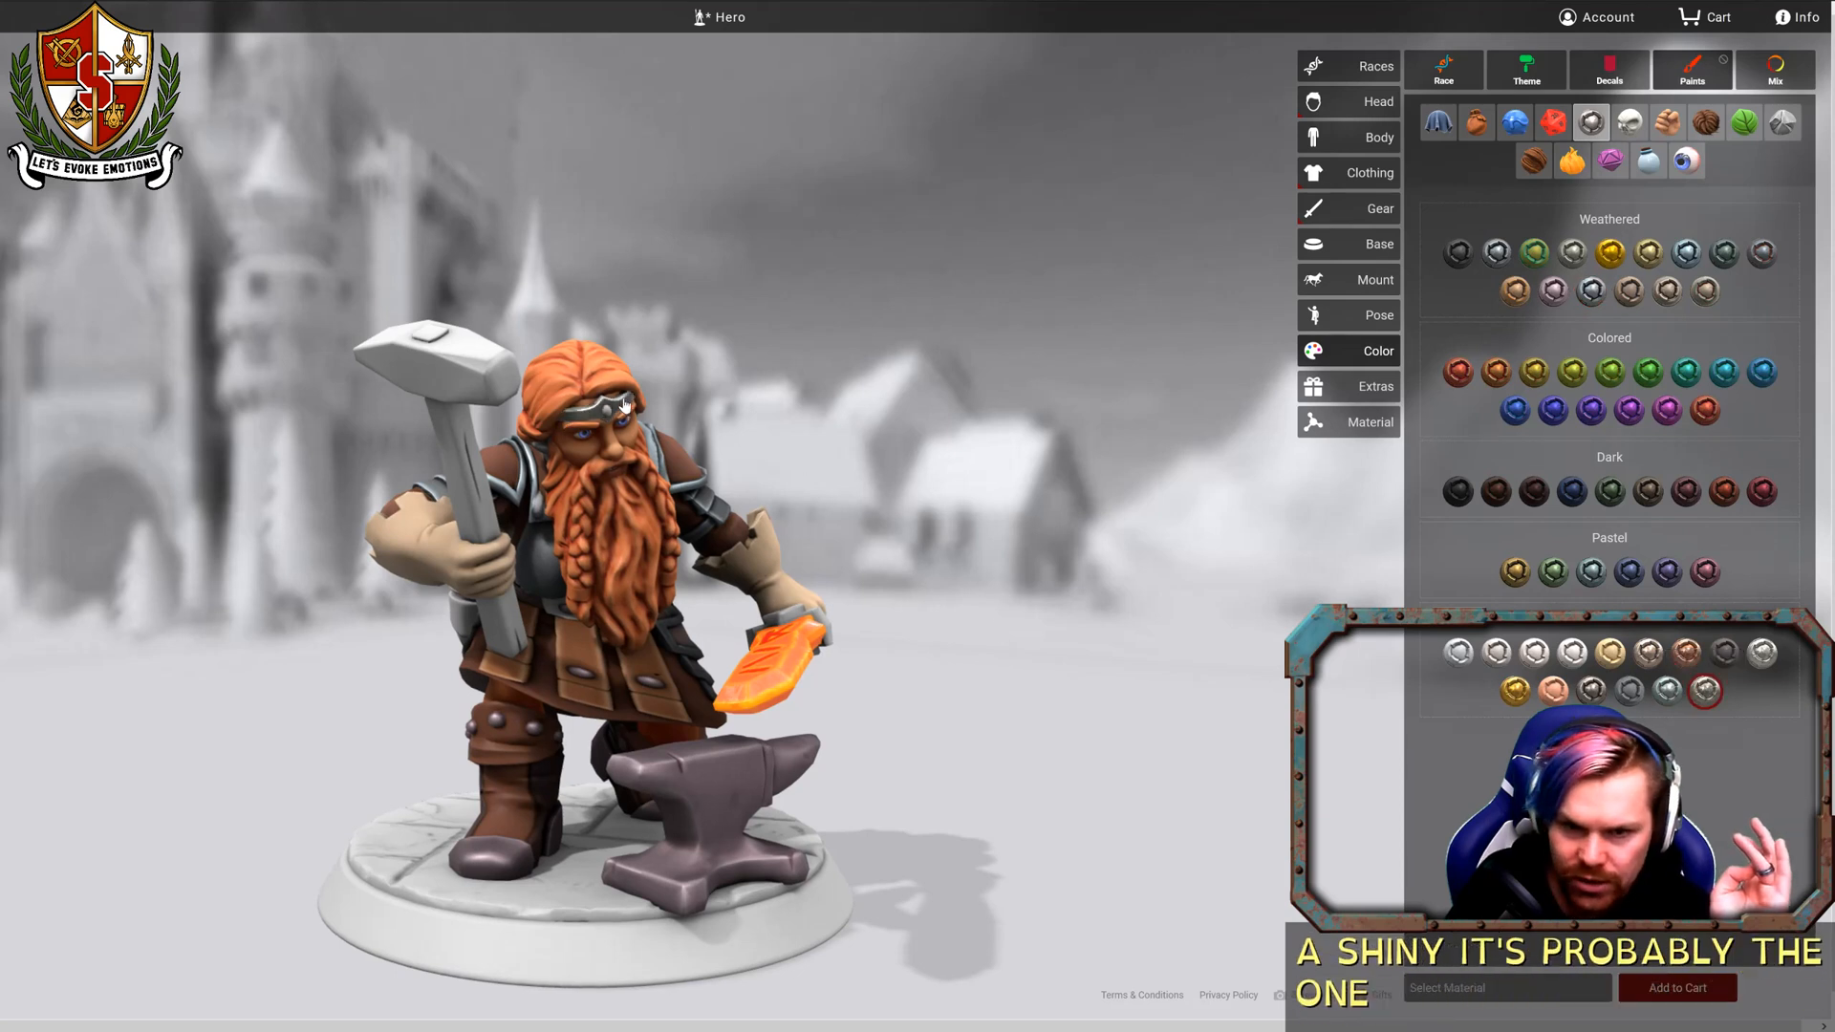
{"action": "left_click", "coordinate": [1610, 161]}
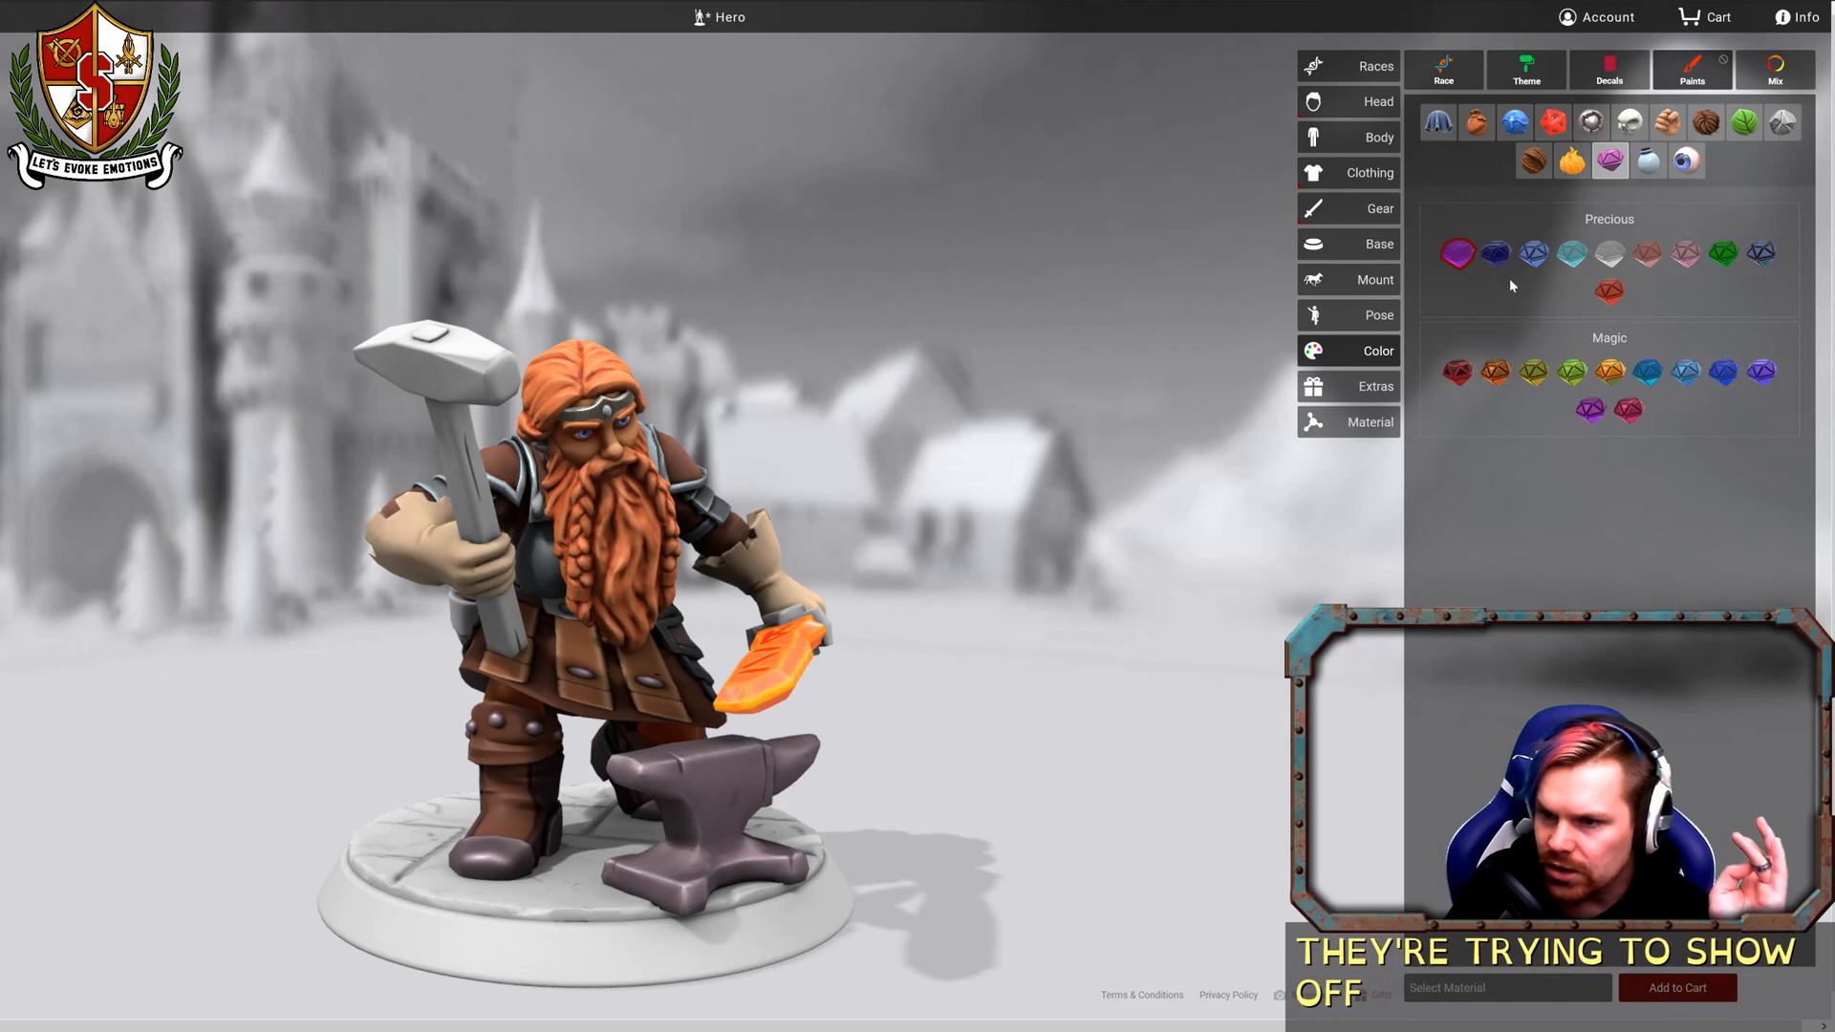
{"action": "left_click", "coordinate": [1492, 255]}
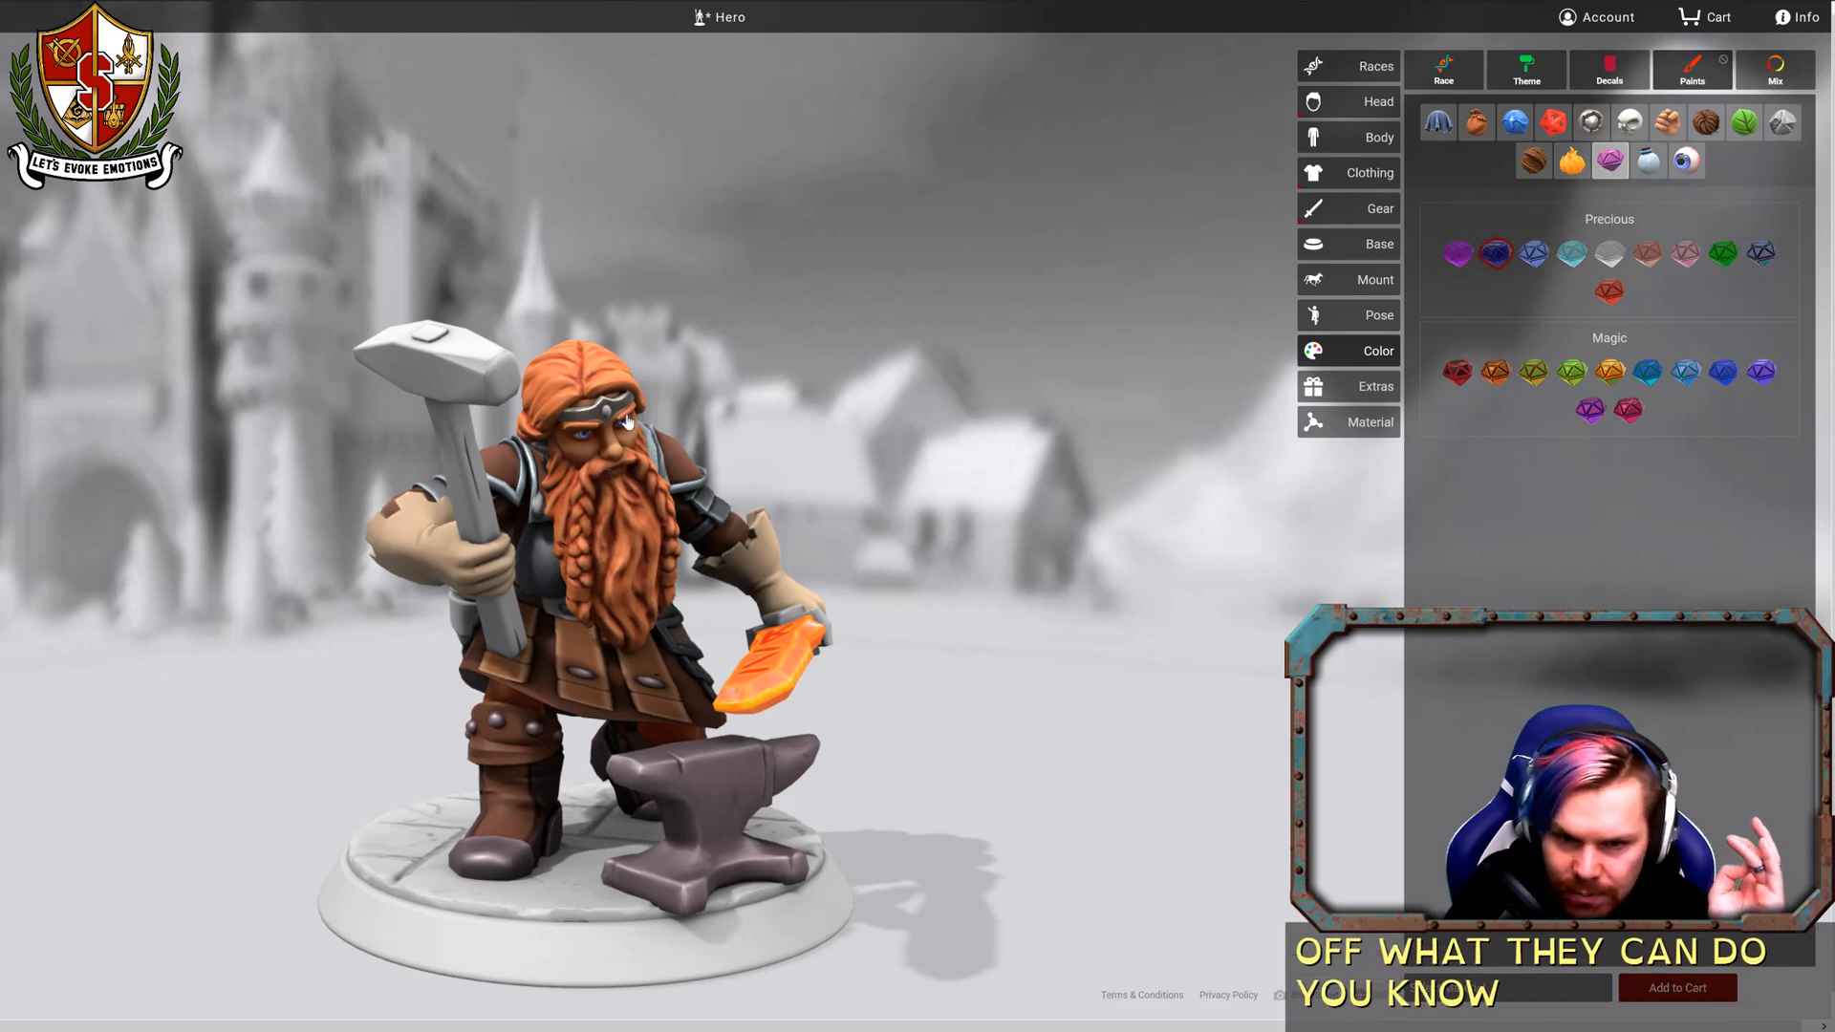
{"action": "left_click_drag", "start_coordinate": [707, 412], "coordinate": [972, 323]}
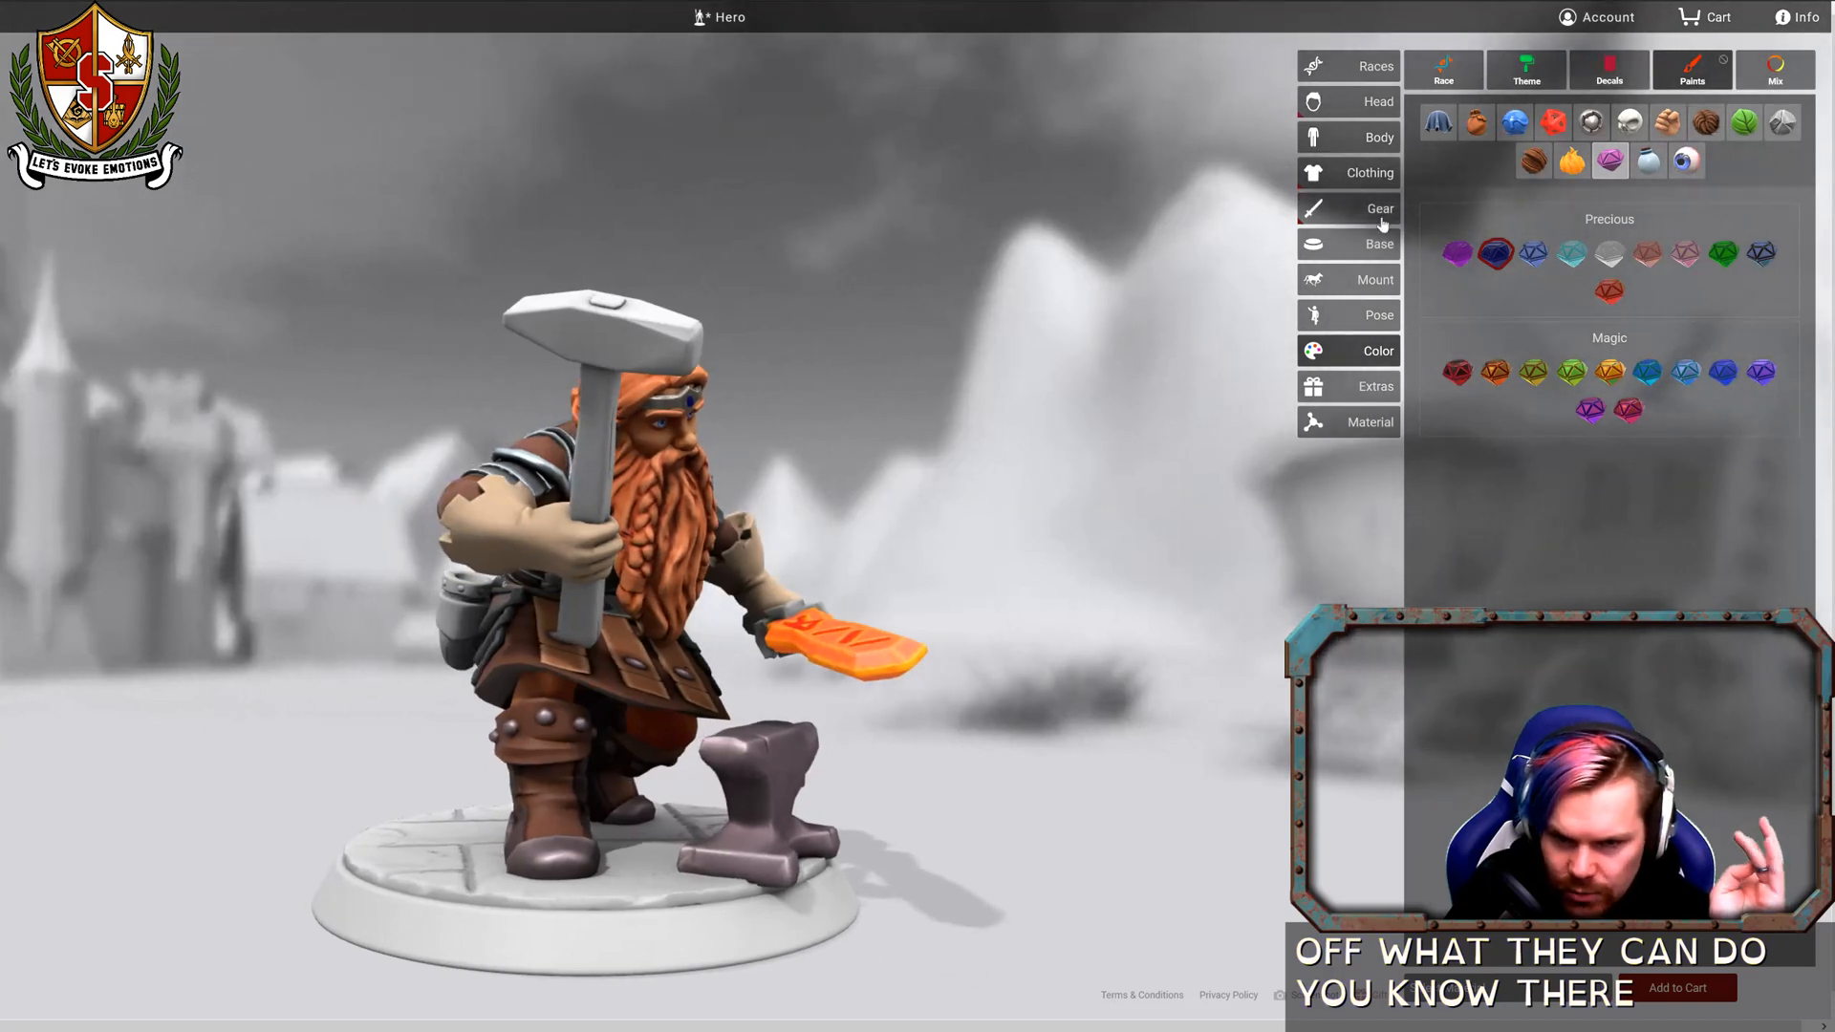
Paint the hammer's handle with a warm brown natural wood.
{"action": "left_click", "coordinate": [1533, 162]}
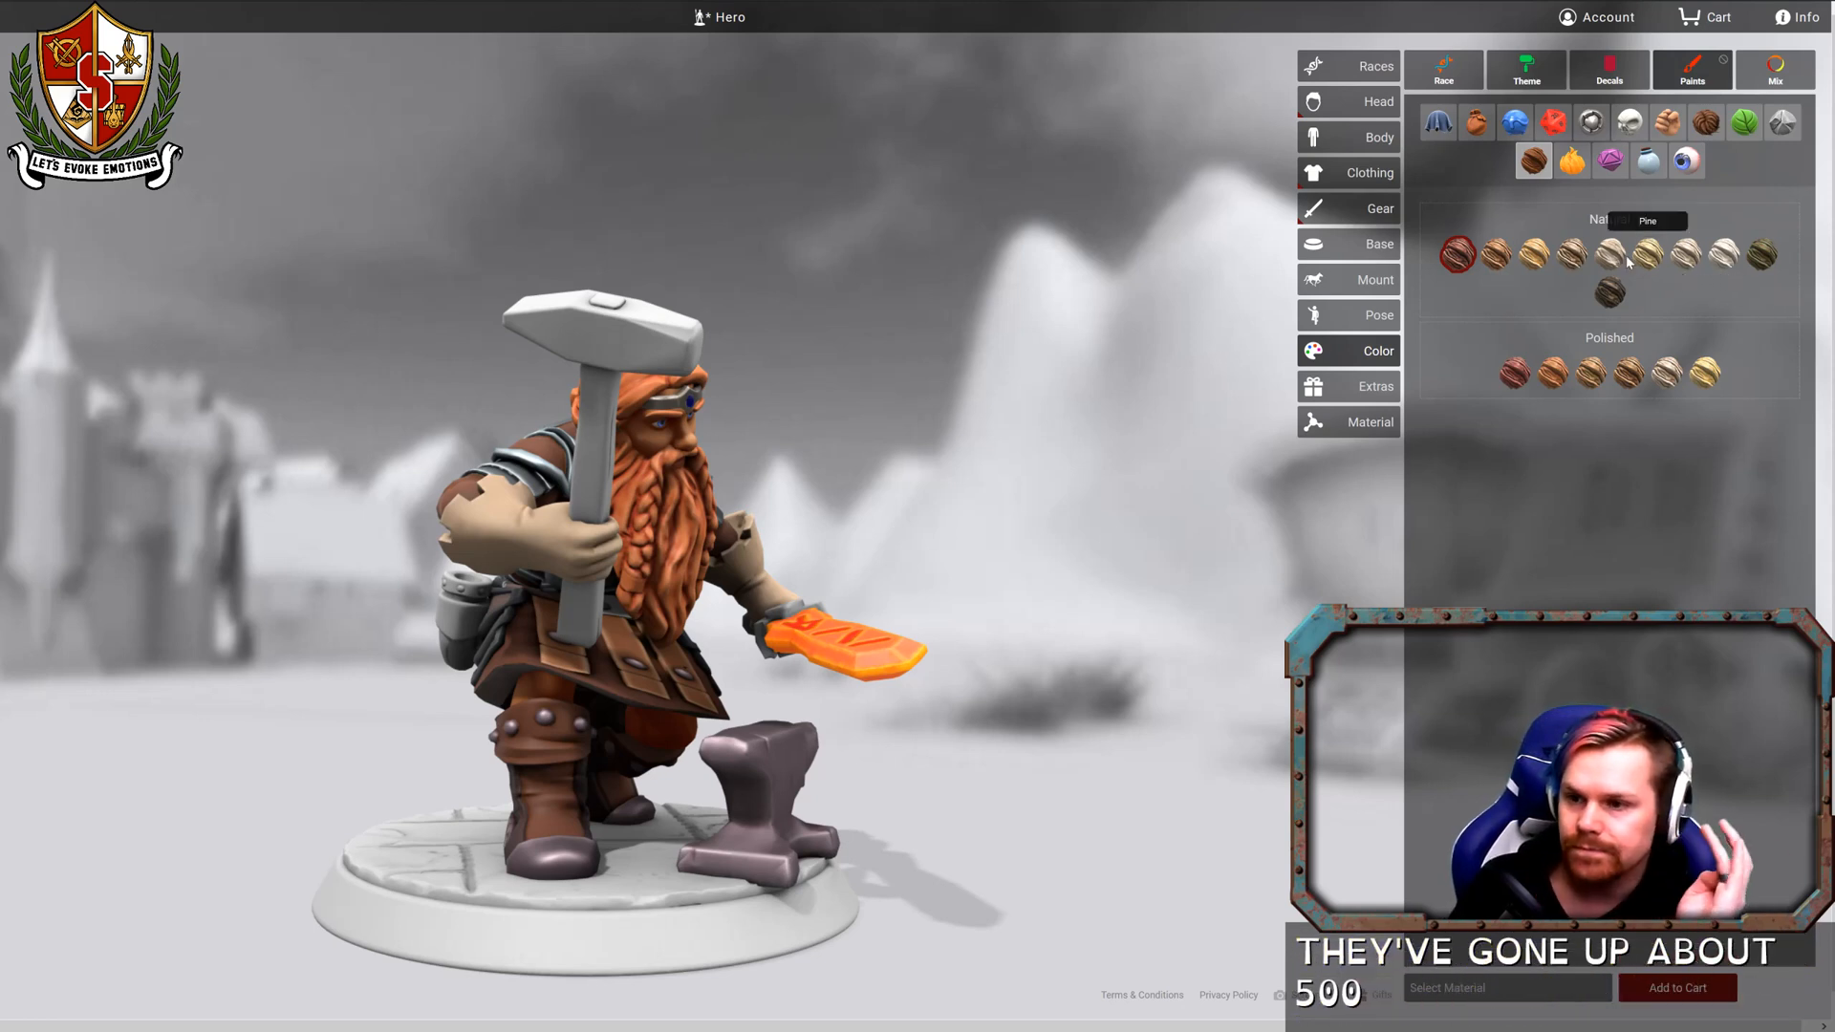
{"action": "left_click", "coordinate": [598, 453]}
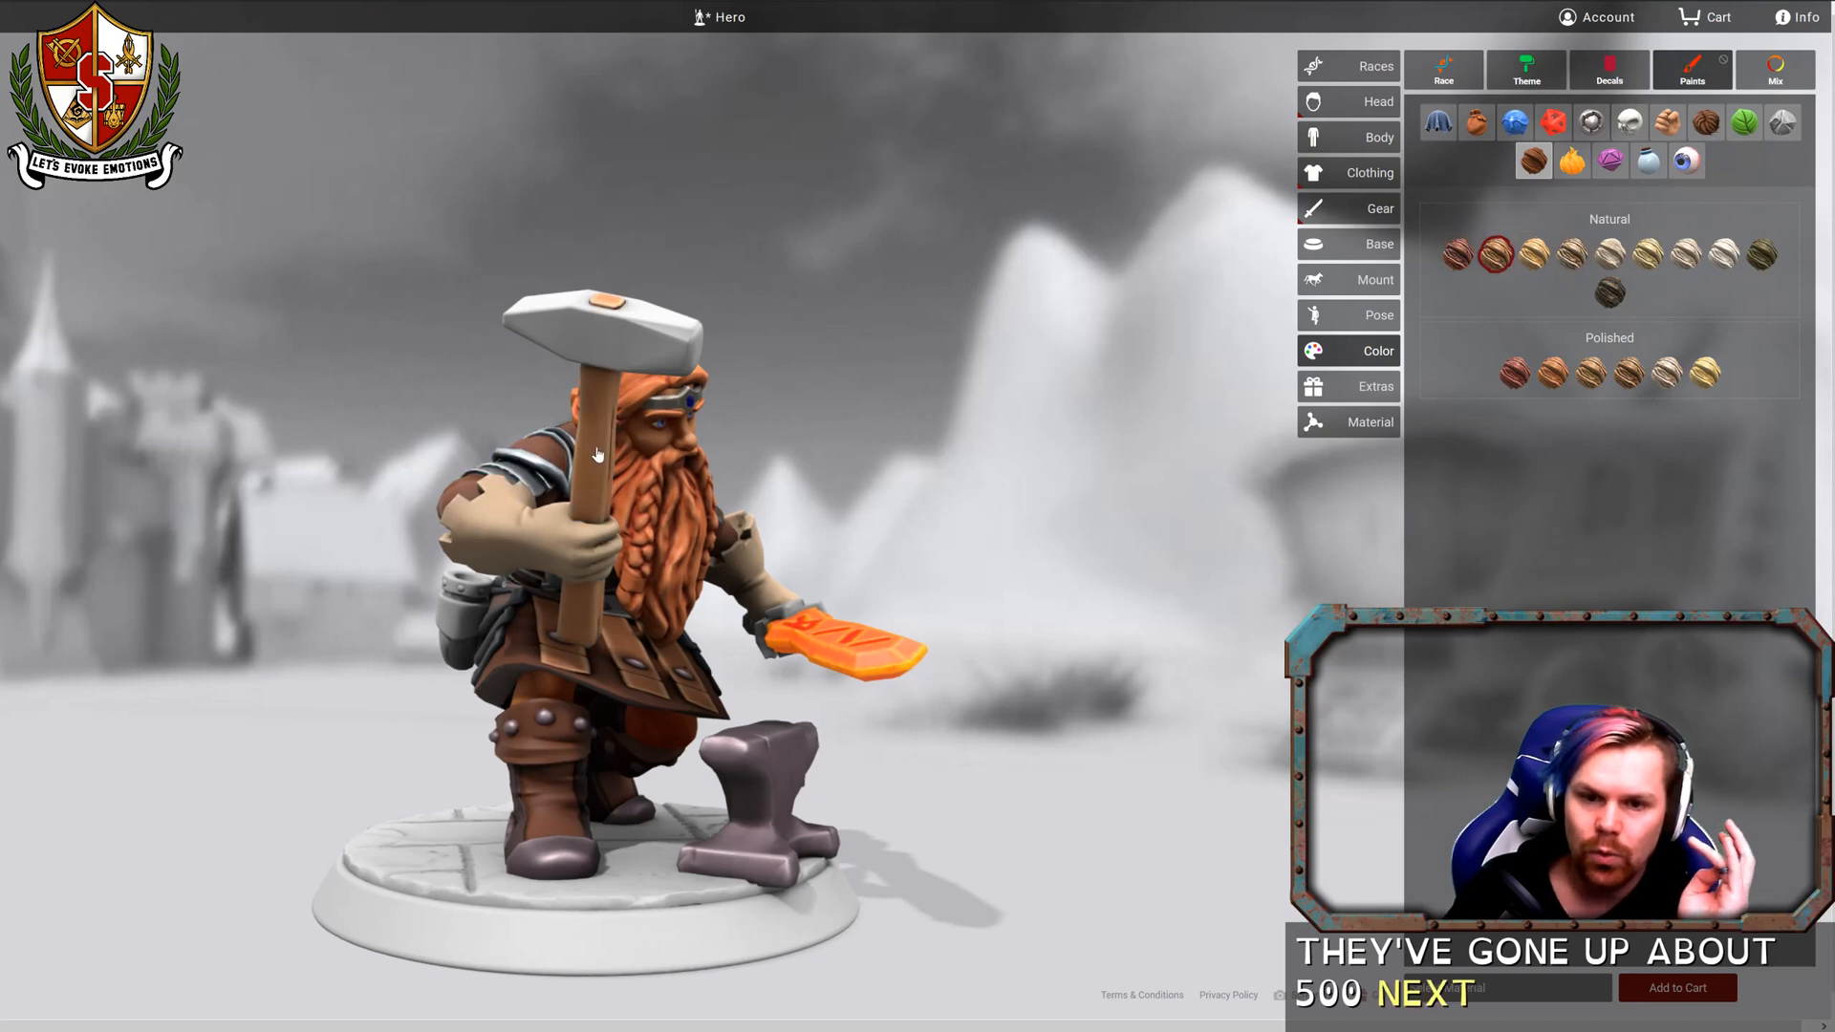
Try polished blue-grey and rough Cobble Brown stone on the hammer's head, and finish it in dark grey volcanic stone.
{"action": "left_click", "coordinate": [1781, 122]}
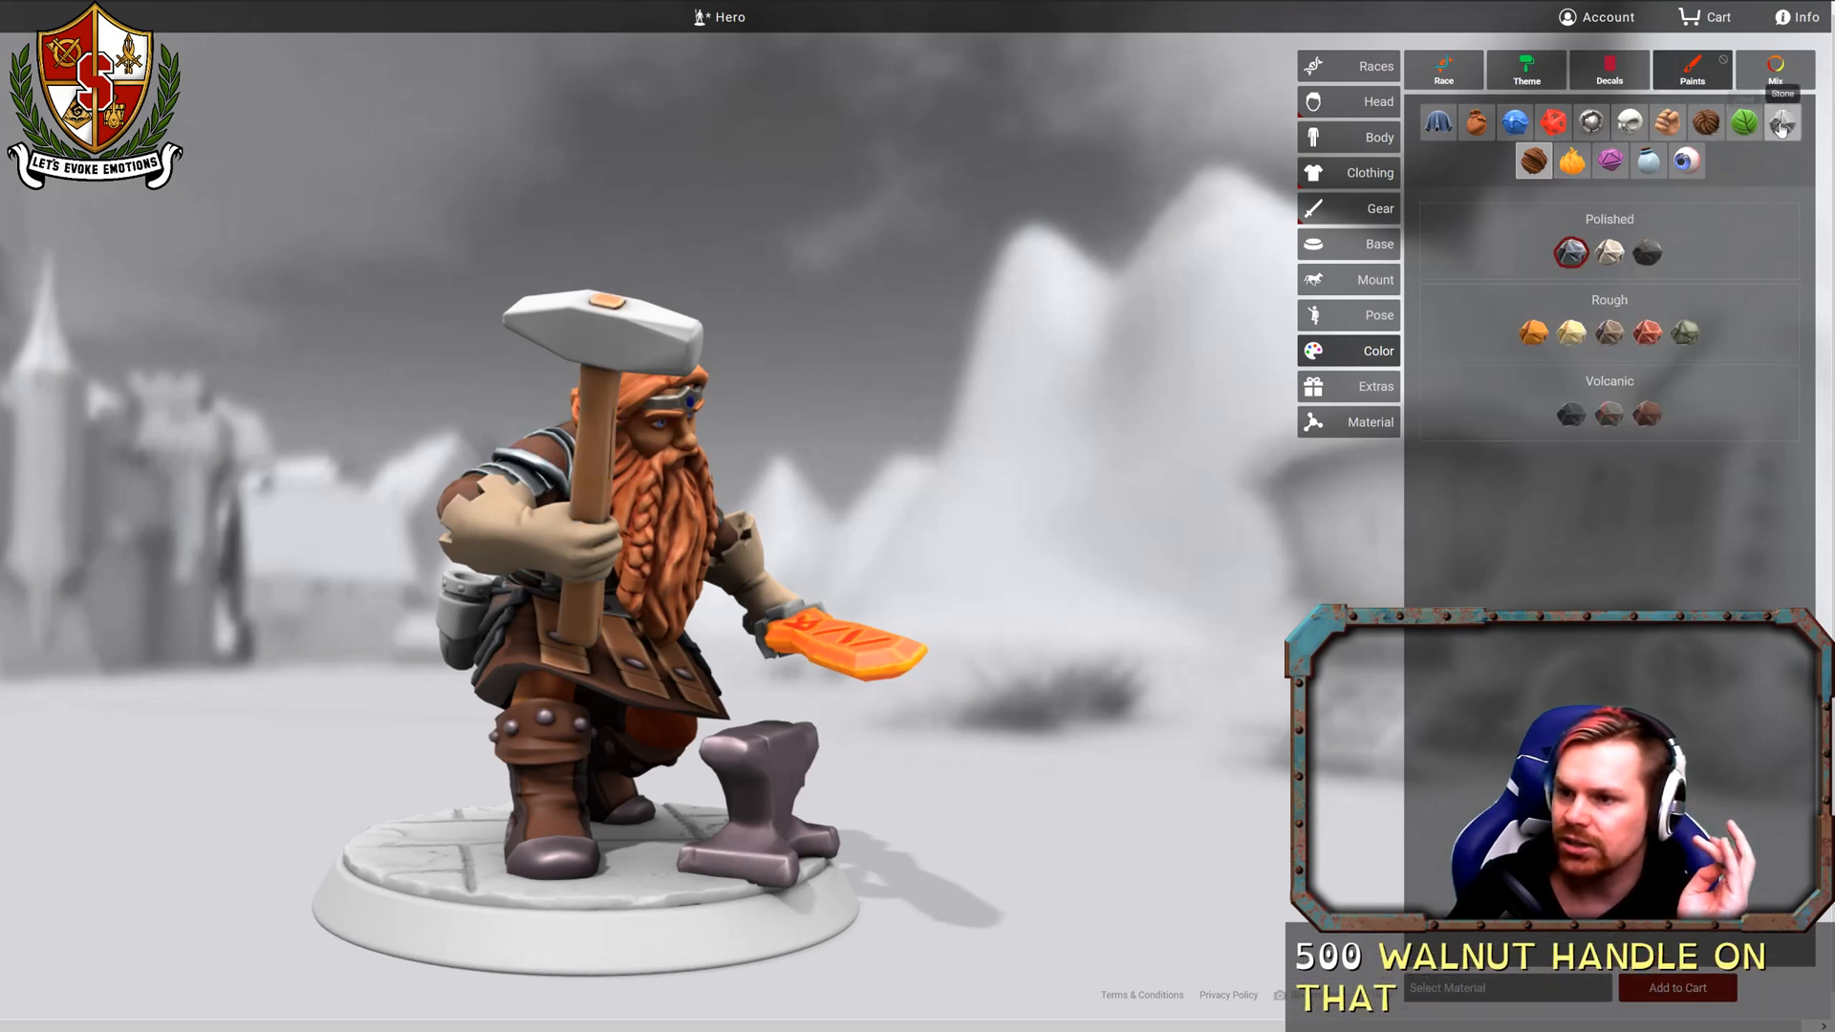
{"action": "left_click", "coordinate": [647, 349]}
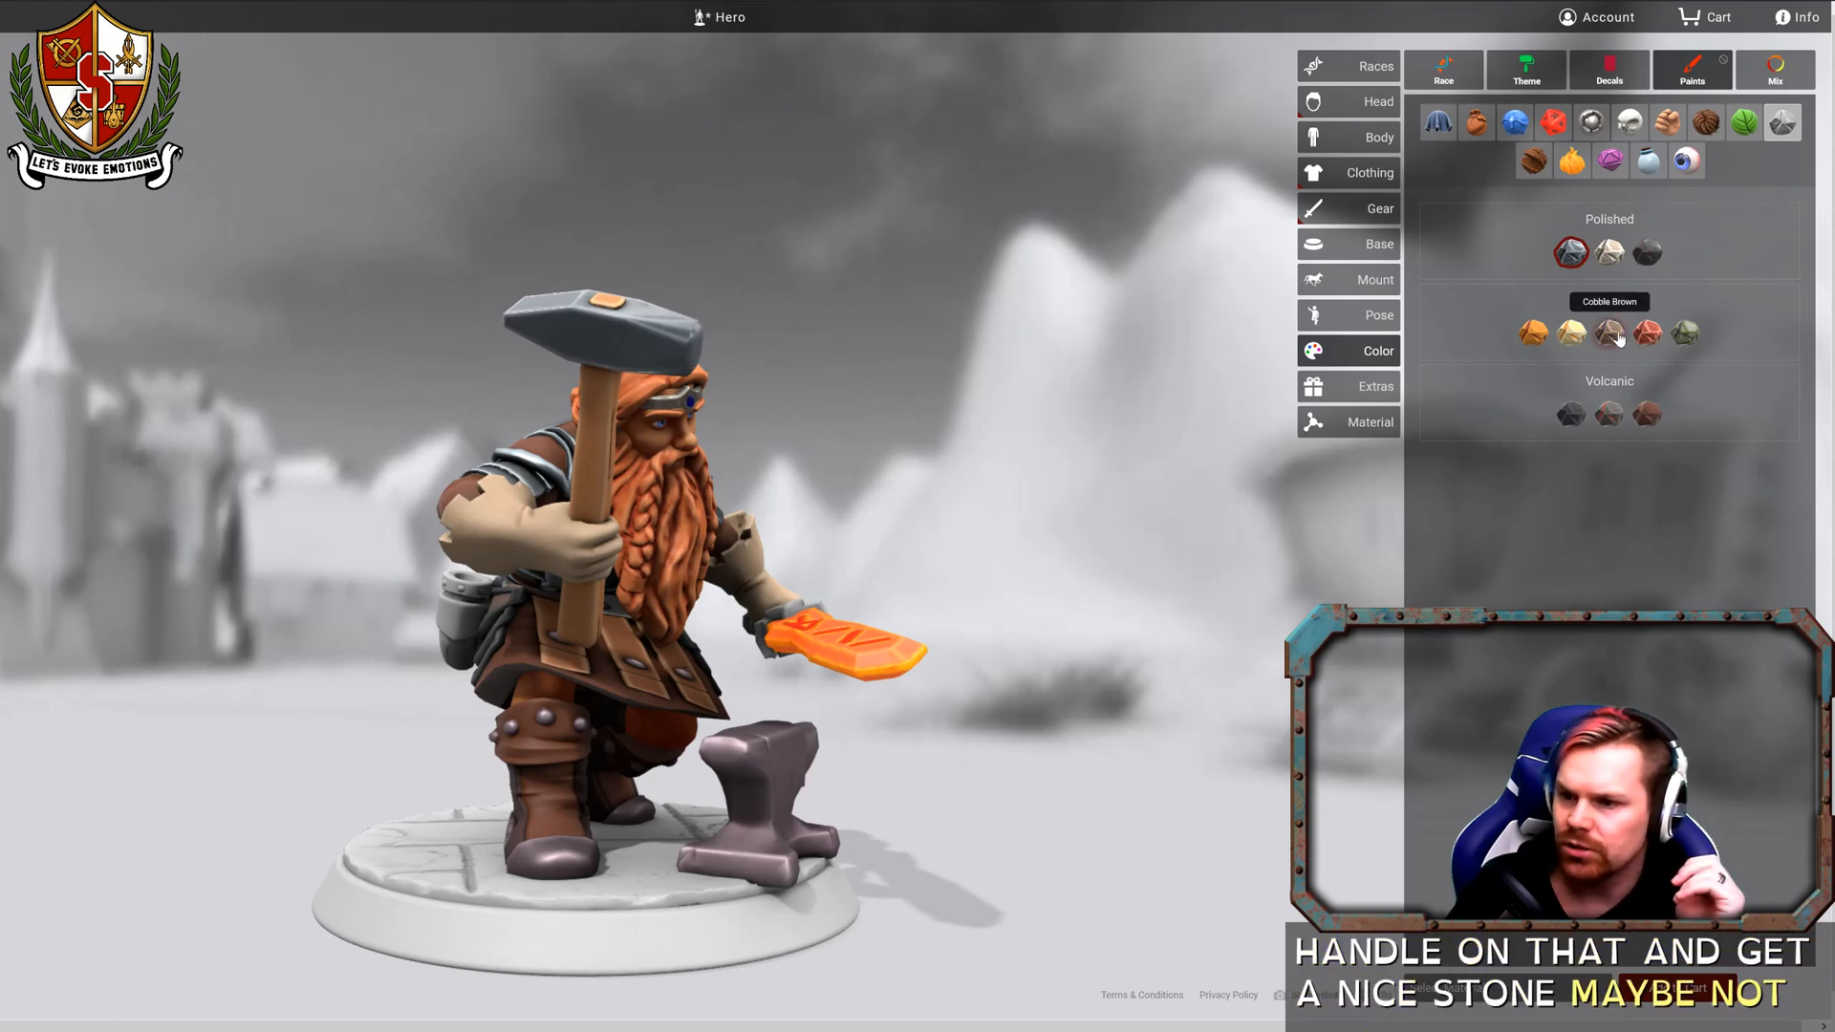
{"action": "left_click", "coordinate": [1609, 333]}
{"action": "left_click", "coordinate": [637, 344]}
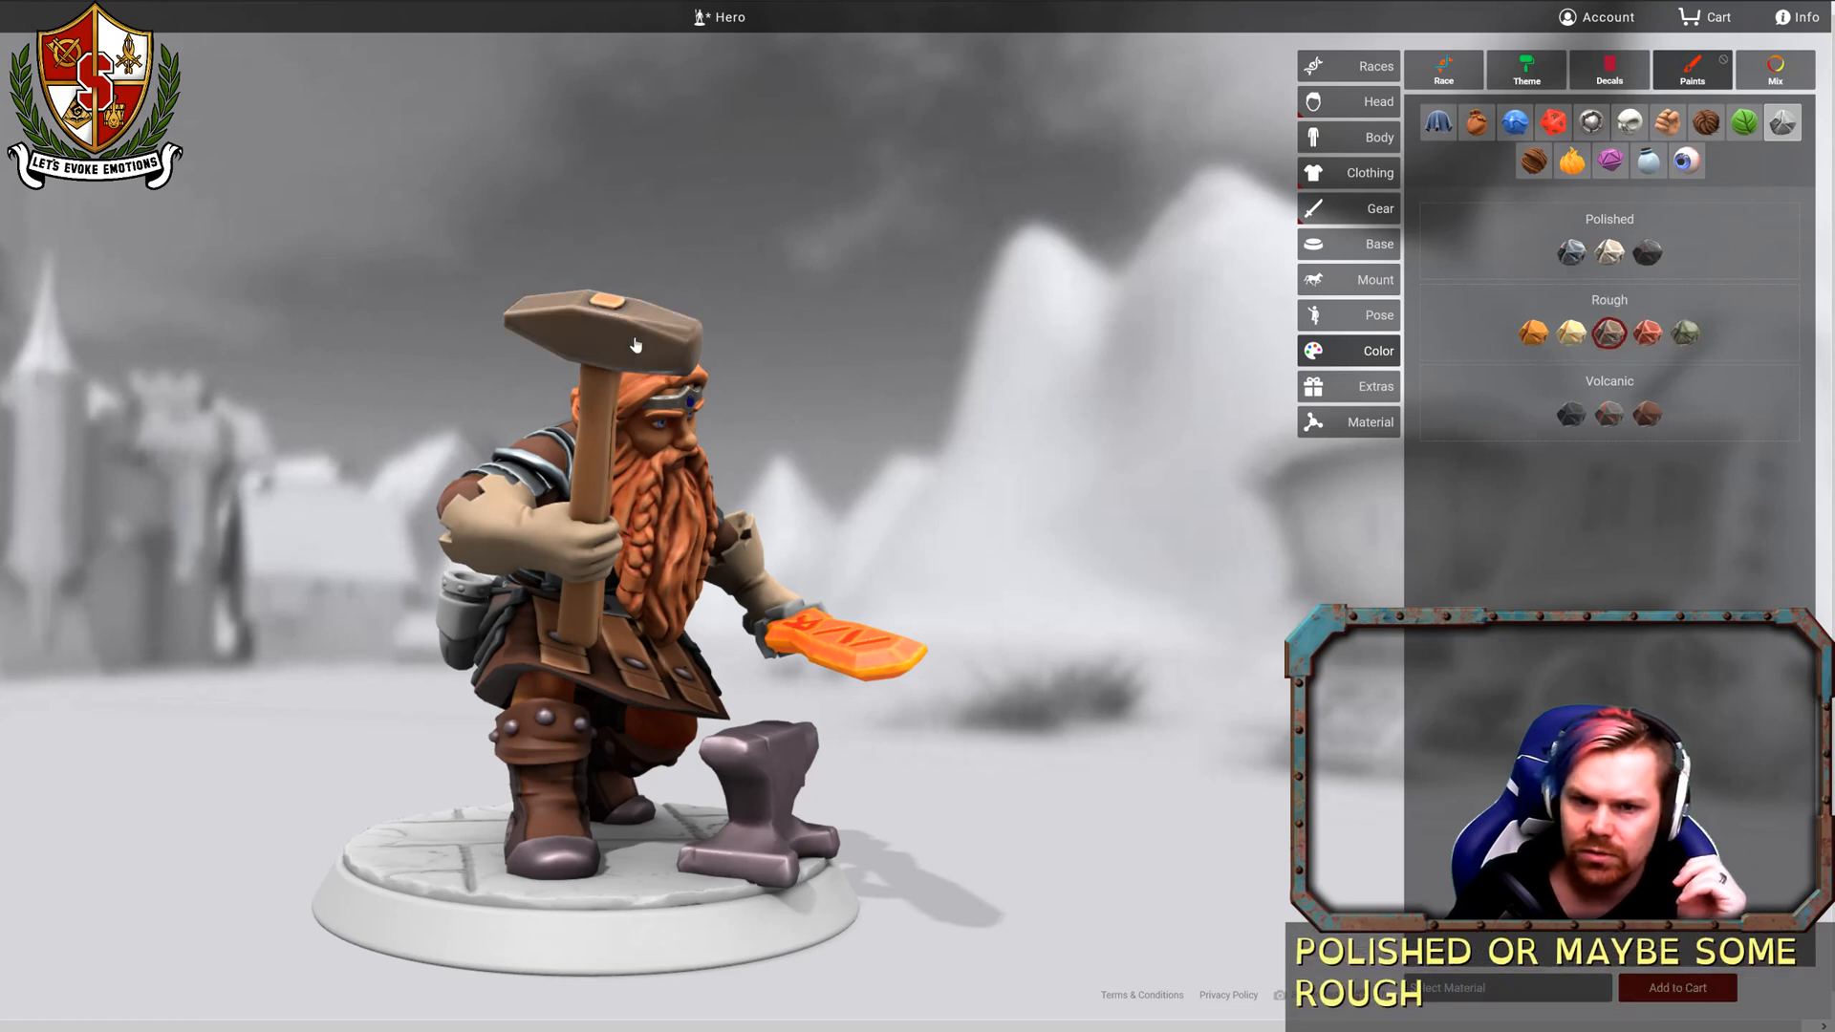
{"action": "left_click", "coordinate": [1609, 414]}
{"action": "left_click", "coordinate": [598, 327]}
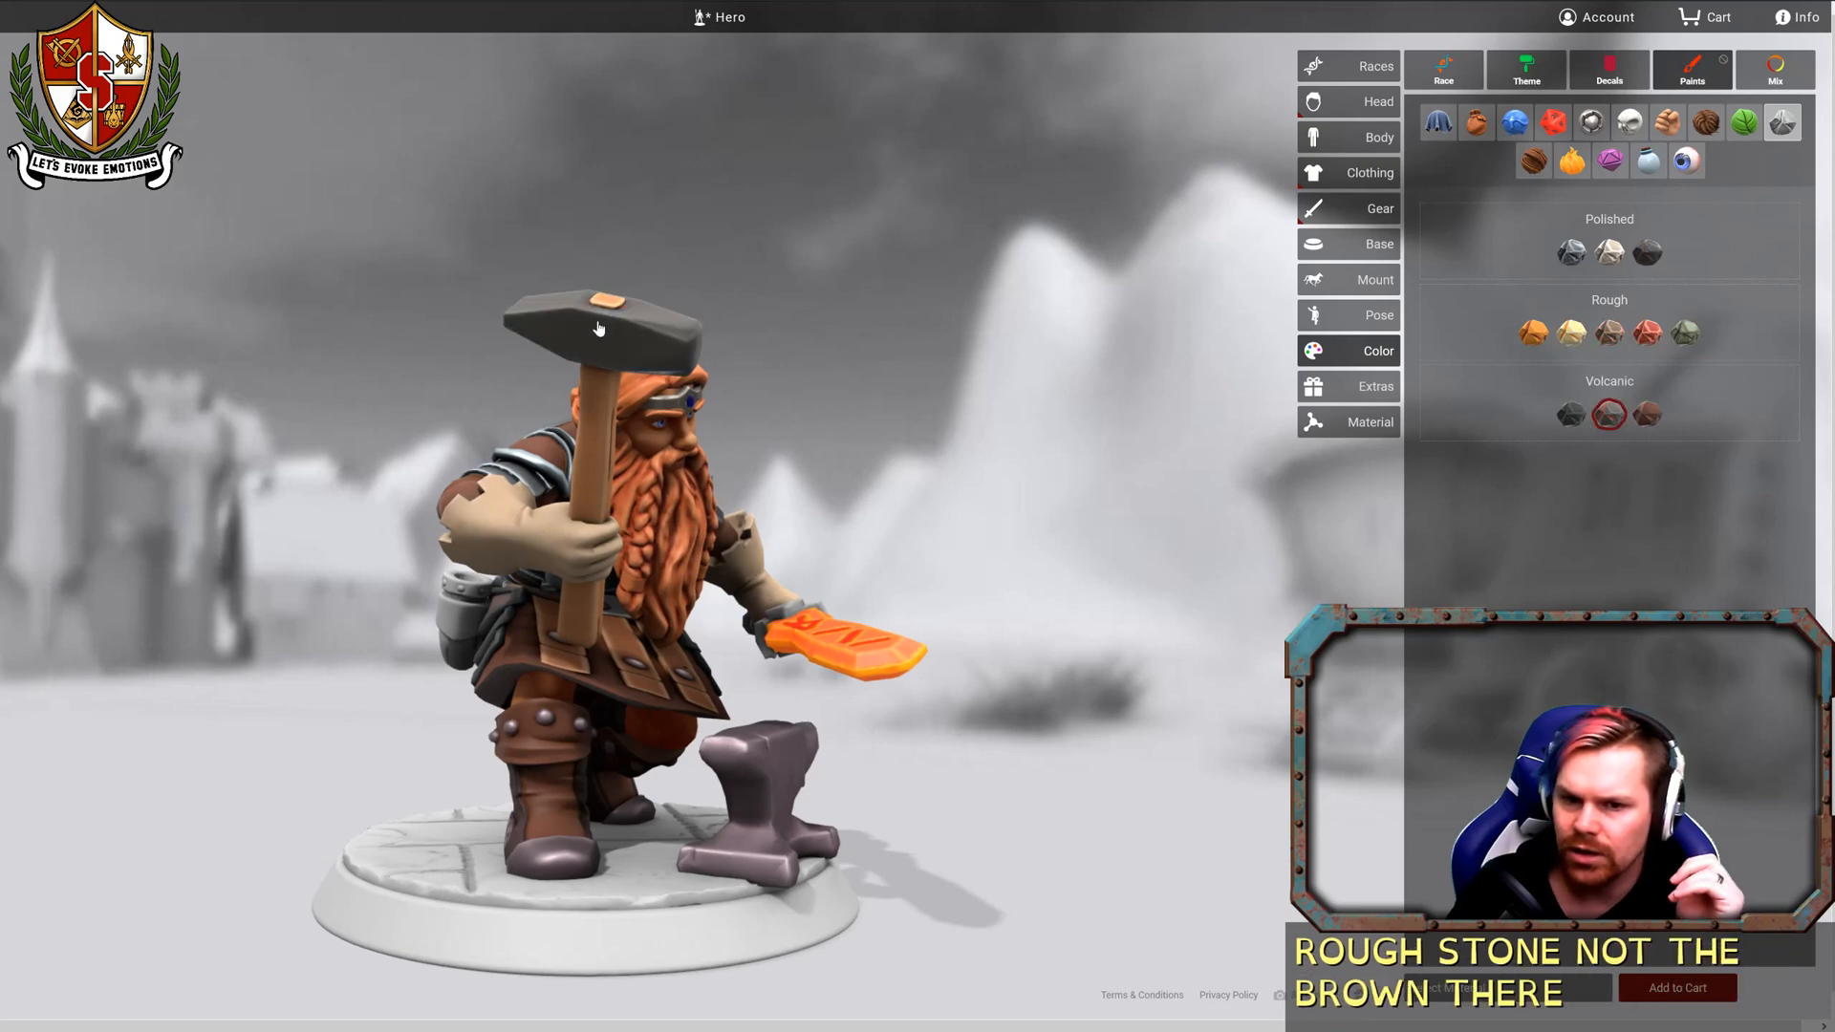
Try other stone paints on the hammer's head, and finish it in polished blue-grey stone.
{"action": "mouse_move", "coordinate": [917, 299]}
{"action": "left_mouse_down"}
{"action": "mouse_move", "coordinate": [360, 322]}
{"action": "mouse_move", "coordinate": [888, 371]}
{"action": "left_mouse_up"}
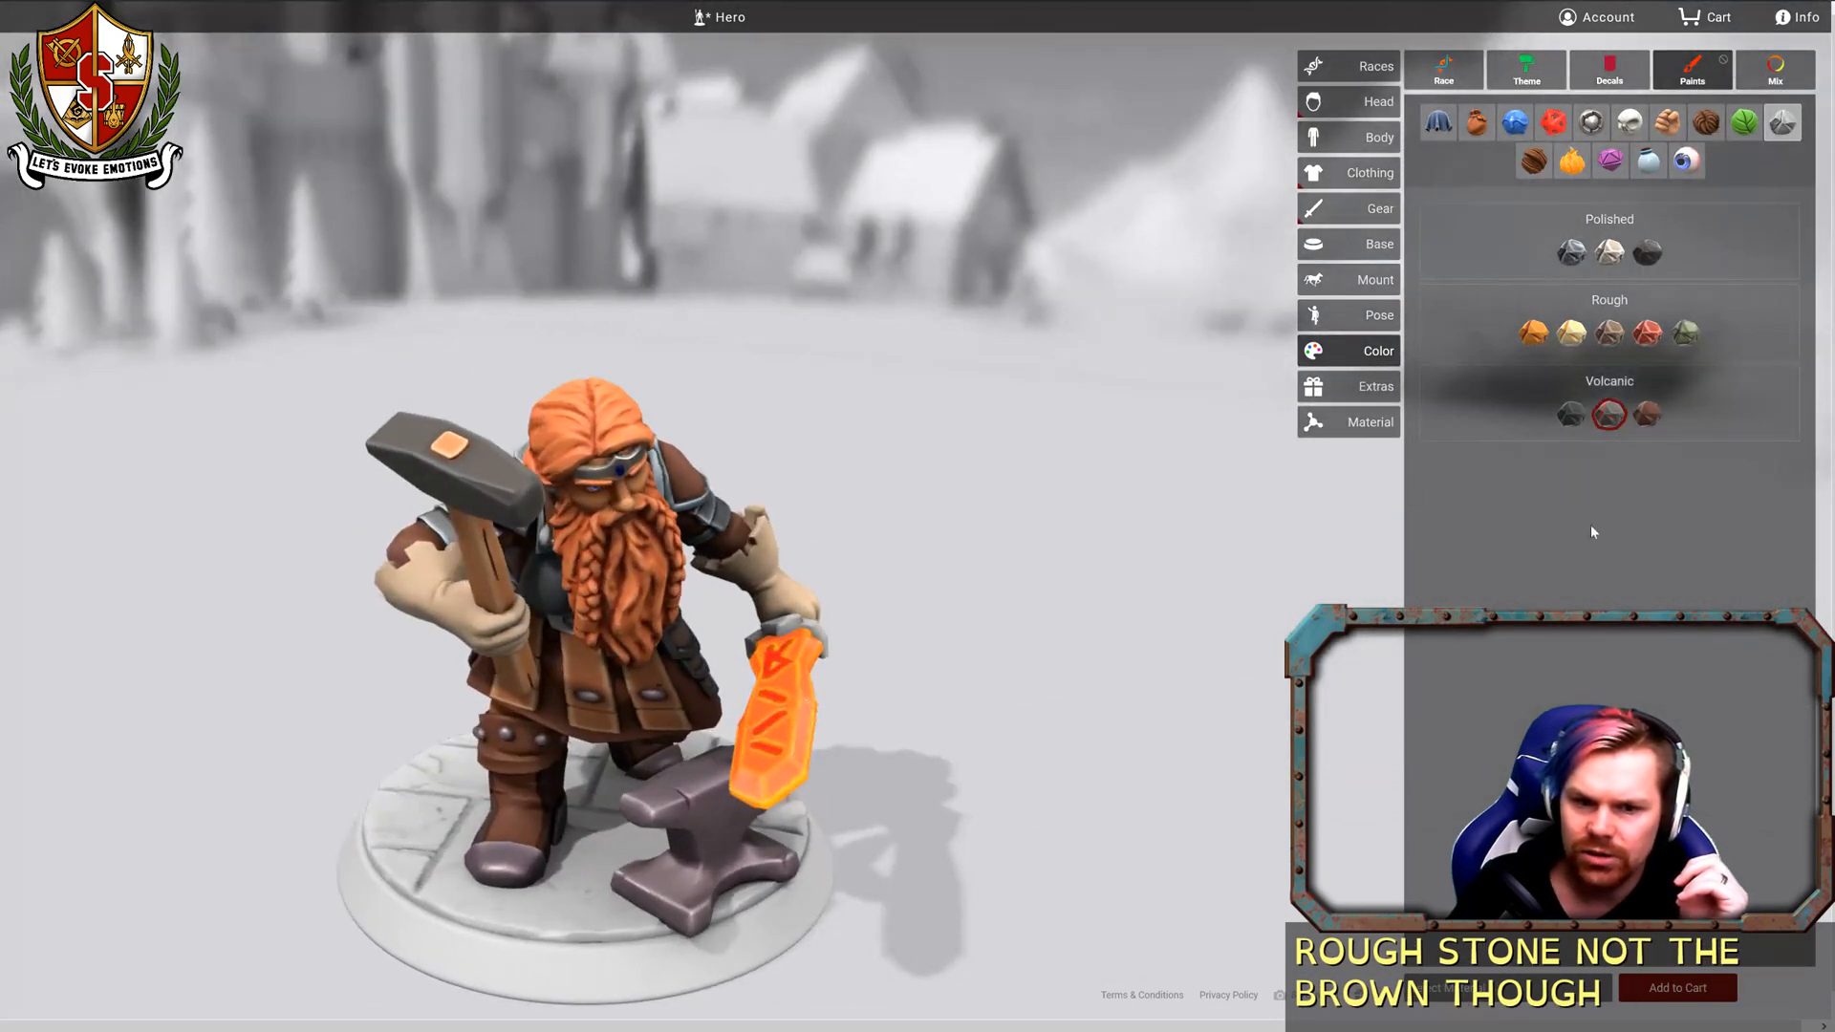
{"action": "left_click", "coordinate": [497, 497]}
{"action": "left_click", "coordinate": [1647, 413]}
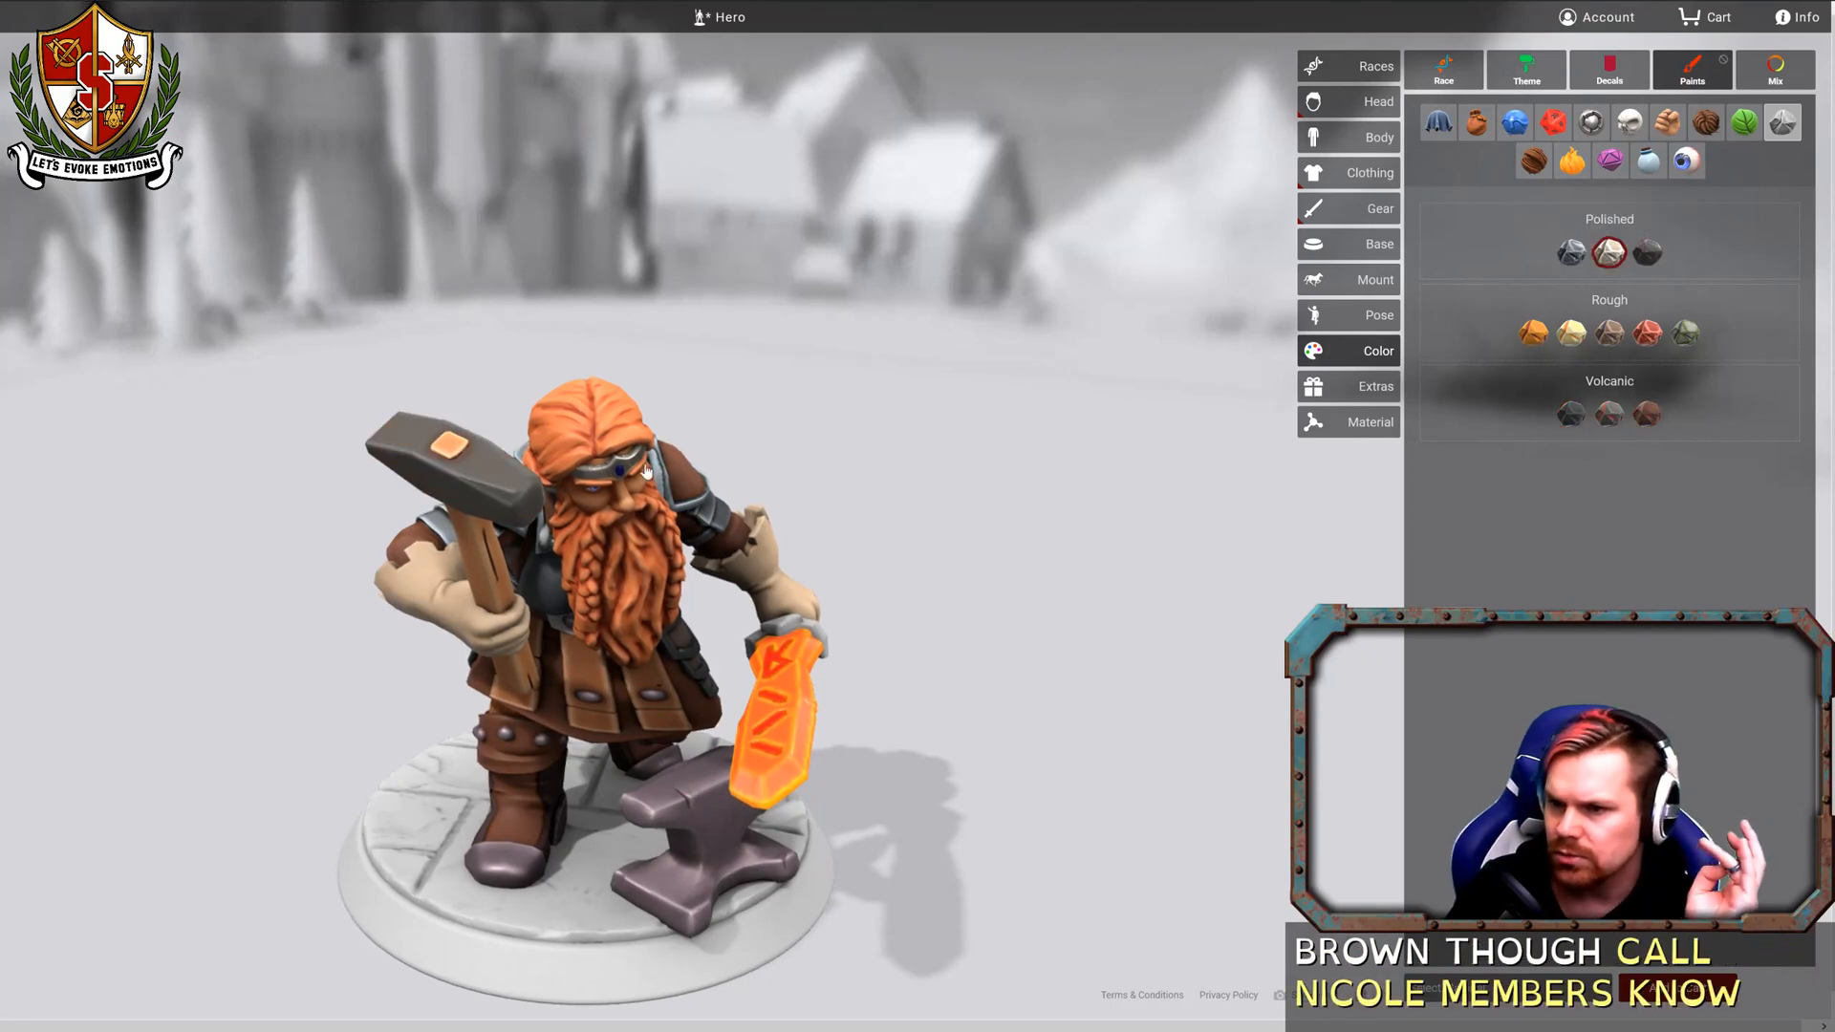
{"action": "left_click", "coordinate": [494, 493]}
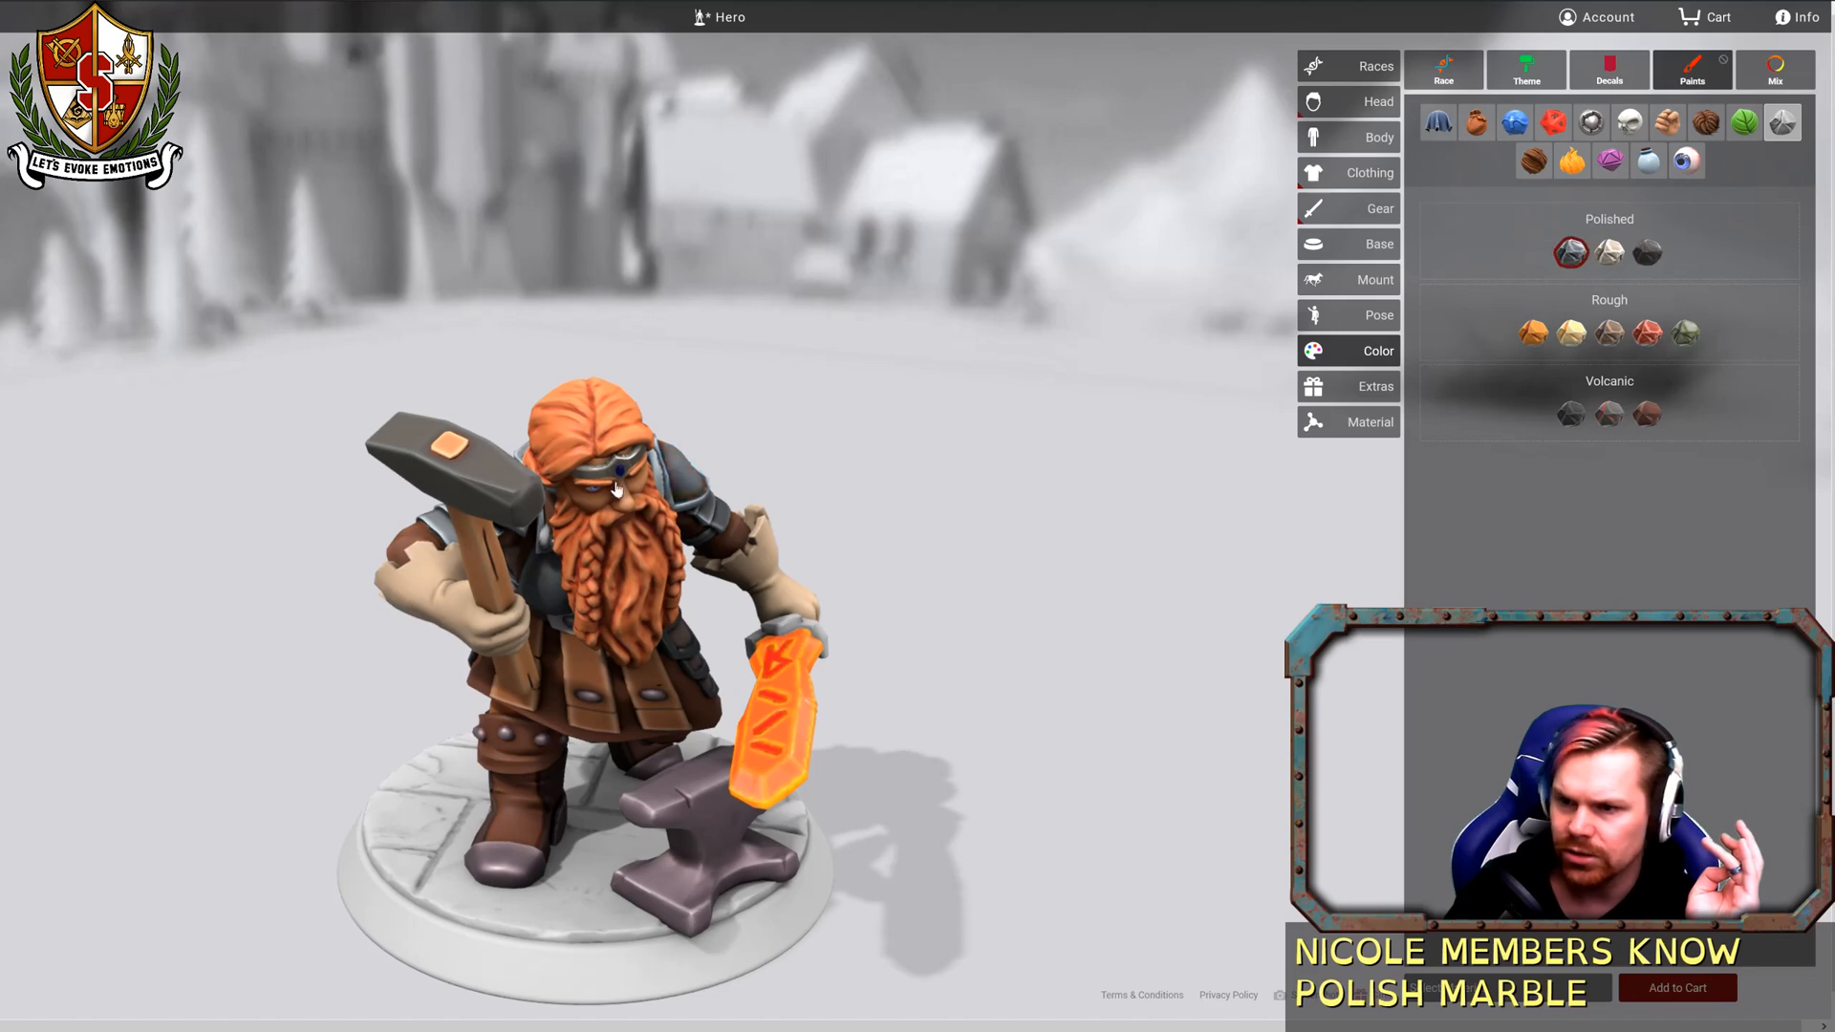
{"action": "left_click_drag", "start_coordinate": [254, 442], "coordinate": [318, 366]}
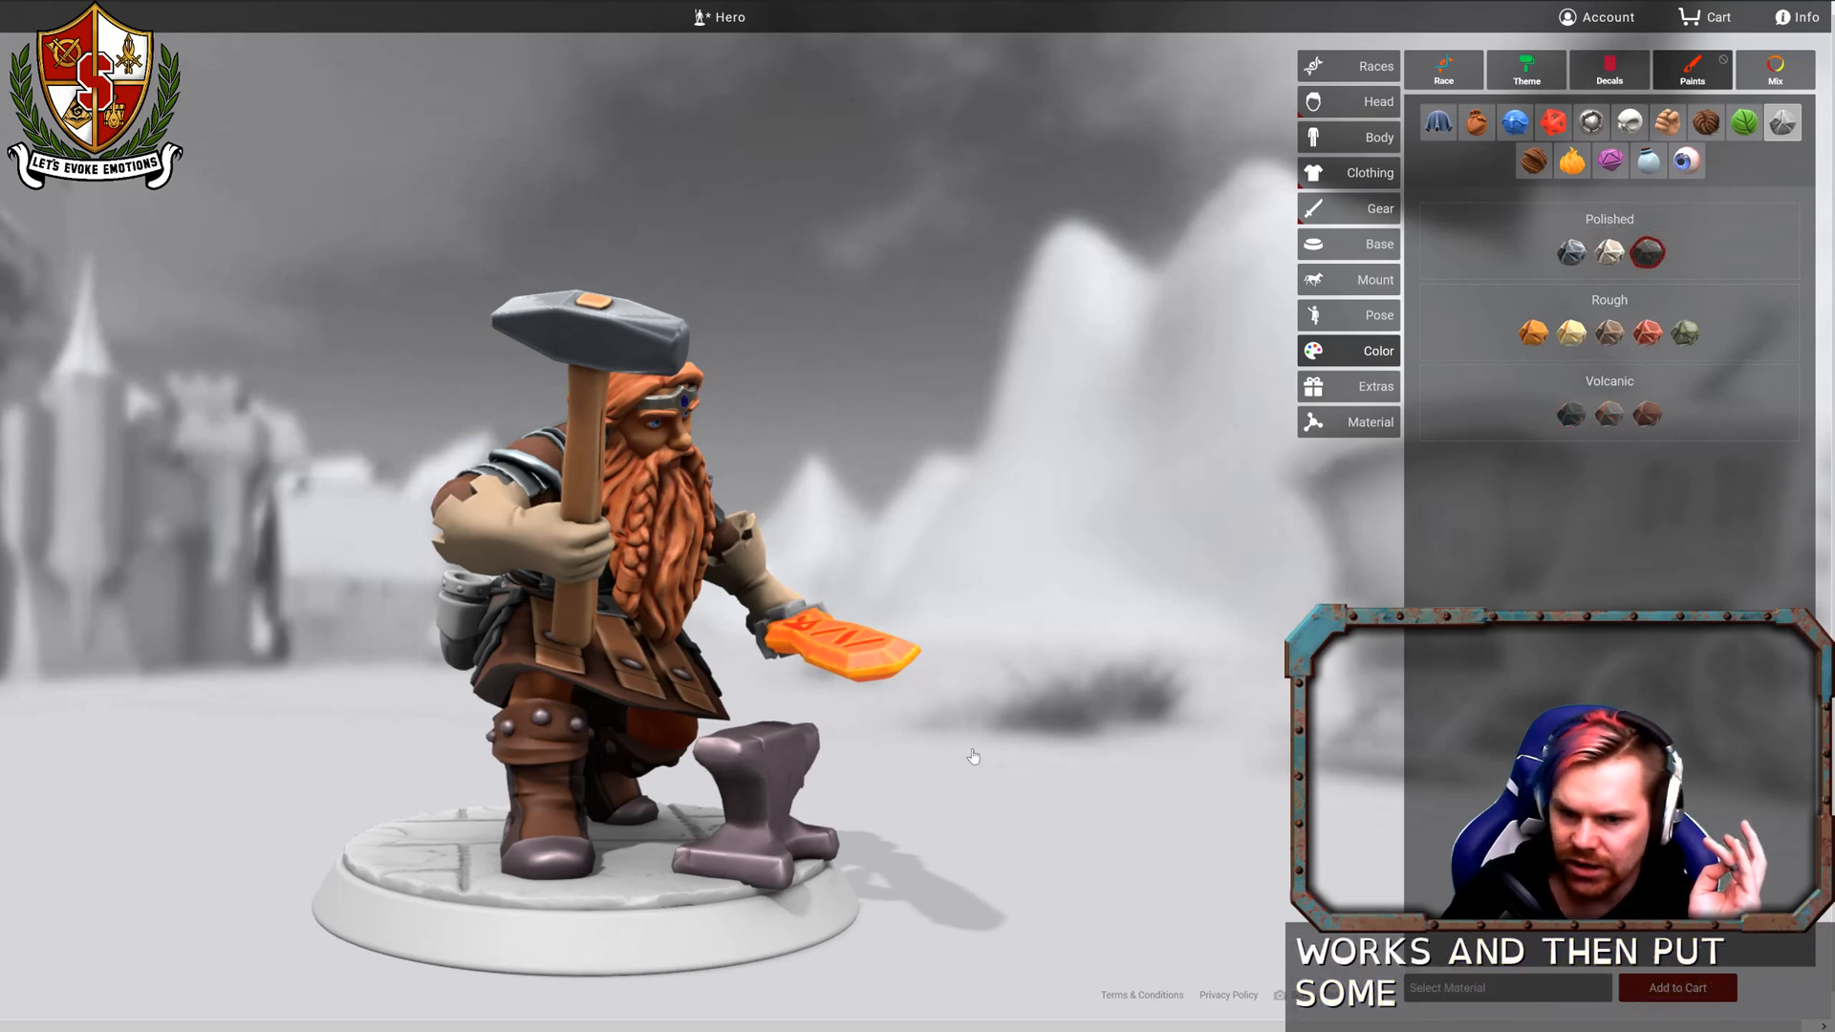
Paint the base's rim and paving with polished black stone.
{"action": "left_click", "coordinate": [661, 904]}
{"action": "left_click_drag", "start_coordinate": [608, 883], "coordinate": [435, 924]}
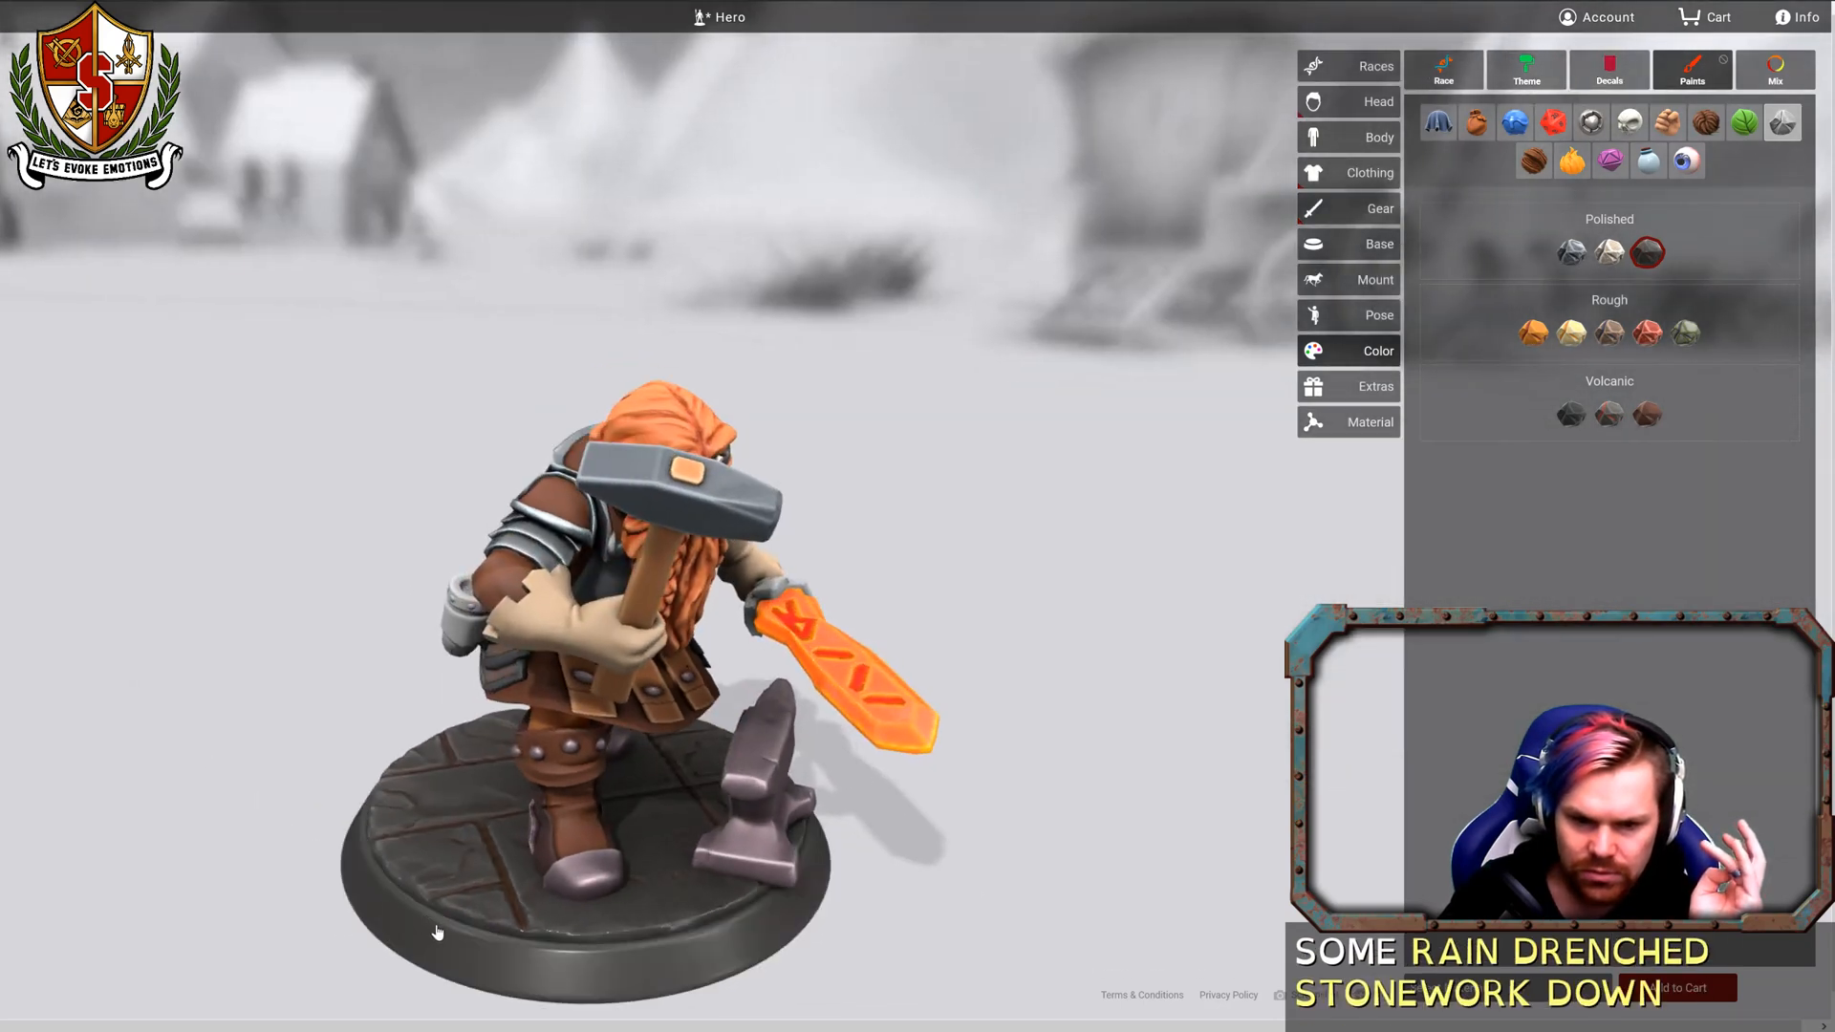
{"action": "left_click_drag", "start_coordinate": [1112, 626], "coordinate": [1185, 624]}
Paint the drinking horn with a pale natural wood and its holder with a reddish tan leather.
{"action": "left_click_drag", "start_coordinate": [1078, 782], "coordinate": [1286, 745]}
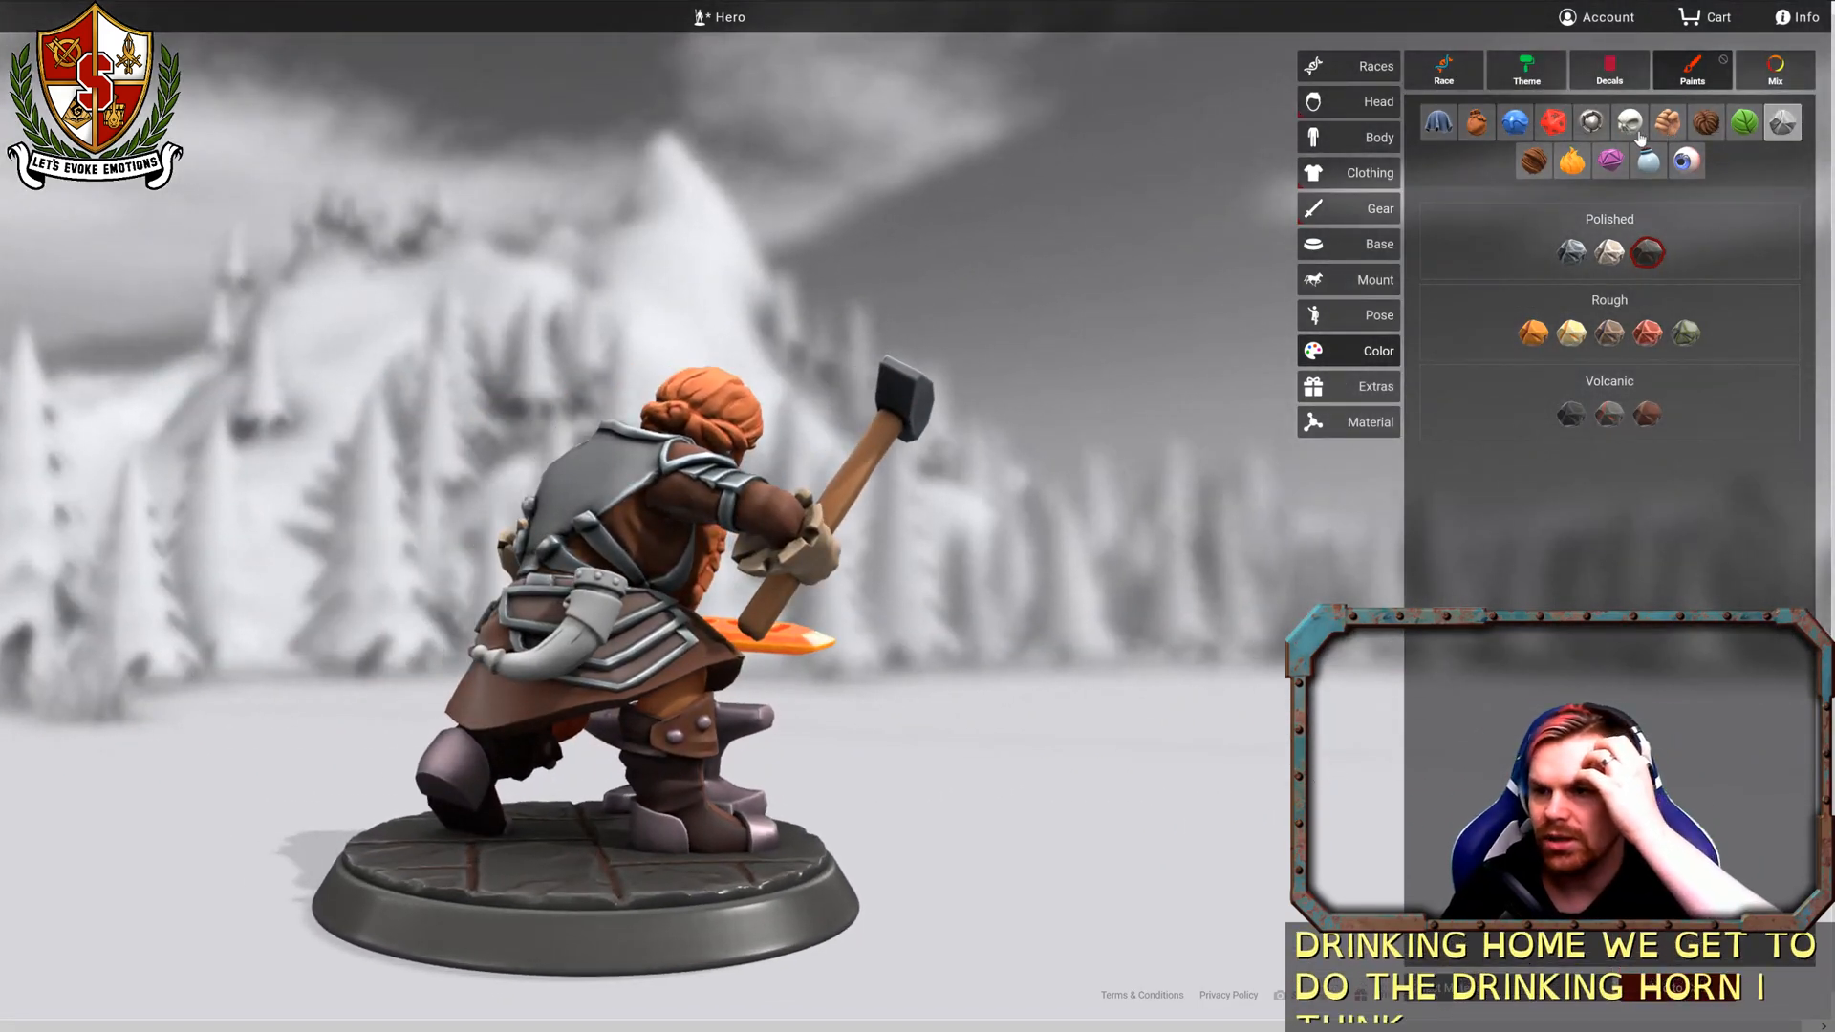
{"action": "left_click", "coordinate": [1534, 161]}
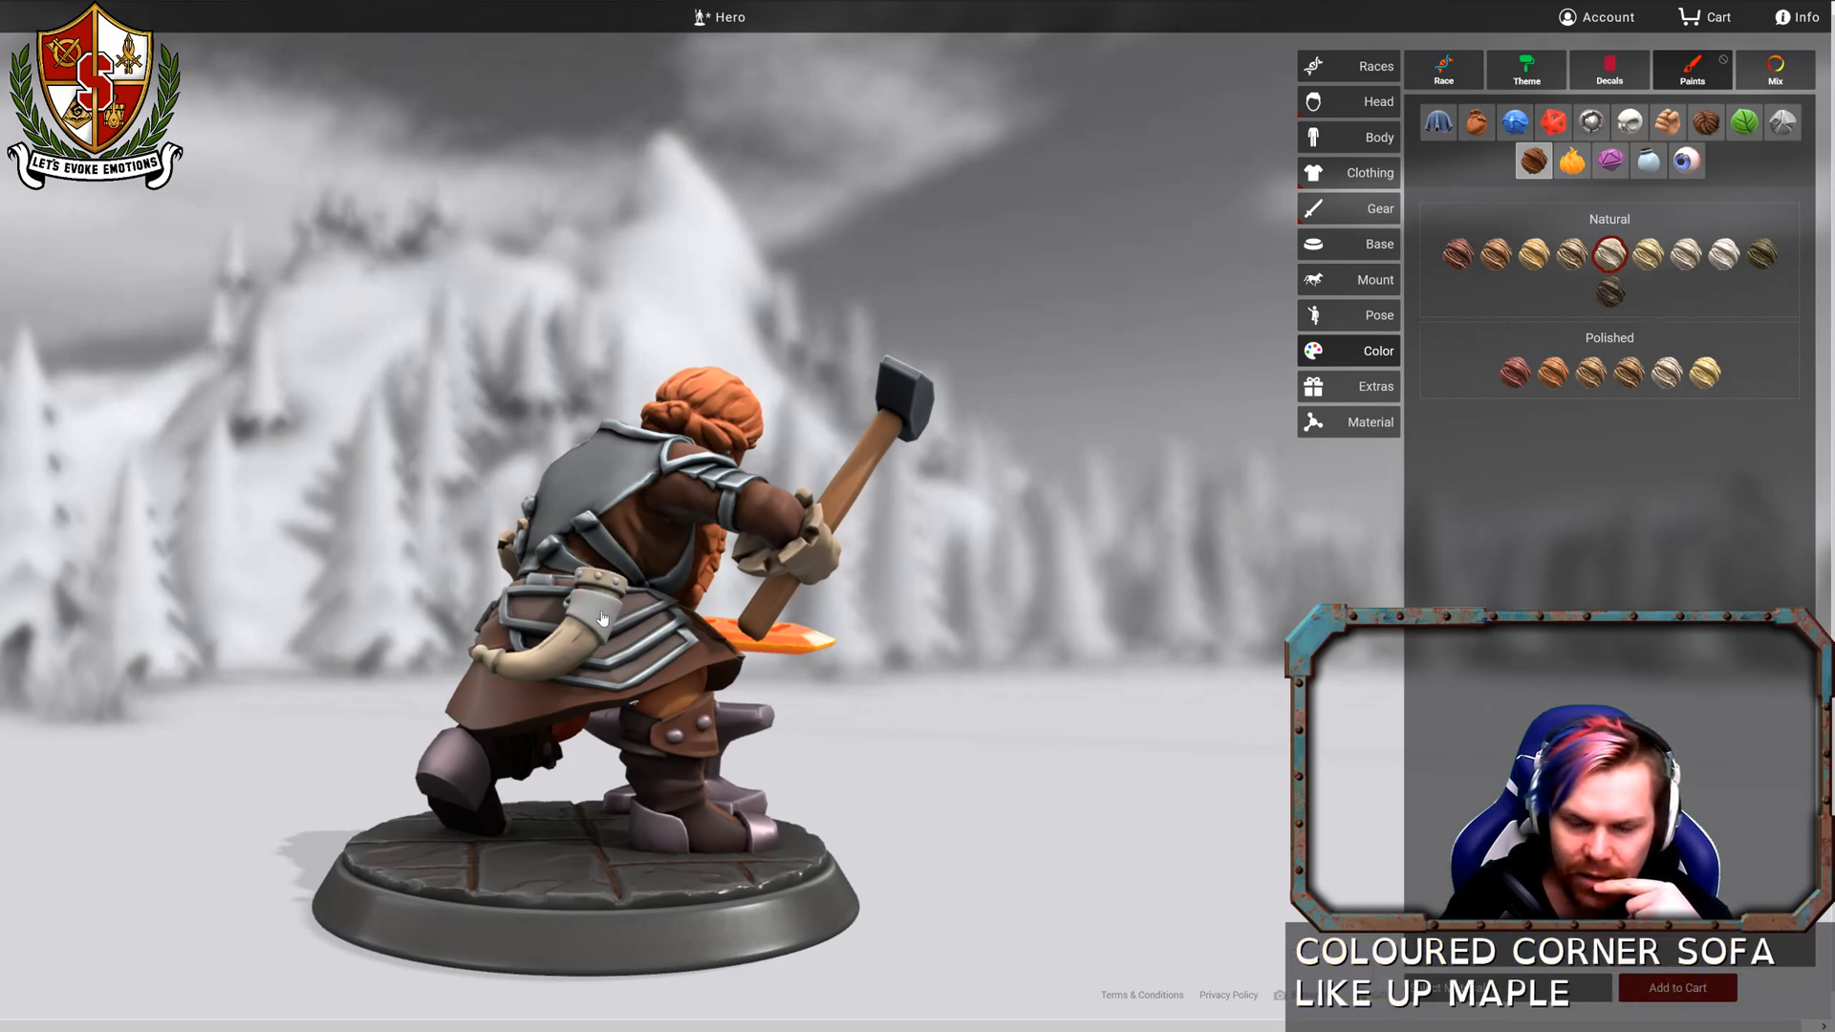
{"action": "mouse_move", "coordinate": [1089, 606]}
{"action": "left_mouse_down"}
{"action": "mouse_move", "coordinate": [1366, 623]}
{"action": "mouse_move", "coordinate": [1161, 660]}
{"action": "left_mouse_up"}
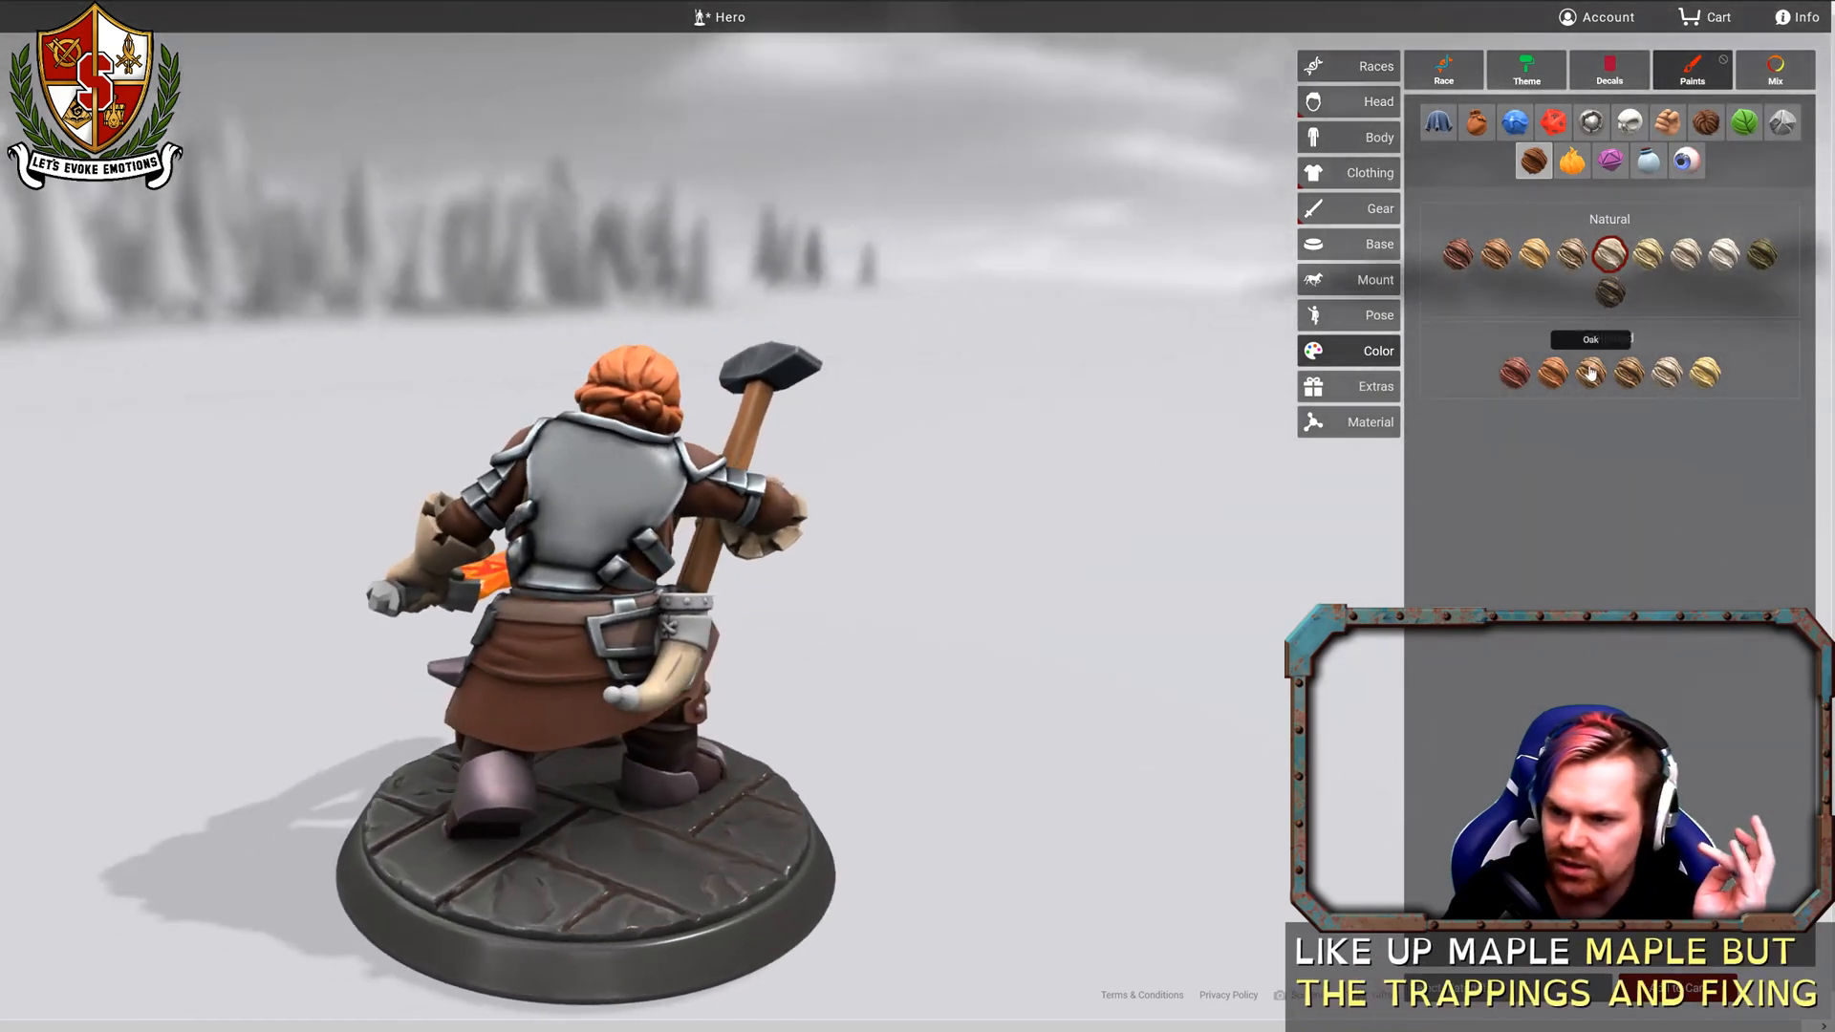
{"action": "left_click", "coordinate": [1484, 122]}
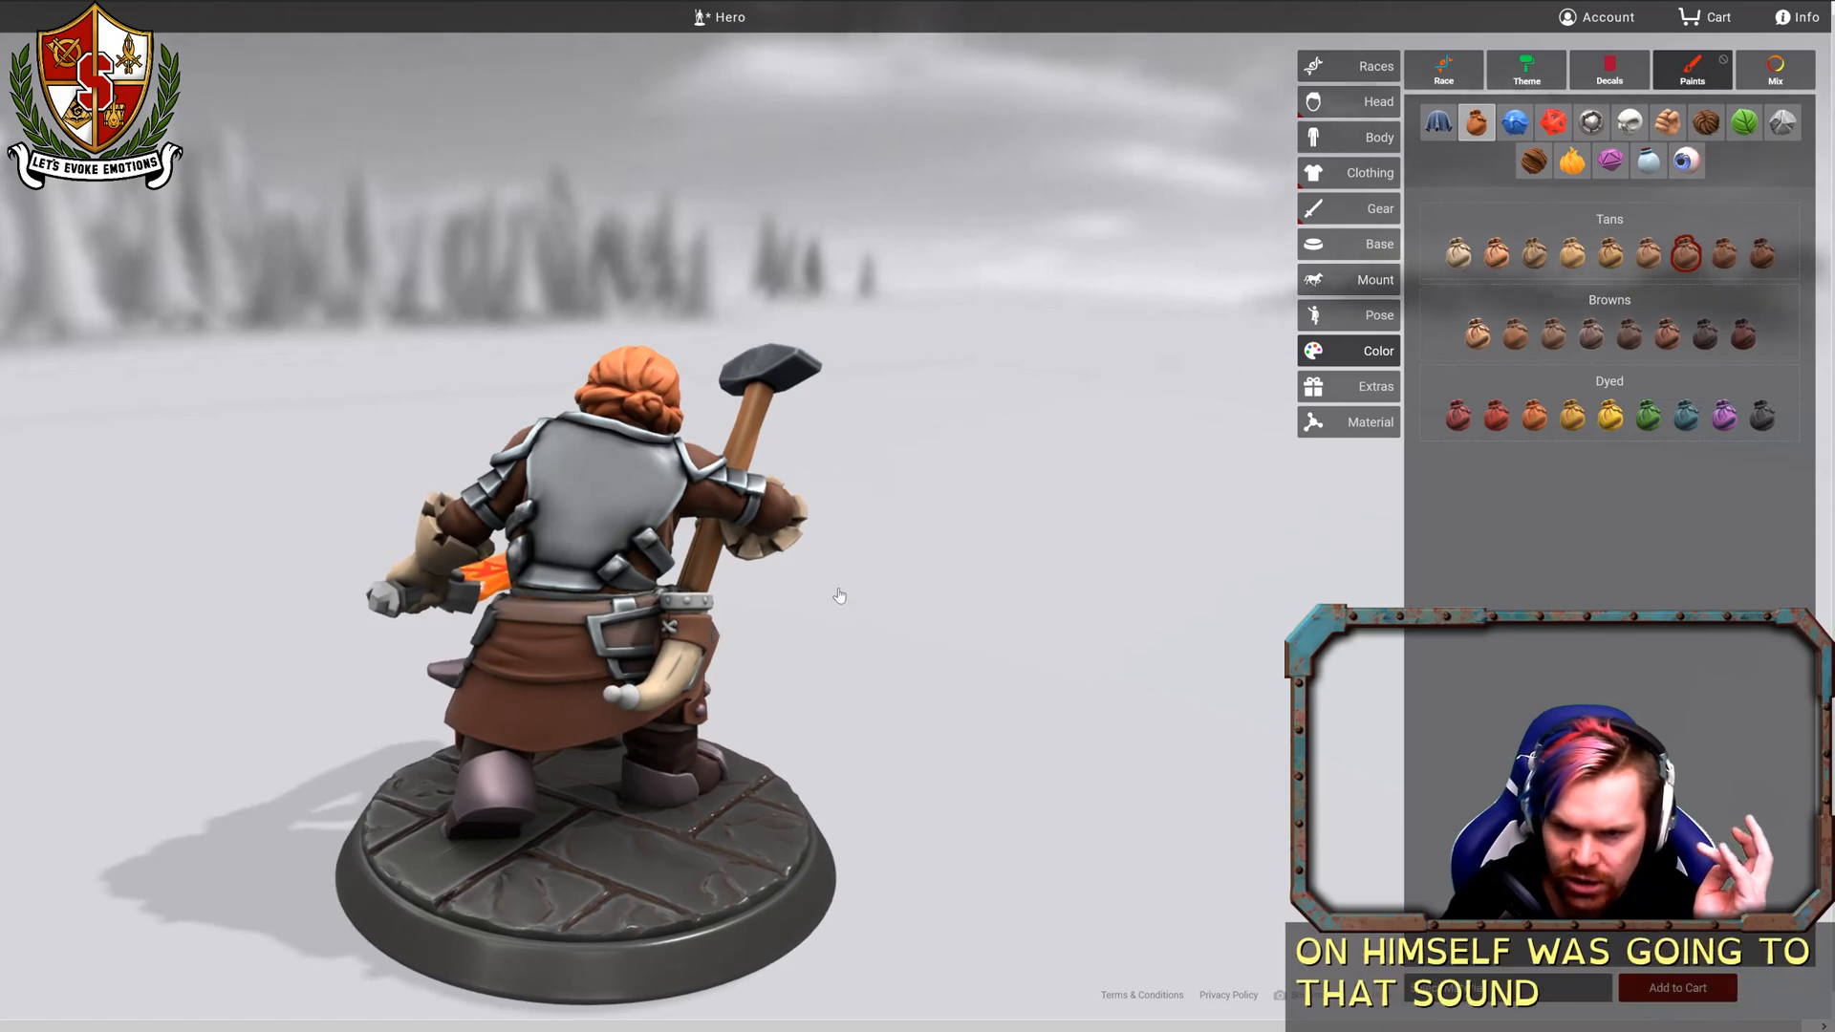
{"action": "left_click_drag", "start_coordinate": [839, 595], "coordinate": [809, 627]}
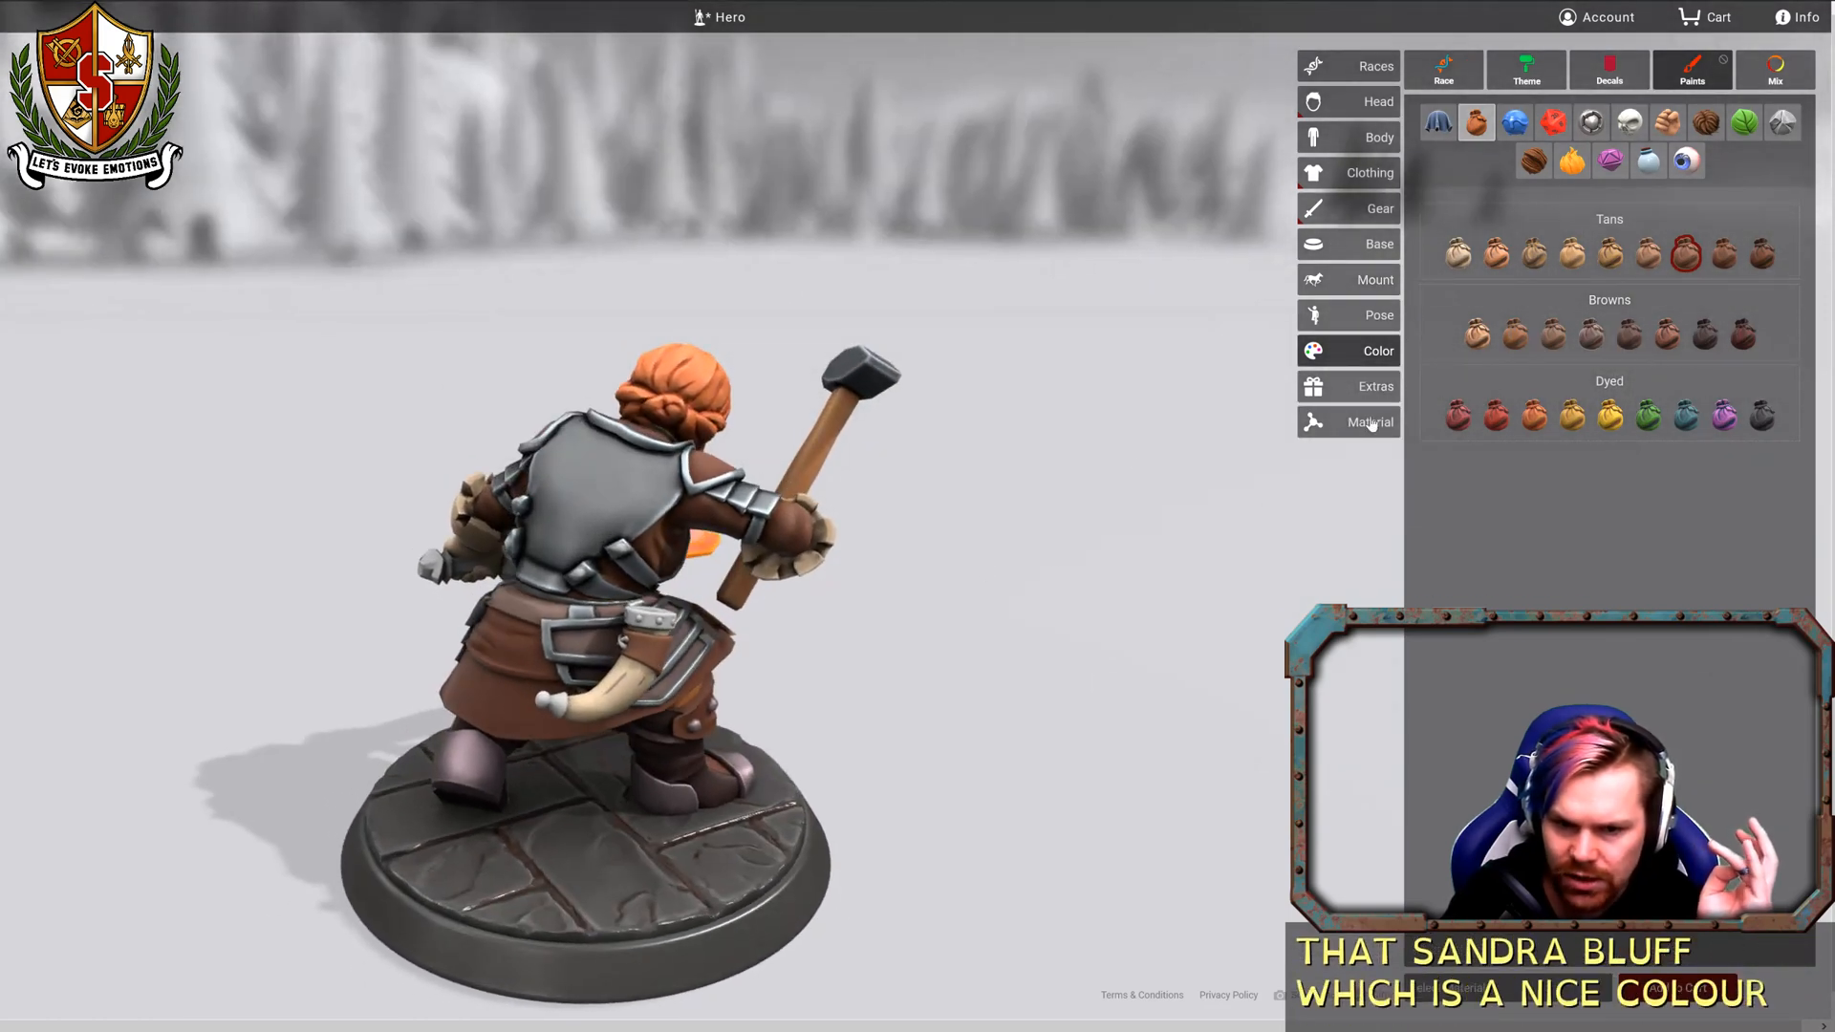
Paint the drinking horn's rim with a shiny brownish metal and its rivets with a pastel teal metal.
{"action": "left_click", "coordinate": [1589, 123]}
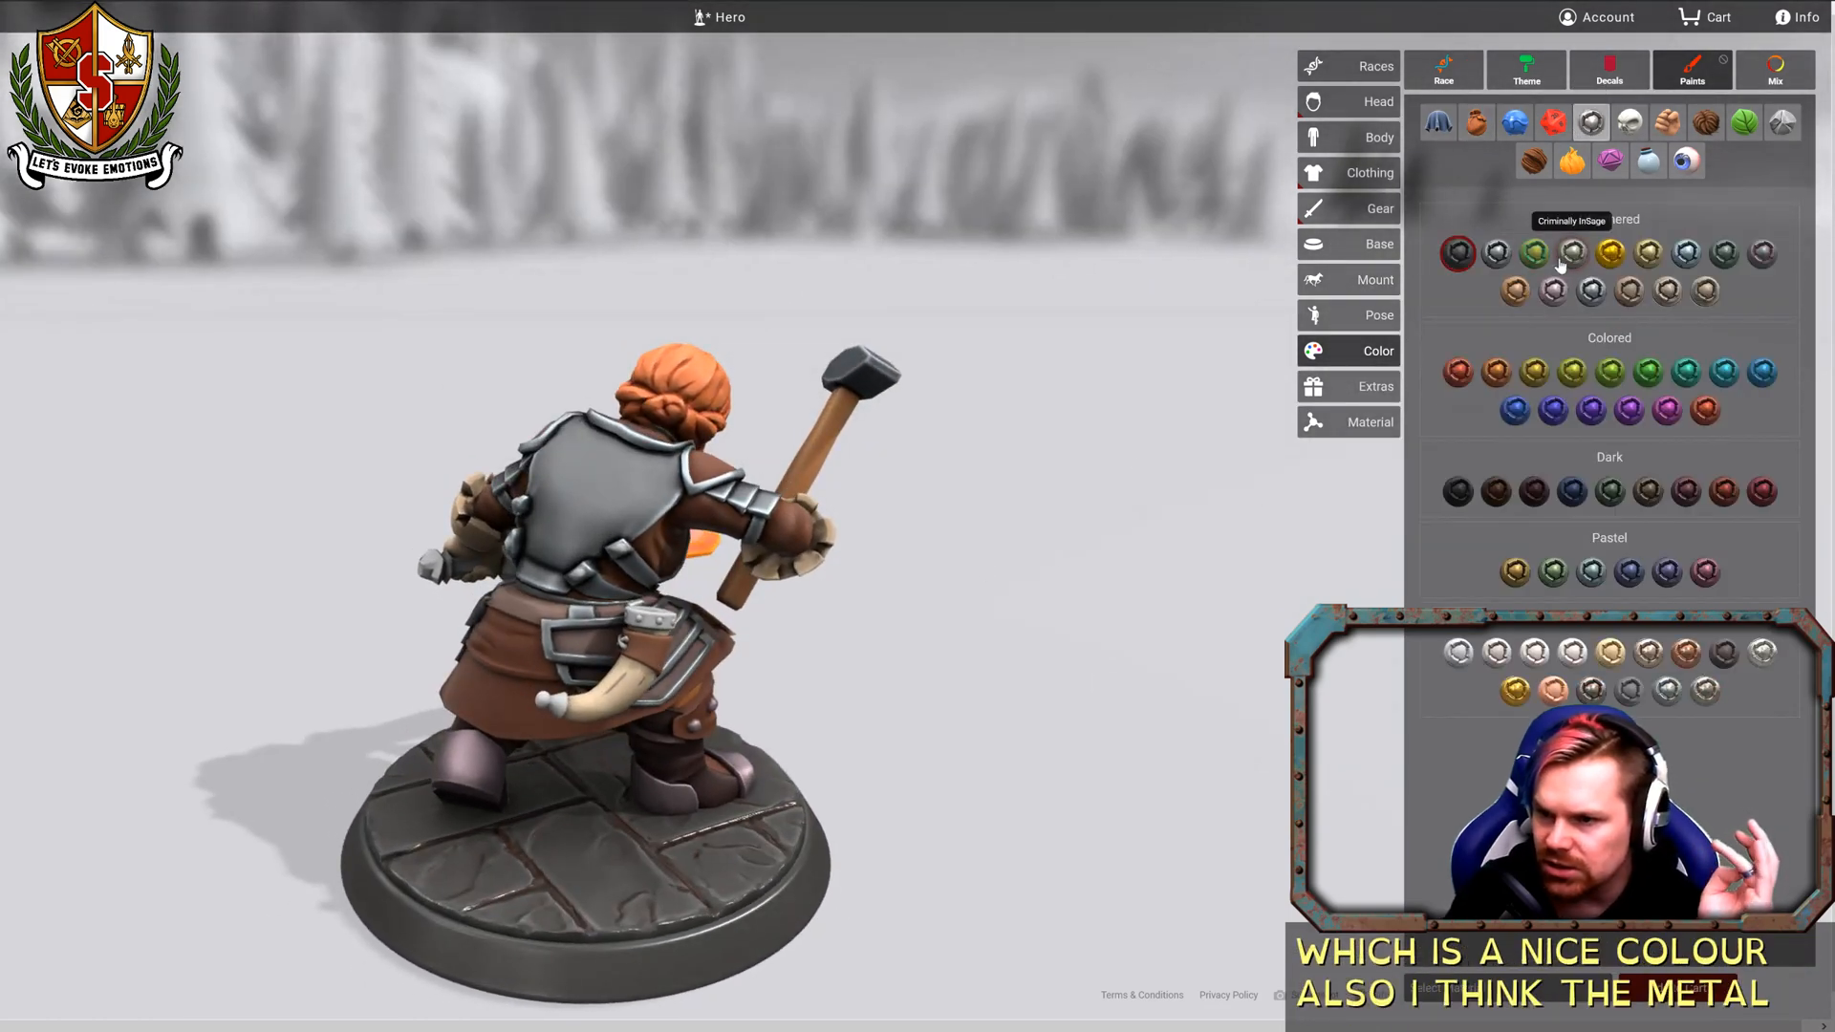
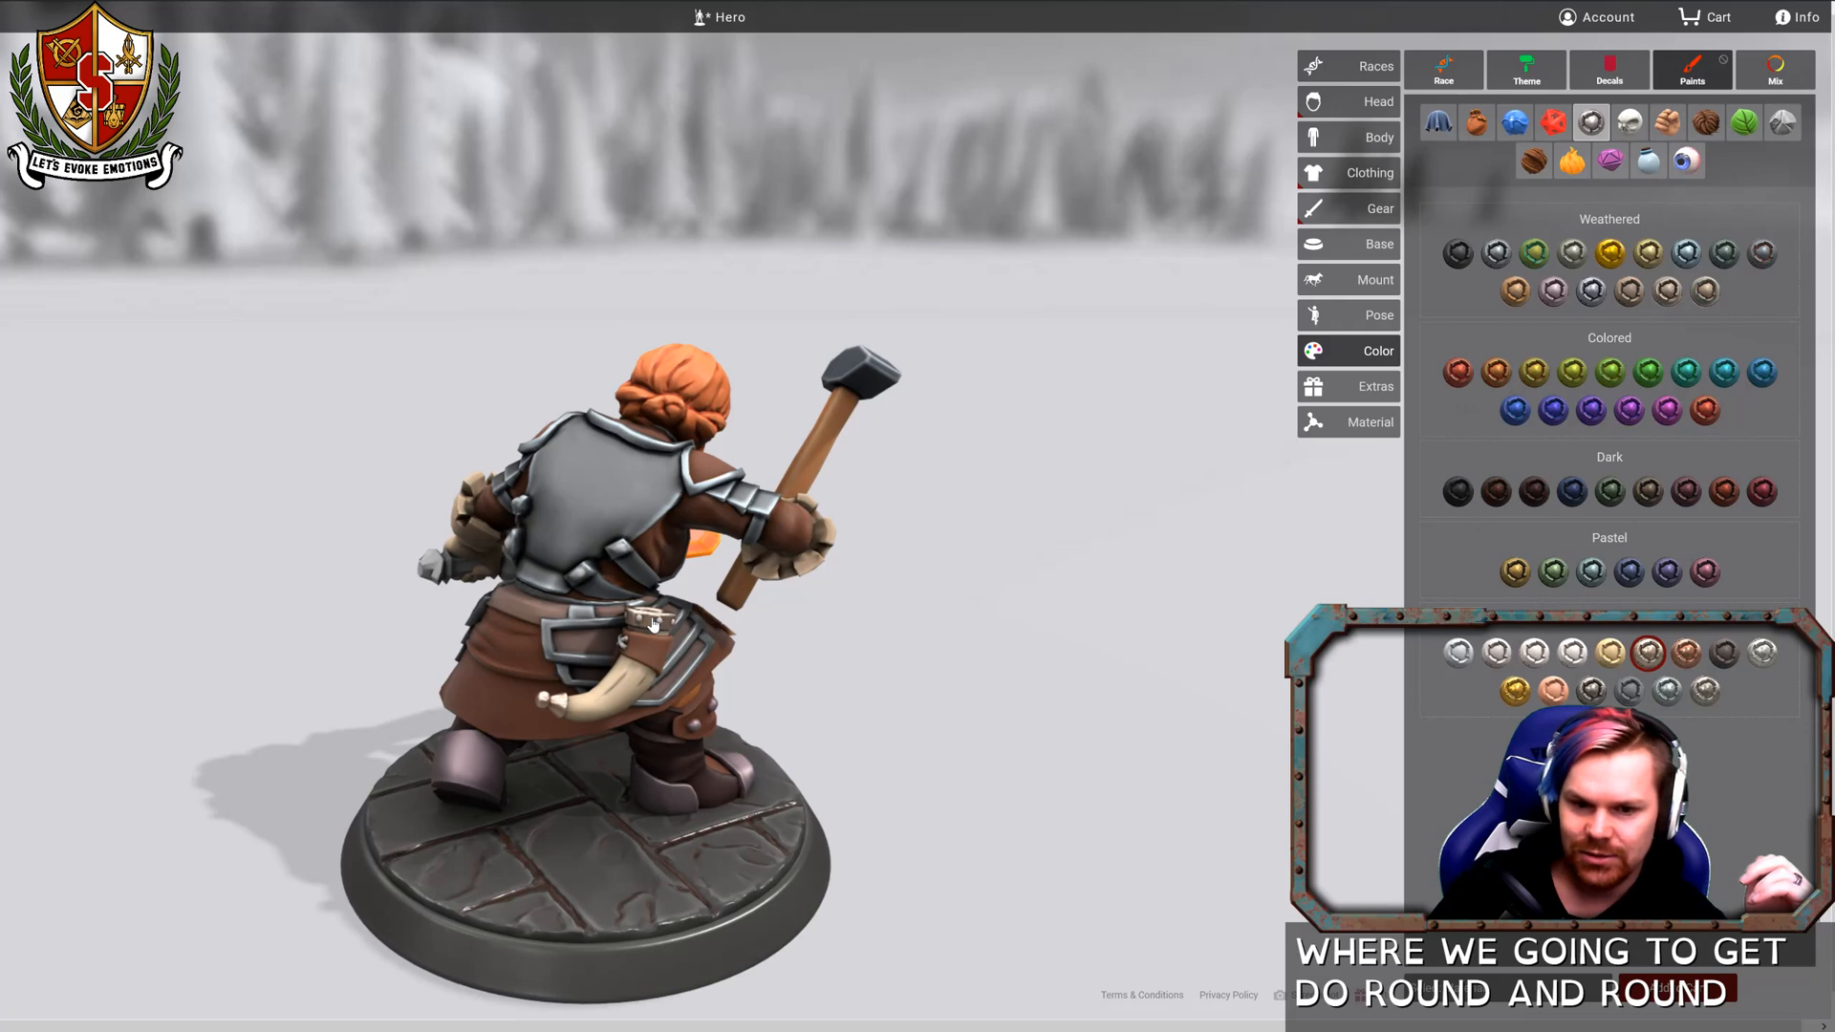
{"action": "scroll", "coordinate": [654, 624], "scroll_direction": "up", "scroll_amount": 5}
{"action": "mouse_move", "coordinate": [1137, 717]}
{"action": "left_mouse_down"}
{"action": "mouse_move", "coordinate": [1205, 694]}
{"action": "mouse_move", "coordinate": [1159, 697]}
{"action": "left_mouse_up"}
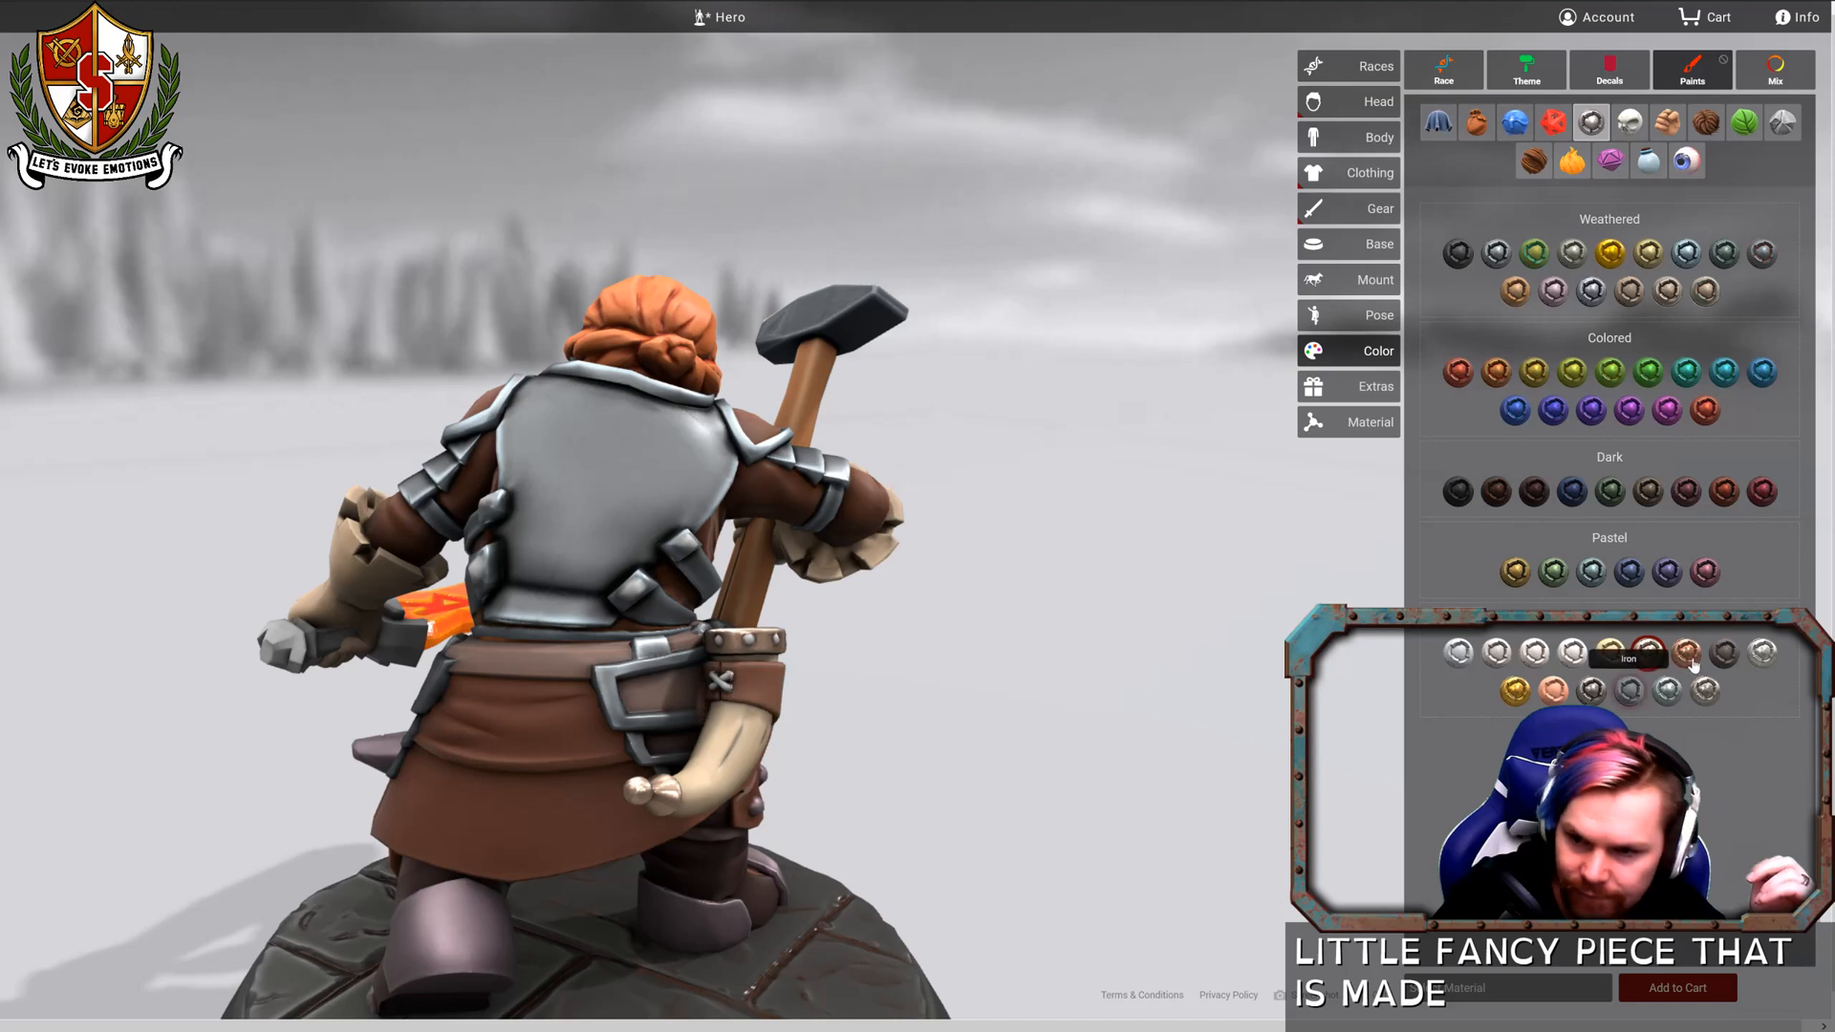
{"action": "left_click", "coordinate": [1591, 579]}
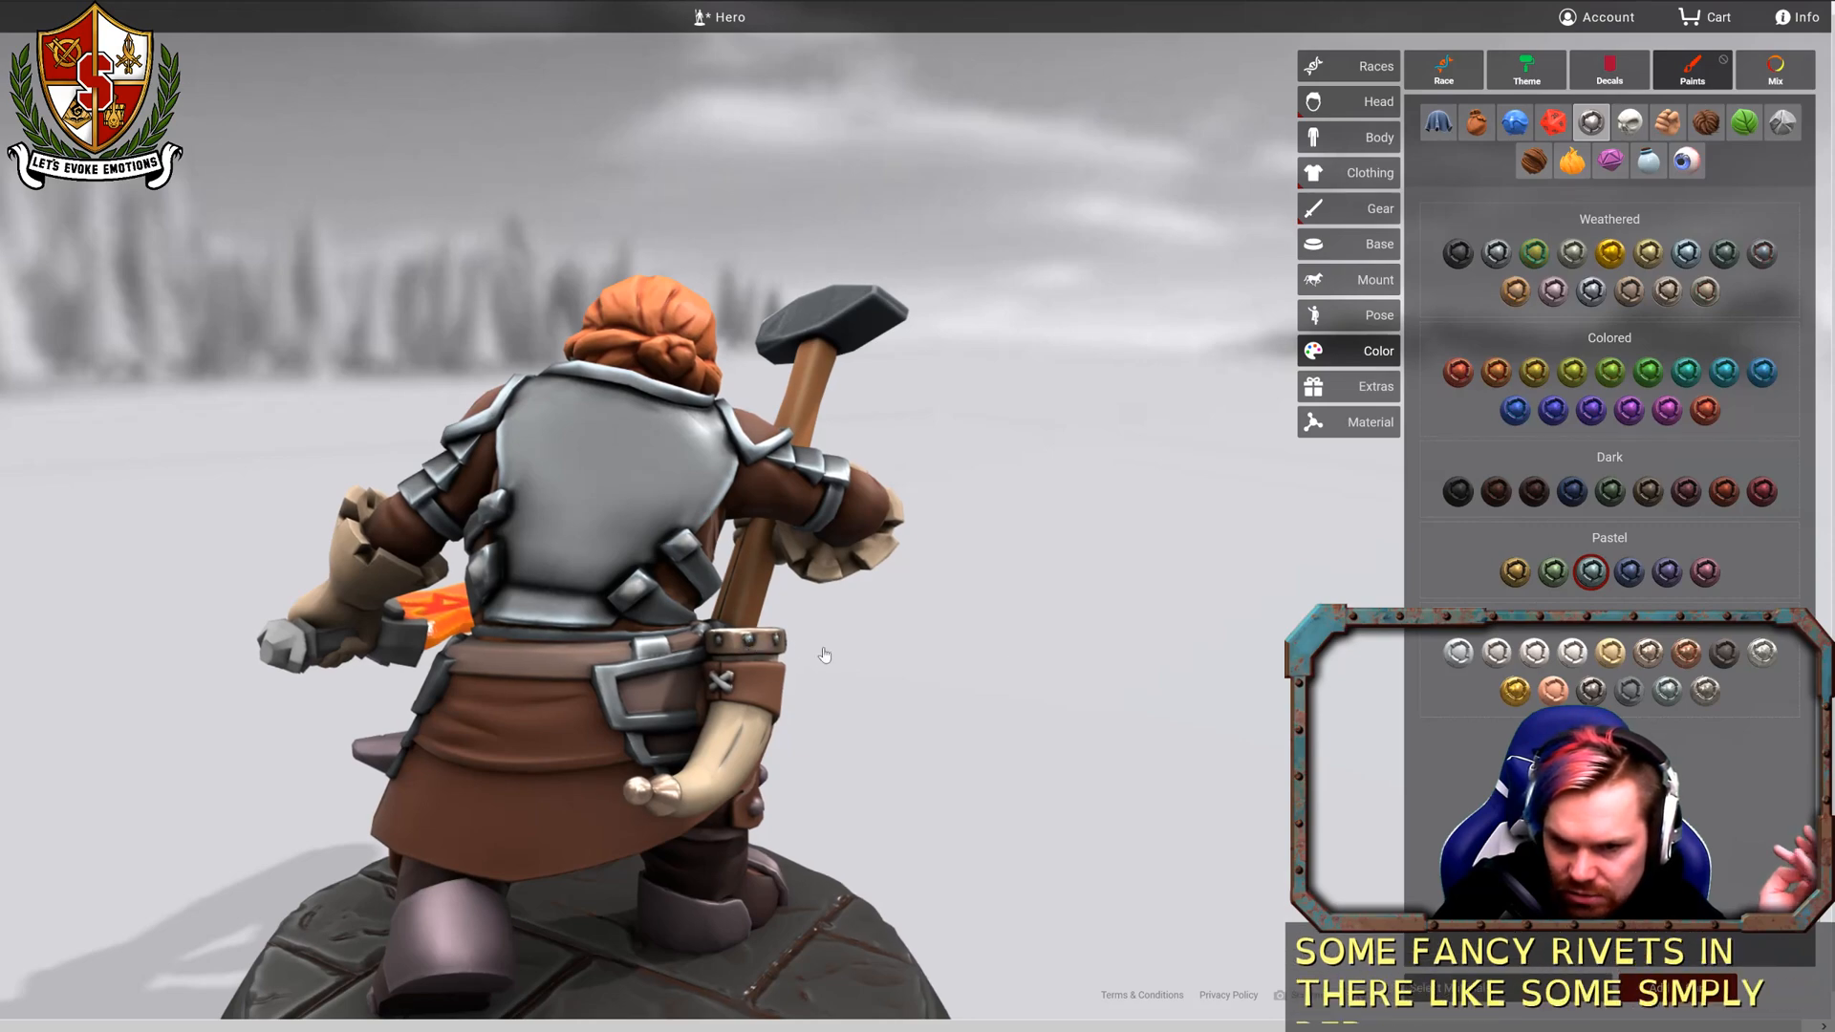
Paint the laces on the drinking horn's holder with black dyed leather.
{"action": "left_click_drag", "start_coordinate": [750, 647], "coordinate": [905, 519]}
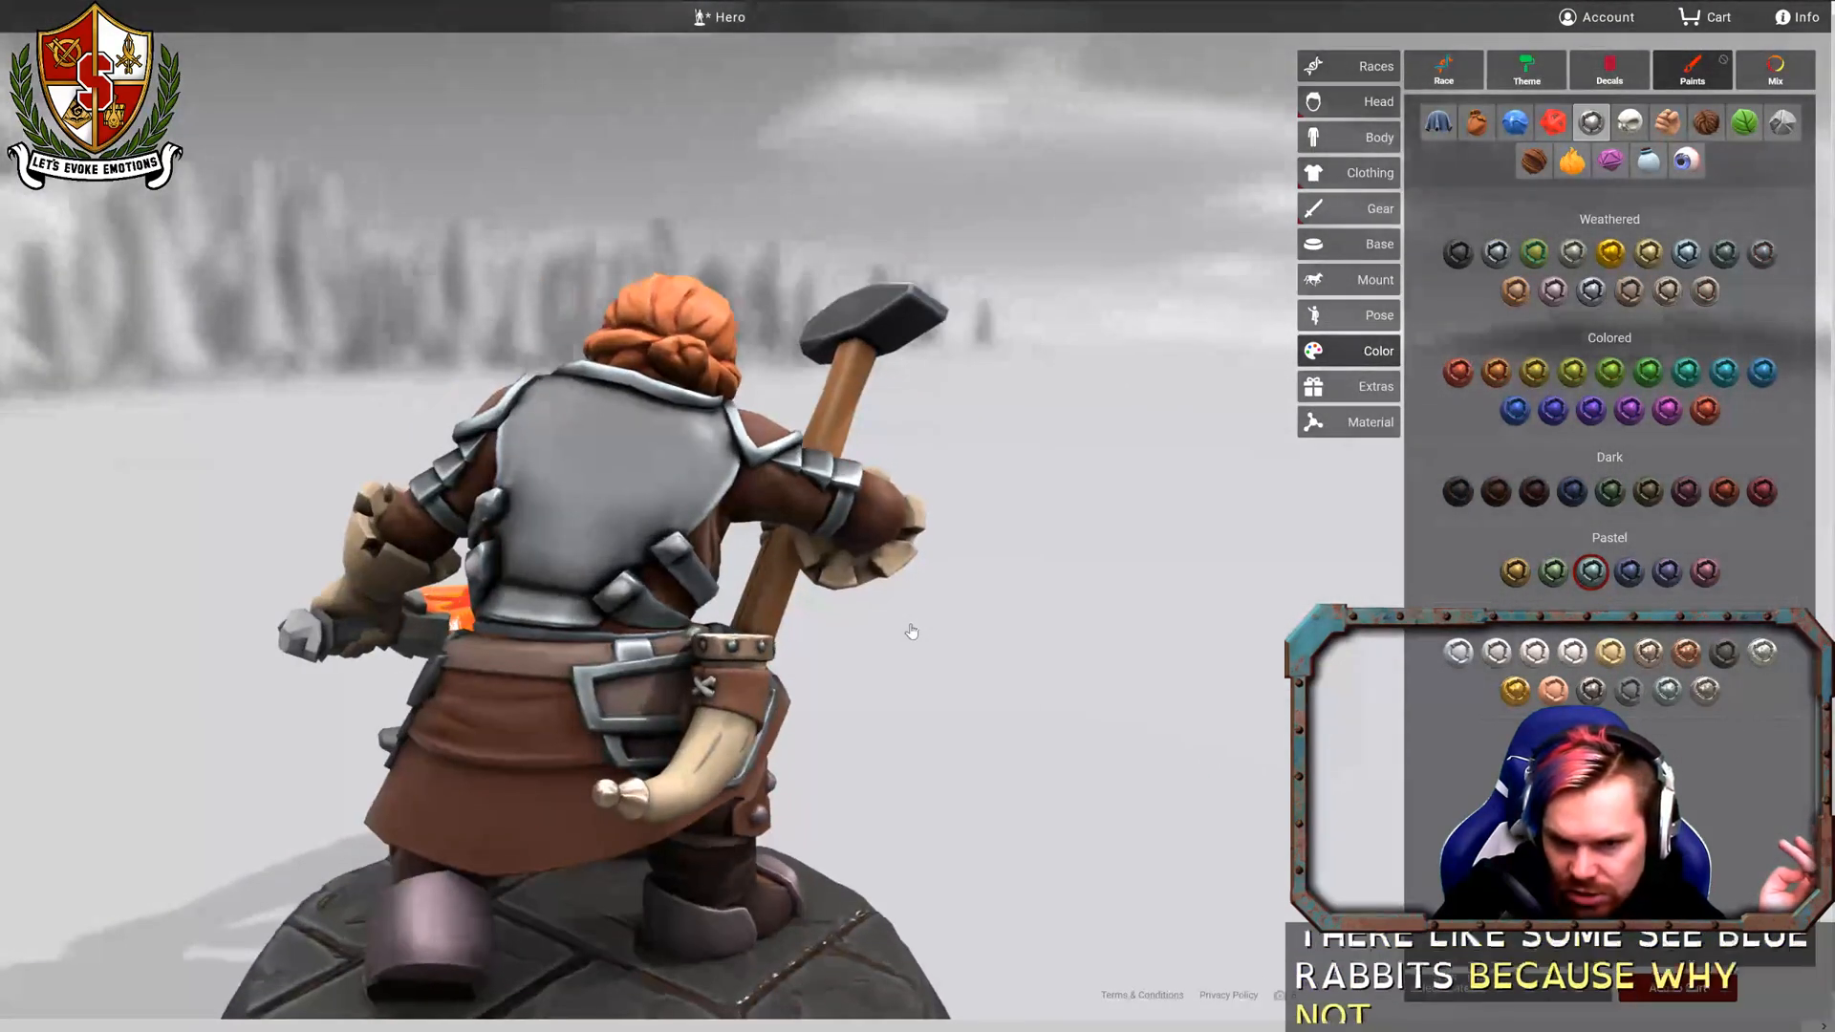
{"action": "left_click", "coordinate": [1476, 122]}
{"action": "left_click", "coordinate": [1761, 416]}
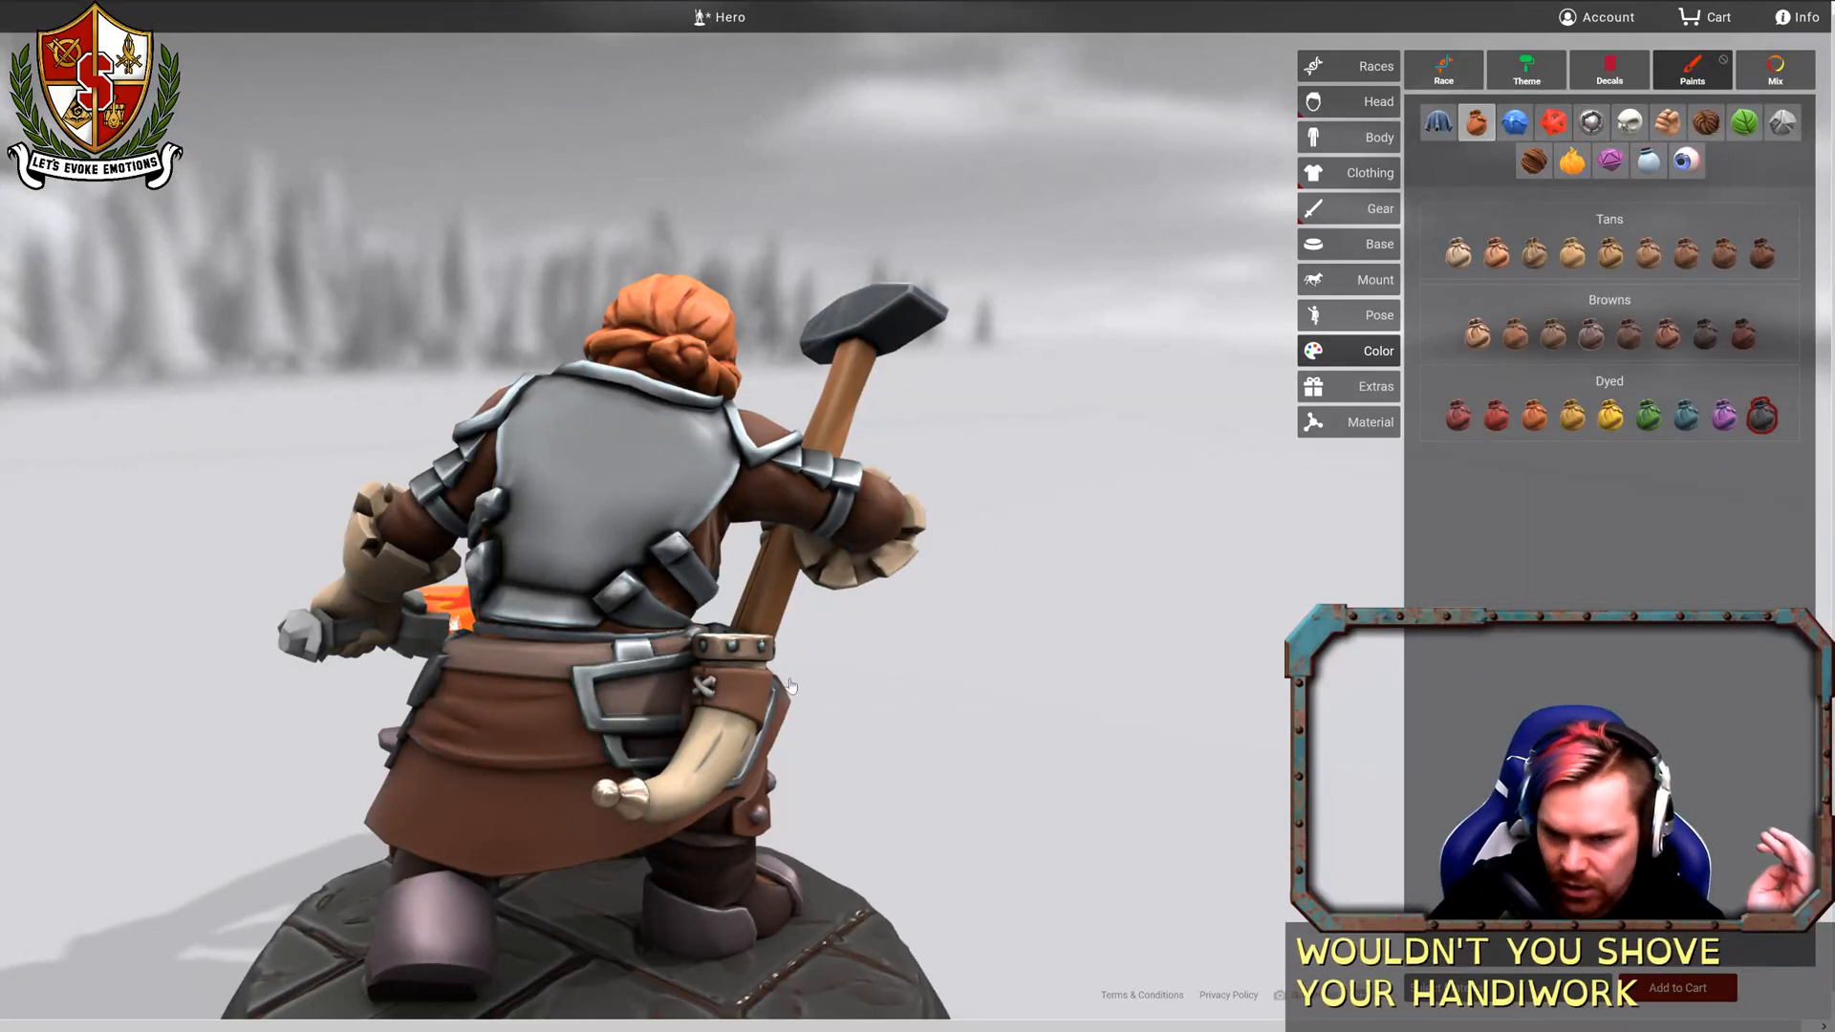
Paint the studs on the leather apron's strips with a weathered purple-grey metal.
{"action": "left_click_drag", "start_coordinate": [1070, 658], "coordinate": [640, 594]}
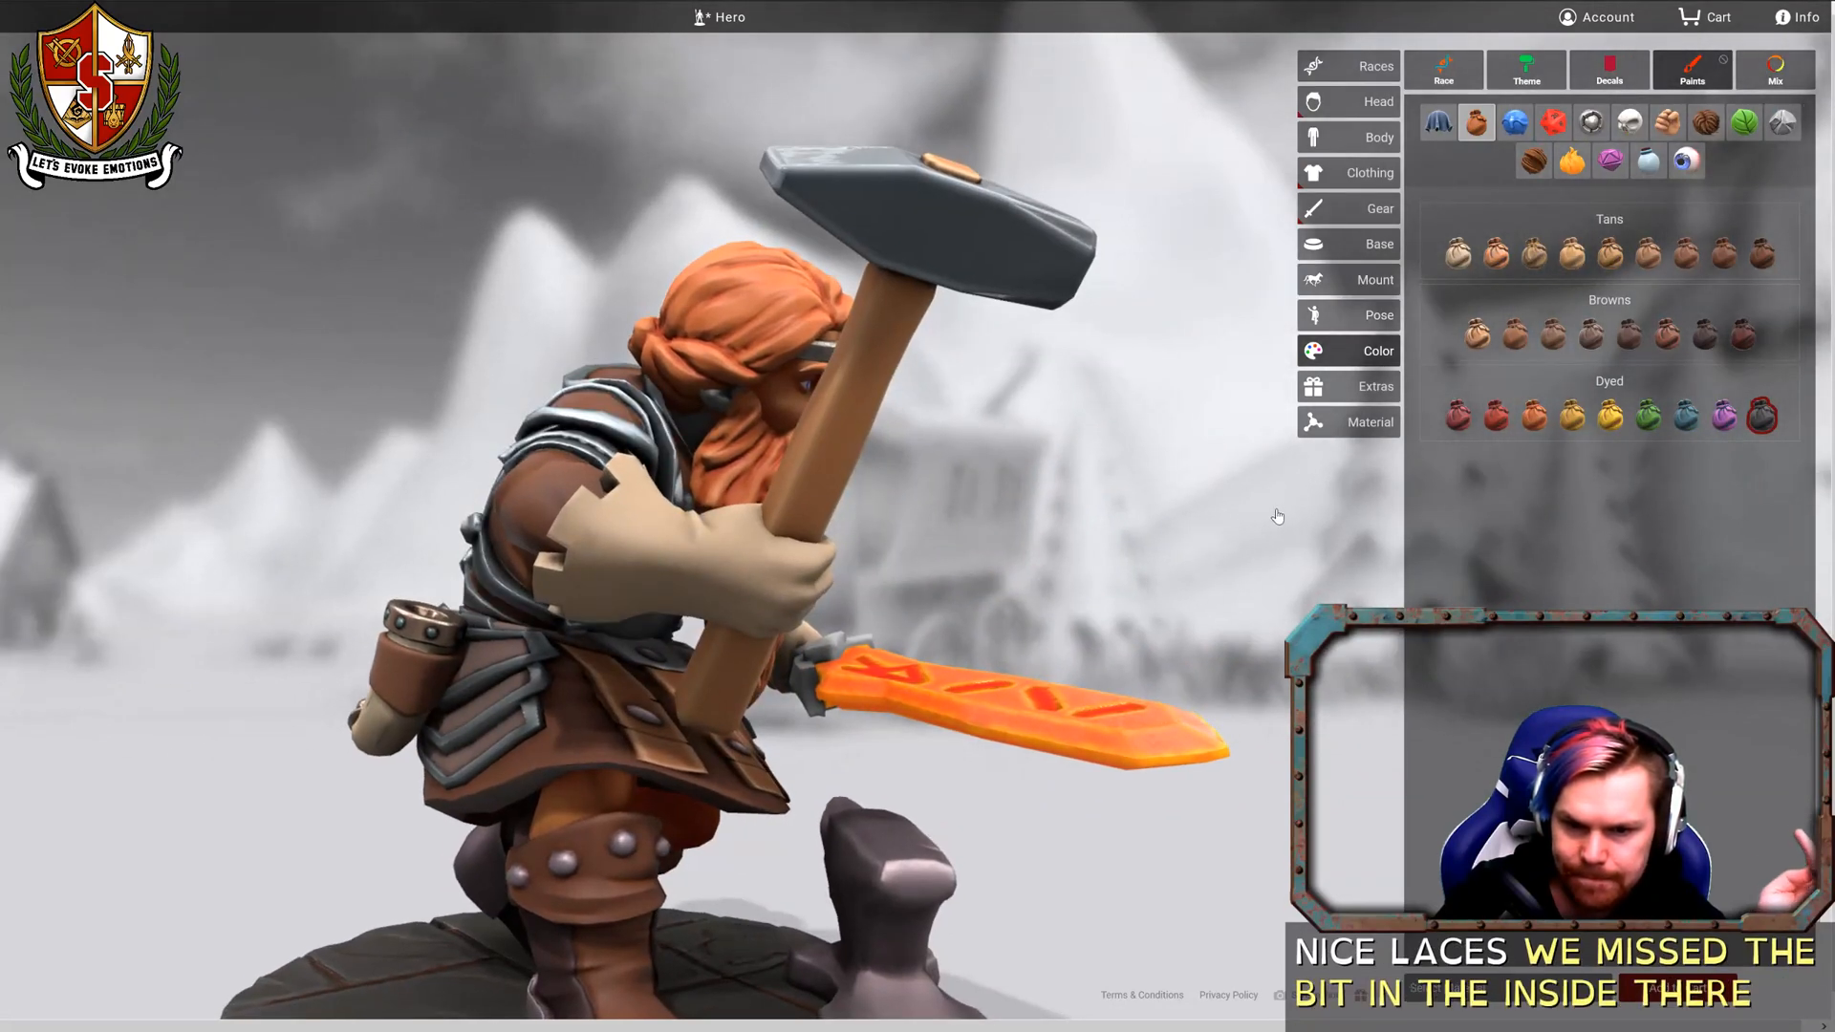
{"action": "left_click", "coordinate": [1591, 122]}
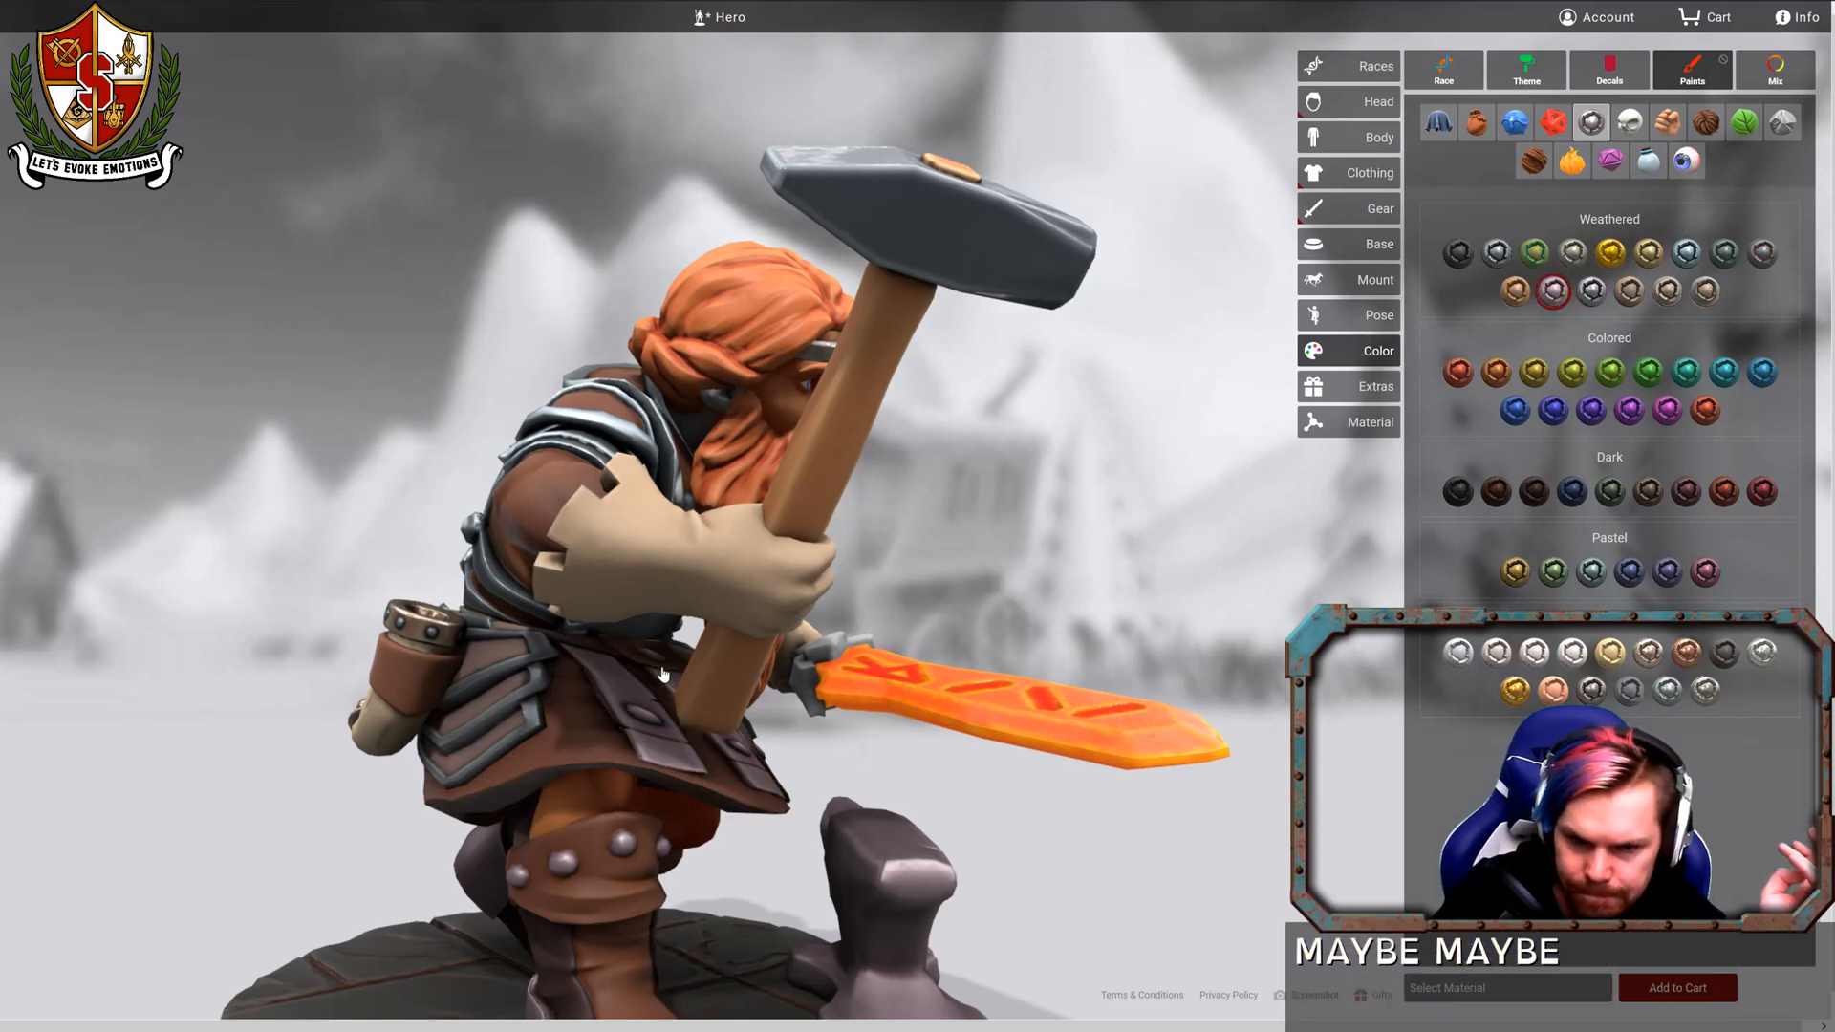
{"action": "left_click_drag", "start_coordinate": [1115, 786], "coordinate": [1182, 691]}
{"action": "scroll", "coordinate": [1182, 691], "scroll_direction": "down", "scroll_amount": 5}
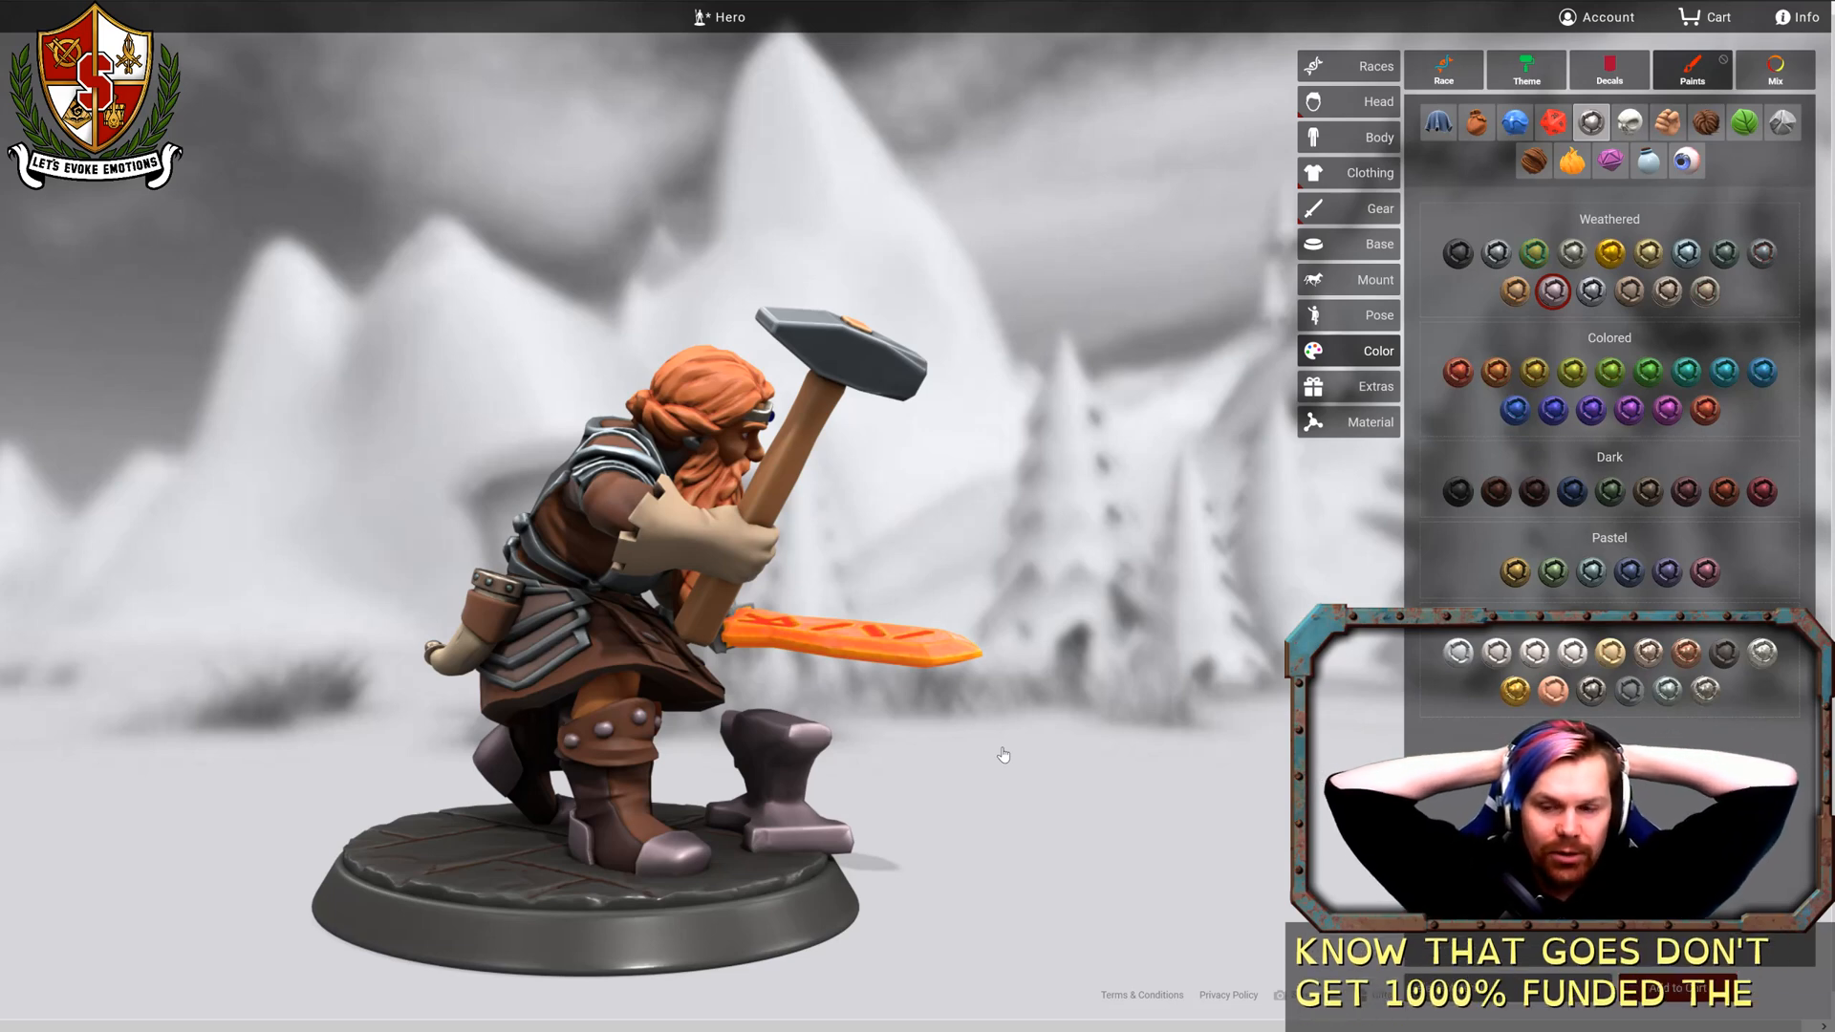
Paint the runes on the glowing sword's blade with the red magic flame paint.
{"action": "left_click_drag", "start_coordinate": [1114, 561], "coordinate": [410, 285]}
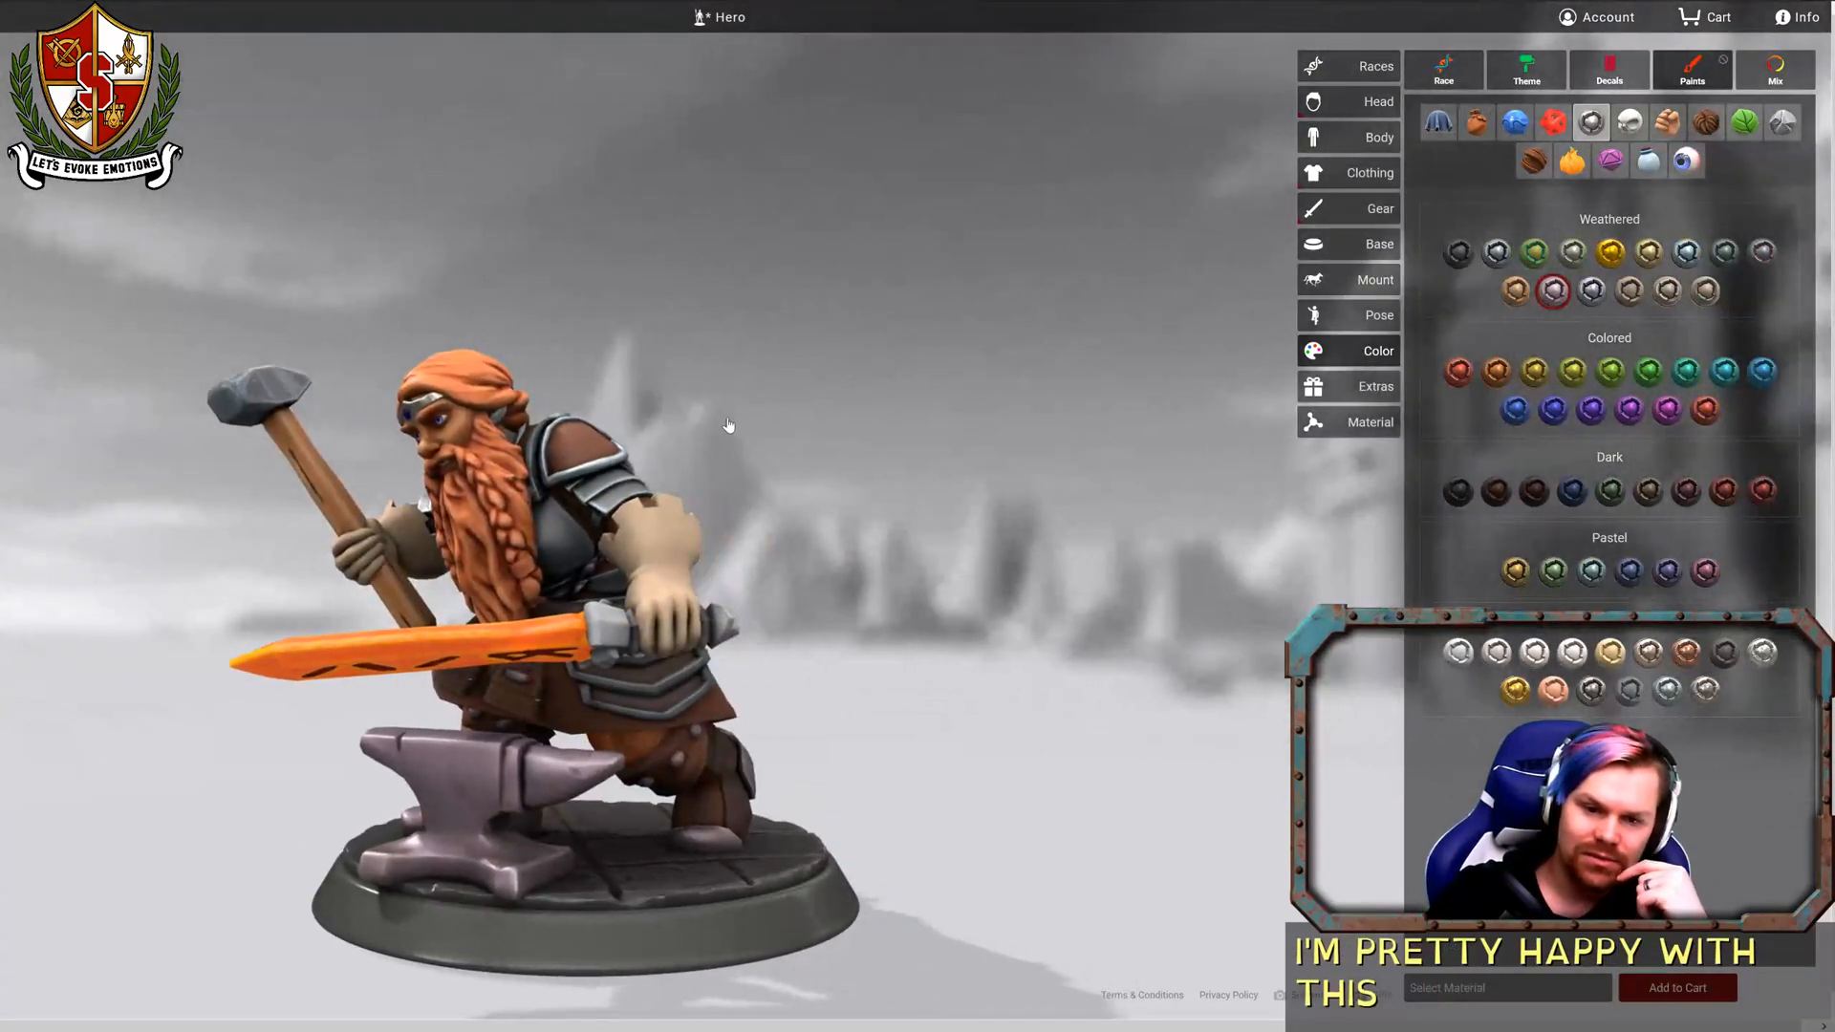
{"action": "scroll", "coordinate": [729, 426], "scroll_direction": "up", "scroll_amount": 5}
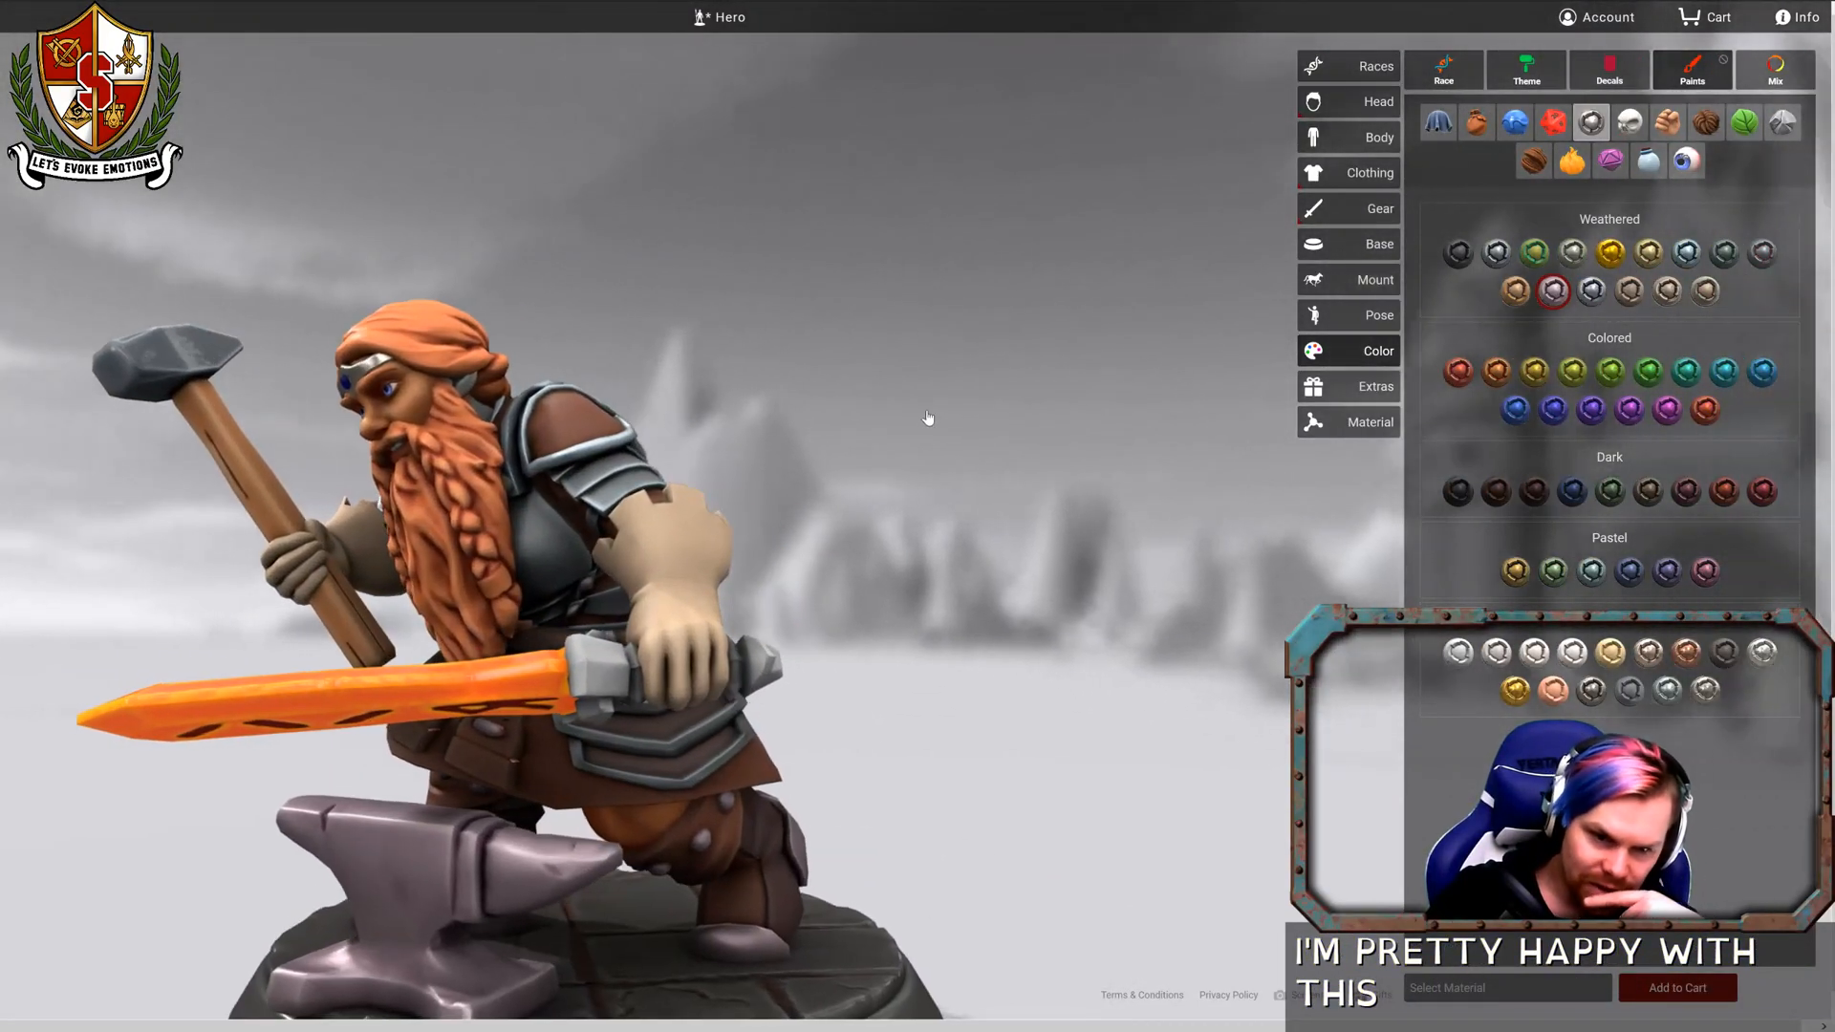
{"action": "left_click_drag", "start_coordinate": [927, 419], "coordinate": [1026, 166]}
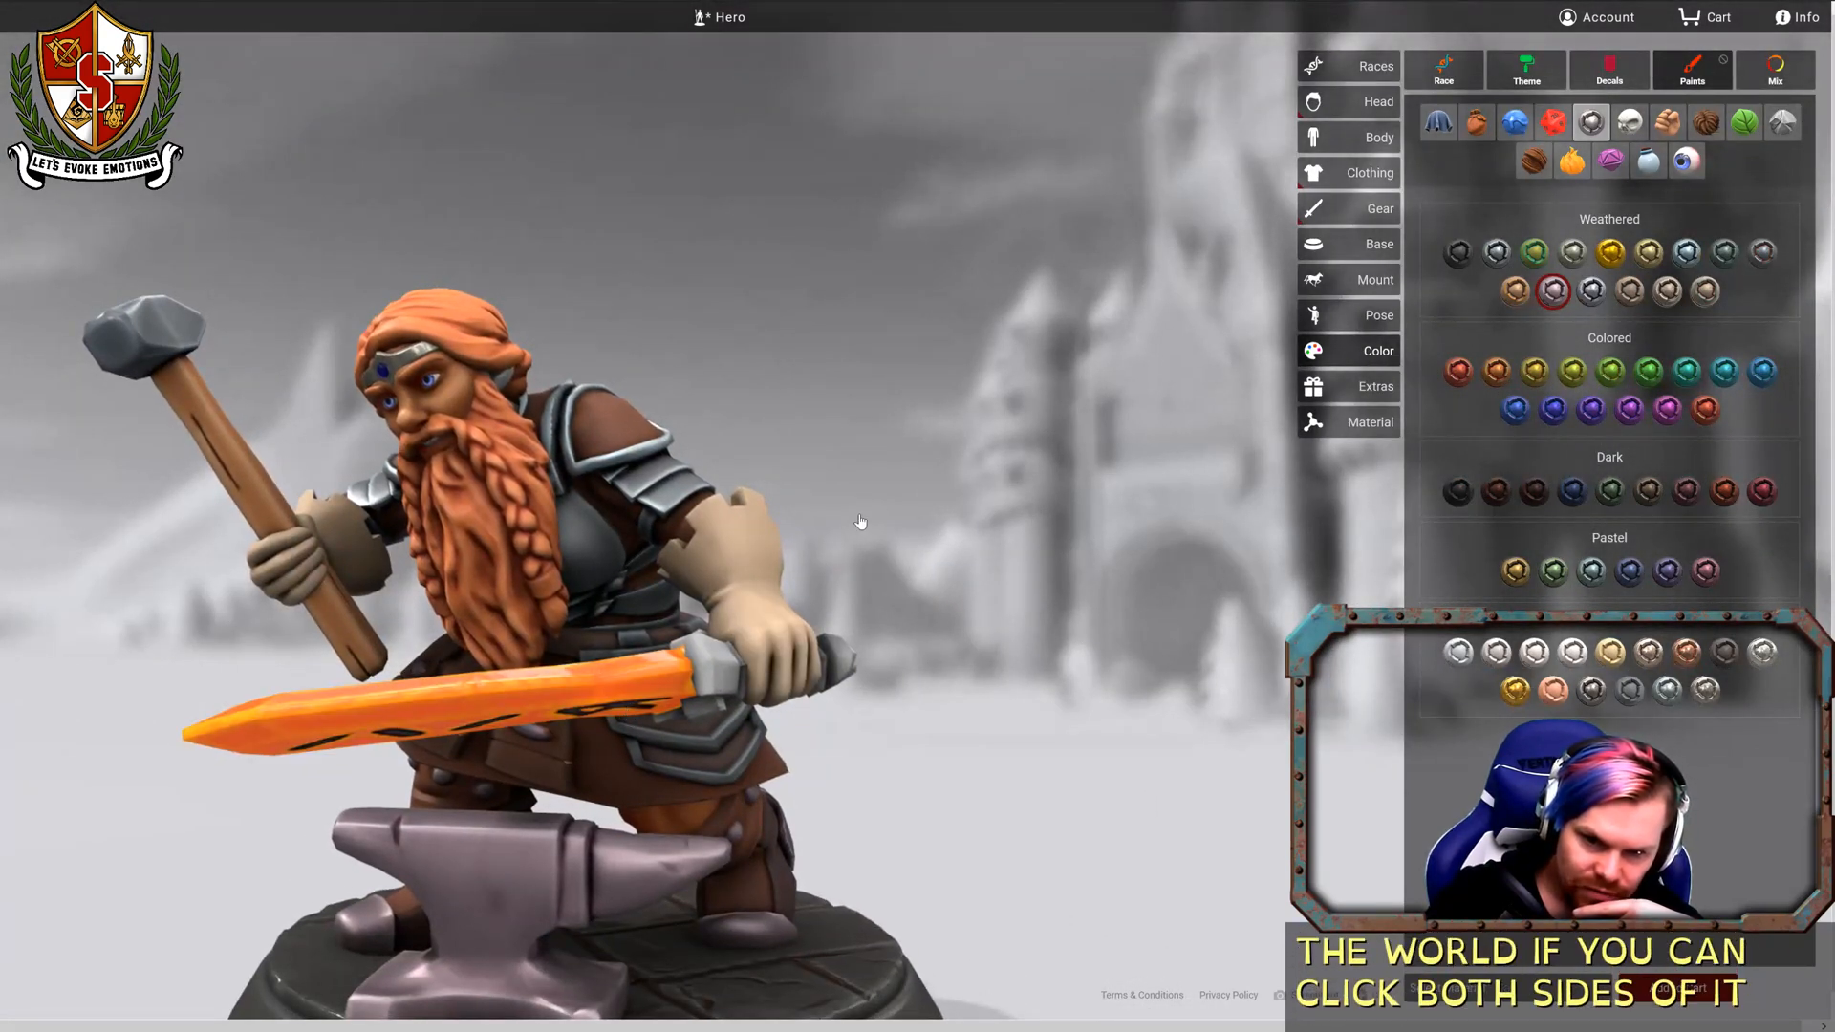
{"action": "left_click_drag", "start_coordinate": [860, 521], "coordinate": [1035, 606]}
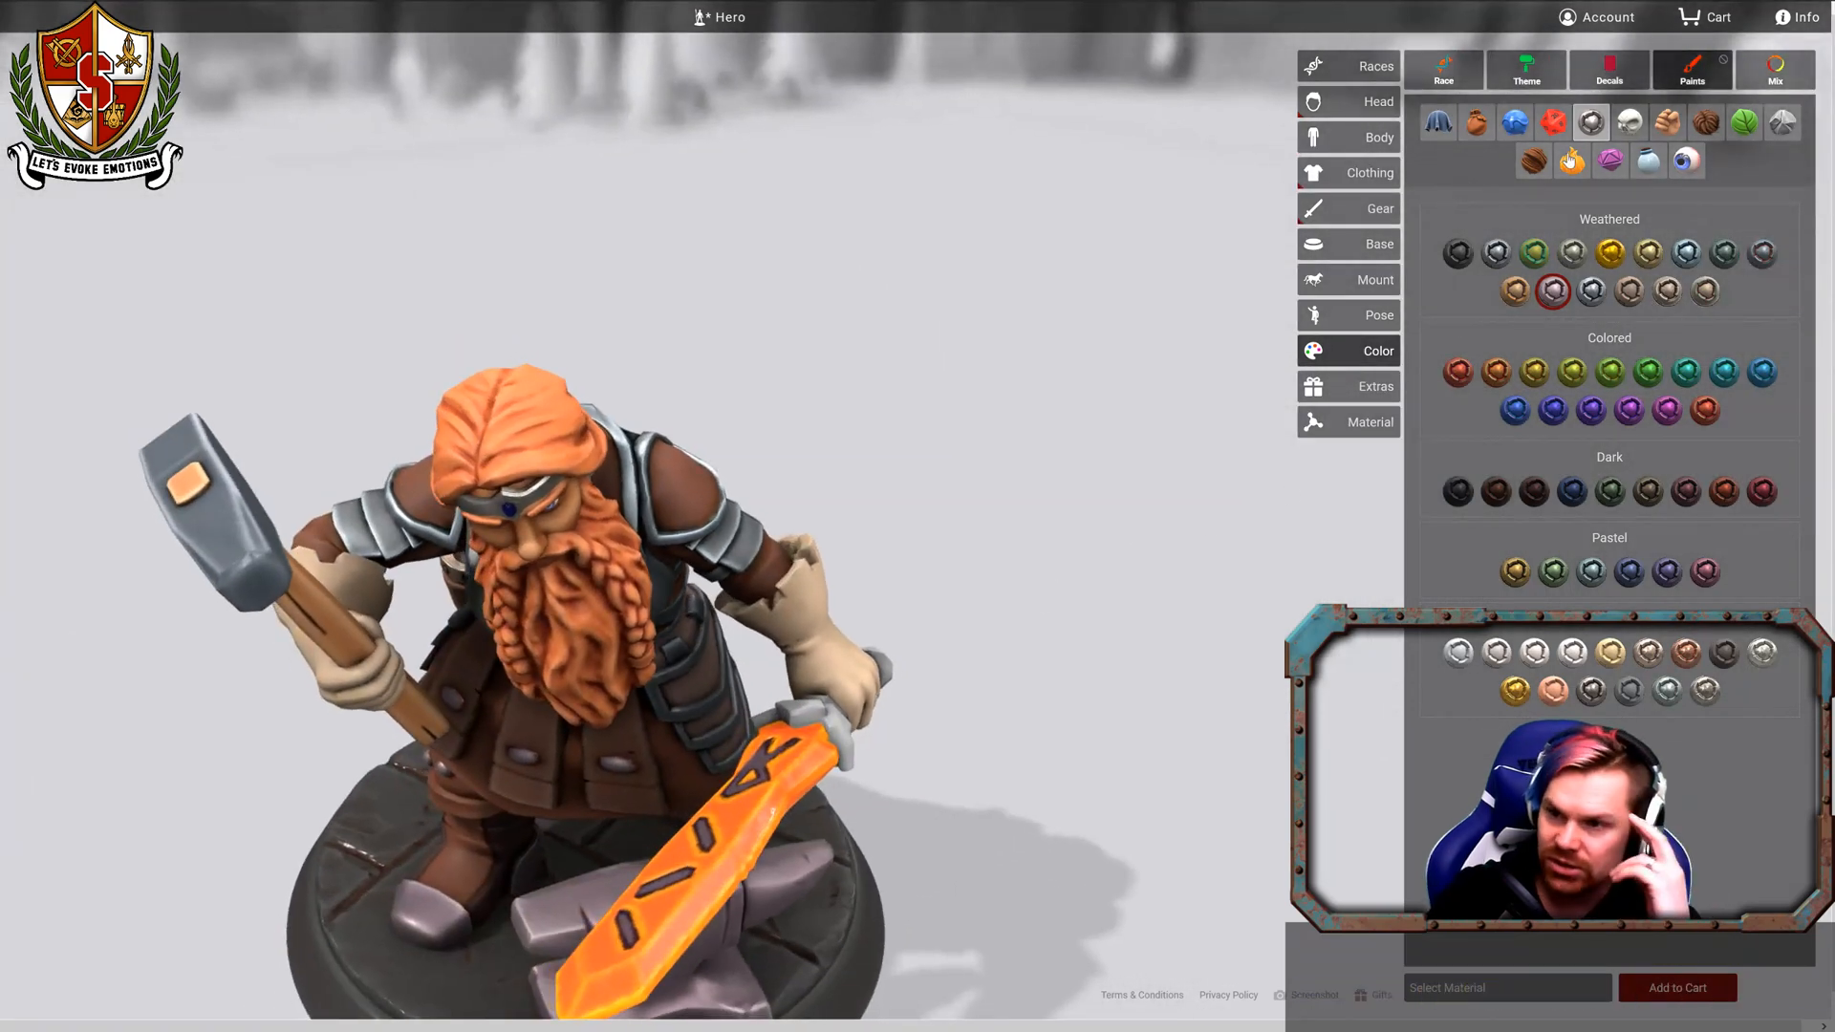
{"action": "left_click", "coordinate": [1611, 162]}
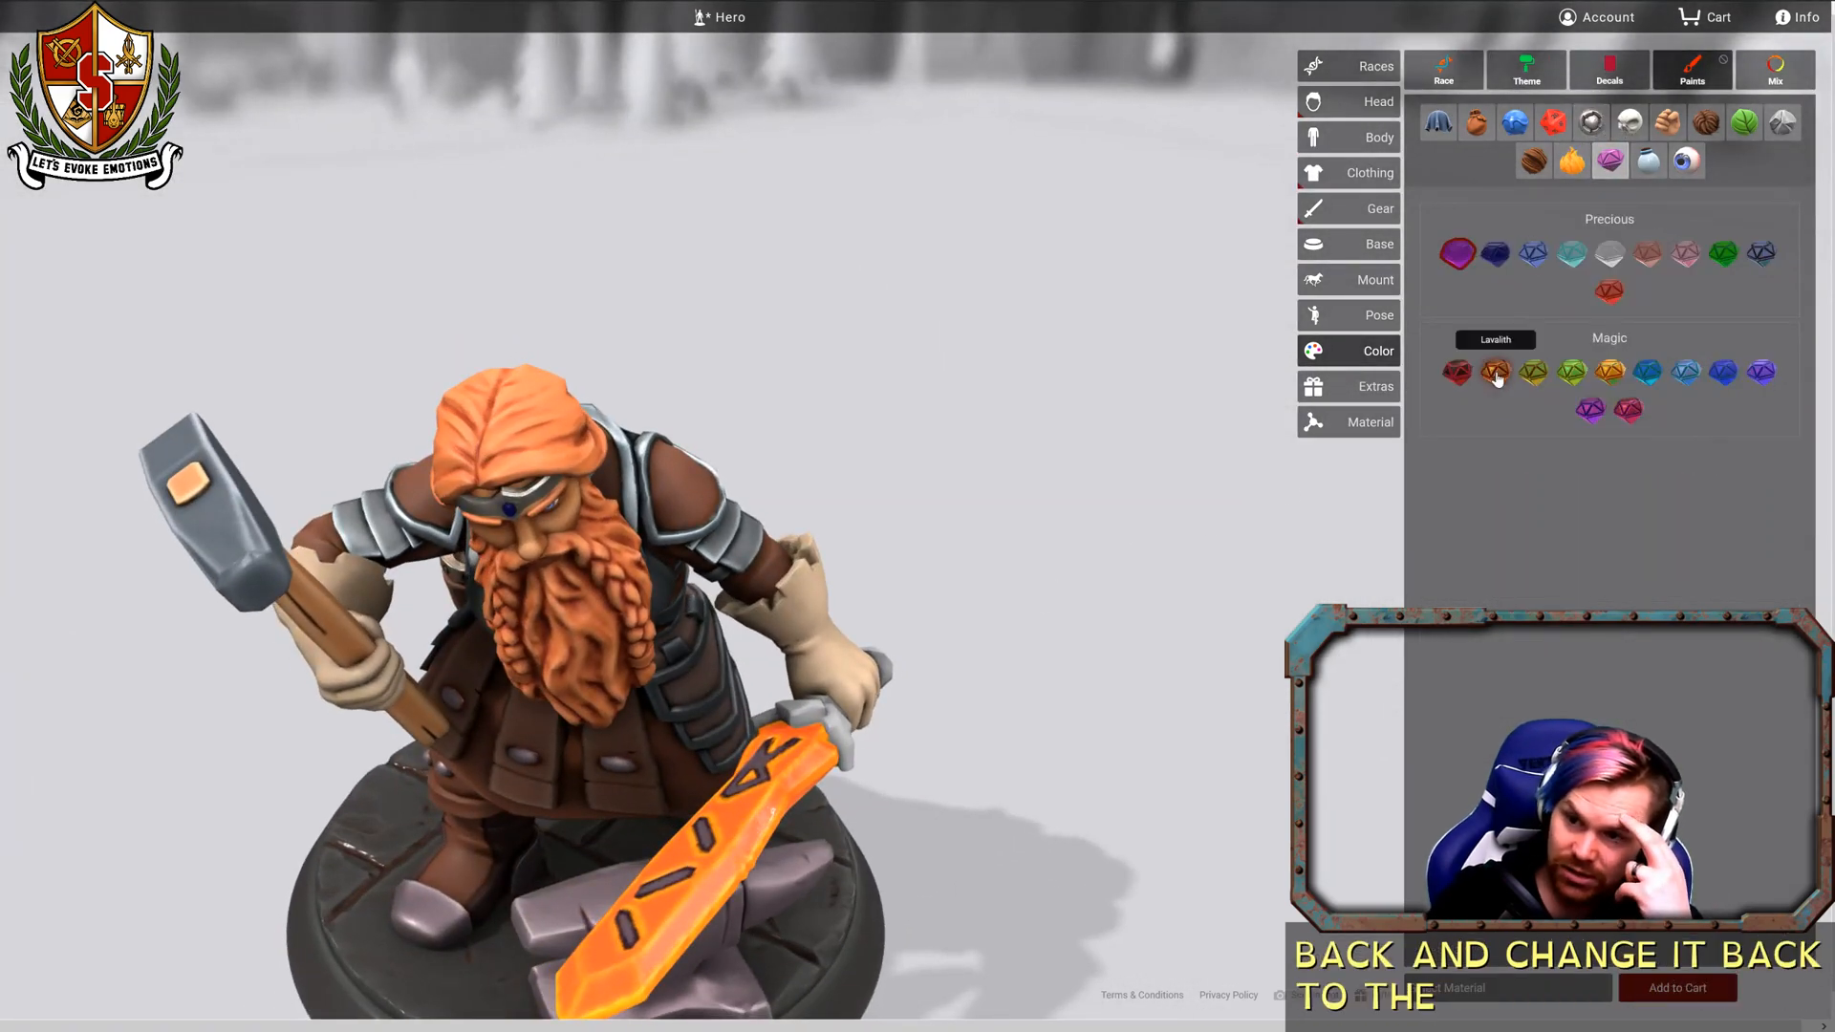
{"action": "left_click", "coordinate": [1572, 165]}
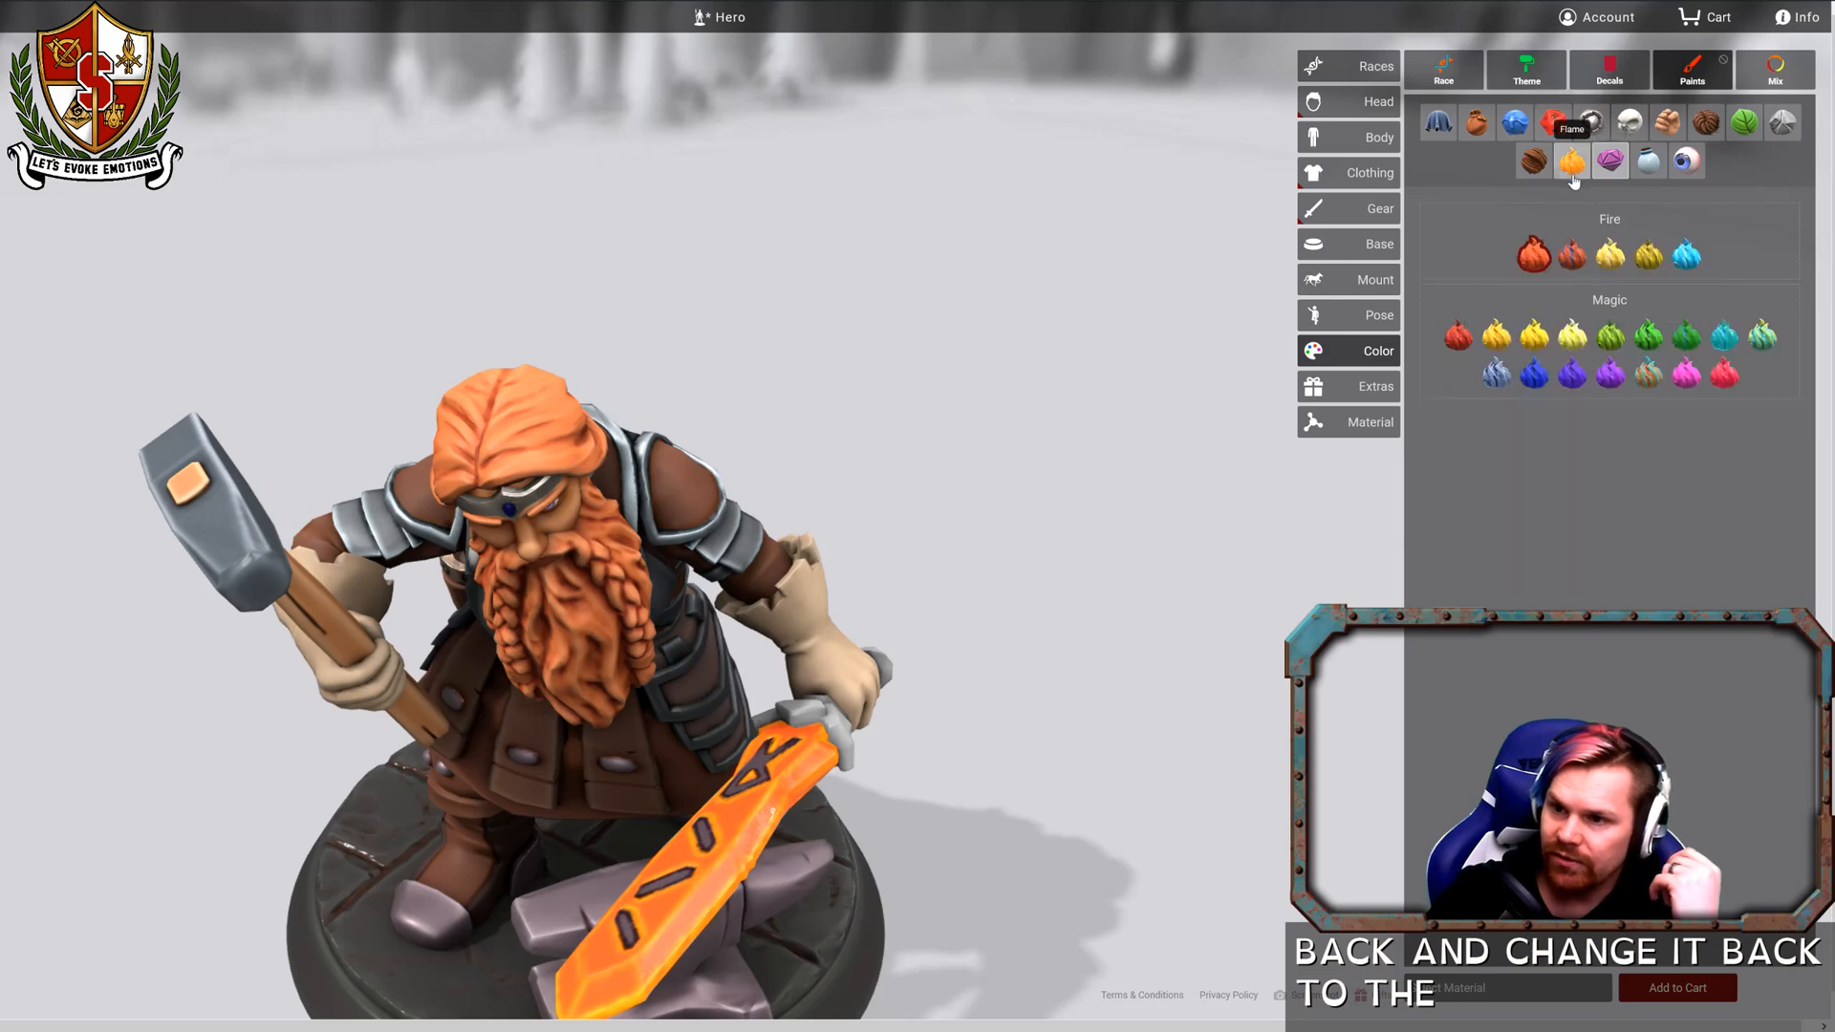
{"action": "left_click", "coordinate": [758, 767]}
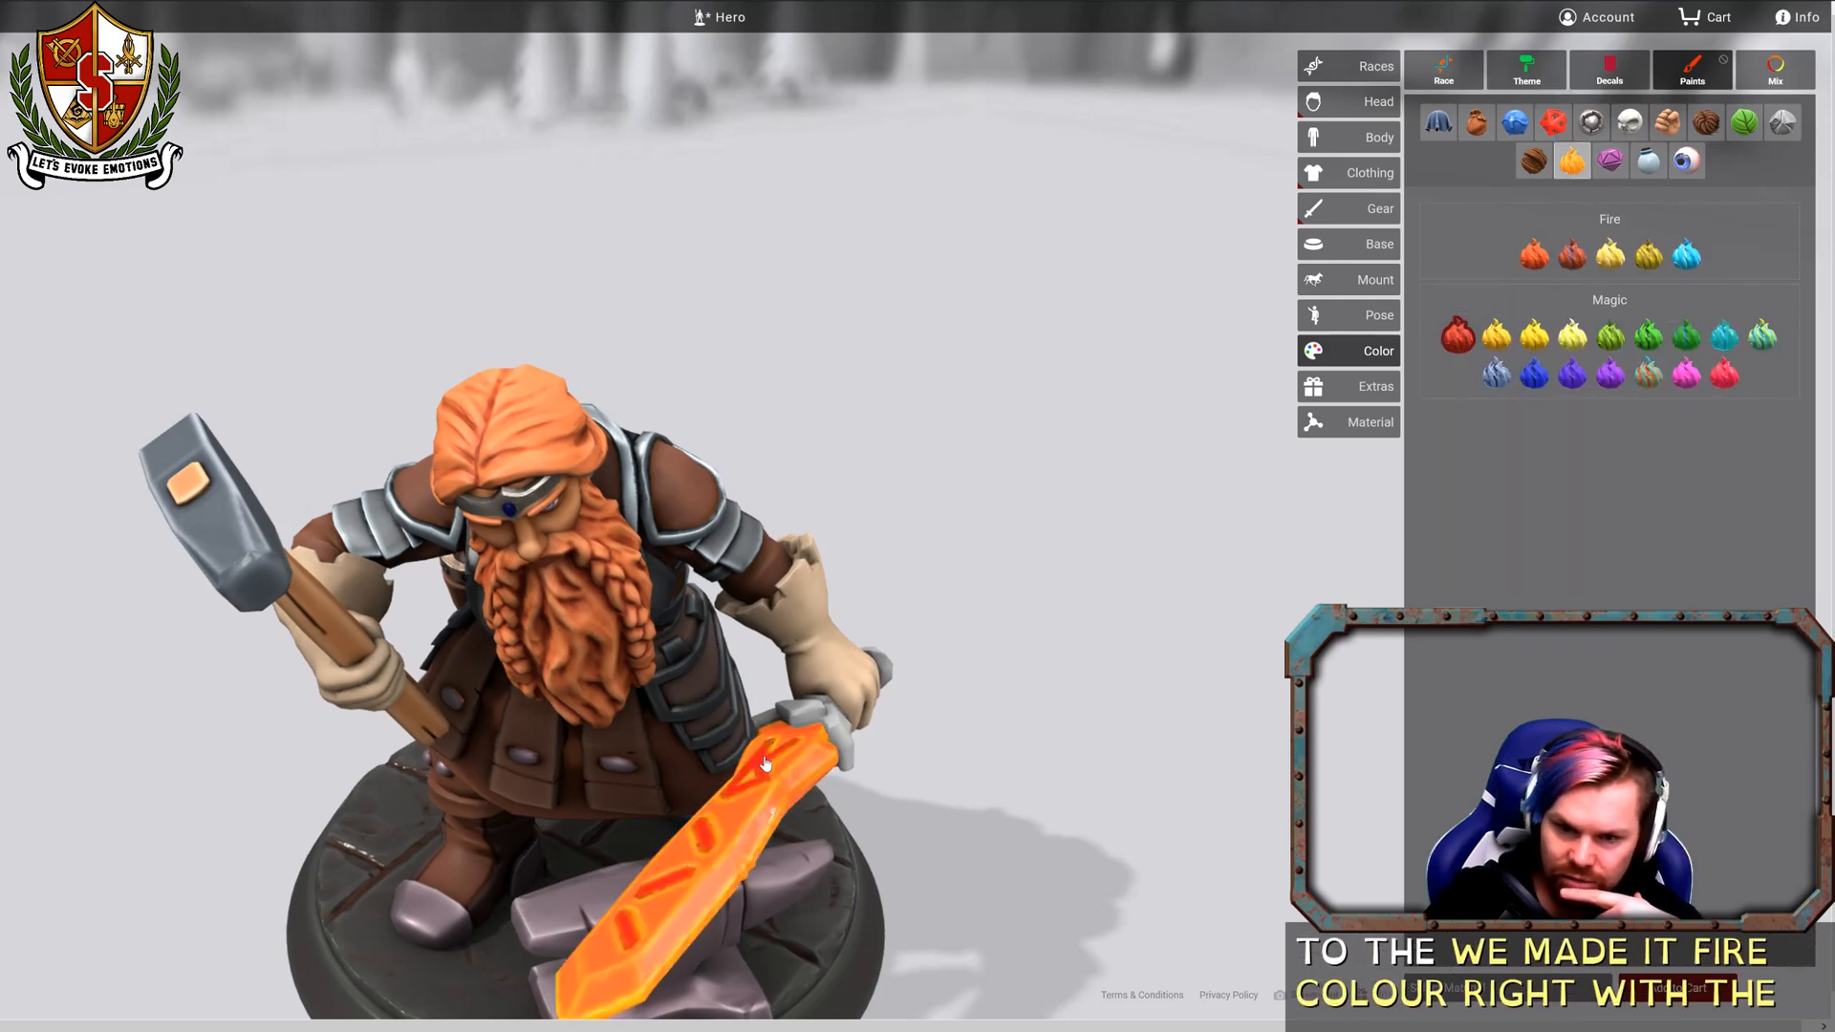
Paint the sword's guard and pommel fittings with a gold metal.
{"action": "left_click_drag", "start_coordinate": [1051, 768], "coordinate": [728, 522]}
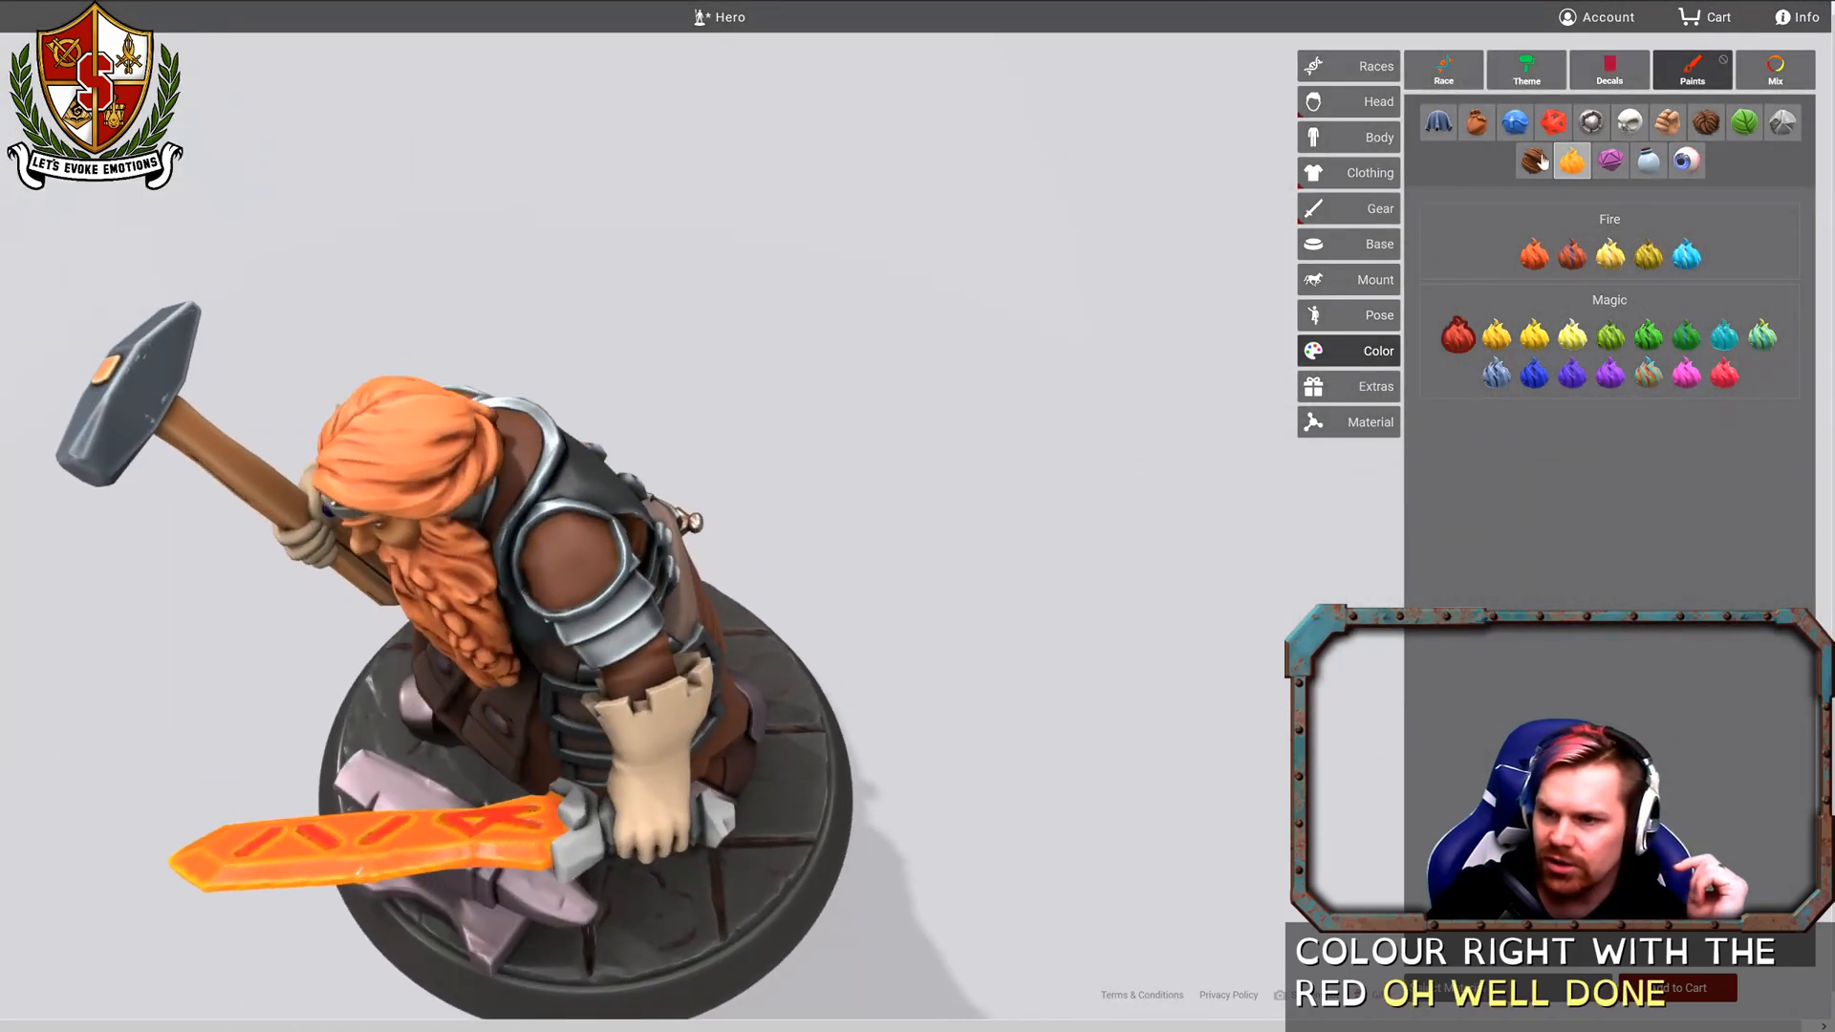
{"action": "left_click", "coordinate": [1591, 122]}
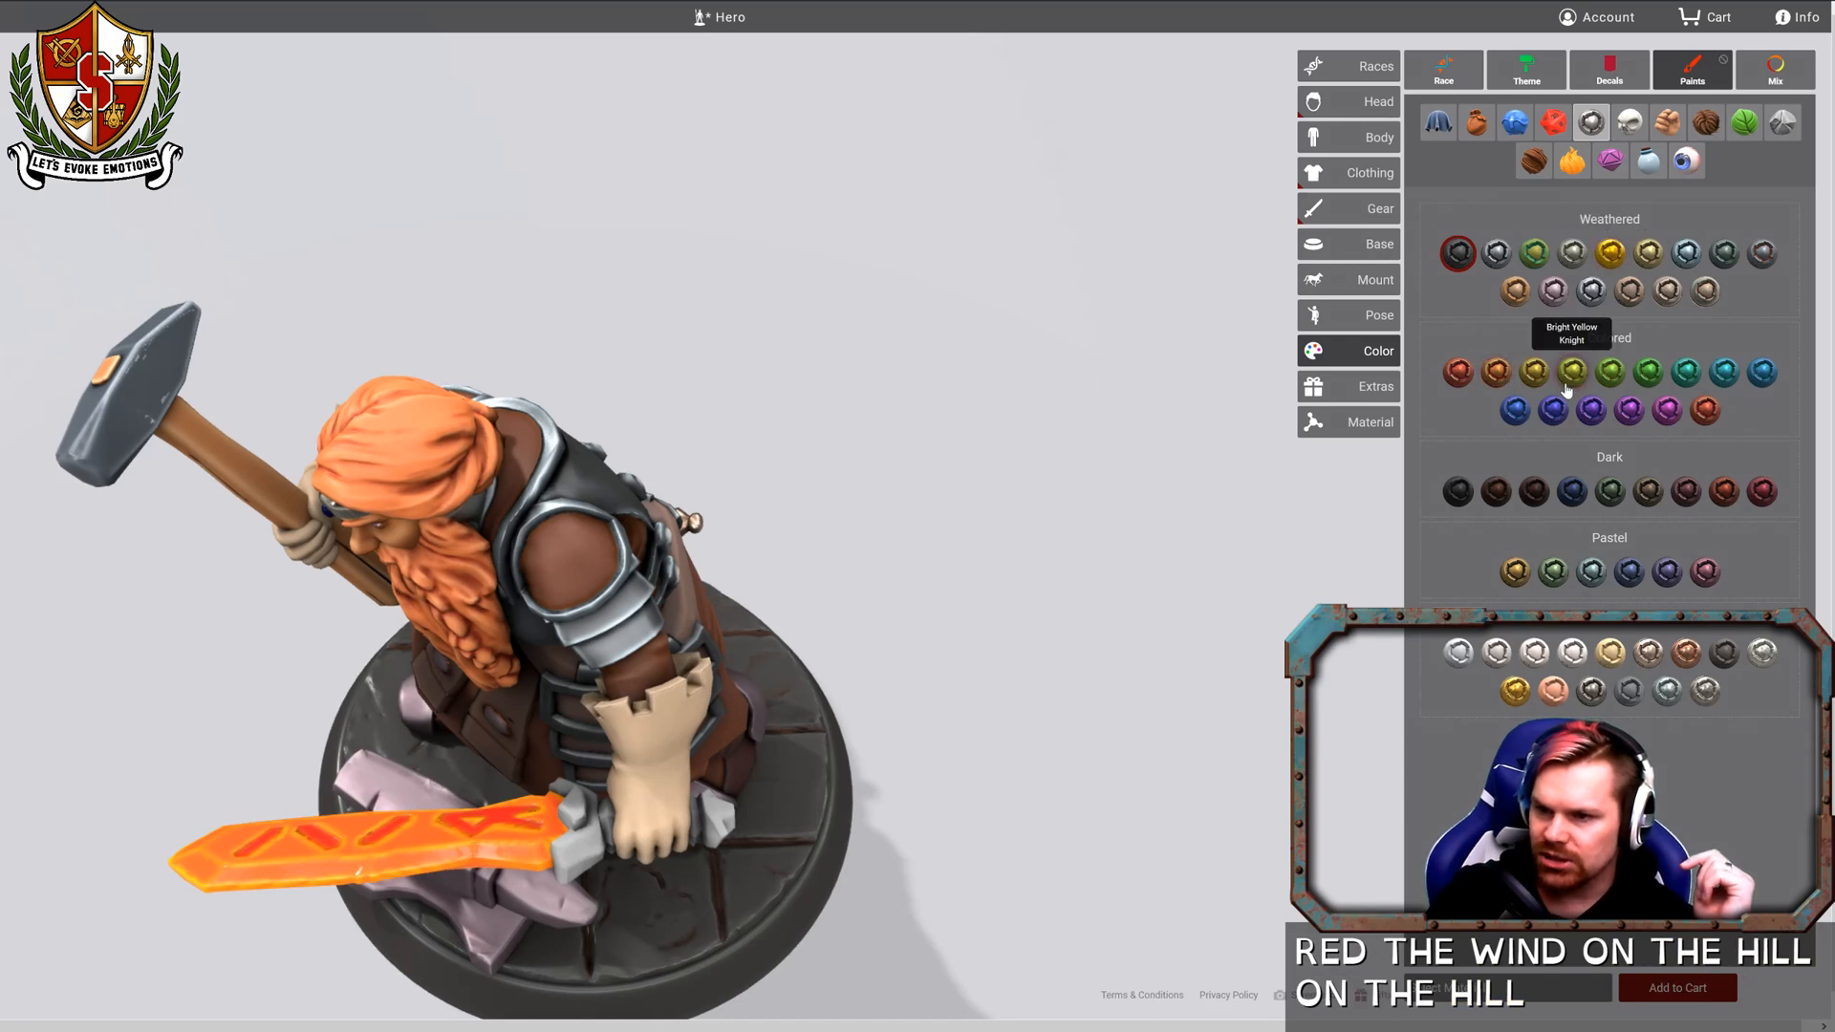
{"action": "left_click", "coordinate": [1516, 573]}
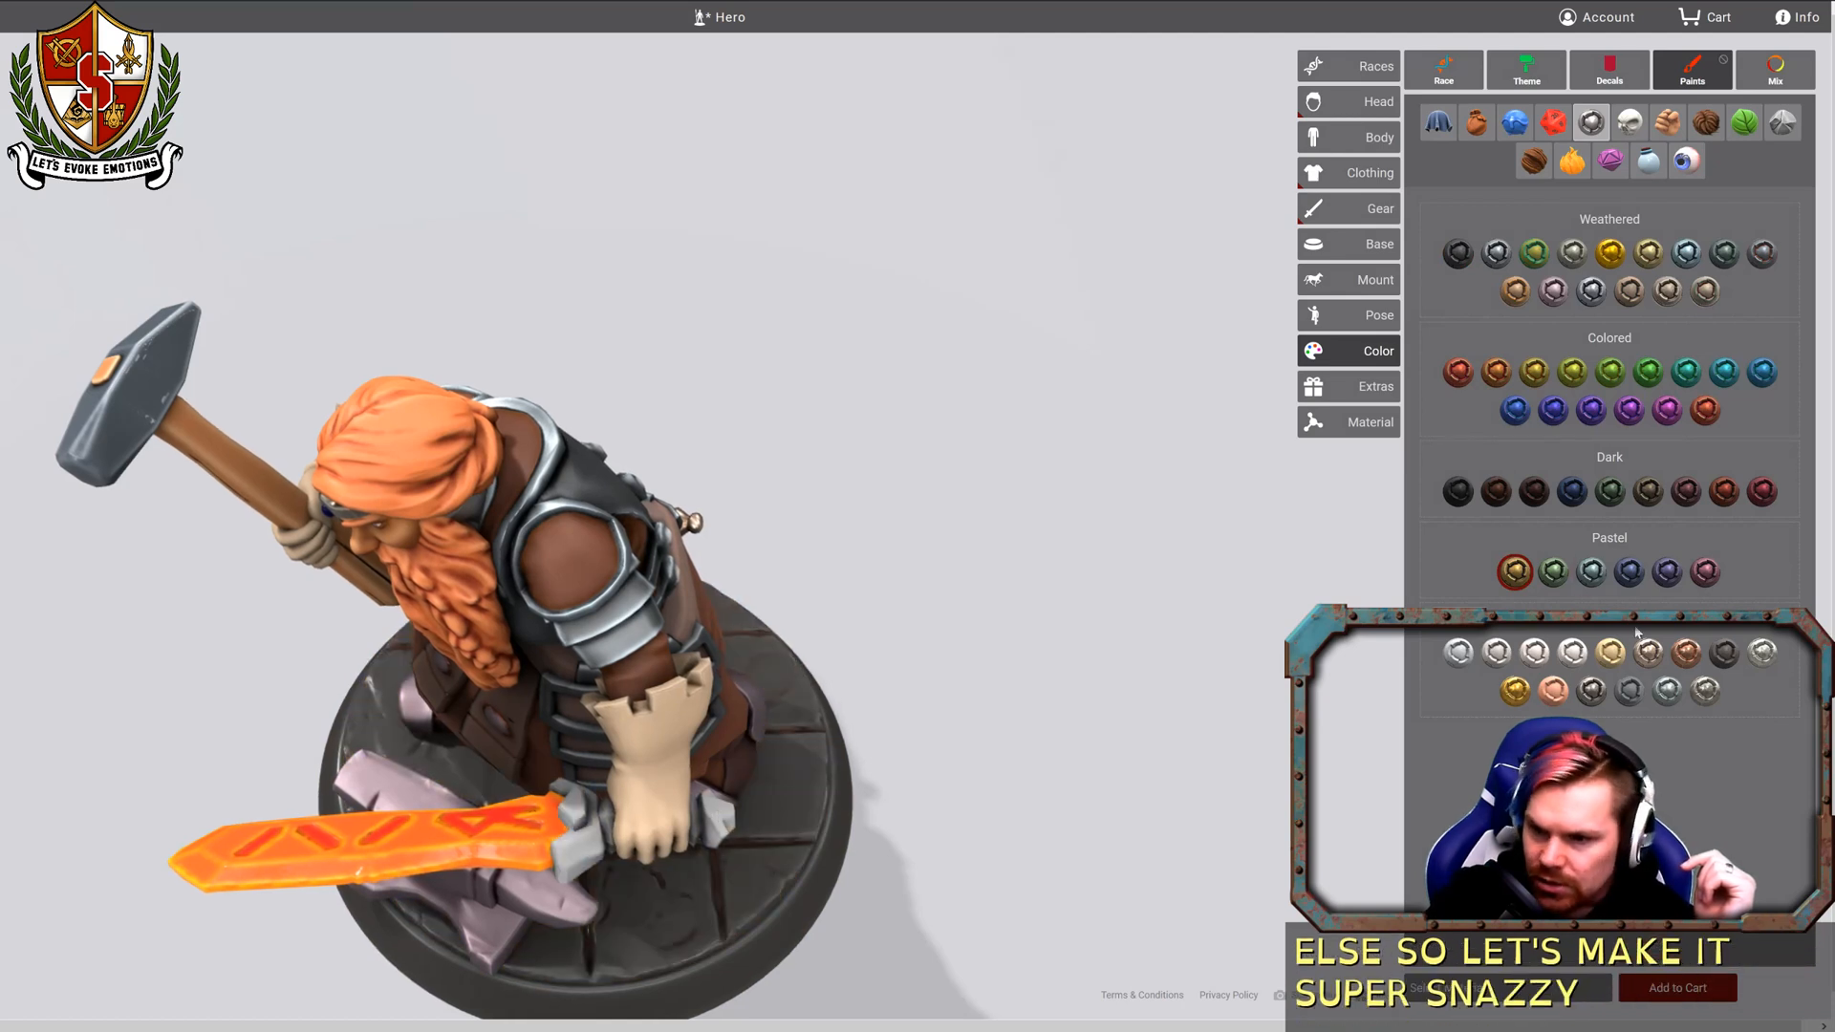
{"action": "left_click", "coordinate": [570, 867]}
{"action": "left_click_drag", "start_coordinate": [1005, 866], "coordinate": [1090, 793]}
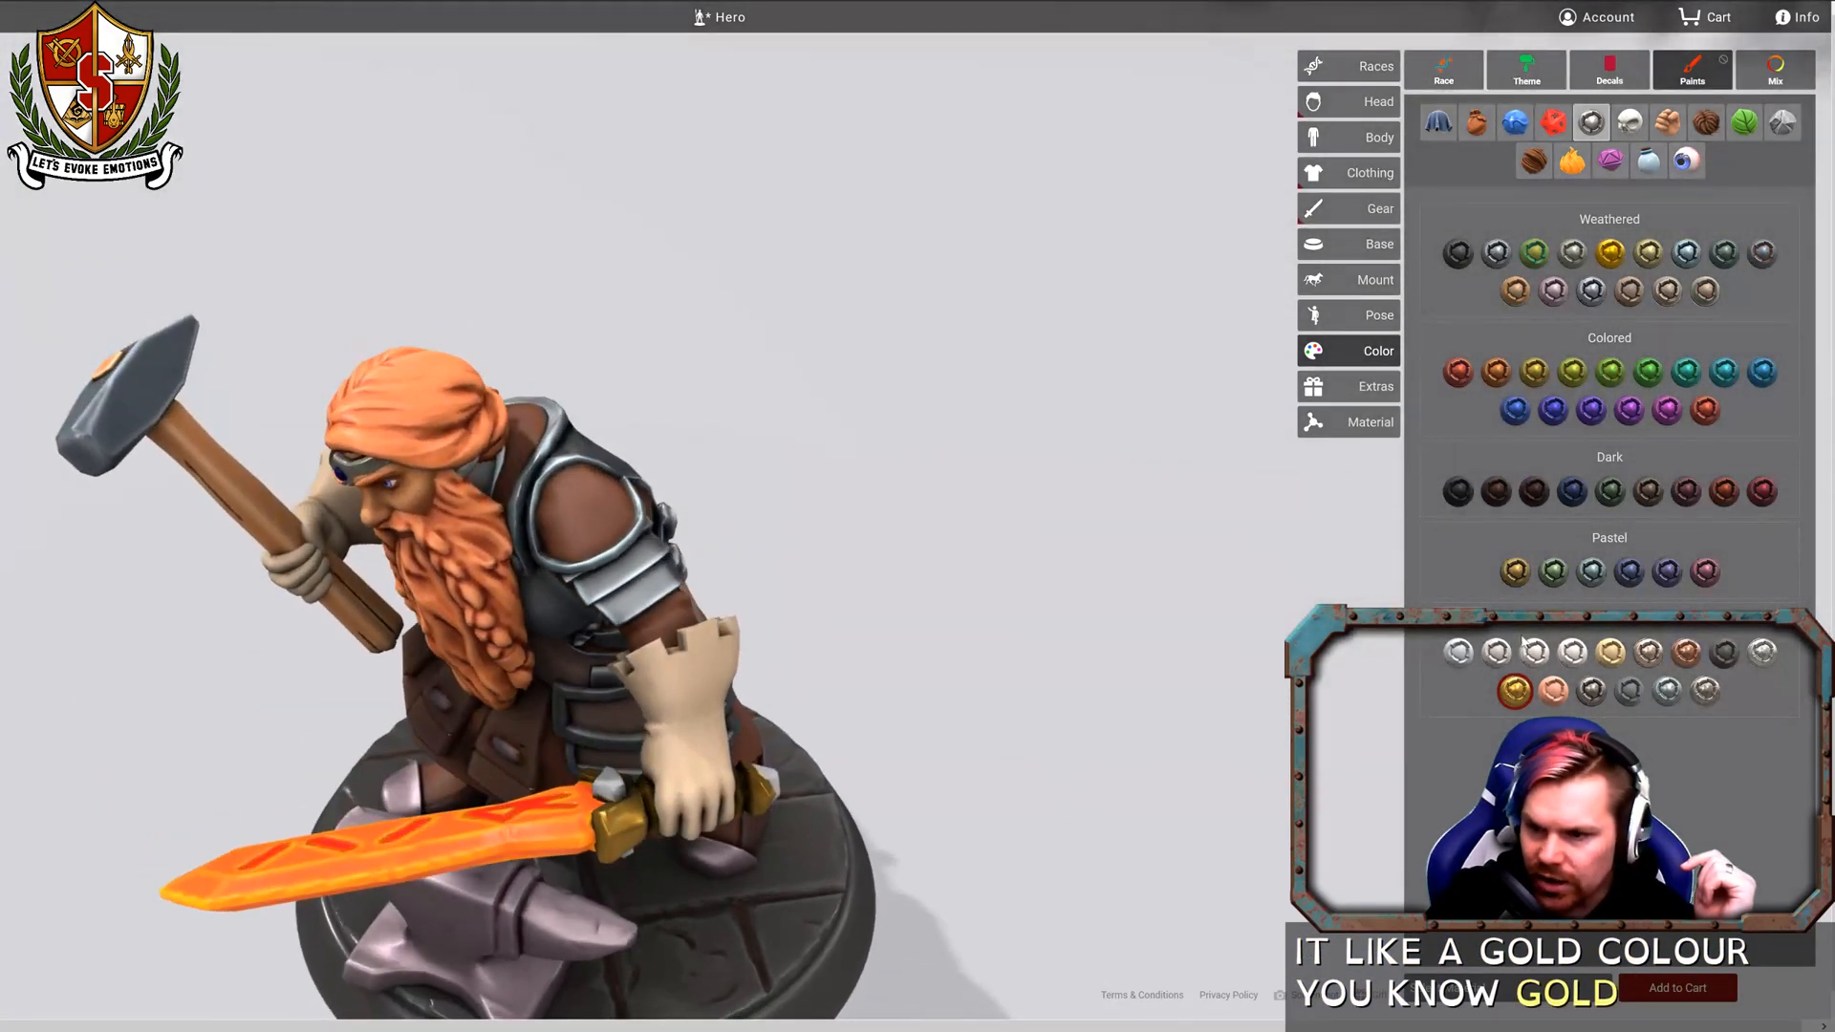
Try a dark metal on the sword guard's trappings, and finish them in a shiny silver metal.
{"action": "left_click", "coordinate": [1588, 691]}
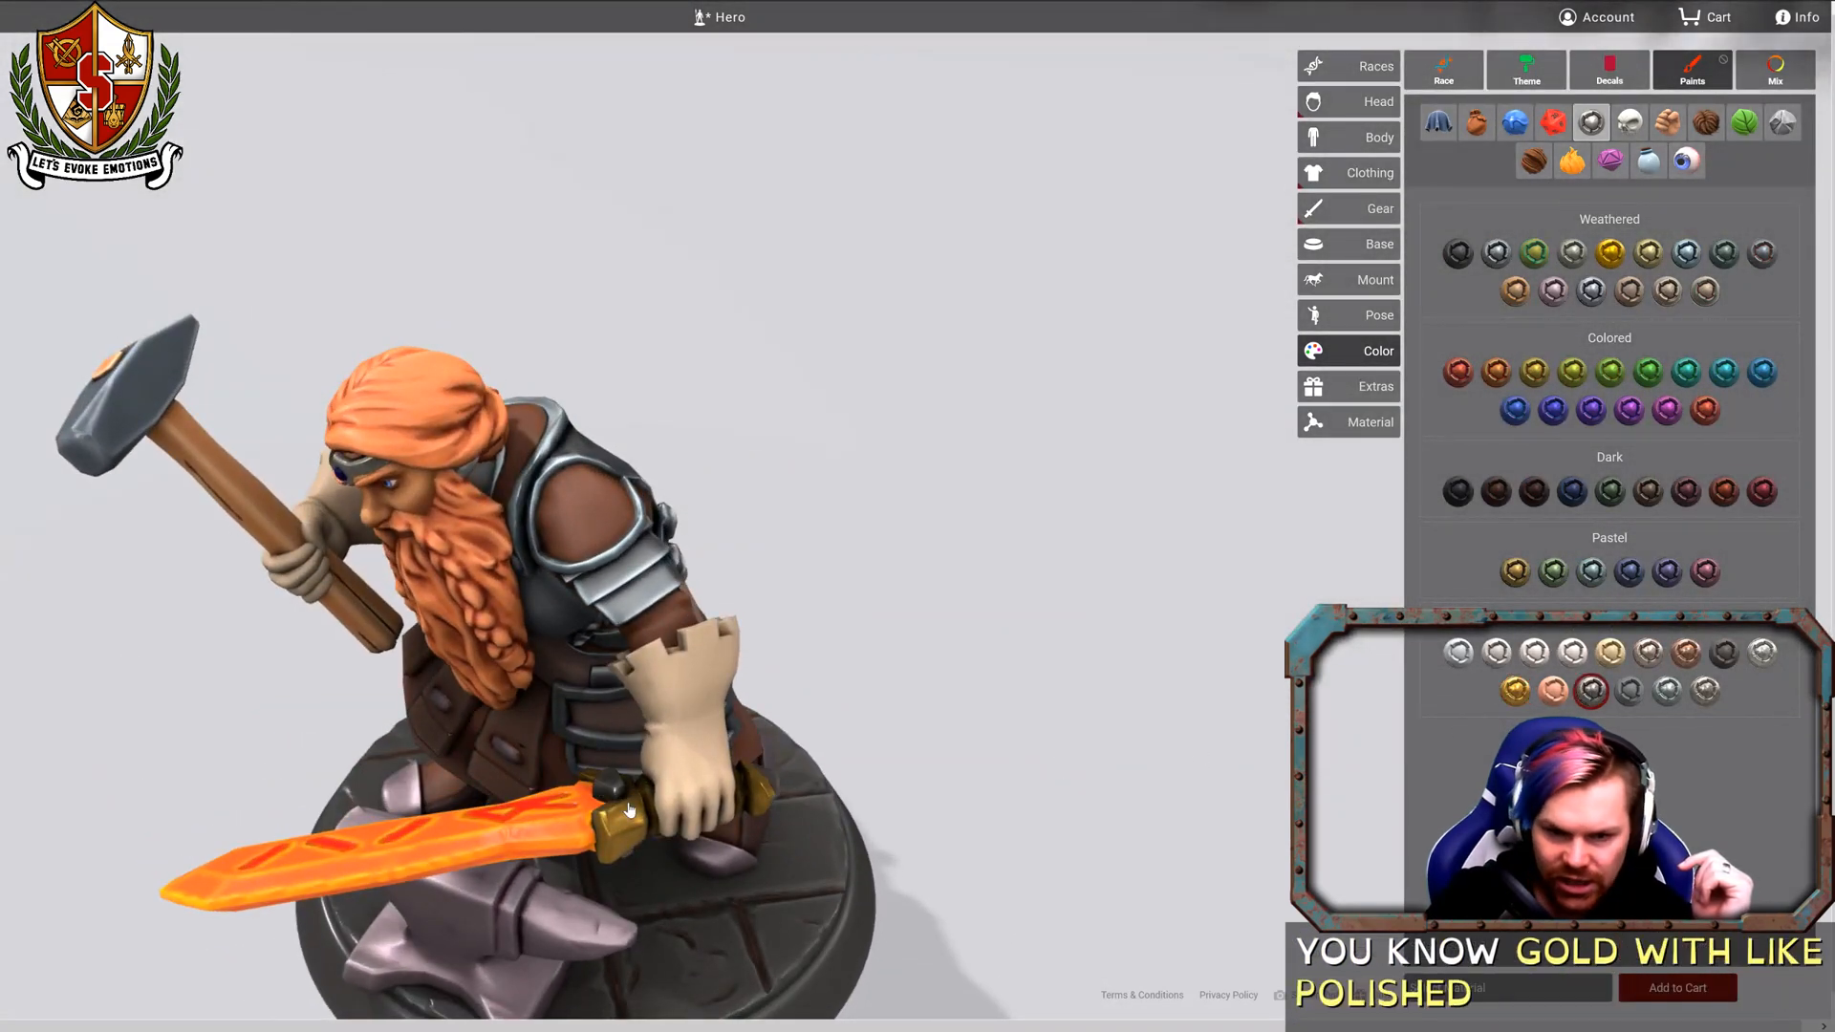
{"action": "left_click", "coordinate": [609, 793]}
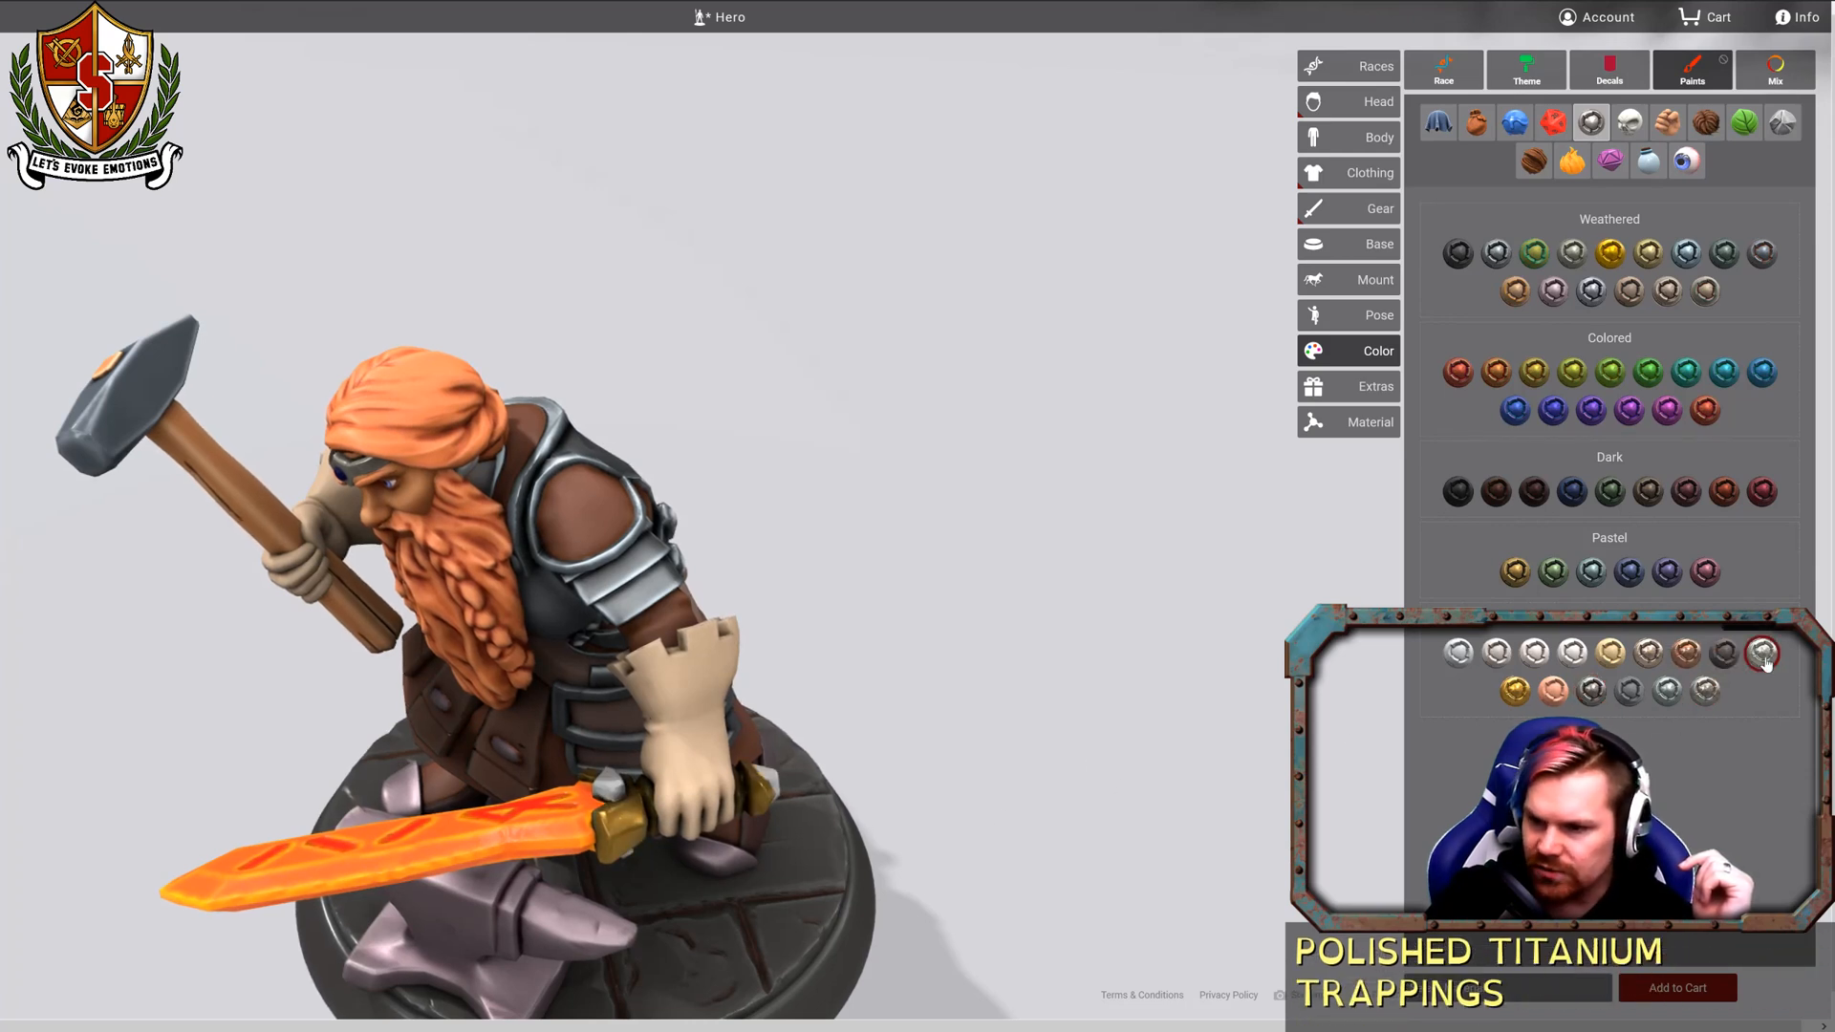
{"action": "left_click", "coordinate": [605, 788]}
Paint the armor's back plate and shoulder plates with the same shiny silver metal.
{"action": "left_click_drag", "start_coordinate": [770, 801], "coordinate": [1068, 700]}
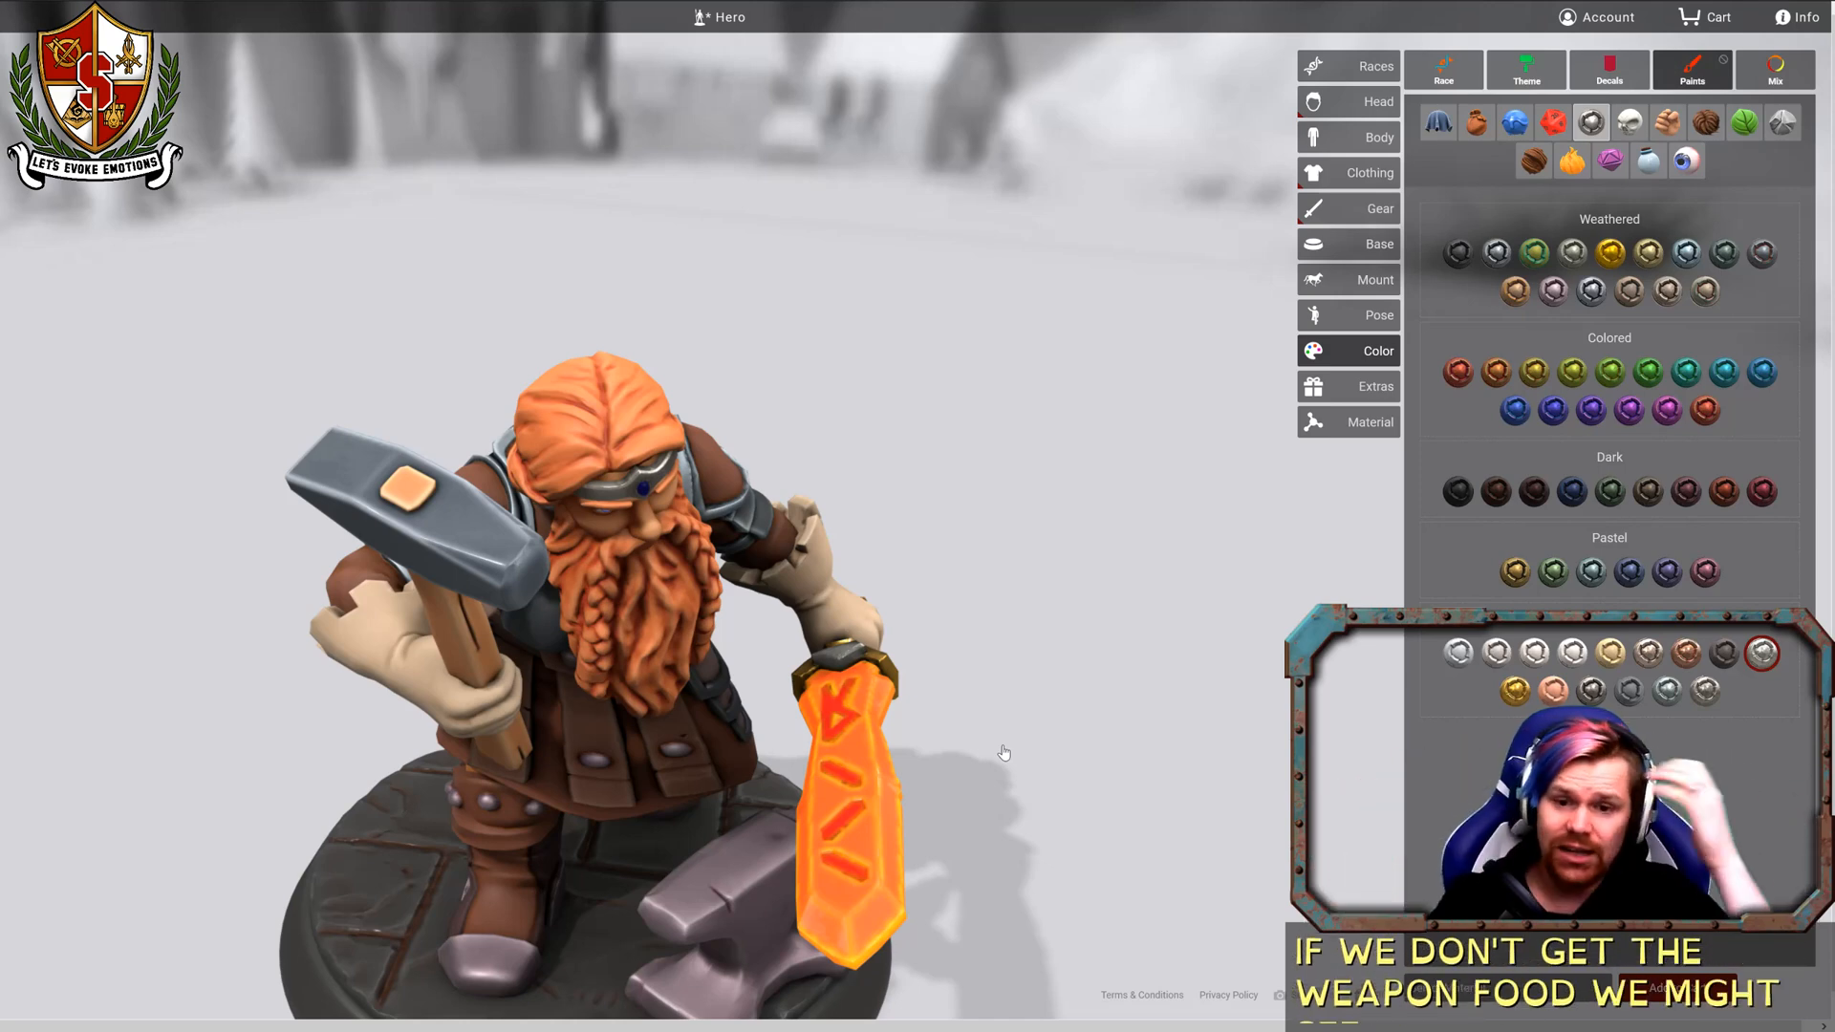
{"action": "left_click_drag", "start_coordinate": [1082, 732], "coordinate": [135, 694]}
{"action": "scroll", "coordinate": [1063, 725], "scroll_direction": "down", "scroll_amount": 5}
{"action": "left_click_drag", "start_coordinate": [962, 668], "coordinate": [426, 682]}
{"action": "left_click_drag", "start_coordinate": [859, 601], "coordinate": [490, 586]}
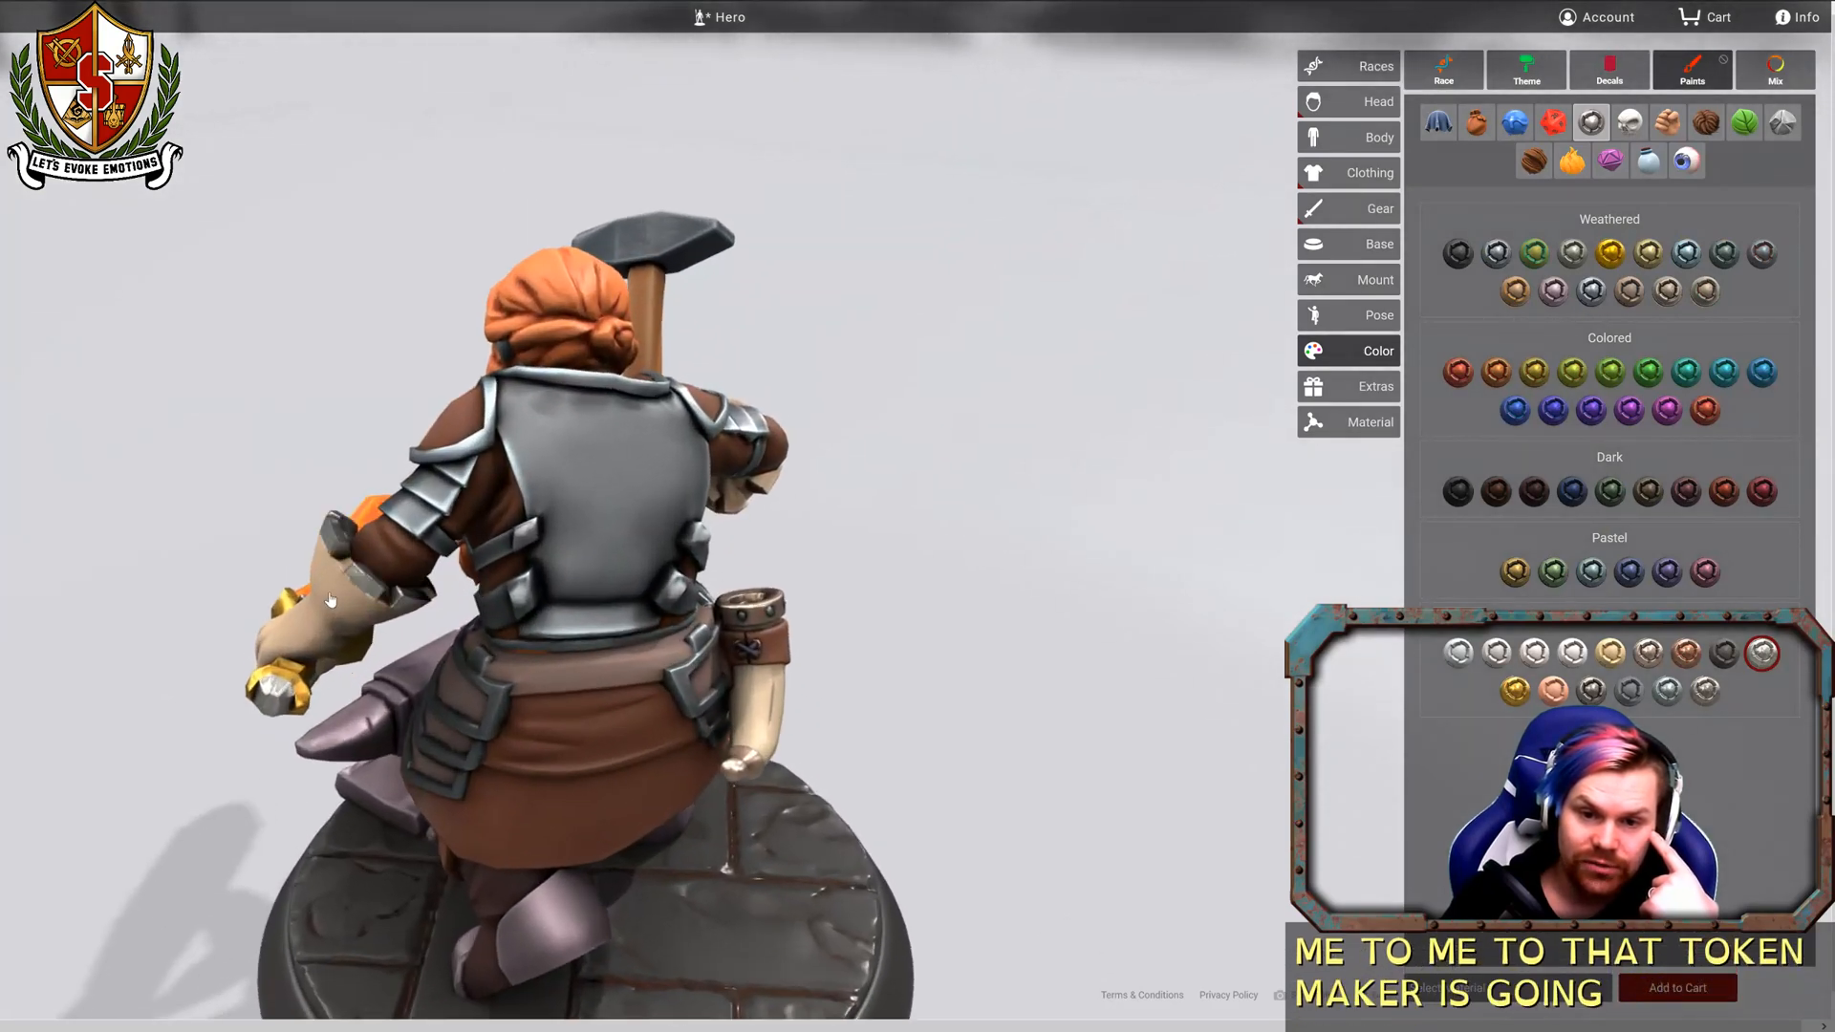
{"action": "left_click", "coordinate": [582, 509]}
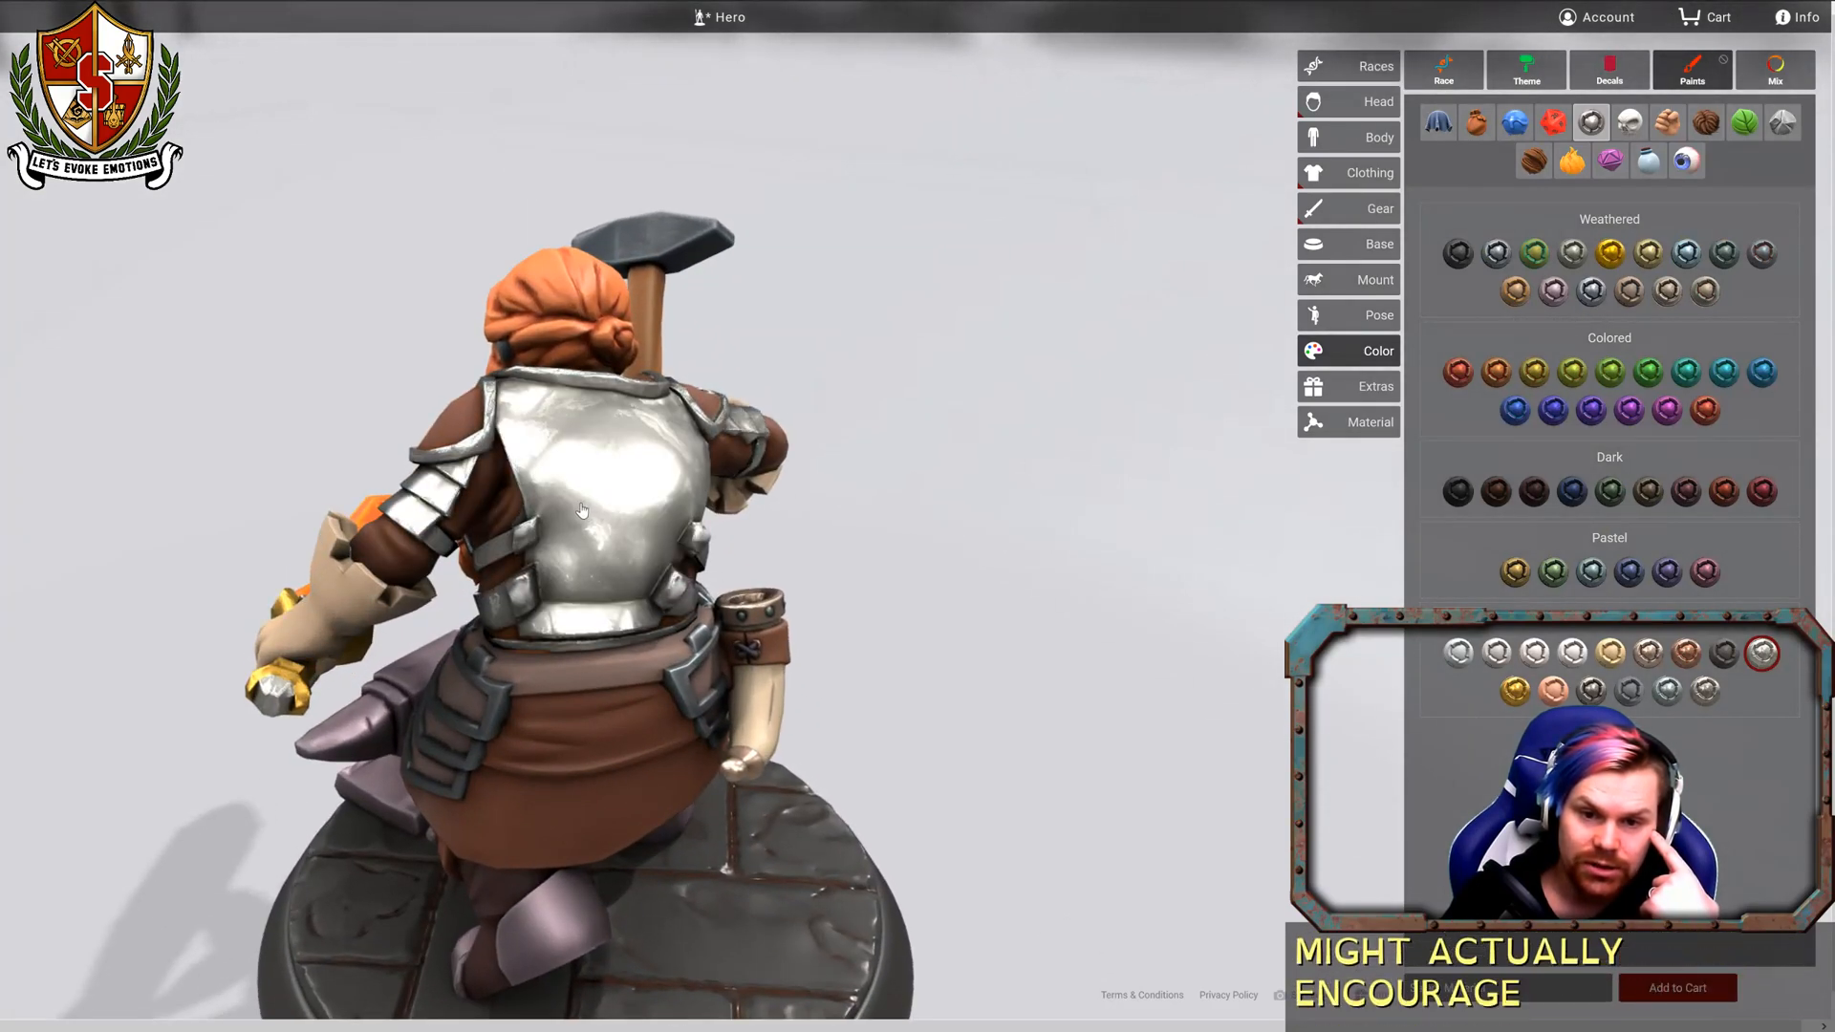
Paint the layered hip armor plates and their trim with the Silver paint from the miniature's own paints.
{"action": "left_click_drag", "start_coordinate": [1076, 544], "coordinate": [1285, 507]}
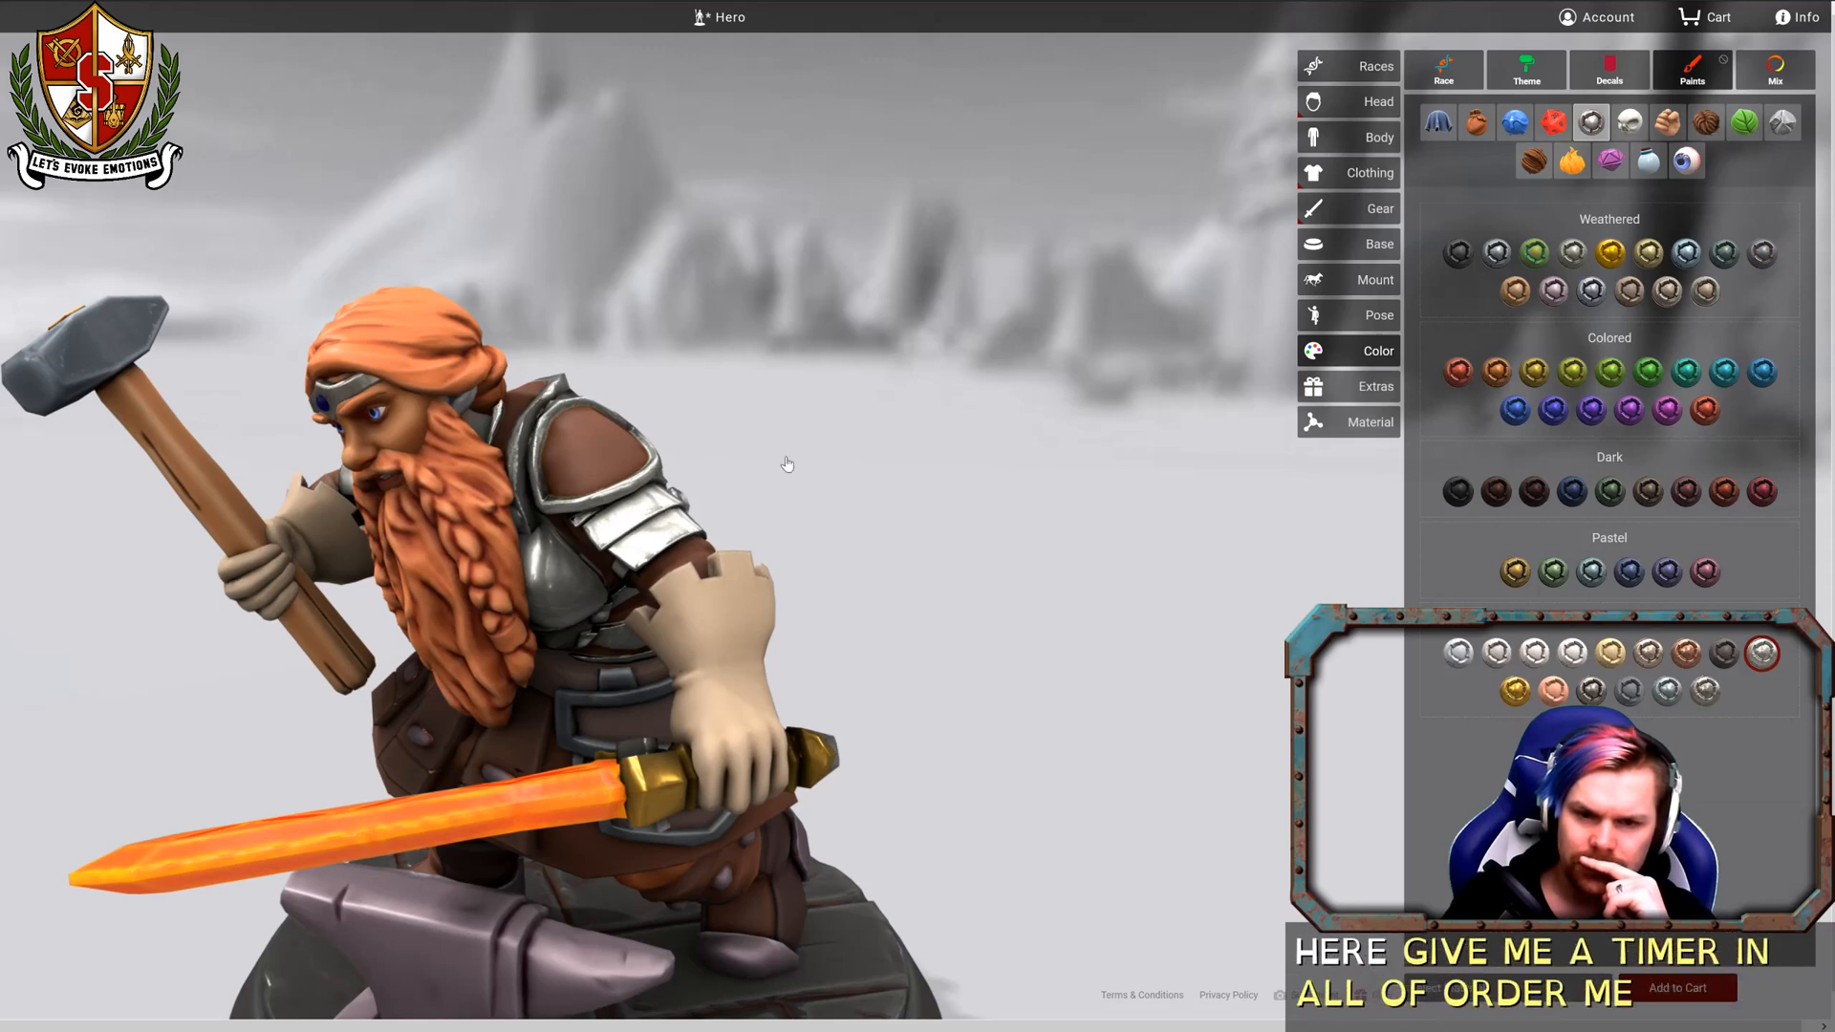
{"action": "left_click_drag", "start_coordinate": [787, 464], "coordinate": [630, 282]}
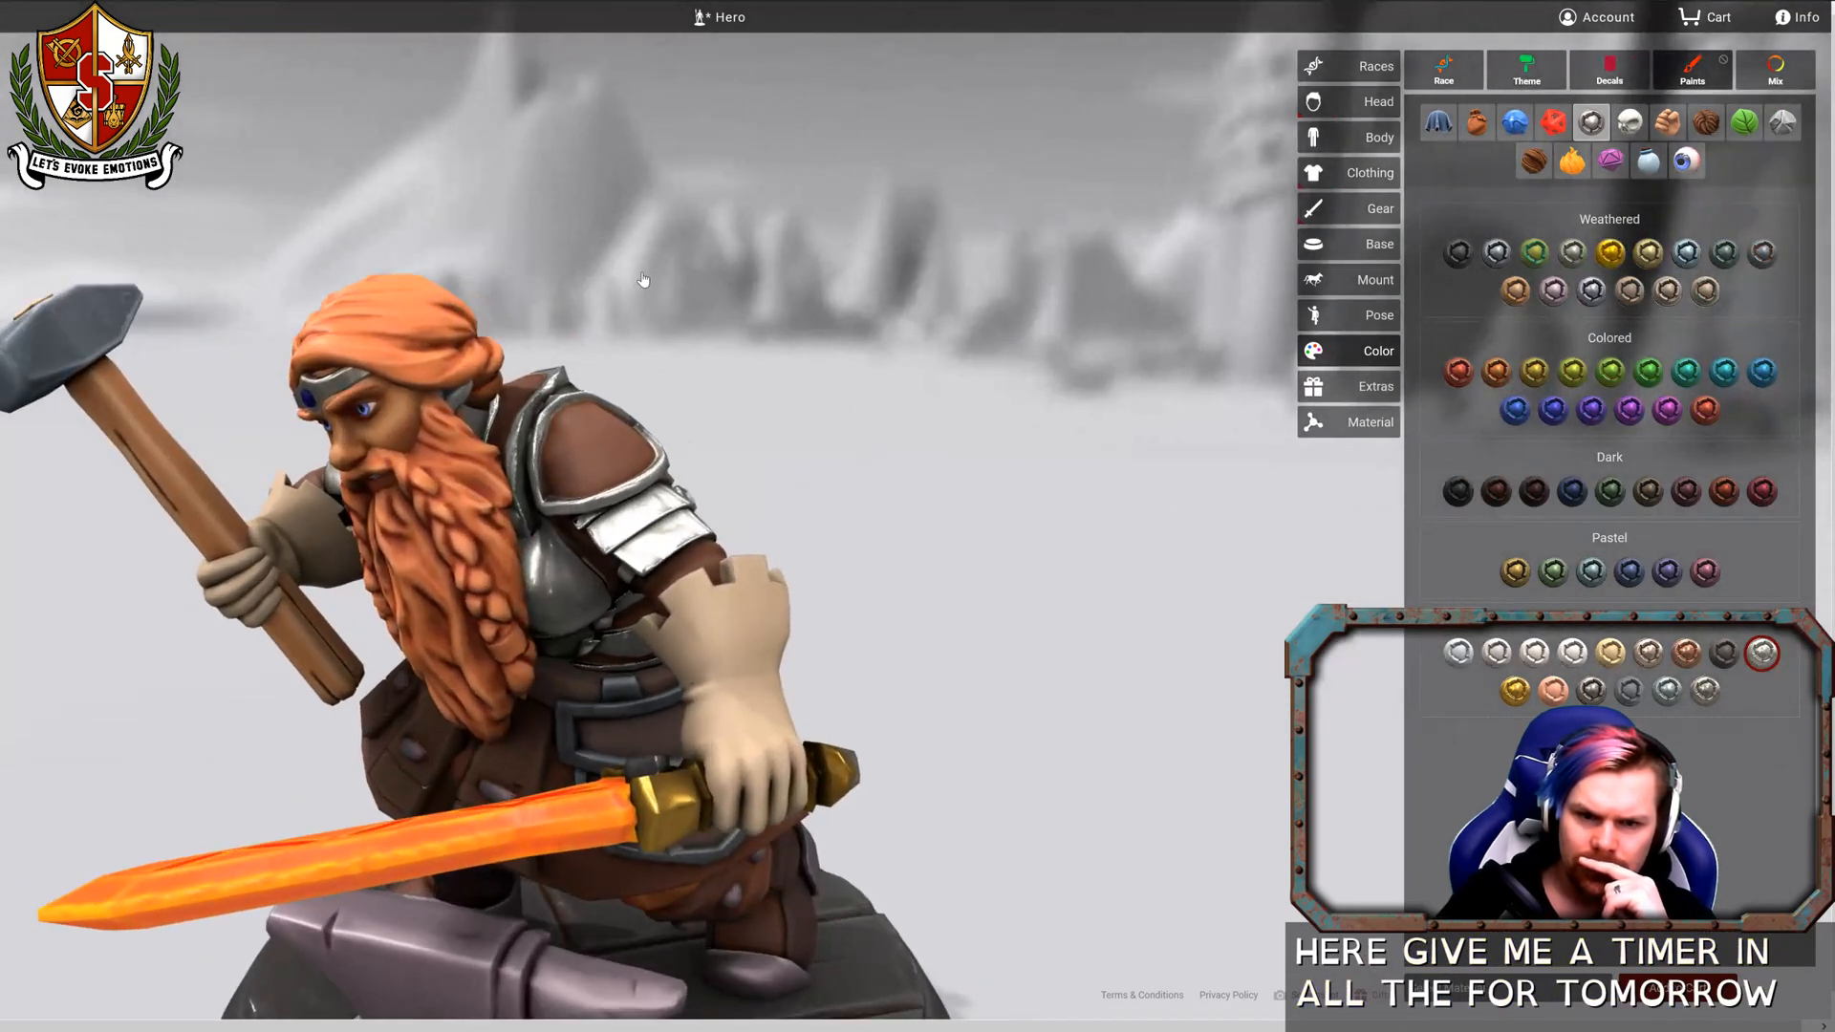
{"action": "left_click", "coordinate": [1757, 73]}
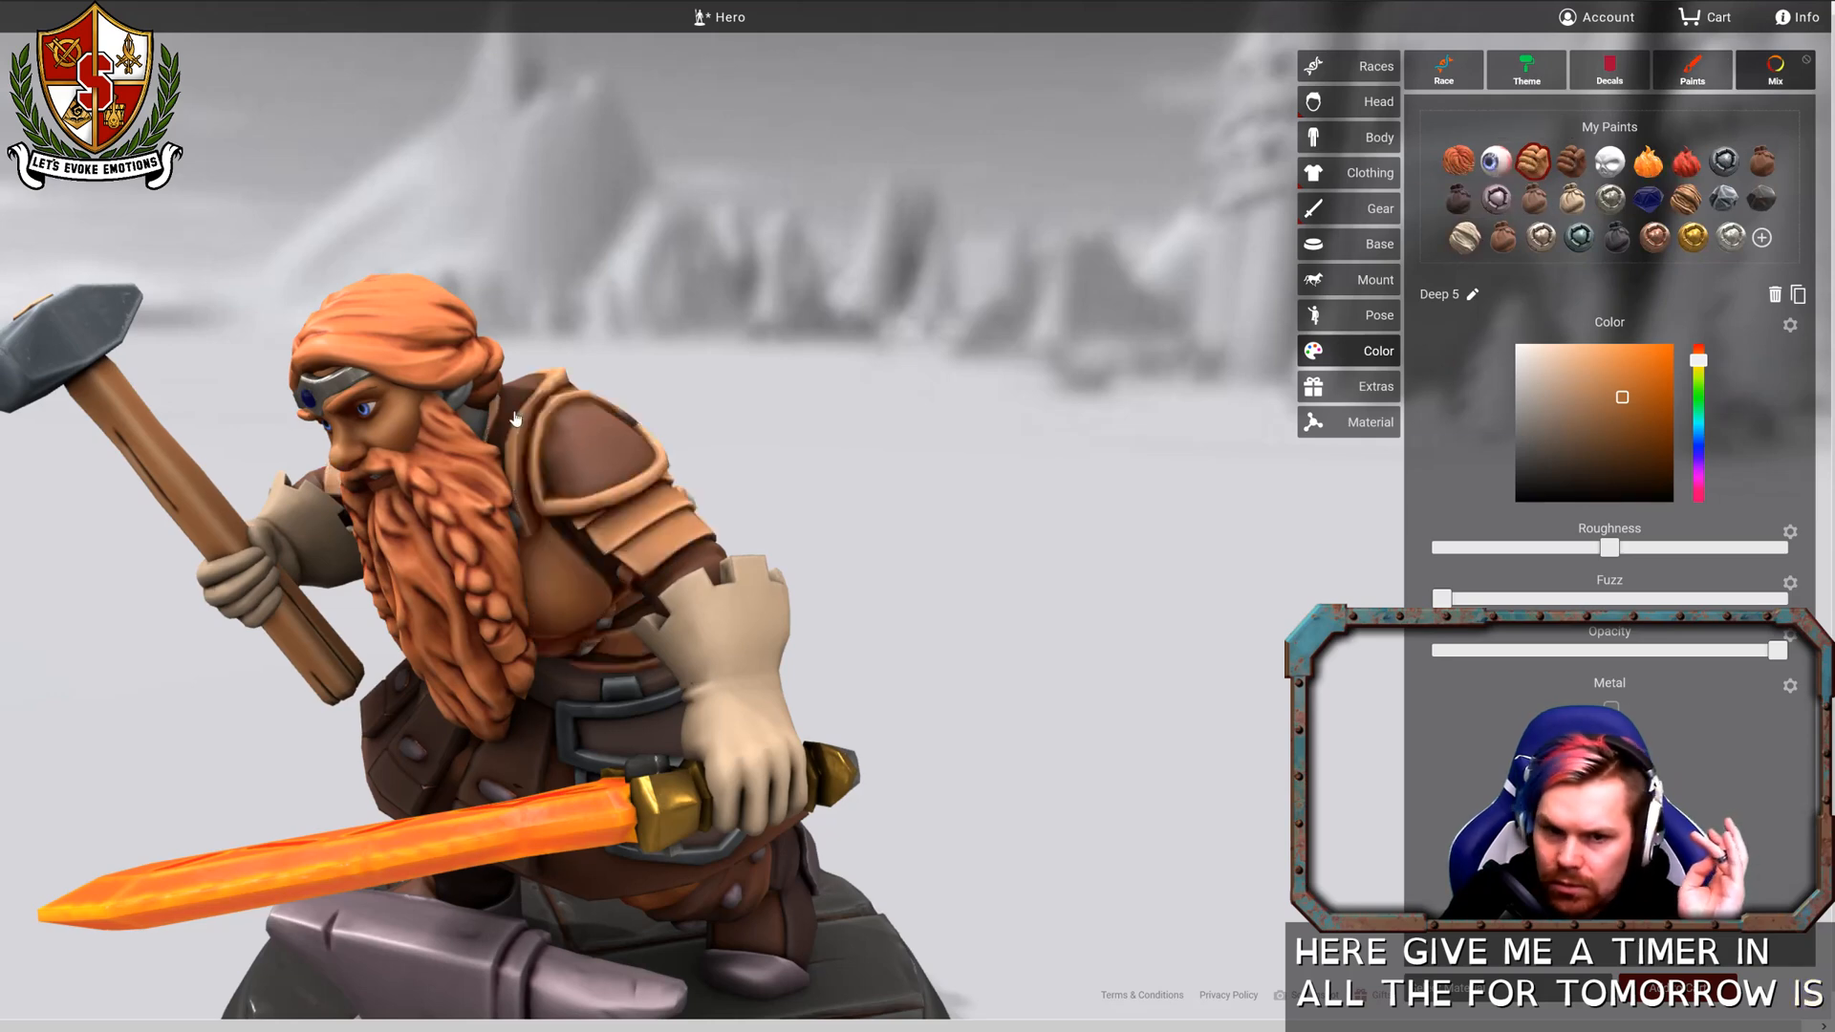
{"action": "left_click_drag", "start_coordinate": [592, 337], "coordinate": [693, 399]}
{"action": "left_click_drag", "start_coordinate": [990, 469], "coordinate": [602, 482]}
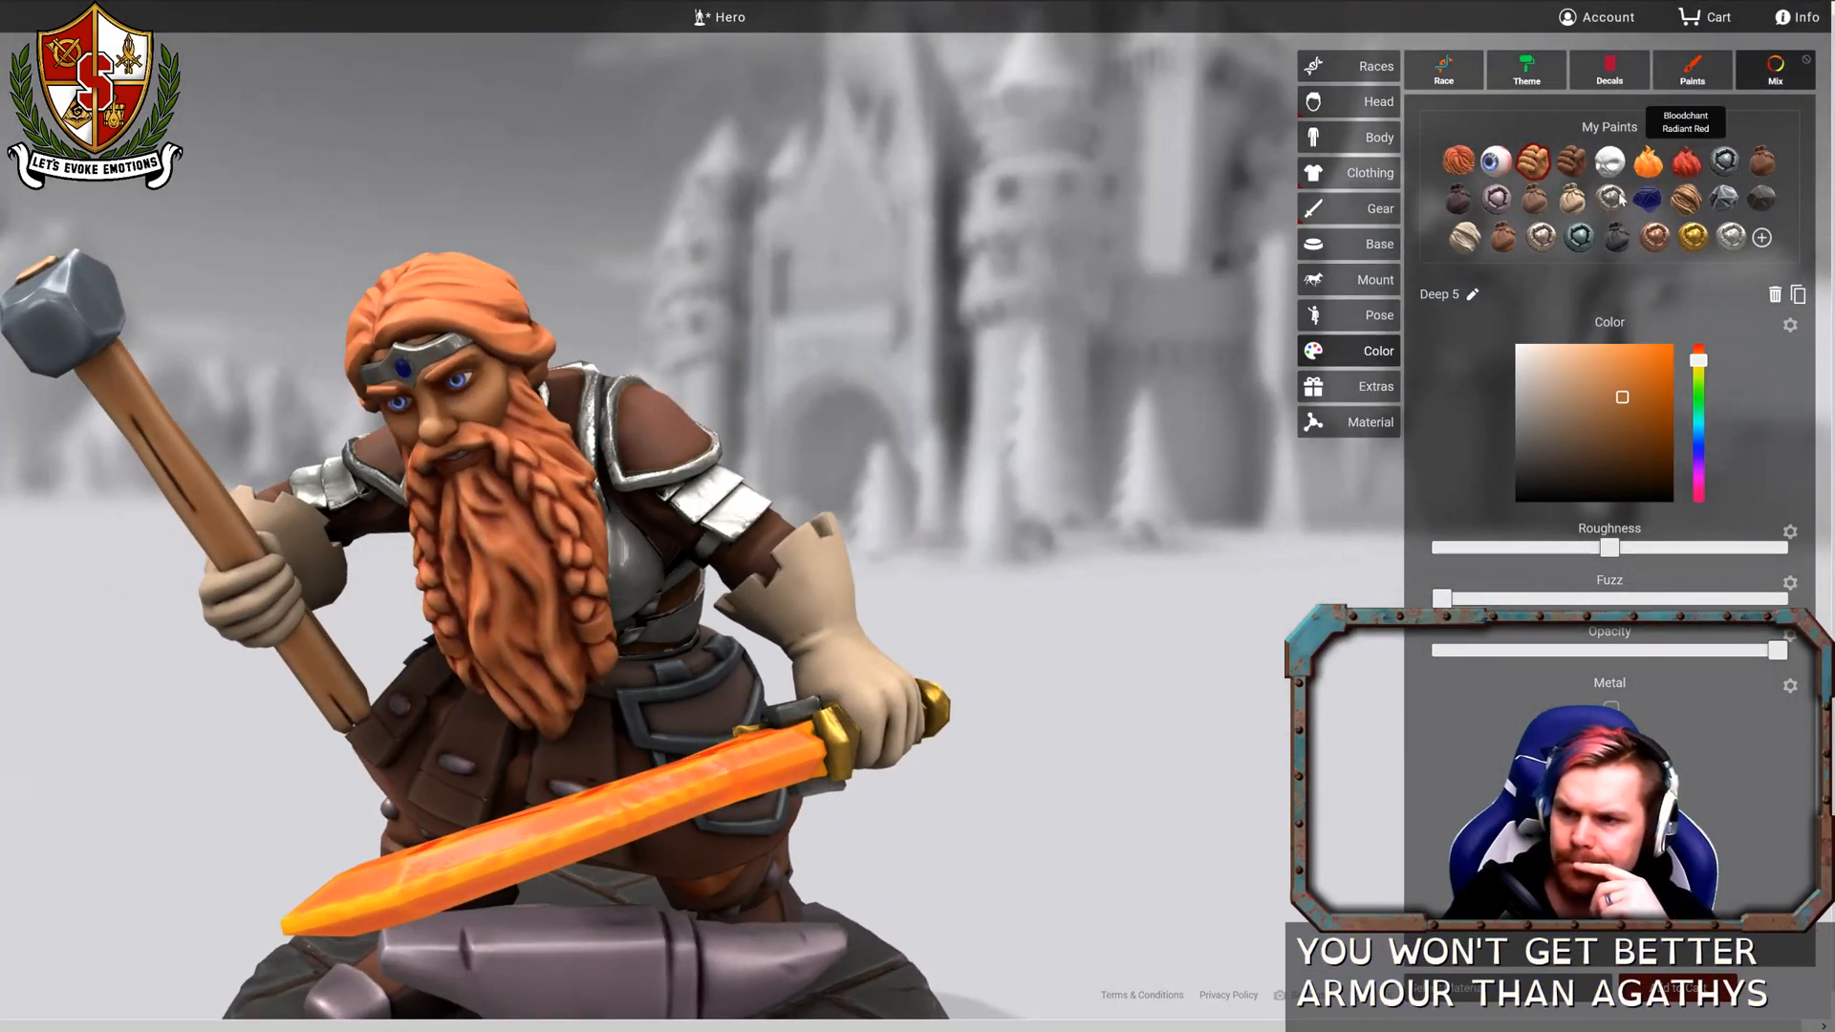
{"action": "left_click", "coordinate": [1730, 237]}
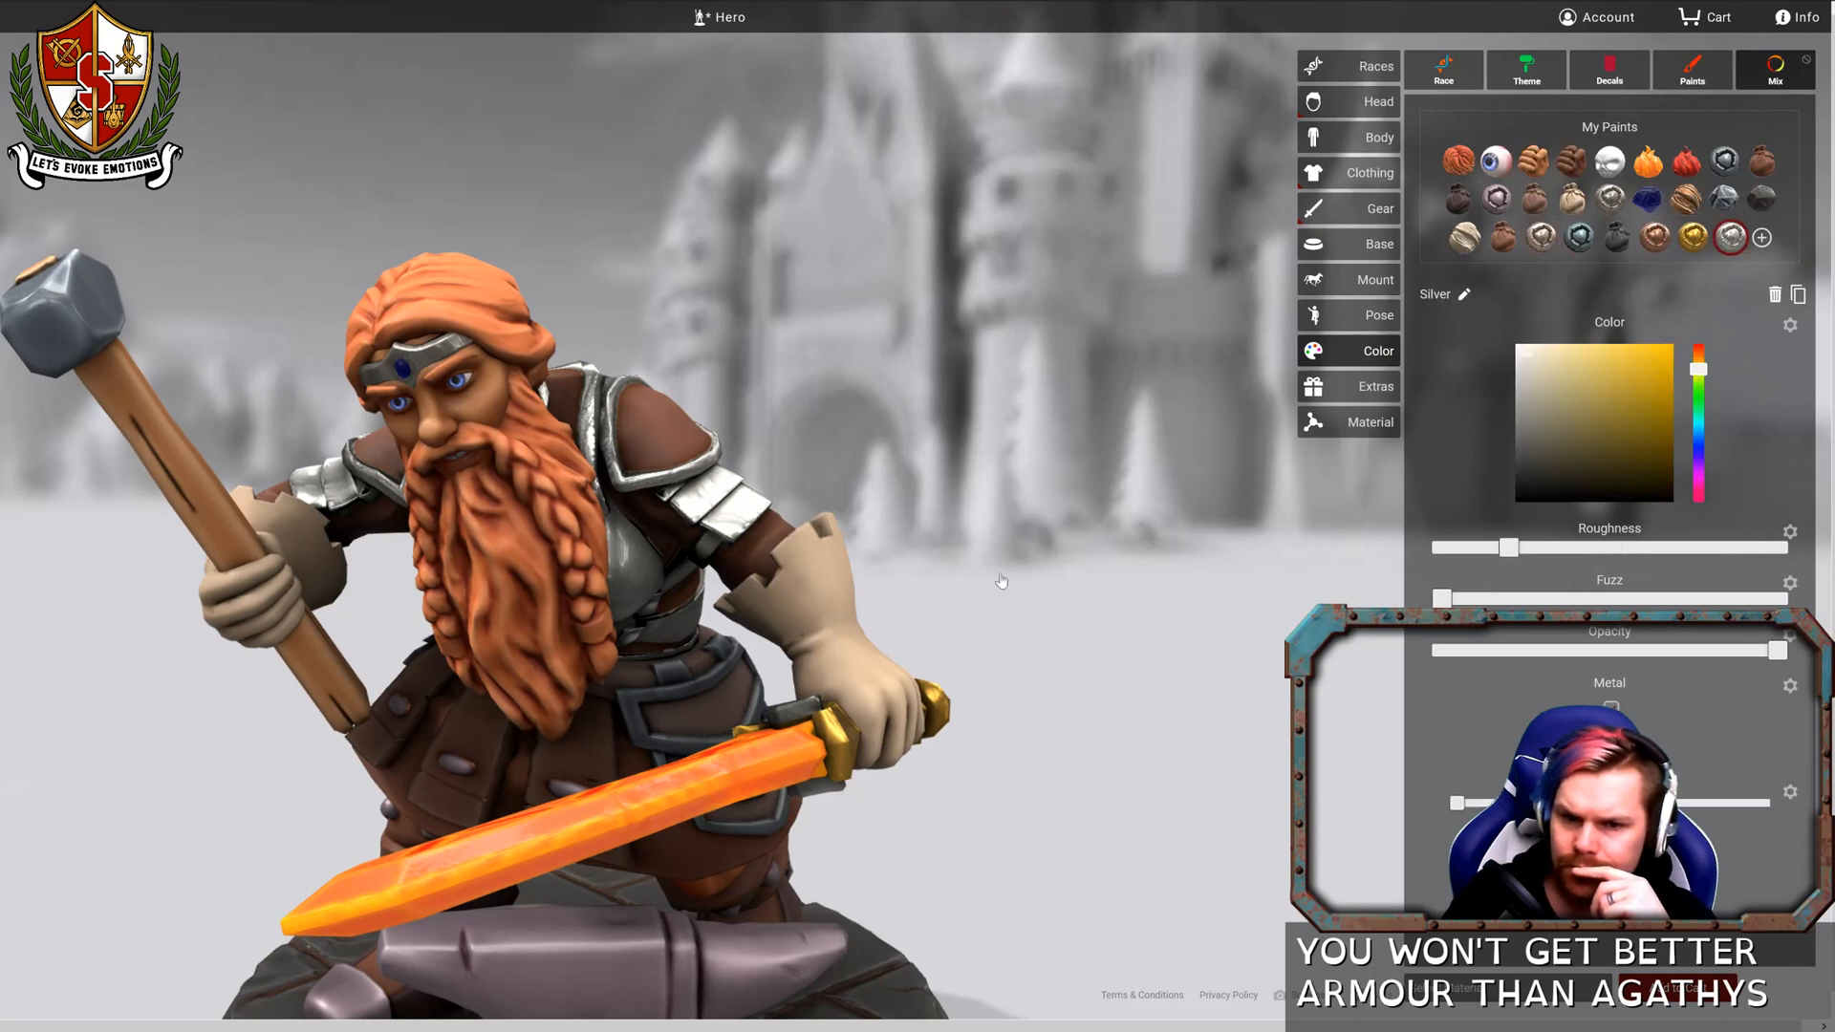
{"action": "left_click", "coordinate": [670, 695]}
{"action": "left_click_drag", "start_coordinate": [1003, 556], "coordinate": [1501, 563]}
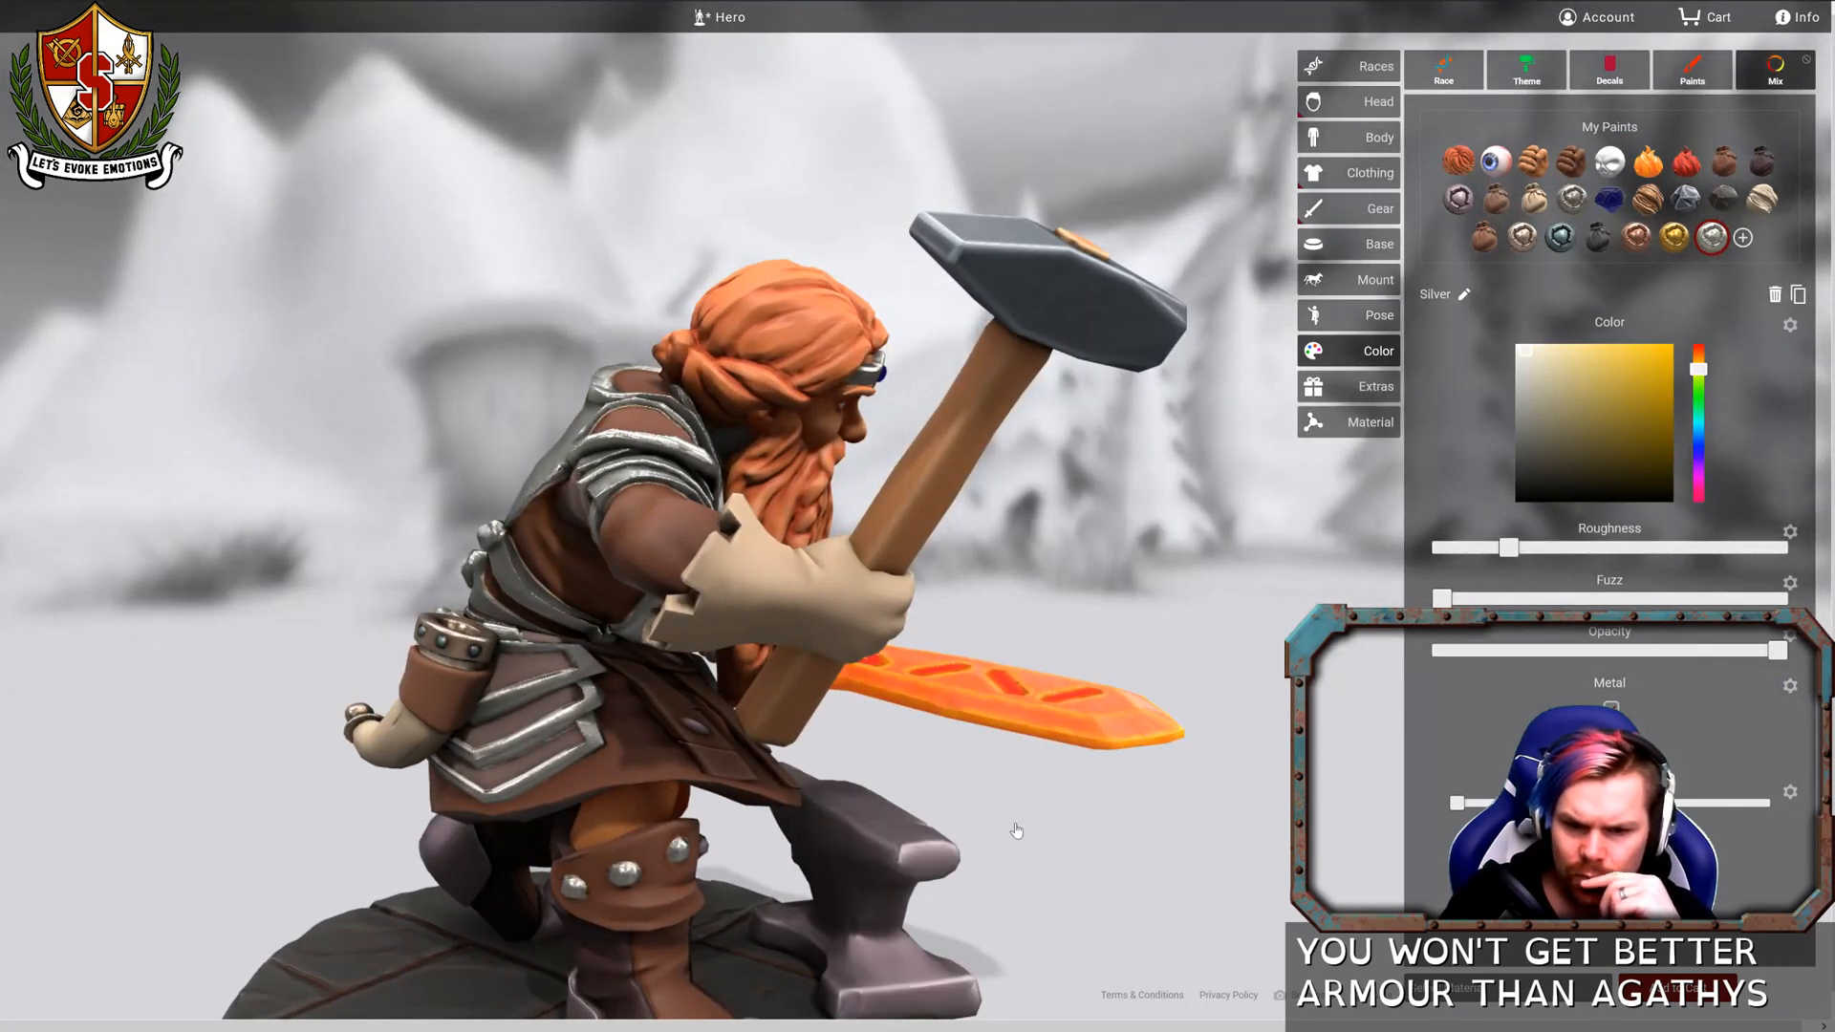
Paint the metal studs on the leather apron strips with the same Silver paint.
{"action": "left_click_drag", "start_coordinate": [1016, 831], "coordinate": [574, 863]}
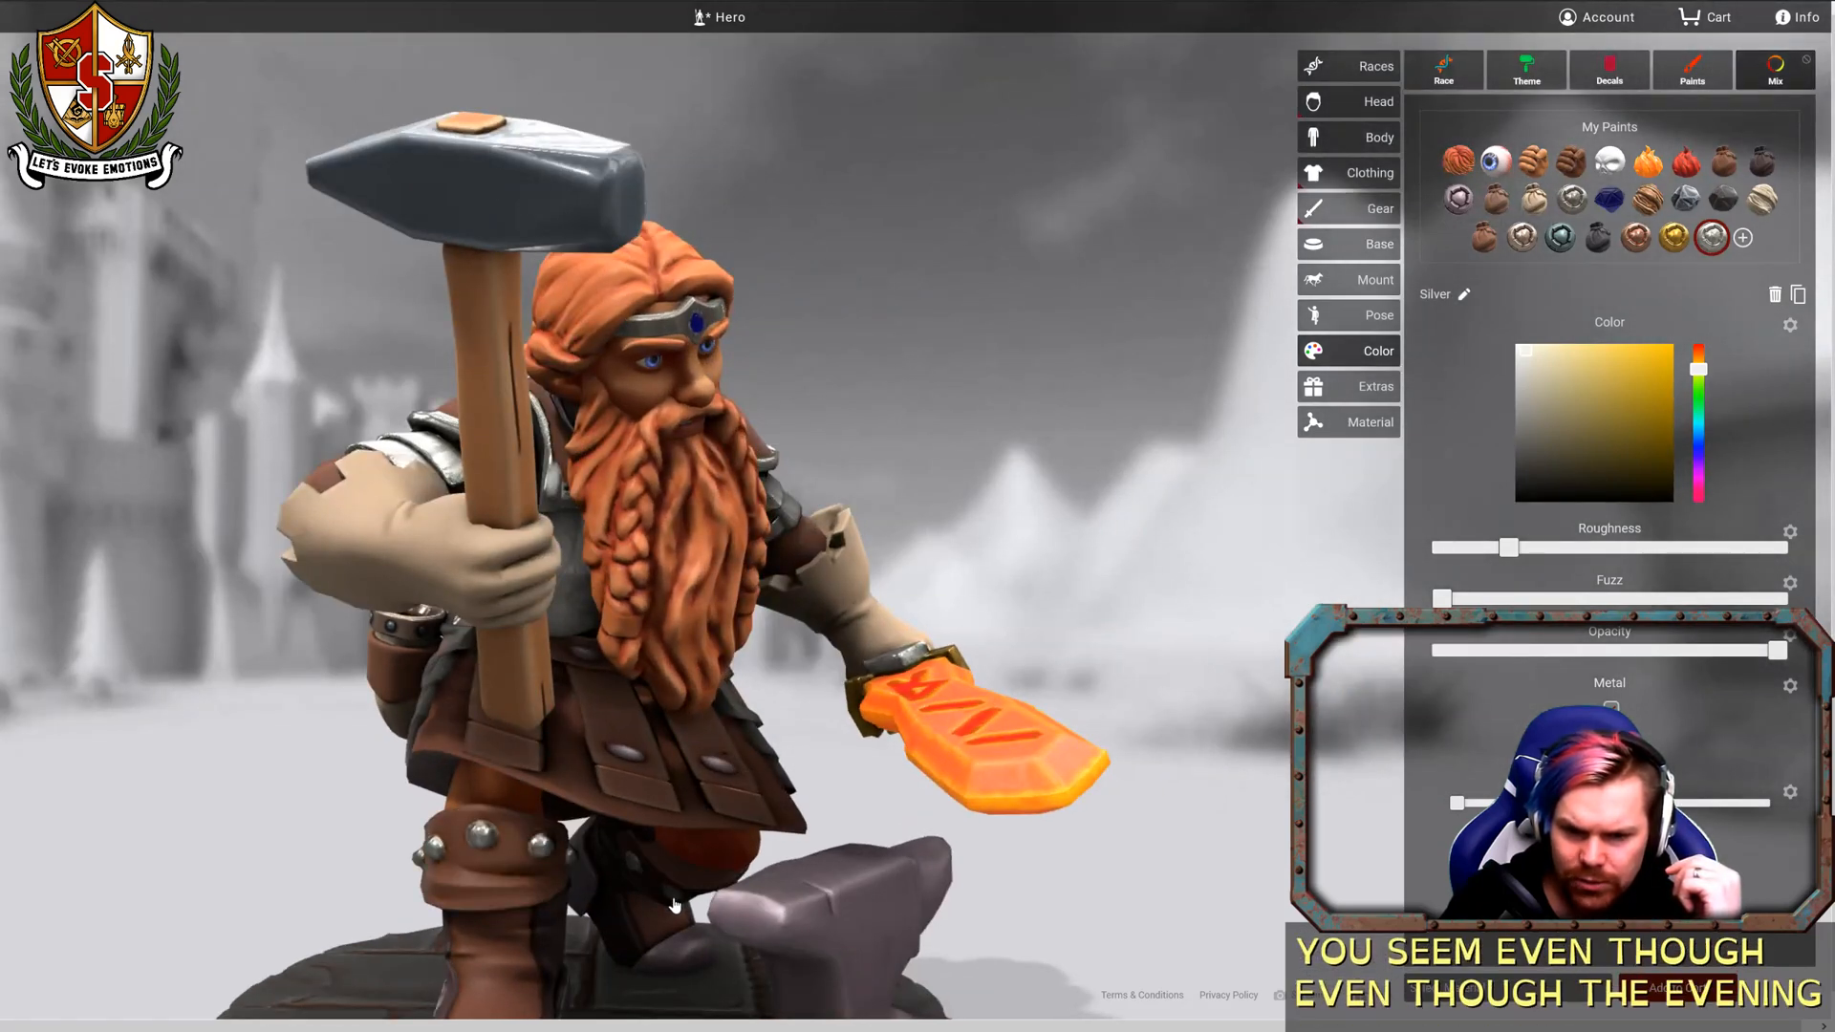
{"action": "left_click_drag", "start_coordinate": [1099, 919], "coordinate": [625, 936]}
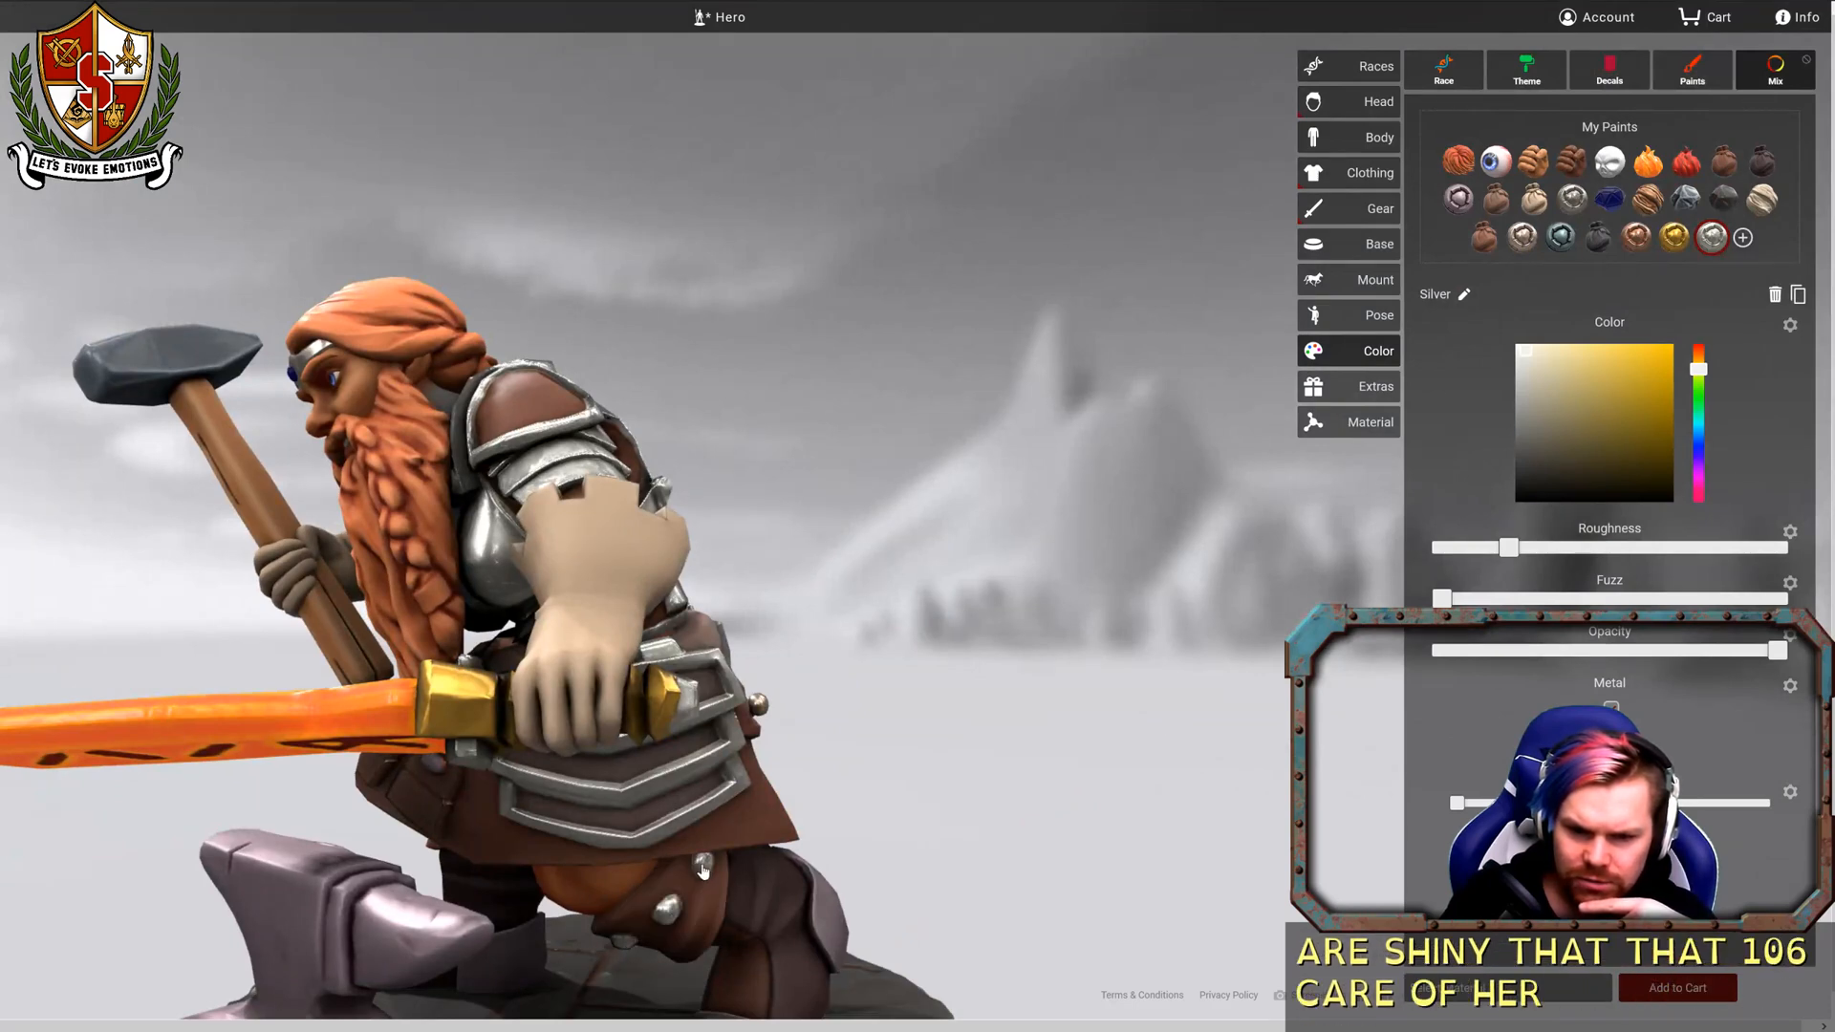
{"action": "mouse_move", "coordinate": [703, 870]}
{"action": "left_mouse_down"}
{"action": "mouse_move", "coordinate": [1137, 779]}
{"action": "mouse_move", "coordinate": [1056, 818]}
{"action": "mouse_move", "coordinate": [1209, 790]}
{"action": "mouse_move", "coordinate": [1053, 885]}
{"action": "left_mouse_up"}
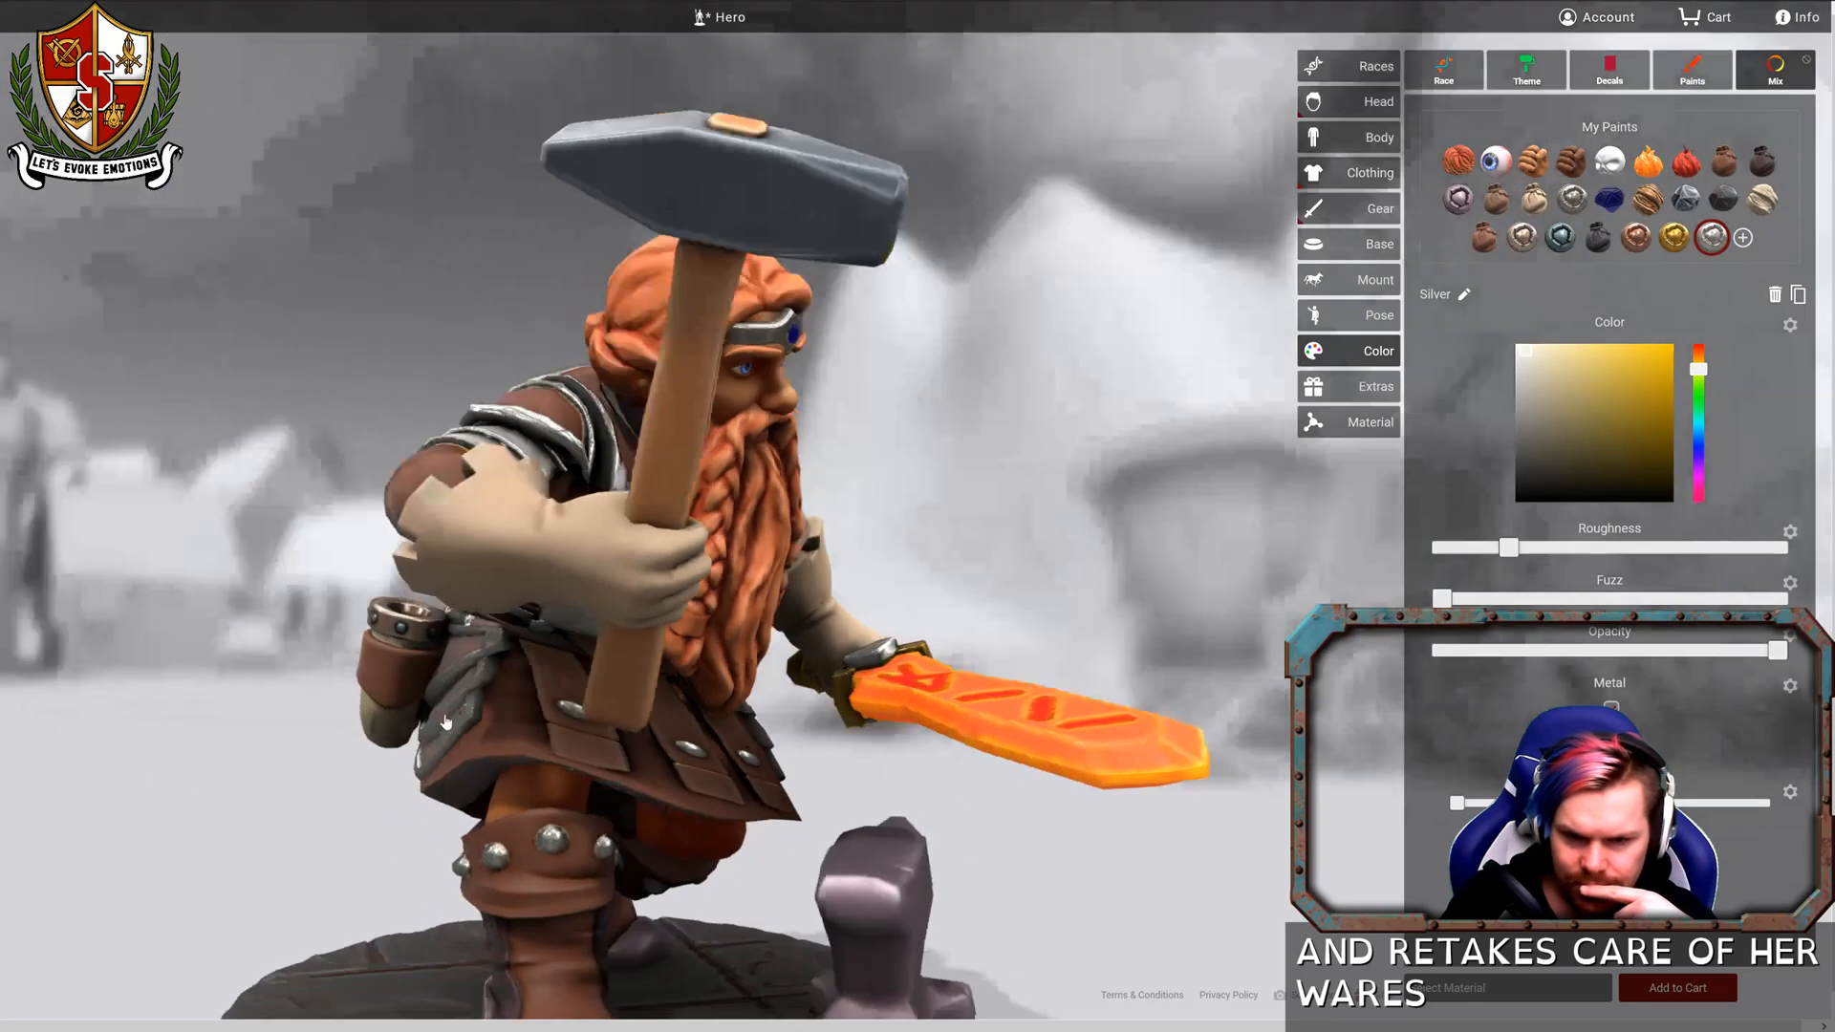
{"action": "left_click_drag", "start_coordinate": [191, 761], "coordinate": [406, 728]}
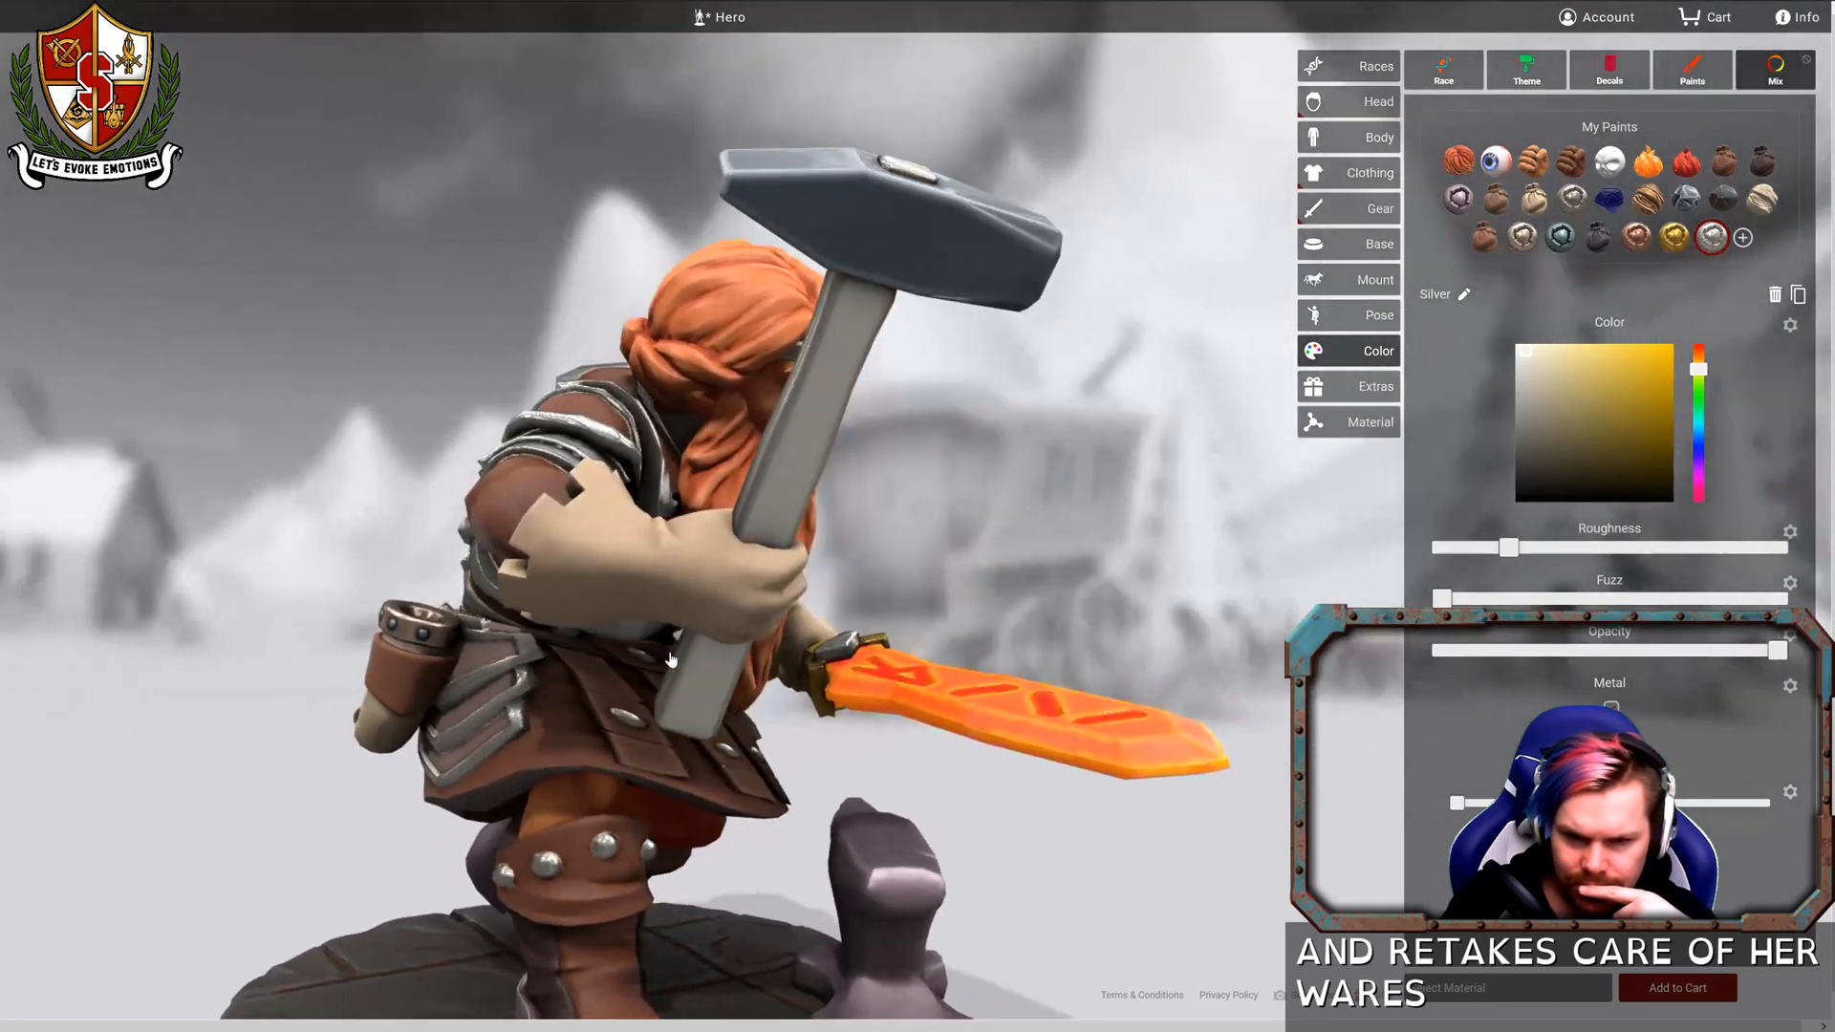
{"action": "mouse_move", "coordinate": [80, 741]}
{"action": "left_mouse_down"}
{"action": "mouse_move", "coordinate": [239, 707]}
{"action": "mouse_move", "coordinate": [330, 728]}
{"action": "left_mouse_up"}
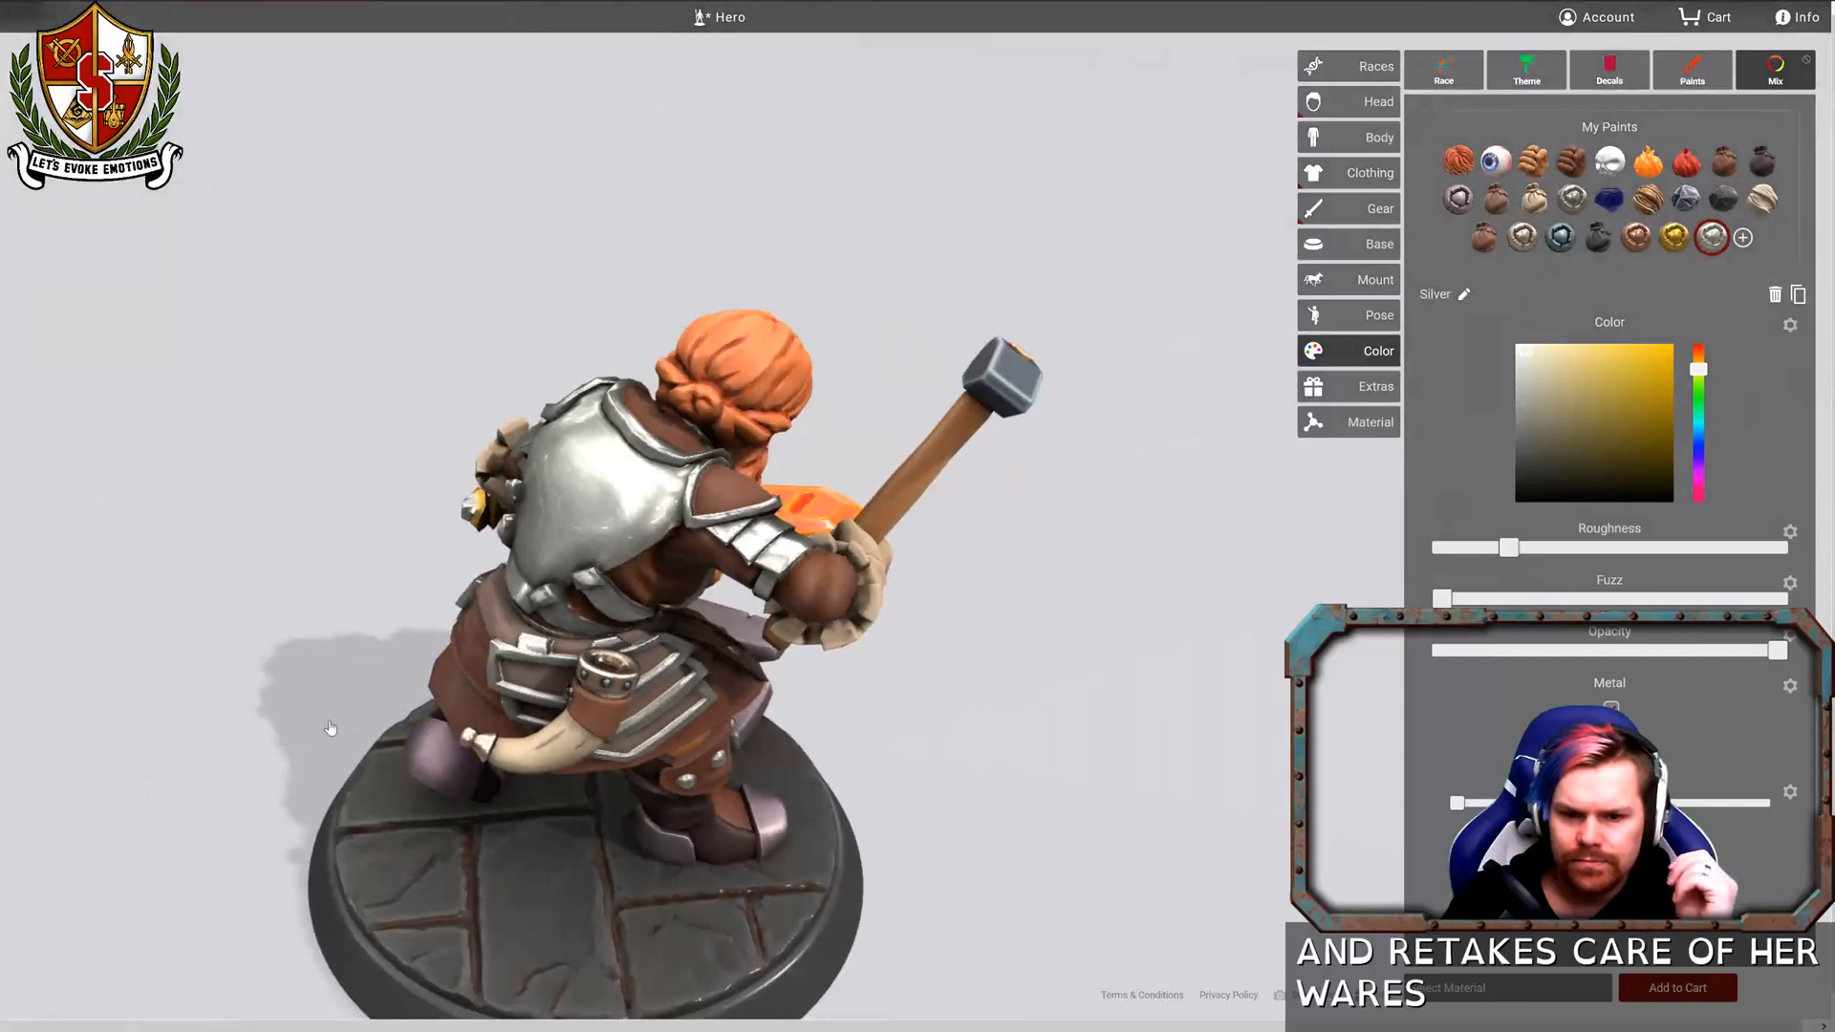
Paint the metal toe caps and plates of the boots Silver, and view the whole miniature.
{"action": "left_click", "coordinate": [432, 763]}
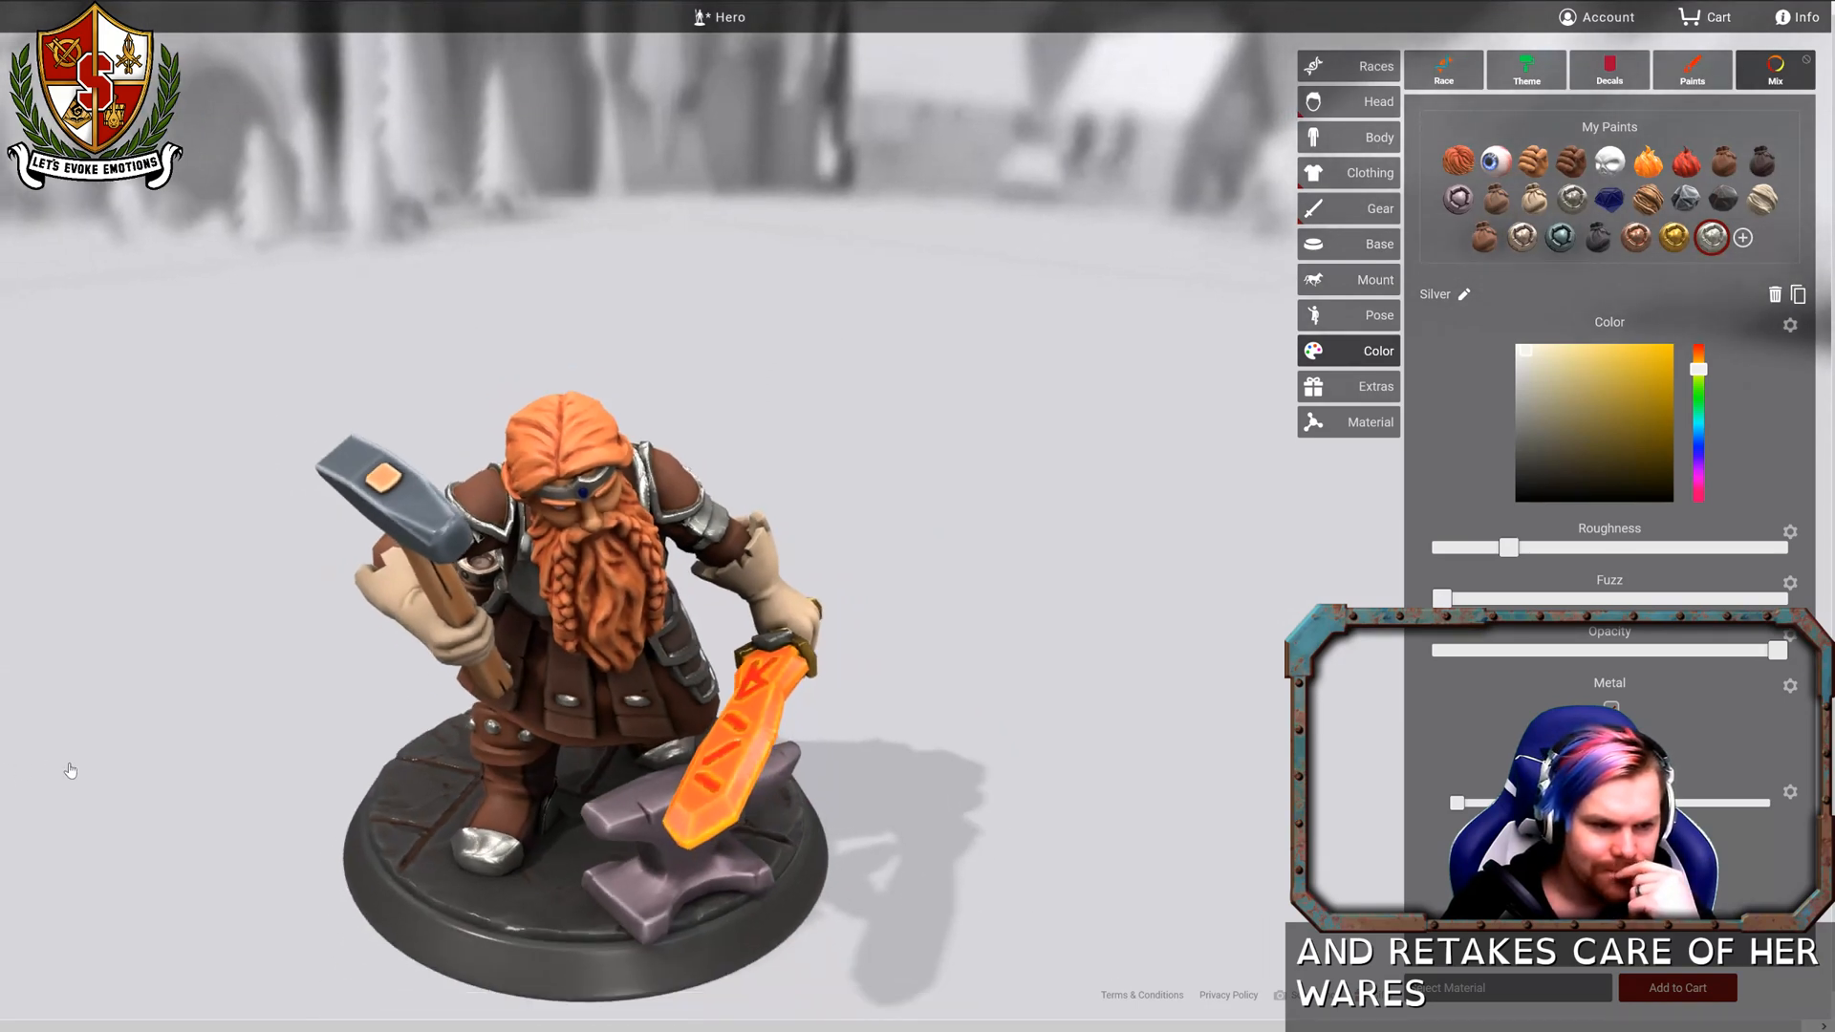
{"action": "left_click_drag", "start_coordinate": [69, 770], "coordinate": [181, 648]}
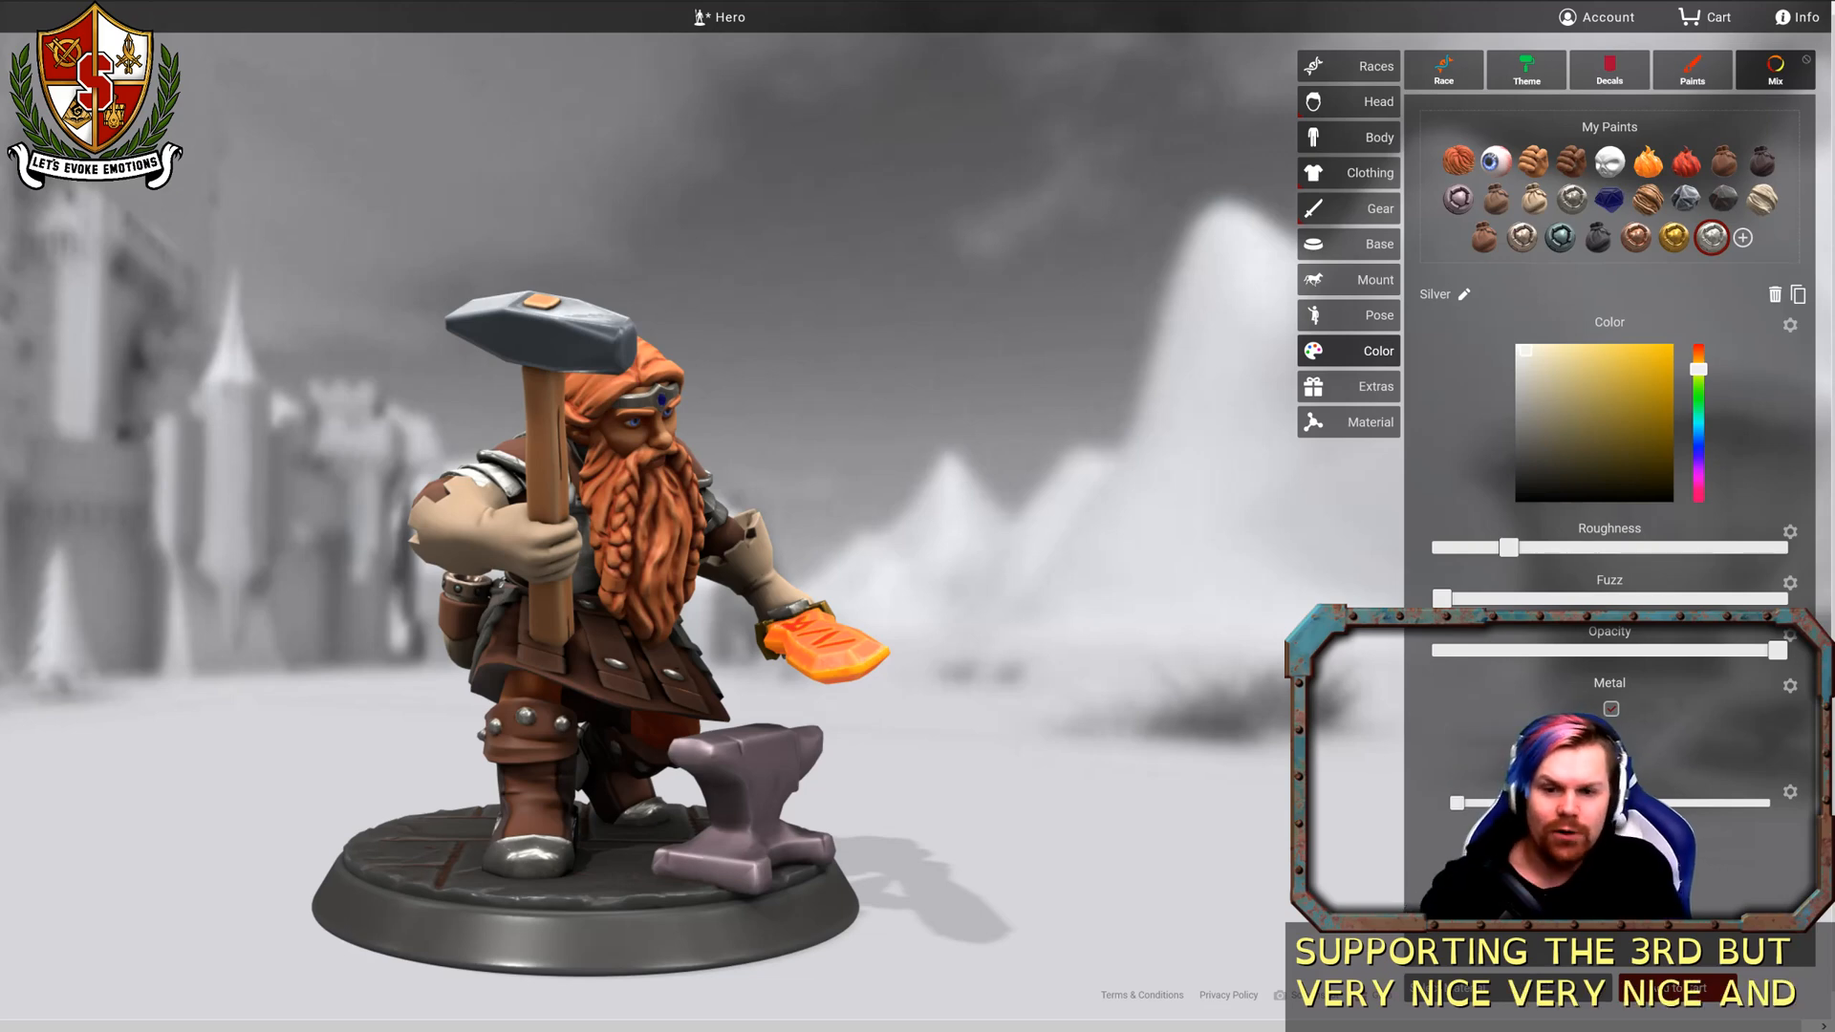
{"action": "left_click_drag", "start_coordinate": [977, 602], "coordinate": [804, 639]}
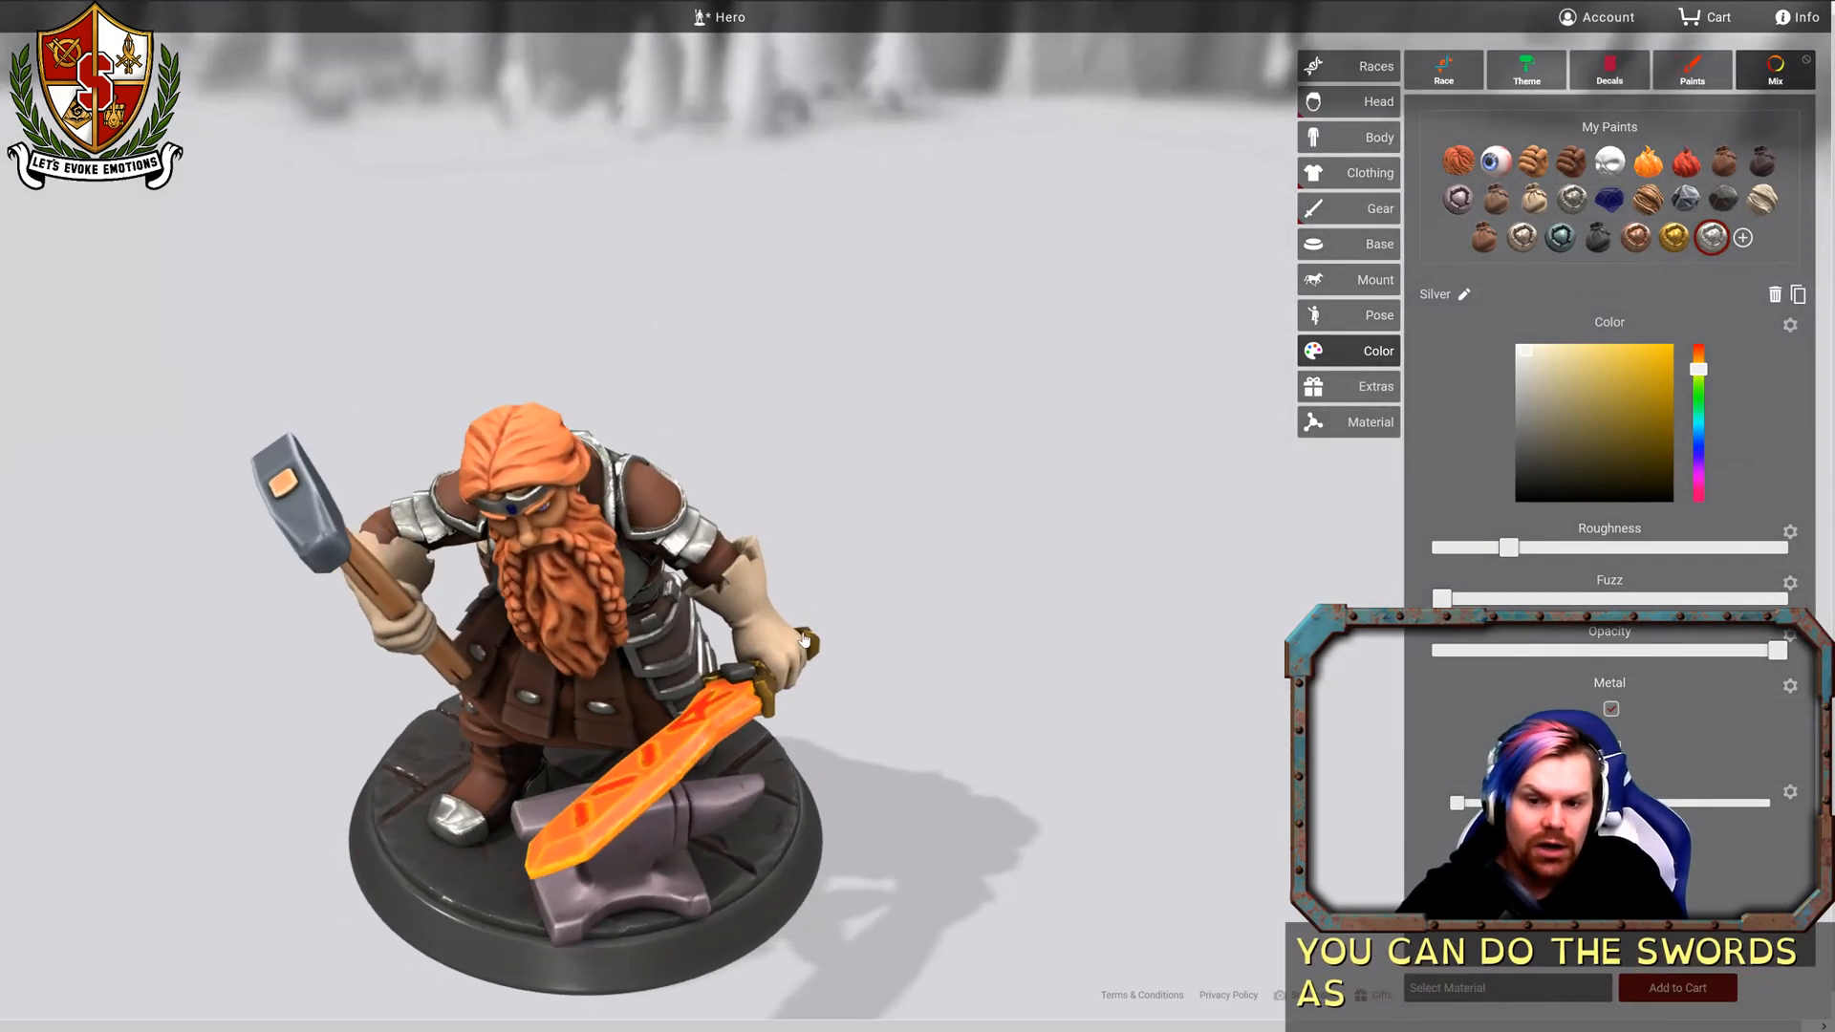
Paint the metal fittings of the drinking horn on the belt Silver.
{"action": "scroll", "coordinate": [805, 642], "scroll_direction": "up", "scroll_amount": 4}
{"action": "left_click_drag", "start_coordinate": [1150, 820], "coordinate": [530, 628]}
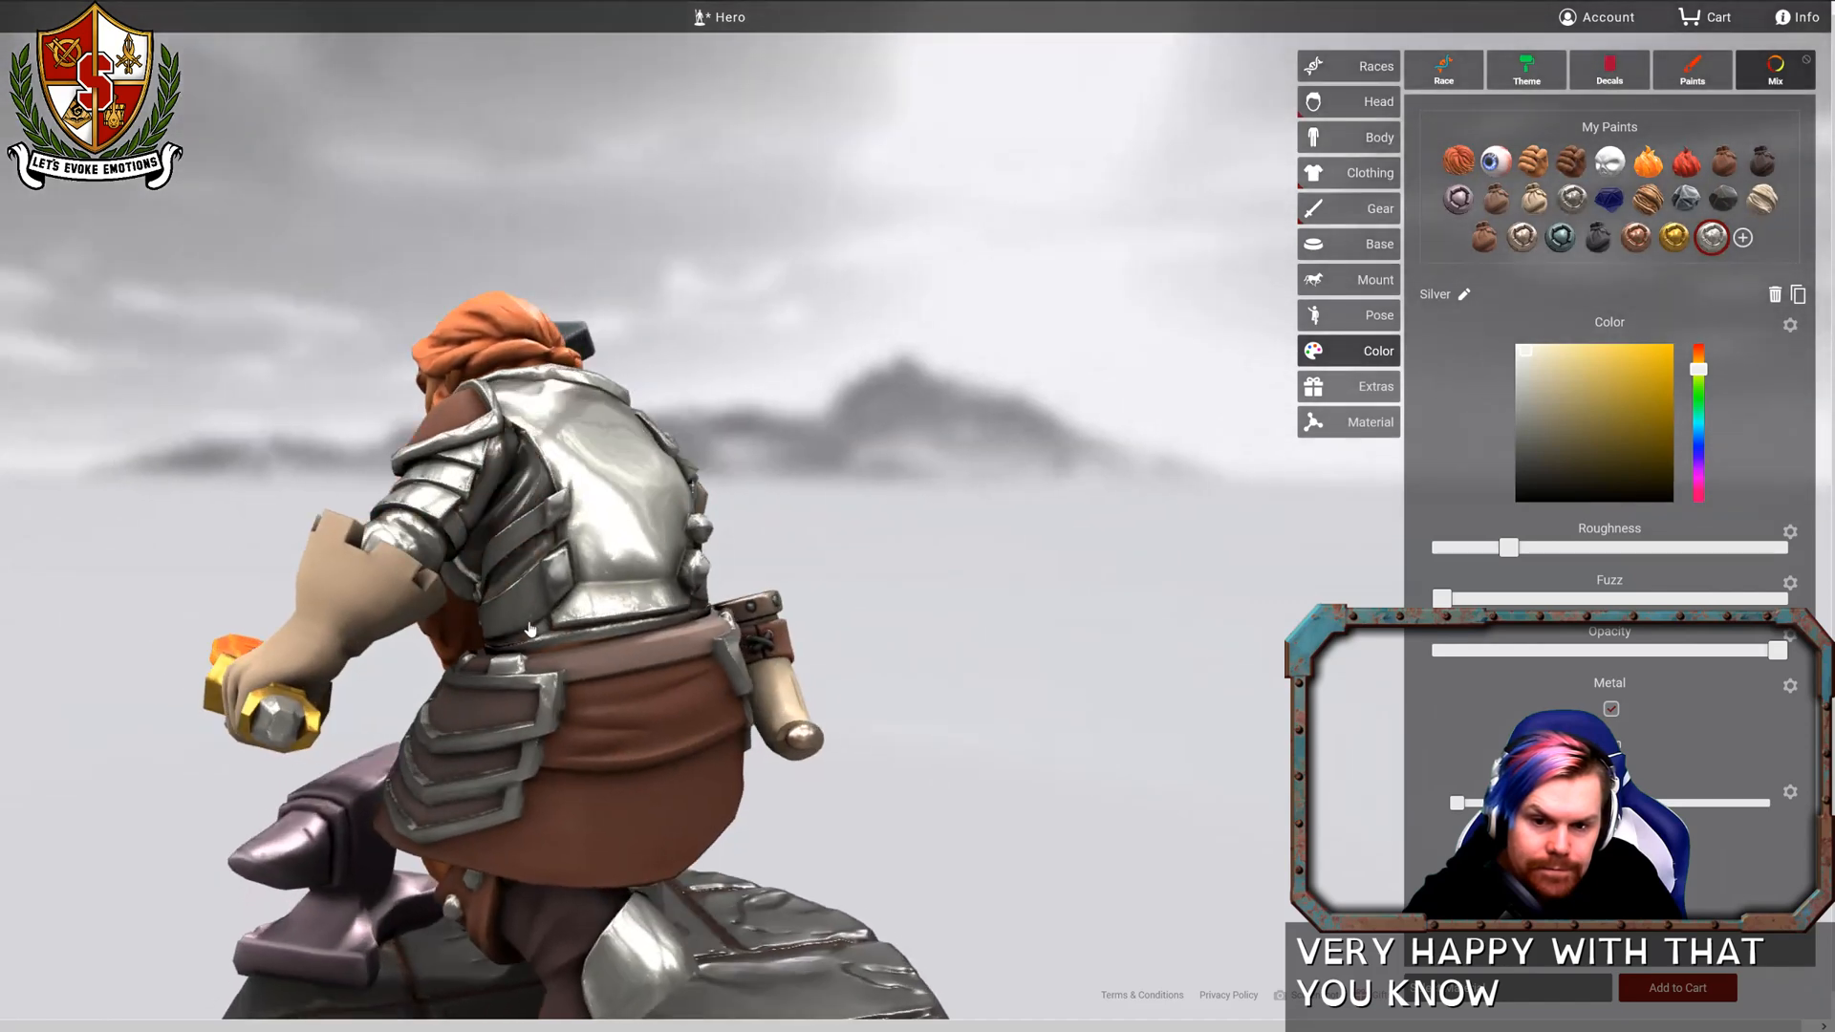
{"action": "left_click_drag", "start_coordinate": [972, 631], "coordinate": [542, 659]}
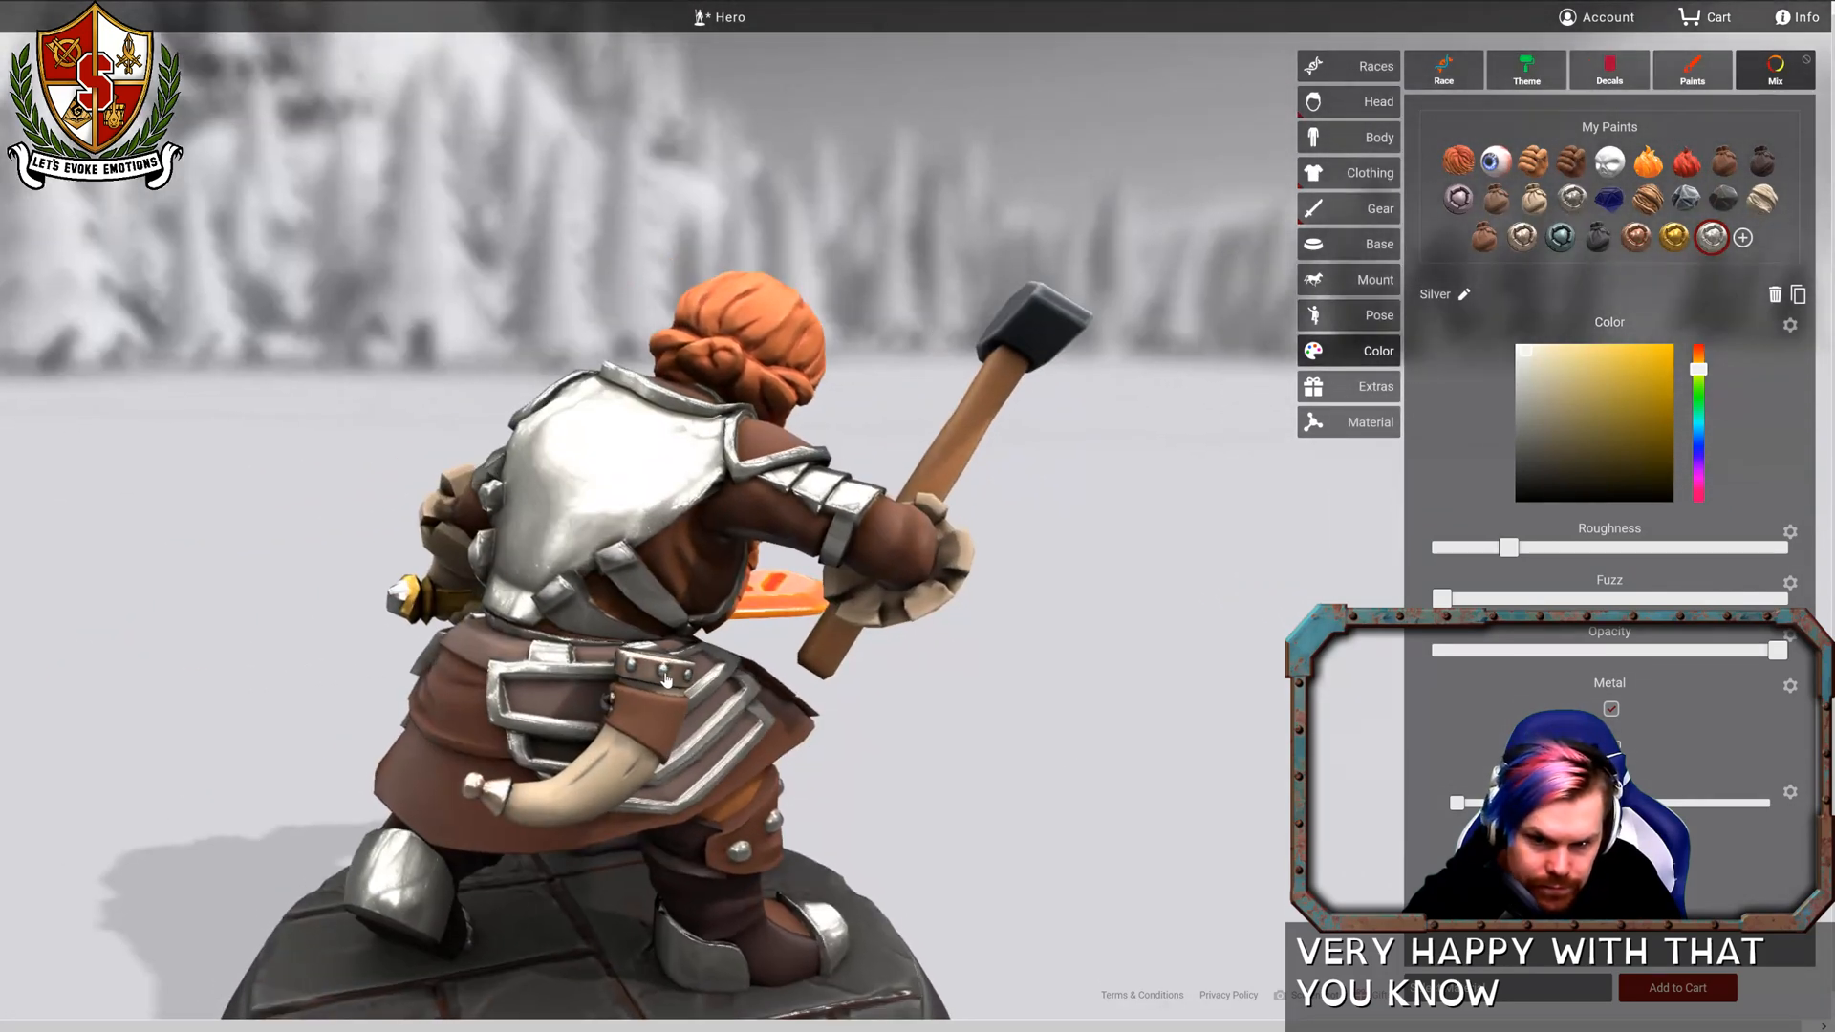
{"action": "mouse_move", "coordinate": [1072, 715]}
{"action": "left_mouse_down"}
{"action": "mouse_move", "coordinate": [1250, 701]}
{"action": "mouse_move", "coordinate": [295, 660]}
{"action": "mouse_move", "coordinate": [225, 511]}
{"action": "left_mouse_up"}
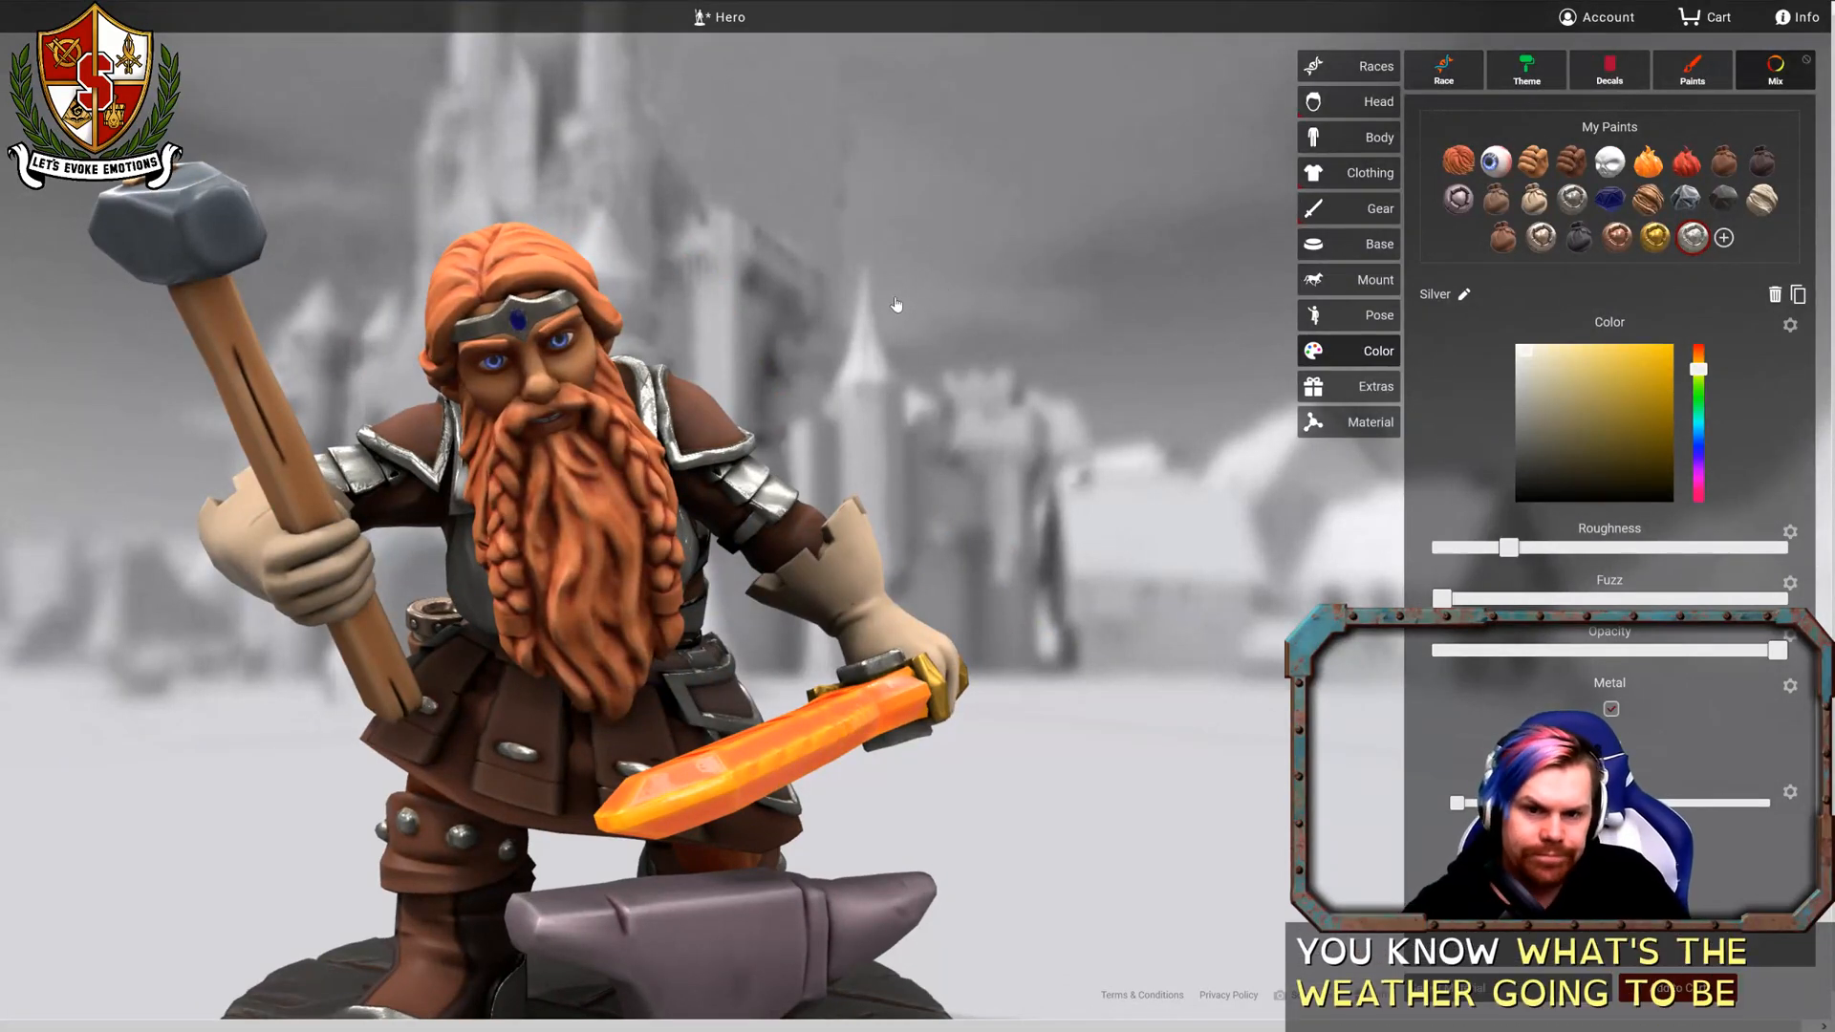
Paint the metal headband around the blue gem Silver, and view the miniature from the front.
{"action": "left_click", "coordinate": [559, 302]}
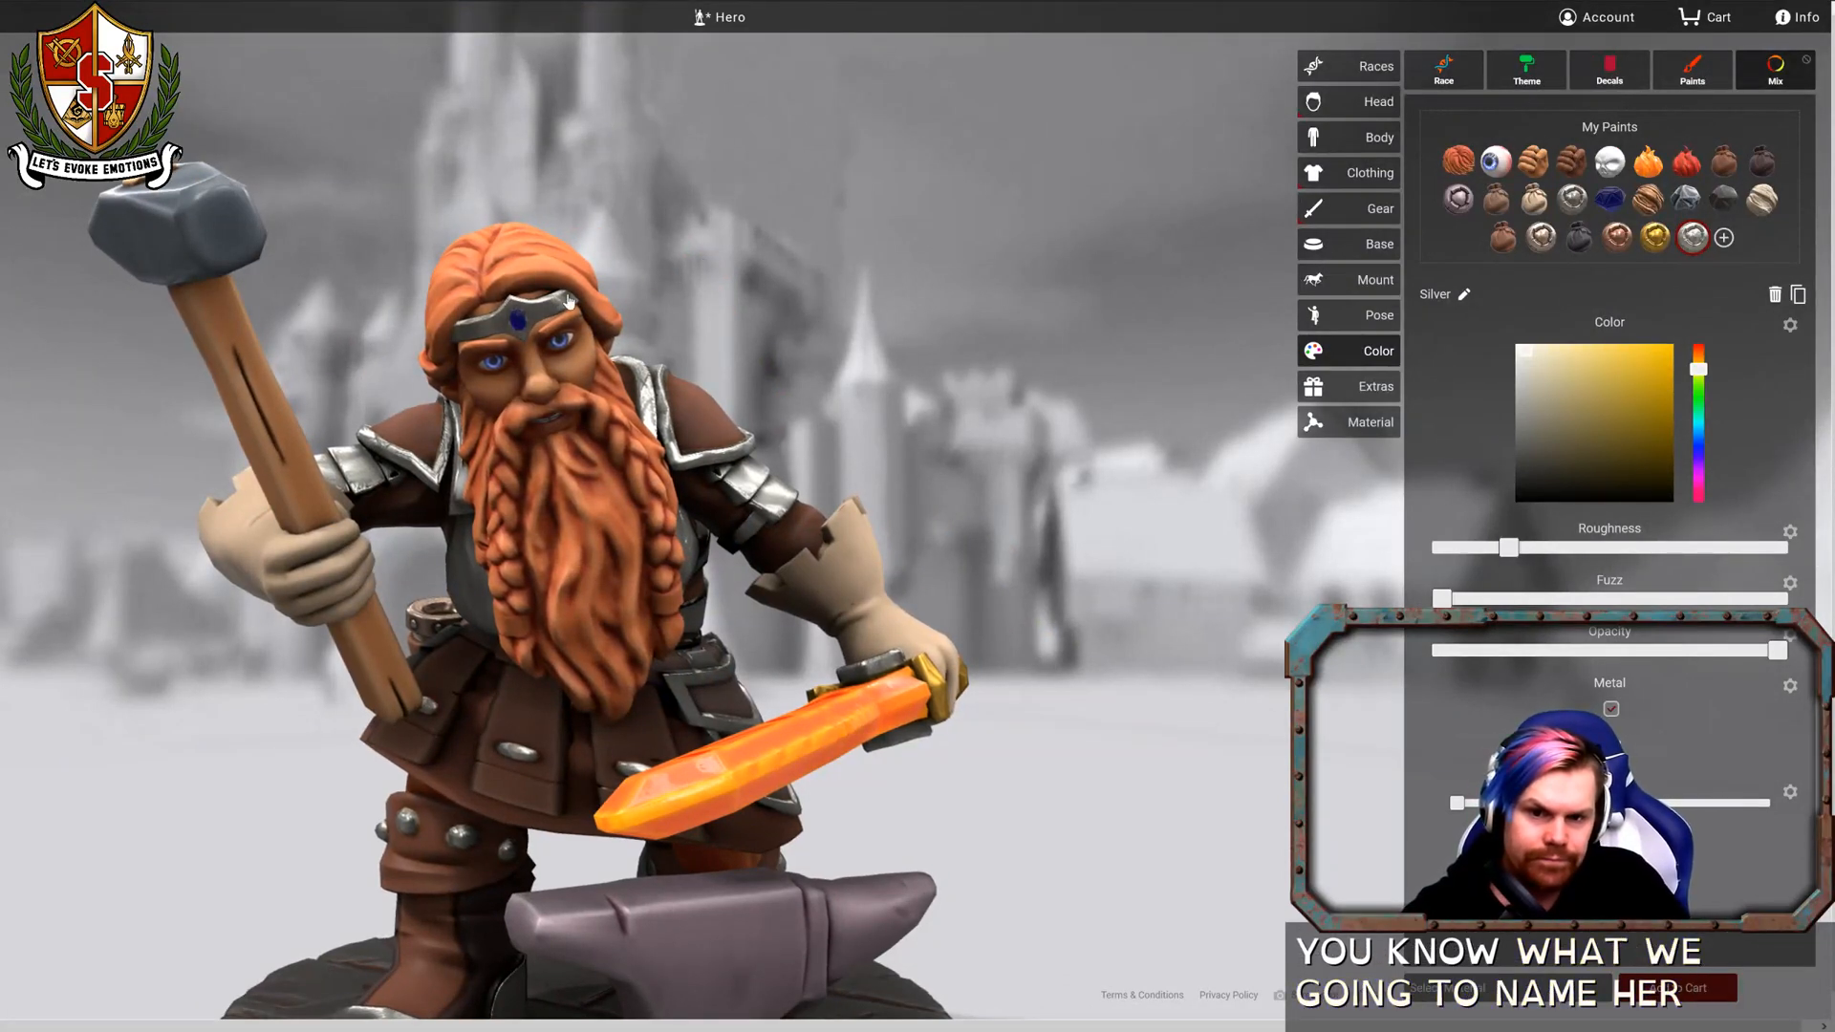
{"action": "left_click", "coordinate": [552, 306]}
{"action": "mouse_move", "coordinate": [860, 264]}
{"action": "left_mouse_down"}
{"action": "mouse_move", "coordinate": [997, 261]}
{"action": "mouse_move", "coordinate": [960, 266]}
{"action": "left_mouse_up"}
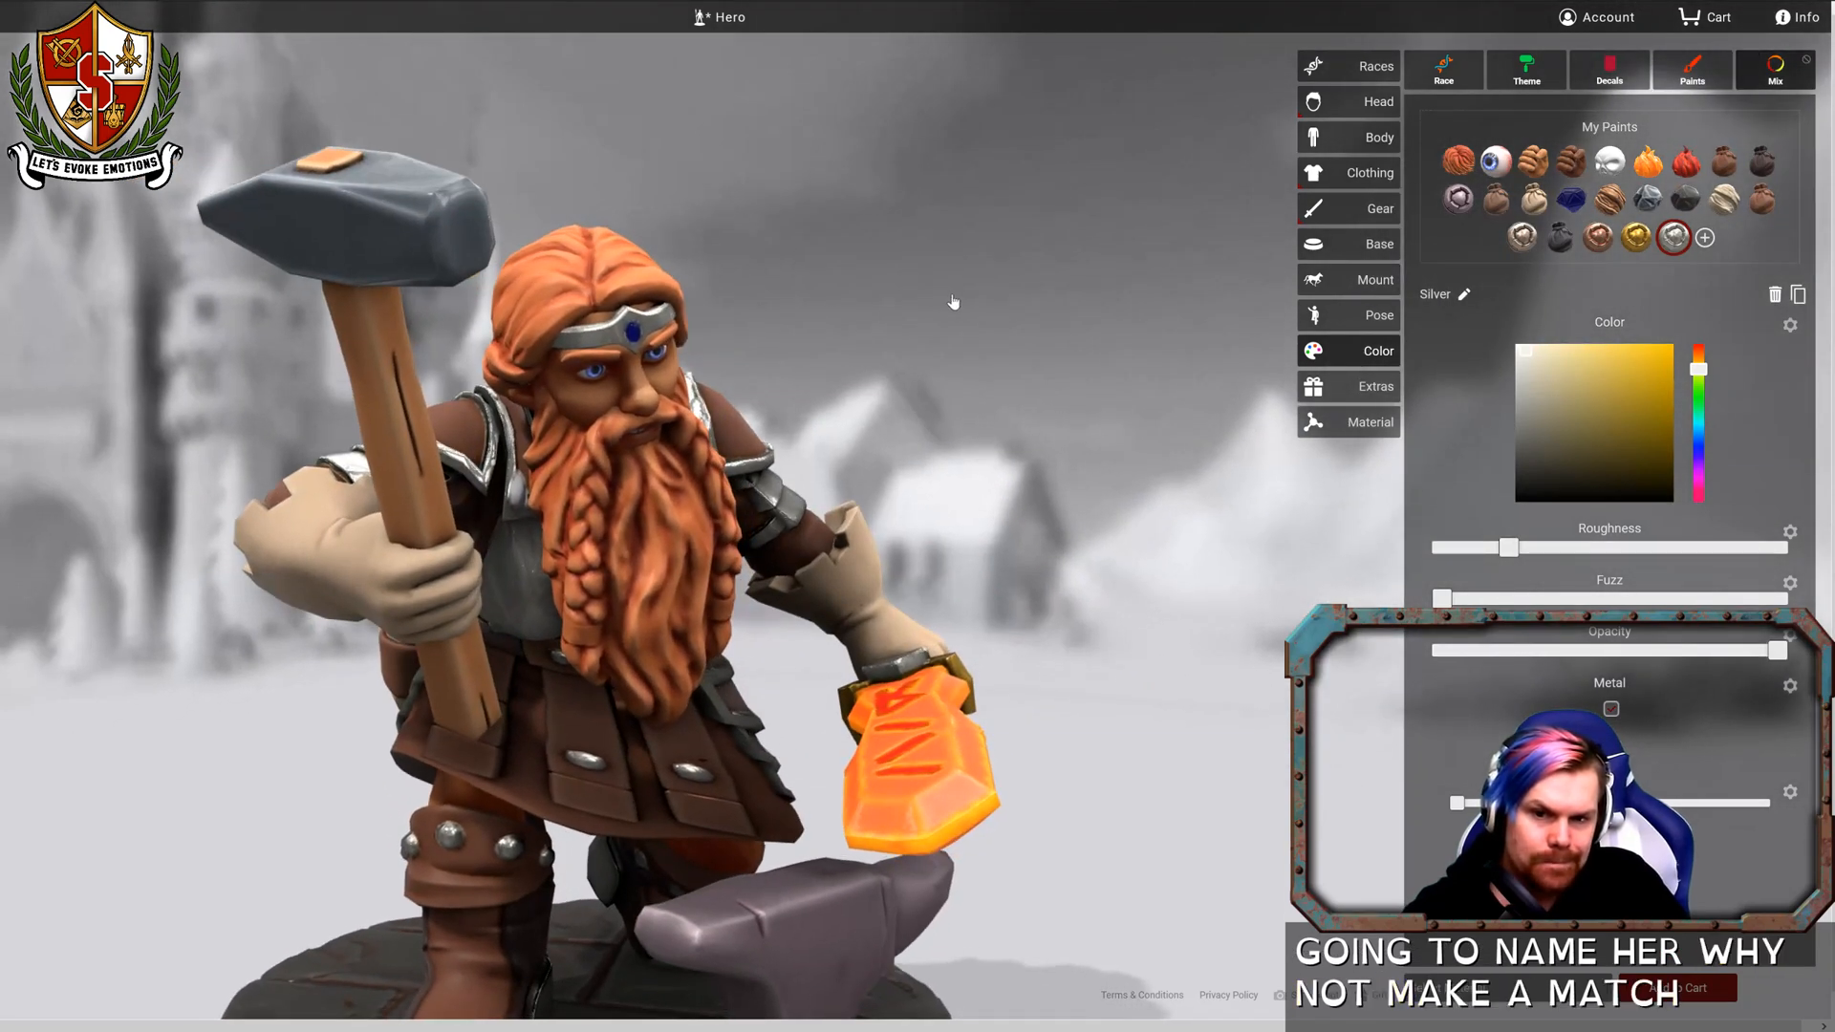
{"action": "scroll", "coordinate": [967, 321], "scroll_direction": "down", "scroll_amount": 2}
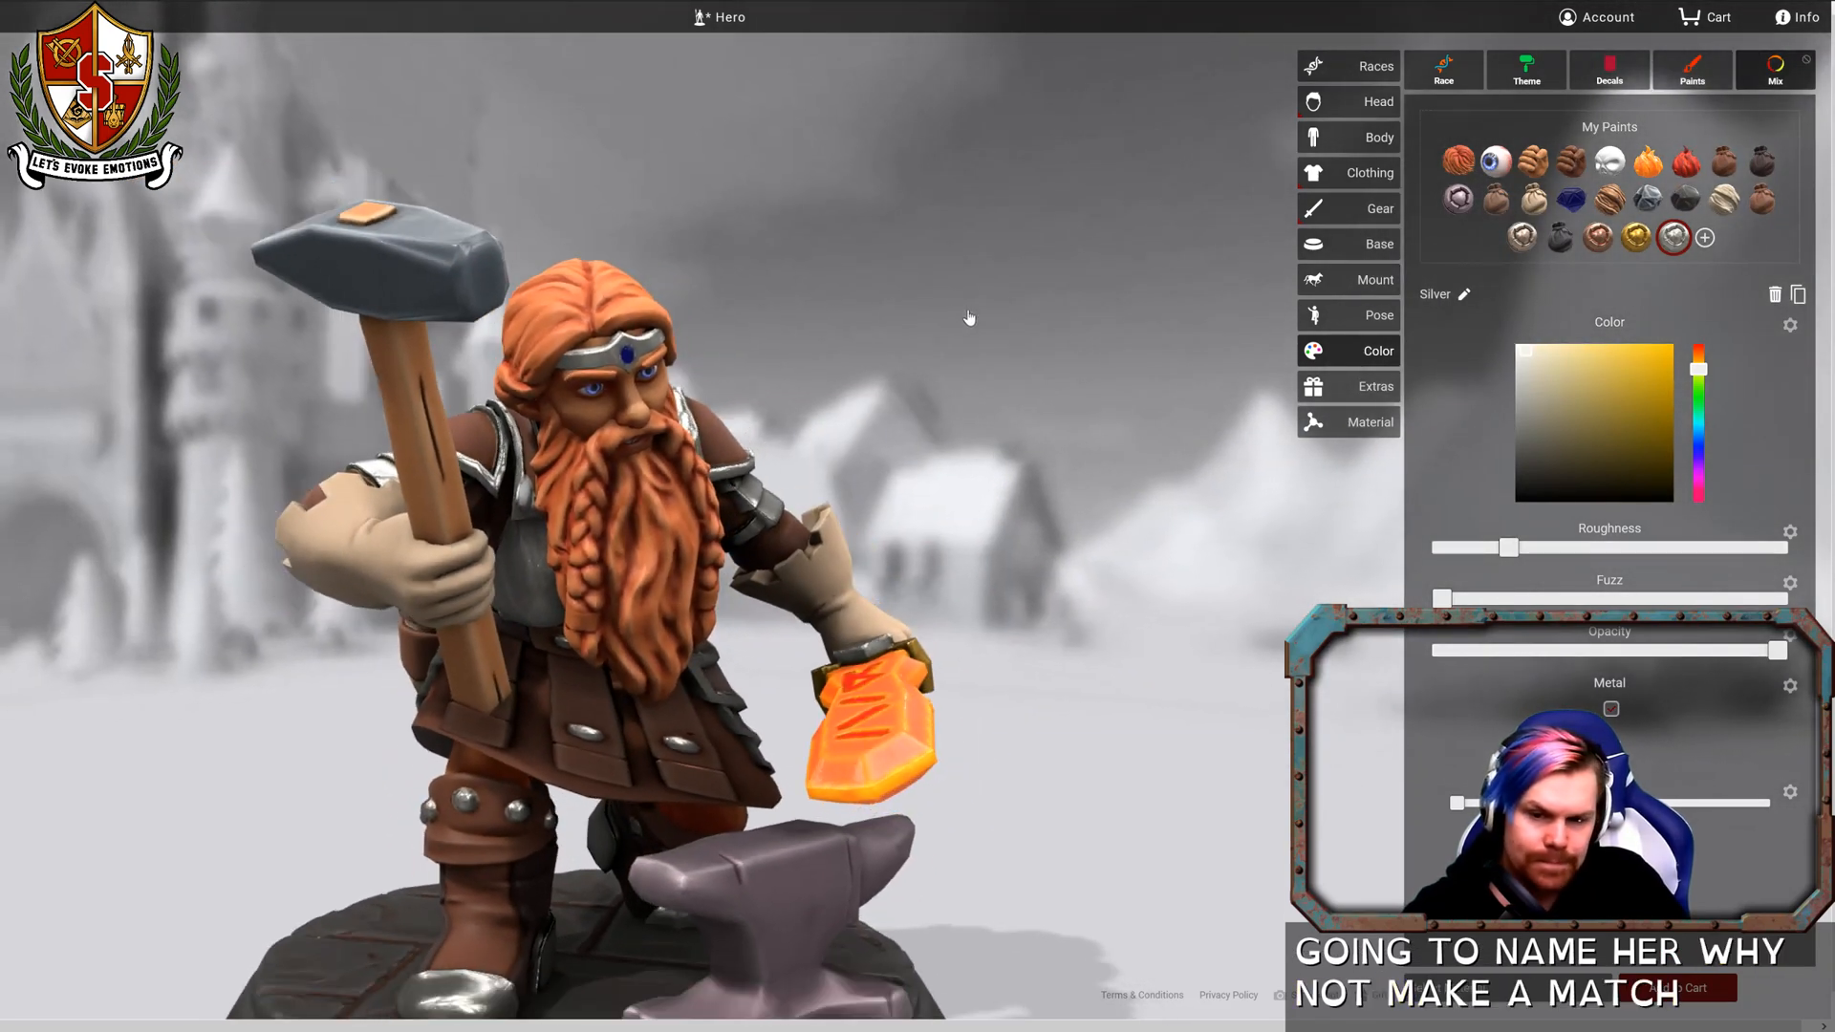
{"action": "mouse_move", "coordinate": [971, 319]}
{"action": "left_mouse_down"}
{"action": "mouse_move", "coordinate": [975, 397]}
{"action": "mouse_move", "coordinate": [834, 399]}
{"action": "mouse_move", "coordinate": [876, 324]}
{"action": "mouse_move", "coordinate": [937, 389]}
{"action": "mouse_move", "coordinate": [1100, 345]}
{"action": "mouse_move", "coordinate": [516, 354]}
{"action": "mouse_move", "coordinate": [905, 353]}
{"action": "mouse_move", "coordinate": [831, 328]}
{"action": "mouse_move", "coordinate": [978, 315]}
{"action": "left_mouse_up"}
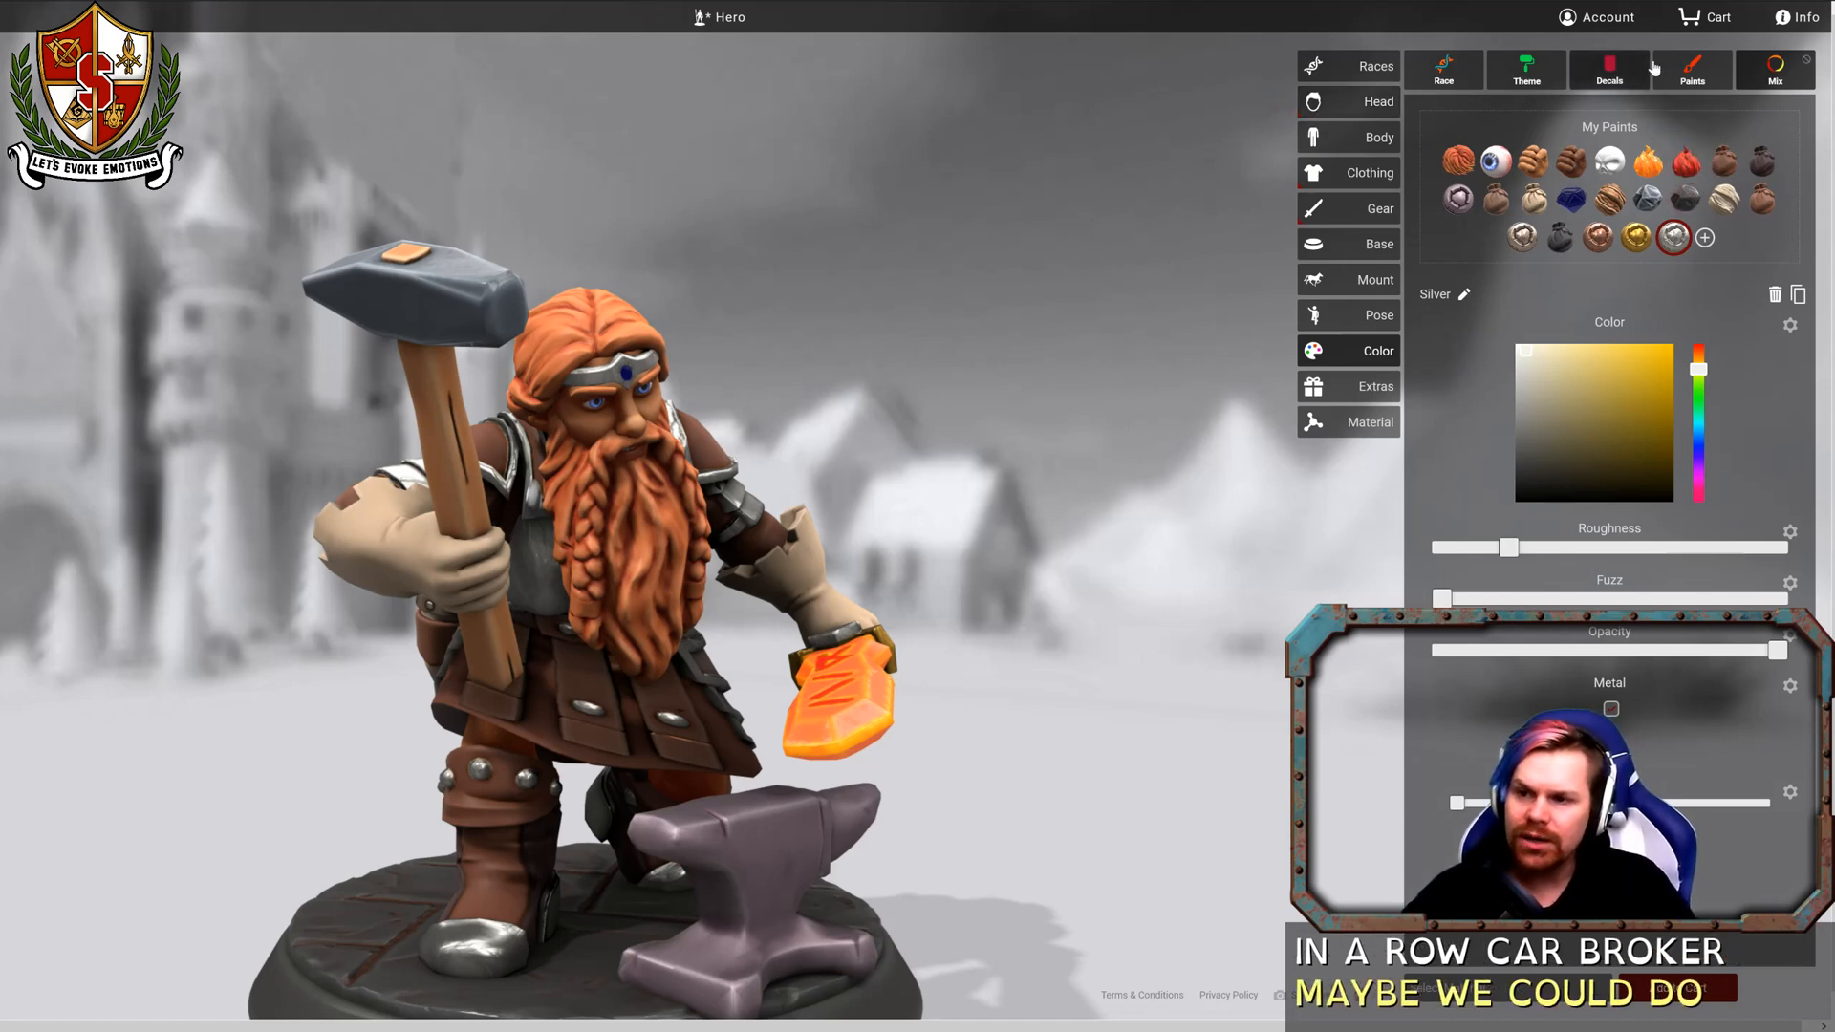
Recolor the dwarf's hair and beard with a darker paprika-red shade from the natural hair paints.
{"action": "left_click", "coordinate": [1687, 72]}
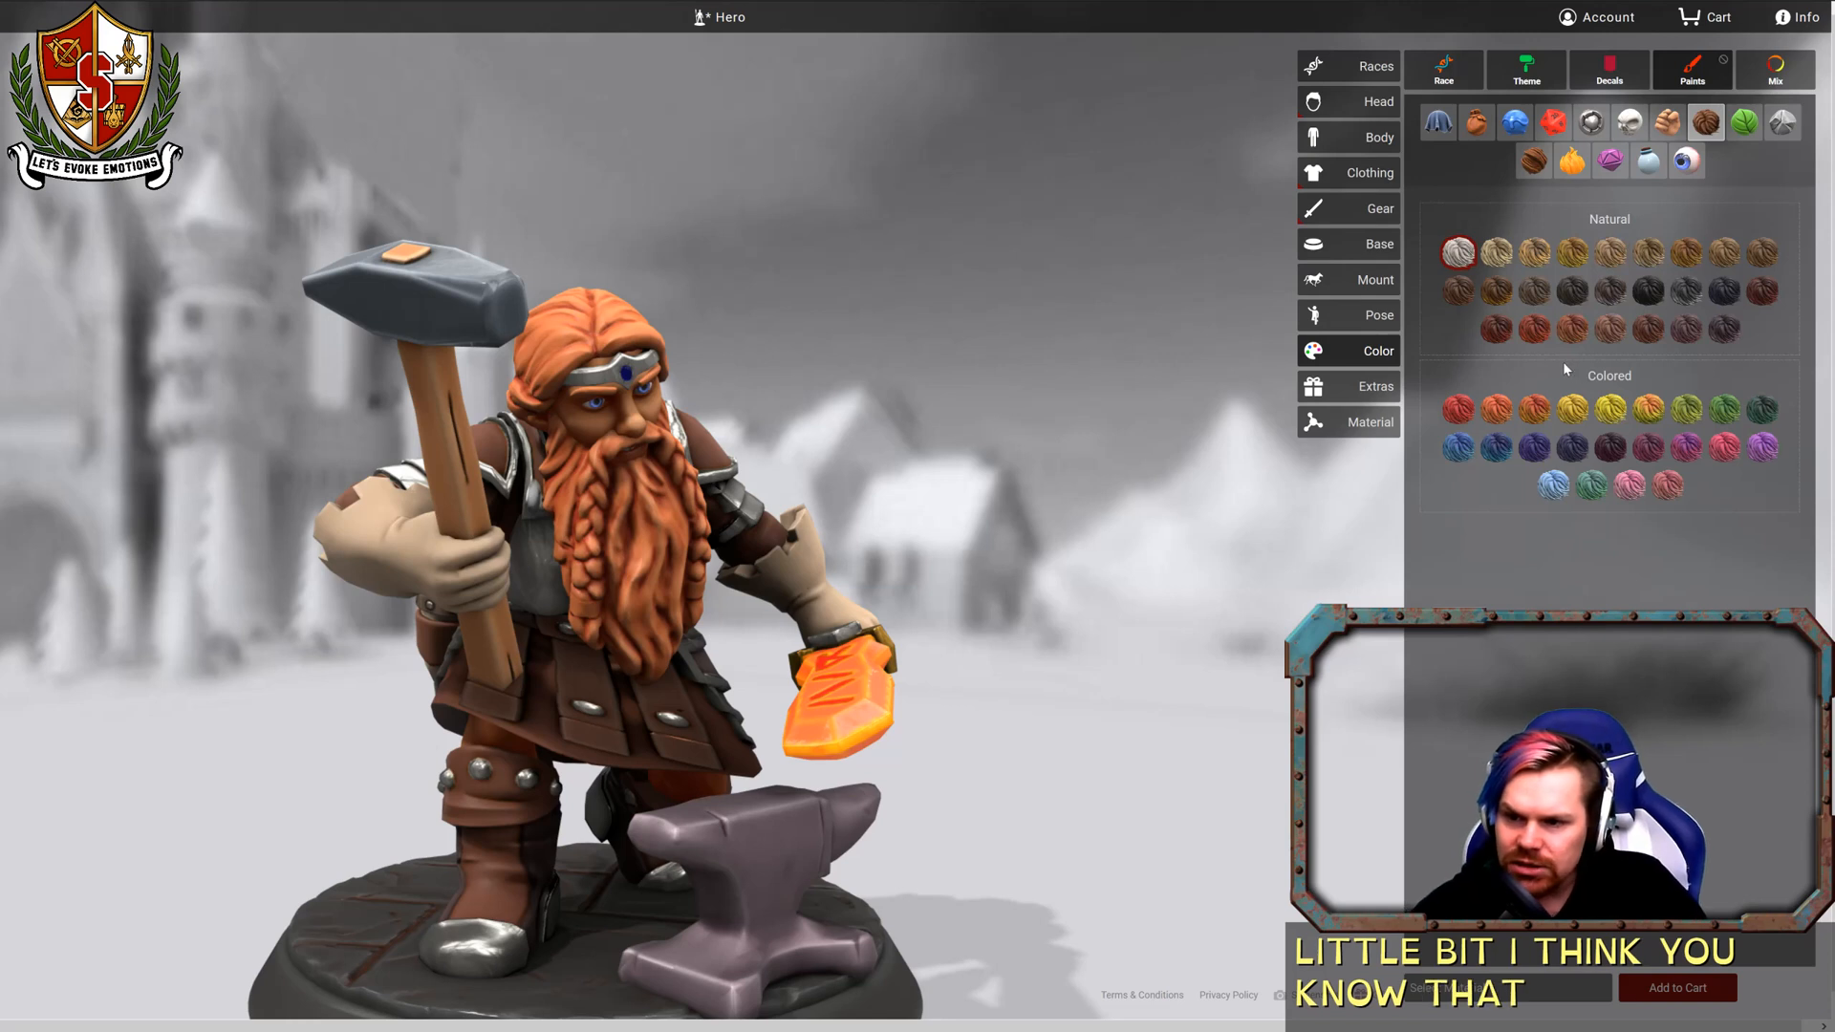
{"action": "left_click", "coordinate": [1457, 409]}
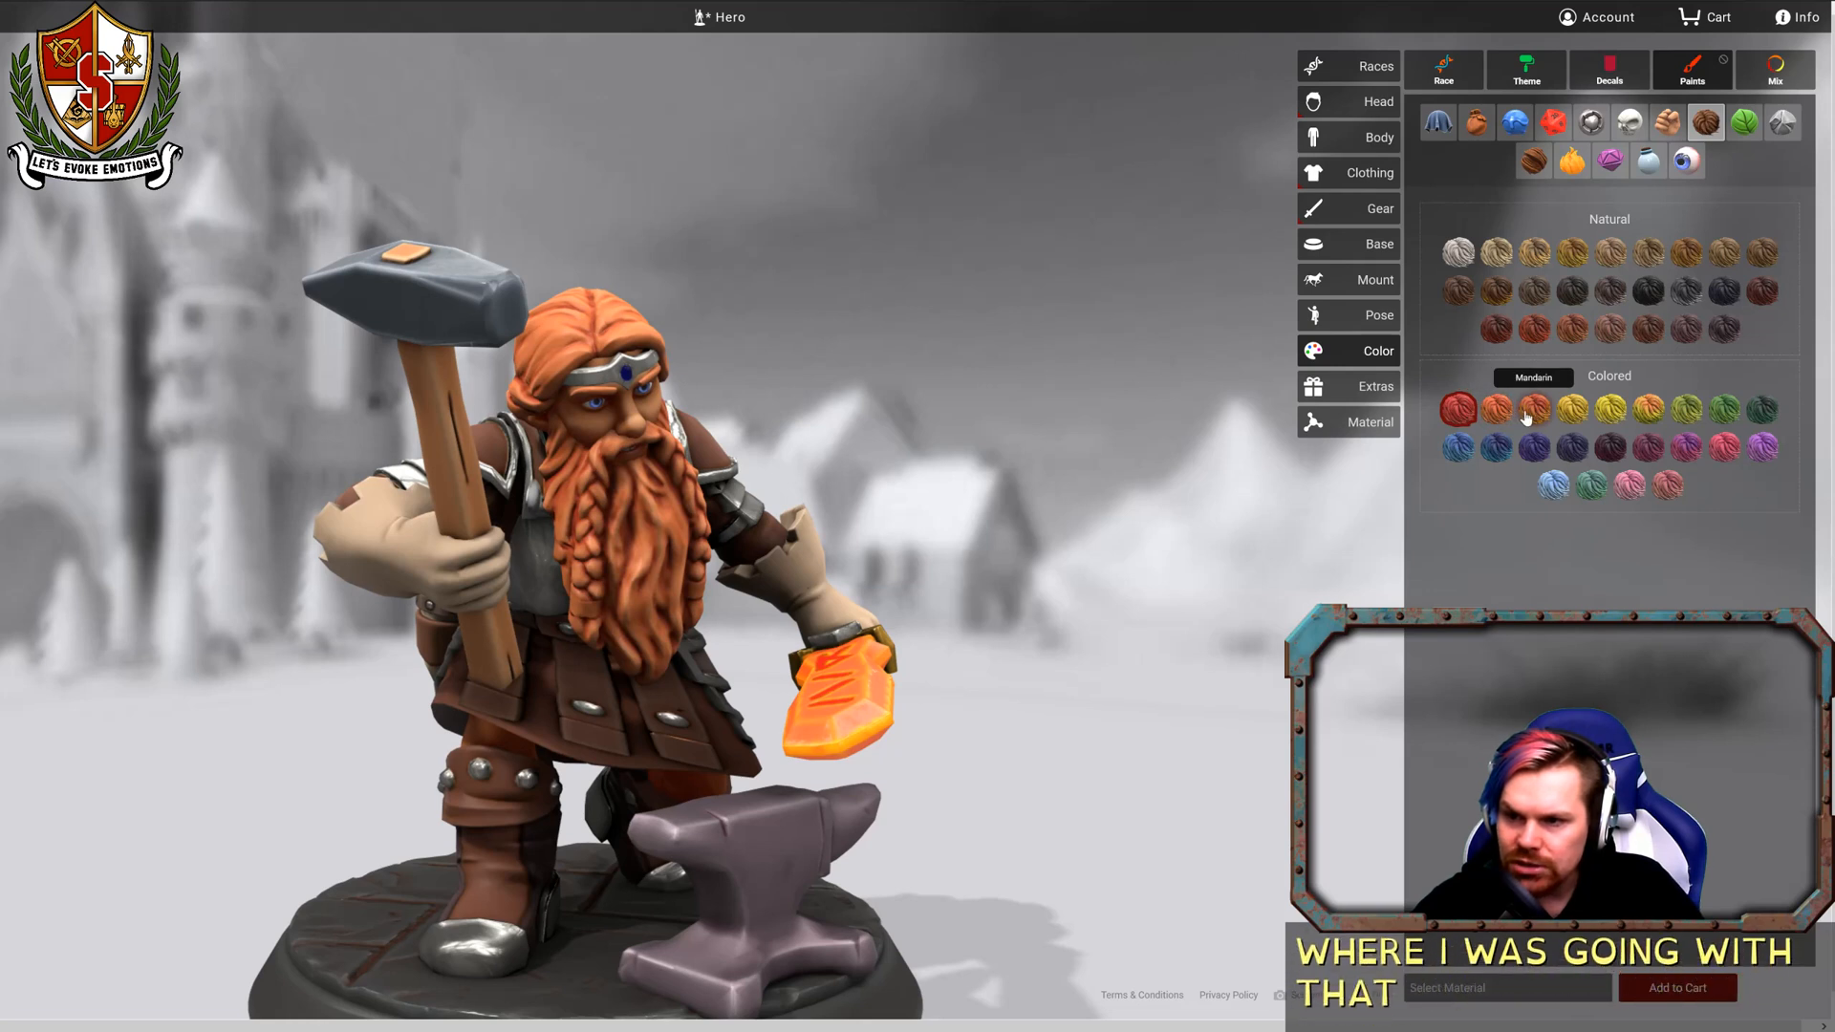
{"action": "left_click", "coordinate": [1529, 413]}
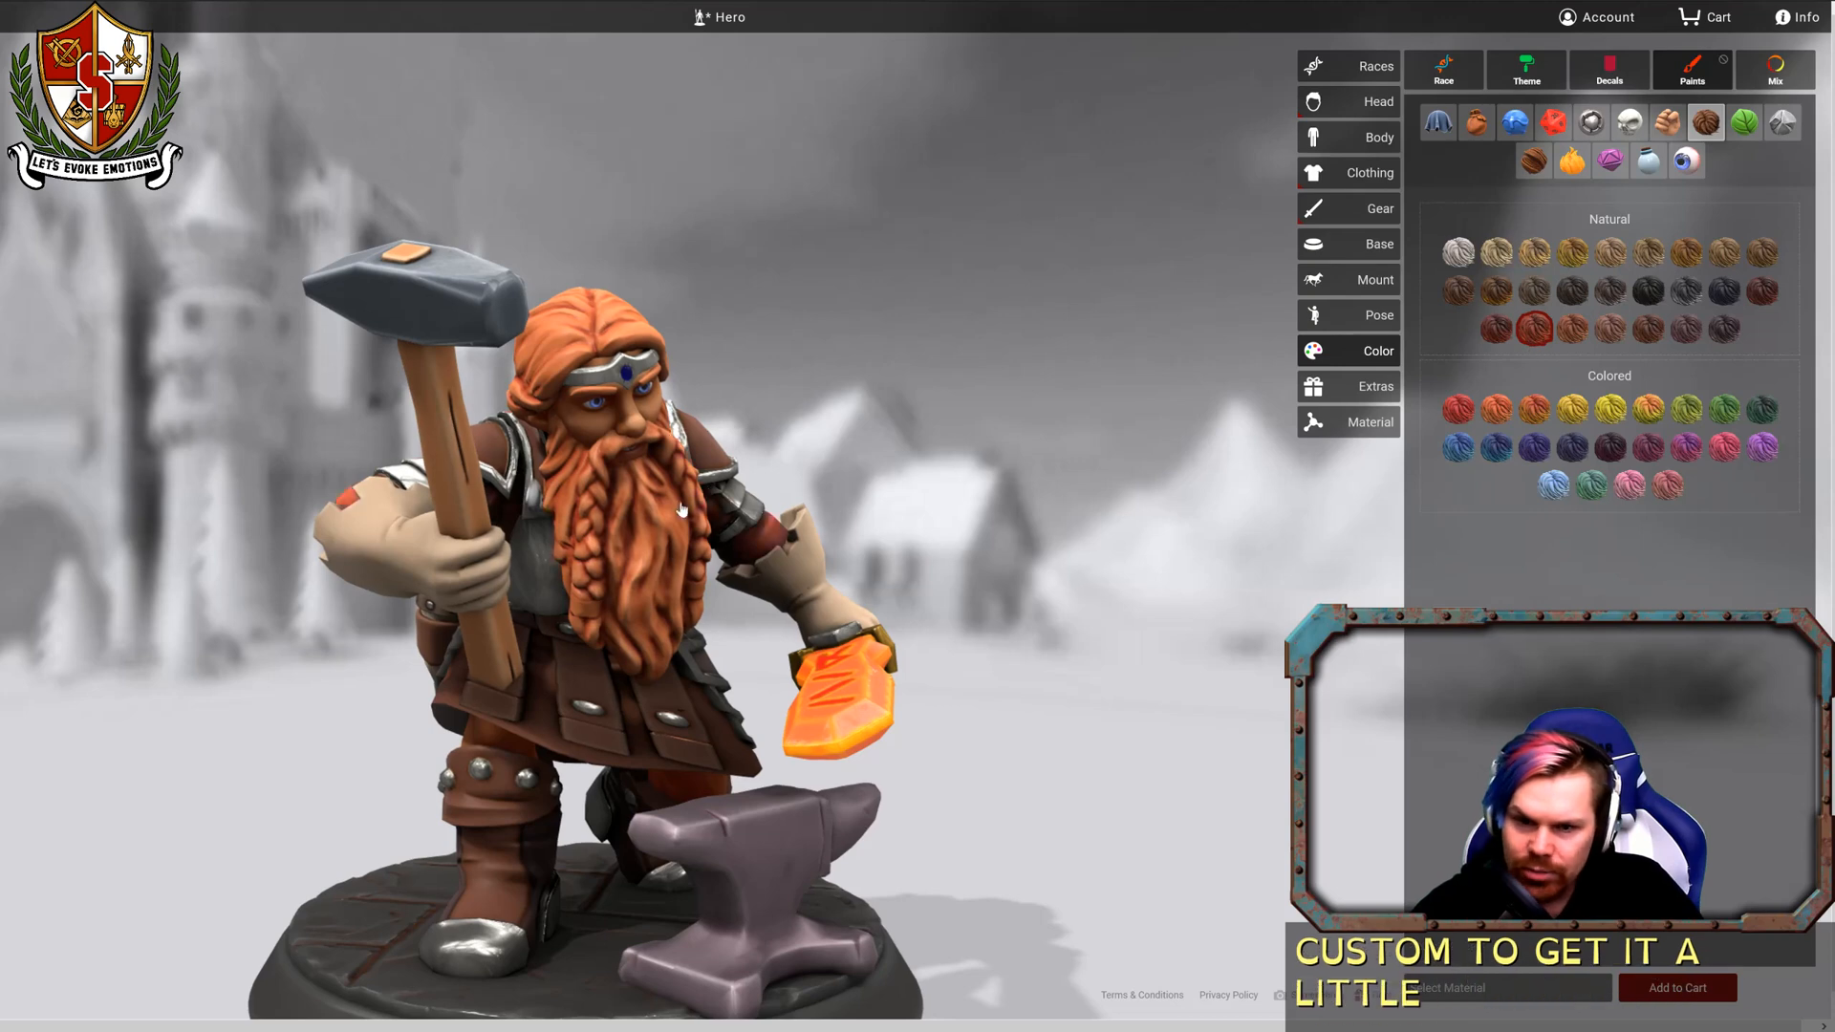
{"action": "left_click", "coordinate": [1532, 329]}
{"action": "left_click", "coordinate": [616, 315]}
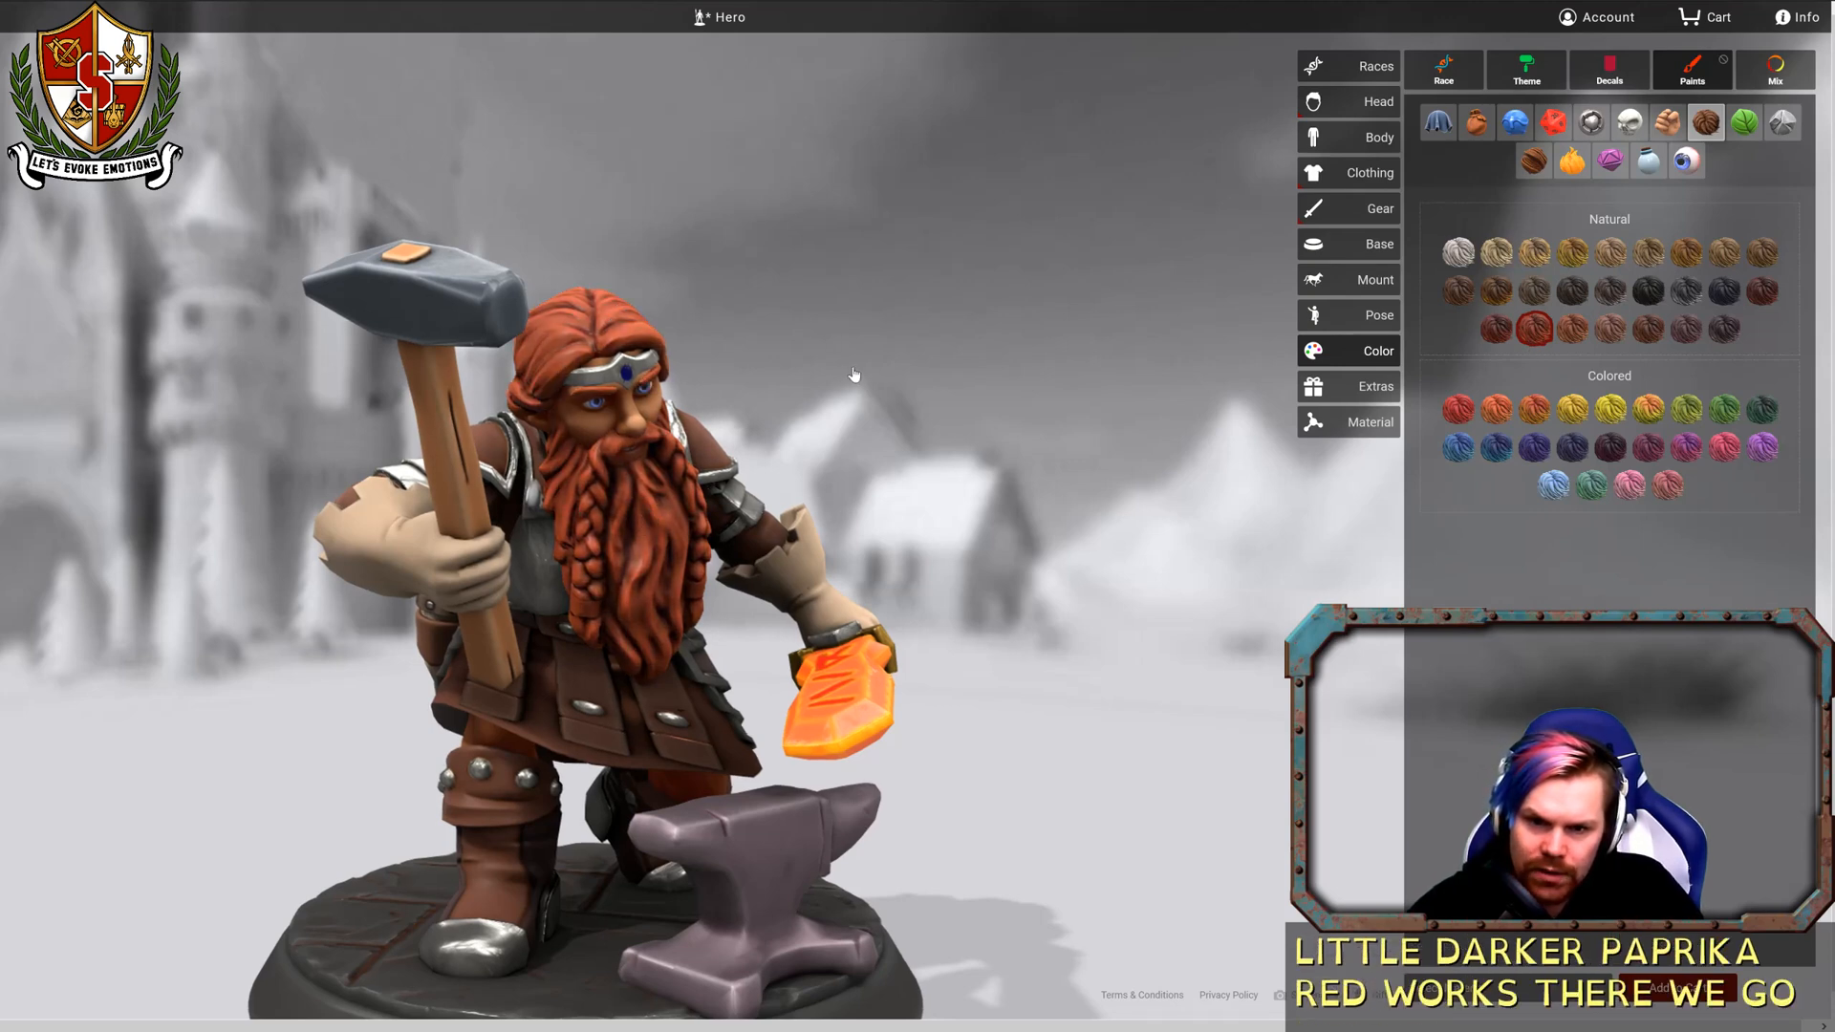
{"action": "mouse_move", "coordinate": [855, 374]}
{"action": "left_mouse_down"}
{"action": "mouse_move", "coordinate": [669, 363]}
{"action": "mouse_move", "coordinate": [836, 368]}
{"action": "left_mouse_up"}
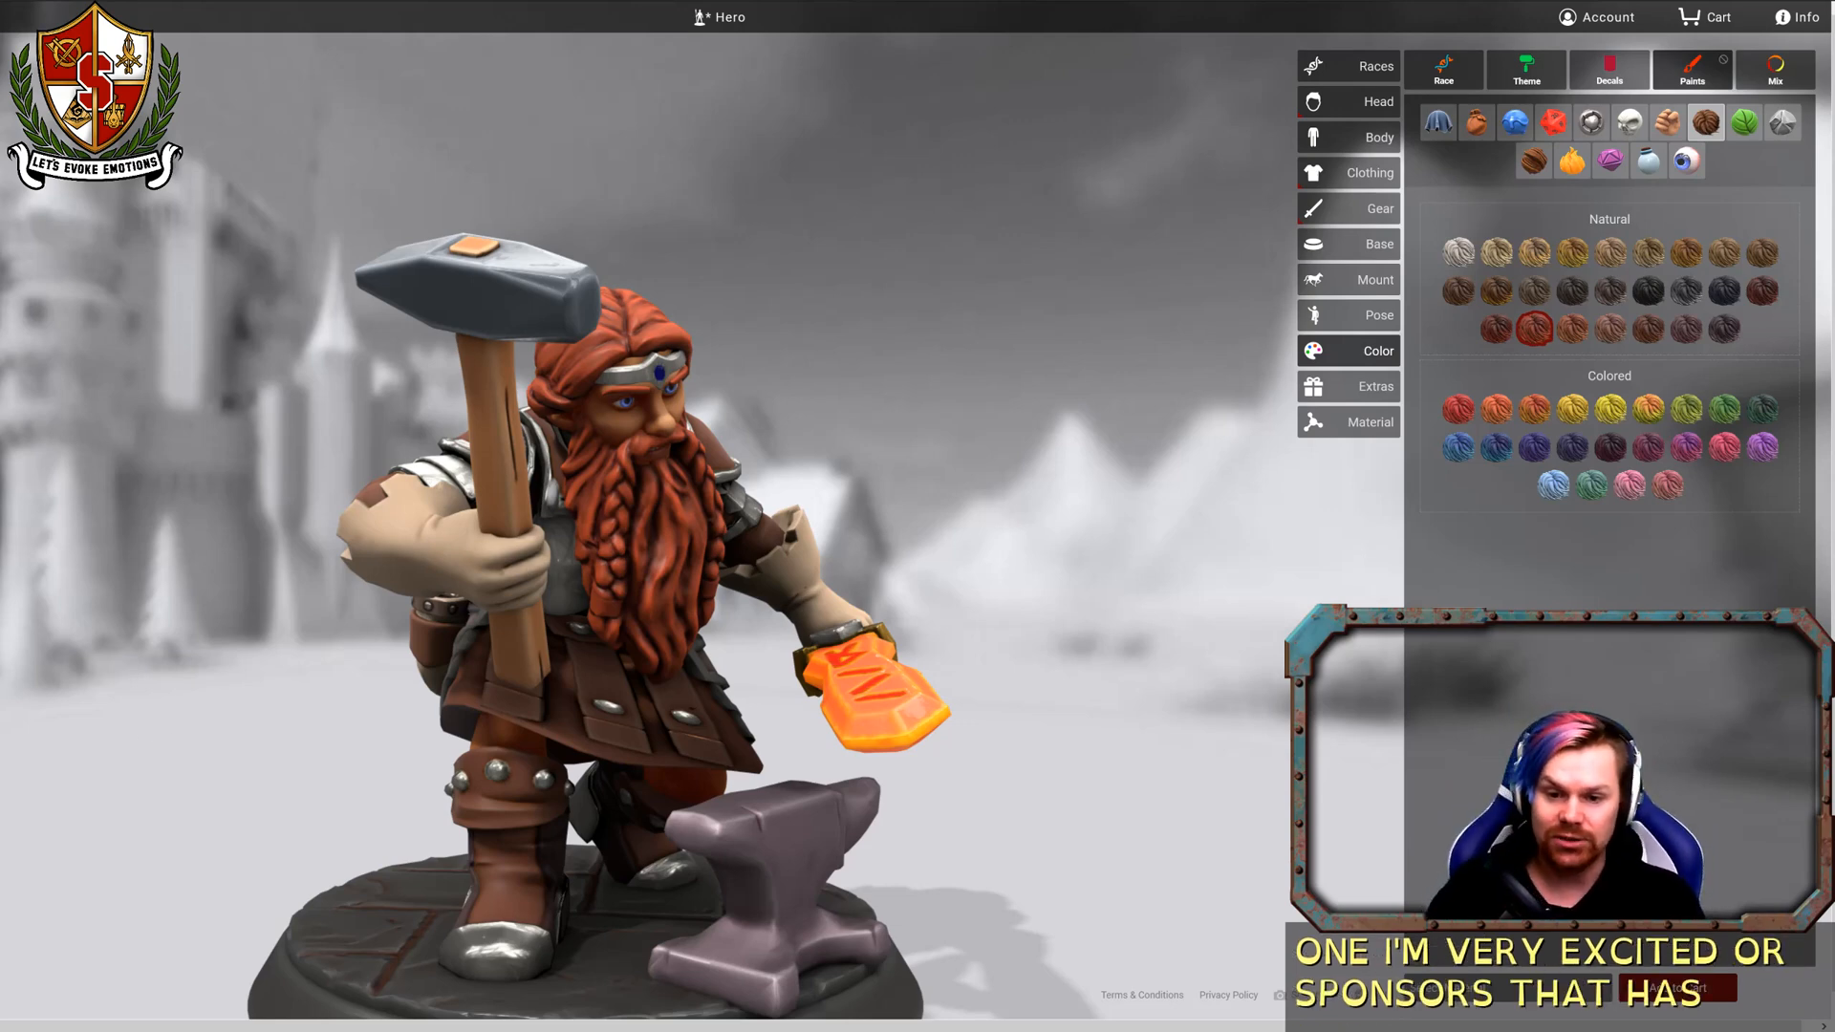
{"action": "left_click_drag", "start_coordinate": [636, 623], "coordinate": [806, 118]}
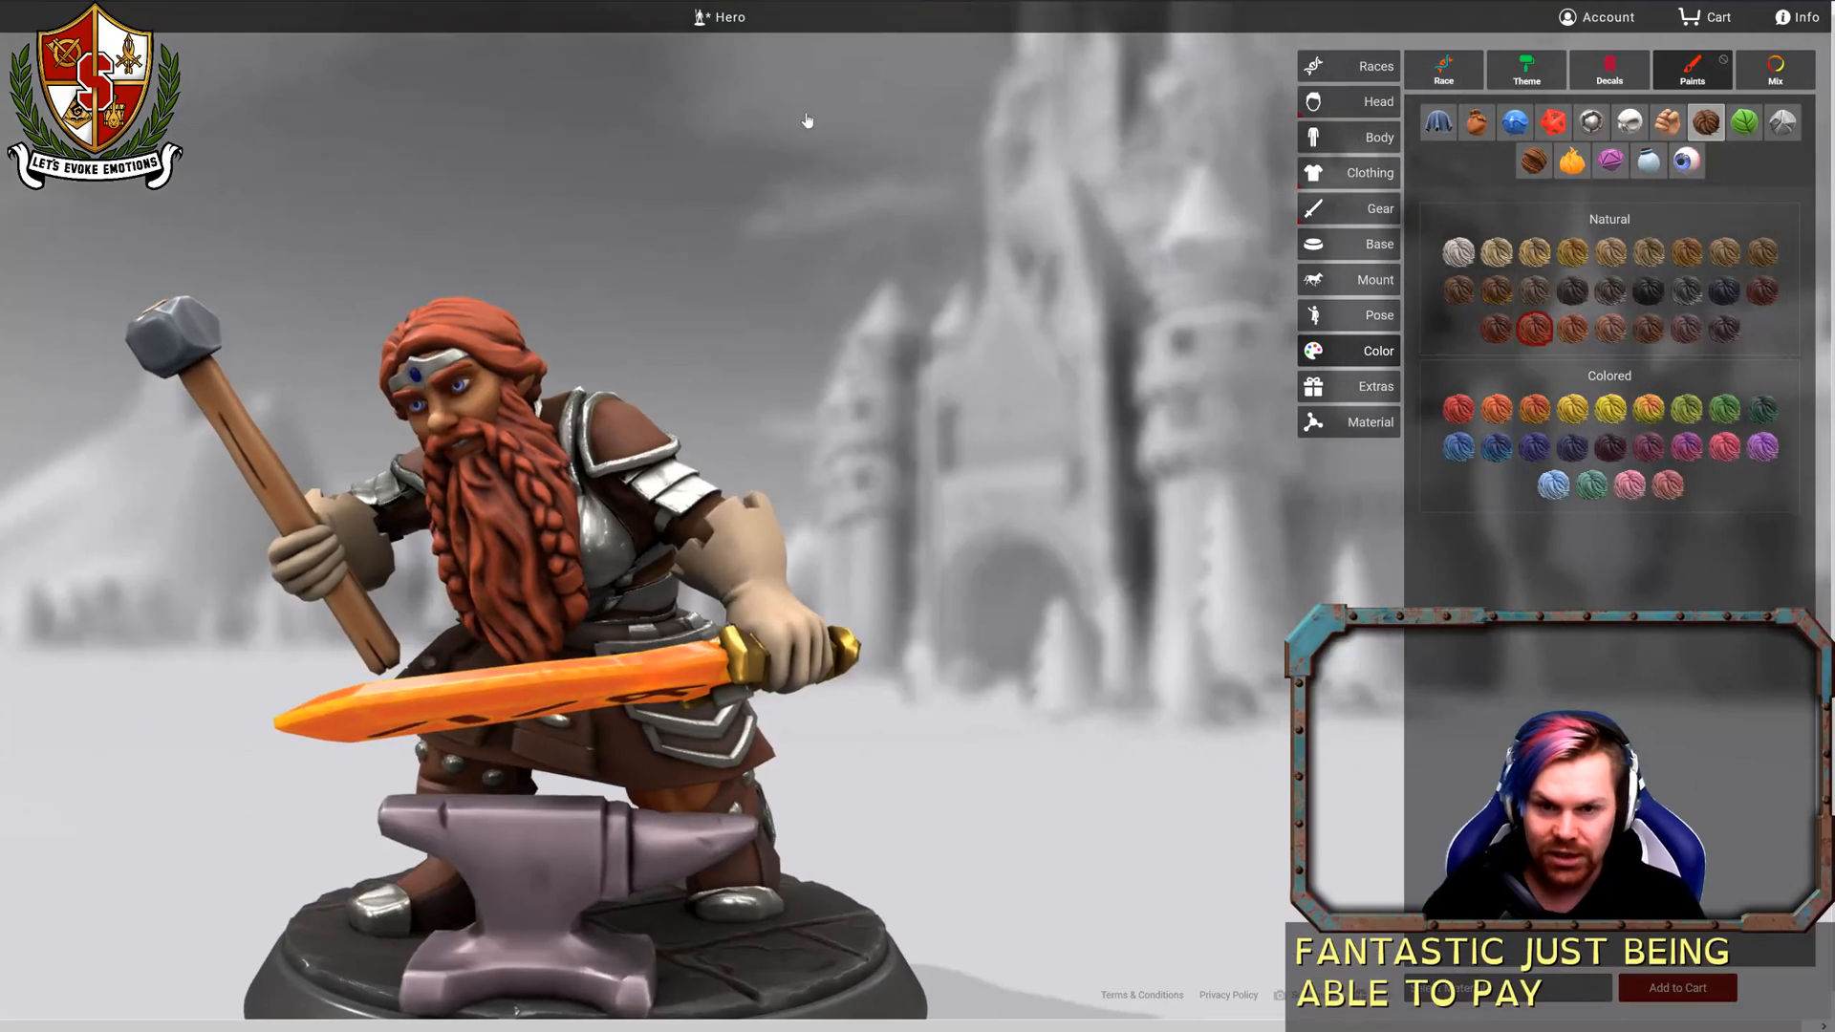
Save the dwarf hero and save a copy of it under the character name Akrughkca.
{"action": "left_click", "coordinate": [715, 21]}
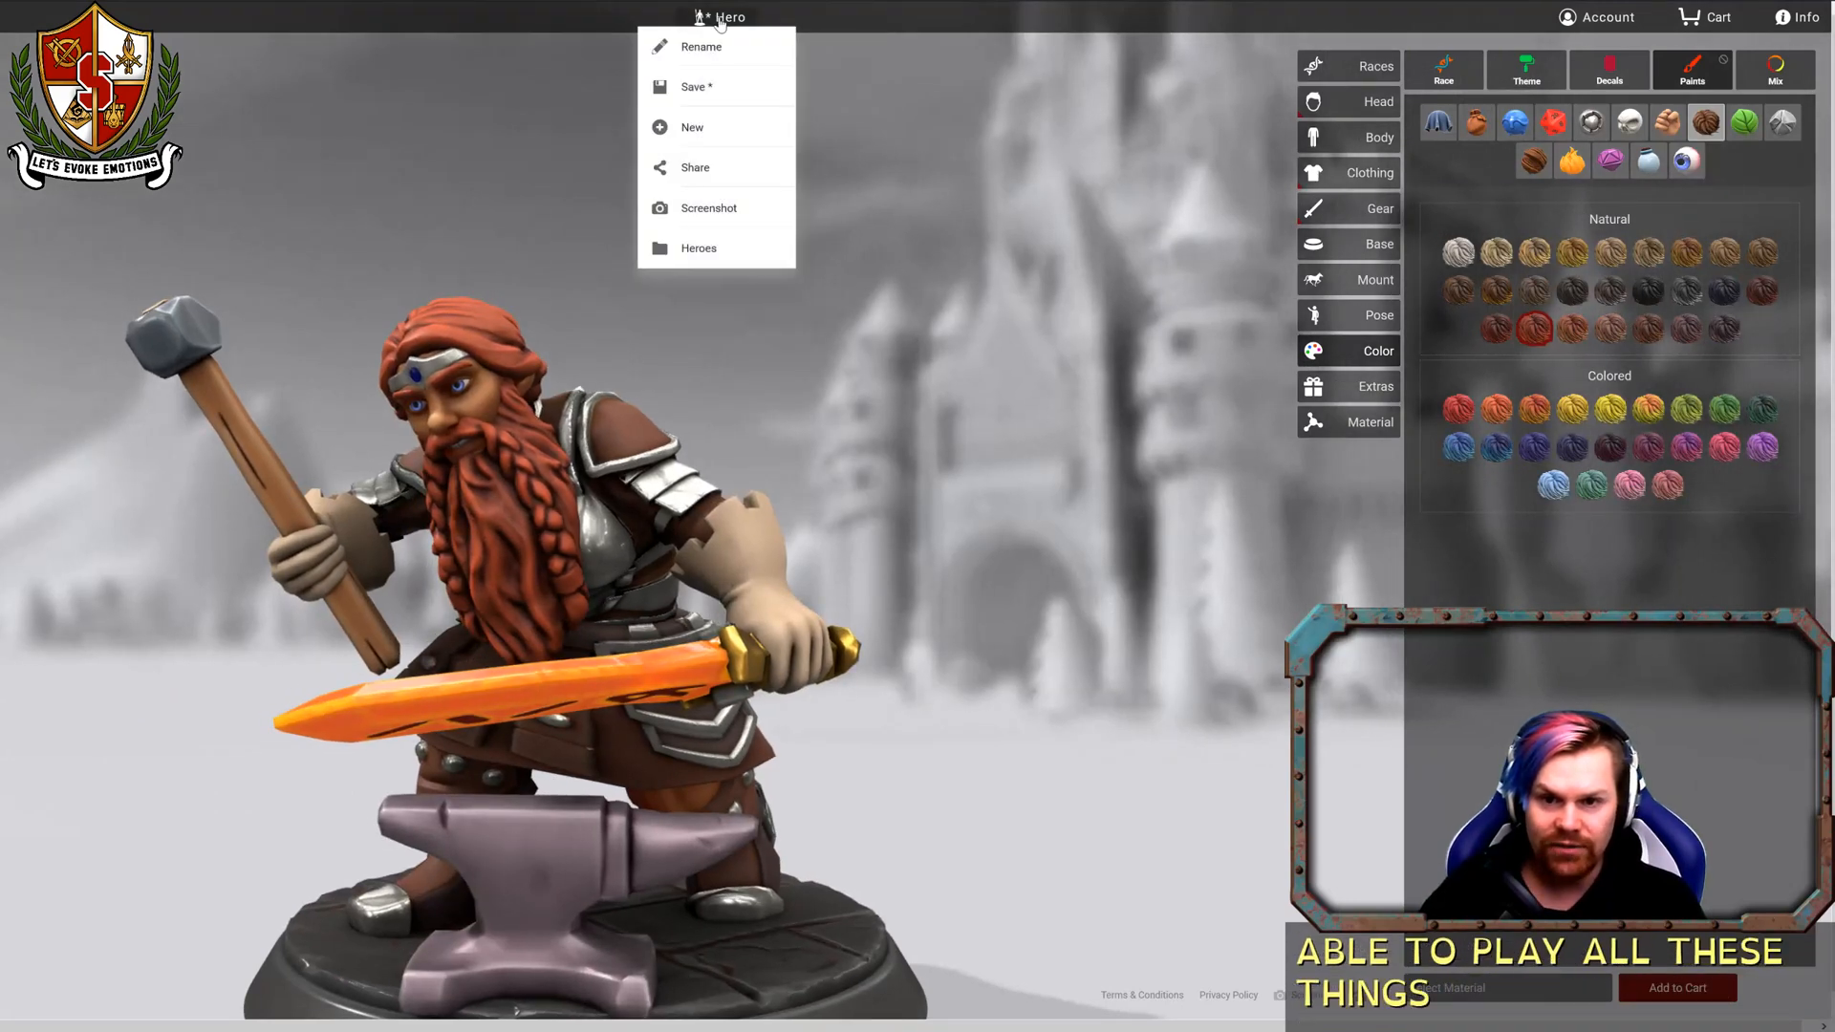
{"action": "left_click", "coordinate": [707, 87]}
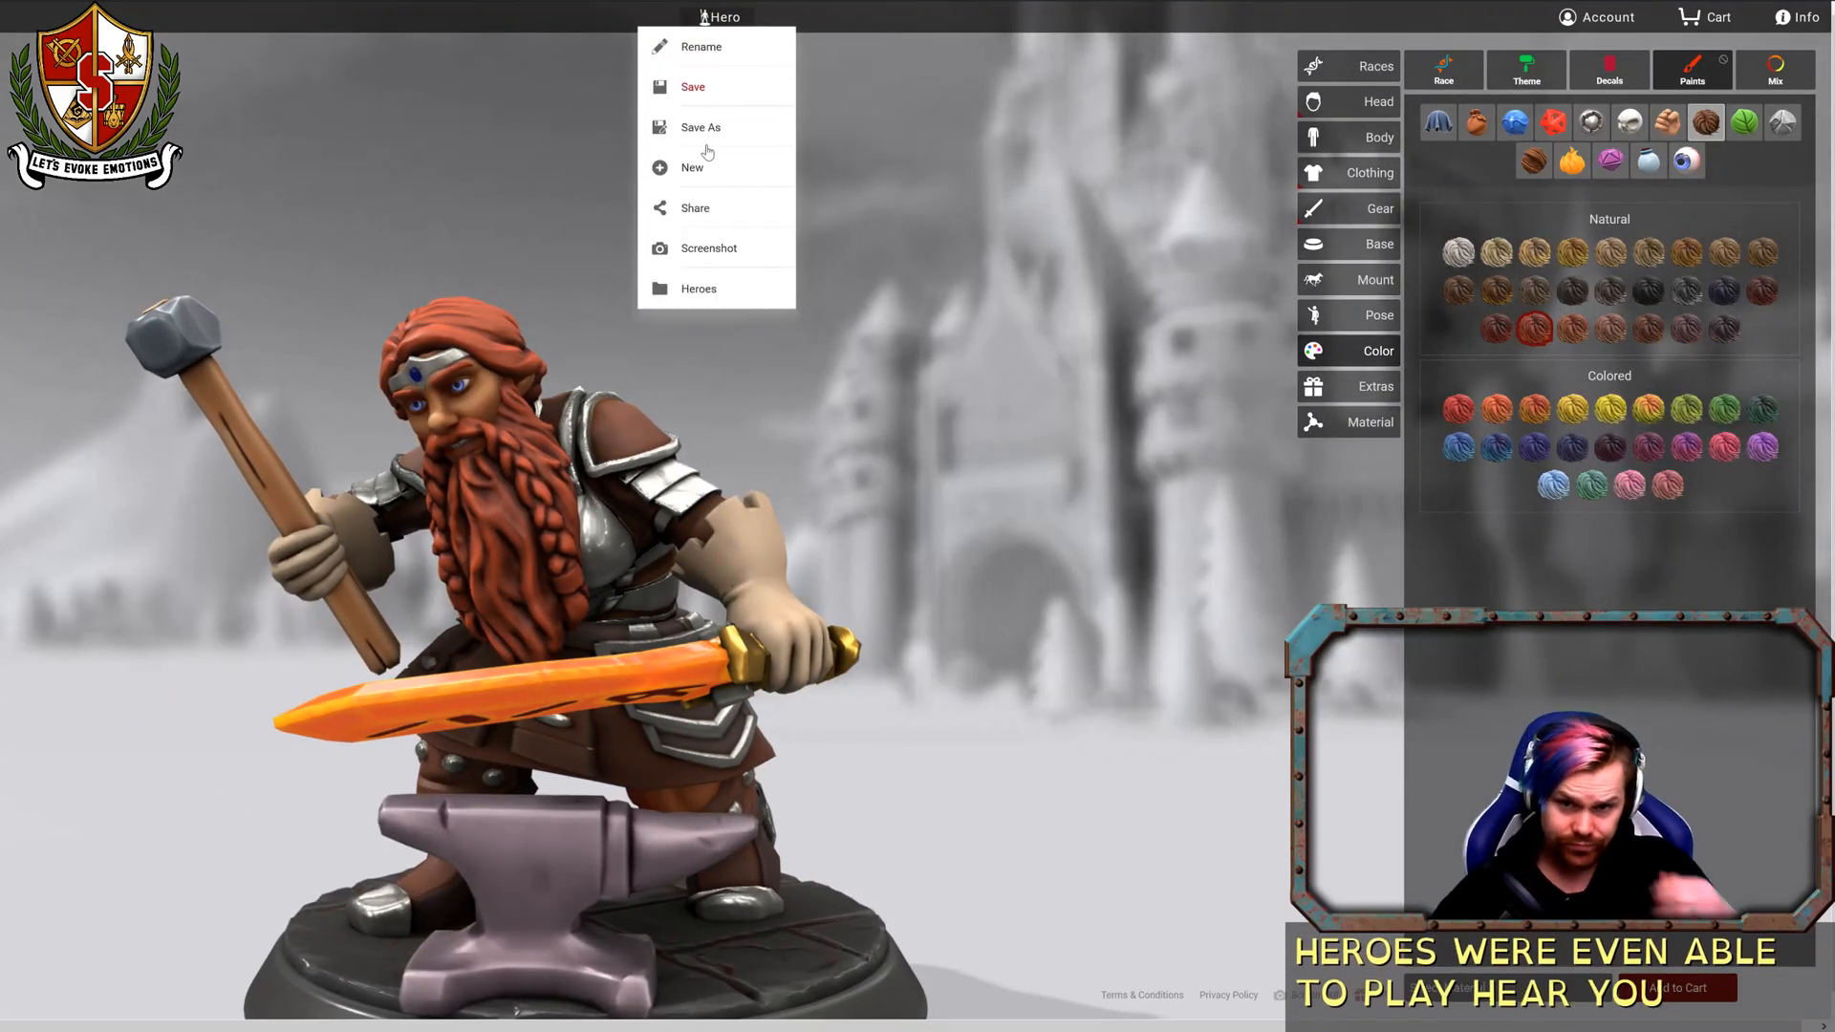
{"action": "left_click", "coordinate": [706, 128]}
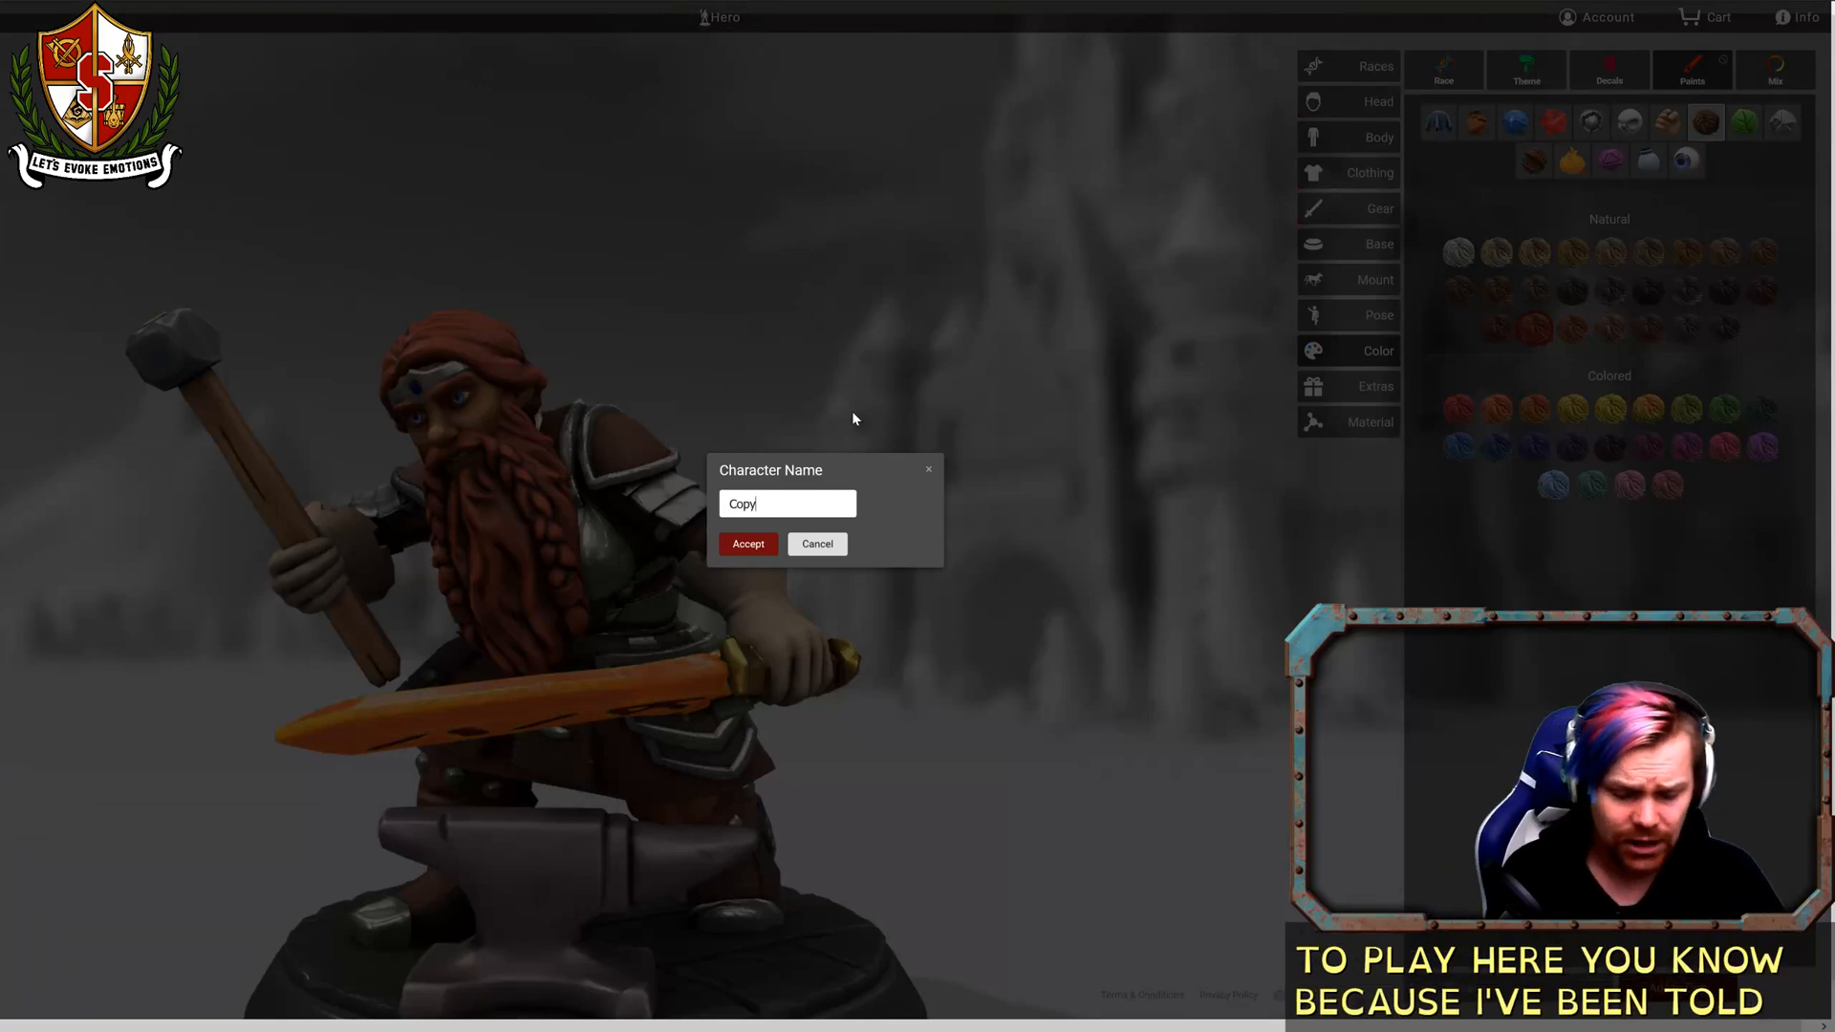
{"action": "key", "text": "BackSpace"}
{"action": "key", "text": "BackSpace"}
{"action": "key", "text": "BackSpace"}
{"action": "type", "text": "Akr"}
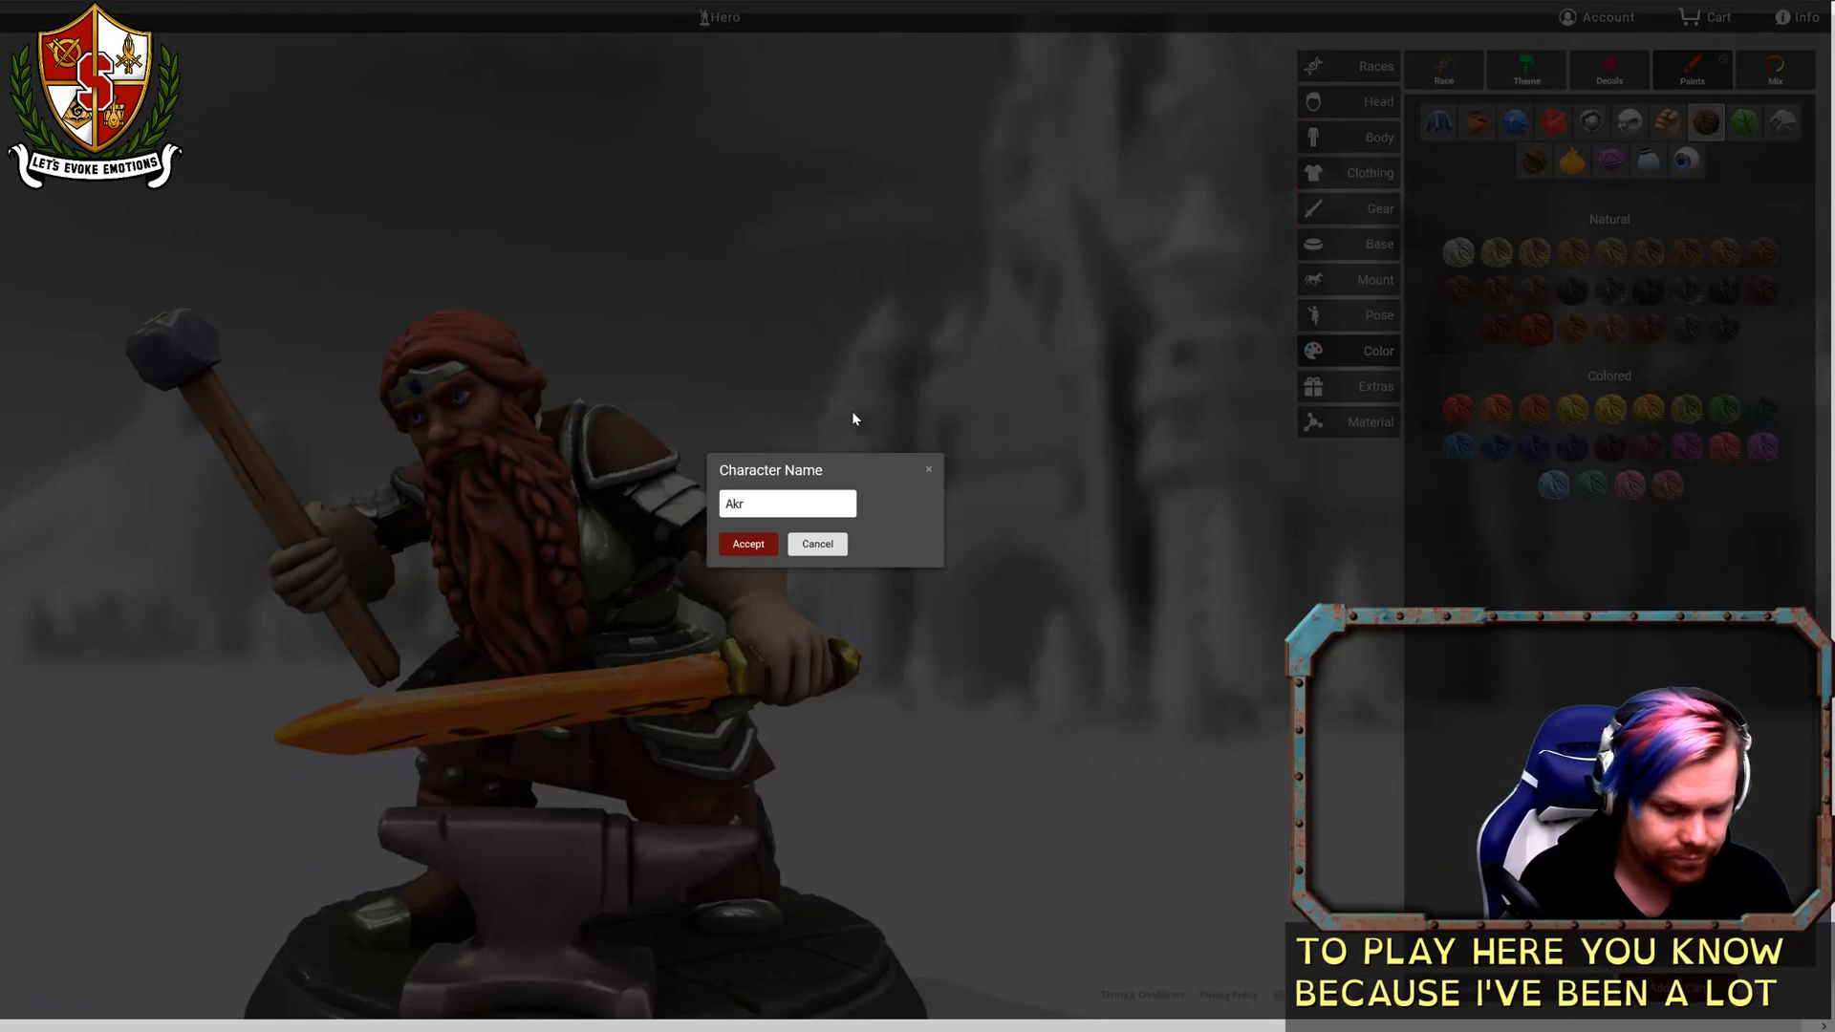
{"action": "type", "text": "ugh"}
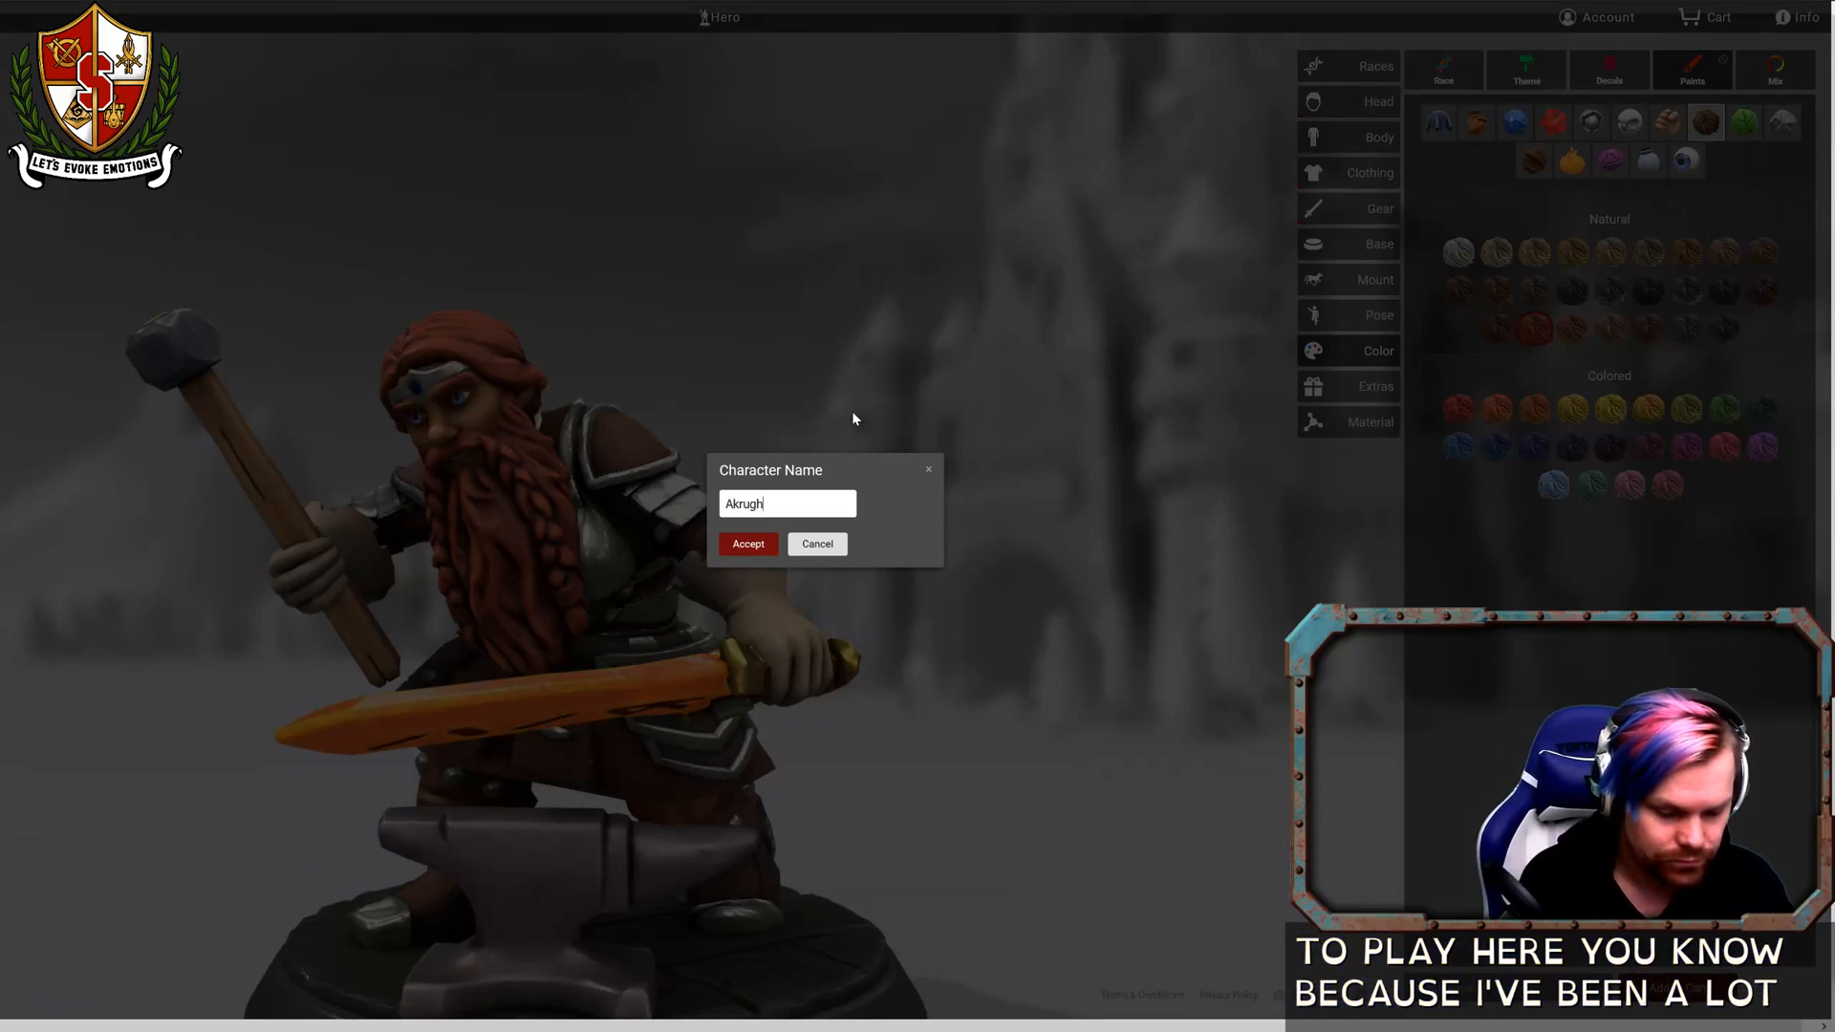
{"action": "type", "text": "kca"}
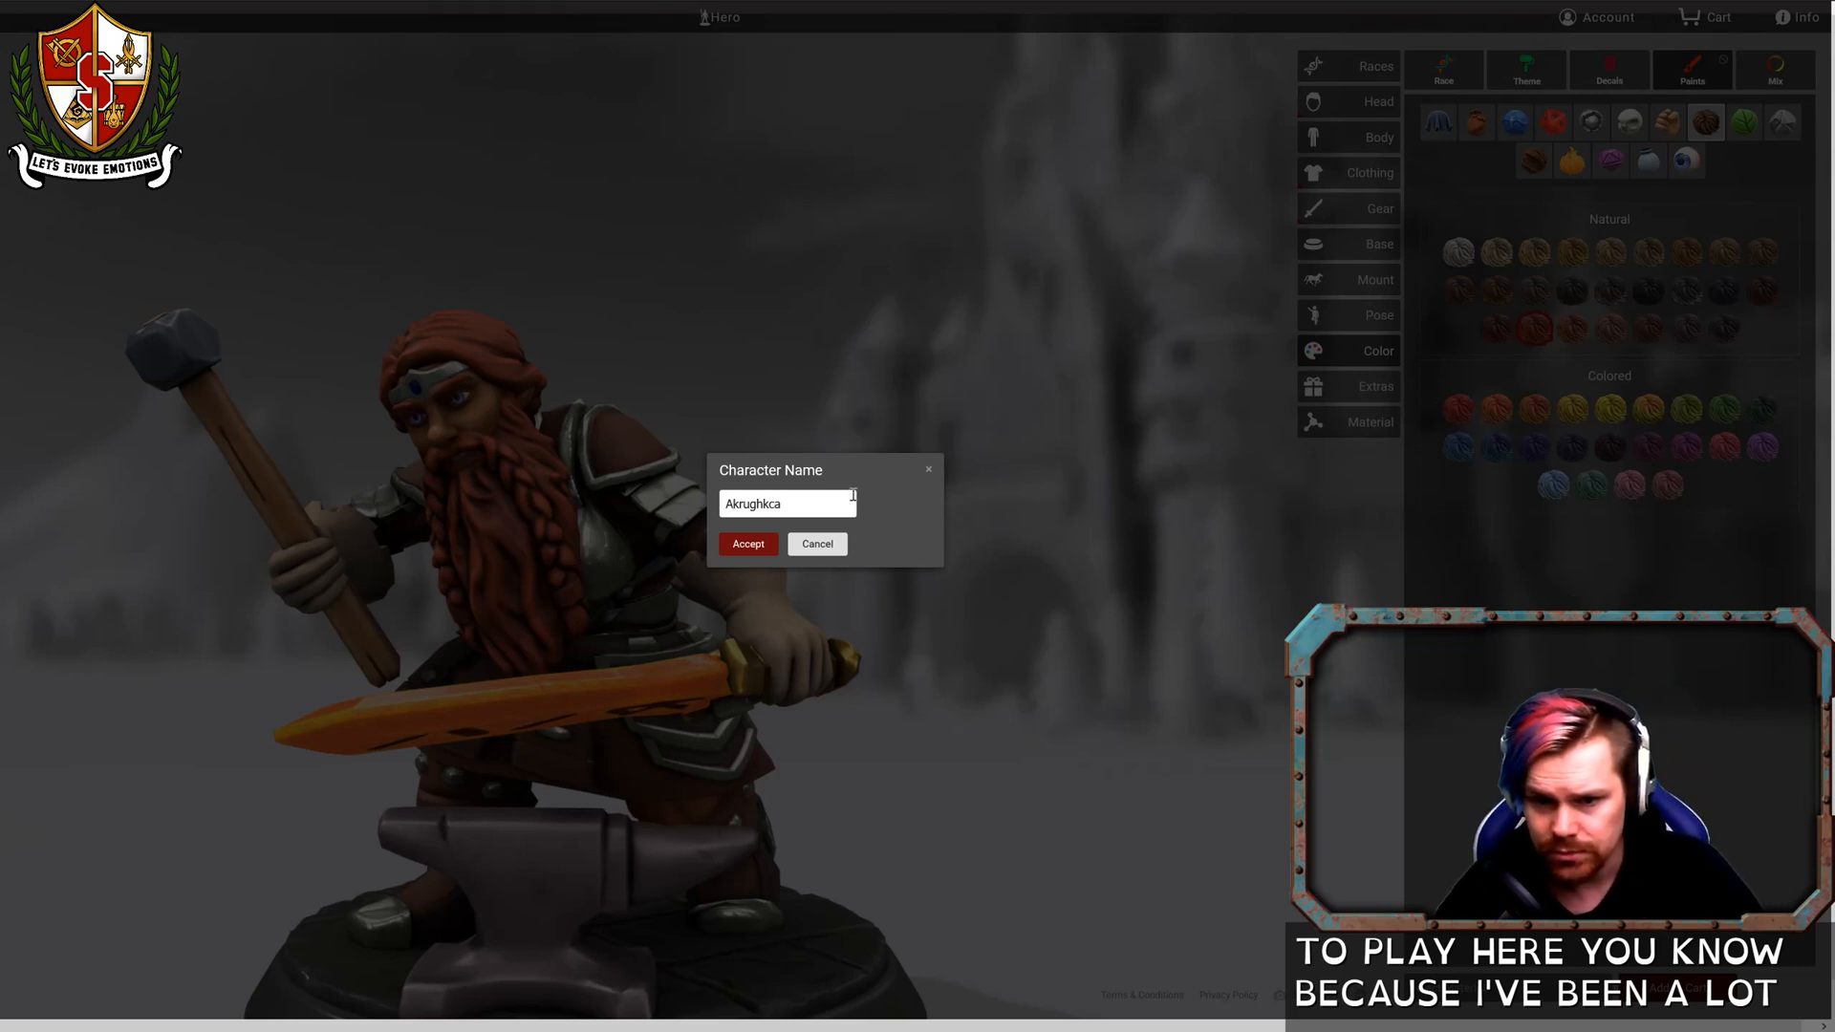
{"action": "left_click", "coordinate": [749, 546]}
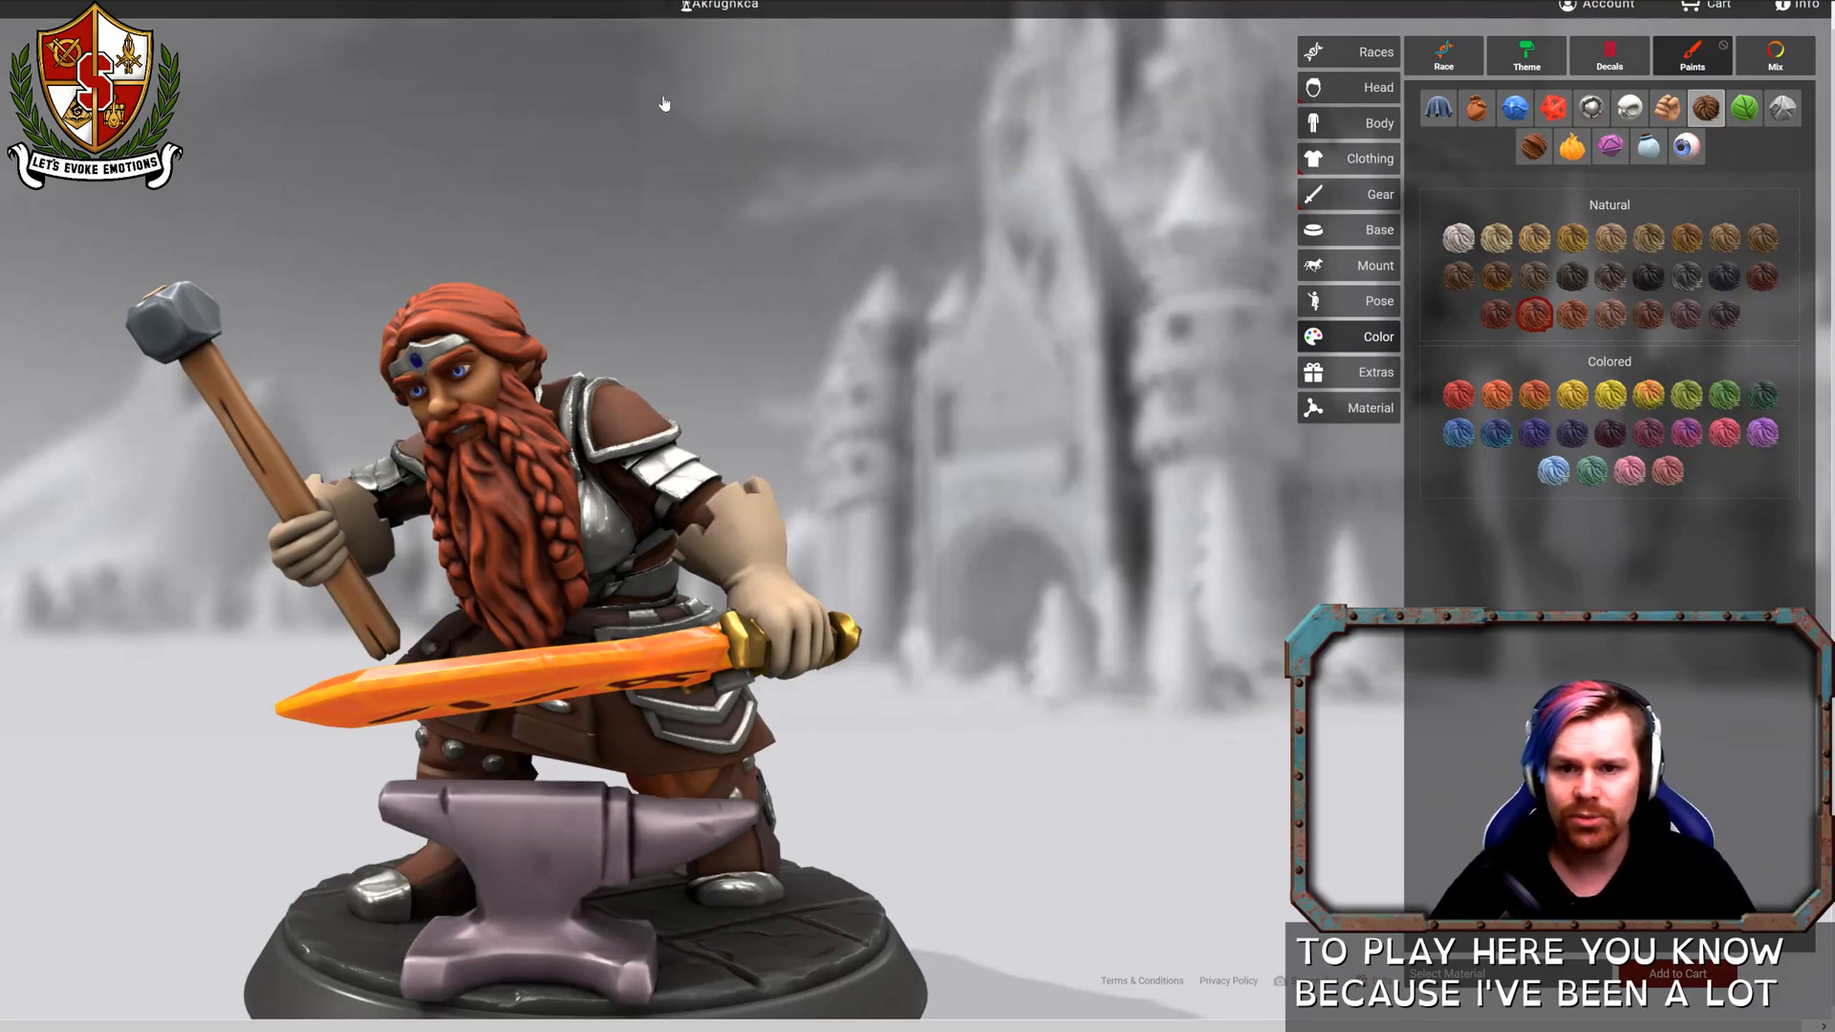
Open the saved hero with the round red shield and black cat from the heroes collection.
{"action": "mouse_move", "coordinate": [671, 8]}
{"action": "left_click", "coordinate": [683, 278]}
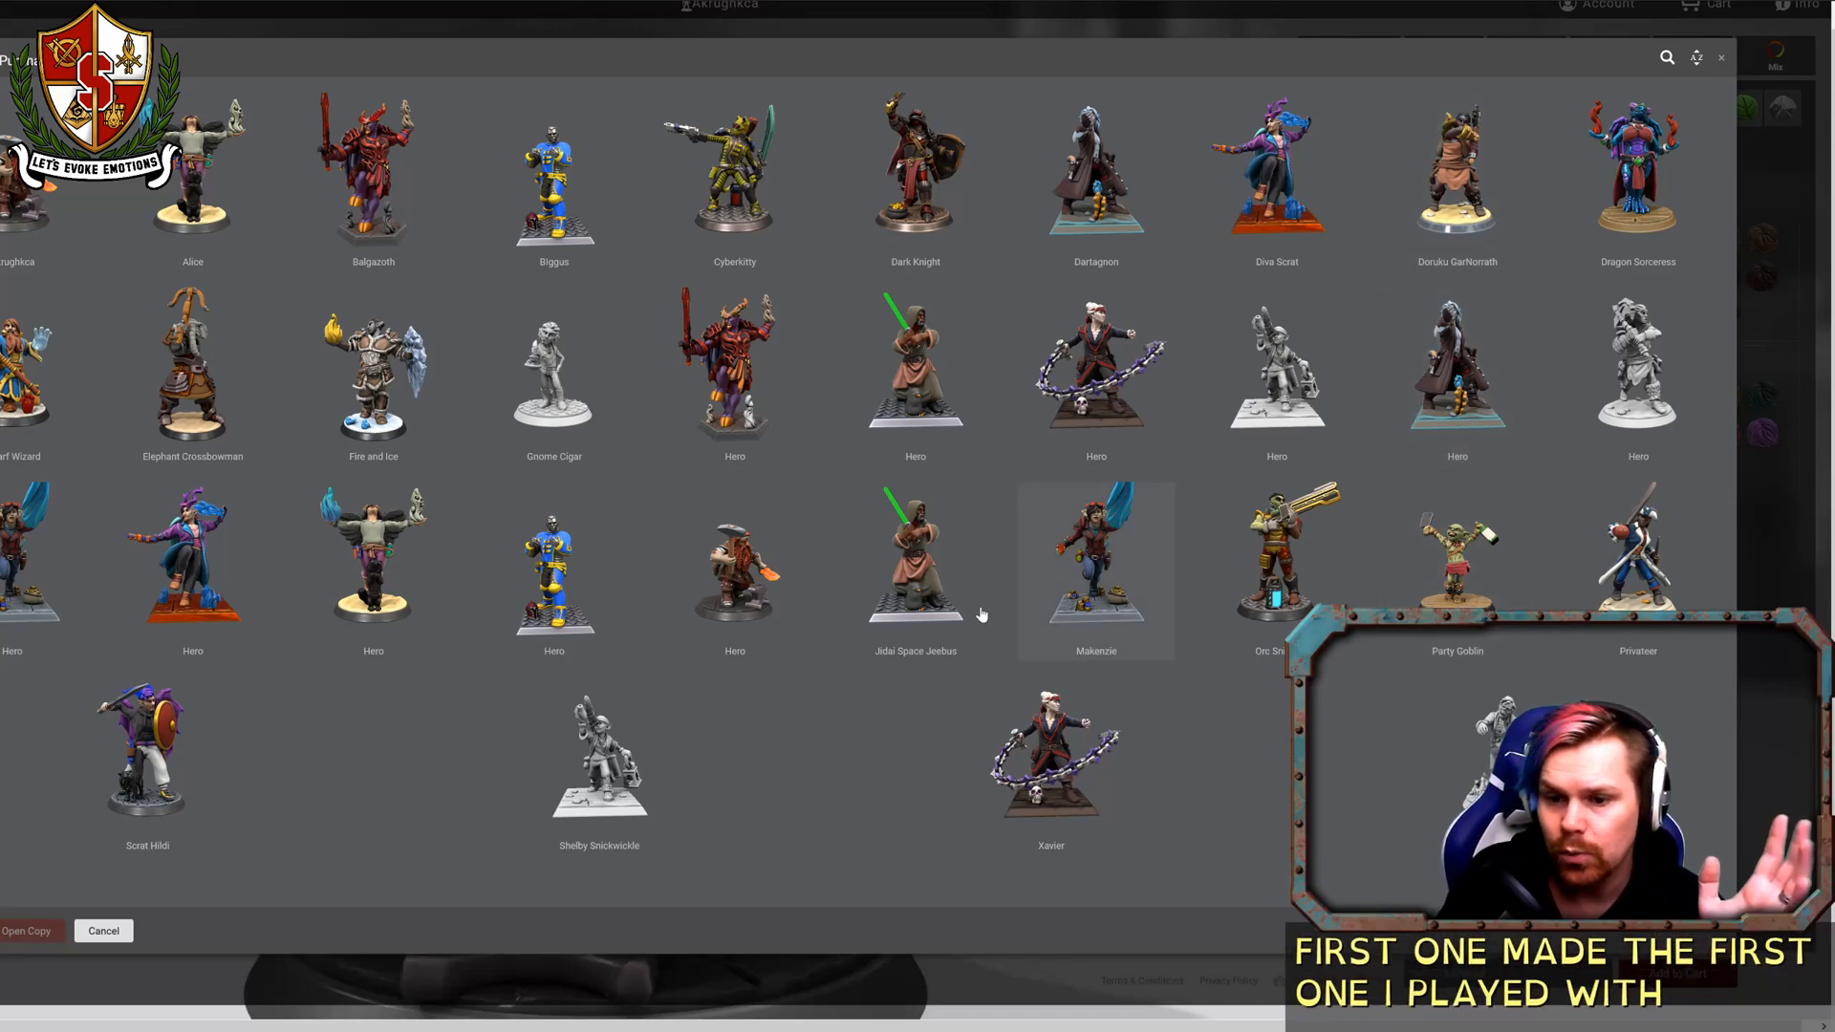
{"action": "left_click", "coordinate": [144, 759]}
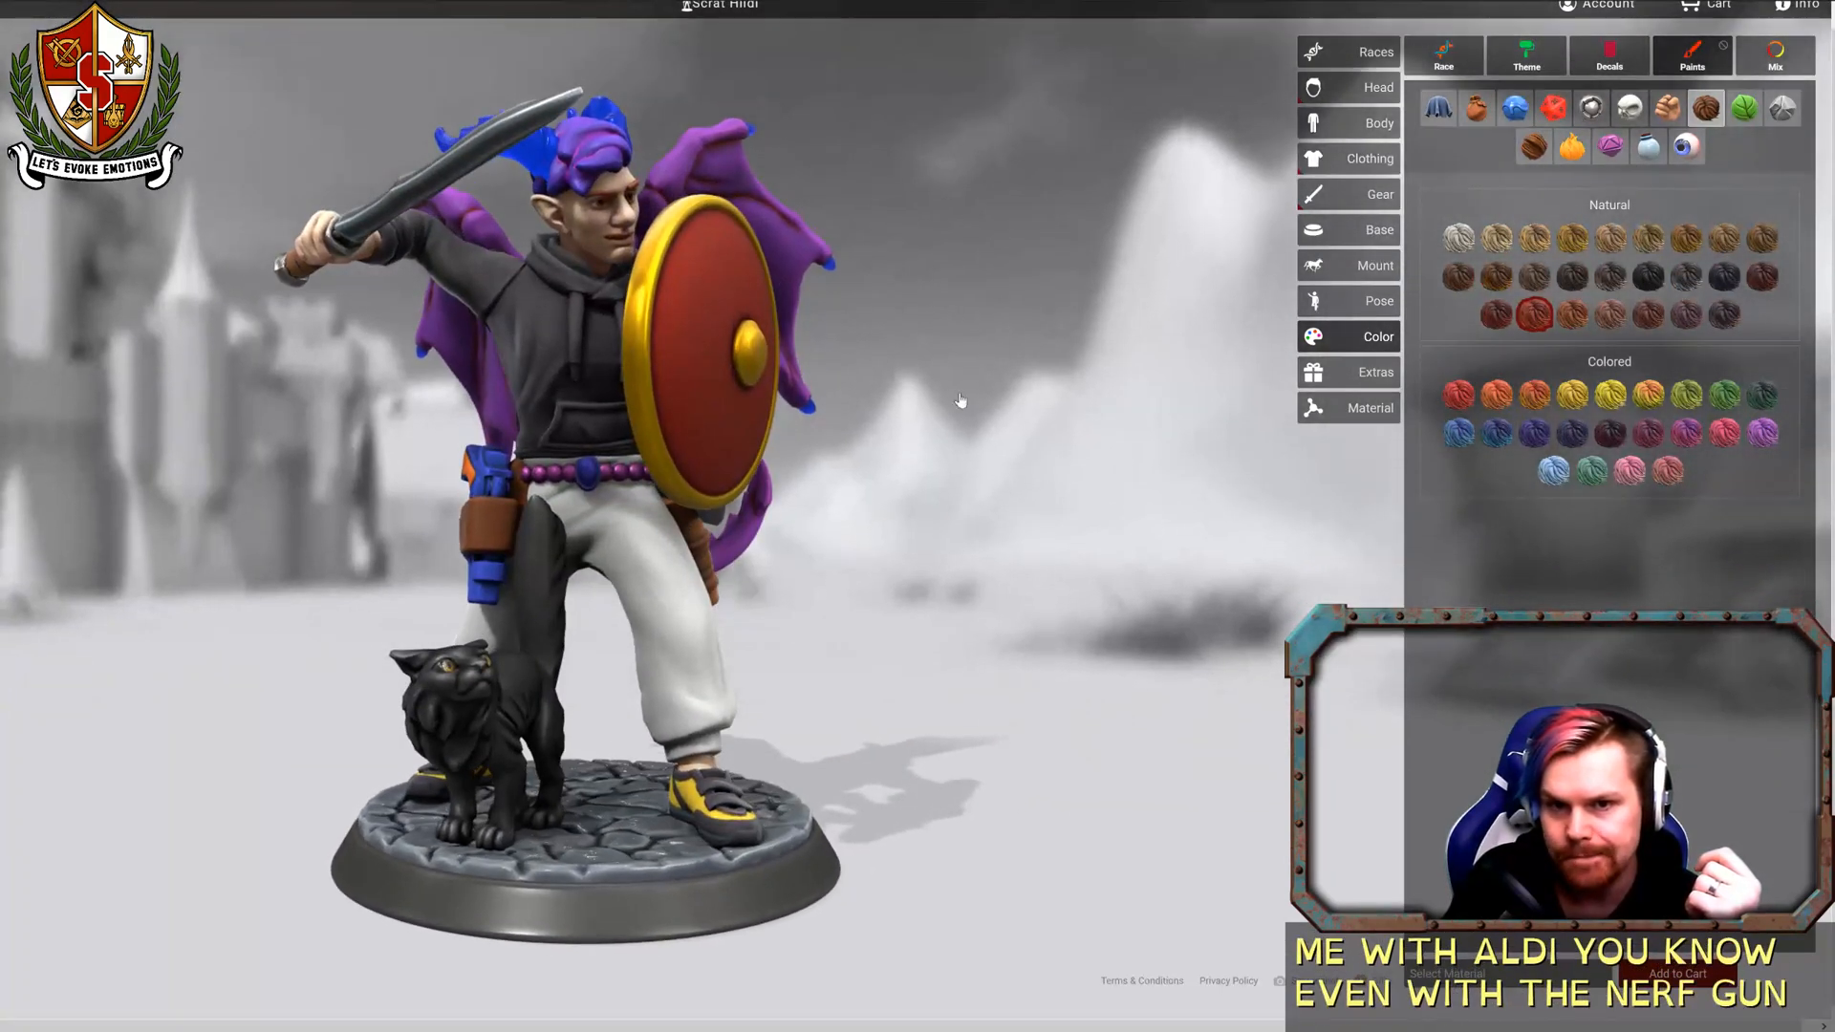
Open a copy of the saved hero Diva Scrat and view it from another angle.
{"action": "left_click", "coordinate": [717, 8]}
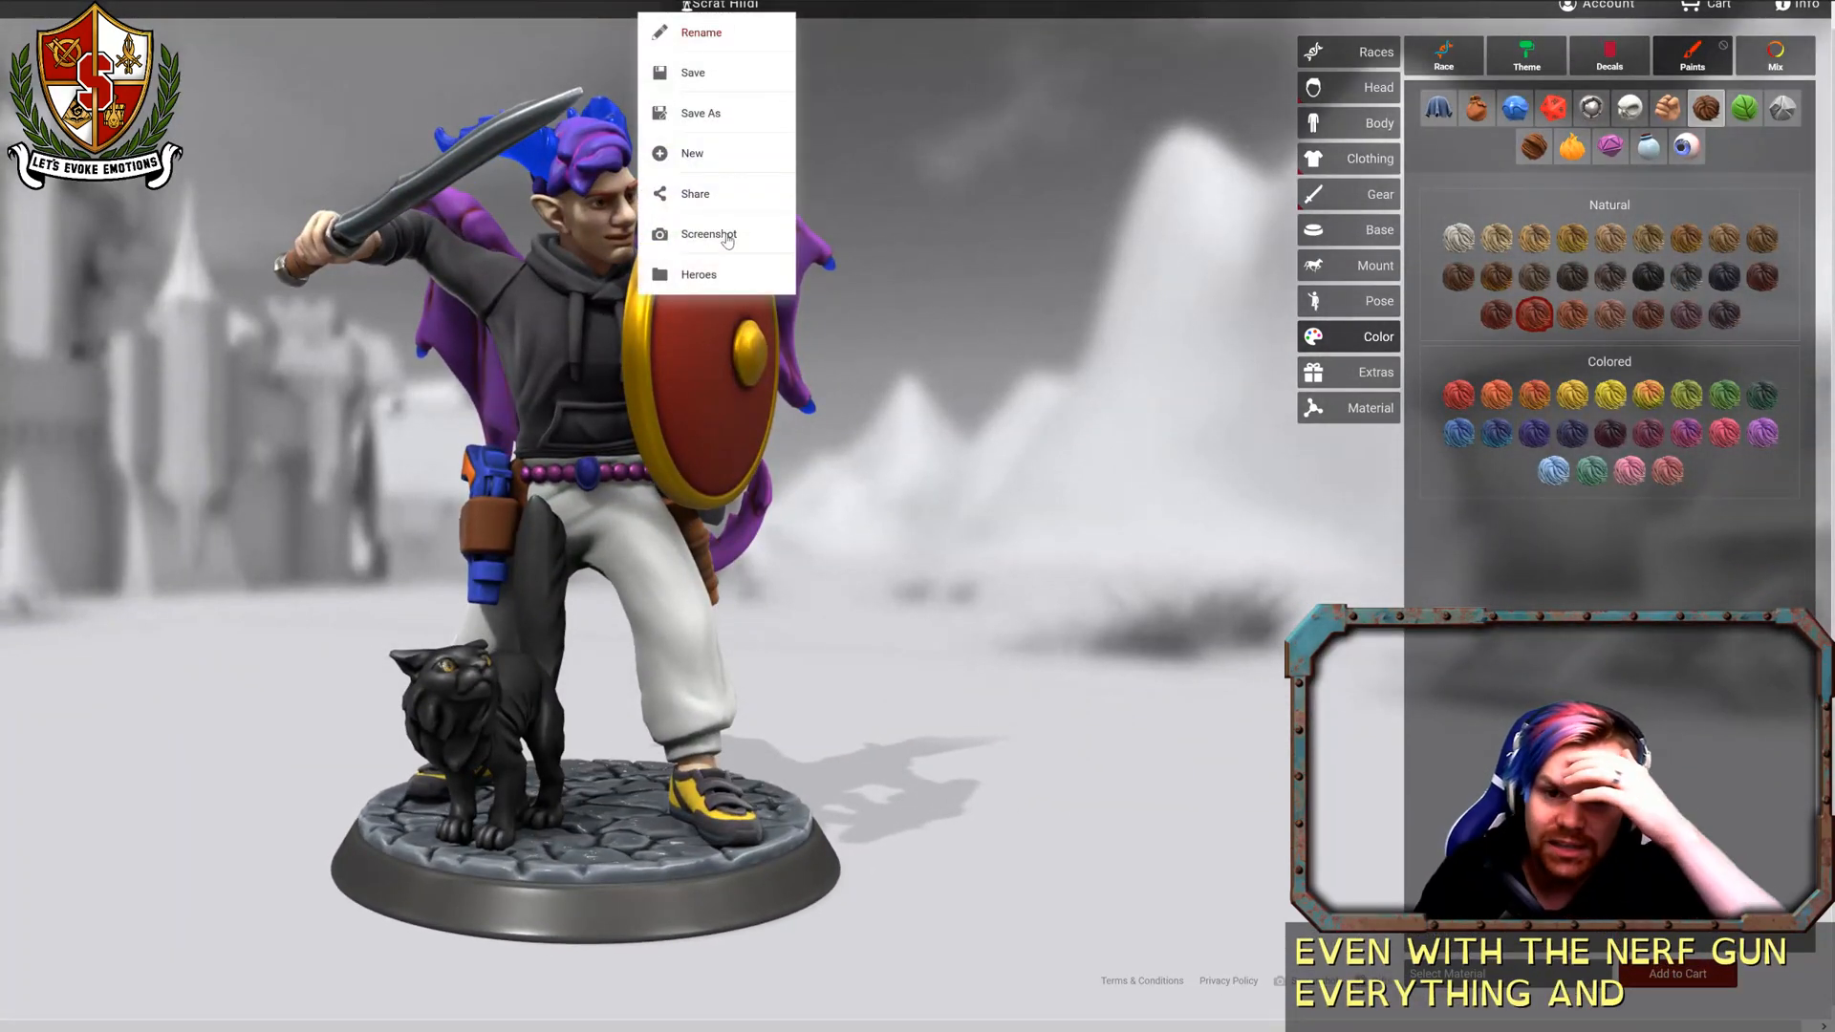
{"action": "left_click", "coordinate": [698, 275]}
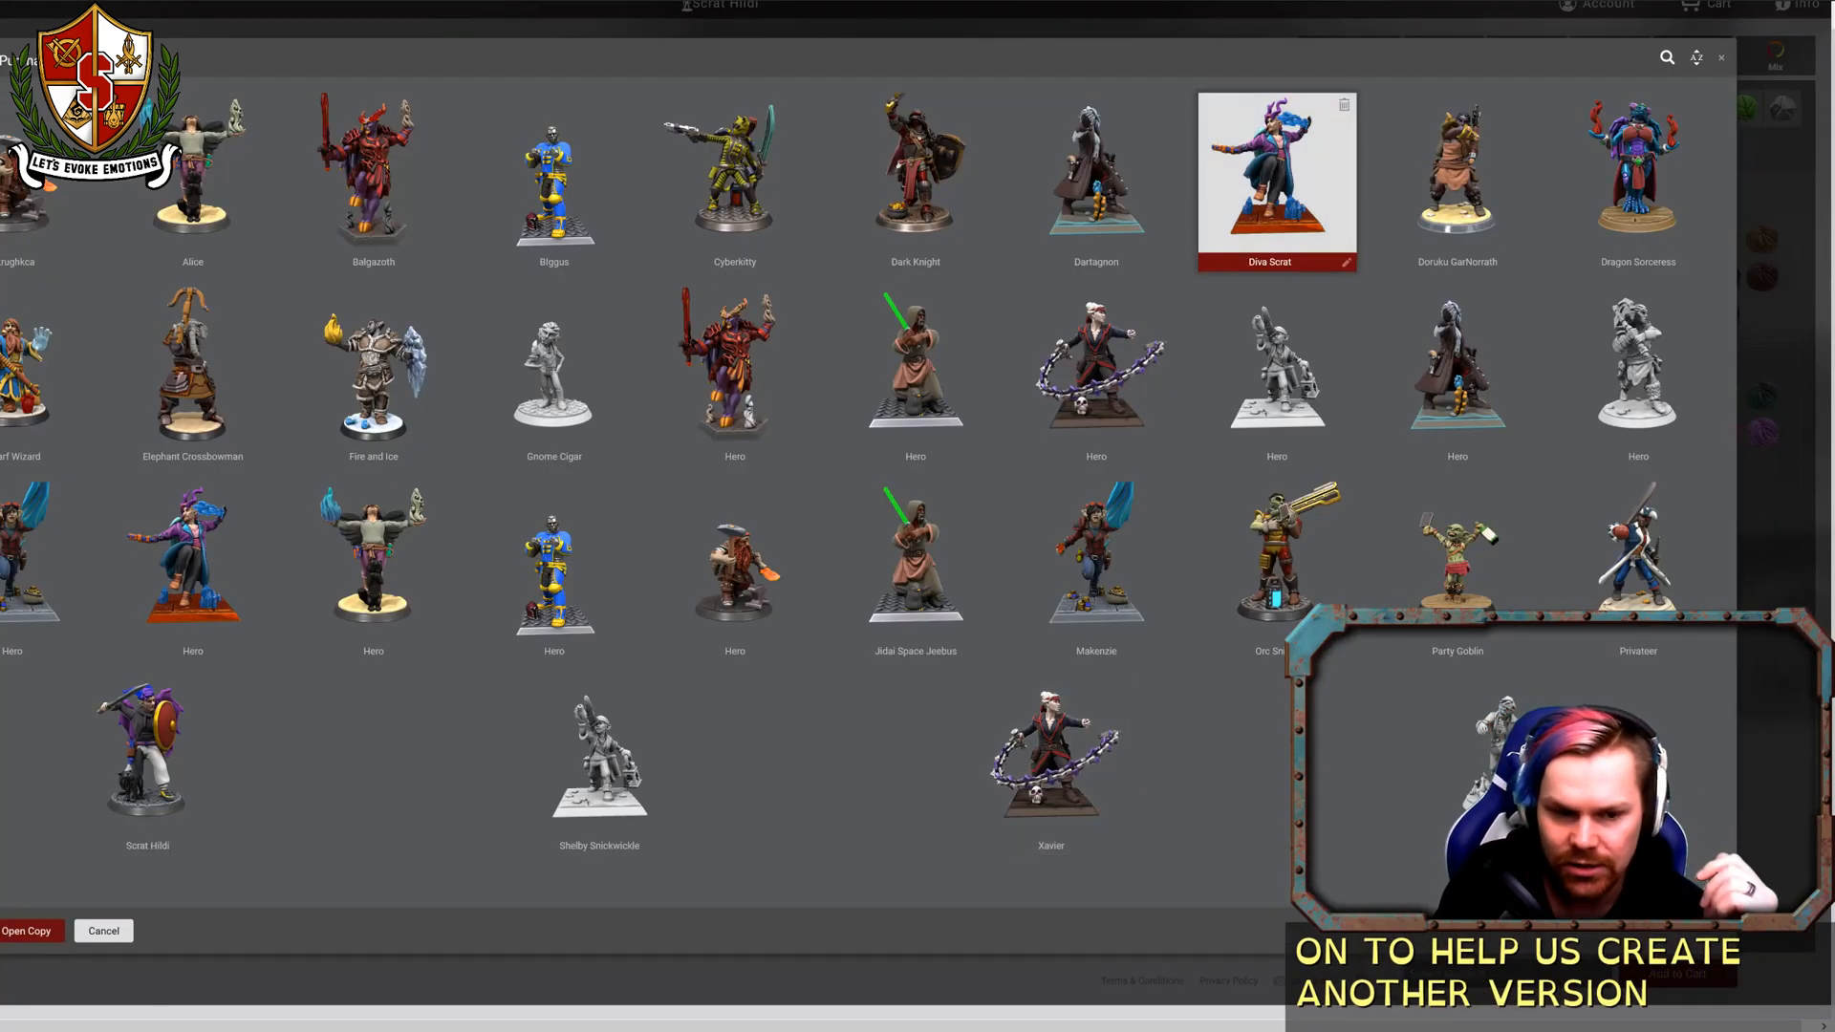
{"action": "left_click", "coordinate": [10, 930]}
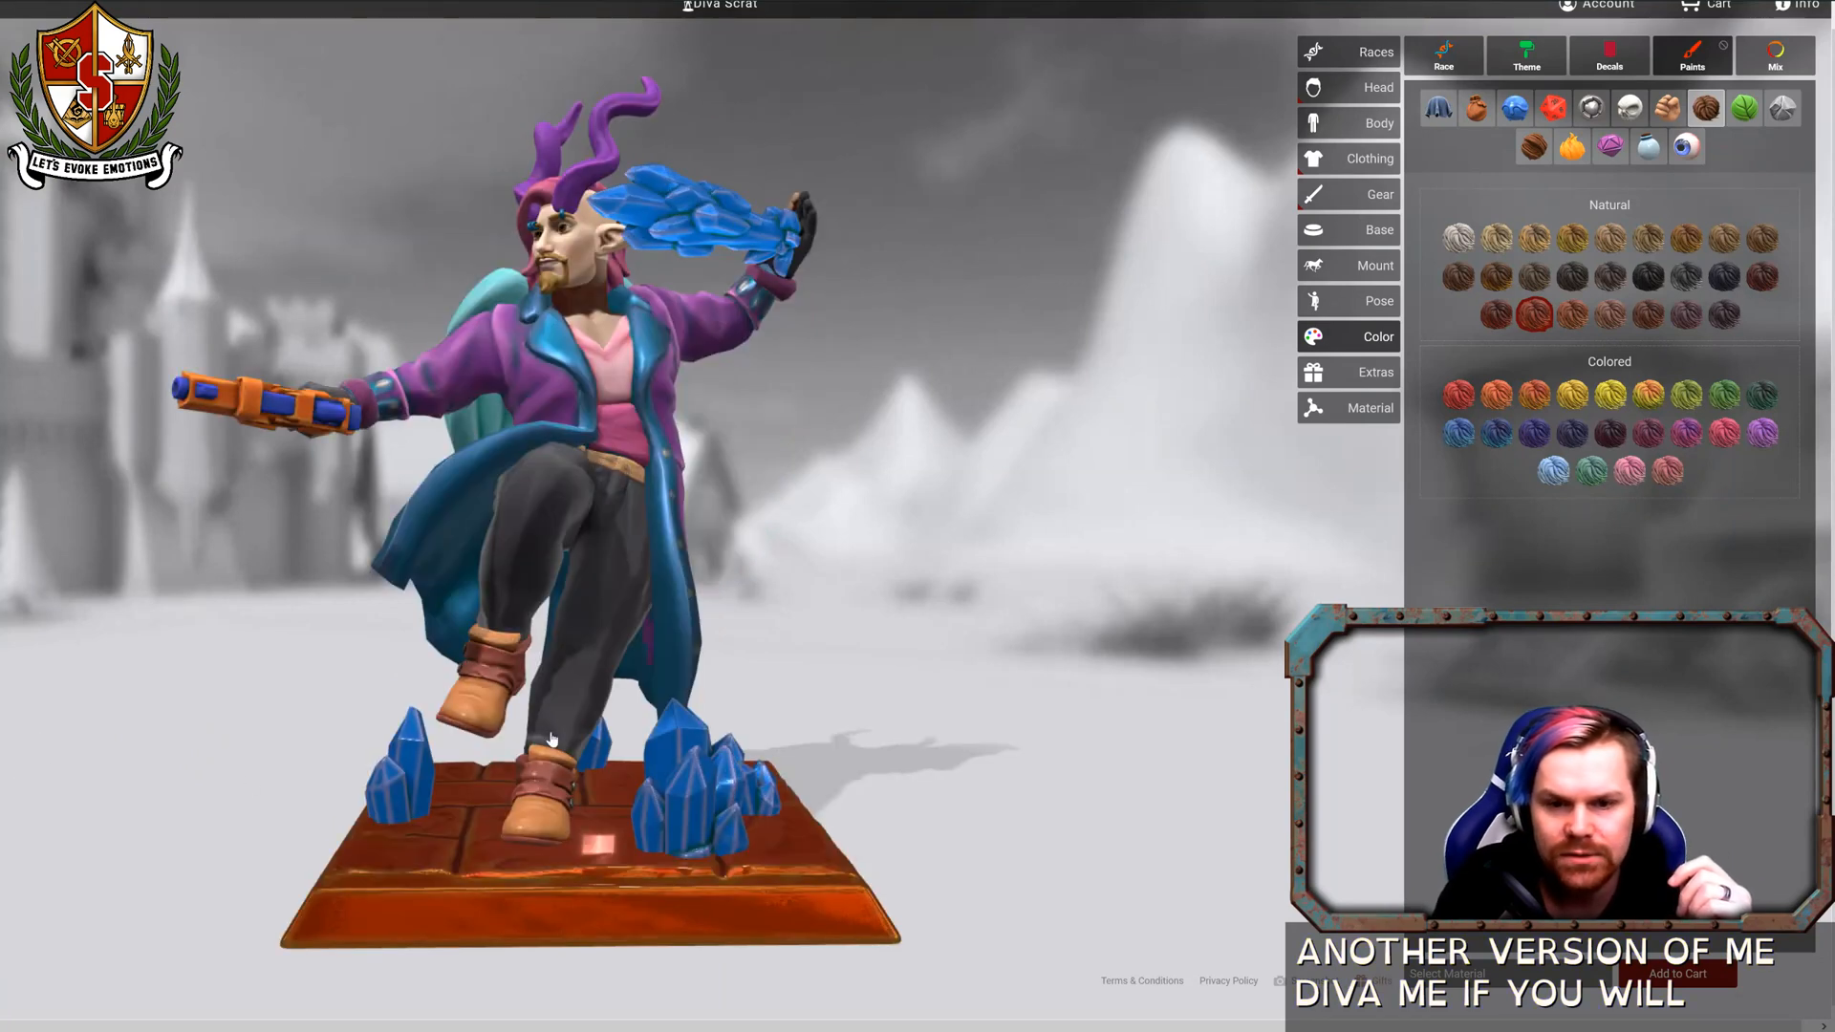
{"action": "left_click_drag", "start_coordinate": [908, 593], "coordinate": [976, 609]}
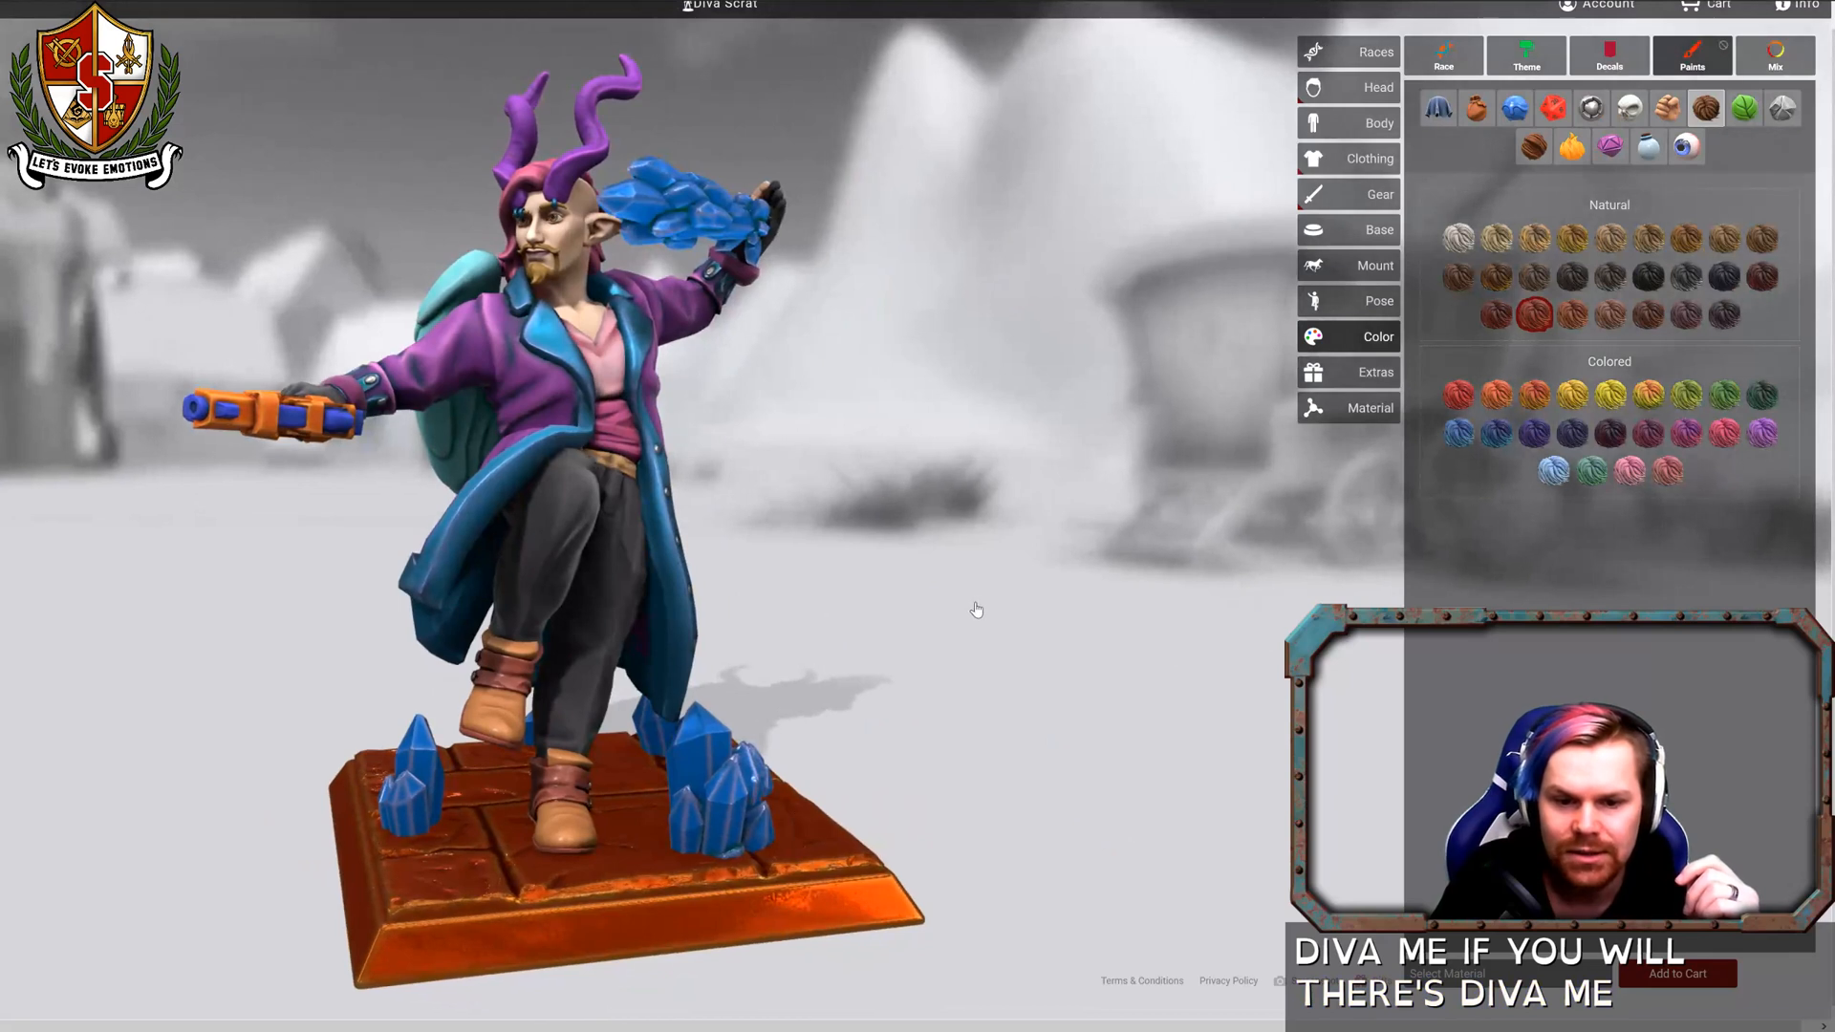
Open a copy of the saved hero Doruku GarNorrath and inspect the figure from the side.
{"action": "left_click", "coordinate": [709, 8]}
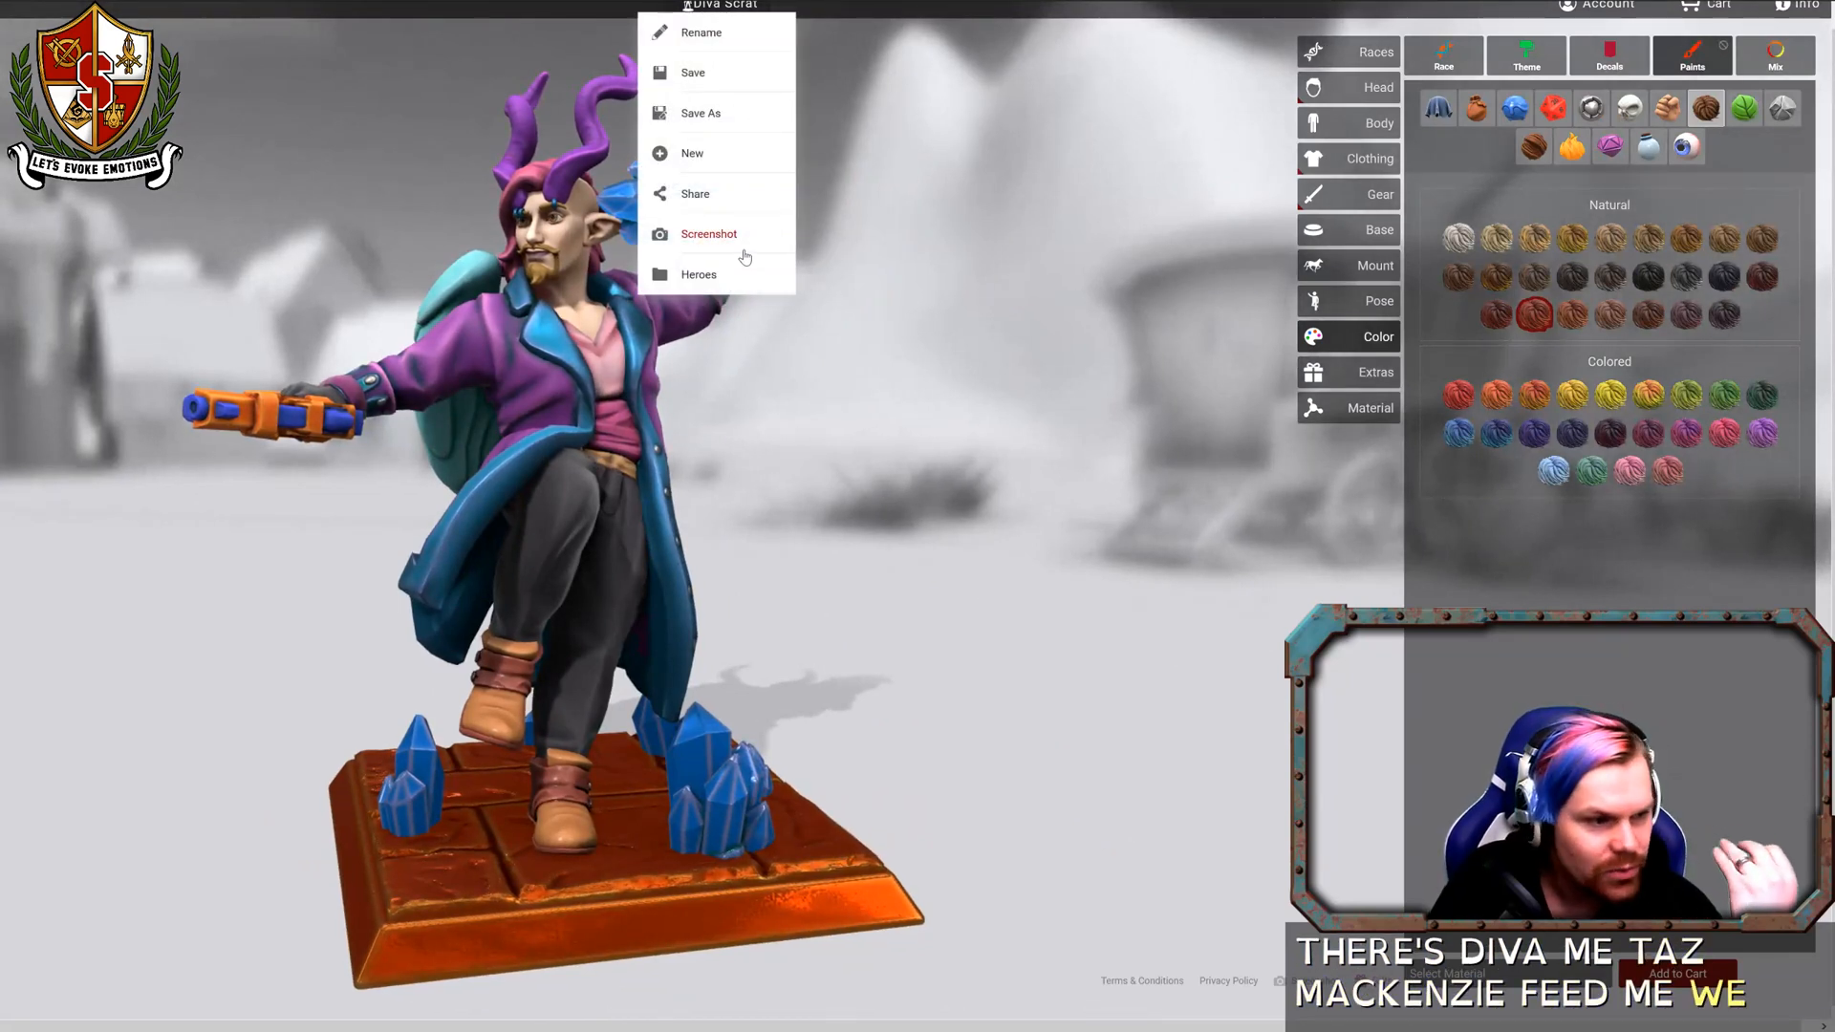
{"action": "left_click", "coordinate": [705, 279]}
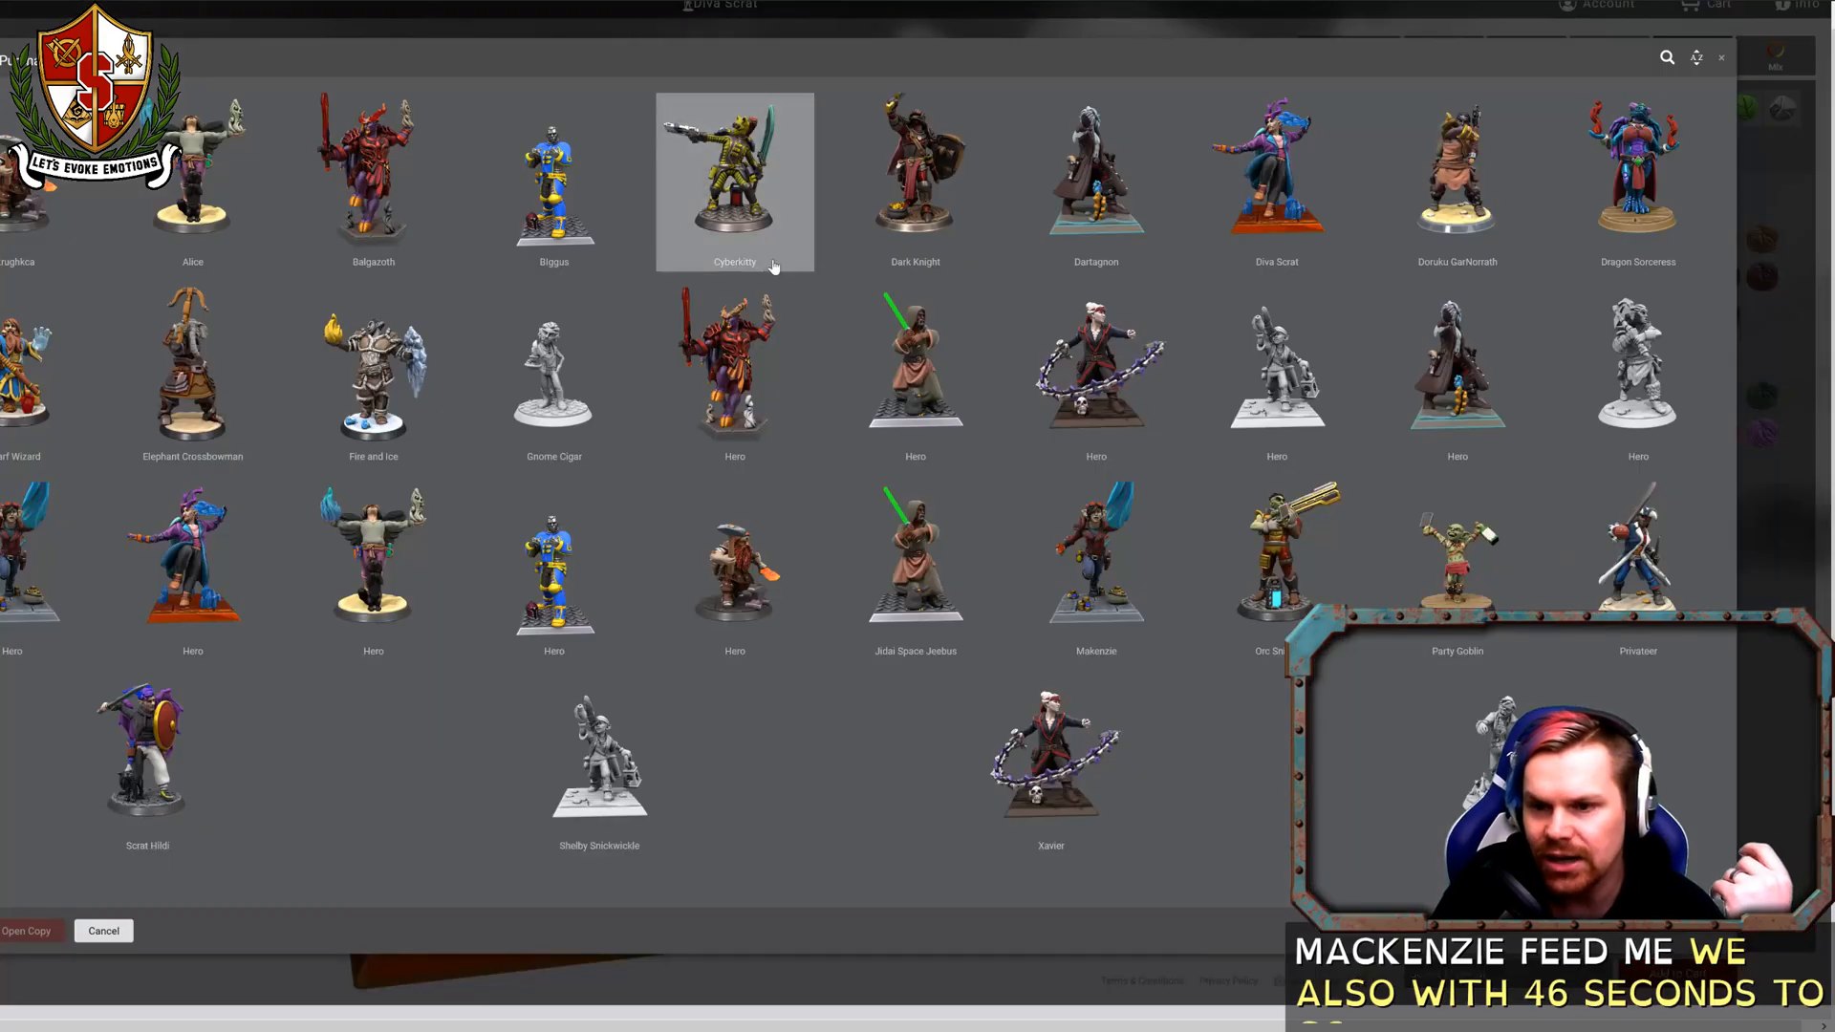
{"action": "left_click", "coordinate": [1441, 194]}
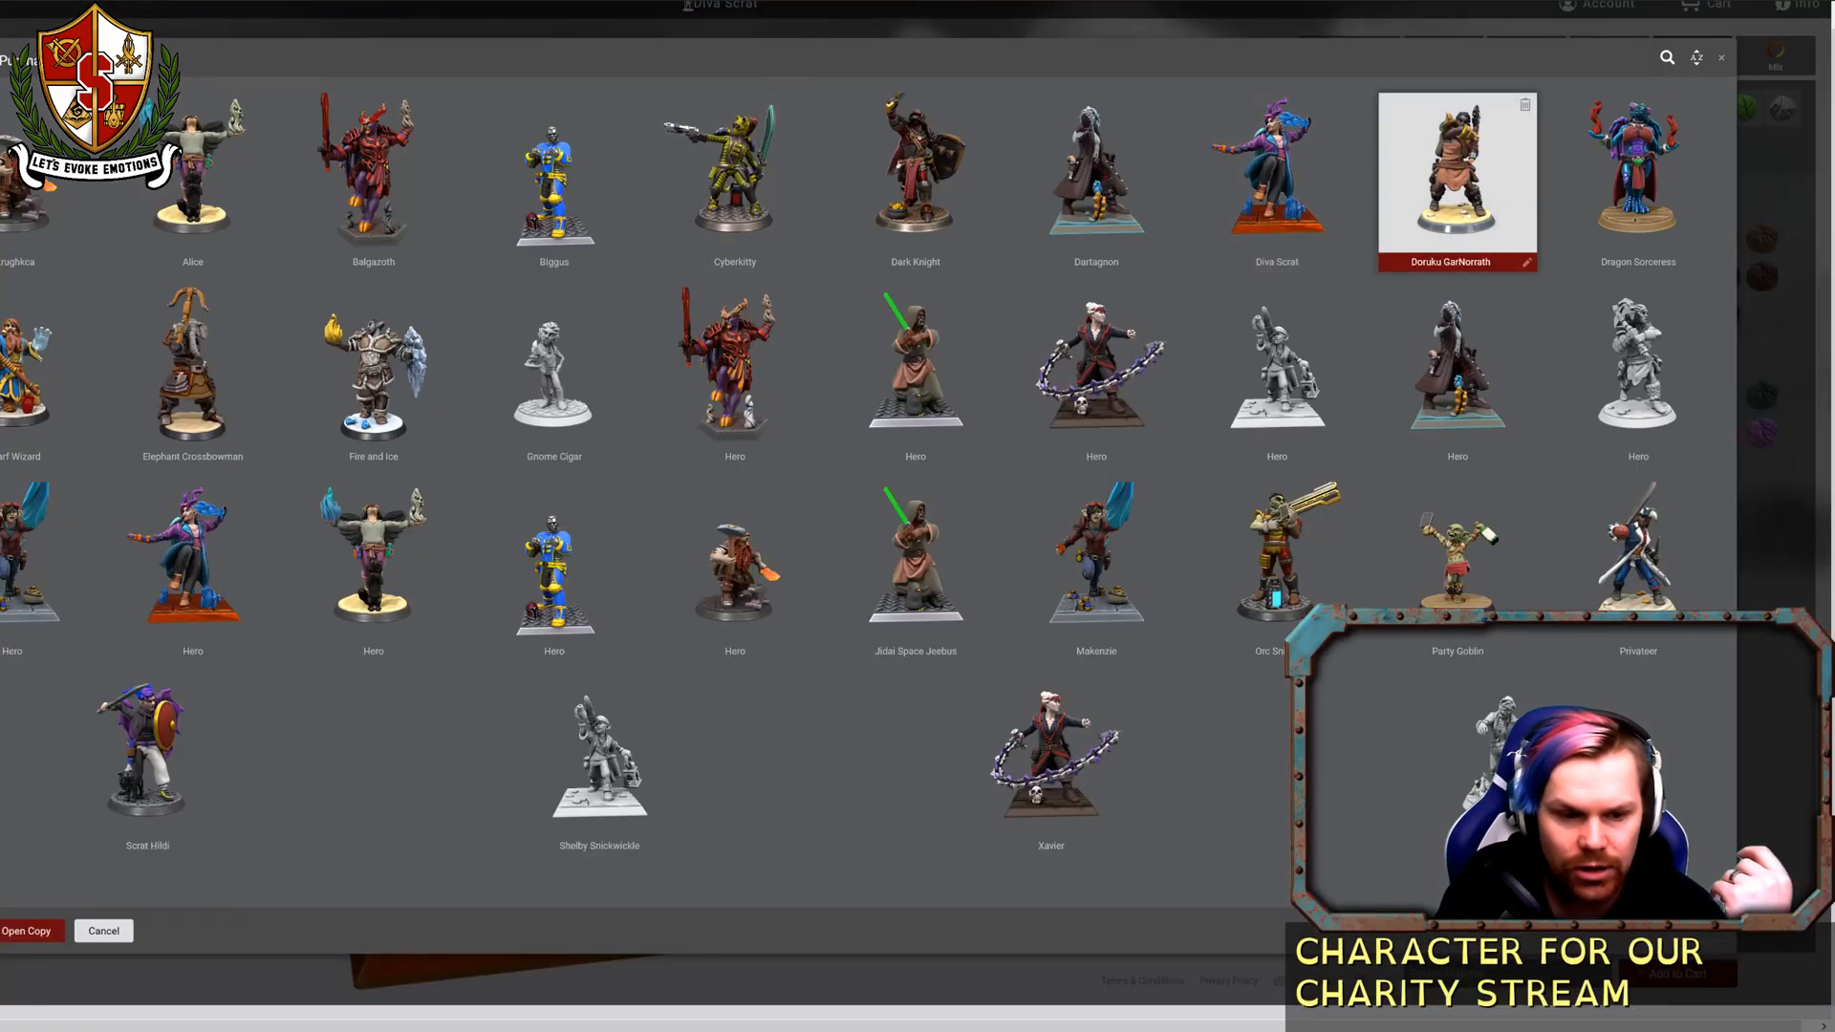
{"action": "left_click", "coordinate": [26, 931]}
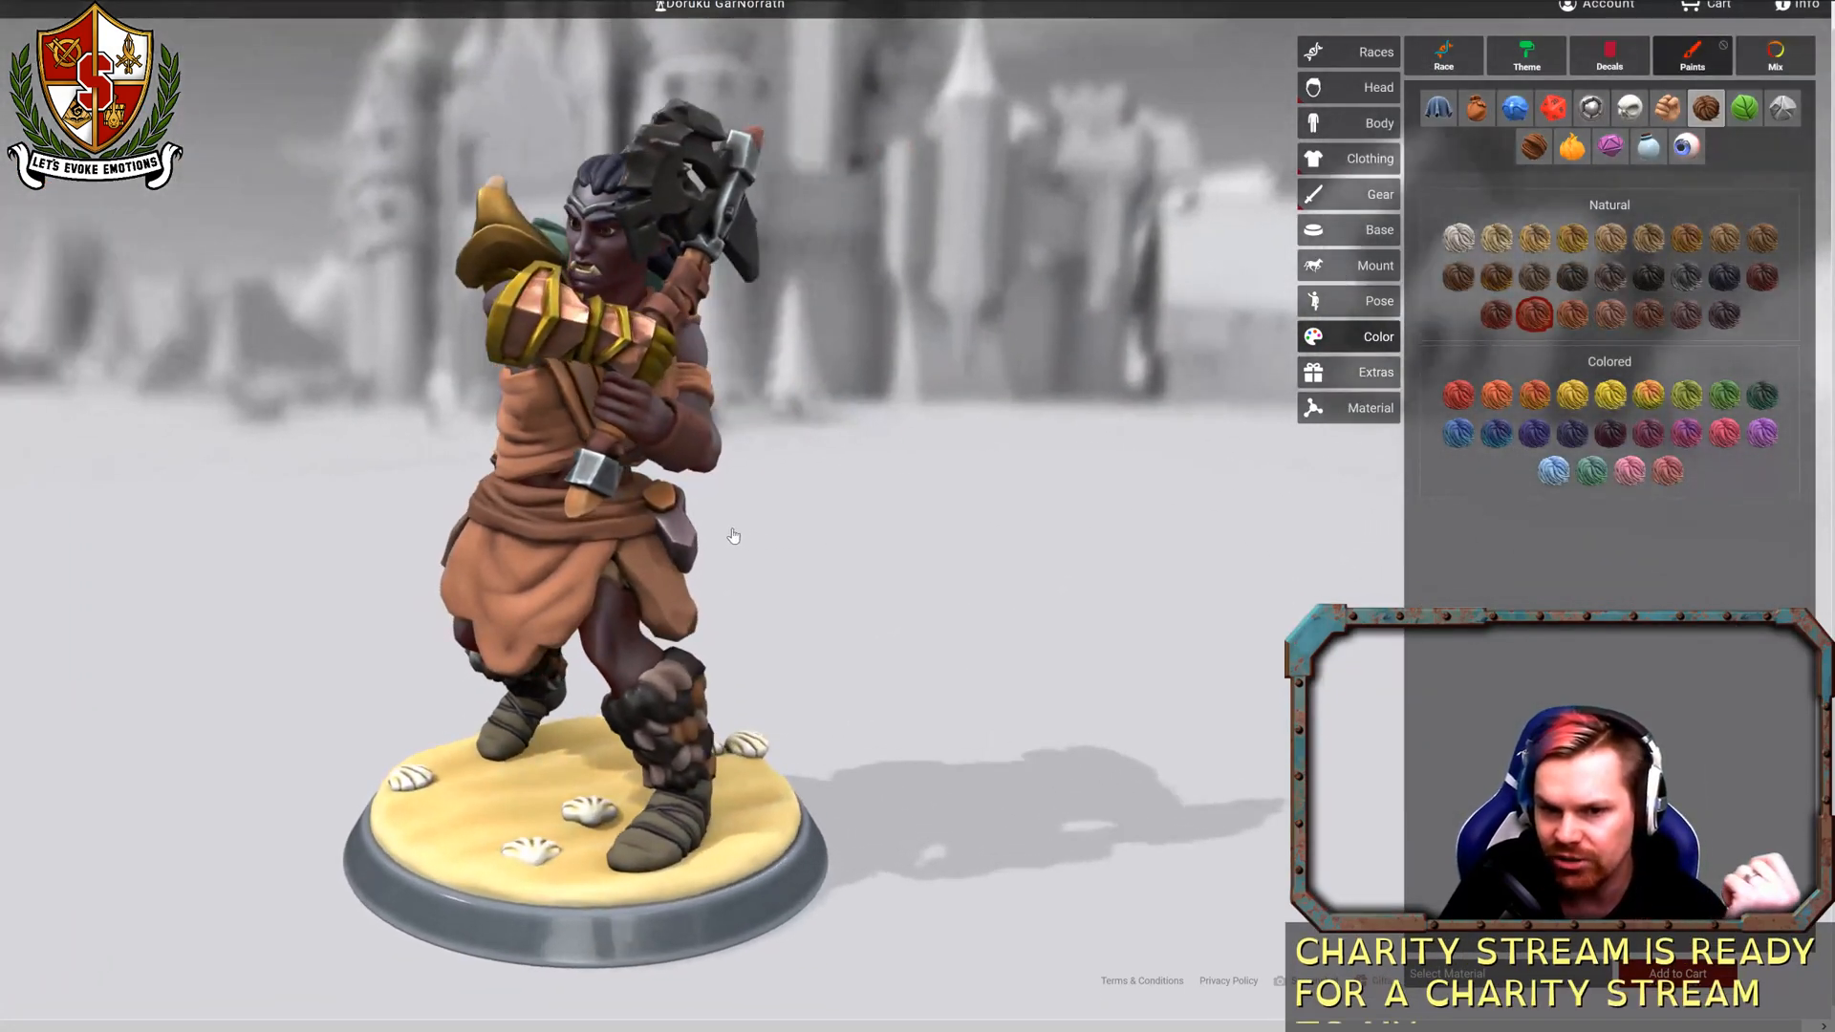
{"action": "left_click_drag", "start_coordinate": [733, 536], "coordinate": [1132, 557]}
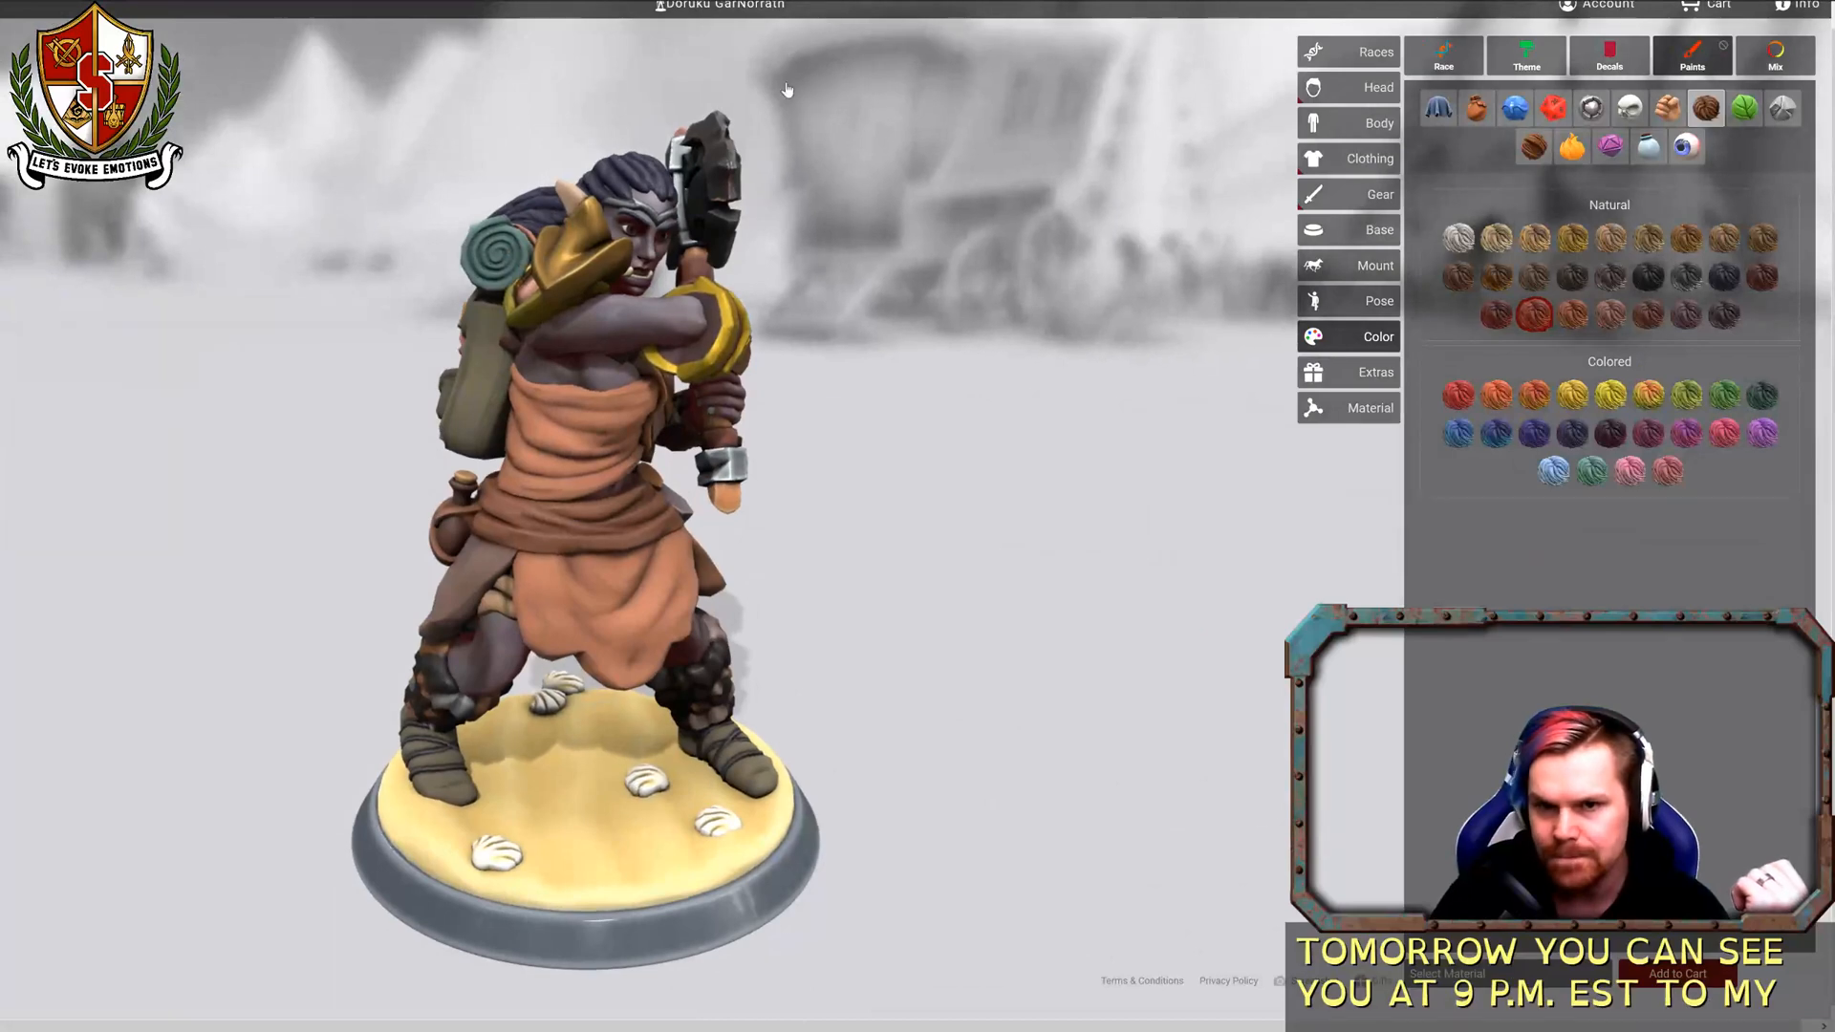
Open a copy of the saved hero Alice from the heroes collection.
{"action": "left_click", "coordinate": [684, 9]}
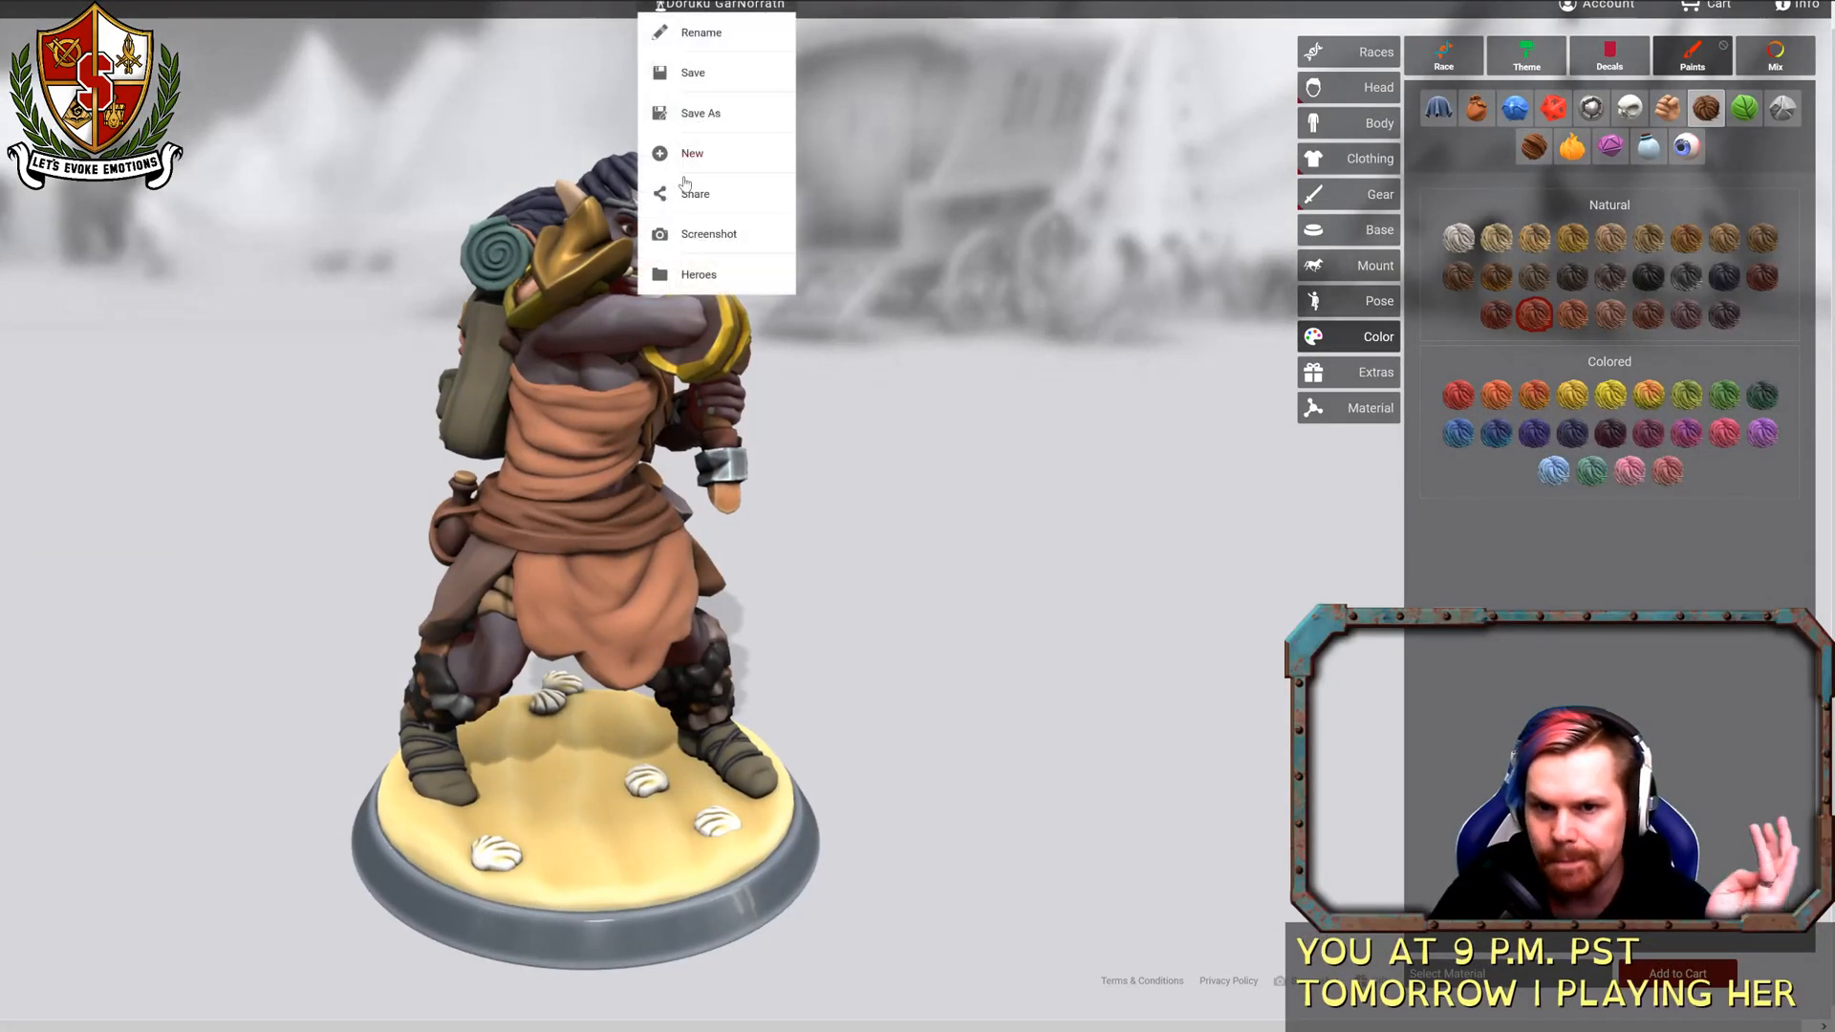
{"action": "left_click", "coordinate": [711, 277]}
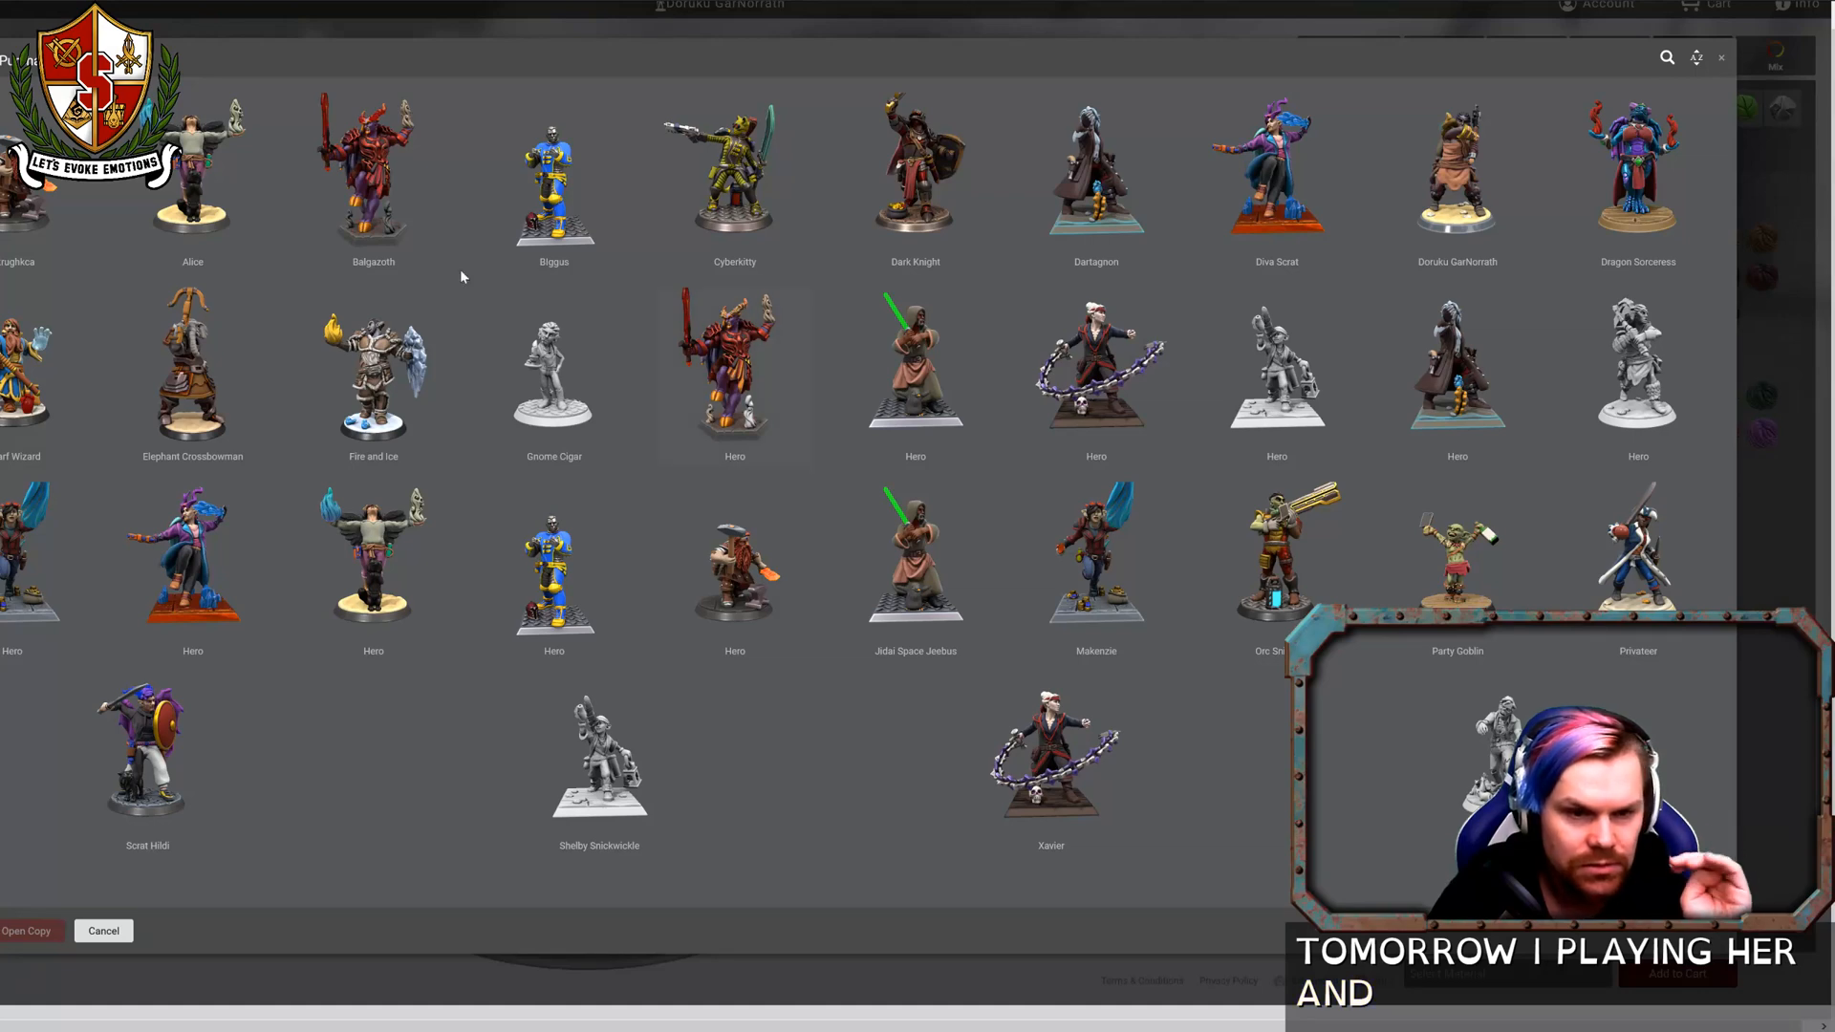
{"action": "left_click", "coordinate": [191, 224]}
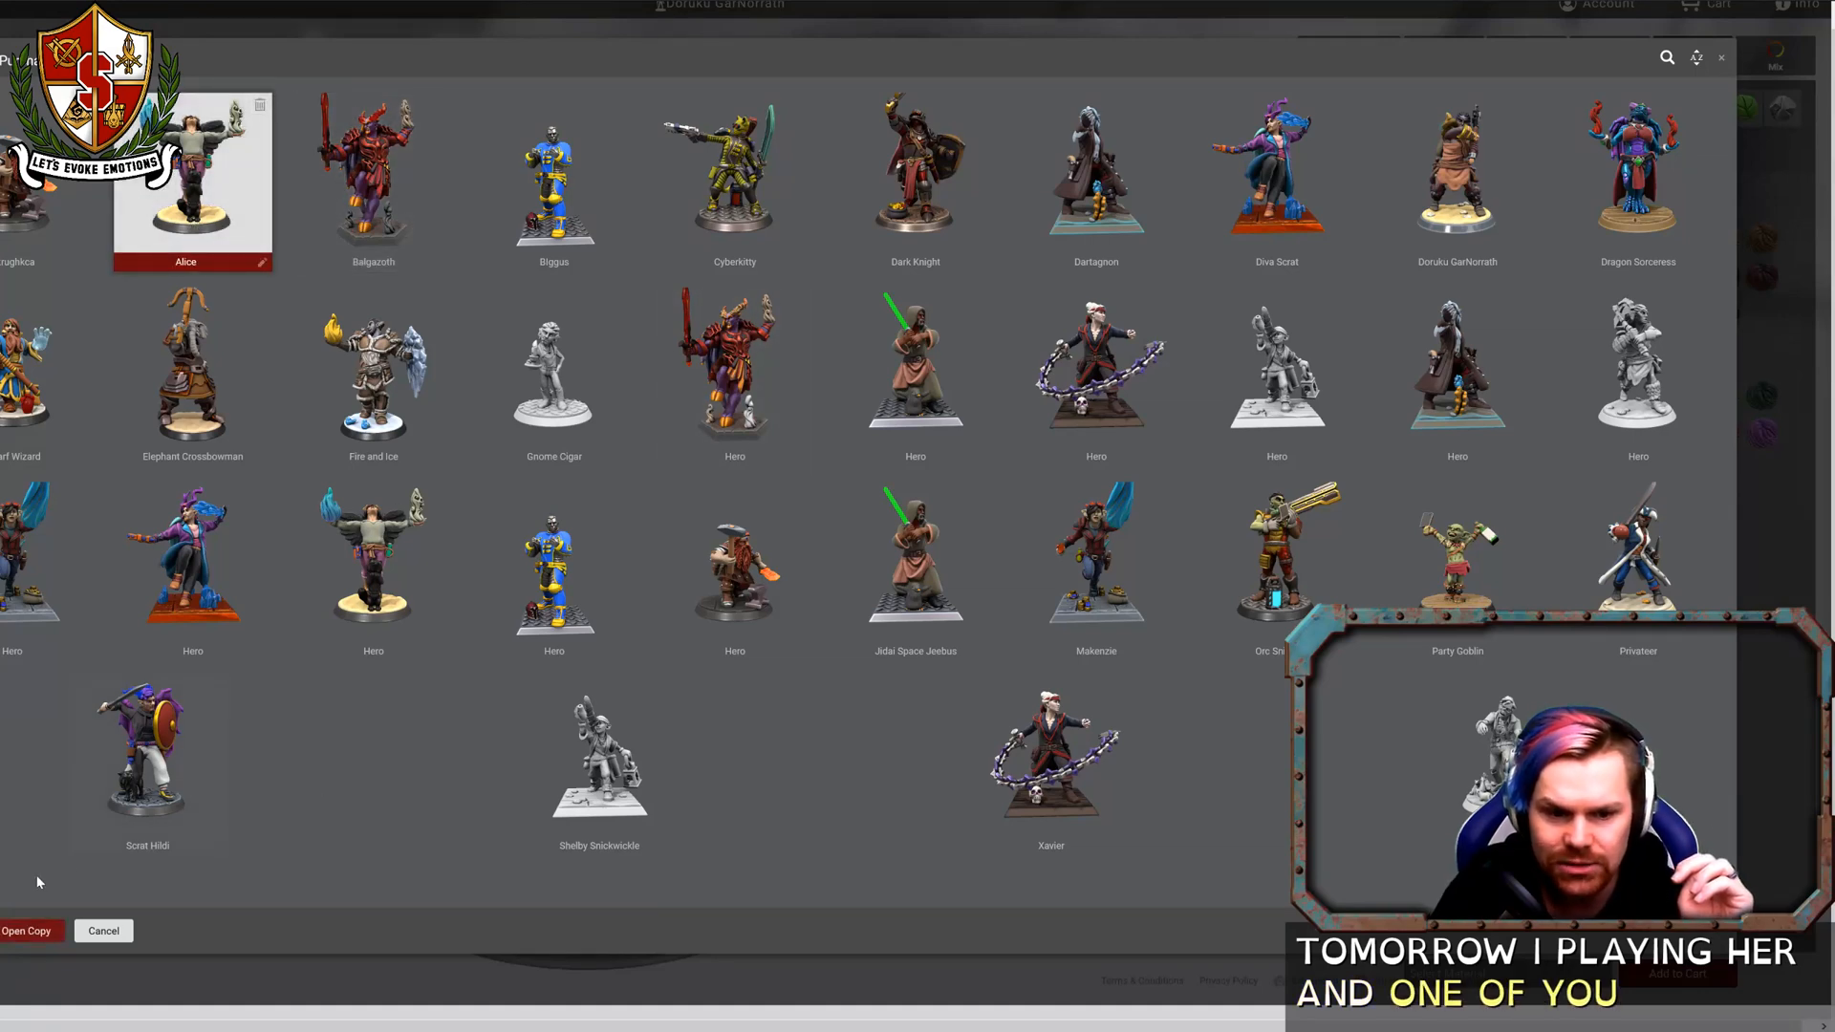
{"action": "left_click", "coordinate": [32, 933]}
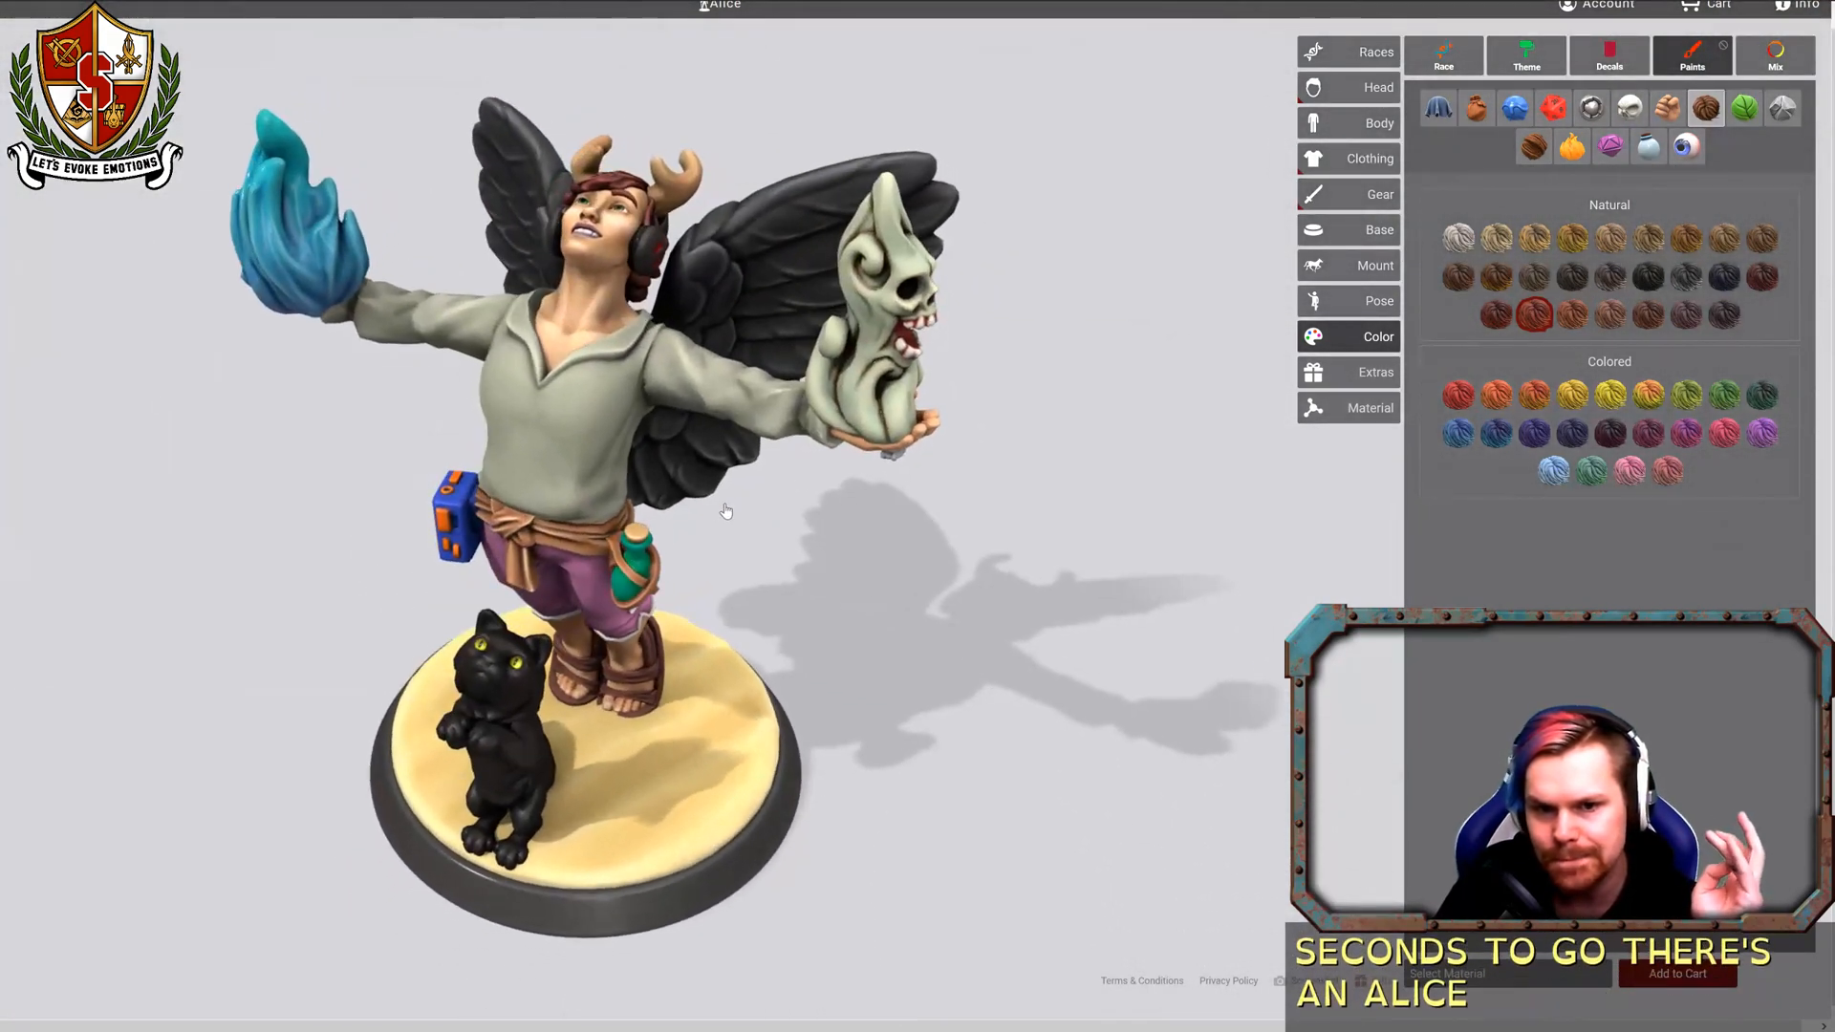
Open a copy of the saved hero Balgazoth and examine the figure from several angles.
{"action": "left_click", "coordinate": [723, 9]}
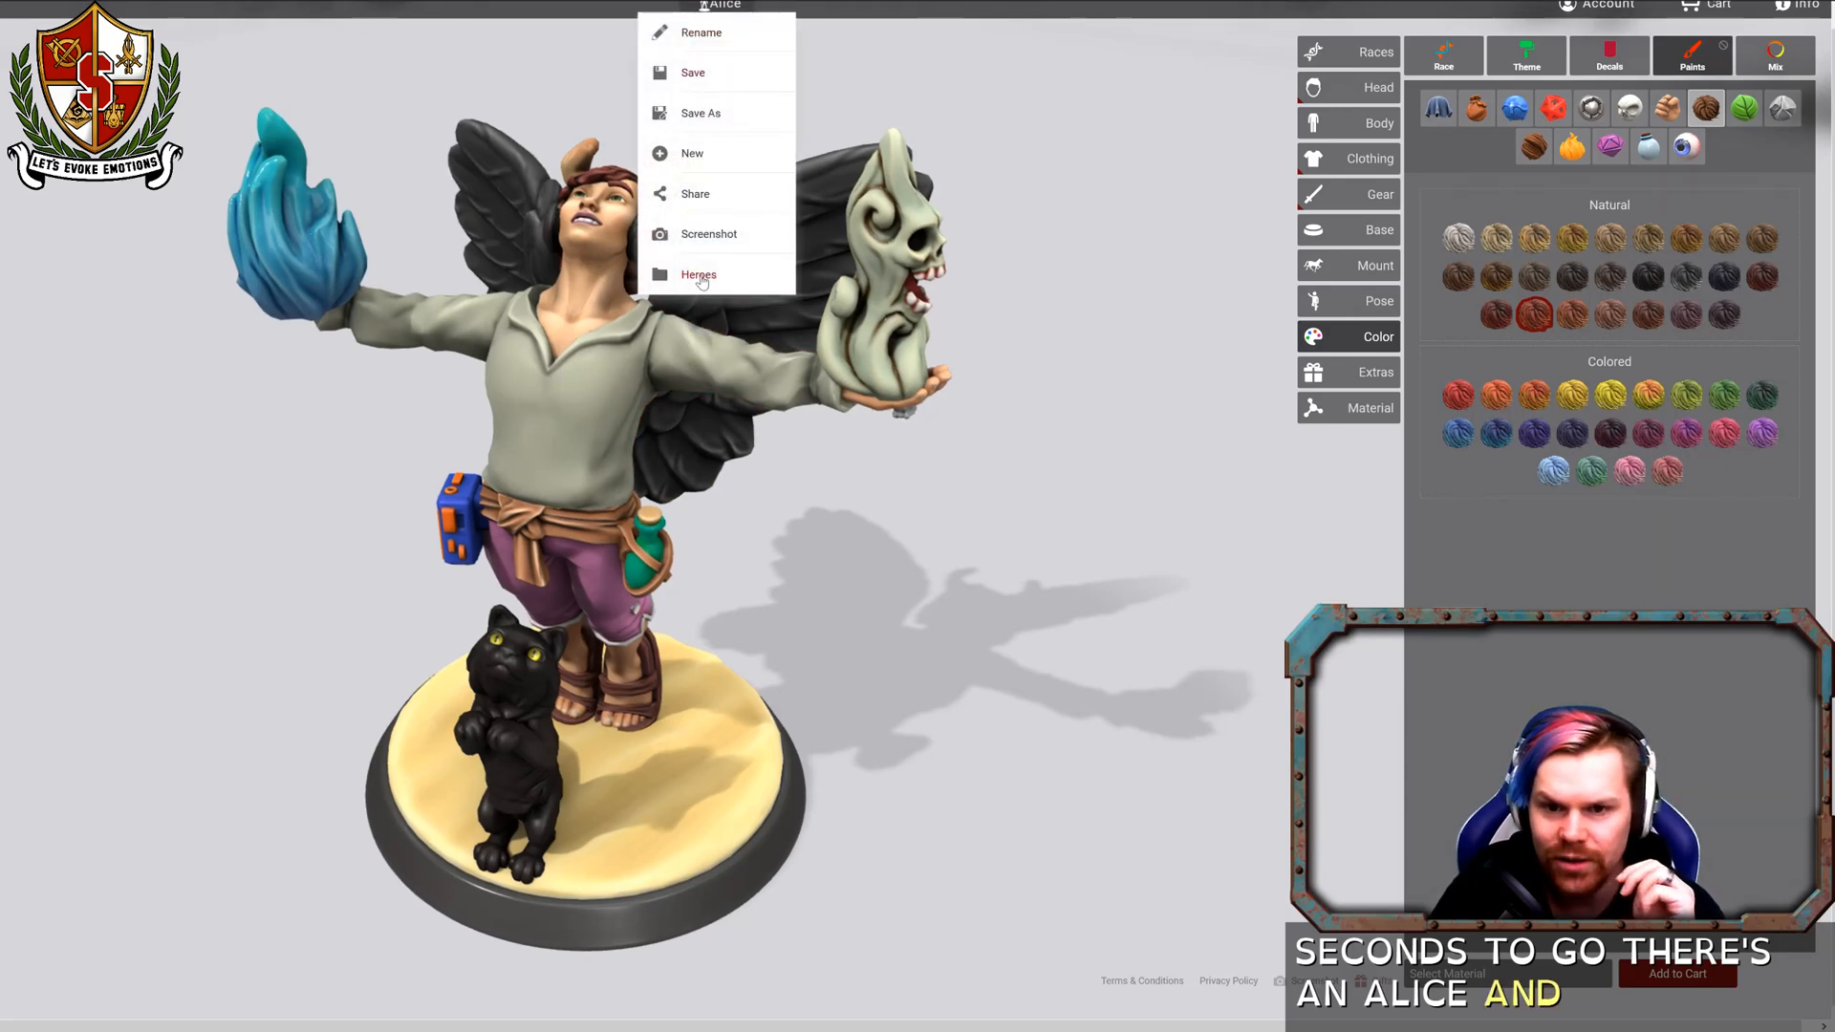
{"action": "left_click", "coordinate": [699, 274]}
{"action": "left_click", "coordinate": [354, 222]}
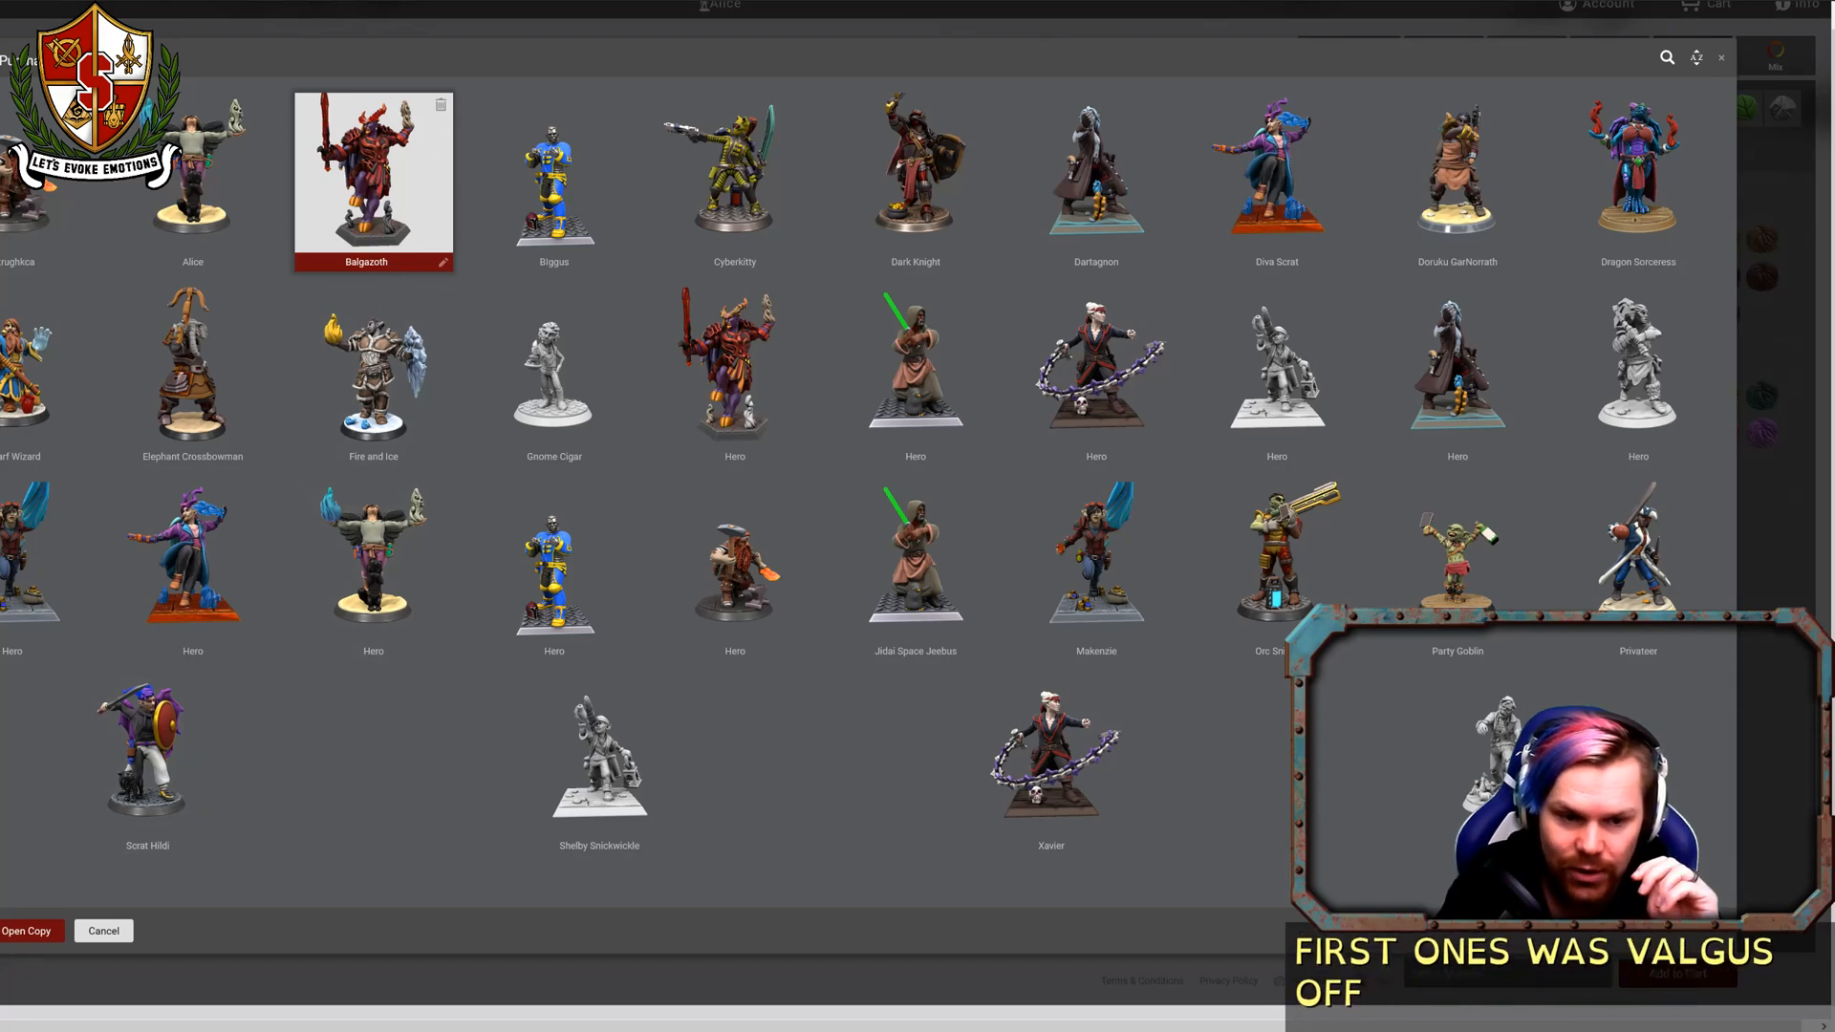
{"action": "left_click", "coordinate": [8, 930]}
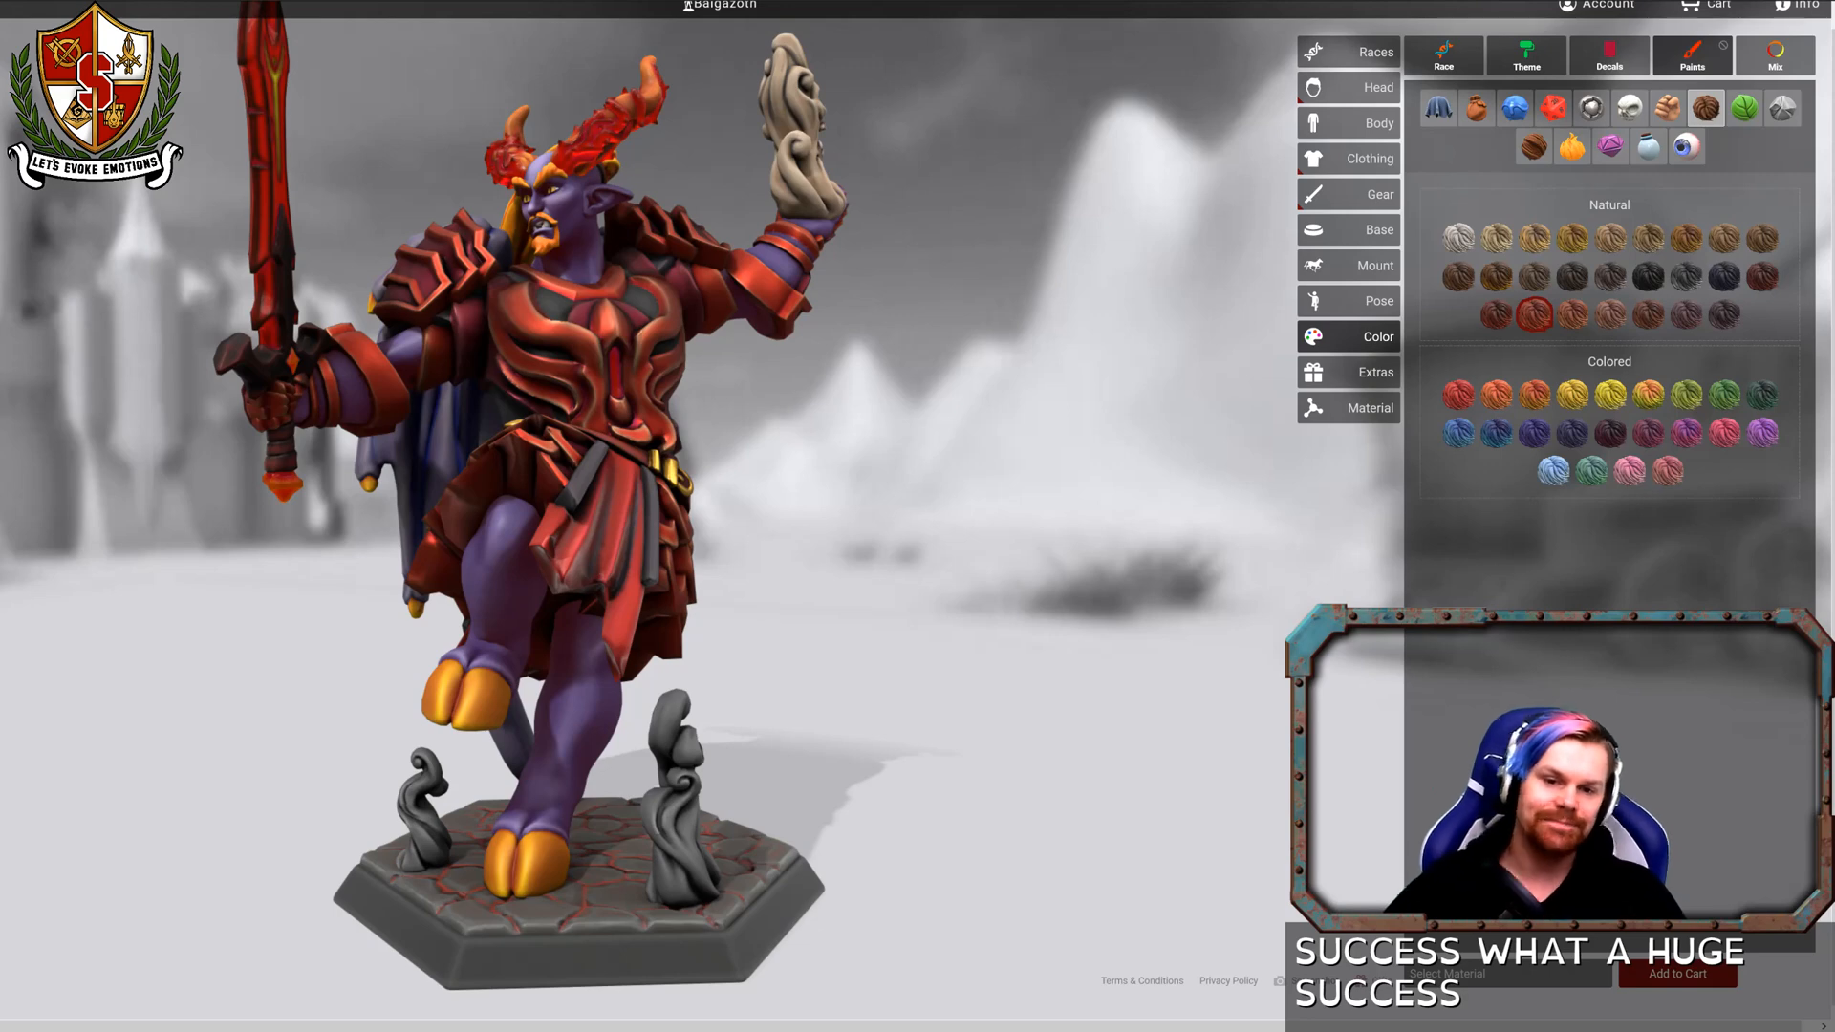
{"action": "left_click_drag", "start_coordinate": [929, 431], "coordinate": [1087, 479]}
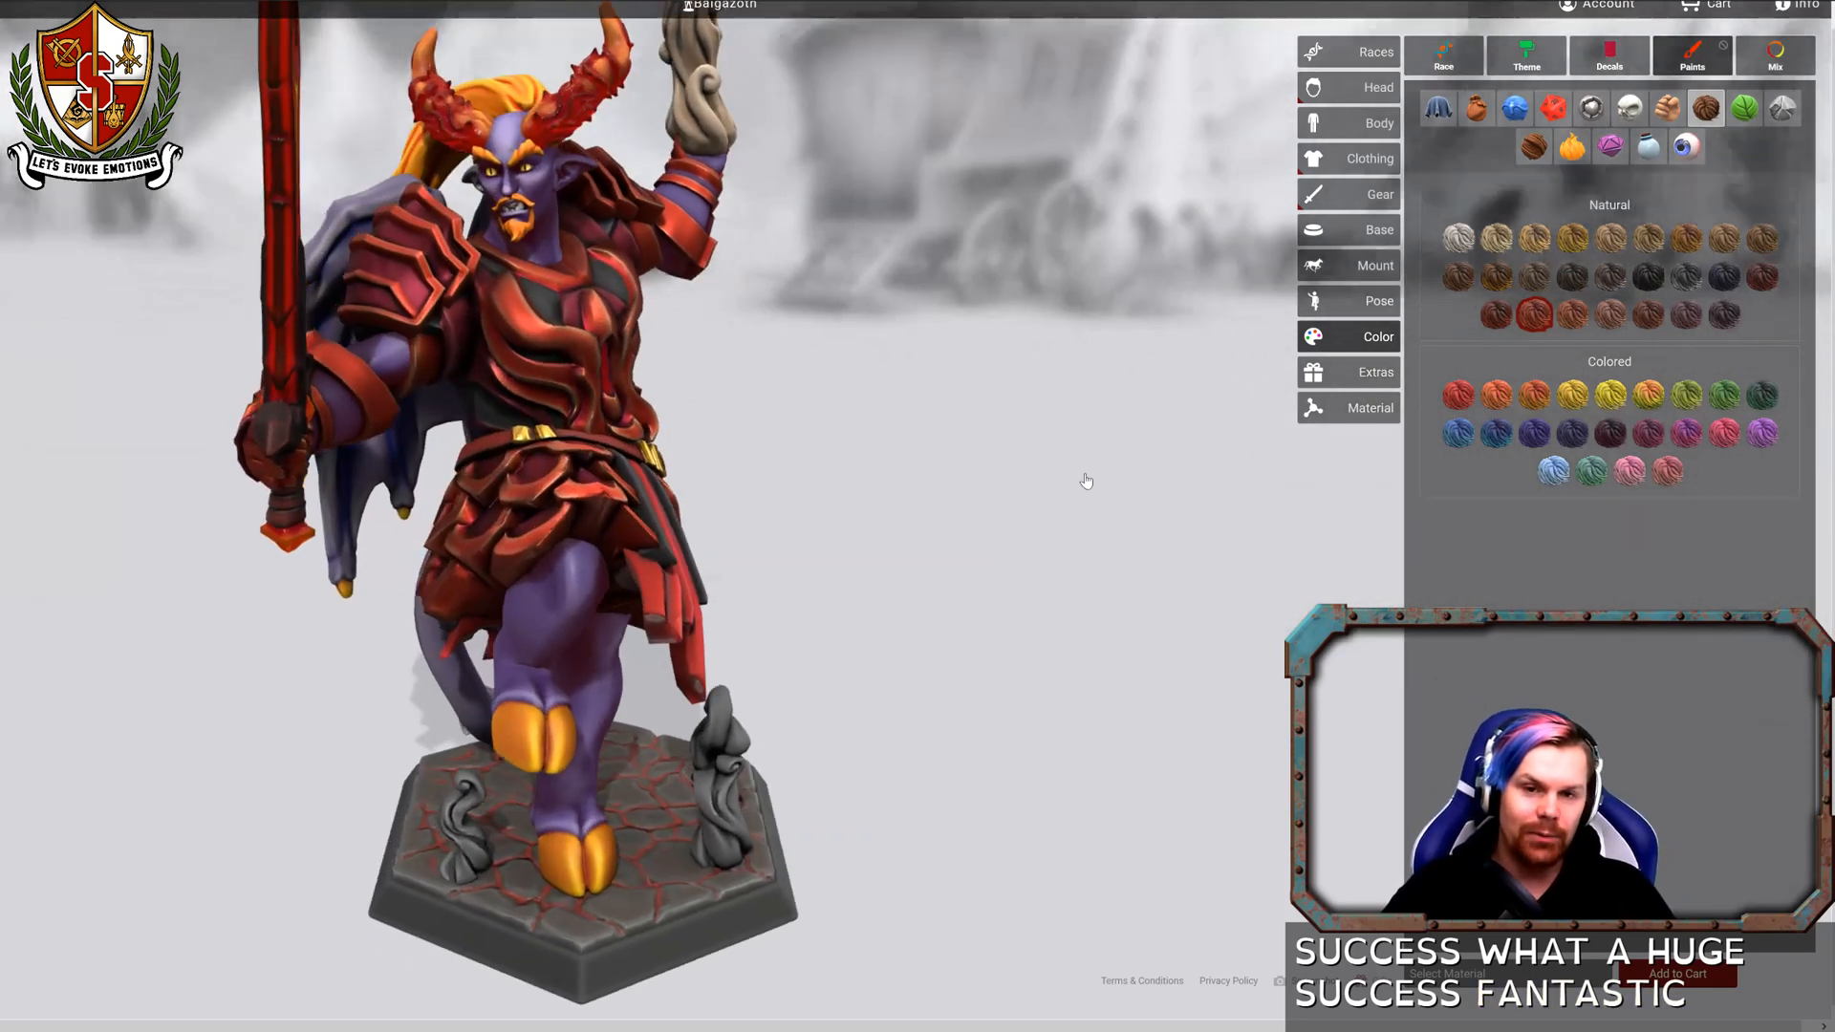
{"action": "left_click_drag", "start_coordinate": [917, 445], "coordinate": [1159, 422]}
{"action": "left_click_drag", "start_coordinate": [889, 430], "coordinate": [764, 421]}
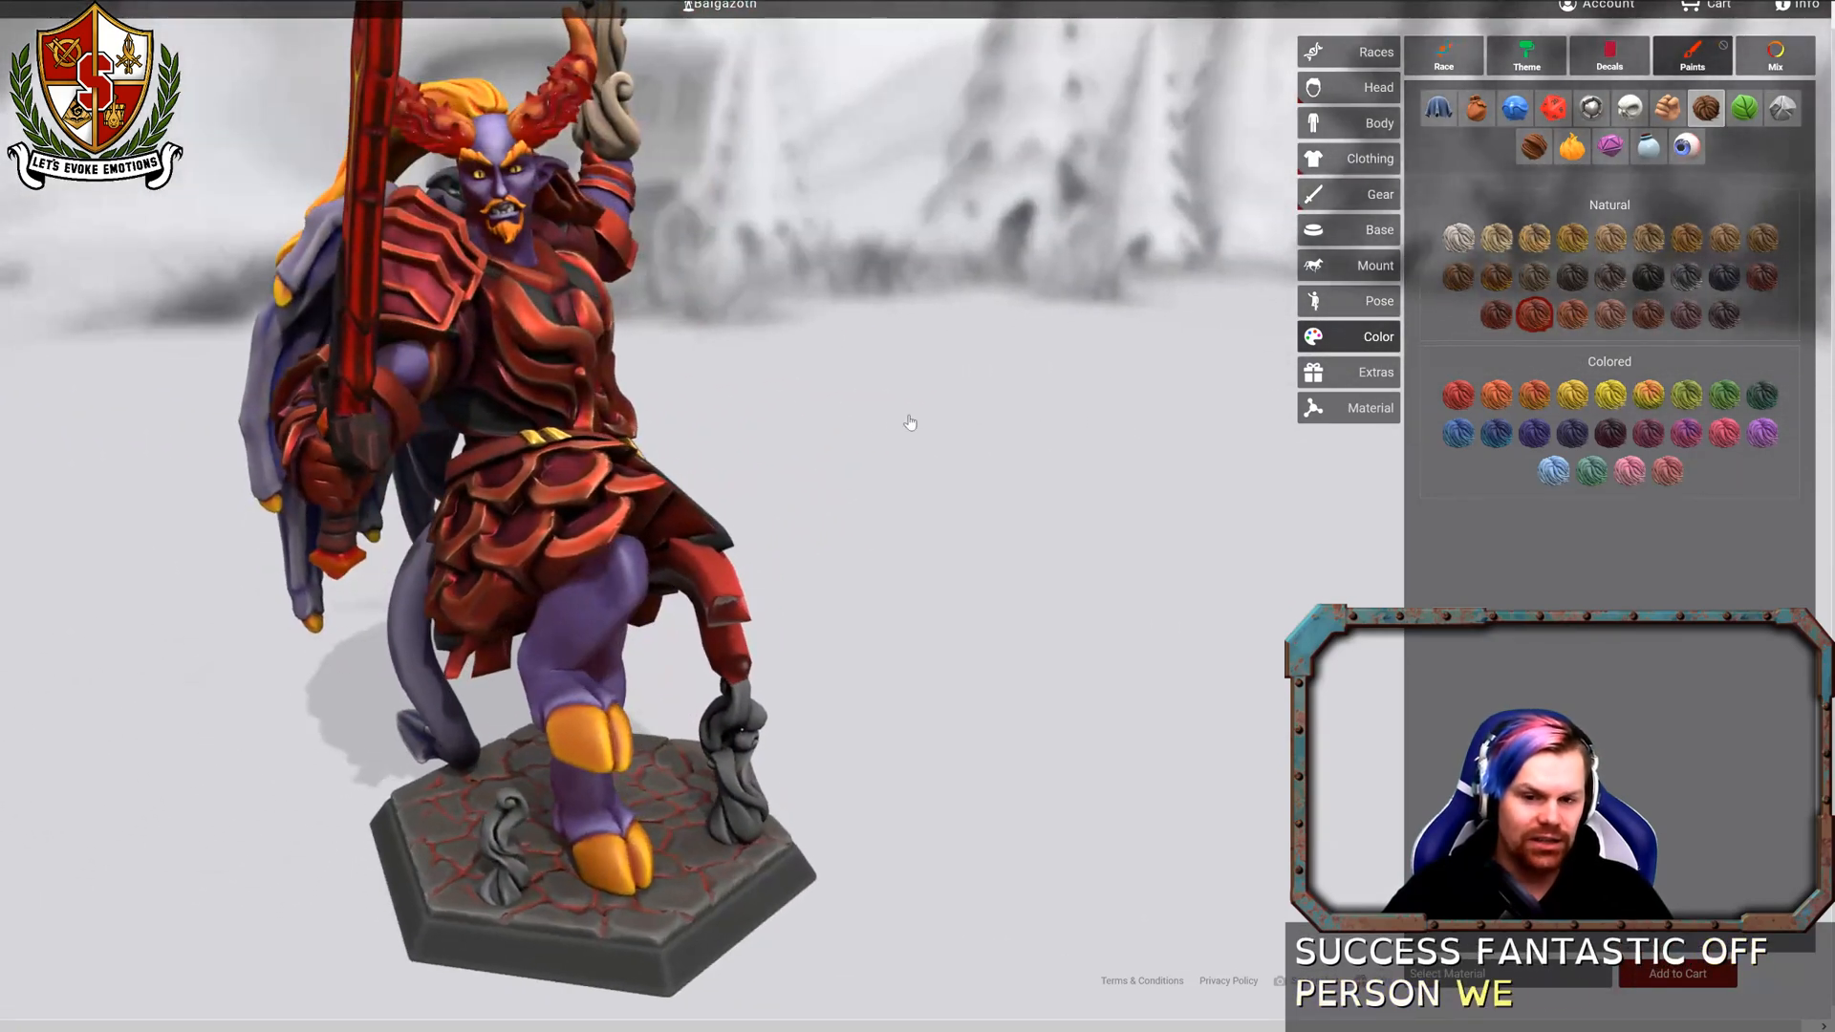
{"action": "left_click_drag", "start_coordinate": [965, 418], "coordinate": [844, 410]}
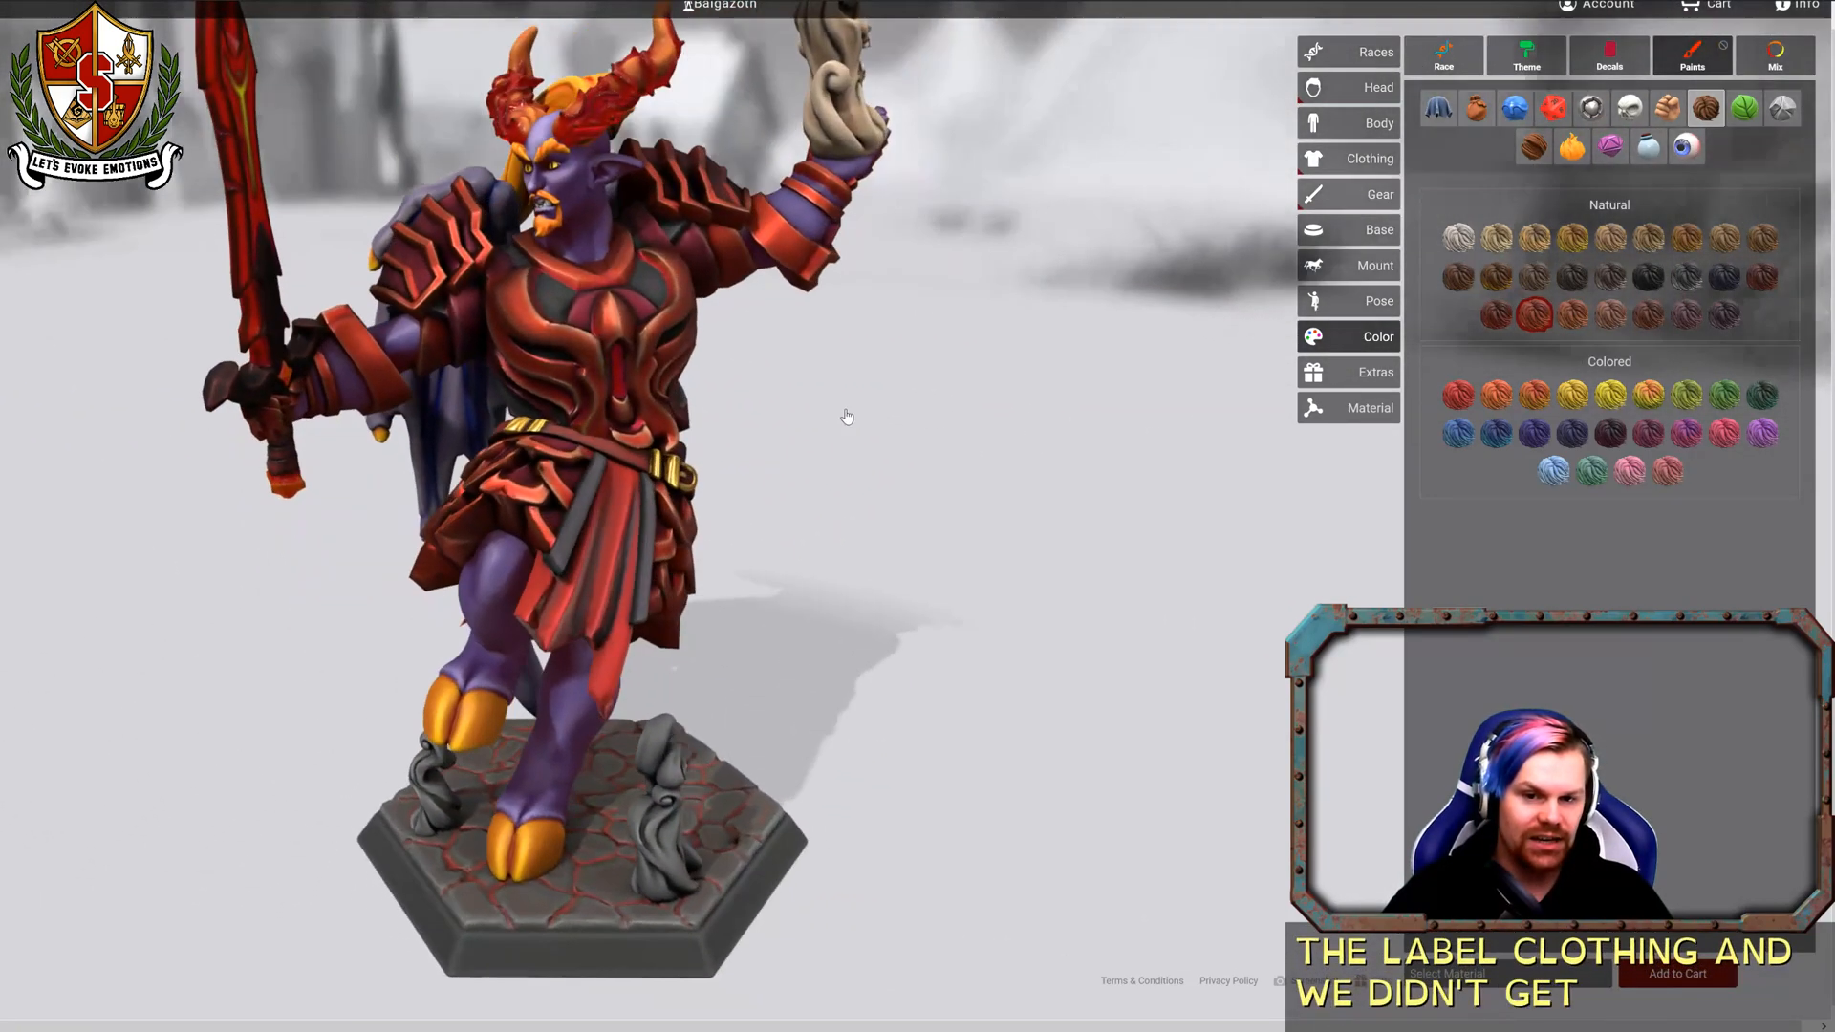
{"action": "left_click_drag", "start_coordinate": [973, 408], "coordinate": [938, 409]}
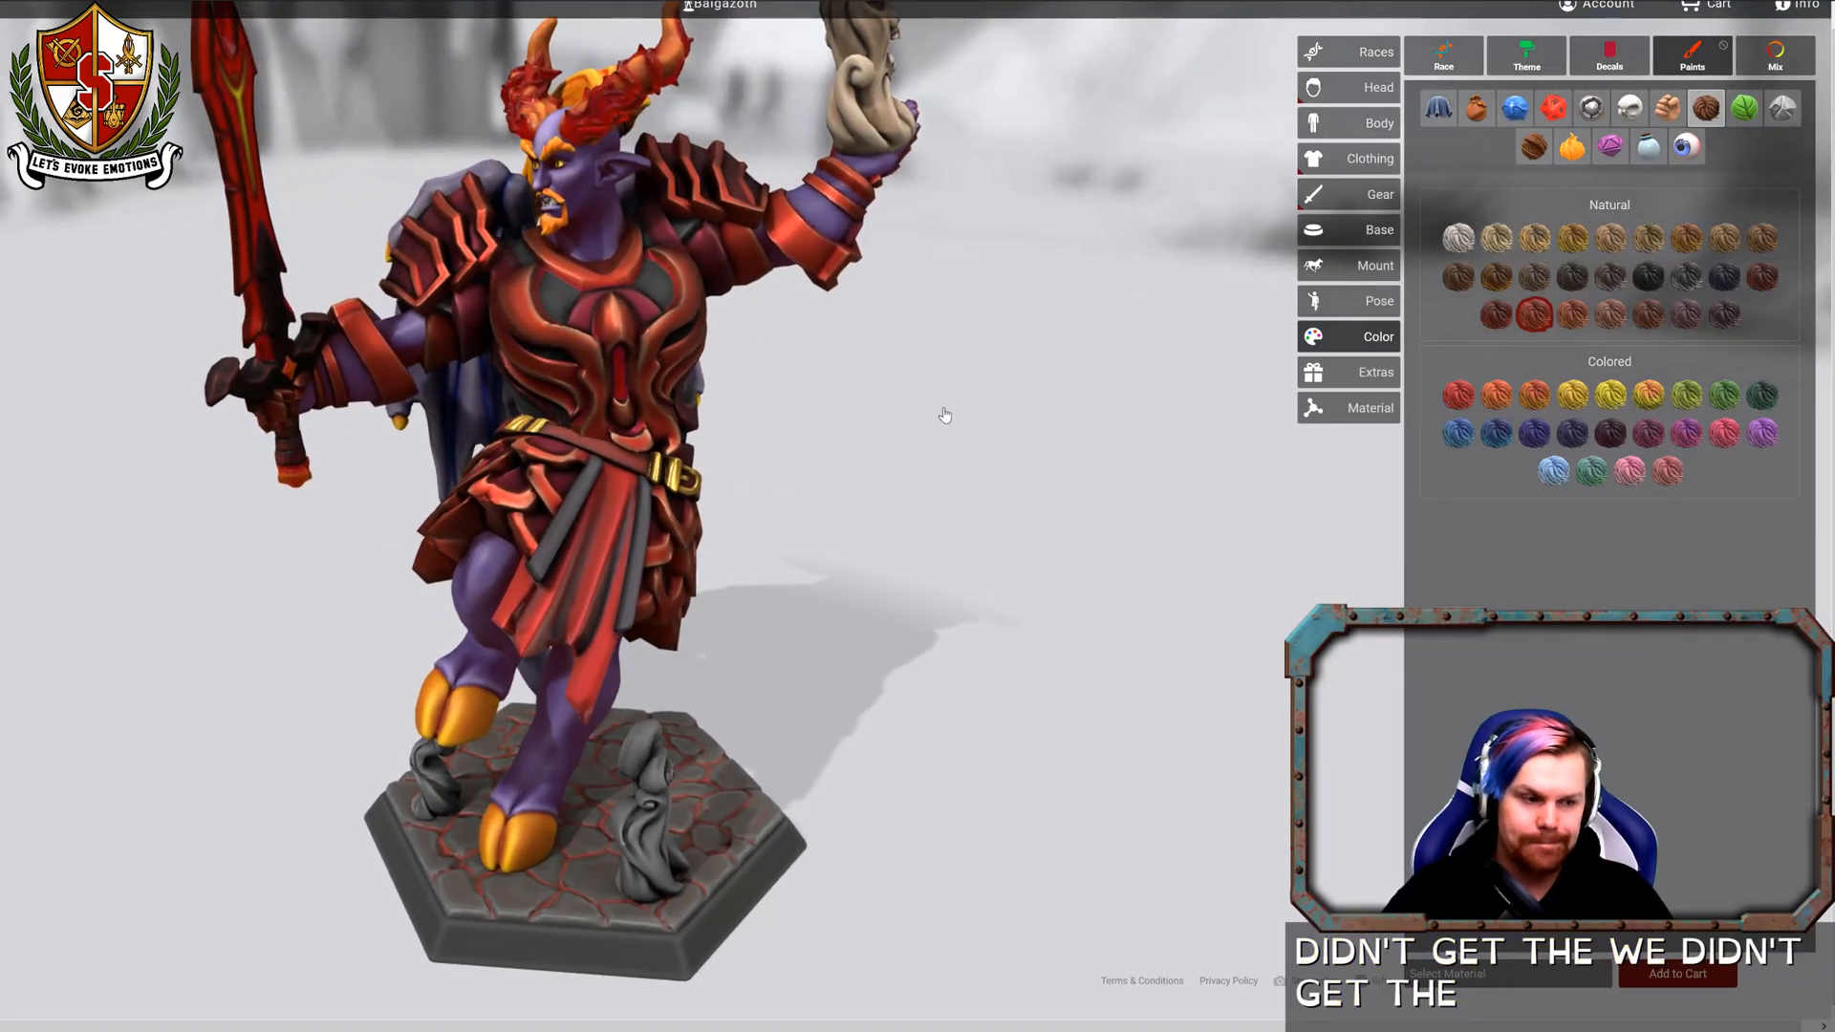
Open a copy of the saved hero Jidai Space Jeebus from the heroes collection.
{"action": "left_click_drag", "start_coordinate": [944, 415], "coordinate": [1052, 389]}
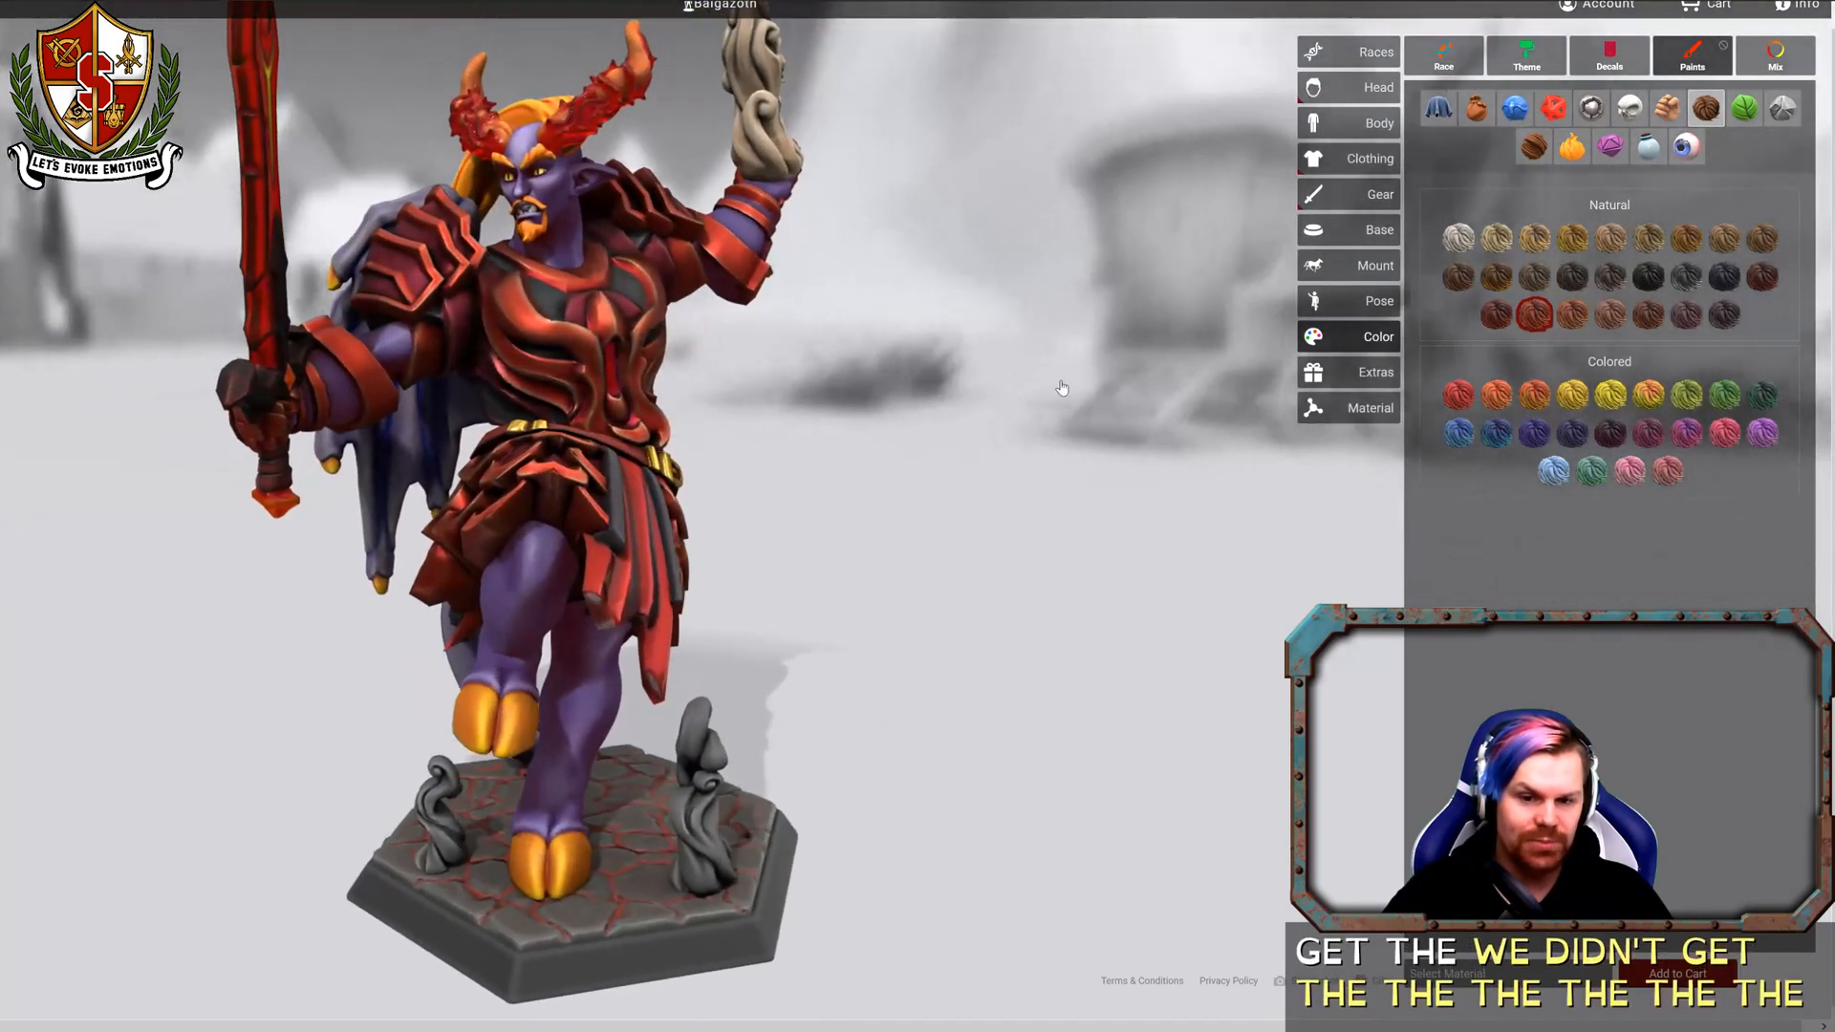
{"action": "left_click_drag", "start_coordinate": [980, 445], "coordinate": [954, 449]}
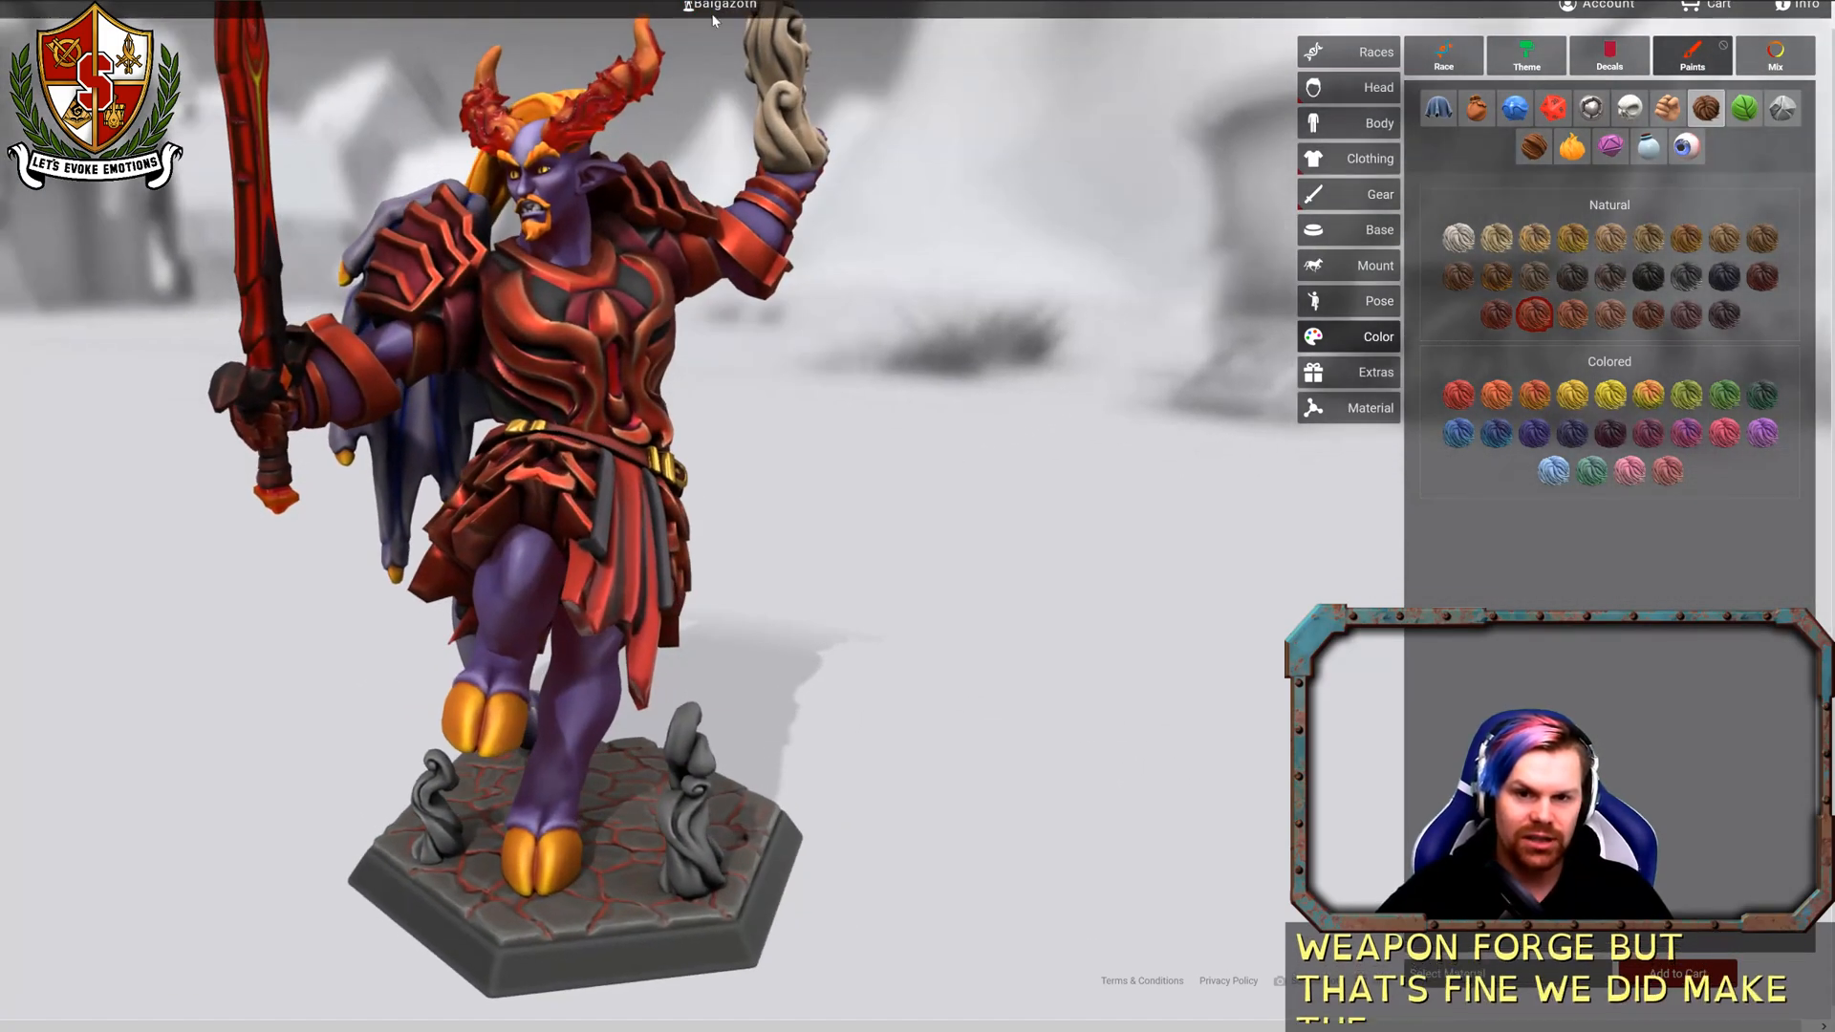
{"action": "left_click", "coordinate": [715, 8]}
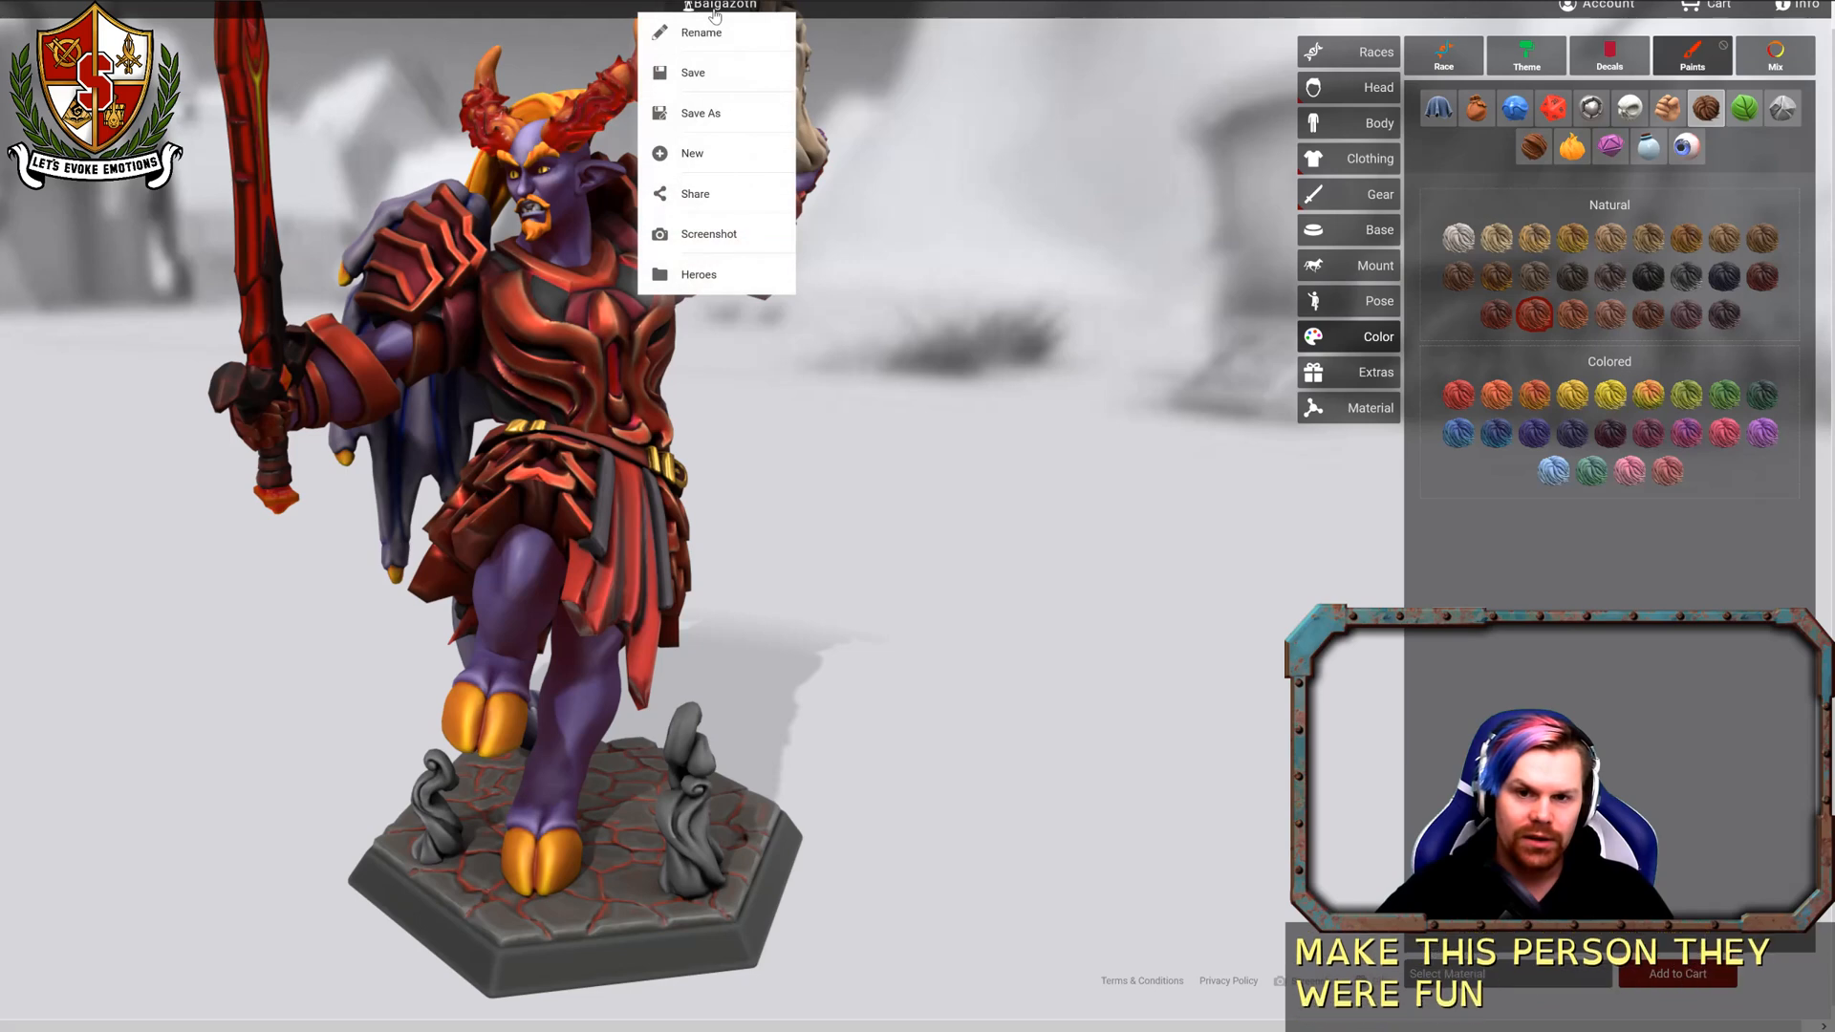
{"action": "left_click", "coordinate": [707, 278]}
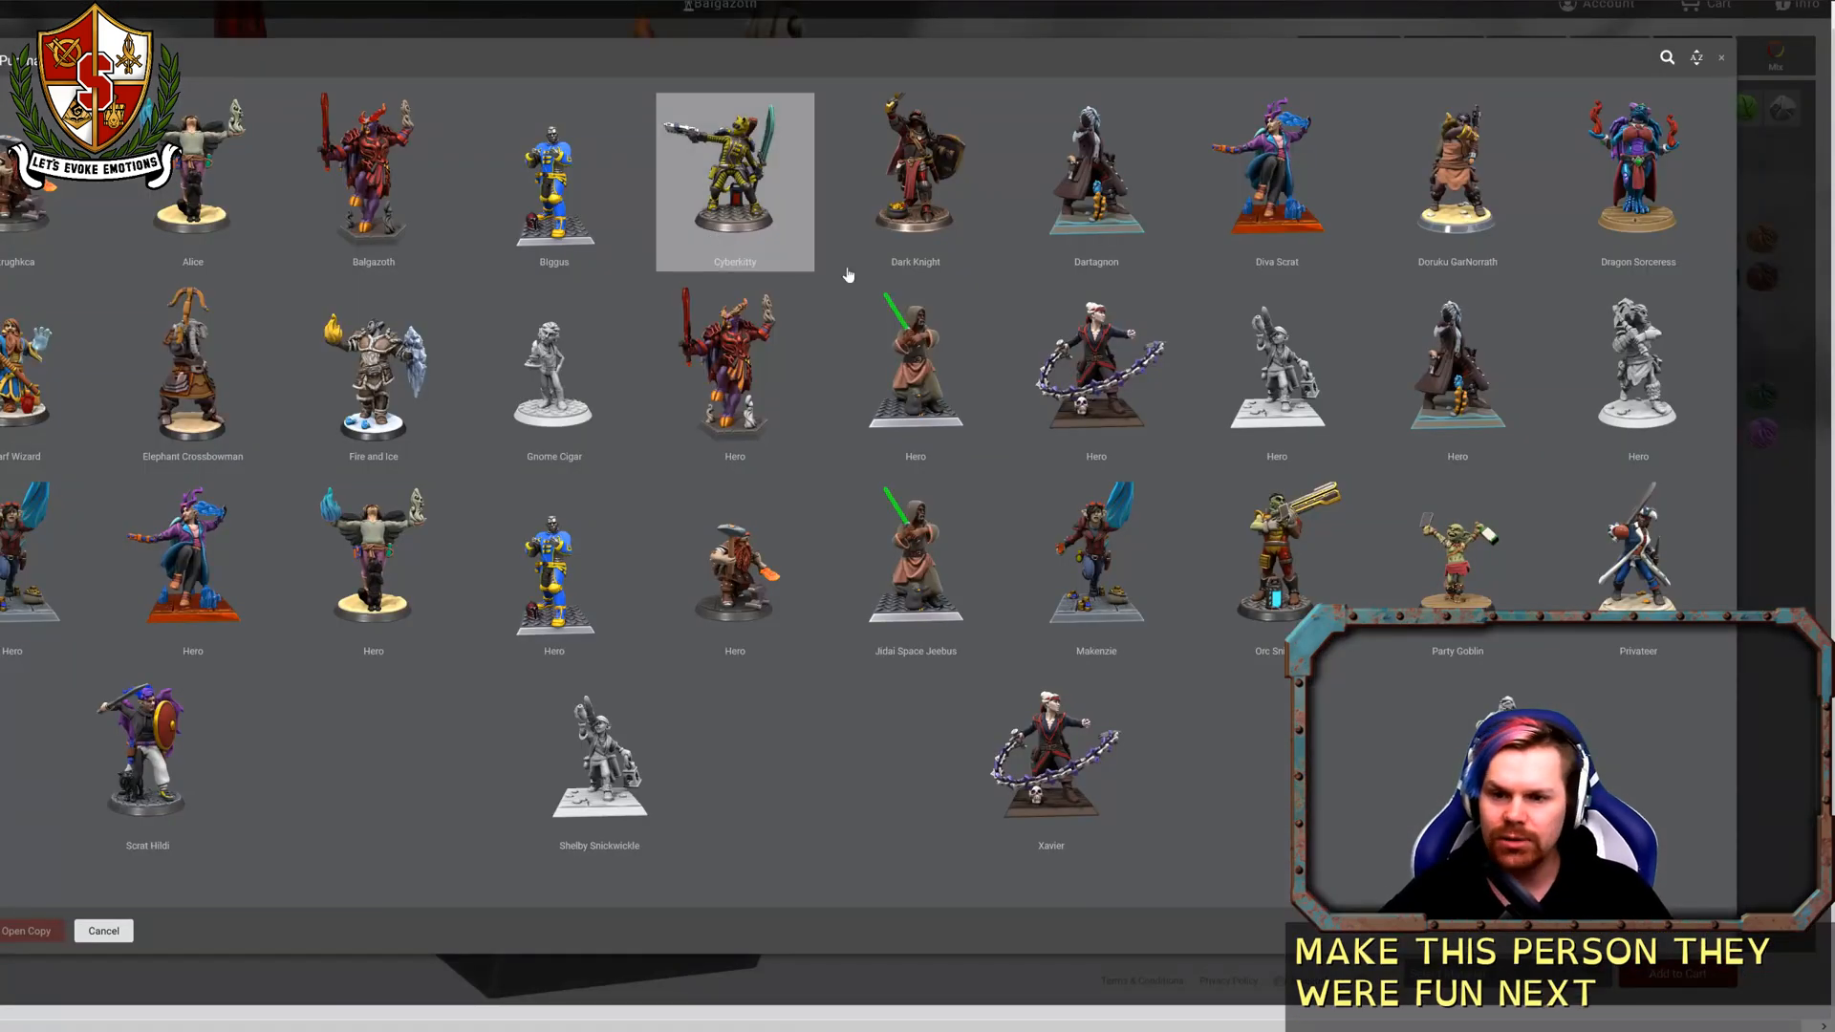
{"action": "left_click", "coordinate": [928, 580]}
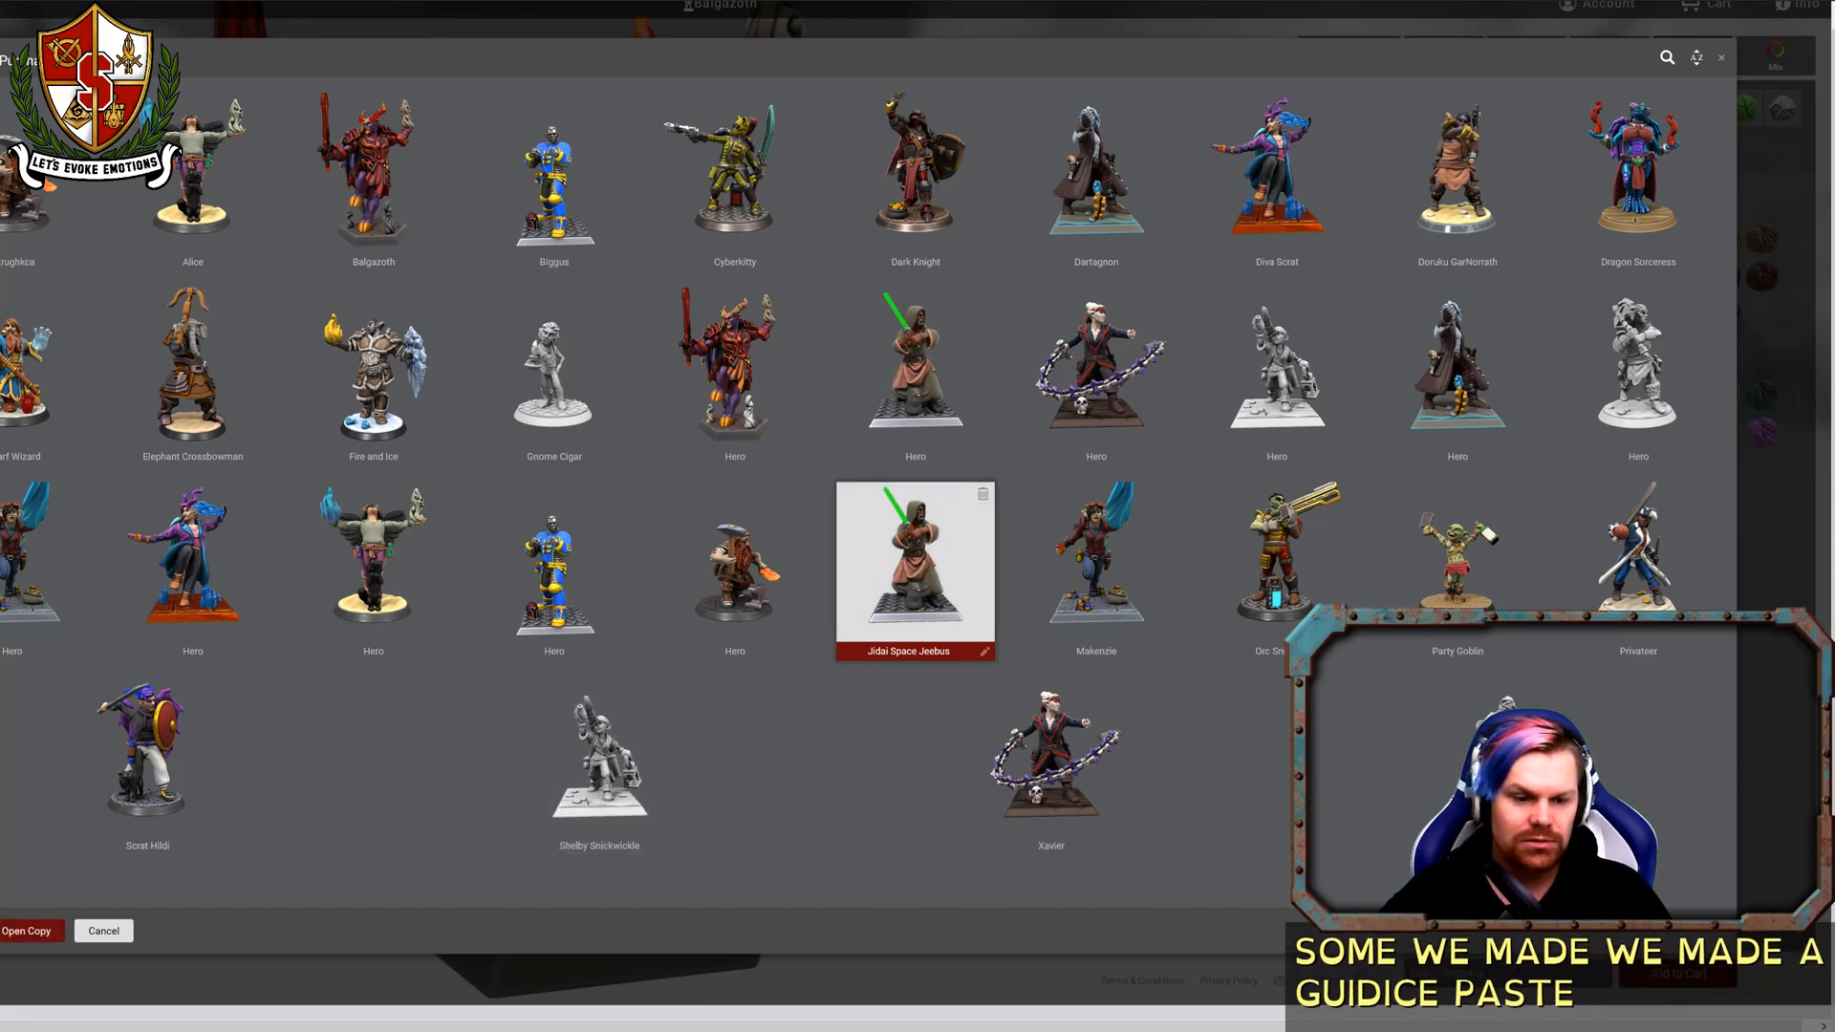
{"action": "left_click", "coordinate": [25, 930]}
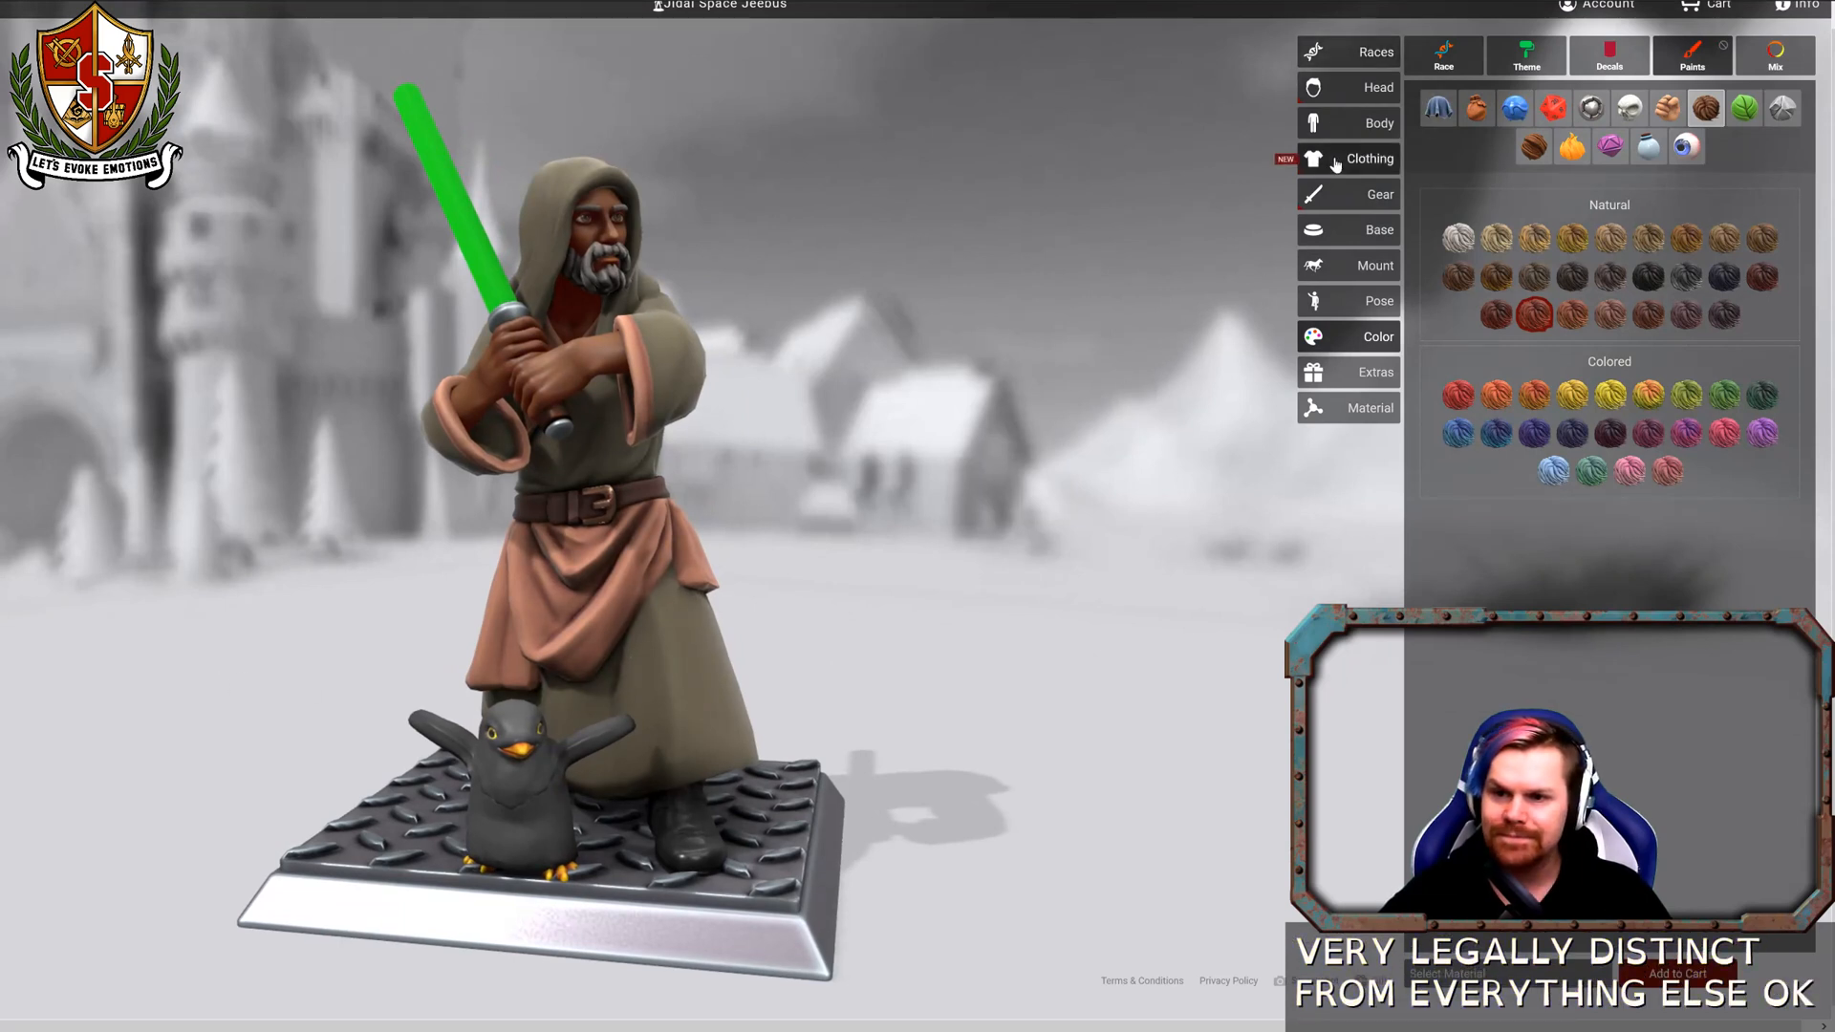
Remove the penguin from the Jidai Space Jeebus base and save the hero.
{"action": "left_click", "coordinate": [1337, 233]}
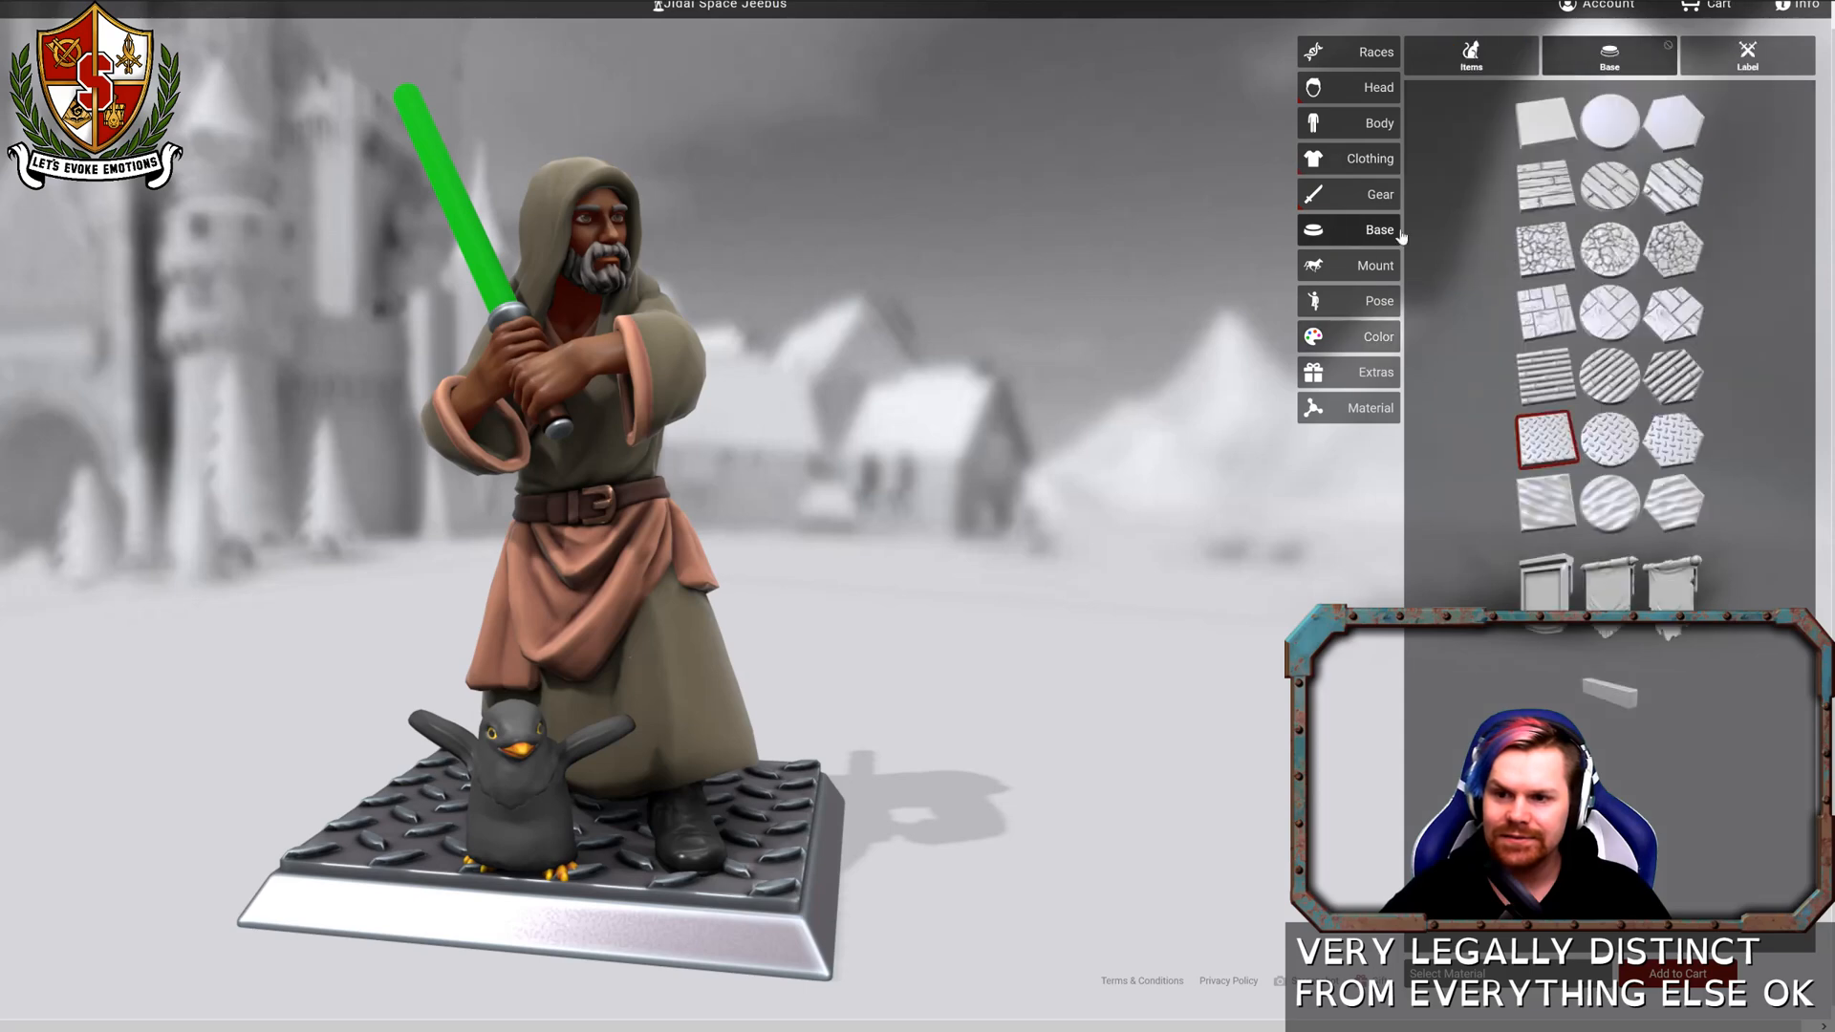
{"action": "left_click", "coordinate": [1475, 68]}
{"action": "left_click", "coordinate": [1450, 570]}
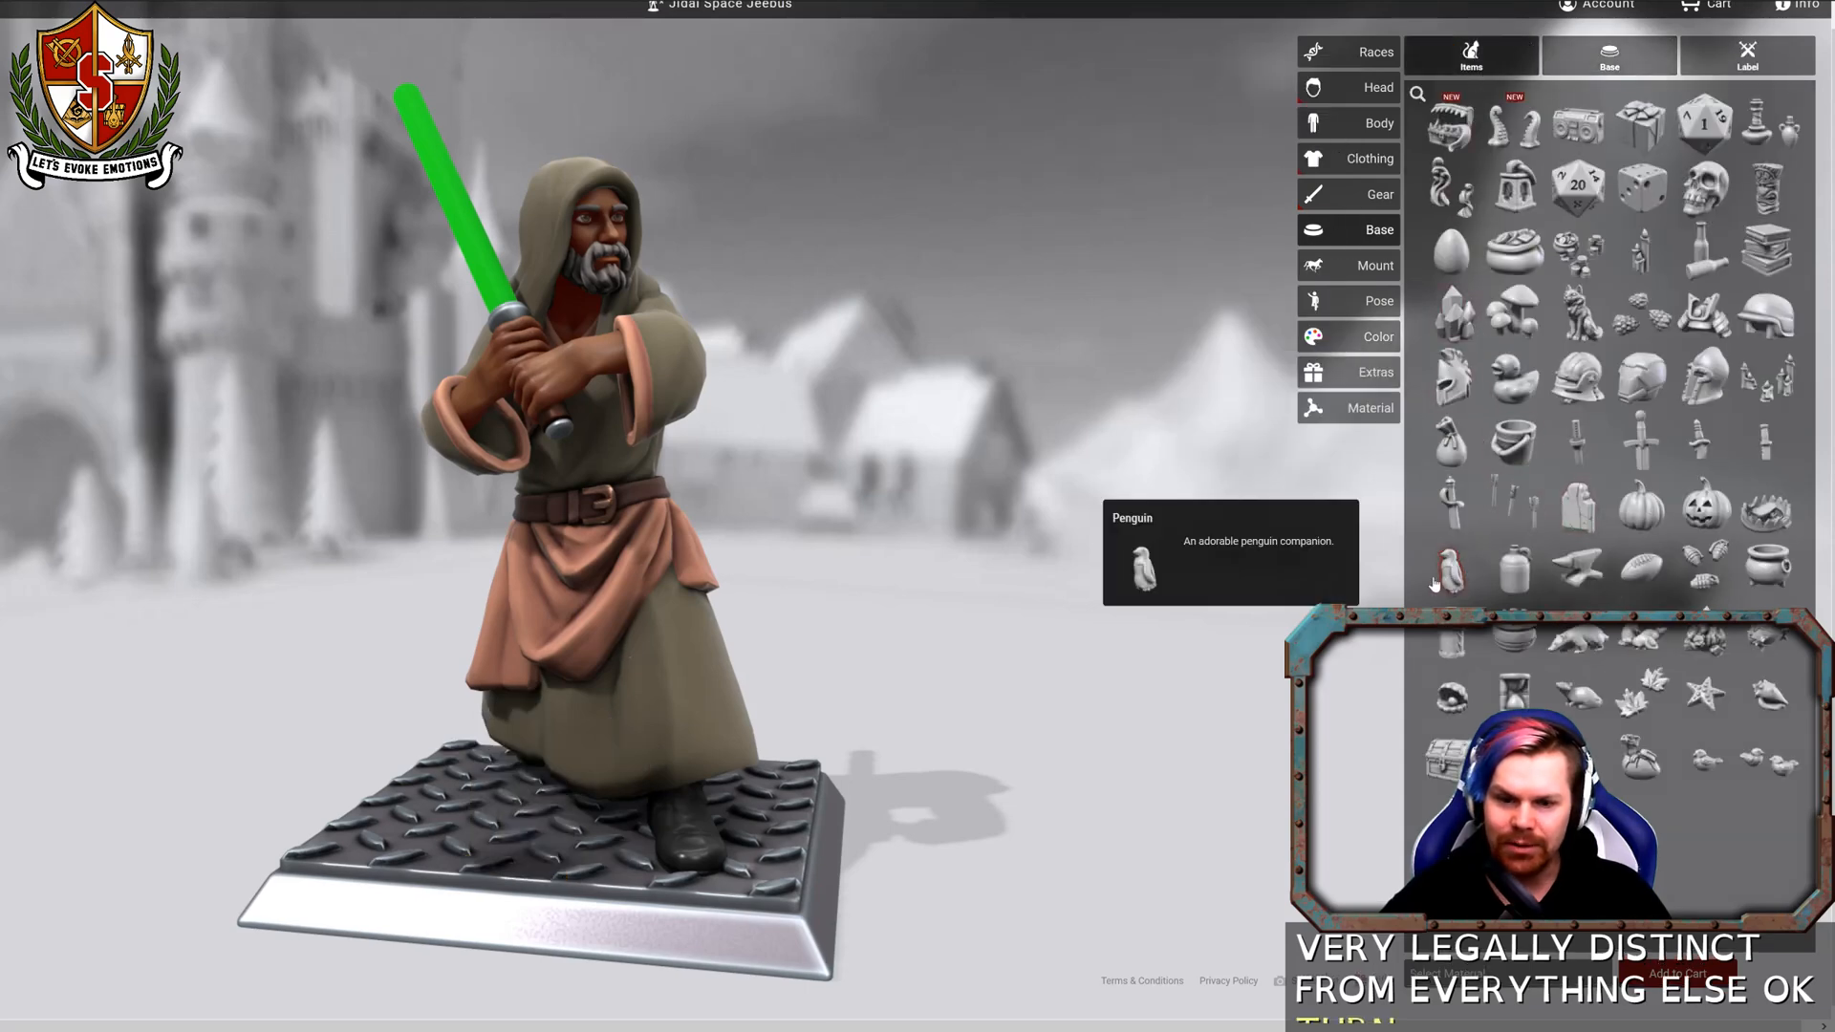
{"action": "left_click_drag", "start_coordinate": [1097, 505], "coordinate": [852, 434]}
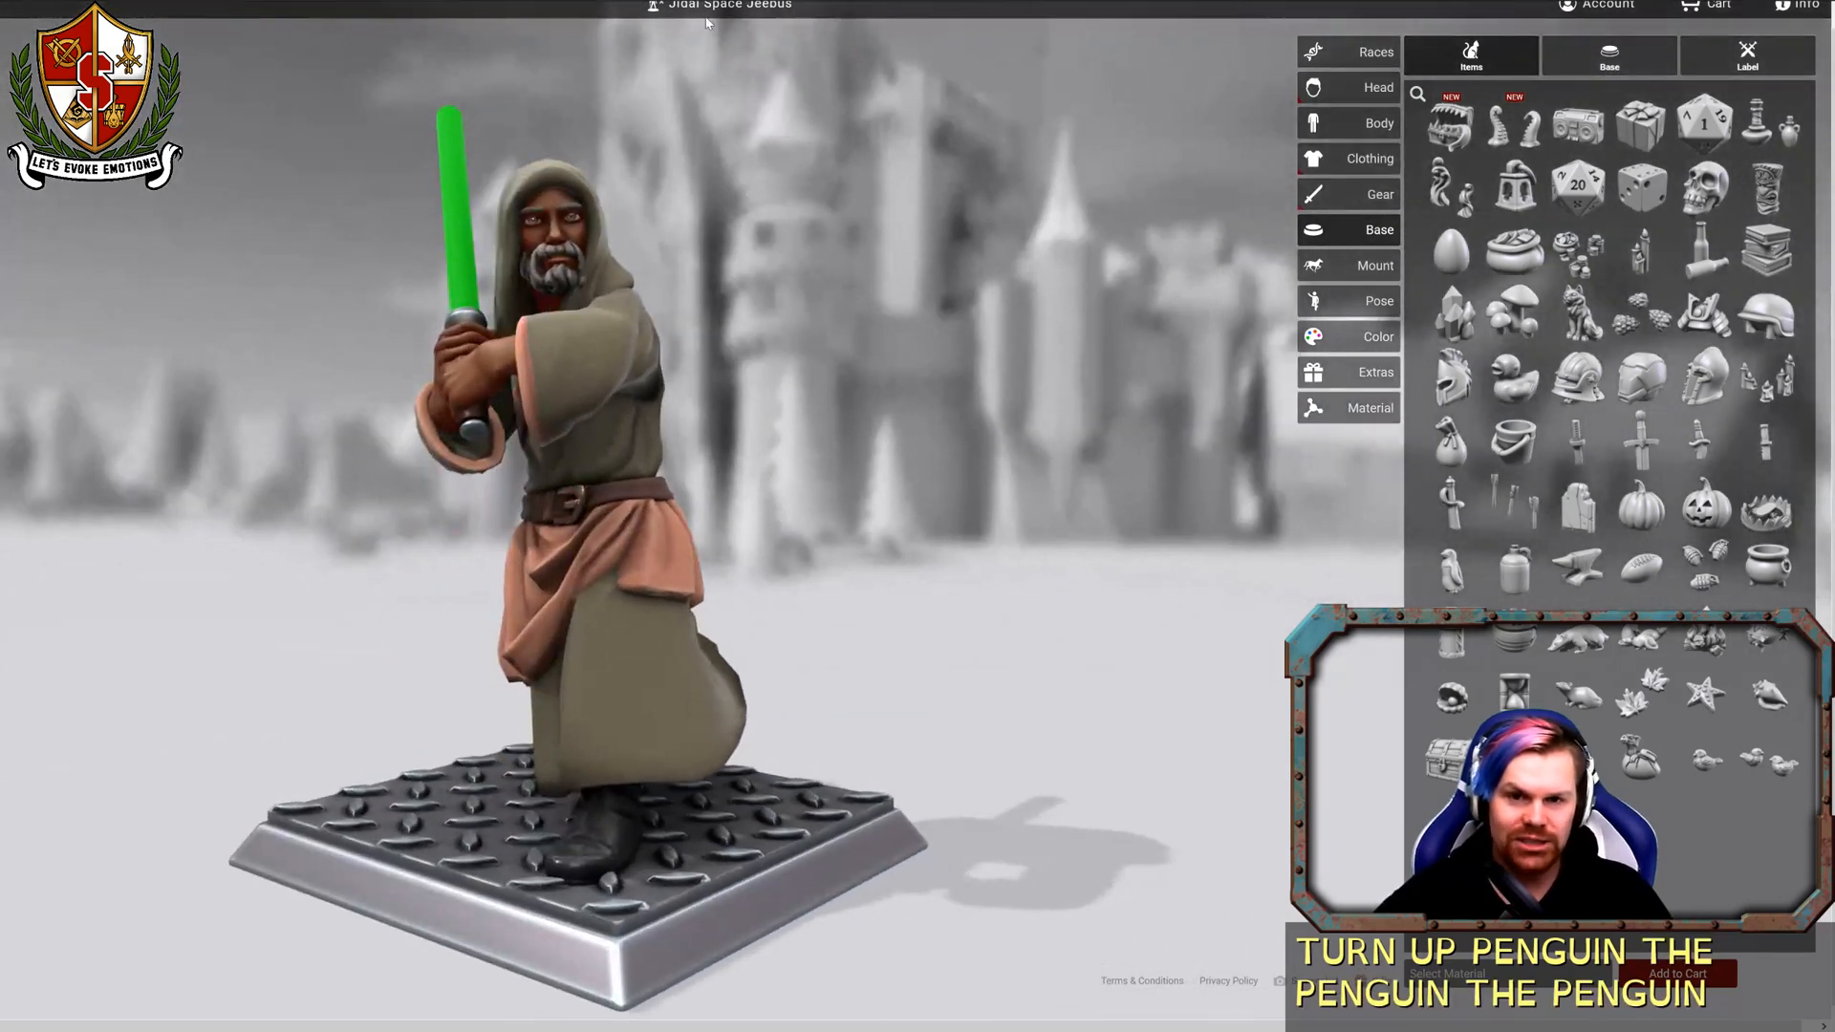
{"action": "left_click", "coordinate": [702, 8]}
{"action": "left_click", "coordinate": [691, 78]}
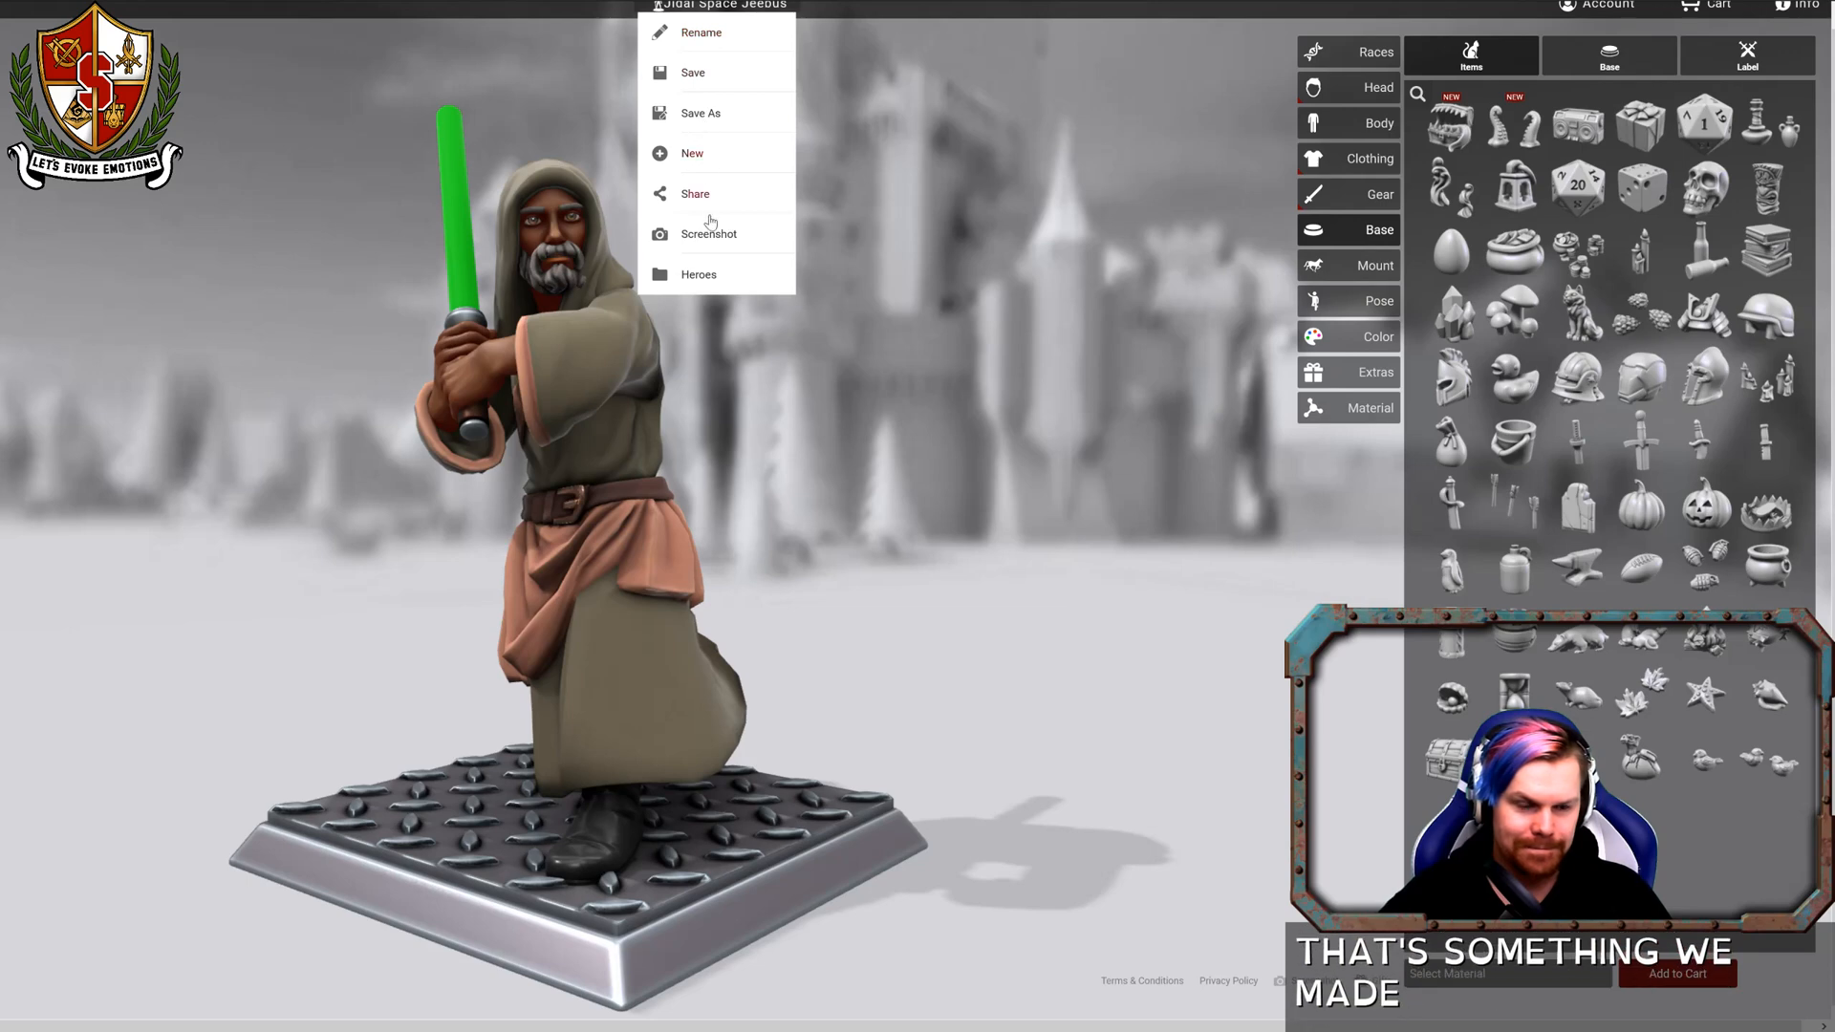
Open a copy of the saved hero Xavier and inspect the figure up close and from several angles.
{"action": "left_click", "coordinate": [689, 275]}
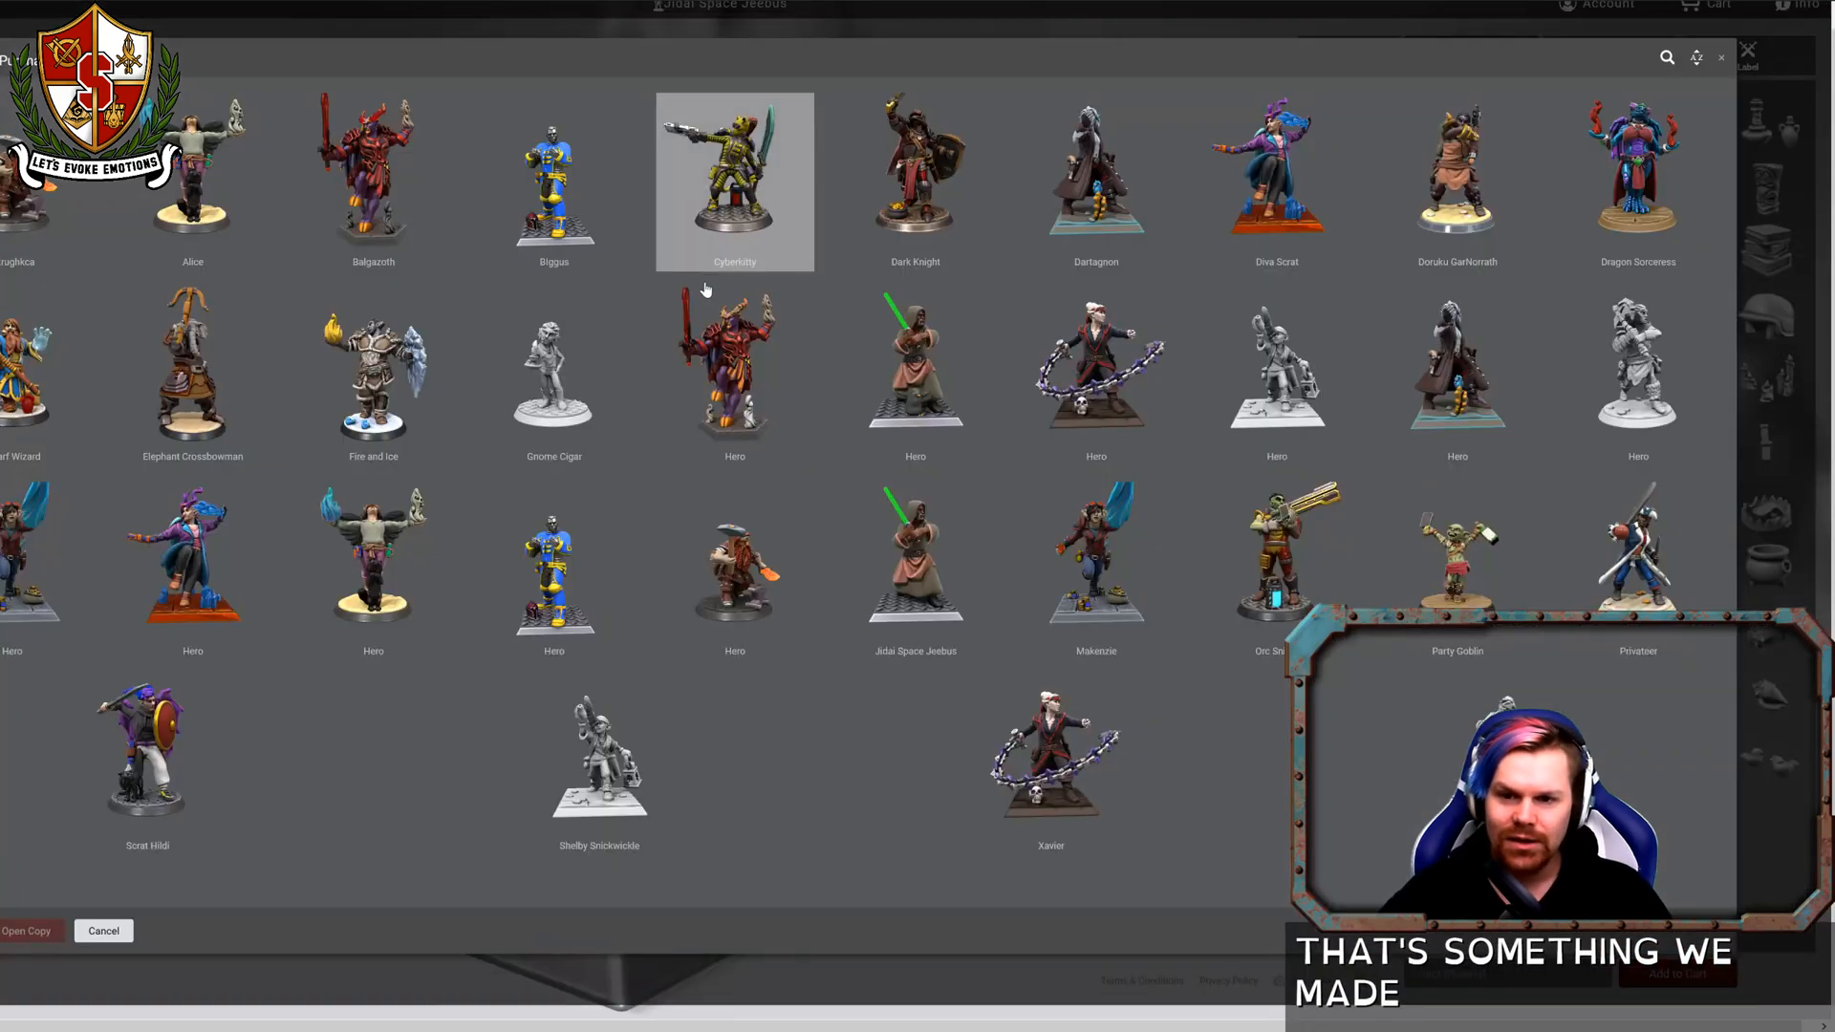
{"action": "left_click", "coordinate": [1053, 760]}
{"action": "left_click", "coordinate": [27, 930]}
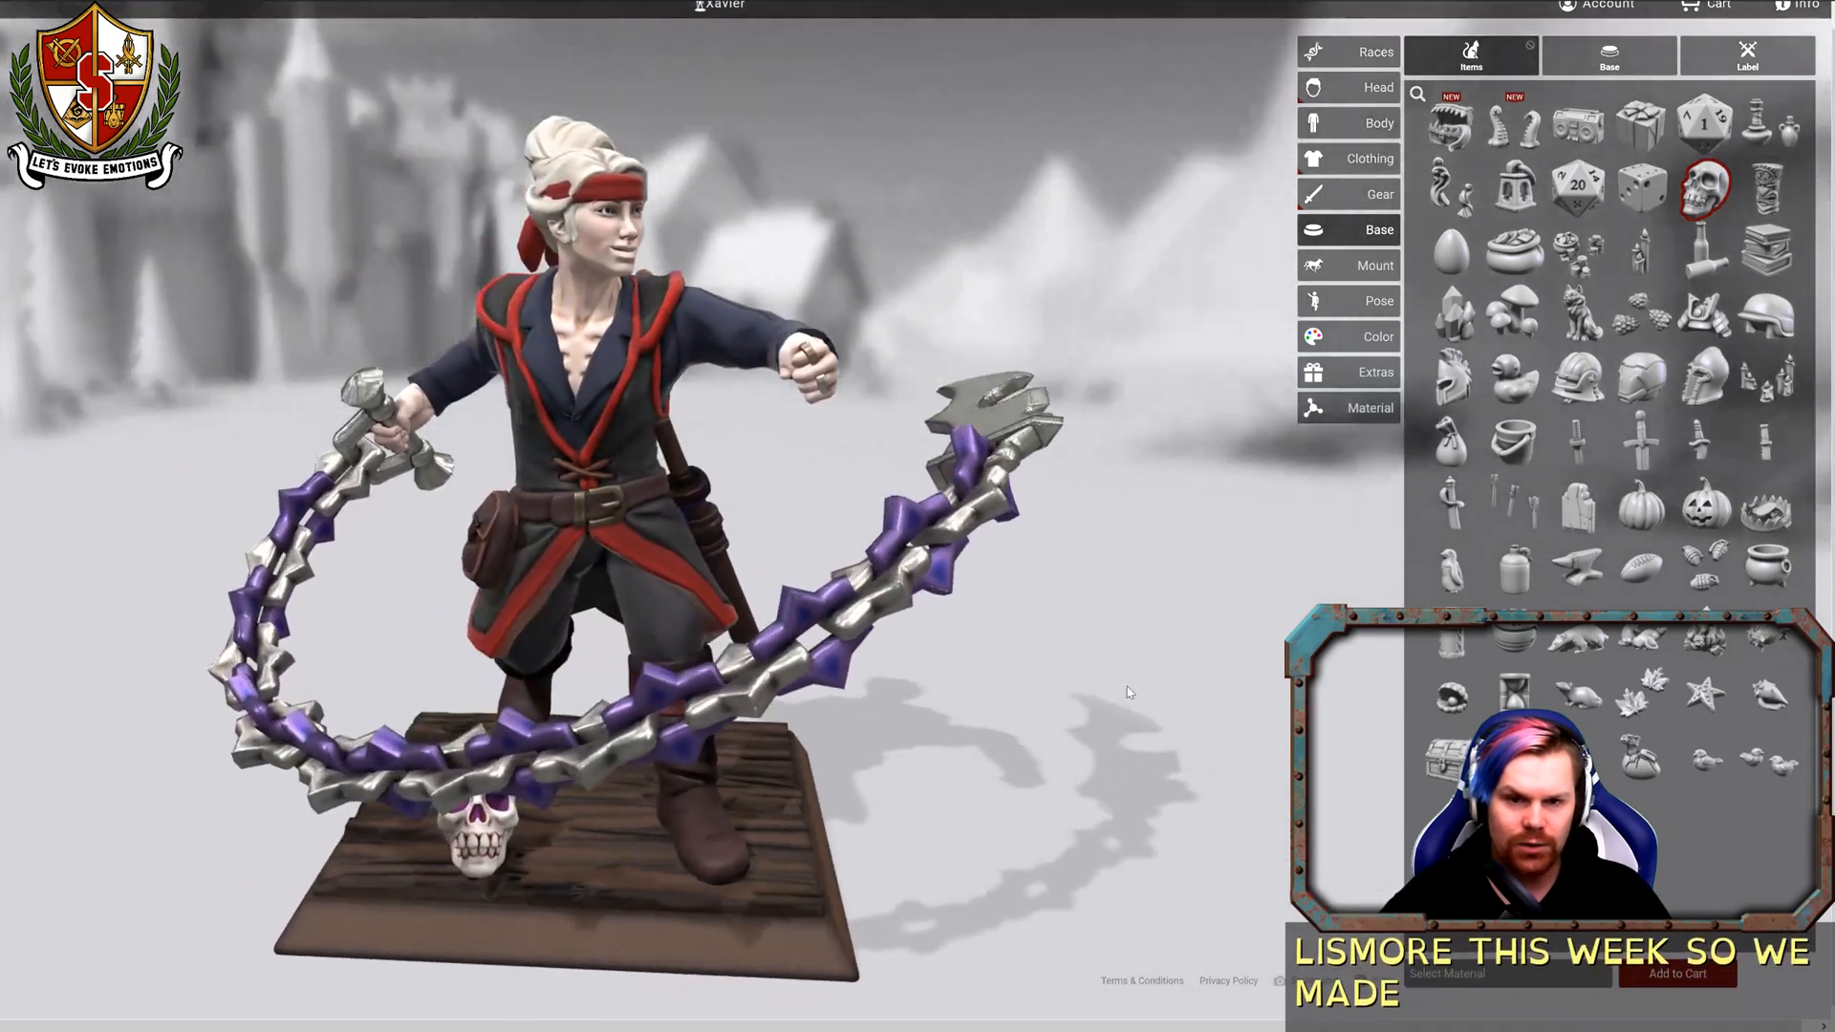
{"action": "left_click_drag", "start_coordinate": [1130, 692], "coordinate": [905, 372]}
{"action": "scroll", "coordinate": [905, 372], "scroll_direction": "up", "scroll_amount": 6}
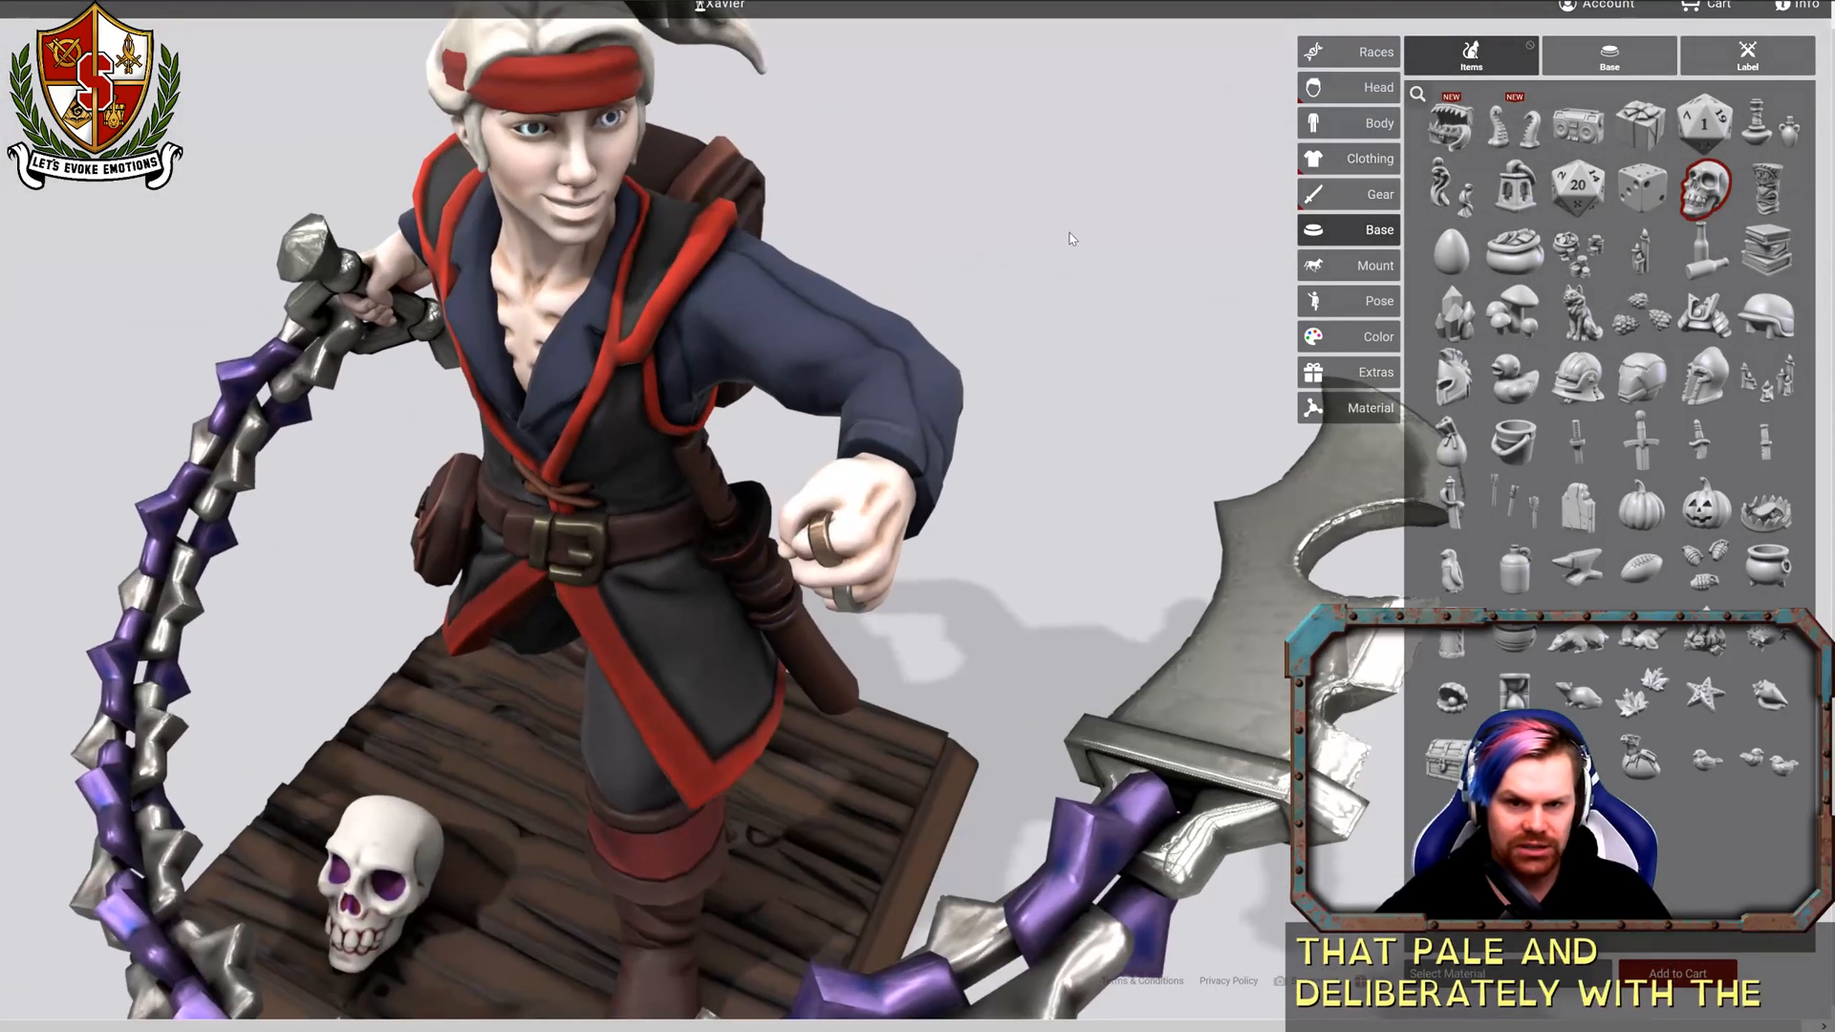
{"action": "left_click_drag", "start_coordinate": [1069, 232], "coordinate": [1070, 209]}
{"action": "scroll", "coordinate": [1072, 214], "scroll_direction": "down", "scroll_amount": 3}
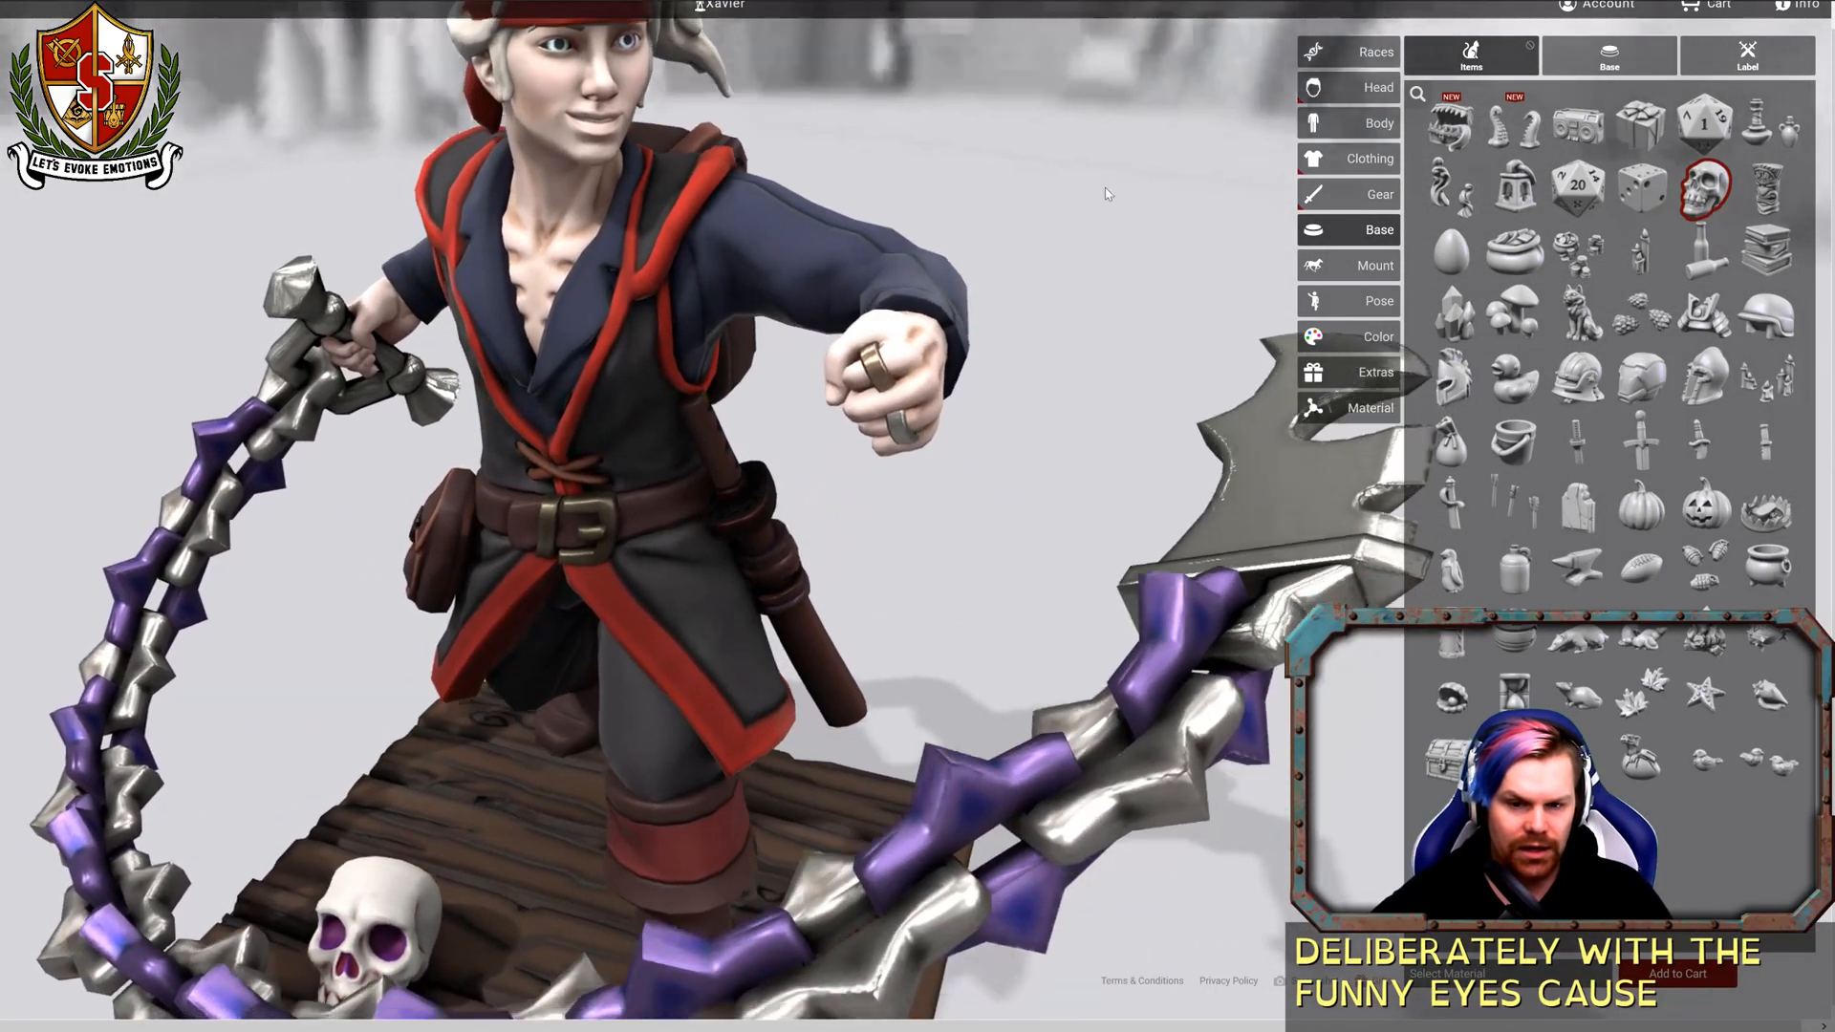
{"action": "scroll", "coordinate": [1065, 361], "scroll_direction": "down", "scroll_amount": 5}
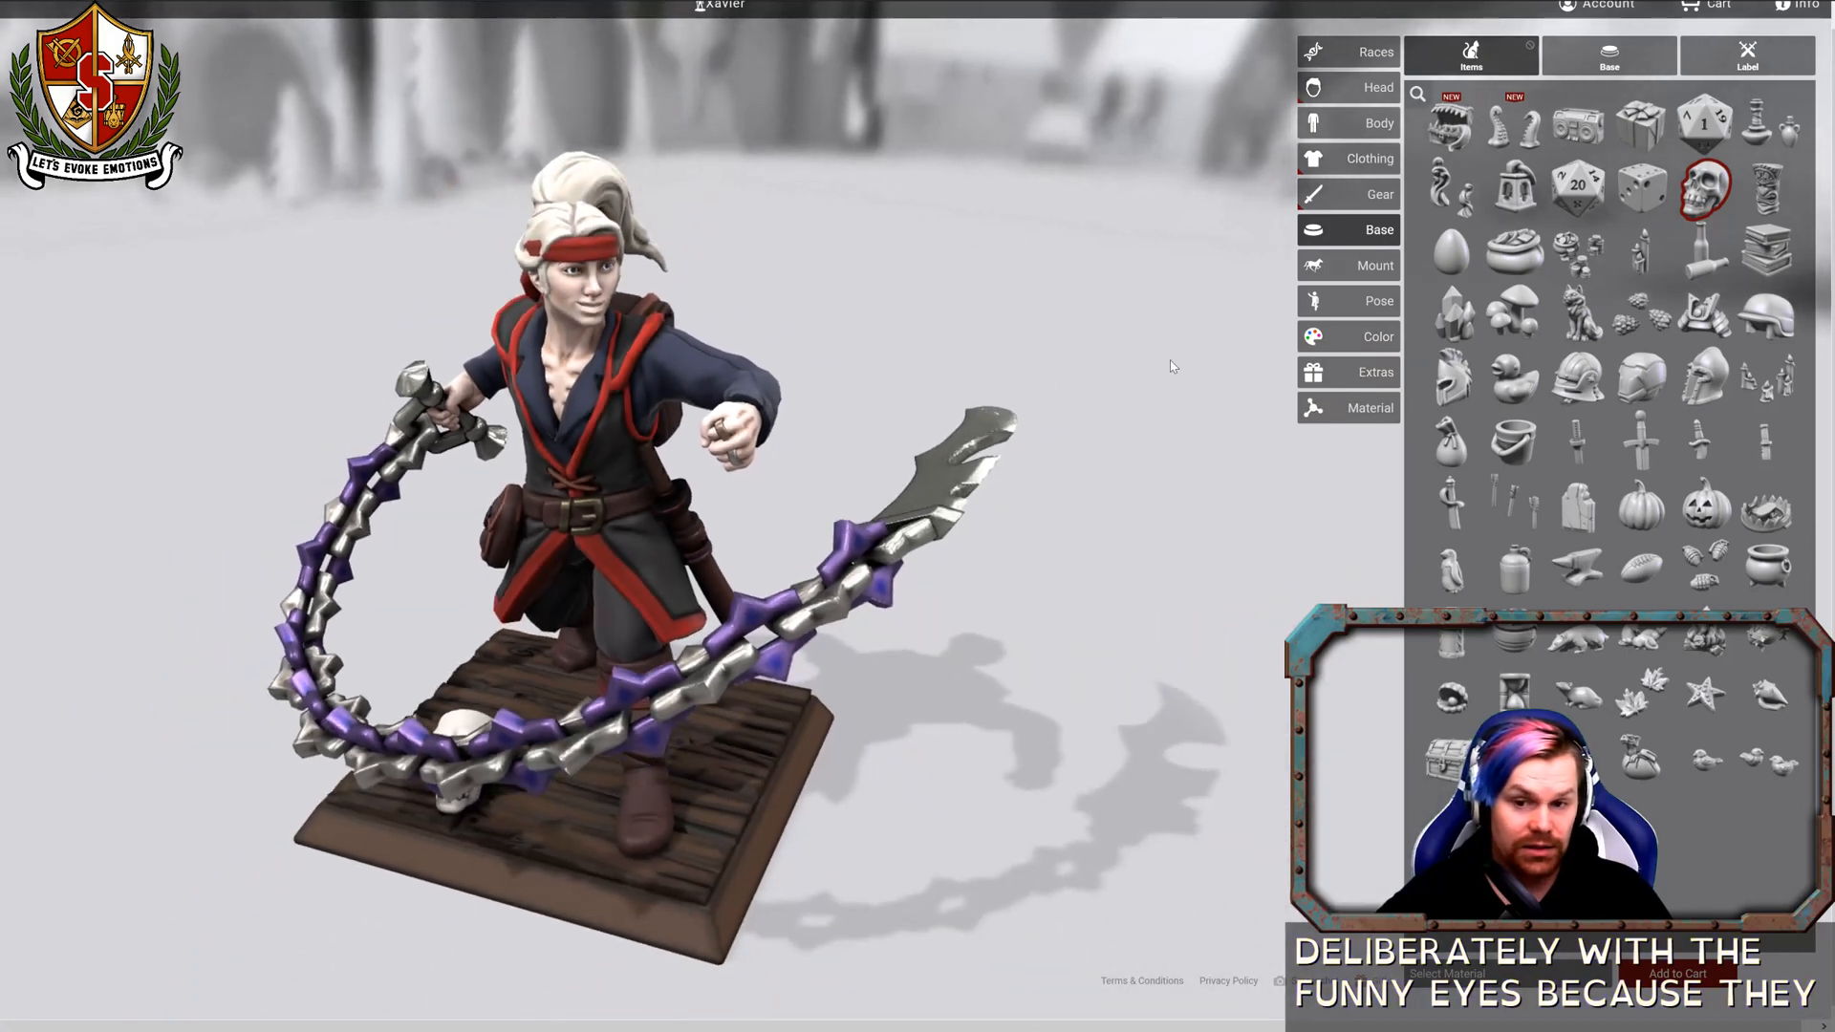
{"action": "left_click_drag", "start_coordinate": [1173, 367], "coordinate": [1007, 332]}
{"action": "left_click_drag", "start_coordinate": [1000, 655], "coordinate": [1104, 581]}
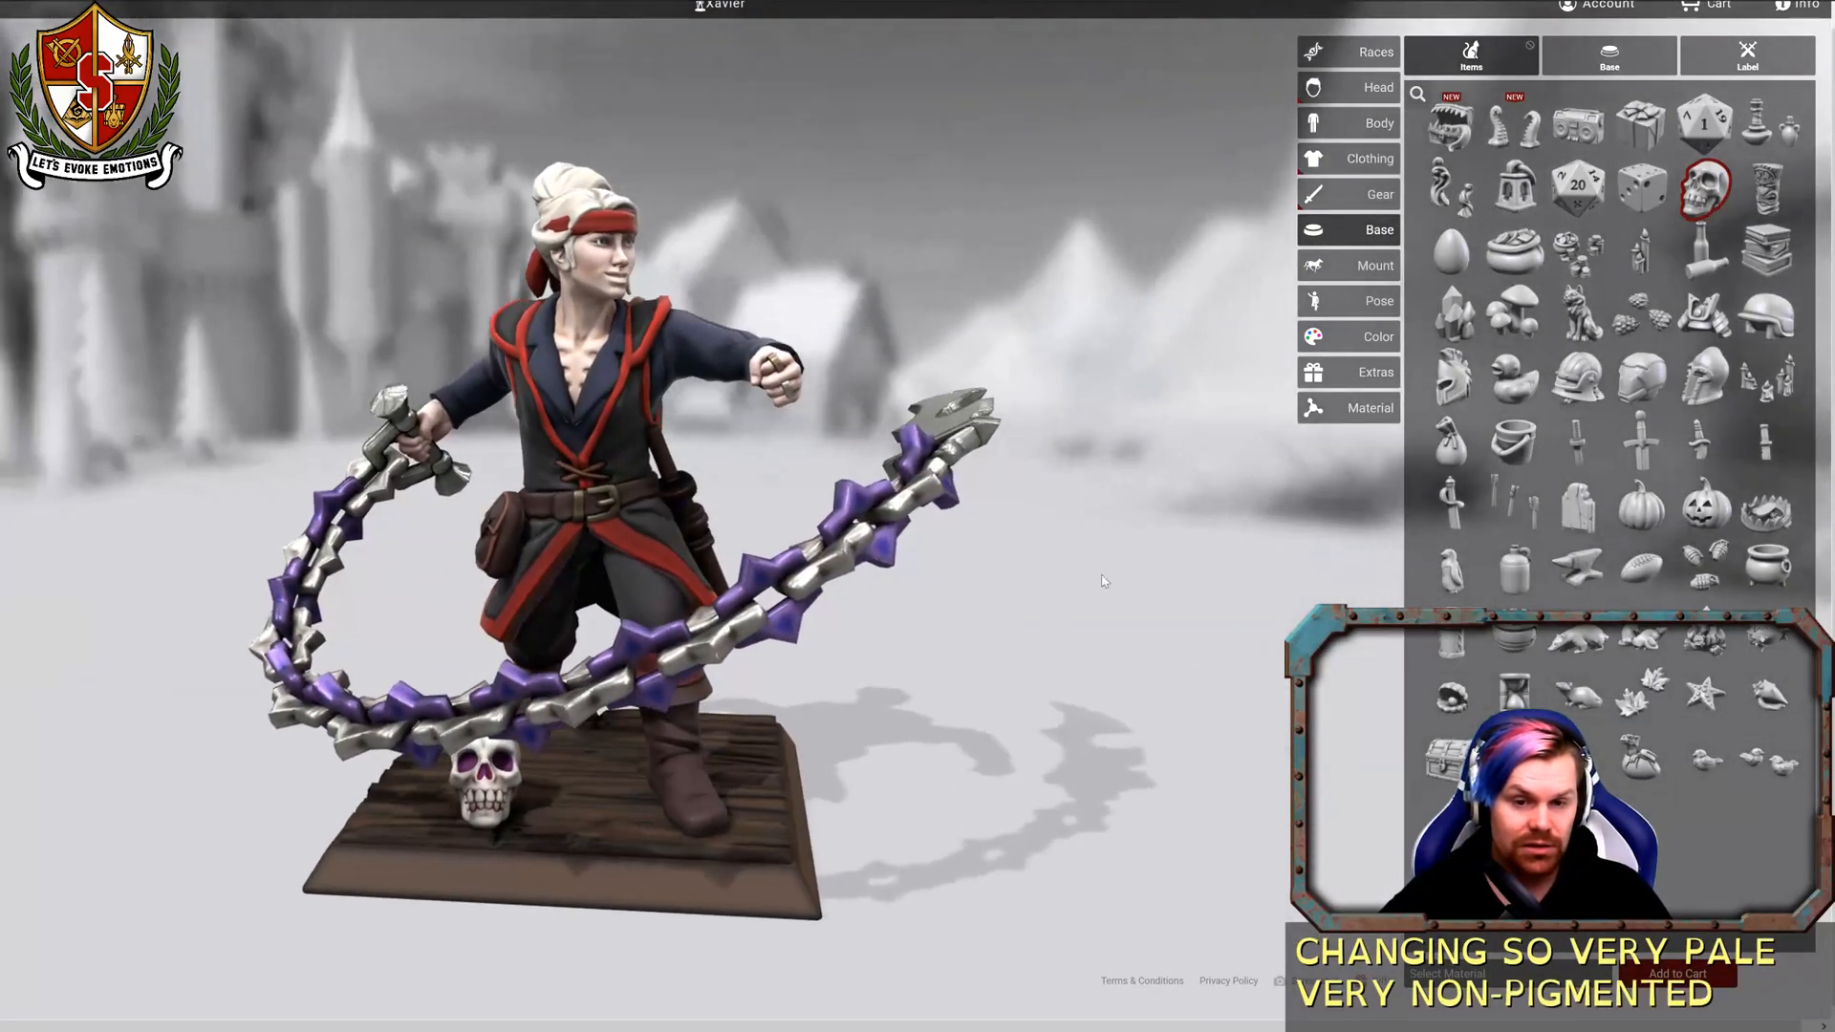
{"action": "left_click", "coordinate": [724, 6]}
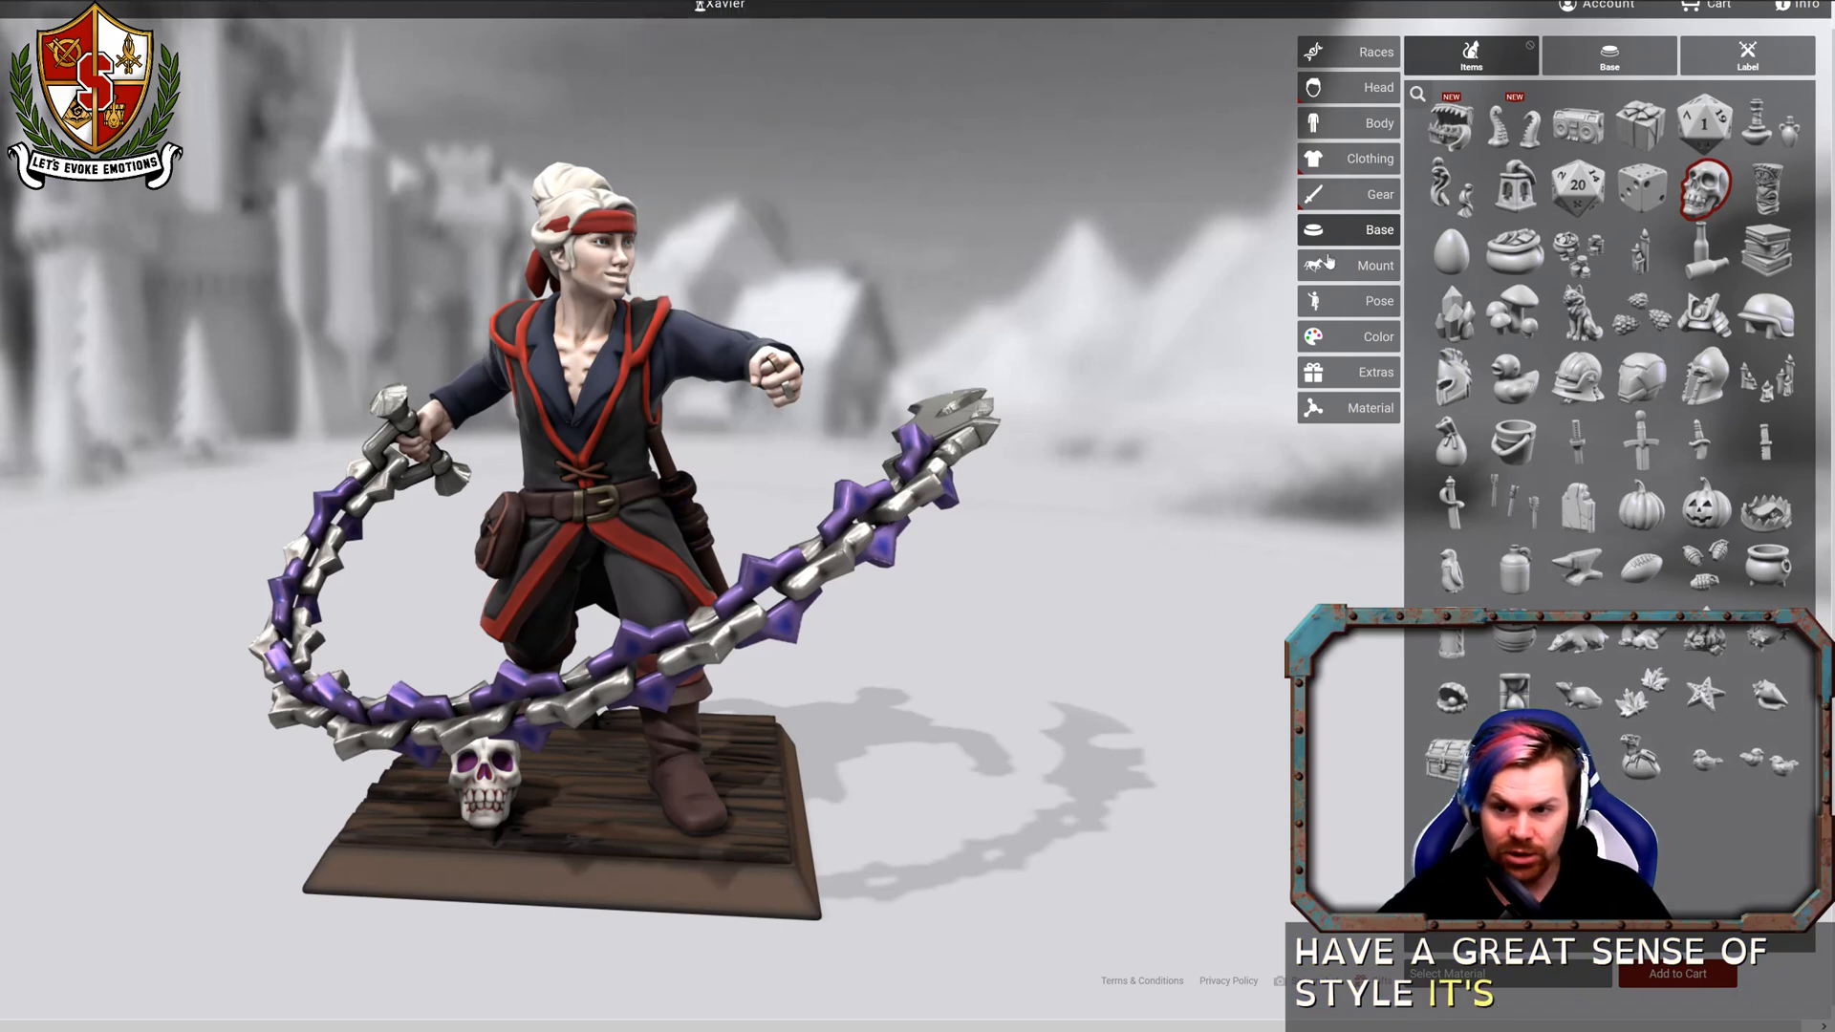
{"action": "left_click", "coordinate": [1345, 304]}
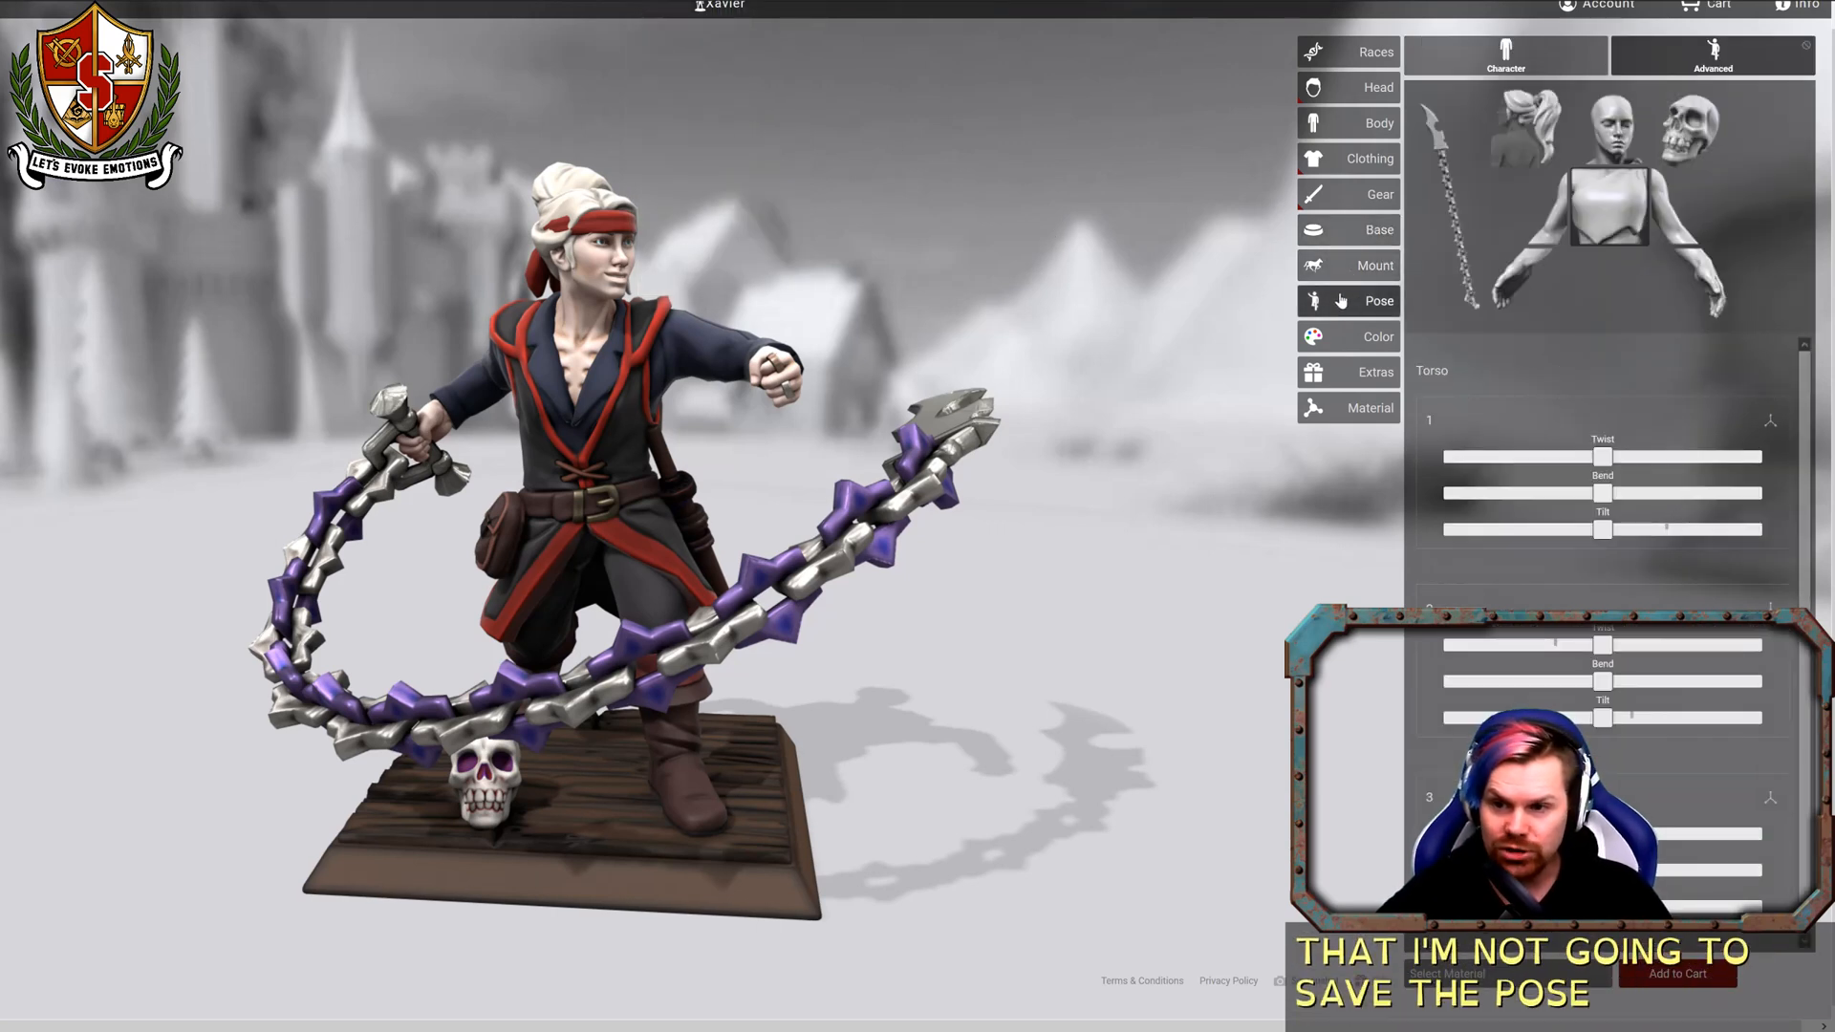
{"action": "left_click", "coordinate": [1508, 59]}
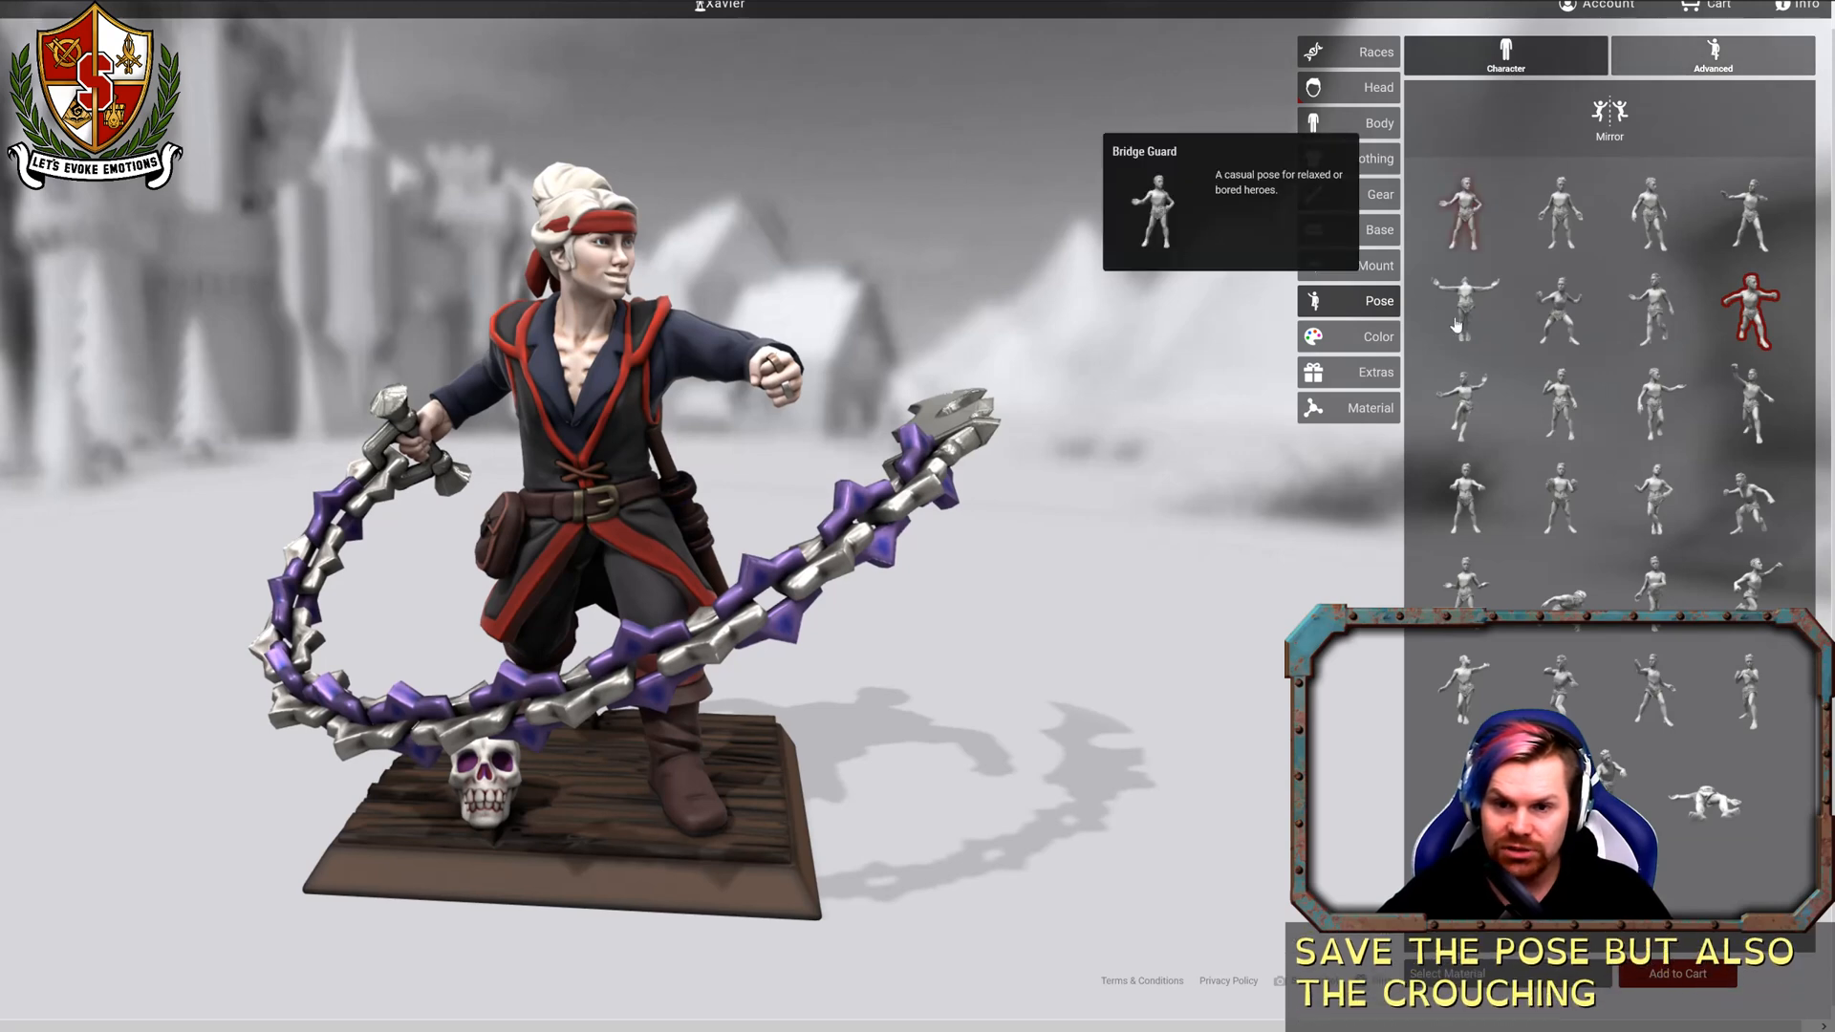
{"action": "left_click", "coordinate": [1557, 602]}
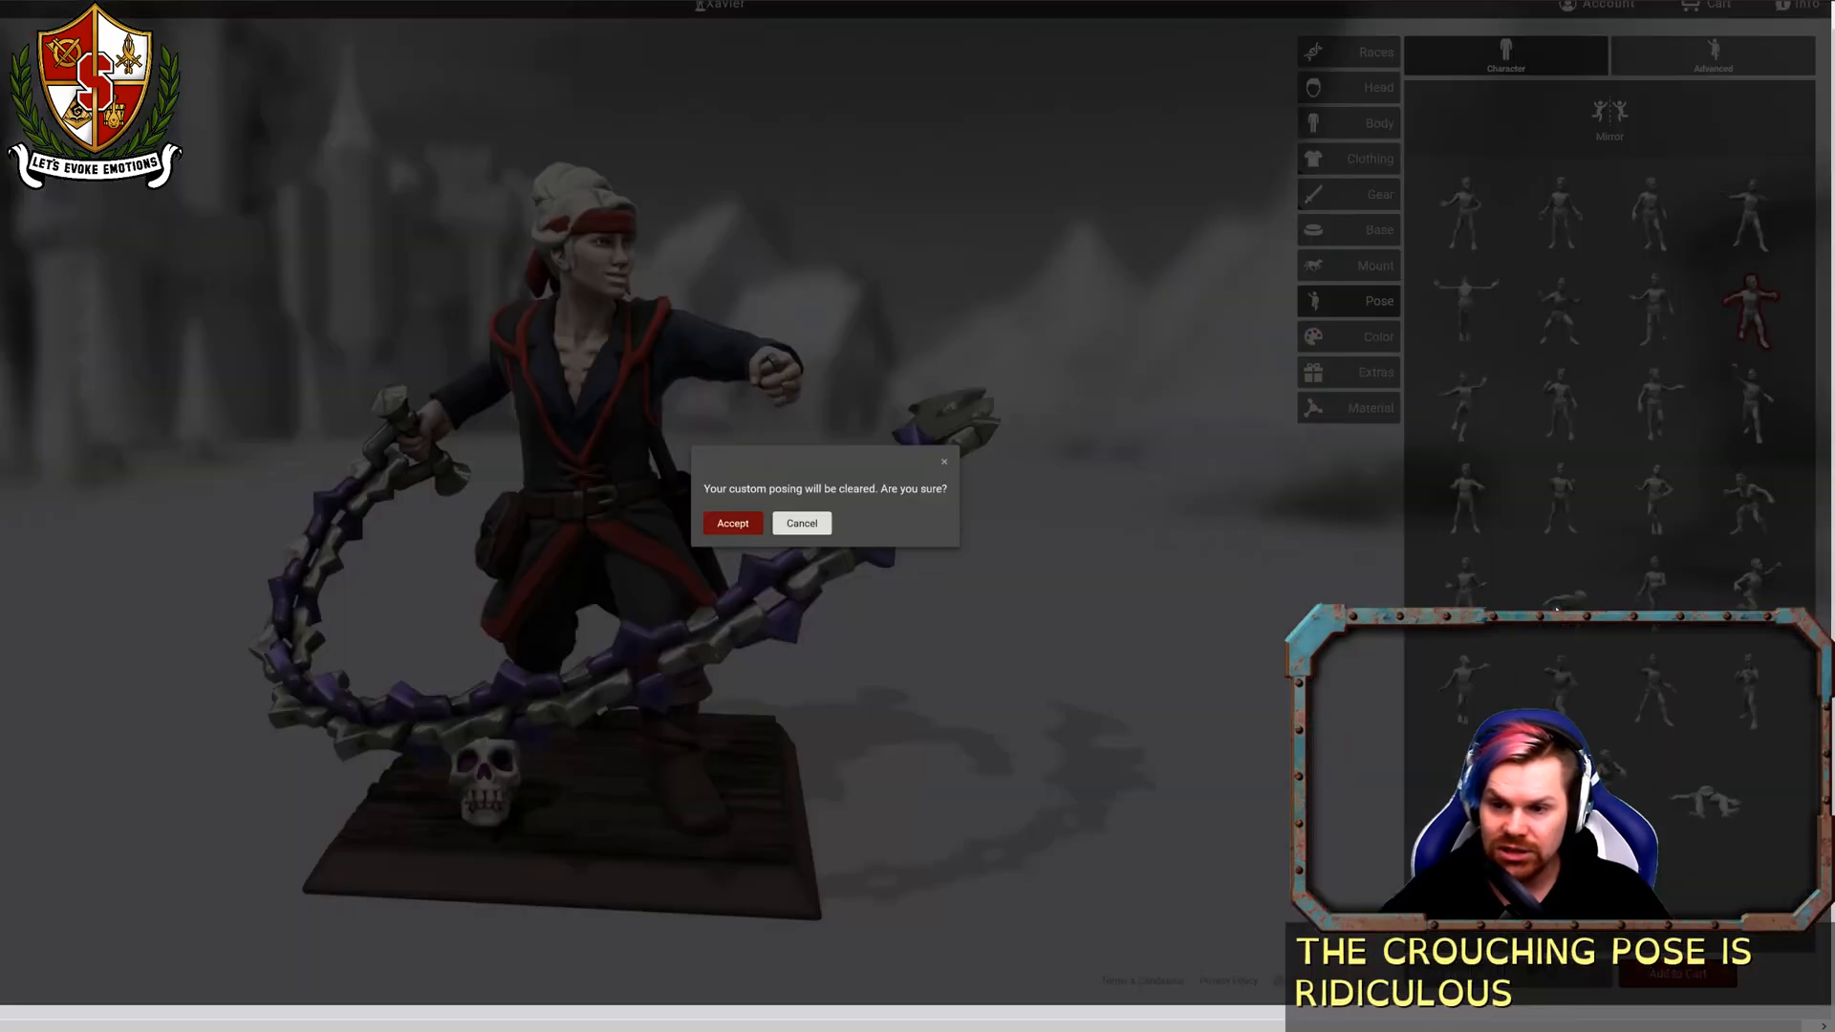
{"action": "left_click", "coordinate": [818, 525]}
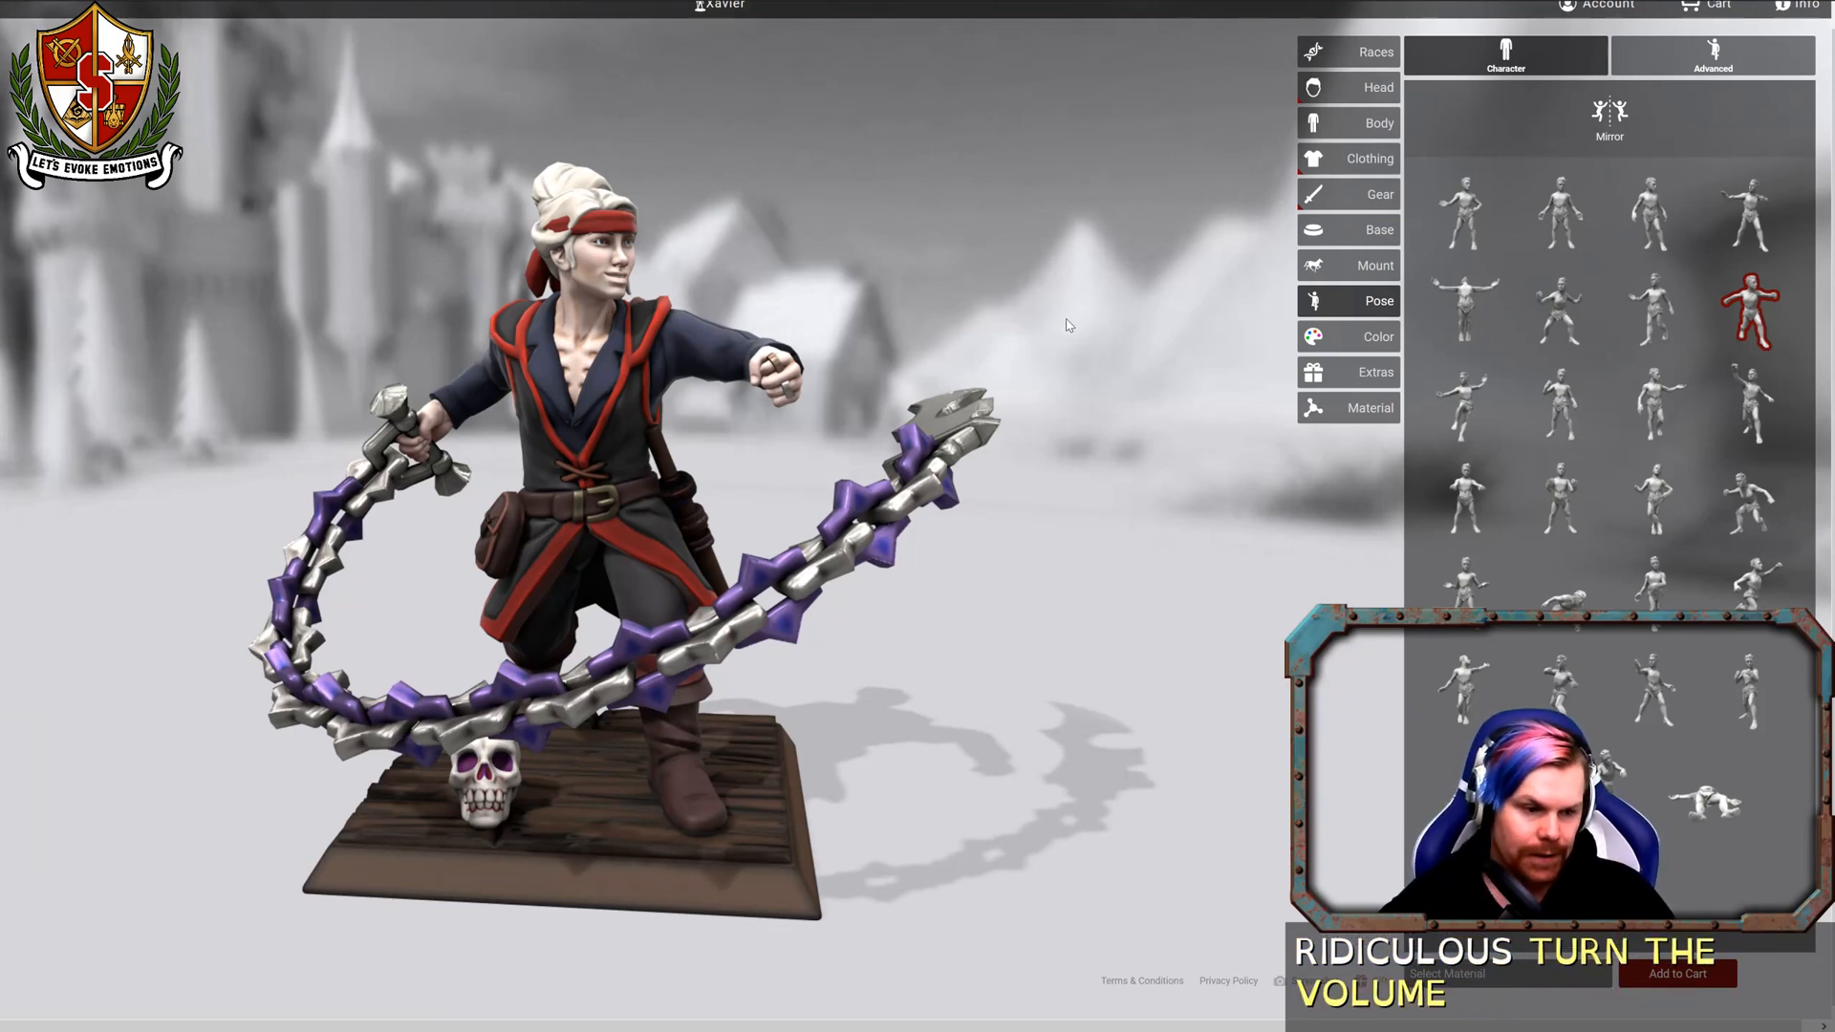
Open a copy of the saved hero Biggus and view the figure from another angle.
{"action": "left_click_drag", "start_coordinate": [1067, 324], "coordinate": [1200, 343]}
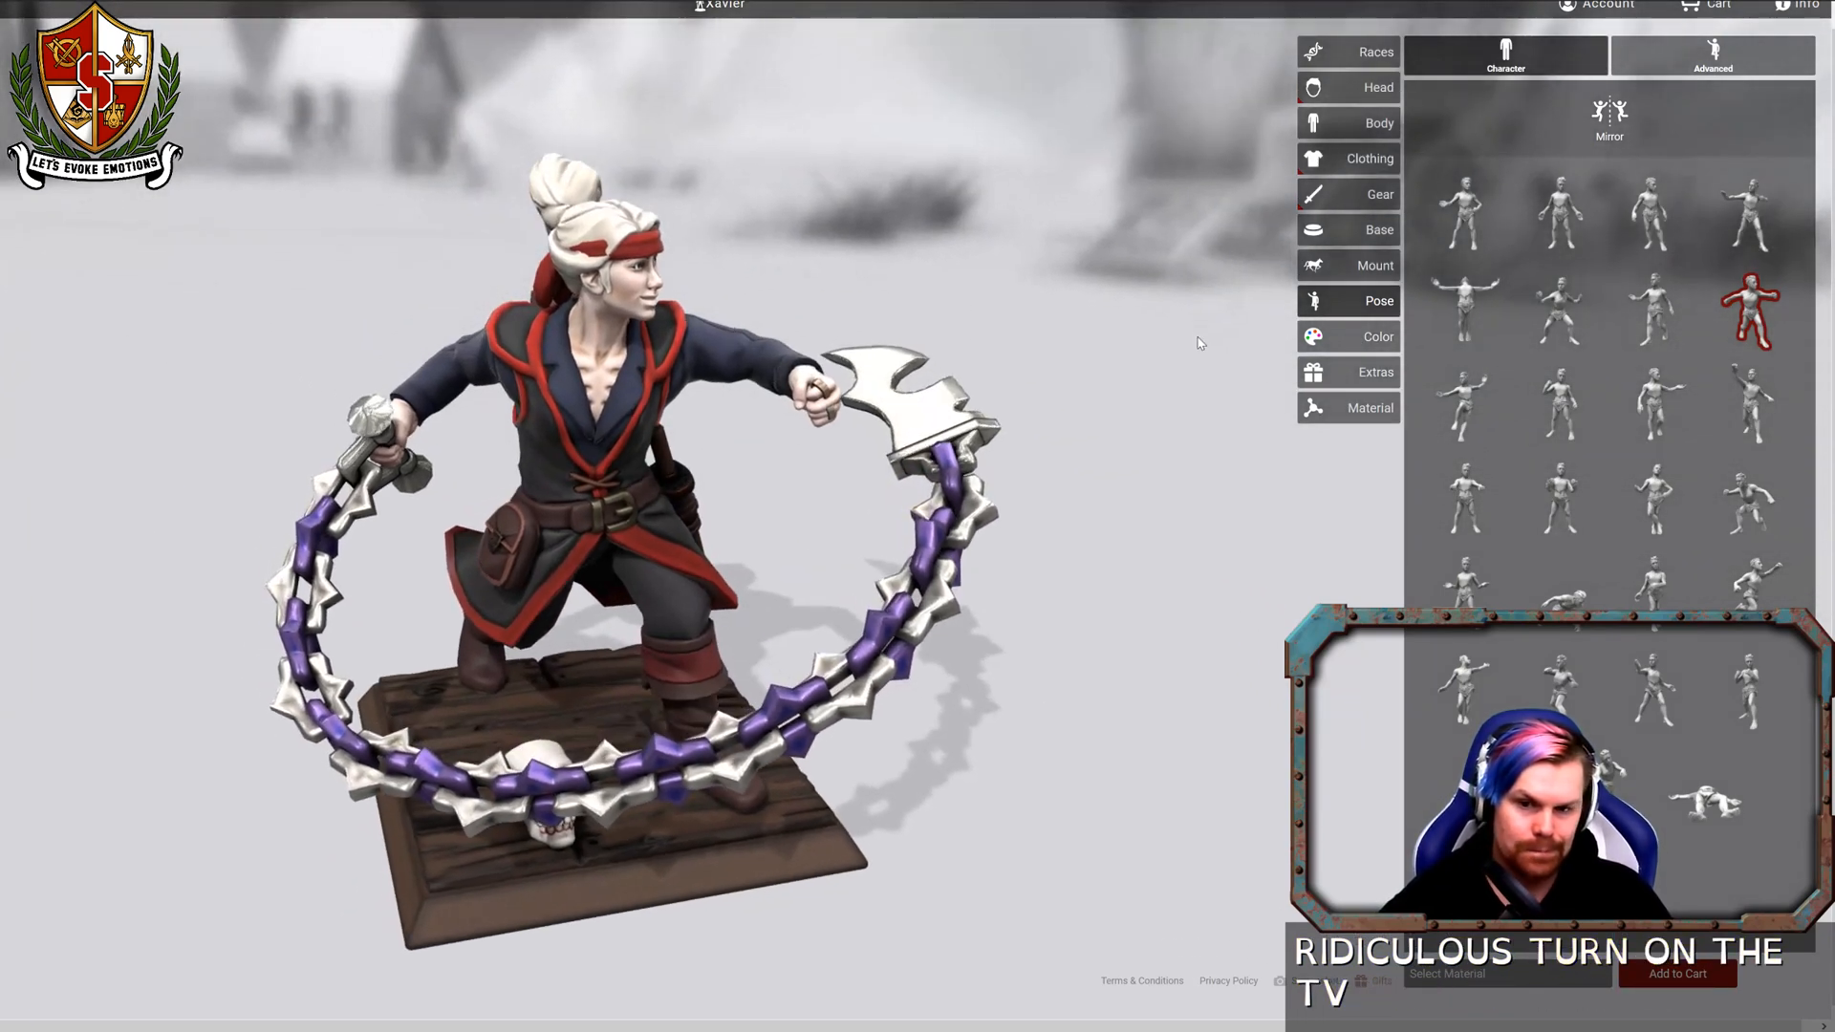
{"action": "left_click", "coordinate": [714, 8]}
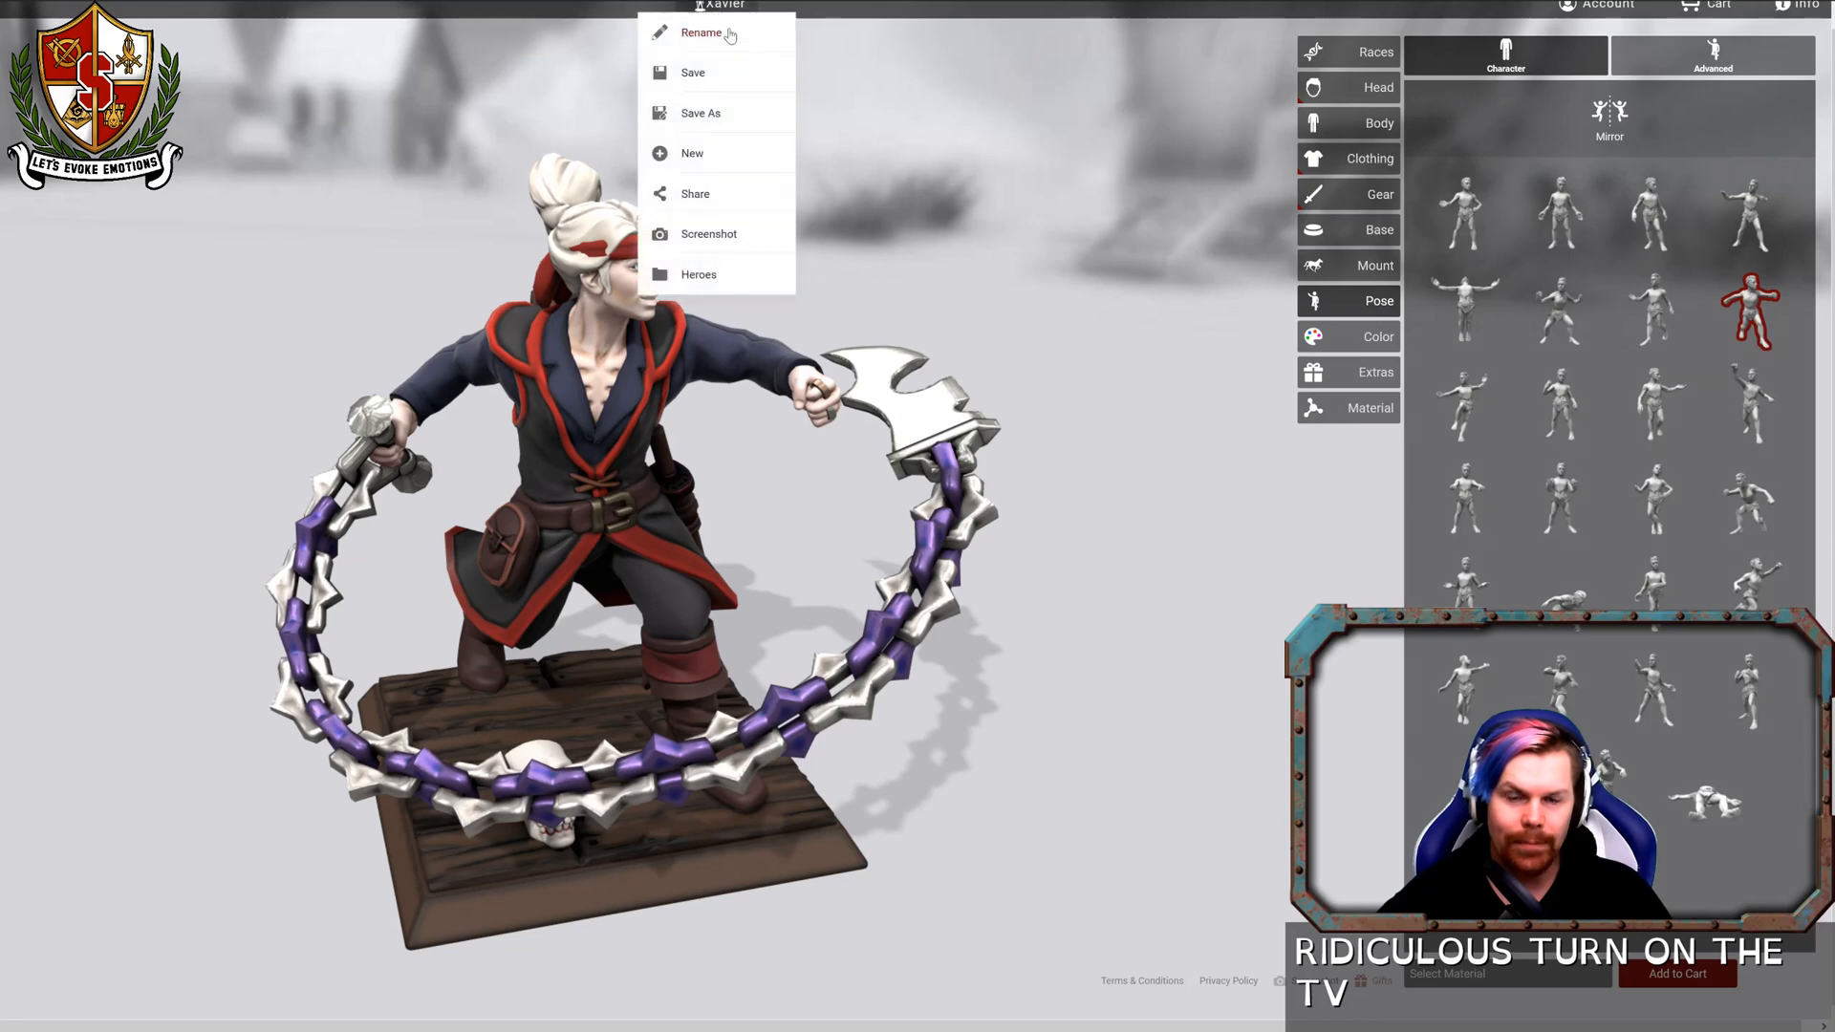
{"action": "left_click", "coordinate": [718, 285]}
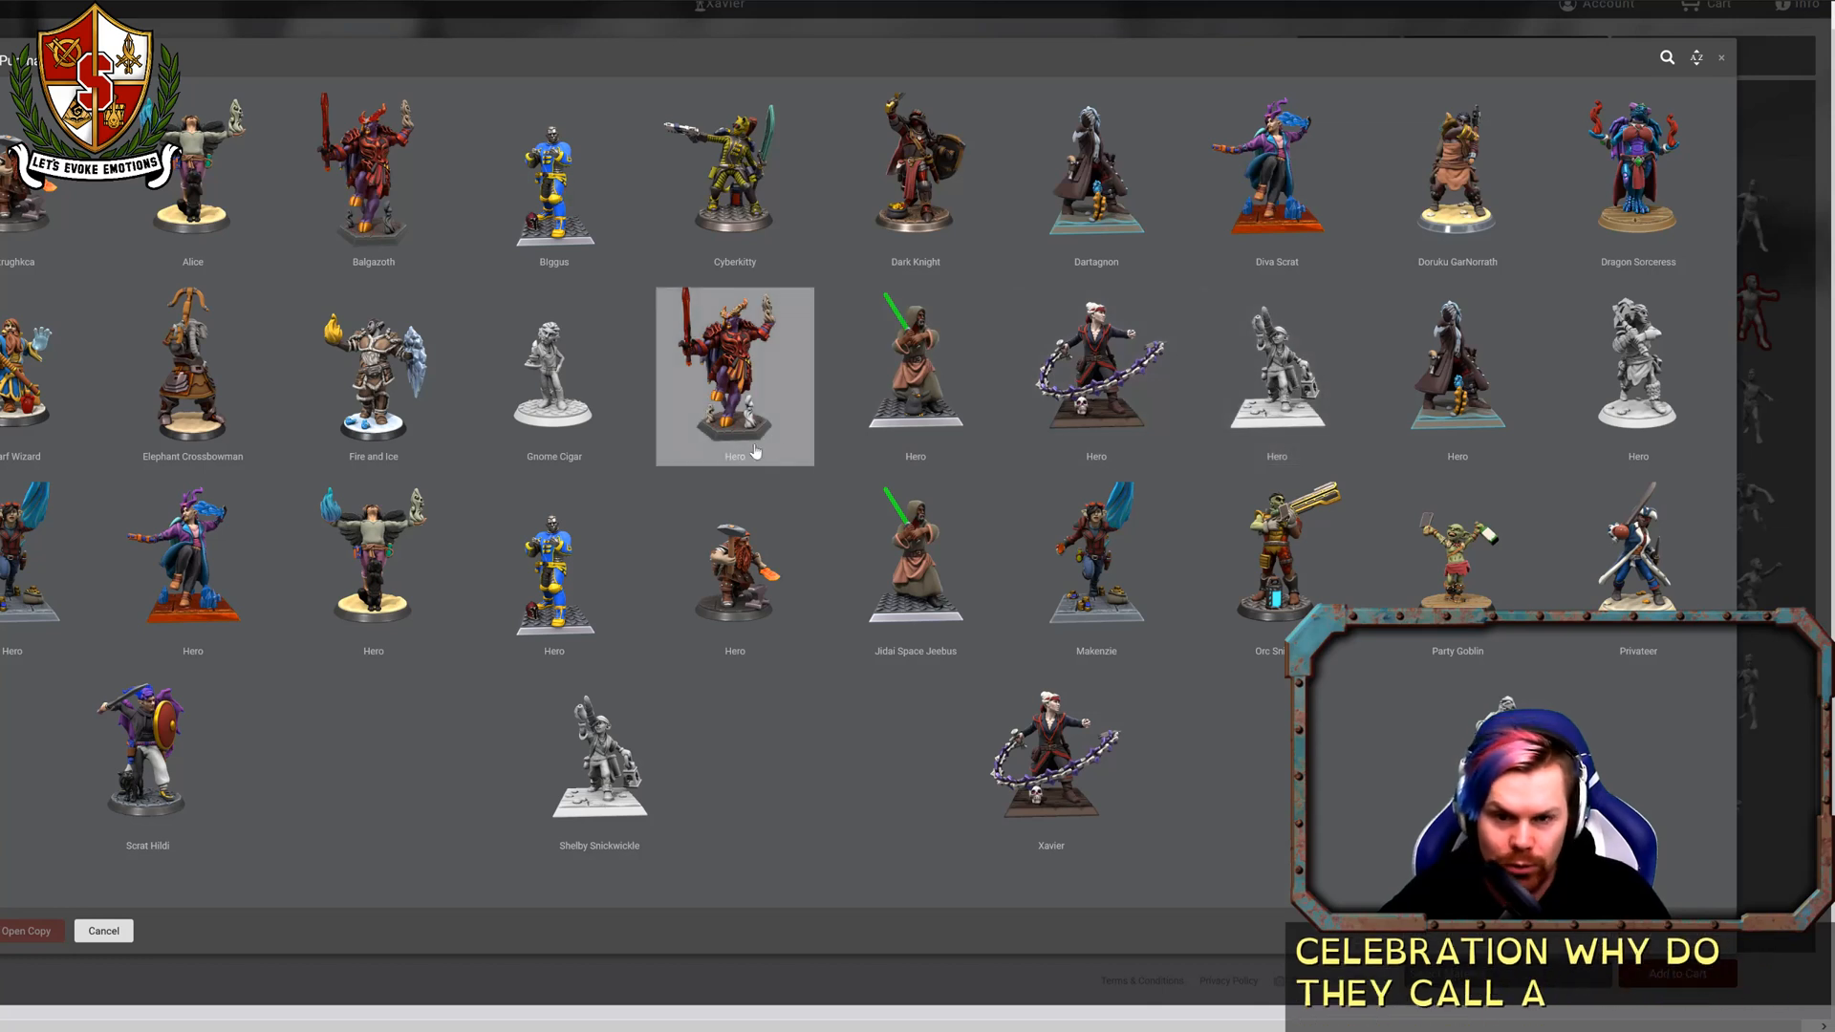
{"action": "left_click", "coordinate": [540, 619]}
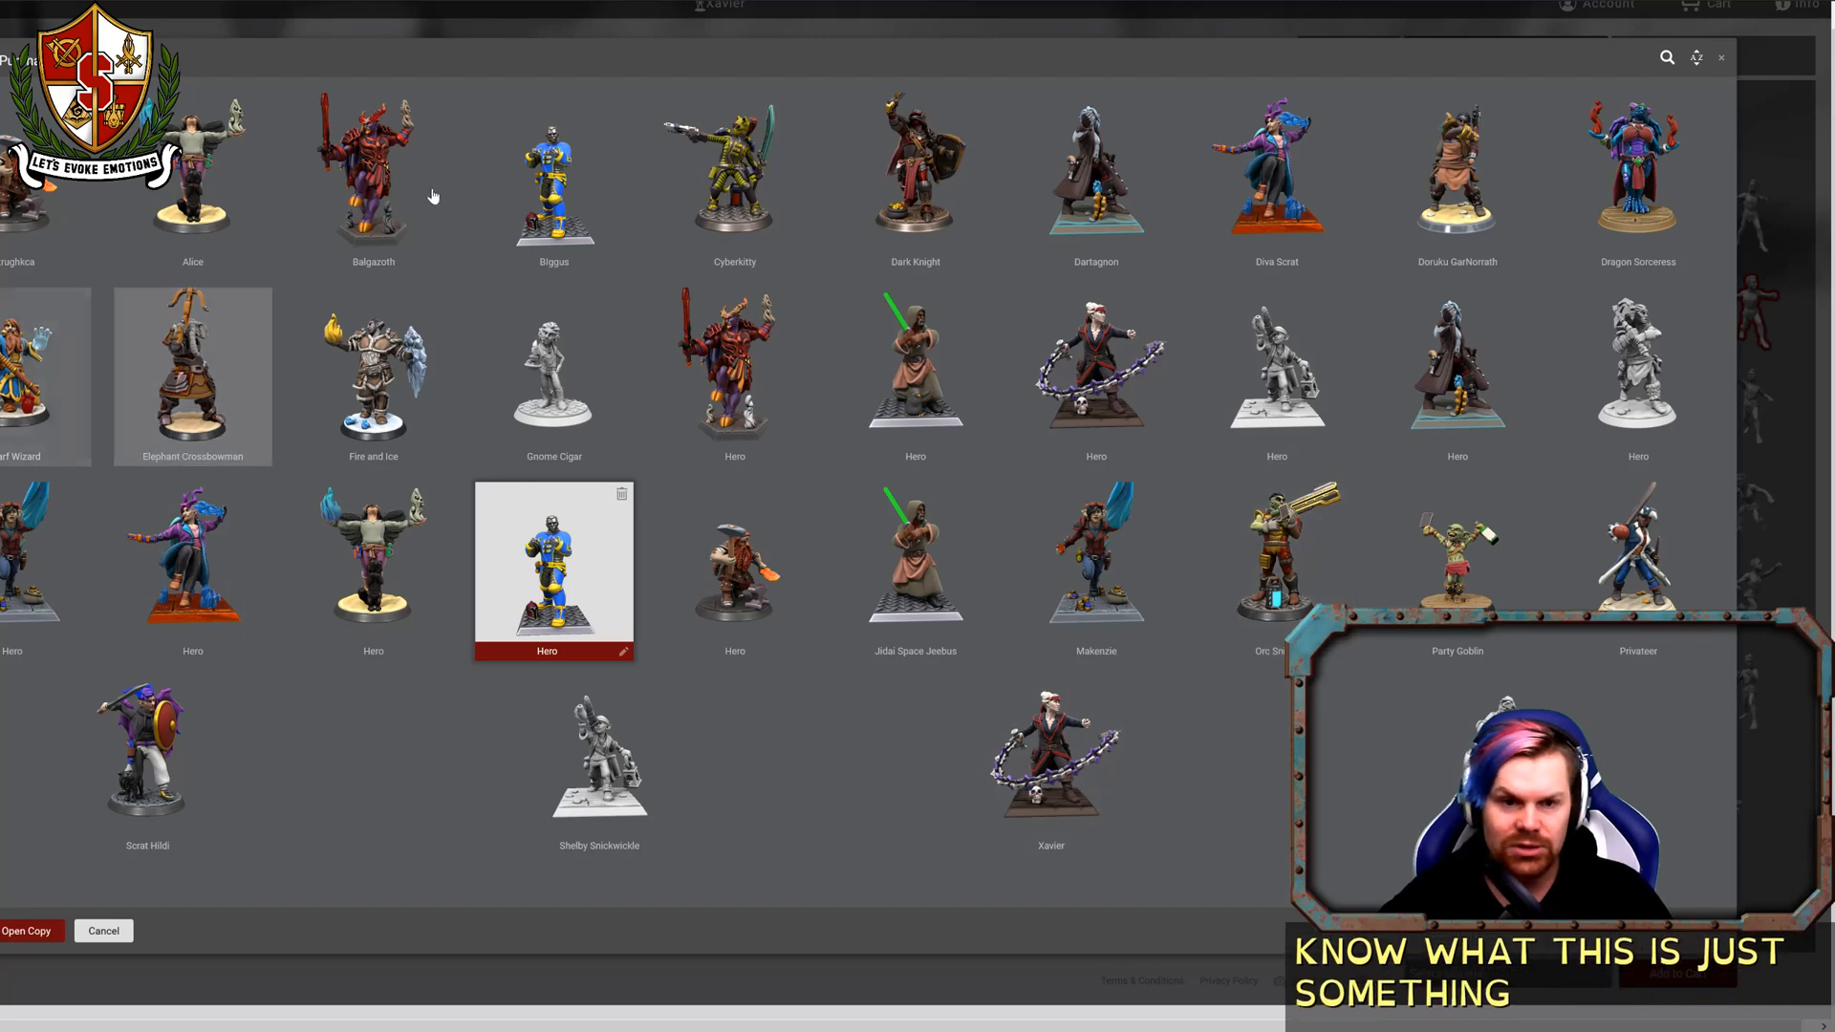
{"action": "left_click", "coordinate": [552, 177]}
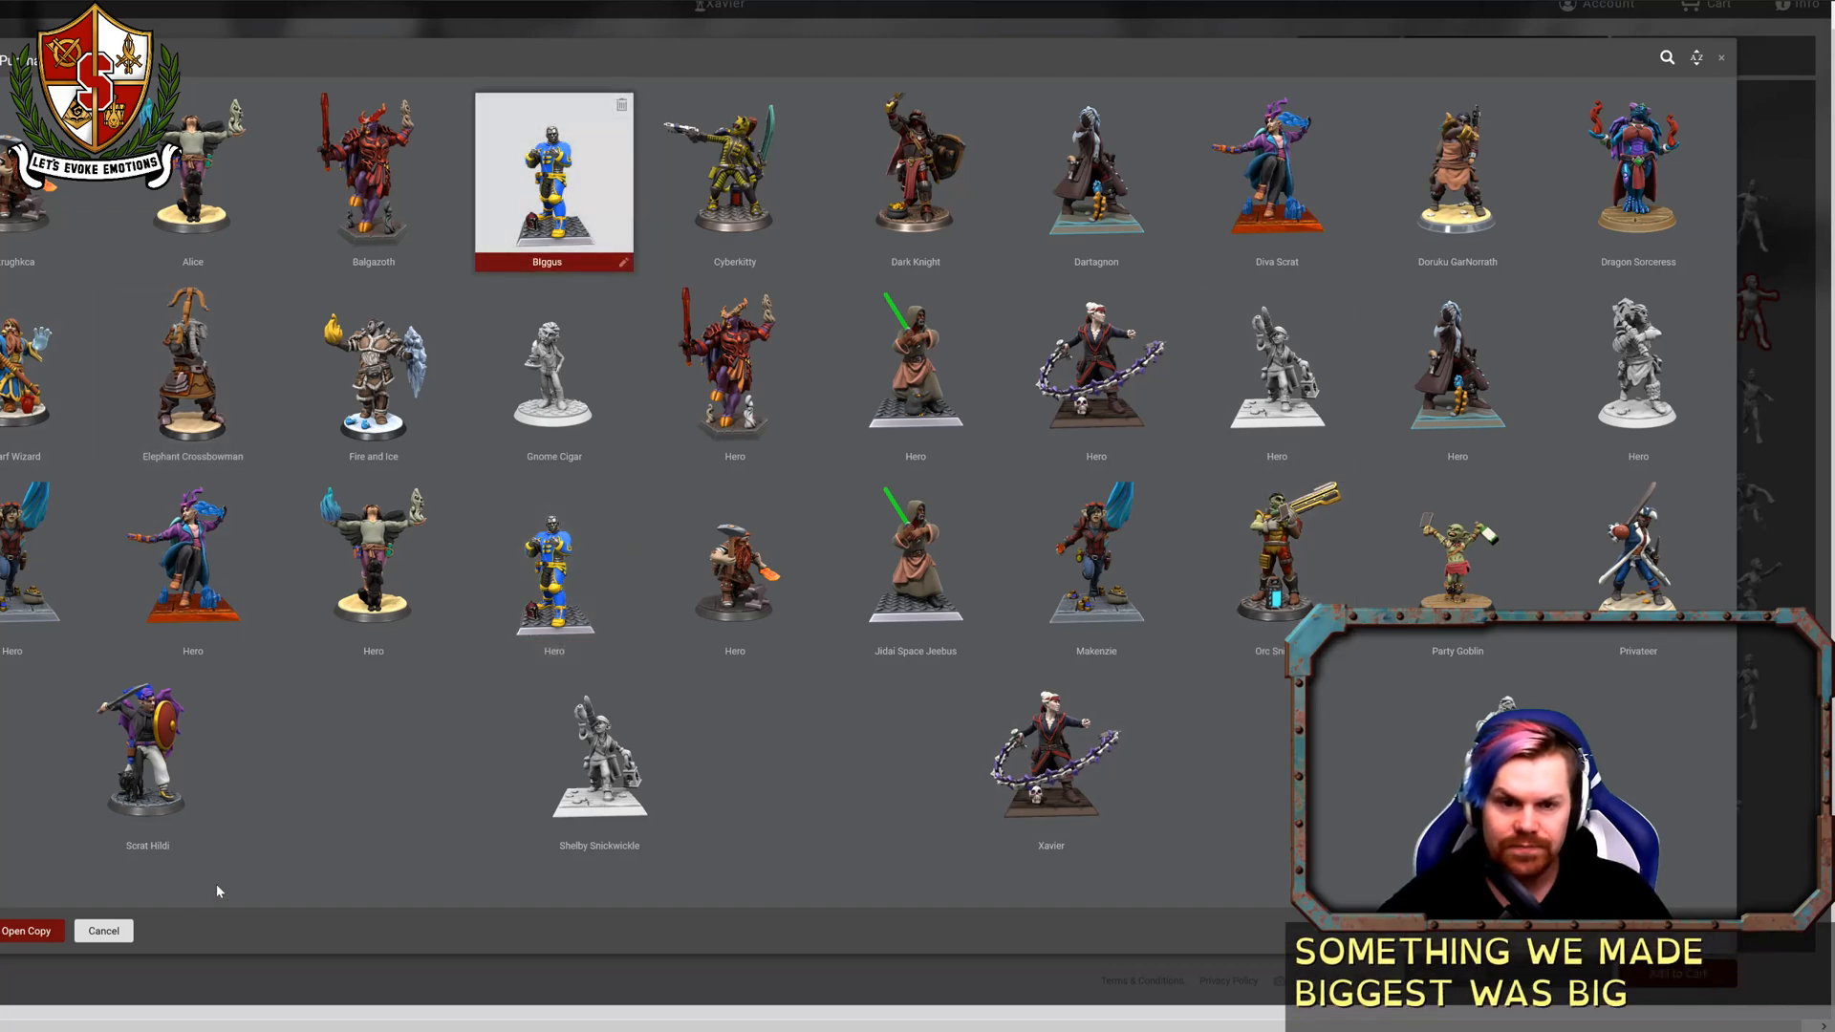
{"action": "left_click", "coordinate": [28, 930]}
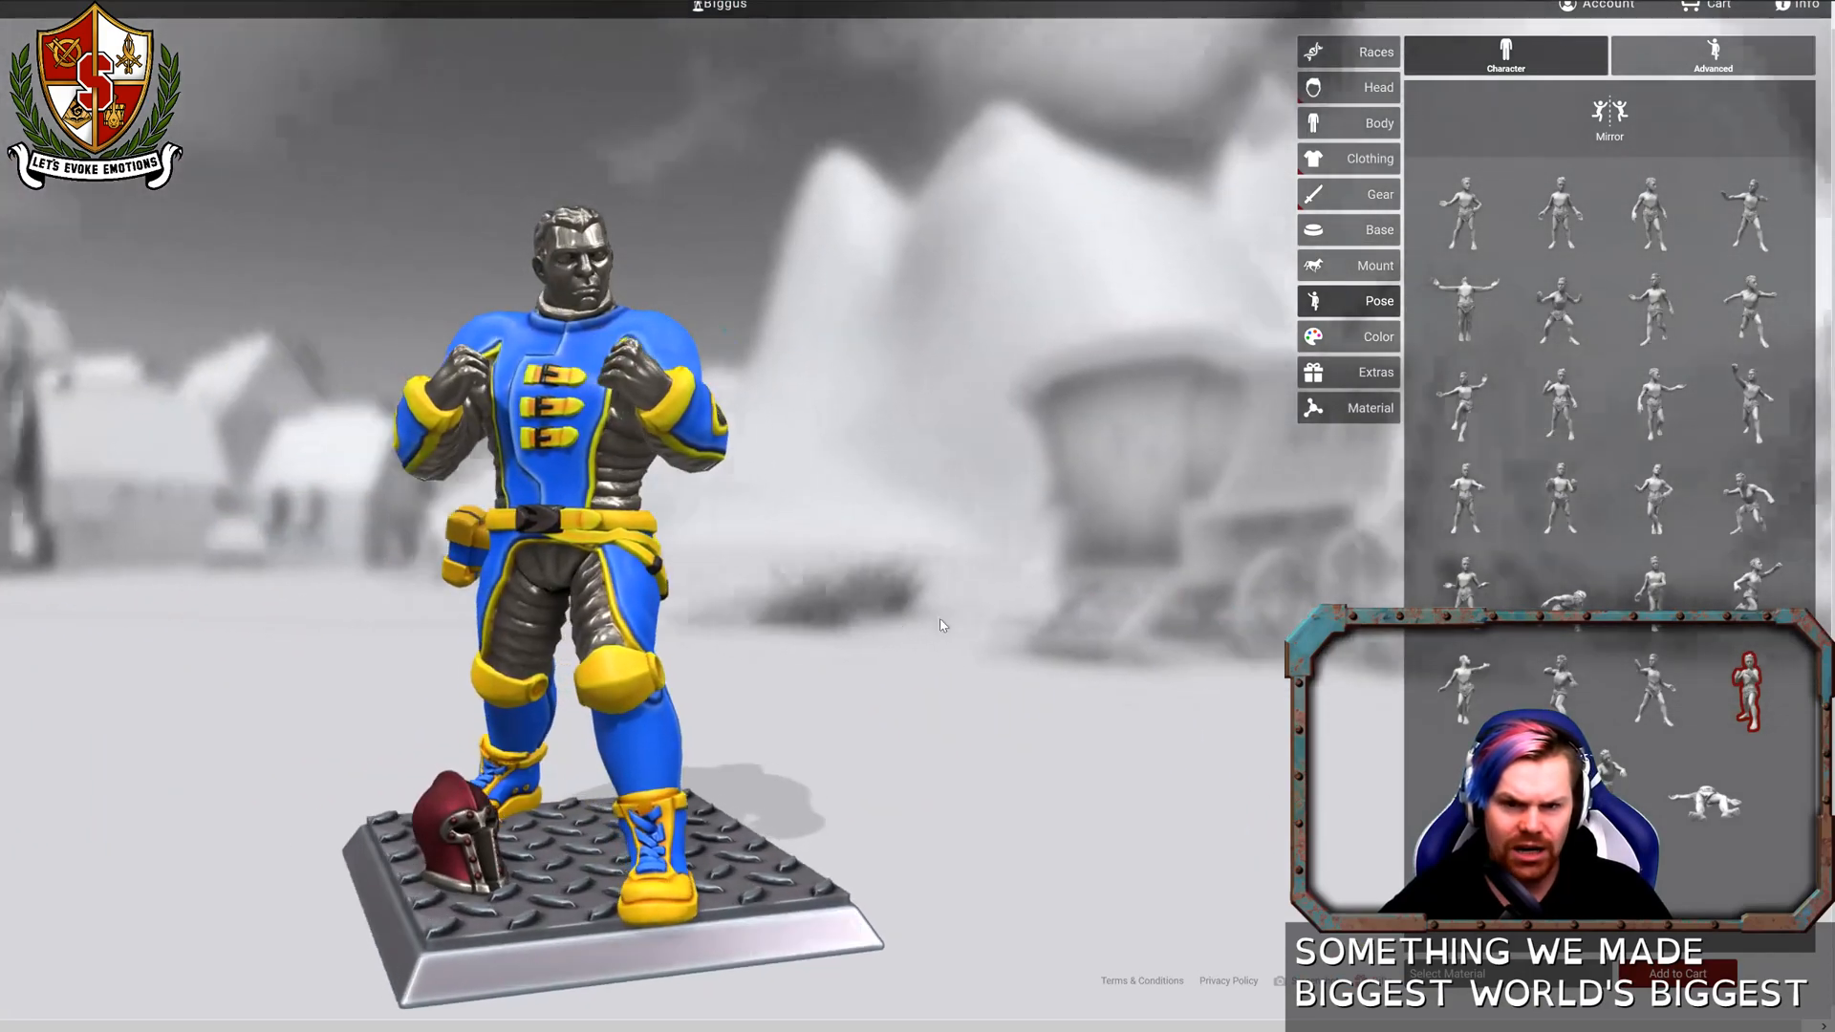
{"action": "left_click_drag", "start_coordinate": [940, 619], "coordinate": [806, 225]}
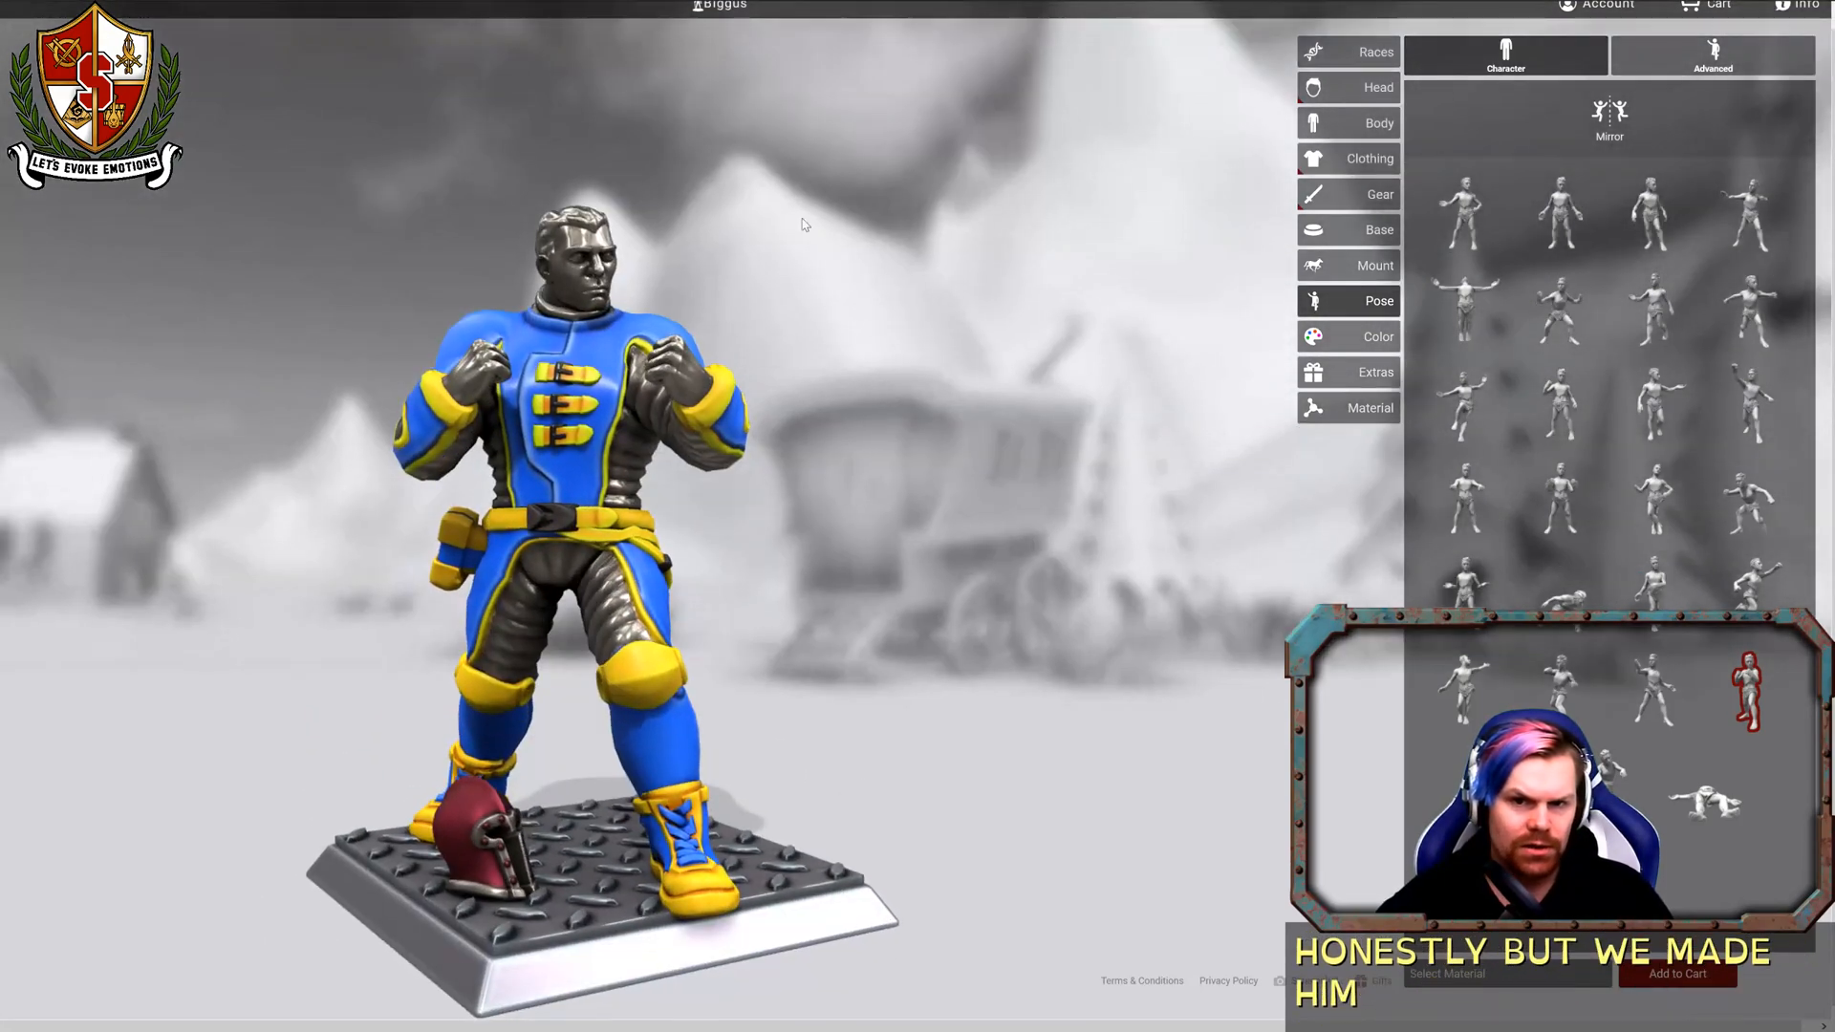
Open a copy of the saved hero Dartagnon and examine the figure from several angles.
{"action": "left_click", "coordinate": [718, 10]}
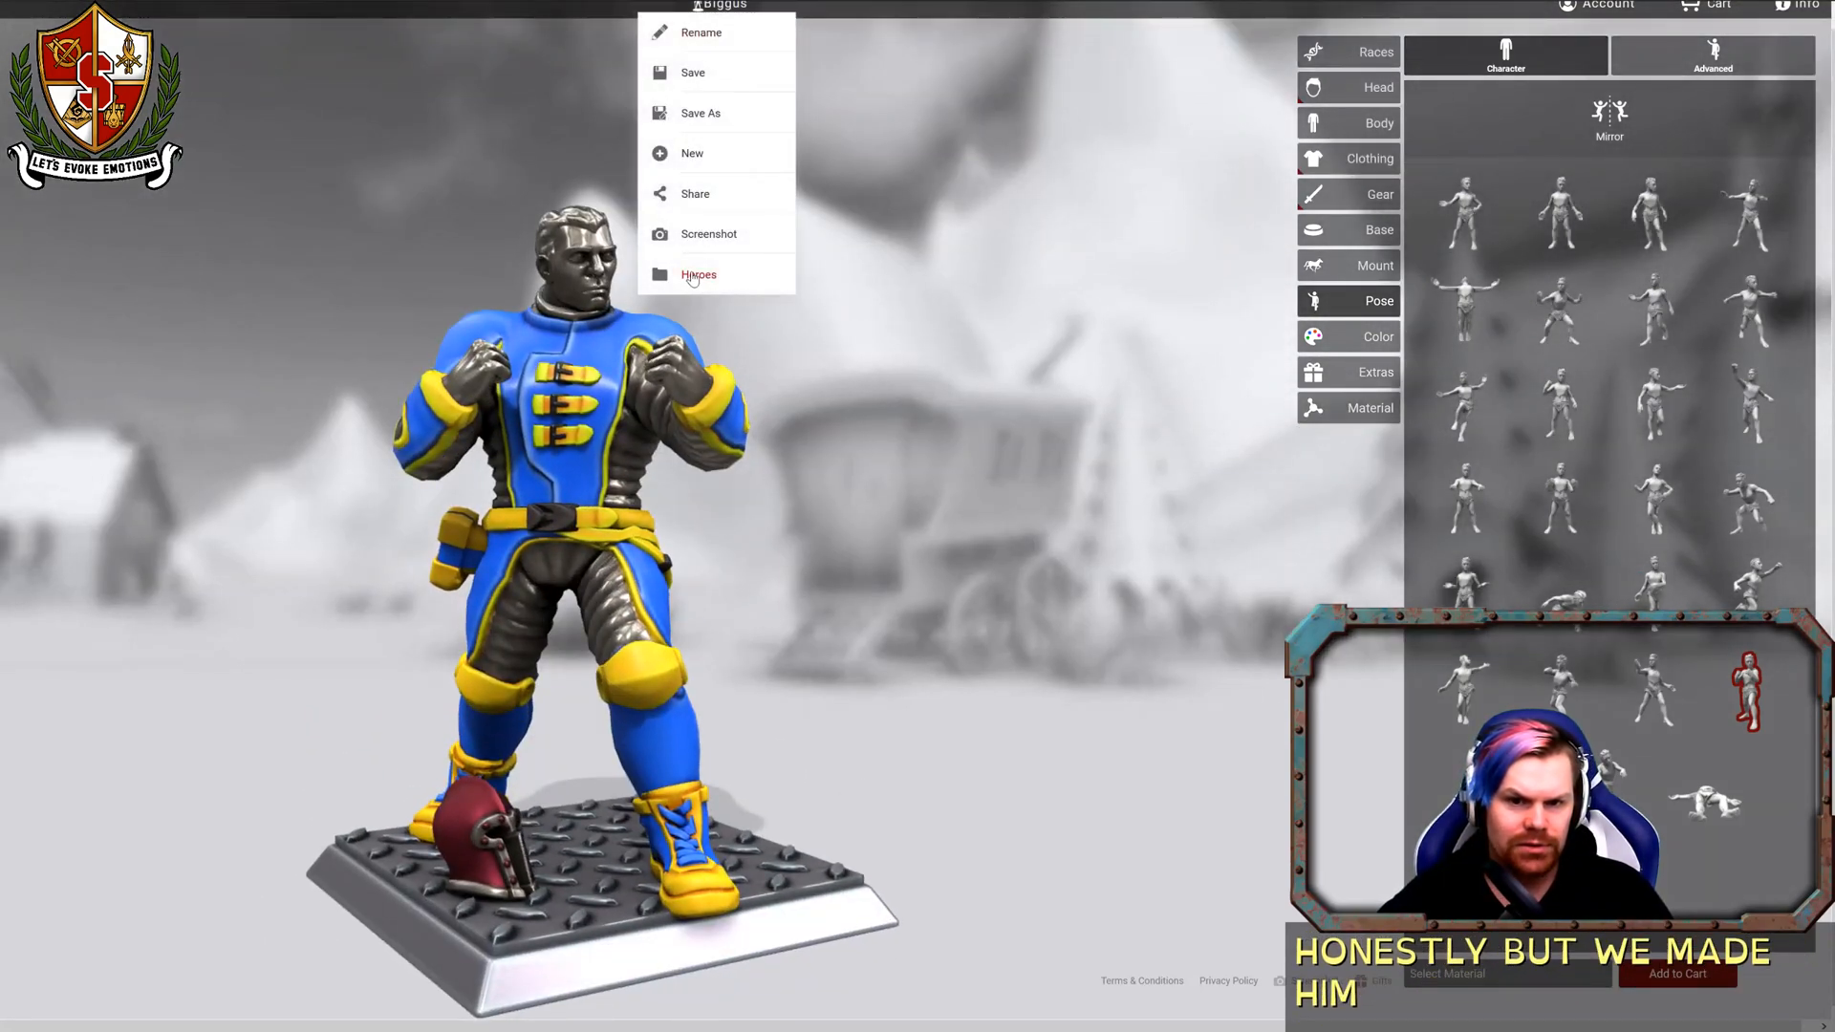
{"action": "left_click", "coordinate": [692, 276]}
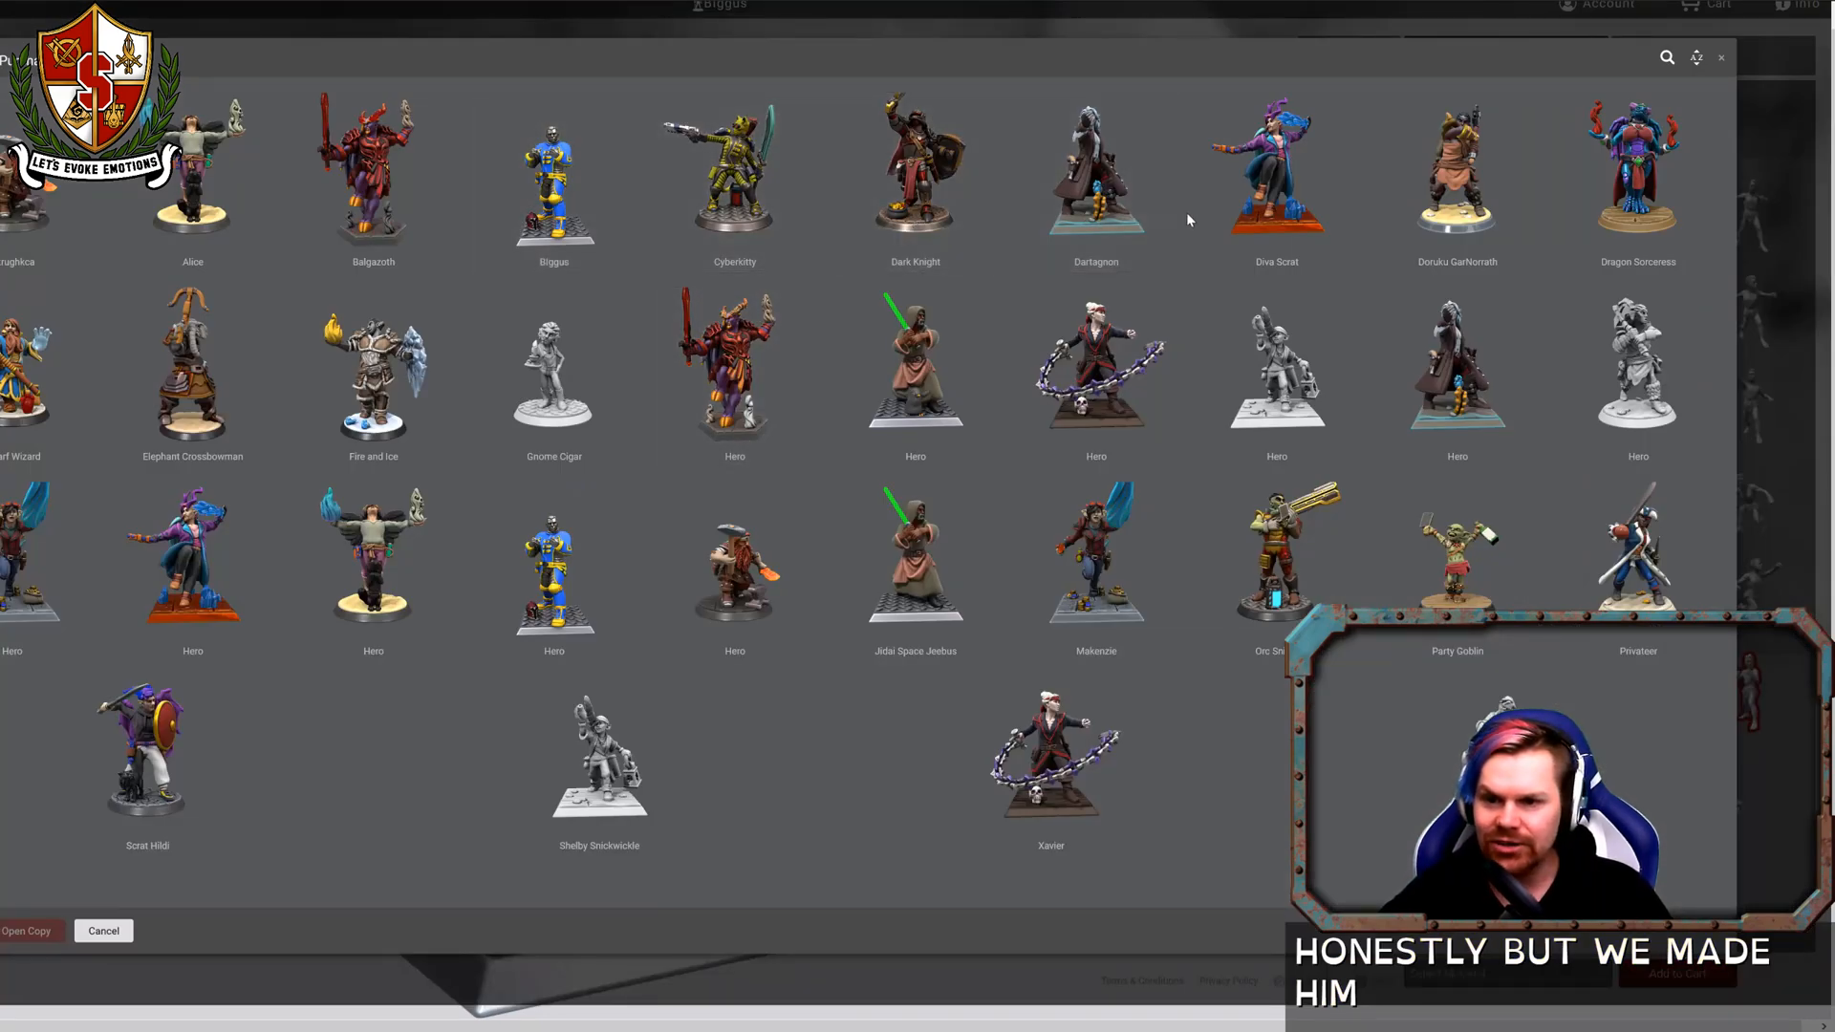
{"action": "left_click", "coordinate": [1137, 222]}
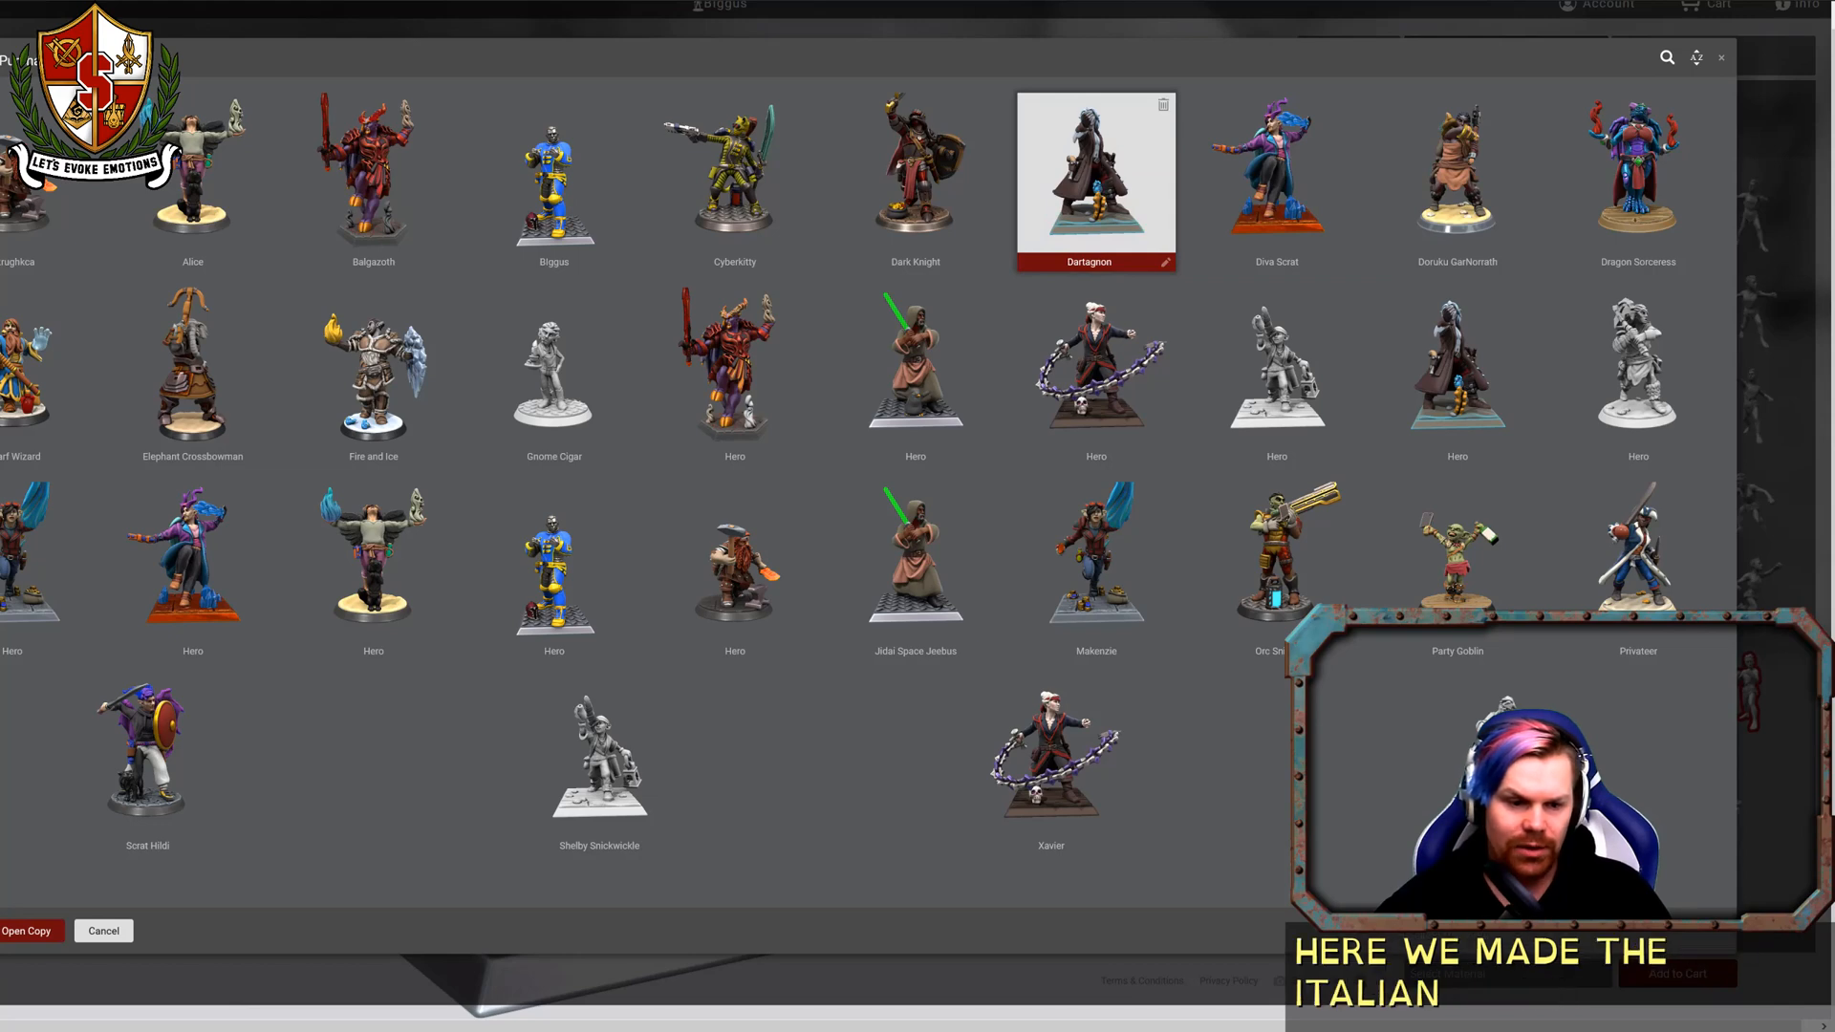
{"action": "left_click", "coordinate": [57, 932]}
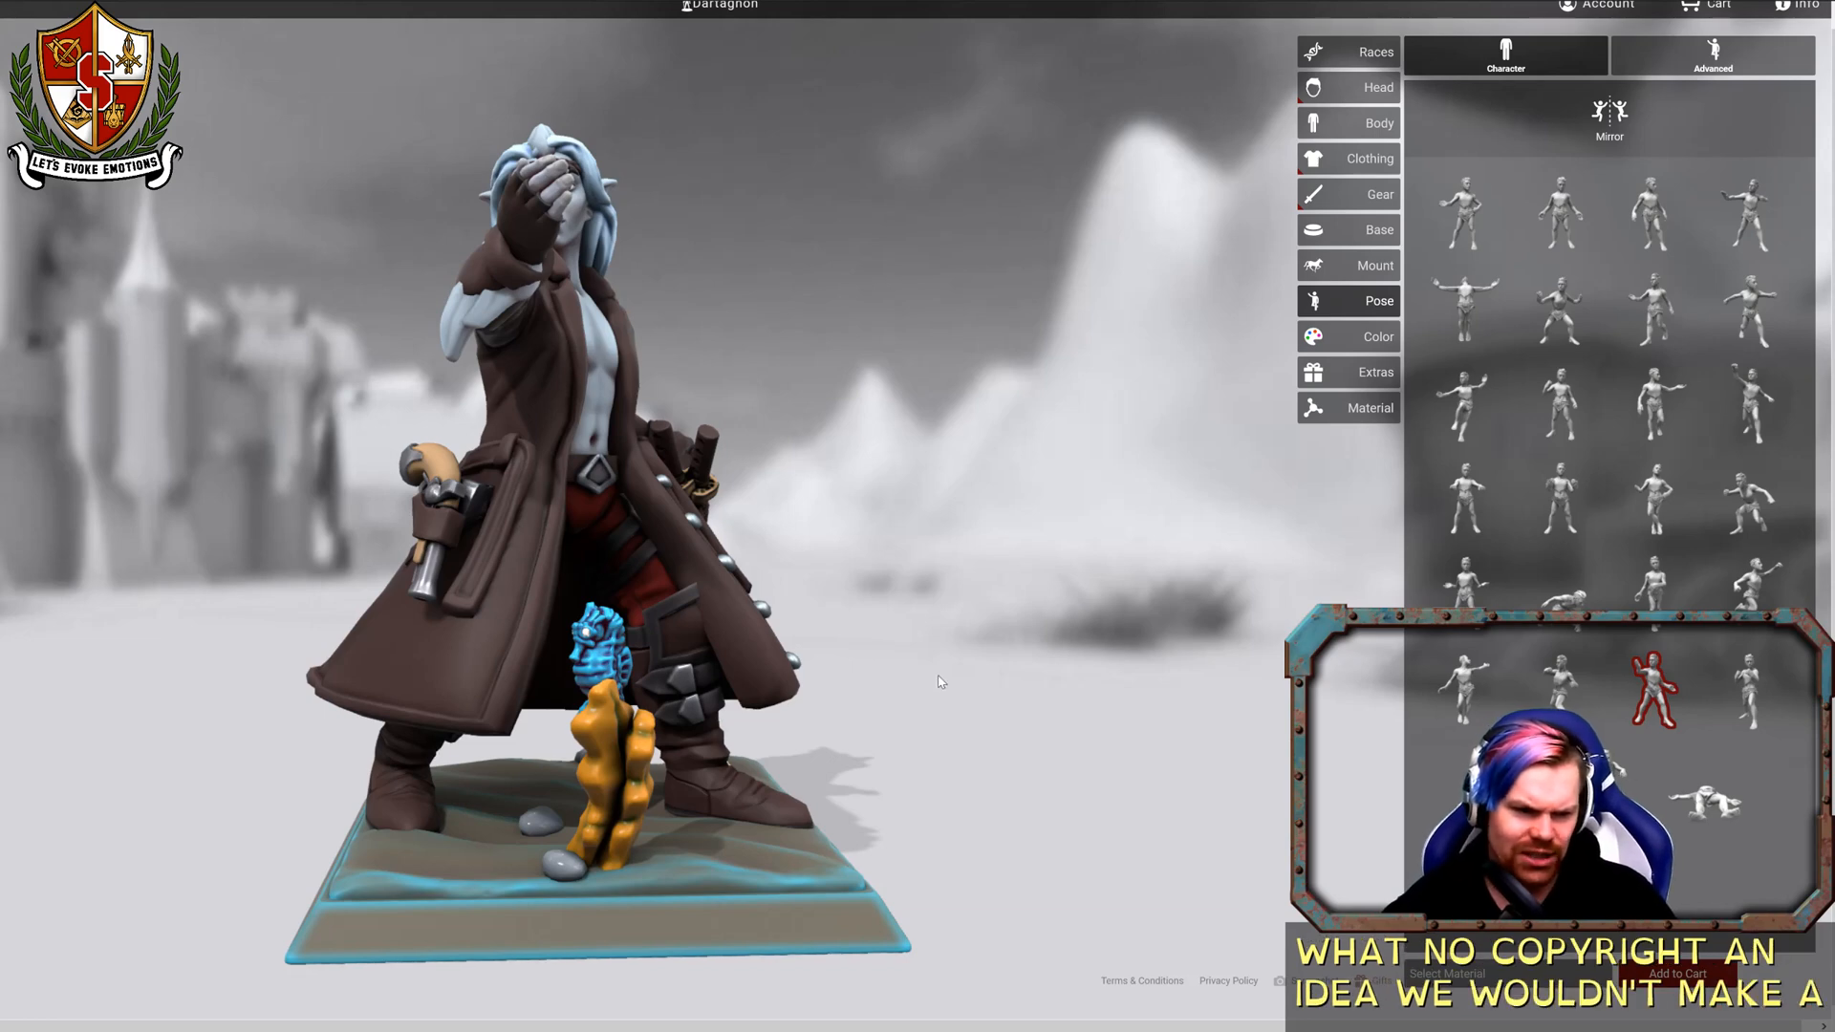
{"action": "left_click_drag", "start_coordinate": [935, 506], "coordinate": [635, 649]}
{"action": "left_click_drag", "start_coordinate": [978, 501], "coordinate": [1102, 437]}
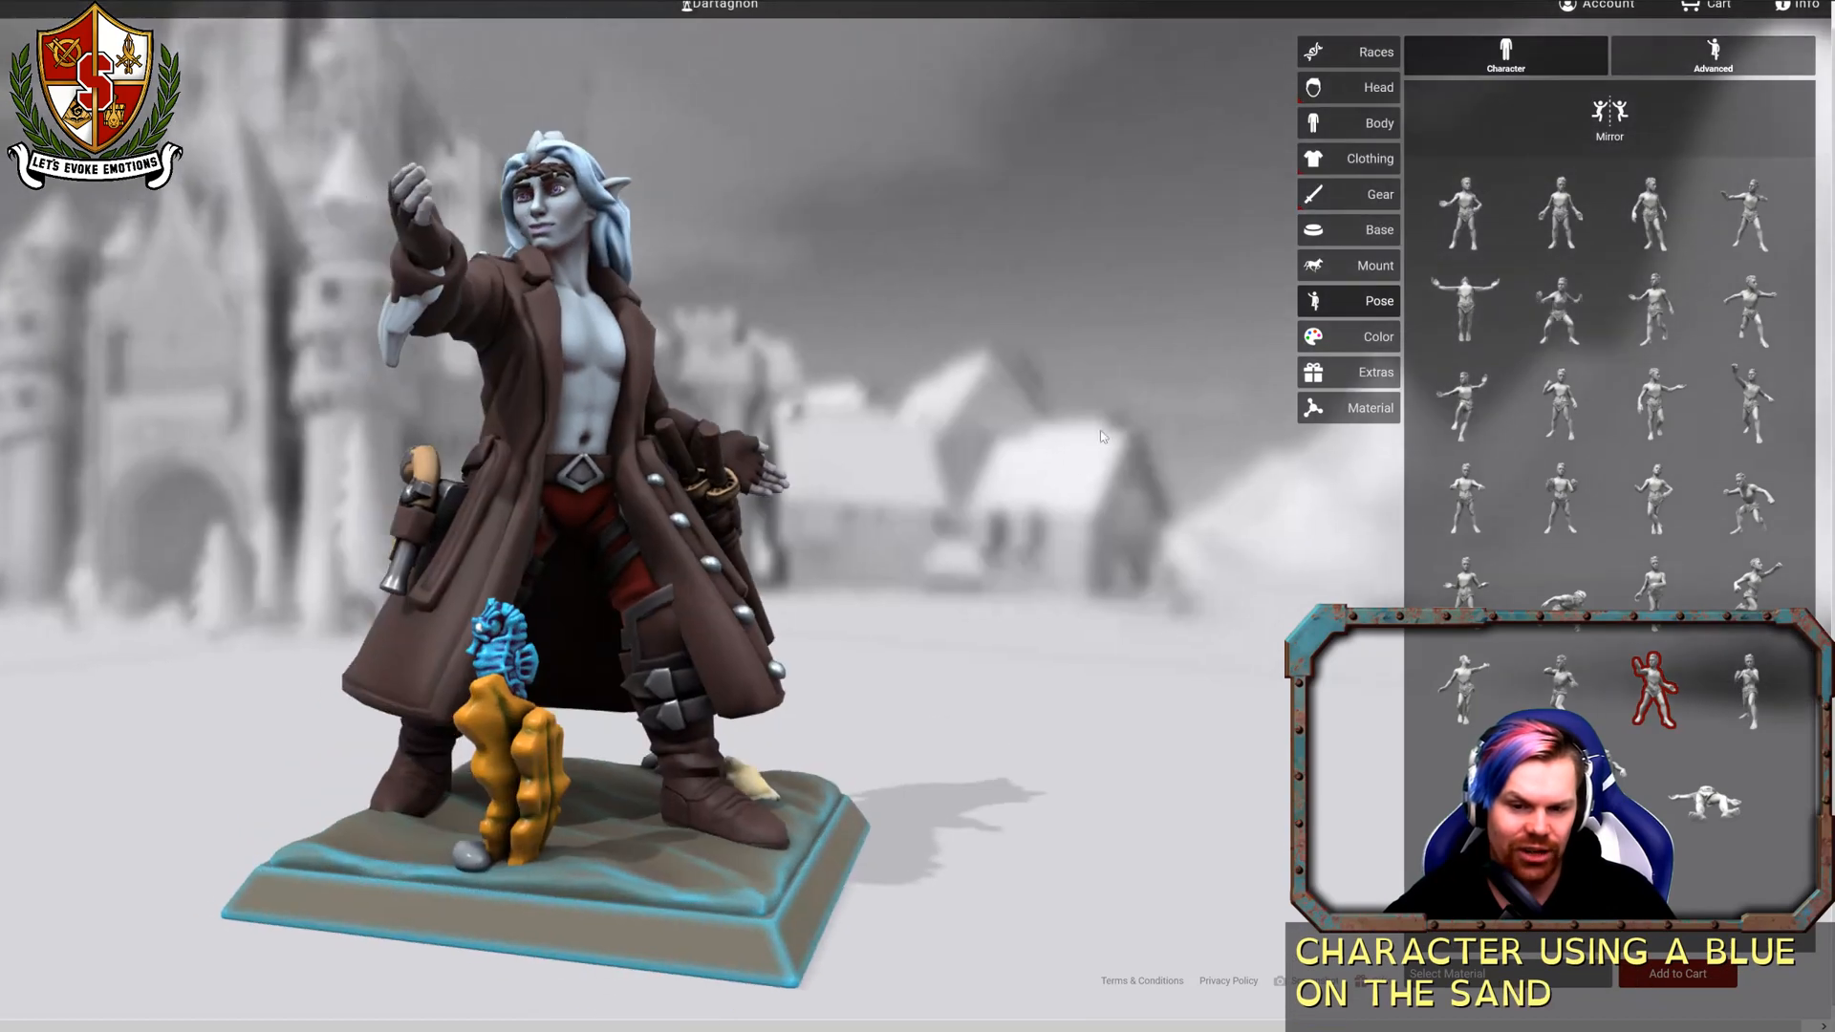
{"action": "left_click_drag", "start_coordinate": [1014, 579], "coordinate": [958, 528]}
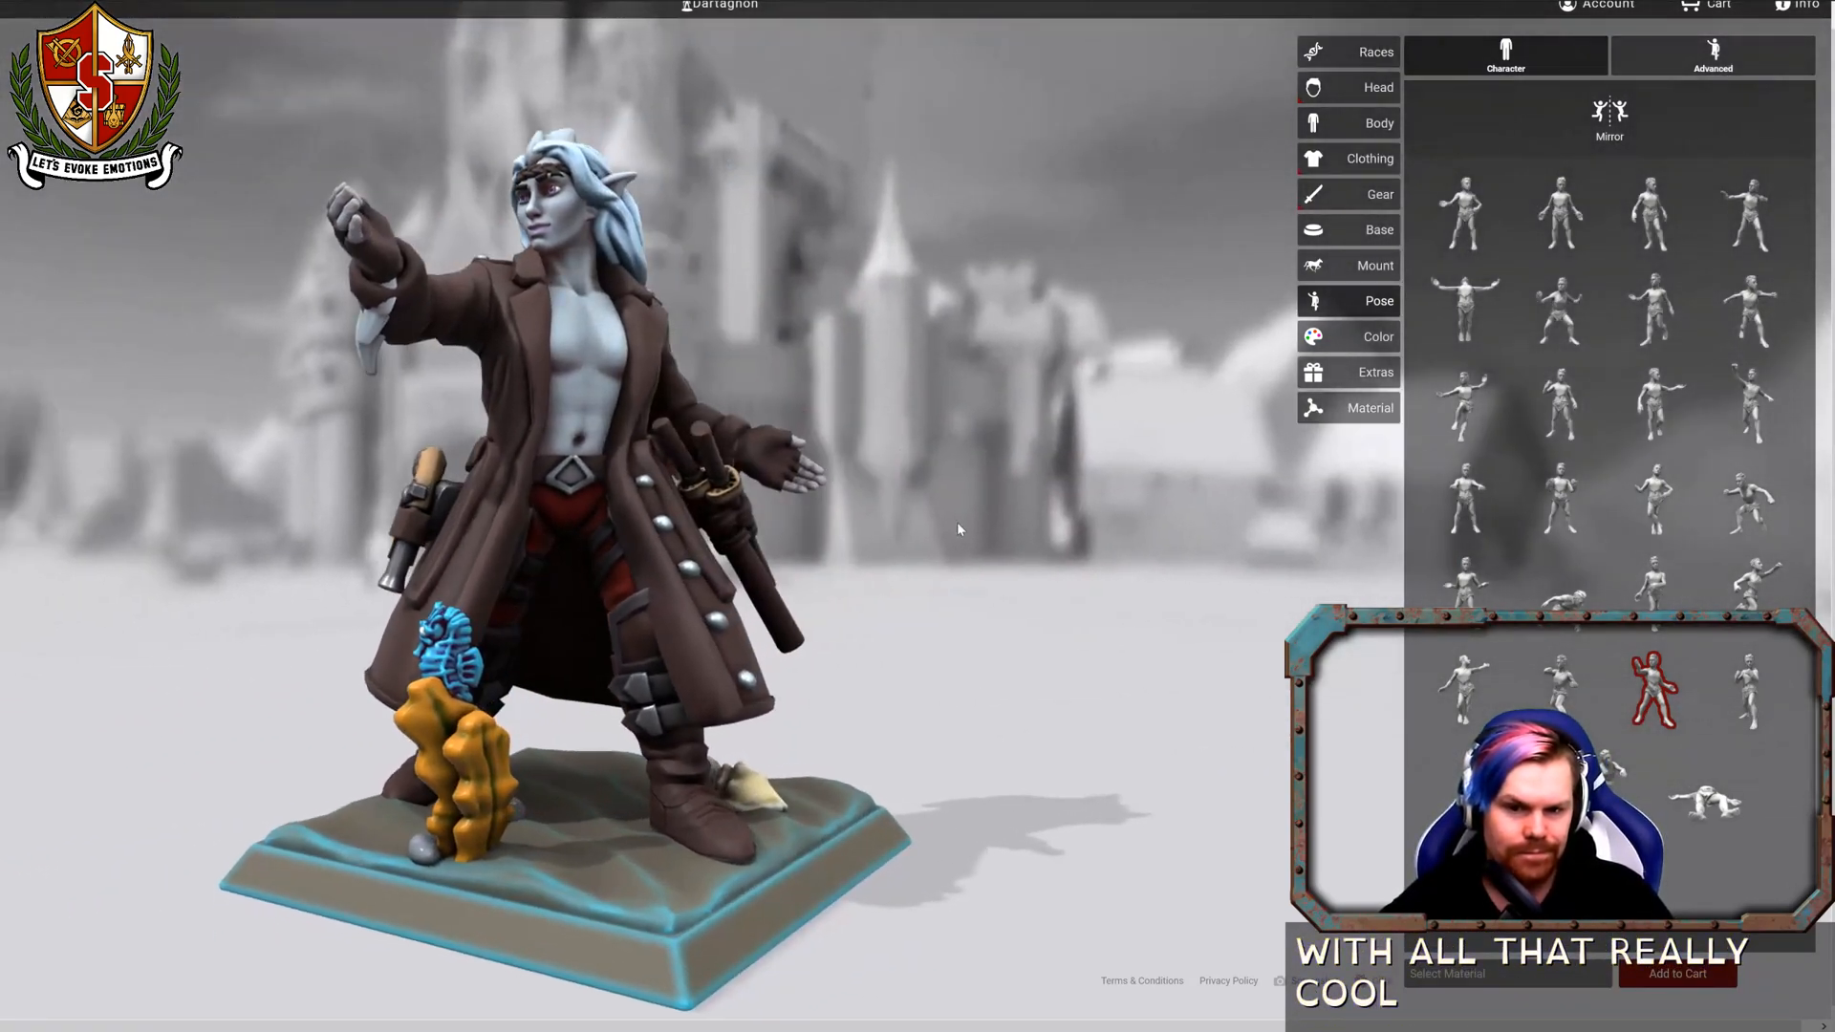
Open a copy of the saved hero Makenzie and examine the figure from the side.
{"action": "left_click", "coordinate": [717, 5]}
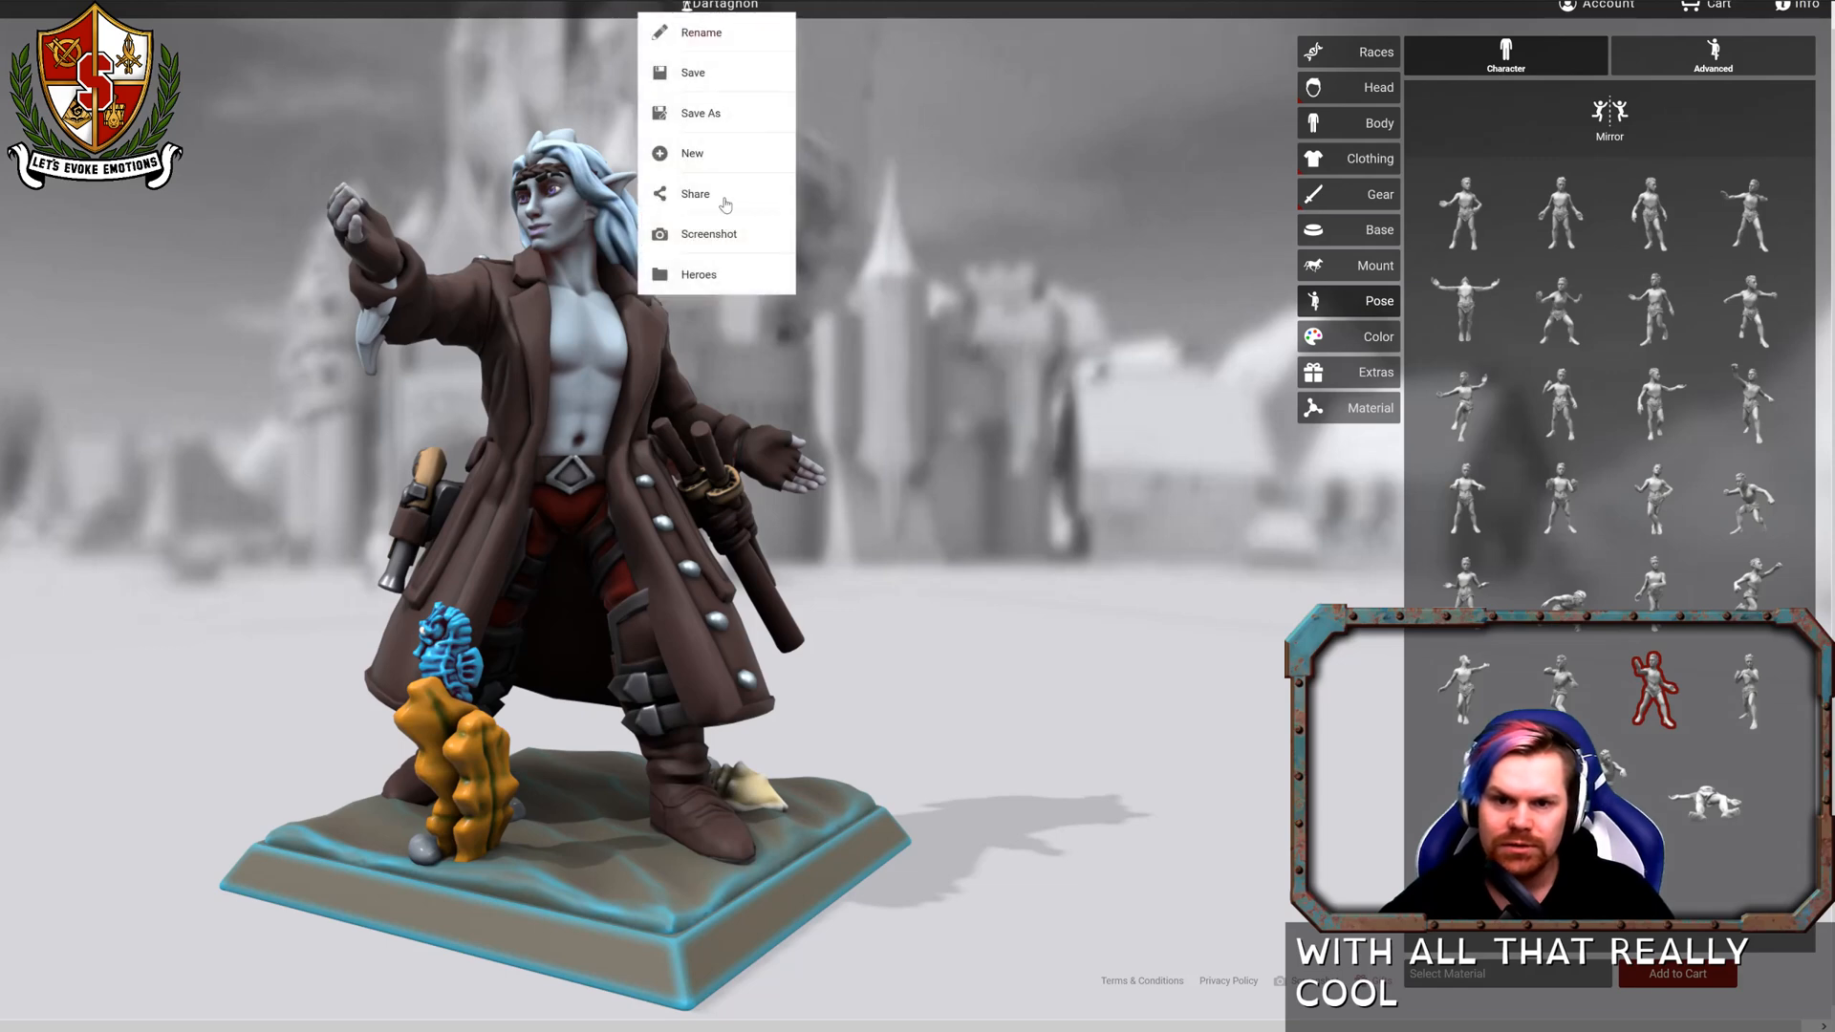
{"action": "left_click", "coordinate": [698, 275]}
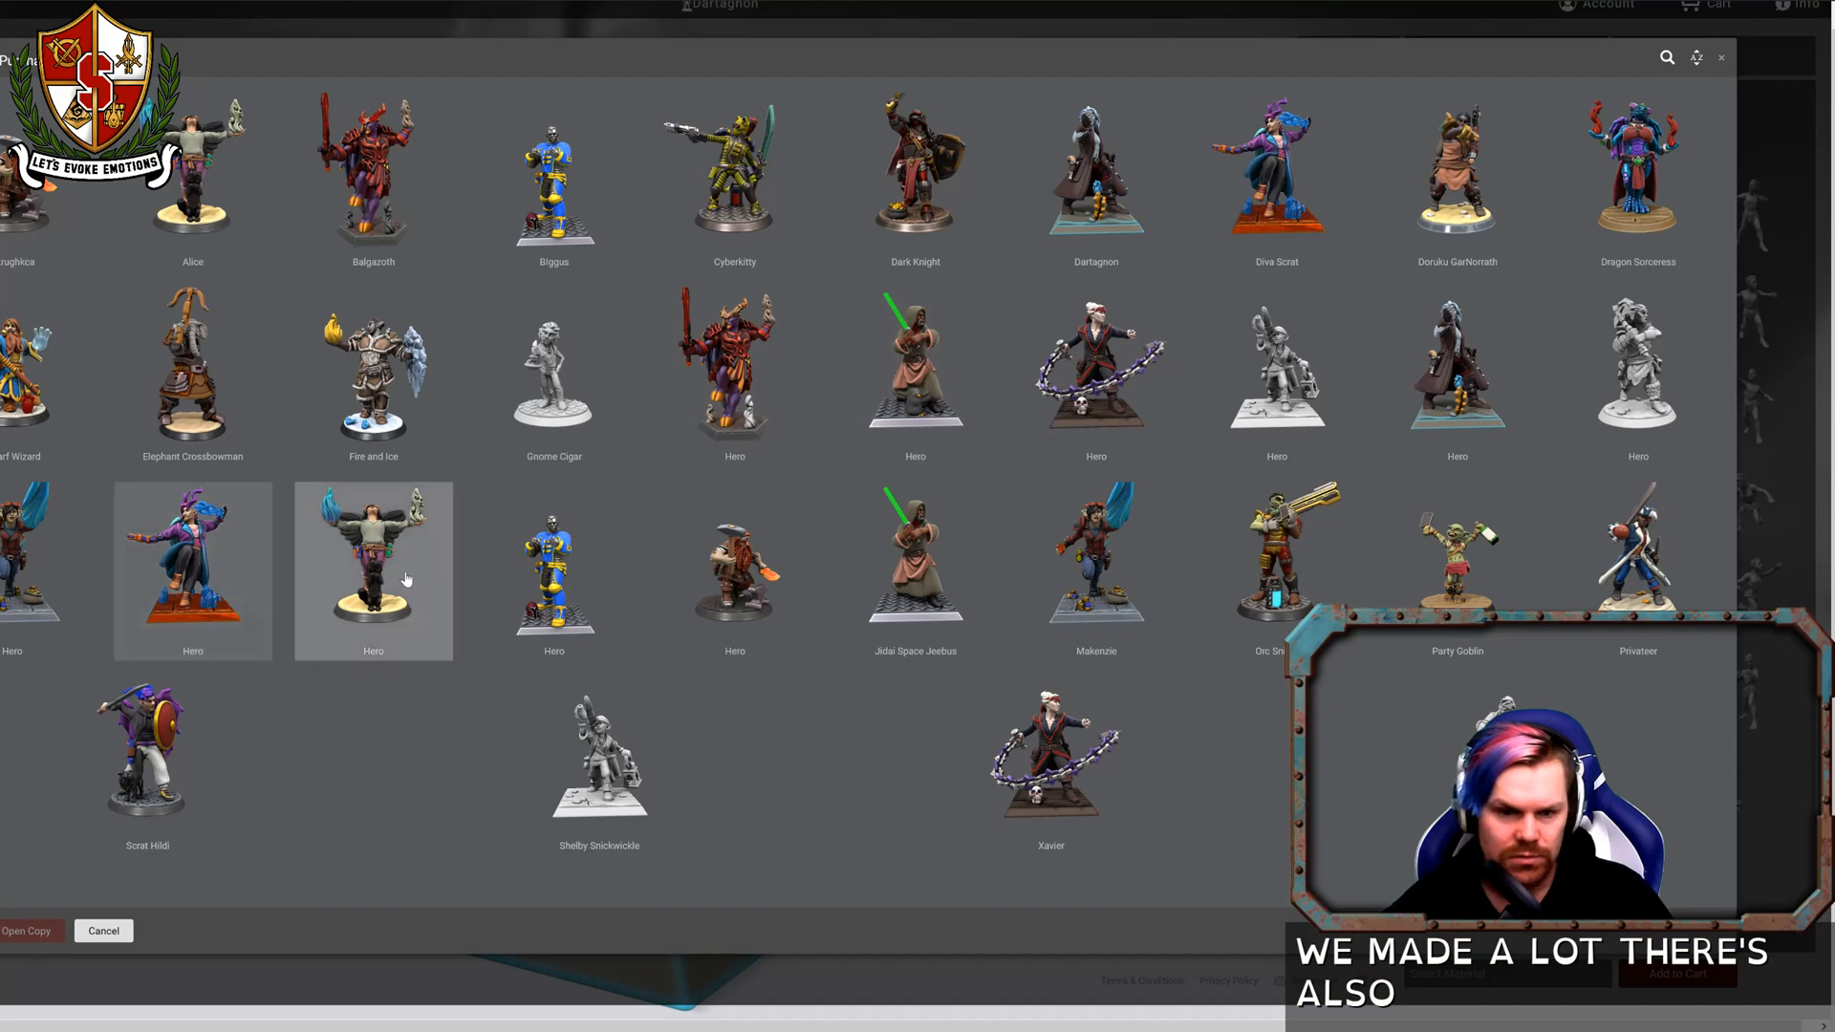
{"action": "left_click", "coordinate": [1096, 564]}
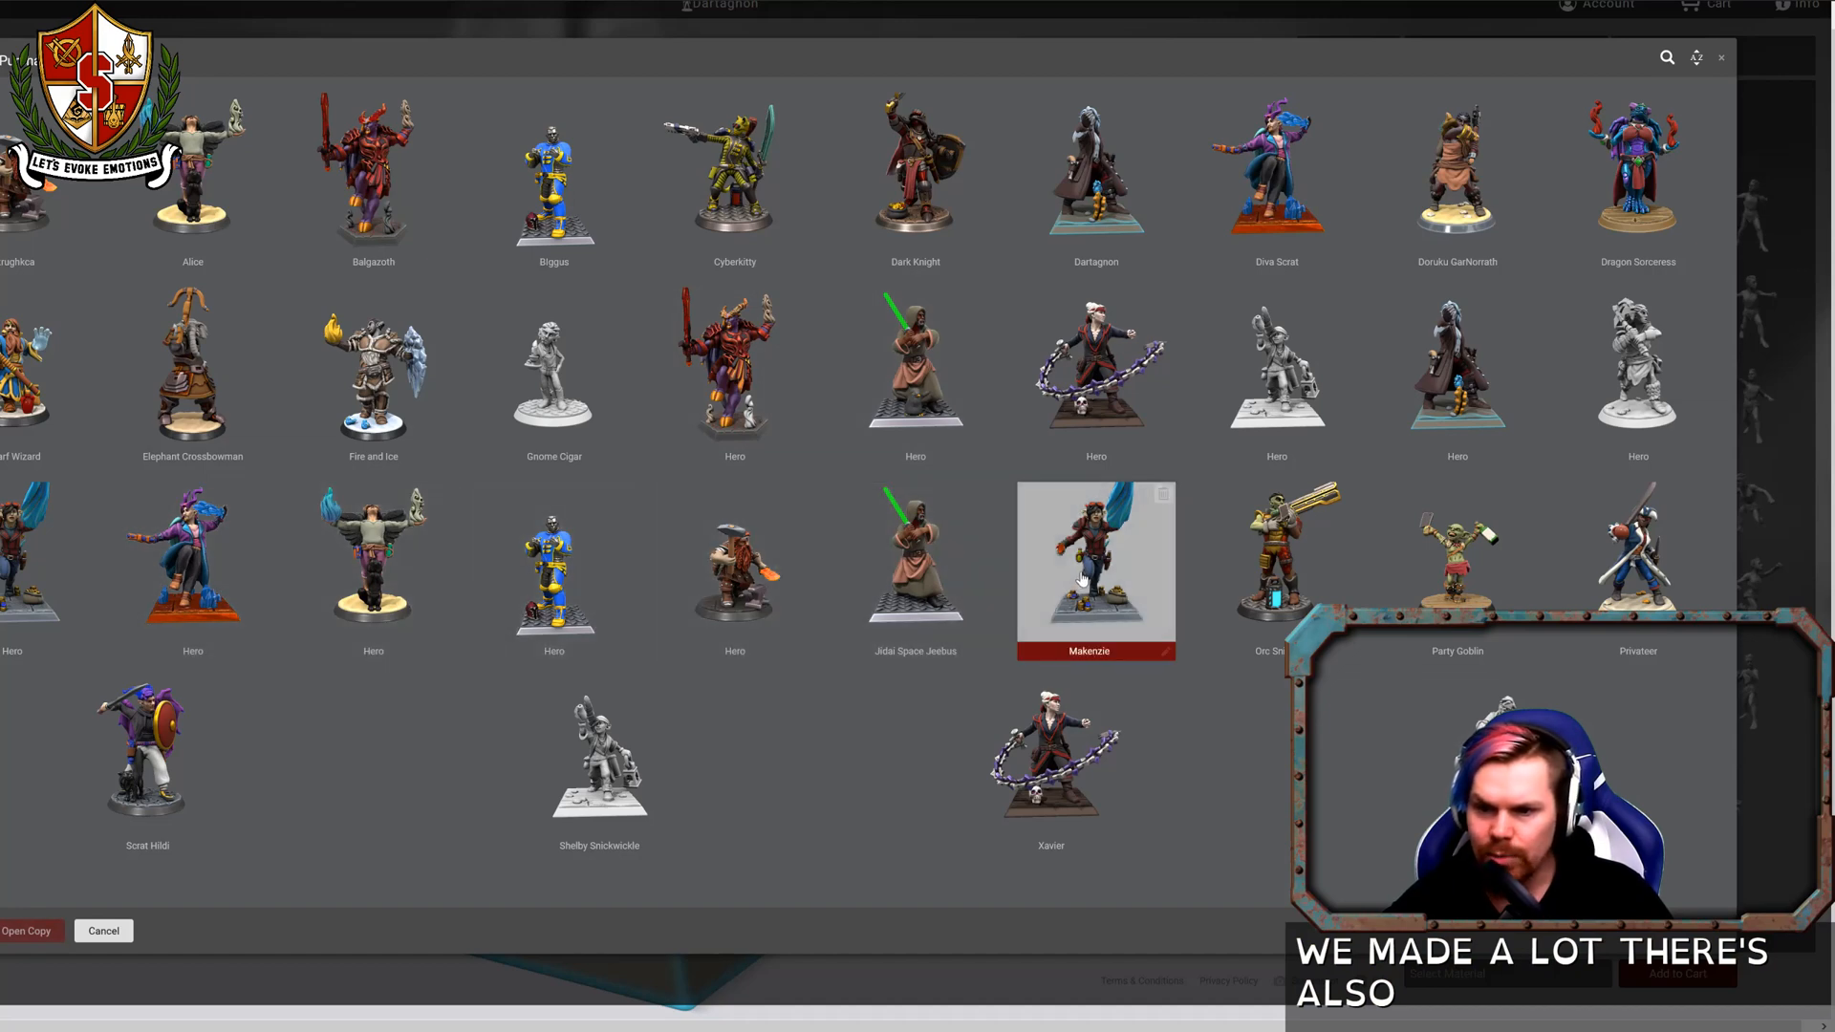
{"action": "left_click", "coordinate": [24, 931]}
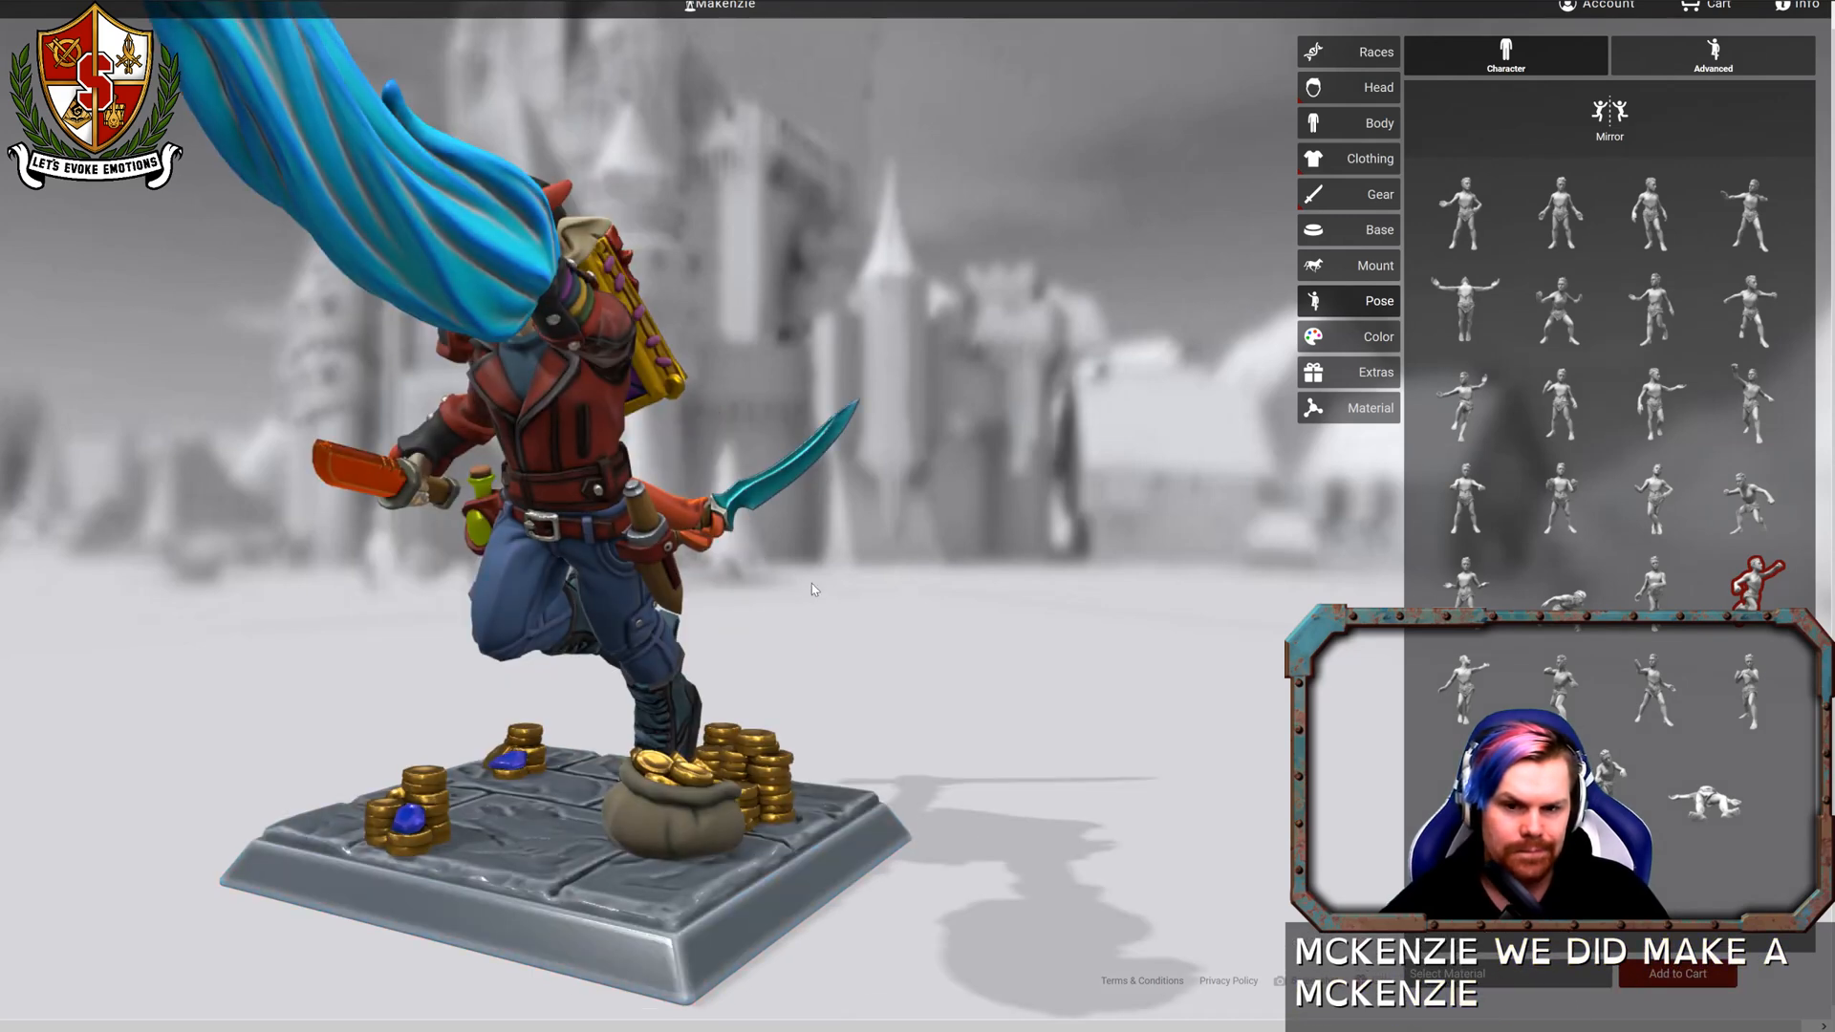
{"action": "left_click_drag", "start_coordinate": [811, 583], "coordinate": [1467, 592]}
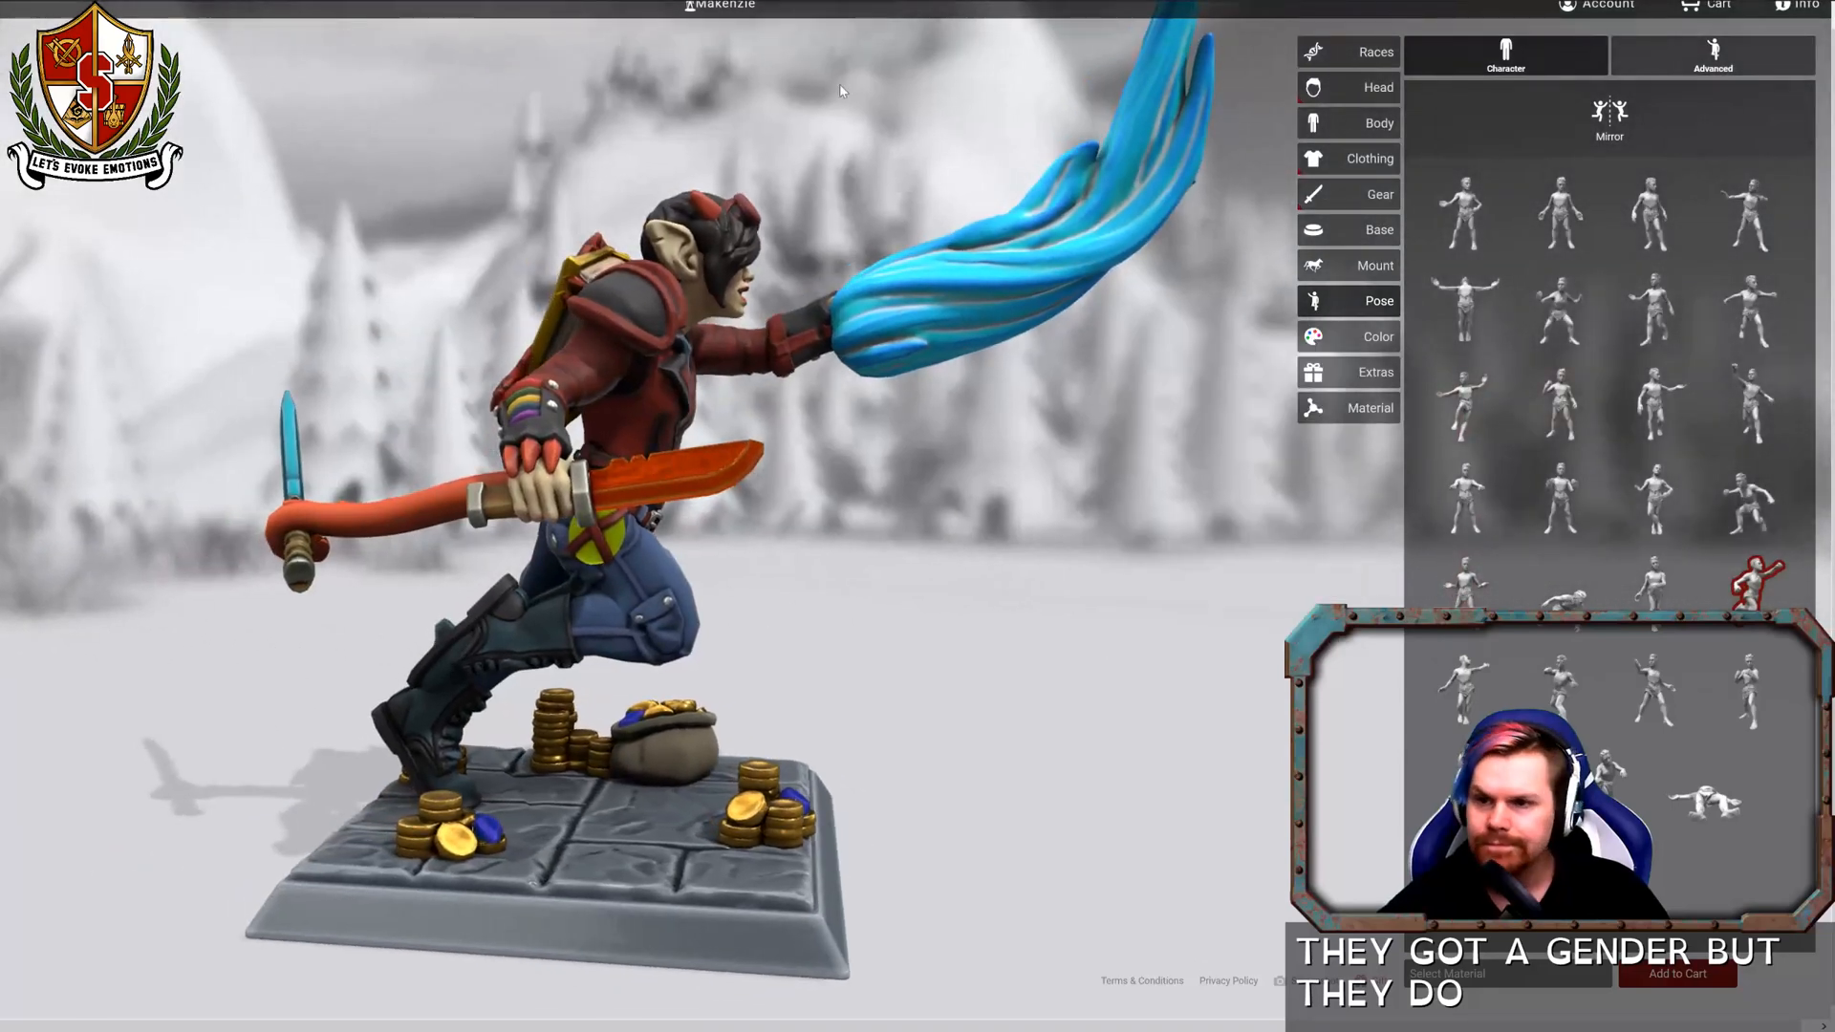
Look through the collection of saved heroes and close it without opening another one.
{"action": "left_click", "coordinate": [729, 12]}
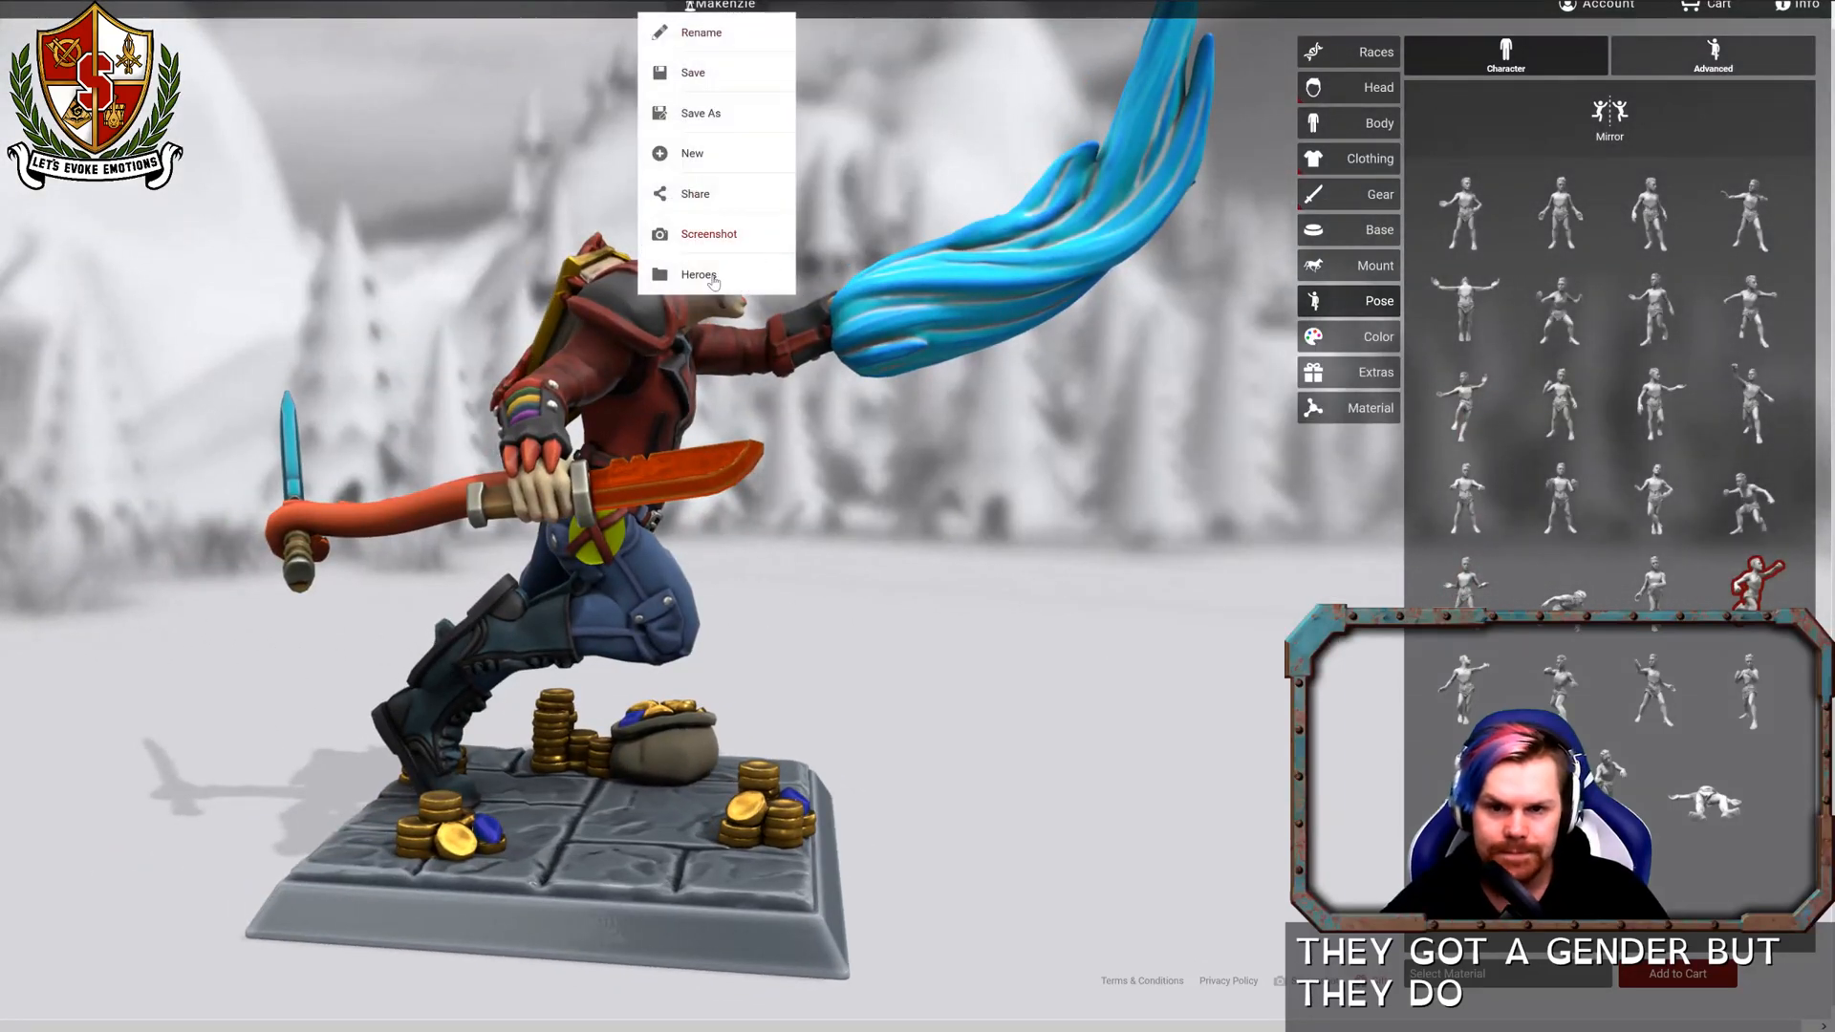
{"action": "left_click", "coordinate": [699, 275]}
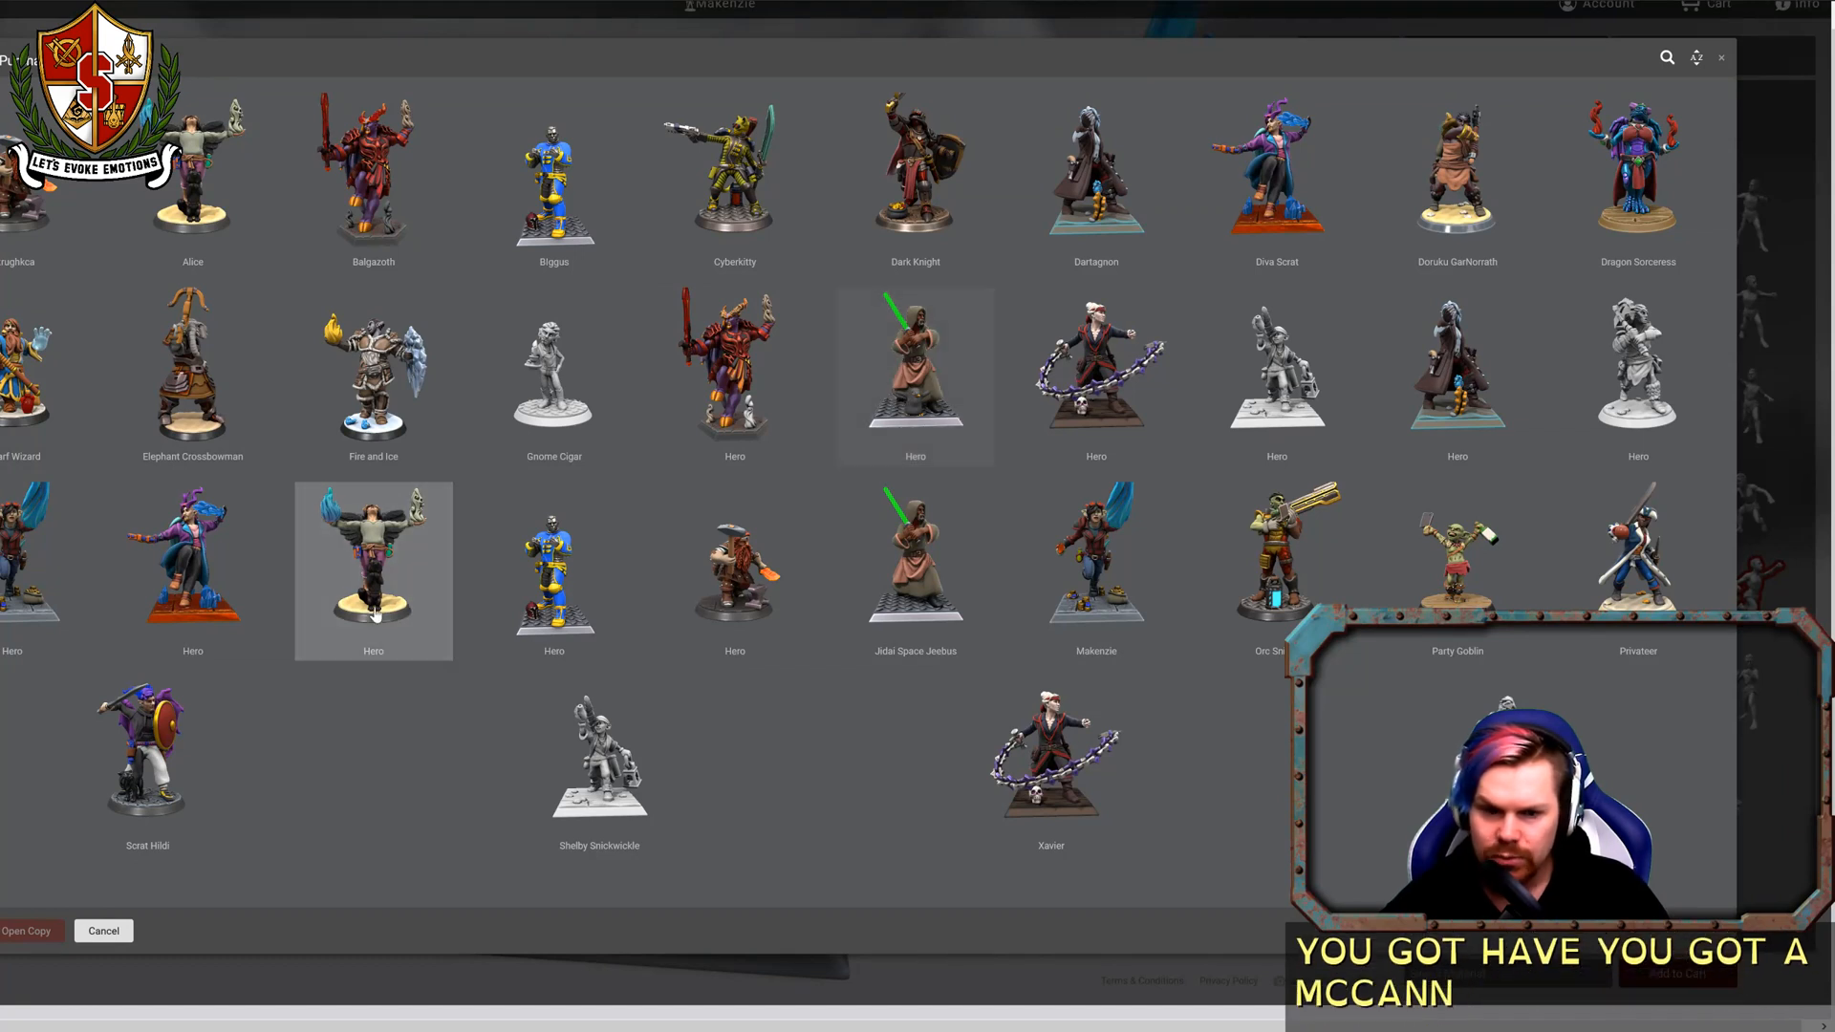
{"action": "left_click", "coordinate": [557, 776]}
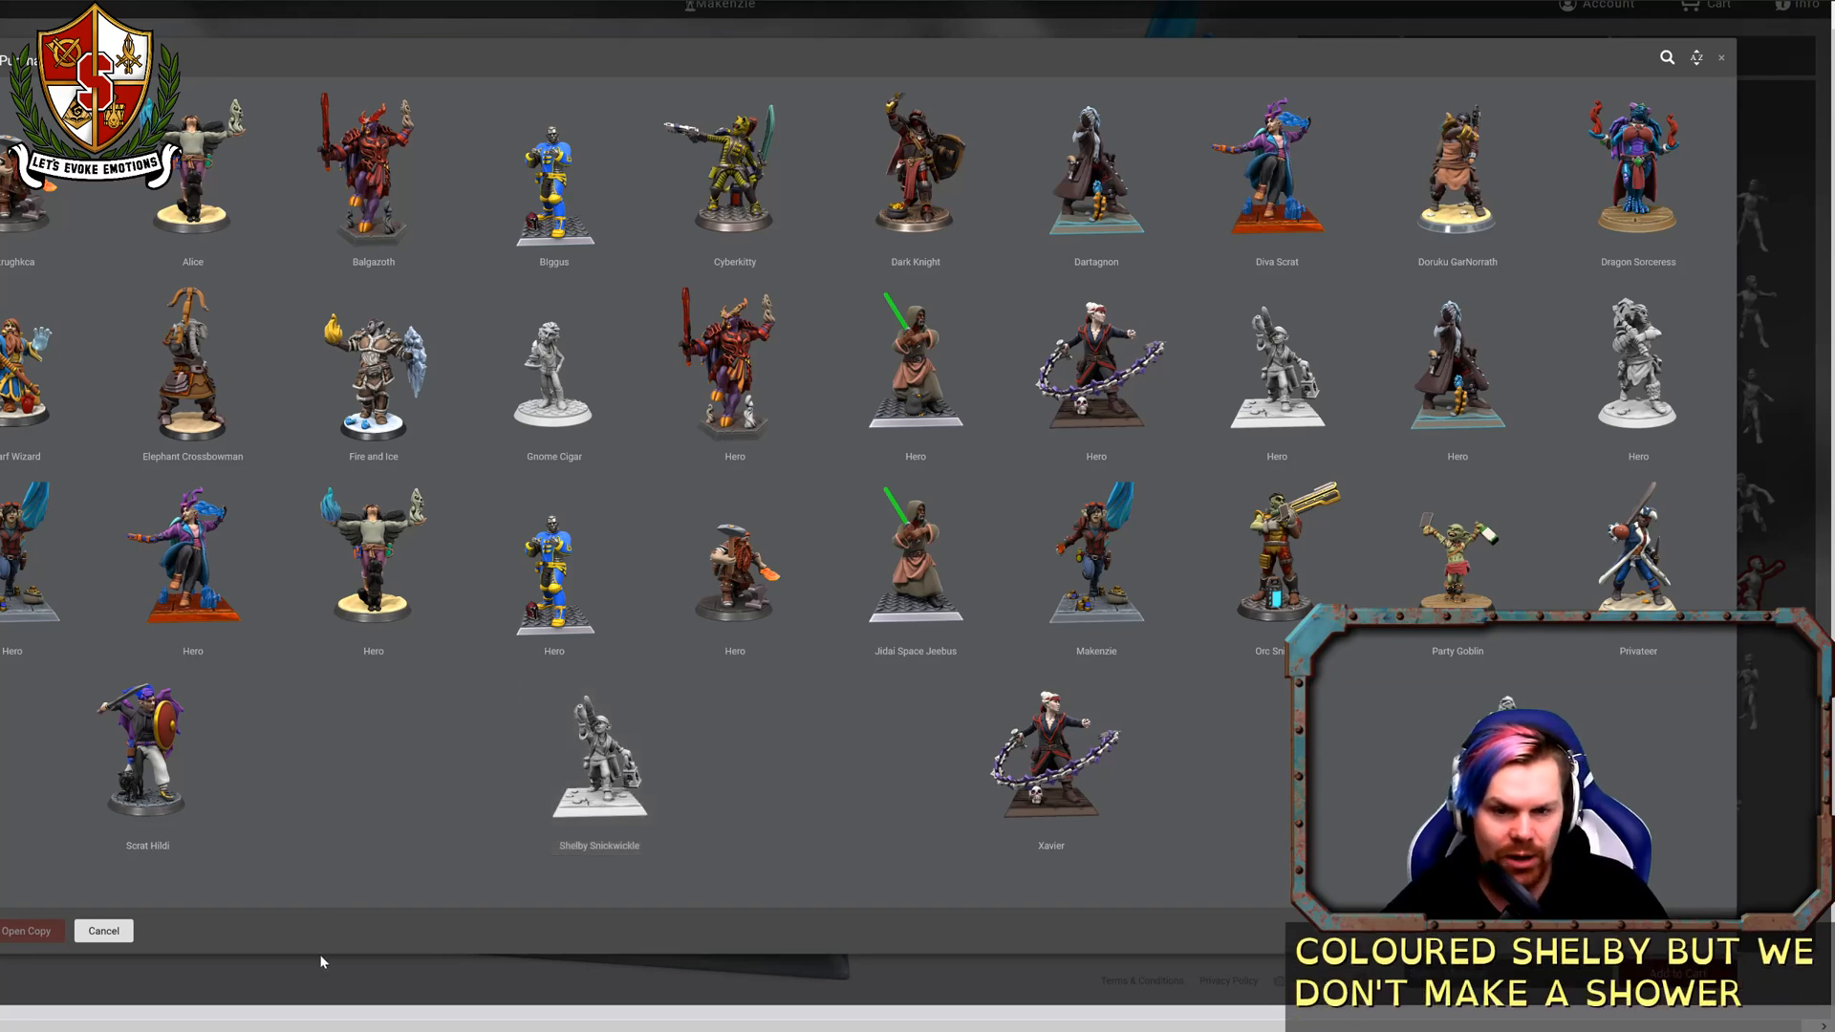
{"action": "left_click", "coordinate": [104, 932]}
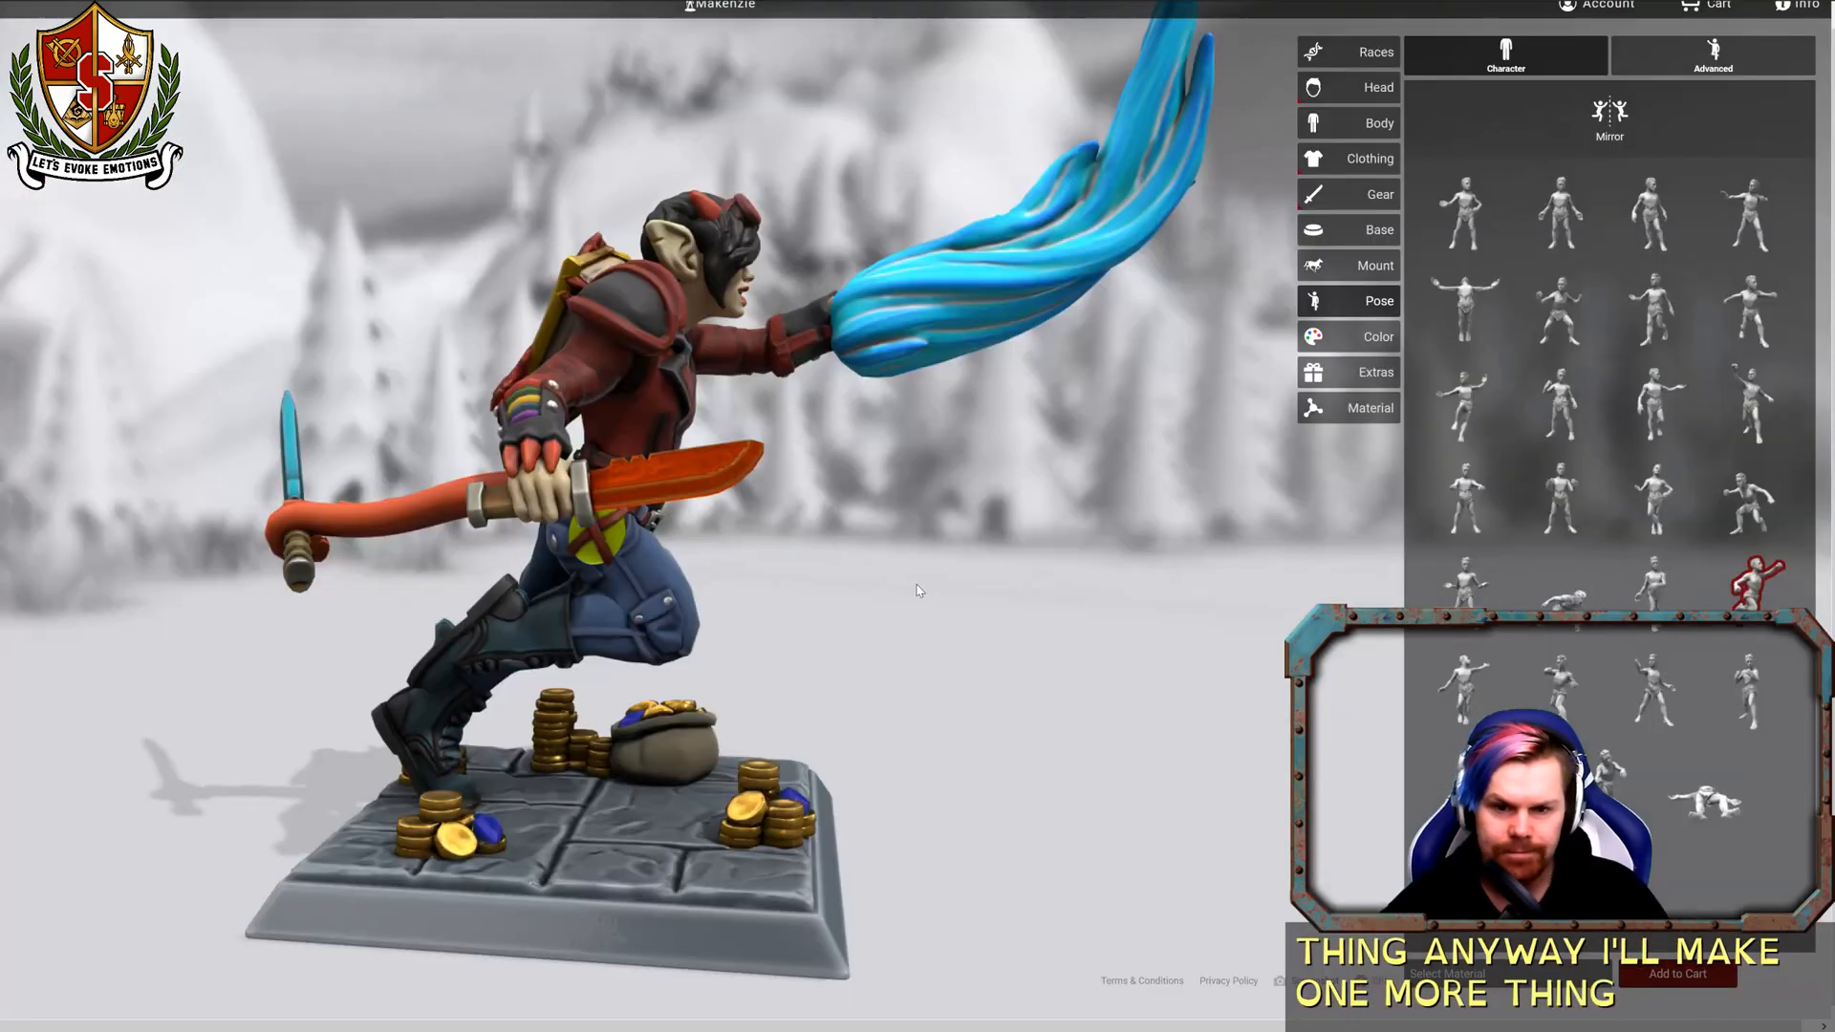
Start a new hero and set its race to the male Zombie.
{"action": "left_click", "coordinate": [712, 8]}
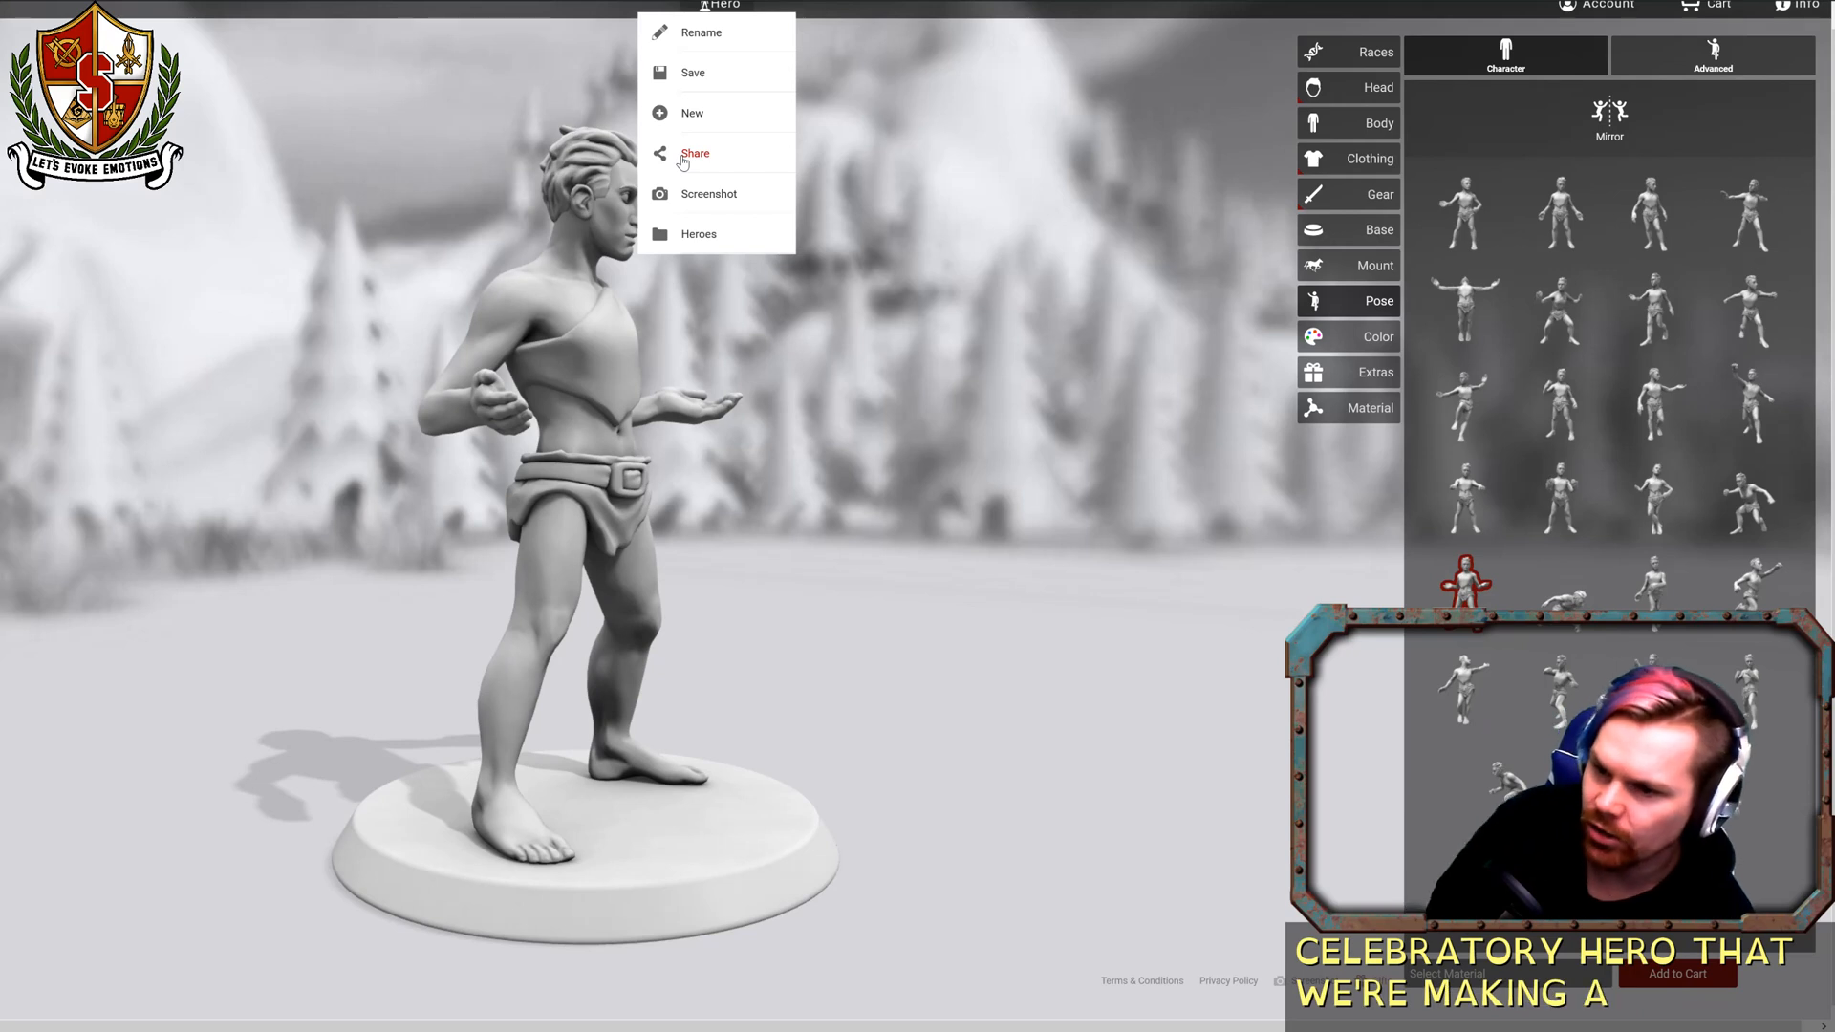
{"action": "left_click", "coordinate": [1330, 65]}
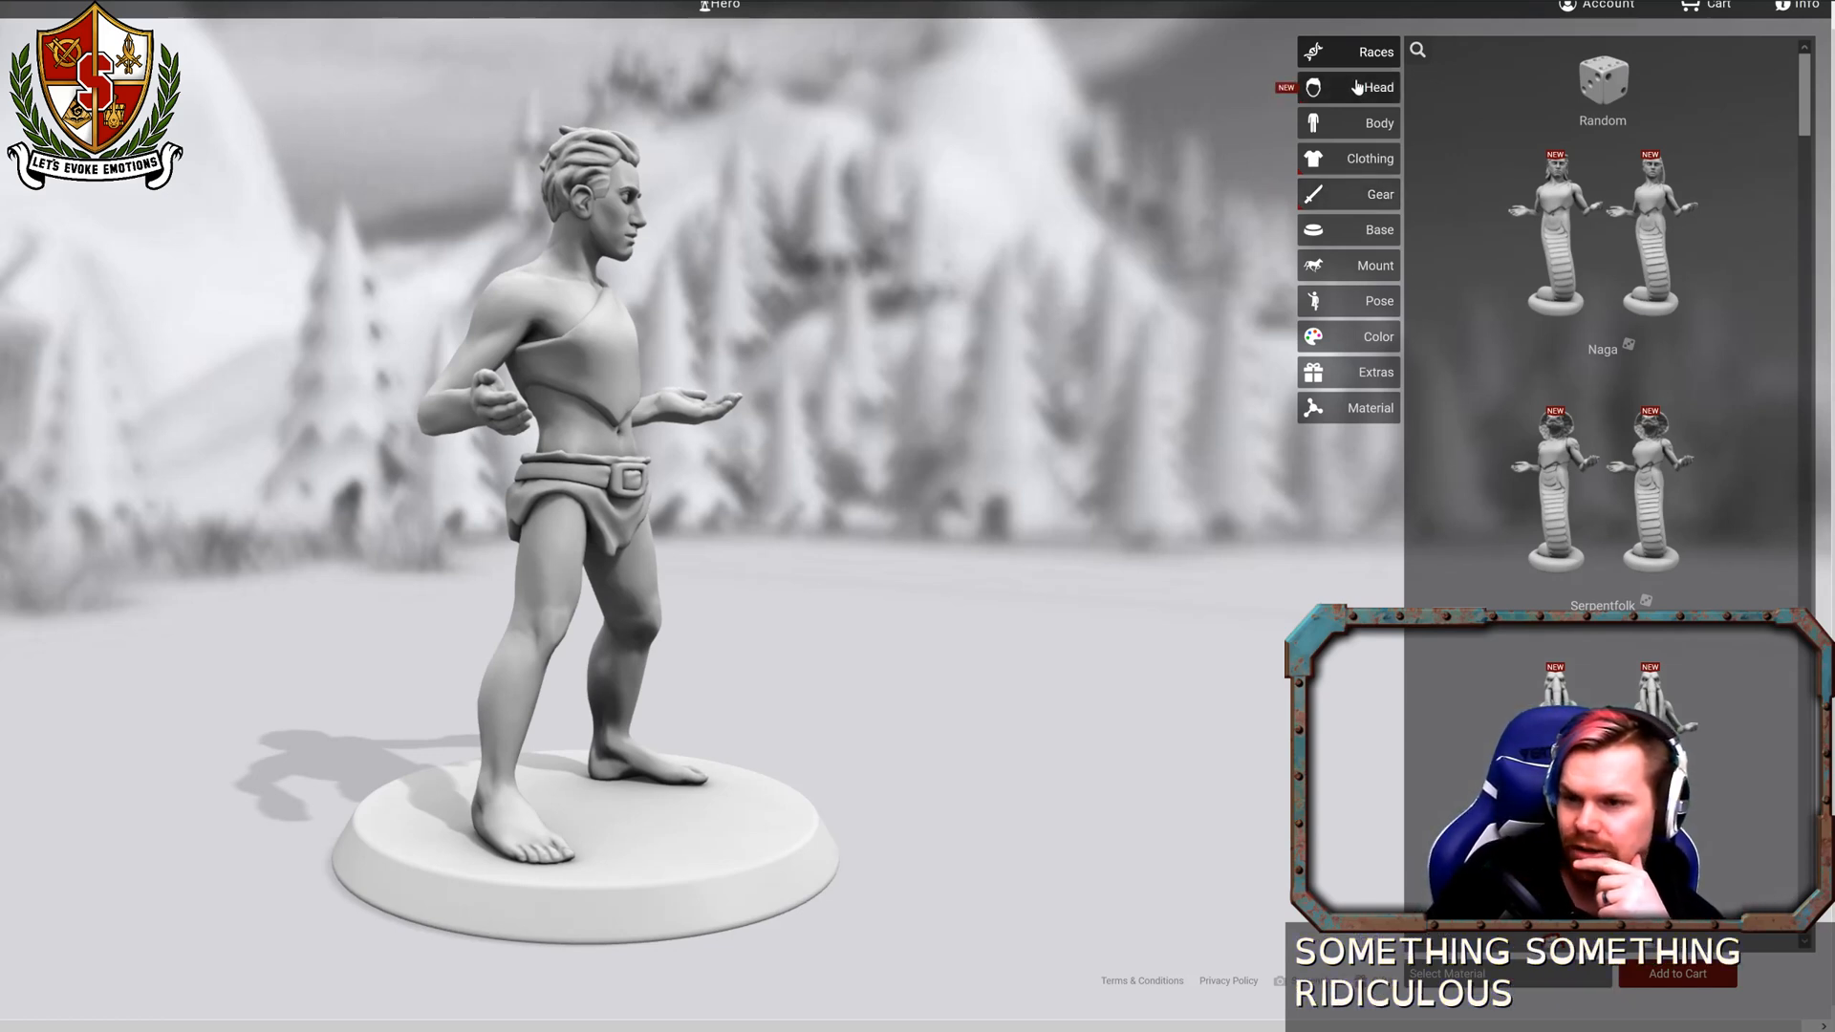
{"action": "scroll", "coordinate": [1500, 481], "scroll_direction": "down", "scroll_amount": 10}
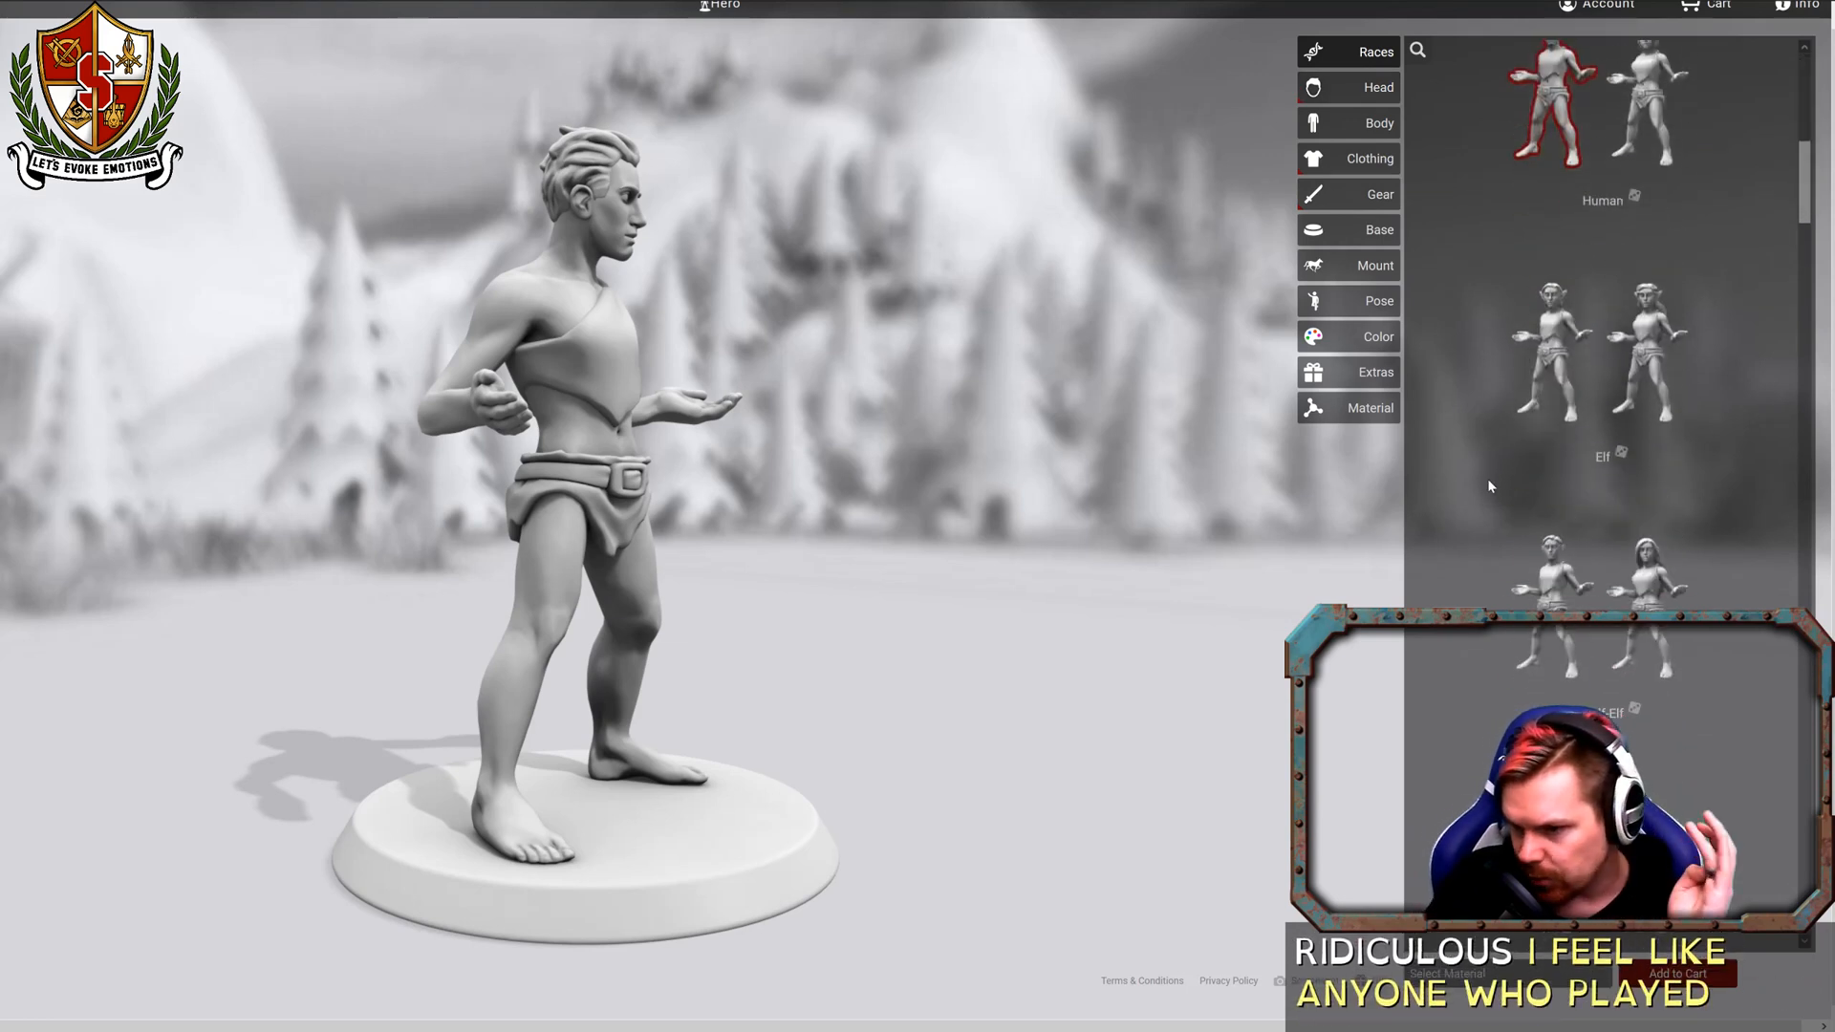
{"action": "scroll", "coordinate": [1486, 485], "scroll_direction": "down", "scroll_amount": 3}
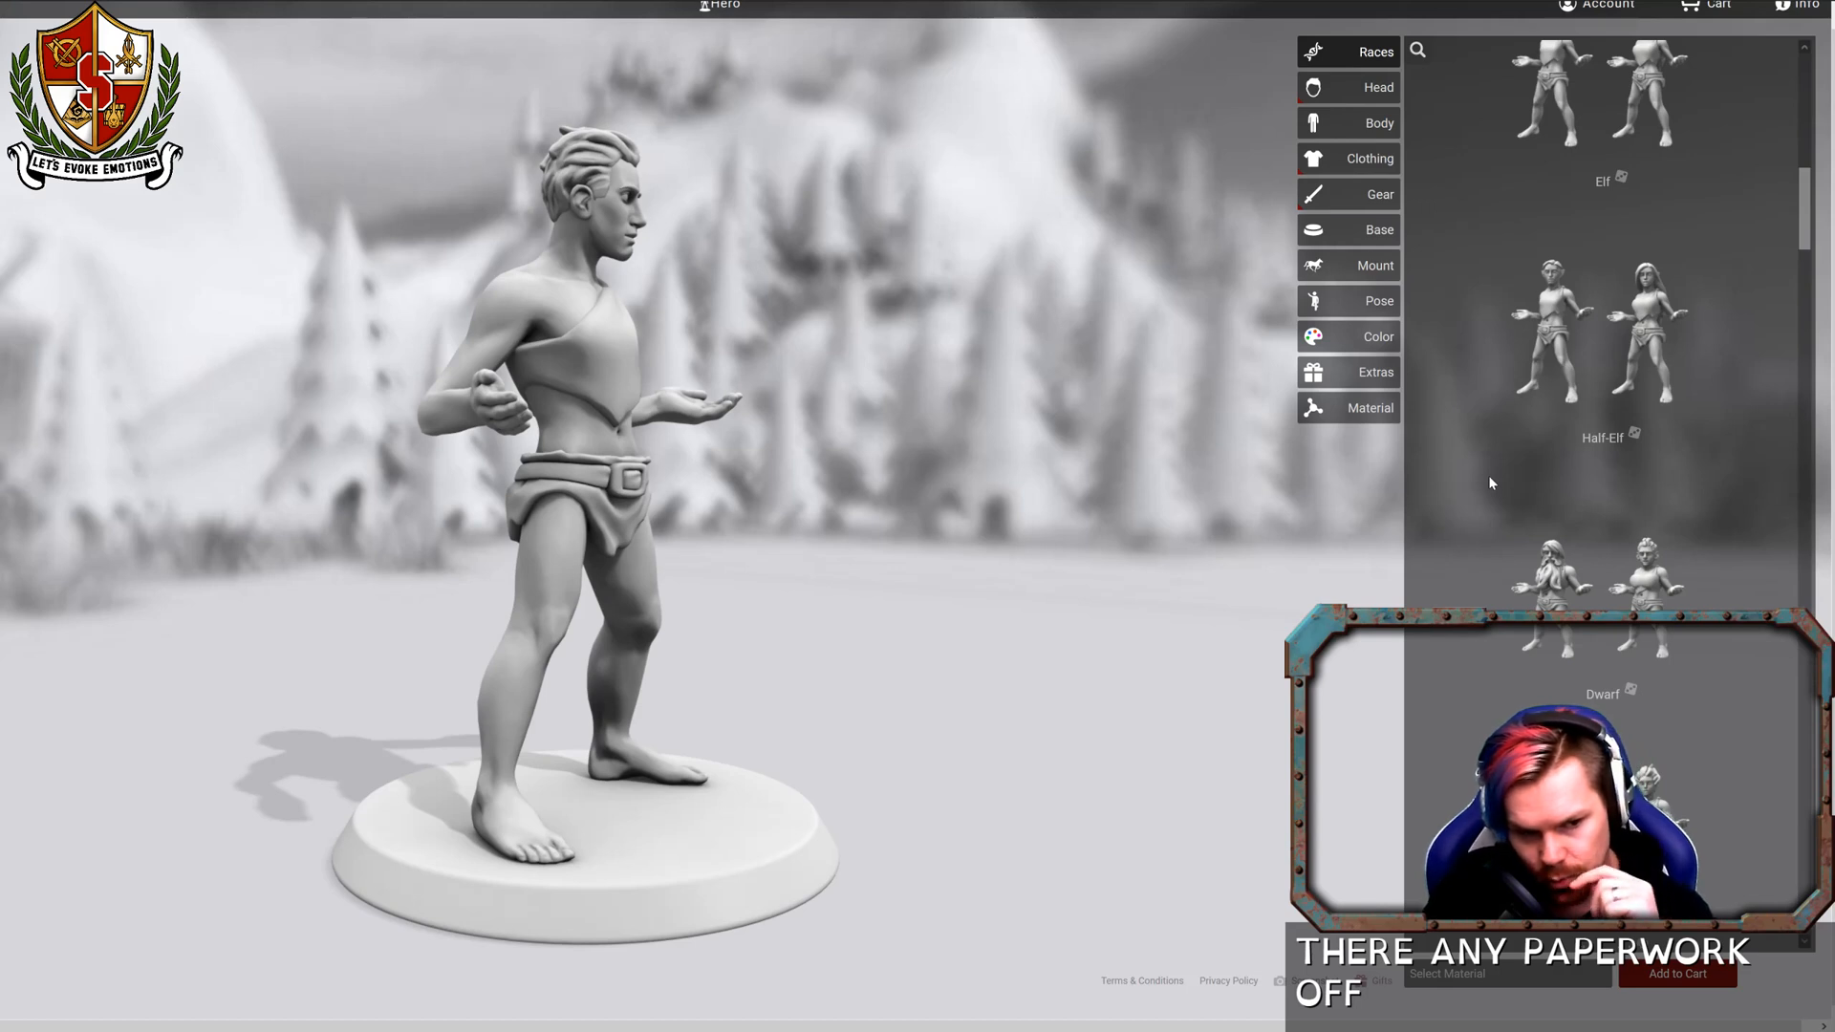
{"action": "scroll", "coordinate": [1488, 474], "scroll_direction": "down", "scroll_amount": 5}
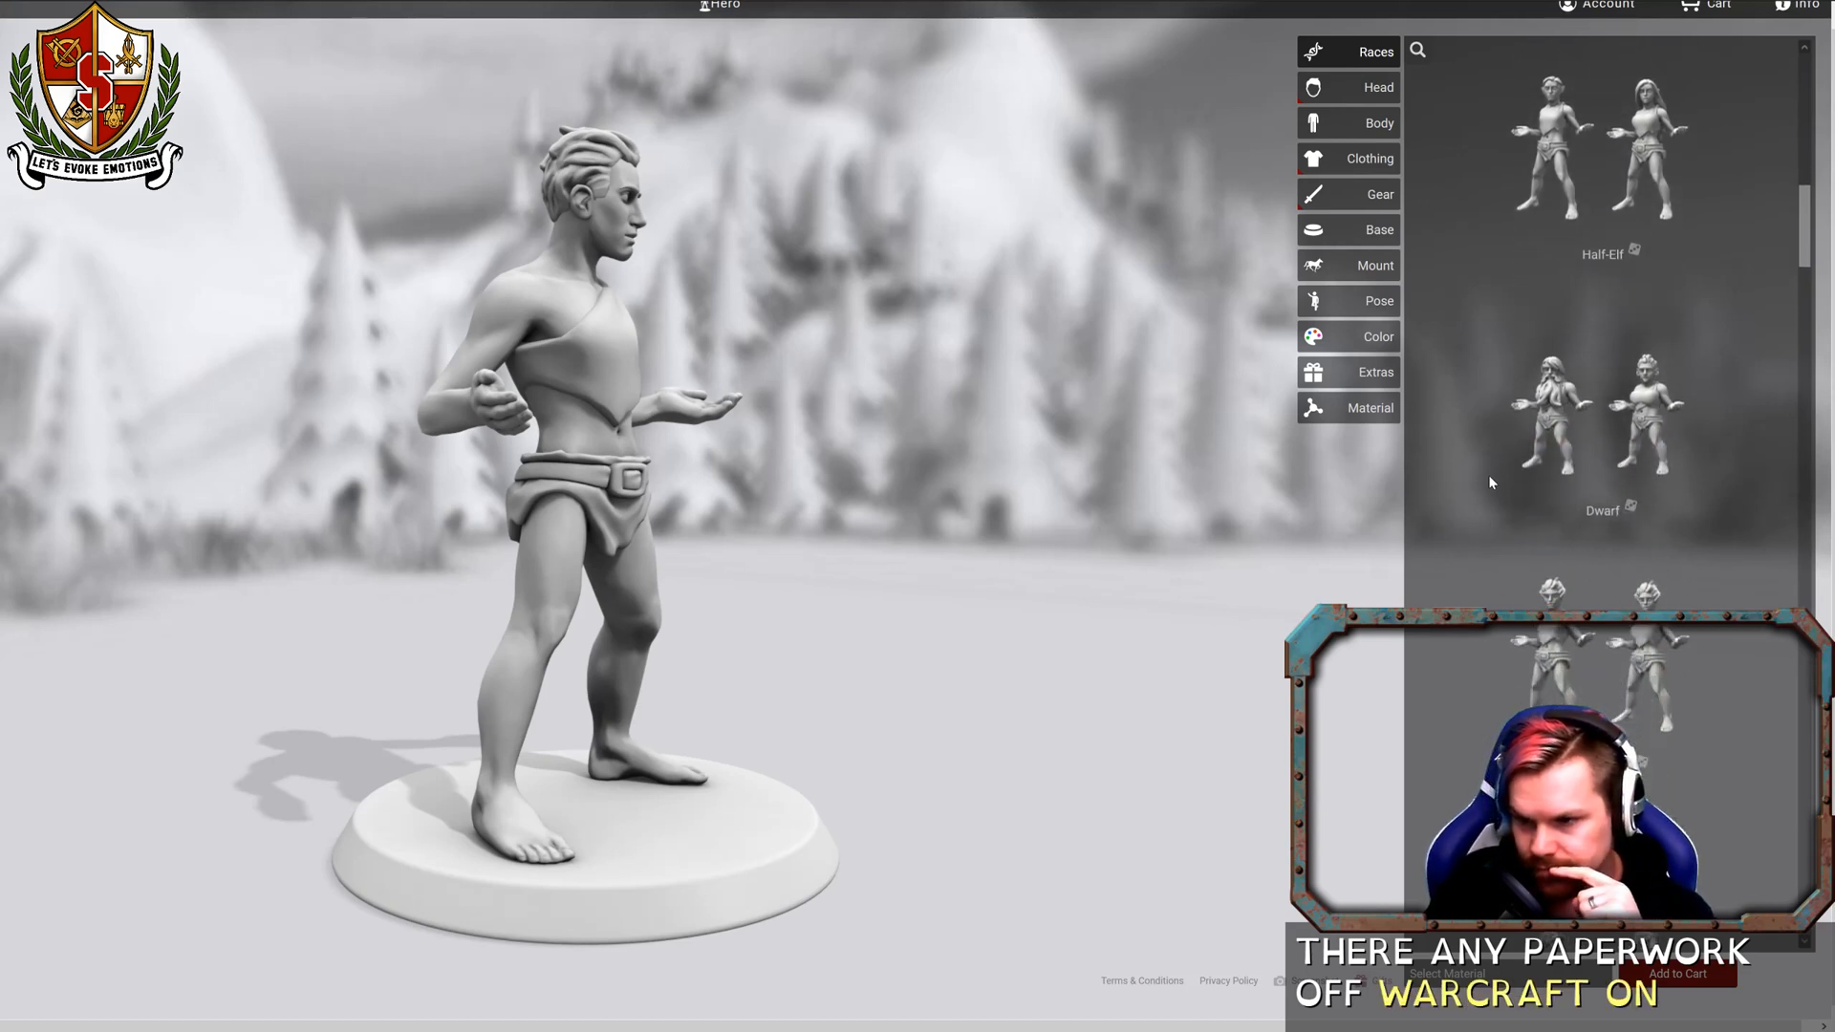
{"action": "scroll", "coordinate": [1488, 476], "scroll_direction": "down", "scroll_amount": 6}
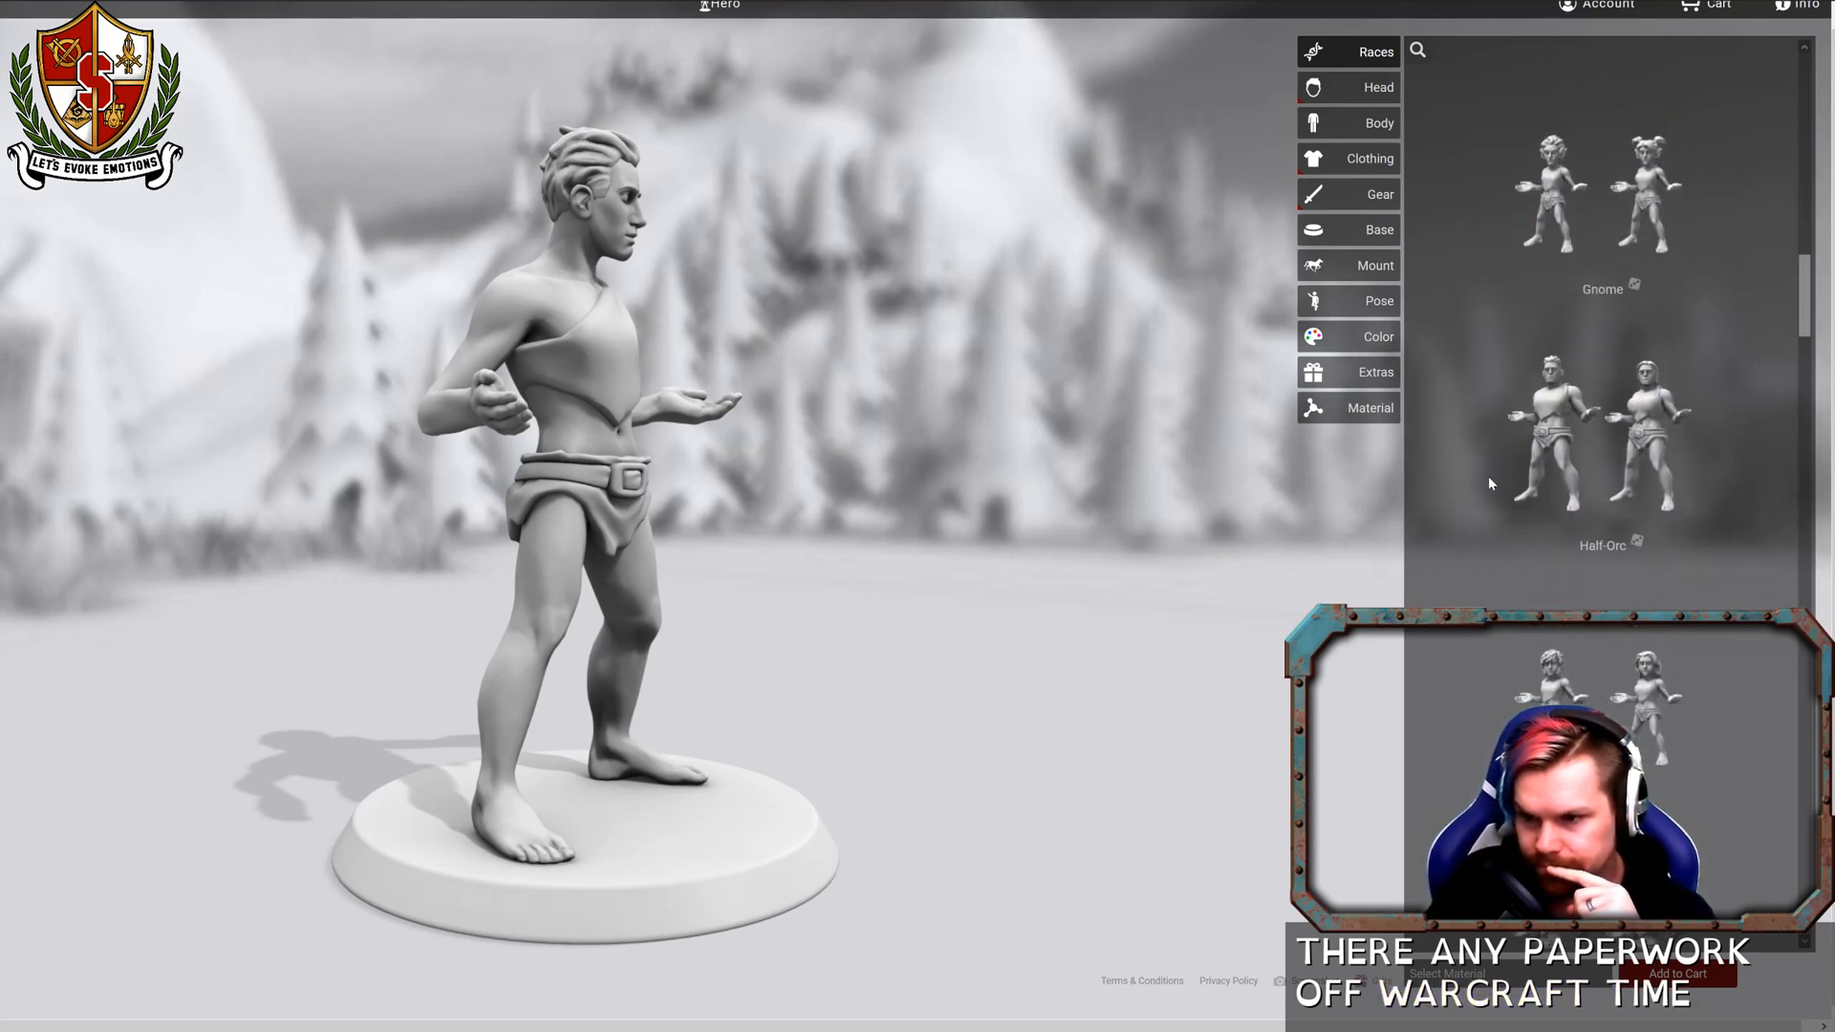
{"action": "scroll", "coordinate": [1489, 484], "scroll_direction": "down", "scroll_amount": 5}
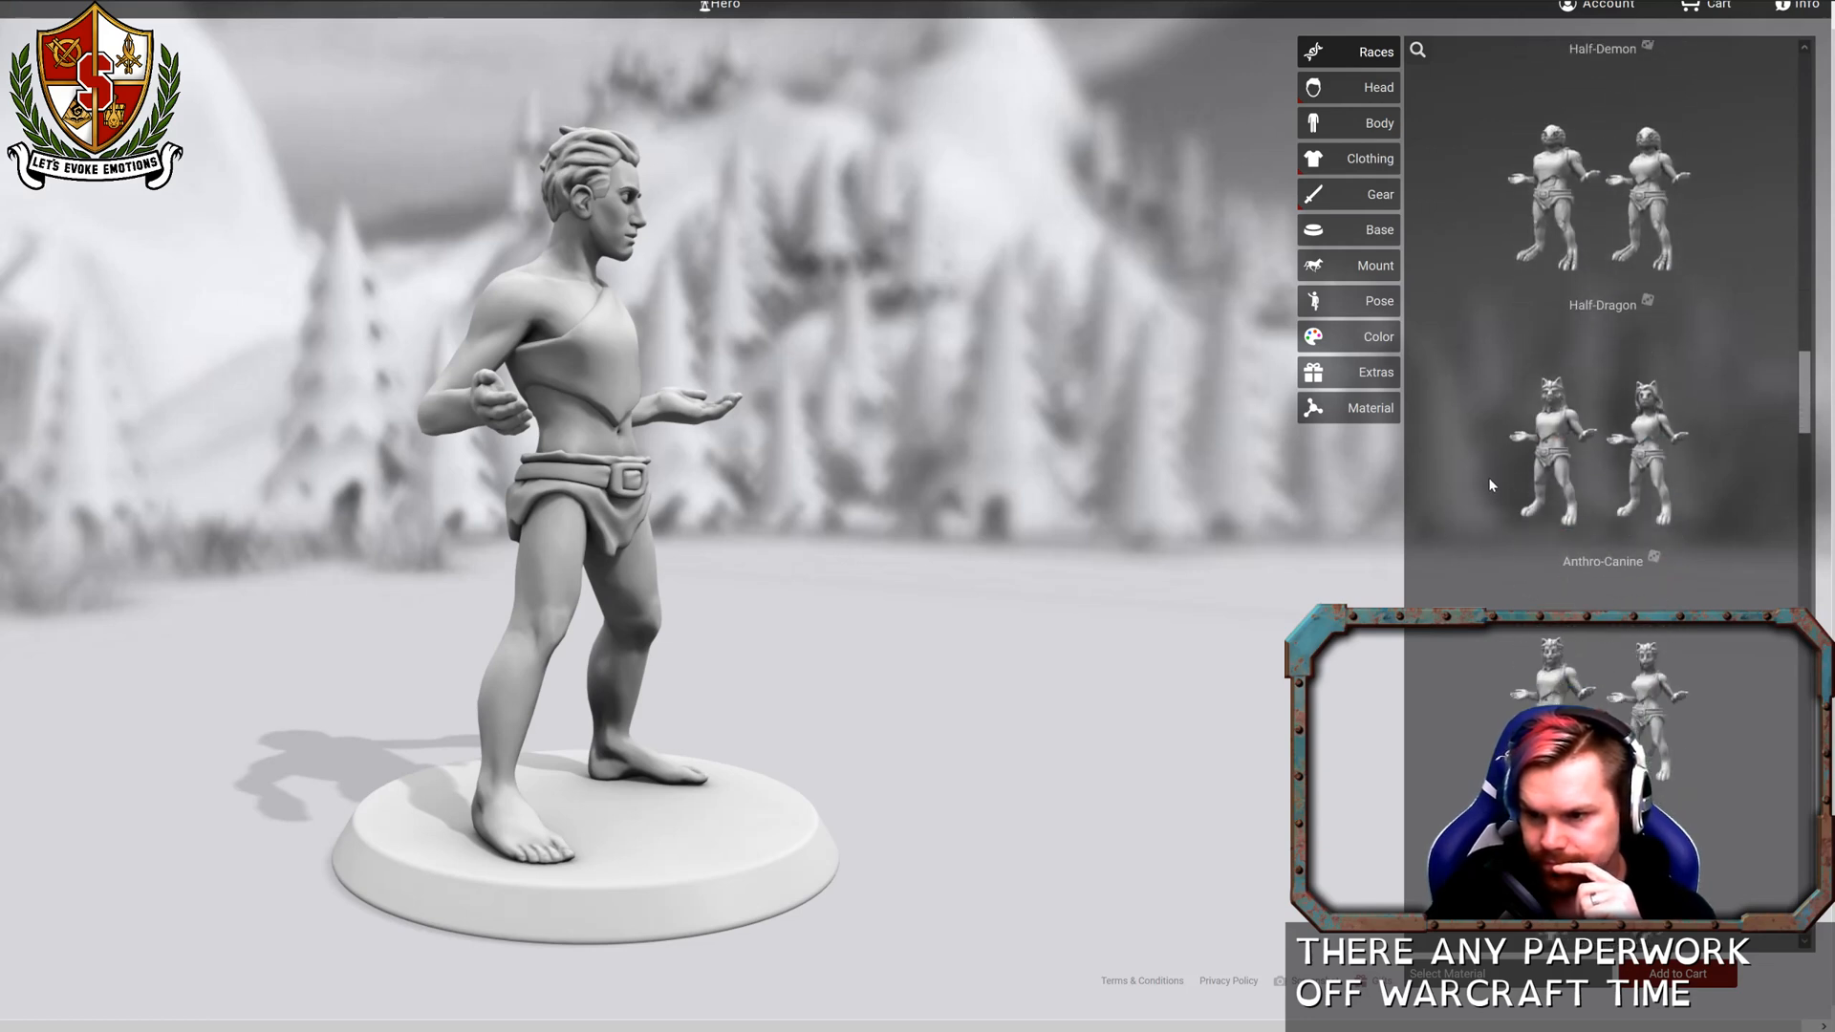
{"action": "scroll", "coordinate": [1489, 485], "scroll_direction": "down", "scroll_amount": 3}
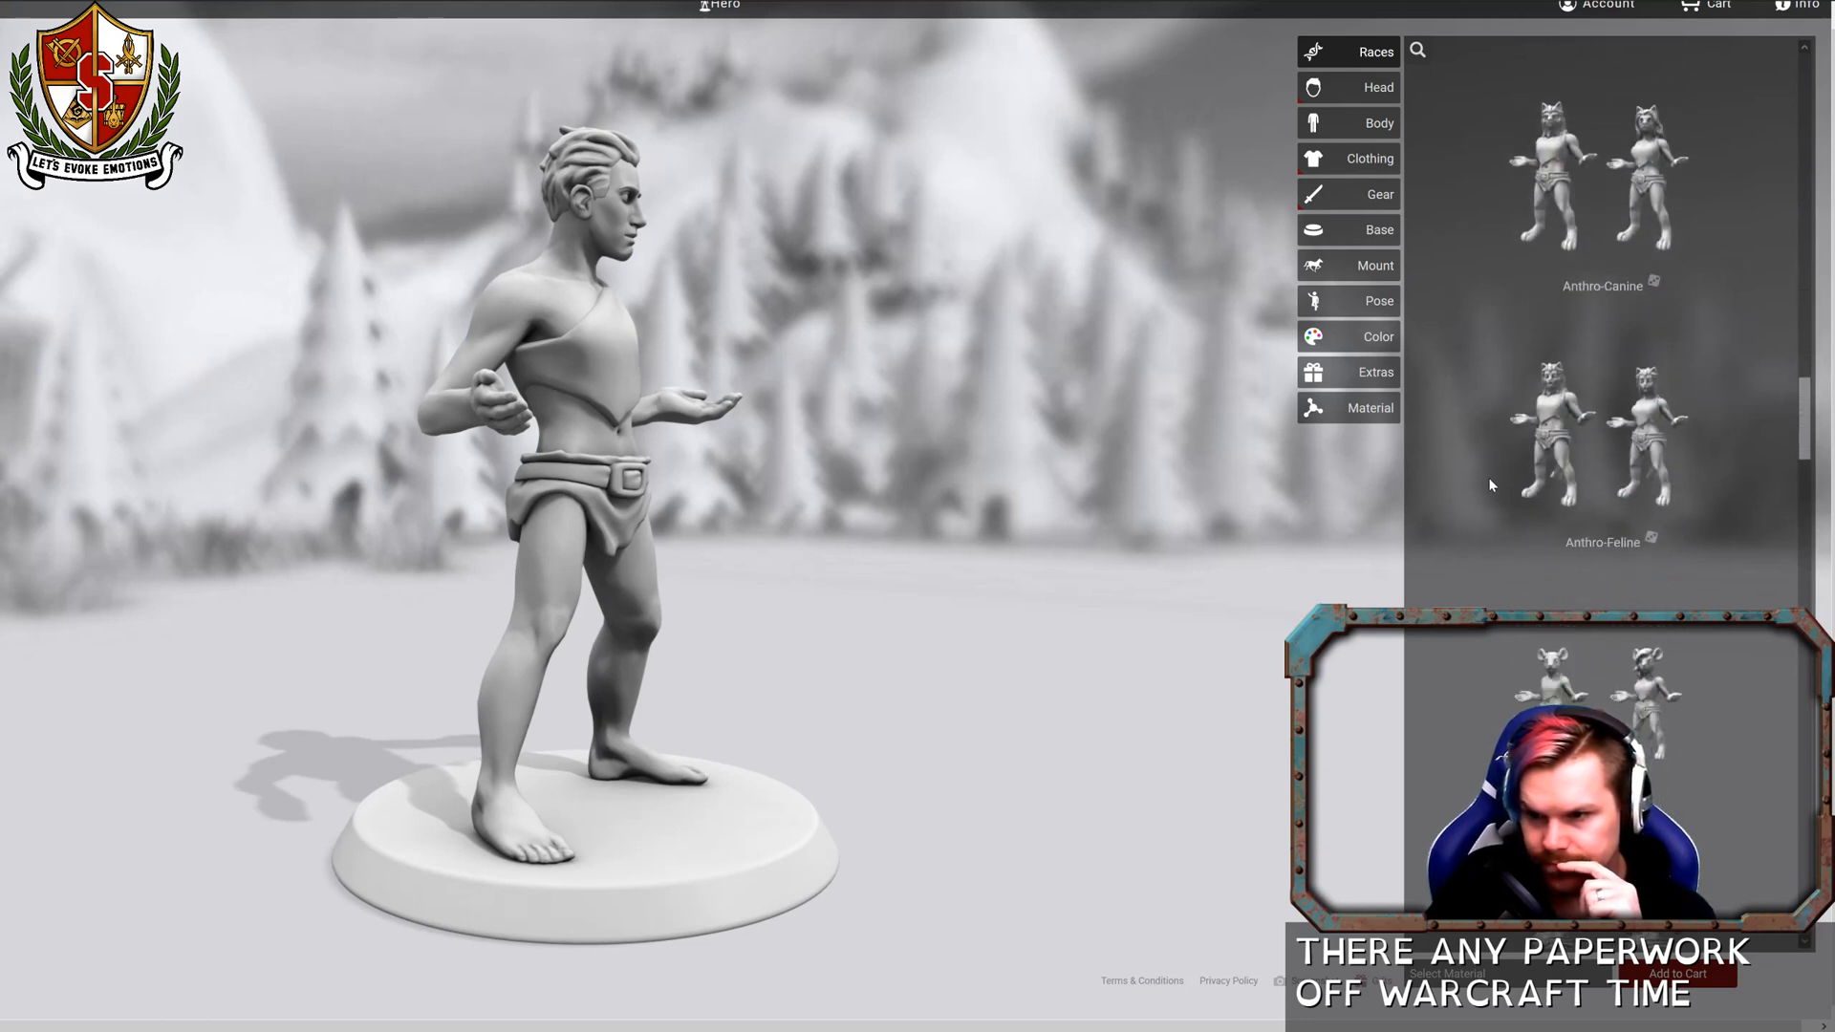
{"action": "scroll", "coordinate": [1488, 484], "scroll_direction": "down", "scroll_amount": 3}
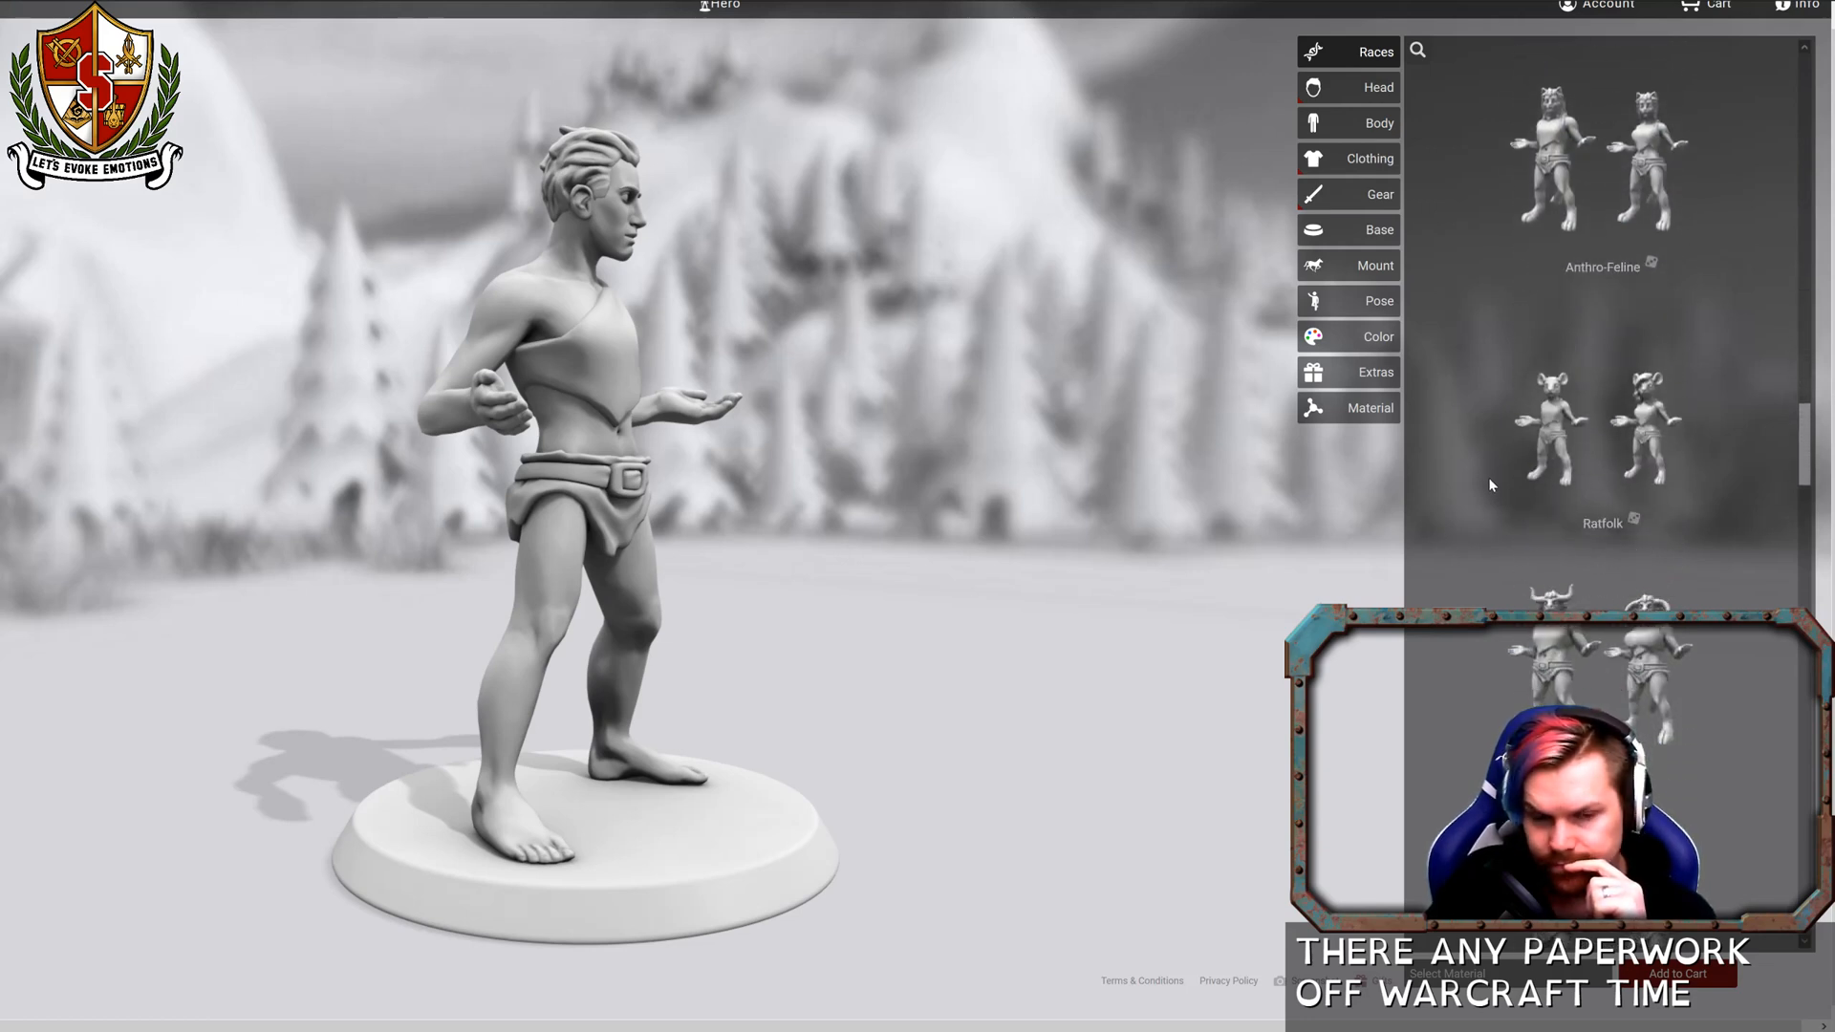
{"action": "scroll", "coordinate": [1489, 484], "scroll_direction": "down", "scroll_amount": 3}
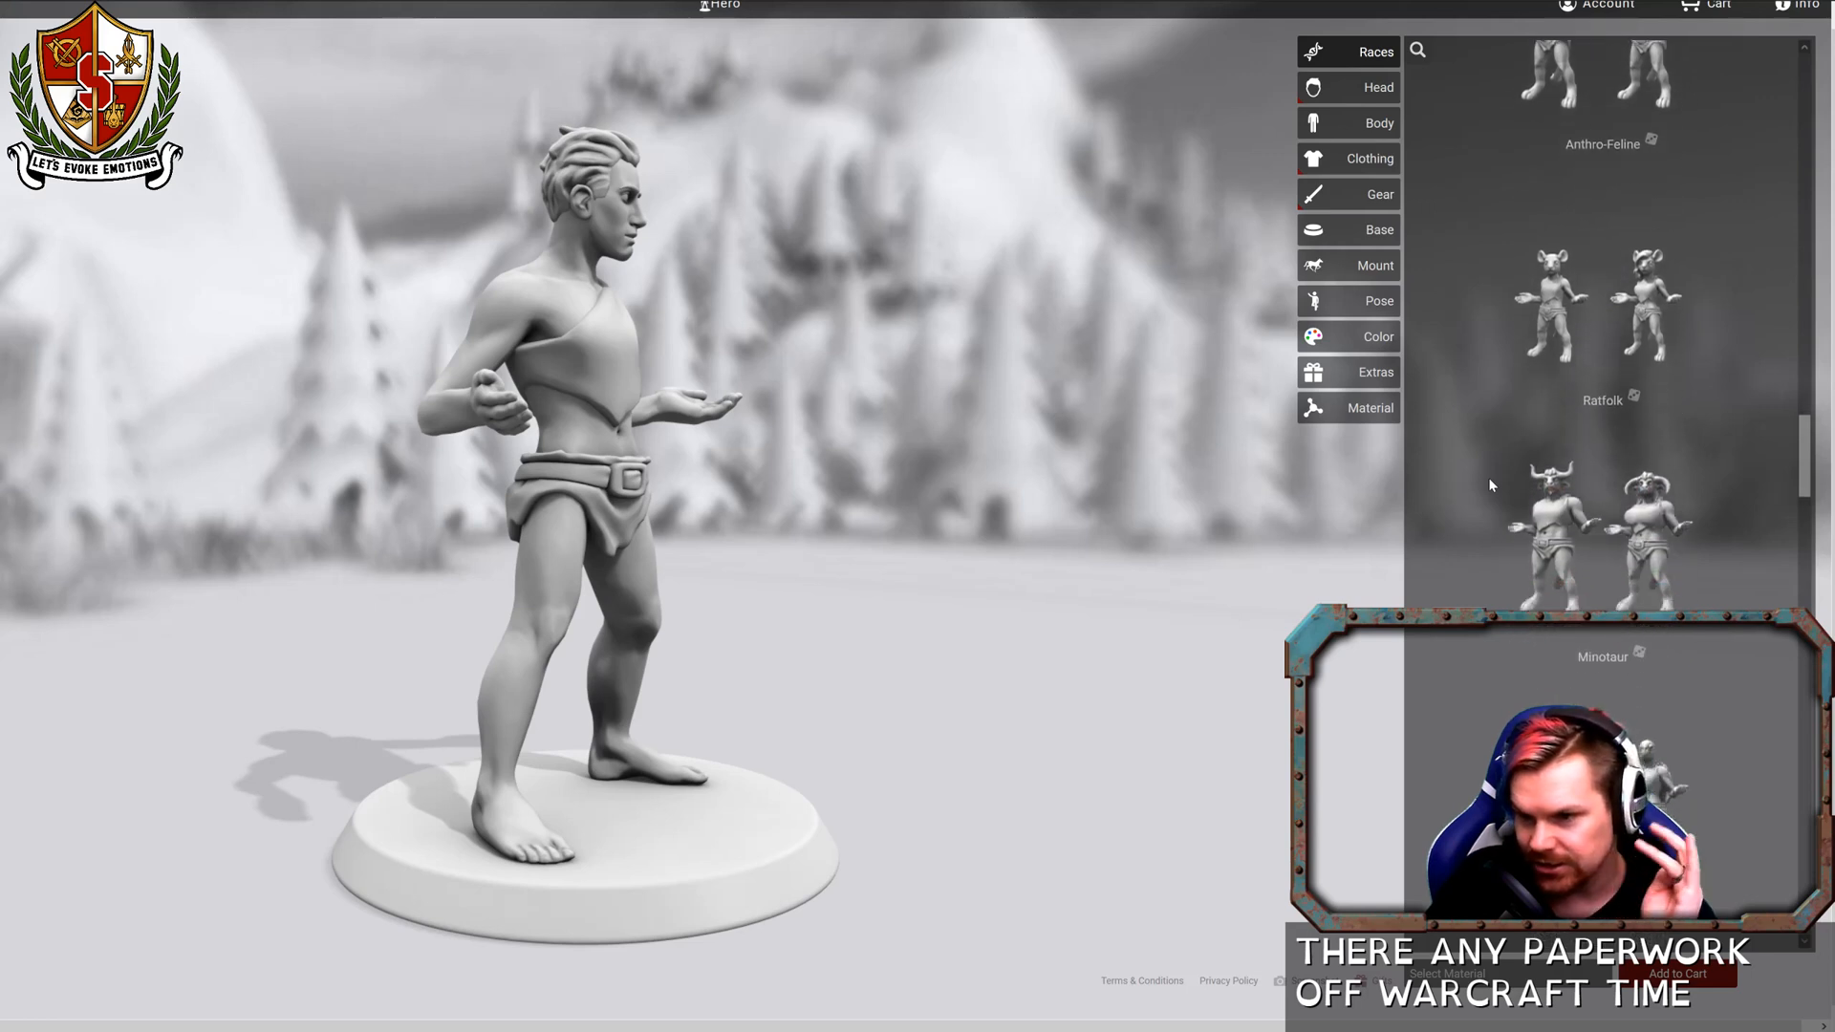
{"action": "scroll", "coordinate": [1489, 485], "scroll_direction": "down", "scroll_amount": 3}
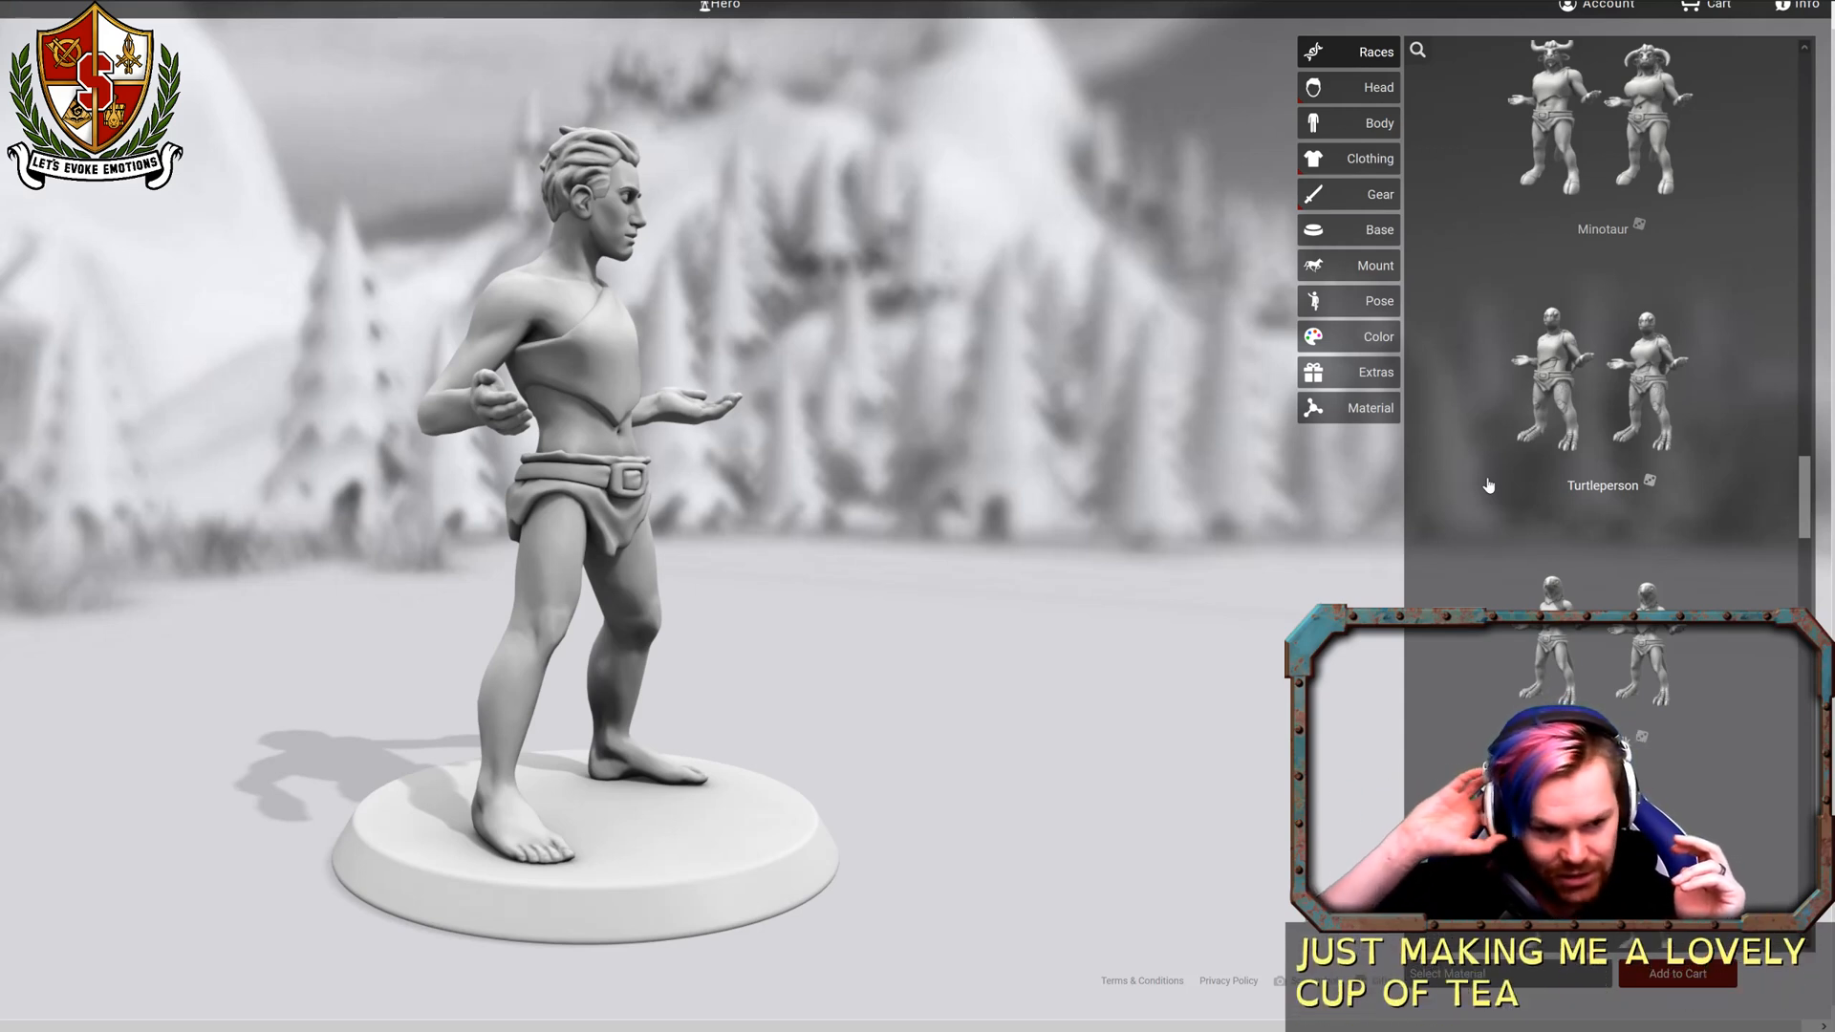
{"action": "mouse_move", "coordinate": [1584, 594]}
{"action": "scroll", "coordinate": [1584, 594], "scroll_direction": "down", "scroll_amount": 5}
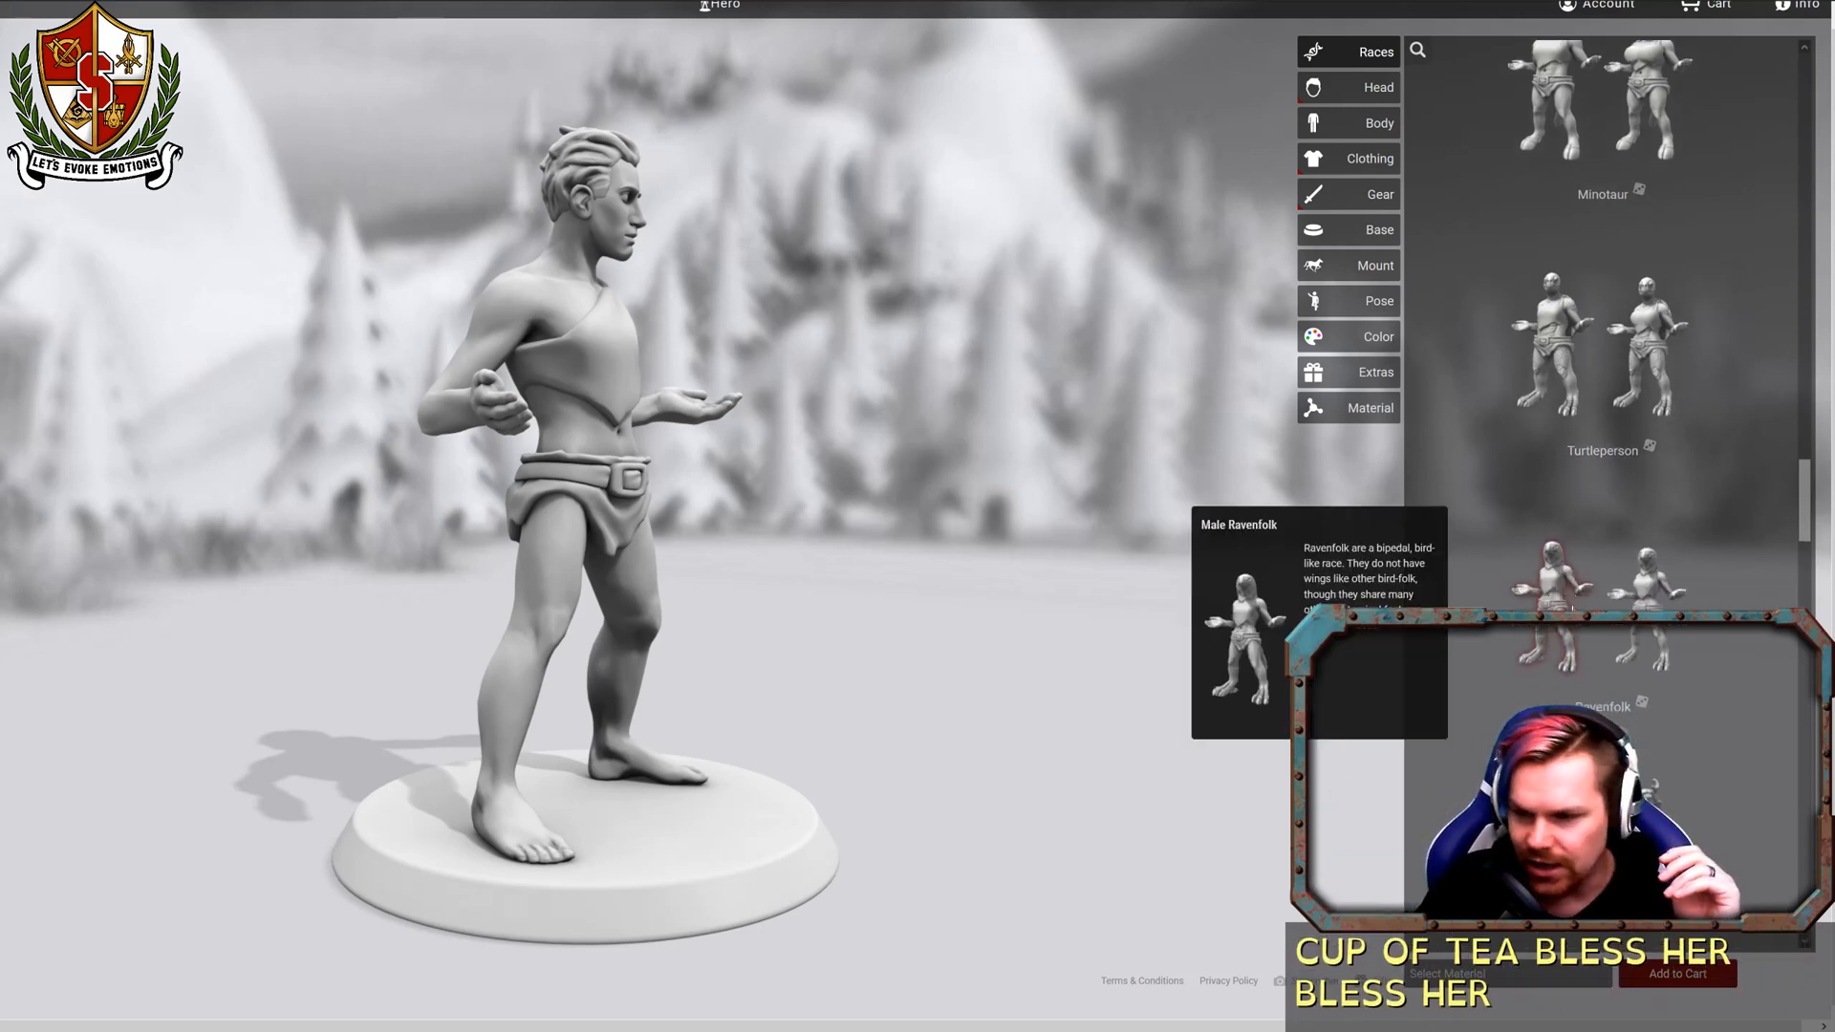
{"action": "scroll", "coordinate": [1560, 637], "scroll_direction": "down", "scroll_amount": 6}
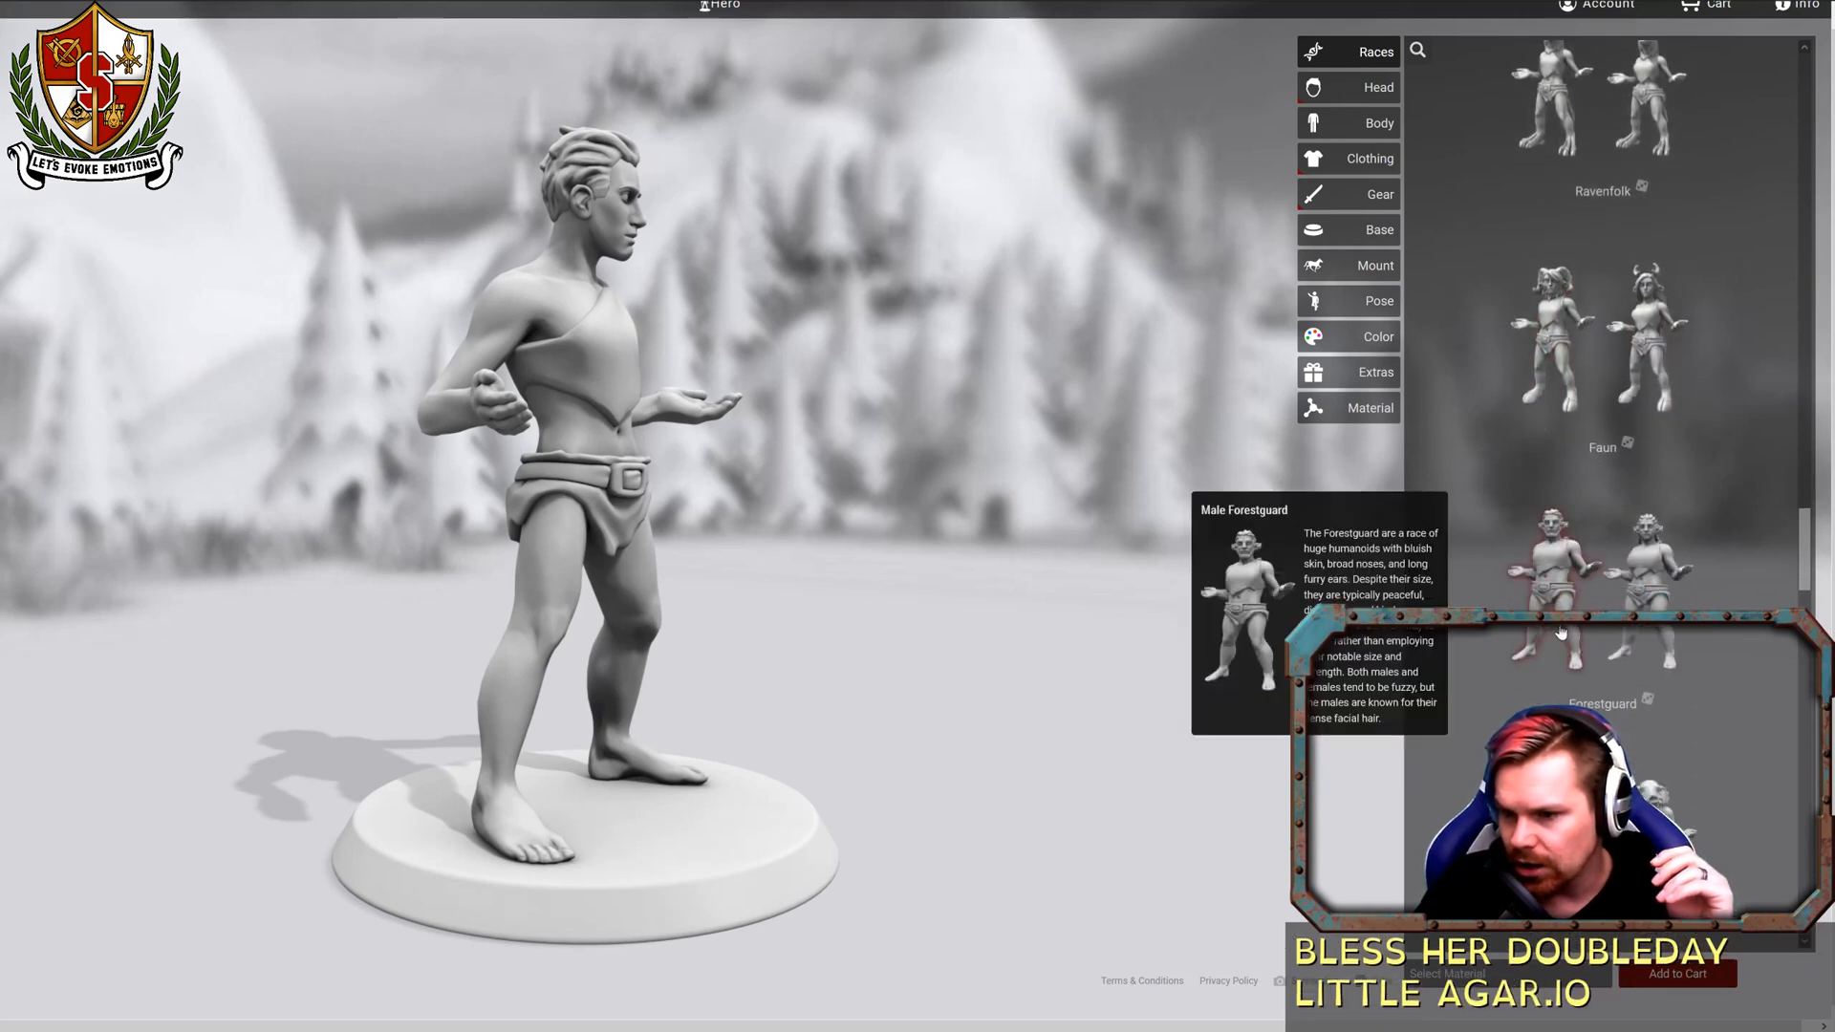
{"action": "scroll", "coordinate": [1561, 634], "scroll_direction": "down", "scroll_amount": 4}
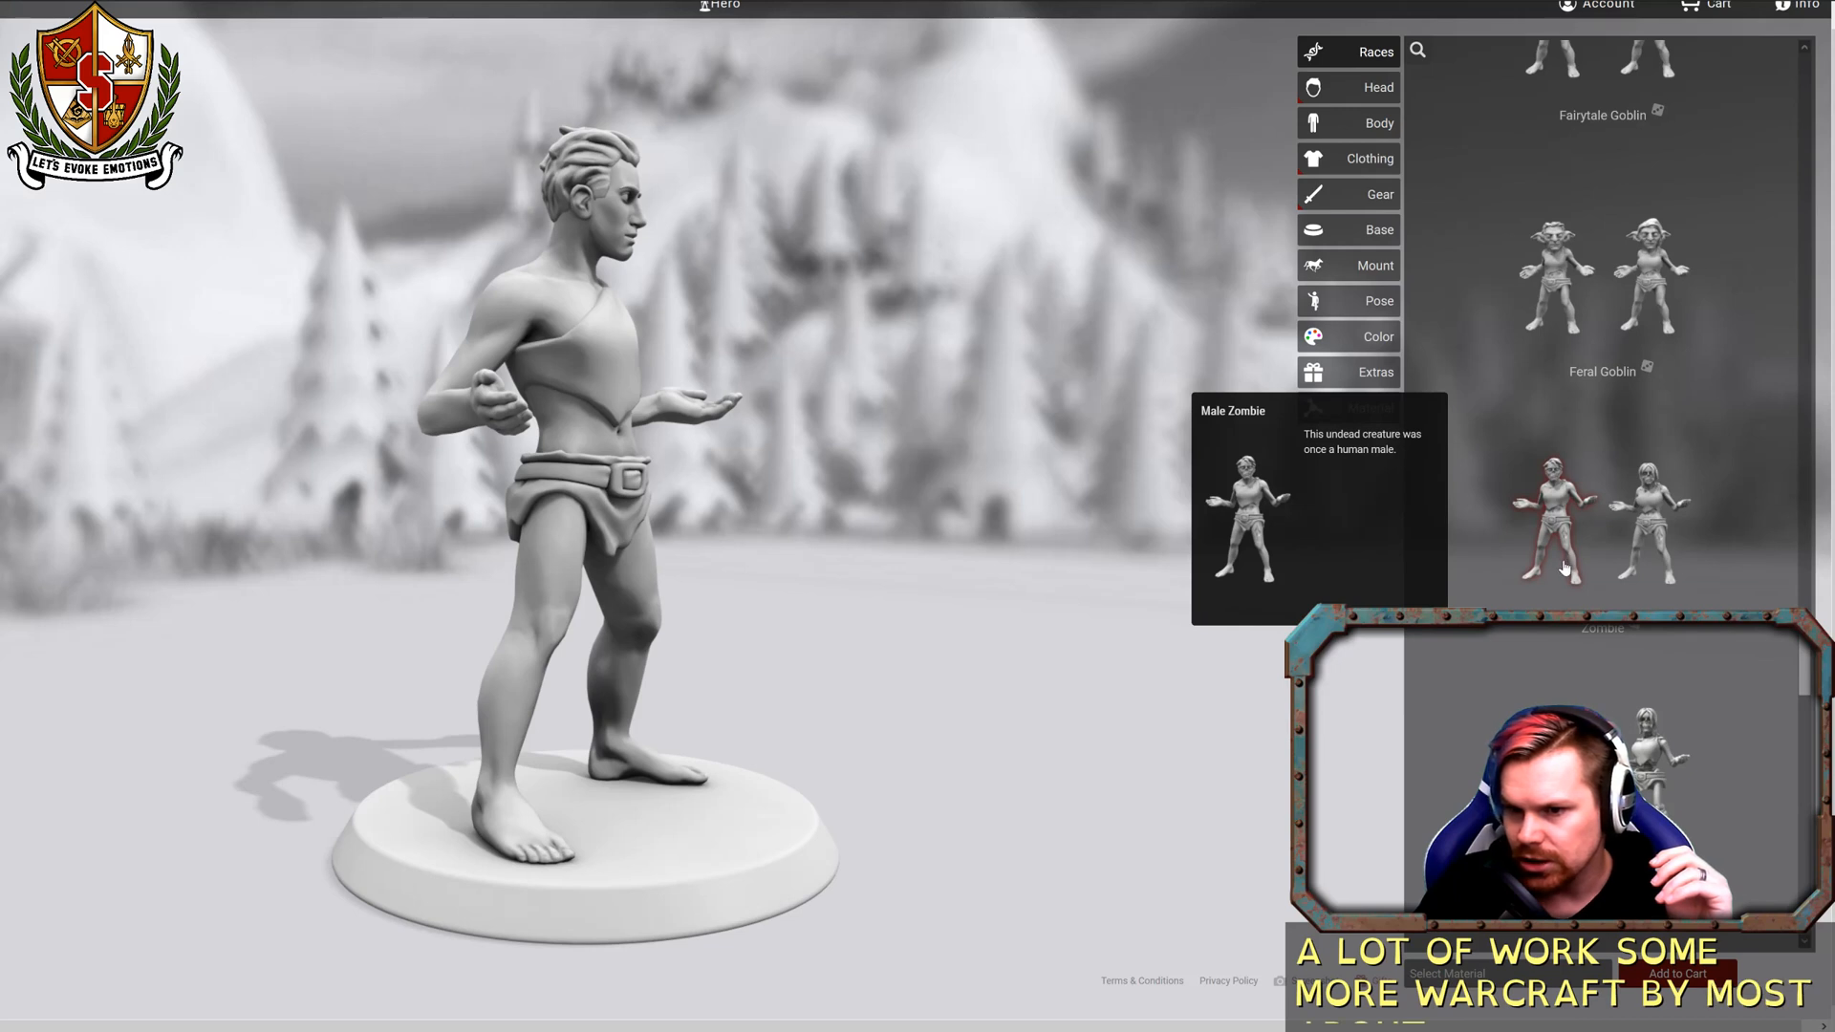
{"action": "left_click", "coordinate": [1573, 543]}
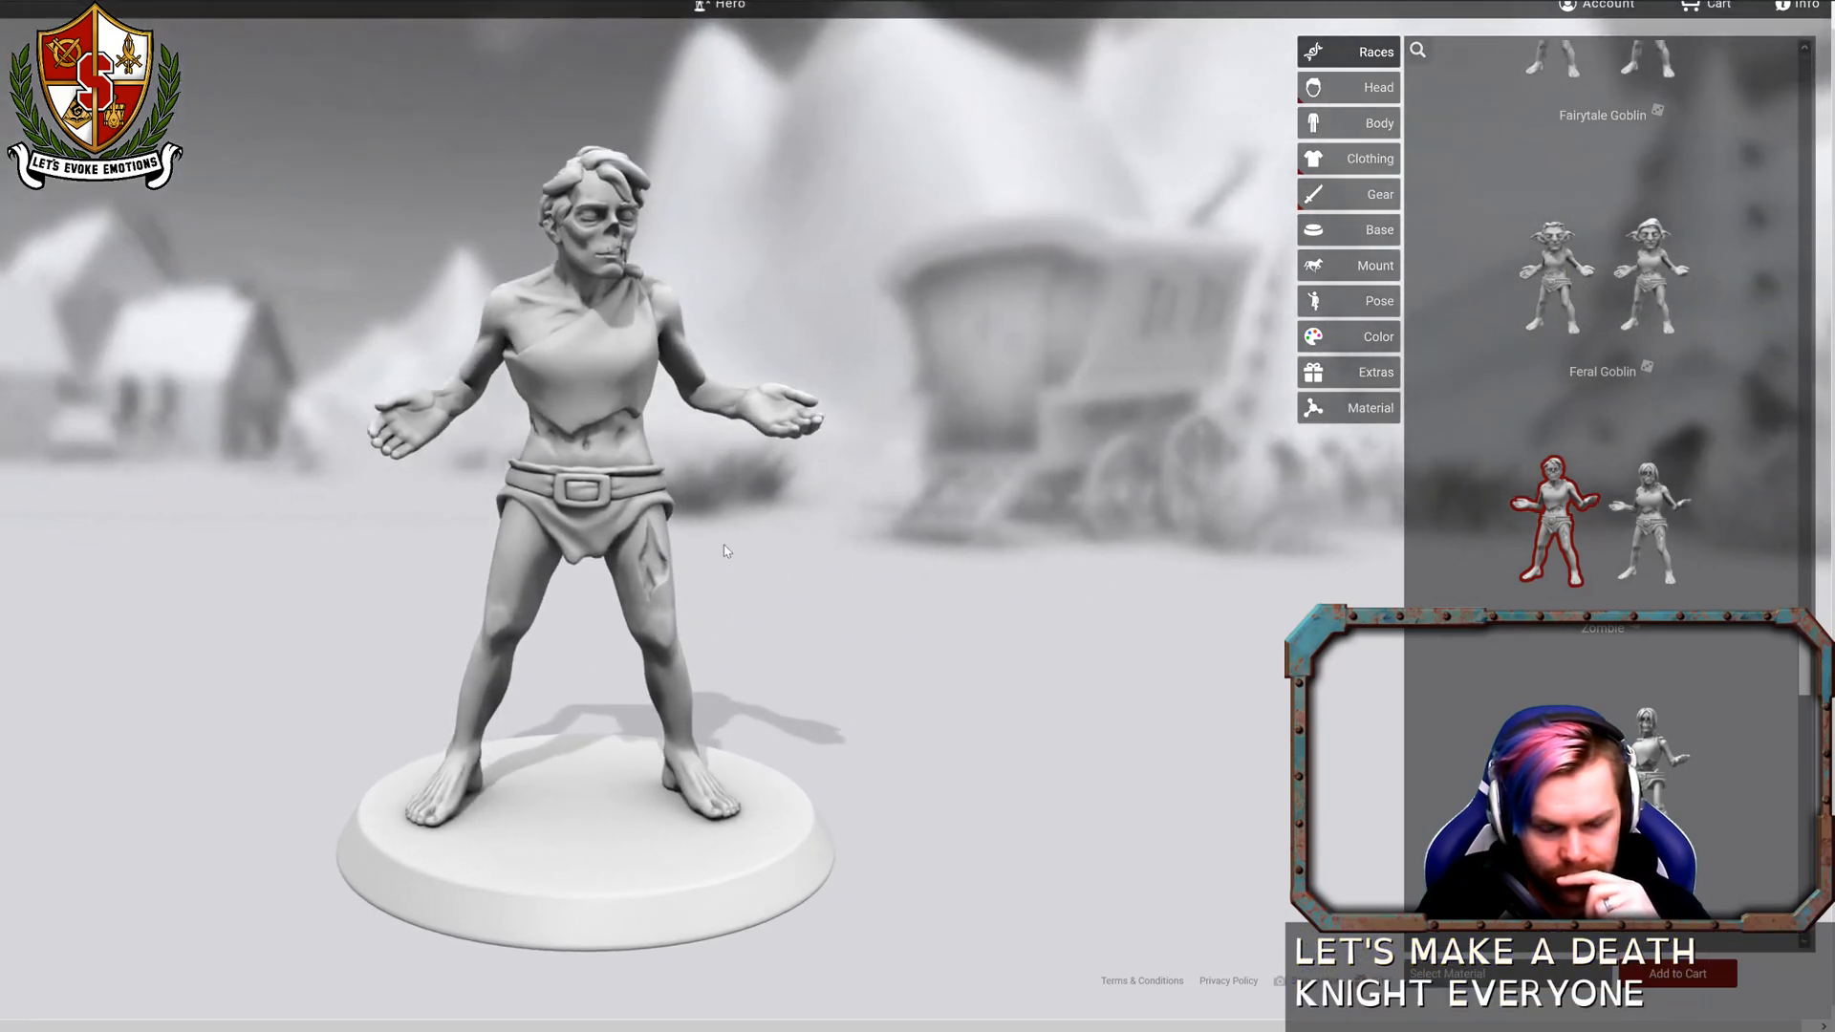
Remove the smile from the zombie's facial expression and raise the snarl to about 80% of its range.
{"action": "left_click", "coordinate": [1344, 90]}
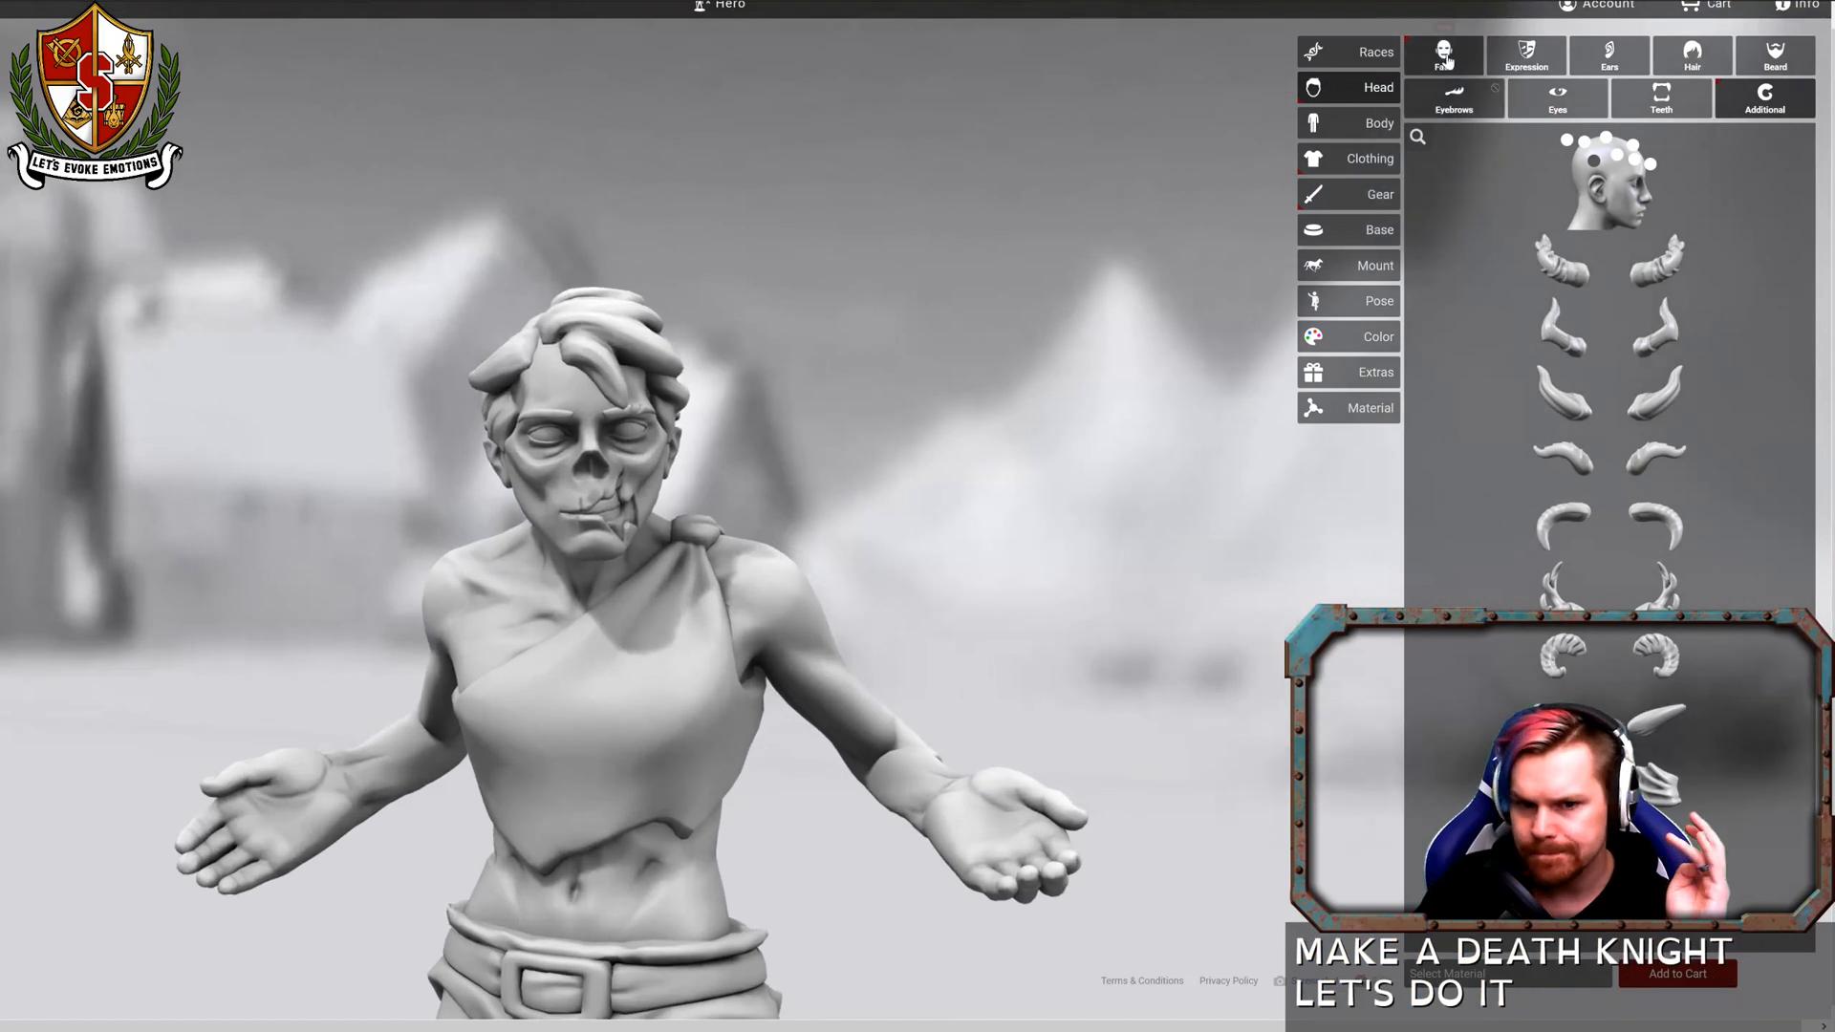
{"action": "left_click", "coordinate": [1442, 56]}
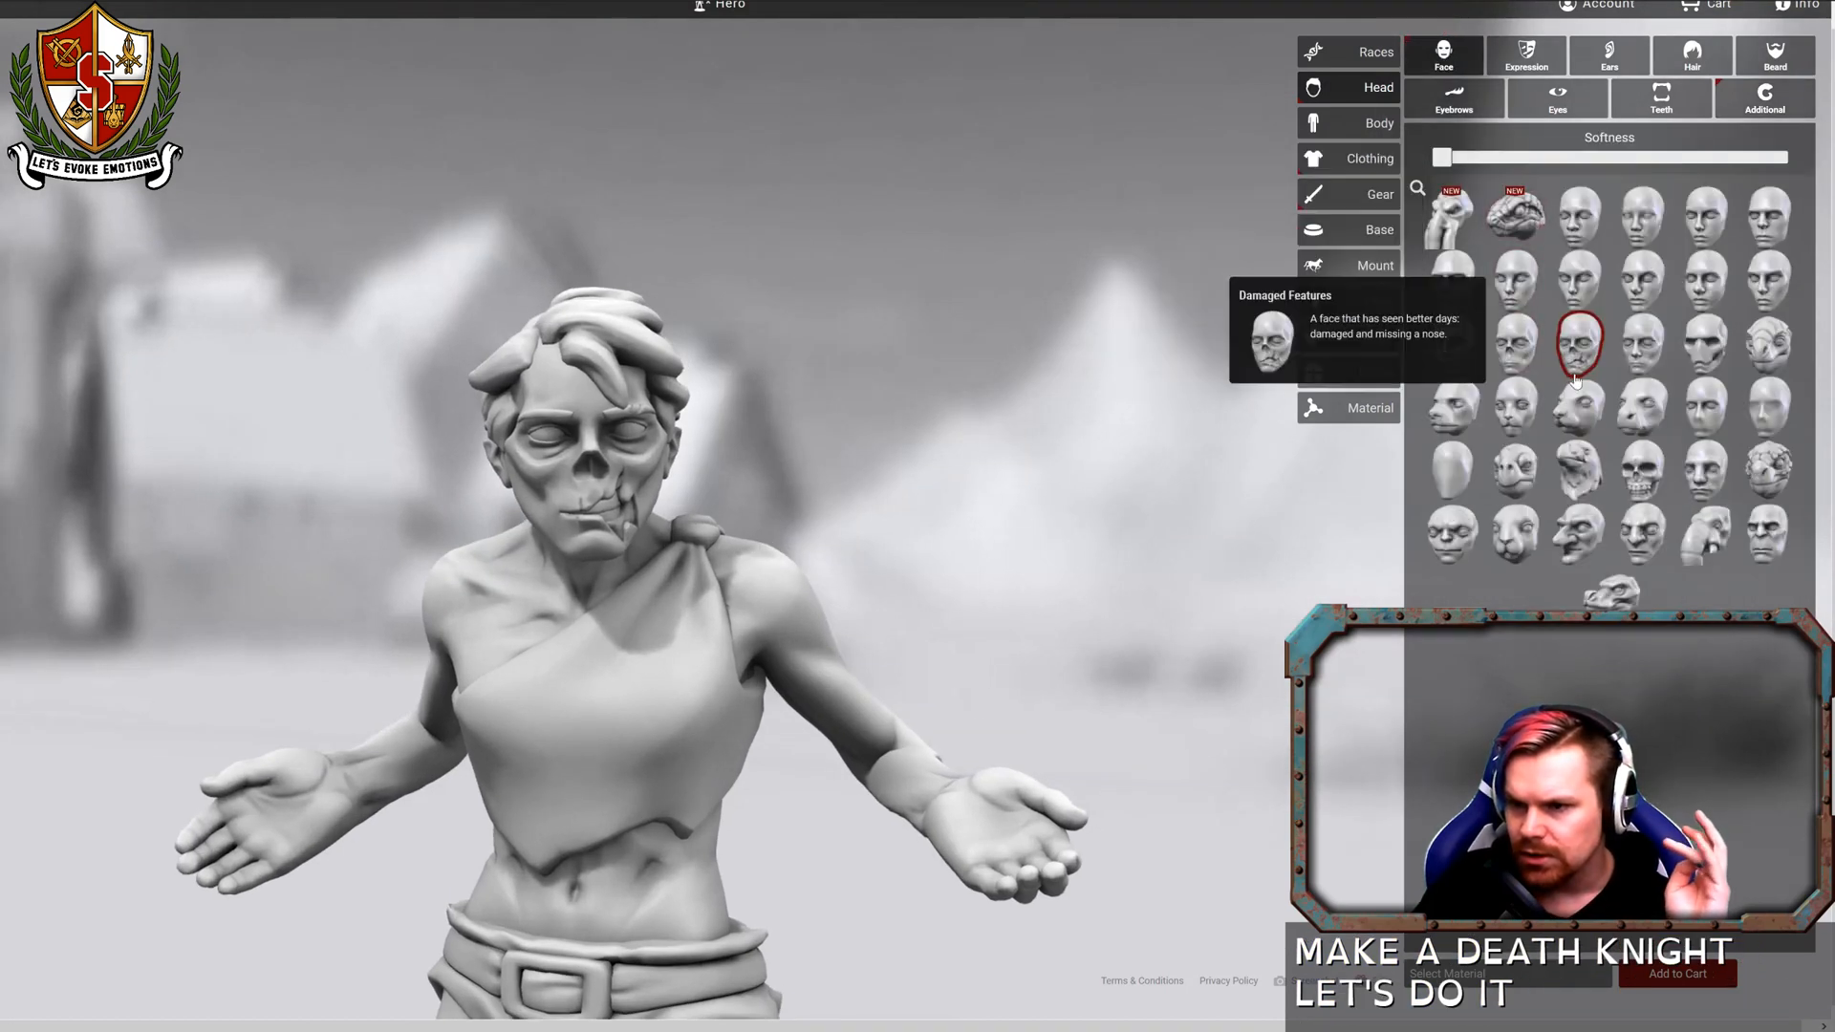
{"action": "left_click", "coordinate": [1526, 56]}
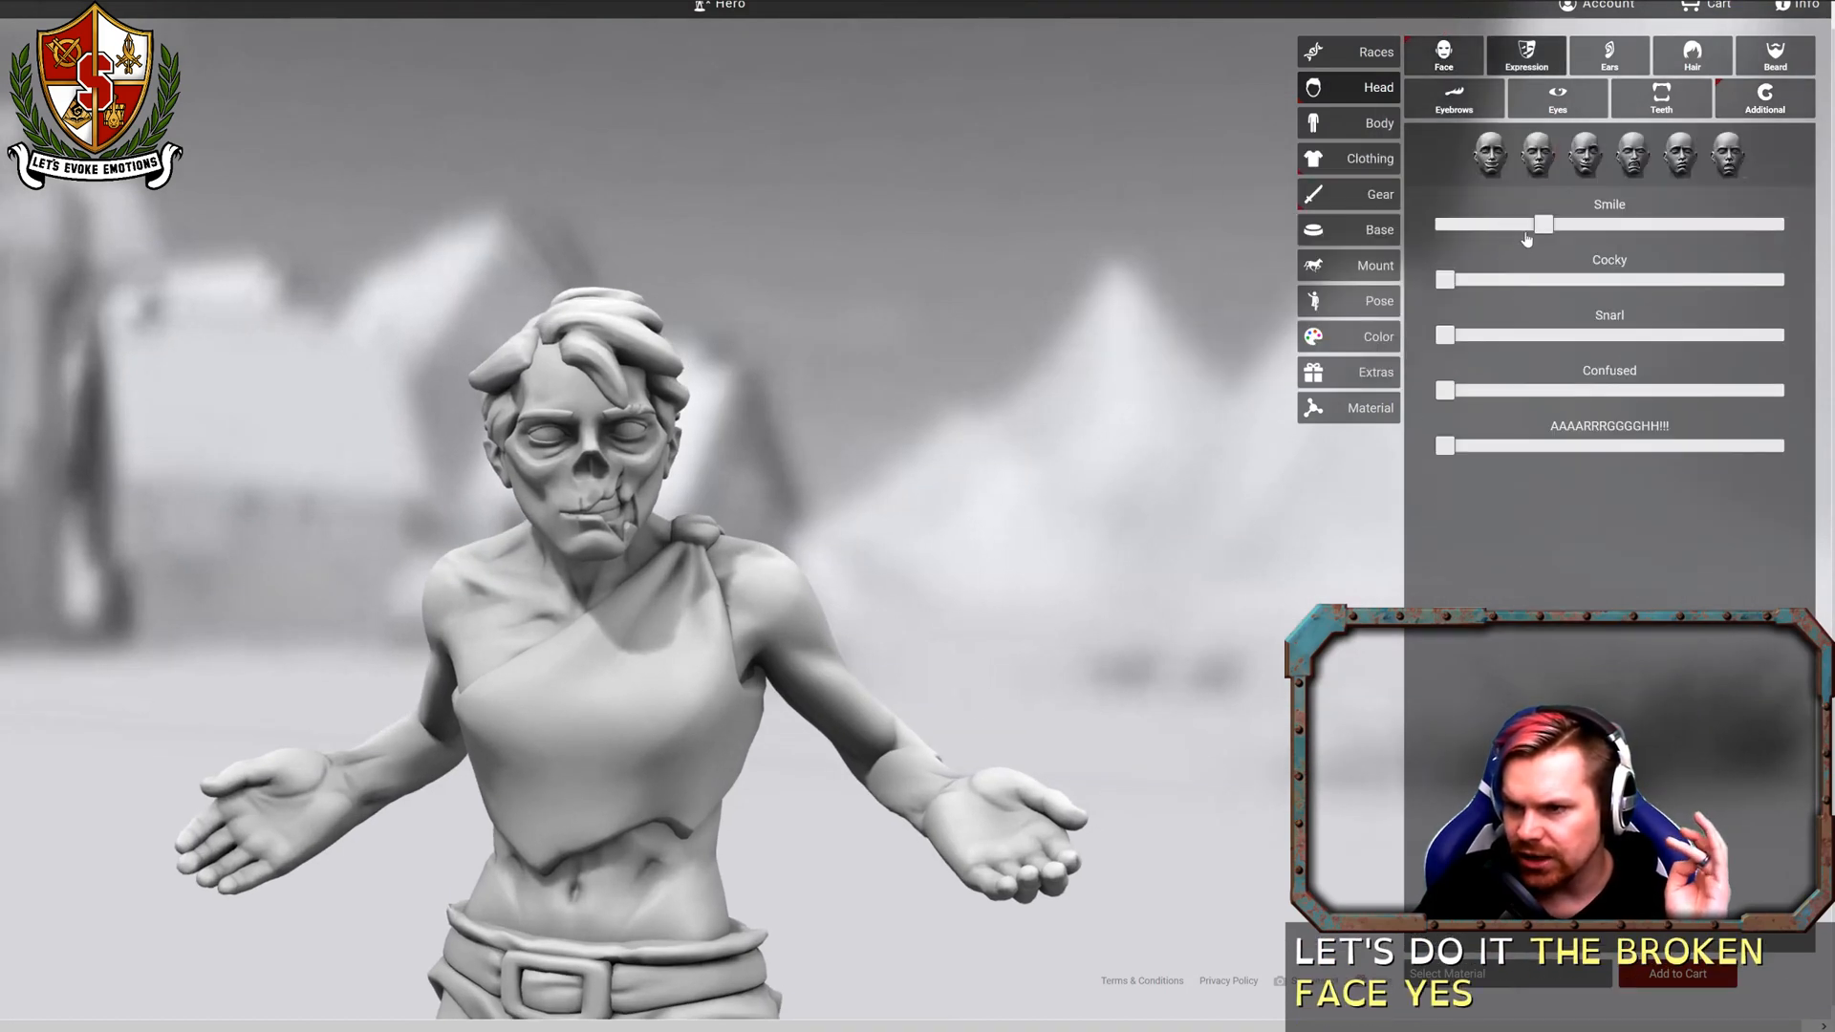
{"action": "left_click_drag", "start_coordinate": [1513, 230], "coordinate": [1445, 226]}
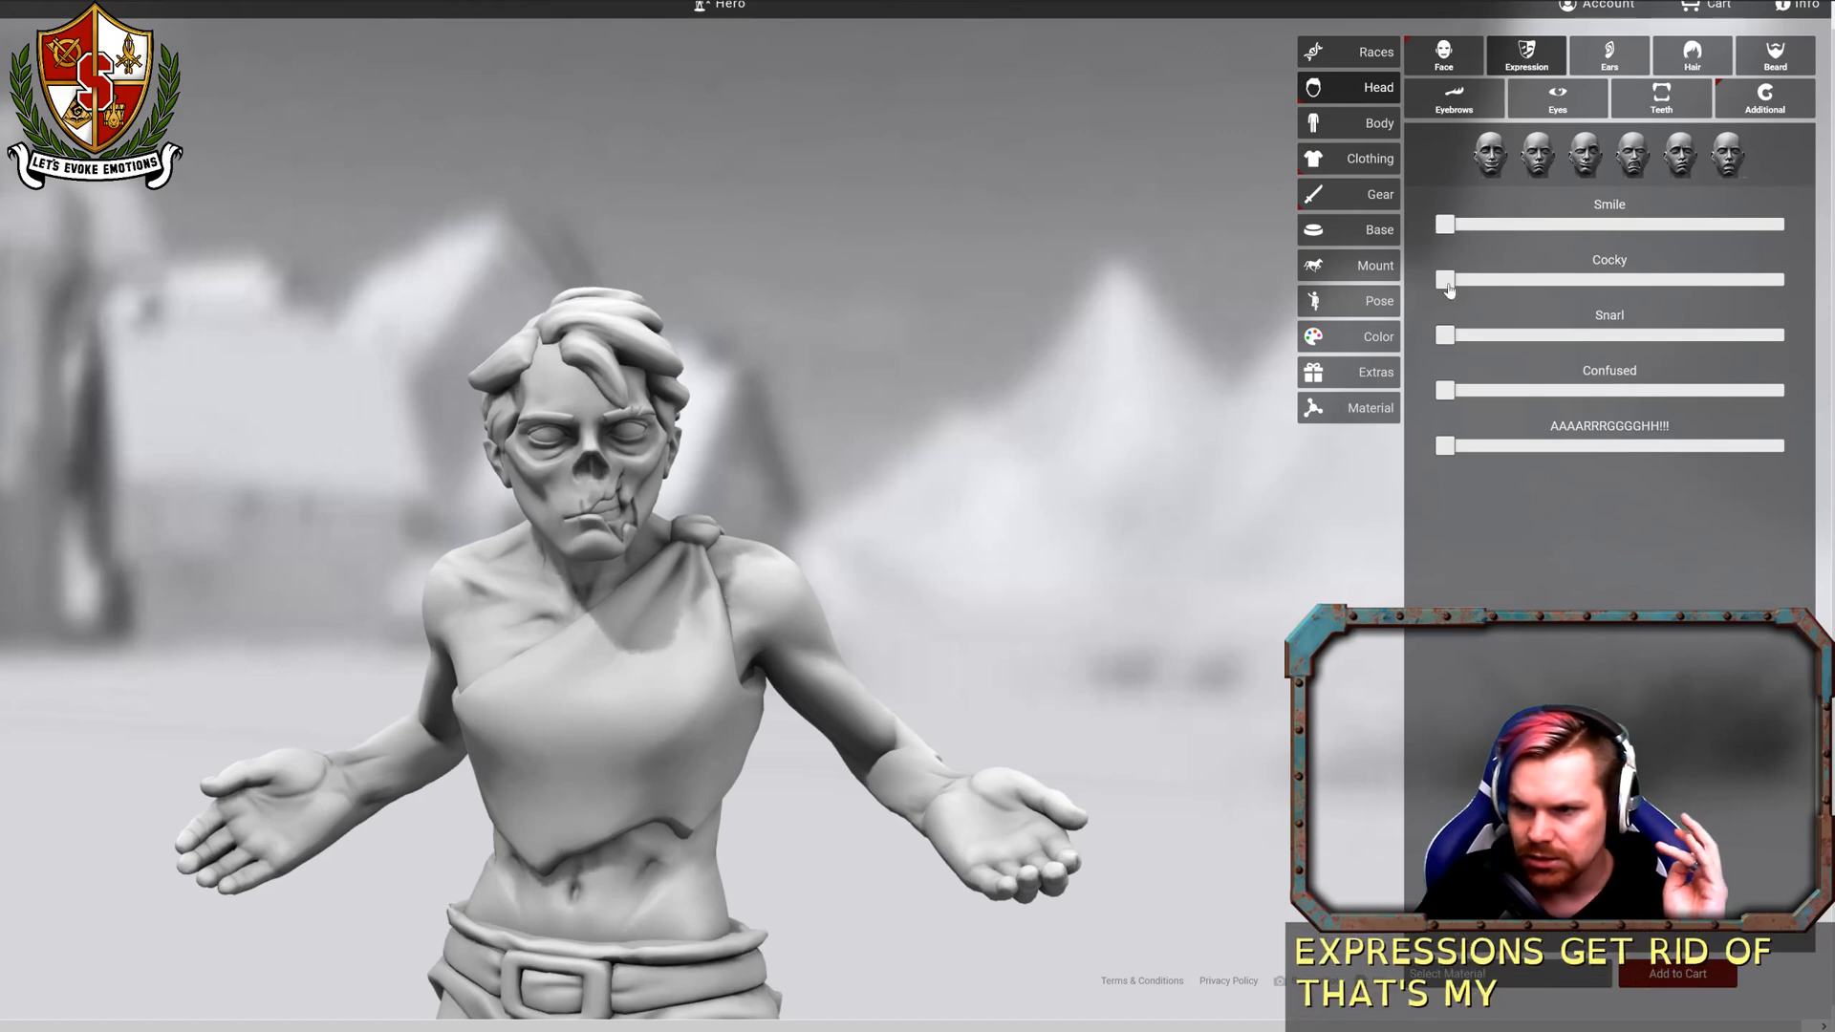
{"action": "left_click_drag", "start_coordinate": [1447, 335], "coordinate": [1689, 328]}
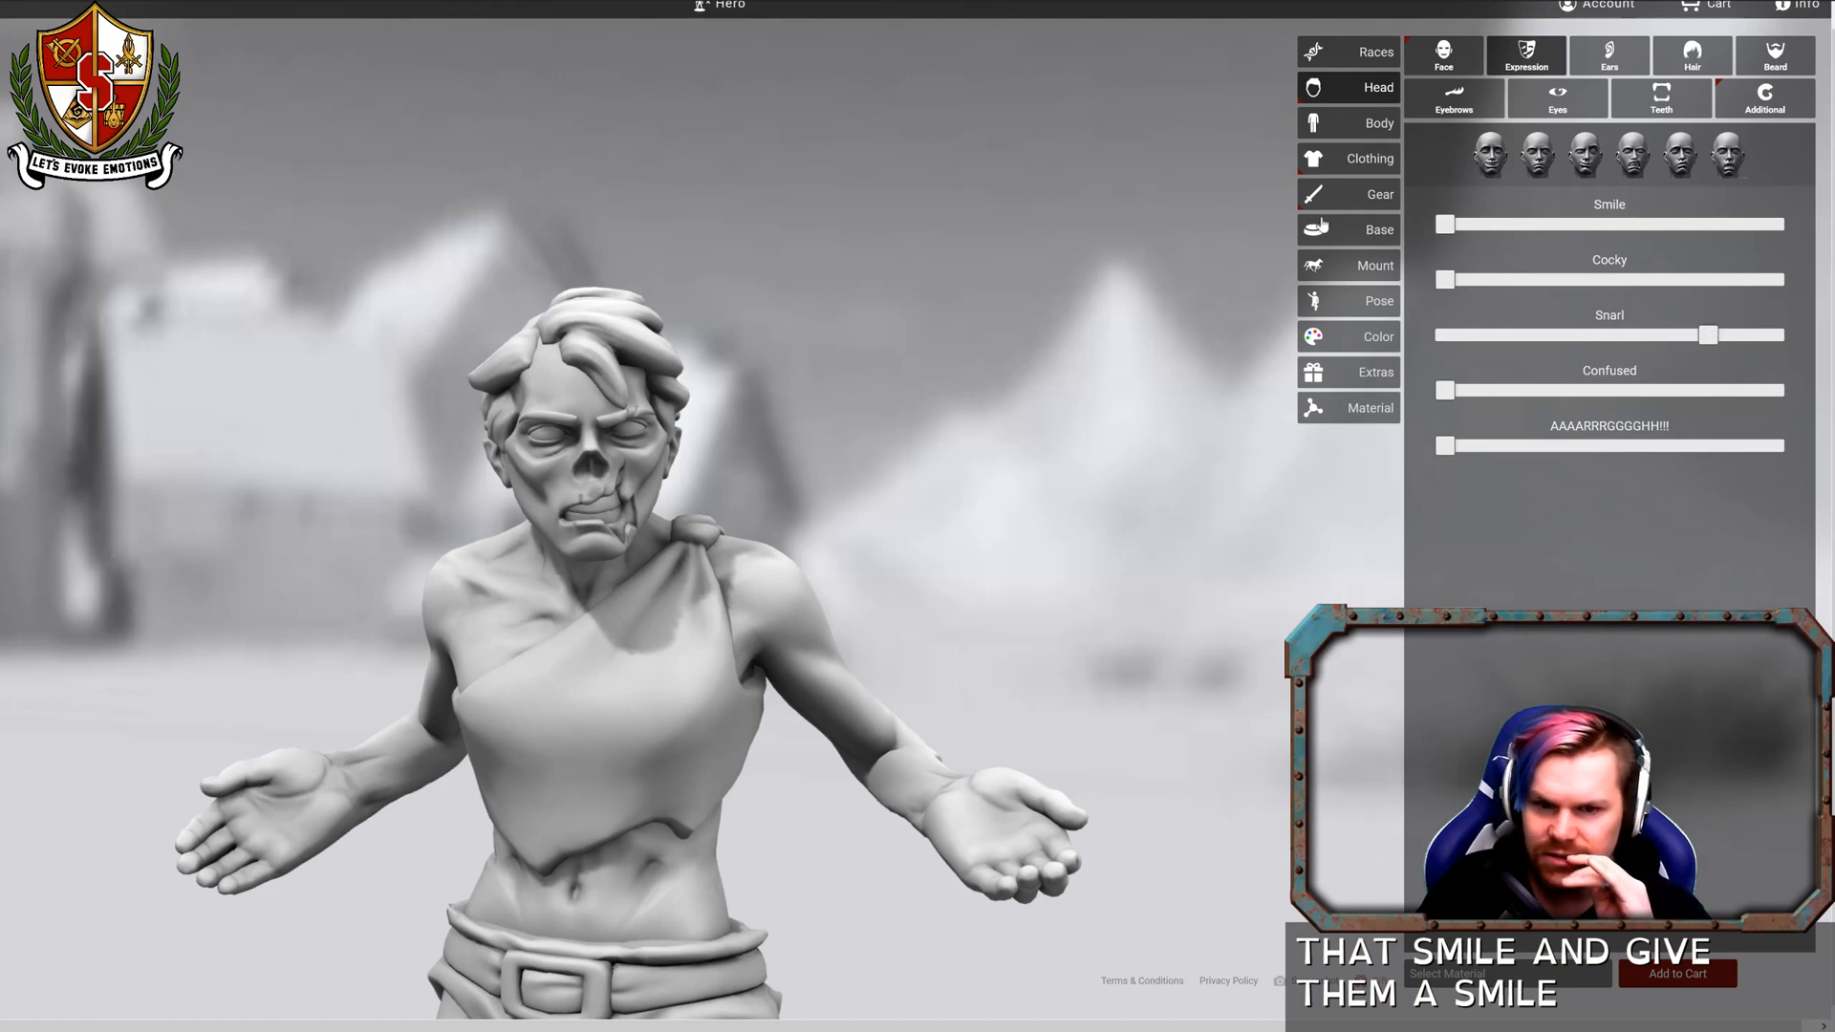
Look over the ear options and try the Anime Spike hairstyle on the zombie.
{"action": "left_click", "coordinate": [1593, 50]}
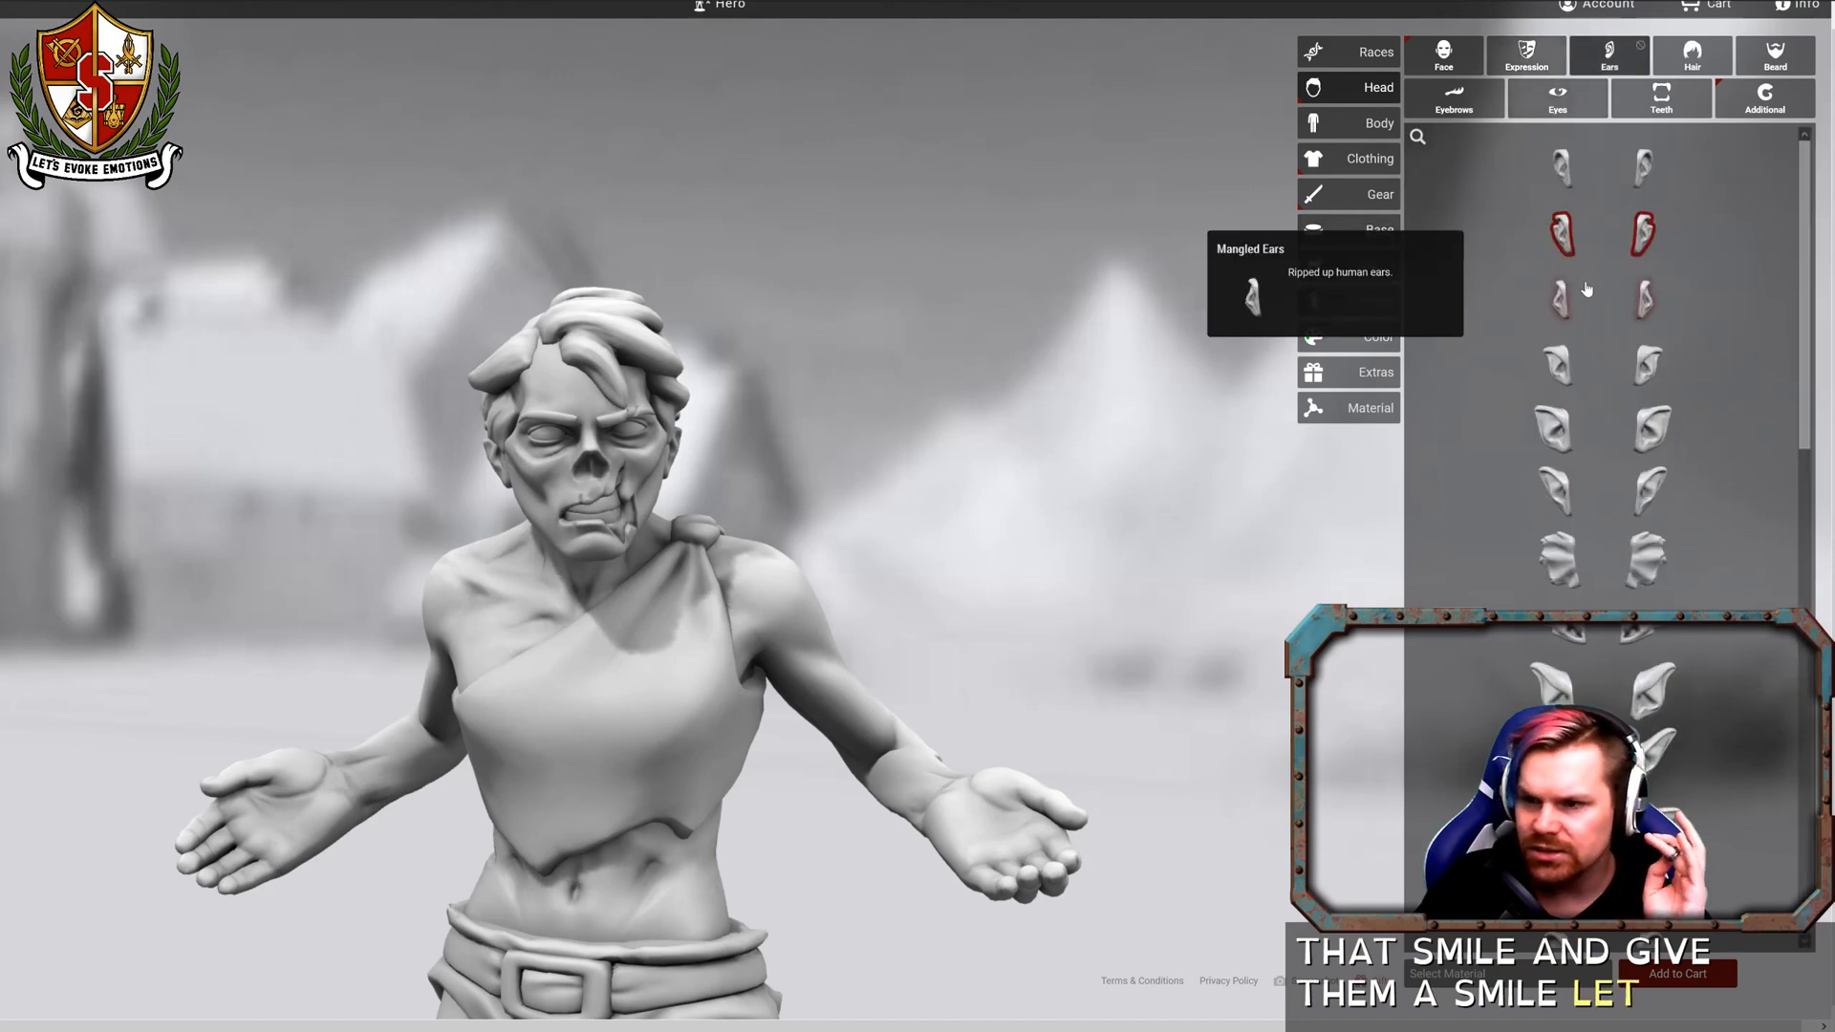
{"action": "mouse_move", "coordinate": [741, 344]}
{"action": "left_mouse_down"}
{"action": "mouse_move", "coordinate": [925, 328]}
{"action": "mouse_move", "coordinate": [764, 325]}
{"action": "left_mouse_up"}
{"action": "left_click", "coordinate": [1692, 53]}
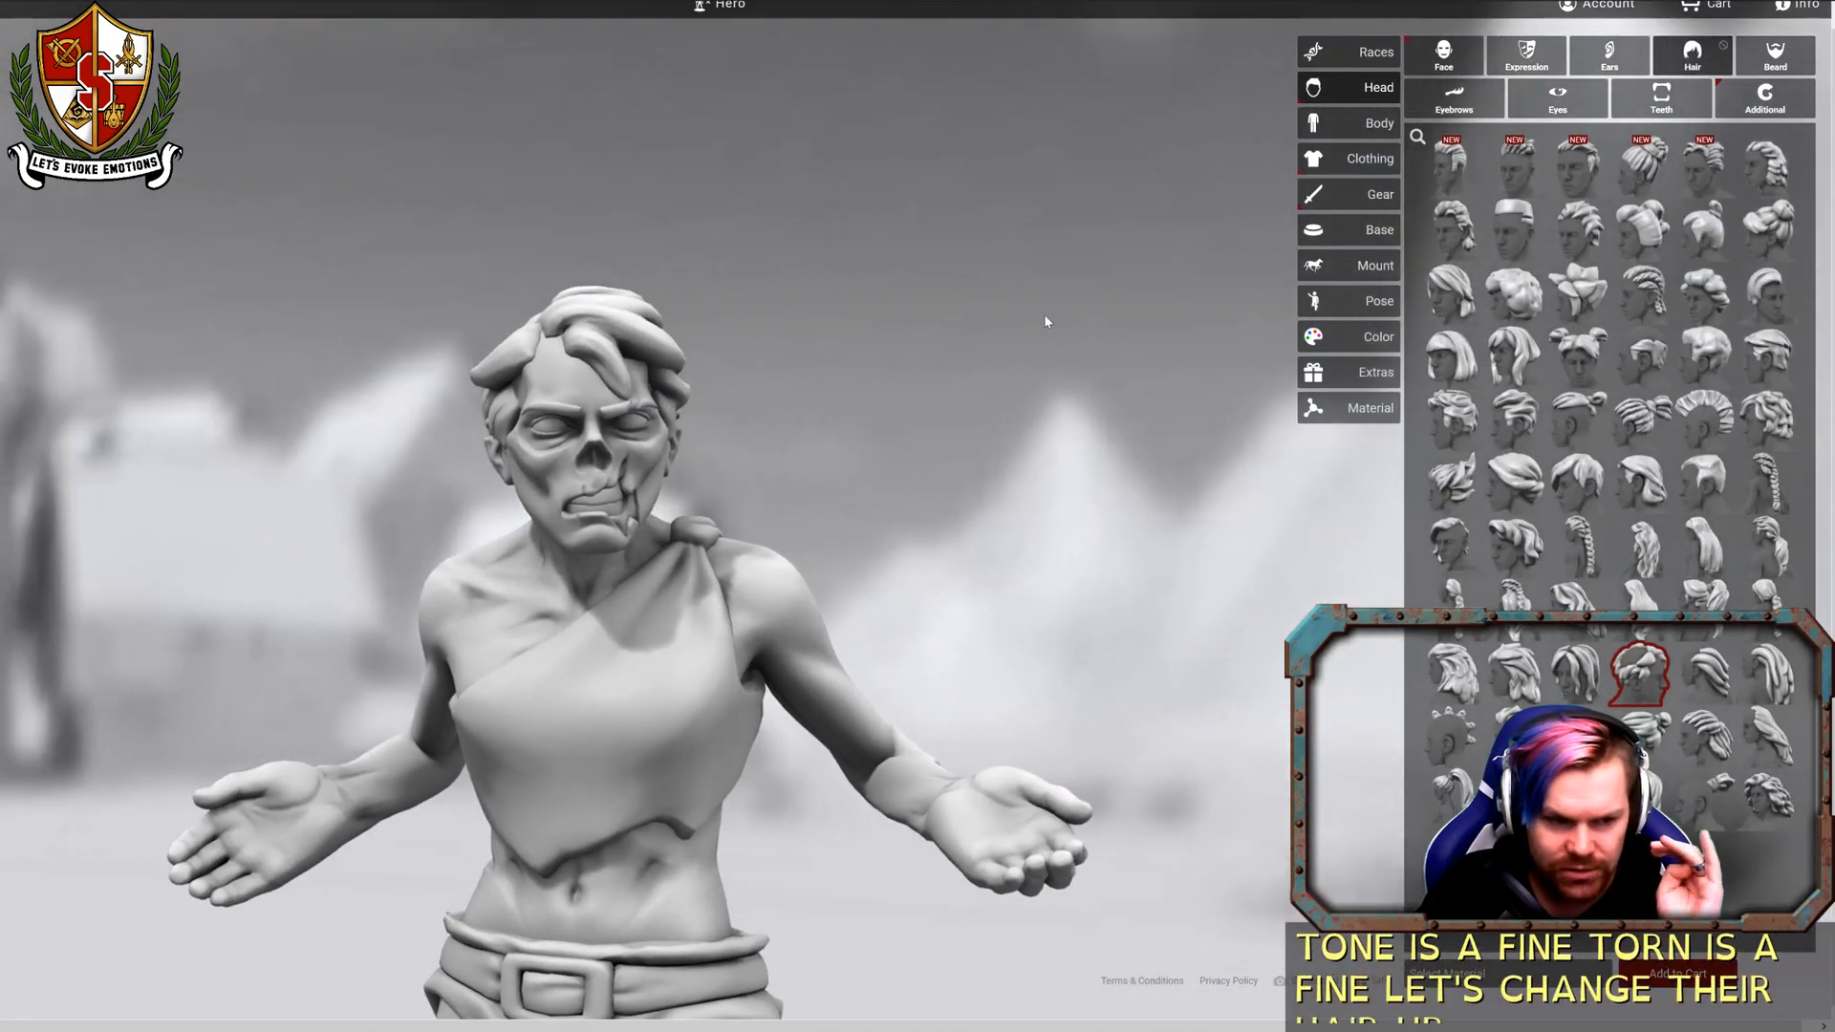
{"action": "left_click_drag", "start_coordinate": [1044, 313], "coordinate": [1264, 417]}
{"action": "left_click", "coordinate": [1578, 298]}
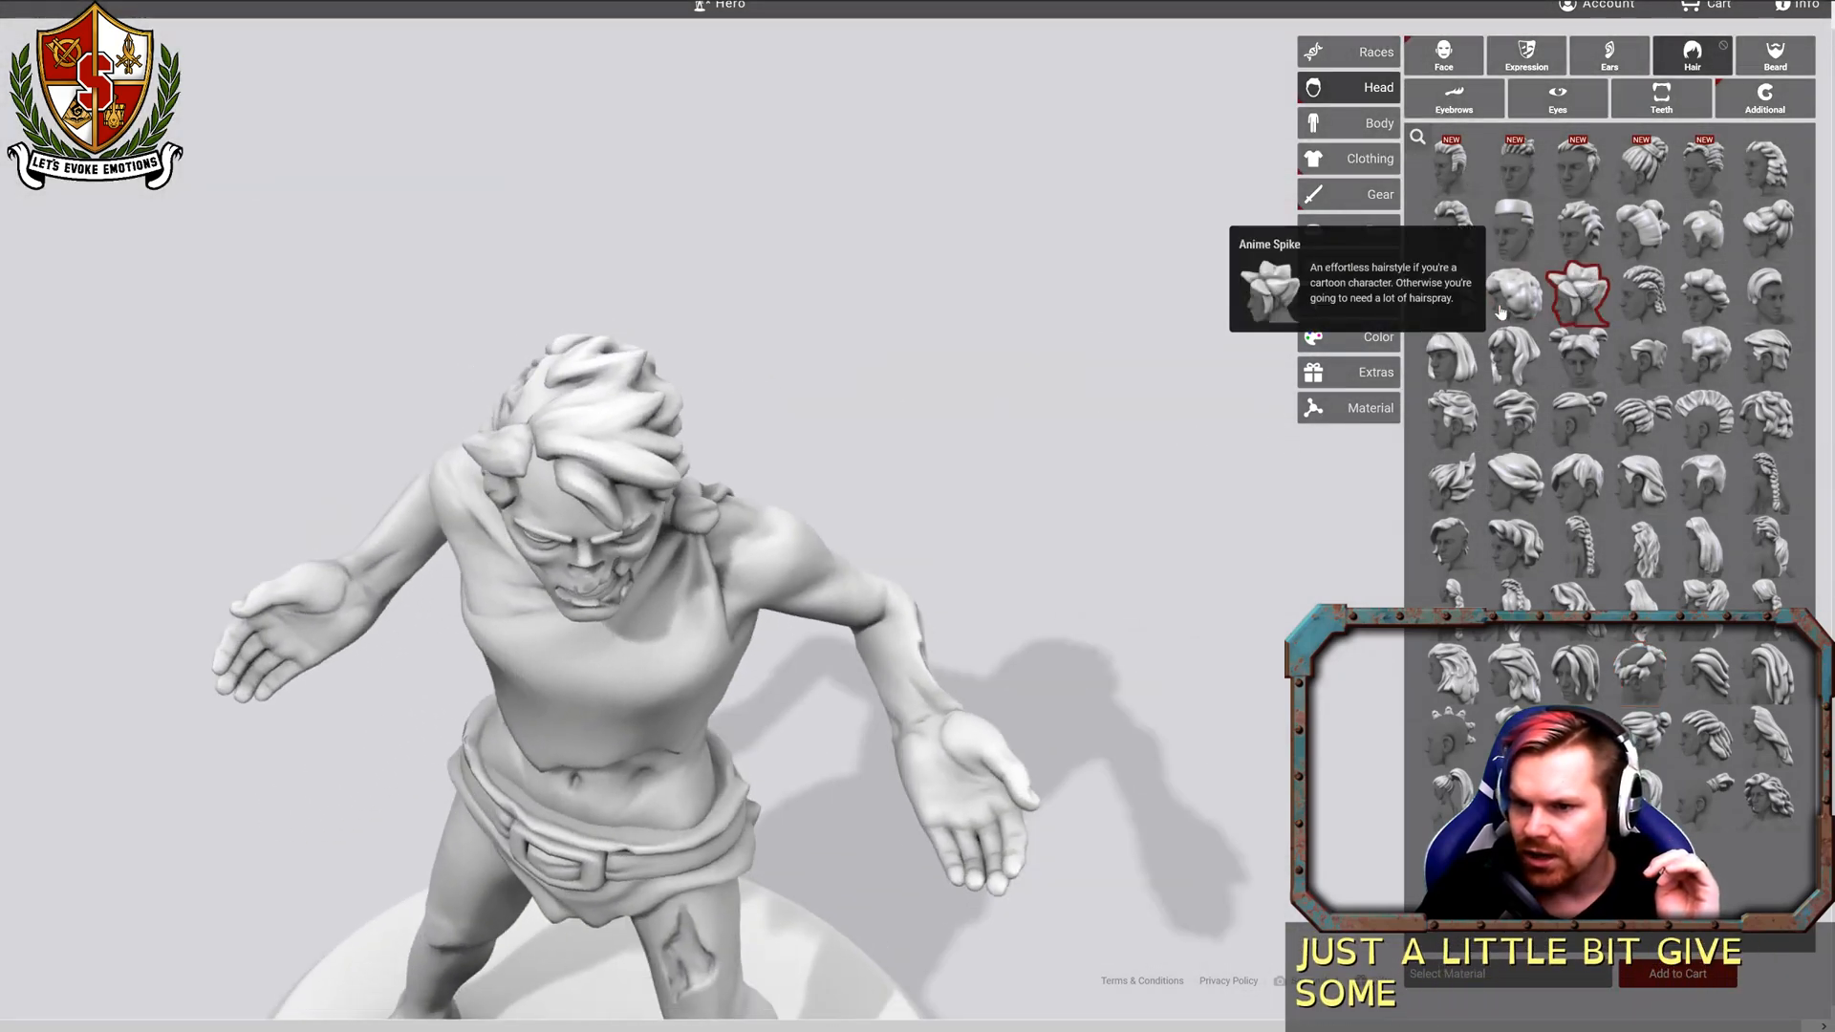
Give the zombie wavy, shoulder-length, swept-back hair and check it from the front.
{"action": "left_click_drag", "start_coordinate": [886, 299], "coordinate": [954, 223]}
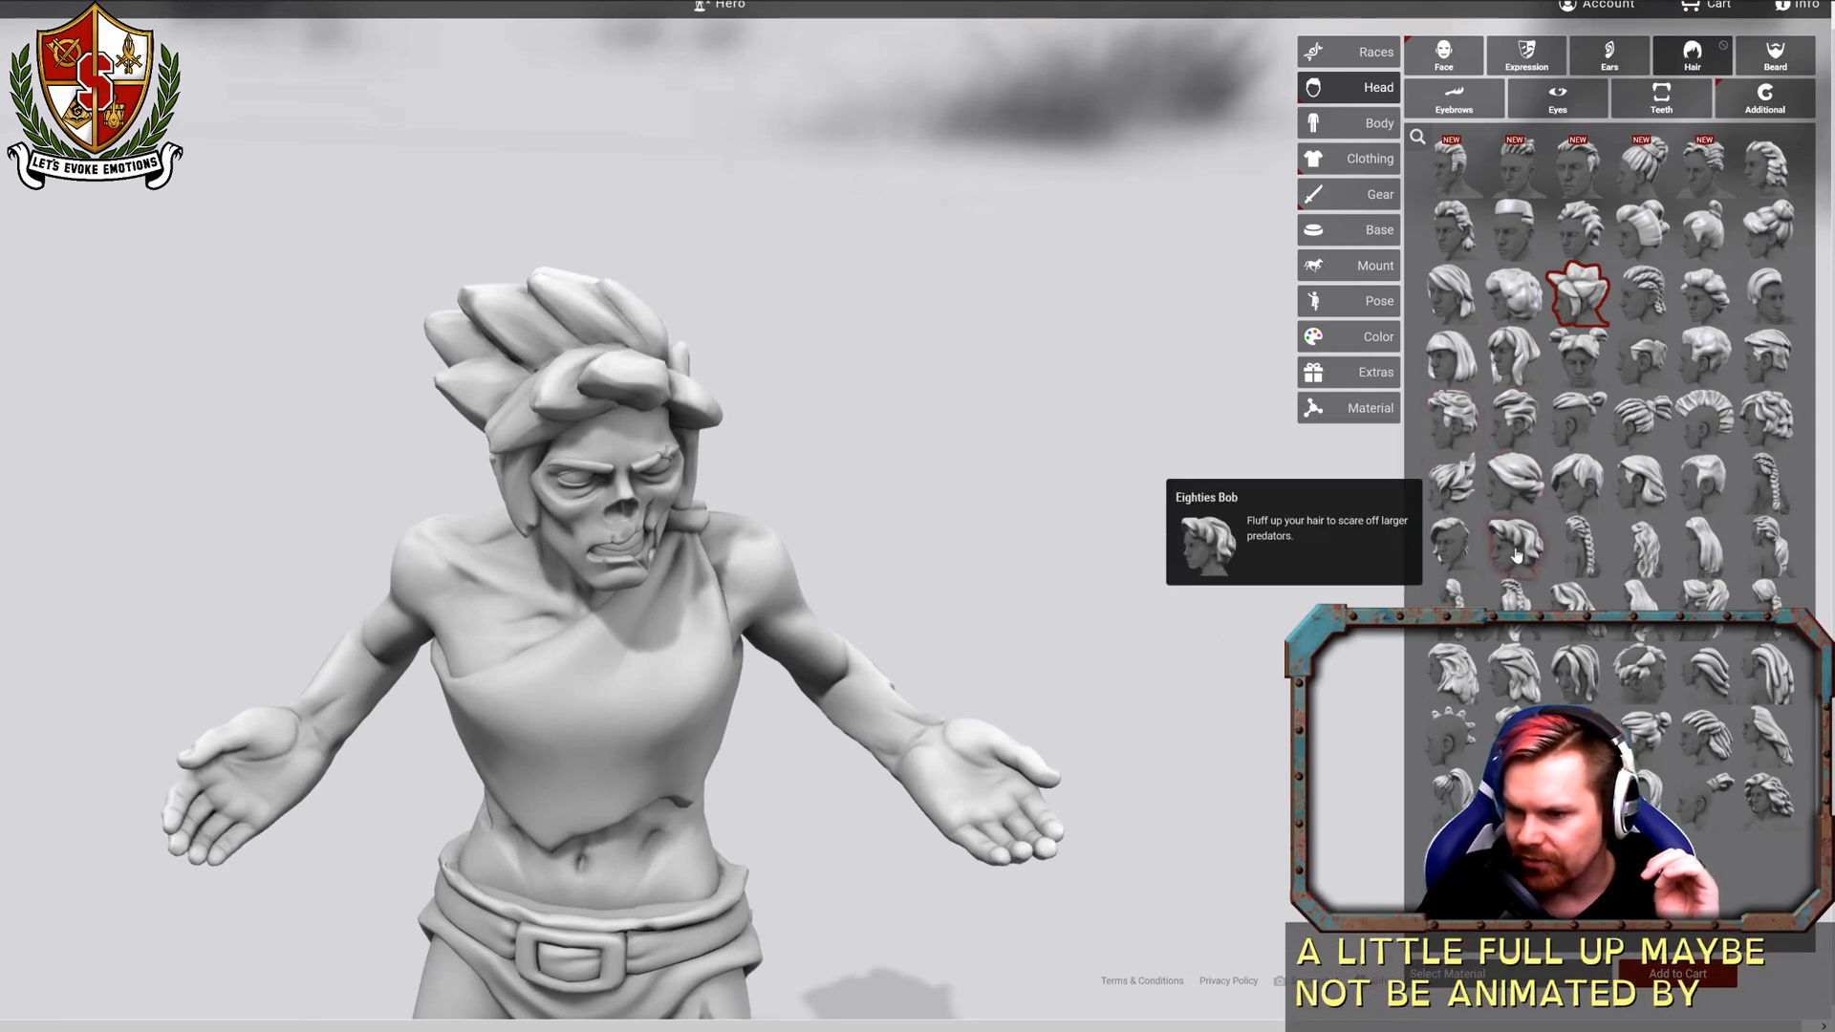
{"action": "left_click", "coordinate": [1572, 598]}
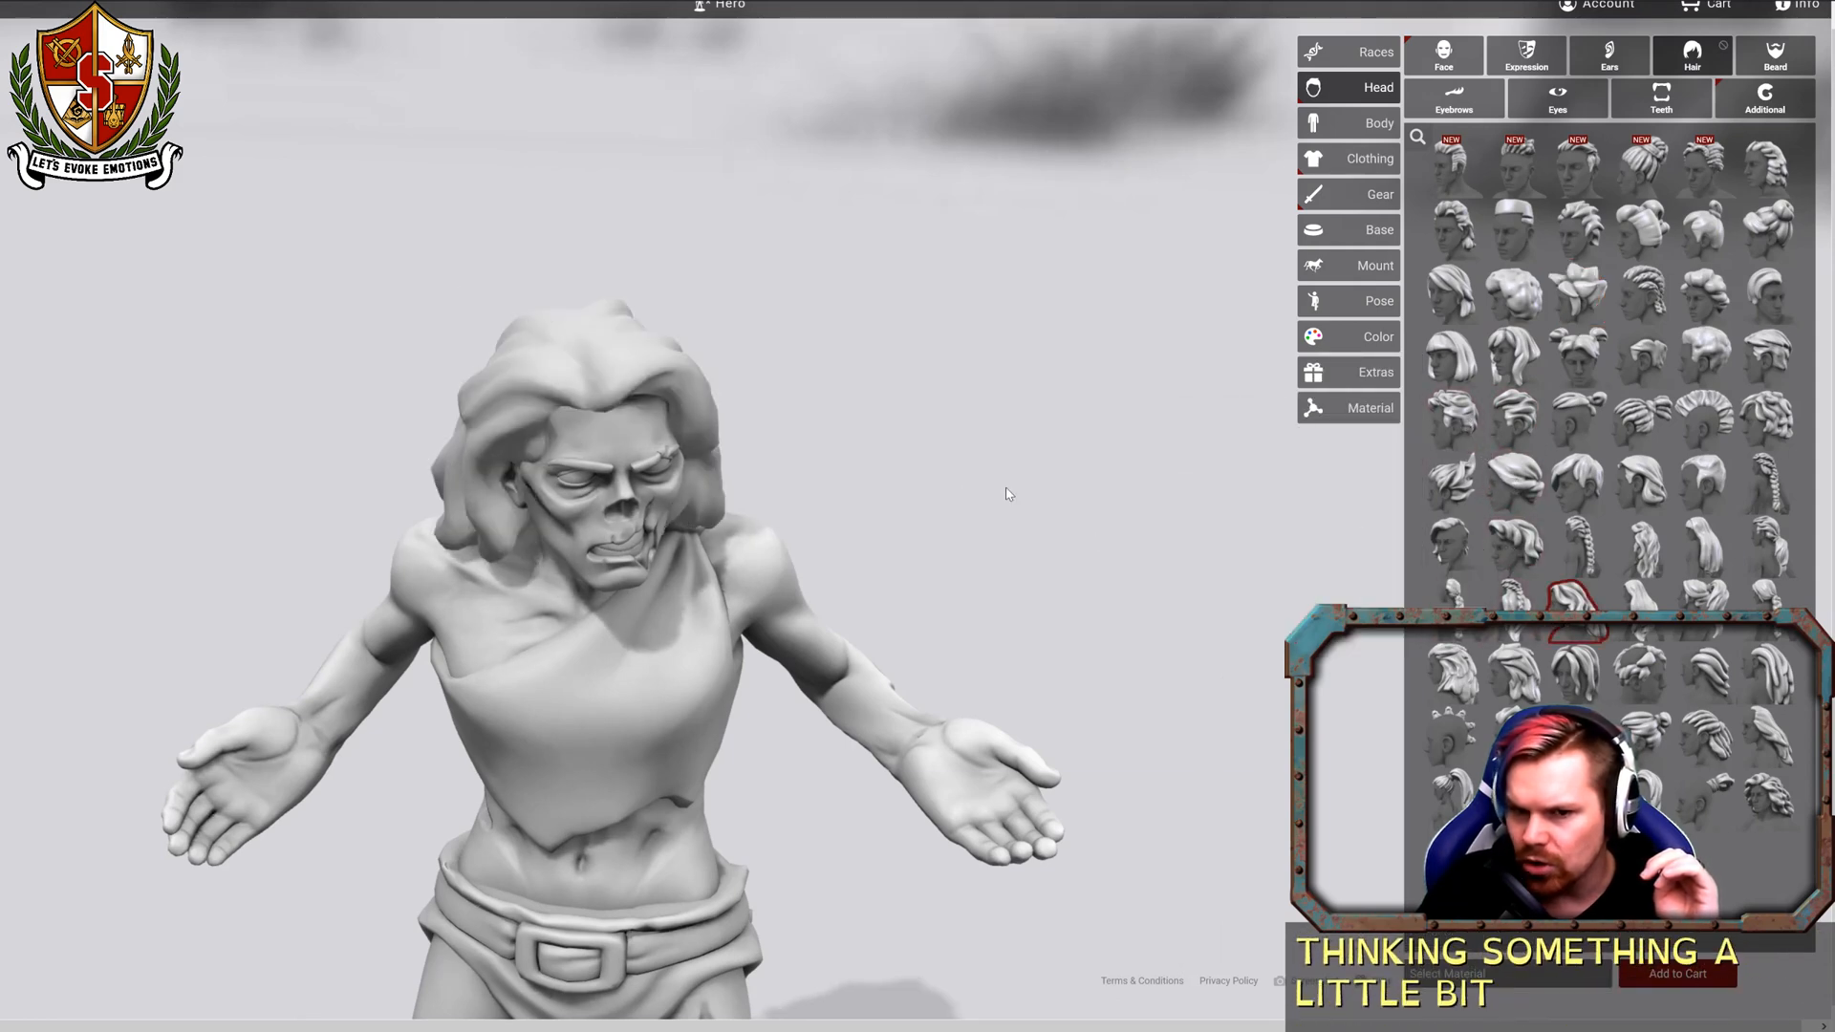
{"action": "left_click_drag", "start_coordinate": [1004, 491], "coordinate": [977, 437]}
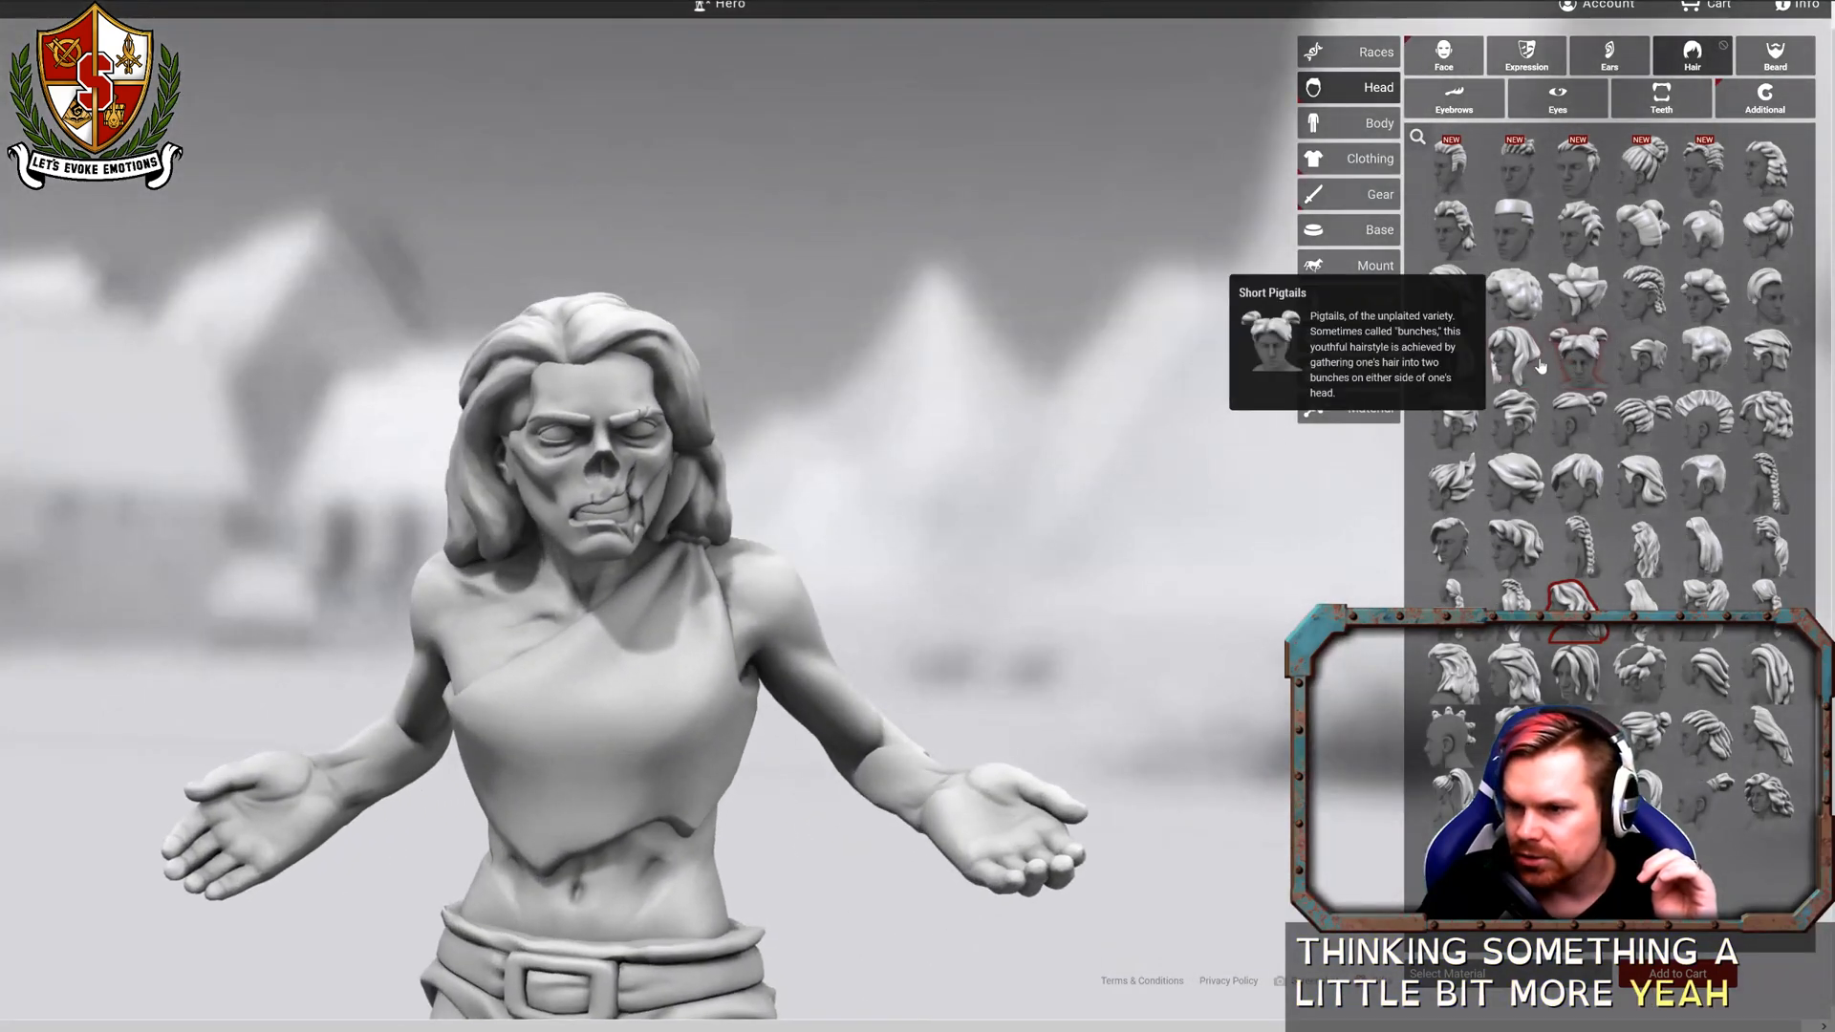
Try the Wizard Beard Sans Mustache on the zombie and take it off again.
{"action": "left_click", "coordinate": [1763, 65]}
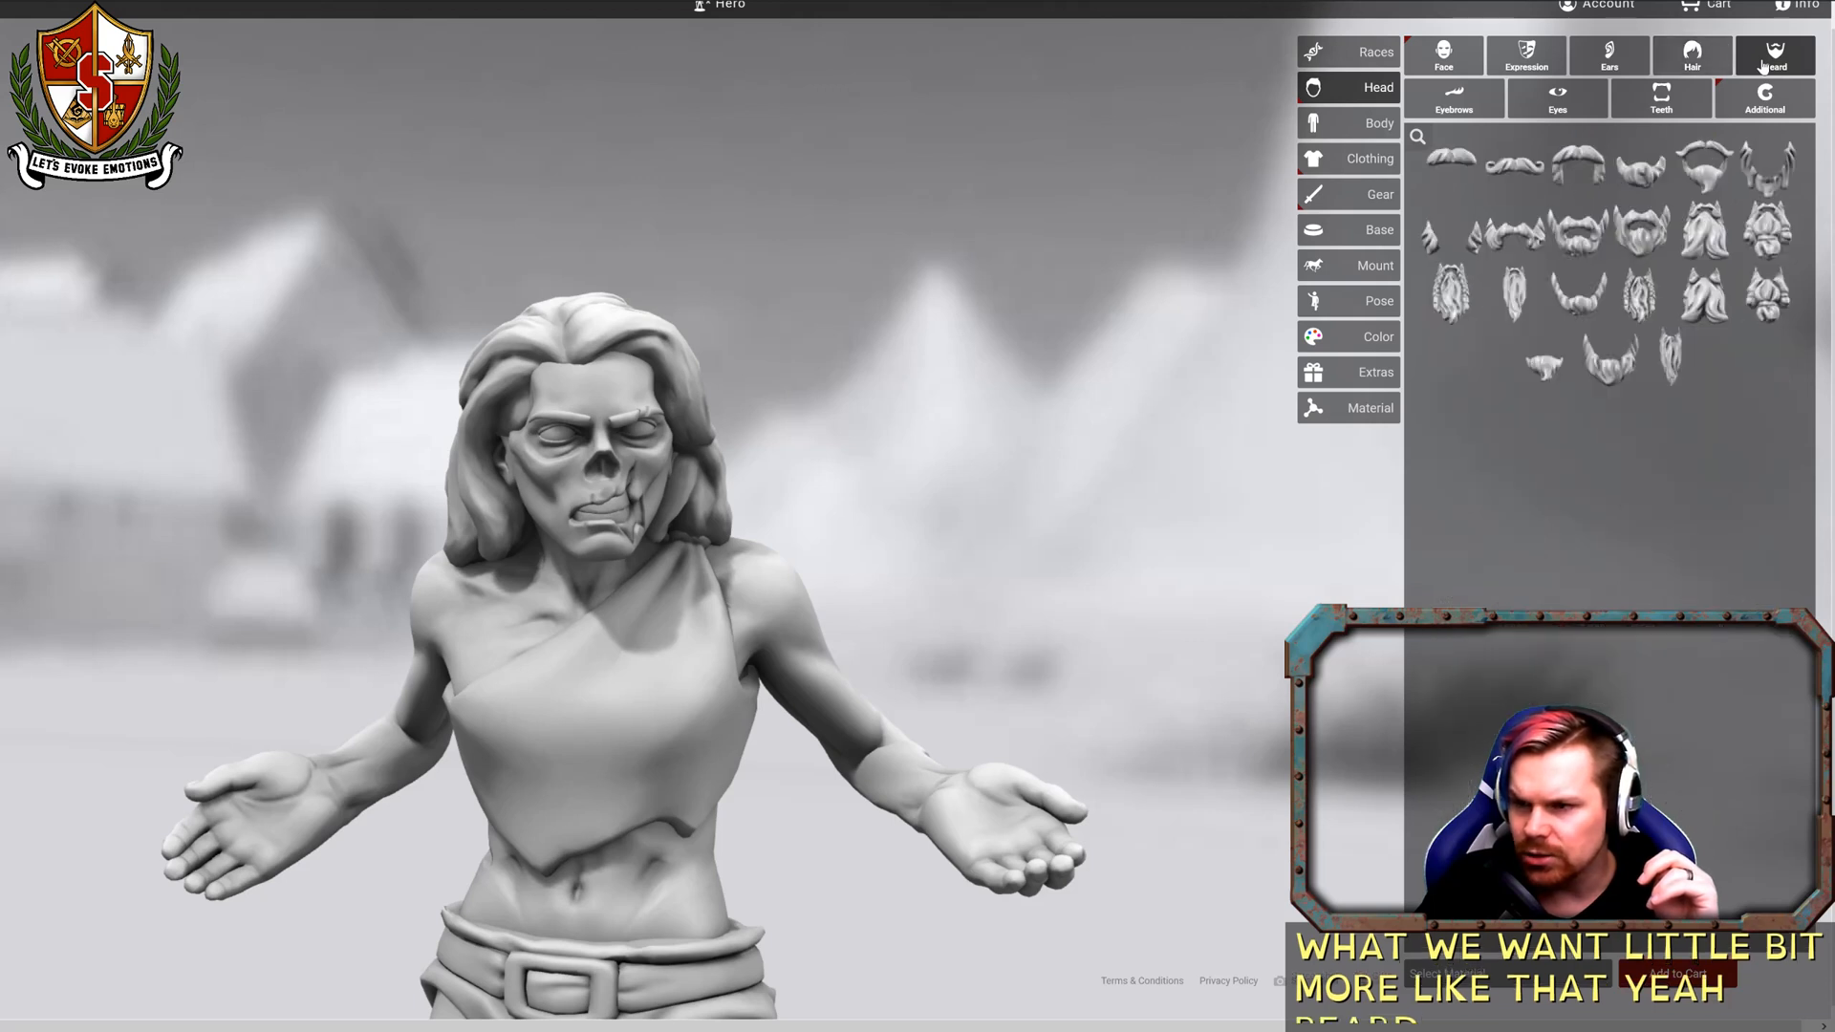
{"action": "left_click", "coordinate": [1672, 359]}
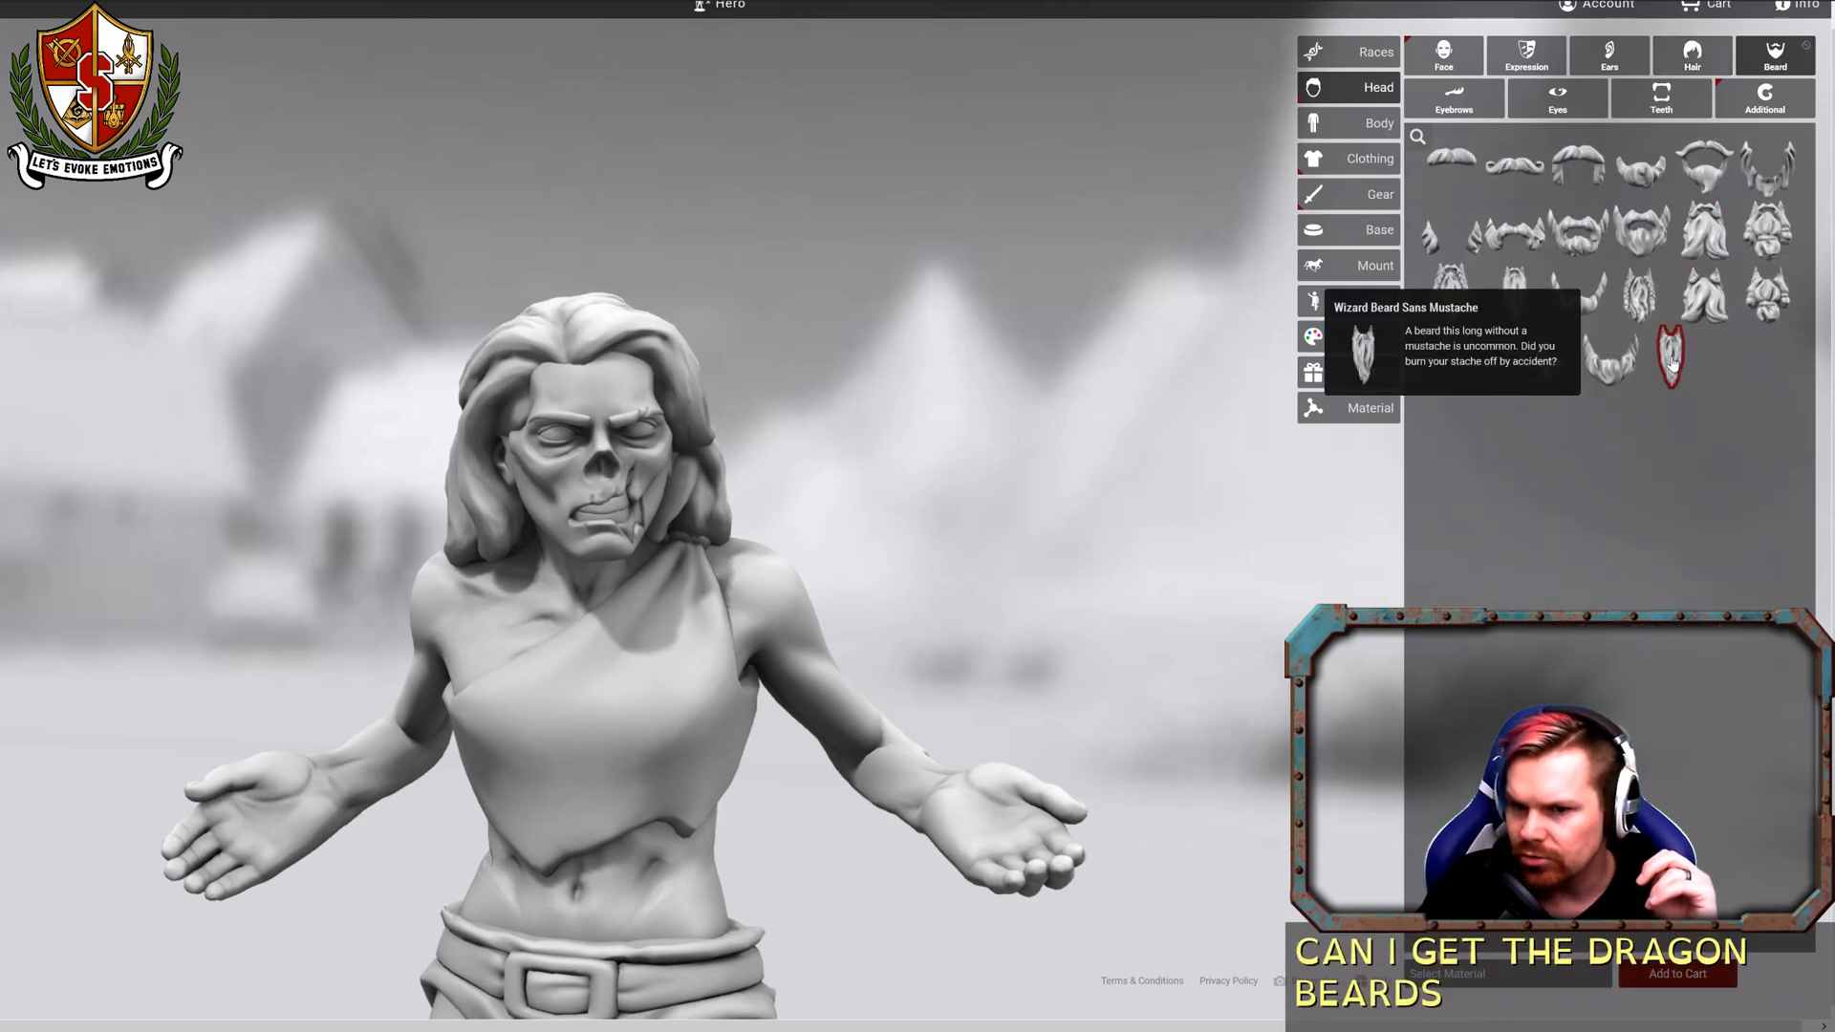
{"action": "left_click", "coordinate": [1671, 359]}
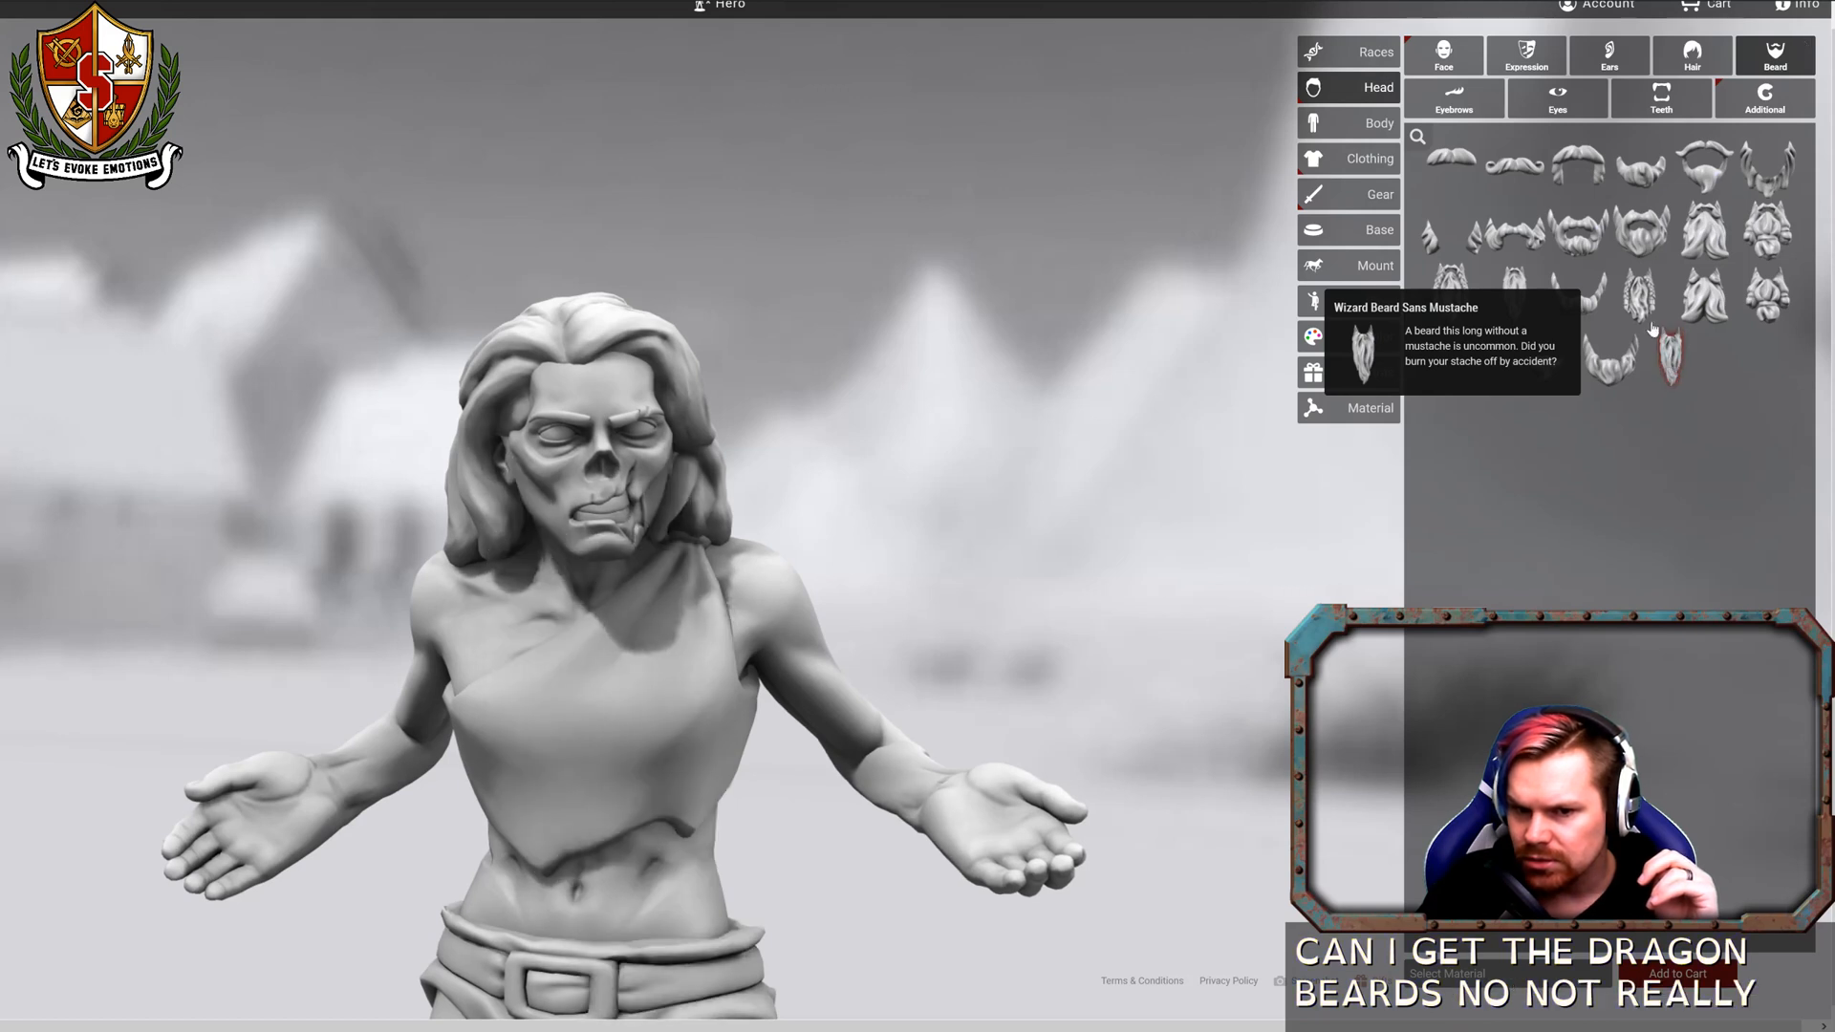
Look over the eyebrow and eye options, and give the zombie Articulated Teeth.
{"action": "left_click", "coordinate": [1461, 114]}
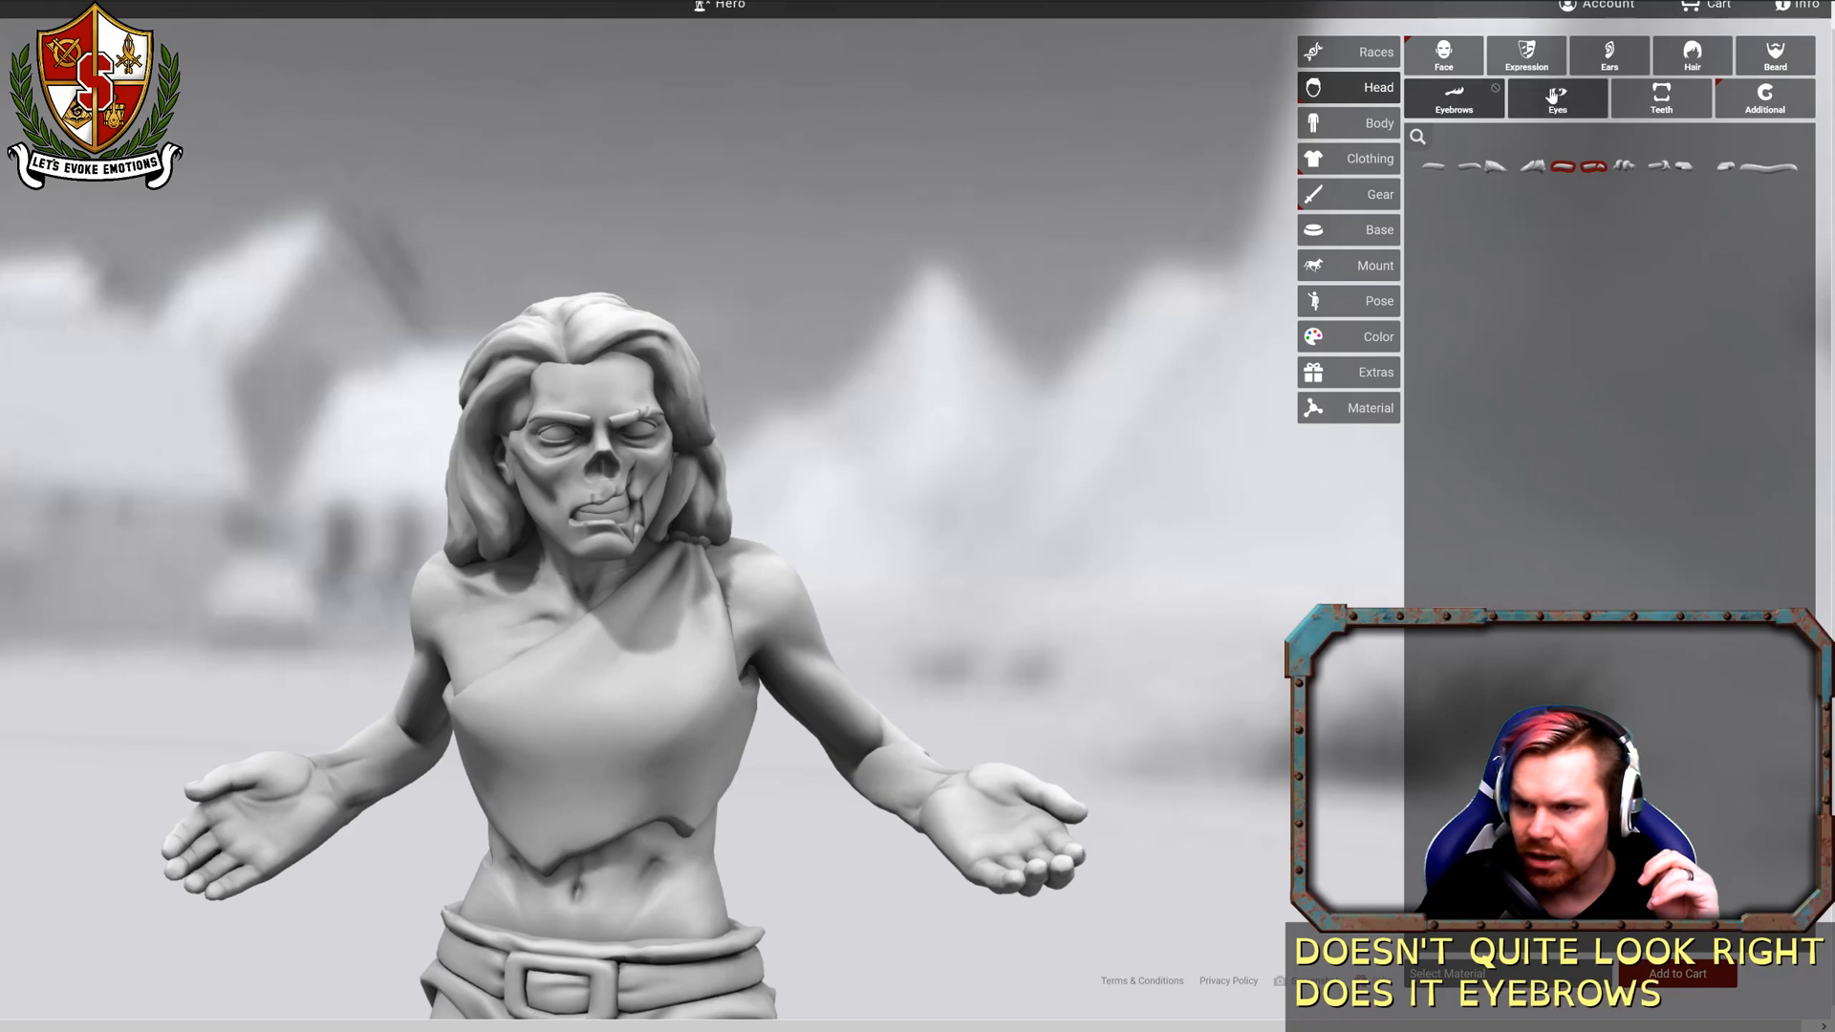
{"action": "left_click", "coordinate": [1553, 103]}
{"action": "left_click", "coordinate": [1680, 105]}
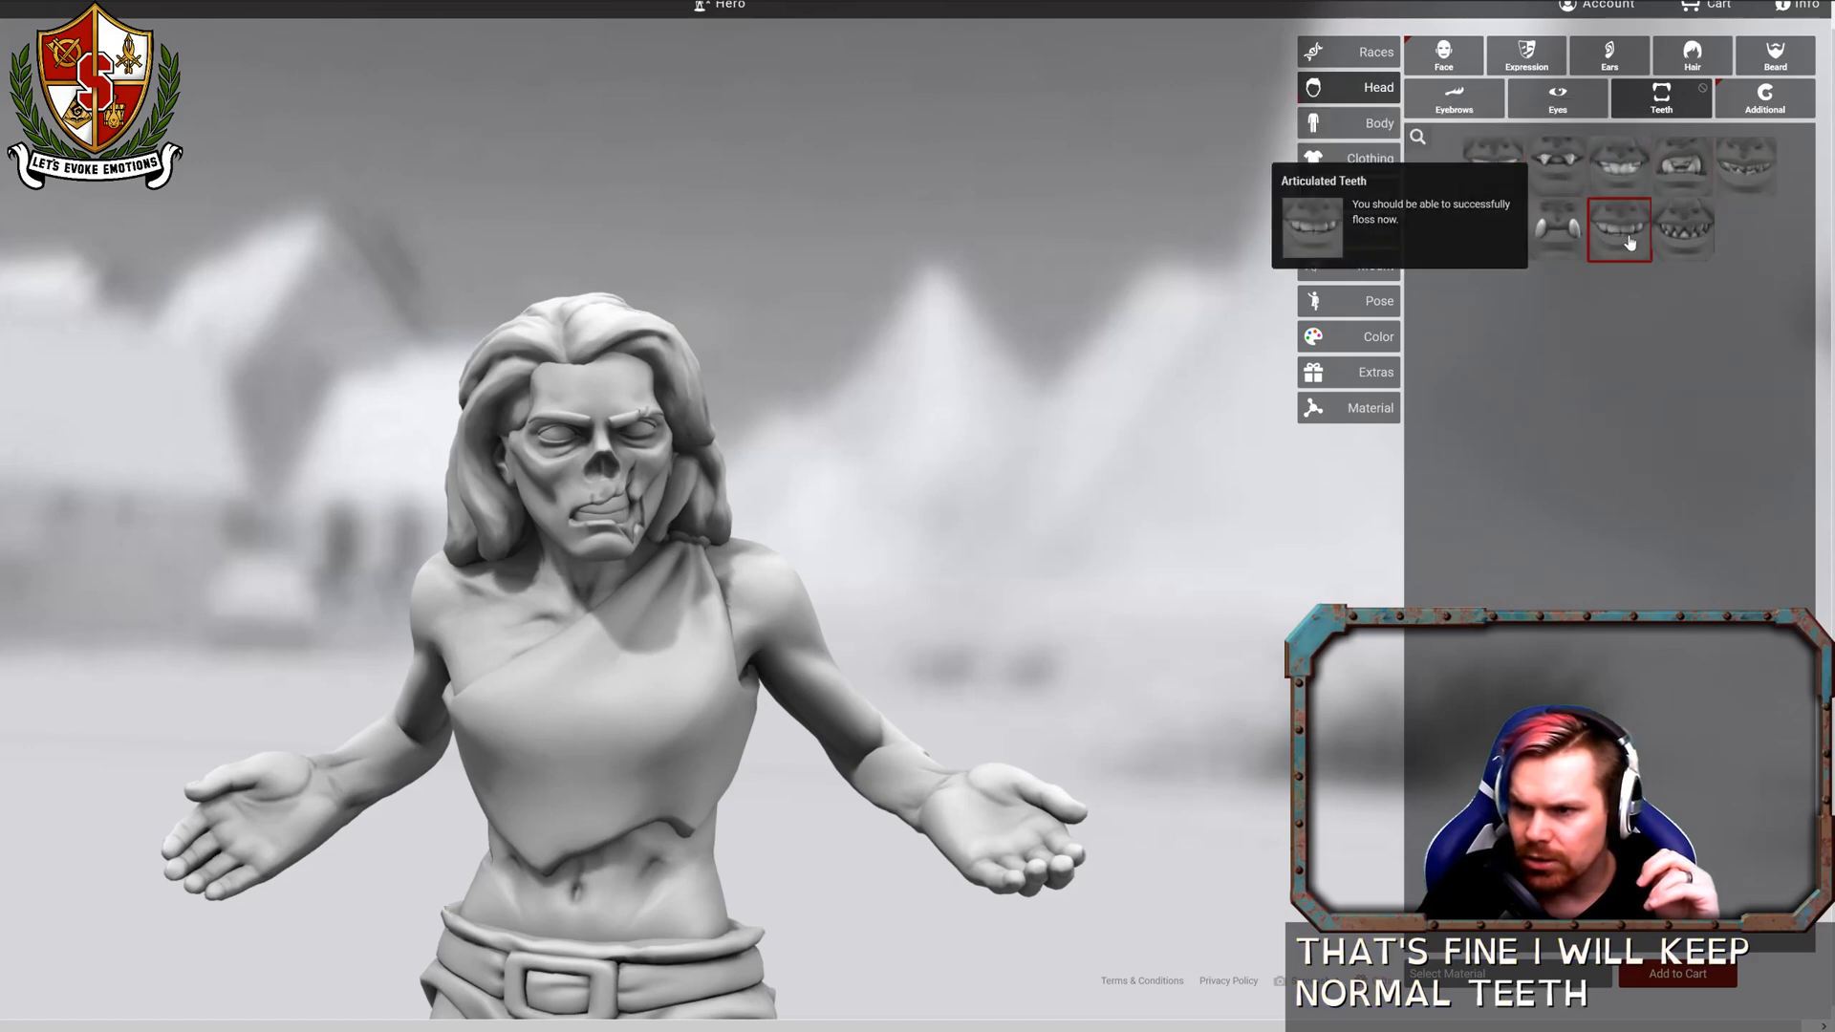
{"action": "left_click_drag", "start_coordinate": [983, 356], "coordinate": [877, 331]}
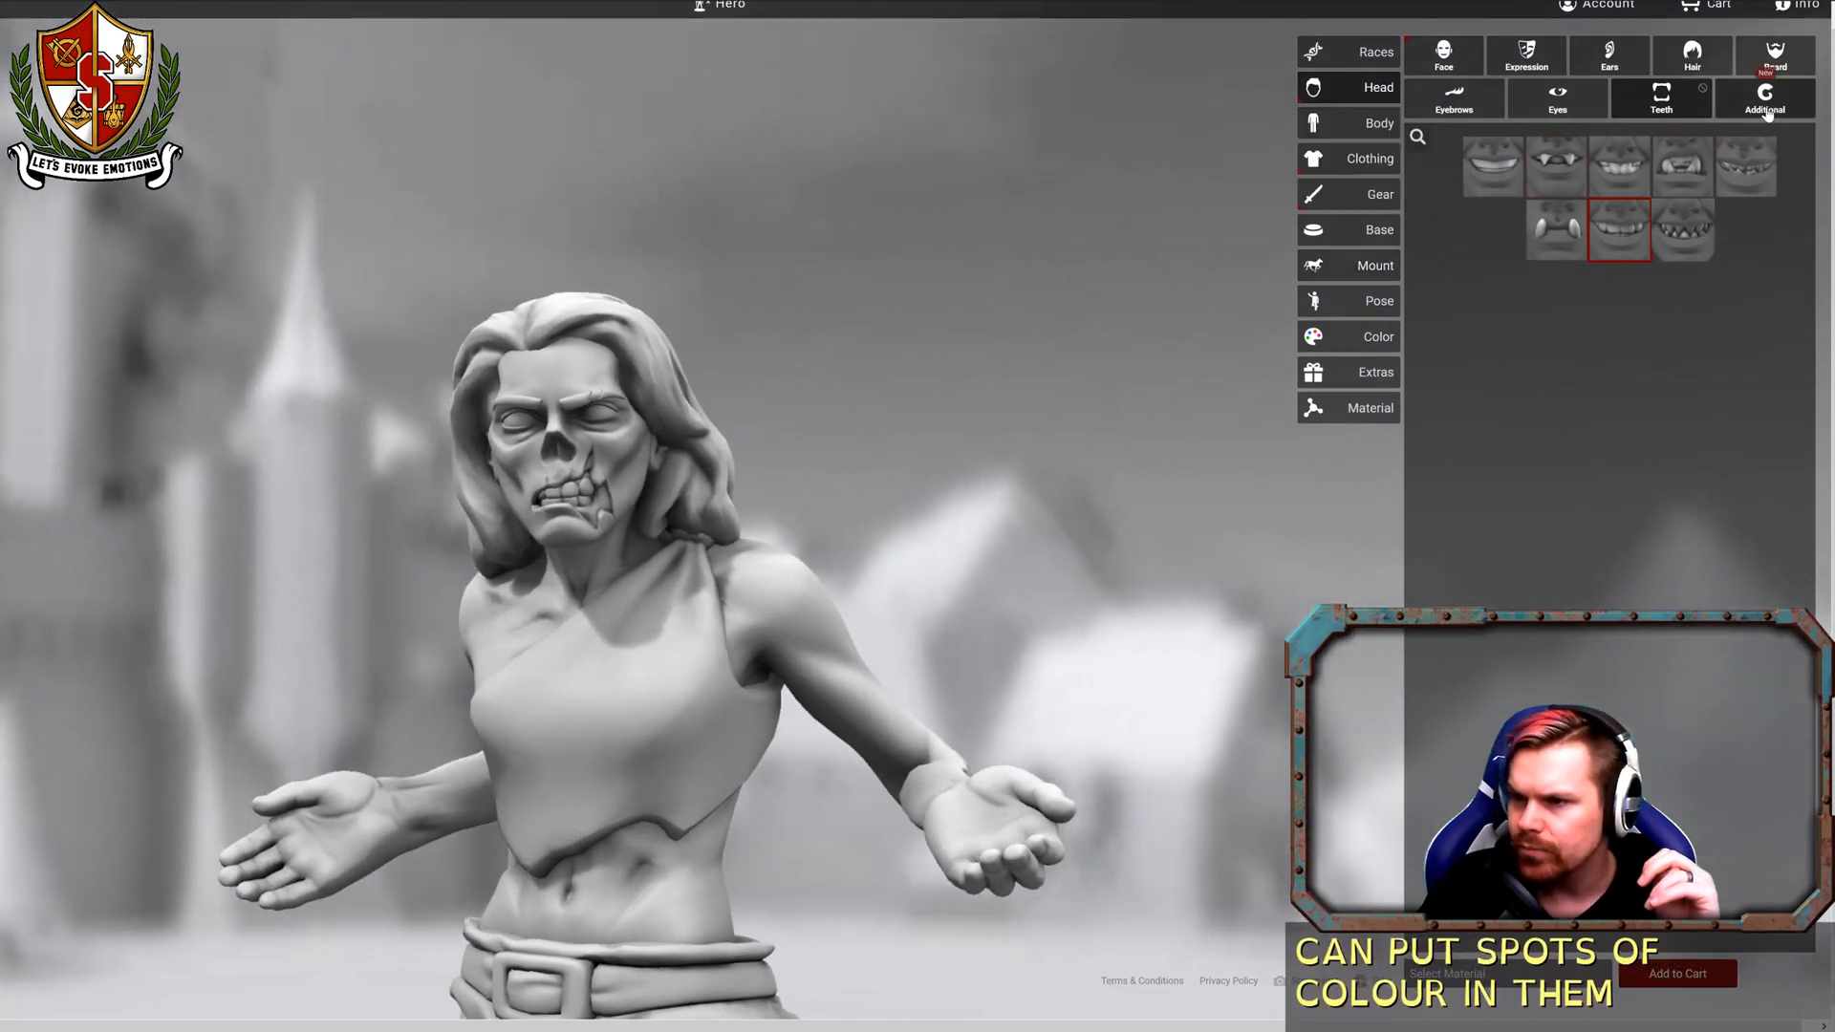
{"action": "left_click", "coordinate": [1765, 107]}
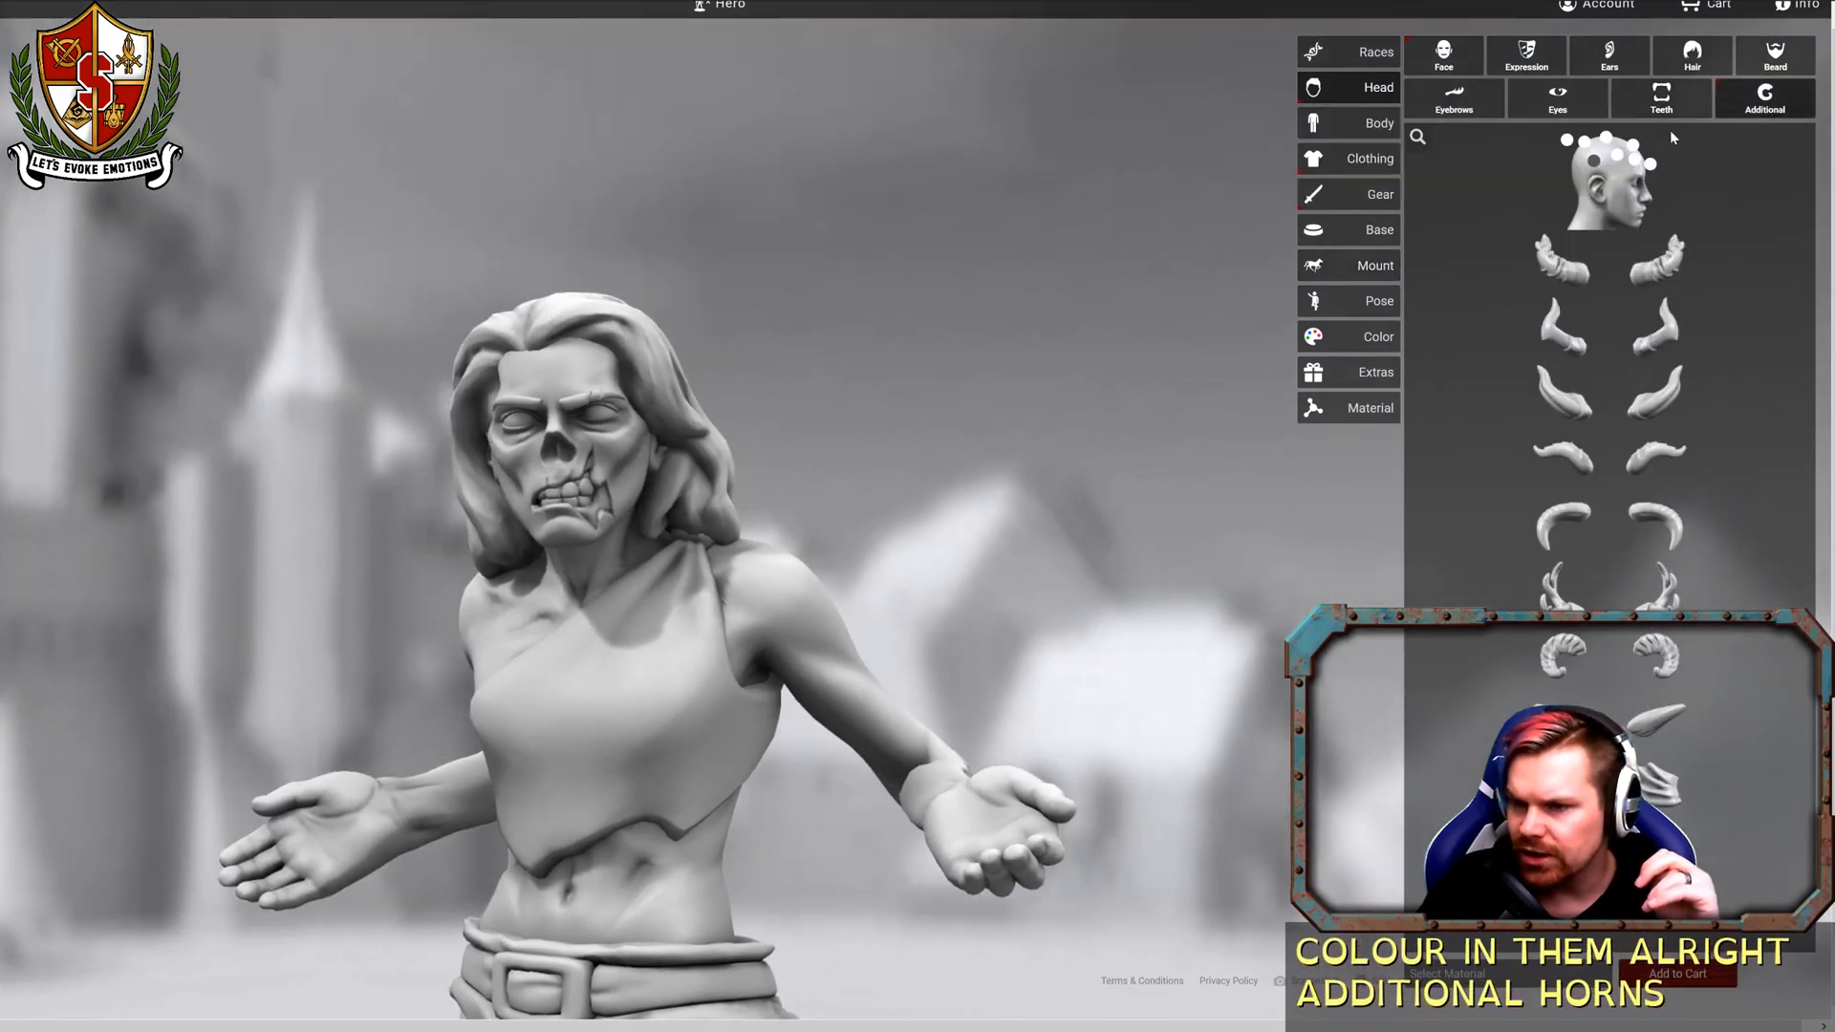
Set the body's height to about 7 feet and raise its build to about 60% of the range.
{"action": "left_click", "coordinate": [1331, 132]}
{"action": "left_click", "coordinate": [1486, 63]}
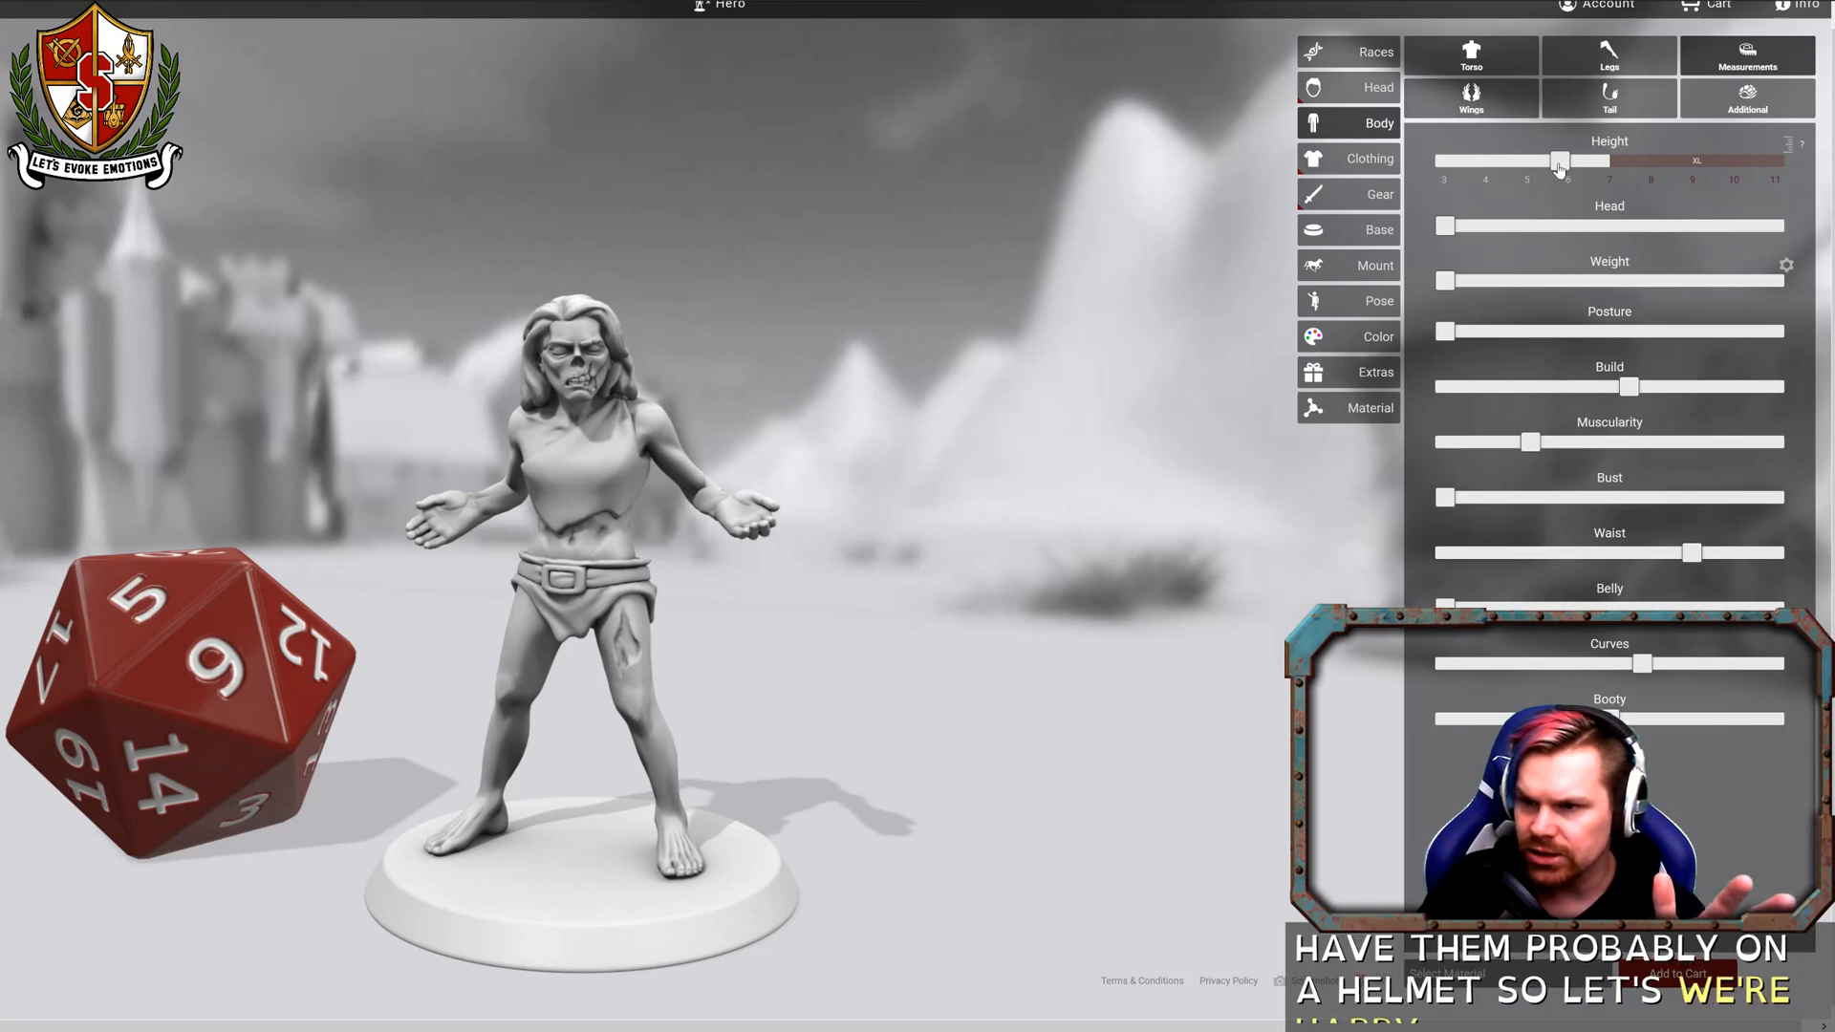
{"action": "left_click_drag", "start_coordinate": [1559, 161], "coordinate": [1616, 162]}
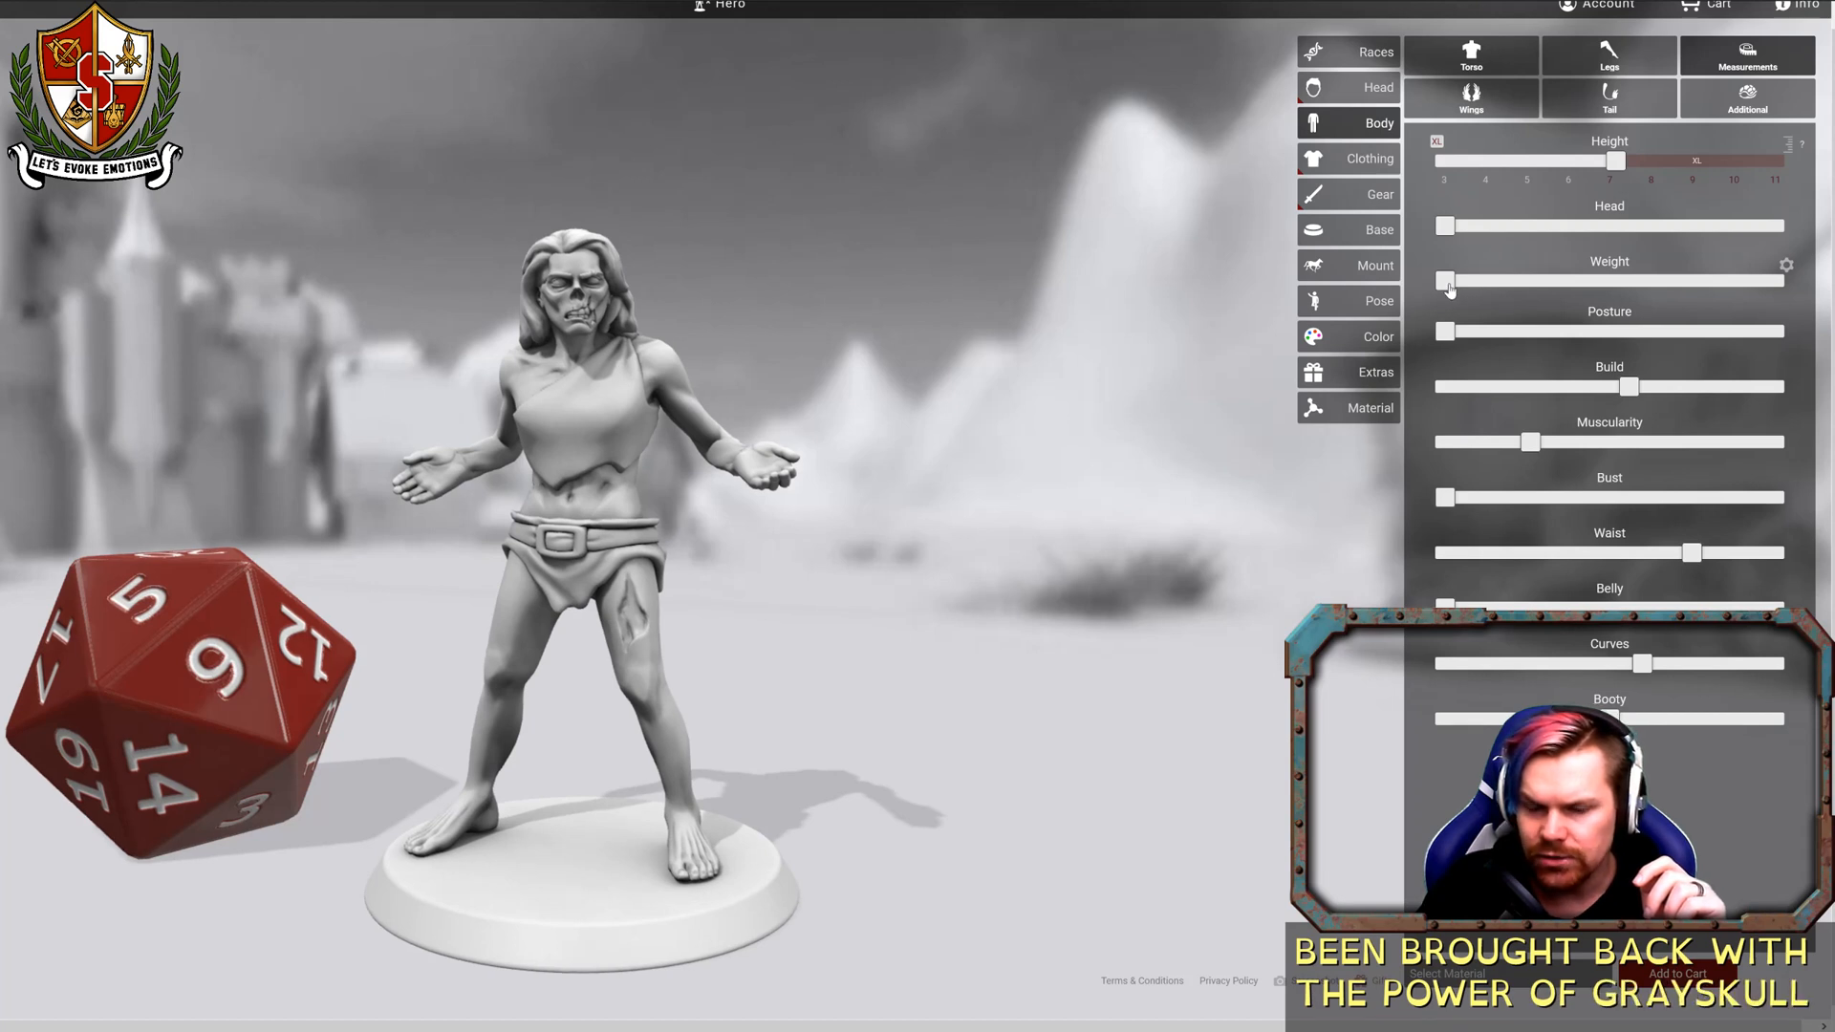
{"action": "left_click", "coordinate": [1645, 389]}
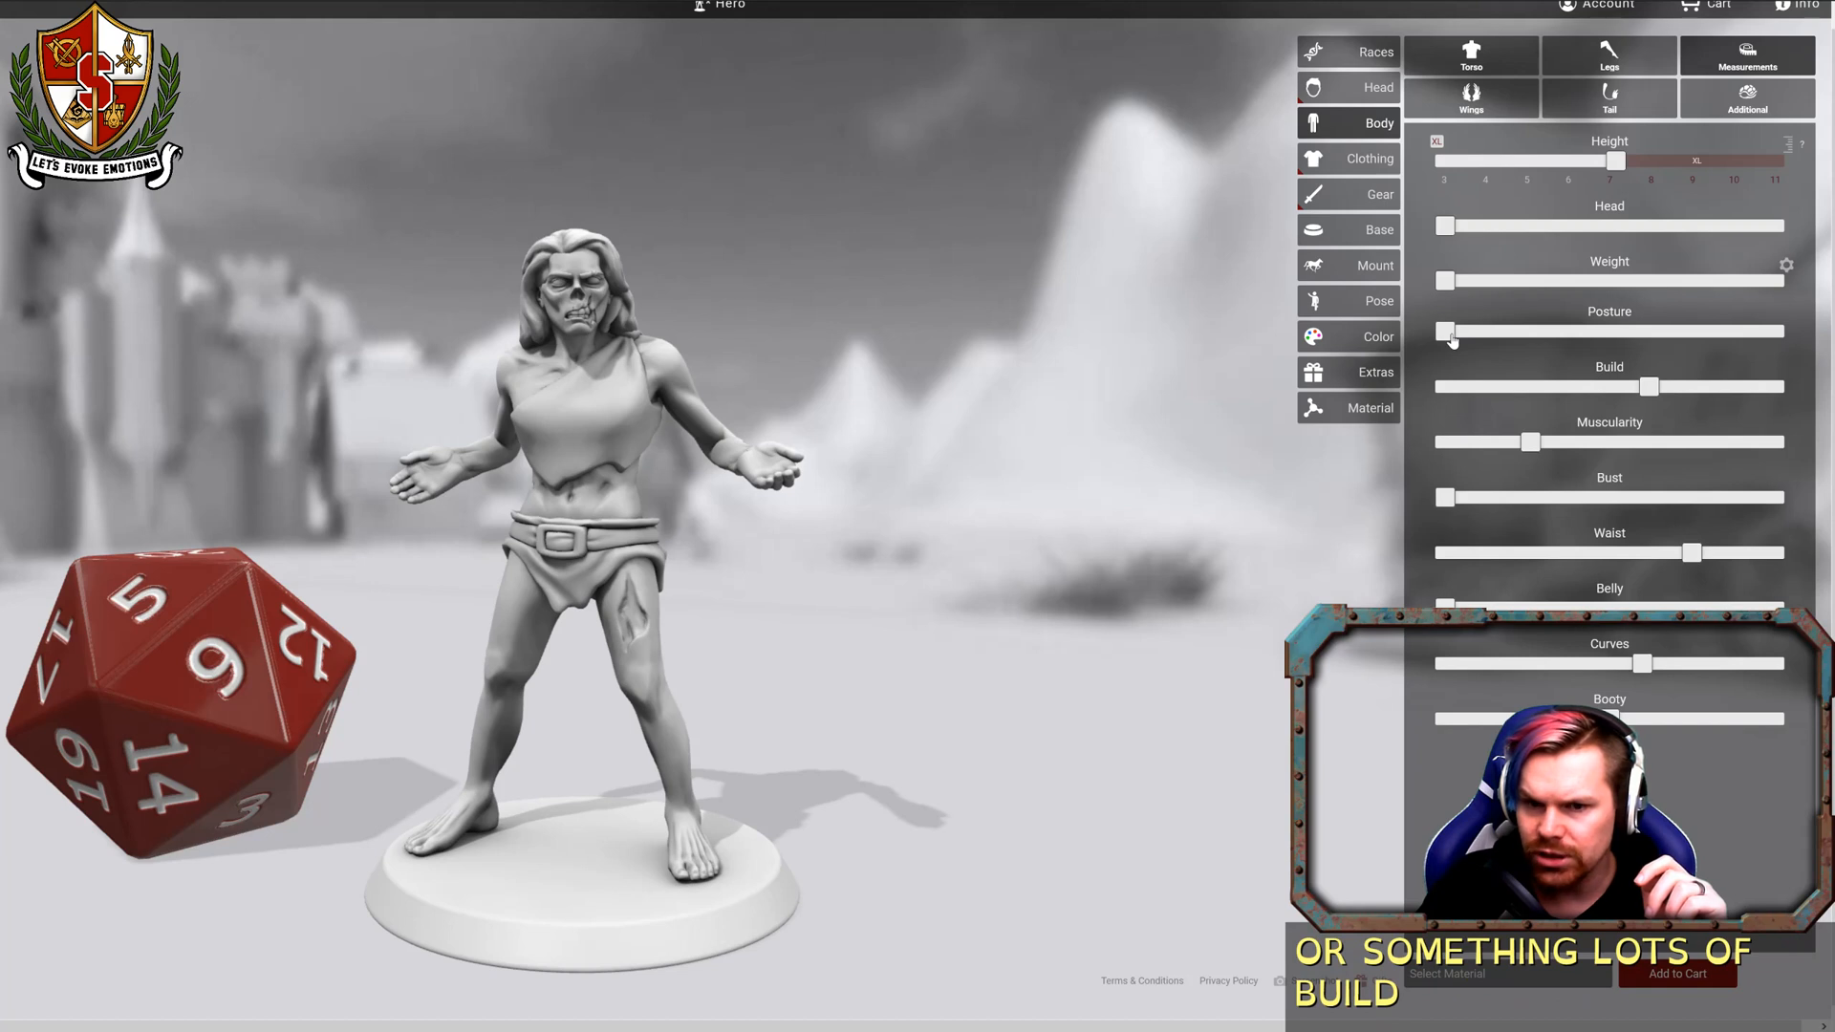
Raise the muscularity to about two thirds and the weight to about a quarter of their ranges, checking the body from the side.
{"action": "left_click_drag", "start_coordinate": [1534, 443], "coordinate": [1662, 444]}
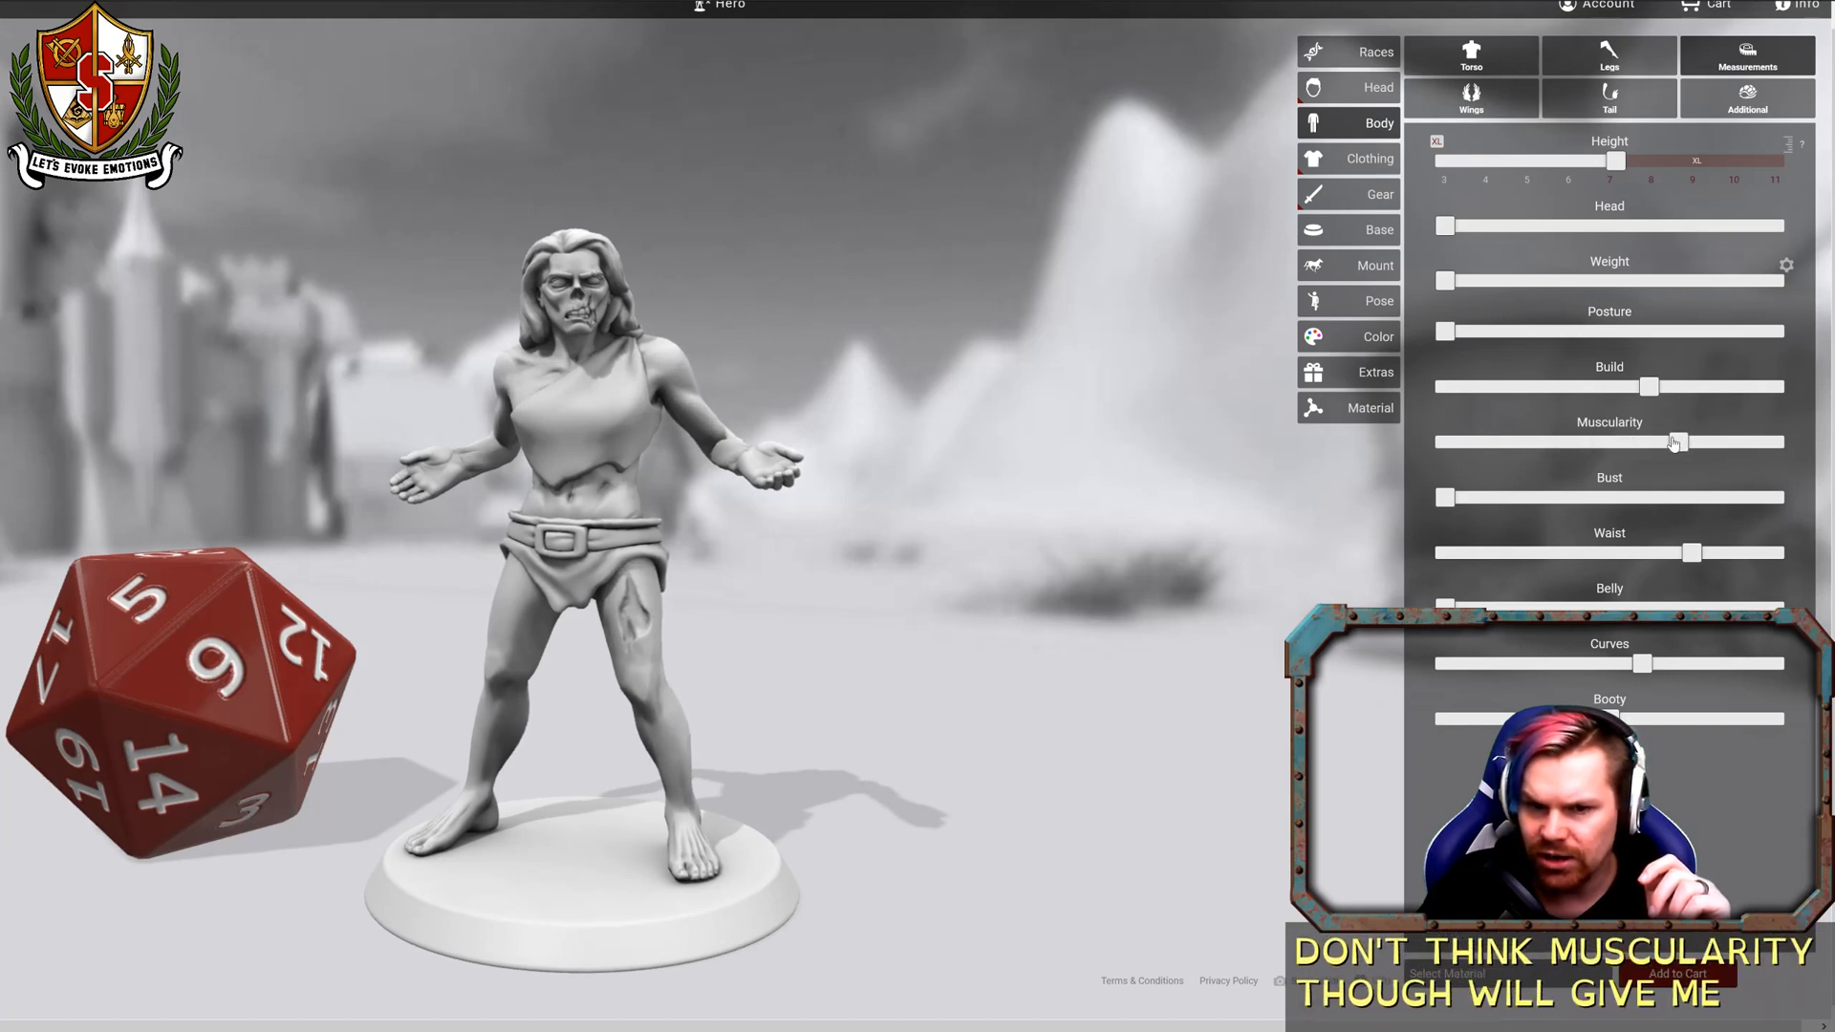
{"action": "left_click_drag", "start_coordinate": [881, 427], "coordinate": [1291, 430]}
{"action": "left_click_drag", "start_coordinate": [835, 329], "coordinate": [1290, 373]}
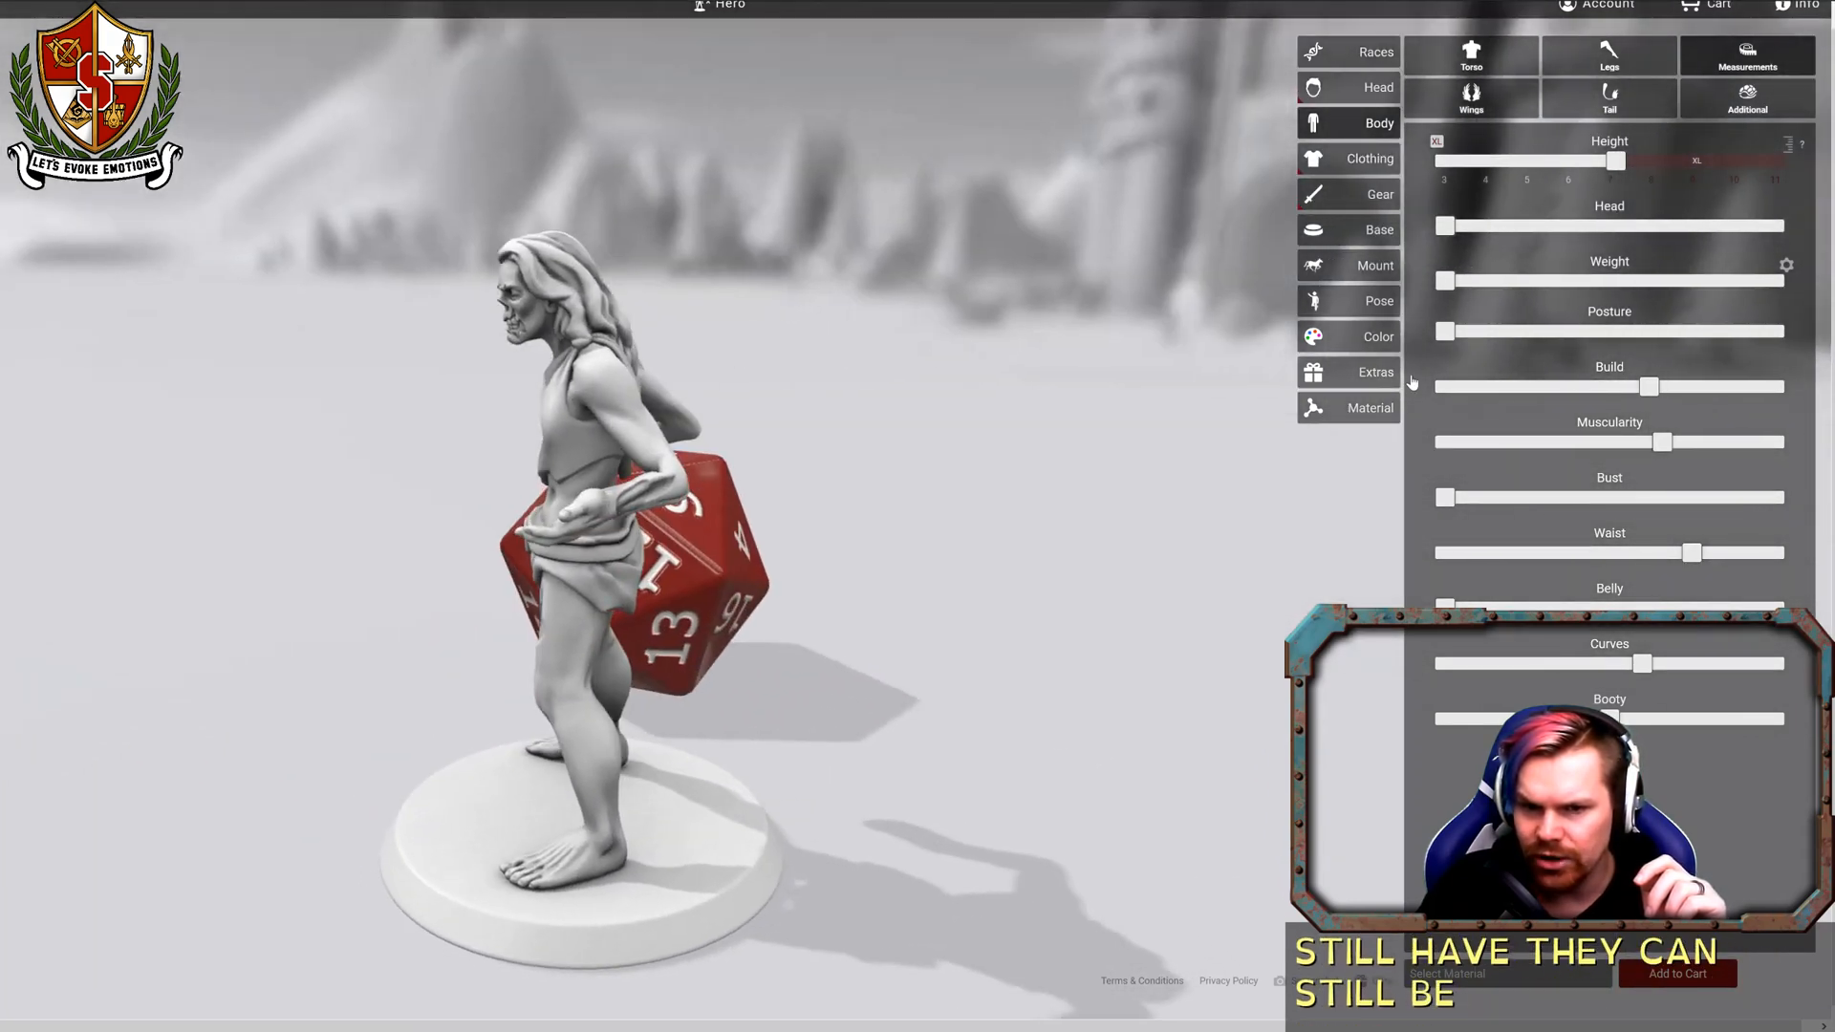
{"action": "left_click_drag", "start_coordinate": [1476, 282], "coordinate": [1524, 281]}
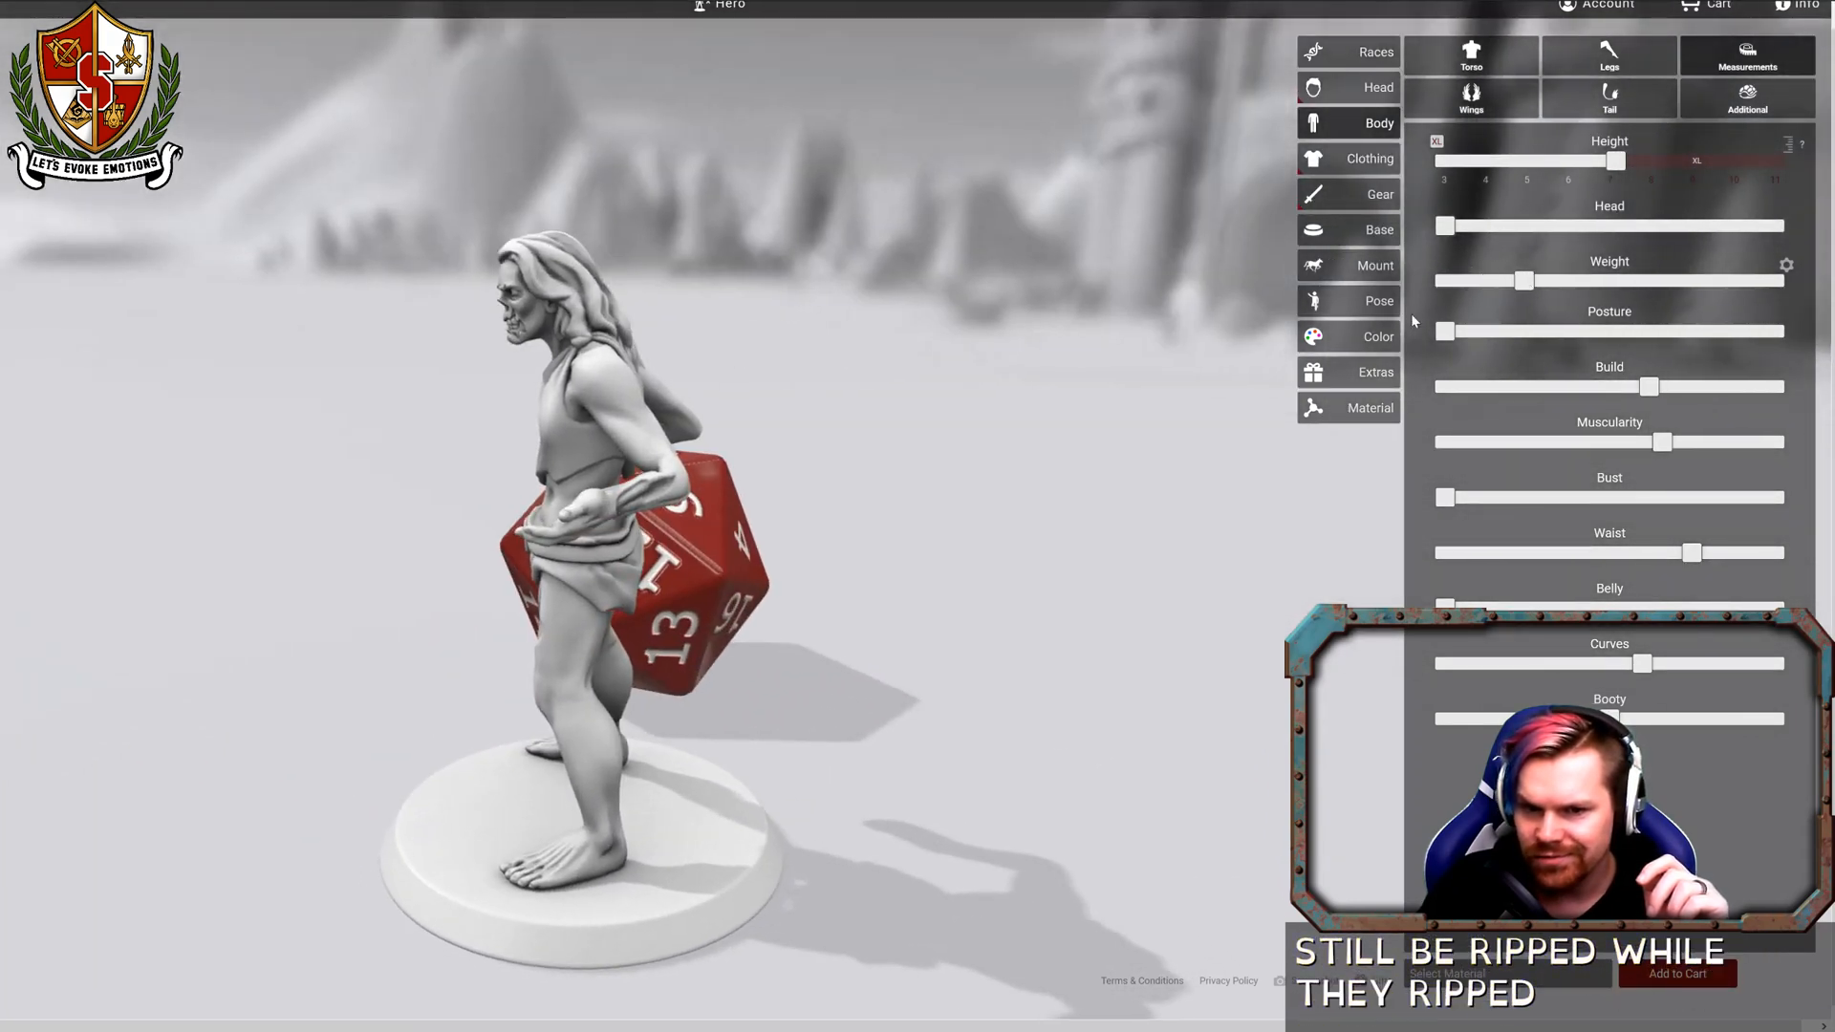
{"action": "left_click_drag", "start_coordinate": [834, 344], "coordinate": [1255, 316]}
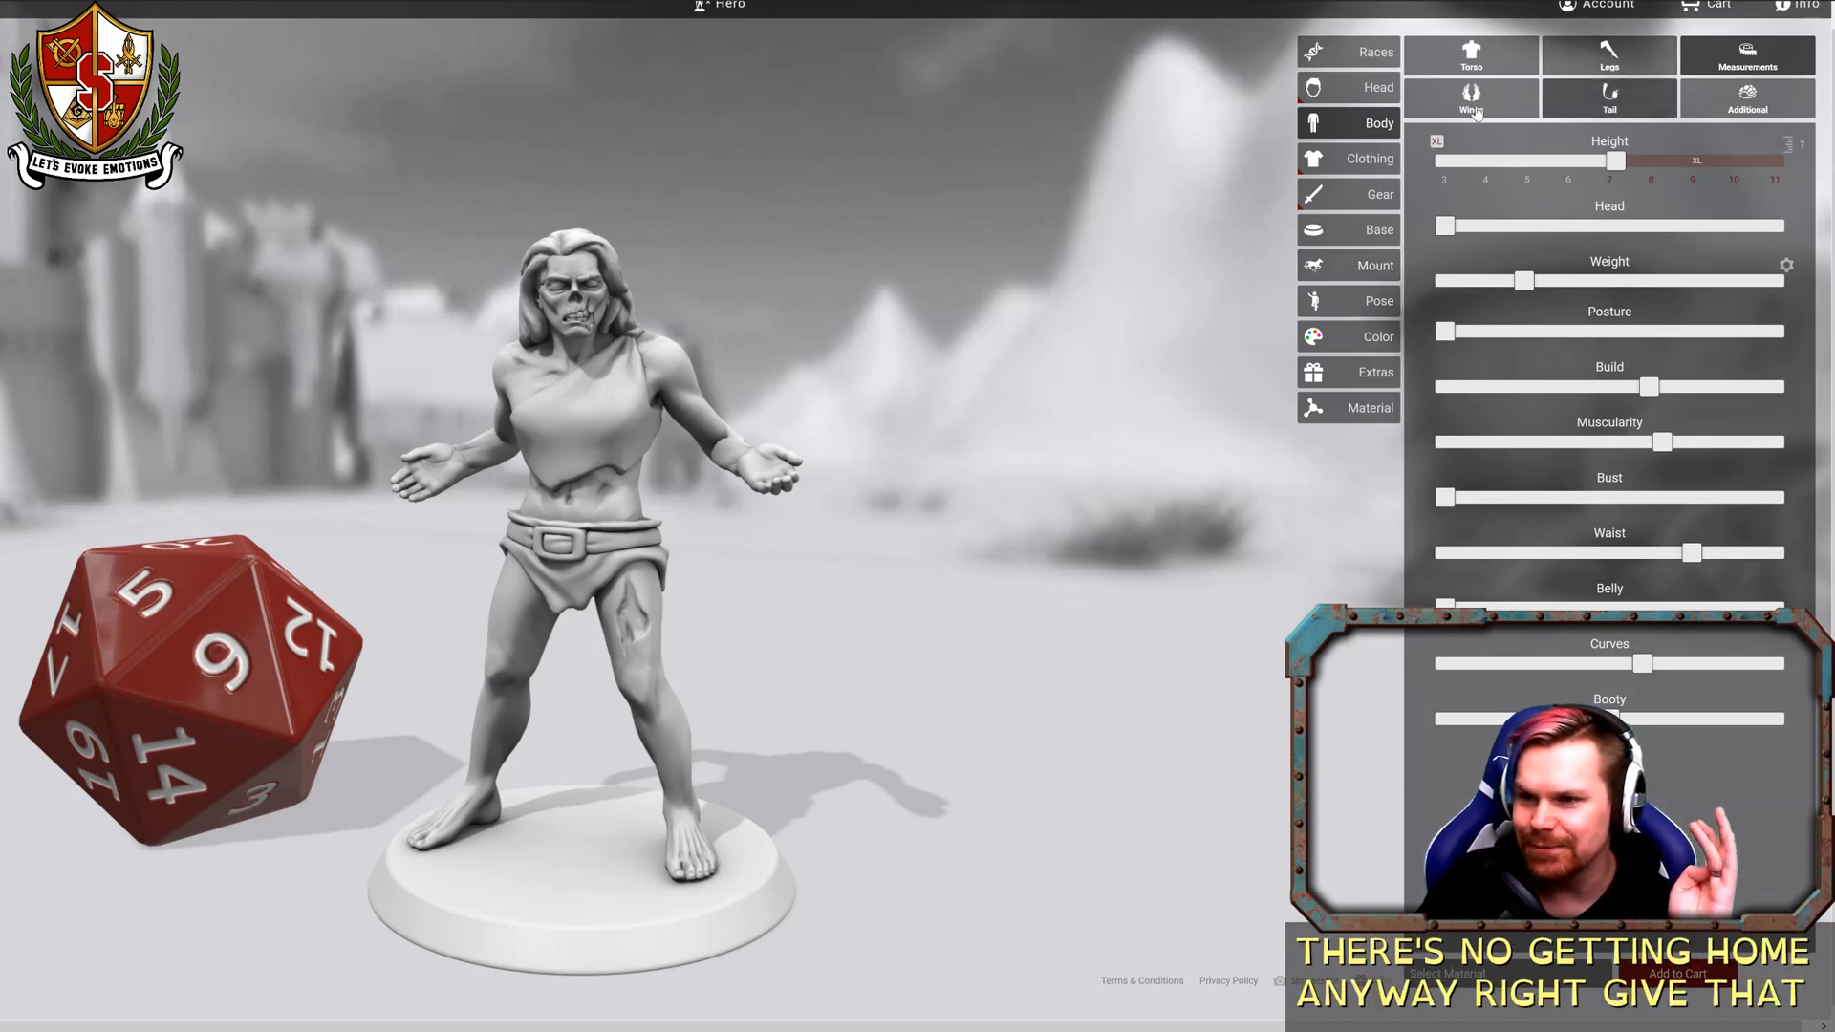
Swap the zombie's hair for the mullet-like style with raised volume on top and longer hair at the back.
{"action": "left_click", "coordinate": [1348, 87]}
{"action": "left_click", "coordinate": [1691, 54]}
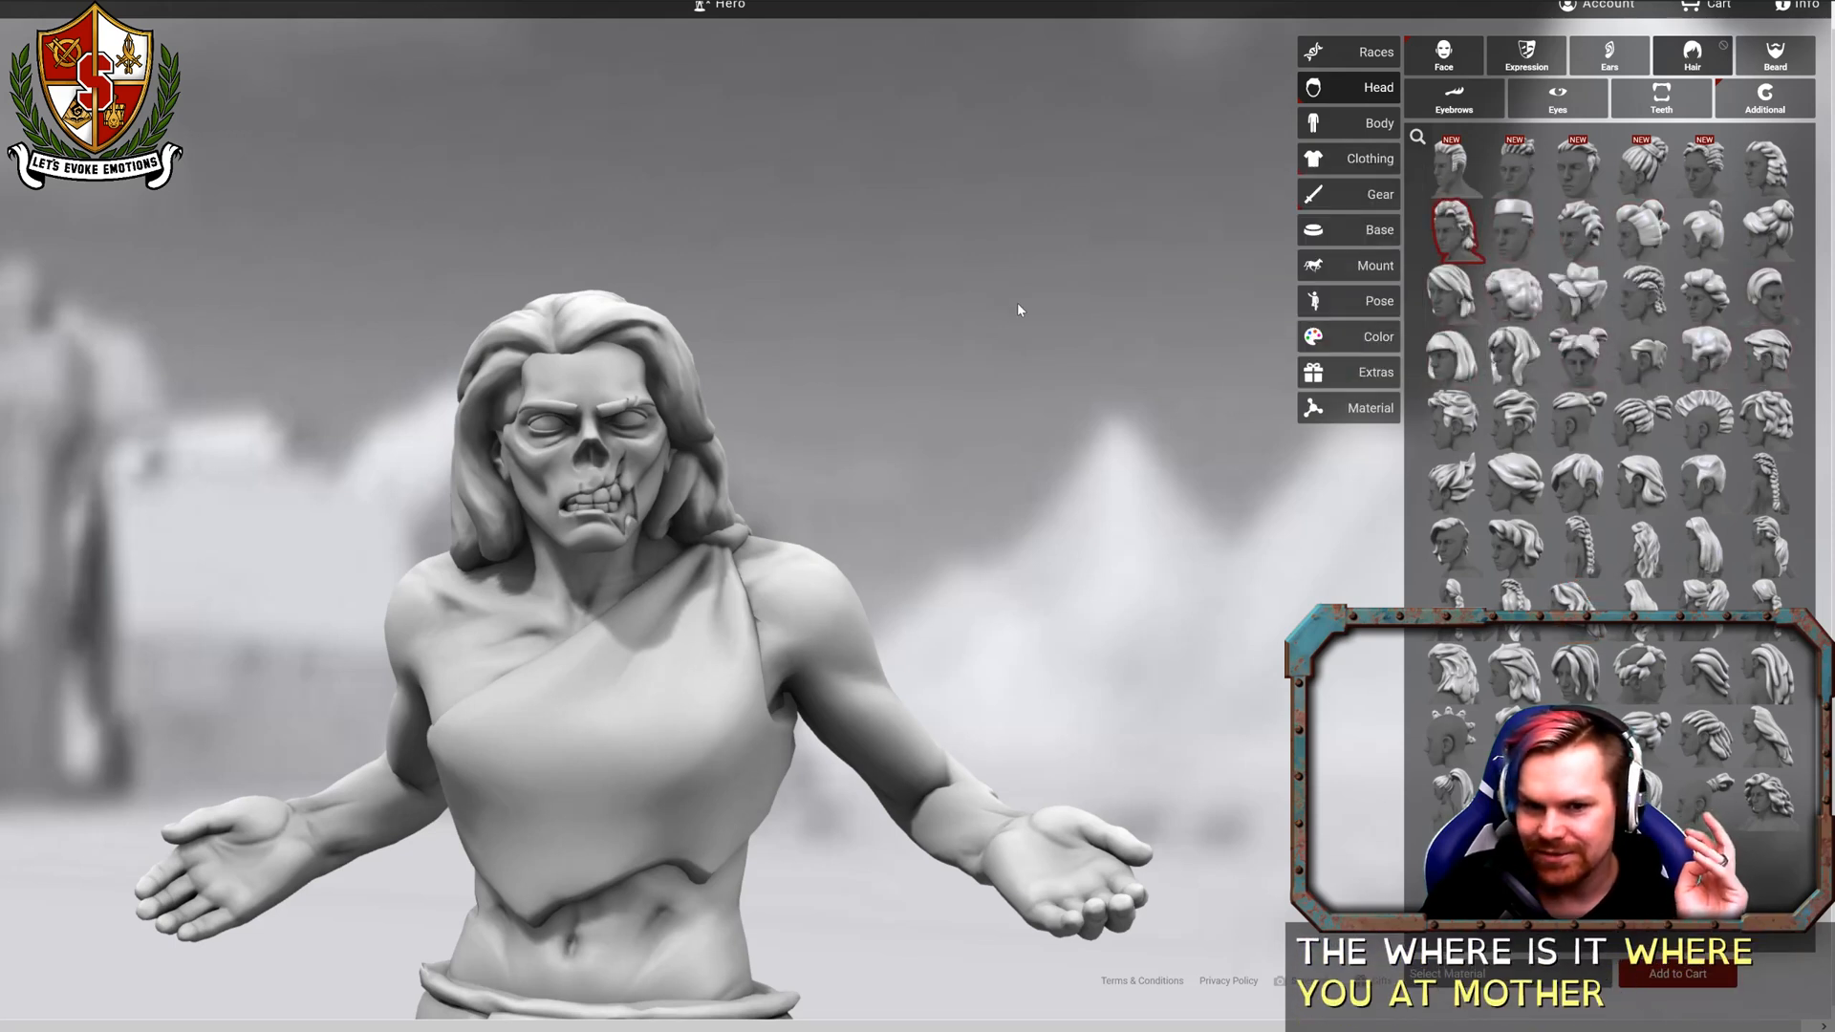
{"action": "left_click_drag", "start_coordinate": [984, 302], "coordinate": [1136, 306]}
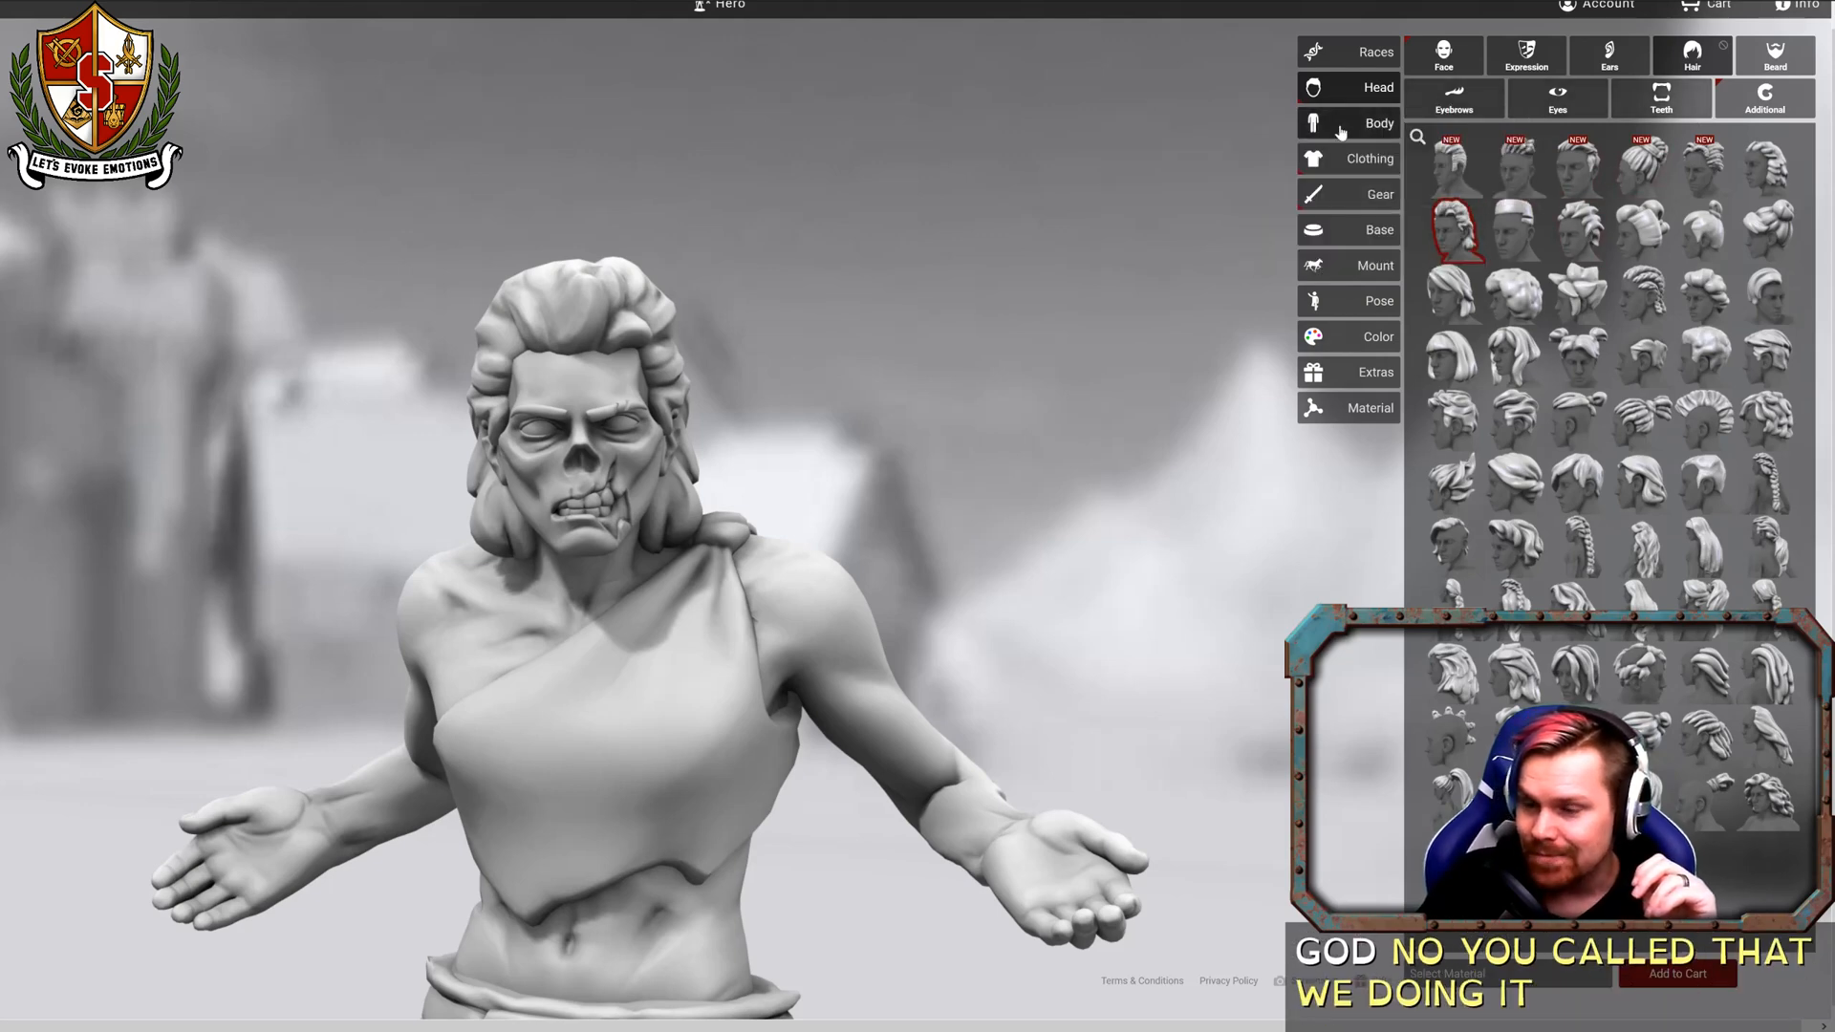
{"action": "left_click", "coordinate": [1368, 138]}
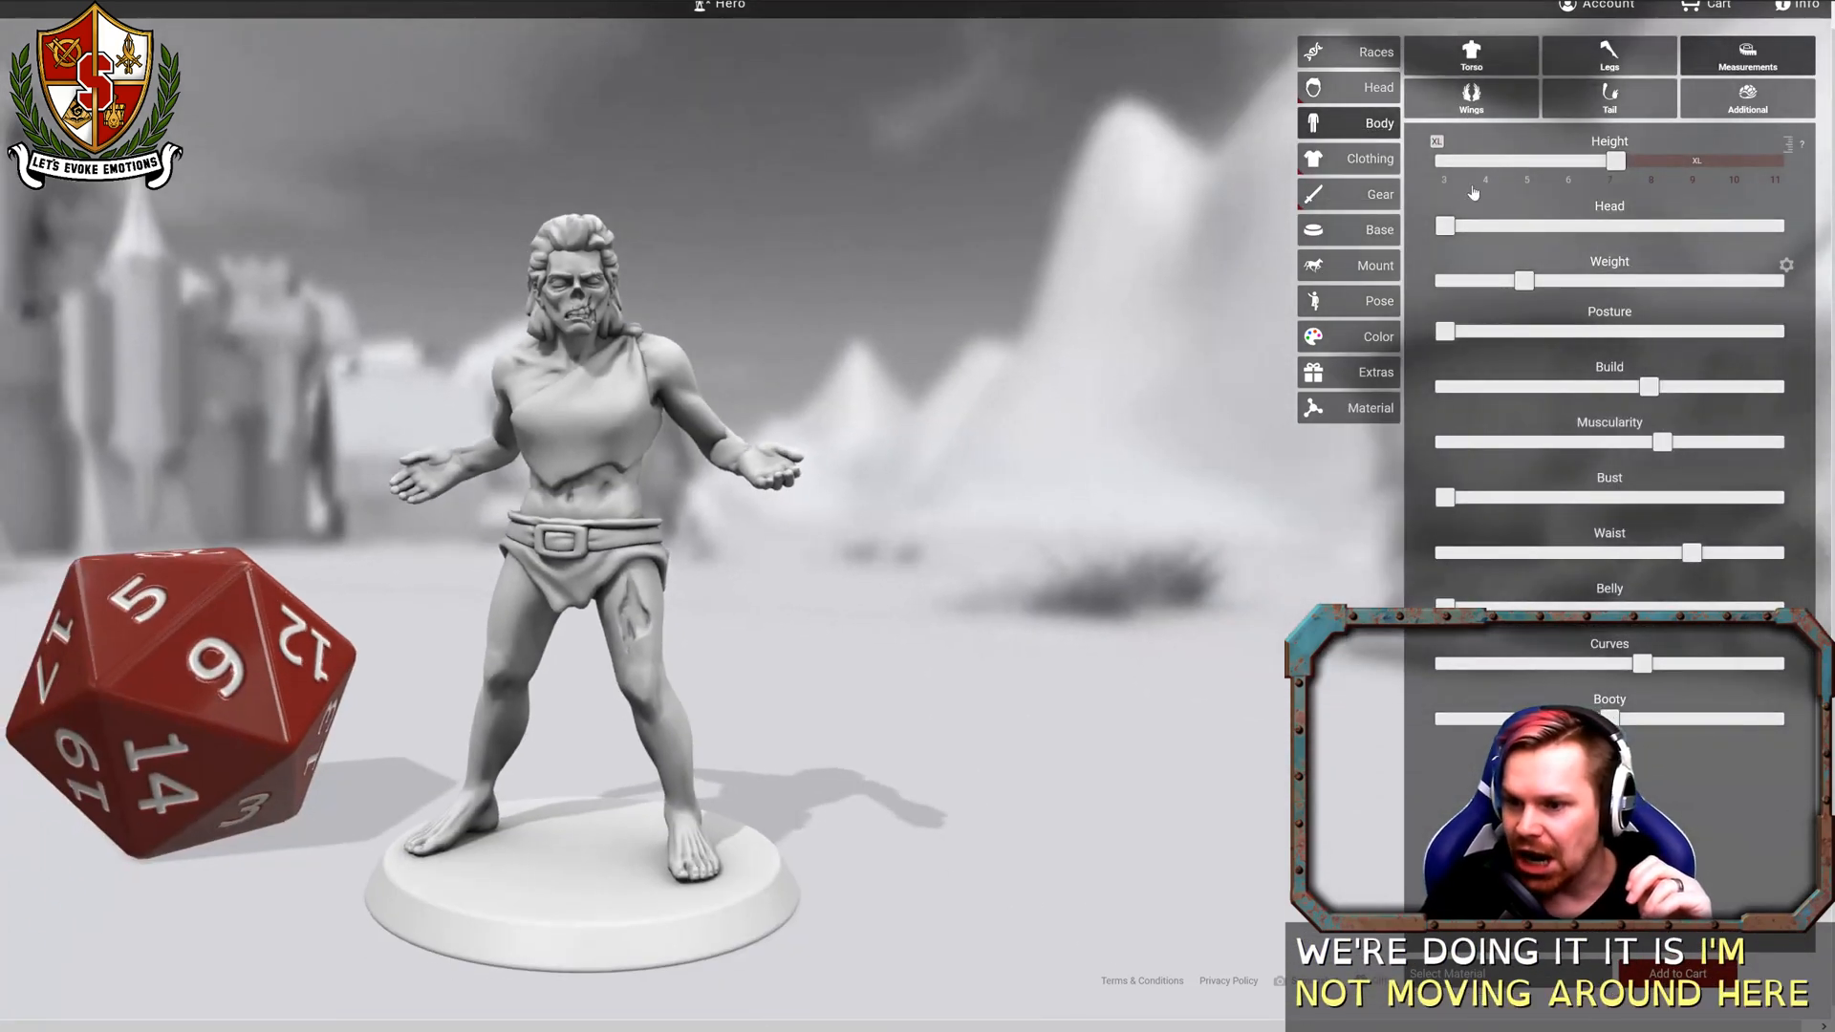
Try the Sallet Half-helm, the tusked full-face helmet and the Elven Helm on the zombie, turning the figure to judge them.
{"action": "left_click", "coordinate": [1364, 168]}
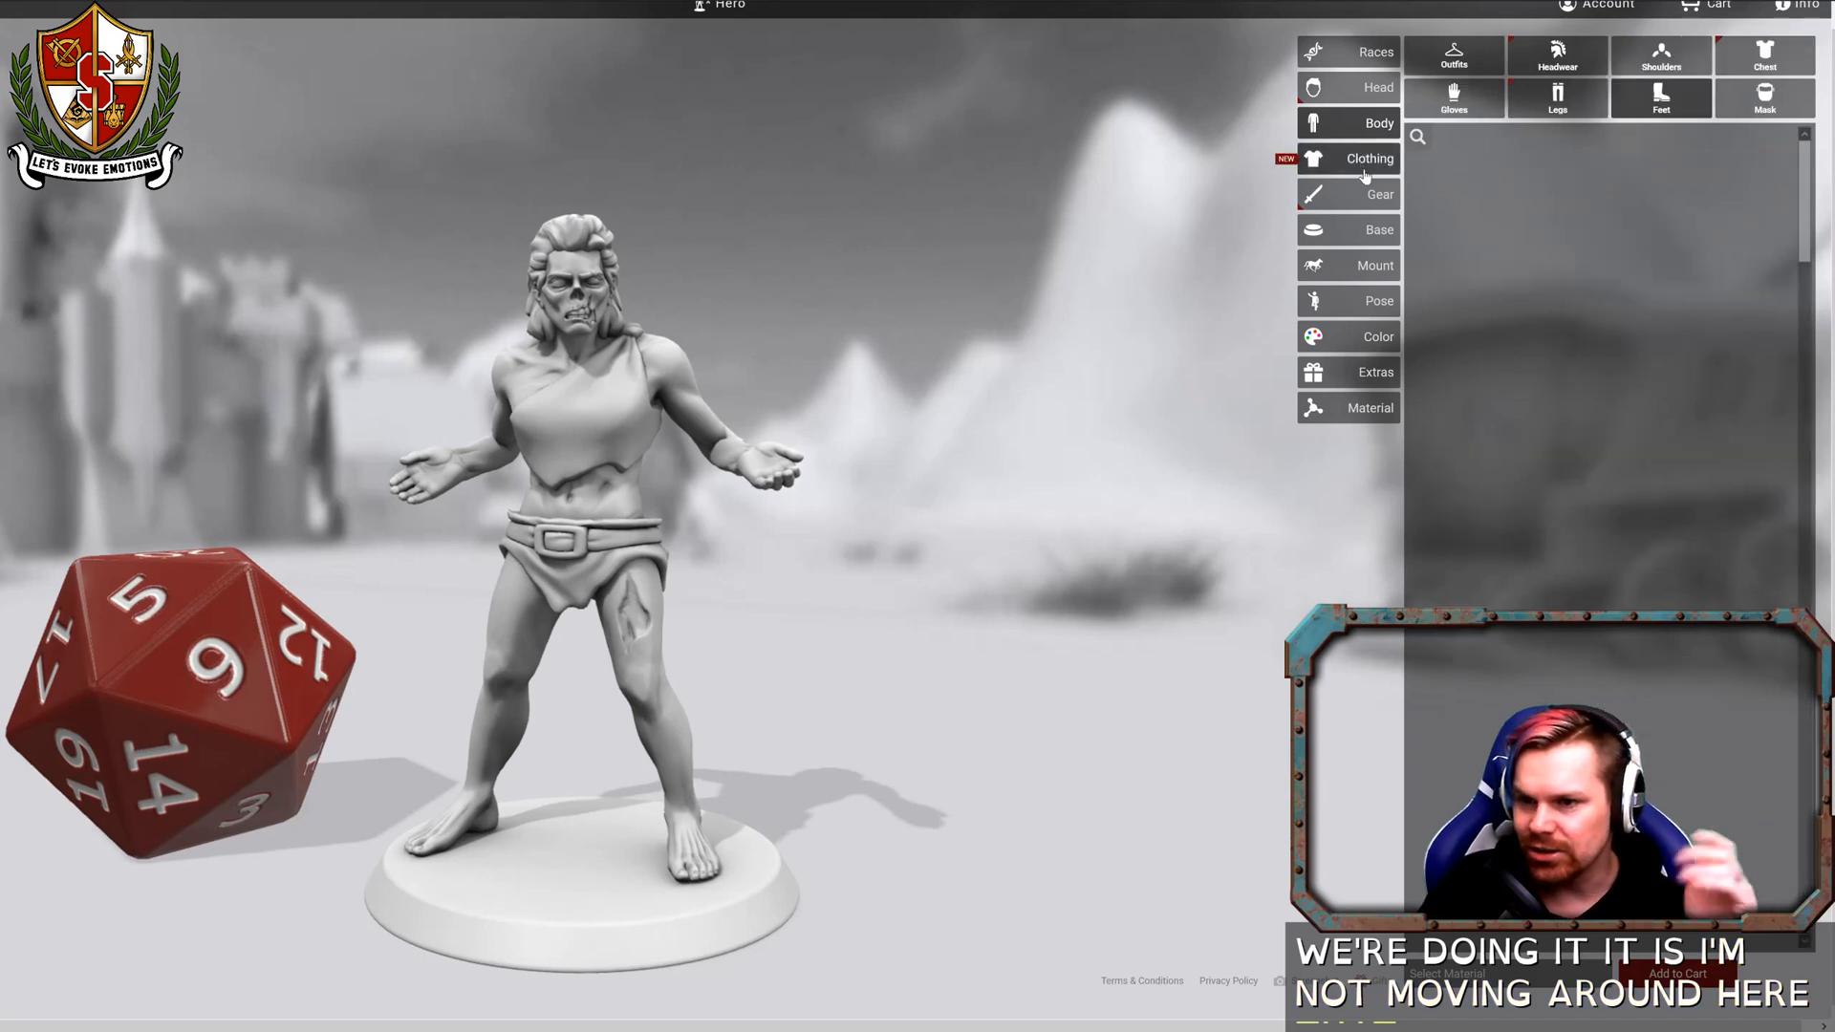
{"action": "left_click", "coordinate": [1540, 58]}
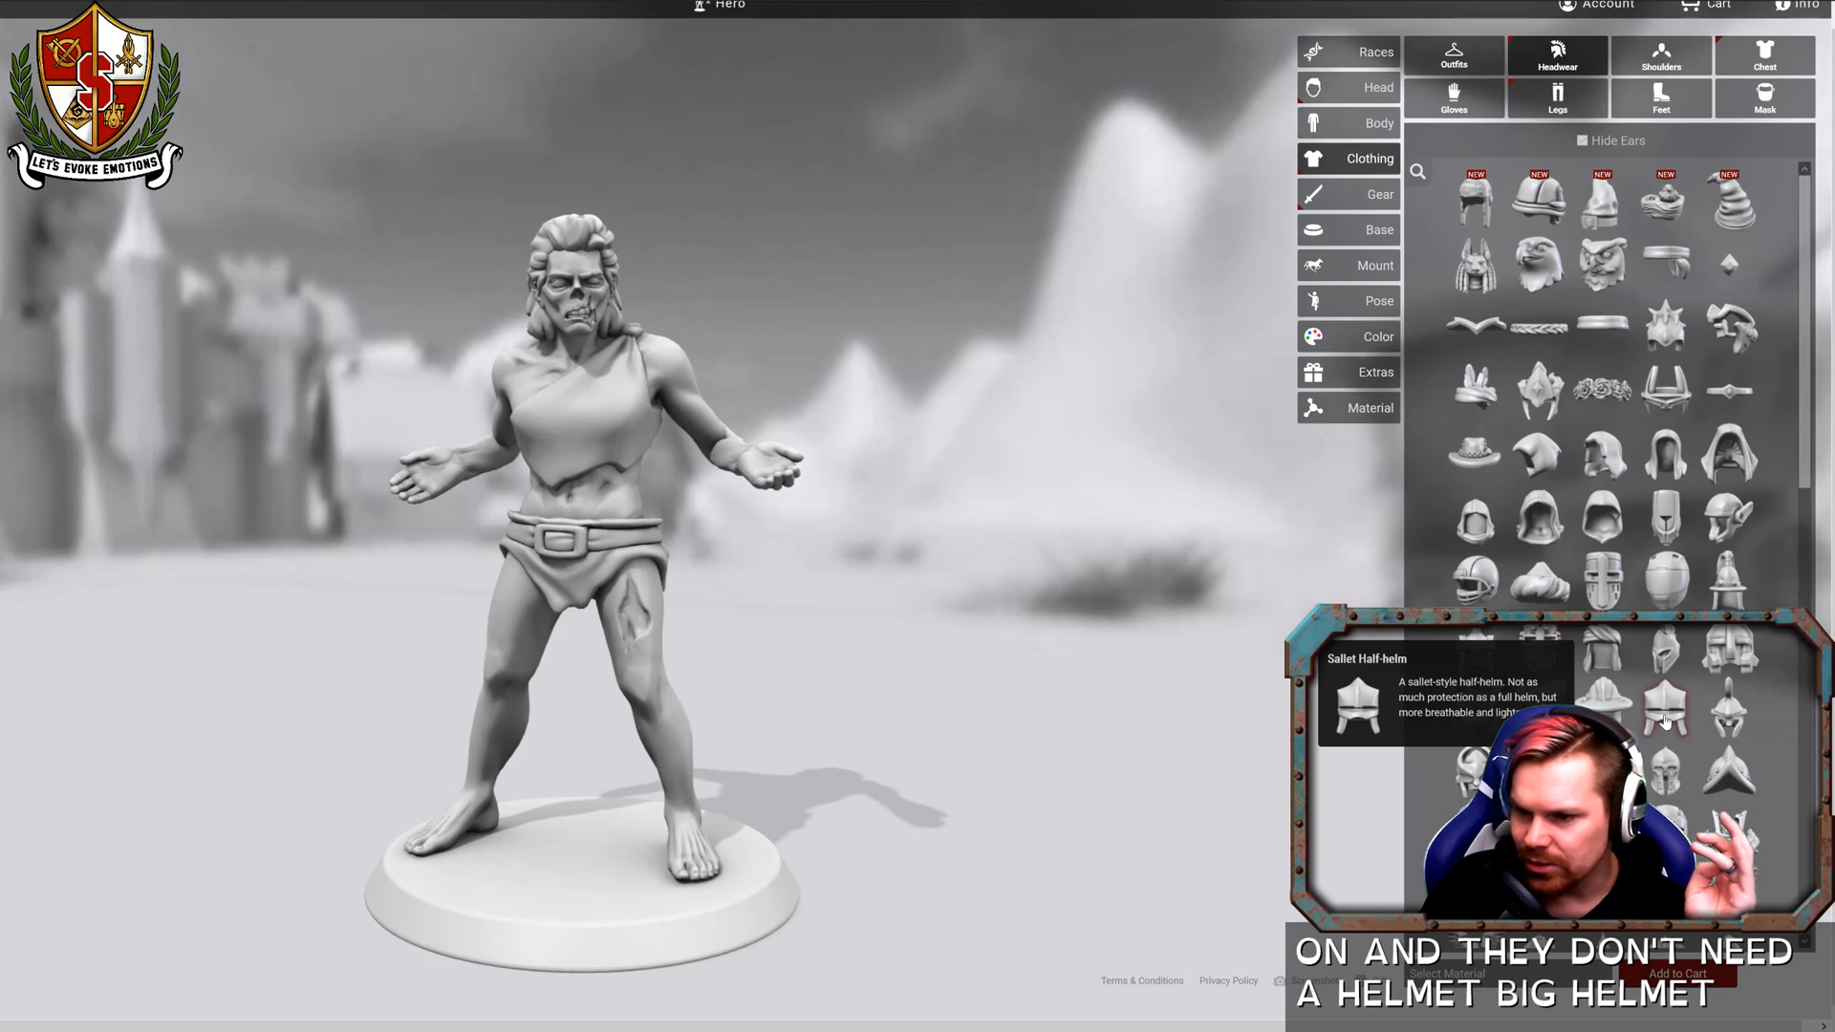
{"action": "left_click", "coordinate": [1665, 722]}
{"action": "left_click_drag", "start_coordinate": [1018, 553], "coordinate": [962, 570]}
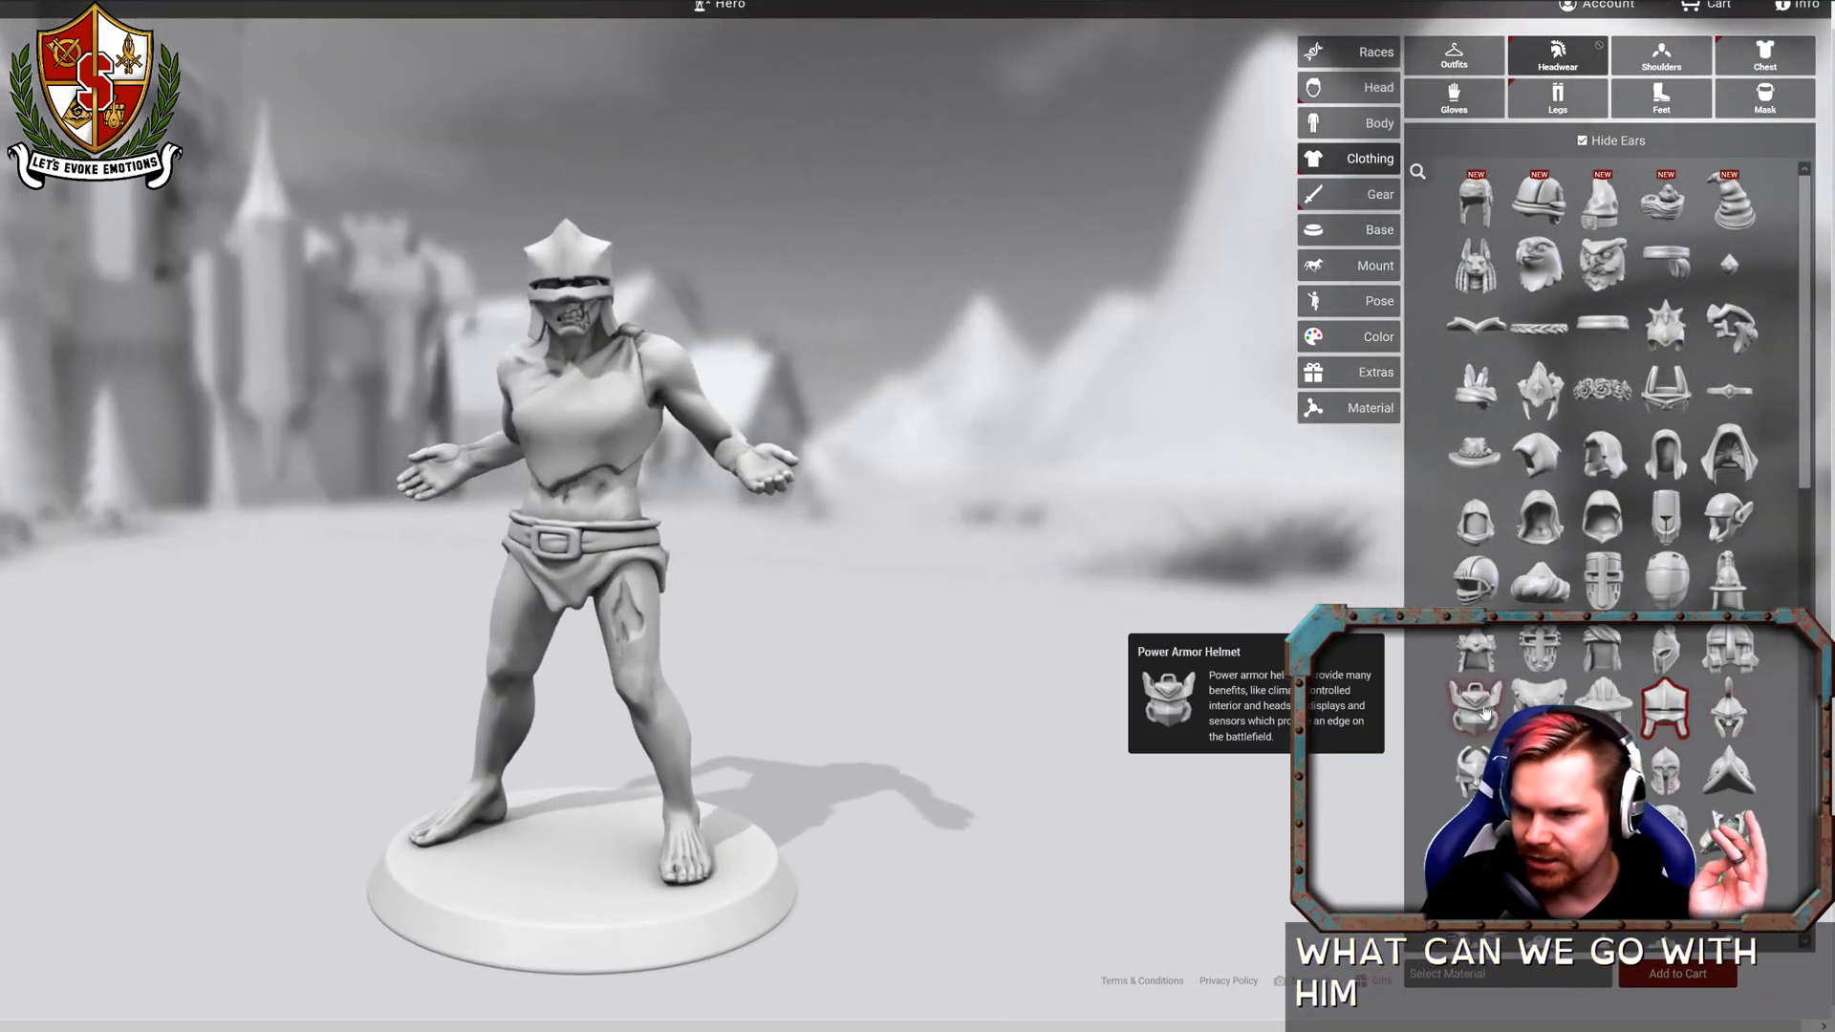
{"action": "left_click", "coordinate": [1538, 702]}
{"action": "left_click_drag", "start_coordinate": [842, 605], "coordinate": [906, 585]}
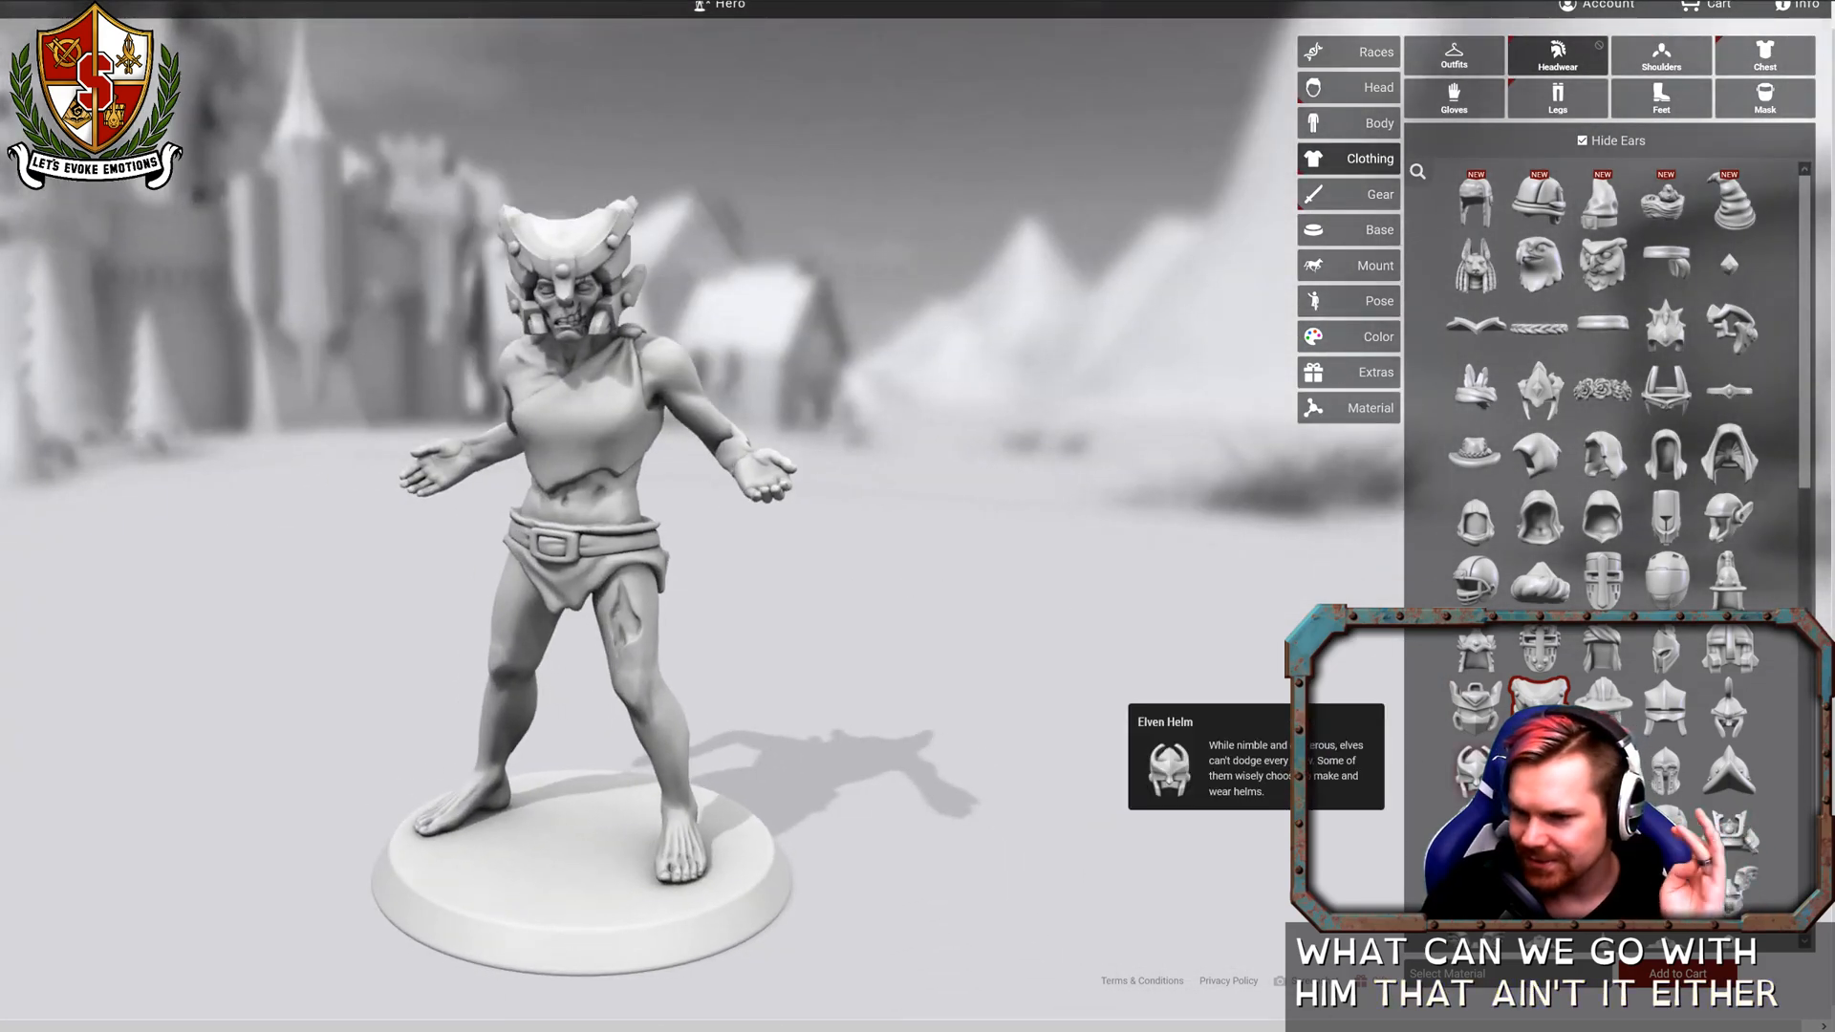
{"action": "left_click", "coordinate": [1471, 769]}
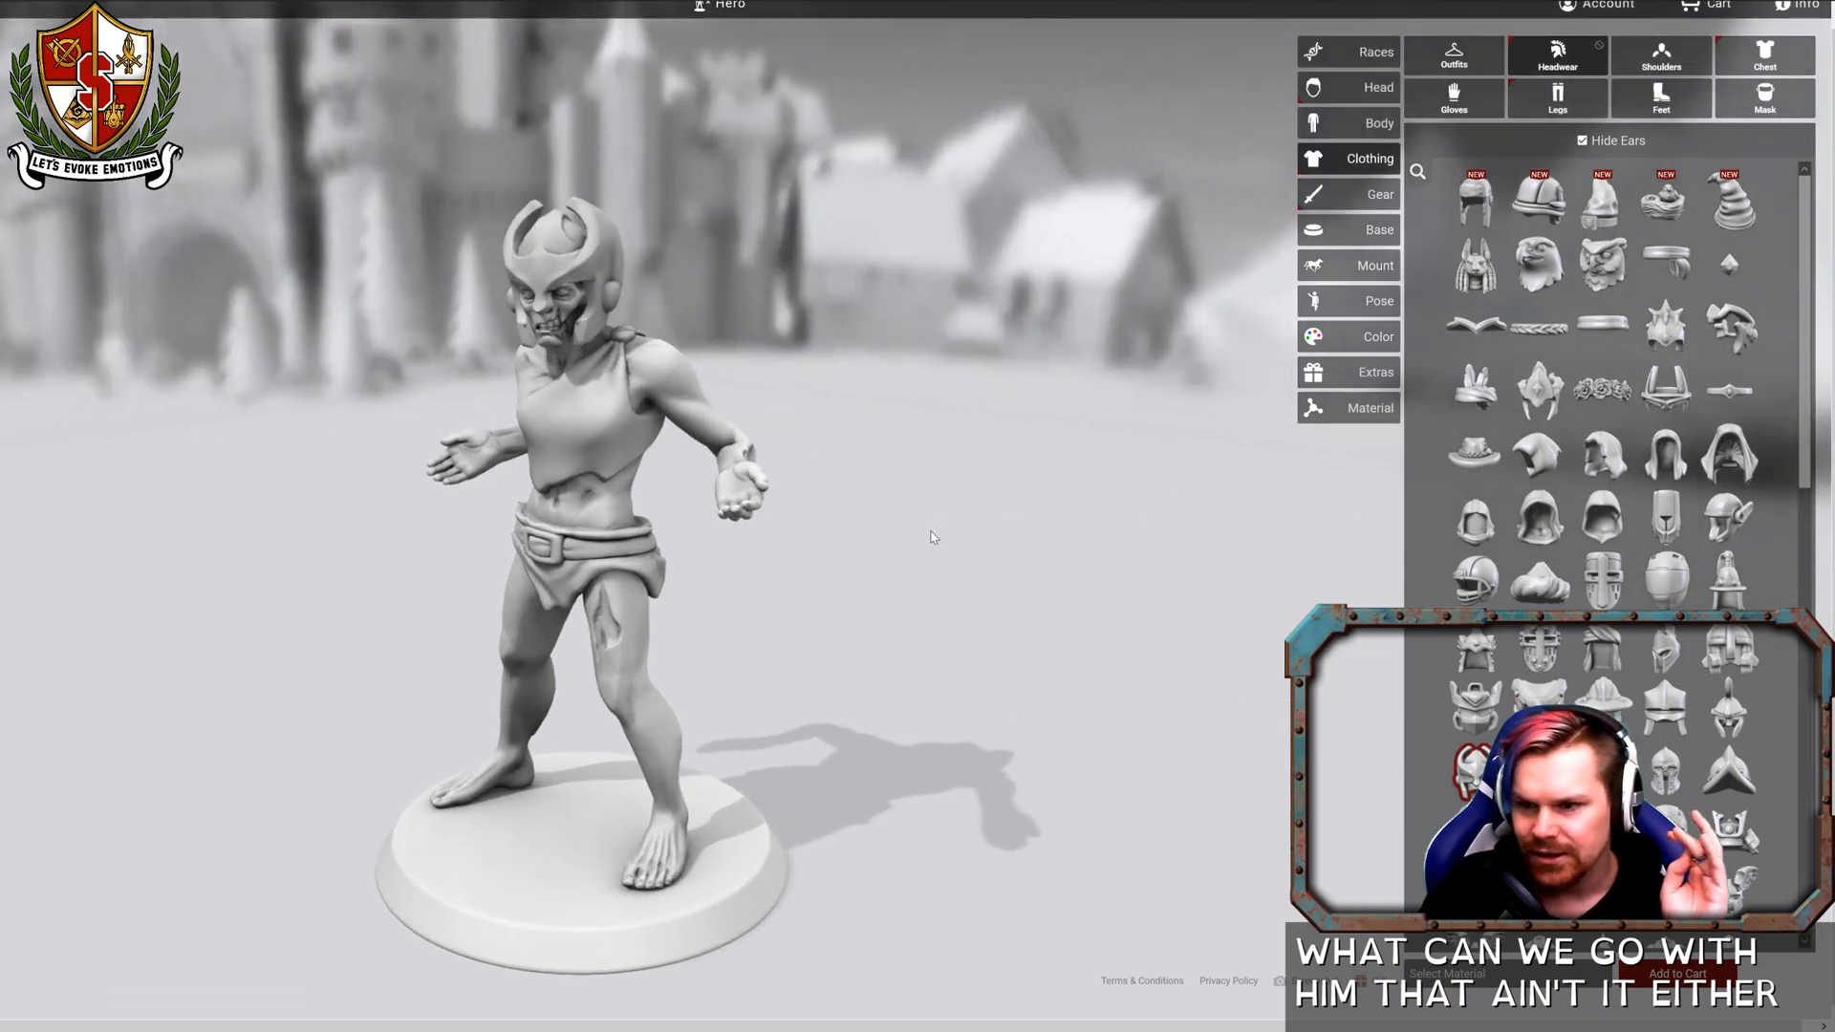
{"action": "left_click_drag", "start_coordinate": [937, 529], "coordinate": [668, 521]}
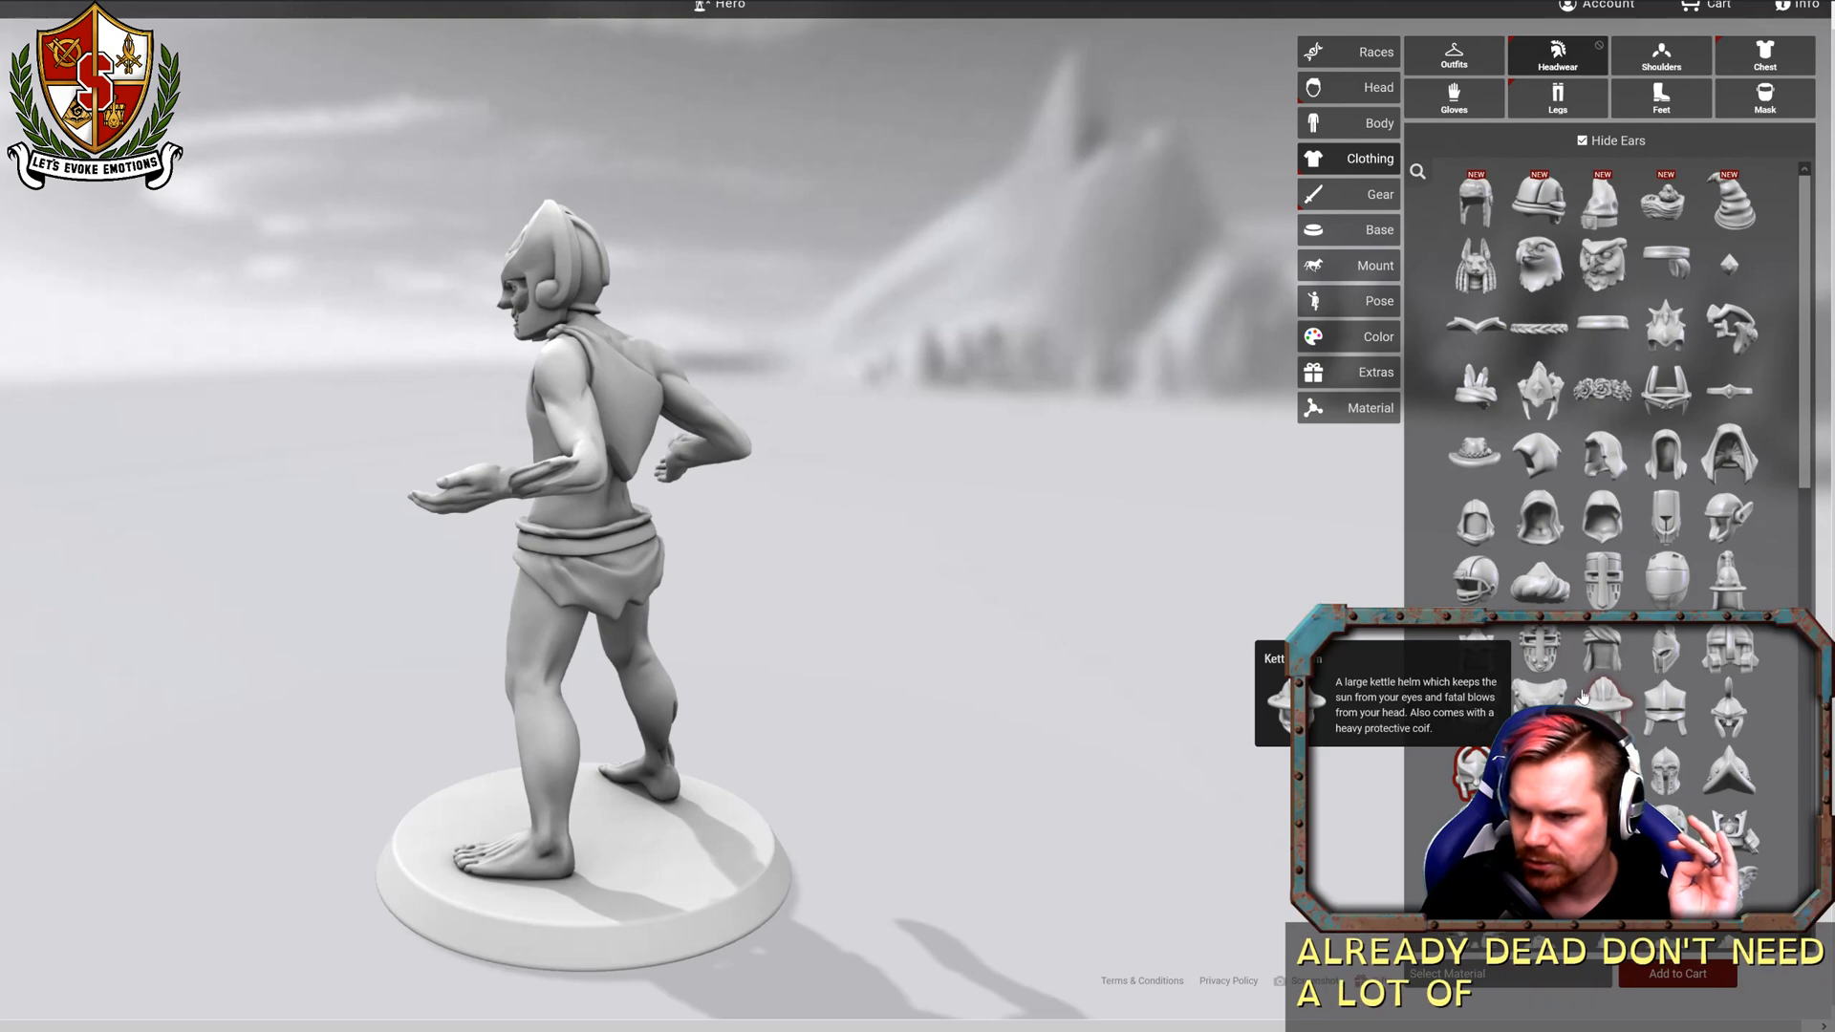
Try the horned bone mask and the spiked, ridged full-face helmet on the zombie, viewing them from different sides.
{"action": "left_click", "coordinate": [1593, 887]}
{"action": "left_click_drag", "start_coordinate": [1099, 597], "coordinate": [1347, 550]}
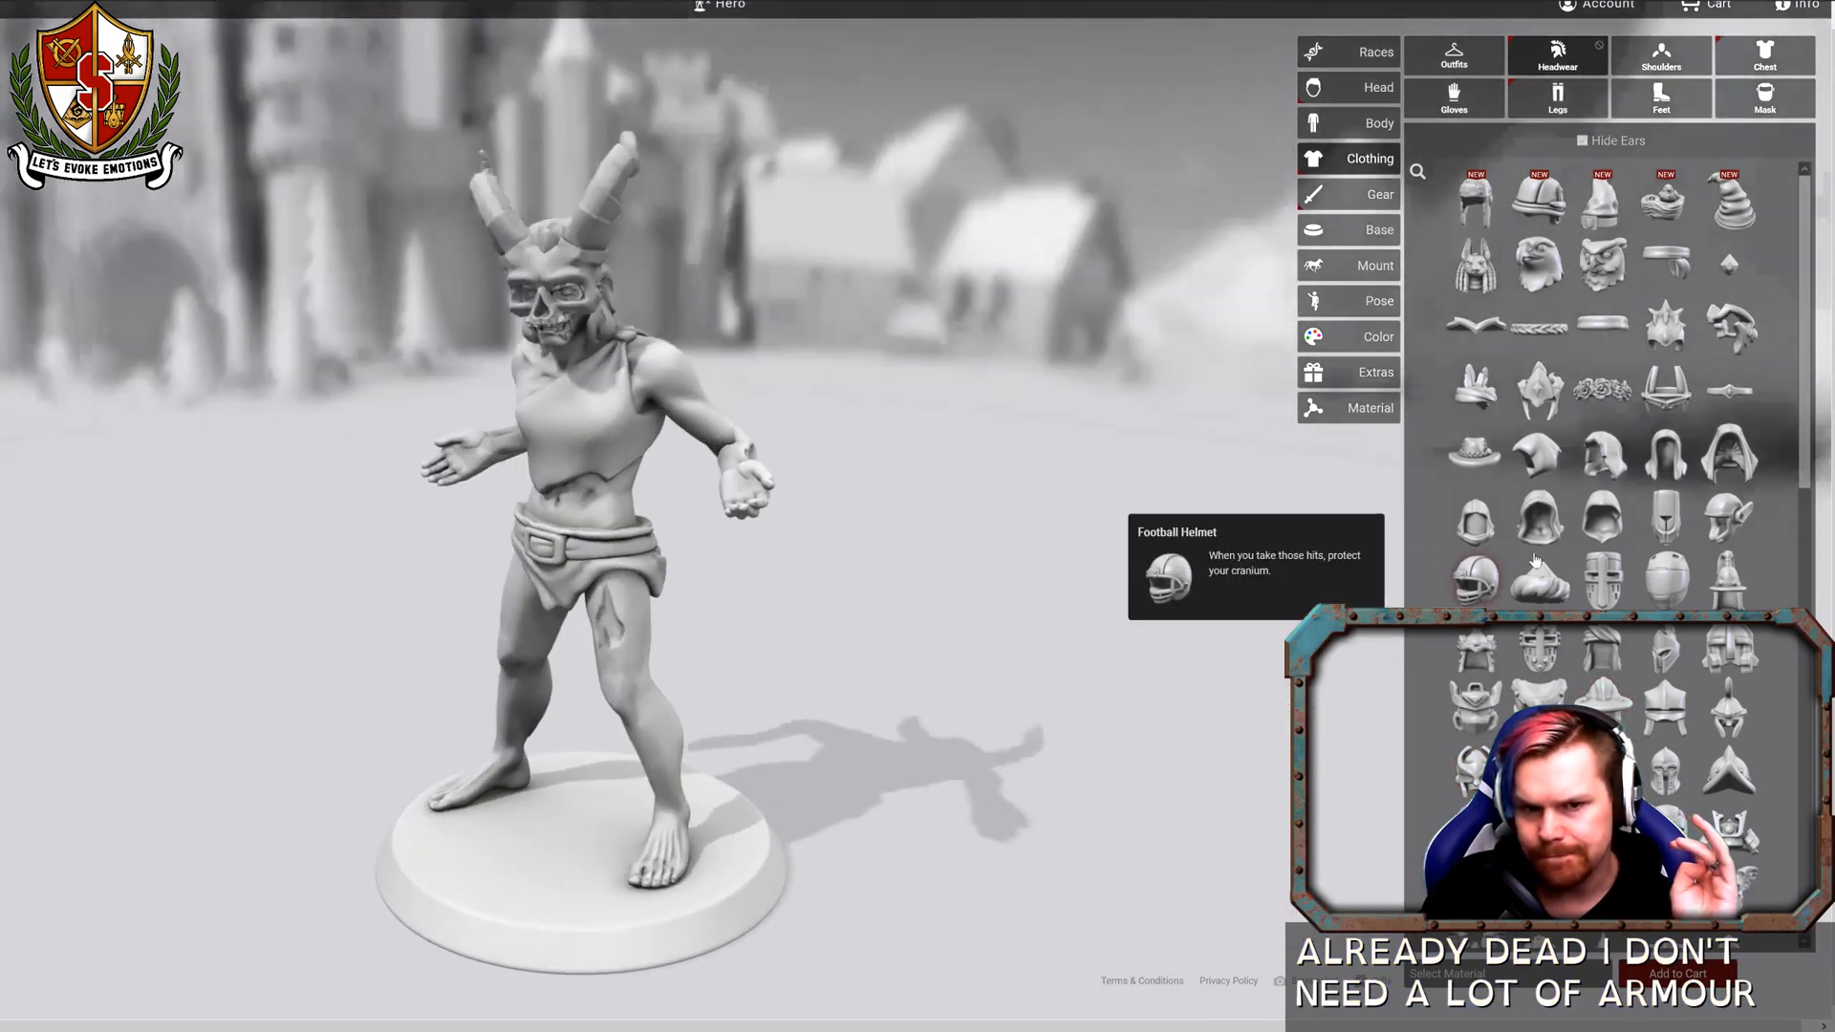
{"action": "left_click_drag", "start_coordinate": [1536, 561], "coordinate": [1492, 657]}
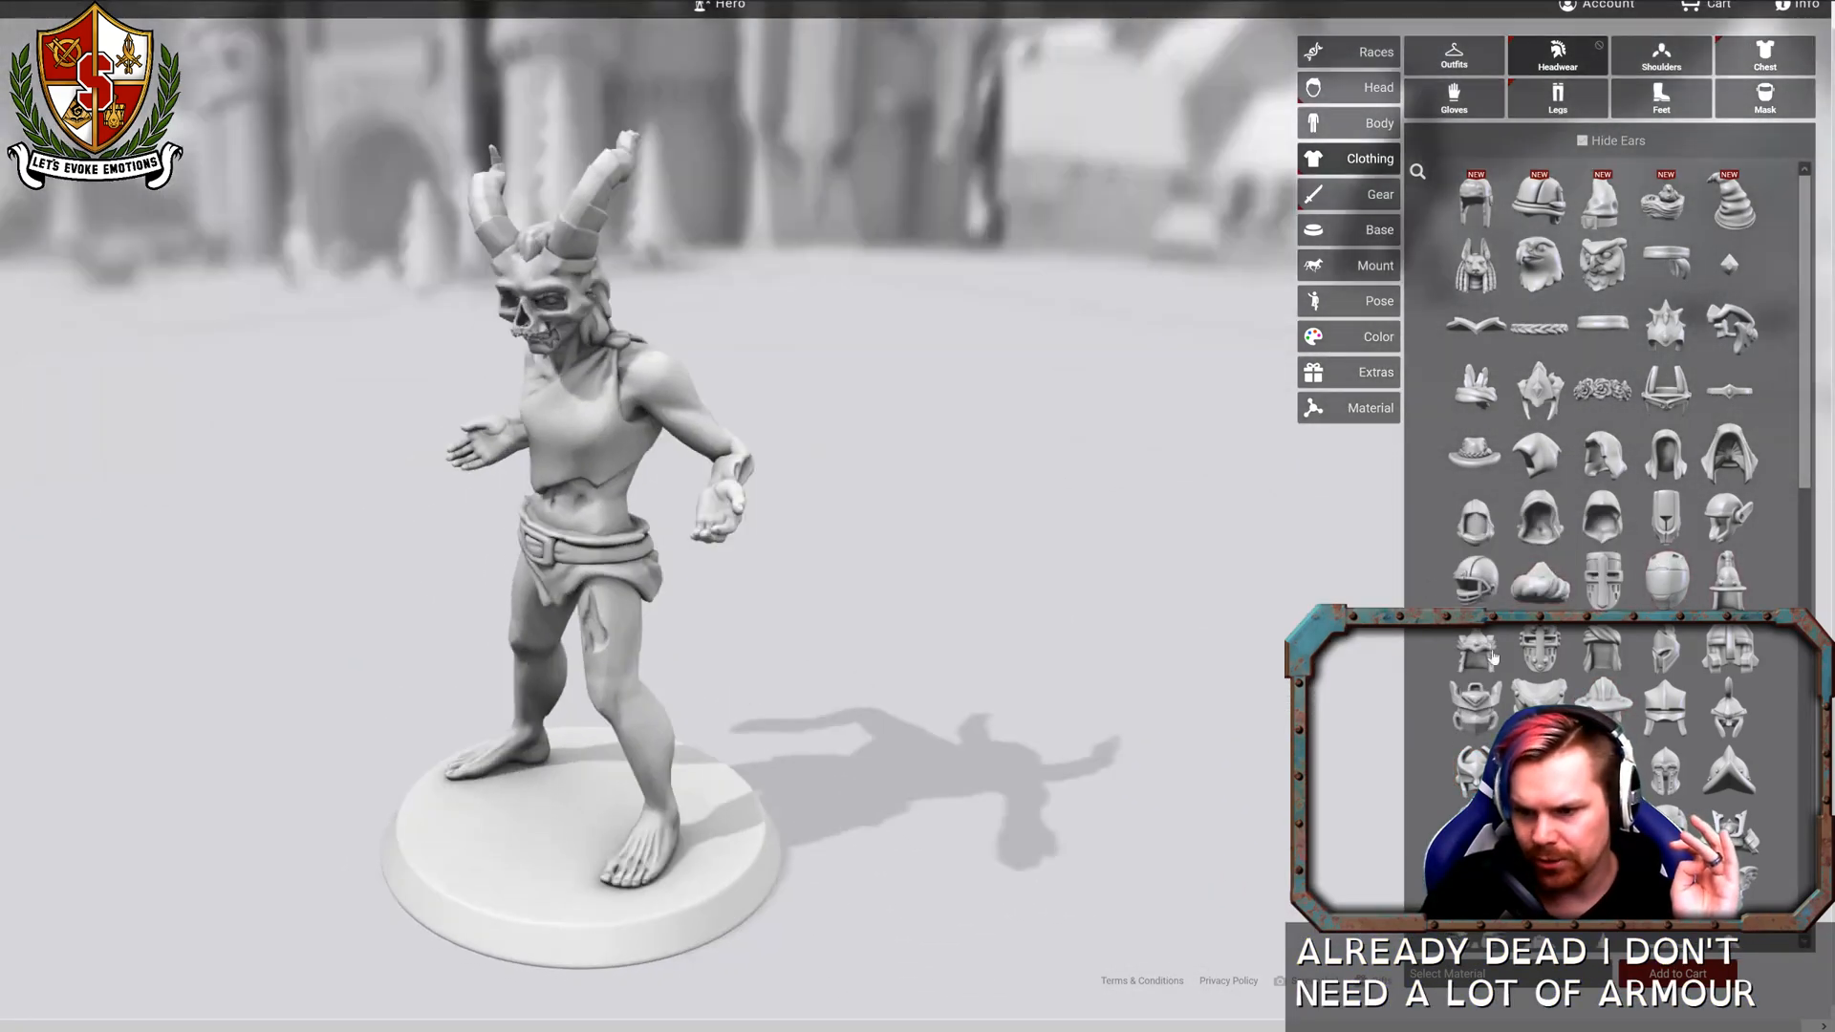
{"action": "left_click", "coordinate": [1537, 892]}
{"action": "left_click_drag", "start_coordinate": [1214, 802], "coordinate": [791, 703]}
Try the crested helmet with side horns and the Antler Helm on the zombie, rotating the figure to compare.
{"action": "scroll", "coordinate": [1598, 889], "scroll_direction": "down", "scroll_amount": 2}
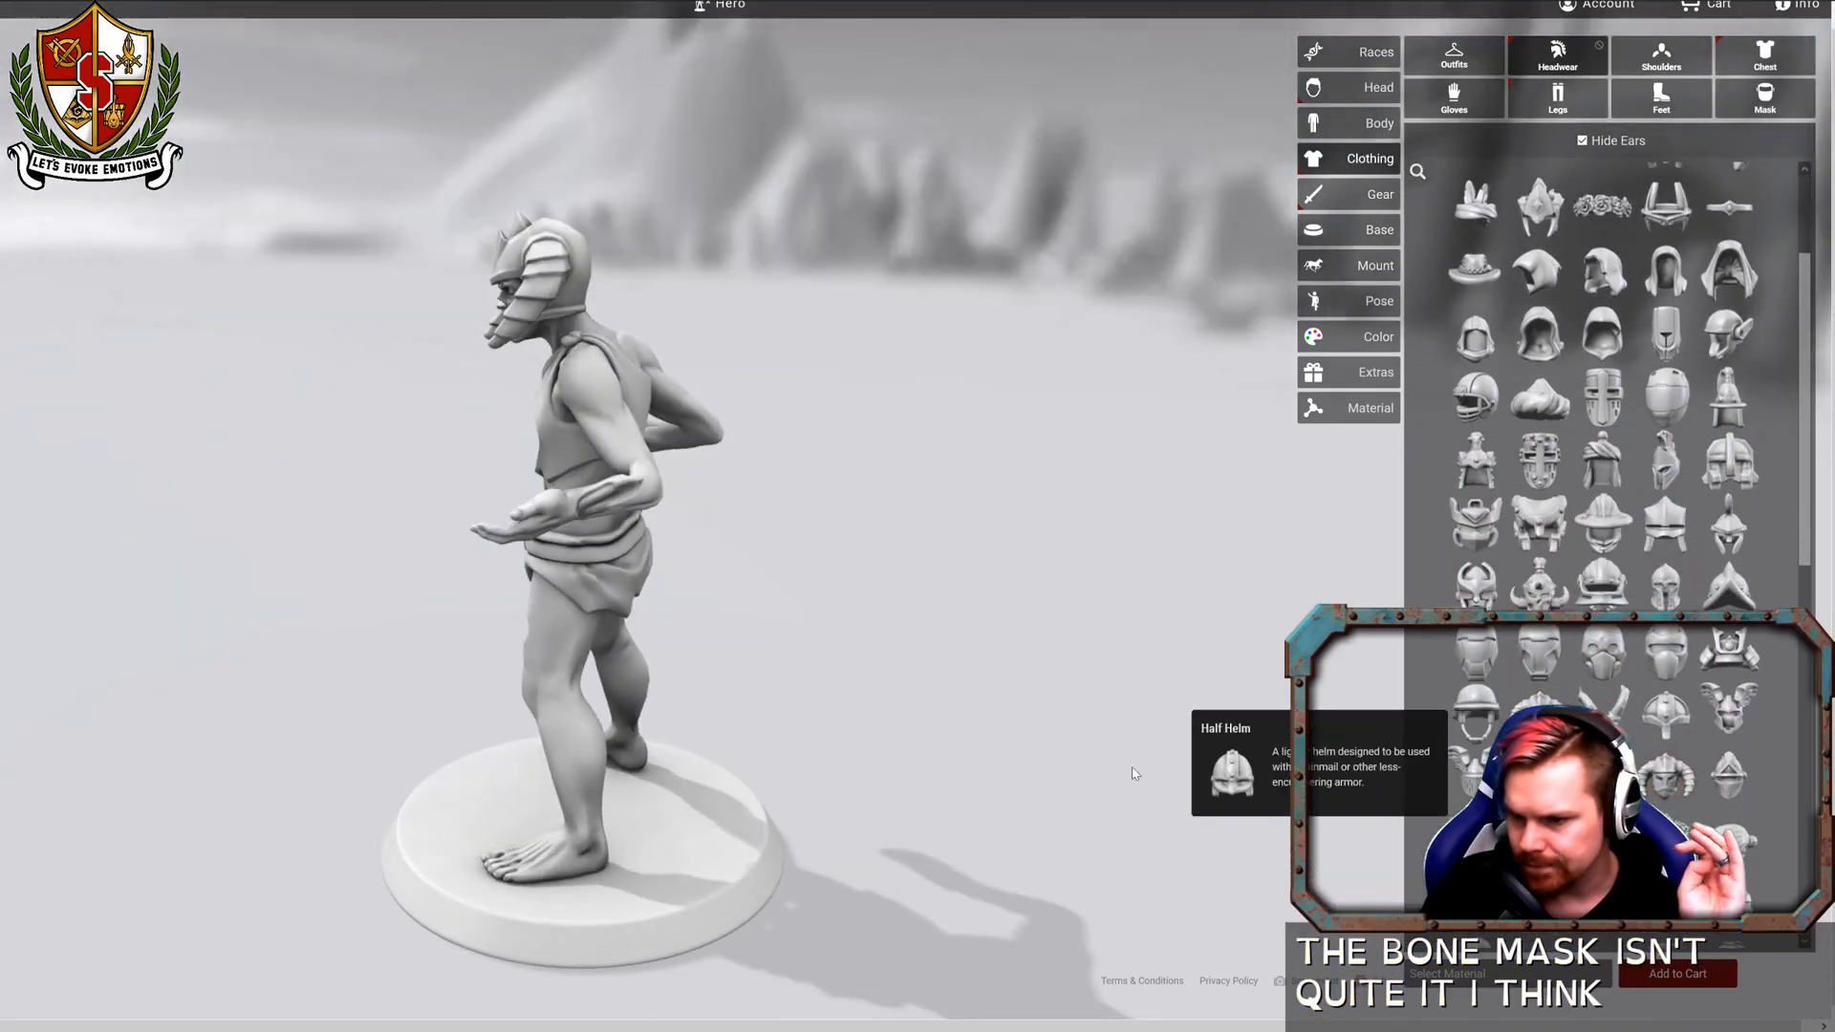
{"action": "left_click_drag", "start_coordinate": [1134, 773], "coordinate": [1148, 672]}
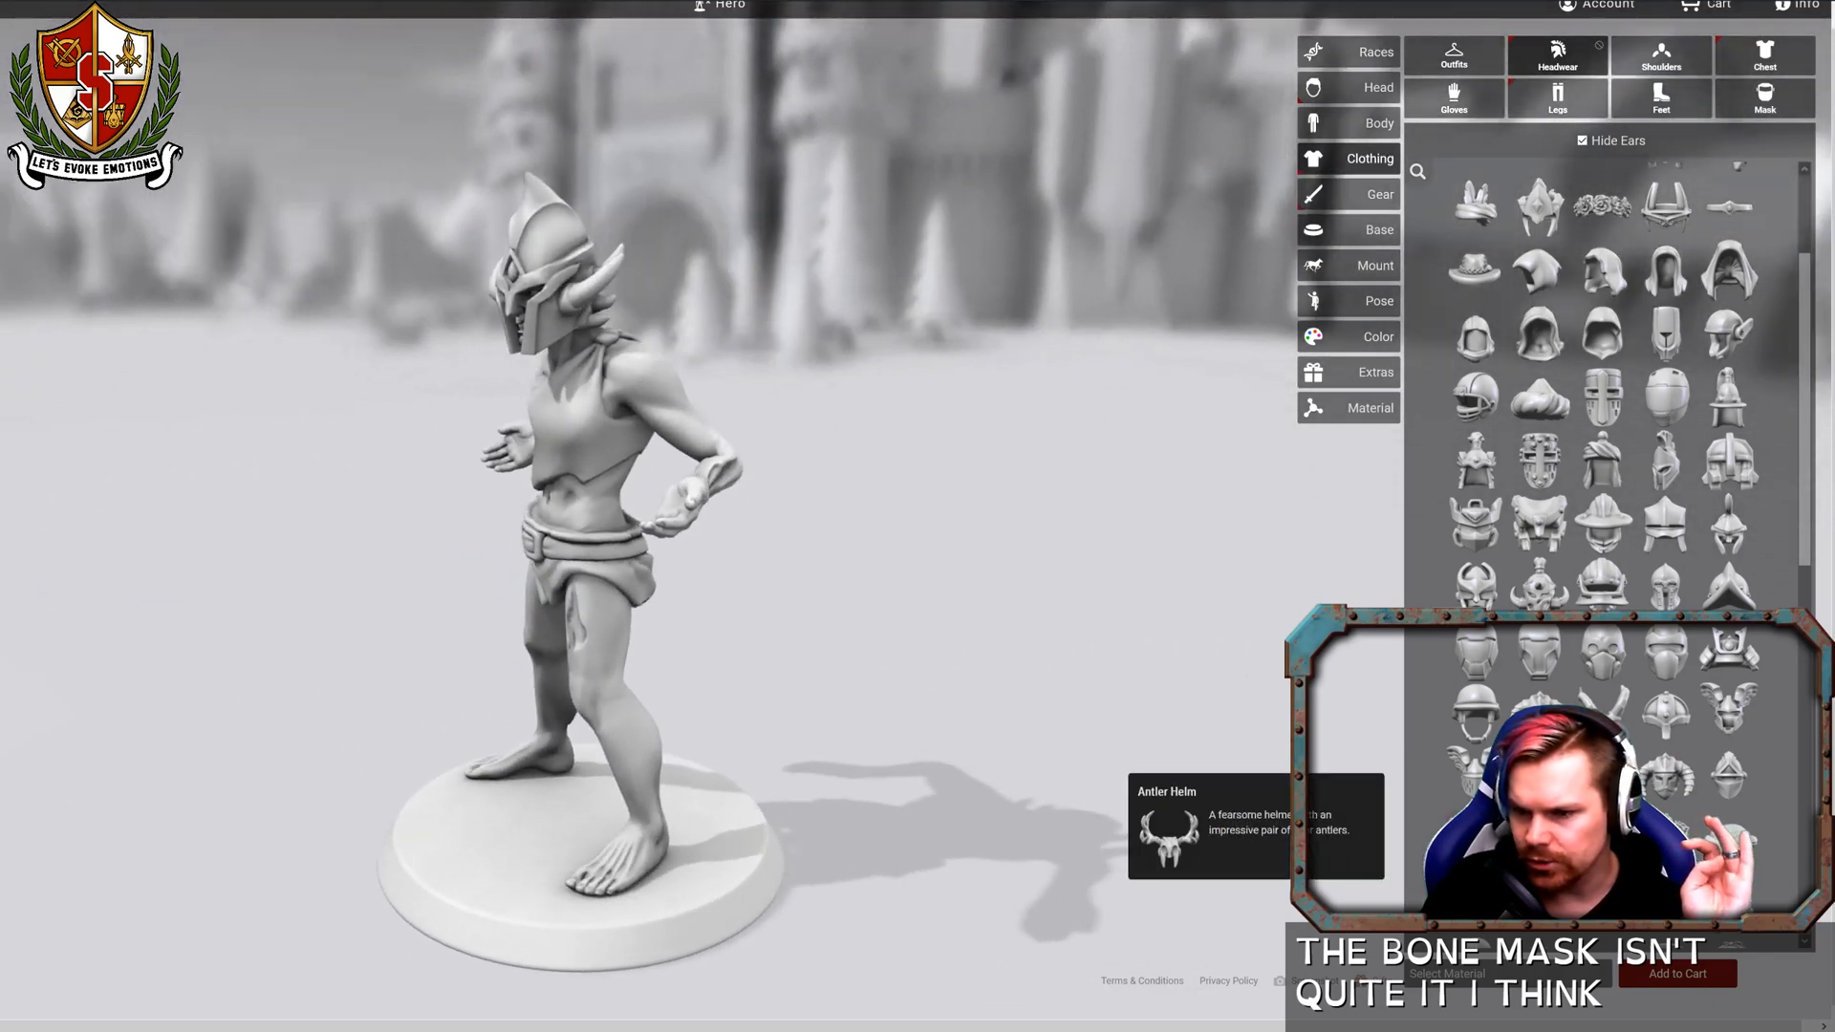
{"action": "left_click", "coordinate": [1471, 833]}
{"action": "left_click_drag", "start_coordinate": [1182, 770], "coordinate": [525, 680]}
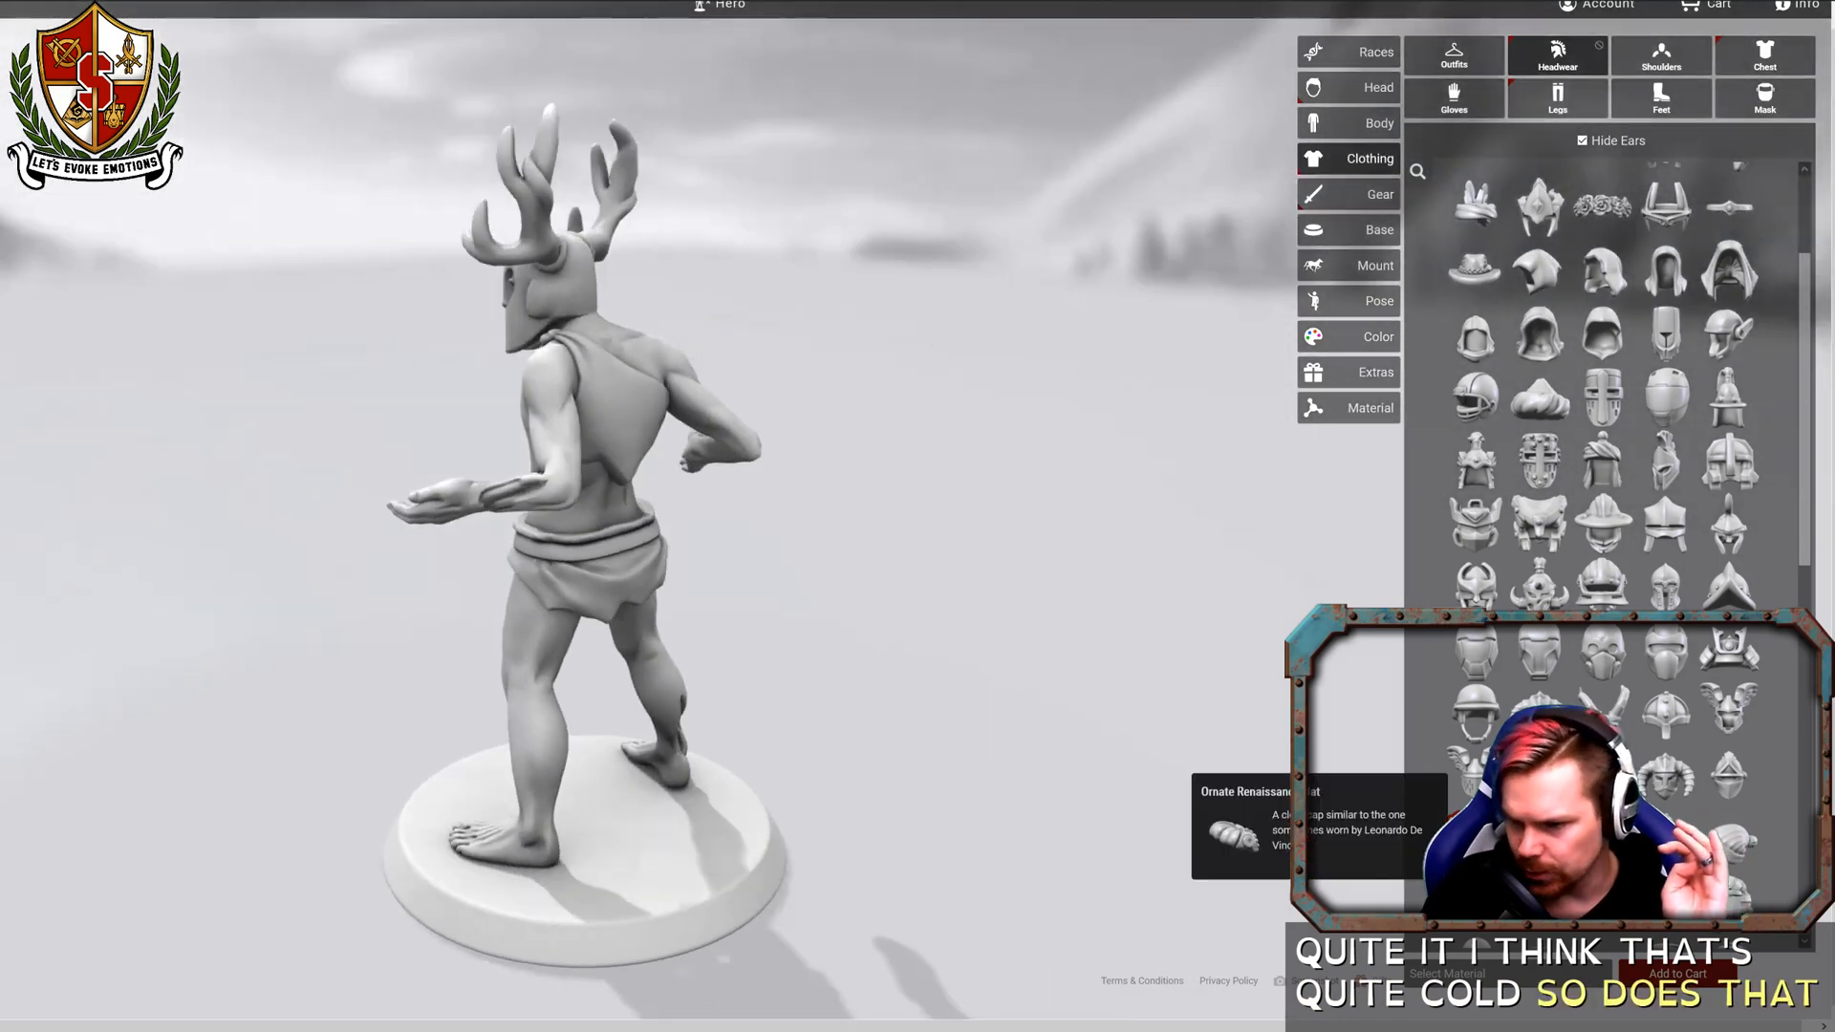
Browse the remaining headwear, put the horned animal-skull headdress on the zombie, and inspect it from the side and front.
{"action": "scroll", "coordinate": [1646, 807], "scroll_direction": "down", "scroll_amount": 1}
{"action": "scroll", "coordinate": [1646, 808], "scroll_direction": "down", "scroll_amount": 5}
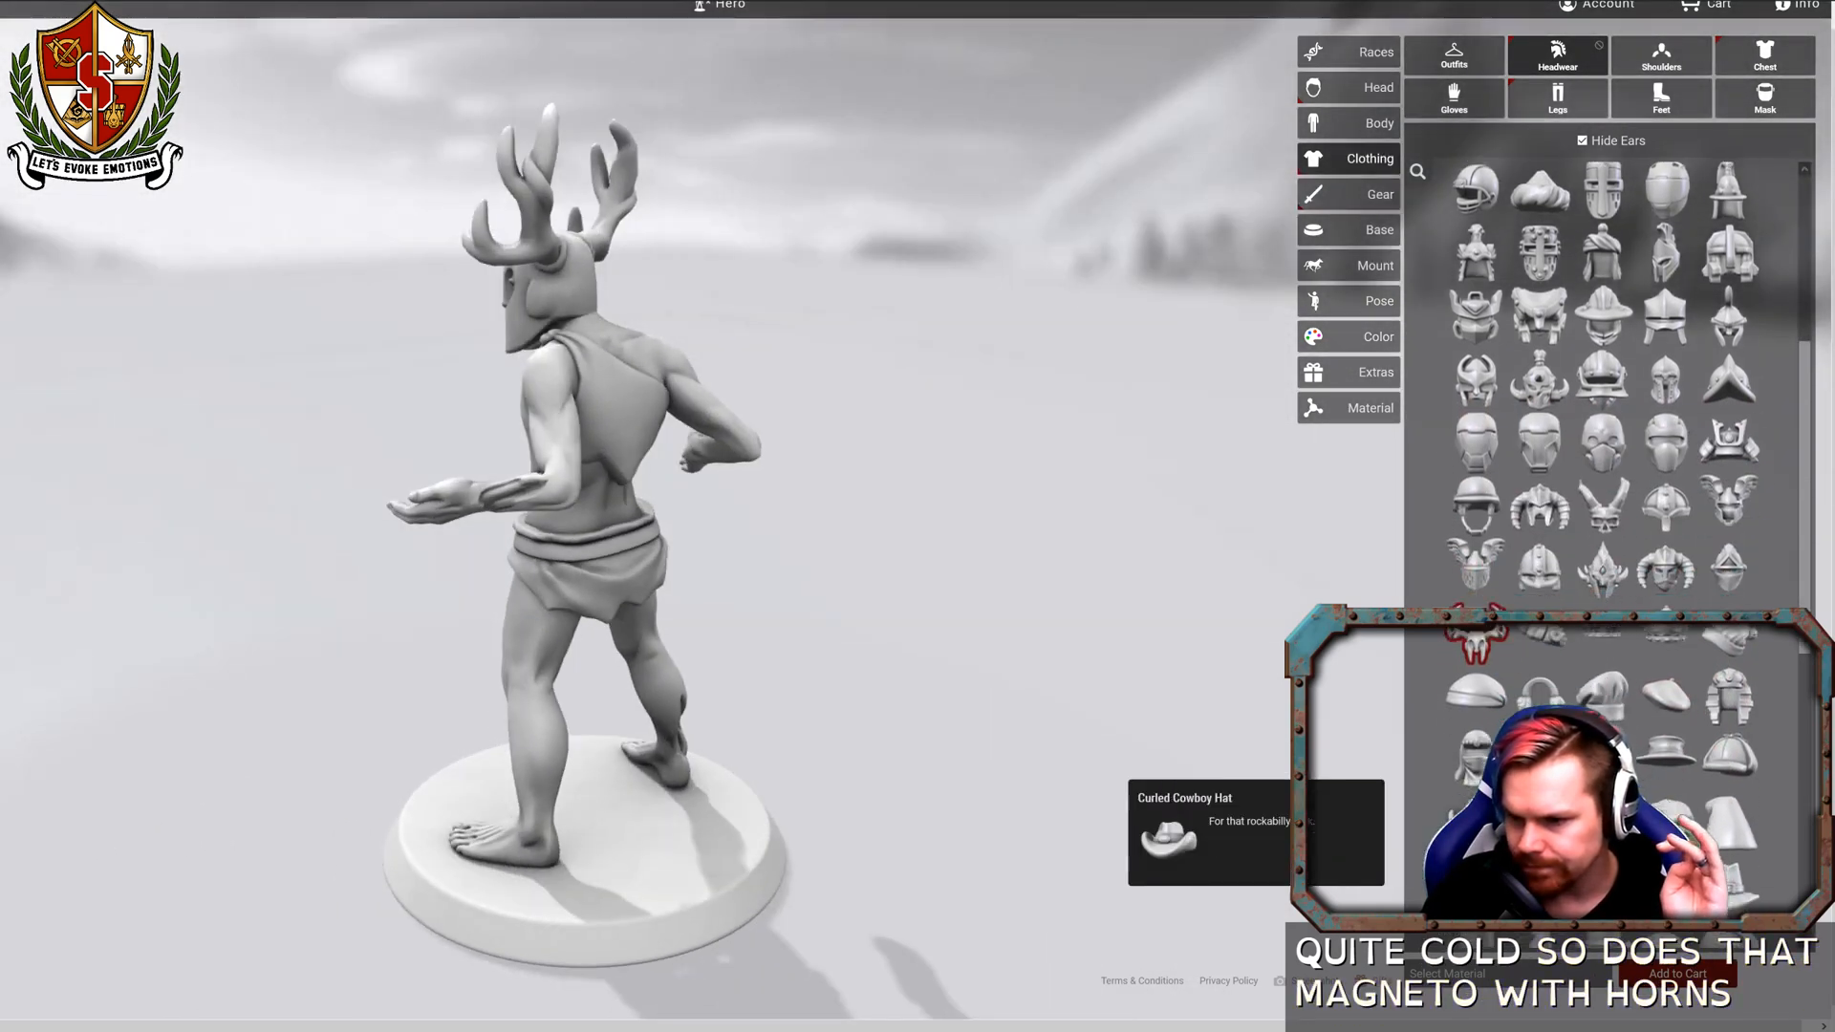
{"action": "scroll", "coordinate": [1645, 807], "scroll_direction": "down", "scroll_amount": 4}
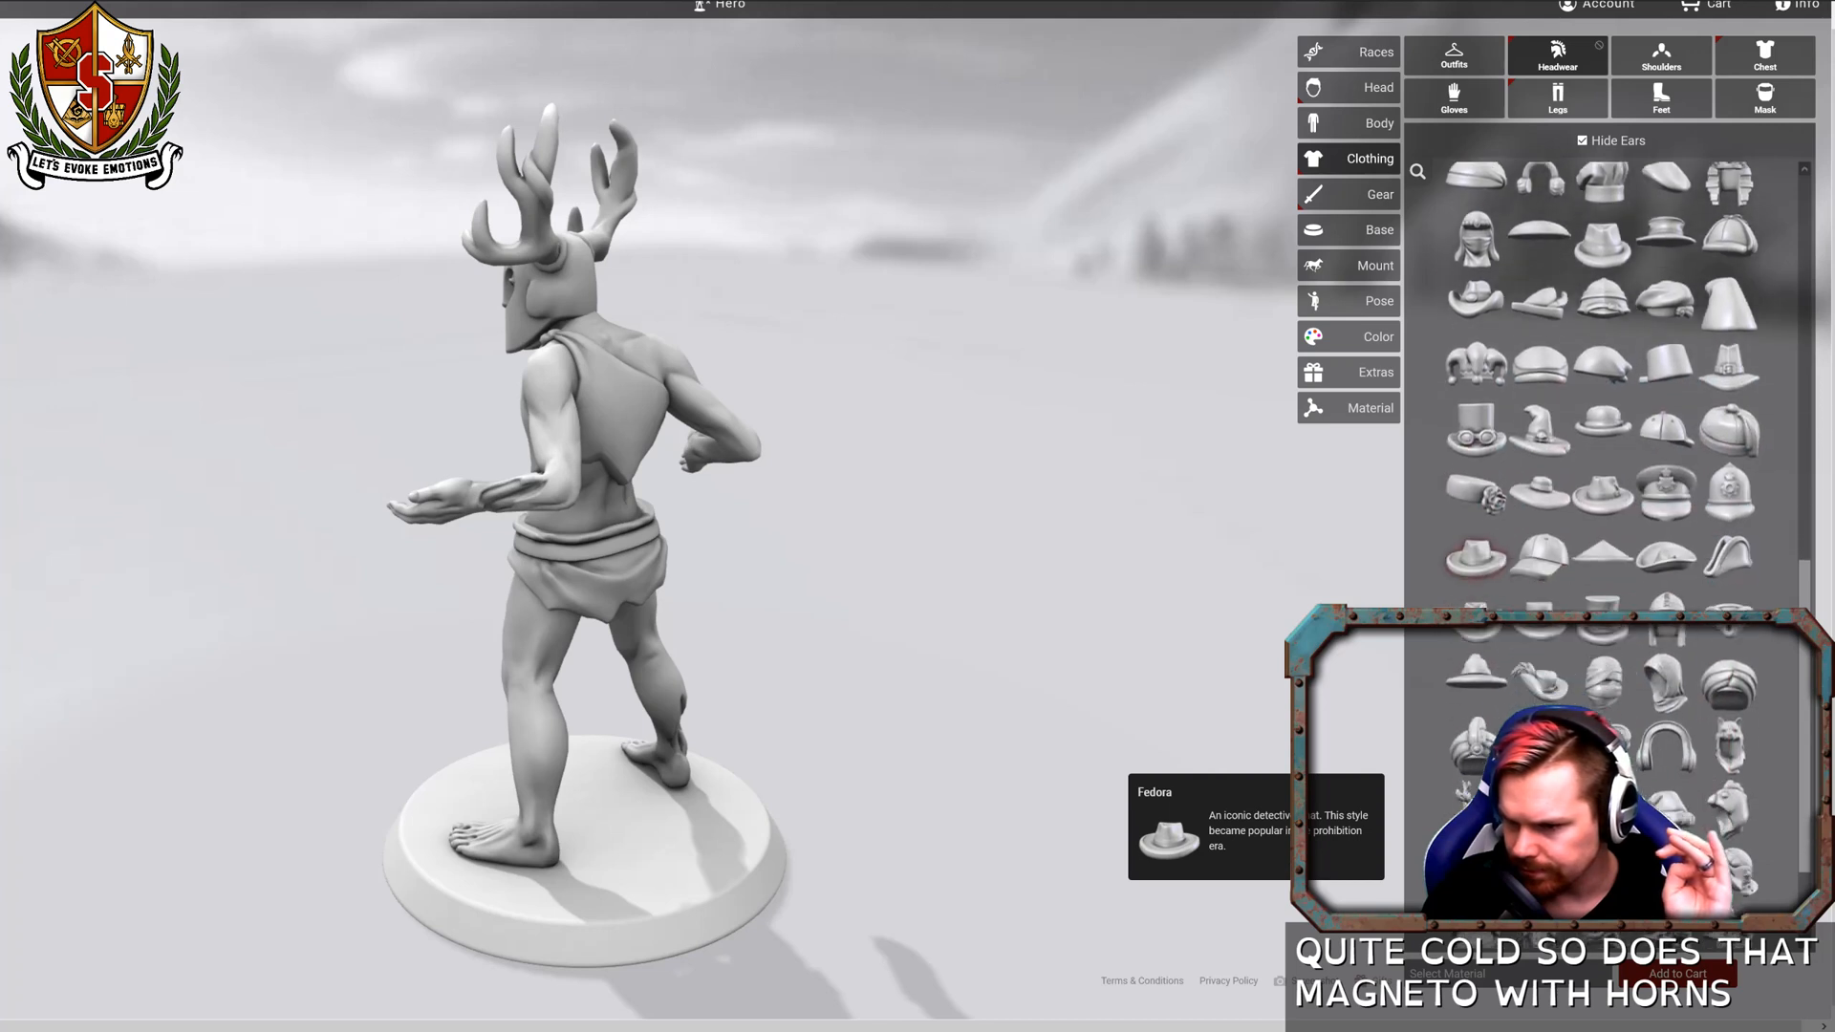
{"action": "scroll", "coordinate": [1646, 808], "scroll_direction": "down", "scroll_amount": 2}
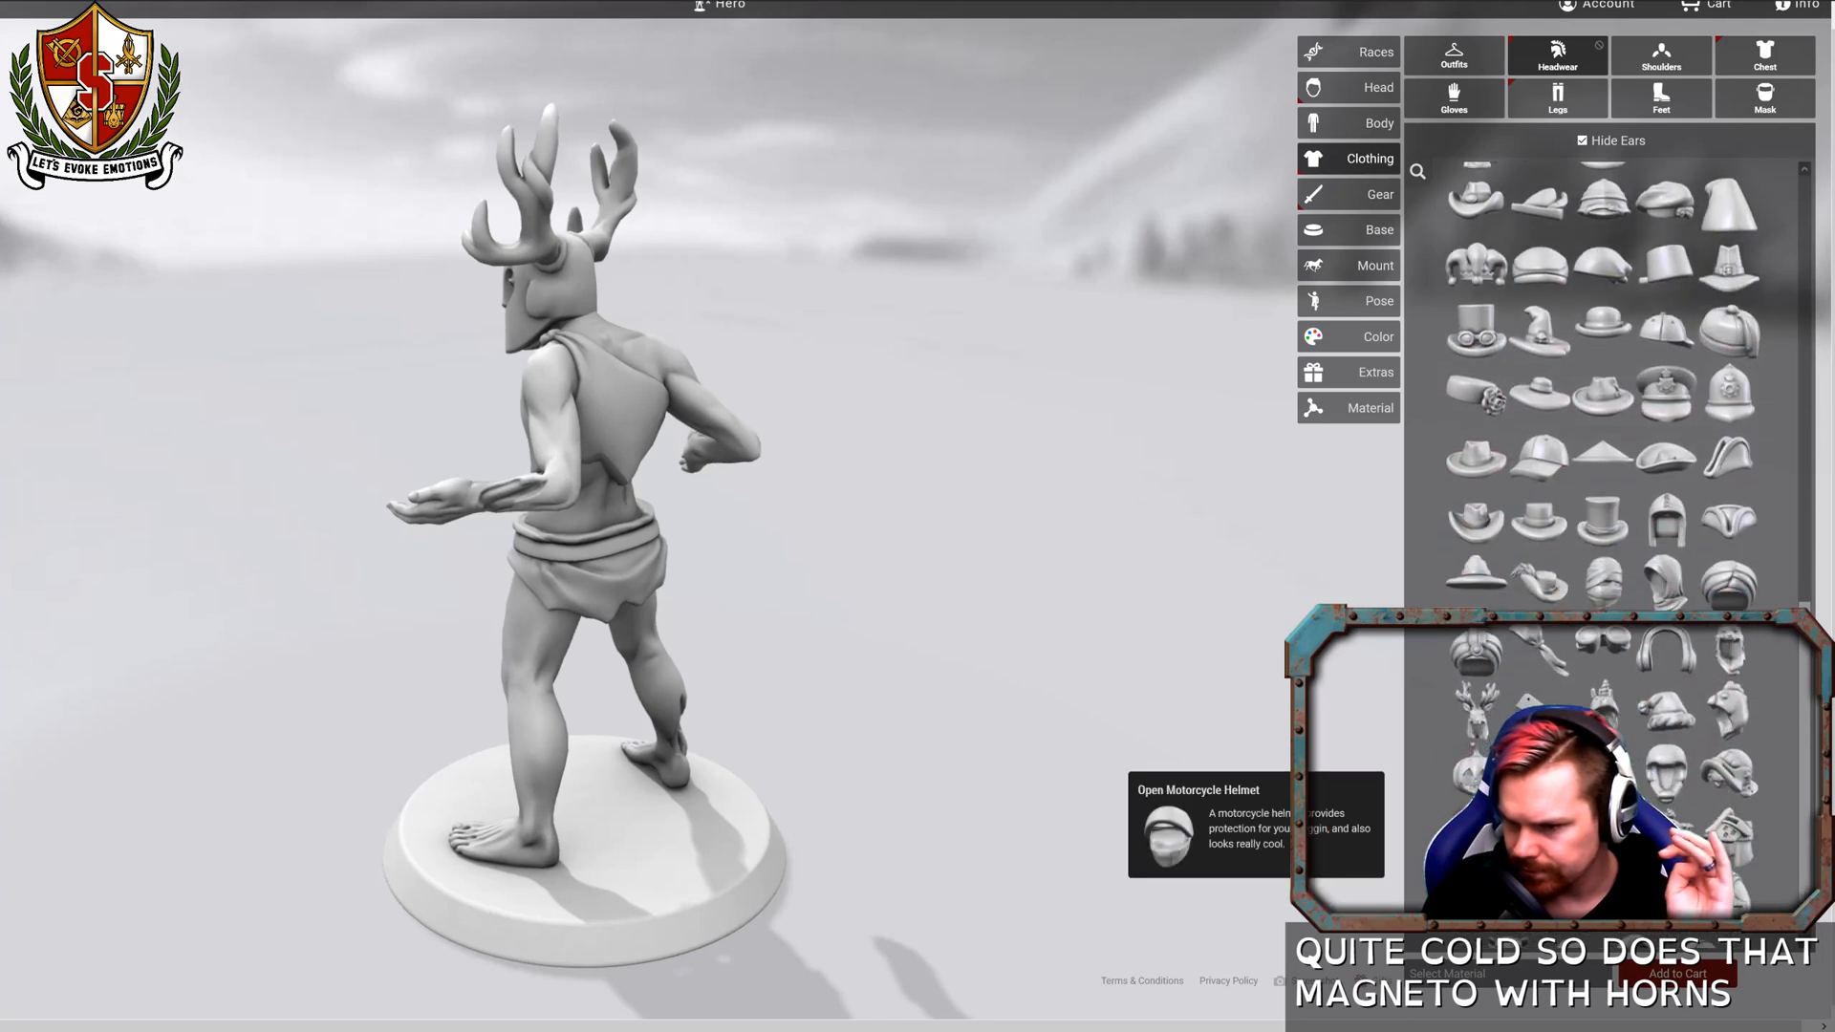
{"action": "scroll", "coordinate": [1645, 808], "scroll_direction": "down", "scroll_amount": 1}
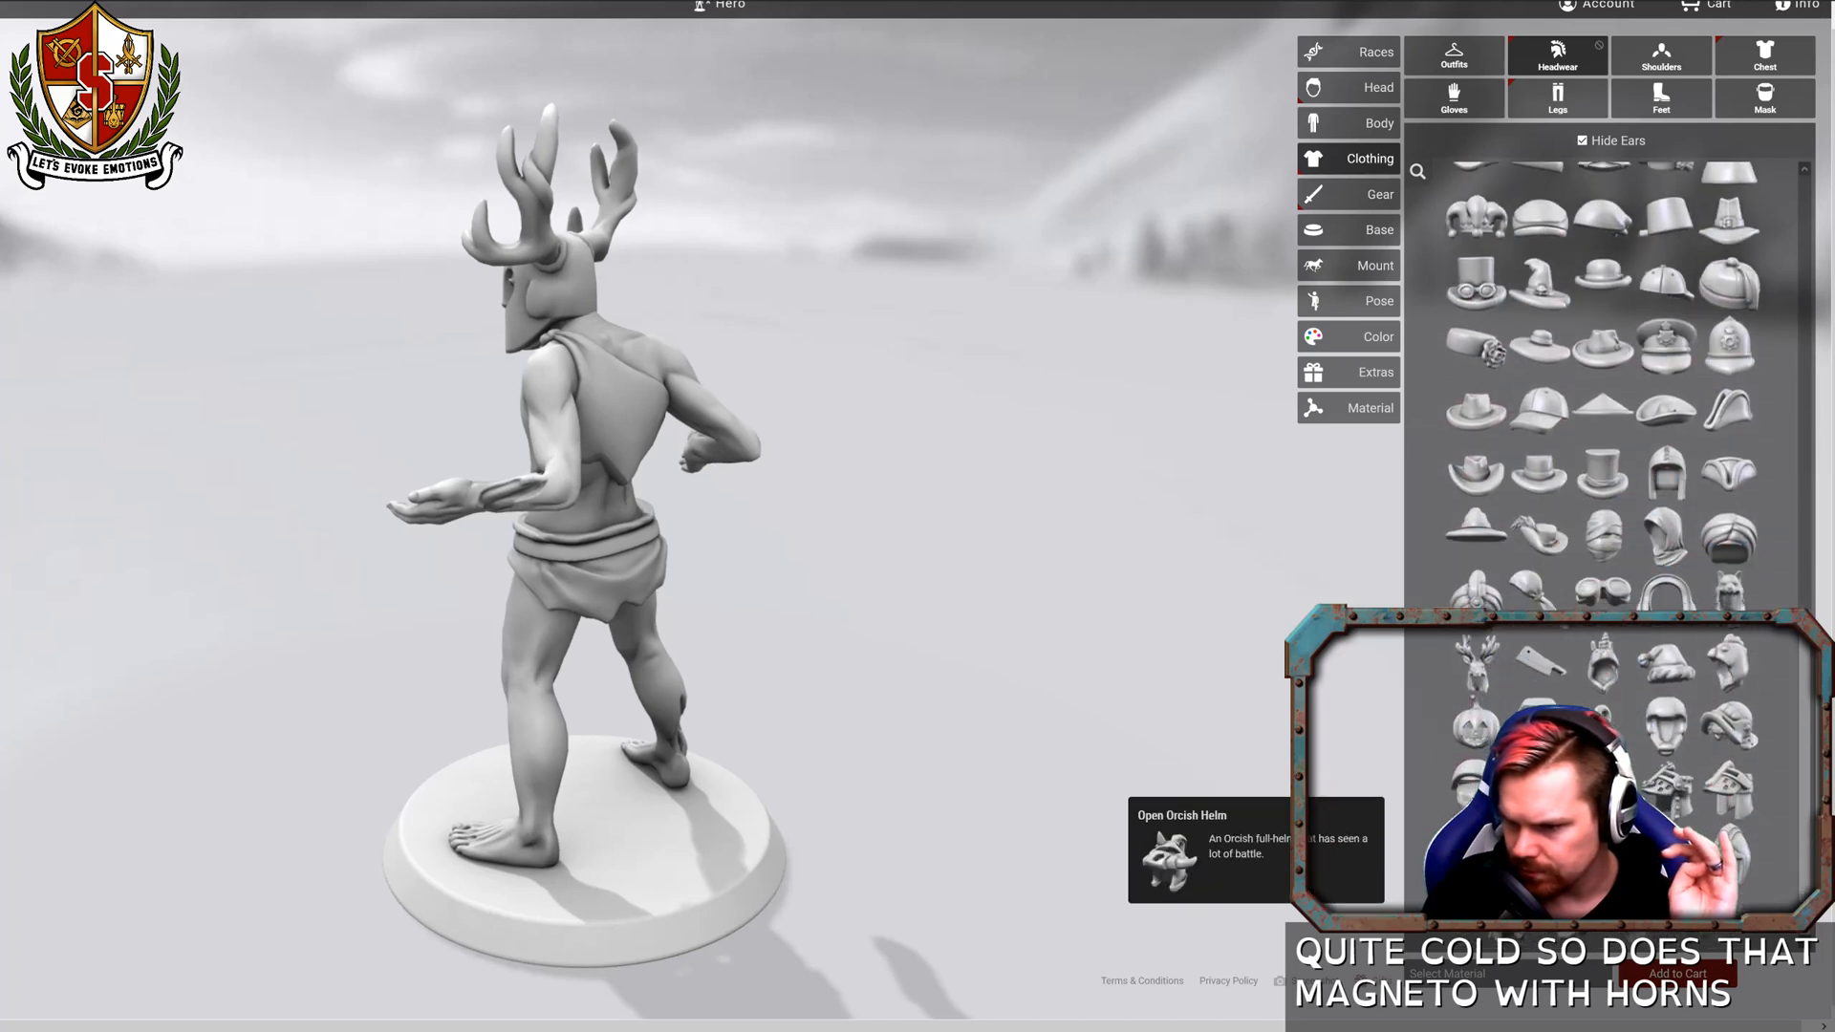
{"action": "left_click", "coordinate": [1645, 807]}
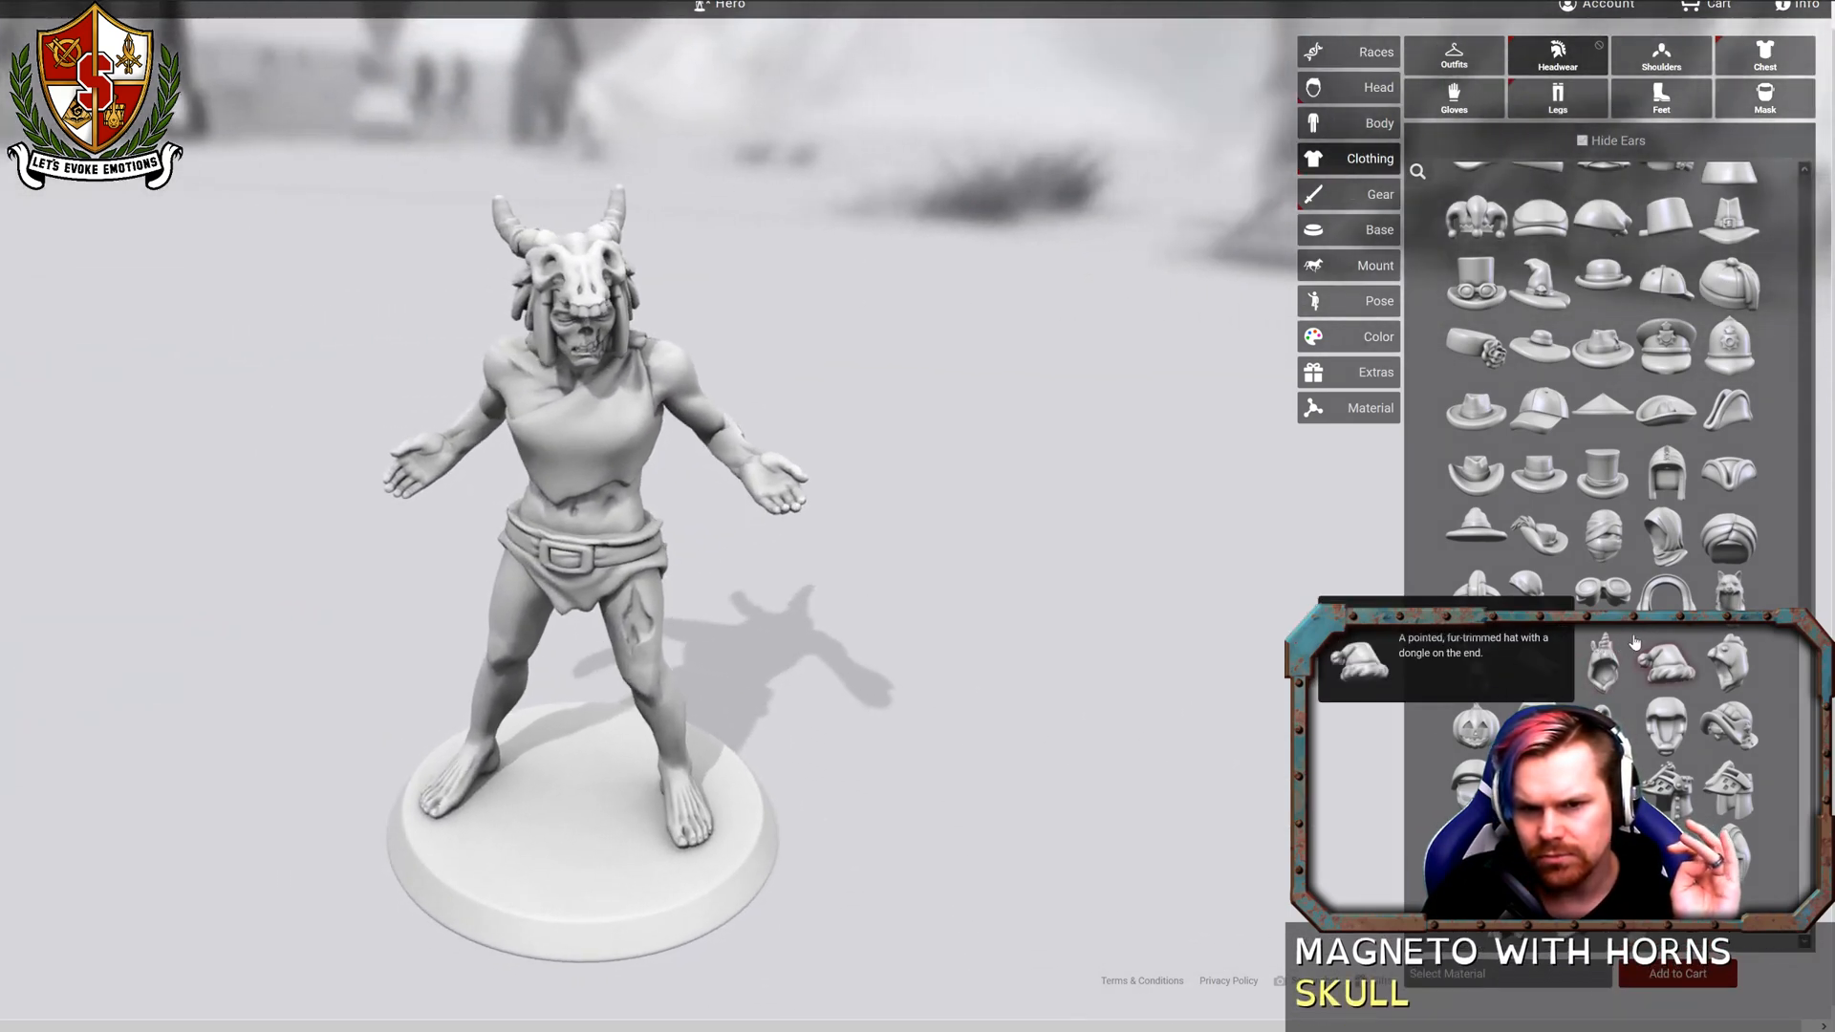
{"action": "left_click_drag", "start_coordinate": [1368, 643], "coordinate": [1178, 642]}
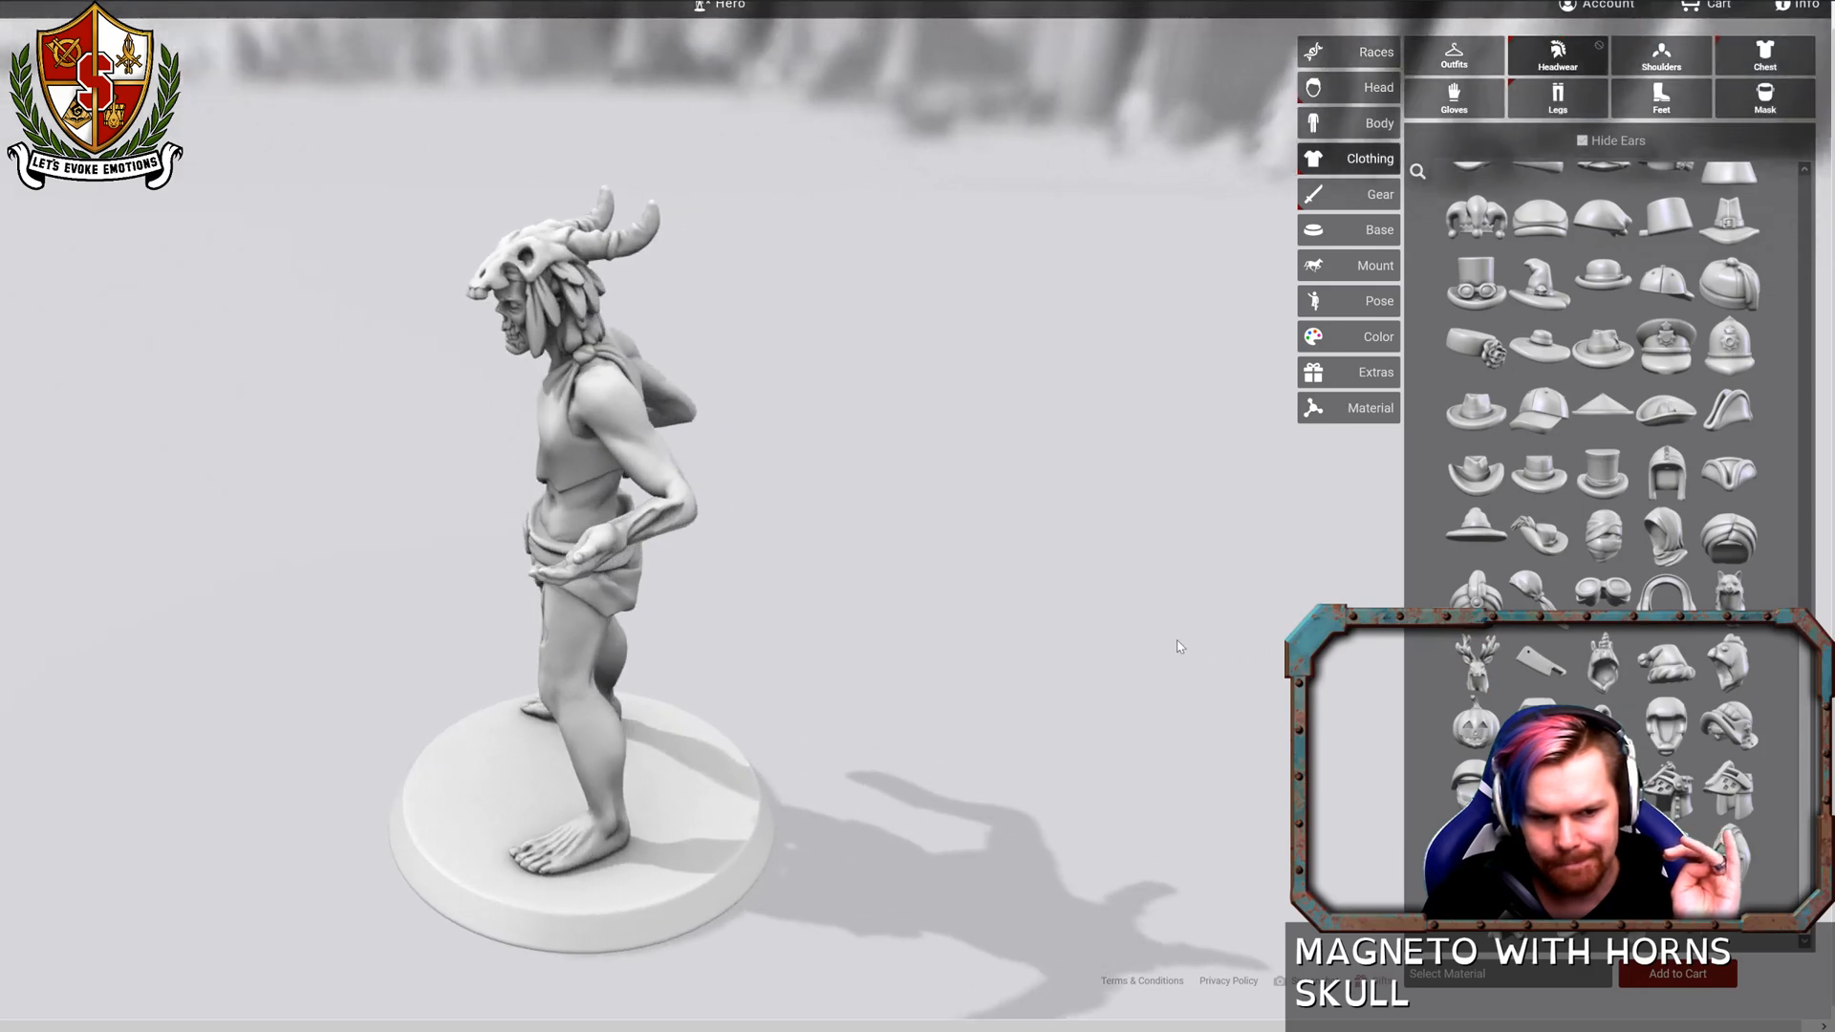
{"action": "scroll", "coordinate": [867, 294], "scroll_direction": "up", "scroll_amount": 1}
{"action": "scroll", "coordinate": [868, 301], "scroll_direction": "up", "scroll_amount": 2}
{"action": "left_click_drag", "start_coordinate": [883, 289], "coordinate": [1359, 312]}
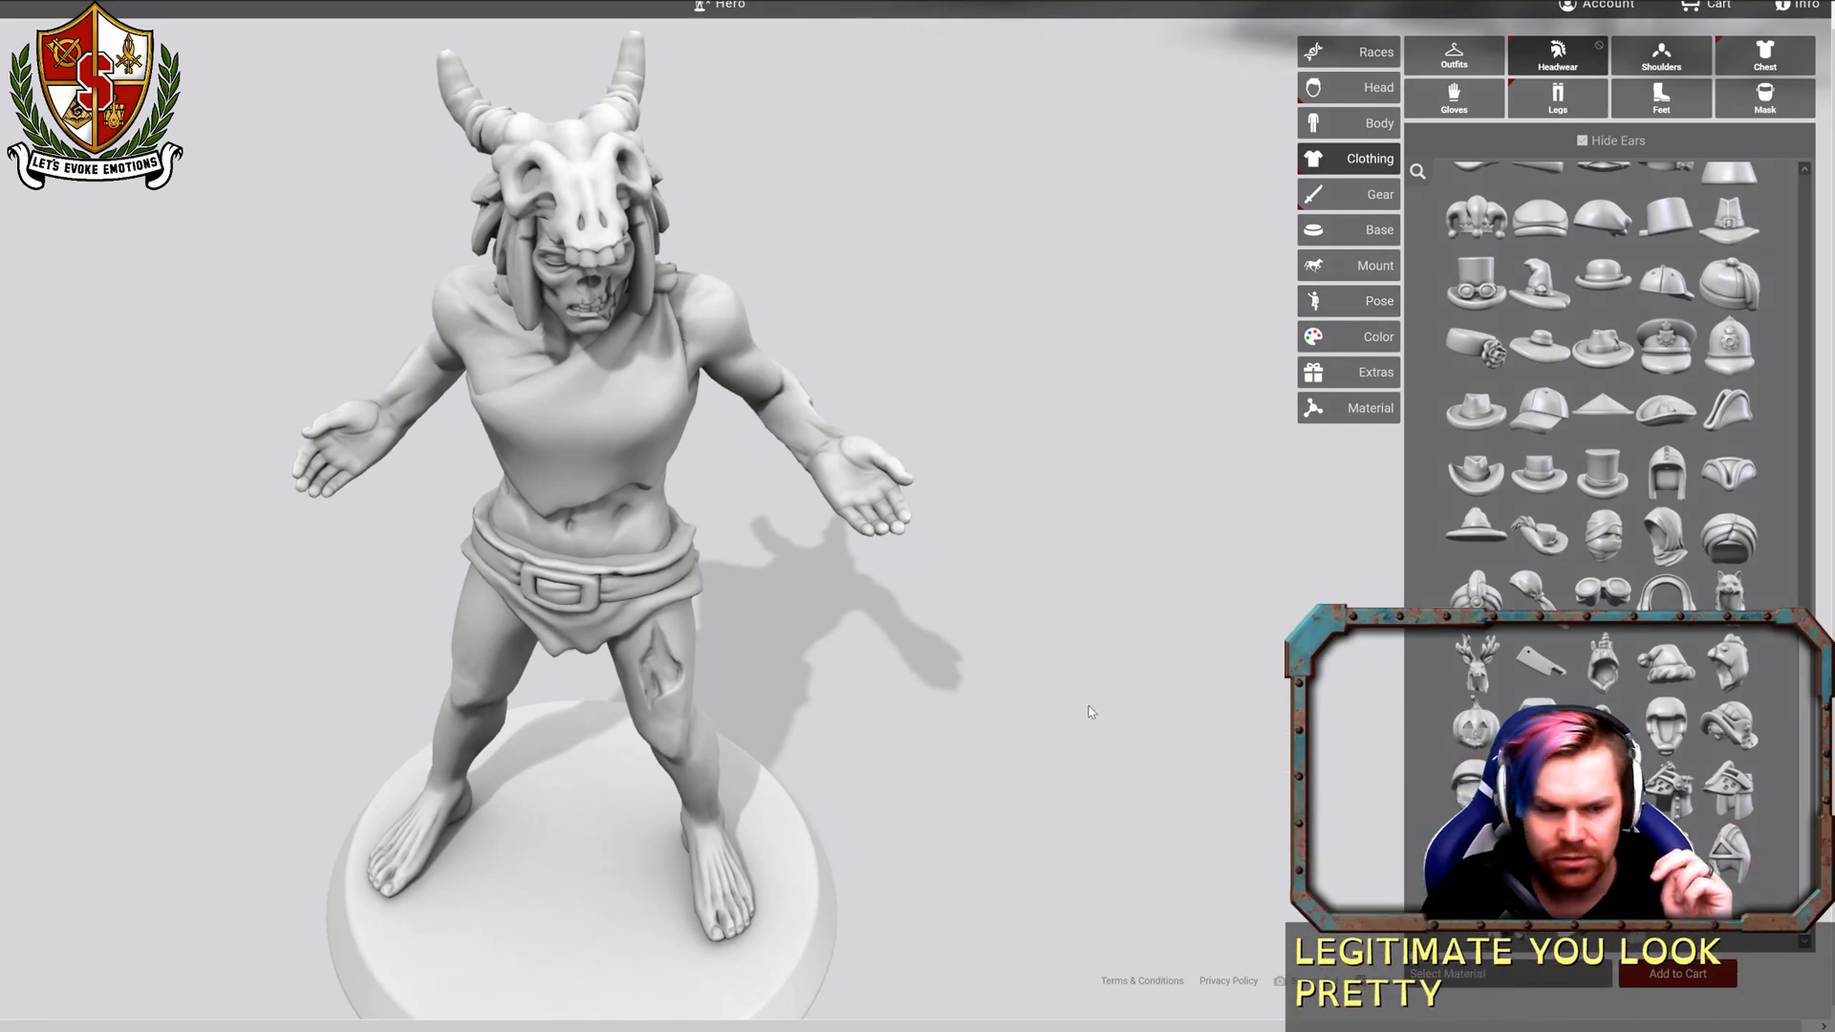
Try the chest piece with crossed, pouch-laden straps on the zombie and view it from both sides.
{"action": "left_click_drag", "start_coordinate": [1090, 704], "coordinate": [936, 630]}
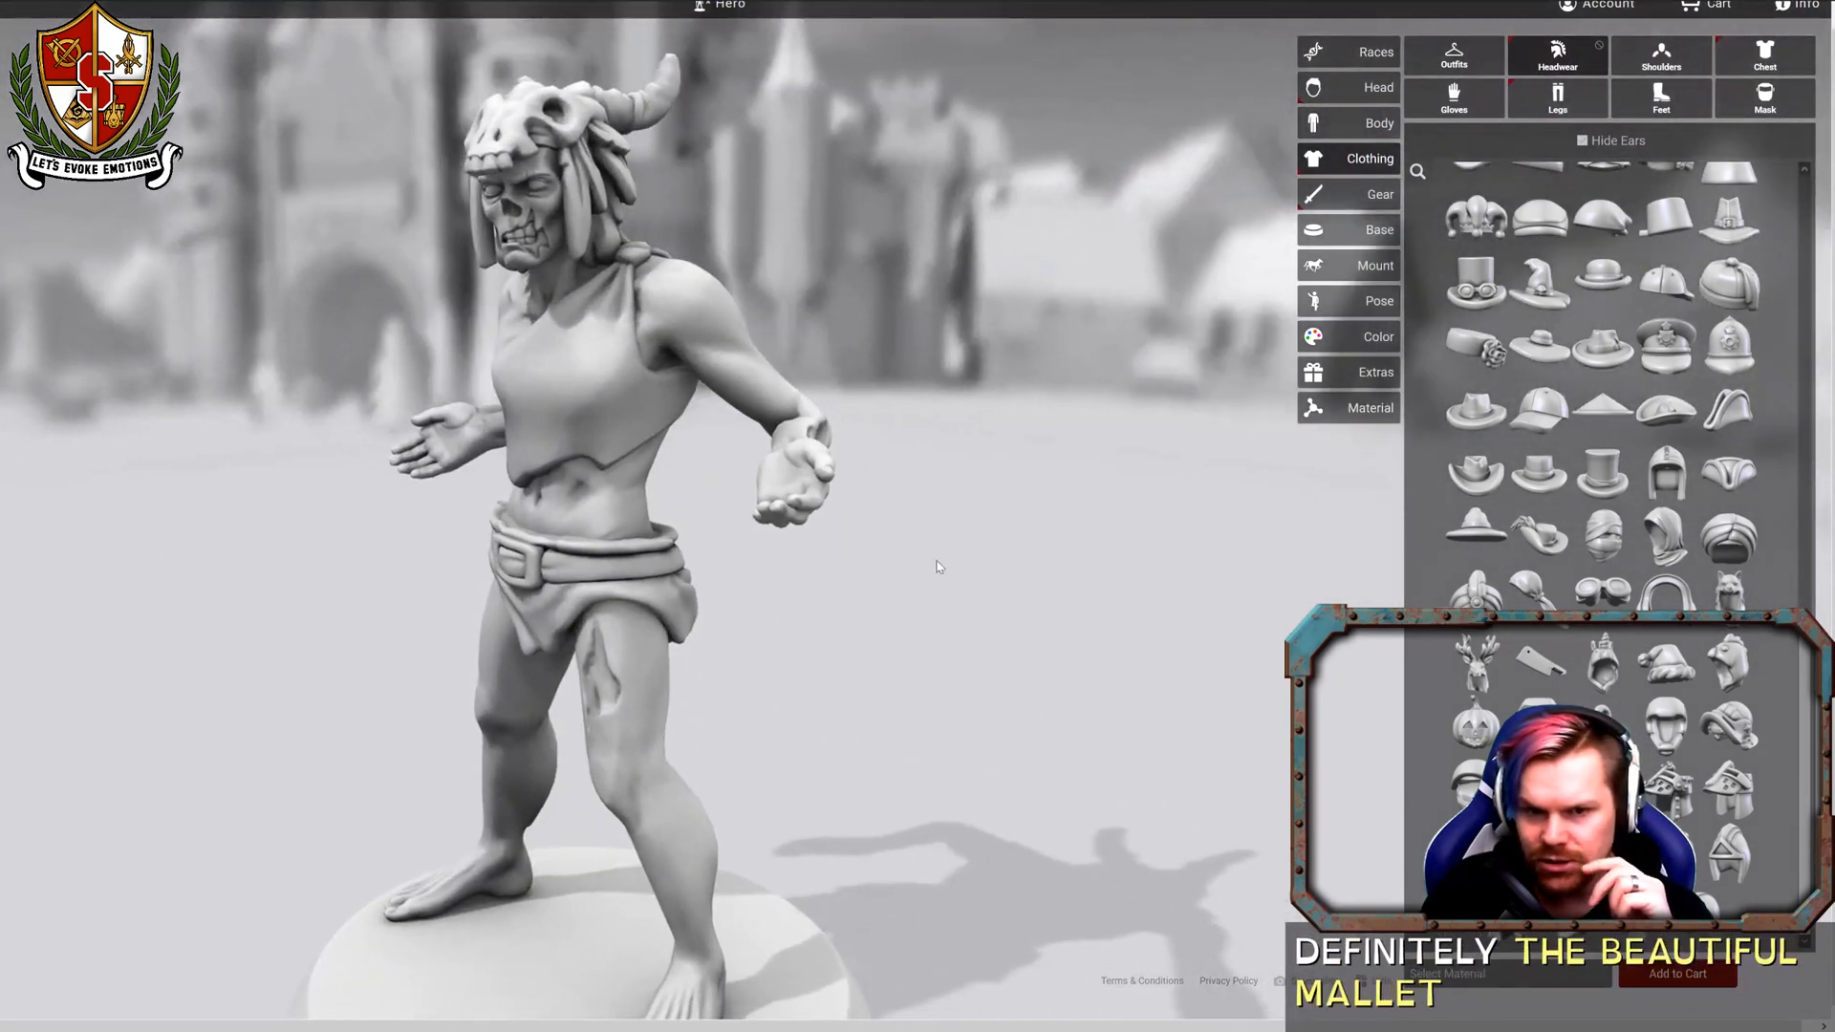
{"action": "left_click", "coordinate": [1737, 60]}
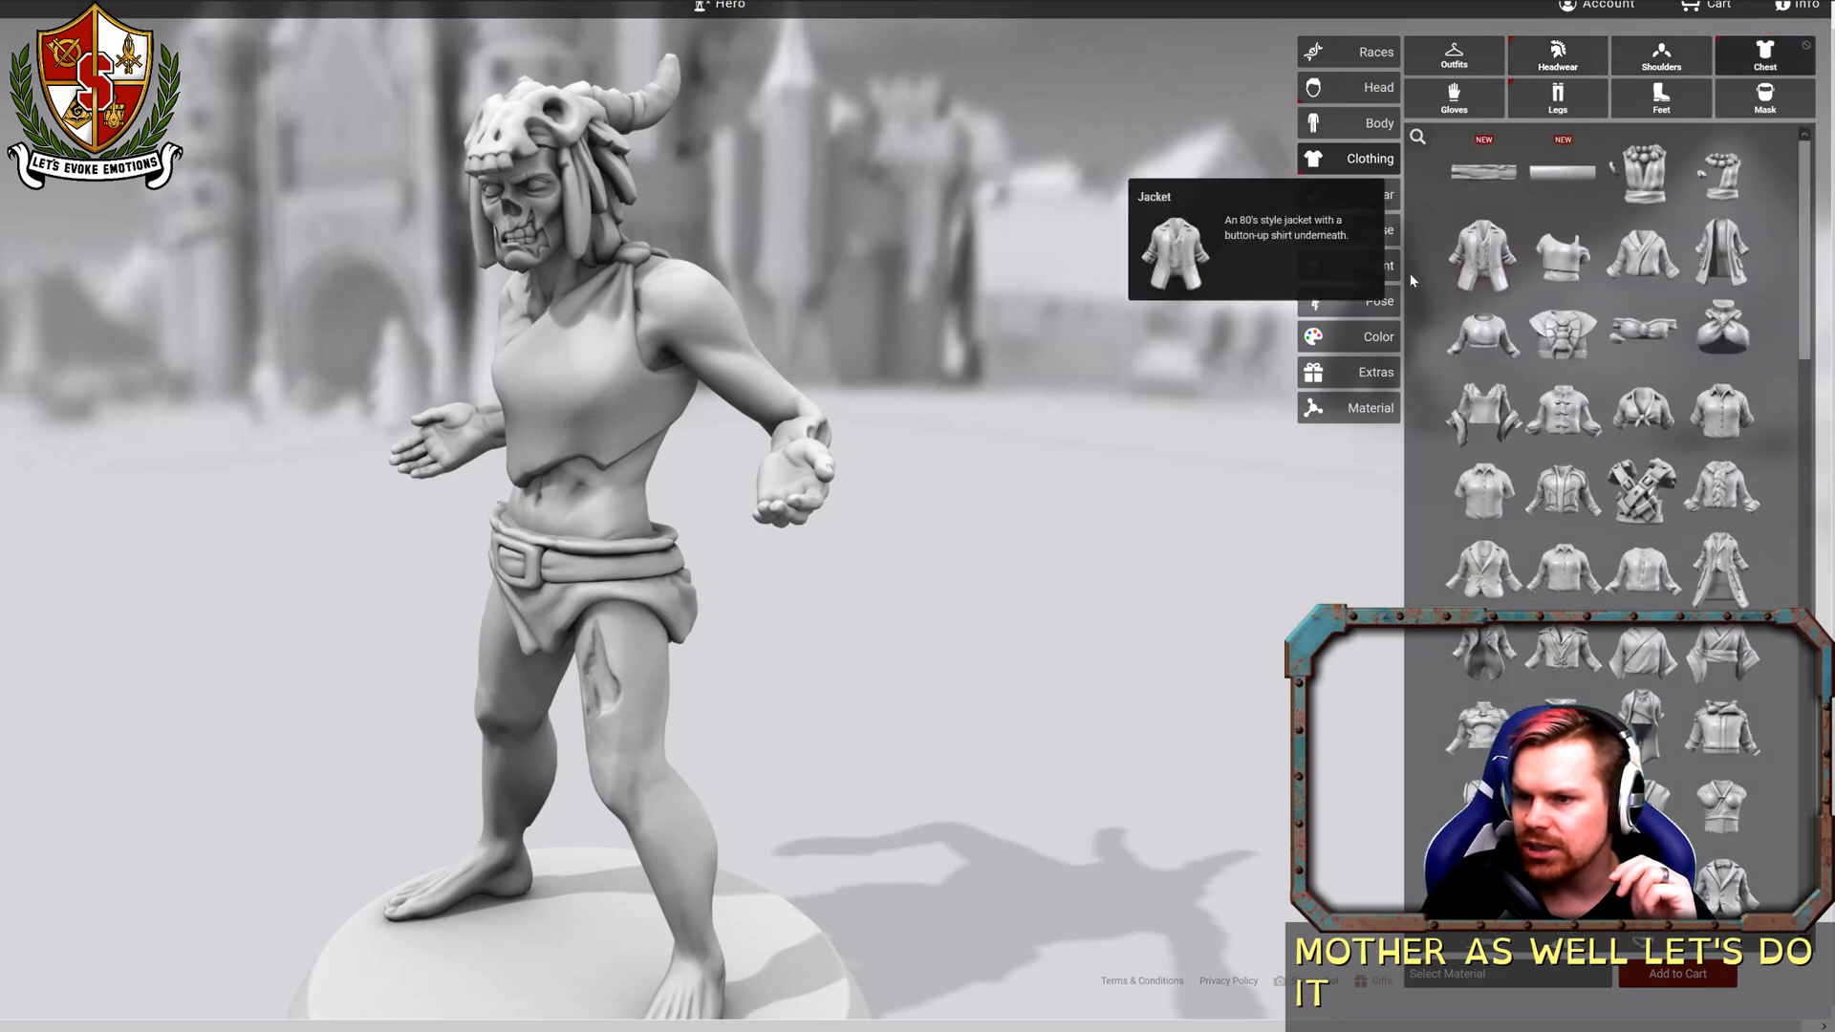
{"action": "left_click", "coordinate": [1653, 504]}
{"action": "left_click_drag", "start_coordinate": [971, 455], "coordinate": [1207, 468]}
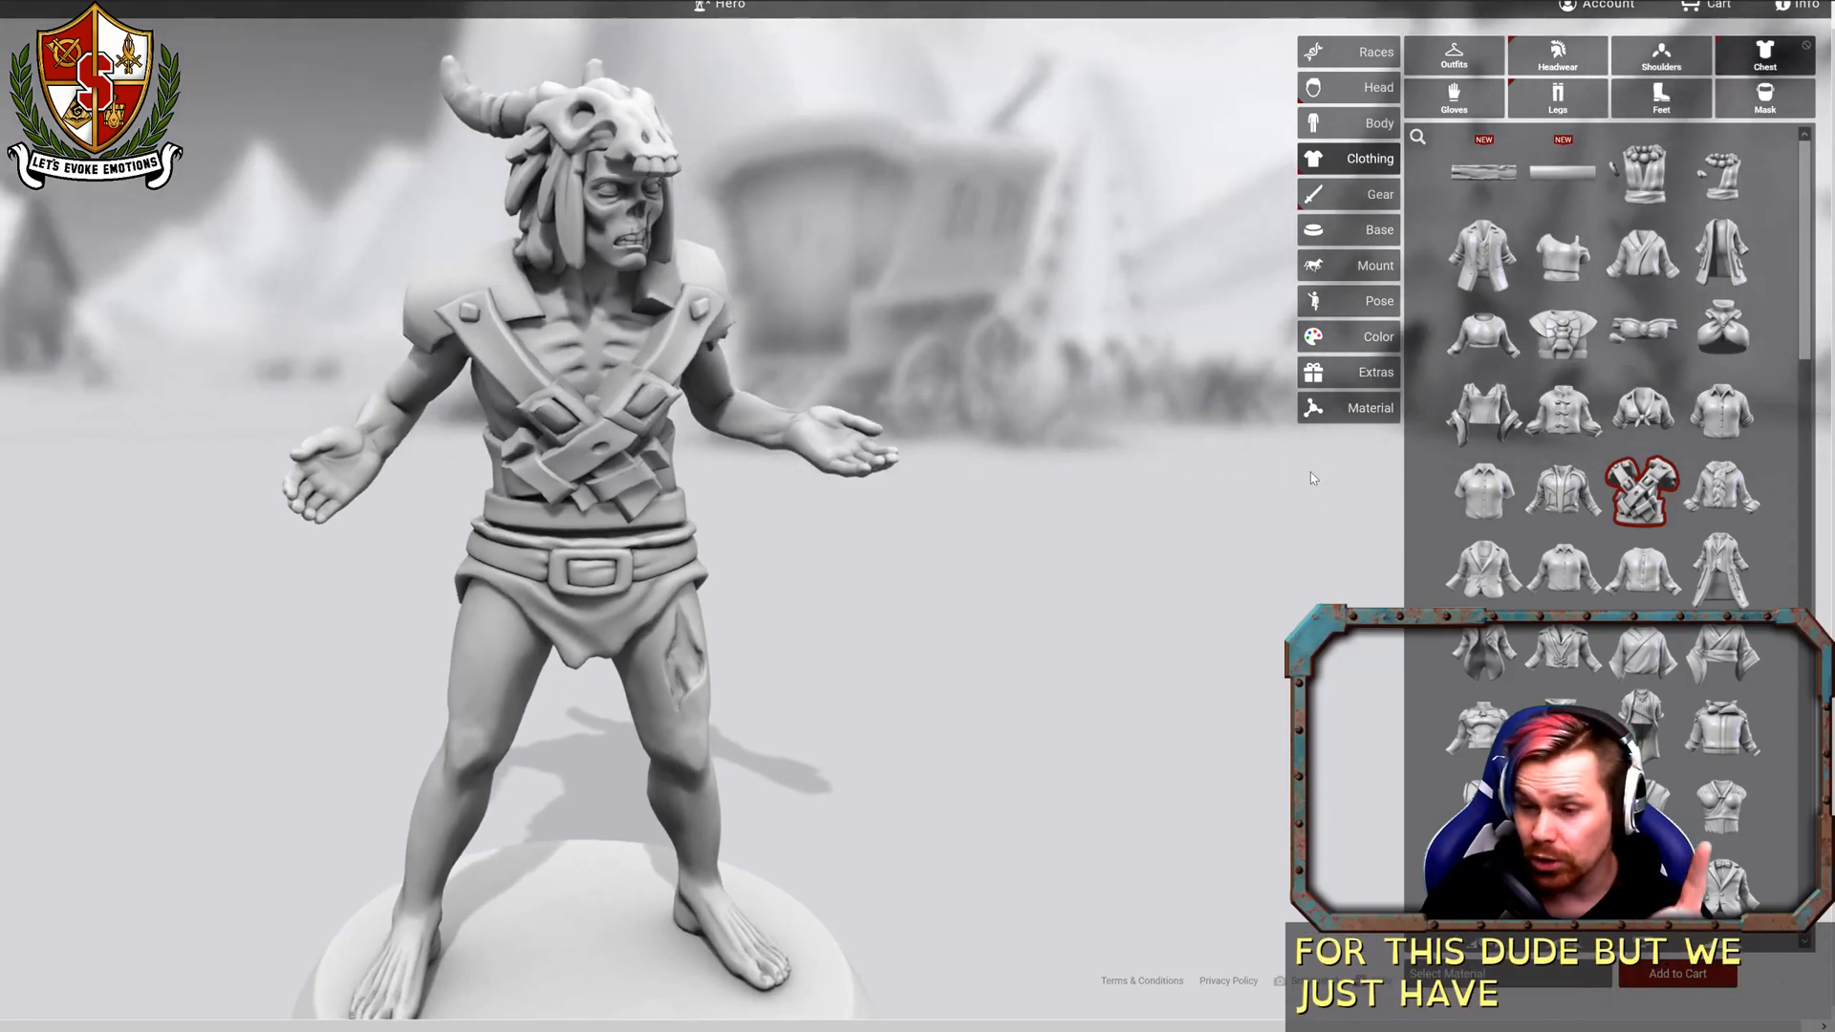
Browse the chest options for heavy armor and try the Dwarven Breastplate and Immortal Armor on the zombie, rotating the figure to compare.
{"action": "mouse_move", "coordinate": [1545, 701]}
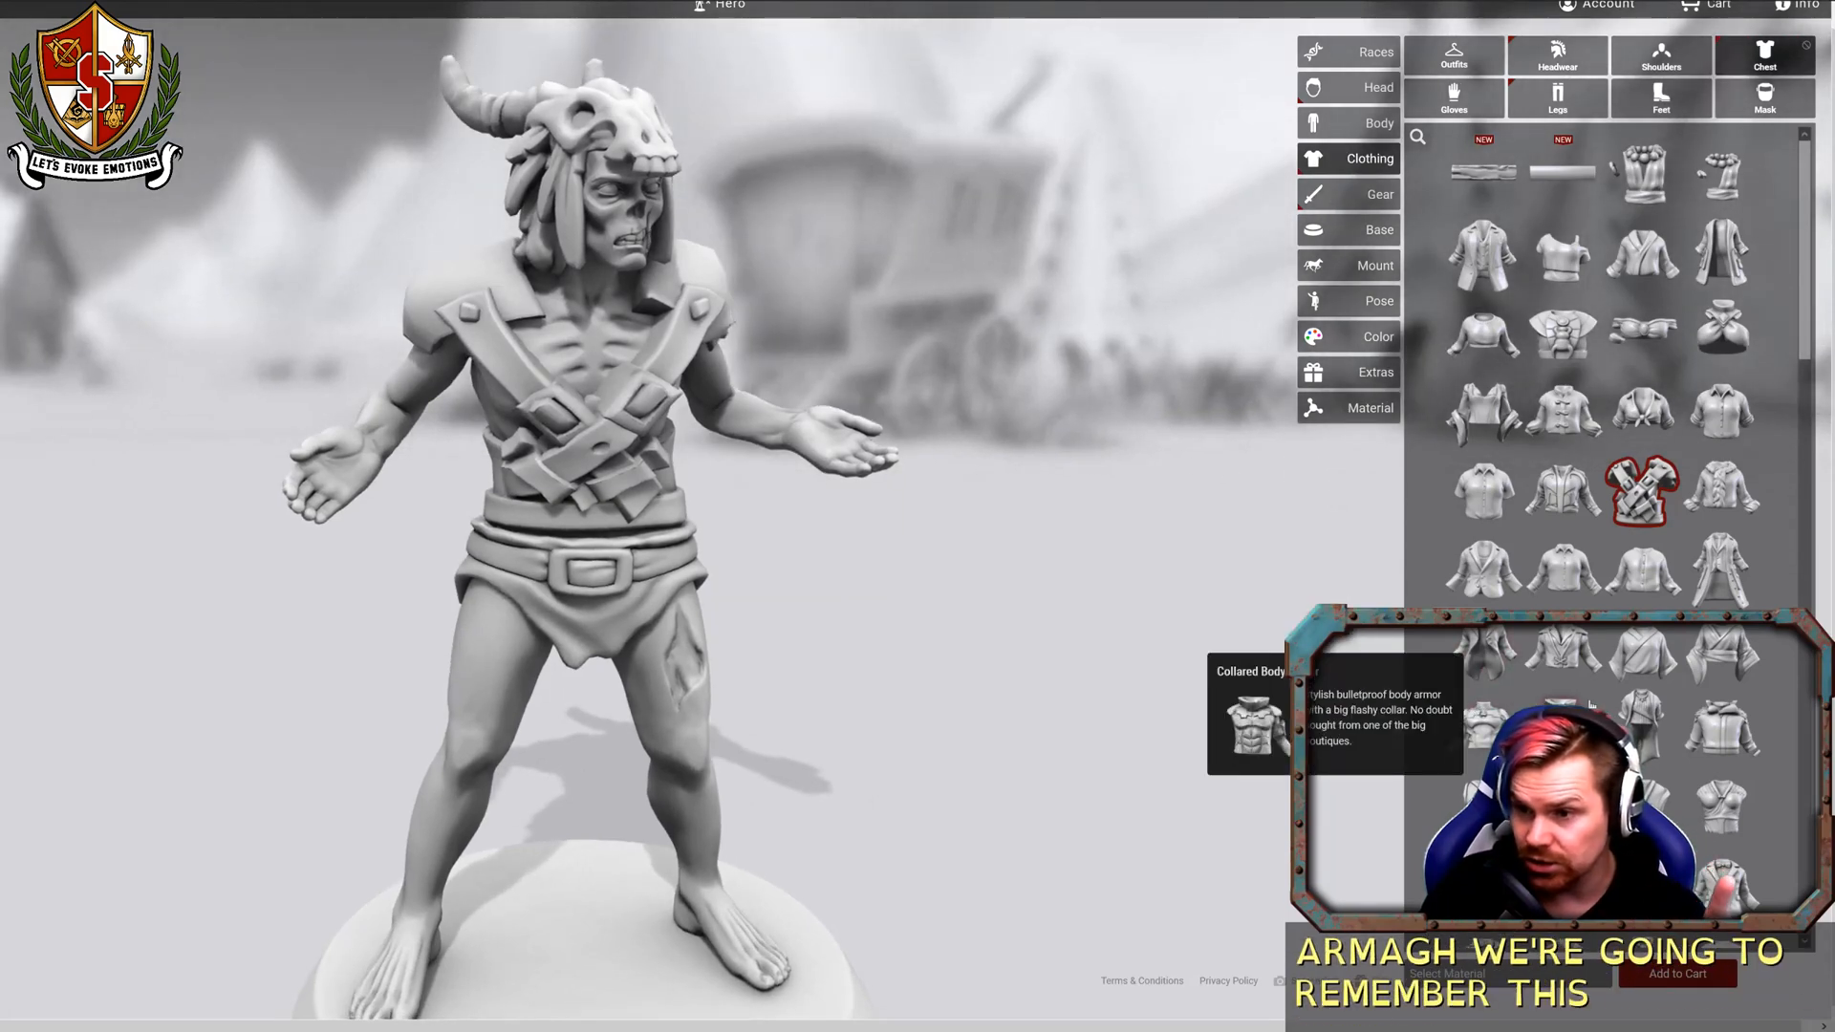
{"action": "scroll", "coordinate": [1591, 705], "scroll_direction": "down", "scroll_amount": 4}
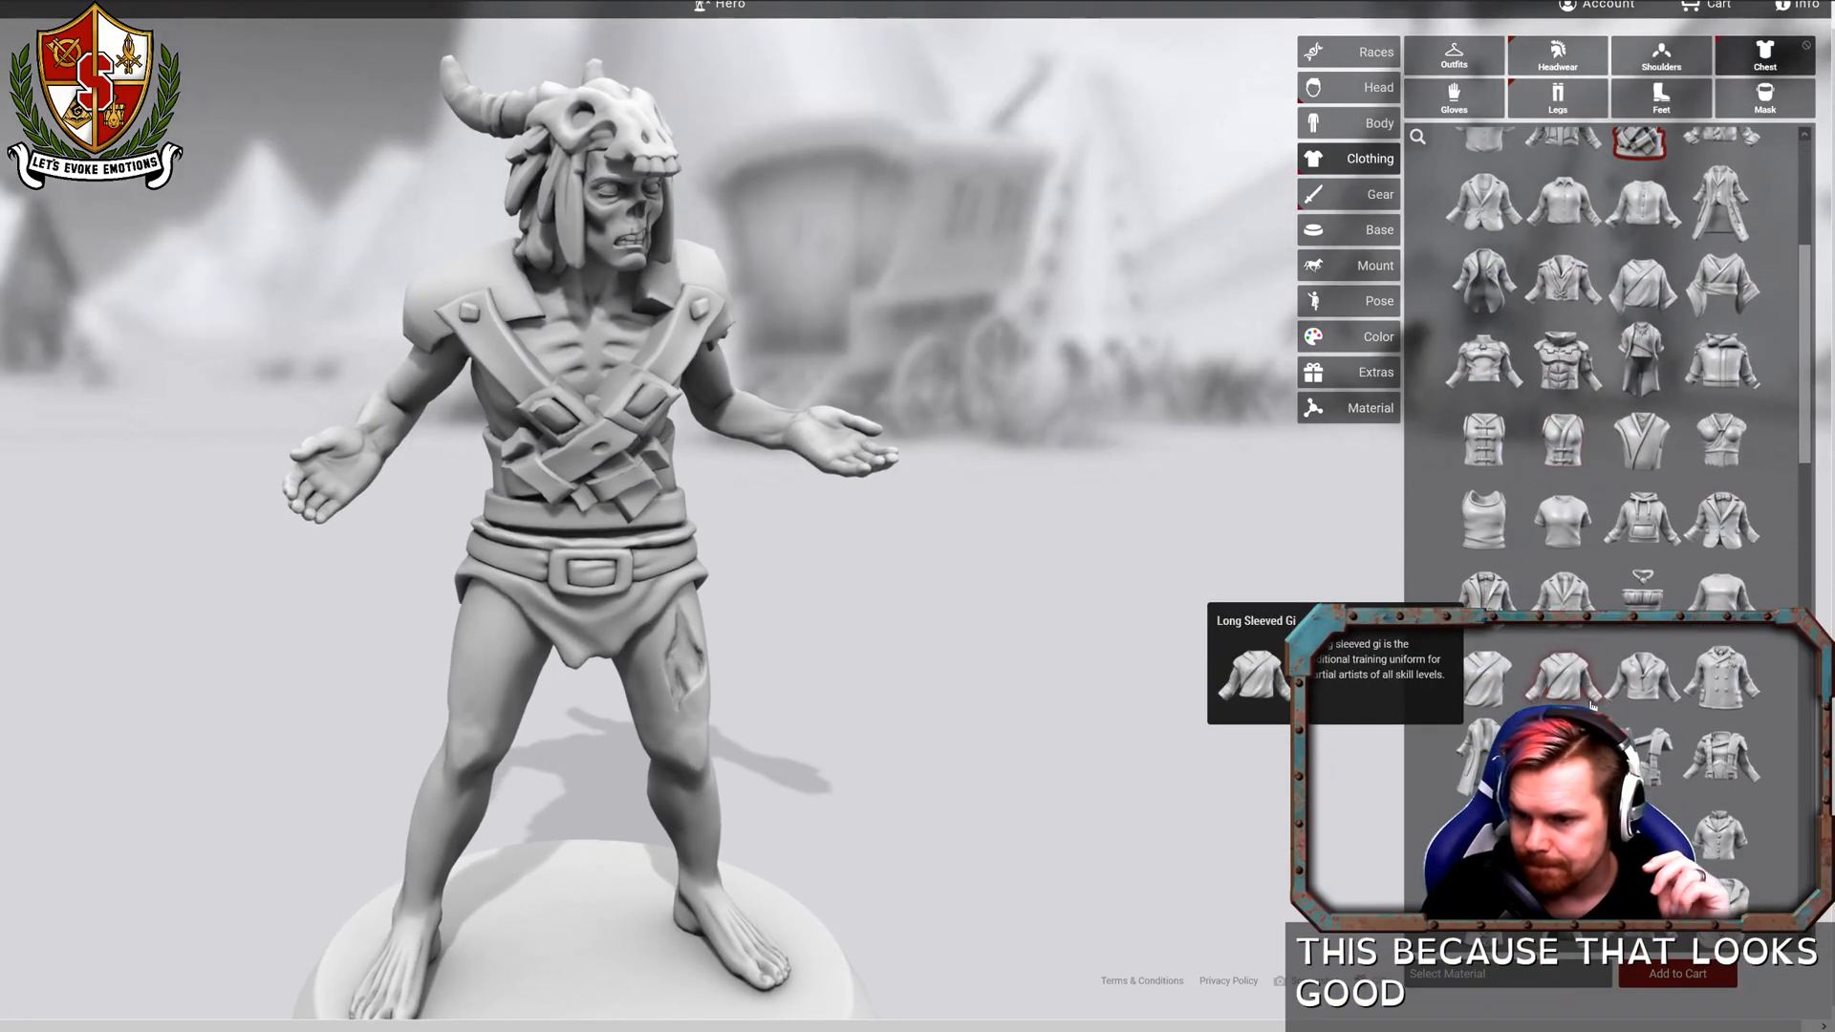
{"action": "scroll", "coordinate": [1590, 704], "scroll_direction": "down", "scroll_amount": 1}
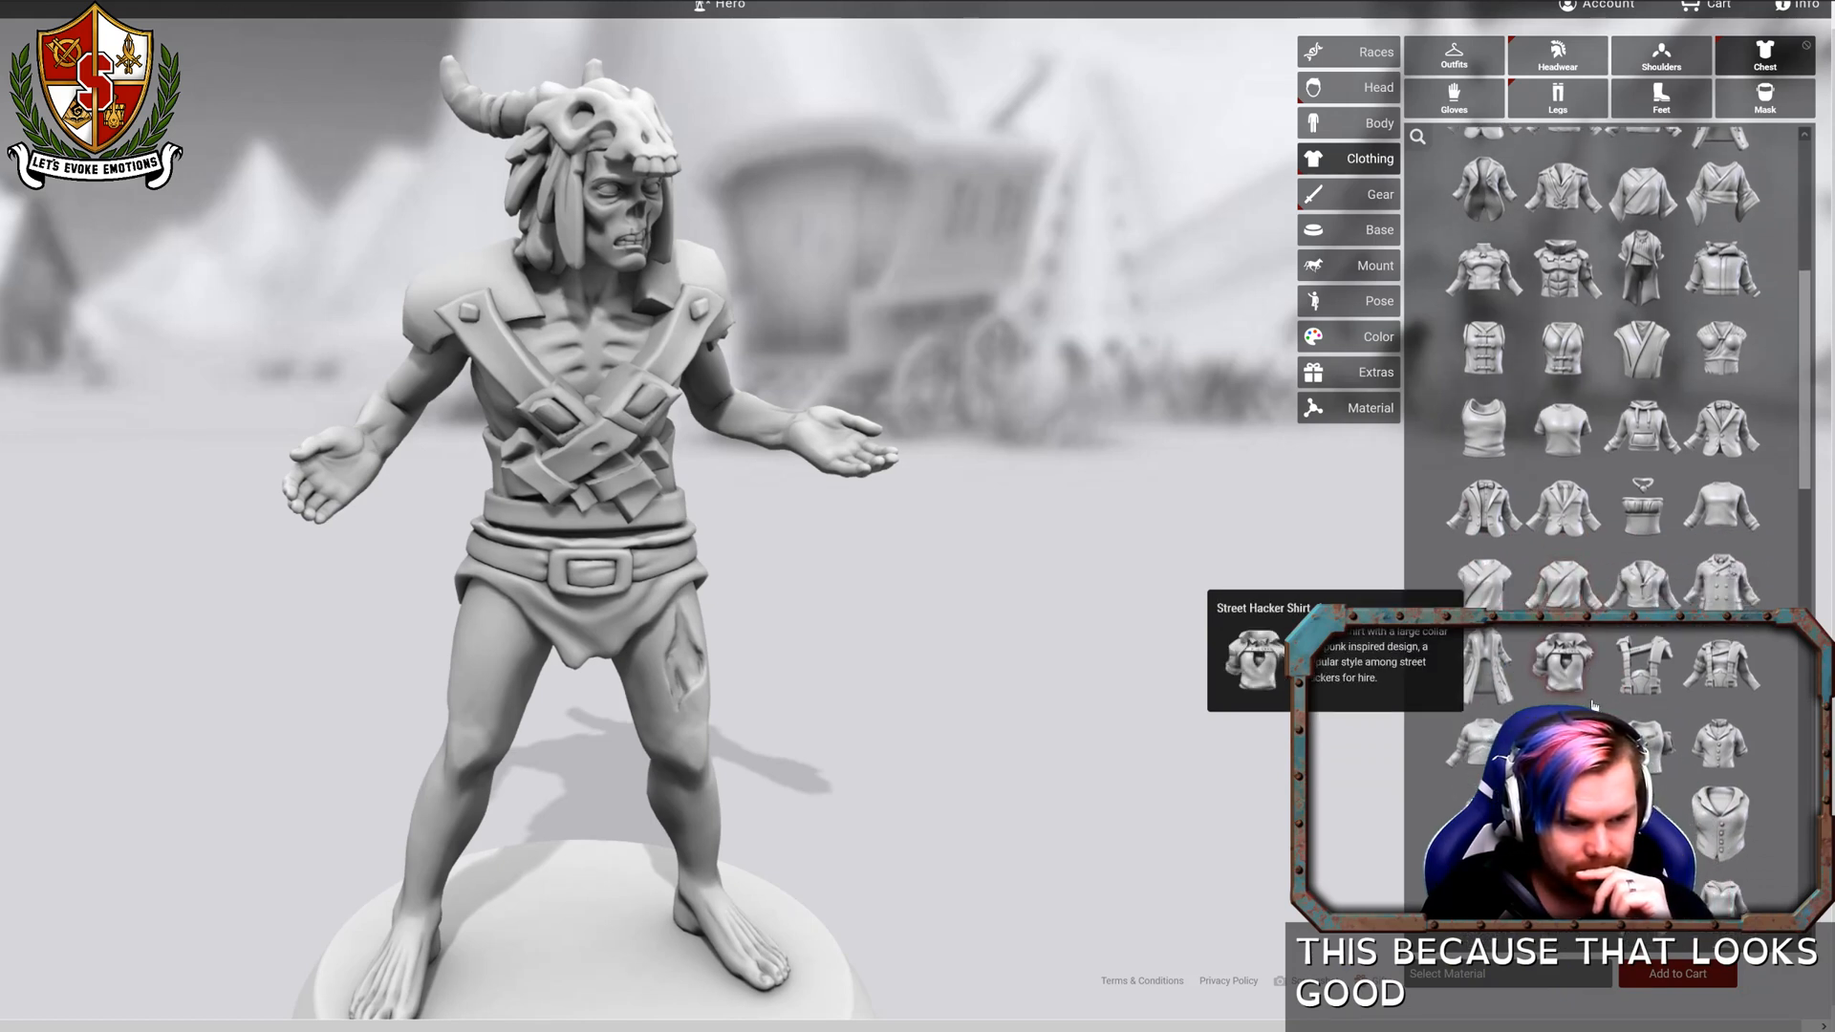
{"action": "scroll", "coordinate": [1592, 705], "scroll_direction": "down", "scroll_amount": 1}
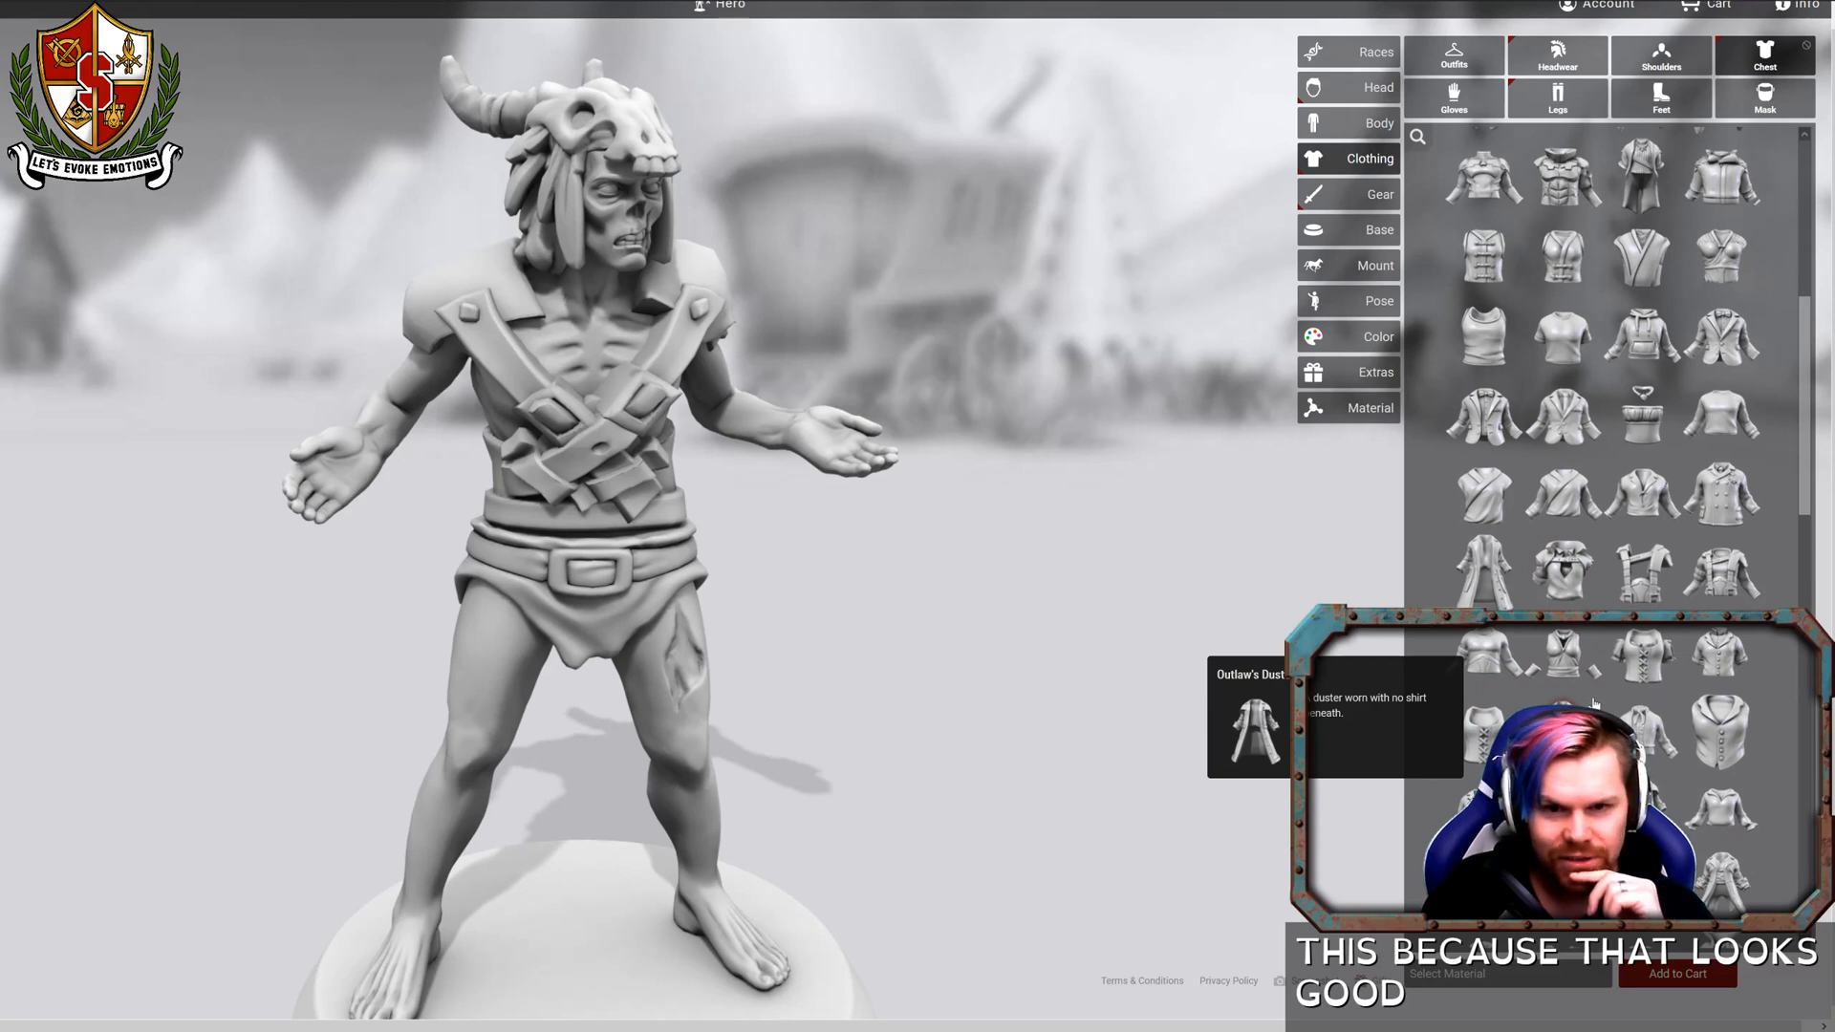
{"action": "scroll", "coordinate": [1593, 704], "scroll_direction": "down", "scroll_amount": 3}
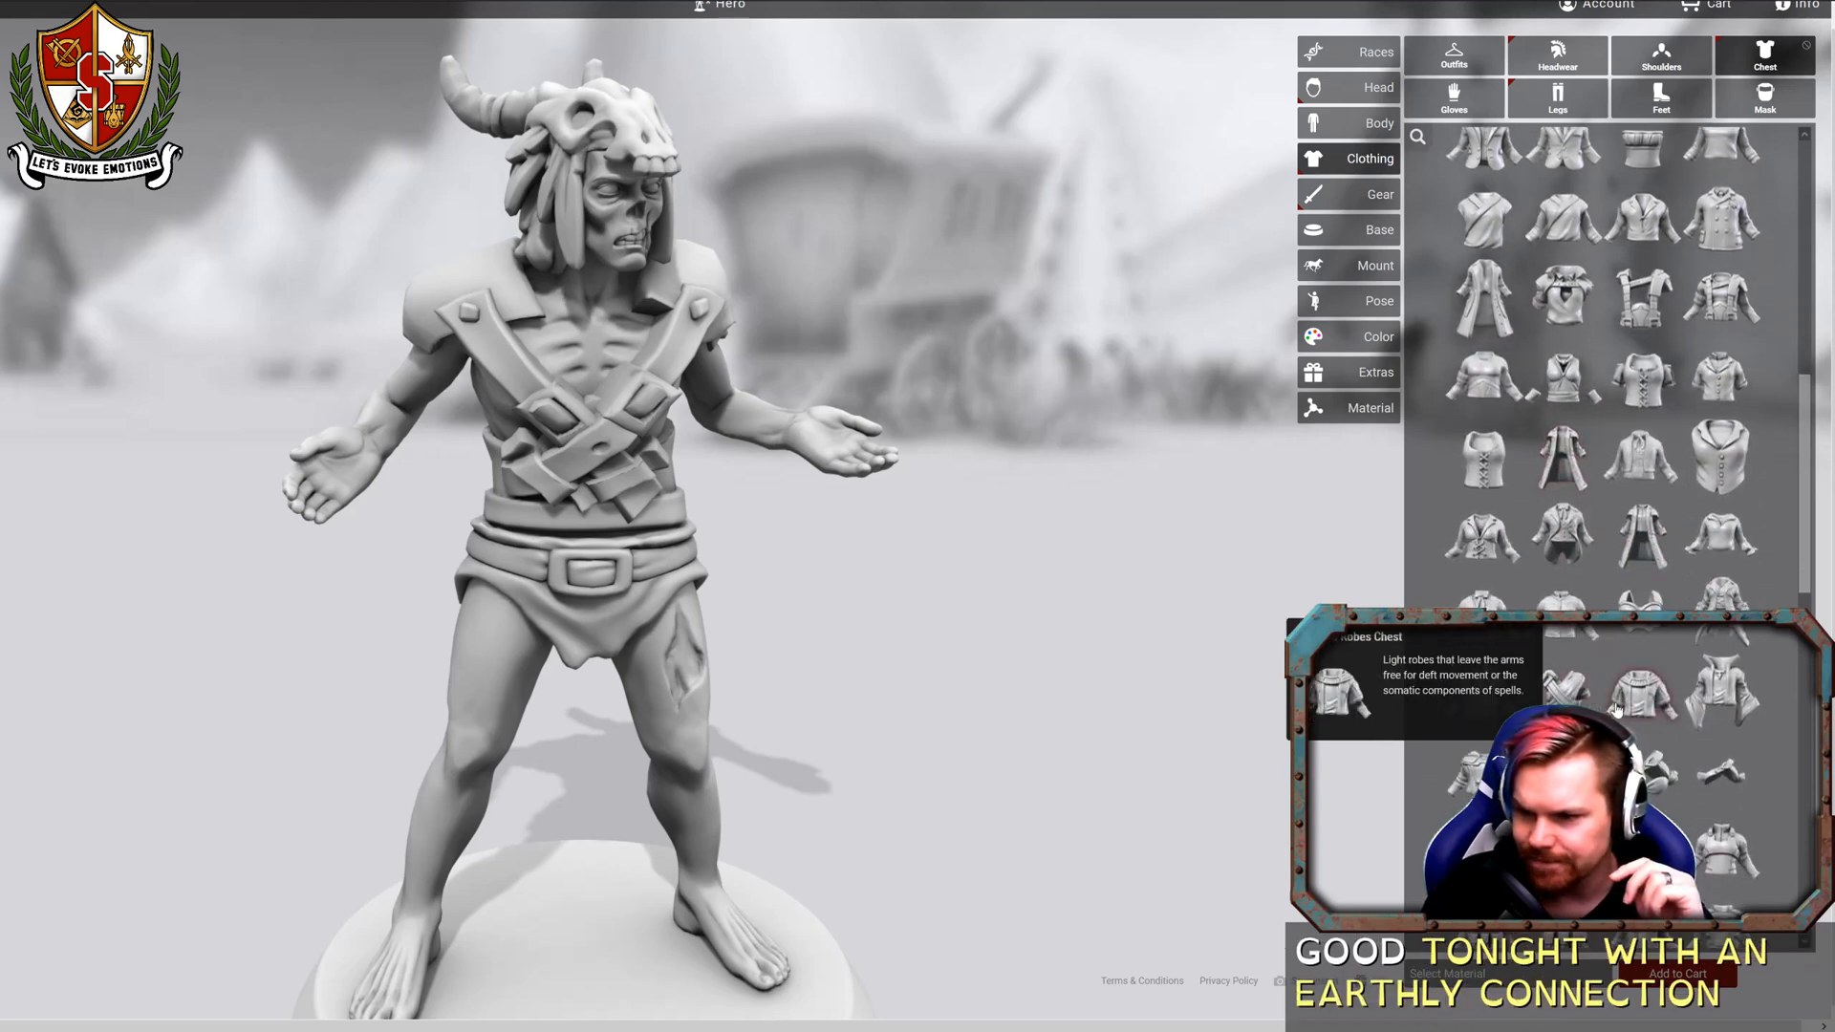
{"action": "scroll", "coordinate": [1615, 709], "scroll_direction": "down", "scroll_amount": 1}
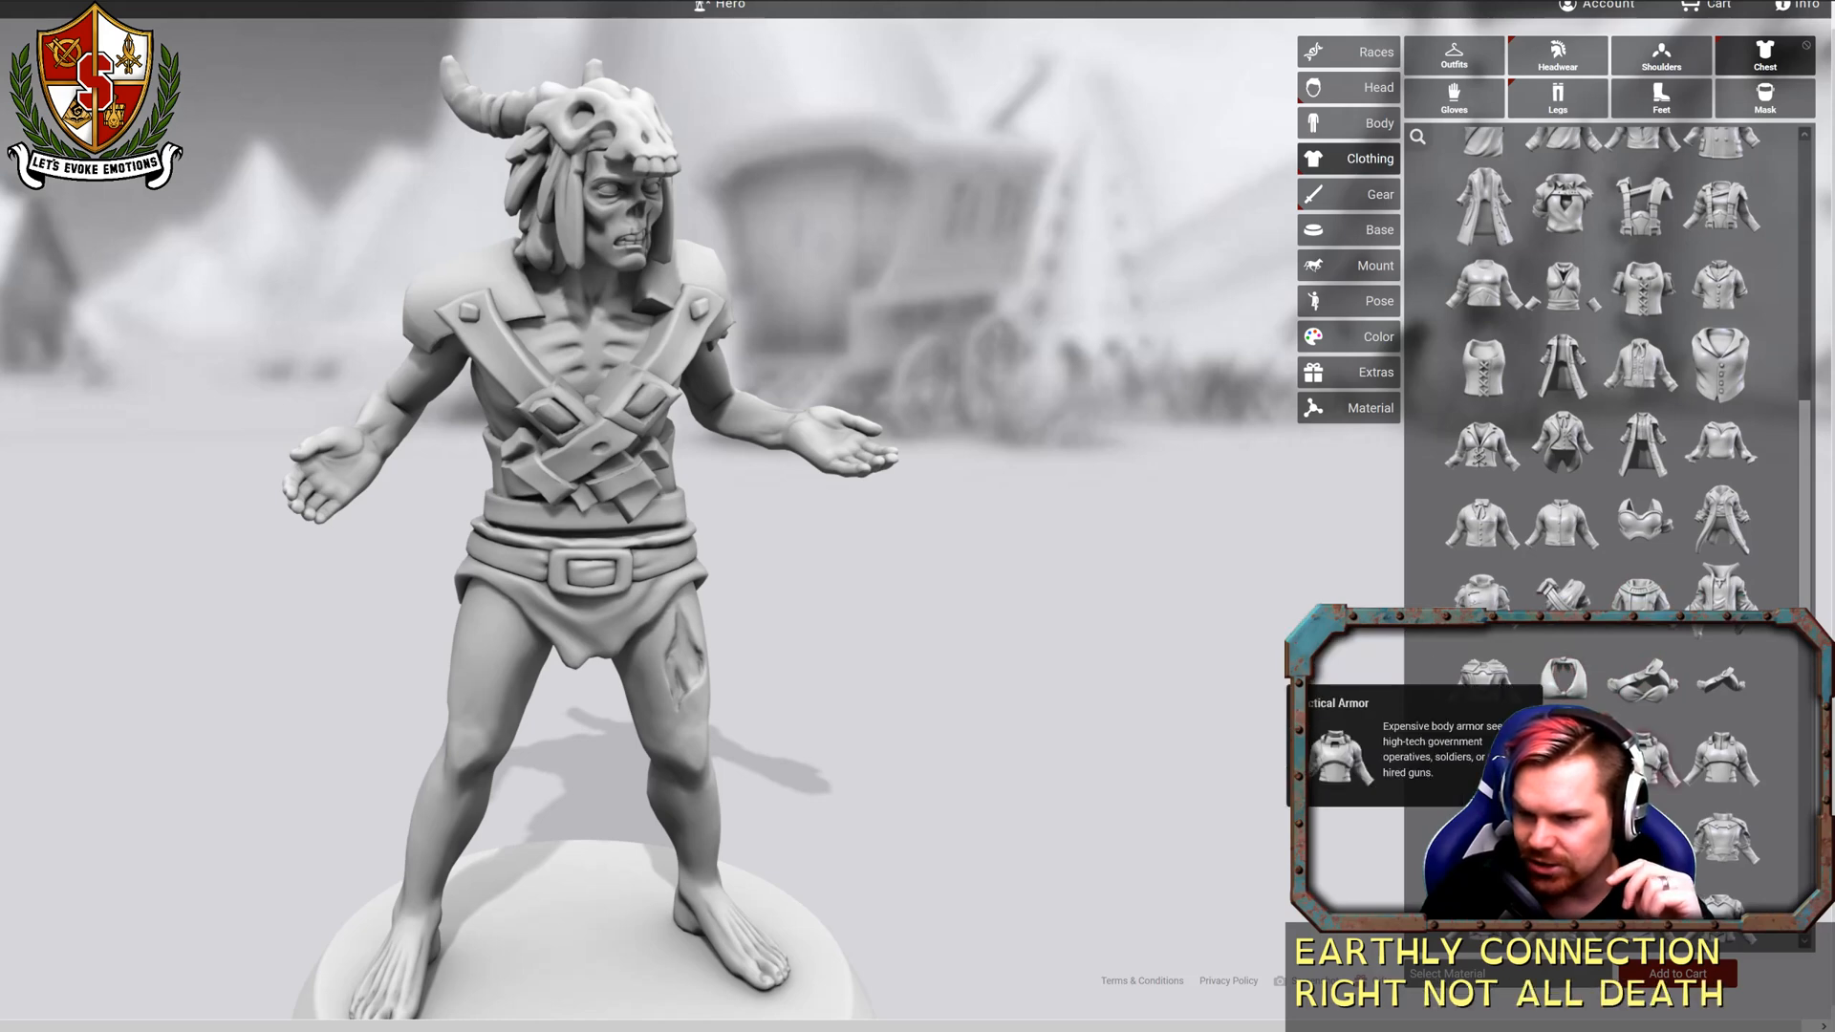
{"action": "scroll", "coordinate": [1621, 659], "scroll_direction": "down", "scroll_amount": 5}
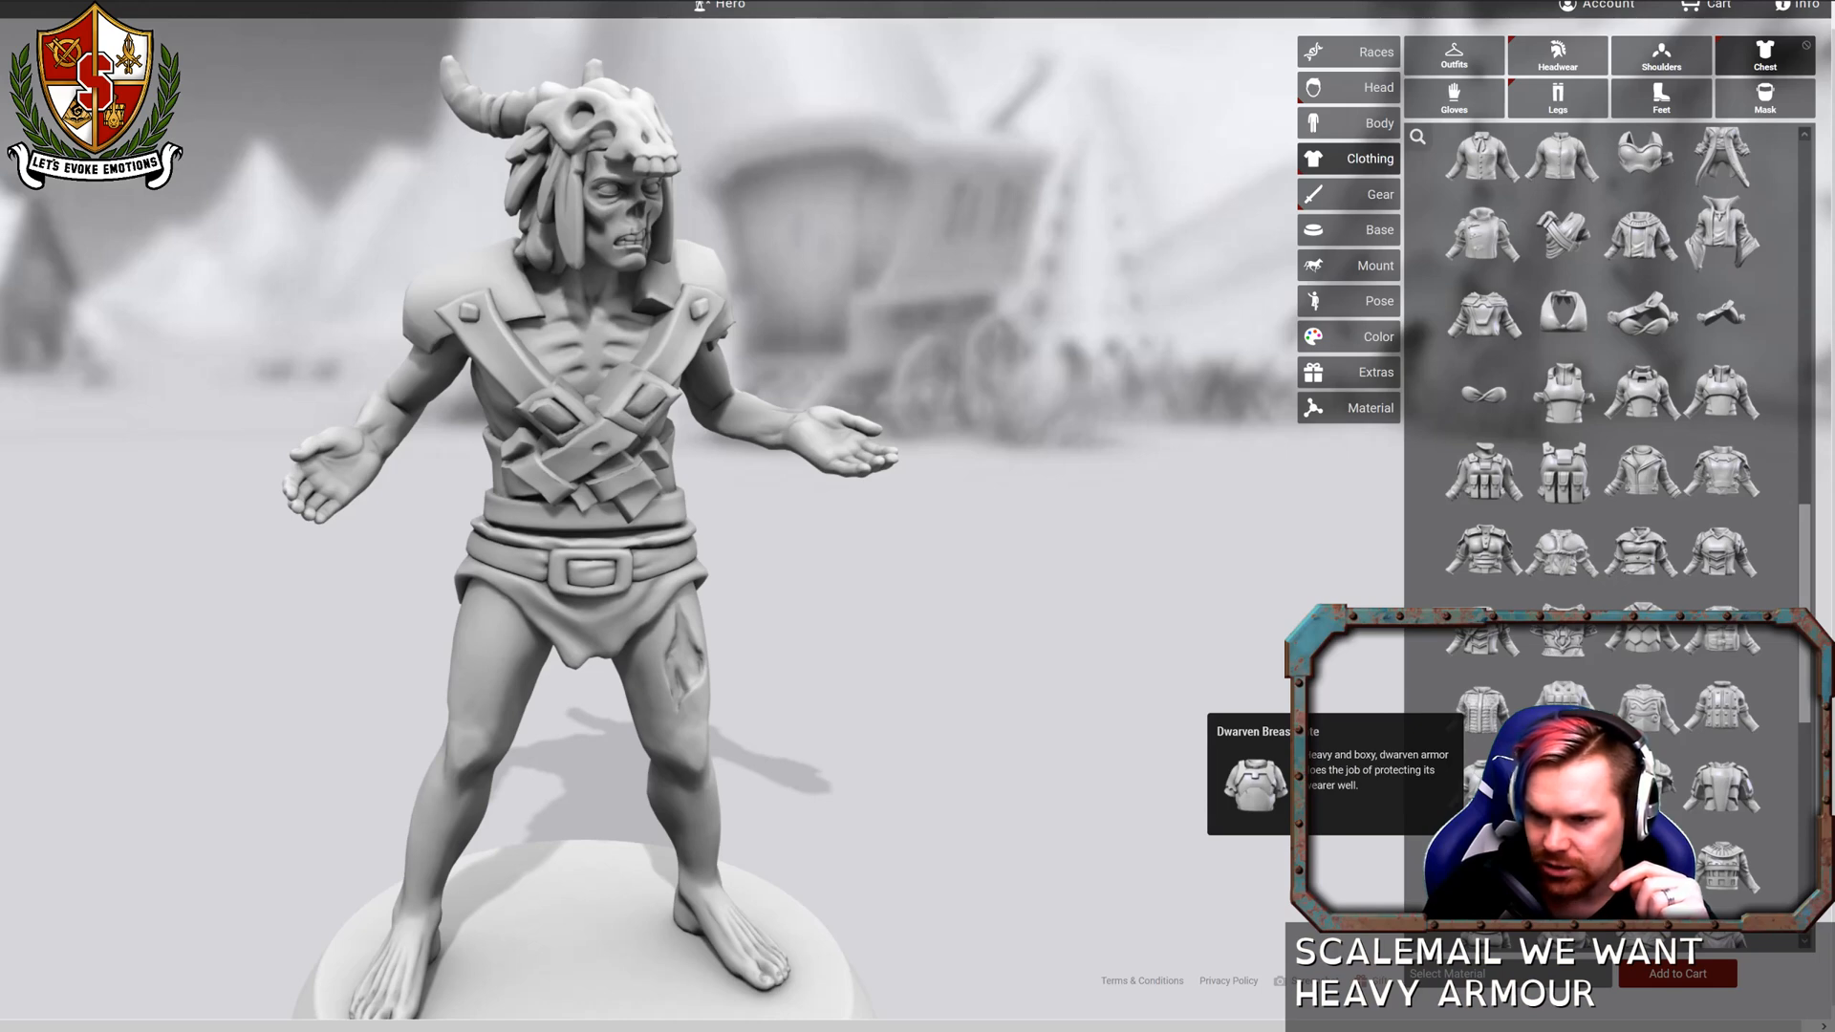
{"action": "left_click", "coordinate": [1563, 789]}
{"action": "left_click_drag", "start_coordinate": [1159, 704], "coordinate": [833, 687]}
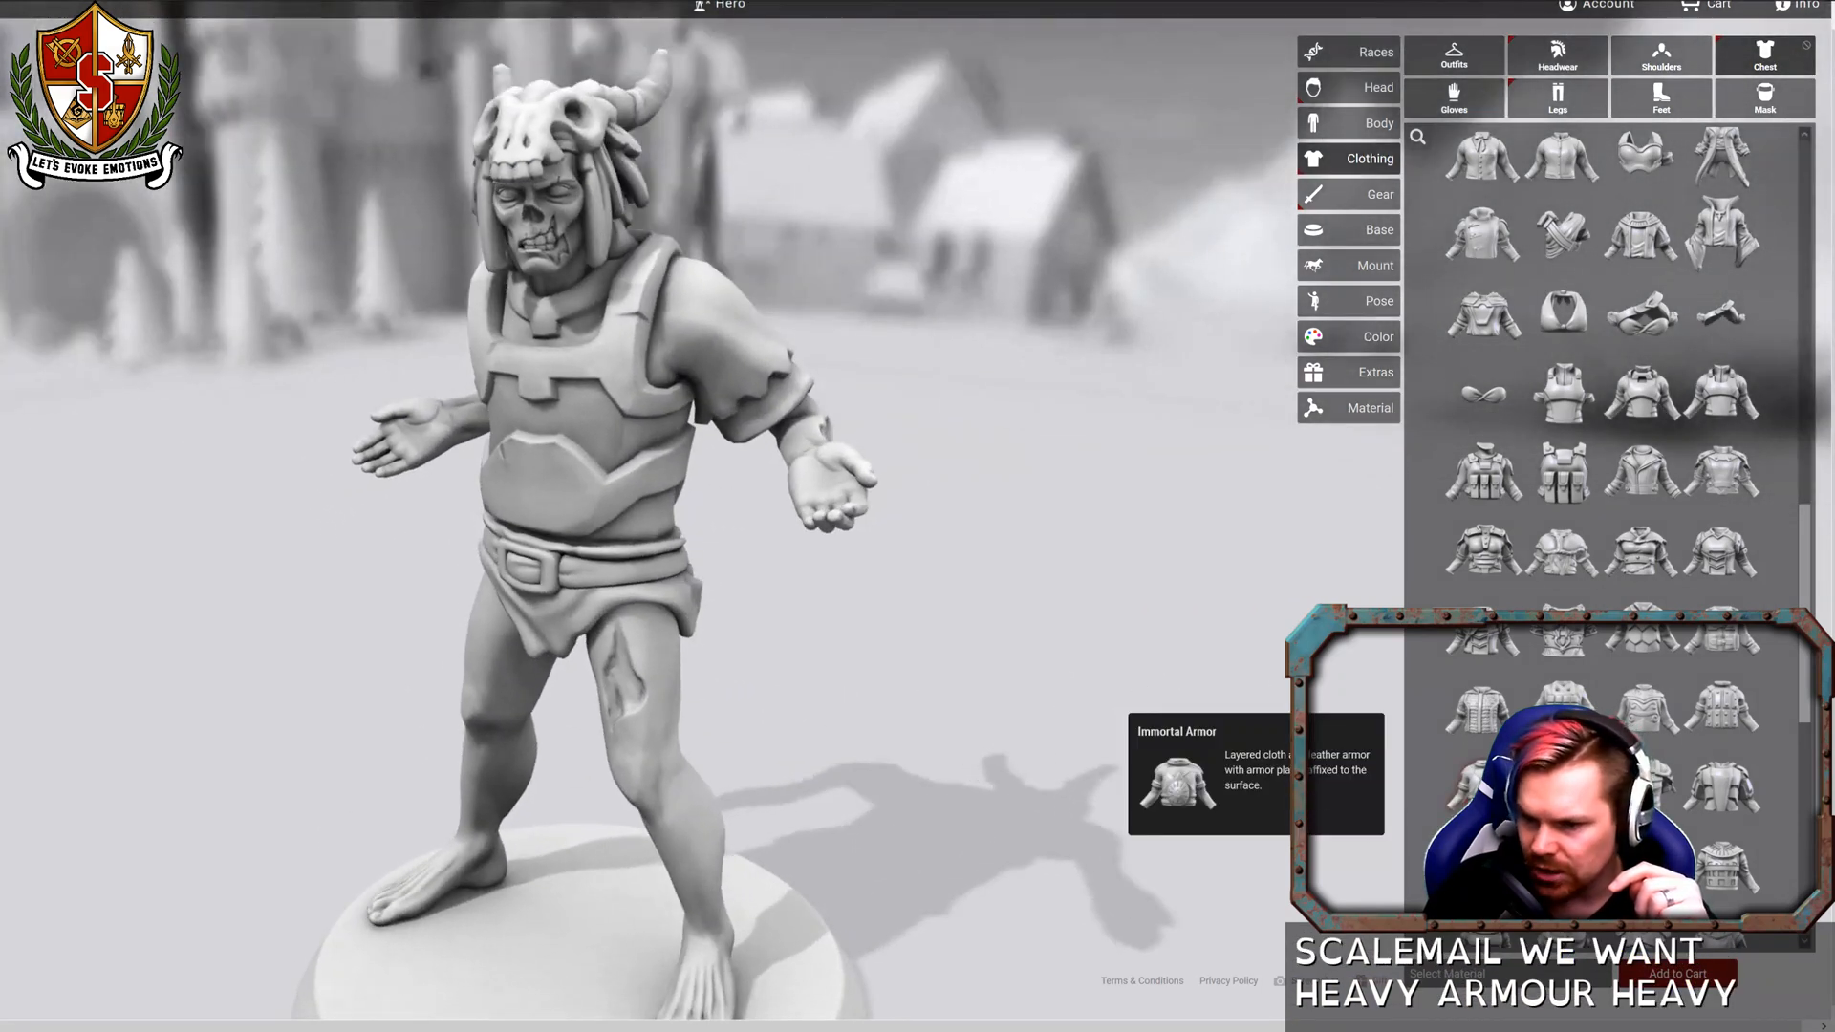
{"action": "left_click", "coordinate": [1481, 786]}
{"action": "left_click_drag", "start_coordinate": [975, 730], "coordinate": [1333, 727]}
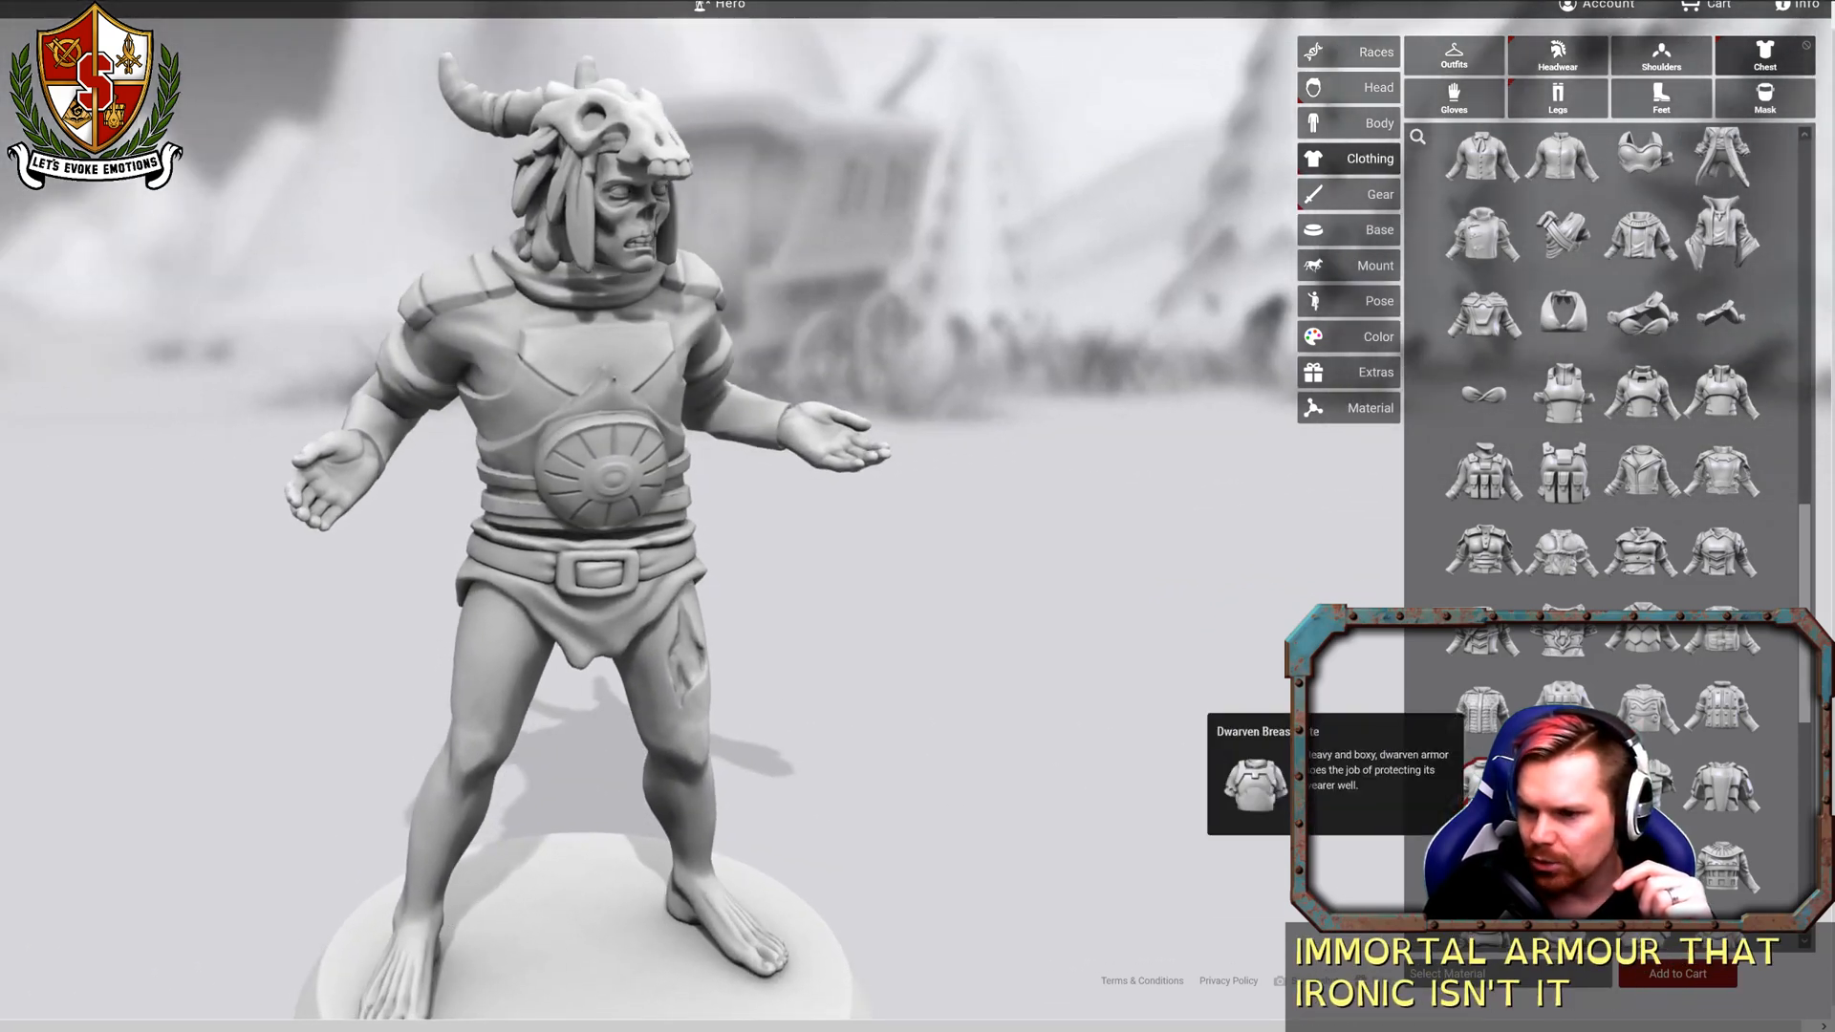
Put the plain sleeveless plate cuirass with layered waist plates on the zombie and inspect it from the side and front.
{"action": "left_click", "coordinate": [1562, 862]}
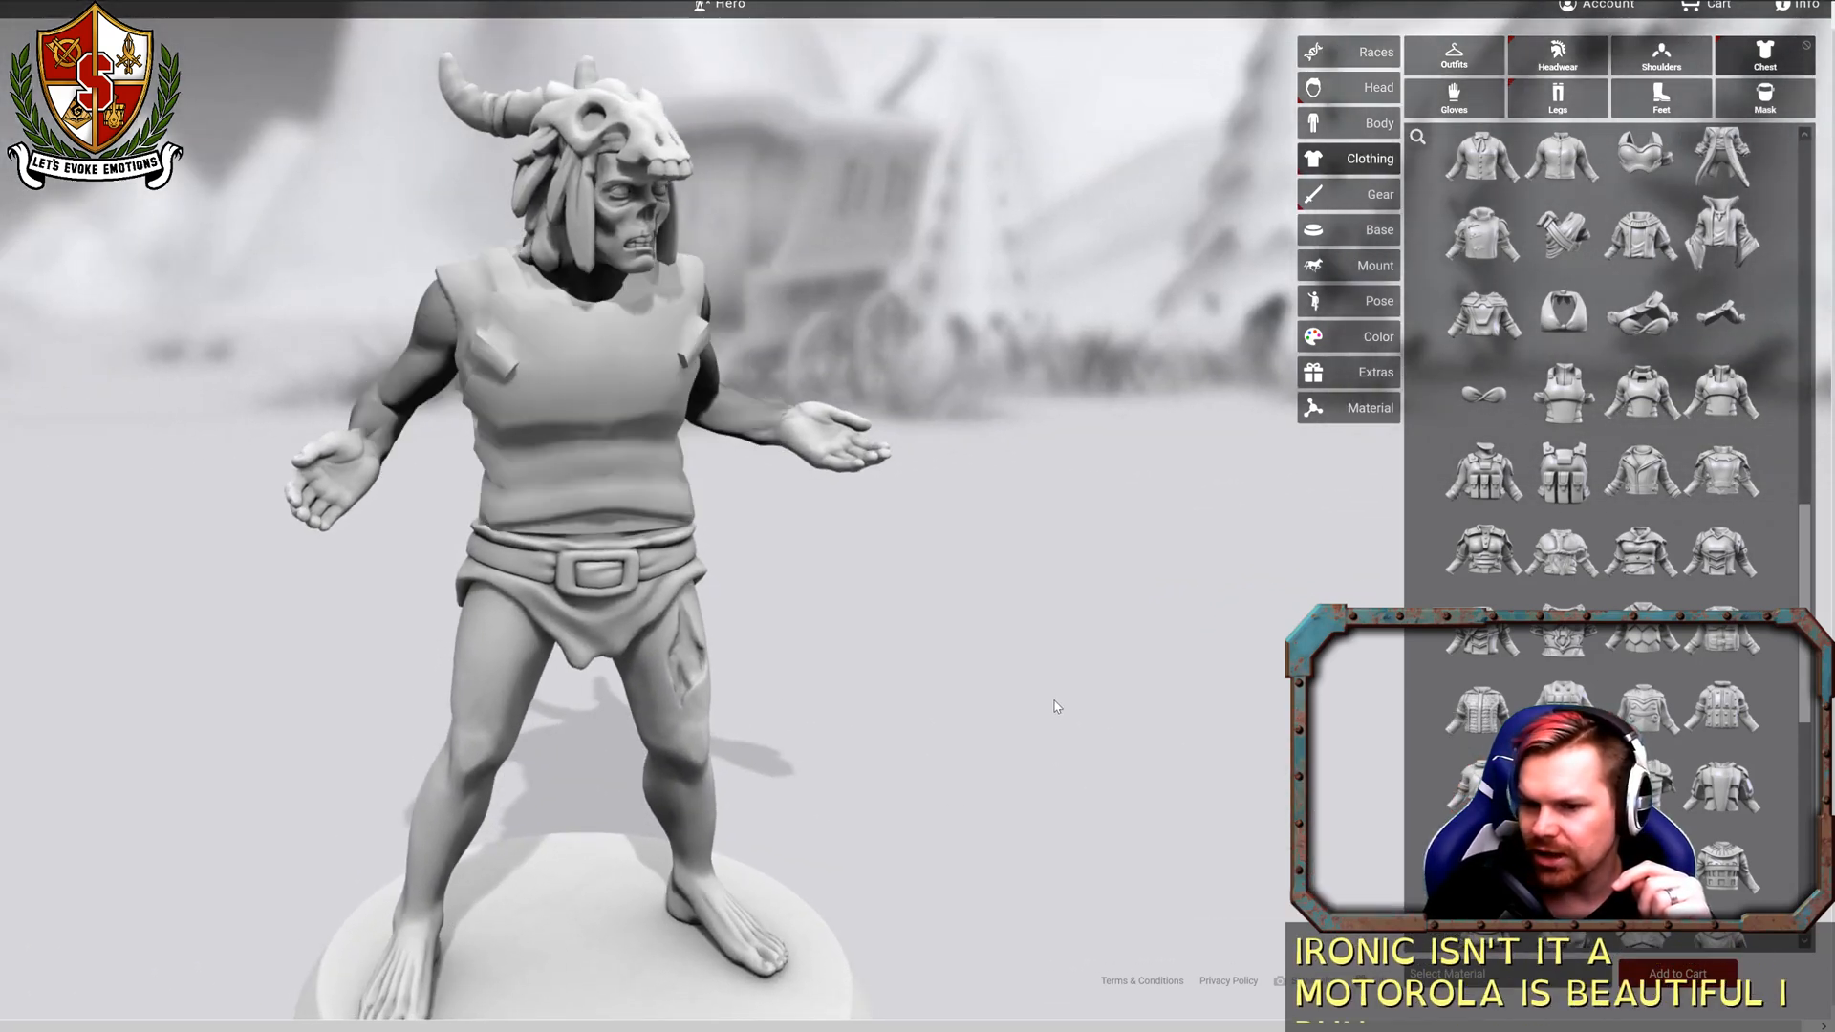
{"action": "left_click_drag", "start_coordinate": [1056, 708], "coordinate": [635, 721]}
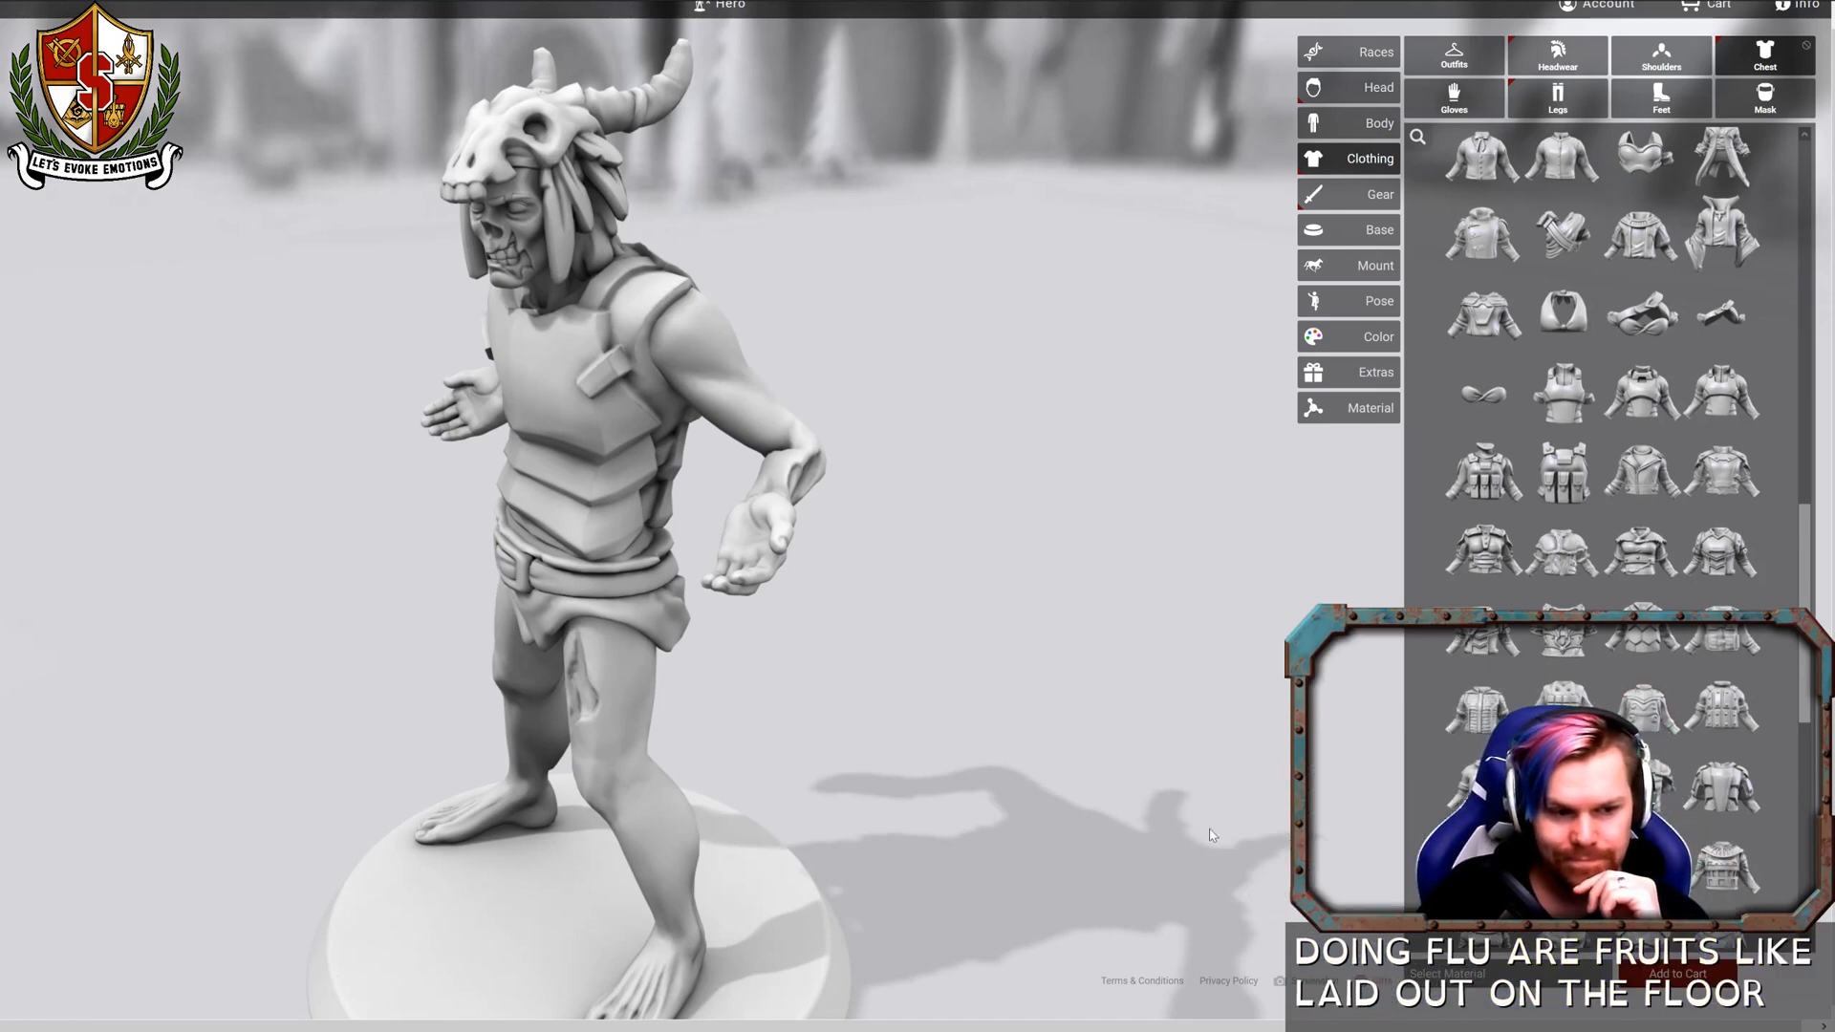
{"action": "left_click_drag", "start_coordinate": [1172, 793], "coordinate": [1391, 800]}
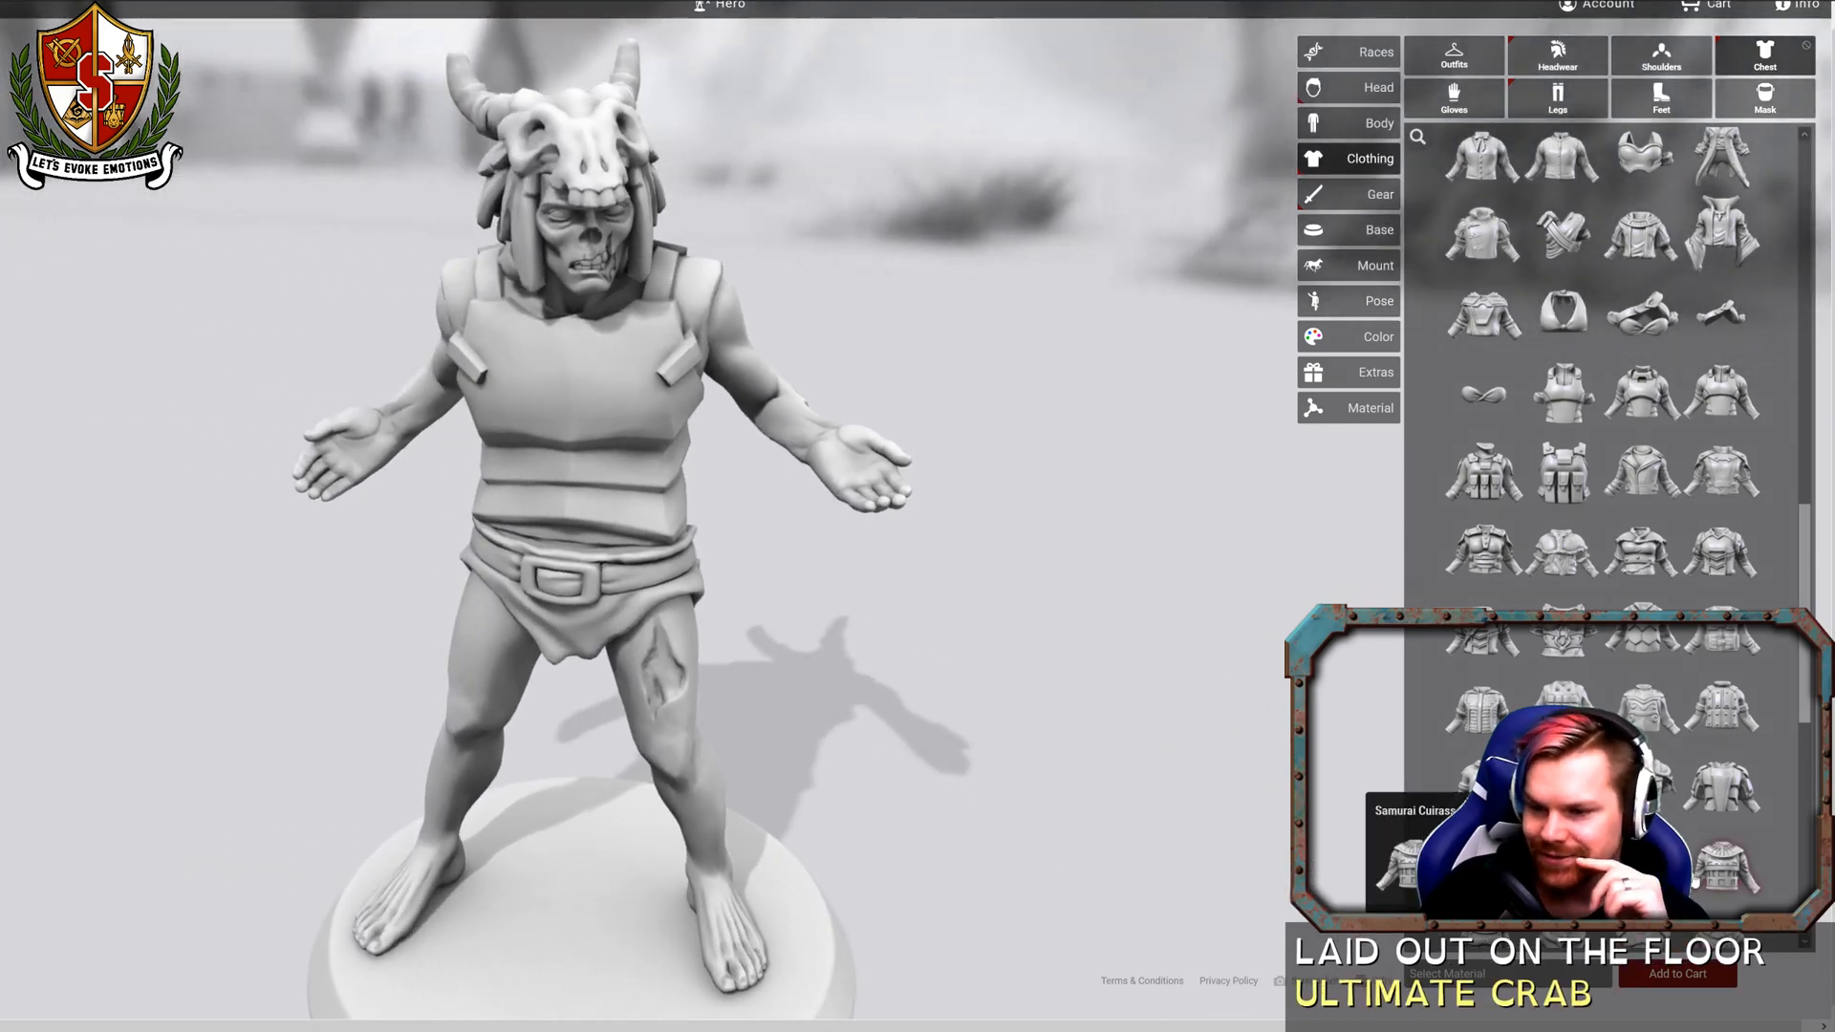
Try the armor with the wide round collar and the Dragon Knight chest piece on the zombie, turning the figure to judge them.
{"action": "scroll", "coordinate": [1490, 783], "scroll_direction": "down", "scroll_amount": 3}
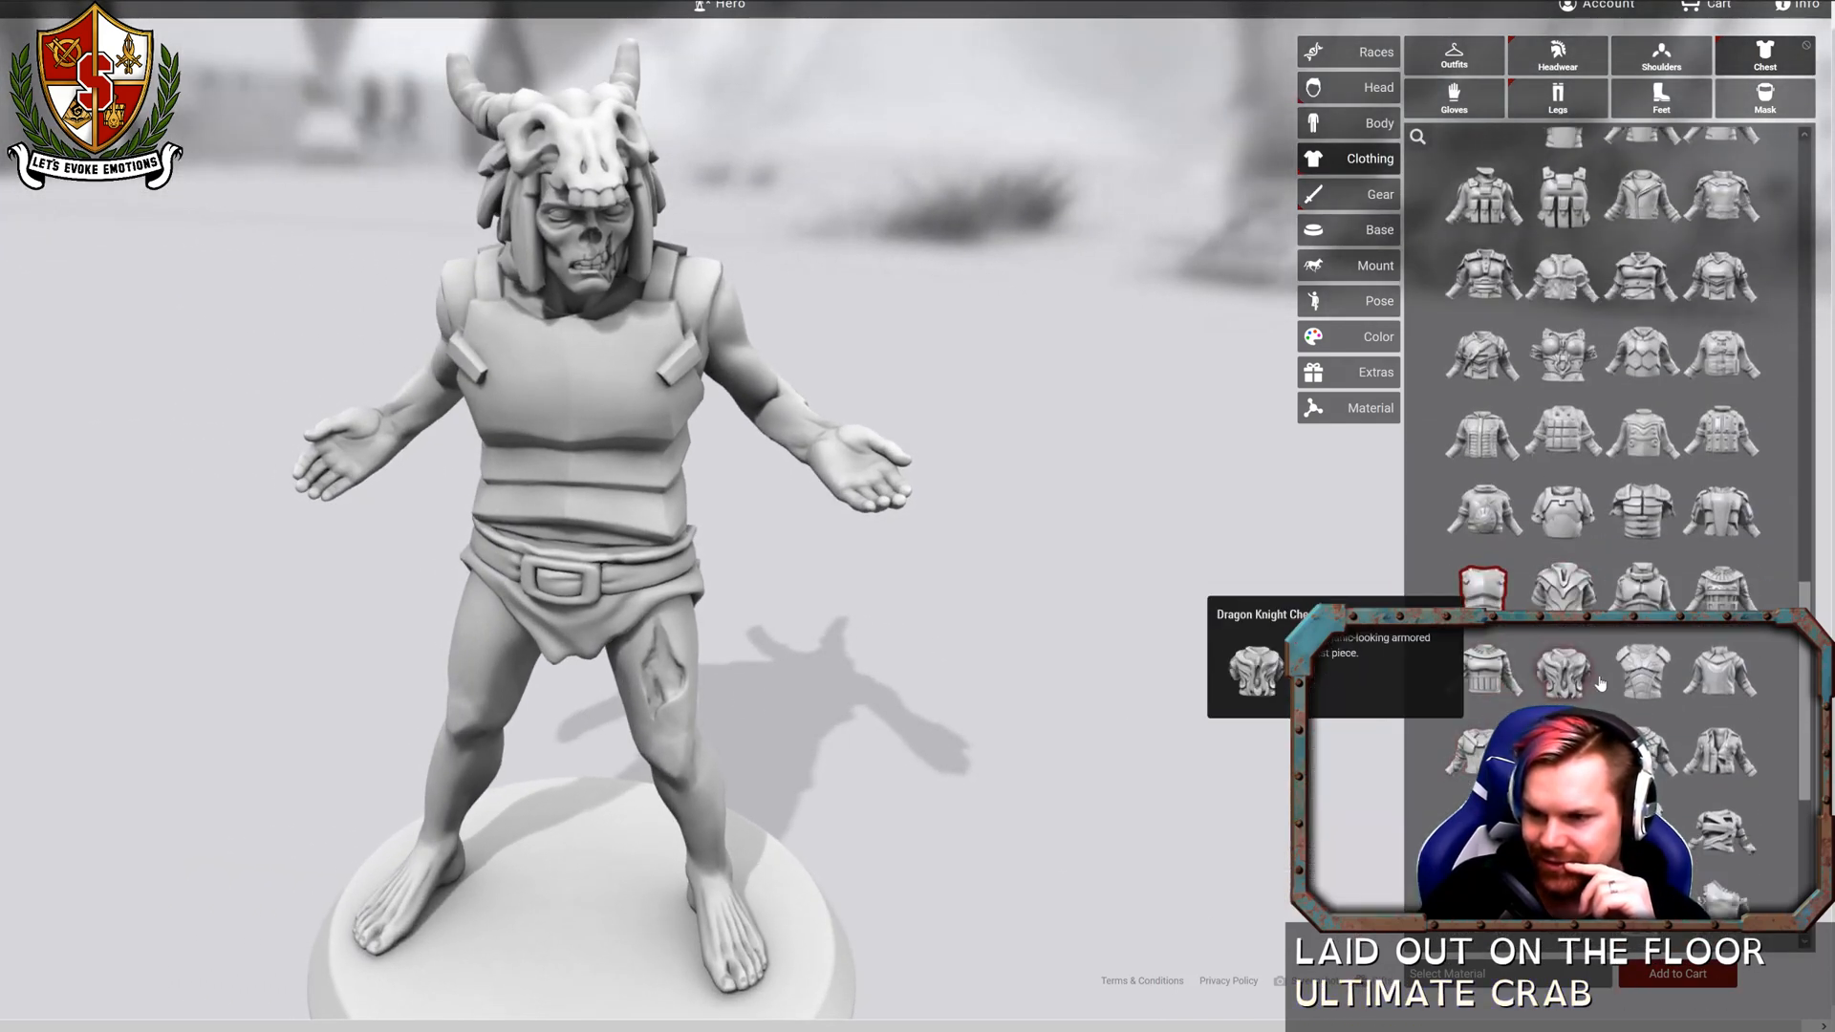
{"action": "left_click", "coordinate": [1692, 600]}
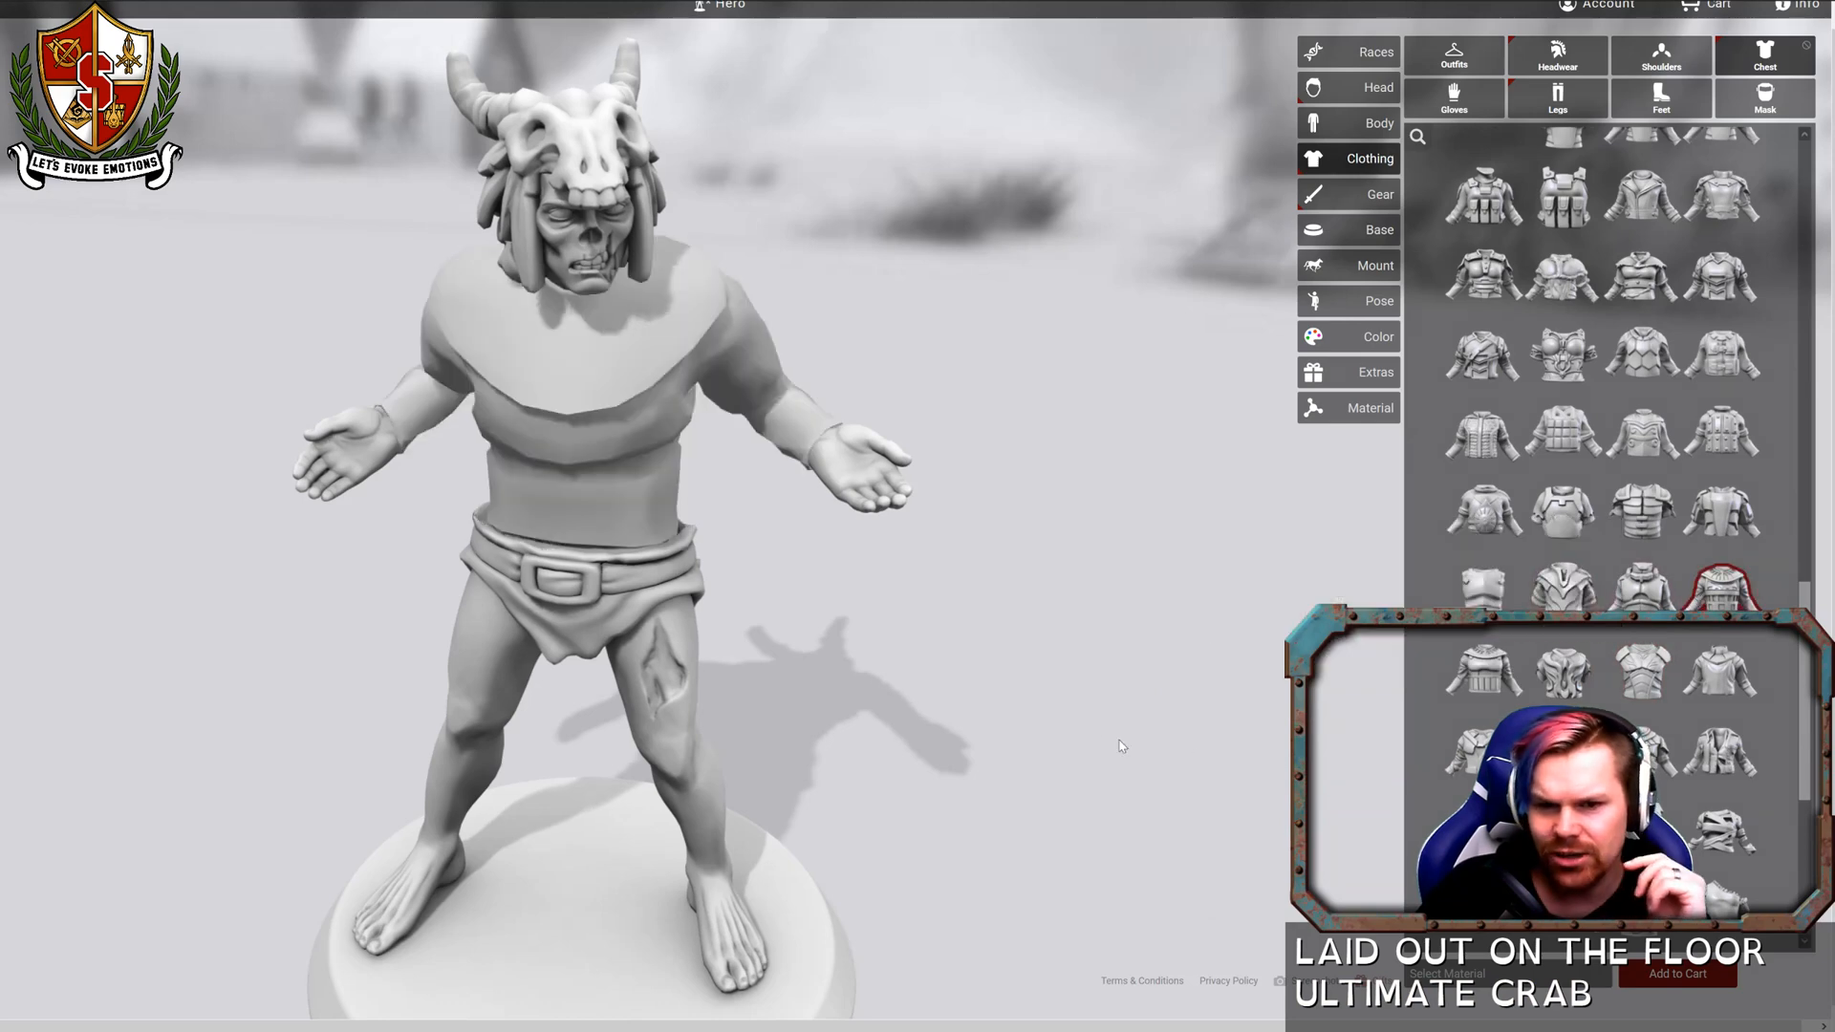
{"action": "left_click_drag", "start_coordinate": [1122, 746], "coordinate": [1352, 795]}
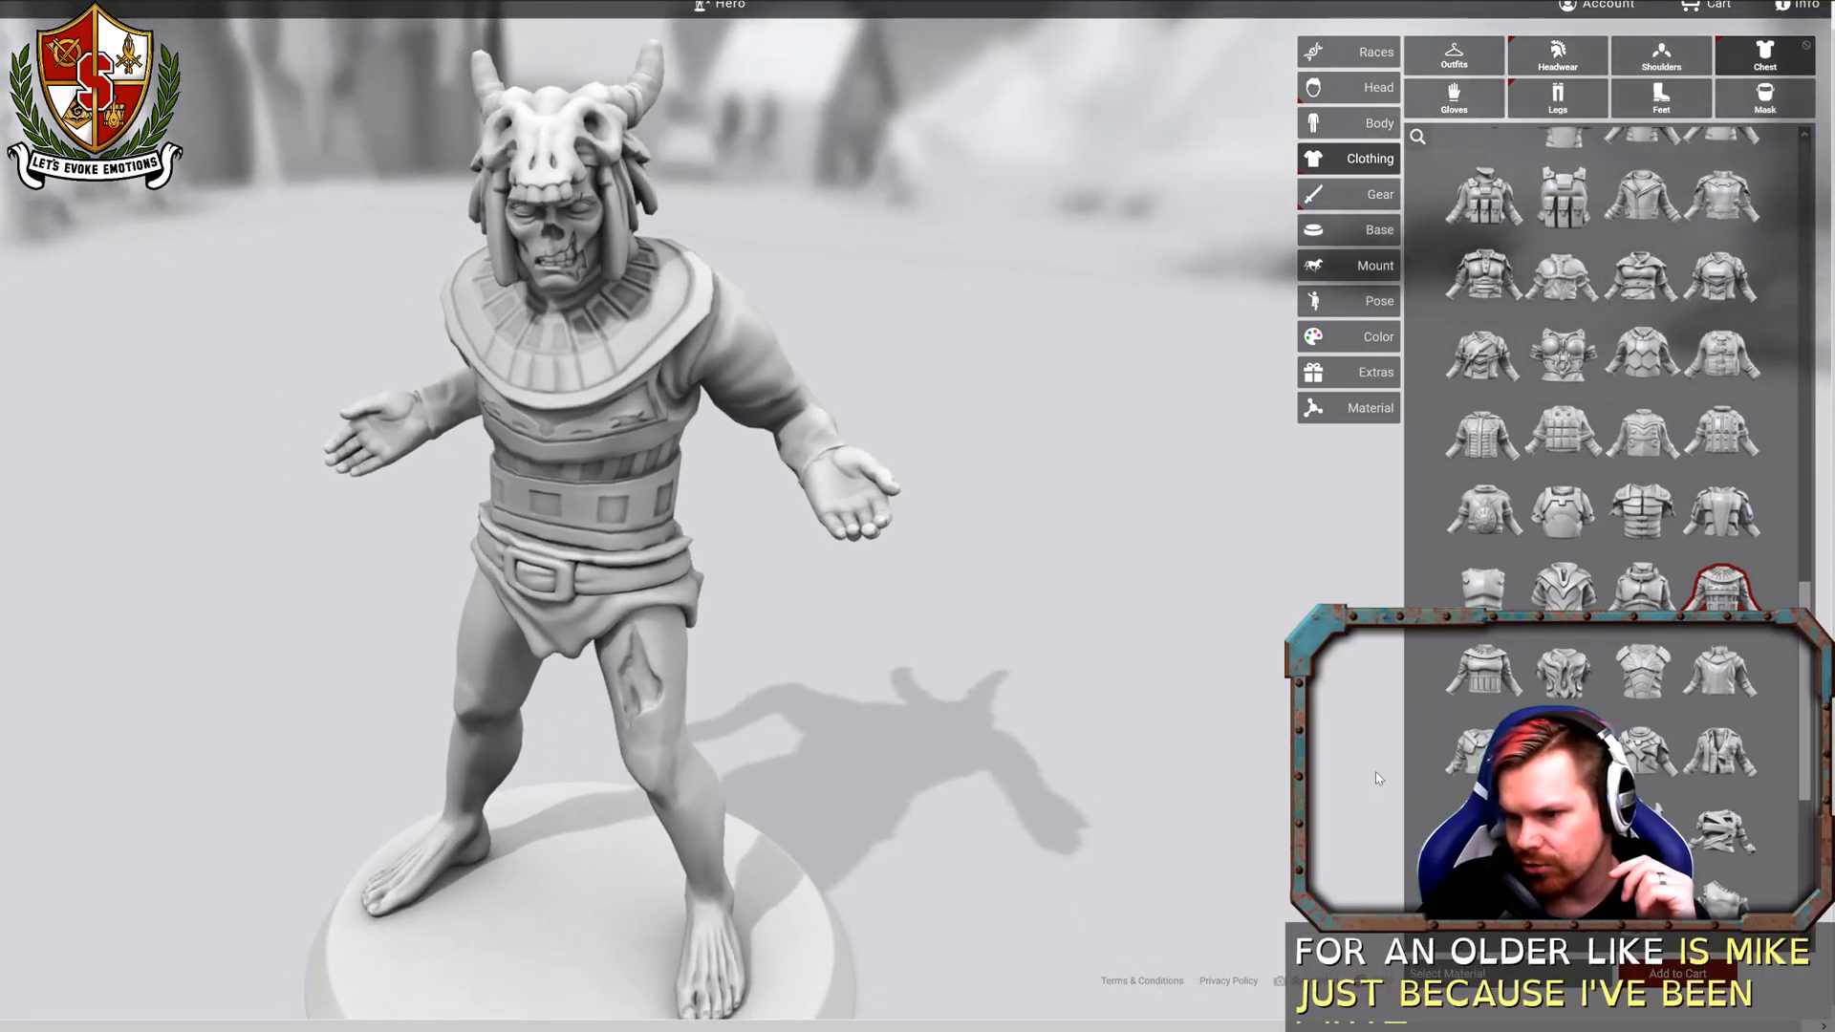
{"action": "mouse_move", "coordinate": [1460, 758]}
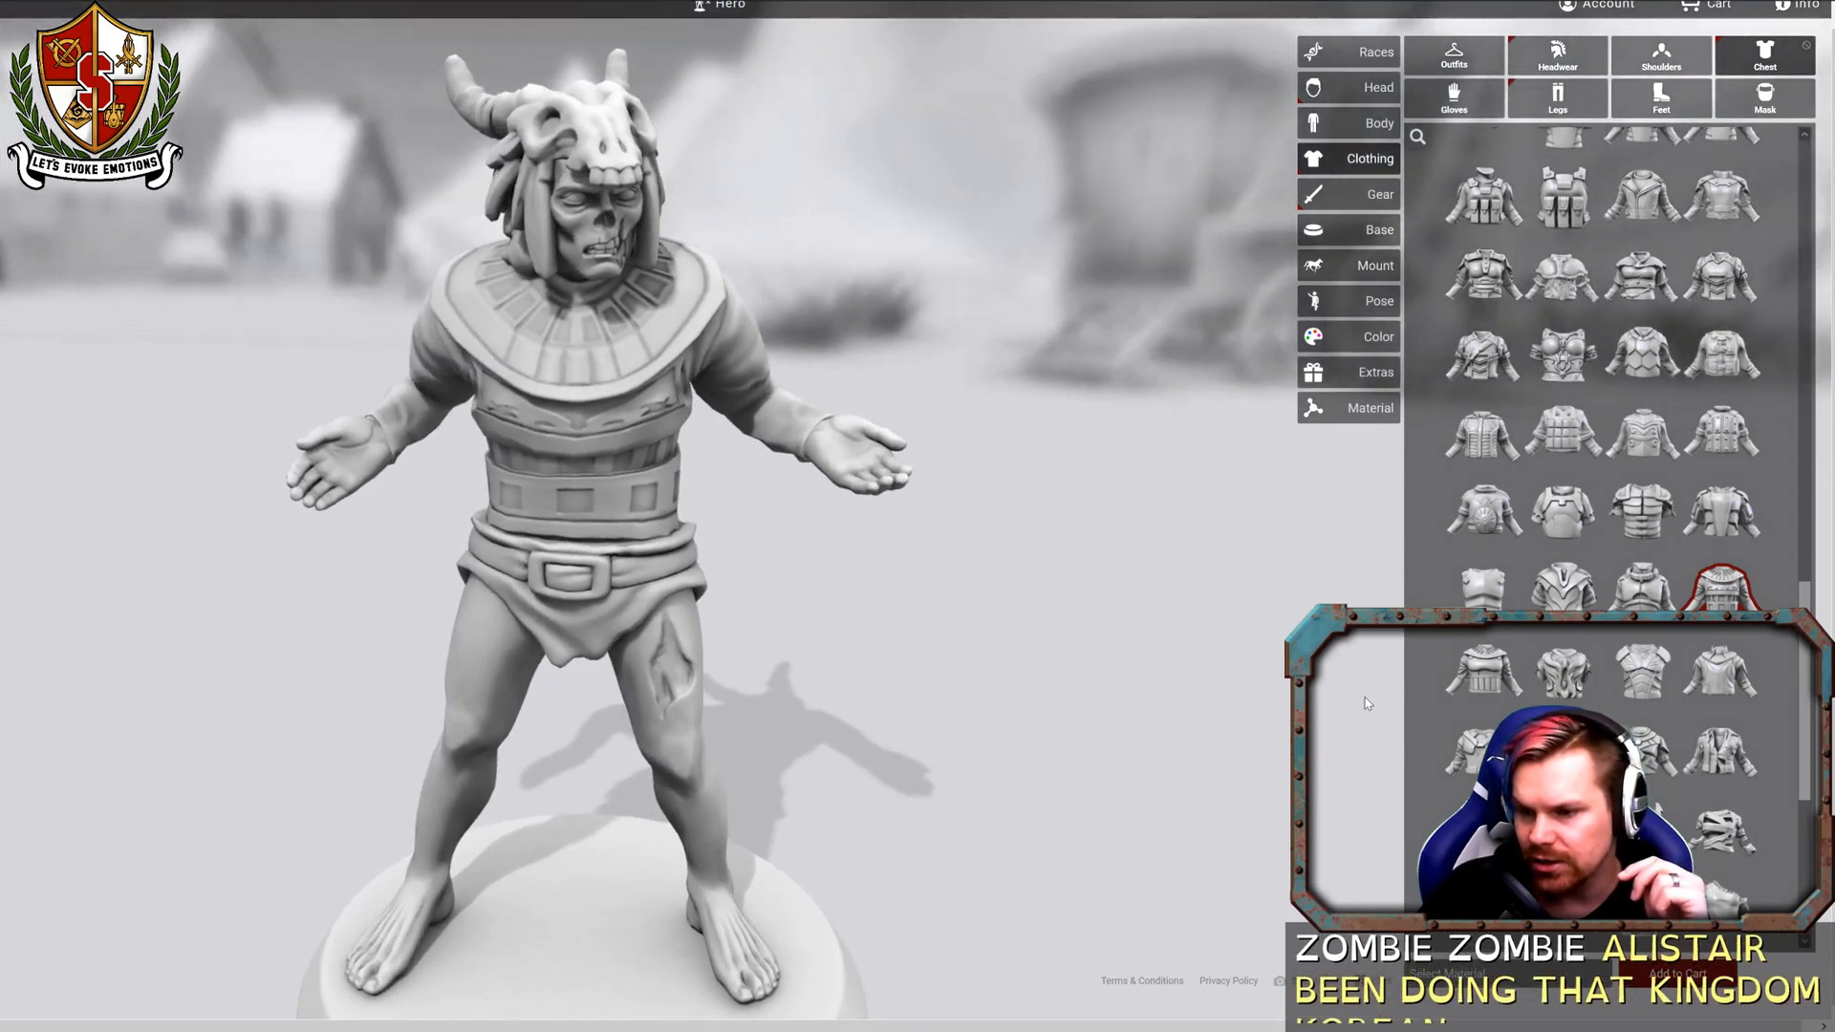
{"action": "left_click", "coordinate": [1563, 681]}
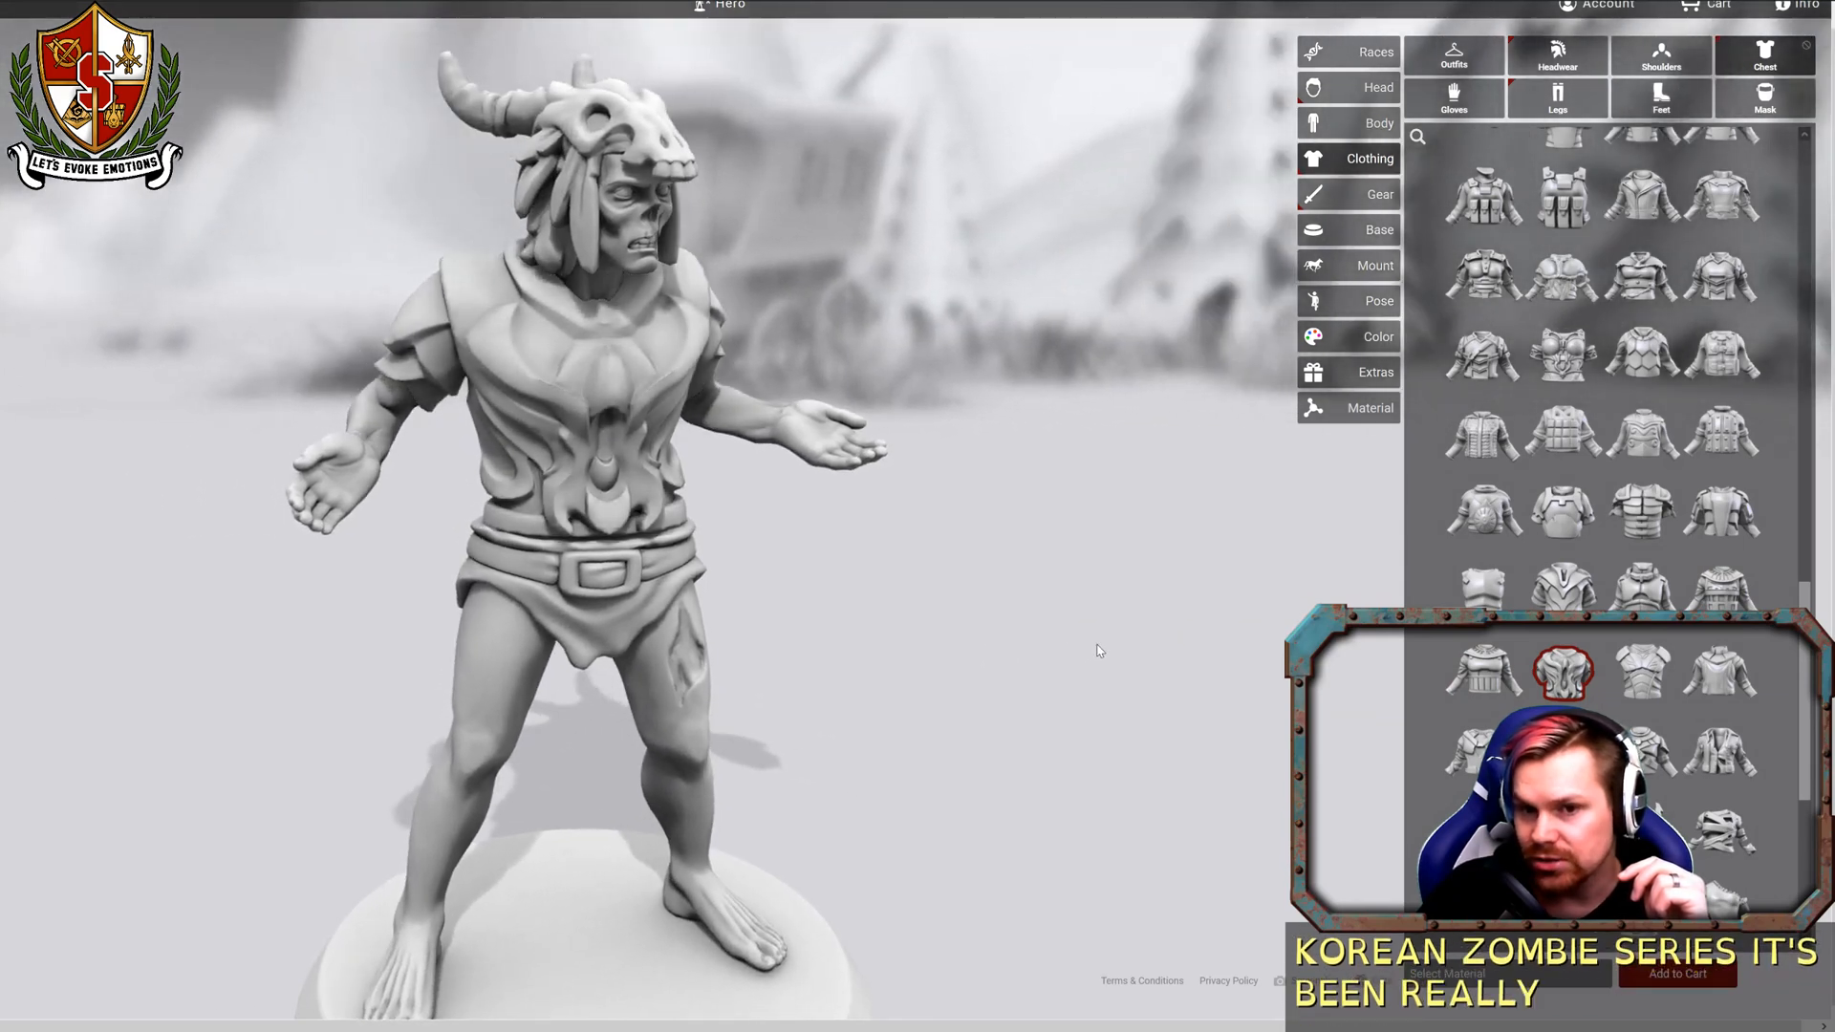
{"action": "left_click_drag", "start_coordinate": [1099, 650], "coordinate": [850, 659]}
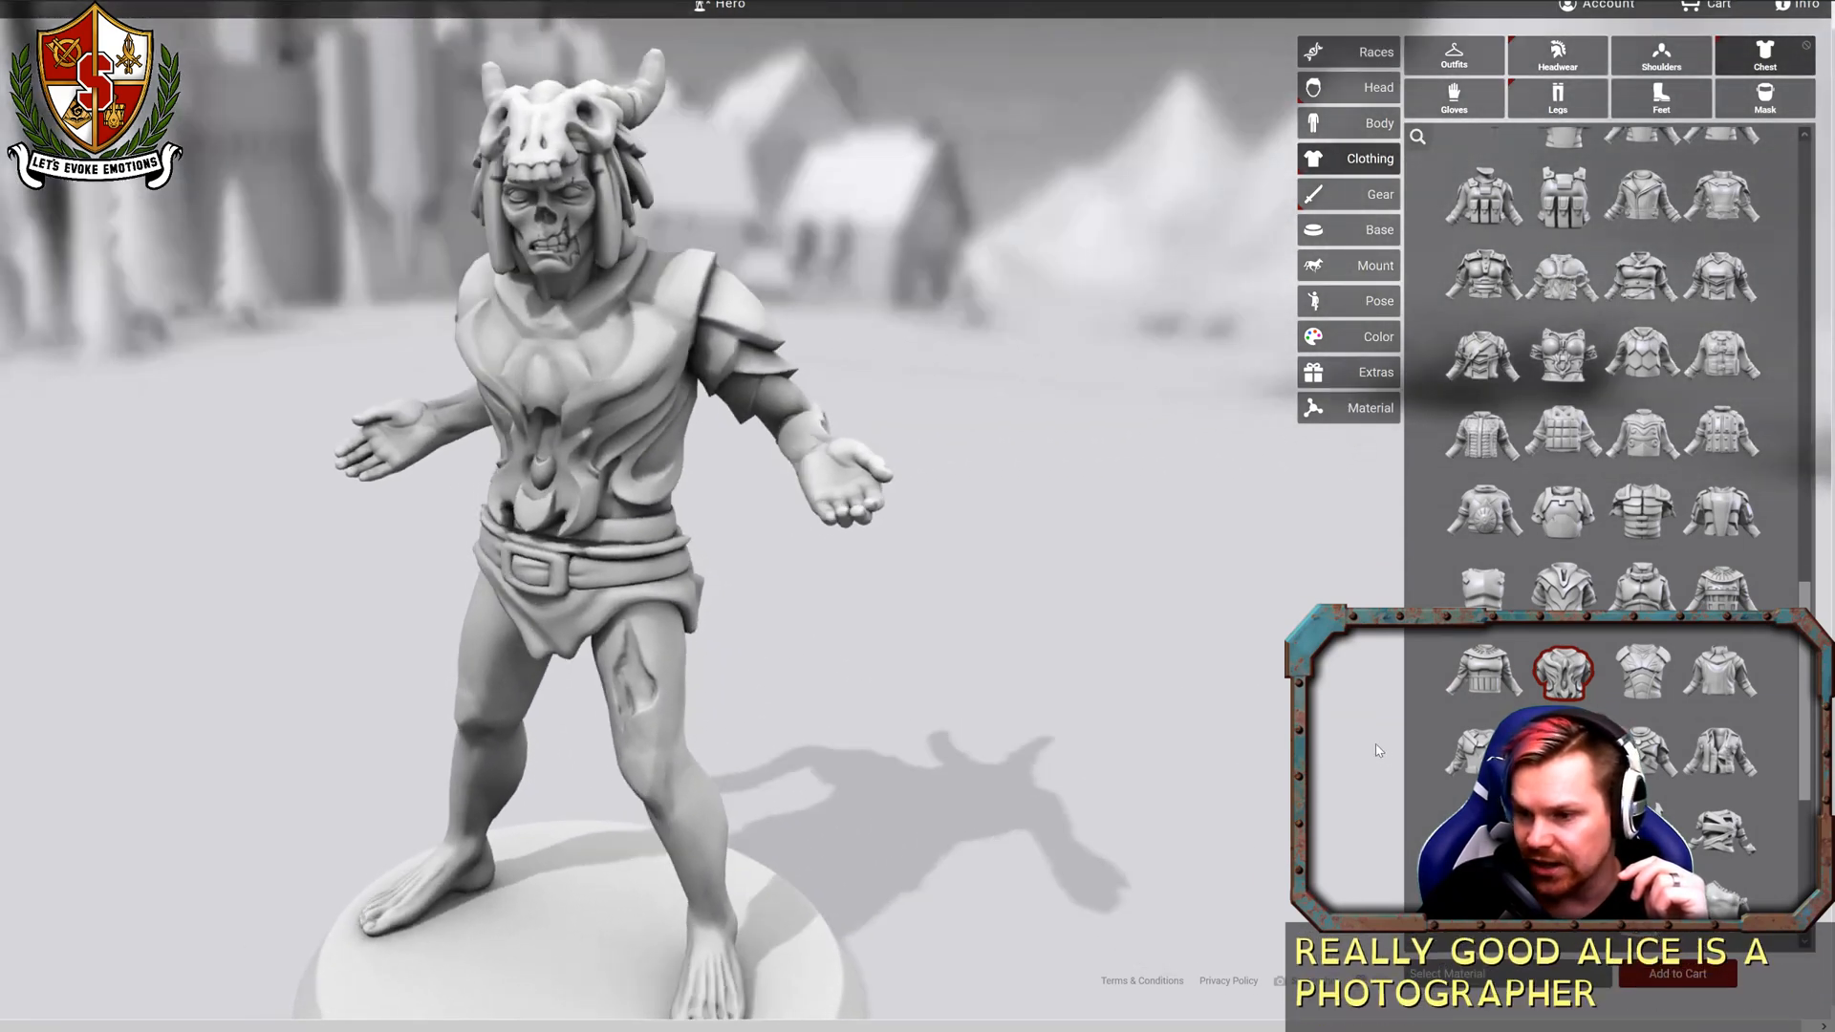
Try the breastplate with rounded shoulder plates, and settle on the plain sleeveless plate cuirass with layered waist plates.
{"action": "left_click", "coordinate": [1642, 672]}
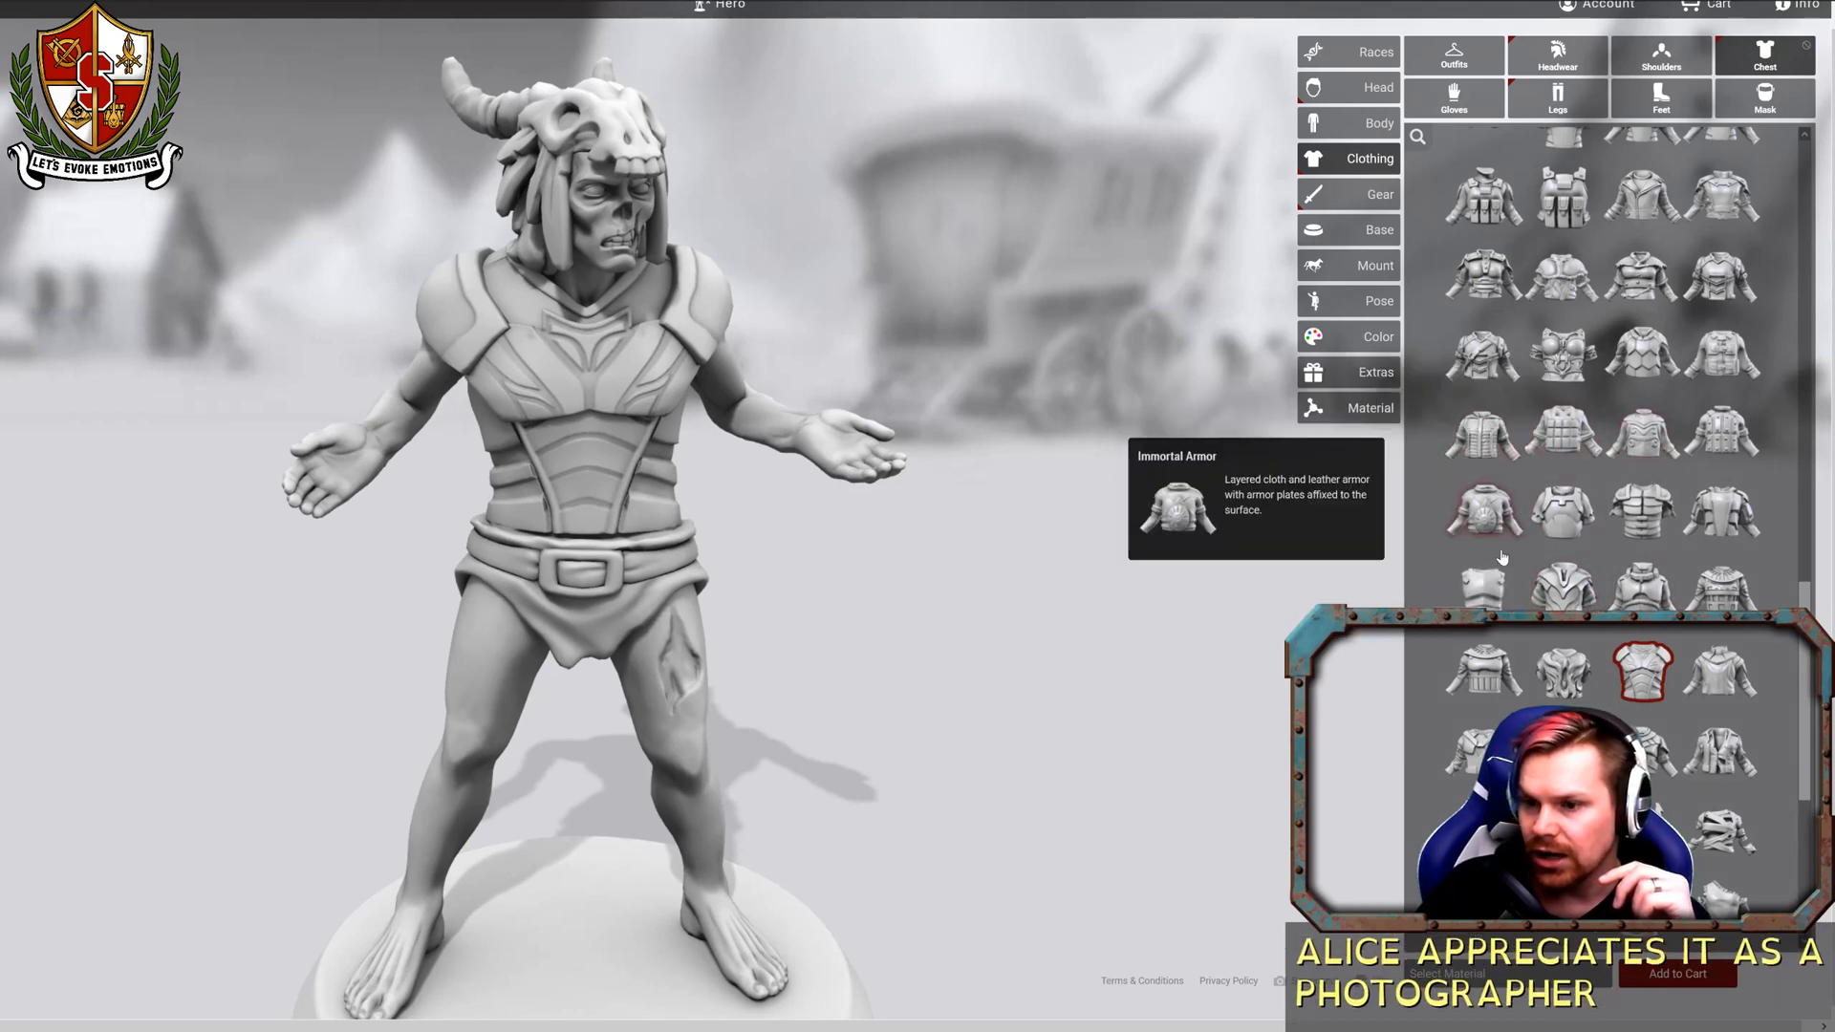
{"action": "left_click", "coordinate": [1489, 587]}
{"action": "mouse_move", "coordinate": [1113, 555]}
{"action": "left_mouse_down"}
{"action": "mouse_move", "coordinate": [571, 510]}
{"action": "mouse_move", "coordinate": [895, 499]}
{"action": "mouse_move", "coordinate": [989, 590]}
{"action": "mouse_move", "coordinate": [1146, 561]}
{"action": "left_mouse_up"}
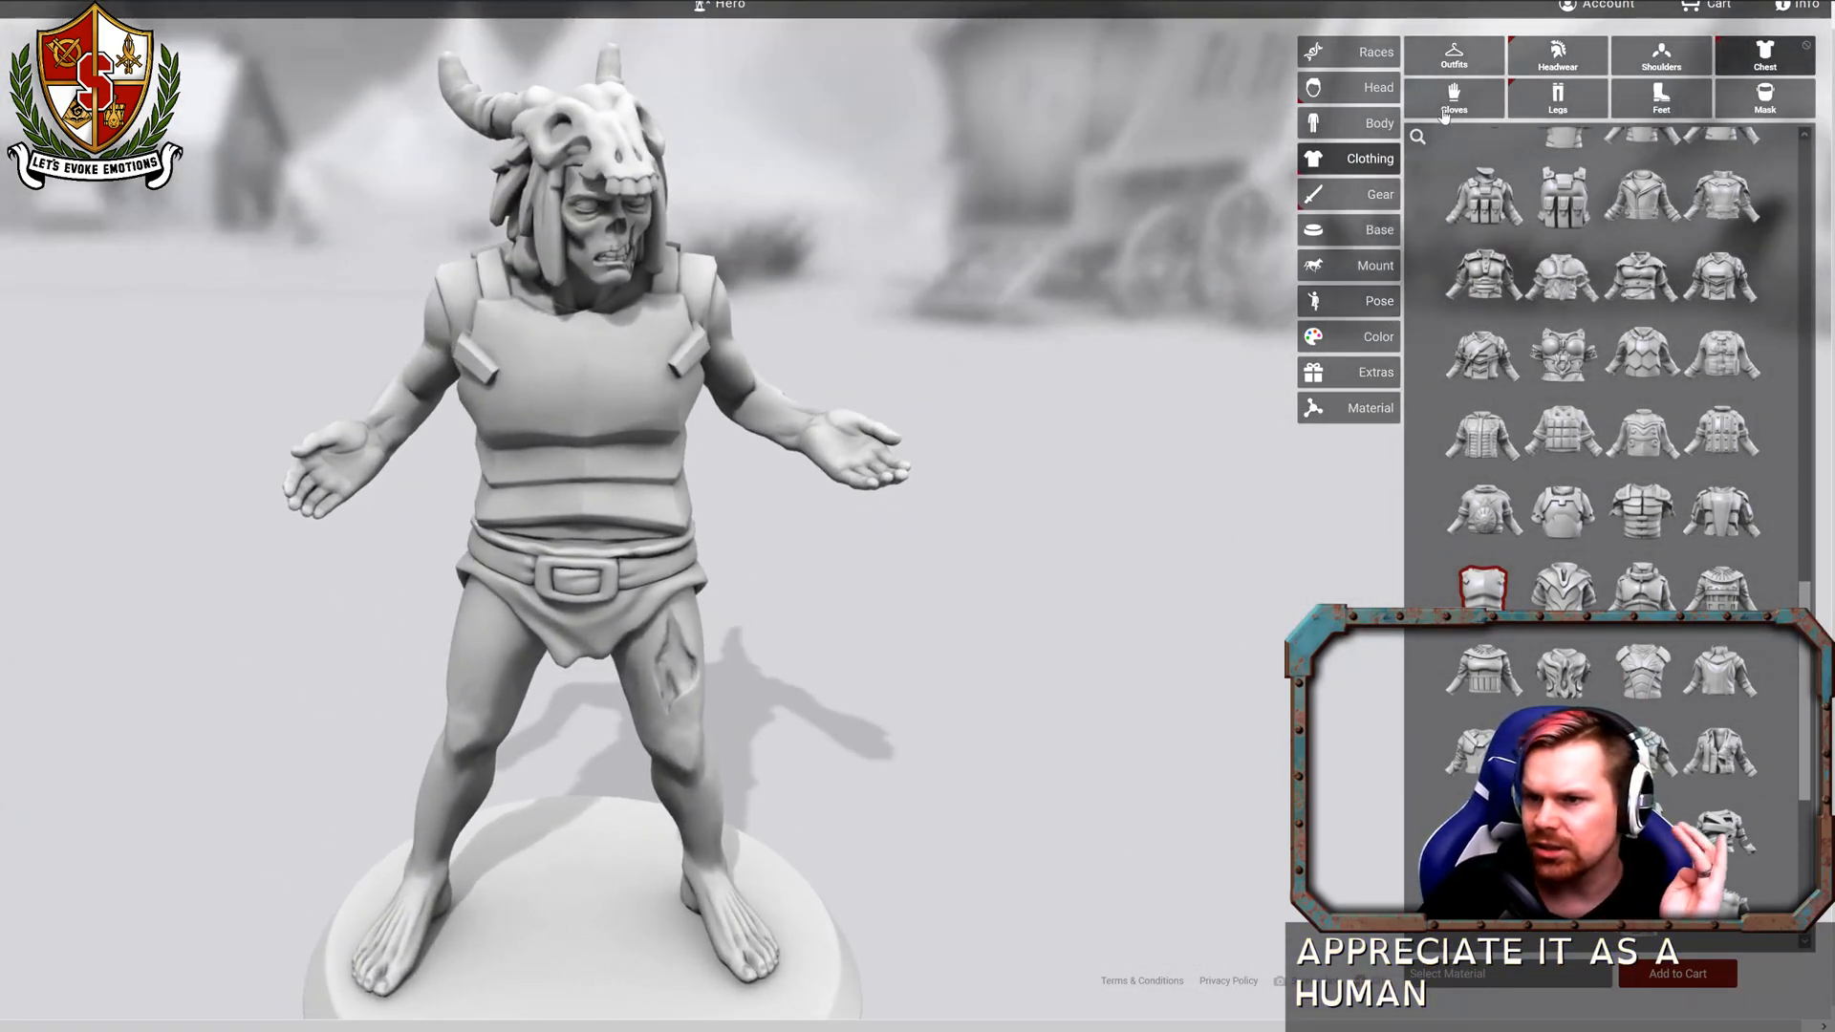
Browse the gloves, try the thick banded full-hand gauntlets on both of the zombie's hands, and rotate the figure to inspect them.
{"action": "left_click", "coordinate": [1447, 105]}
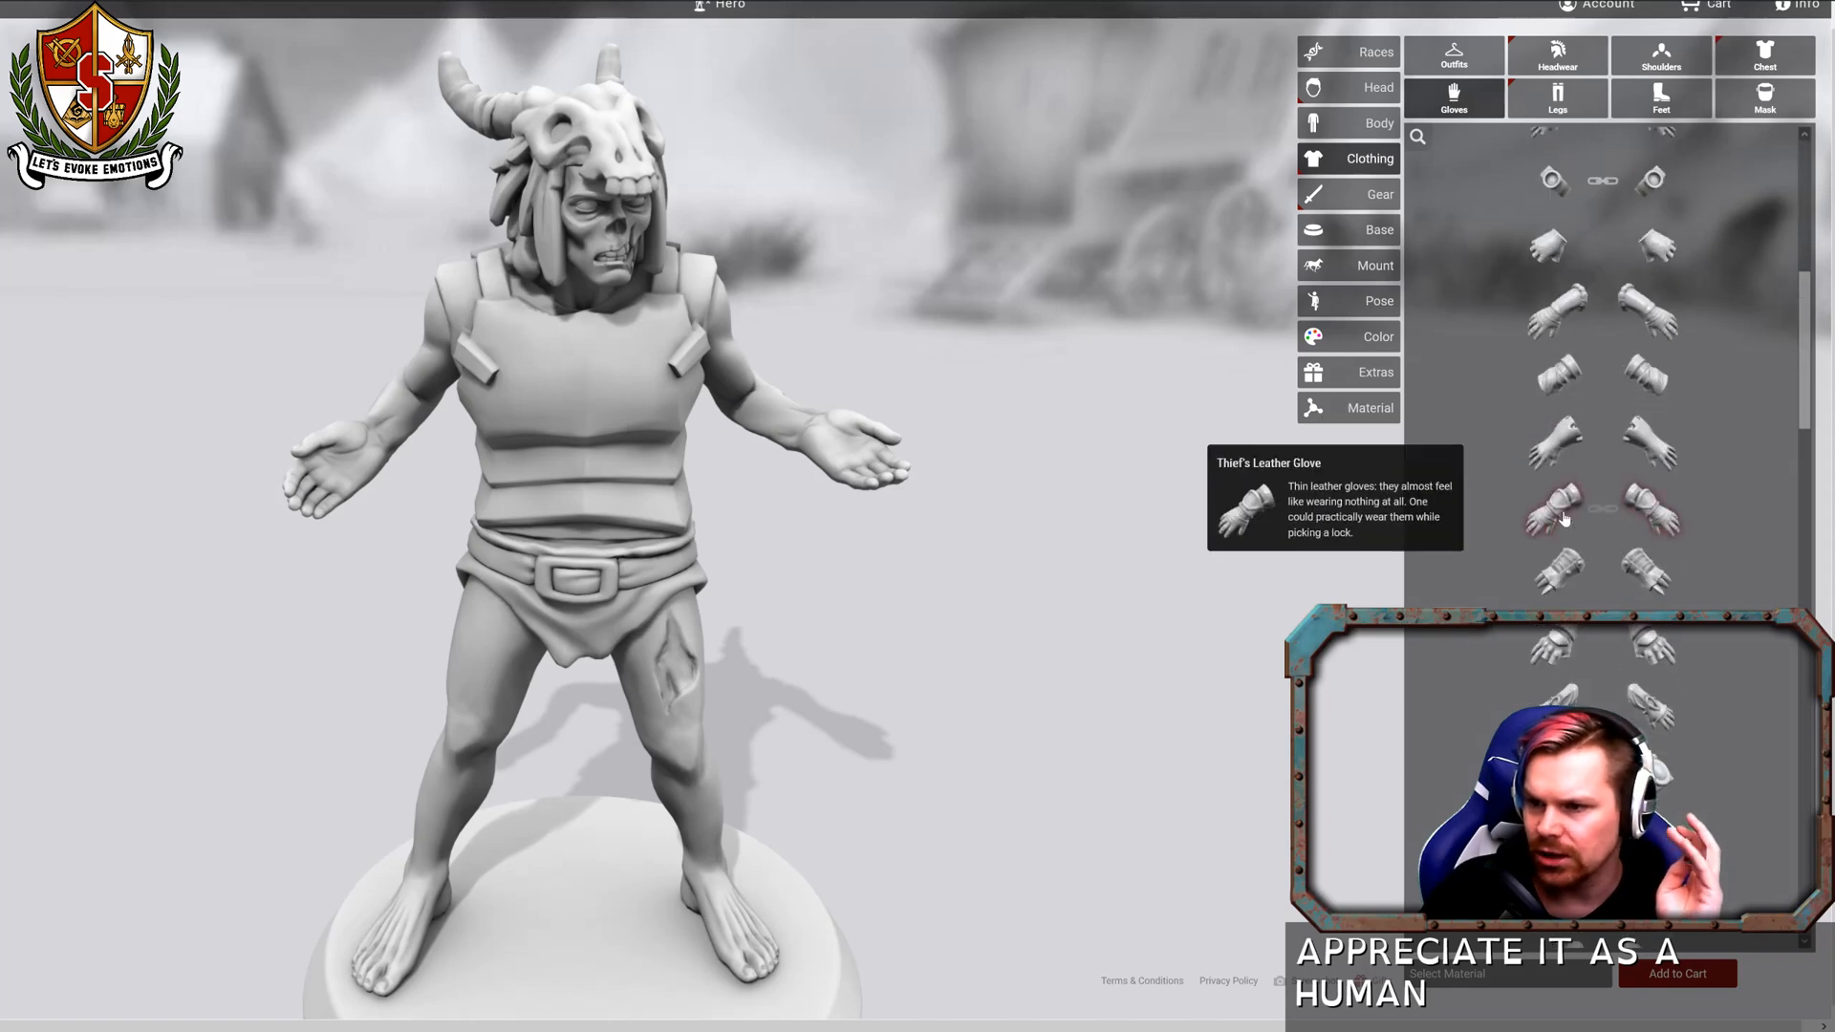
{"action": "scroll", "coordinate": [1576, 521], "scroll_direction": "down", "scroll_amount": 10}
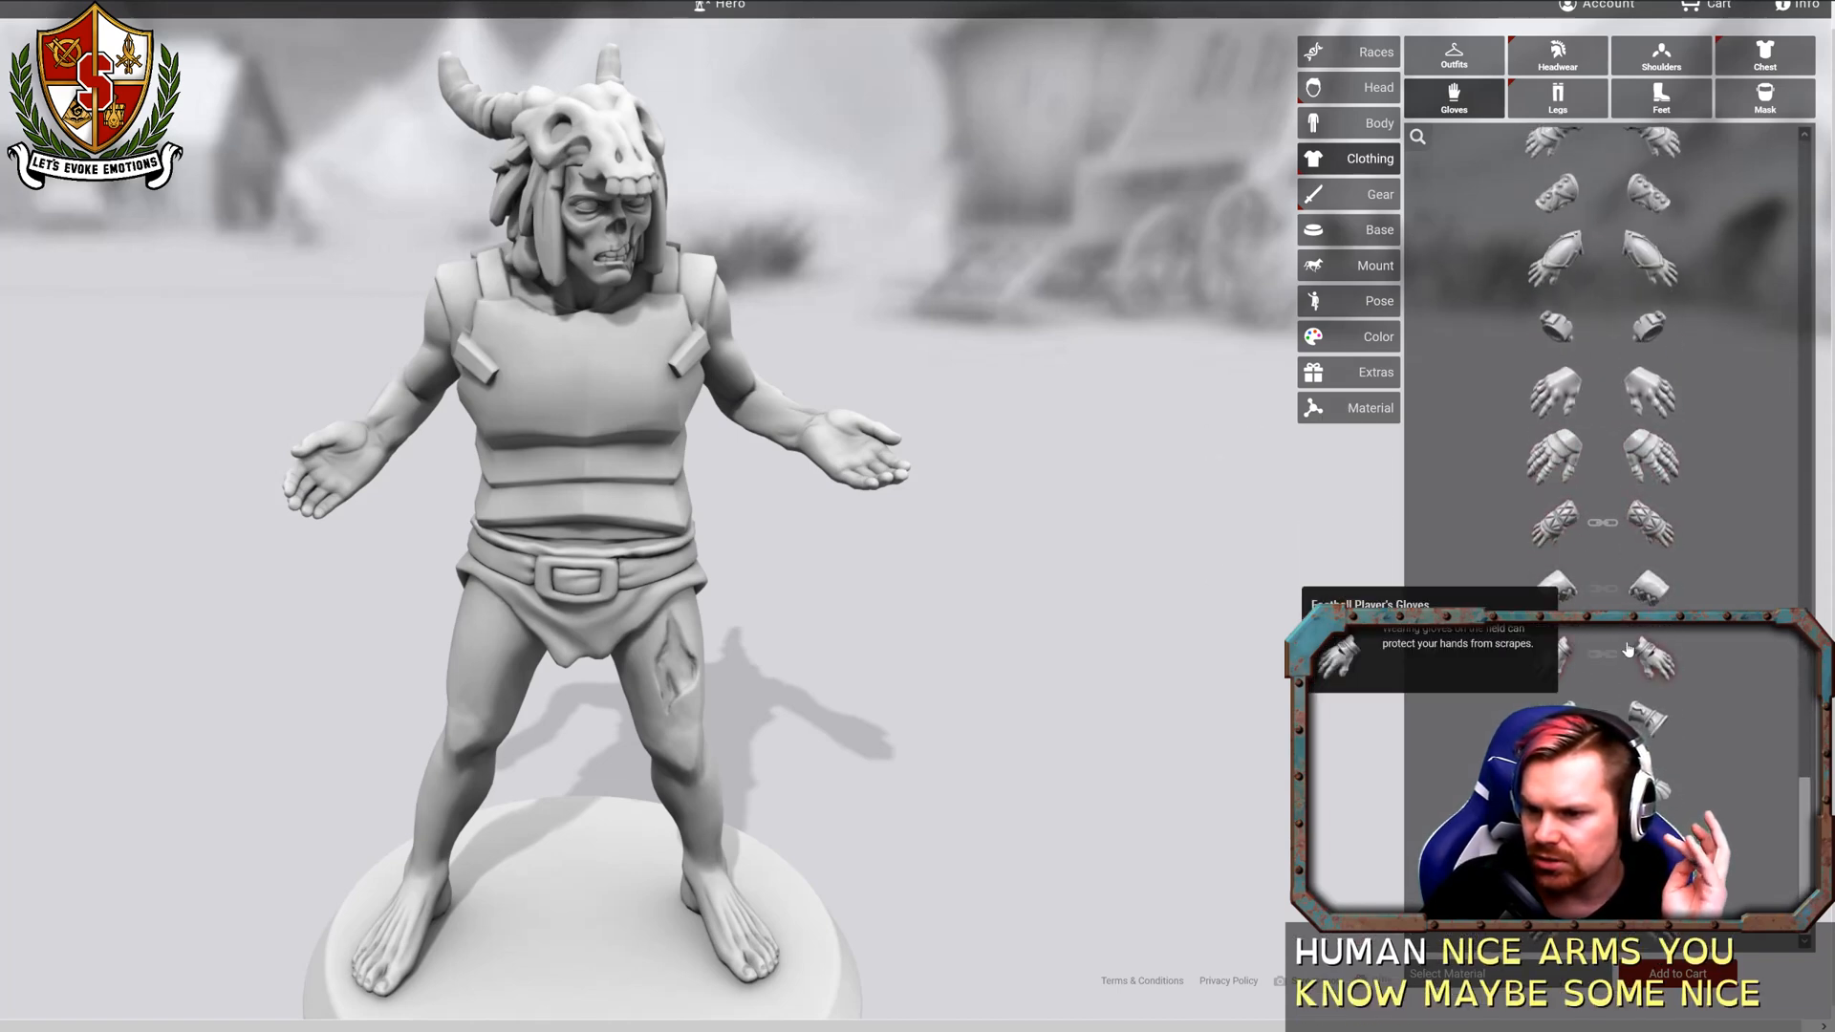
{"action": "scroll", "coordinate": [1577, 612], "scroll_direction": "up", "scroll_amount": 2}
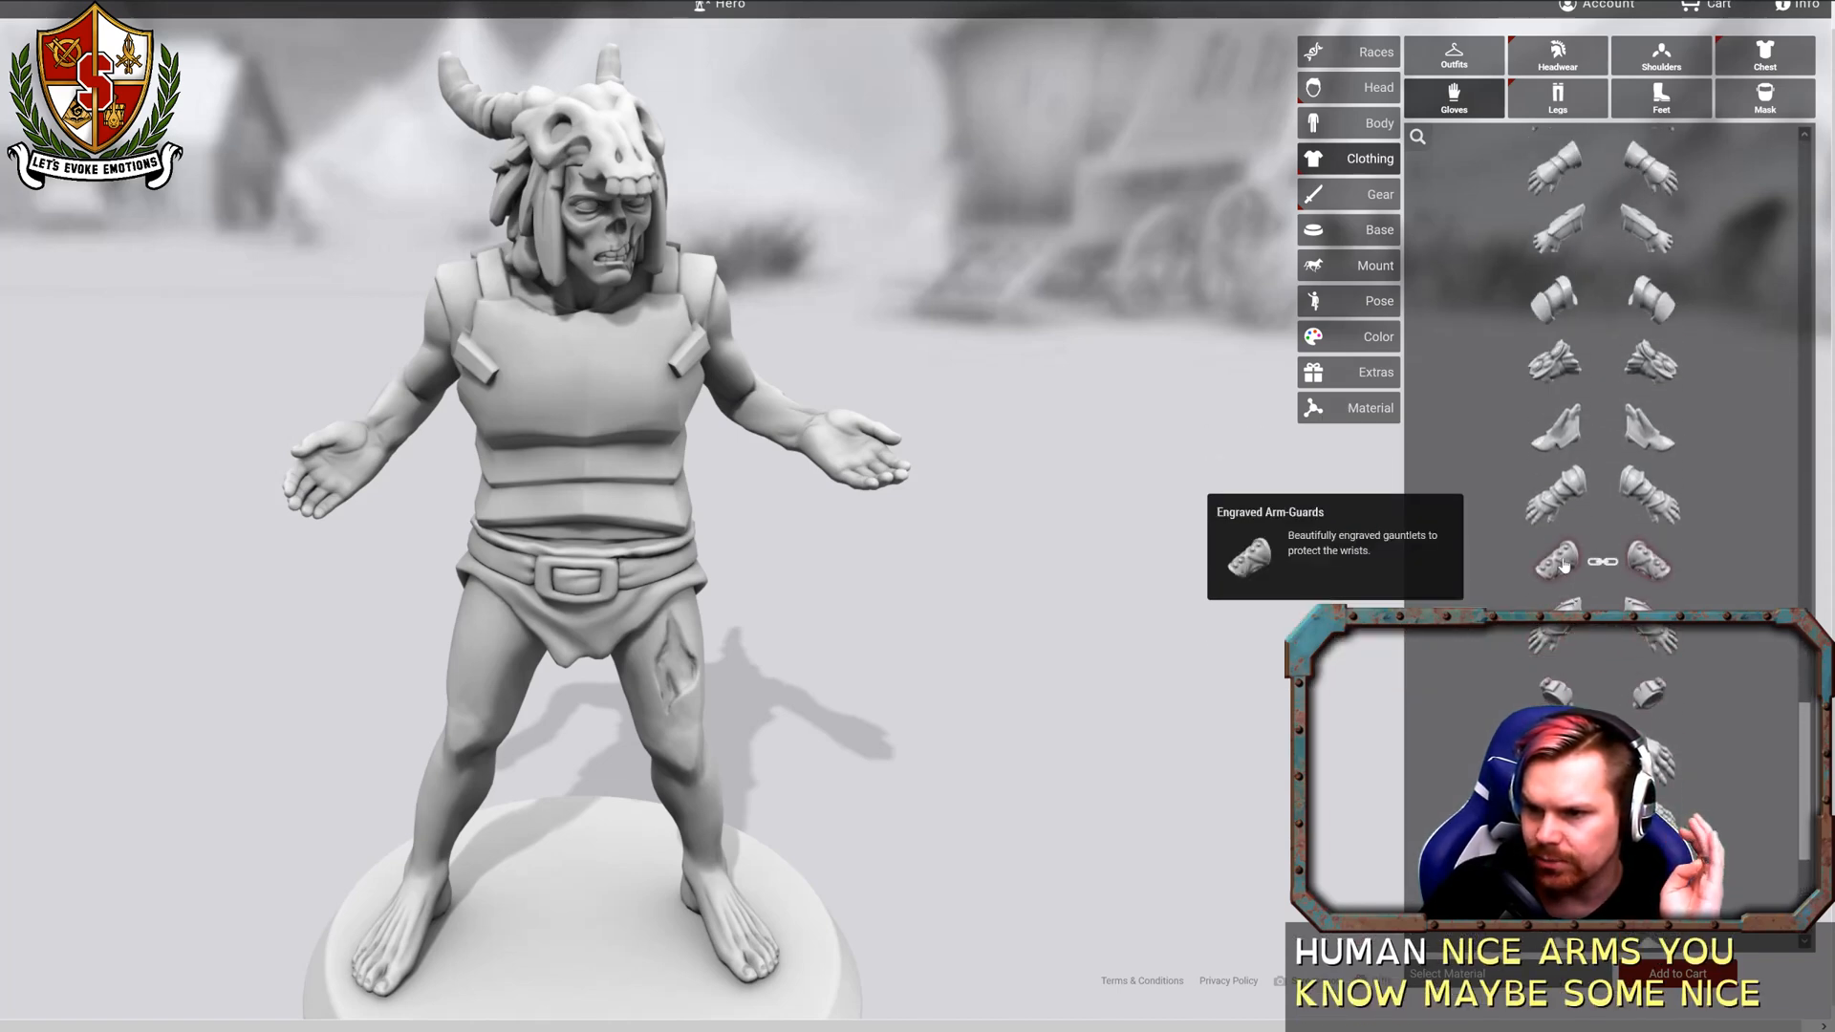
{"action": "left_click", "coordinate": [1555, 495]}
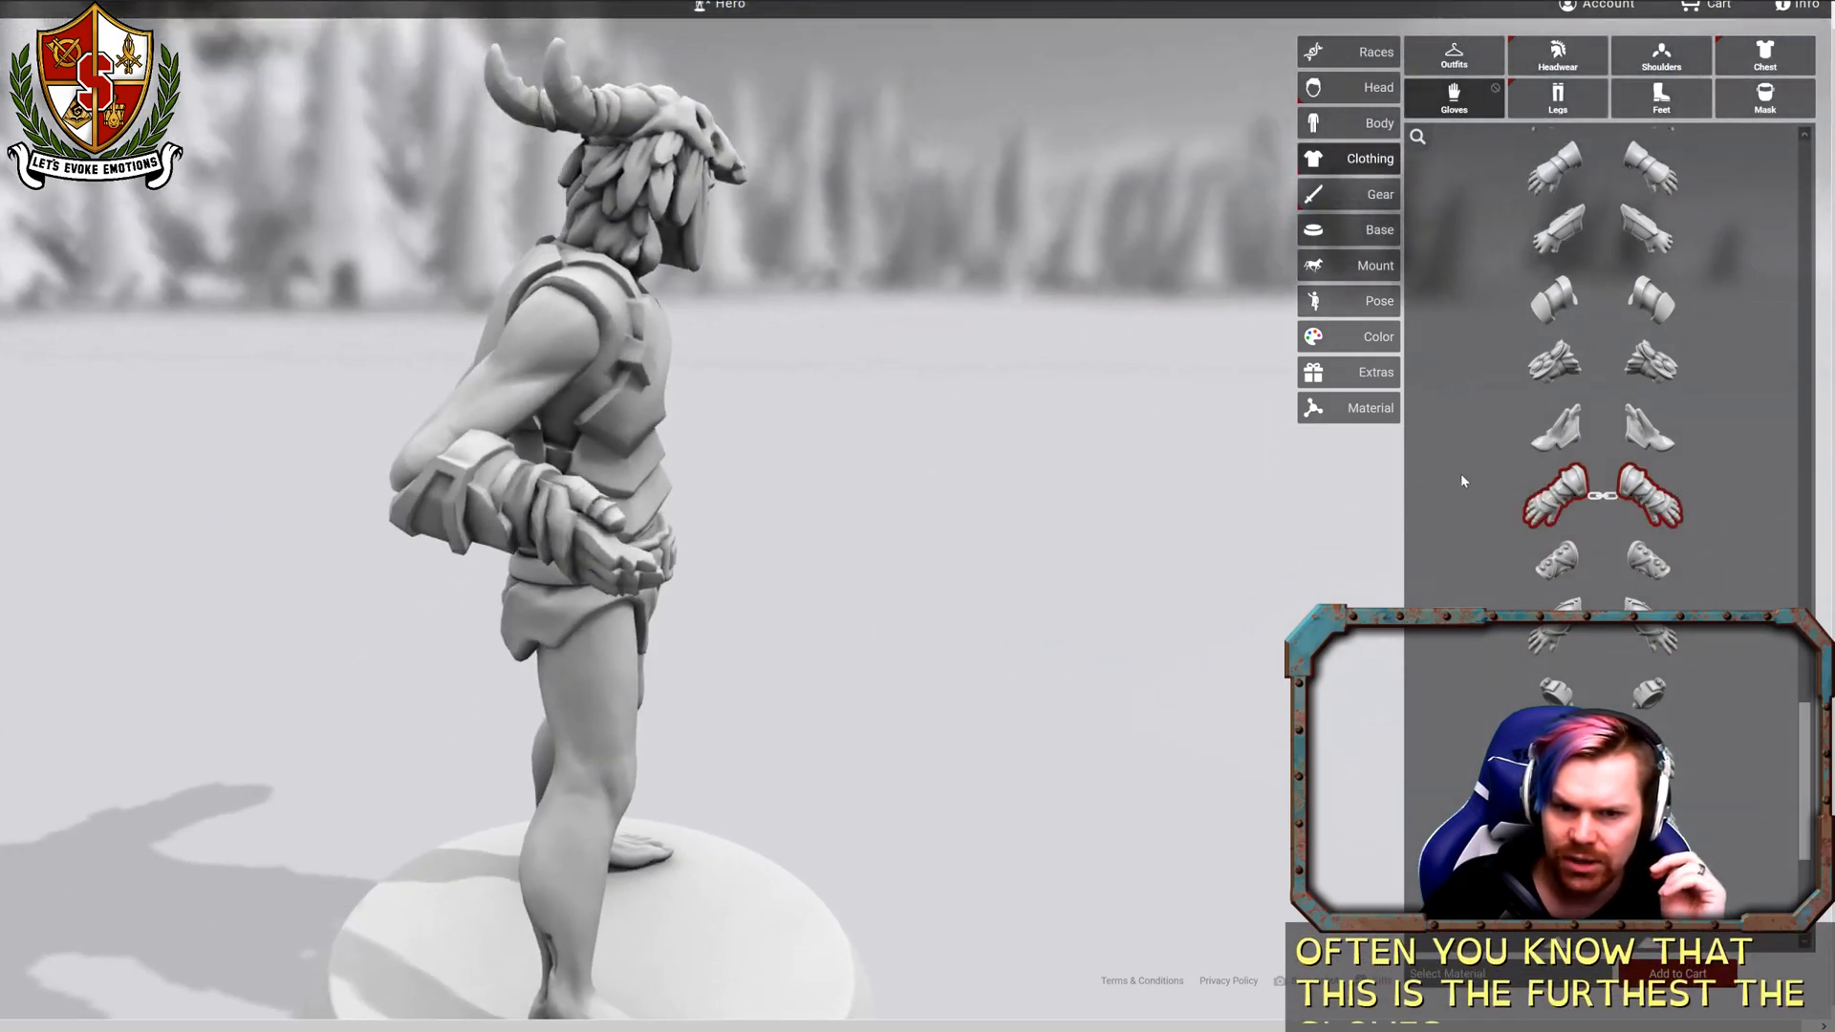
{"action": "left_click_drag", "start_coordinate": [1464, 480], "coordinate": [1127, 504]}
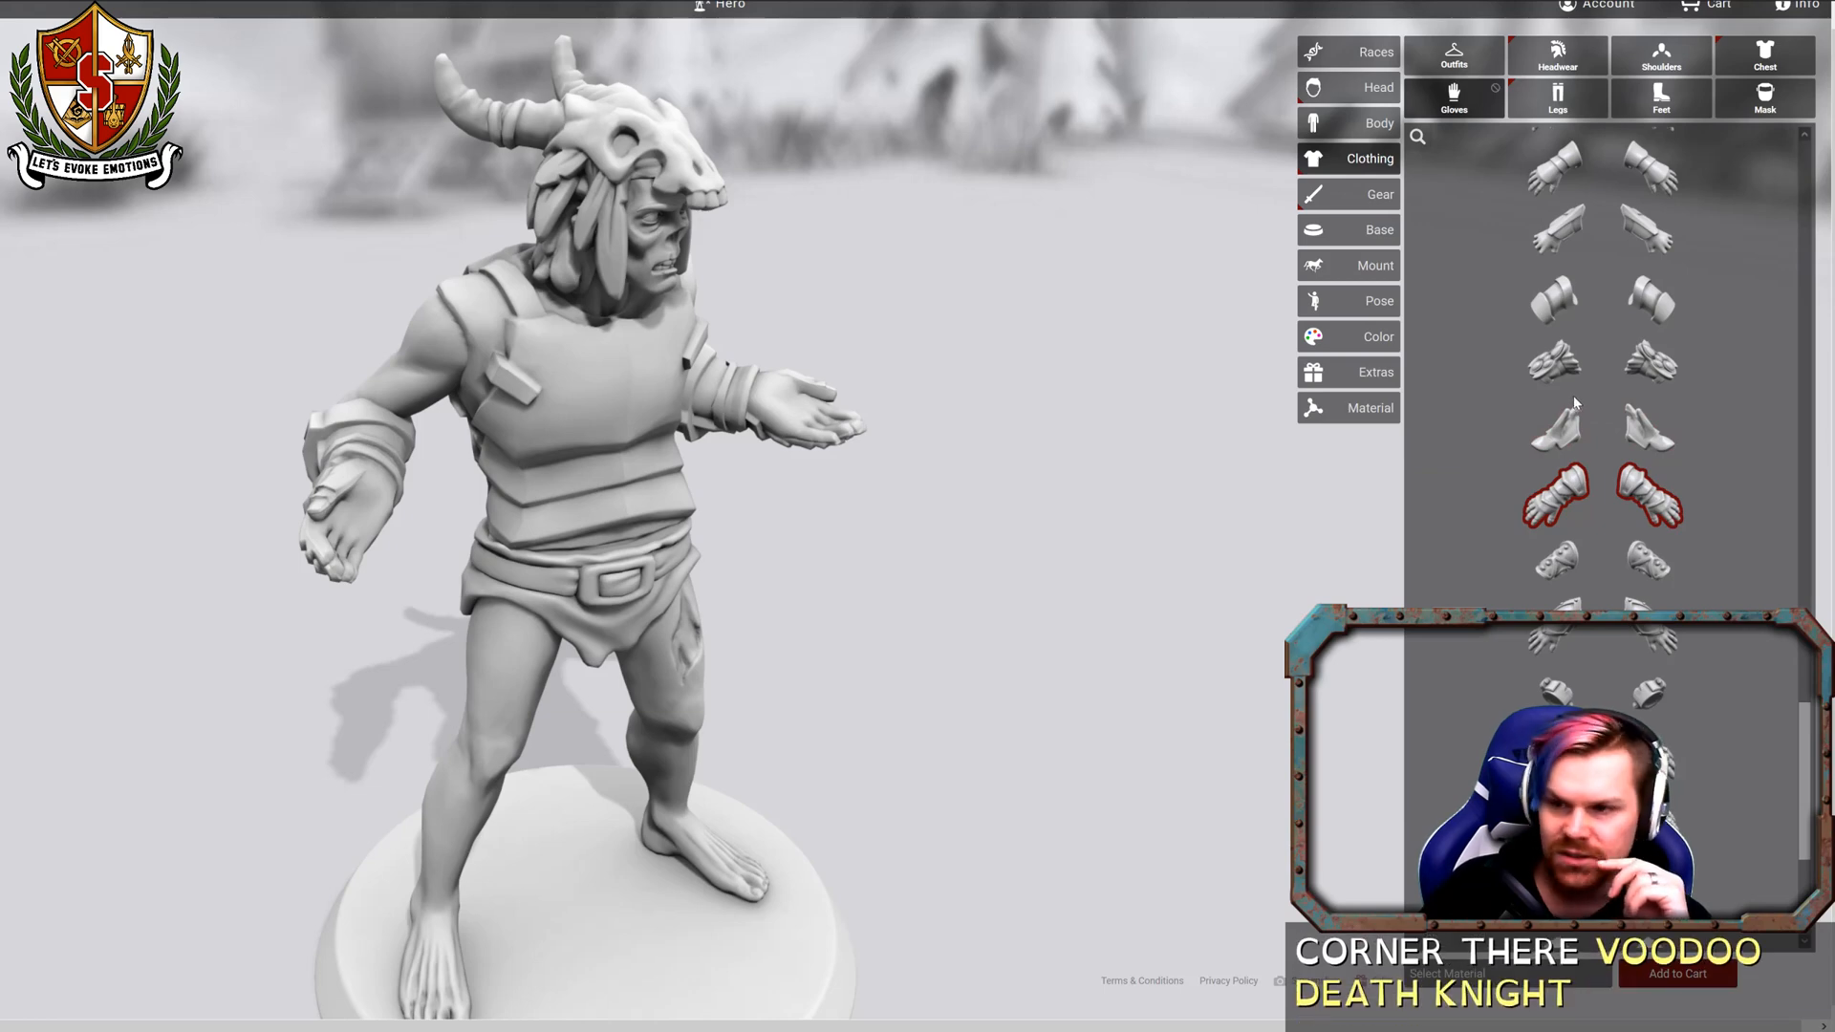
Try the angular forearm-plate gloves and the bulky gauntlets with round wrist joints on the zombie's hands.
{"action": "scroll", "coordinate": [1572, 400], "scroll_direction": "up", "scroll_amount": 1}
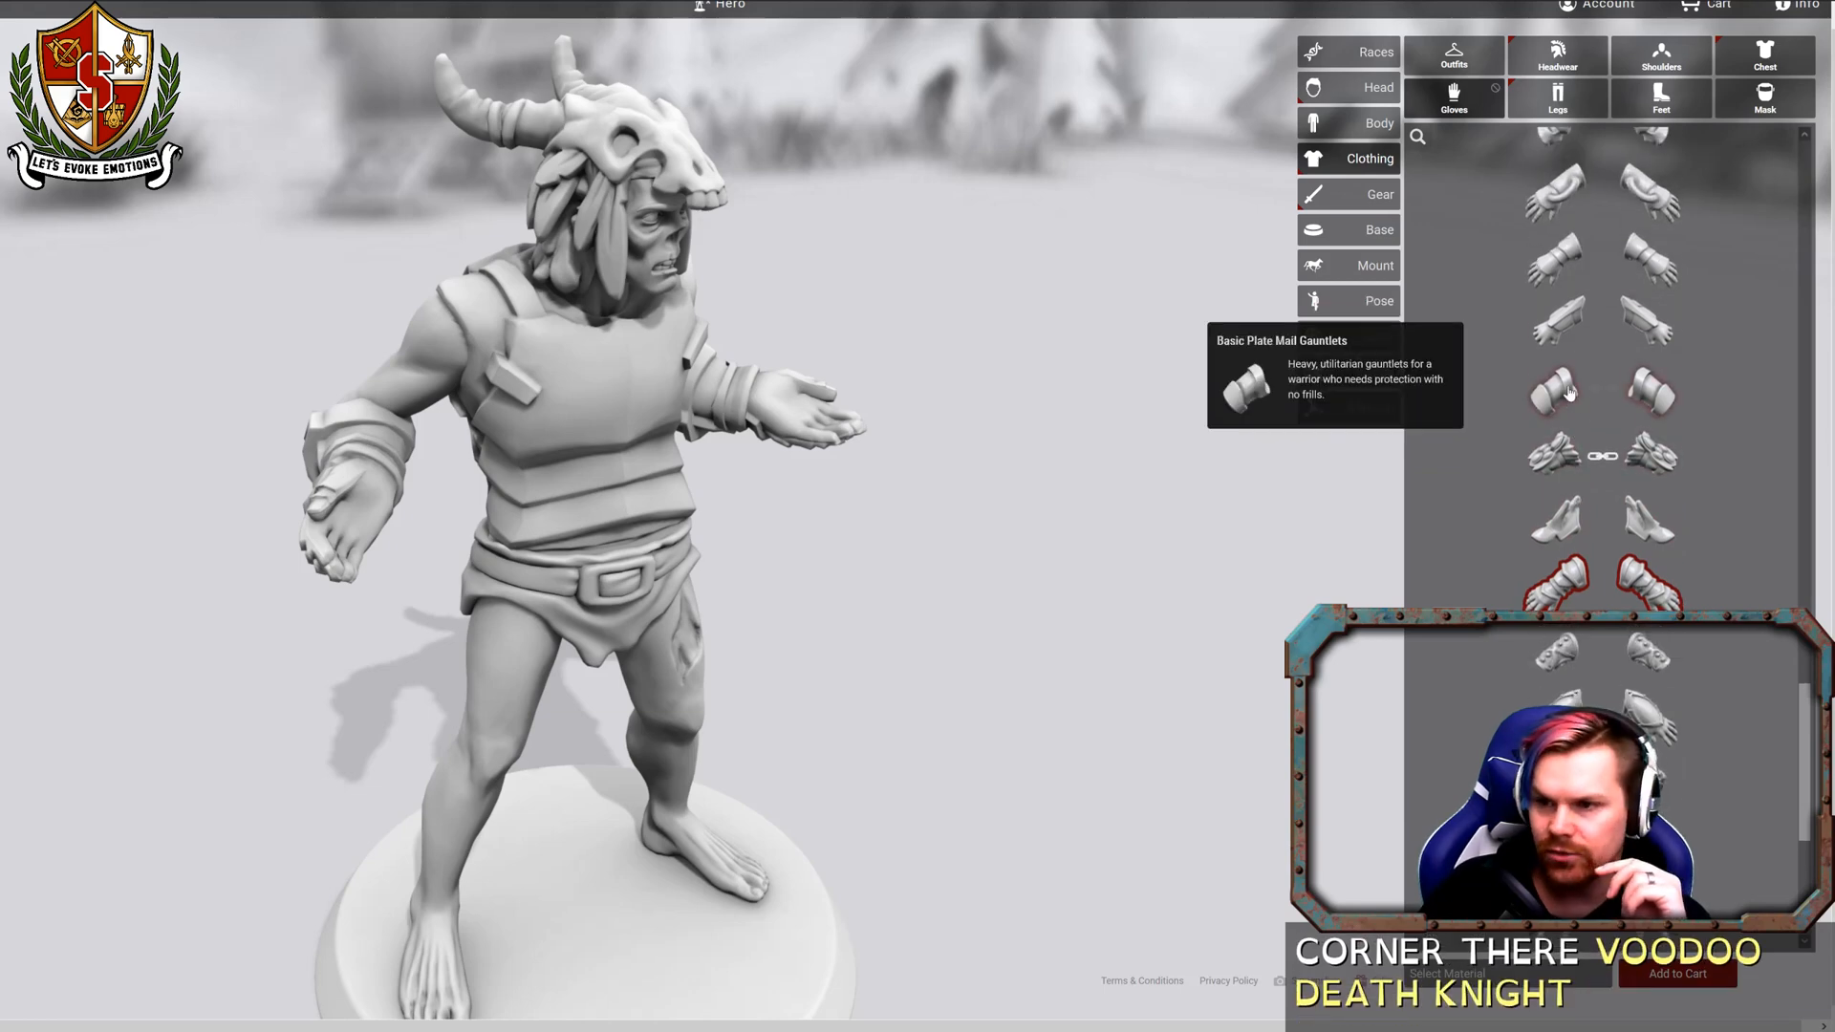
{"action": "left_click", "coordinate": [1522, 356]}
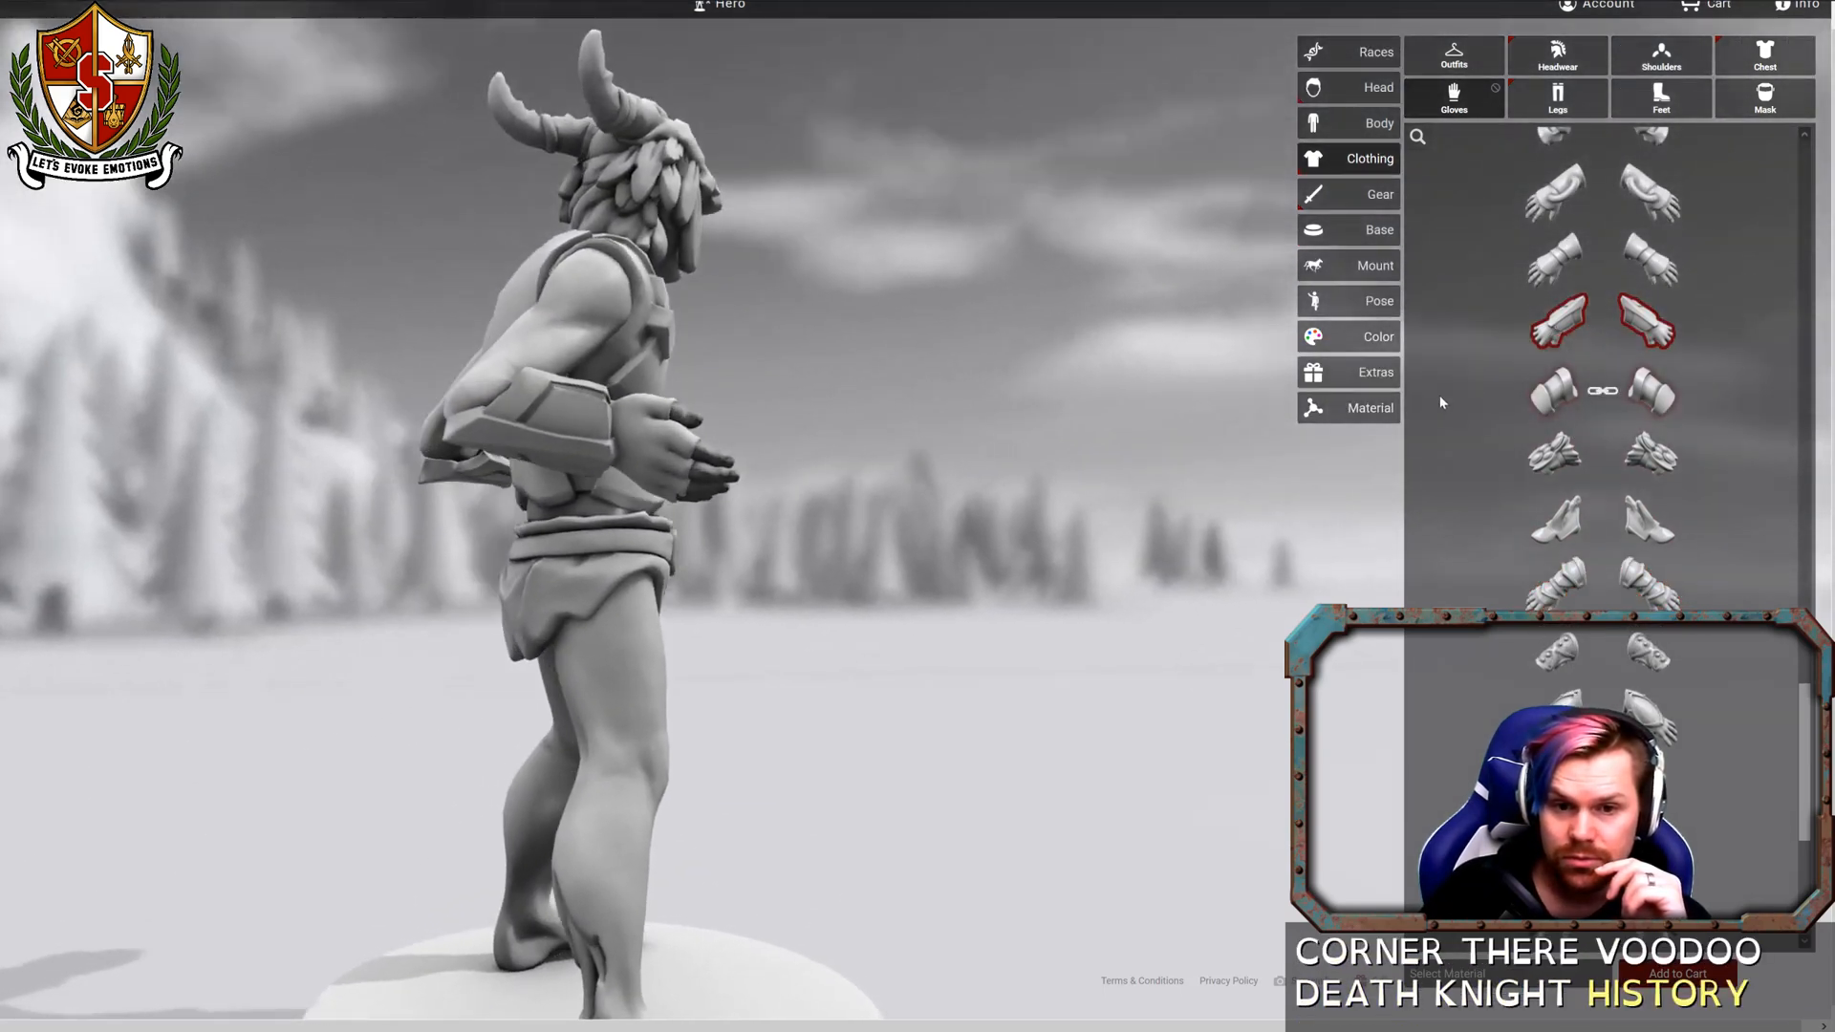
{"action": "scroll", "coordinate": [1614, 351], "scroll_direction": "up", "scroll_amount": 4}
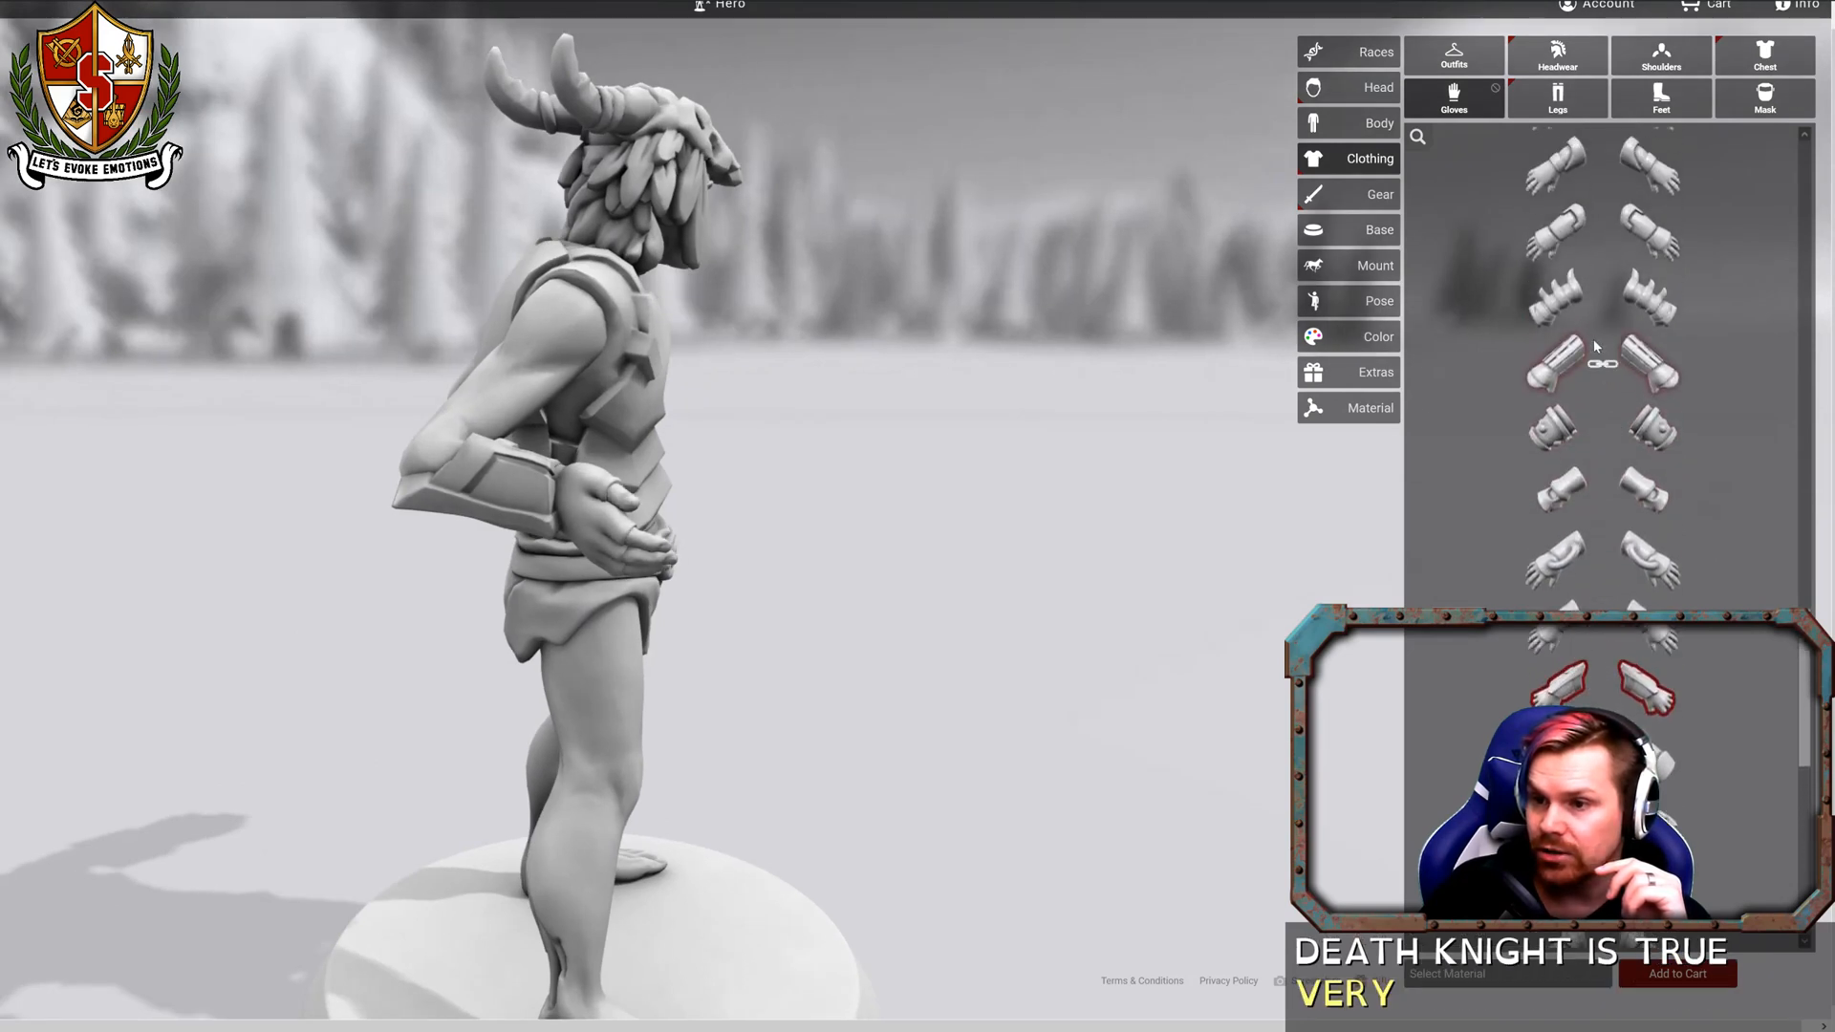
{"action": "mouse_move", "coordinate": [1577, 315]}
{"action": "scroll", "coordinate": [1577, 392], "scroll_direction": "up", "scroll_amount": 4}
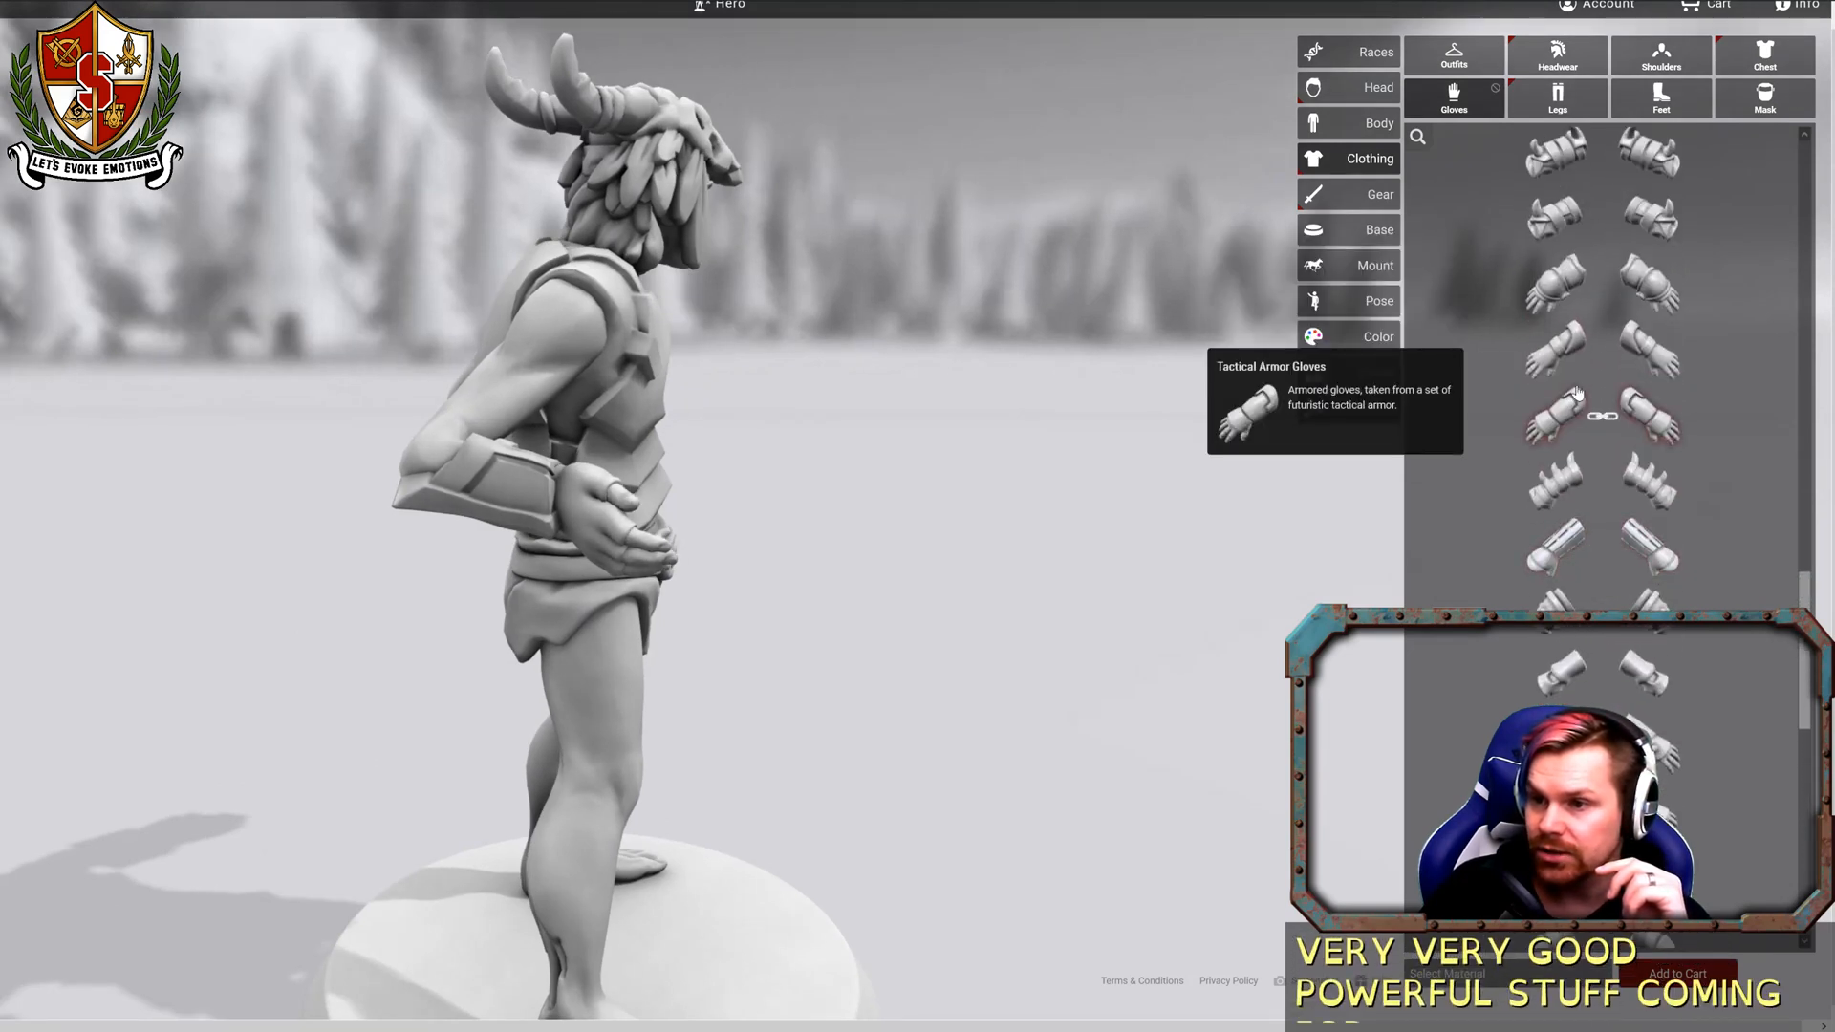
{"action": "left_click", "coordinate": [1559, 294]}
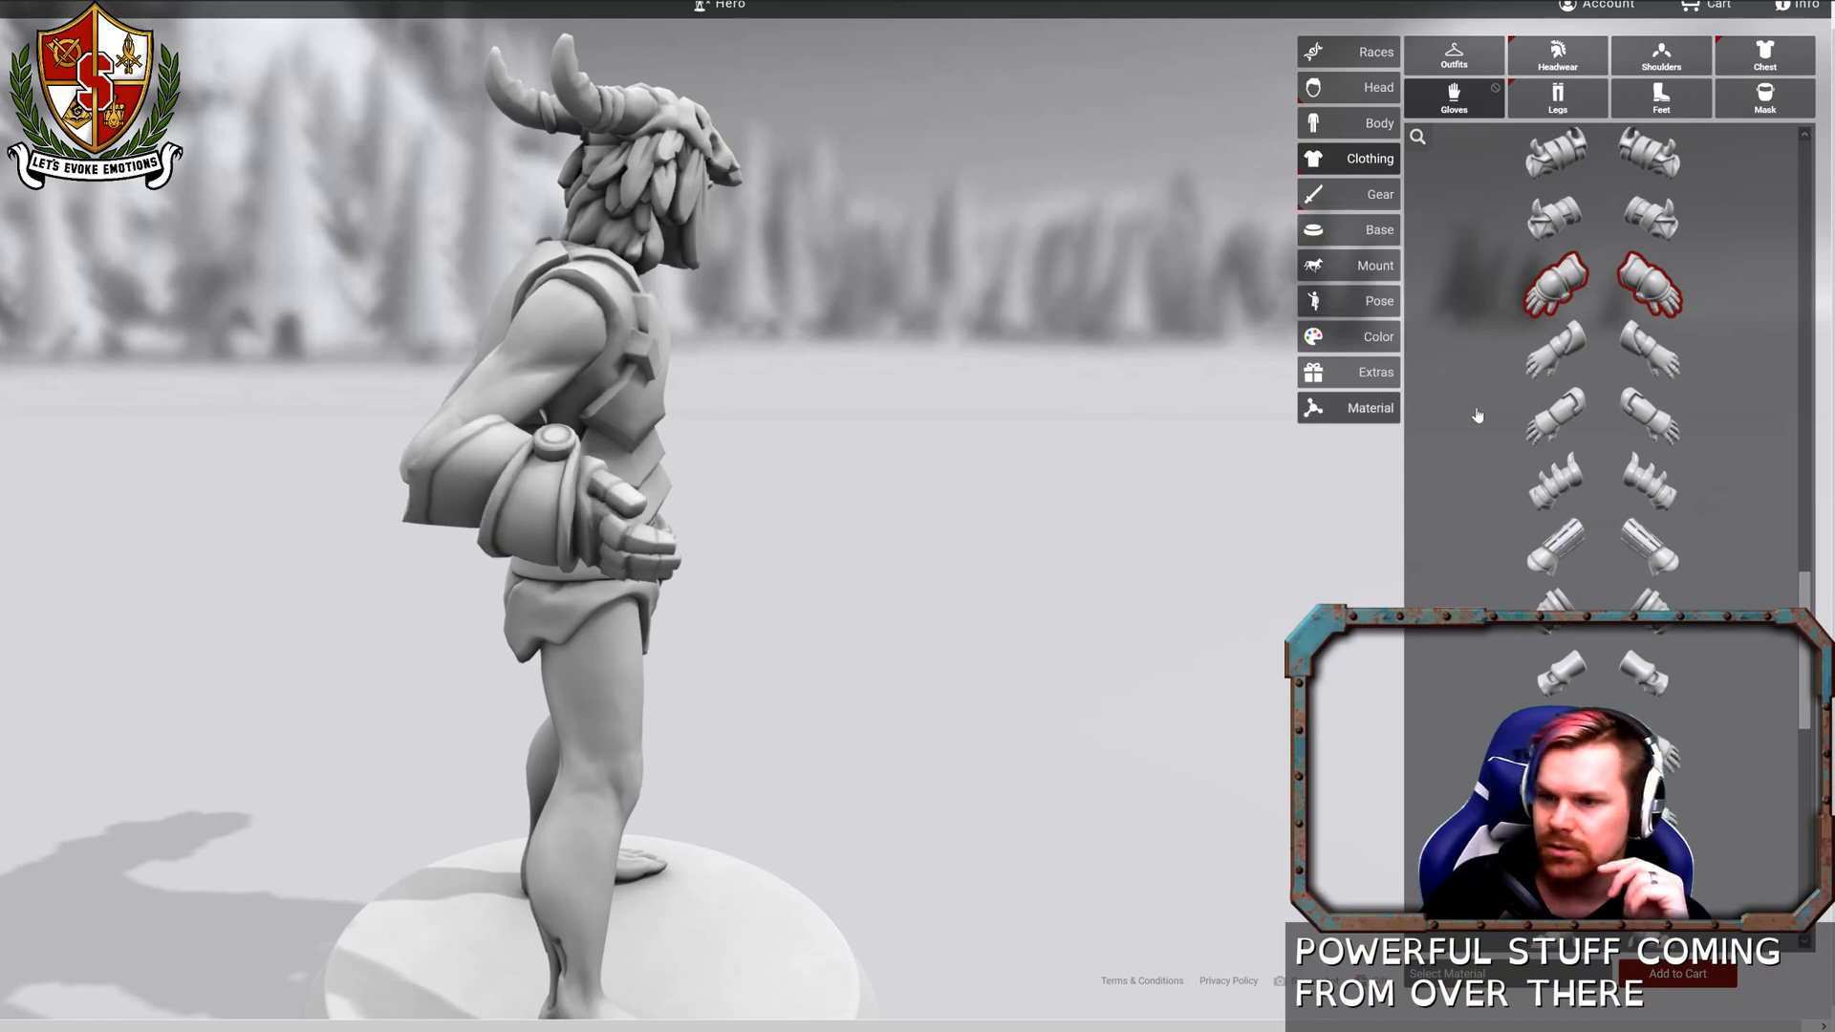
Put the Elven Heavy Armor Gloves on both of the zombie's hands and turn the figure to the front to check them.
{"action": "scroll", "coordinate": [1529, 401], "scroll_direction": "up", "scroll_amount": 3}
{"action": "mouse_move", "coordinate": [1562, 315]}
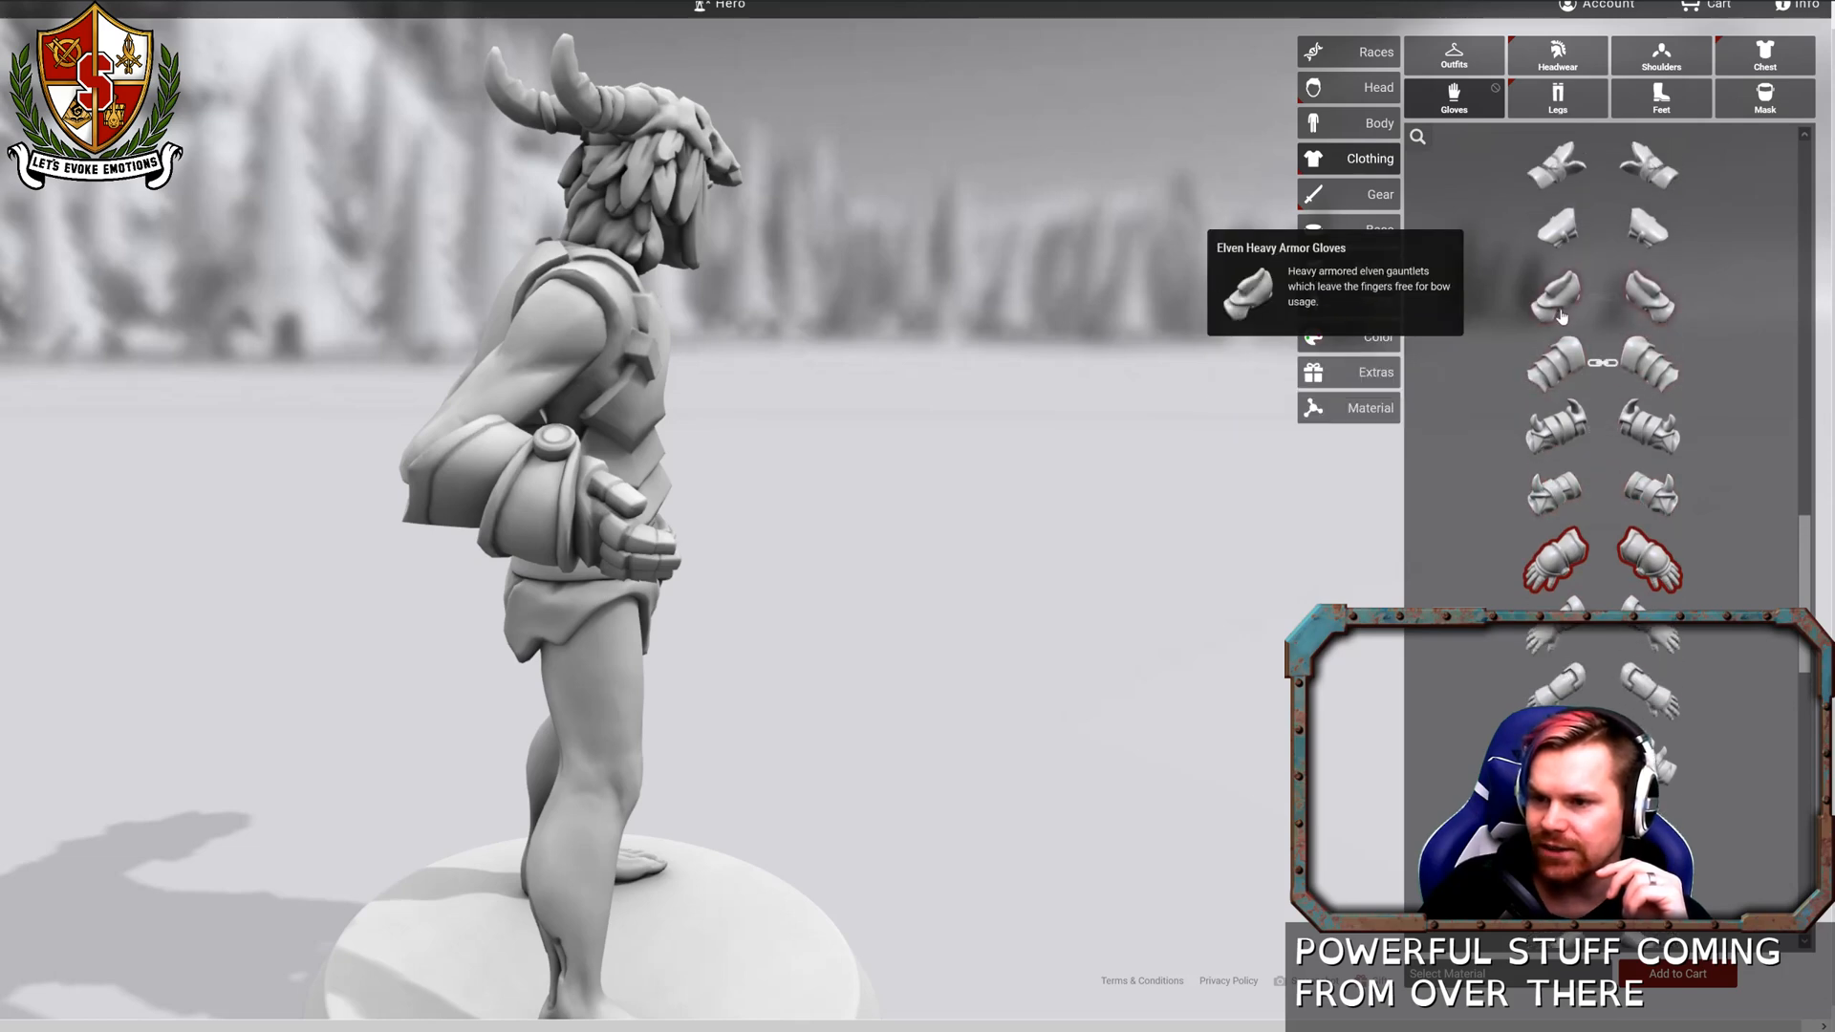
{"action": "left_click_drag", "start_coordinate": [840, 480], "coordinate": [619, 440]}
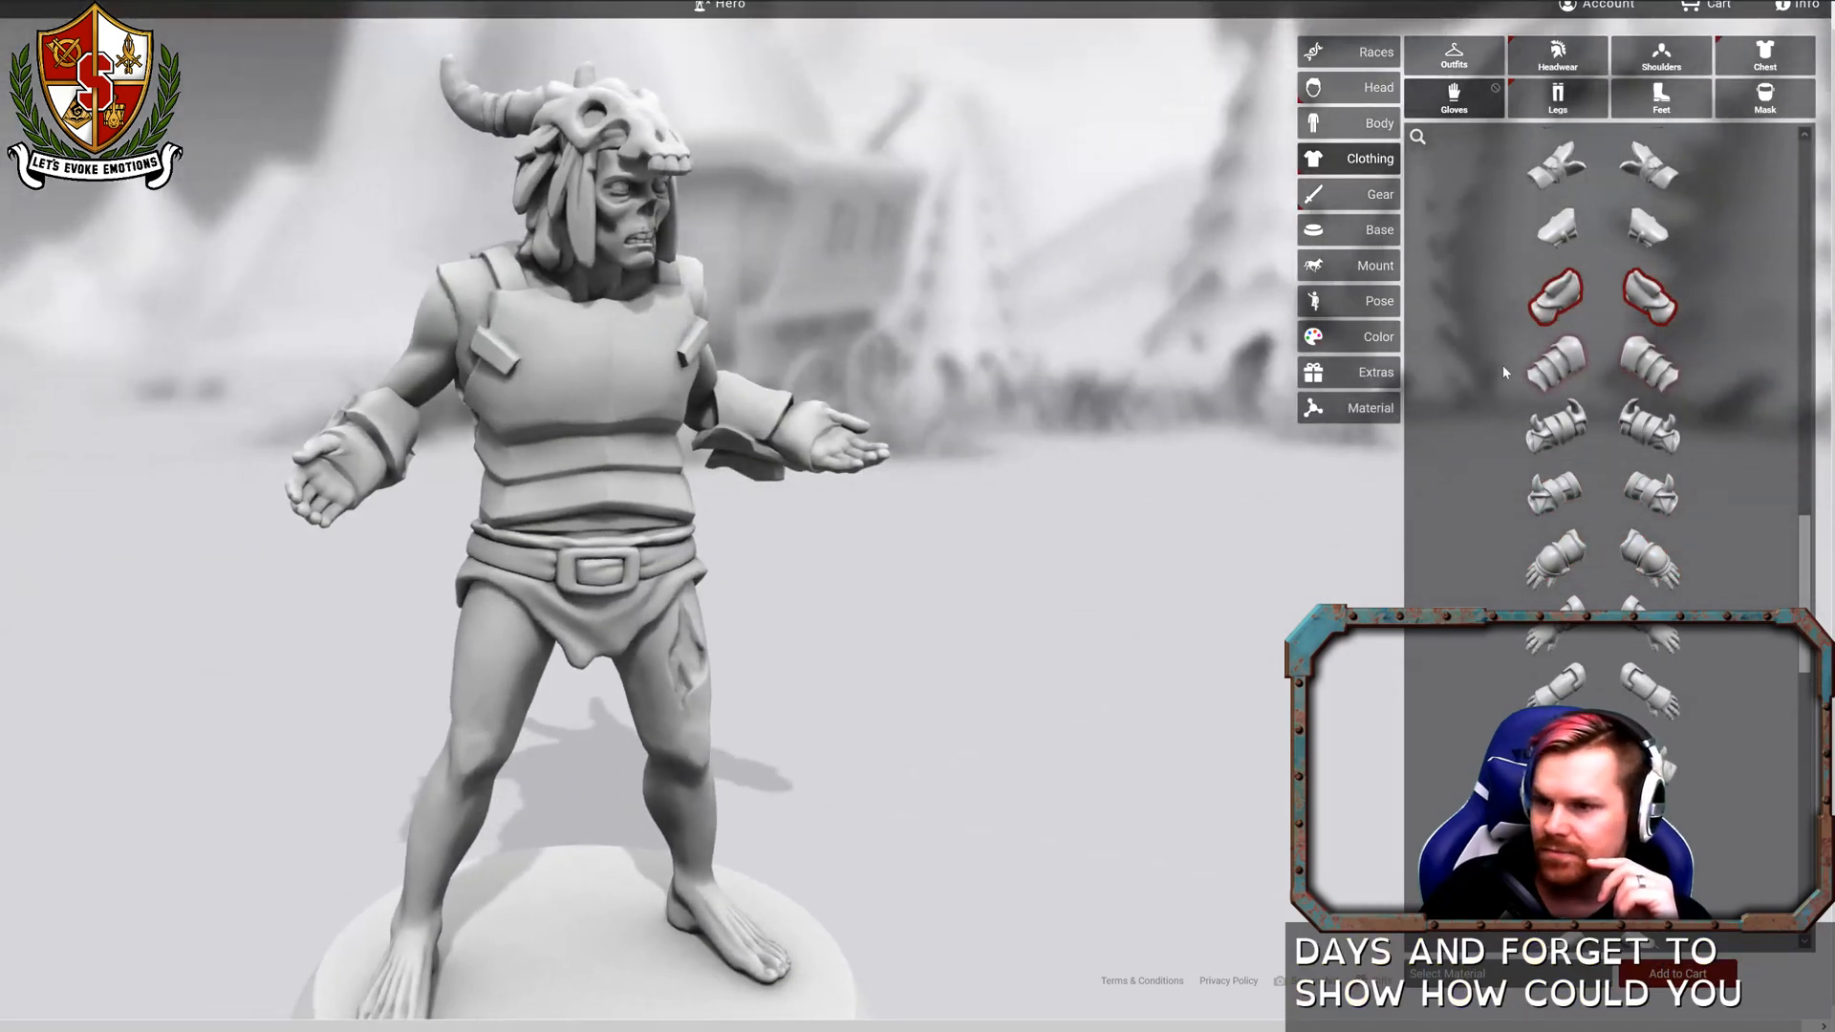
Try the smooth cuffed bracers on both of the zombie's forearms, then replace them with the banded, spiked gauntlets.
{"action": "scroll", "coordinate": [1515, 365], "scroll_direction": "up", "scroll_amount": 4}
{"action": "mouse_move", "coordinate": [1538, 361]}
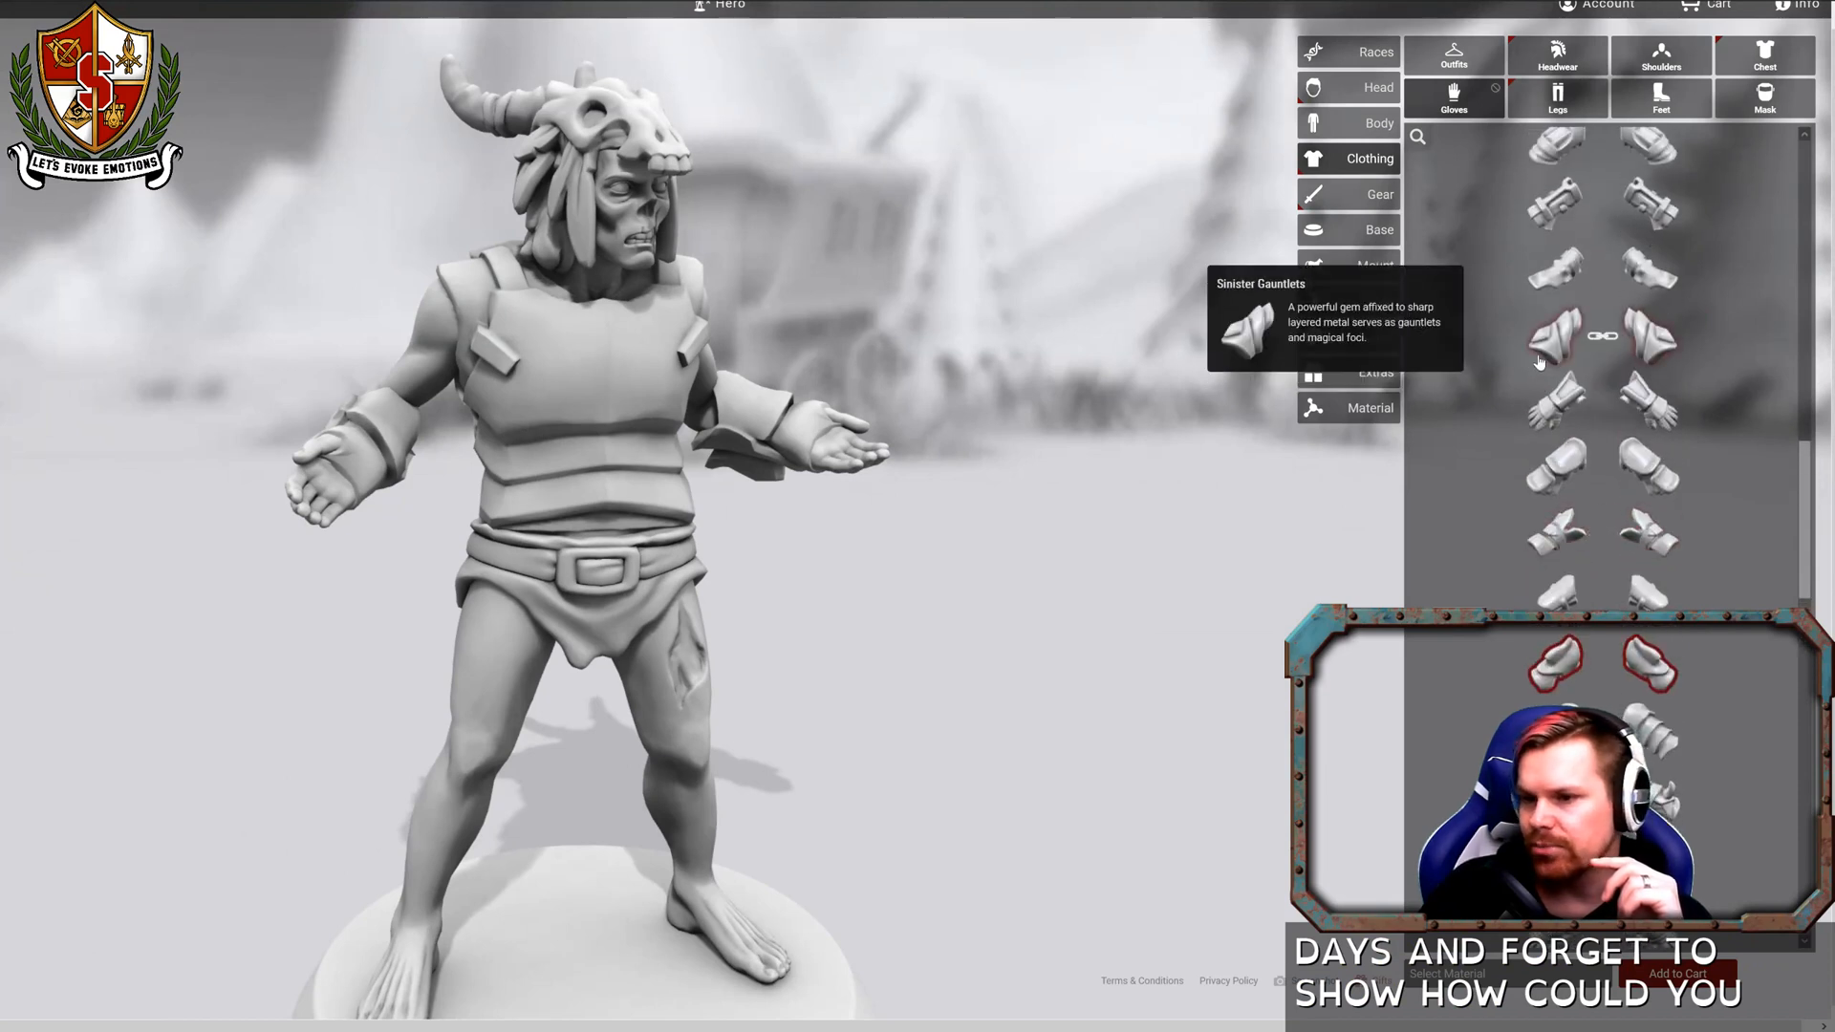
{"action": "scroll", "coordinate": [1548, 344], "scroll_direction": "up", "scroll_amount": 3}
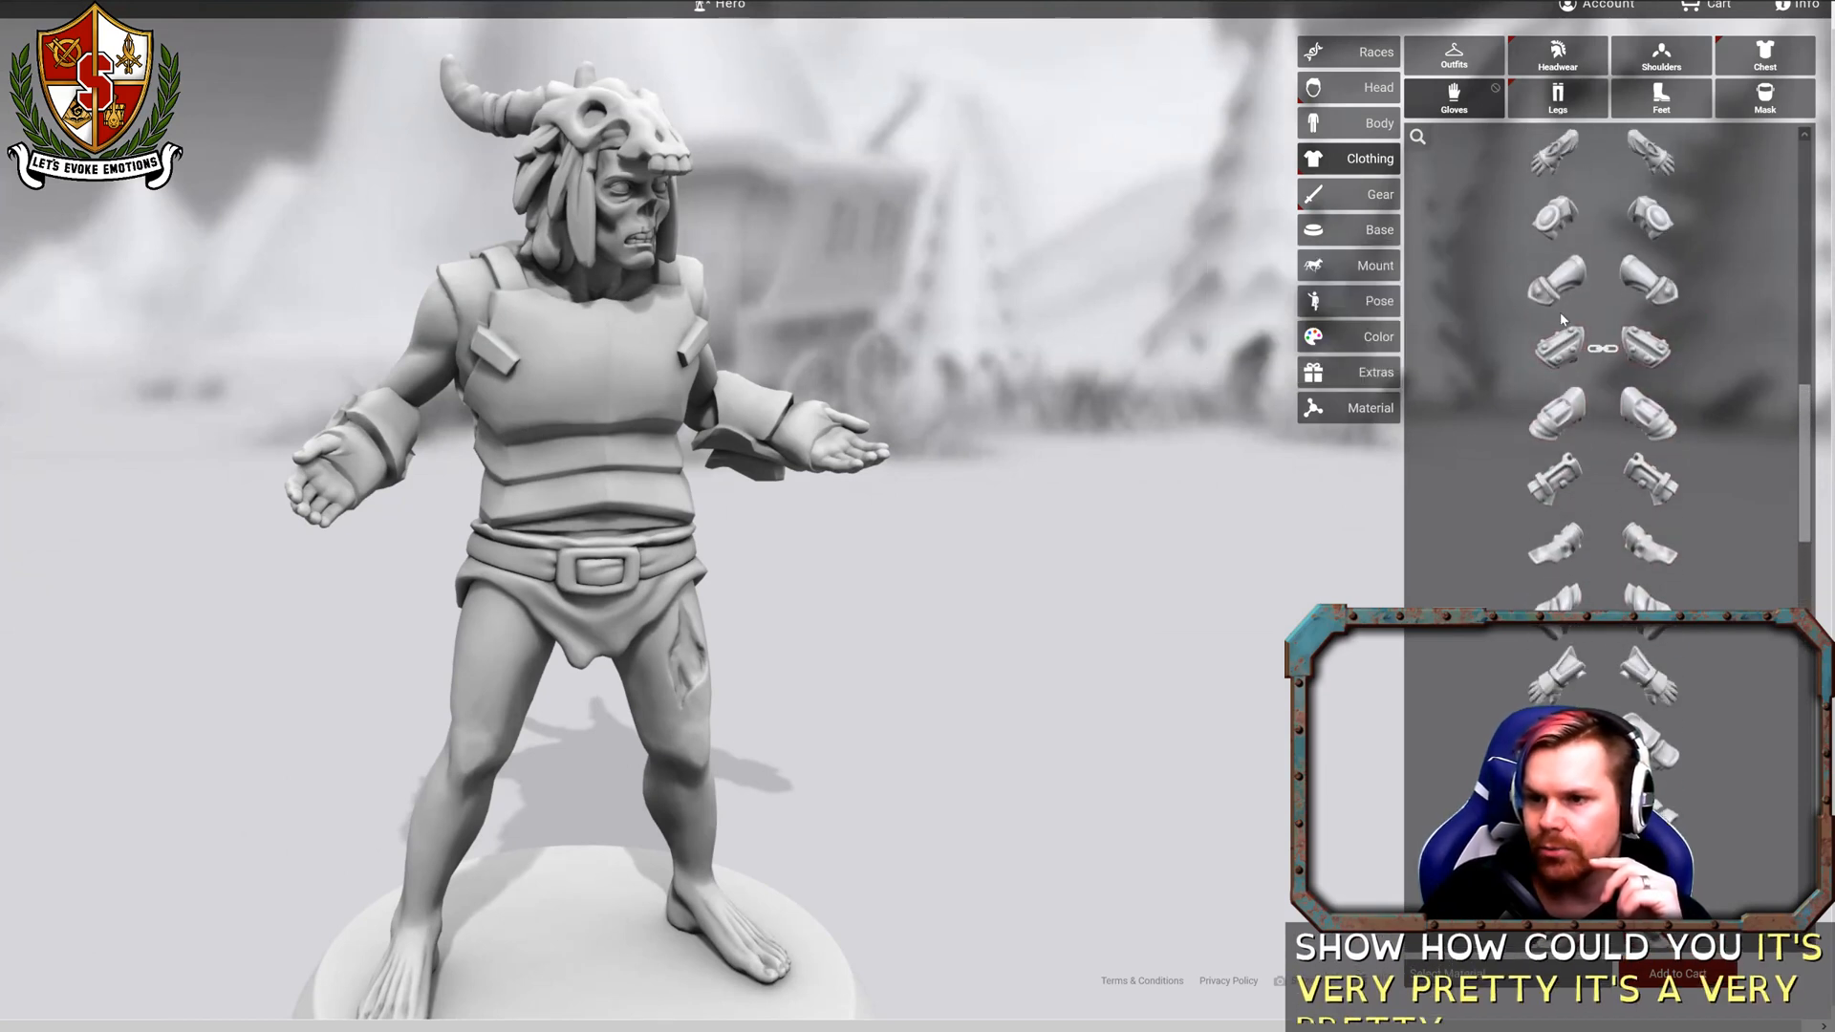
{"action": "left_click", "coordinate": [1558, 285]}
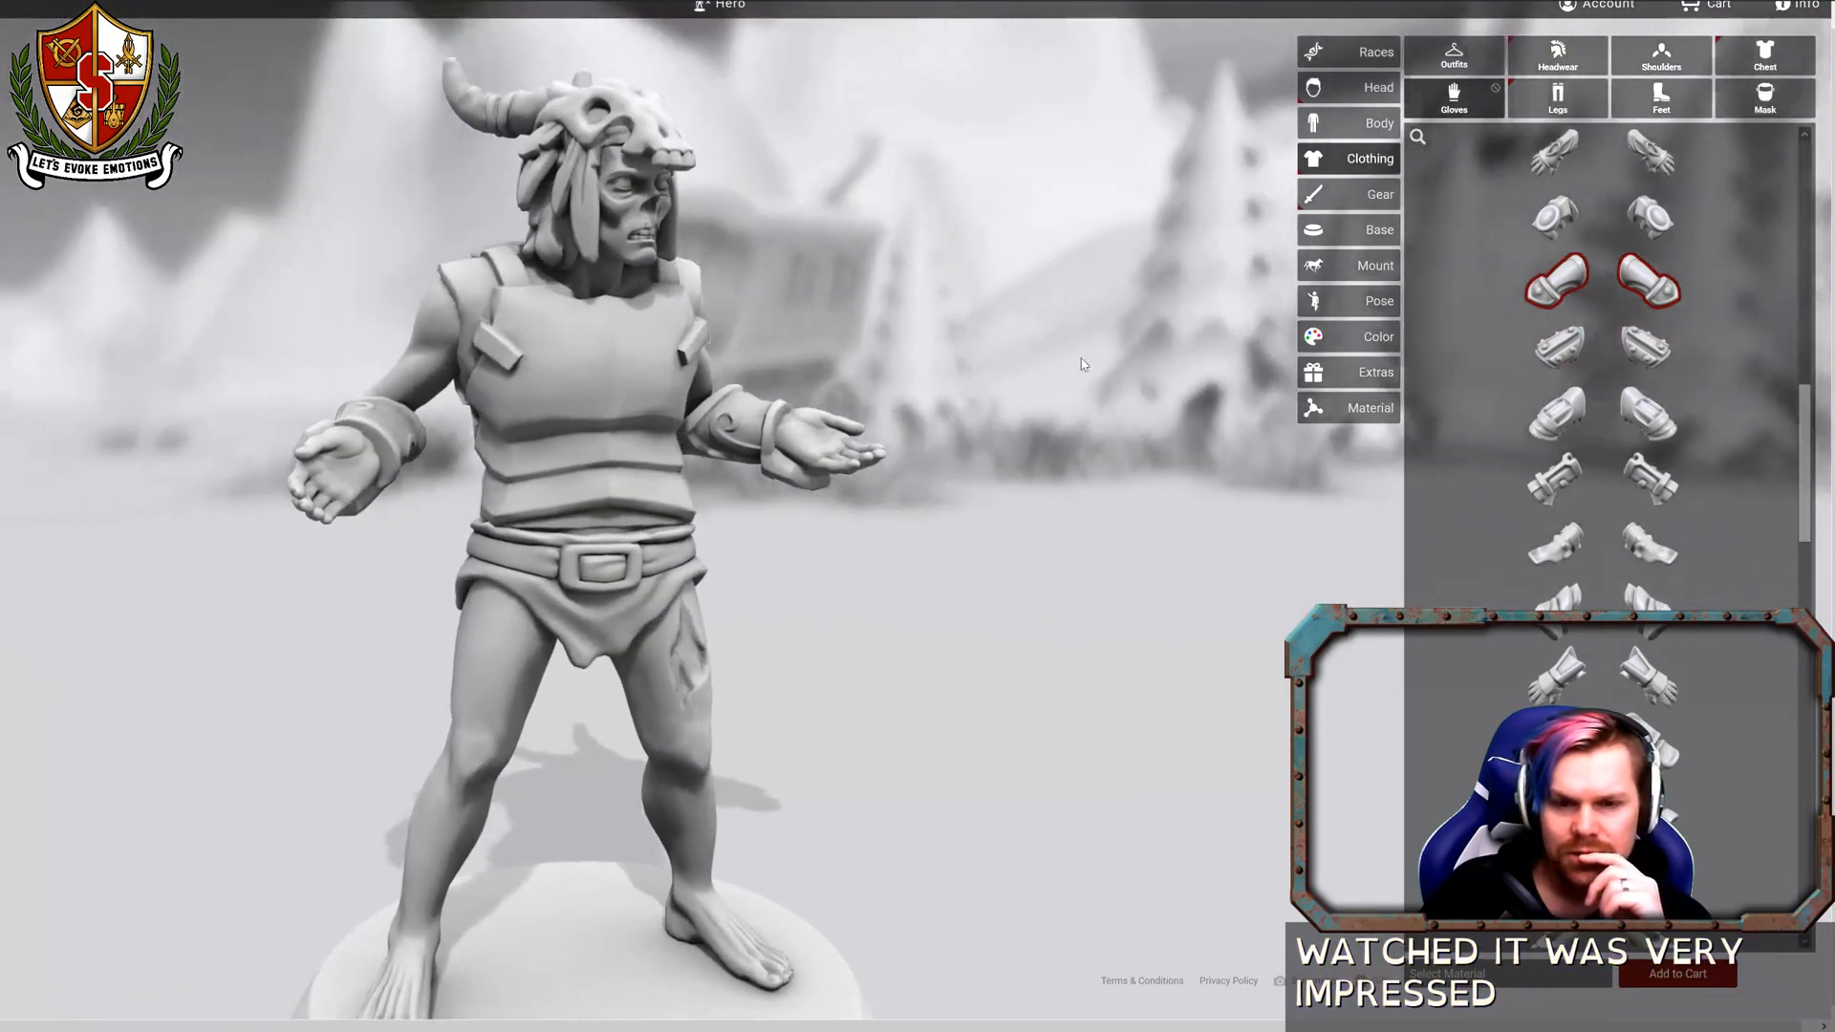
{"action": "scroll", "coordinate": [1520, 449], "scroll_direction": "down", "scroll_amount": 2}
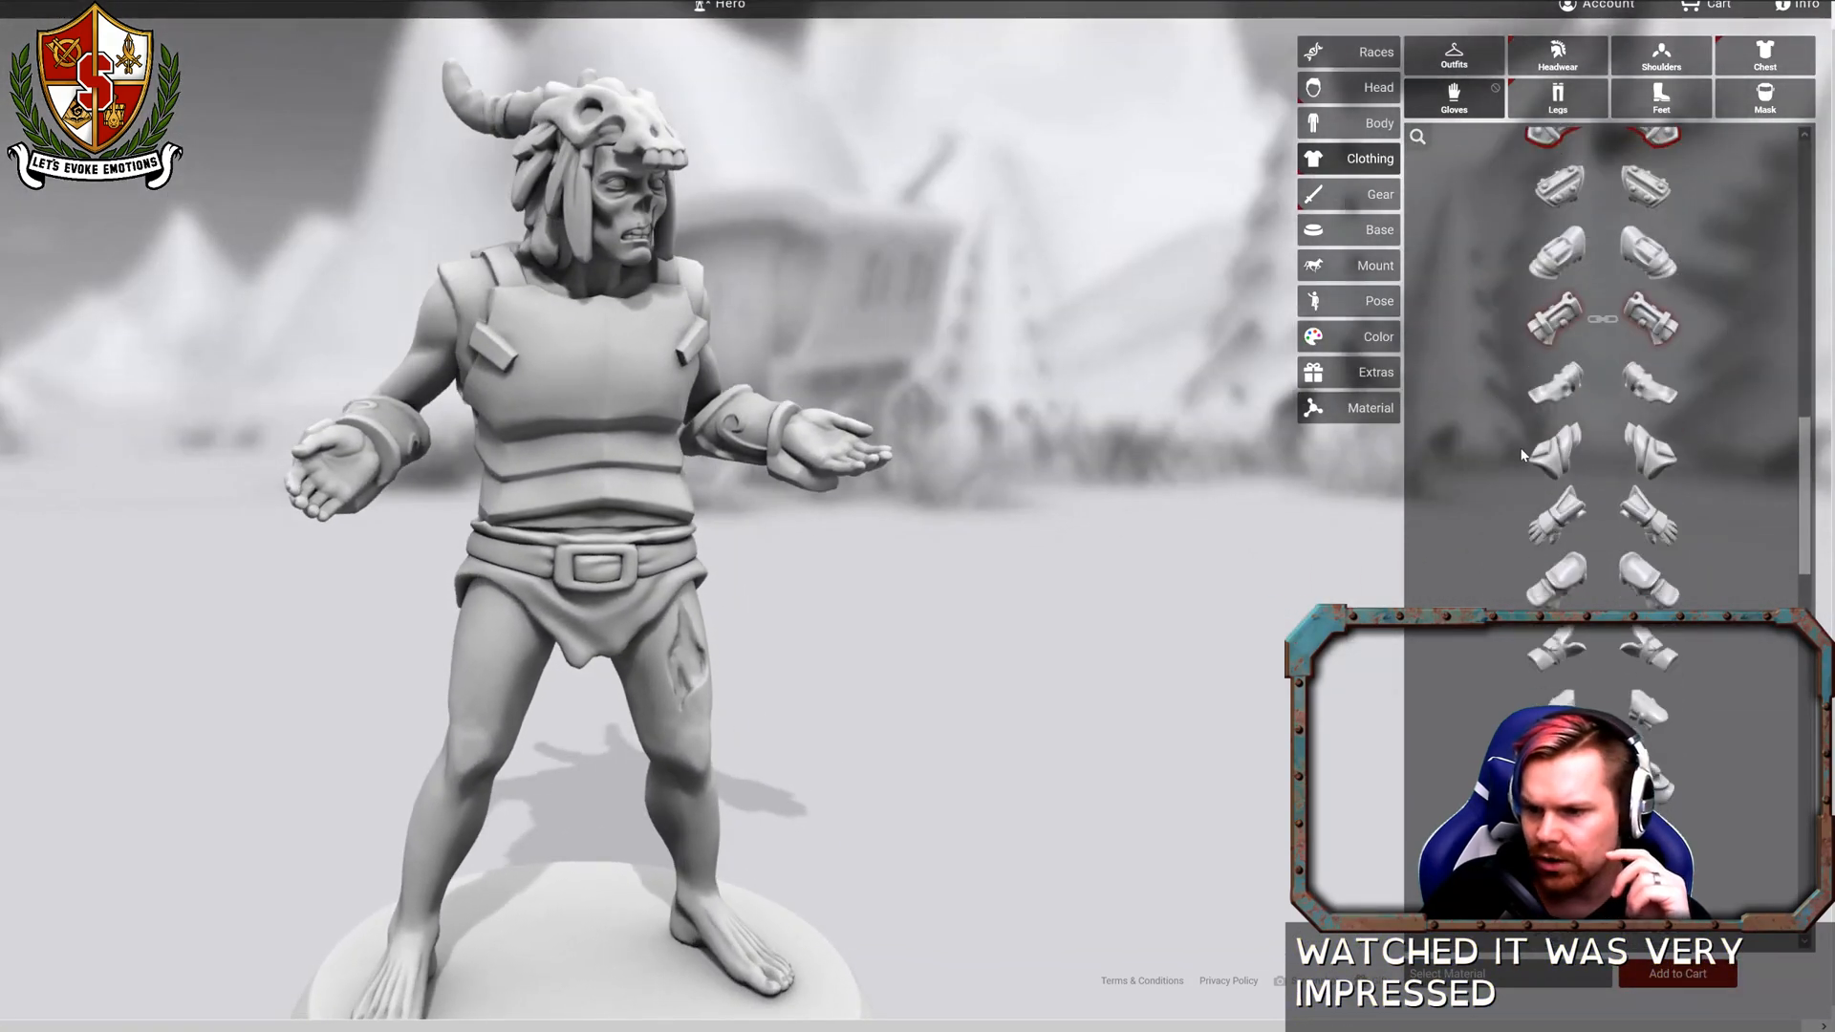
{"action": "scroll", "coordinate": [1548, 478], "scroll_direction": "down", "scroll_amount": 4}
{"action": "left_click", "coordinate": [1579, 626]}
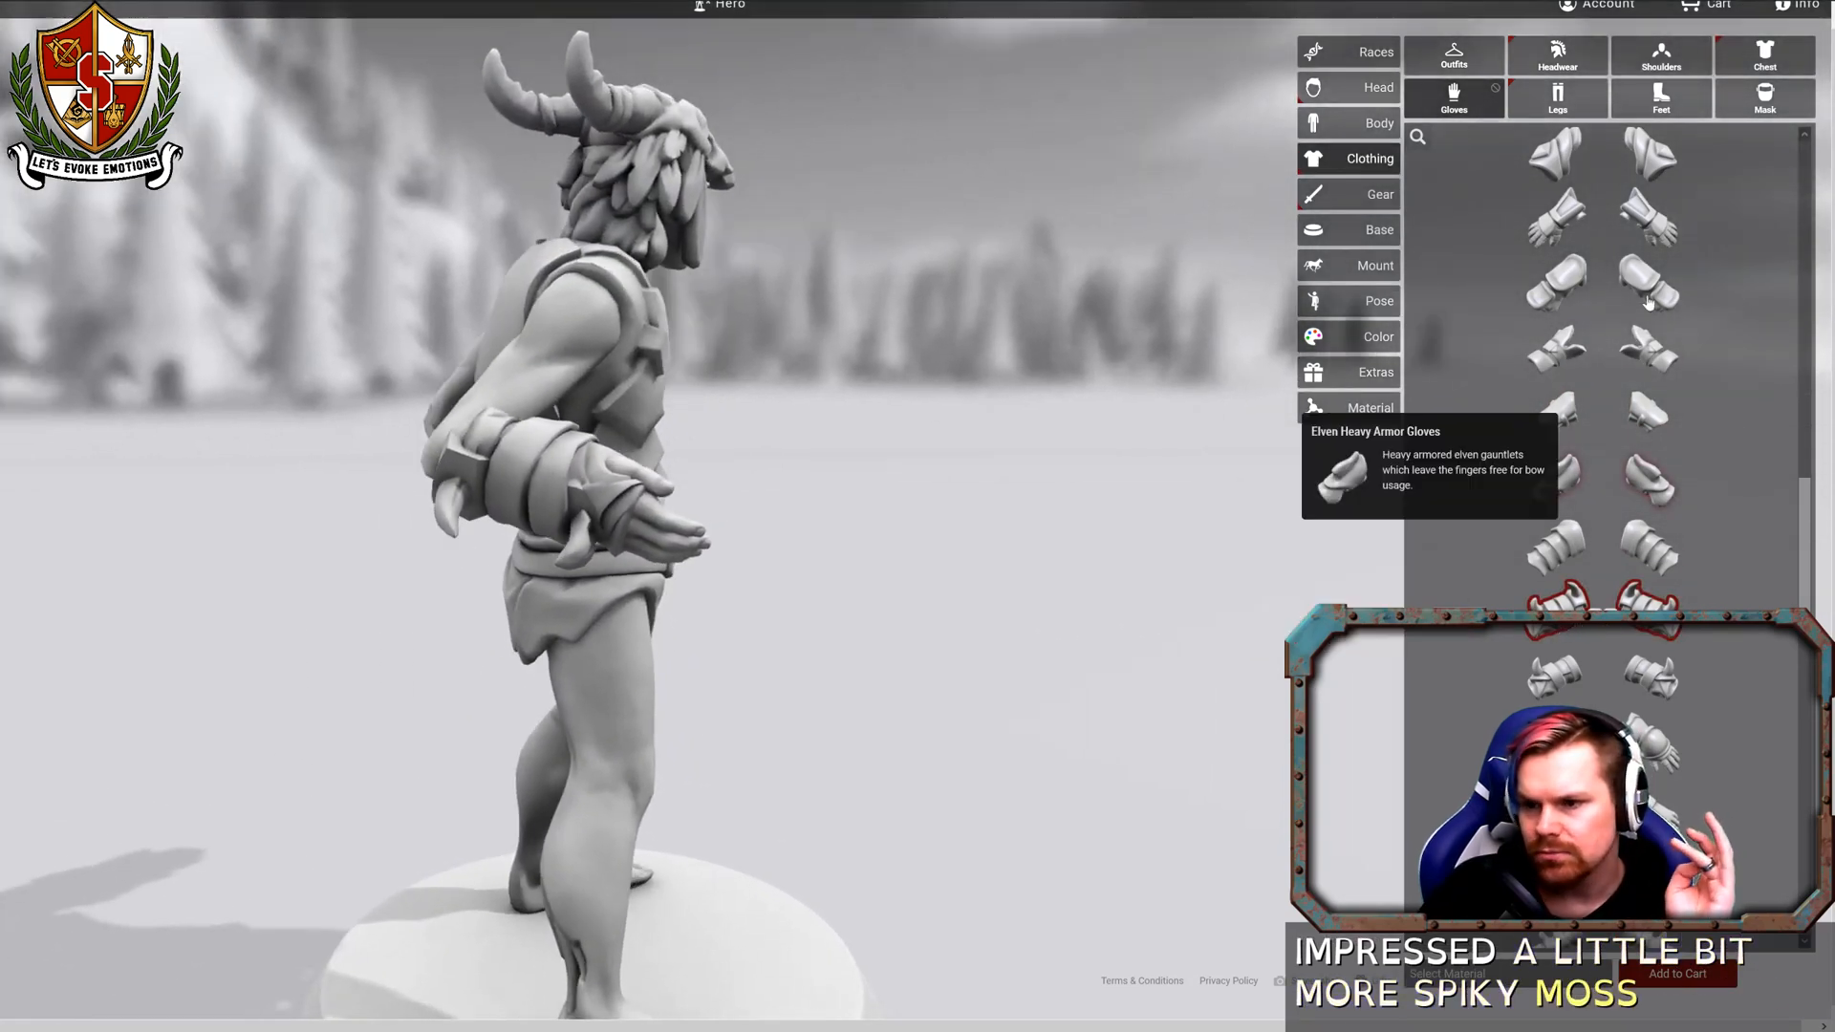
Try the crossed-strap chest harness together with the tall, upward-curving horned pauldrons on both of the zombie's shoulders.
{"action": "left_click", "coordinate": [1743, 63]}
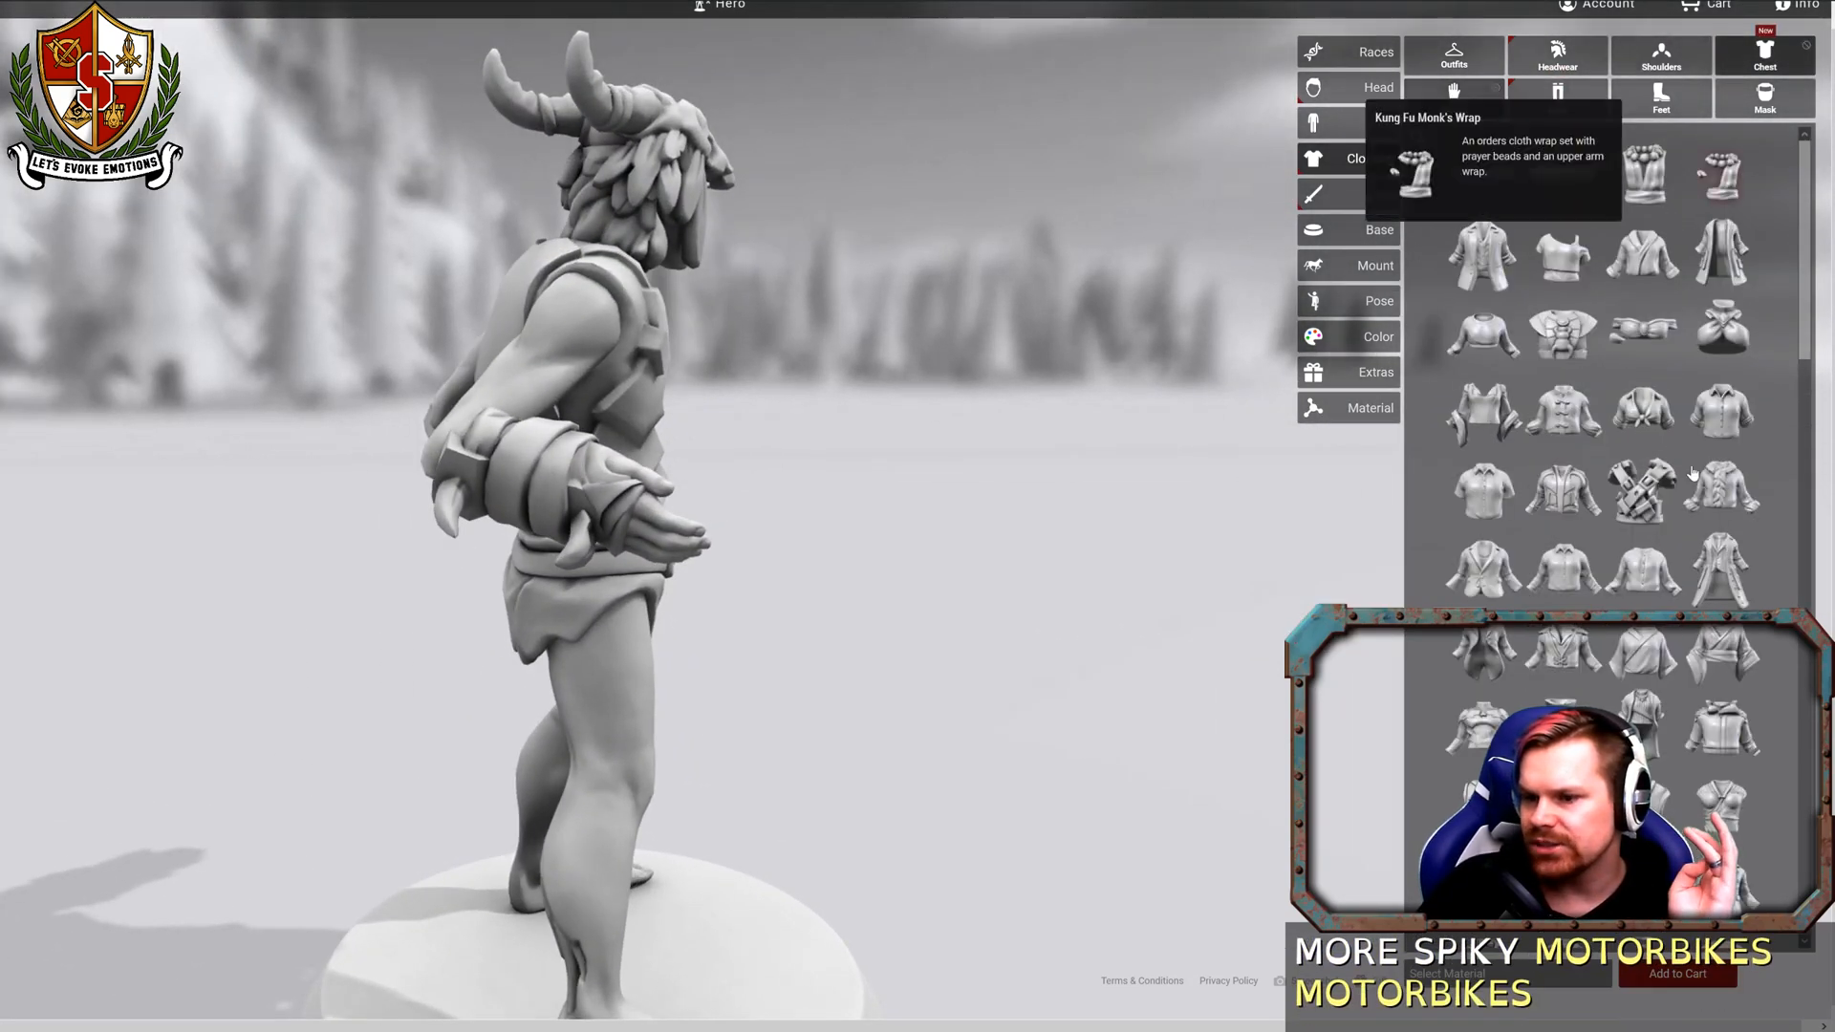
{"action": "left_click", "coordinate": [1641, 490]}
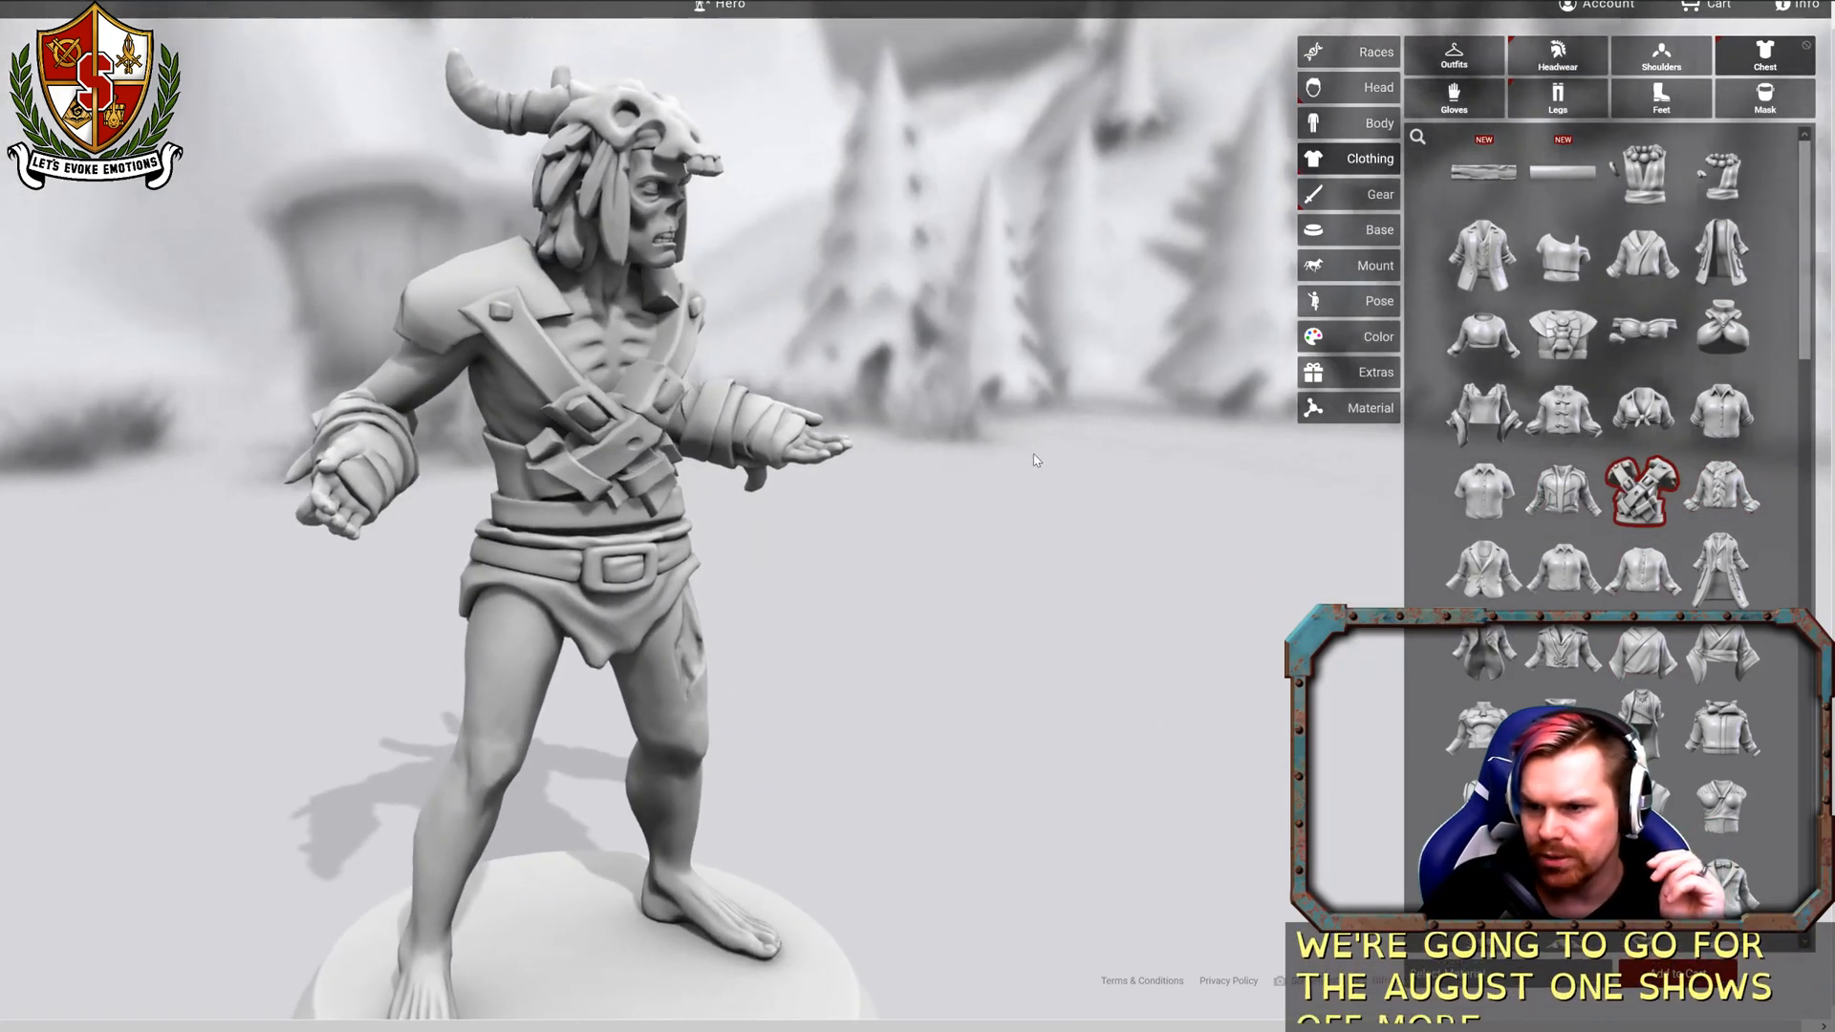
{"action": "left_click", "coordinate": [1661, 55]}
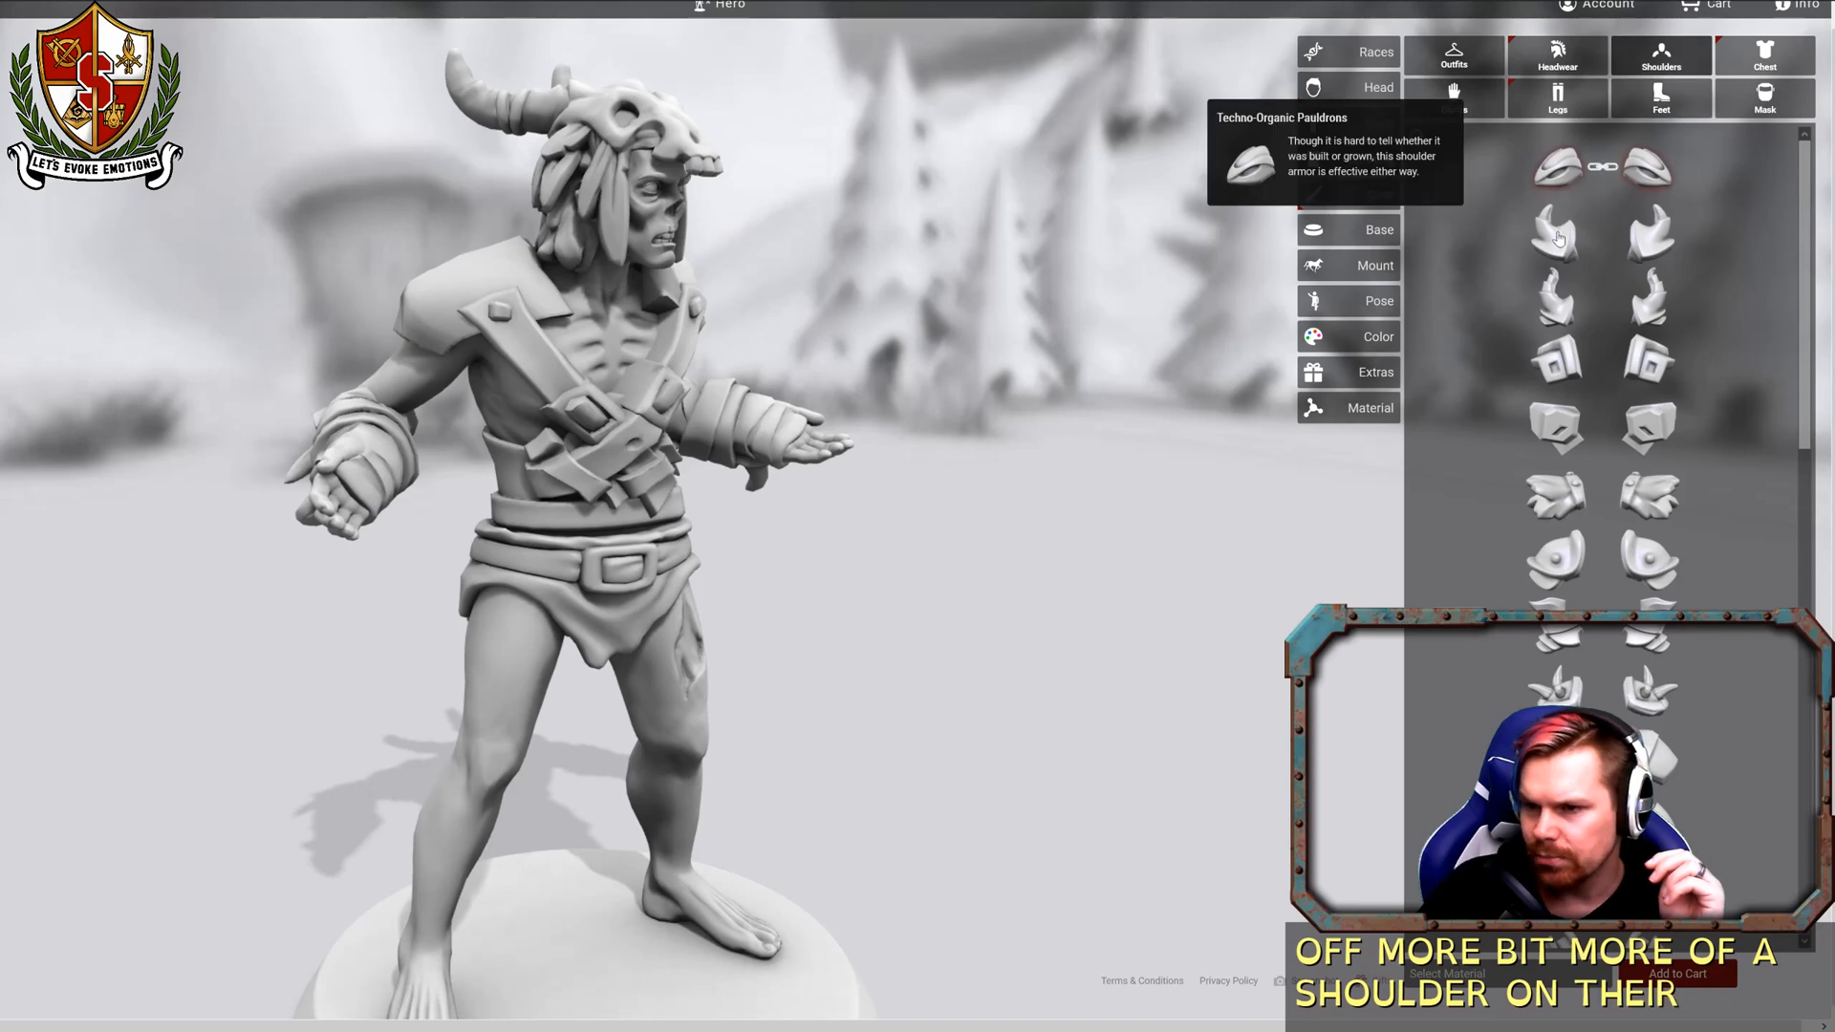
{"action": "left_click", "coordinate": [1552, 310]}
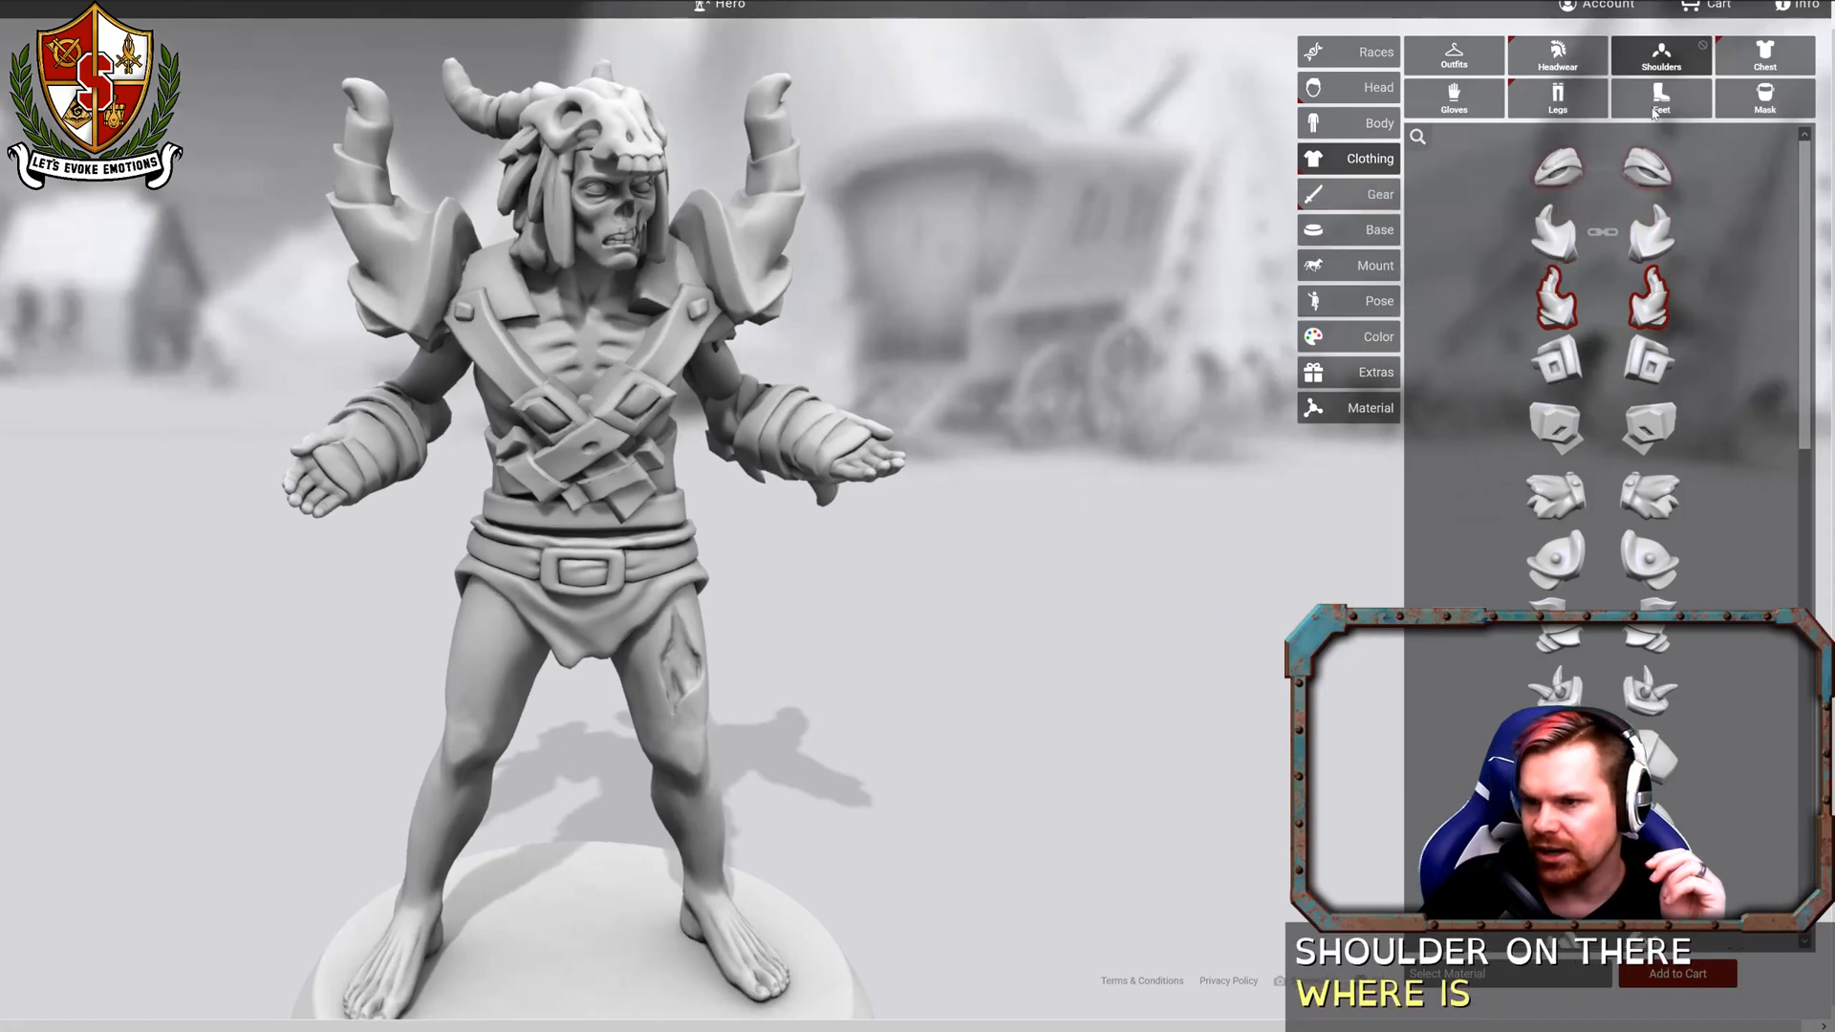
Dress the zombie in the Ornate Plate Chest Piece and turn the figure to inspect it.
{"action": "left_click", "coordinate": [1775, 64]}
{"action": "scroll", "coordinate": [1630, 717], "scroll_direction": "down", "scroll_amount": 3}
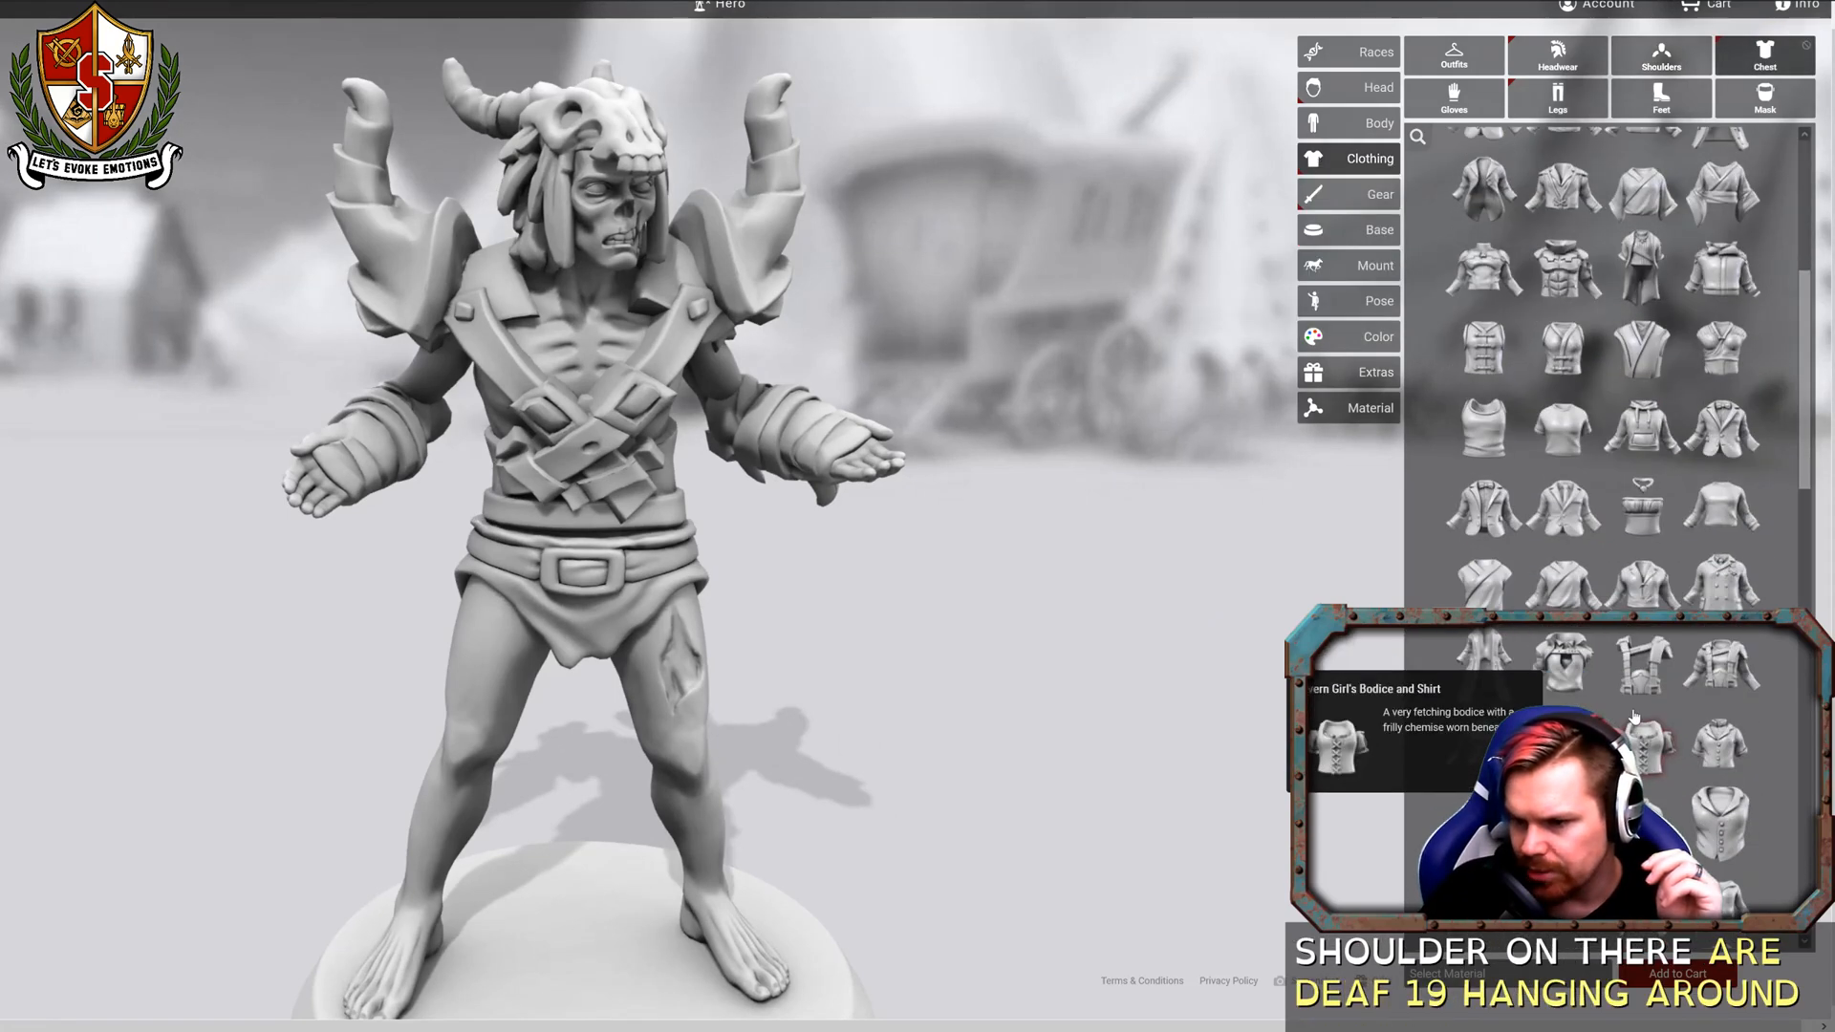
{"action": "scroll", "coordinate": [1630, 717], "scroll_direction": "down", "scroll_amount": 4}
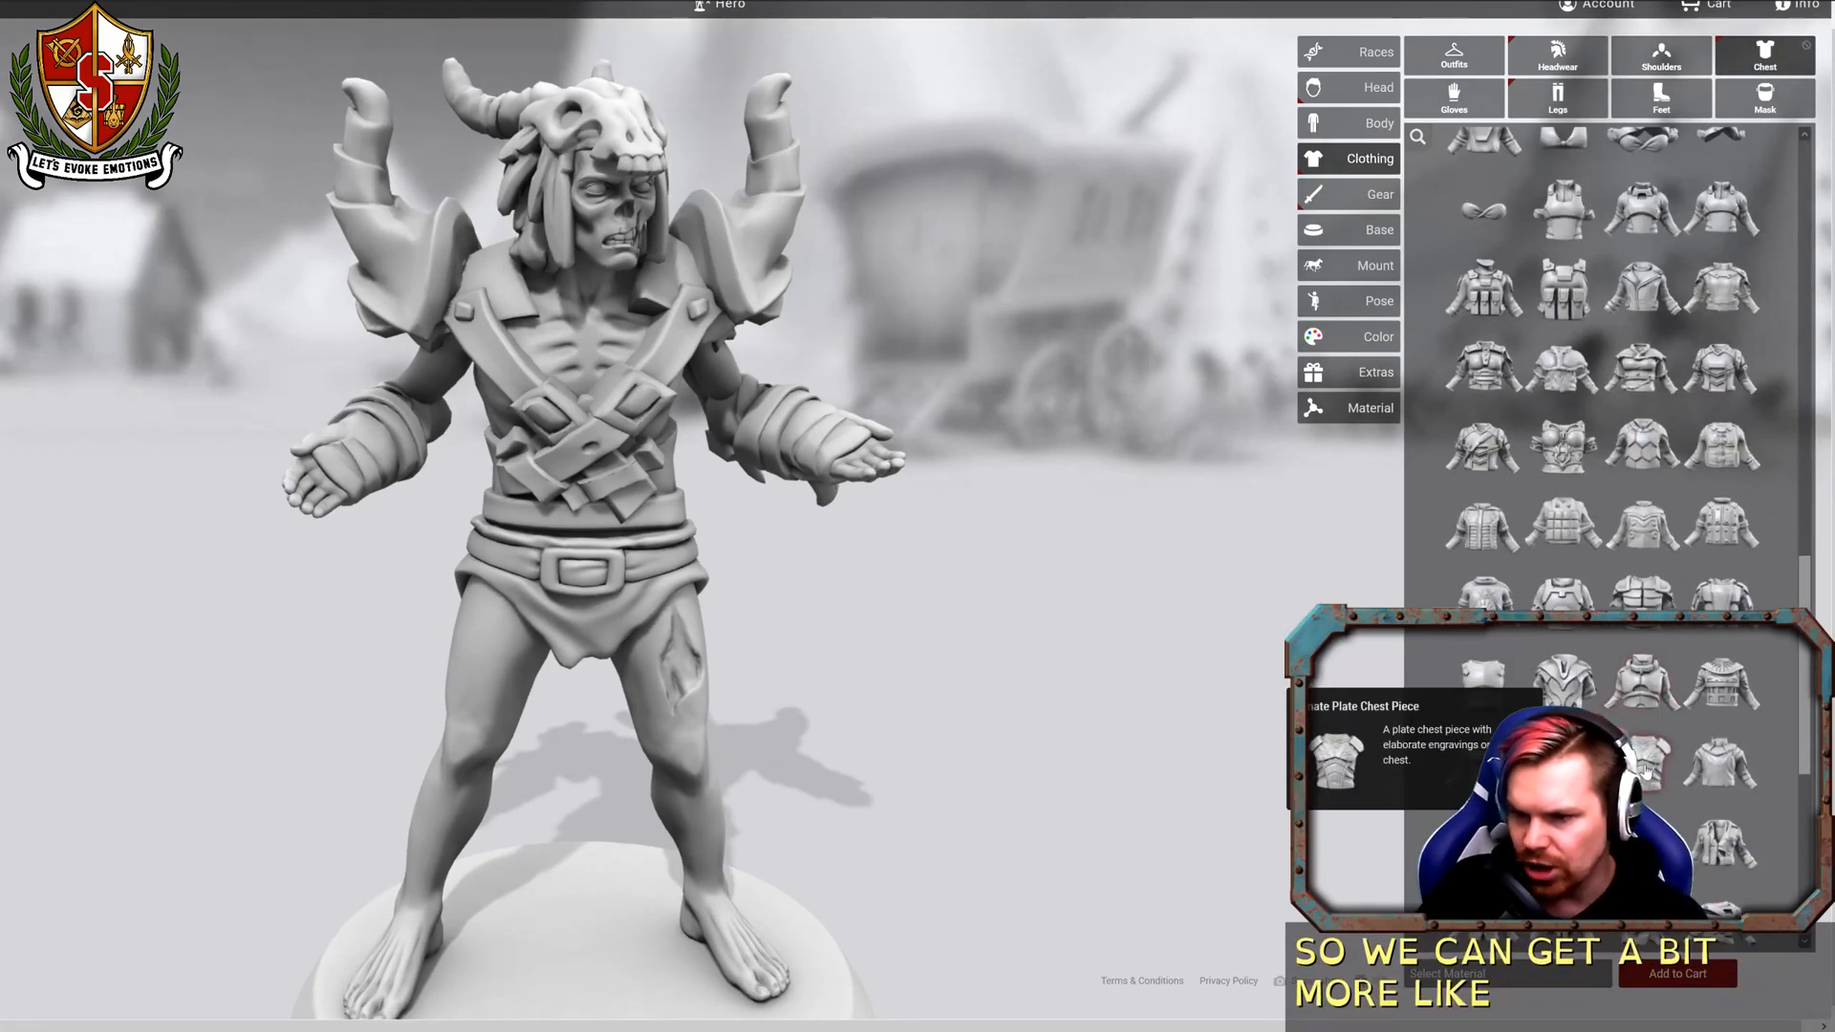
{"action": "left_click_drag", "start_coordinate": [1049, 617], "coordinate": [1088, 603]}
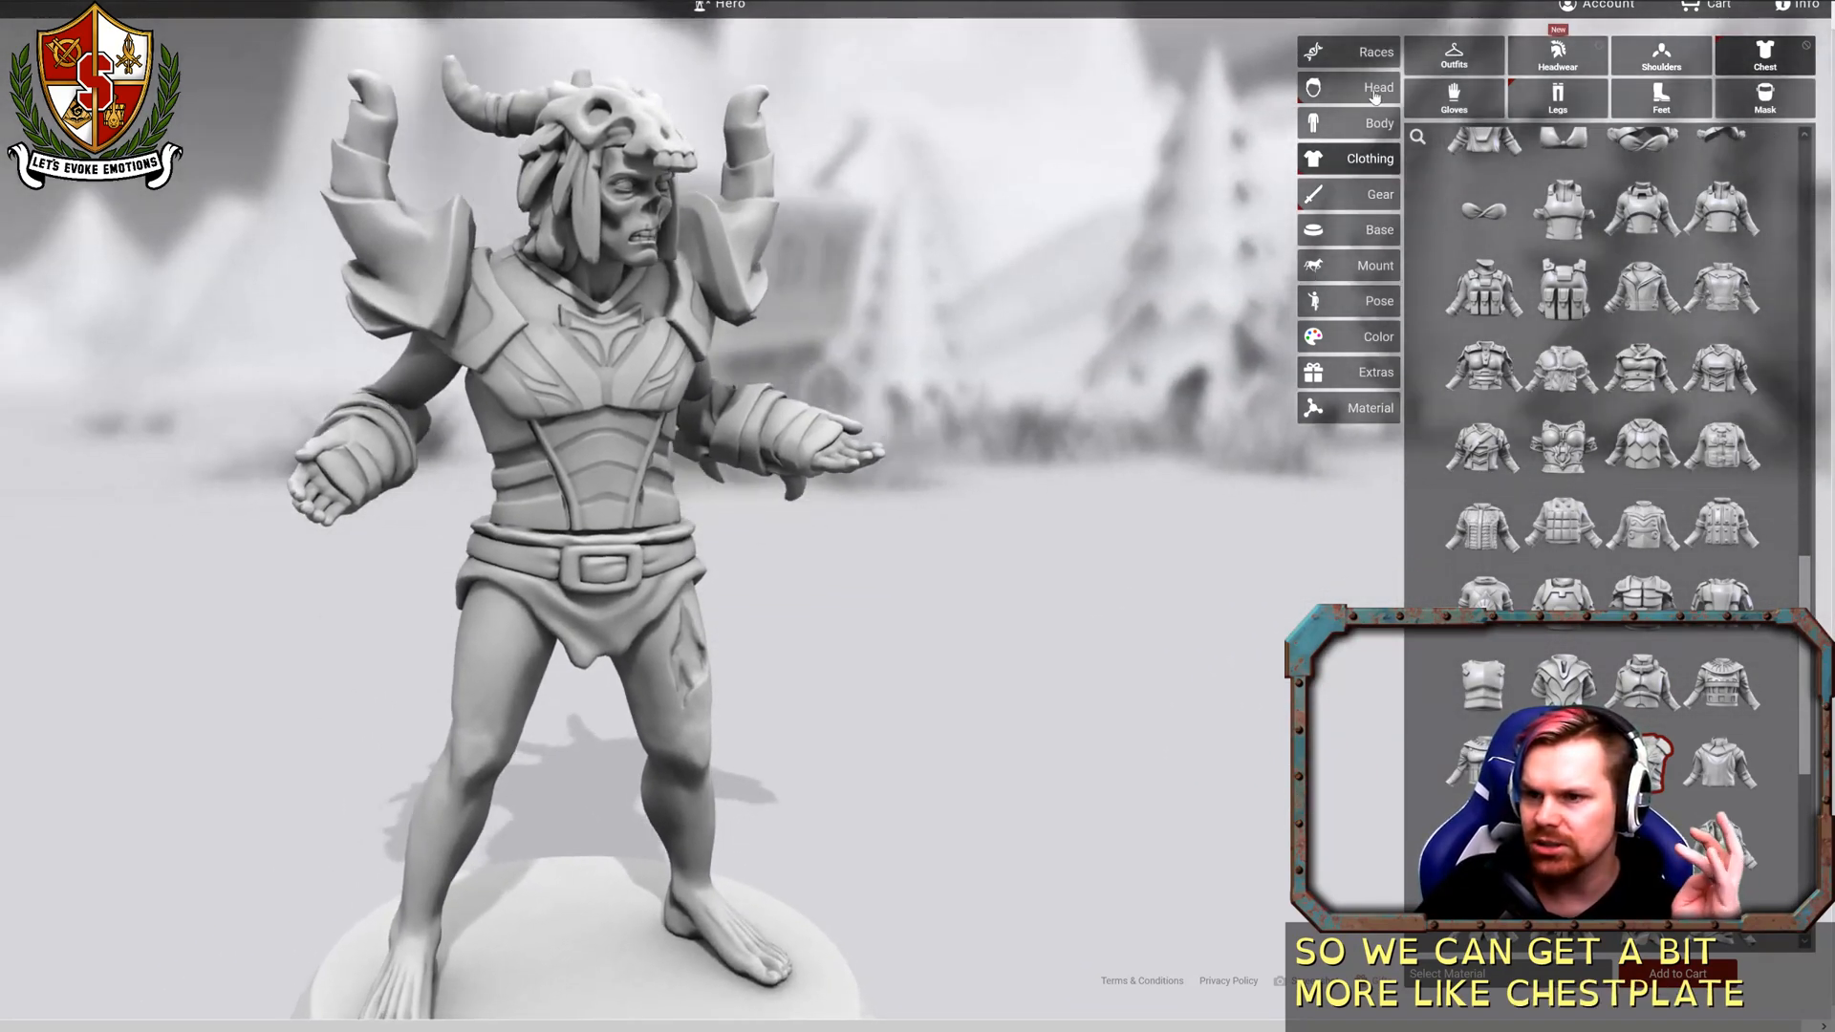
Increase the zombie's bust and weight in the body measurements to bulk up the torso under the chest armor.
{"action": "left_click", "coordinate": [1365, 125]}
{"action": "left_click_drag", "start_coordinate": [1070, 499], "coordinate": [1520, 216]}
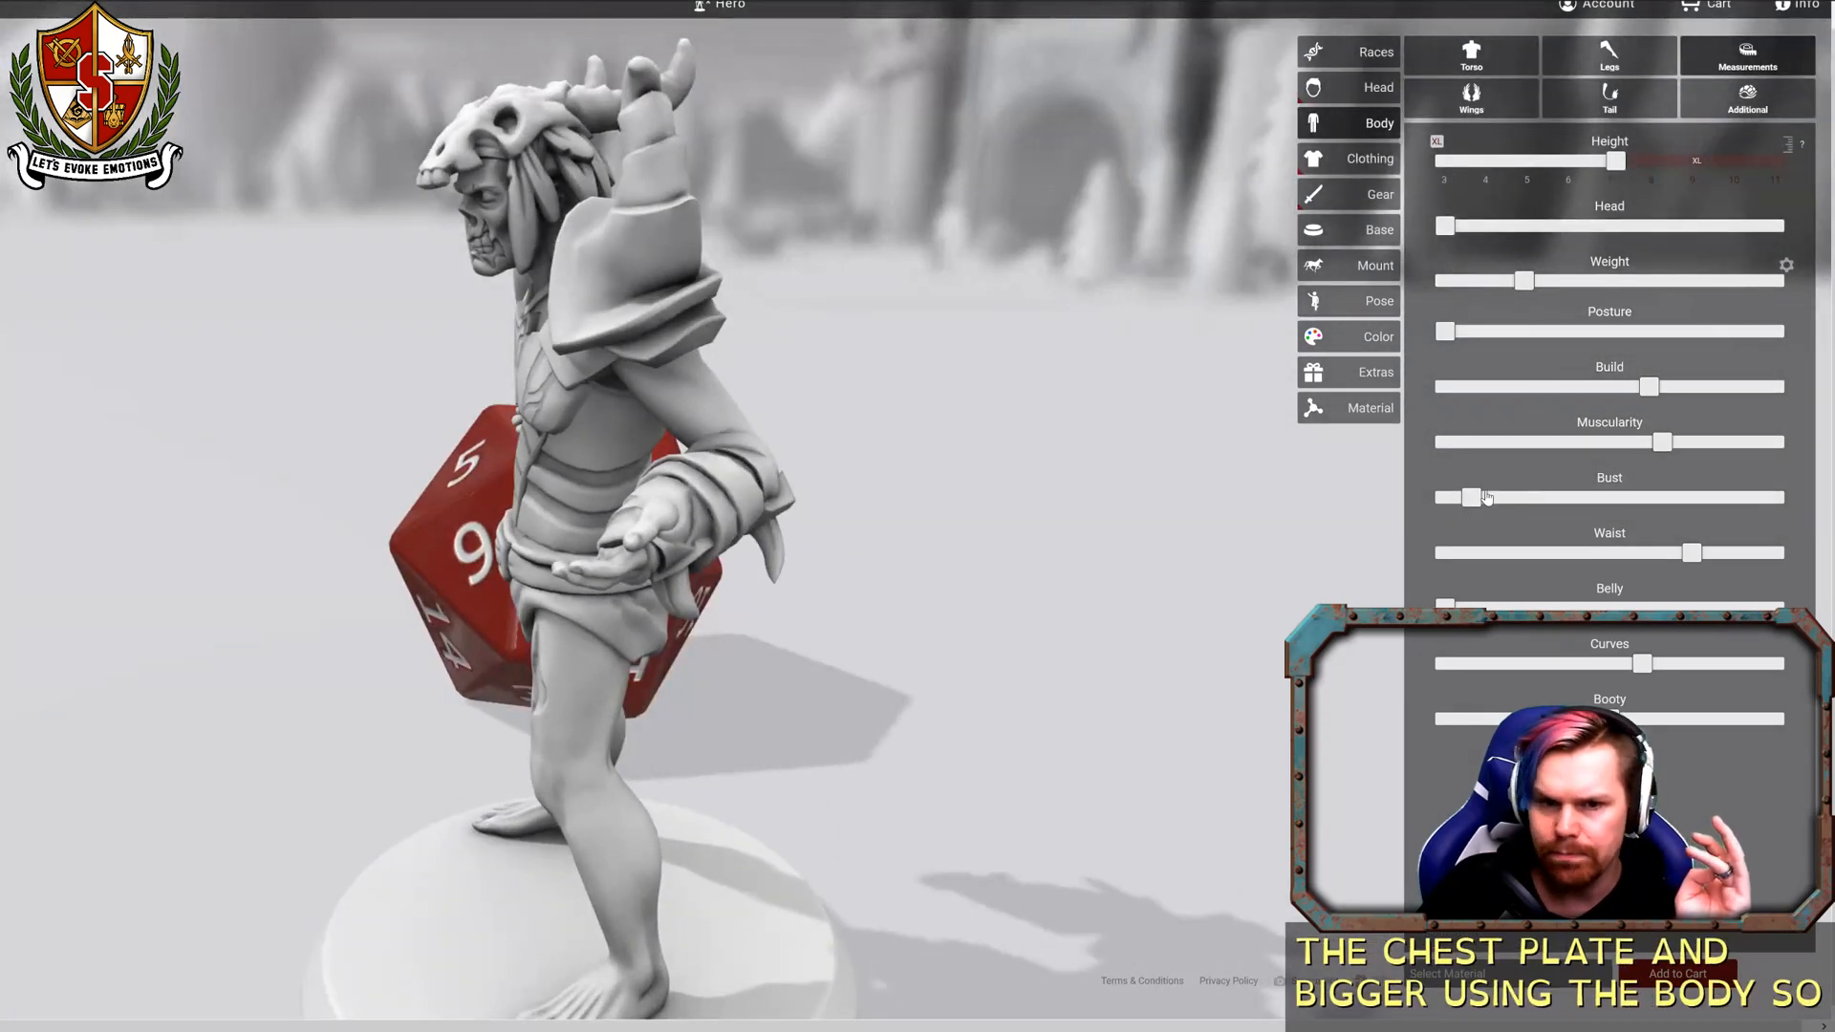
{"action": "left_click_drag", "start_coordinate": [1487, 497], "coordinate": [1630, 496]}
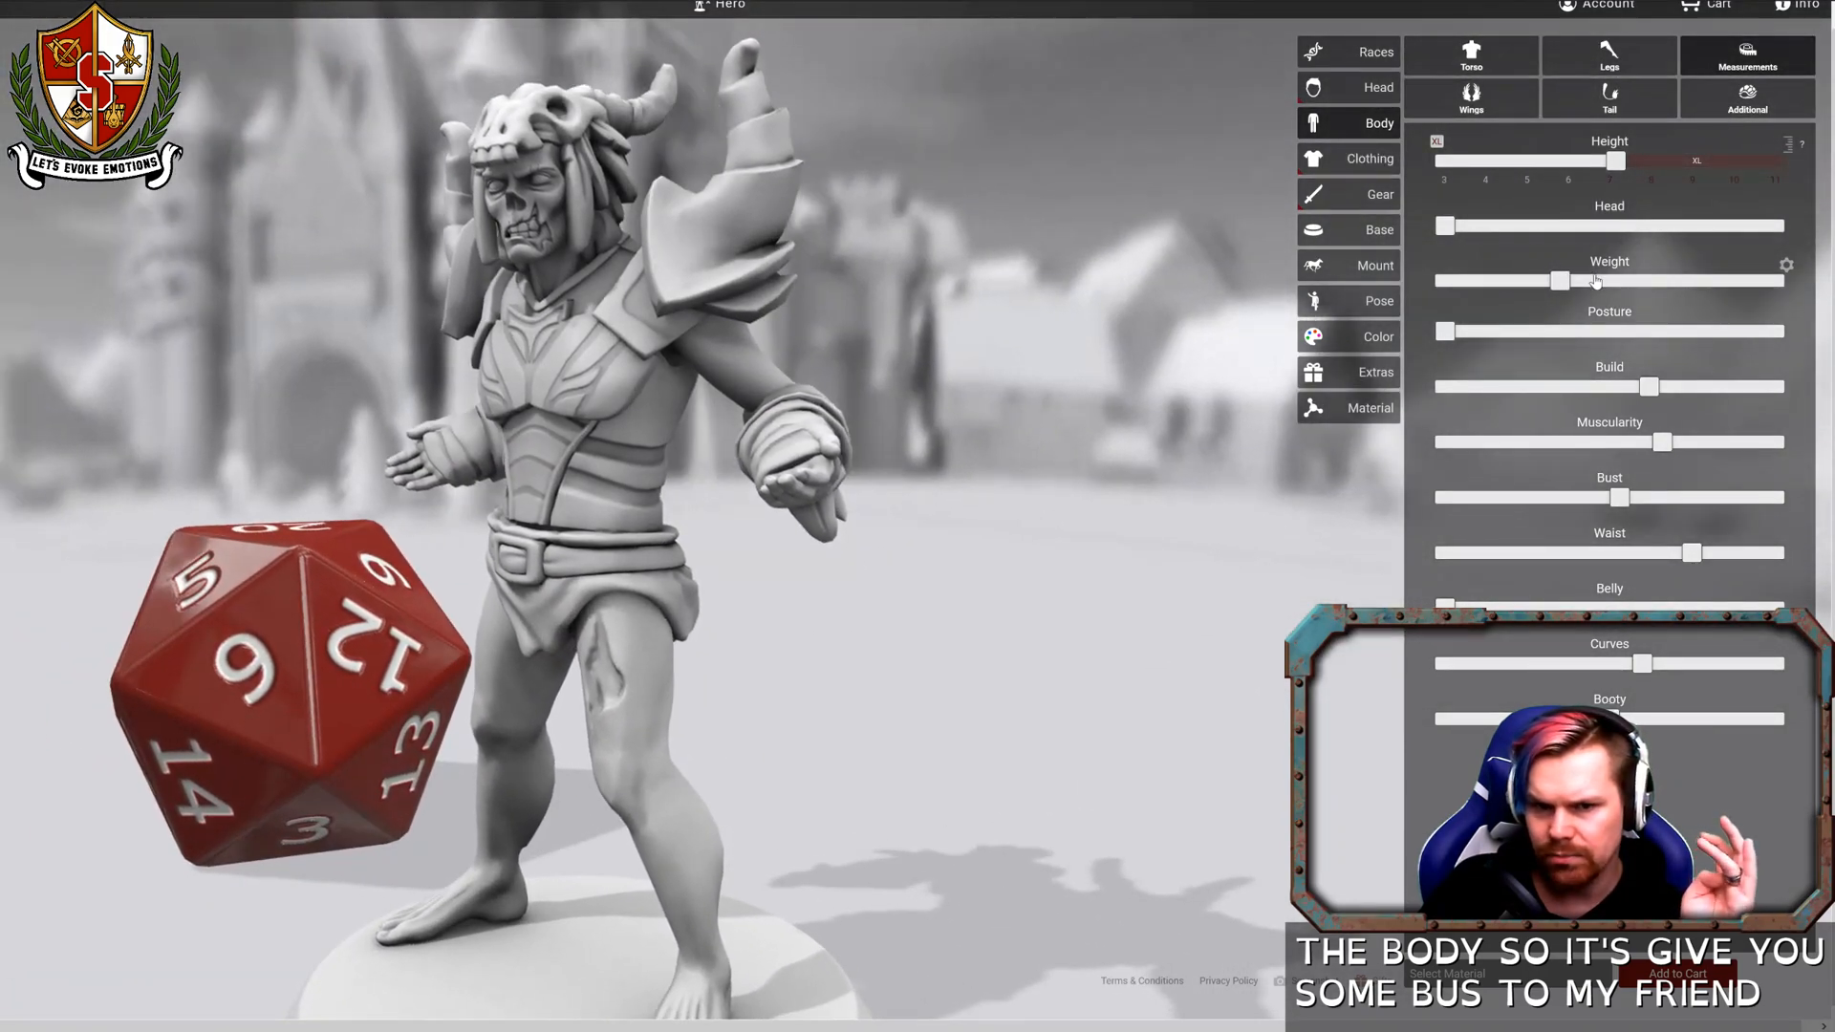
{"action": "left_click_drag", "start_coordinate": [1595, 279], "coordinate": [1627, 279]}
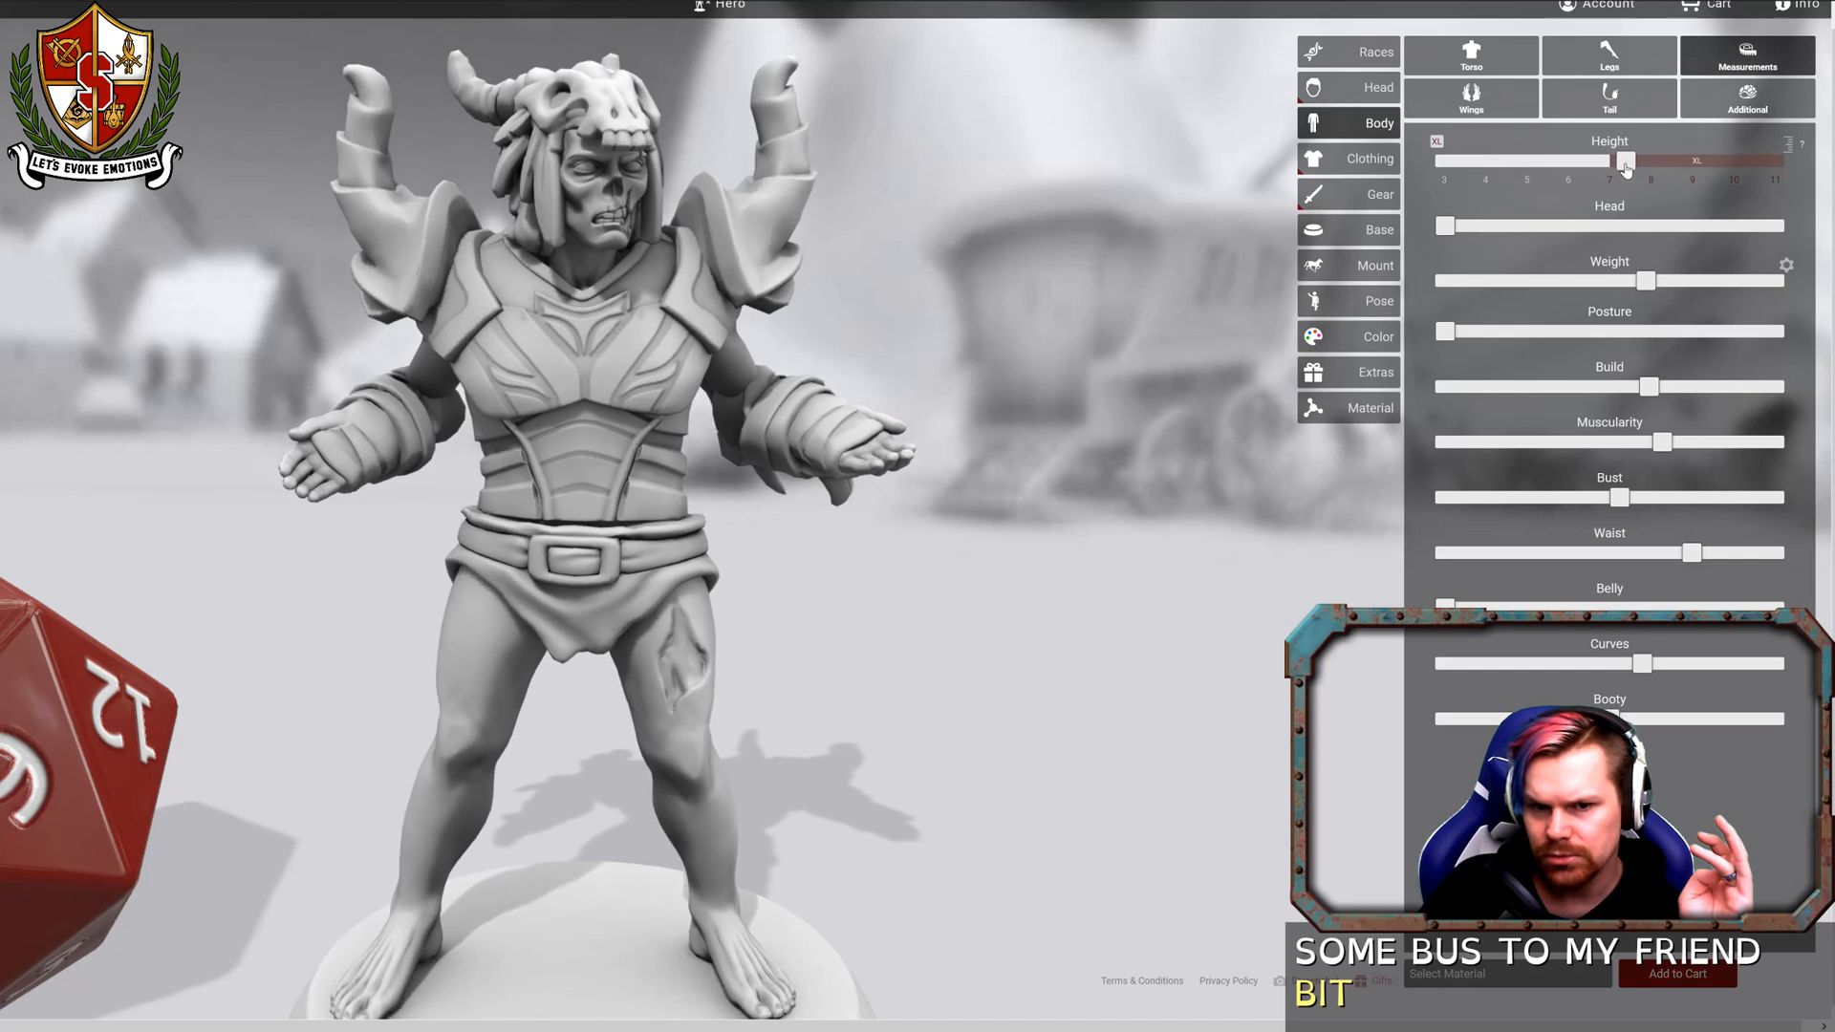
Lower the height to about 7, raise the build slightly, reduce the curves, and rotate the figure to check its proportions.
{"action": "left_click_drag", "start_coordinate": [1613, 168], "coordinate": [1610, 169]}
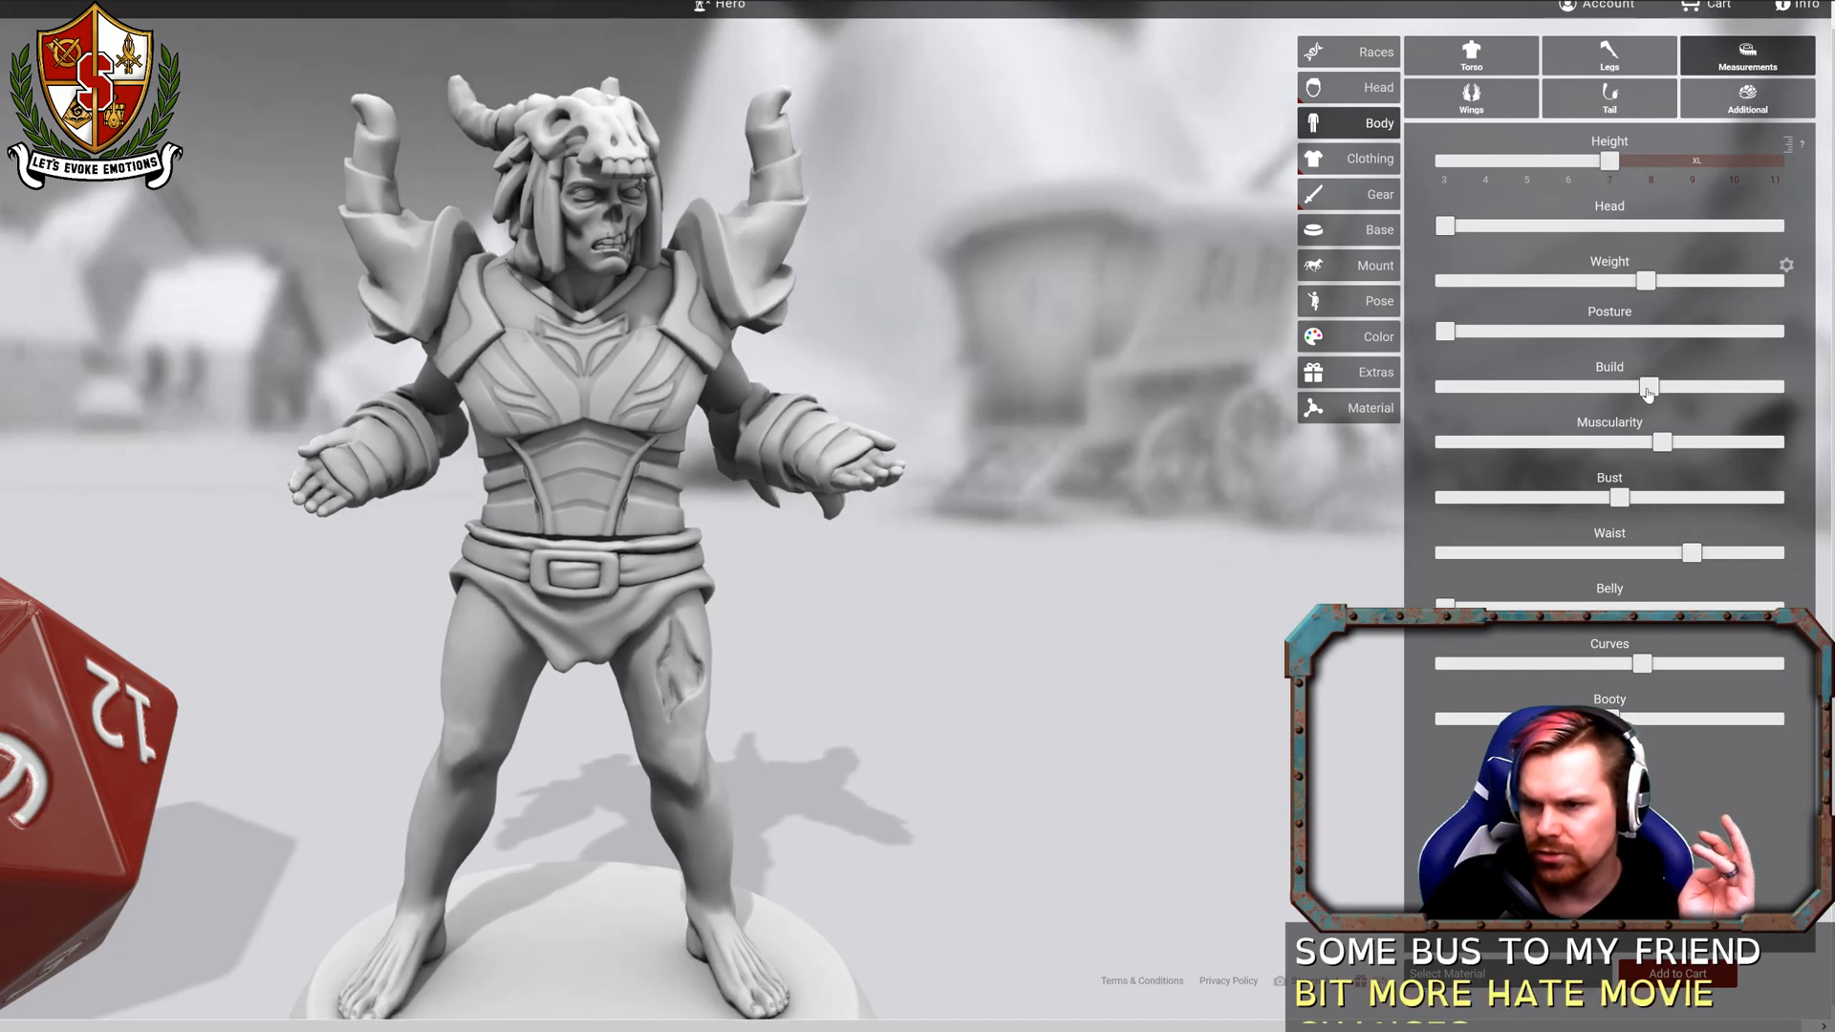
{"action": "mouse_move", "coordinate": [1648, 394]}
{"action": "left_mouse_down"}
{"action": "mouse_move", "coordinate": [1689, 395]}
{"action": "mouse_move", "coordinate": [1655, 393]}
{"action": "mouse_move", "coordinate": [1672, 388]}
{"action": "left_mouse_up"}
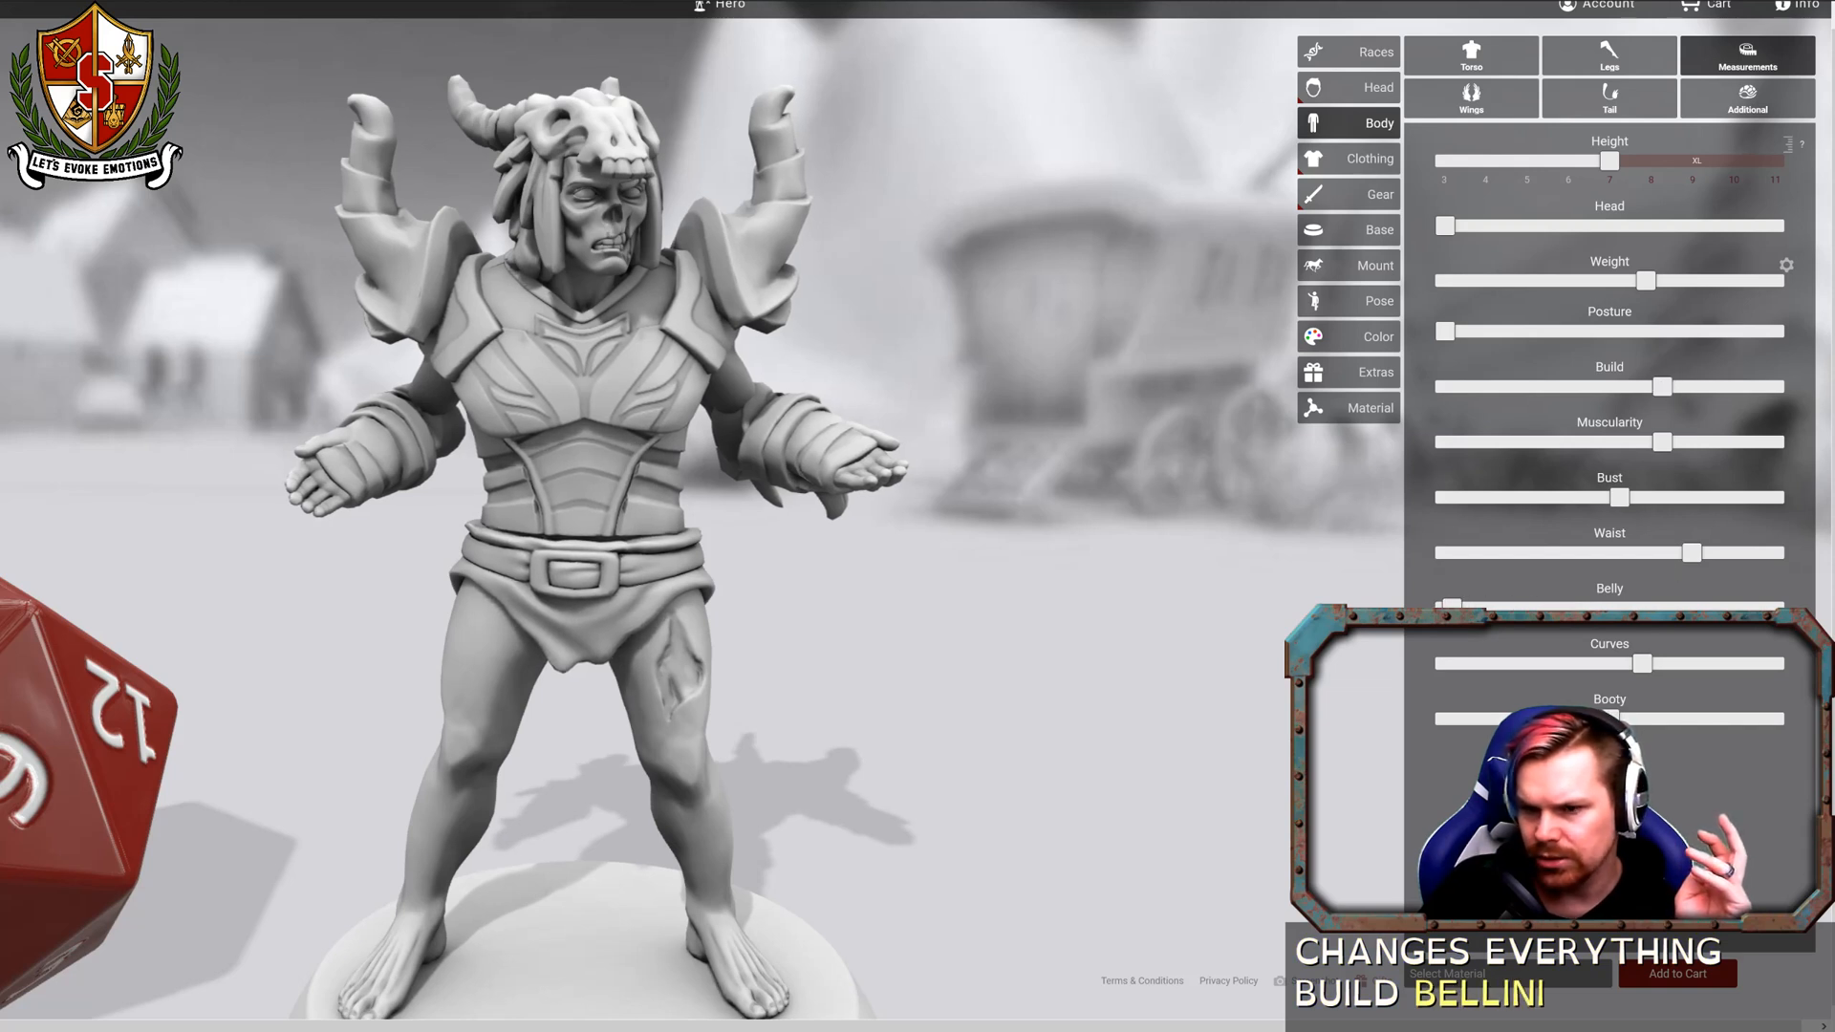
{"action": "left_click_drag", "start_coordinate": [1658, 669], "coordinate": [1628, 669]}
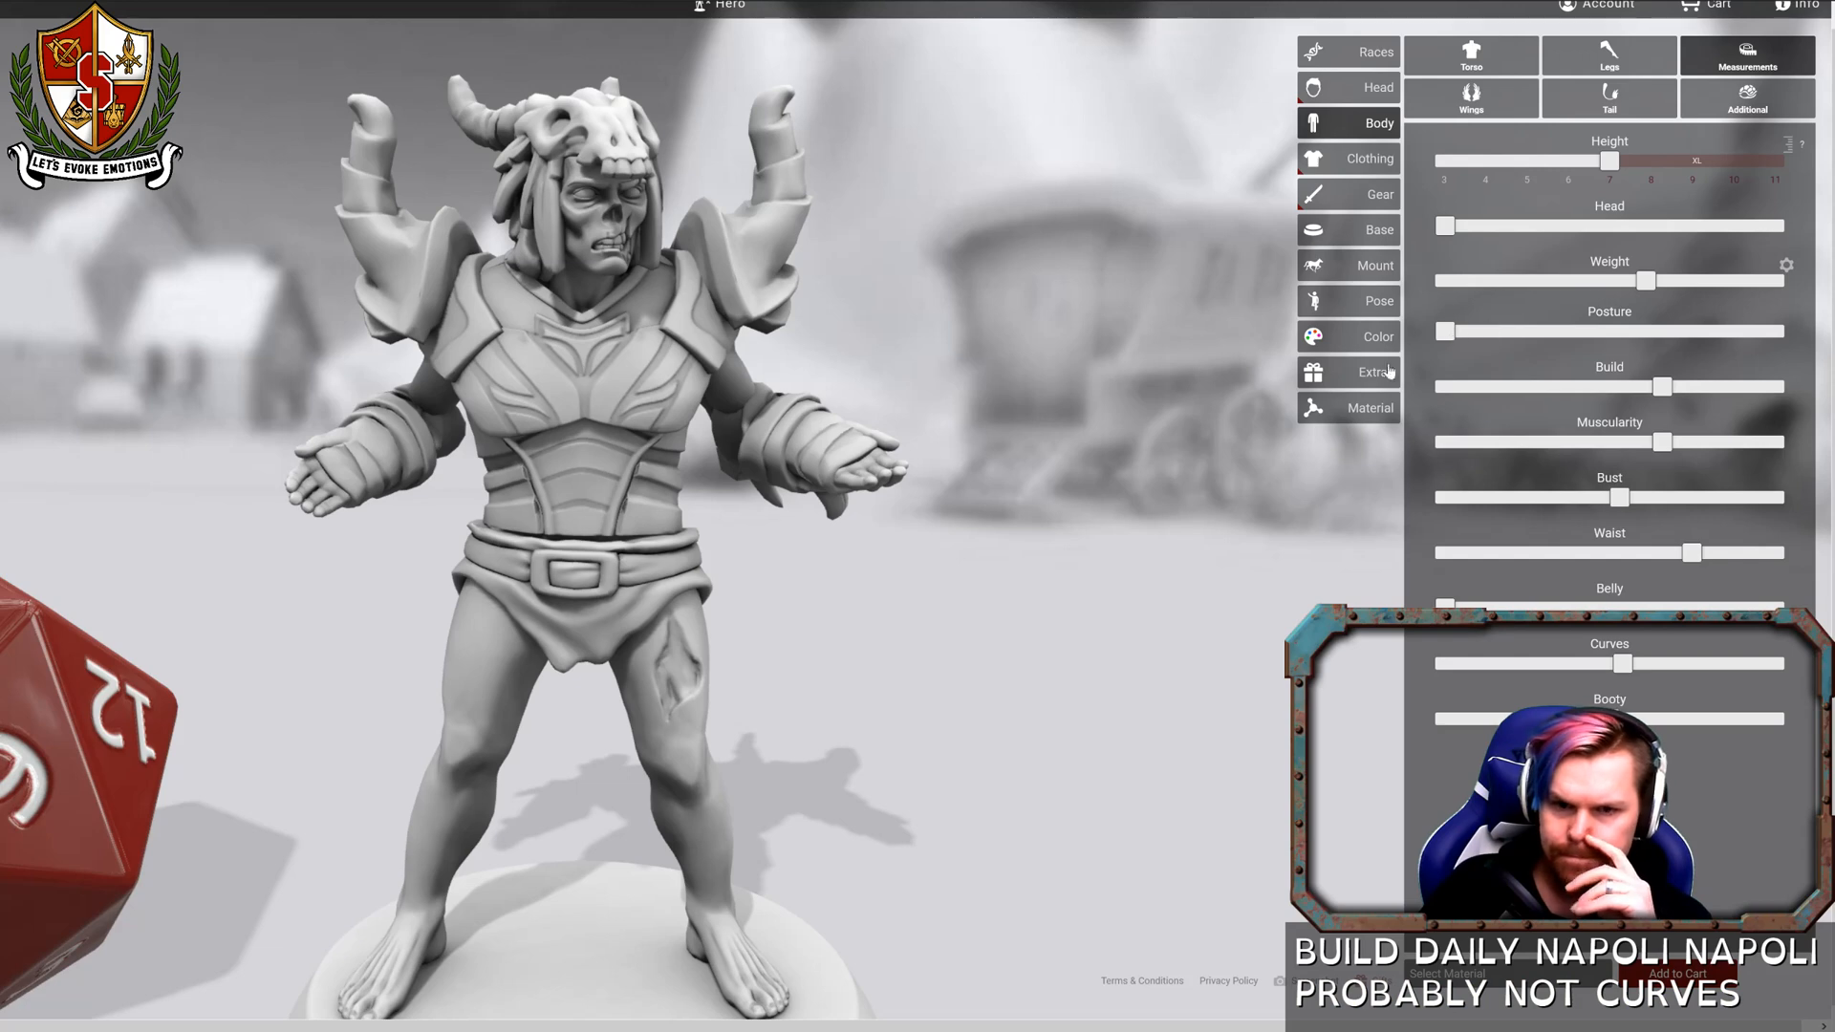
{"action": "left_click_drag", "start_coordinate": [1018, 394], "coordinate": [737, 434]}
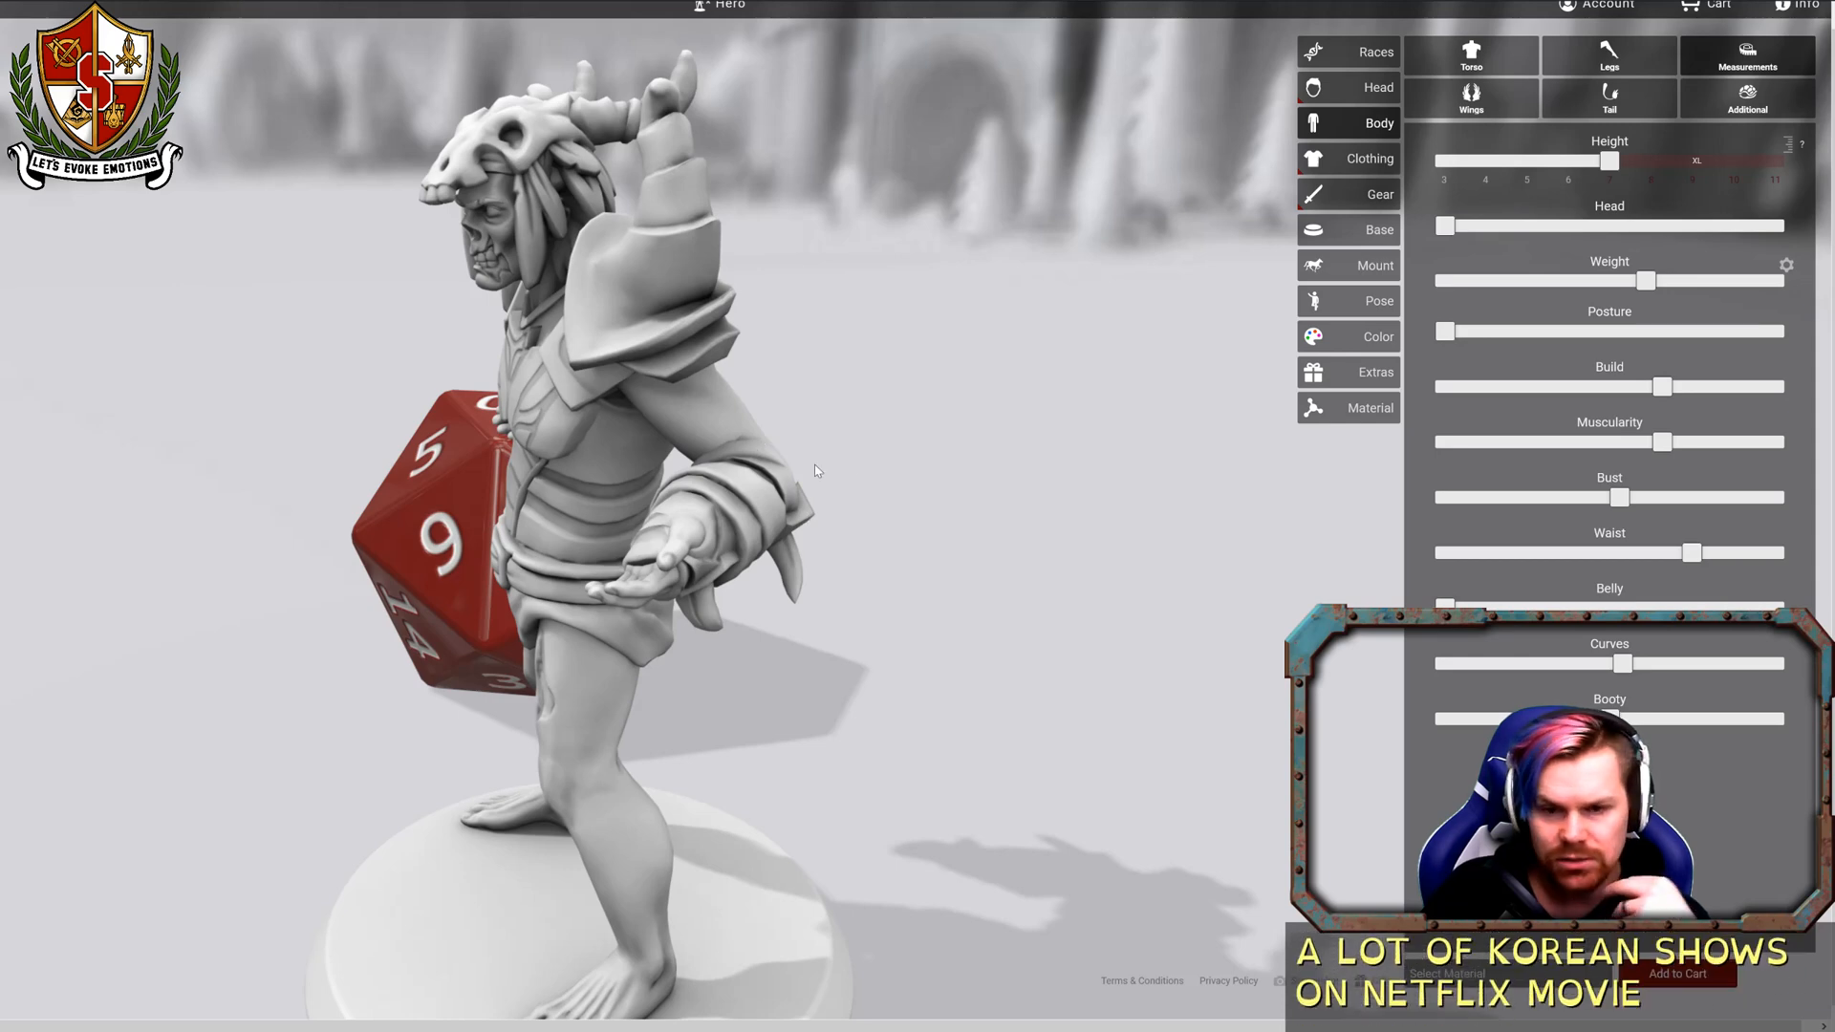
{"action": "left_click_drag", "start_coordinate": [815, 470], "coordinate": [1153, 464]}
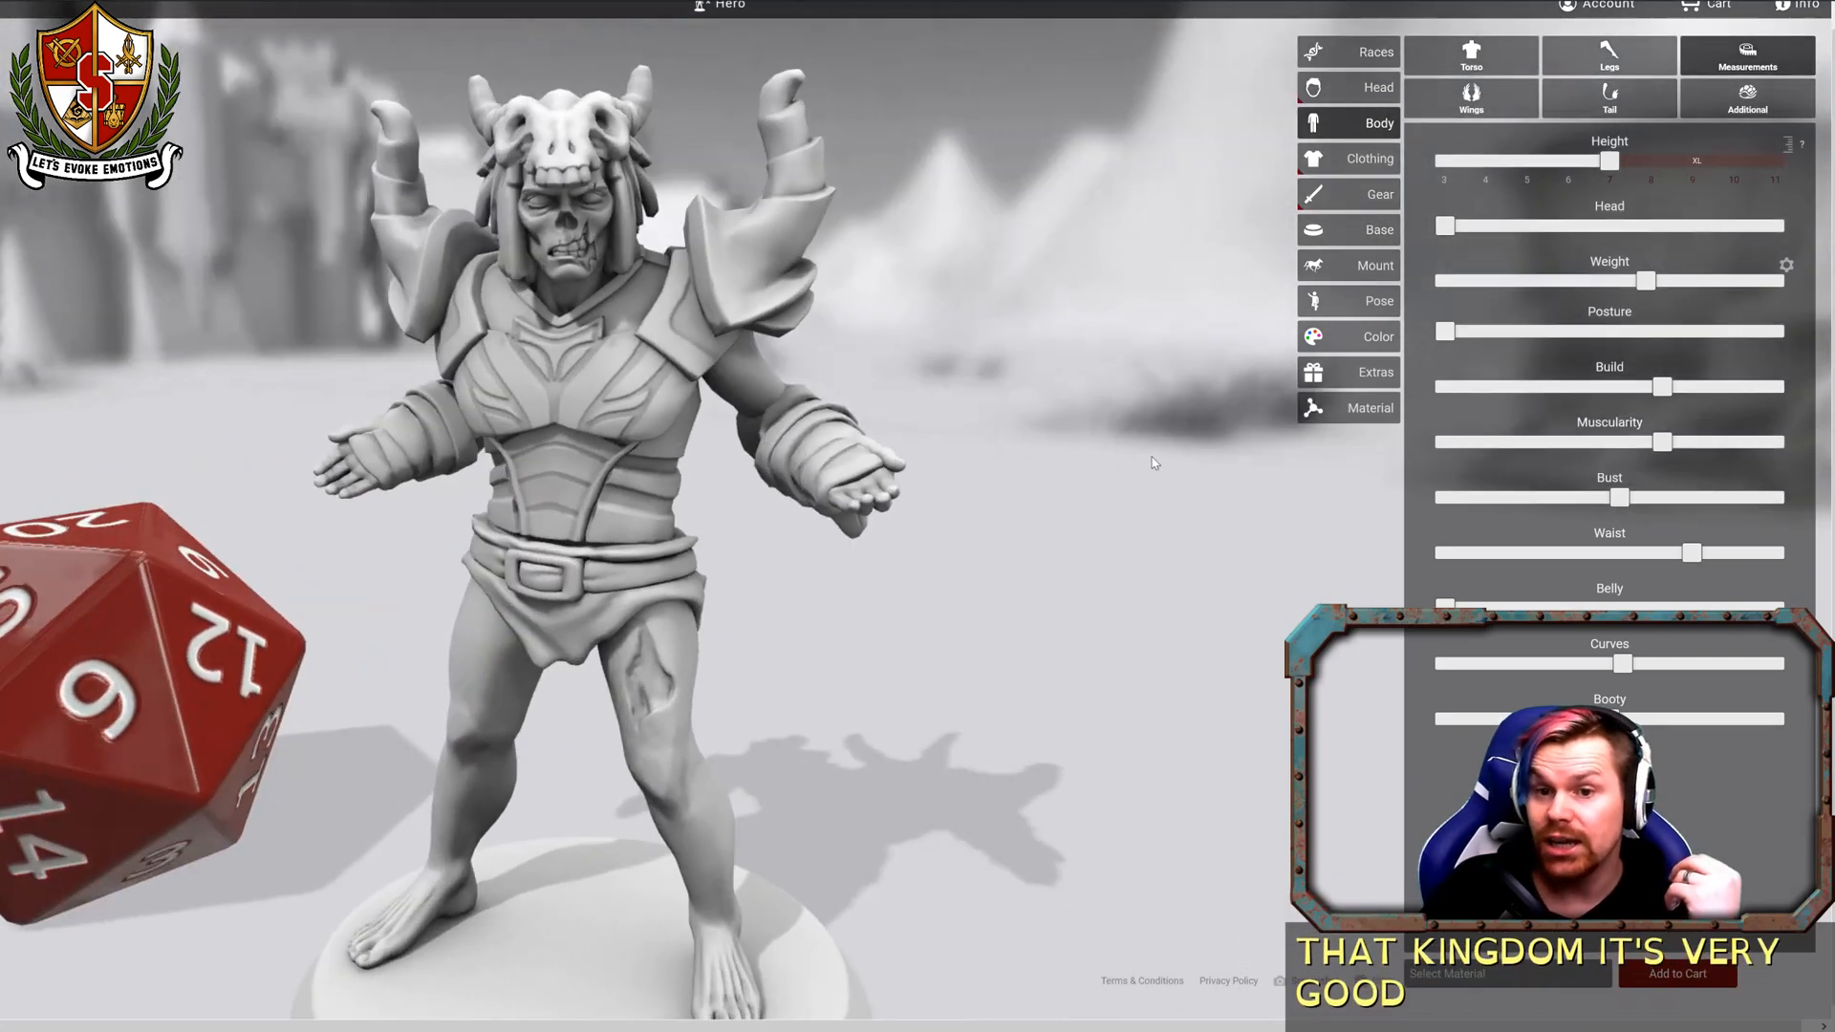
Remove the horned pauldrons and try the Elven Heavy Armor Pauldrons on both shoulders.
{"action": "left_click", "coordinate": [1372, 160]}
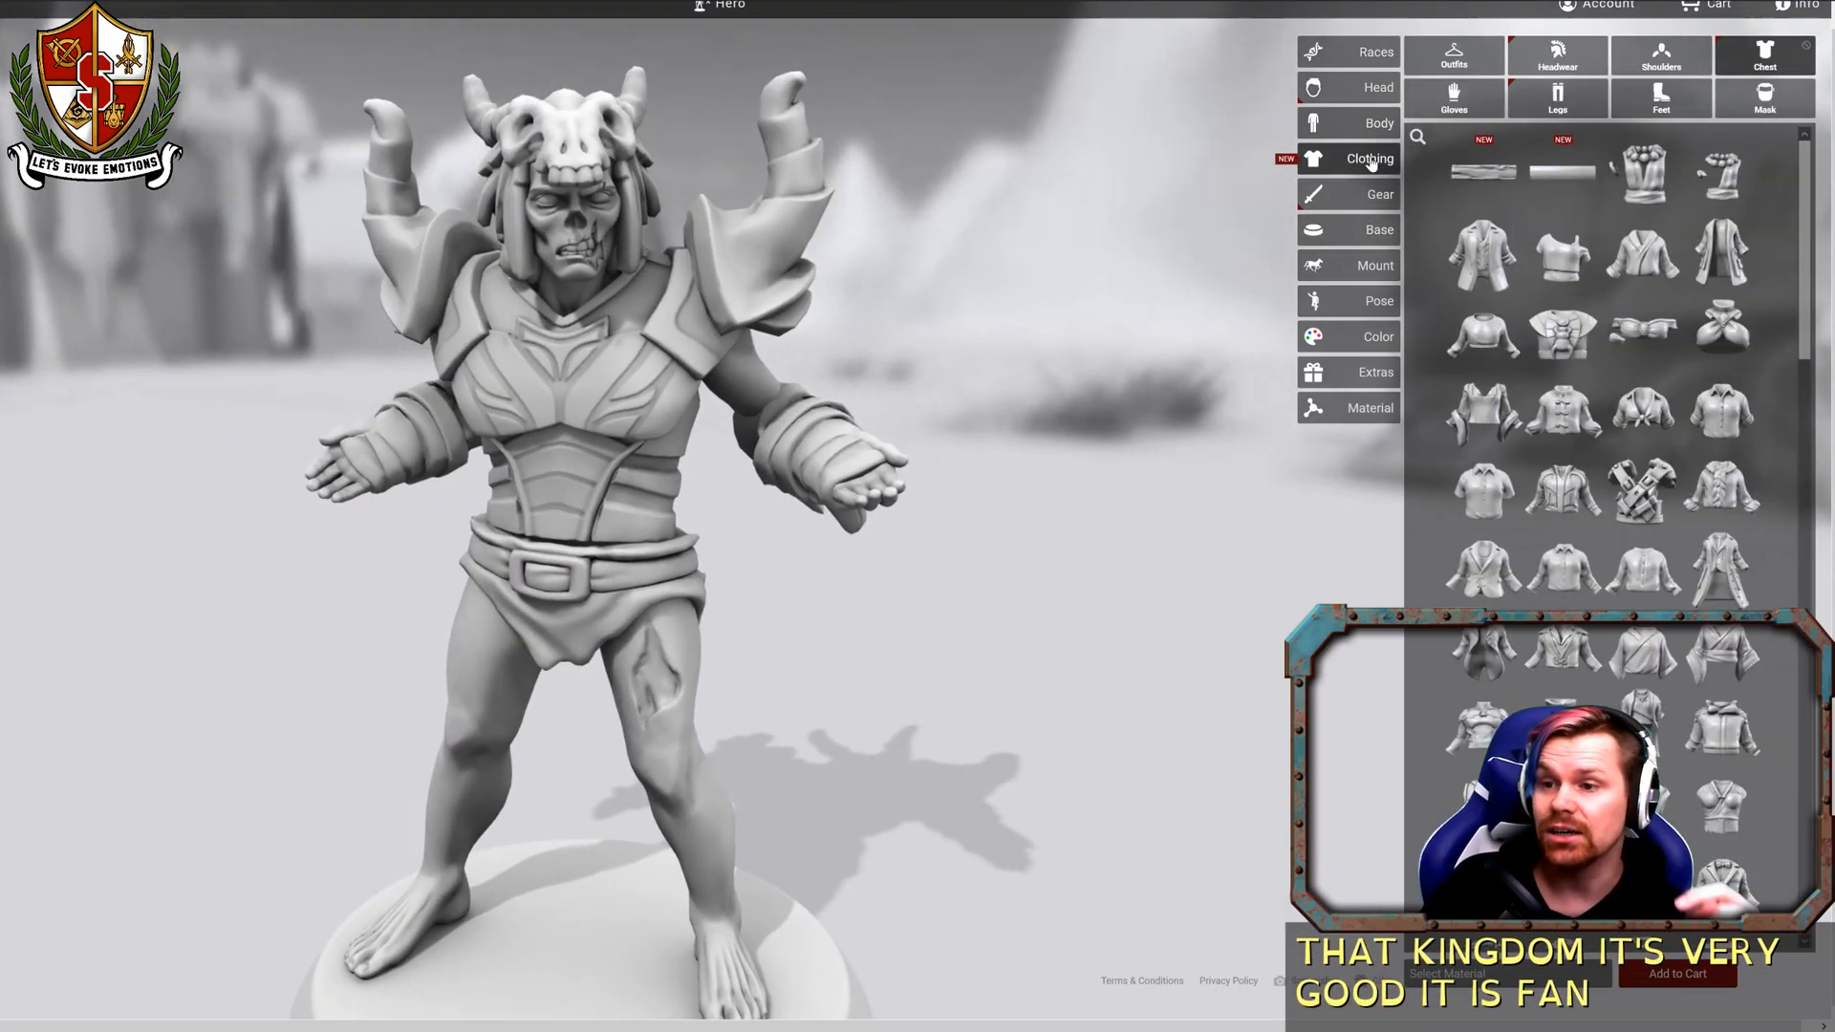
{"action": "left_click", "coordinate": [1454, 96]}
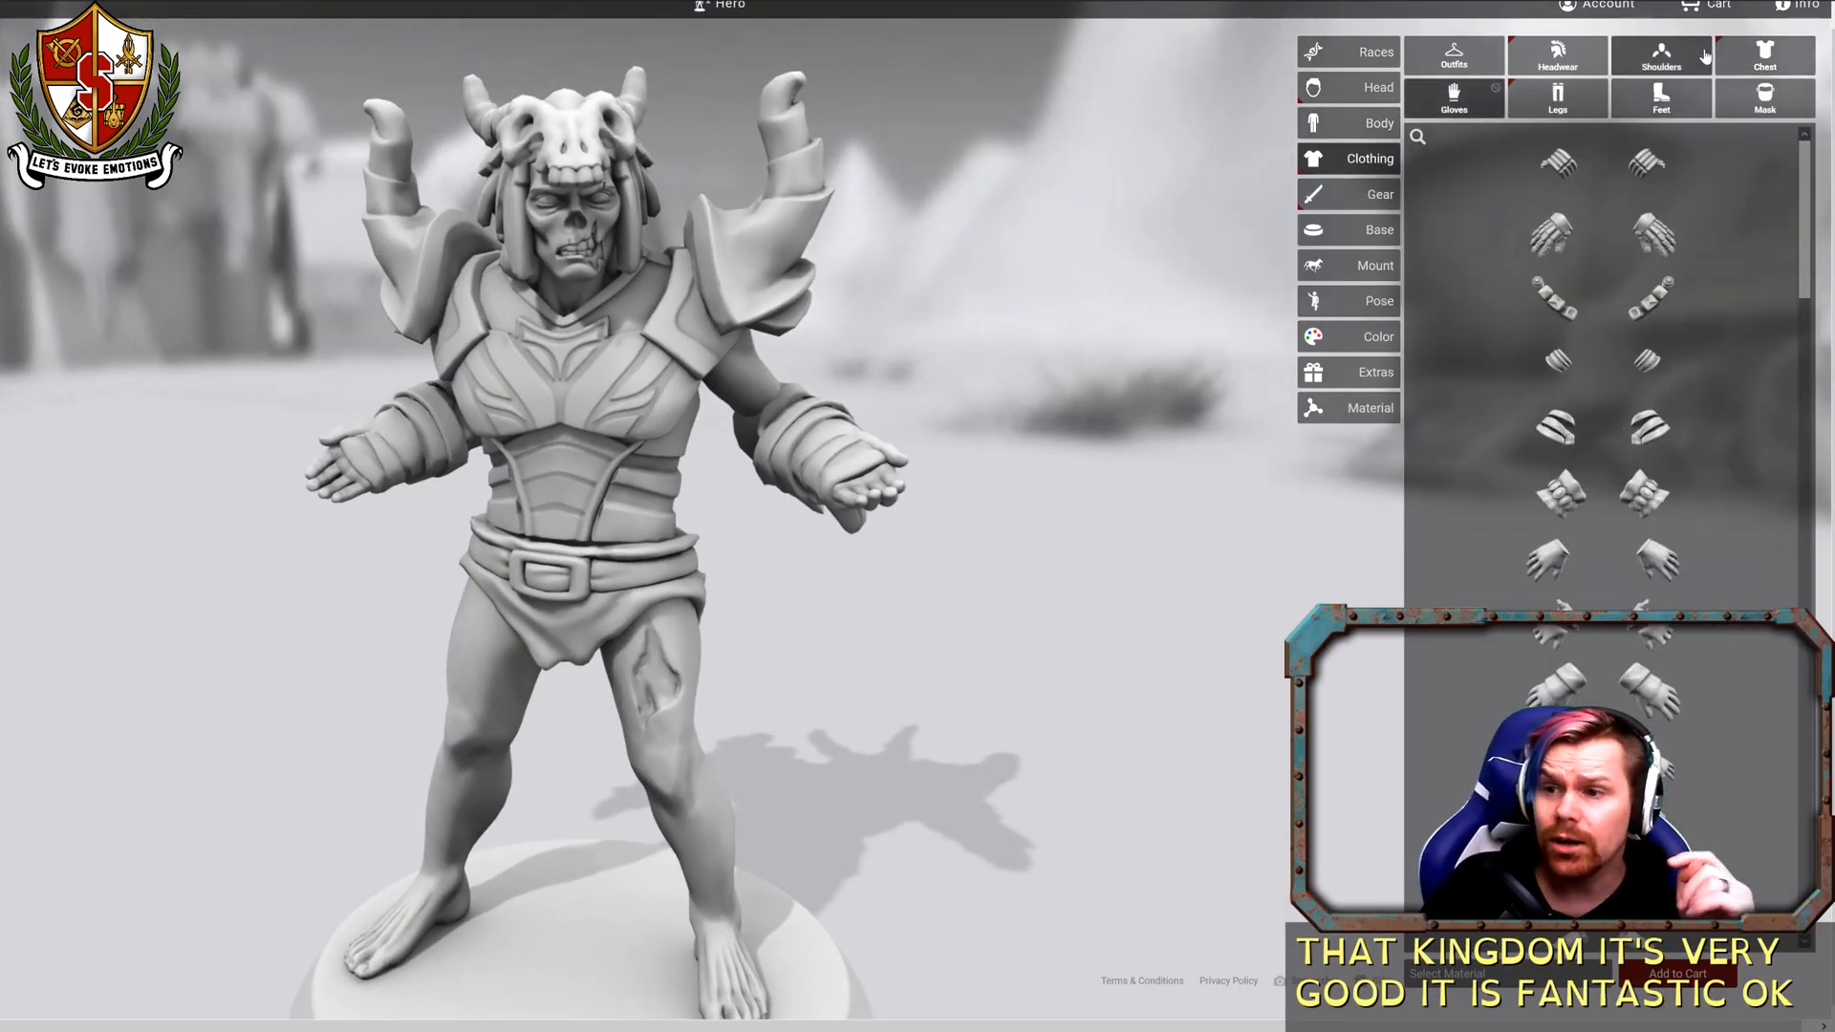
{"action": "left_click", "coordinate": [1704, 54]}
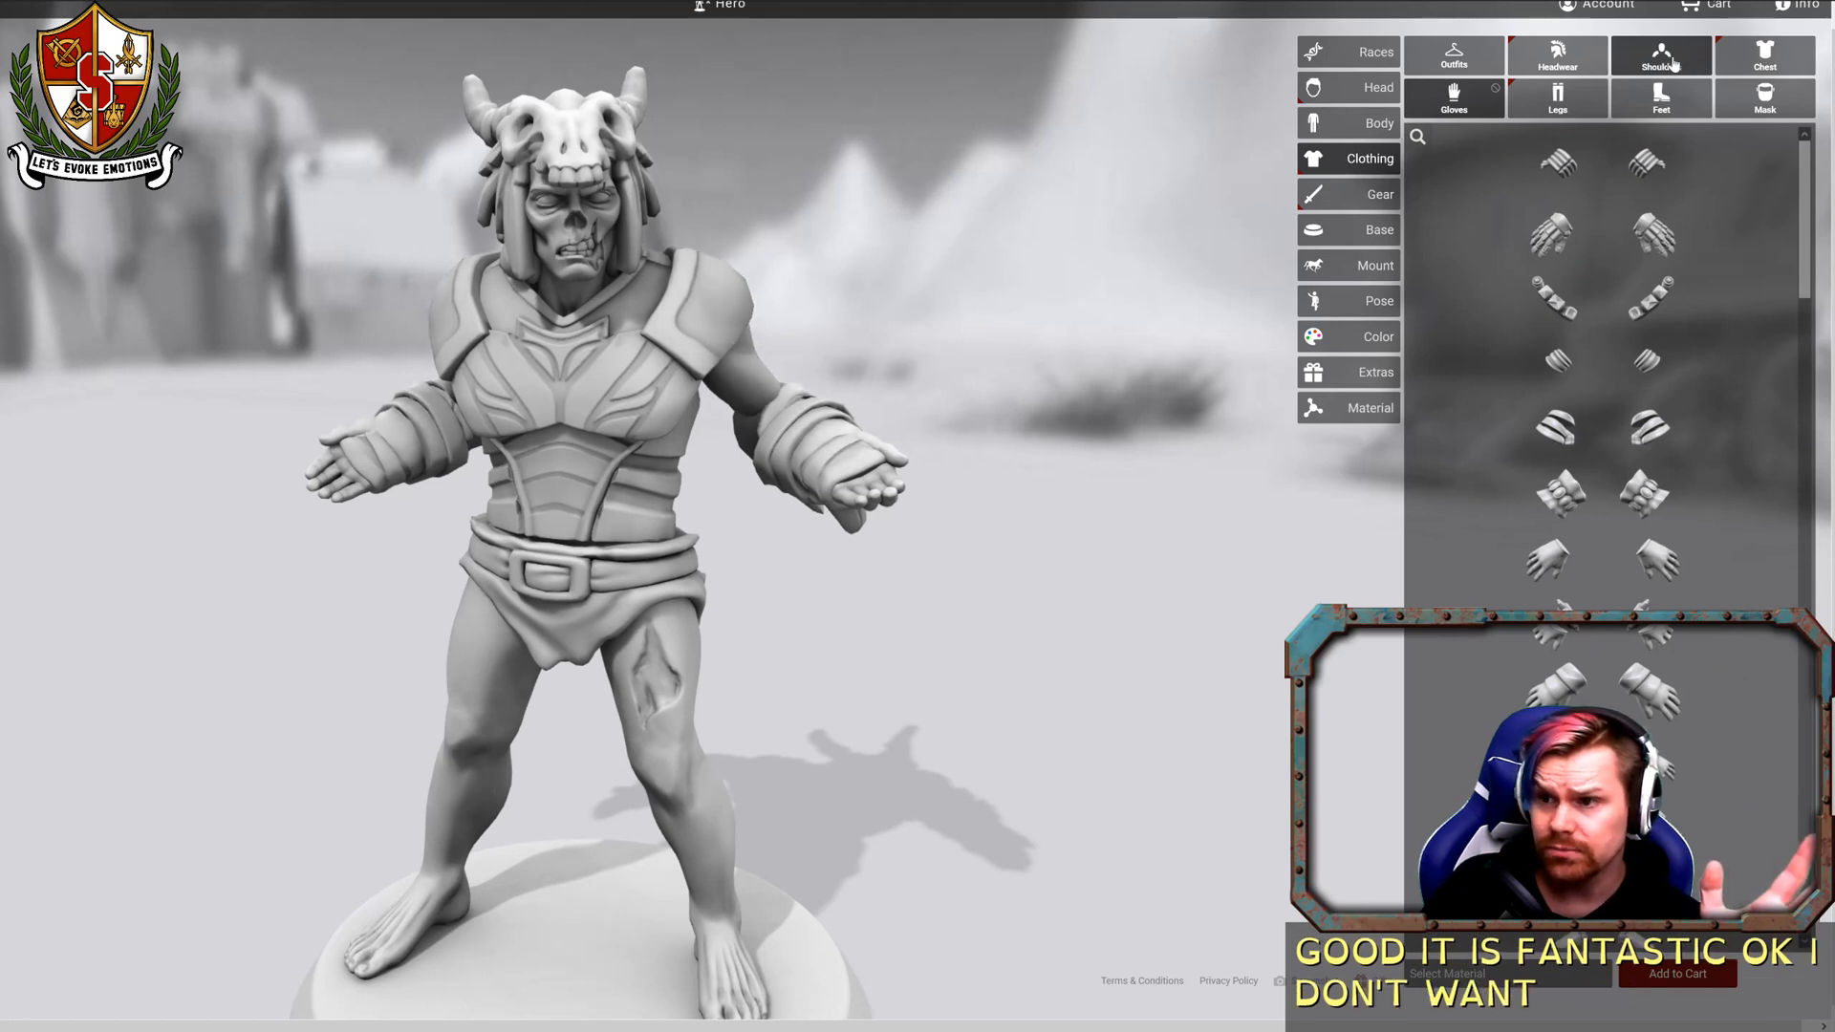
{"action": "left_click", "coordinate": [1670, 59]}
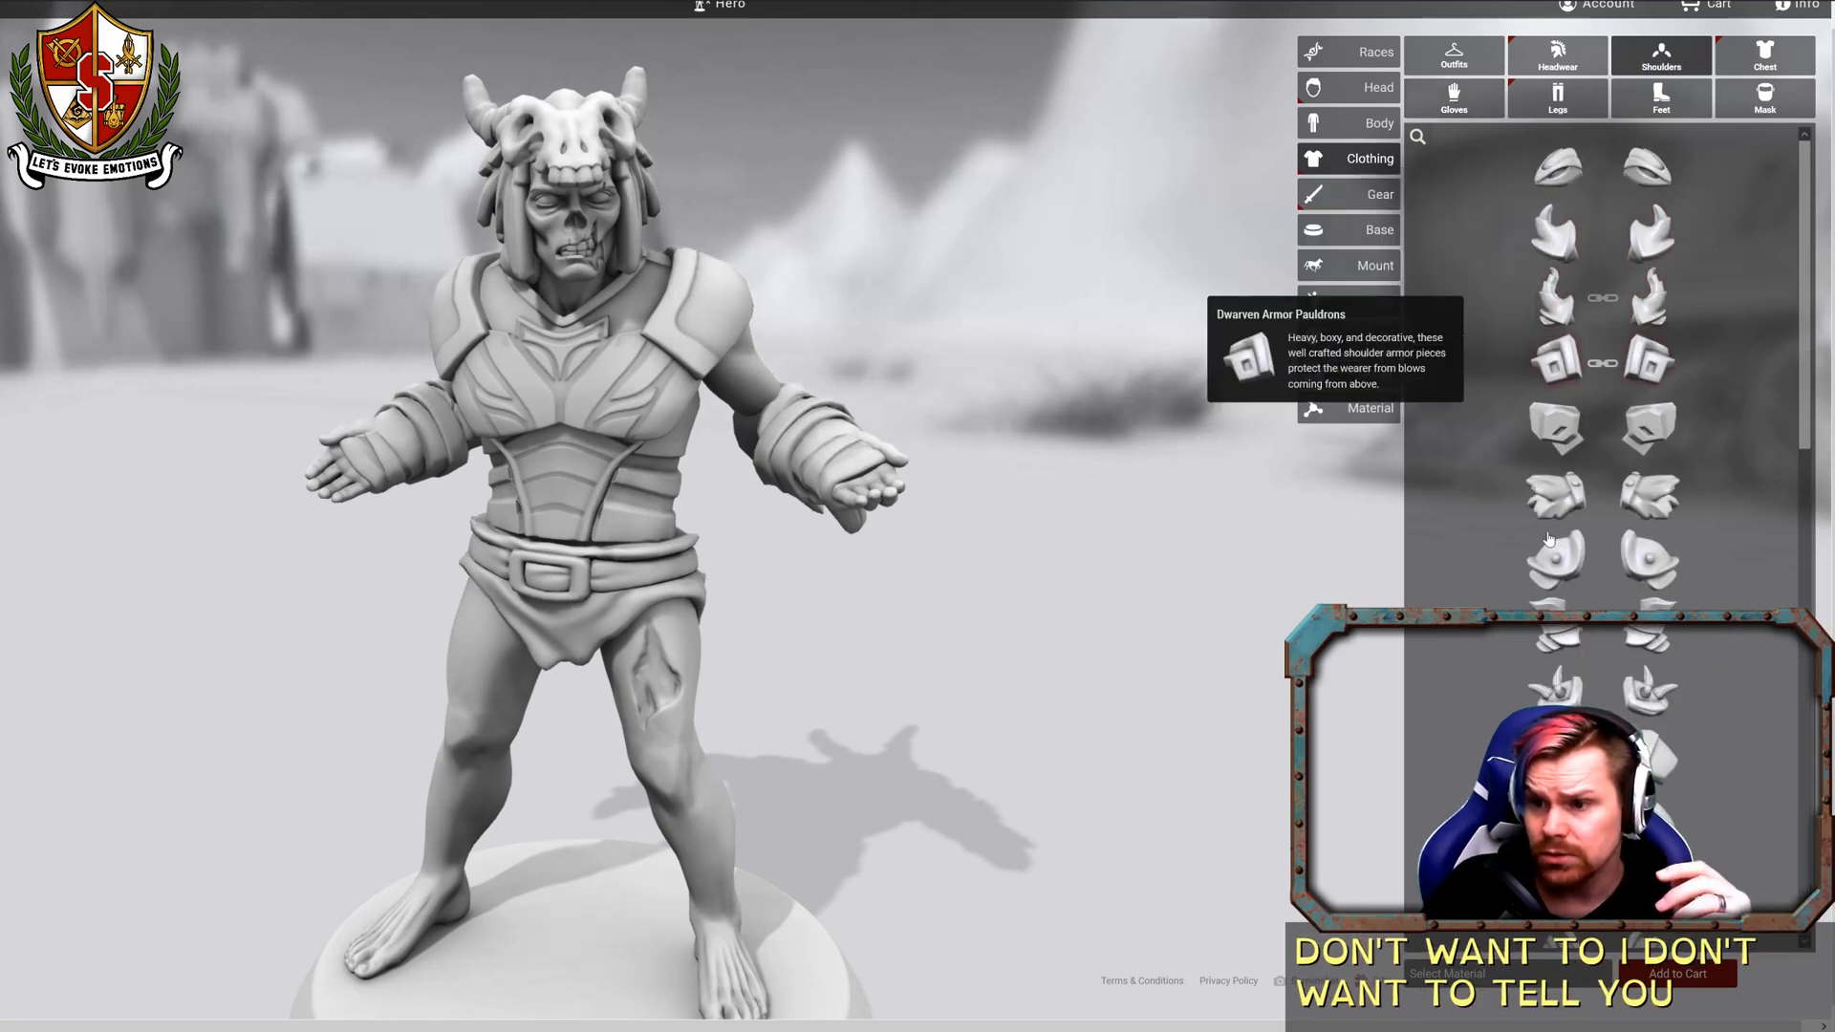
{"action": "left_click", "coordinate": [1564, 628]}
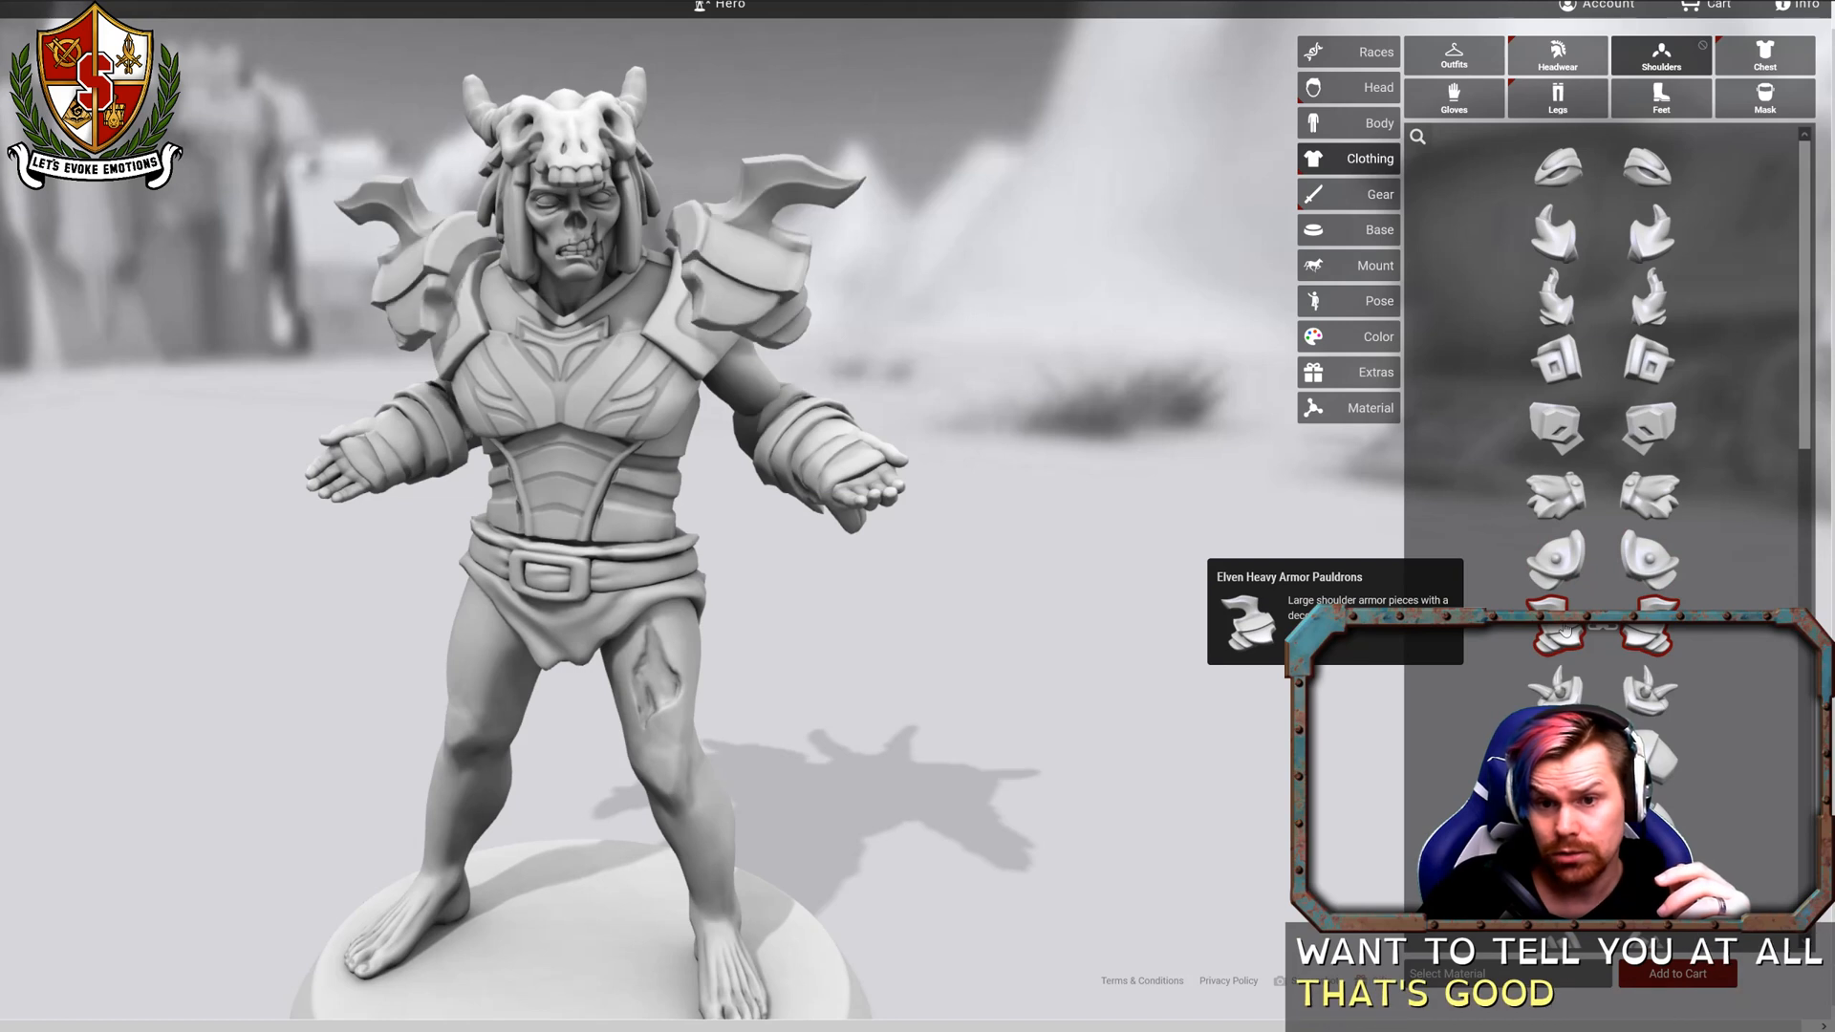
Equip the Dragon Knight Shoulder on both of the zombie's shoulders, inspect the figure, and look through the remaining shoulder pieces.
{"action": "scroll", "coordinate": [1574, 664], "scroll_direction": "down", "scroll_amount": 6}
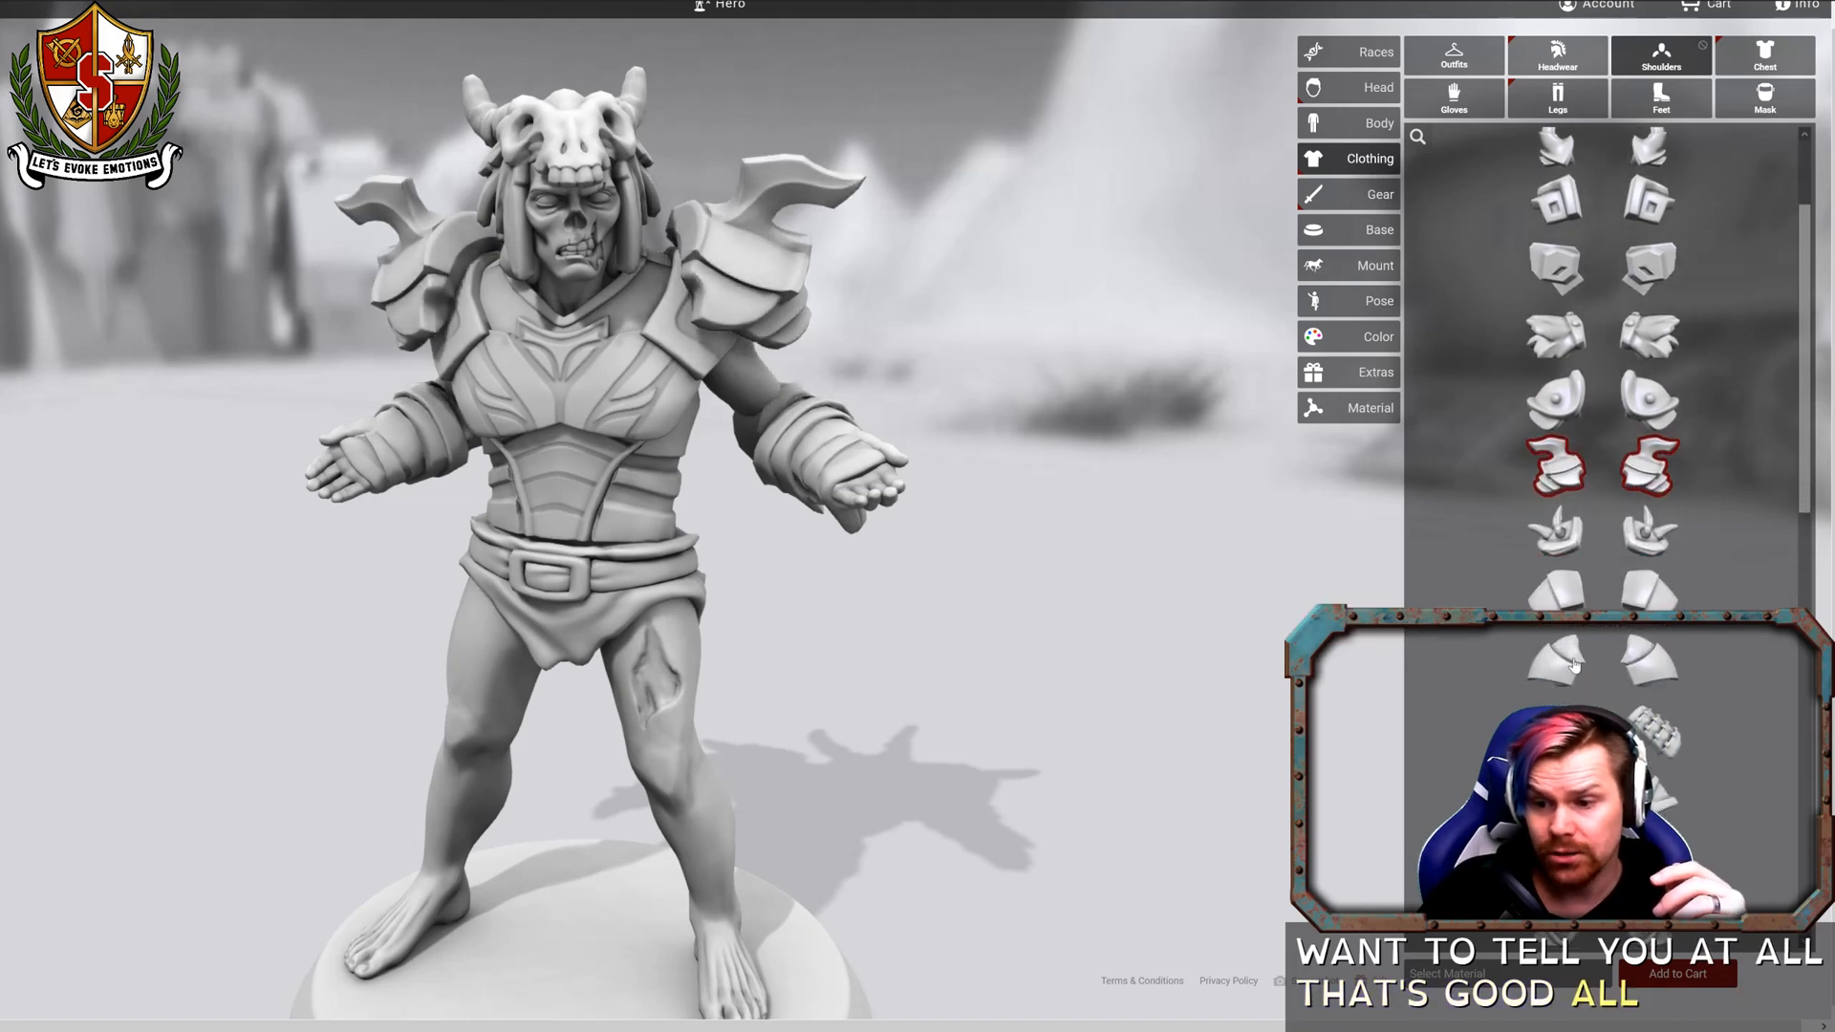
{"action": "scroll", "coordinate": [1558, 666], "scroll_direction": "down", "scroll_amount": 6}
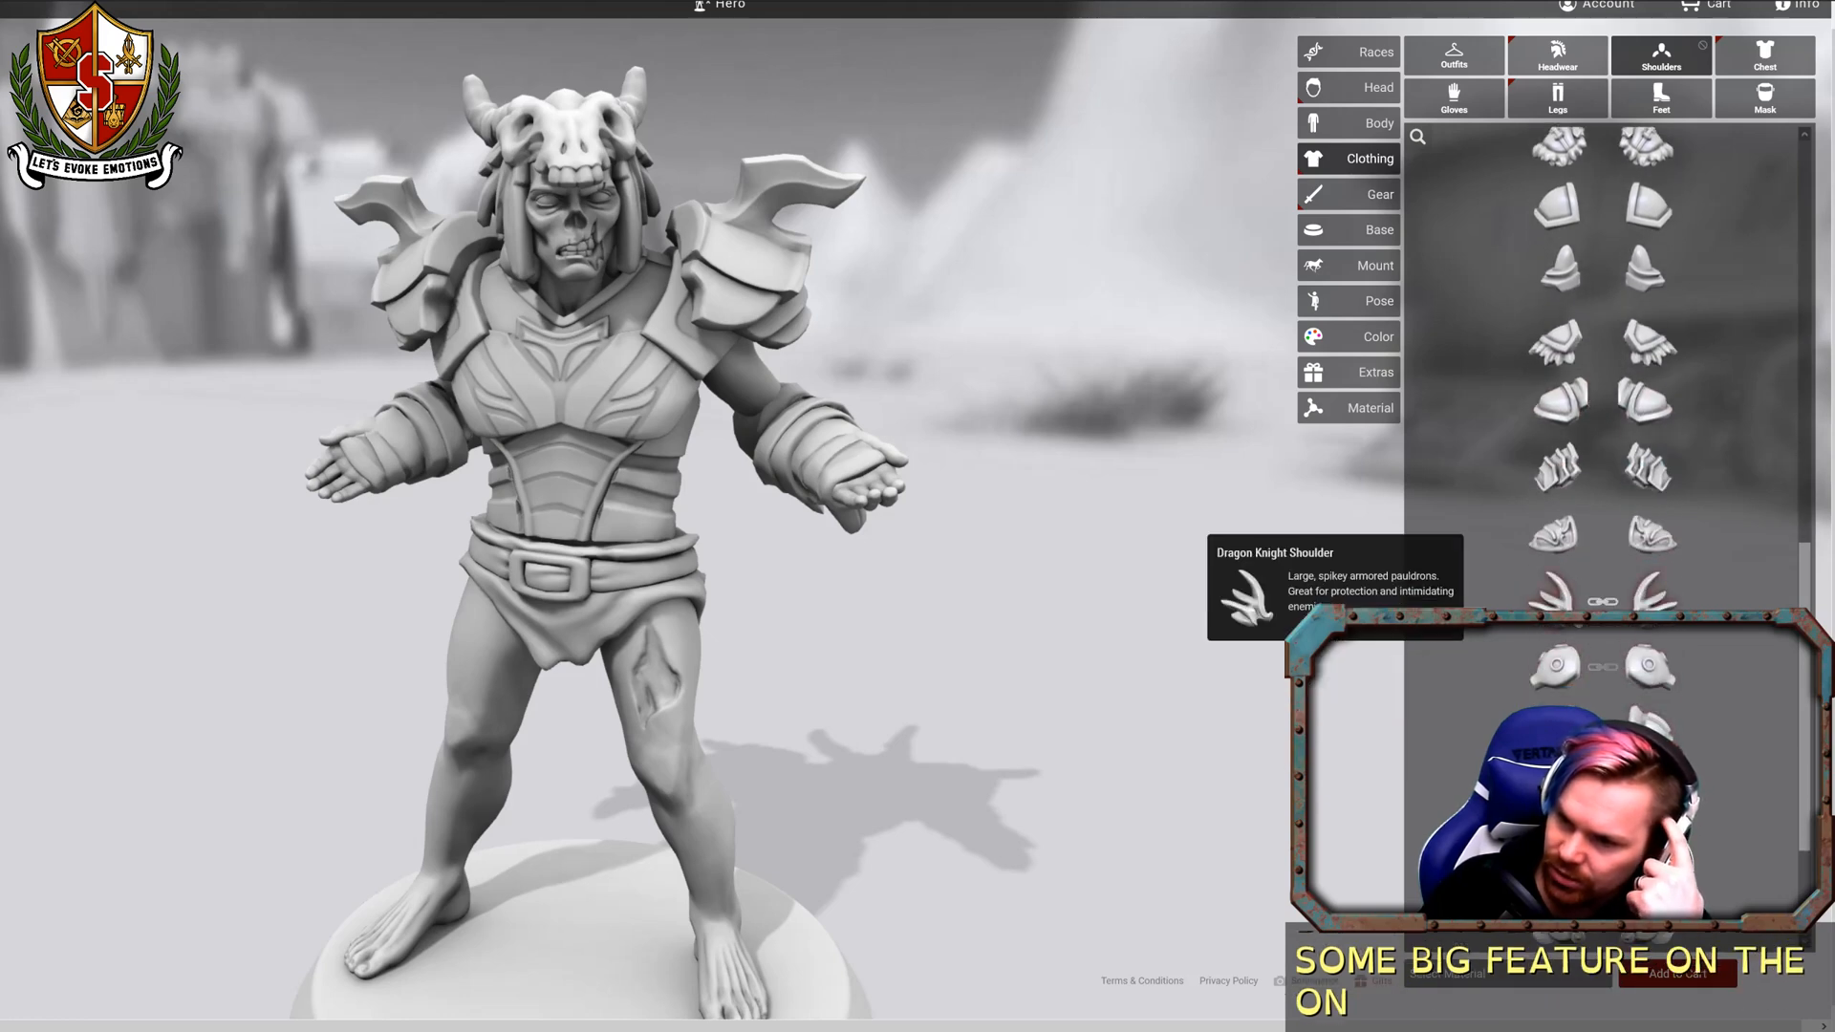
{"action": "left_click", "coordinate": [1553, 600]}
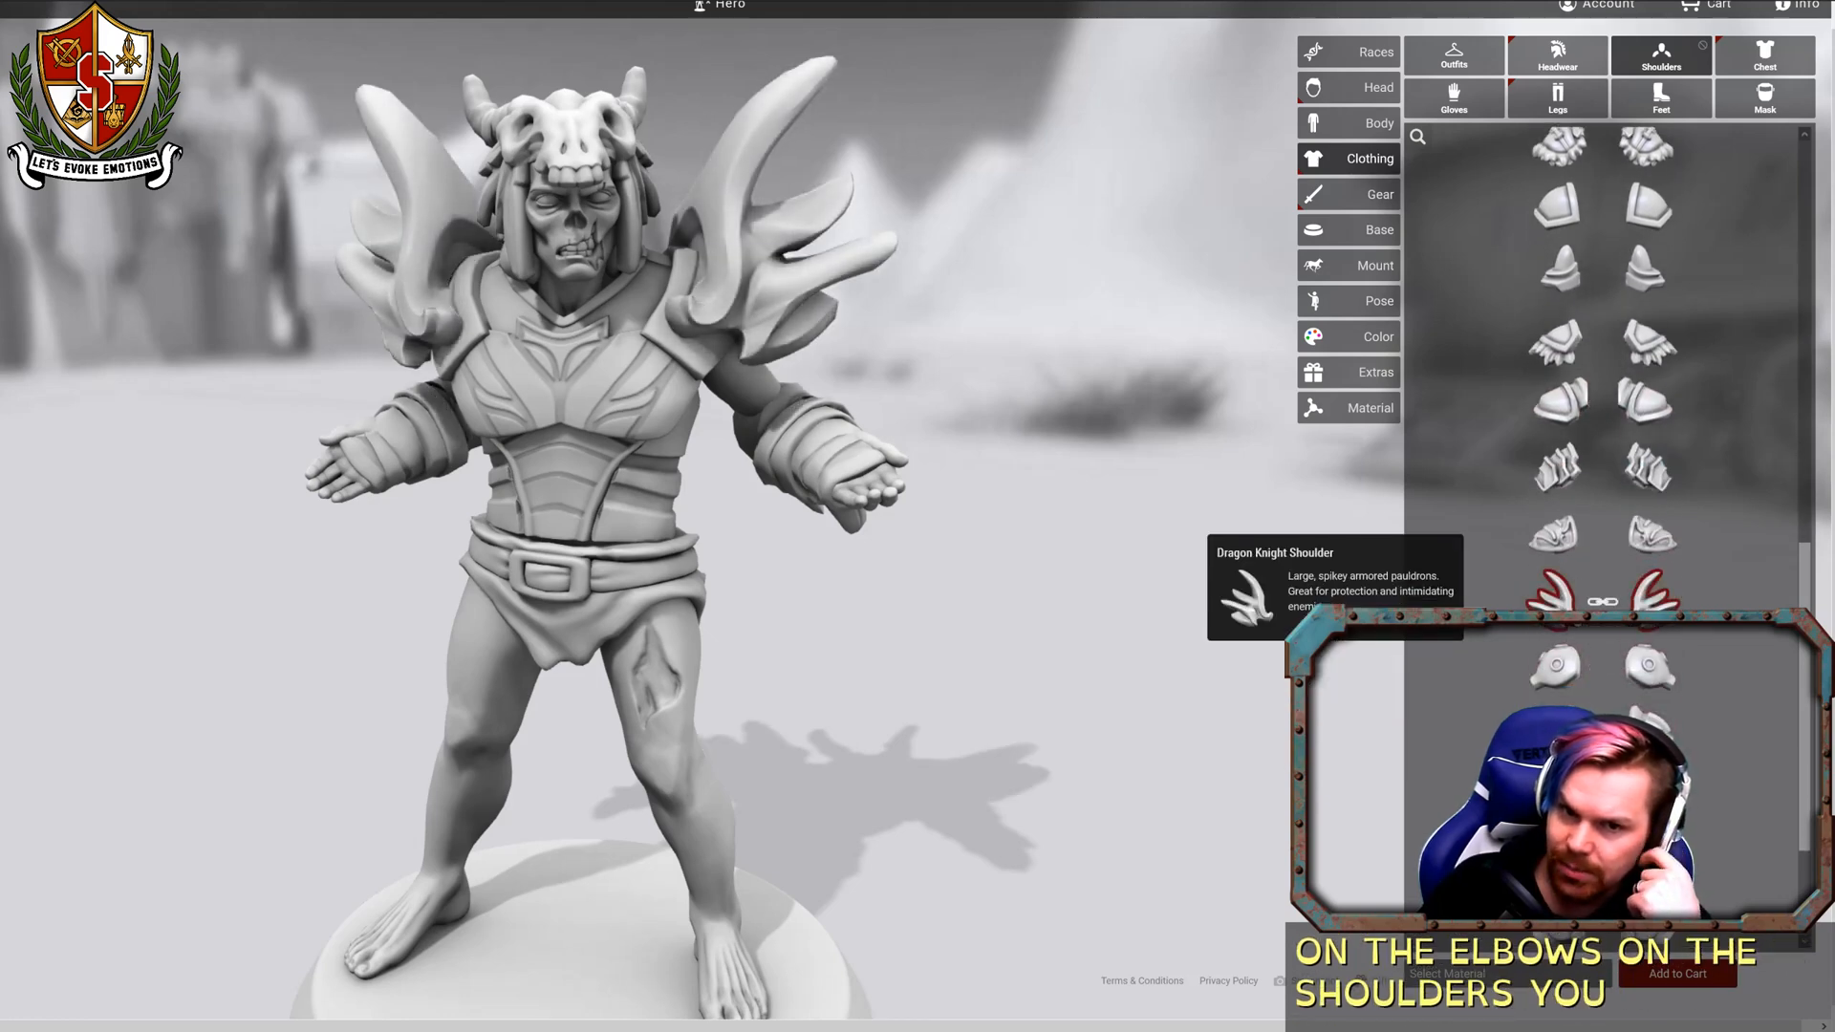
{"action": "left_click_drag", "start_coordinate": [1146, 615], "coordinate": [1252, 613]}
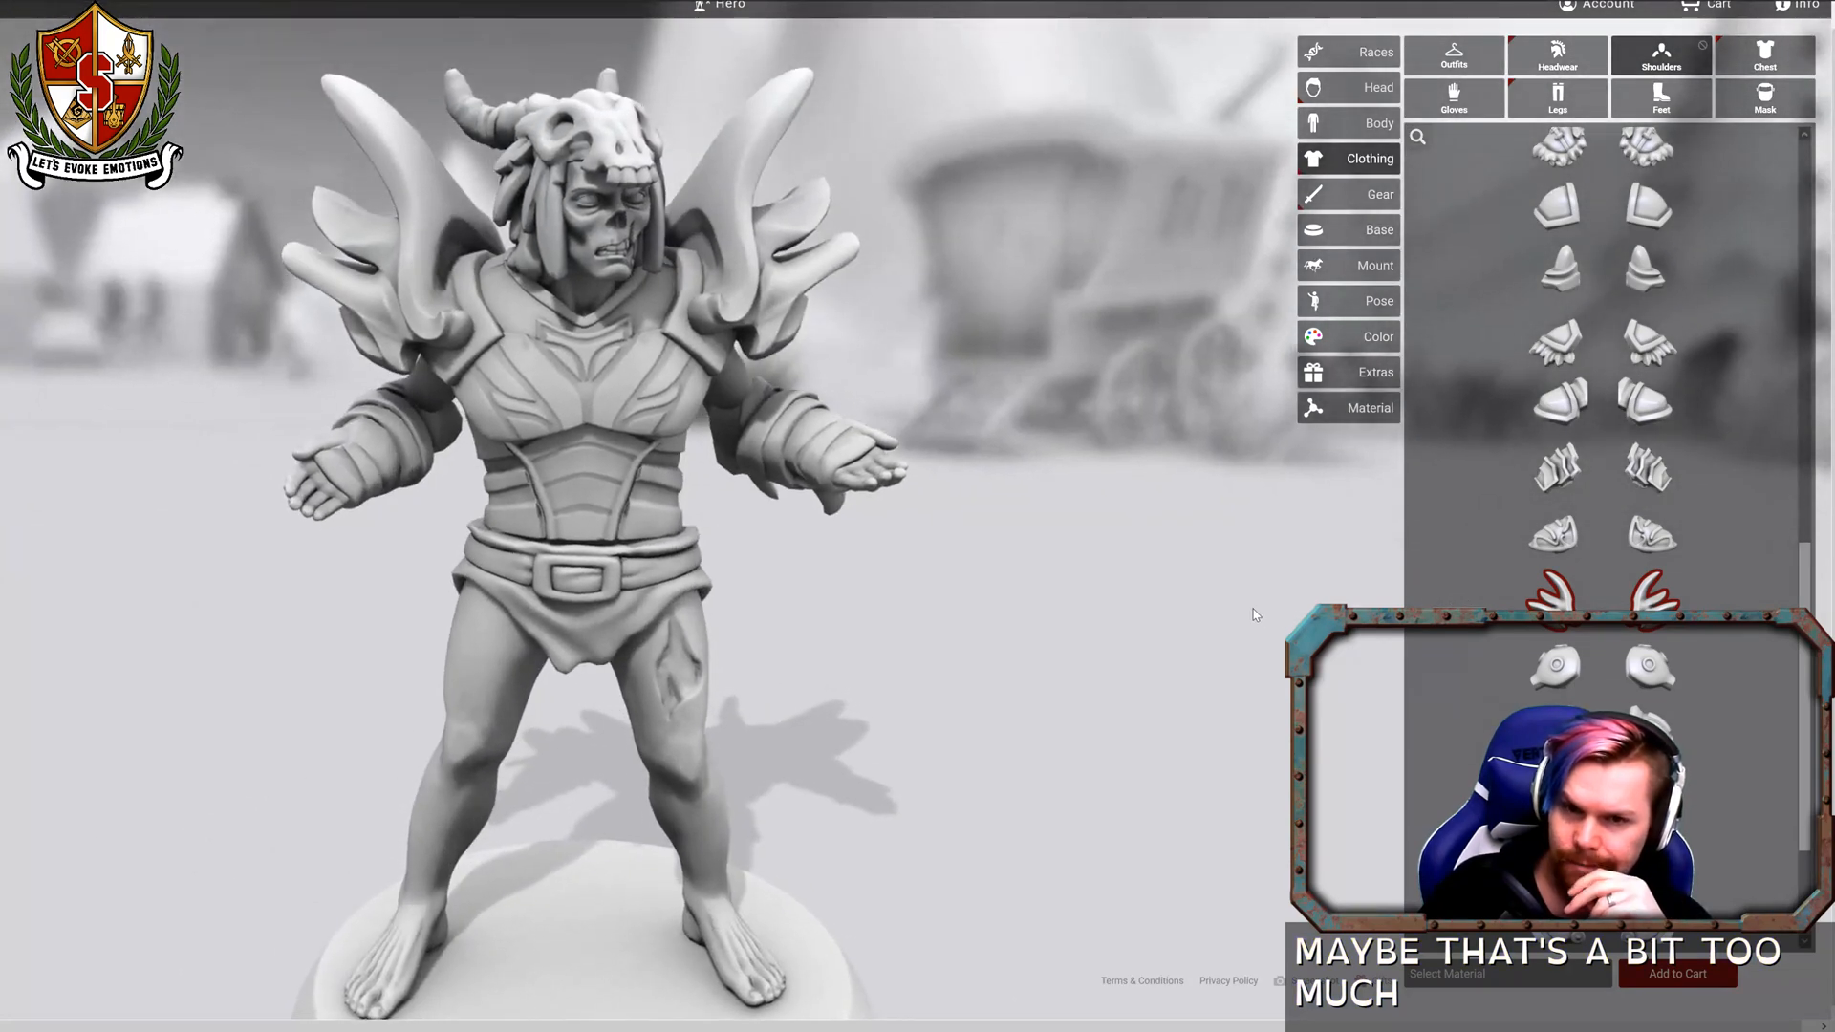
{"action": "scroll", "coordinate": [1596, 564], "scroll_direction": "down", "scroll_amount": 3}
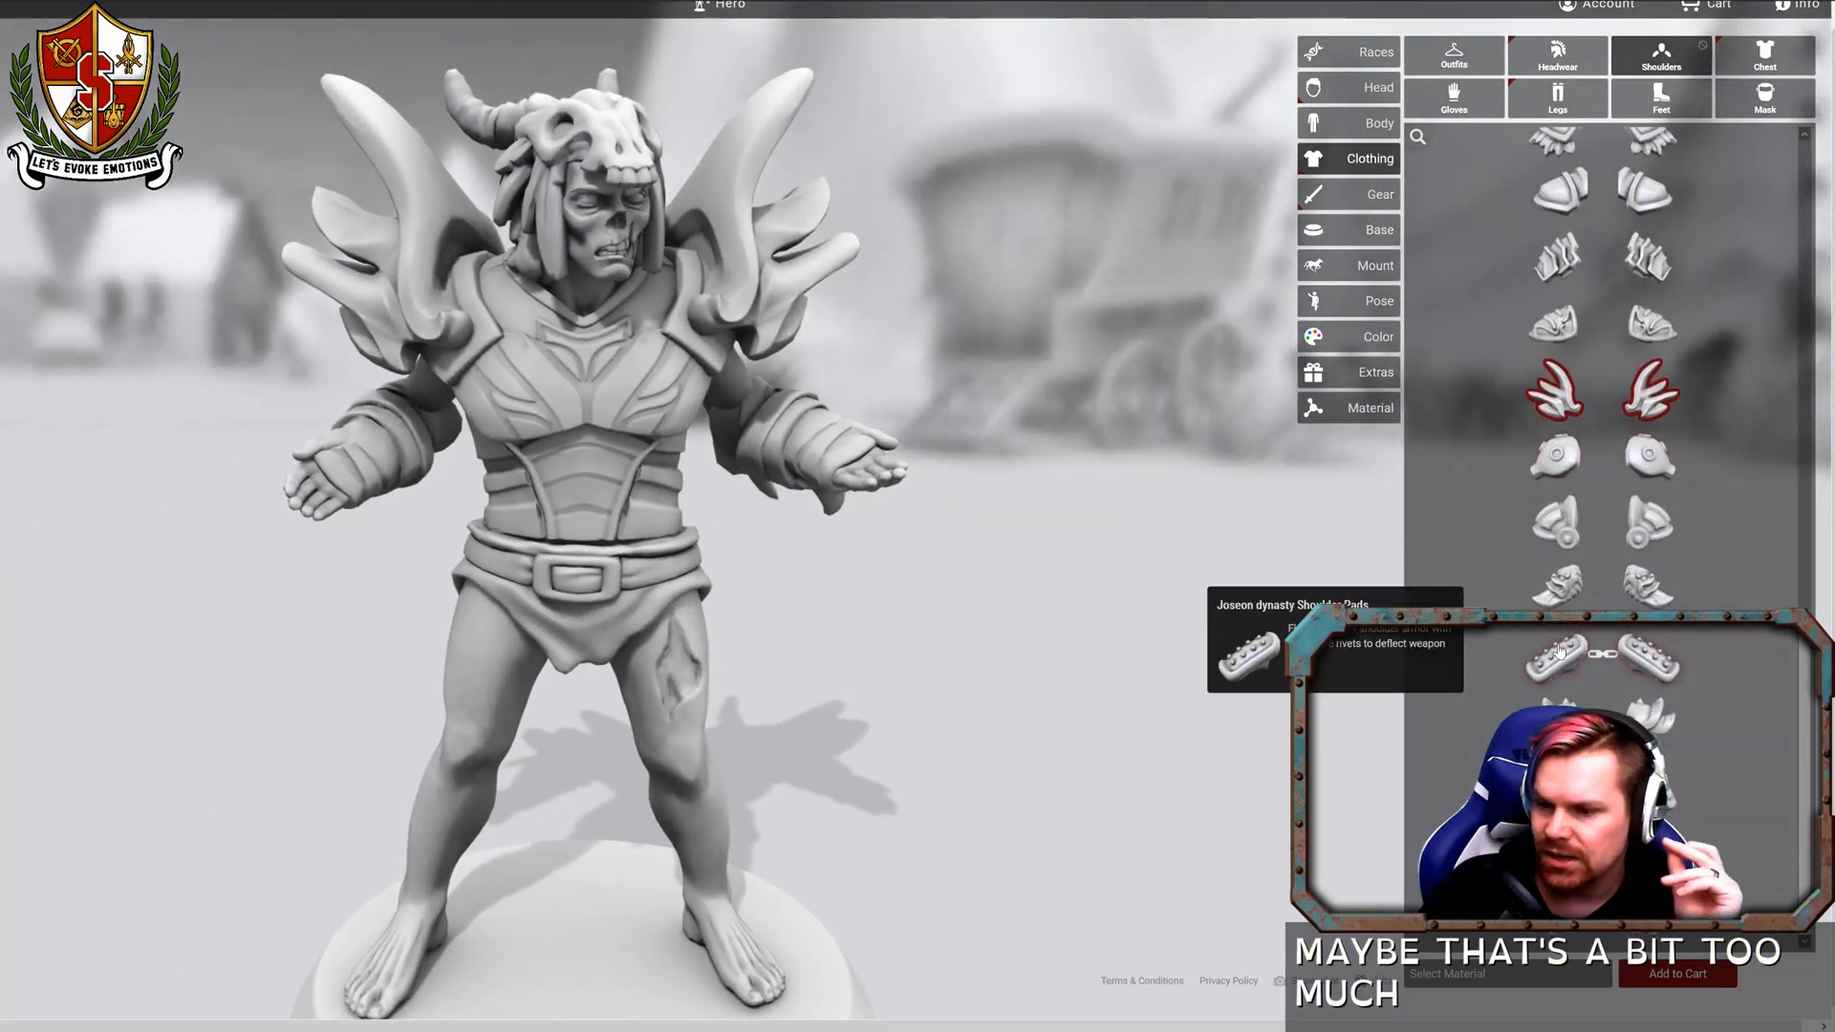
Look through the chest pieces for an alternative armor, keep the current one, and rotate the figure to check it from the front.
{"action": "left_click", "coordinate": [1739, 60]}
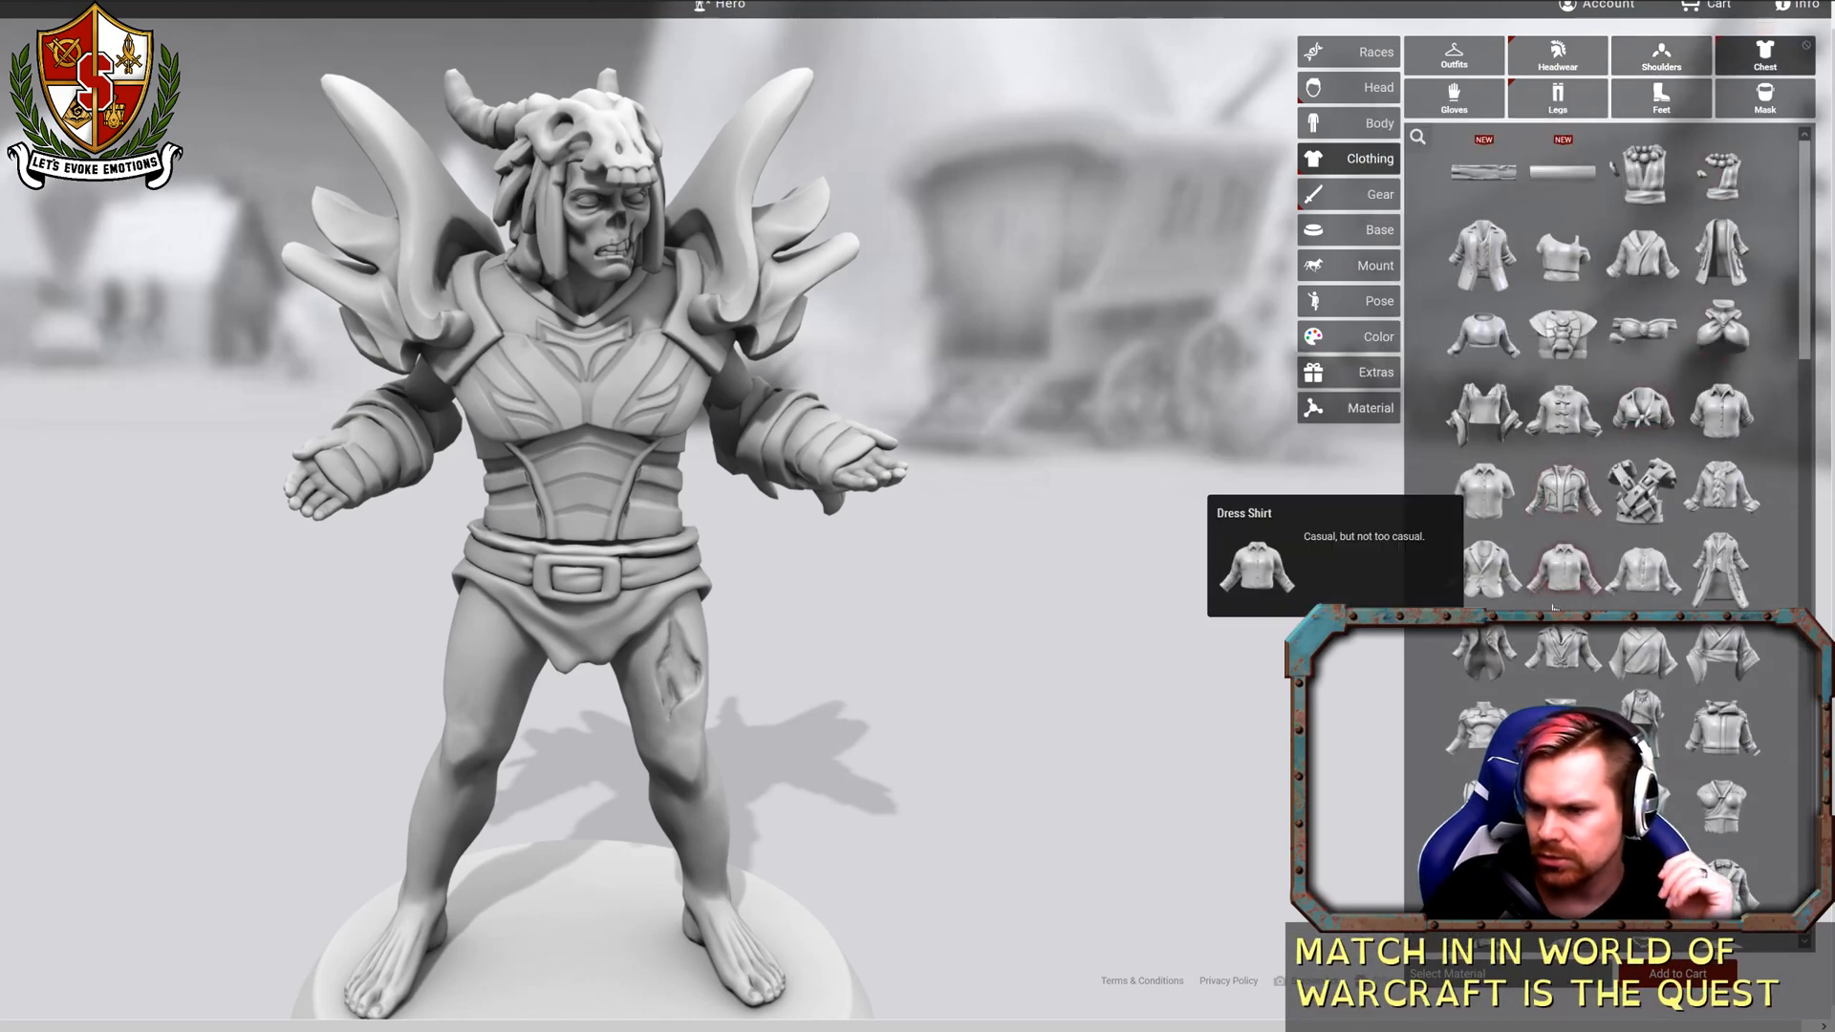
{"action": "scroll", "coordinate": [1553, 608], "scroll_direction": "down", "scroll_amount": 10}
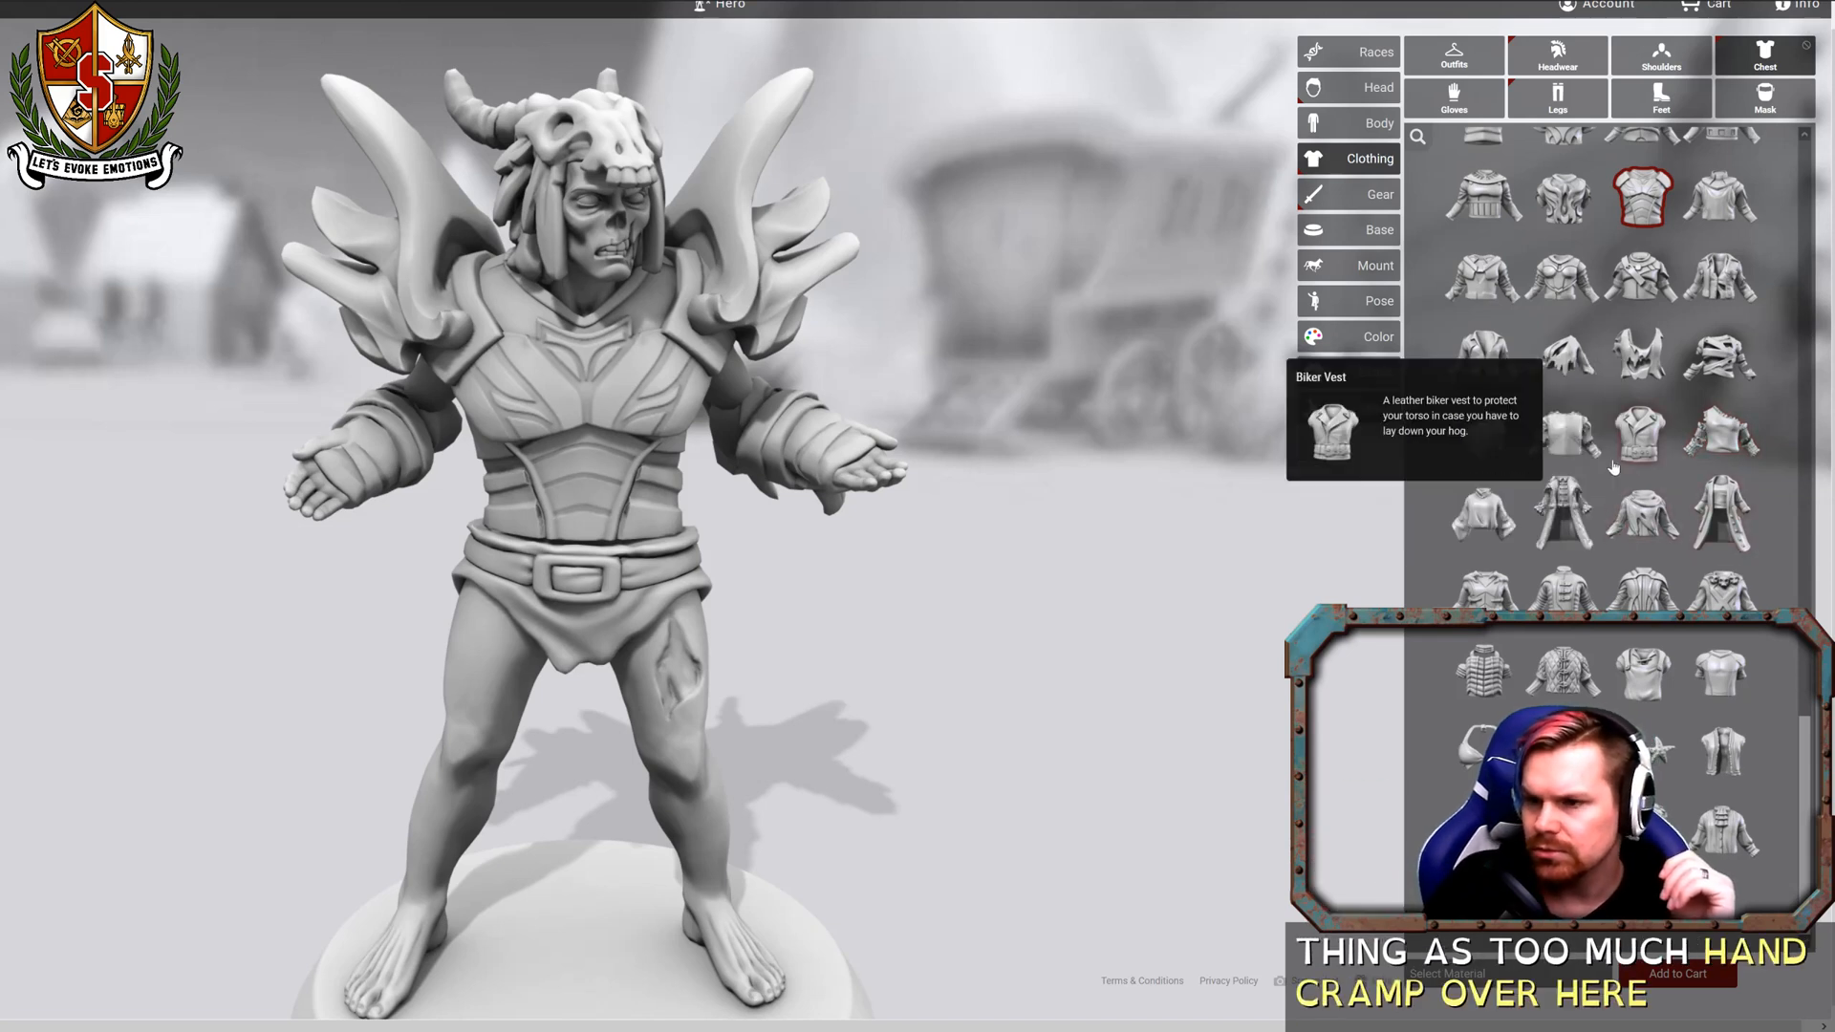
{"action": "scroll", "coordinate": [1699, 401], "scroll_direction": "up", "scroll_amount": 3}
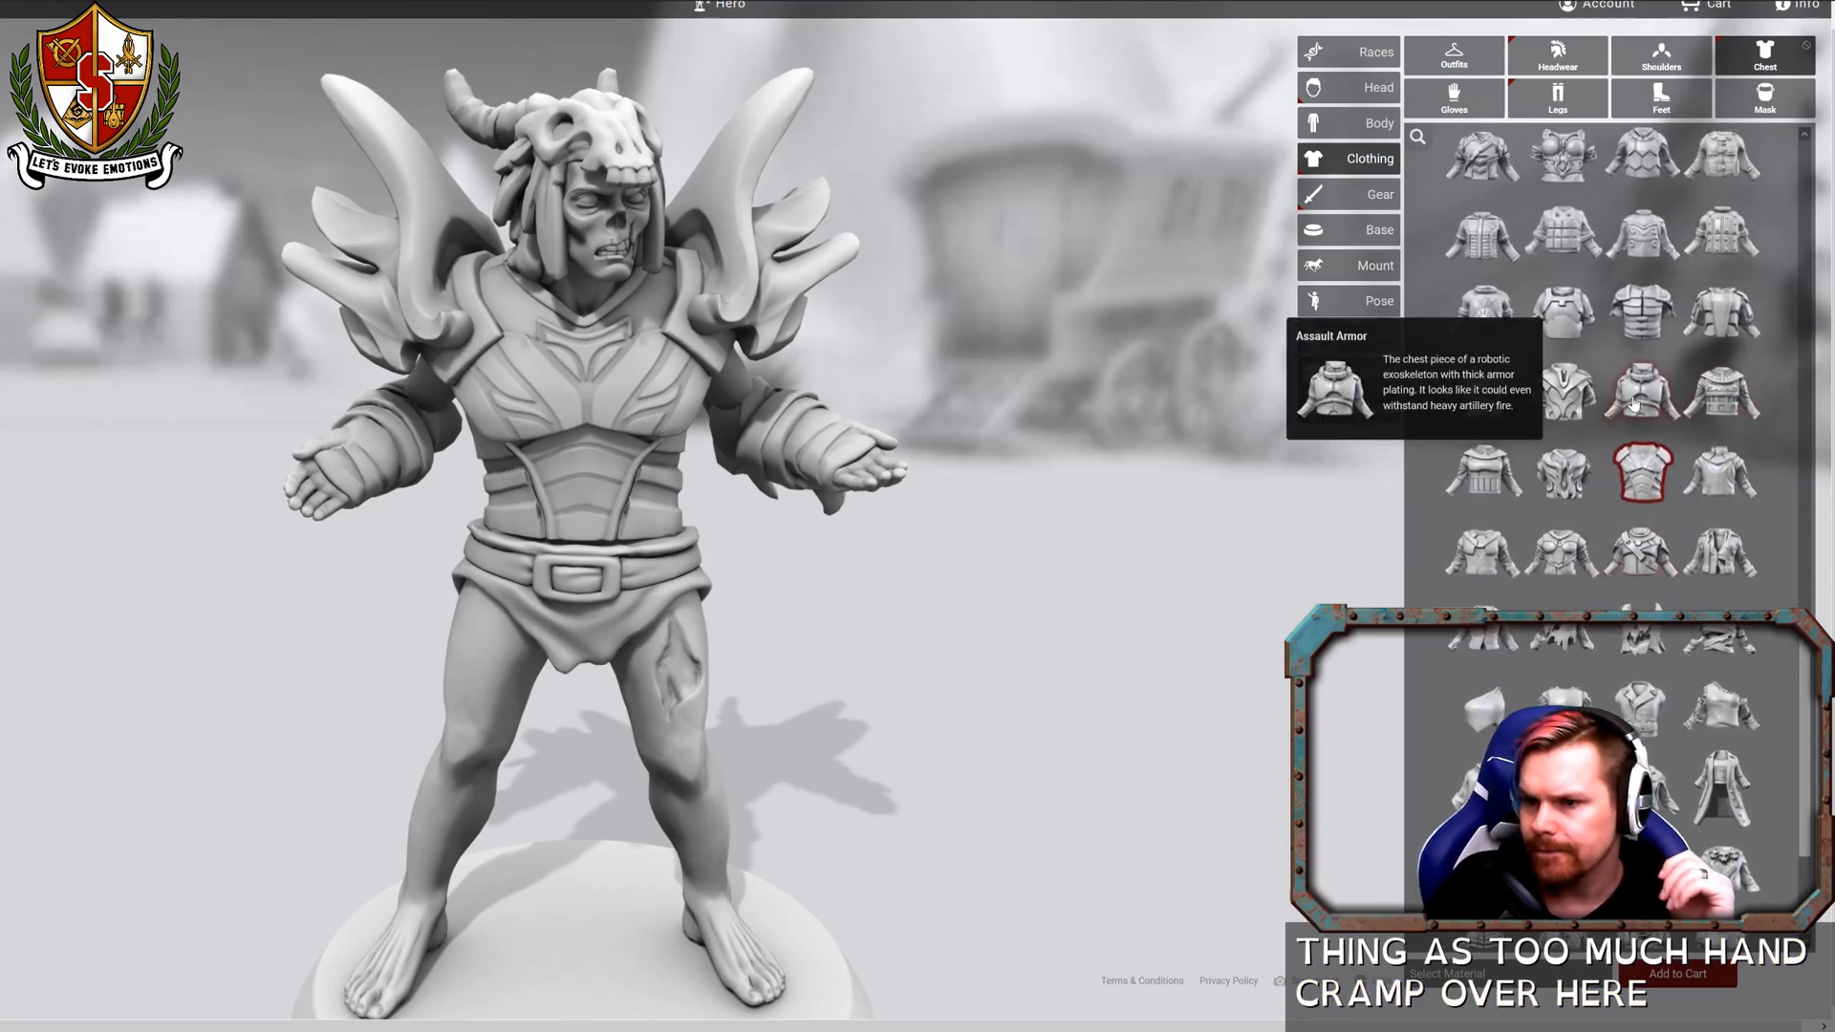
{"action": "scroll", "coordinate": [1515, 439], "scroll_direction": "up", "scroll_amount": 1}
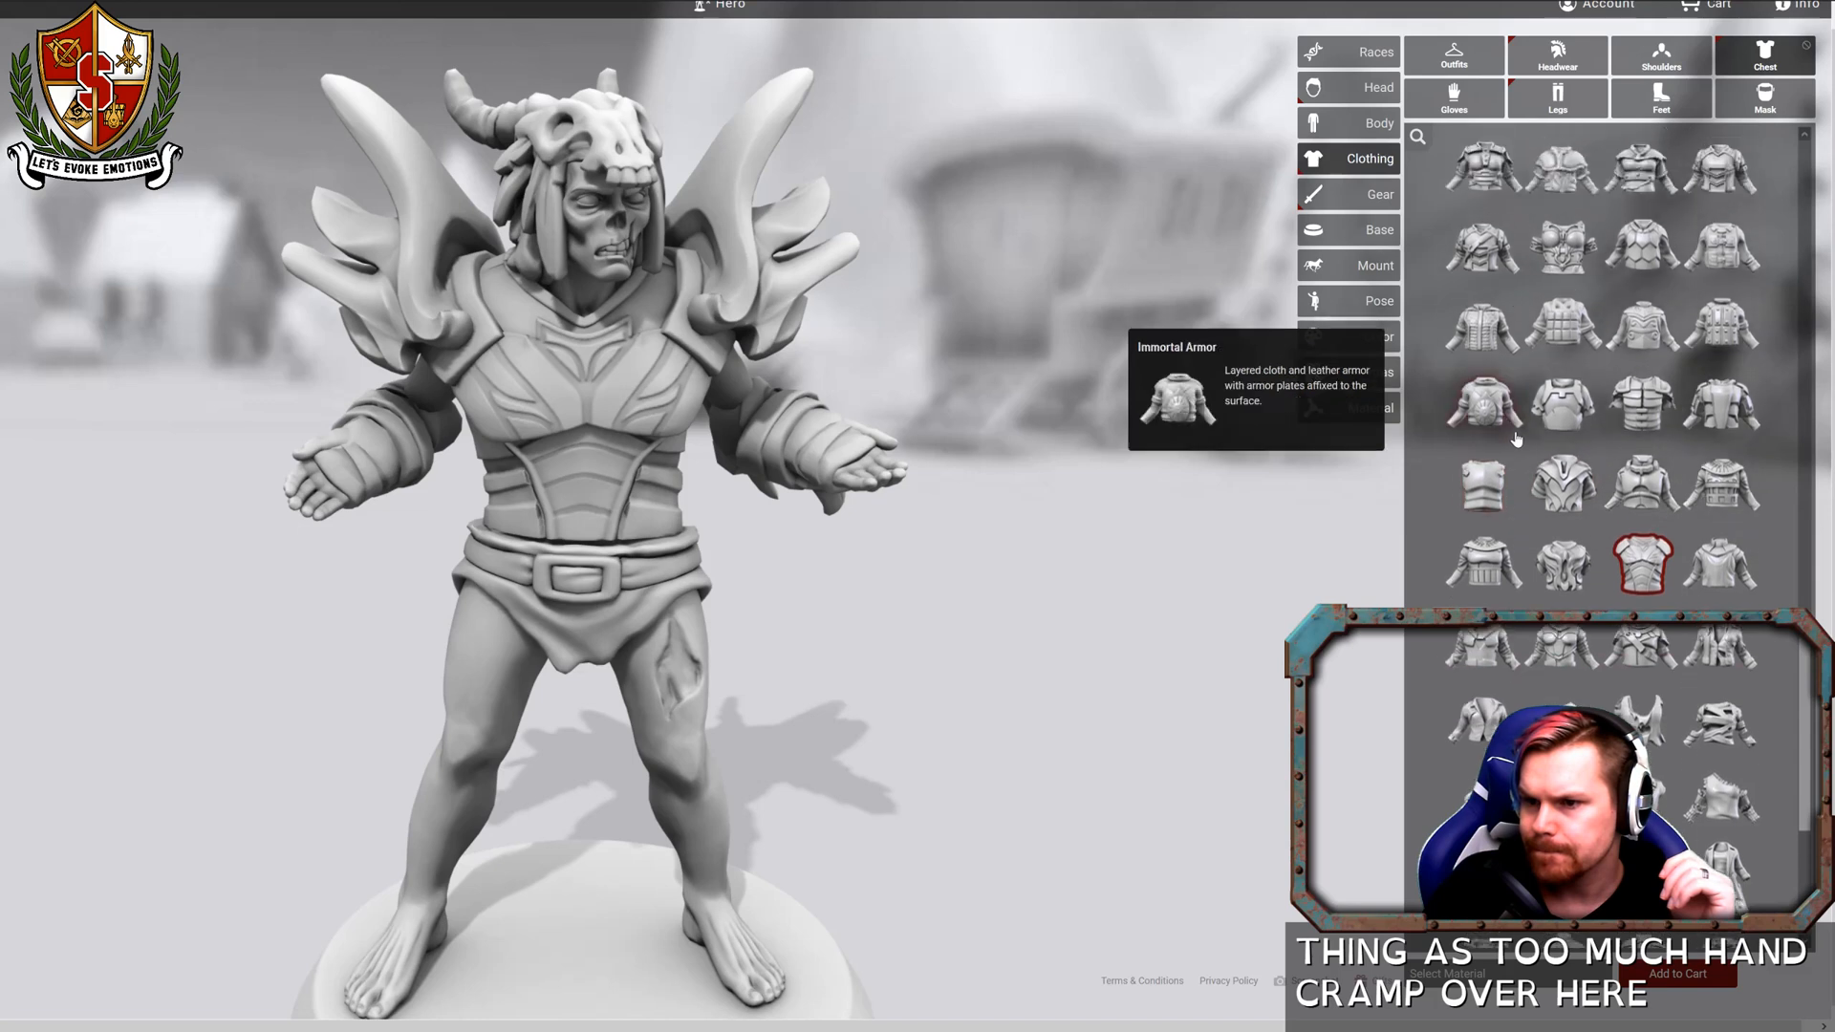
{"action": "scroll", "coordinate": [1516, 439], "scroll_direction": "up", "scroll_amount": 1}
{"action": "scroll", "coordinate": [1515, 439], "scroll_direction": "up", "scroll_amount": 2}
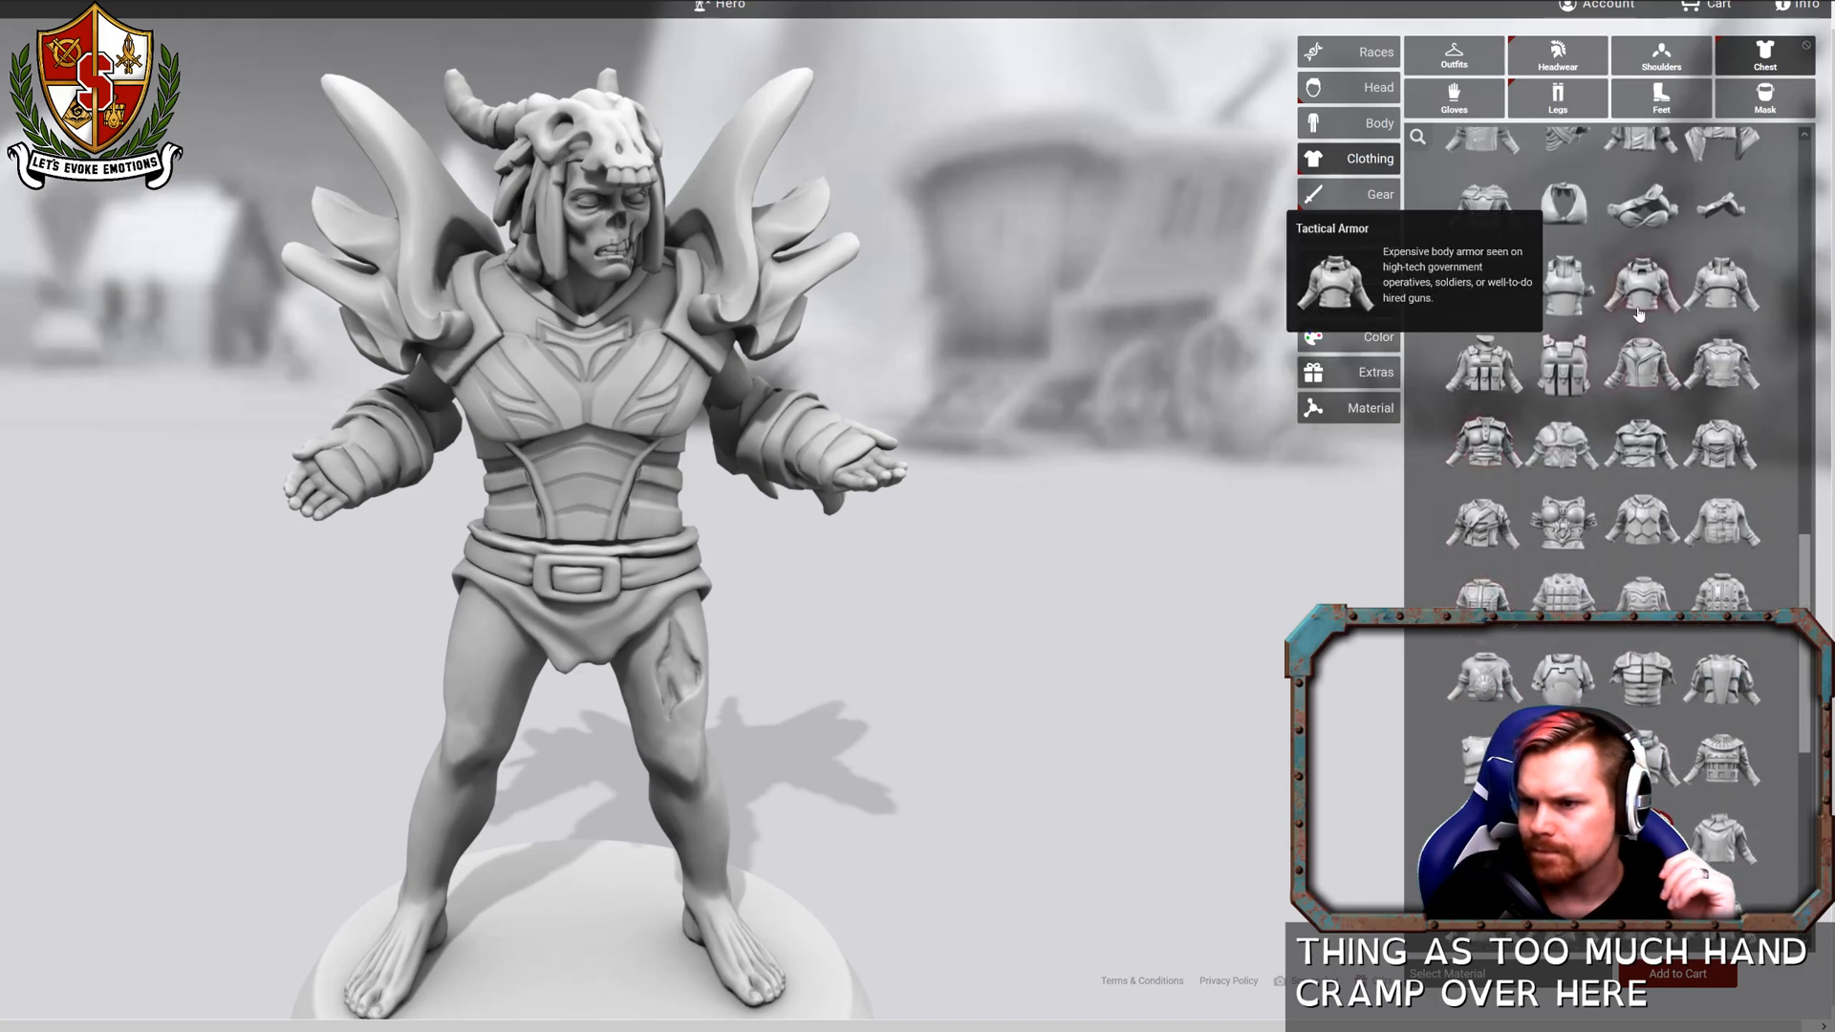
{"action": "scroll", "coordinate": [1635, 308], "scroll_direction": "up", "scroll_amount": 2}
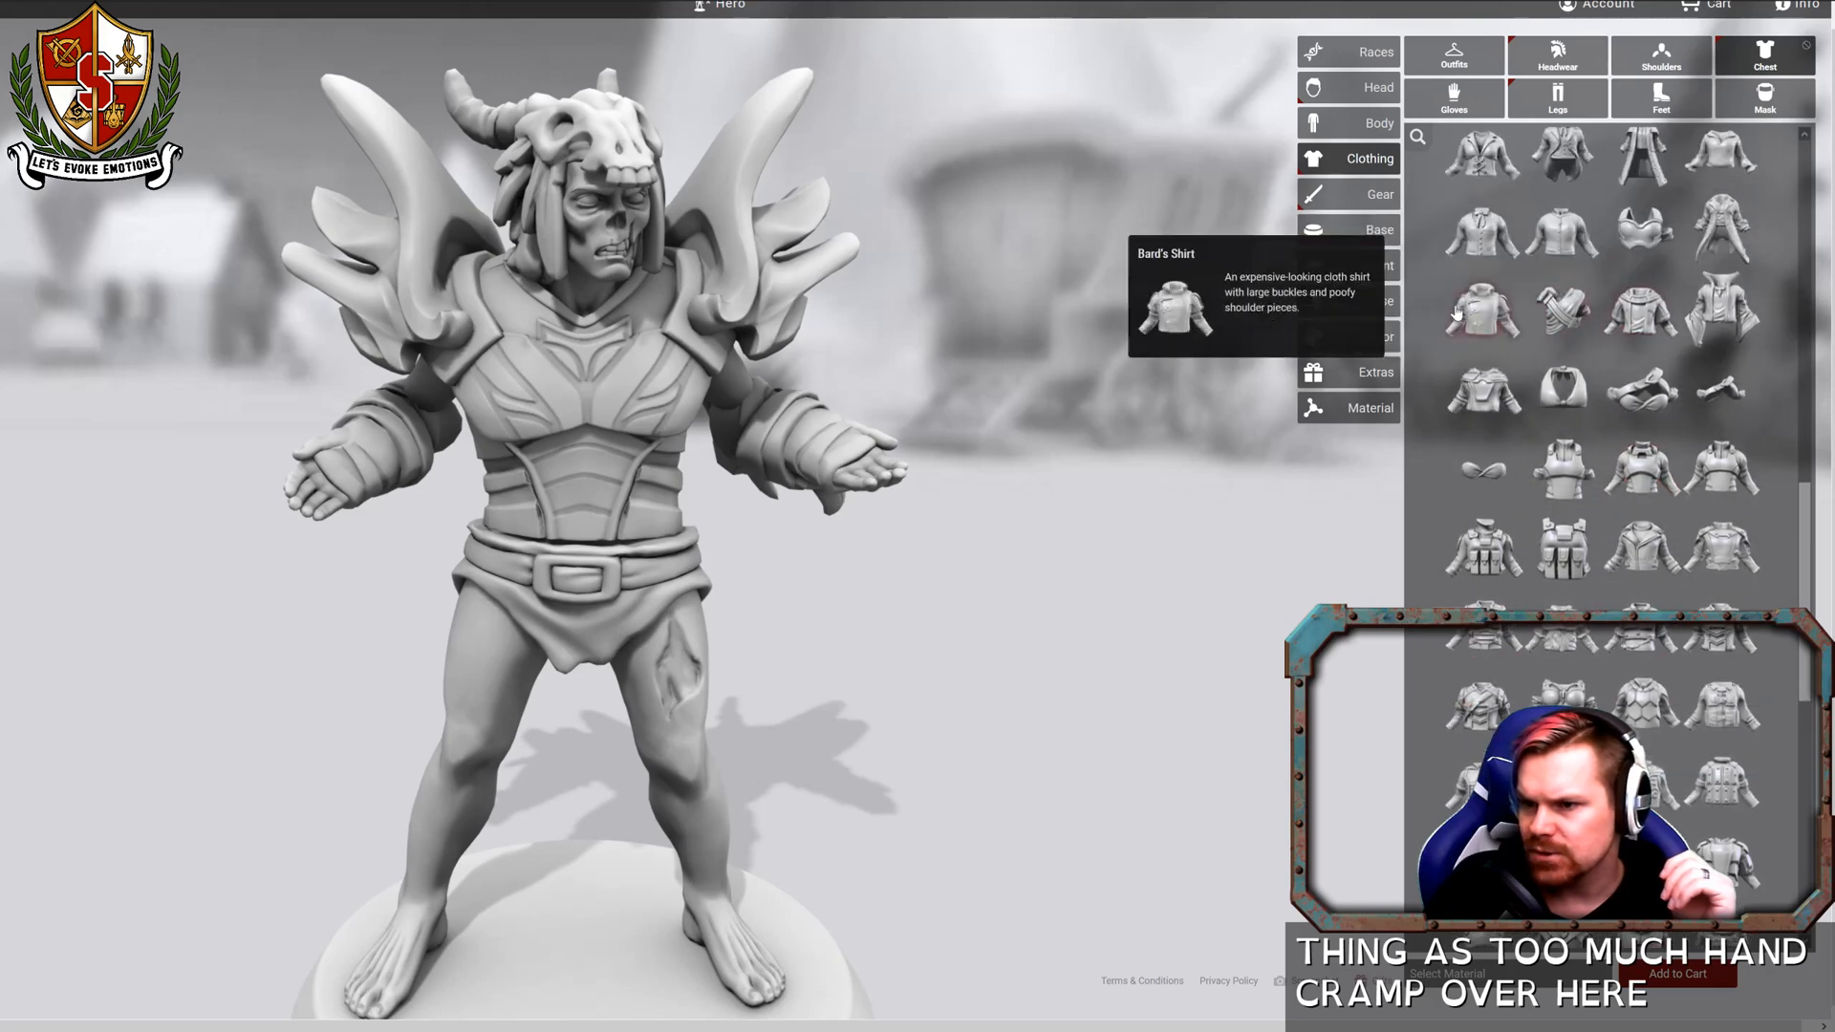
{"action": "scroll", "coordinate": [1487, 313], "scroll_direction": "up", "scroll_amount": 4}
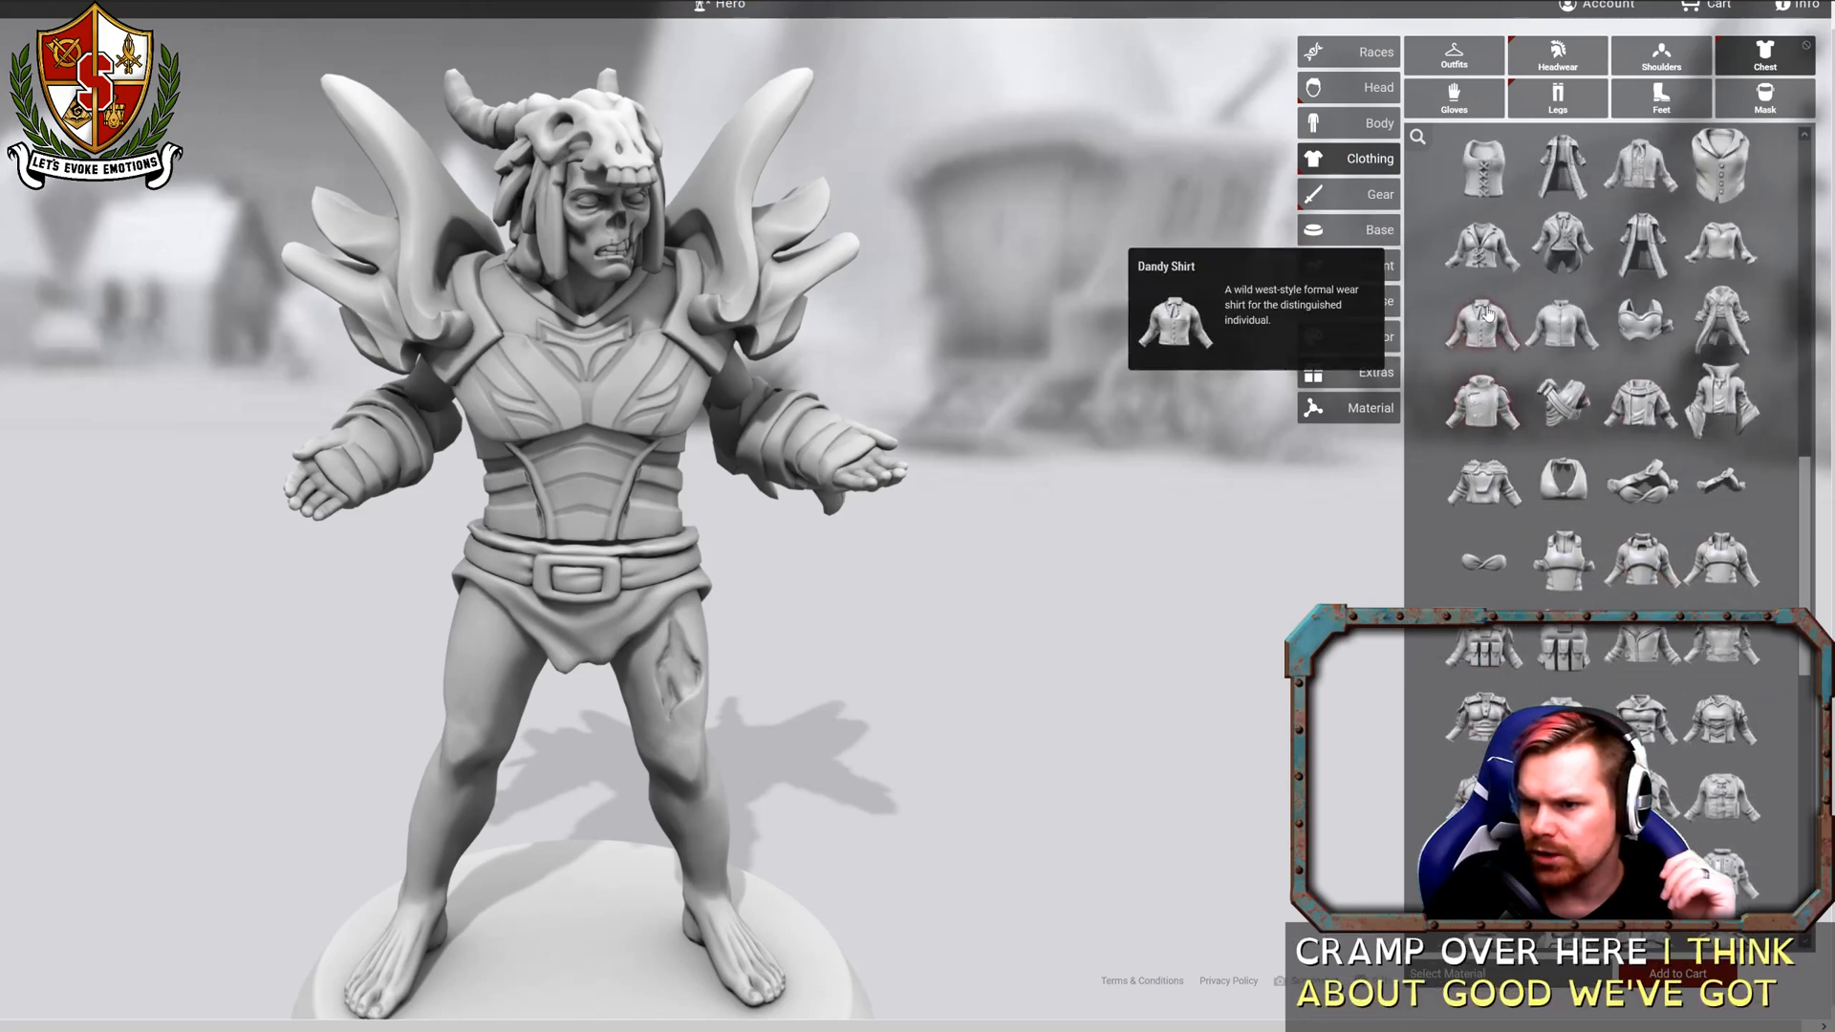
{"action": "scroll", "coordinate": [1486, 317], "scroll_direction": "up", "scroll_amount": 6}
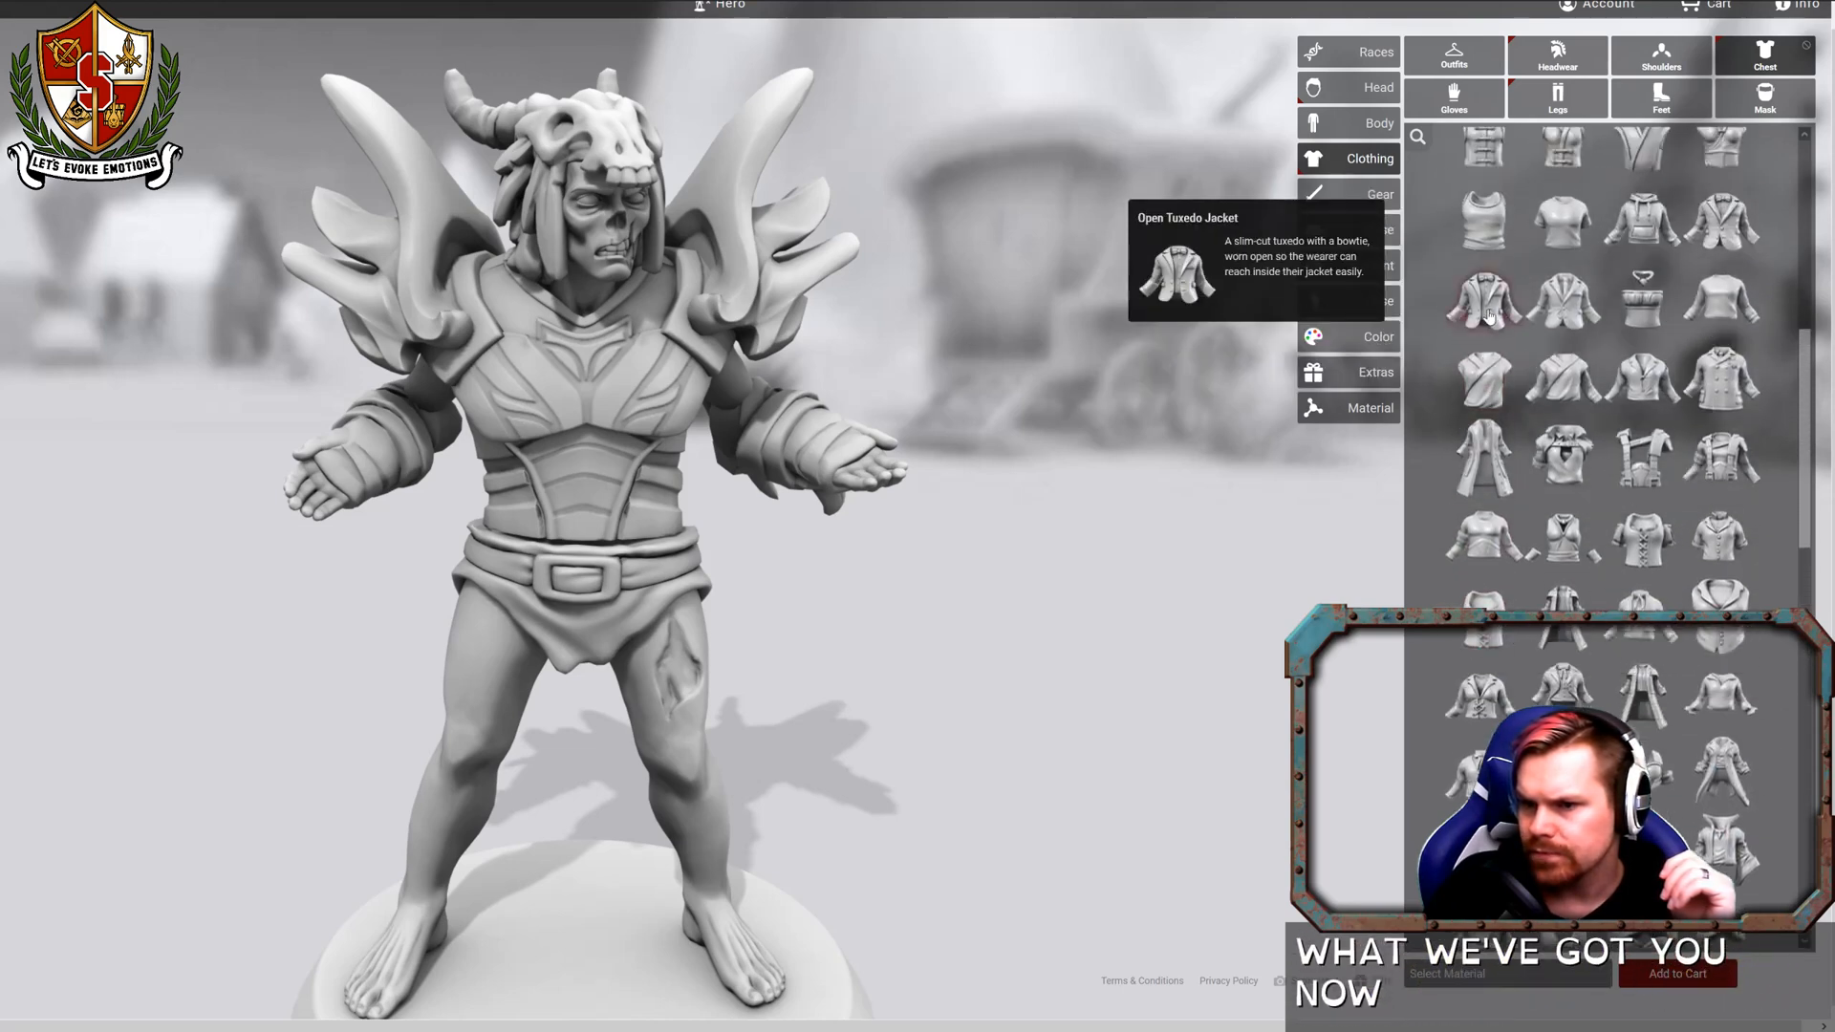
{"action": "scroll", "coordinate": [1488, 318], "scroll_direction": "up", "scroll_amount": 1}
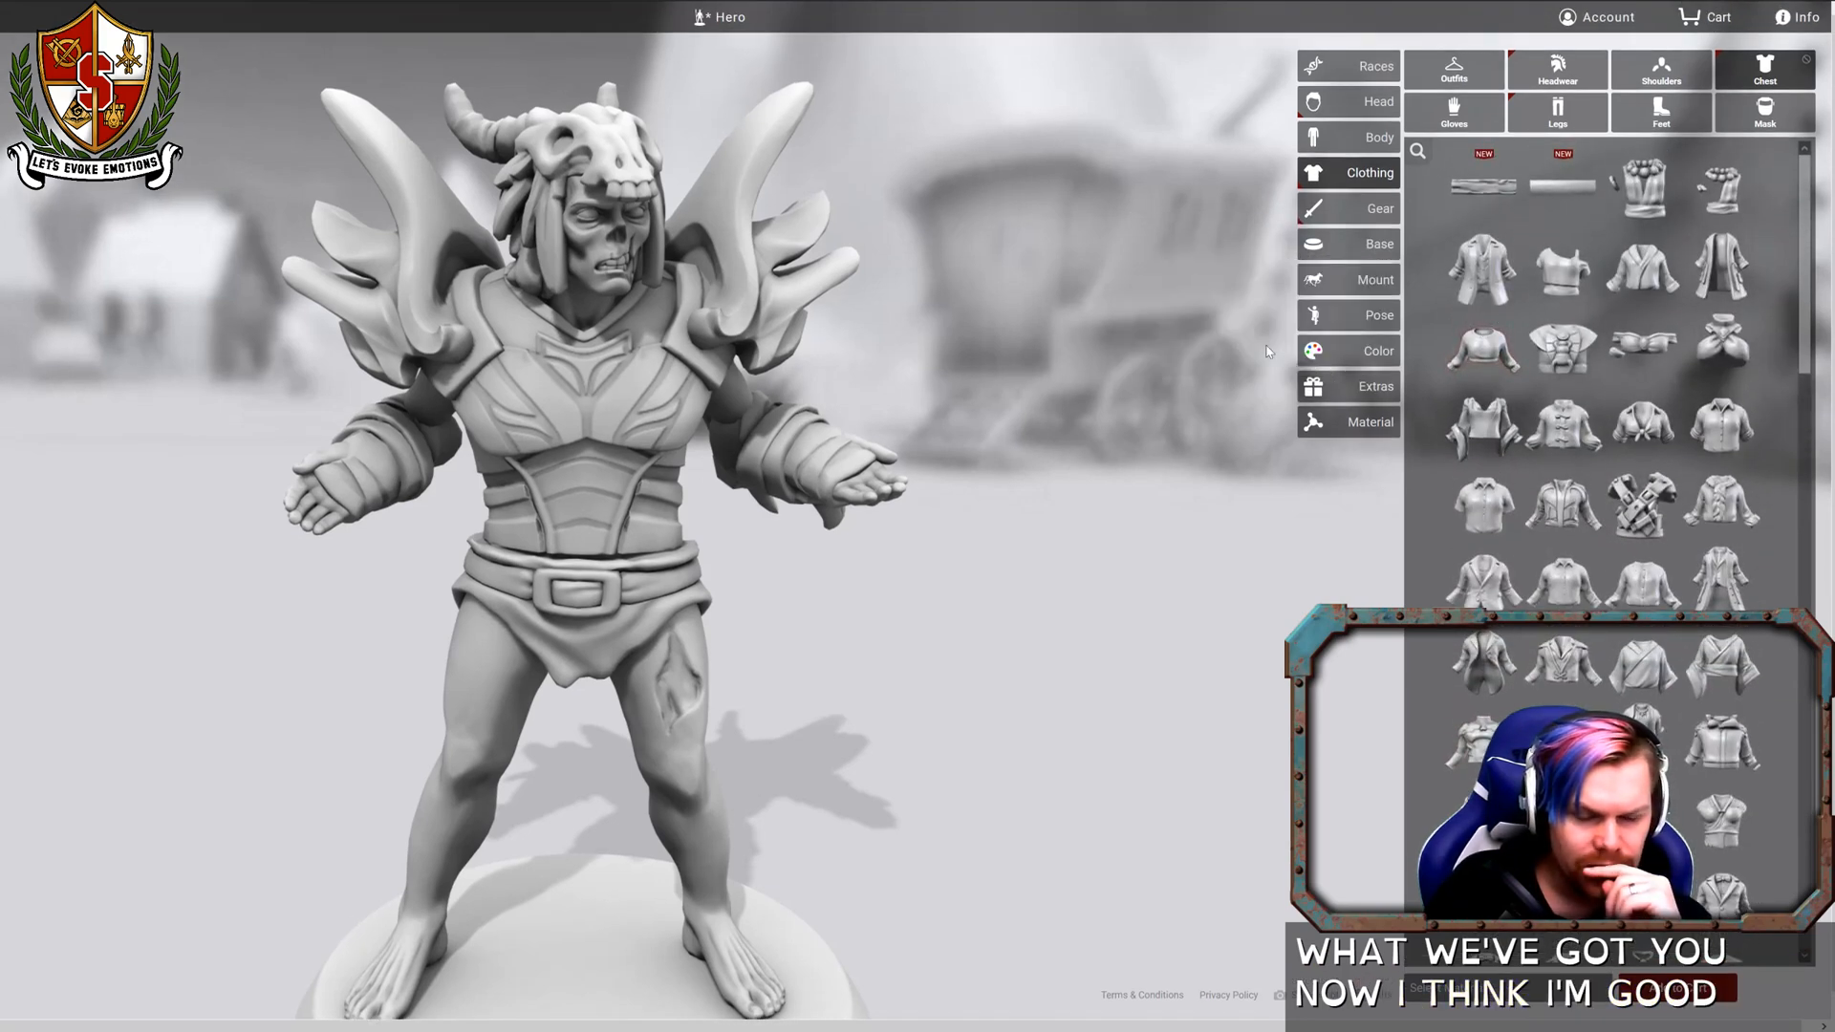
{"action": "left_click_drag", "start_coordinate": [1270, 361], "coordinate": [955, 366]}
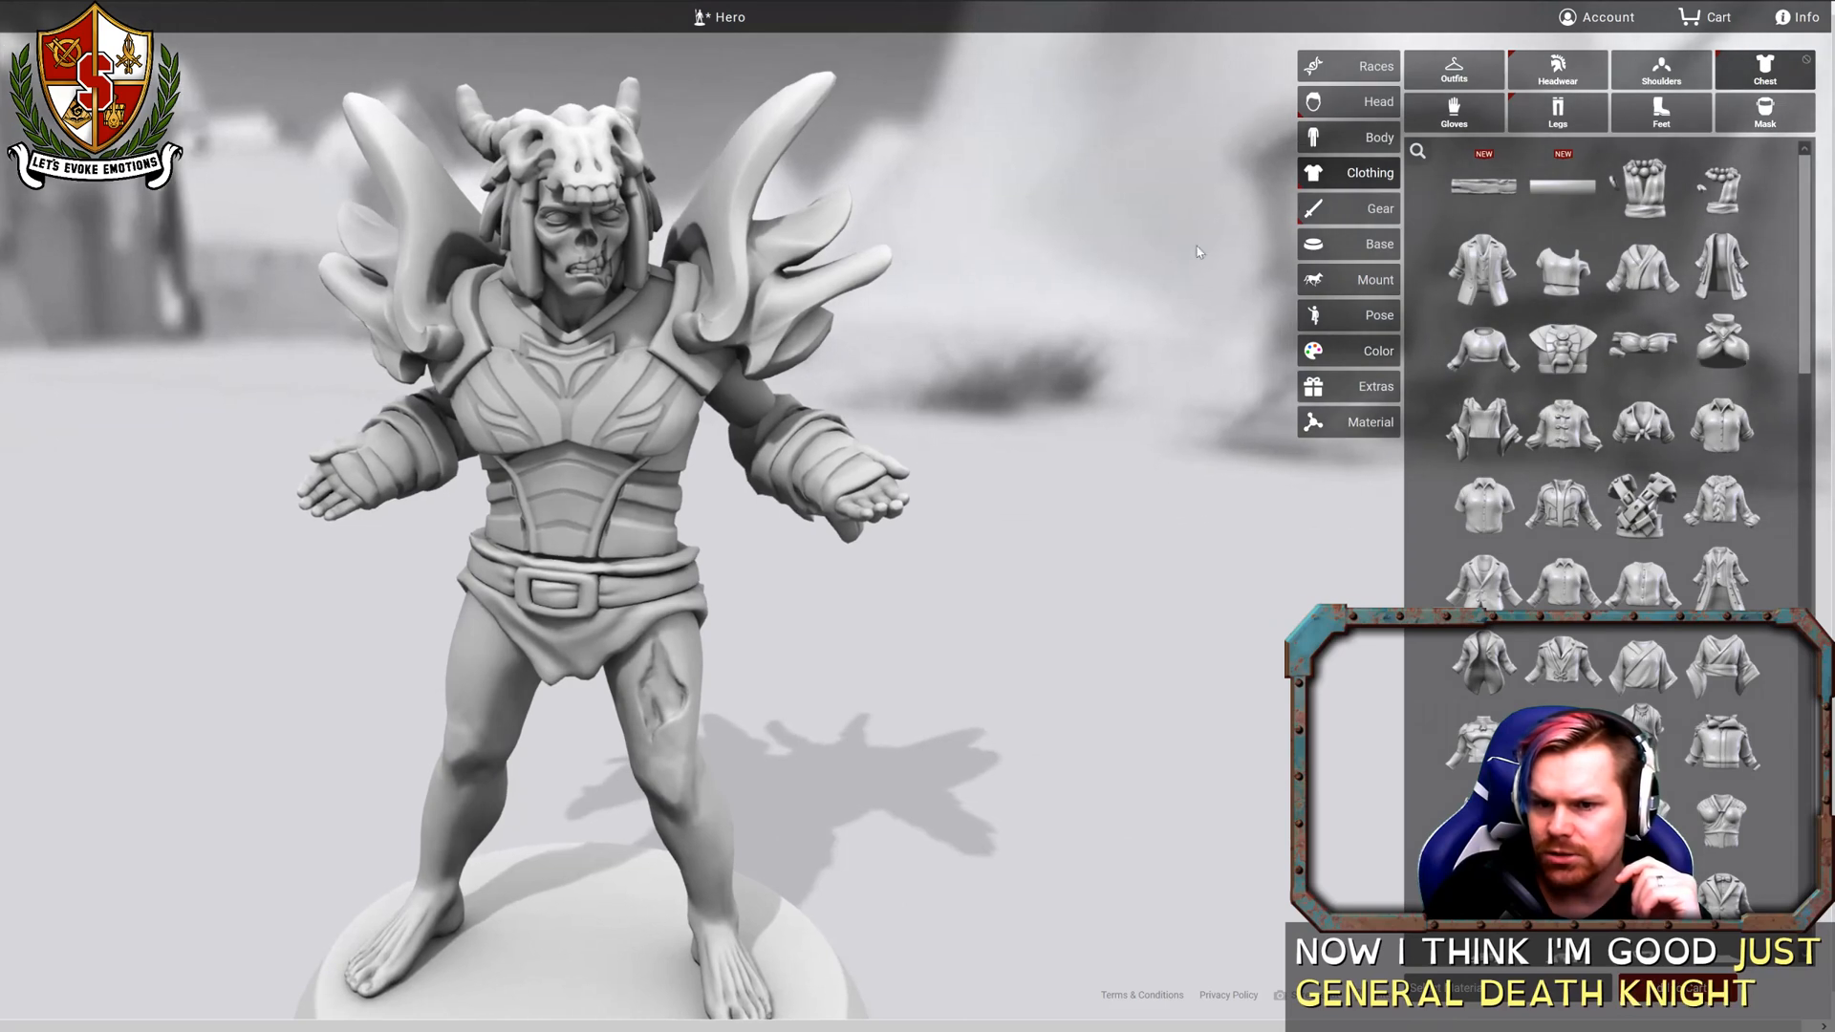
Look through the gloves for larger spikes and try the finned pair in place of the Orcish Gauntlets.
{"action": "left_click", "coordinate": [1471, 113]}
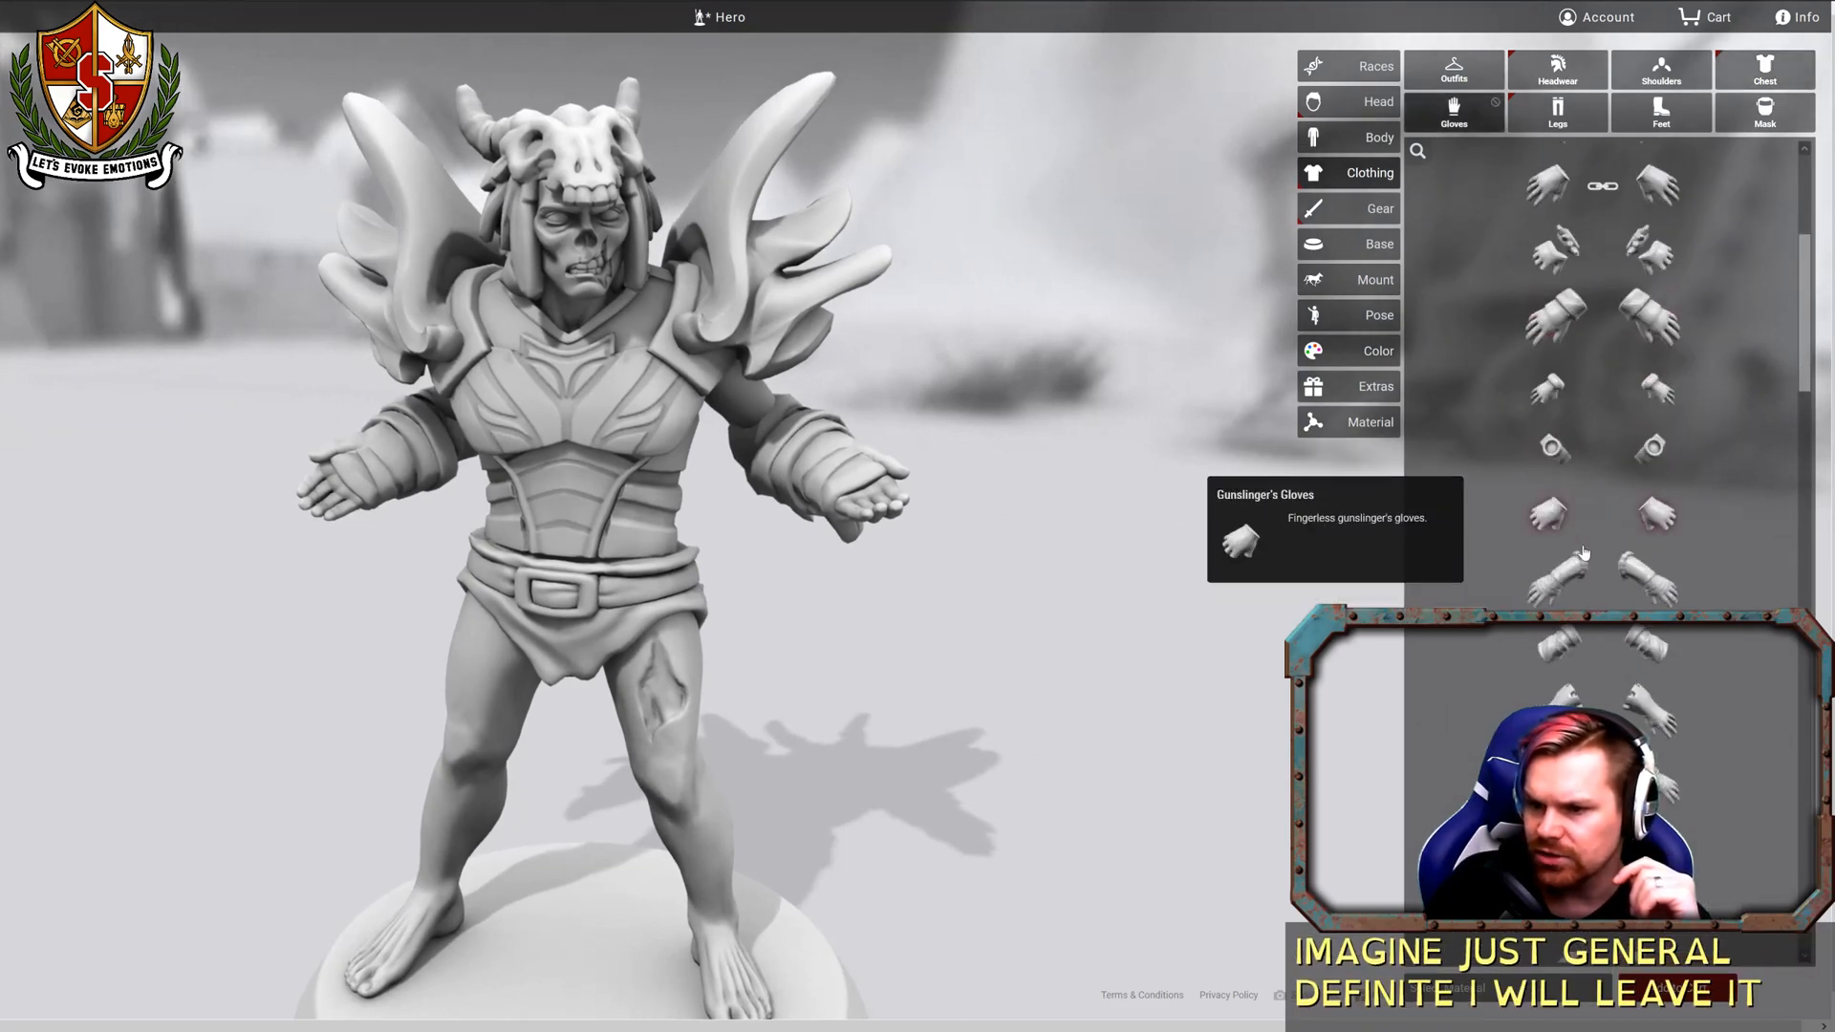
{"action": "scroll", "coordinate": [1583, 545], "scroll_direction": "down", "scroll_amount": 5}
{"action": "scroll", "coordinate": [1583, 552], "scroll_direction": "down", "scroll_amount": 4}
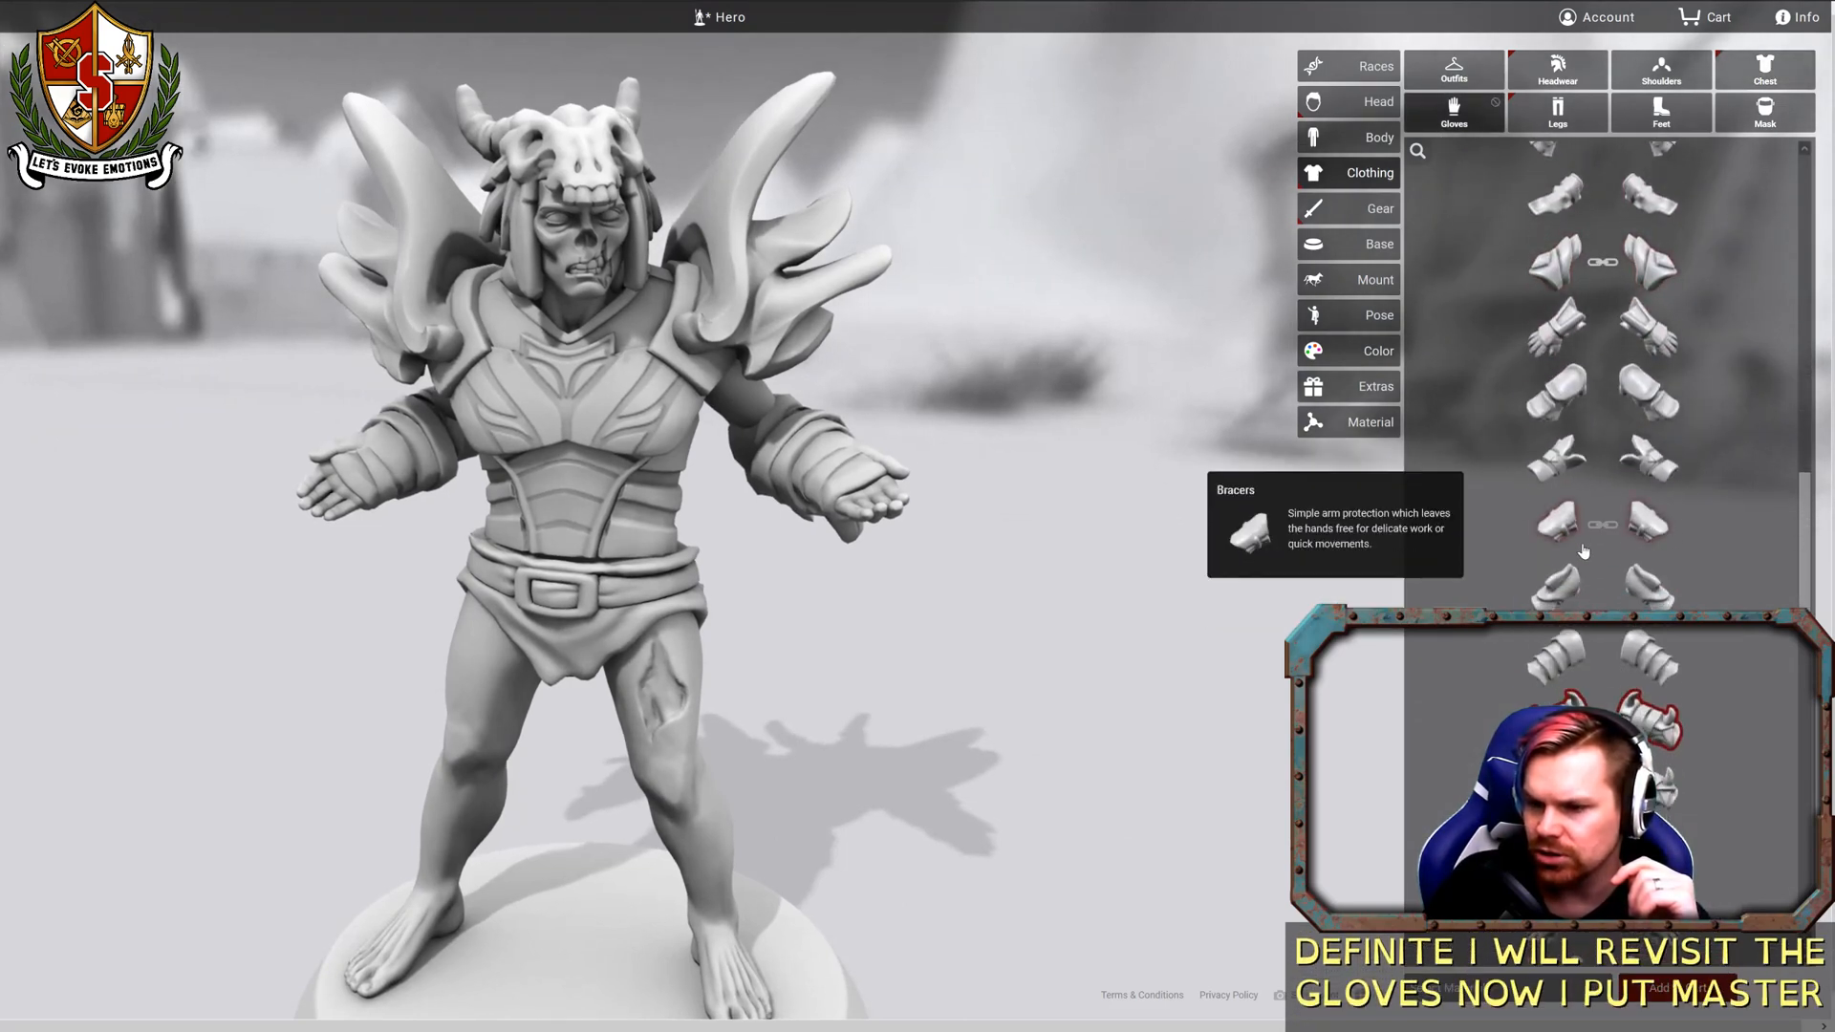
{"action": "scroll", "coordinate": [1583, 551], "scroll_direction": "down", "scroll_amount": 3}
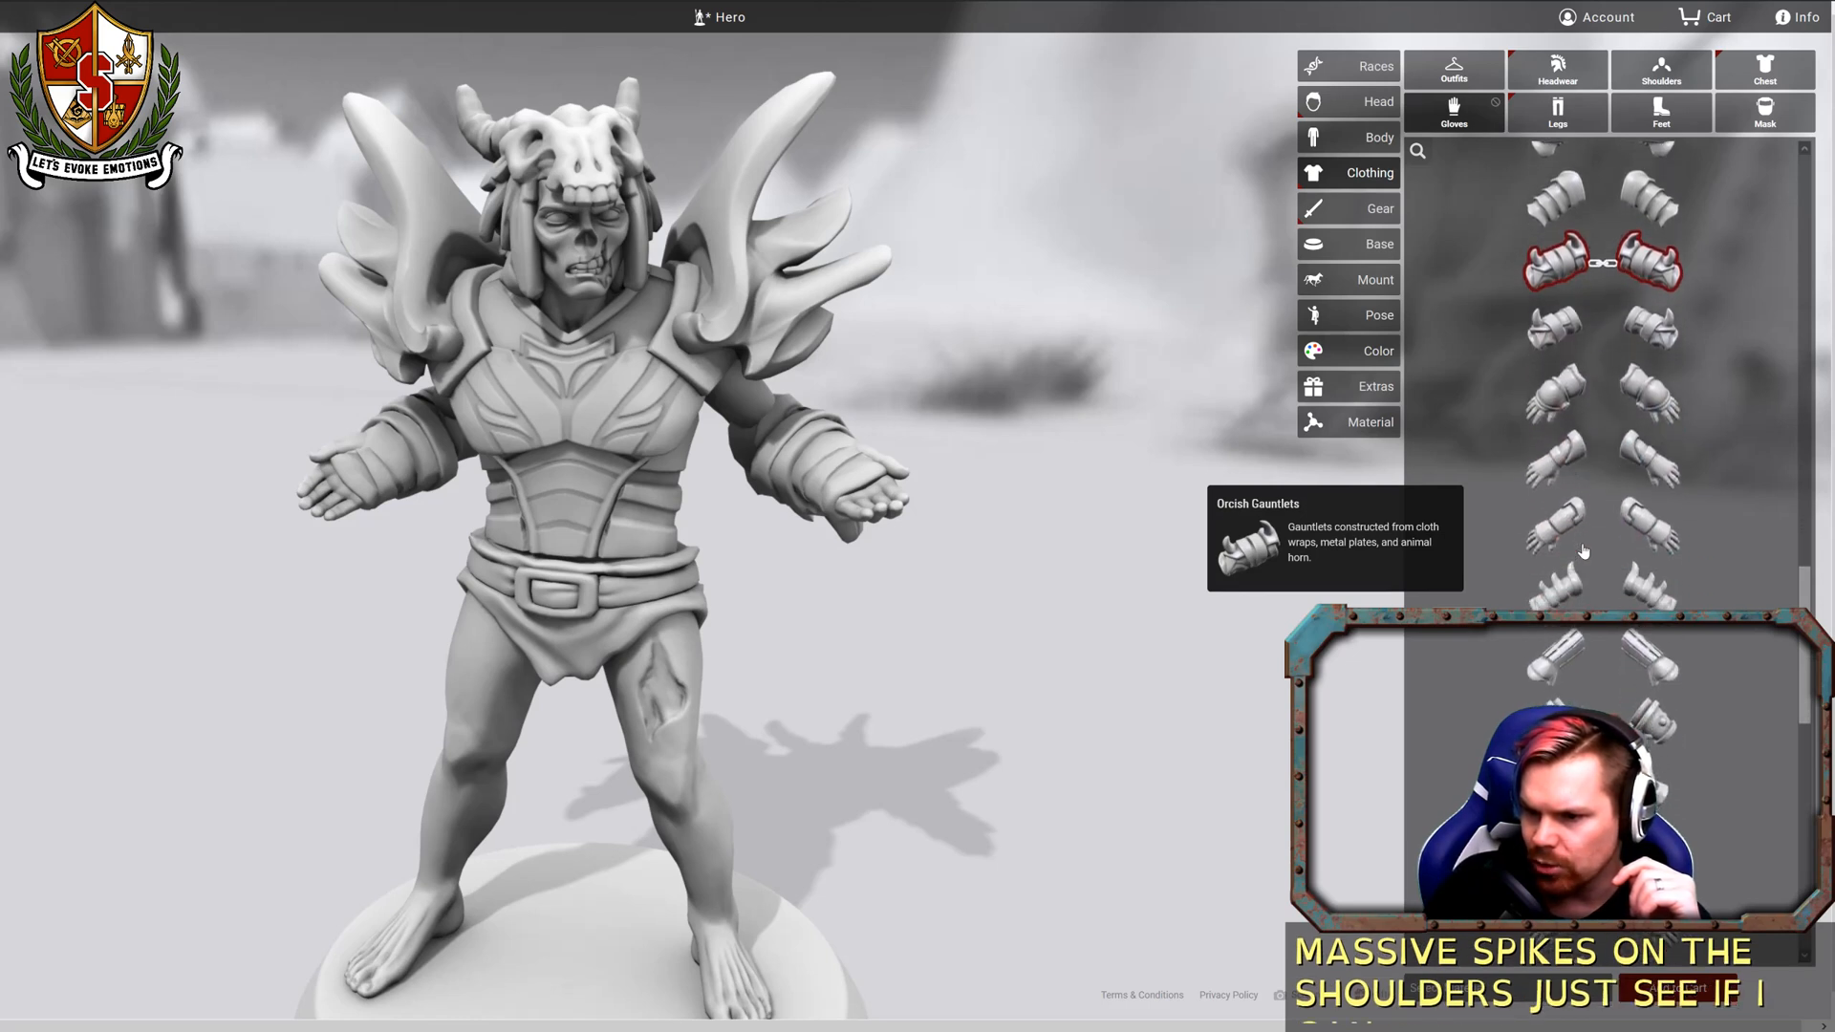
{"action": "scroll", "coordinate": [1582, 559], "scroll_direction": "down", "scroll_amount": 5}
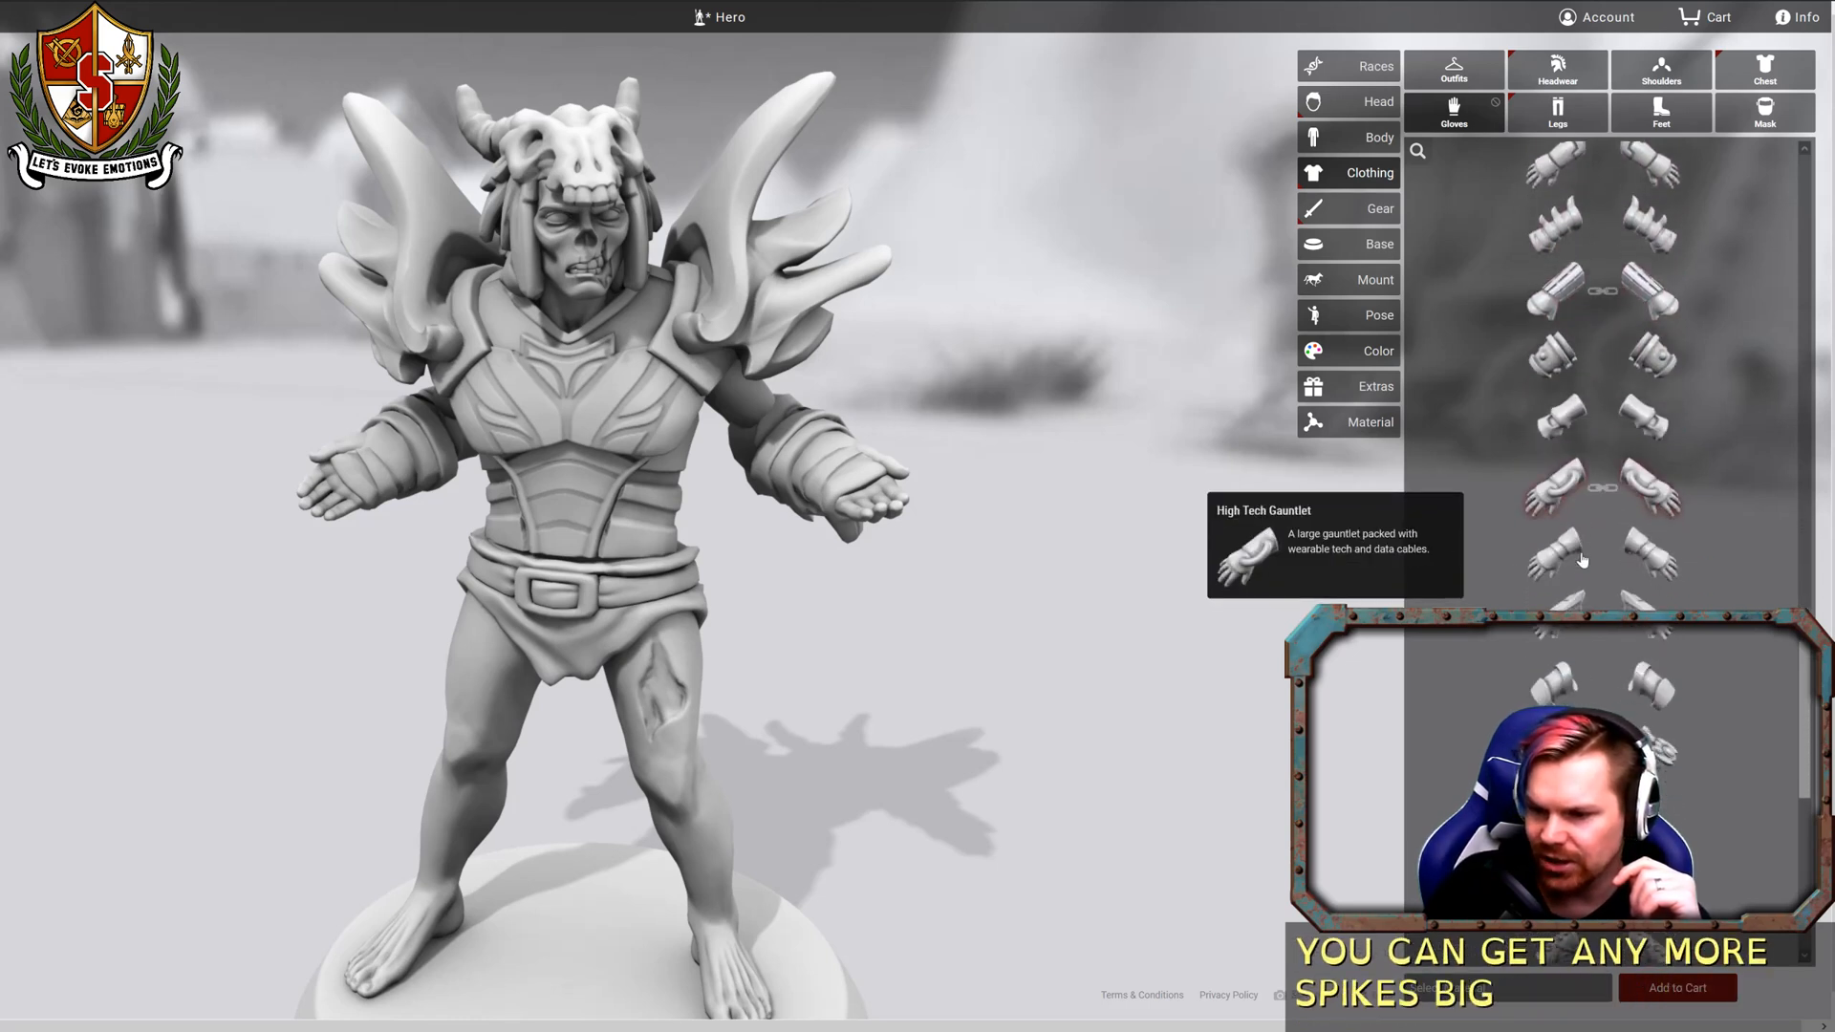
{"action": "left_click", "coordinate": [1657, 640]}
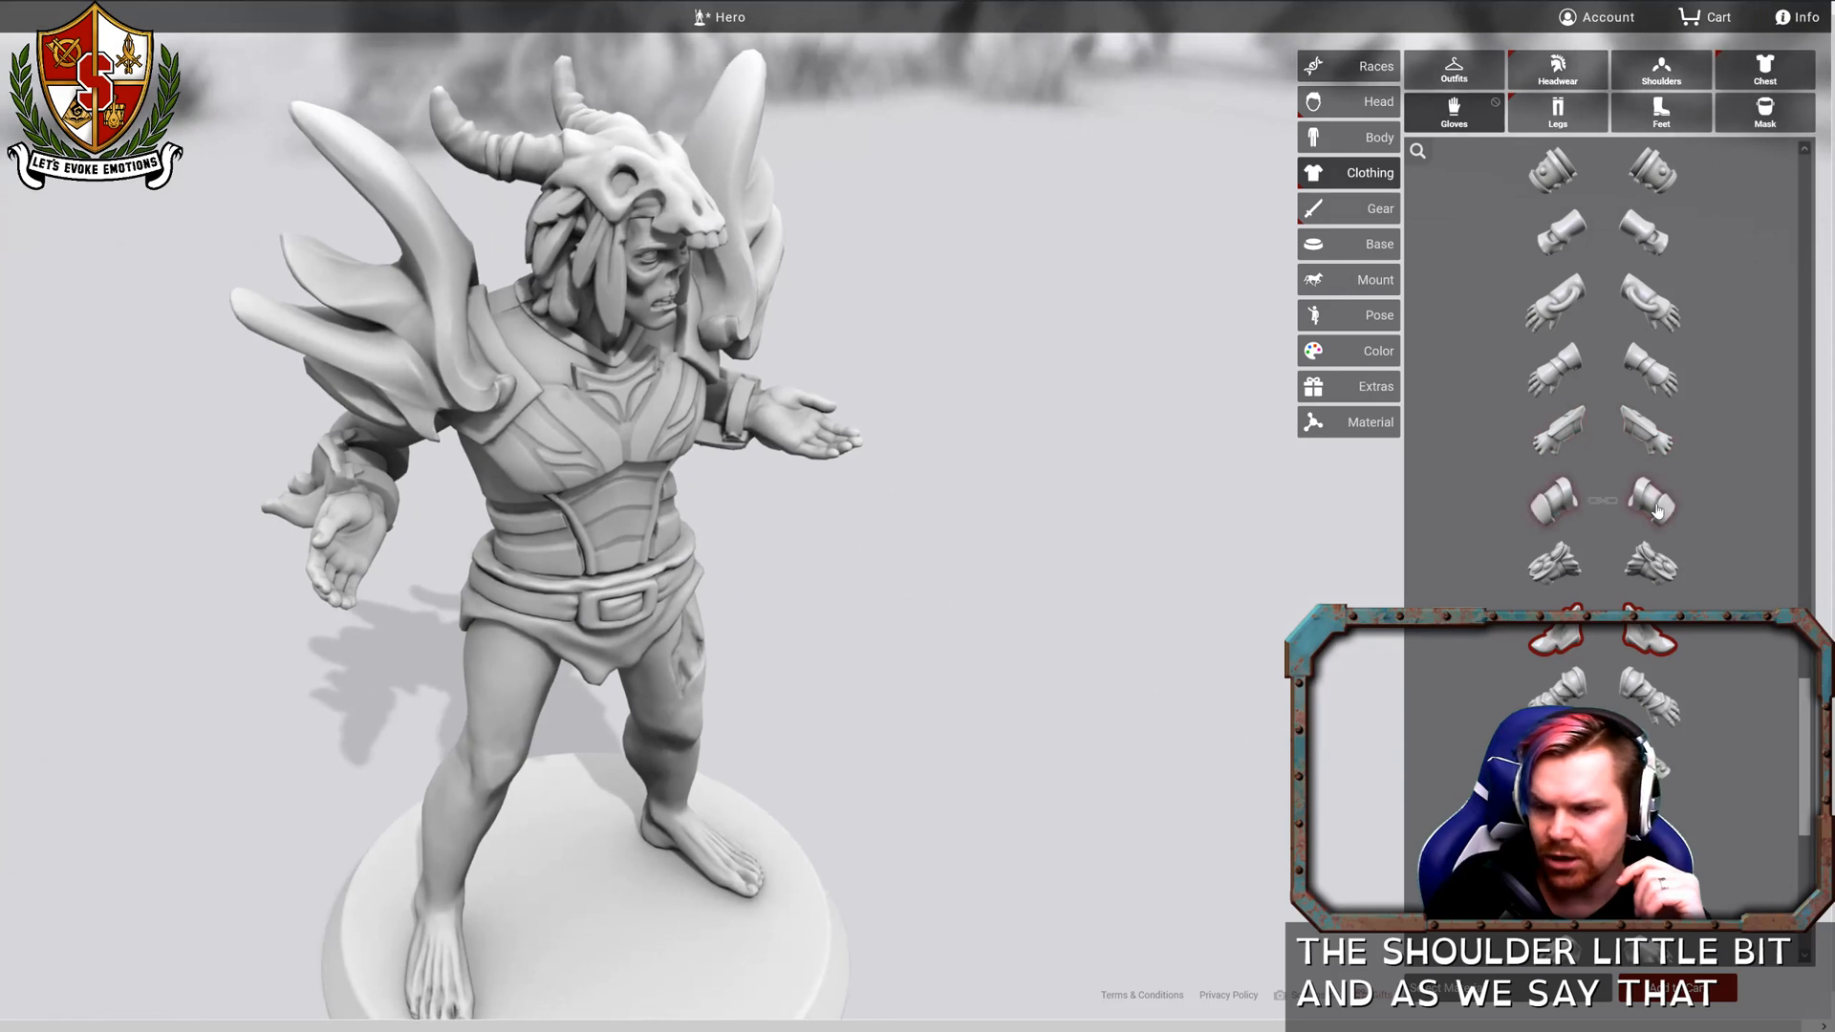
Check the remaining gloves, re-equip the Orcish Gauntlets on both arms, and rotate the zombie to inspect them.
{"action": "scroll", "coordinate": [1740, 501], "scroll_direction": "down", "scroll_amount": 3}
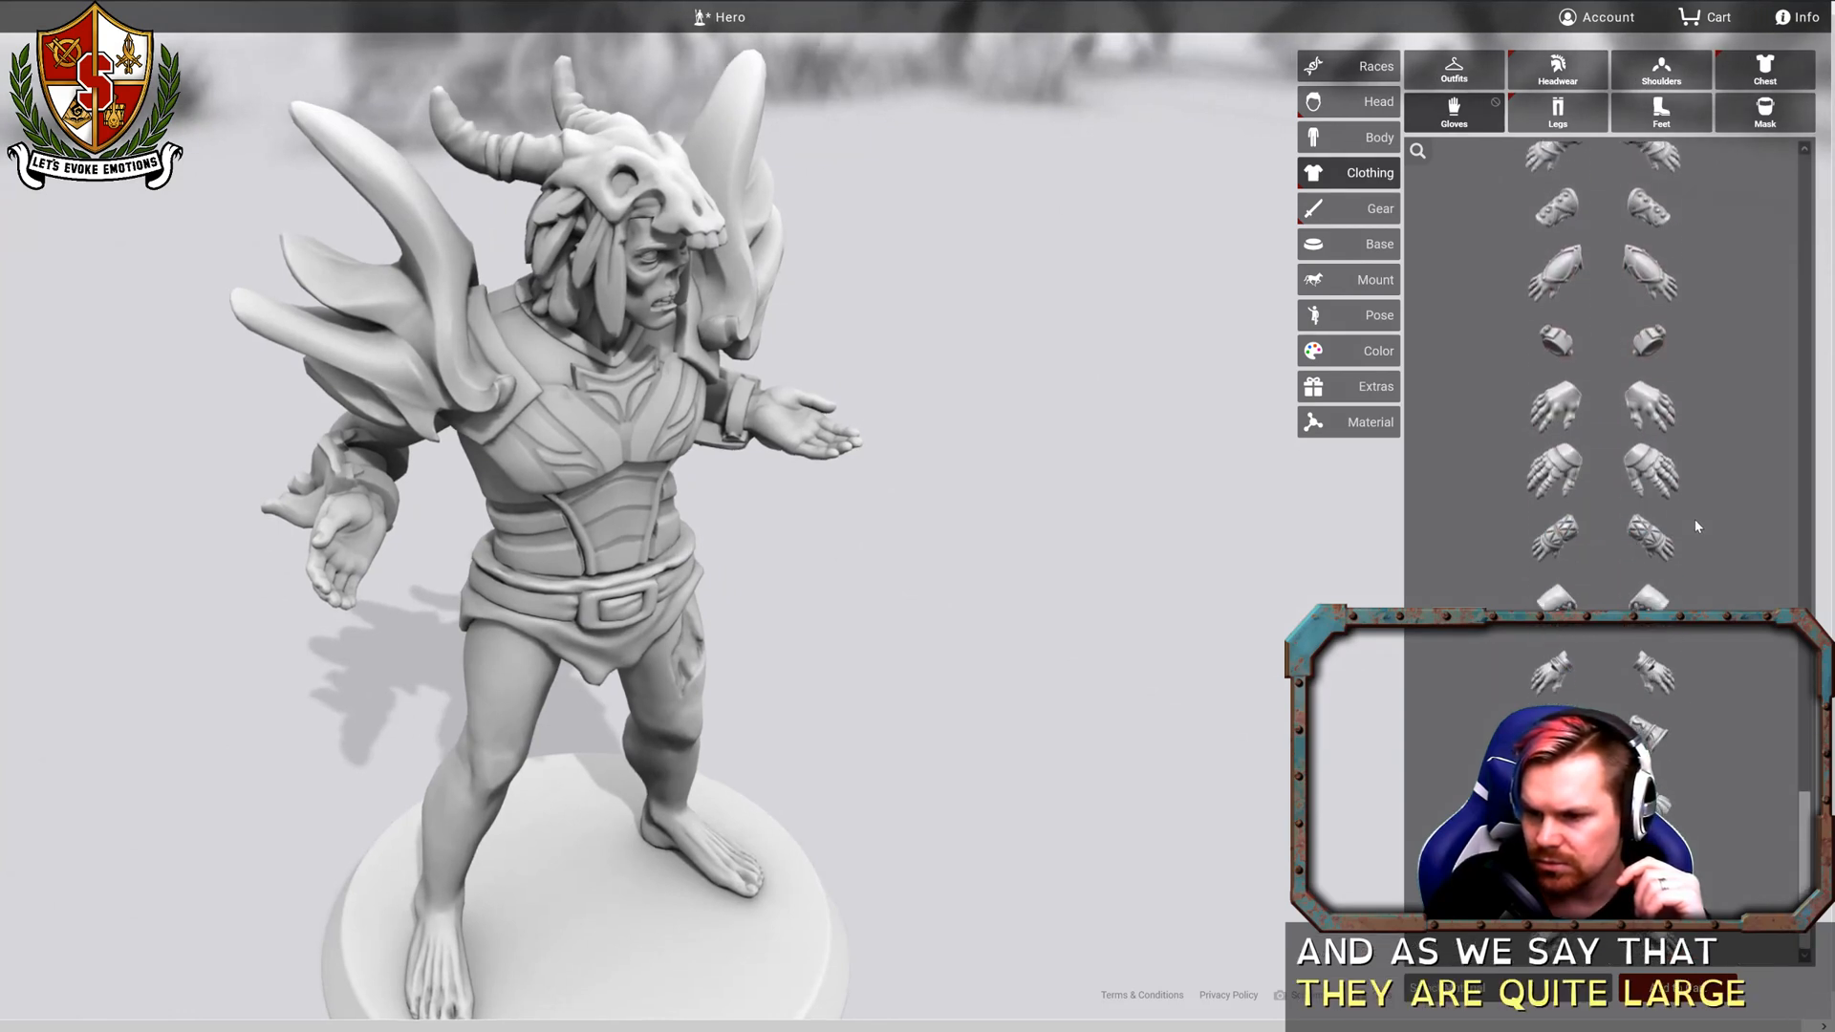
{"action": "scroll", "coordinate": [1694, 518], "scroll_direction": "down", "scroll_amount": 2}
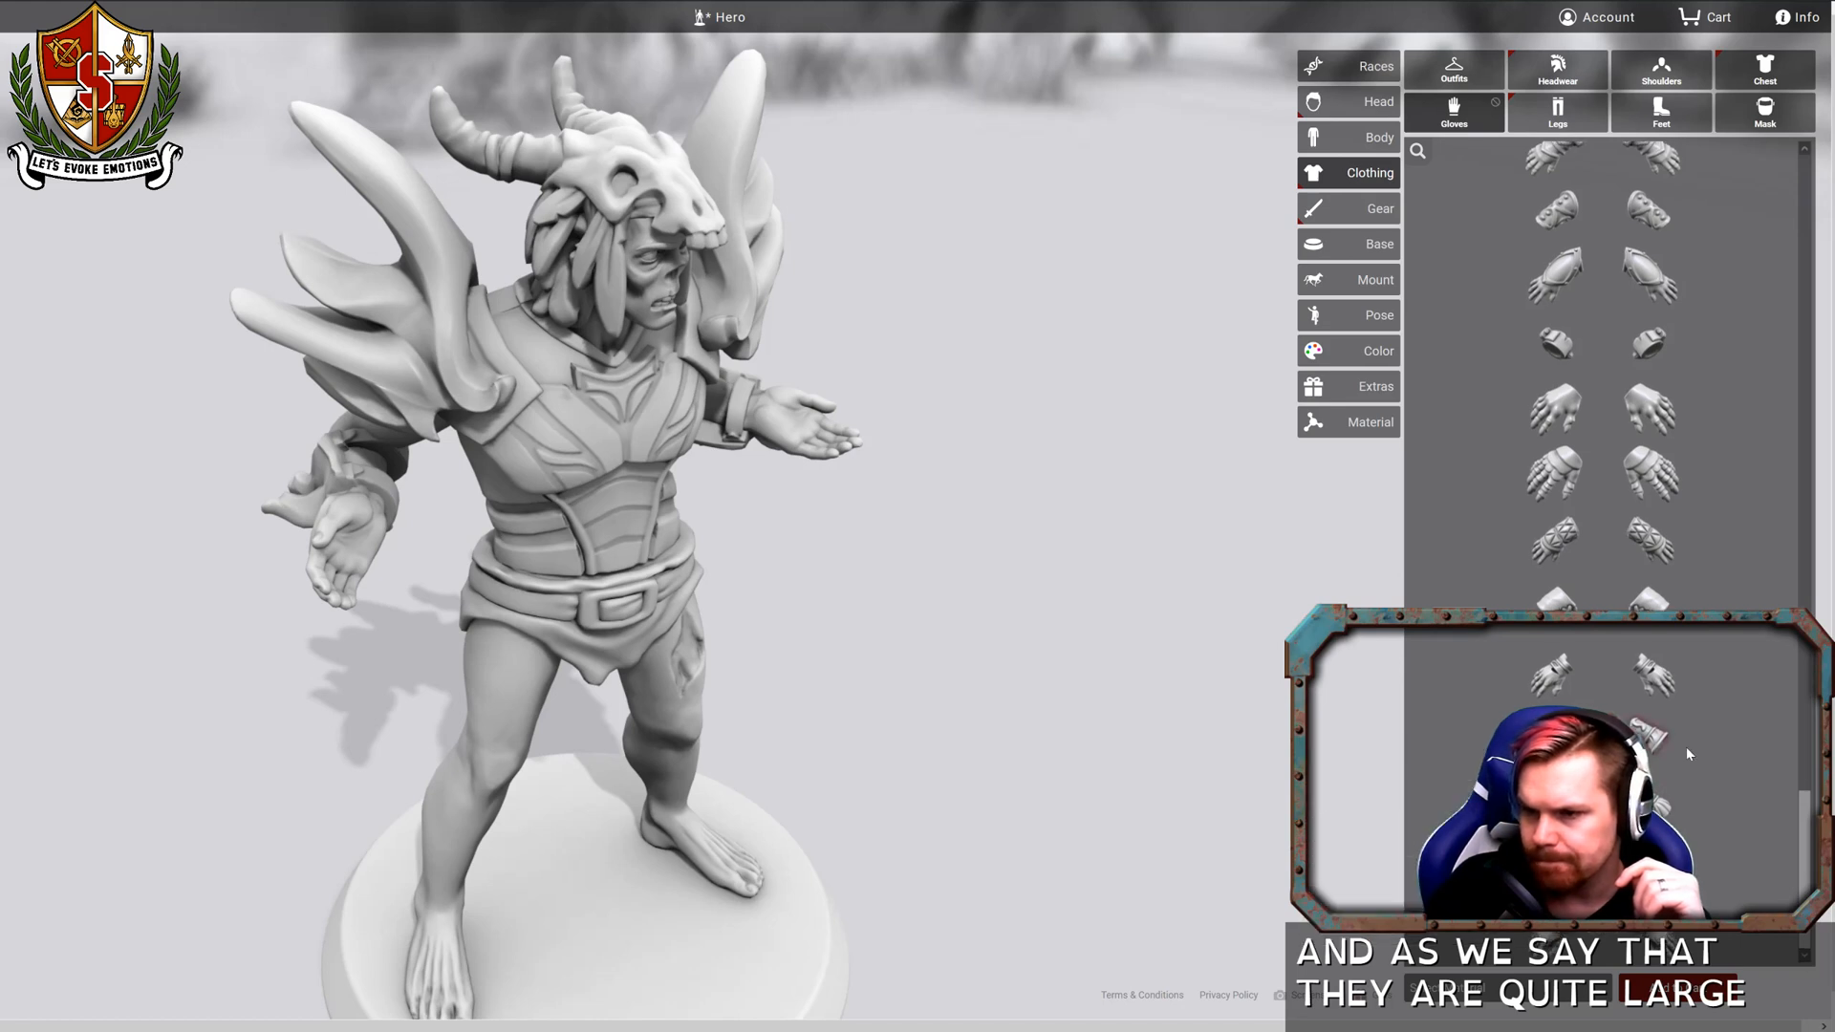
{"action": "scroll", "coordinate": [1684, 747], "scroll_direction": "up", "scroll_amount": 5}
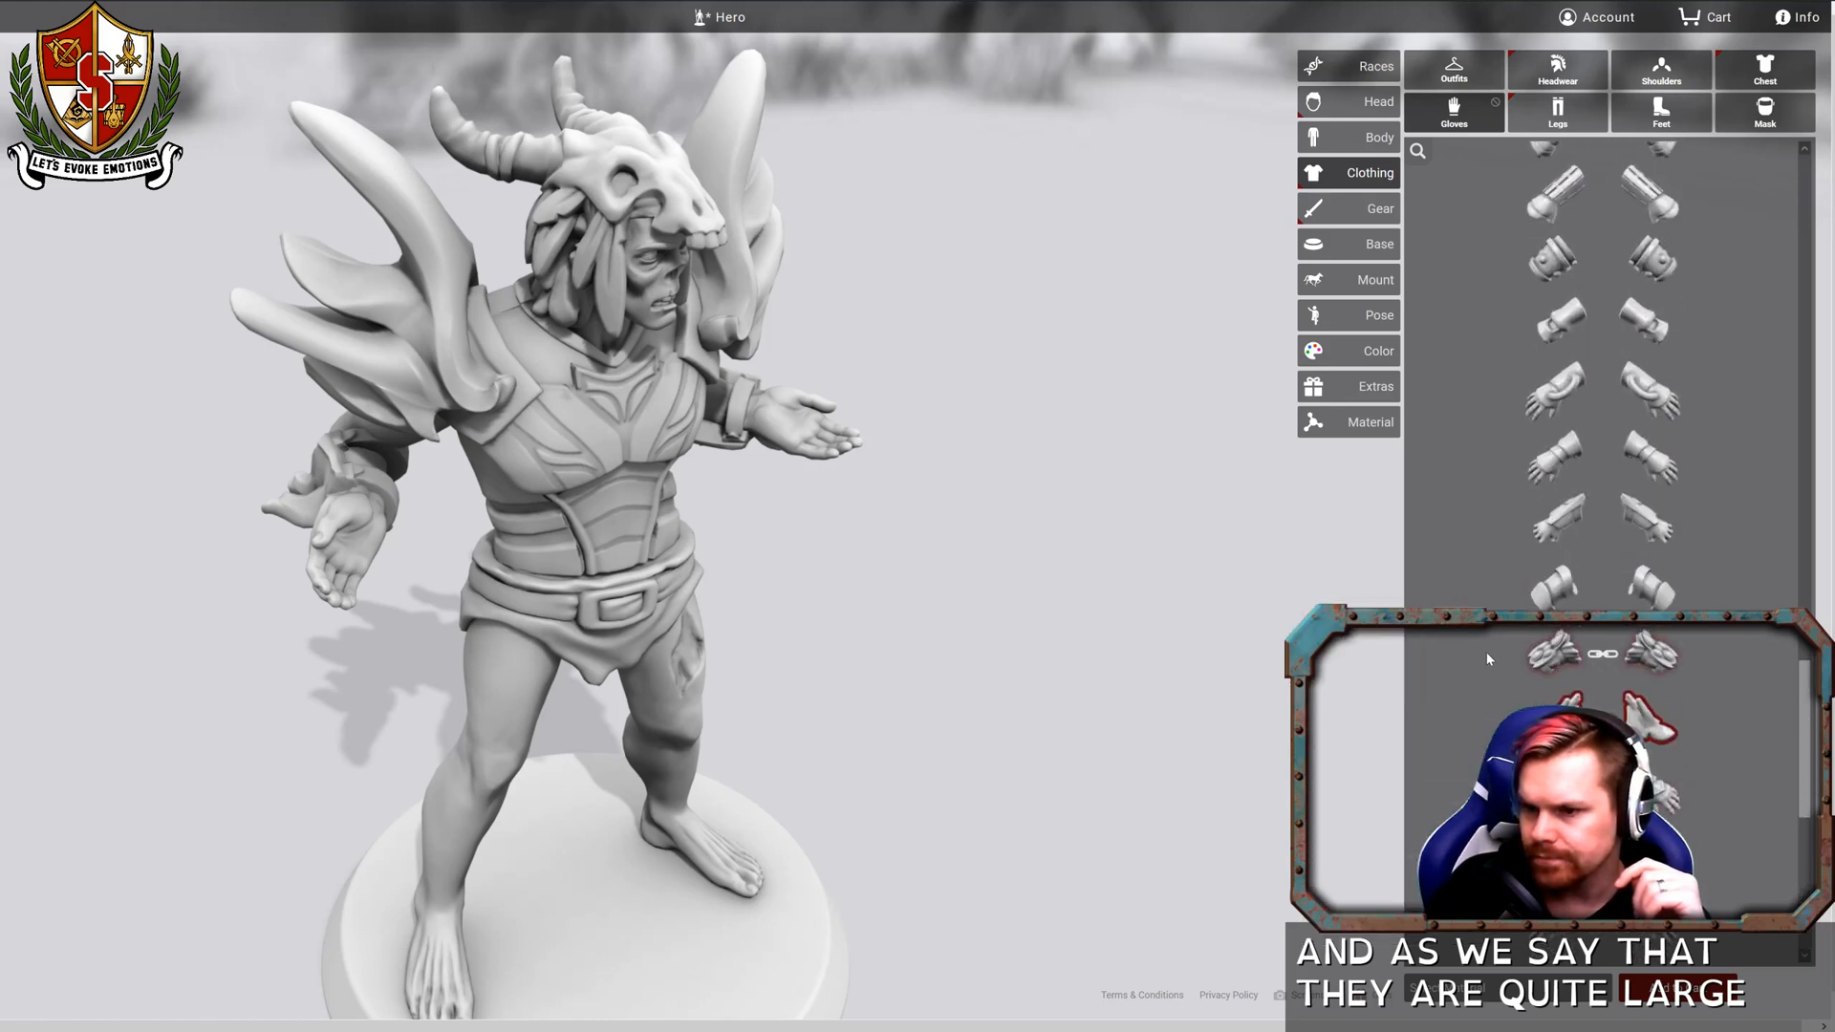
{"action": "scroll", "coordinate": [1517, 648], "scroll_direction": "up", "scroll_amount": 3}
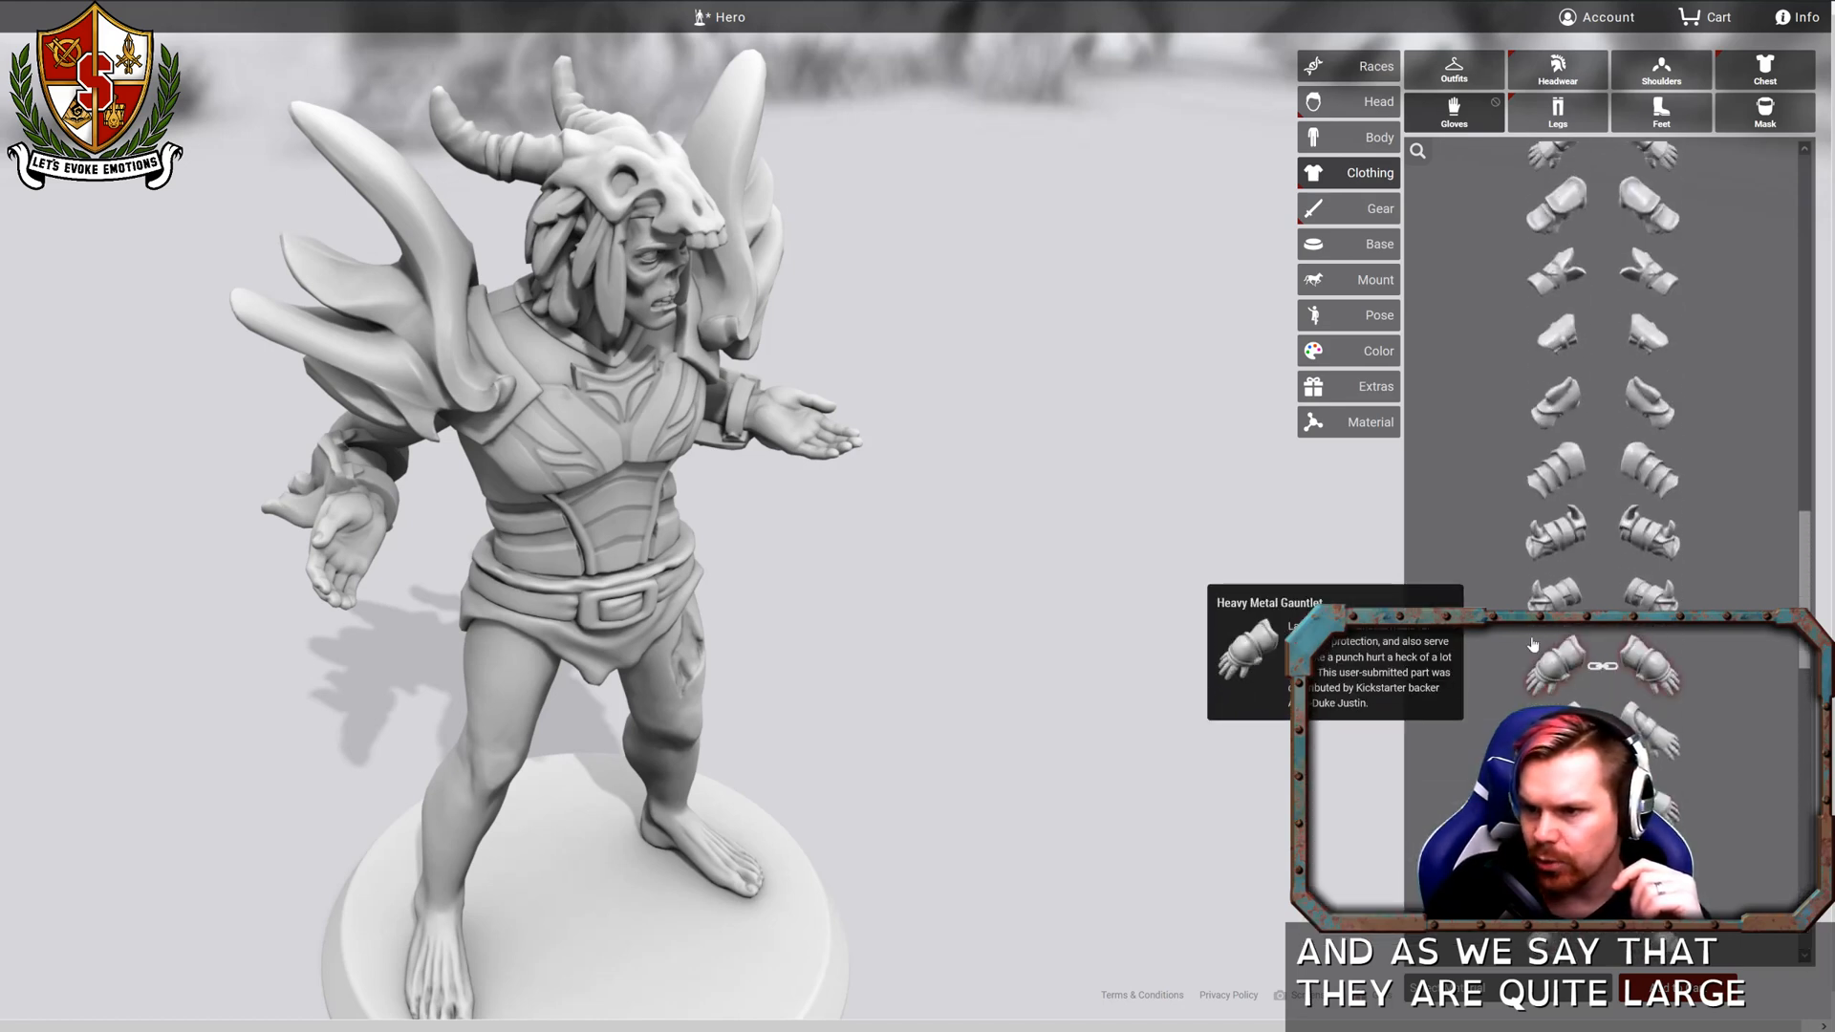
{"action": "left_click", "coordinate": [1554, 531]}
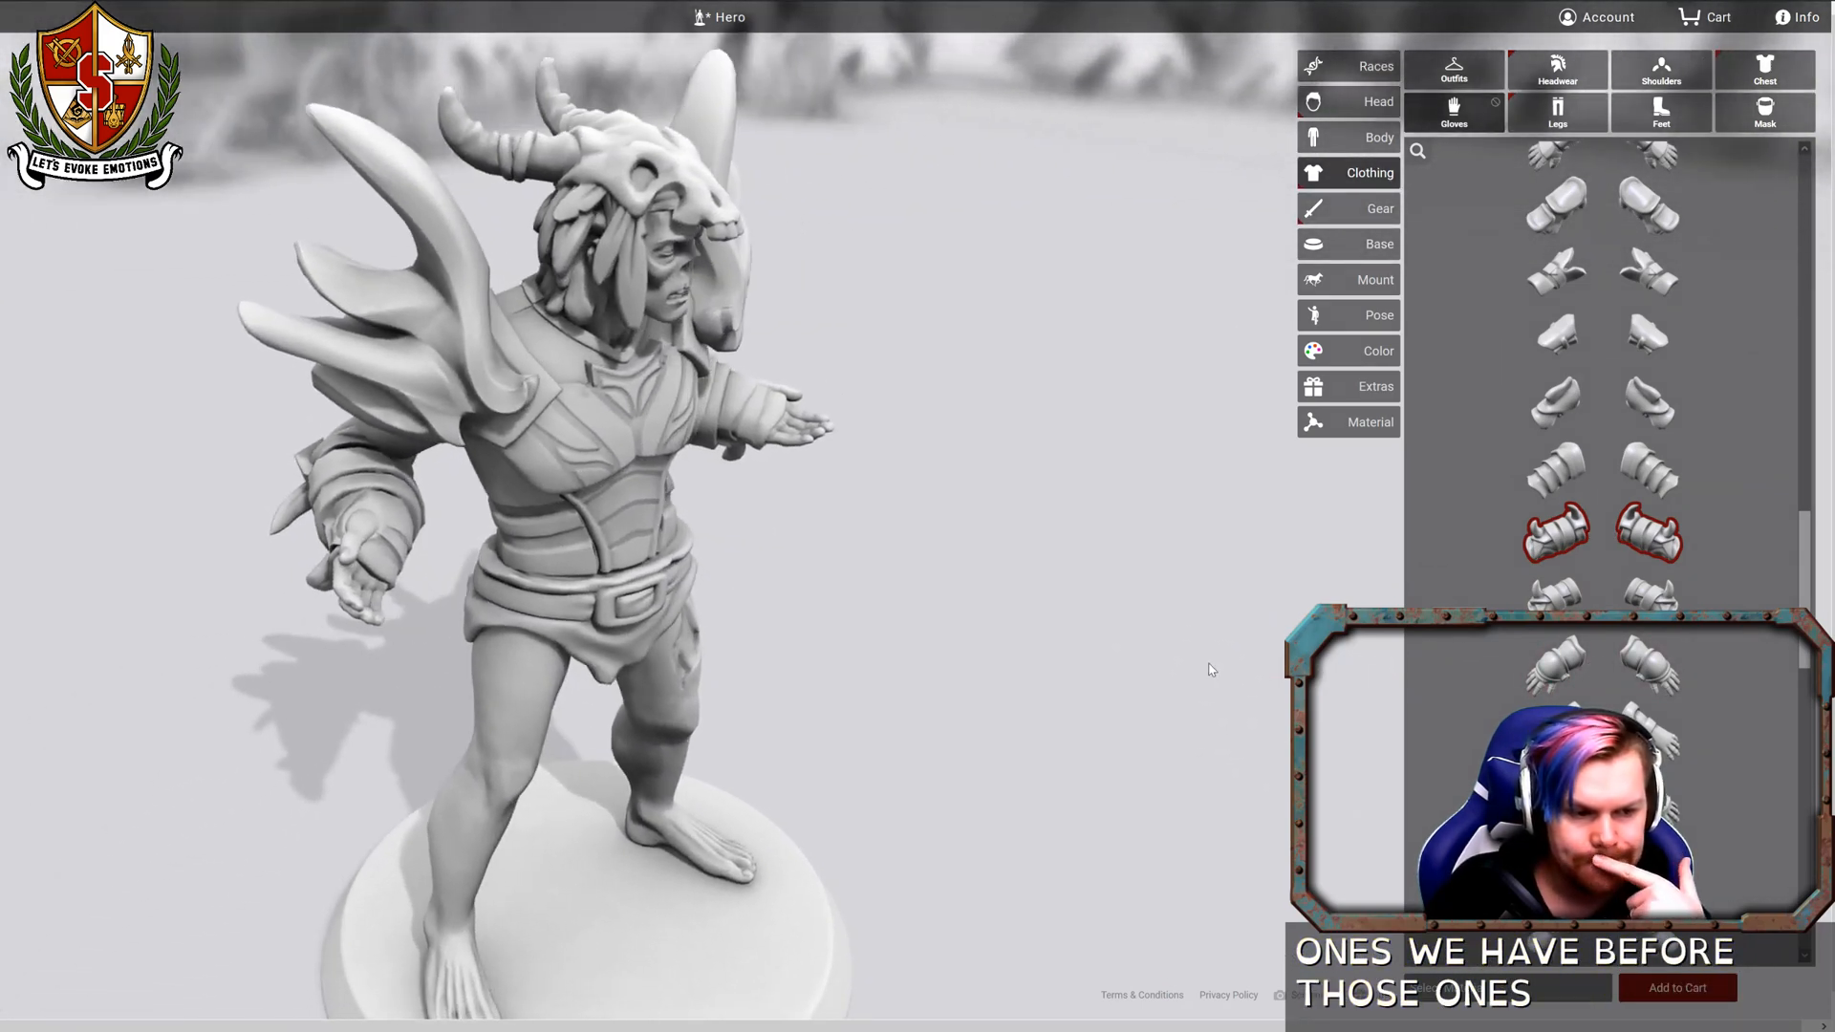
{"action": "left_click_drag", "start_coordinate": [1209, 664], "coordinate": [549, 606]}
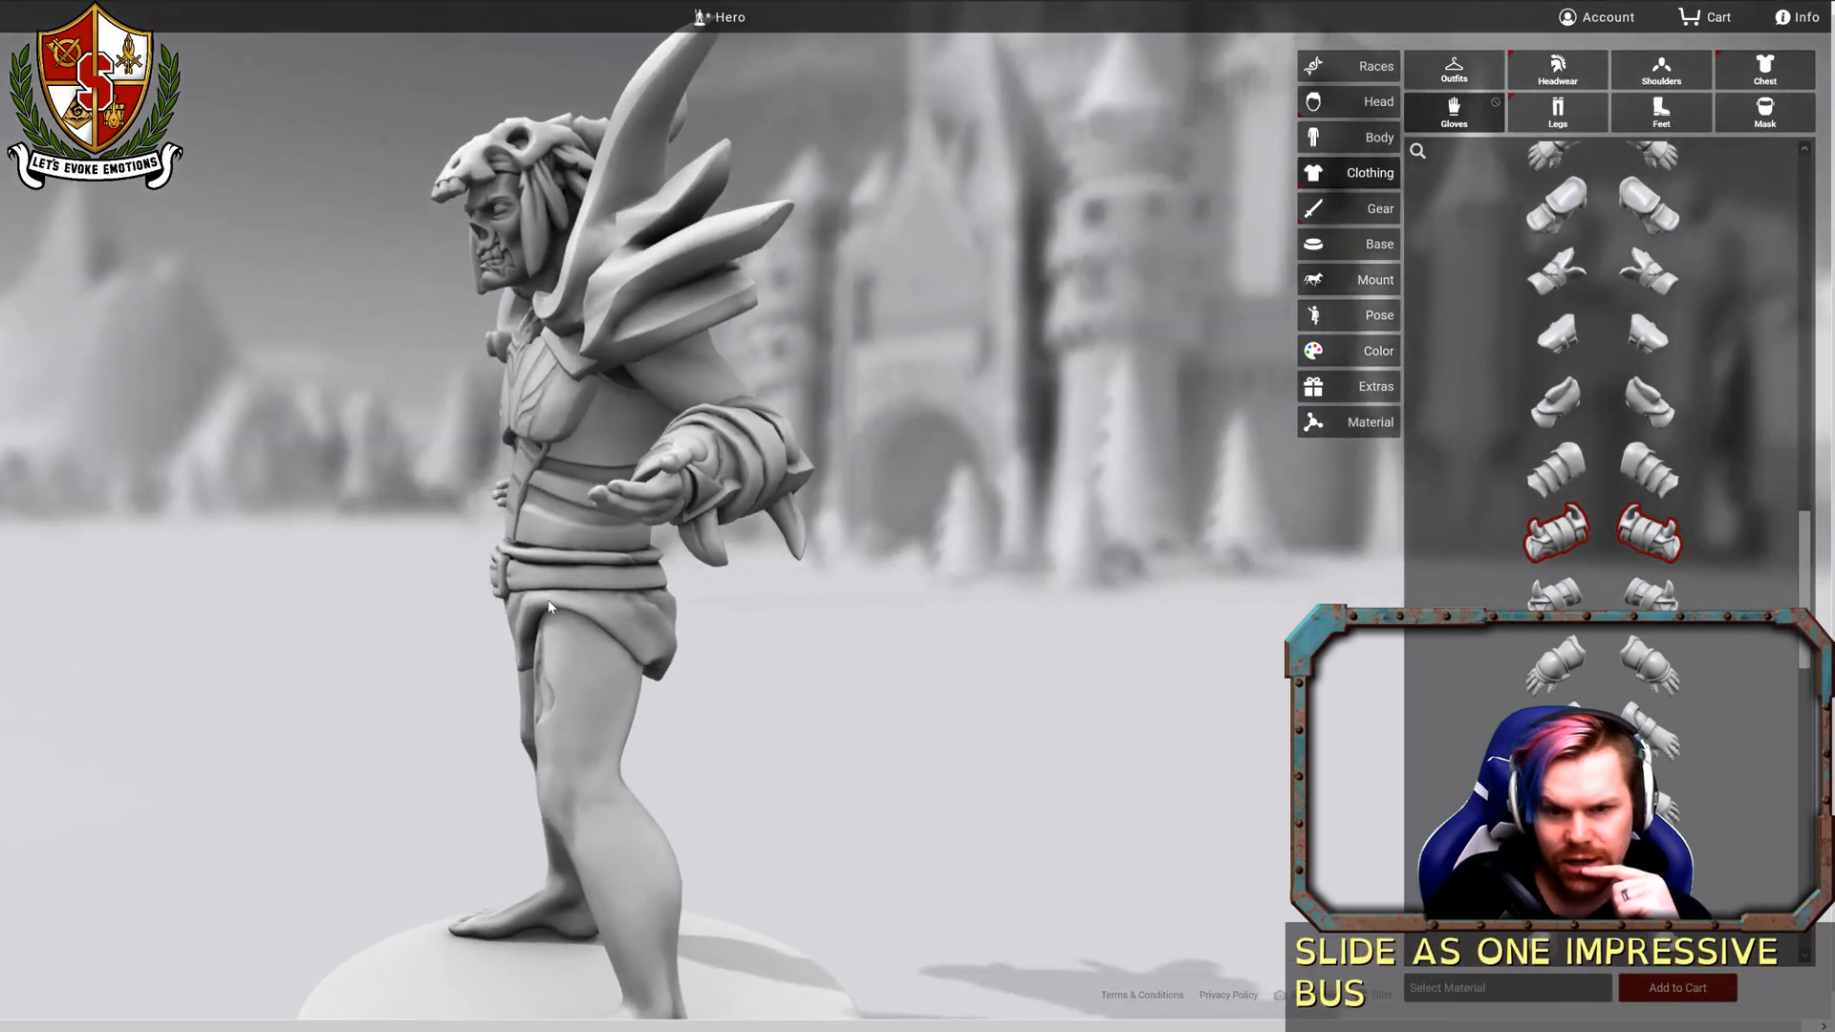
Reduce the belly in the body measurements and turn the figure to check the torso from the front.
{"action": "left_click", "coordinate": [1347, 137]}
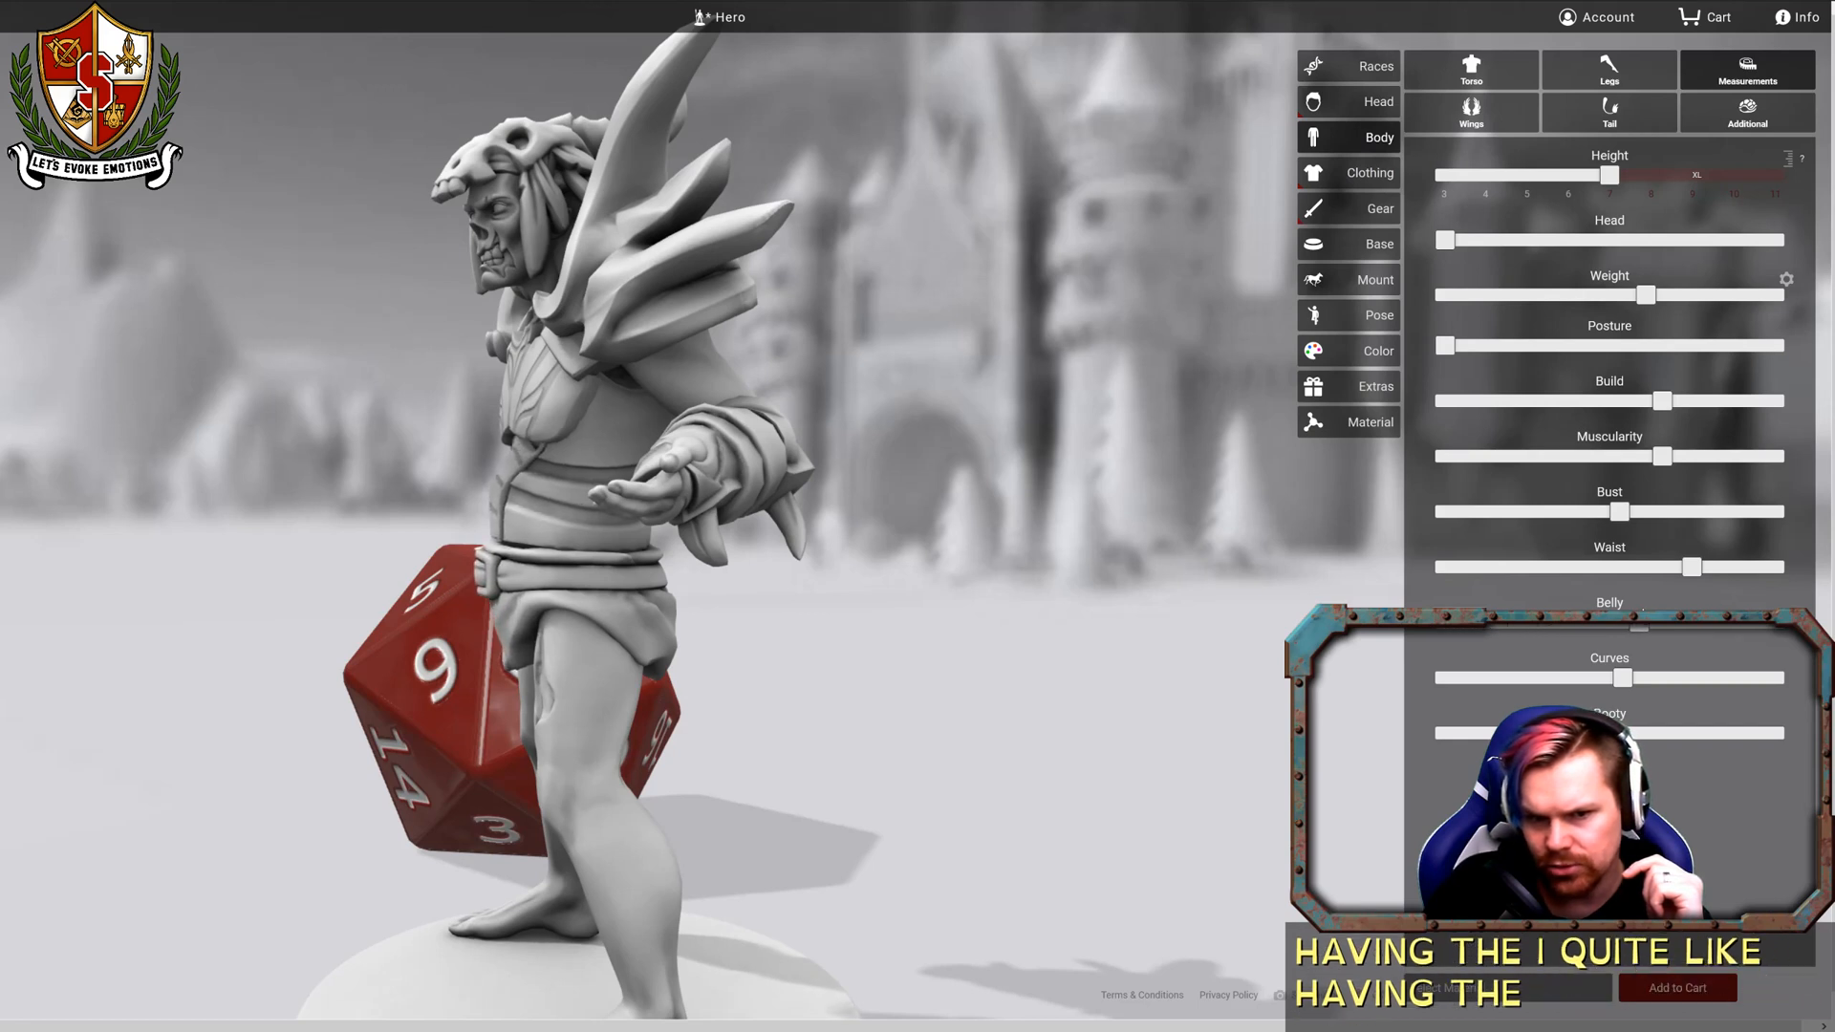
{"action": "left_click_drag", "start_coordinate": [1641, 620], "coordinate": [1597, 605]}
{"action": "left_click_drag", "start_coordinate": [1710, 604], "coordinate": [1769, 603]}
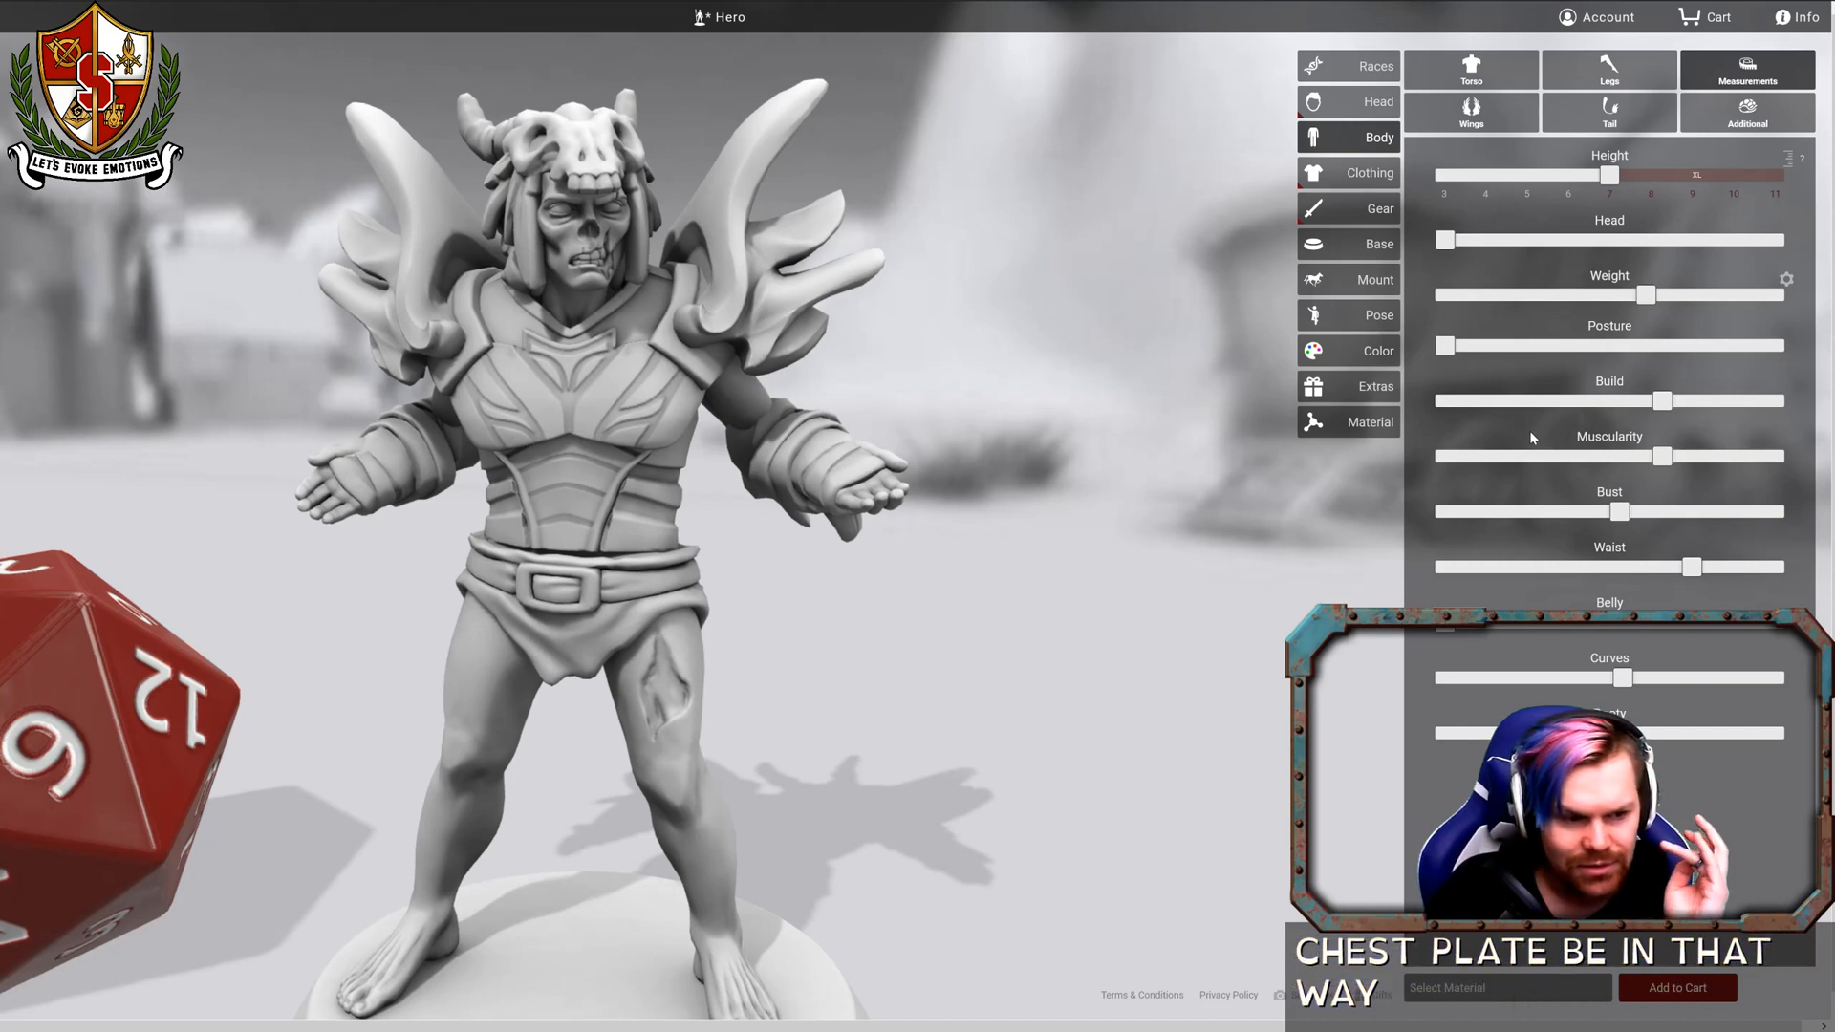
Try the Segmented Leg Armor on the zombie and rotate the figure to inspect it.
{"action": "left_click", "coordinate": [1355, 175]}
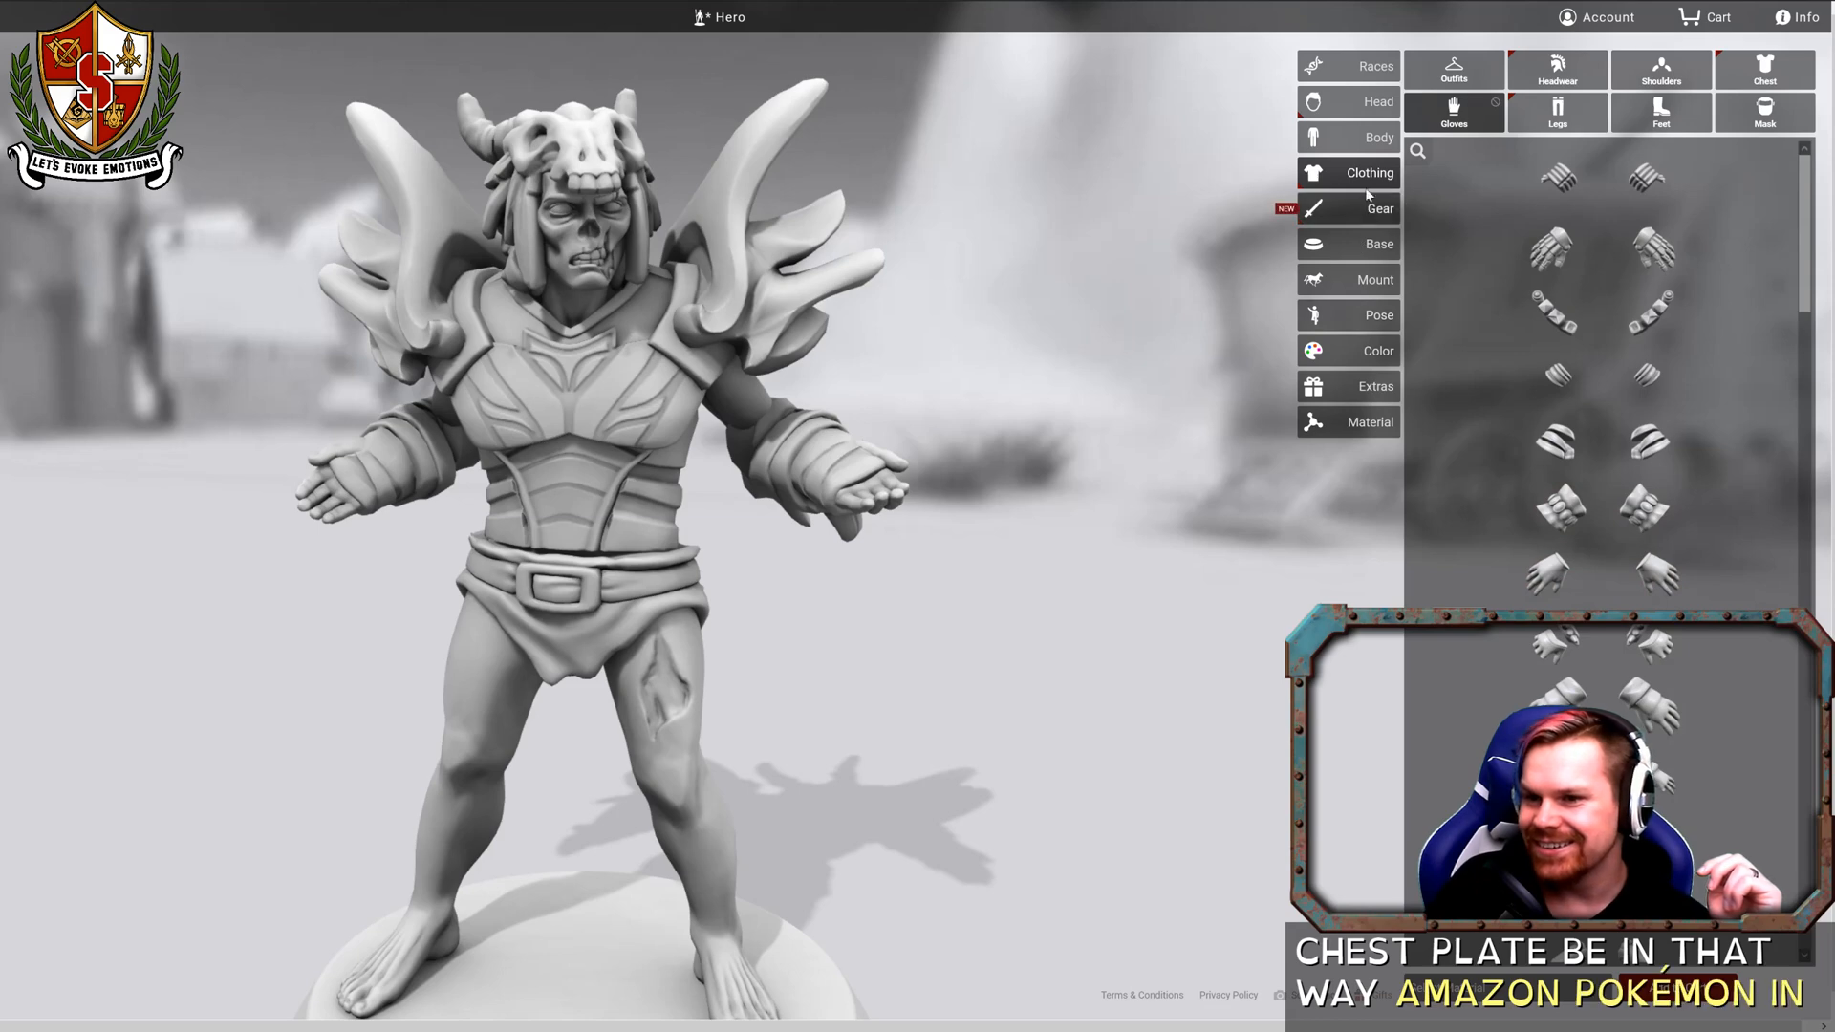
{"action": "left_click", "coordinate": [1577, 122]}
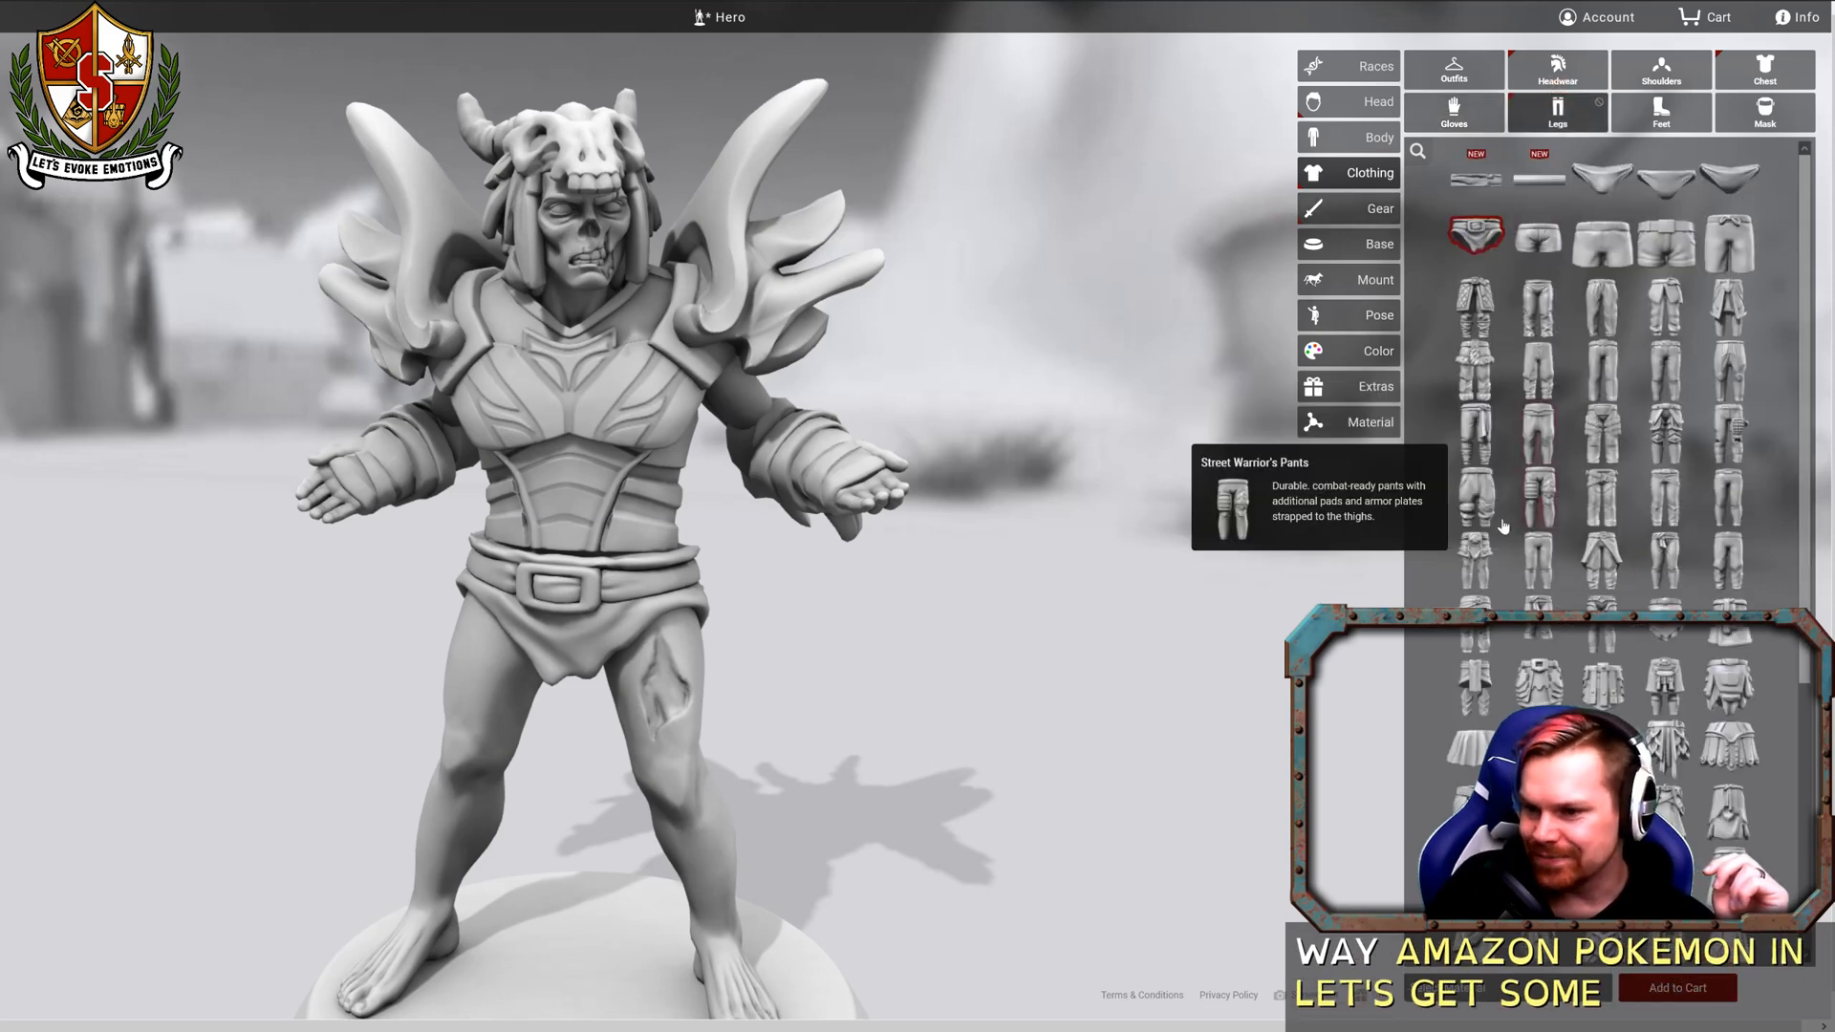
{"action": "scroll", "coordinate": [1596, 574], "scroll_direction": "down", "scroll_amount": 3}
{"action": "scroll", "coordinate": [1598, 573], "scroll_direction": "down", "scroll_amount": 1}
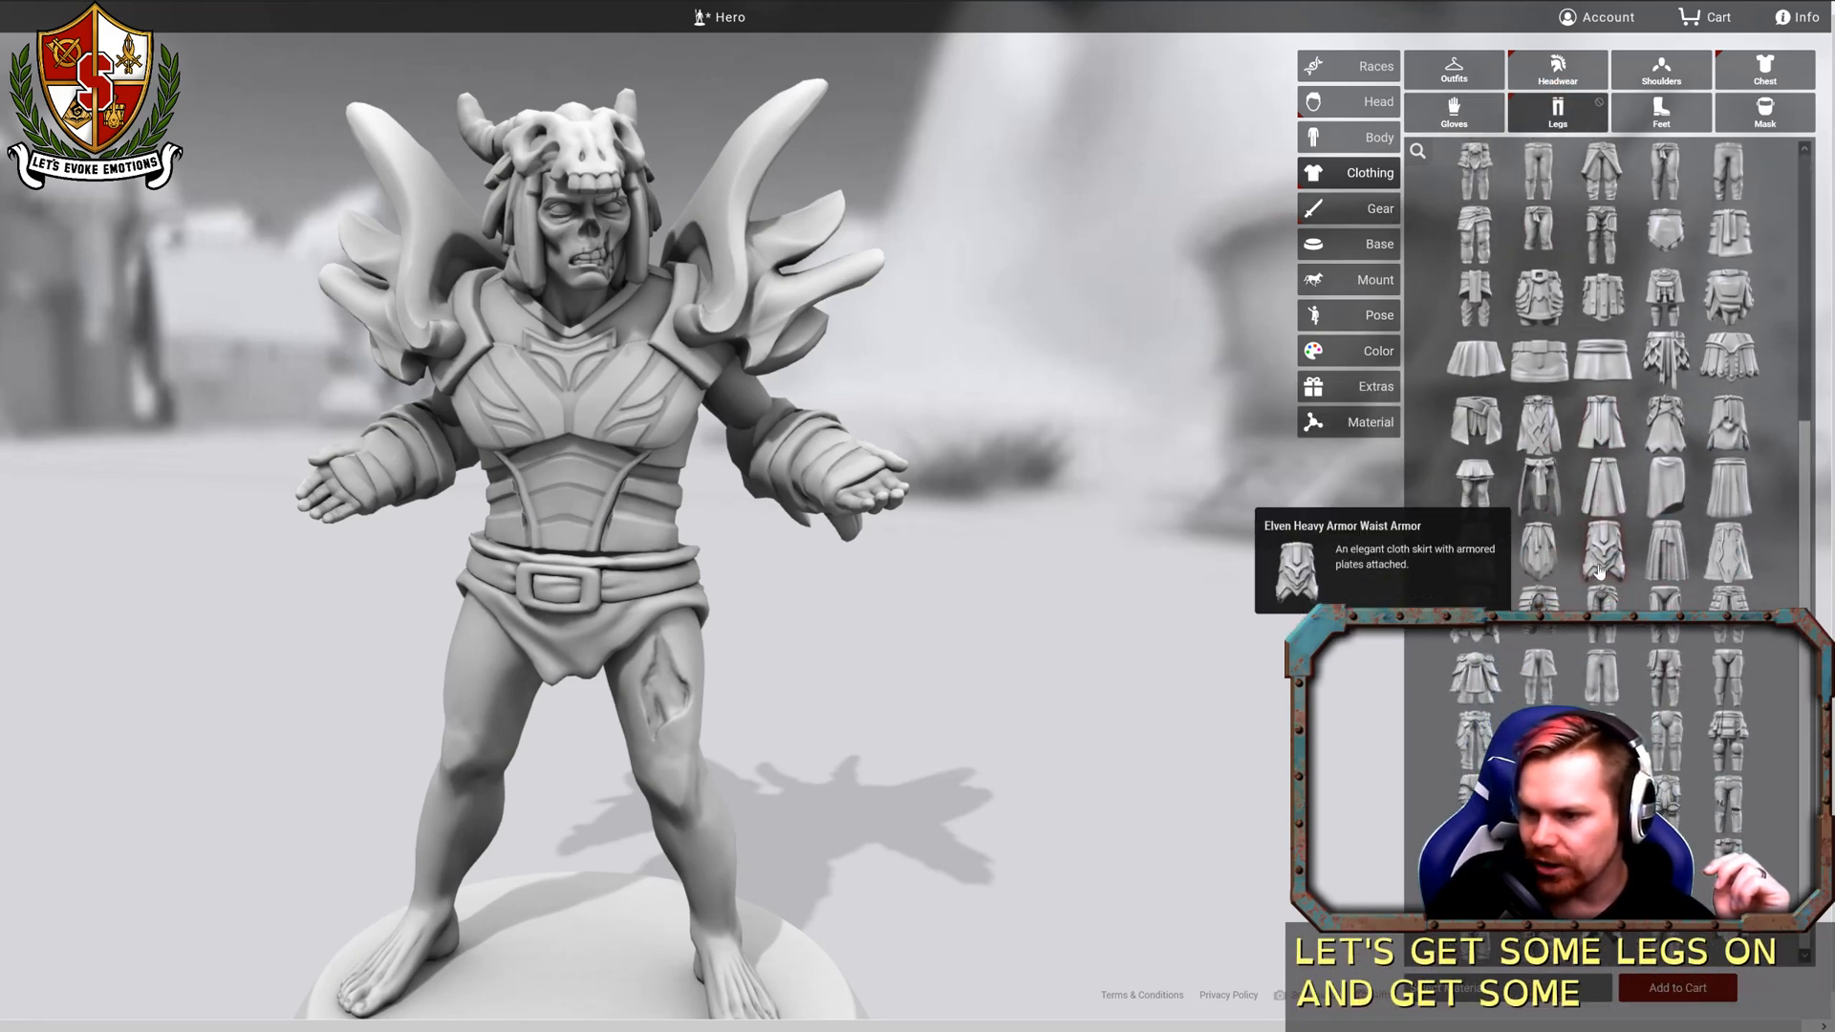
{"action": "scroll", "coordinate": [1601, 570], "scroll_direction": "down", "scroll_amount": 1}
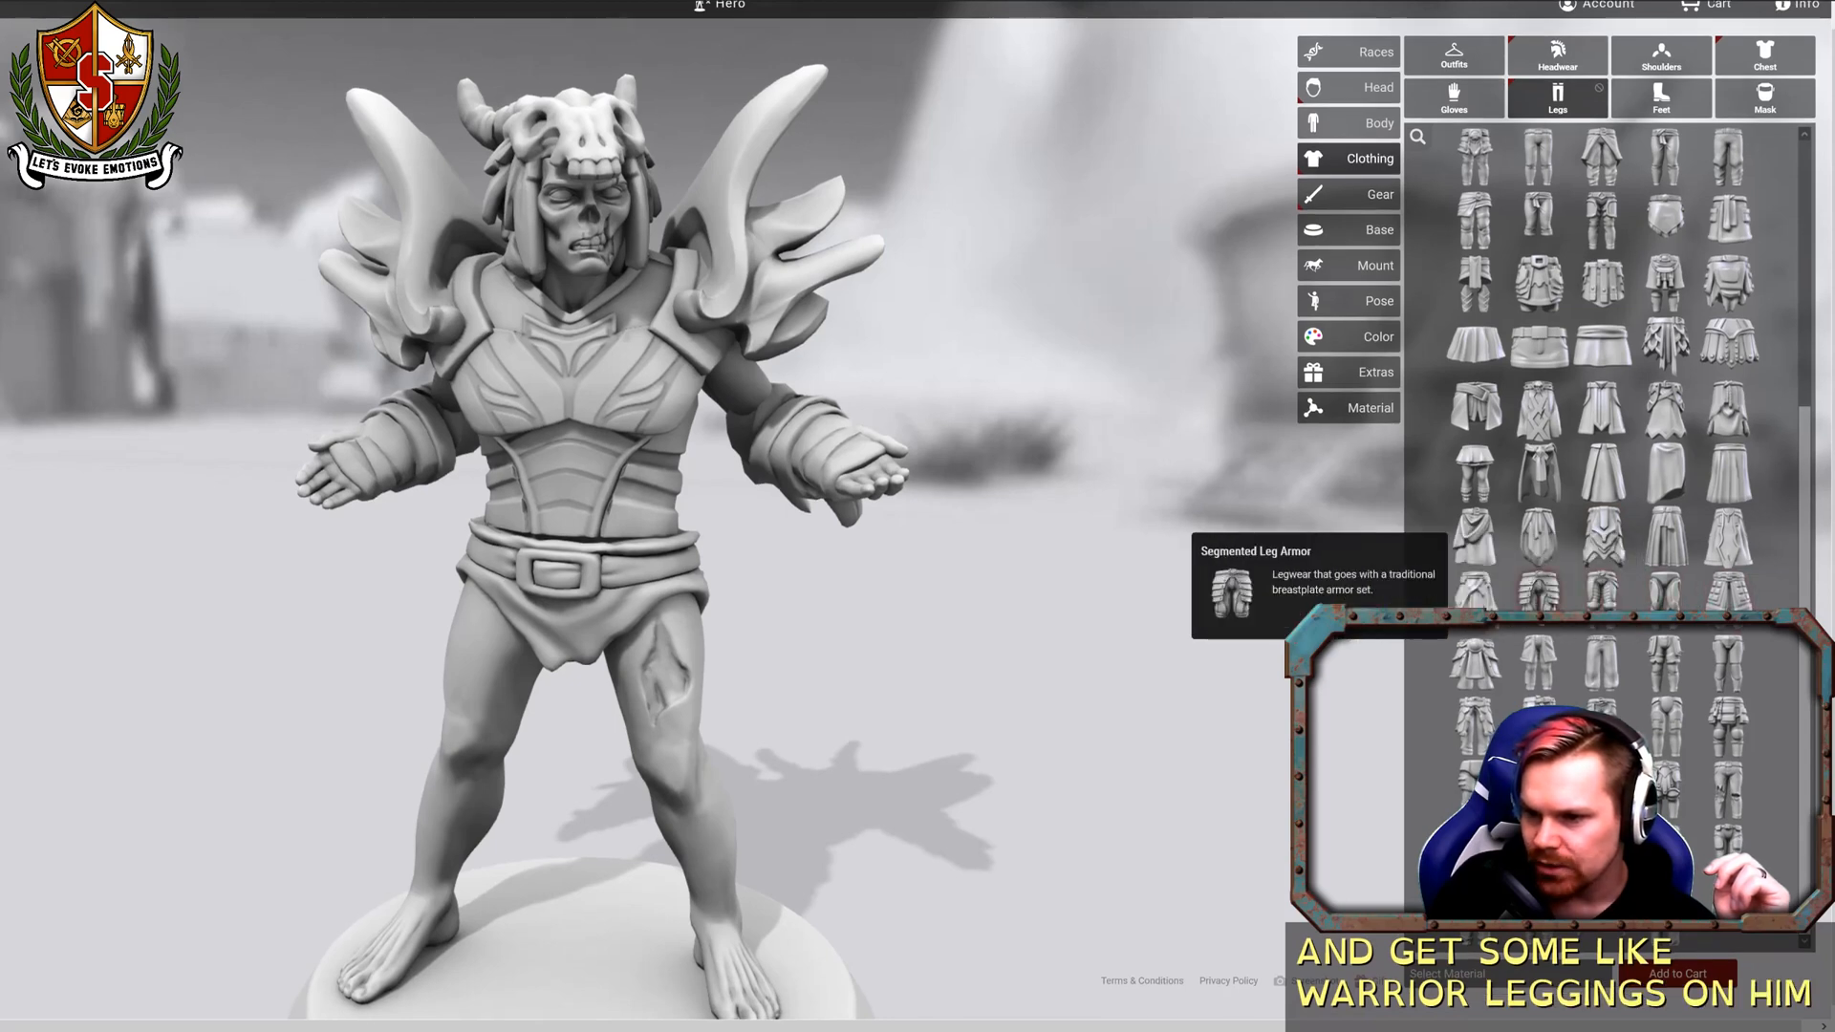
{"action": "left_click", "coordinate": [1538, 597]}
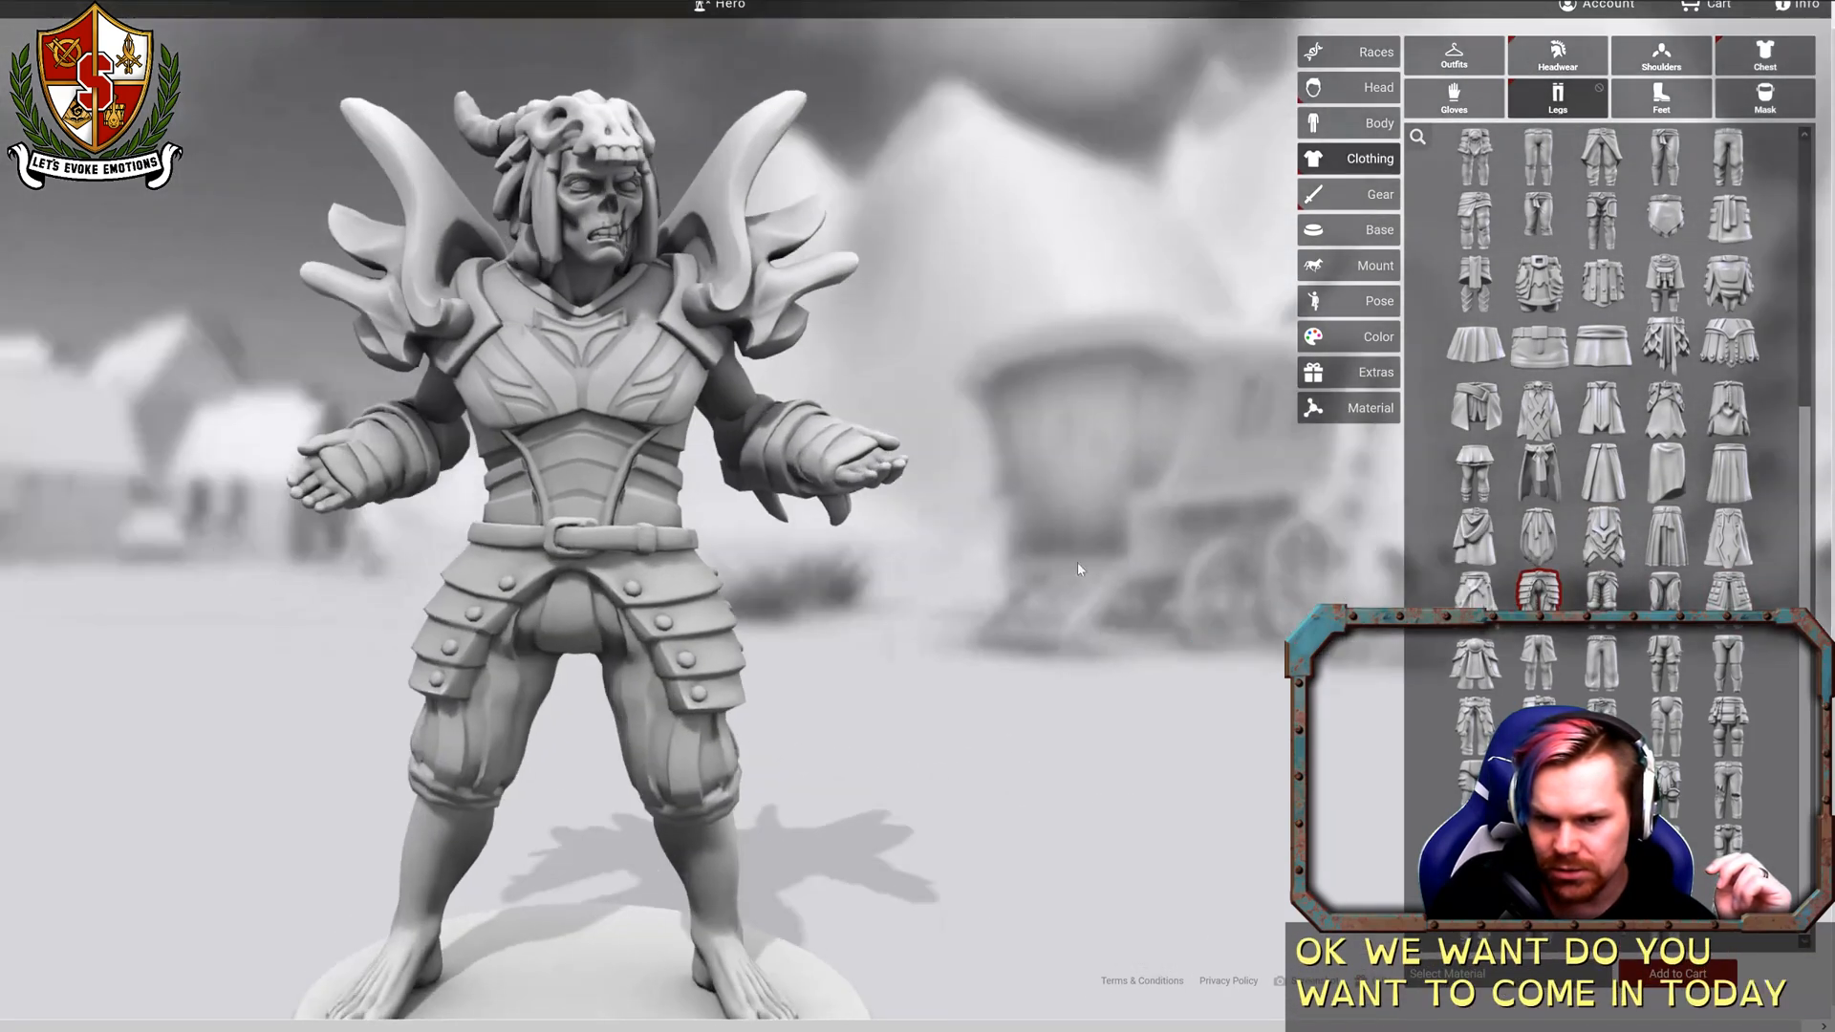
{"action": "left_click_drag", "start_coordinate": [1076, 569], "coordinate": [1254, 571]}
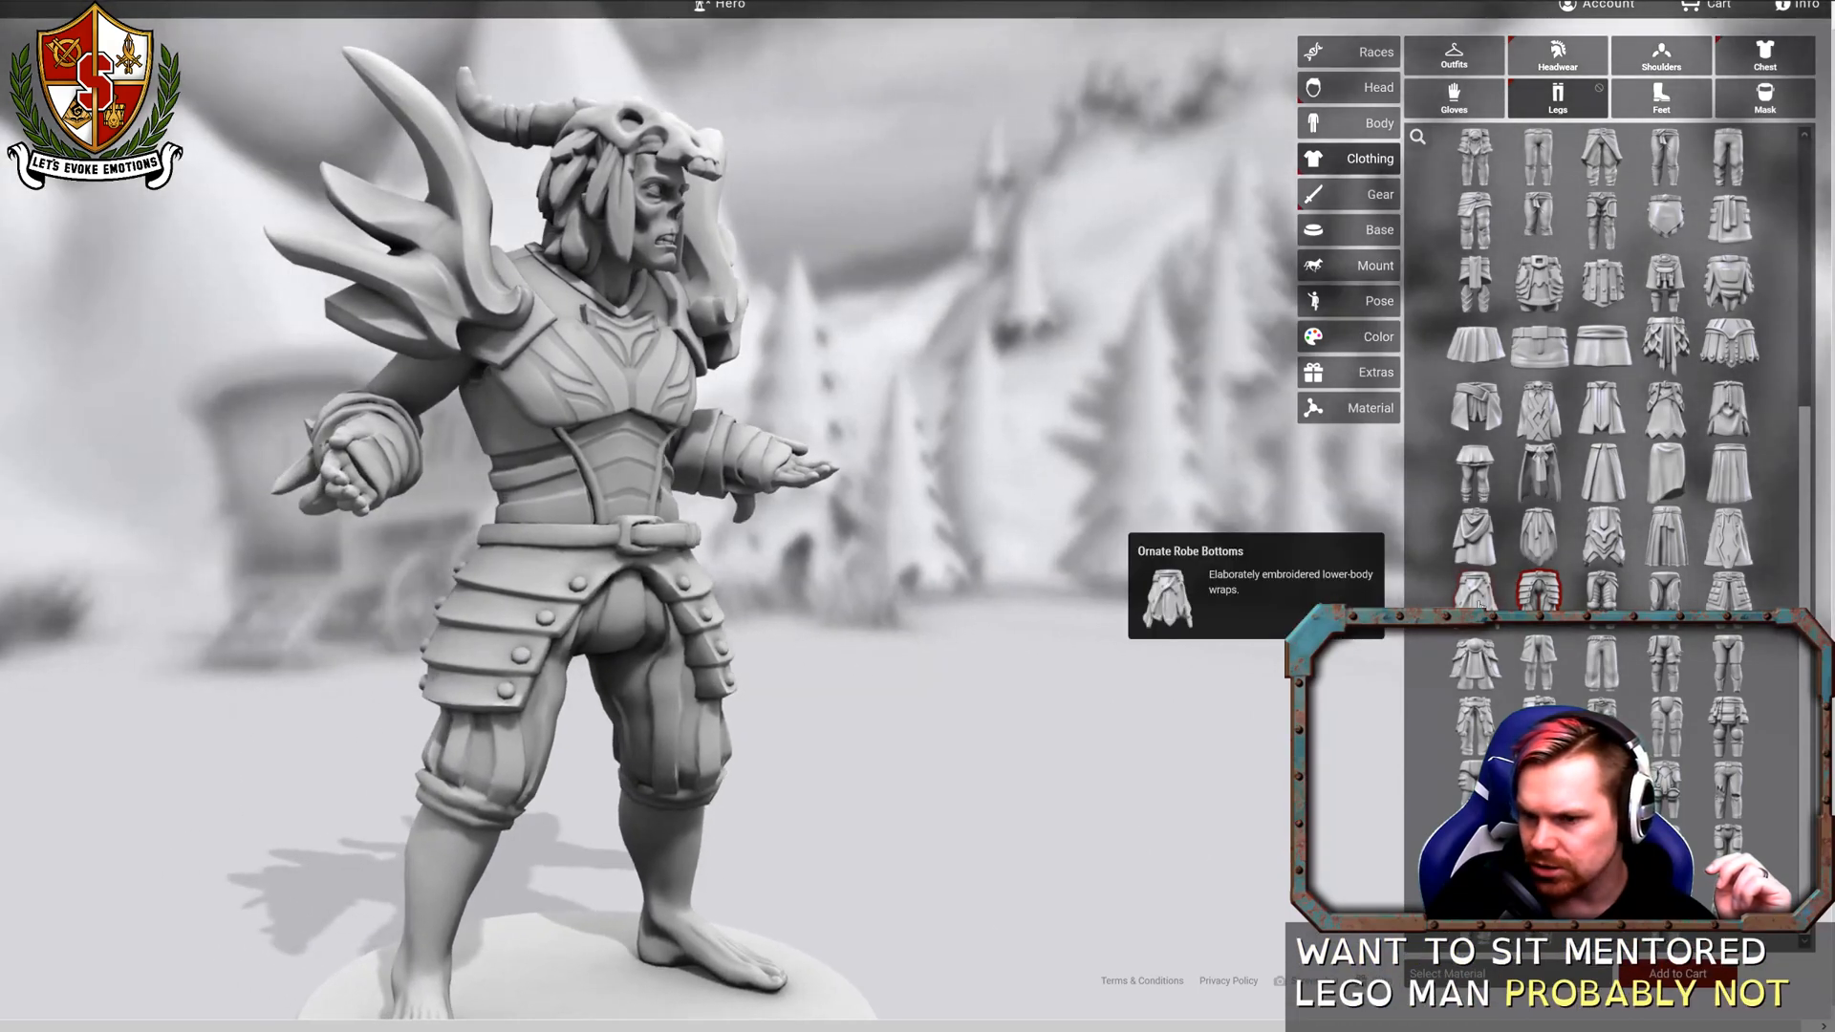
Try the Ornate Robe Bottoms and the skirtlike wrap with the decorative shell on the zombie's lower body.
{"action": "left_click_drag", "start_coordinate": [1087, 575], "coordinate": [958, 566]}
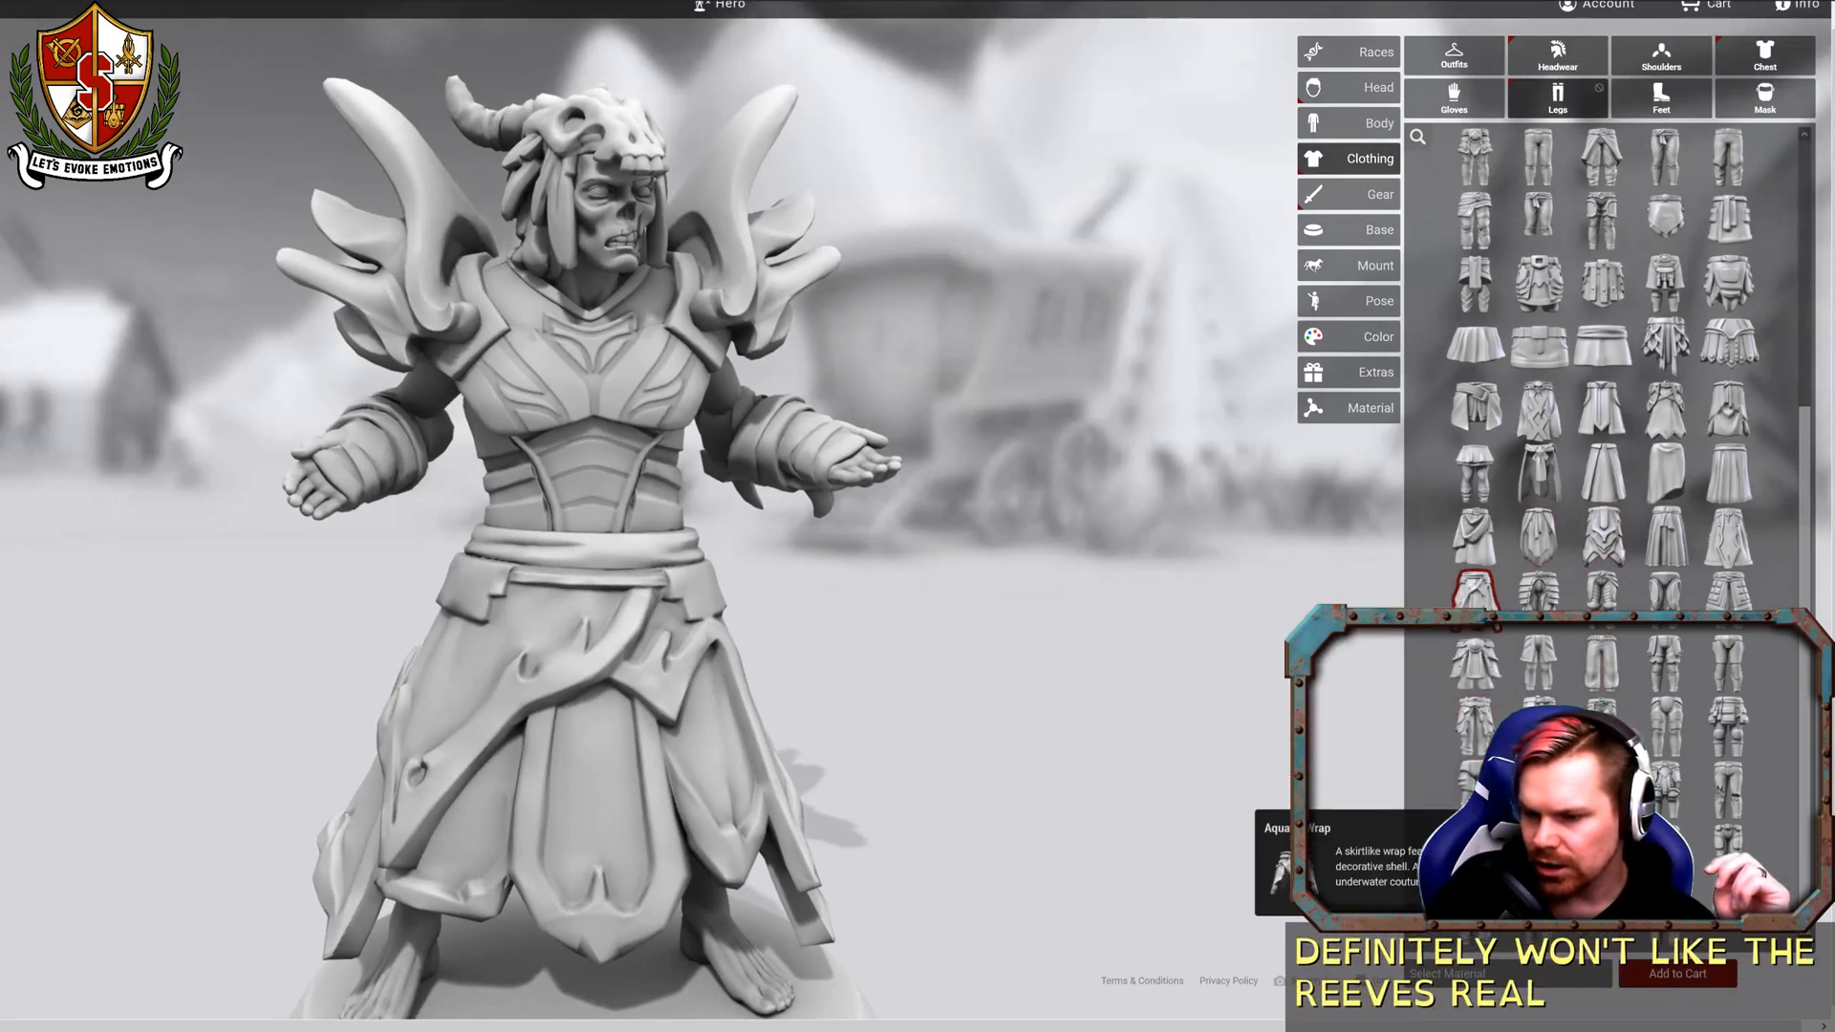
{"action": "left_click", "coordinate": [1539, 853]}
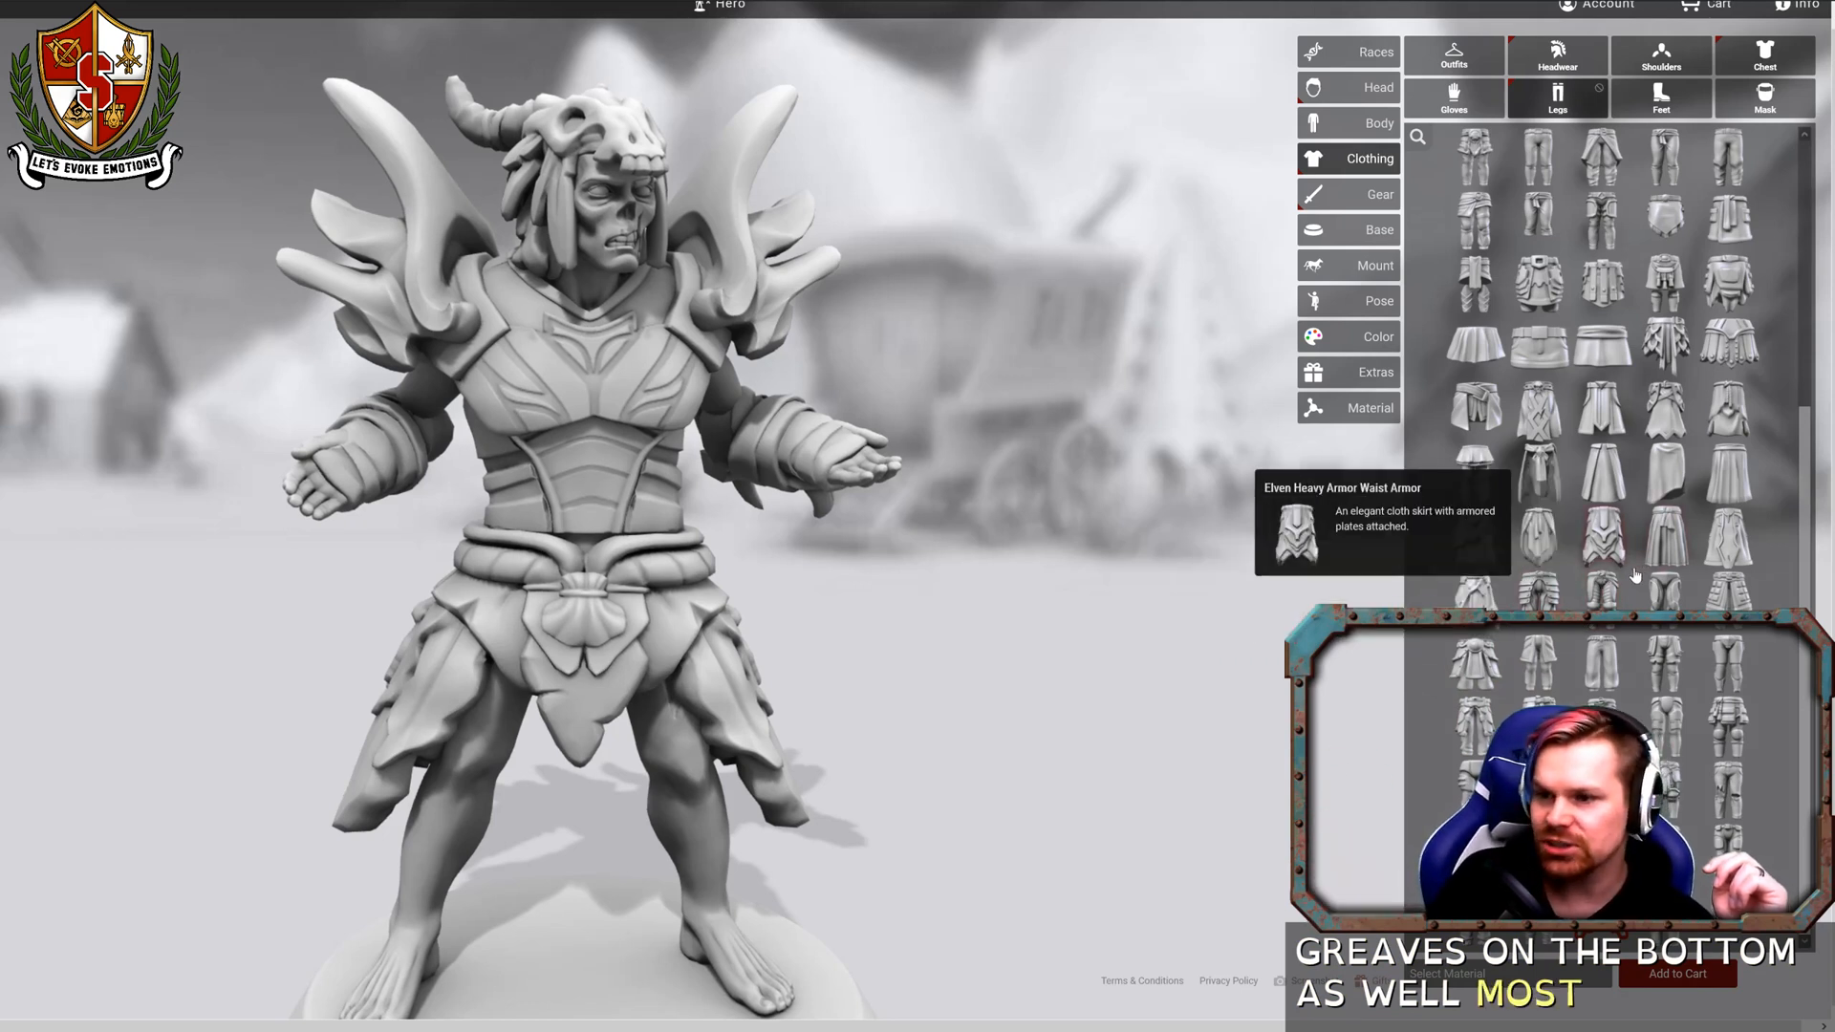
{"action": "scroll", "coordinate": [1536, 574], "scroll_direction": "up", "scroll_amount": 1}
{"action": "scroll", "coordinate": [1535, 574], "scroll_direction": "down", "scroll_amount": 2}
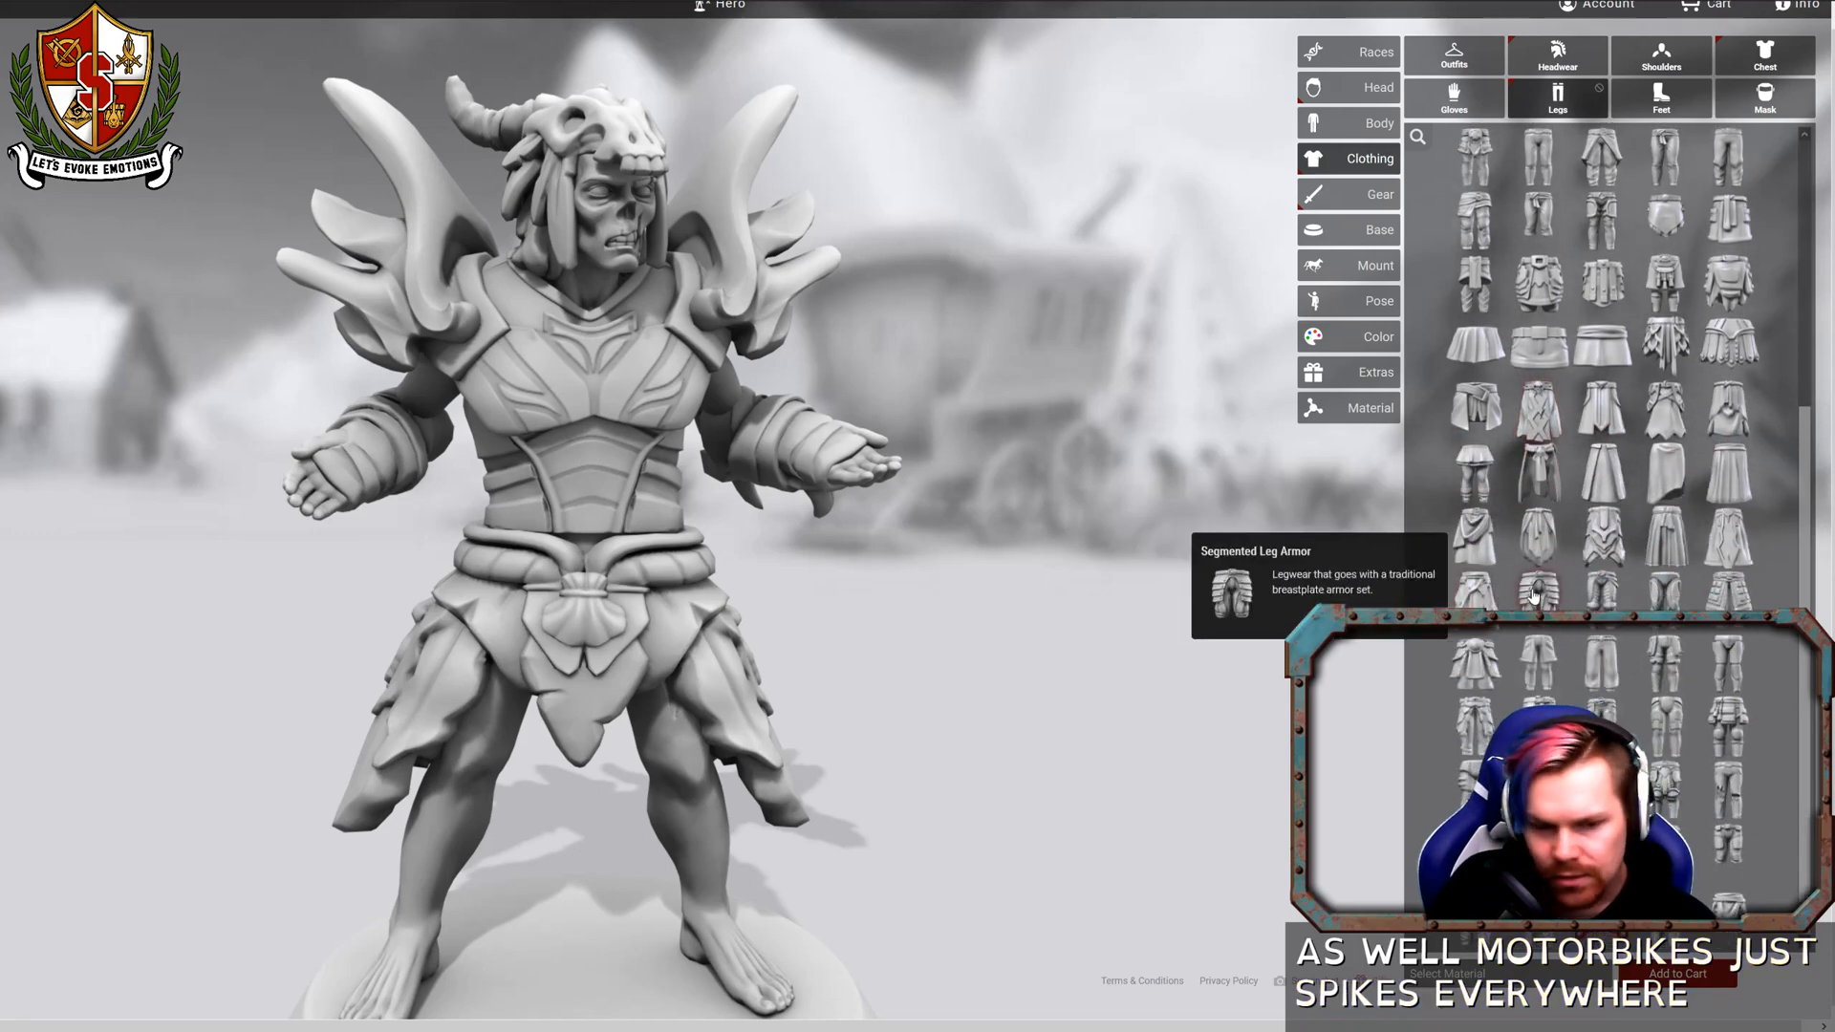
Inspect the shell wrap from the side, and replace it with the layered plate waist armor with ragged loincloth and wrapped leggings.
{"action": "left_click_drag", "start_coordinate": [1104, 663], "coordinate": [1323, 642]}
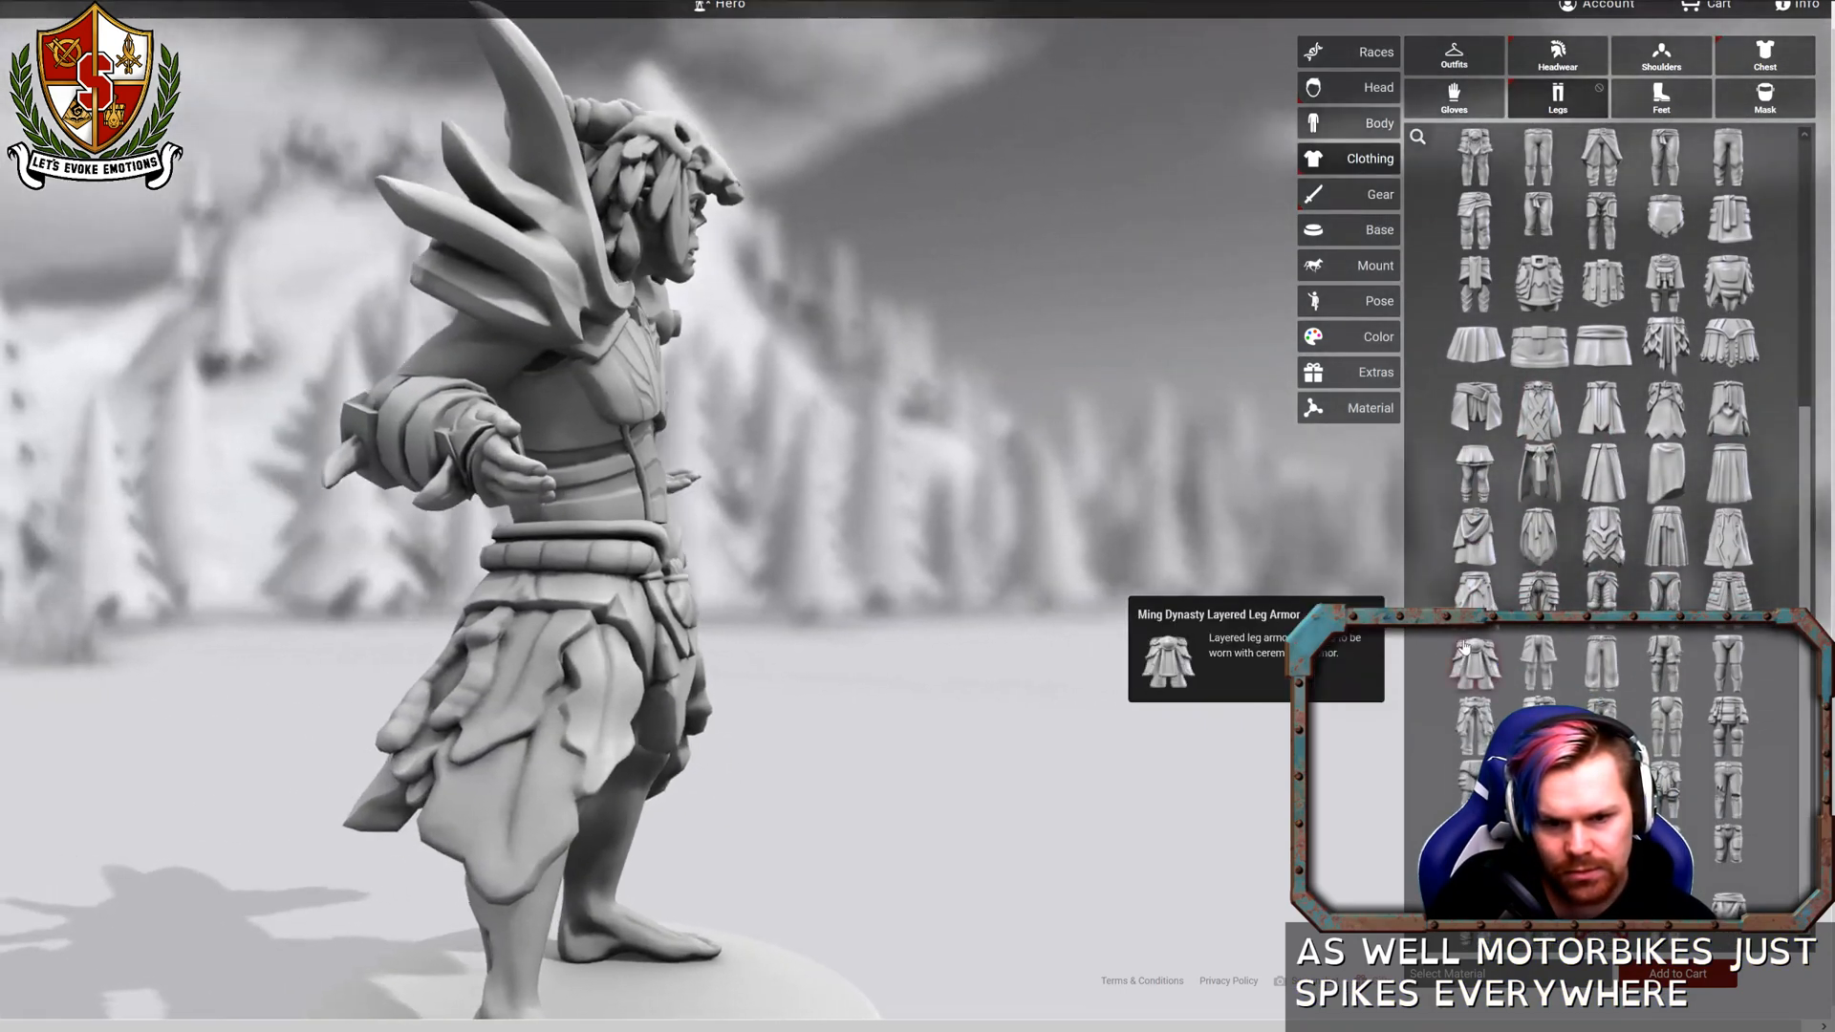
{"action": "left_click_drag", "start_coordinate": [1465, 647], "coordinate": [1144, 643]}
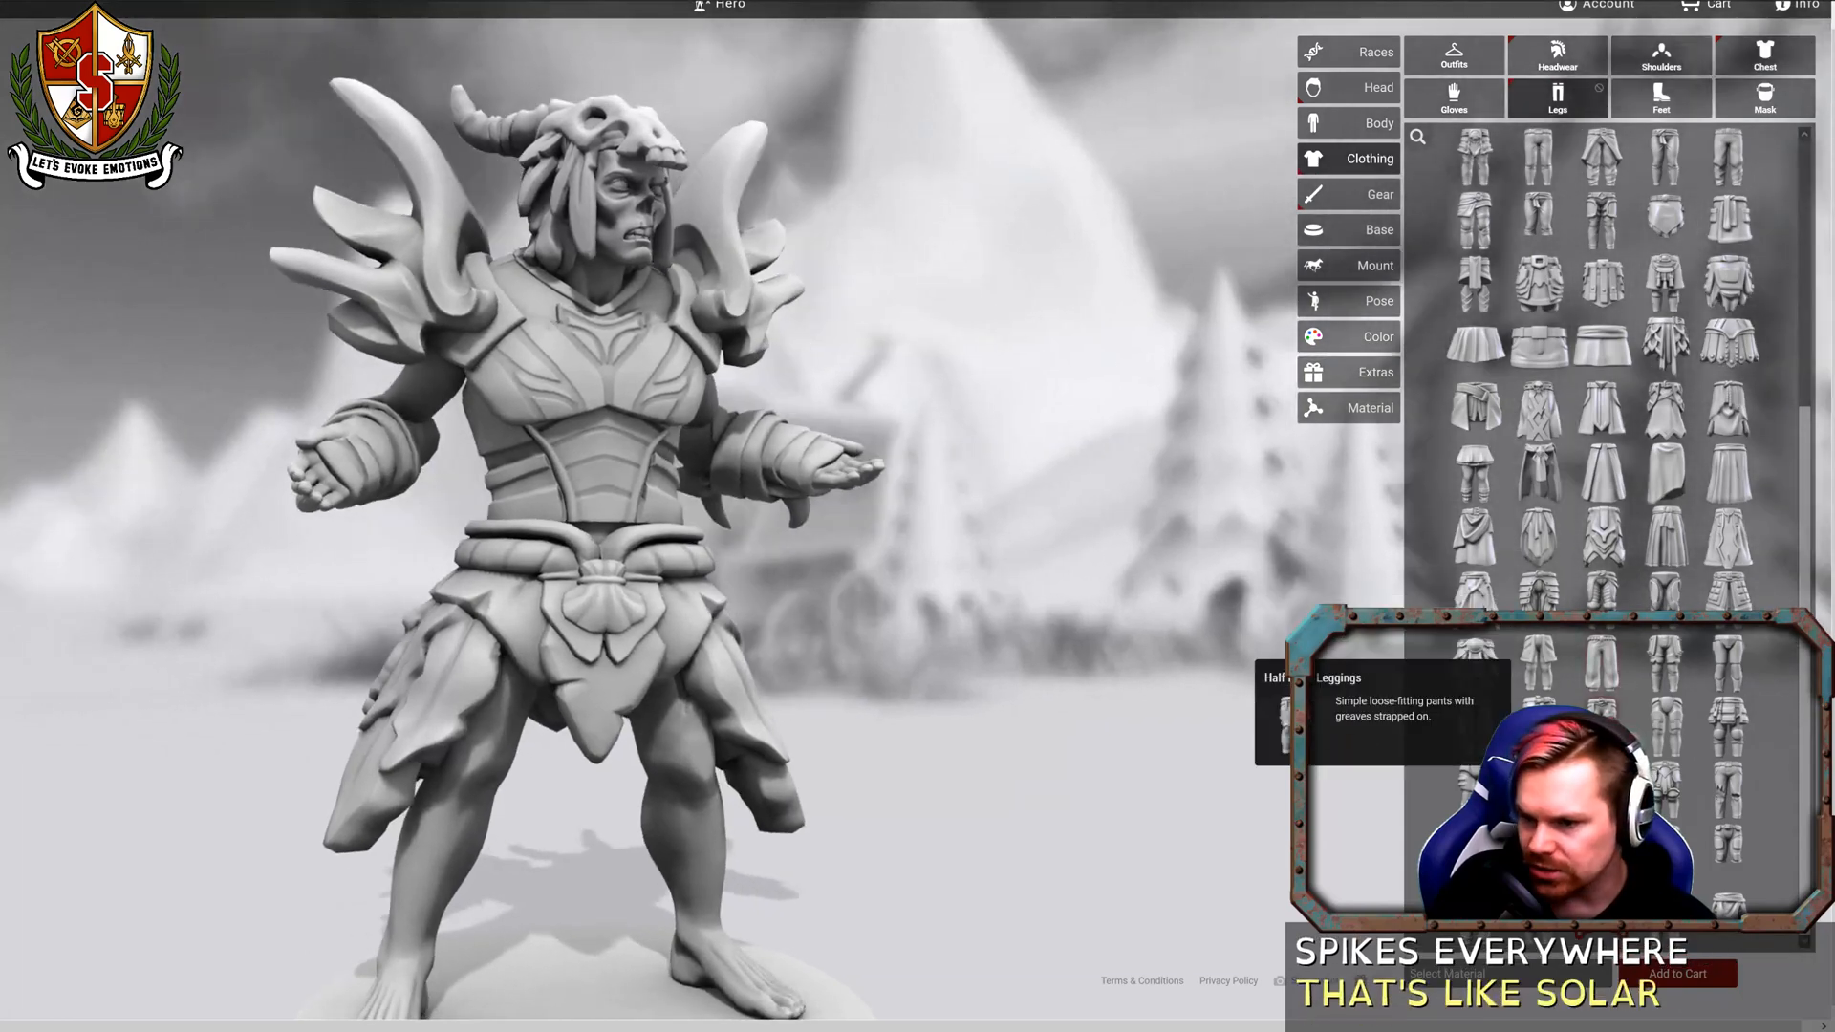
{"action": "left_click", "coordinate": [1538, 786]}
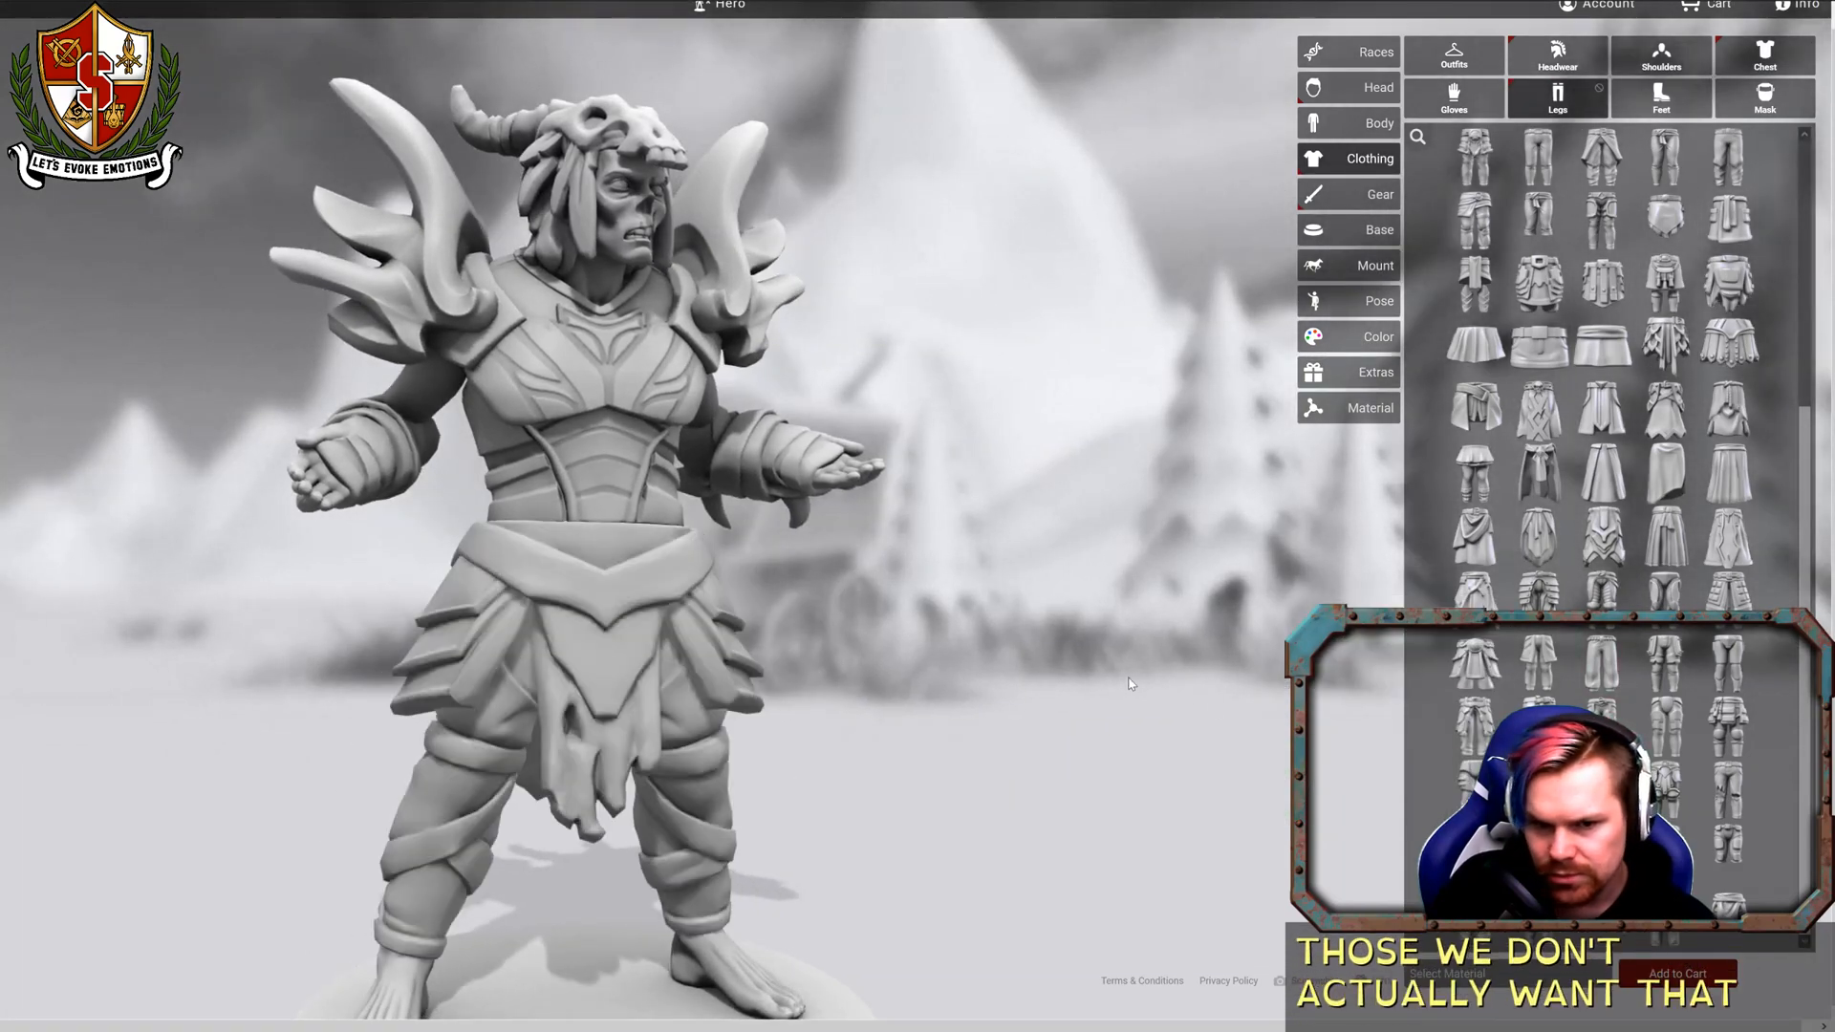
Try the Paladin's Plate Leggings and the samurai layered leg armor on the zombie, rotating the figure to compare them.
{"action": "left_click_drag", "start_coordinate": [1160, 686], "coordinate": [764, 707]}
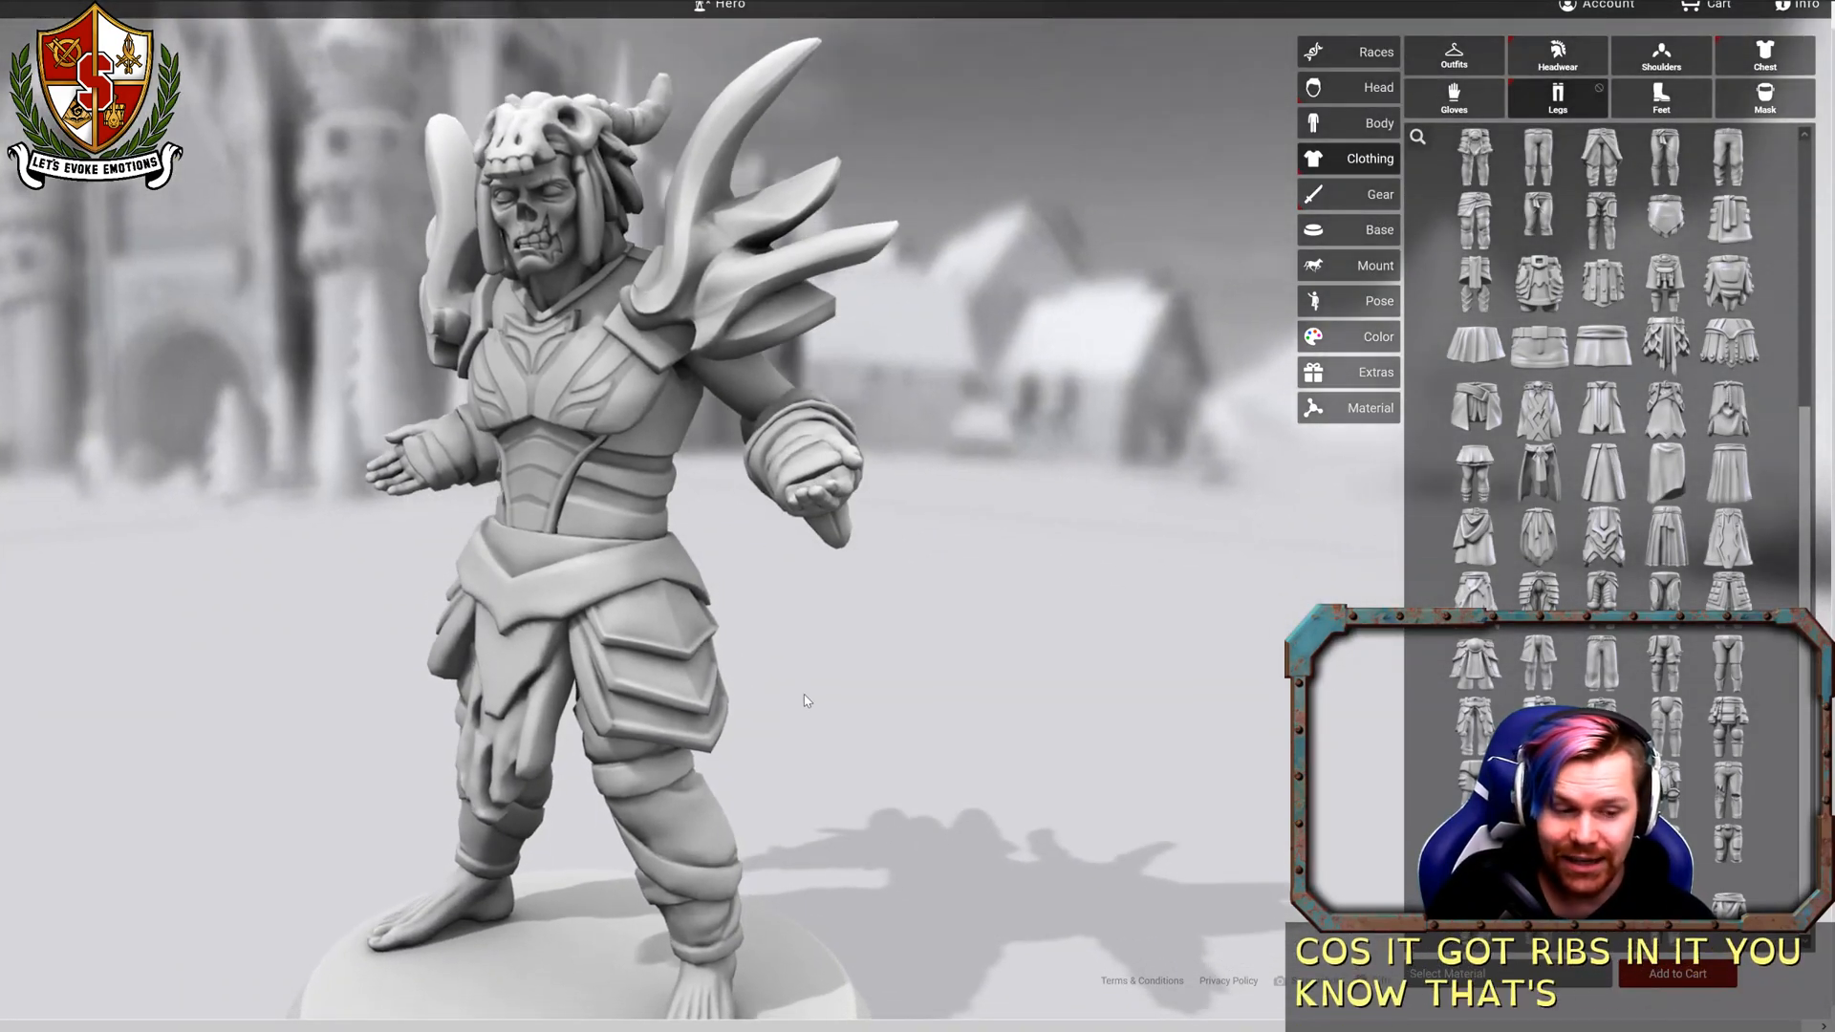
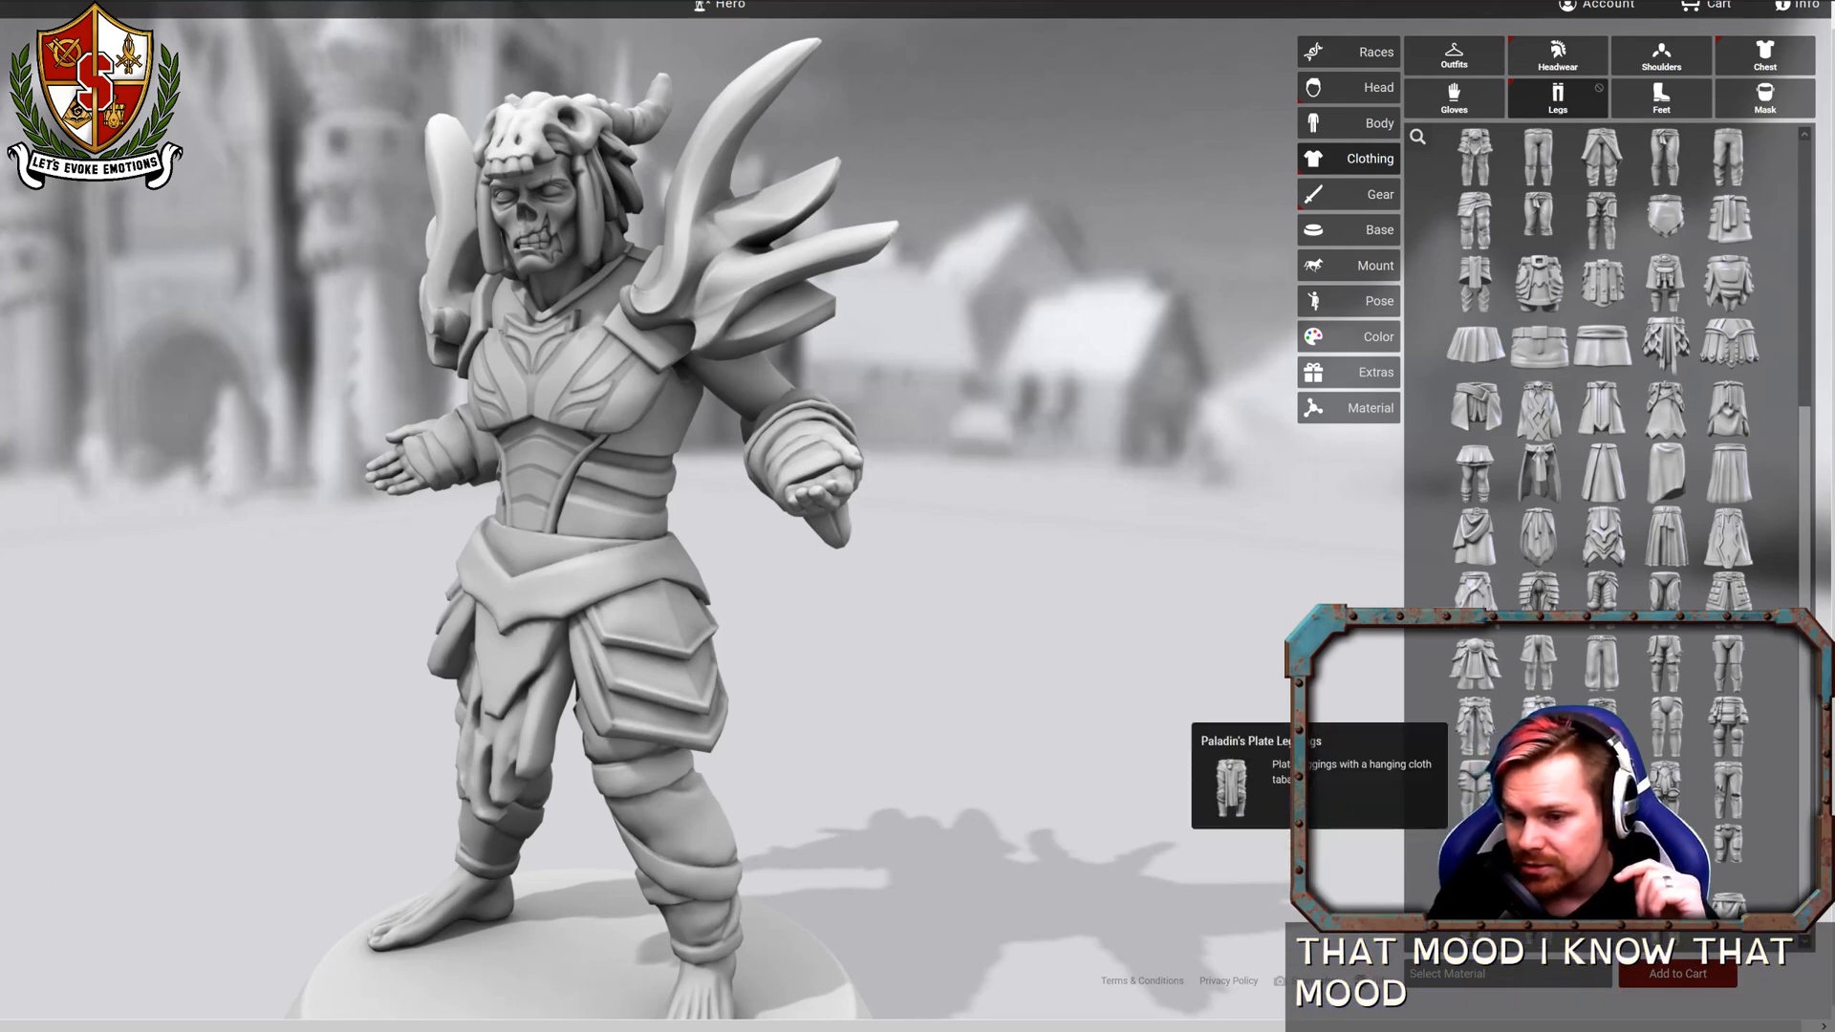
{"action": "left_click", "coordinate": [1538, 786]}
{"action": "left_click_drag", "start_coordinate": [1185, 764], "coordinate": [1349, 793]}
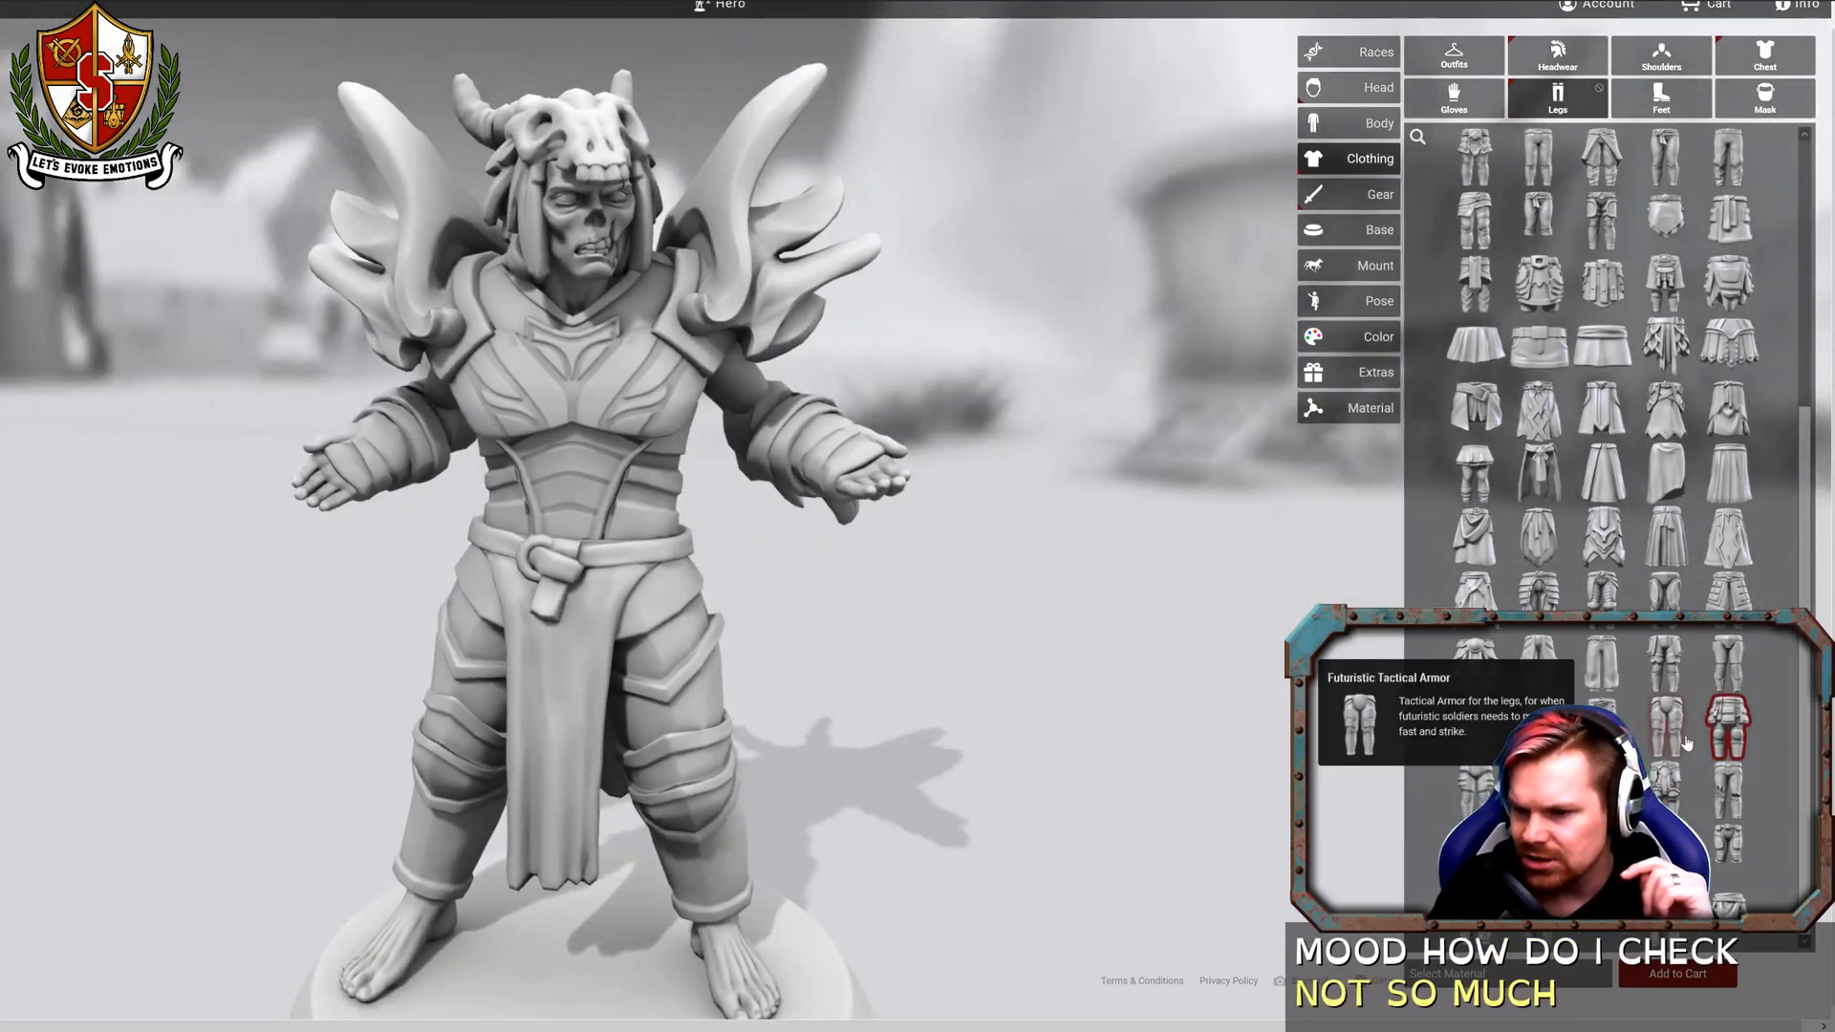
{"action": "left_click_drag", "start_coordinate": [1051, 709], "coordinate": [900, 714]}
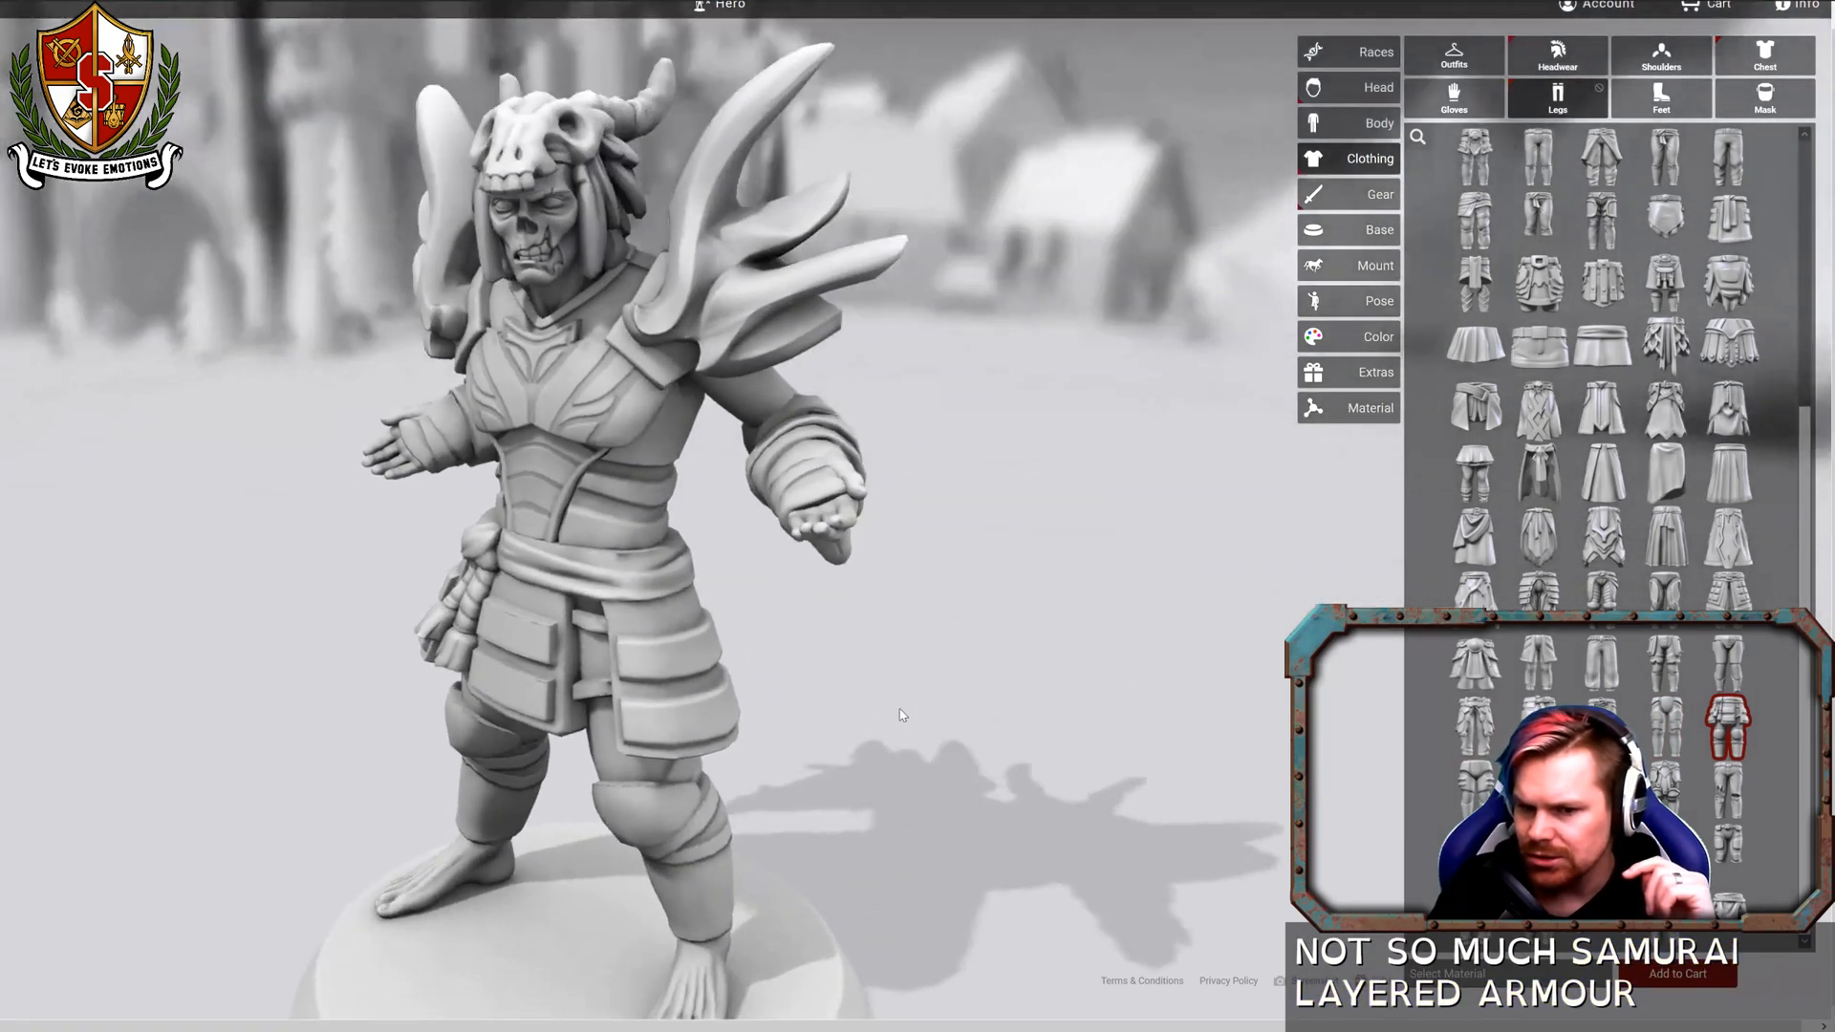
Try the studded hip-plate trousers and the round-buckled armored skirt, and go back to the layered plate waist armor with ragged loincloth.
{"action": "left_click", "coordinate": [1666, 664]}
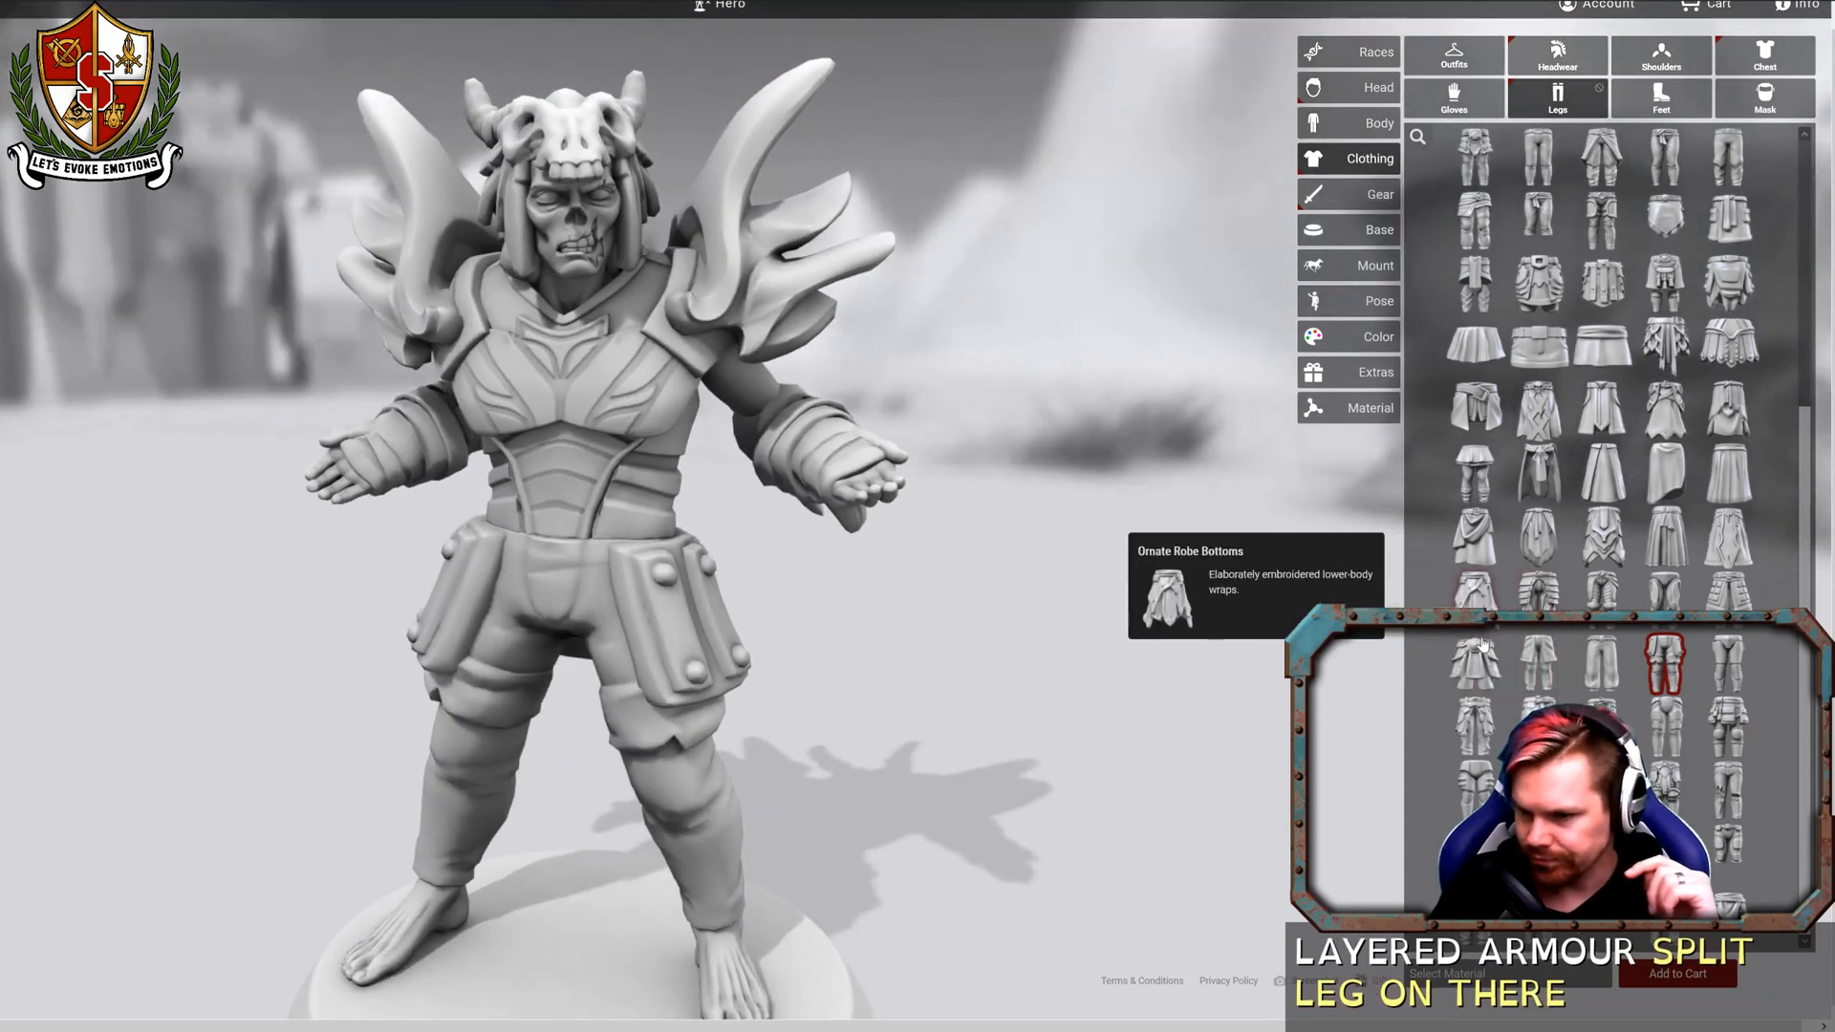
{"action": "left_click", "coordinate": [1472, 669]}
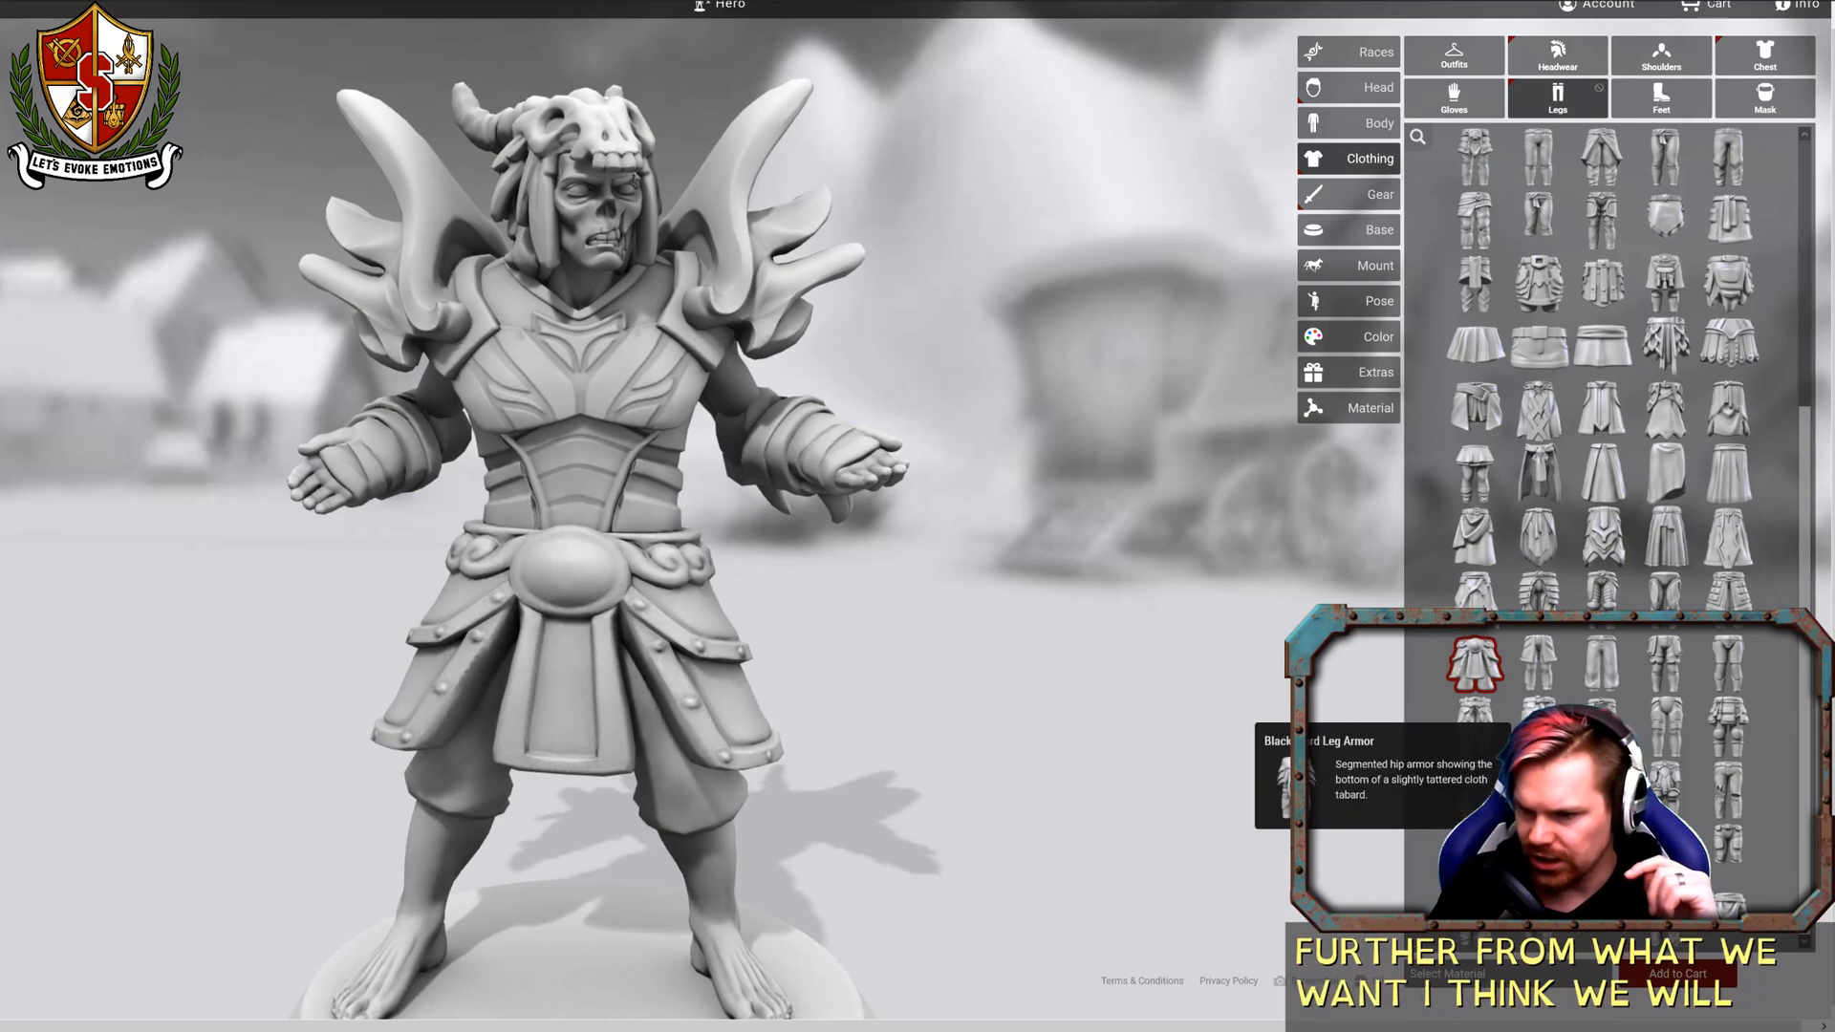
{"action": "left_click", "coordinate": [1601, 791]}
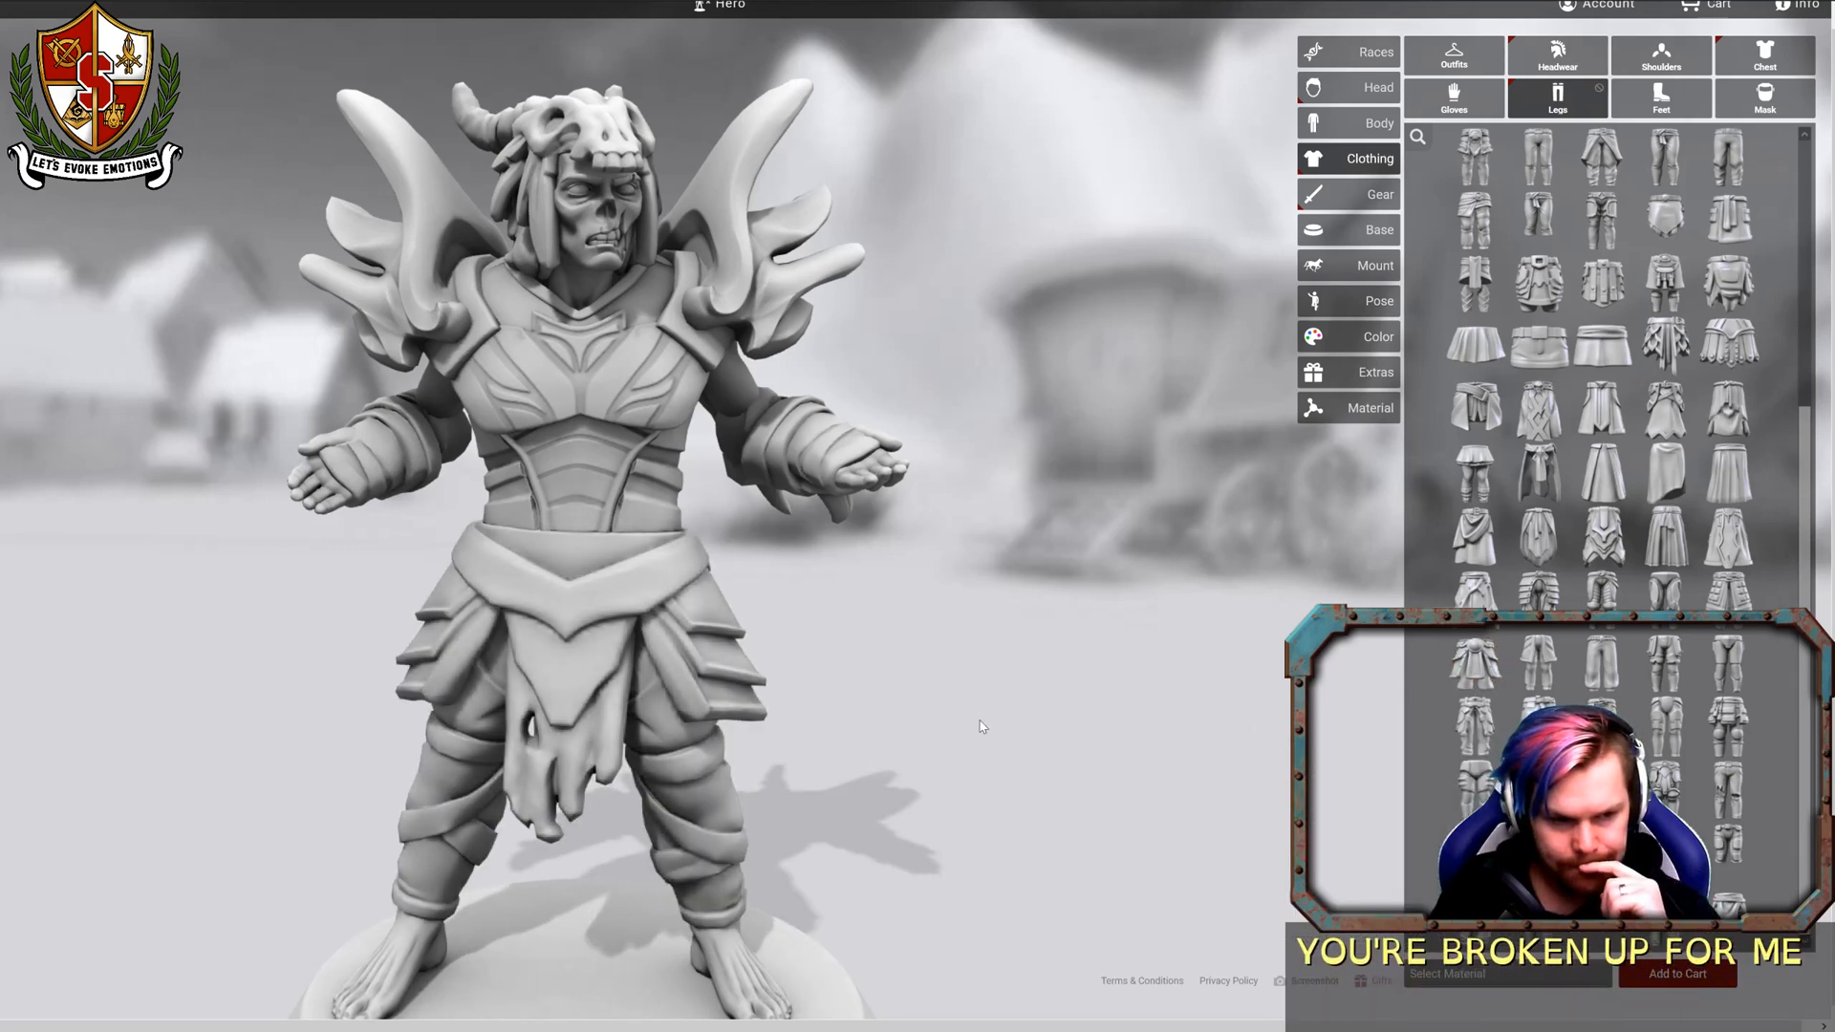
{"action": "left_click_drag", "start_coordinate": [979, 720], "coordinate": [812, 696]}
{"action": "scroll", "coordinate": [977, 689], "scroll_direction": "down", "scroll_amount": 3}
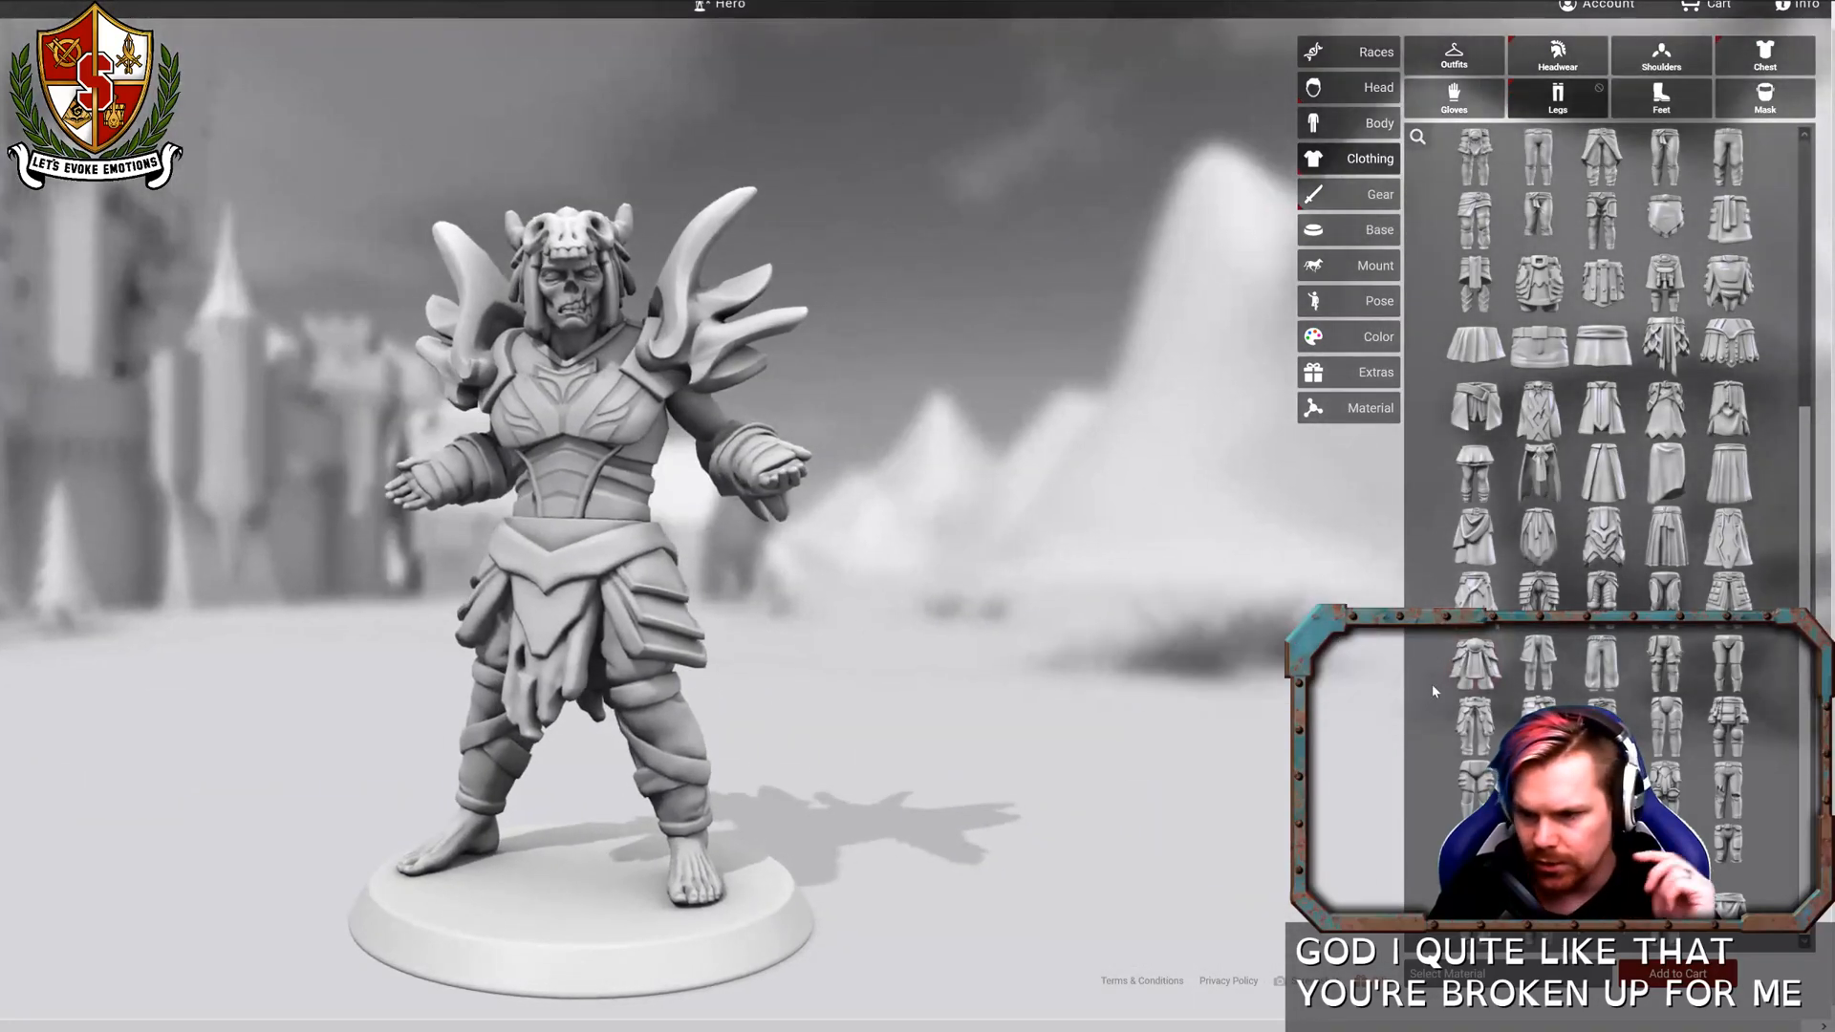
Browse the footwear, equip the Orcish Boots on both feet and turn the figure to inspect them.
{"action": "left_click", "coordinate": [1661, 96]}
{"action": "scroll", "coordinate": [1609, 441], "scroll_direction": "down", "scroll_amount": 10}
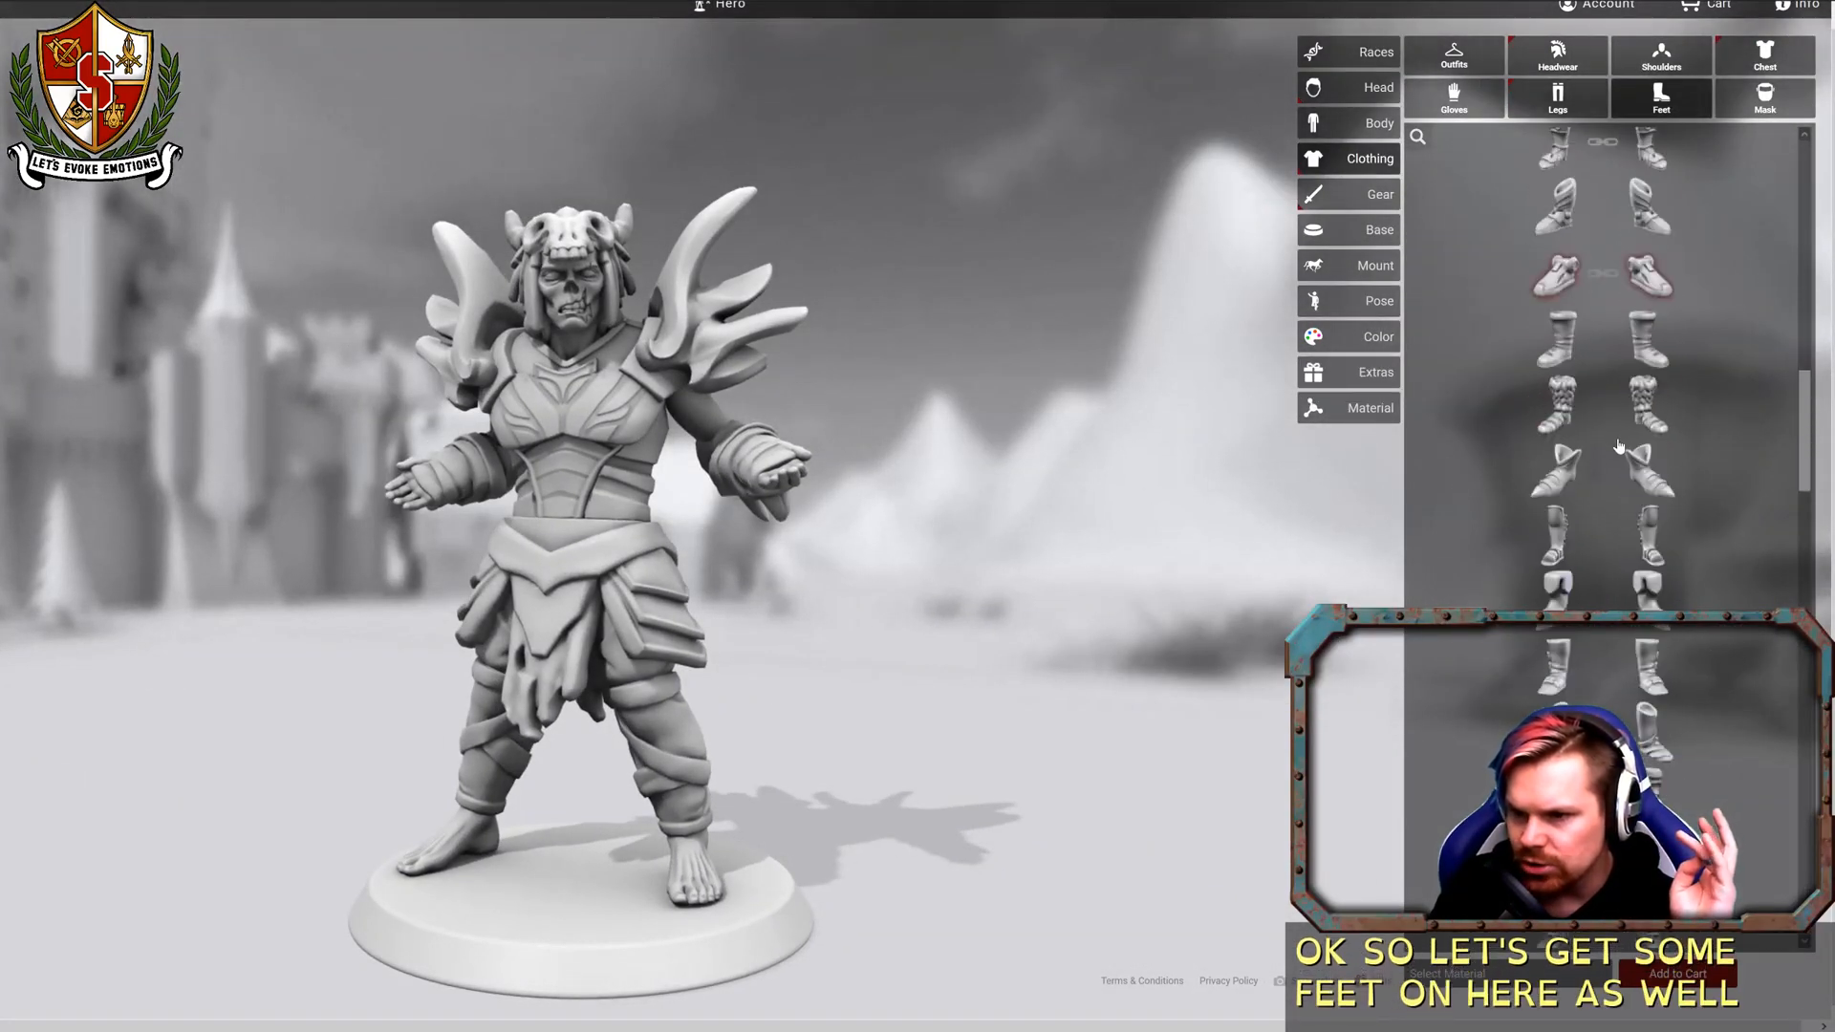
{"action": "scroll", "coordinate": [1612, 468], "scroll_direction": "down", "scroll_amount": 1}
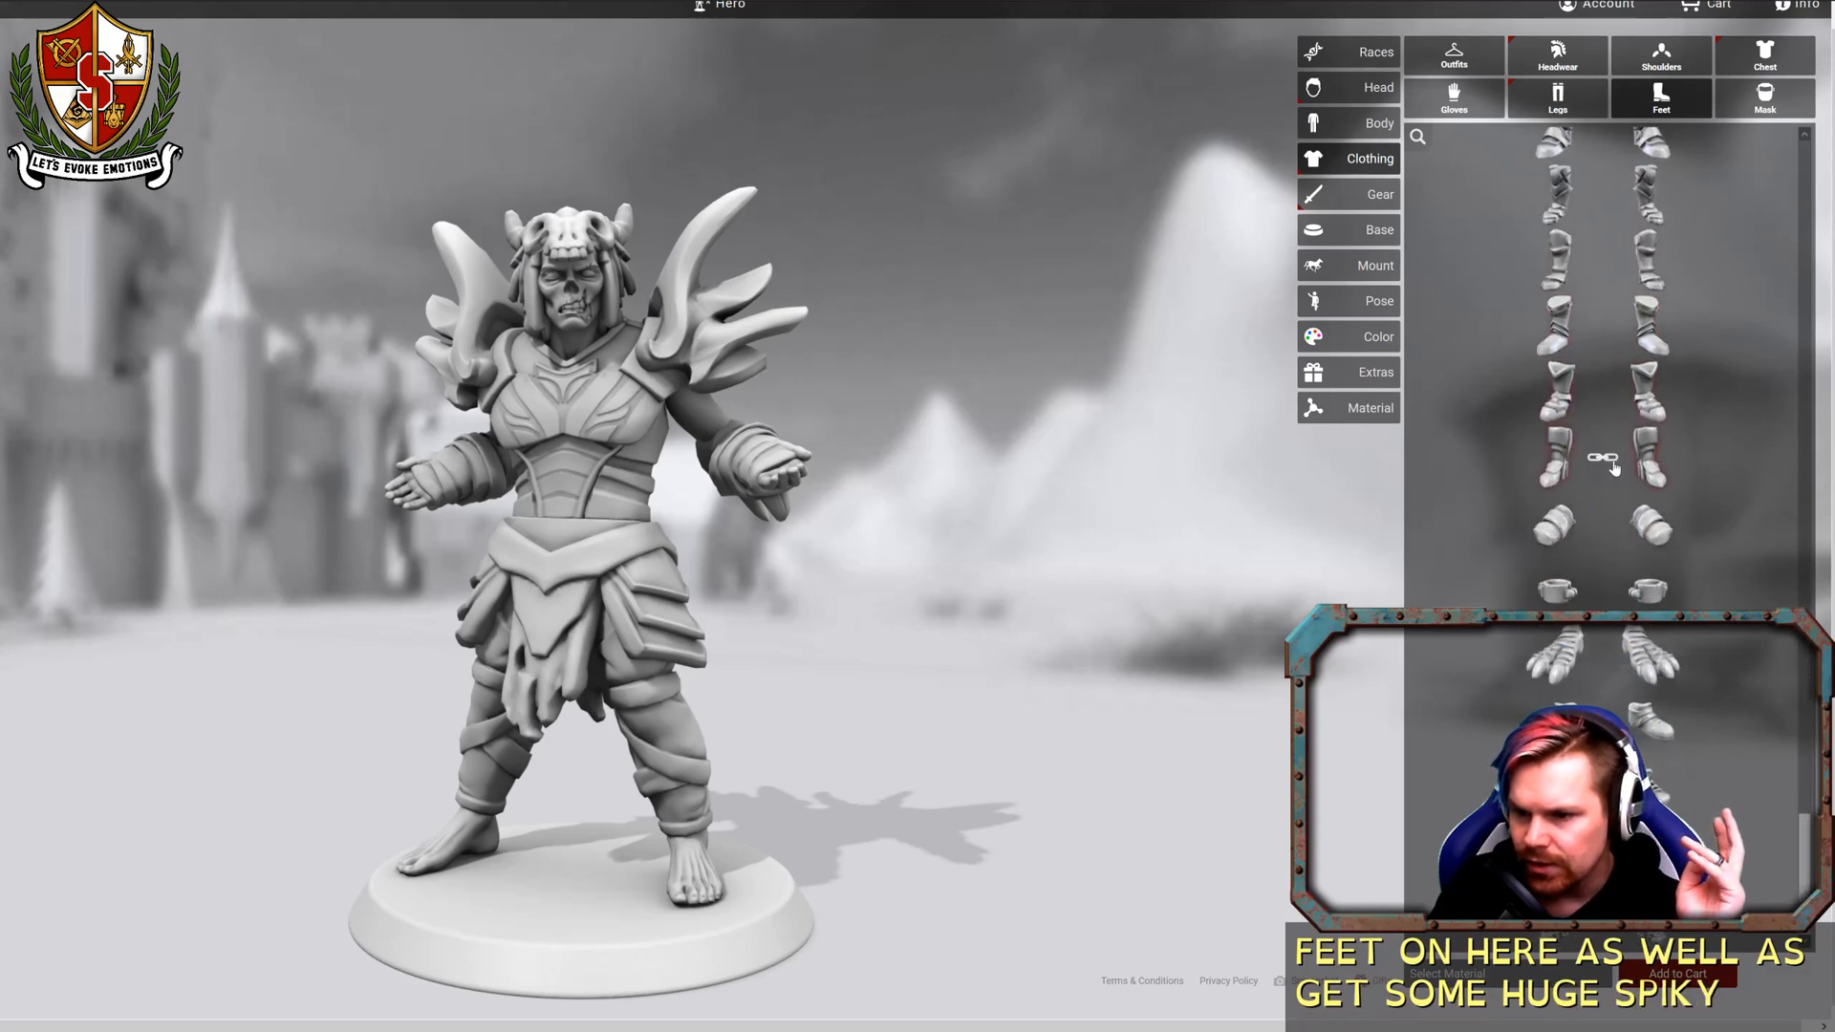
{"action": "scroll", "coordinate": [1415, 697], "scroll_direction": "up", "scroll_amount": 3}
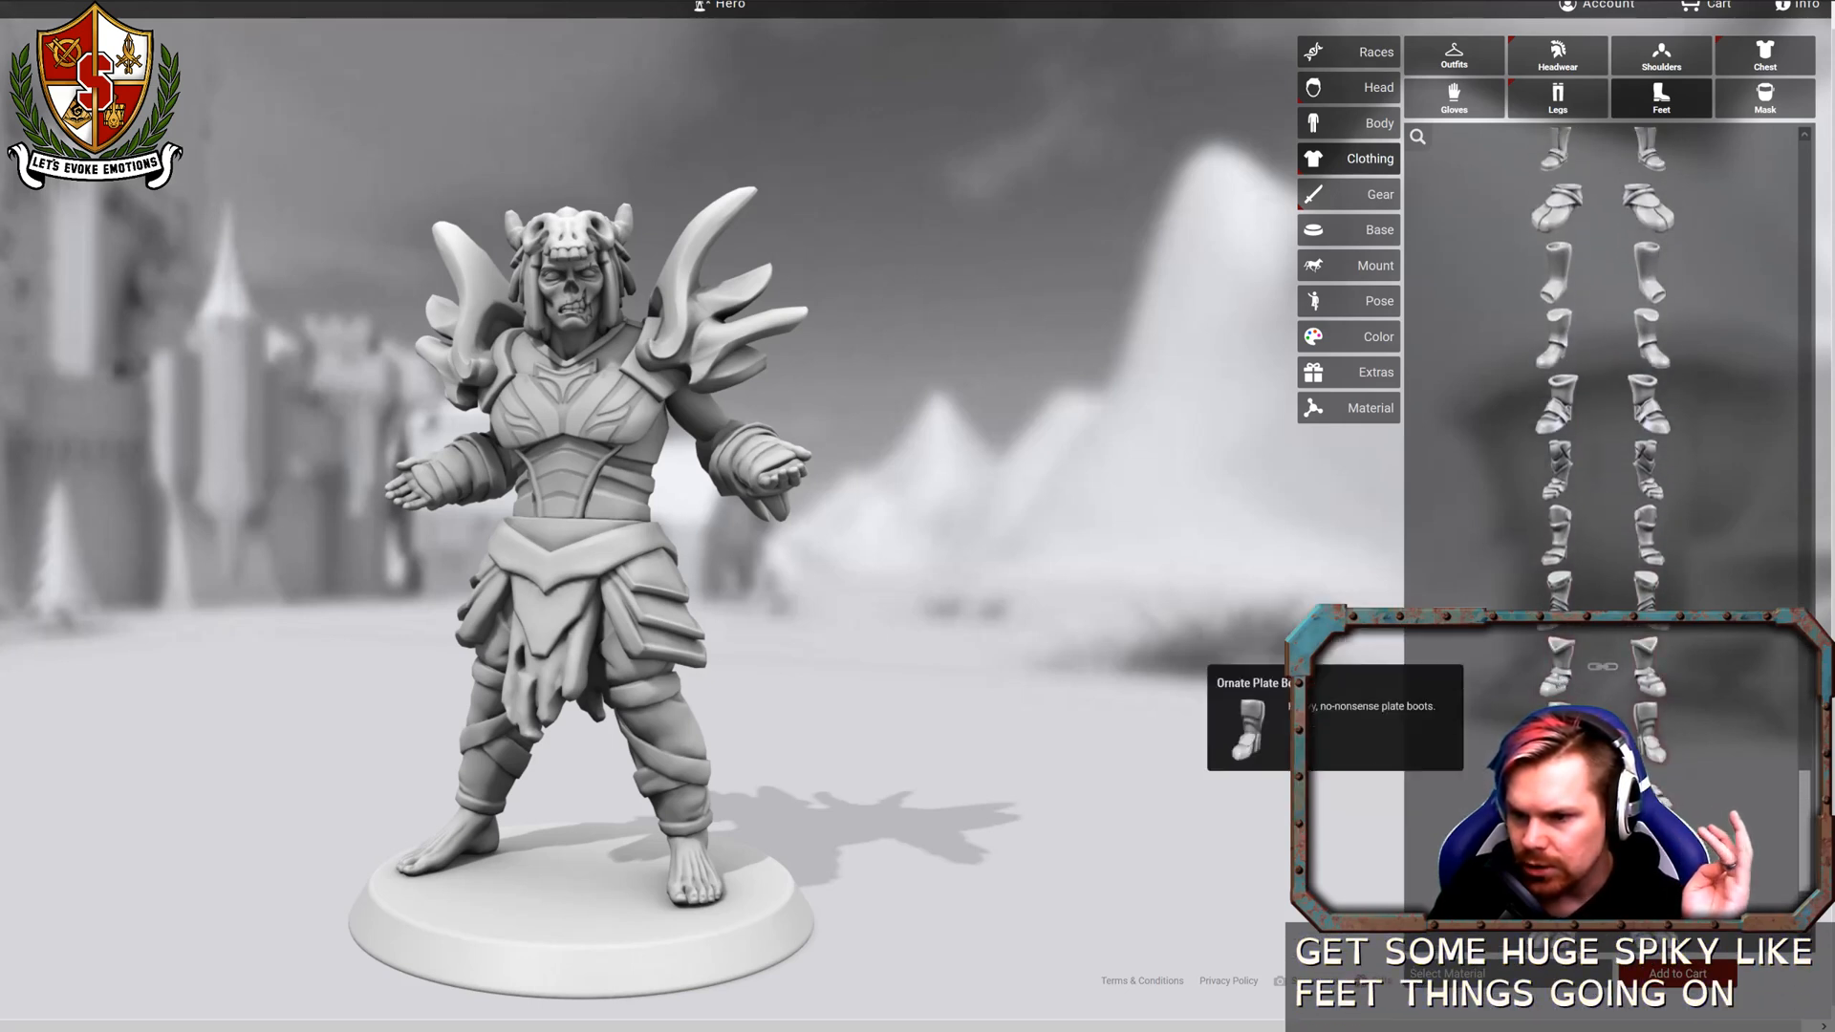
{"action": "scroll", "coordinate": [1415, 697], "scroll_direction": "up", "scroll_amount": 2}
{"action": "scroll", "coordinate": [1553, 755], "scroll_direction": "up", "scroll_amount": 2}
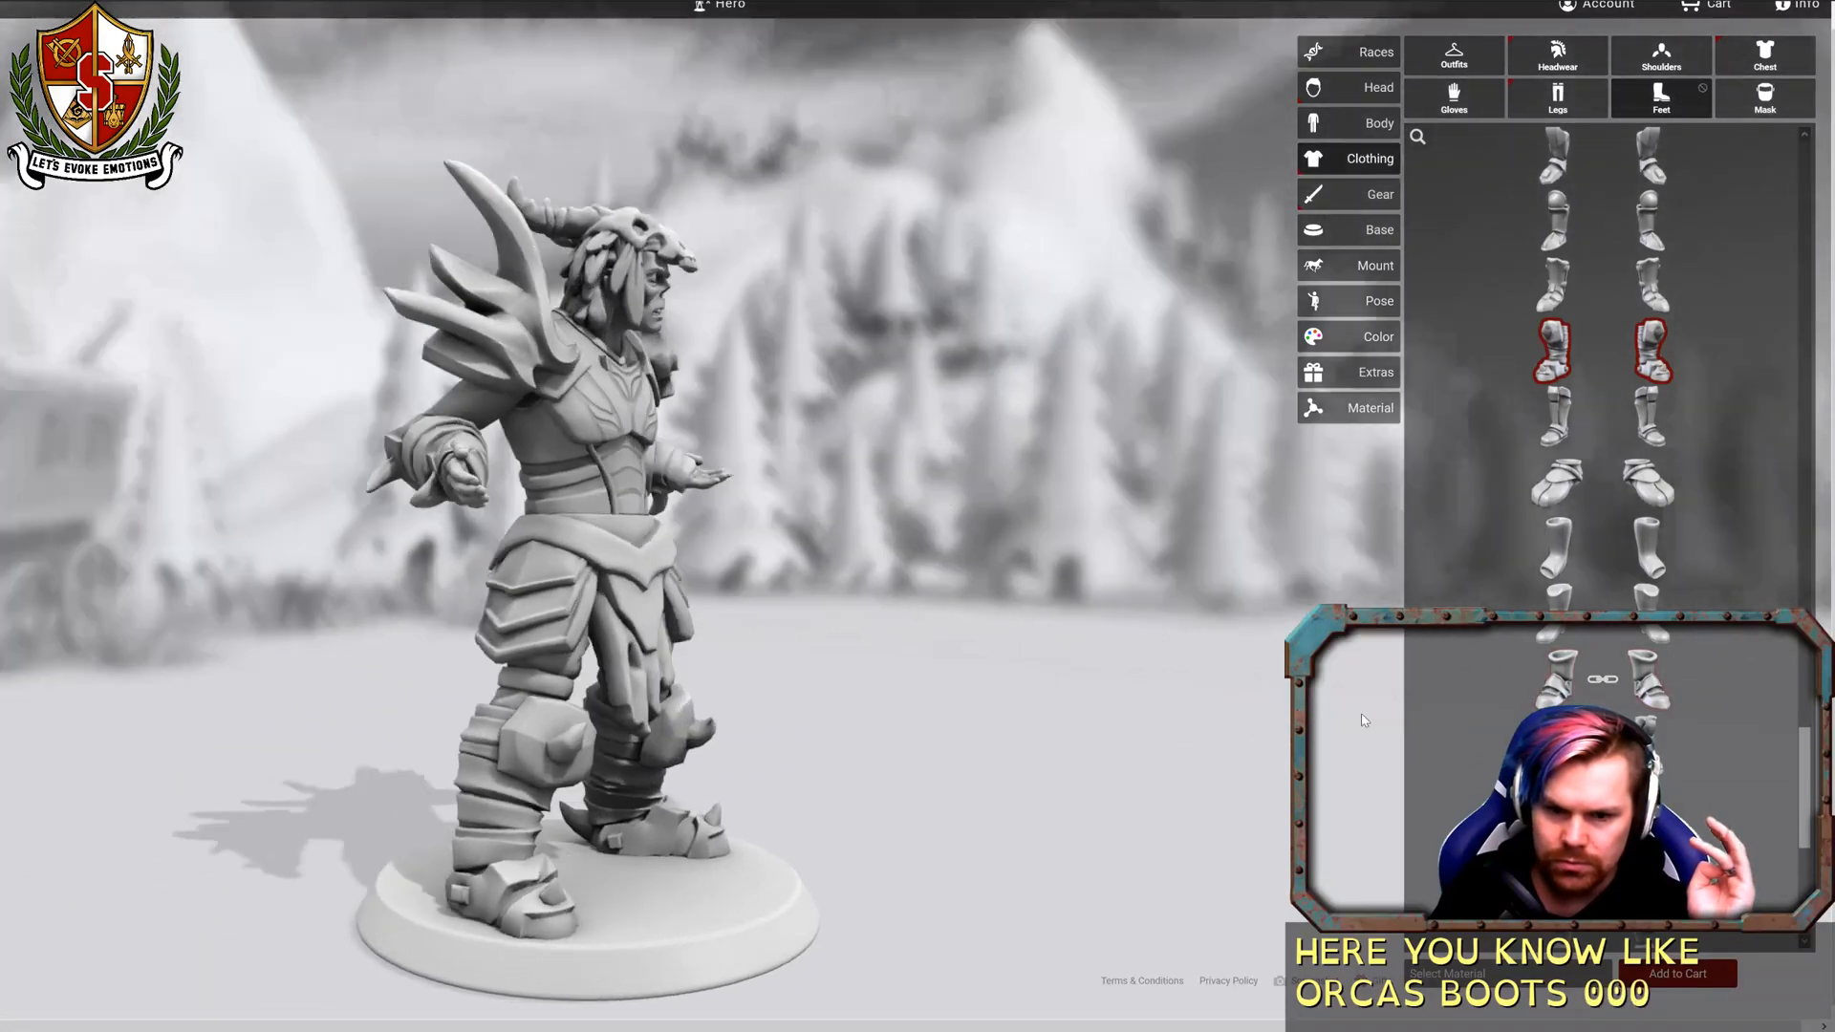
{"action": "left_click_drag", "start_coordinate": [1363, 720], "coordinate": [547, 731]}
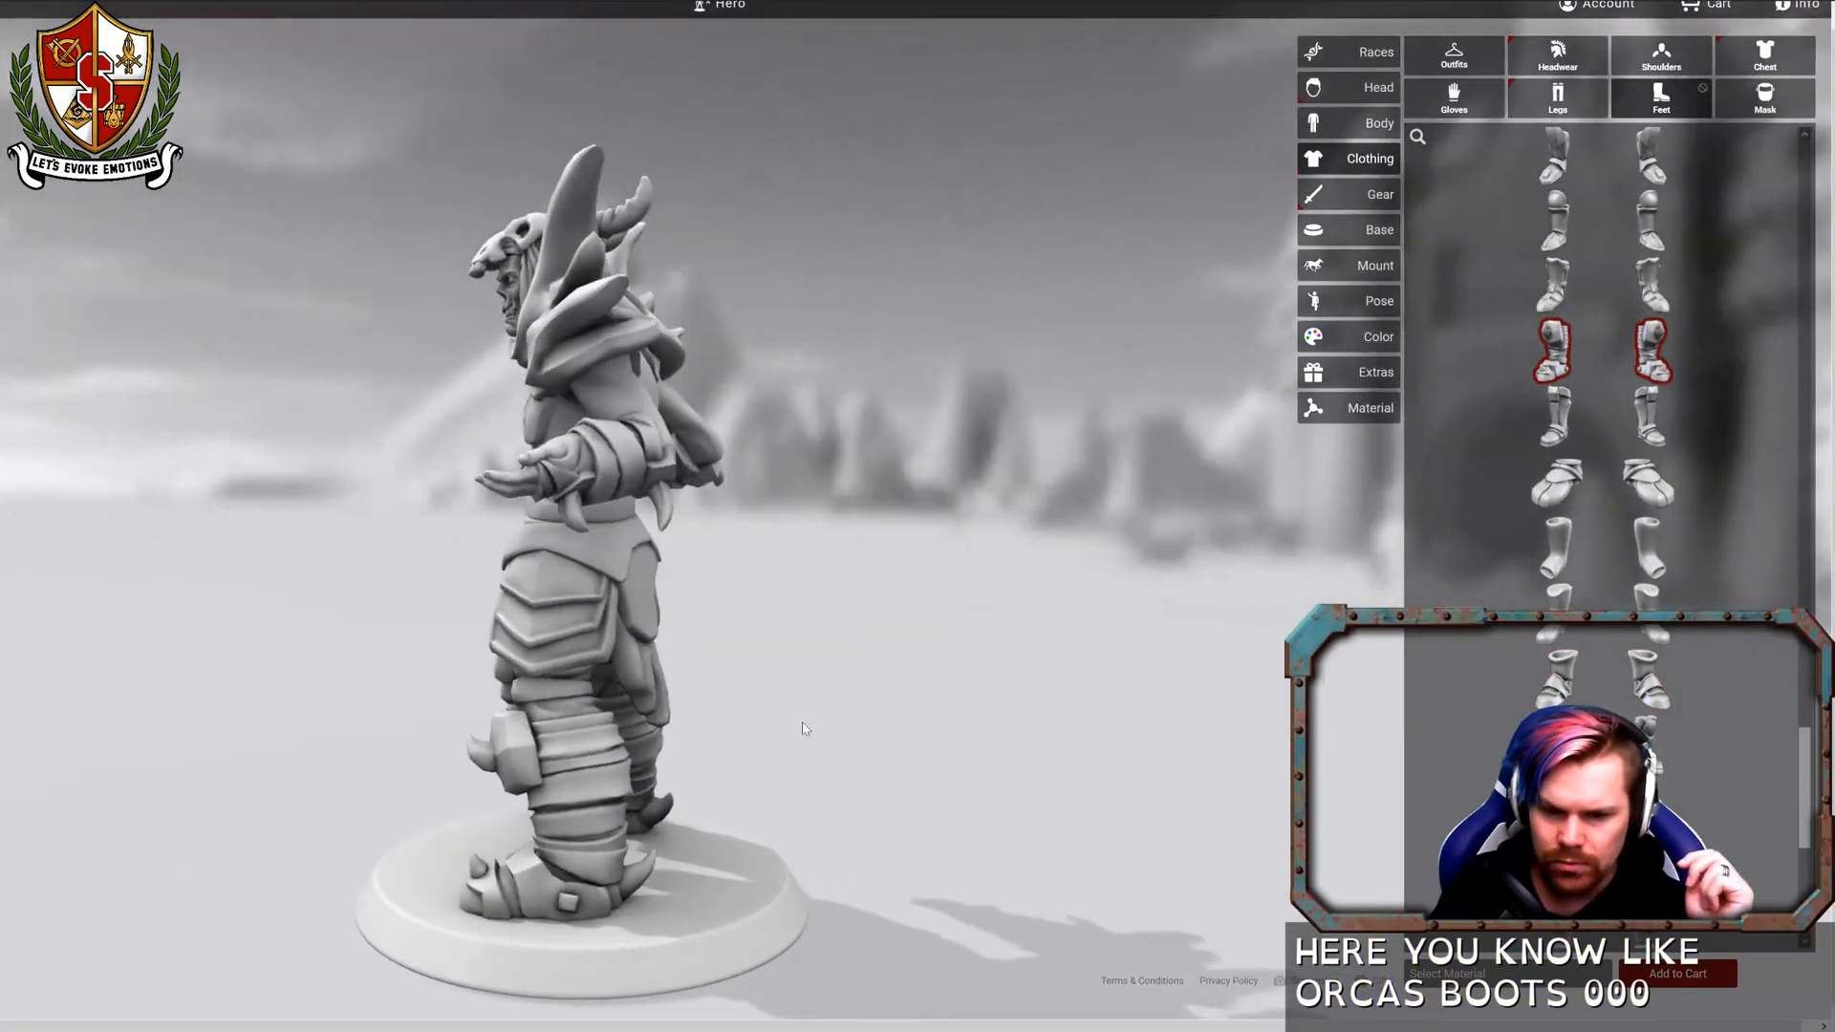
Try the pointed plate boots and the curled-toe boots with faceted knee guards on the zombie.
{"action": "scroll", "coordinate": [1540, 658], "scroll_direction": "up", "scroll_amount": 3}
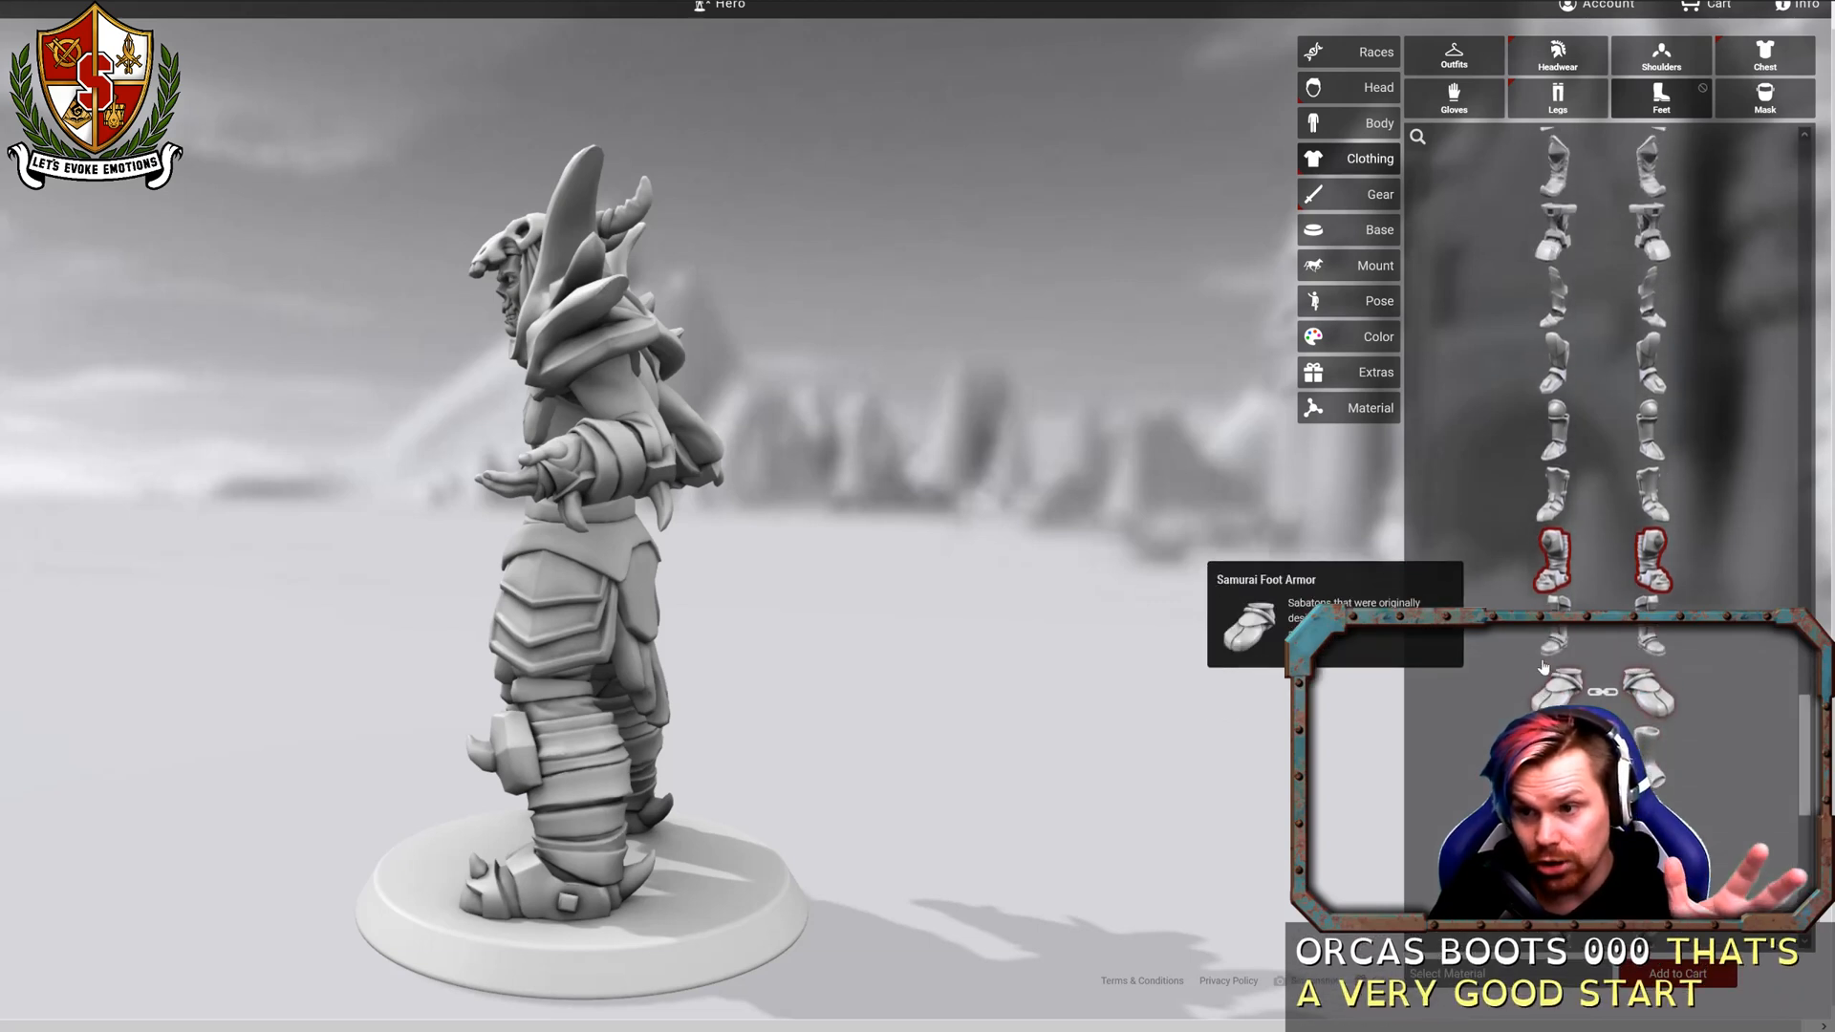
{"action": "scroll", "coordinate": [1542, 664], "scroll_direction": "up", "scroll_amount": 1}
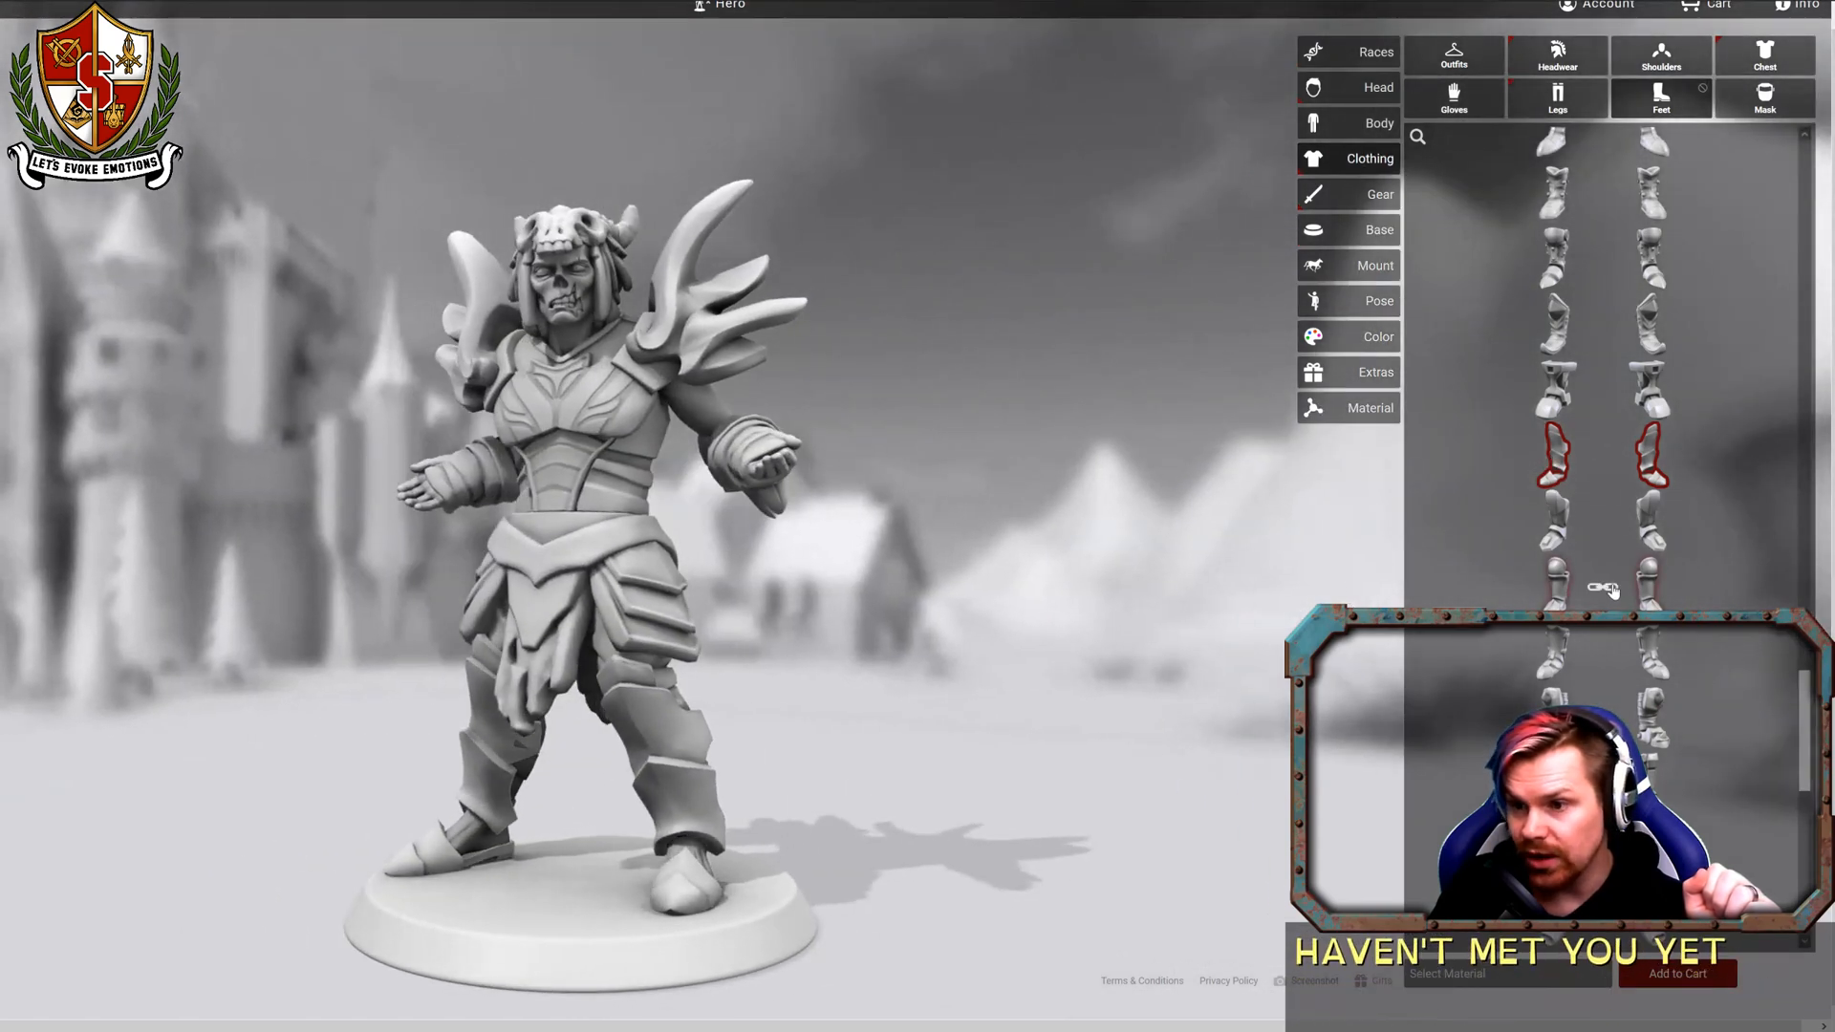
{"action": "scroll", "coordinate": [1539, 497], "scroll_direction": "up", "scroll_amount": 3}
{"action": "left_click", "coordinate": [1534, 524]}
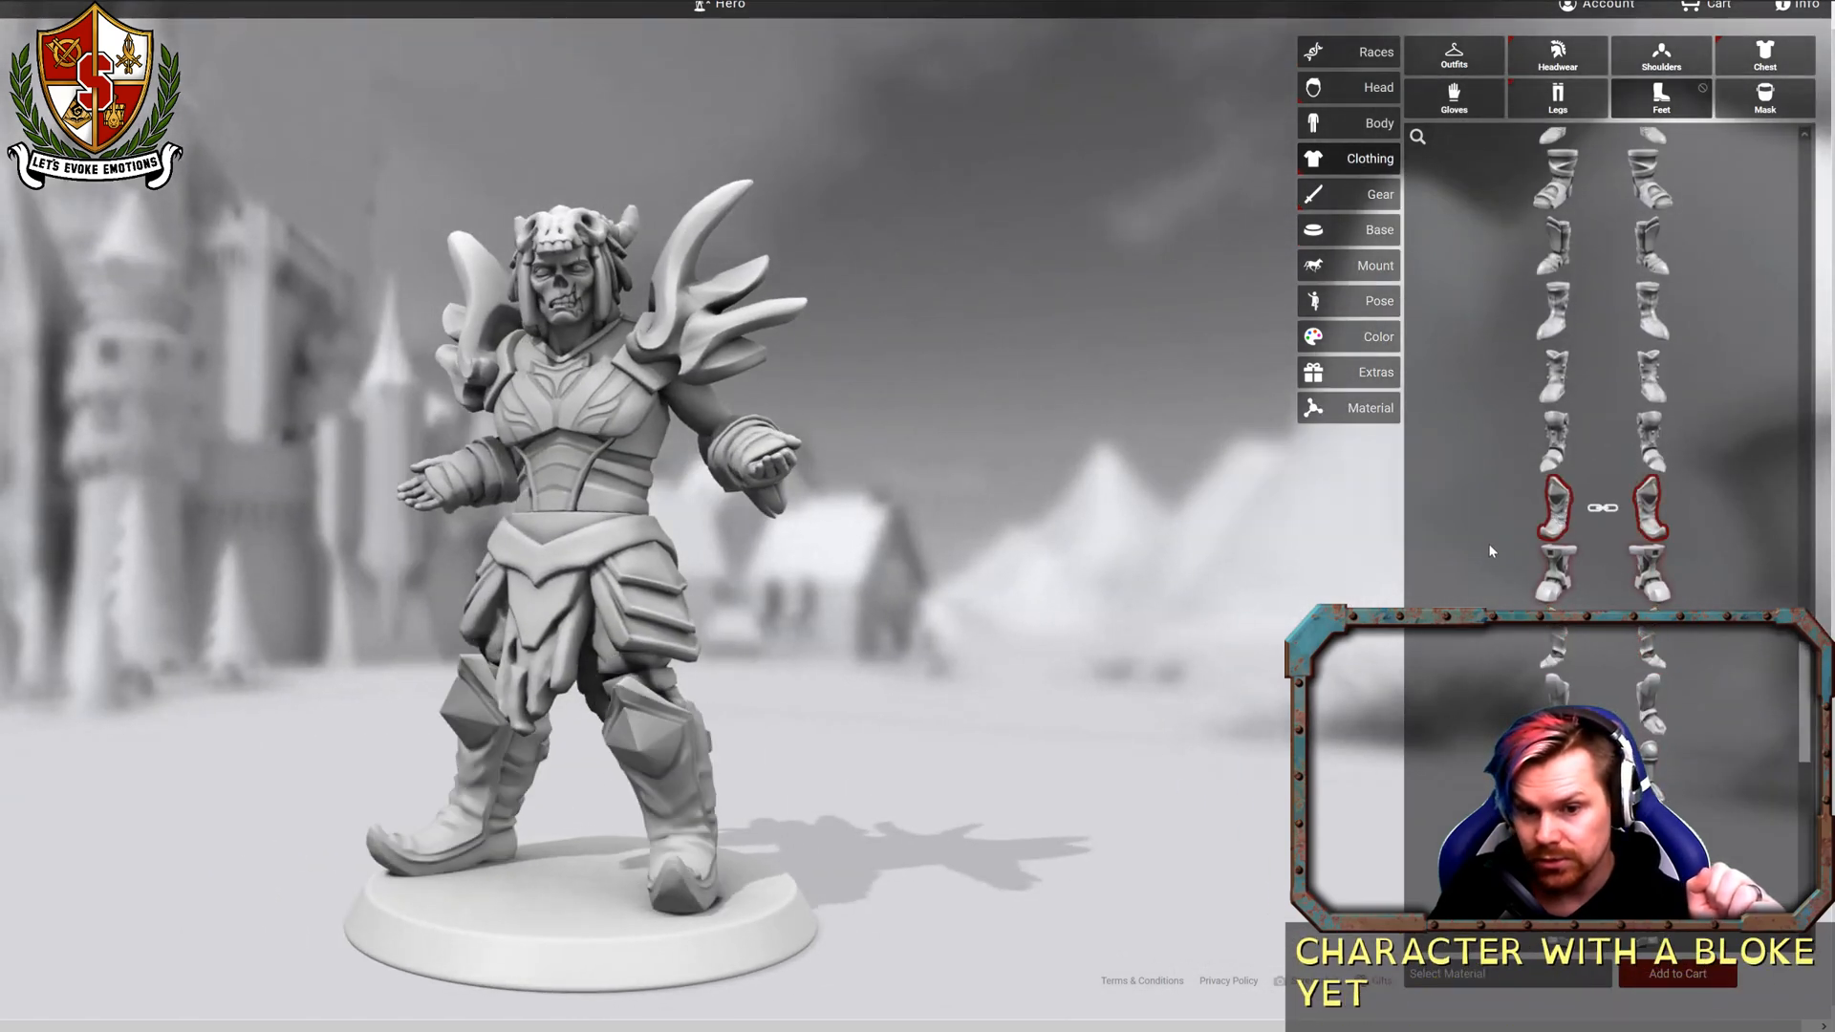
Look through more boot styles, put the Orcish Boots back on both feet and view the figure from the front.
{"action": "scroll", "coordinate": [1548, 544], "scroll_direction": "down", "scroll_amount": 2}
{"action": "scroll", "coordinate": [1571, 569], "scroll_direction": "up", "scroll_amount": 5}
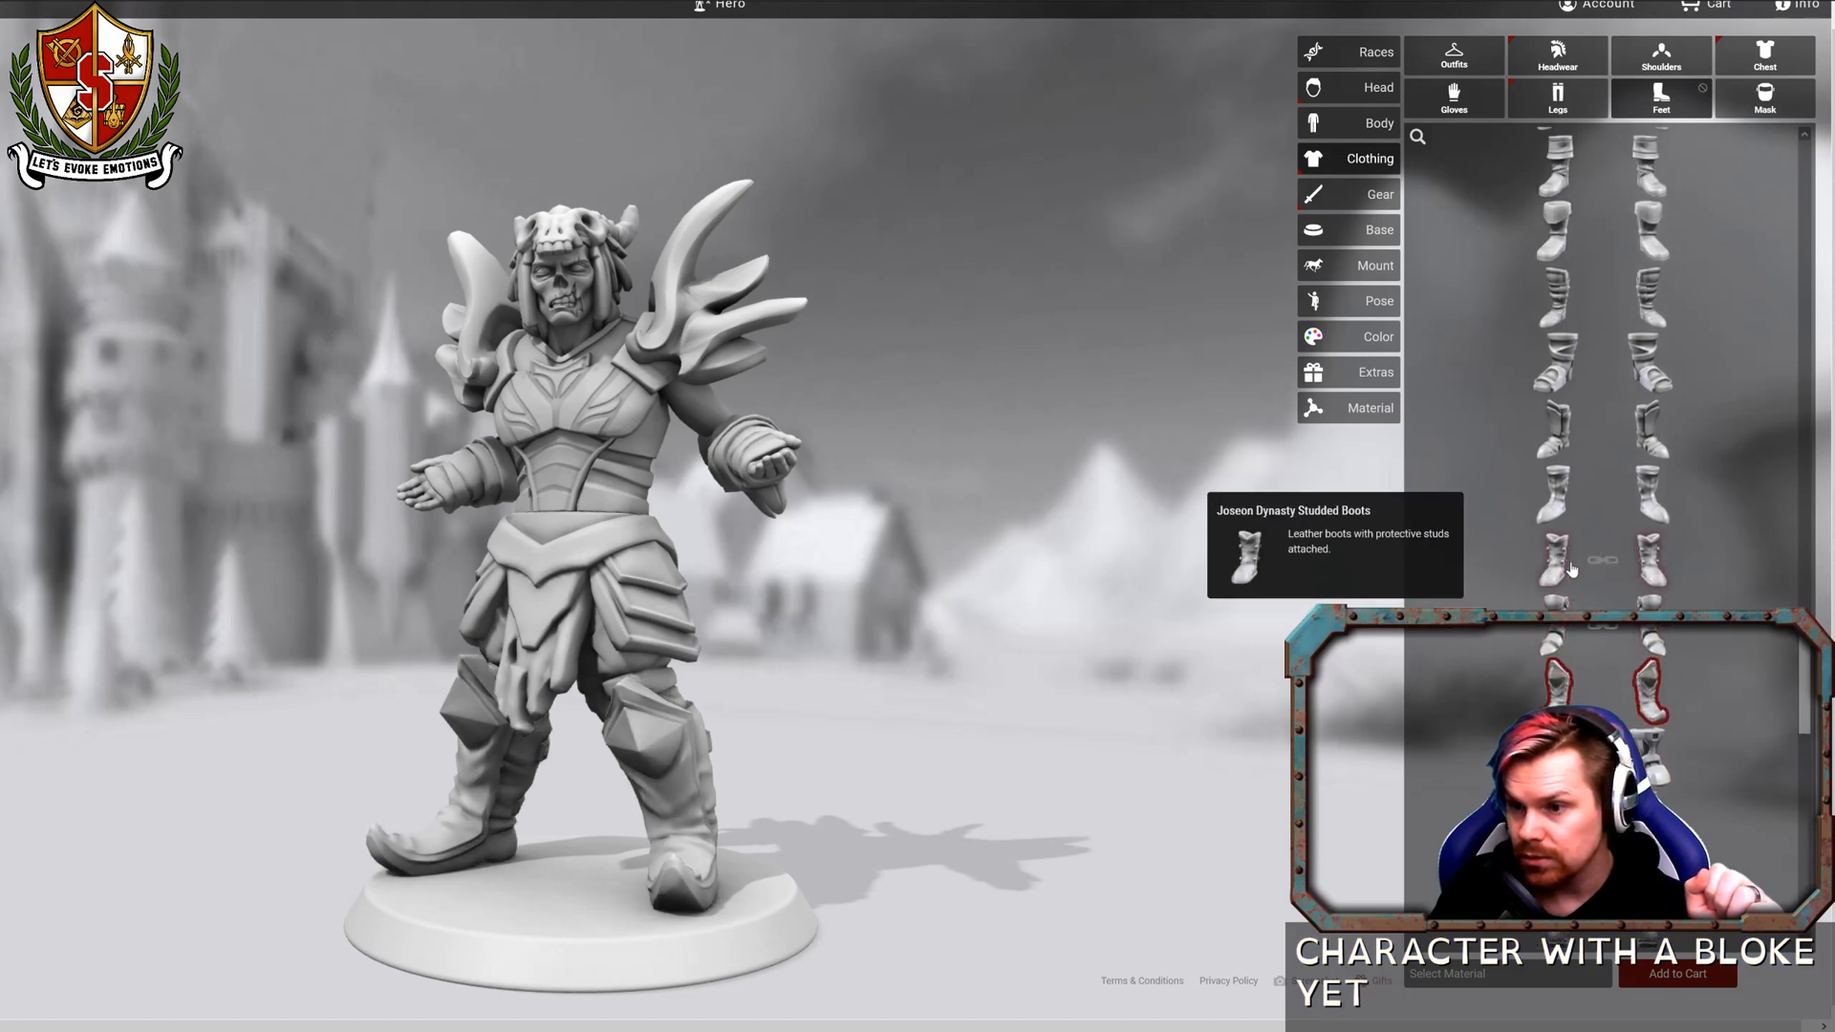
{"action": "scroll", "coordinate": [1571, 569], "scroll_direction": "up", "scroll_amount": 5}
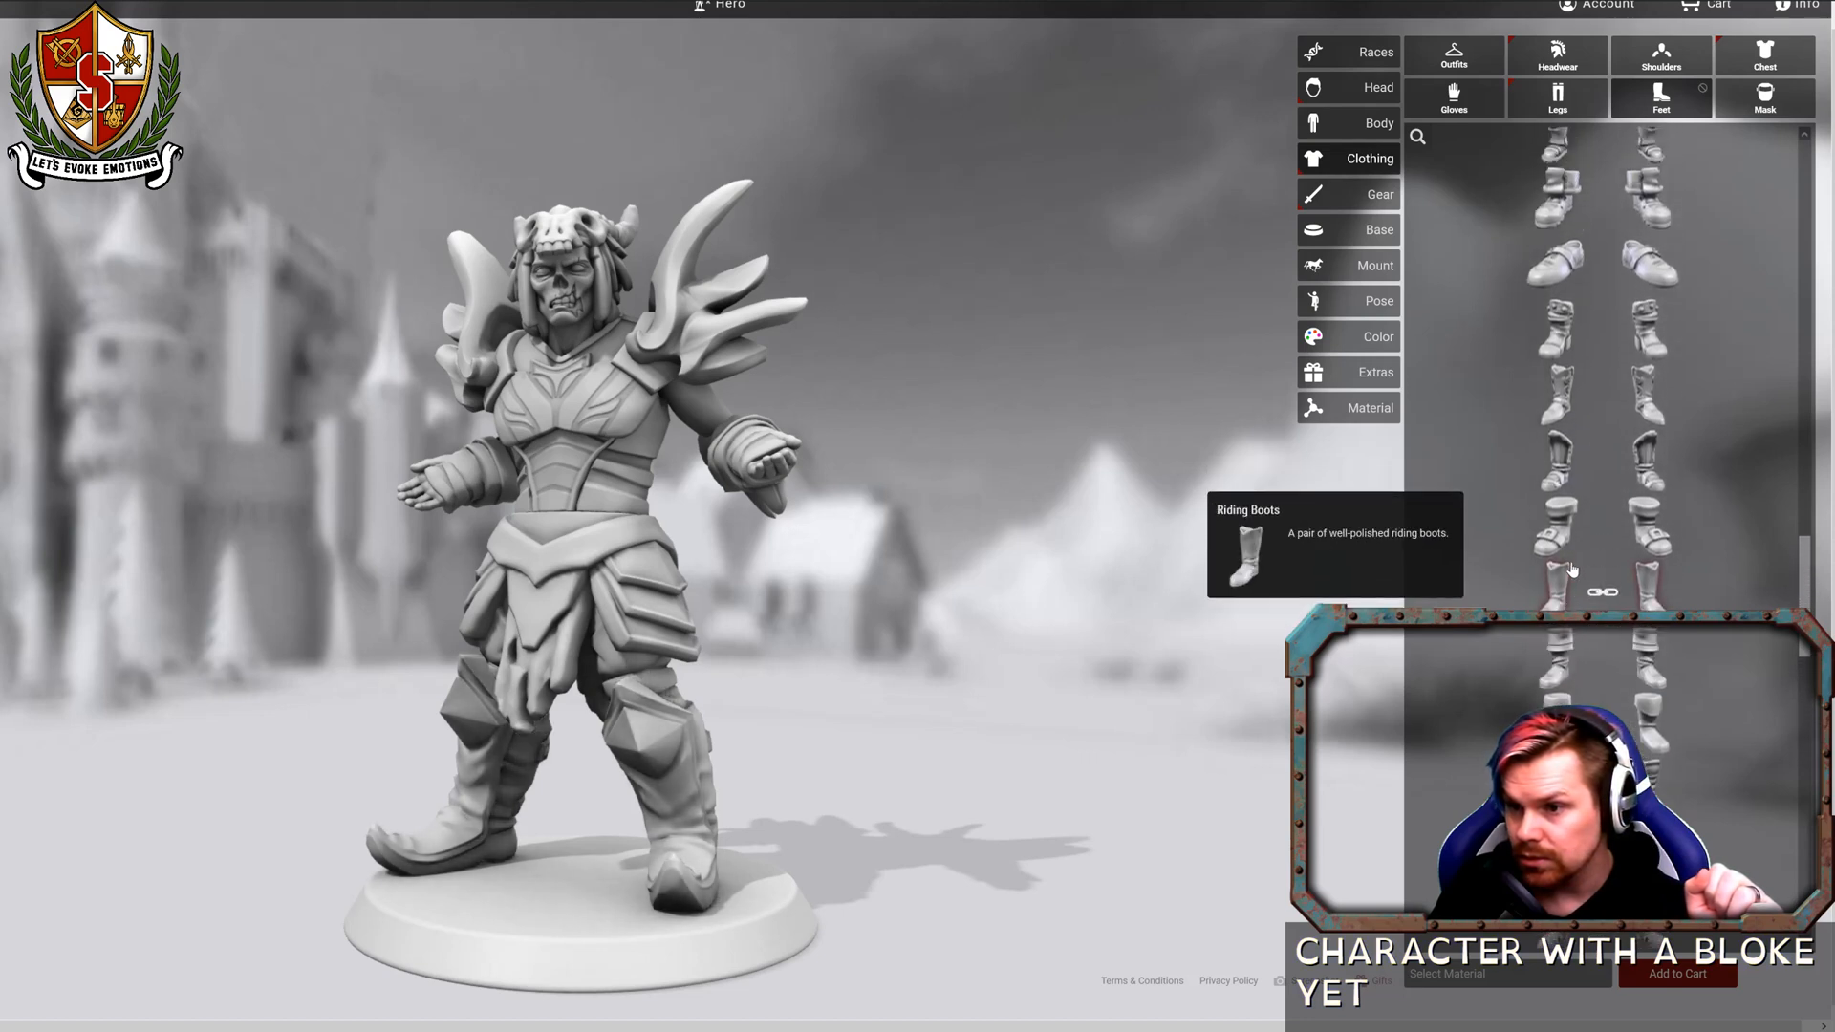
{"action": "scroll", "coordinate": [1571, 570], "scroll_direction": "down", "scroll_amount": 5}
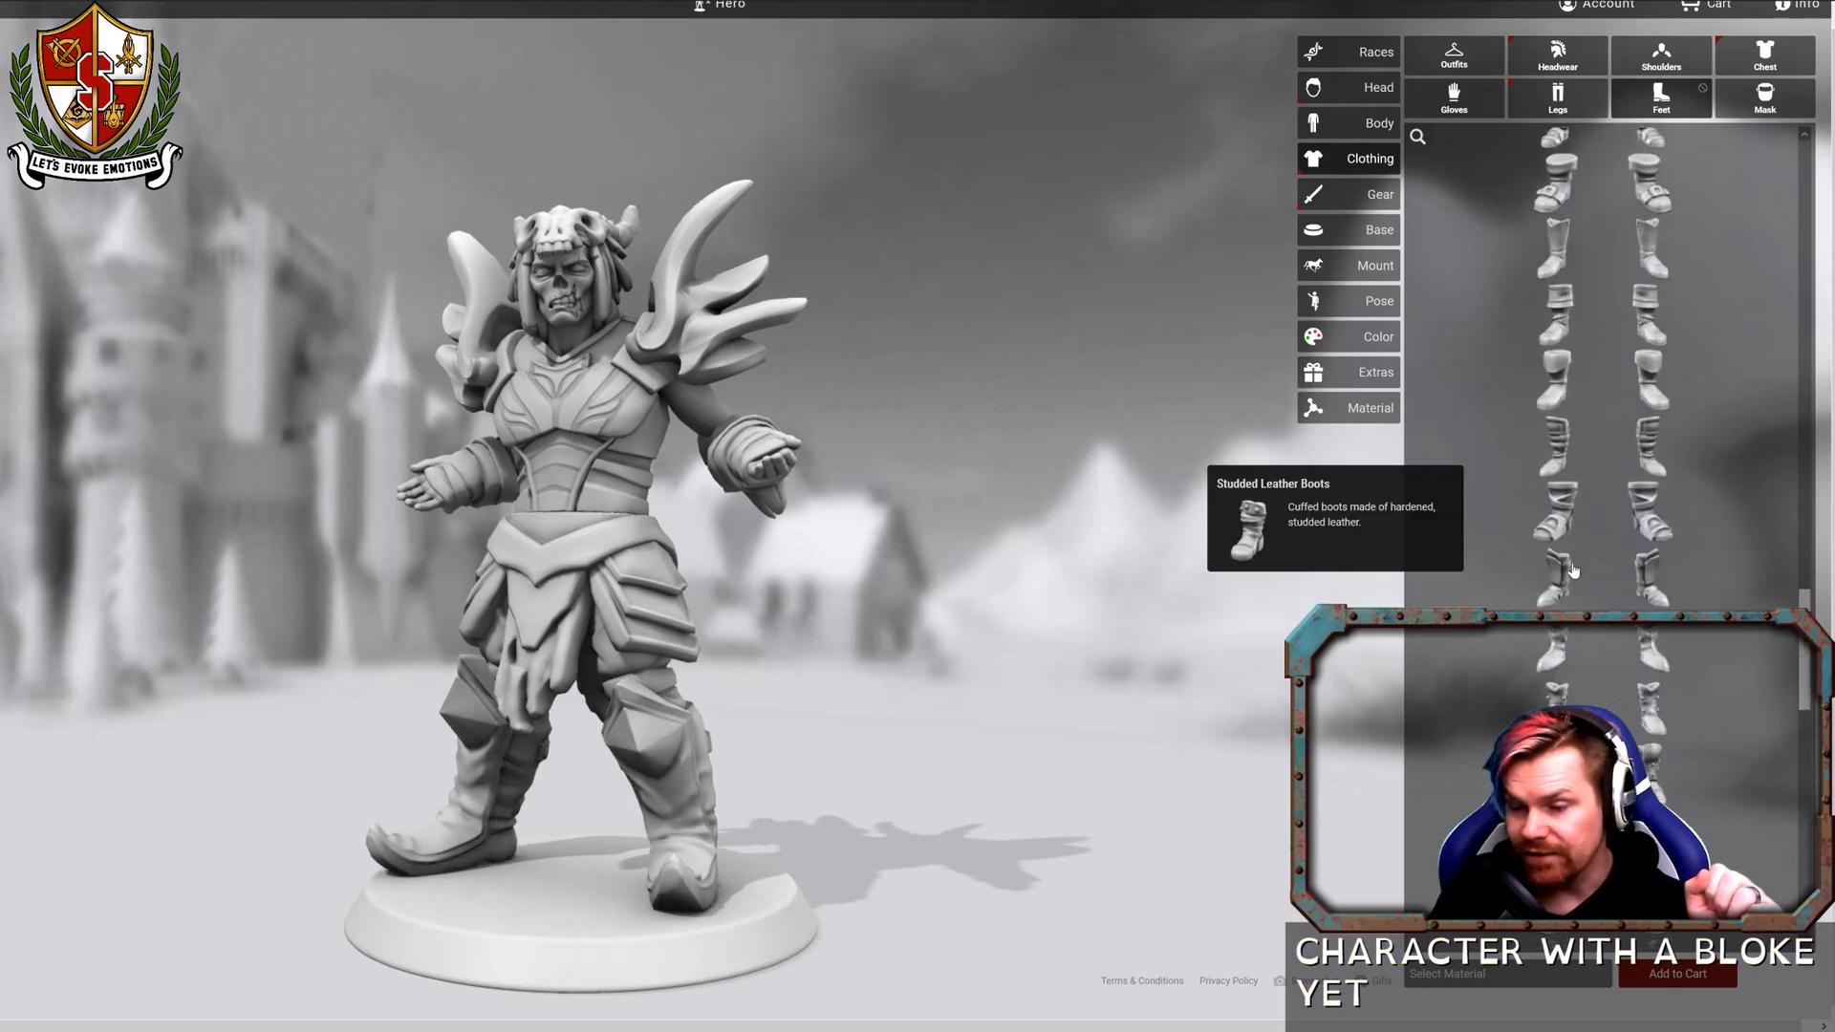
{"action": "left_click", "coordinate": [1606, 792]}
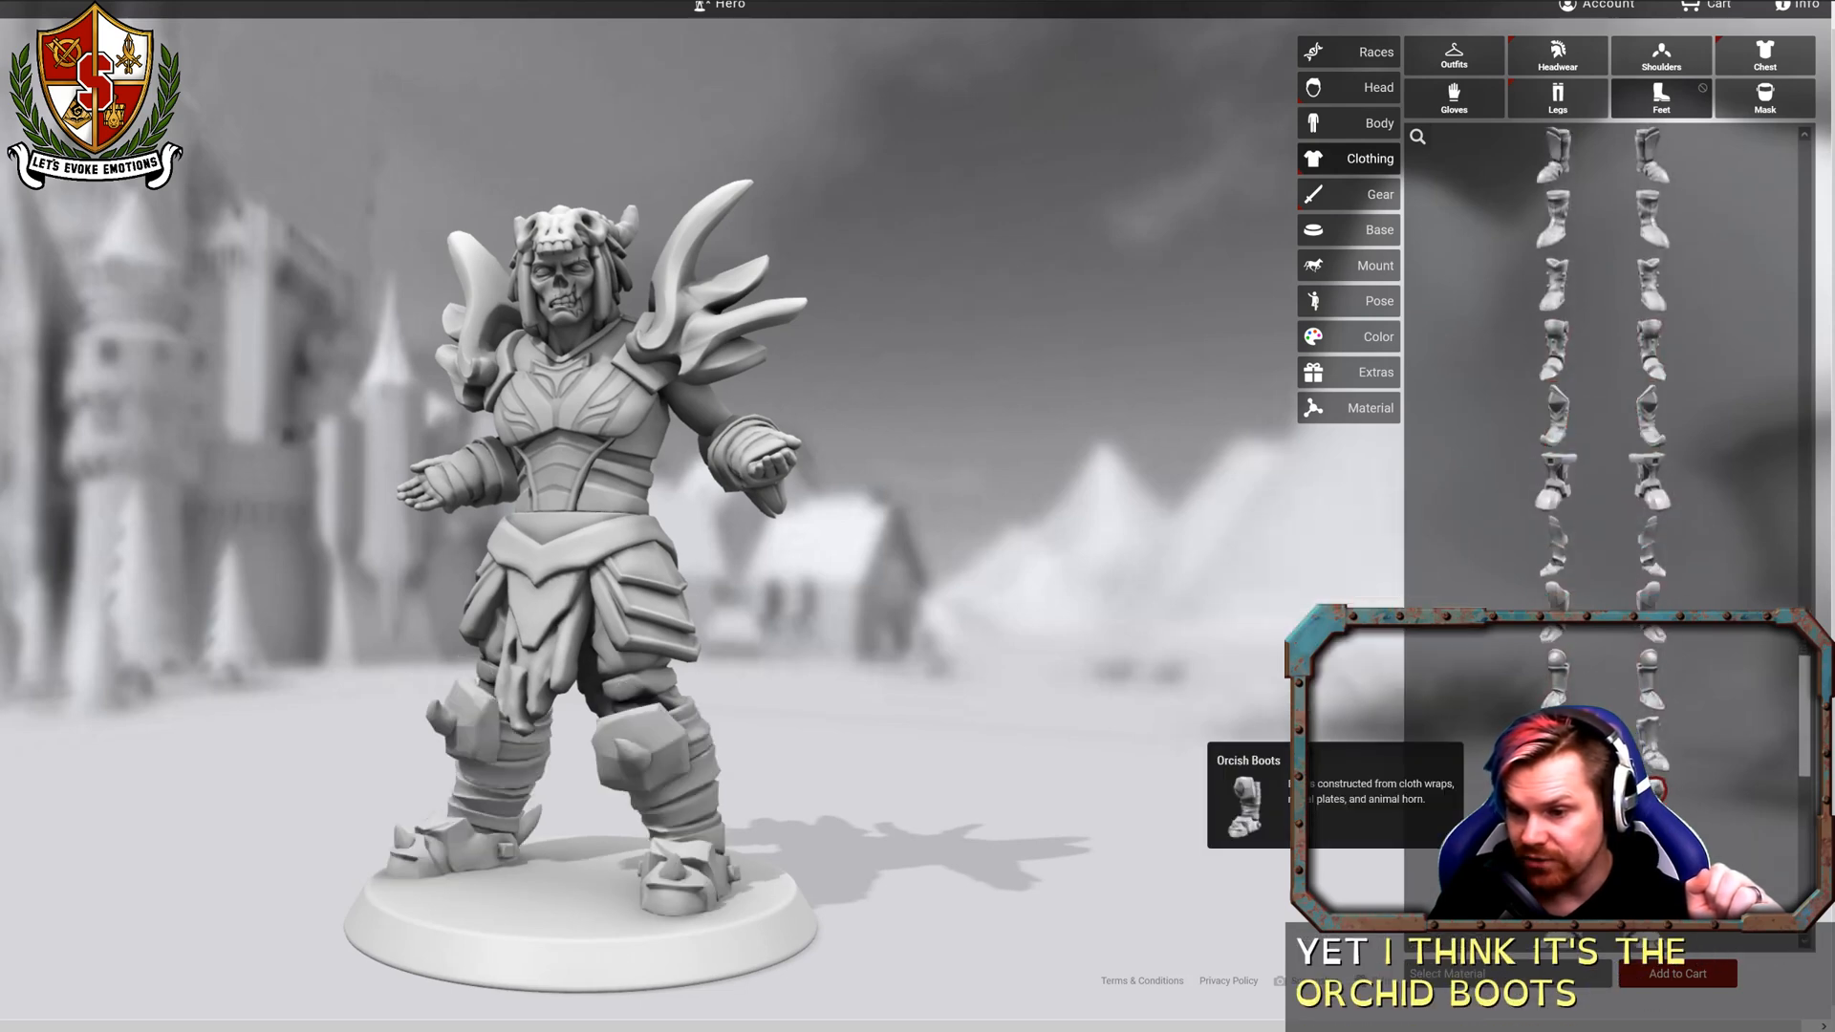
{"action": "left_click_drag", "start_coordinate": [497, 485], "coordinate": [598, 504]}
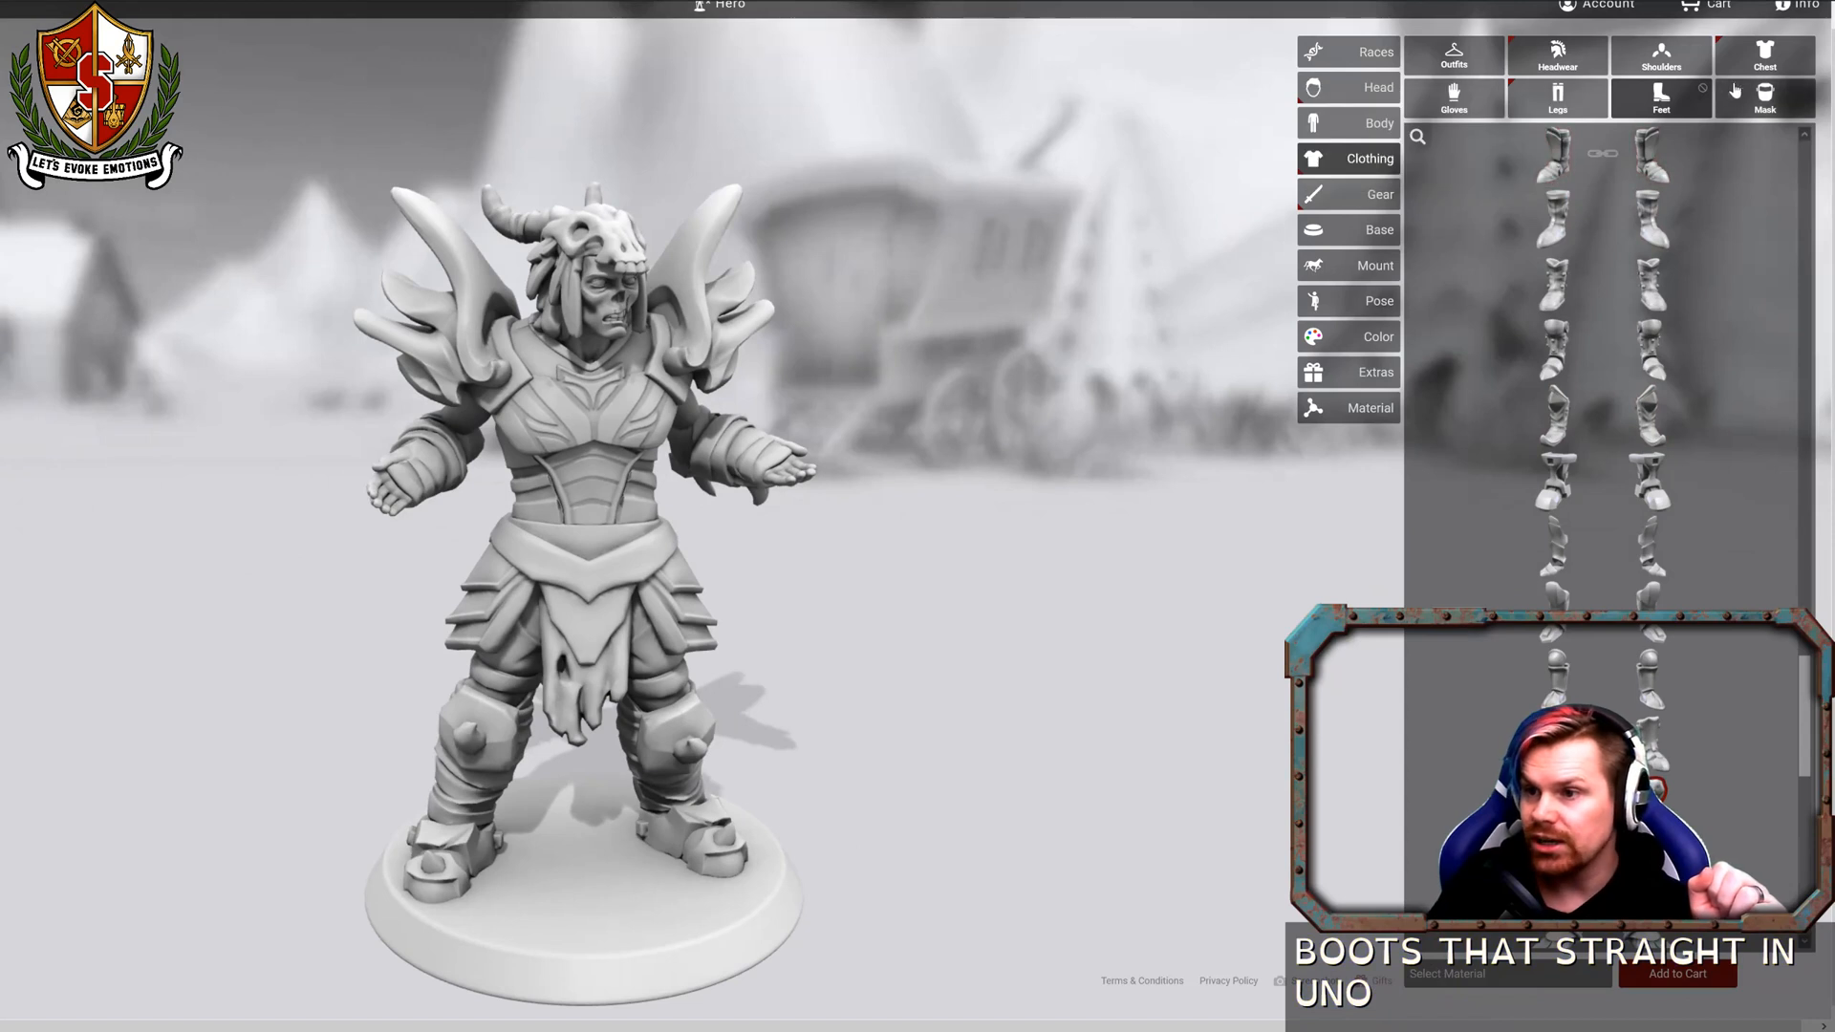
Put the skull mask on the face, remove the horned skull headdress and turn the figure to check the head.
{"action": "left_click", "coordinate": [1749, 103]}
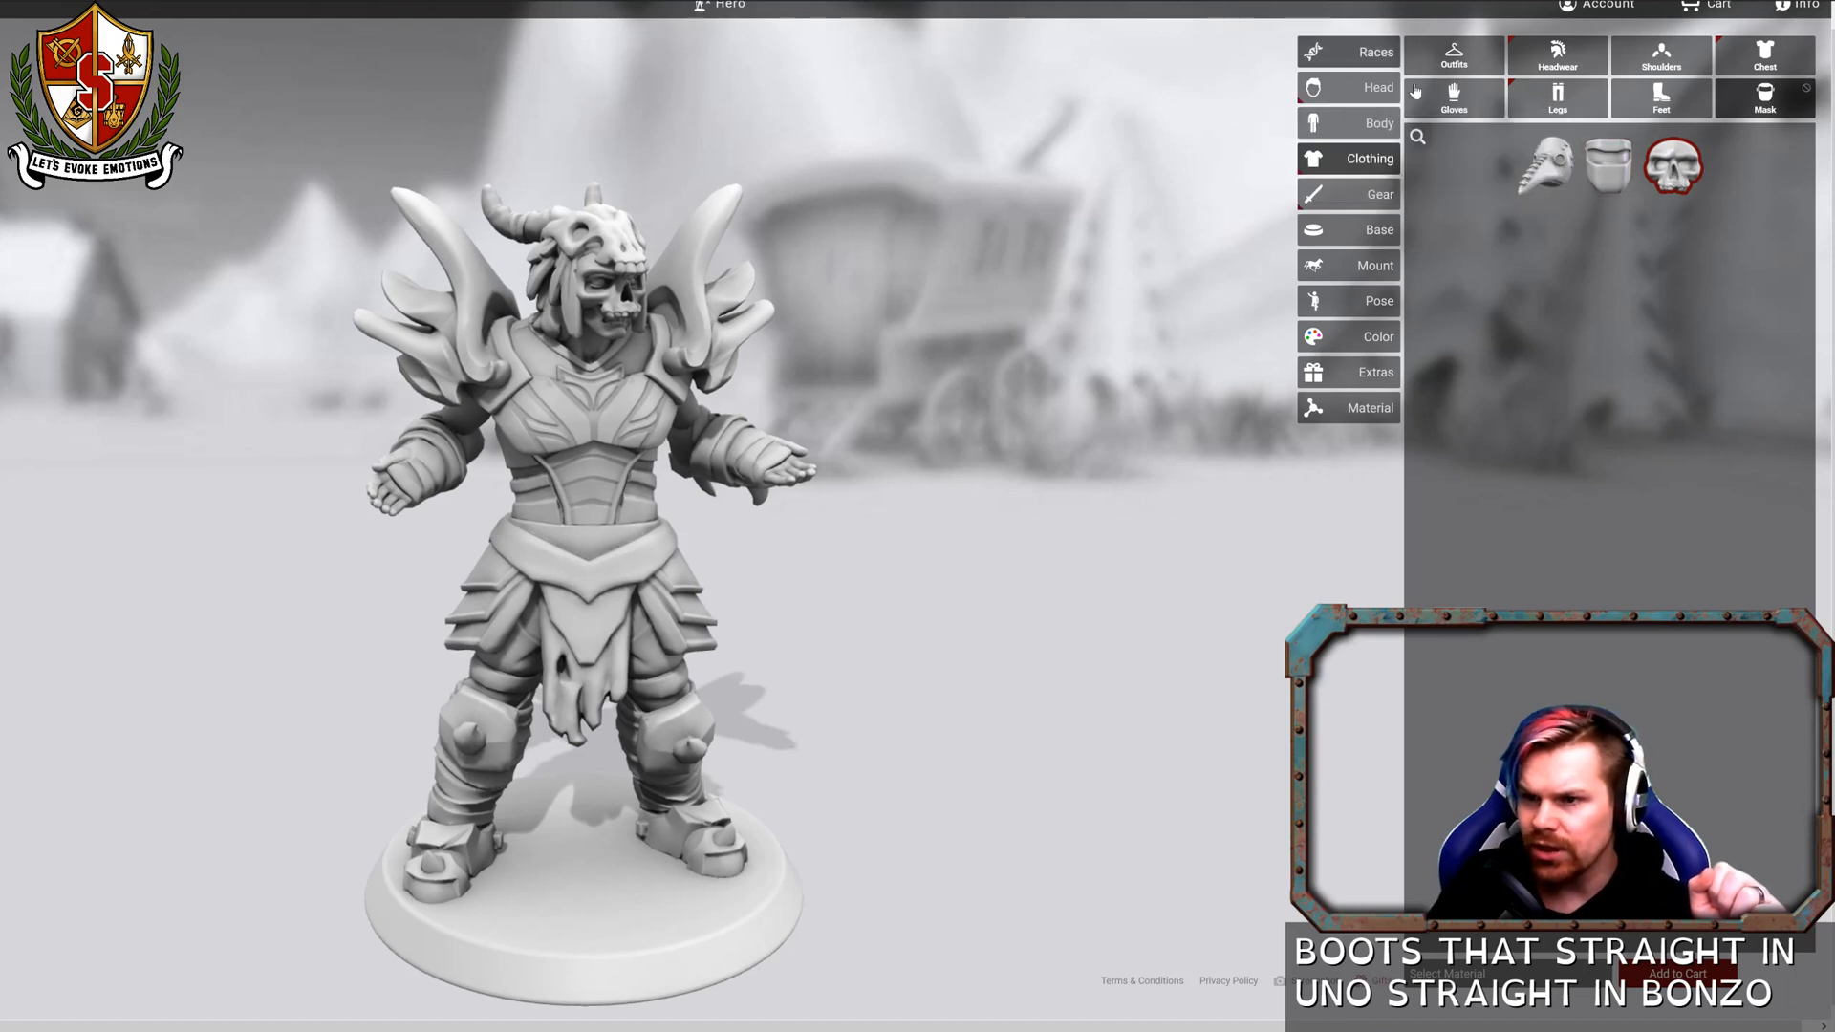
{"action": "left_click", "coordinate": [1542, 63]}
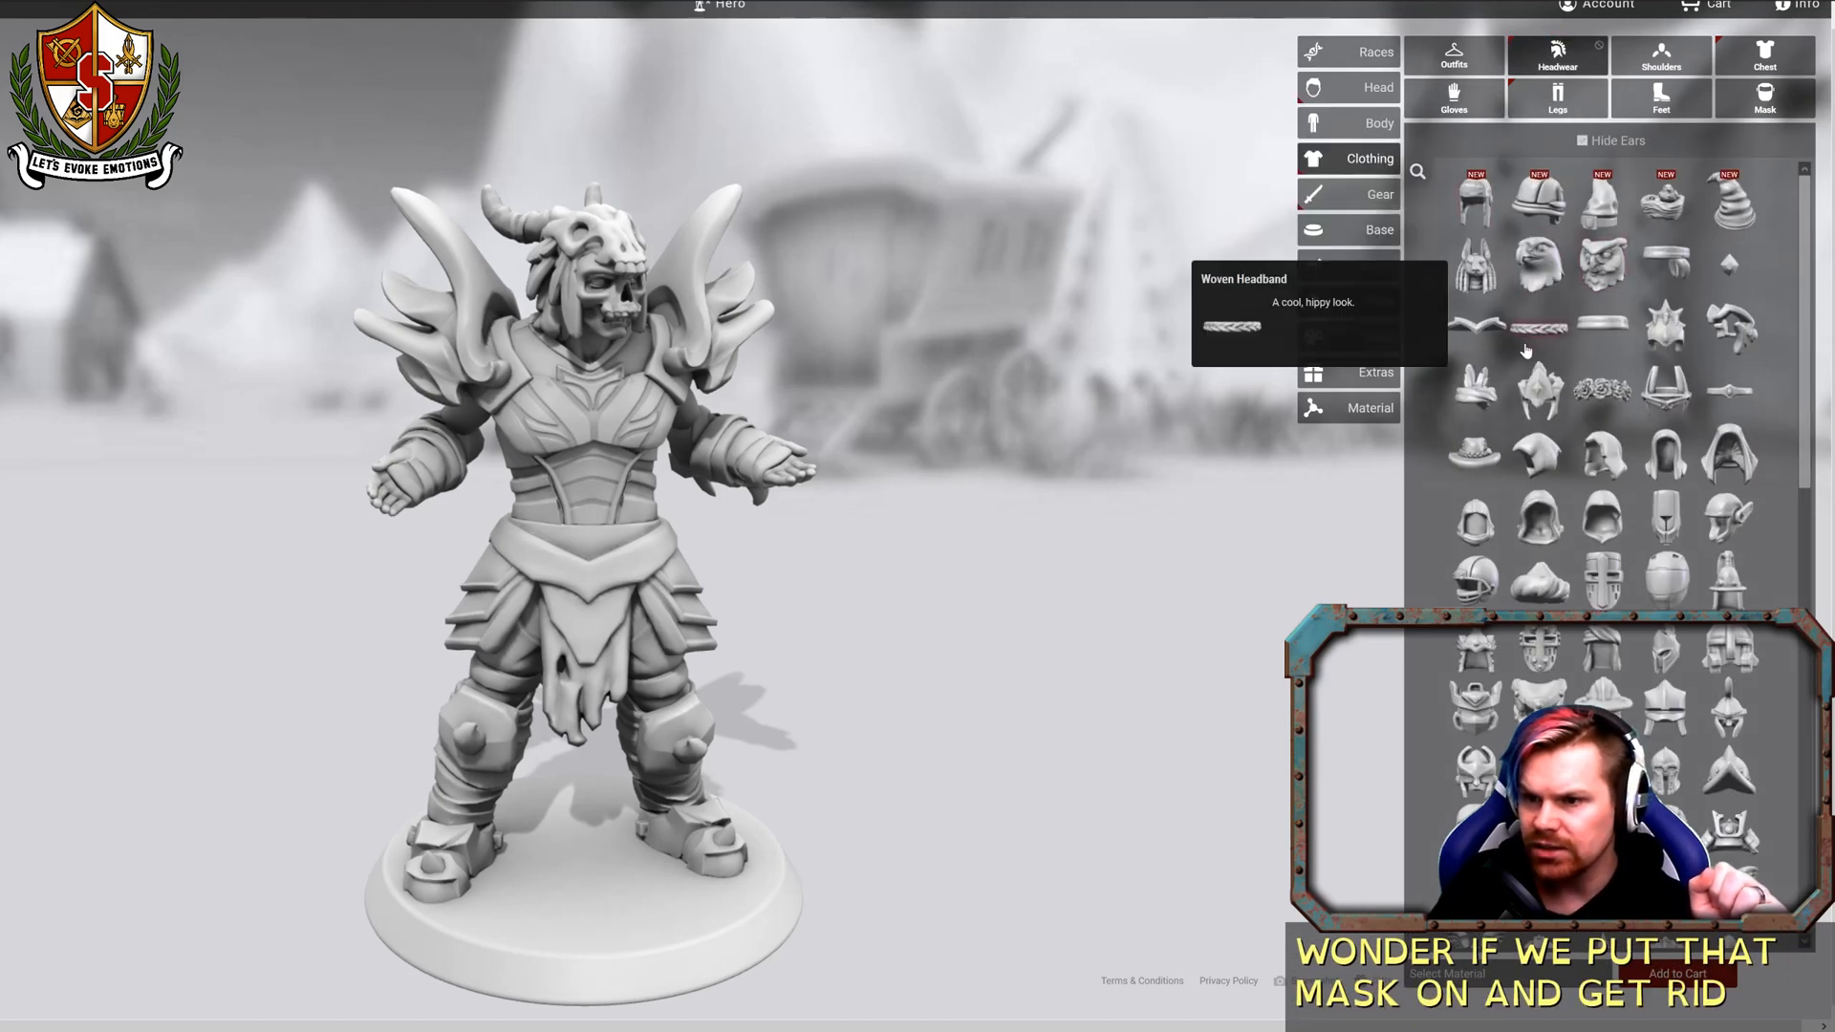
{"action": "left_click", "coordinate": [1478, 327]}
{"action": "left_click_drag", "start_coordinate": [982, 365], "coordinate": [662, 329]}
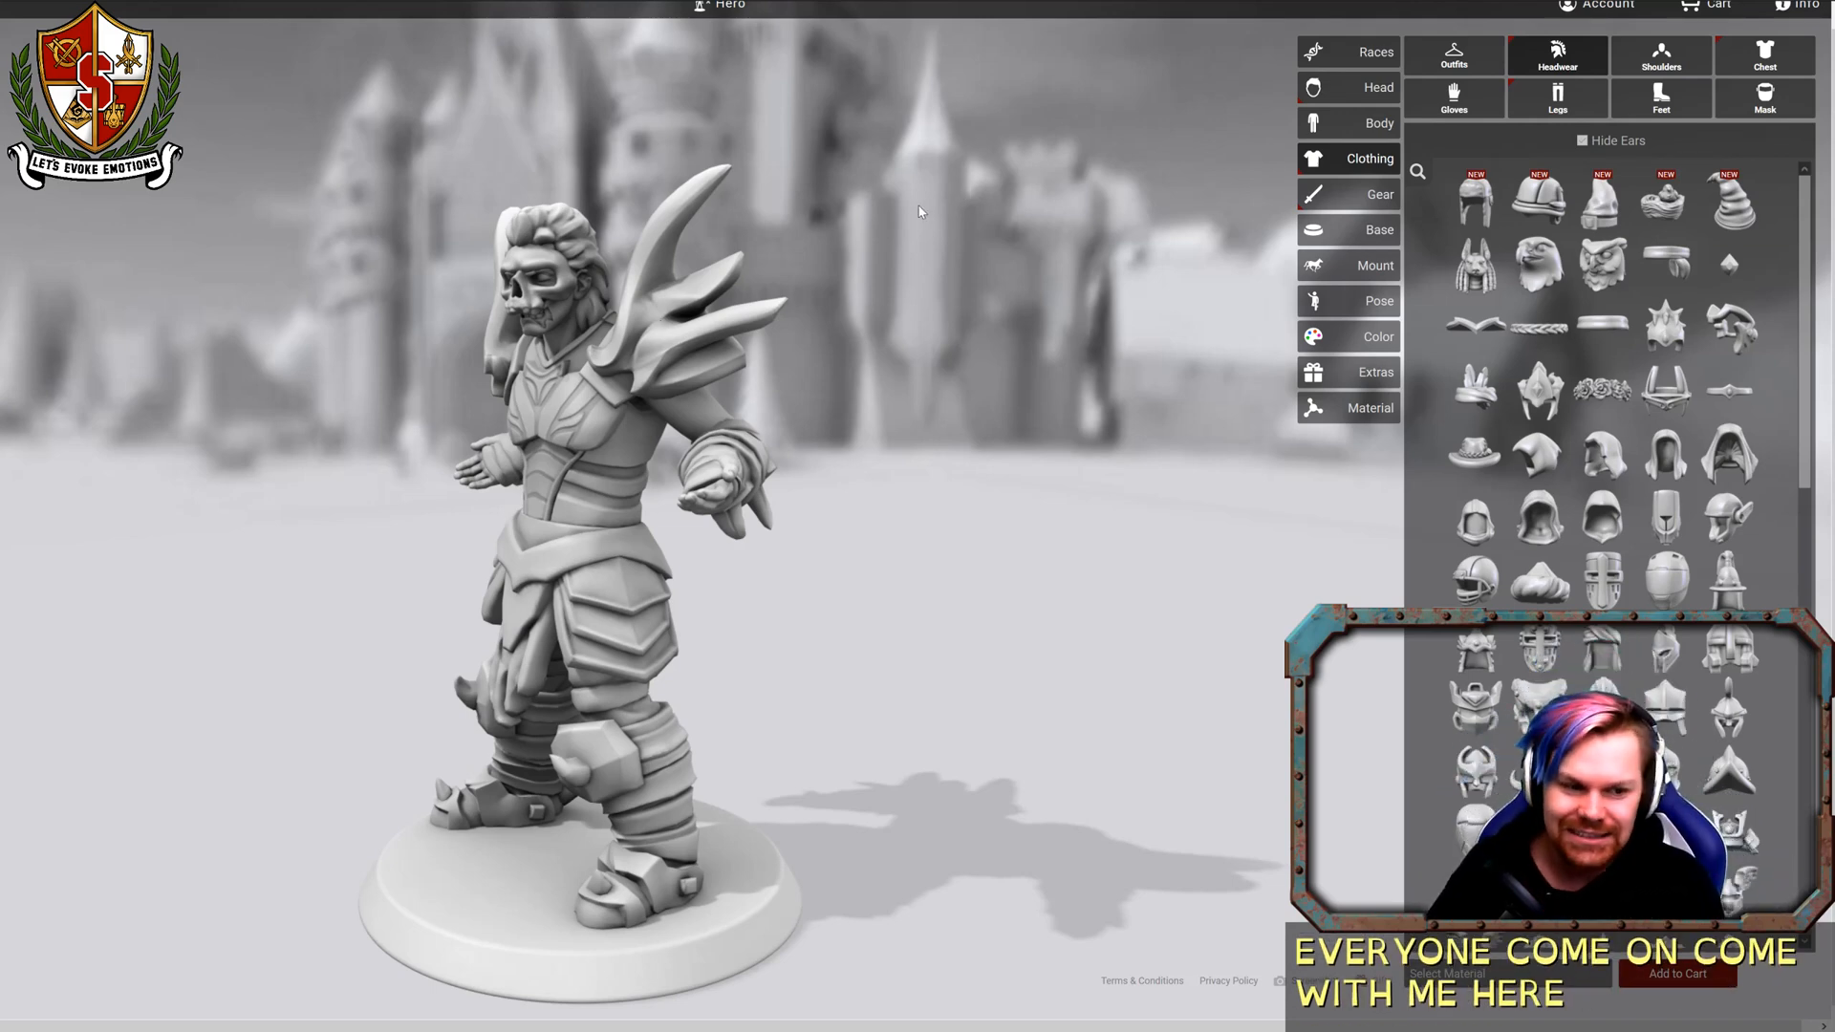
{"action": "left_click_drag", "start_coordinate": [918, 212], "coordinate": [1086, 208]}
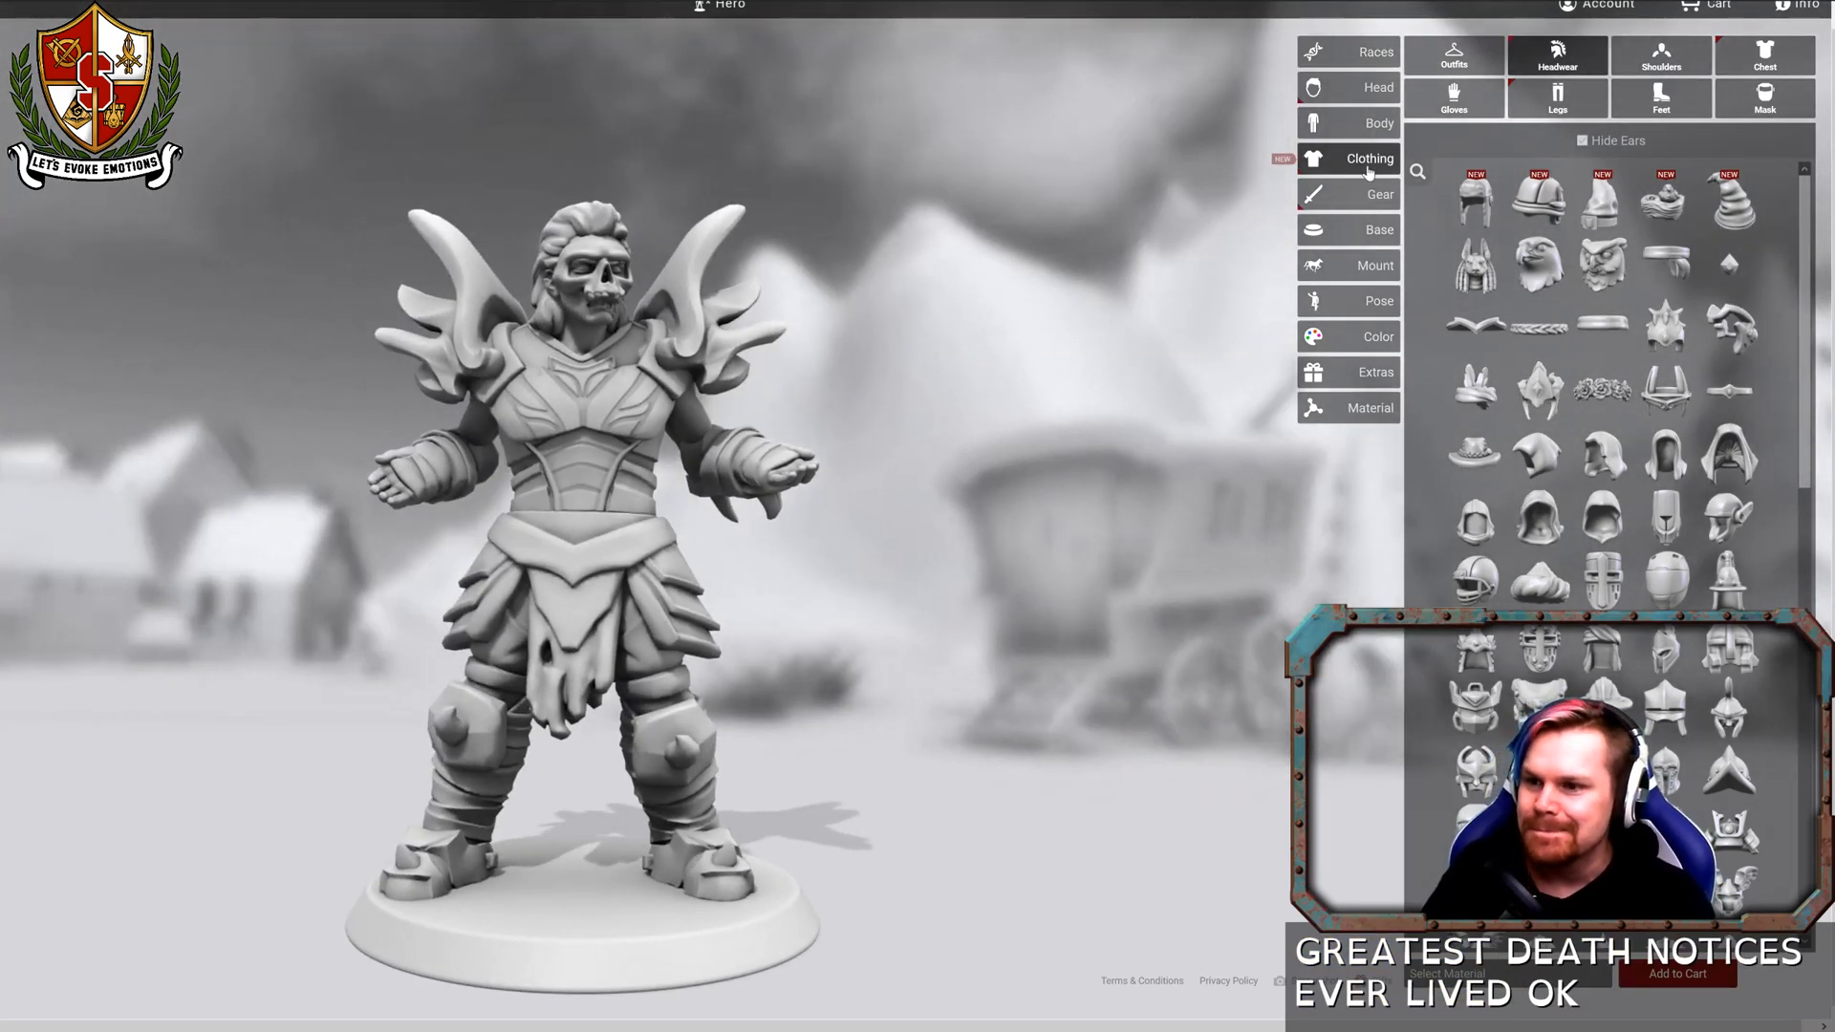
Add the Animal Skin Cloak to the back and rotate the figure to view the cloak from behind.
{"action": "left_click", "coordinate": [1351, 197]}
{"action": "left_click", "coordinate": [1702, 52]}
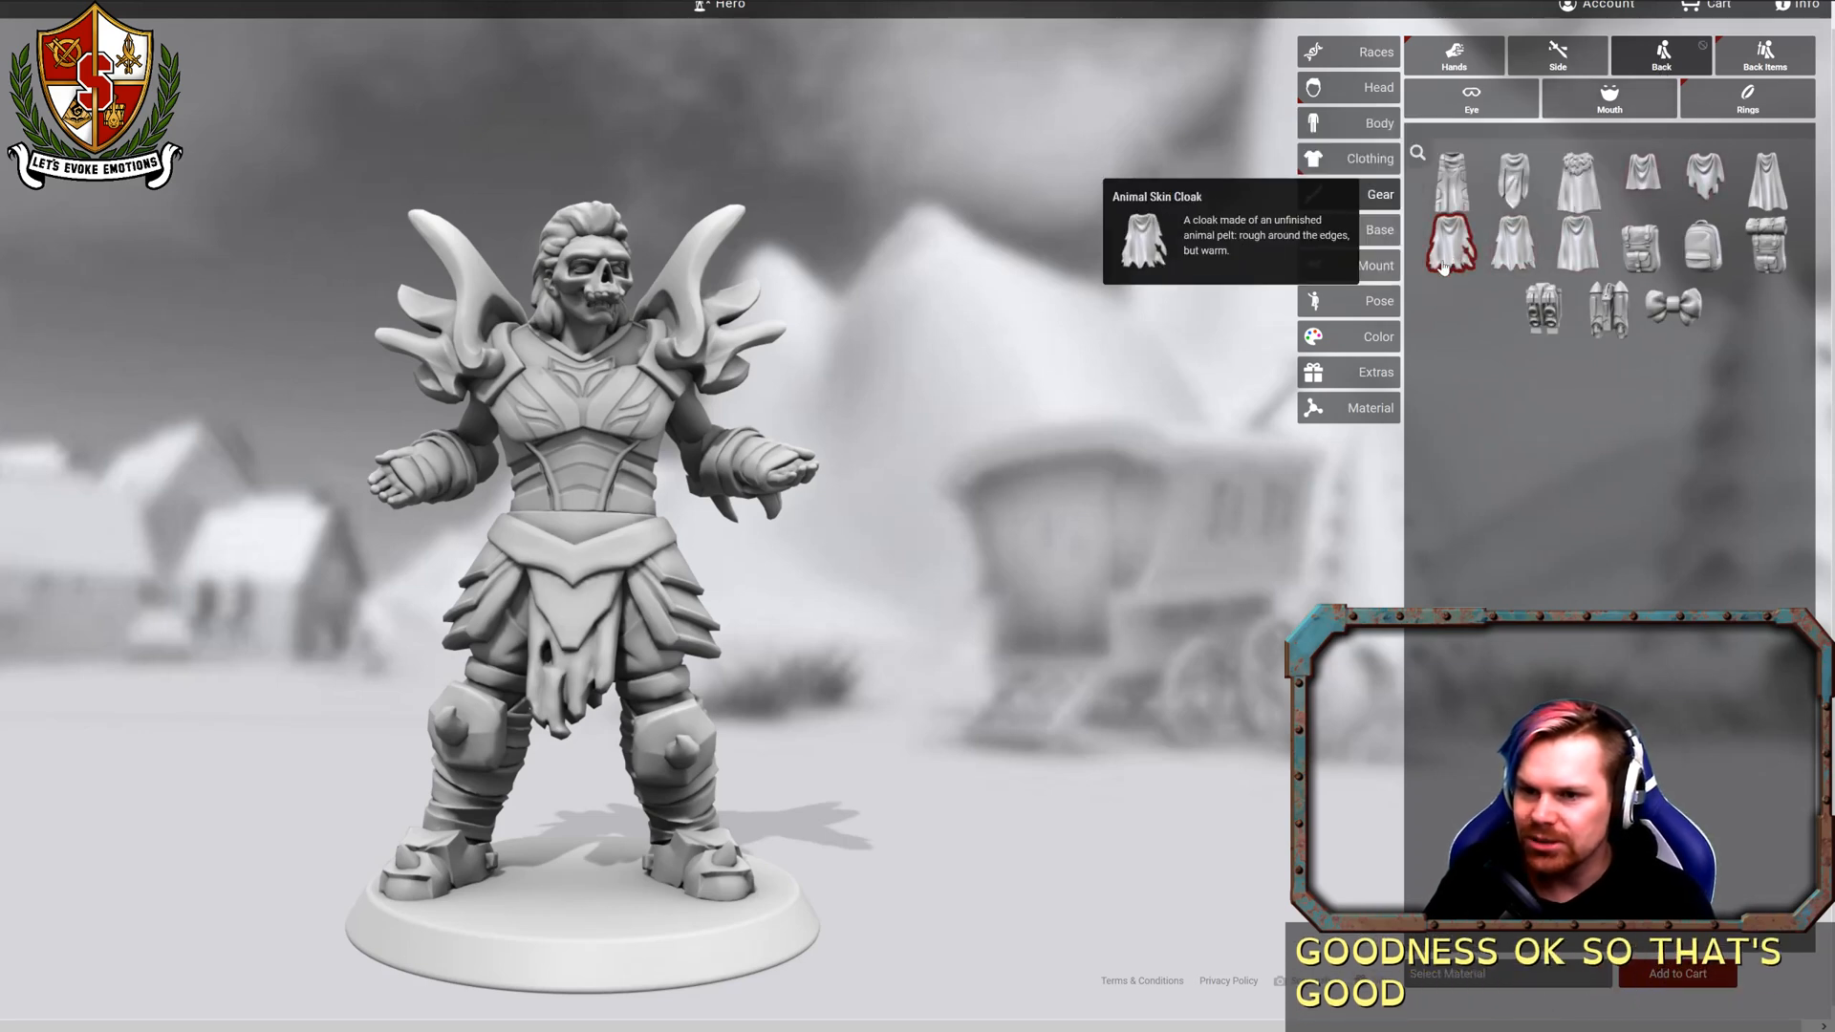
{"action": "left_click", "coordinate": [1443, 265]}
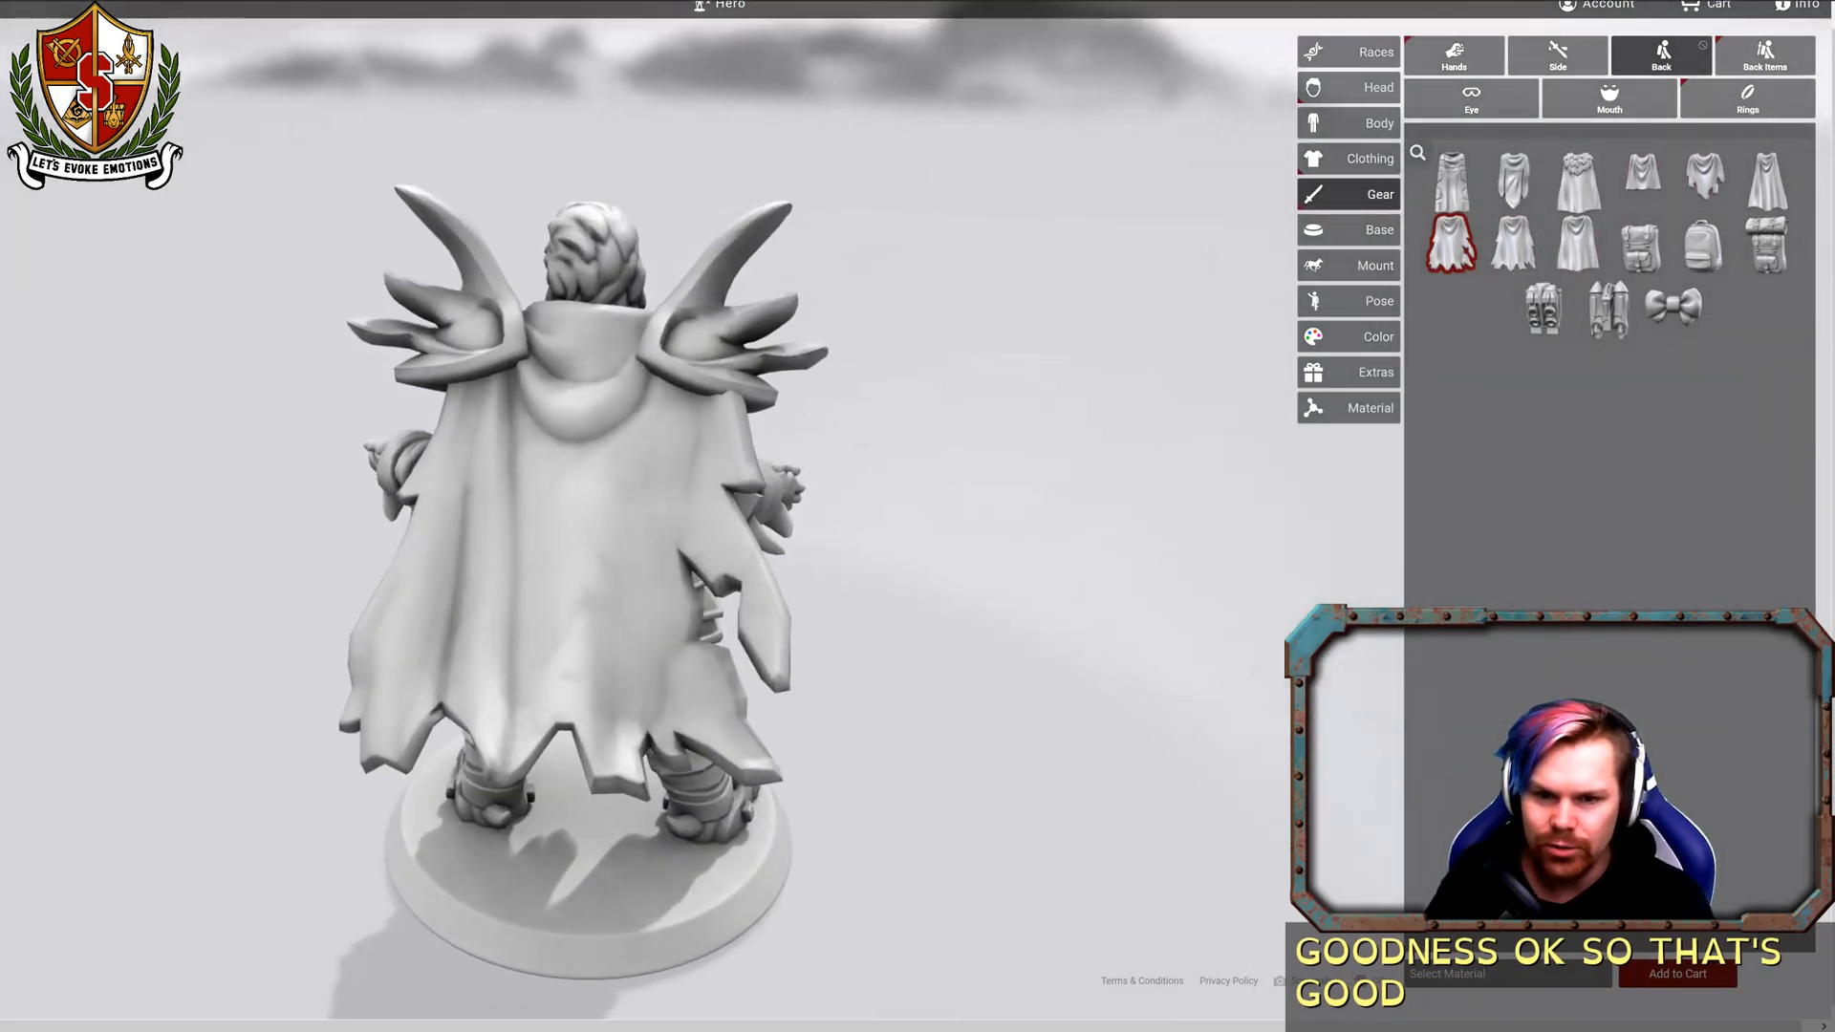
{"action": "left_click_drag", "start_coordinate": [2, 427], "coordinate": [208, 392]}
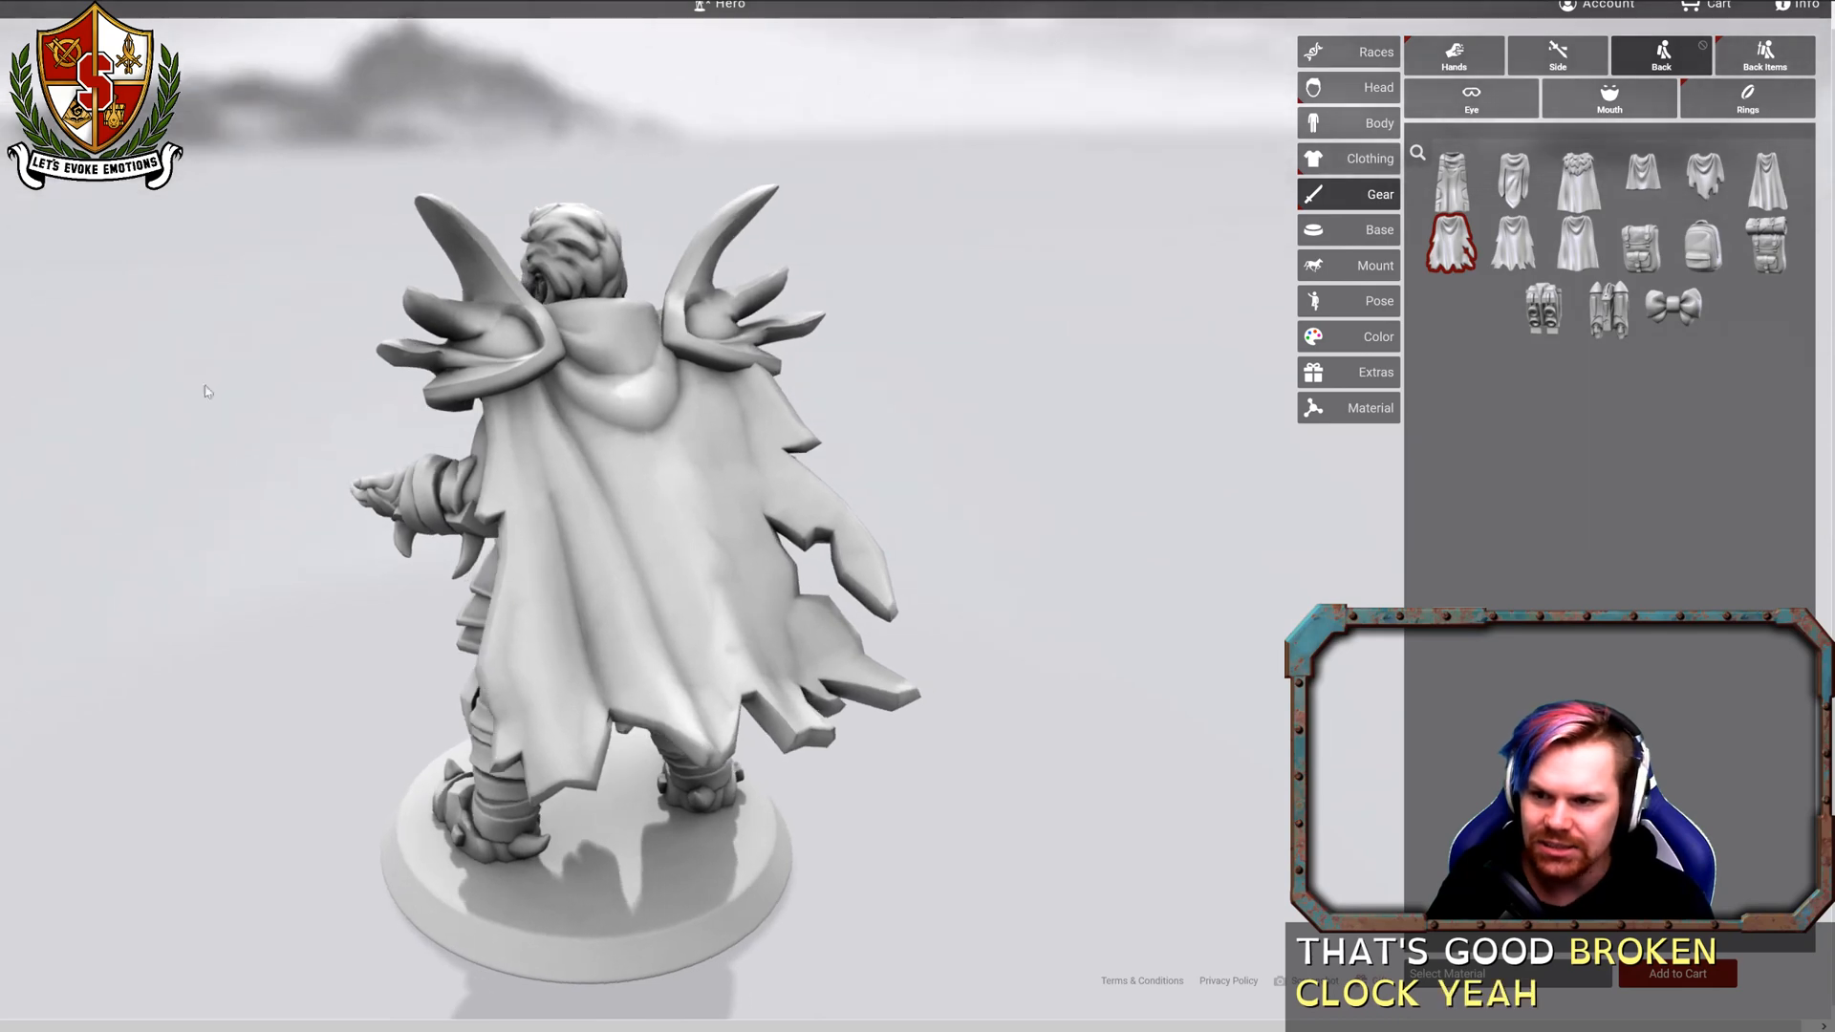
Try the tattered cape, the fur-collared cloak and the short ragged cape on the back, rotating the figure to compare them.
{"action": "left_click", "coordinate": [1516, 250]}
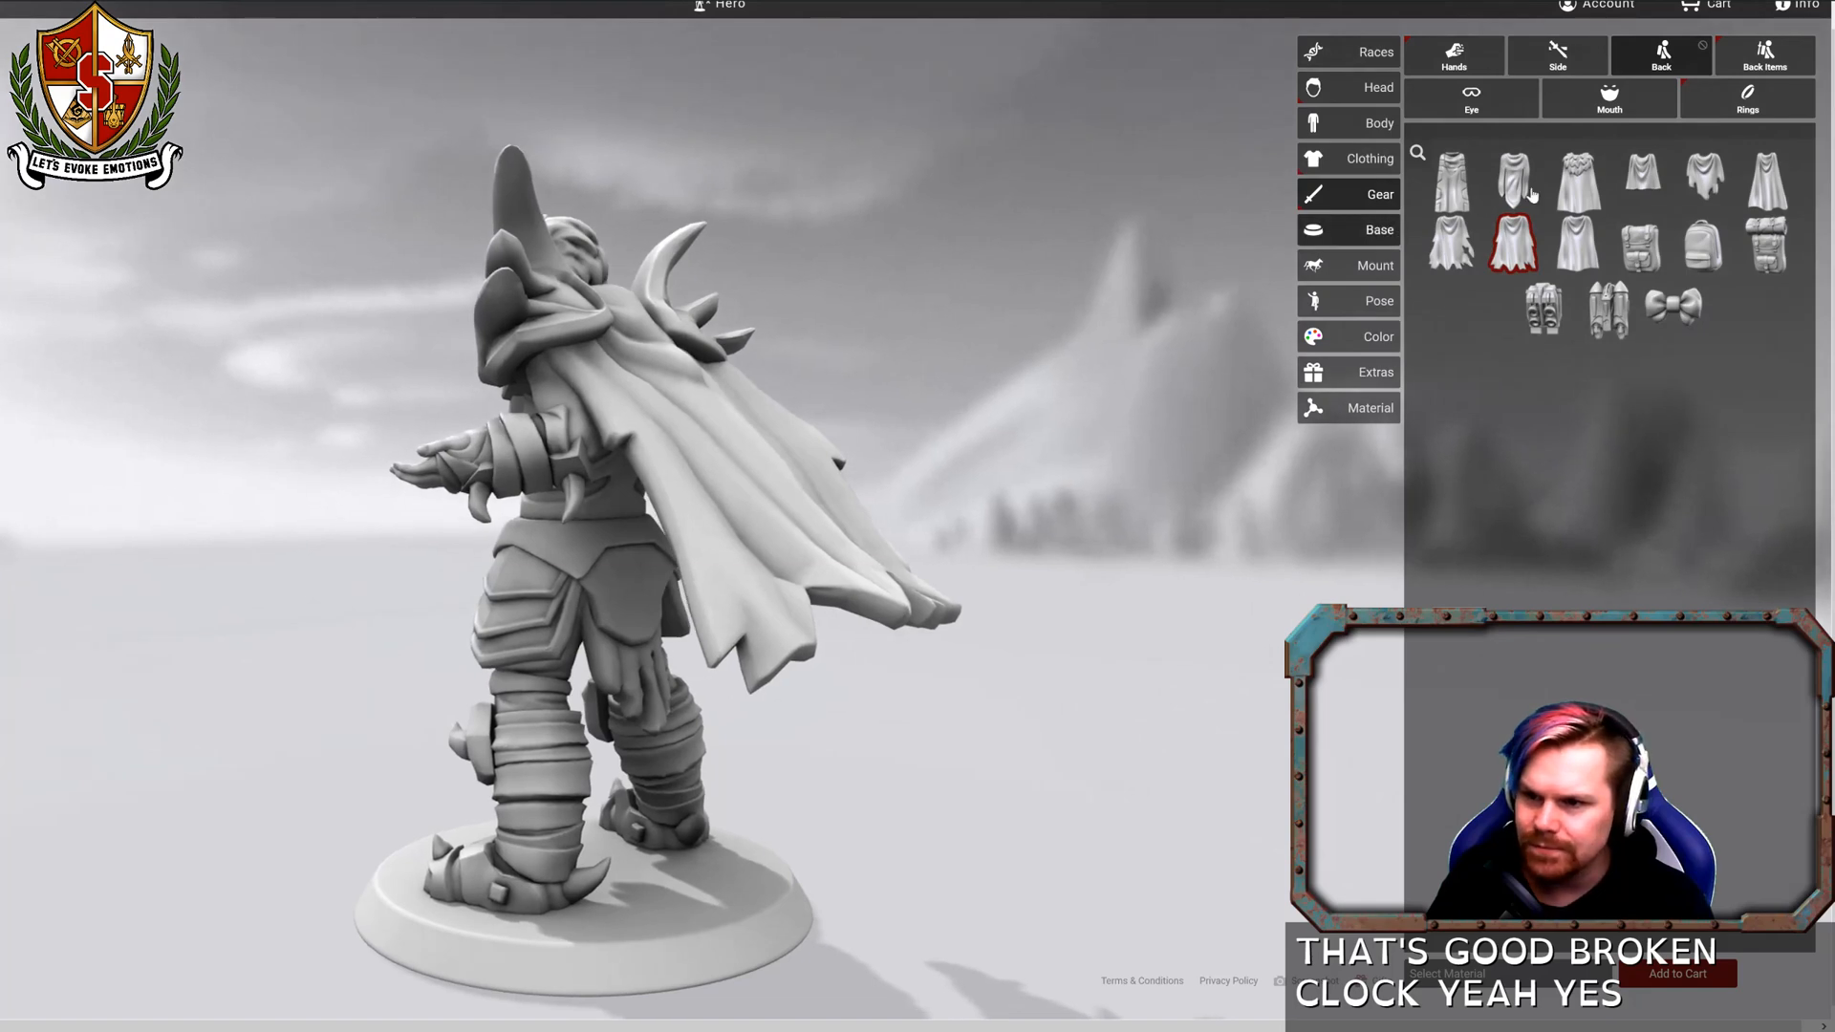
{"action": "left_click", "coordinate": [1578, 181]}
{"action": "left_click_drag", "start_coordinate": [646, 257], "coordinate": [583, 259]}
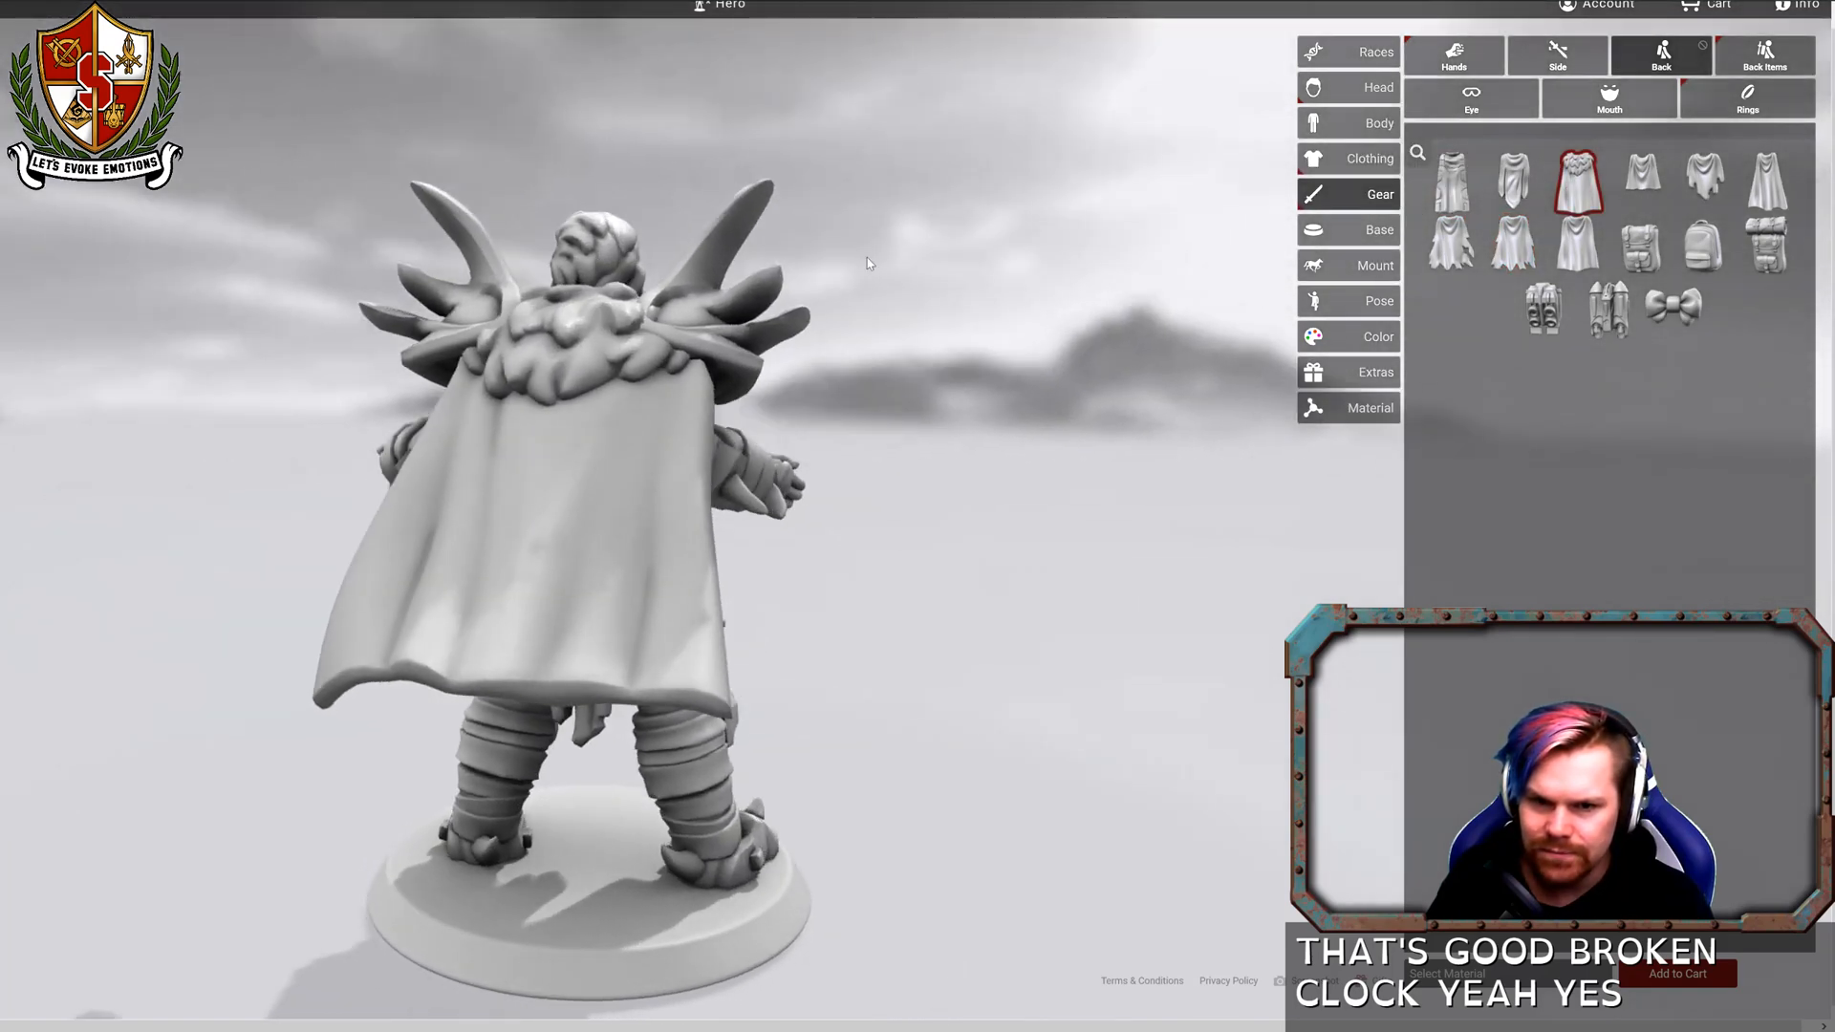
{"action": "left_click", "coordinate": [1699, 179]}
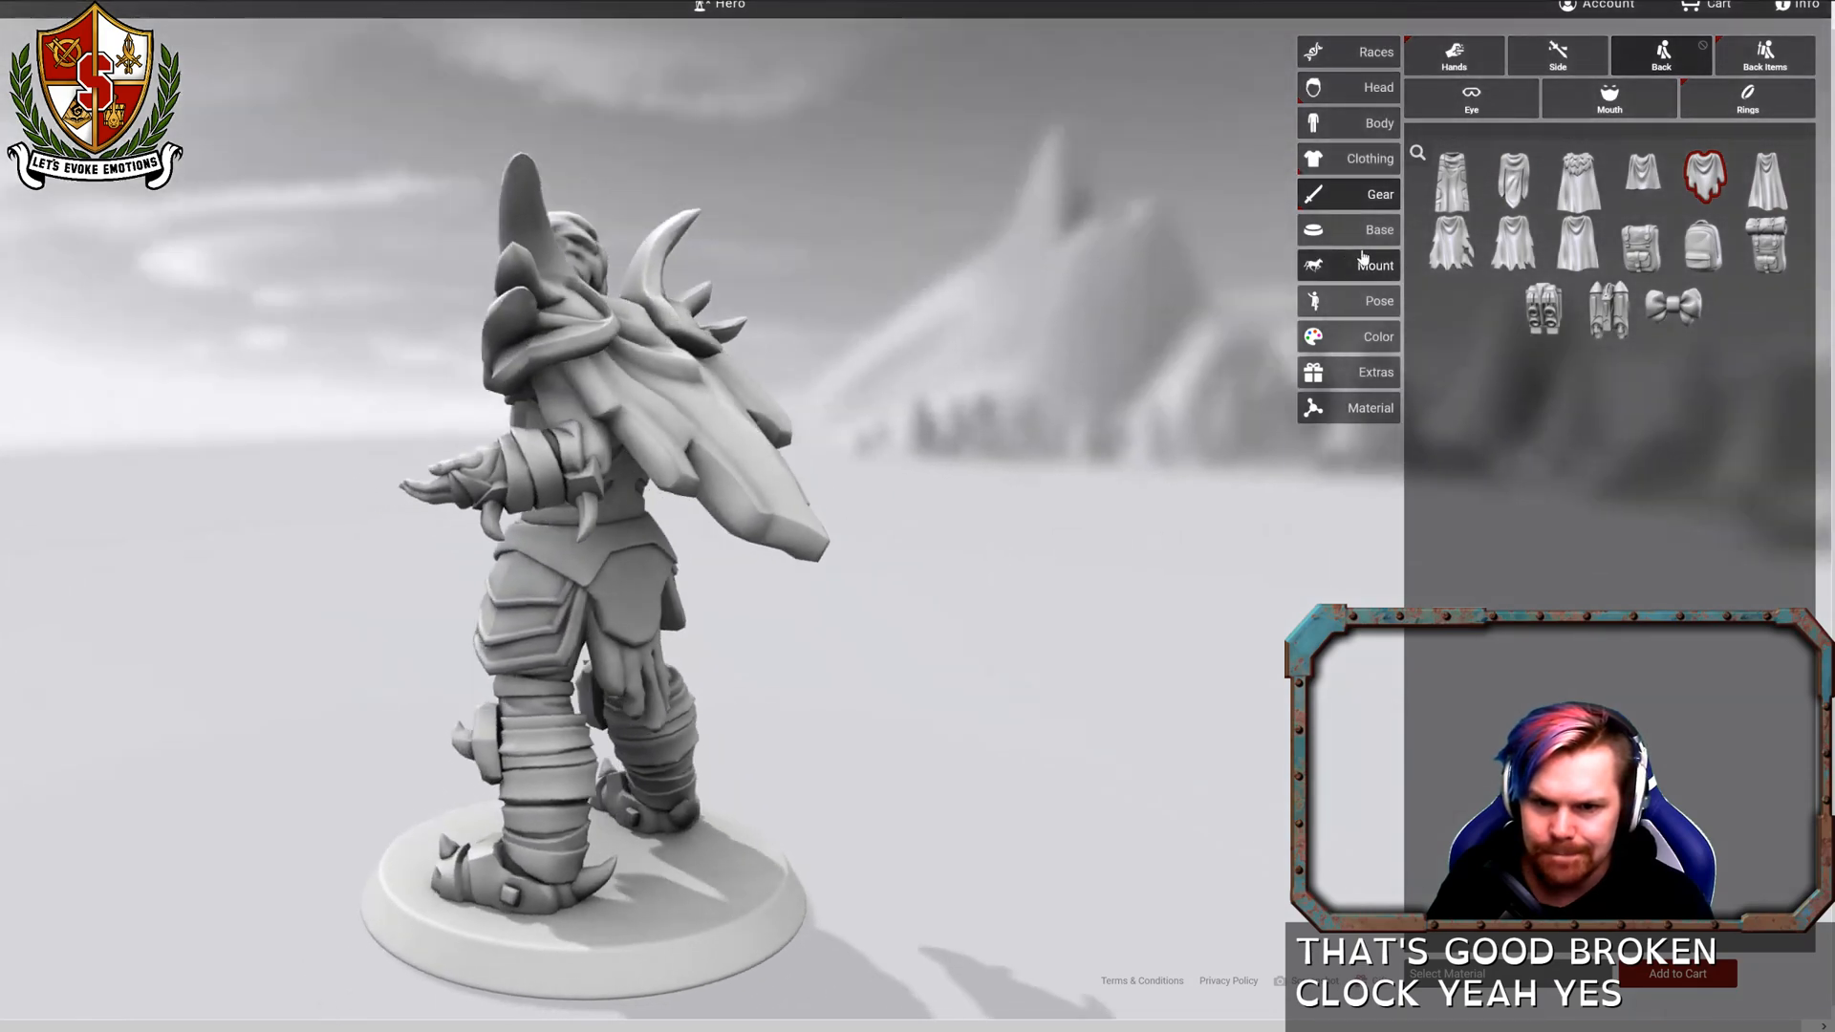
{"action": "left_click_drag", "start_coordinate": [1271, 250], "coordinate": [932, 260]}
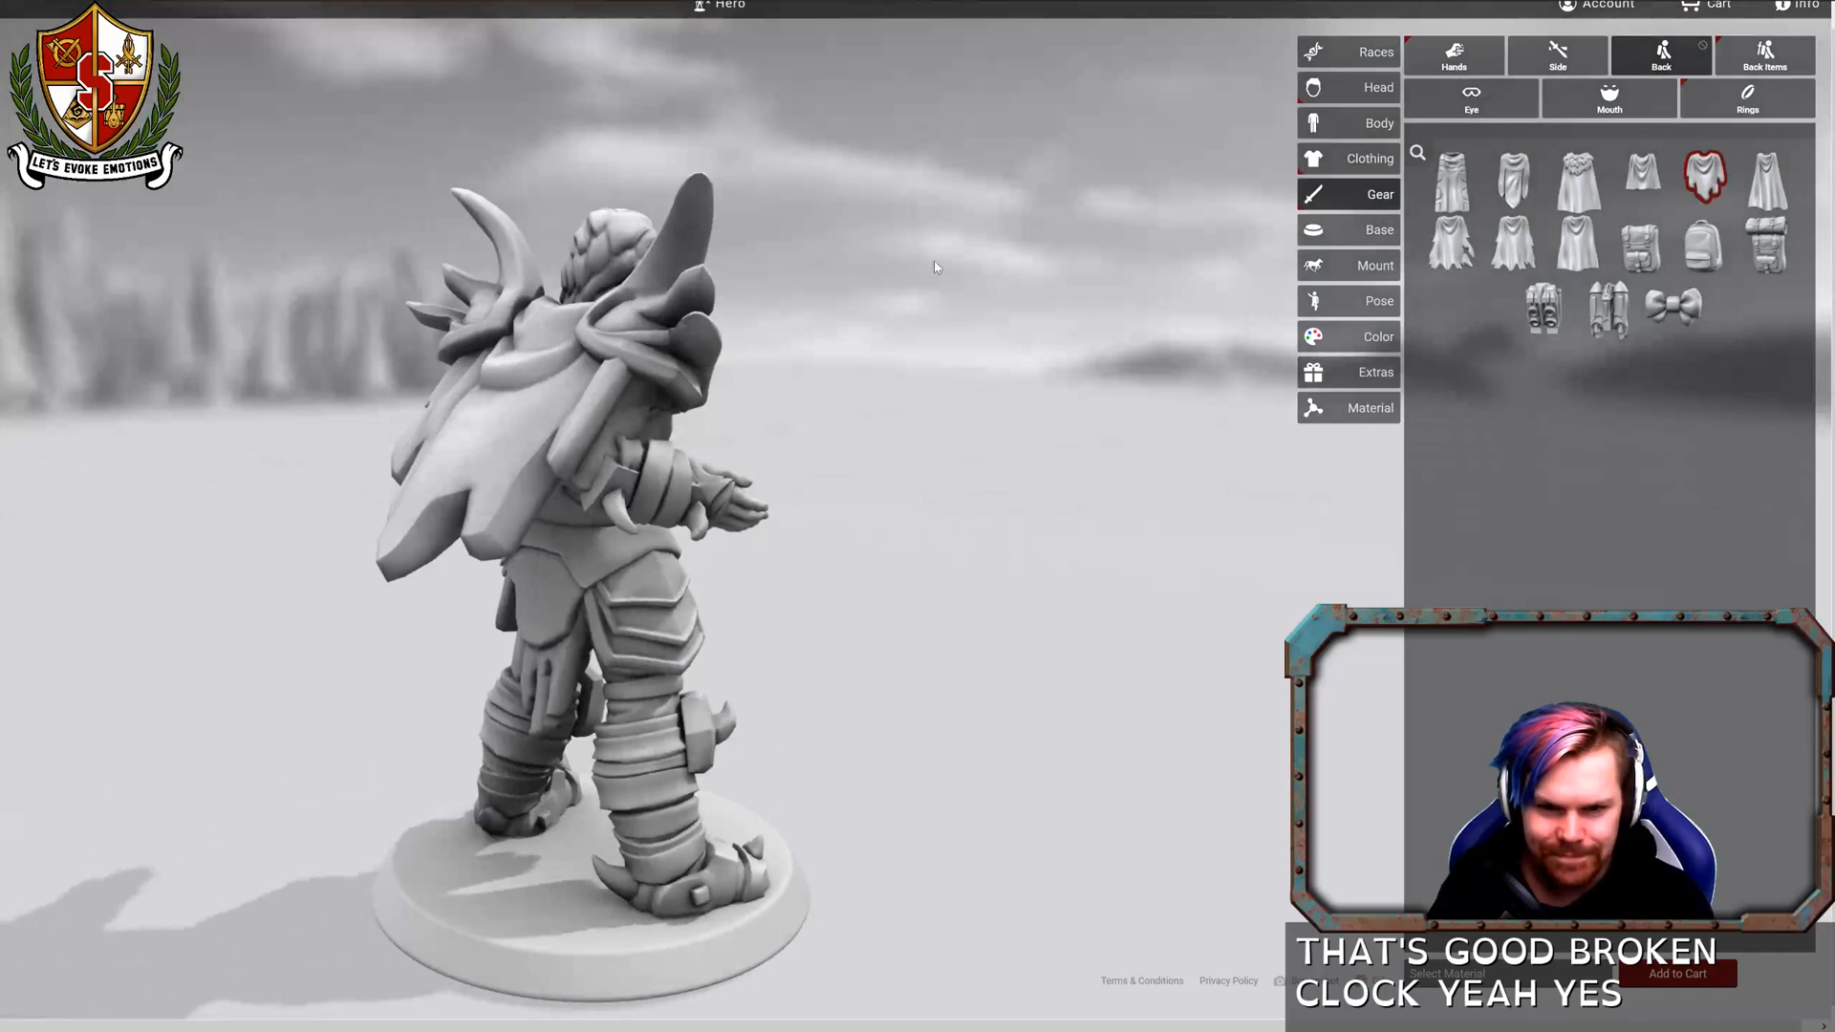
Put the Animal Skin Cloak back on and turn the figure to the front.
{"action": "left_click", "coordinate": [1456, 251]}
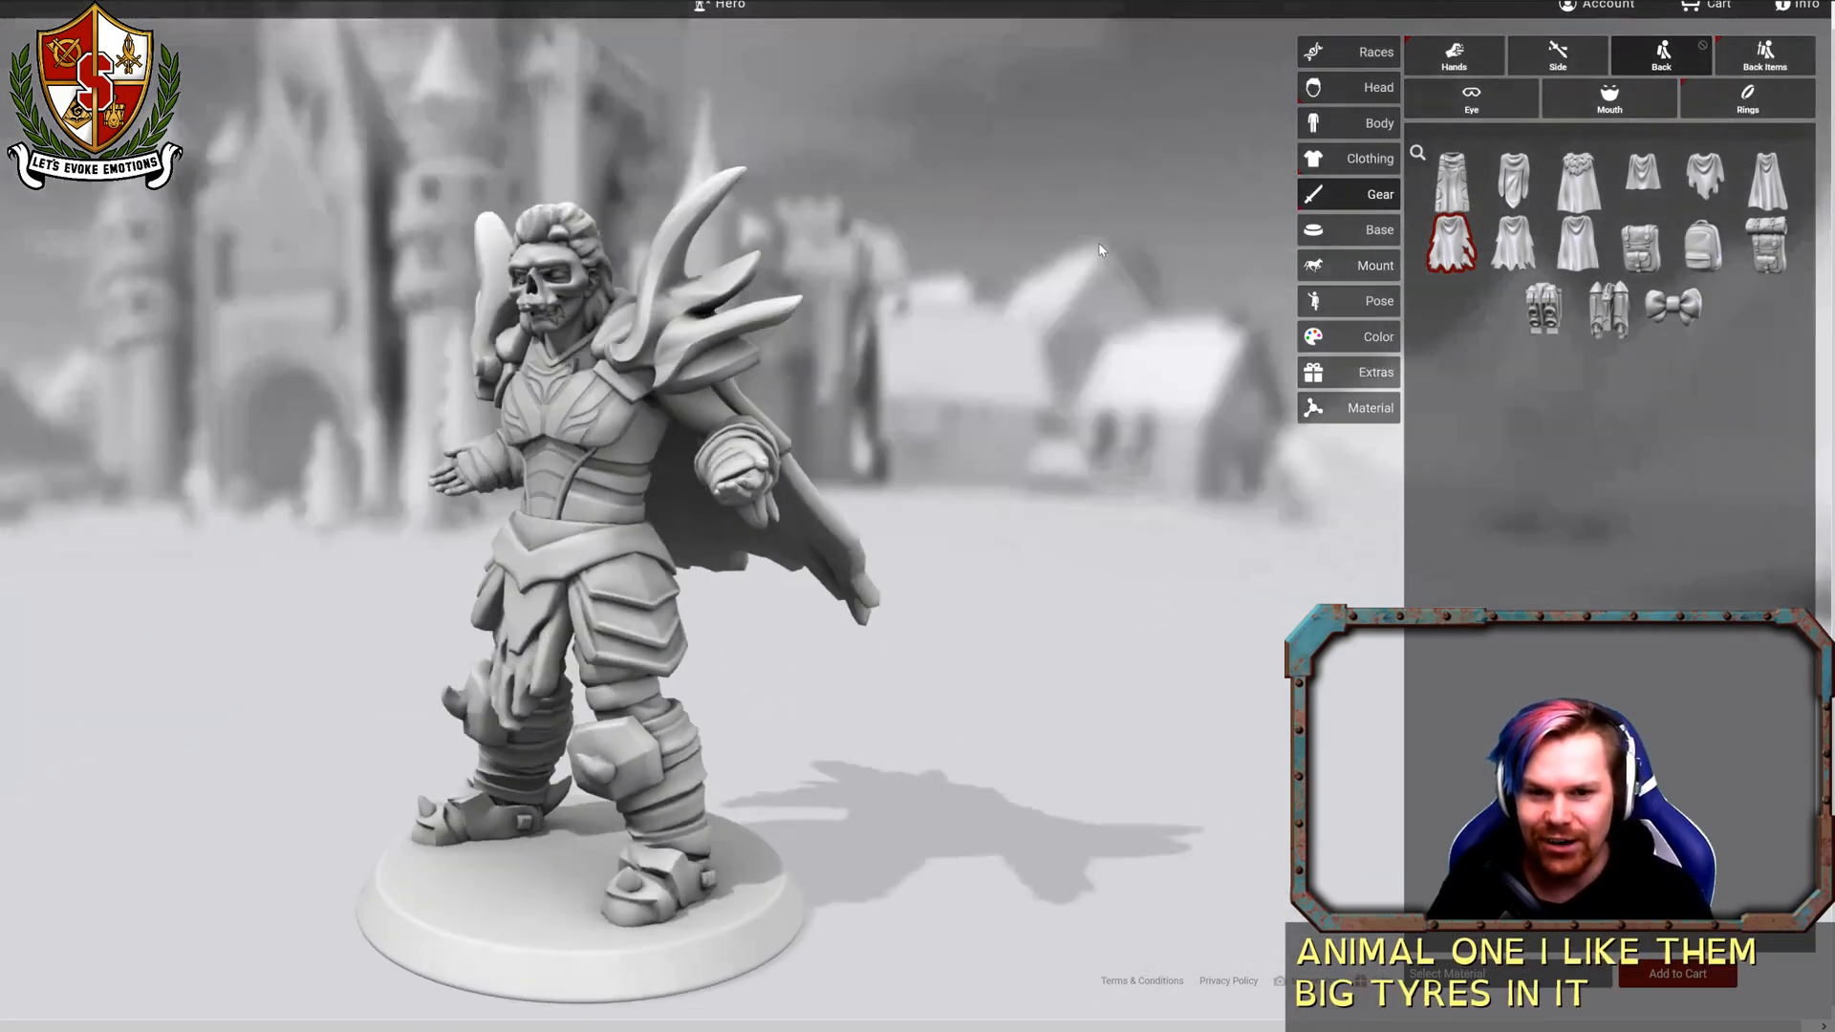
{"action": "left_click_drag", "start_coordinate": [1098, 245], "coordinate": [1118, 243]}
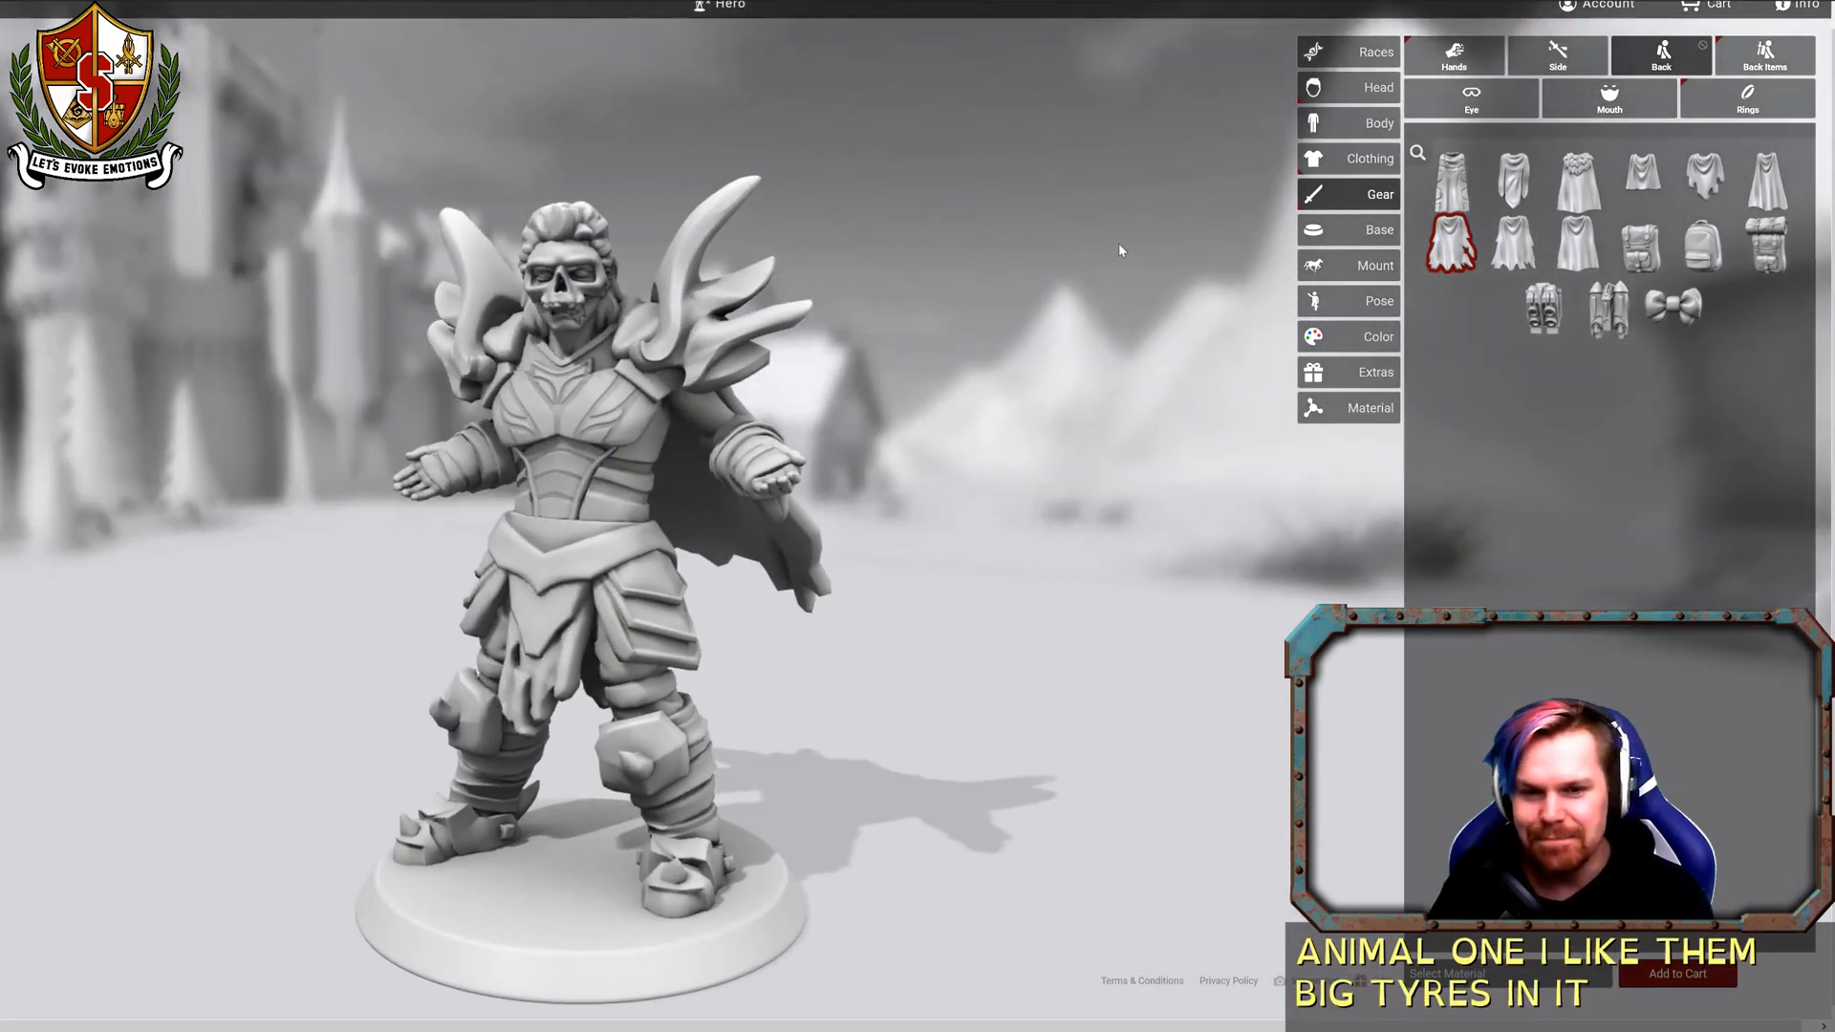
{"action": "left_click_drag", "start_coordinate": [891, 289], "coordinate": [1007, 290]}
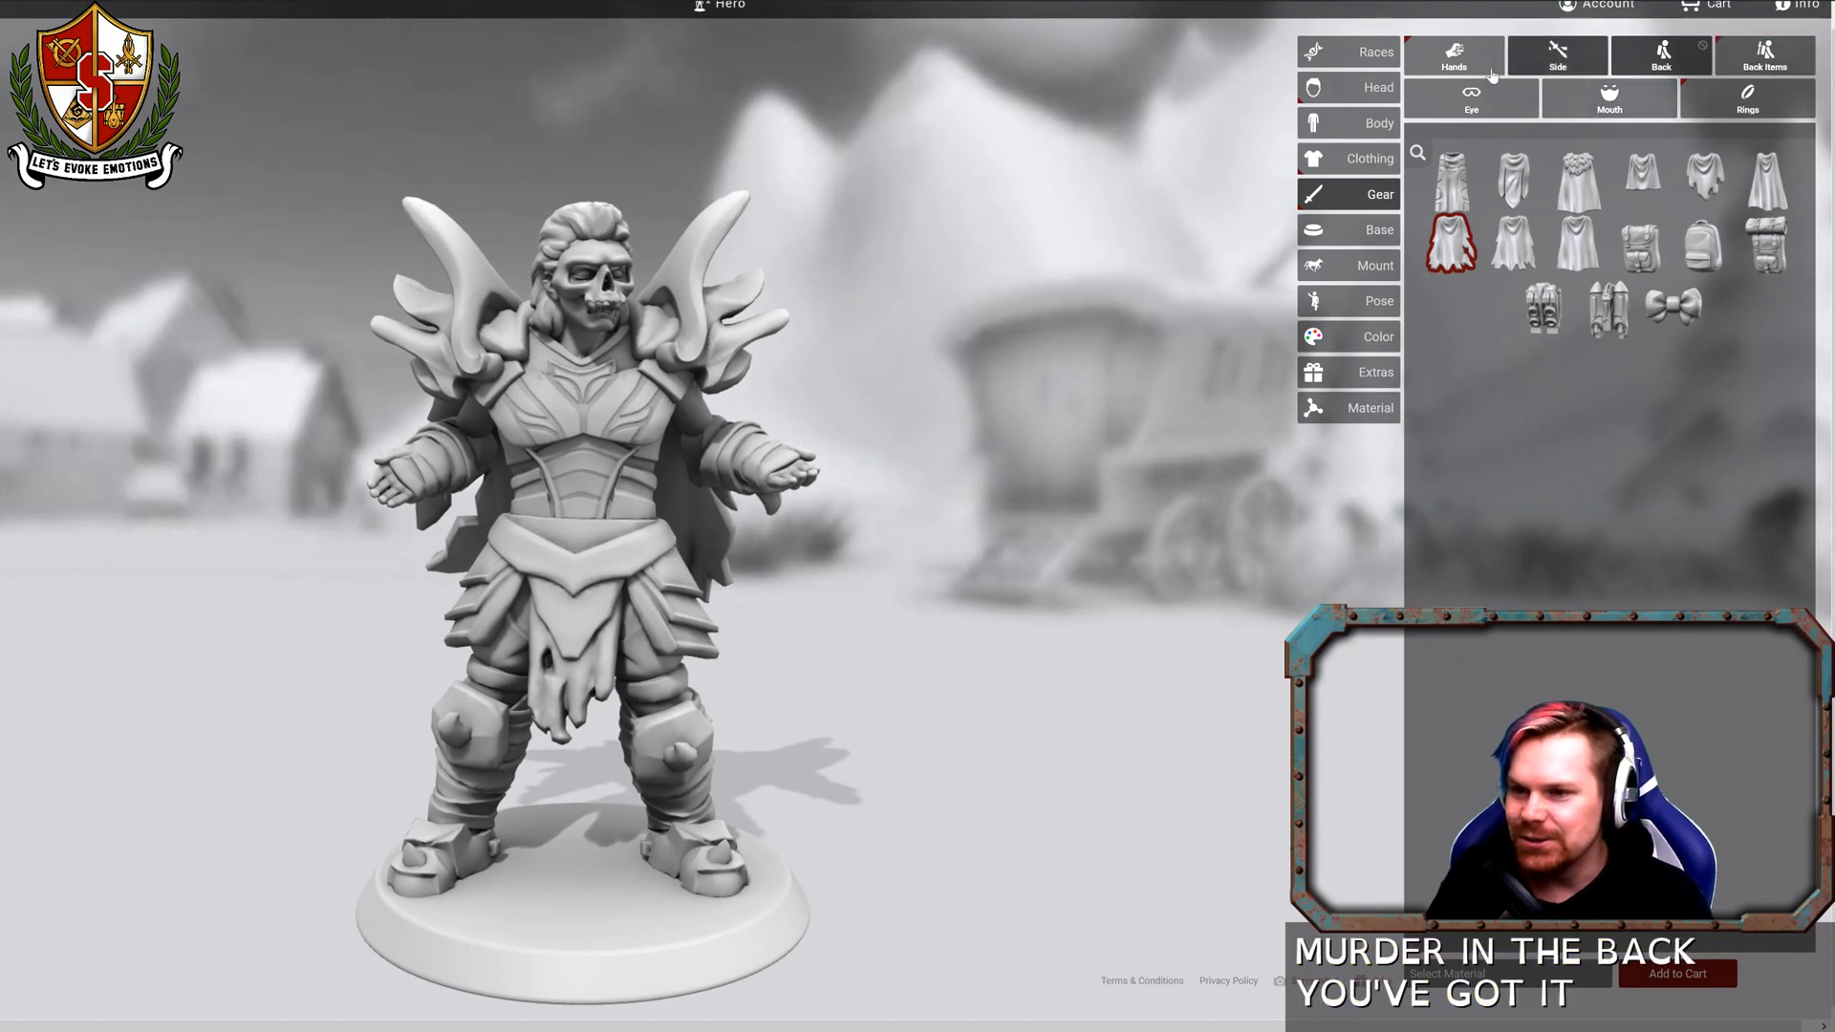
Open the long blades for the hands and put the Bone Blade in the figure's right hand.
{"action": "left_click", "coordinate": [1451, 71]}
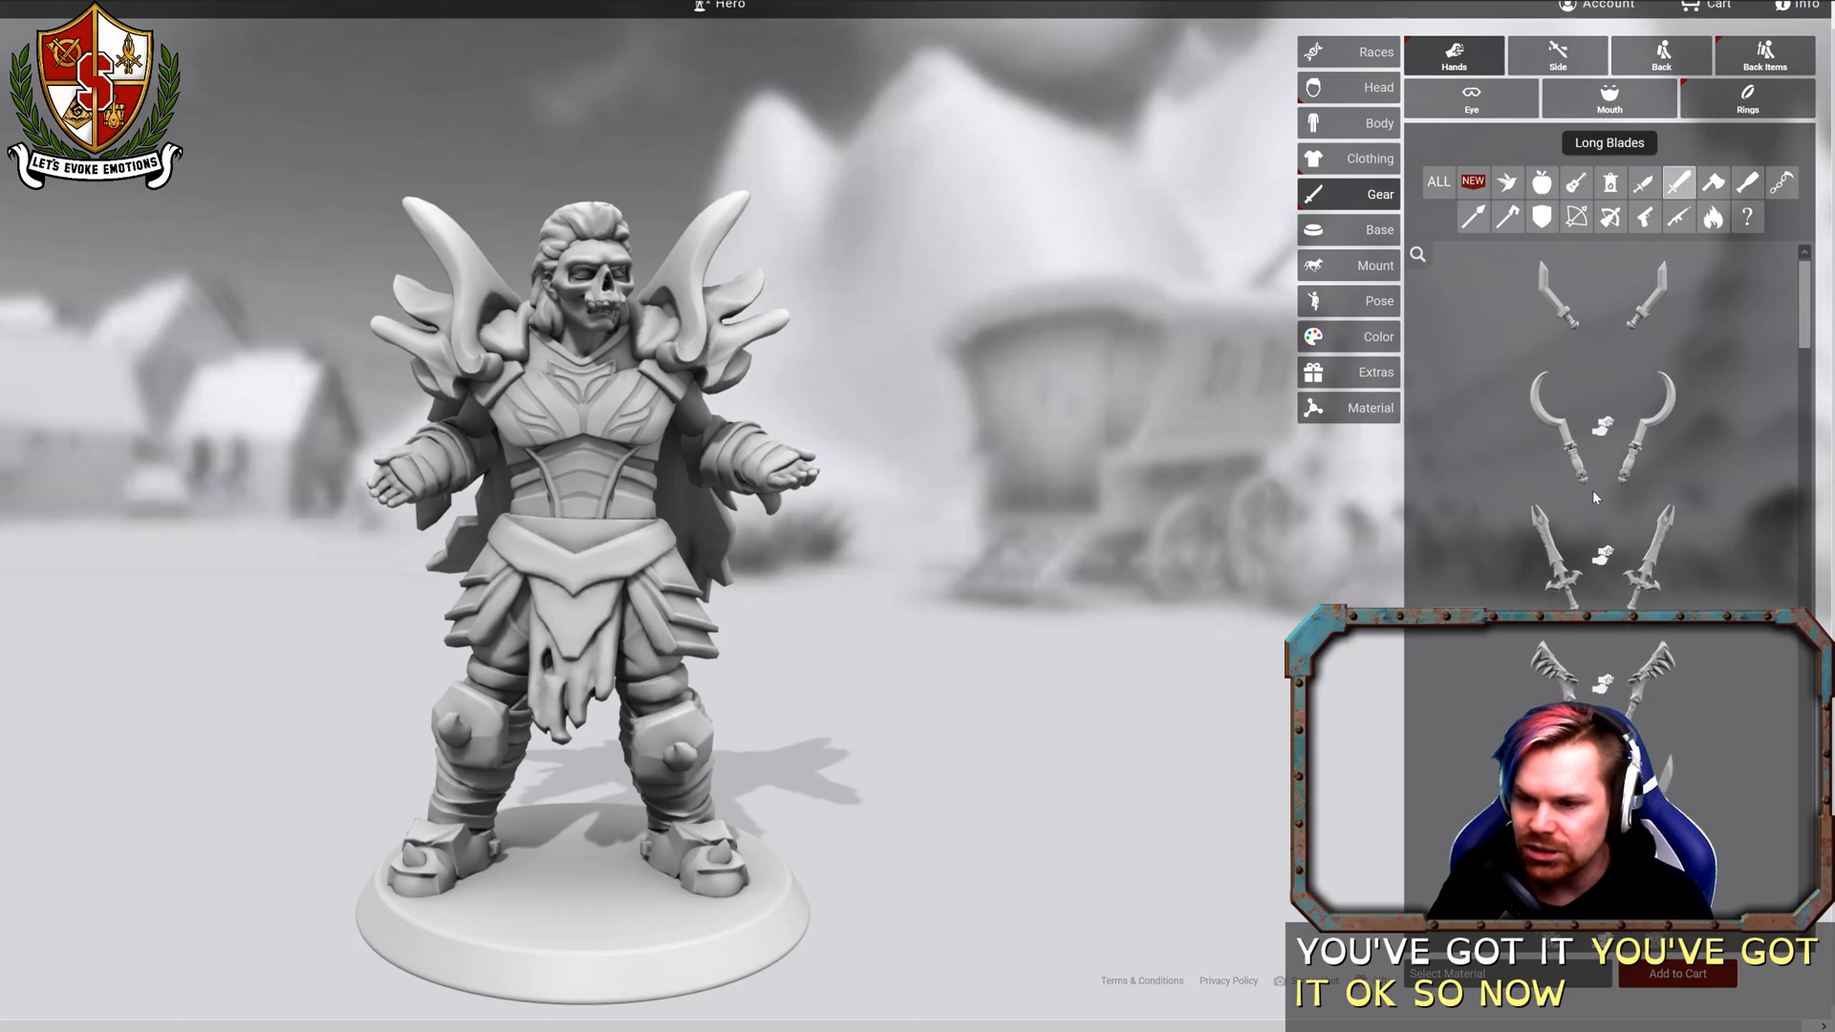
{"action": "scroll", "coordinate": [1591, 495], "scroll_direction": "down", "scroll_amount": 5}
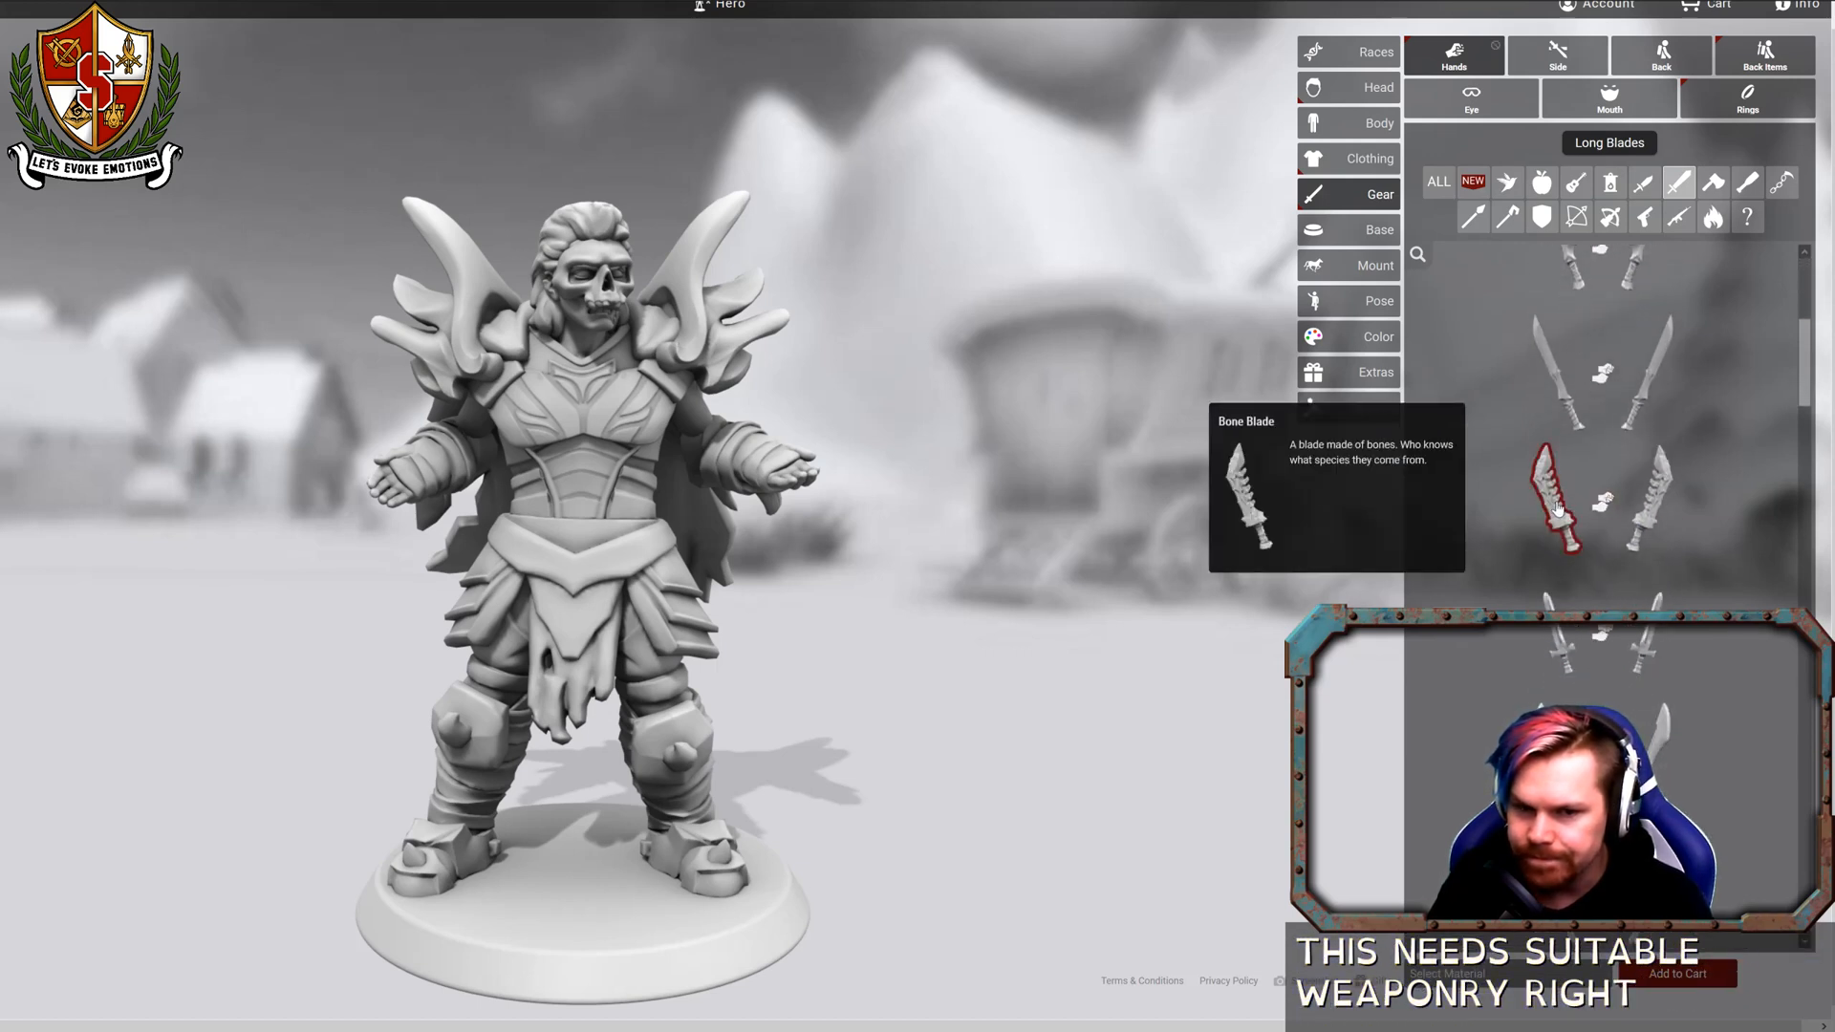
{"action": "left_click", "coordinate": [1557, 508]}
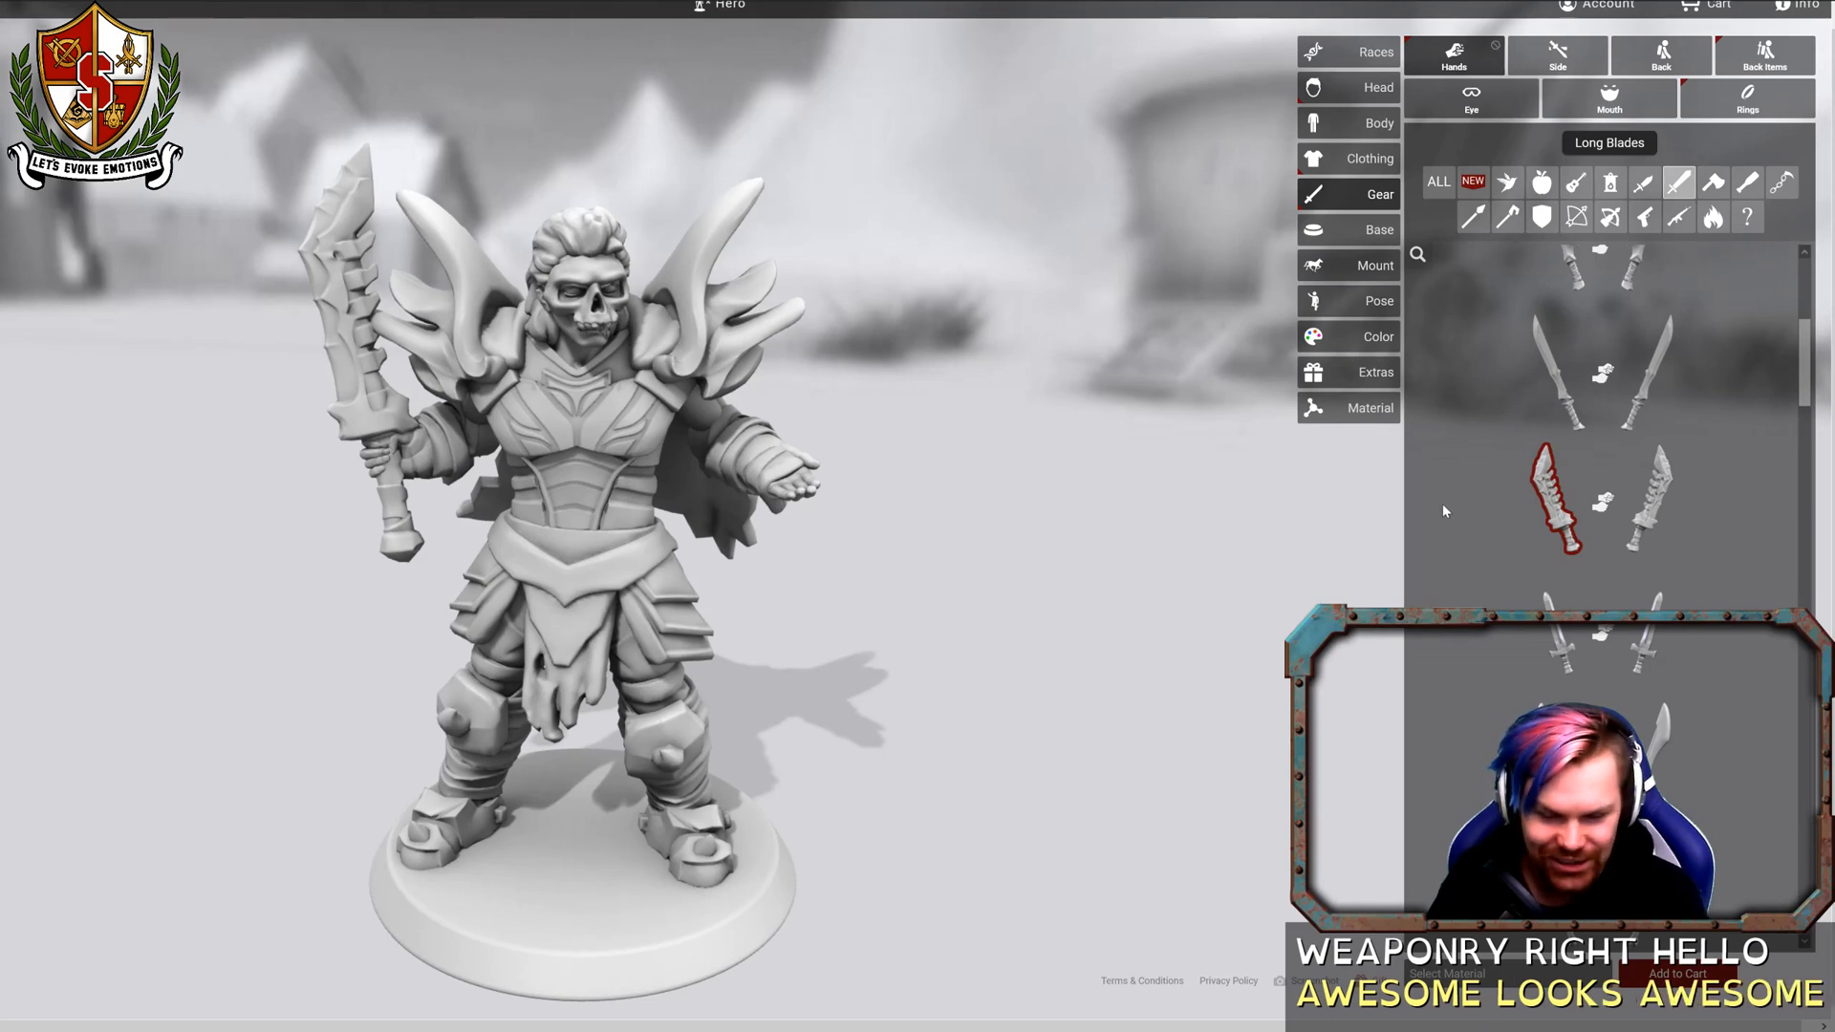
Try the Crystalline Sword and the Jagged Cyber-Blade in the figure's left hand, turning the figure to check the look.
{"action": "scroll", "coordinate": [1586, 564], "scroll_direction": "down", "scroll_amount": 1}
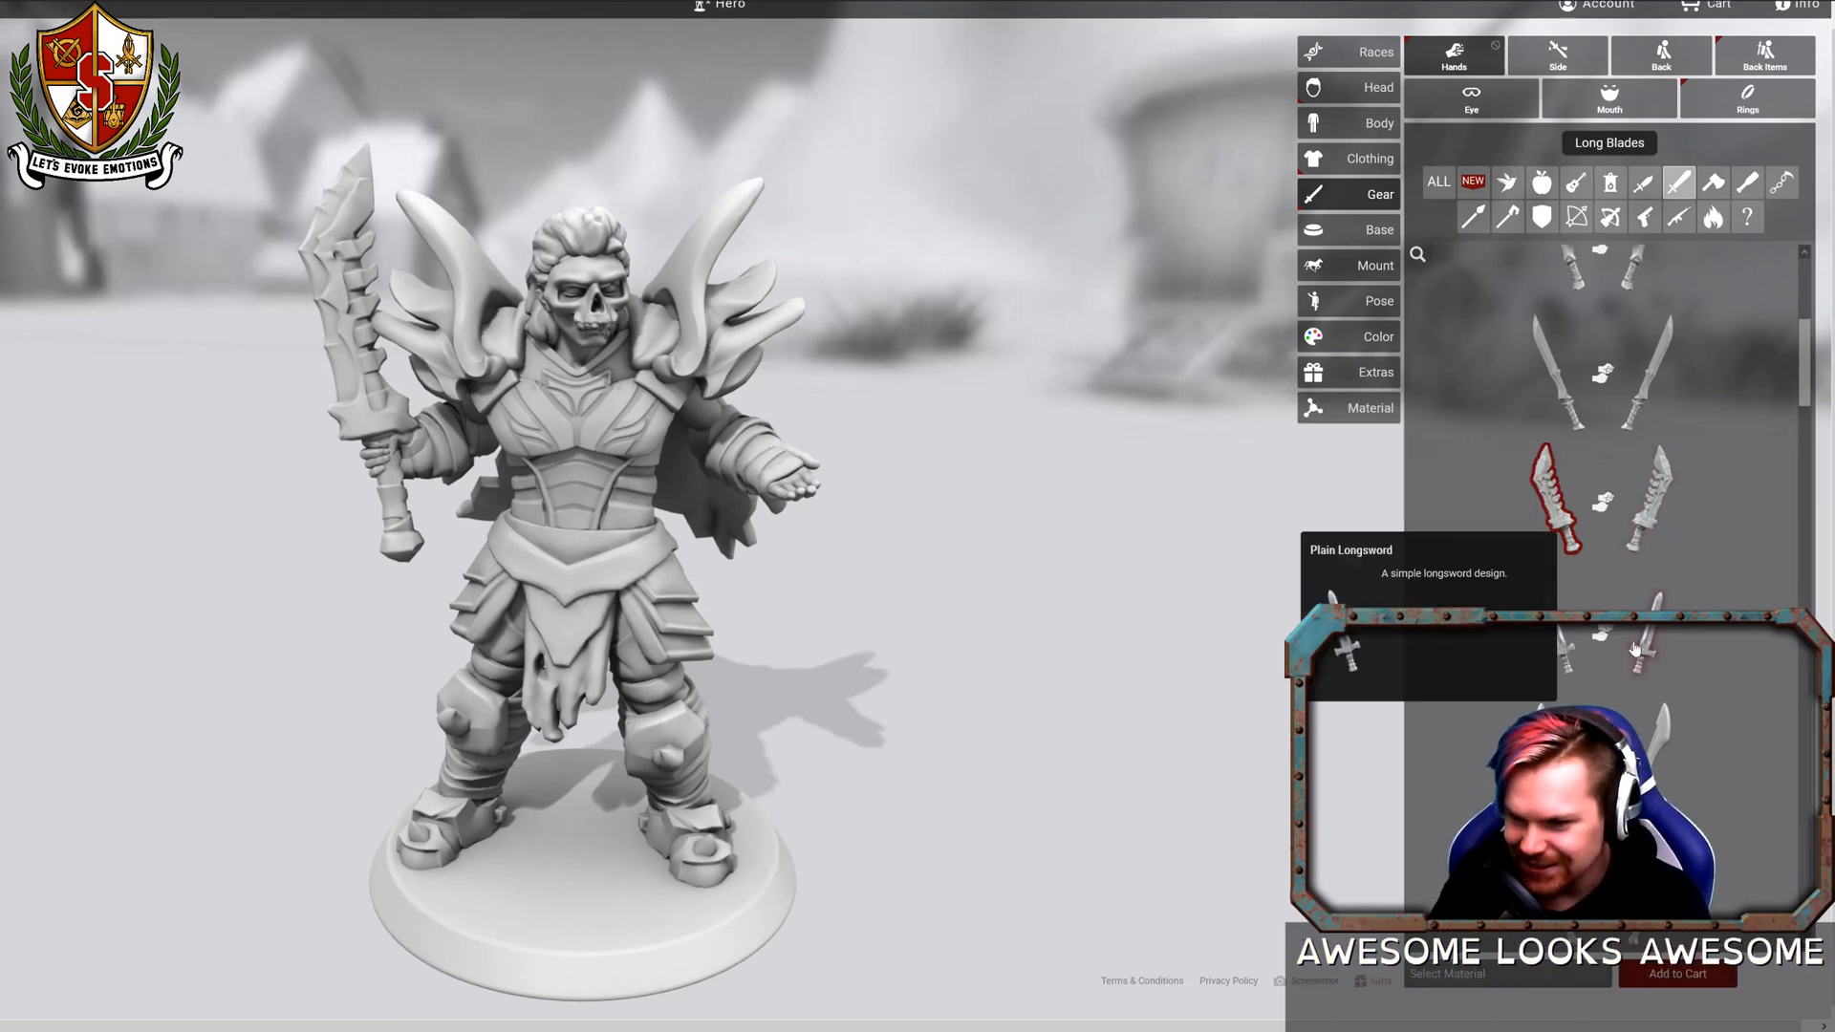
{"action": "scroll", "coordinate": [1536, 676], "scroll_direction": "down", "scroll_amount": 2}
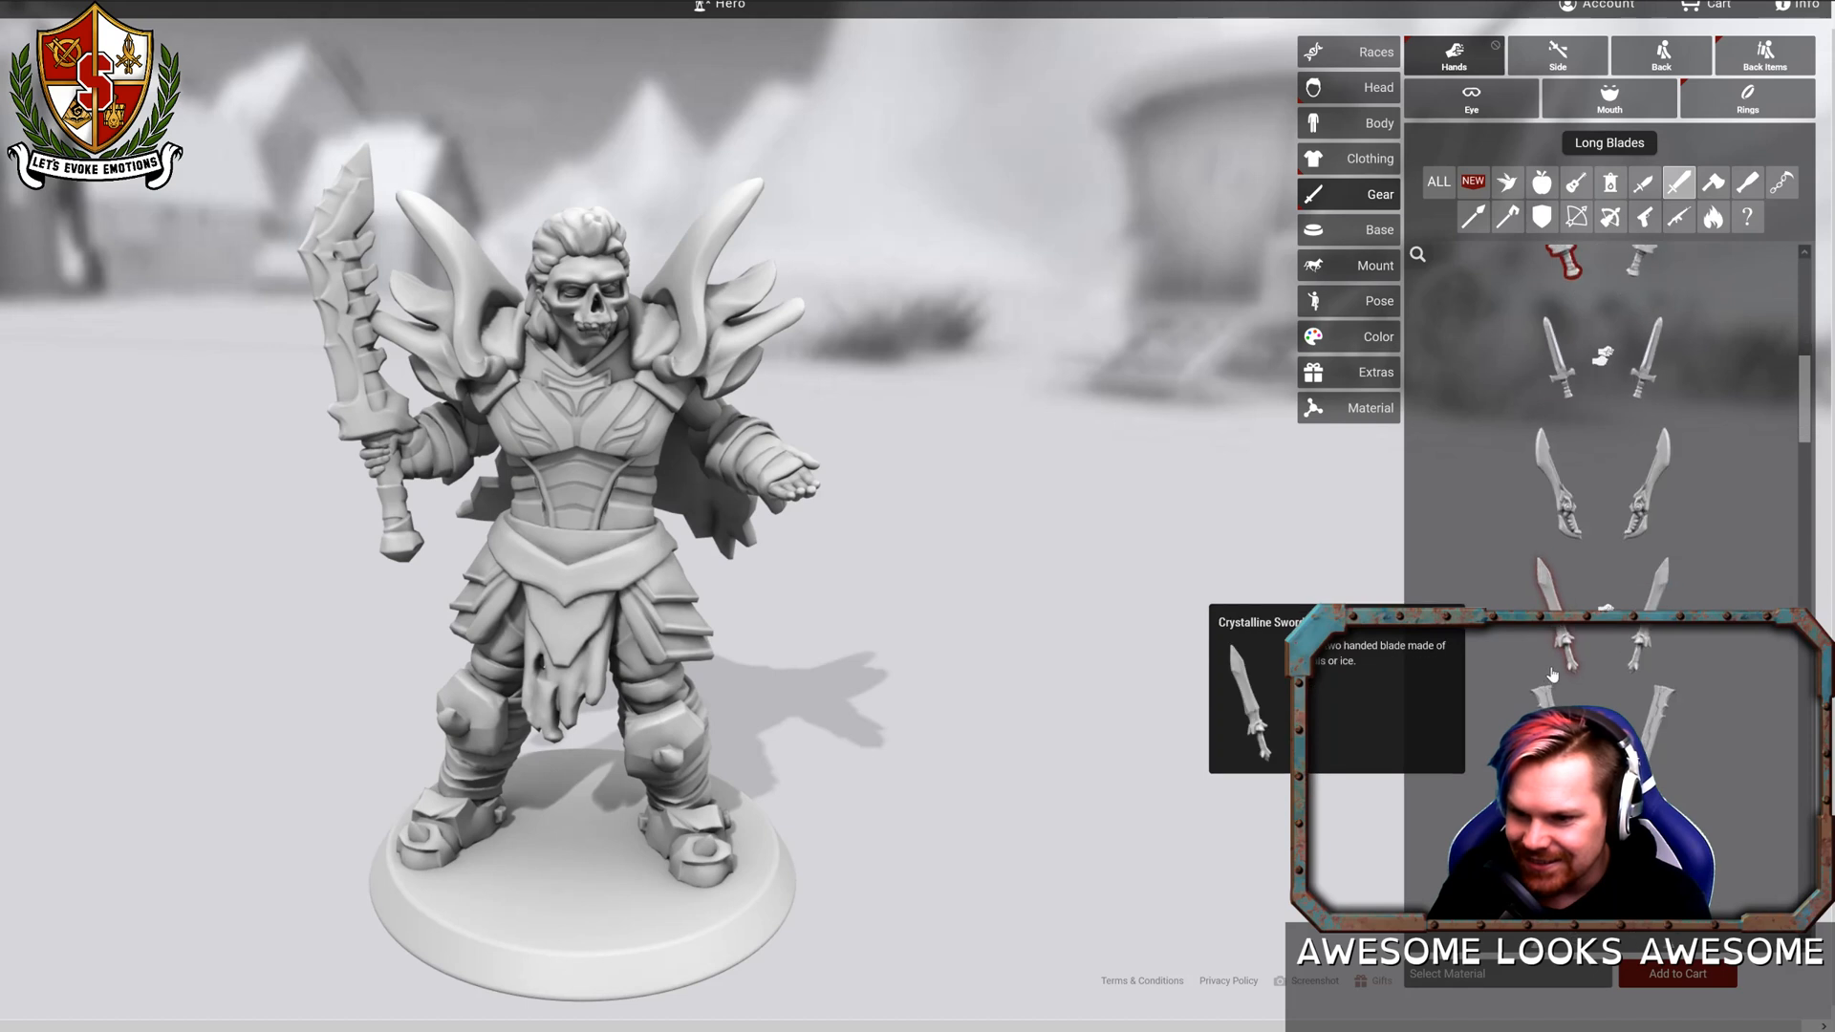
{"action": "left_click", "coordinate": [1658, 649]}
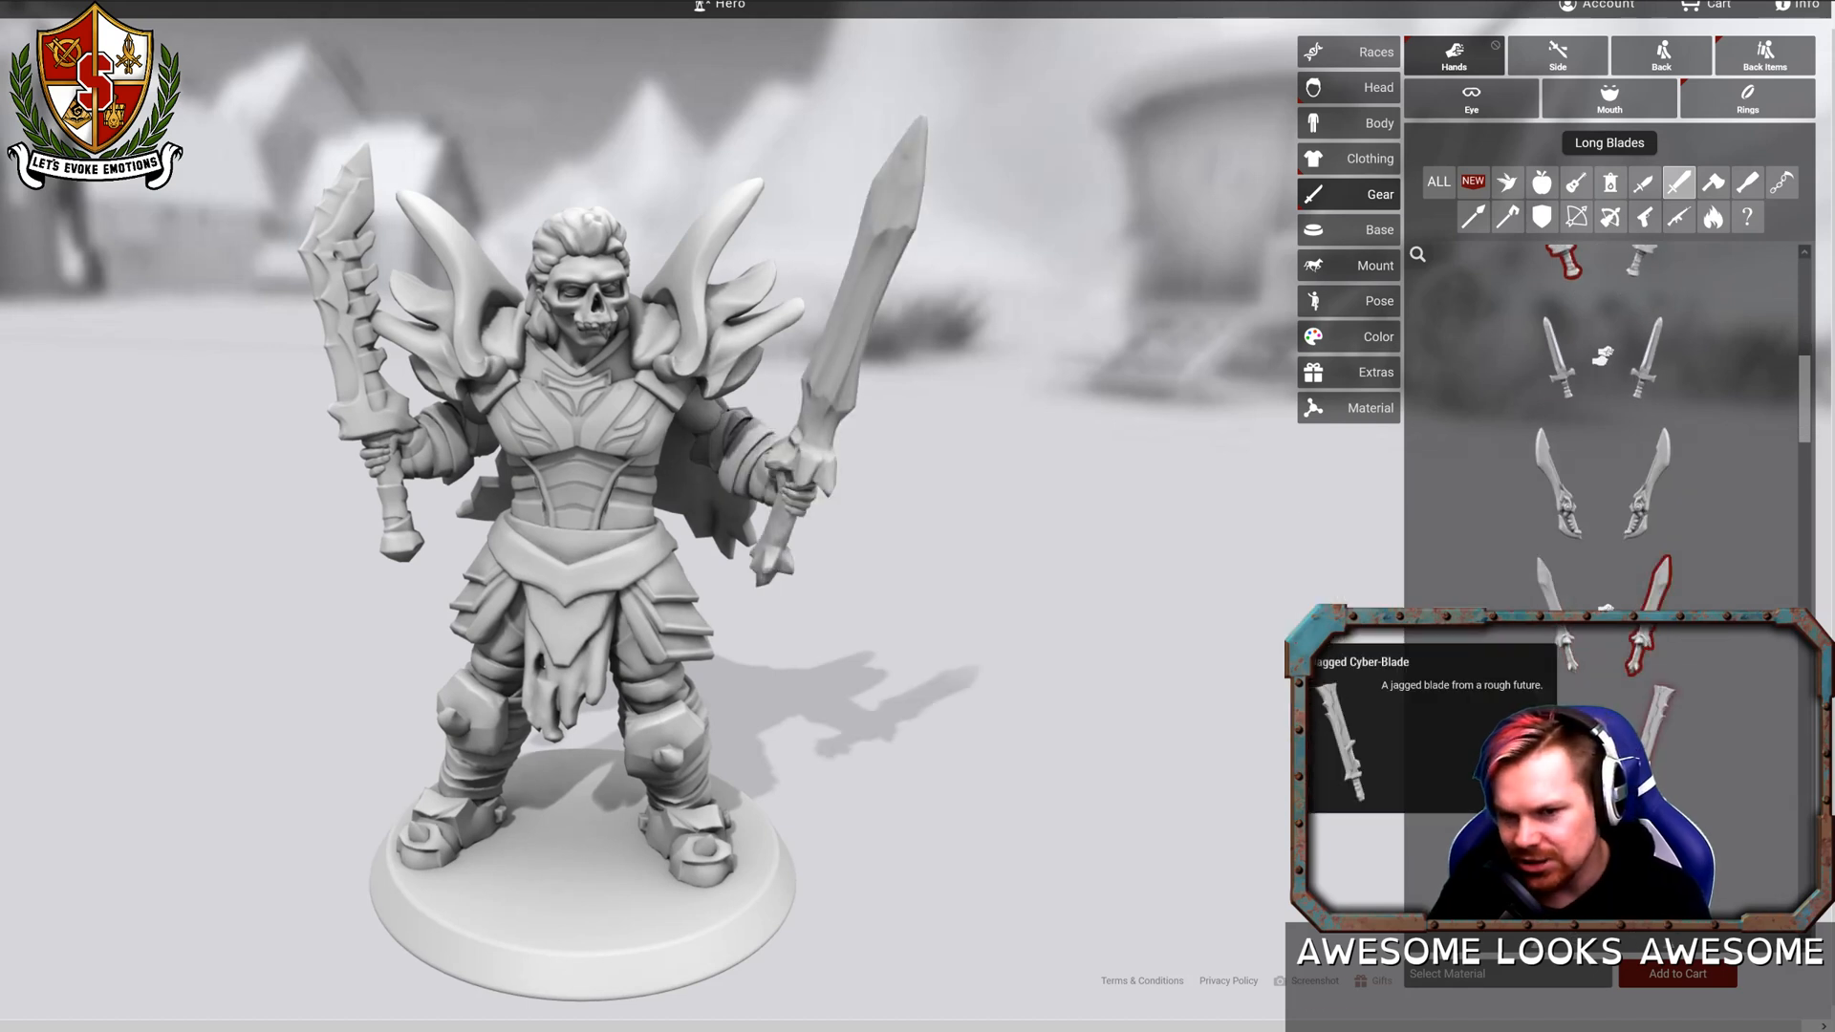
{"action": "left_click", "coordinate": [1661, 726]}
{"action": "left_click_drag", "start_coordinate": [1051, 541], "coordinate": [1127, 524]}
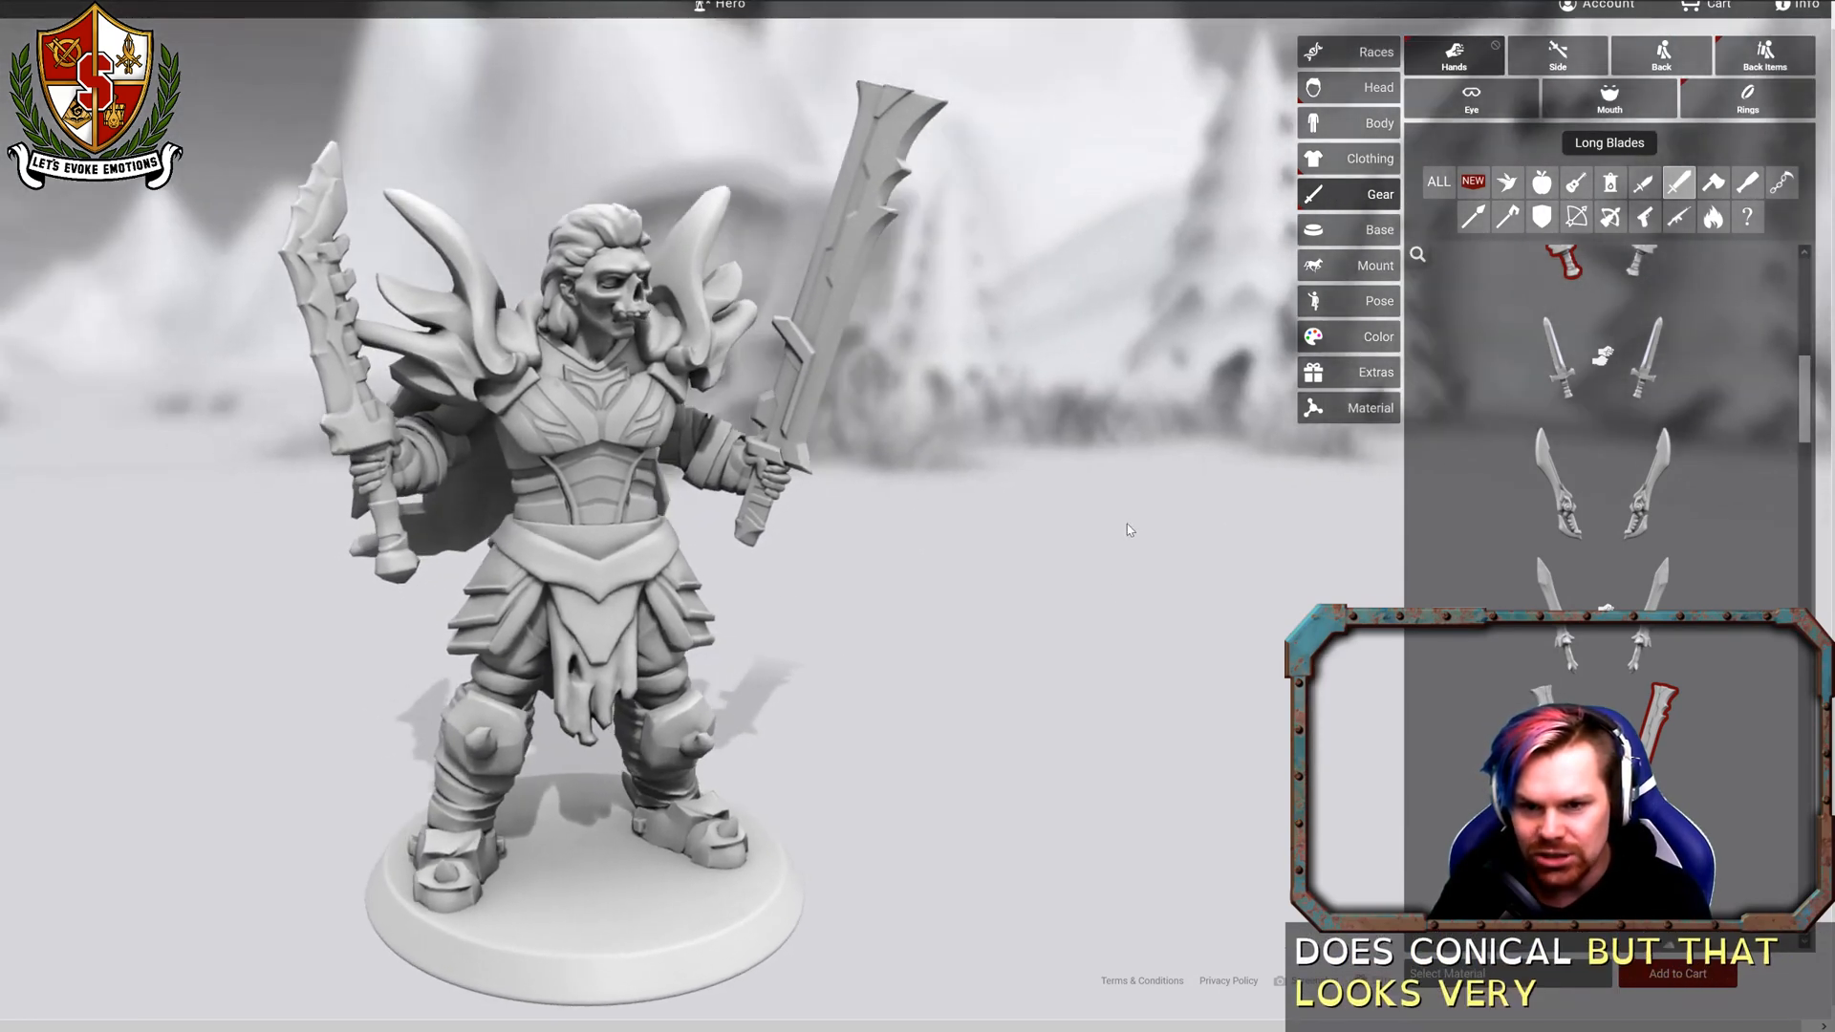
Try the Orcish Sword in the figure's left hand and rotate the figure to view it.
{"action": "scroll", "coordinate": [1671, 765], "scroll_direction": "down", "scroll_amount": 4}
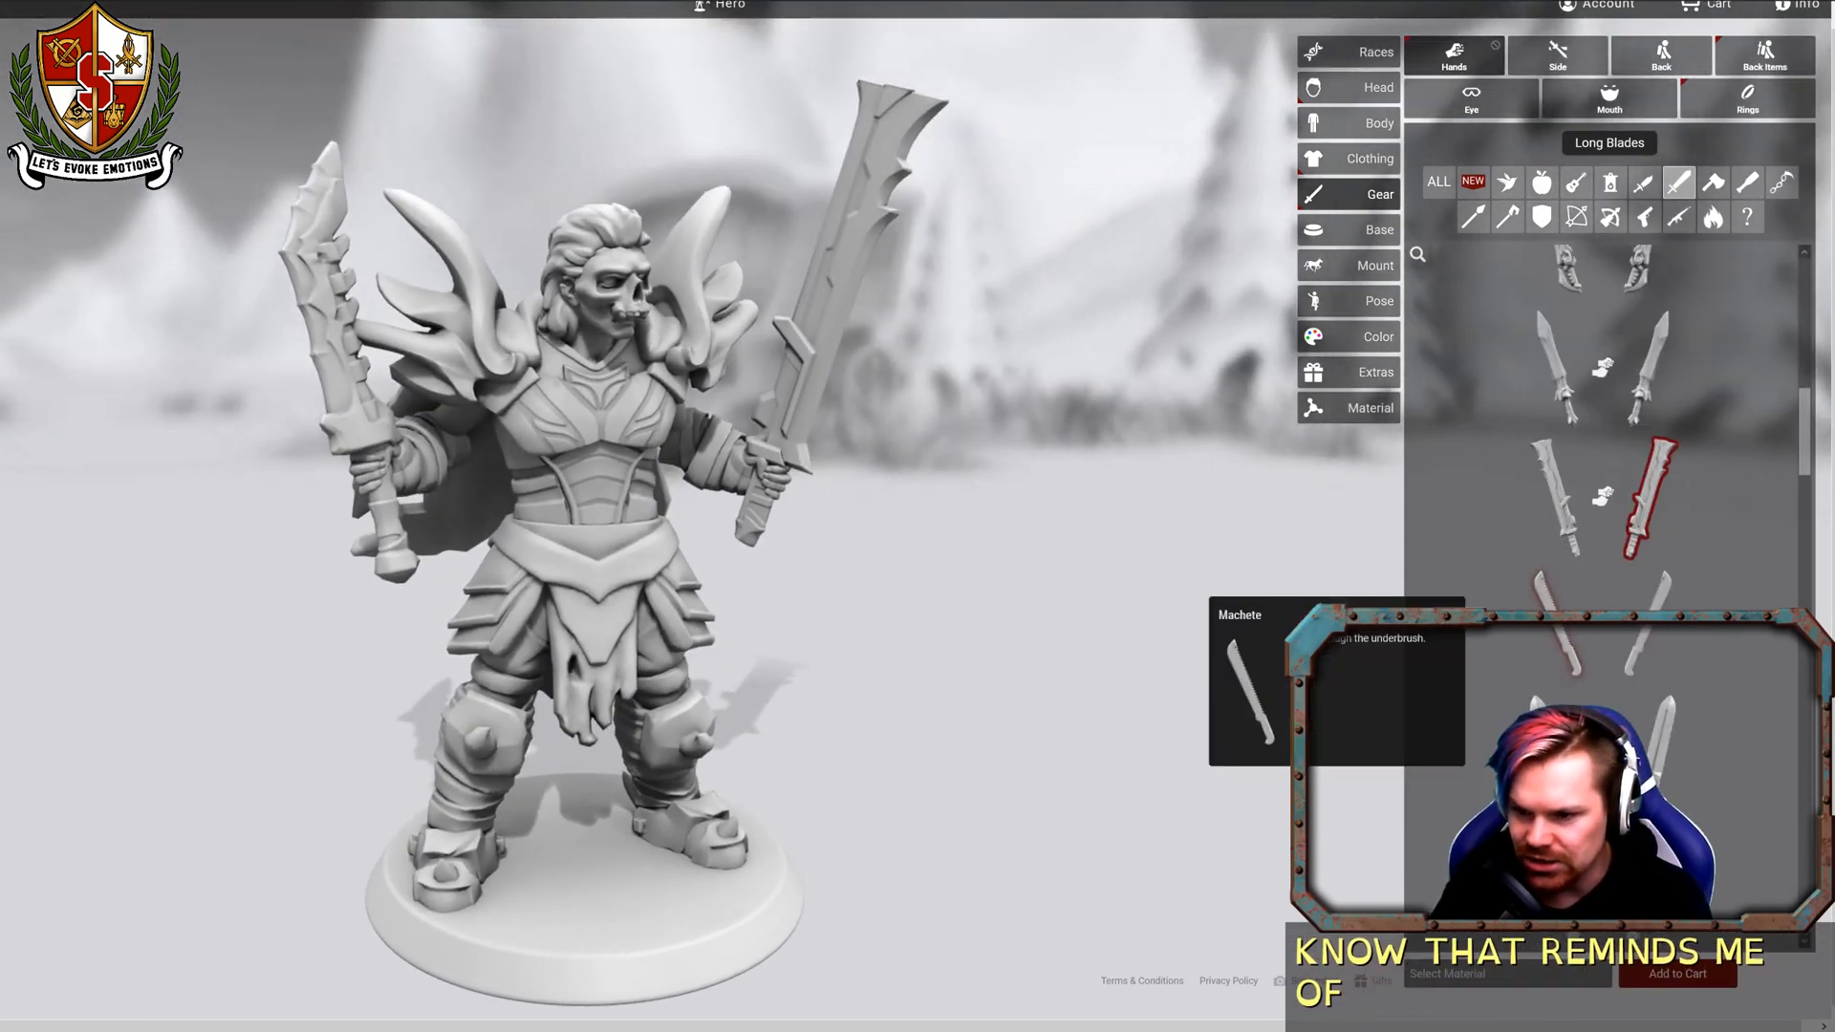
{"action": "scroll", "coordinate": [1671, 764], "scroll_direction": "down", "scroll_amount": 1}
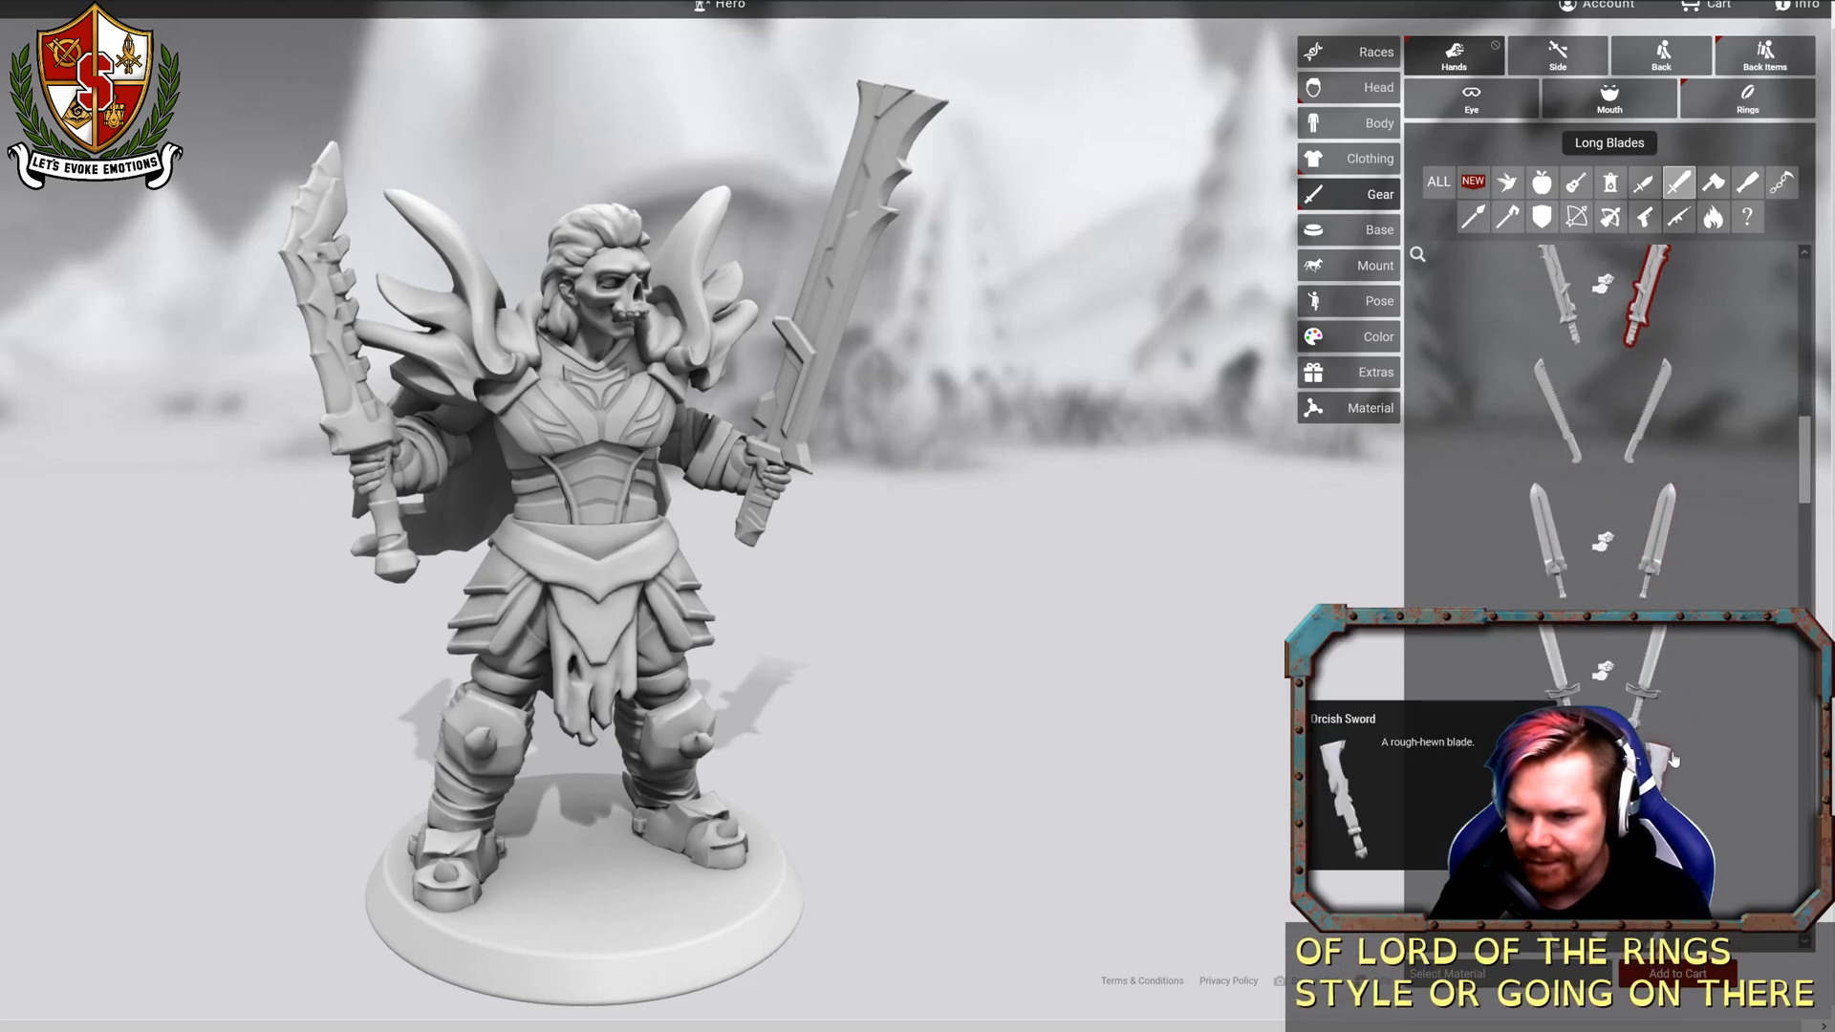
{"action": "left_click", "coordinate": [1672, 764]}
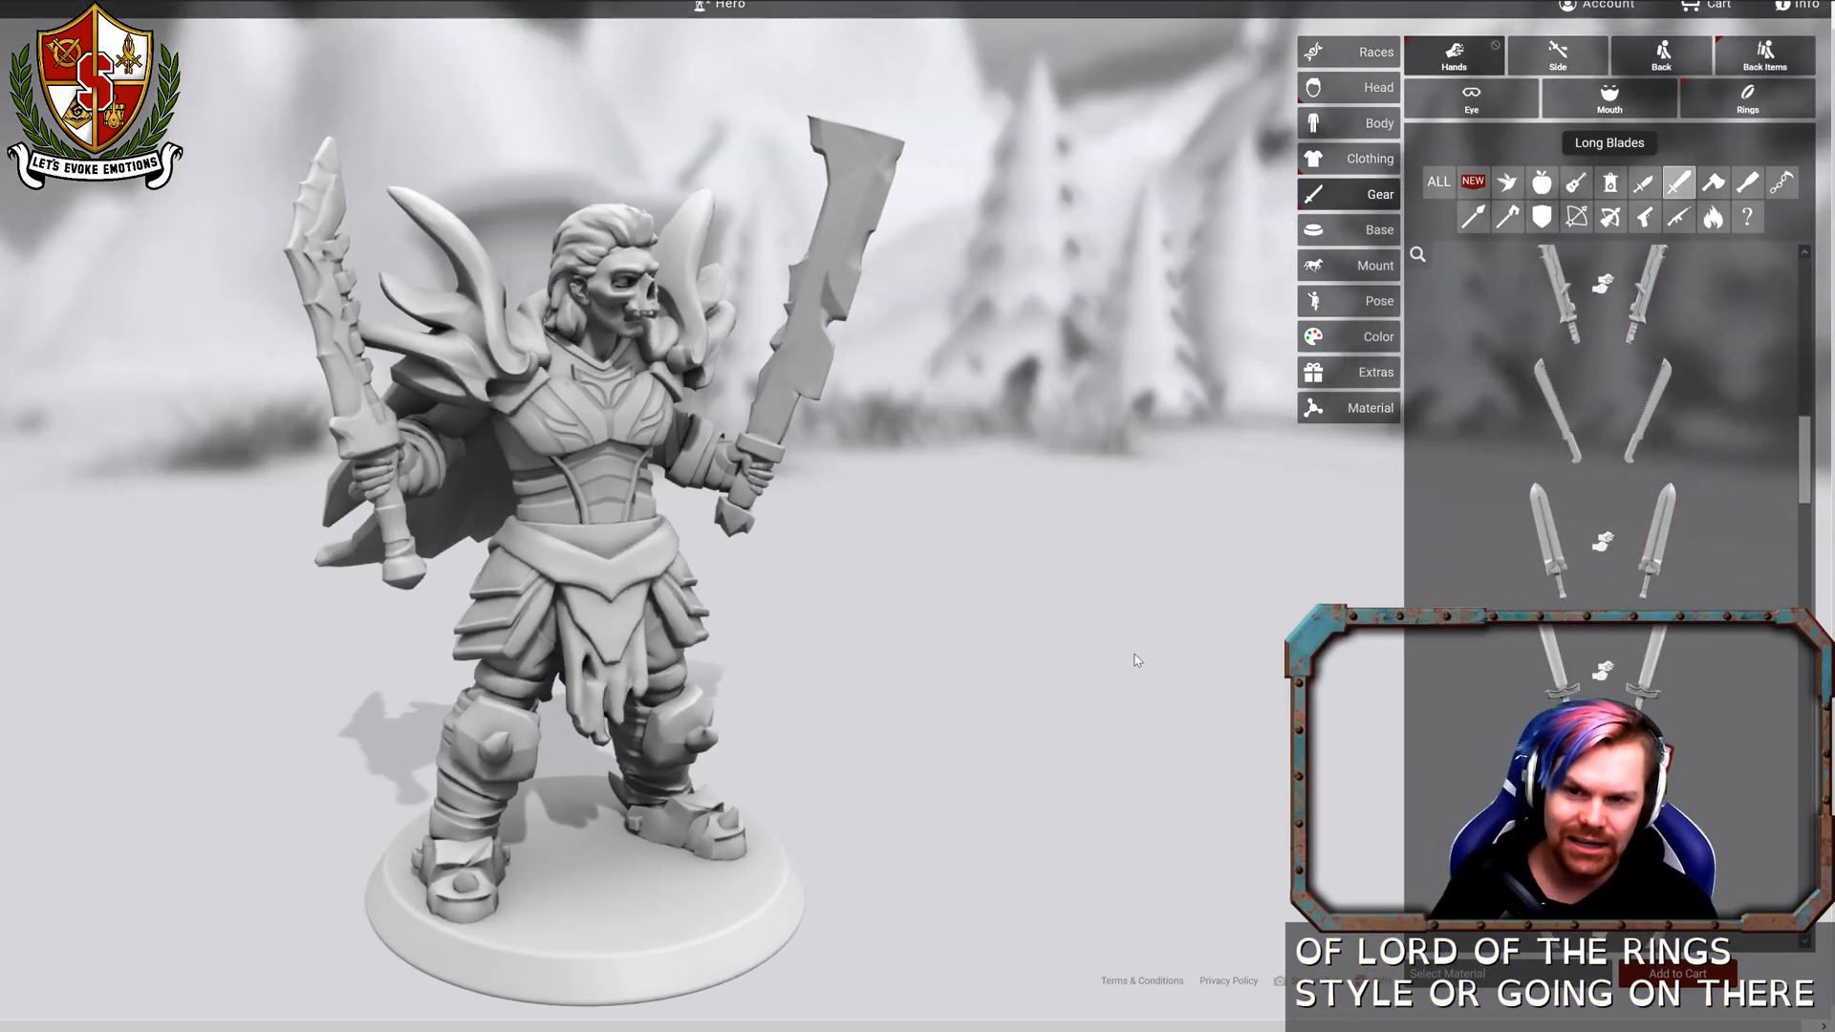
{"action": "left_click_drag", "start_coordinate": [1134, 660], "coordinate": [1041, 647]}
Try the jagged Orcish Greatsword in the figure's left hand and turn the figure to inspect it.
{"action": "scroll", "coordinate": [1553, 750], "scroll_direction": "down", "scroll_amount": 2}
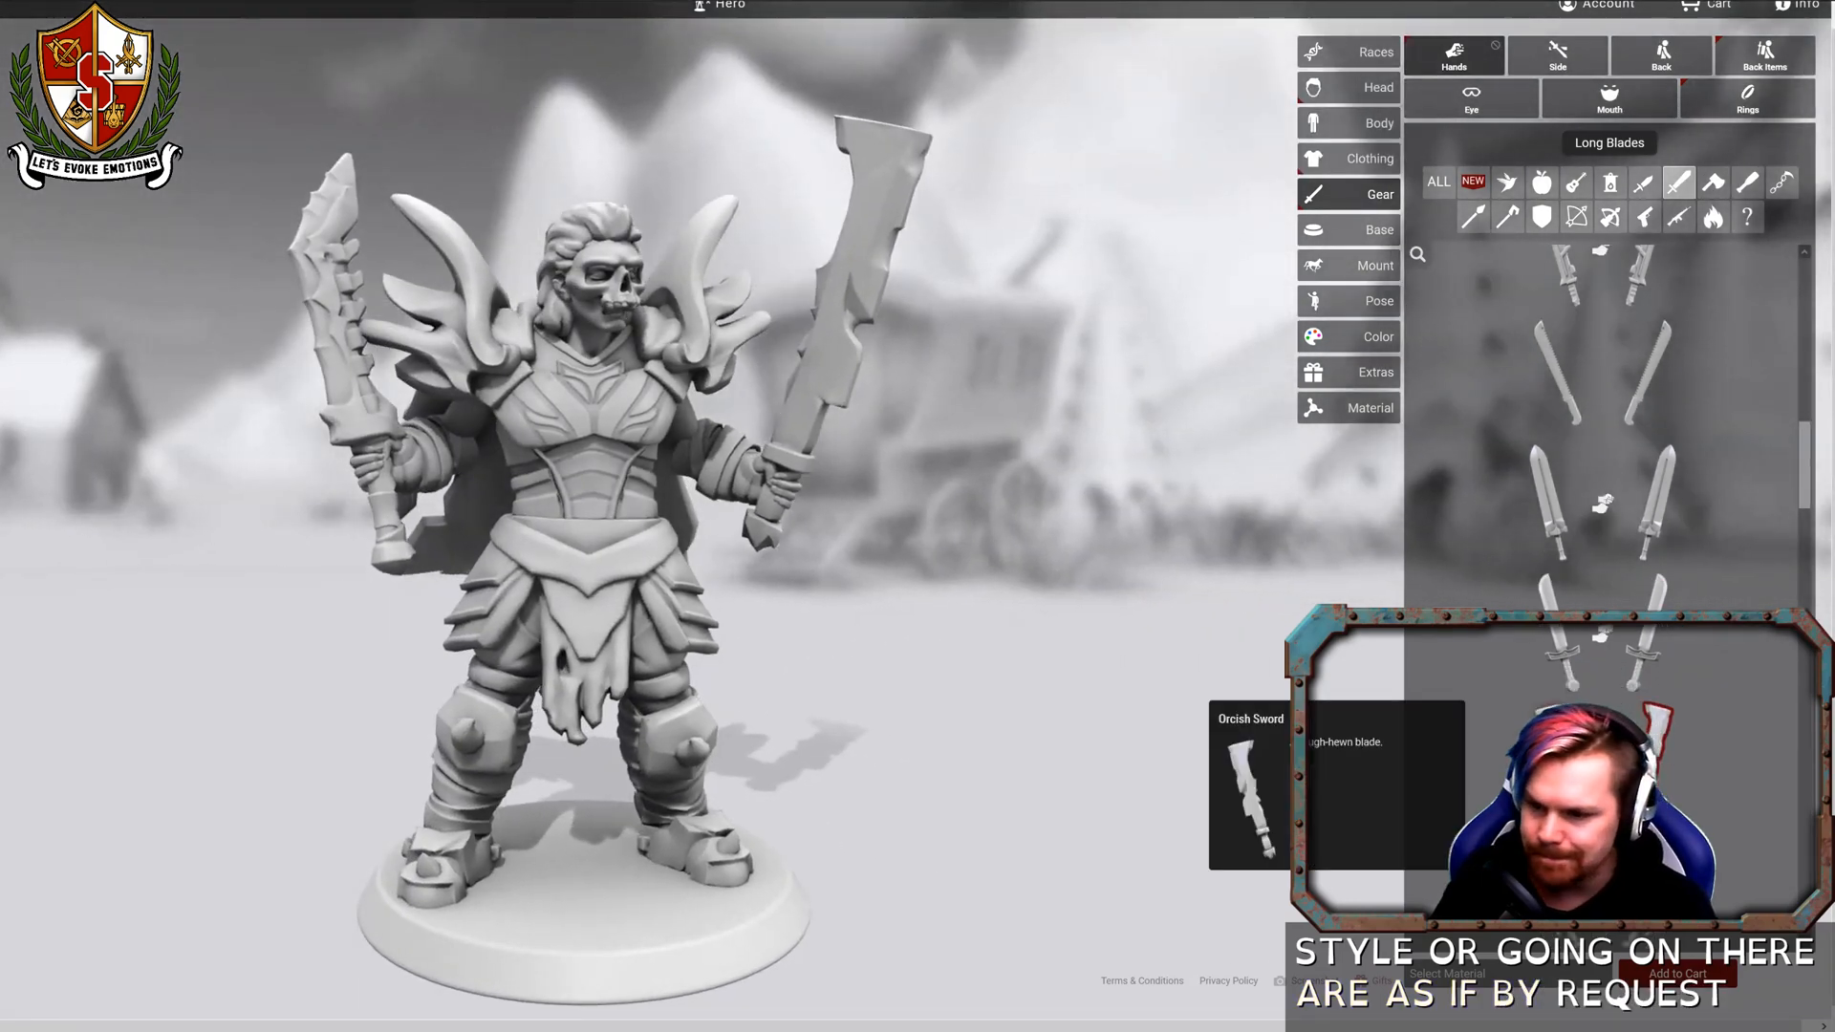
{"action": "scroll", "coordinate": [1567, 750], "scroll_direction": "down", "scroll_amount": 4}
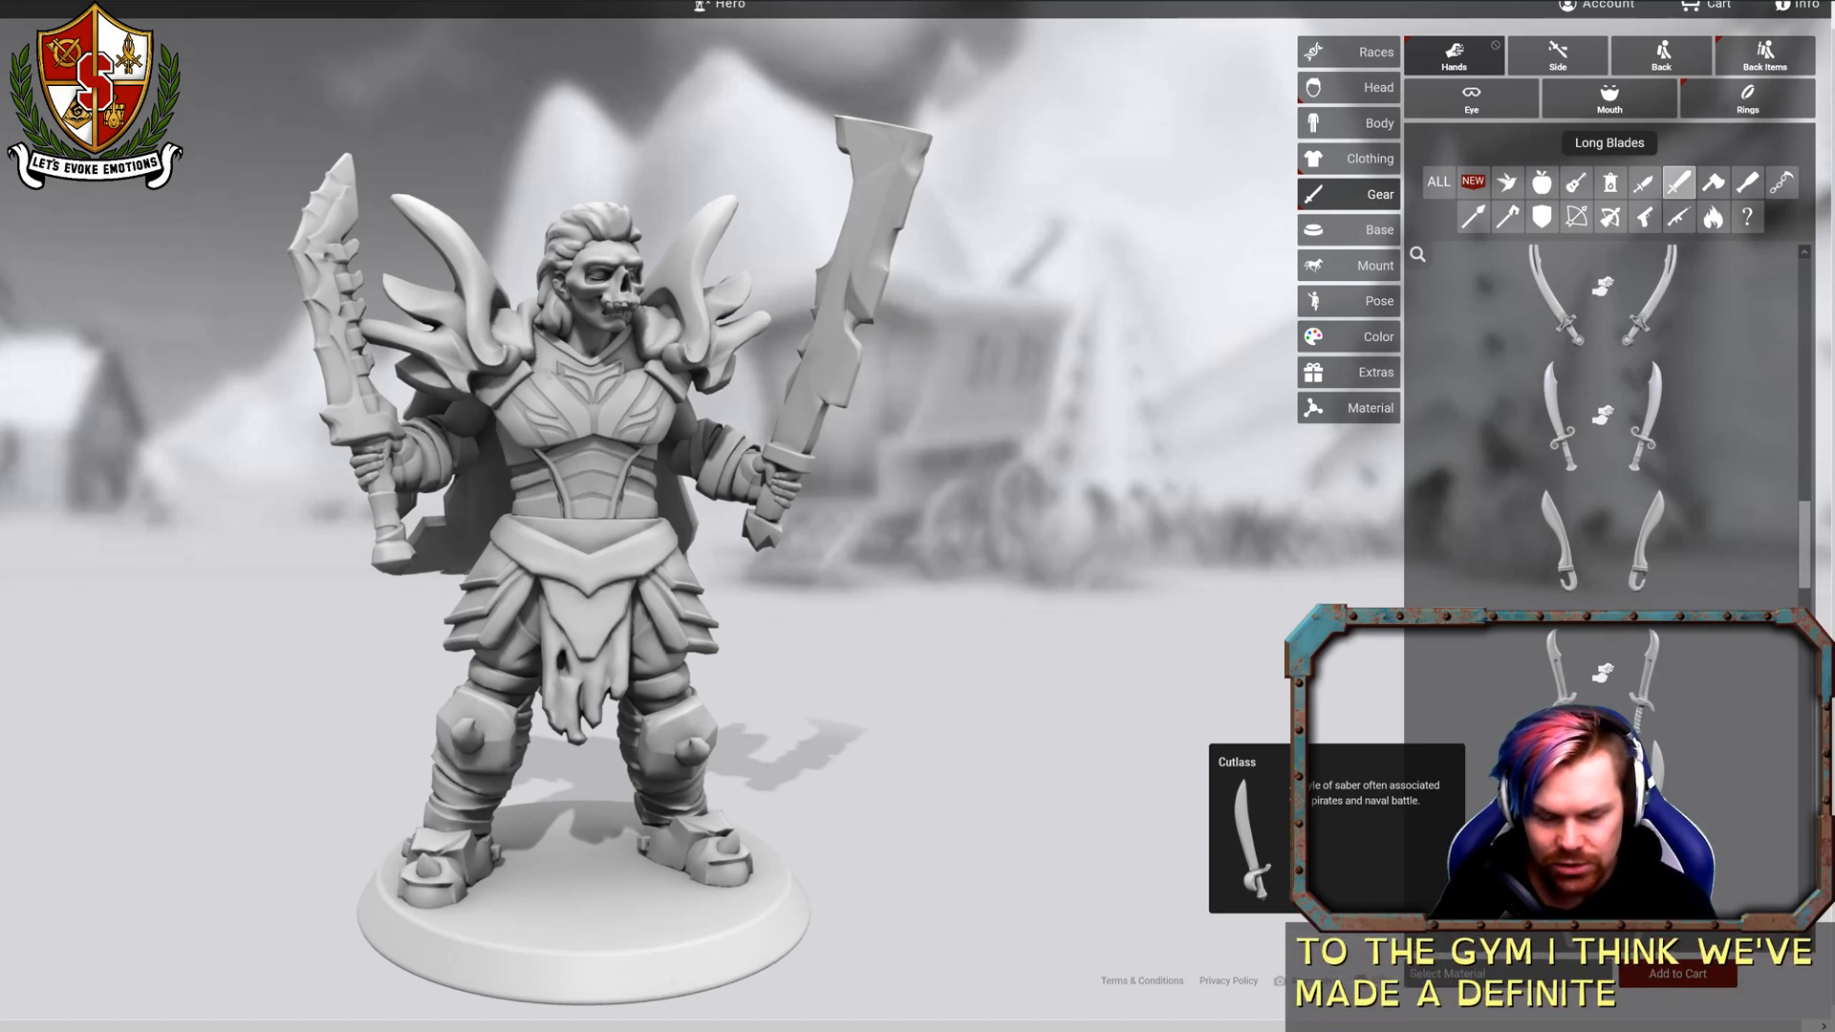
{"action": "scroll", "coordinate": [1567, 726], "scroll_direction": "down", "scroll_amount": 3}
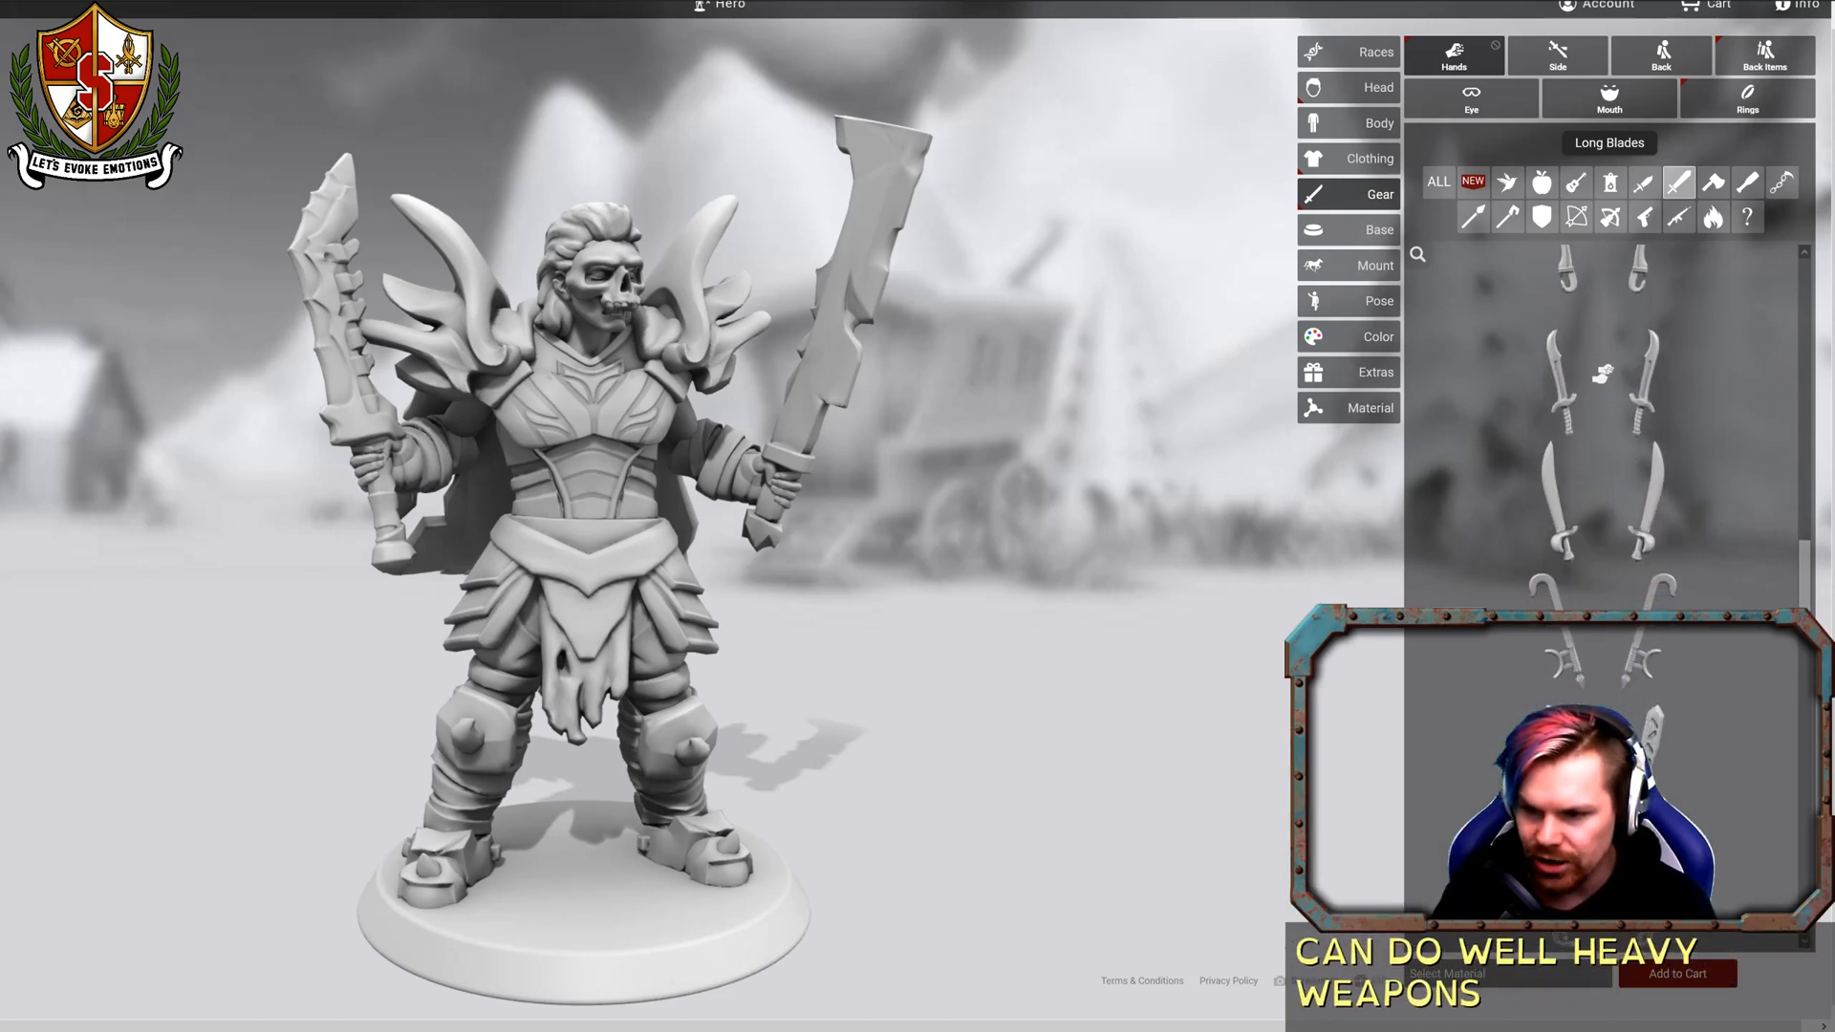
{"action": "scroll", "coordinate": [1567, 745], "scroll_direction": "down", "scroll_amount": 2}
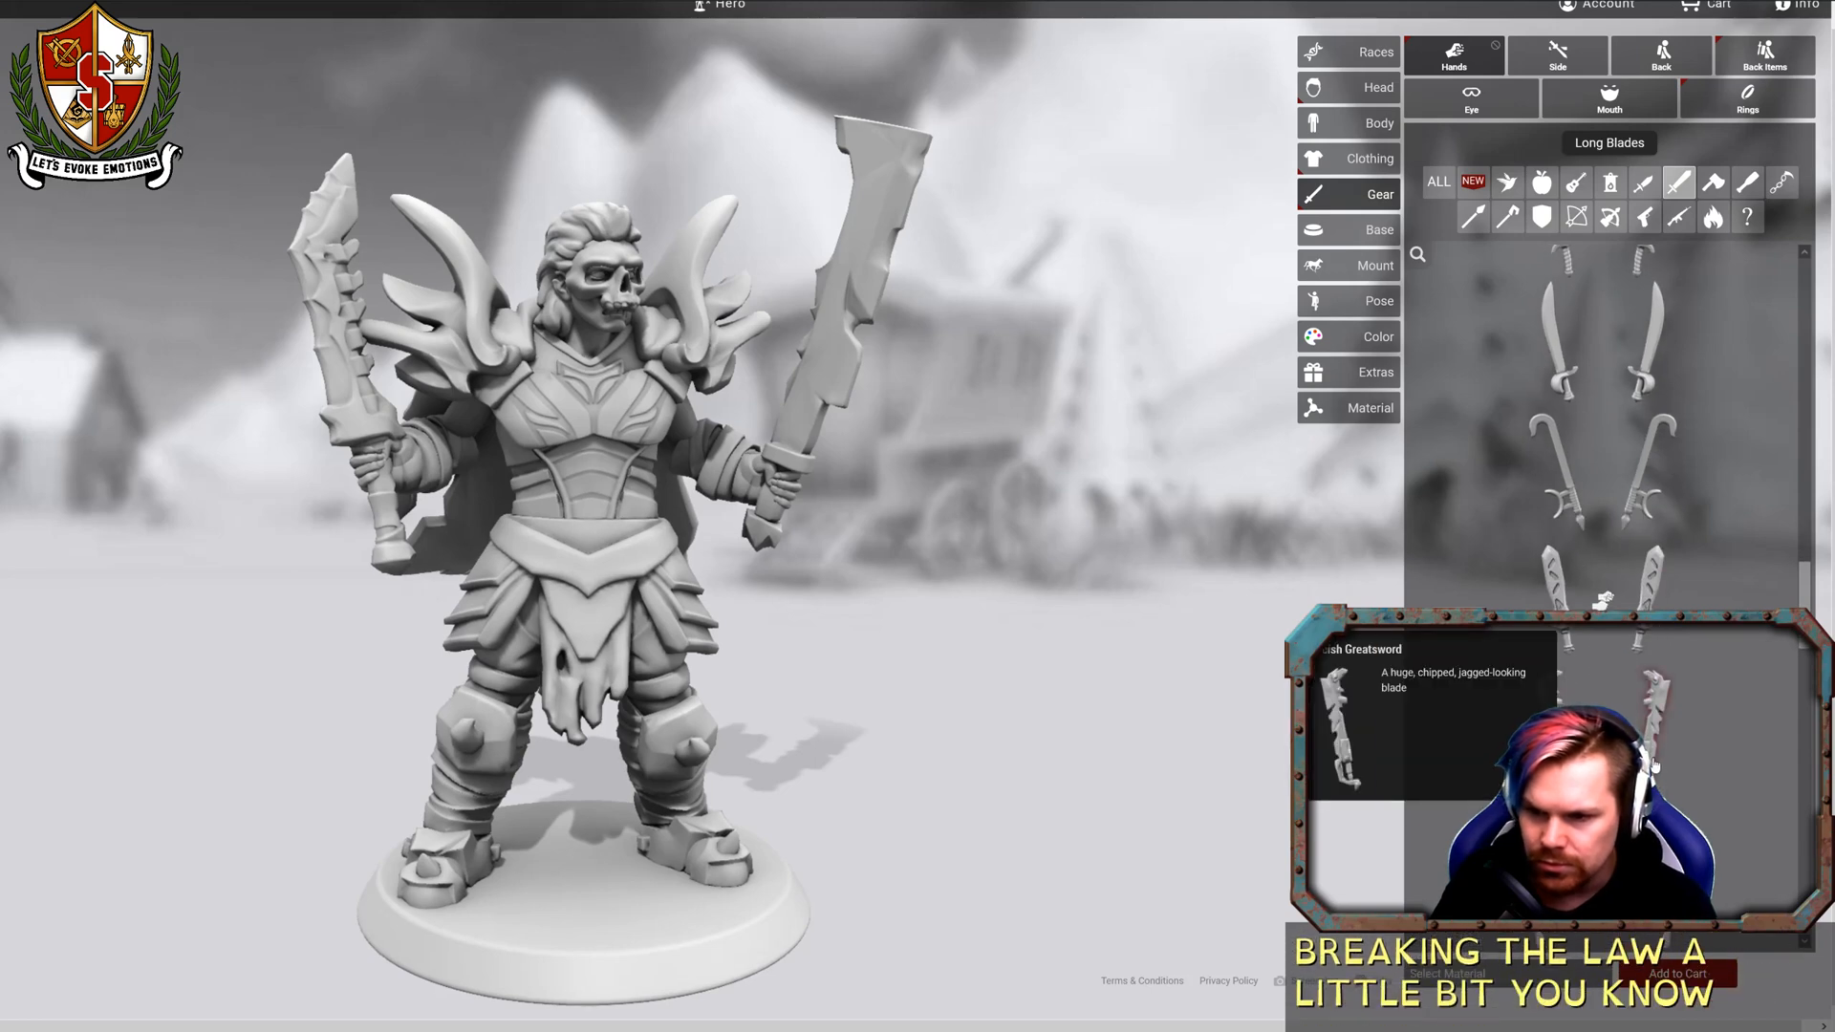
{"action": "left_click", "coordinate": [1654, 764]}
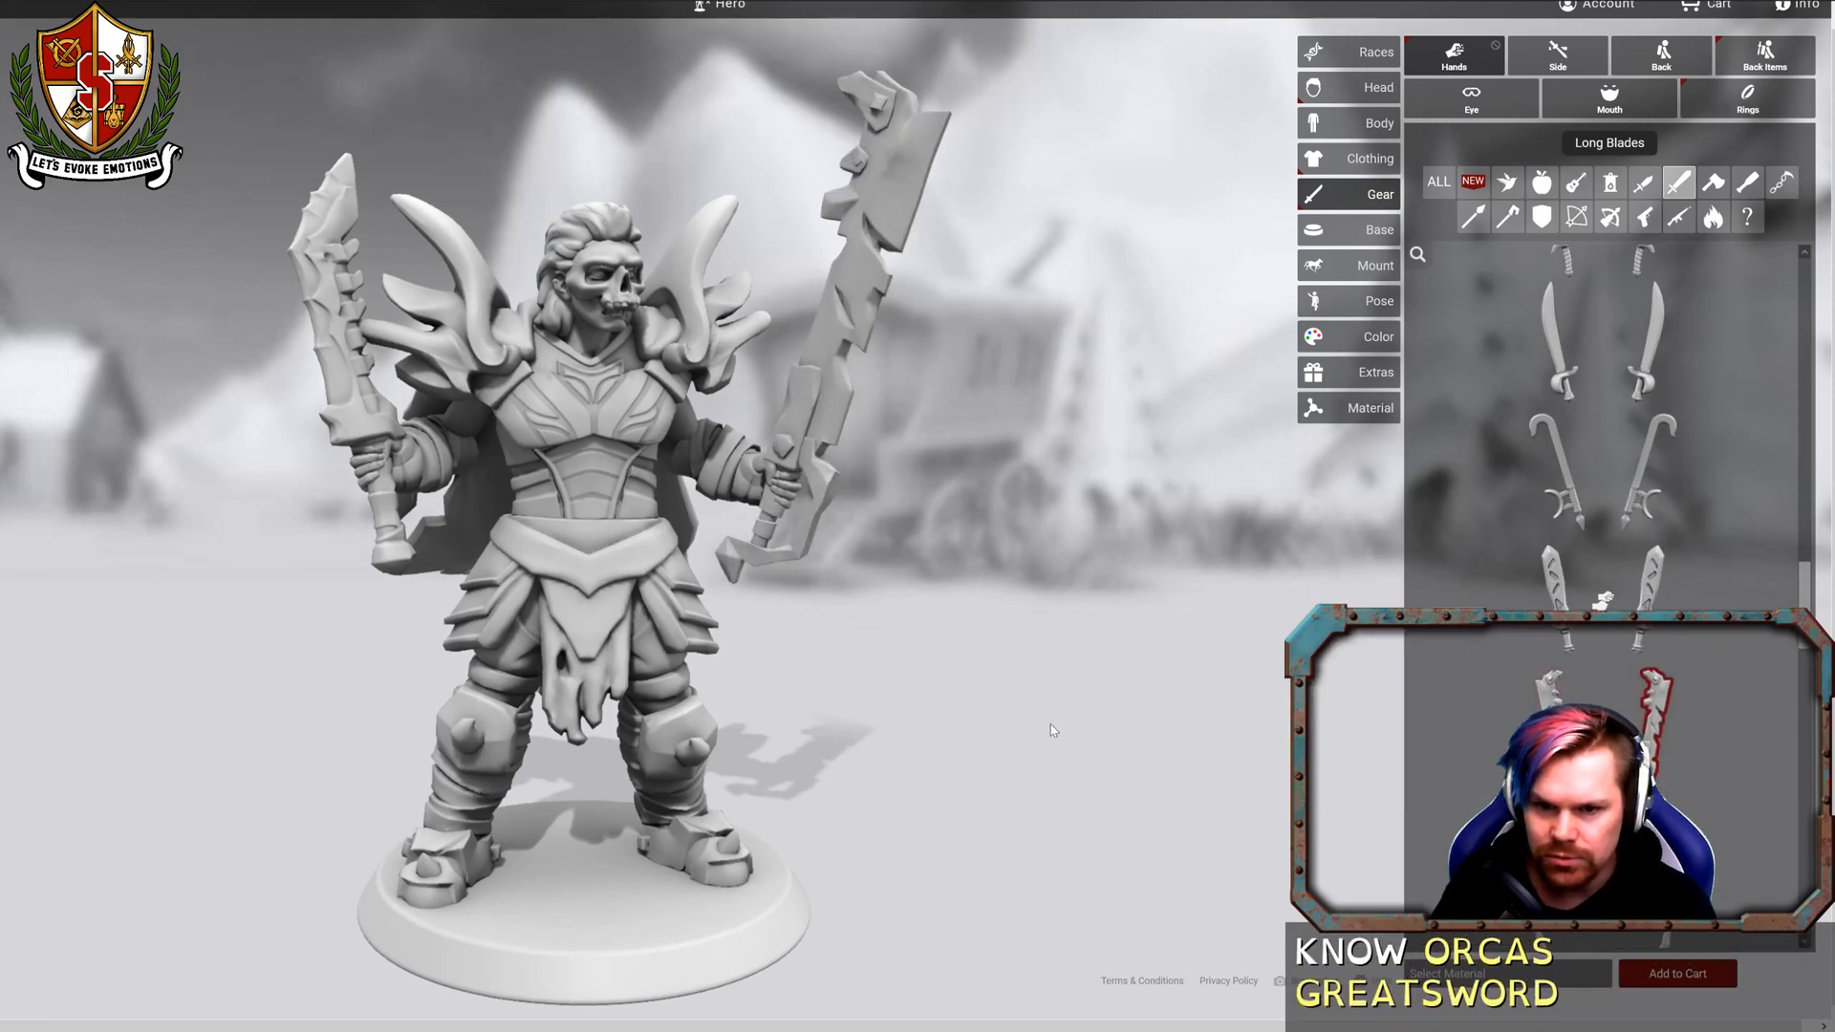
{"action": "left_click_drag", "start_coordinate": [1052, 729], "coordinate": [1168, 740]}
Try the wavy Flamberge in the figure's right hand and turn the figure to view it.
{"action": "scroll", "coordinate": [1575, 676], "scroll_direction": "down", "scroll_amount": 4}
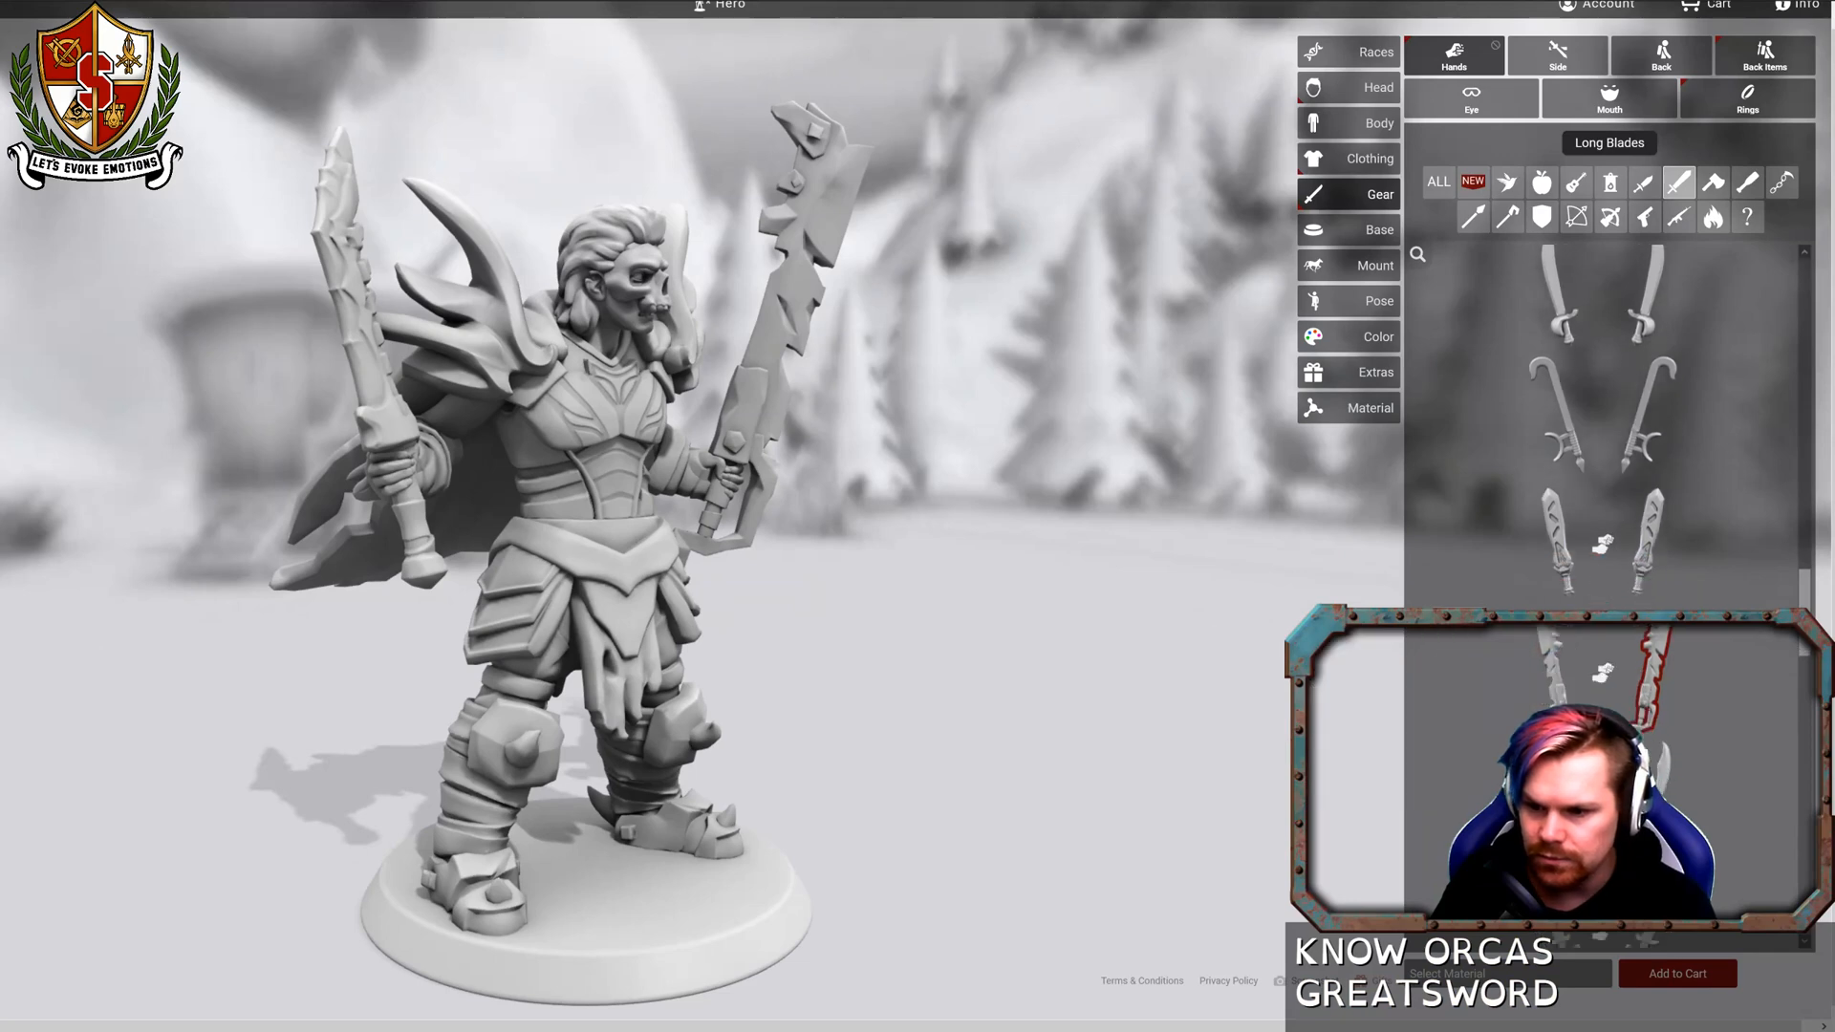
{"action": "mouse_move", "coordinate": [1574, 675]}
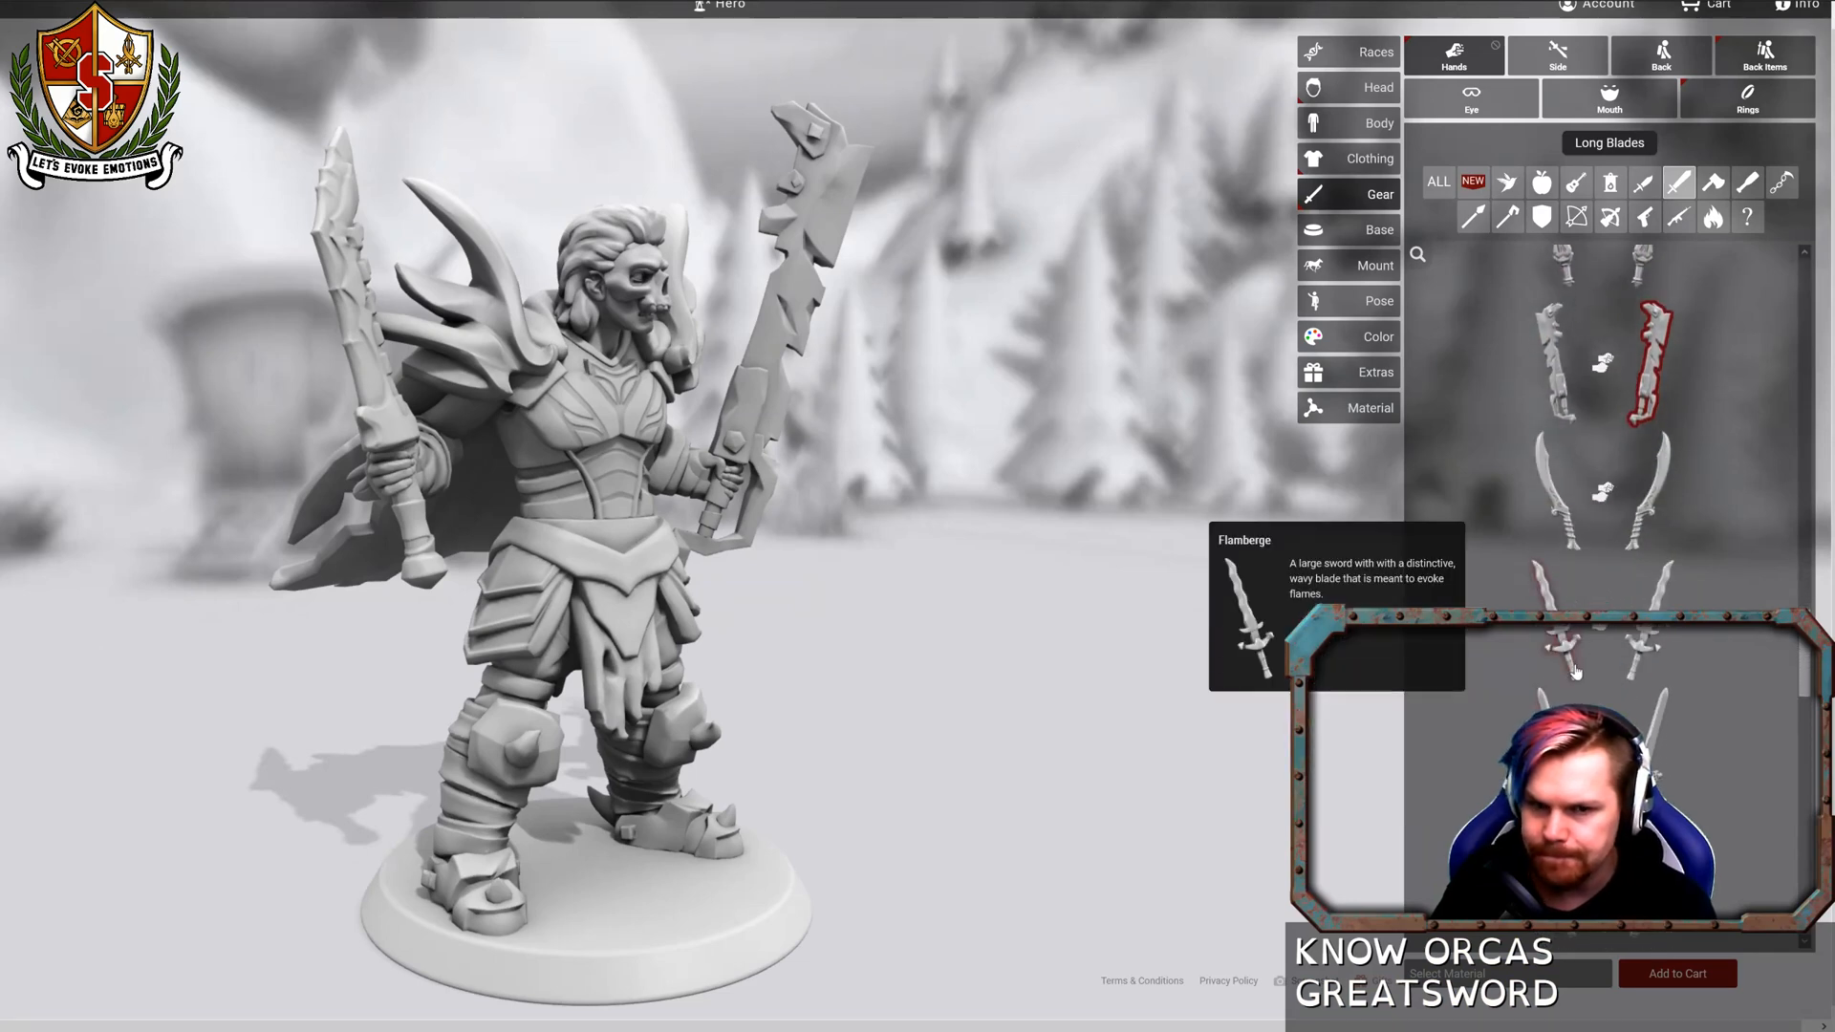
{"action": "left_click_drag", "start_coordinate": [1074, 757], "coordinate": [1000, 755]}
{"action": "mouse_move", "coordinate": [1567, 865]}
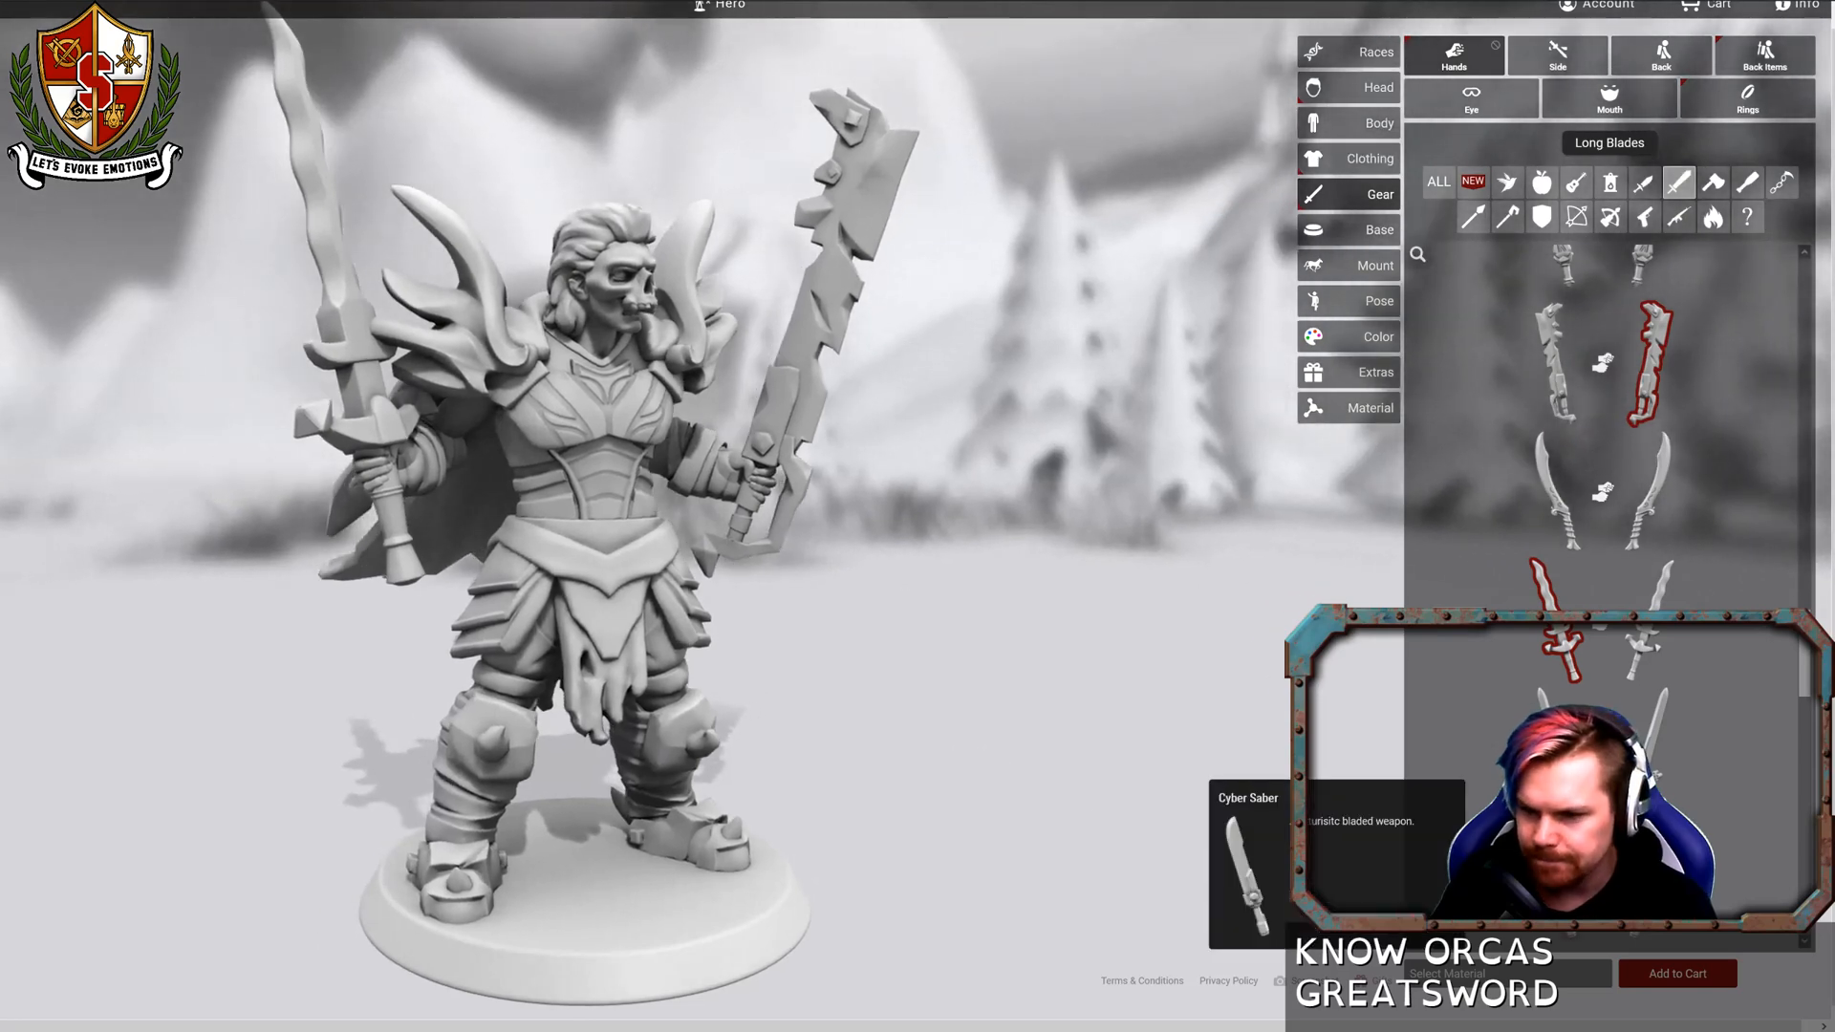
Try the Claymore and the sword with the ornate winged guard in the figure's right hand, rotating the figure to compare them.
{"action": "scroll", "coordinate": [1567, 865], "scroll_direction": "down", "scroll_amount": 1}
{"action": "left_click", "coordinate": [1565, 669]}
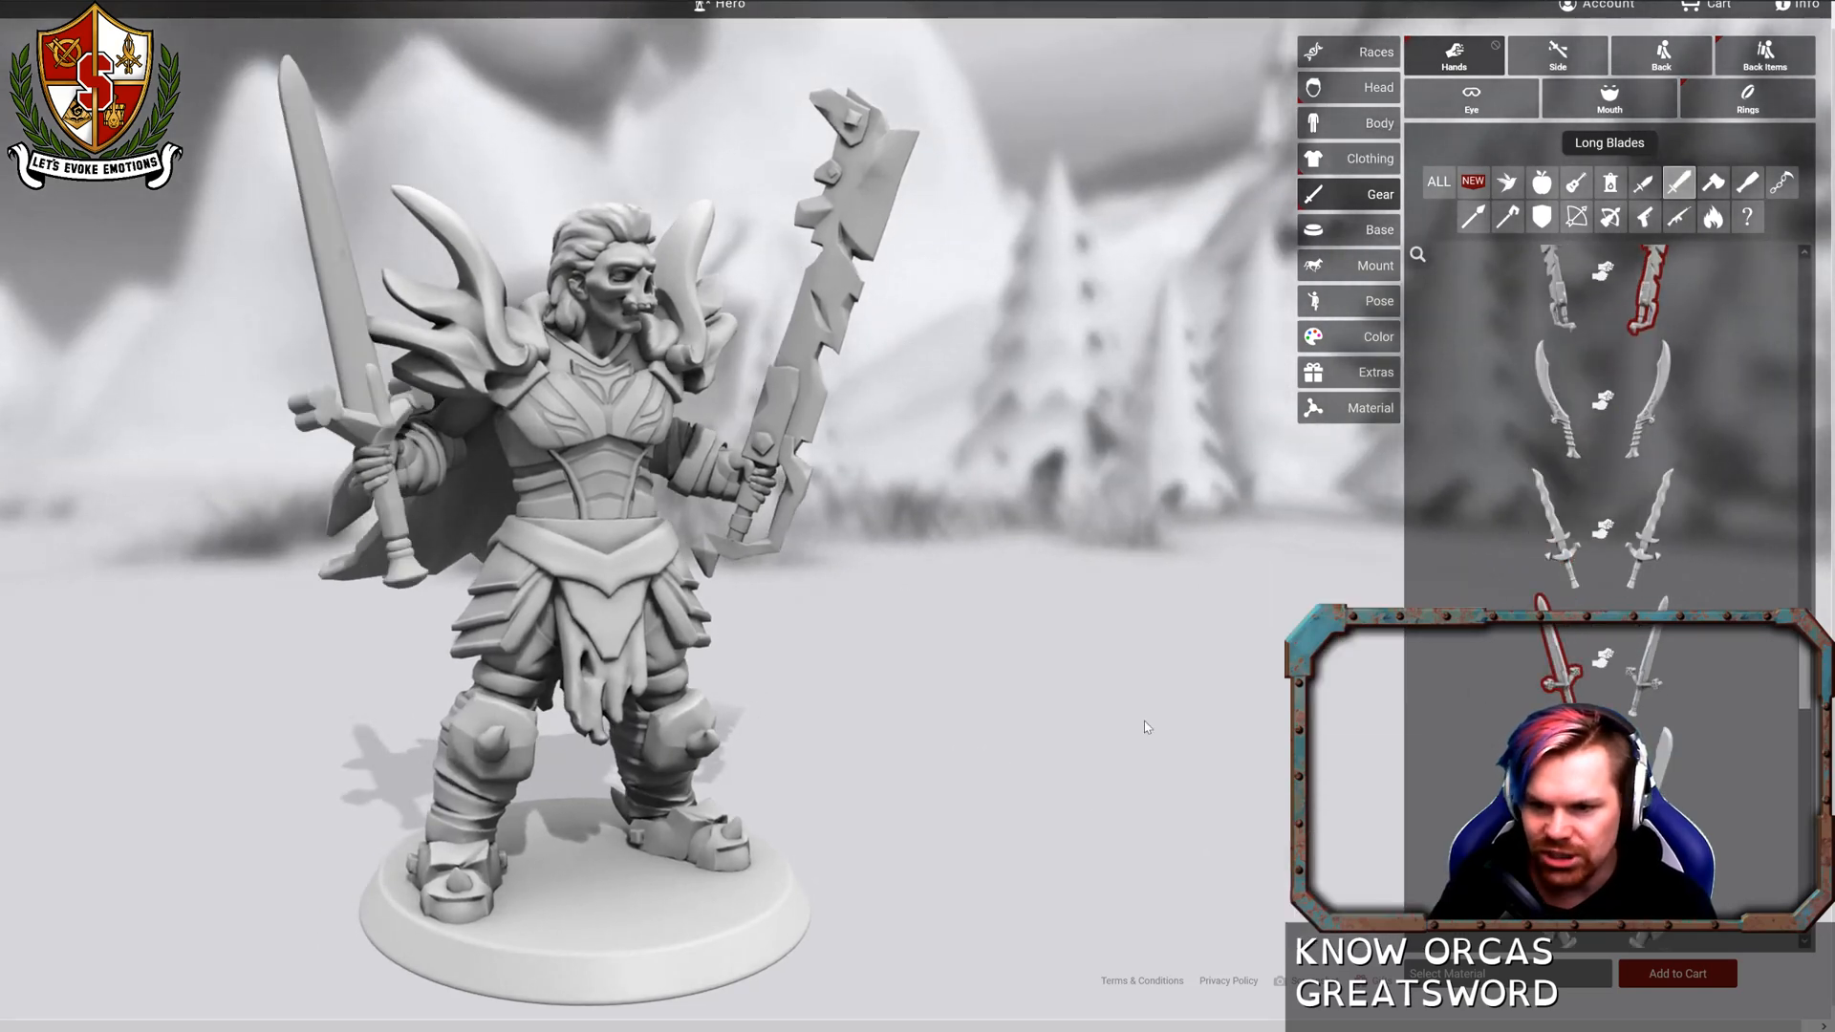
{"action": "left_click_drag", "start_coordinate": [1062, 731], "coordinate": [1386, 726]}
{"action": "left_click_drag", "start_coordinate": [1673, 723], "coordinate": [1501, 746]}
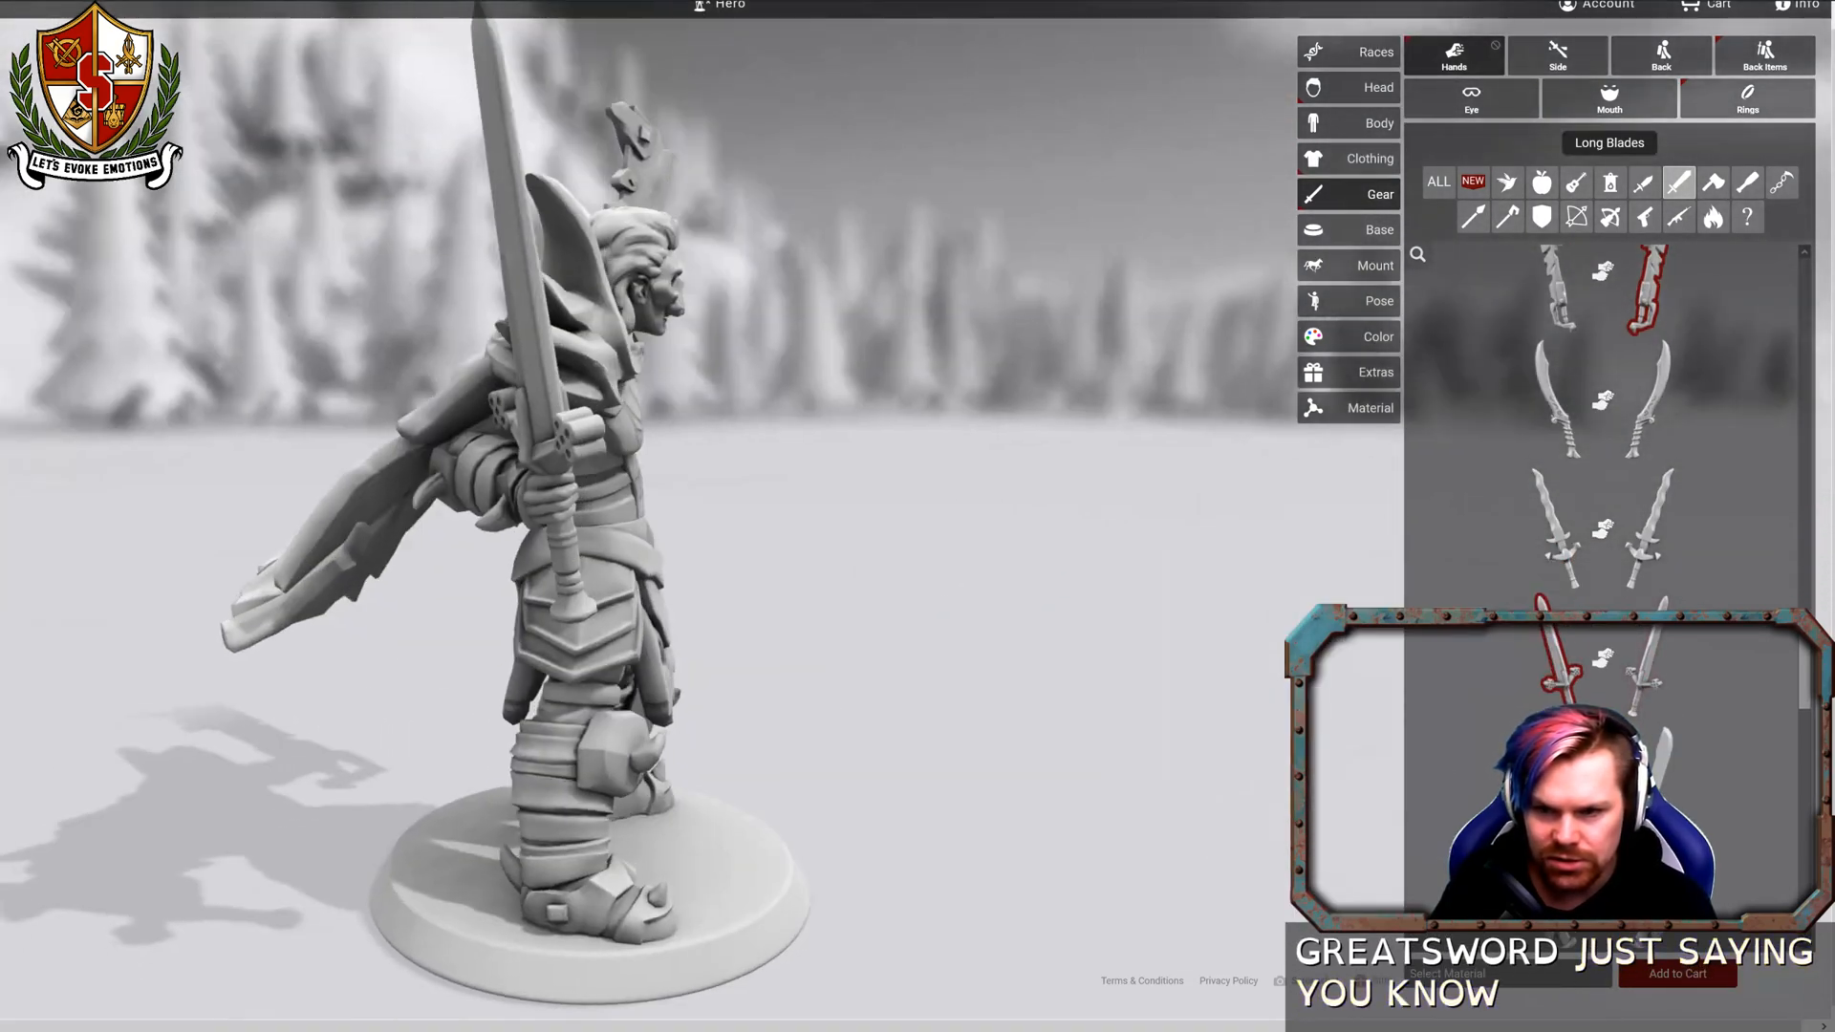
{"action": "scroll", "coordinate": [1567, 793], "scroll_direction": "down", "scroll_amount": 2}
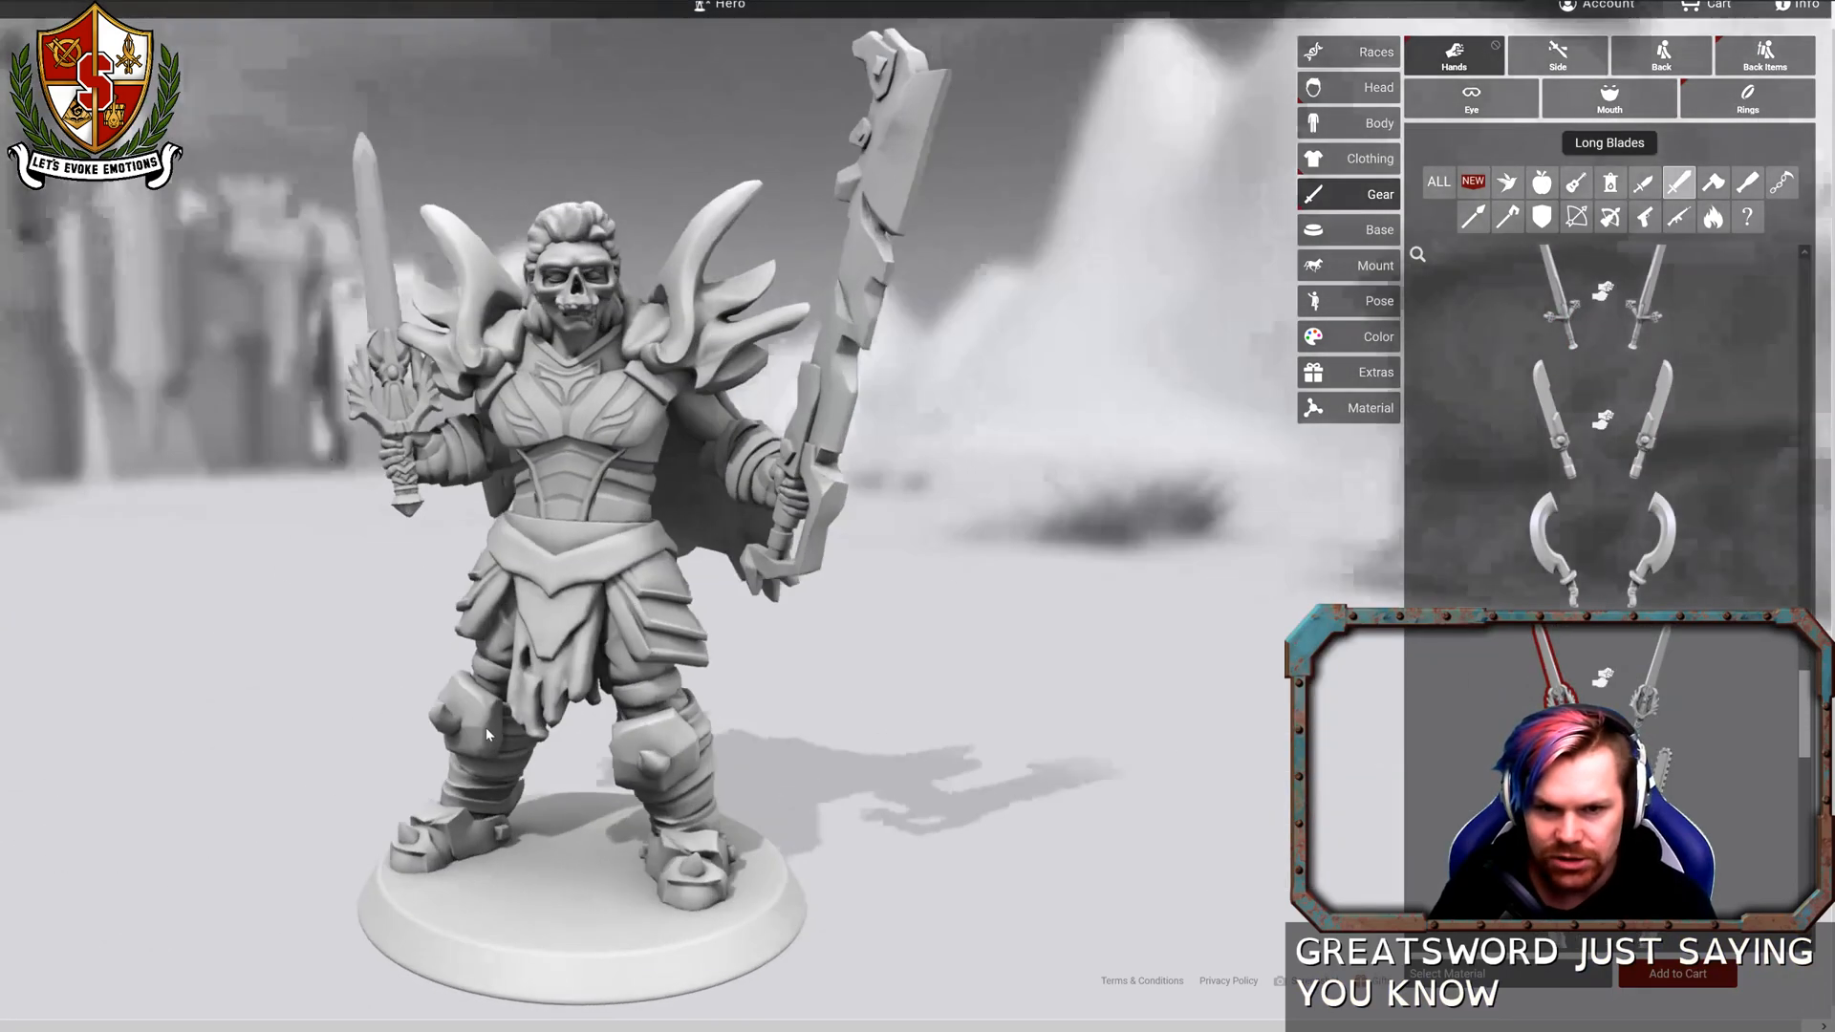
{"action": "left_click_drag", "start_coordinate": [486, 734], "coordinate": [558, 744]}
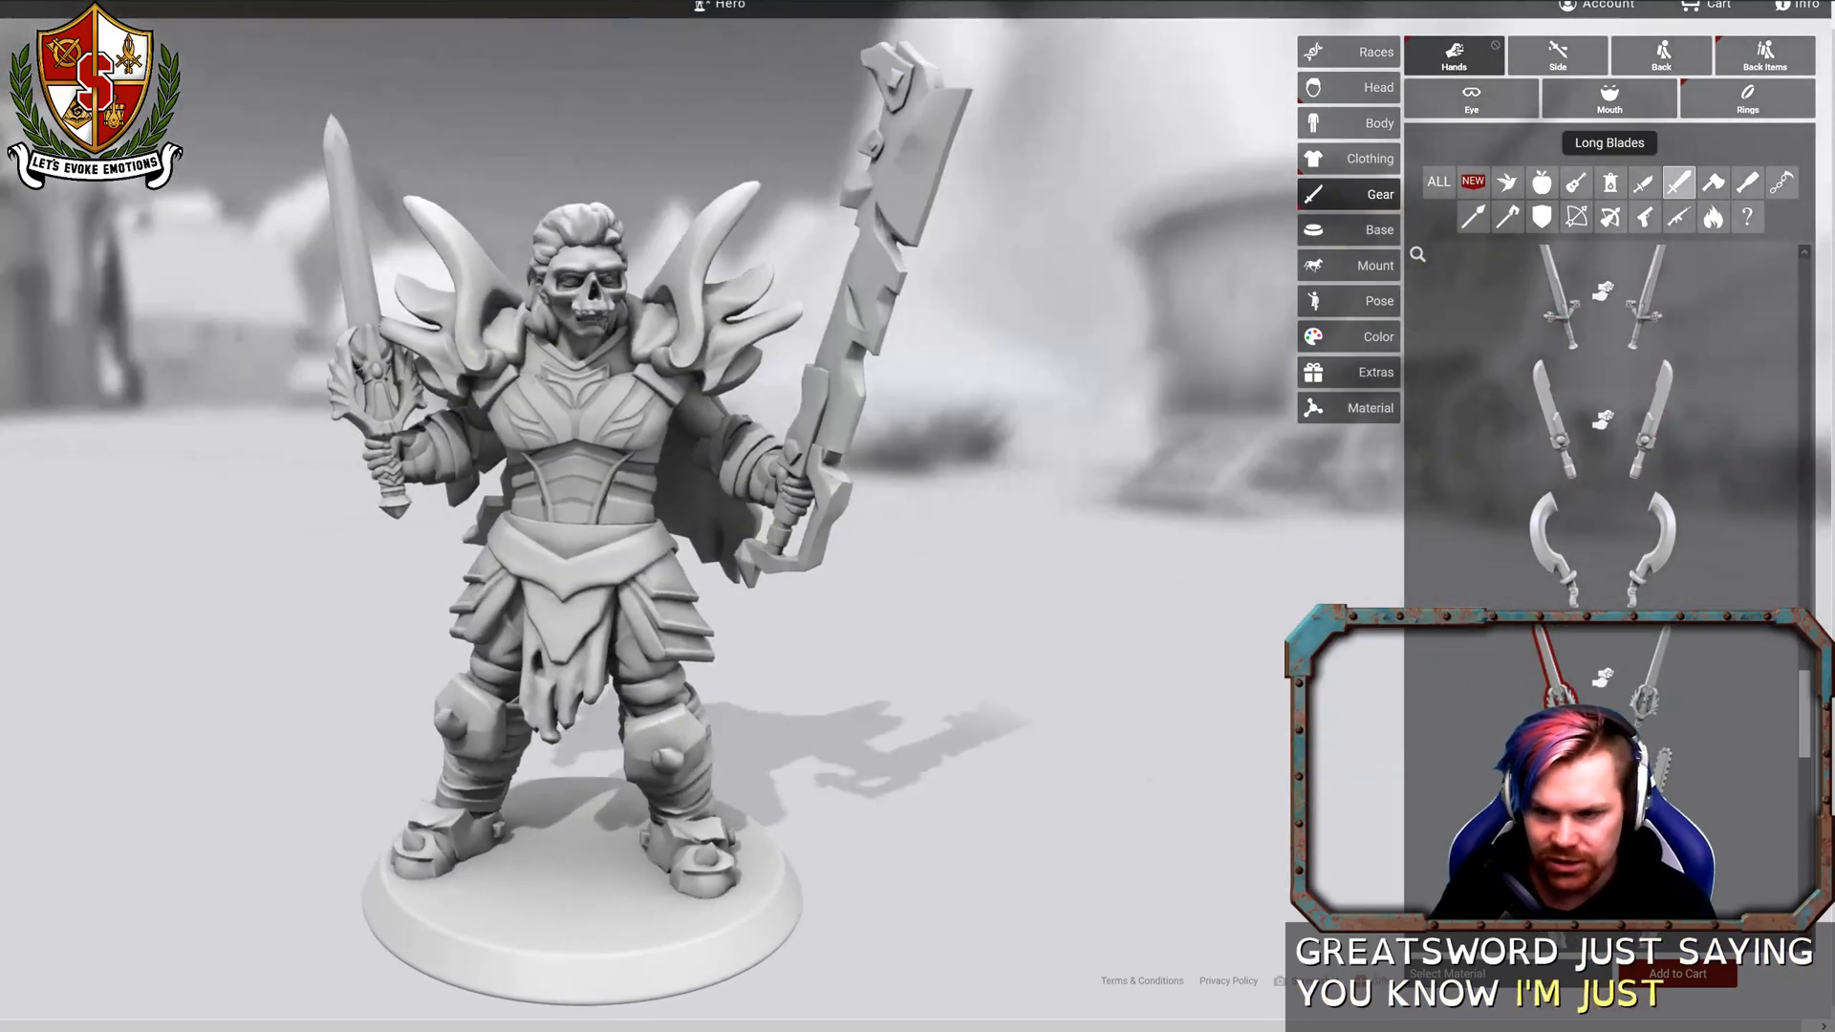
Put the curved Orcish Blade in the figure's right hand and turn the figure to check it.
{"action": "scroll", "coordinate": [1586, 745], "scroll_direction": "down", "scroll_amount": 3}
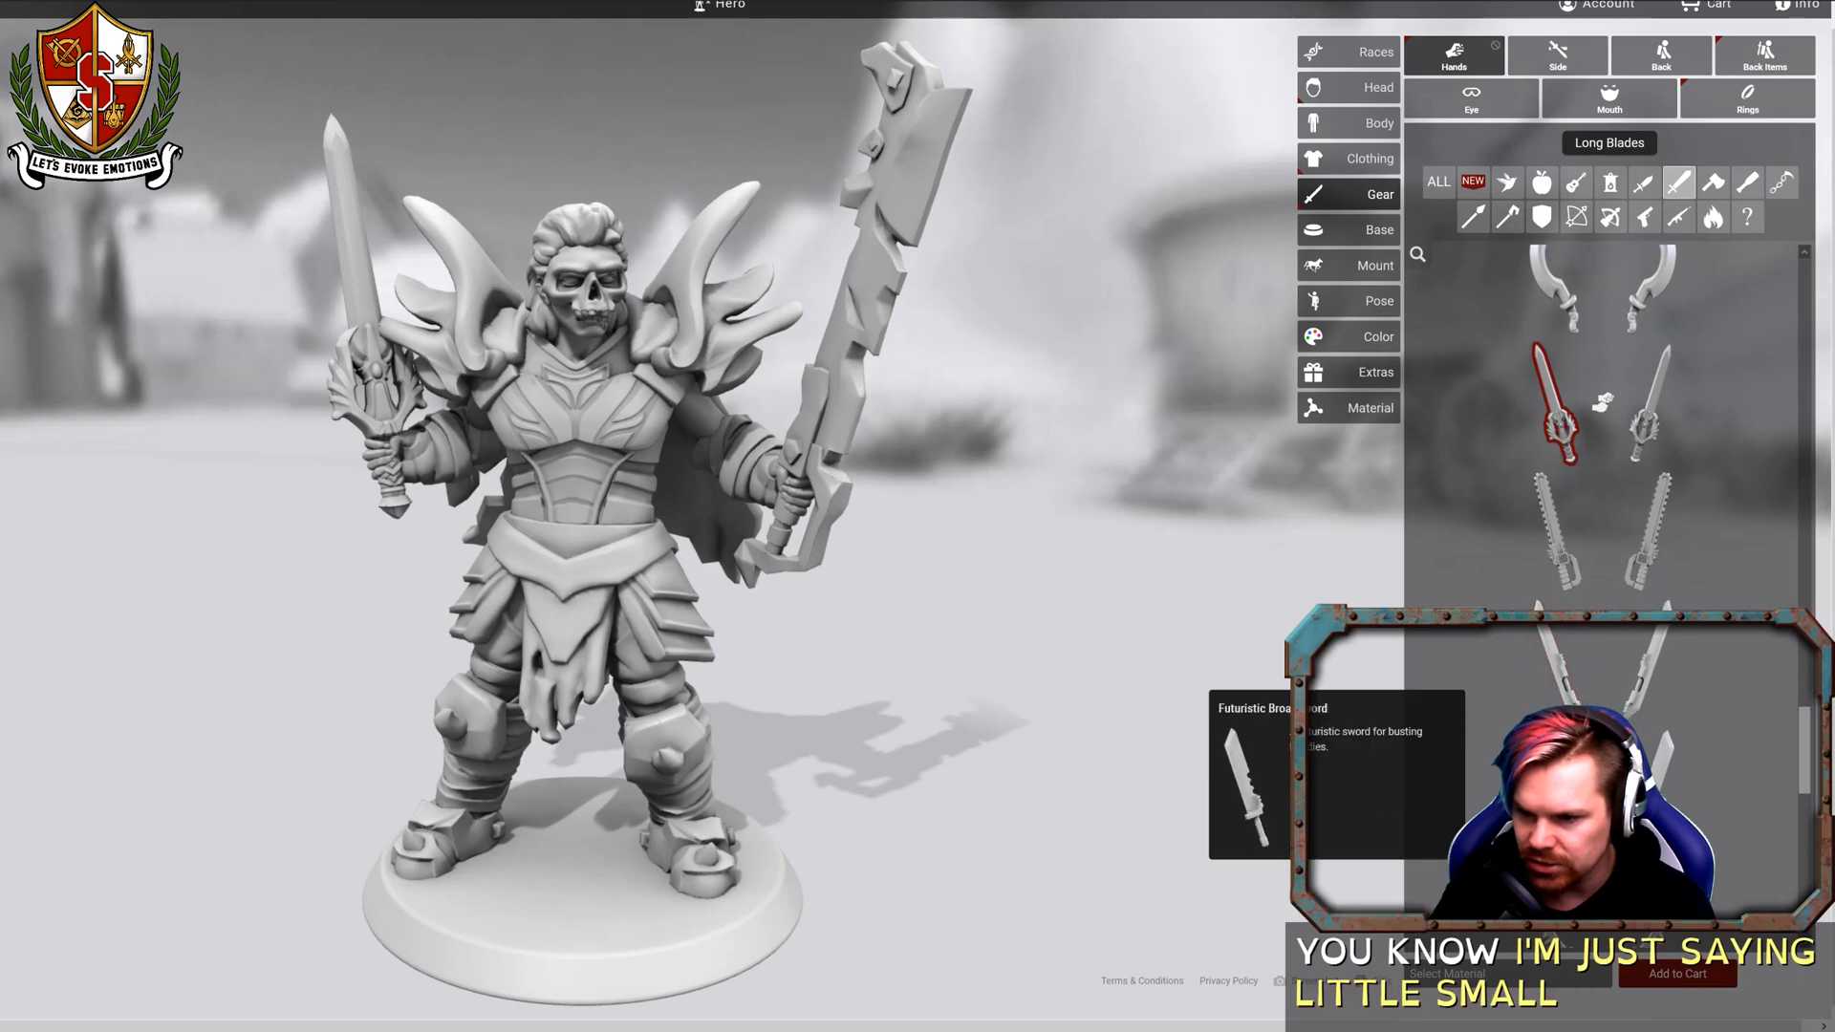
{"action": "scroll", "coordinate": [1602, 402], "scroll_direction": "down", "scroll_amount": 2}
{"action": "left_click", "coordinate": [1603, 603]}
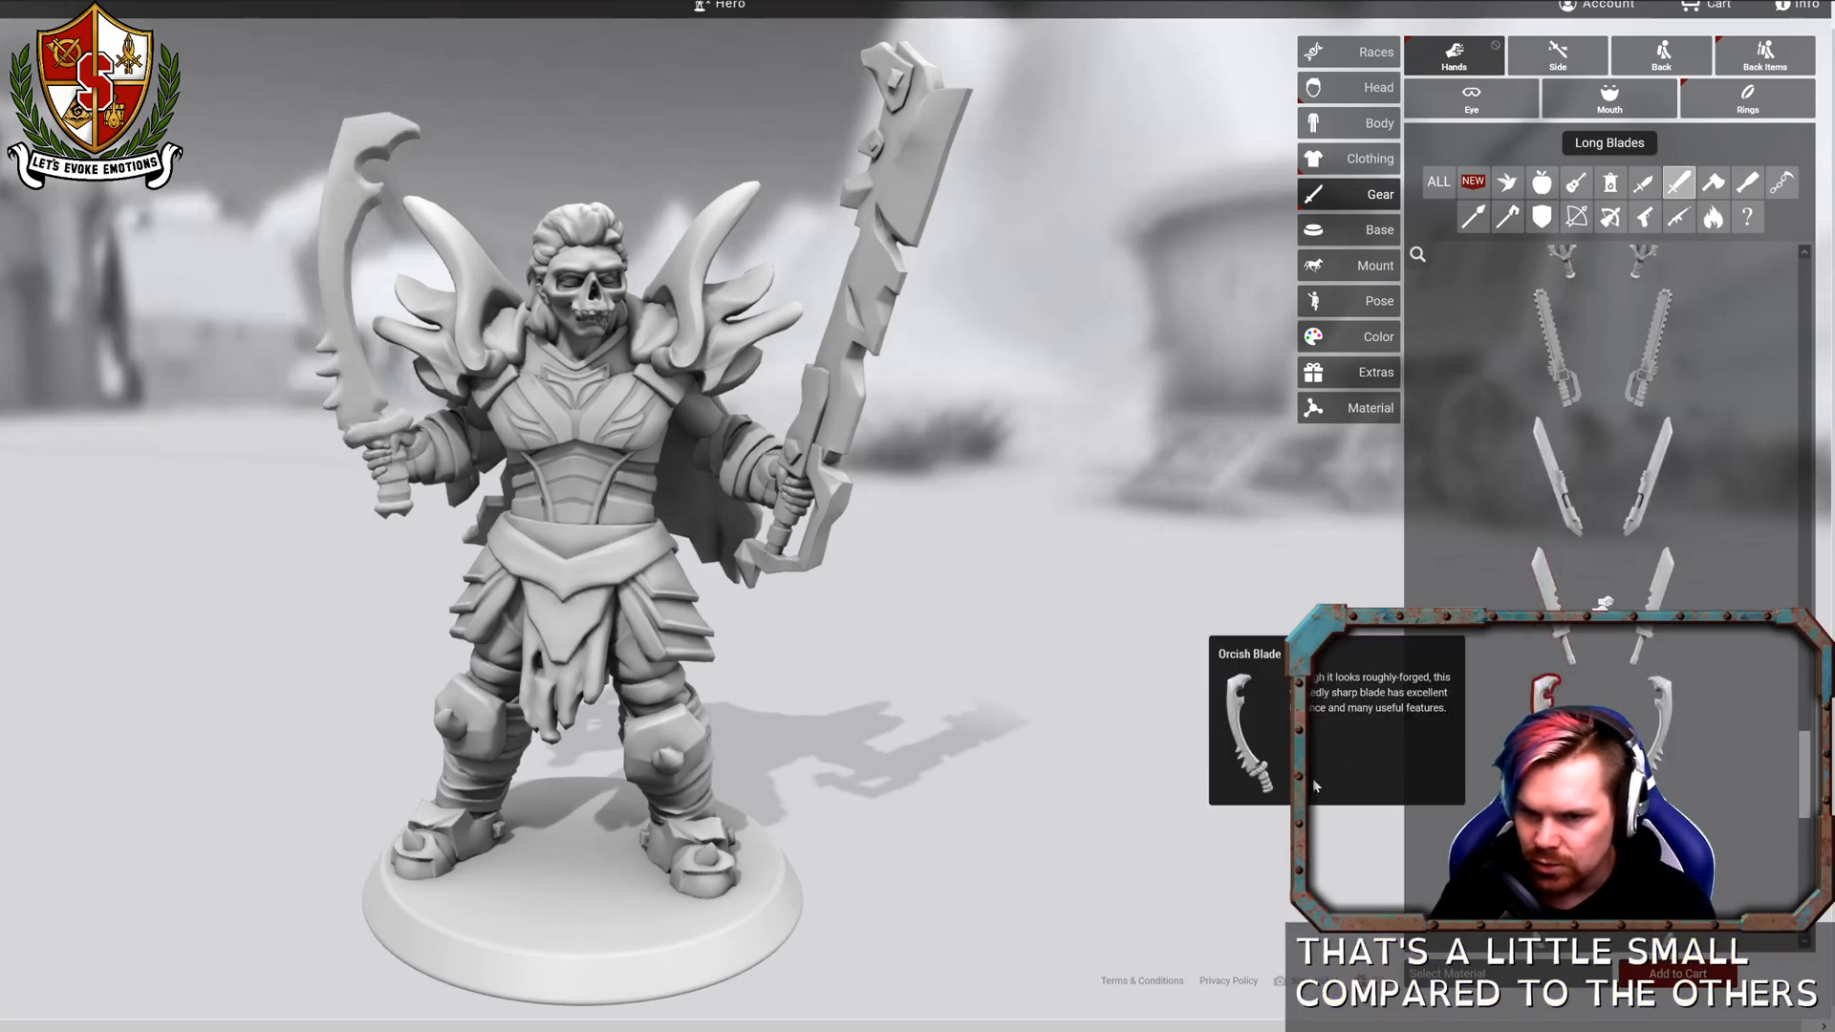
{"action": "left_click_drag", "start_coordinate": [1018, 731], "coordinate": [1071, 719]}
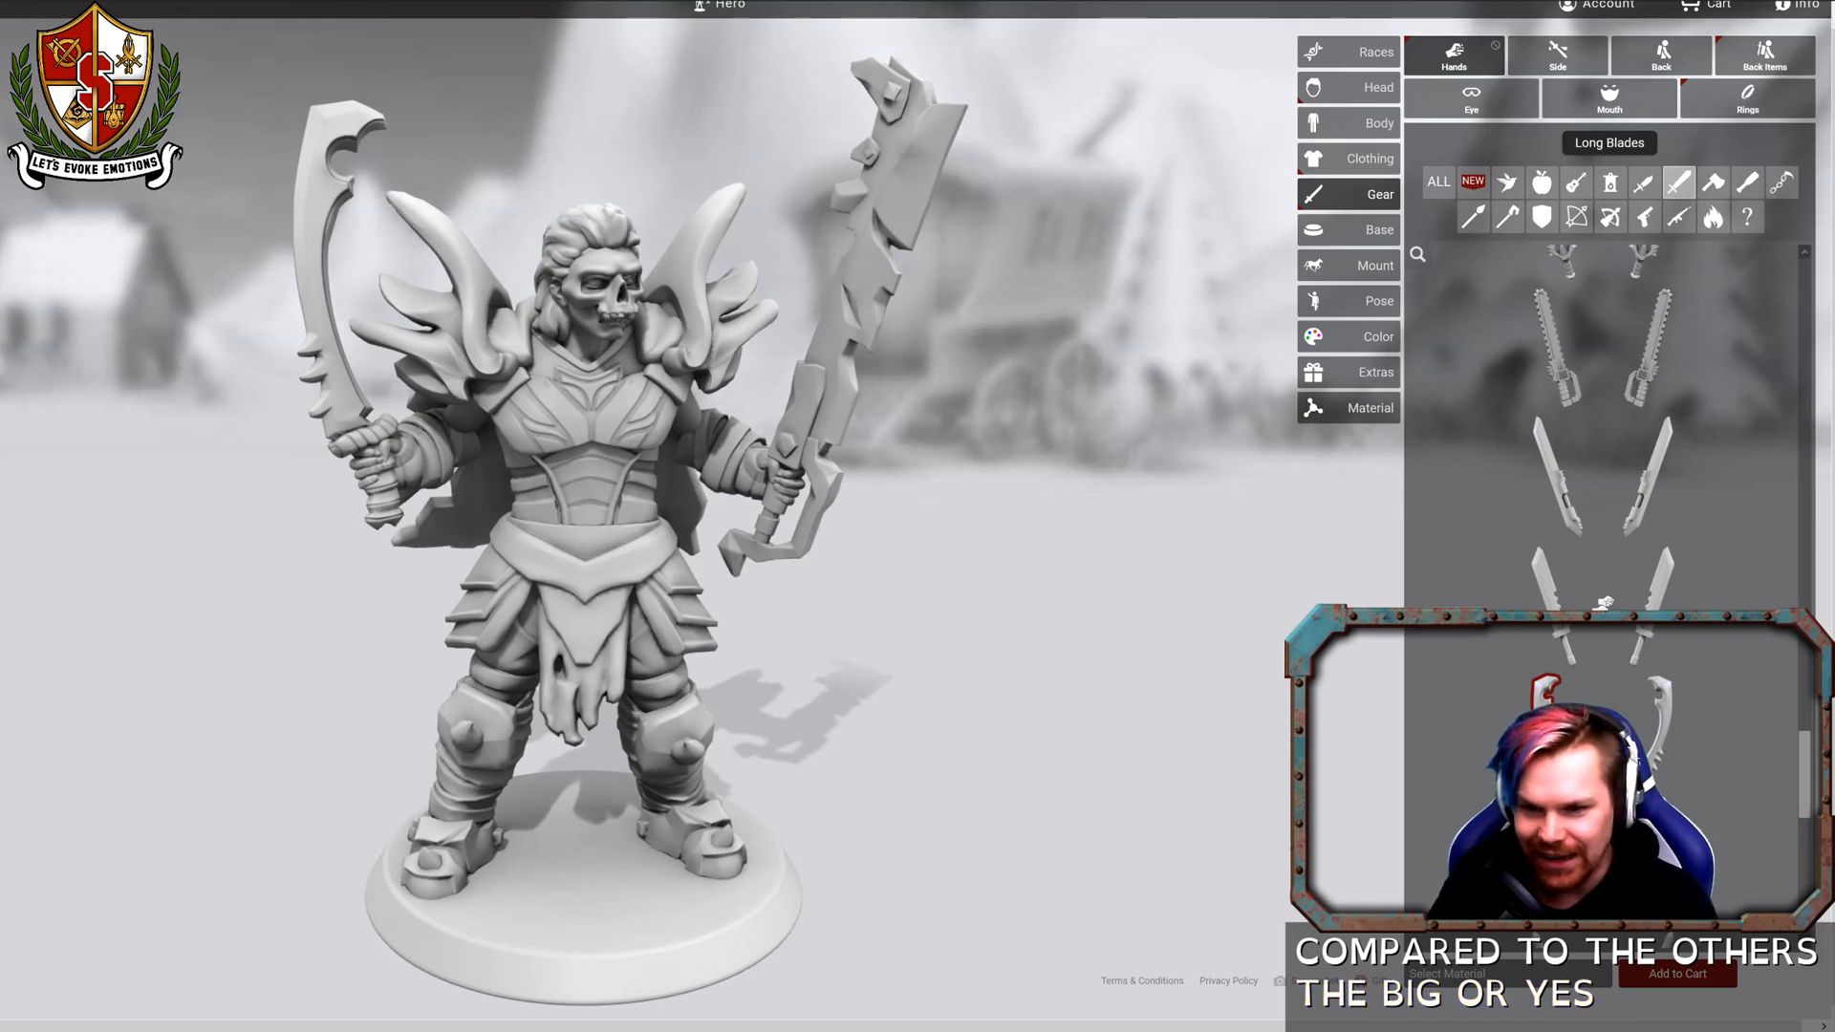
Try the broad curved sword and the long katana-style sword in the figure's left hand, turning the figure to compare them.
{"action": "scroll", "coordinate": [1603, 604], "scroll_direction": "down", "scroll_amount": 2}
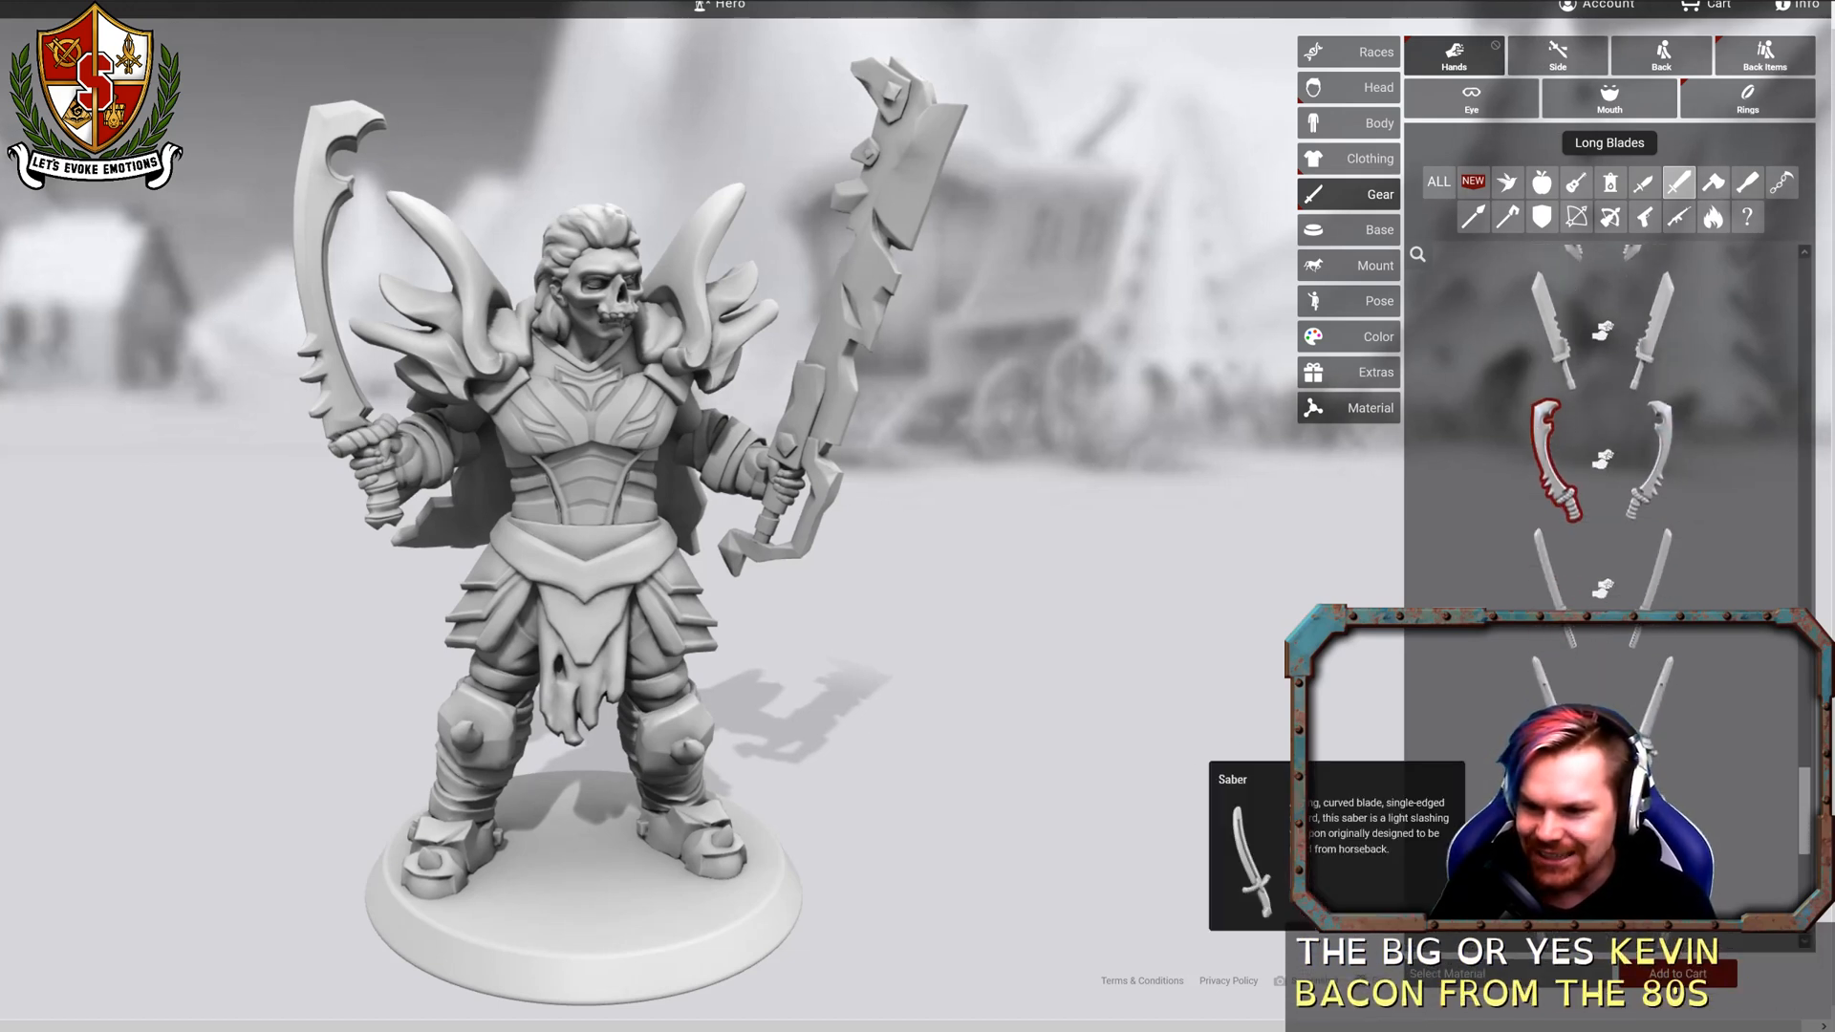
{"action": "scroll", "coordinate": [1603, 430], "scroll_direction": "down", "scroll_amount": 3}
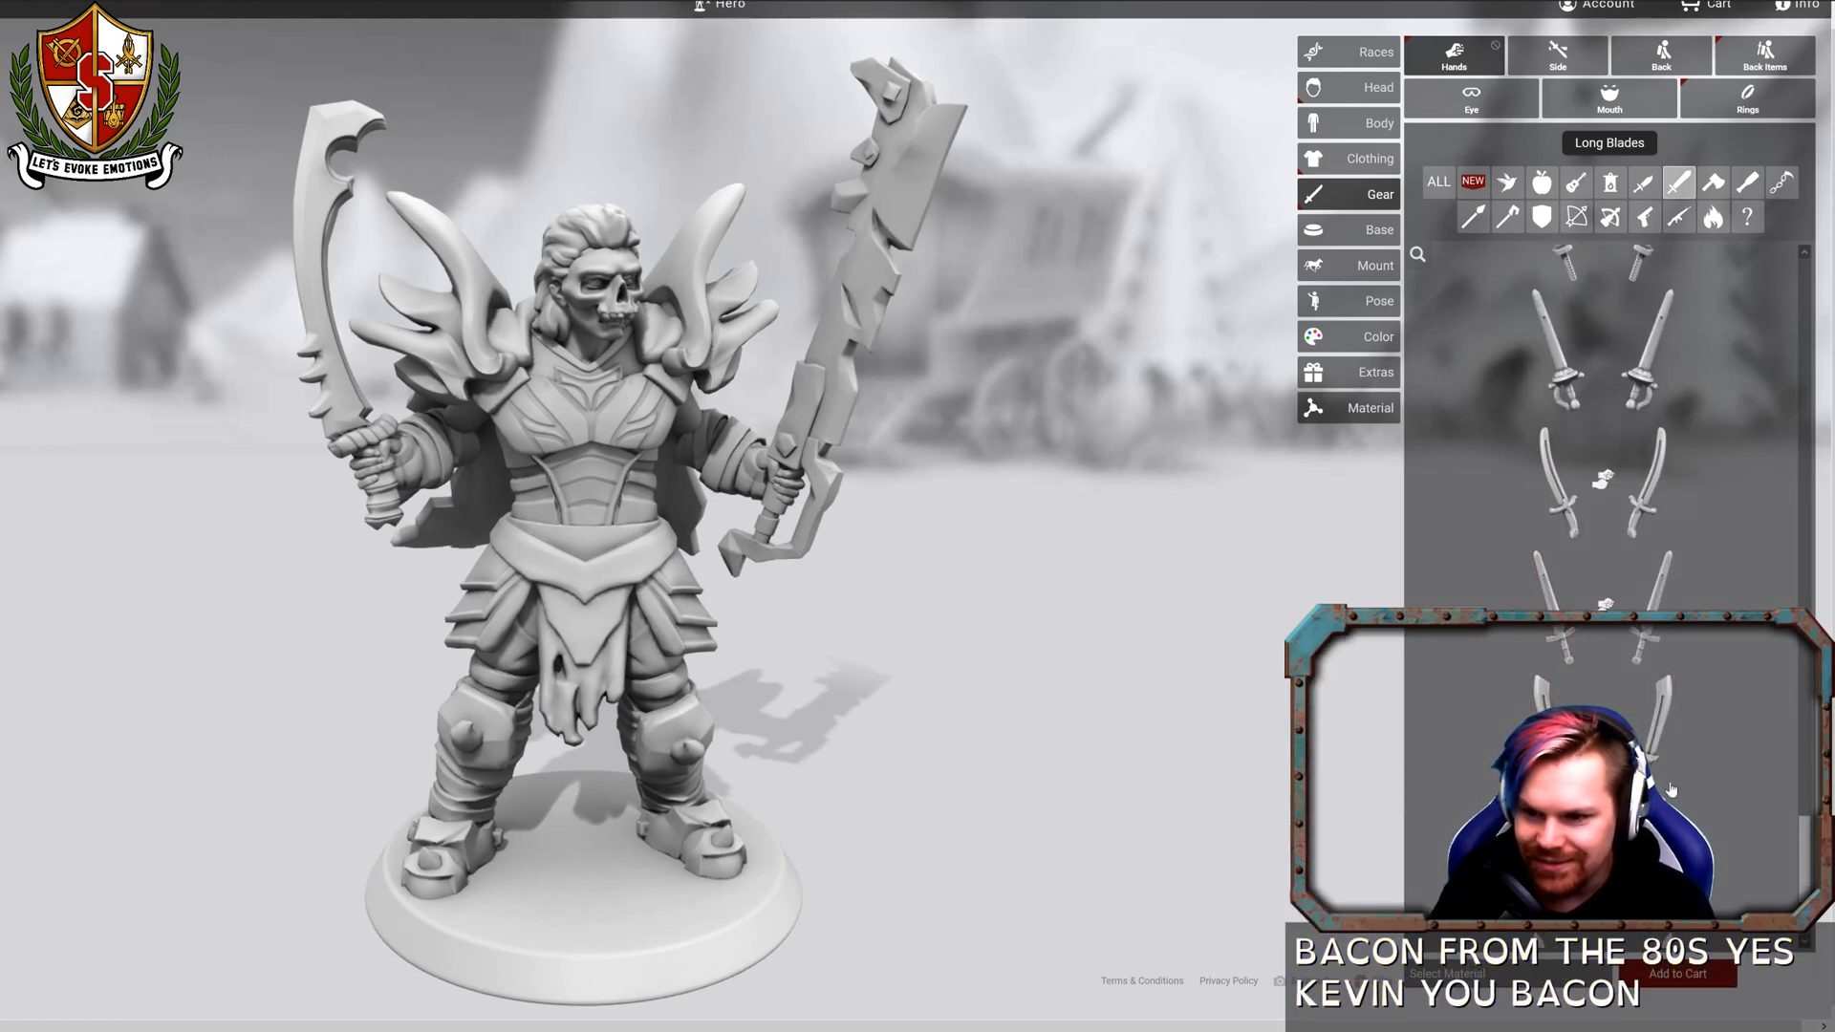
{"action": "left_click", "coordinate": [1656, 734]}
{"action": "left_click_drag", "start_coordinate": [1184, 765], "coordinate": [1319, 762]}
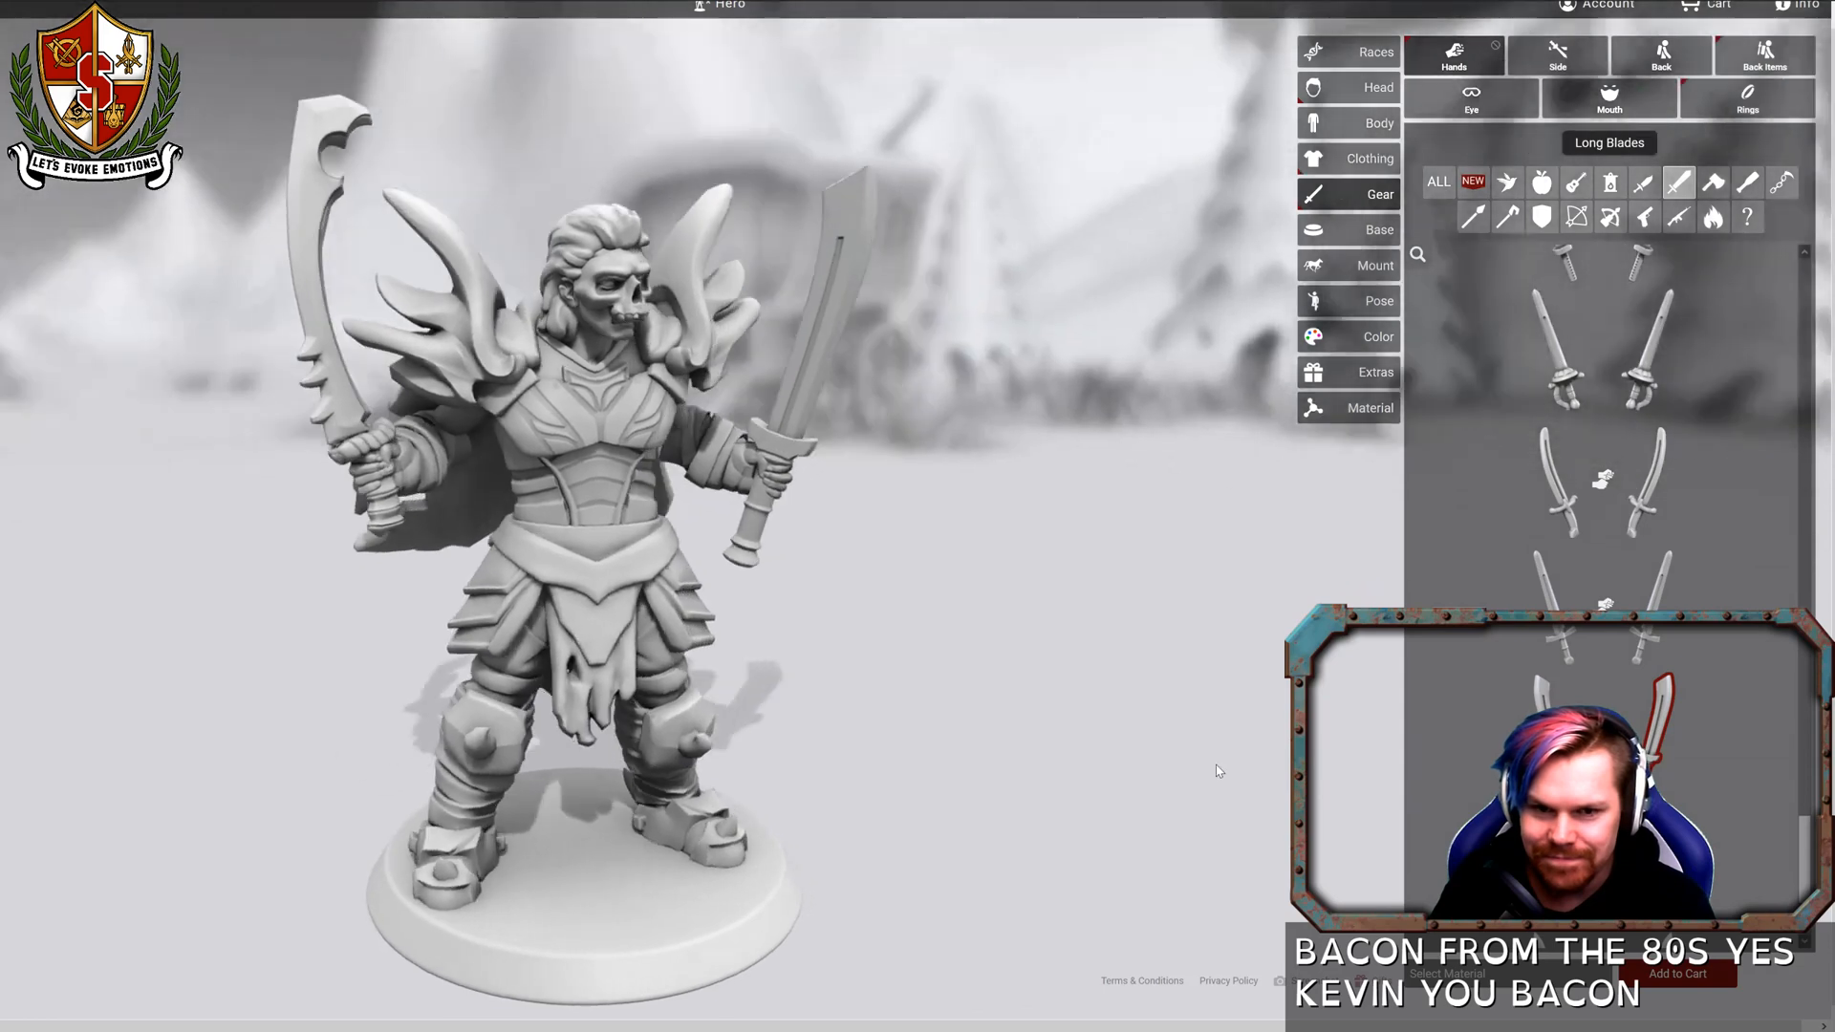
{"action": "scroll", "coordinate": [1605, 688], "scroll_direction": "down", "scroll_amount": 2}
{"action": "scroll", "coordinate": [1605, 797], "scroll_direction": "down", "scroll_amount": 1}
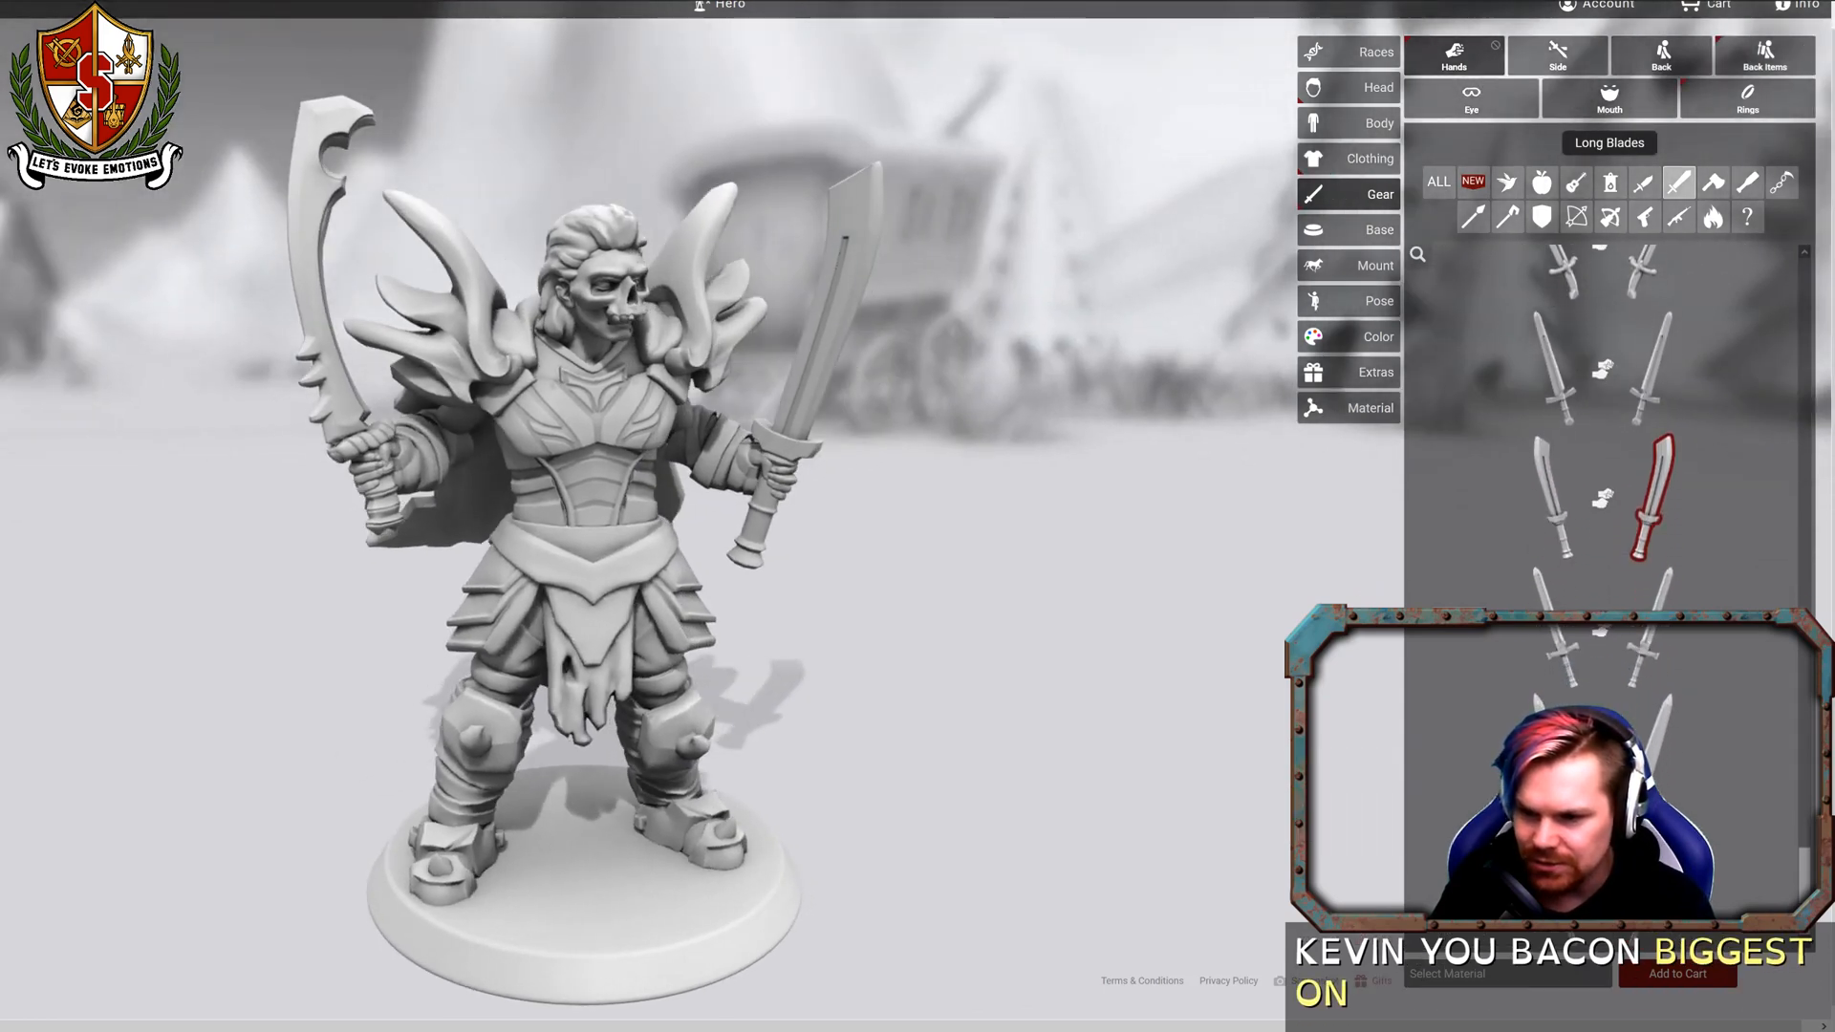
{"action": "left_click", "coordinate": [1651, 873]}
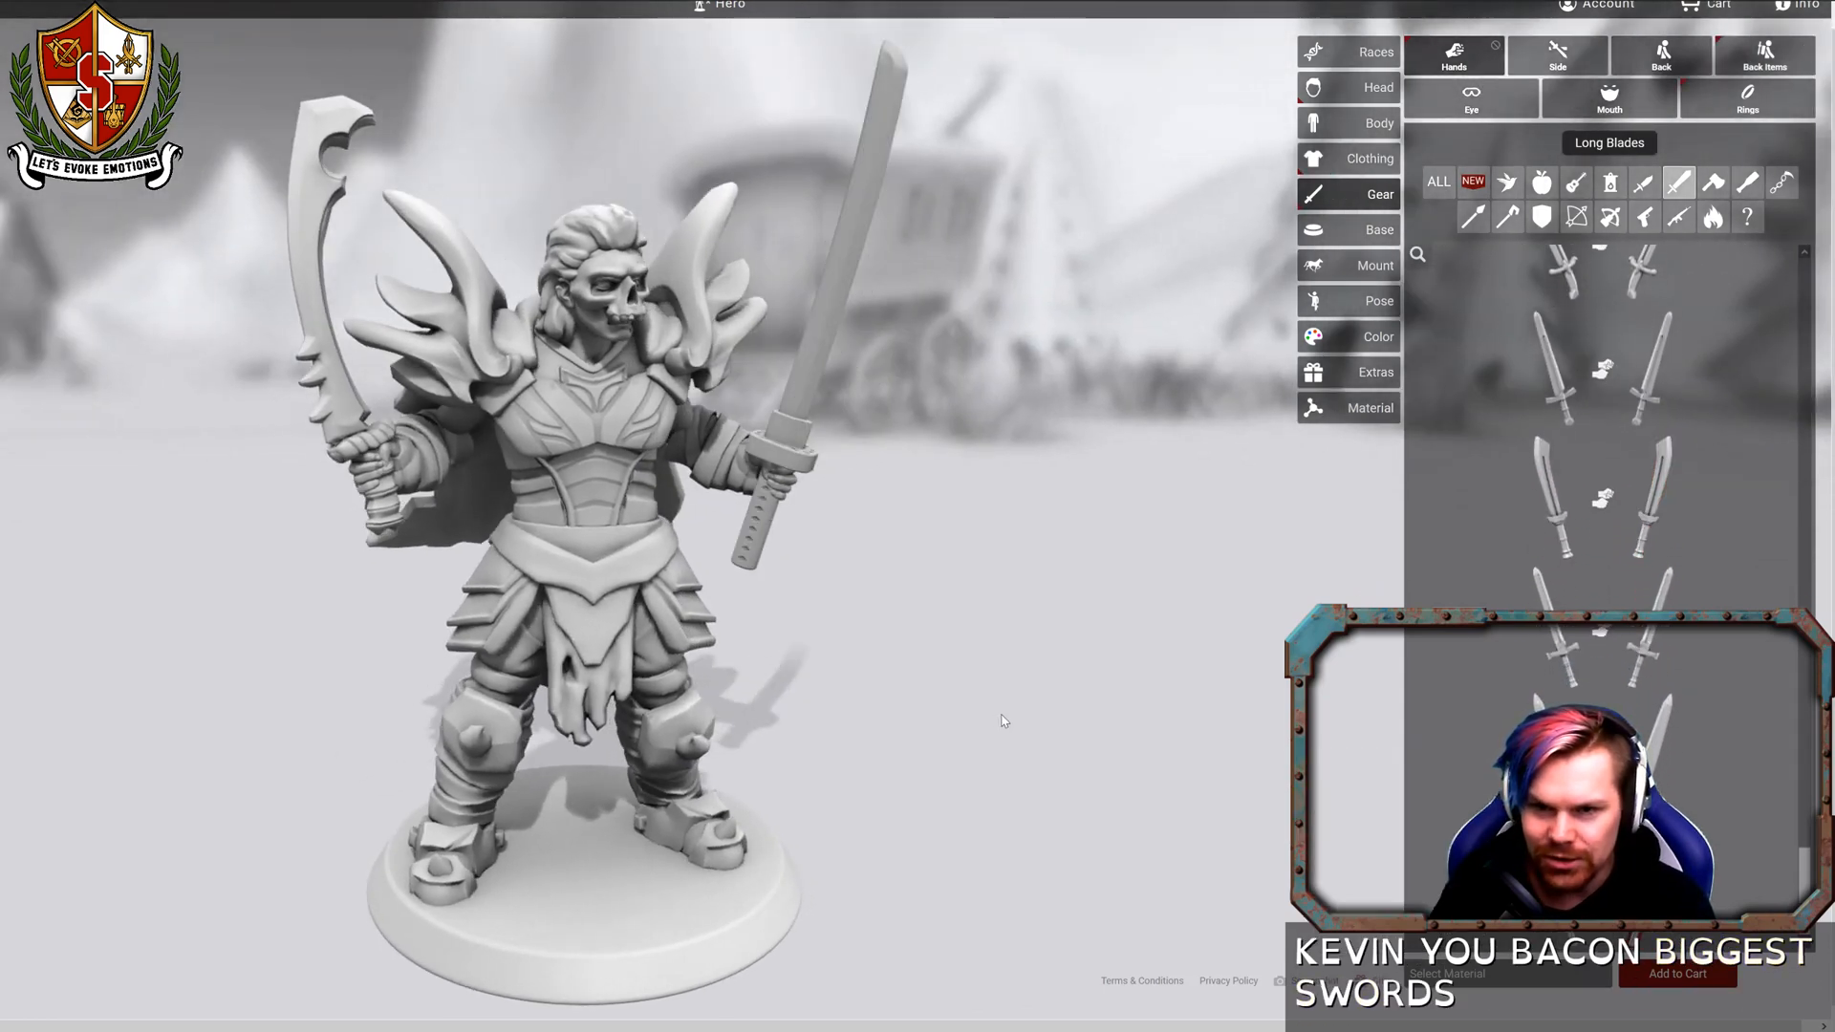
{"action": "left_click_drag", "start_coordinate": [1003, 716], "coordinate": [934, 705]}
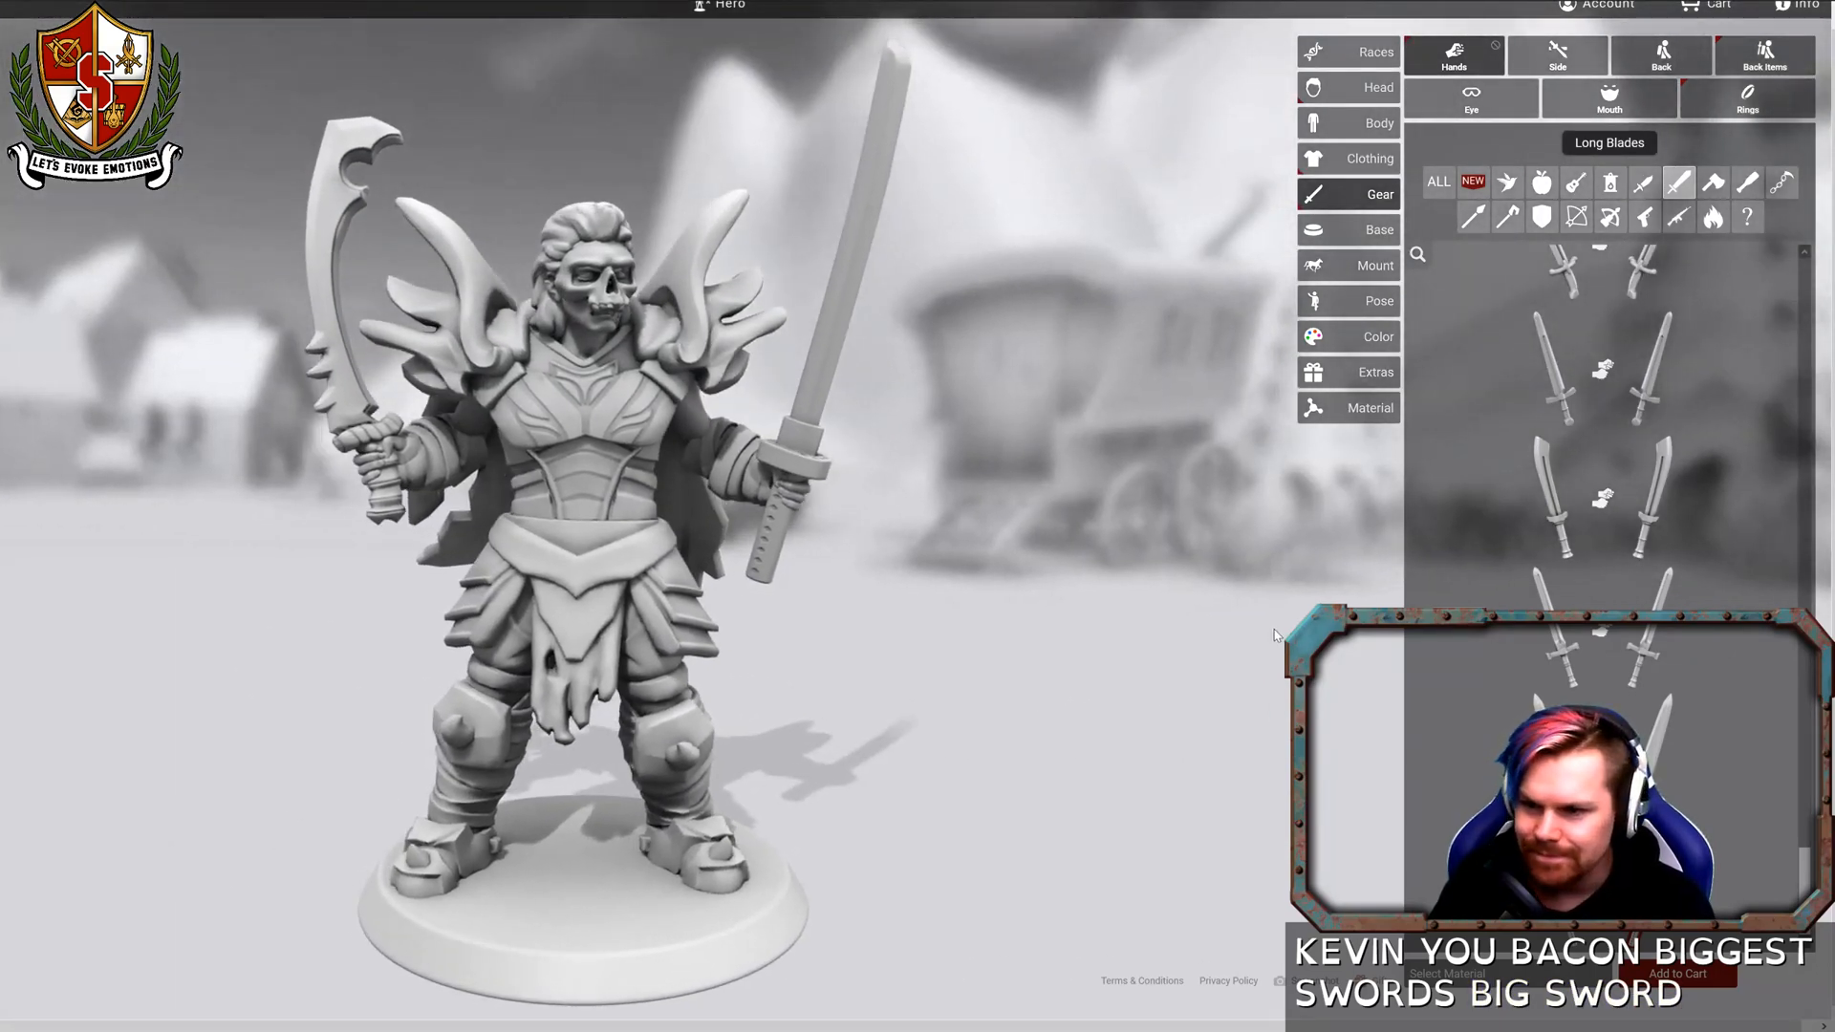
Put the Flamberge in the figure's left hand and rotate the whole figure to check both swords.
{"action": "scroll", "coordinate": [1275, 636], "scroll_direction": "up", "scroll_amount": 2}
{"action": "scroll", "coordinate": [1433, 611], "scroll_direction": "up", "scroll_amount": 3}
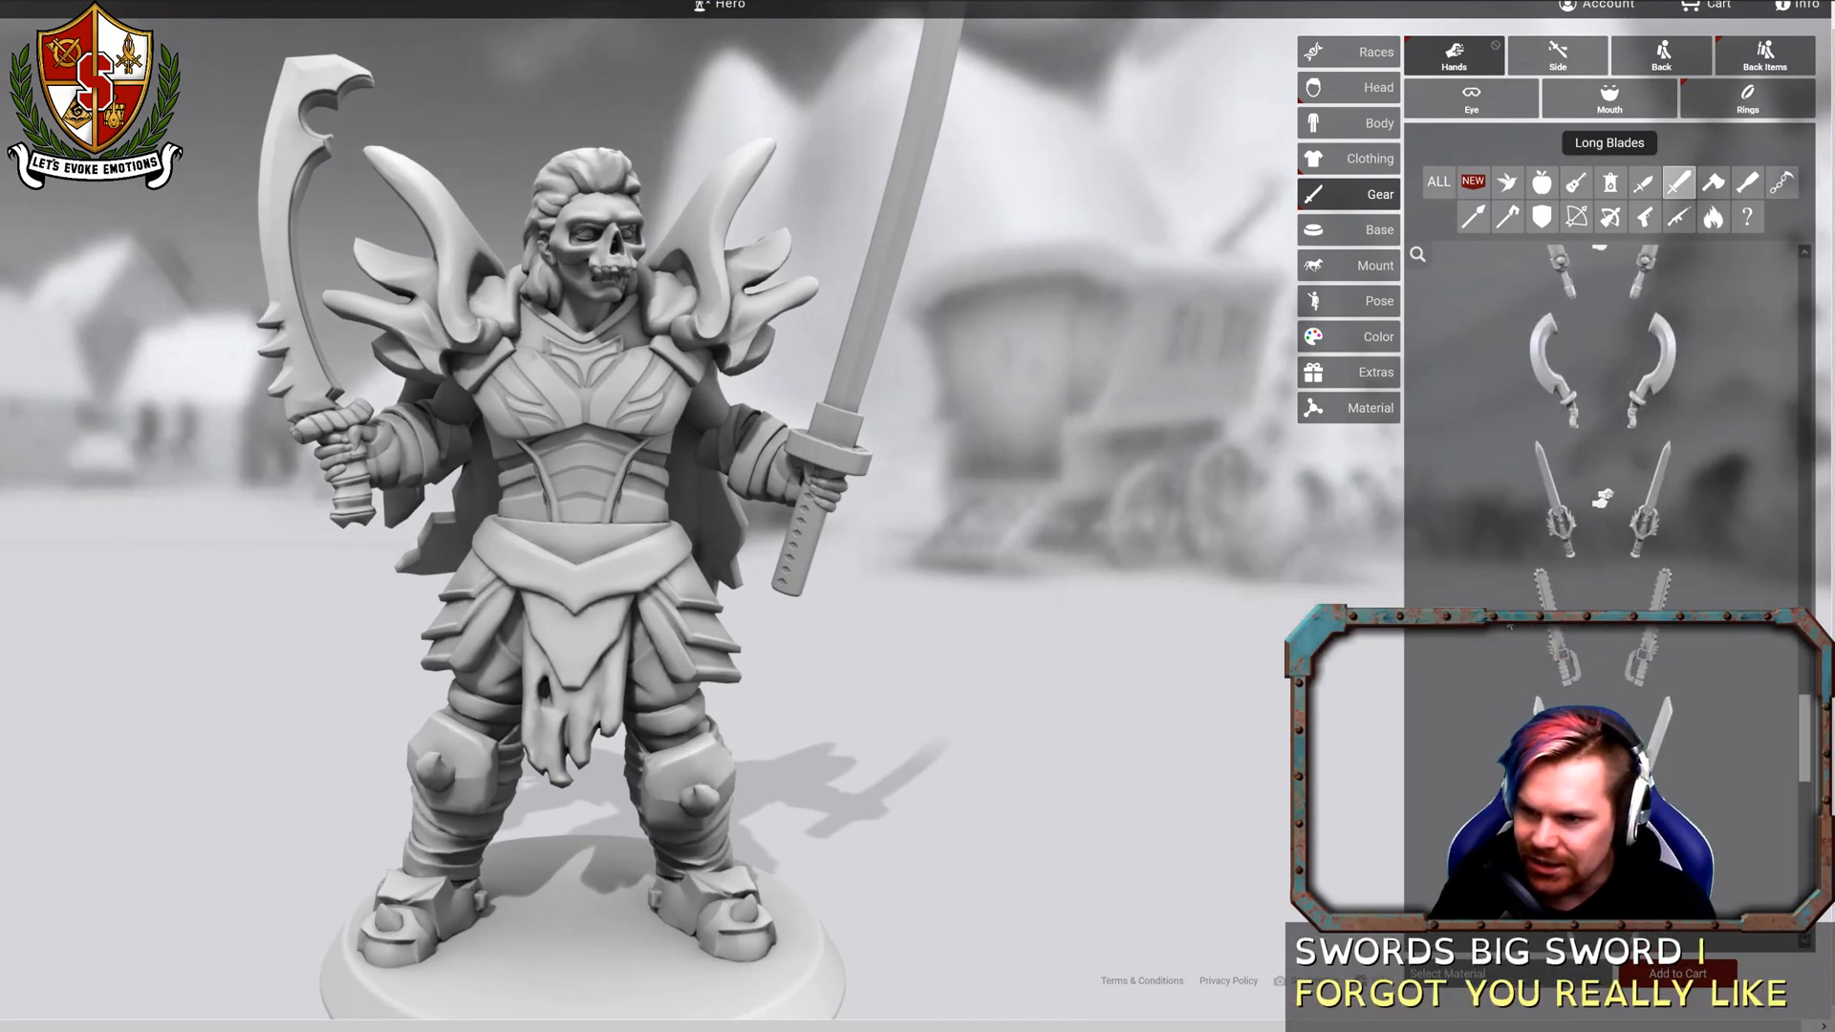
{"action": "scroll", "coordinate": [1505, 612], "scroll_direction": "up", "scroll_amount": 3}
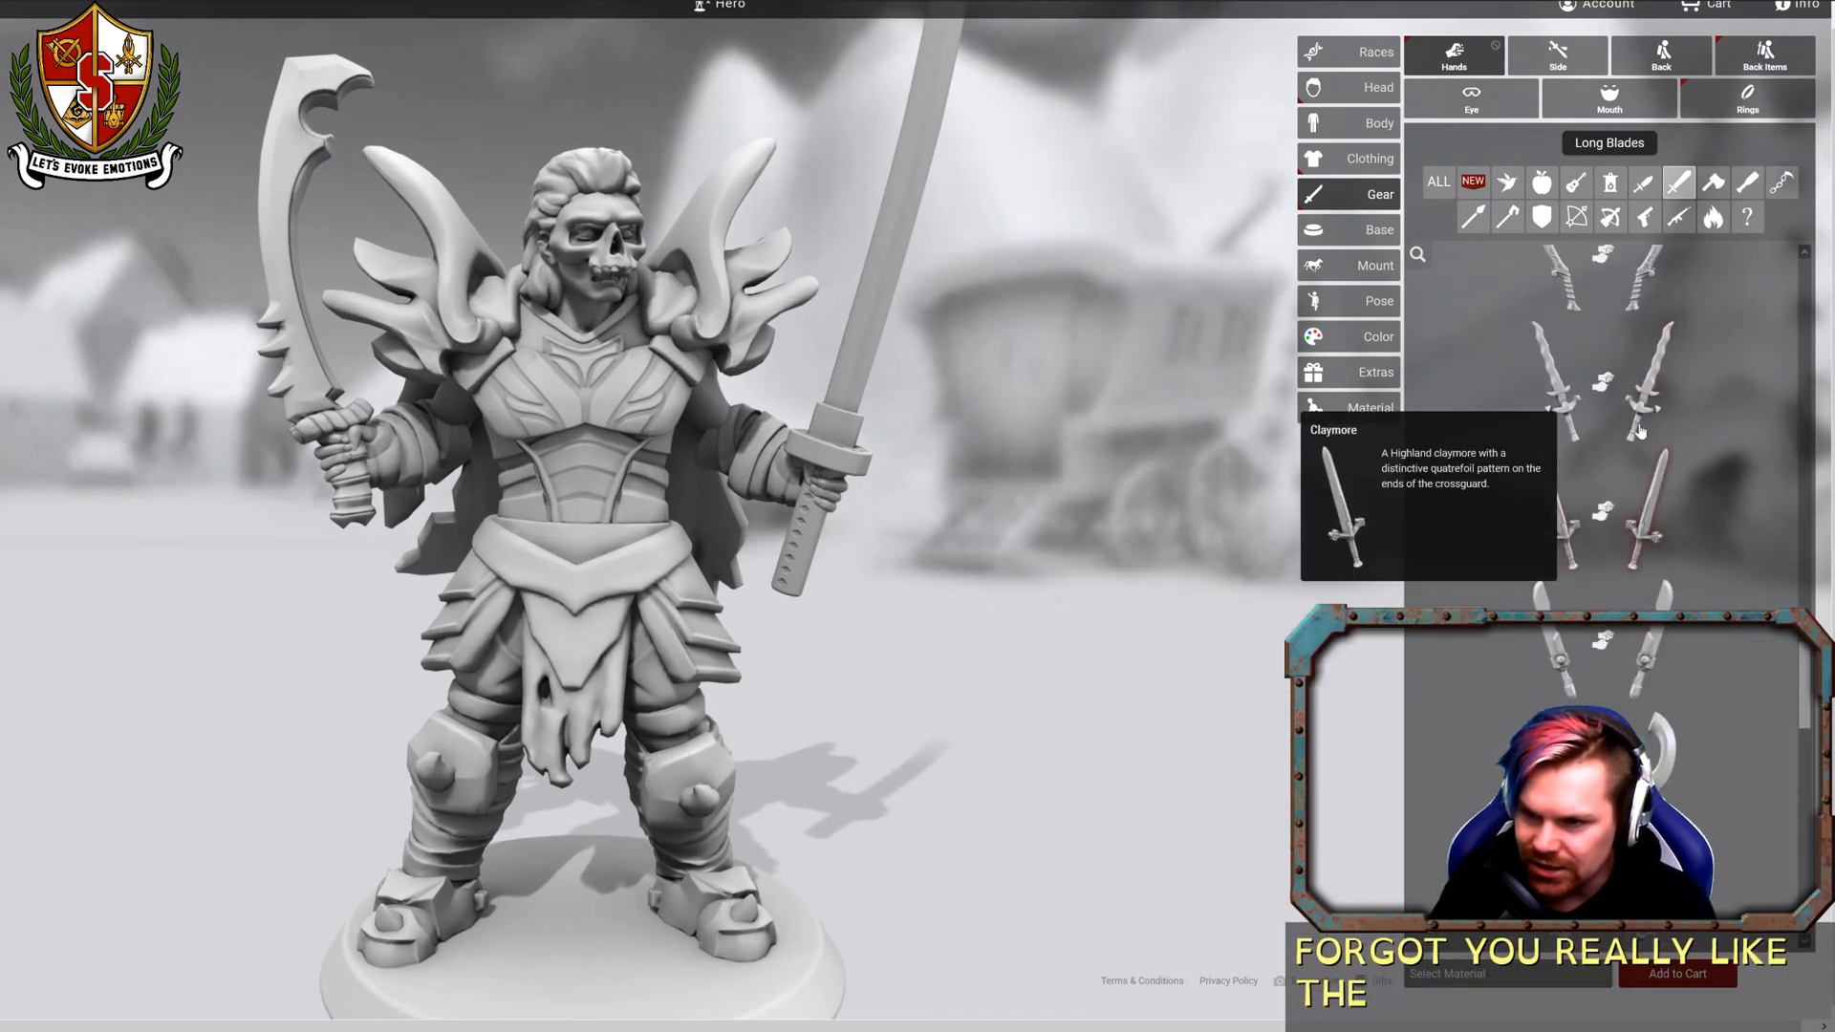
{"action": "mouse_move", "coordinate": [1643, 426]}
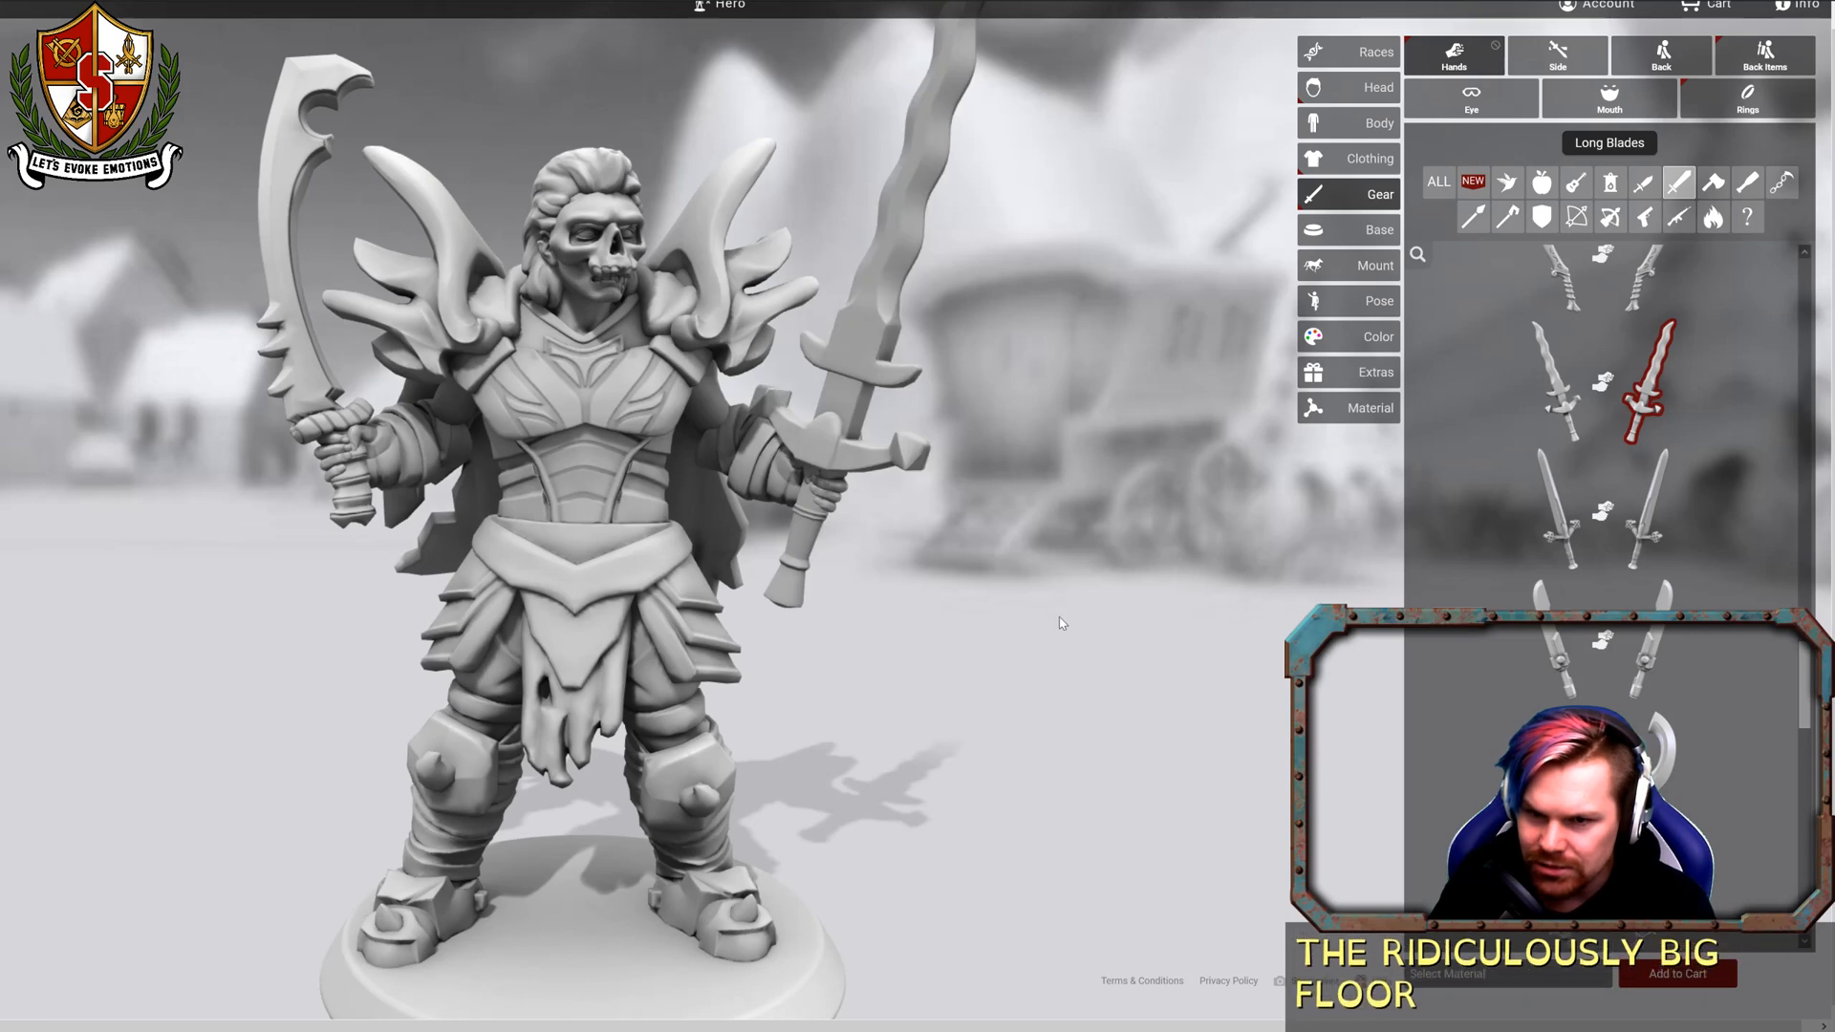
{"action": "scroll", "coordinate": [1064, 624], "scroll_direction": "down", "scroll_amount": 2}
{"action": "left_click_drag", "start_coordinate": [1038, 627], "coordinate": [903, 633]}
{"action": "left_click_drag", "start_coordinate": [1038, 630], "coordinate": [981, 623]}
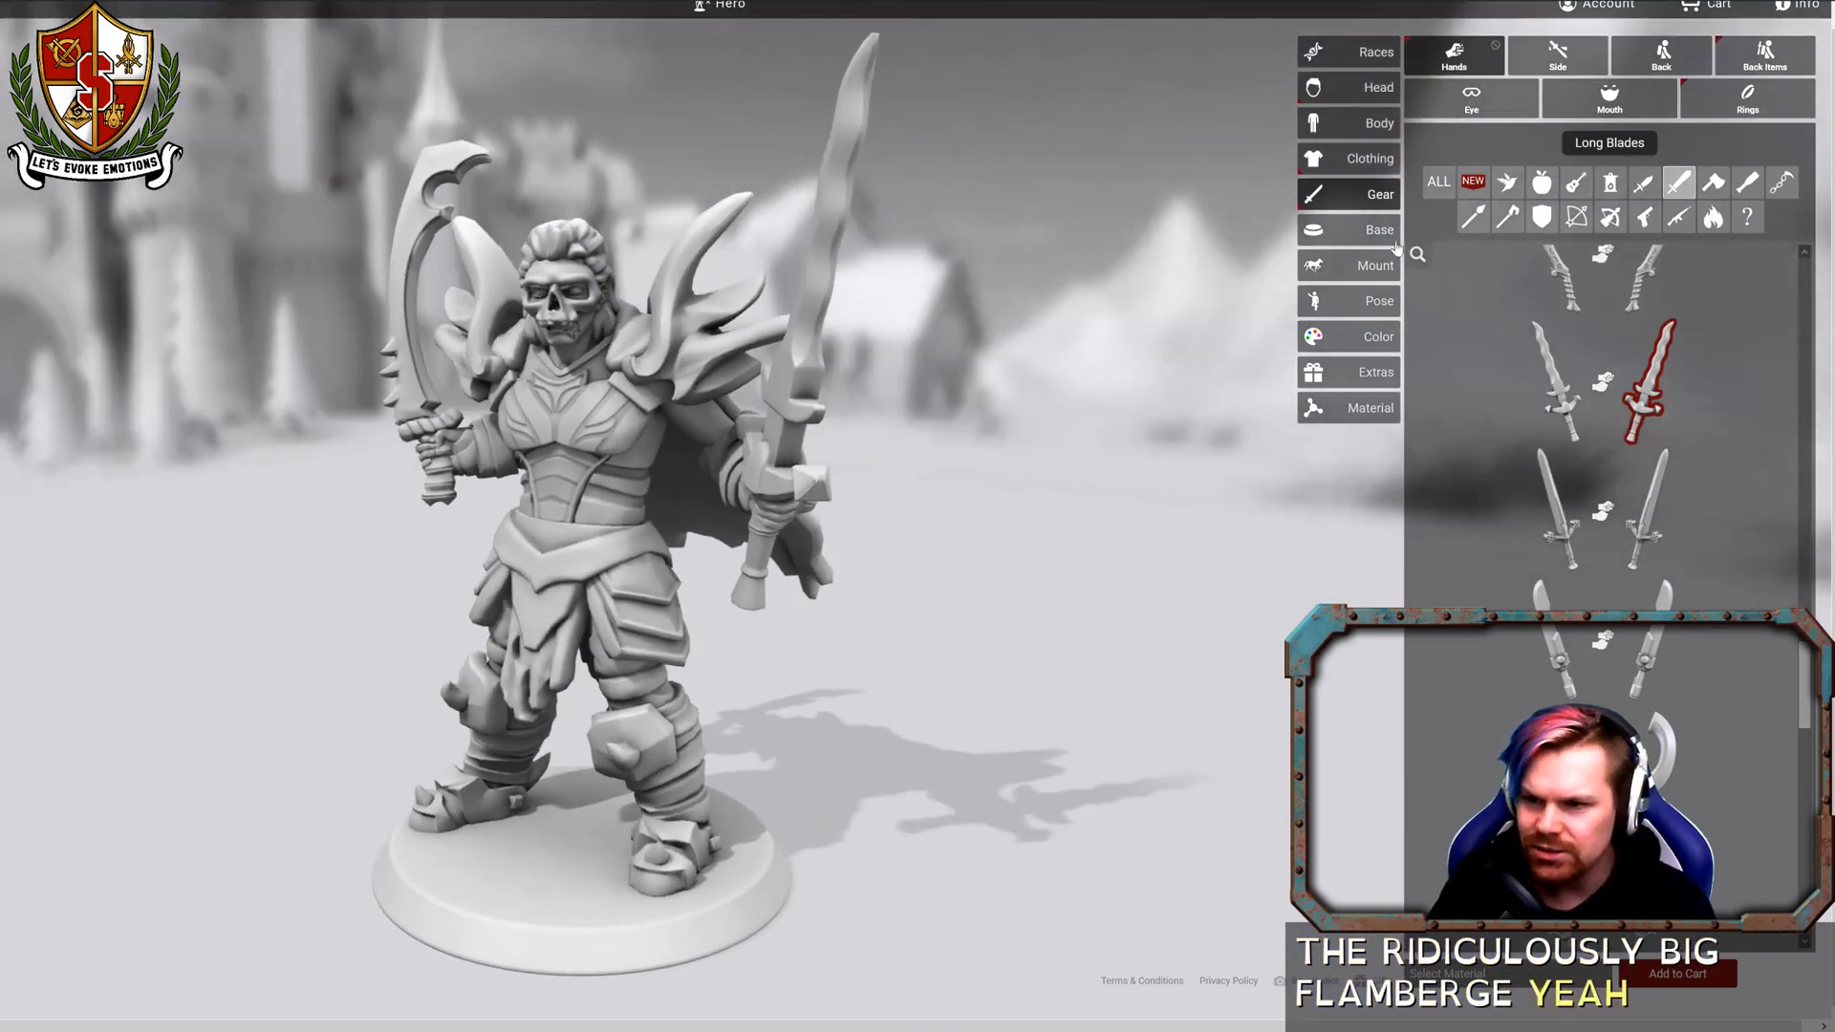
Hang a Throwing Axe on each hip as side gear and turn the figure to check them.
{"action": "left_click", "coordinate": [1552, 72]}
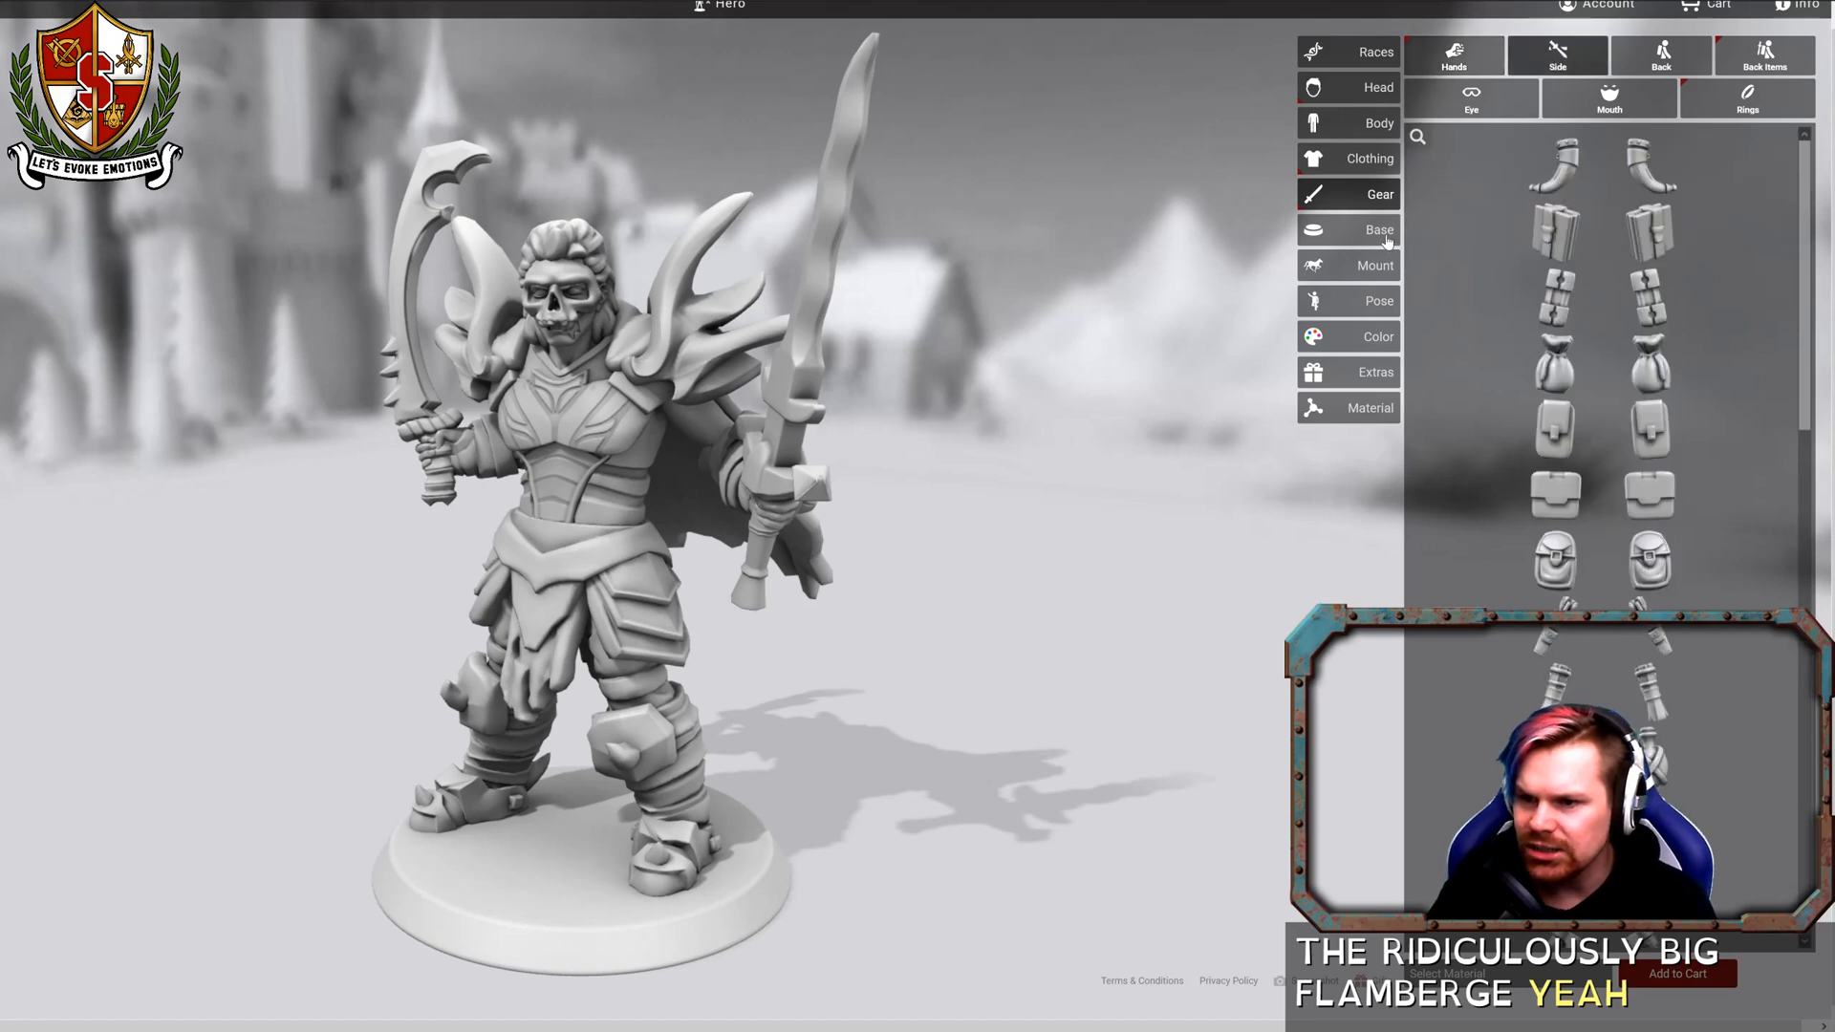
{"action": "scroll", "coordinate": [1594, 458], "scroll_direction": "down", "scroll_amount": 4}
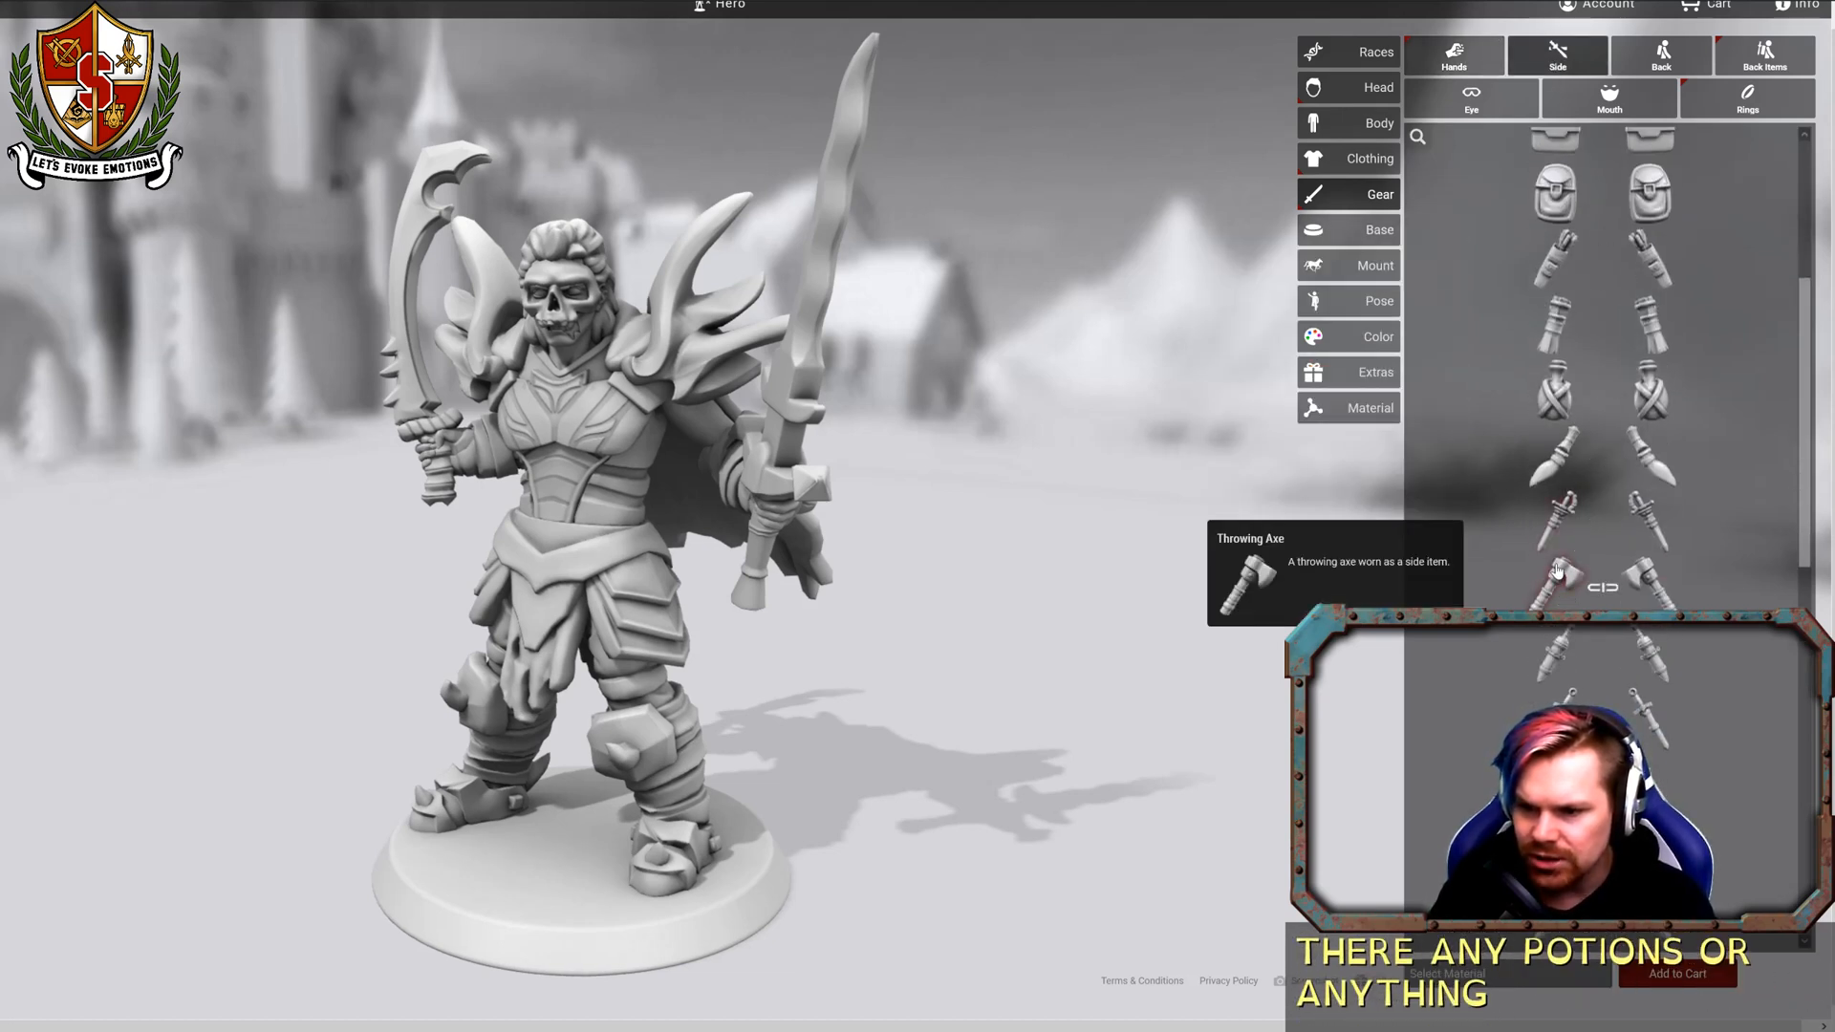
{"action": "scroll", "coordinate": [1554, 576], "scroll_direction": "down", "scroll_amount": 5}
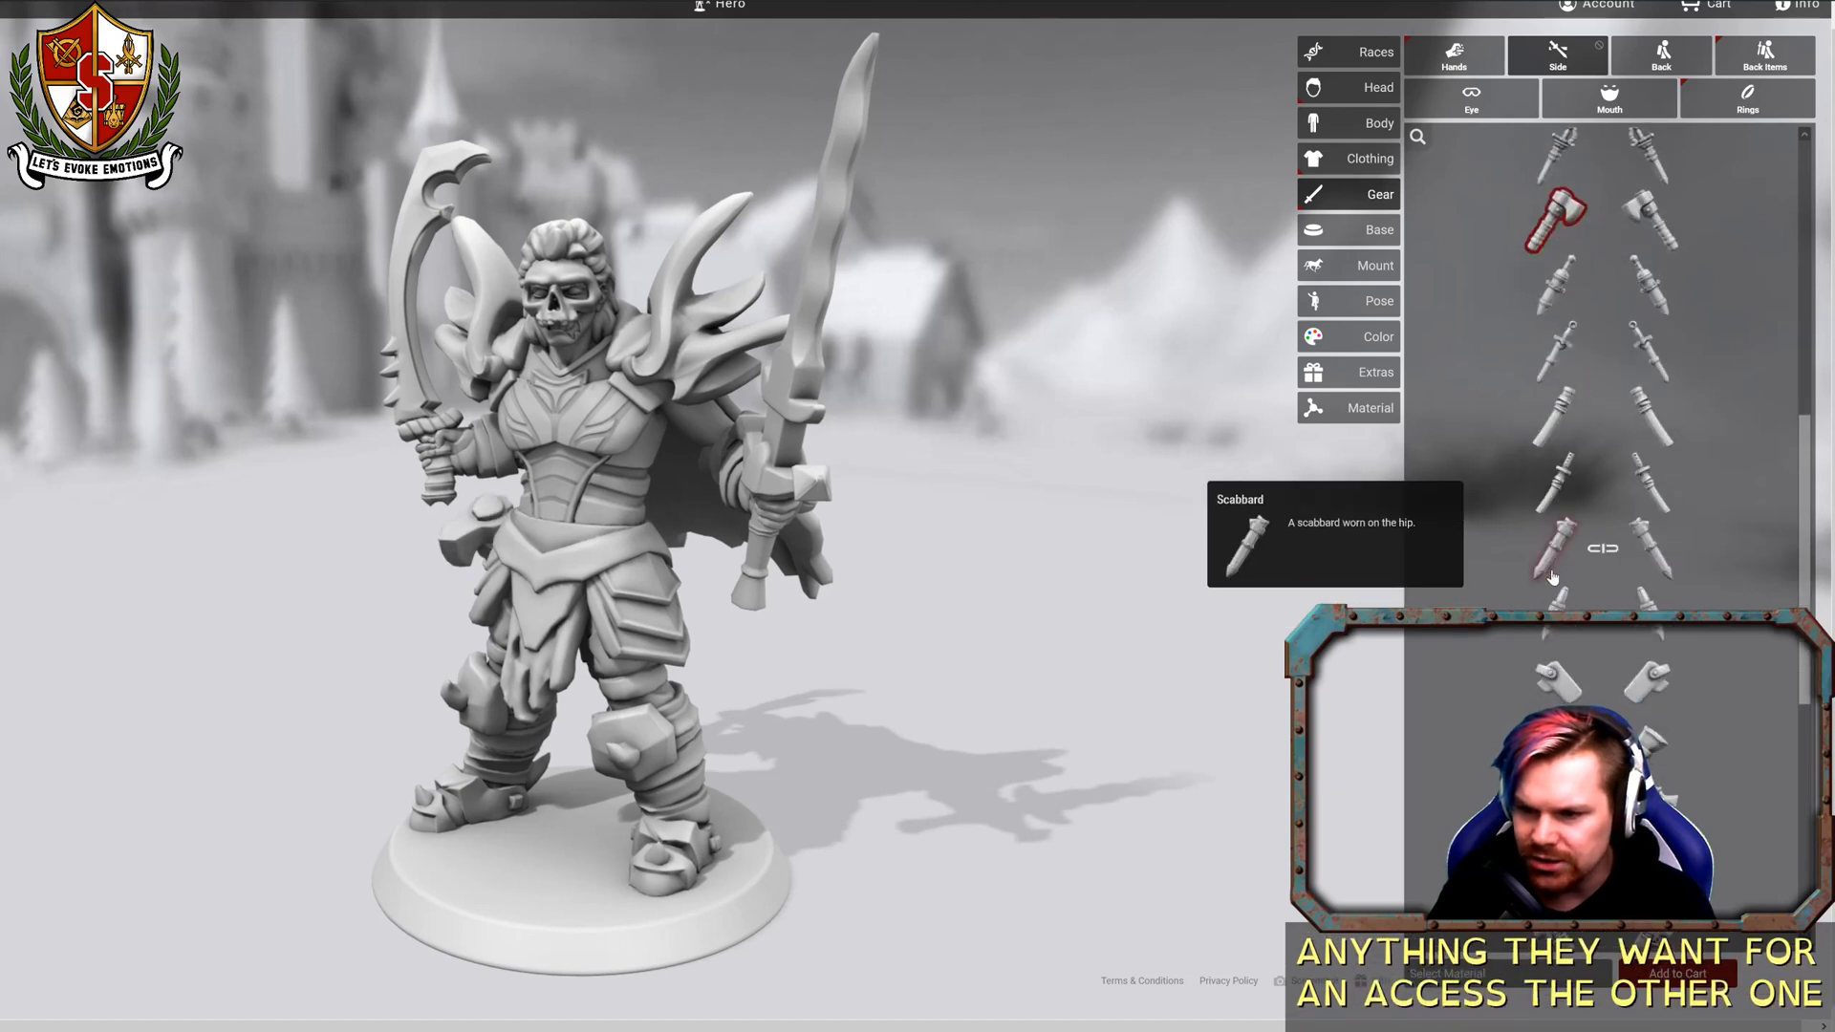
{"action": "scroll", "coordinate": [1555, 580], "scroll_direction": "down", "scroll_amount": 5}
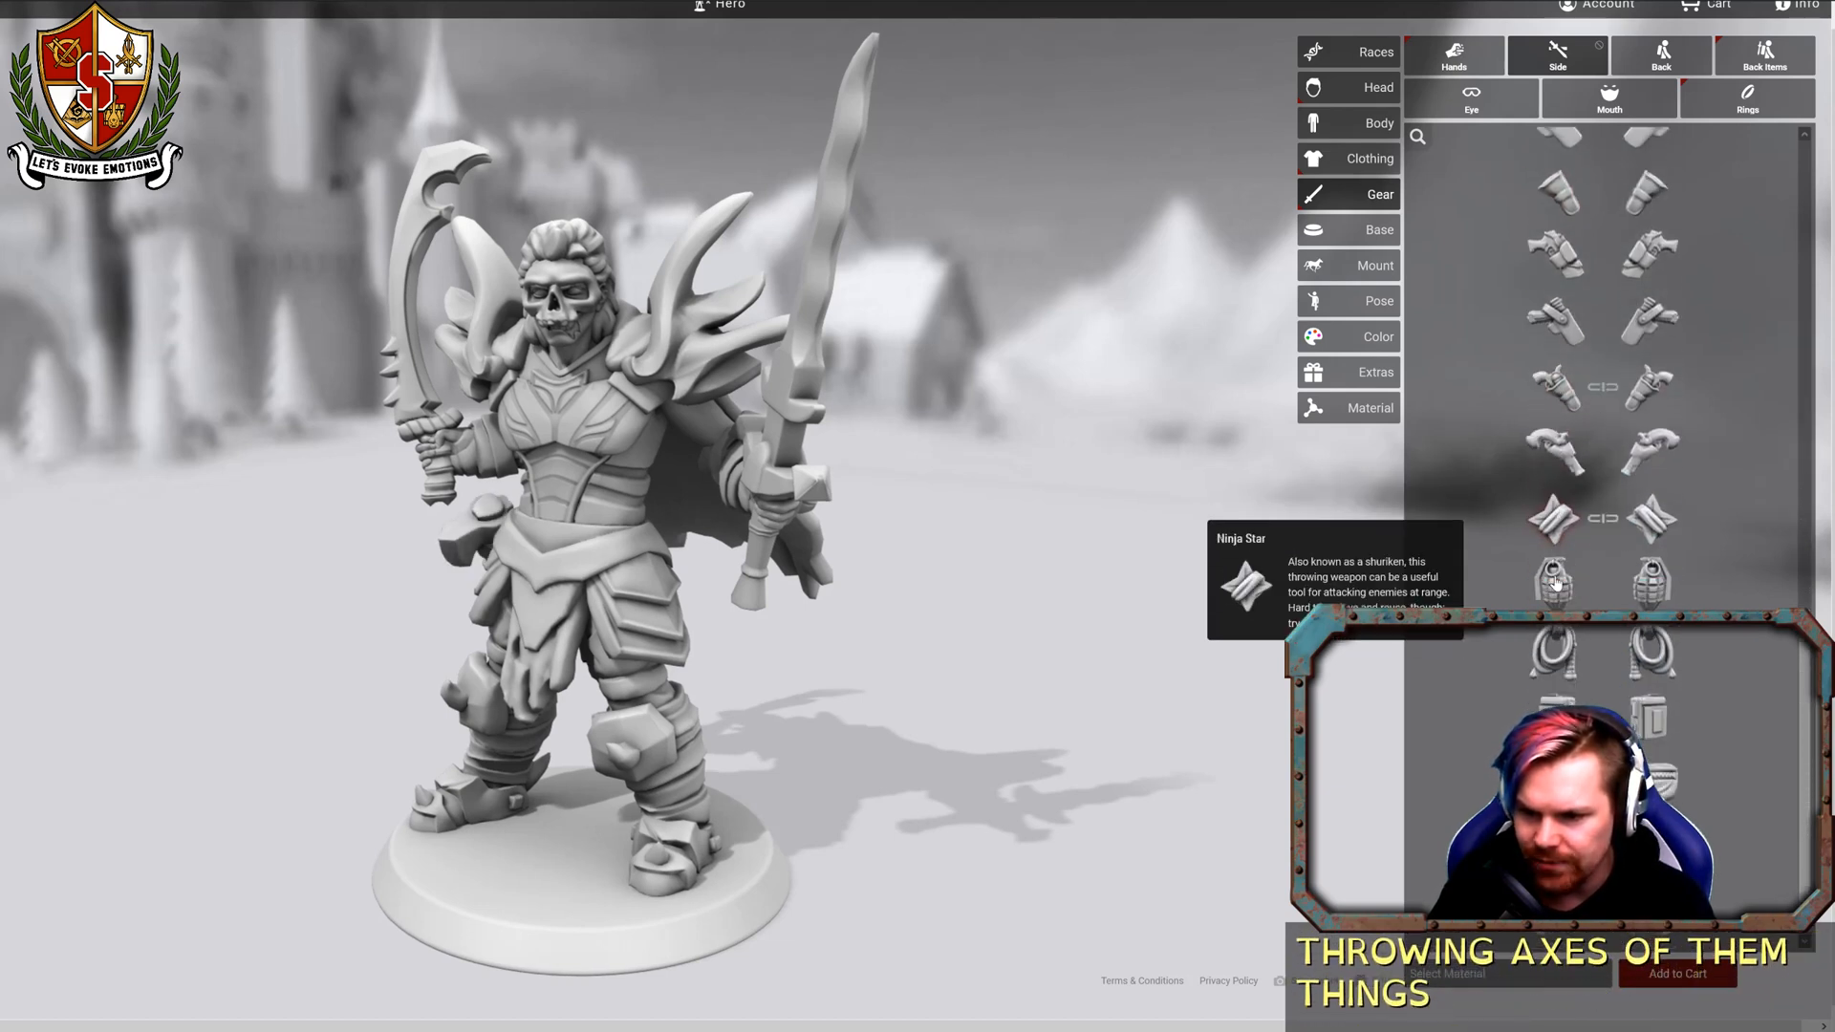
{"action": "scroll", "coordinate": [1556, 588], "scroll_direction": "up", "scroll_amount": 8}
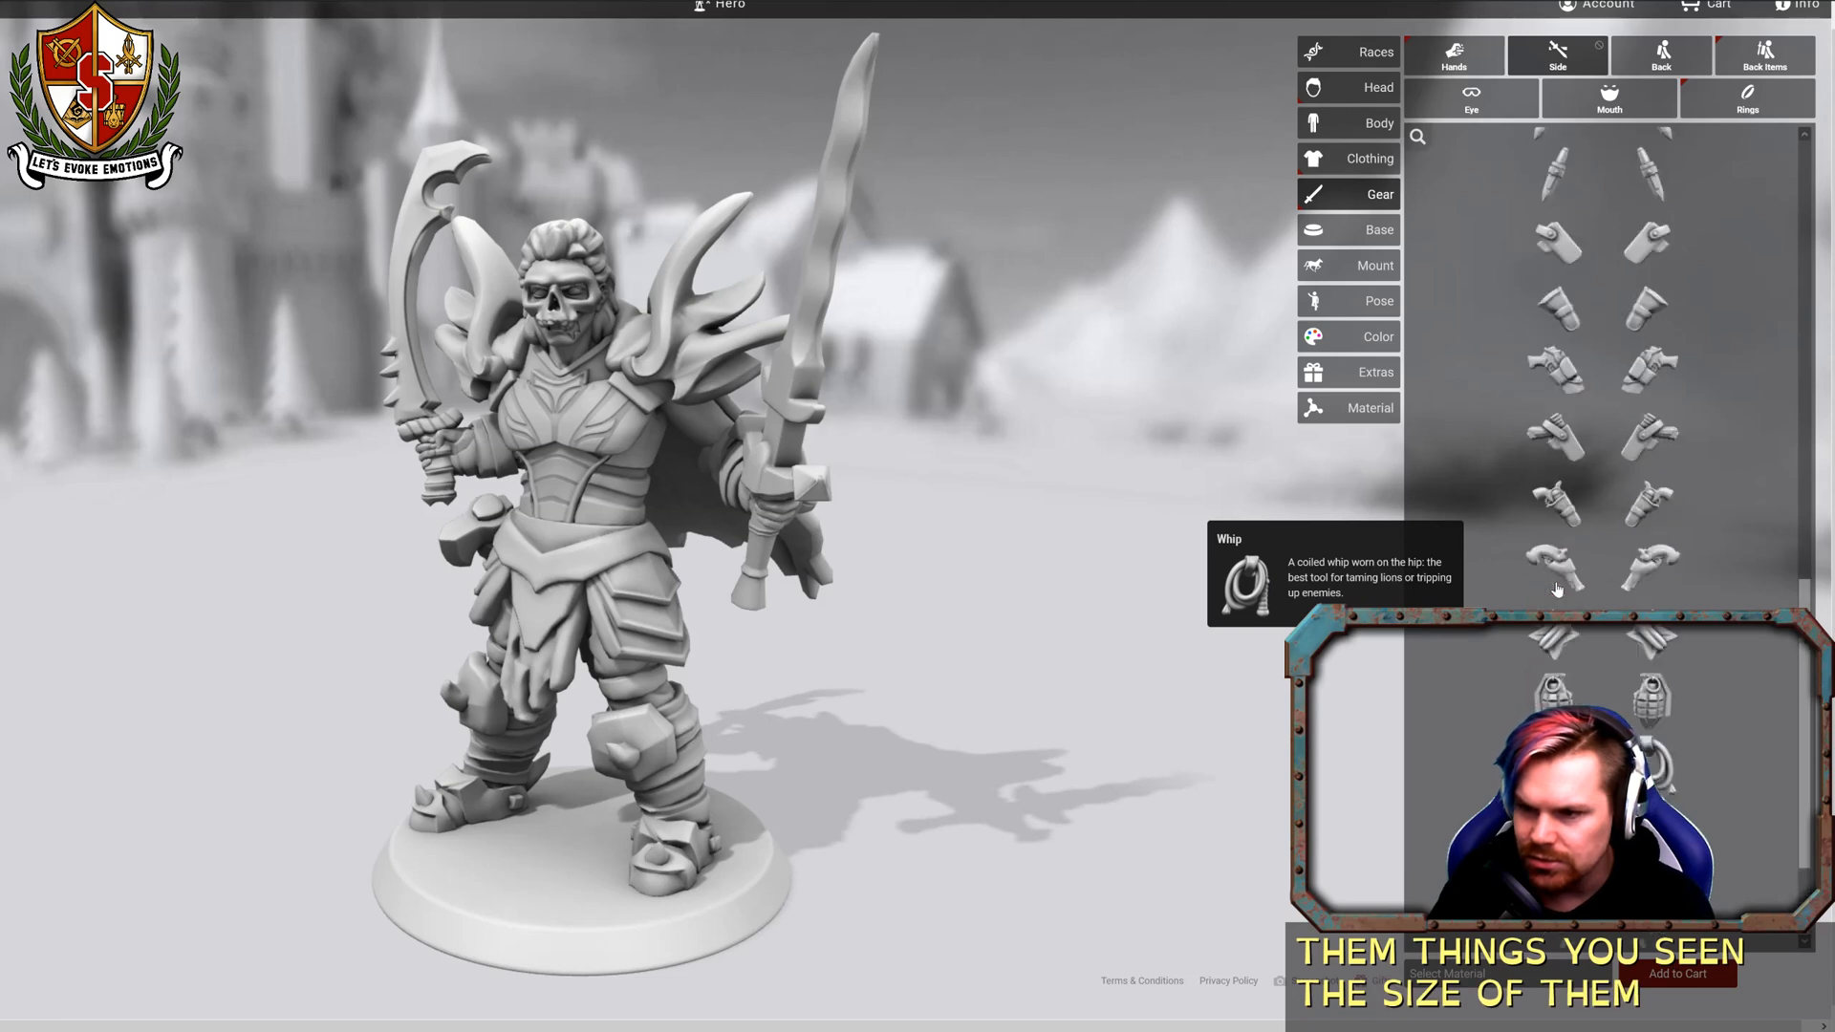
{"action": "scroll", "coordinate": [1557, 589], "scroll_direction": "up", "scroll_amount": 1}
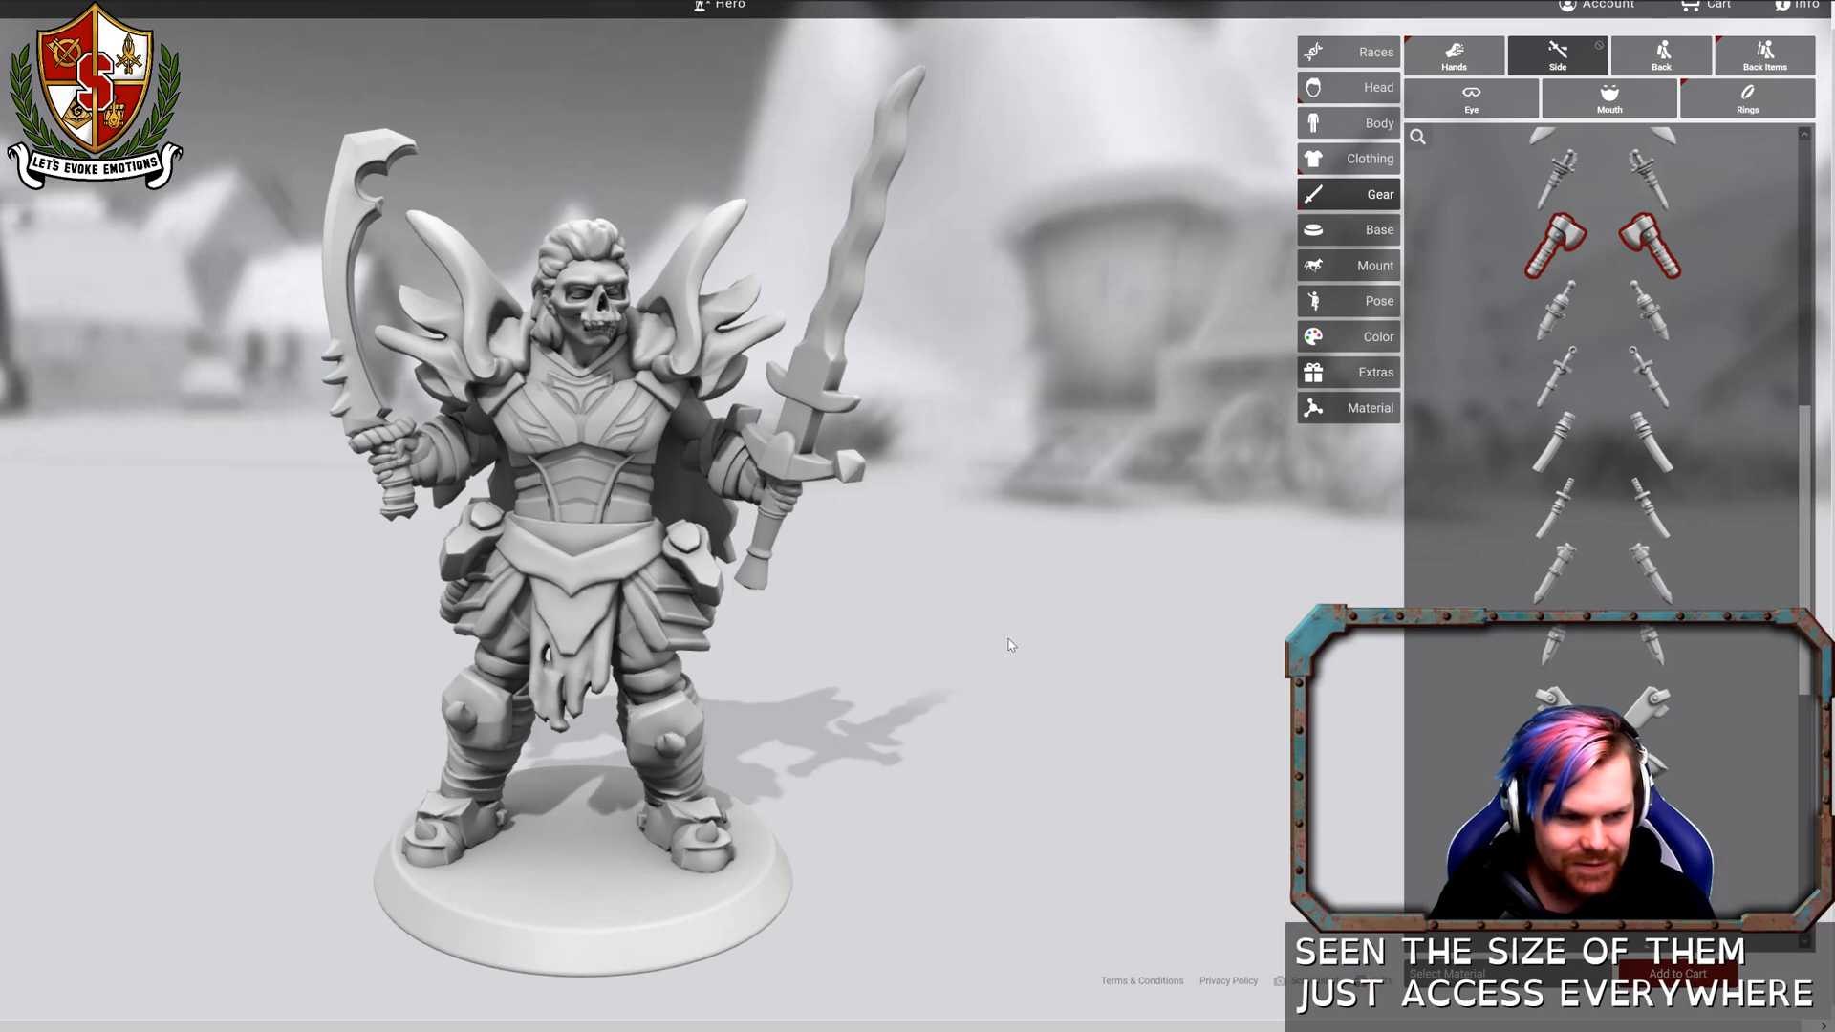
{"action": "left_click_drag", "start_coordinate": [944, 684], "coordinate": [1044, 667]}
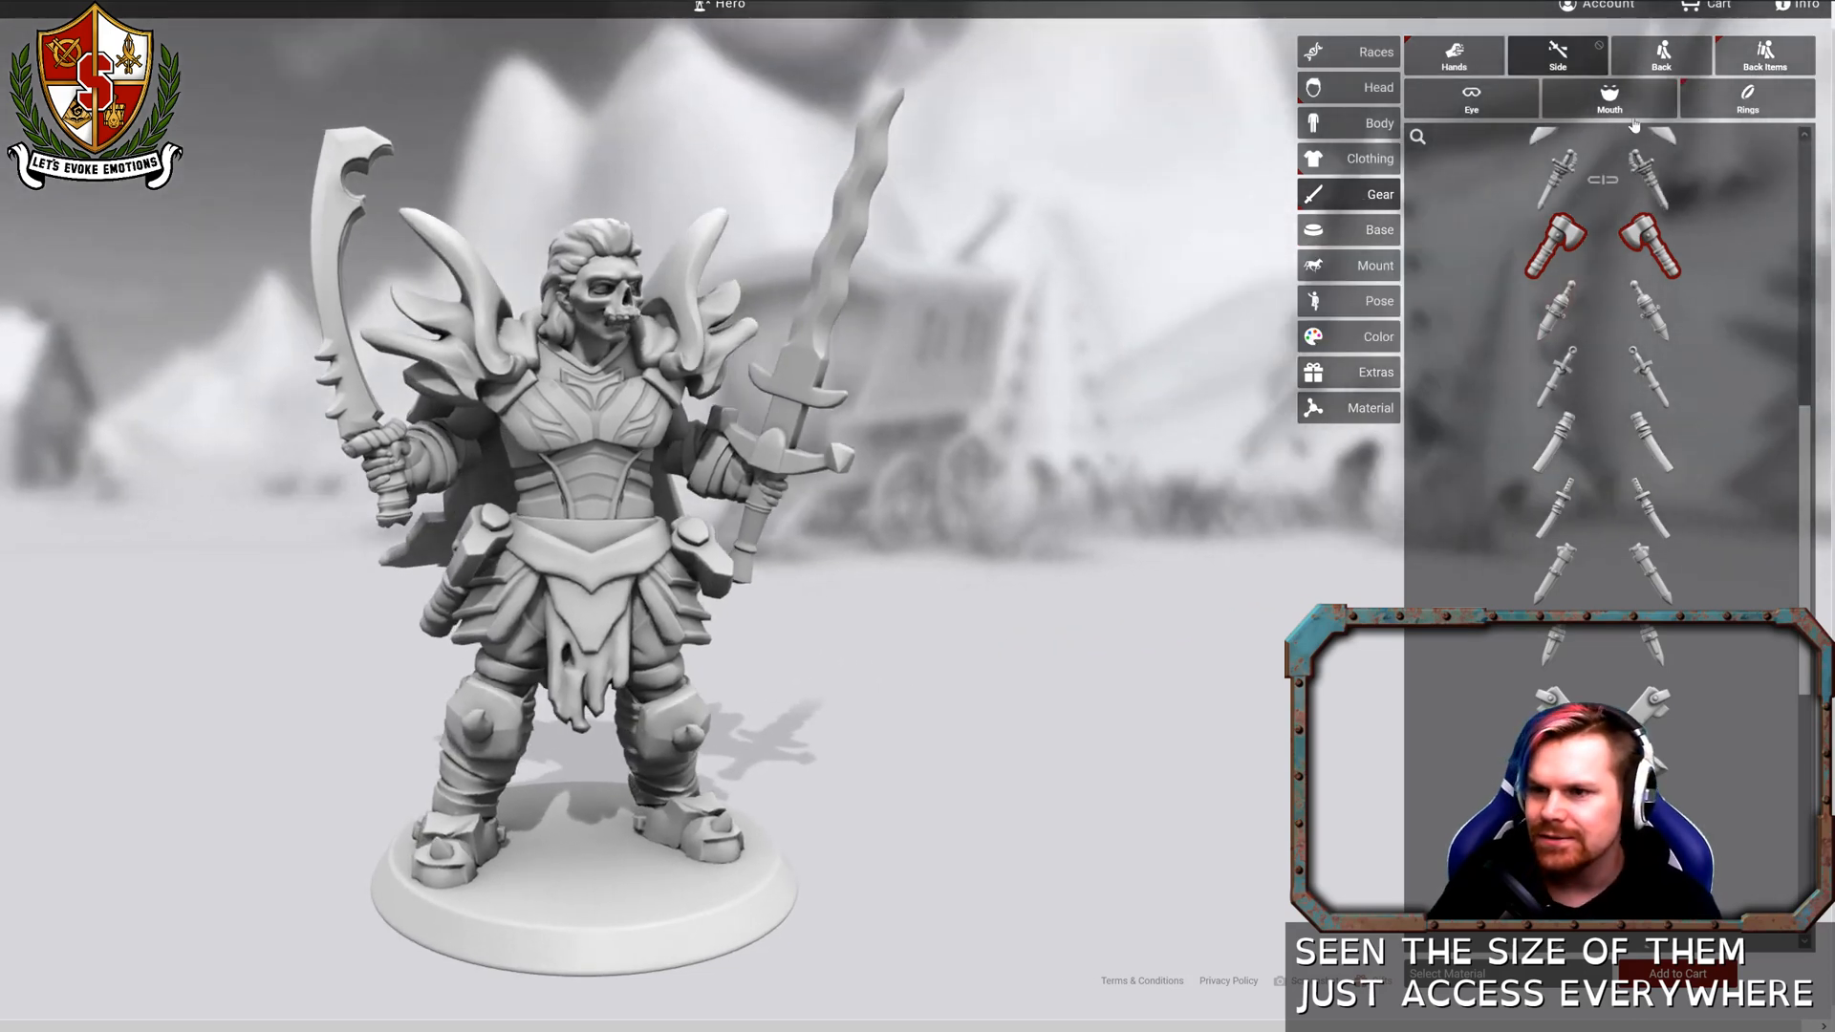
Inspect the covered face up close and remove the skull mask from the figure.
{"action": "left_click", "coordinate": [1550, 93]}
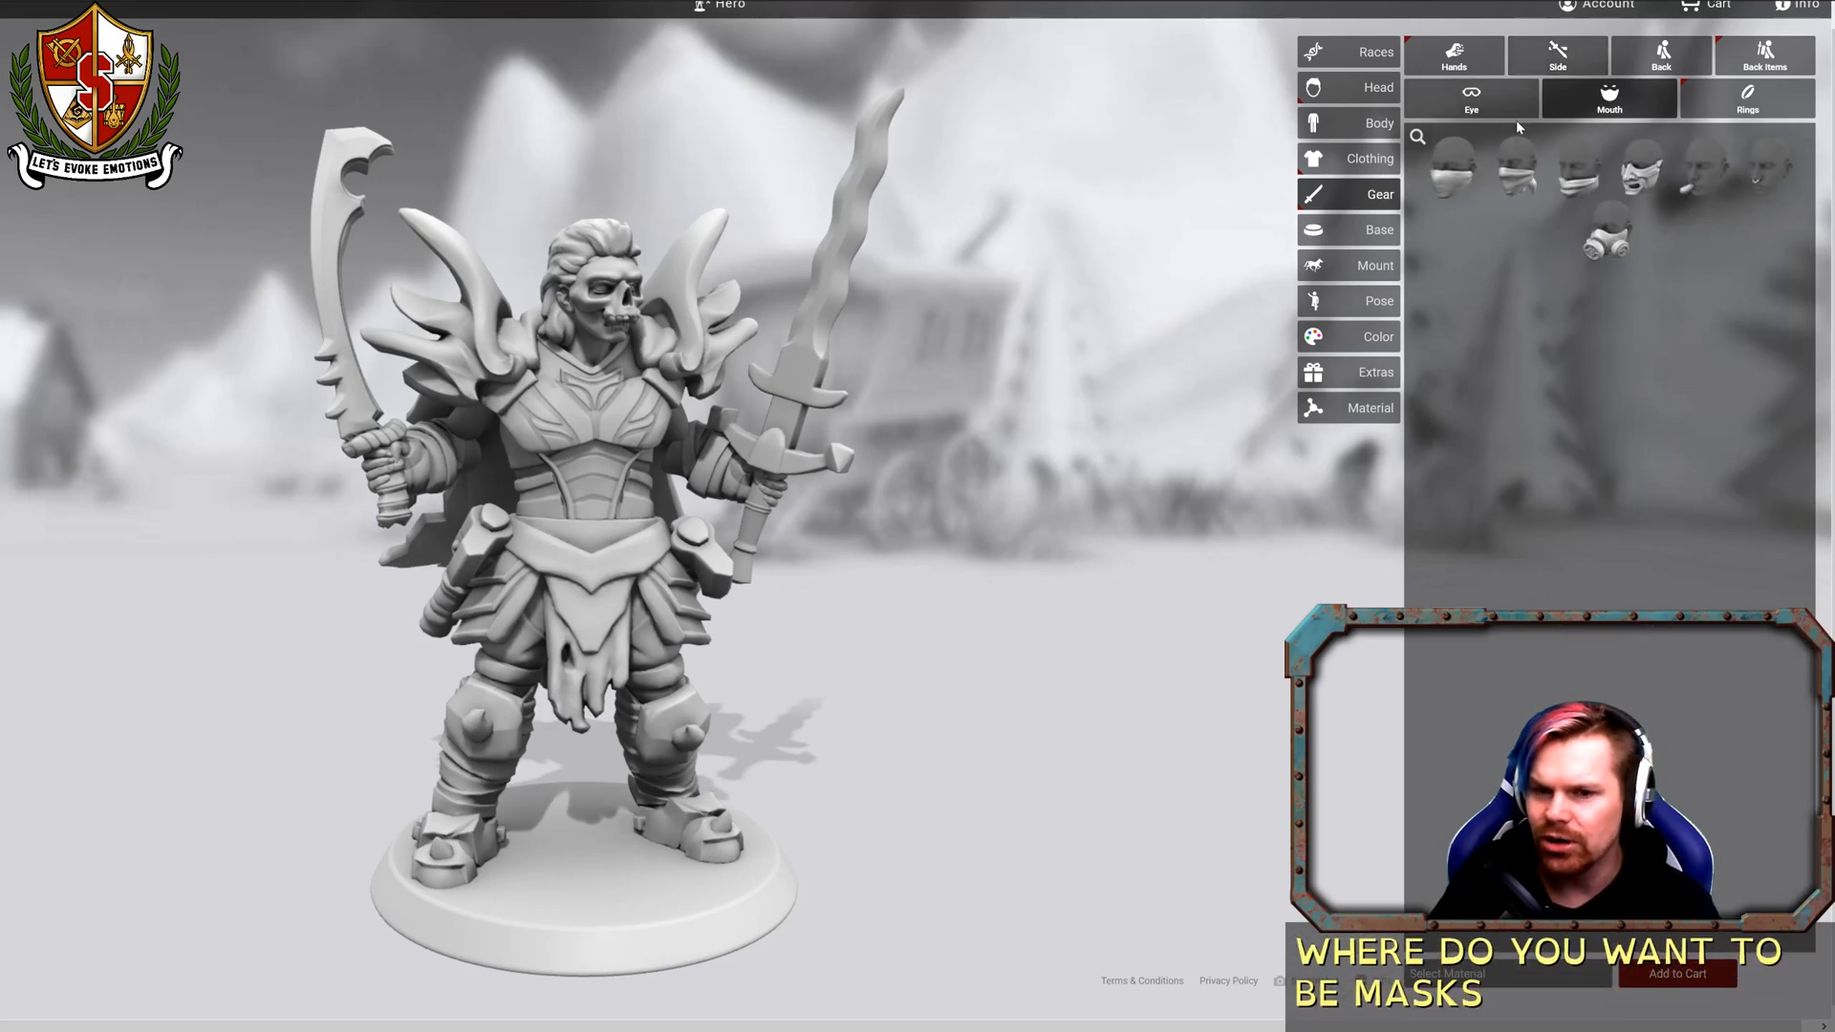
{"action": "left_click_drag", "start_coordinate": [735, 296], "coordinate": [504, 243]}
{"action": "scroll", "coordinate": [504, 243], "scroll_direction": "up", "scroll_amount": 3}
{"action": "scroll", "coordinate": [503, 241], "scroll_direction": "up", "scroll_amount": 3}
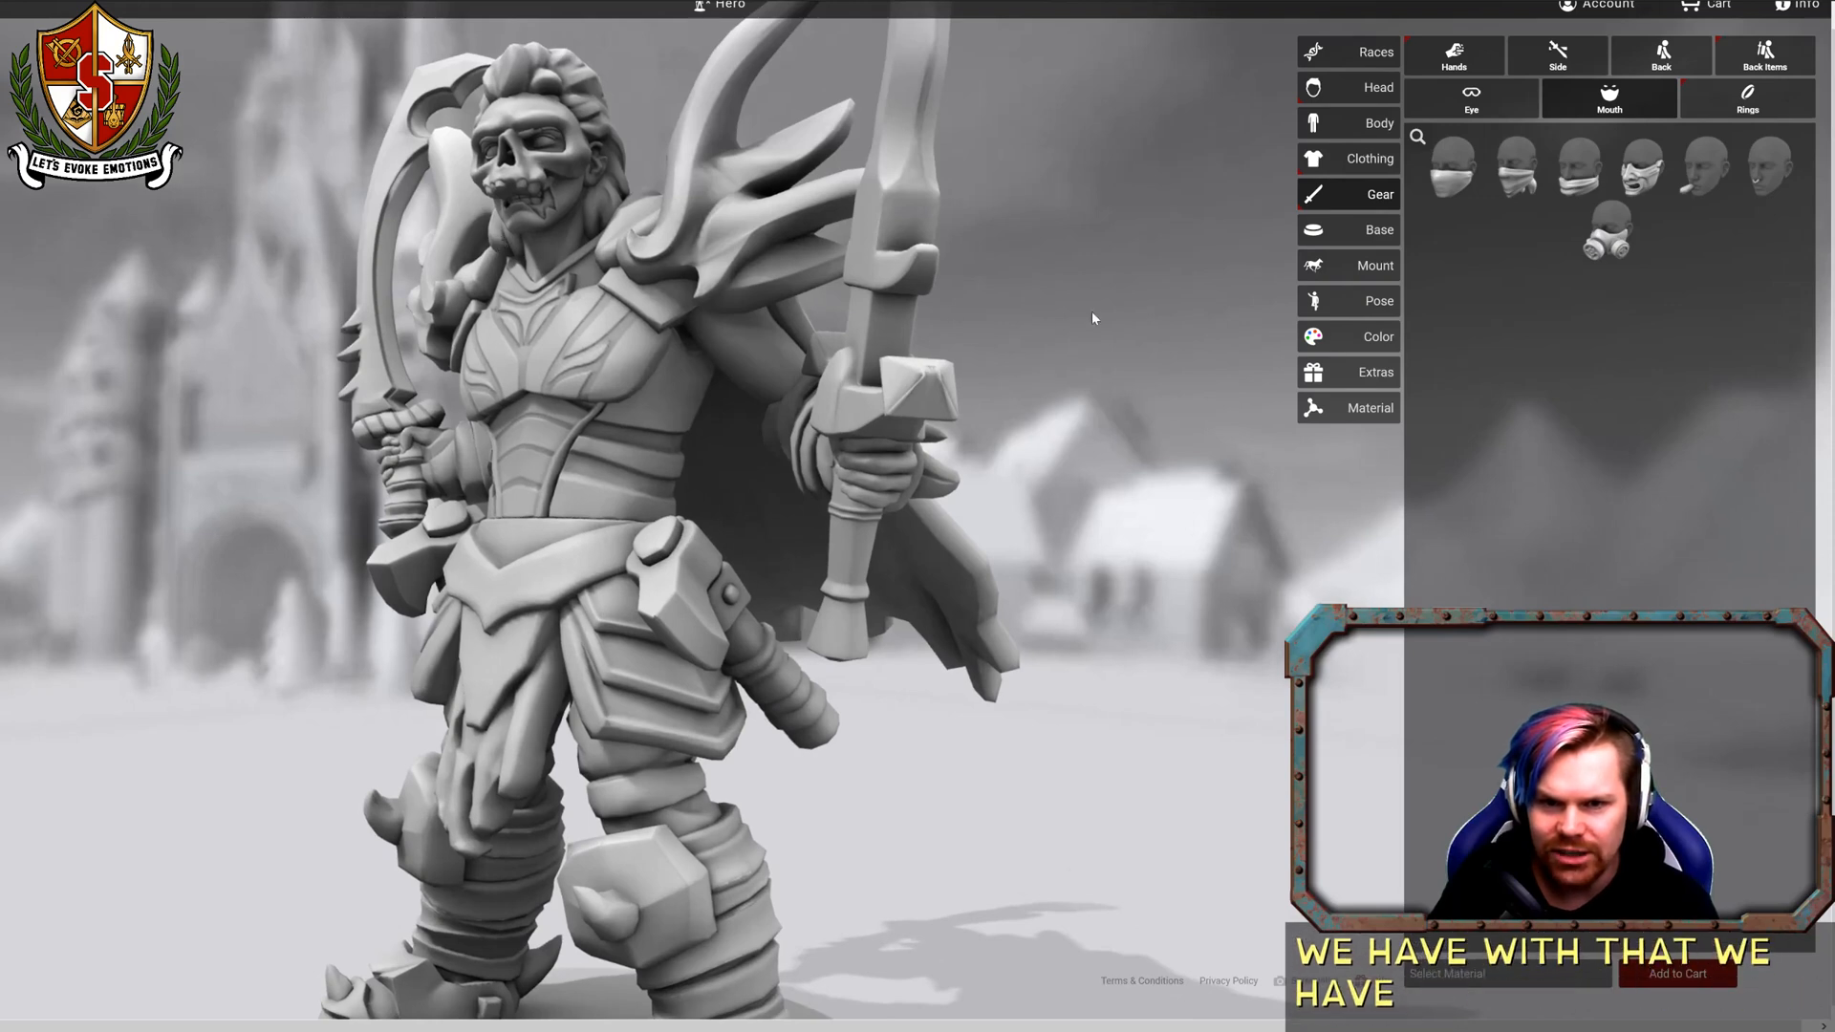
{"action": "scroll", "coordinate": [1150, 336], "scroll_direction": "up", "scroll_amount": 2}
{"action": "left_click_drag", "start_coordinate": [1150, 338], "coordinate": [1206, 348]}
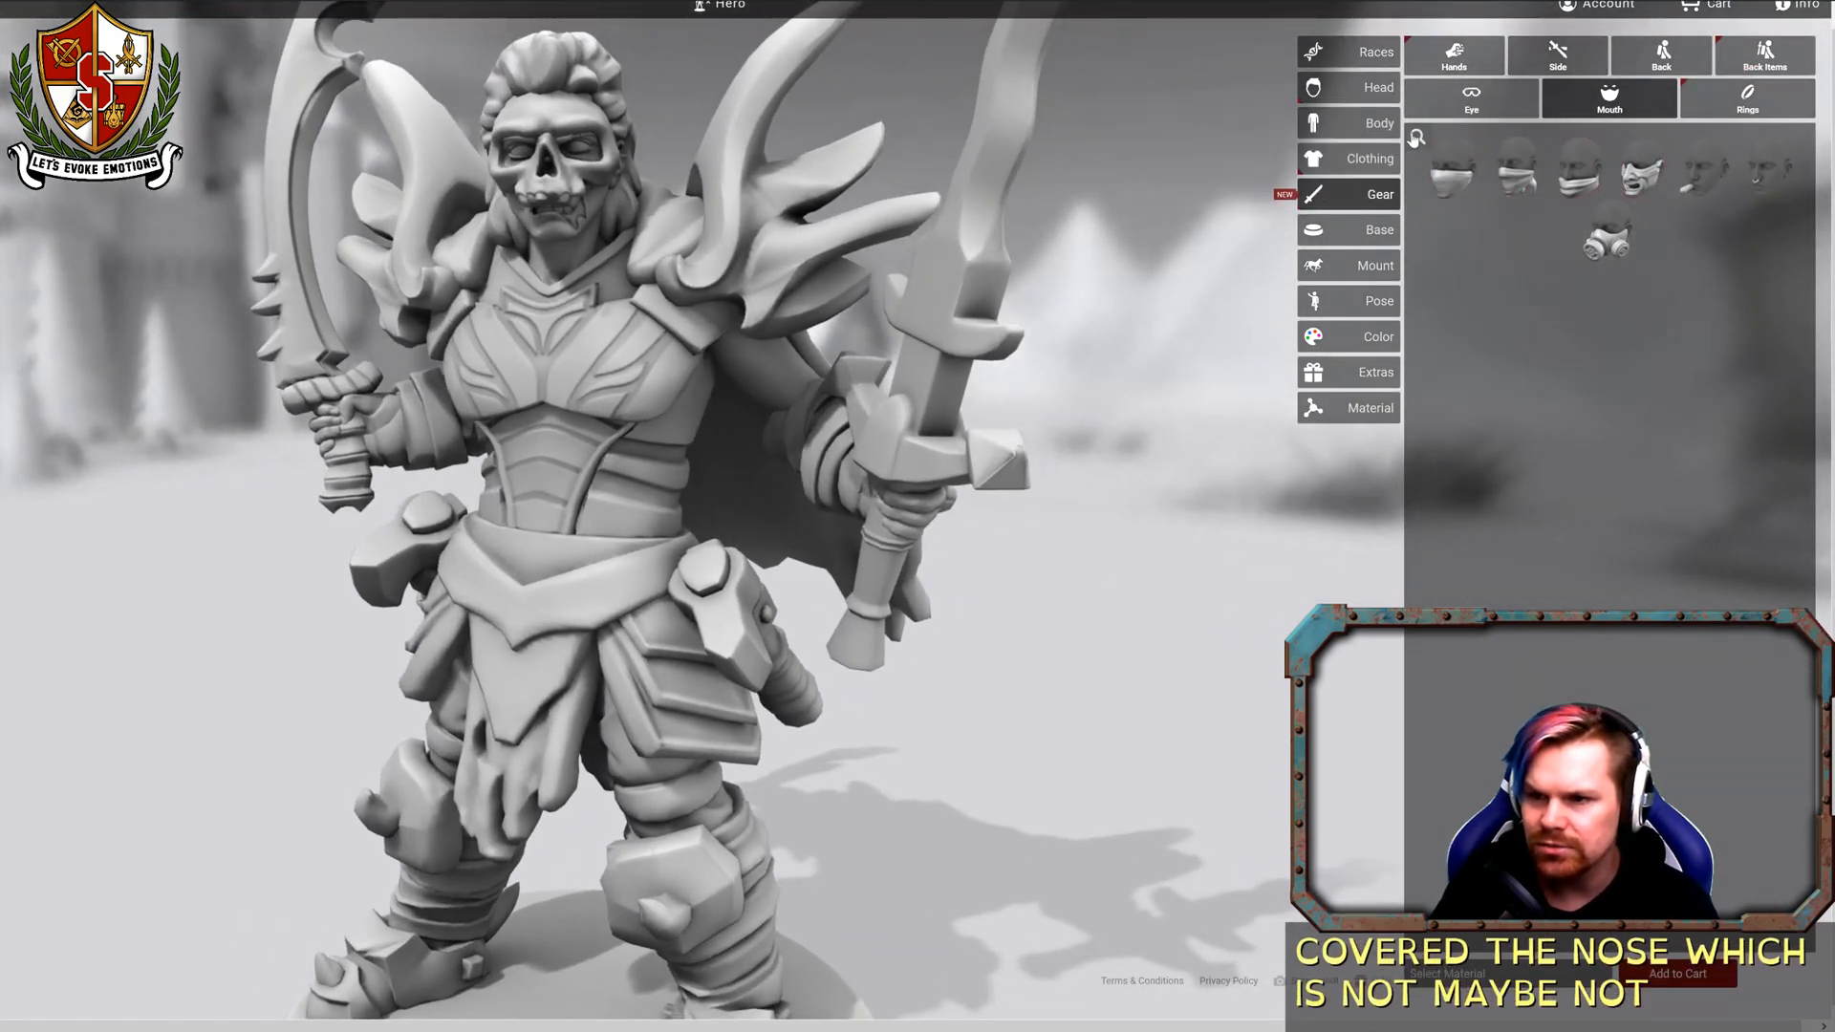
{"action": "left_click", "coordinate": [1343, 160]}
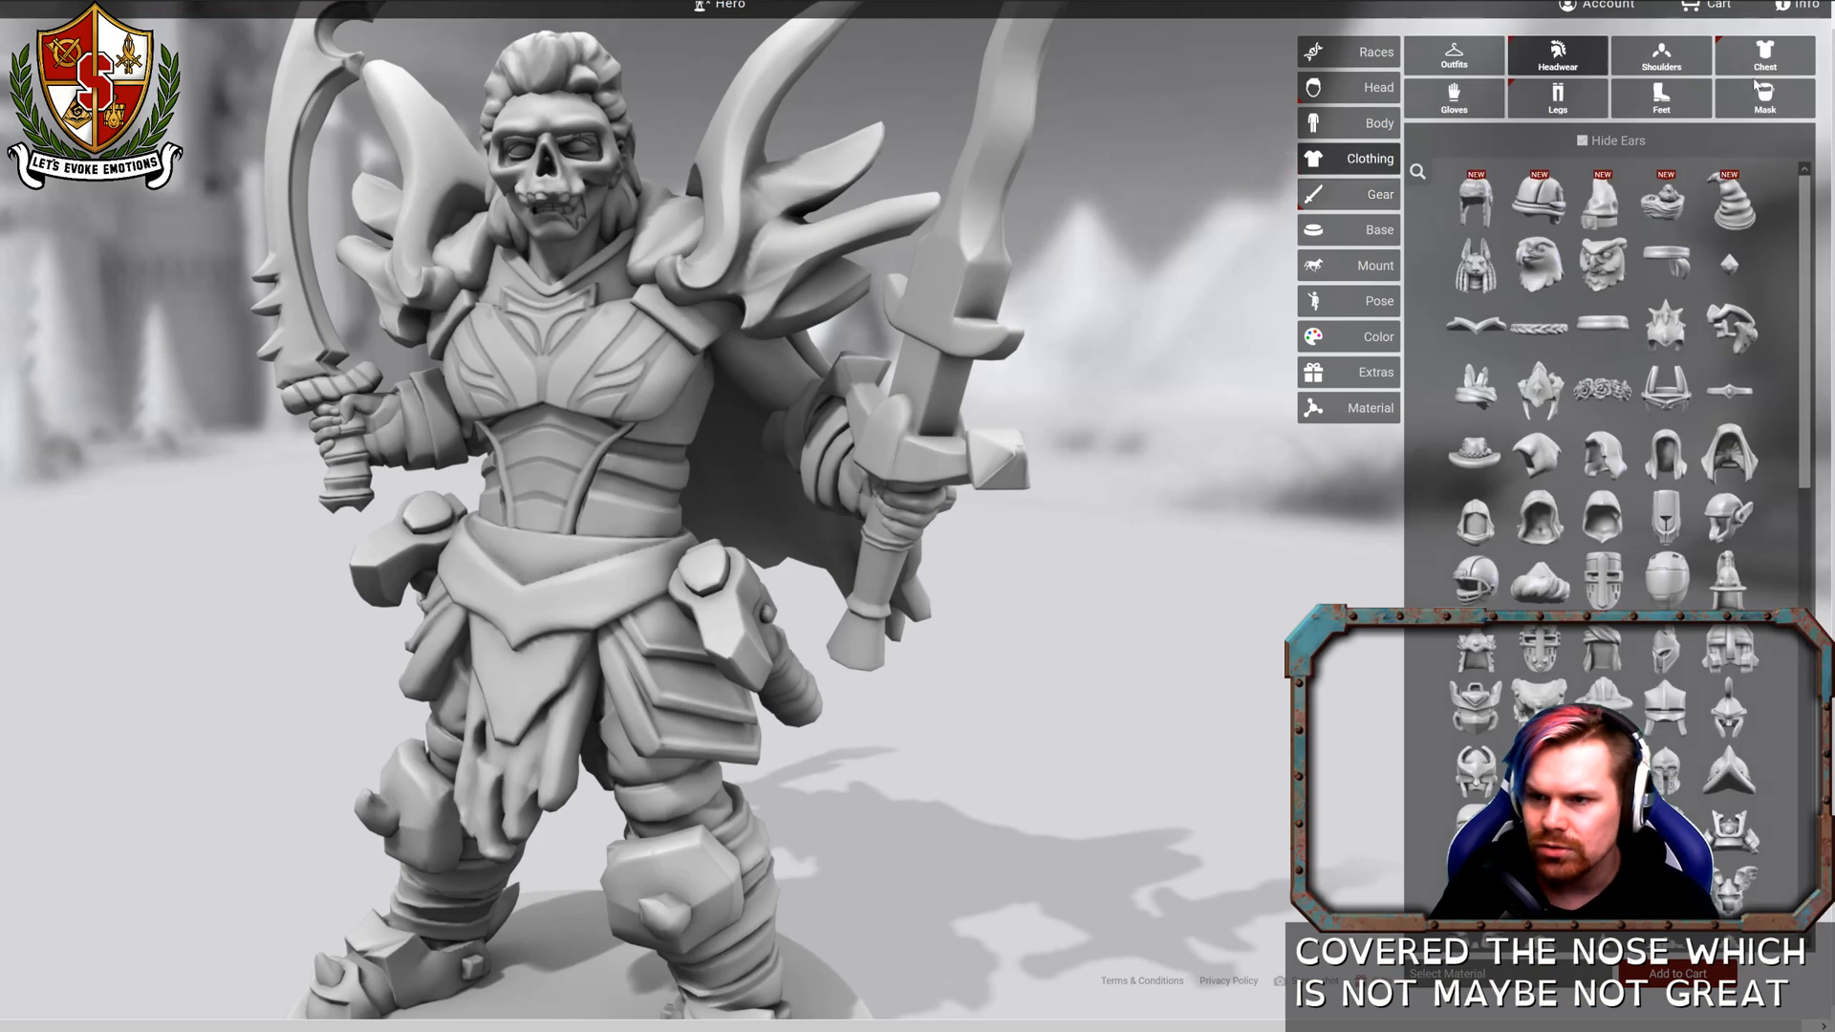
{"action": "left_click", "coordinate": [1764, 98]}
{"action": "left_click", "coordinate": [1672, 164]}
{"action": "mouse_move", "coordinate": [1181, 251]}
{"action": "left_mouse_down"}
{"action": "mouse_move", "coordinate": [1305, 239]}
{"action": "mouse_move", "coordinate": [1207, 246]}
{"action": "left_mouse_up"}
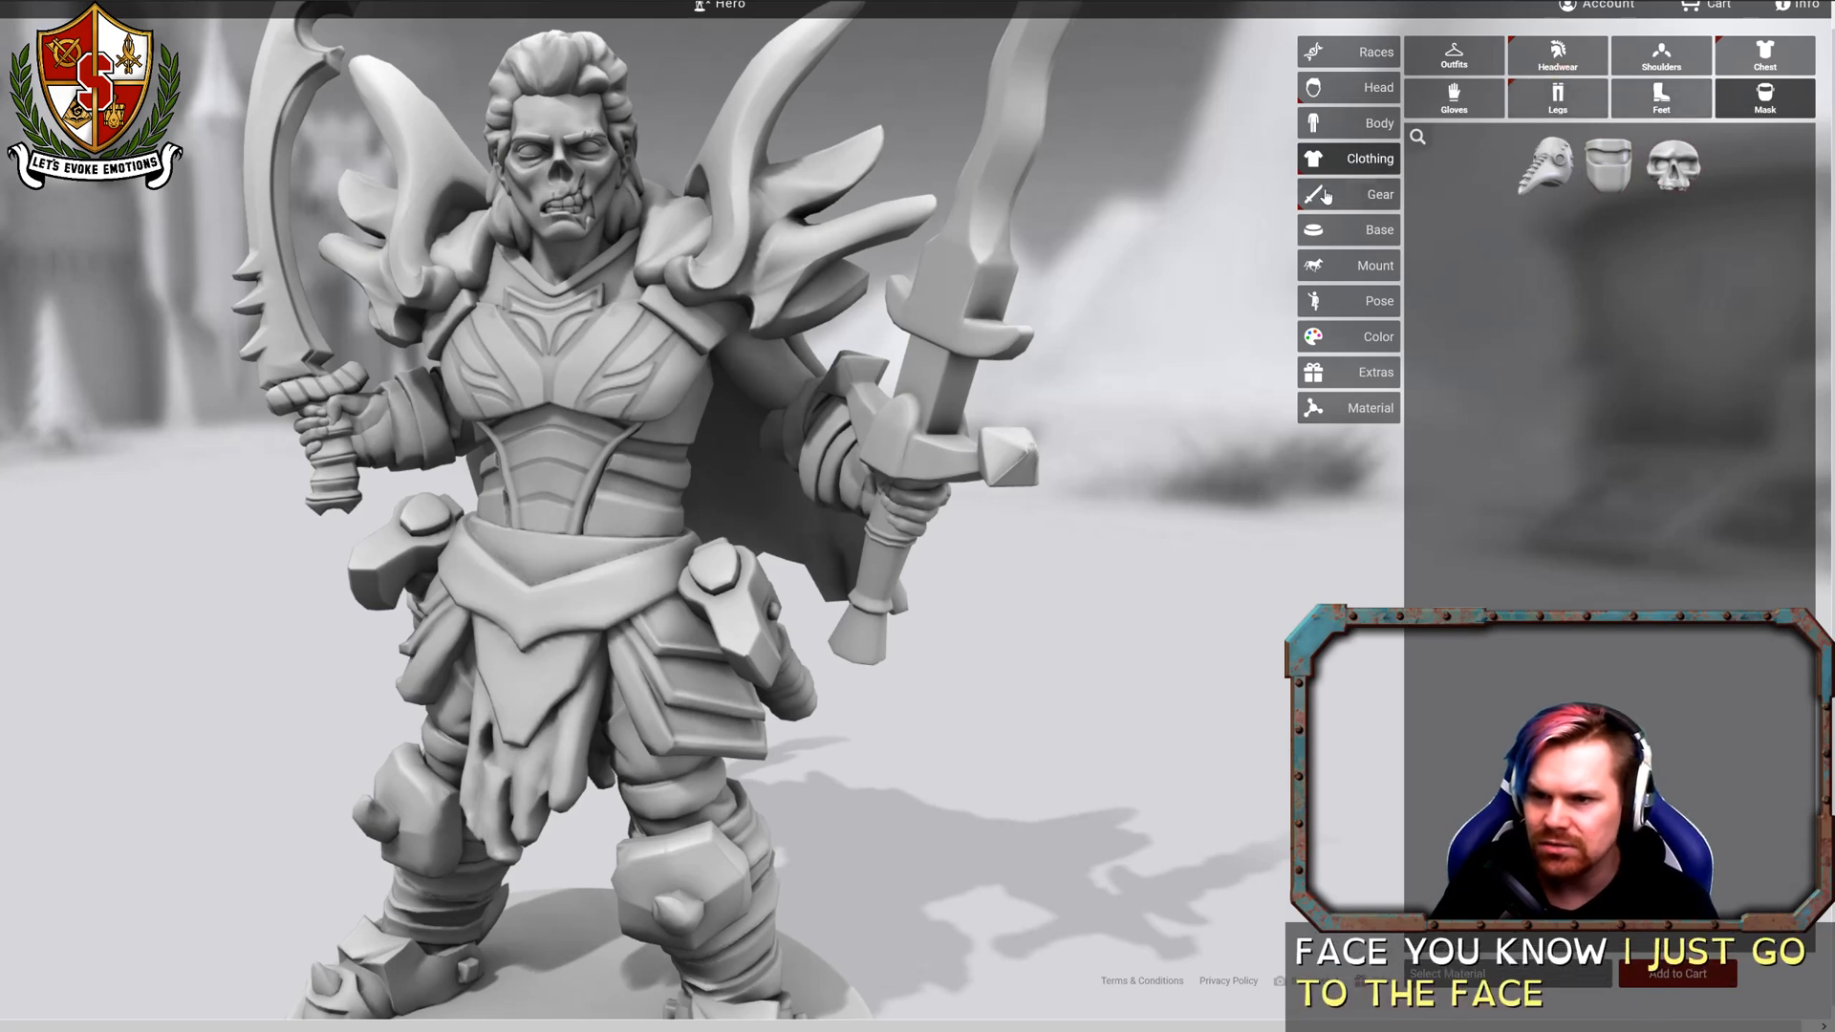
Try the diagonal eye bandage on the face and replace it with the Eyepatch, turning the figure to compare.
{"action": "left_click", "coordinate": [1349, 193]}
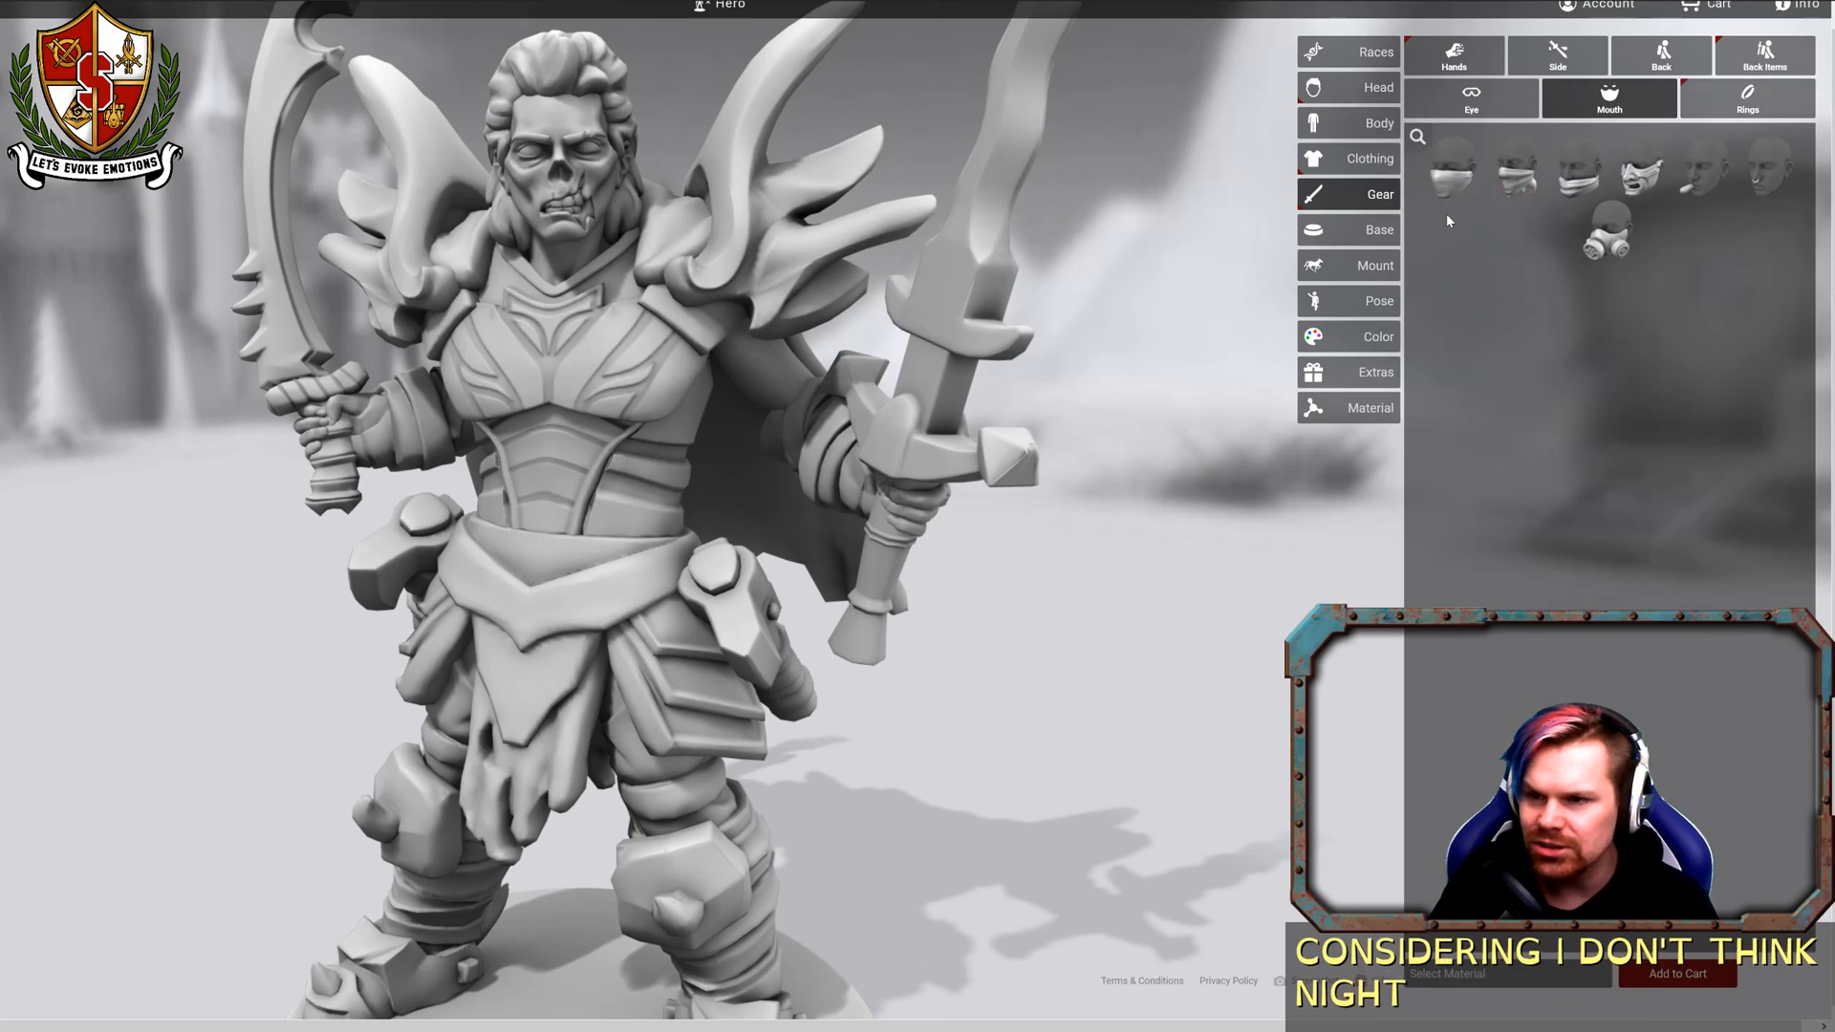
{"action": "left_click", "coordinate": [1471, 105]}
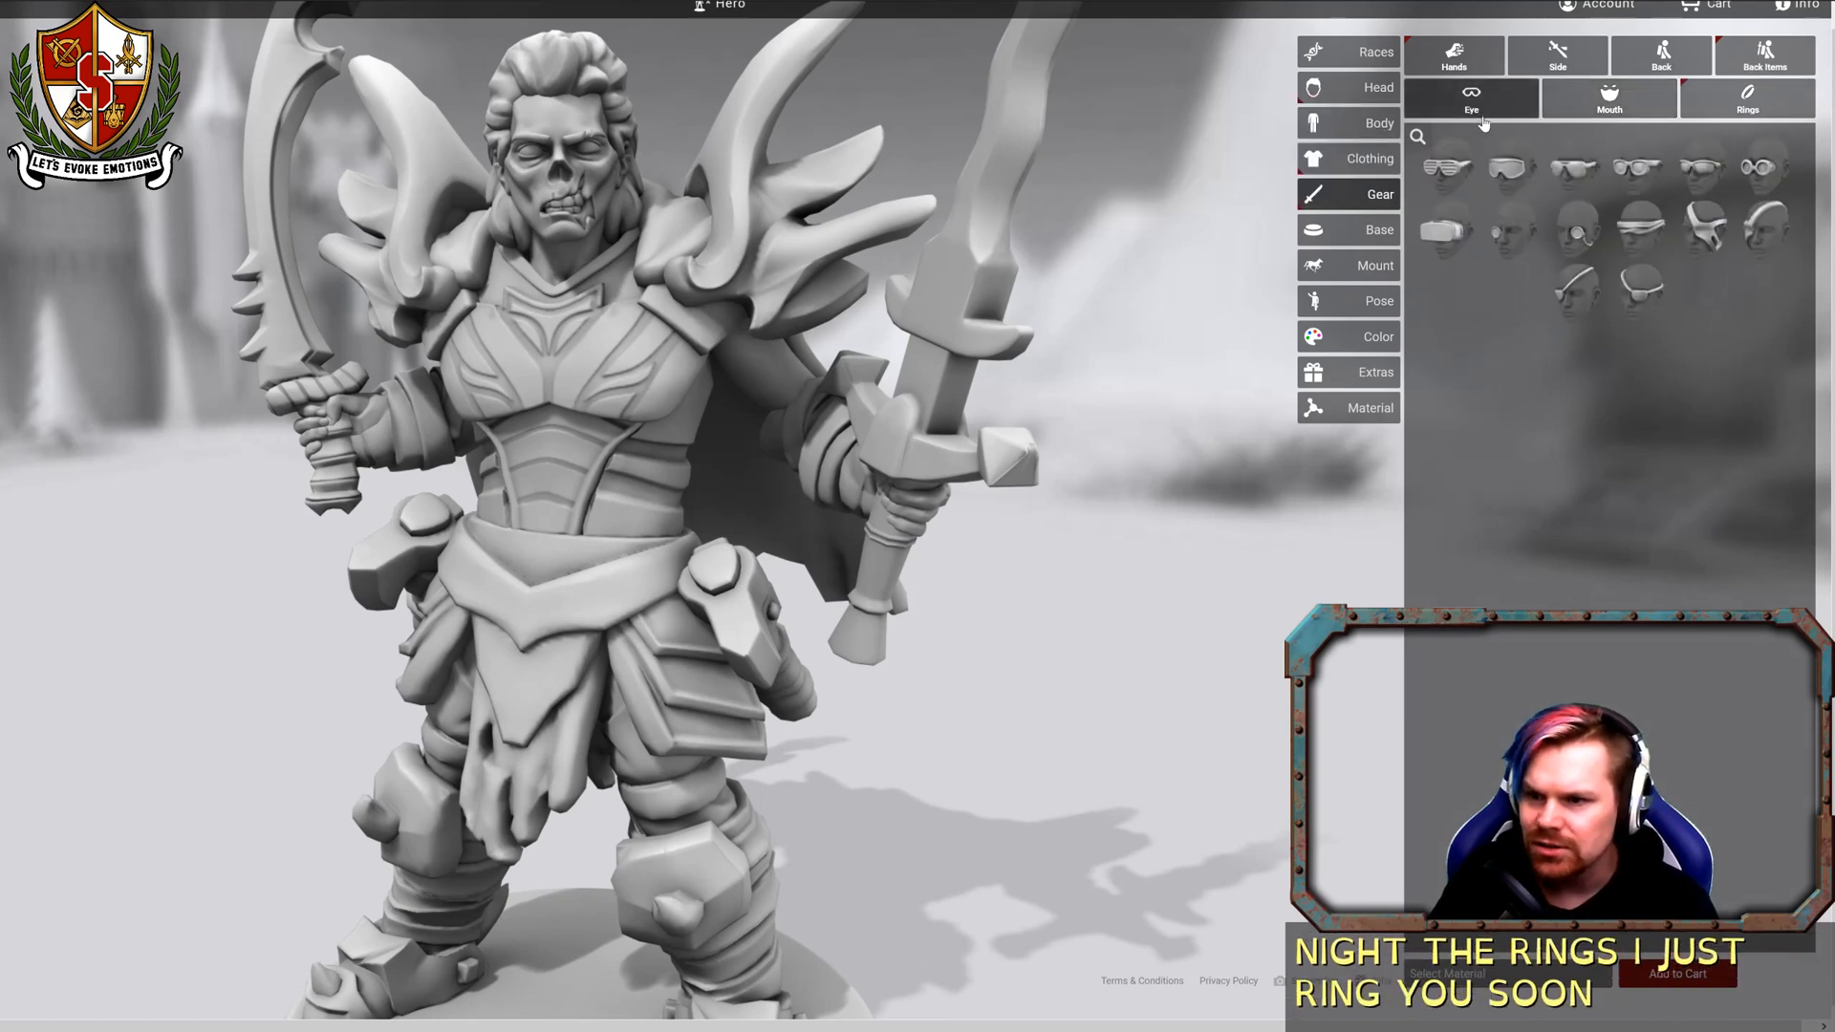
{"action": "left_click", "coordinate": [1779, 227]}
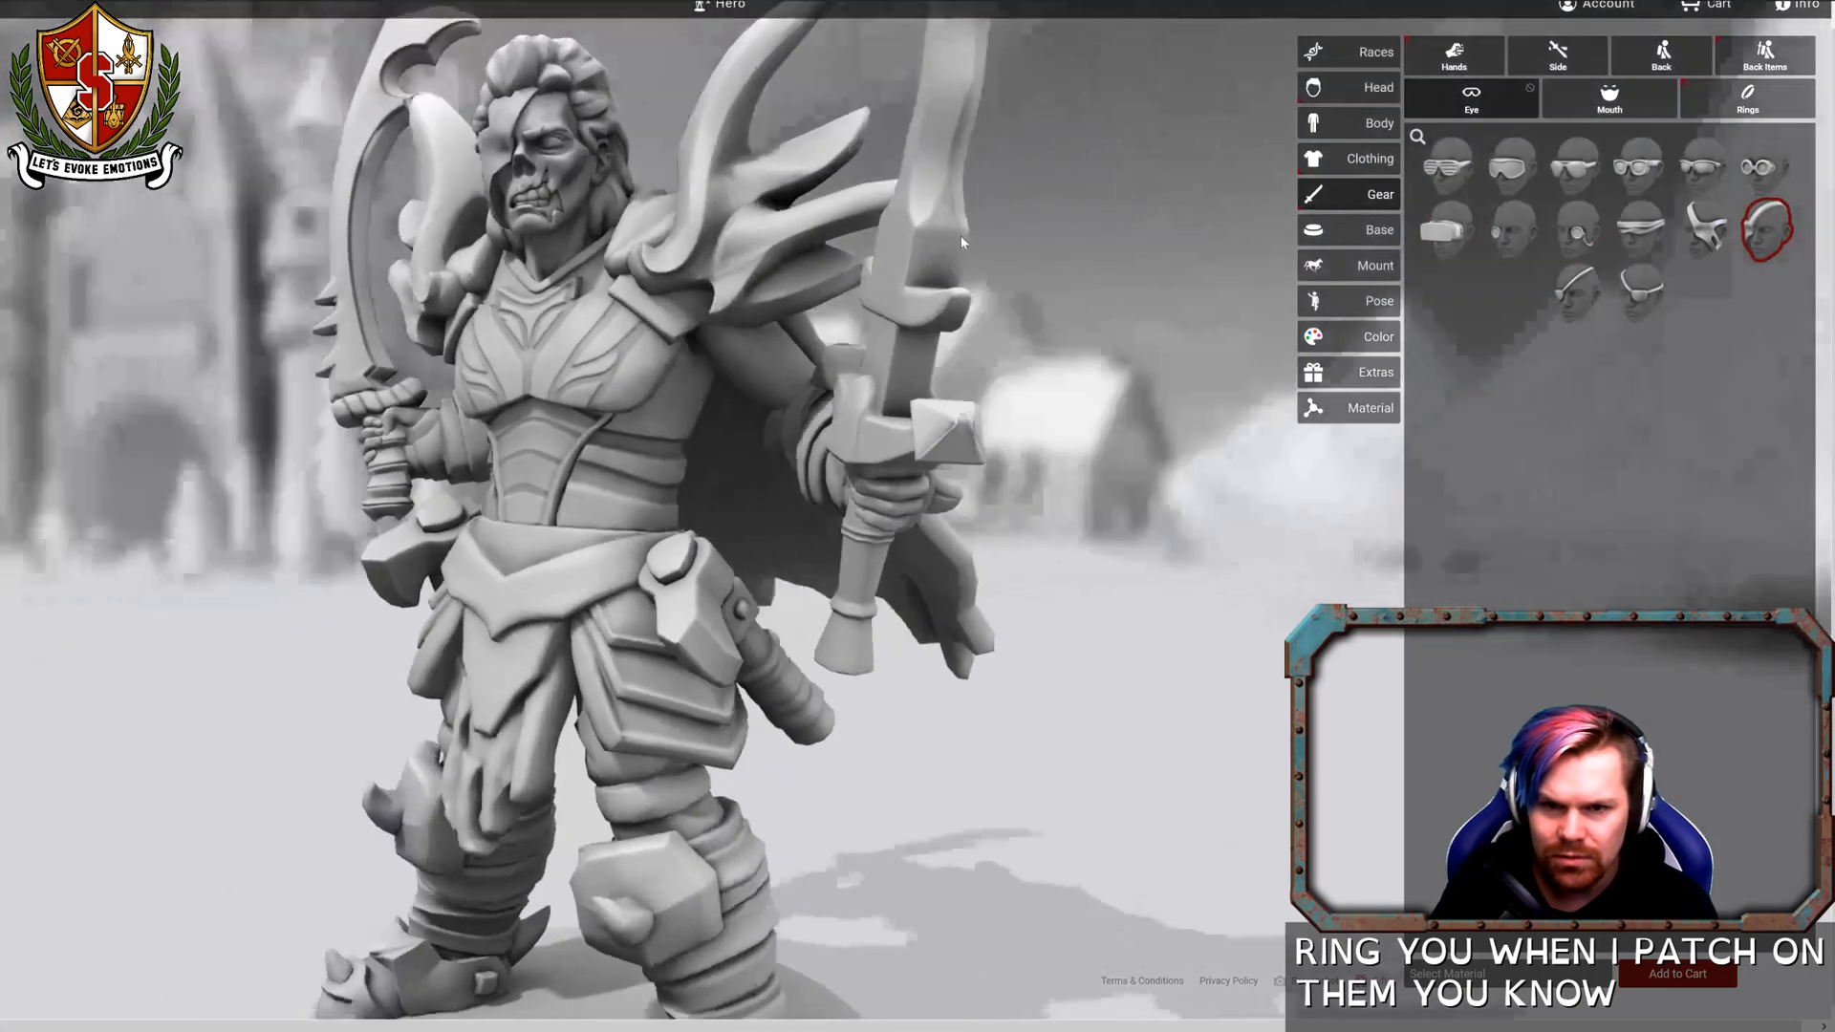
{"action": "left_click_drag", "start_coordinate": [961, 236], "coordinate": [1361, 255]}
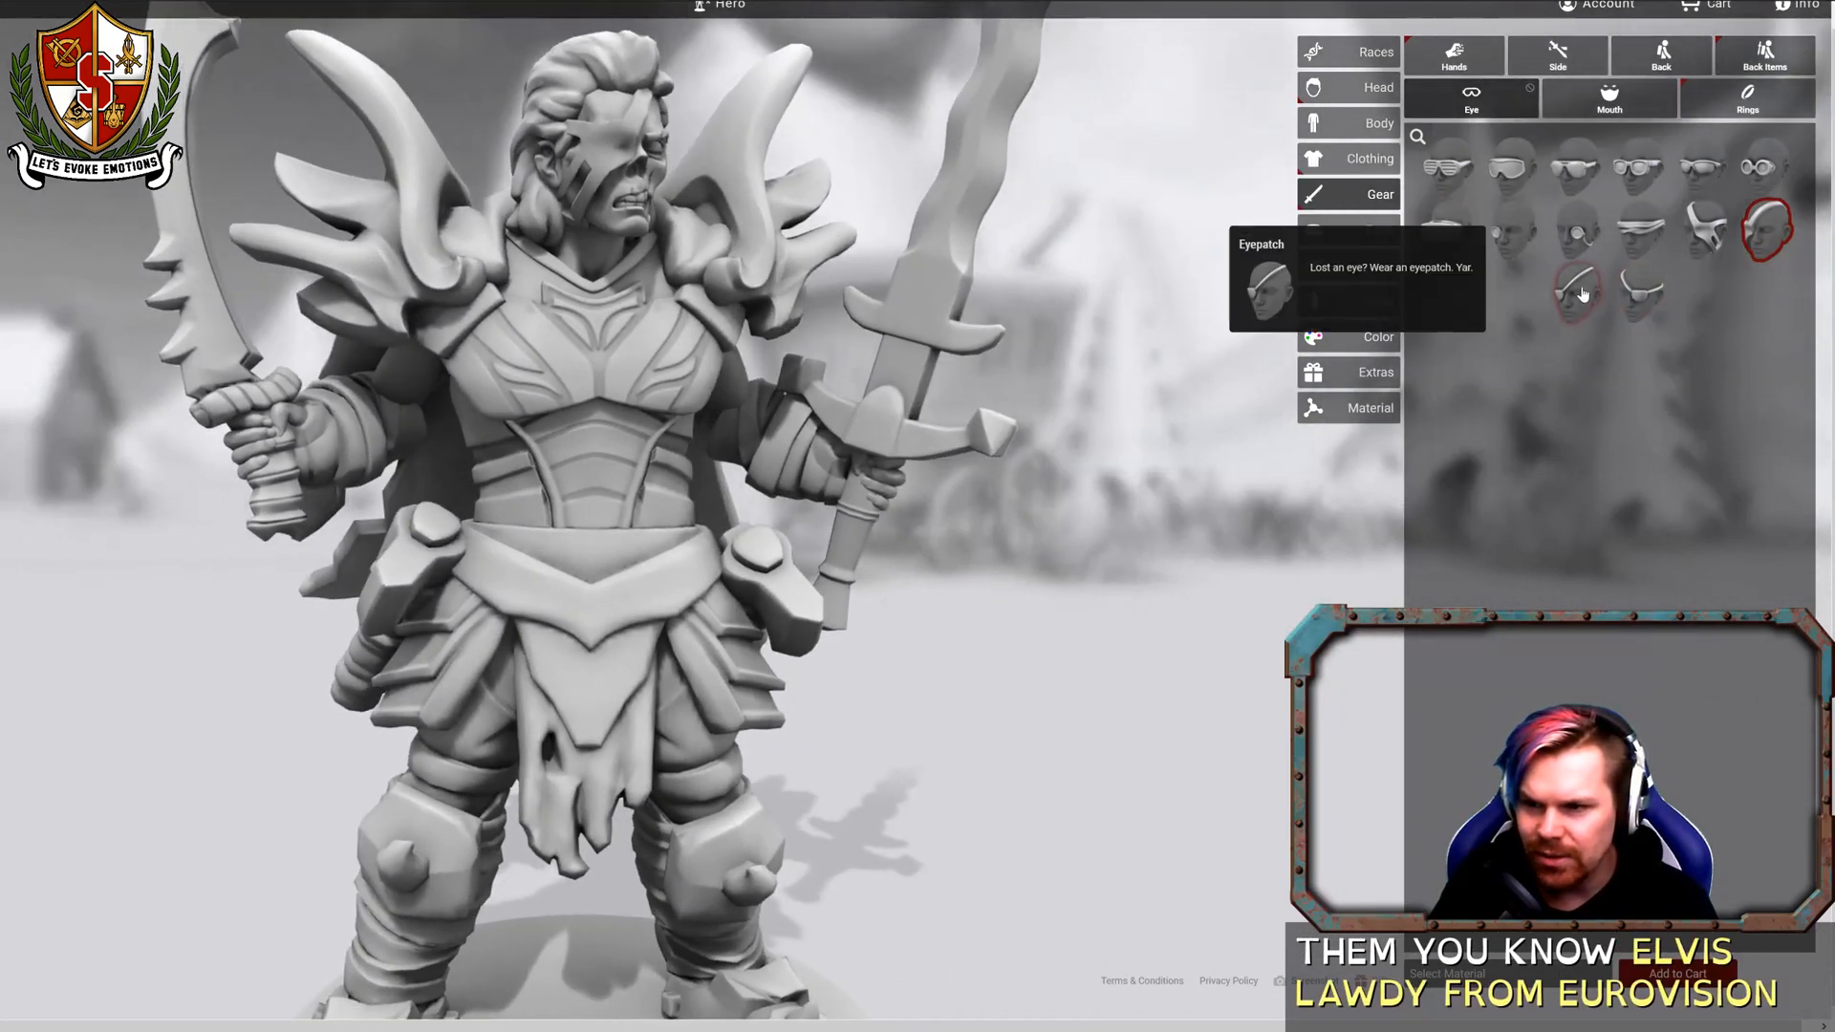
{"action": "left_click", "coordinate": [1583, 293]}
{"action": "left_click_drag", "start_coordinate": [1178, 232], "coordinate": [976, 236]}
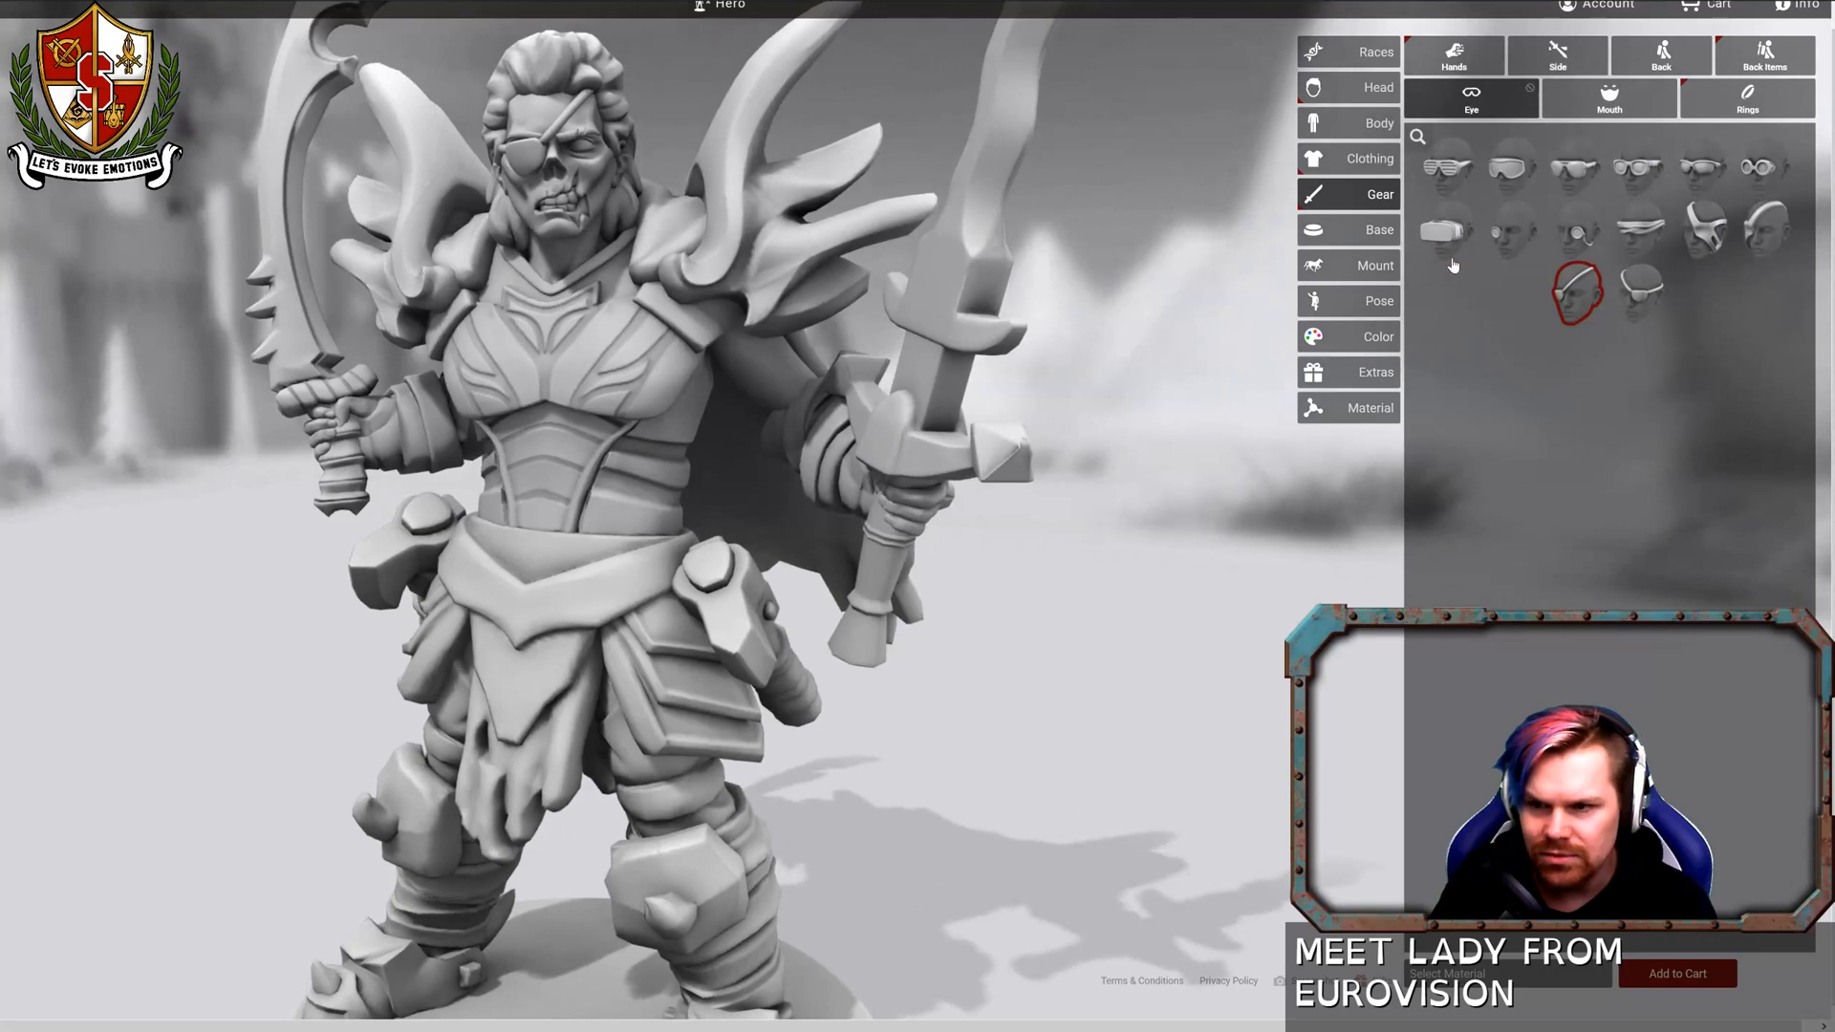
Try the sword stuck in the ground on the base and replace it with the tombstone.
{"action": "left_click", "coordinate": [1347, 236]}
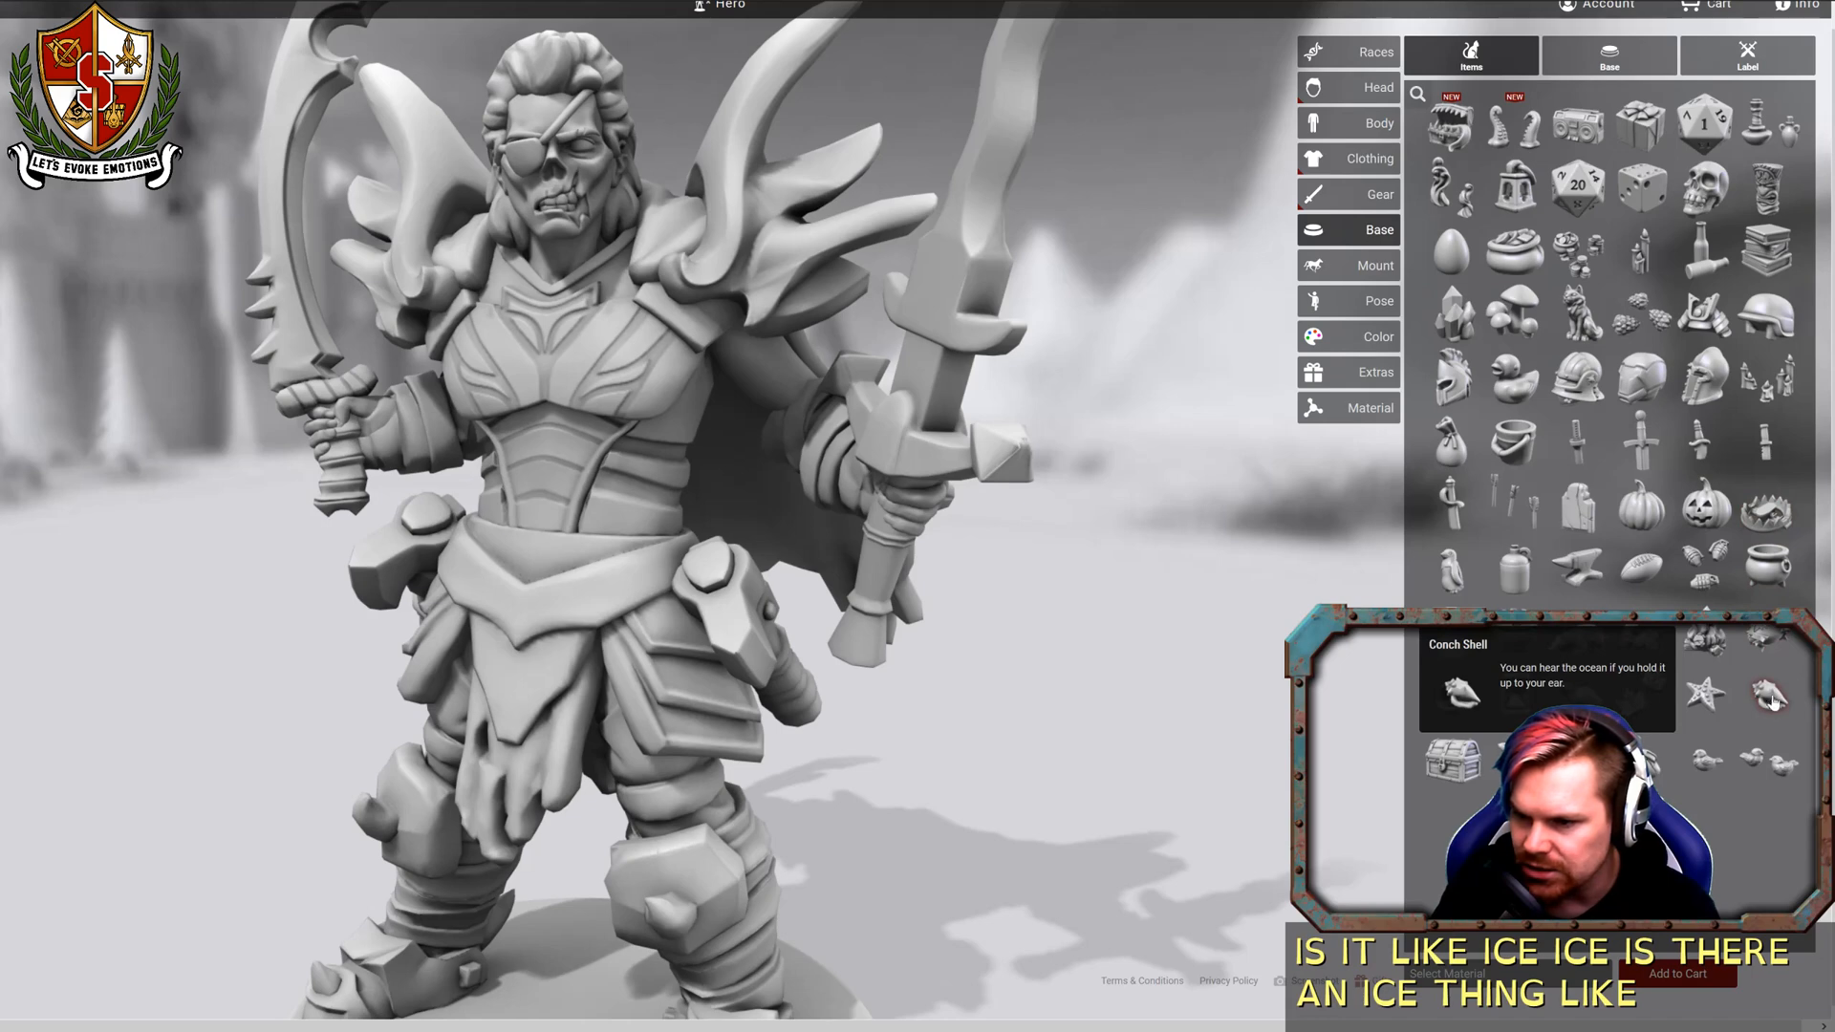
{"action": "left_click", "coordinate": [1654, 450]}
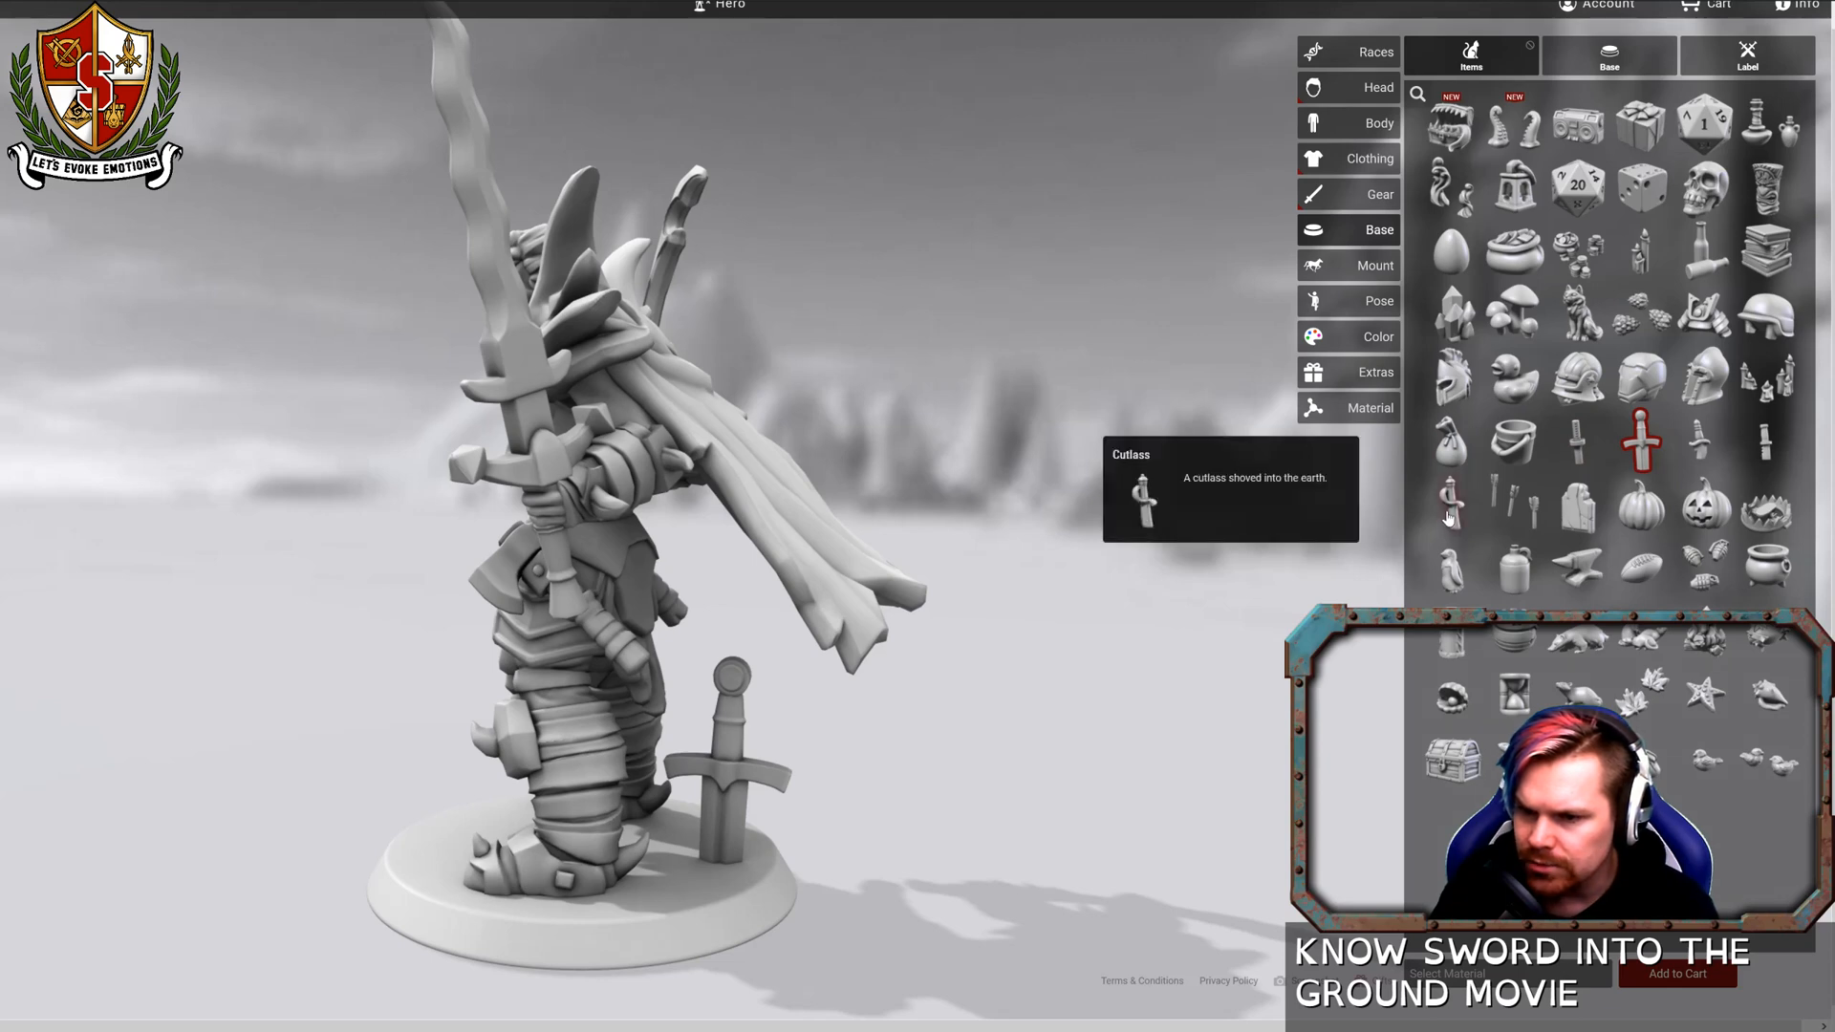
{"action": "left_click", "coordinate": [1586, 511]}
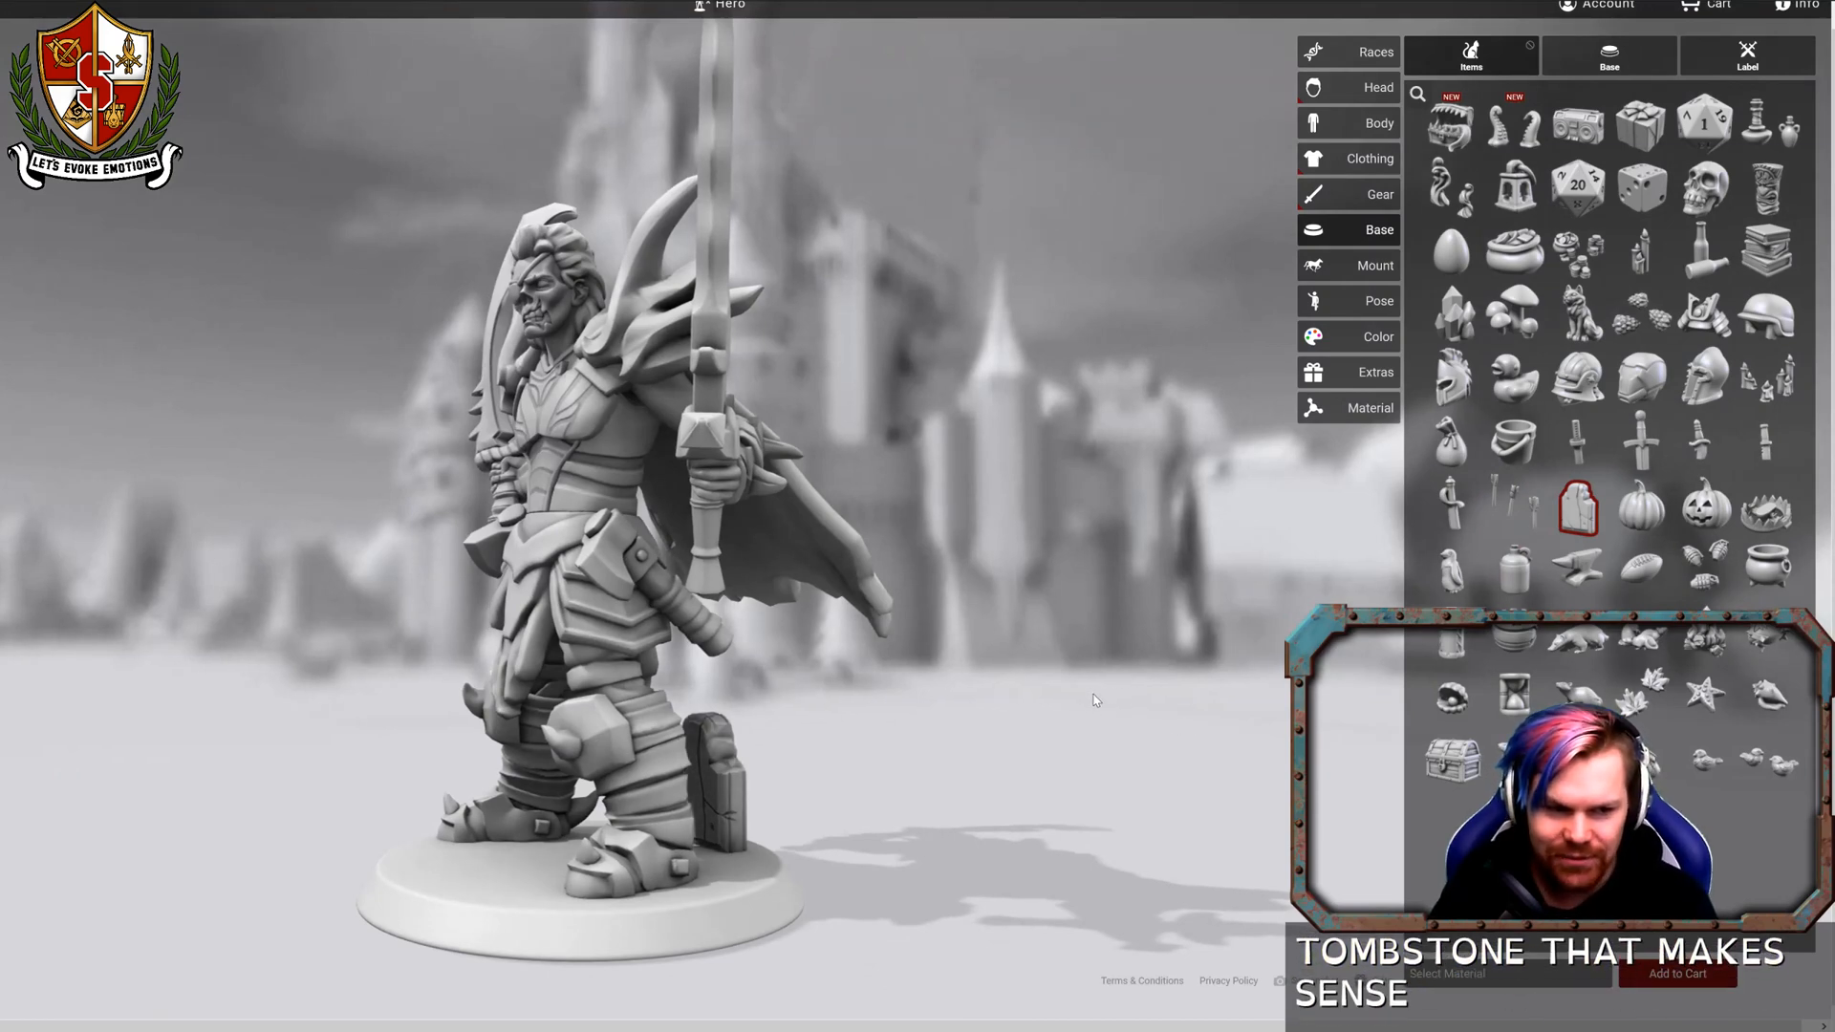
{"action": "left_click_drag", "start_coordinate": [1049, 699], "coordinate": [1223, 700]}
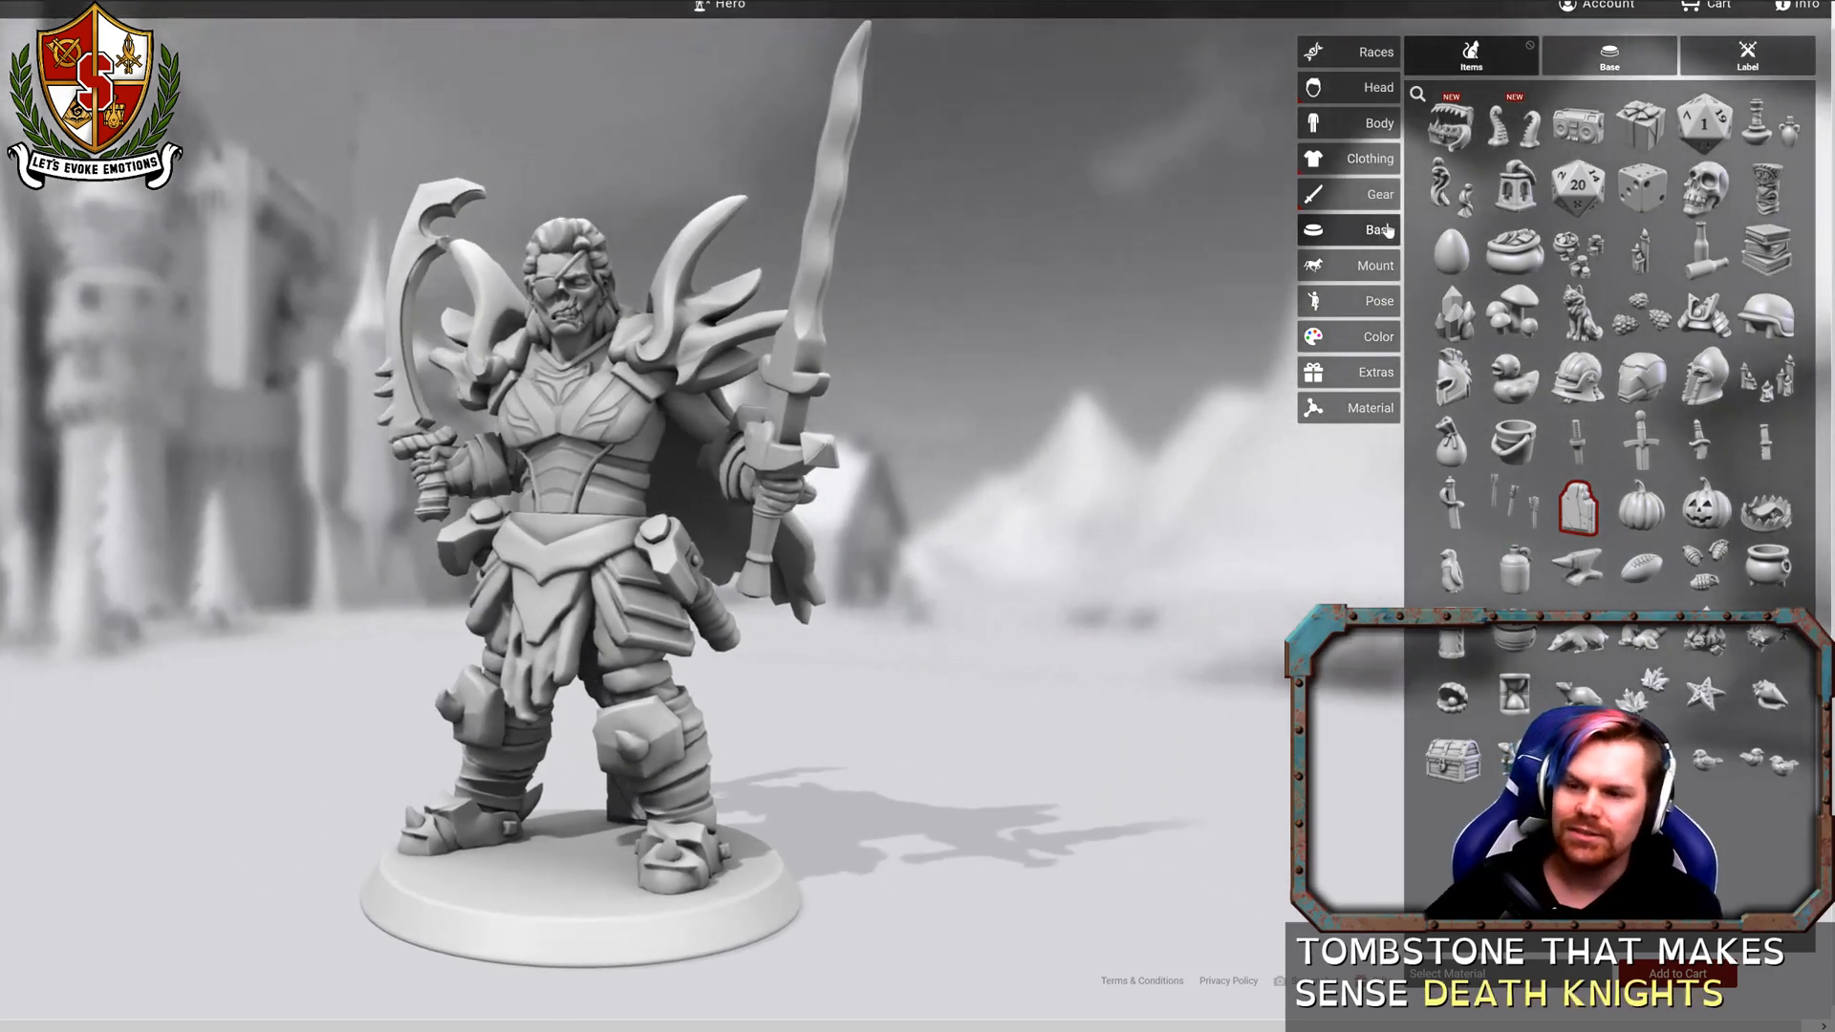
Change the figure's base to the Stone Textured Hex Base.
{"action": "left_click", "coordinate": [1368, 304]}
{"action": "left_click", "coordinate": [1355, 266]}
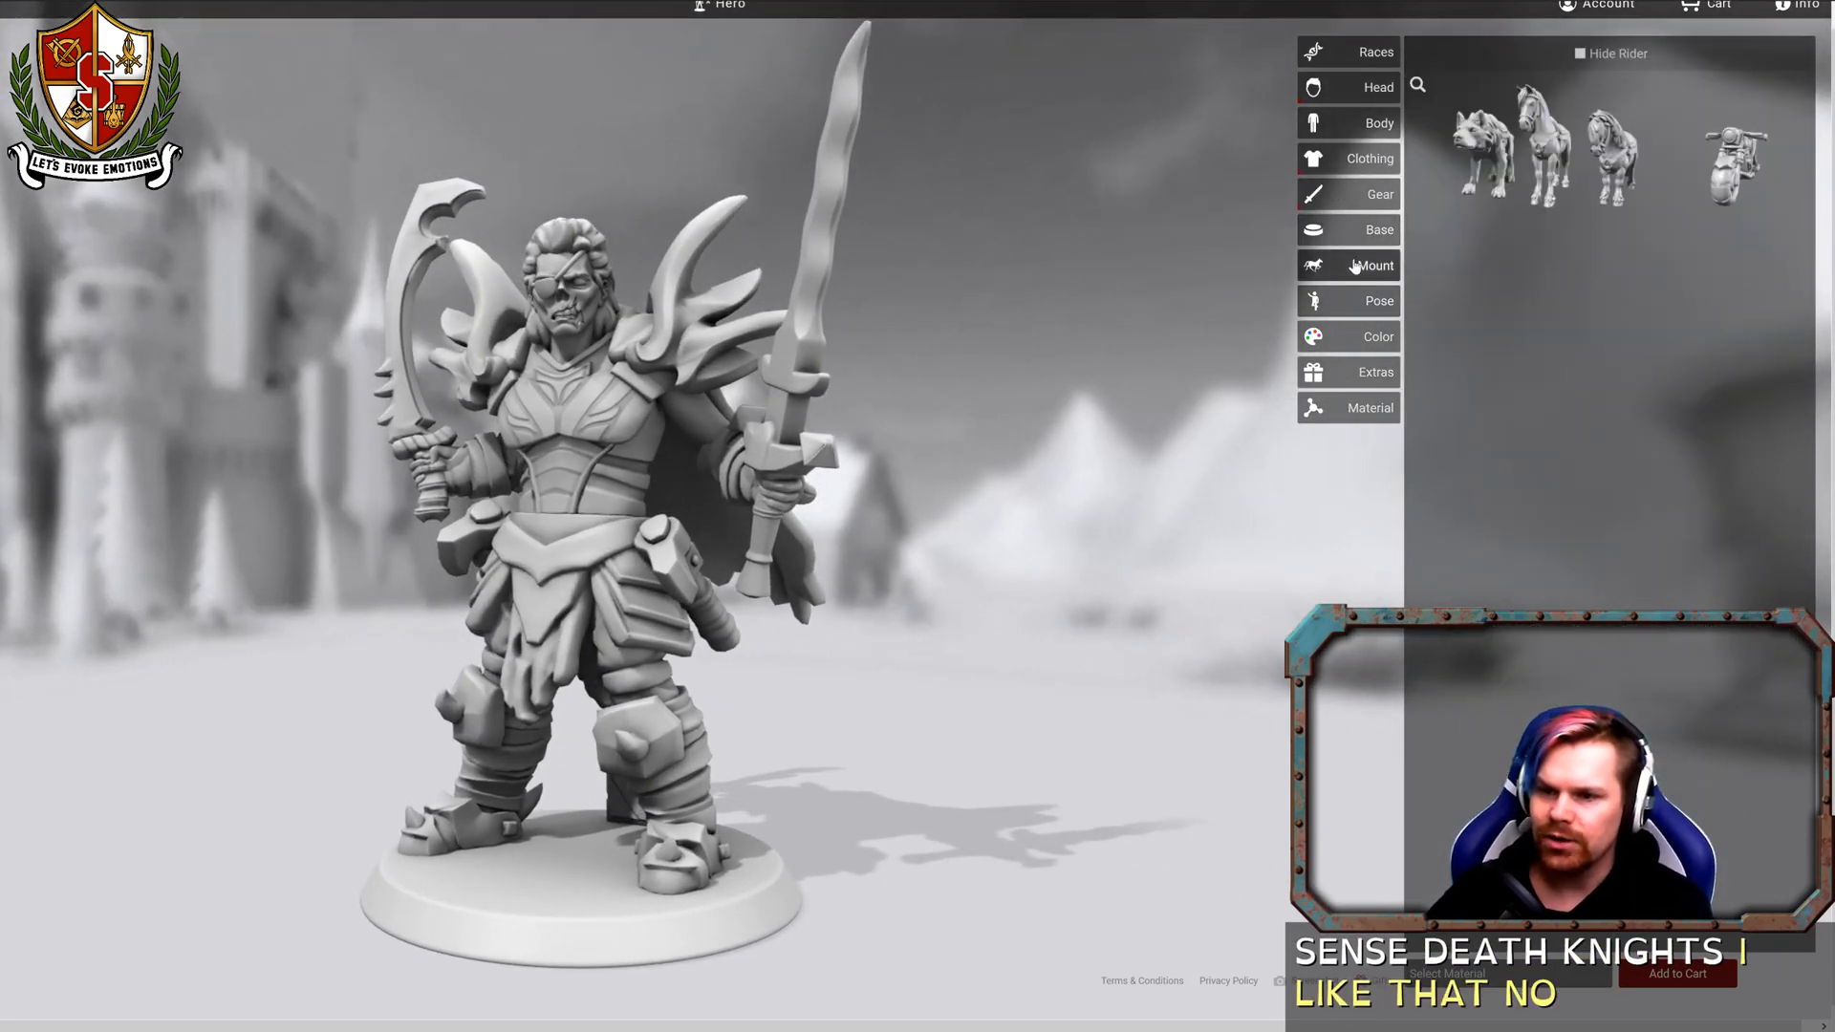
{"action": "left_click", "coordinate": [1351, 226]}
{"action": "left_click", "coordinate": [1593, 56]}
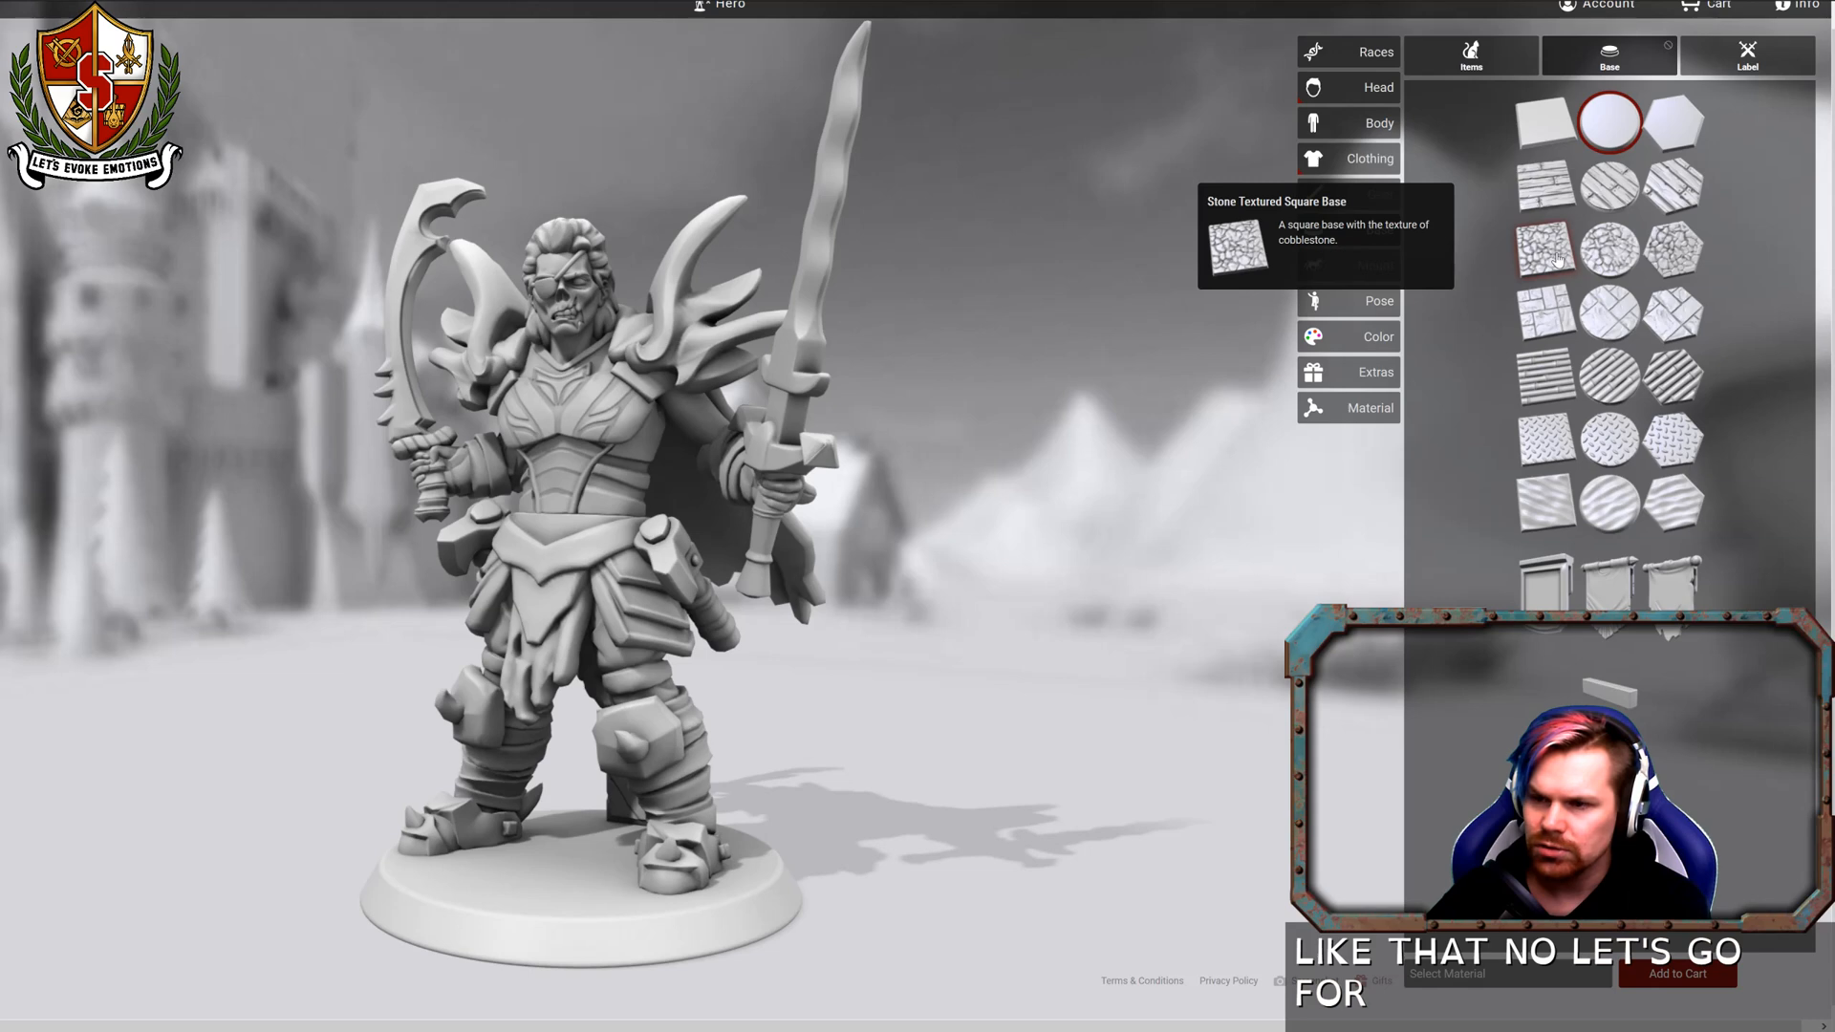
{"action": "left_click", "coordinate": [1668, 253]}
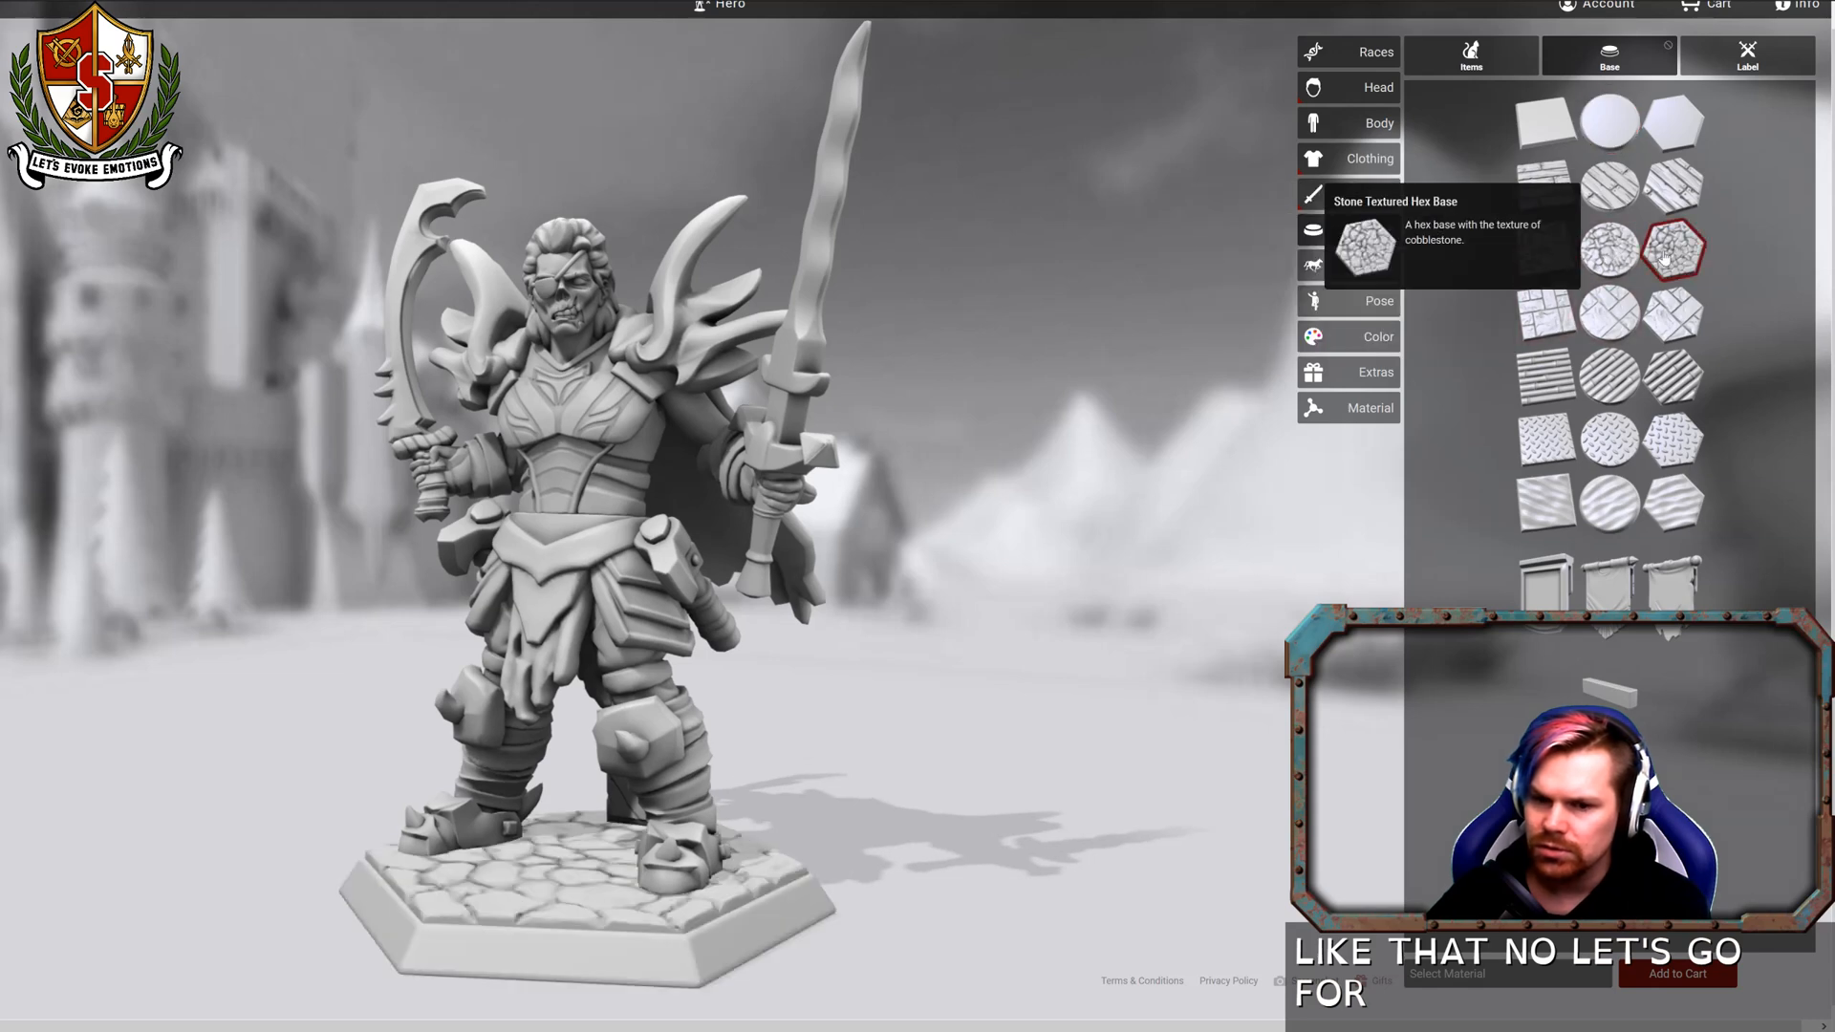
{"action": "mouse_move", "coordinate": [1224, 583]}
{"action": "left_mouse_down"}
{"action": "mouse_move", "coordinate": [1127, 596]}
{"action": "mouse_move", "coordinate": [1233, 586]}
{"action": "left_mouse_up"}
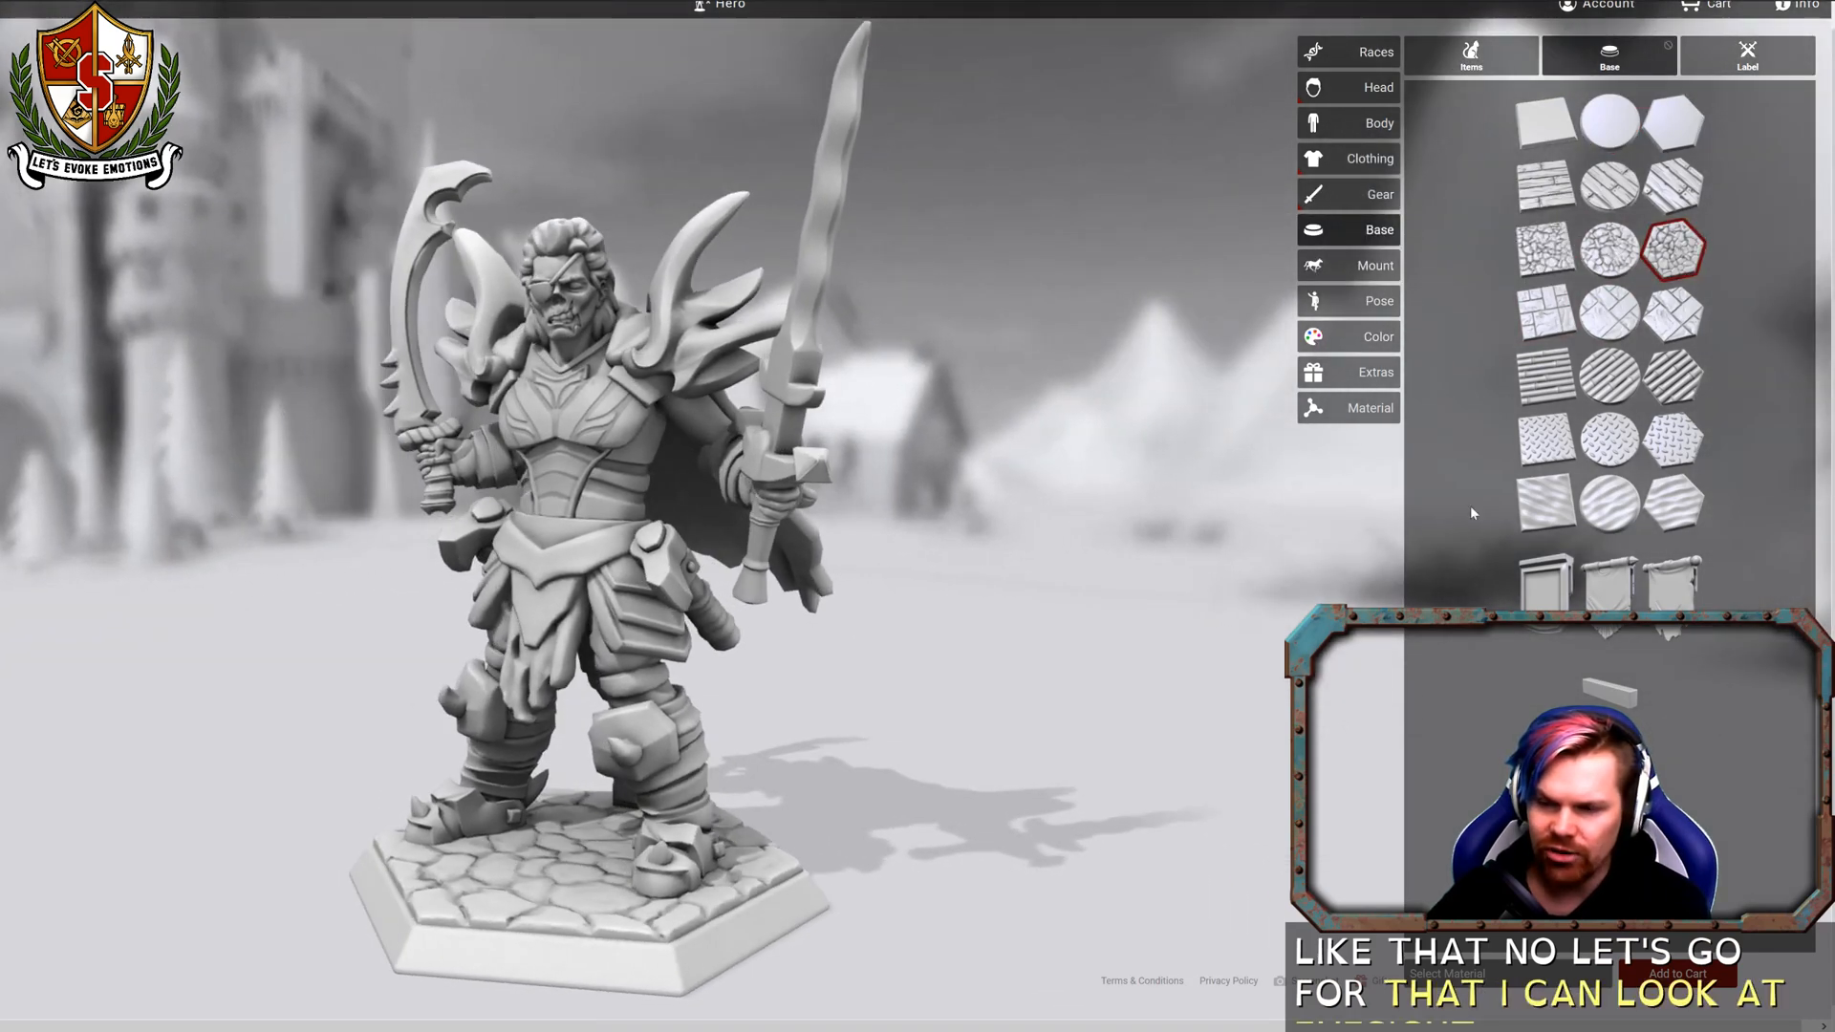
Try the wide-stance combat pose on the figure and rotate it to see how both swords sit.
{"action": "left_click", "coordinate": [1365, 273]}
{"action": "left_click", "coordinate": [1366, 310]}
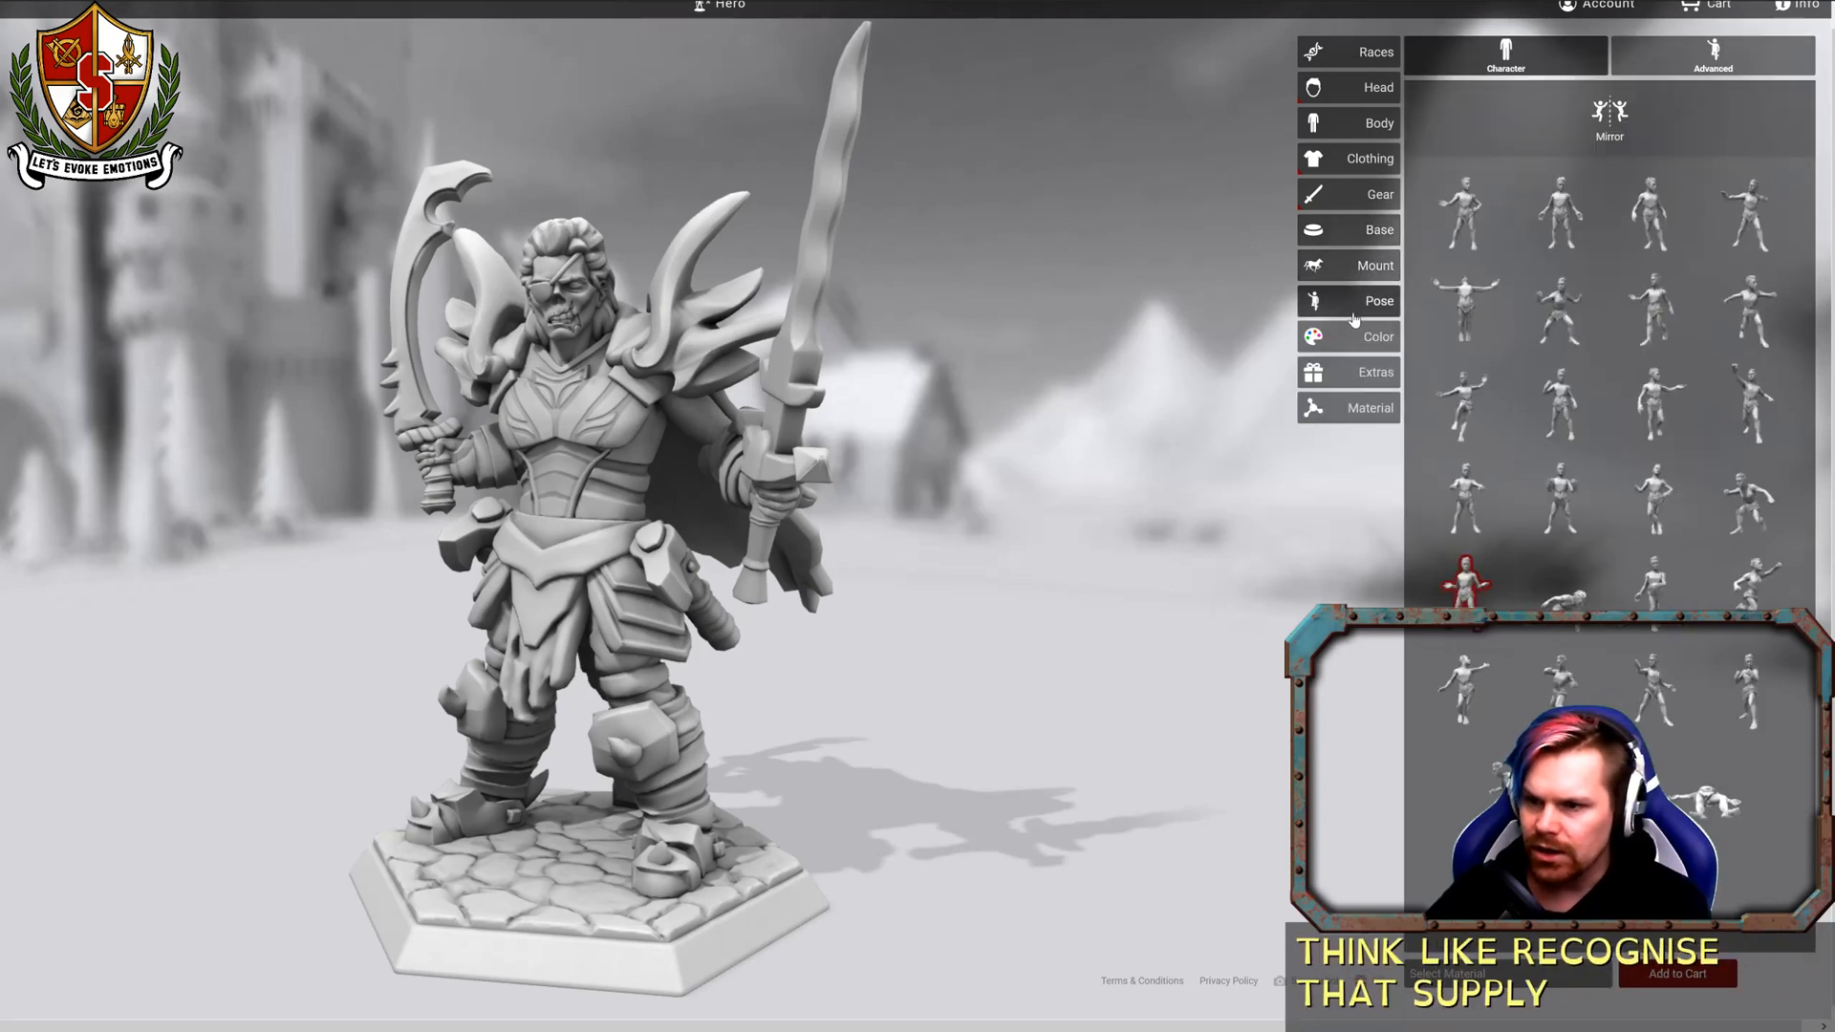
{"action": "mouse_move", "coordinate": [1572, 309]}
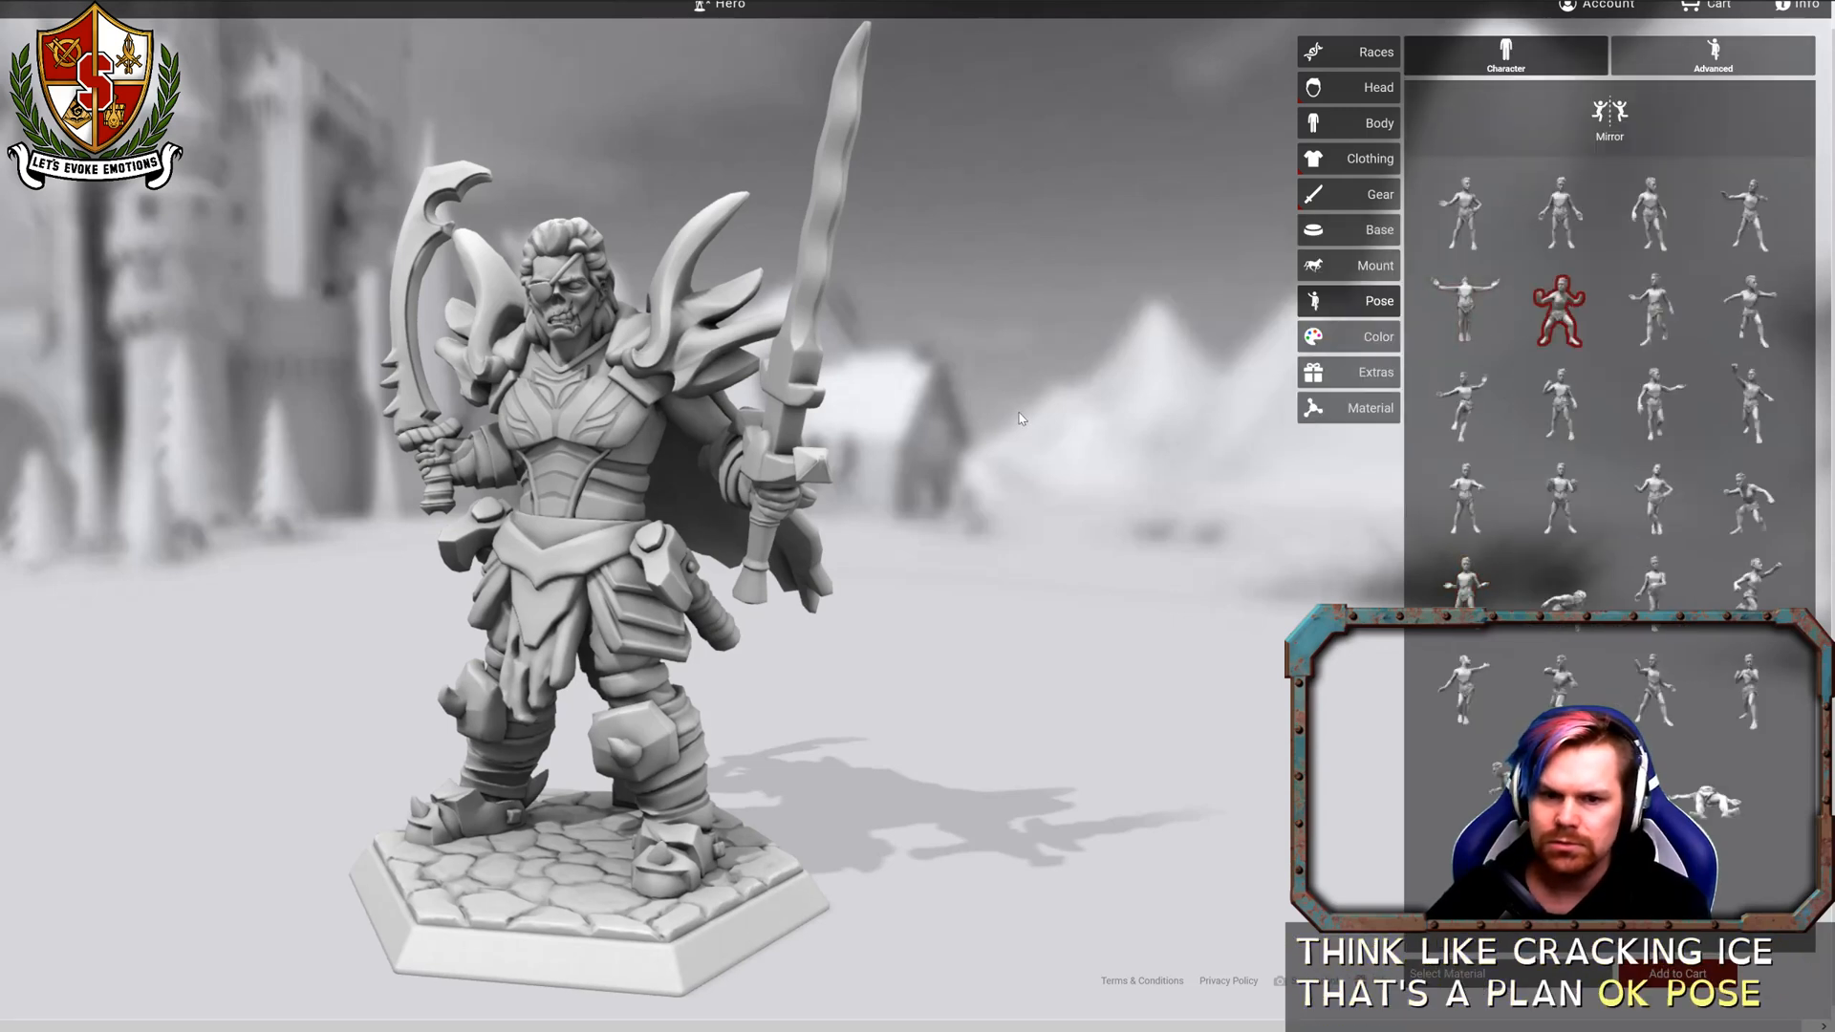
{"action": "left_click_drag", "start_coordinate": [1023, 413], "coordinate": [1619, 394]}
{"action": "mouse_move", "coordinate": [1512, 451]}
{"action": "left_click_drag", "start_coordinate": [1261, 533], "coordinate": [1384, 547]}
{"action": "left_click_drag", "start_coordinate": [1208, 655], "coordinate": [1331, 631]}
{"action": "left_click_drag", "start_coordinate": [1155, 633], "coordinate": [1384, 581]}
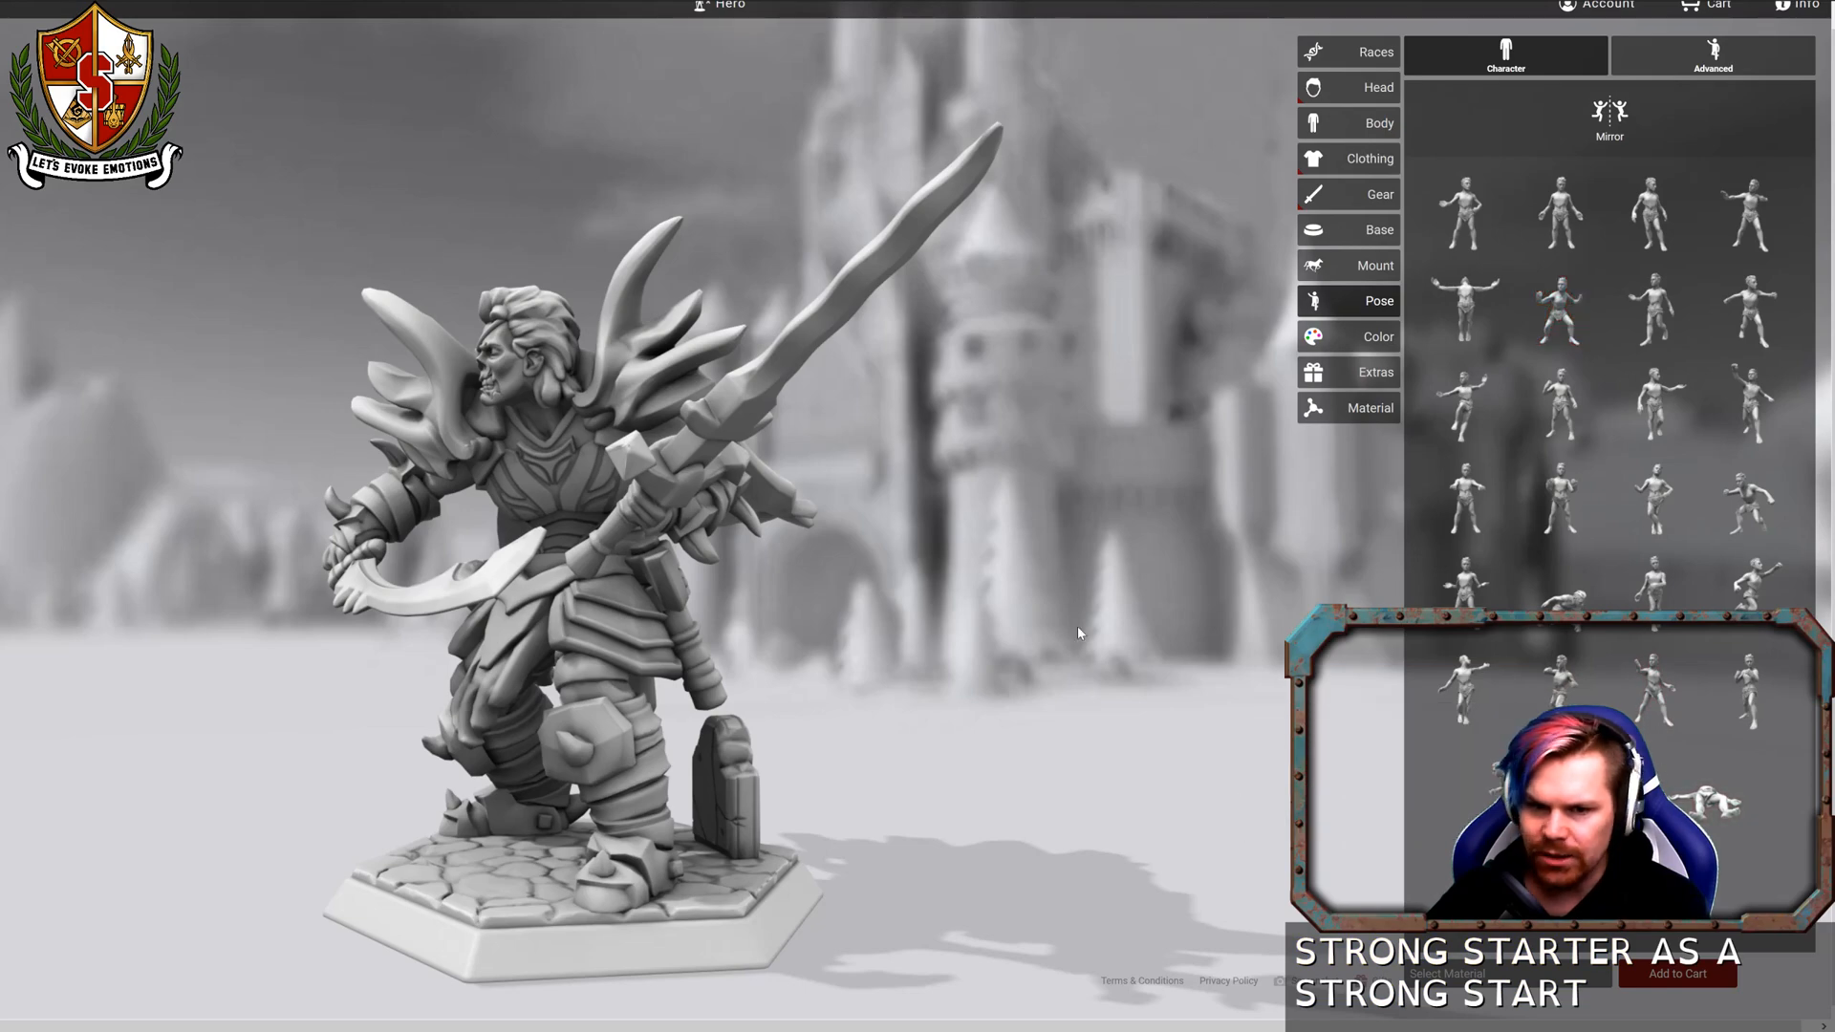
{"action": "left_click_drag", "start_coordinate": [1076, 627], "coordinate": [1419, 646]}
Put the figure in the hunched, shambling pose and rotate it to check the cloak and swords.
{"action": "left_click", "coordinate": [1464, 680]}
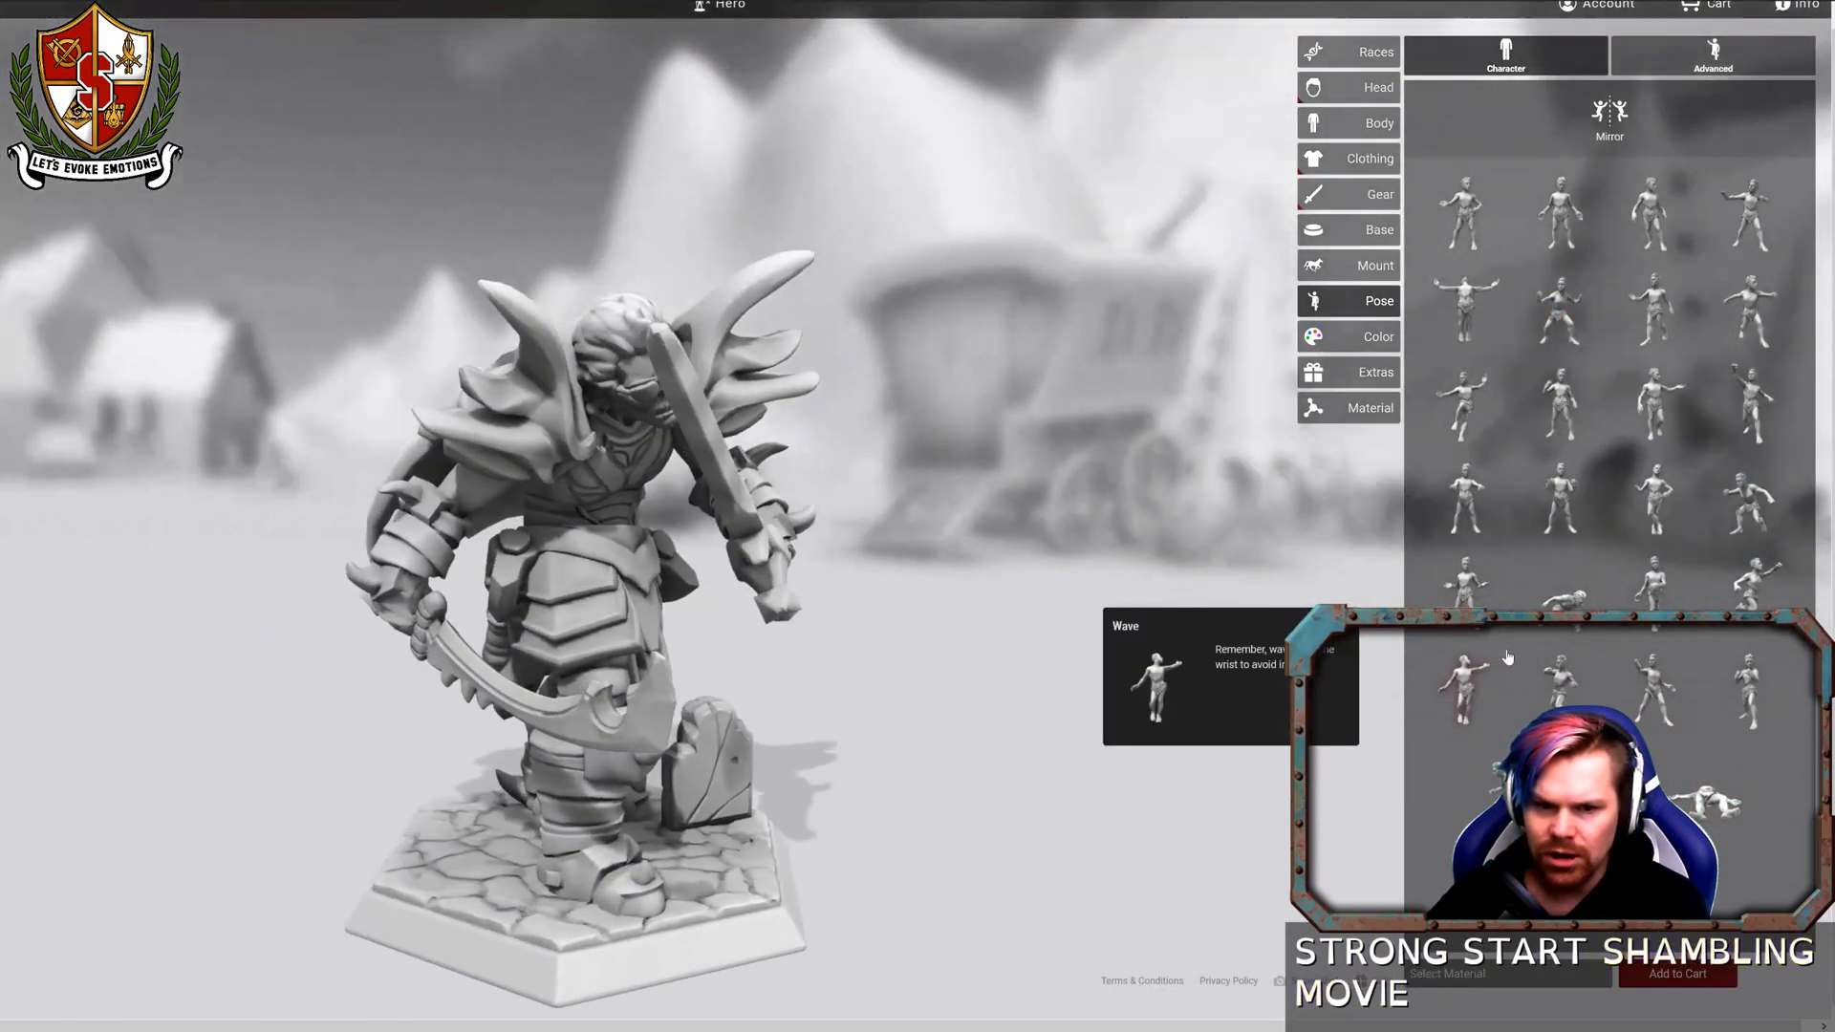
{"action": "left_click_drag", "start_coordinate": [1257, 651], "coordinate": [559, 680]}
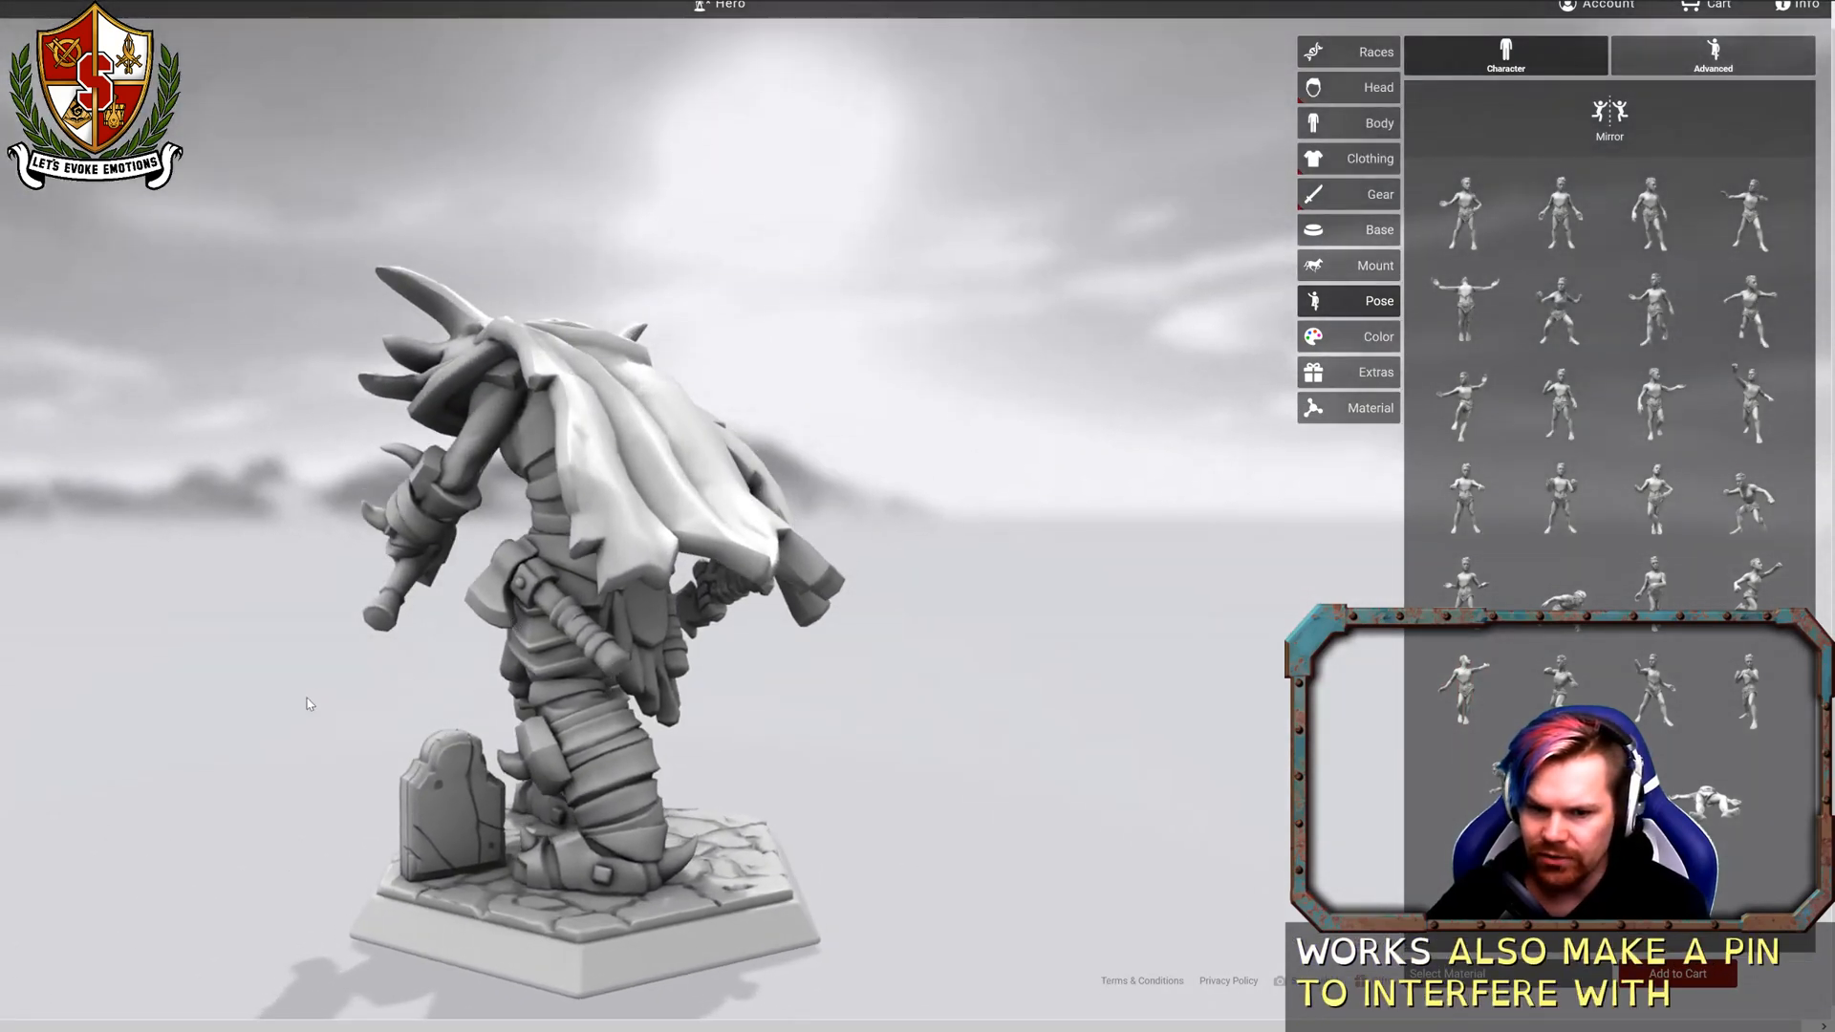
{"action": "left_click_drag", "start_coordinate": [308, 704], "coordinate": [968, 721]}
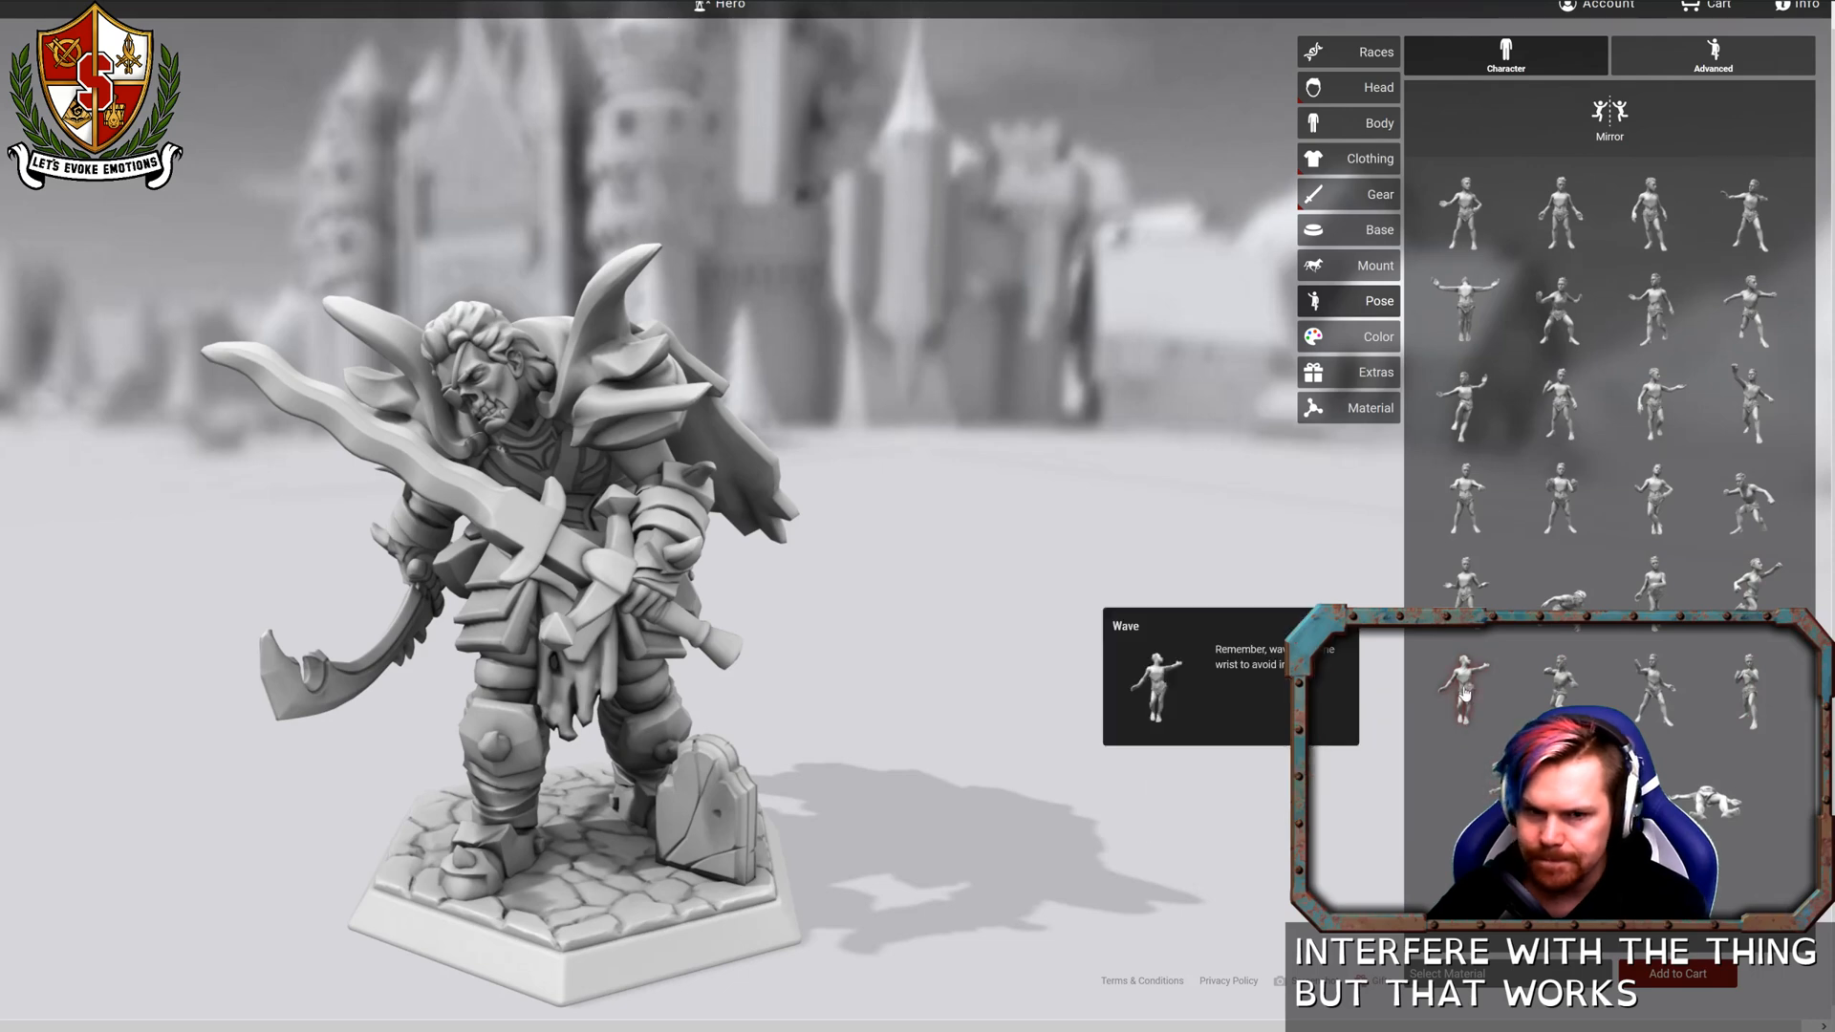
{"action": "left_click_drag", "start_coordinate": [1116, 543], "coordinate": [1220, 542]}
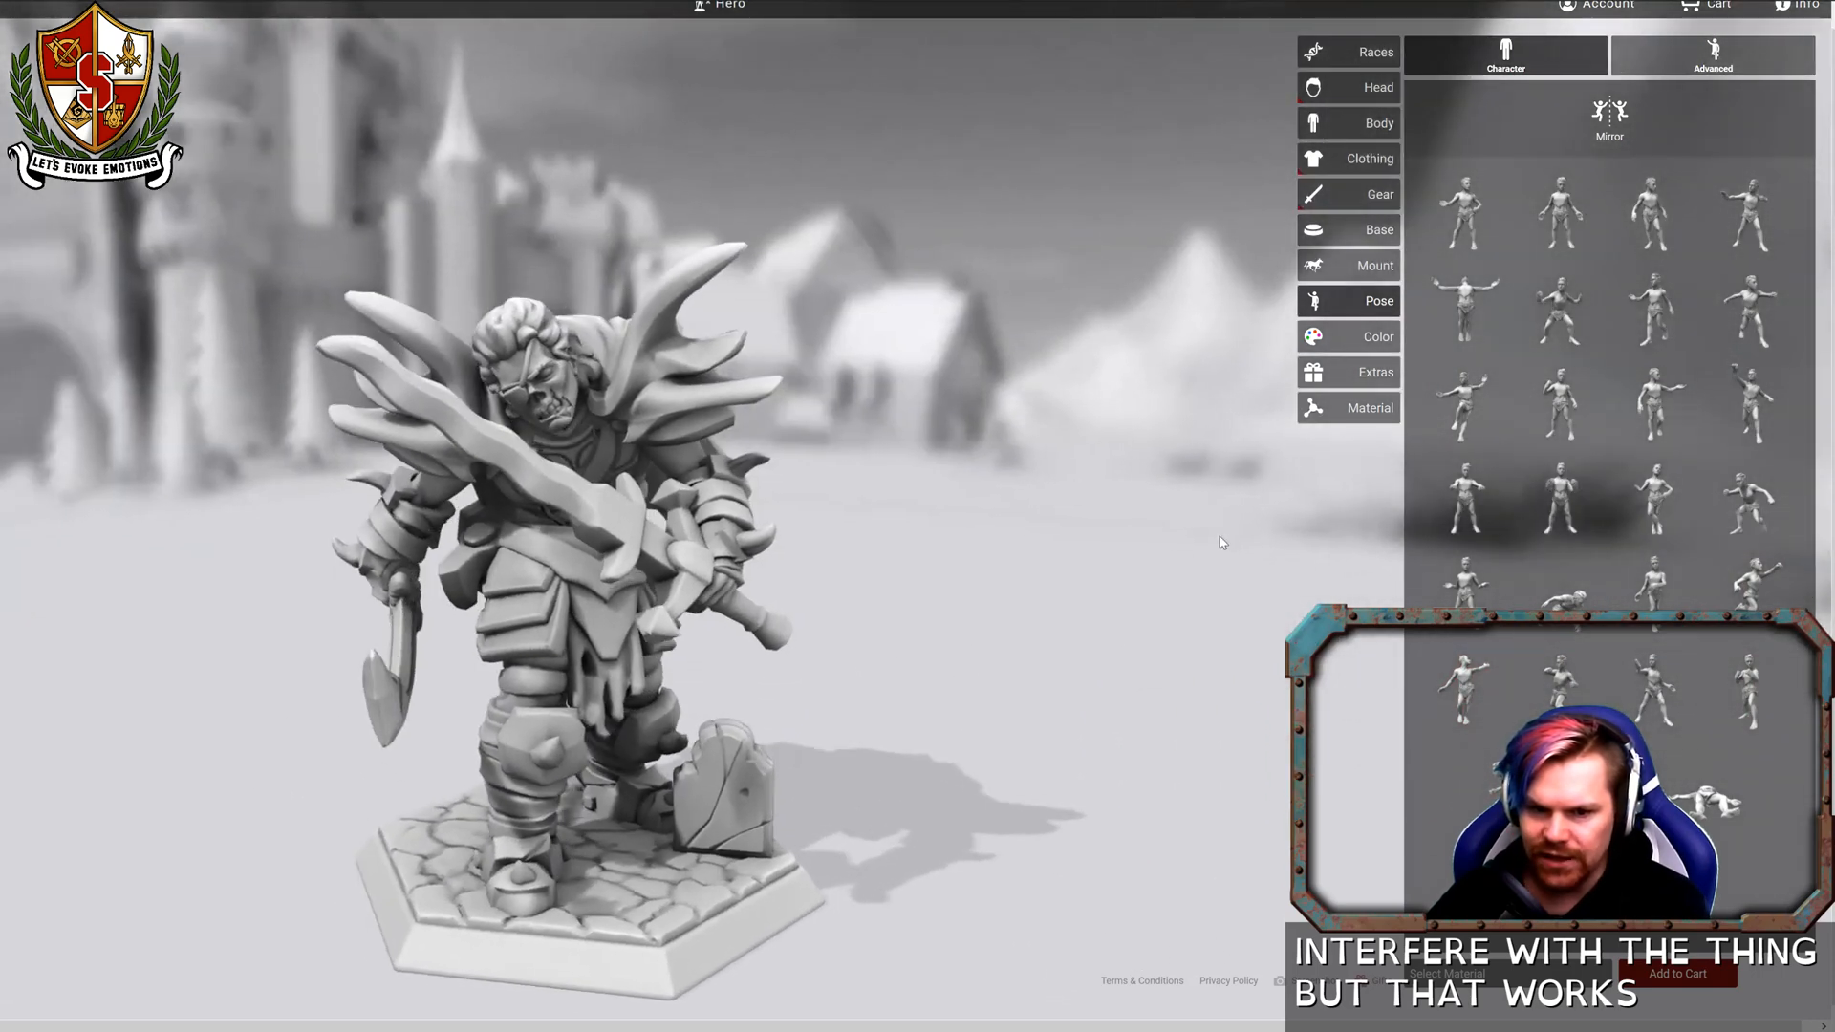
Move the tombstone behind the figure by setting its forwards and sideways positions to their minimum in the advanced pose settings.
{"action": "left_click", "coordinate": [1700, 62]}
{"action": "left_click", "coordinate": [1609, 300]}
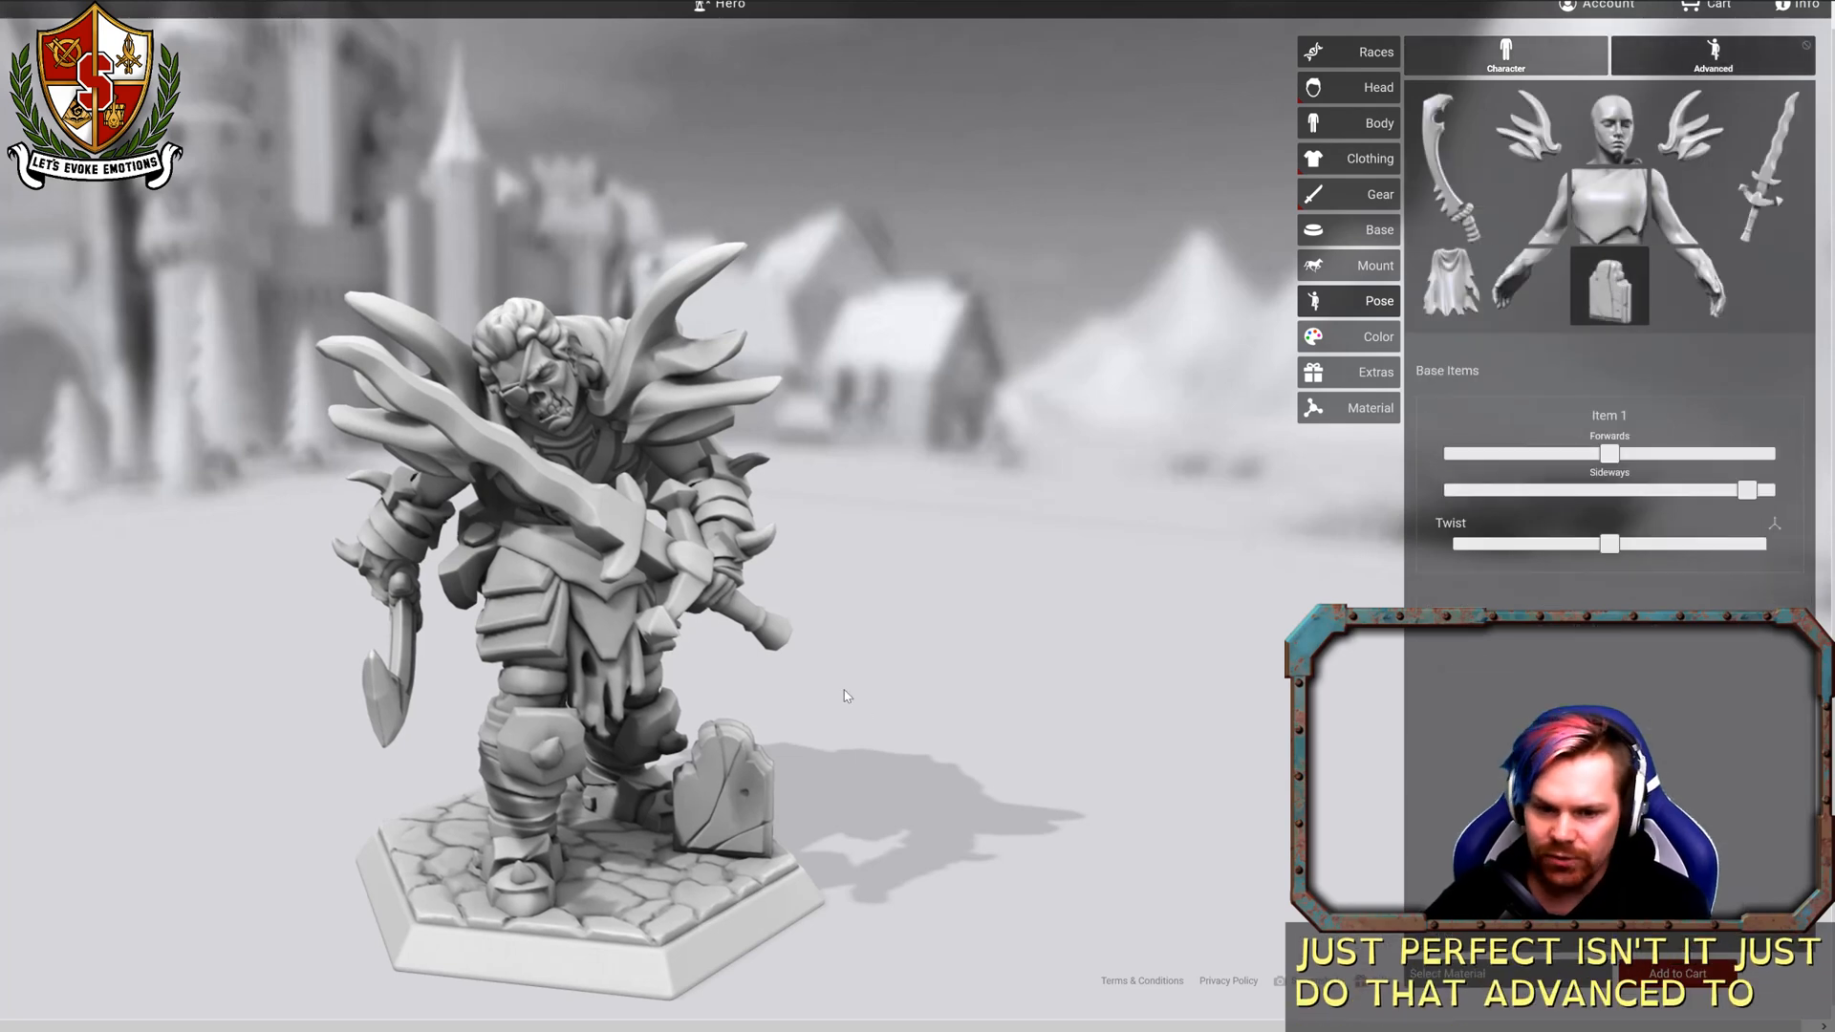
{"action": "mouse_move", "coordinate": [984, 650]}
{"action": "left_mouse_down"}
{"action": "mouse_move", "coordinate": [833, 651]}
{"action": "mouse_move", "coordinate": [991, 646]}
{"action": "left_mouse_up"}
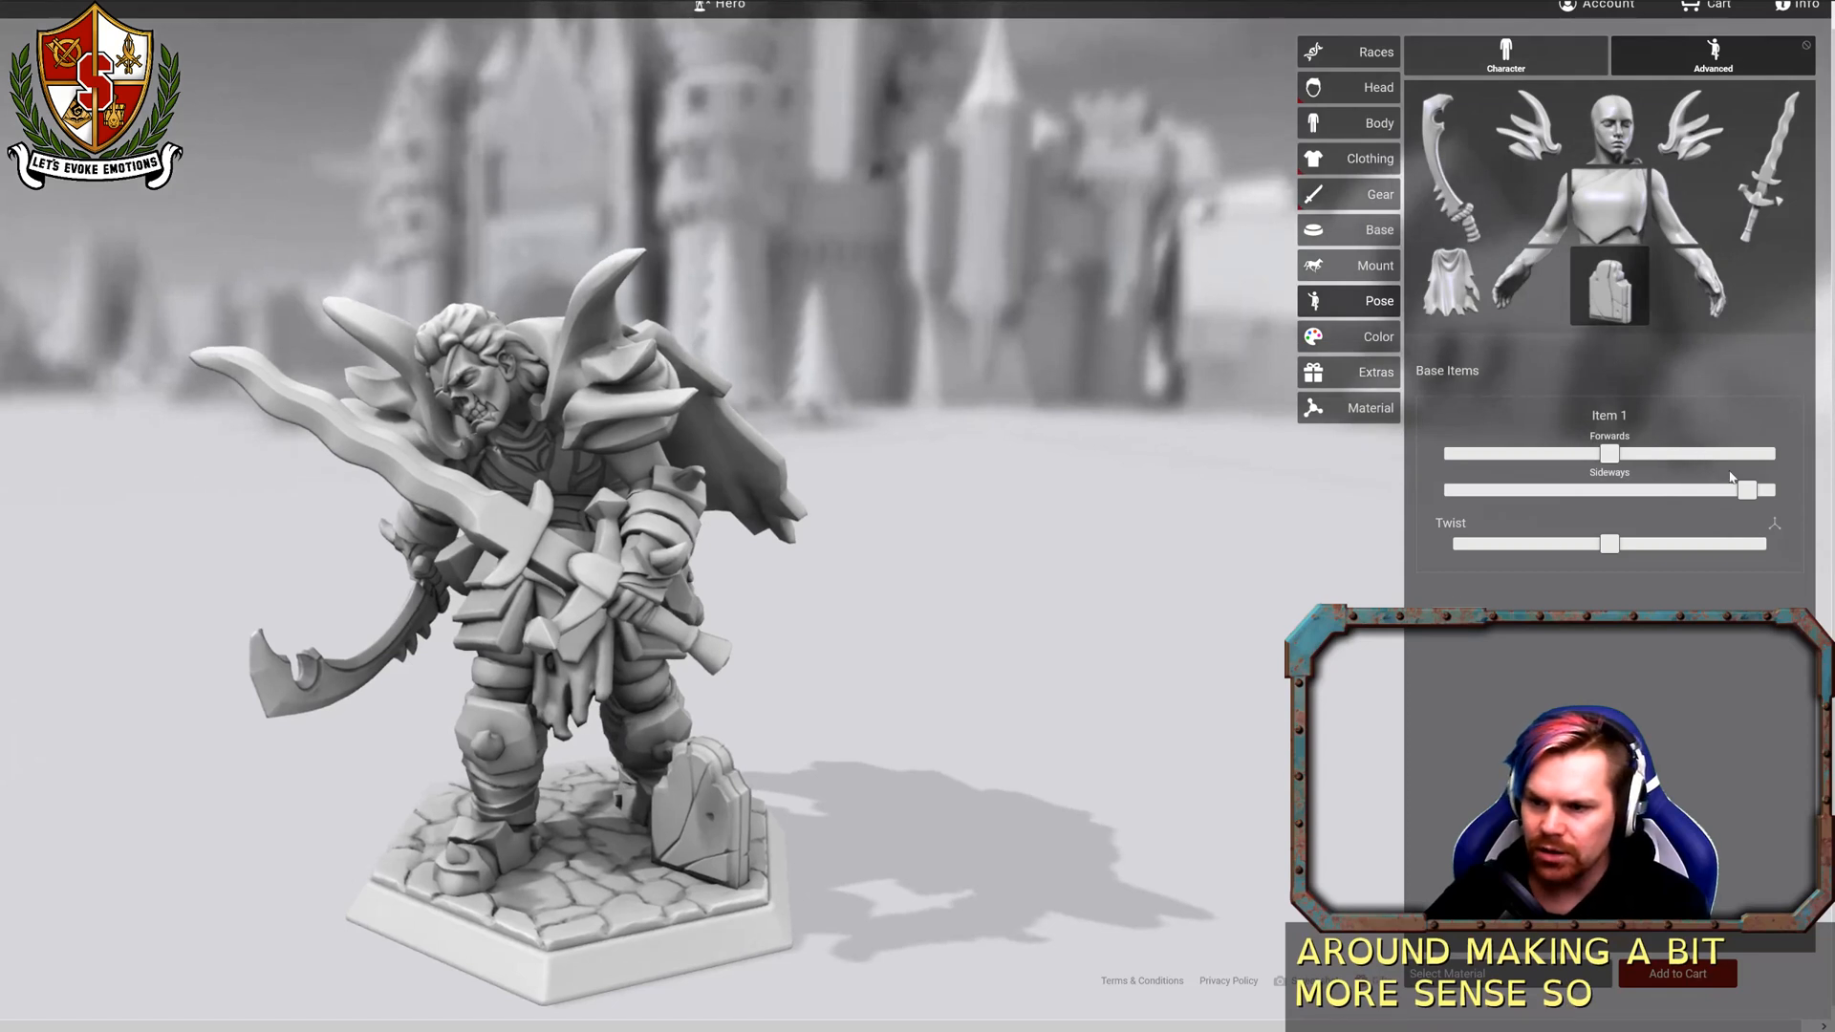
{"action": "left_click_drag", "start_coordinate": [1745, 491], "coordinate": [1484, 492]}
{"action": "left_click", "coordinate": [1454, 454]}
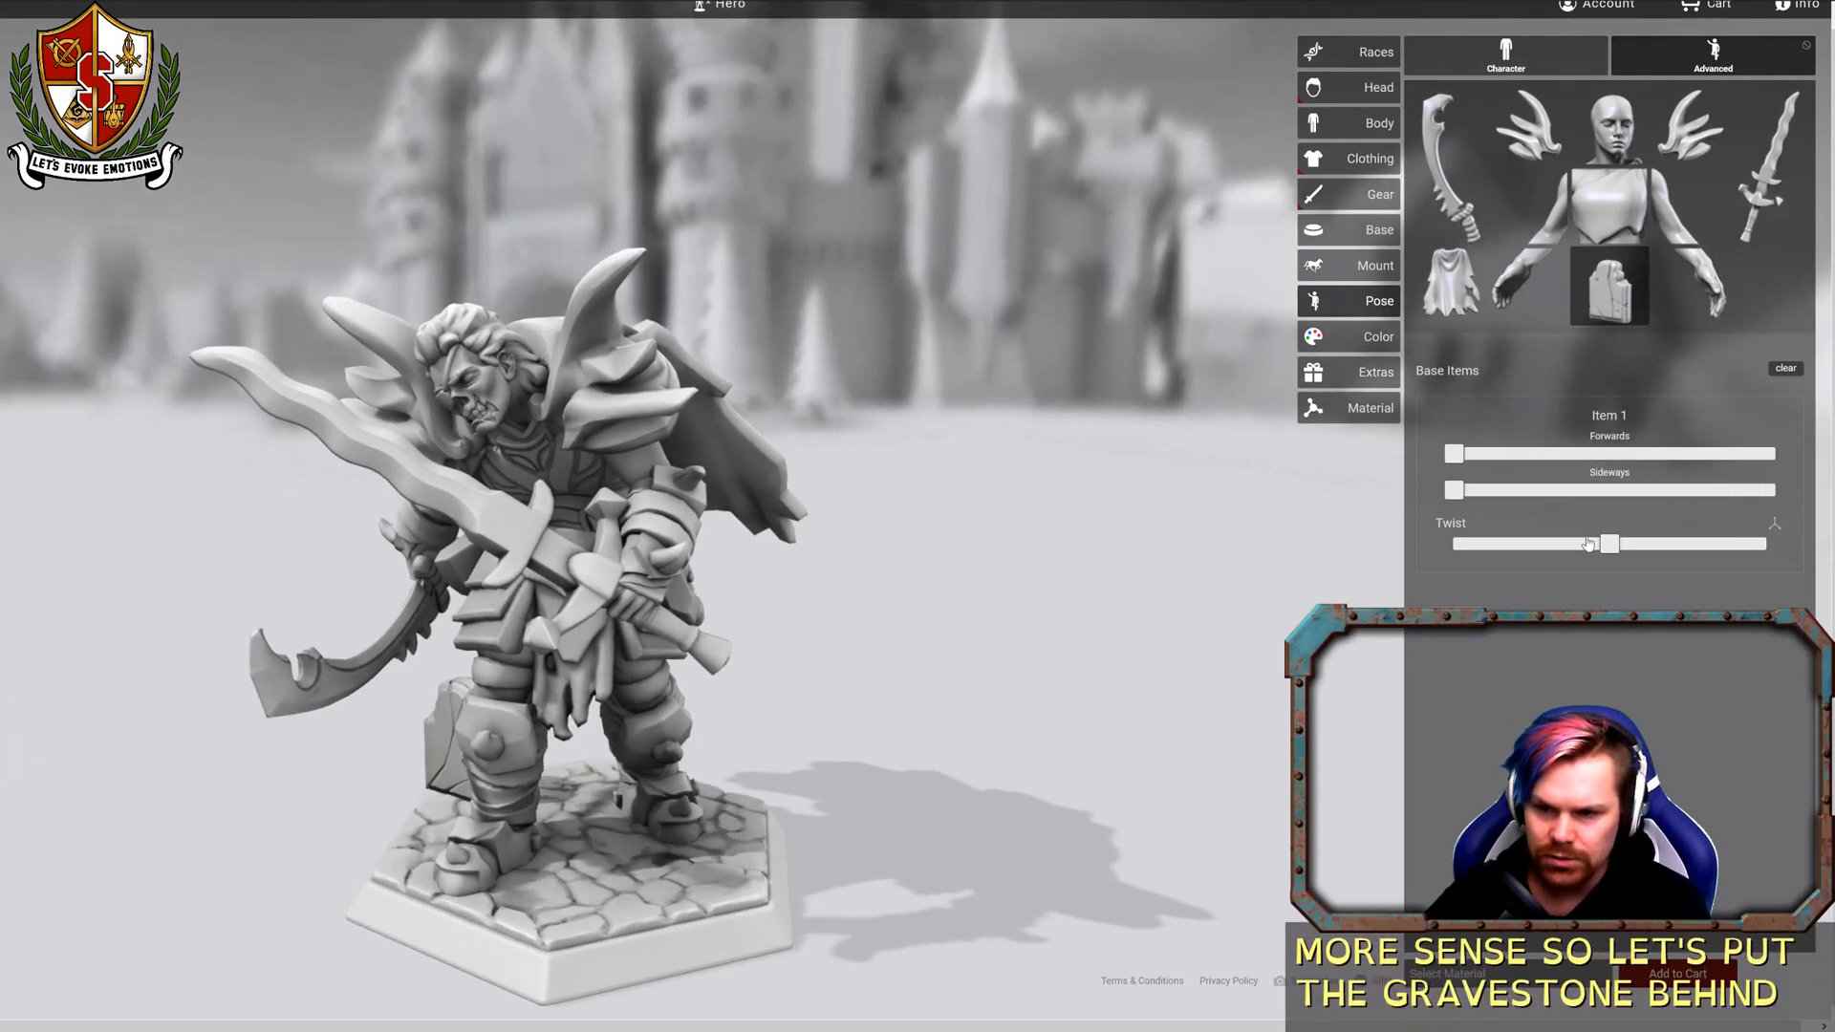
Twist the tombstone well below its default angle and shift it slightly forwards and sideways from the base's rear corner.
{"action": "left_click_drag", "start_coordinate": [1568, 546], "coordinate": [1500, 547]}
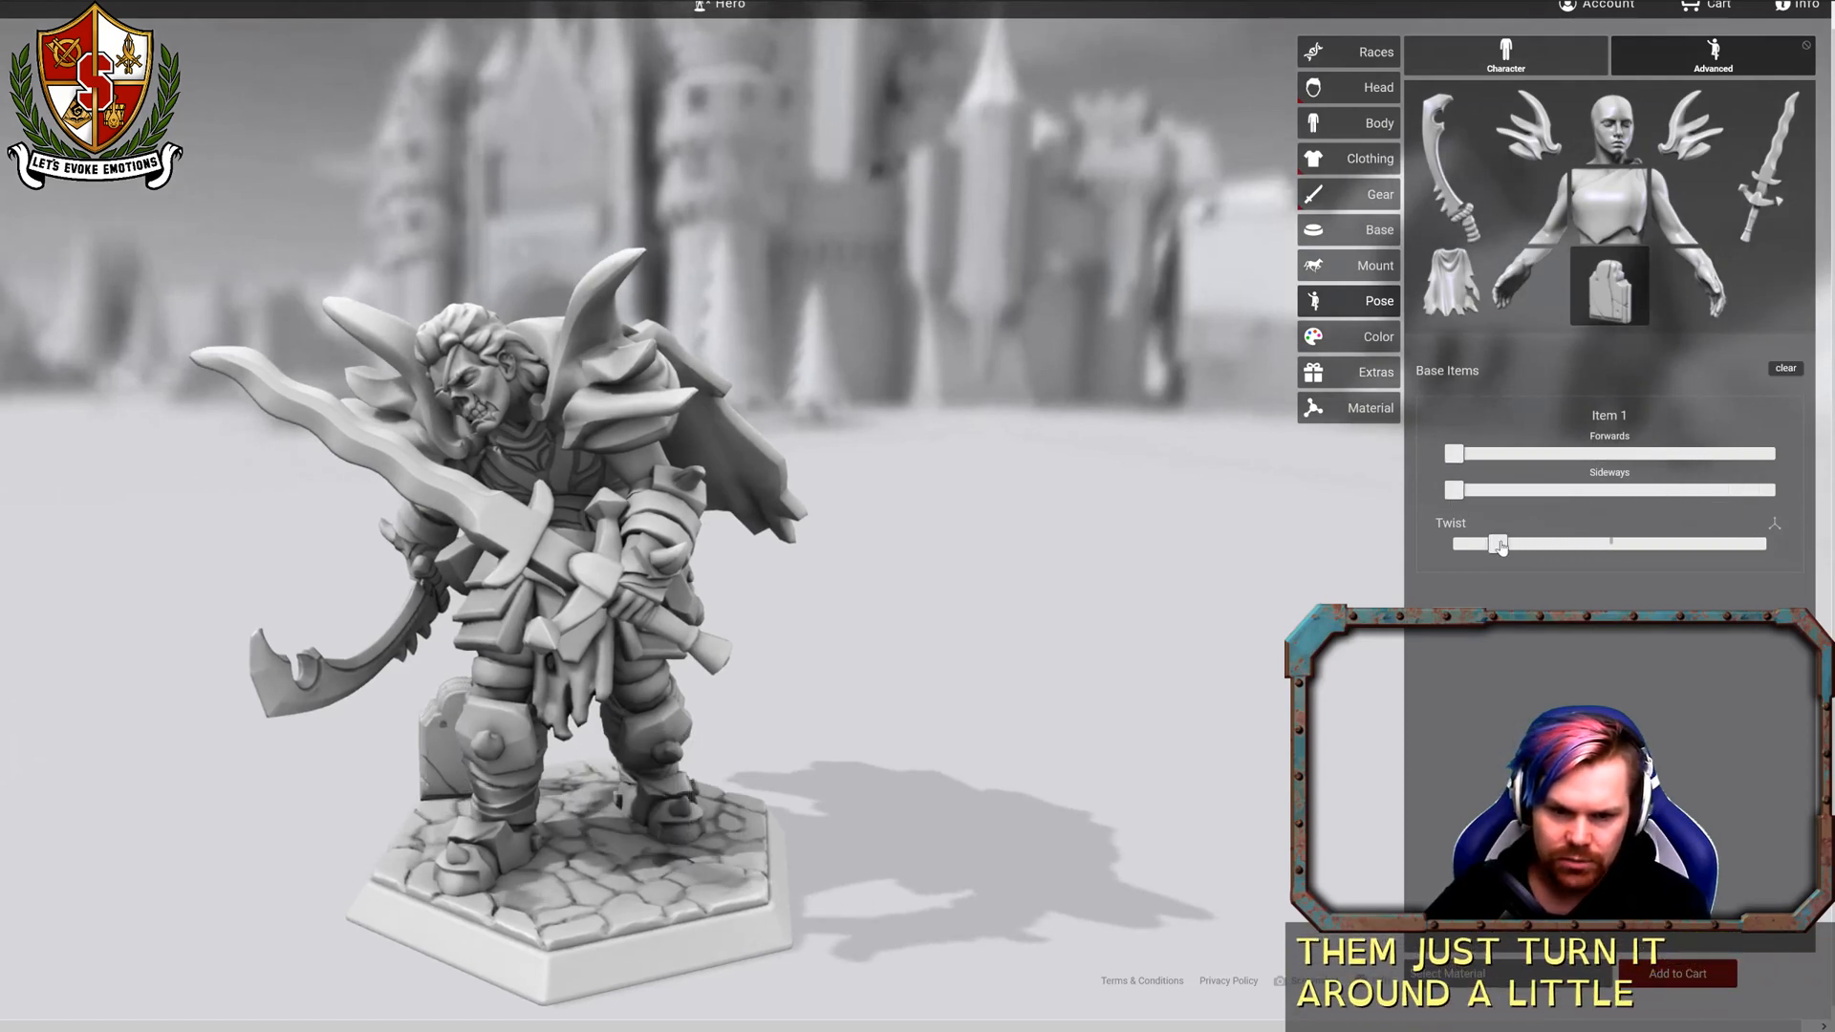
{"action": "left_click_drag", "start_coordinate": [1101, 602], "coordinate": [1685, 584]}
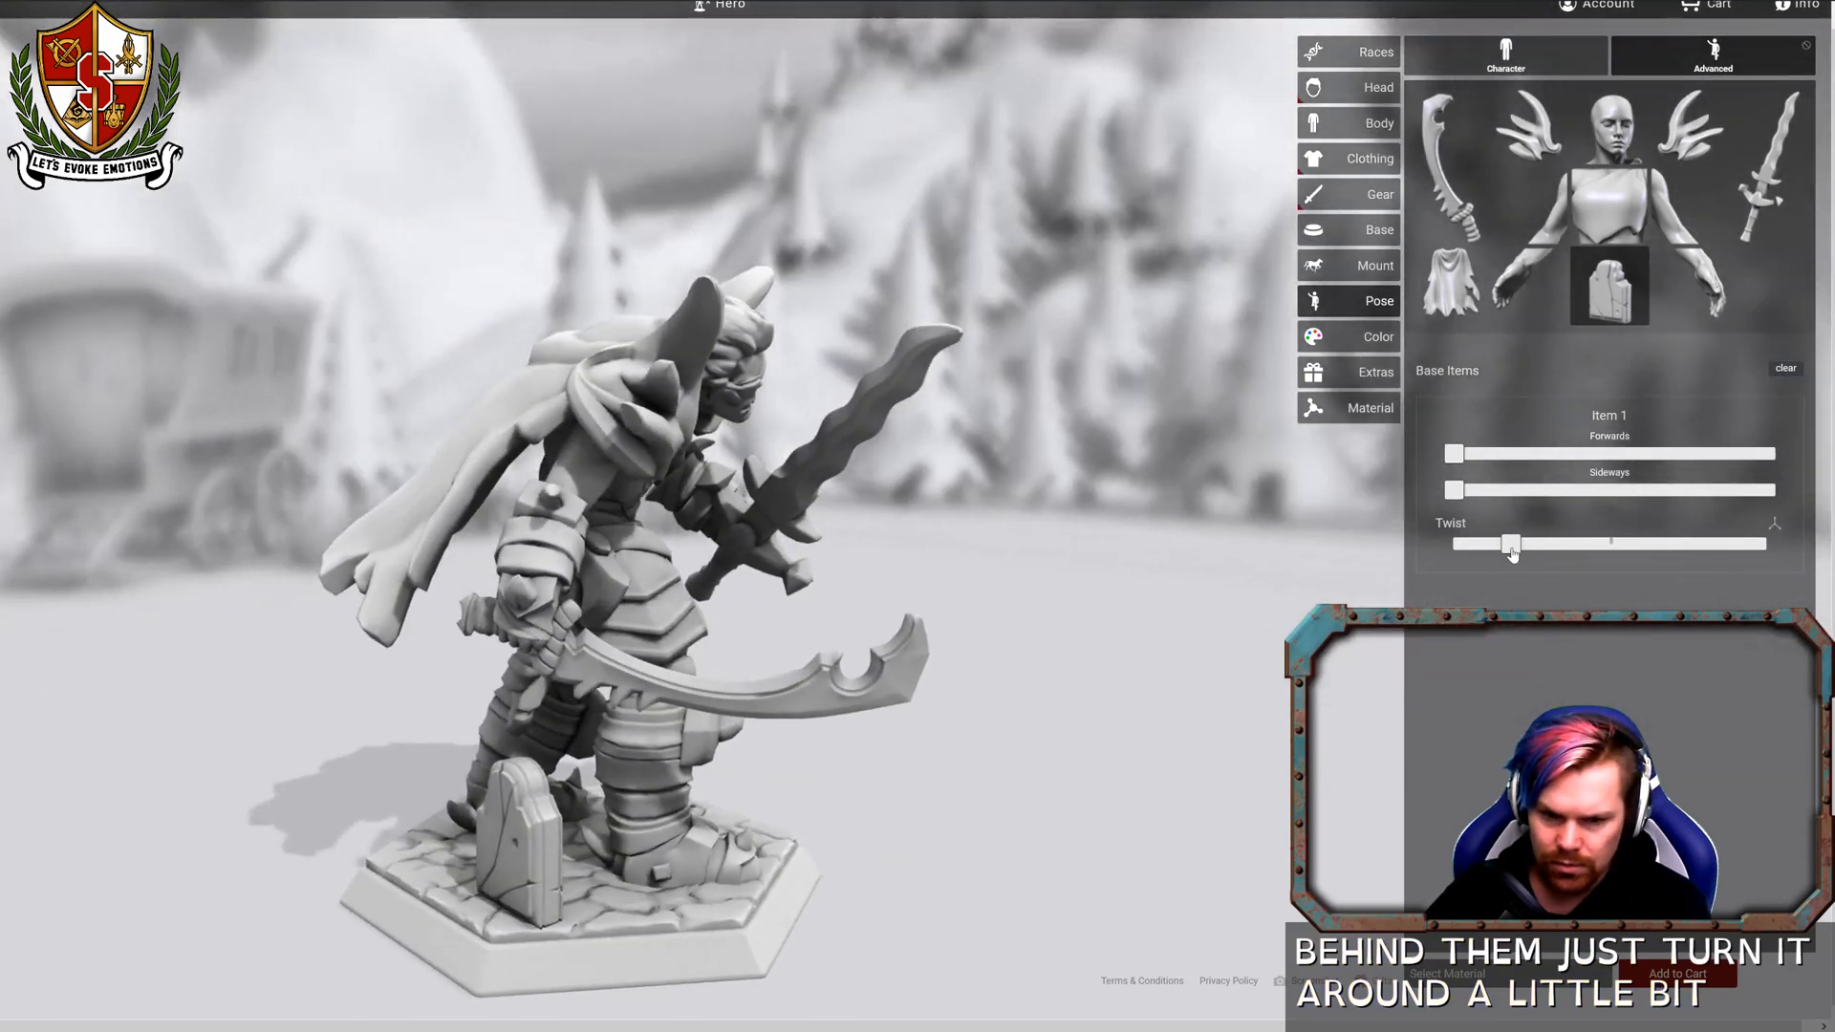
{"action": "left_click_drag", "start_coordinate": [1361, 635], "coordinate": [1509, 511]}
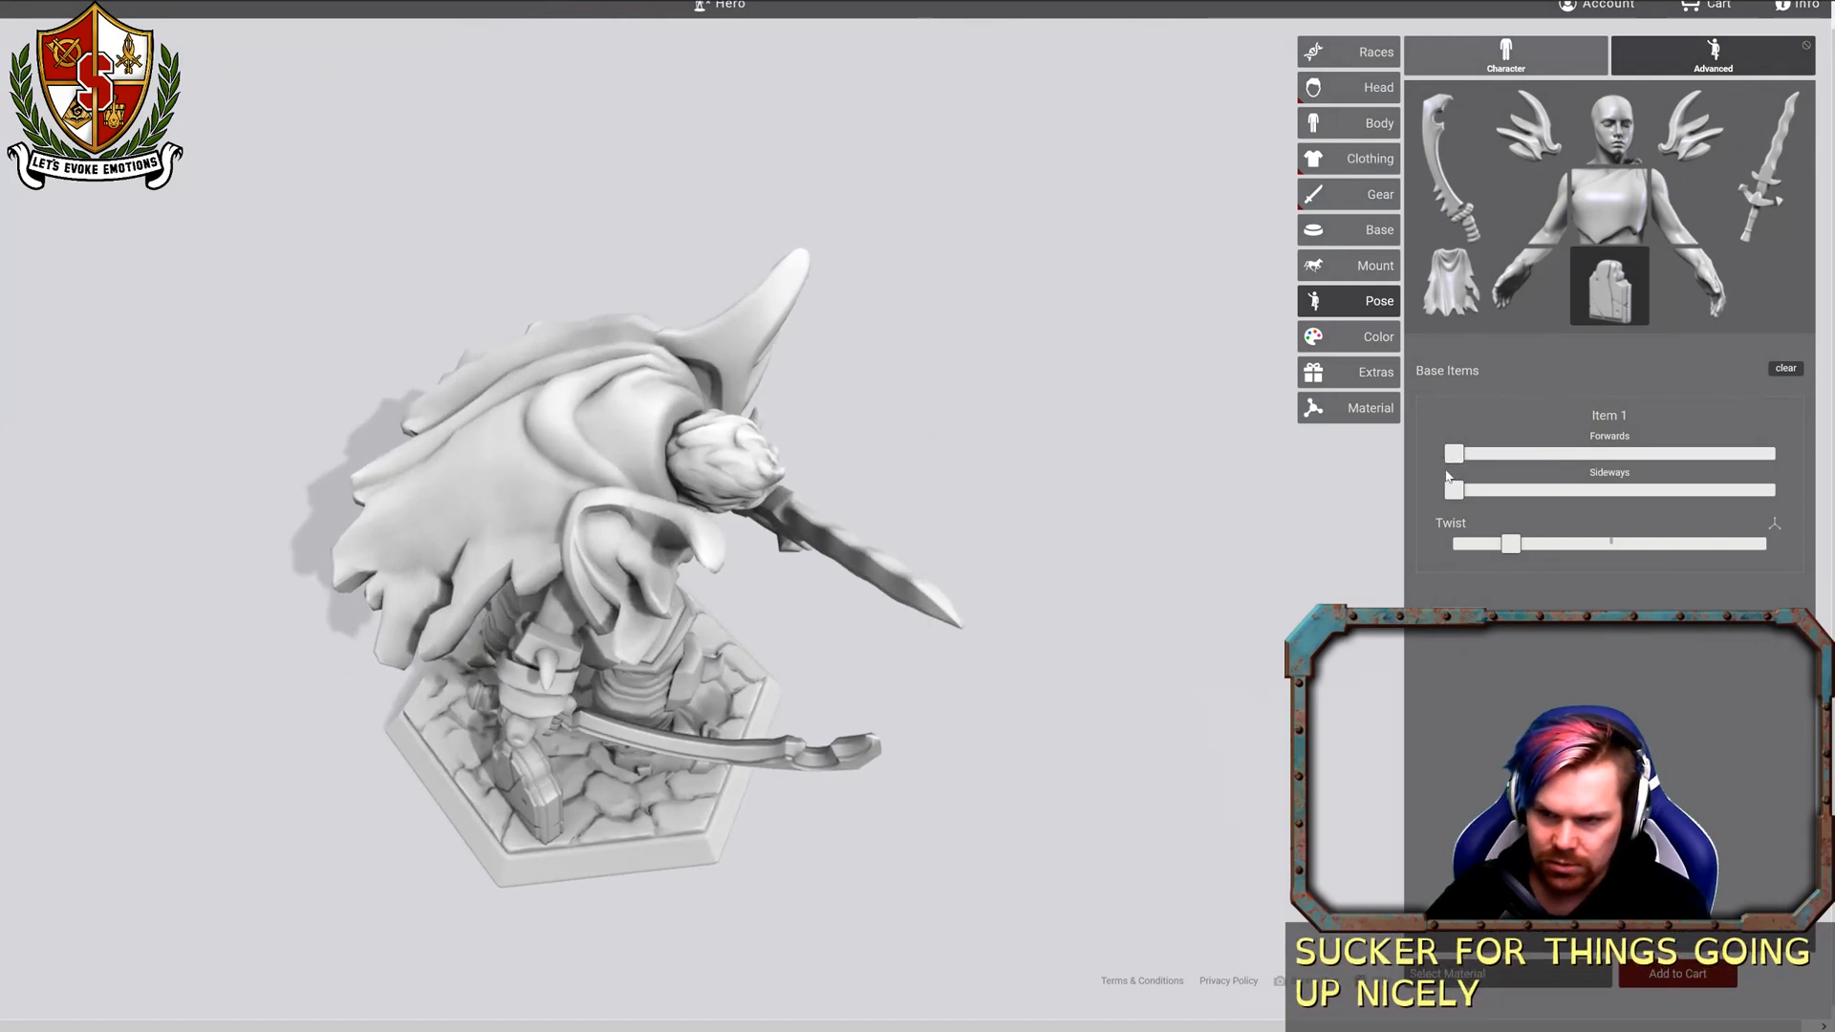
{"action": "left_click_drag", "start_coordinate": [1474, 492], "coordinate": [1475, 463]}
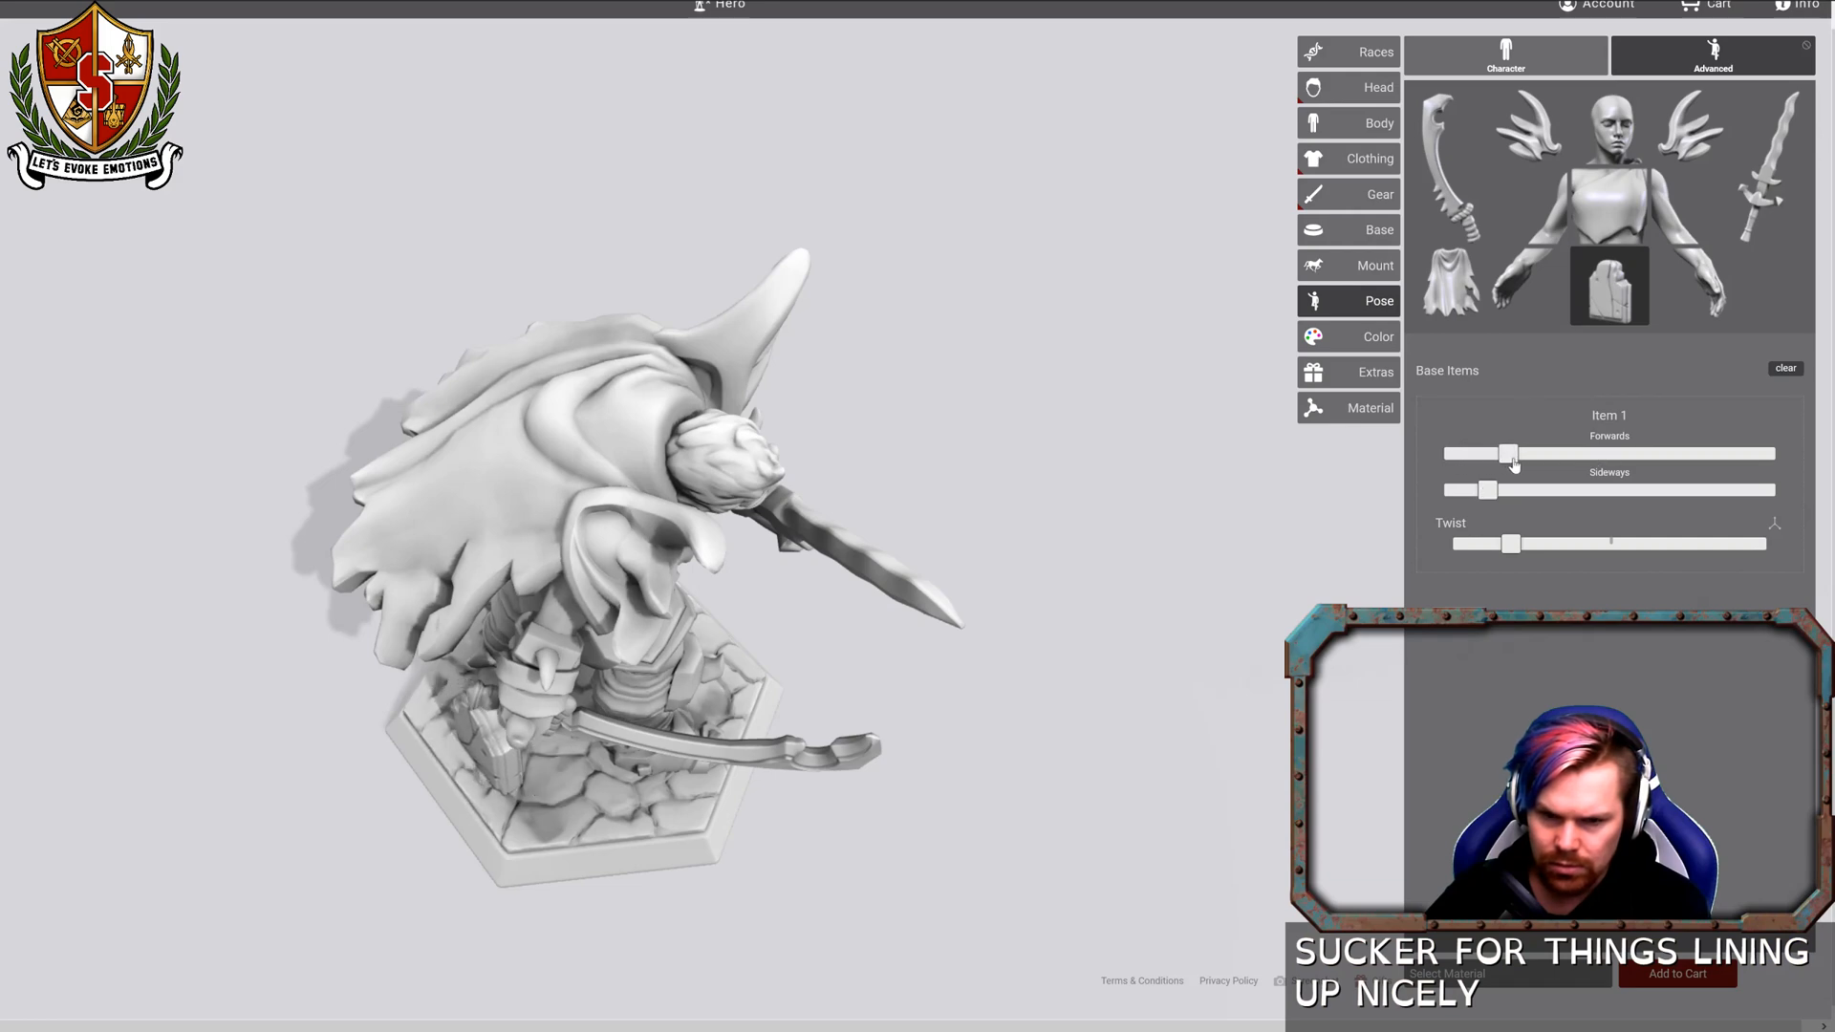
{"action": "left_click_drag", "start_coordinate": [1137, 619], "coordinate": [1270, 528]}
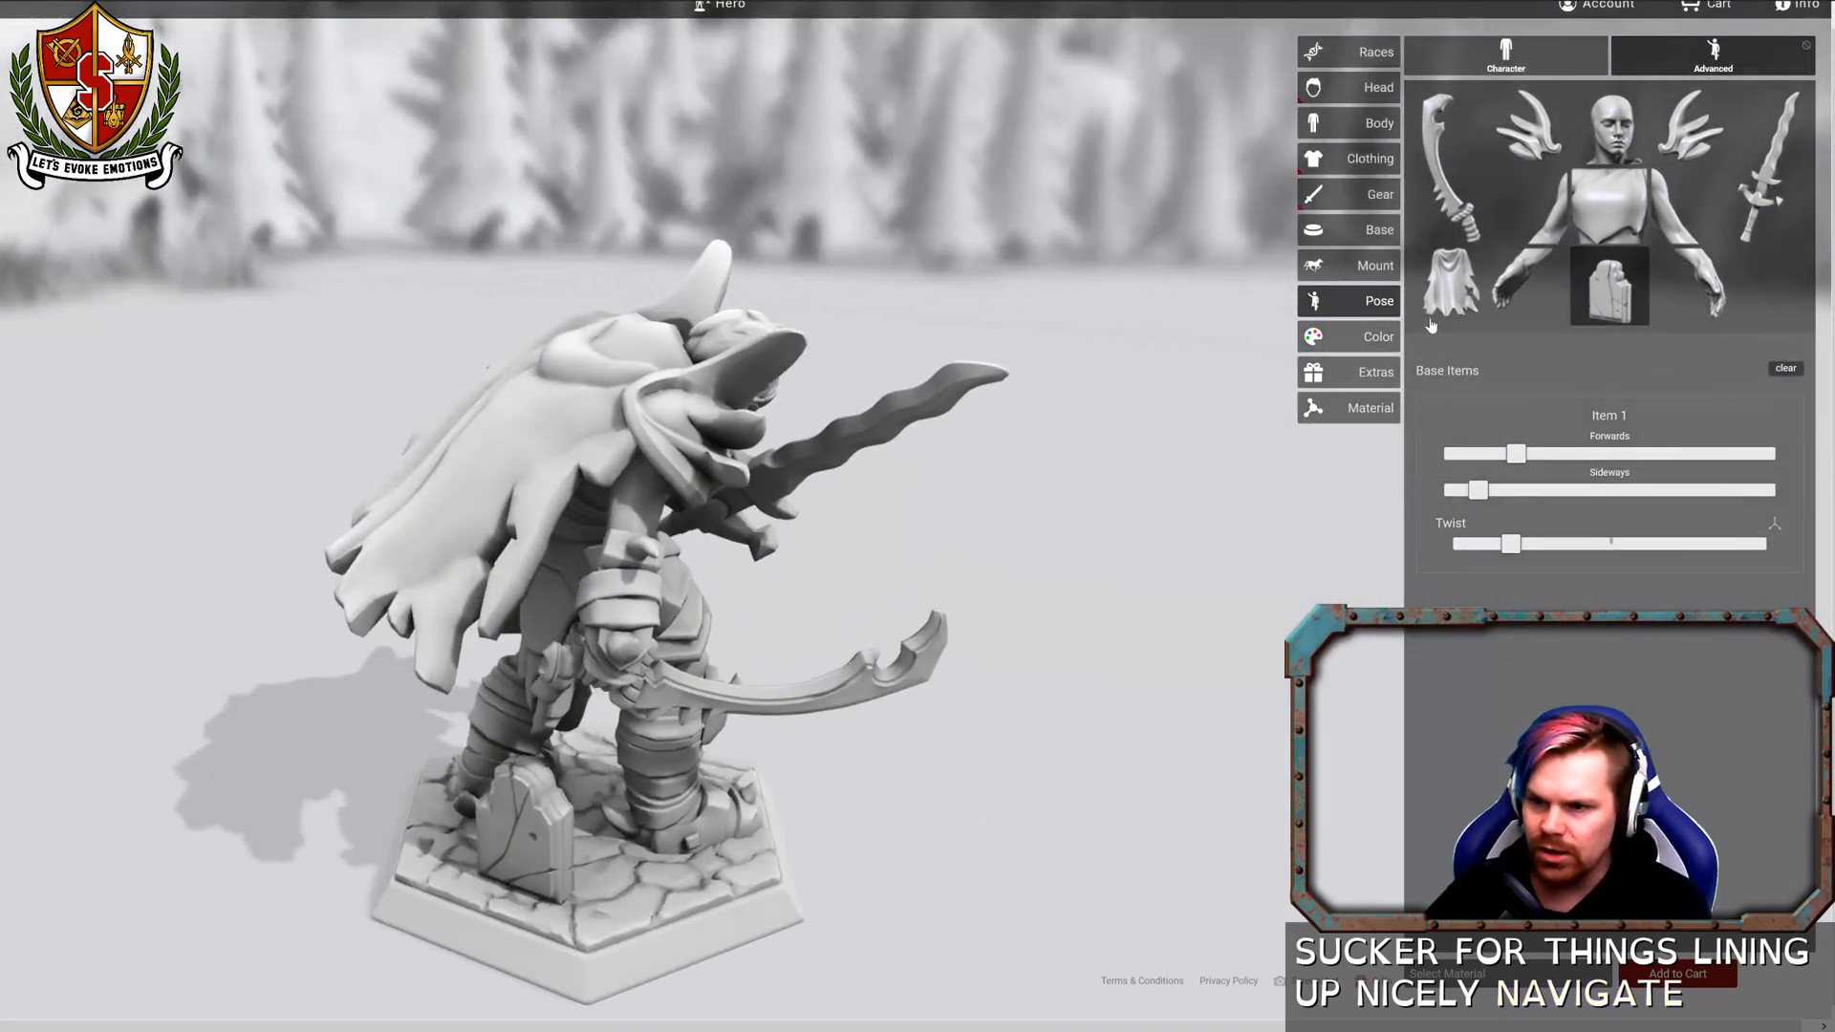
Check the cloak against the shoulder armor, then refit the right pauldron by slightly lowering its twist and raising its bend.
{"action": "left_click", "coordinate": [1446, 294]}
{"action": "left_click_drag", "start_coordinate": [1124, 576], "coordinate": [1797, 524]}
{"action": "left_click_drag", "start_coordinate": [1155, 479], "coordinate": [1315, 472]}
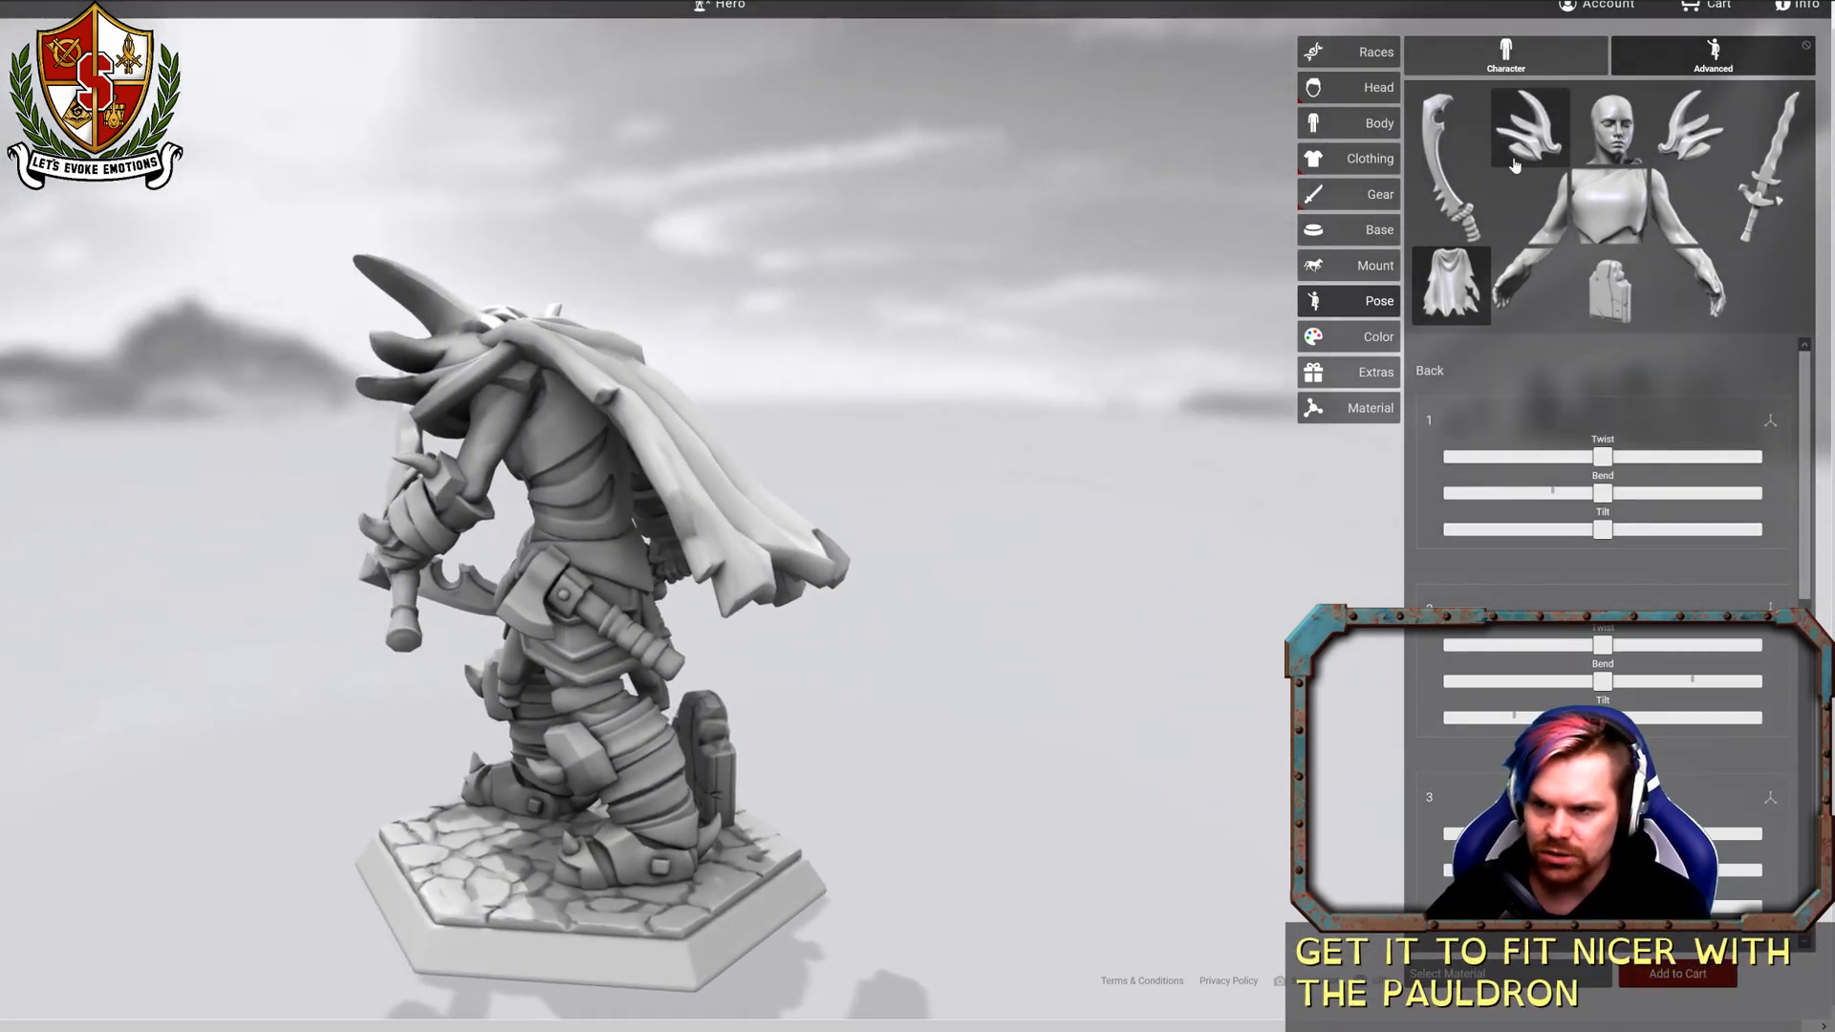
{"action": "left_click_drag", "start_coordinate": [1266, 330], "coordinate": [1529, 330]}
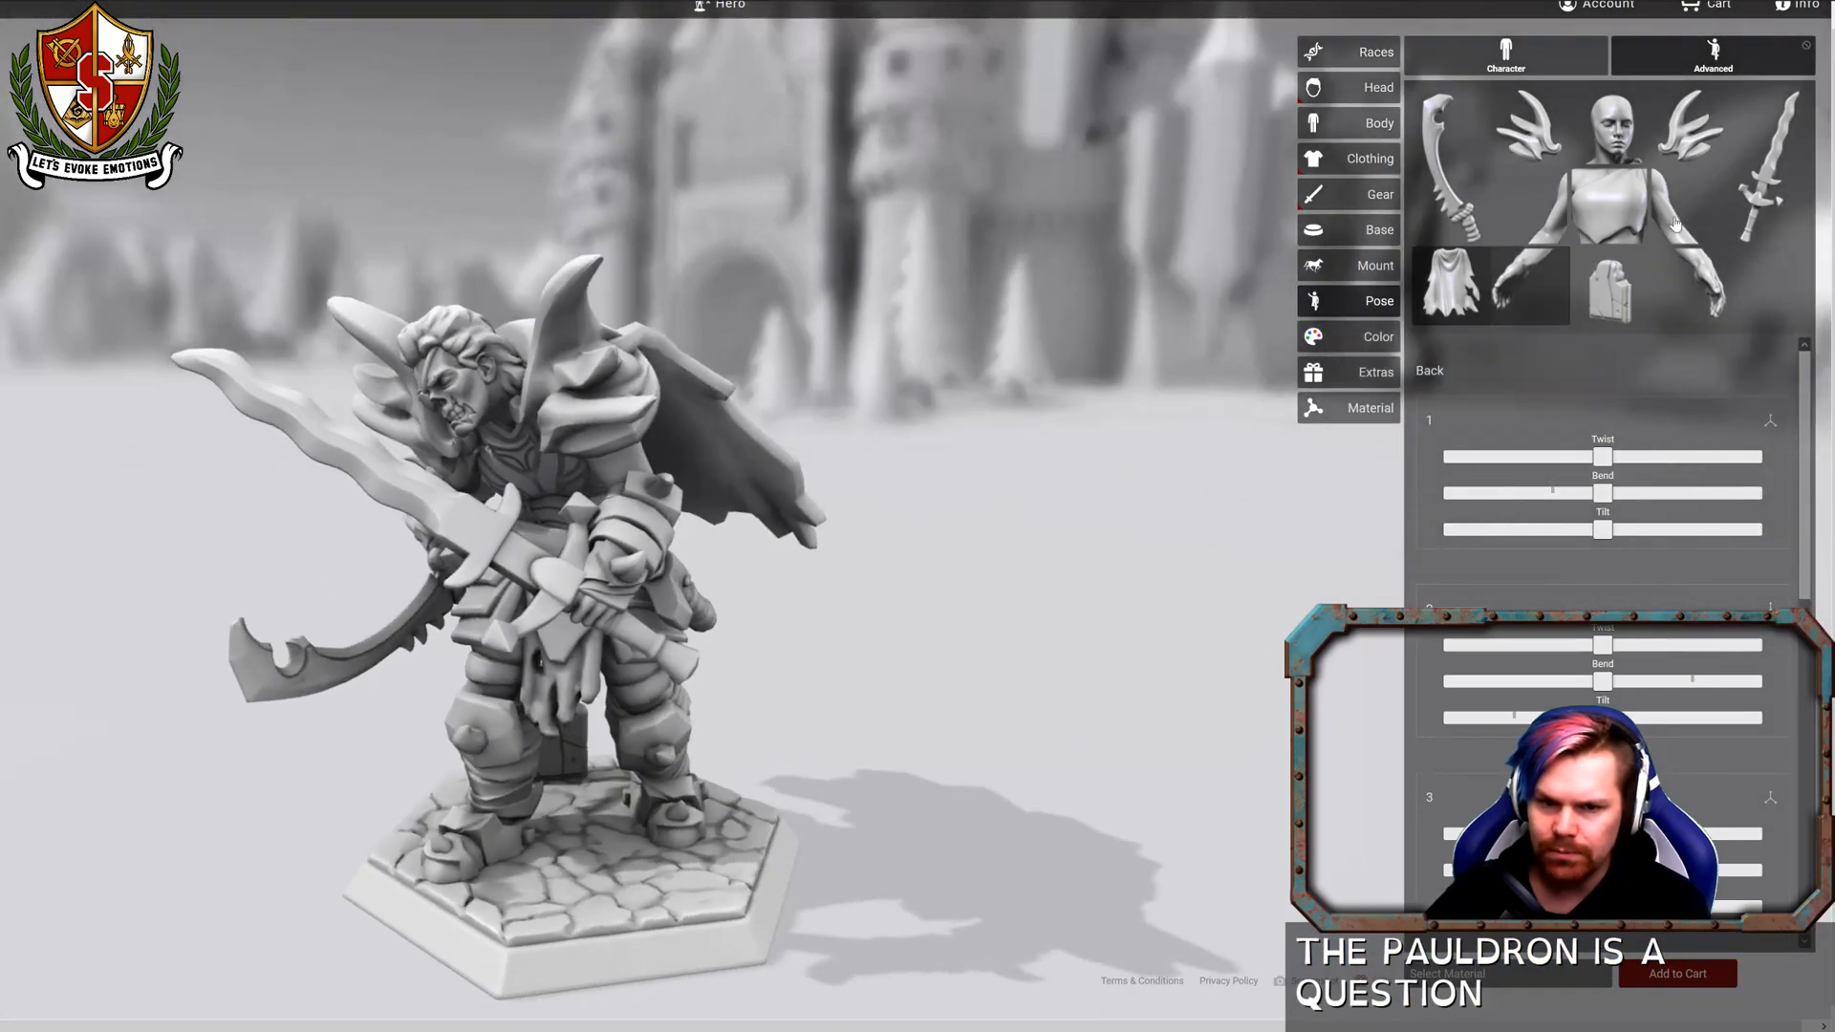
{"action": "left_click", "coordinate": [1549, 145]}
{"action": "left_click_drag", "start_coordinate": [1609, 457], "coordinate": [1603, 462]}
{"action": "left_click_drag", "start_coordinate": [1055, 524], "coordinate": [1686, 468]}
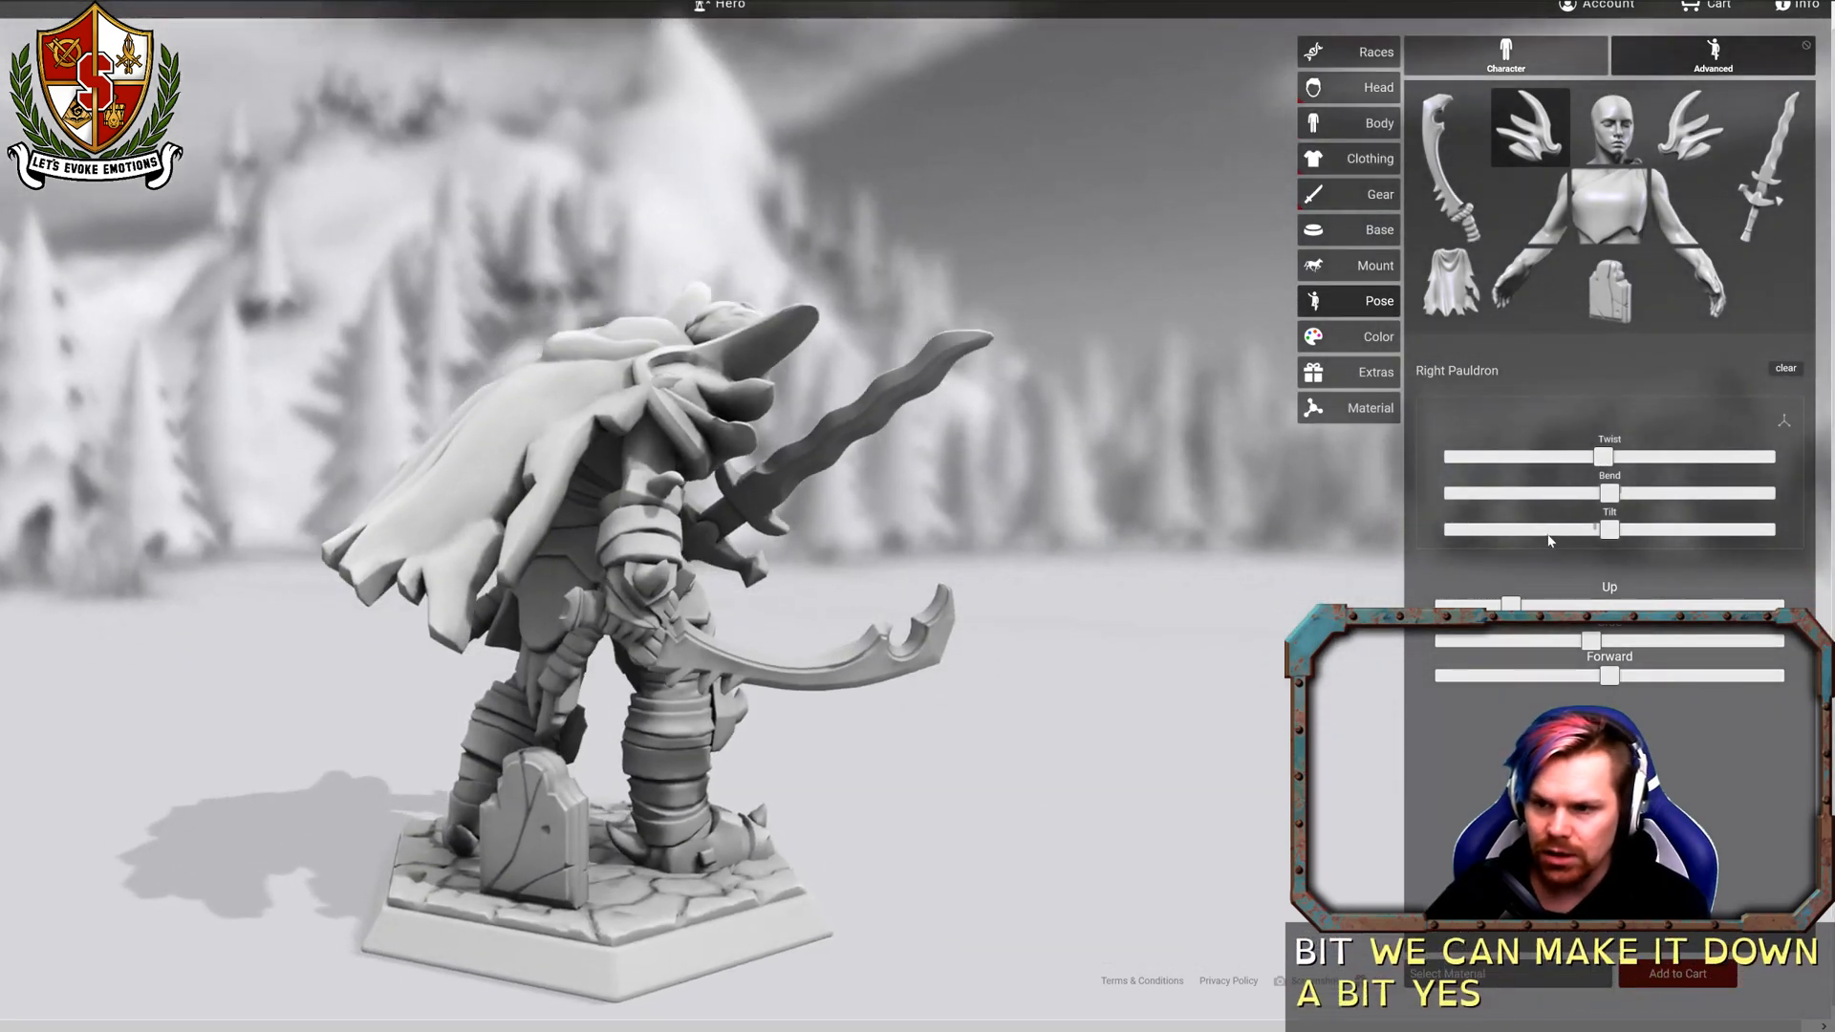
{"action": "left_click_drag", "start_coordinate": [1602, 460], "coordinate": [1661, 493]}
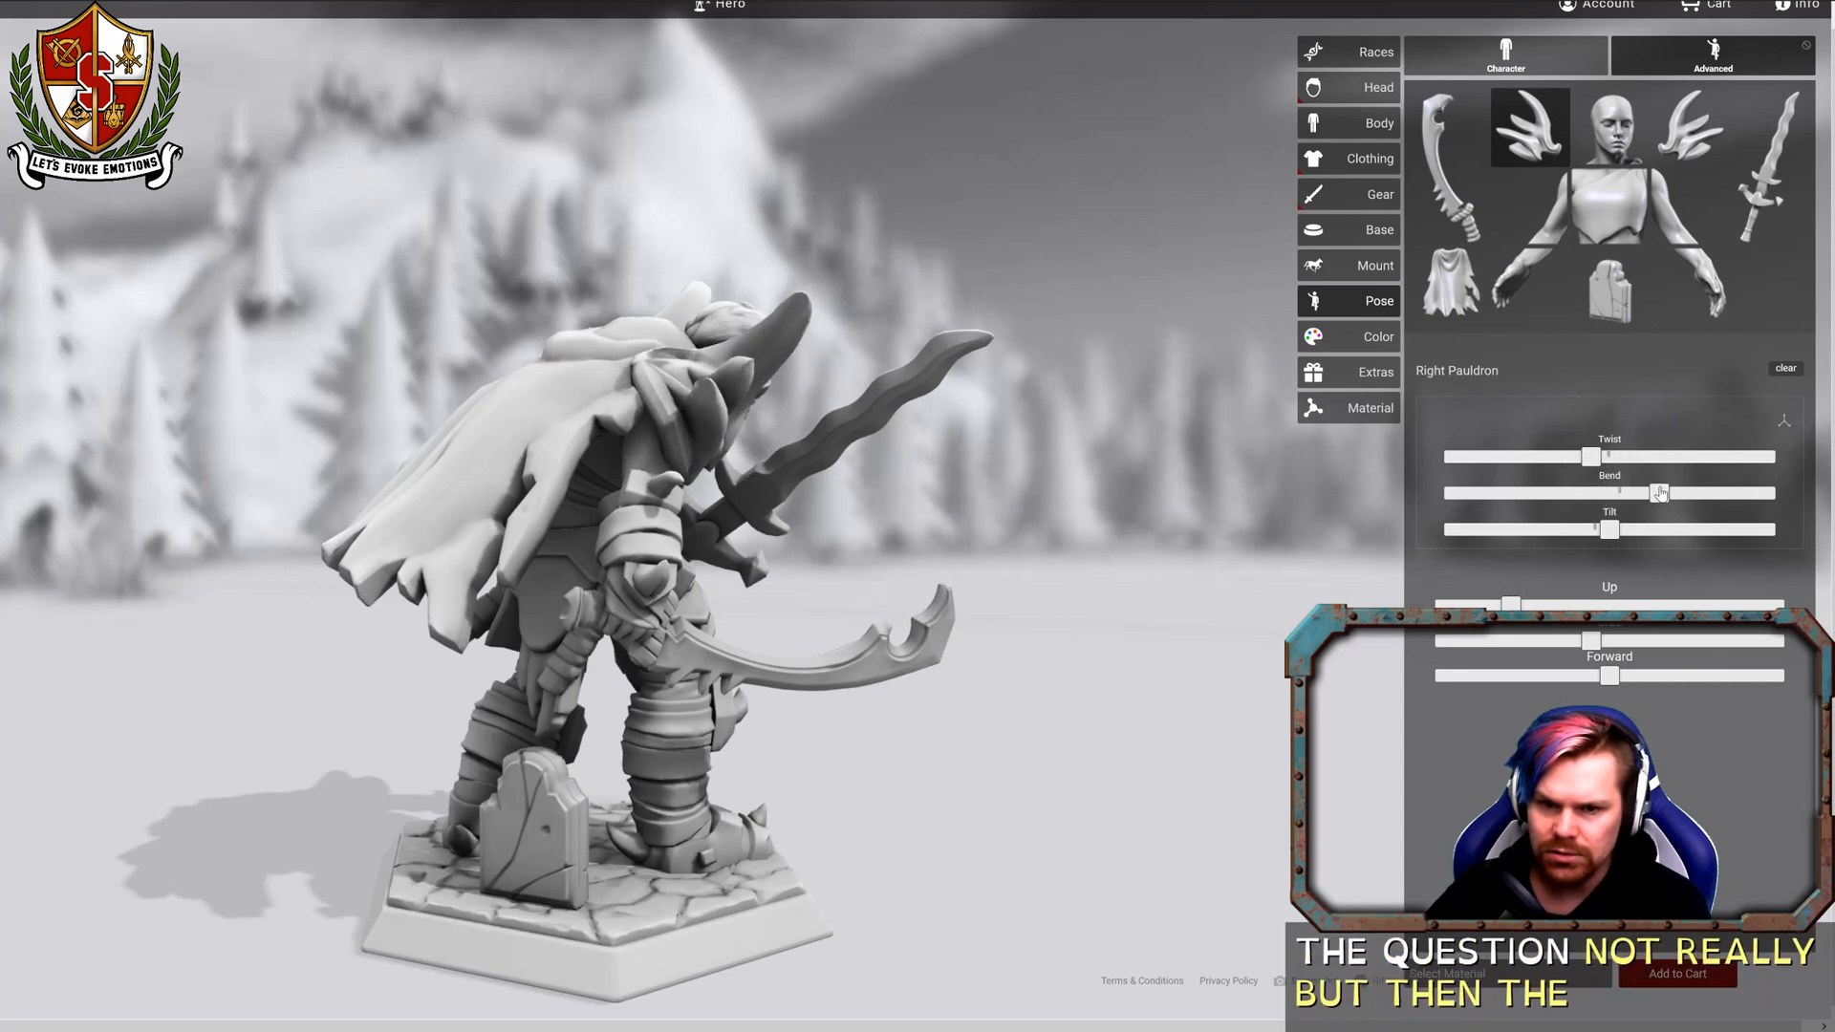
{"action": "left_click_drag", "start_coordinate": [1154, 562], "coordinate": [283, 217]}
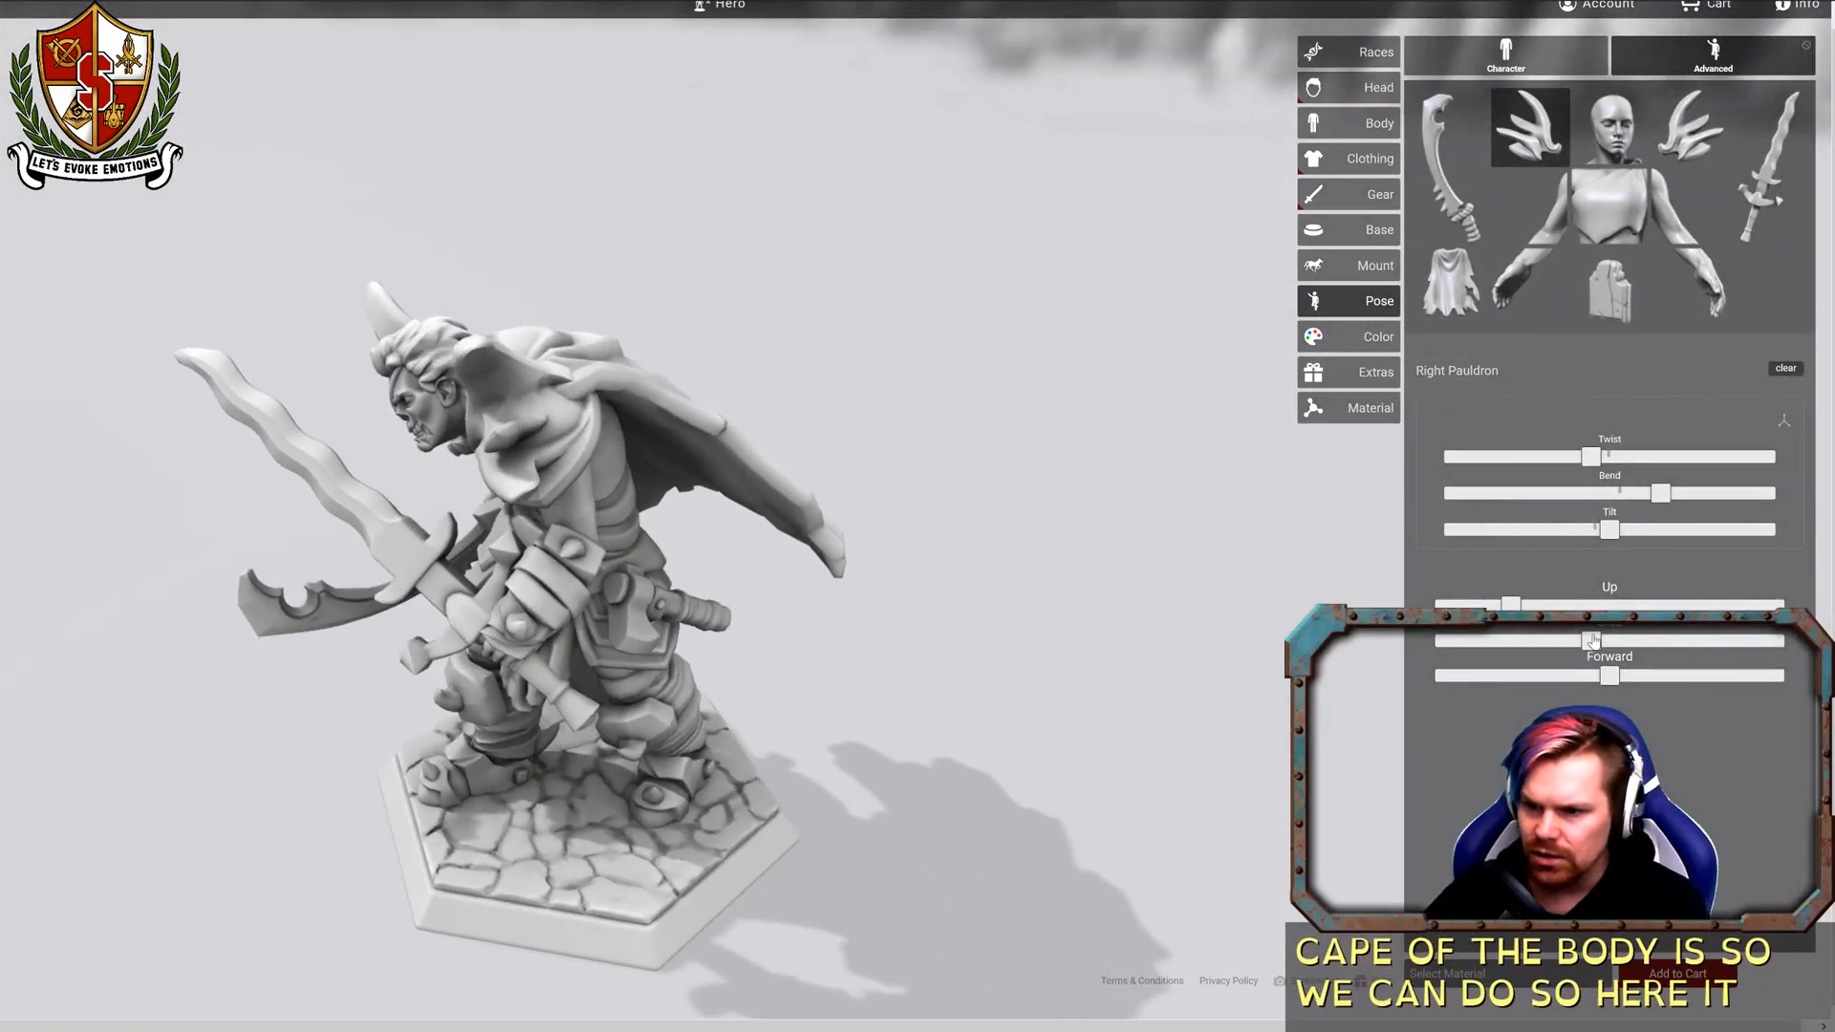
Refit the left pauldron by lowering its twist and bend, raising its height to maximum, and moving it slightly back to clear the arm.
{"action": "left_click", "coordinate": [1688, 127]}
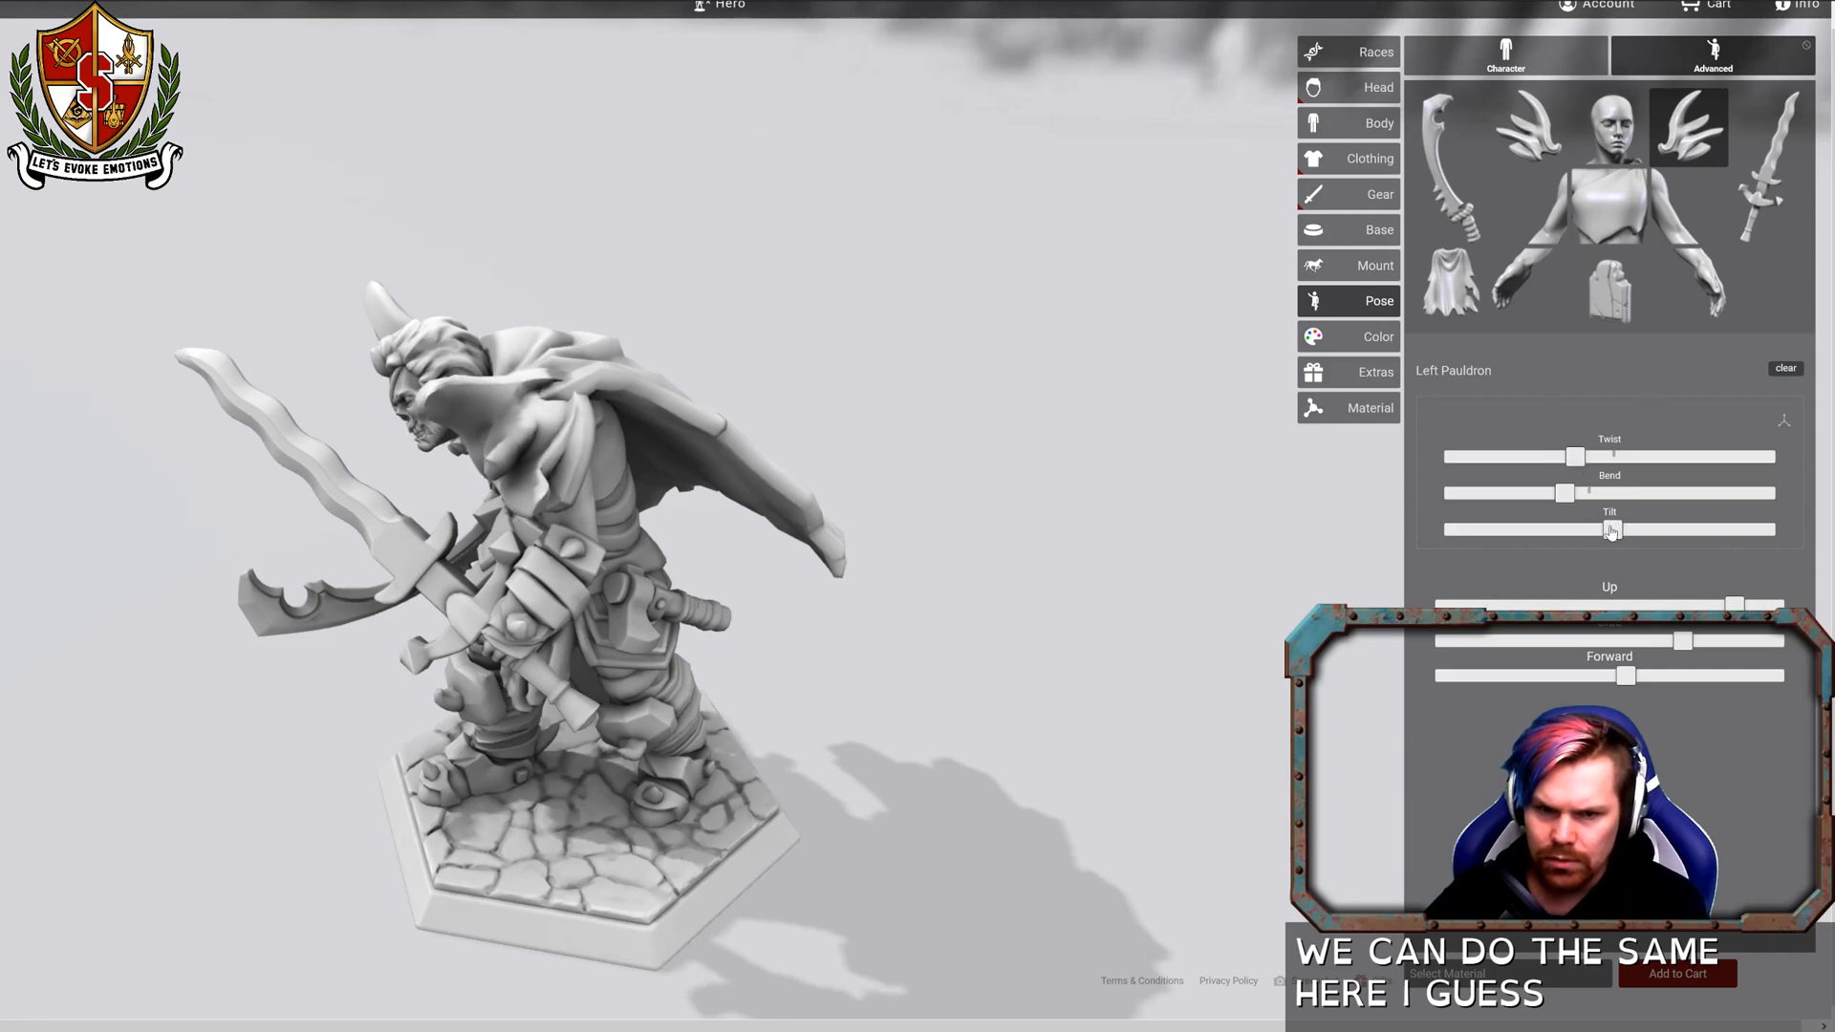
{"action": "left_click_drag", "start_coordinate": [1117, 550], "coordinate": [1478, 442]}
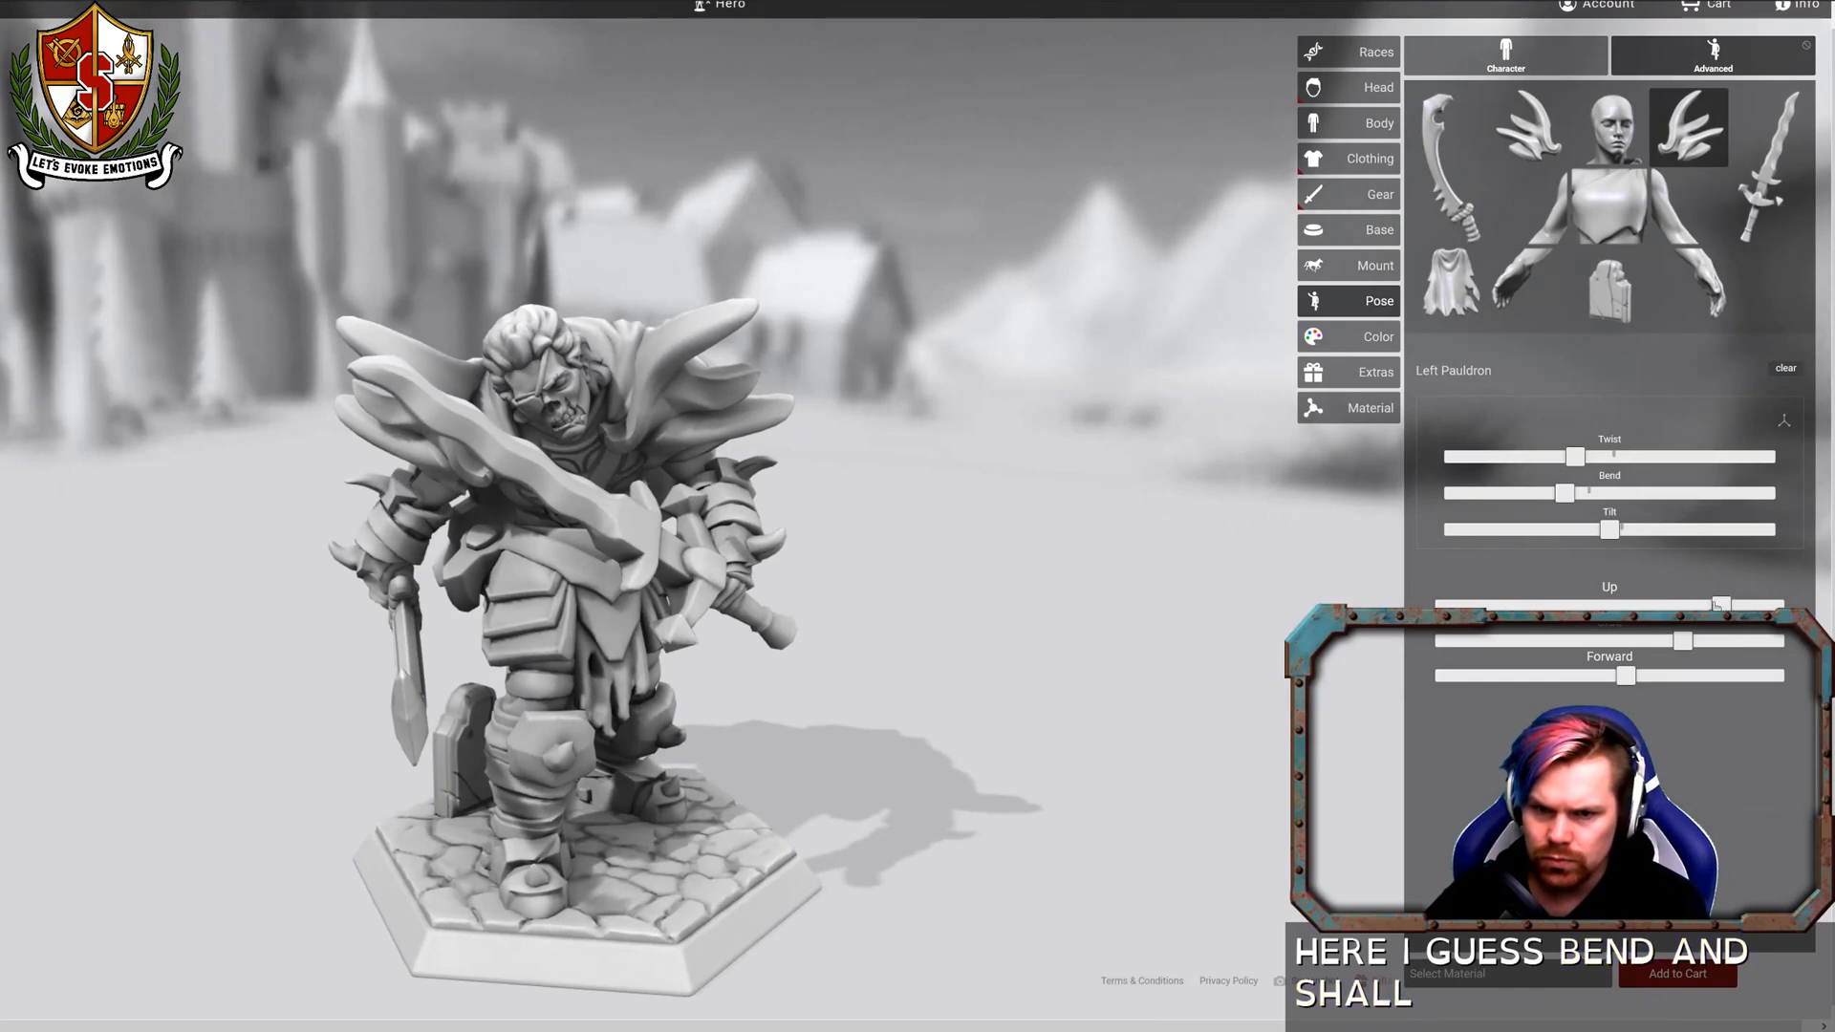
{"action": "left_click_drag", "start_coordinate": [1721, 604], "coordinate": [1787, 606]}
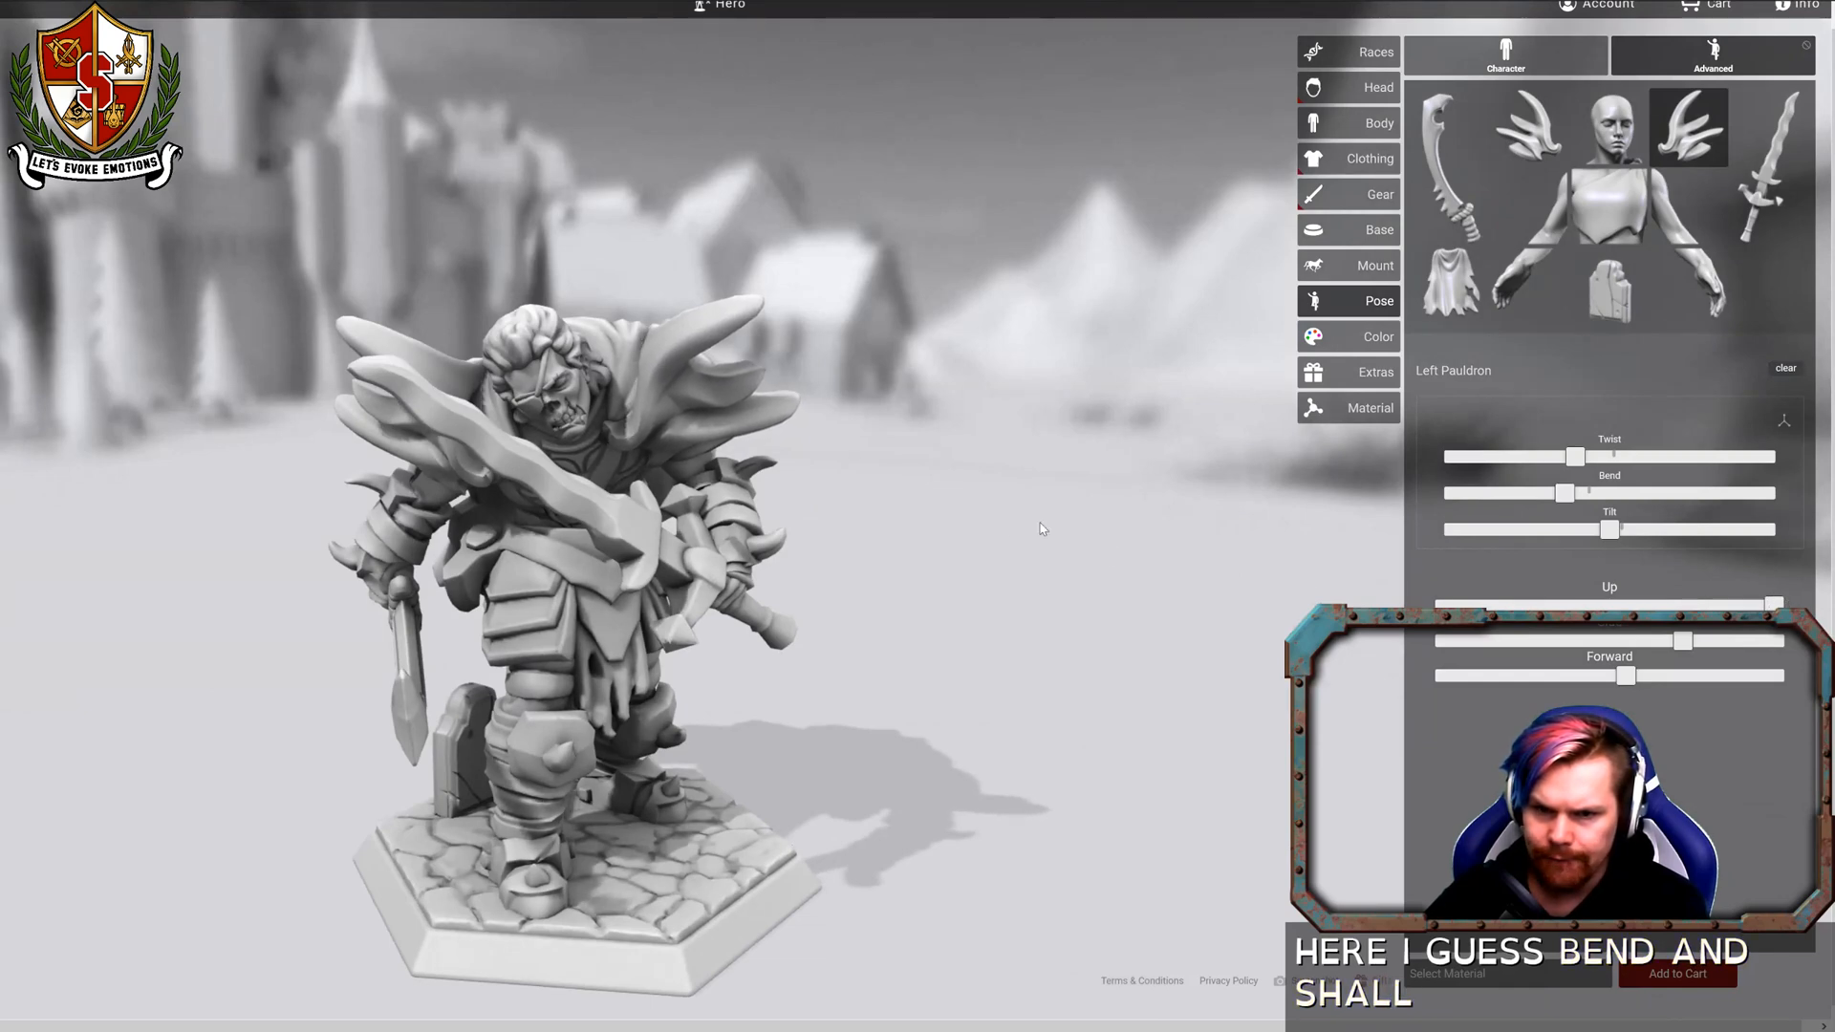
{"action": "left_click_drag", "start_coordinate": [1042, 529], "coordinate": [822, 609]}
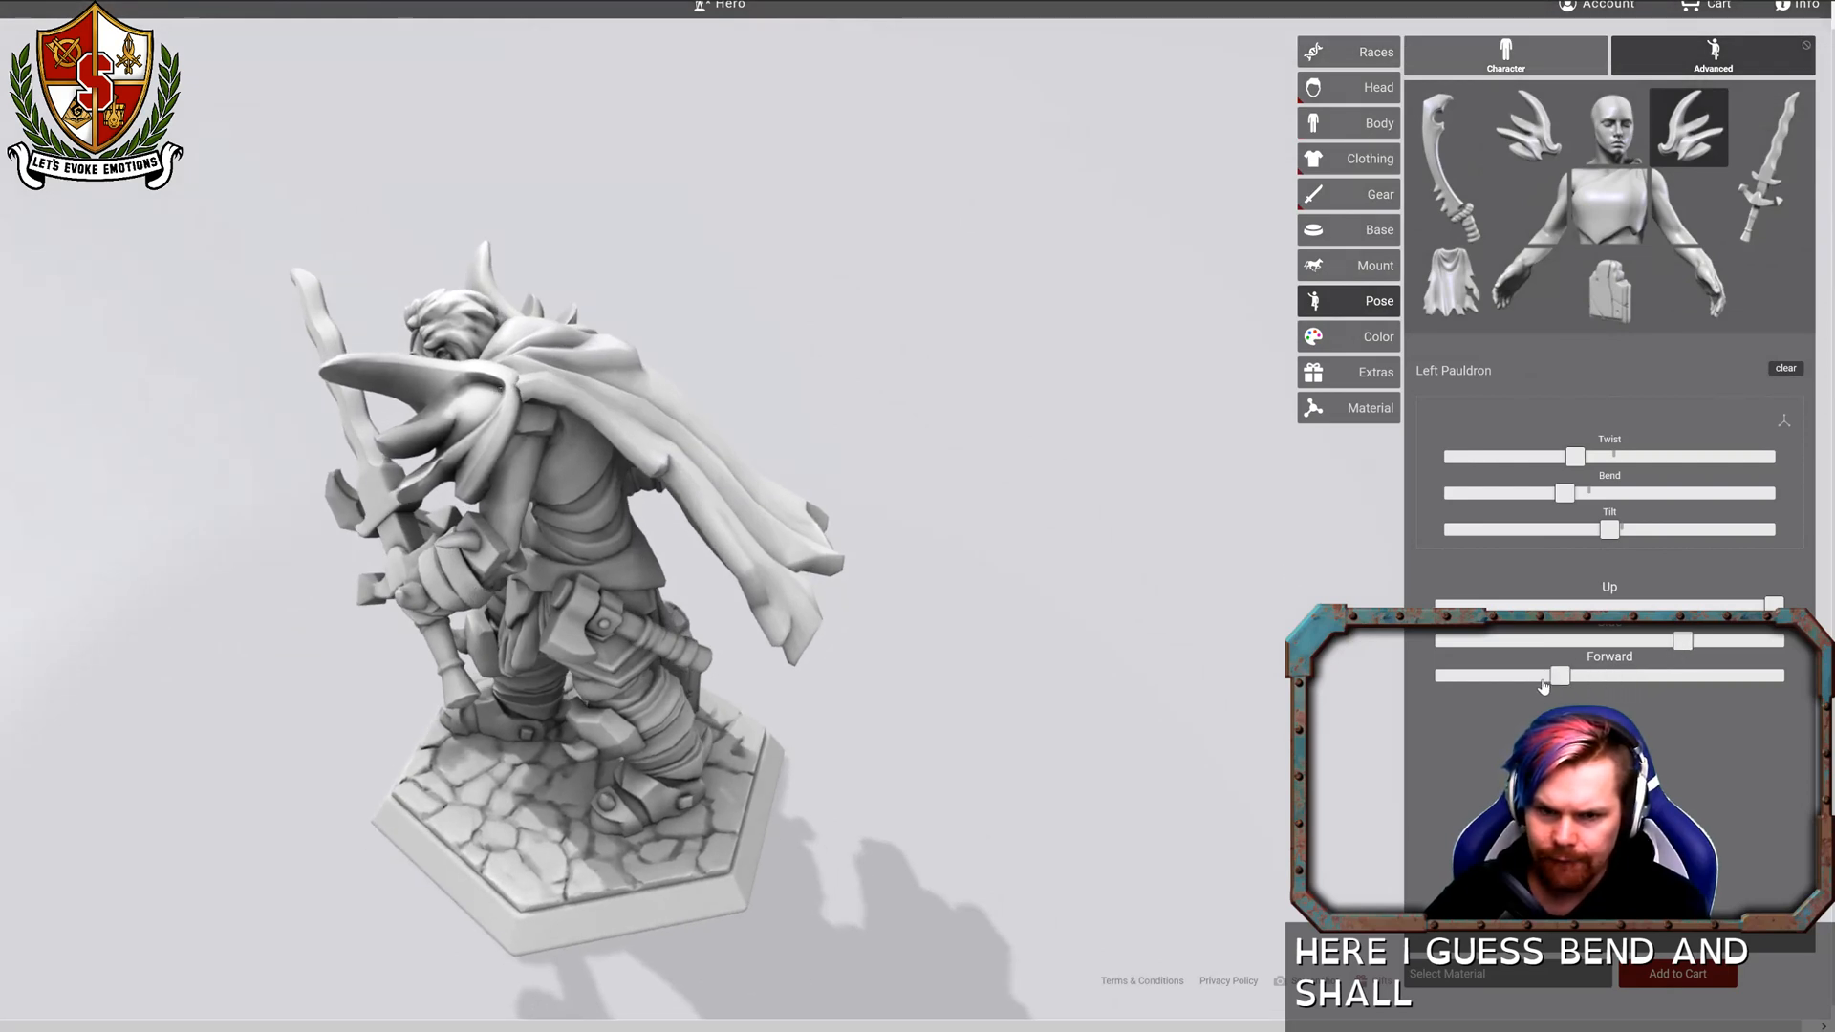
{"action": "left_click_drag", "start_coordinate": [1006, 524], "coordinate": [1475, 420]}
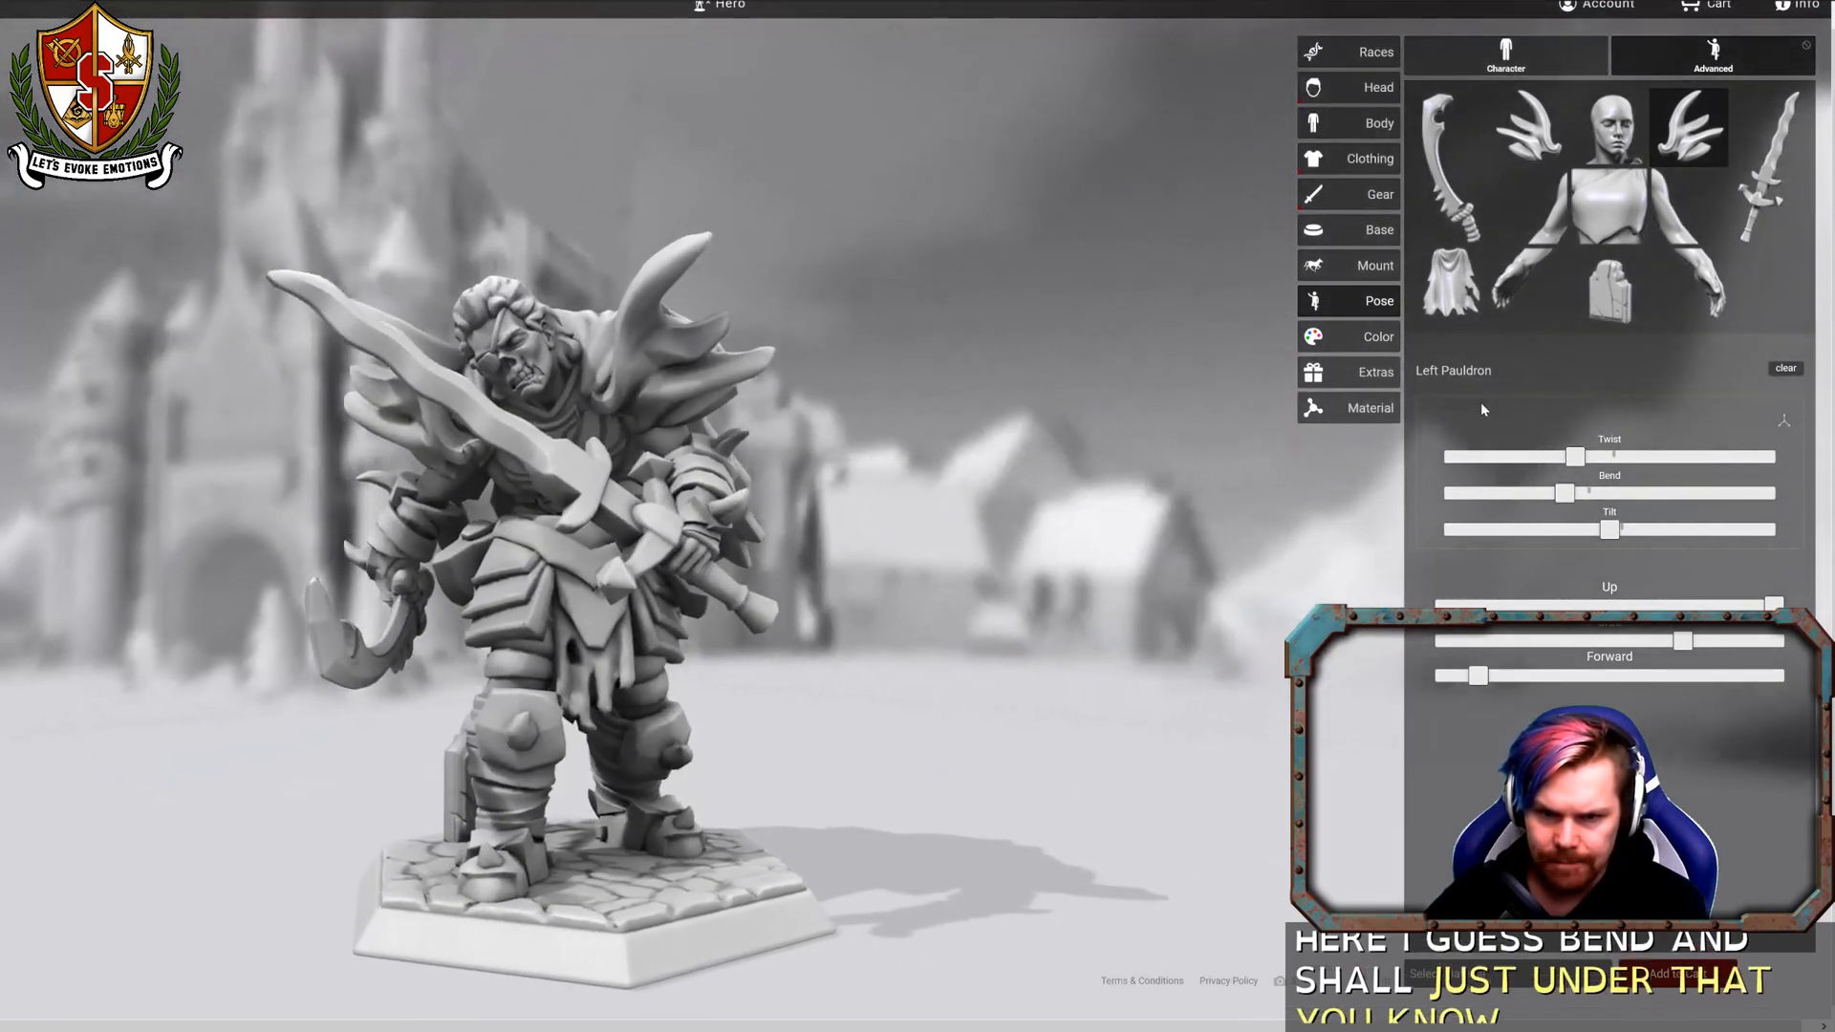
{"action": "left_click_drag", "start_coordinate": [1479, 676], "coordinate": [1595, 676]}
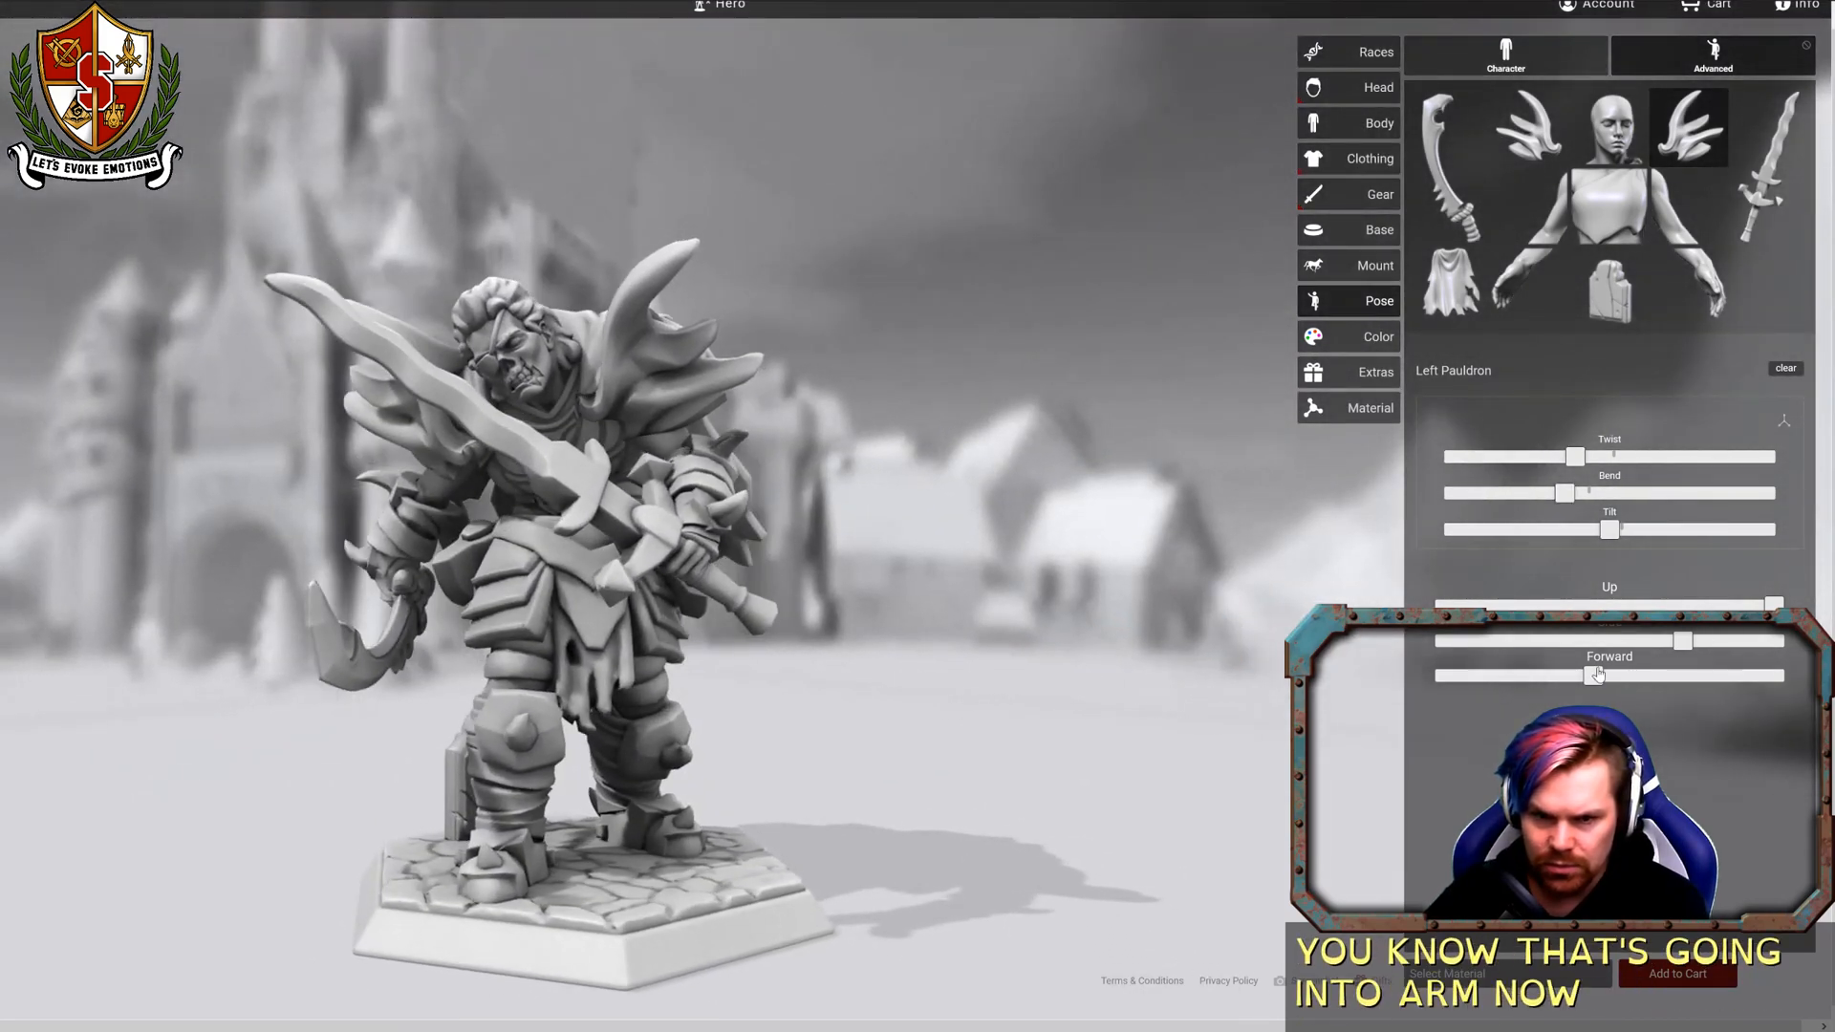
Reduce the Twist of the left pauldron so it angles clear of the arm, checking the fit around the figure.
{"action": "left_click_drag", "start_coordinate": [881, 531], "coordinate": [541, 459]}
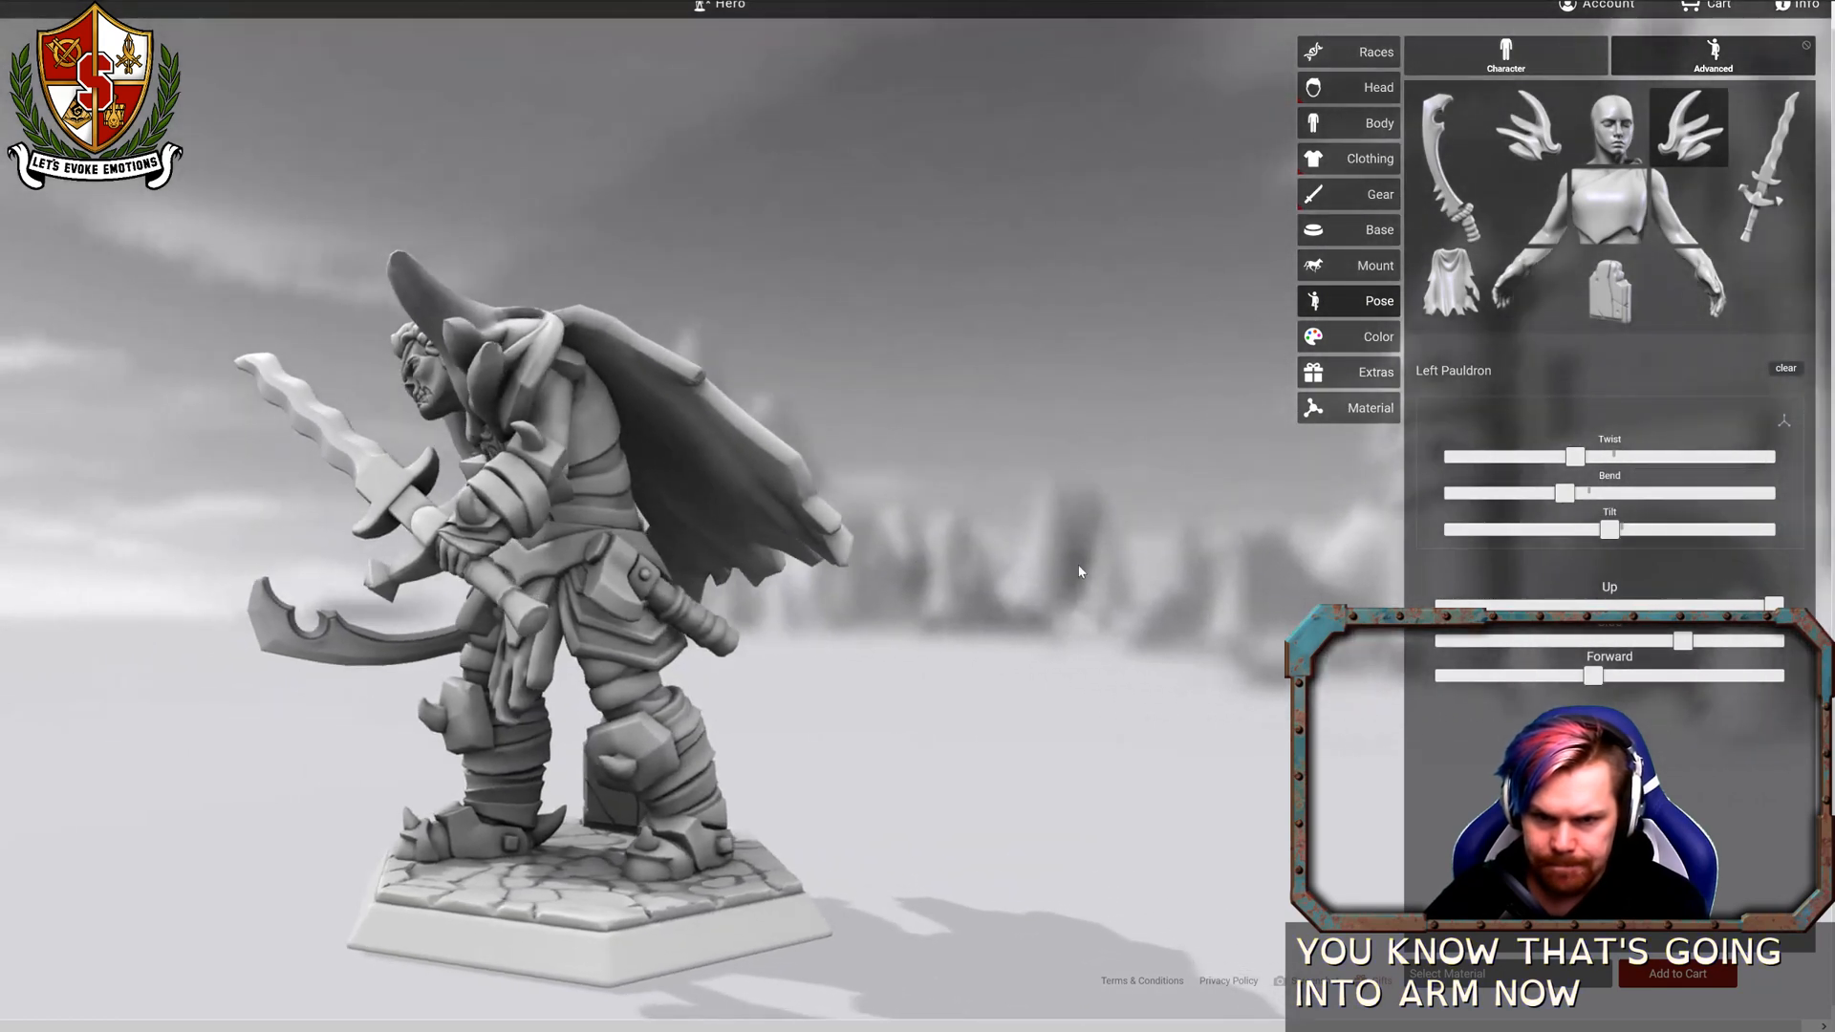
{"action": "left_click_drag", "start_coordinate": [1078, 572], "coordinate": [712, 544]}
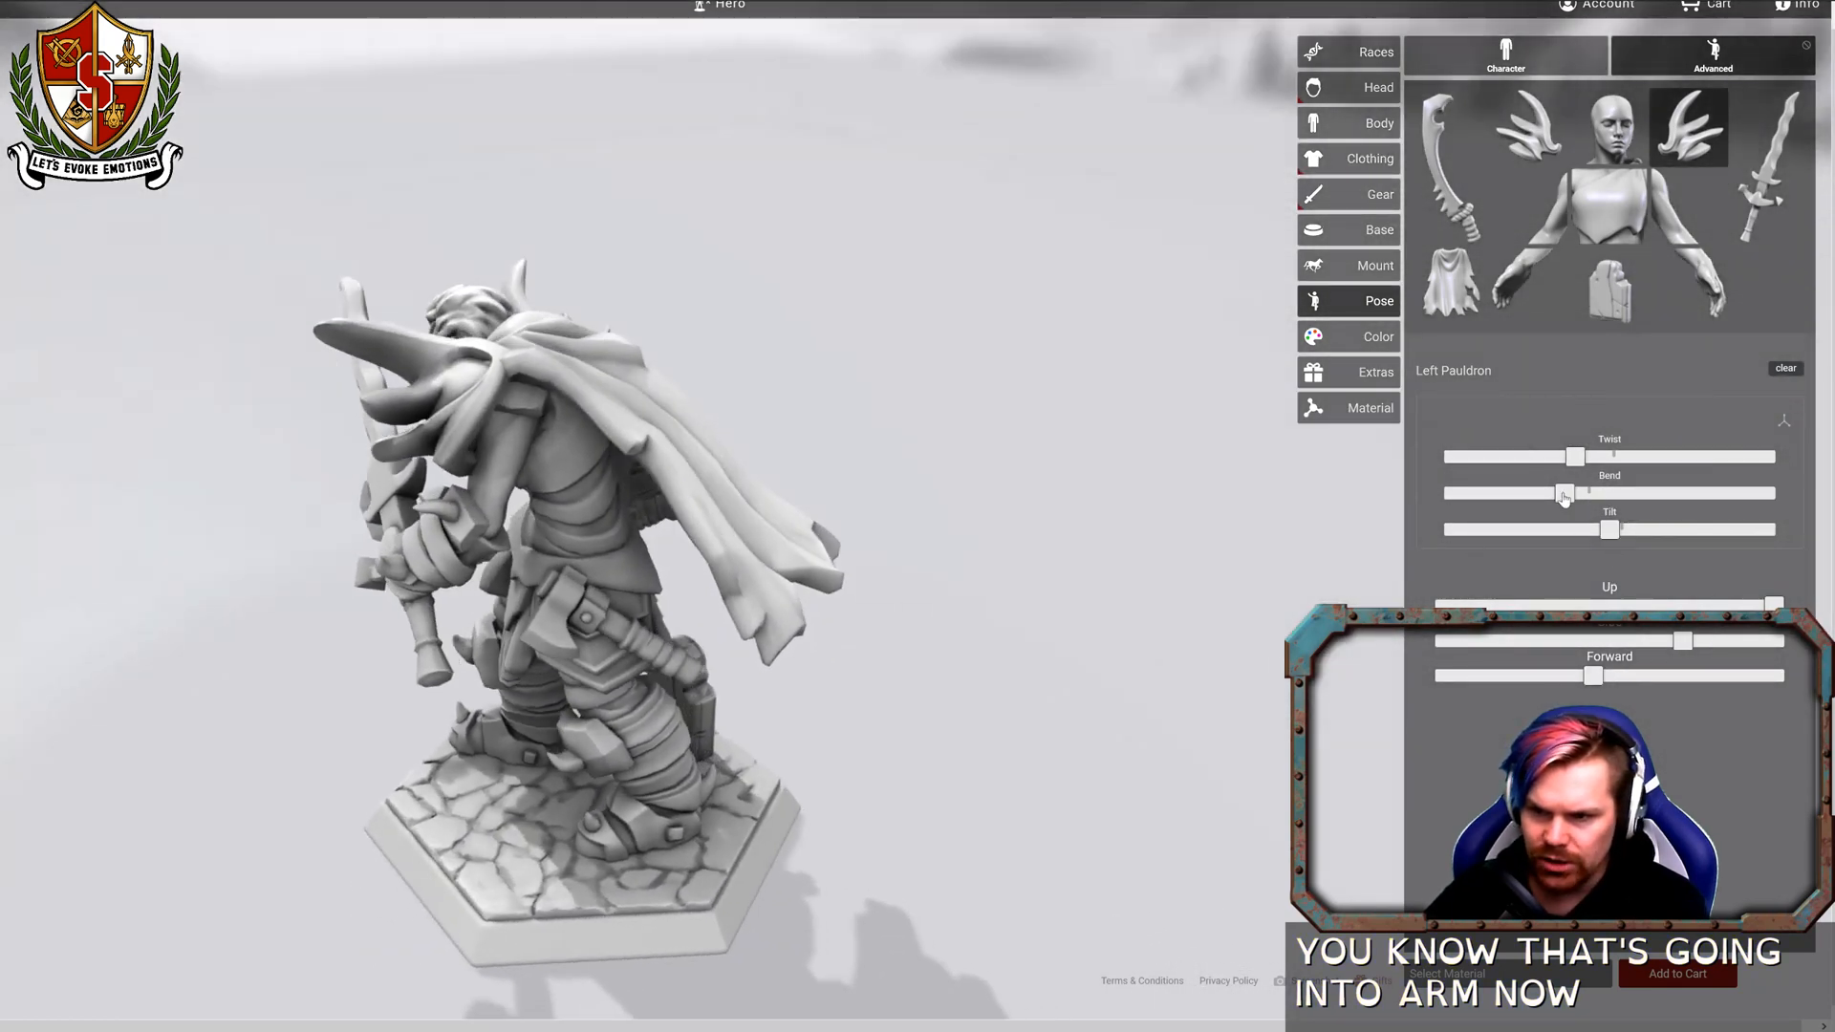
{"action": "left_click_drag", "start_coordinate": [1564, 497], "coordinate": [1542, 466]}
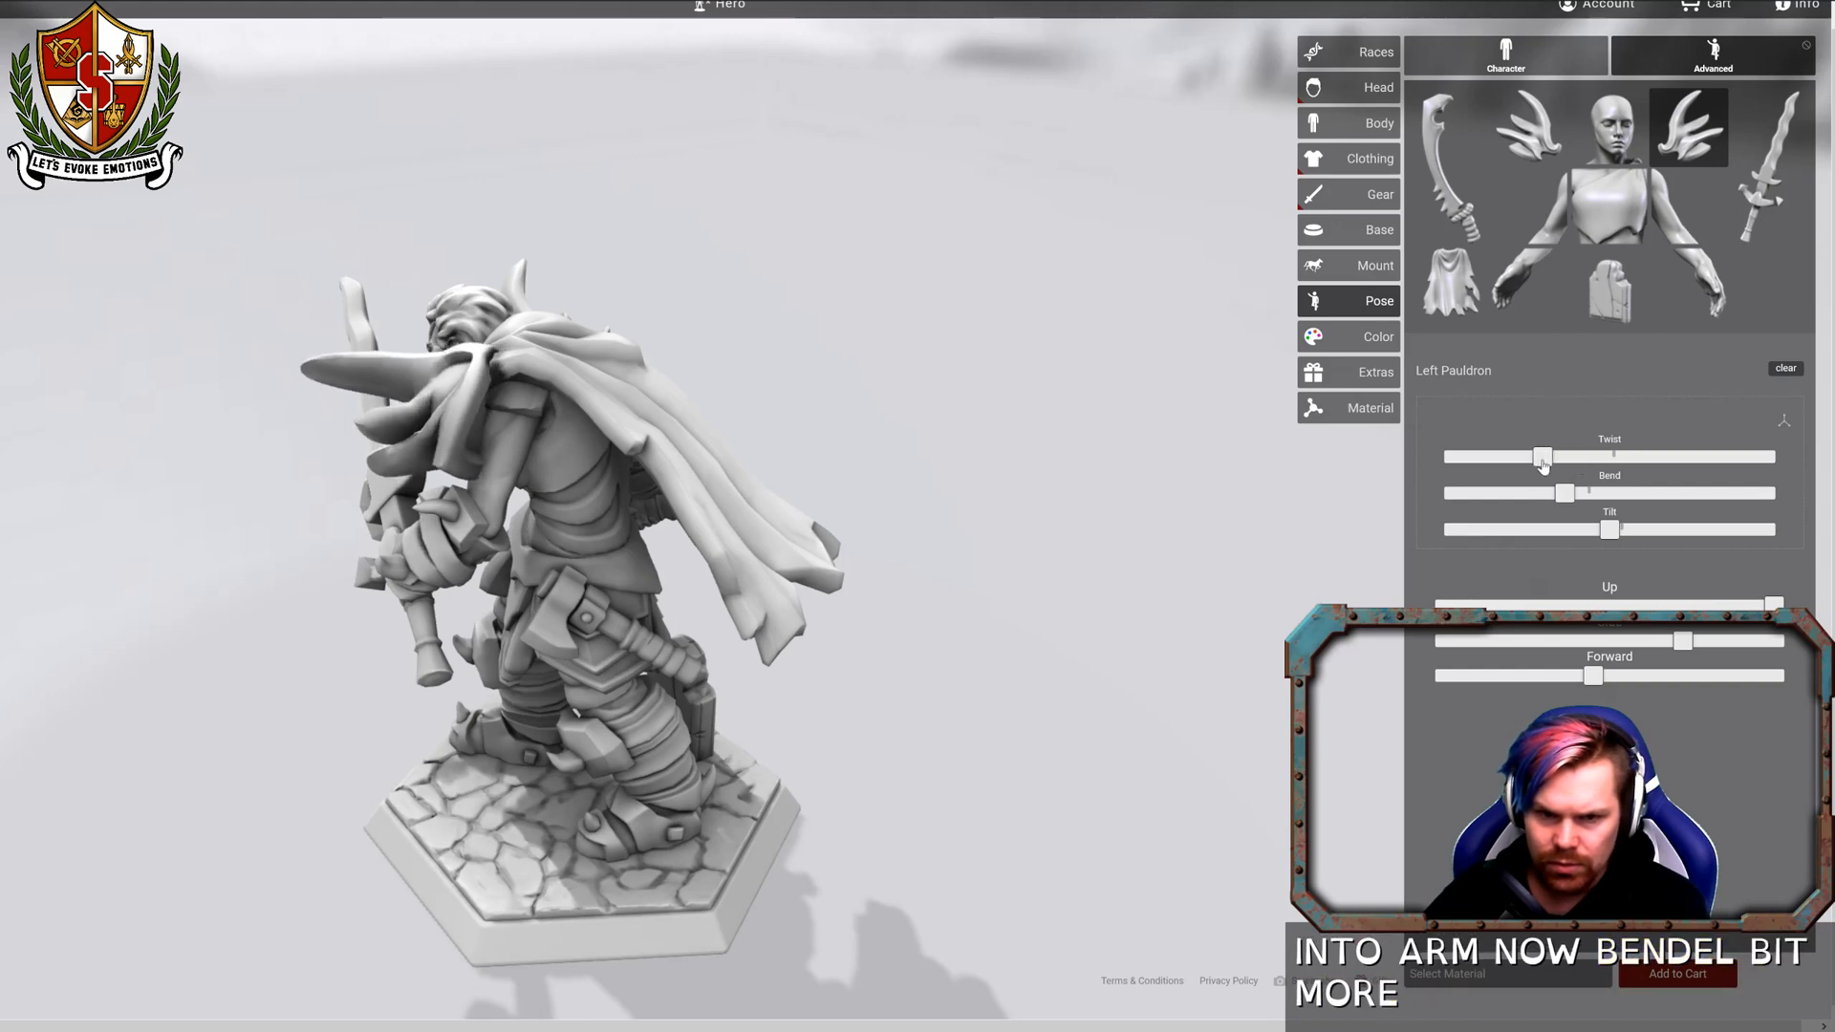
{"action": "left_click_drag", "start_coordinate": [1115, 531], "coordinate": [1758, 528]}
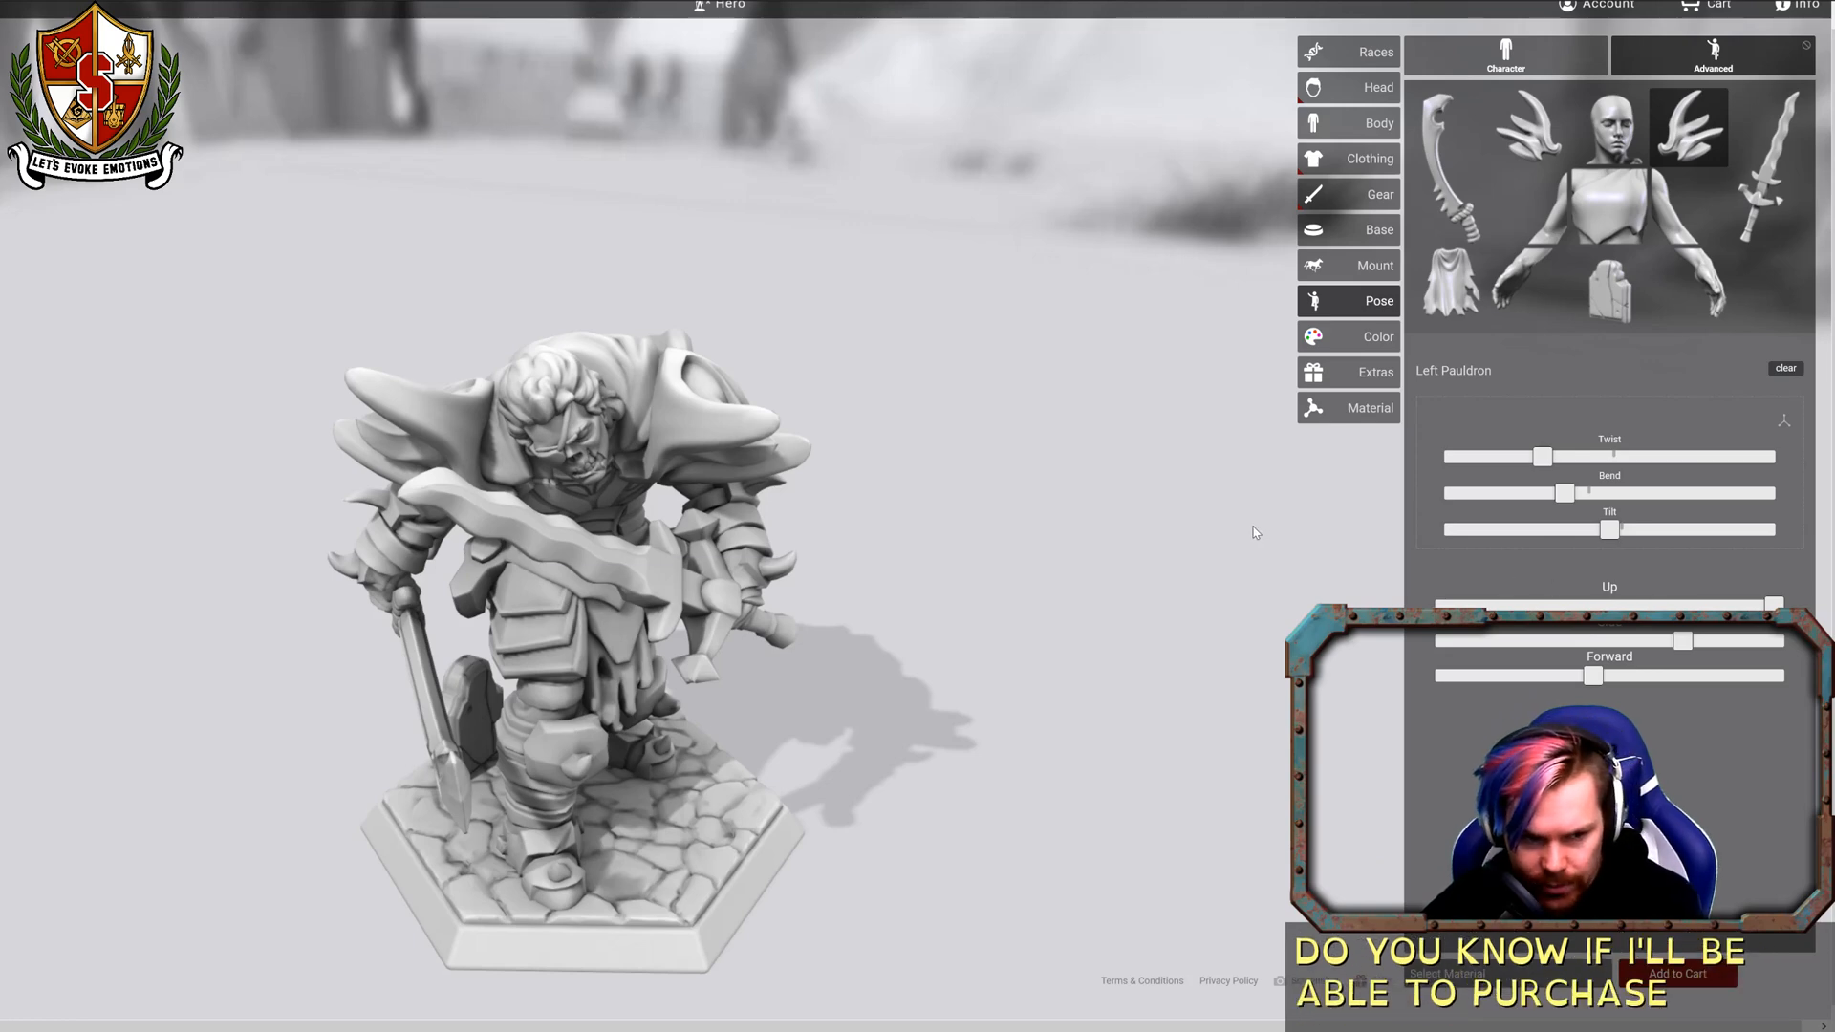
{"action": "left_click_drag", "start_coordinate": [1146, 492], "coordinate": [124, 535]}
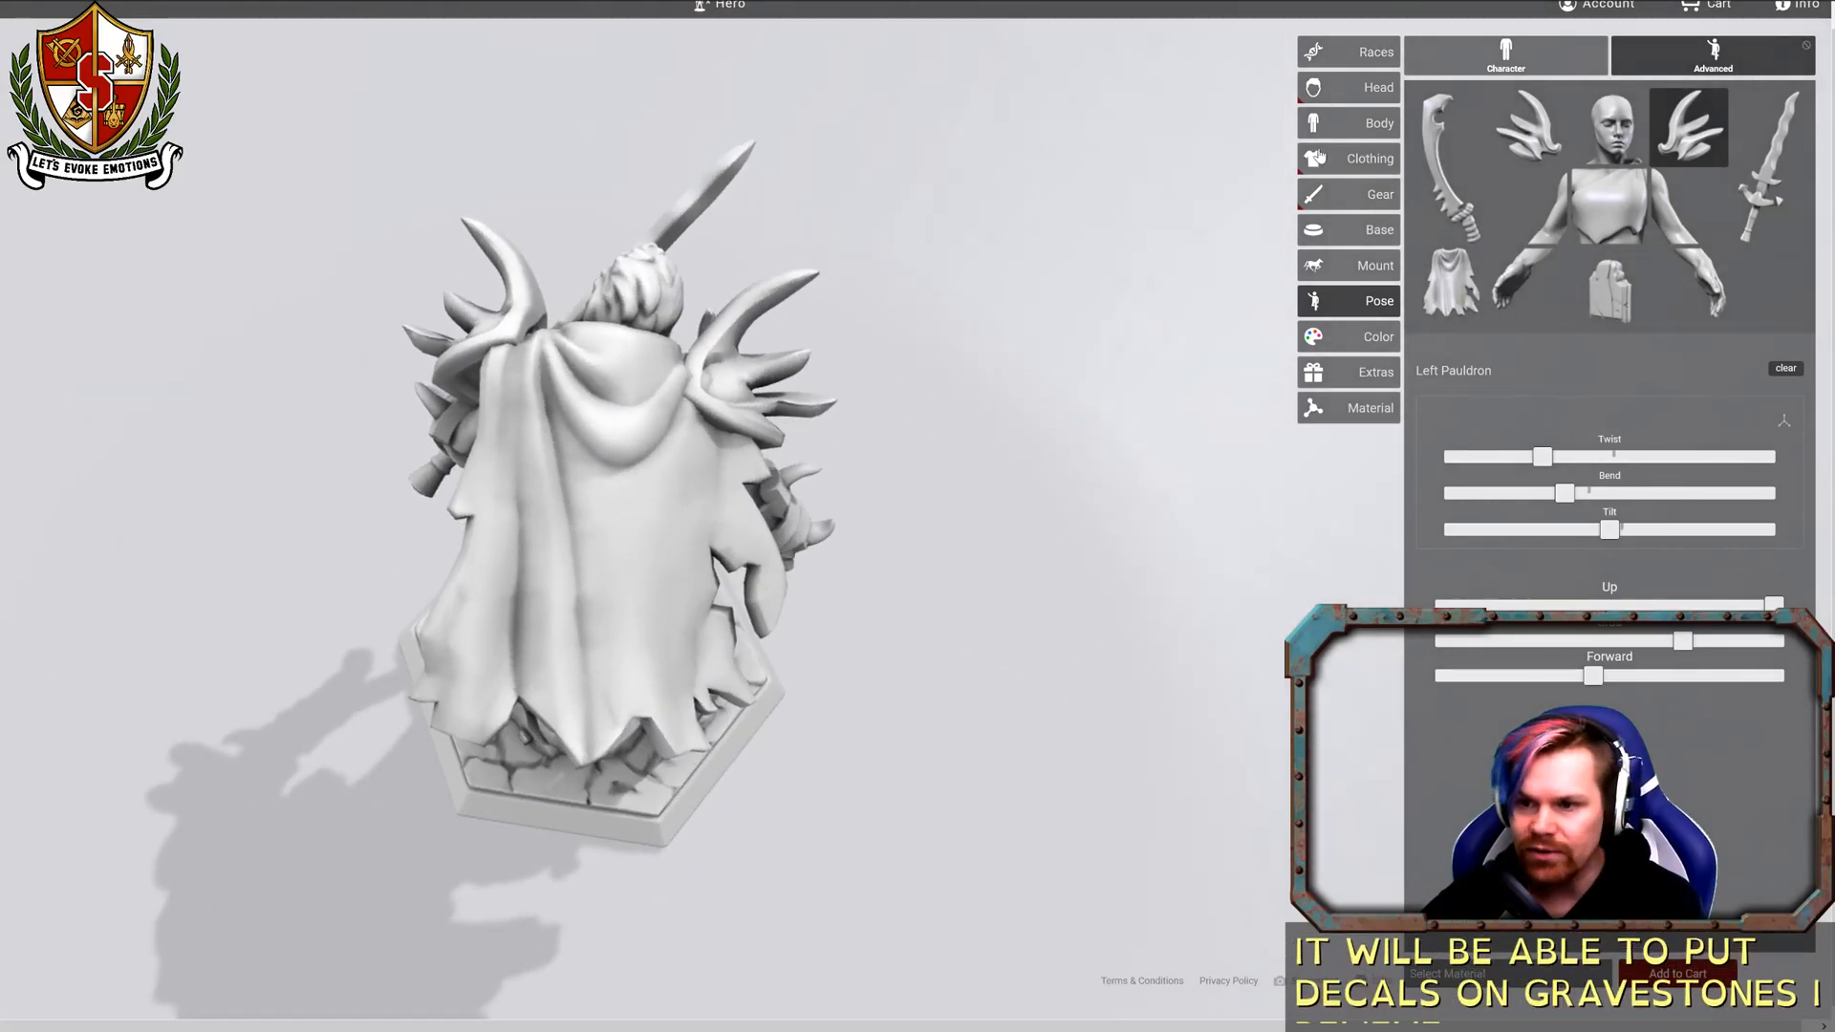
Reposition the right pauldron with lower Twist, higher Bend, slightly lower Tilt, and Up at its minimum.
{"action": "left_click", "coordinate": [1554, 131]}
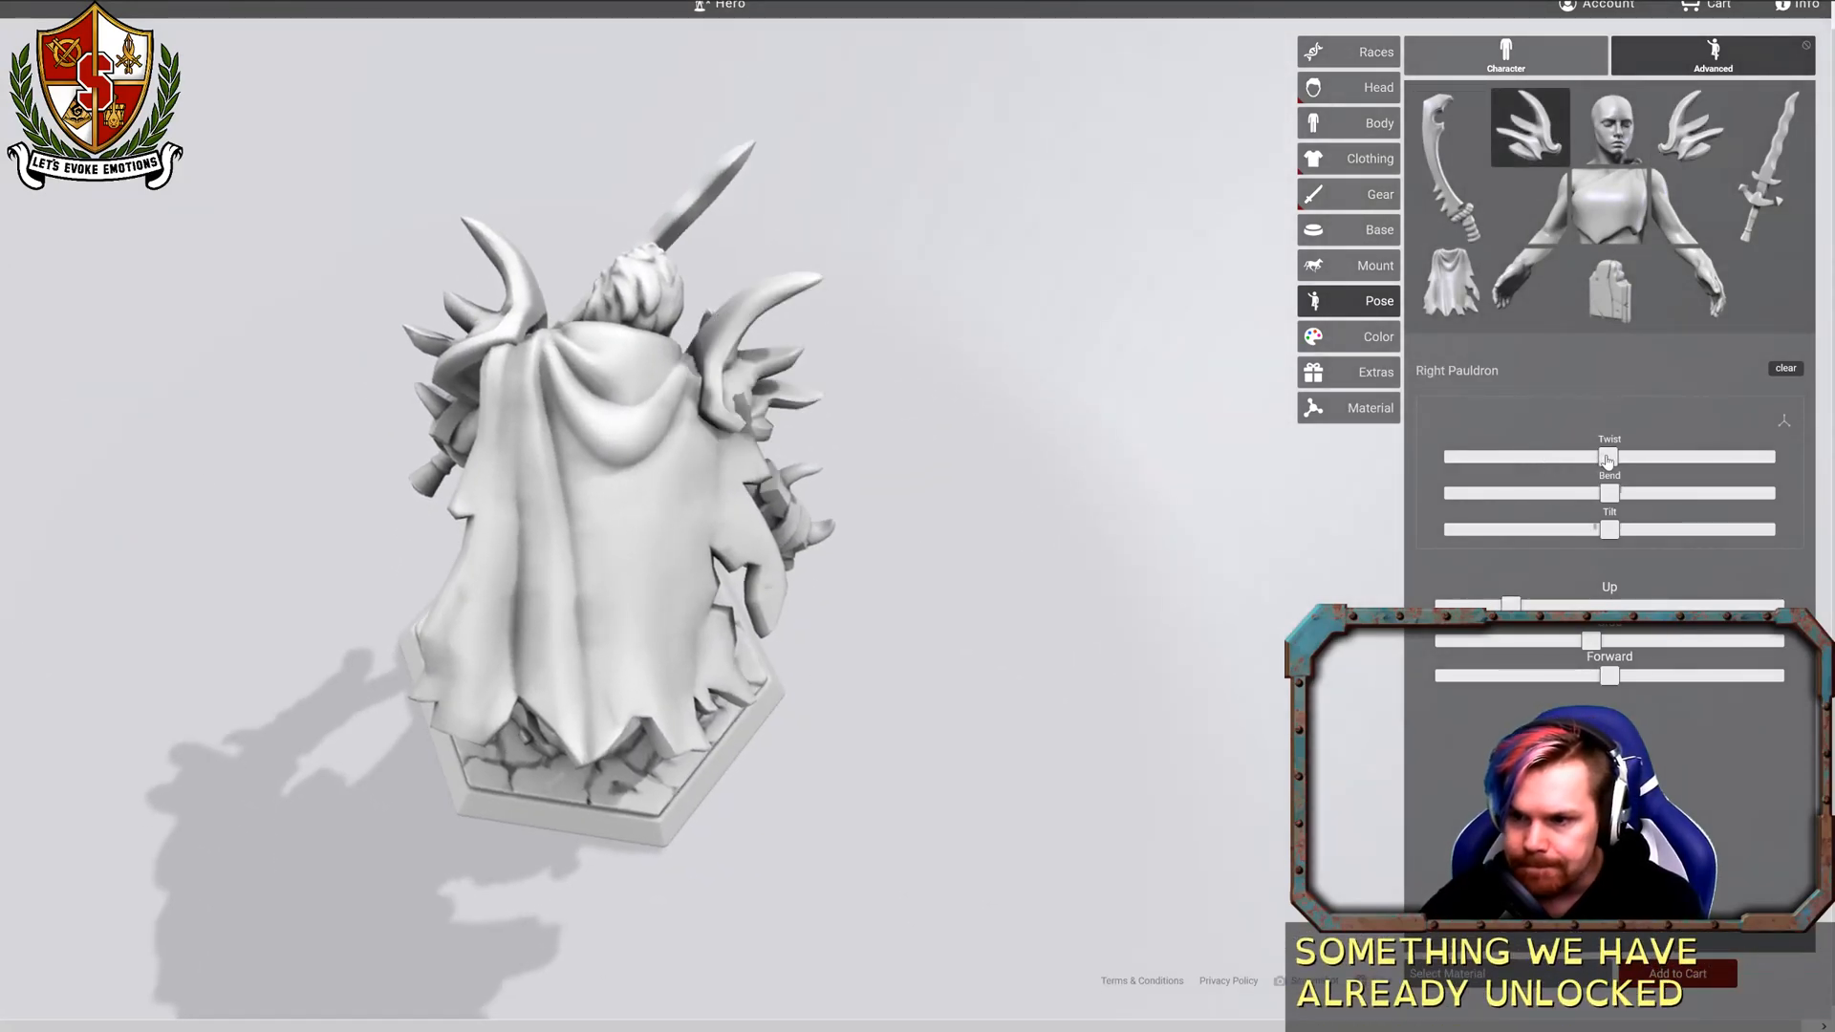
{"action": "left_click_drag", "start_coordinate": [1604, 457], "coordinate": [1629, 498]}
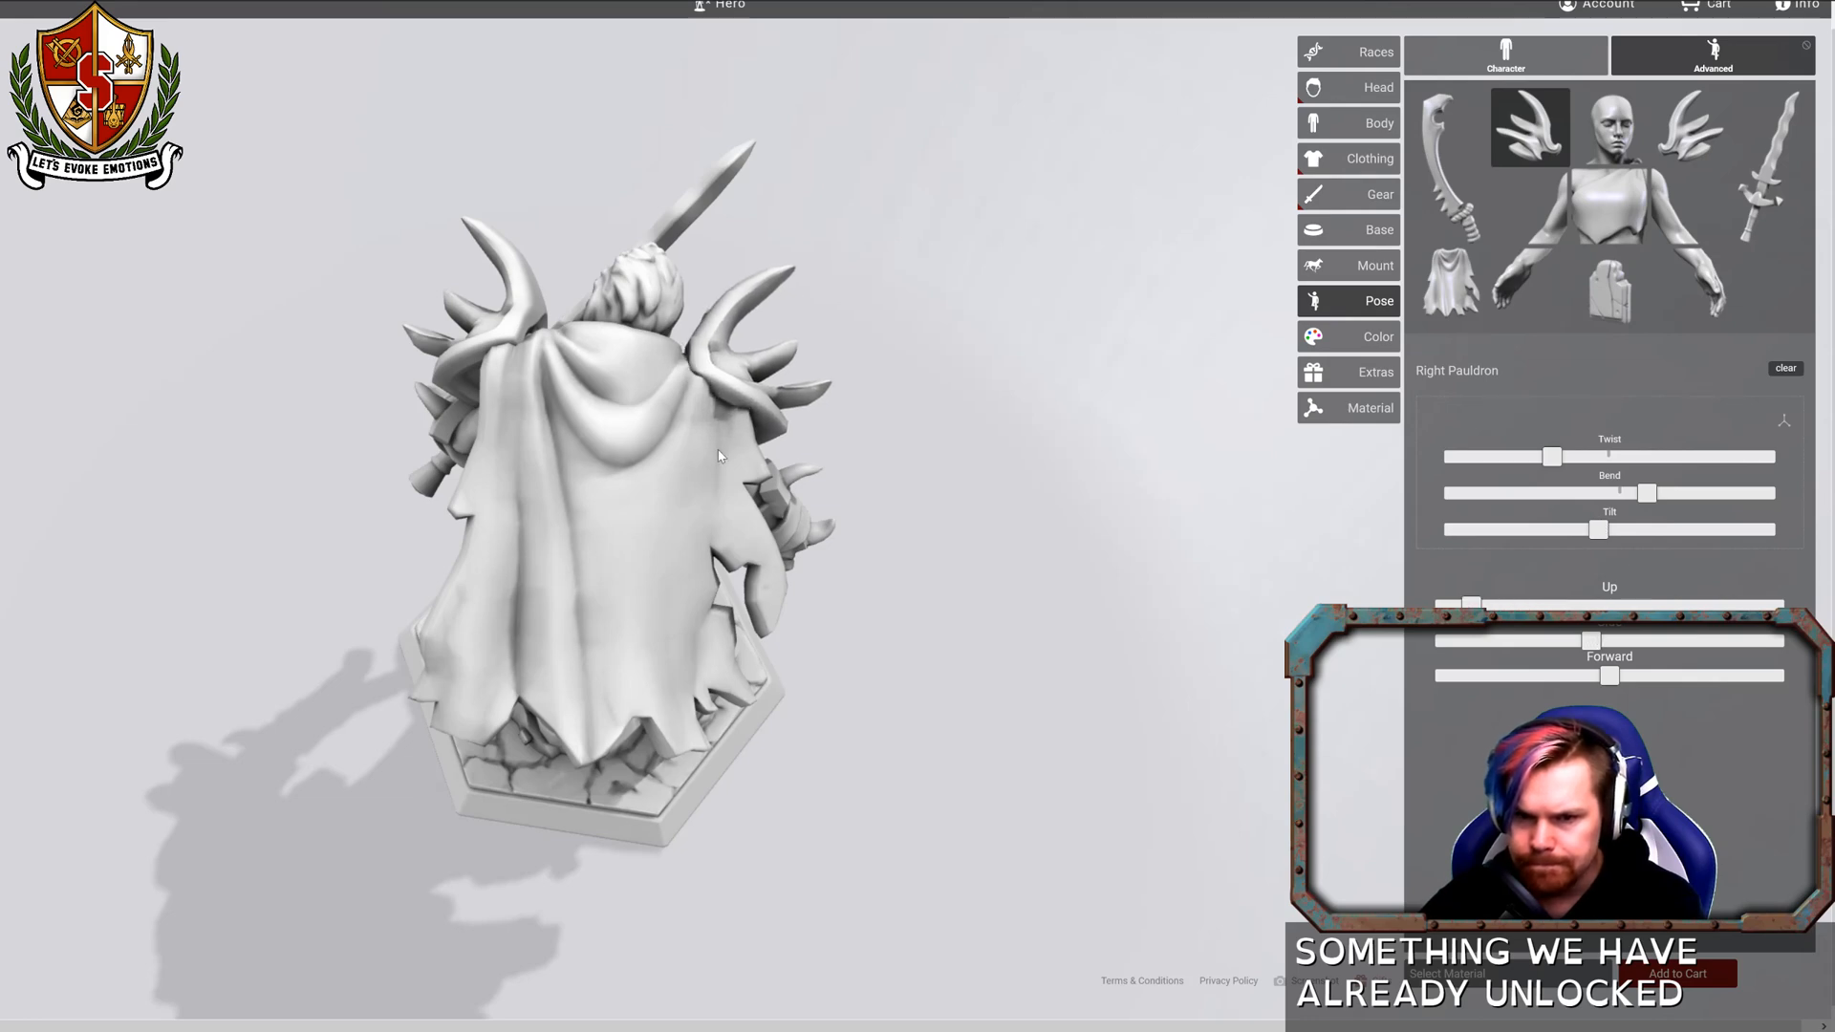
{"action": "left_click_drag", "start_coordinate": [720, 457], "coordinate": [909, 308]}
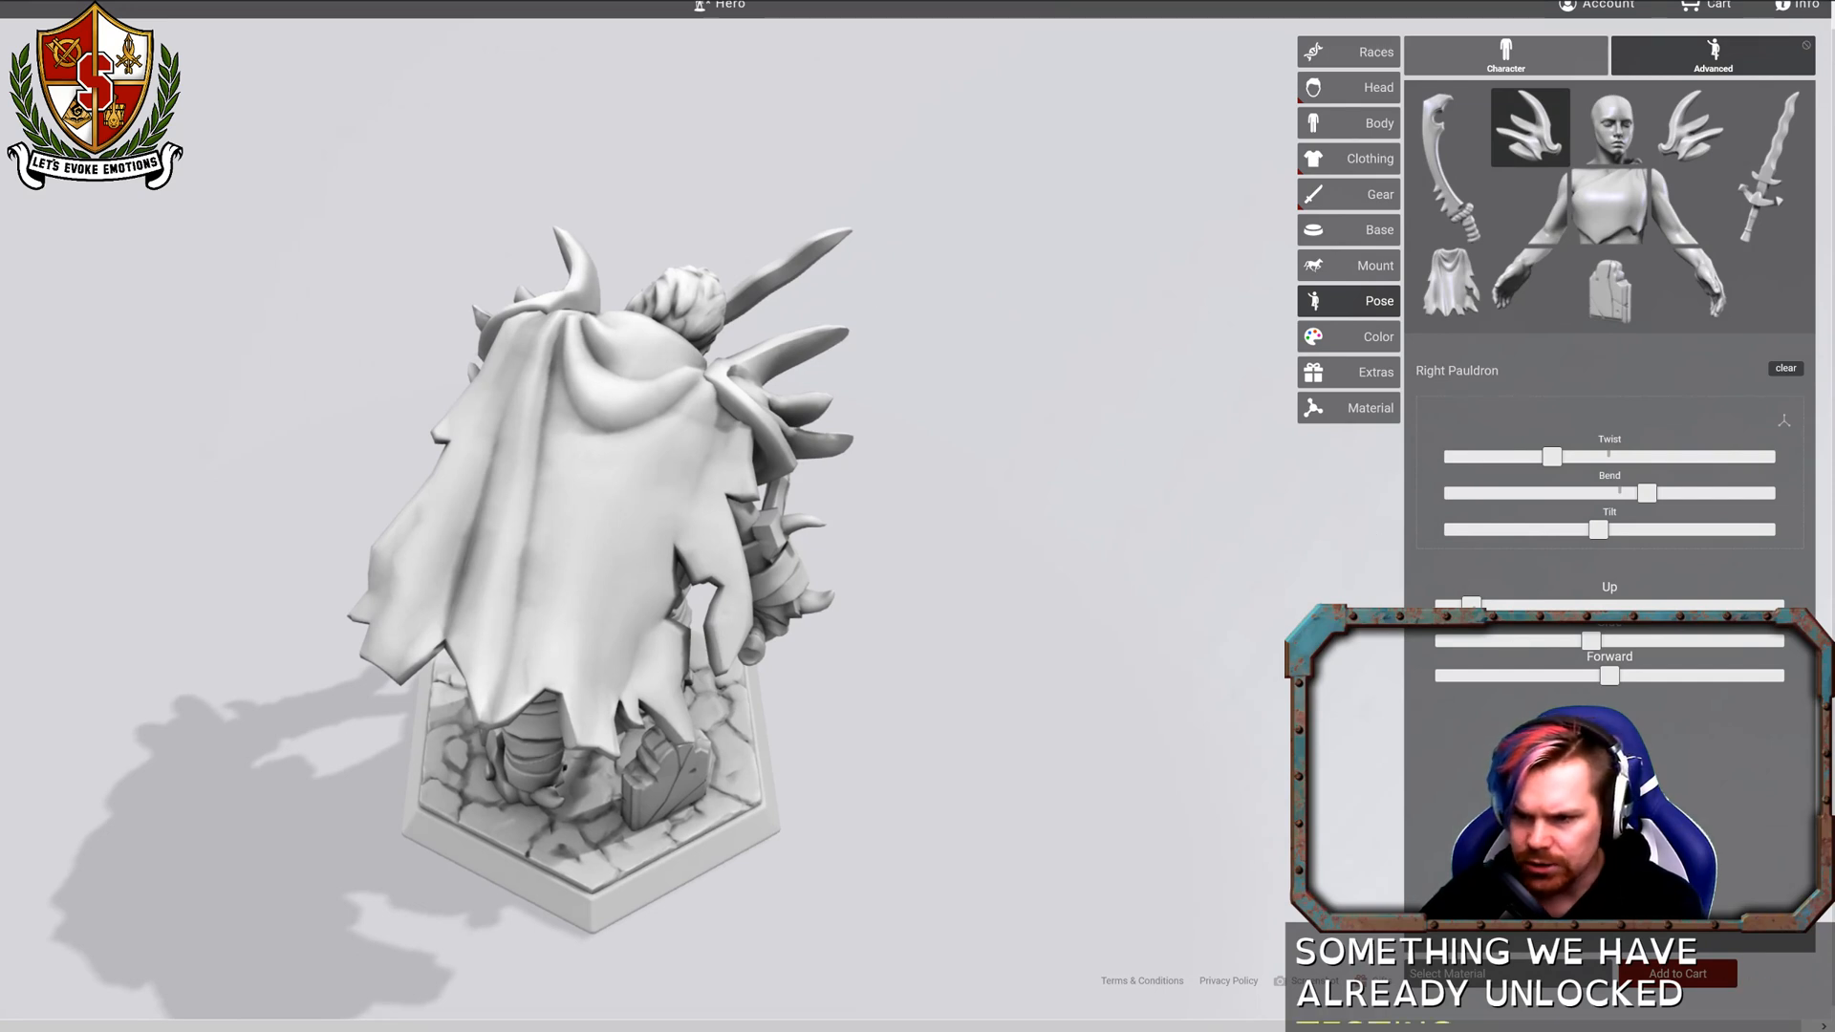
{"action": "left_click_drag", "start_coordinate": [1472, 605], "coordinate": [1446, 605]}
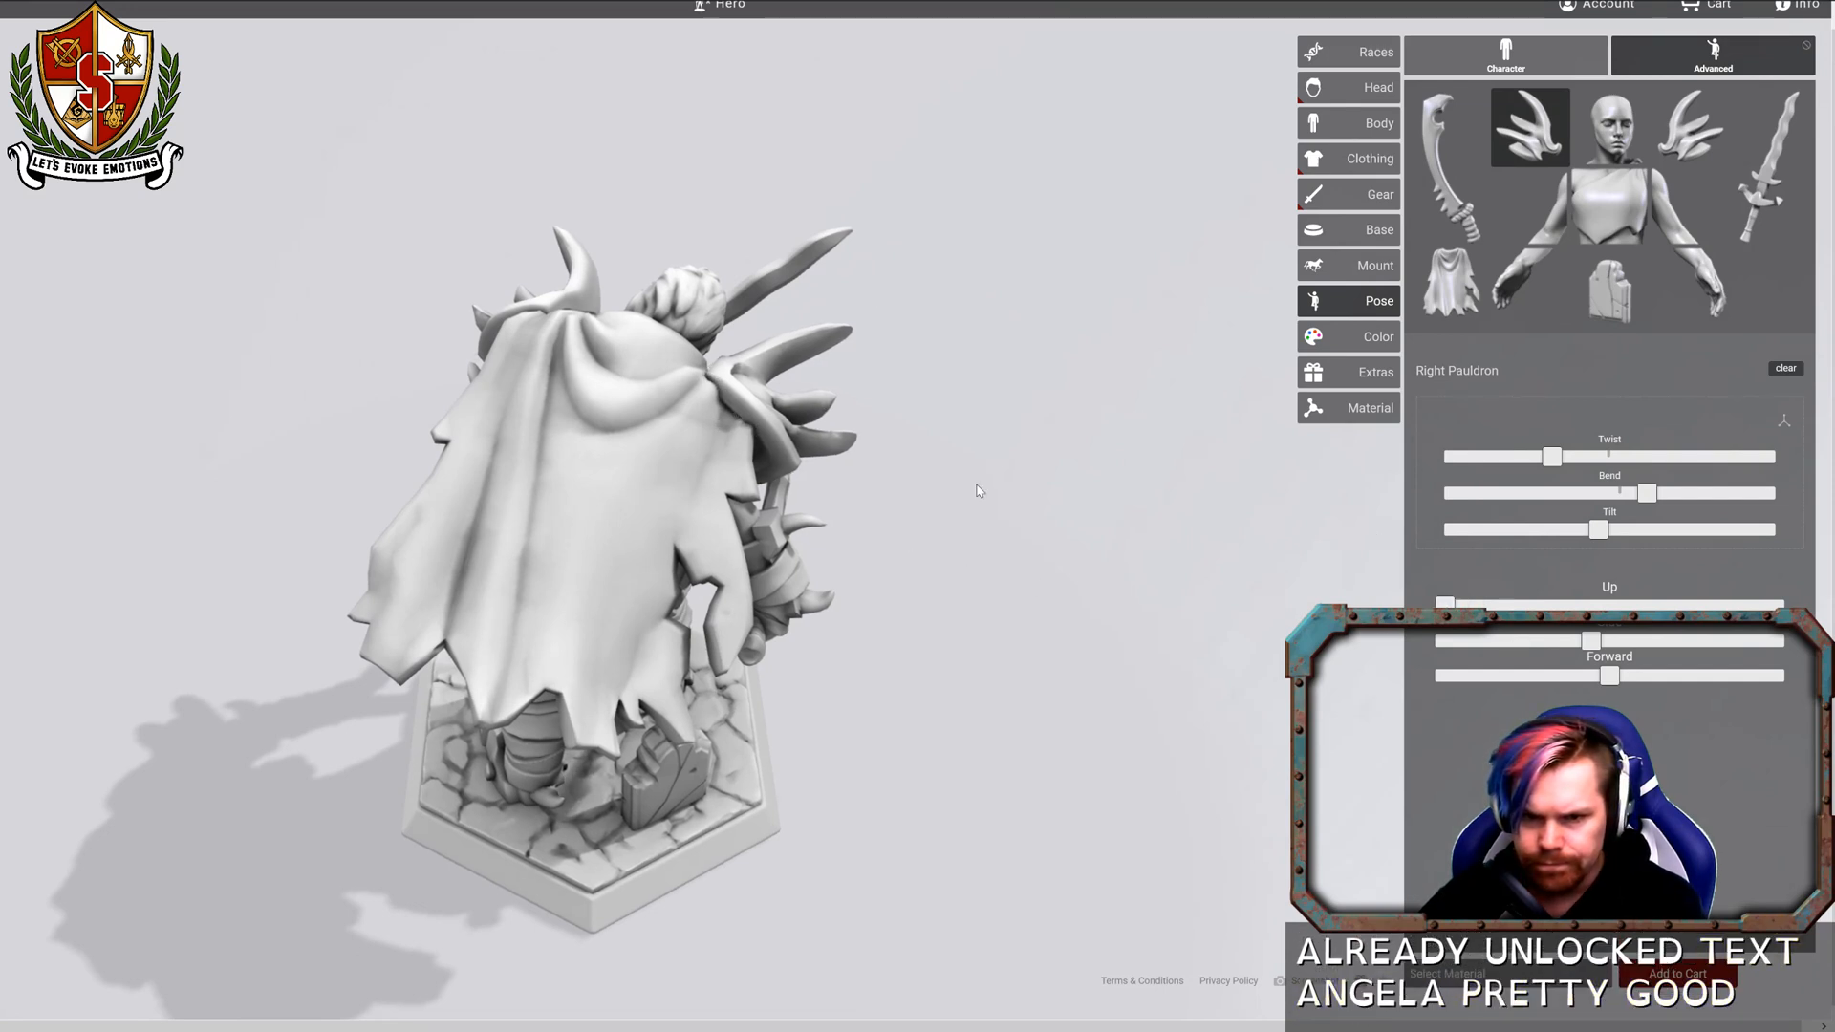
{"action": "left_click_drag", "start_coordinate": [952, 502], "coordinate": [1061, 483]}
Try lowering the left pauldron and restore its Up setting to the maximum.
{"action": "left_click", "coordinate": [1684, 148]}
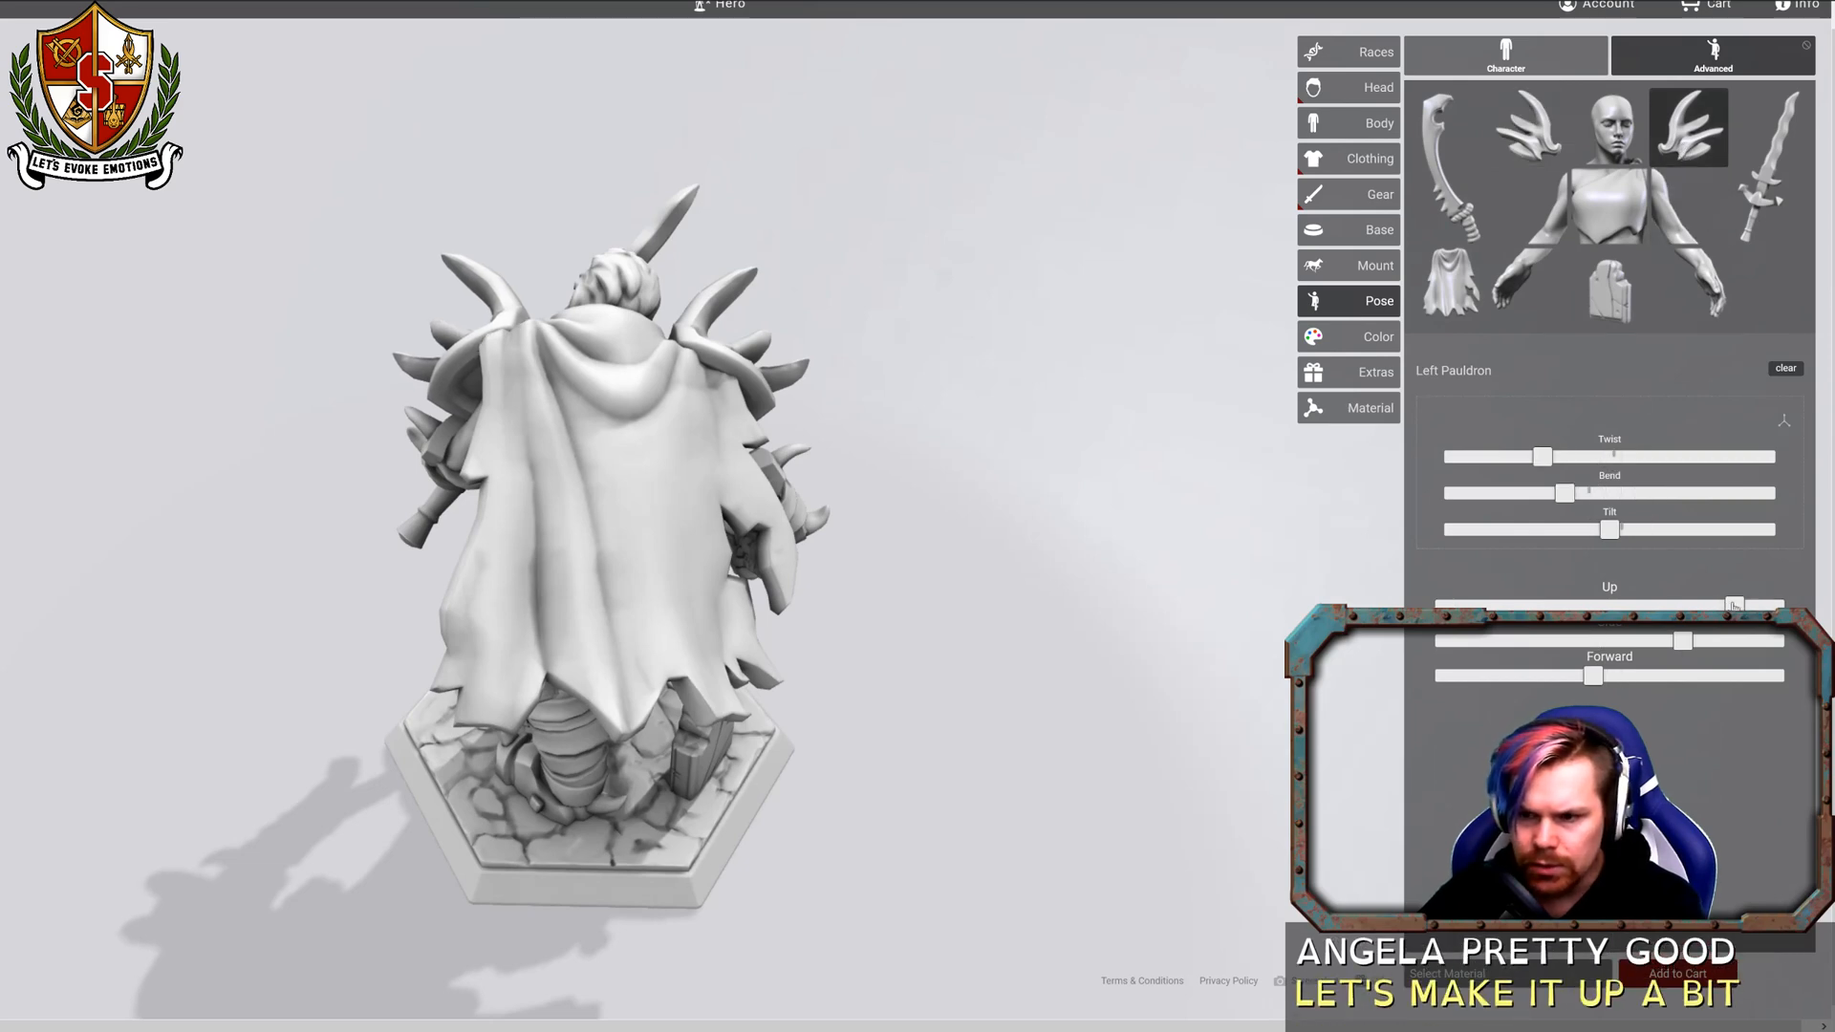
{"action": "left_click_drag", "start_coordinate": [1089, 515], "coordinate": [1390, 462]}
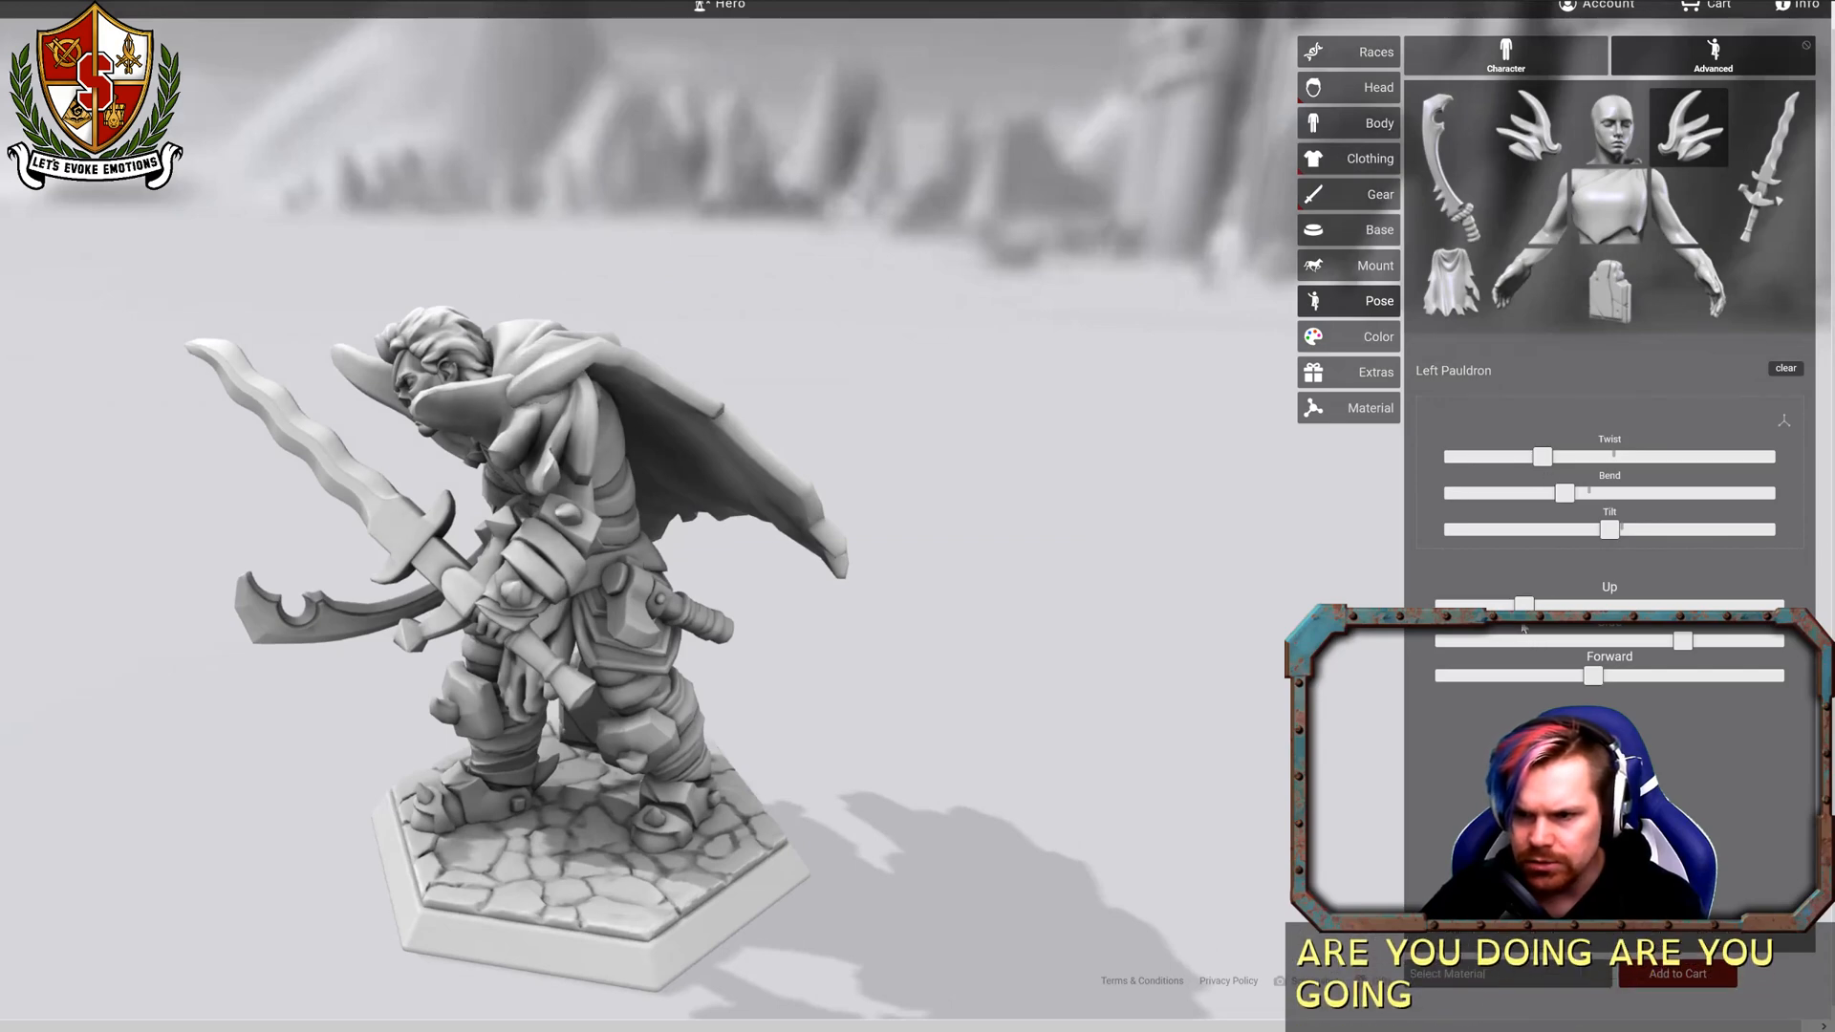
{"action": "left_click_drag", "start_coordinate": [1524, 604], "coordinate": [1803, 593]}
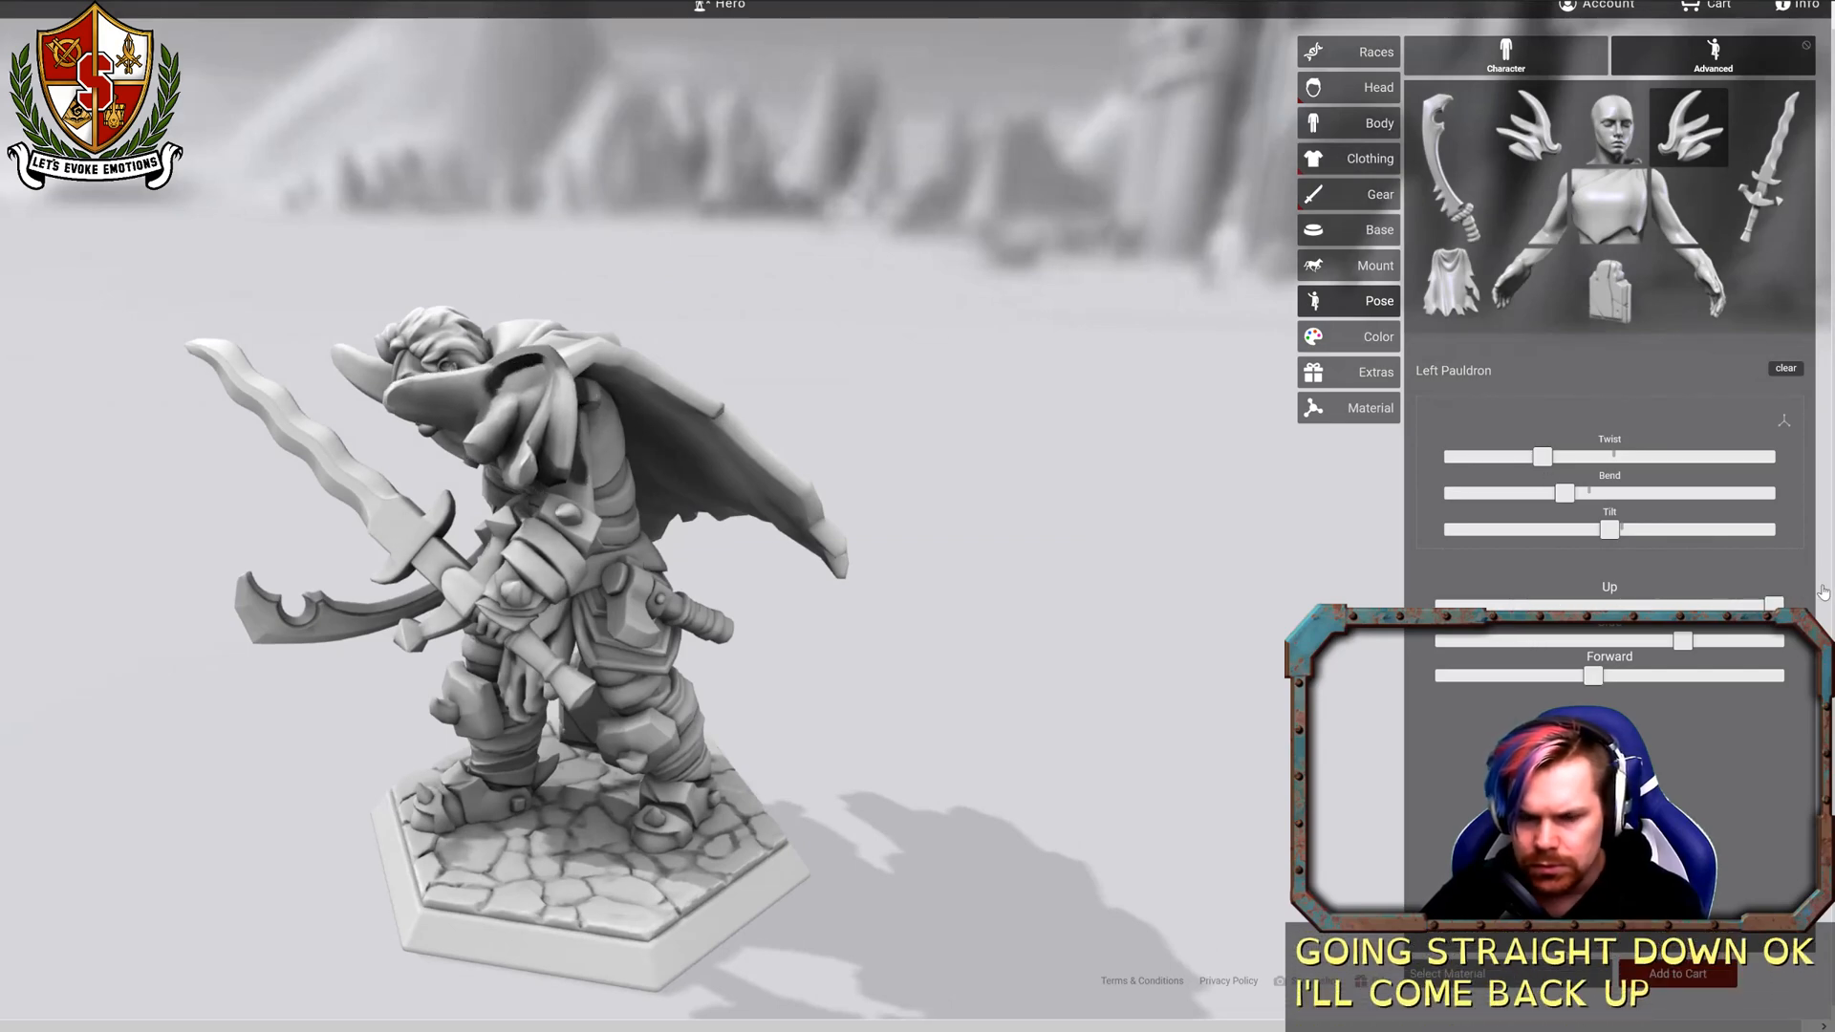
{"action": "left_click_drag", "start_coordinate": [692, 426], "coordinate": [783, 258]}
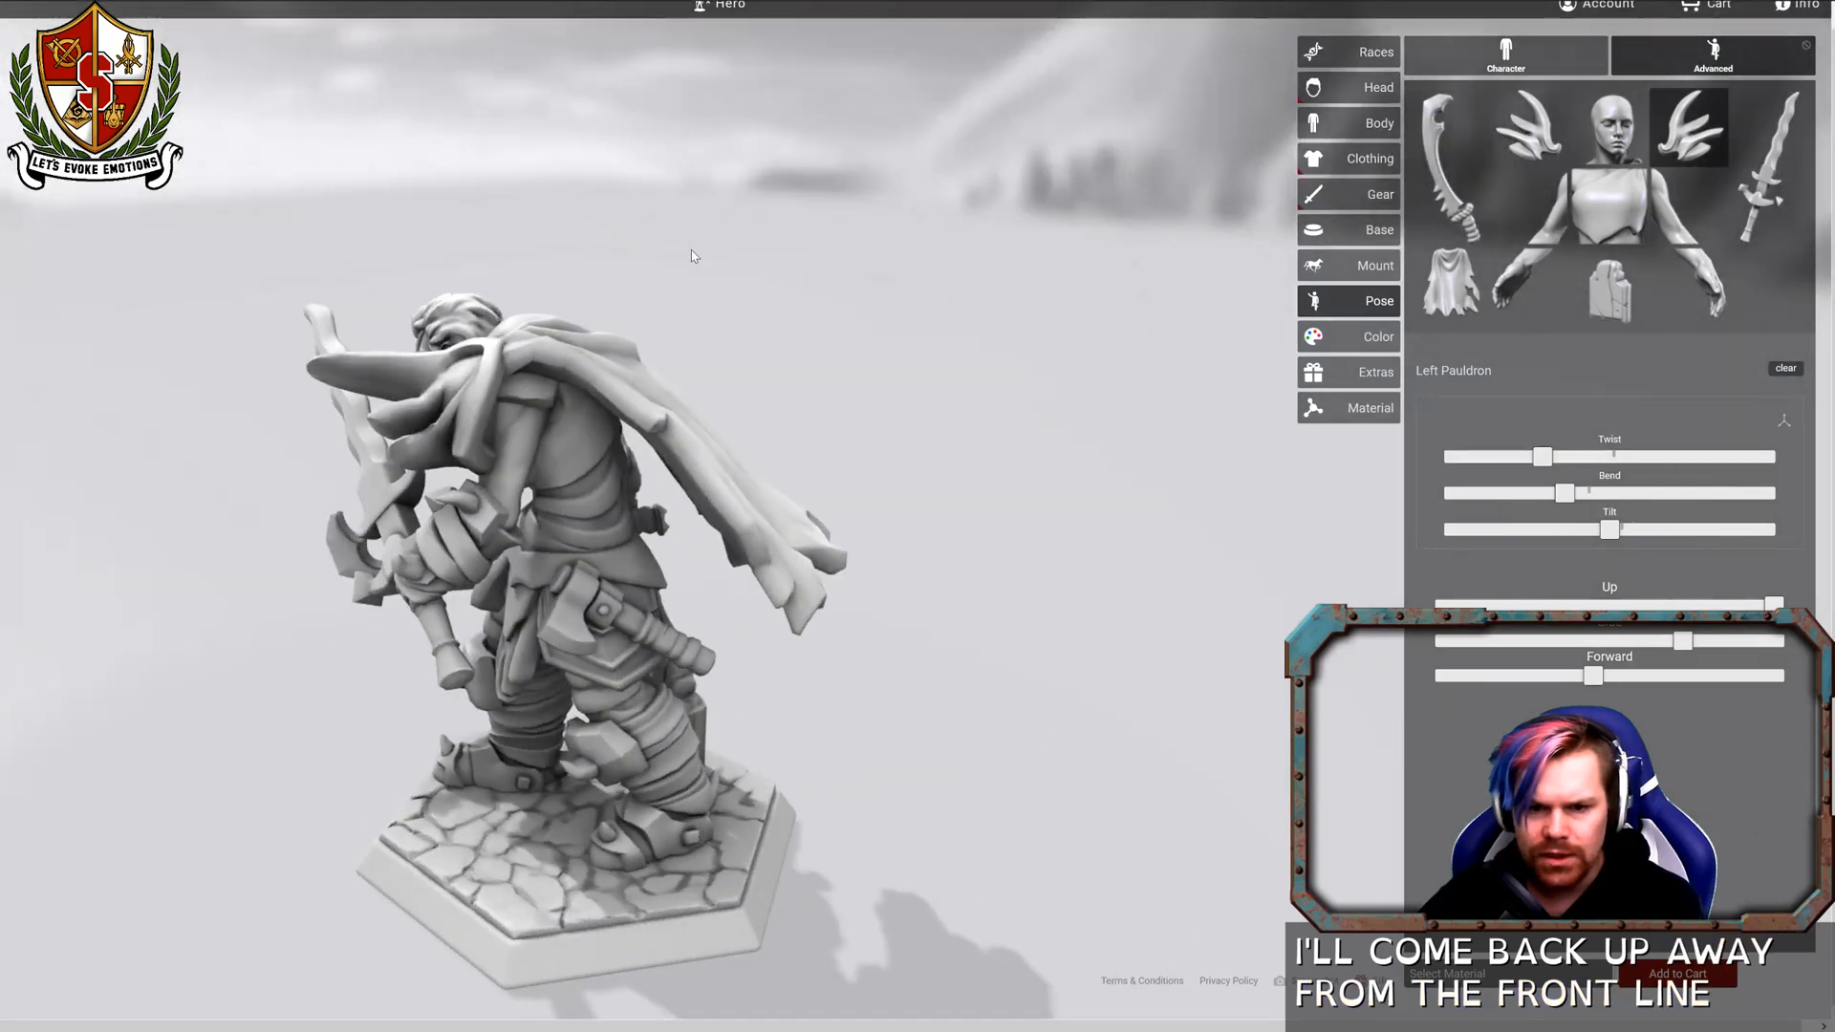
Preview the race colour presets and the colour themes, such as Human, Shiny Angelic and Forest Green, on the figure.
{"action": "left_click", "coordinate": [1352, 346]}
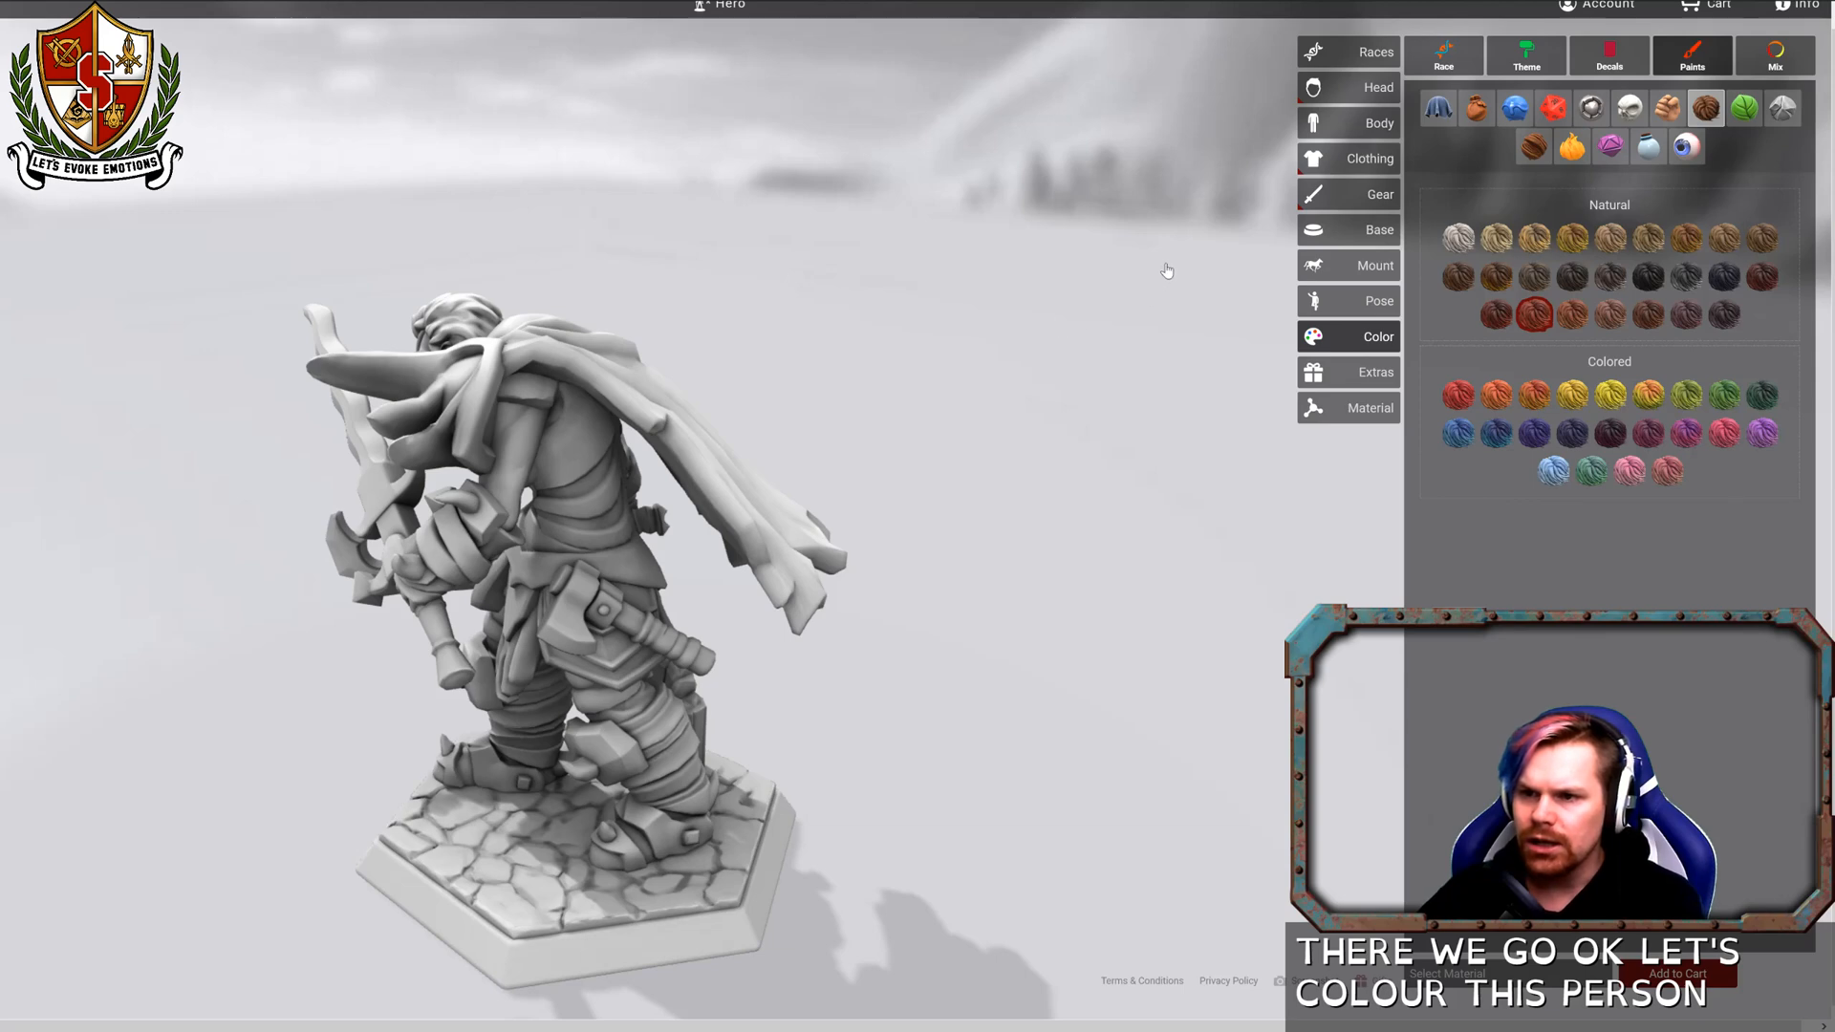
{"action": "left_click_drag", "start_coordinate": [959, 255], "coordinate": [1253, 234]}
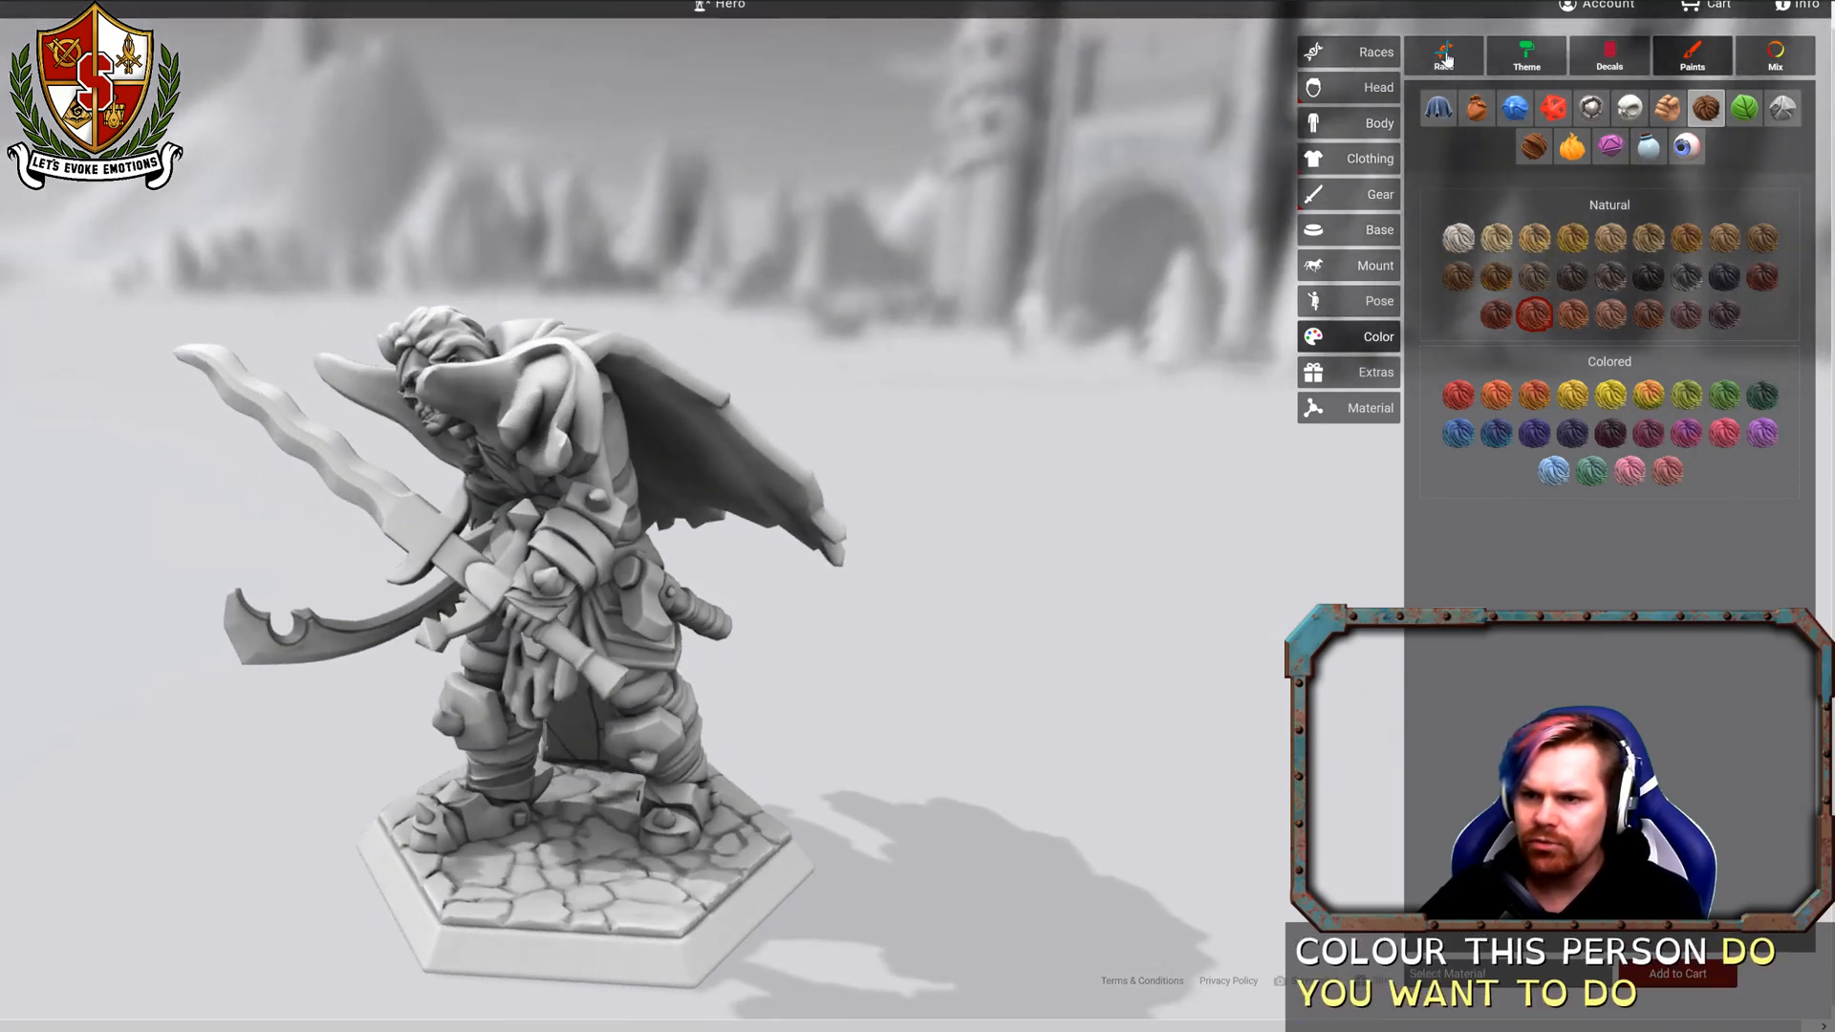
{"action": "left_click", "coordinate": [1444, 57]}
{"action": "left_click", "coordinate": [1507, 256]}
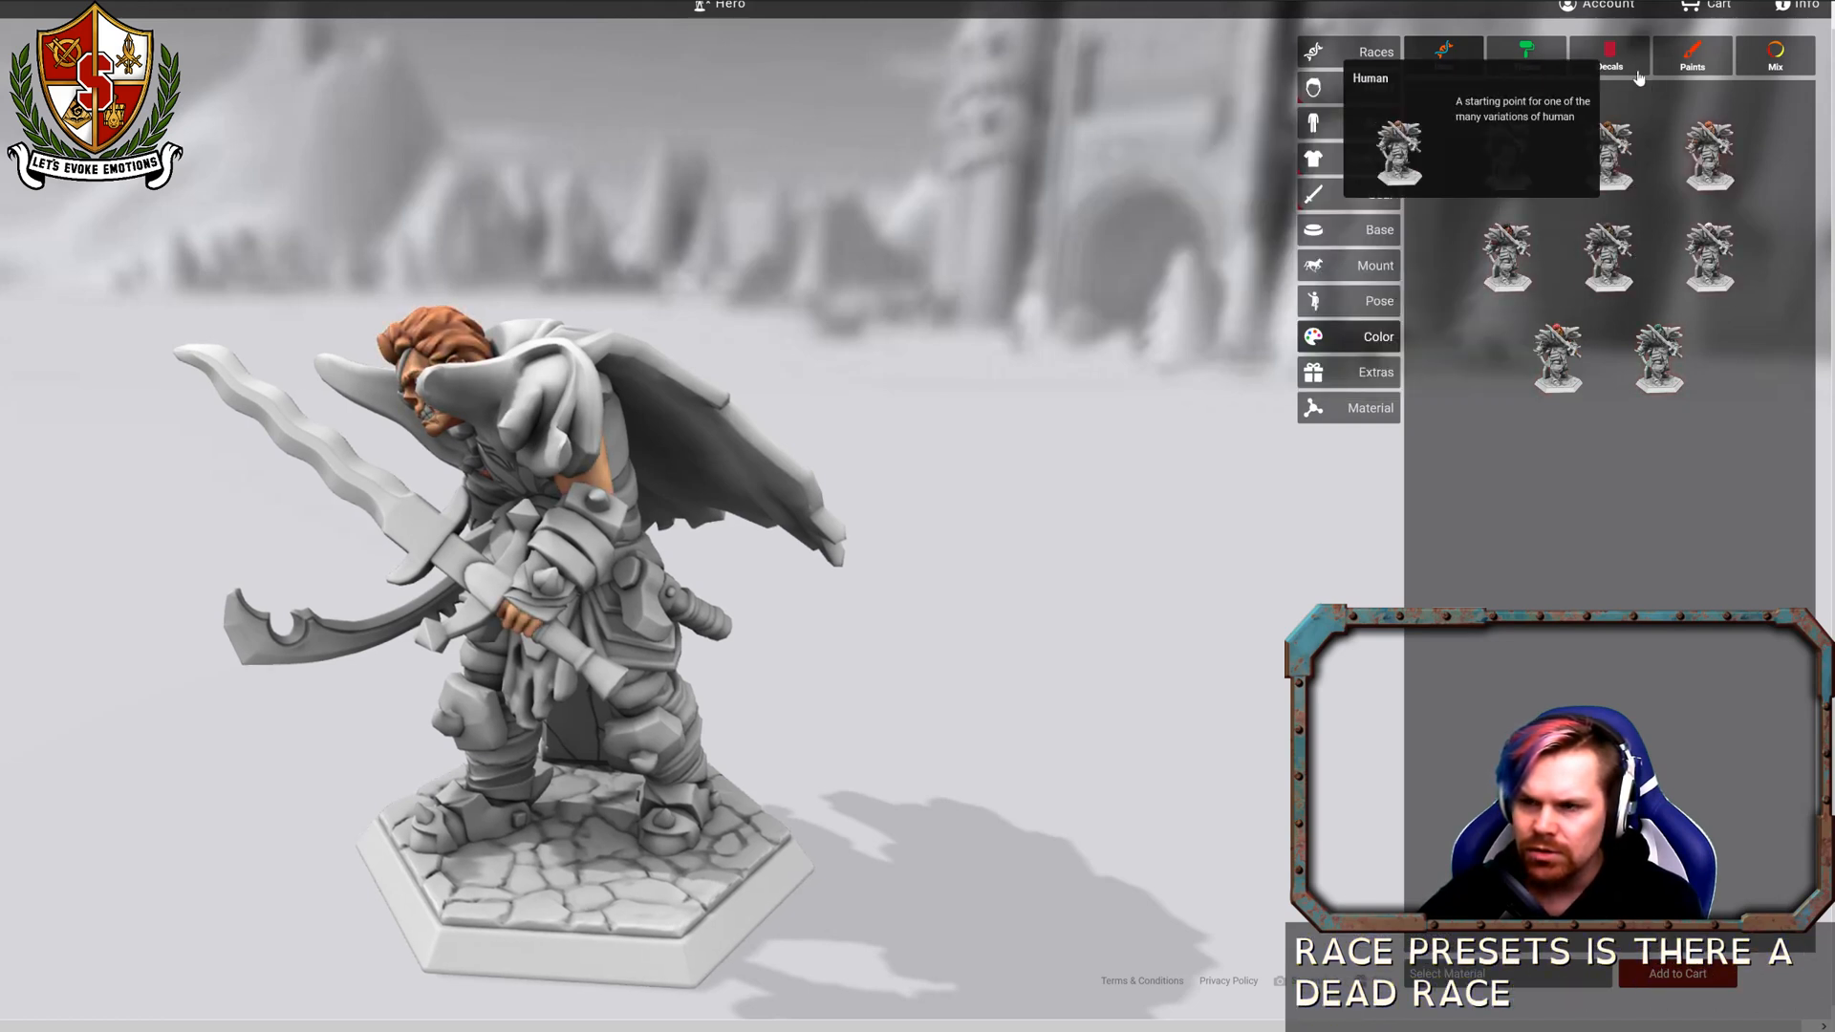
{"action": "left_click", "coordinate": [1528, 61]}
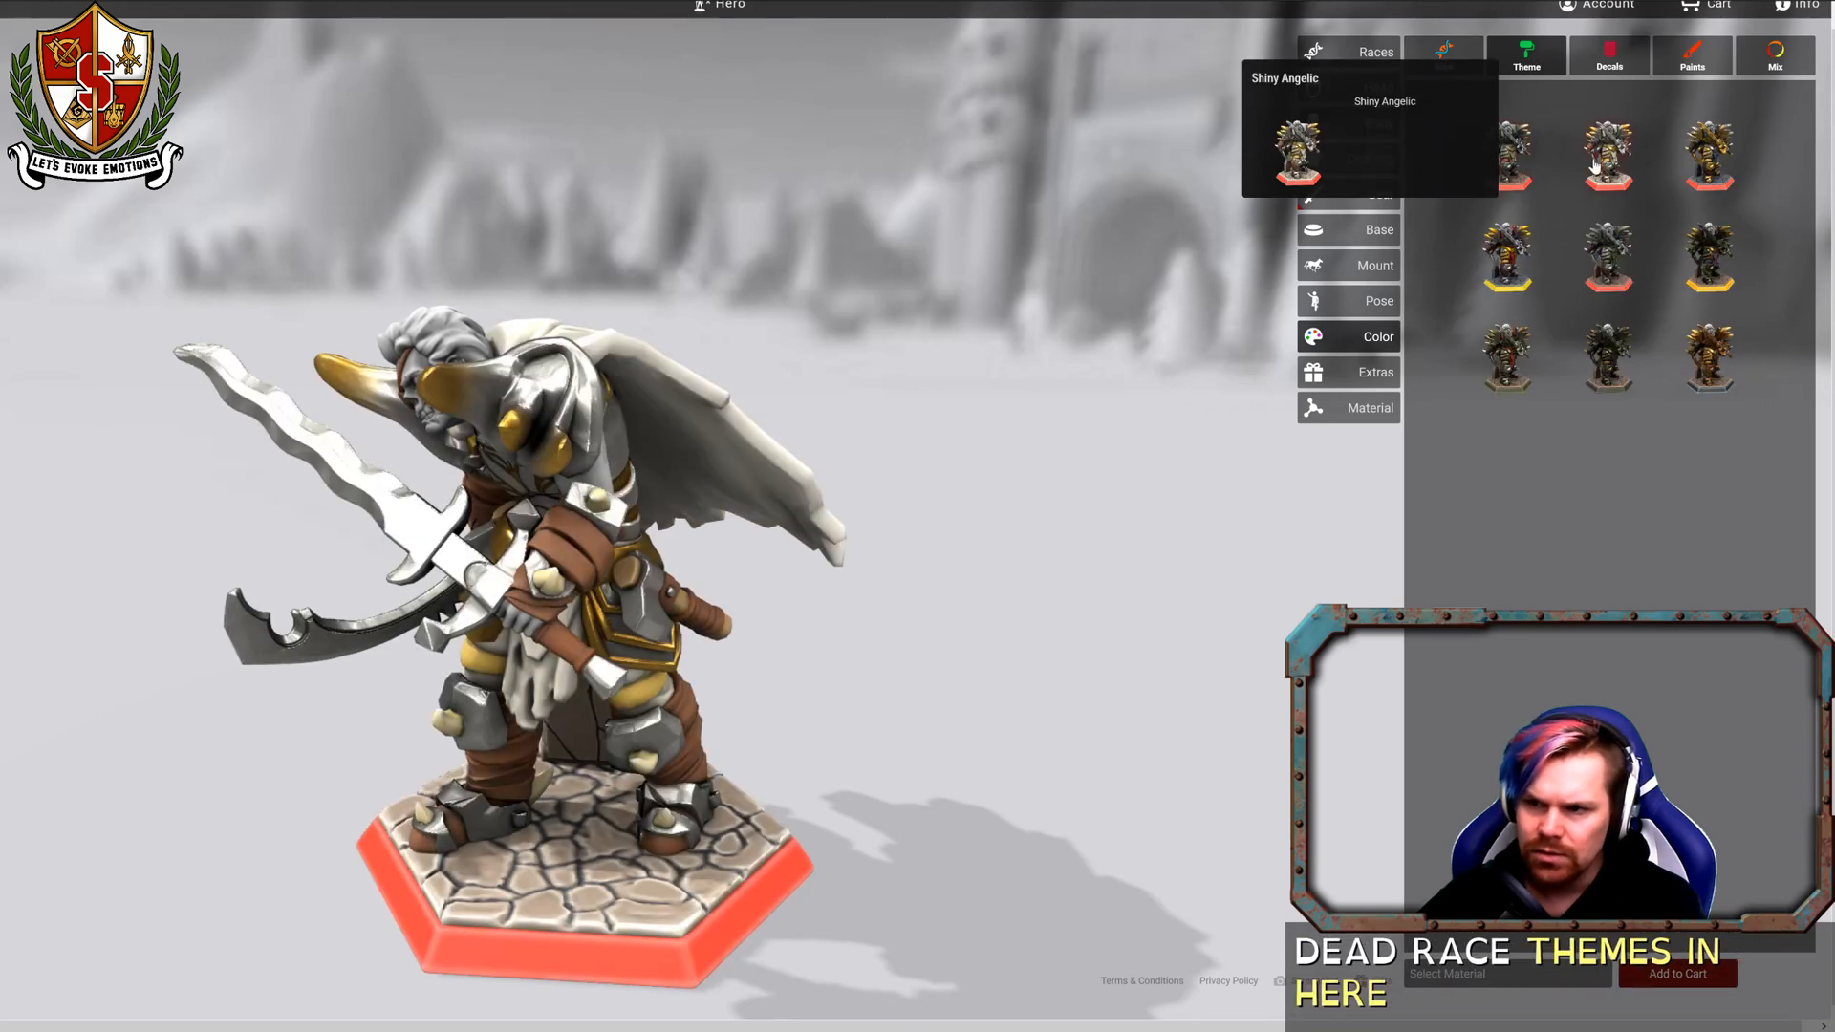
{"action": "left_click_drag", "start_coordinate": [1042, 420], "coordinate": [1232, 387]}
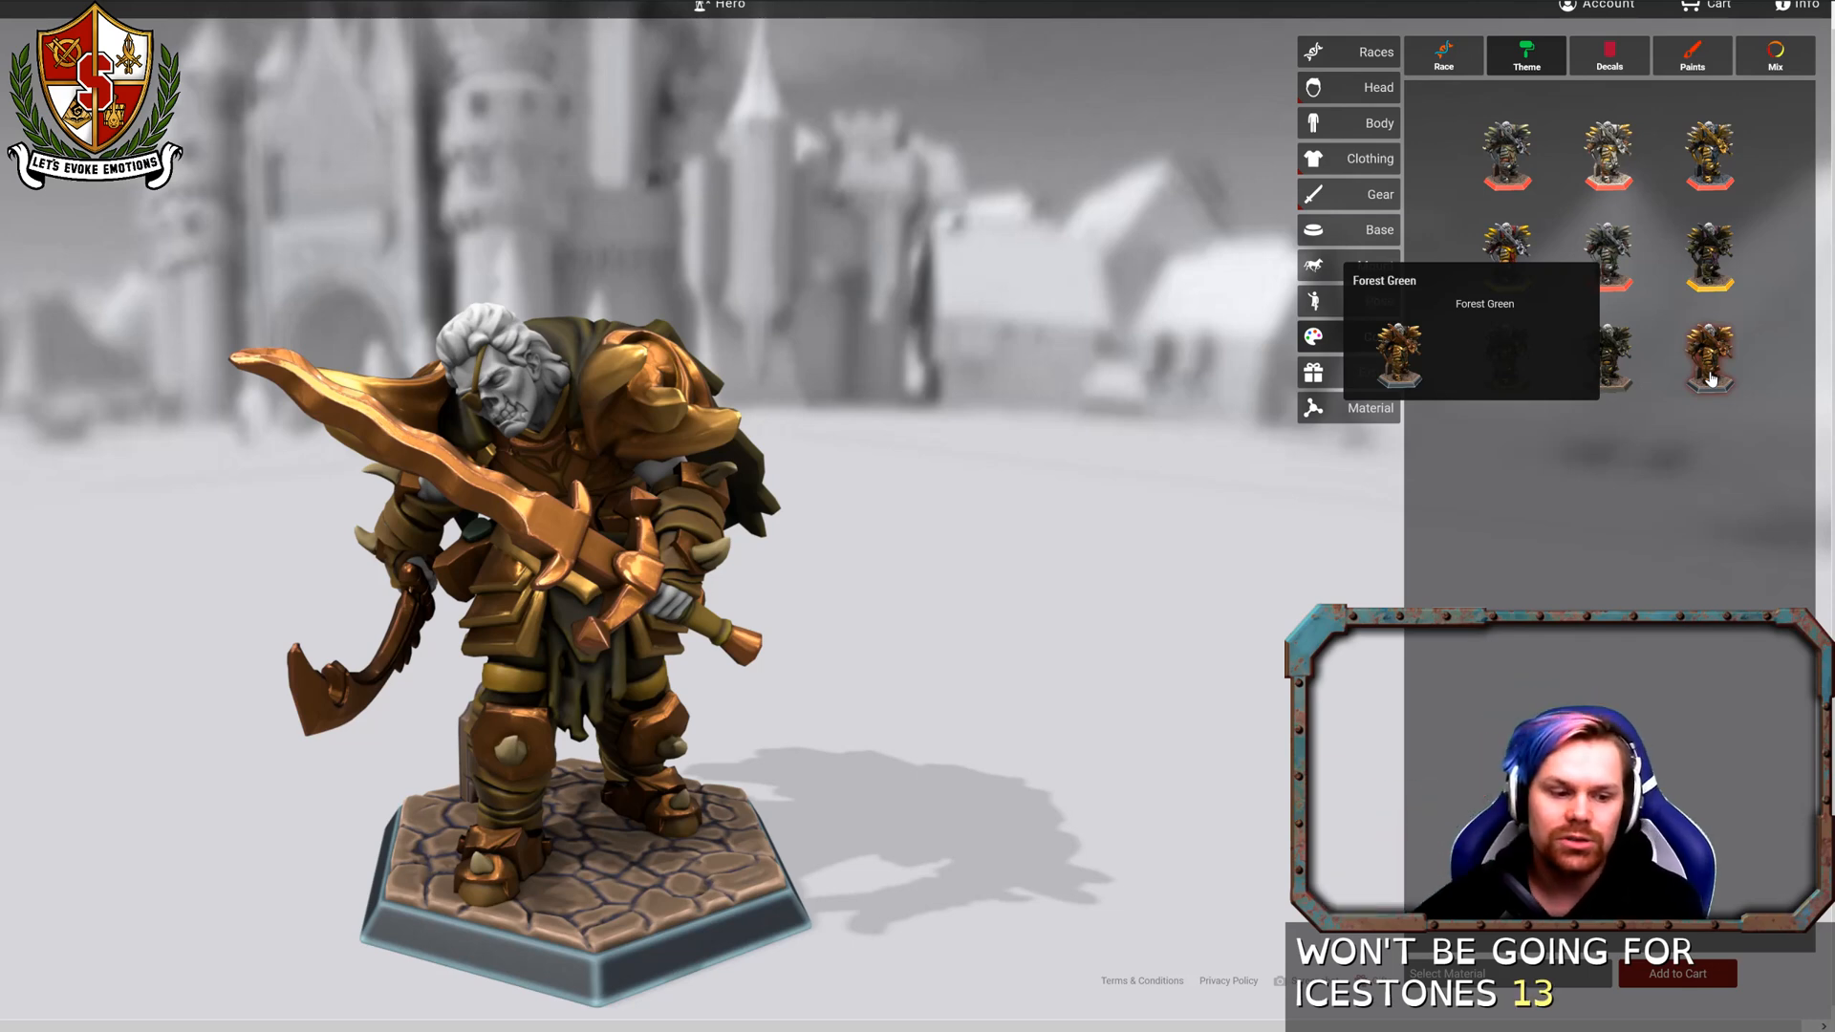
Paint the figure's exposed skin with the greenish Bone colour and inspect the body from several sides.
{"action": "left_click", "coordinate": [1693, 72]}
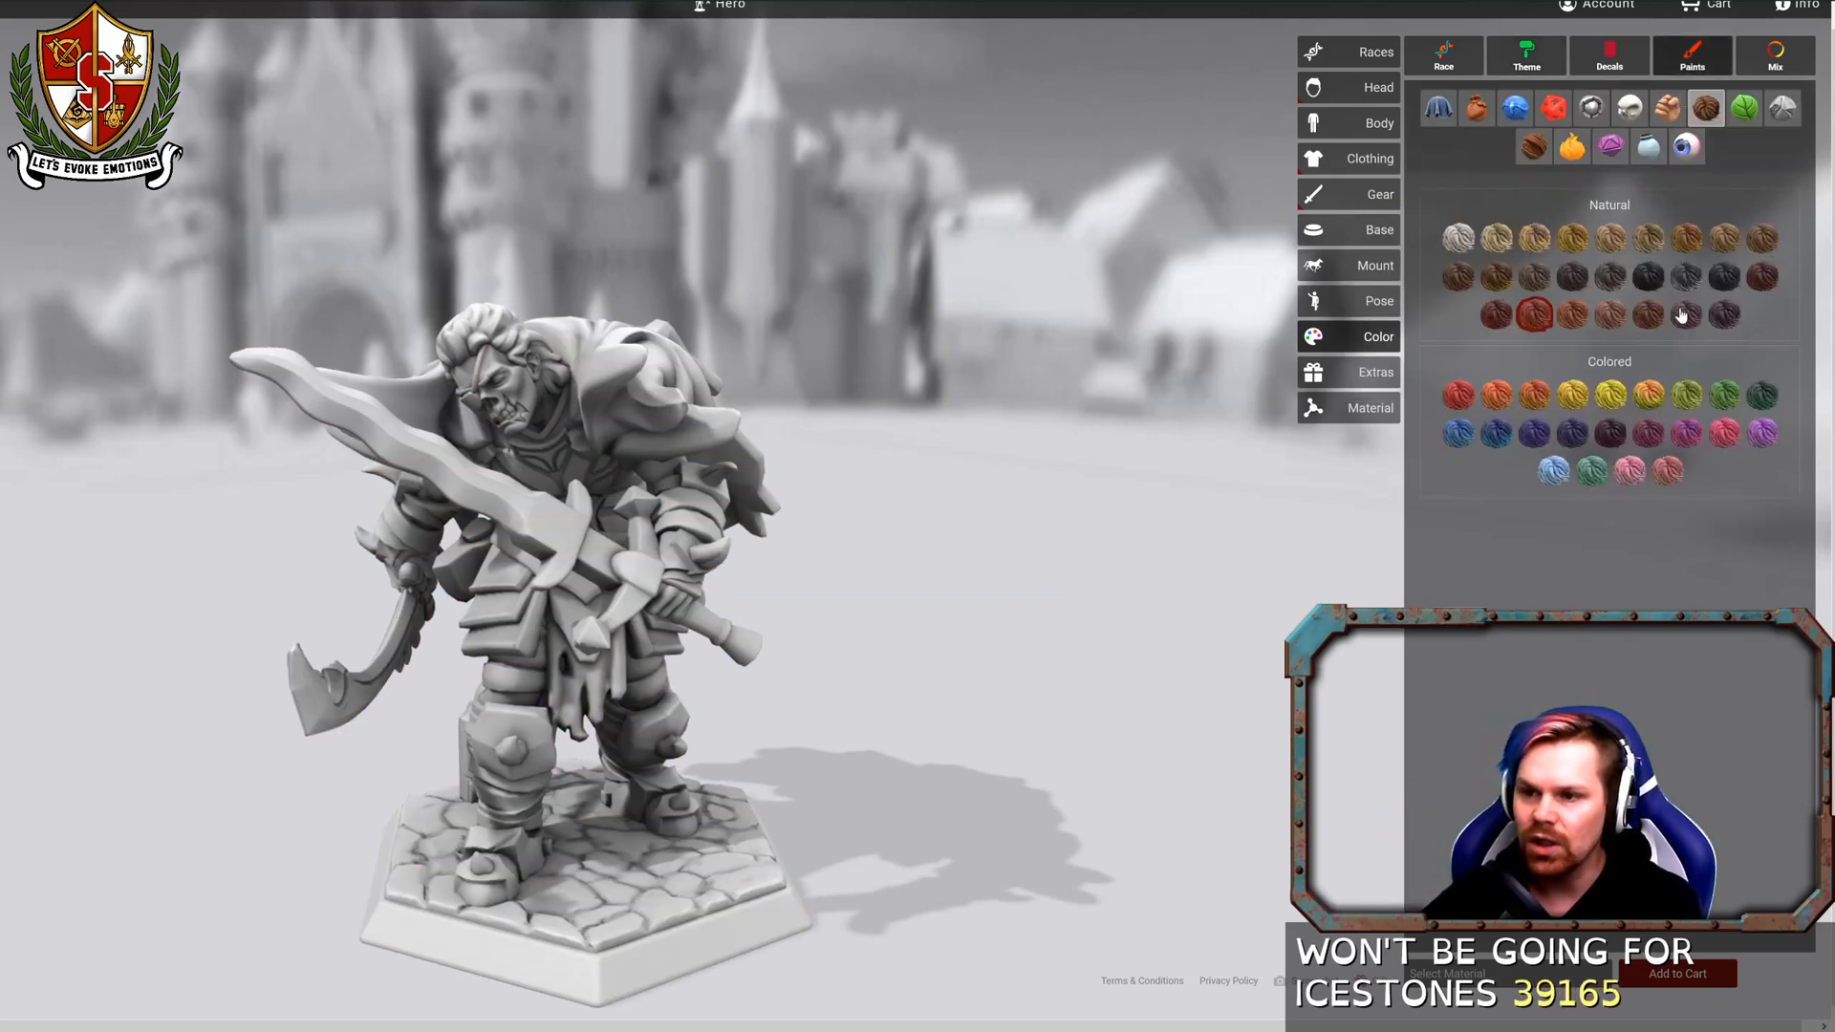
{"action": "left_click", "coordinate": [1629, 108]}
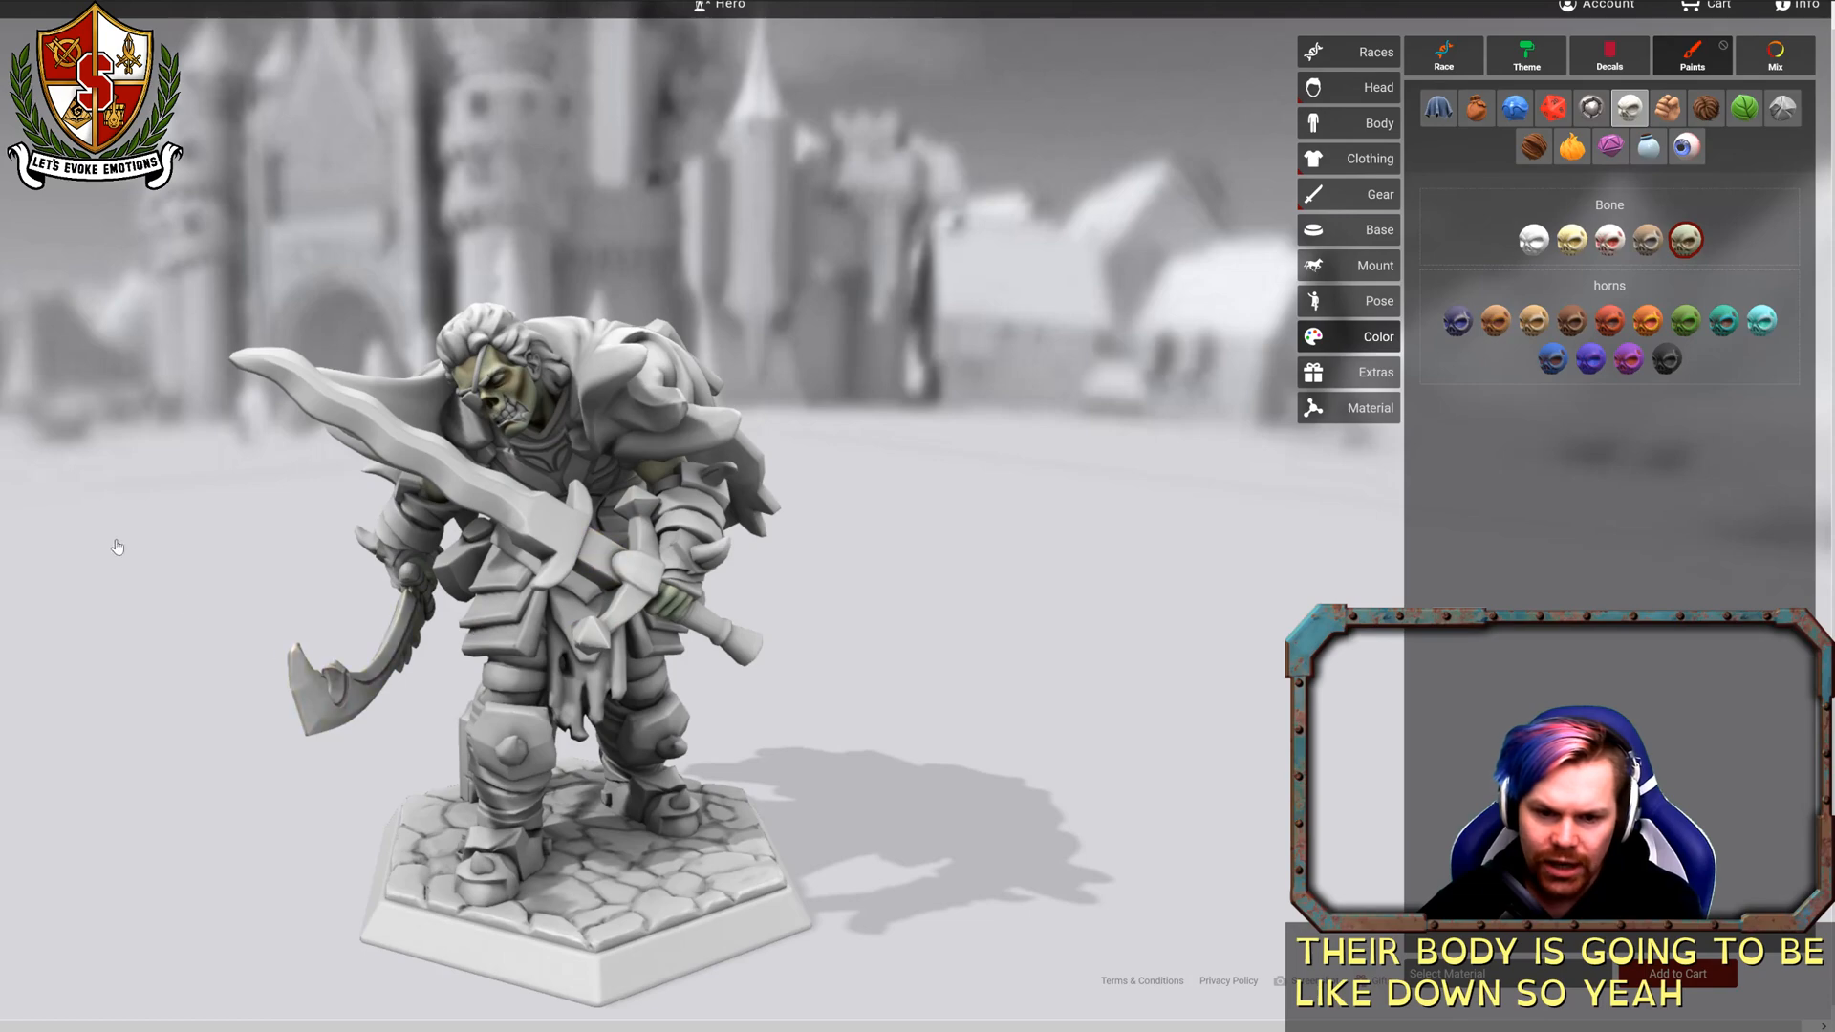
{"action": "left_click_drag", "start_coordinate": [117, 547], "coordinate": [868, 471]}
{"action": "scroll", "coordinate": [764, 690], "scroll_direction": "up", "scroll_amount": 4}
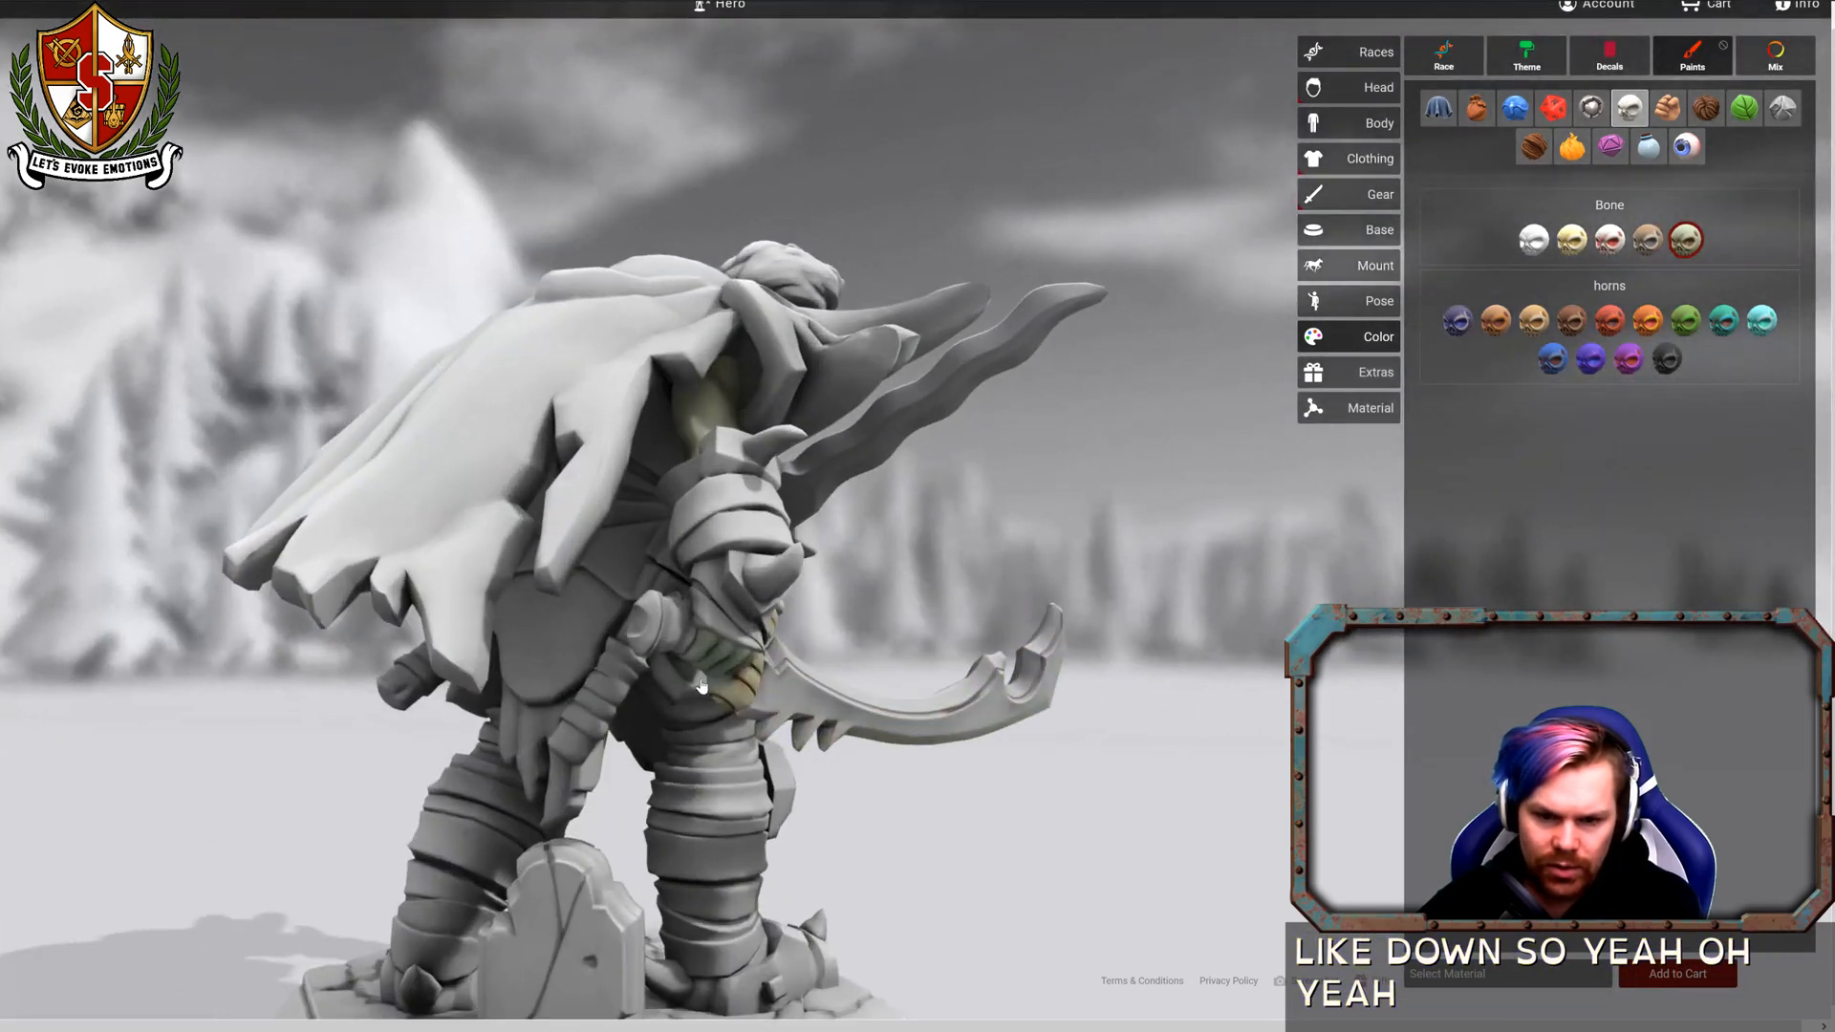
{"action": "scroll", "coordinate": [700, 684], "scroll_direction": "up", "scroll_amount": 1}
{"action": "left_click_drag", "start_coordinate": [1032, 631], "coordinate": [563, 678]}
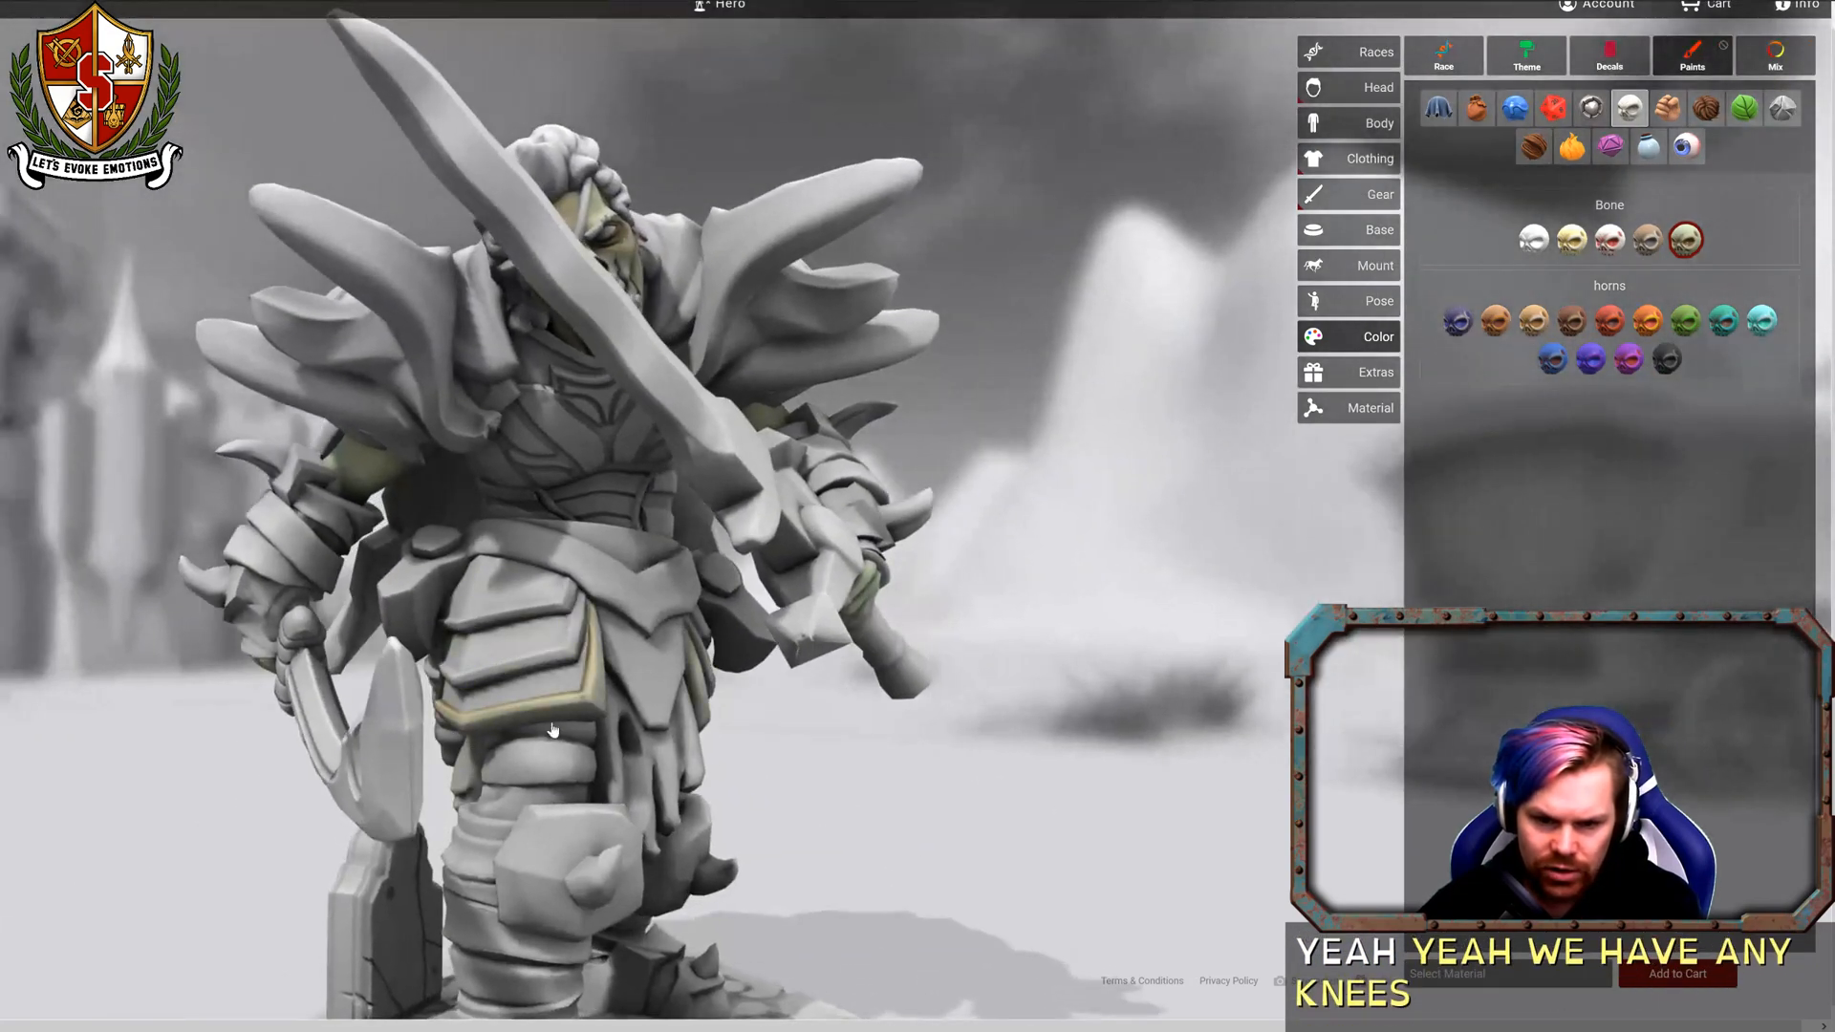
{"action": "left_click_drag", "start_coordinate": [1070, 743], "coordinate": [1183, 637]}
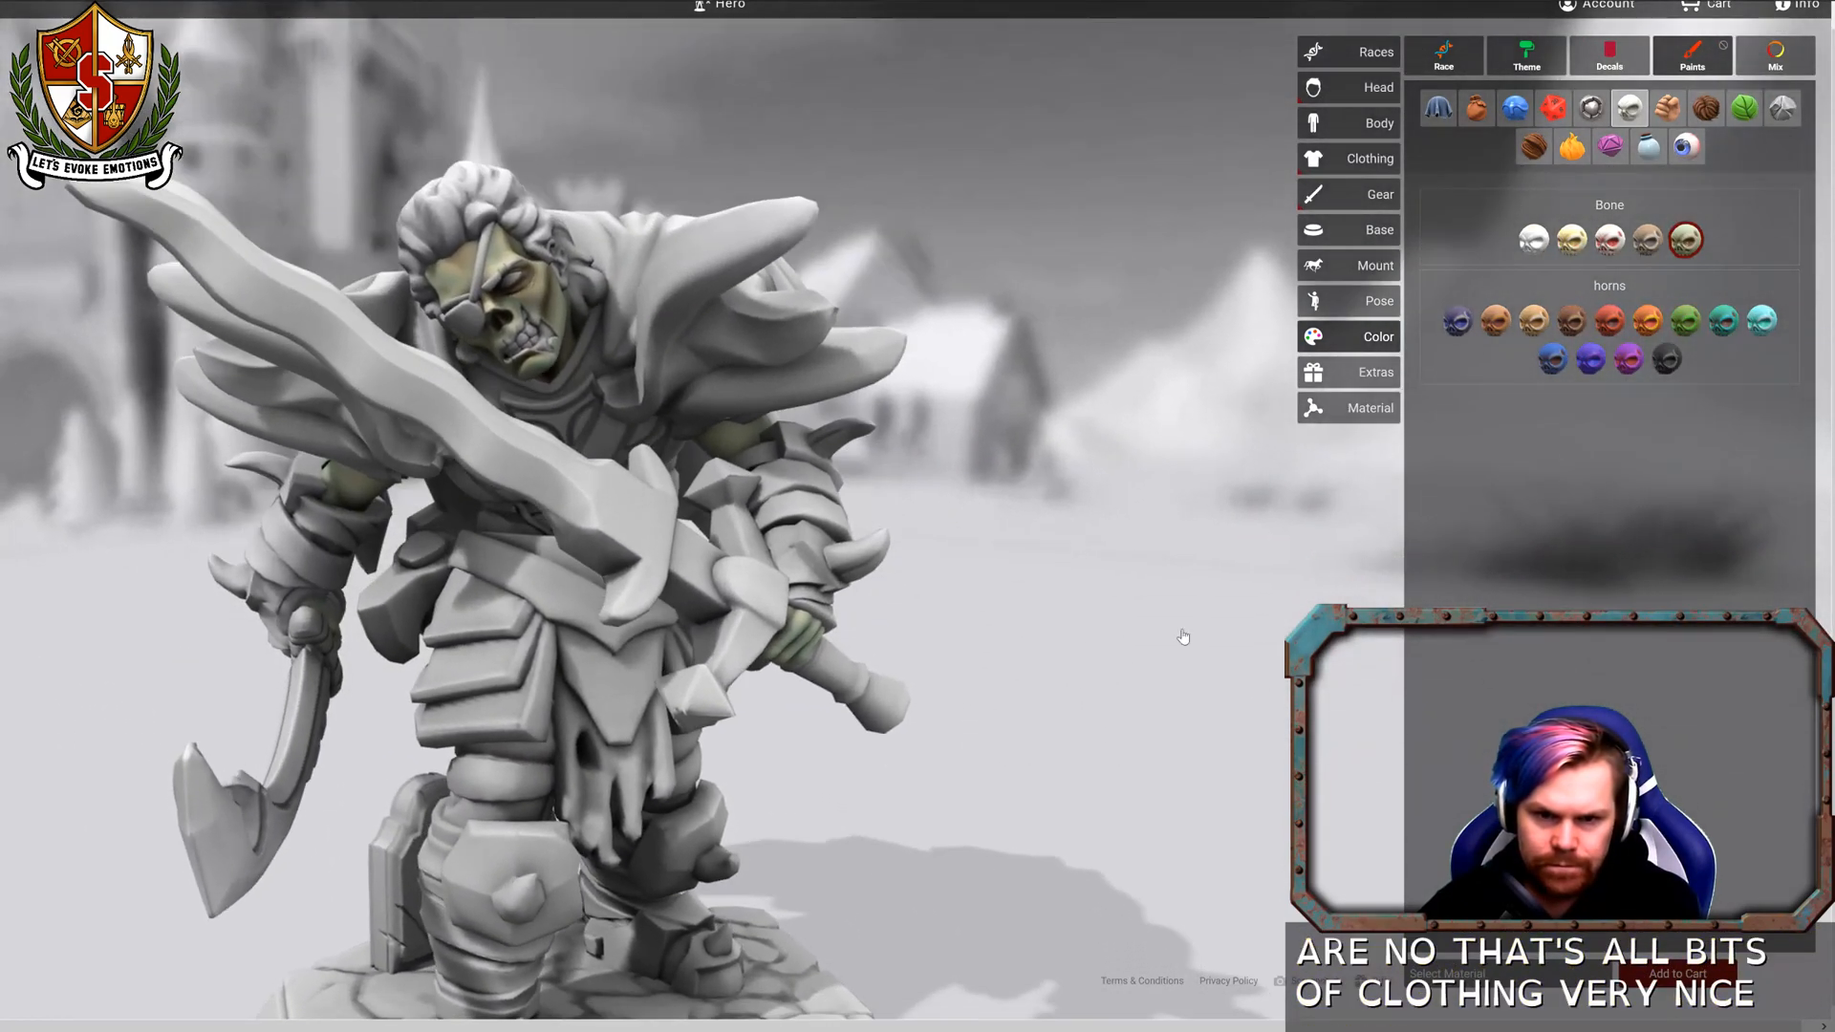
Paint the hair with the palest Natural hair colour and the eyepatch with black Dyed leather.
{"action": "left_click", "coordinate": [1705, 108]}
{"action": "left_click", "coordinate": [1647, 276]}
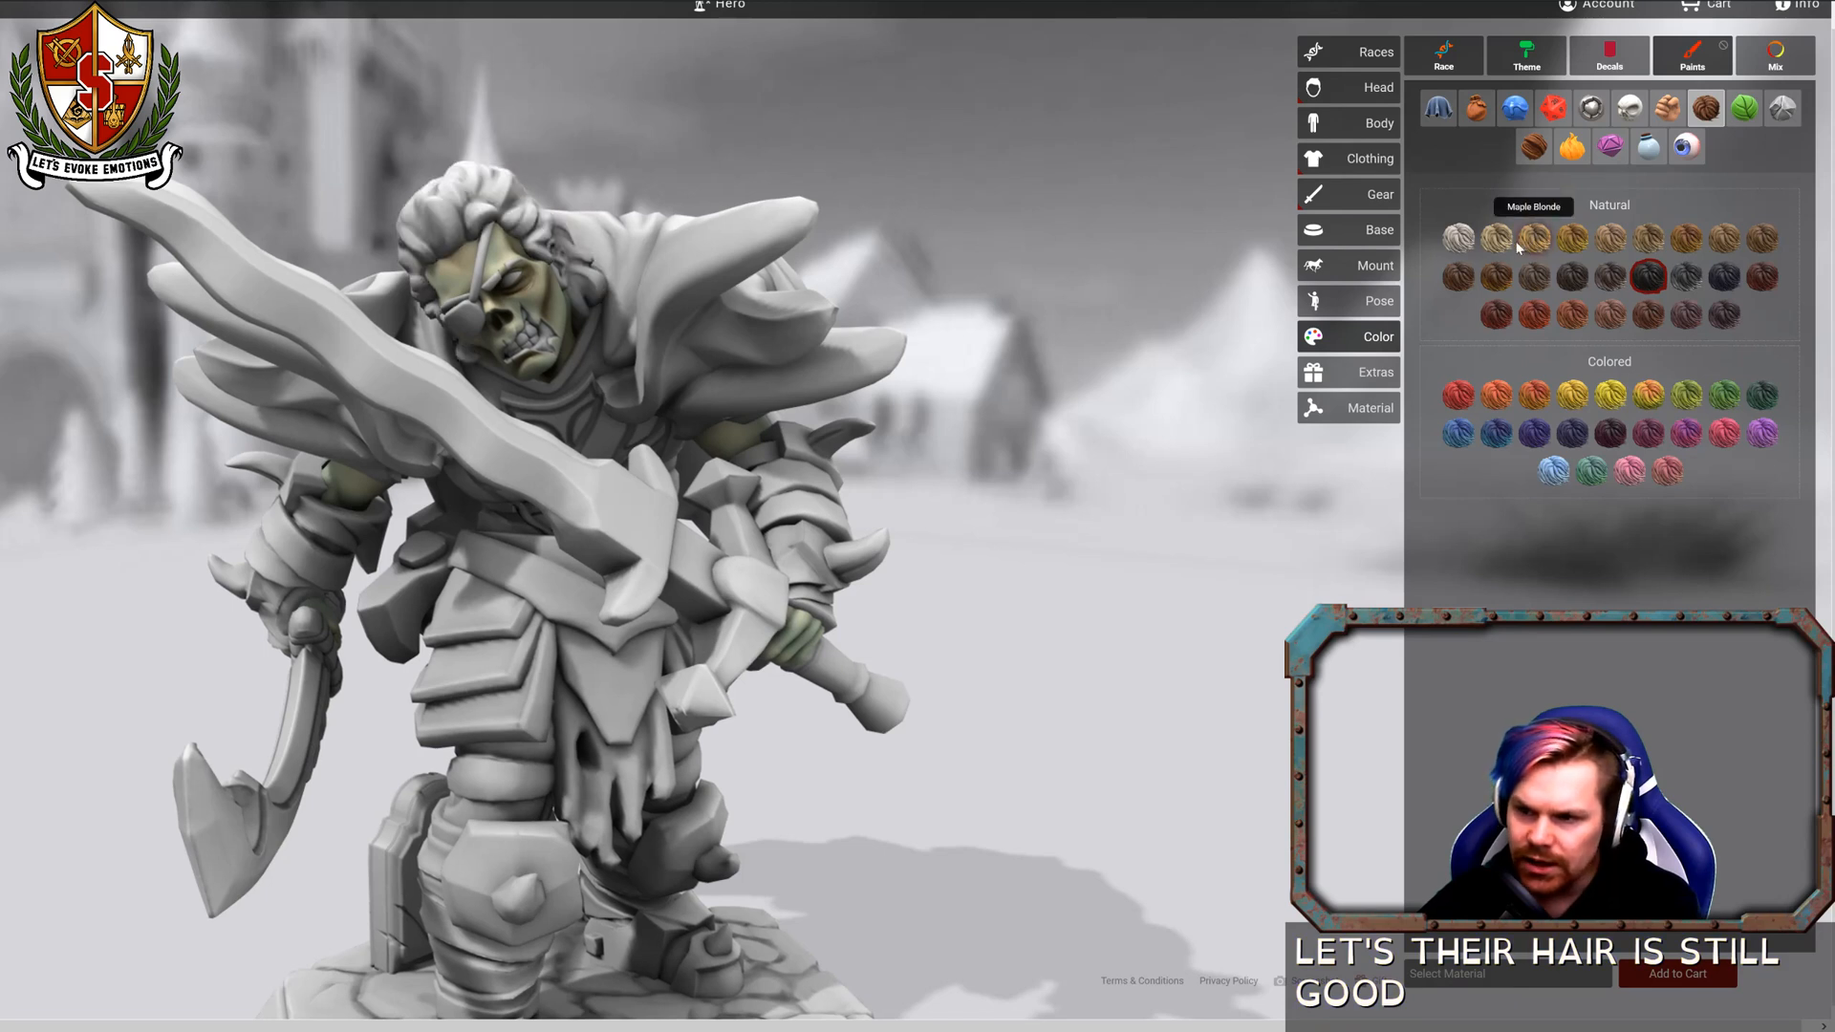
{"action": "left_click", "coordinate": [461, 212]}
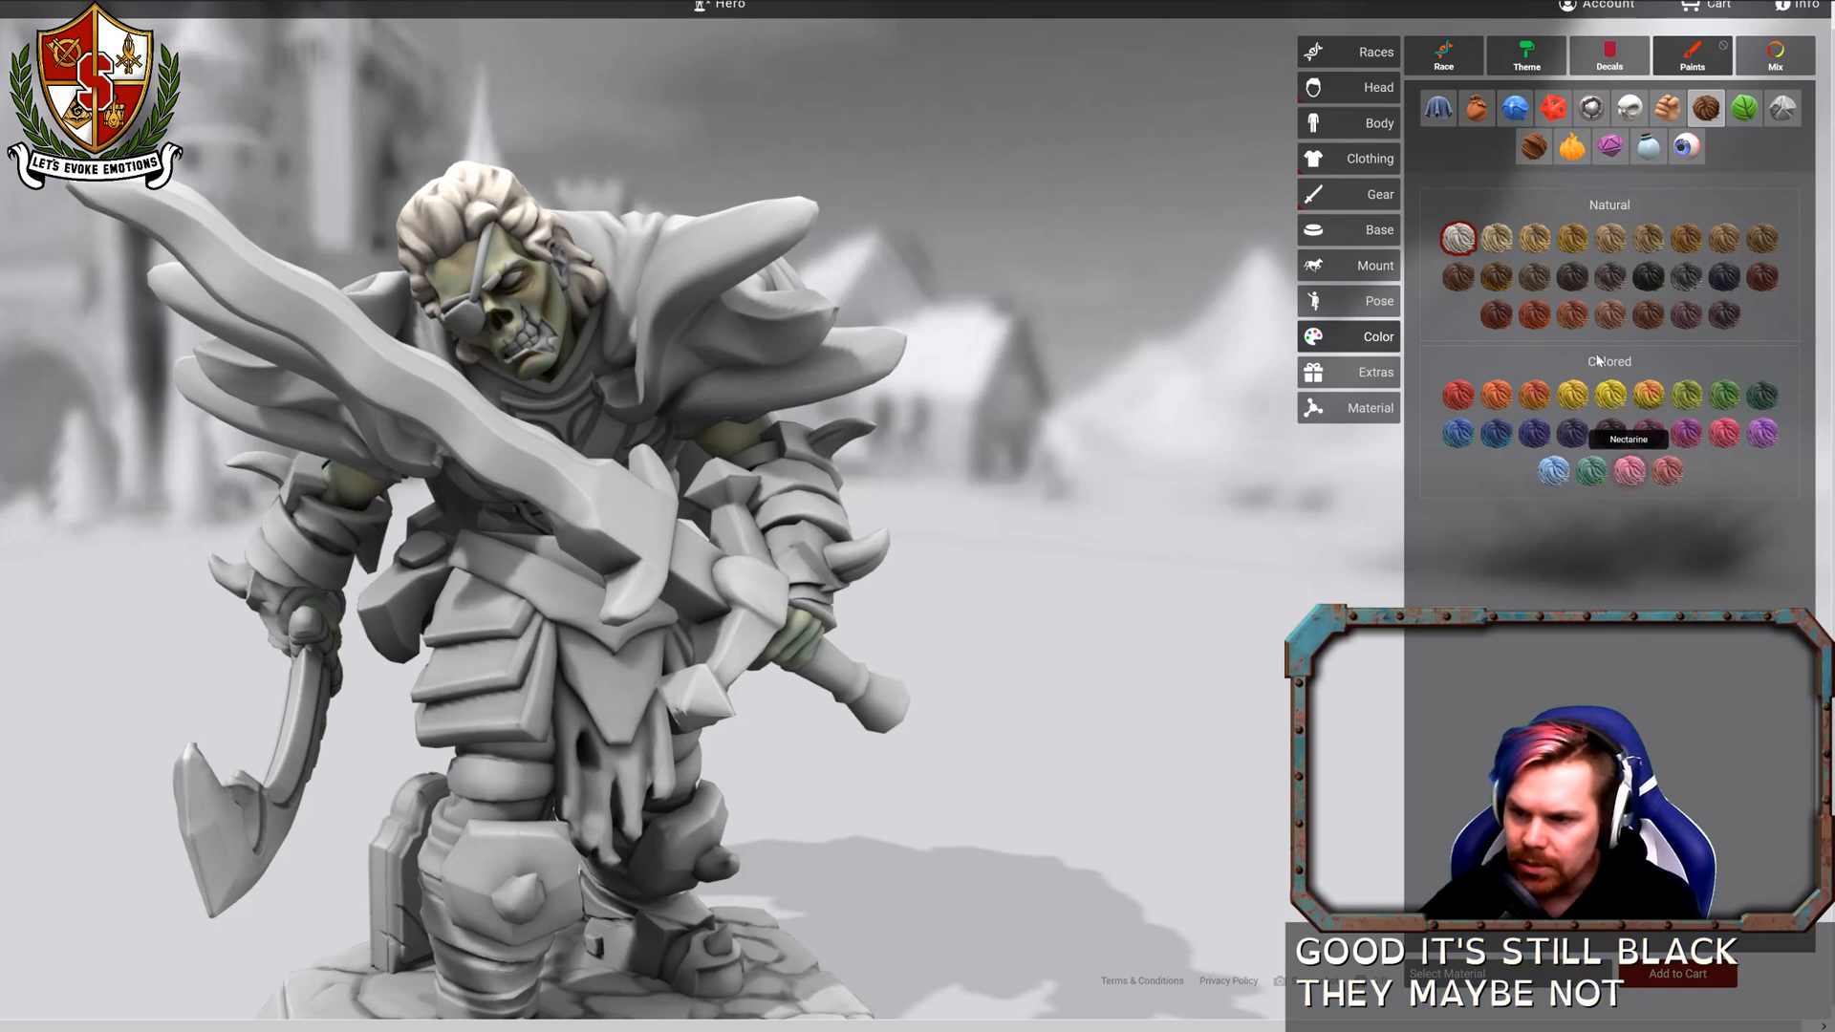
{"action": "left_click", "coordinate": [1476, 108]}
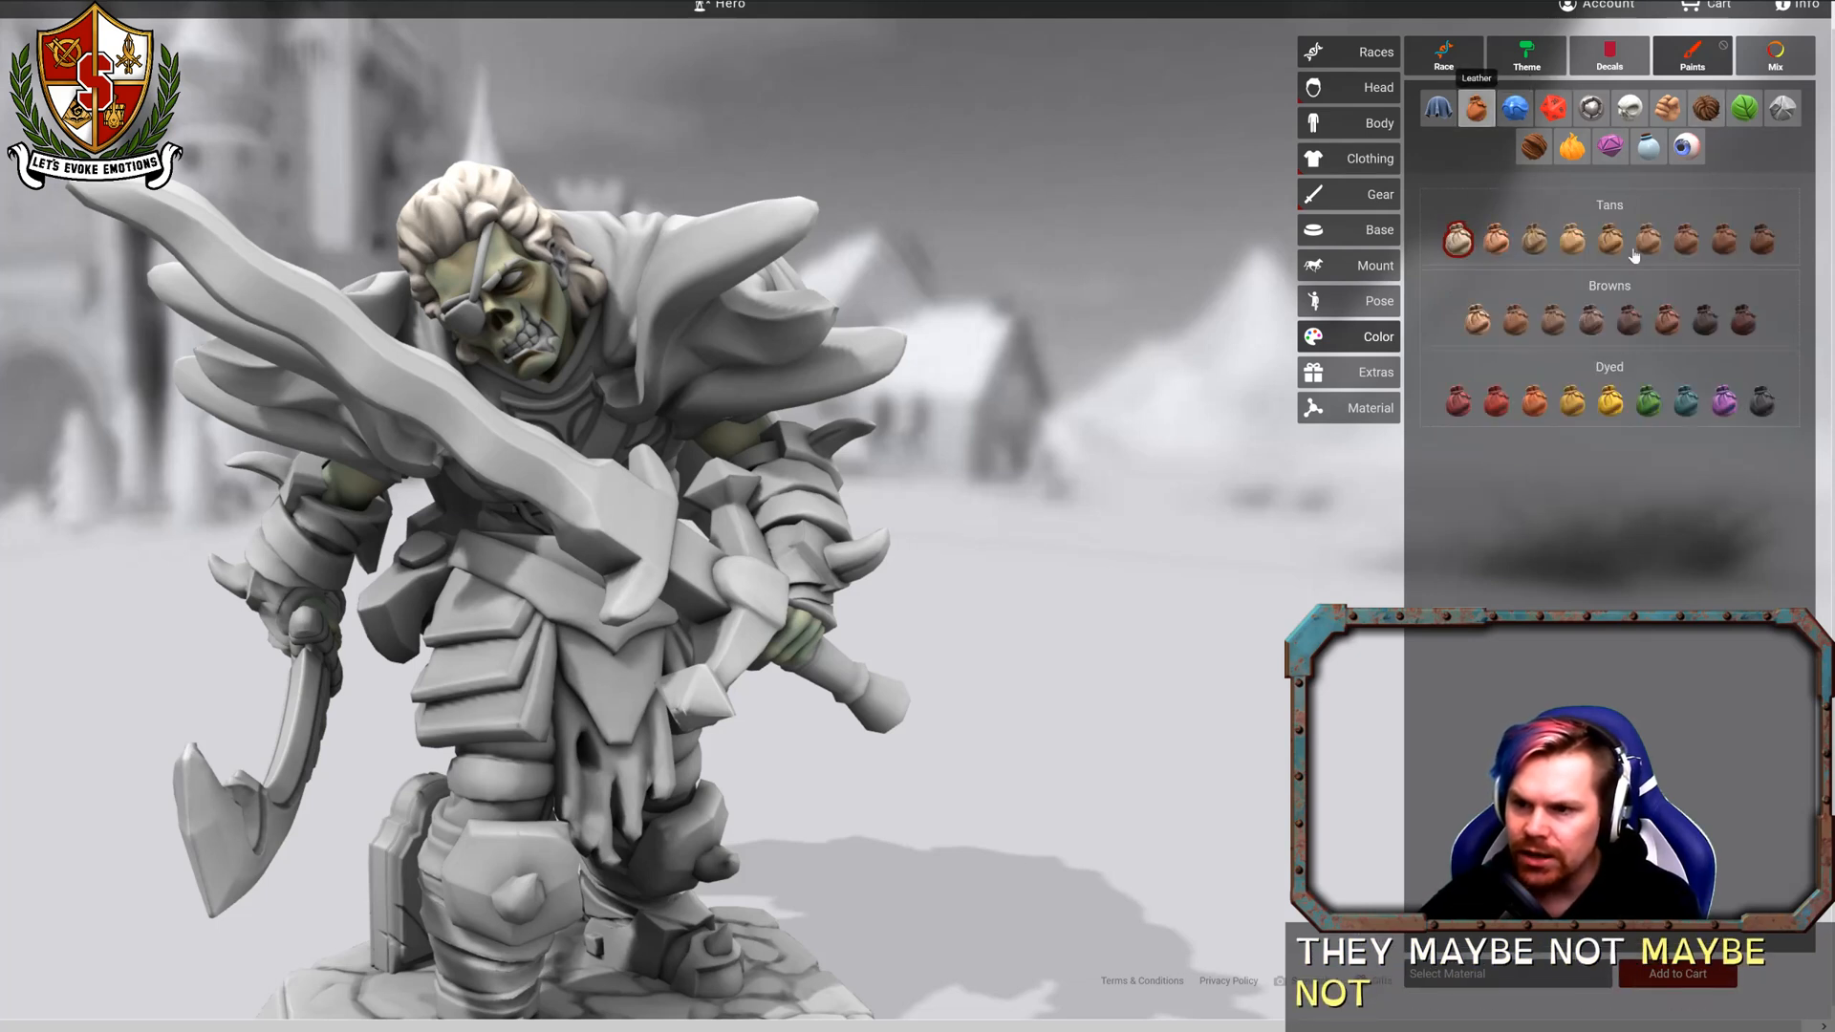
{"action": "left_click", "coordinate": [468, 327]}
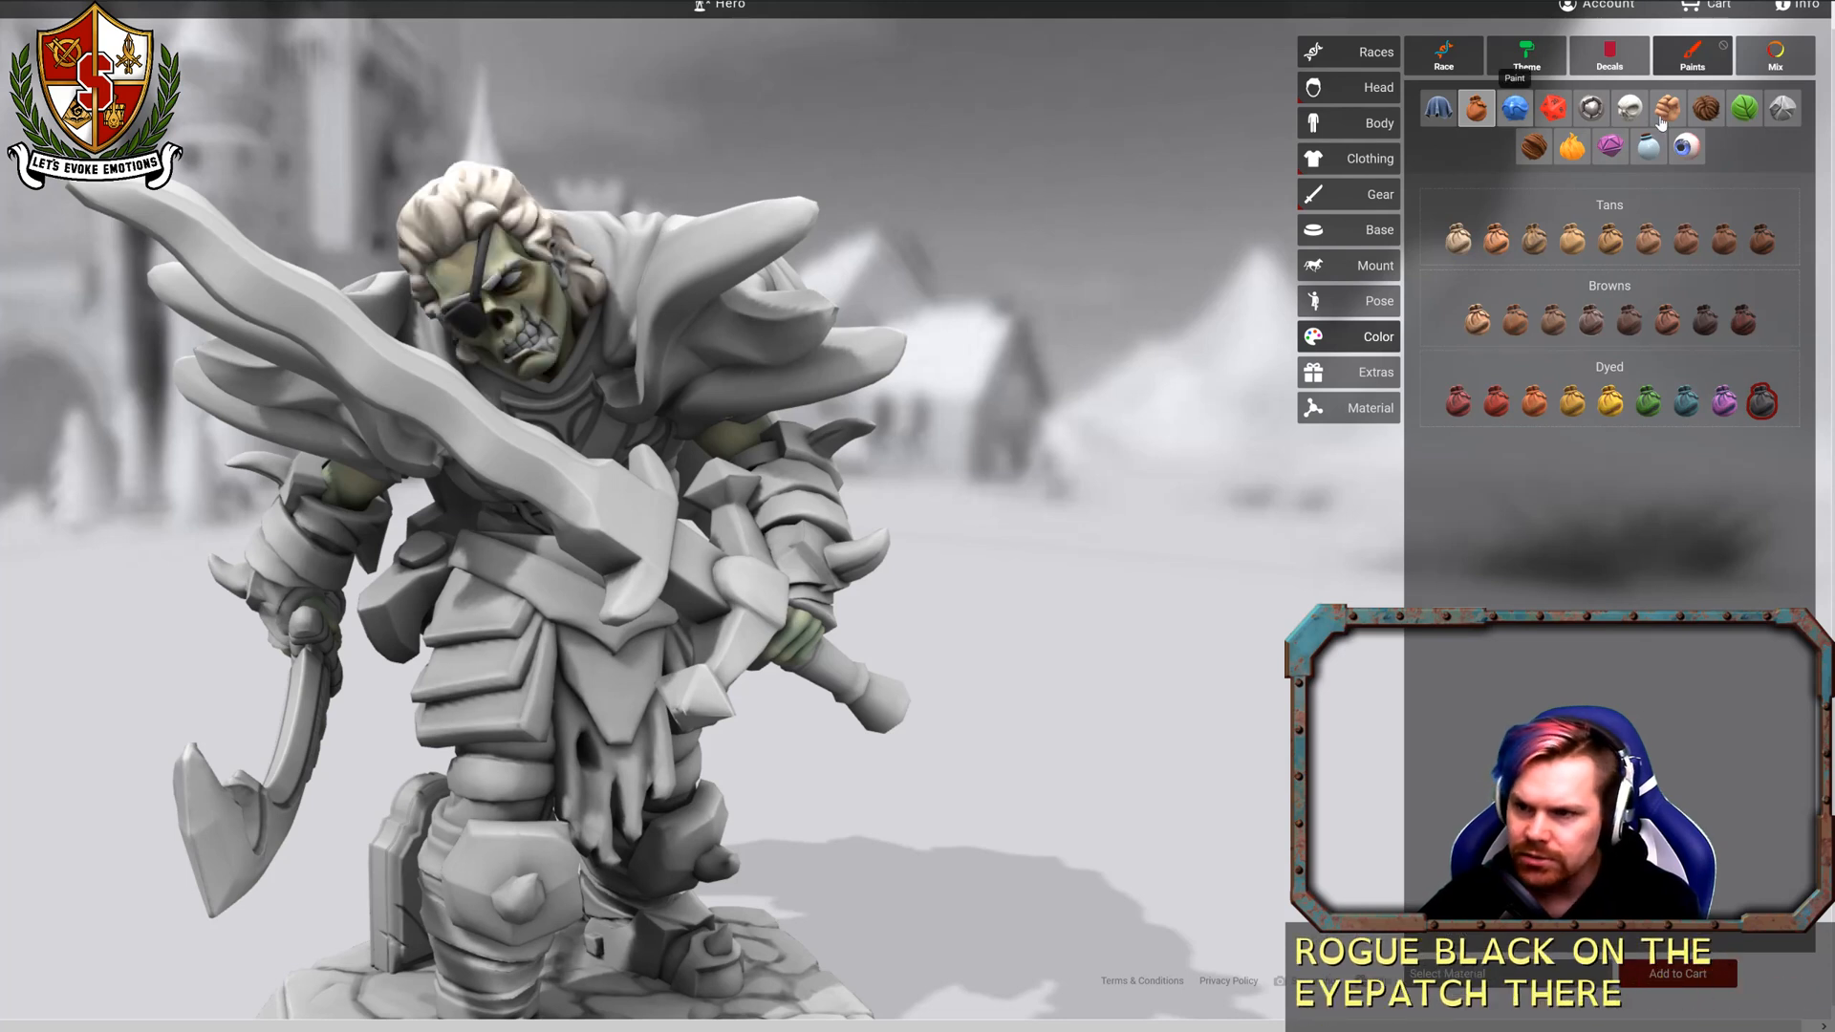
Paint the teeth with the reddish Bone colour and the inside of the mouth with the brown Bone colour.
{"action": "left_click", "coordinate": [1705, 108]}
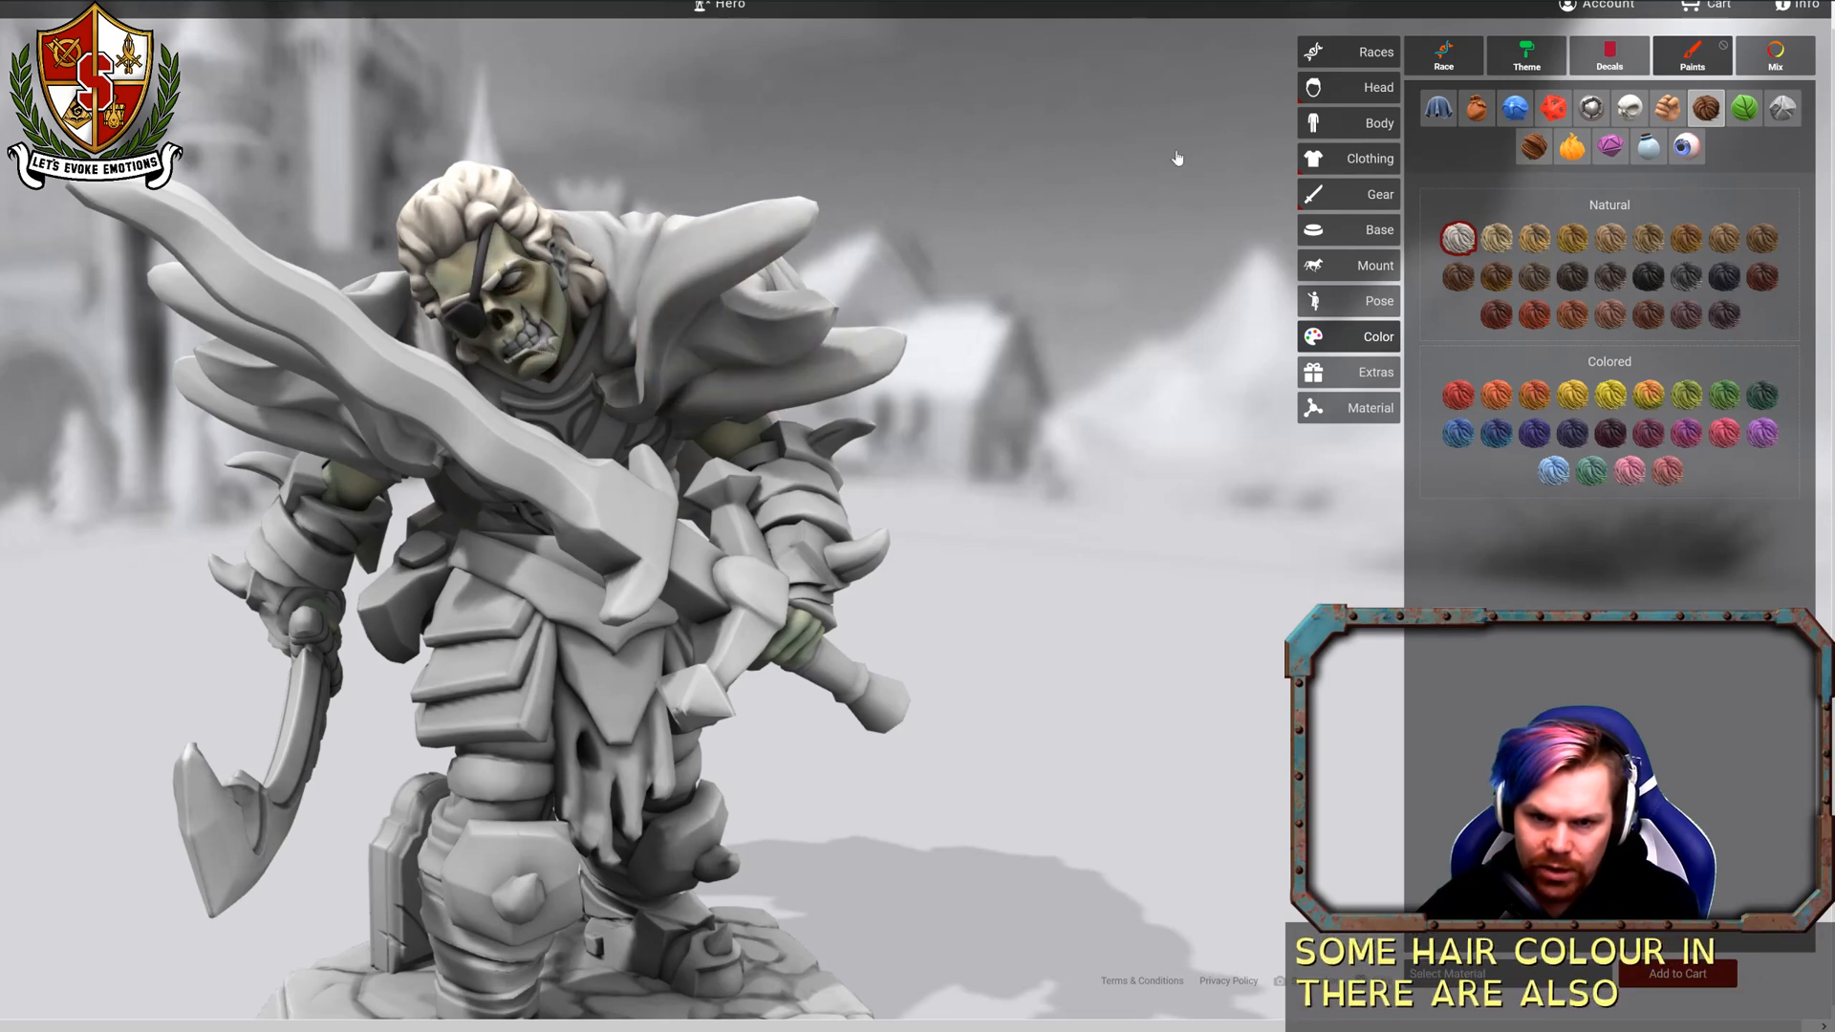
{"action": "scroll", "coordinate": [385, 248], "scroll_direction": "up", "scroll_amount": 3}
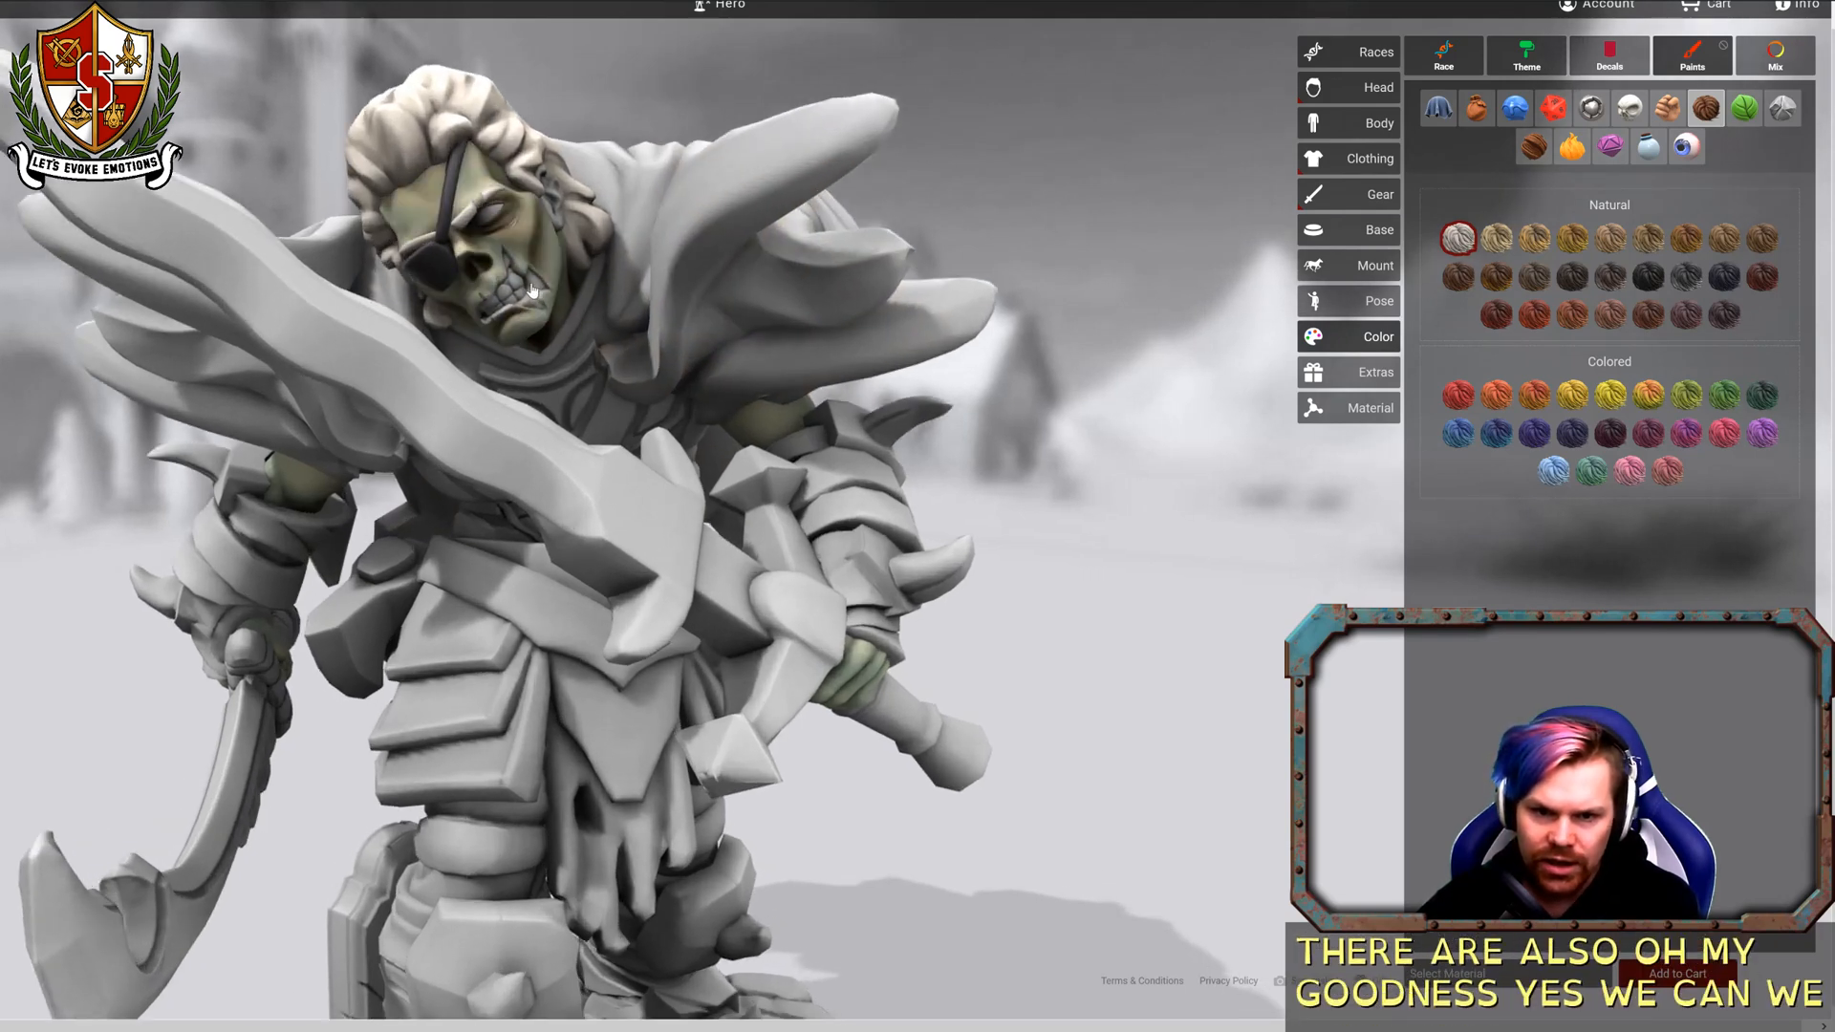
{"action": "left_click", "coordinate": [1629, 110]}
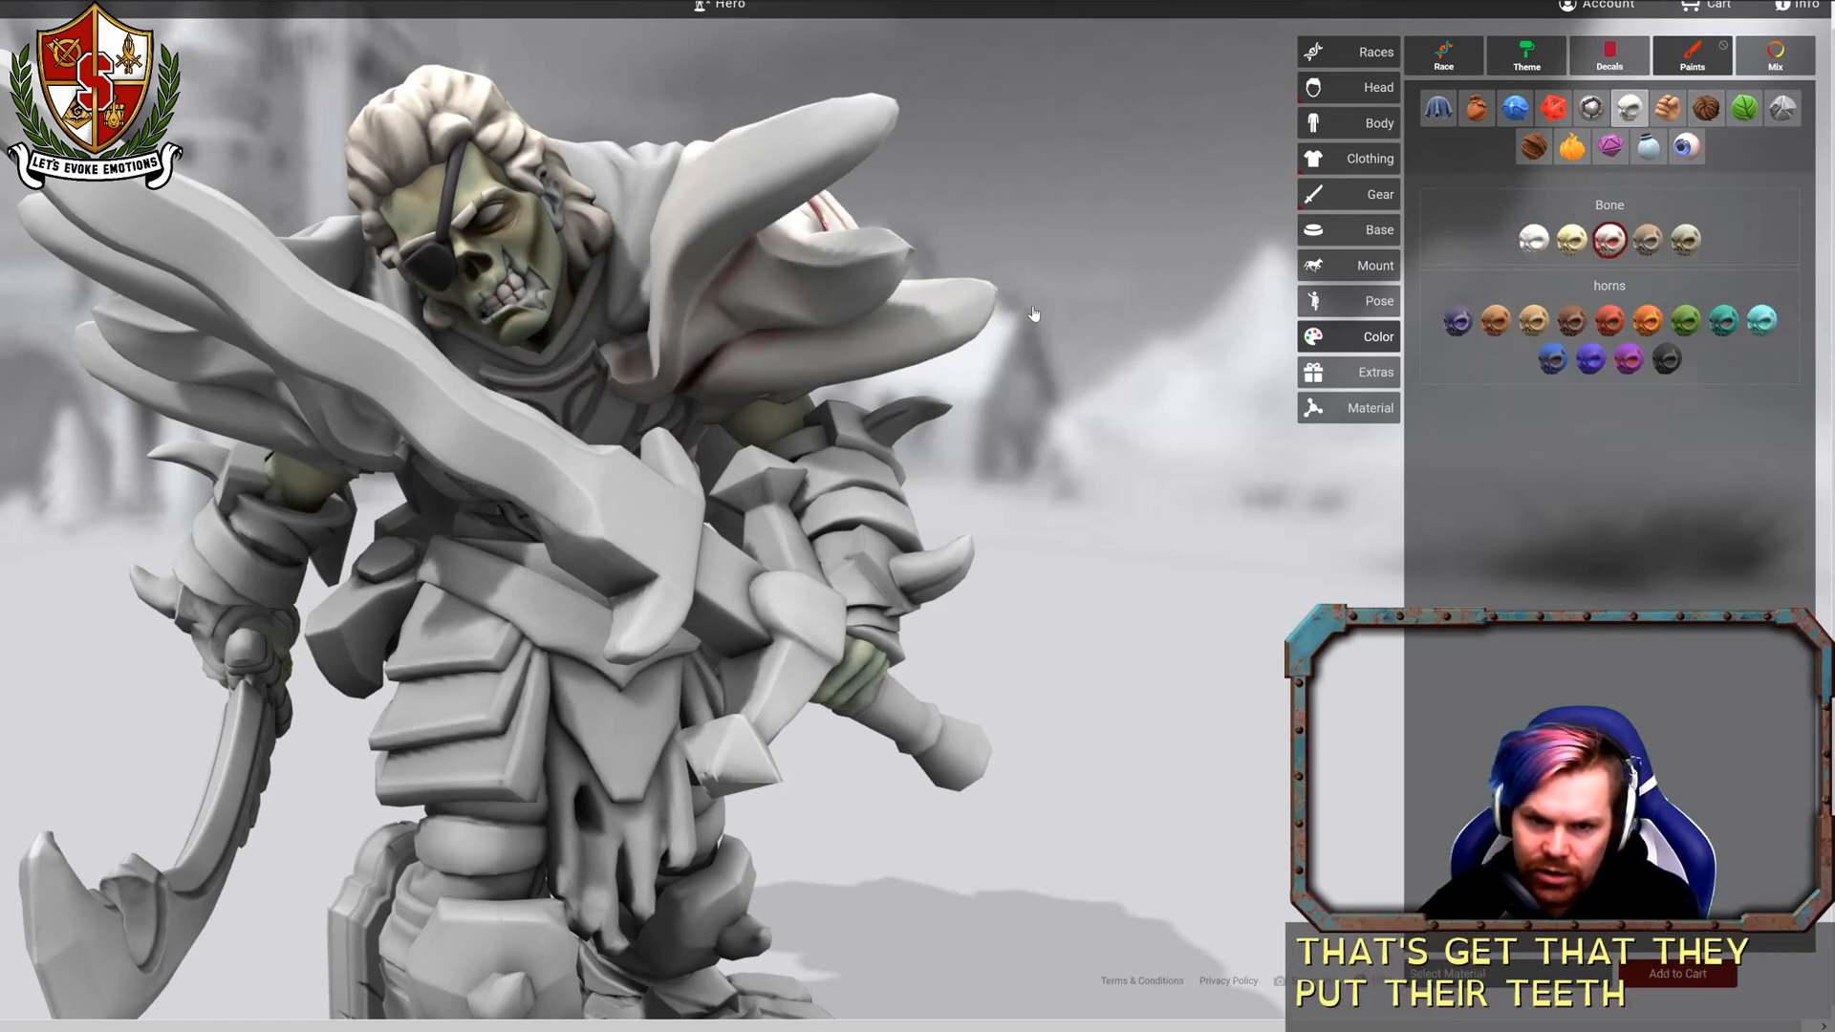
{"action": "left_click", "coordinate": [1650, 240]}
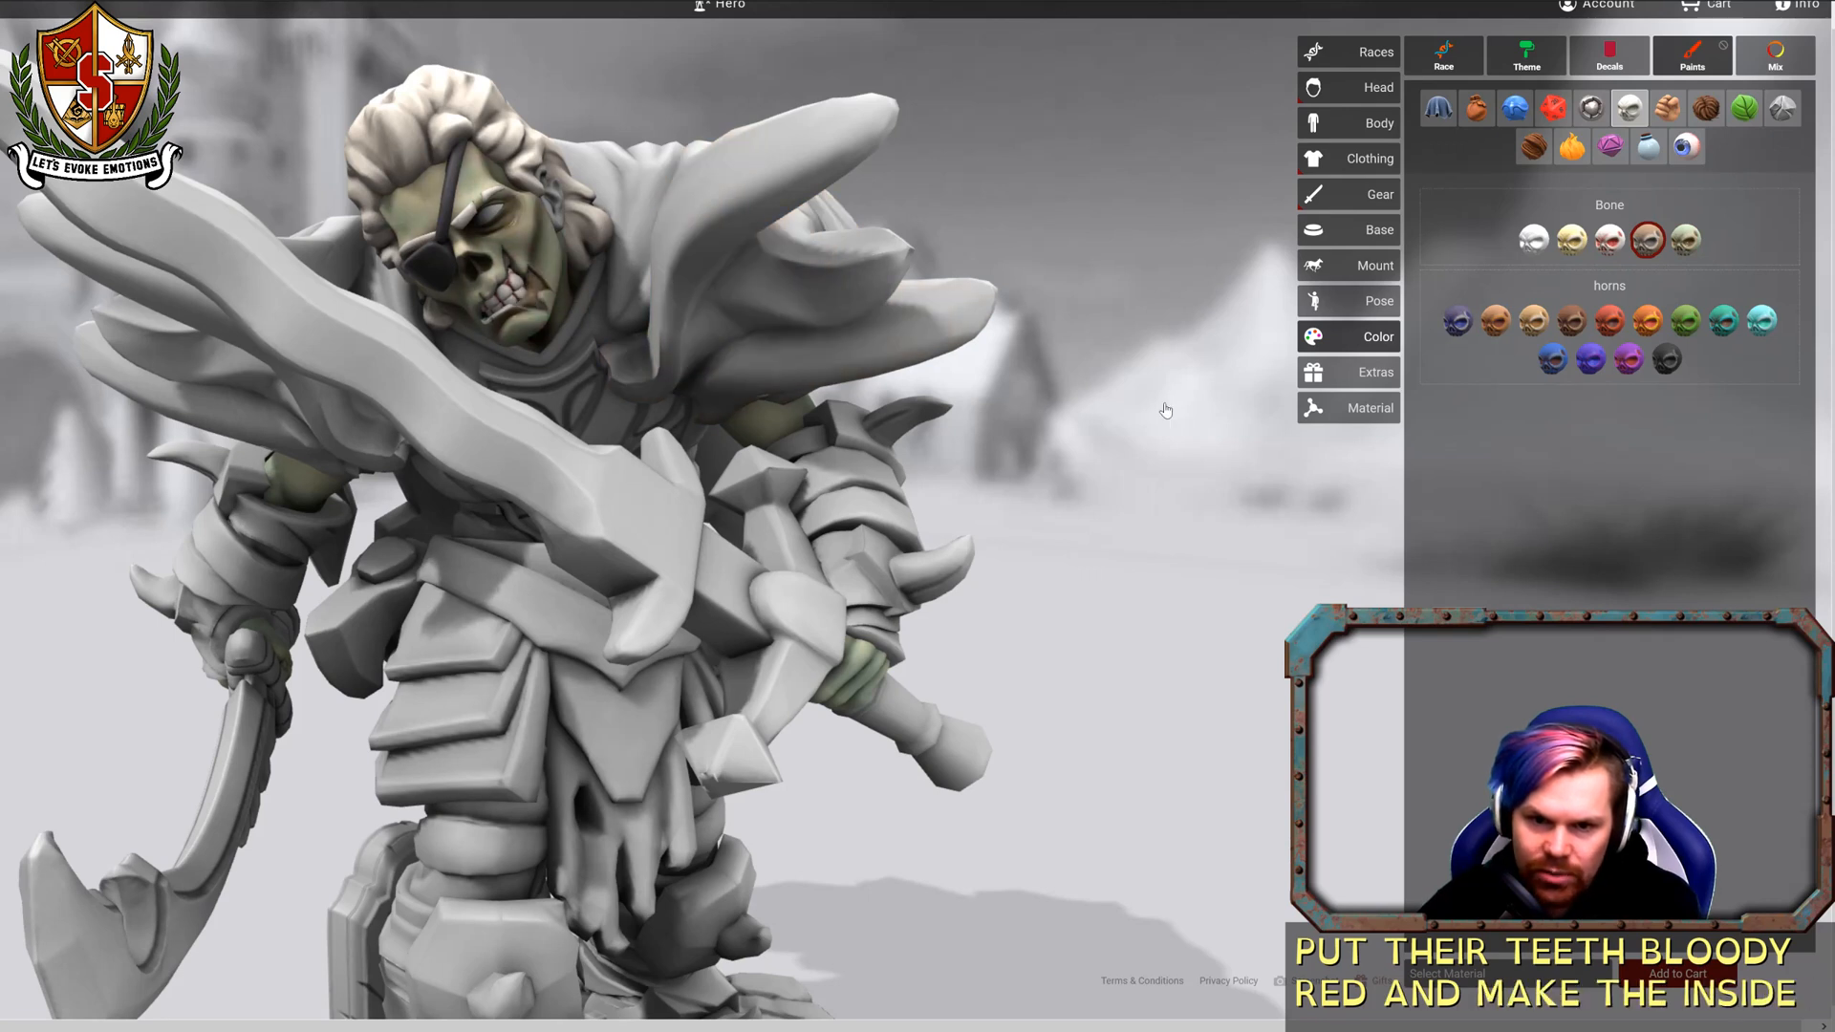
{"action": "left_click", "coordinate": [486, 218]}
{"action": "key", "text": "ctrl+z"}
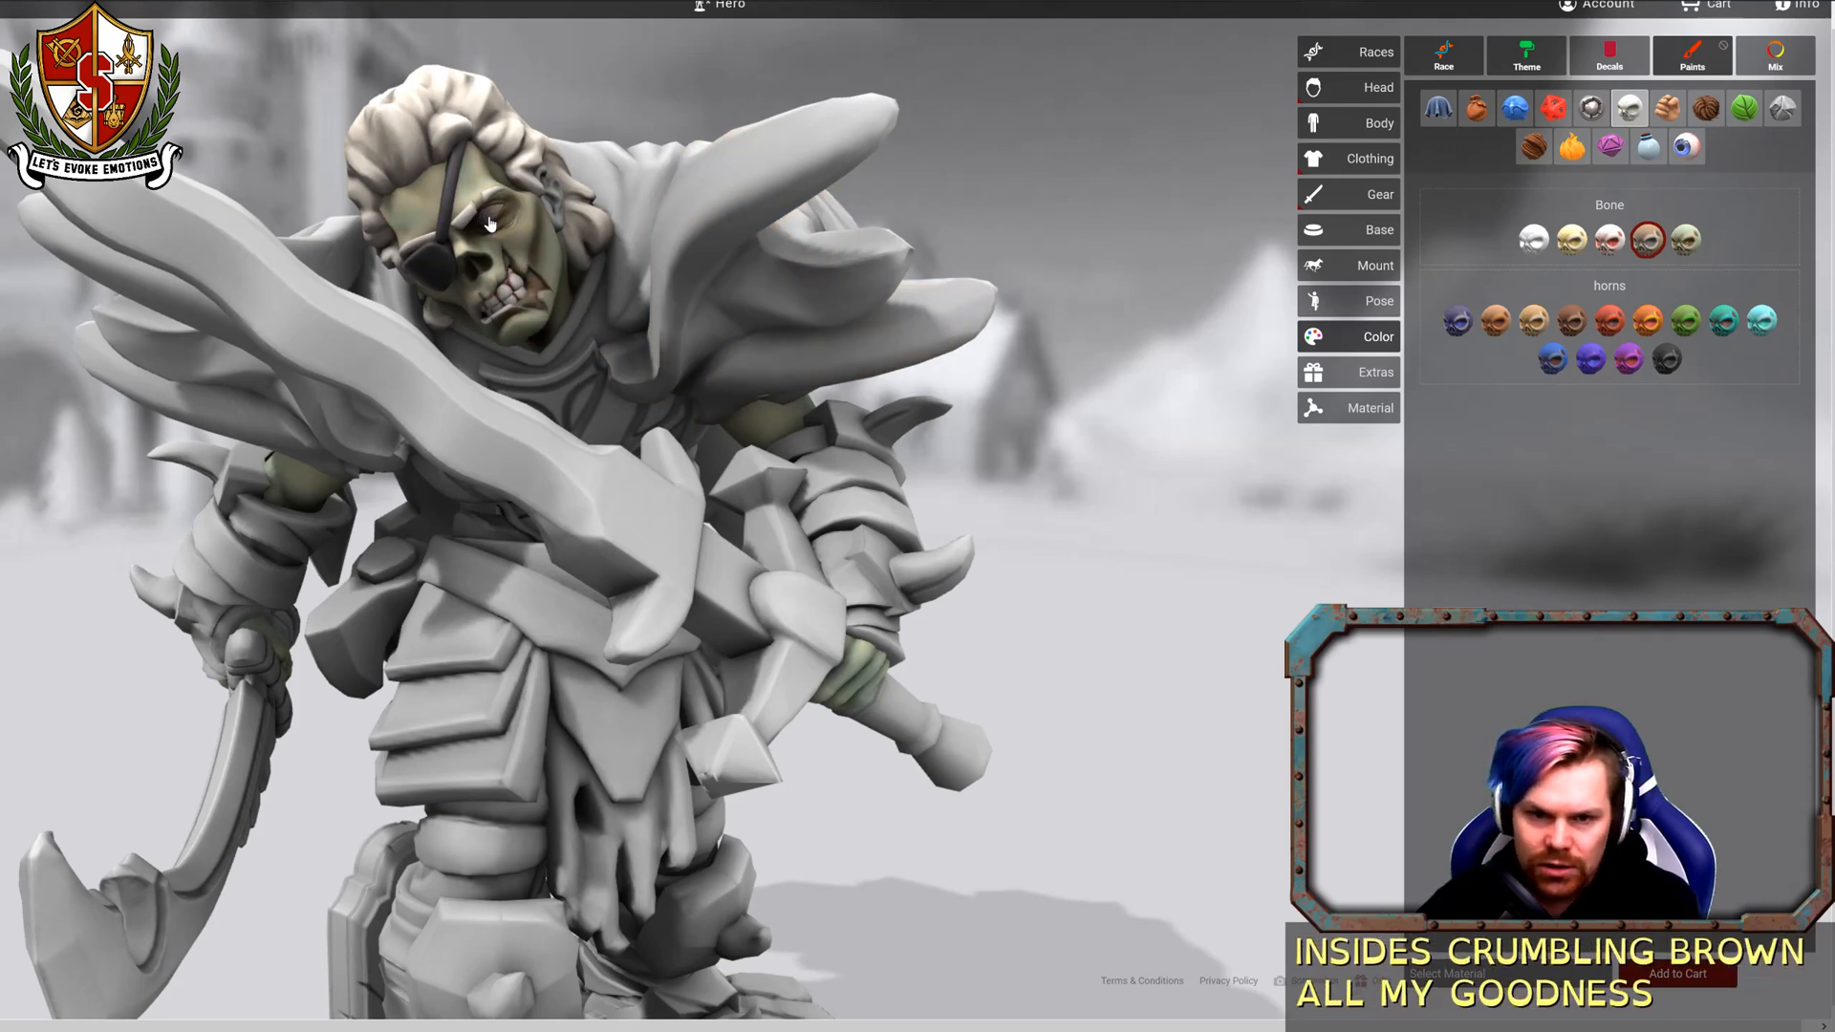
Paint the uncovered eye with the orange Draconic eye colour.
{"action": "left_click", "coordinate": [1687, 145]}
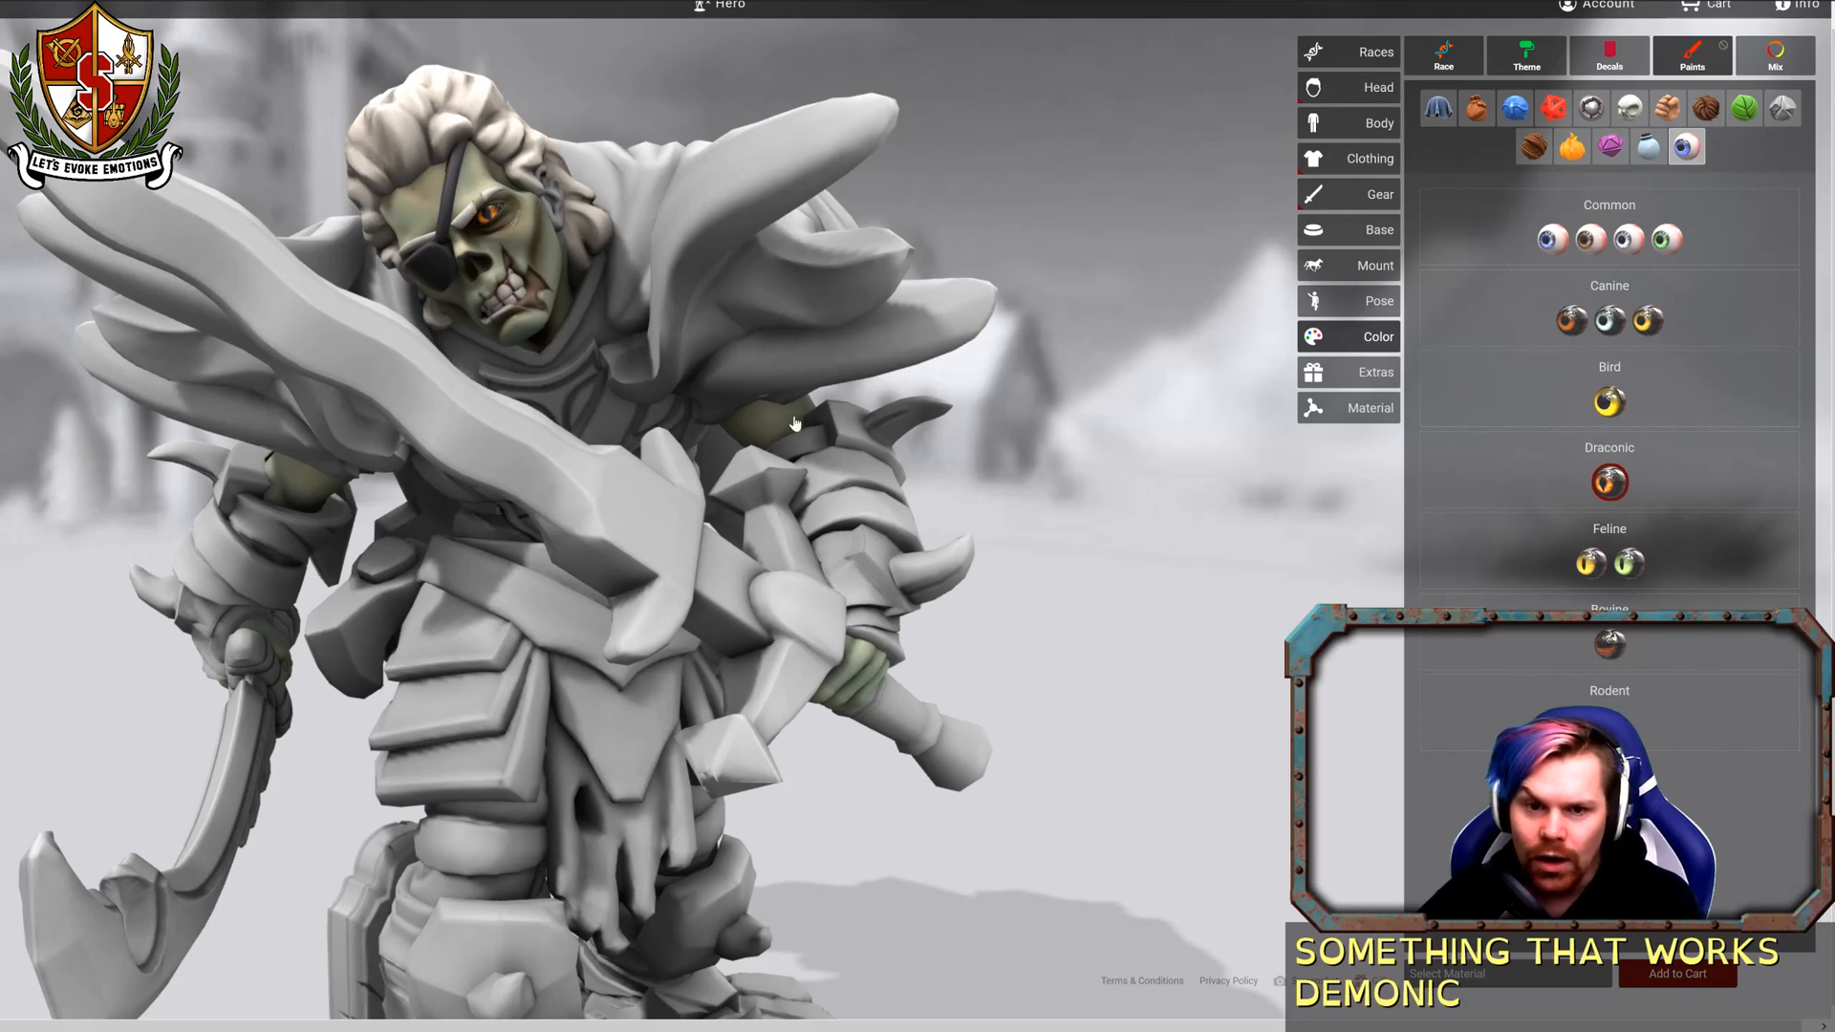
{"action": "scroll", "coordinate": [1050, 540], "scroll_direction": "down", "scroll_amount": 3}
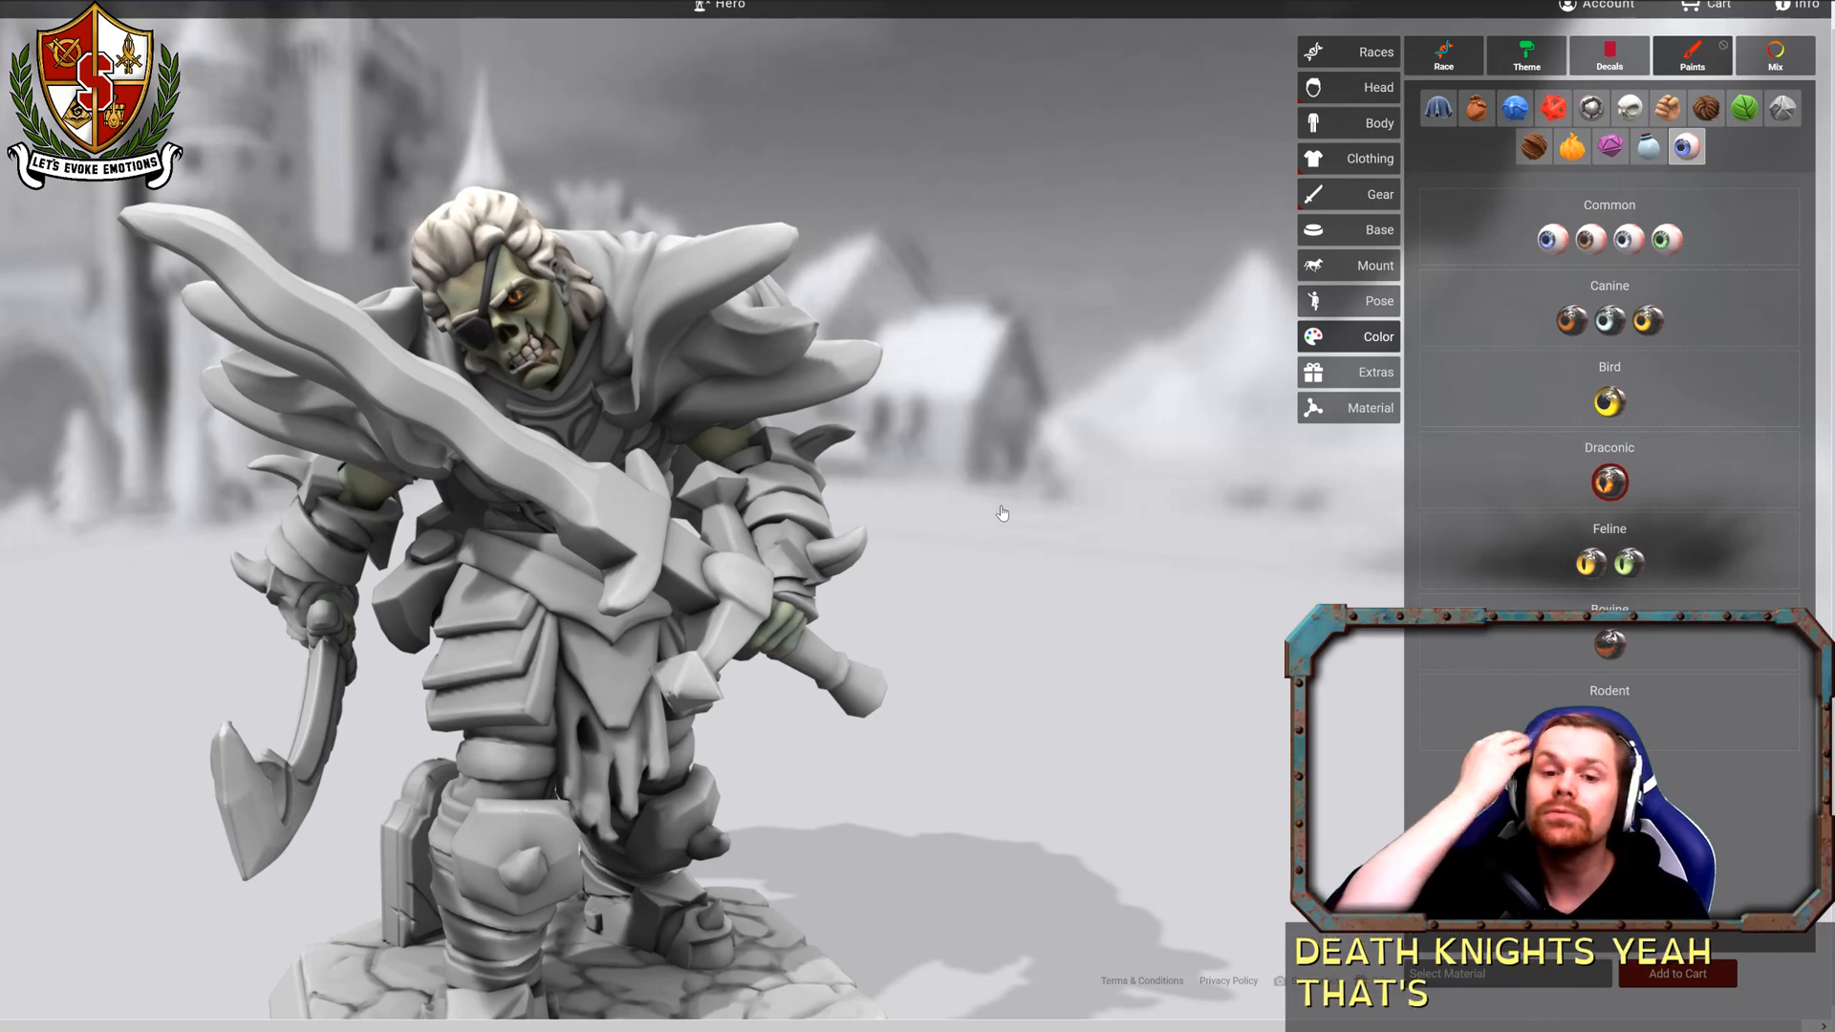
{"action": "left_click_drag", "start_coordinate": [1002, 513], "coordinate": [1029, 473]}
{"action": "scroll", "coordinate": [968, 508], "scroll_direction": "down", "scroll_amount": 3}
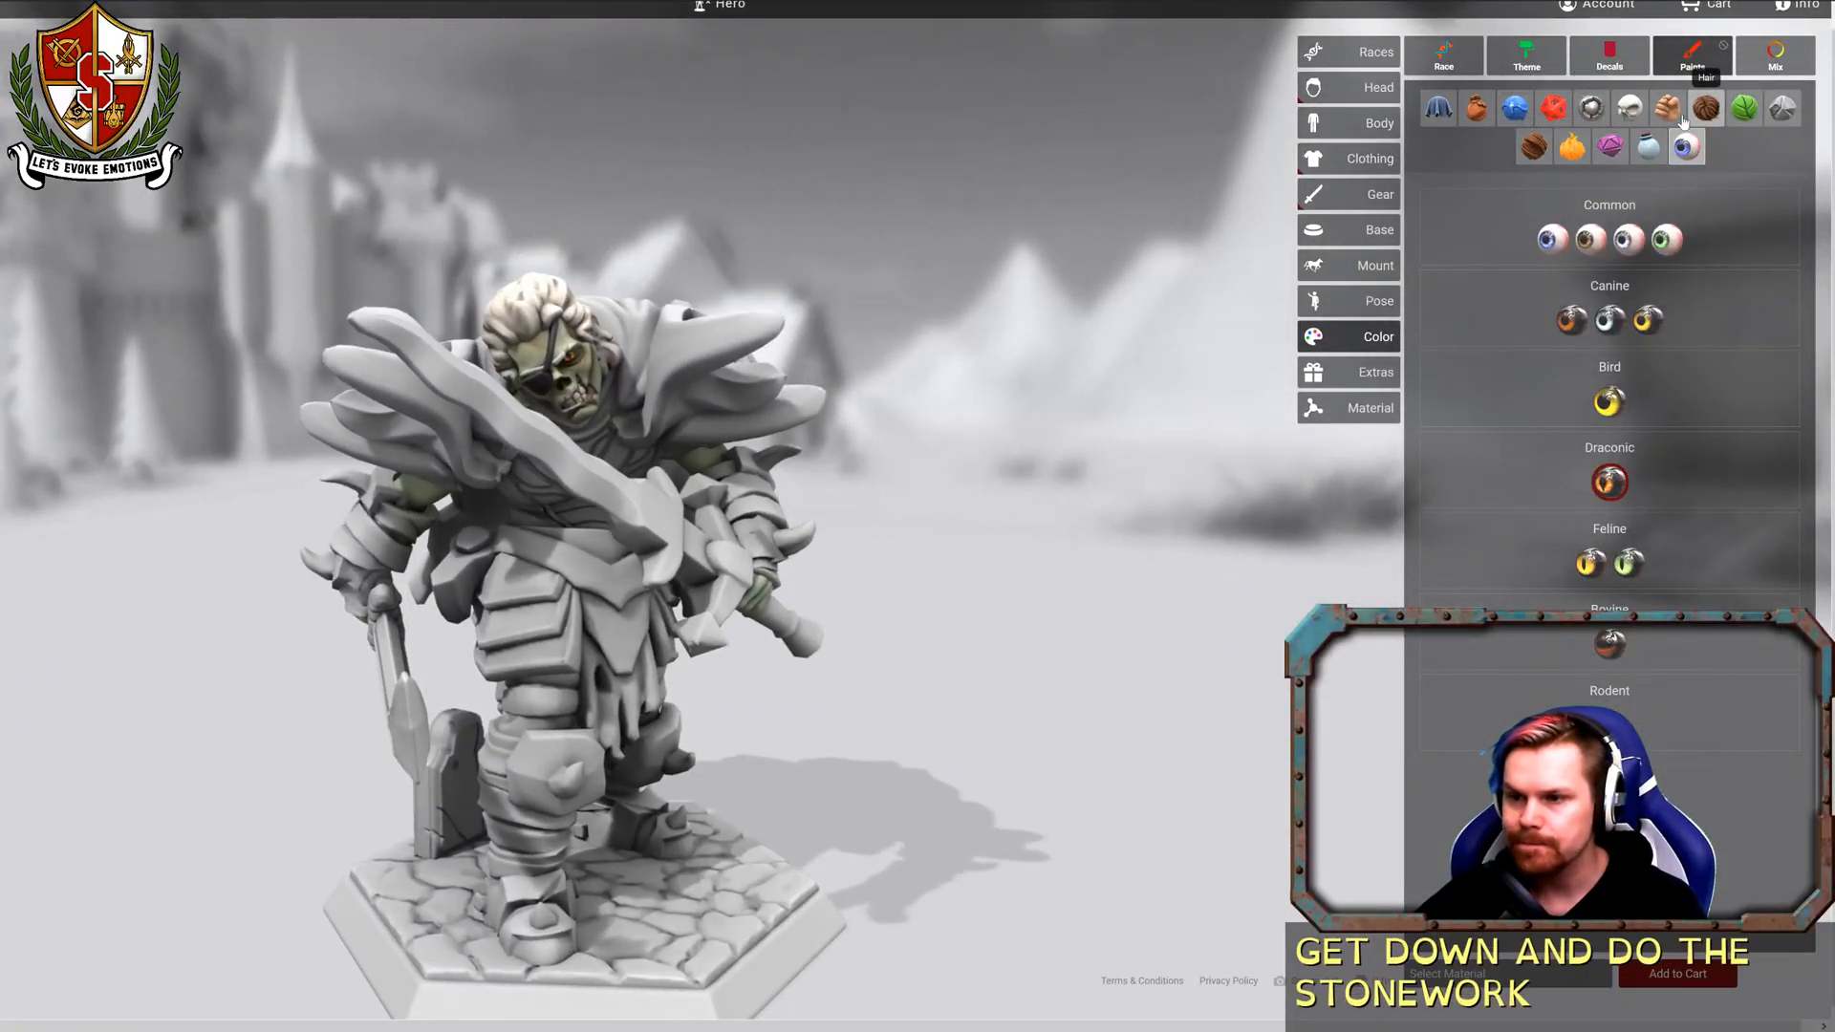
Try several Precious and Magic gem colours, including turquoise, clear and blue, on the base's stone floor.
{"action": "left_click", "coordinate": [1783, 109]}
{"action": "left_click", "coordinate": [1611, 147]}
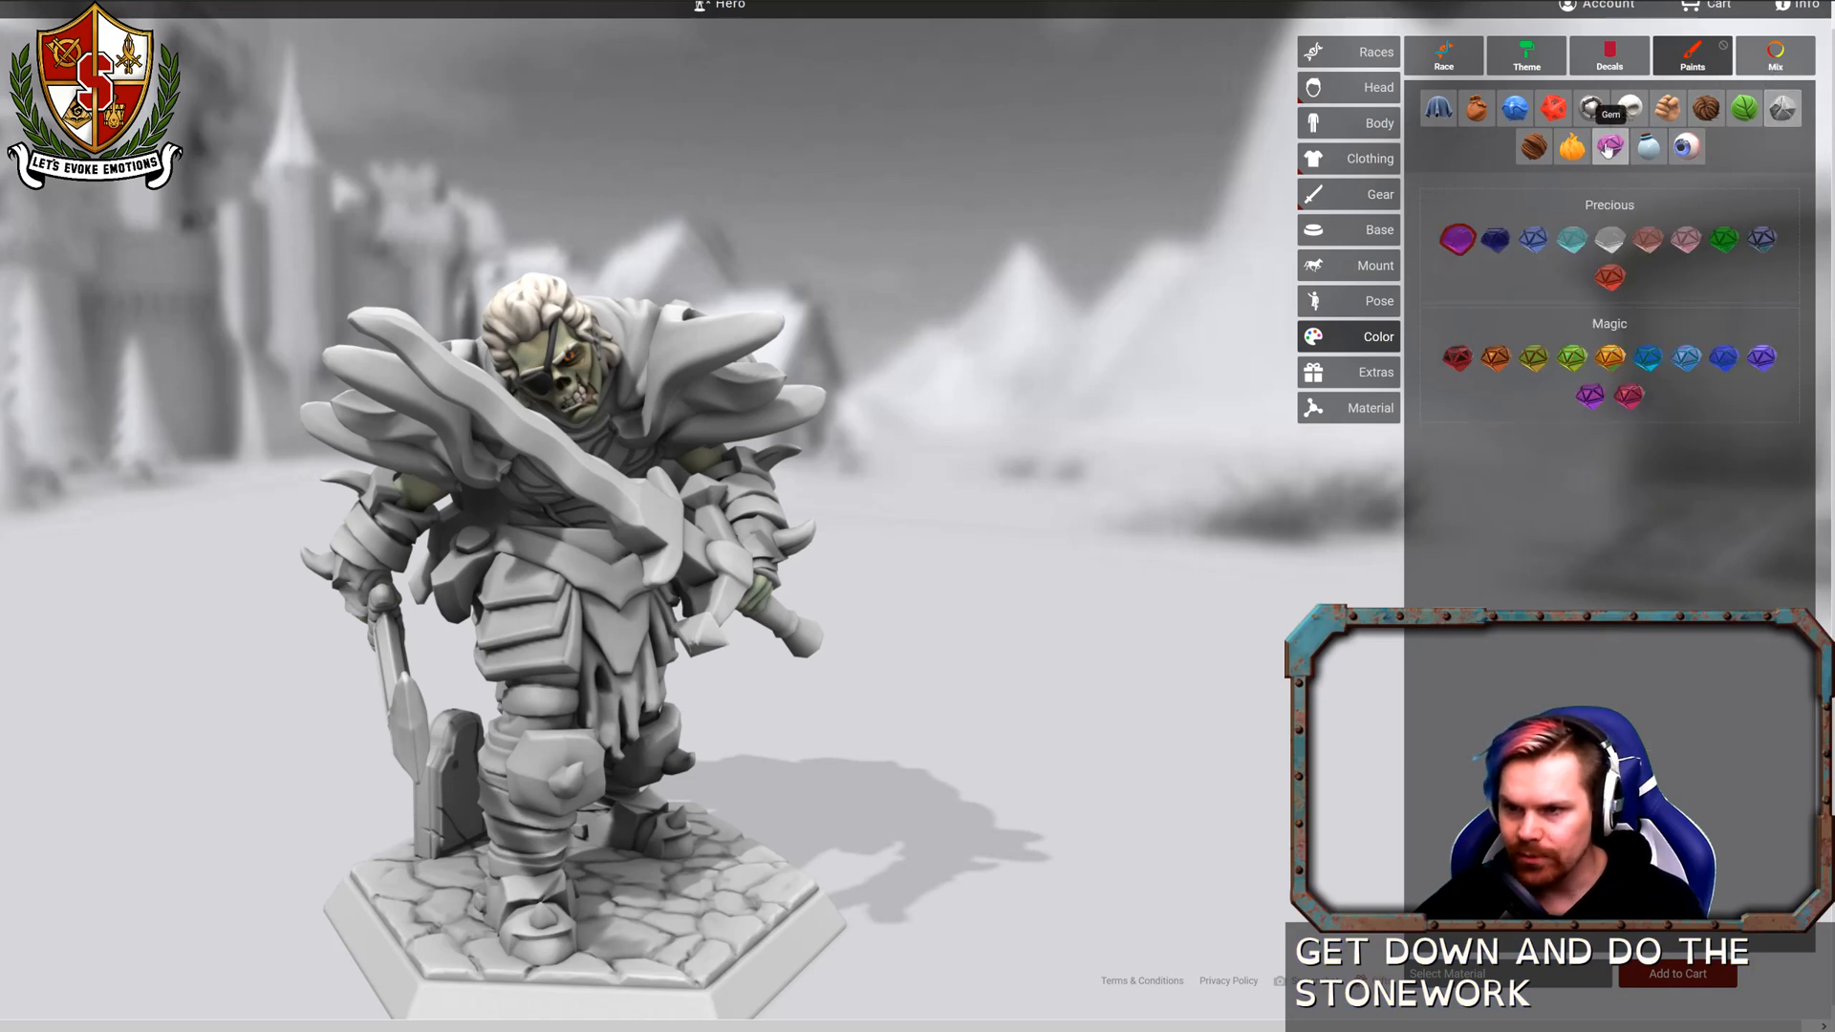
{"action": "left_click", "coordinate": [1570, 239]}
{"action": "left_click", "coordinate": [656, 941]}
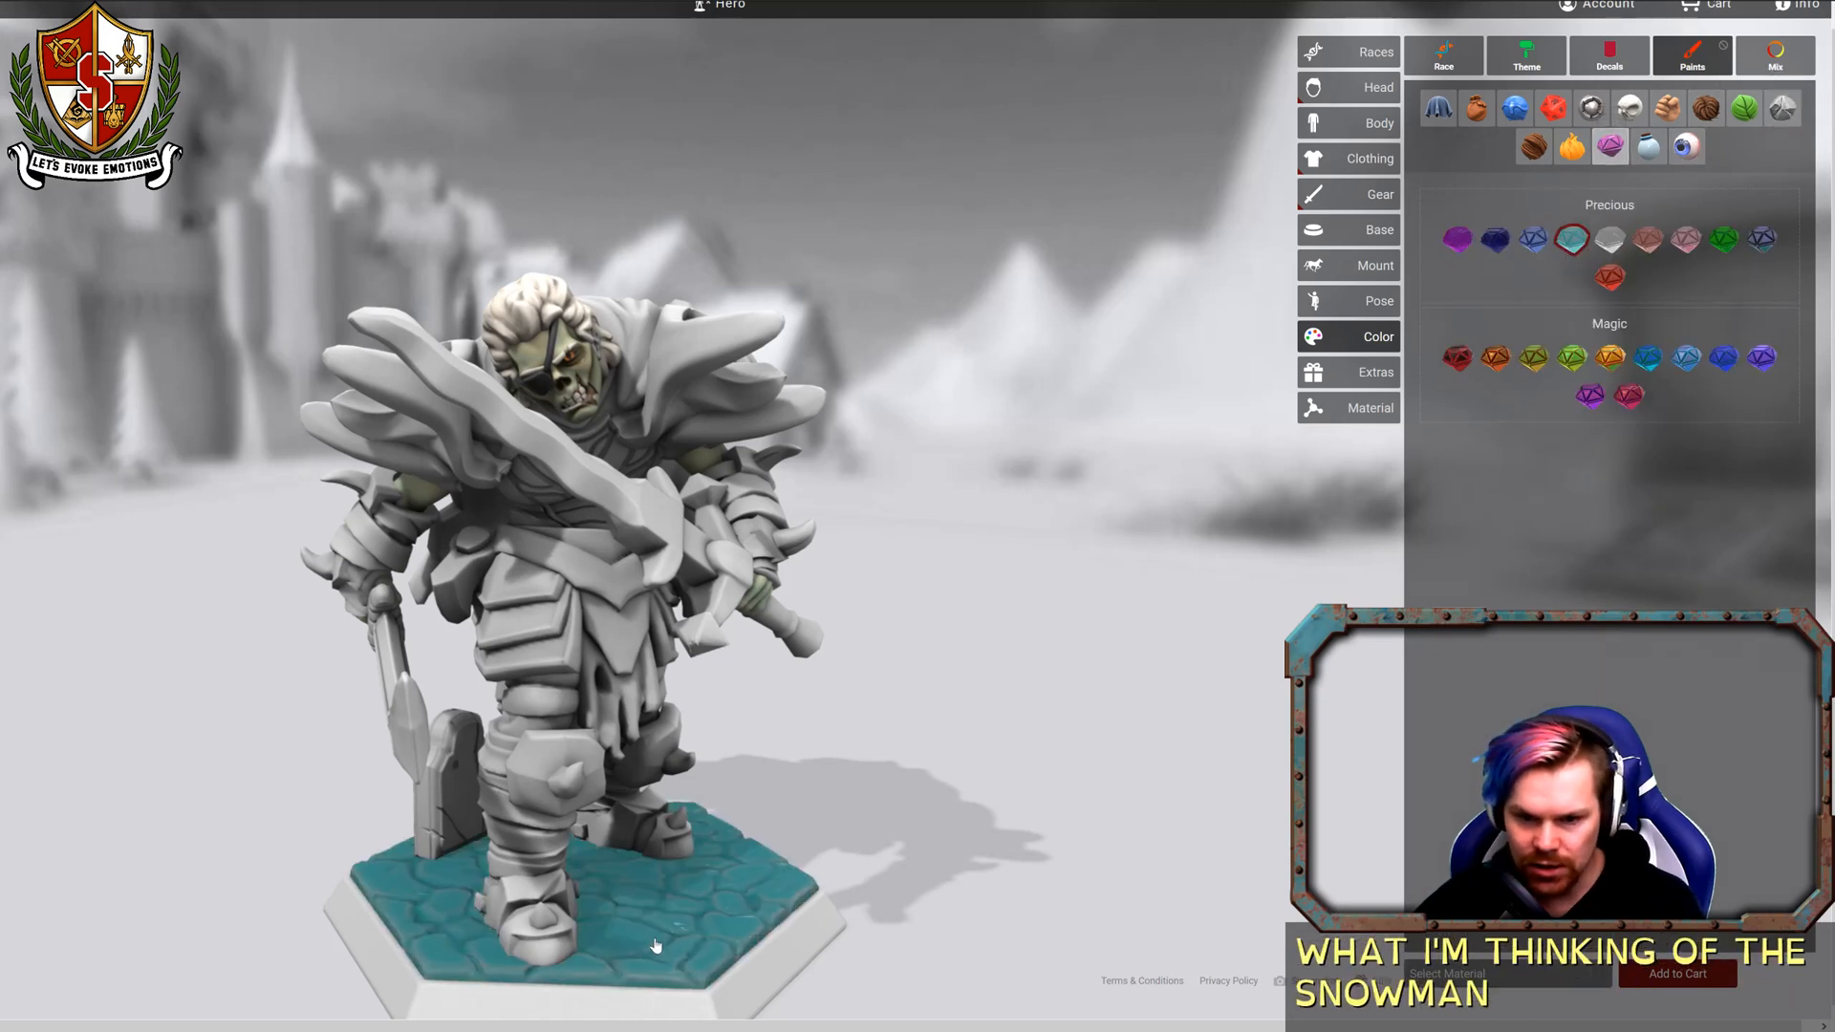
{"action": "left_click", "coordinate": [1609, 241]}
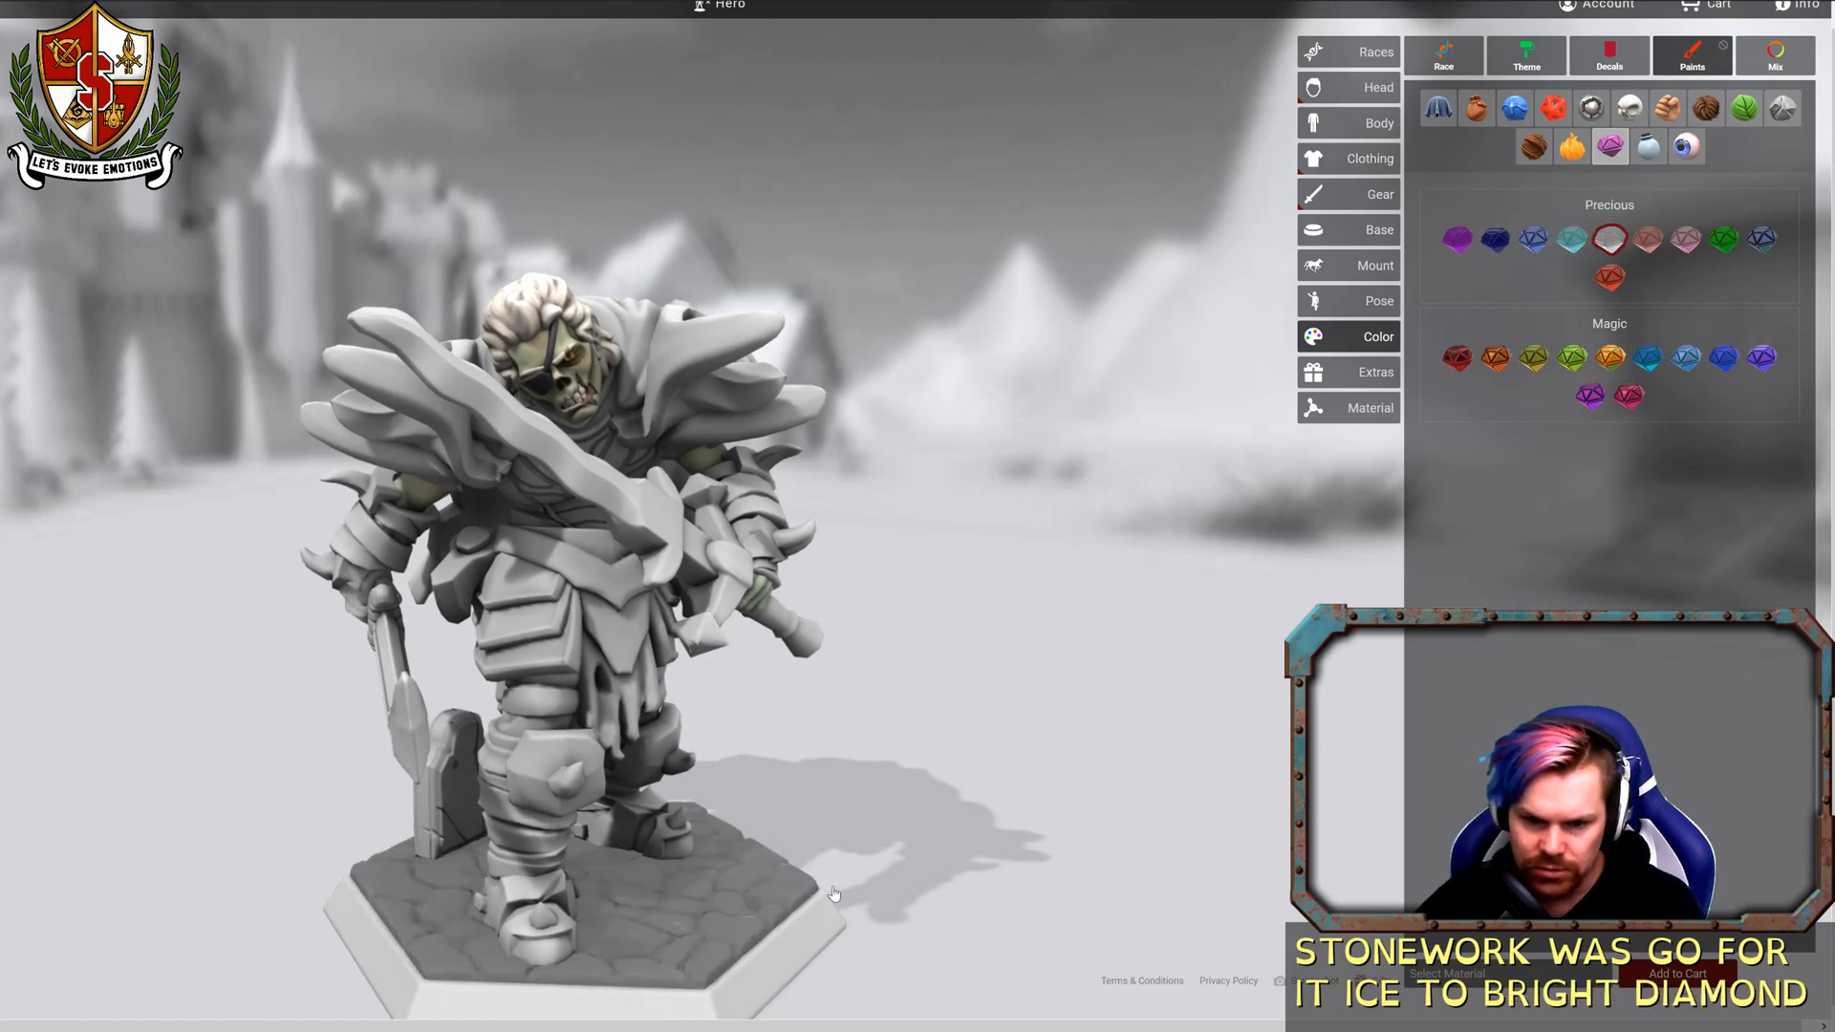
{"action": "left_click", "coordinate": [1684, 358]}
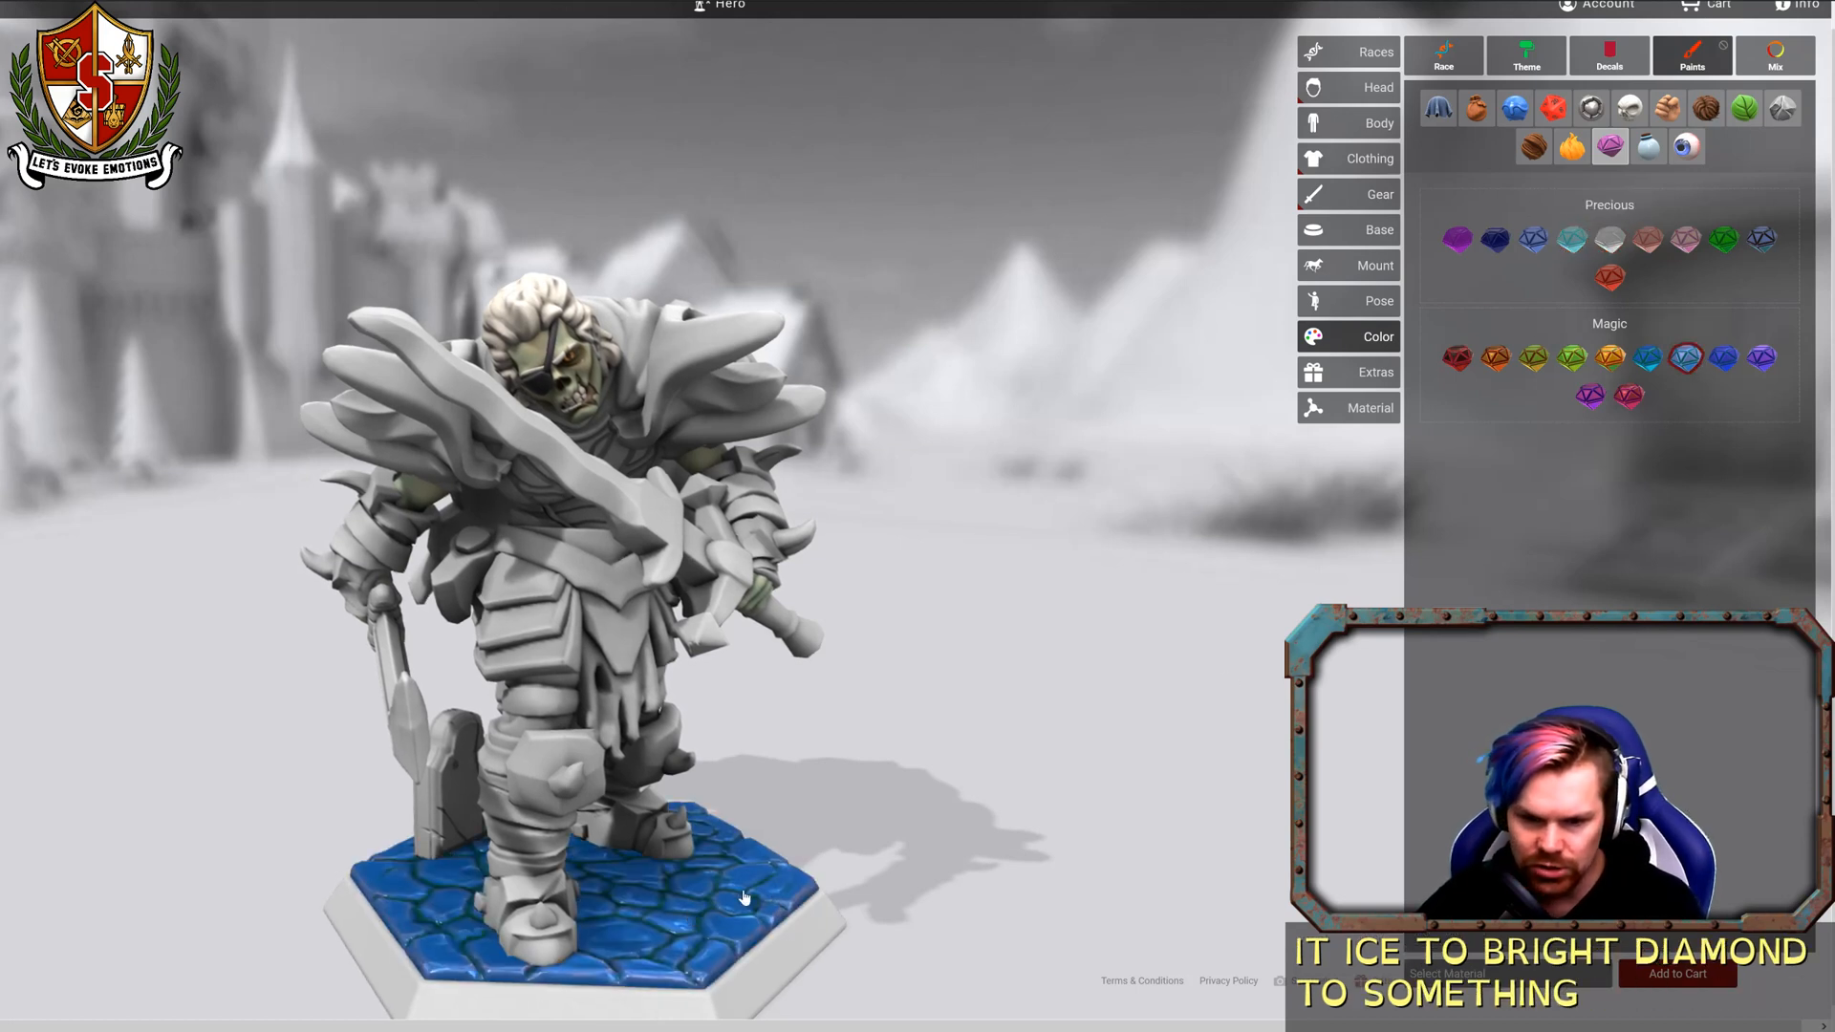
{"action": "left_click", "coordinate": [1646, 359]}
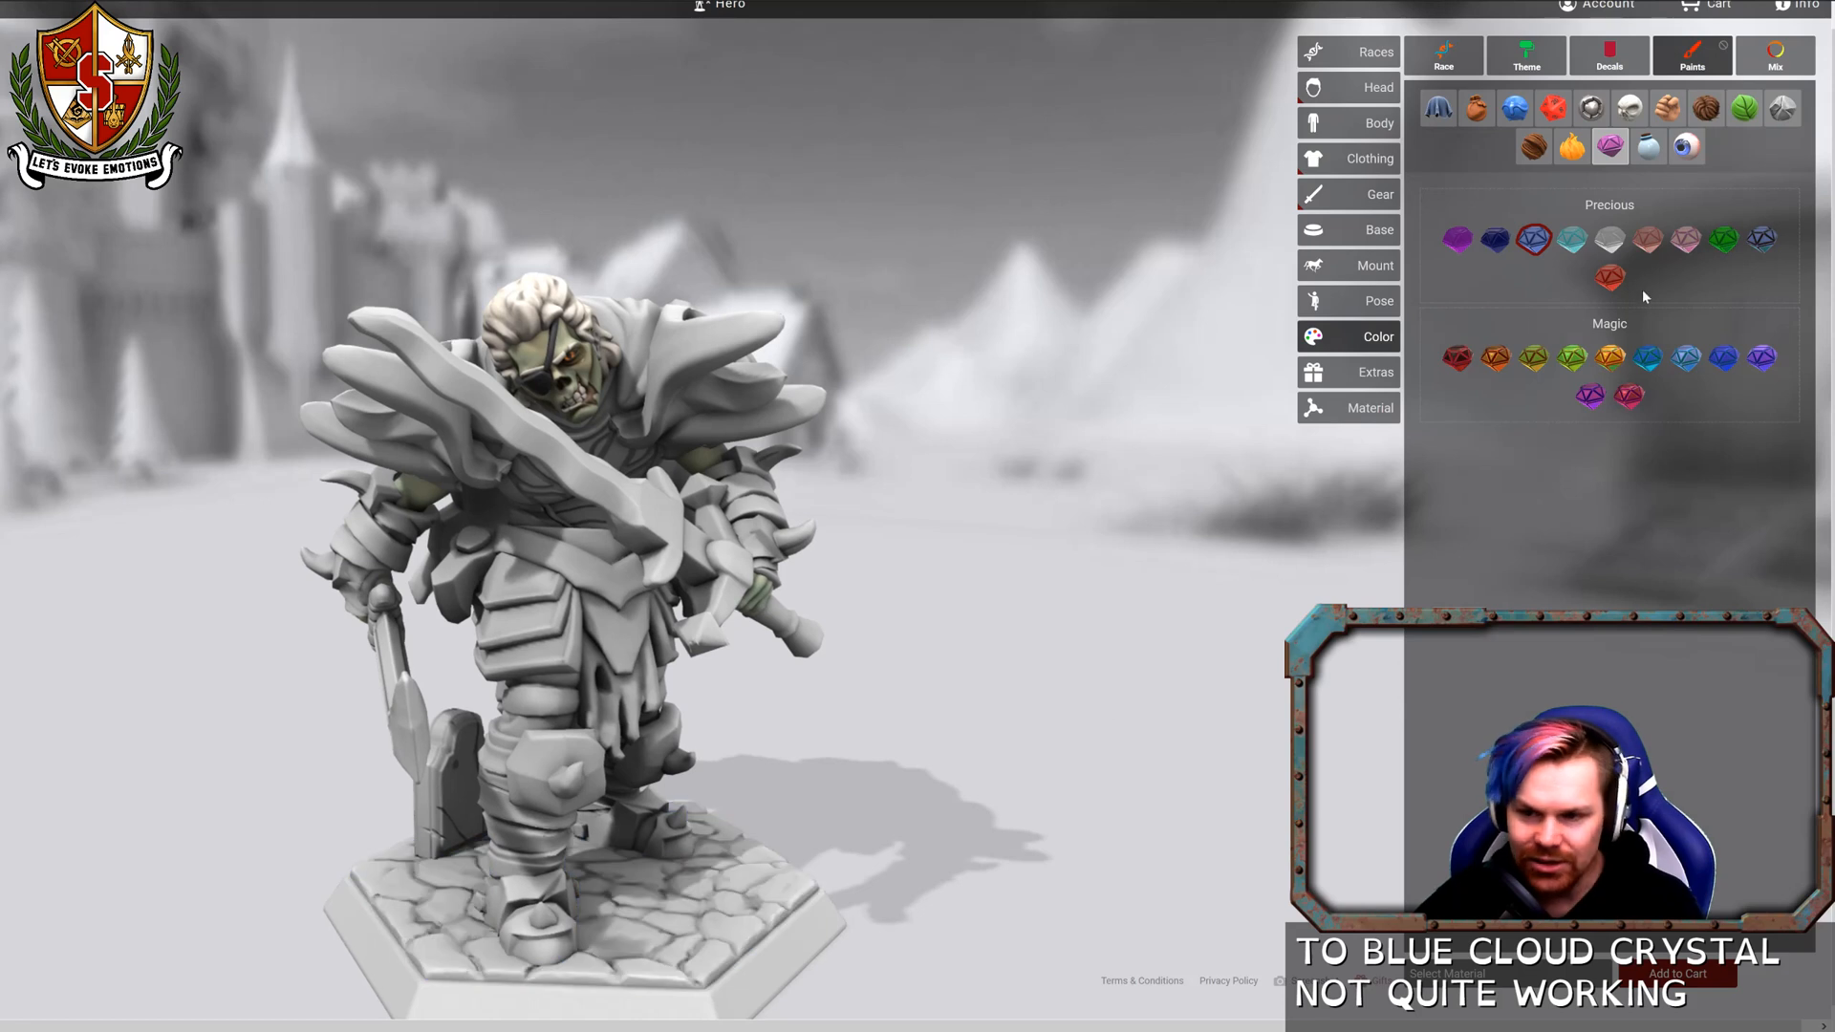
Paint the base's stone floor with the light blue Stained potion colour.
{"action": "left_click", "coordinate": [1648, 146]}
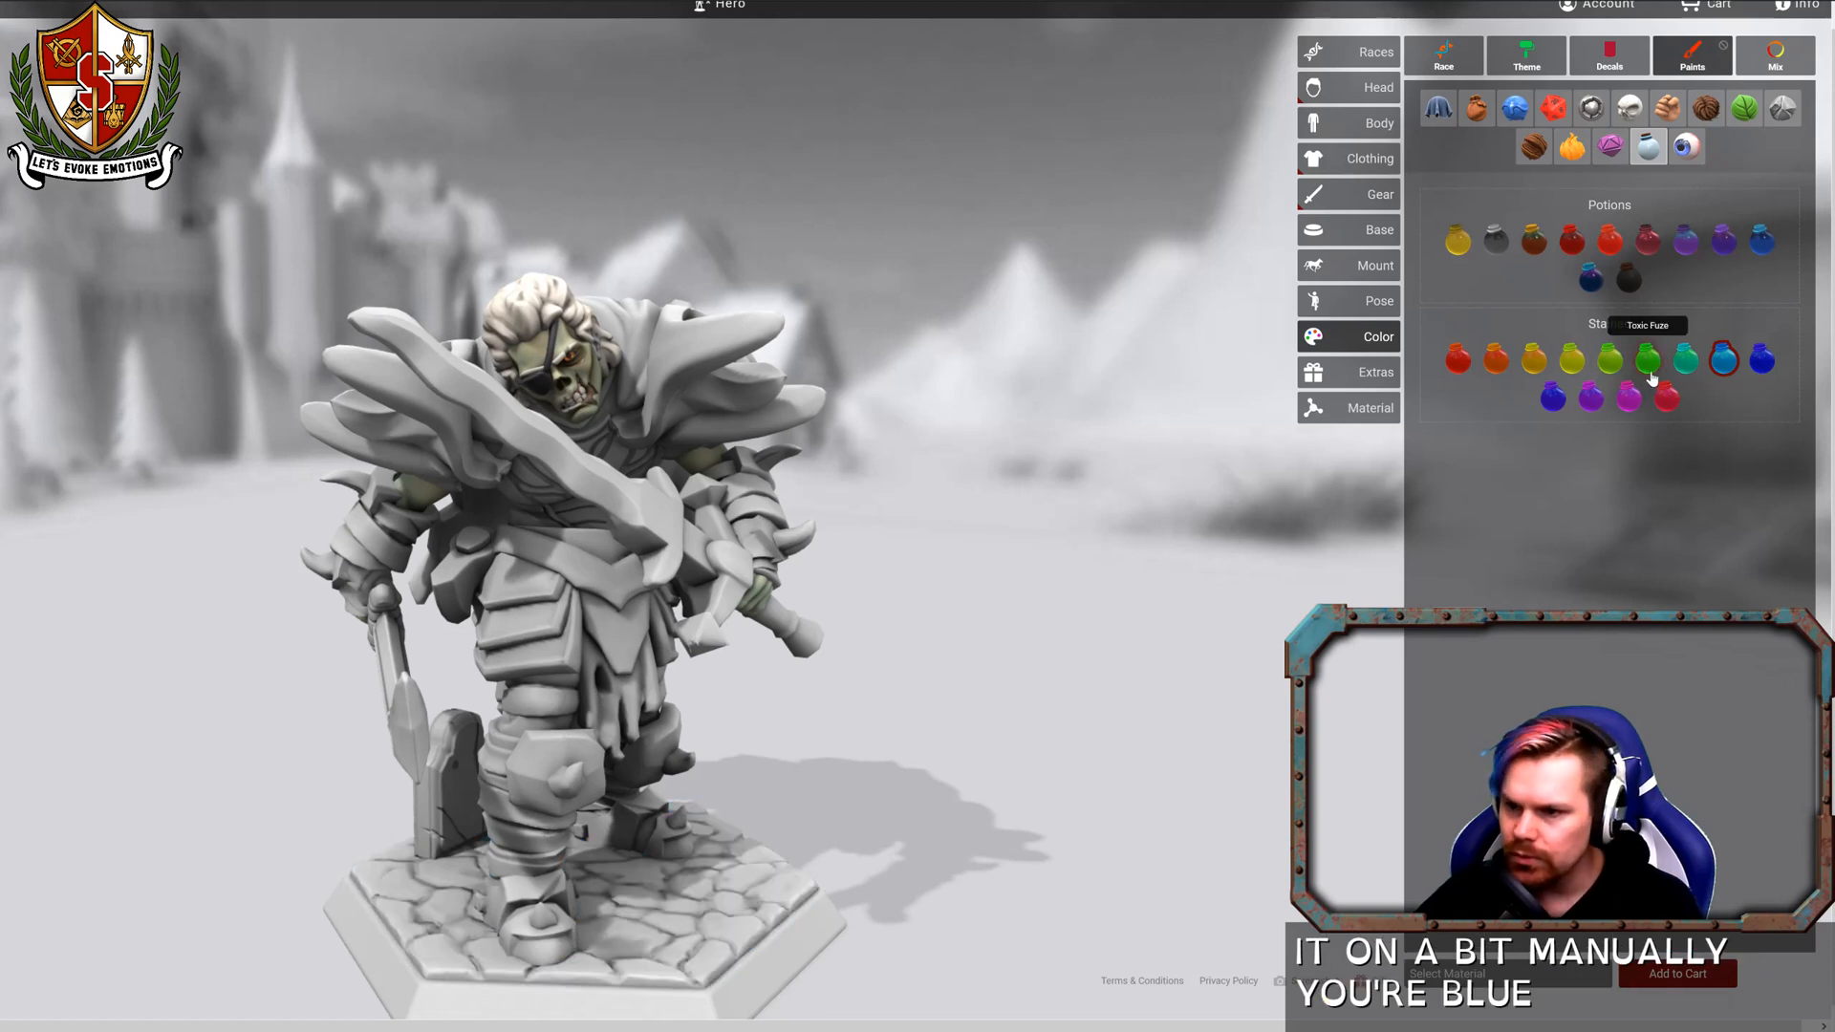
{"action": "left_click", "coordinate": [1496, 236]}
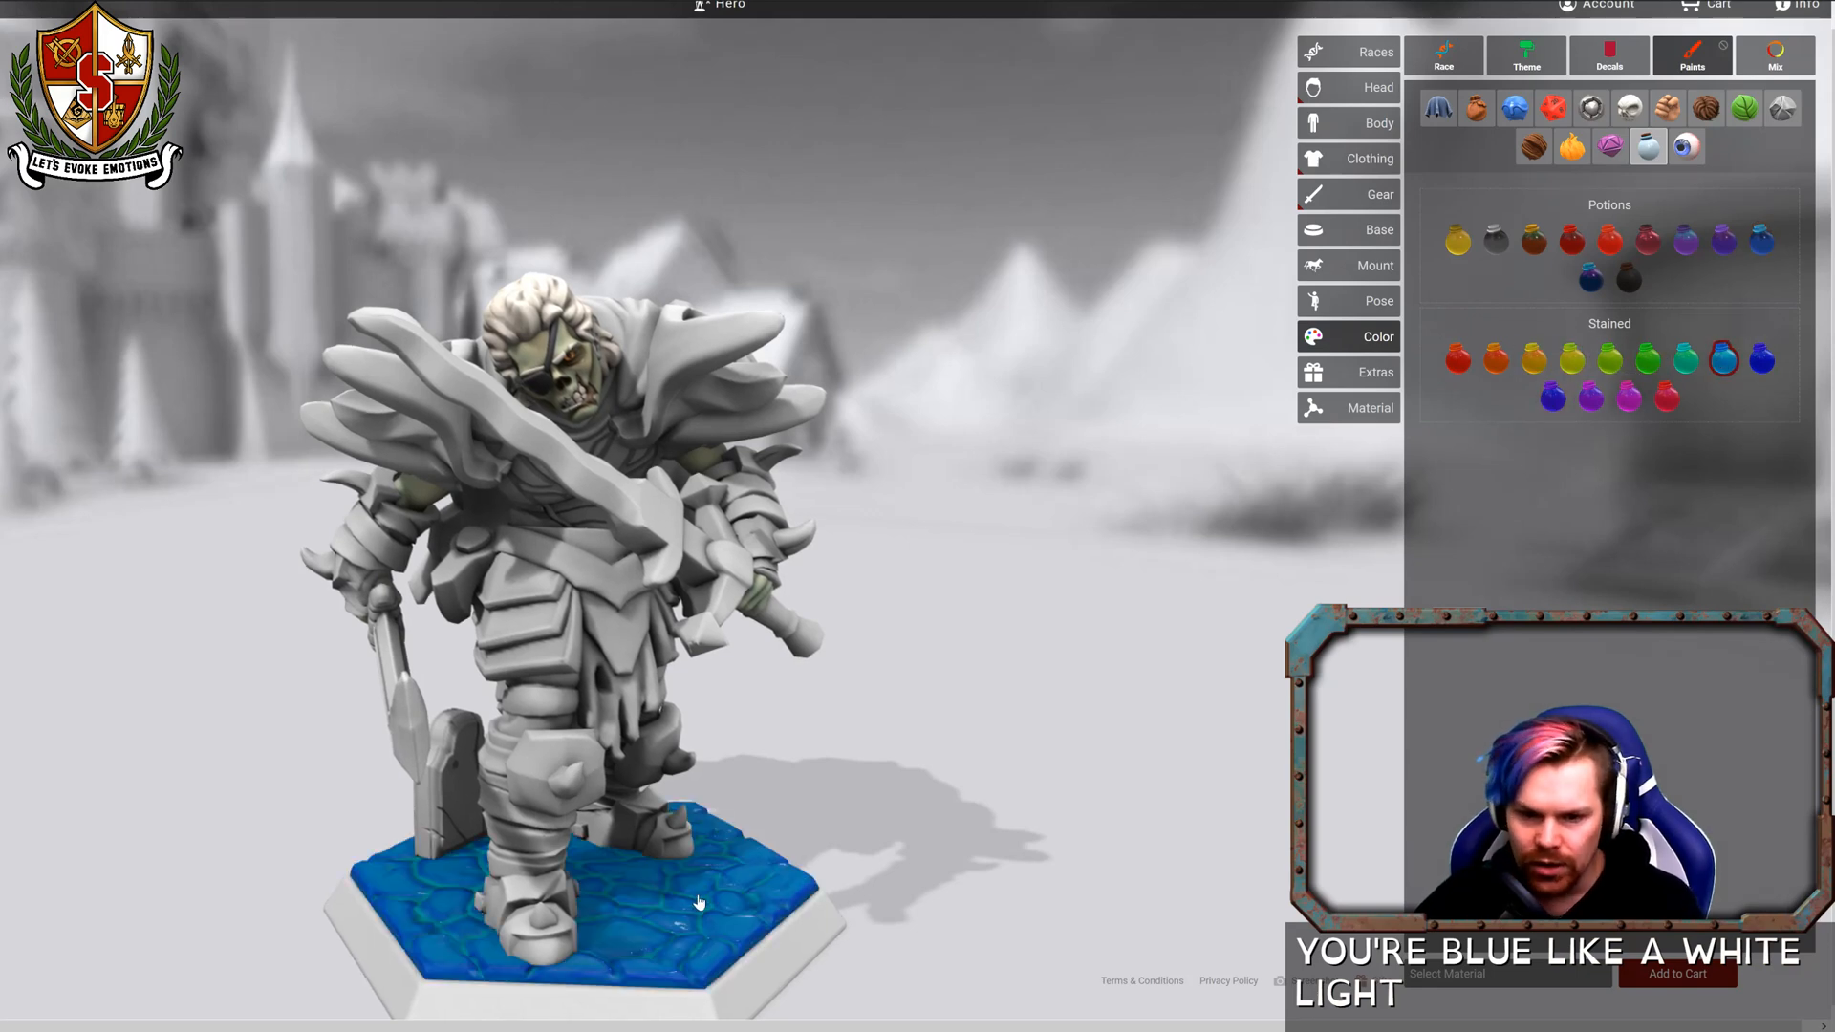
{"action": "left_click_drag", "start_coordinate": [967, 719], "coordinate": [830, 737]}
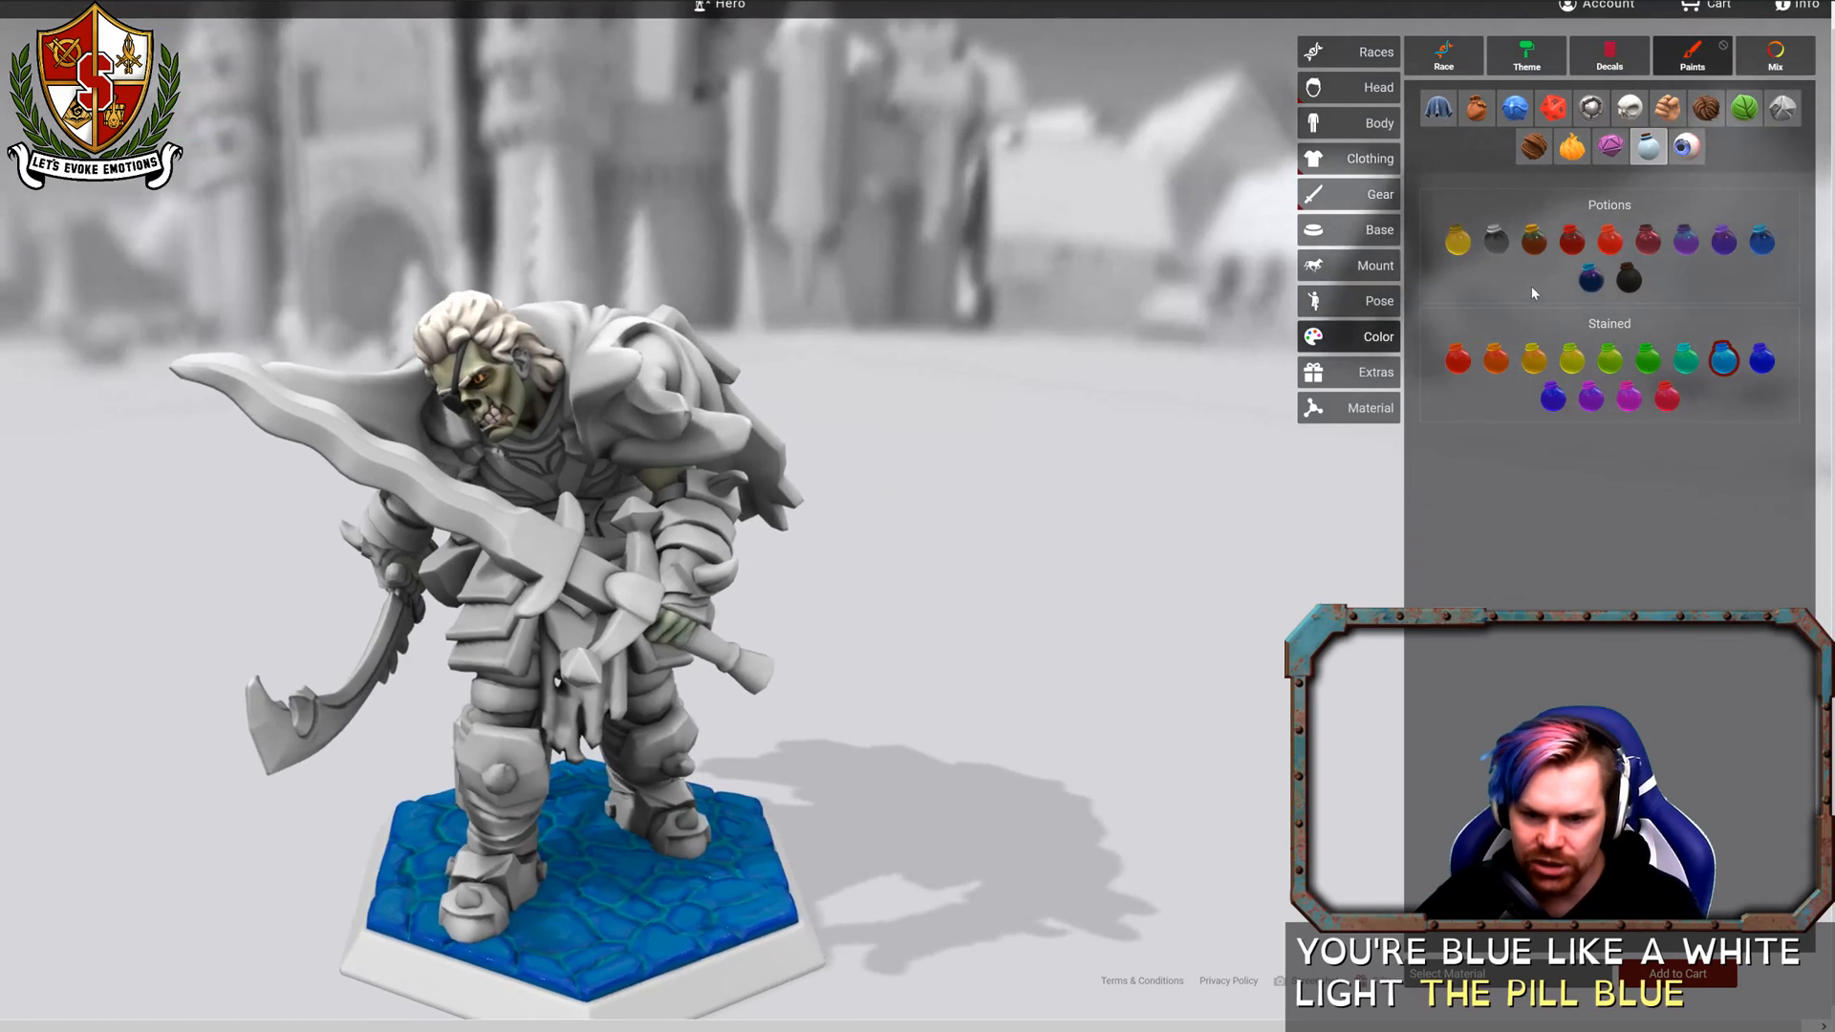
In the Pure Blue paint mix, set the high tone to near-white #fafafa and the mid tone to a pale sky blue.
{"action": "left_click", "coordinate": [1779, 63]}
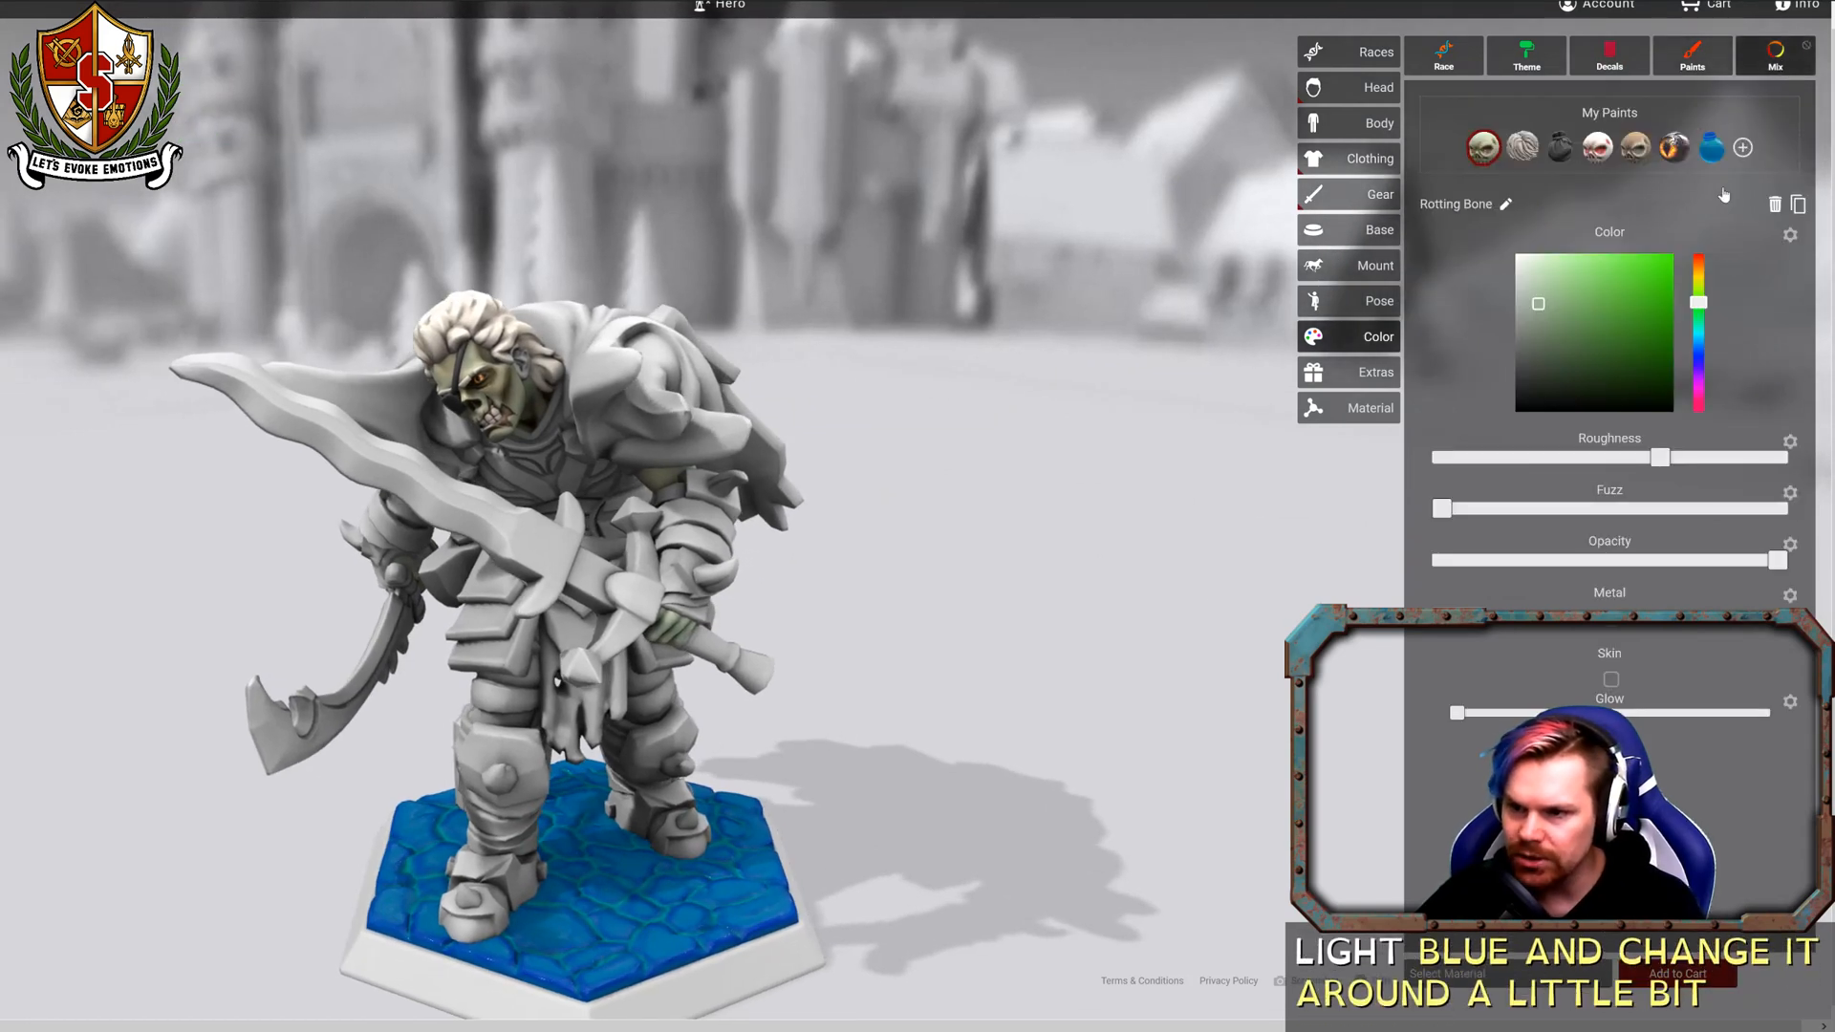
{"action": "left_click", "coordinate": [1790, 235]}
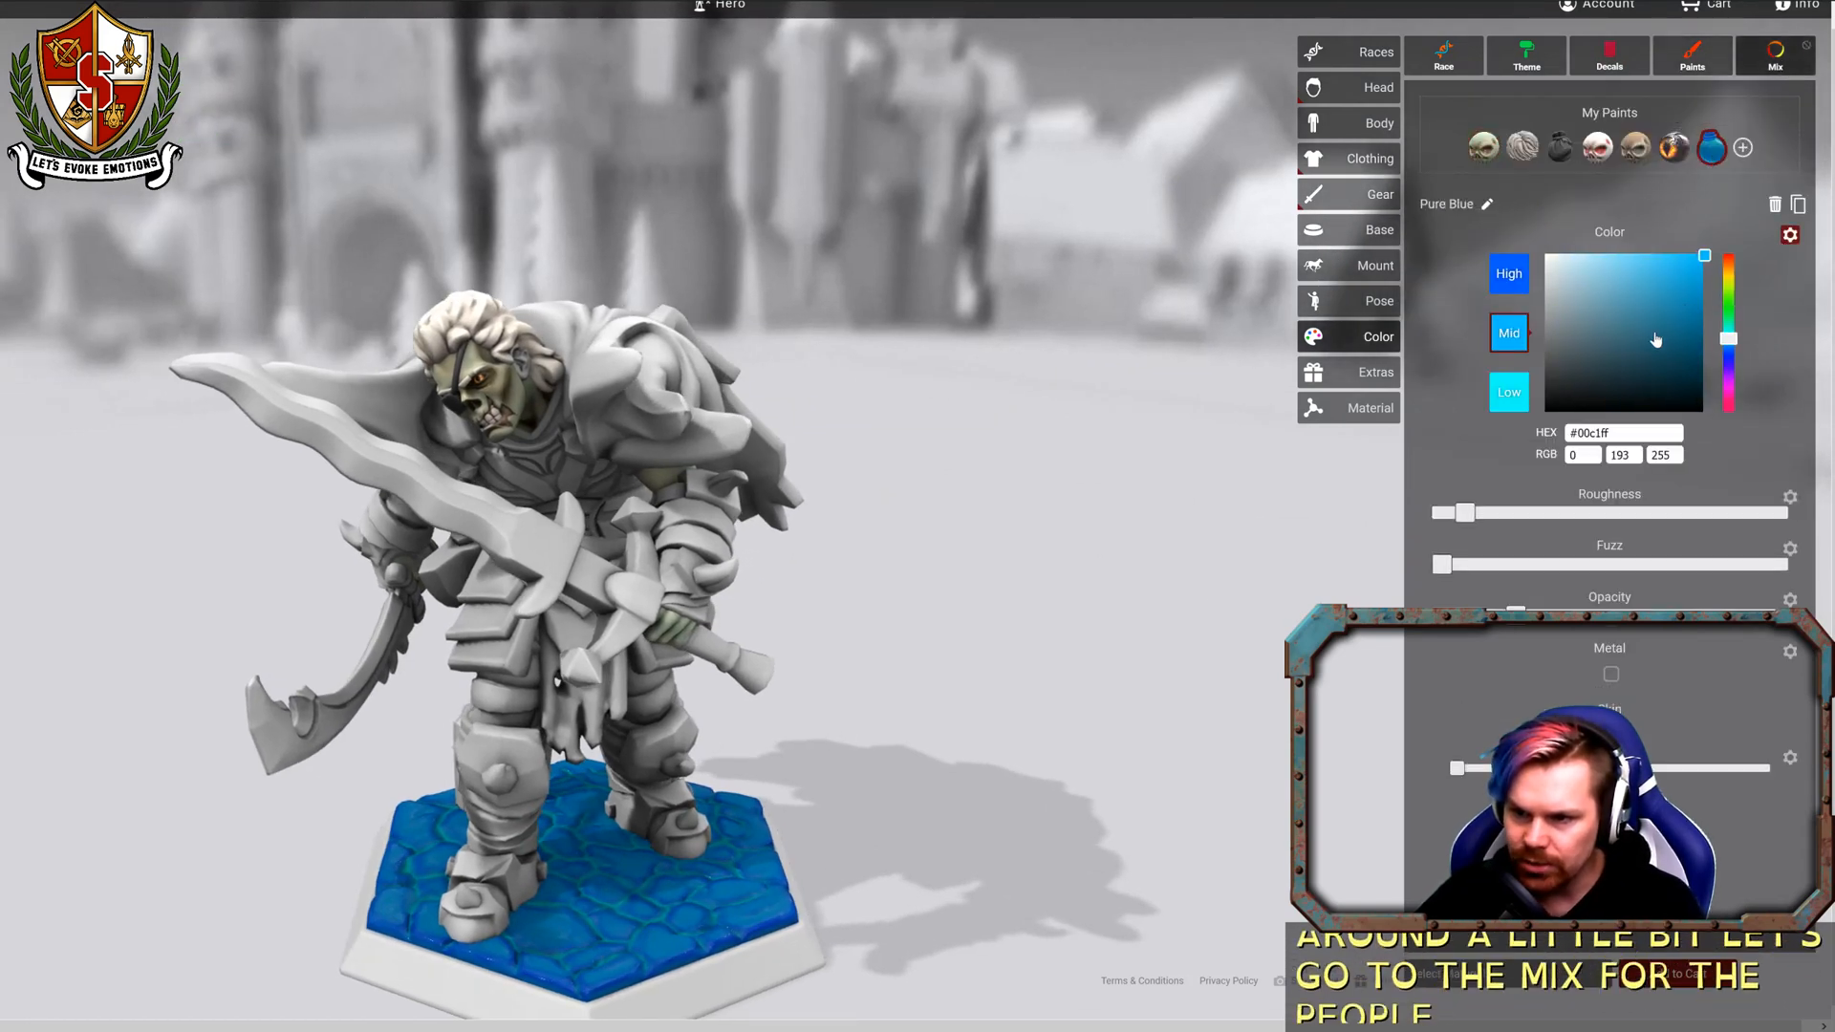
{"action": "left_click", "coordinate": [1510, 277]}
{"action": "left_click_drag", "start_coordinate": [1701, 265], "coordinate": [1534, 266]}
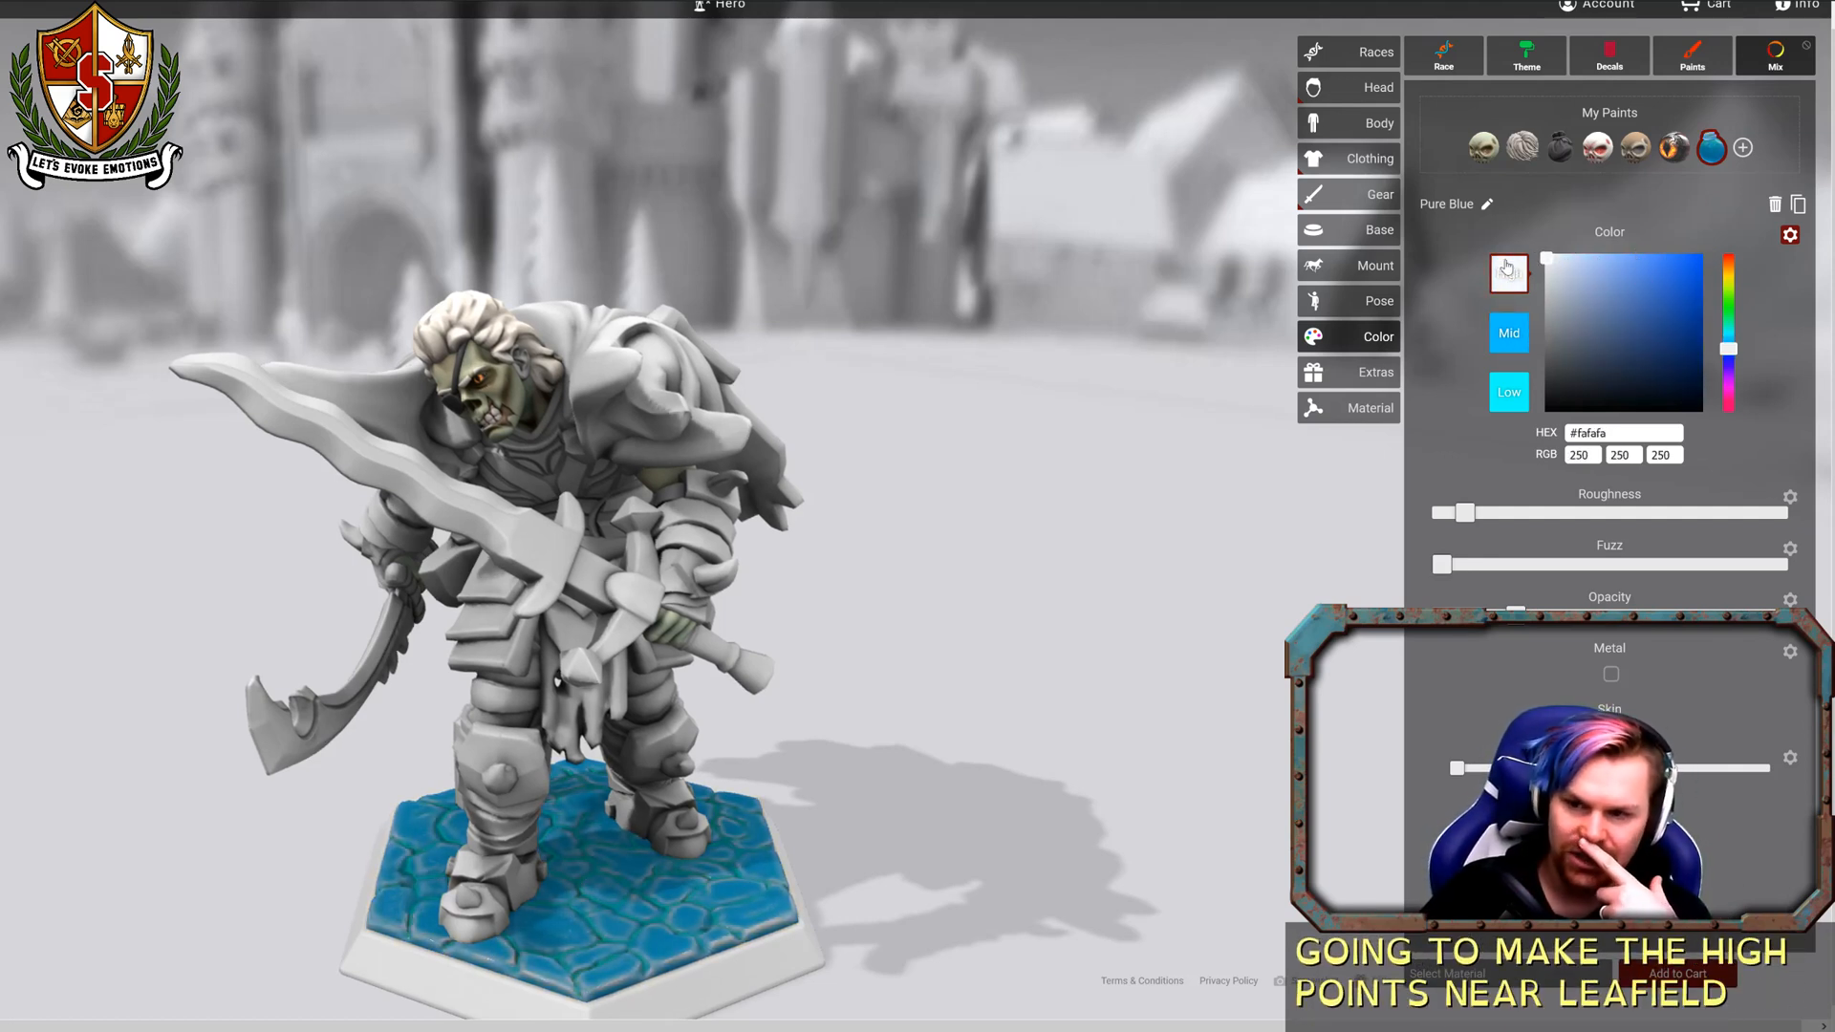
{"action": "left_click", "coordinate": [1510, 337]}
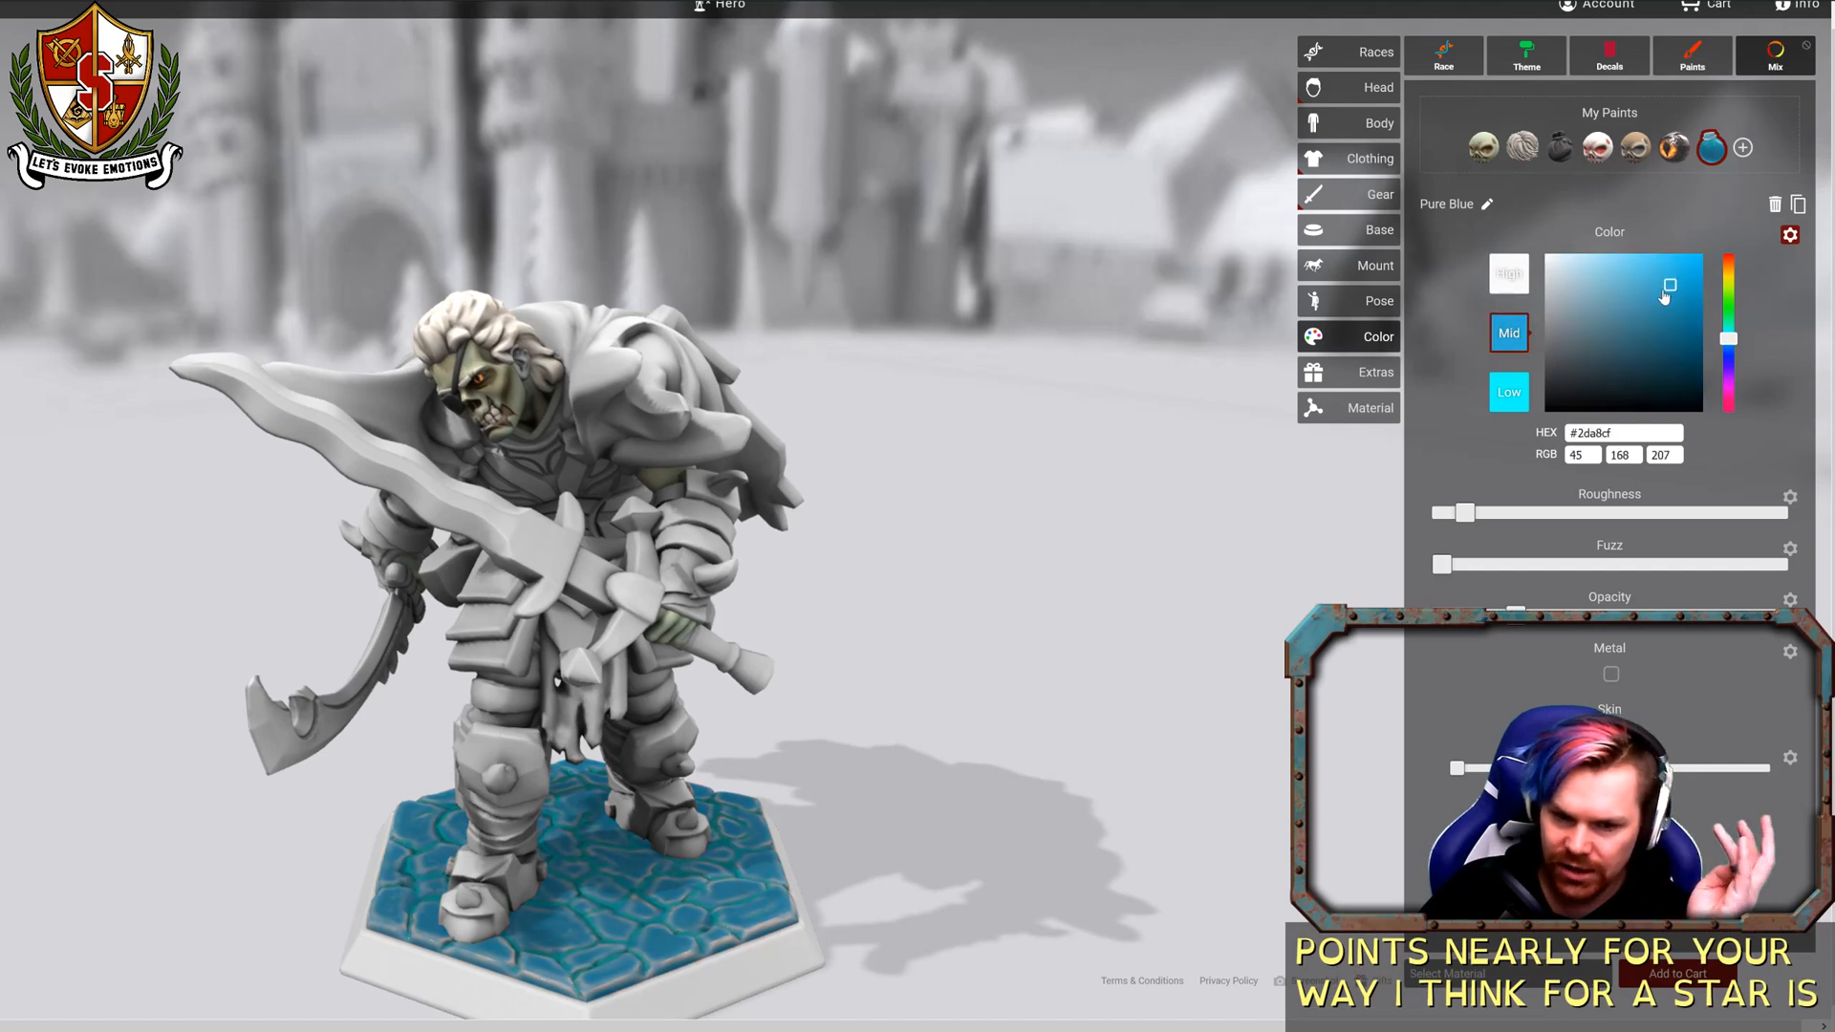
{"action": "left_click", "coordinate": [1616, 254]}
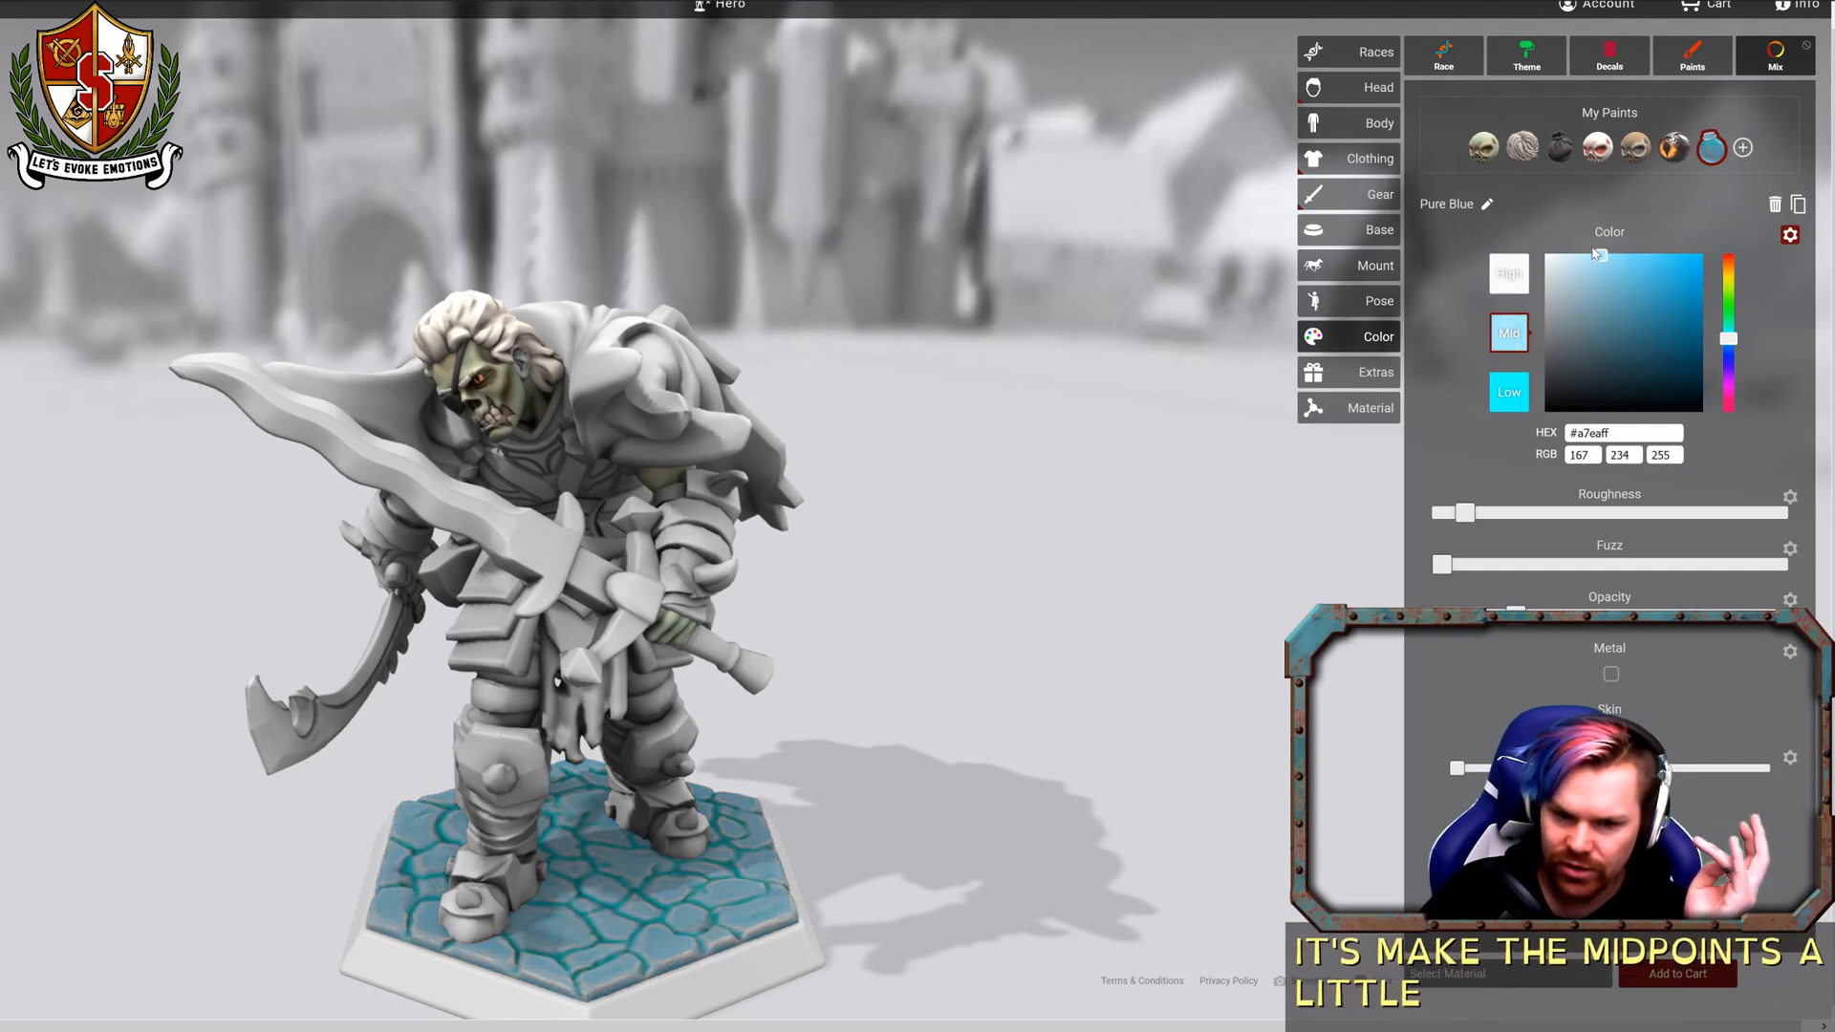
{"action": "left_click_drag", "start_coordinate": [1596, 254], "coordinate": [1613, 251]}
Set the low tone of the Pure Blue paint to the deeper blue #0094ff.
{"action": "left_click", "coordinate": [1505, 400]}
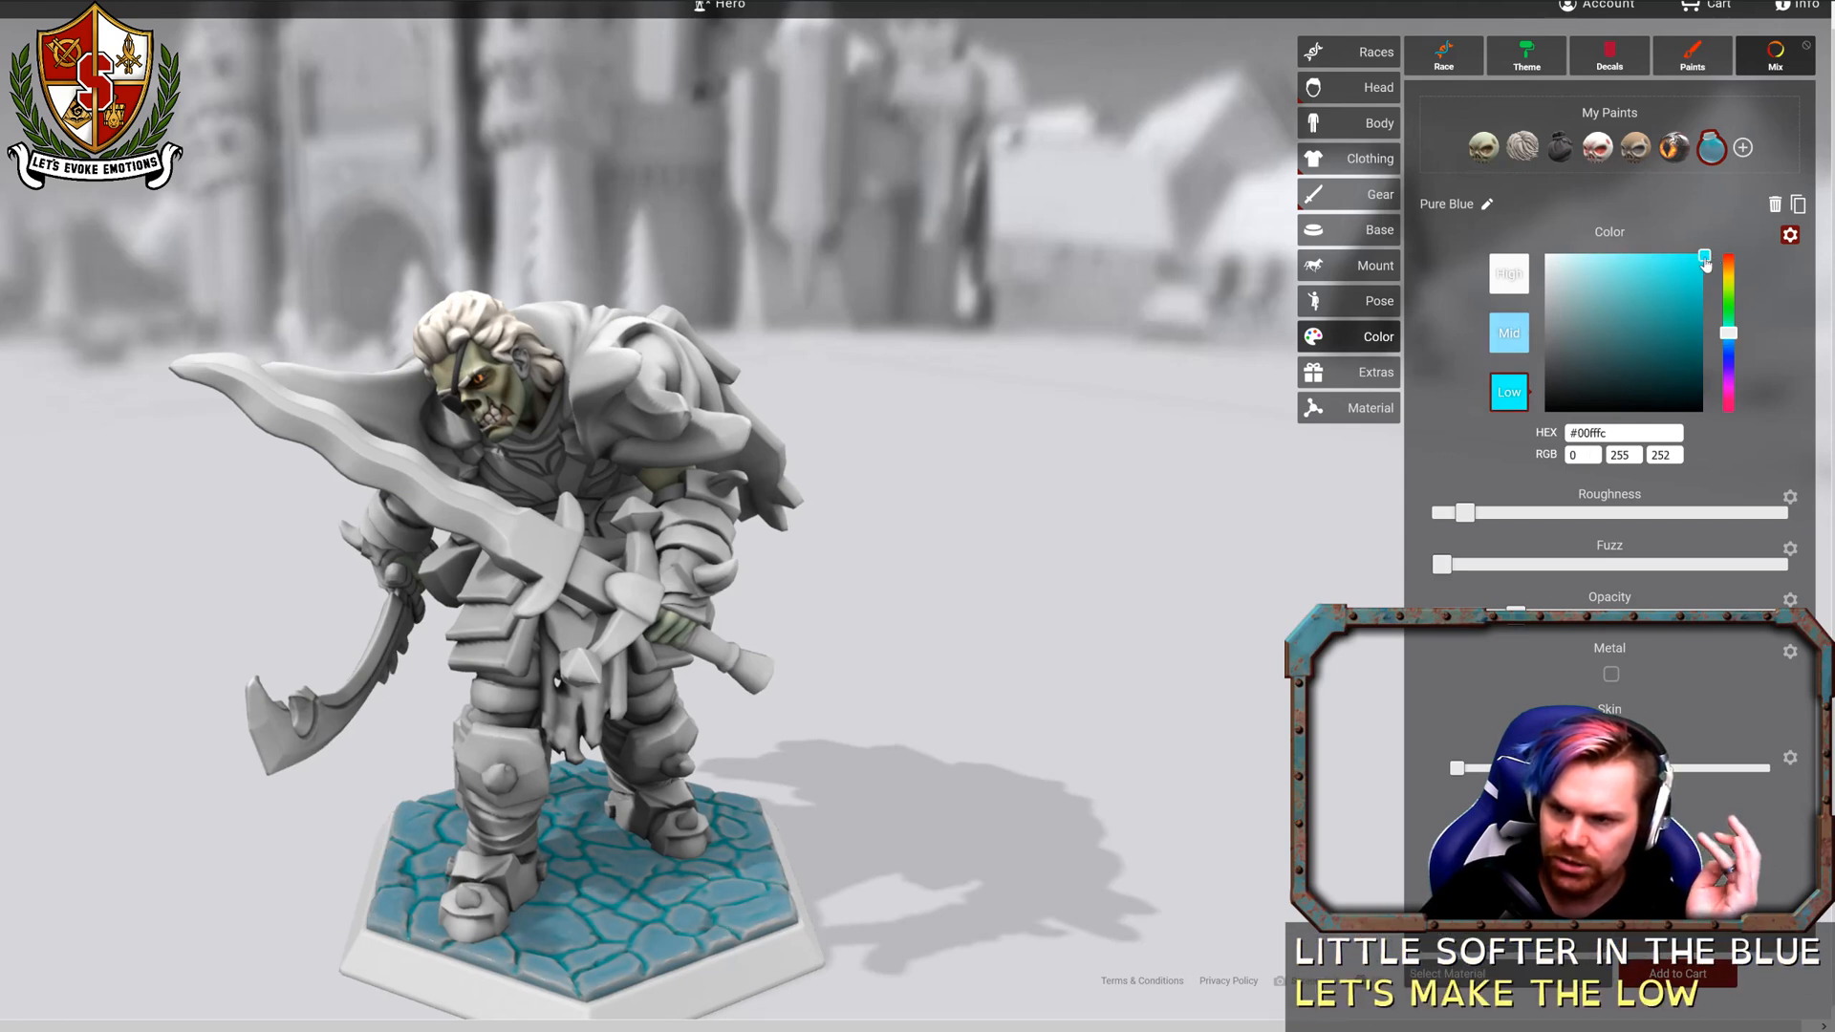
{"action": "left_click_drag", "start_coordinate": [1728, 334], "coordinate": [1725, 346]}
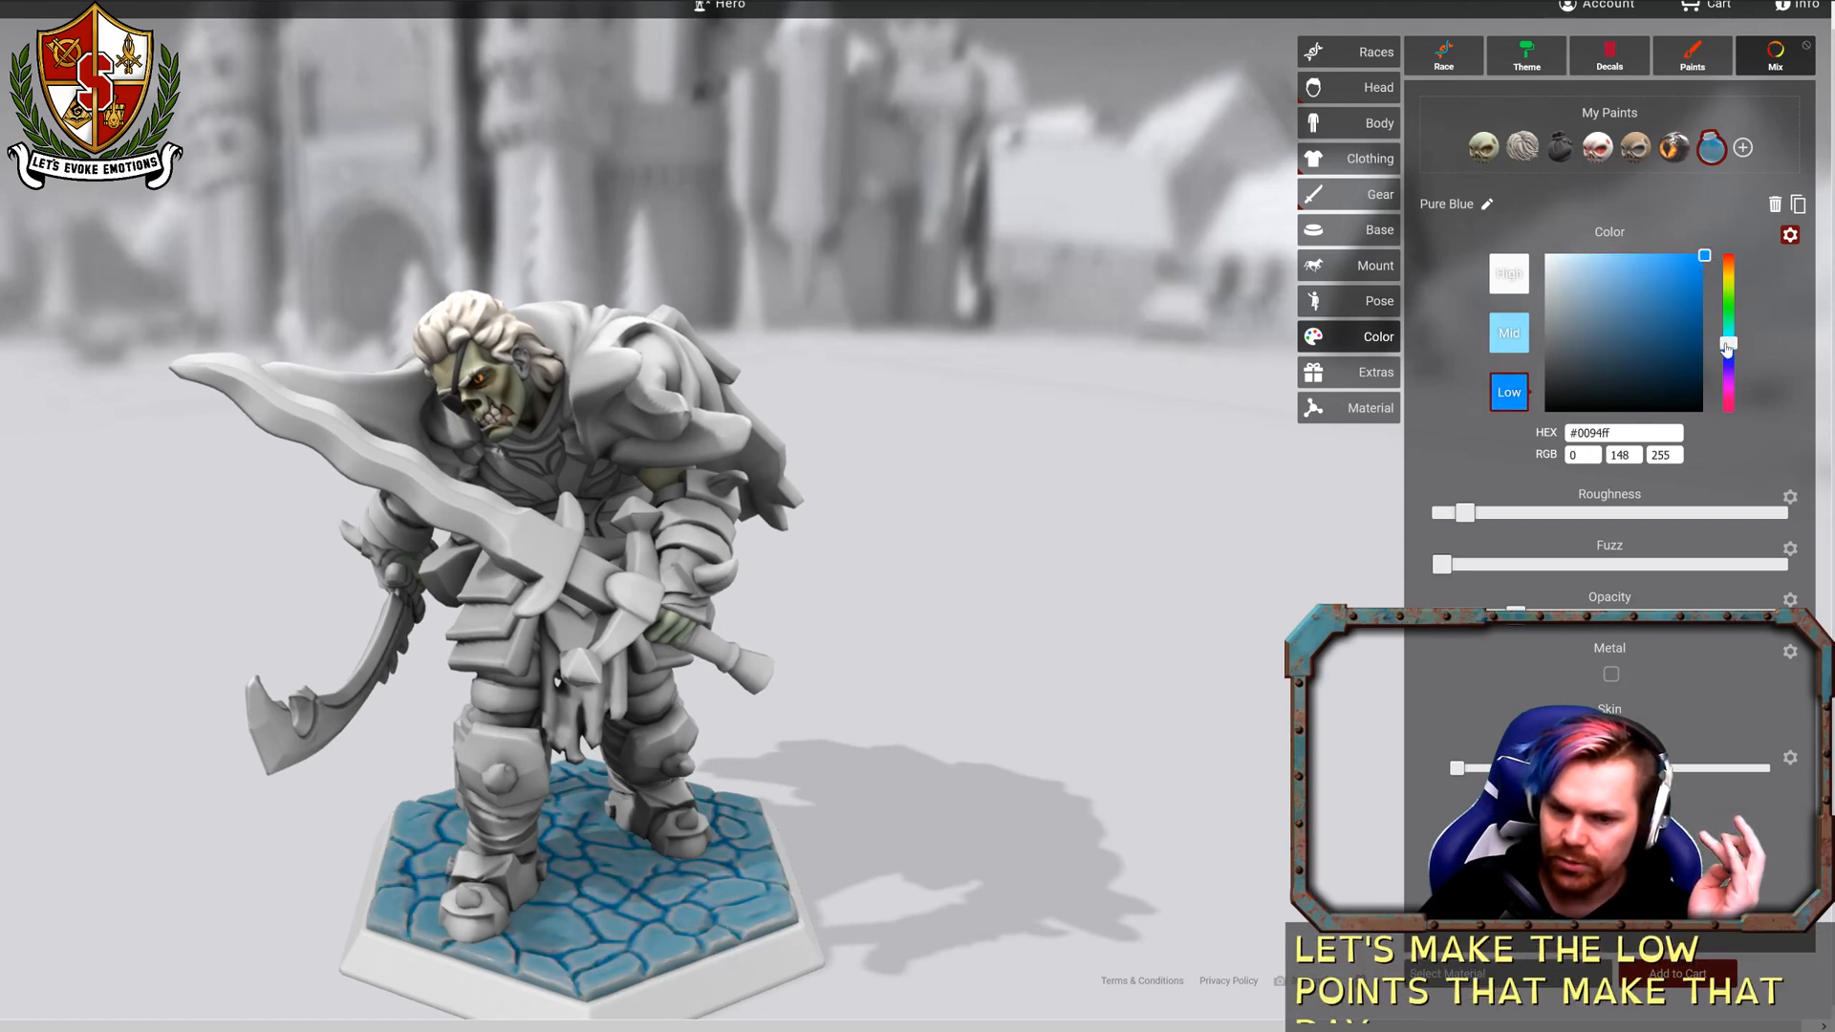
{"action": "left_click_drag", "start_coordinate": [1240, 479], "coordinate": [1284, 428]}
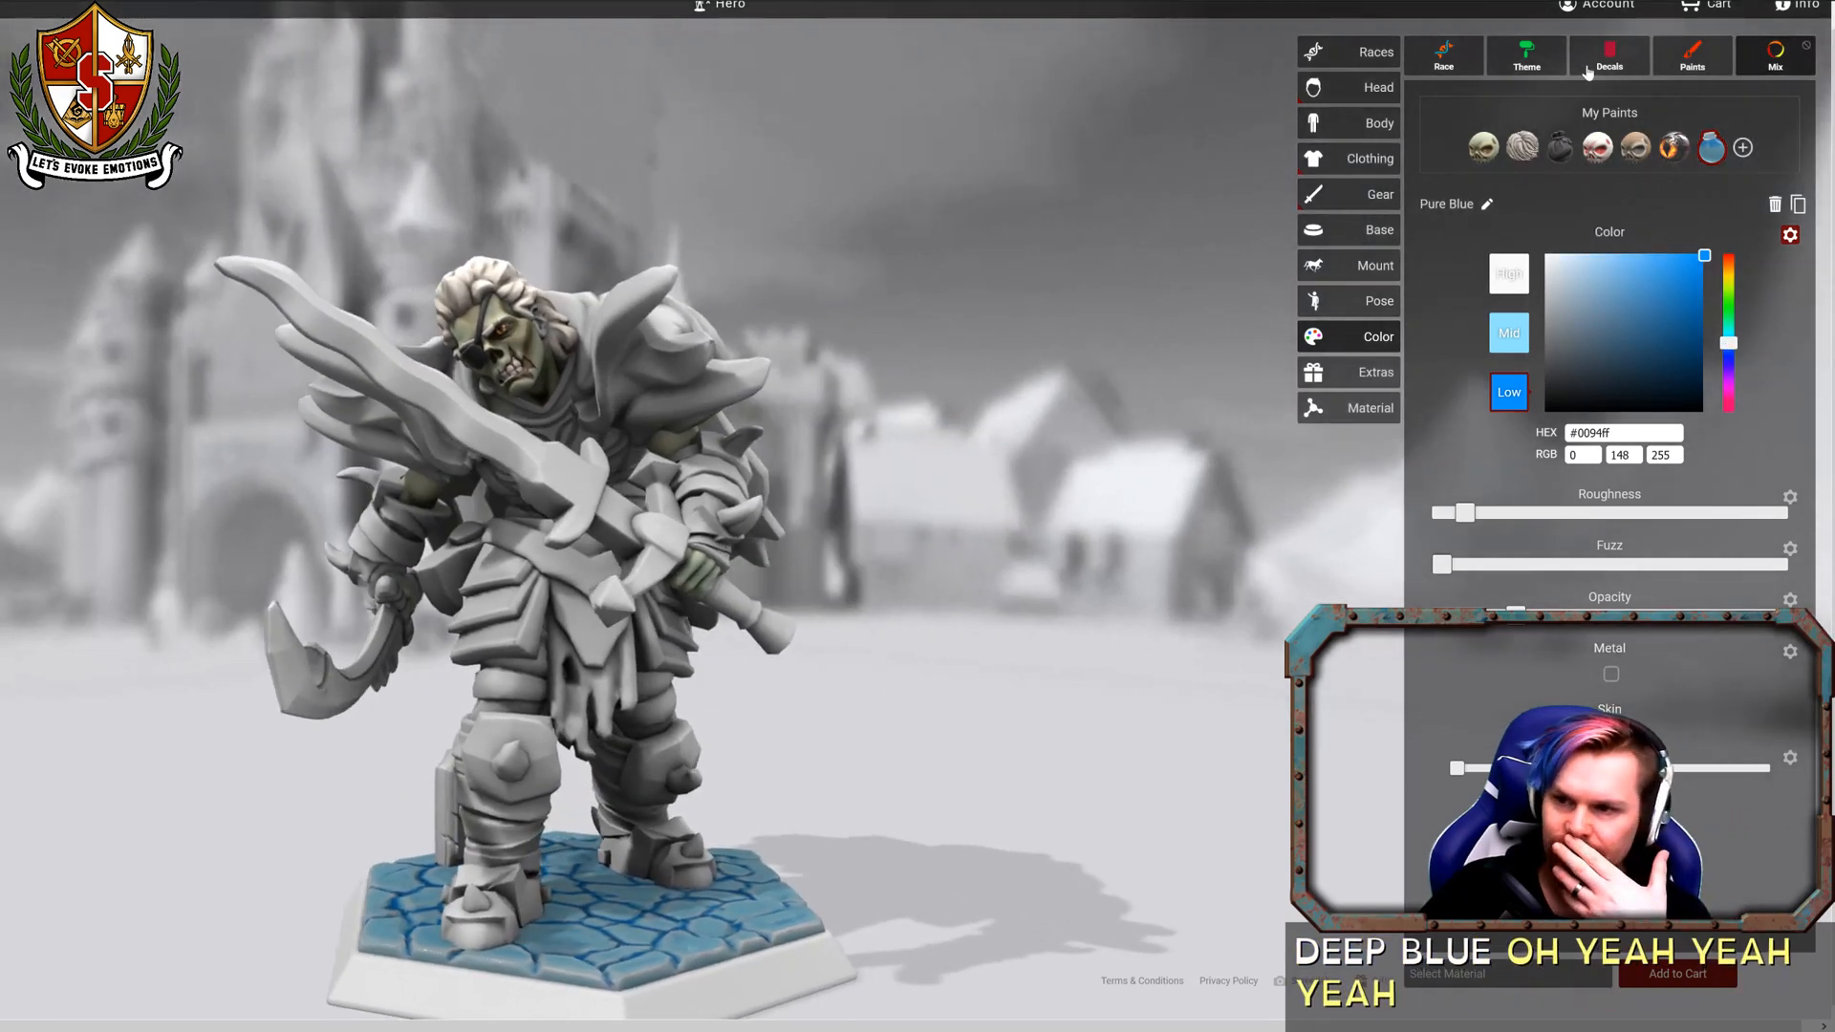
Paint the tombstone behind the figure with the blue-grey Polished stone colour.
{"action": "left_click", "coordinate": [1691, 54]}
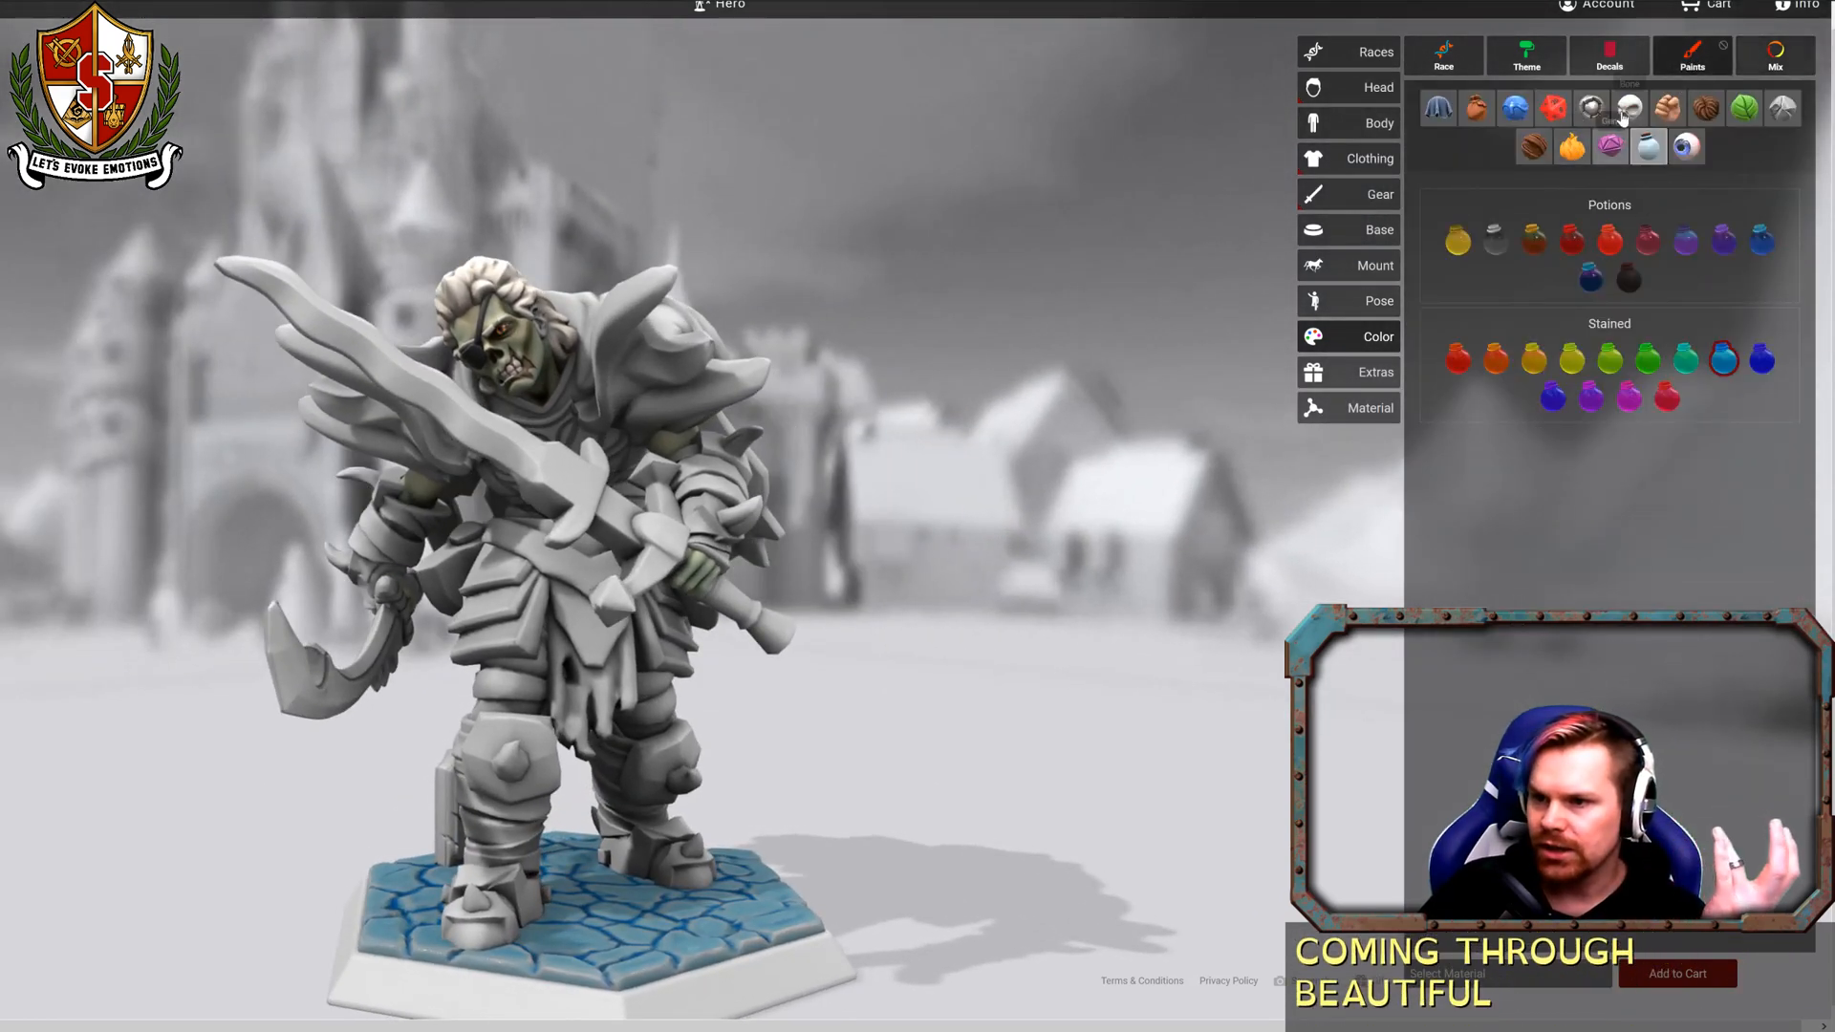
{"action": "left_click", "coordinate": [1780, 109]}
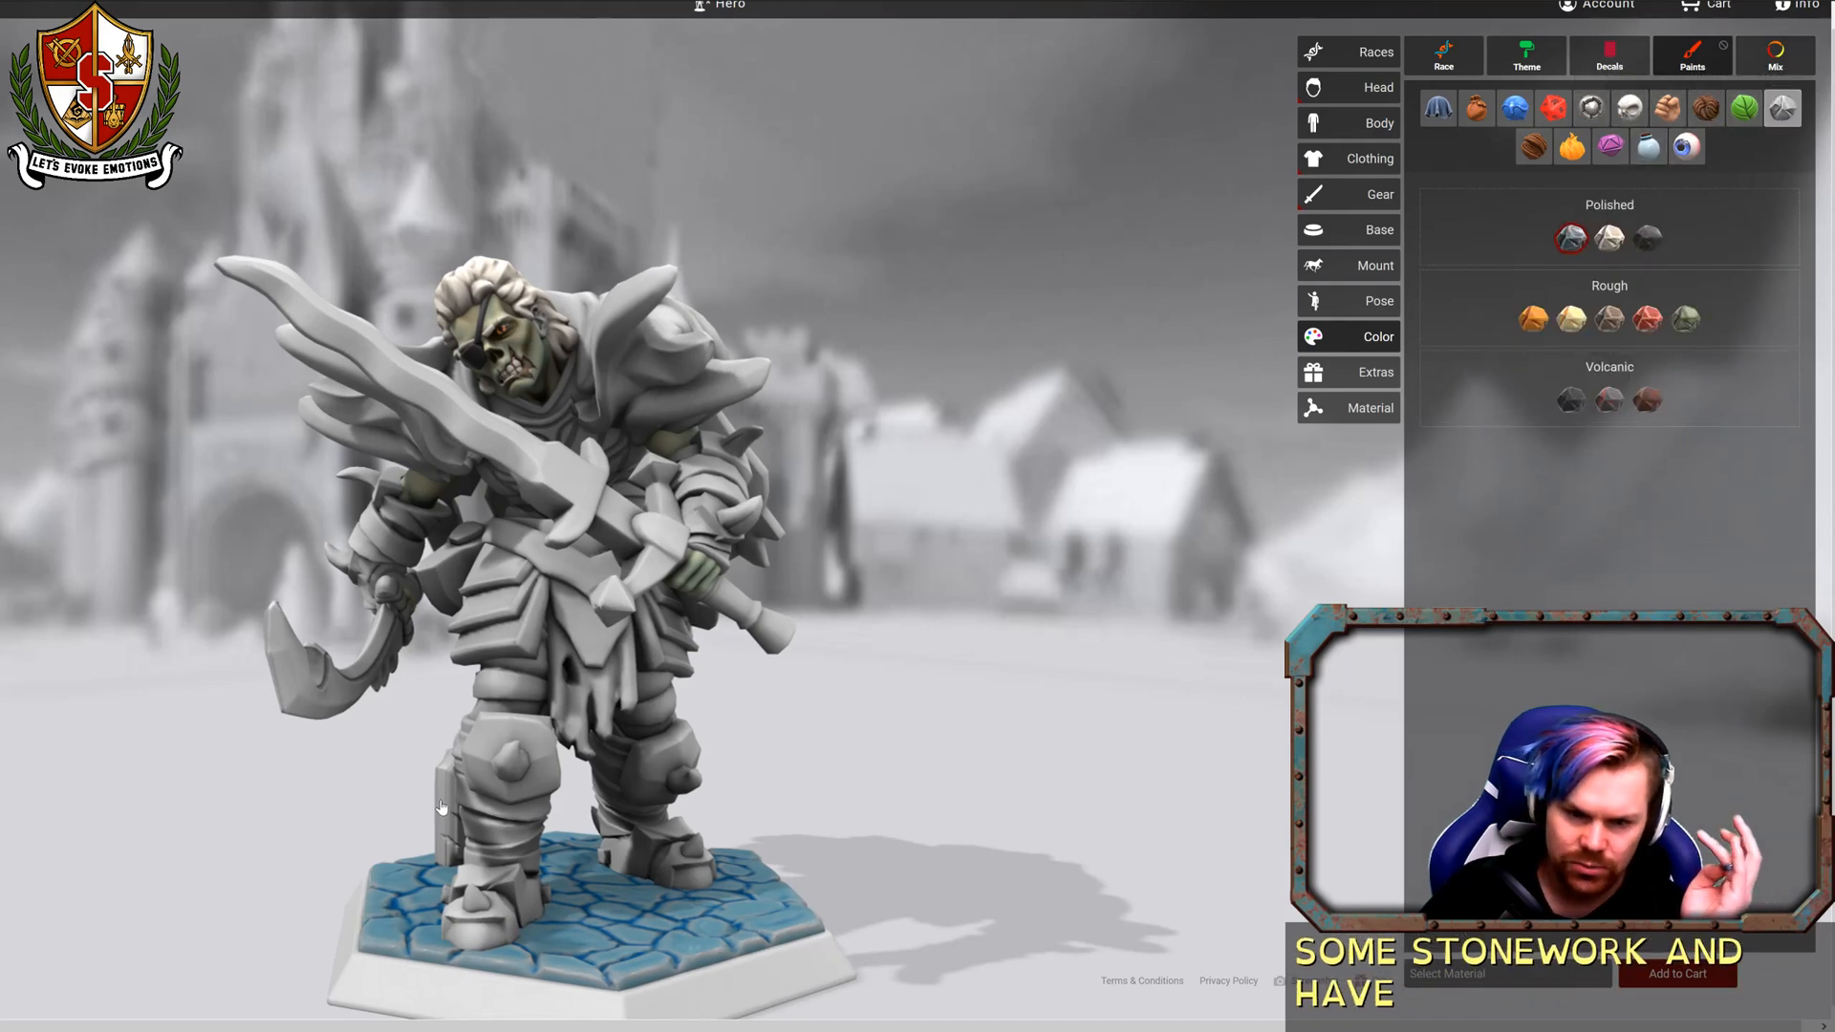
{"action": "left_click_drag", "start_coordinate": [439, 793], "coordinate": [924, 754]}
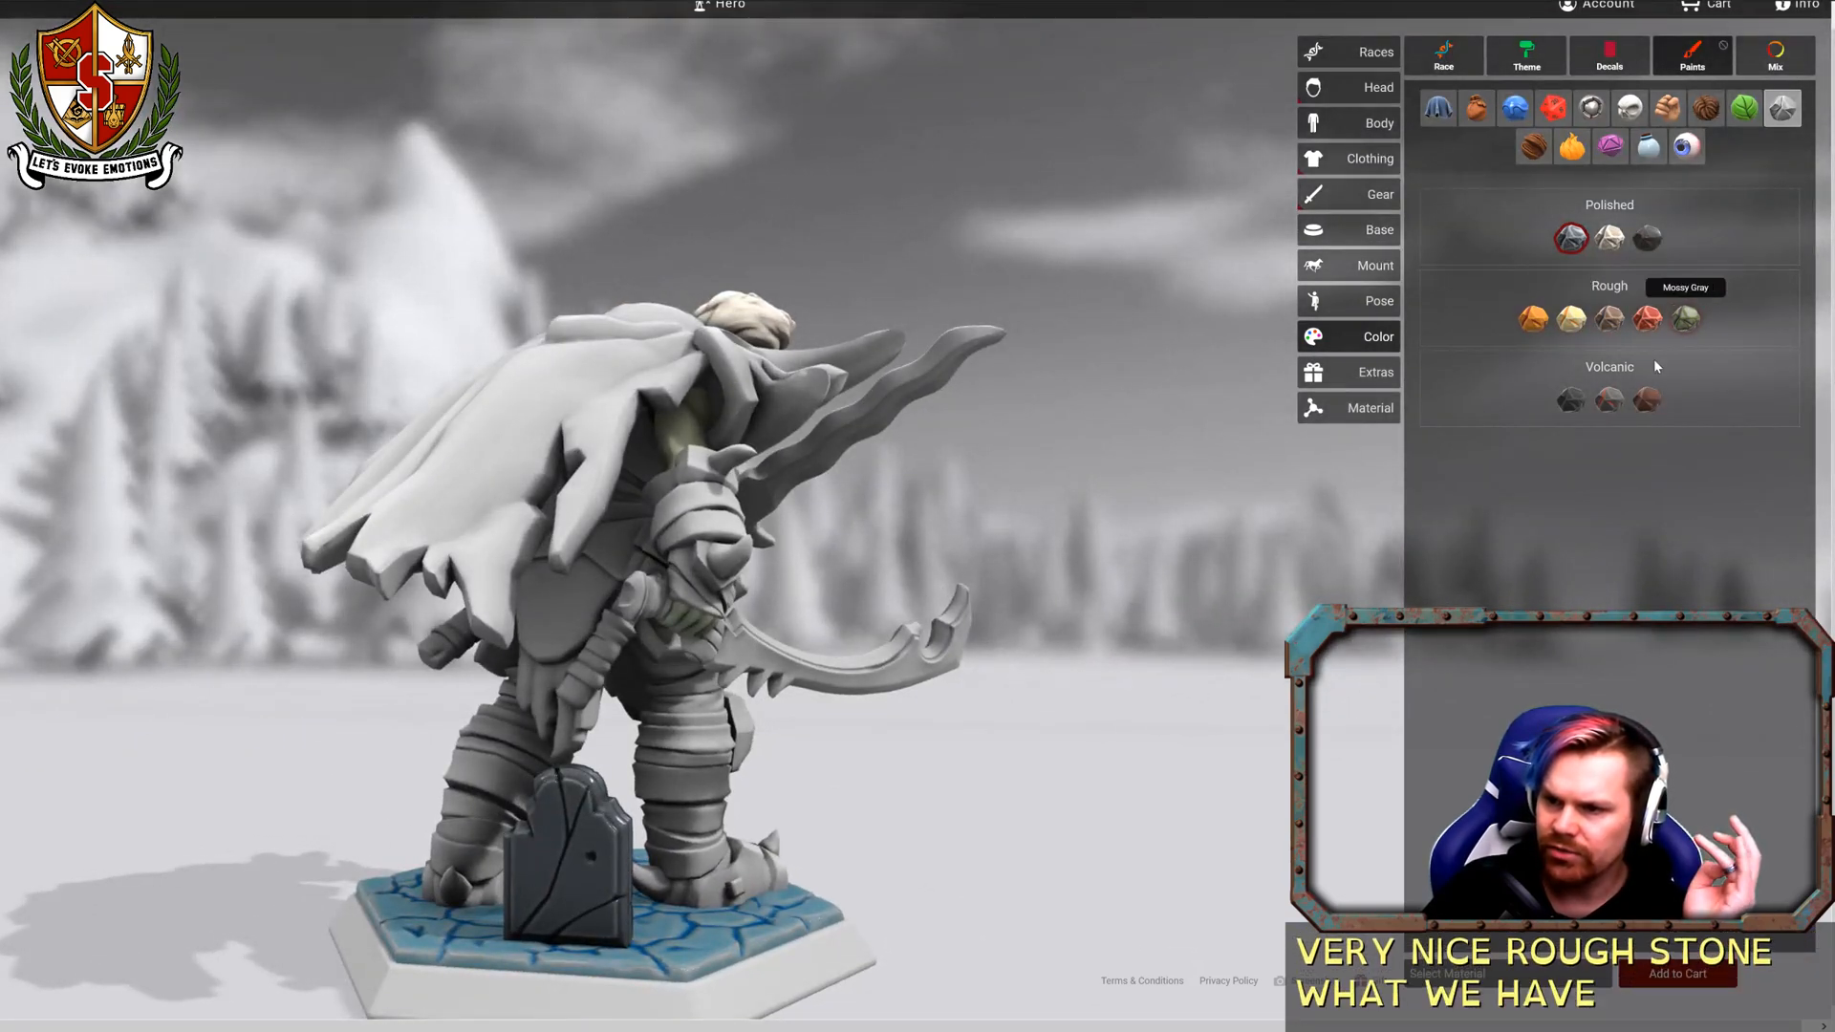
Try the Volcanic stone colours and the orange and yellow Rough stone colours on the tombstone.
{"action": "left_click", "coordinate": [1609, 399]}
{"action": "left_click", "coordinate": [579, 887]}
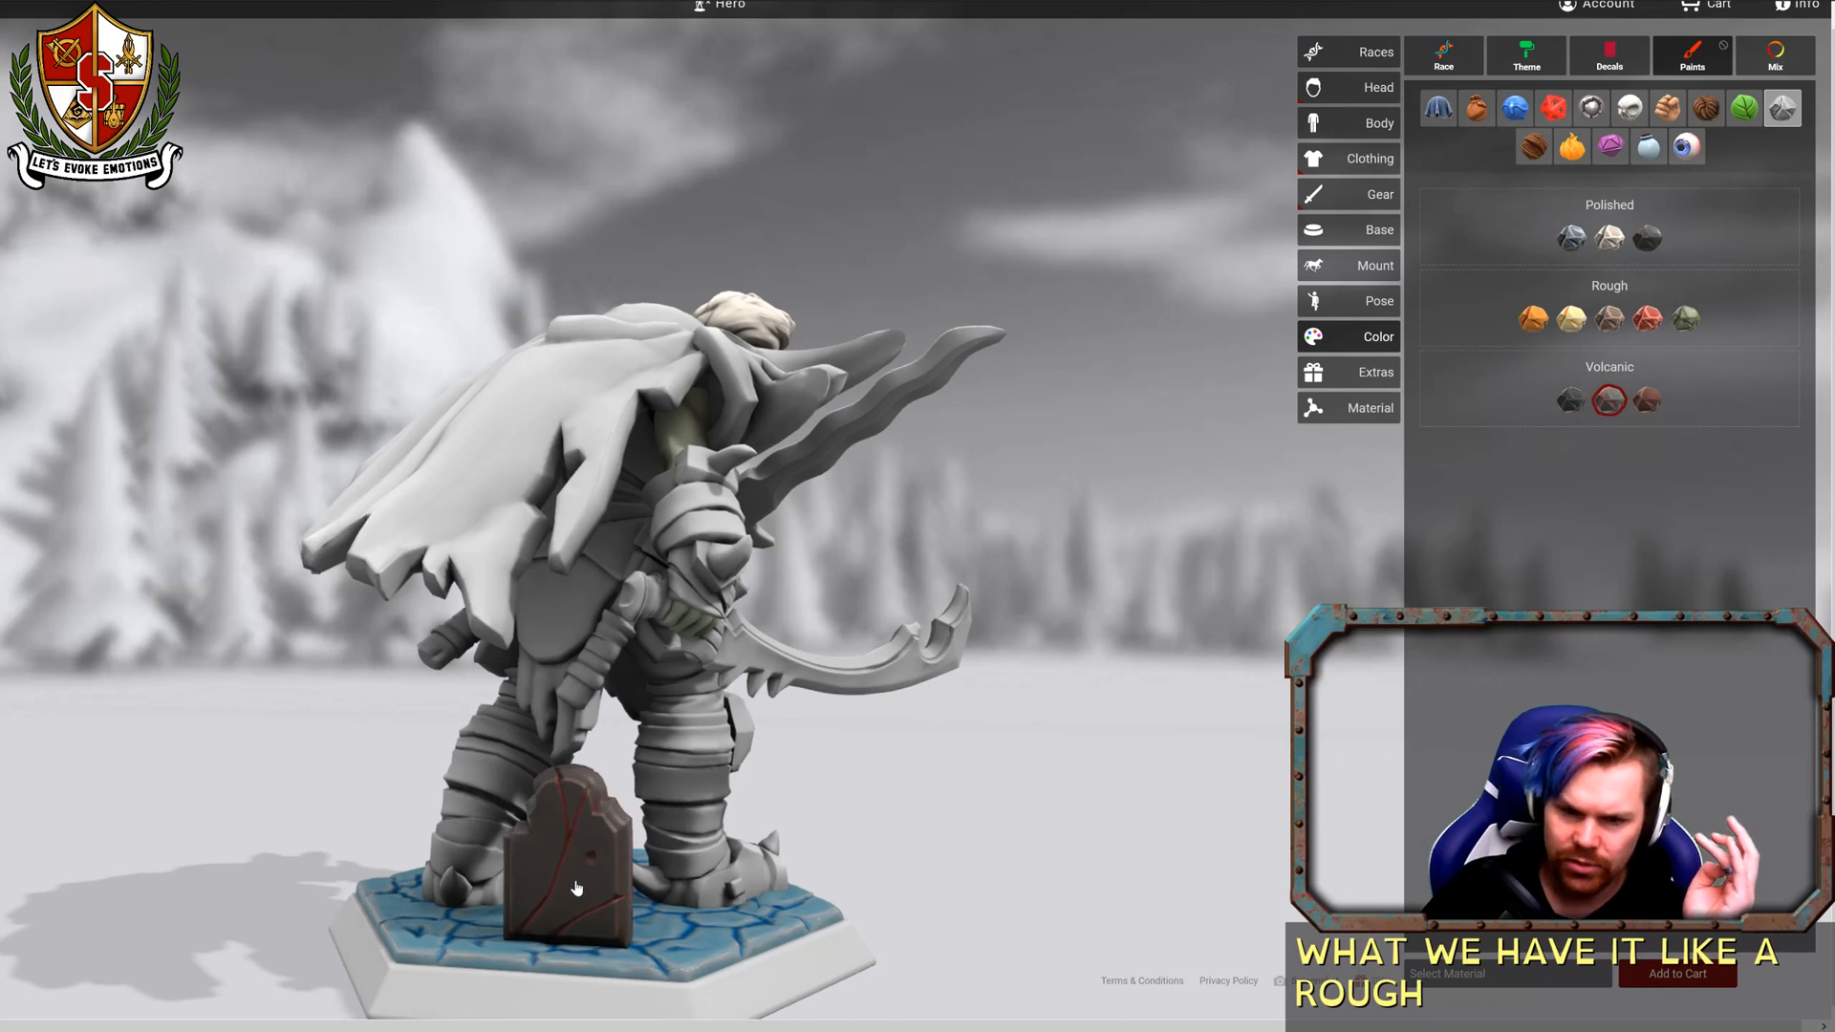
{"action": "left_click", "coordinate": [1570, 400]}
{"action": "left_click", "coordinate": [573, 860]}
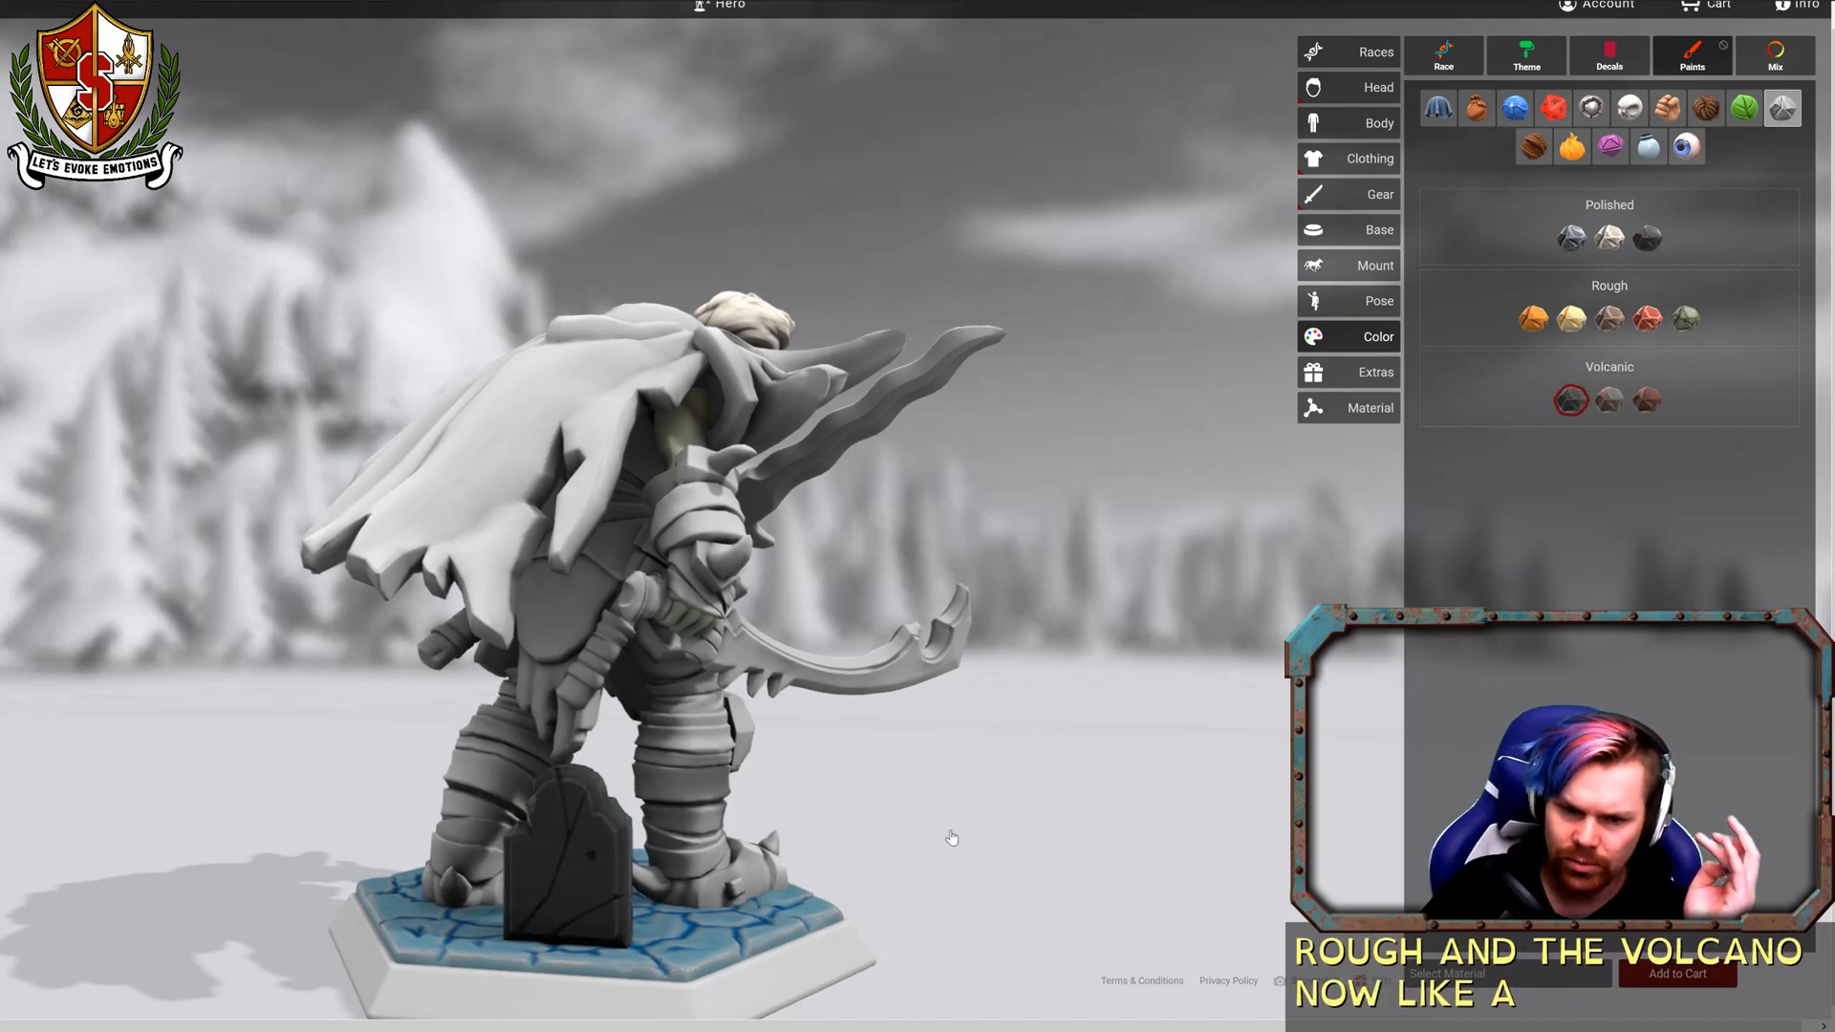
{"action": "left_click", "coordinate": [1647, 399]}
{"action": "left_click", "coordinate": [605, 887]}
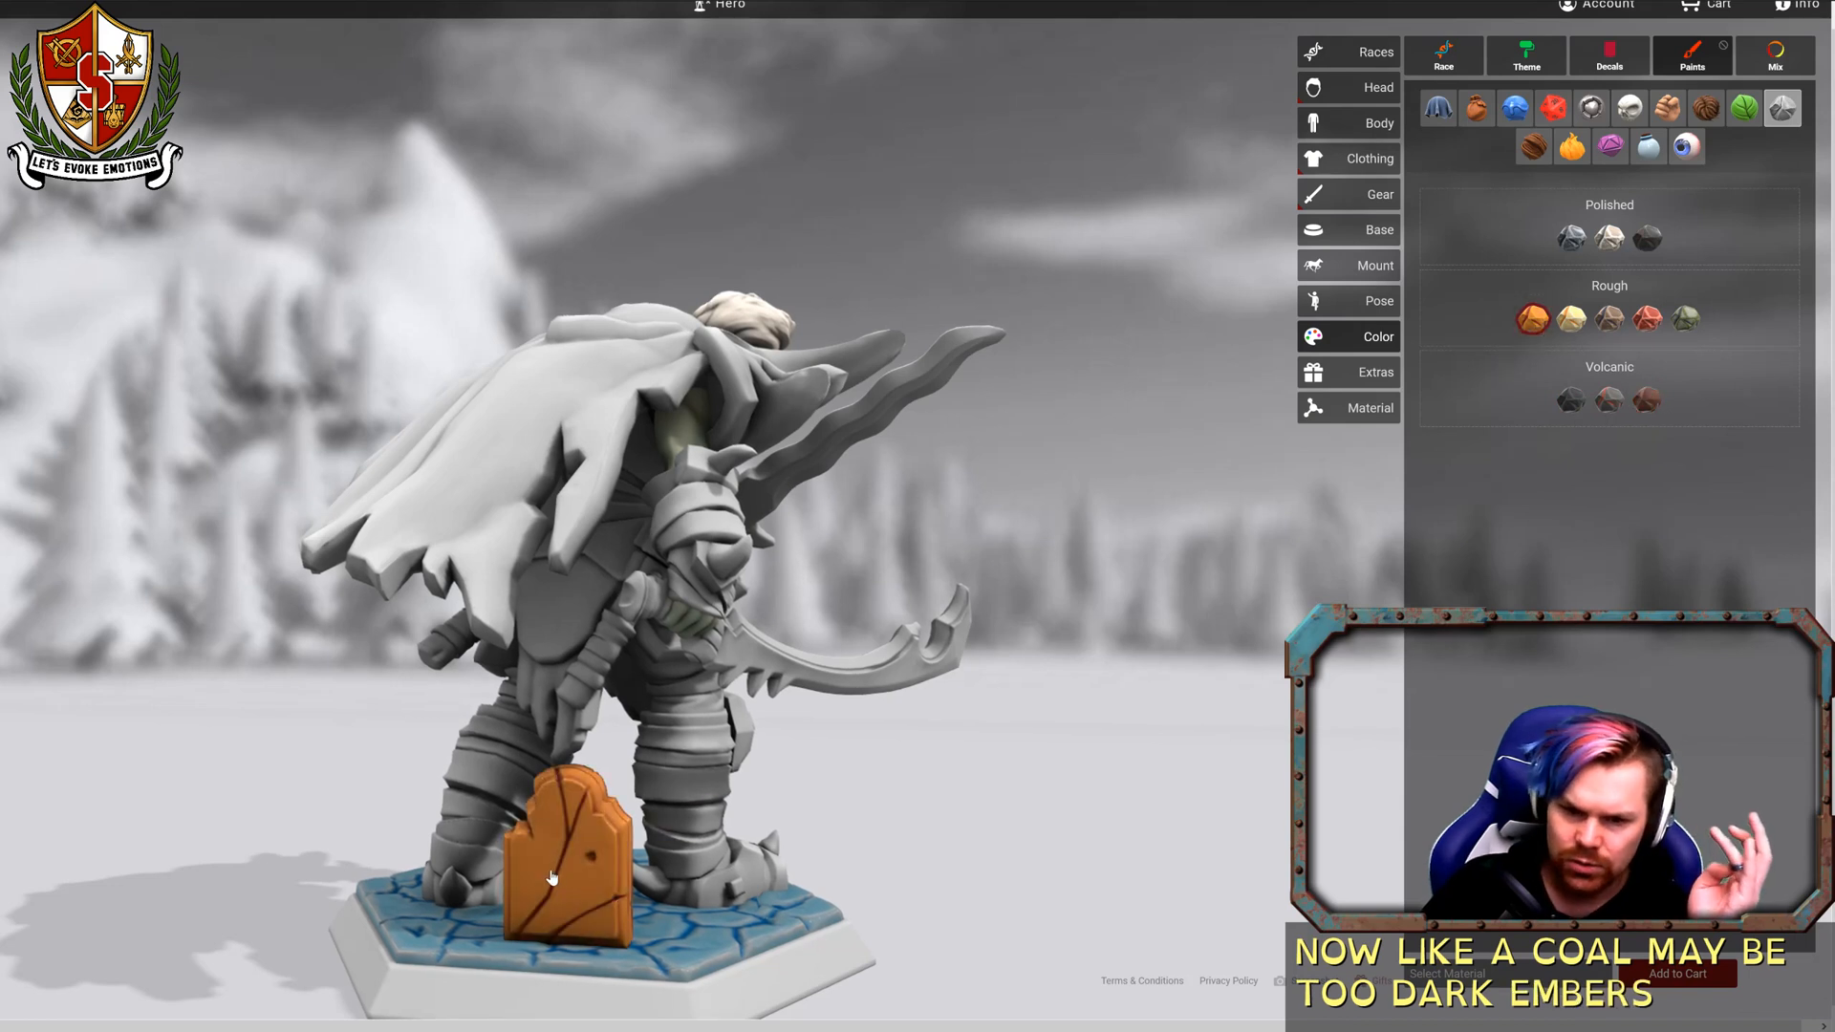
{"action": "left_click", "coordinate": [1572, 321]}
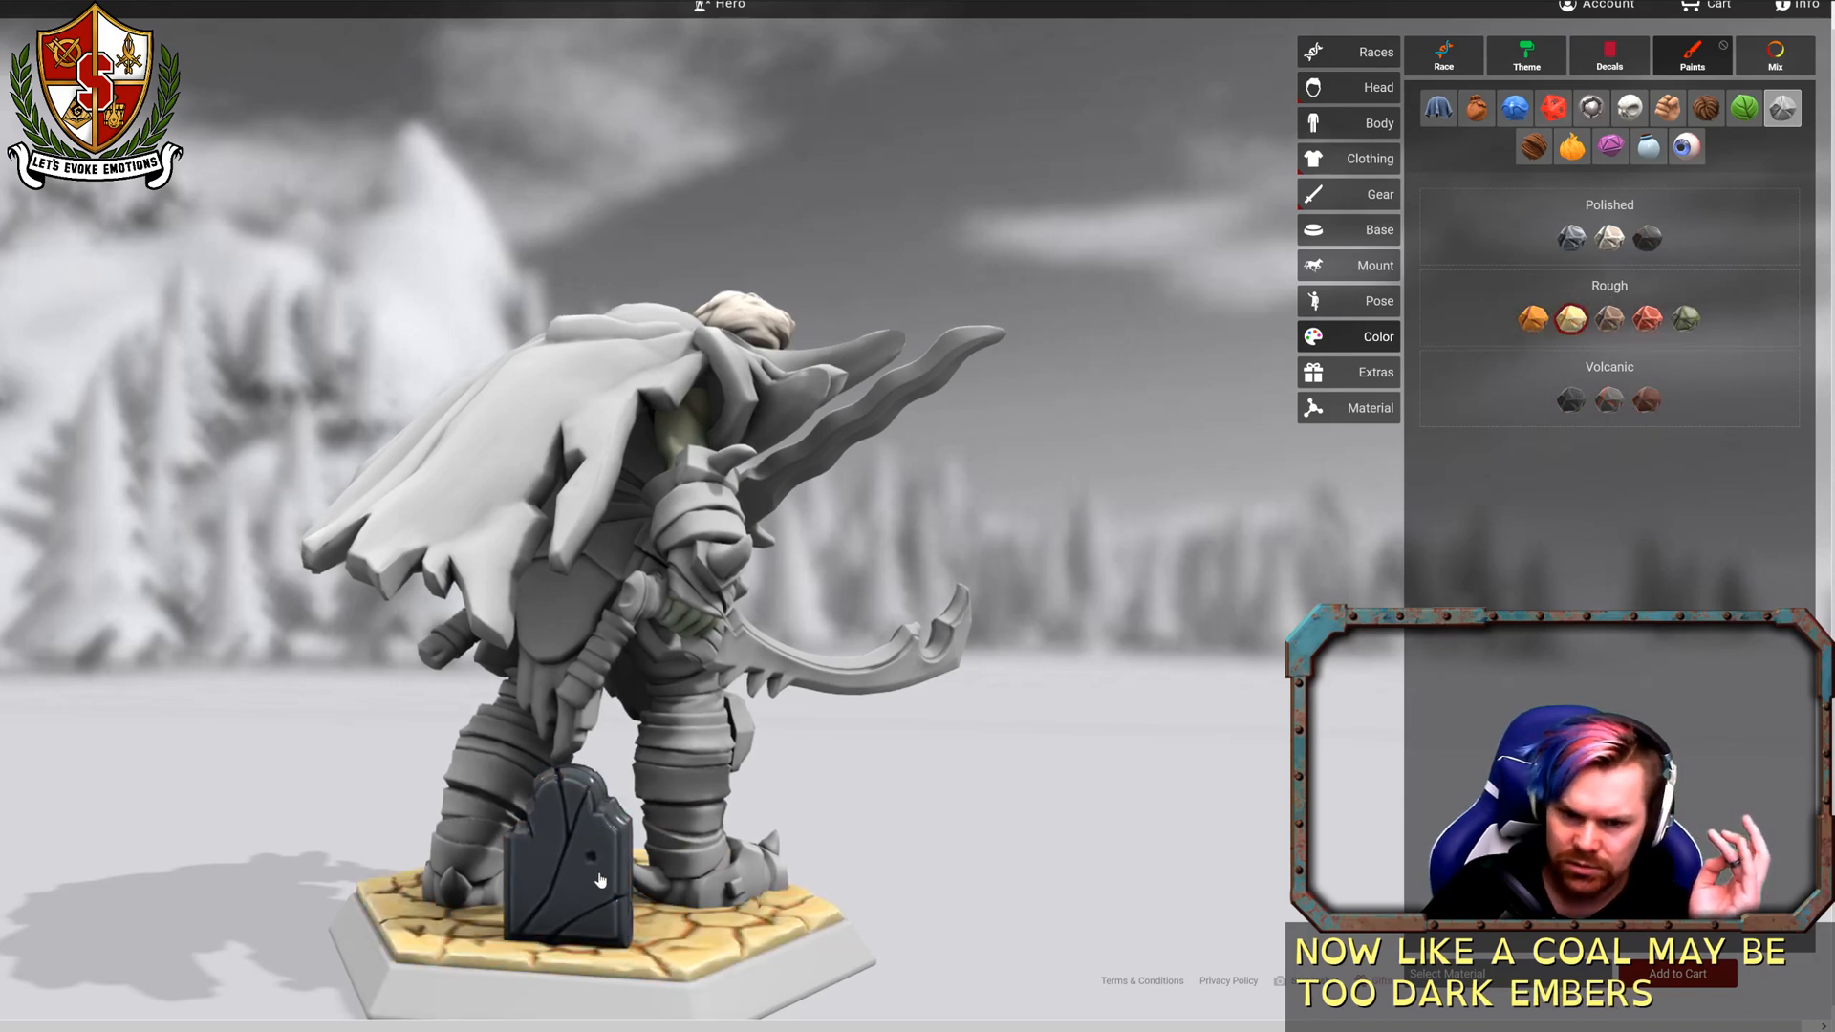
Paint the tombstone with the pale Polished stone colour and inspect the miniature from several sides.
{"action": "left_click", "coordinate": [1609, 241]}
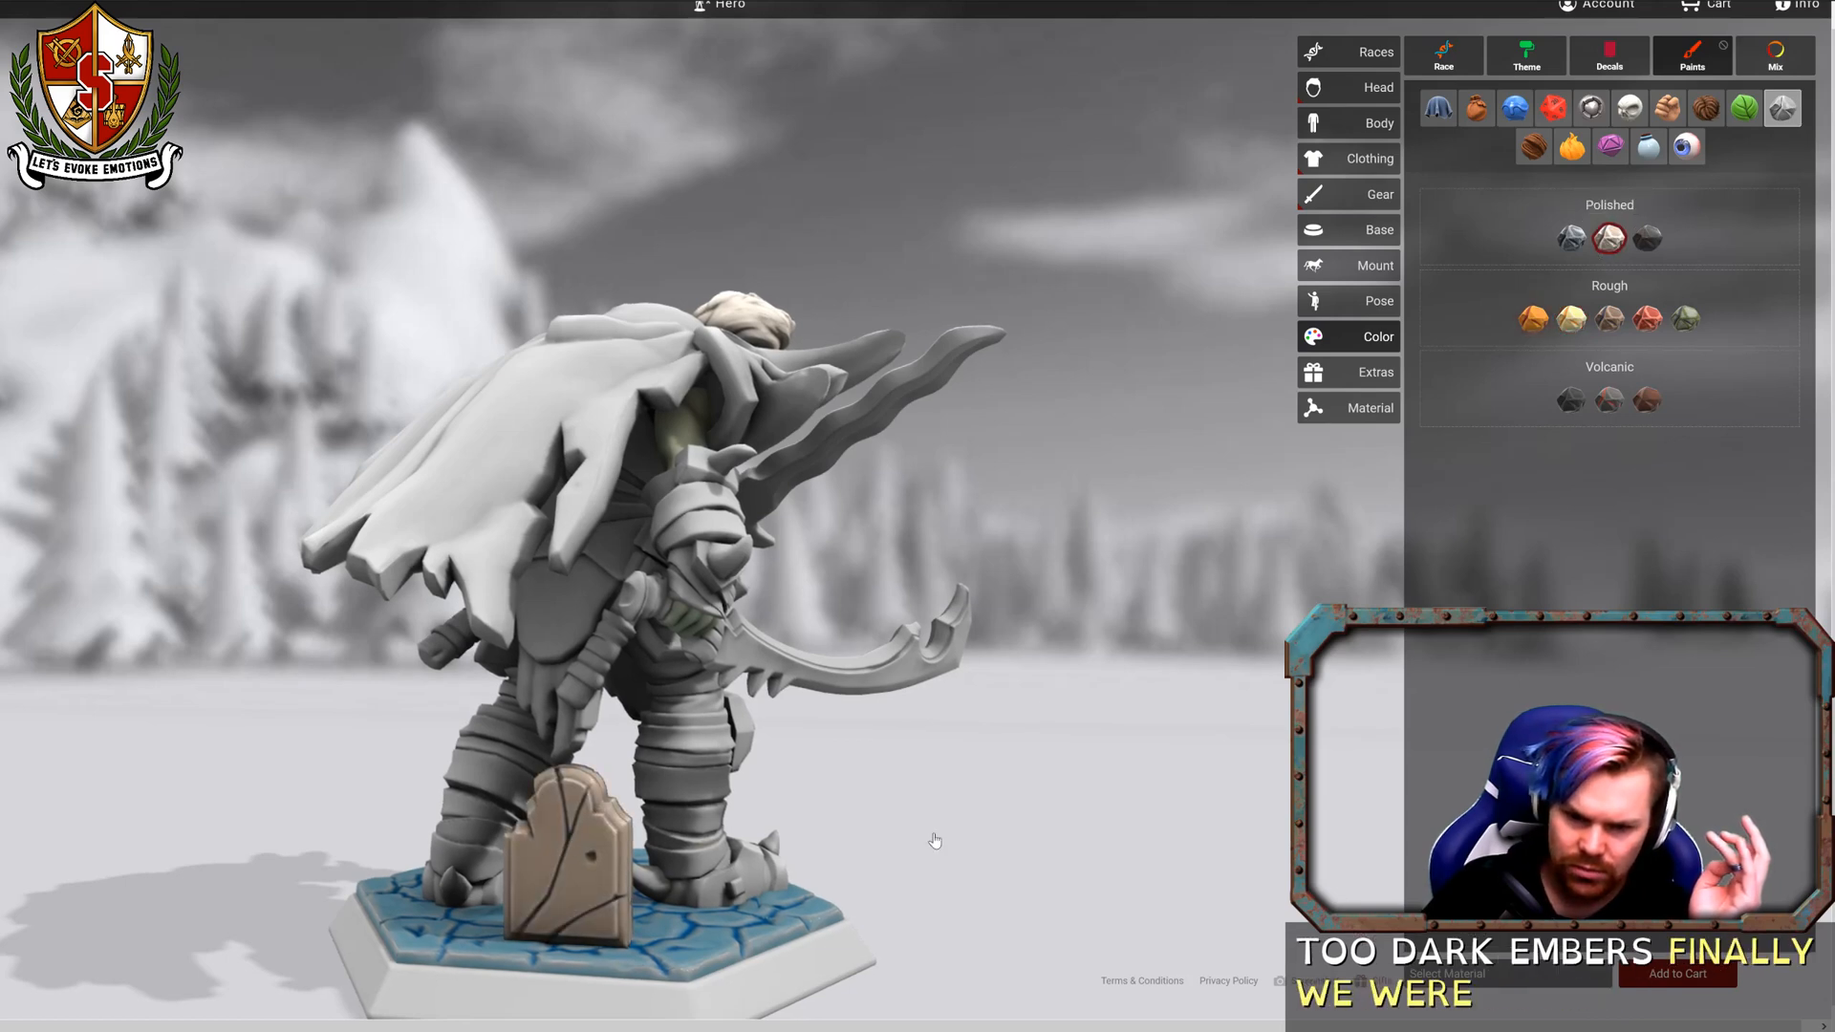
{"action": "left_click_drag", "start_coordinate": [934, 841], "coordinate": [409, 757]}
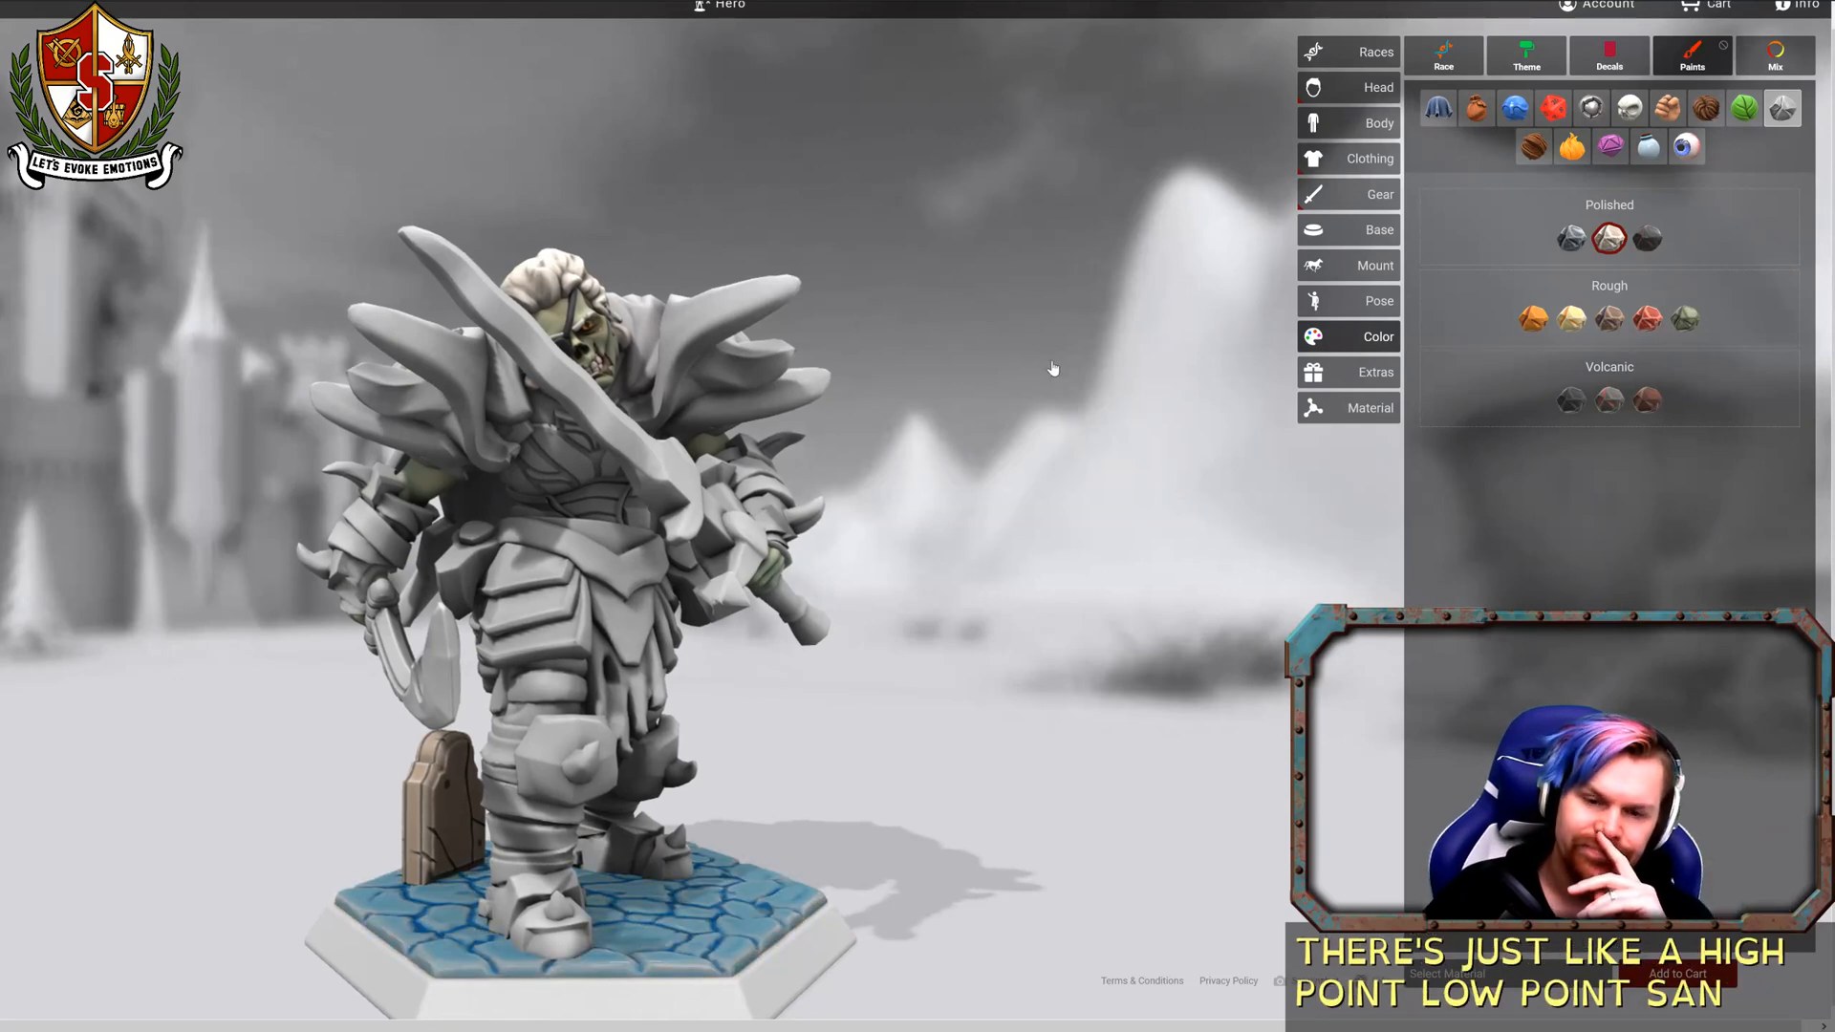
{"action": "left_click_drag", "start_coordinate": [1093, 373], "coordinate": [1019, 389]}
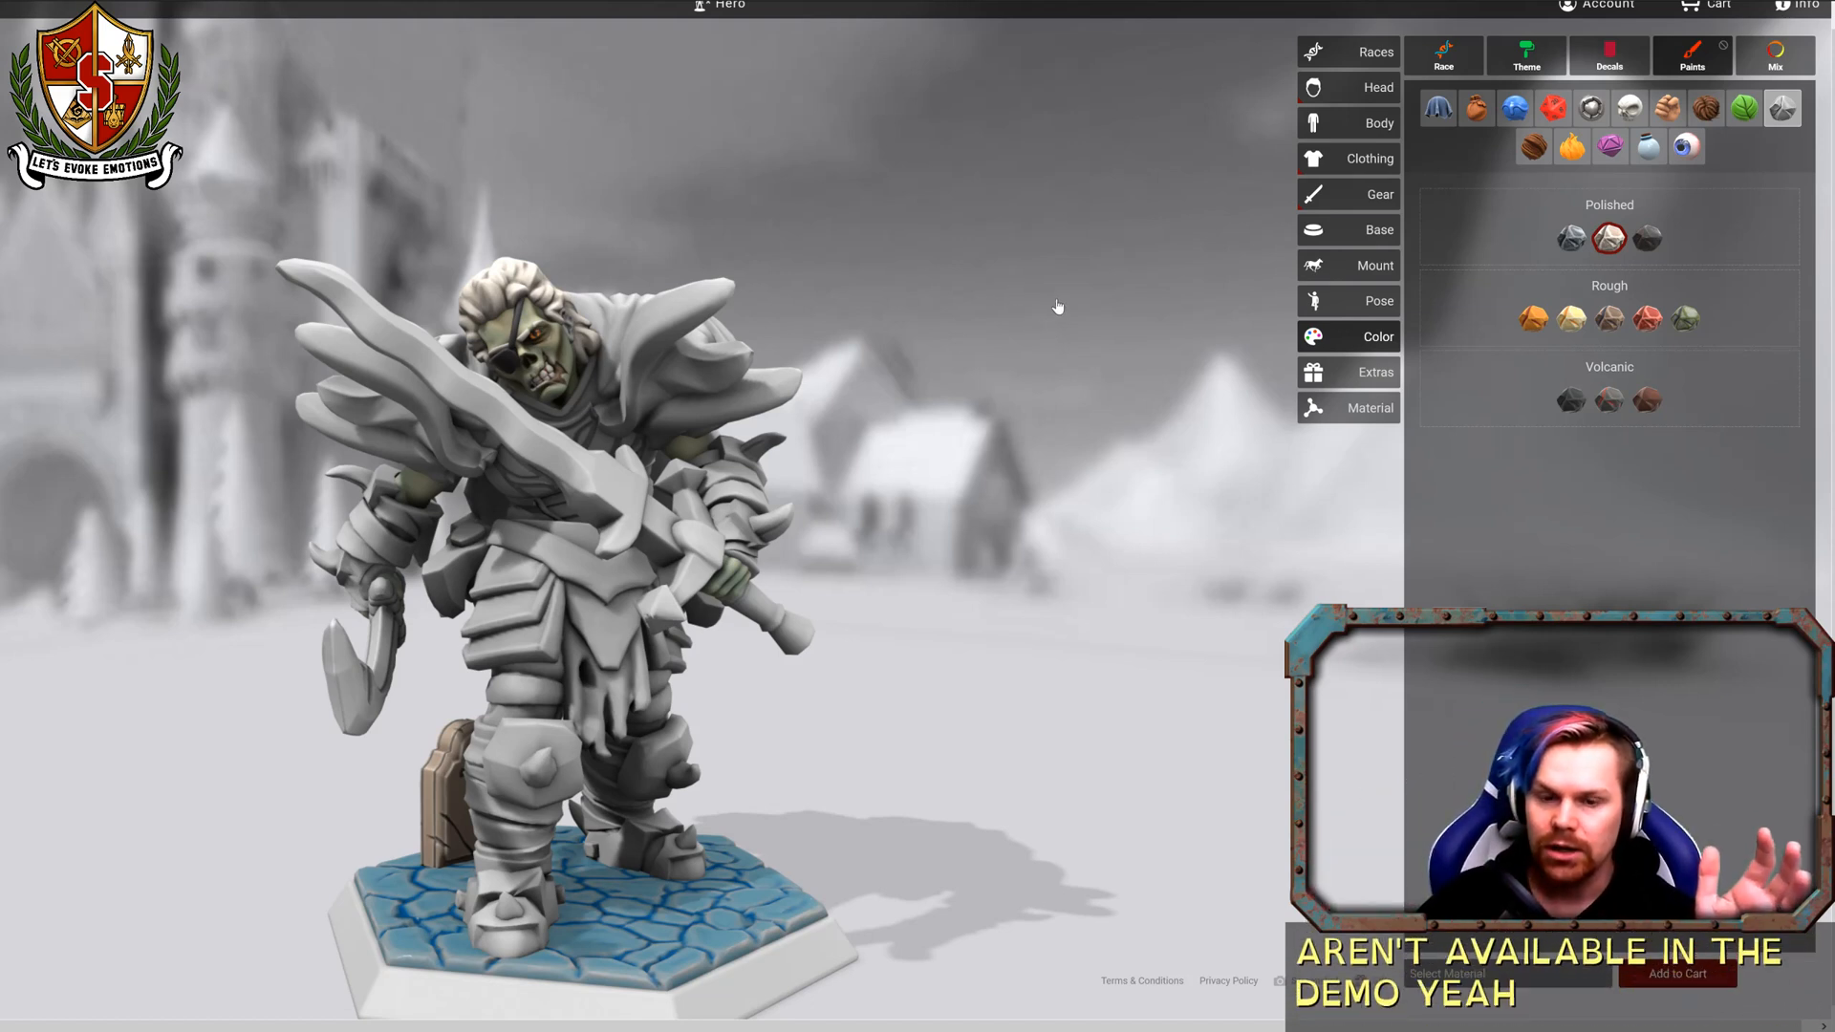
{"action": "left_click_drag", "start_coordinate": [1055, 304], "coordinate": [711, 387]}
{"action": "left_click_drag", "start_coordinate": [914, 386], "coordinate": [1138, 397]}
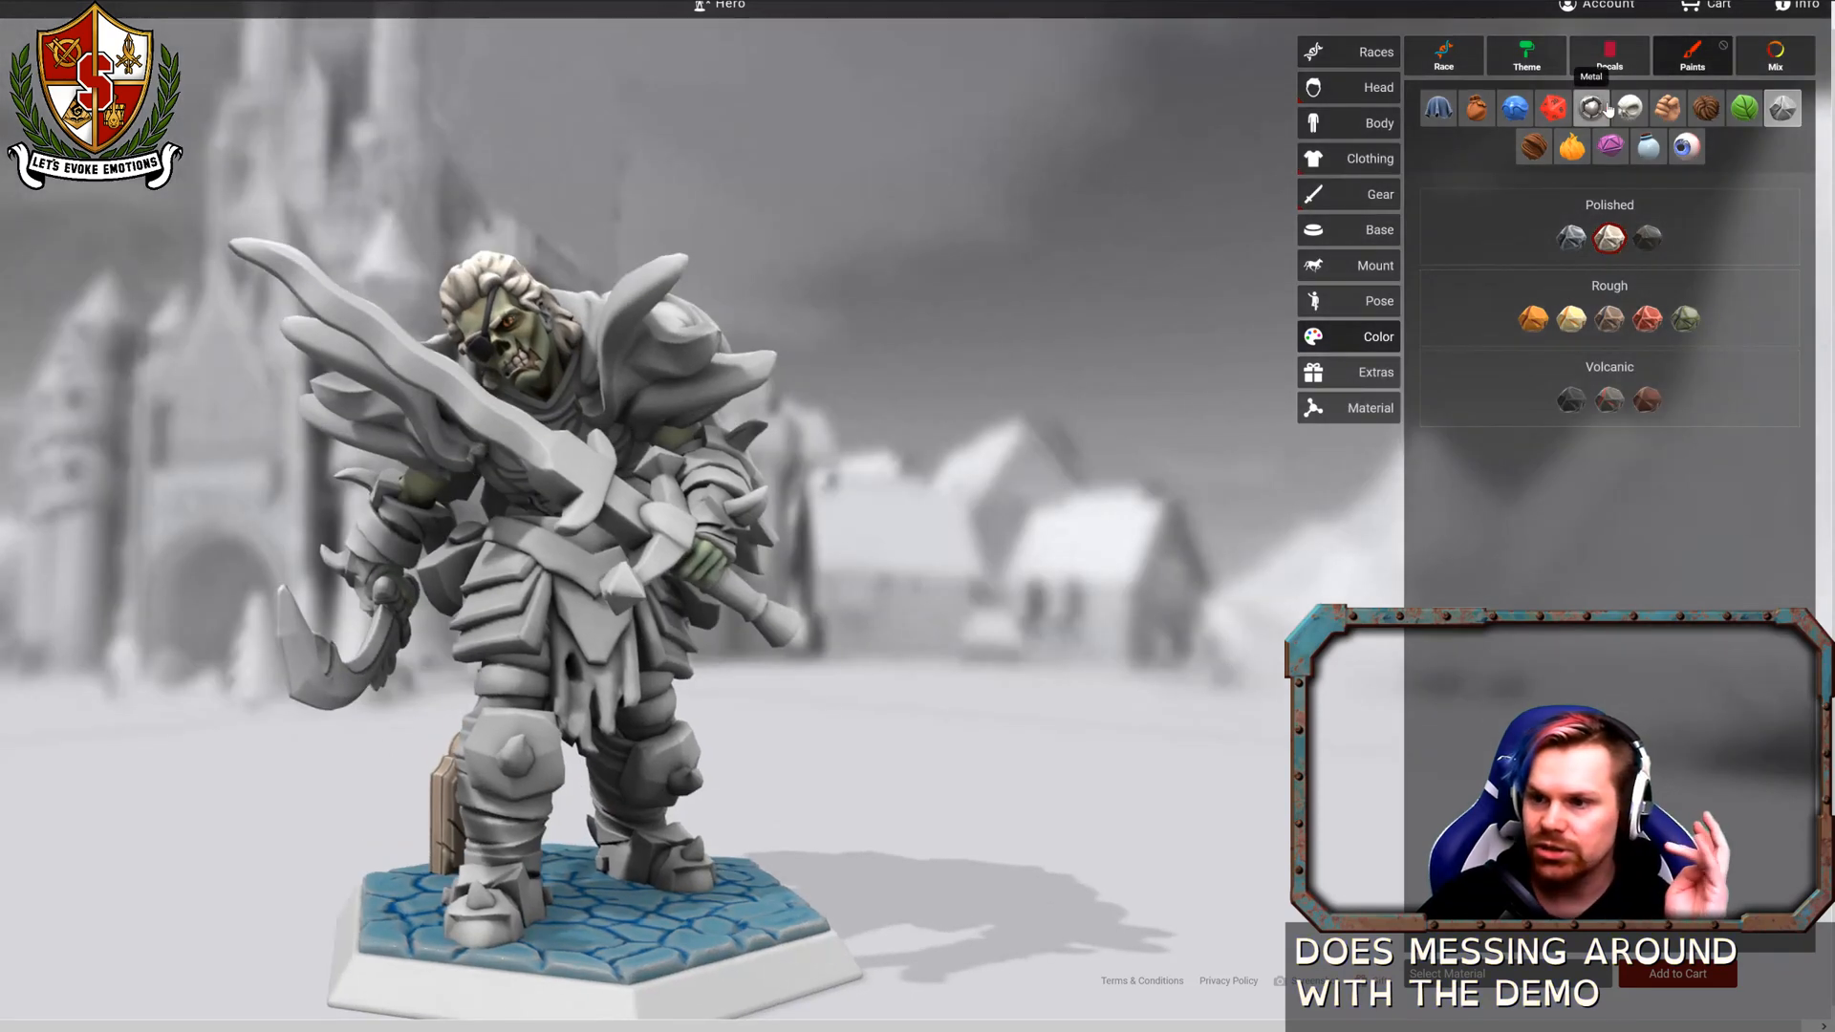
Paint the spikes on both pauldrons and on the forearm armour with the teal horns colour.
{"action": "left_click", "coordinate": [1607, 109]}
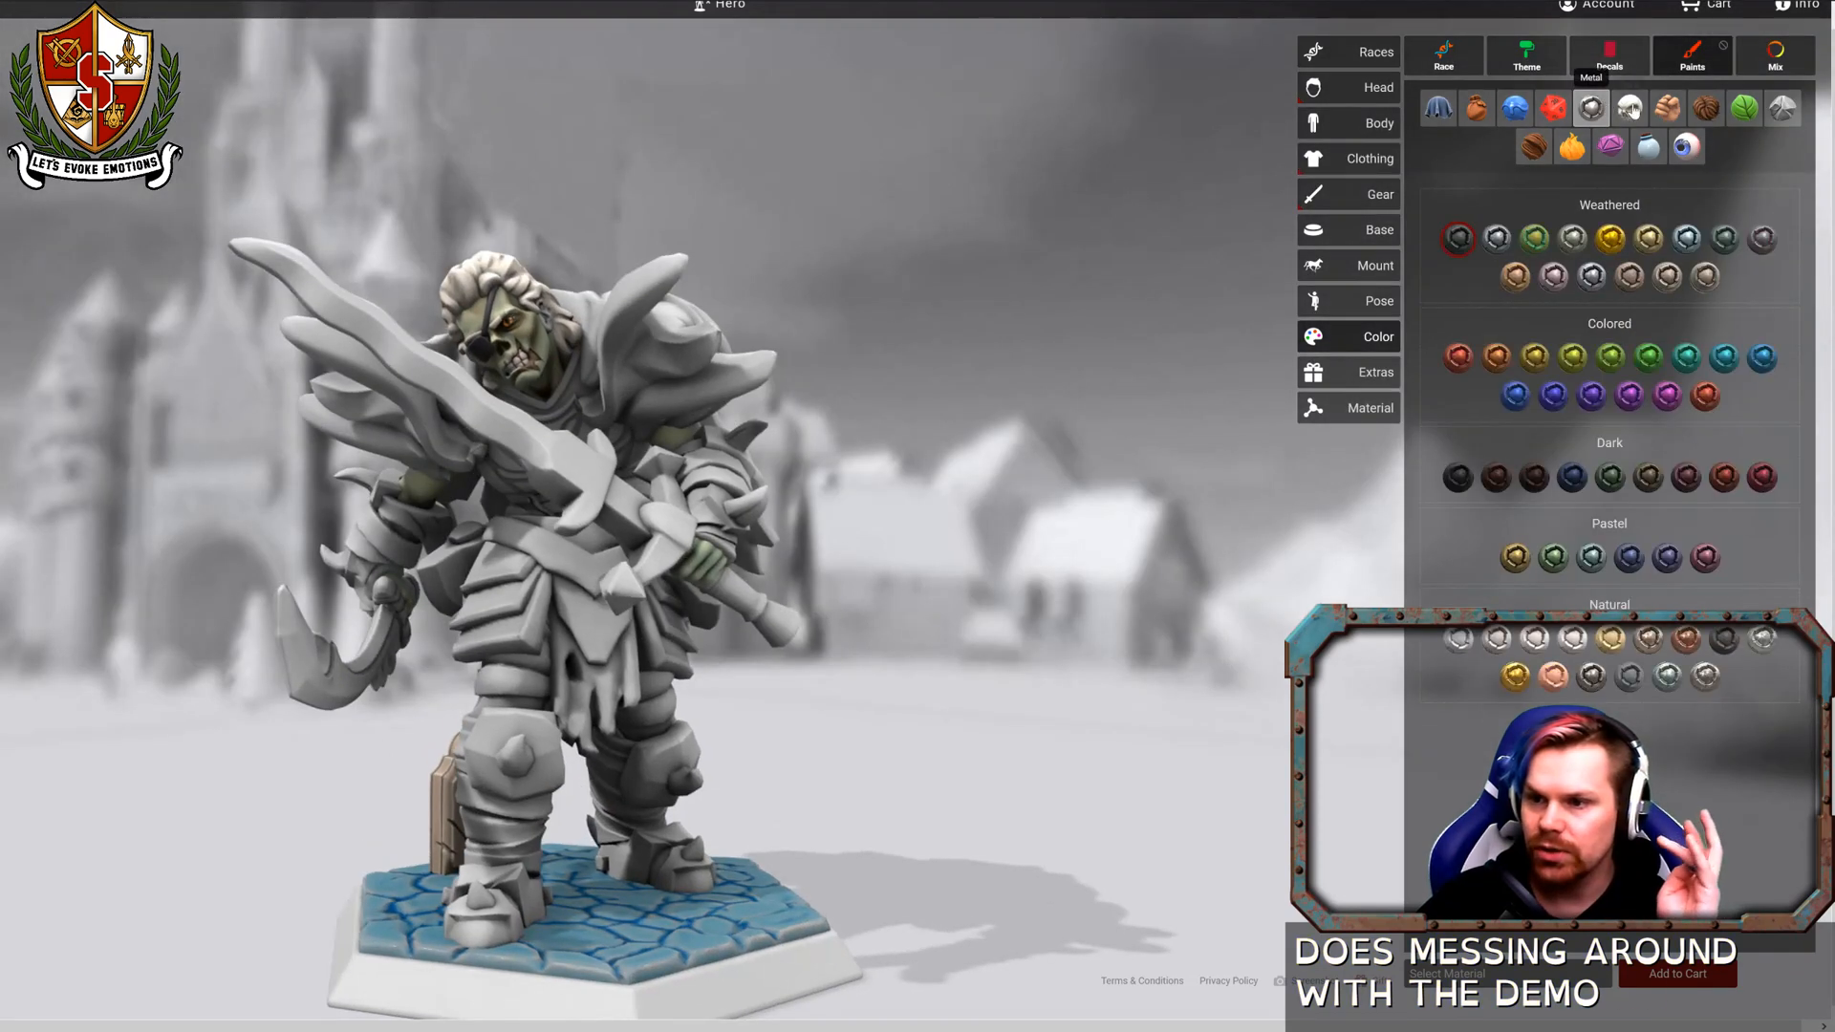
{"action": "left_click", "coordinate": [1634, 111]}
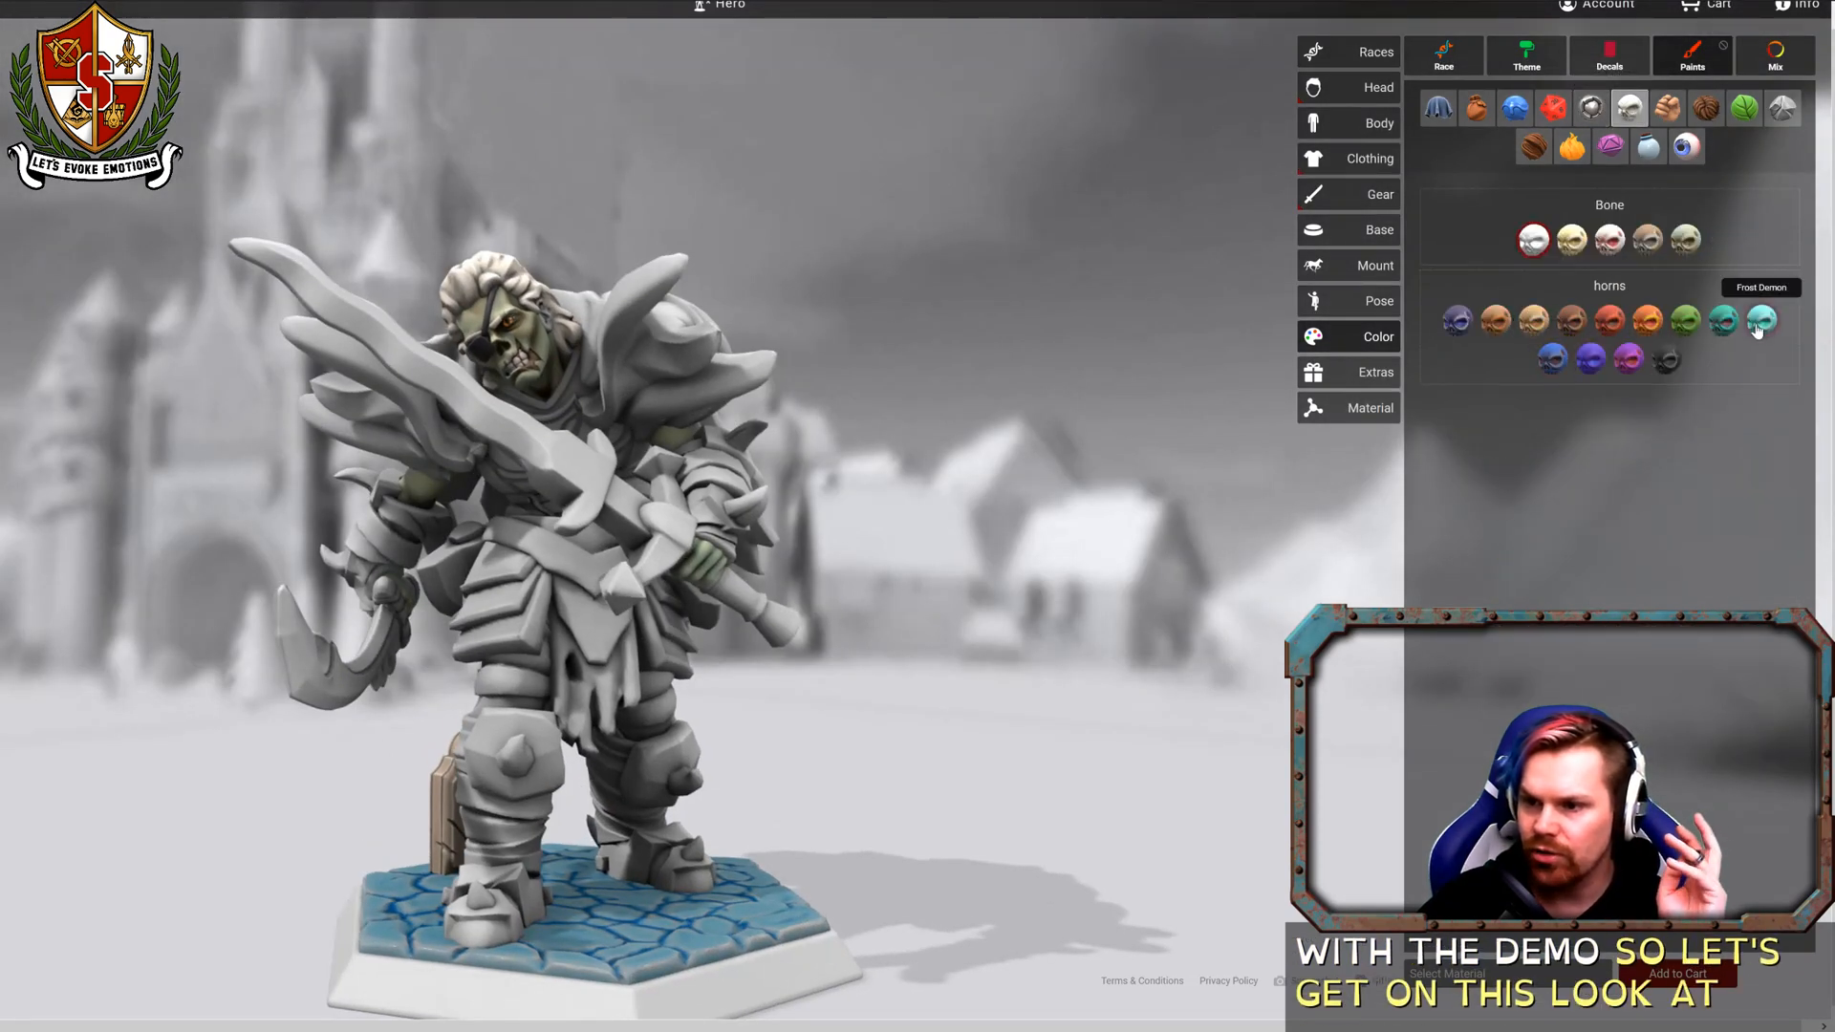
{"action": "left_click", "coordinate": [653, 326]}
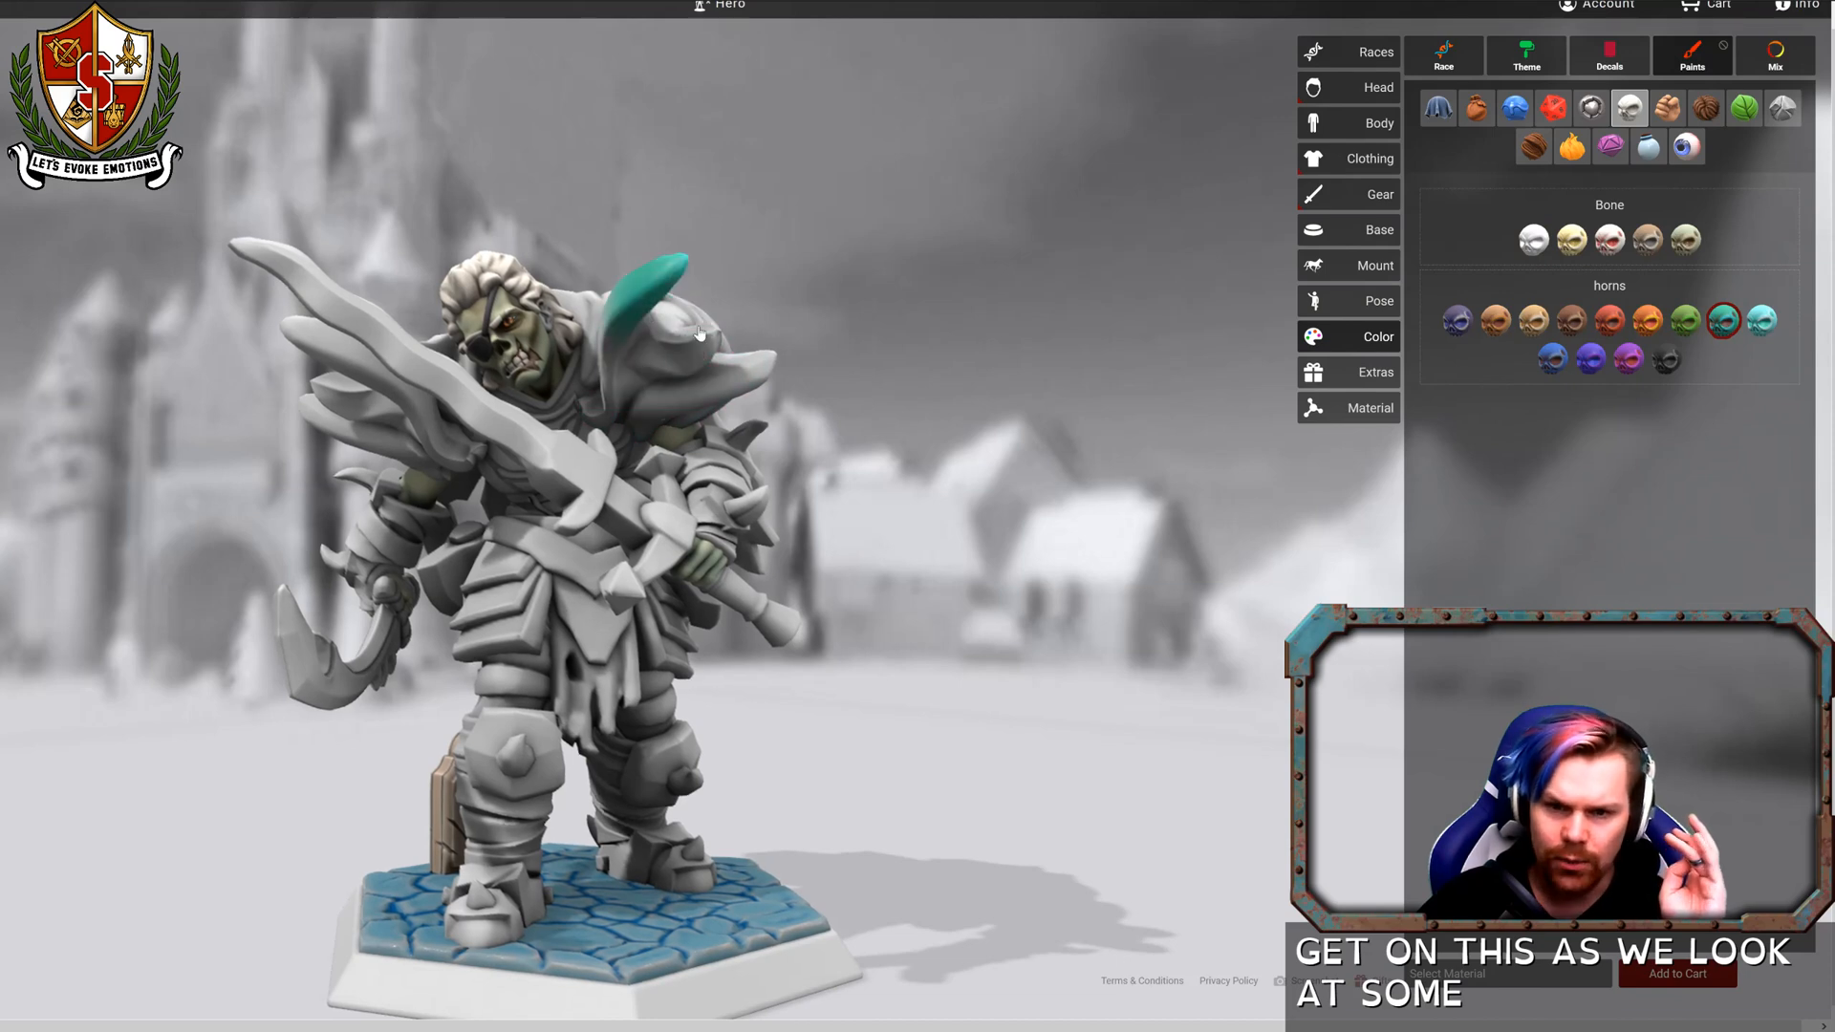
{"action": "left_click", "coordinate": [762, 375]}
{"action": "left_click_drag", "start_coordinate": [908, 397], "coordinate": [1213, 423]}
{"action": "left_click", "coordinate": [433, 369]}
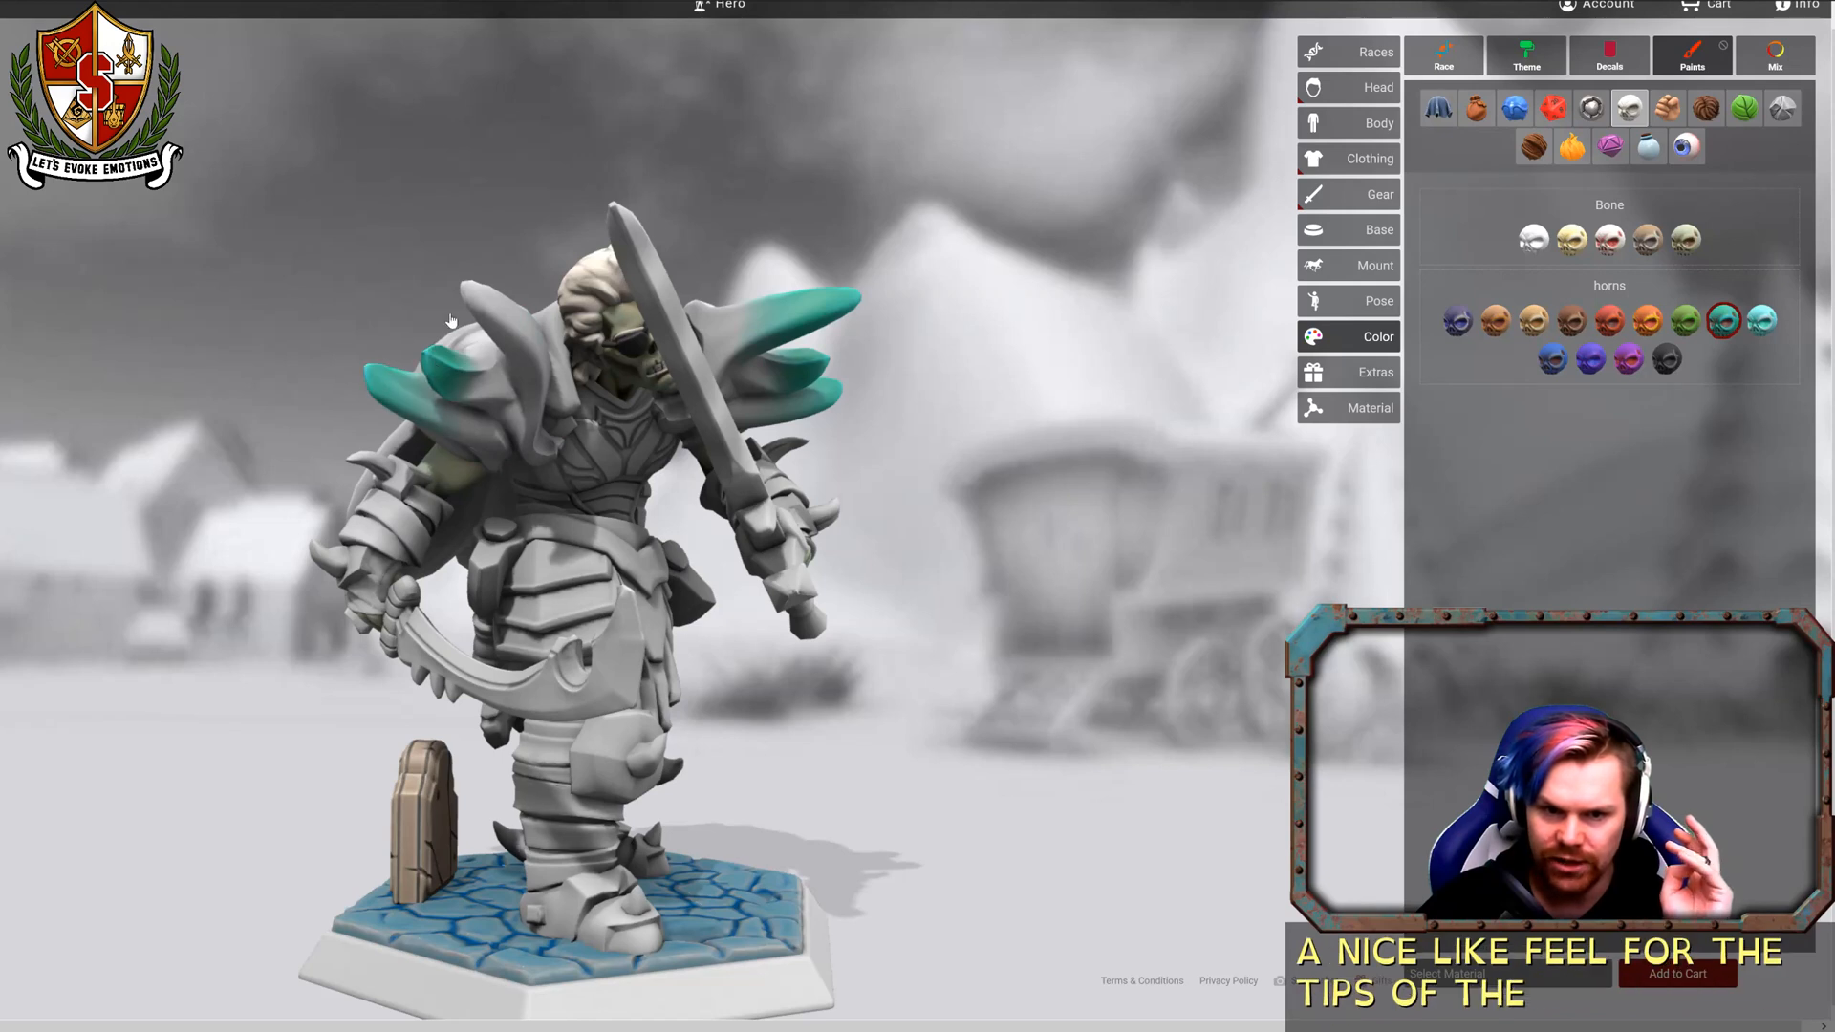
{"action": "left_click", "coordinate": [475, 302]}
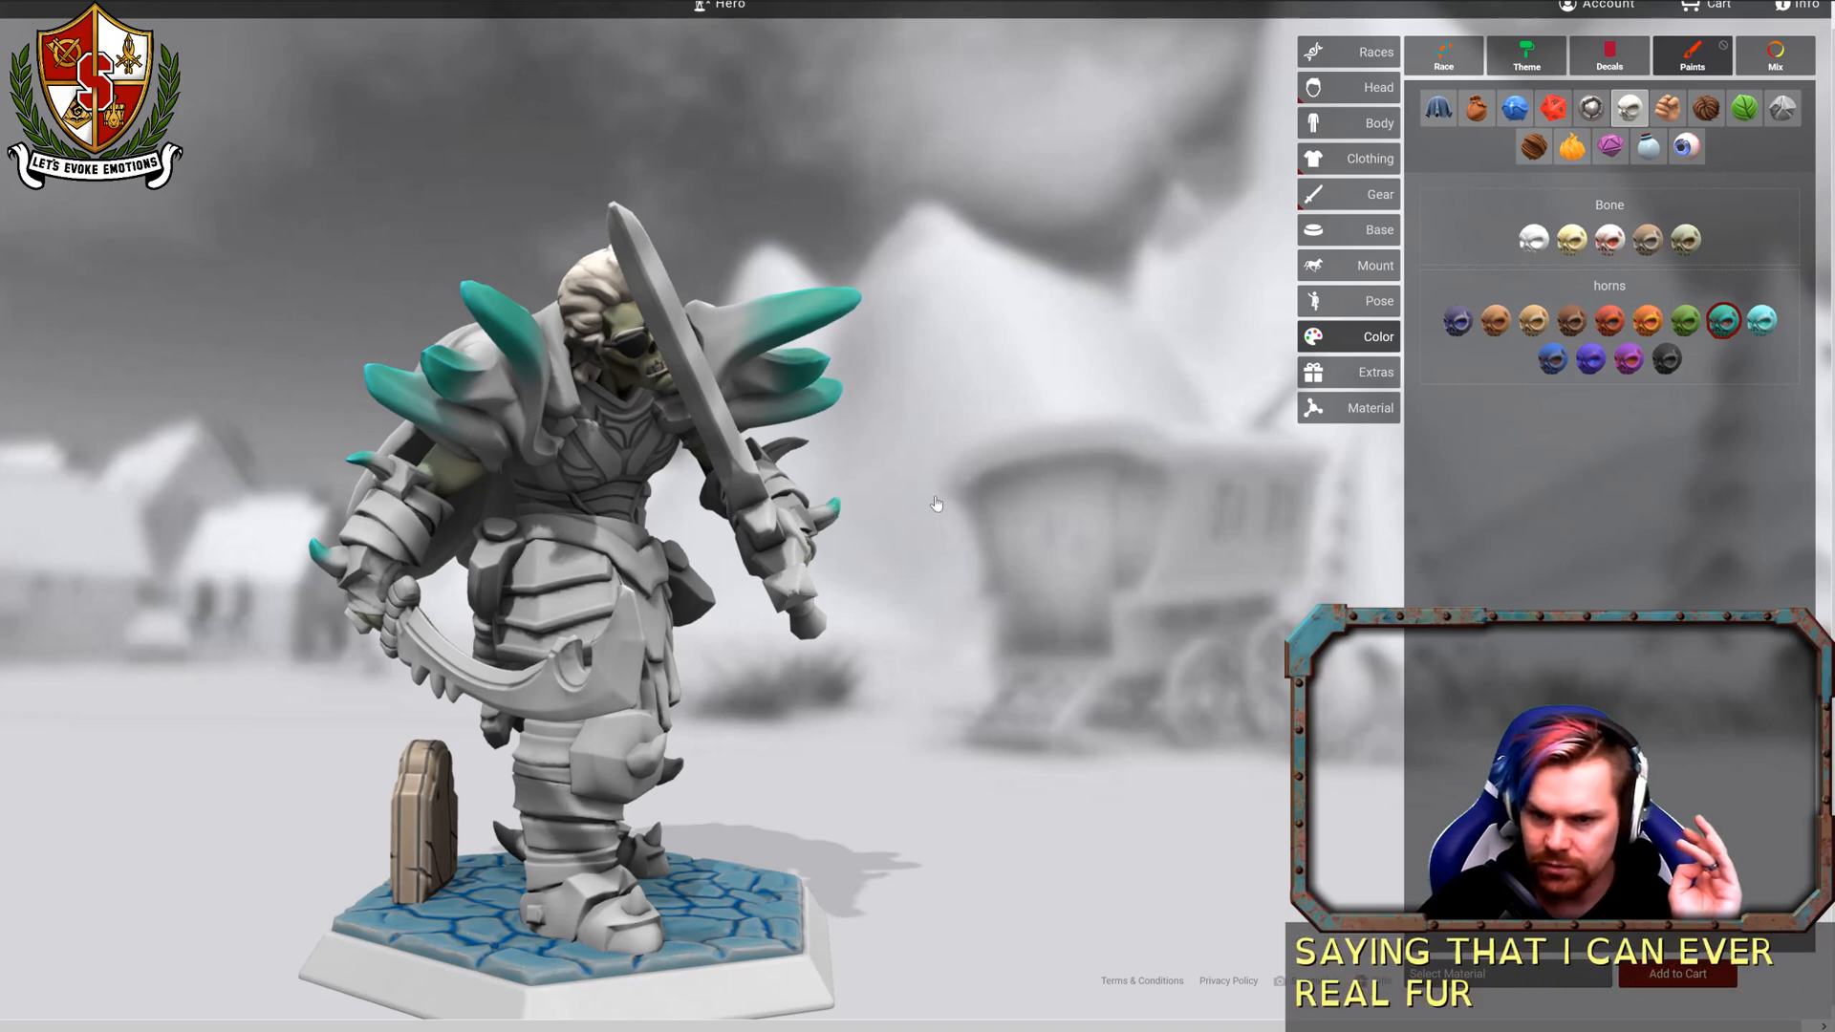
Try the grey Weathered metal colour on both pauldrons and the bases of the forearm spikes.
{"action": "left_click_drag", "start_coordinate": [937, 508], "coordinate": [789, 448]}
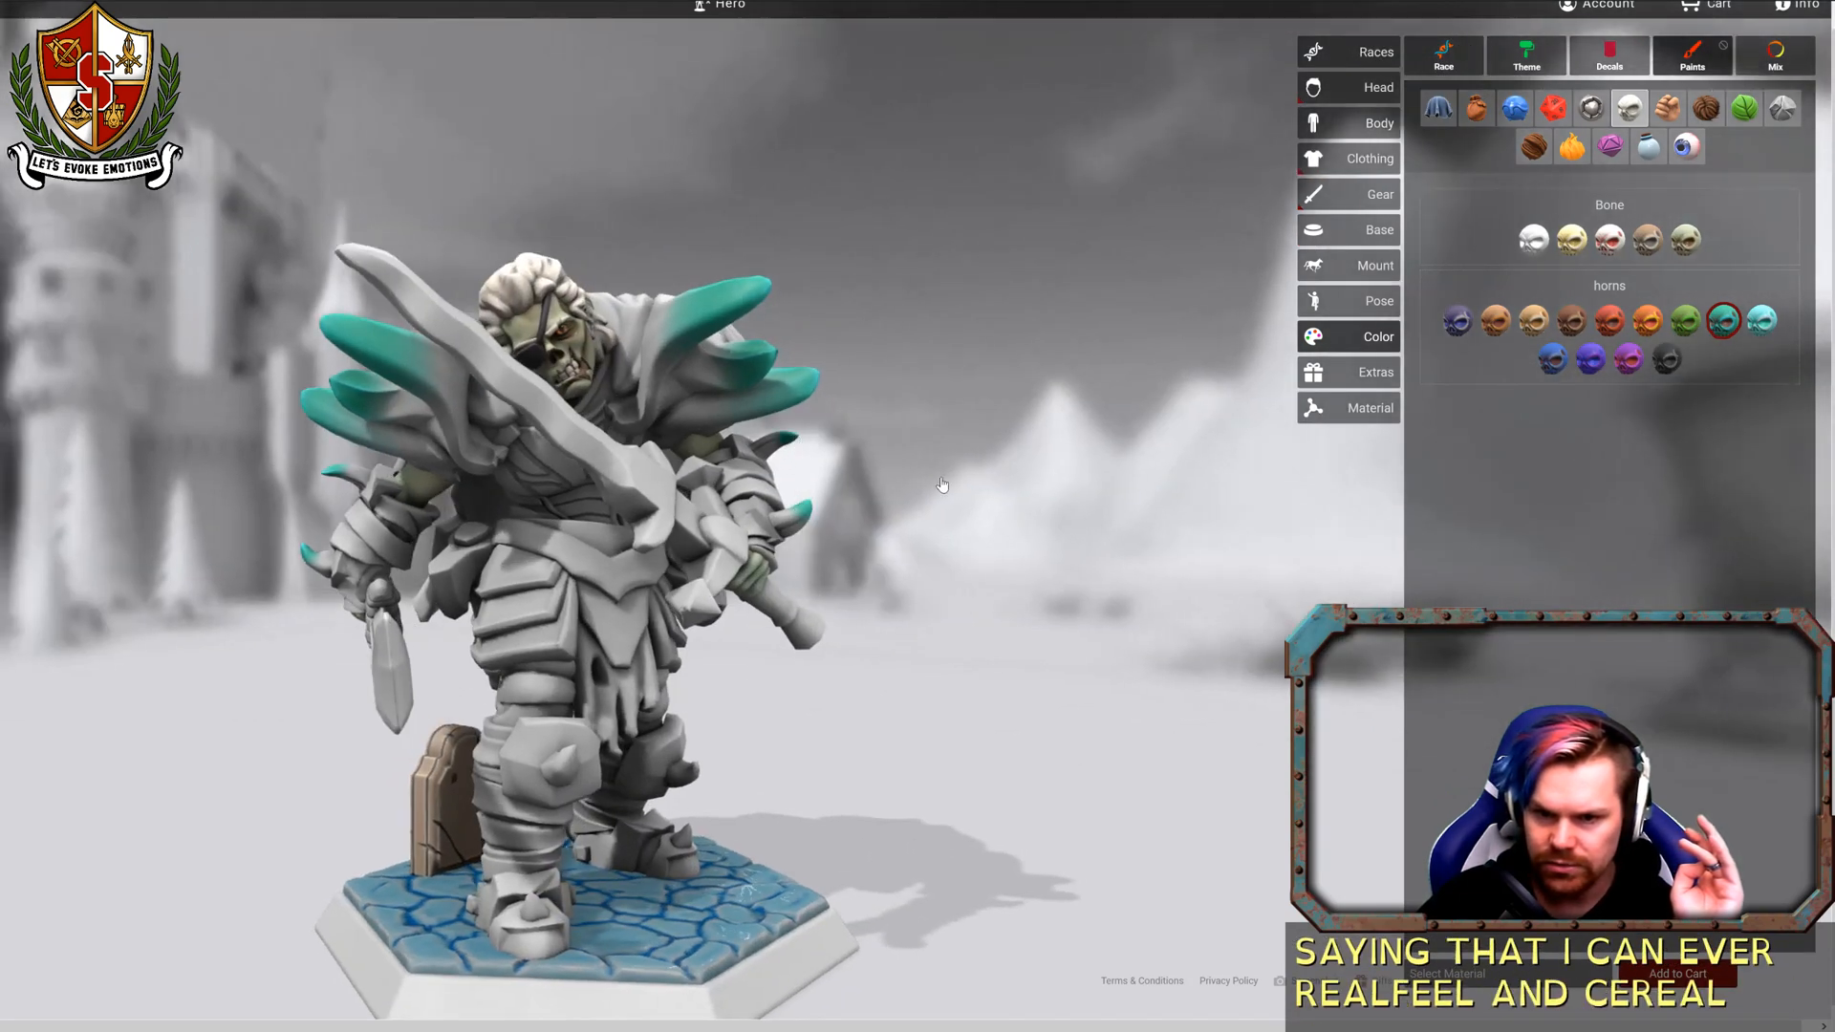
{"action": "left_click_drag", "start_coordinate": [942, 486], "coordinate": [1169, 448]}
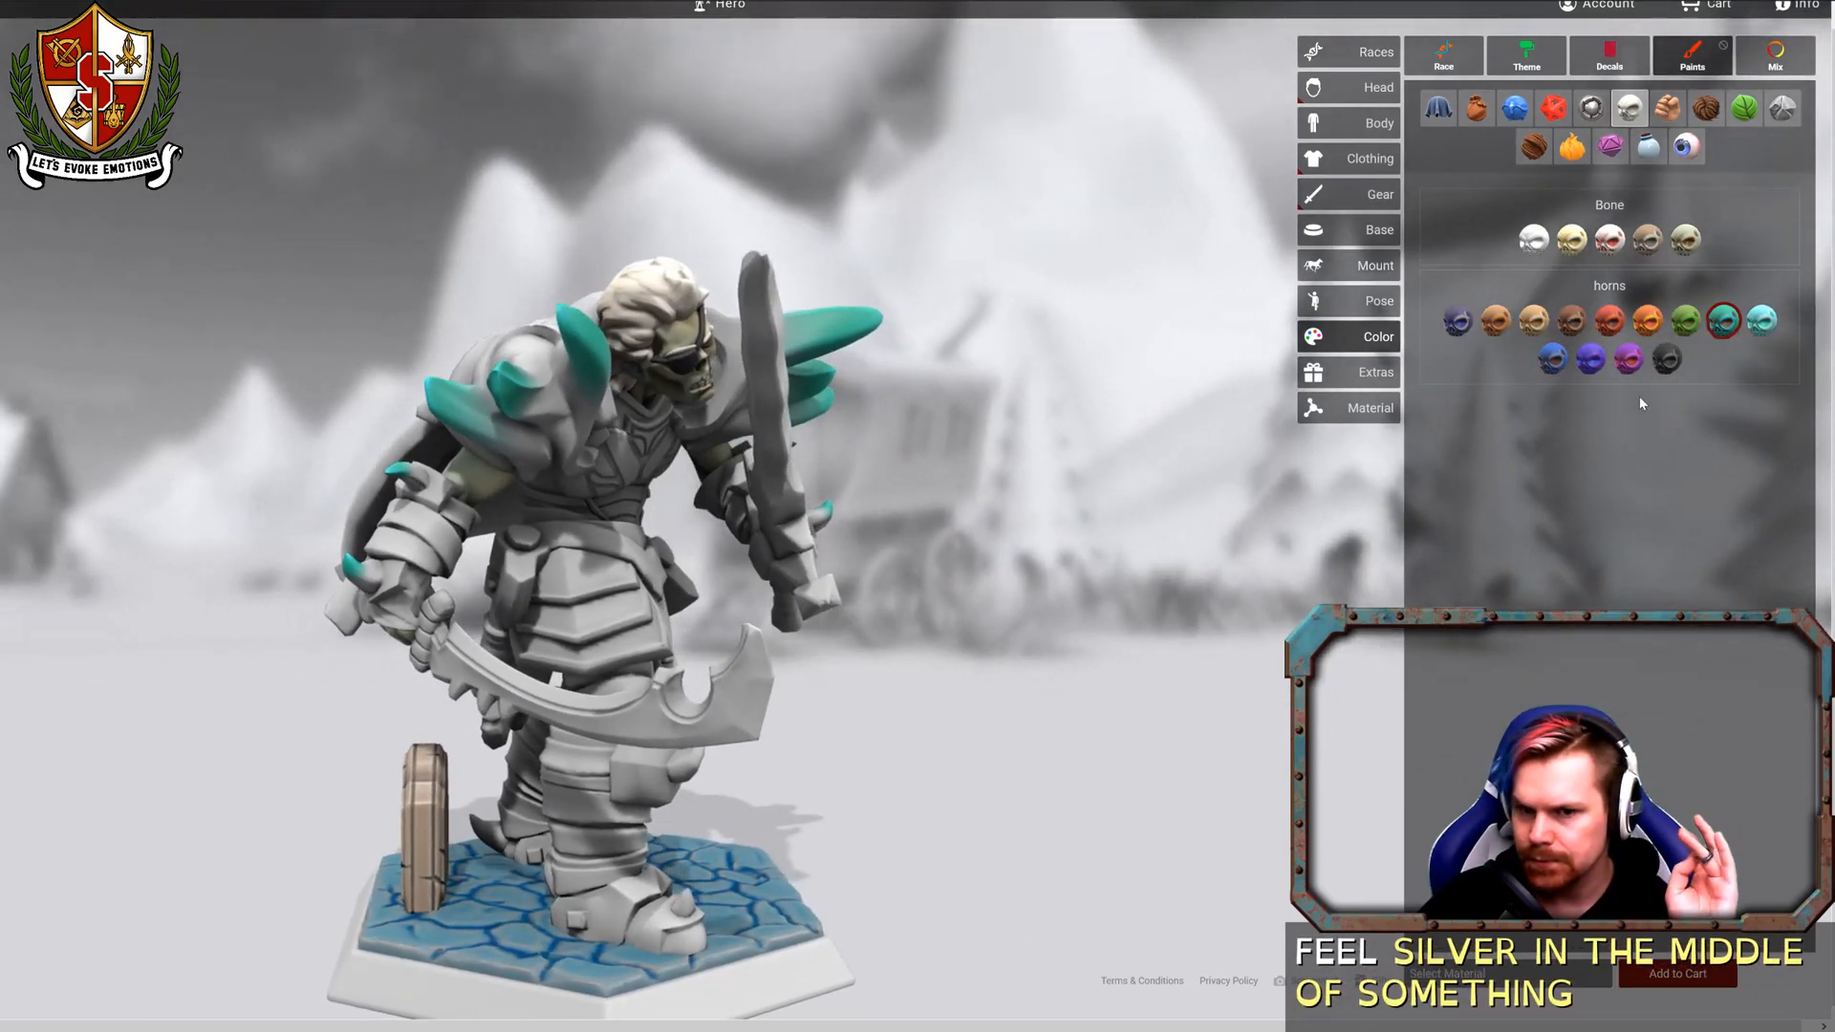
{"action": "left_click", "coordinate": [1589, 109]}
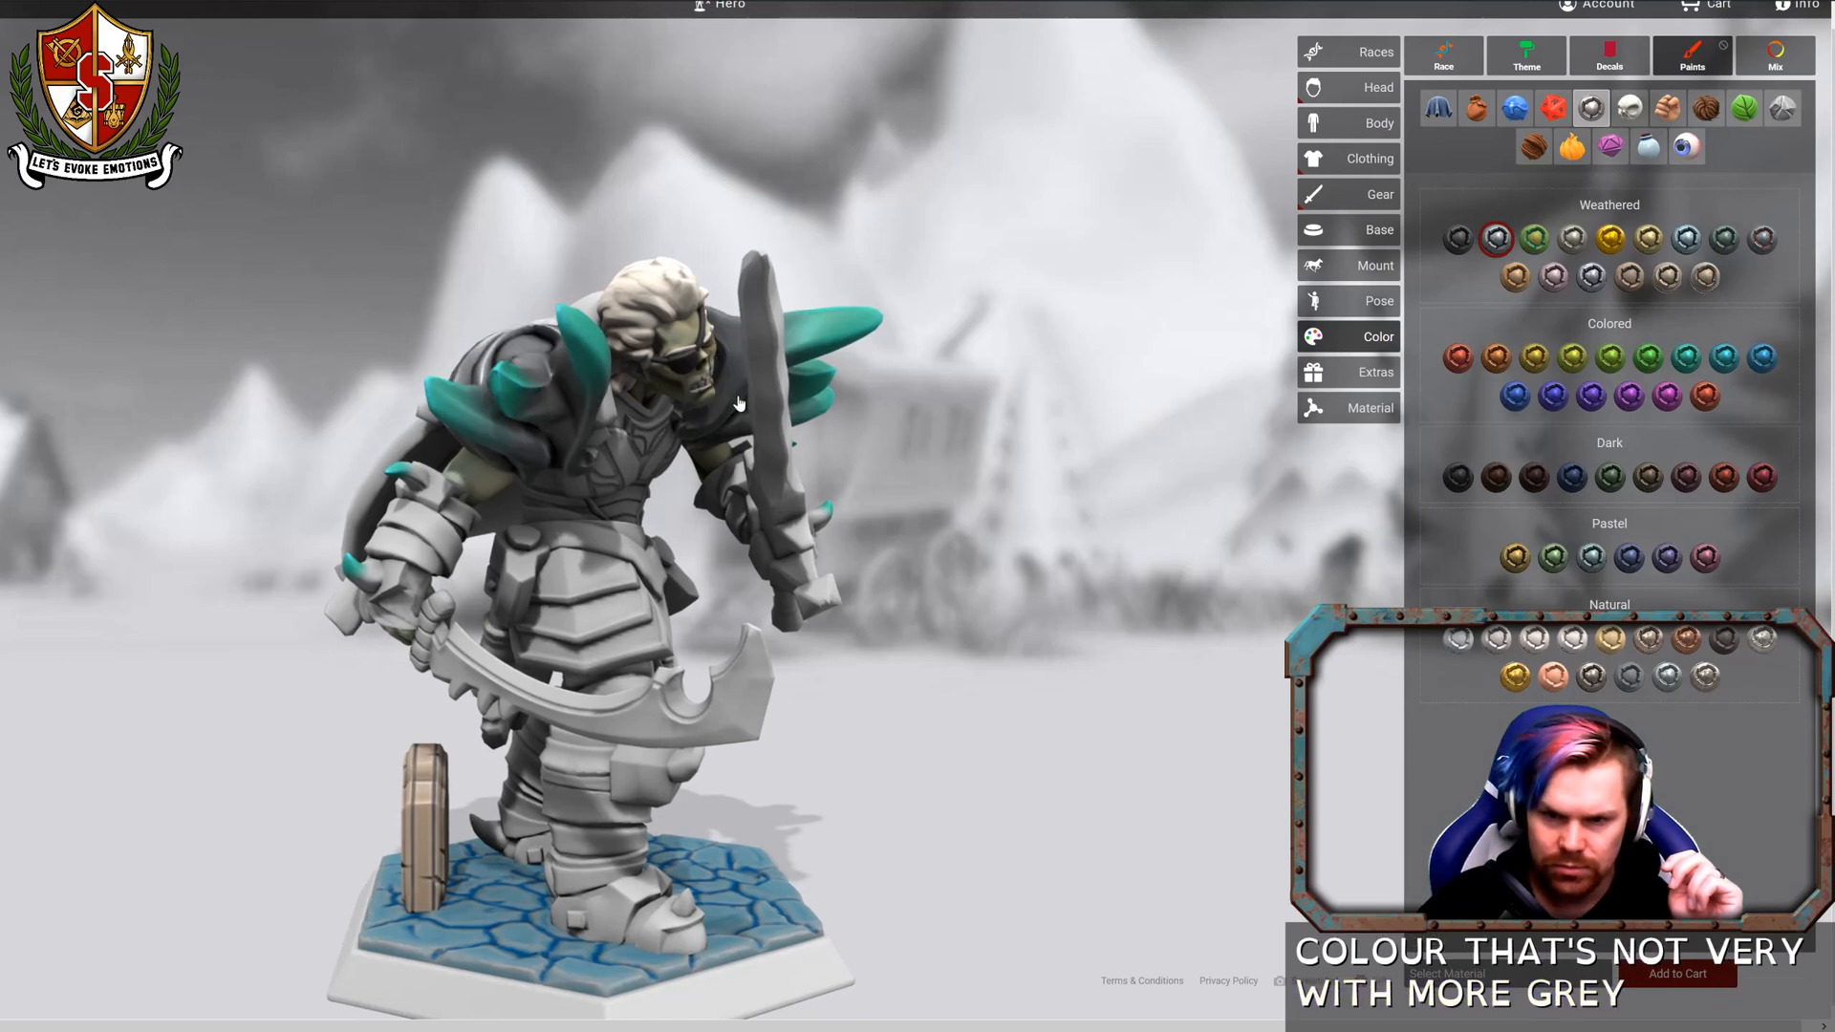
{"action": "left_click_drag", "start_coordinate": [1049, 430], "coordinate": [672, 405]}
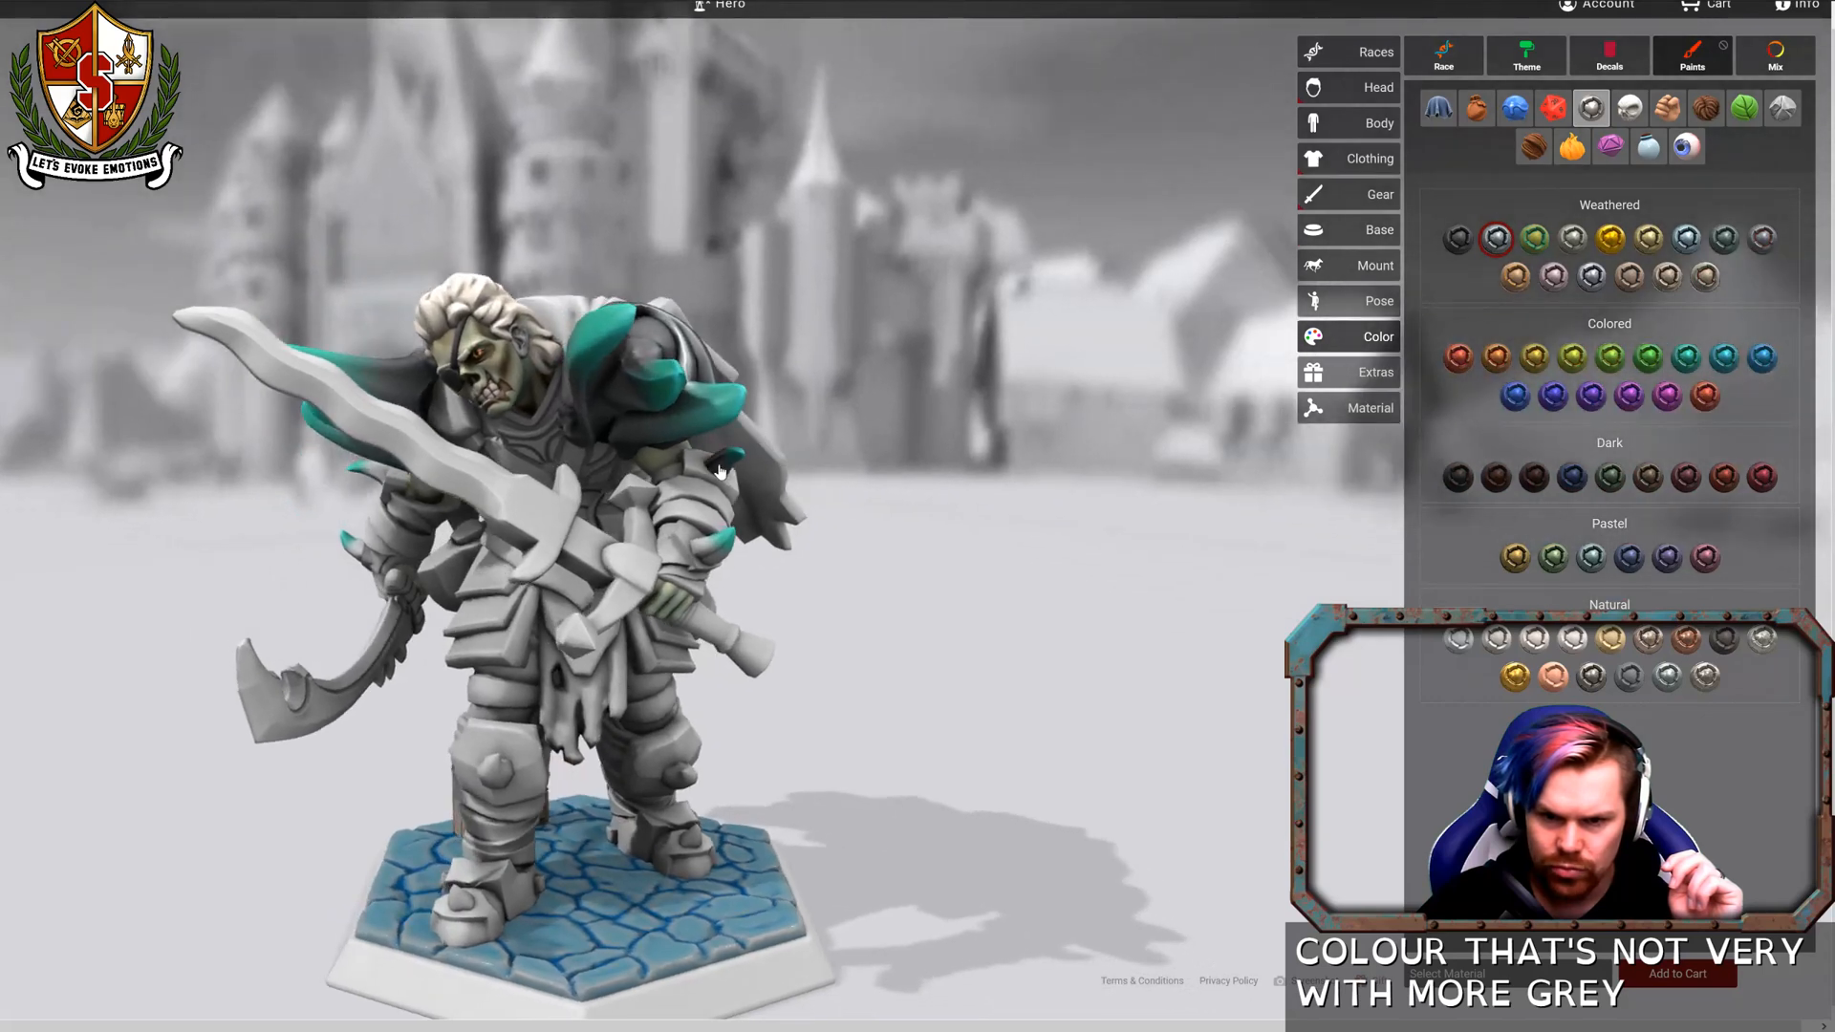
{"action": "left_click_drag", "start_coordinate": [707, 561], "coordinate": [616, 509]}
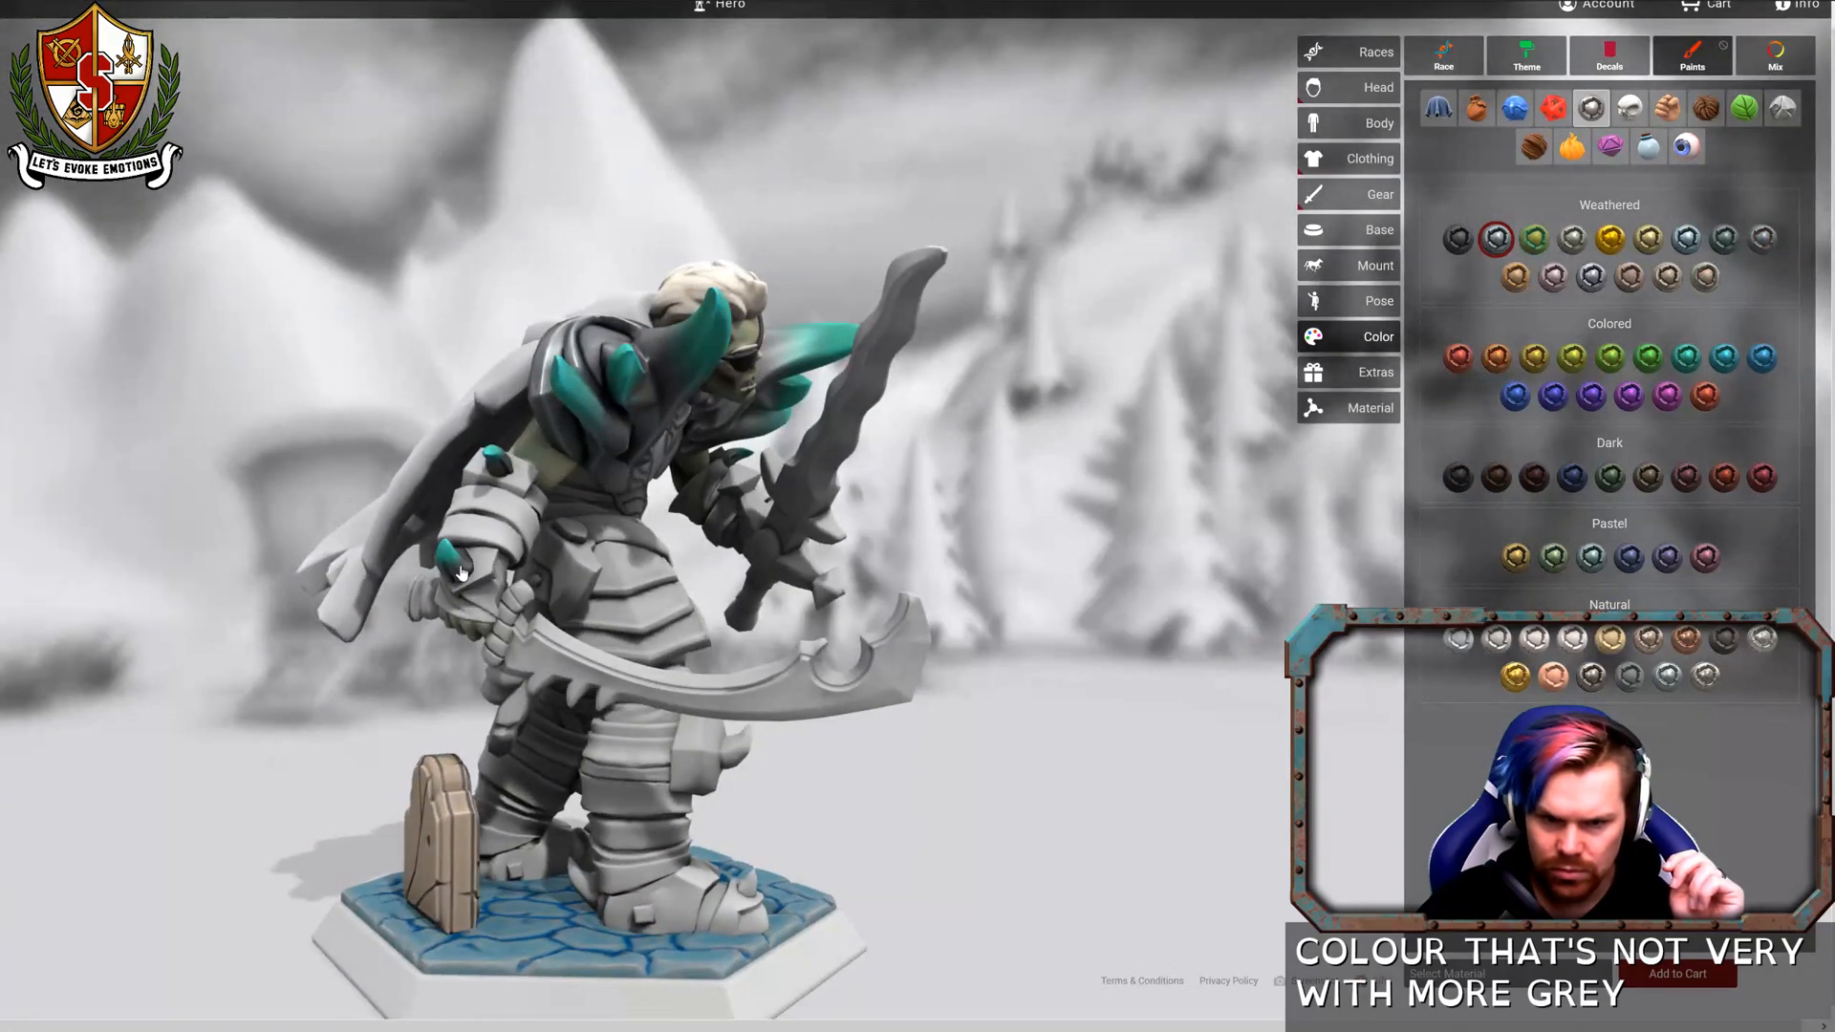
{"action": "left_click_drag", "start_coordinate": [459, 571], "coordinate": [705, 553]}
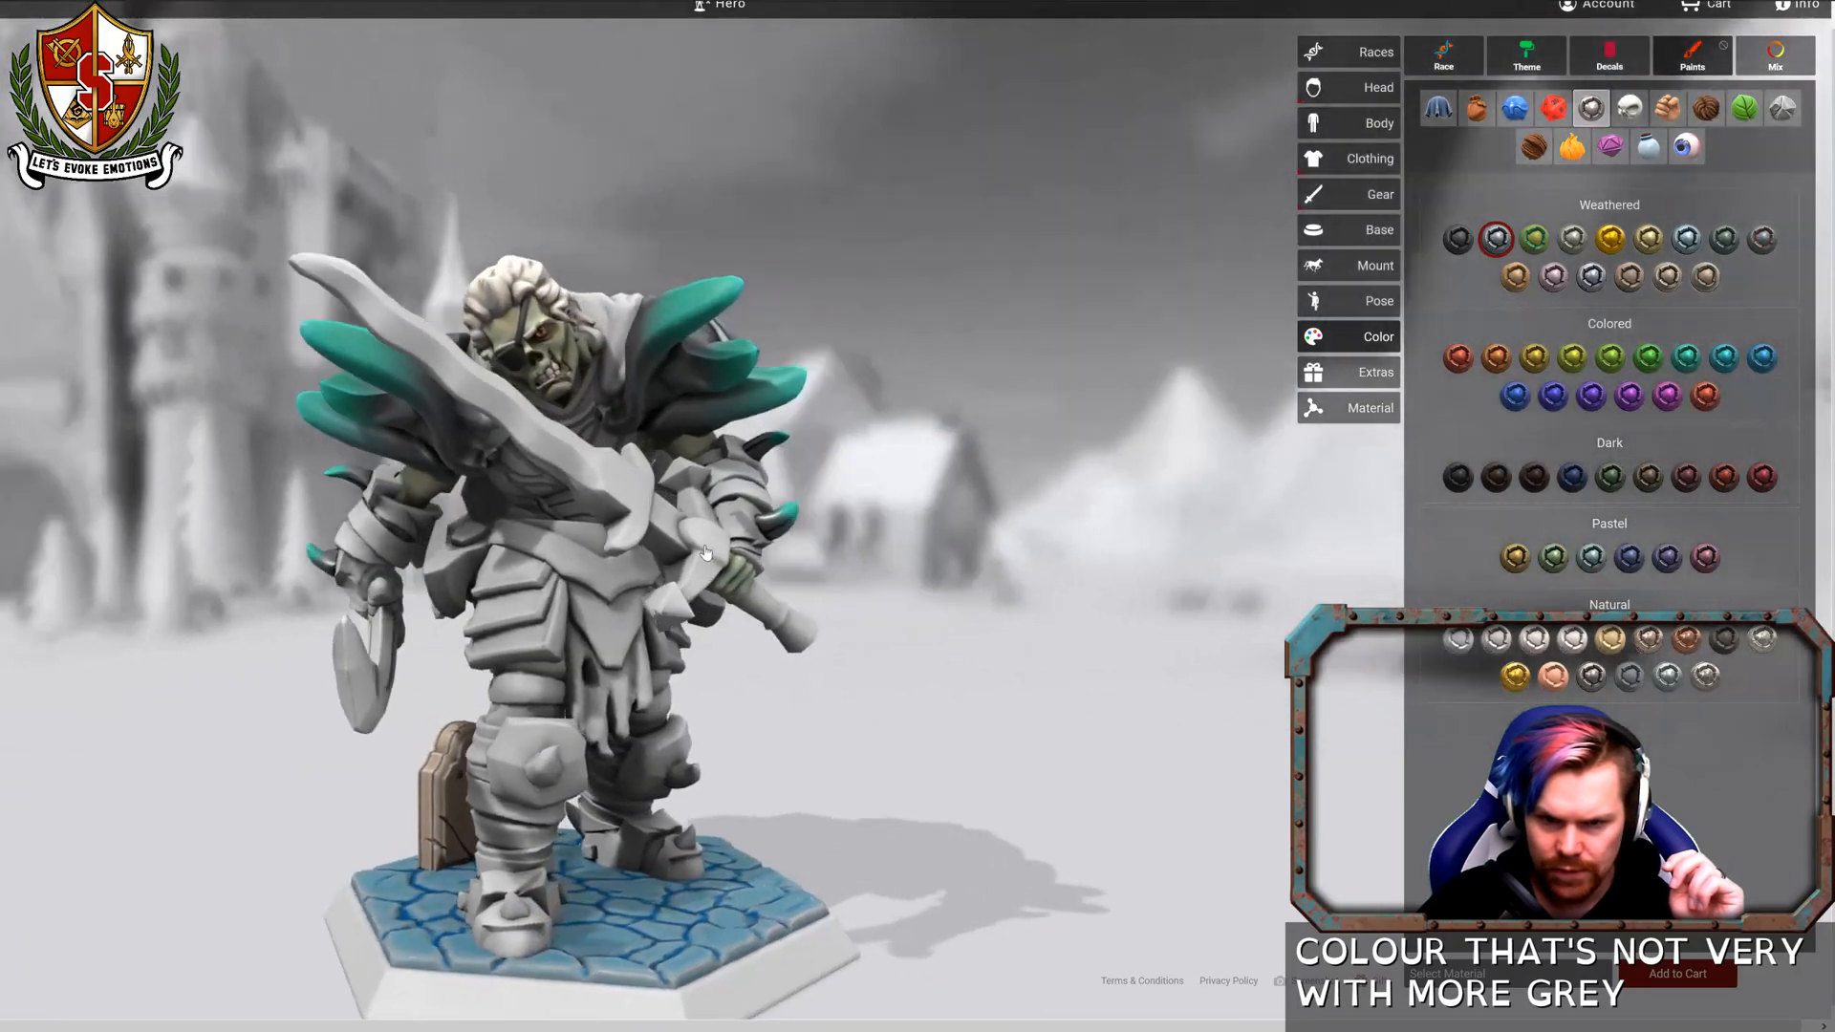
{"action": "scroll", "coordinate": [936, 545], "scroll_direction": "up", "scroll_amount": 6}
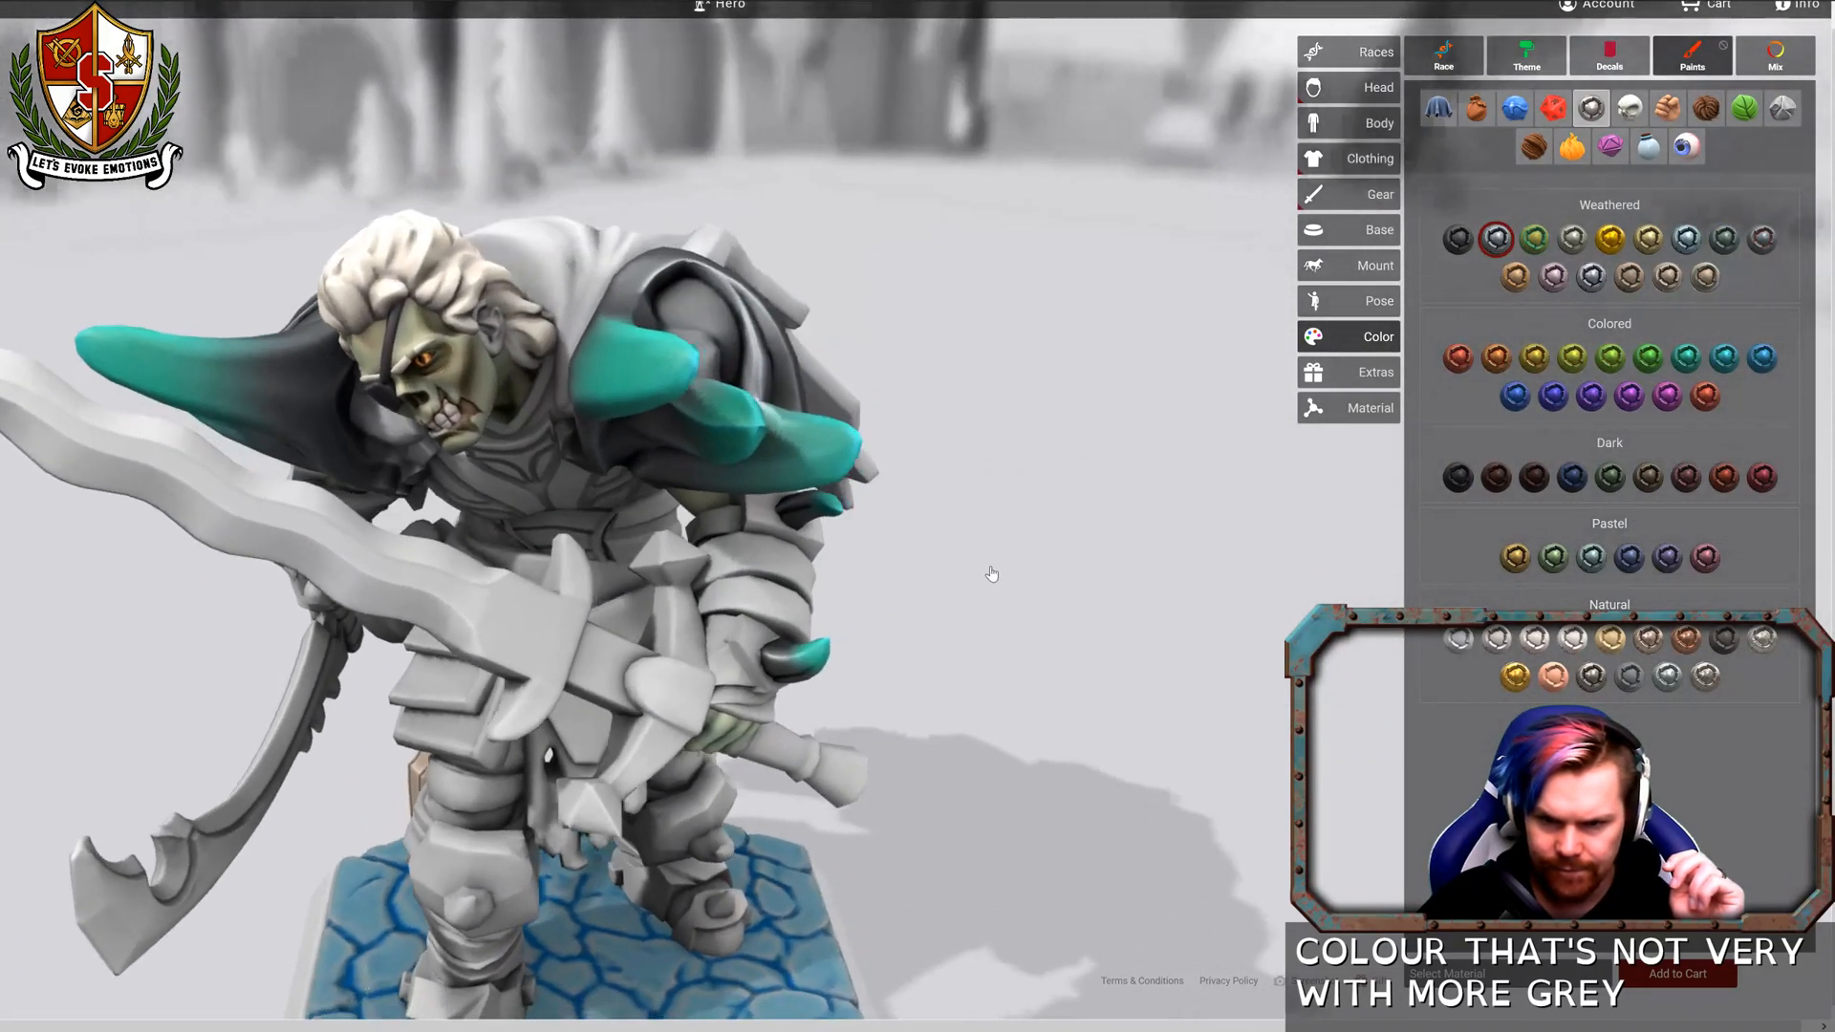
{"action": "left_click_drag", "start_coordinate": [992, 574], "coordinate": [1179, 491]}
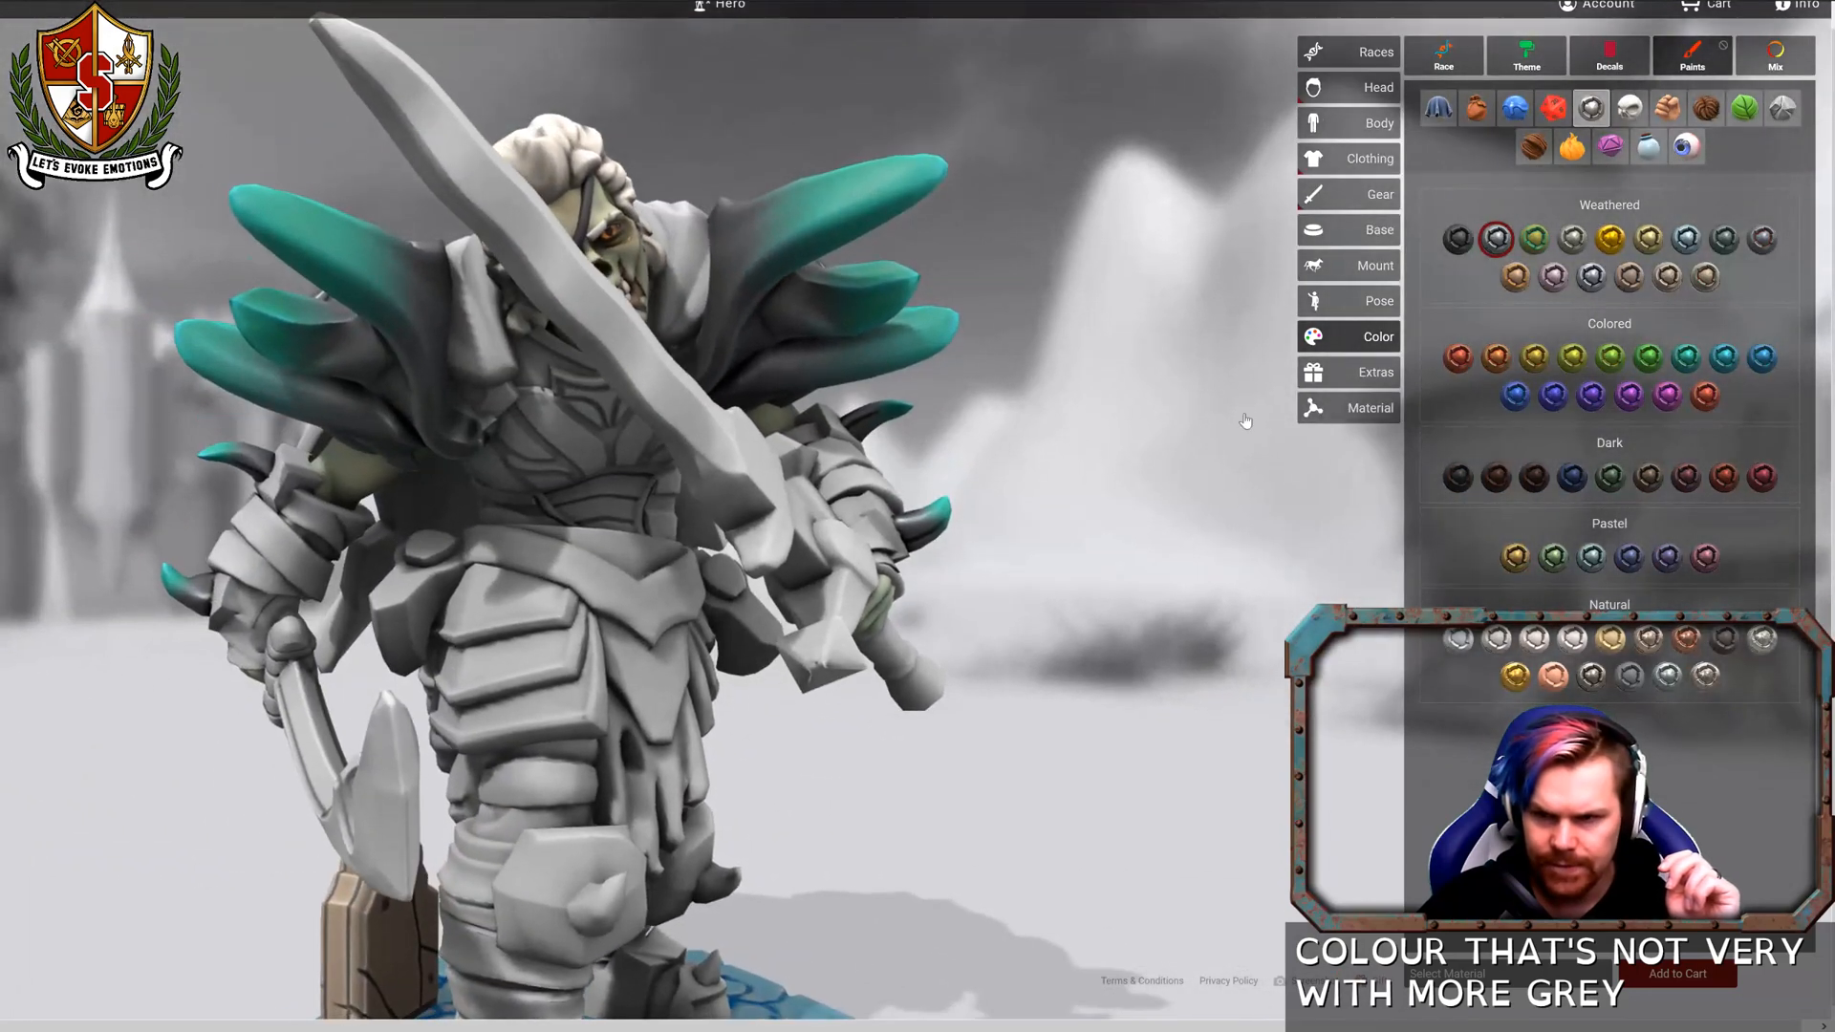
Try Tornado of Coals on the pauldrons and forearm bands, and paint the pauldrons and forearm spike bases with the blackish-brown Dark metal colour.
{"action": "left_click", "coordinate": [1459, 240]}
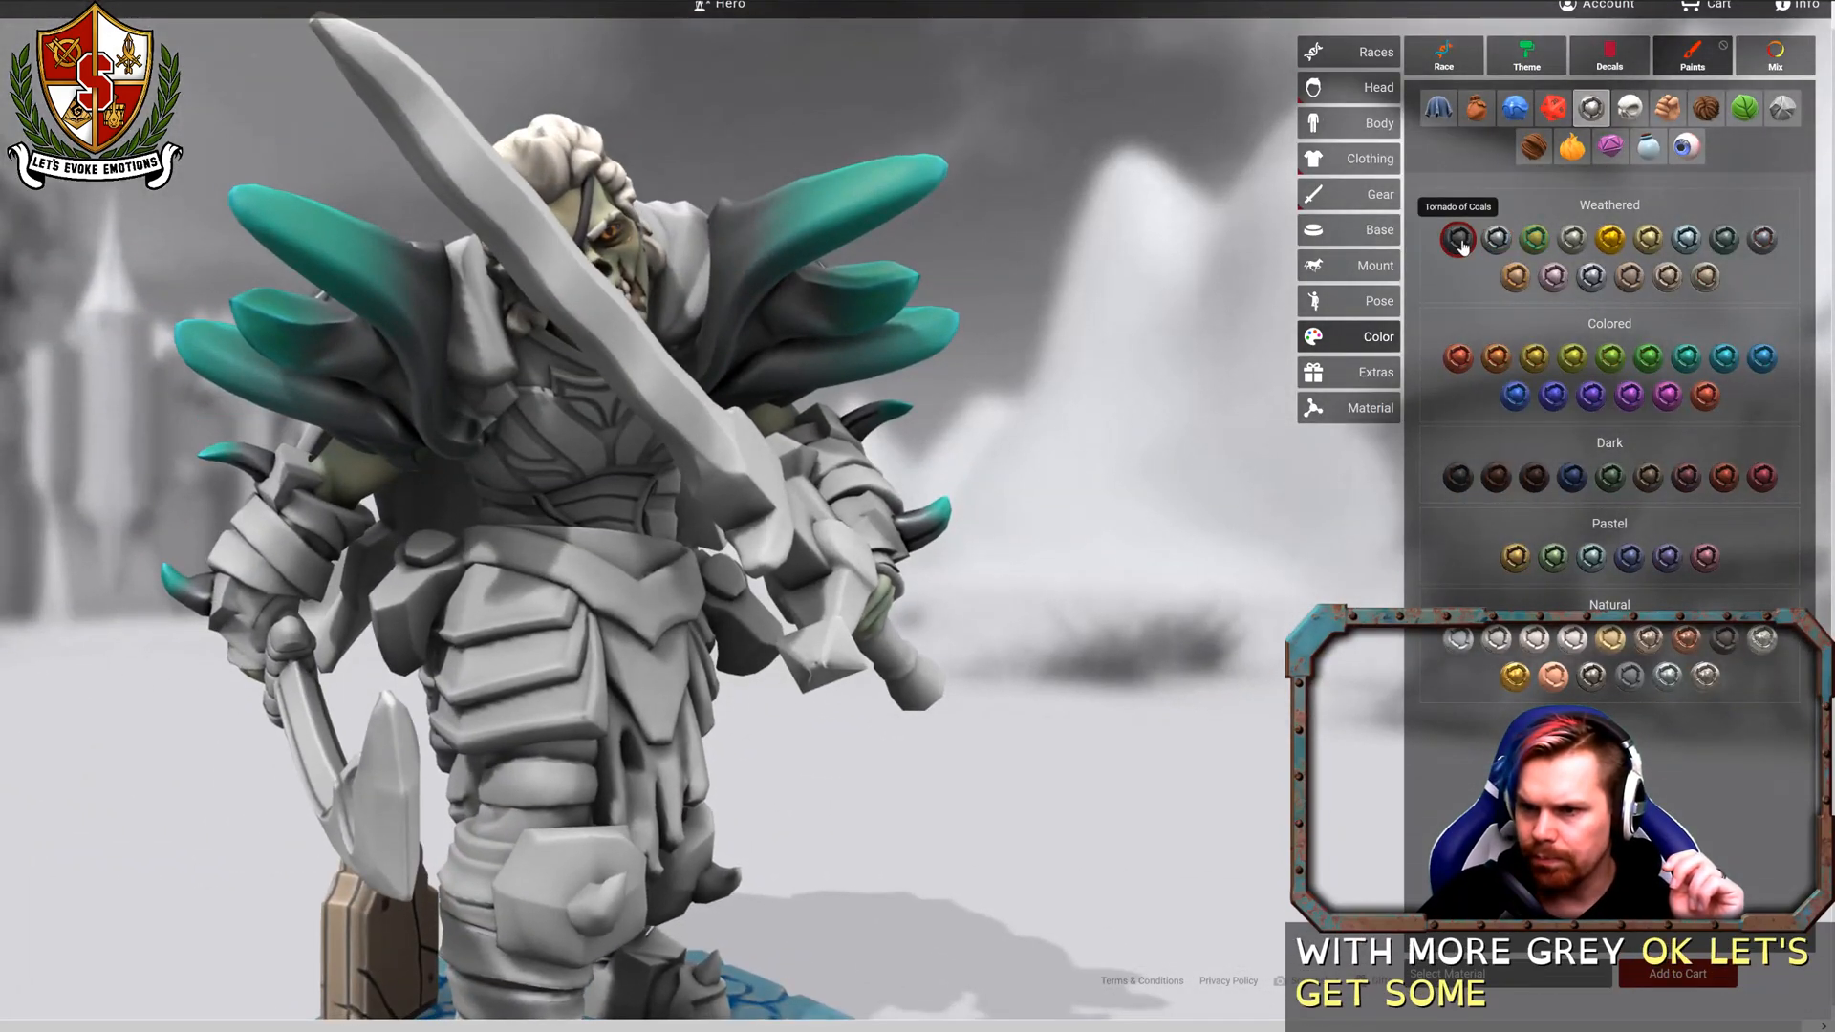
{"action": "left_click", "coordinate": [730, 307]}
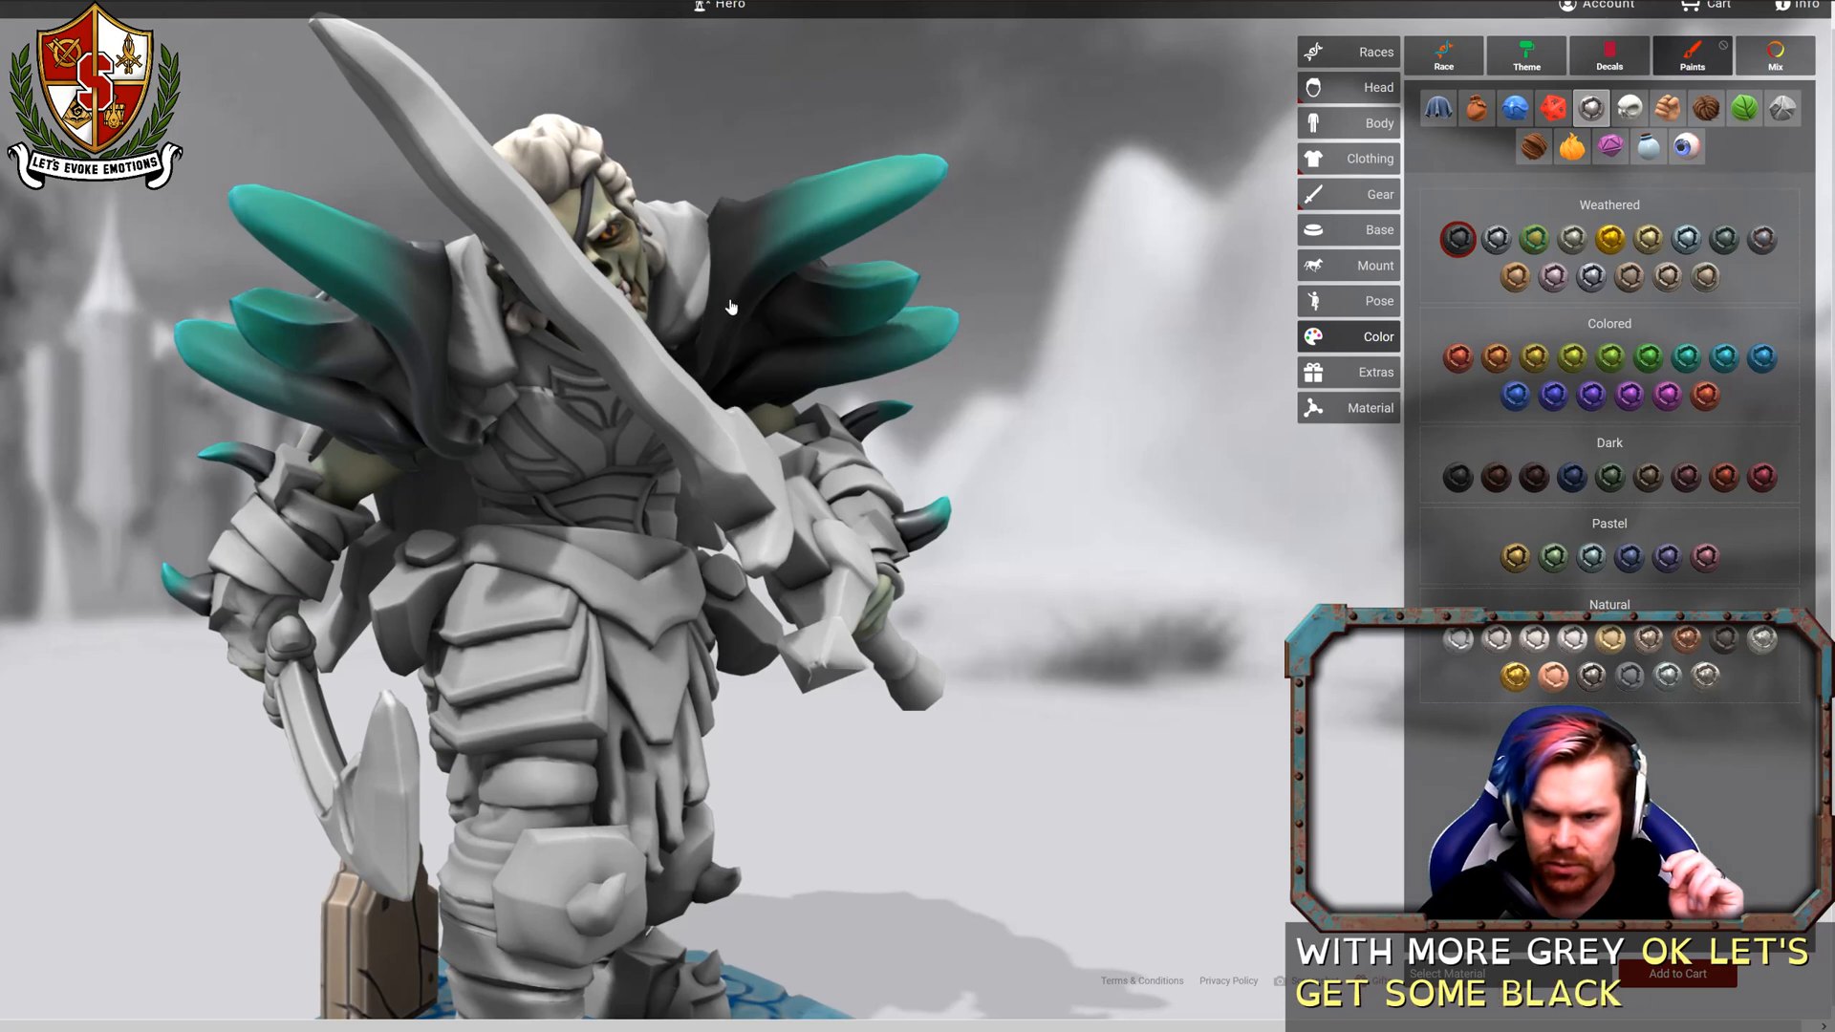
{"action": "left_click", "coordinate": [282, 506]}
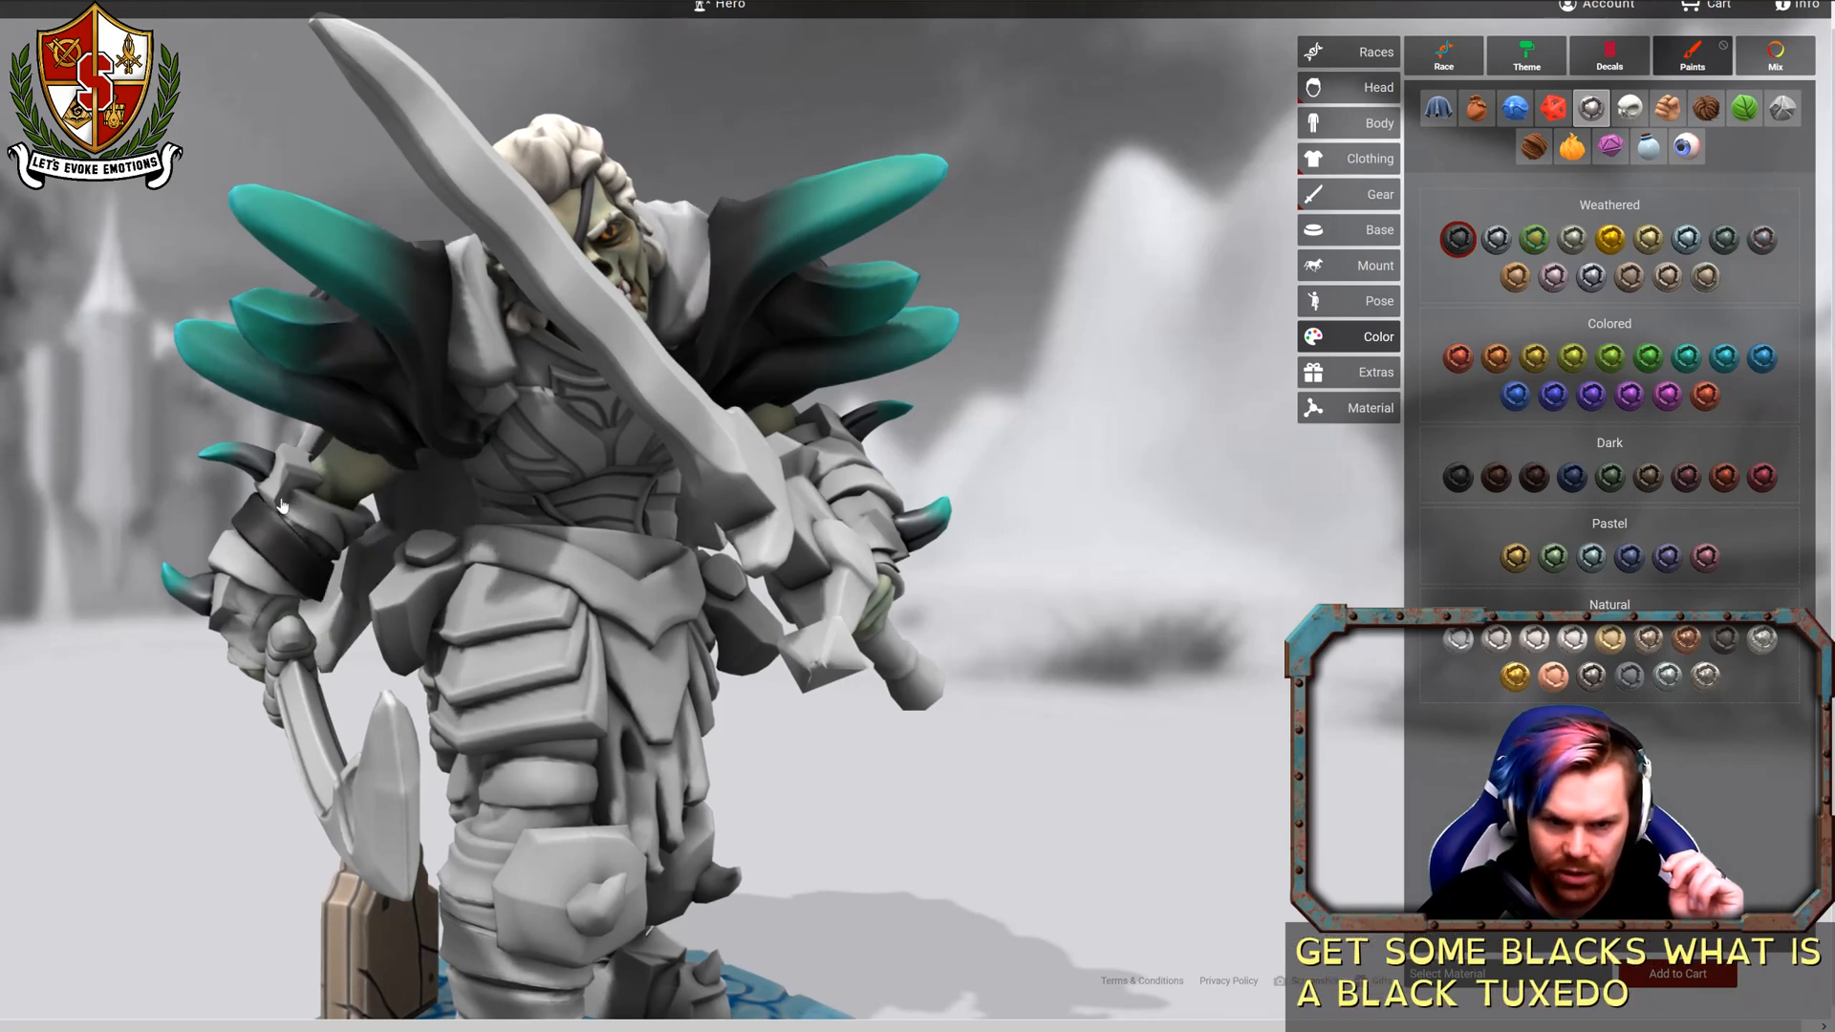
{"action": "left_click", "coordinate": [828, 552]}
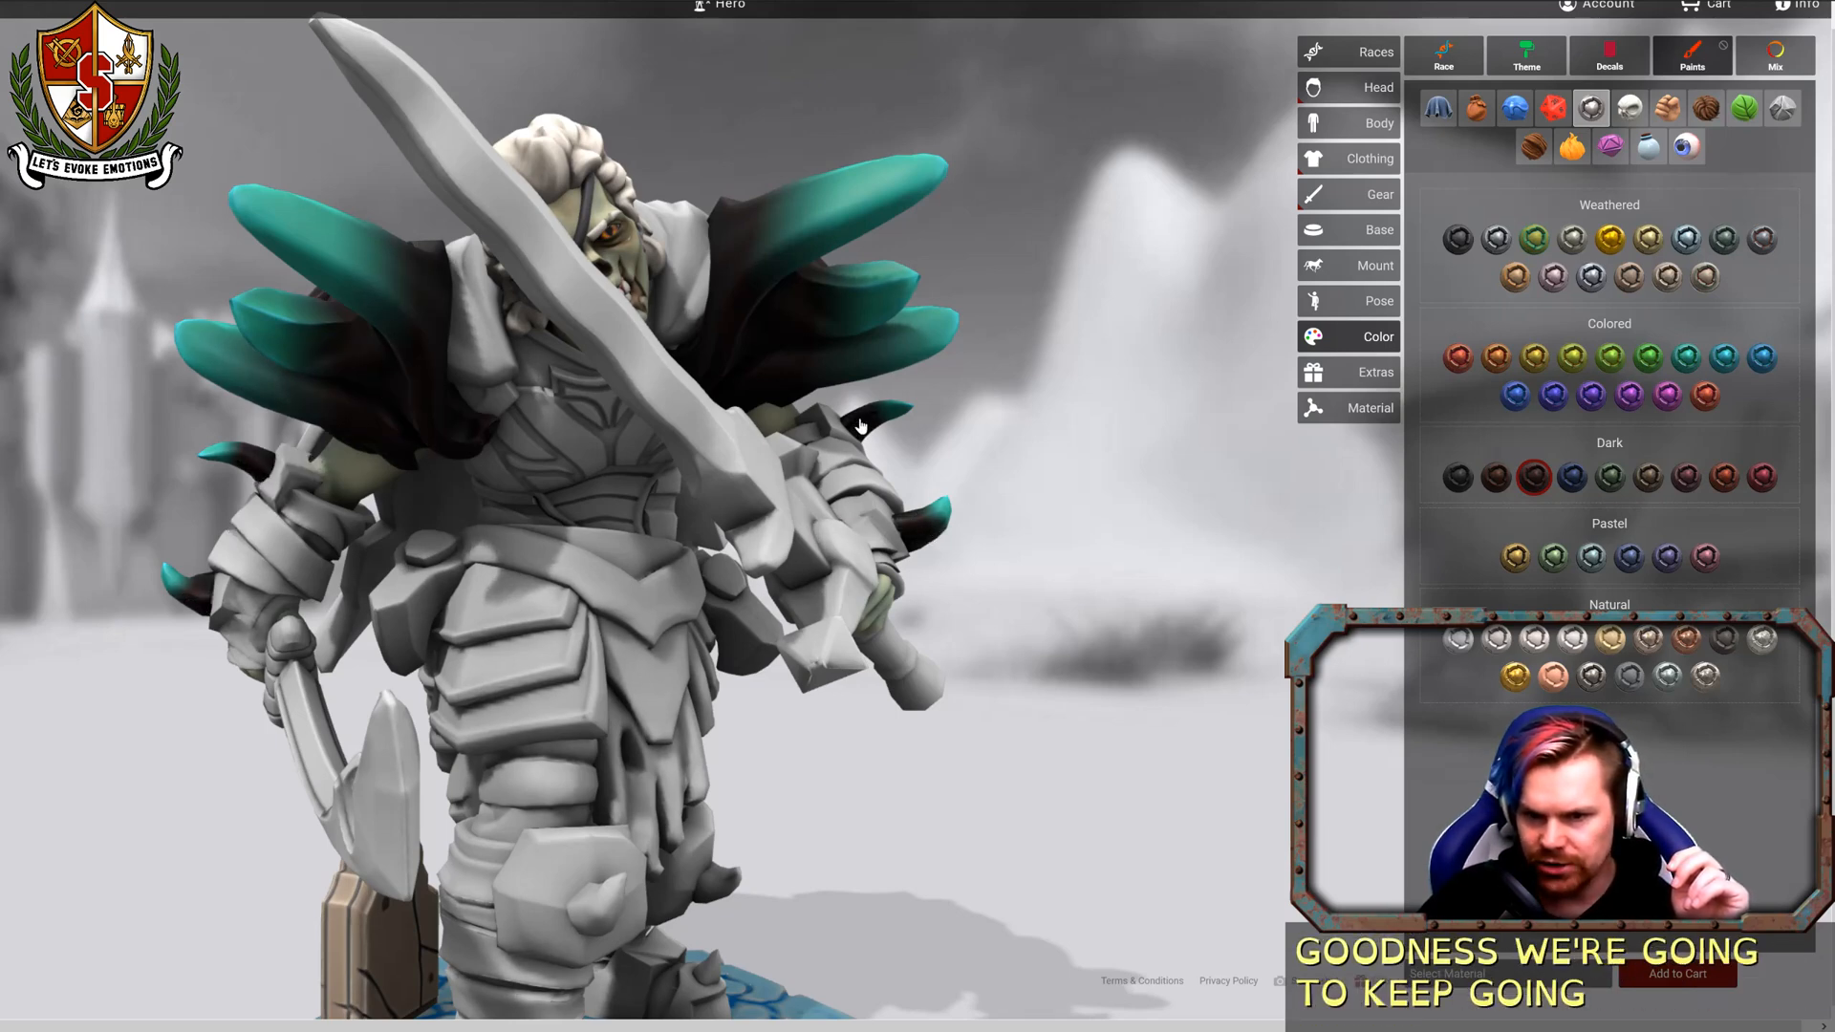
{"action": "mouse_move", "coordinate": [1070, 446]}
{"action": "left_mouse_down"}
{"action": "mouse_move", "coordinate": [512, 516]}
{"action": "mouse_move", "coordinate": [834, 529]}
{"action": "mouse_move", "coordinate": [959, 473]}
{"action": "mouse_move", "coordinate": [1150, 439]}
{"action": "mouse_move", "coordinate": [1060, 449]}
{"action": "mouse_move", "coordinate": [1168, 401]}
{"action": "left_mouse_up"}
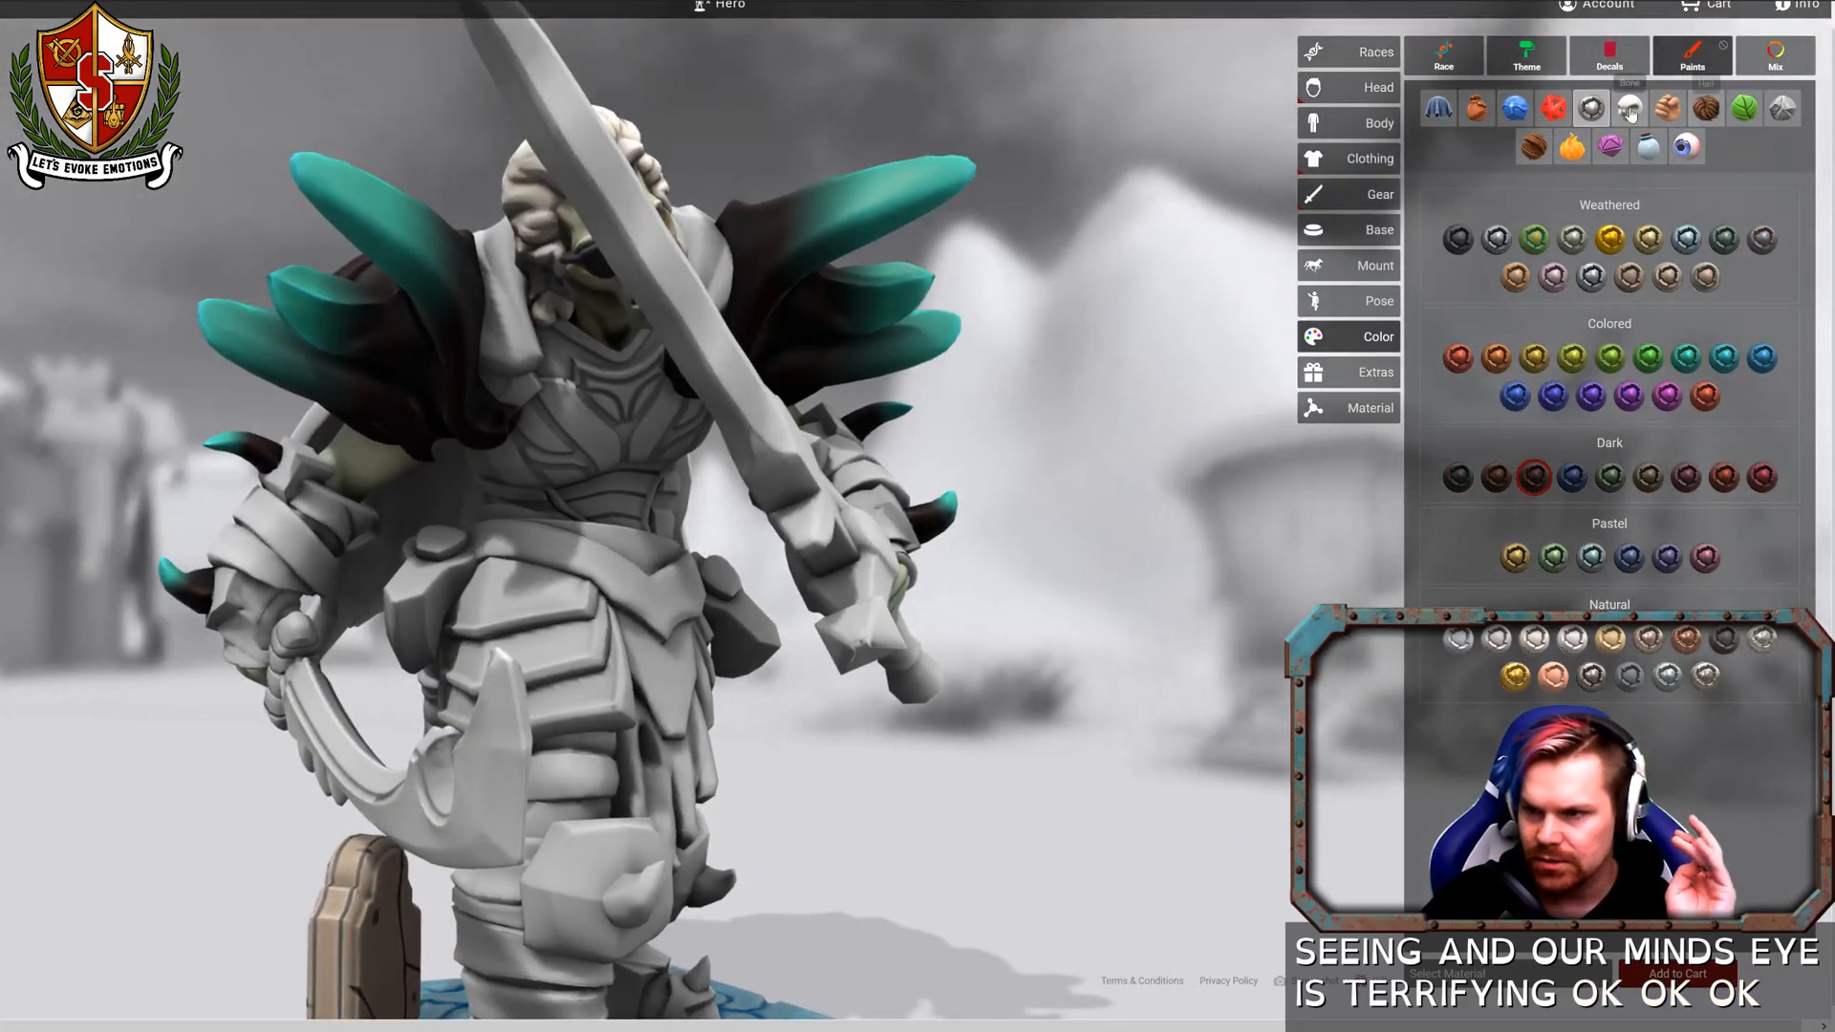
Try the pale grey-green Neutral cloth colour on the cape and view it from behind.
{"action": "left_click_drag", "start_coordinate": [1276, 248], "coordinate": [841, 325]}
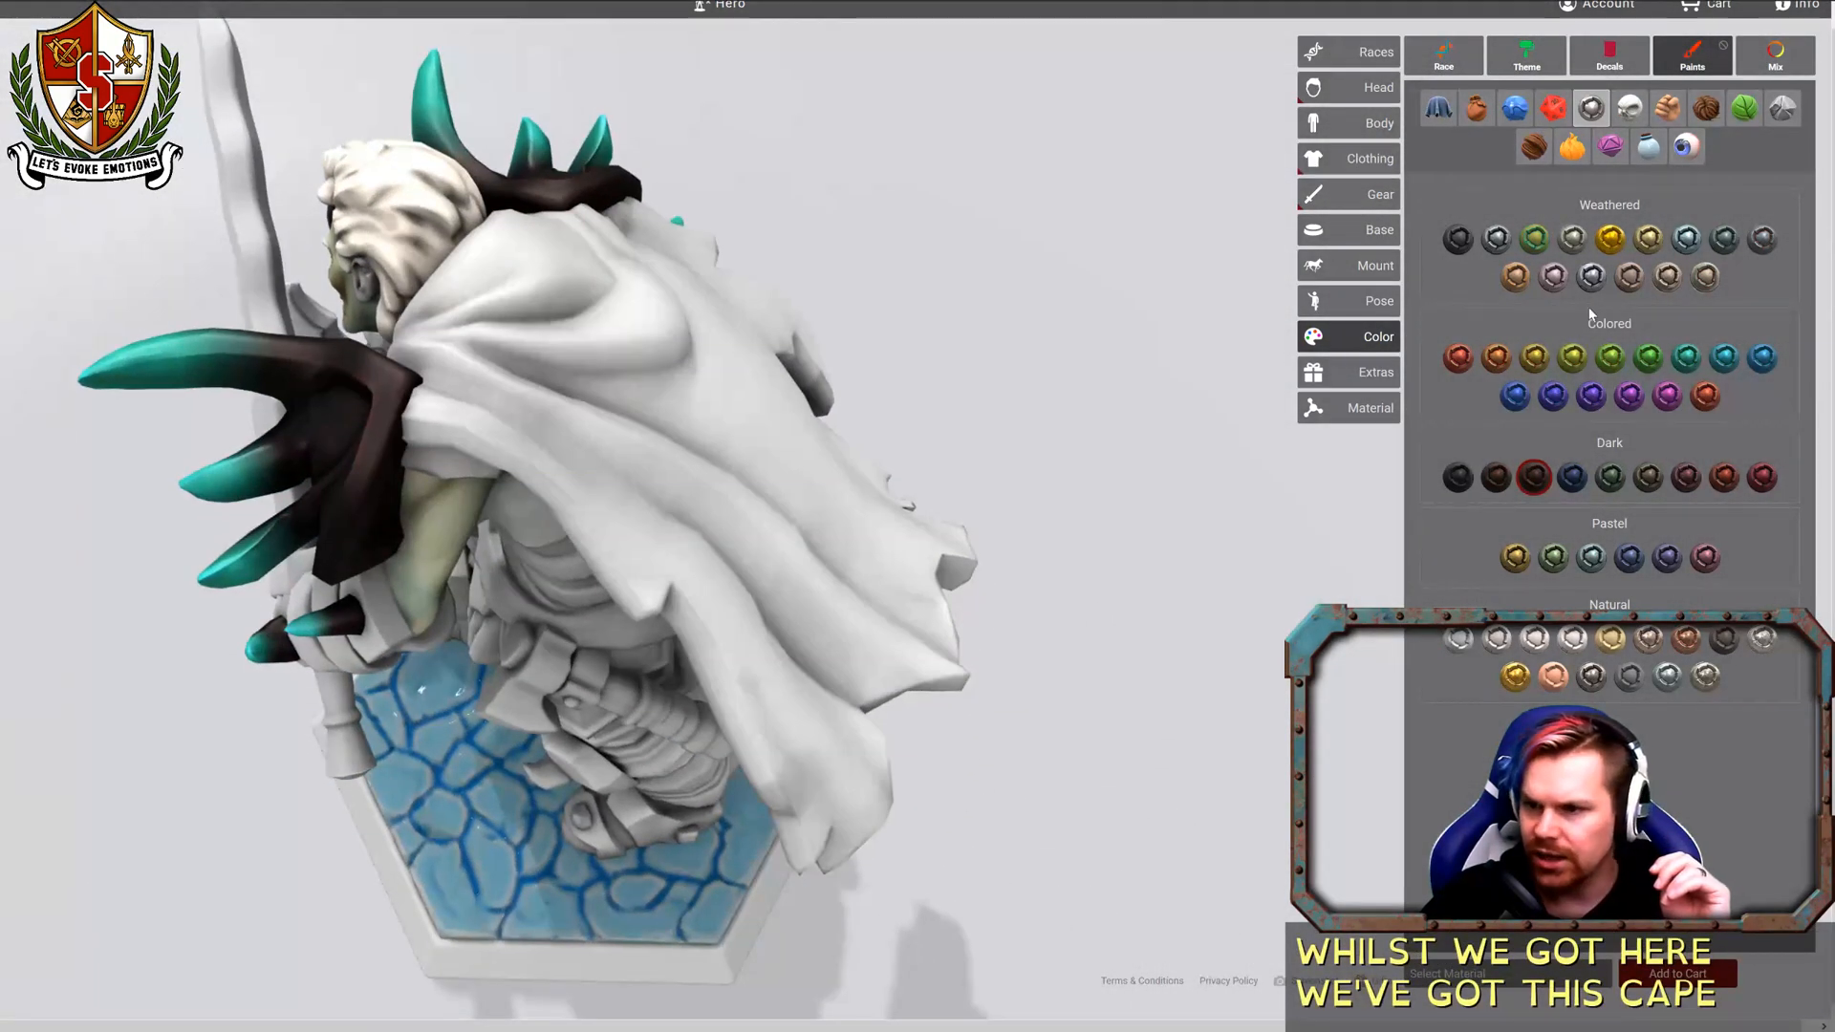
{"action": "left_click", "coordinate": [1476, 107]}
{"action": "left_click", "coordinate": [1438, 107]}
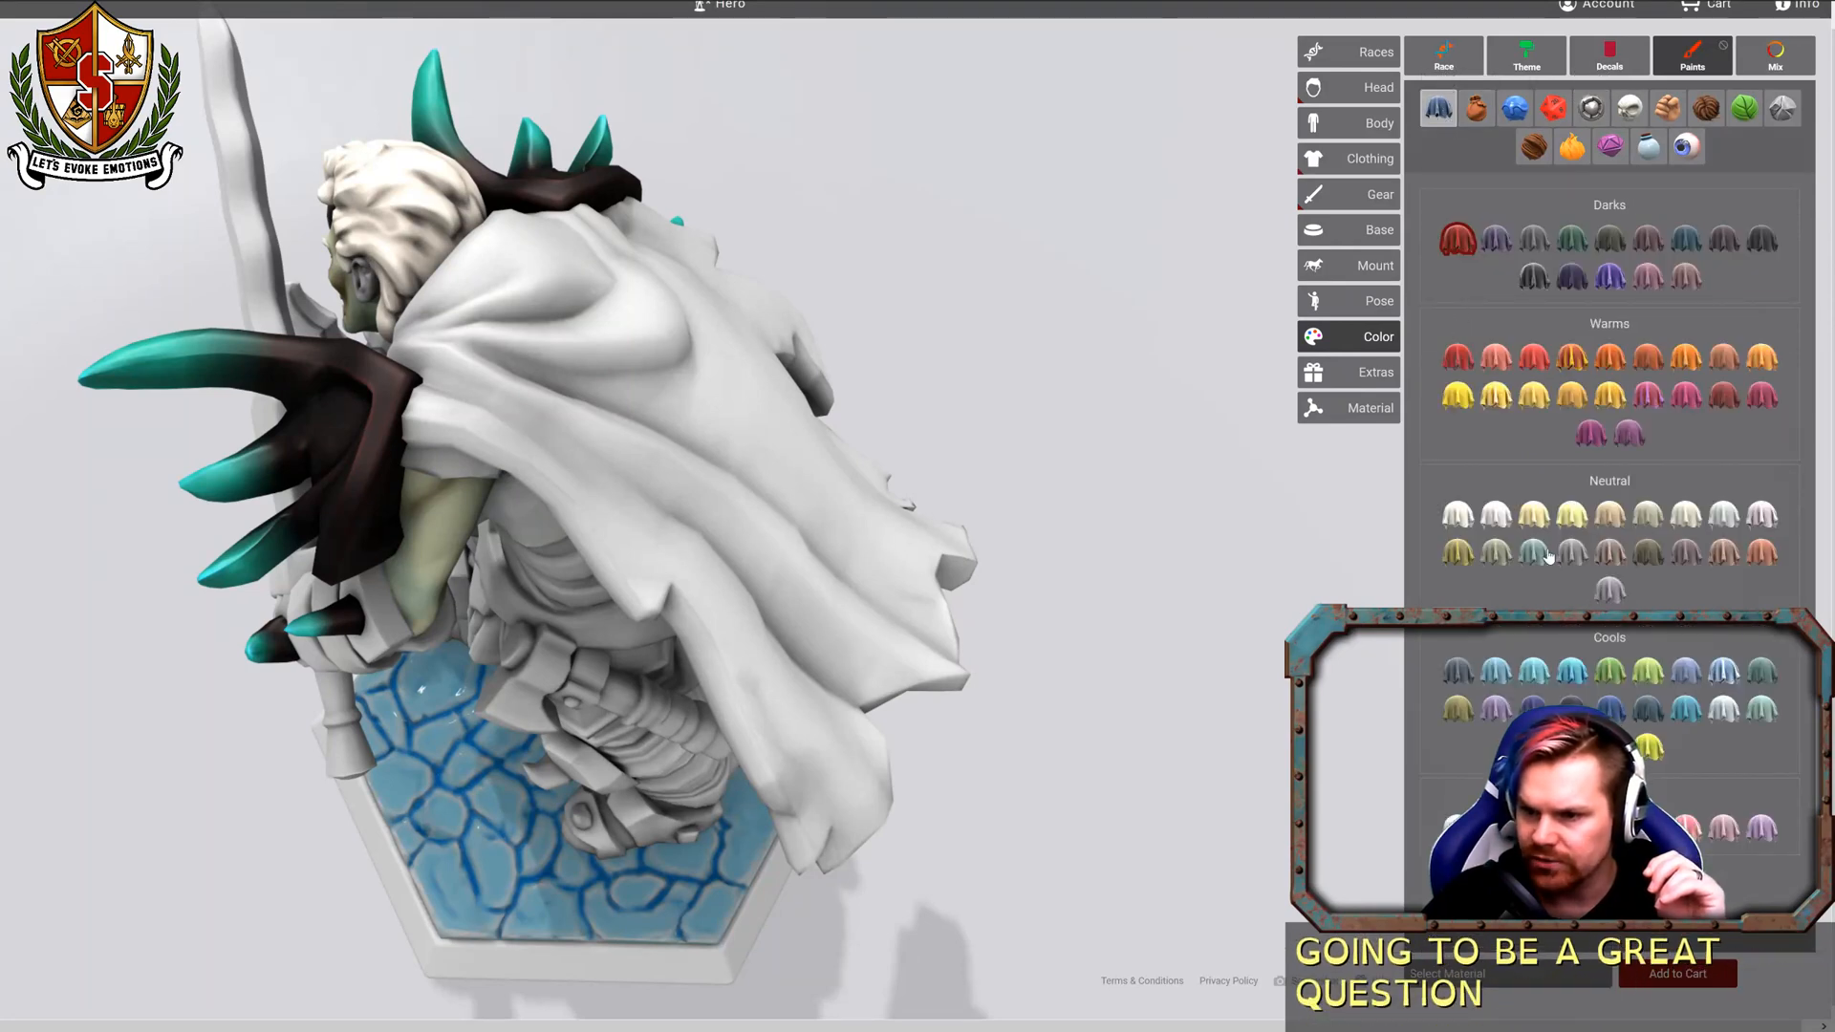
{"action": "left_click", "coordinate": [798, 536]}
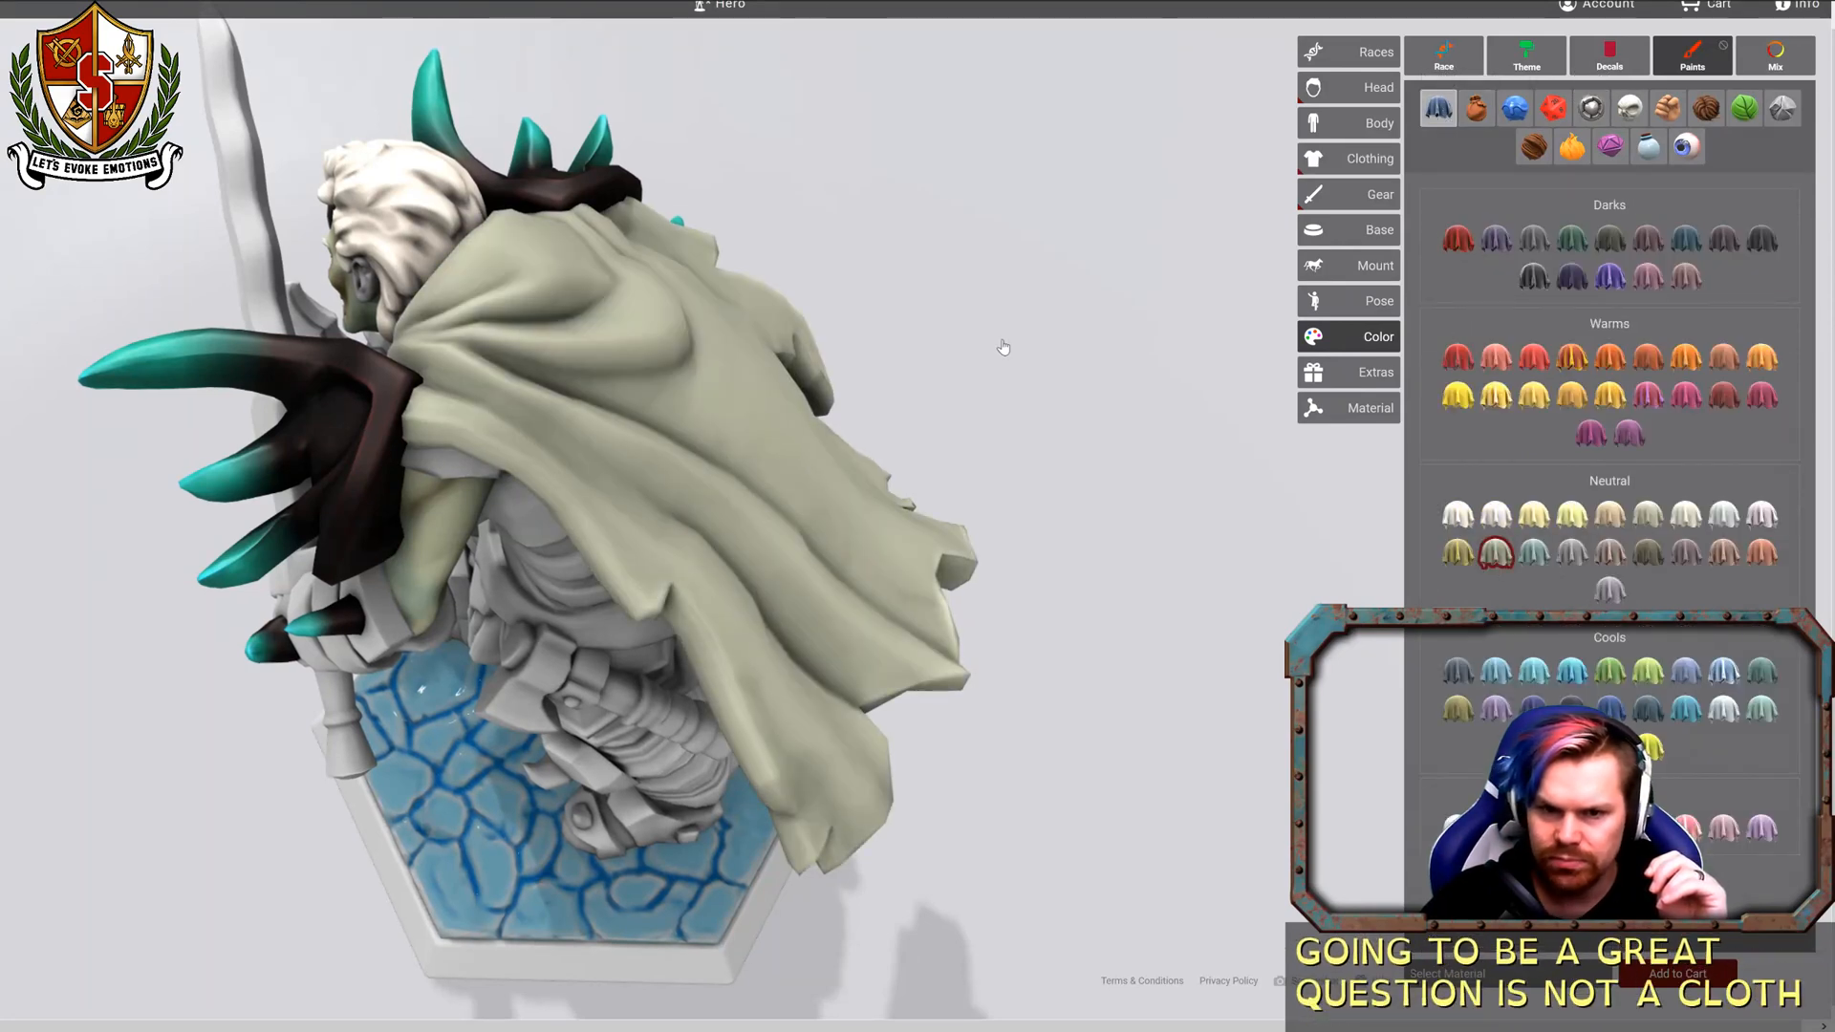
{"action": "left_click_drag", "start_coordinate": [1003, 347], "coordinate": [728, 277]}
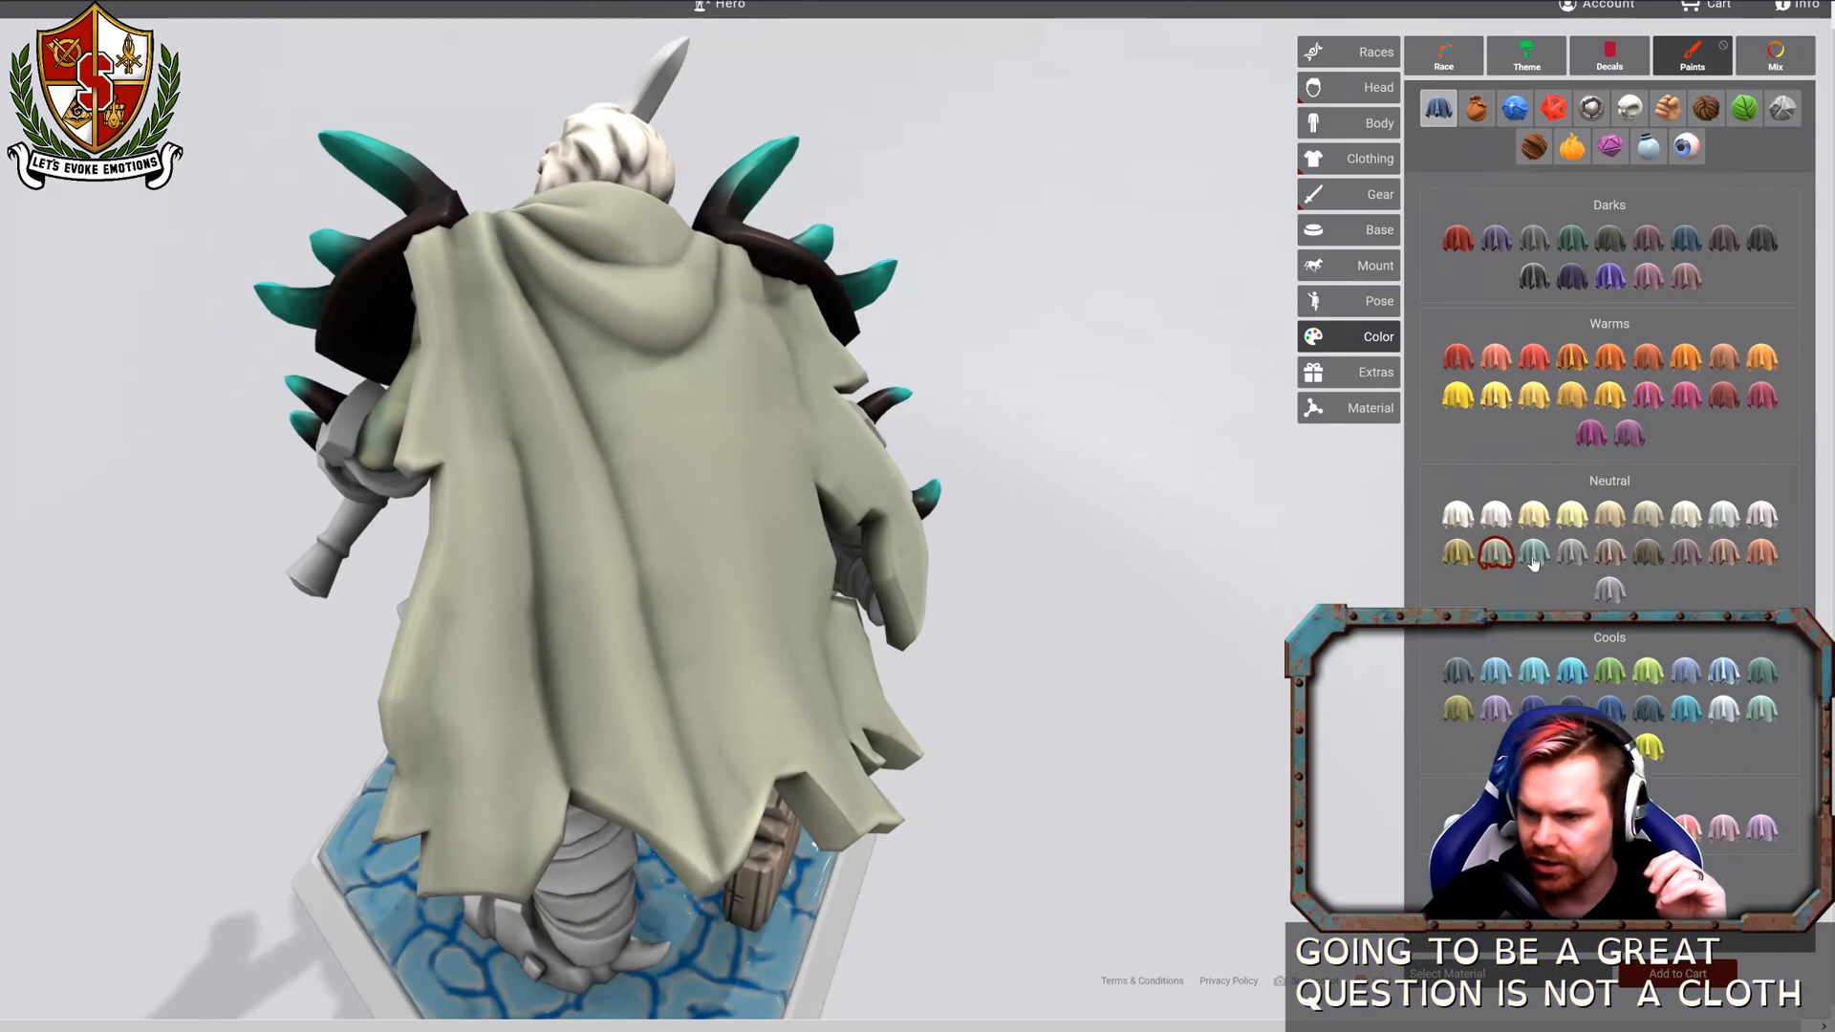
Paint the cape with the light blue Loosey Sprucey cloth colour and check it from the front.
{"action": "left_click", "coordinate": [1496, 671]}
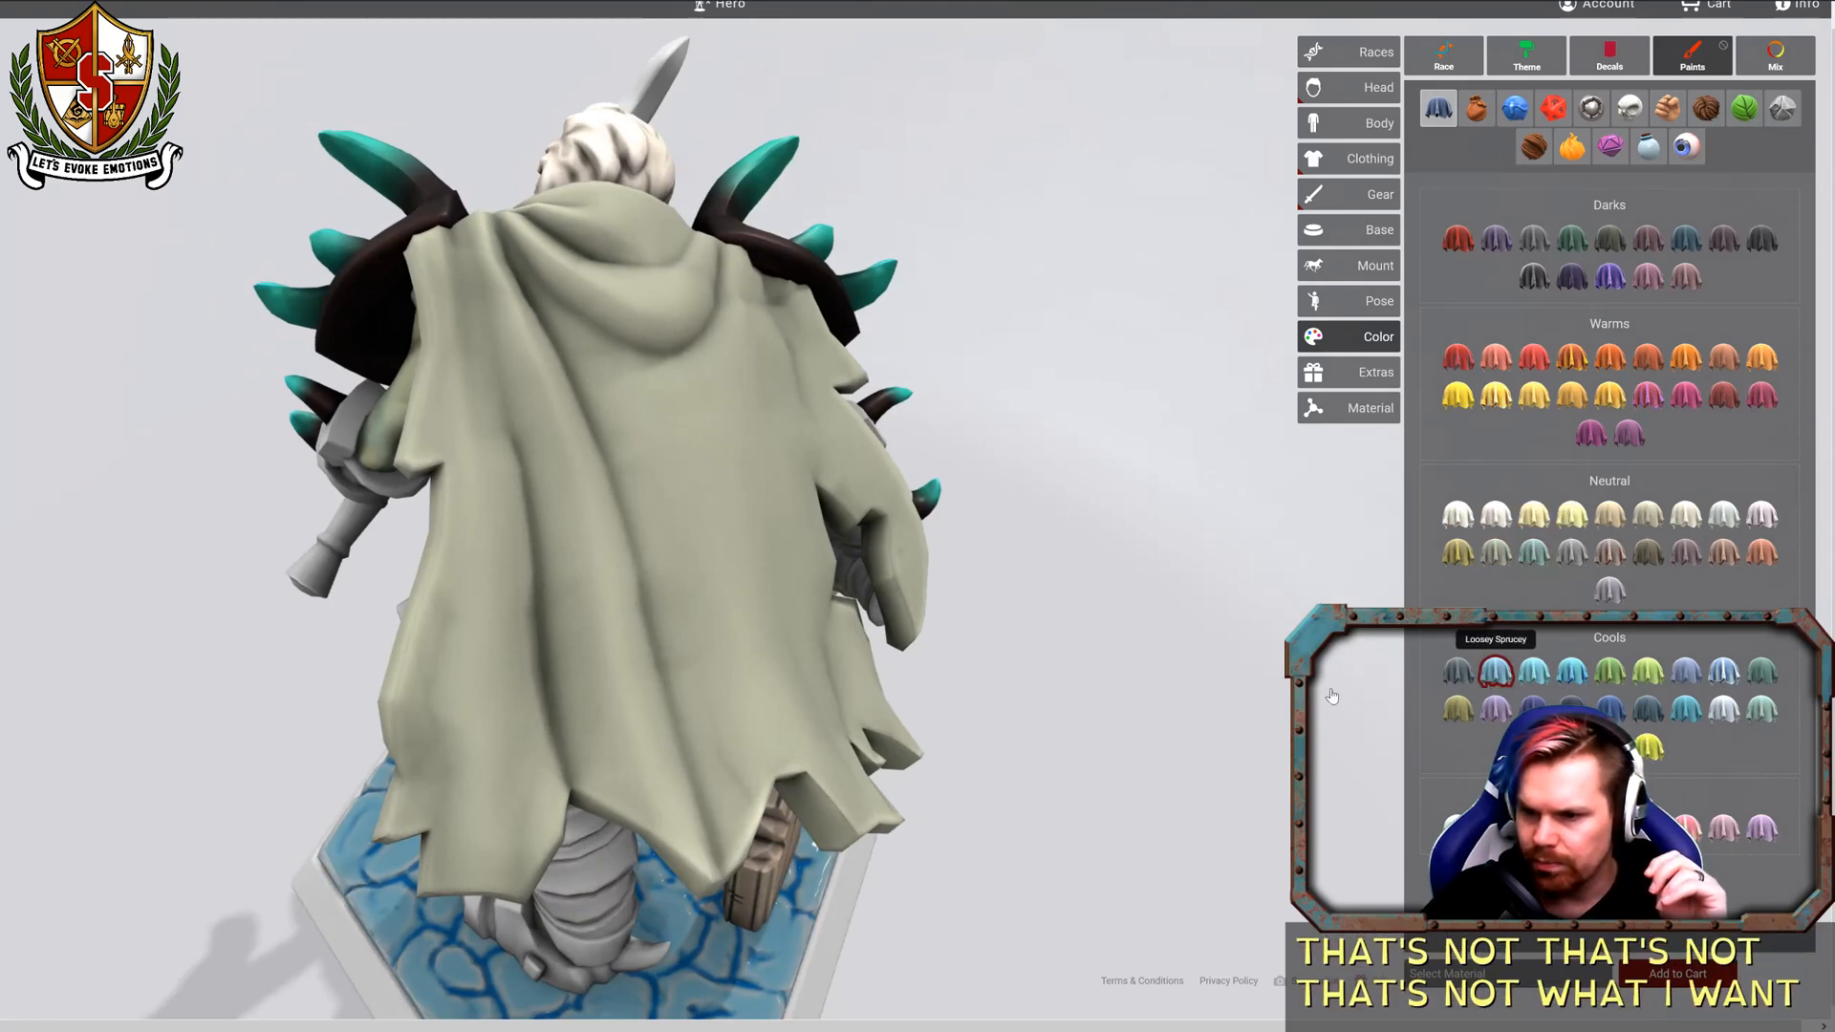
{"action": "left_click", "coordinate": [723, 518]}
{"action": "left_click_drag", "start_coordinate": [738, 521], "coordinate": [836, 487]}
{"action": "left_click_drag", "start_coordinate": [961, 488], "coordinate": [1219, 481]}
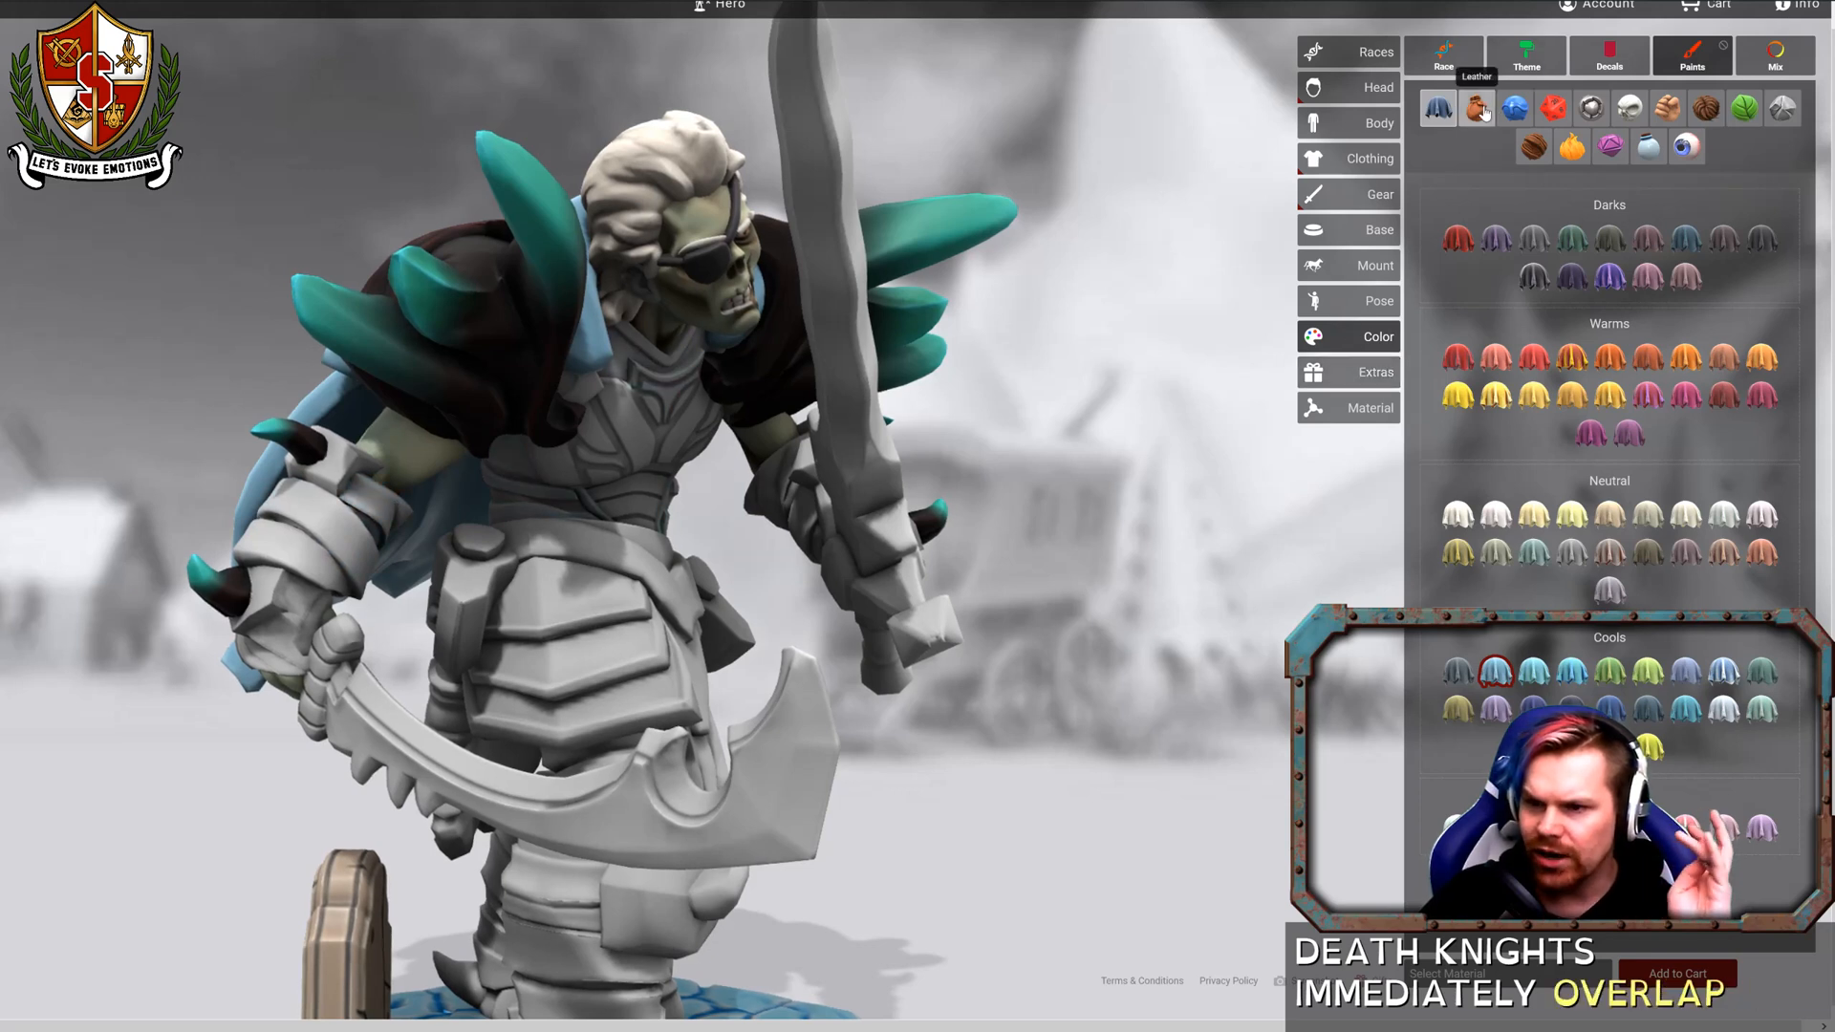
Paint the forearm bands and the lower leg wraps with the near-black Darks cloth colour.
{"action": "left_click", "coordinate": [1532, 279]}
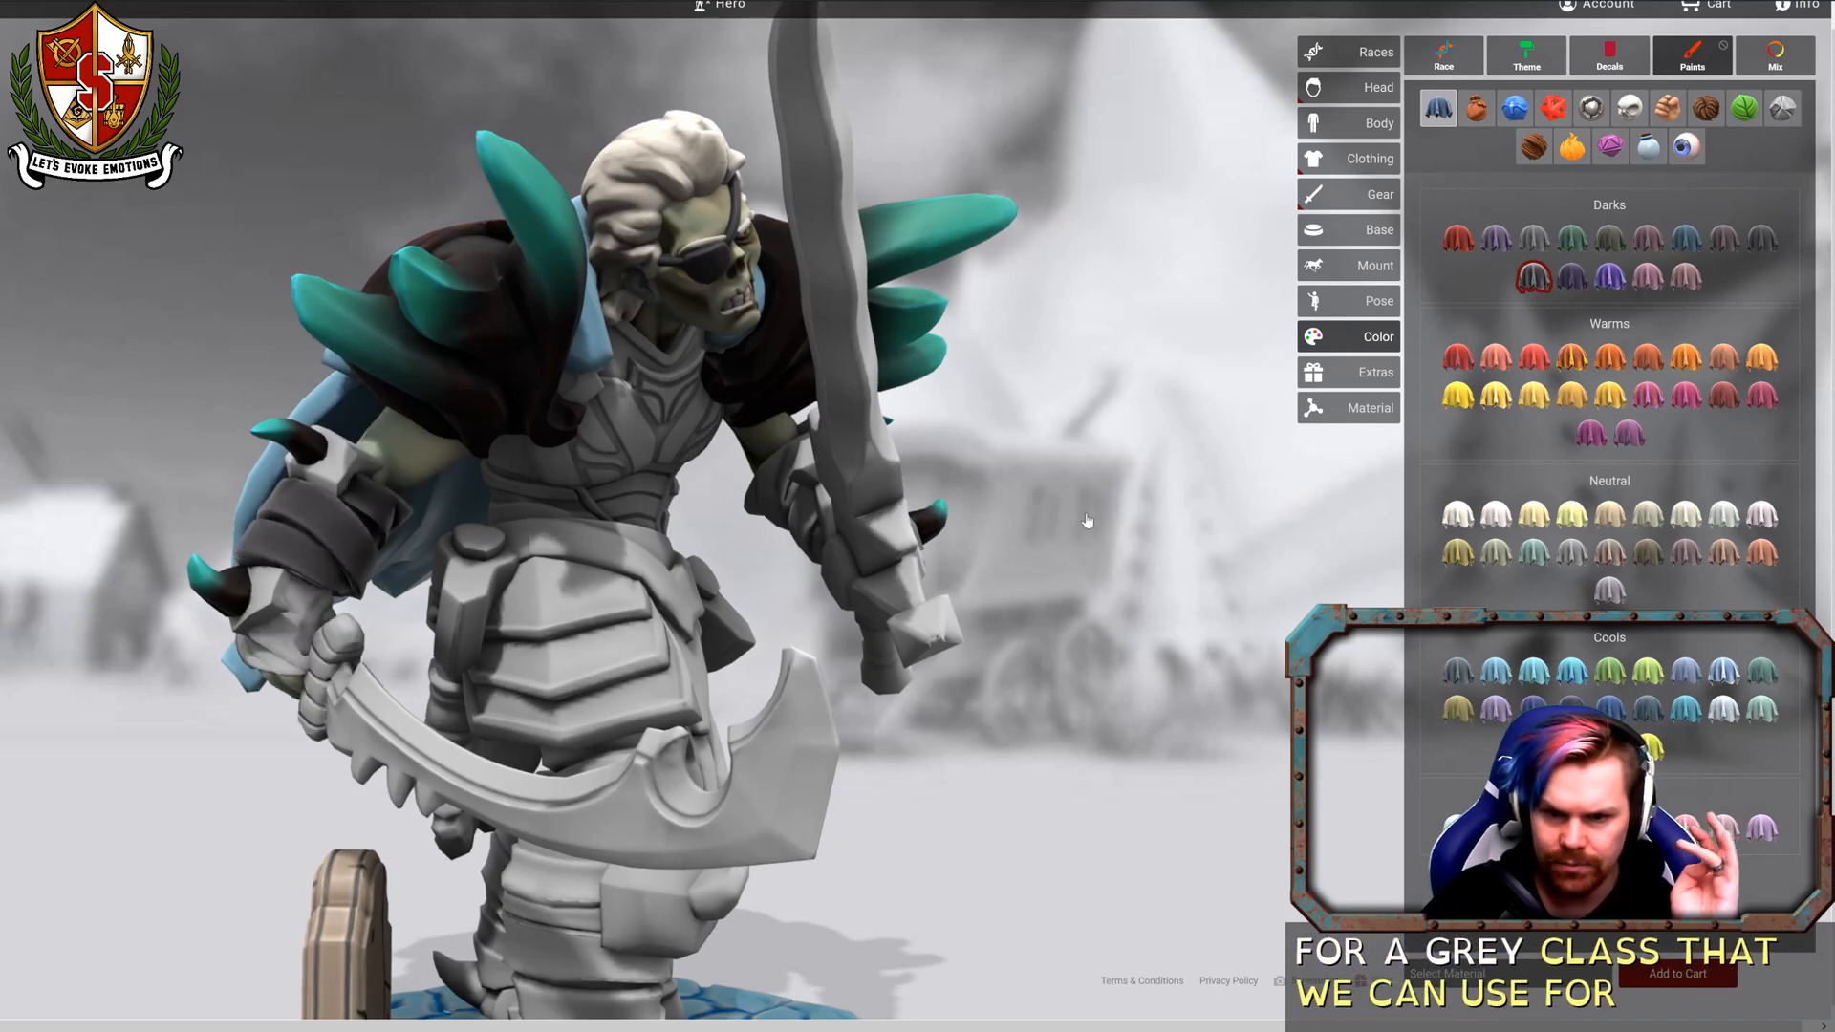
{"action": "mouse_move", "coordinate": [1085, 521]}
{"action": "left_mouse_down"}
{"action": "mouse_move", "coordinate": [908, 602]}
{"action": "mouse_move", "coordinate": [765, 612]}
{"action": "mouse_move", "coordinate": [554, 544]}
{"action": "left_mouse_up"}
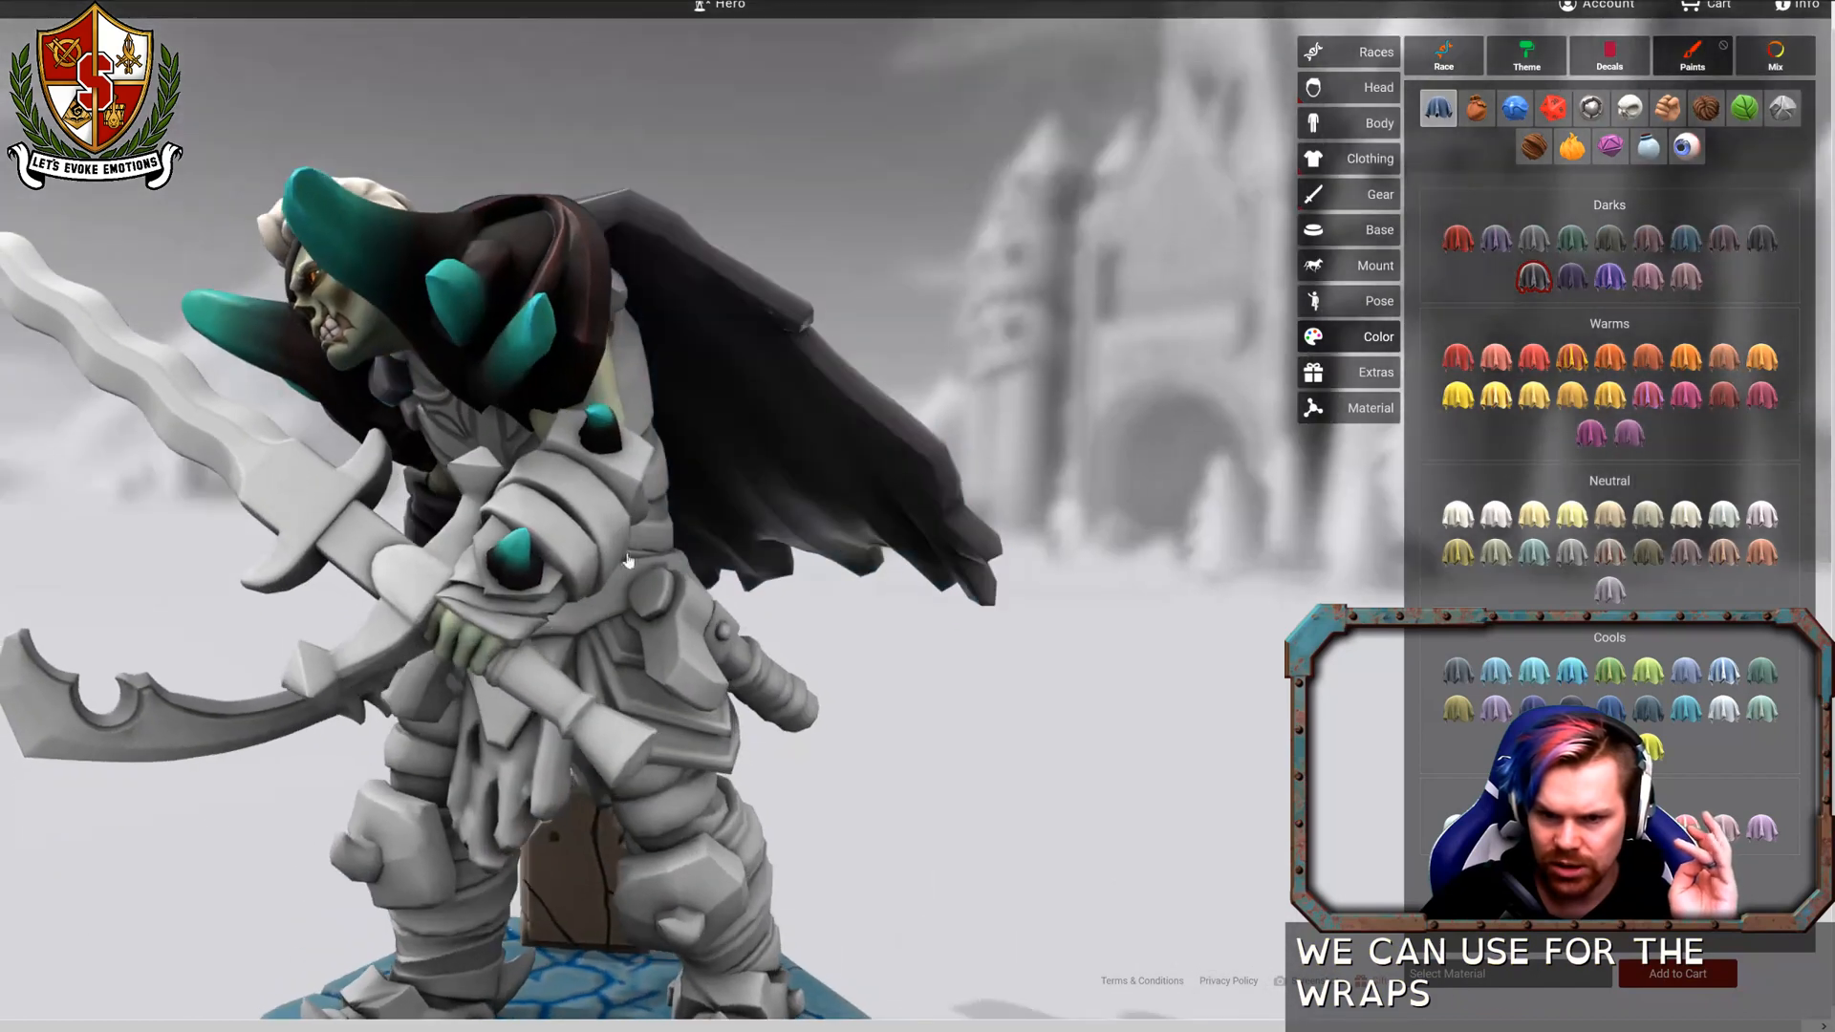
{"action": "left_click_drag", "start_coordinate": [901, 647], "coordinate": [726, 575]}
{"action": "mouse_move", "coordinate": [1020, 659]}
{"action": "left_mouse_down"}
{"action": "mouse_move", "coordinate": [987, 742]}
{"action": "mouse_move", "coordinate": [1003, 643]}
{"action": "mouse_move", "coordinate": [841, 616]}
{"action": "mouse_move", "coordinate": [566, 632]}
{"action": "mouse_move", "coordinate": [652, 750]}
{"action": "left_mouse_up"}
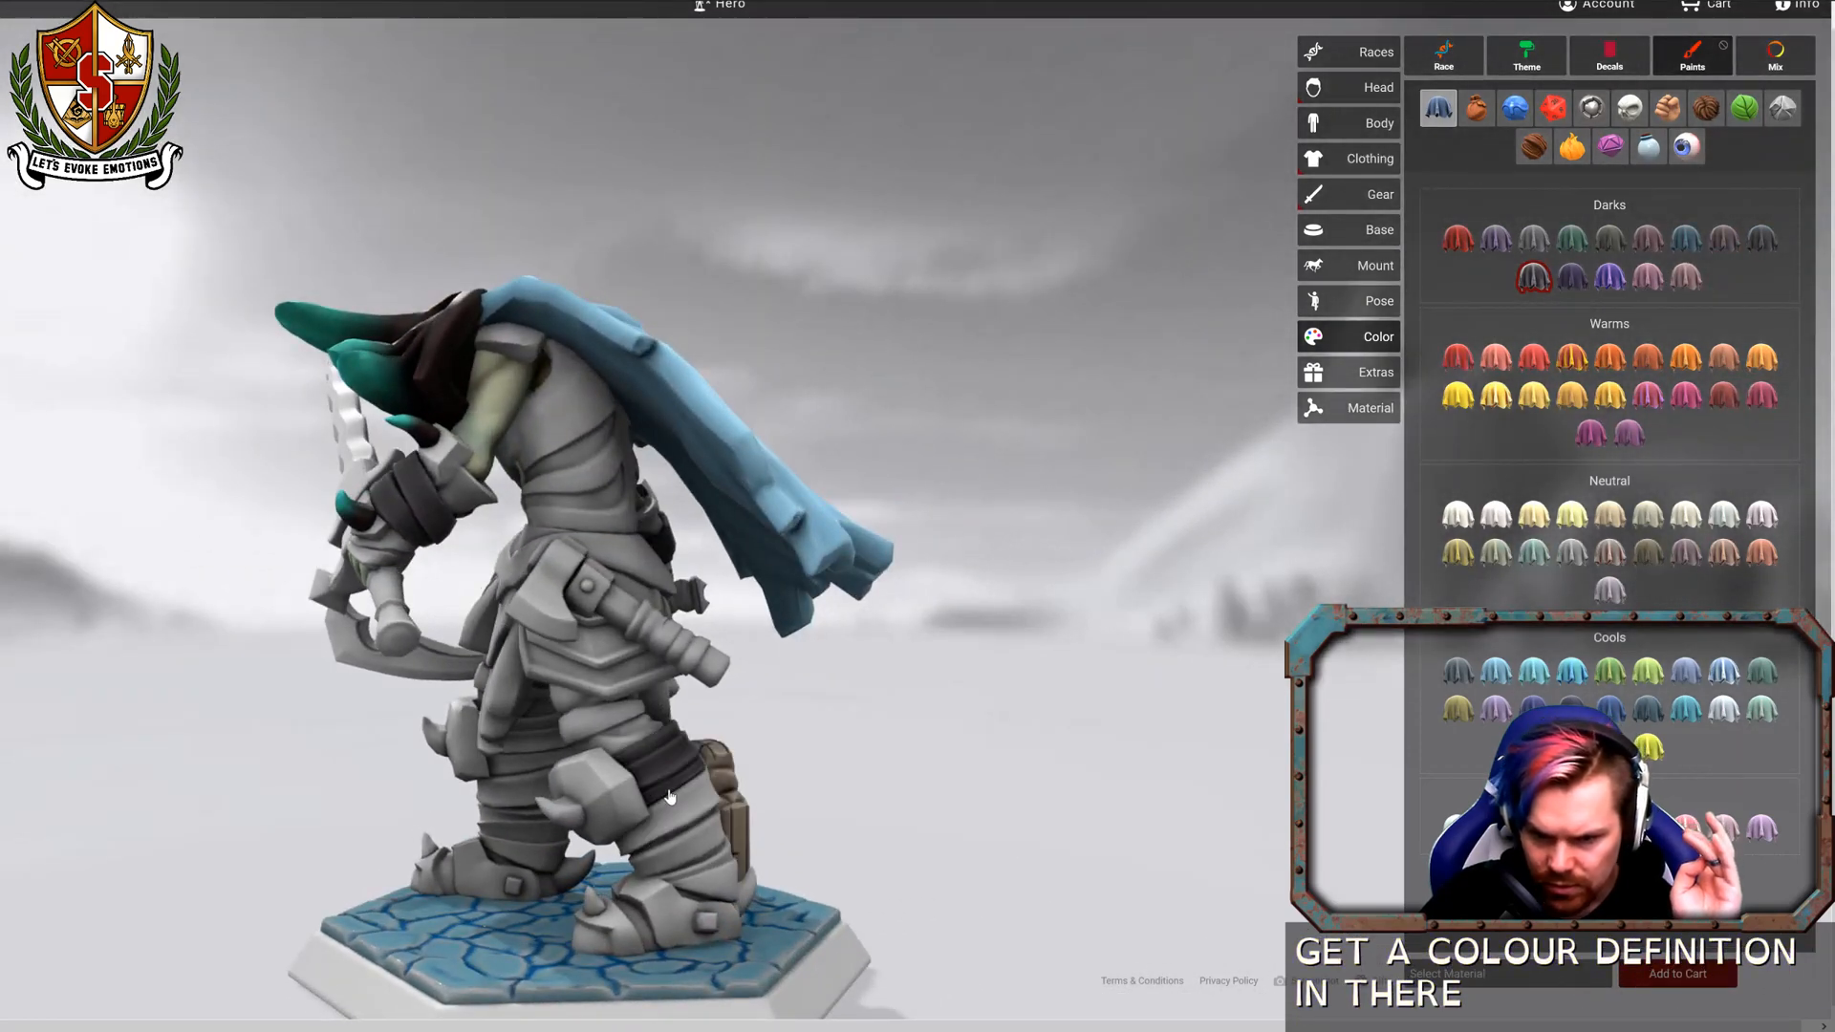
{"action": "left_click_drag", "start_coordinate": [705, 863], "coordinate": [879, 850]}
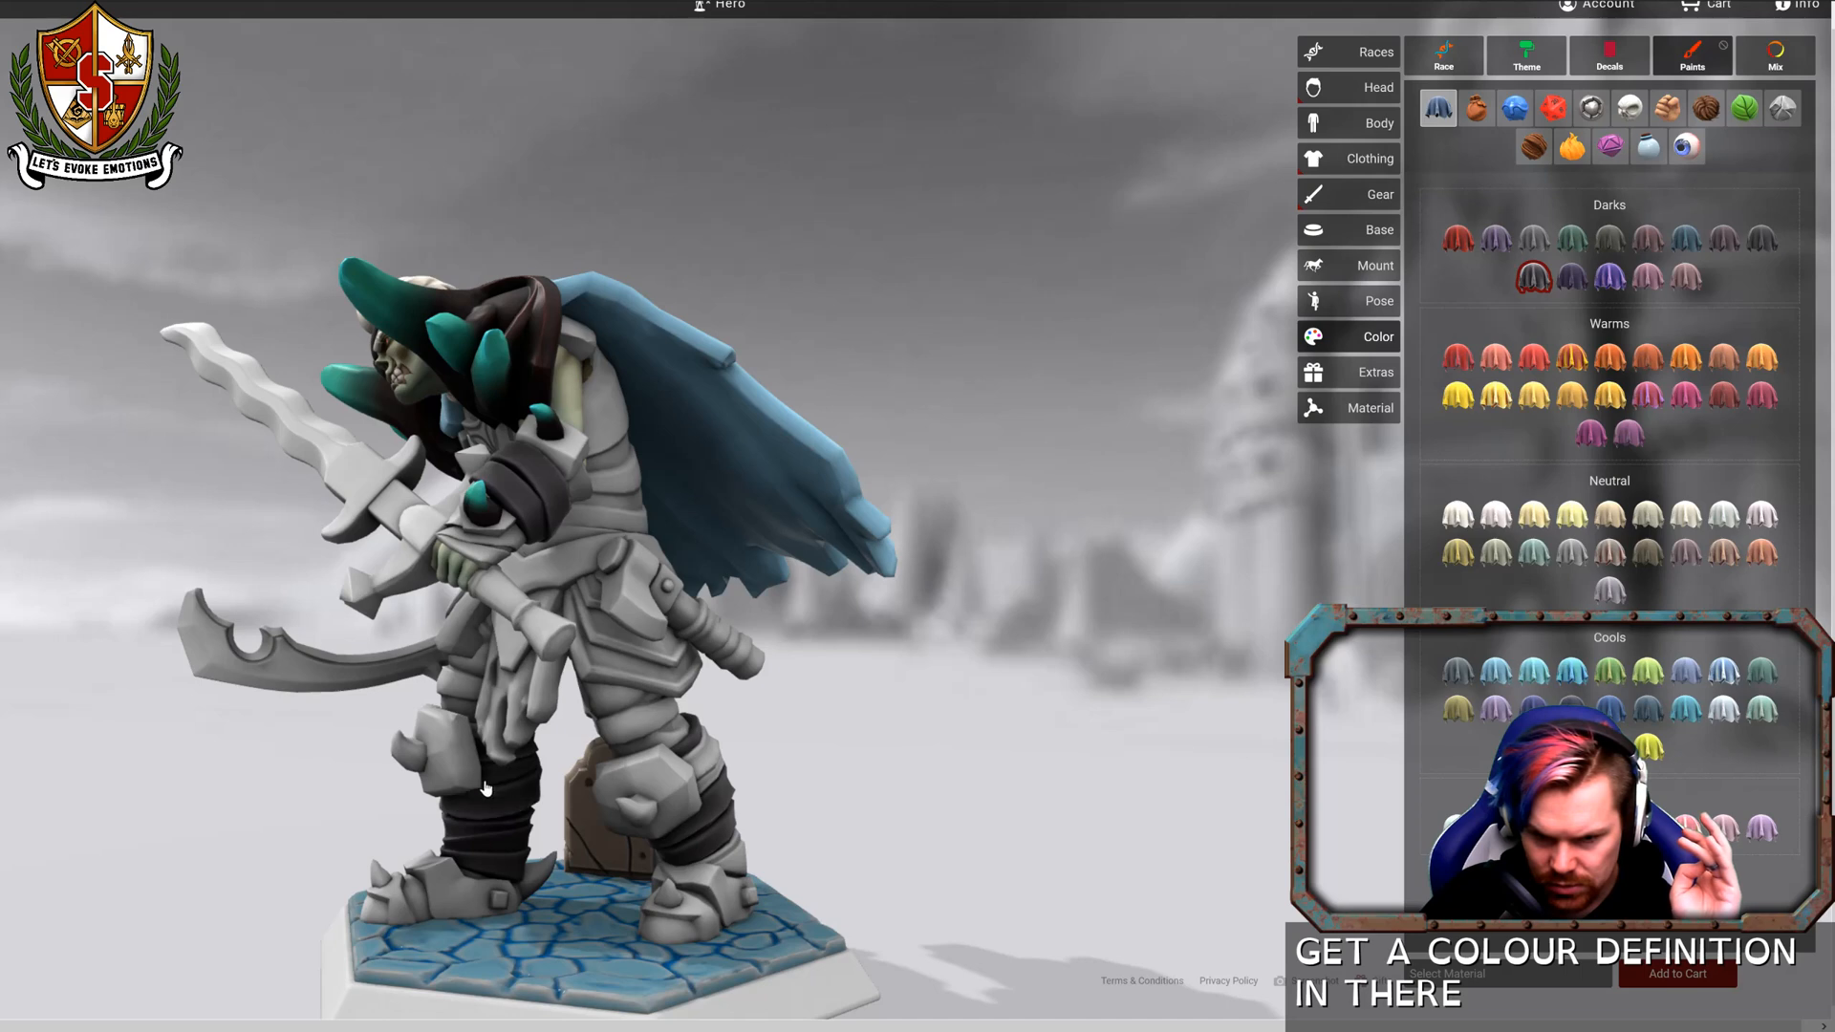
{"action": "left_click_drag", "start_coordinate": [870, 733], "coordinate": [666, 779]}
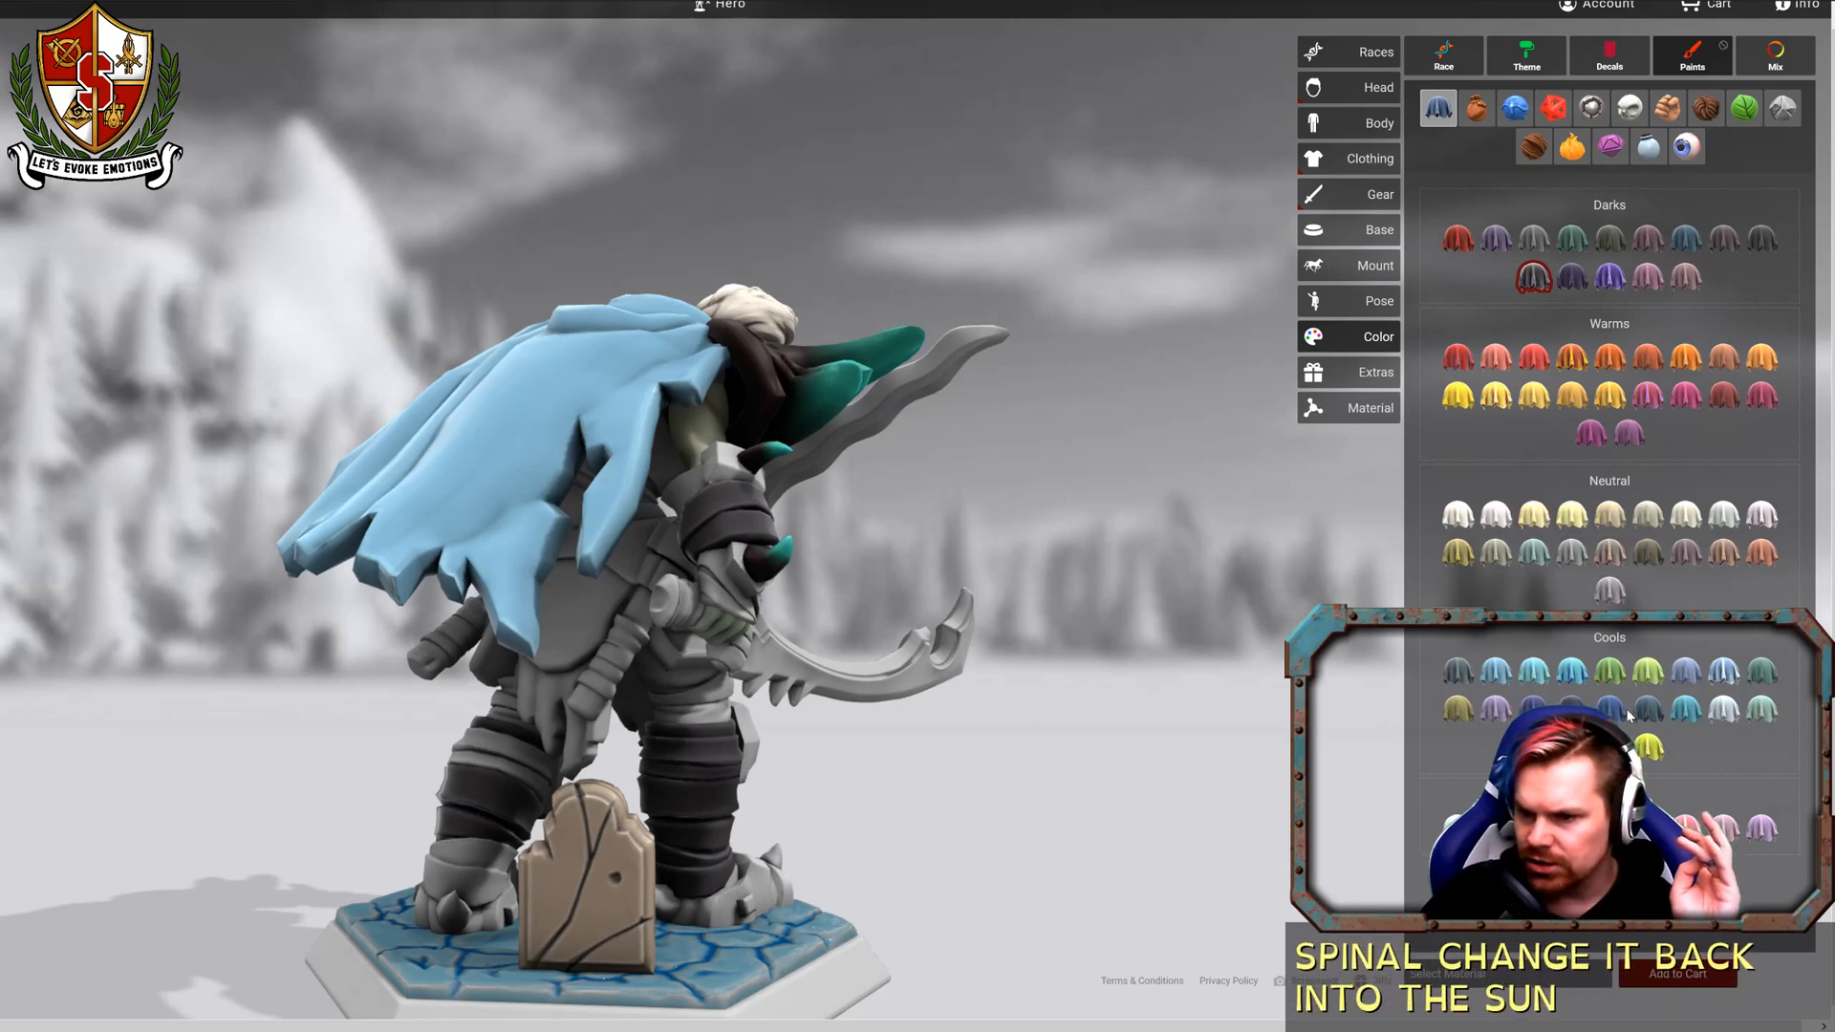
Try a blue Cools cloth colour on the bands above the leg wraps, and repaint those bands with the lilac-grey Neutral cloth colour.
{"action": "left_click", "coordinate": [1723, 672]}
{"action": "left_click", "coordinate": [693, 767]}
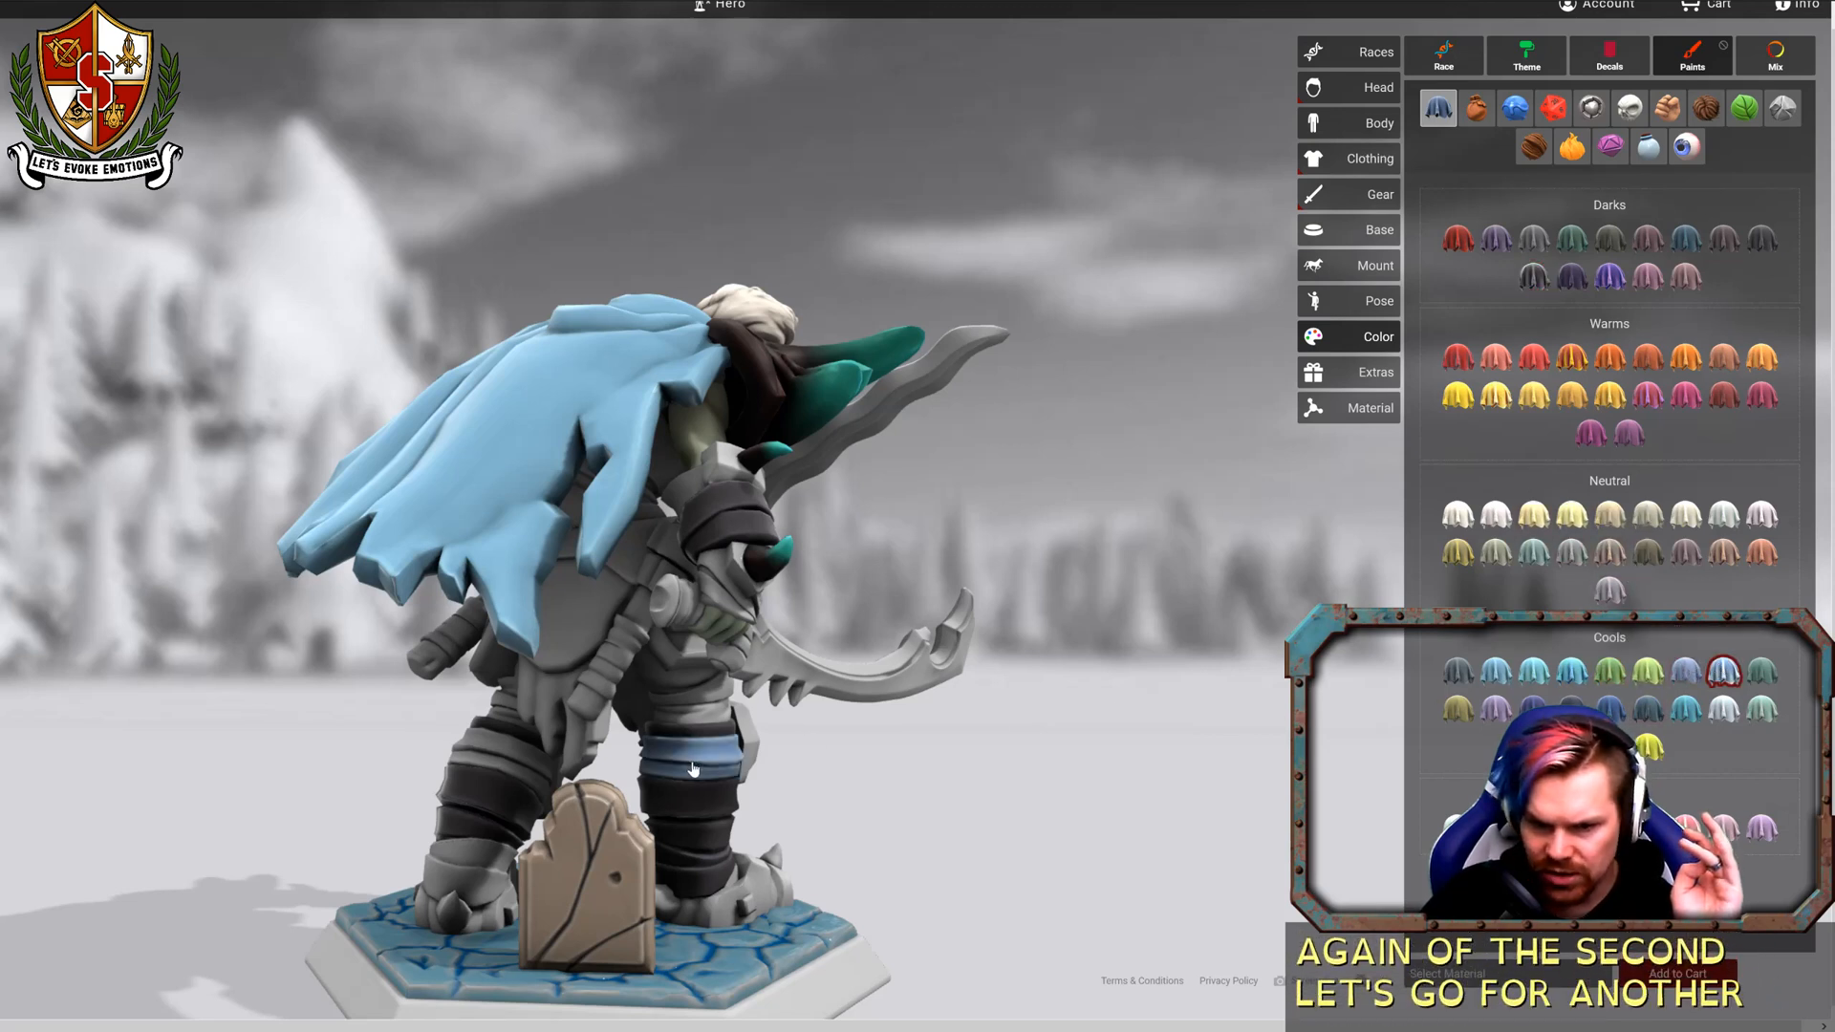
{"action": "left_click", "coordinate": [1609, 591]}
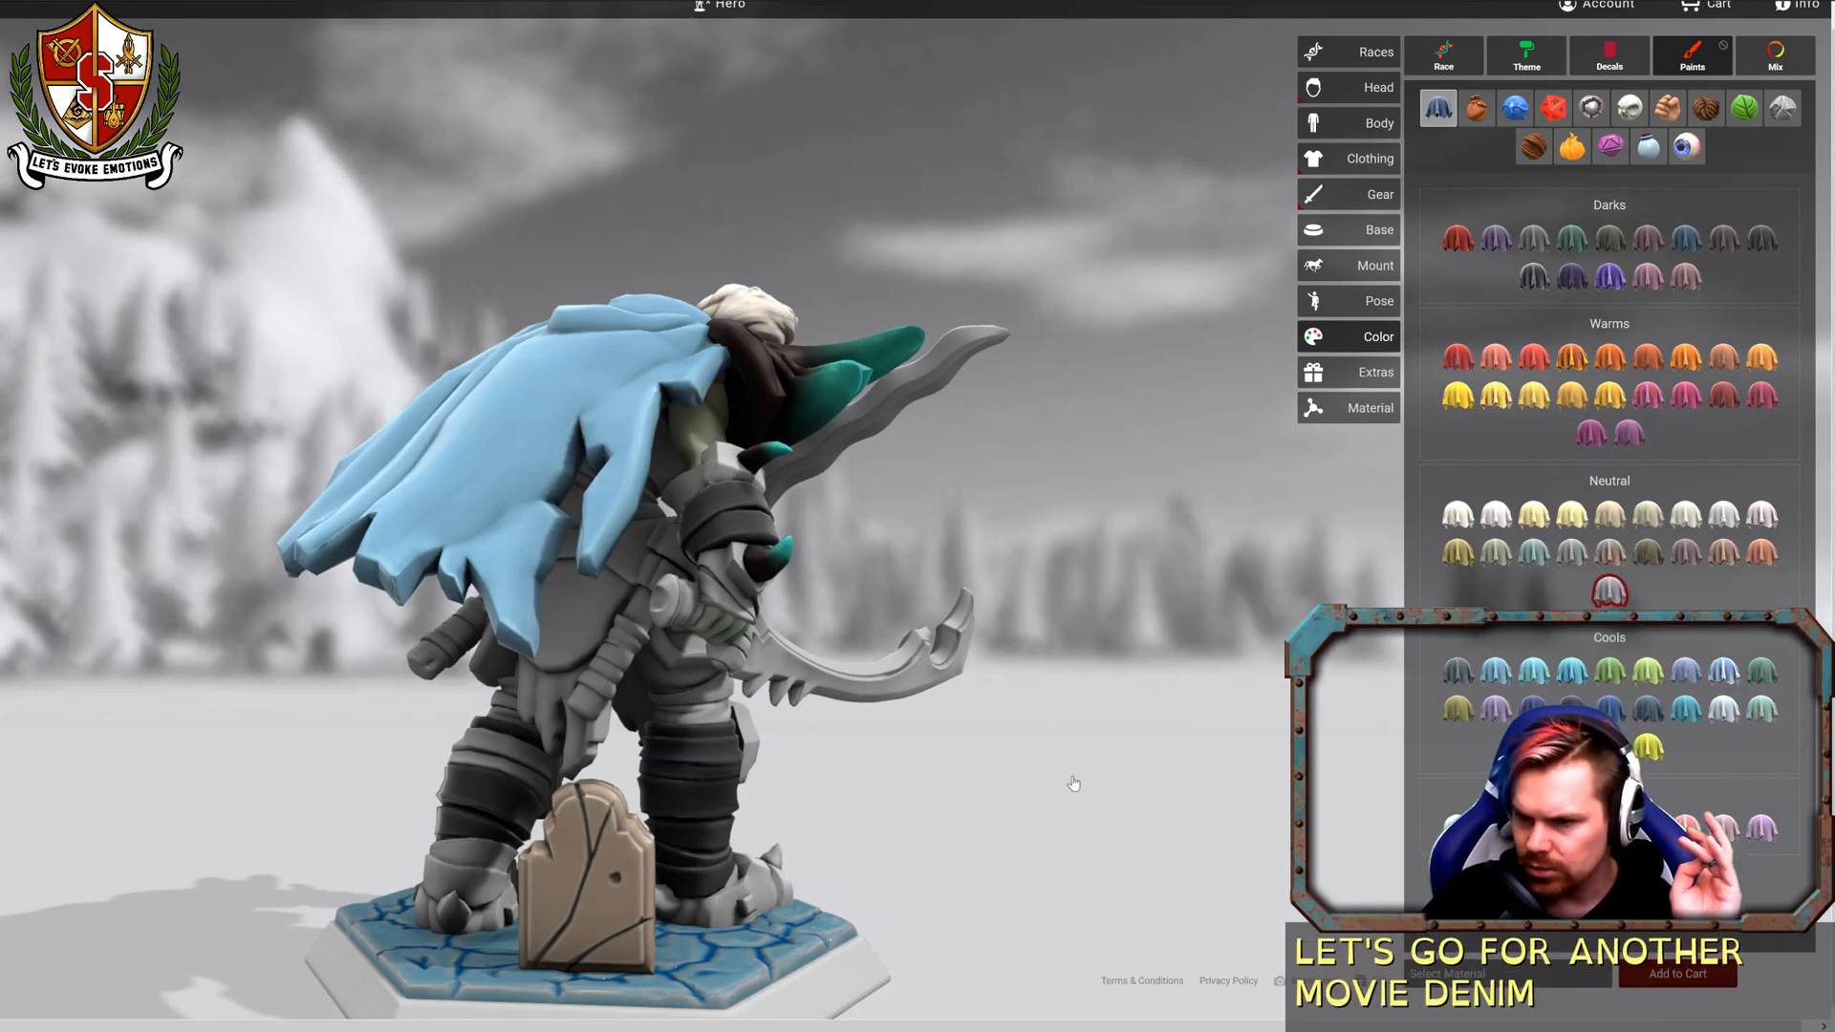
{"action": "left_click", "coordinate": [686, 769]}
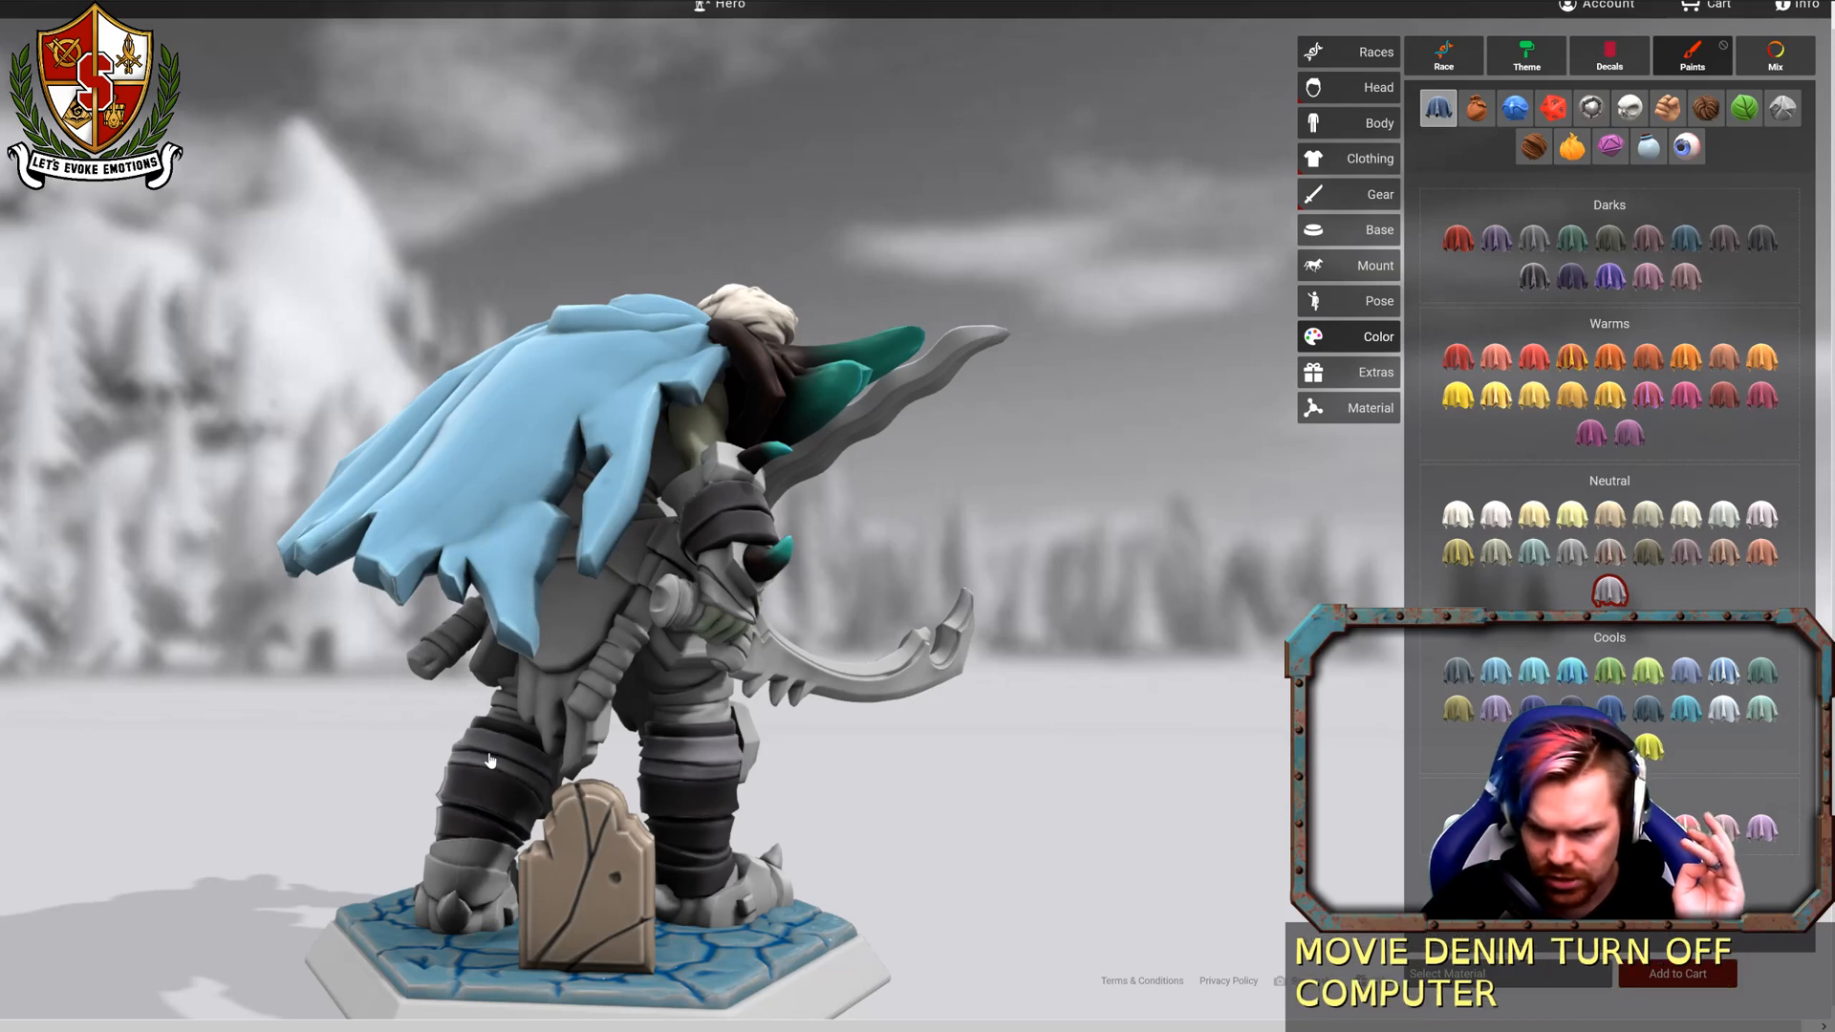
{"action": "left_click_drag", "start_coordinate": [895, 791], "coordinate": [1207, 770]}
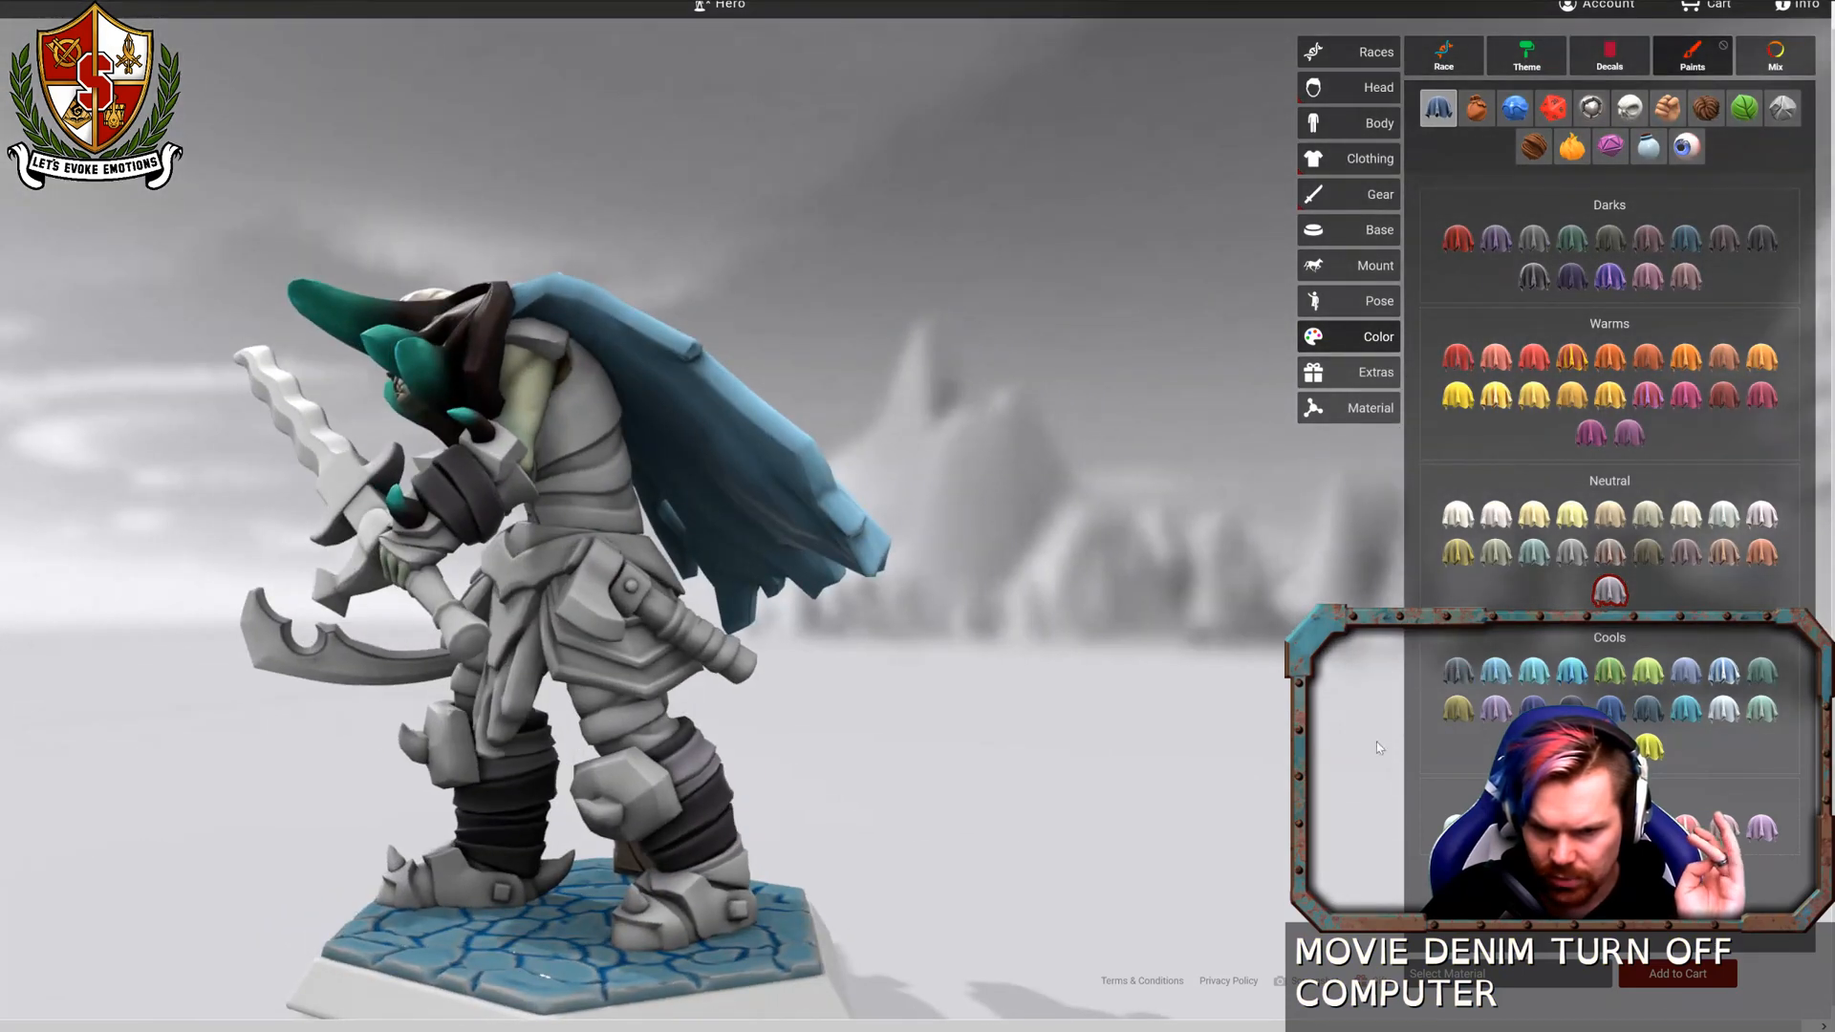
{"action": "left_click_drag", "start_coordinate": [1376, 741], "coordinate": [1149, 796]}
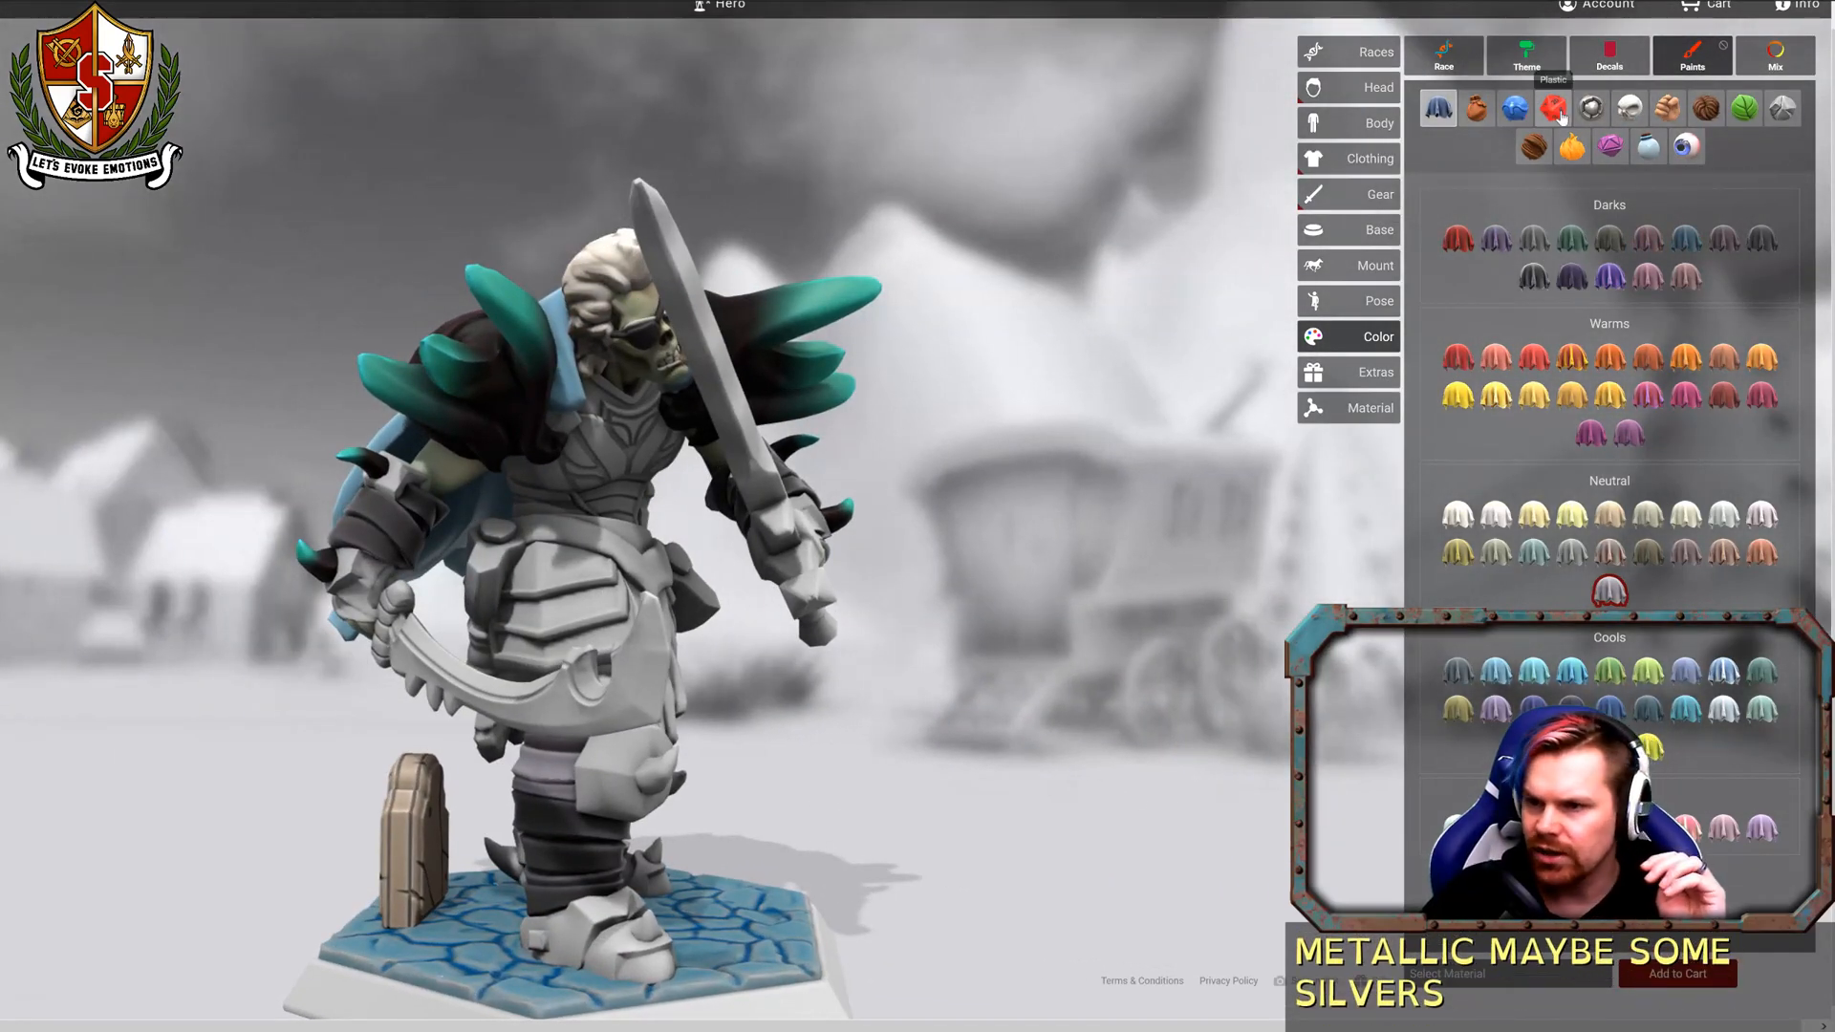
Paint the knee guard, boots and spiked forearm plates with the blue-grey Pastel metal colour.
{"action": "left_click", "coordinate": [1591, 108]}
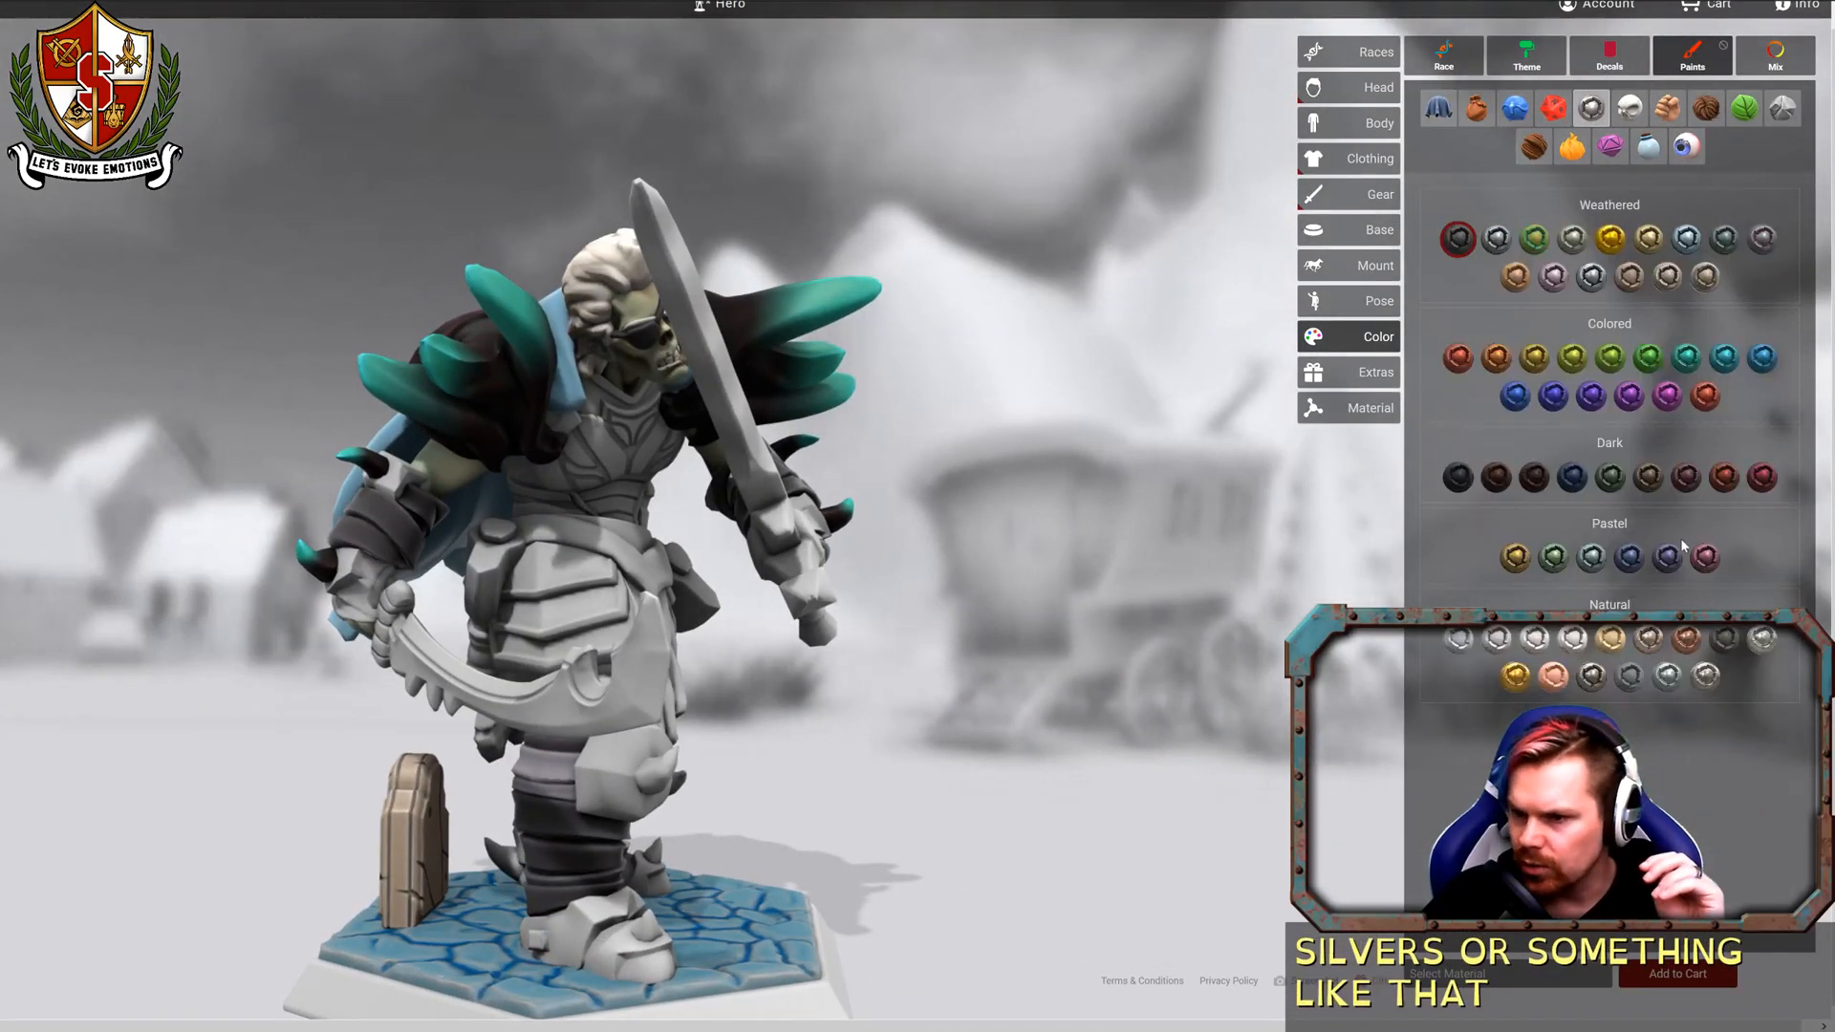
{"action": "left_click", "coordinate": [1591, 559]}
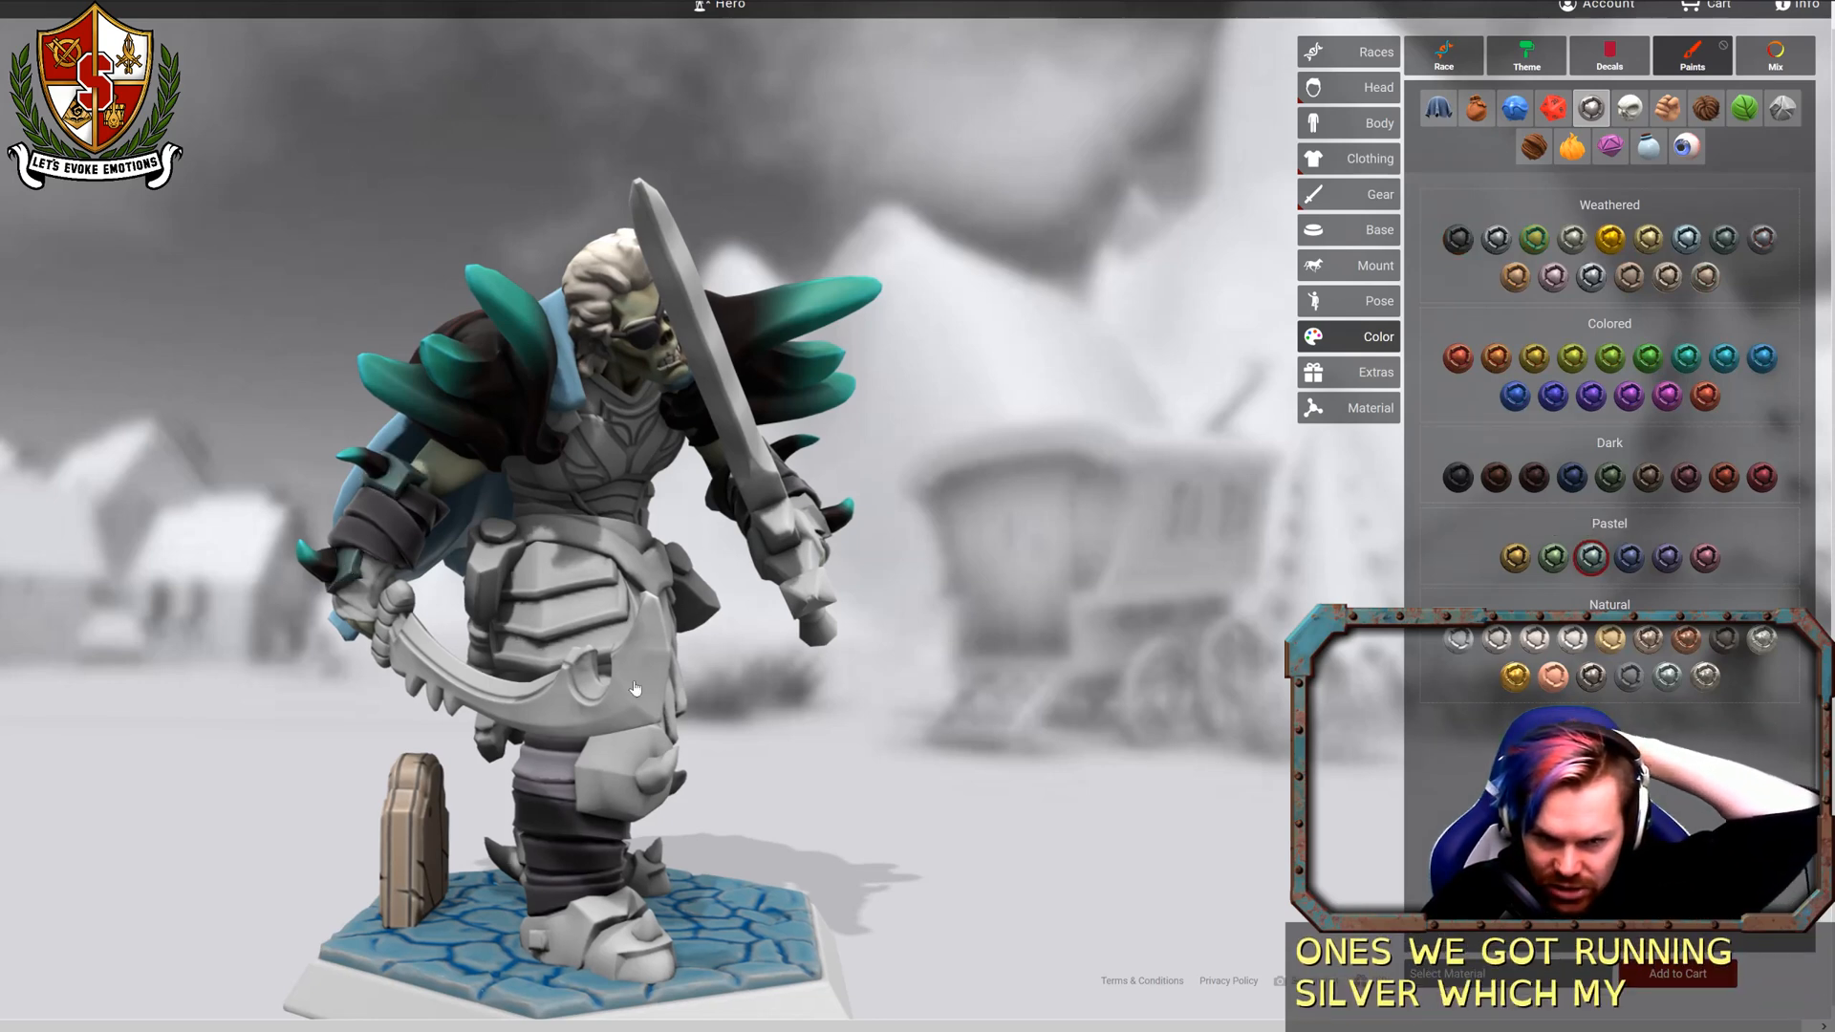
{"action": "left_click_drag", "start_coordinate": [1109, 524], "coordinate": [672, 555]}
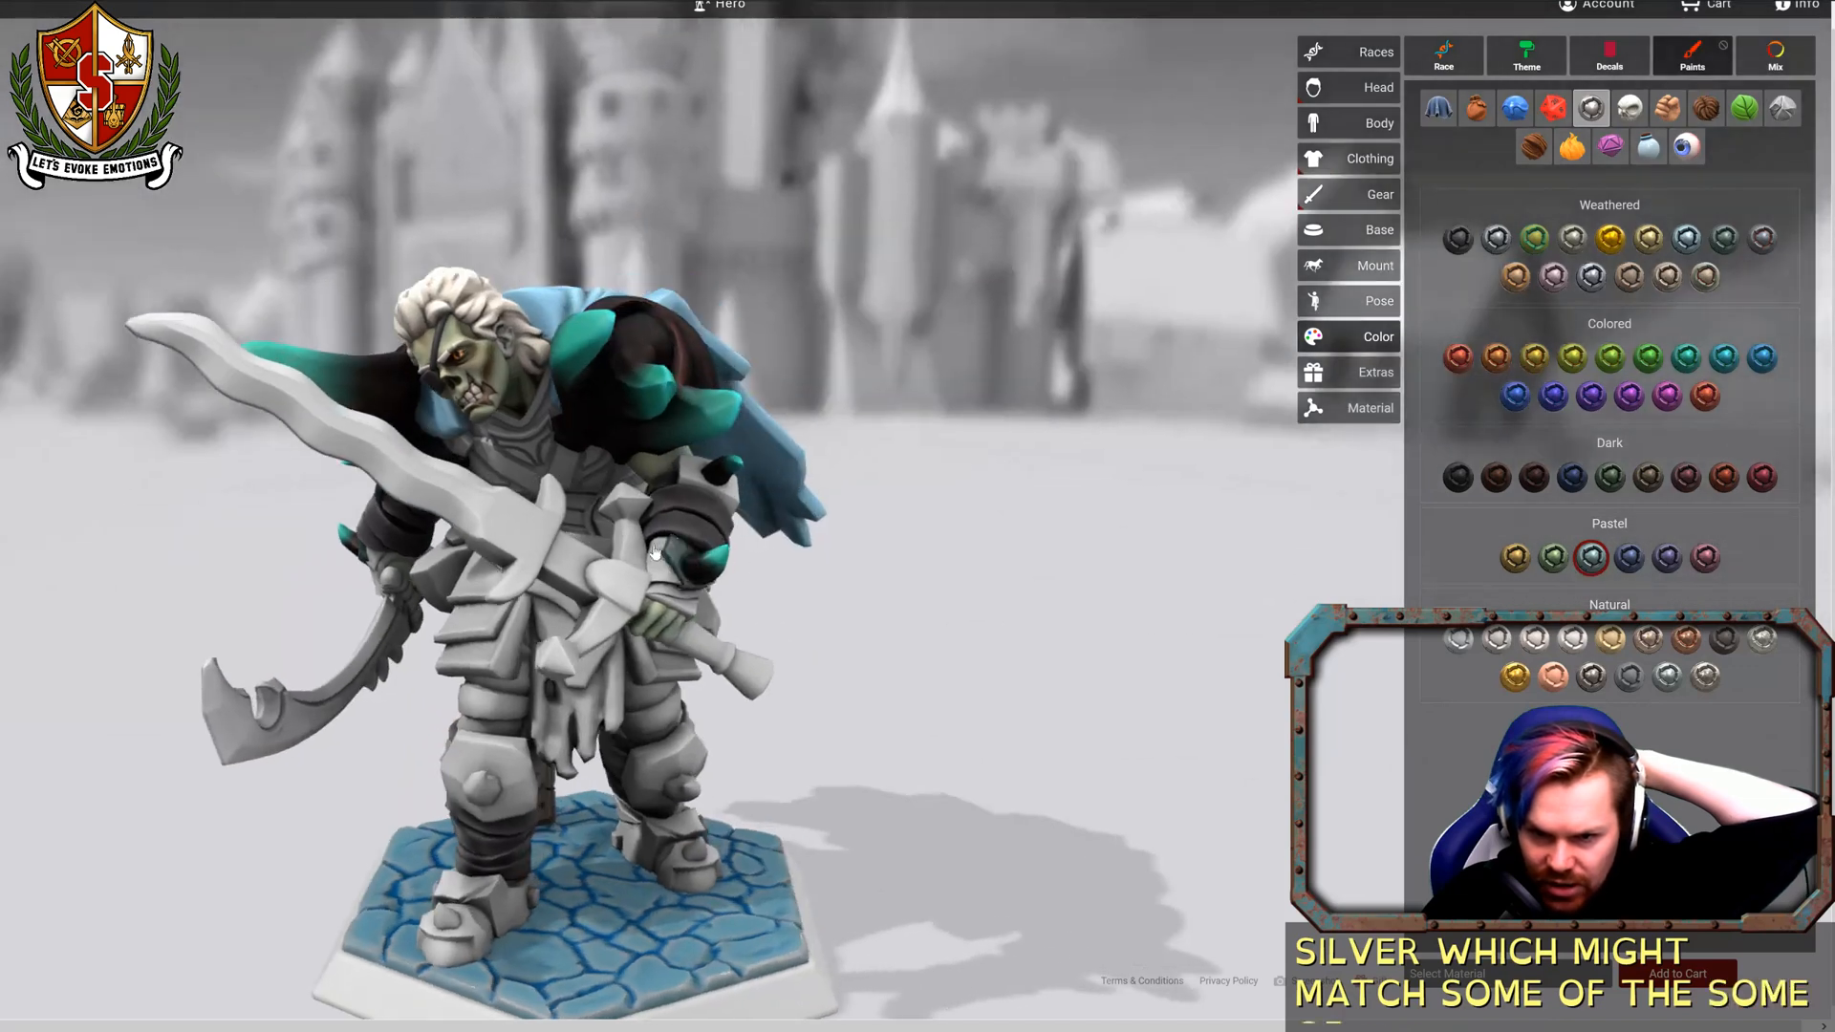
{"action": "left_click_drag", "start_coordinate": [734, 503], "coordinate": [521, 745]}
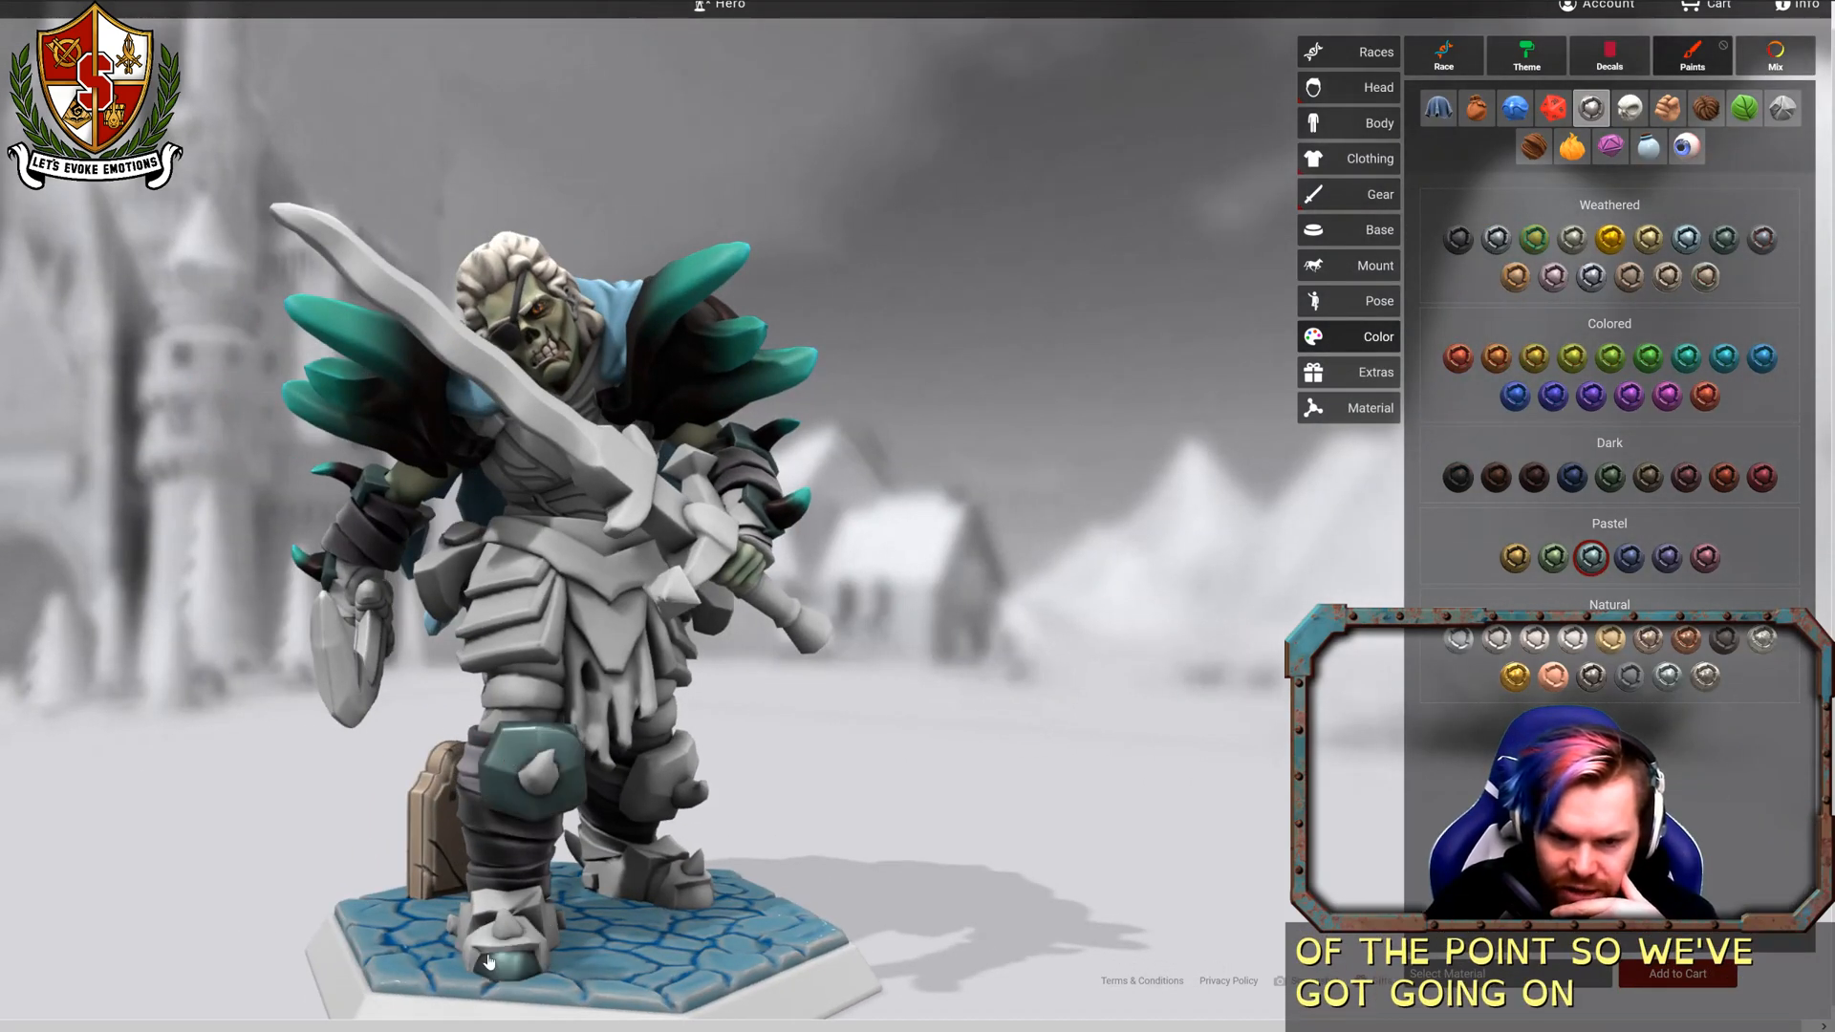
{"action": "left_click_drag", "start_coordinate": [487, 960], "coordinate": [514, 848]}
{"action": "left_click_drag", "start_coordinate": [622, 885], "coordinate": [554, 877]}
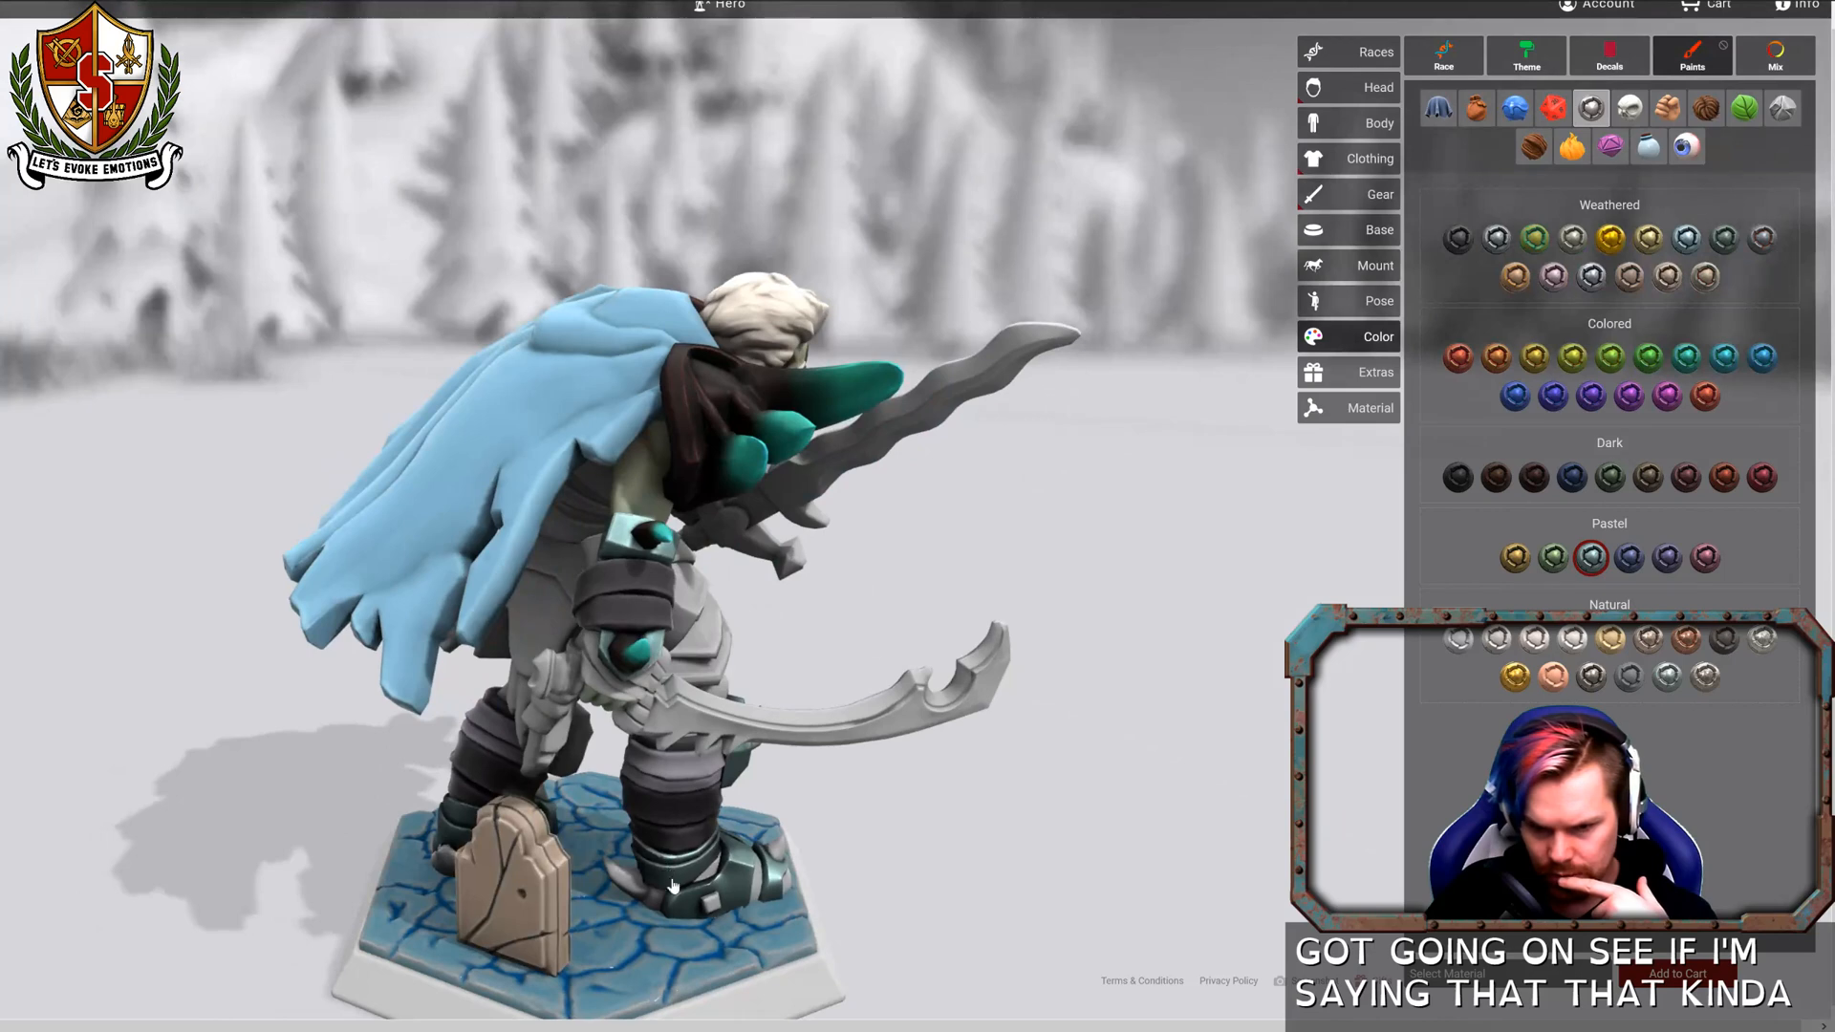
Paint the bands above the leg wraps on both legs with the same blue-grey Pastel metal colour.
{"action": "left_click_drag", "start_coordinate": [673, 886], "coordinate": [1156, 852]}
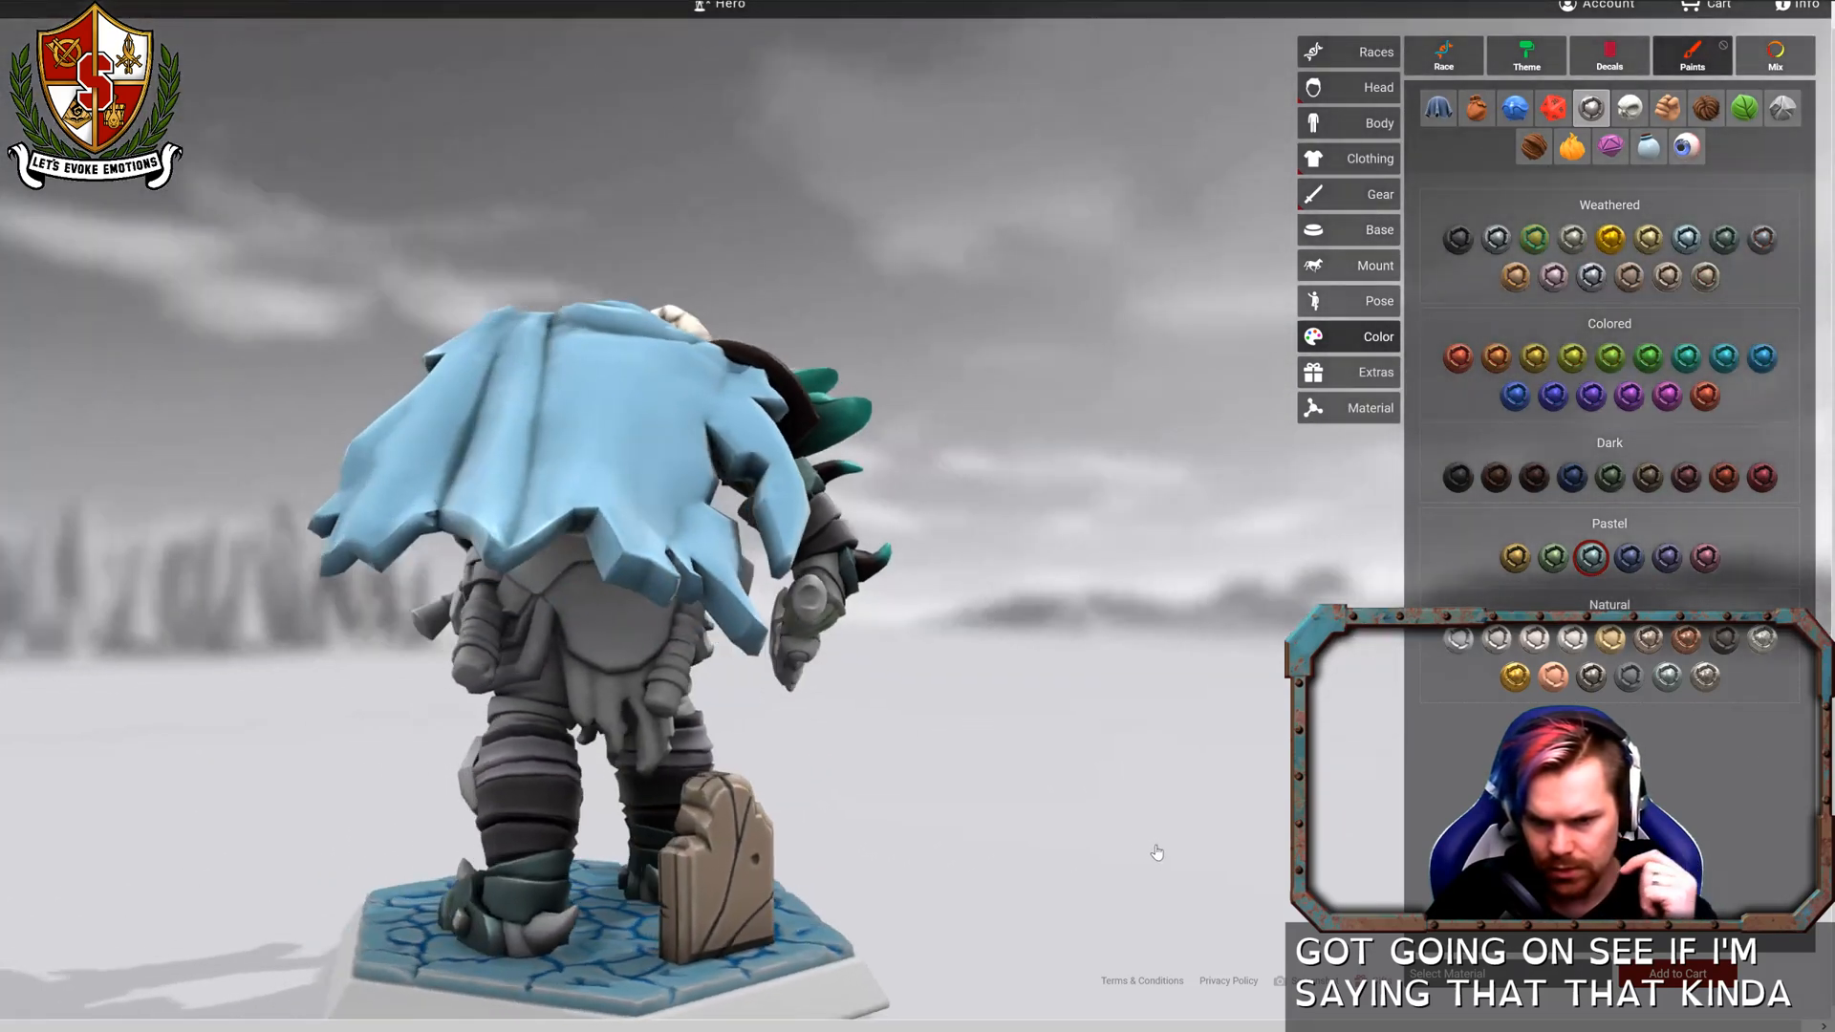
{"action": "left_click_drag", "start_coordinate": [979, 870], "coordinate": [1228, 833]}
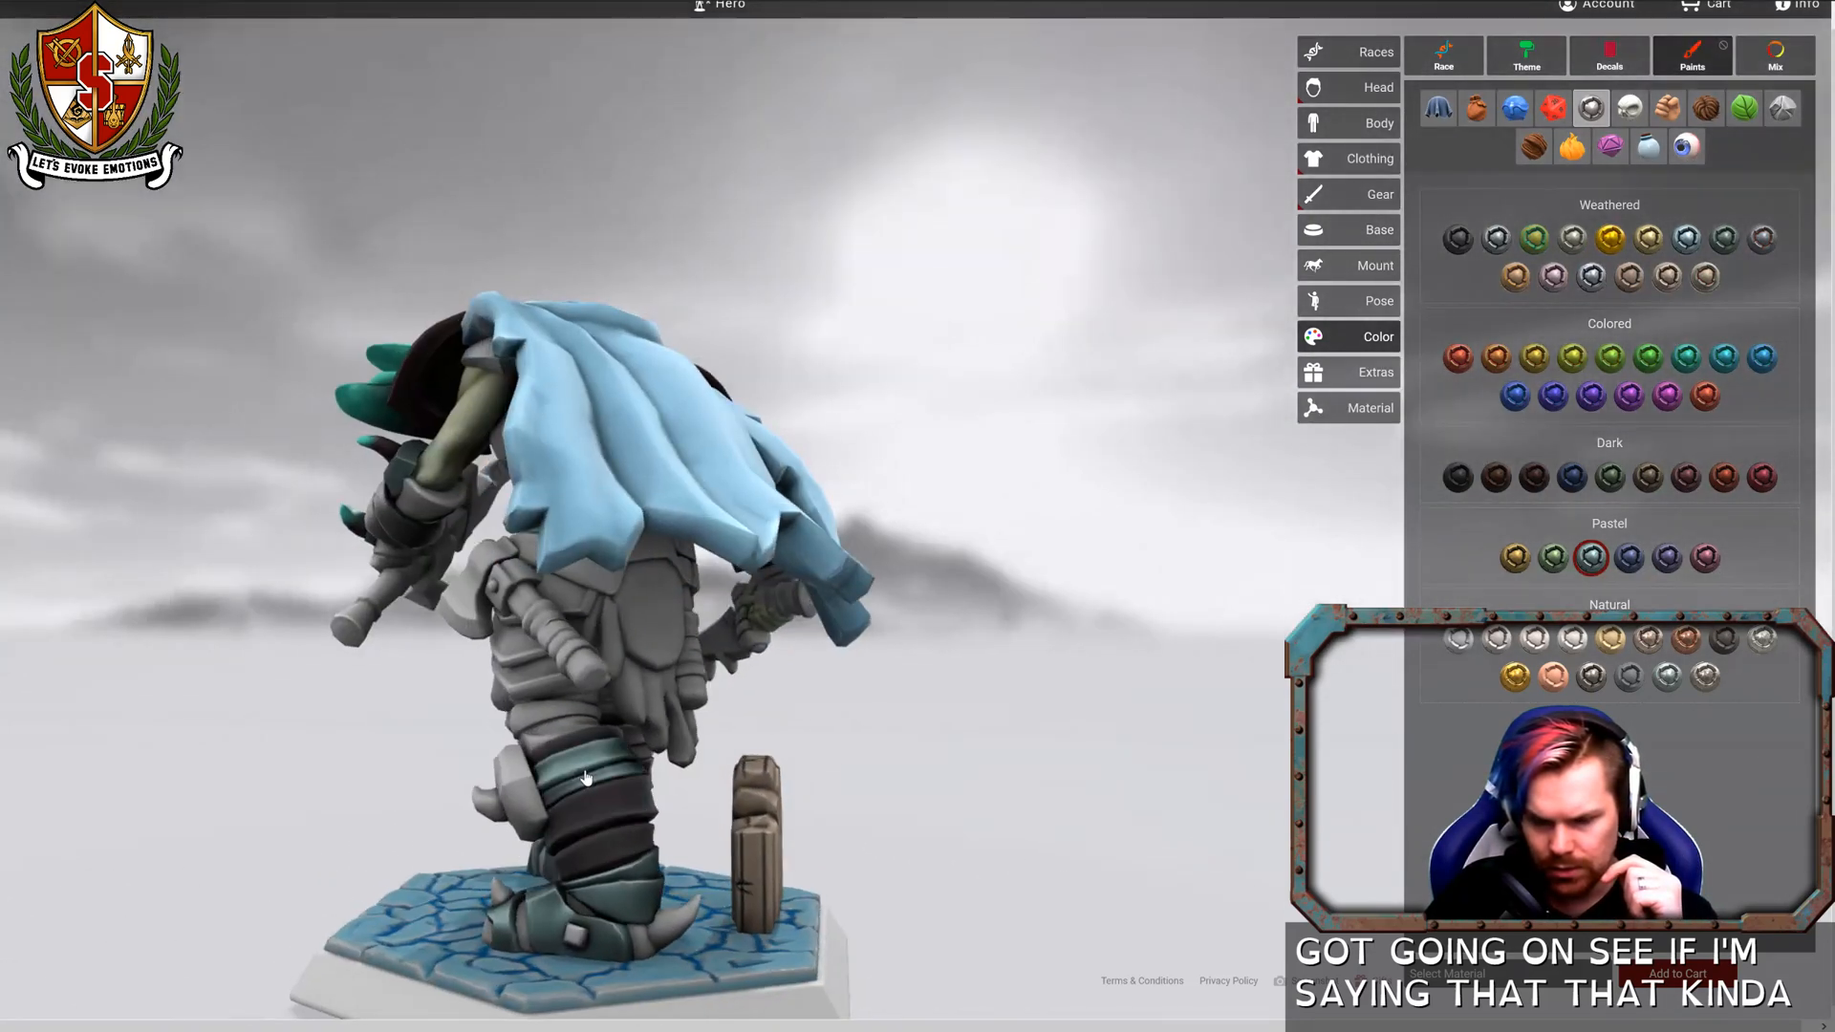
{"action": "left_click_drag", "start_coordinate": [962, 761], "coordinate": [627, 768]}
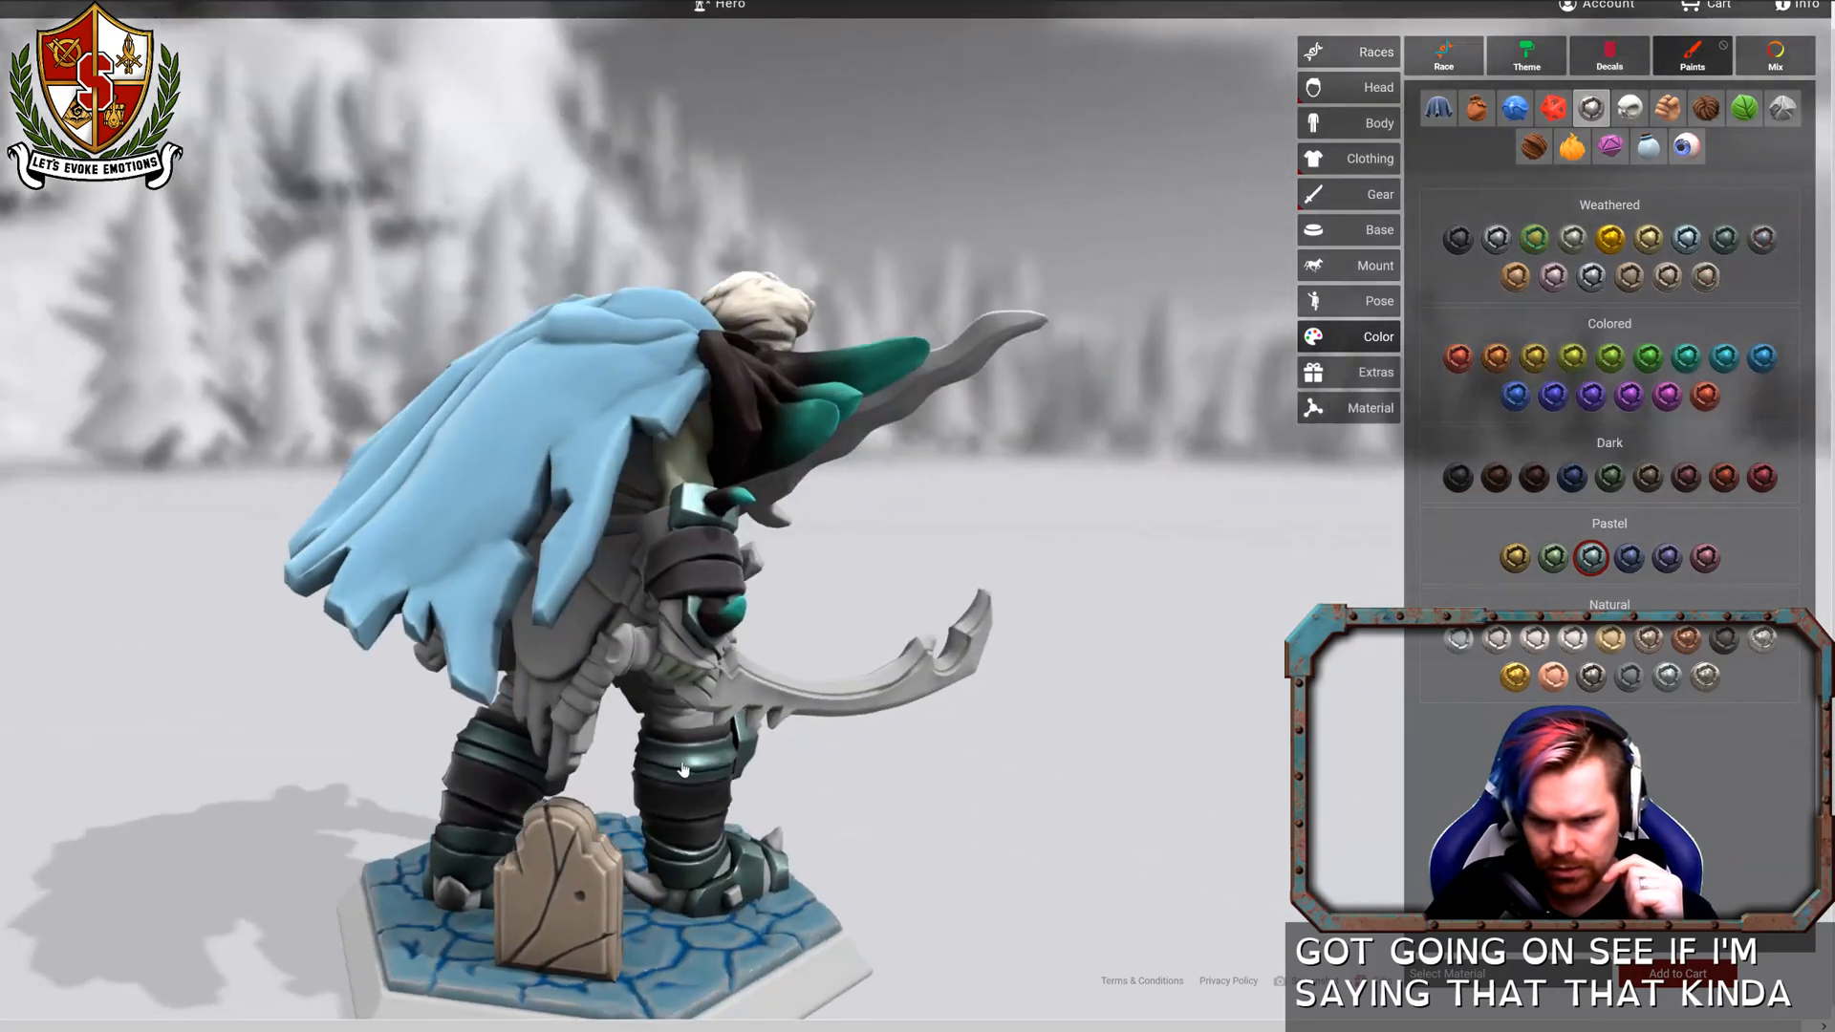
{"action": "left_click_drag", "start_coordinate": [926, 800], "coordinate": [315, 760]}
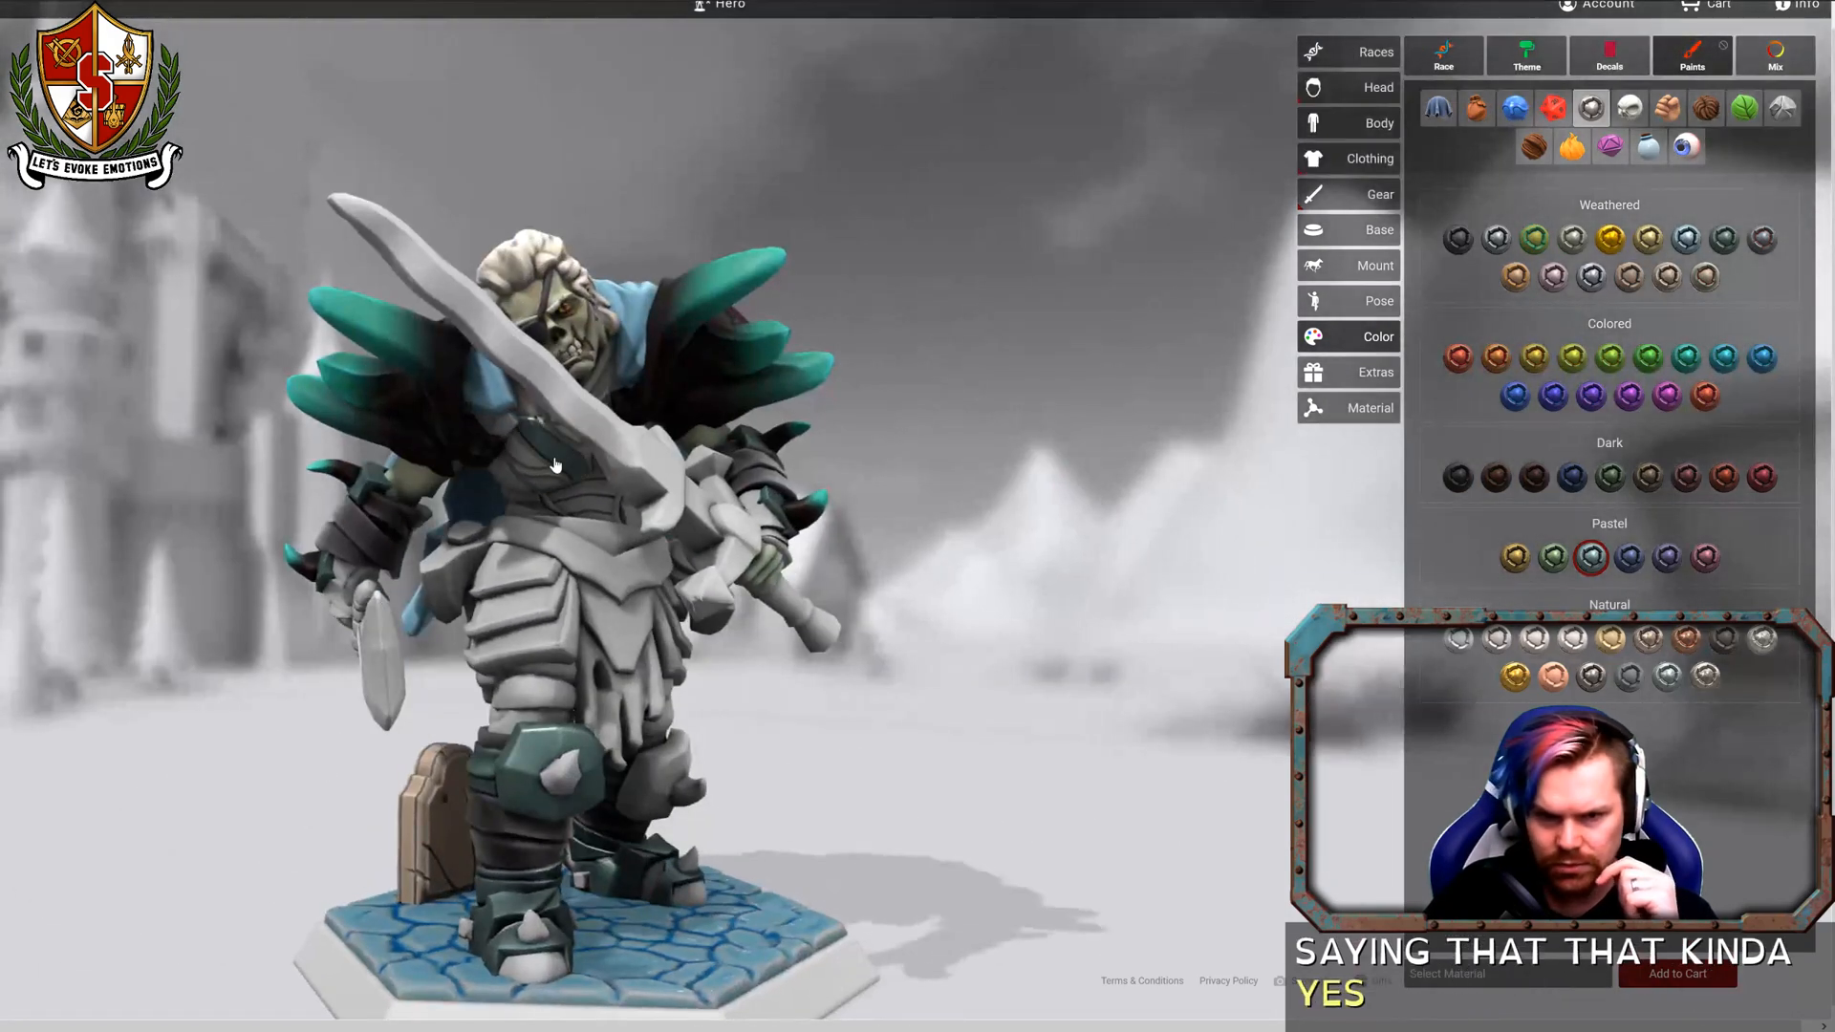
Paint the inner chest panels with the teal Colored metal and the surrounding torso armour with the blue-teal Colored metal.
{"action": "scroll", "coordinate": [558, 466], "scroll_direction": "up", "scroll_amount": 3}
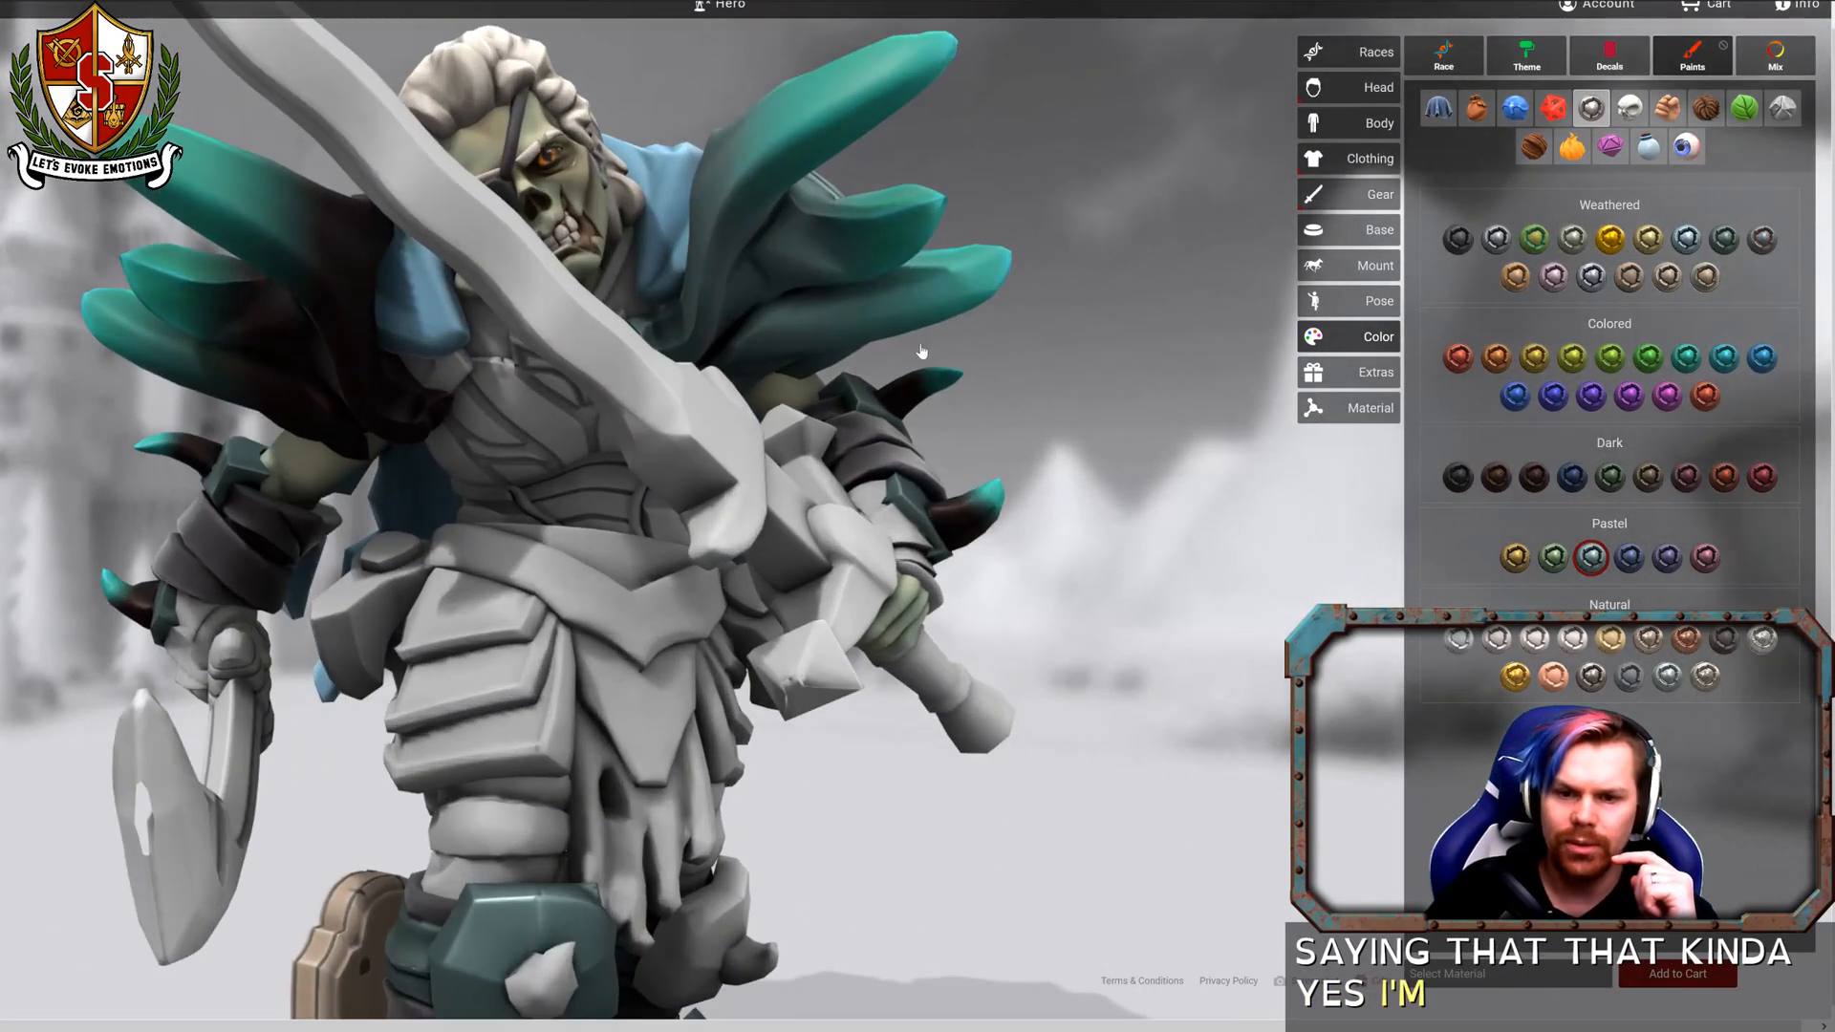
{"action": "scroll", "coordinate": [1181, 428], "scroll_direction": "up", "scroll_amount": 2}
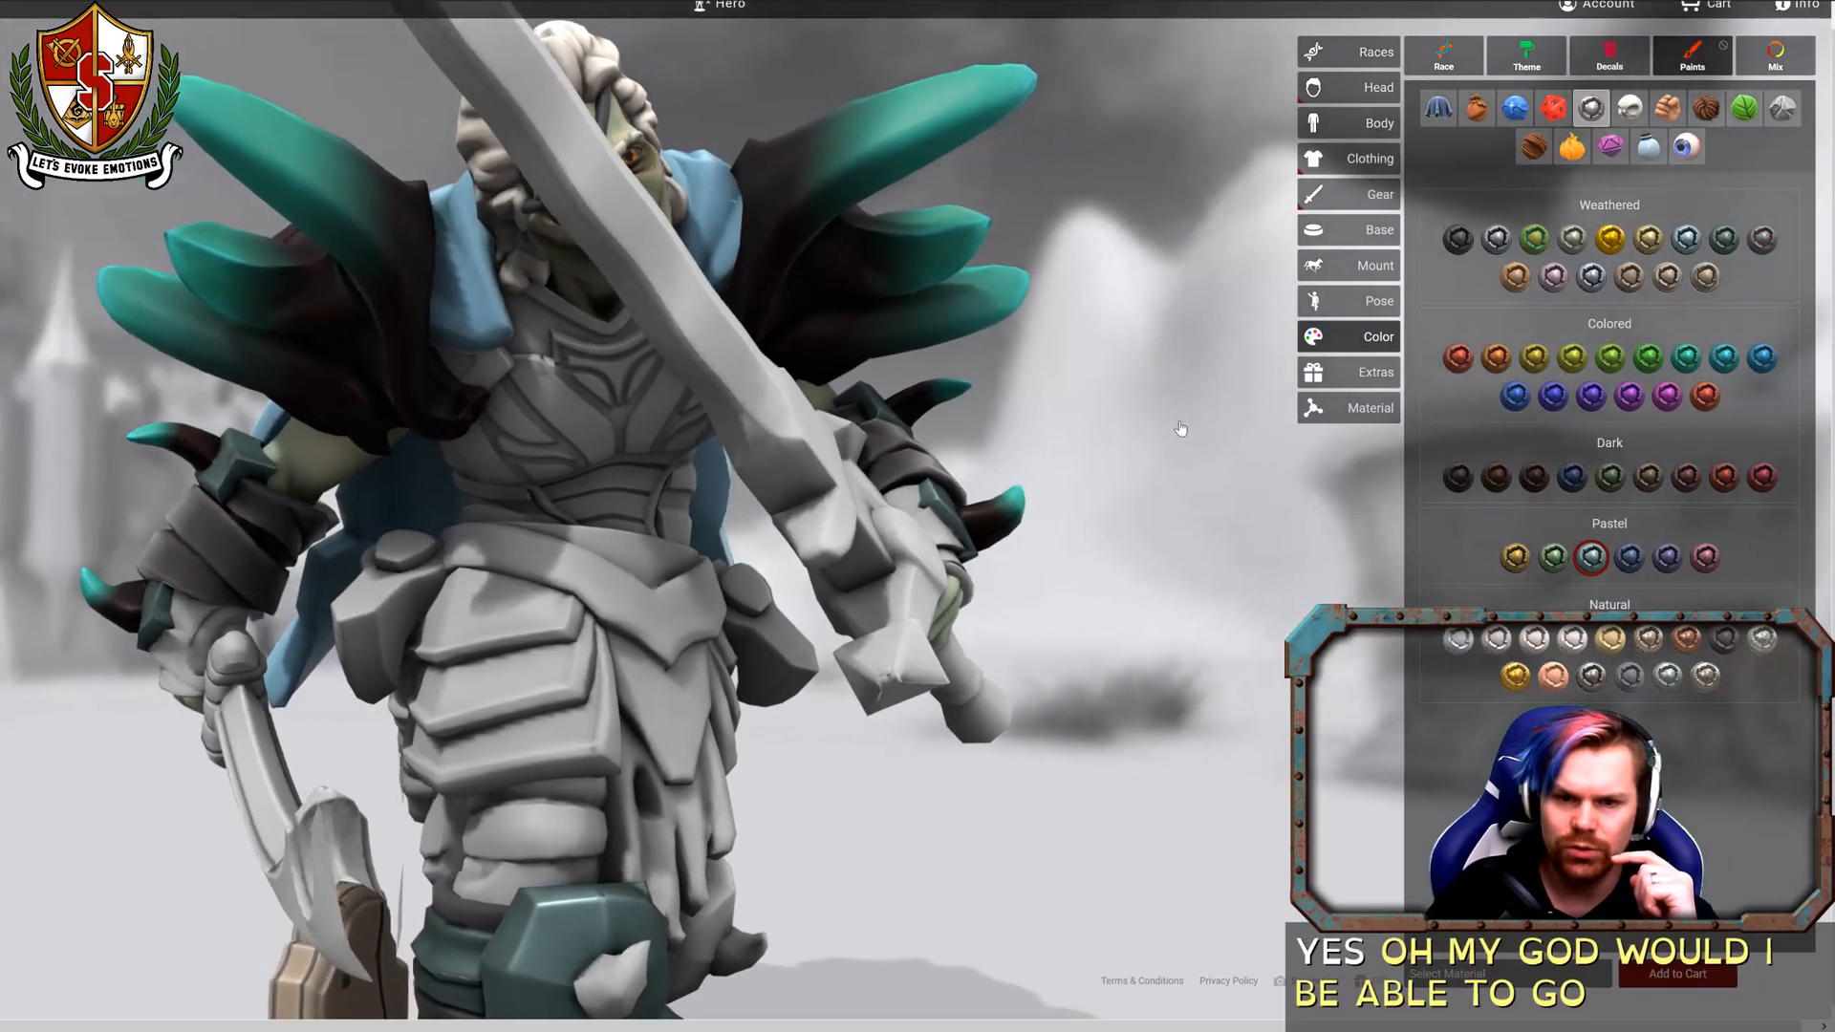
{"action": "left_click_drag", "start_coordinate": [1181, 428], "coordinate": [588, 442]}
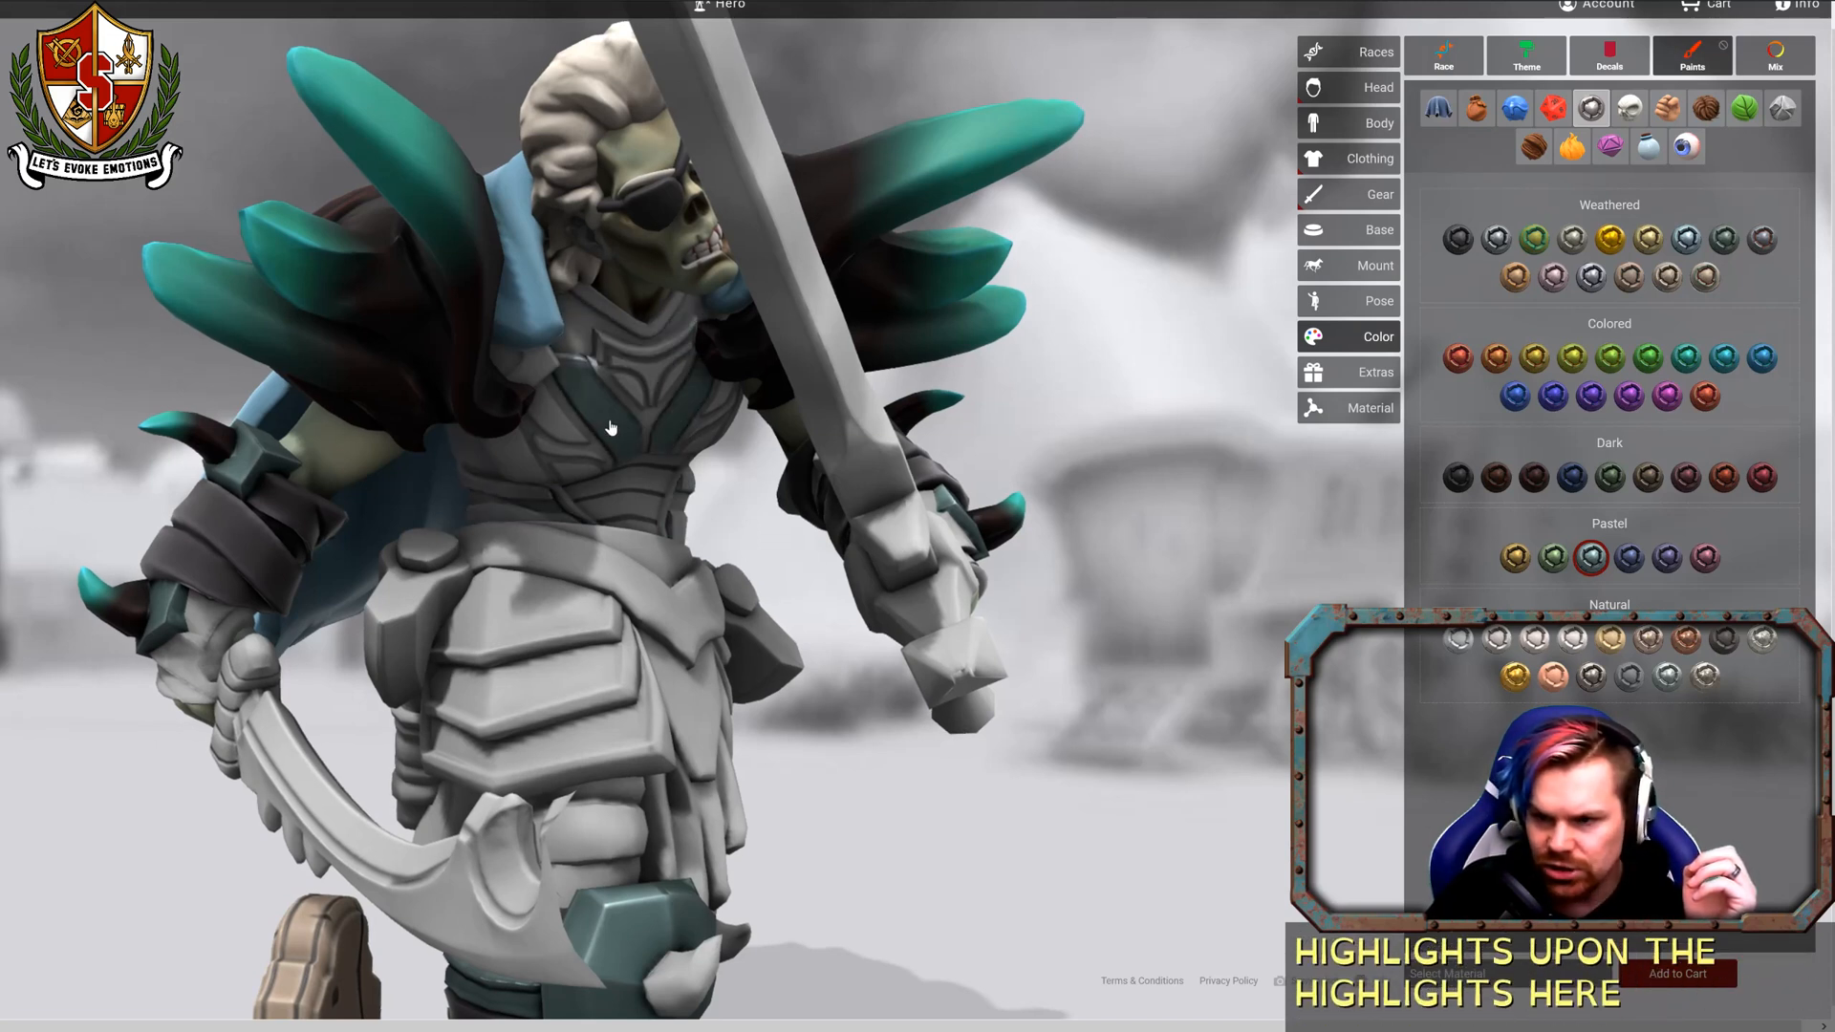
{"action": "left_click", "coordinate": [1688, 358]}
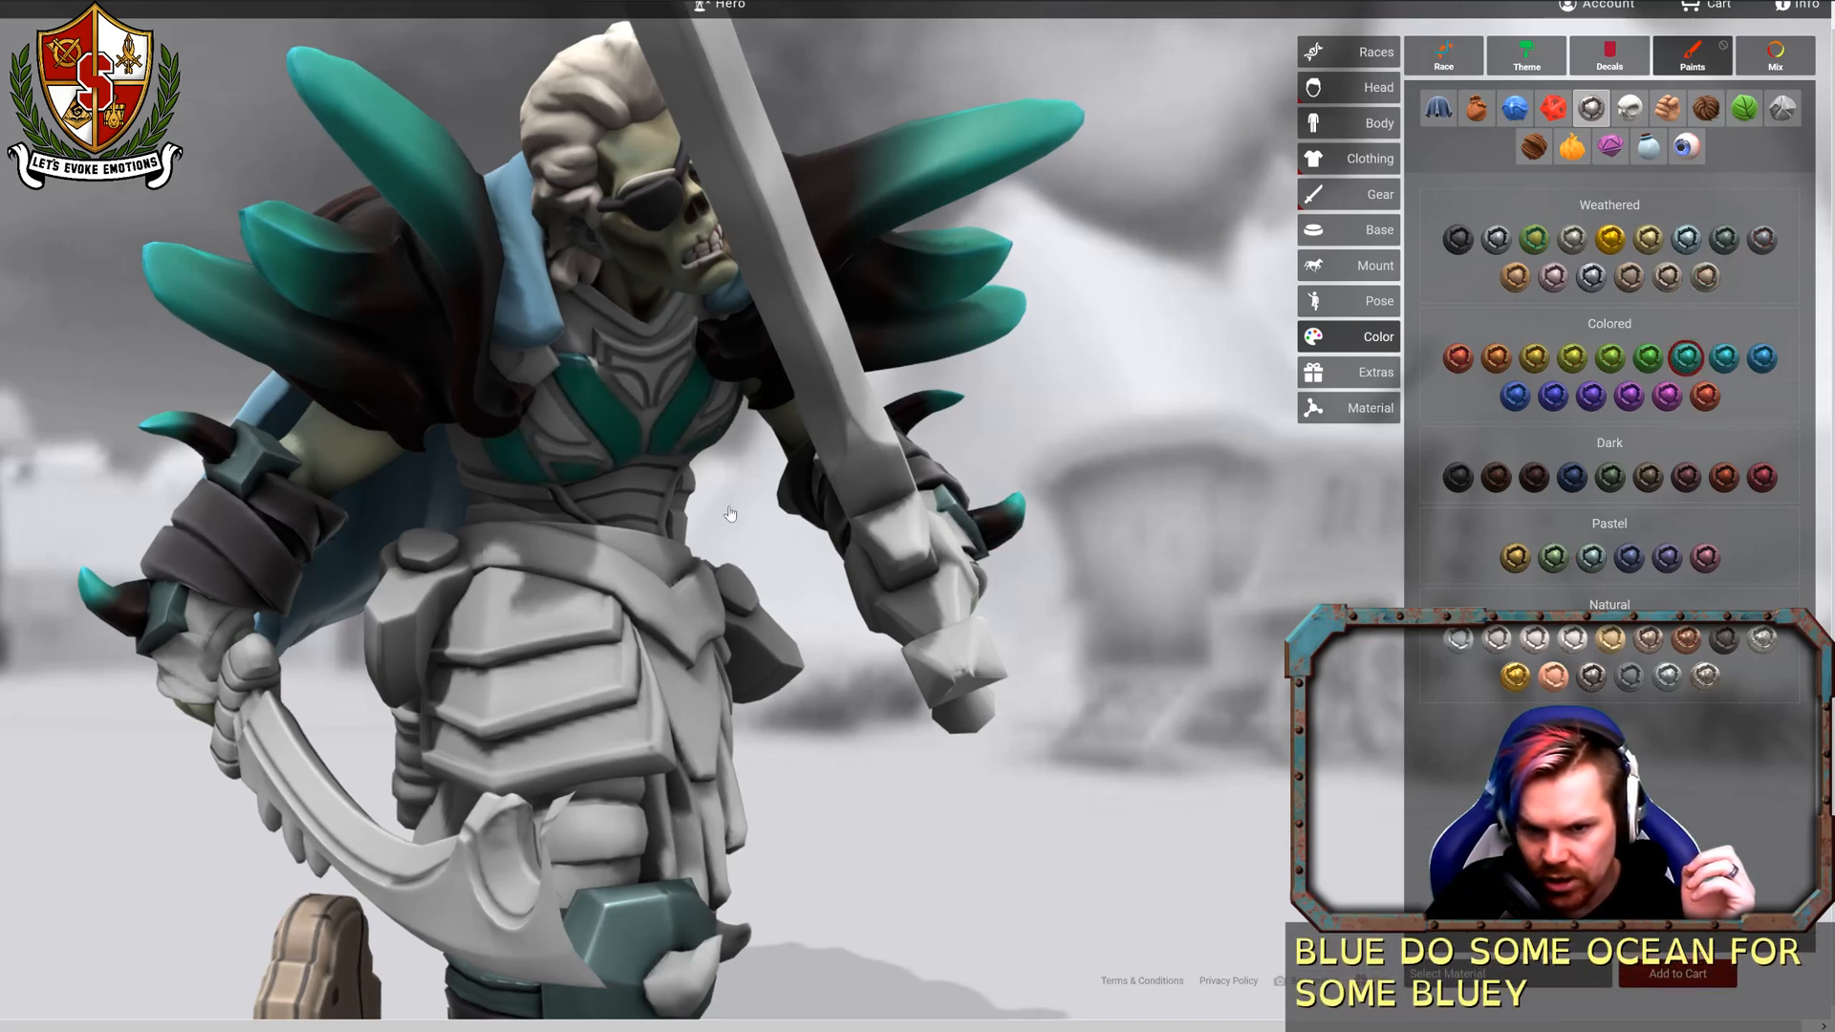
{"action": "left_click", "coordinate": [1720, 364]}
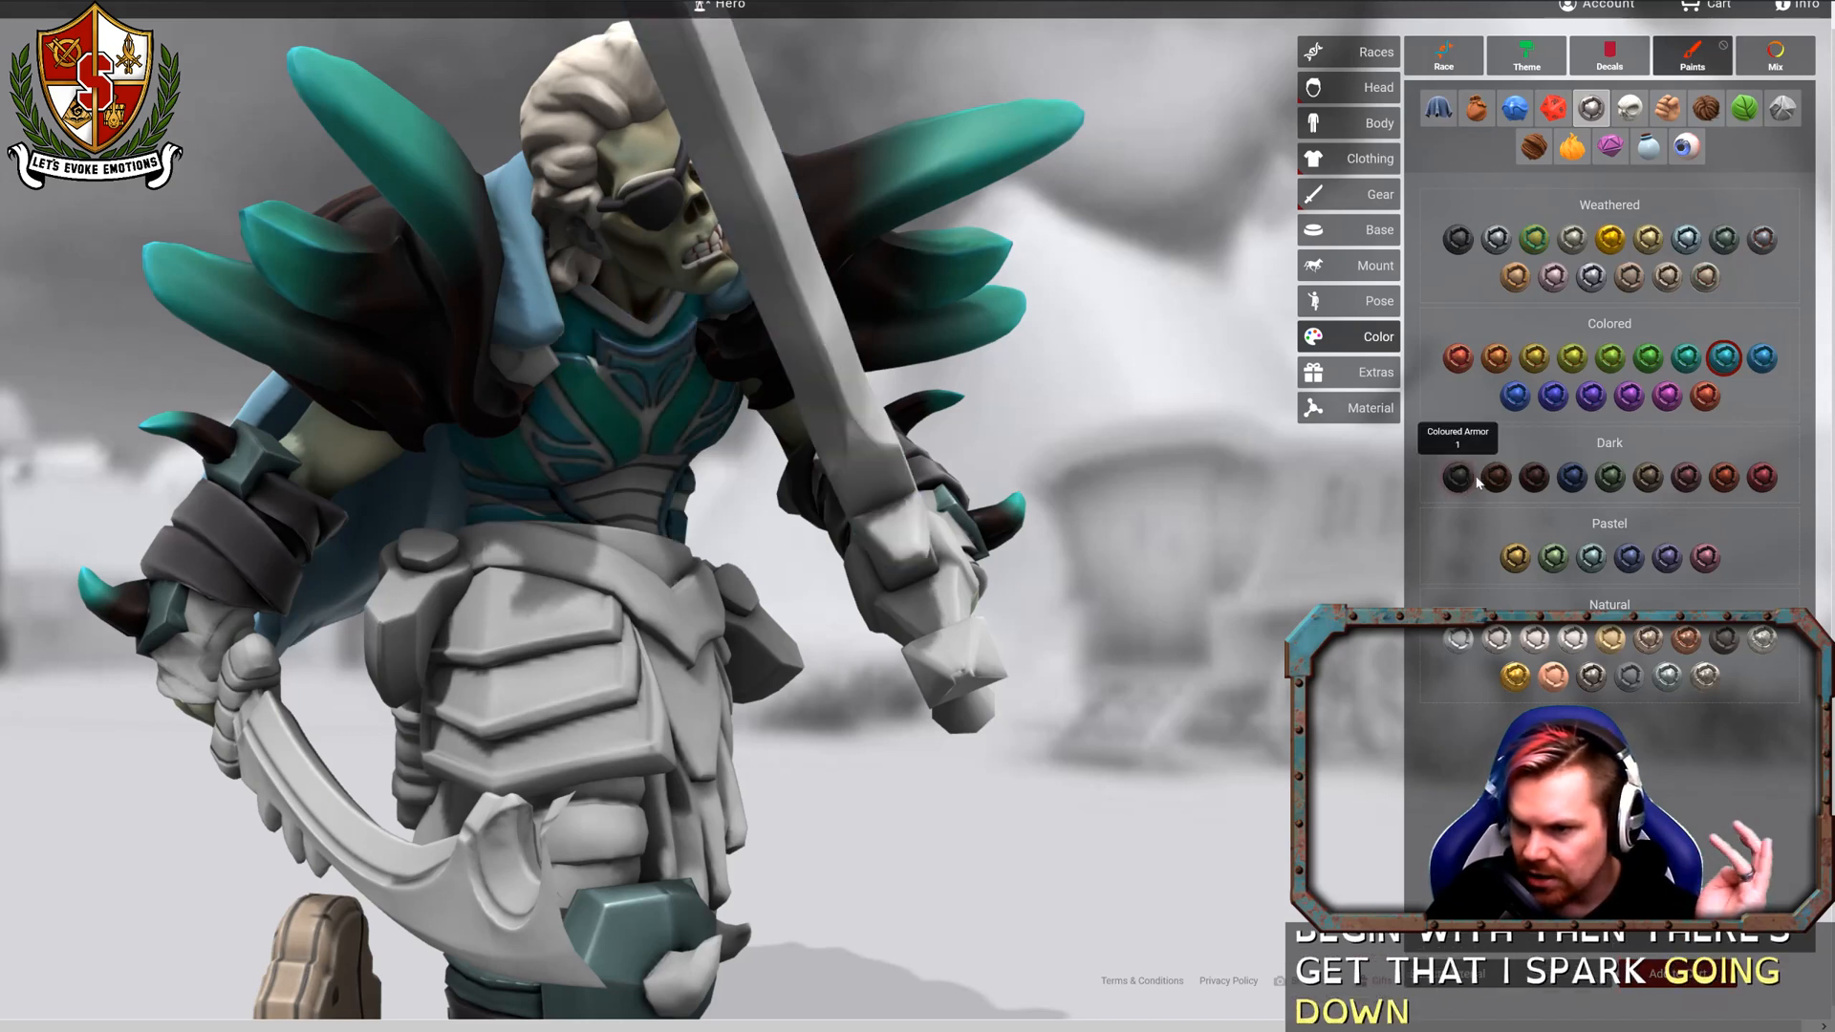
Paint the chest trim and outer torso armour with the dark brown Dark metal, and the abdominal panels with the blue-teal Colored metal.
{"action": "left_click", "coordinate": [1533, 478]}
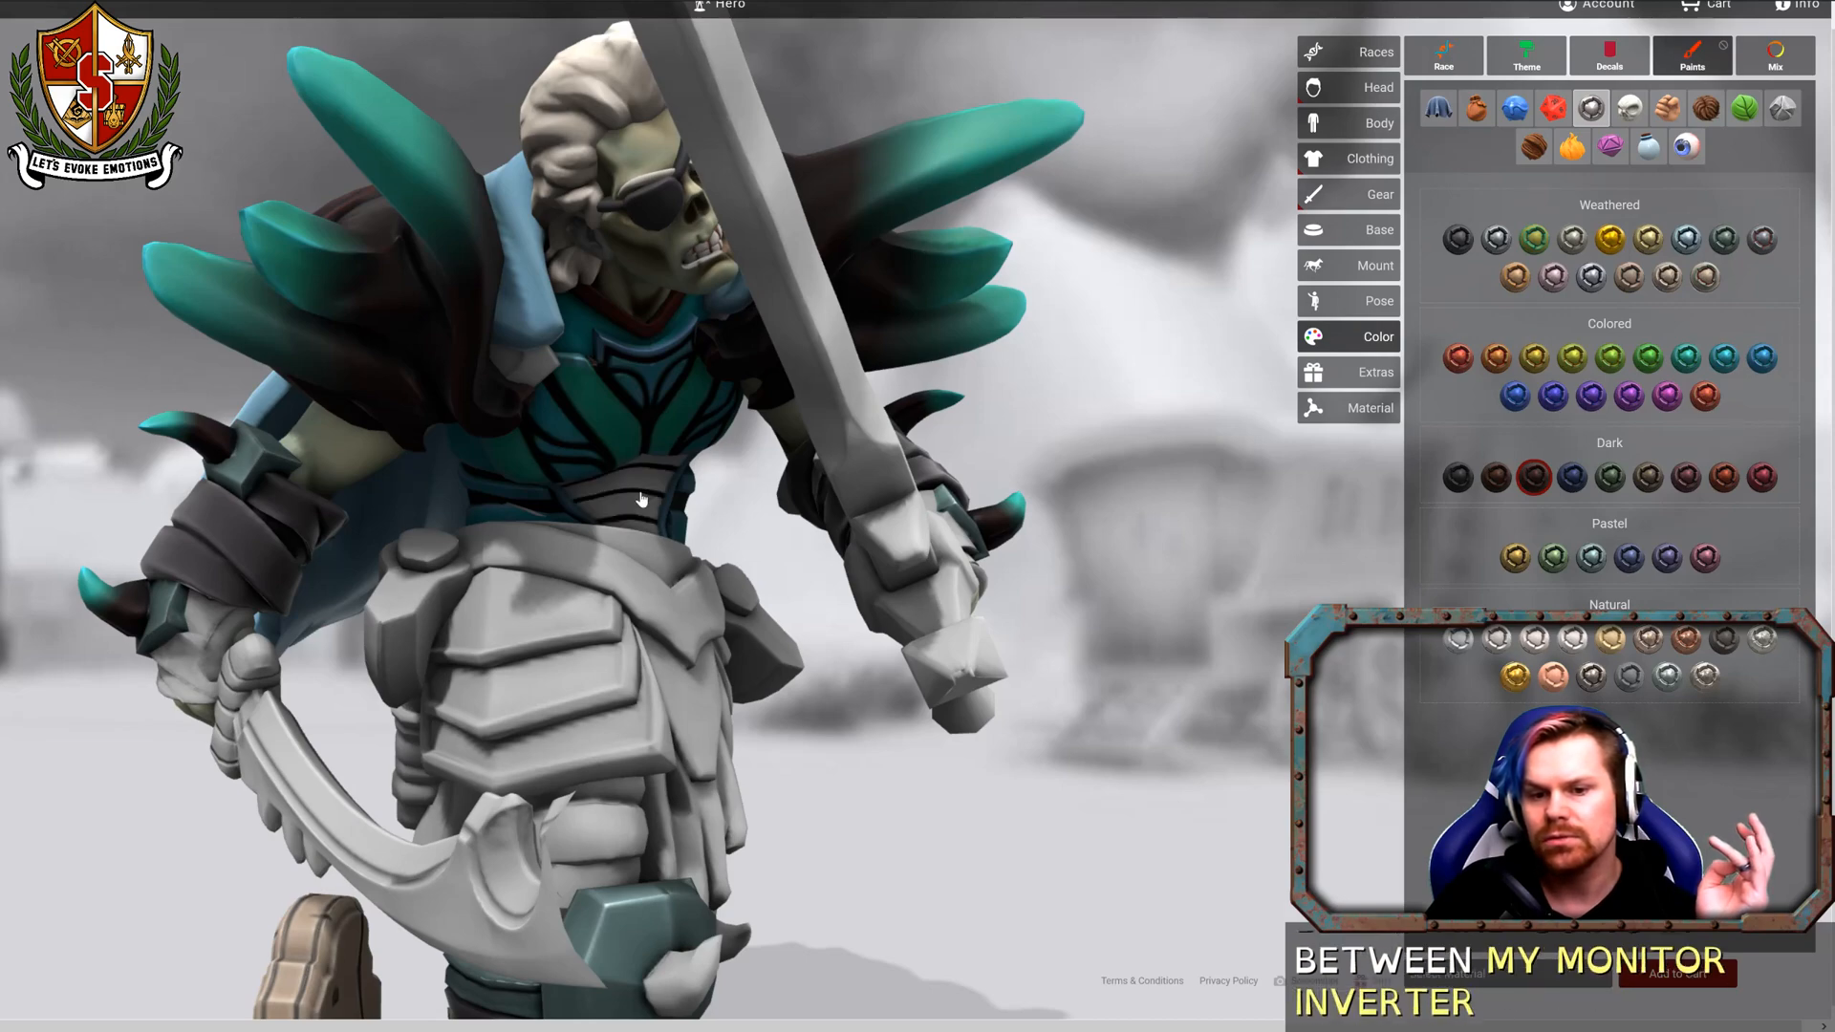
{"action": "left_click_drag", "start_coordinate": [1153, 543], "coordinate": [1171, 445]}
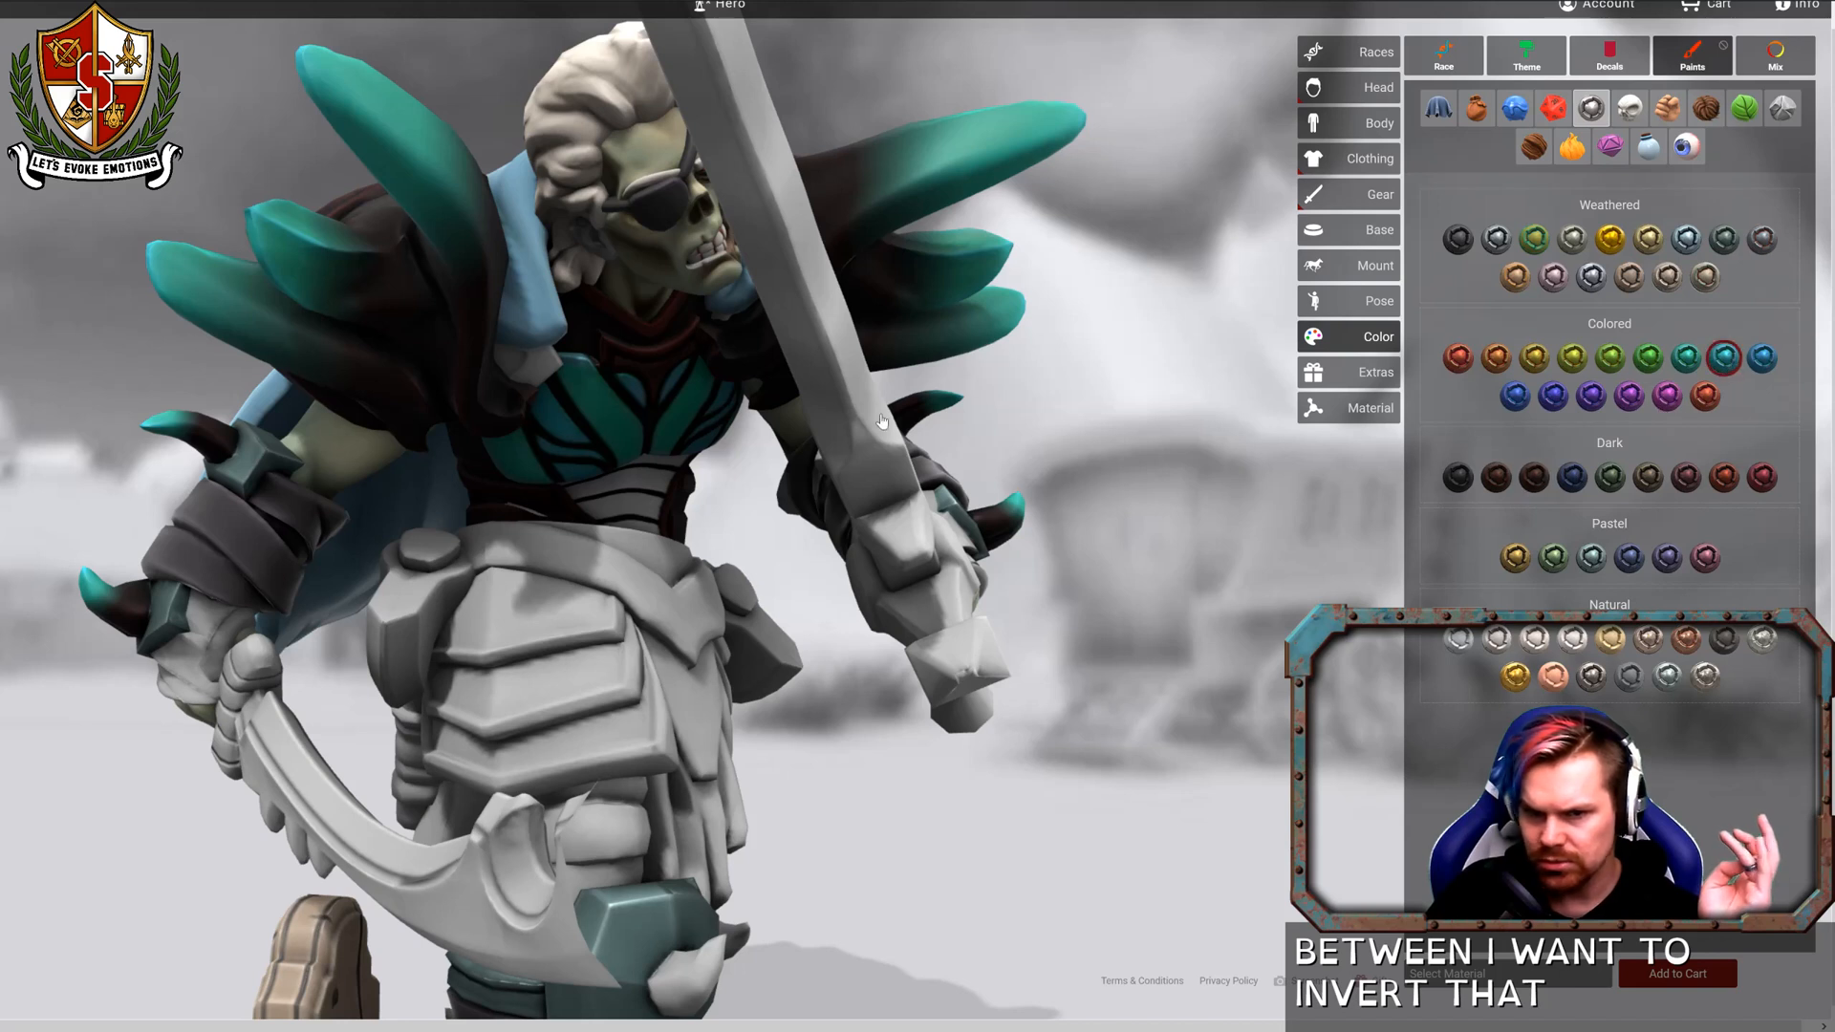
{"action": "left_click", "coordinate": [649, 359]}
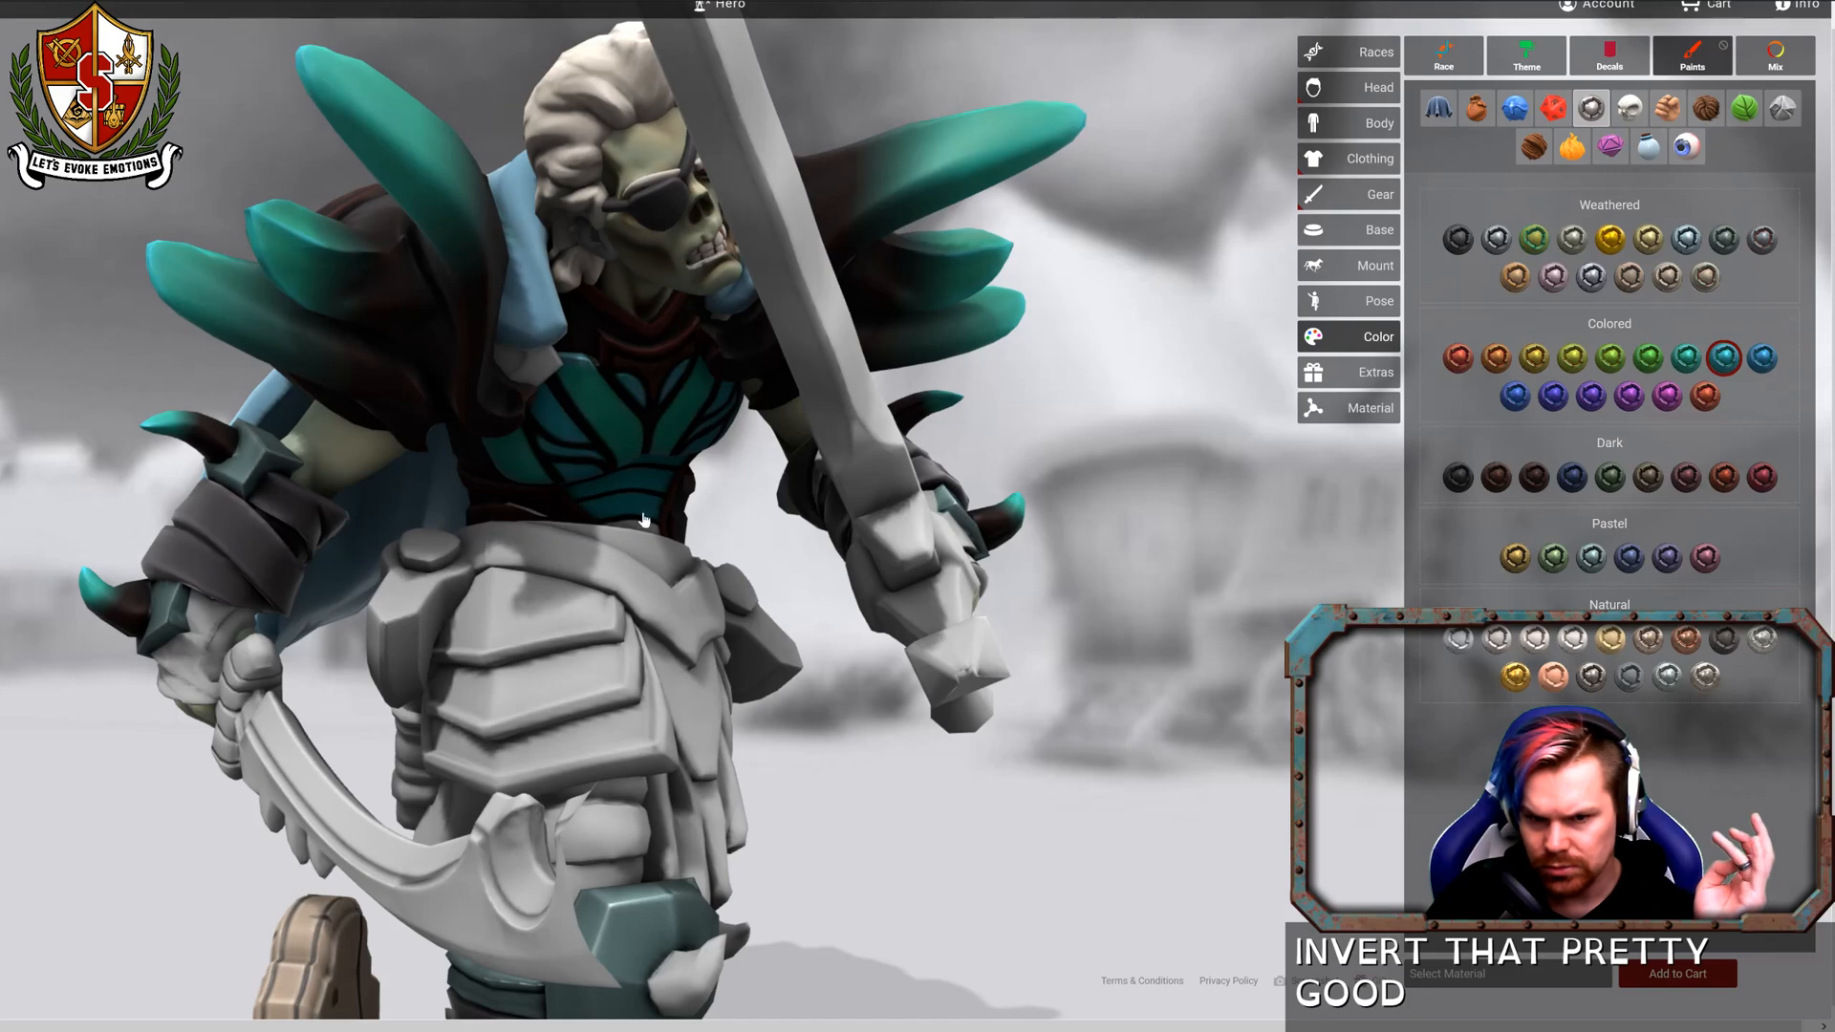
Paint the upper-arm cuffs under the cape with the blue-teal Colored metal and the dark brown Dark metal.
{"action": "left_click_drag", "start_coordinate": [1106, 405], "coordinate": [525, 380]}
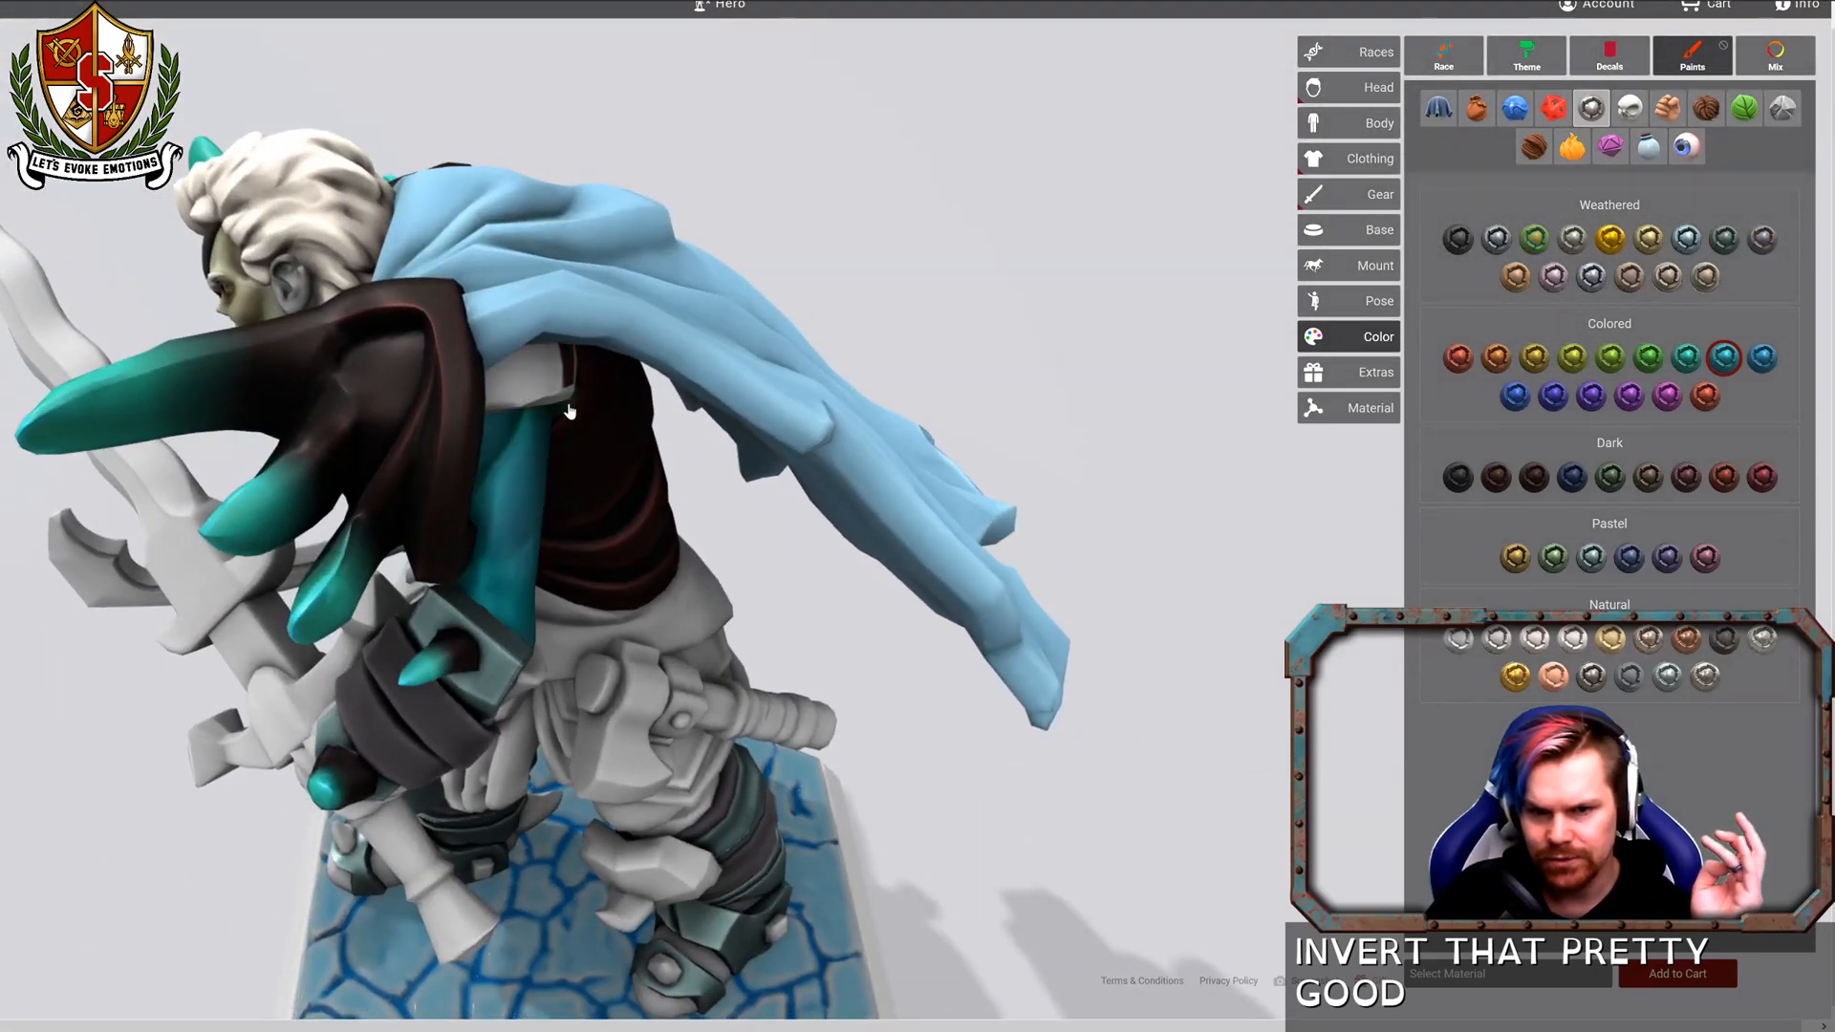
{"action": "left_click_drag", "start_coordinate": [878, 172], "coordinate": [1349, 2]}
{"action": "left_click_drag", "start_coordinate": [1294, 490], "coordinate": [1162, 512]}
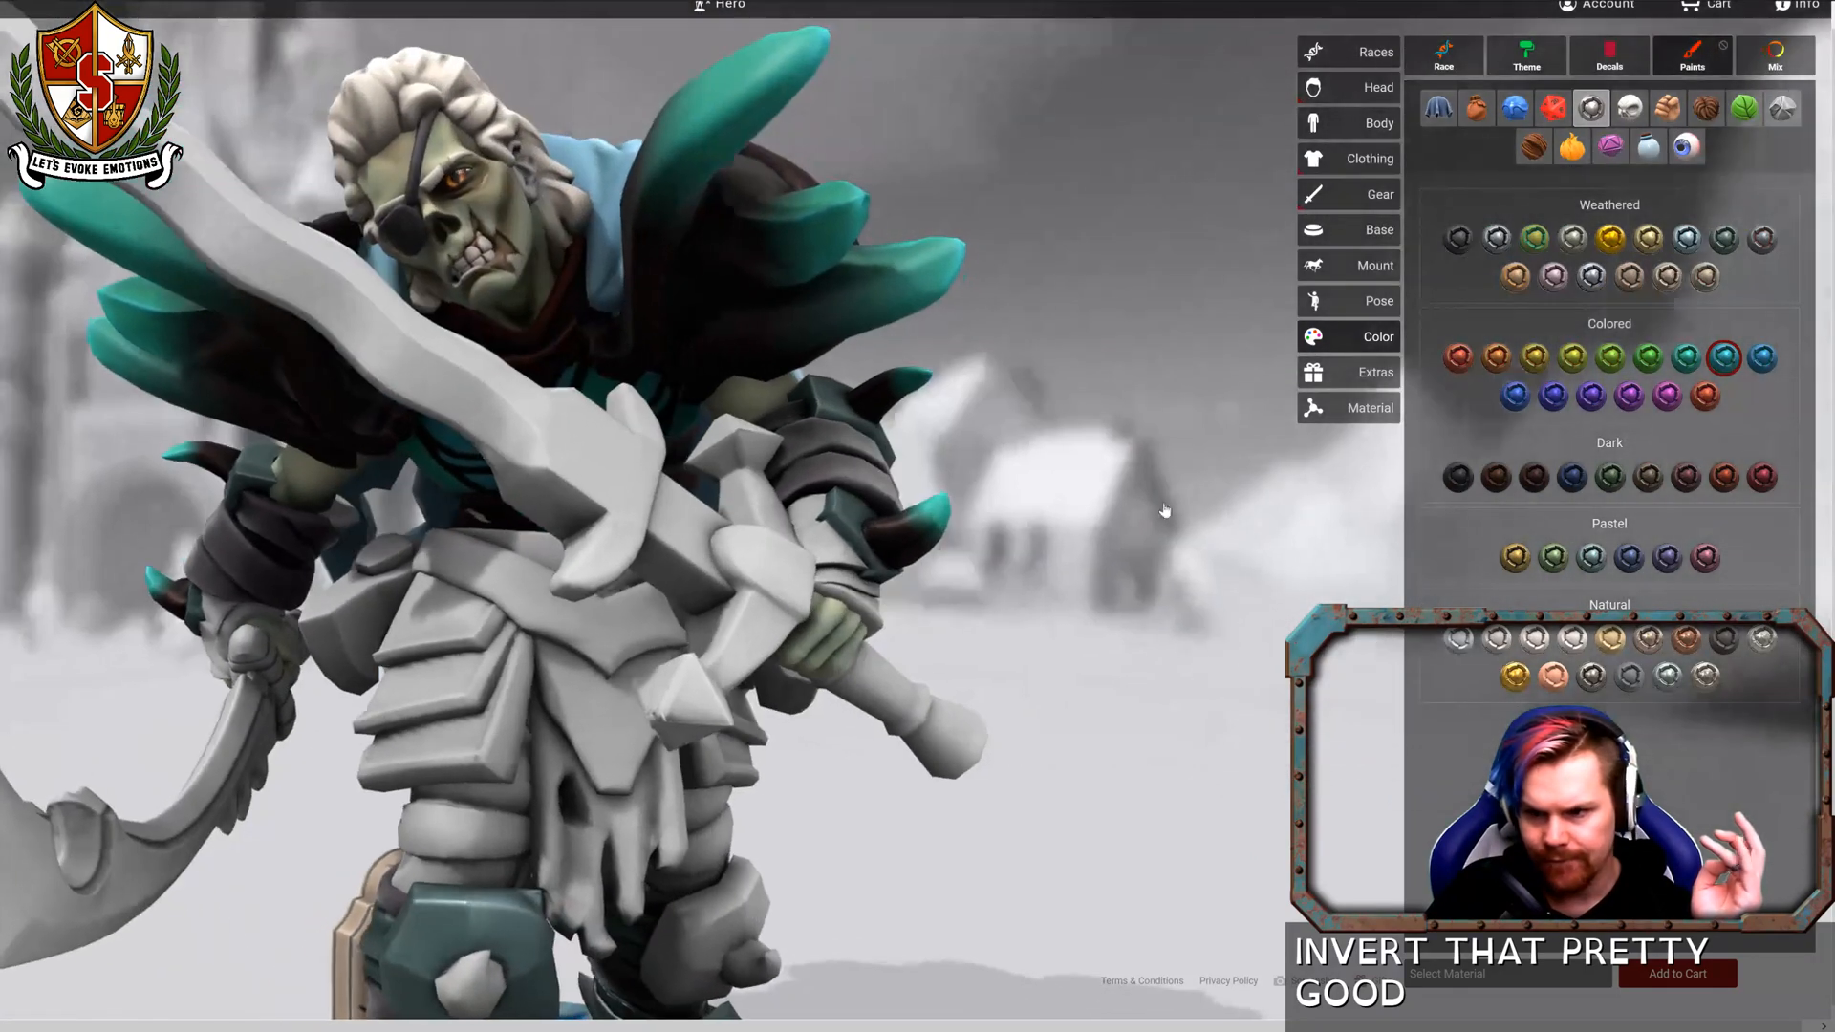
{"action": "left_click", "coordinate": [1537, 483]}
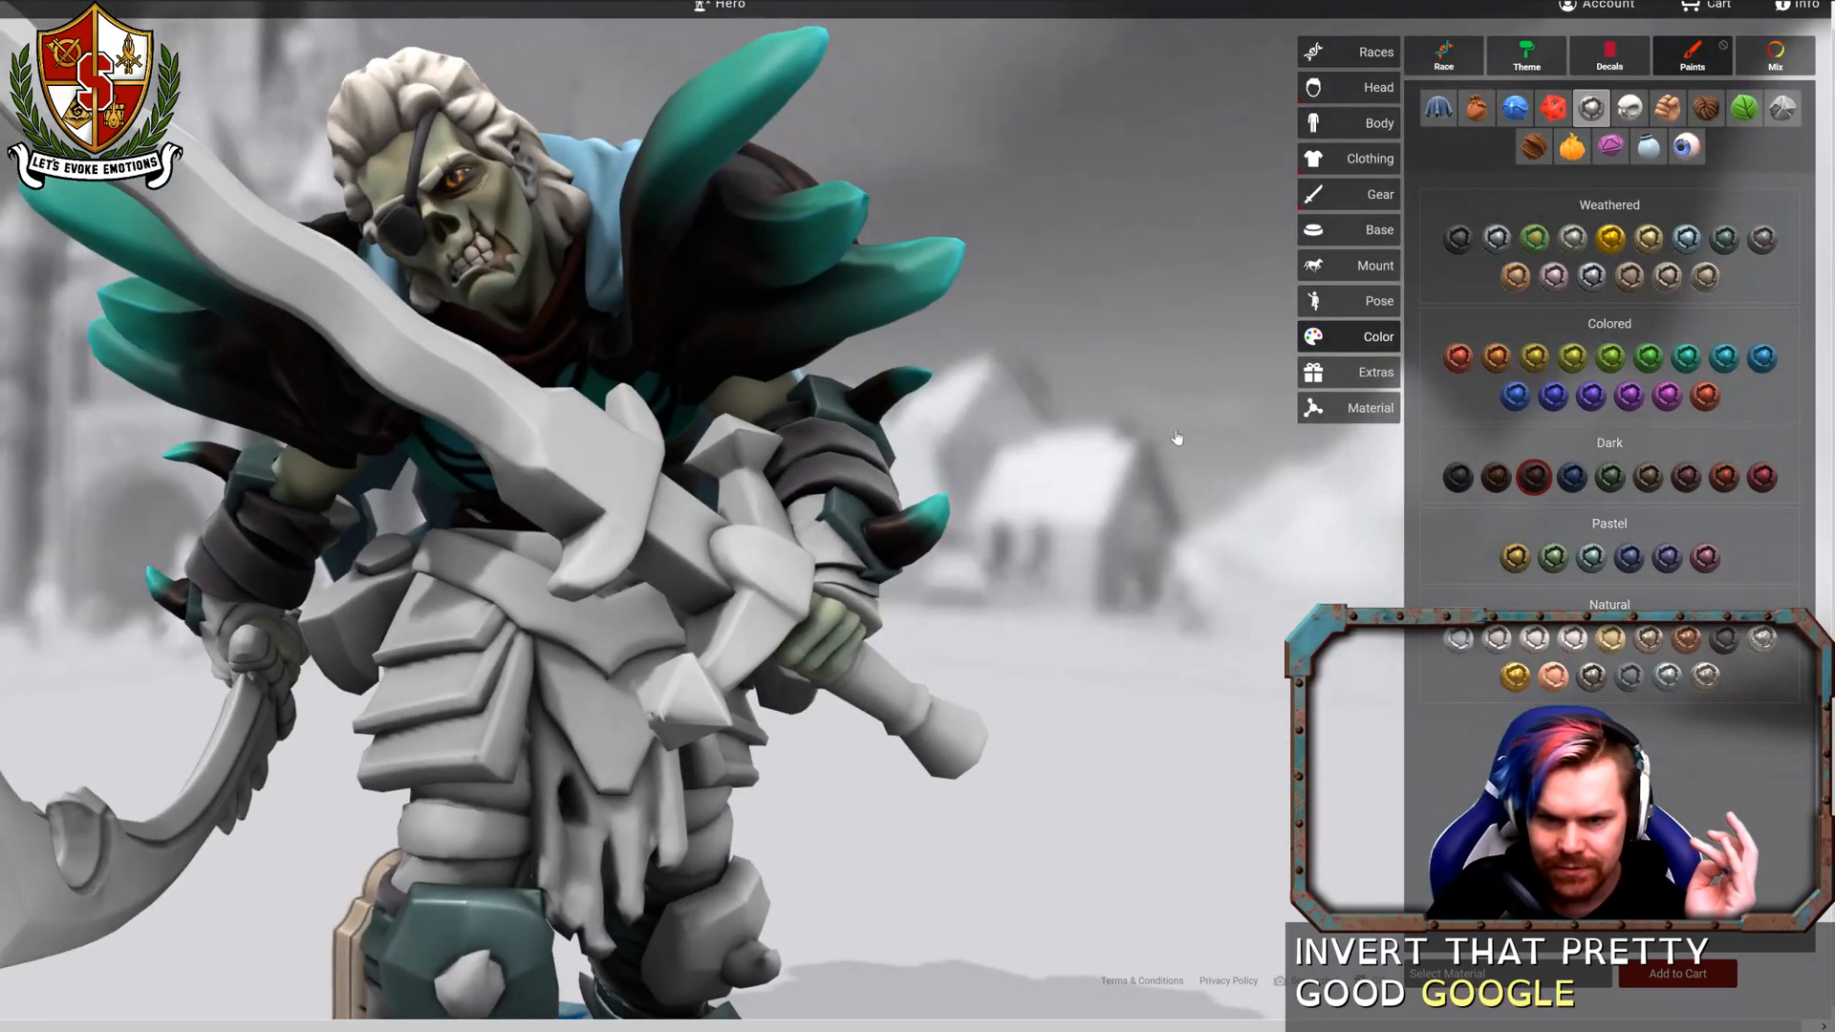
{"action": "left_click_drag", "start_coordinate": [1177, 438], "coordinate": [397, 262]}
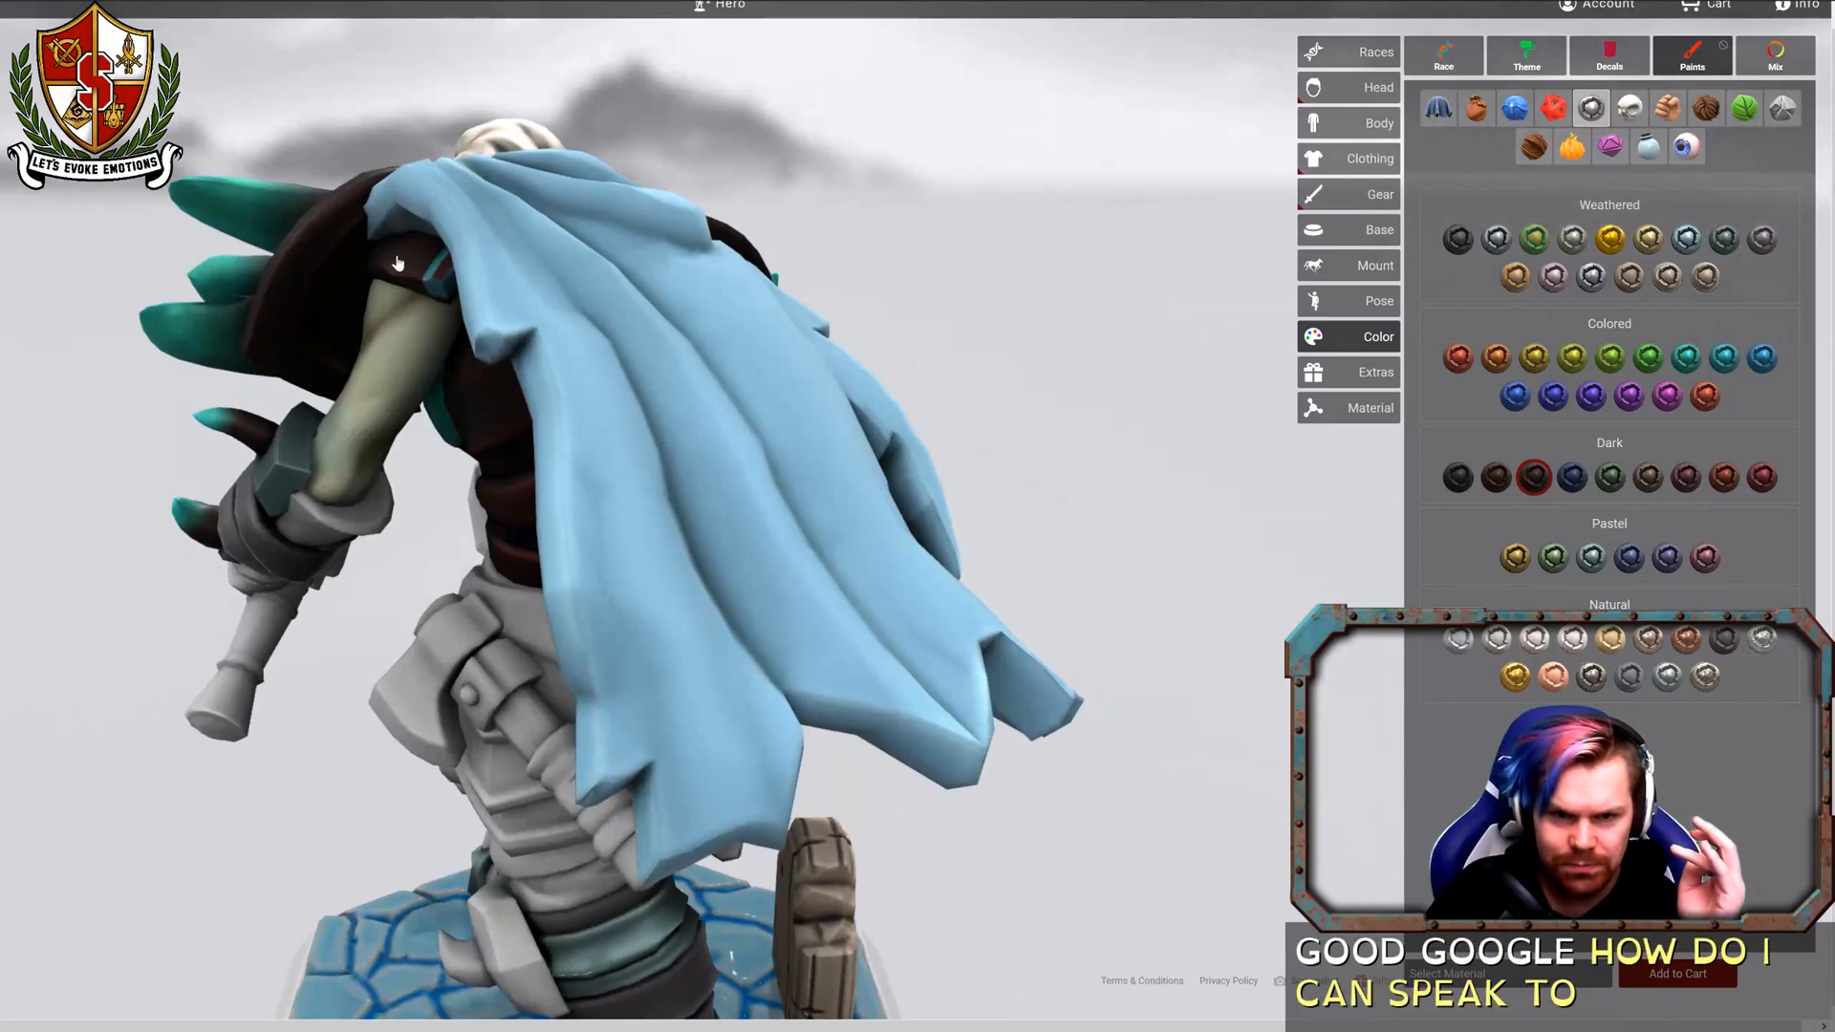
{"action": "left_click_drag", "start_coordinate": [983, 188], "coordinate": [1166, 134]}
{"action": "left_click", "coordinate": [555, 239]}
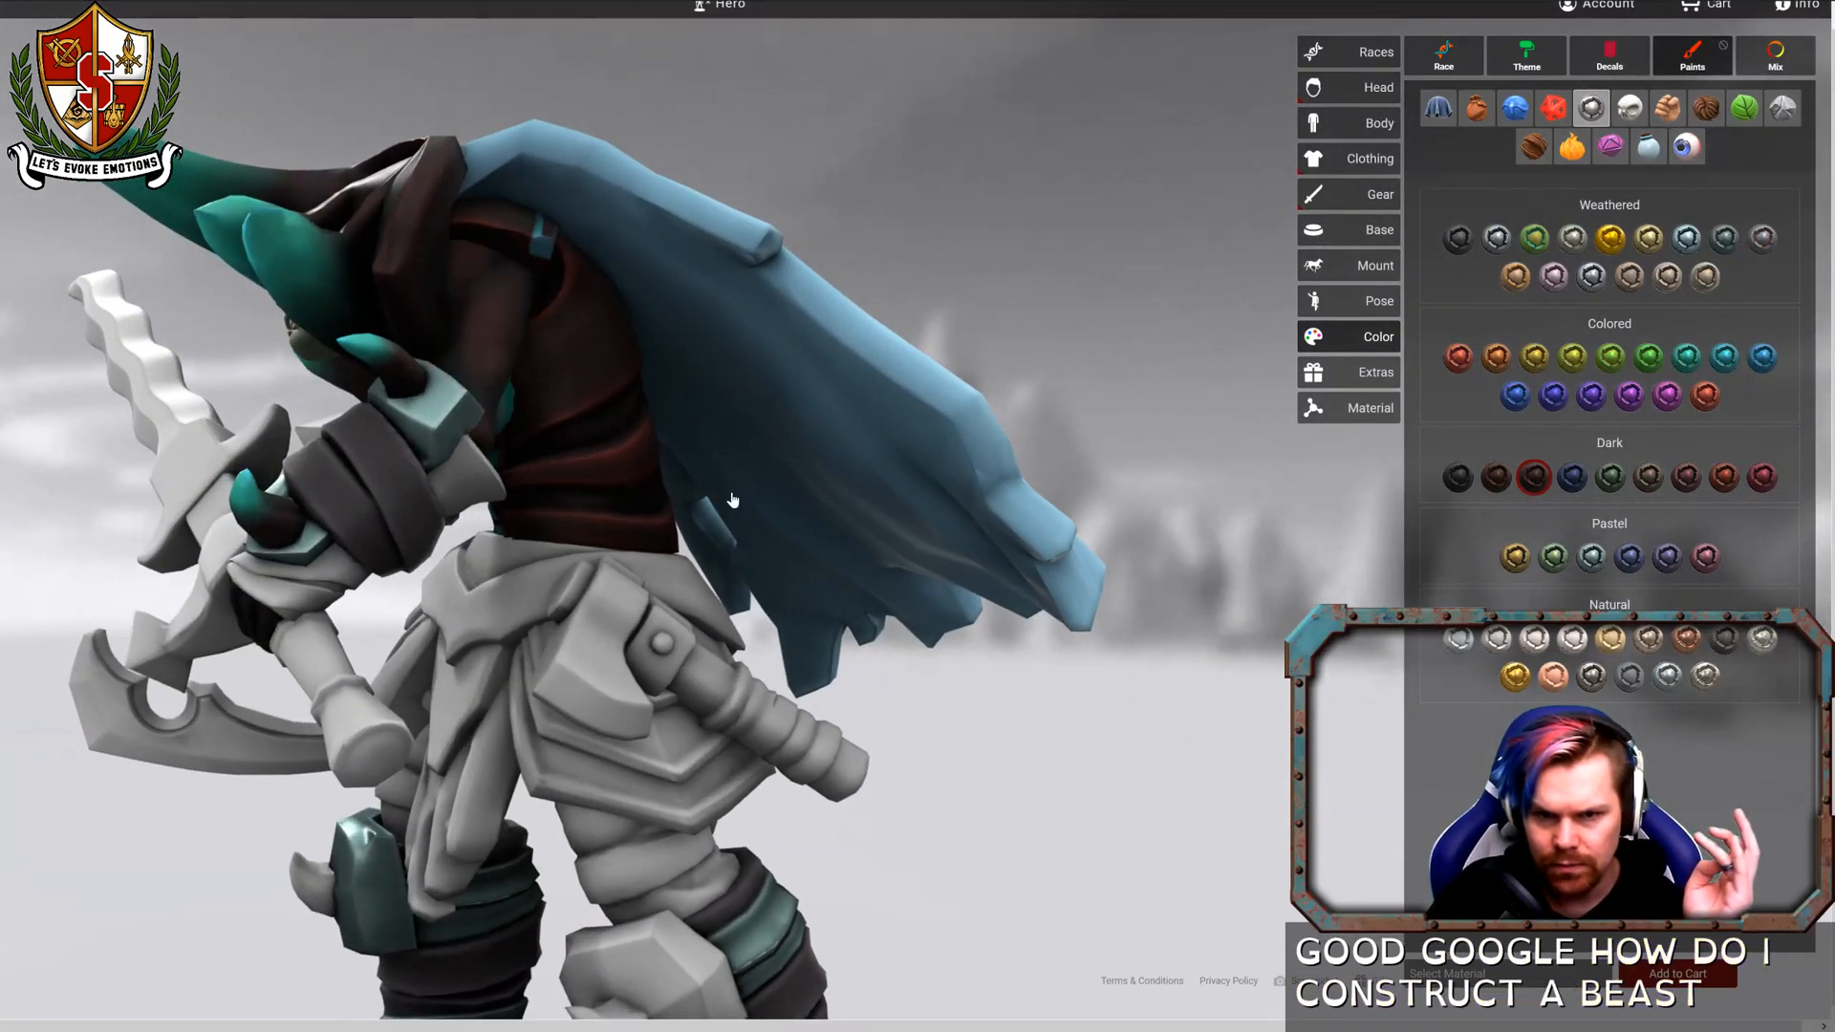
{"action": "left_click_drag", "start_coordinate": [1043, 822], "coordinate": [500, 545]}
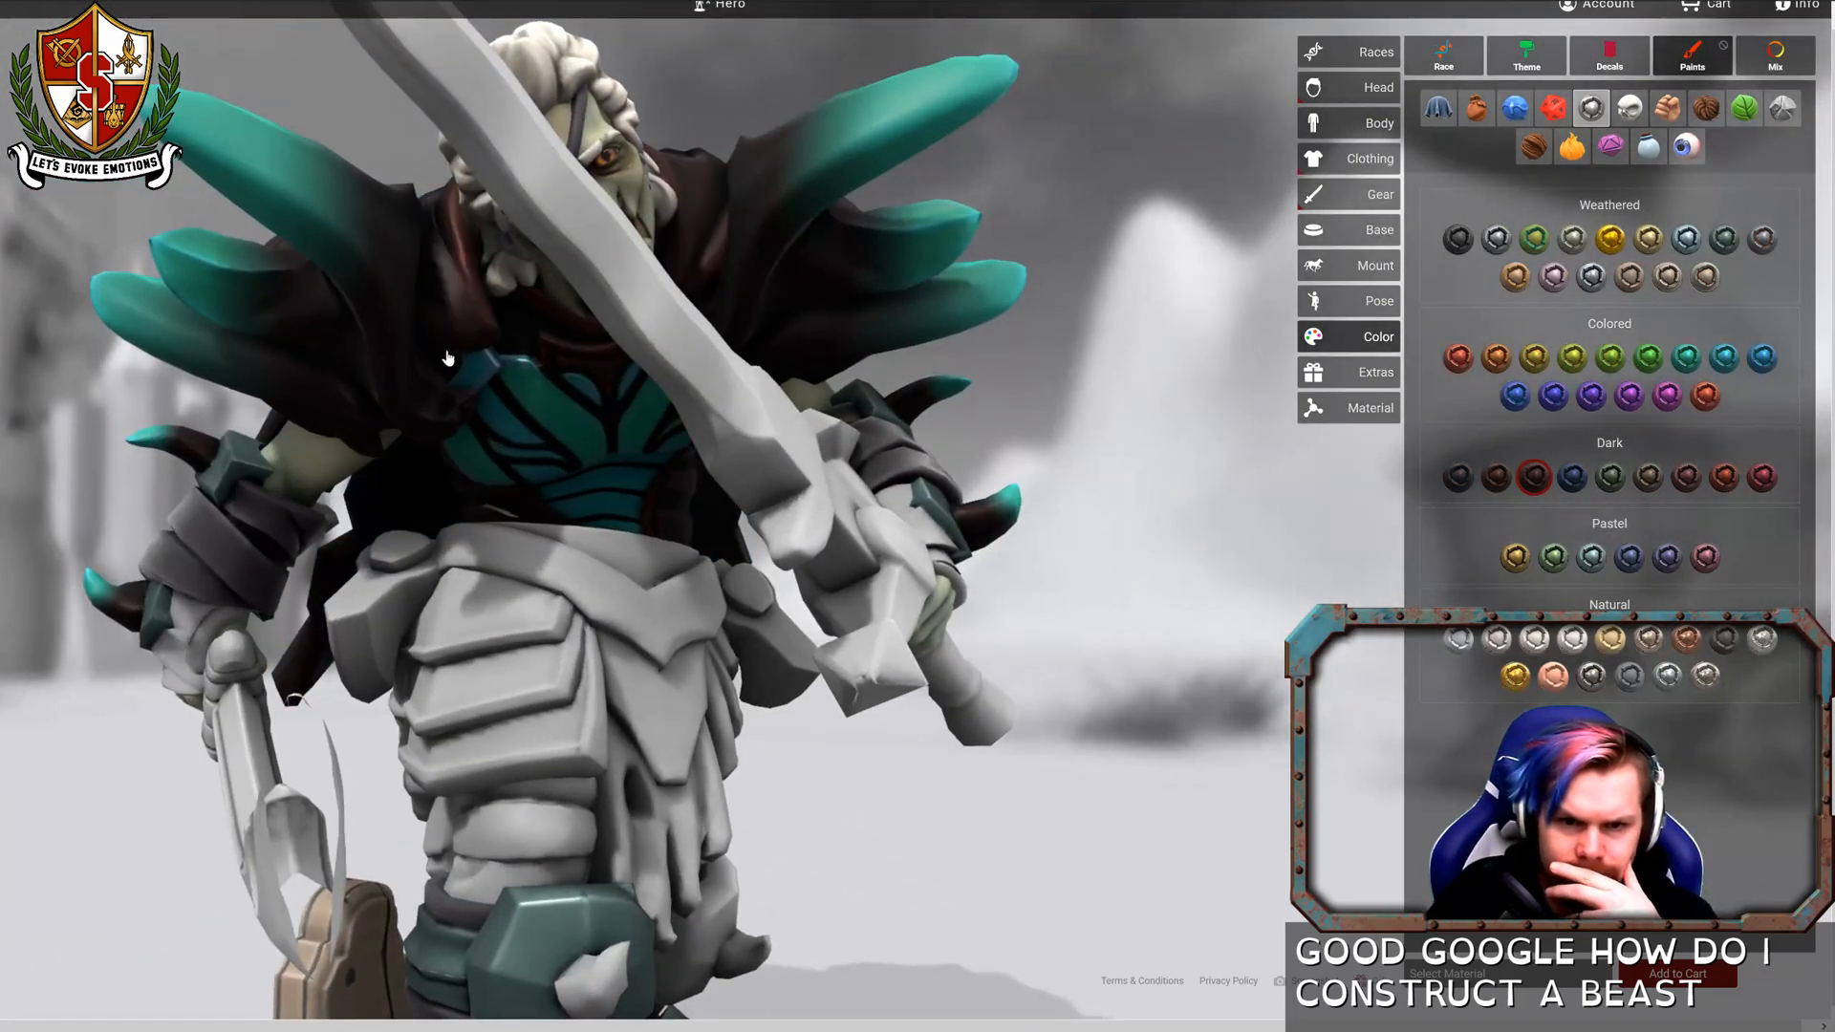
Repaint the outer torso armour and upper-arm cuffs with the light teal horns colour from the bone paints.
{"action": "left_click_drag", "start_coordinate": [806, 790], "coordinate": [1040, 854]}
{"action": "scroll", "coordinate": [874, 833], "scroll_direction": "down", "scroll_amount": 5}
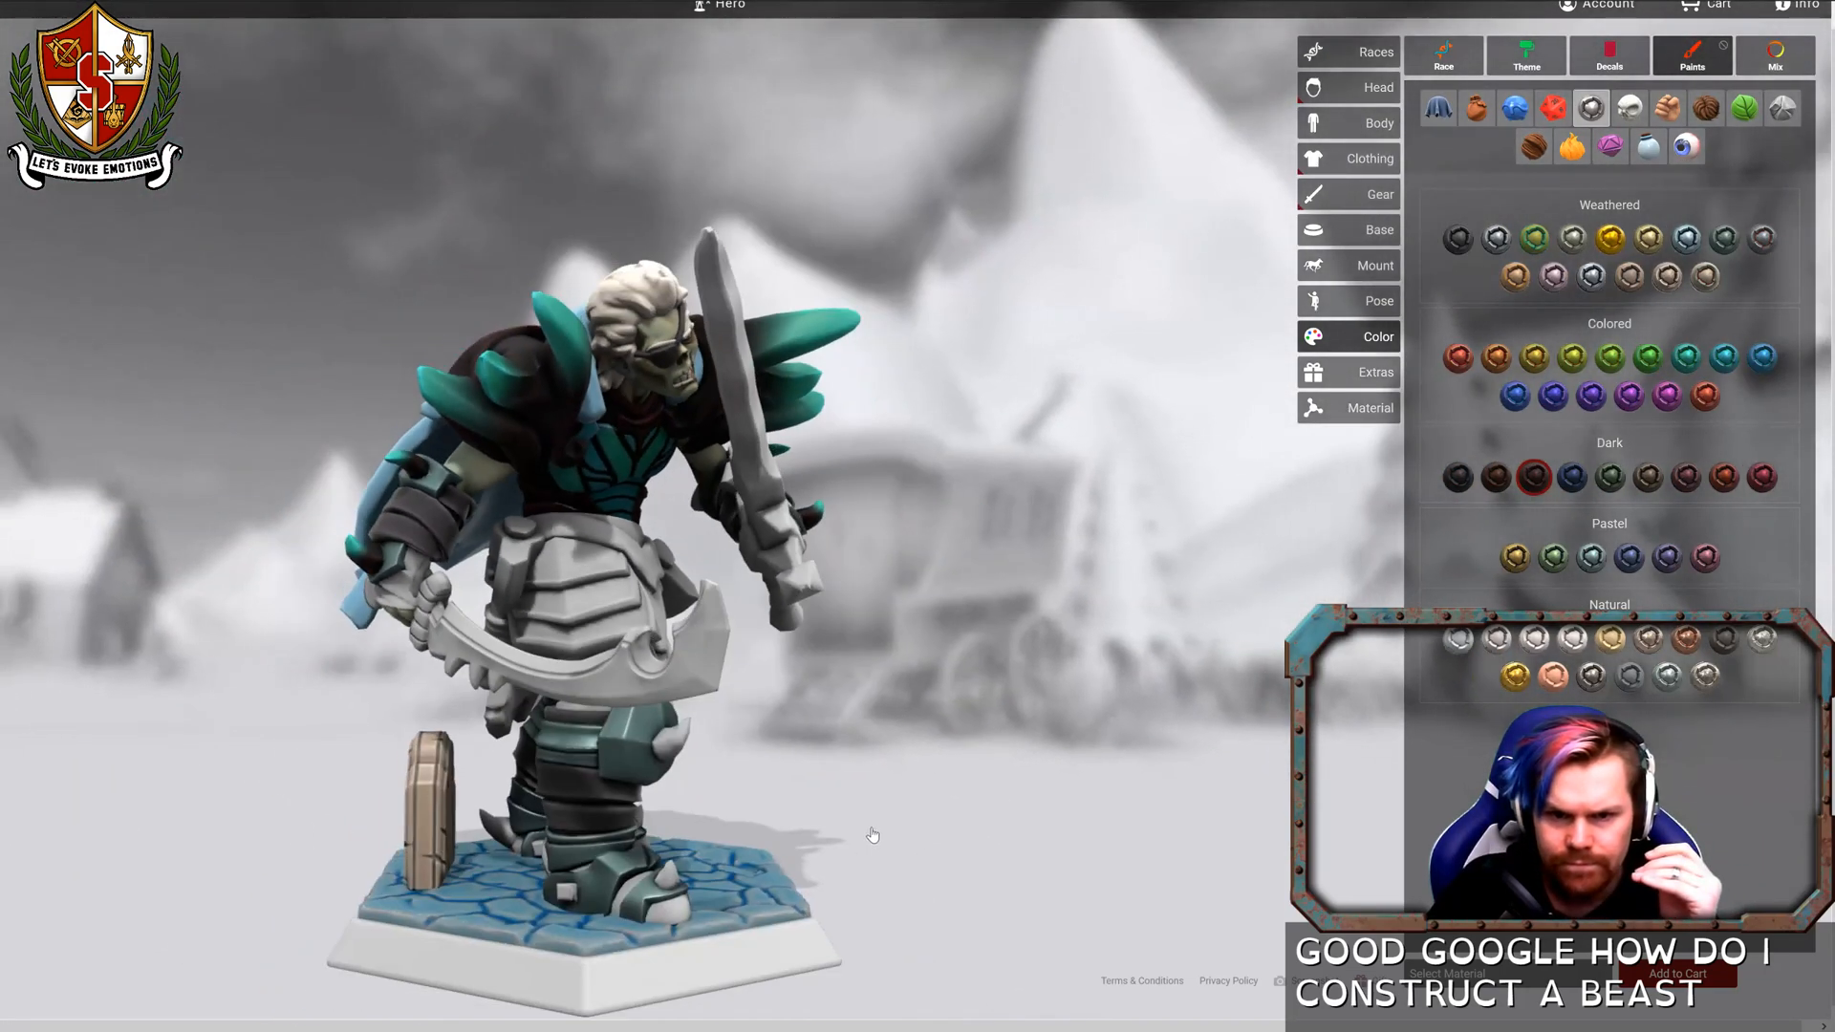
{"action": "left_click_drag", "start_coordinate": [981, 784], "coordinate": [876, 765]}
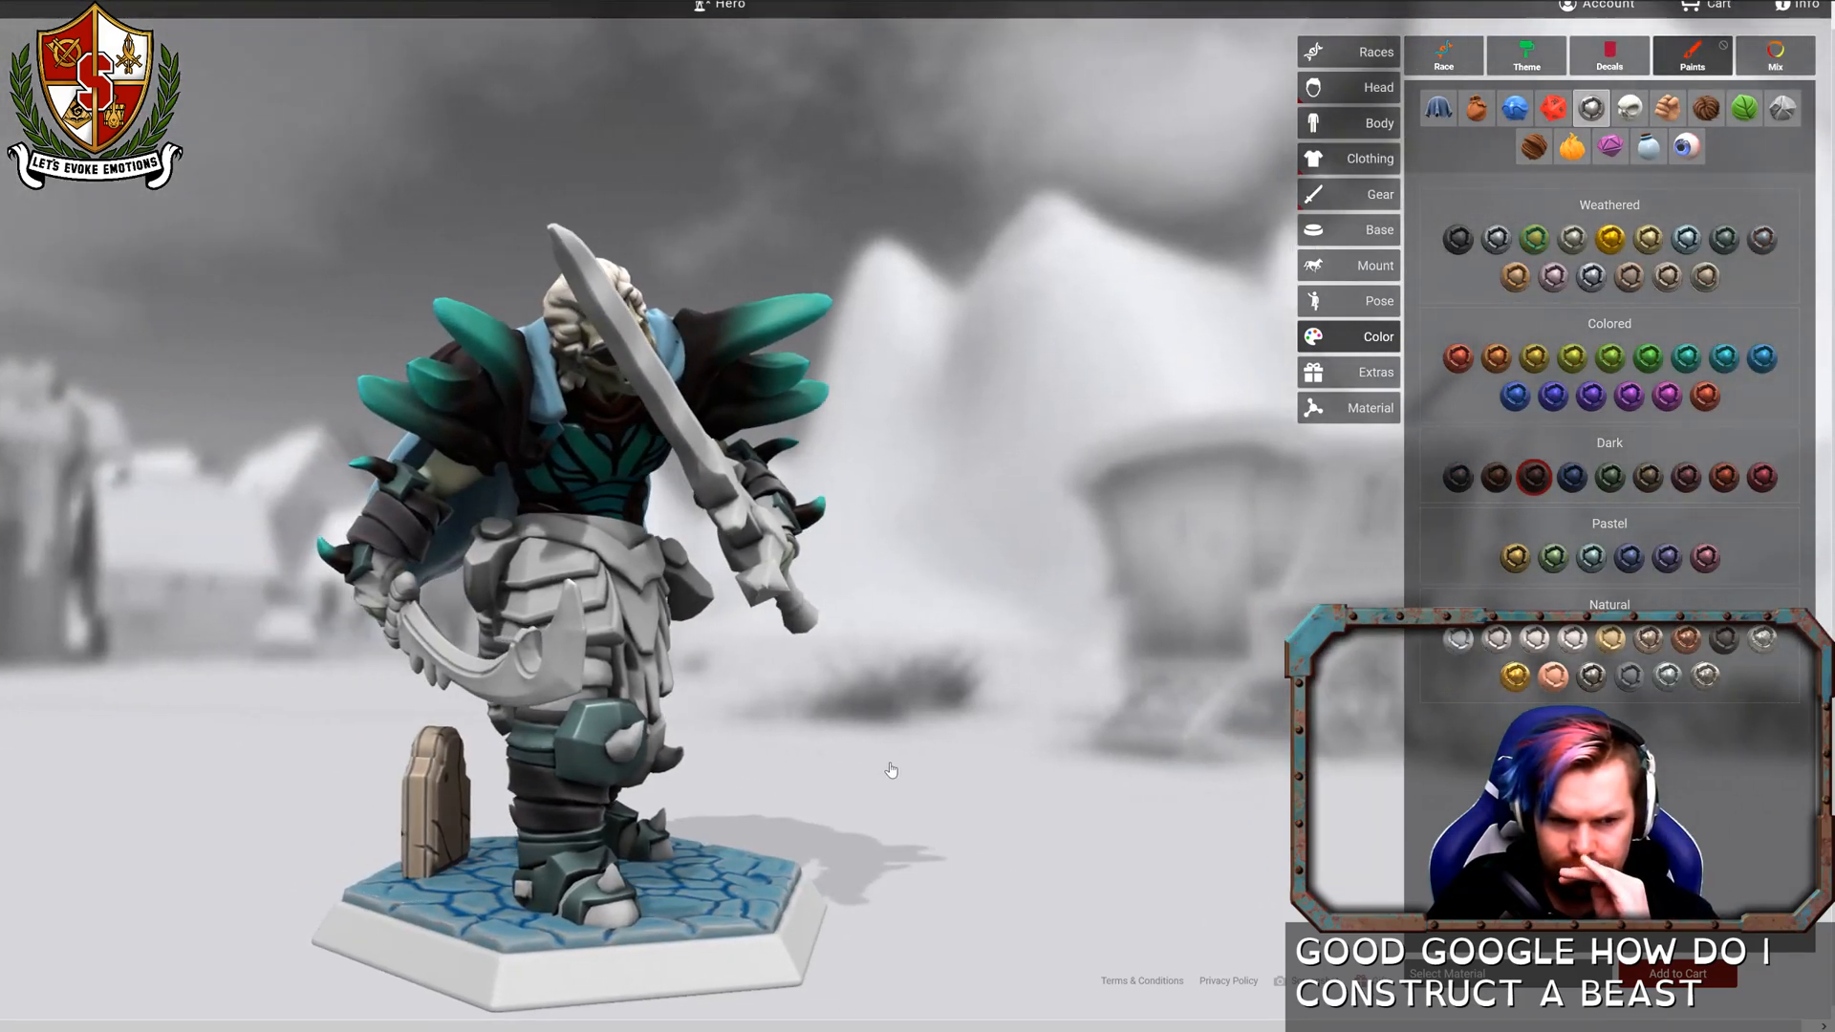
{"action": "left_click_drag", "start_coordinate": [897, 769], "coordinate": [913, 769]}
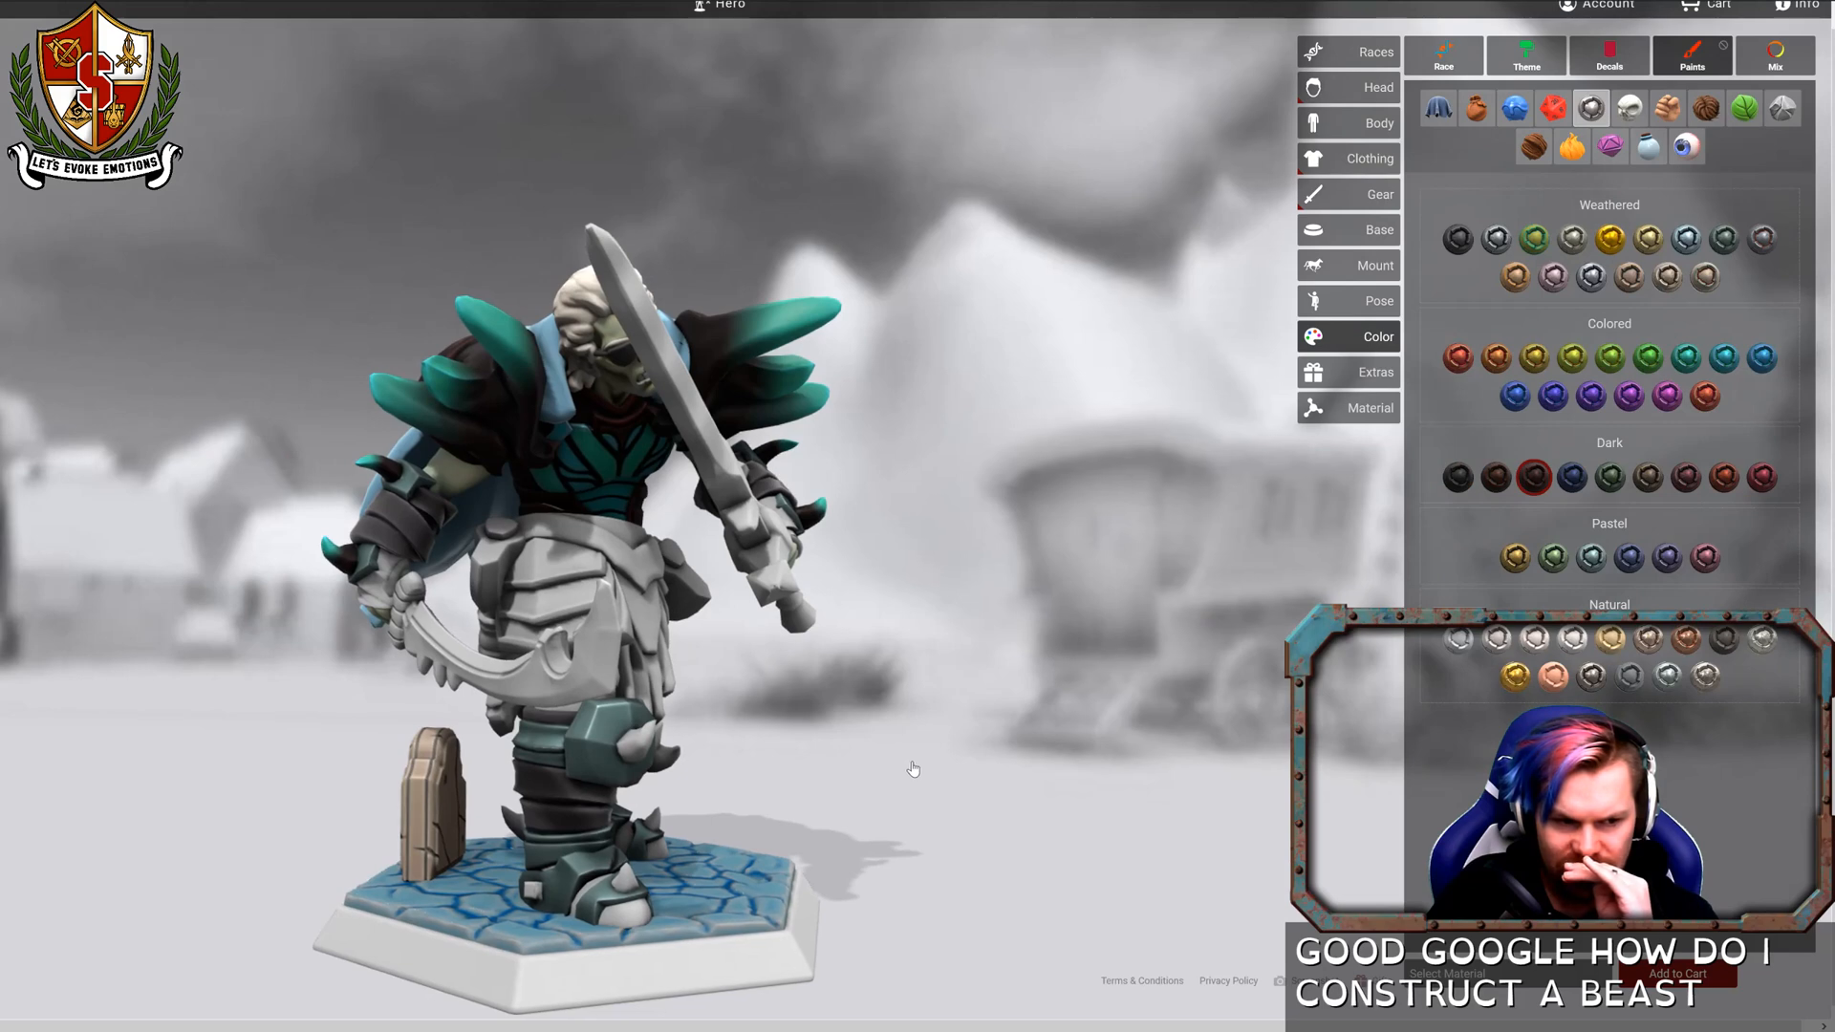
{"action": "scroll", "coordinate": [907, 769], "scroll_direction": "up", "scroll_amount": 5}
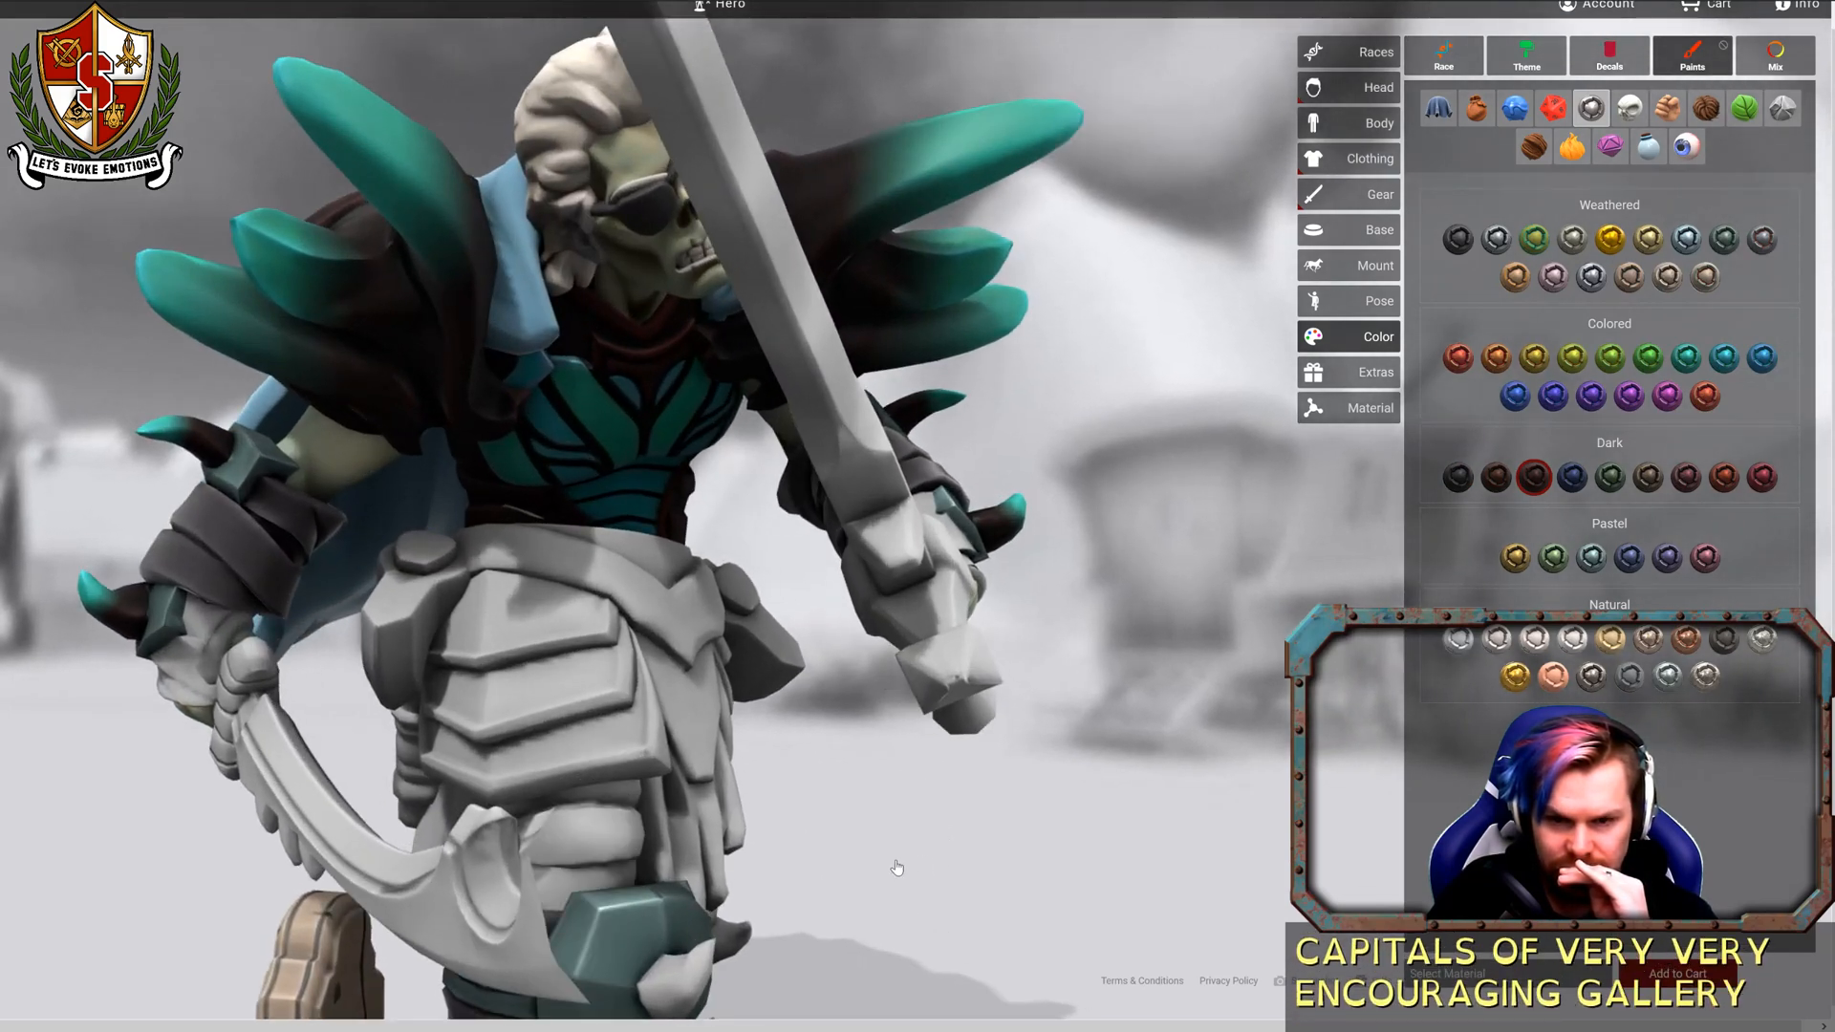
{"action": "left_click", "coordinate": [1627, 112]}
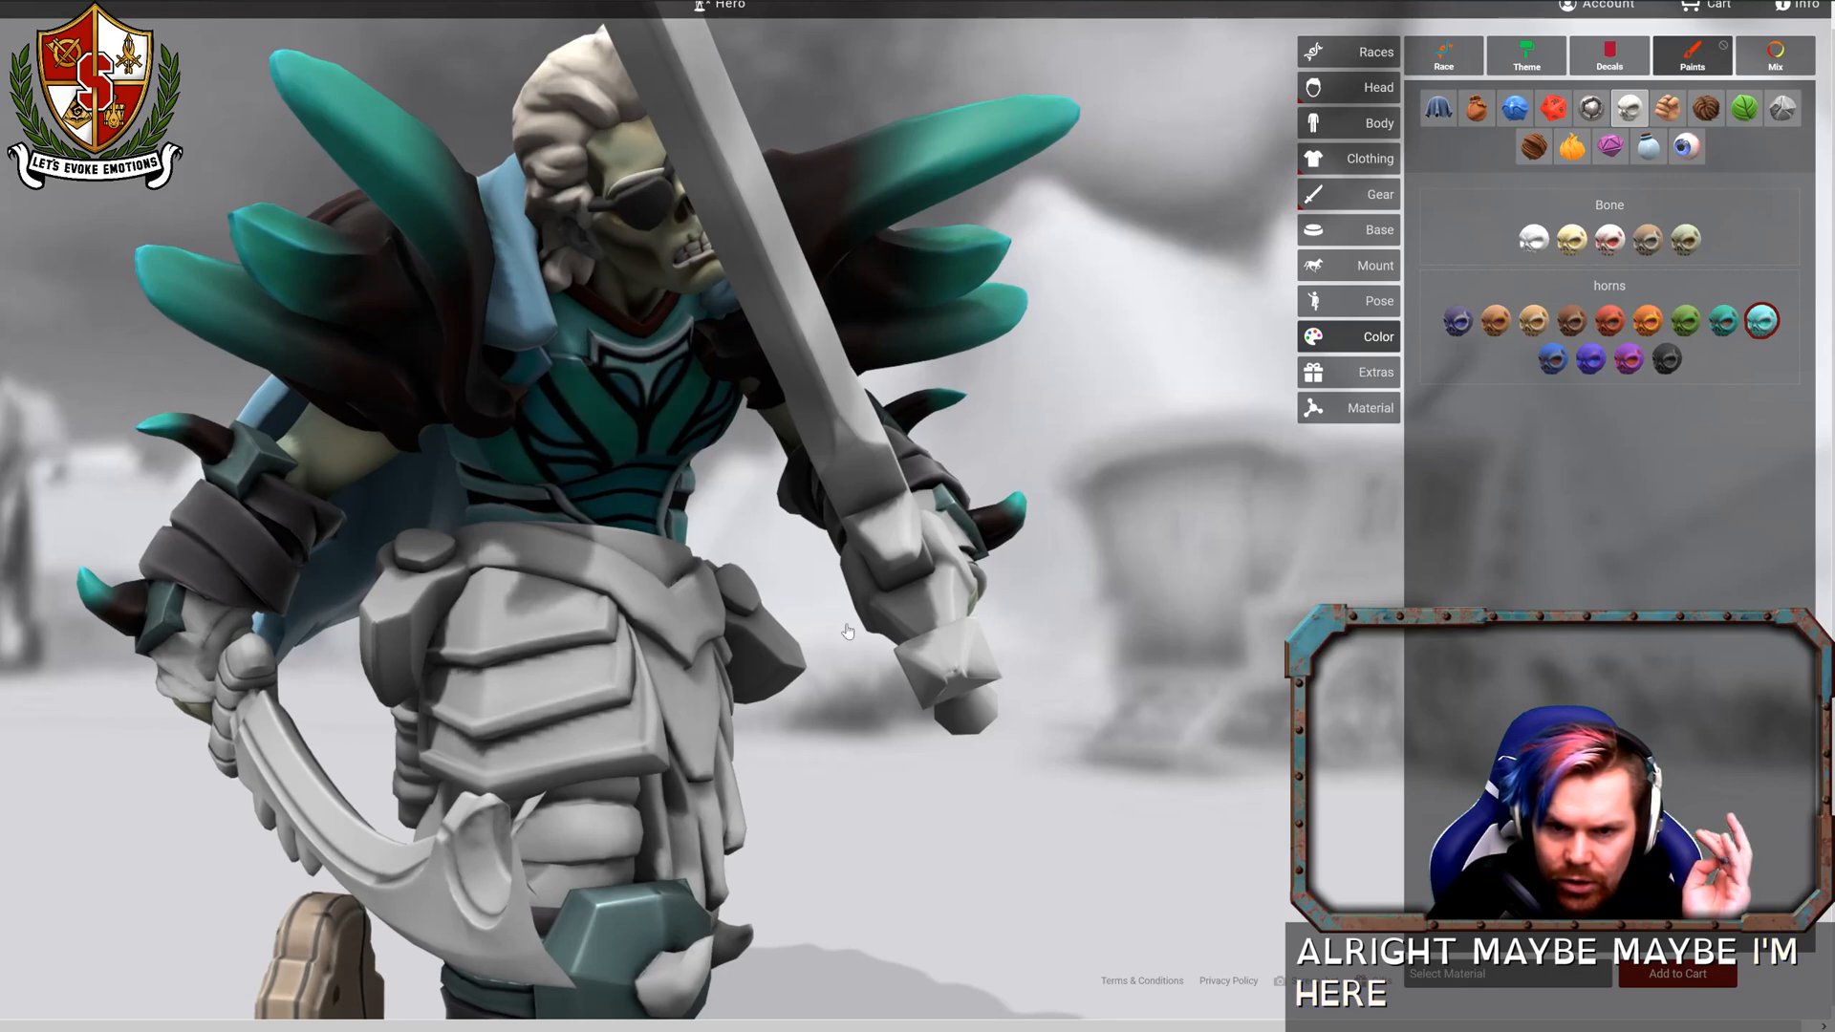
{"action": "left_click_drag", "start_coordinate": [1151, 571], "coordinate": [428, 318]}
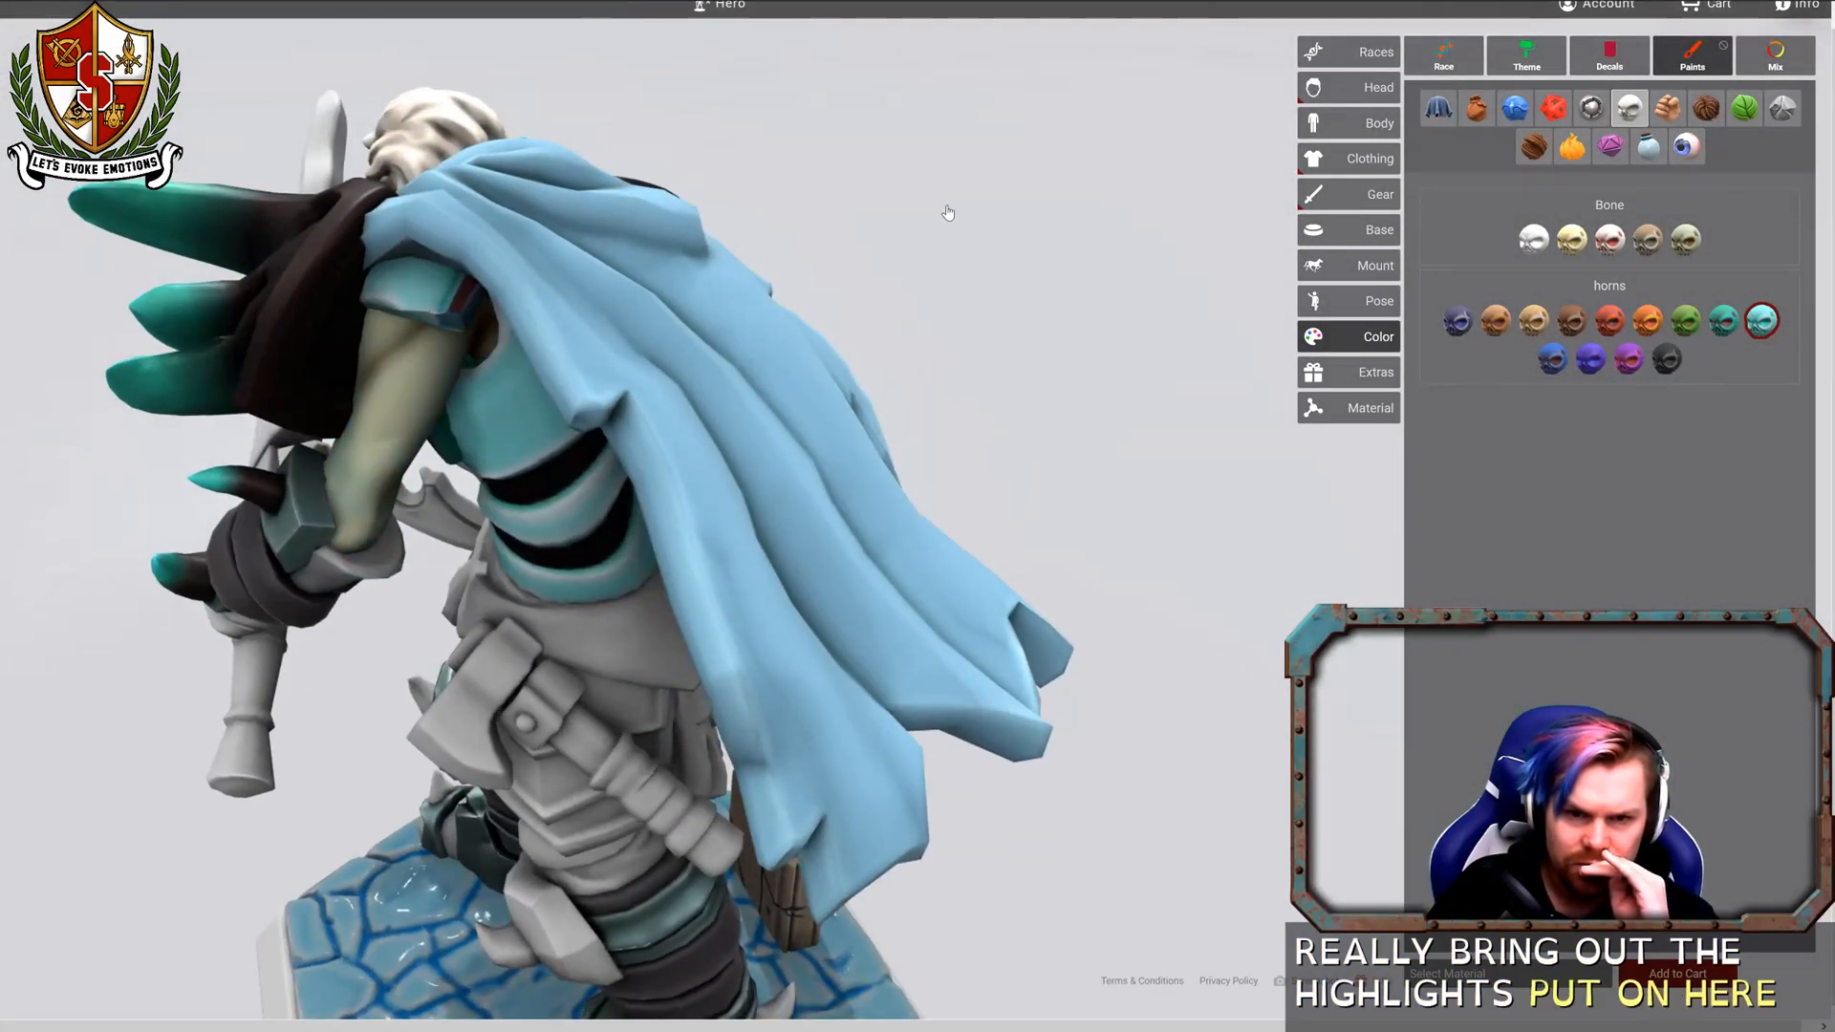
{"action": "left_click_drag", "start_coordinate": [946, 206], "coordinate": [1150, 634]}
{"action": "left_click_drag", "start_coordinate": [1262, 695], "coordinate": [492, 378]}
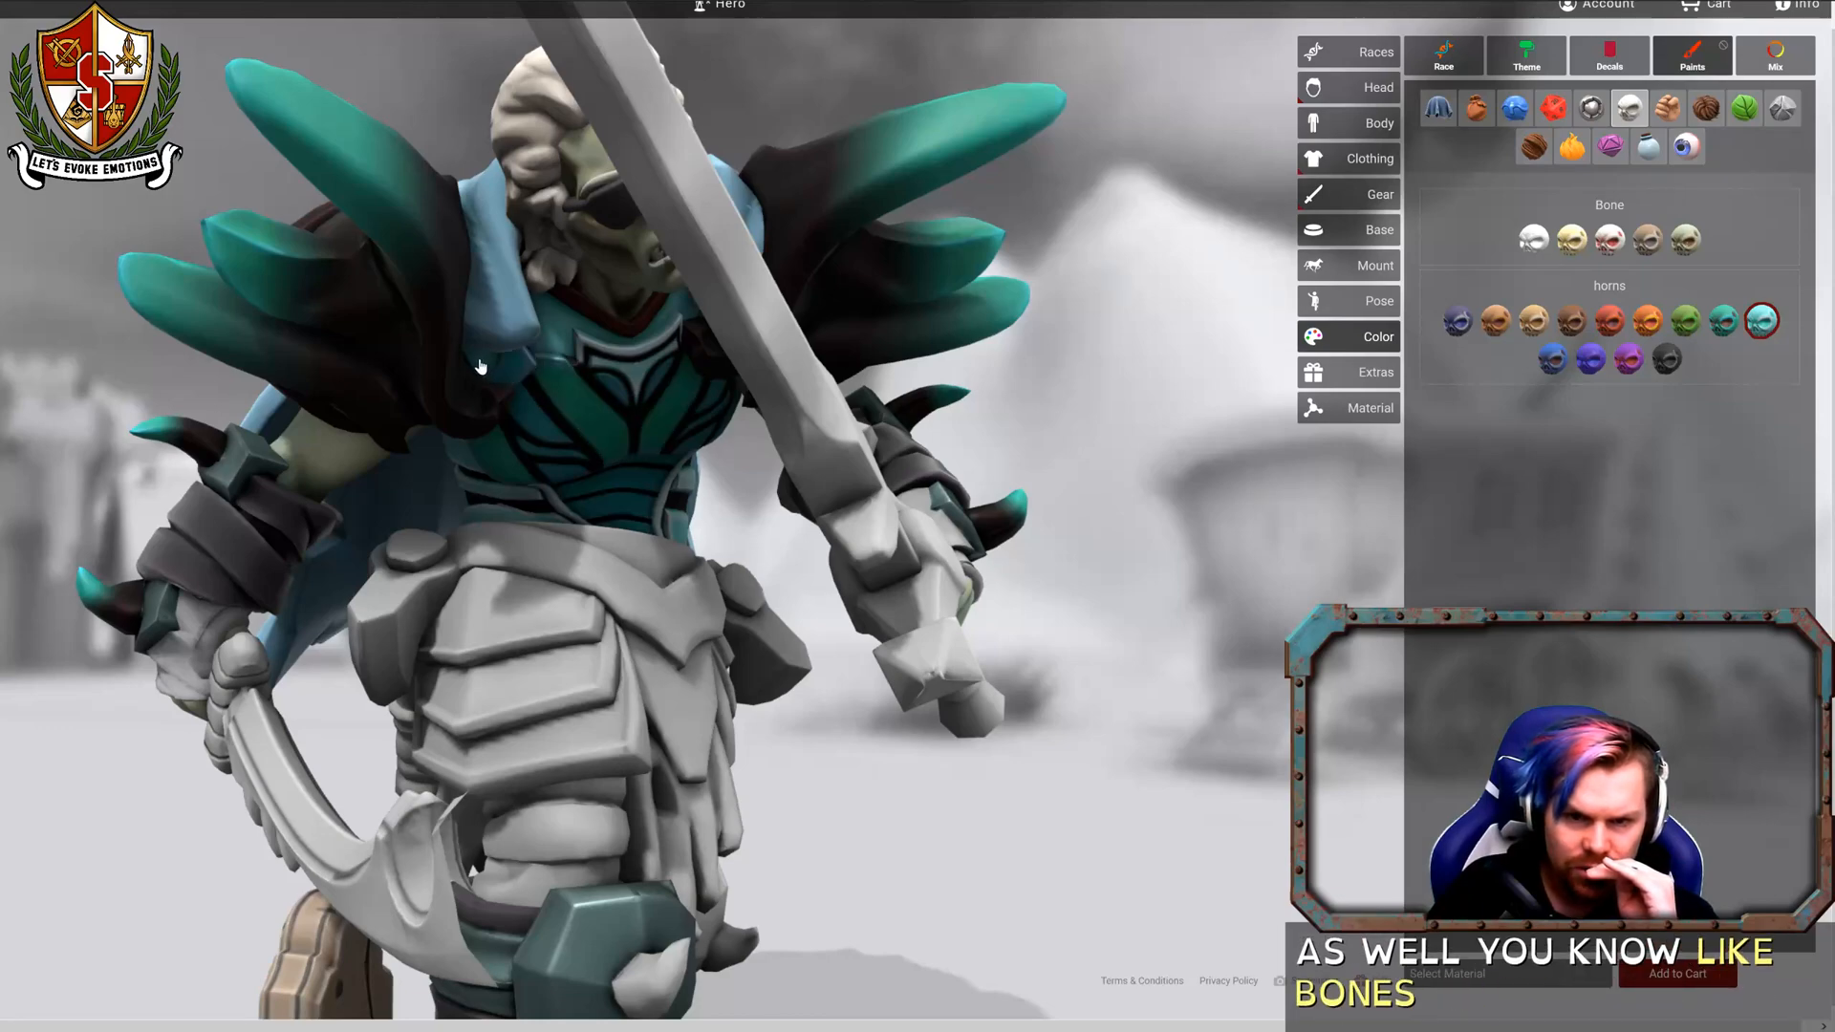
Try the light teal horns colour on the layered waist plates, and repaint the plates and their rims with the blue-teal Colored metal.
{"action": "left_click_drag", "start_coordinate": [43, 692], "coordinate": [158, 555]}
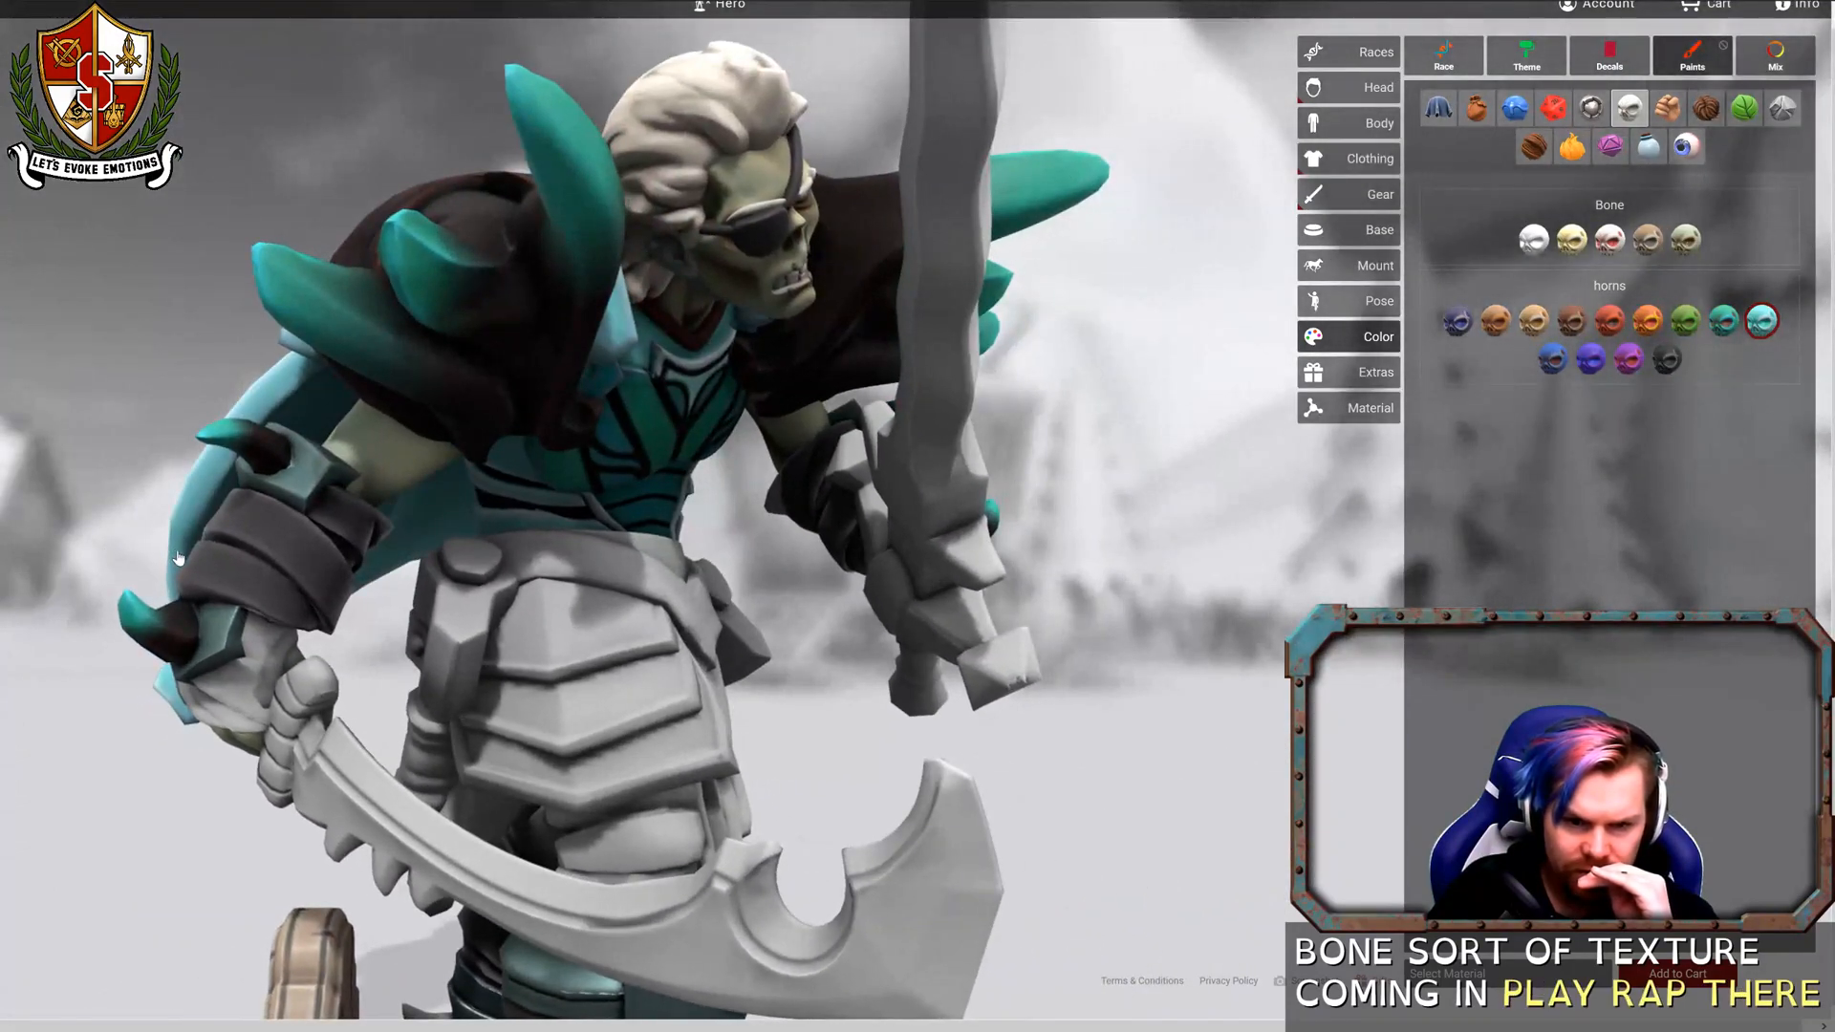
{"action": "left_click_drag", "start_coordinate": [1114, 749], "coordinate": [1239, 500]}
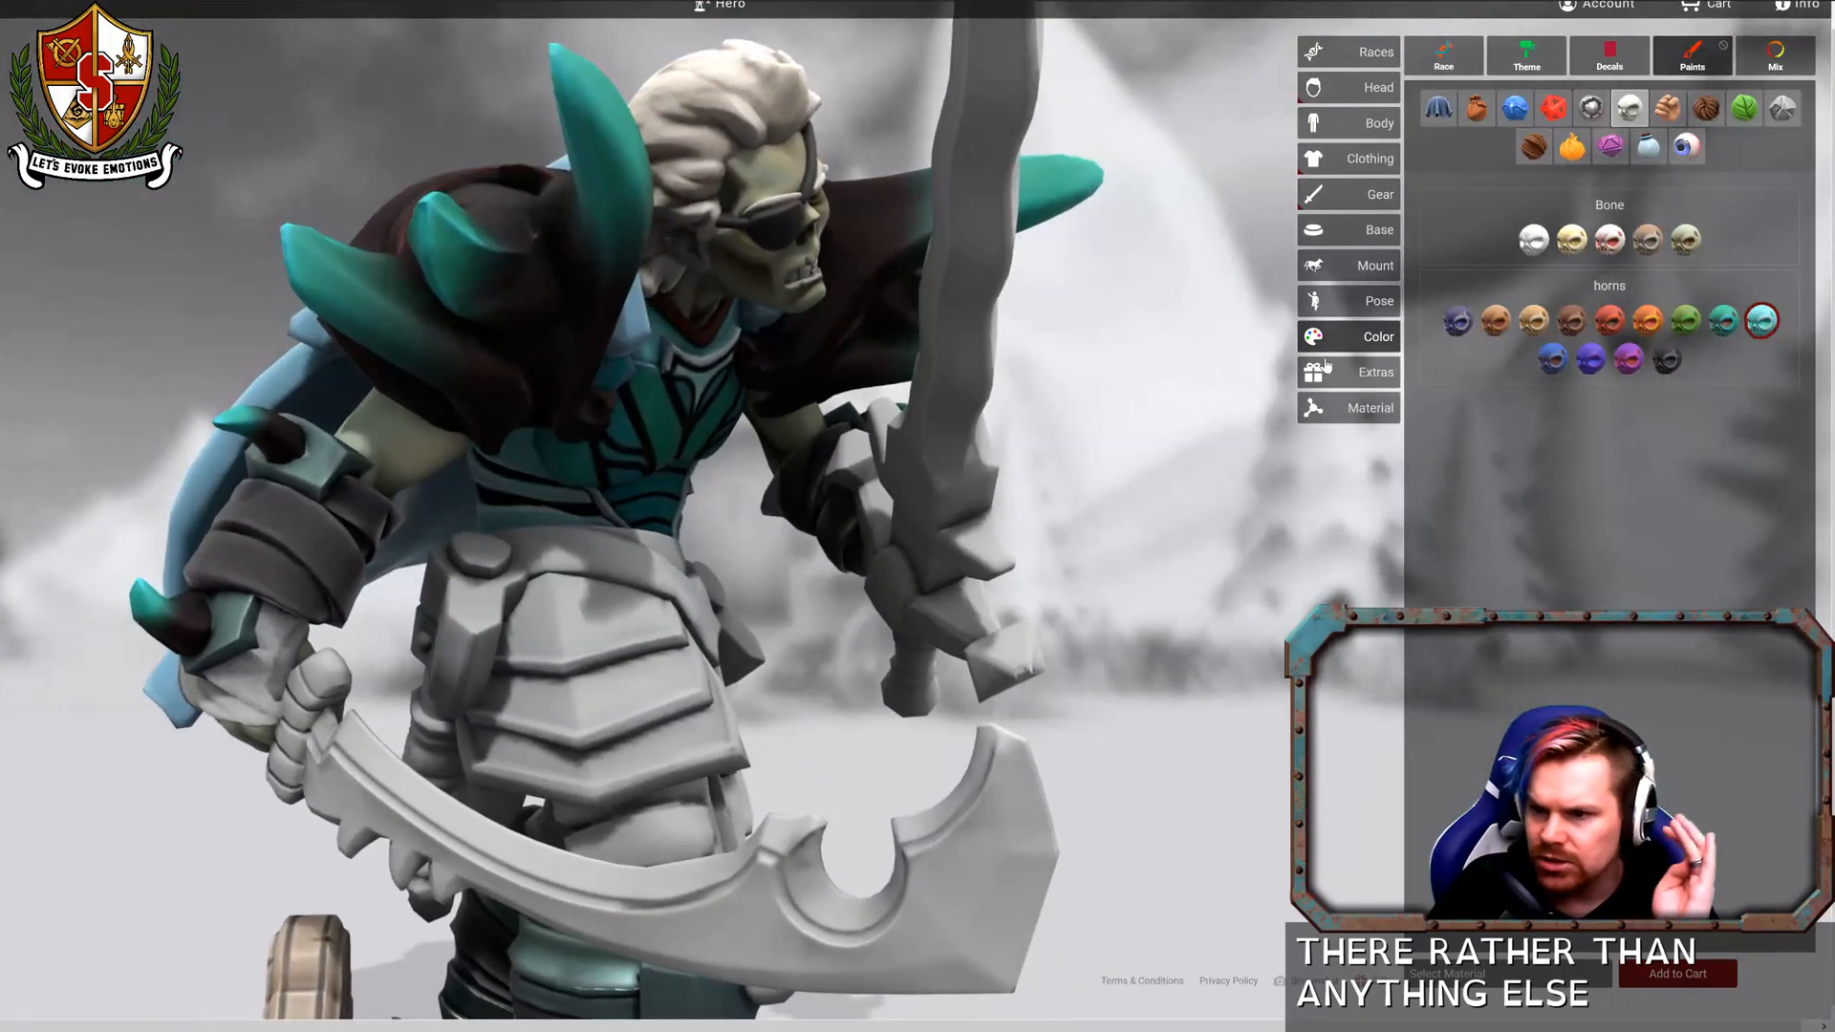
{"action": "left_click_drag", "start_coordinate": [1179, 552], "coordinate": [1031, 570]}
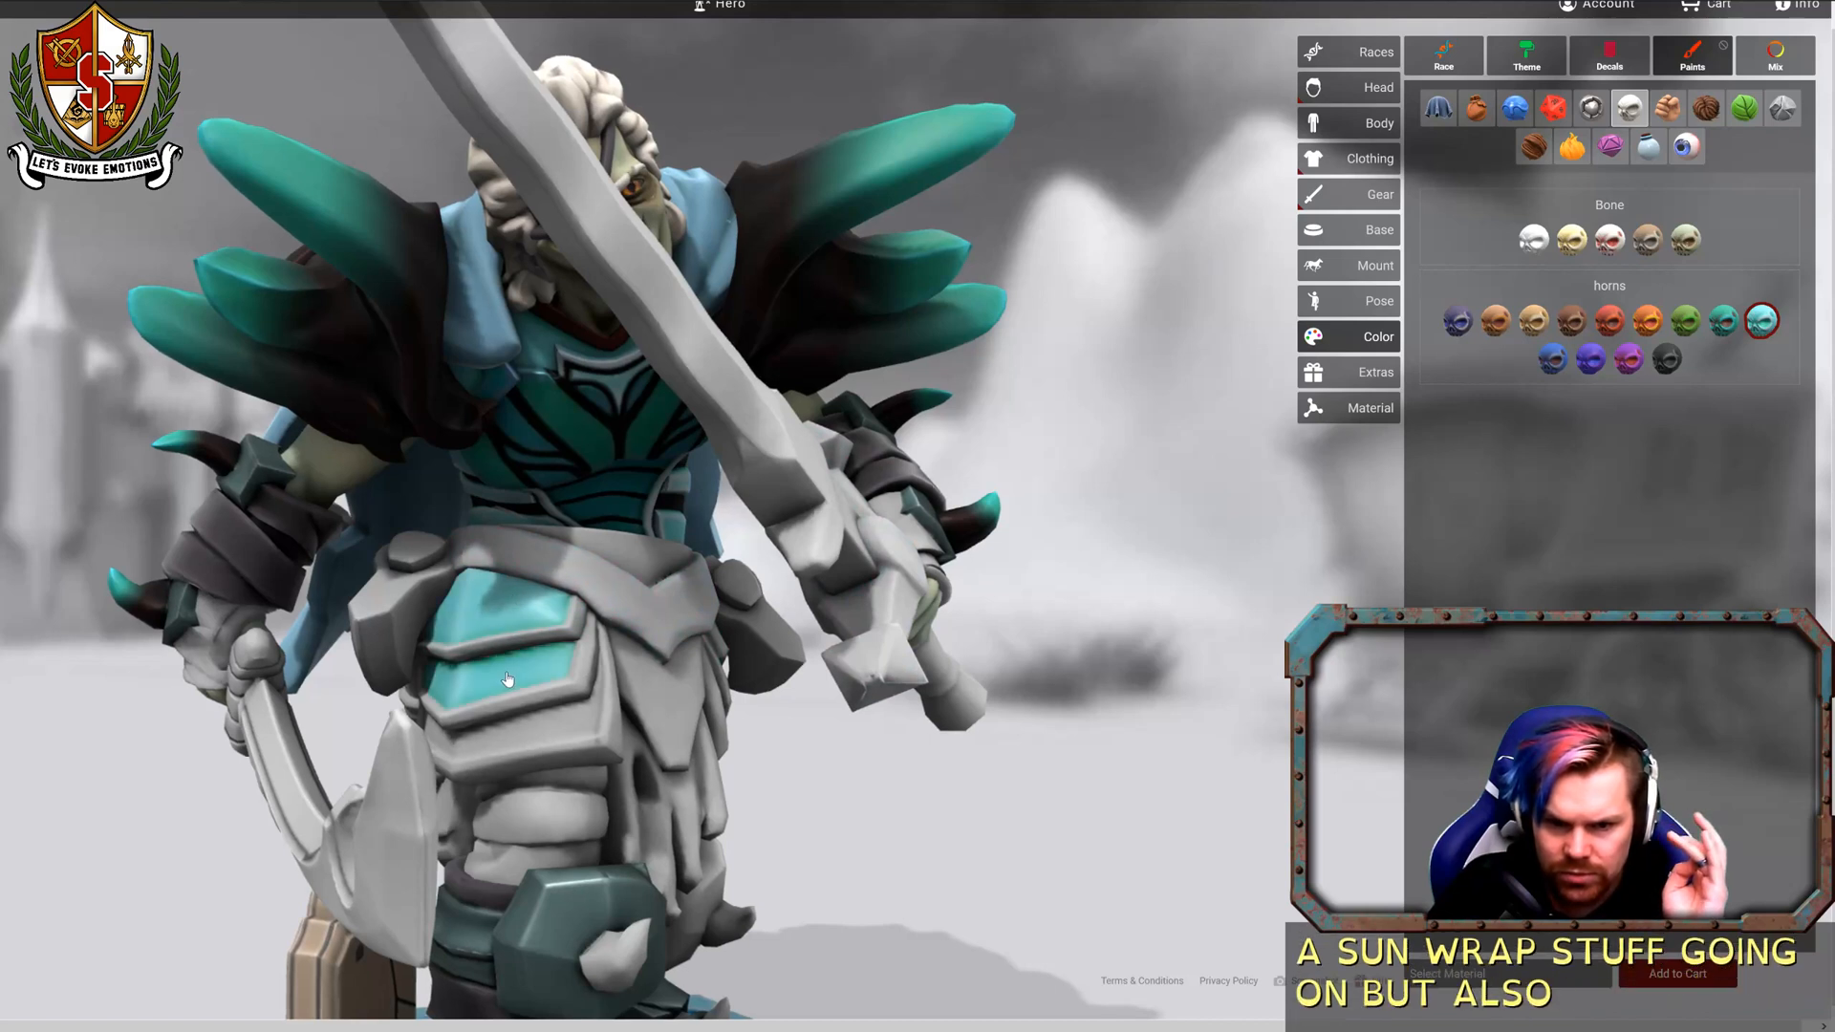
{"action": "left_click", "coordinate": [1581, 112]}
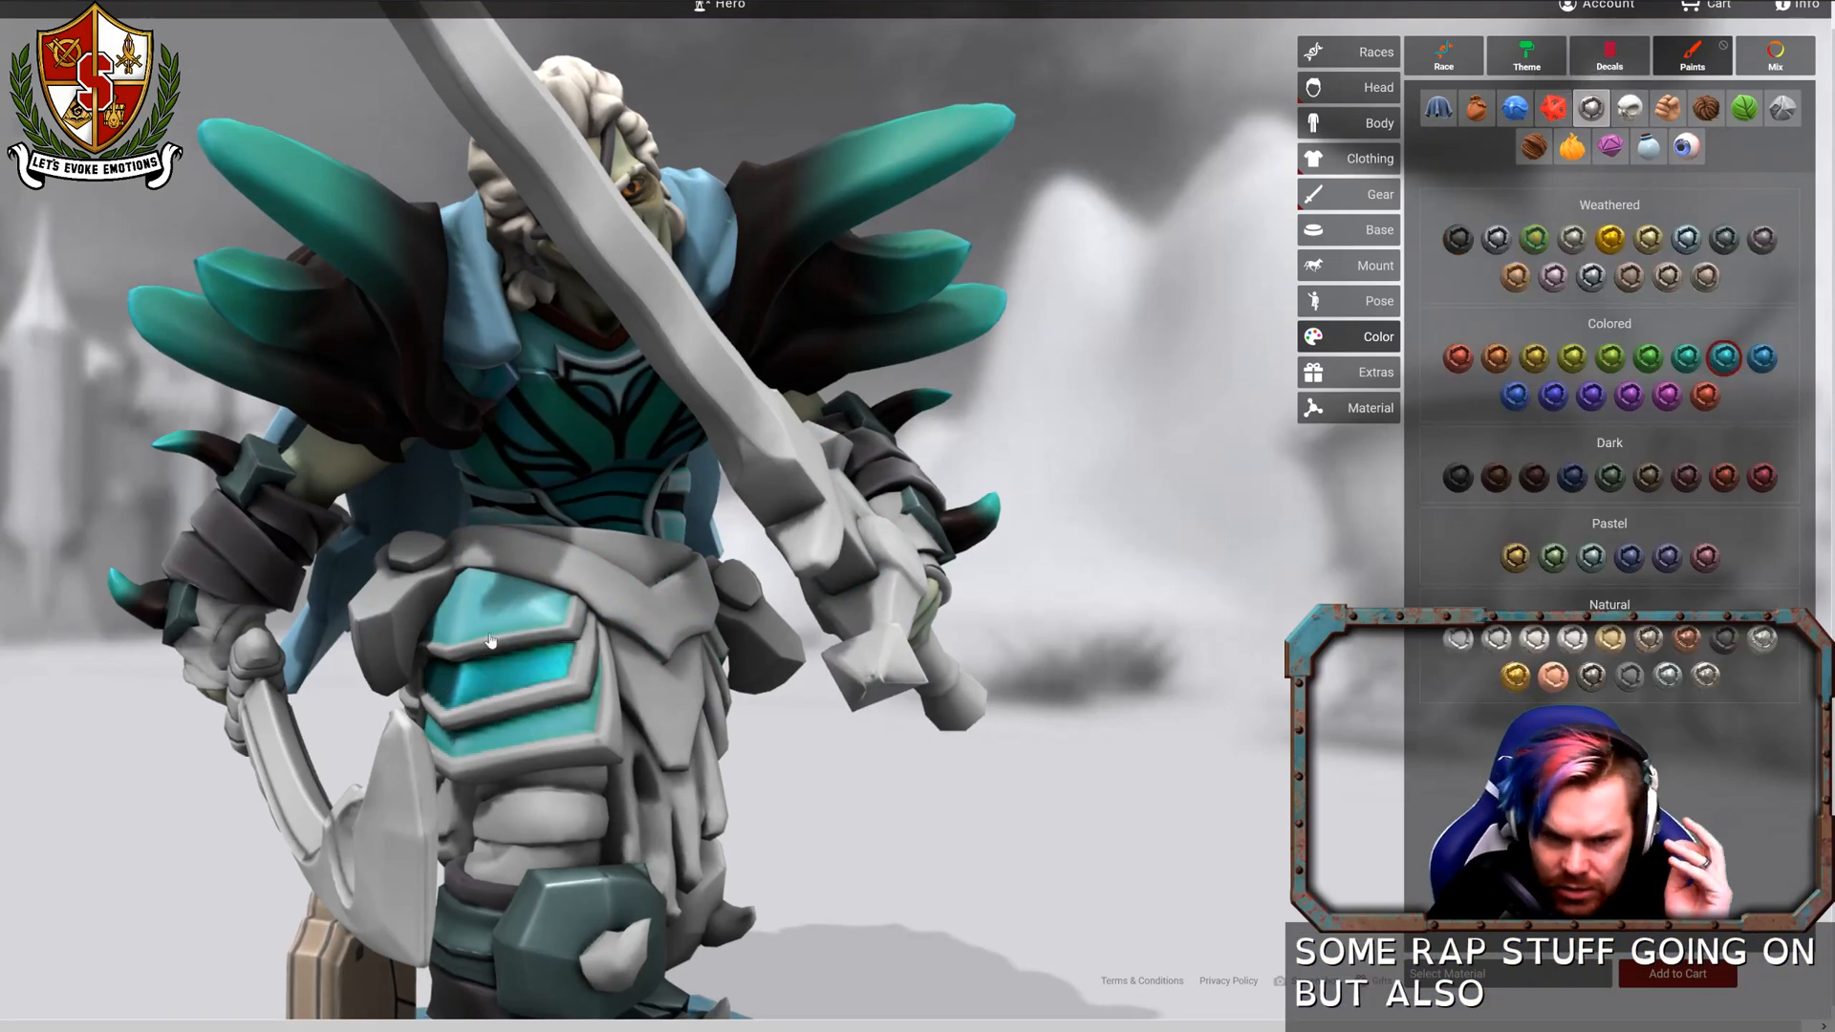
{"action": "left_click", "coordinate": [567, 759]}
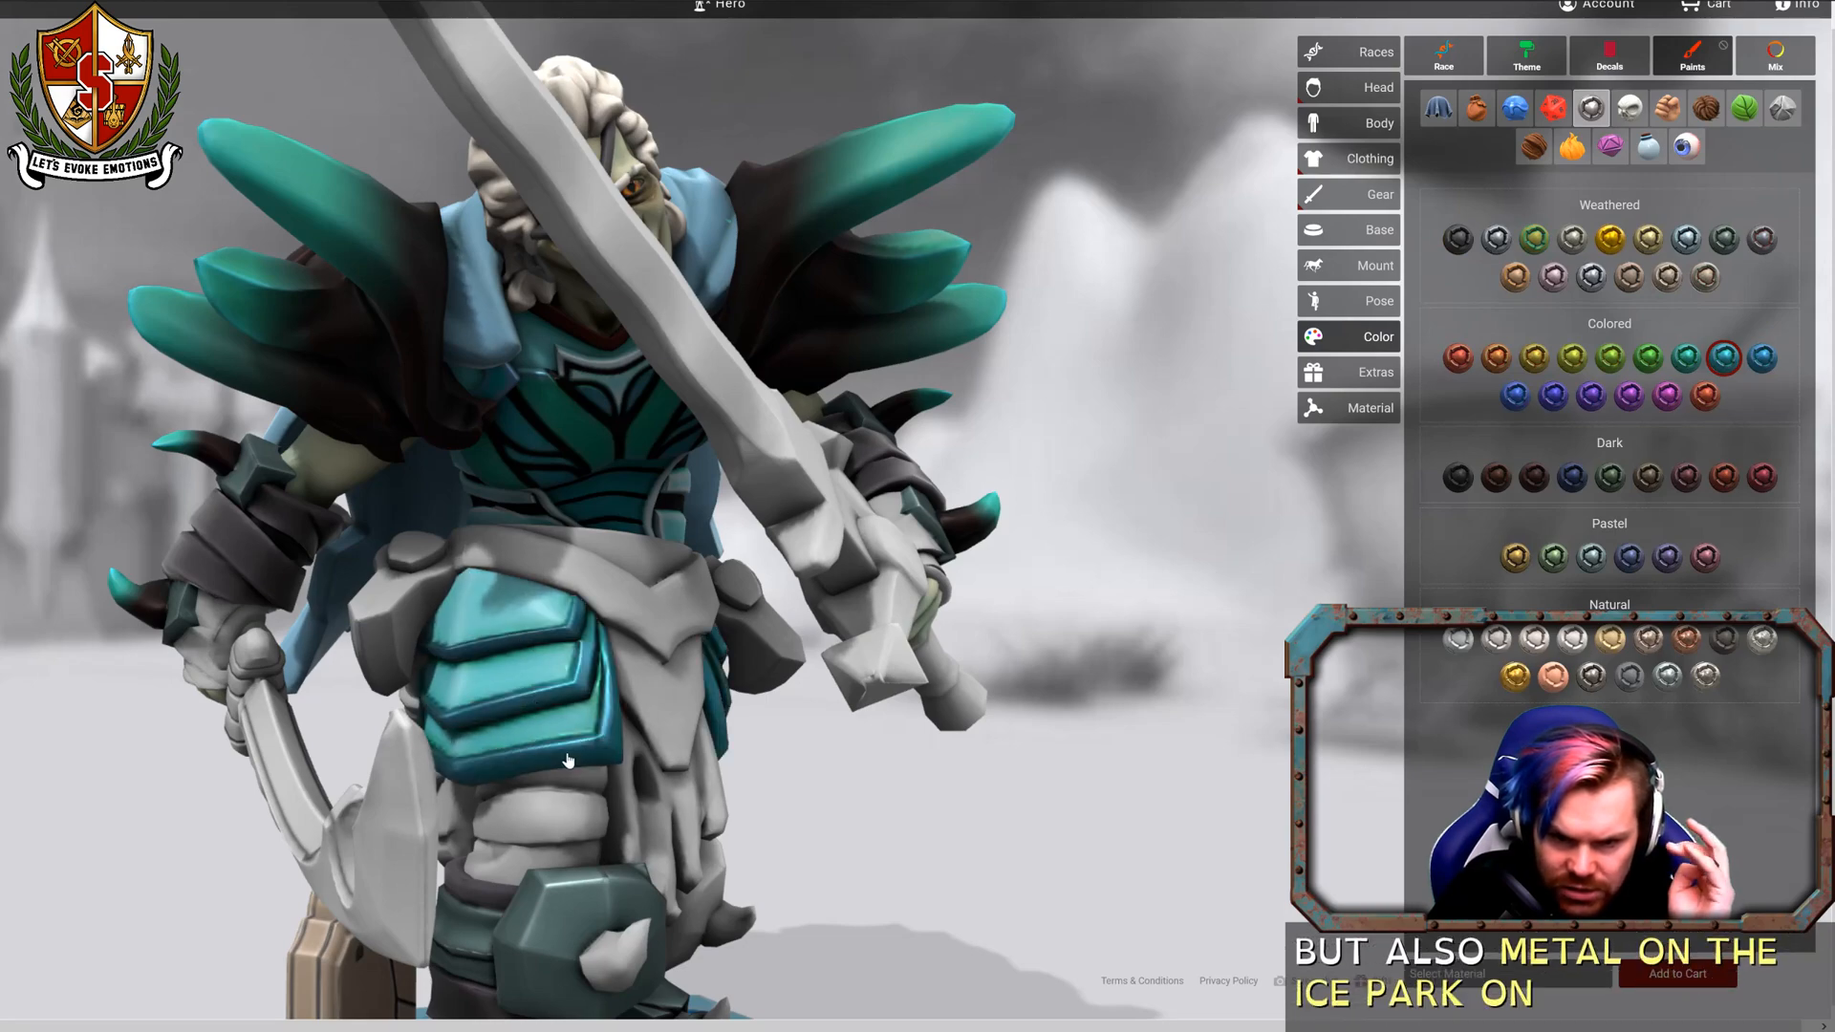
Paint the thigh bands with the blue-teal Colored metal, and try the dark brown Dark metal on the loincloth's centrepiece.
{"action": "left_click_drag", "start_coordinate": [779, 770], "coordinate": [755, 612]}
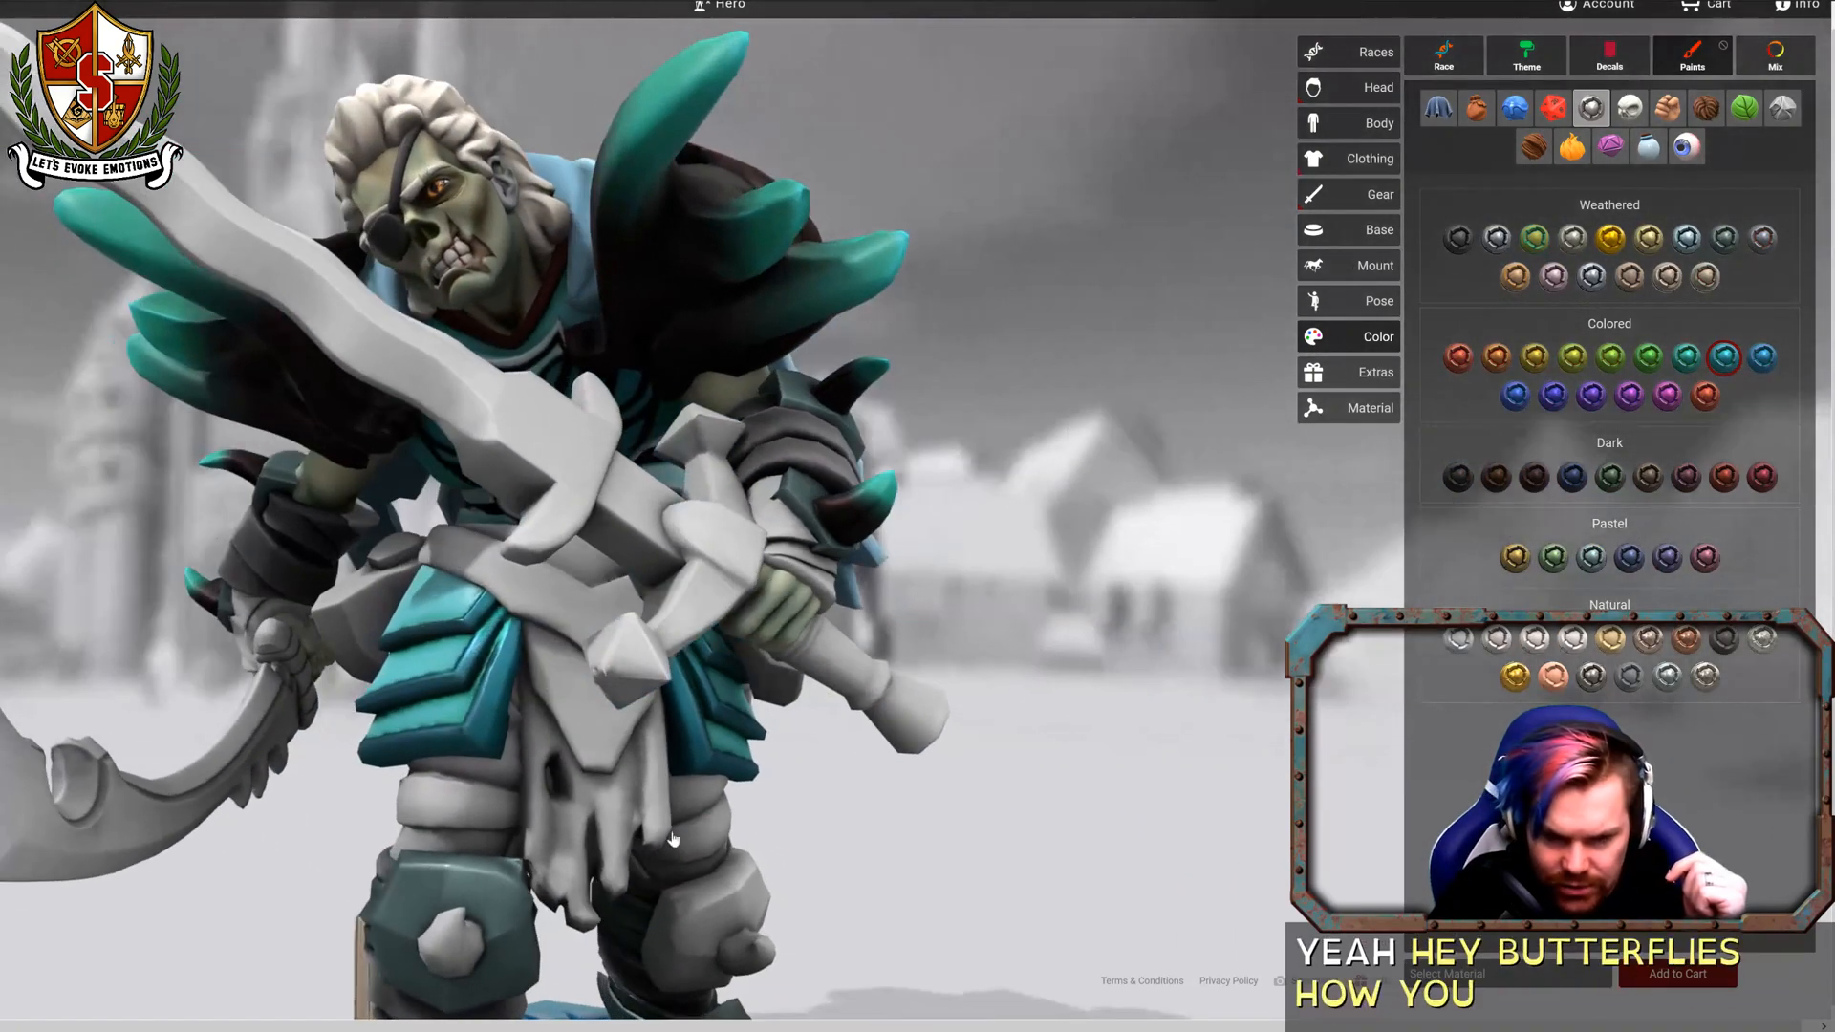
{"action": "left_click", "coordinate": [436, 805]}
{"action": "scroll", "coordinate": [865, 830], "scroll_direction": "down", "scroll_amount": 5}
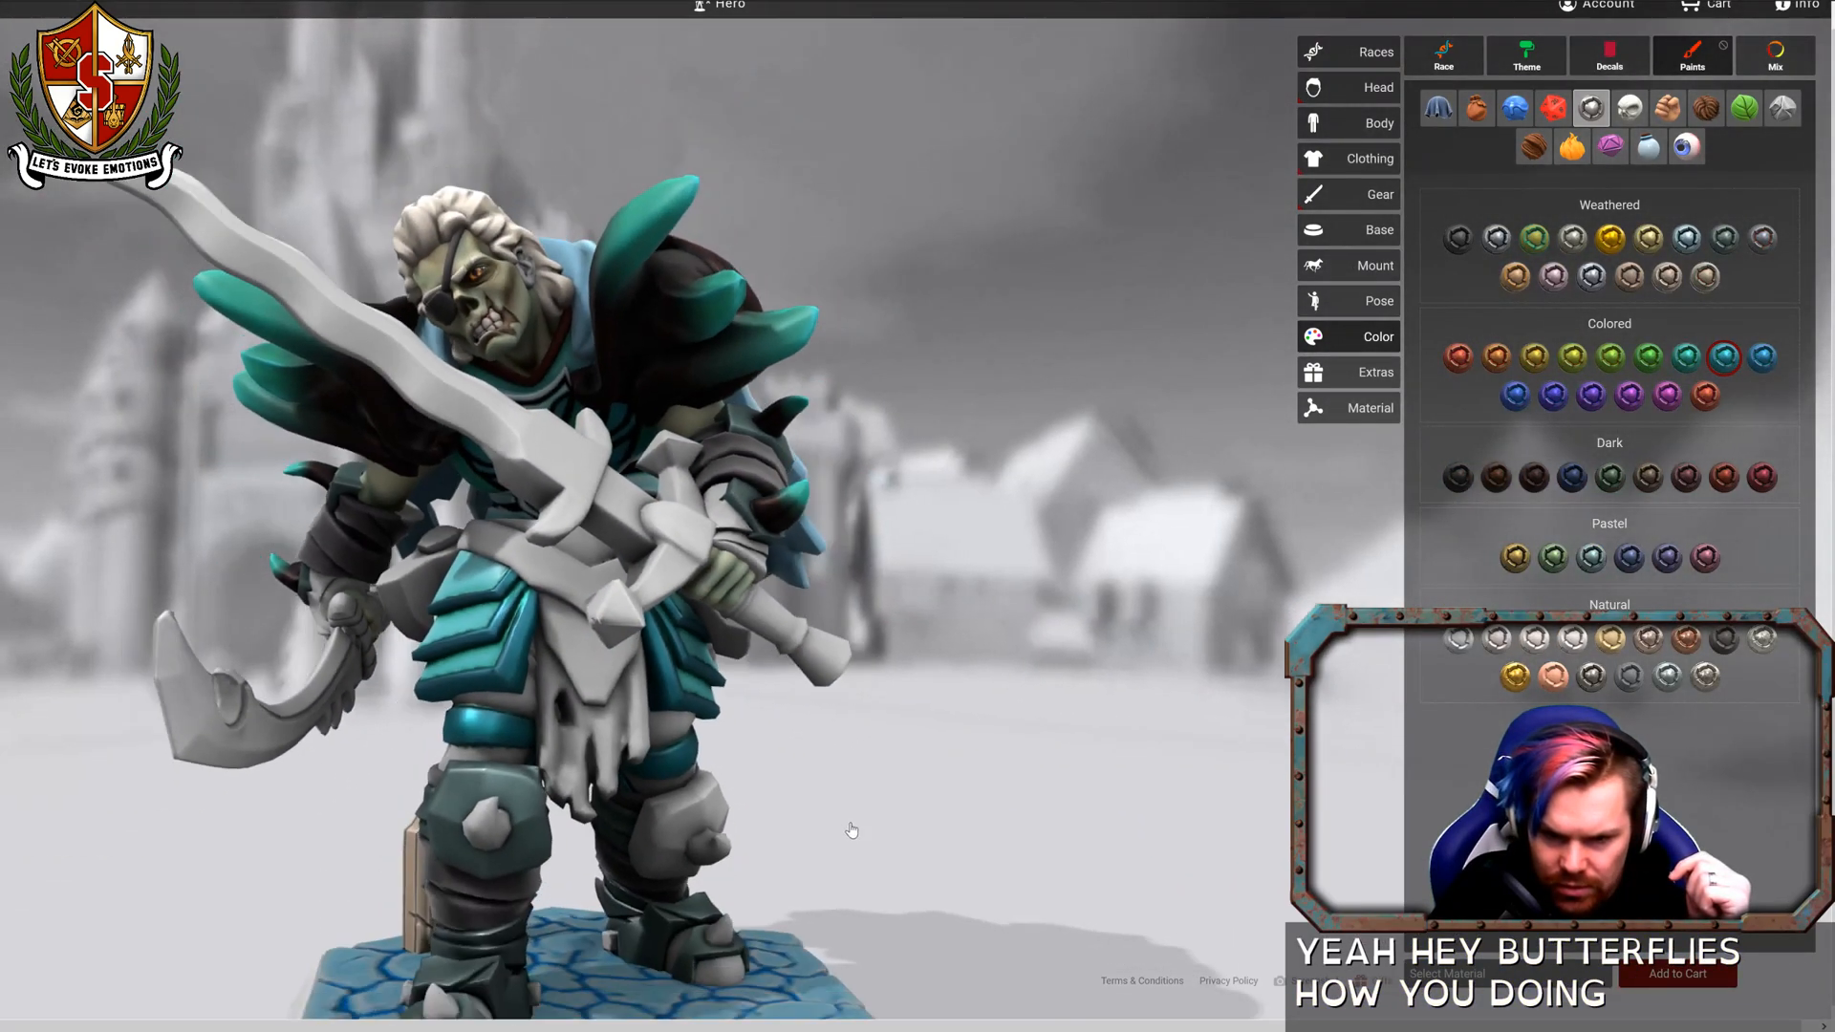
{"action": "left_click_drag", "start_coordinate": [829, 809], "coordinate": [988, 672]}
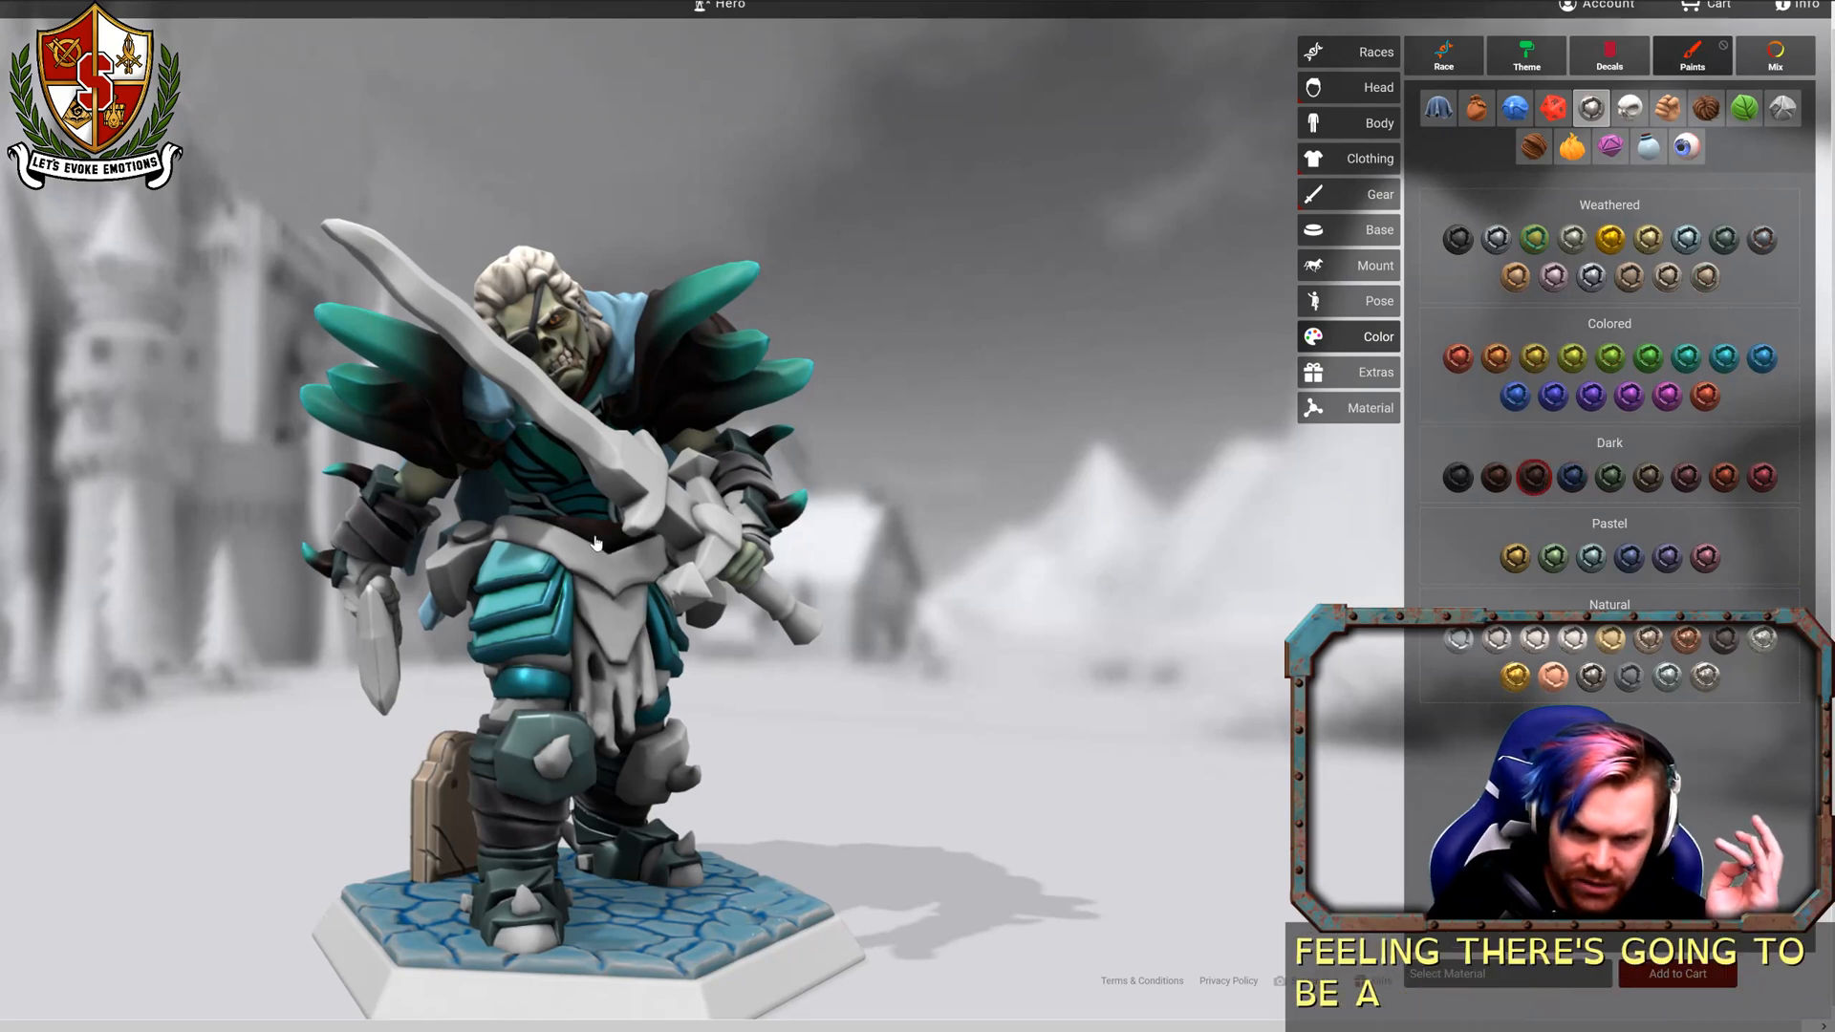
{"action": "left_click", "coordinate": [612, 646]}
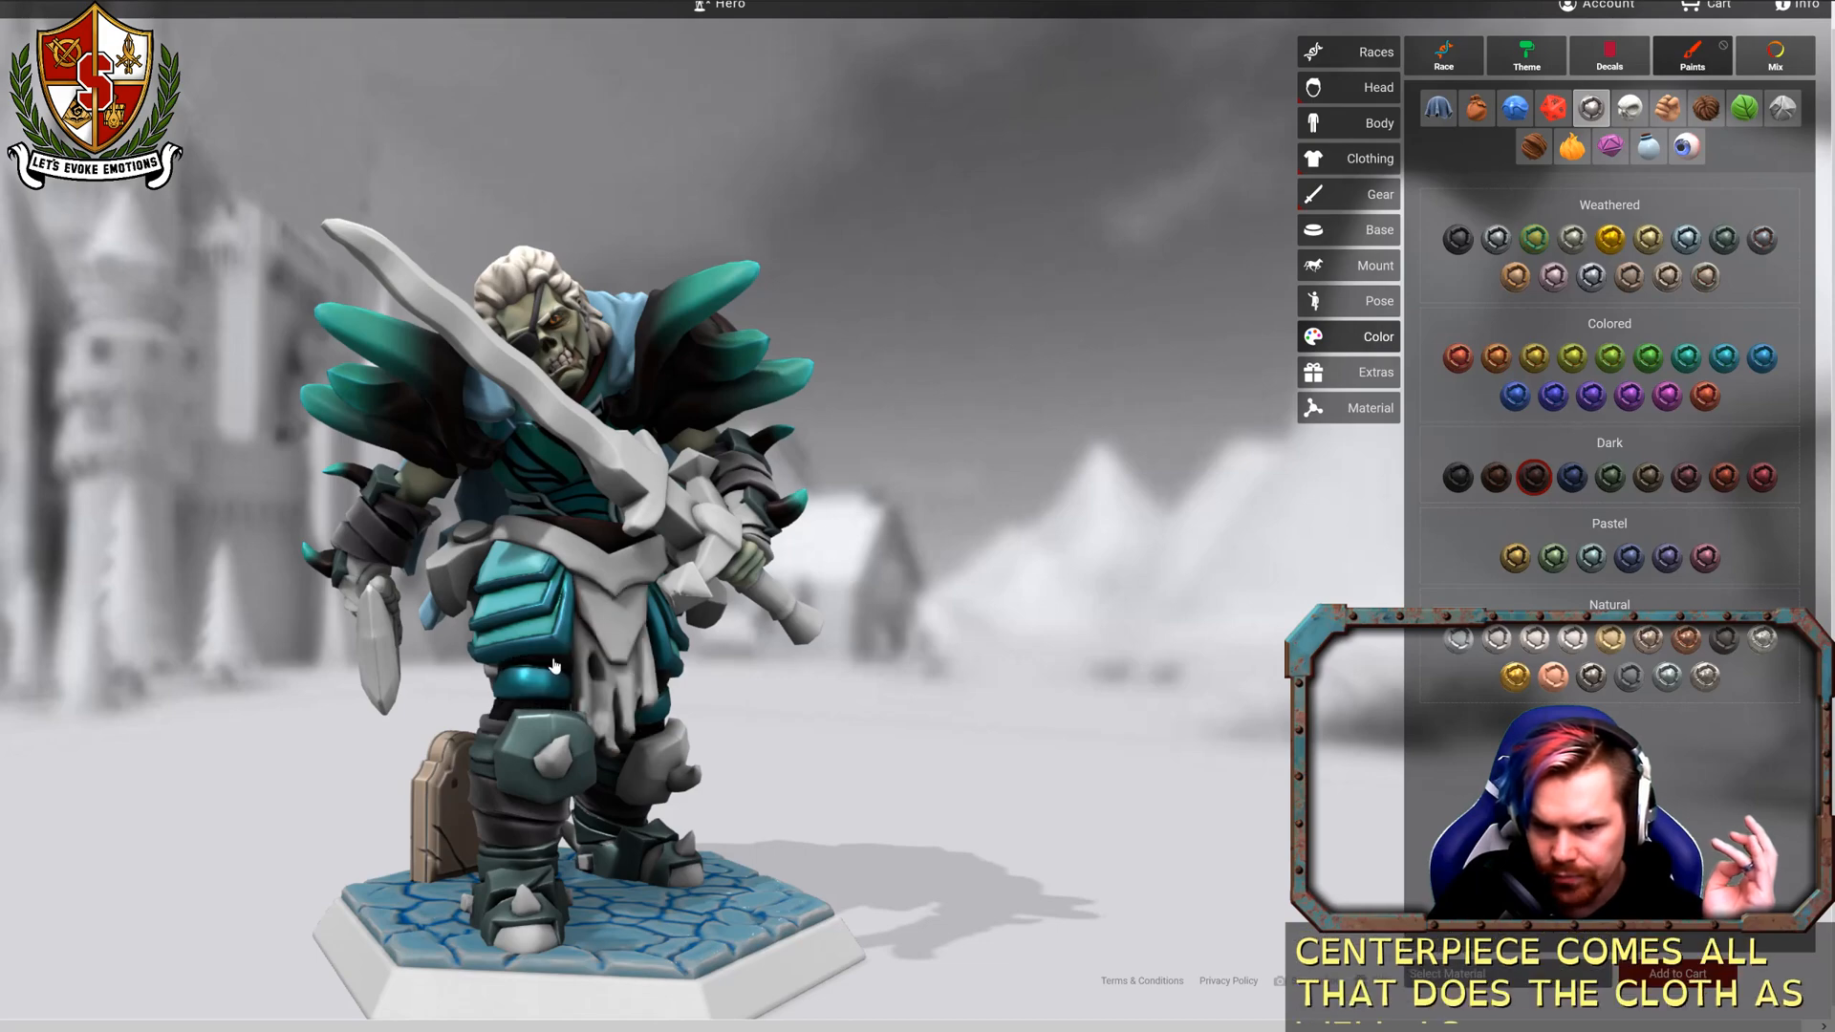
Paint the ragged loincloth between the waist plates with the last dark grey fabric colour of the Darks group.
{"action": "left_click_drag", "start_coordinate": [949, 690], "coordinate": [1355, 579]}
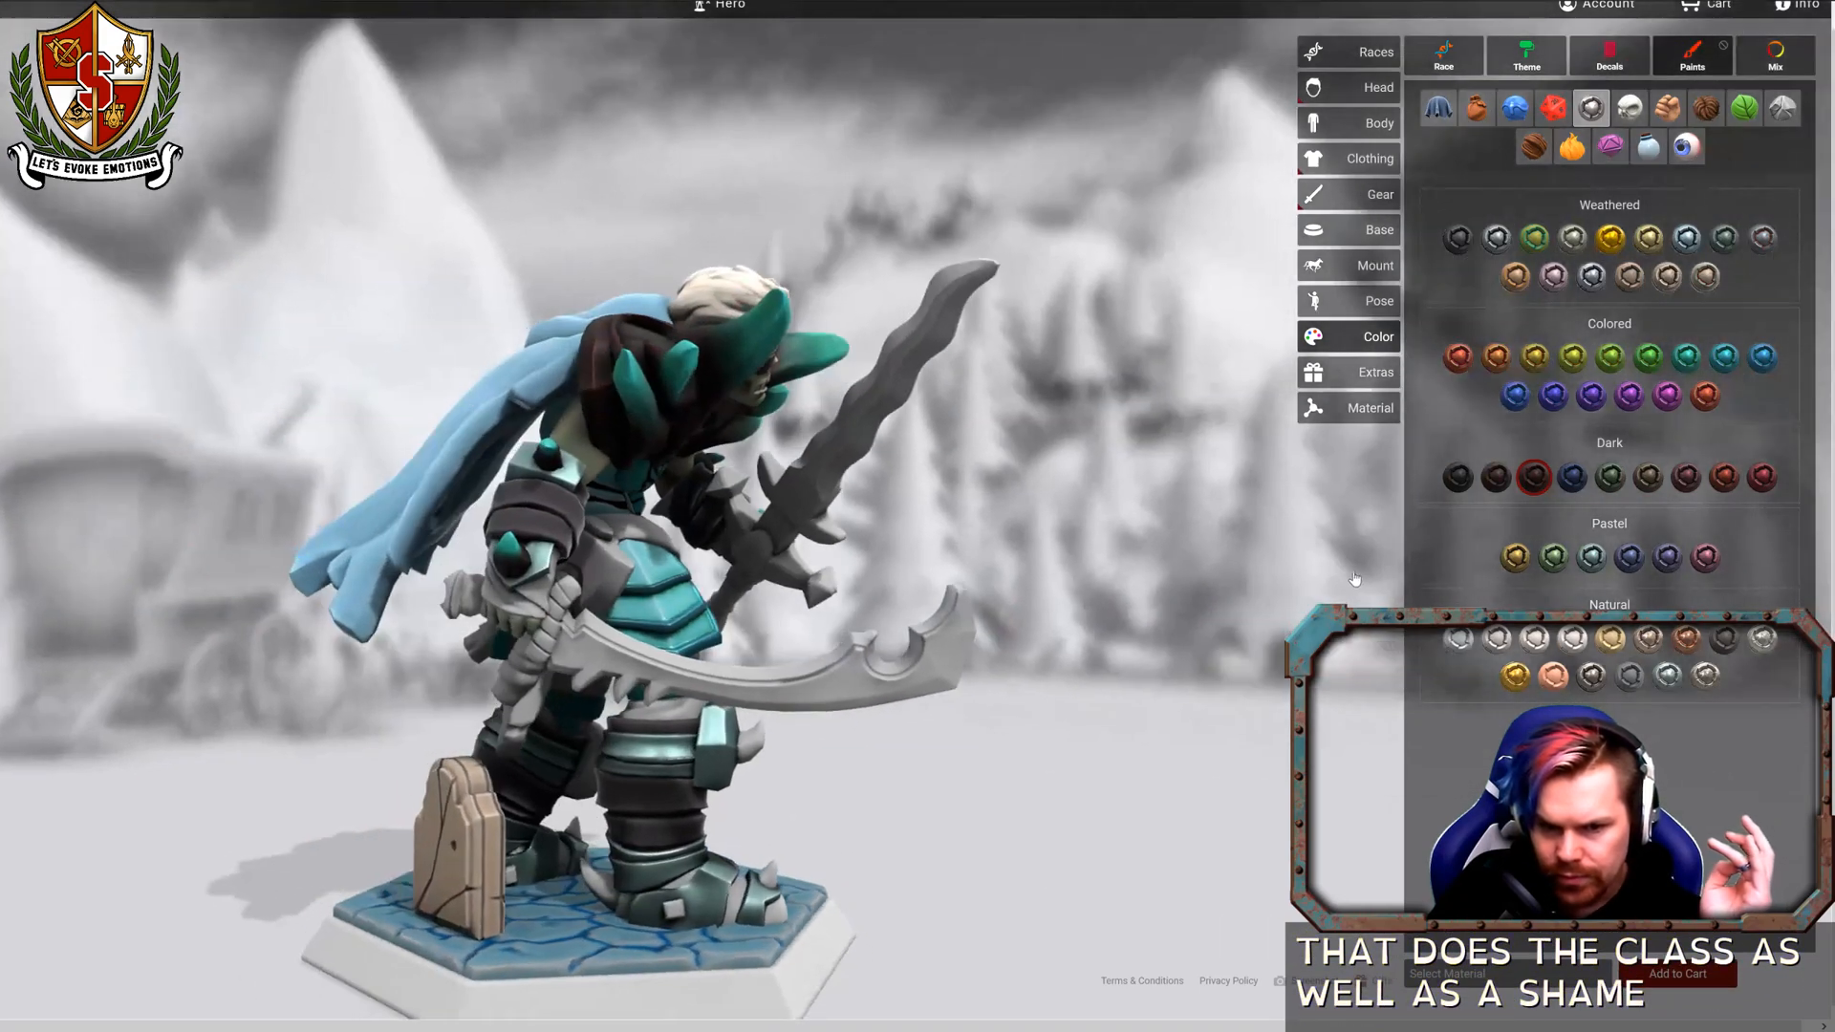
{"action": "left_click_drag", "start_coordinate": [1080, 798], "coordinate": [1414, 692]}
{"action": "left_click_drag", "start_coordinate": [1020, 786], "coordinate": [1296, 492]}
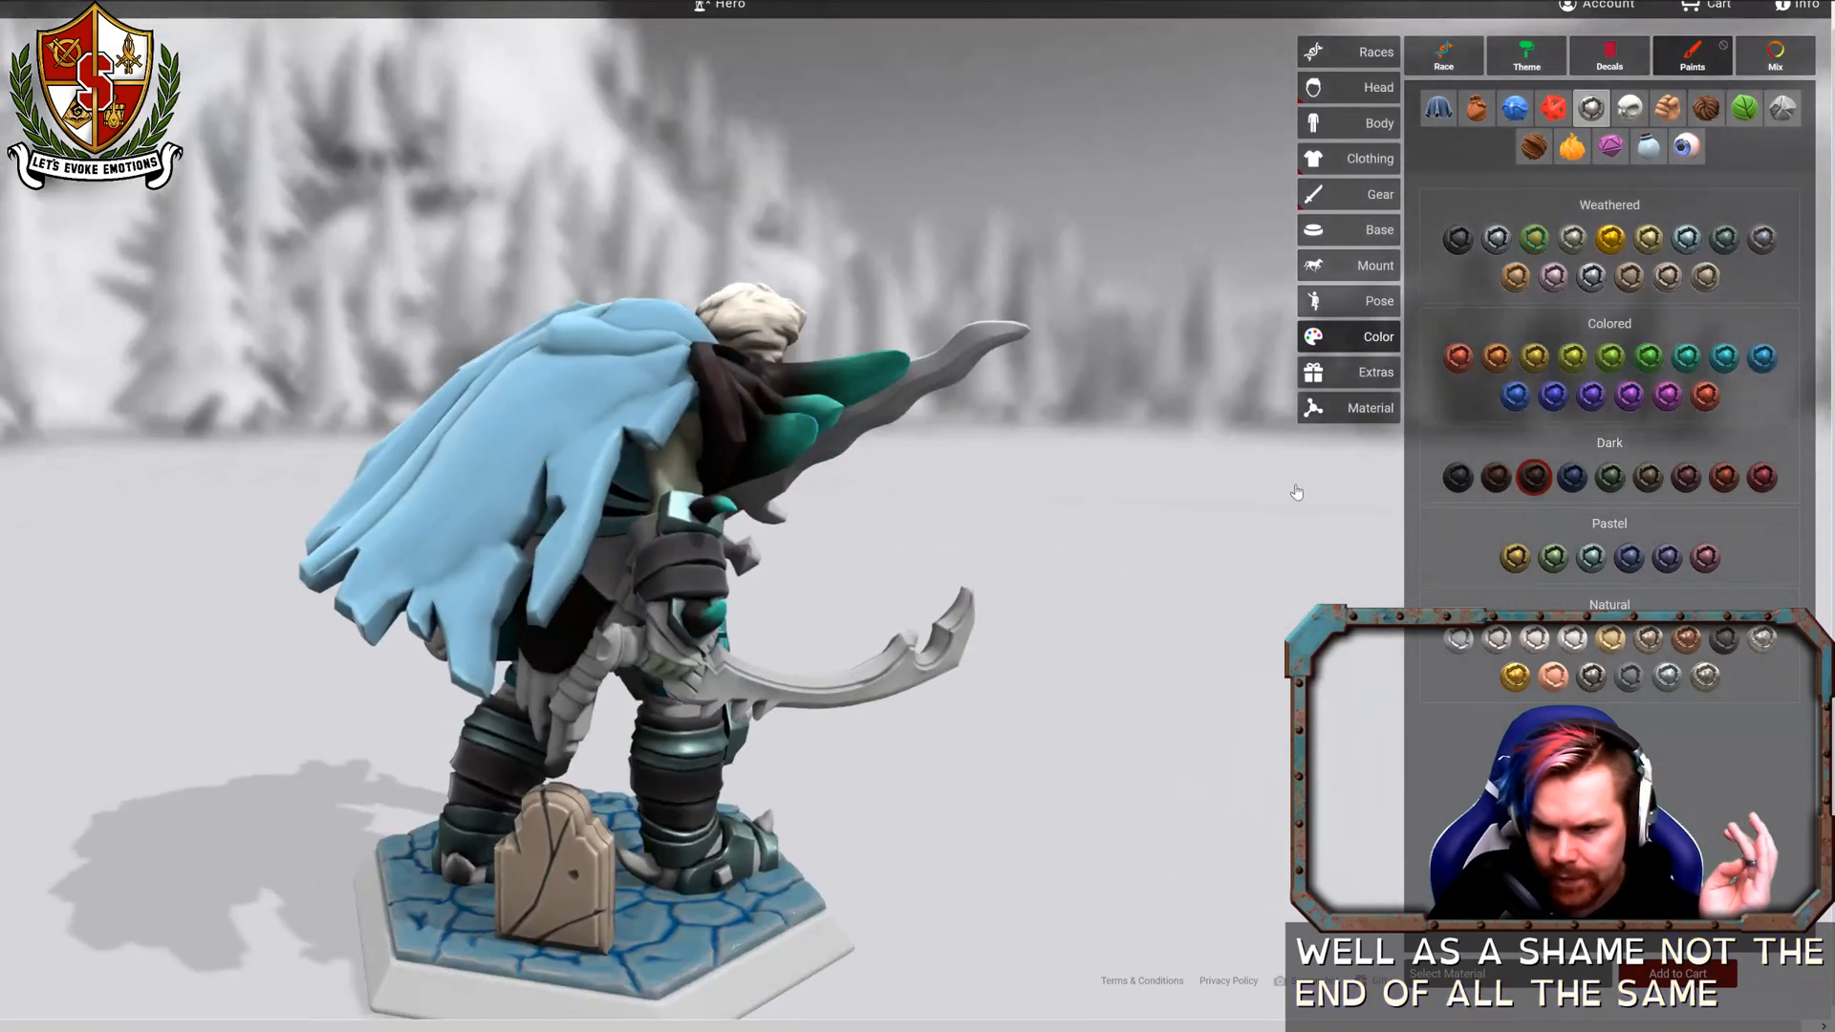
{"action": "left_click", "coordinate": [1439, 108]}
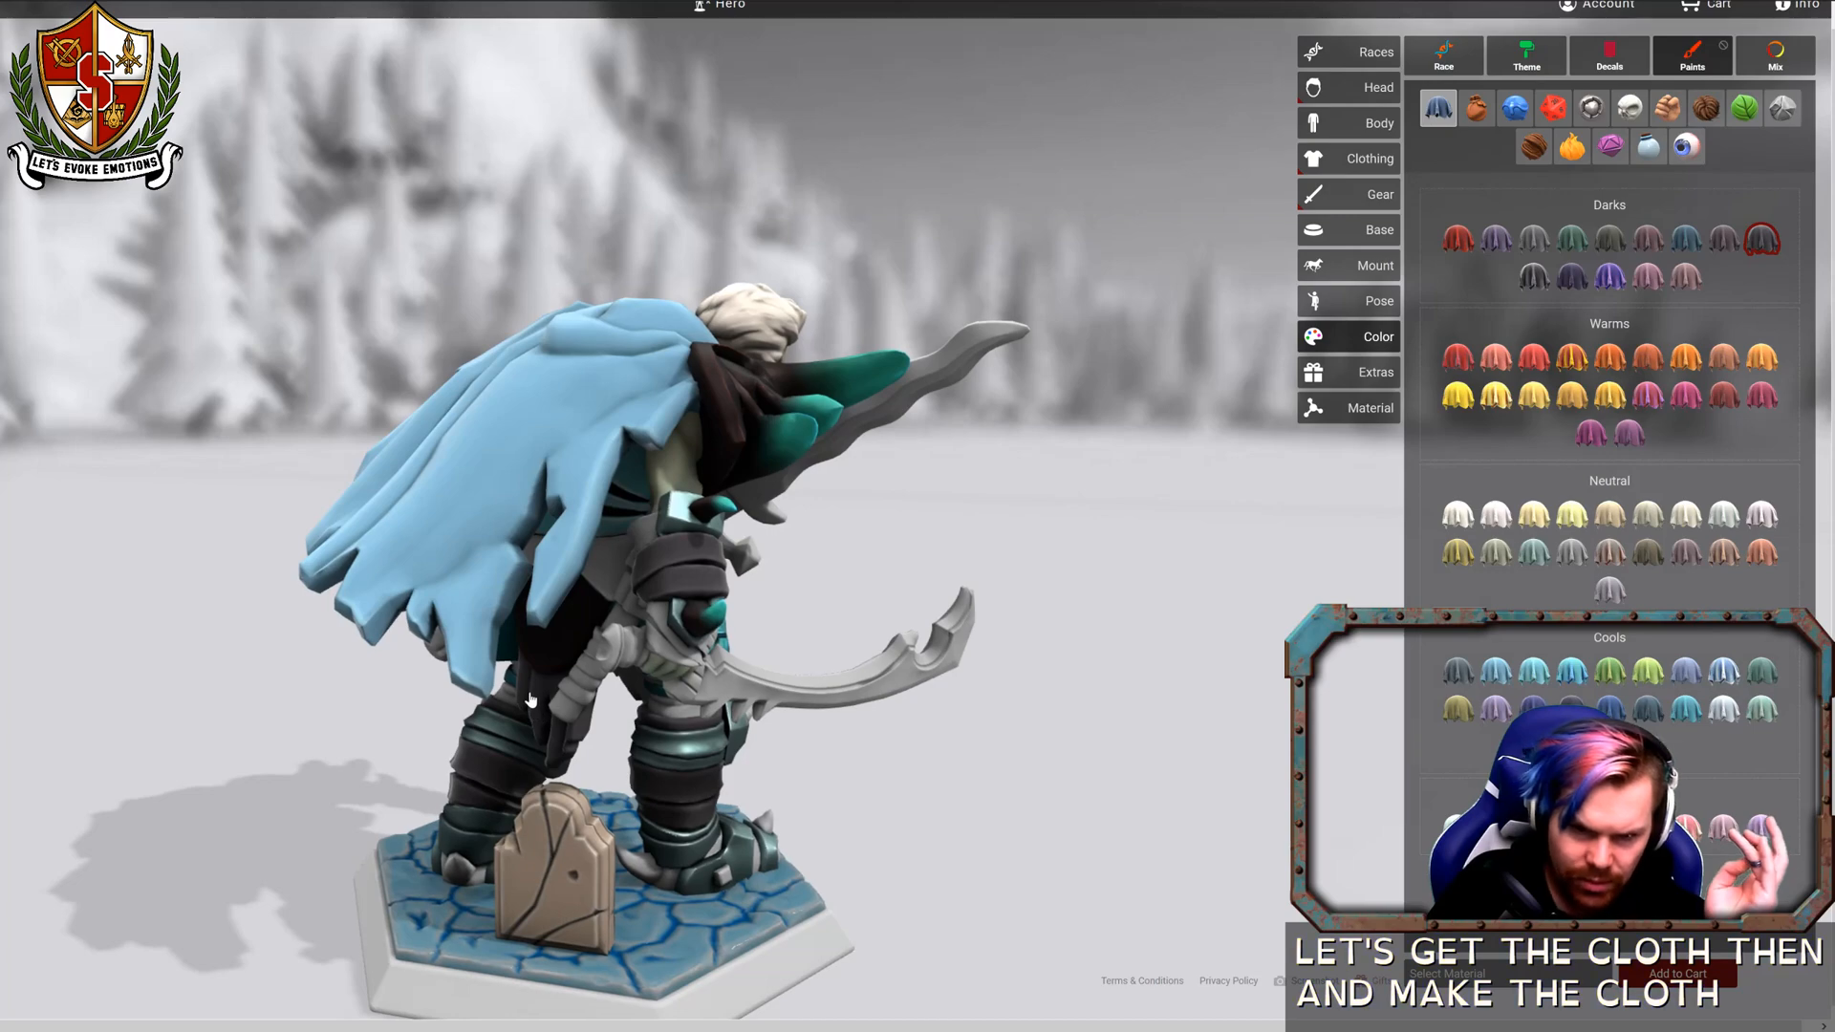
{"action": "left_click_drag", "start_coordinate": [903, 690], "coordinate": [604, 712]}
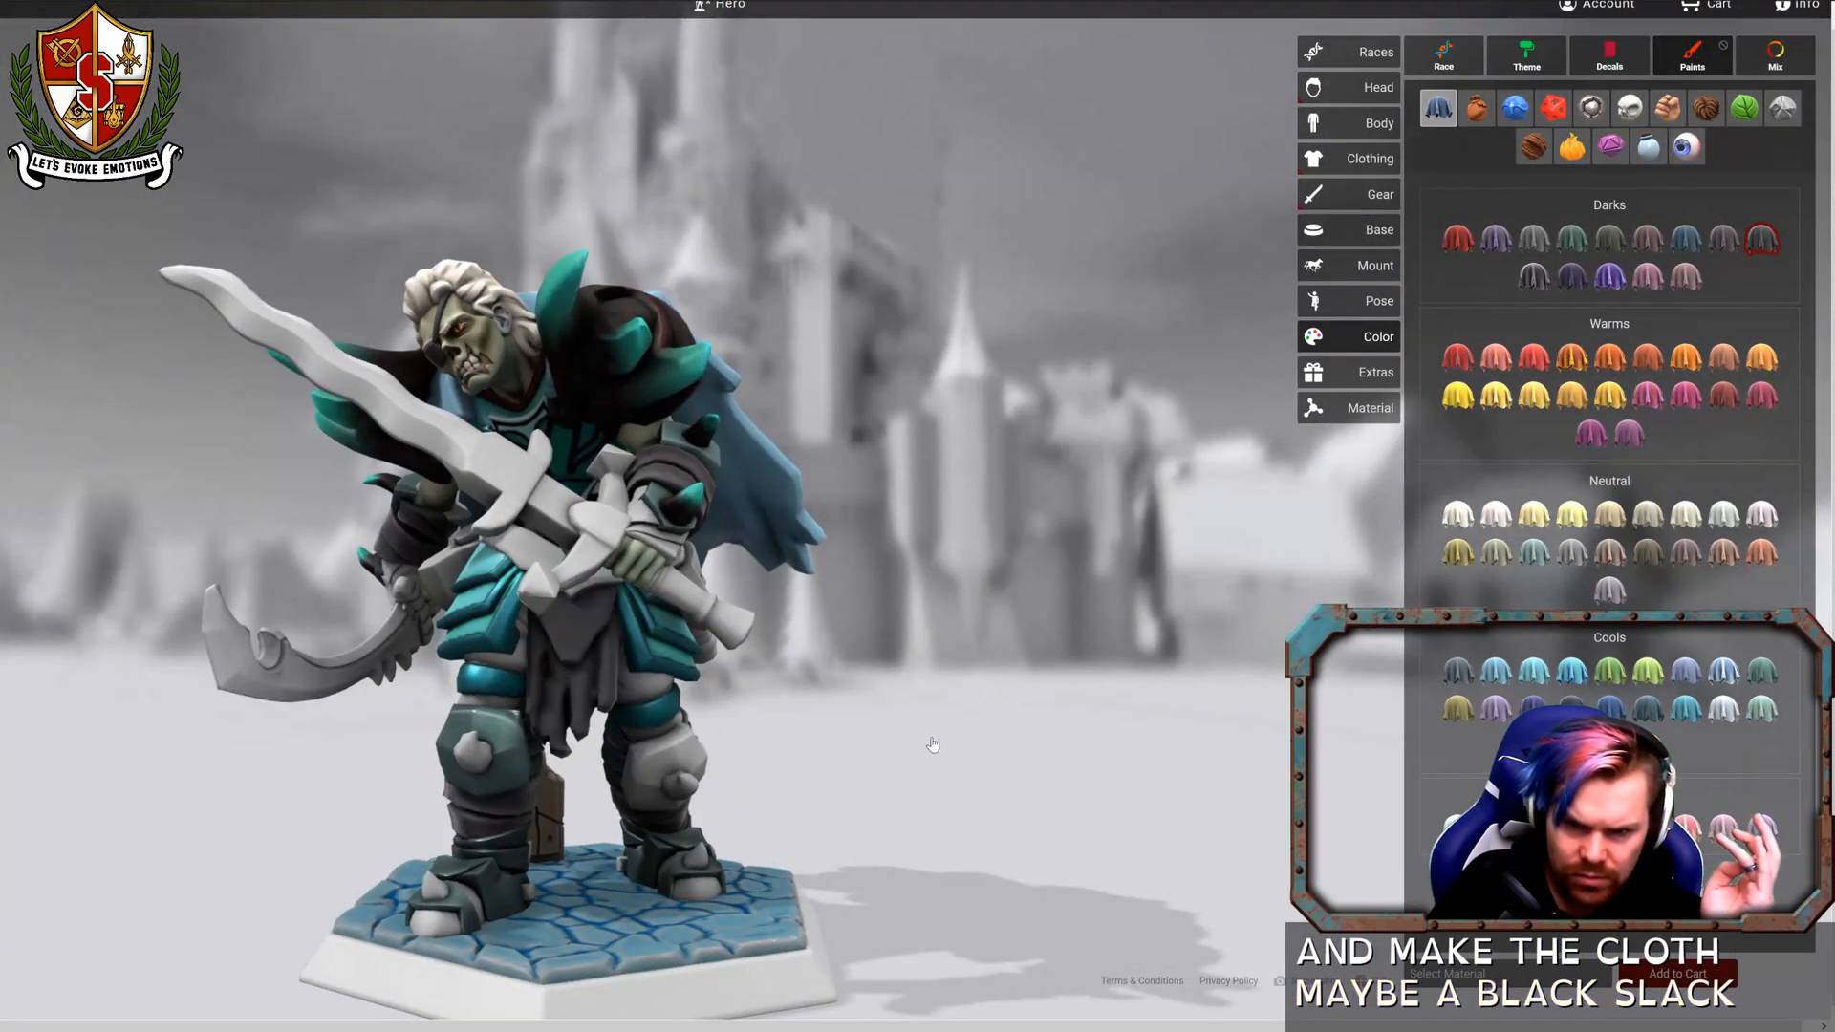
{"action": "left_click_drag", "start_coordinate": [932, 745], "coordinate": [1020, 646]}
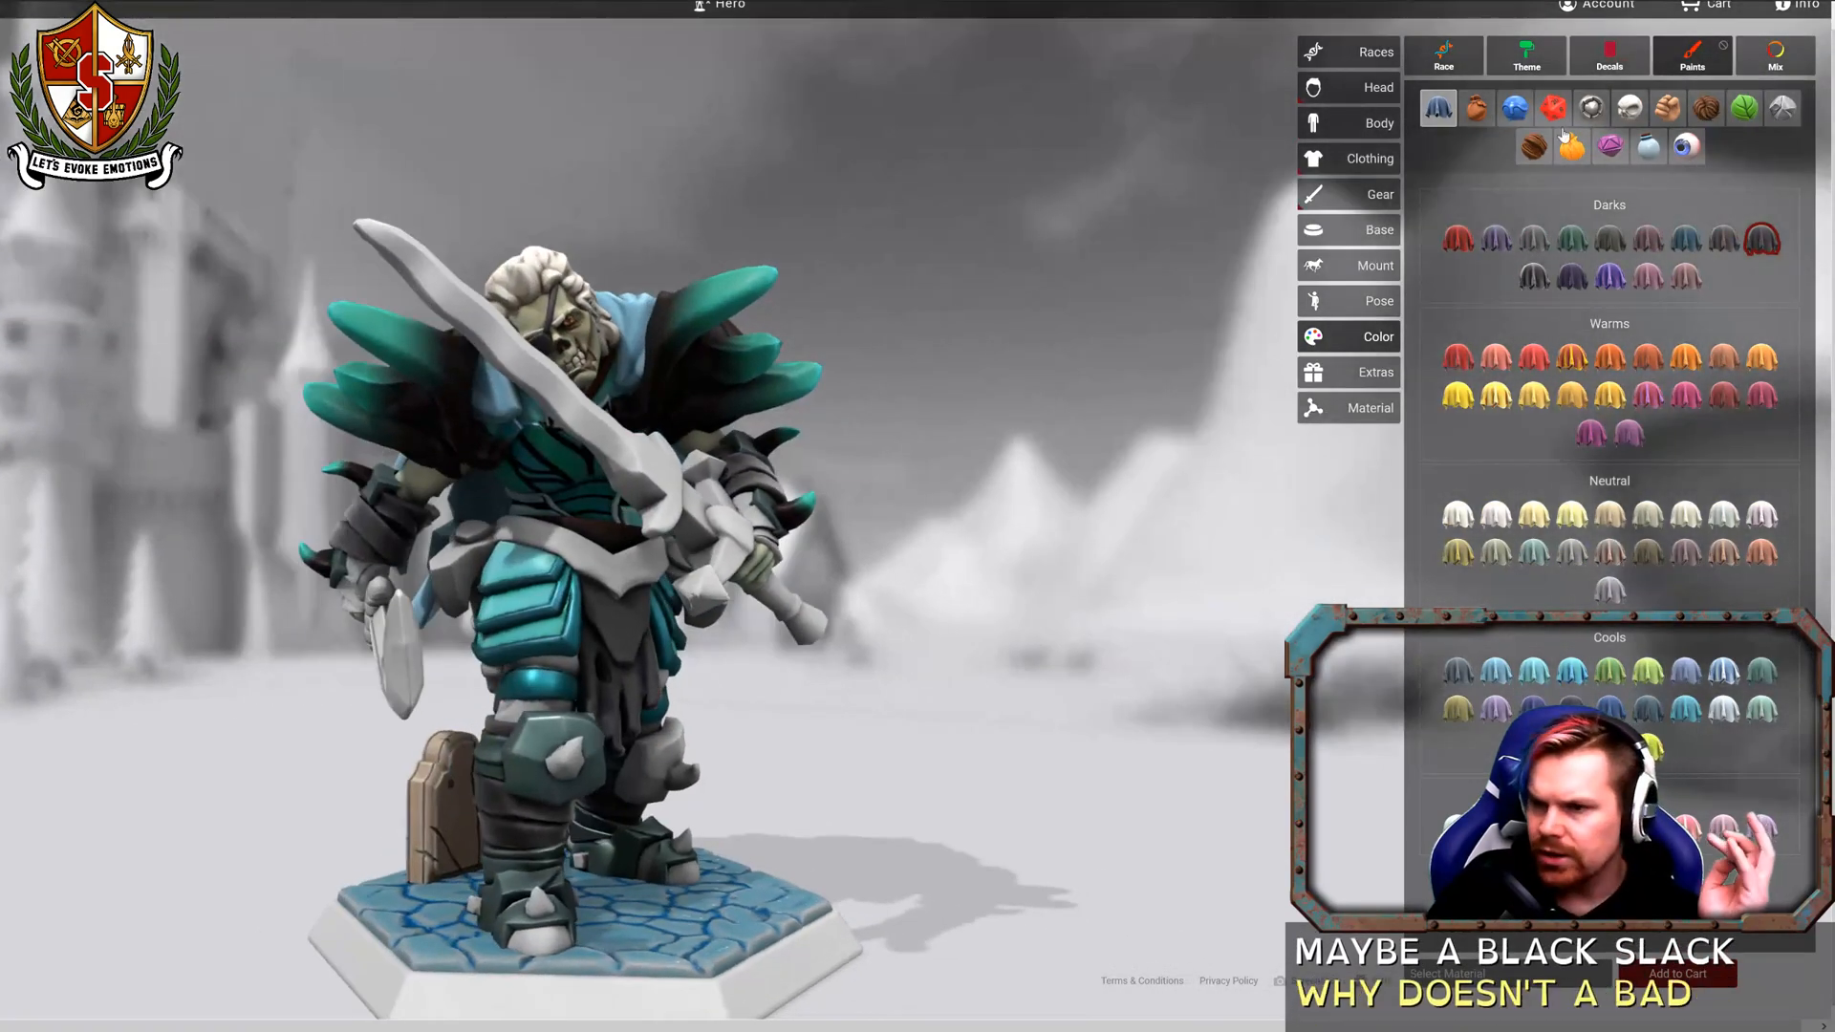
Paint the waist belt with the dyed leather colour Blue Castle Ink.
{"action": "left_click", "coordinate": [1478, 111]}
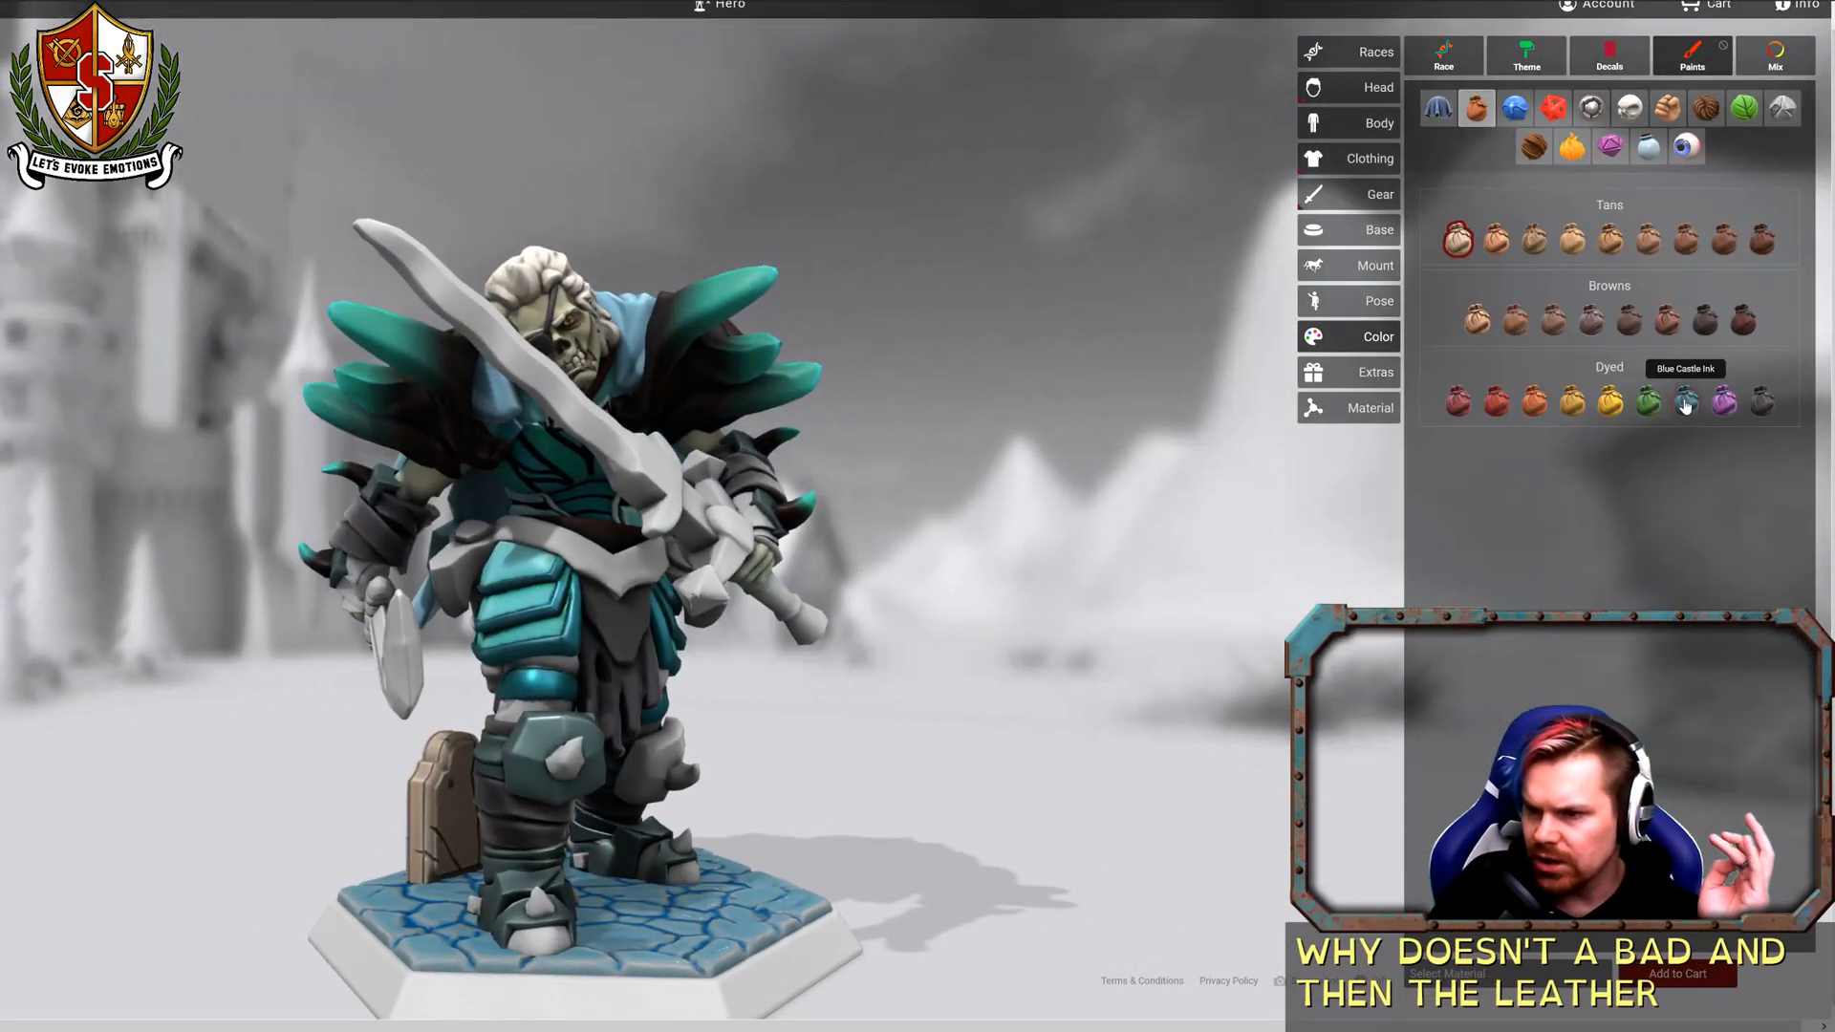
{"action": "left_click", "coordinate": [593, 579]}
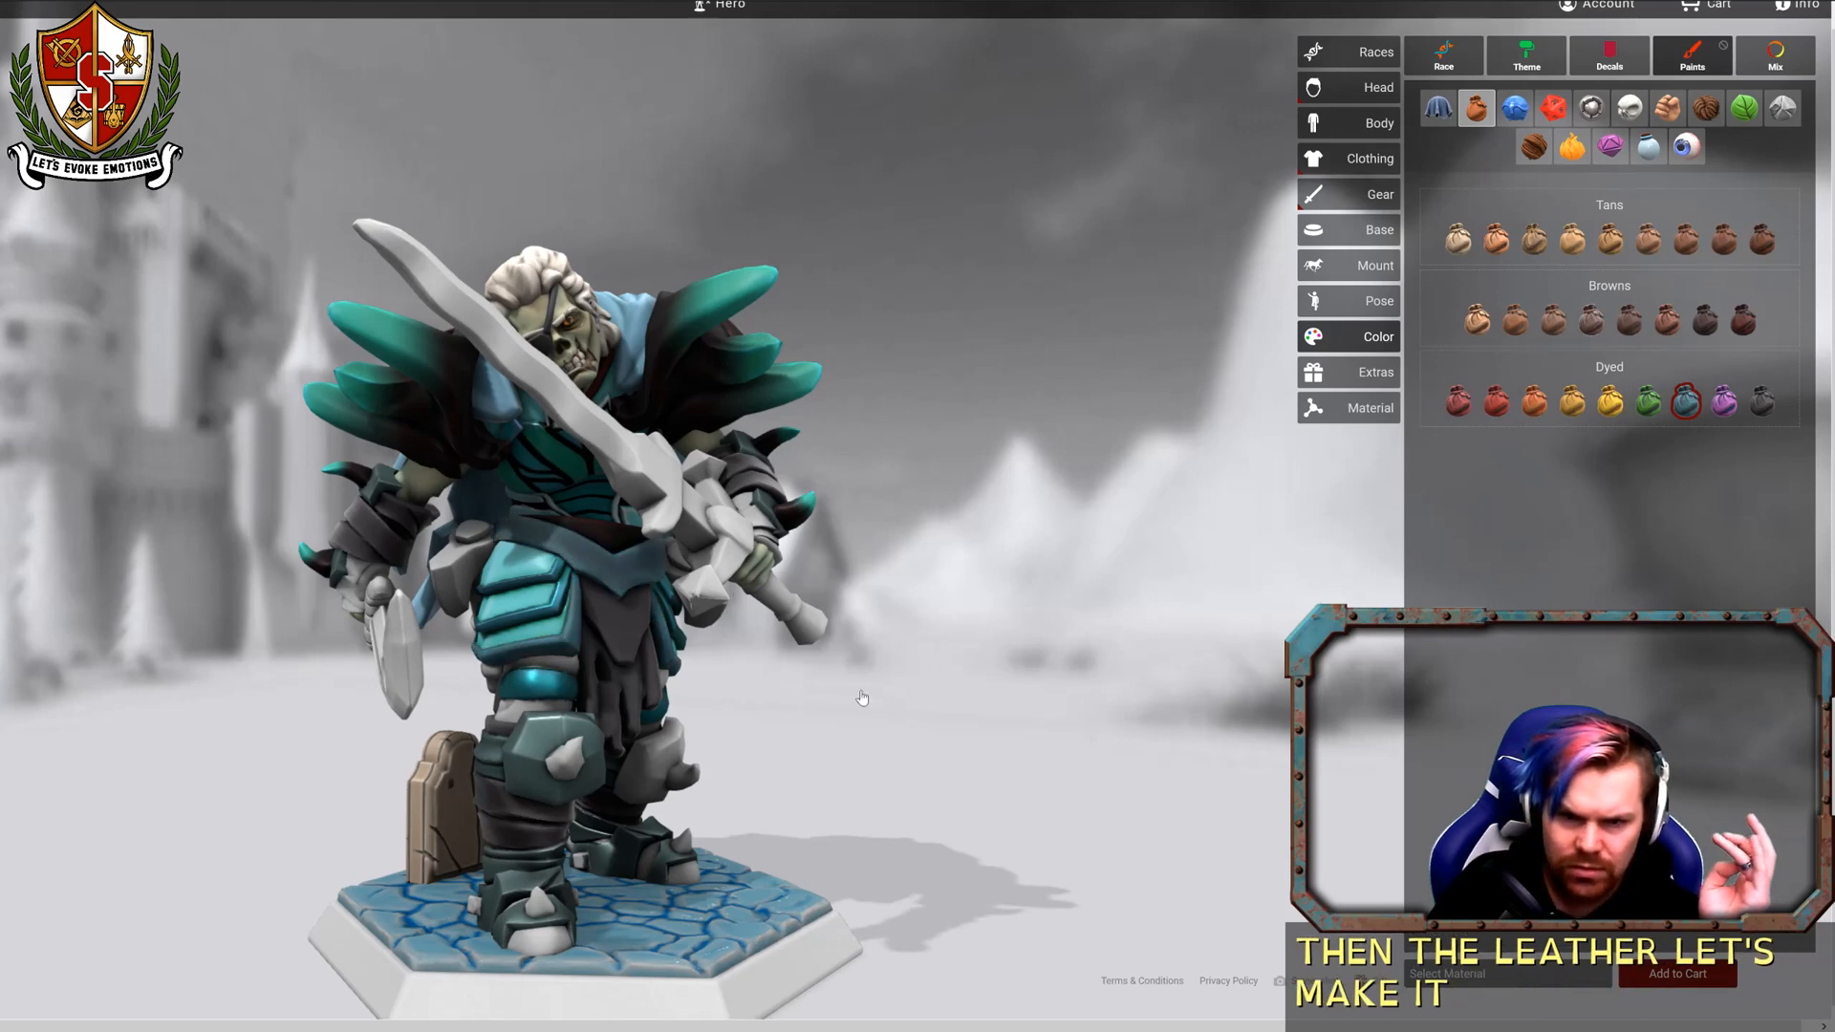
{"action": "left_click_drag", "start_coordinate": [862, 697], "coordinate": [511, 718]}
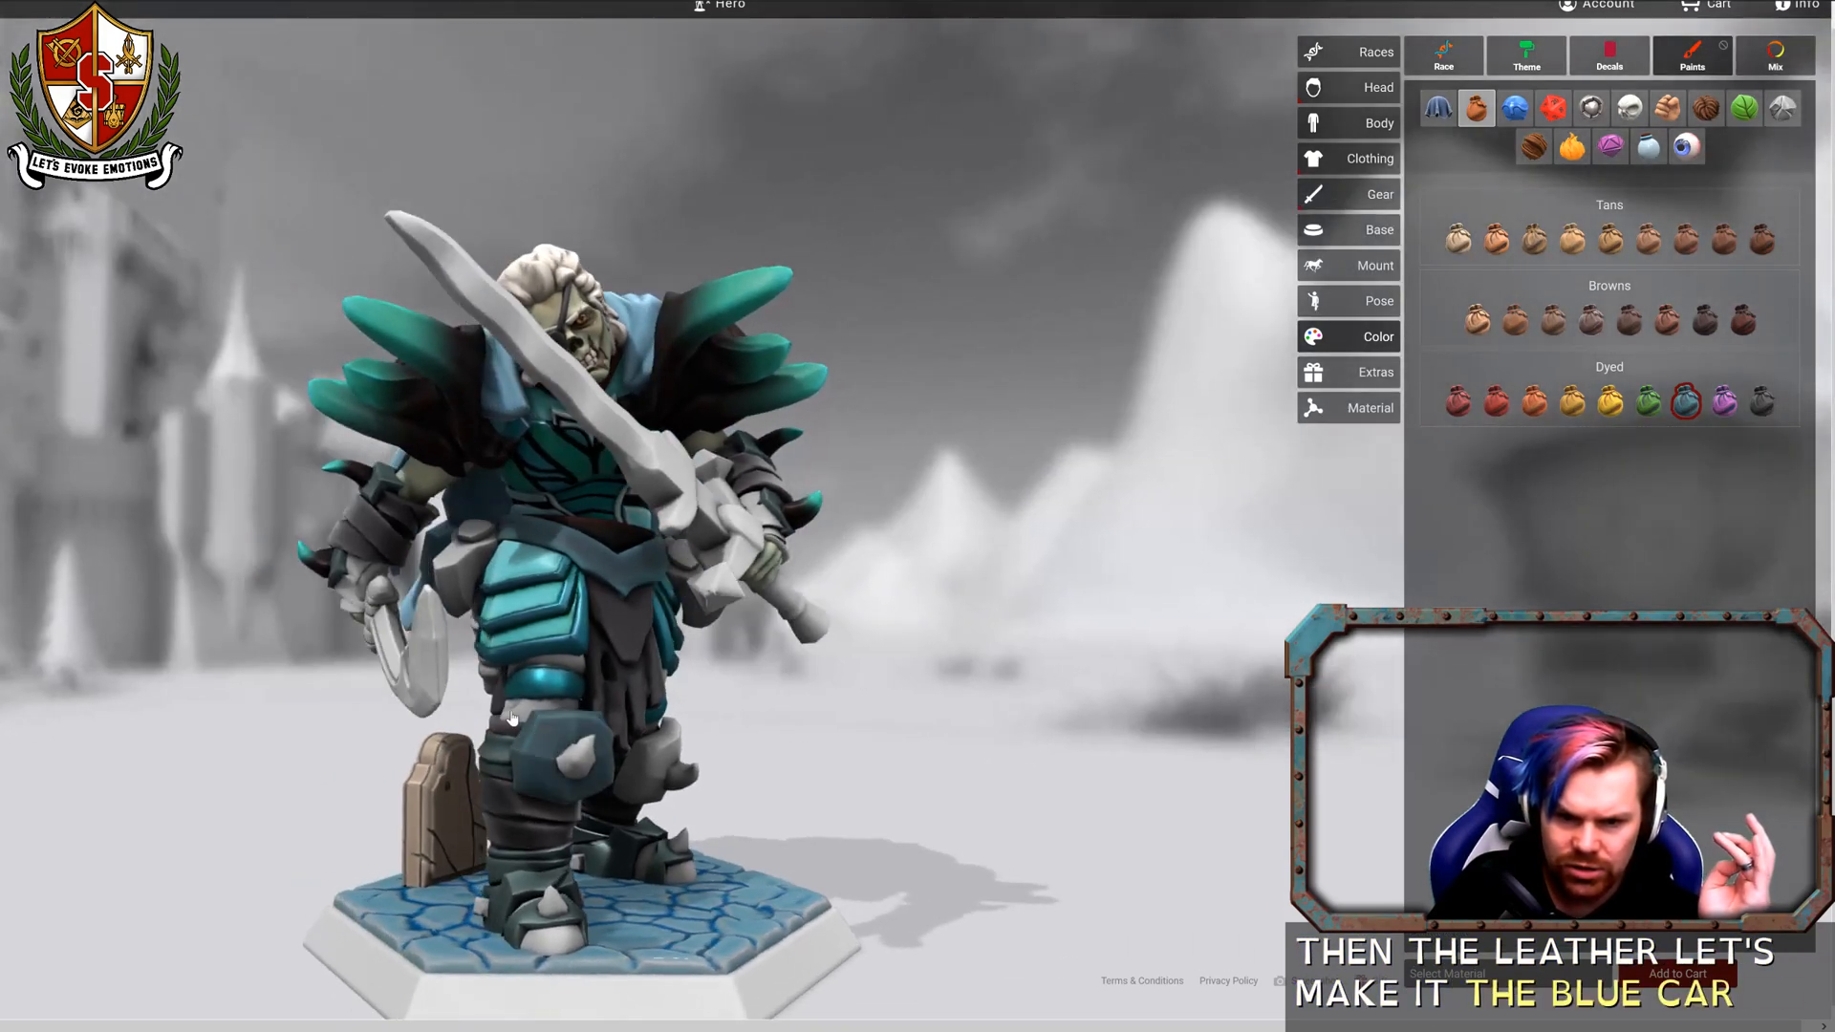
{"action": "left_click_drag", "start_coordinate": [974, 694], "coordinate": [1529, 325]}
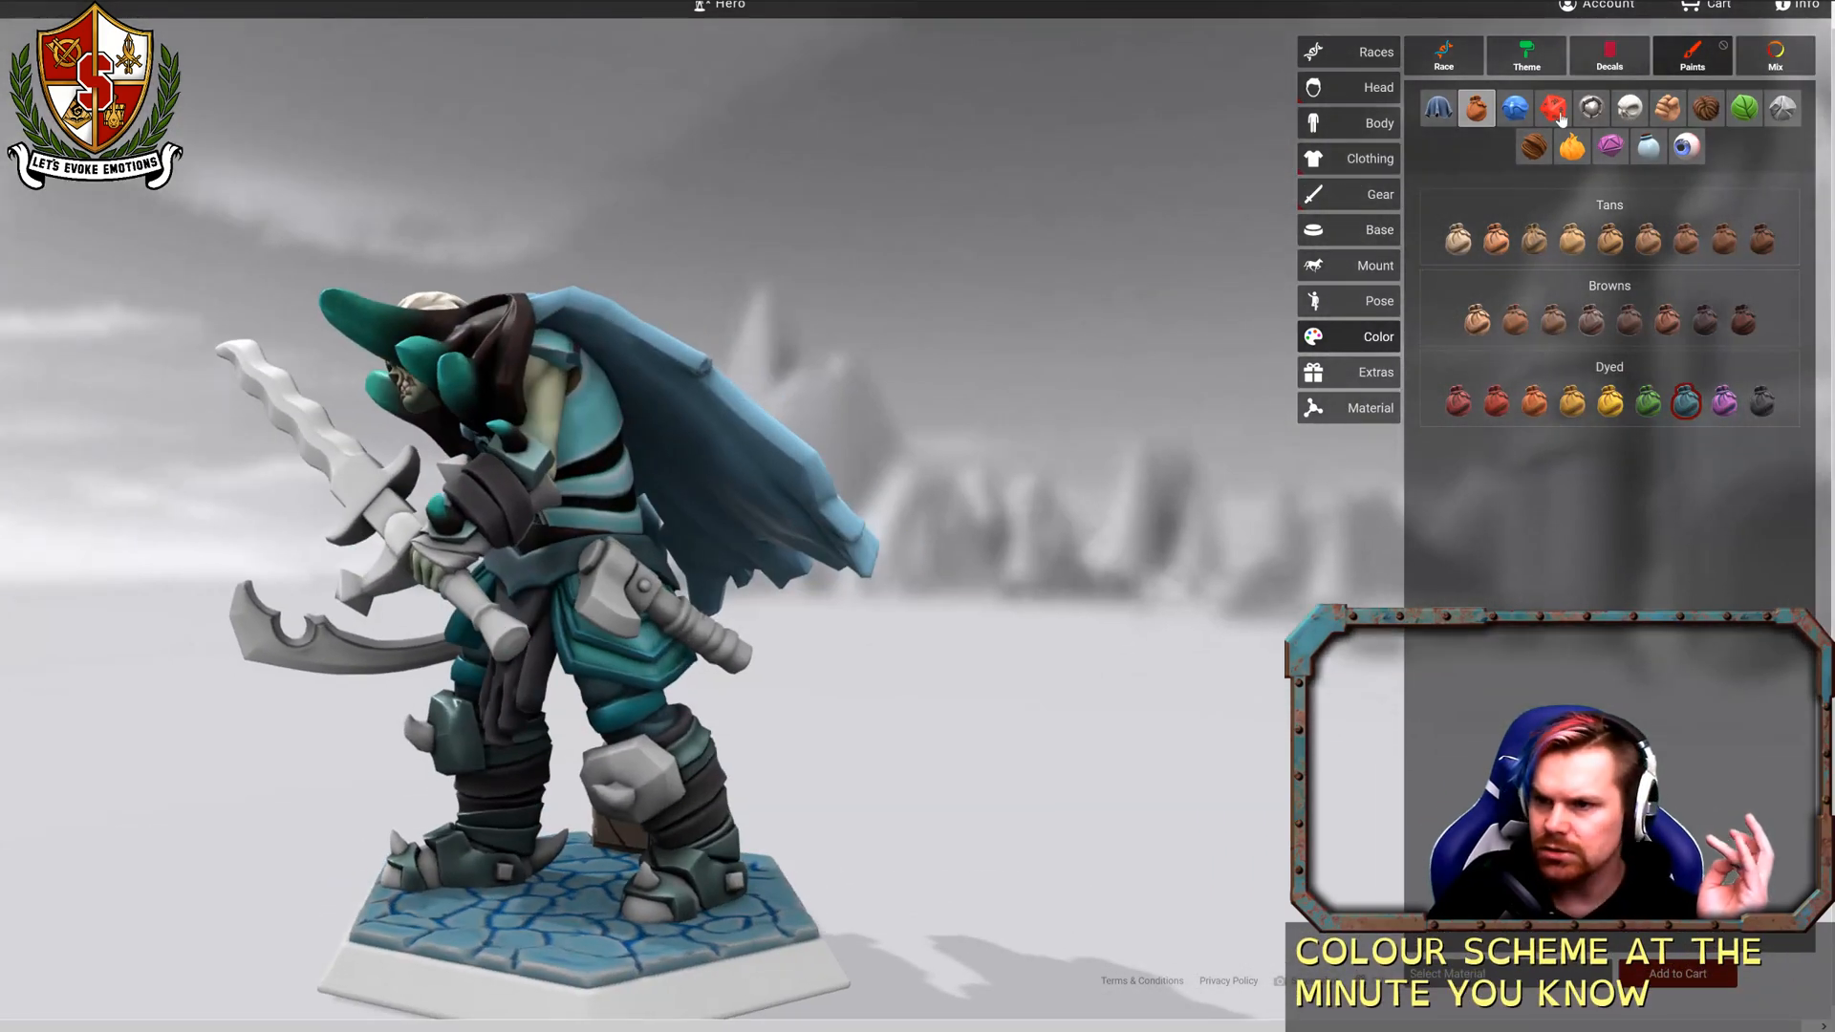
Try the blue-teal Colored metal on the unpainted knee guard, and repaint it with the Pastel metal Running Sea.
{"action": "left_click", "coordinate": [1592, 109]}
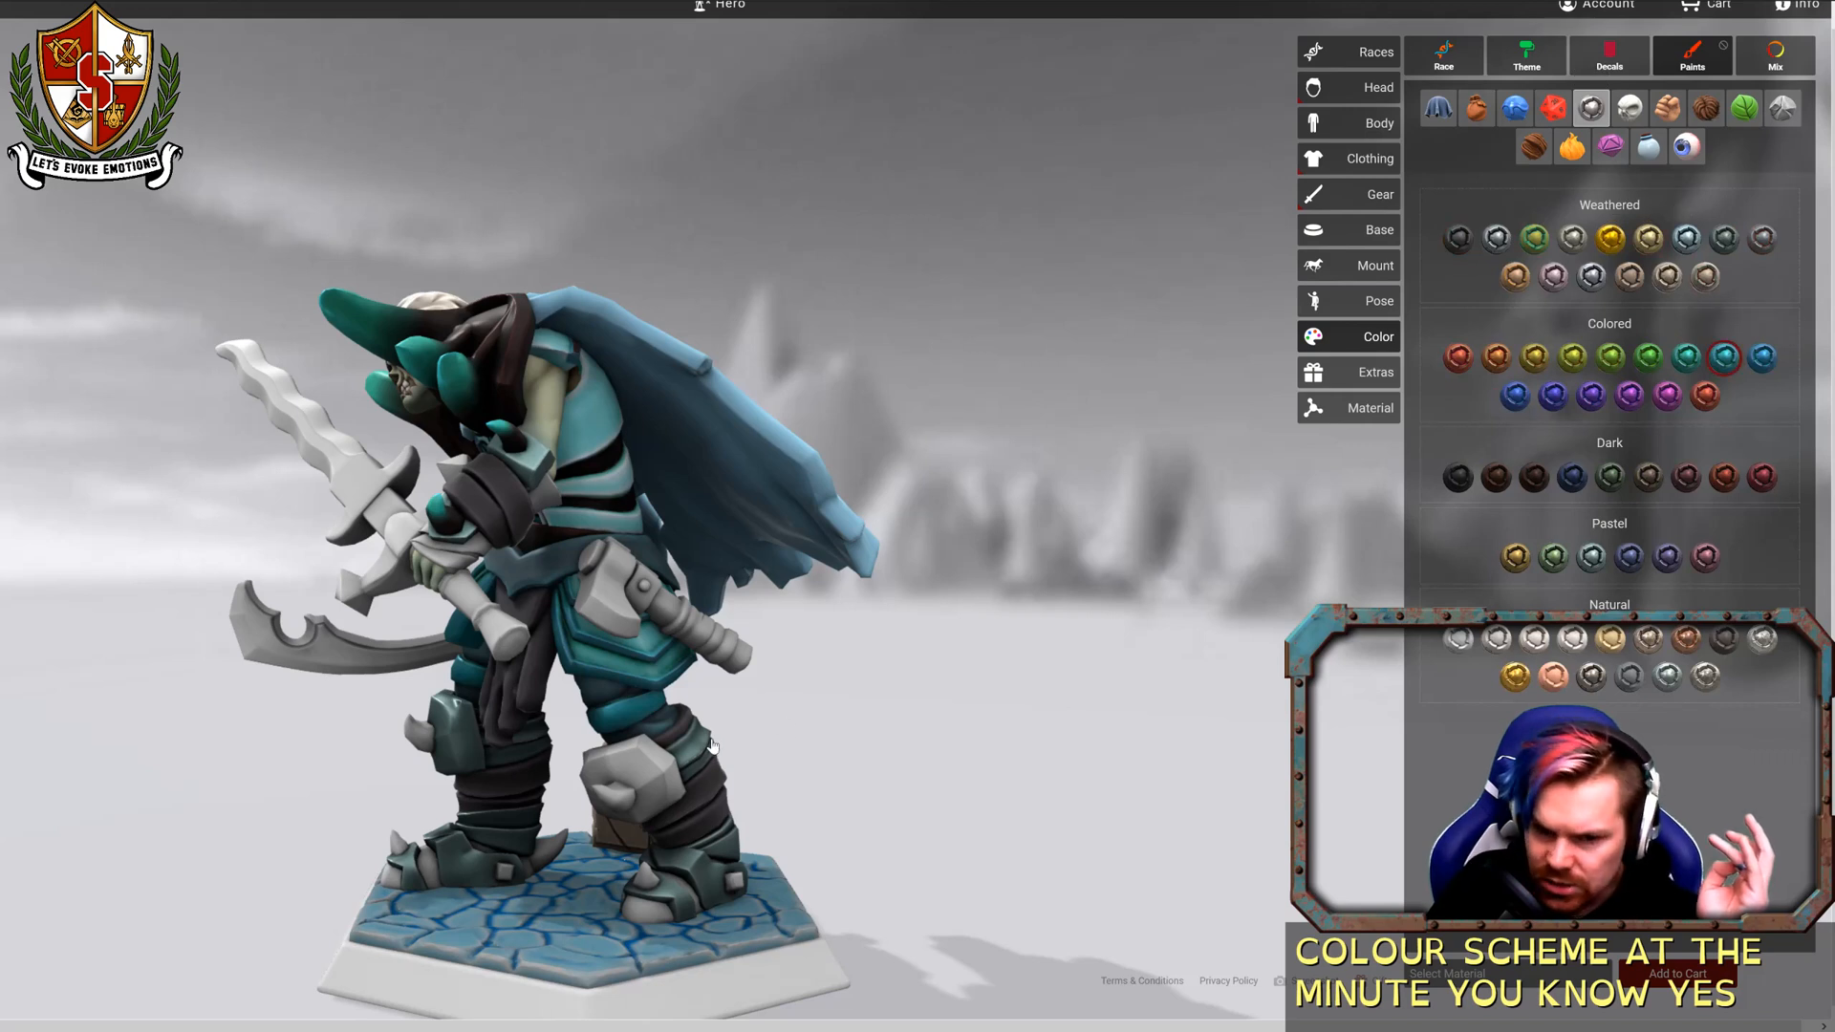
{"action": "left_click", "coordinate": [630, 776]}
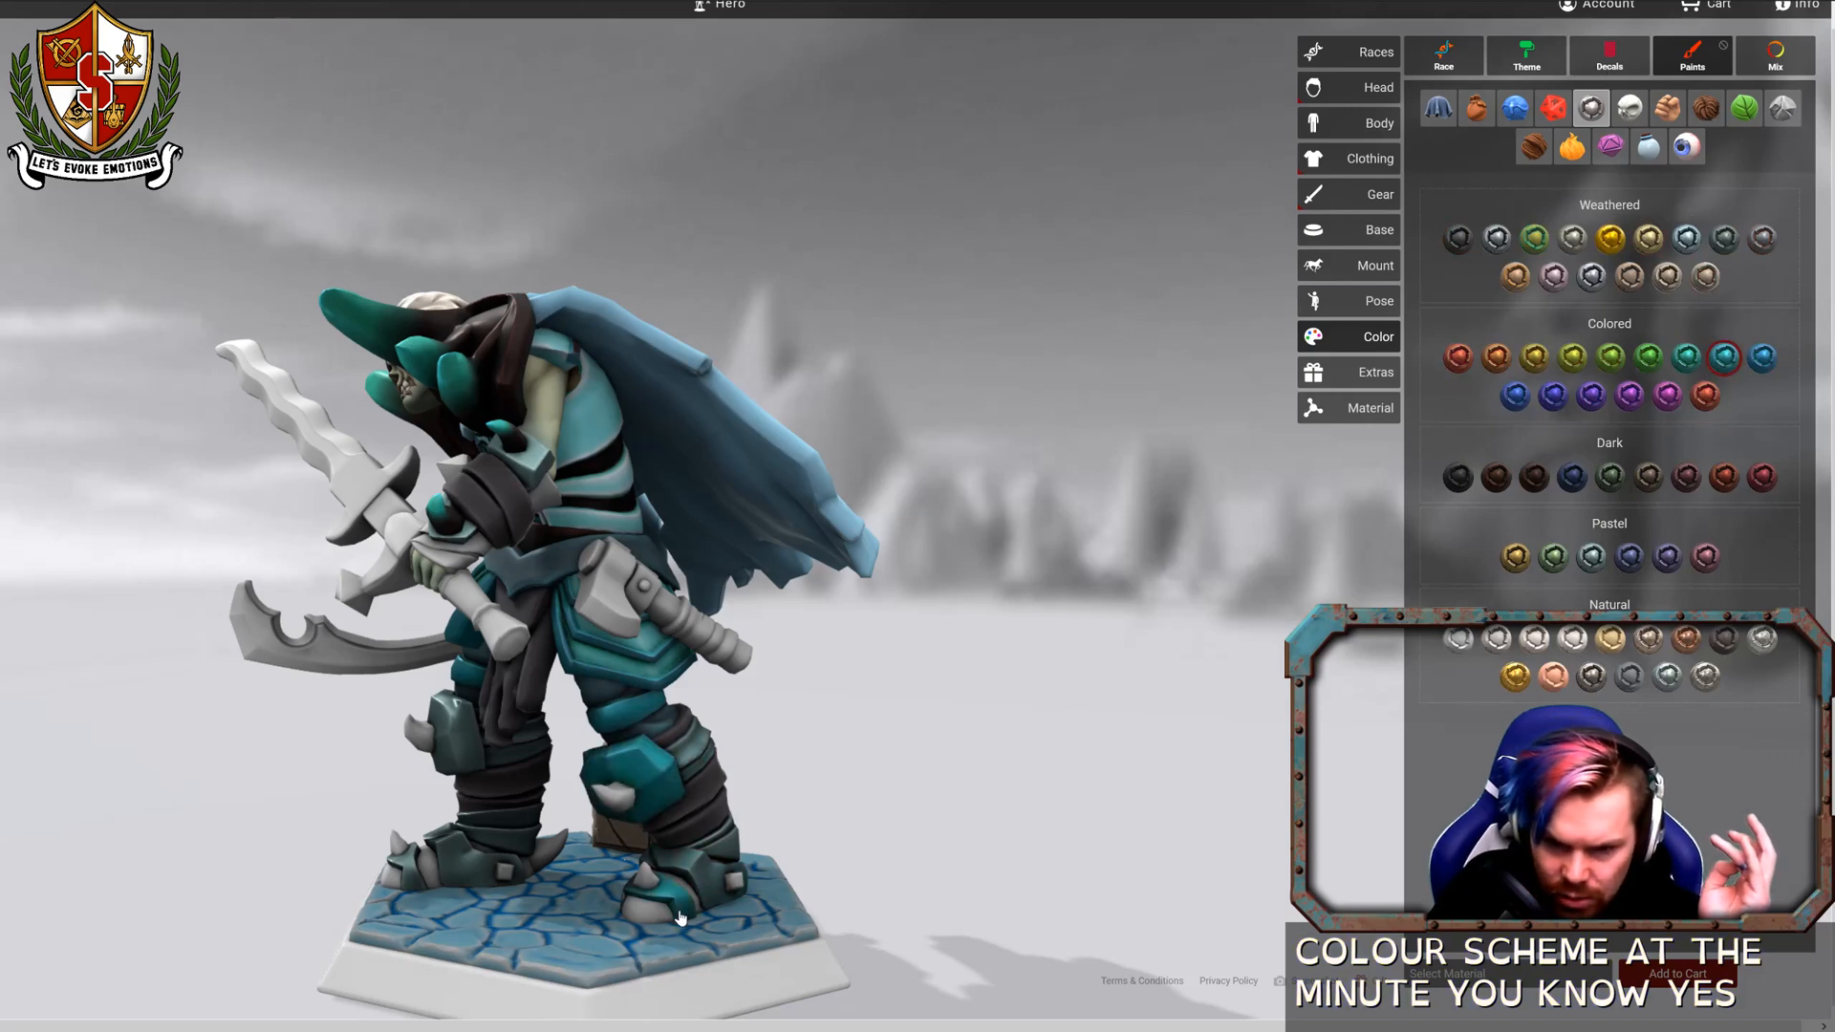
{"action": "left_click", "coordinate": [1688, 358]}
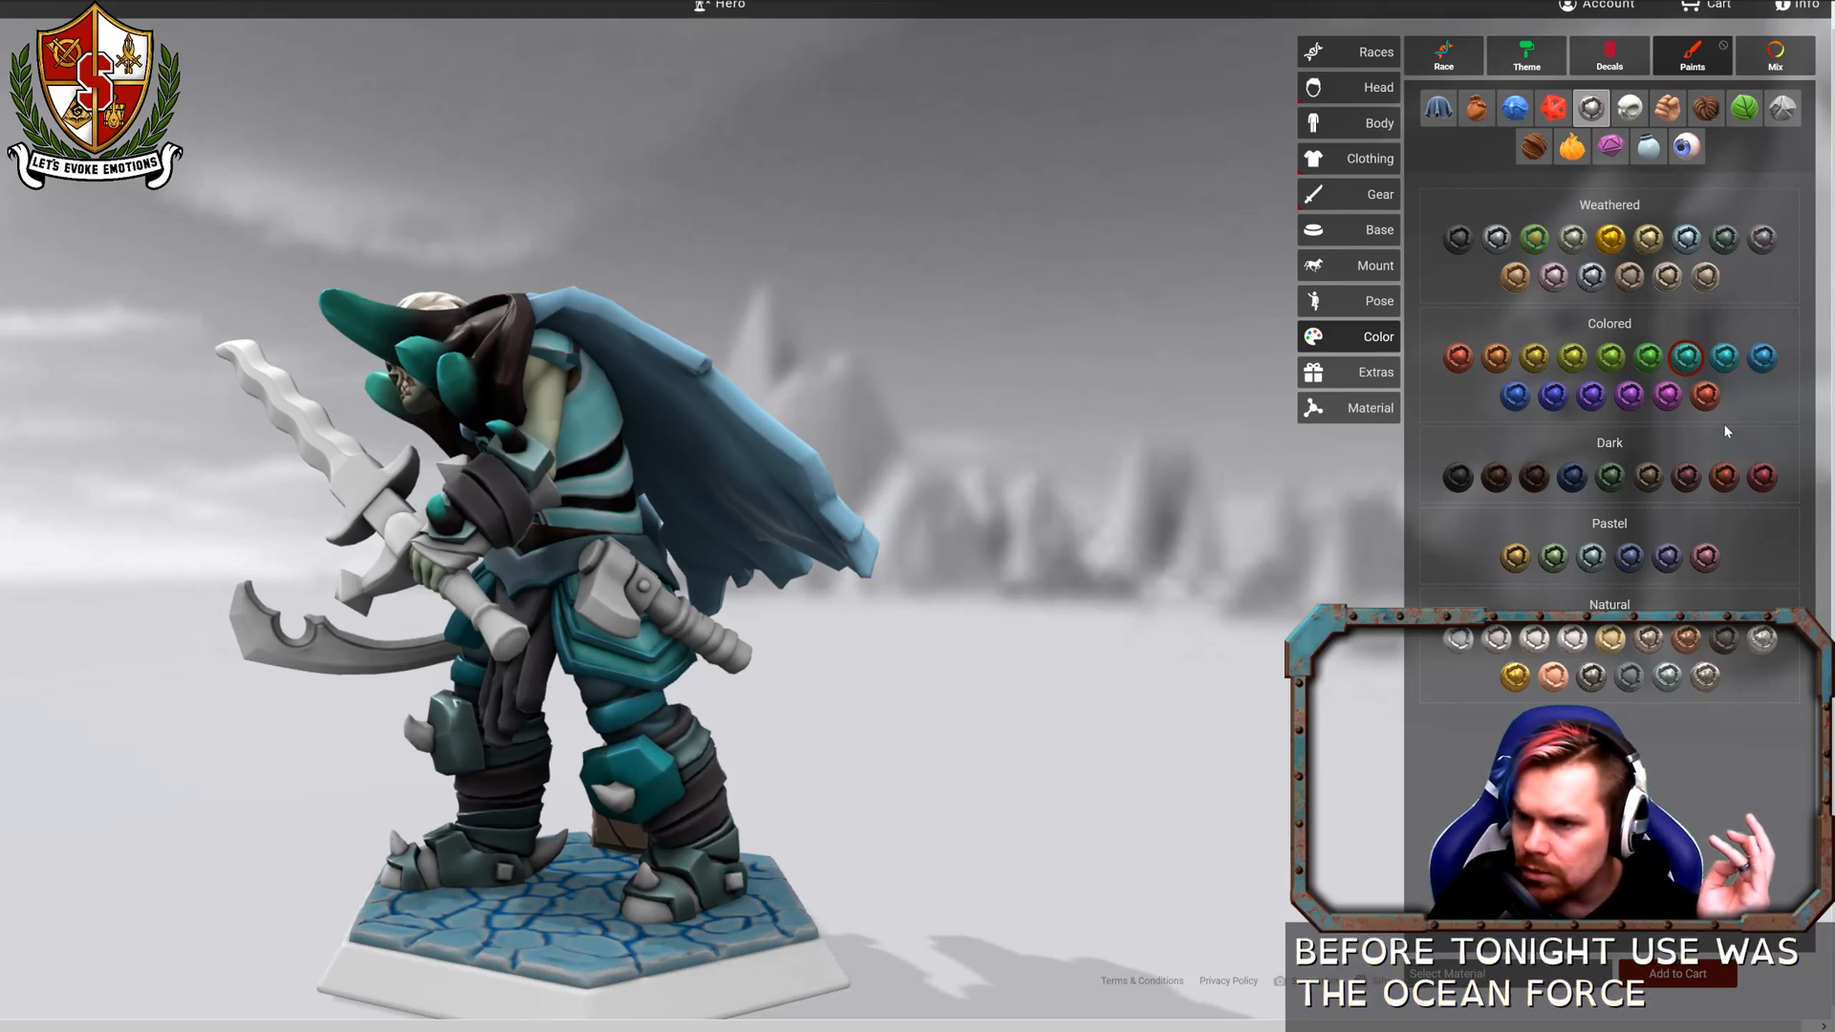
{"action": "left_click", "coordinate": [1774, 56]}
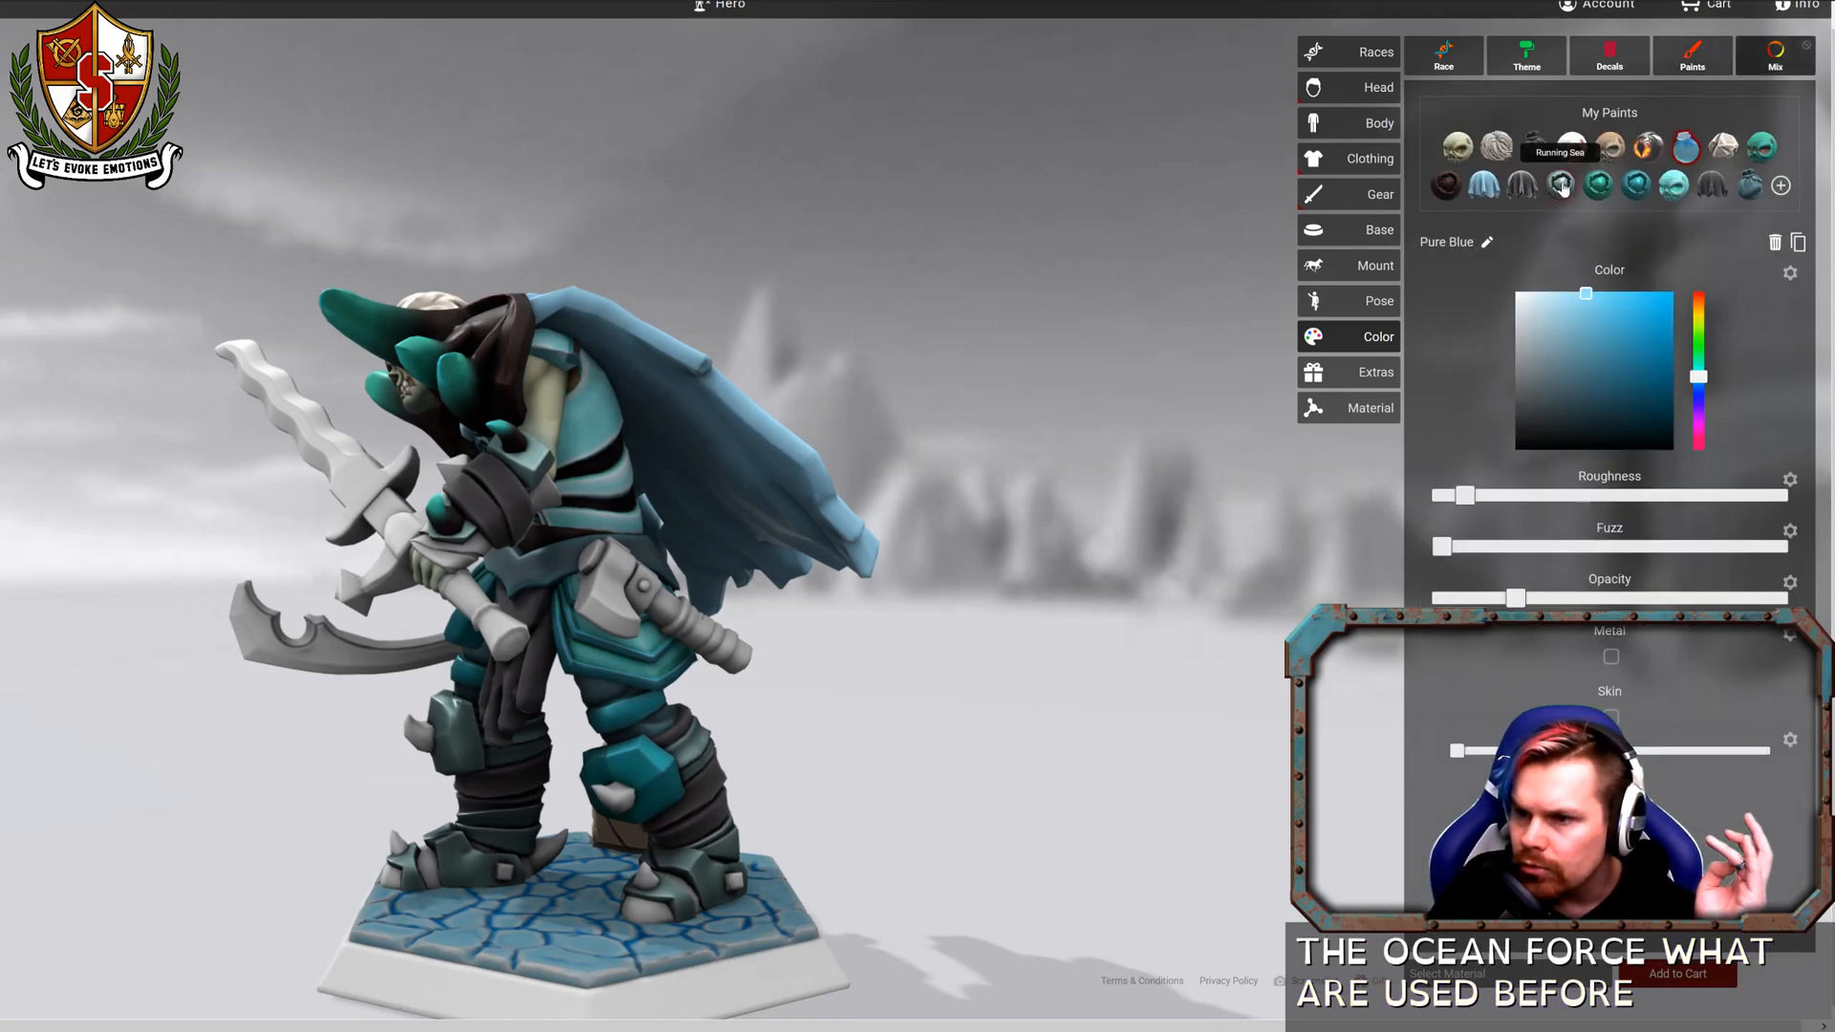
{"action": "left_click", "coordinate": [1693, 61]}
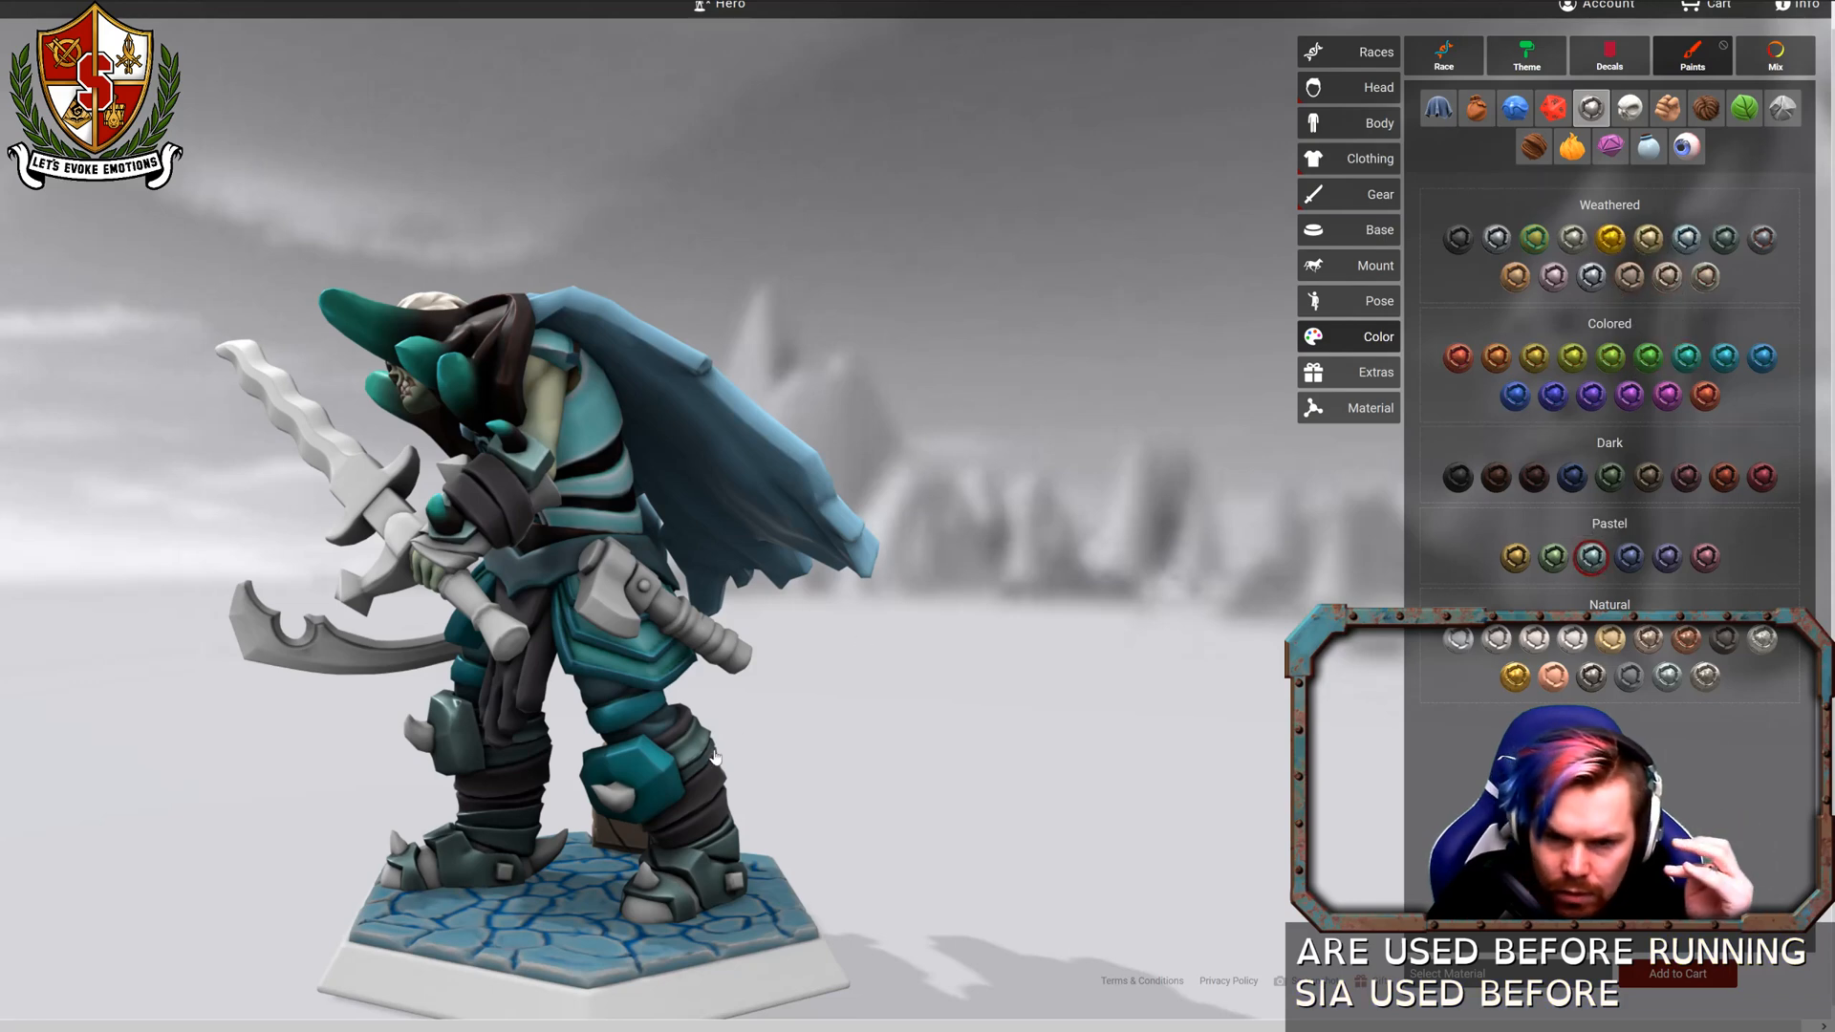
{"action": "left_click_drag", "start_coordinate": [810, 799], "coordinate": [1086, 717]}
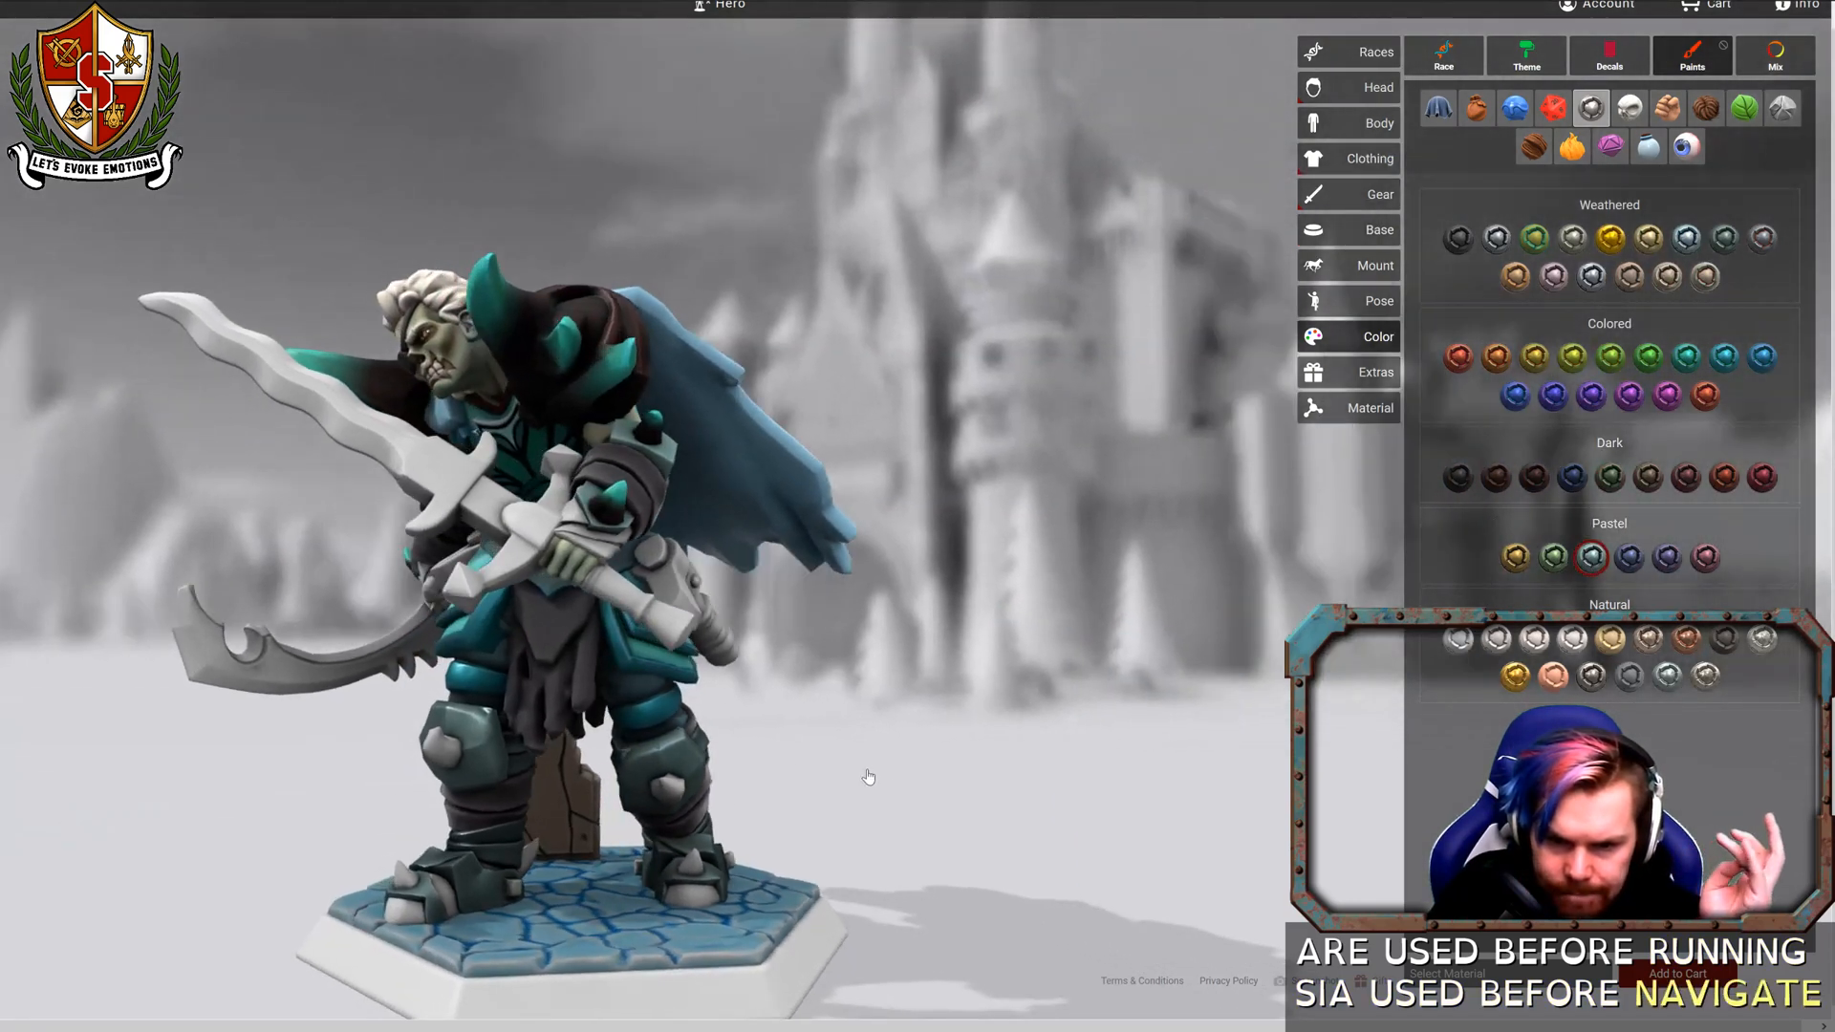
Examine the painted armour, belt and cape from the front and both sides for parts that still need colour.
{"action": "scroll", "coordinate": [868, 776], "scroll_direction": "up", "scroll_amount": 3}
{"action": "left_click_drag", "start_coordinate": [867, 775], "coordinate": [1226, 705]}
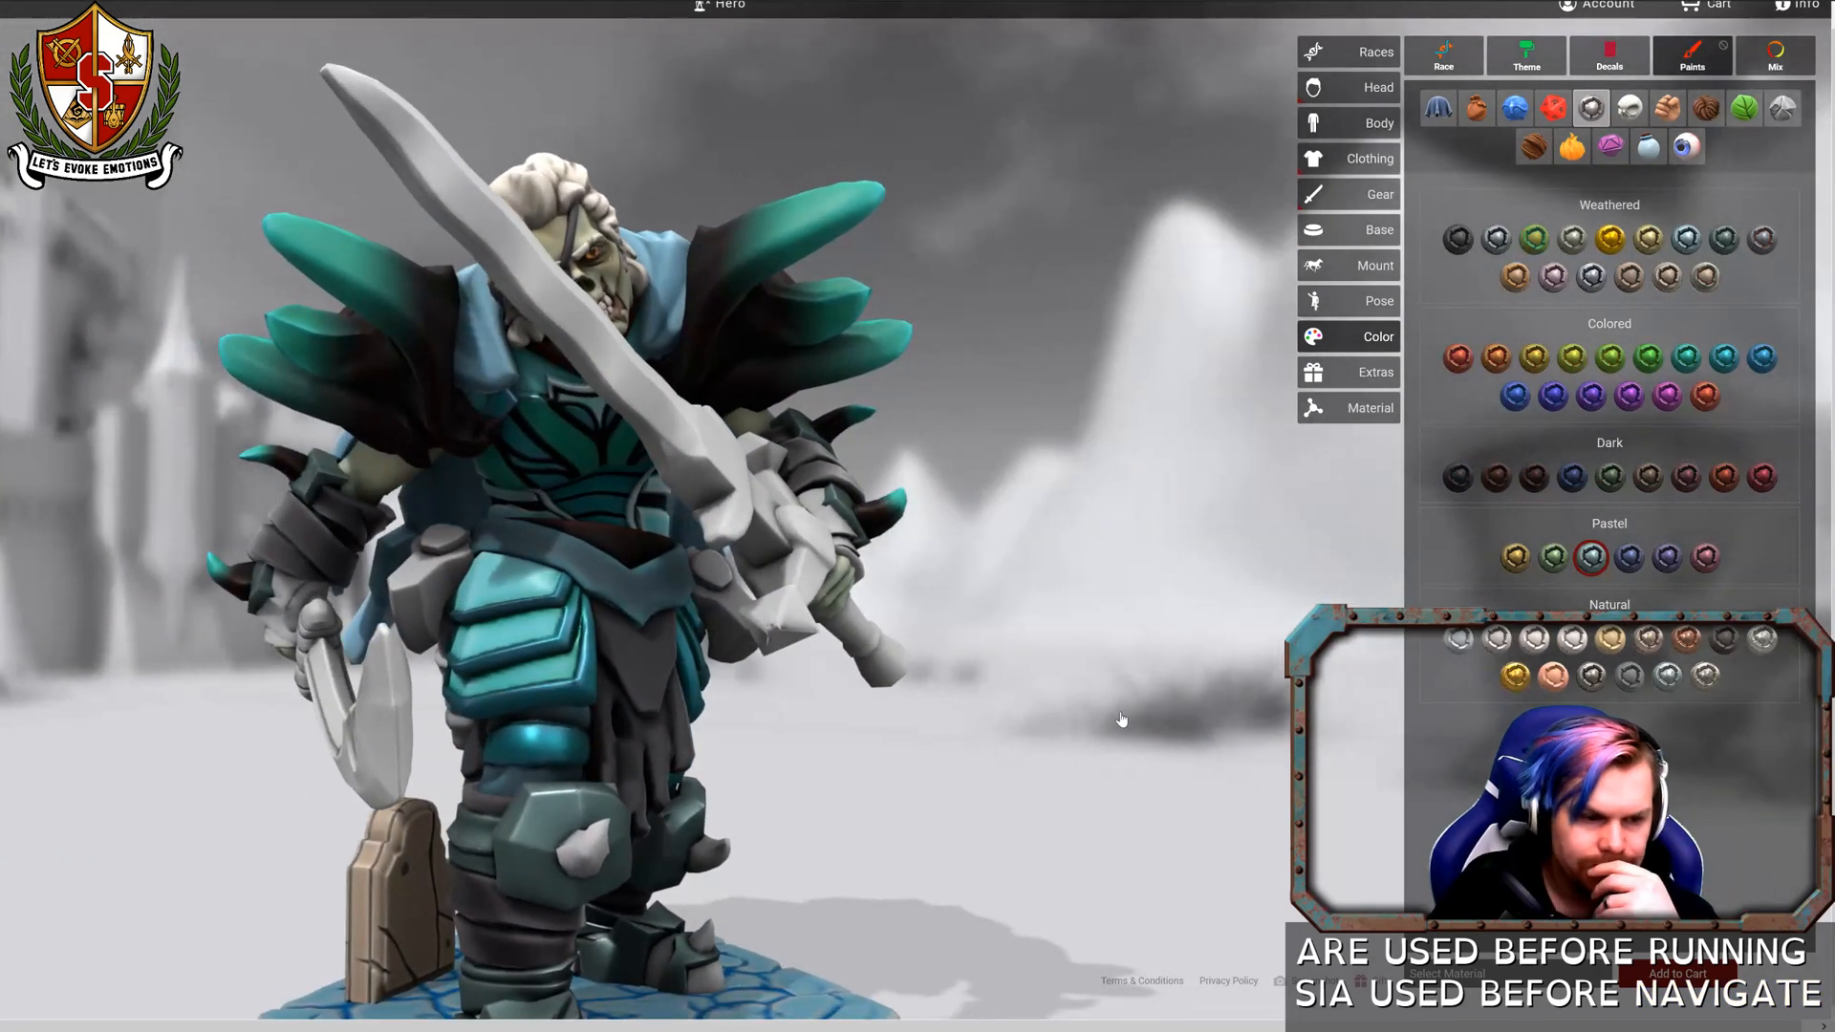
{"action": "scroll", "coordinate": [976, 758], "scroll_direction": "down", "scroll_amount": 3}
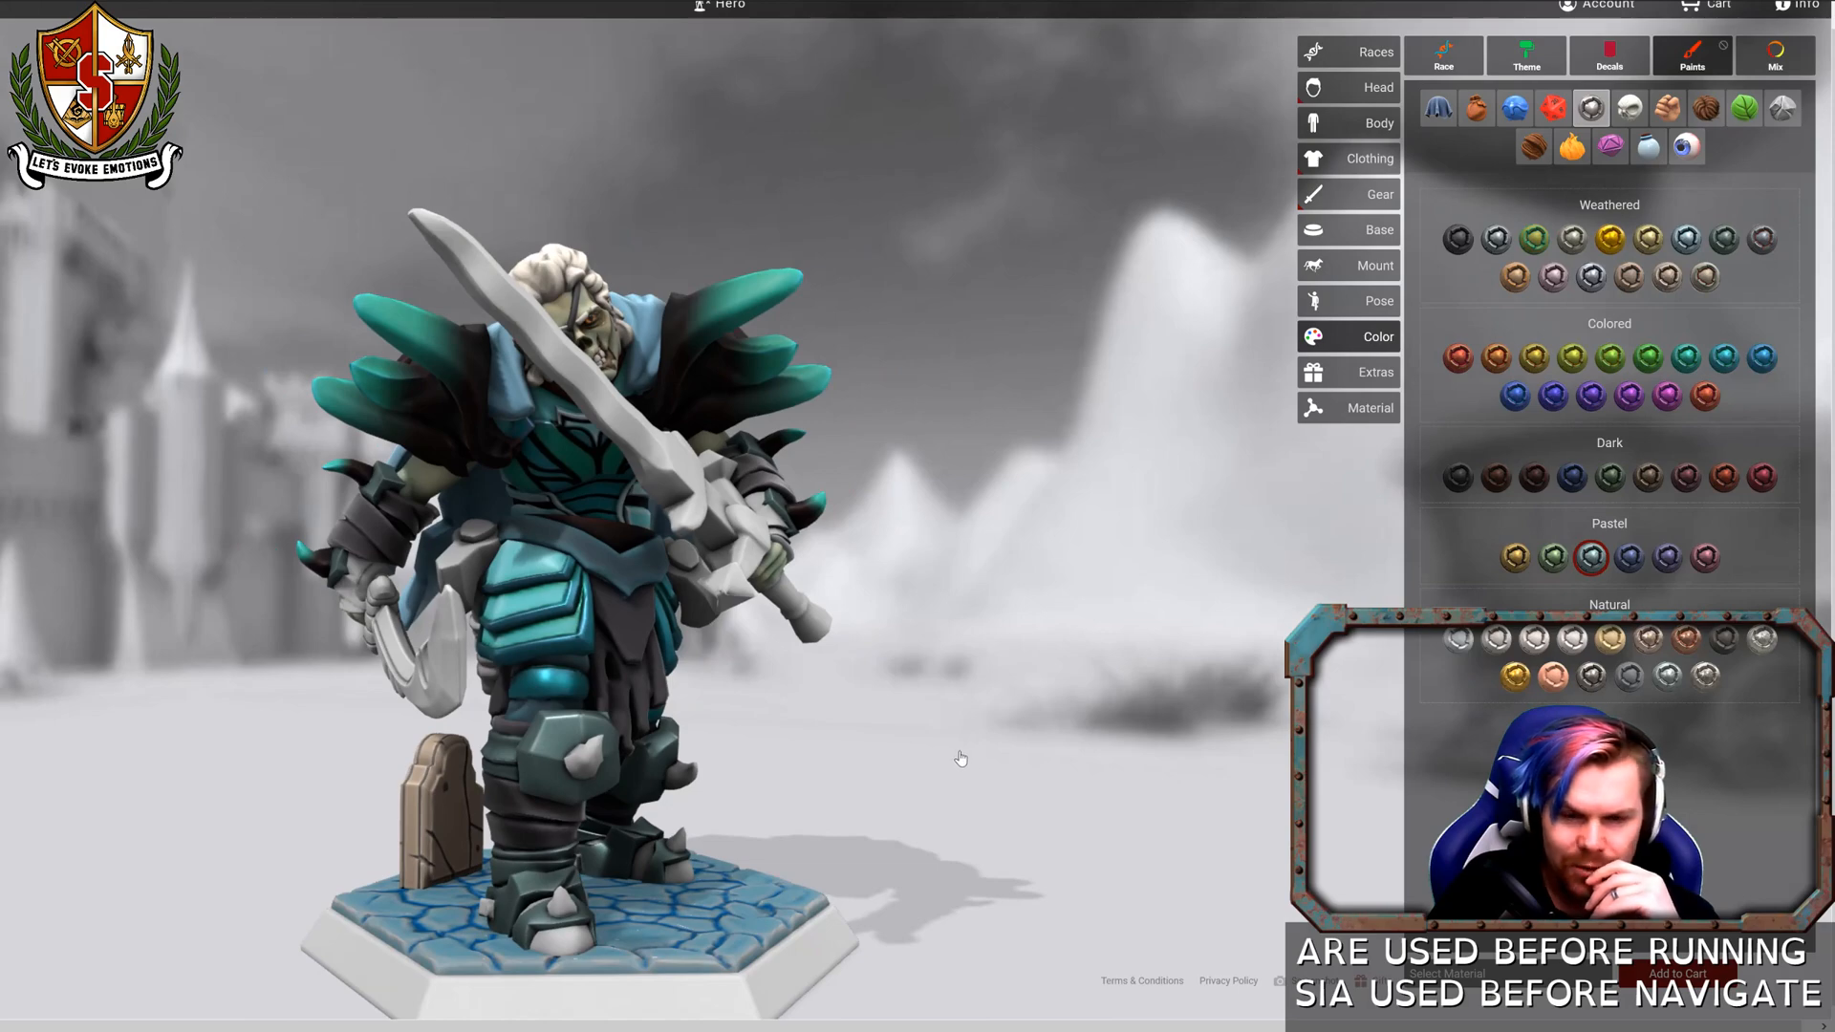
{"action": "left_click_drag", "start_coordinate": [960, 757], "coordinate": [1070, 717]}
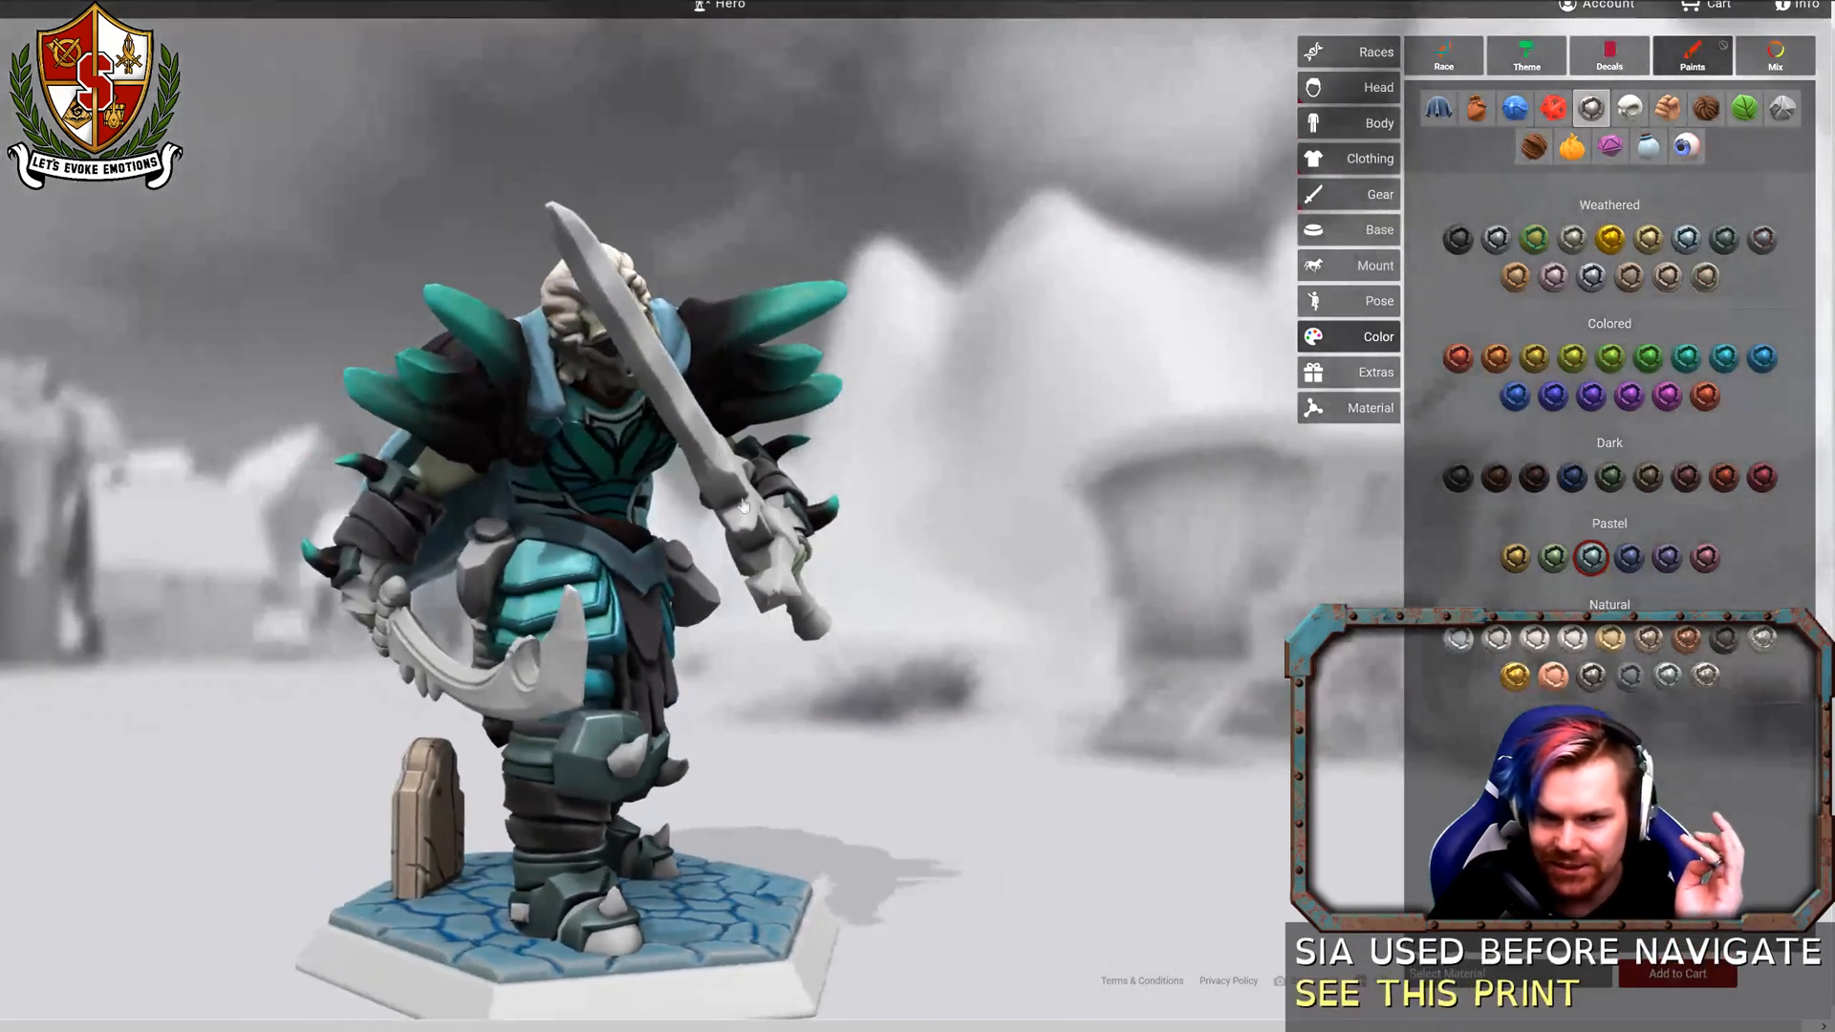
{"action": "left_click_drag", "start_coordinate": [743, 505], "coordinate": [486, 472]}
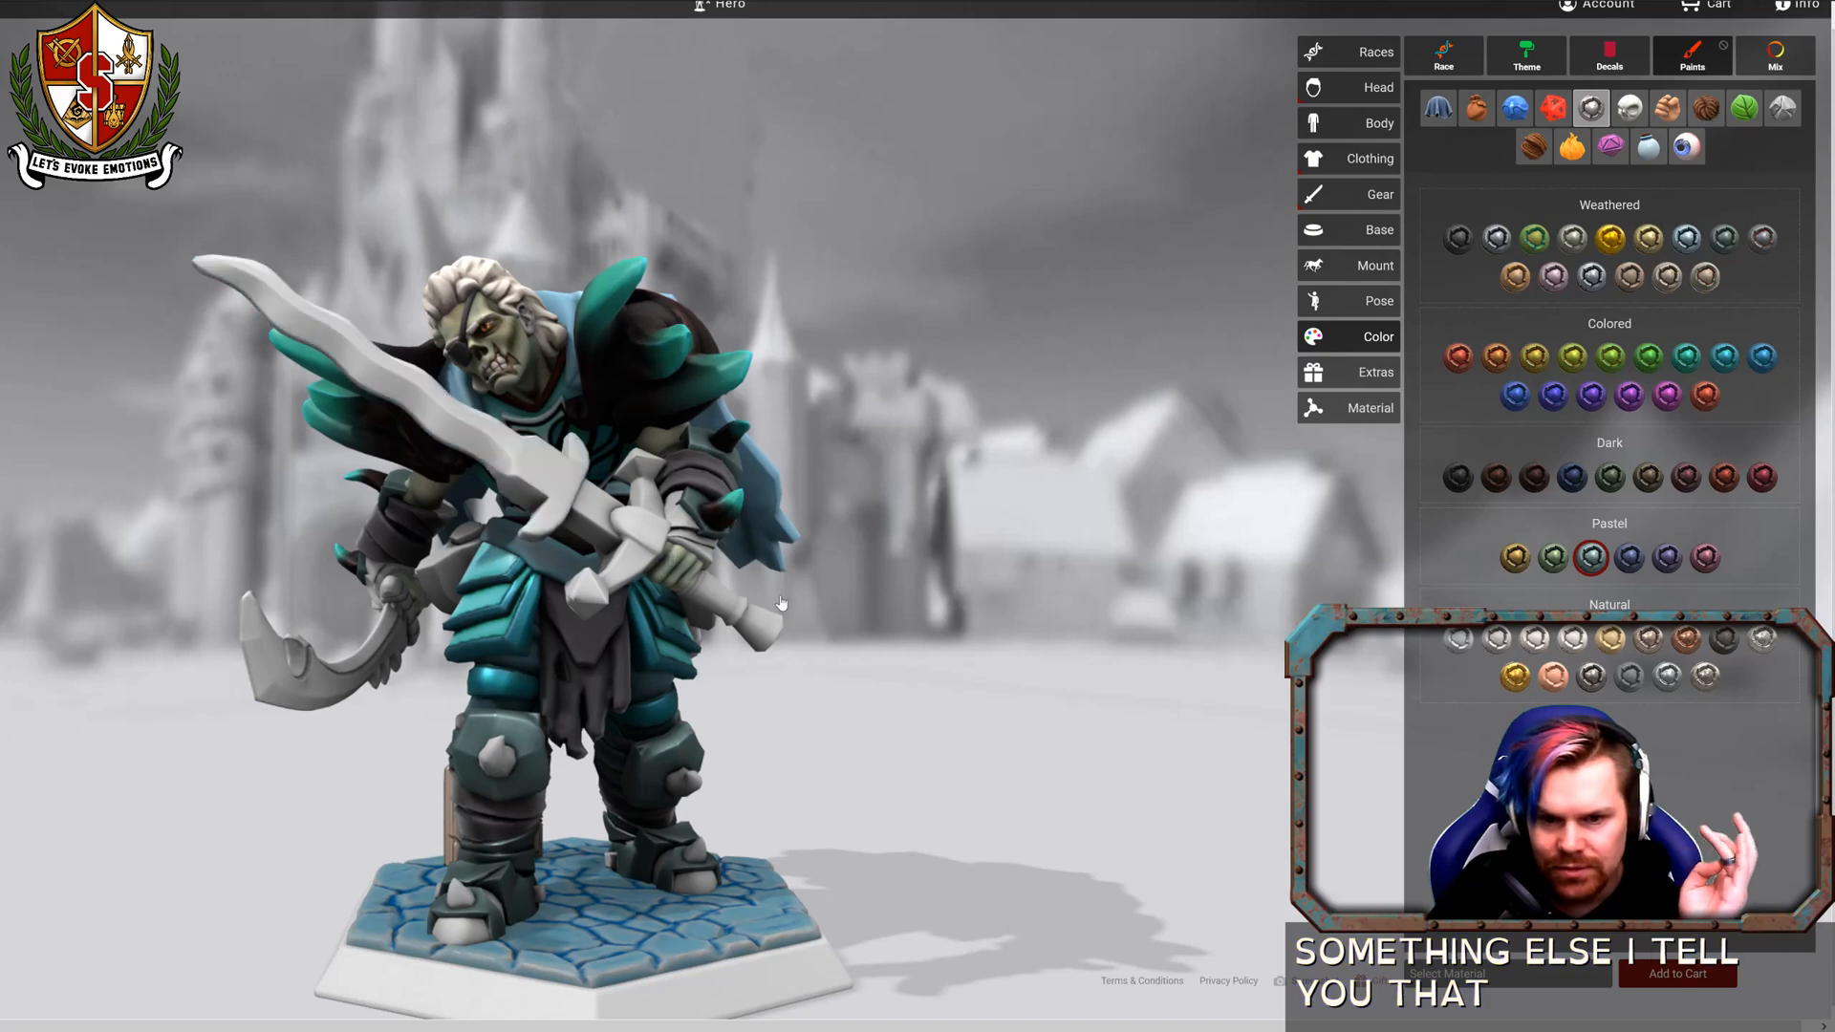
{"action": "scroll", "coordinate": [935, 736], "scroll_direction": "down", "scroll_amount": 3}
{"action": "left_click_drag", "start_coordinate": [921, 742], "coordinate": [1200, 725]}
{"action": "scroll", "coordinate": [841, 749], "scroll_direction": "up", "scroll_amount": 3}
{"action": "left_click_drag", "start_coordinate": [889, 761], "coordinate": [1154, 728]}
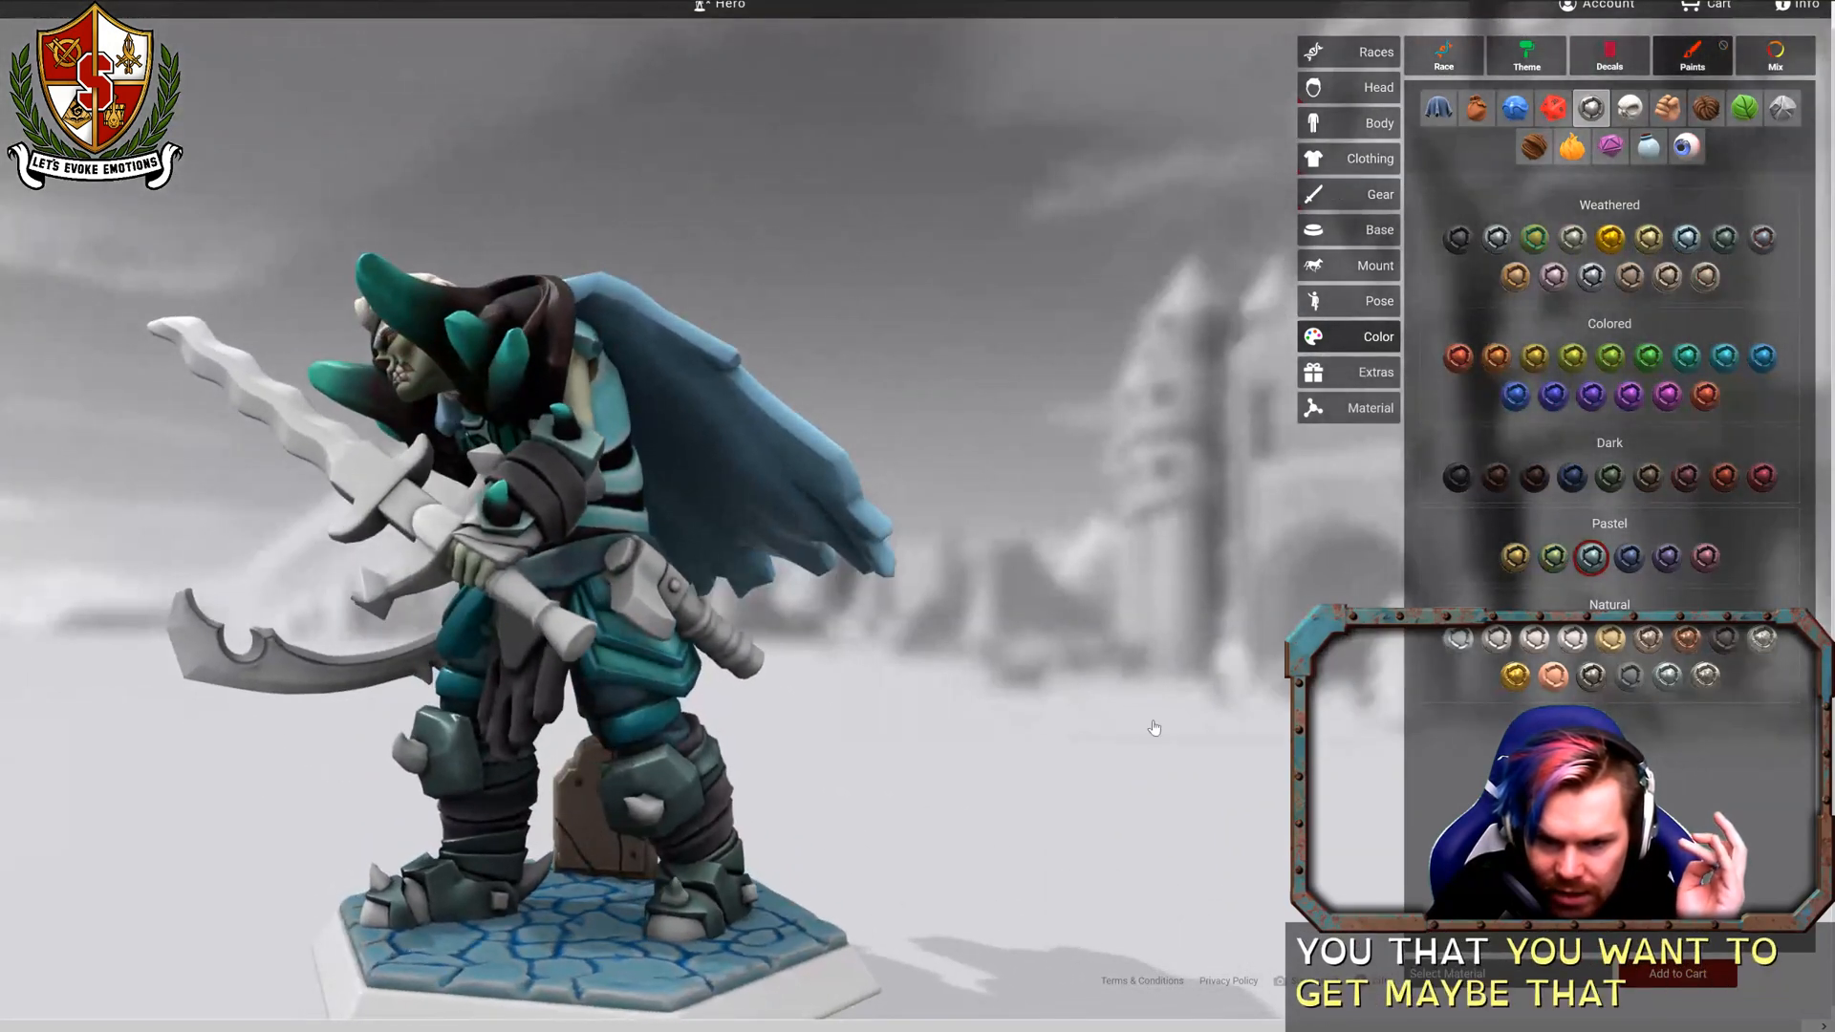
Paint the toe sections of both shoes with the dyed leather colour Blue Castle Ink.
{"action": "left_click", "coordinate": [1477, 108]}
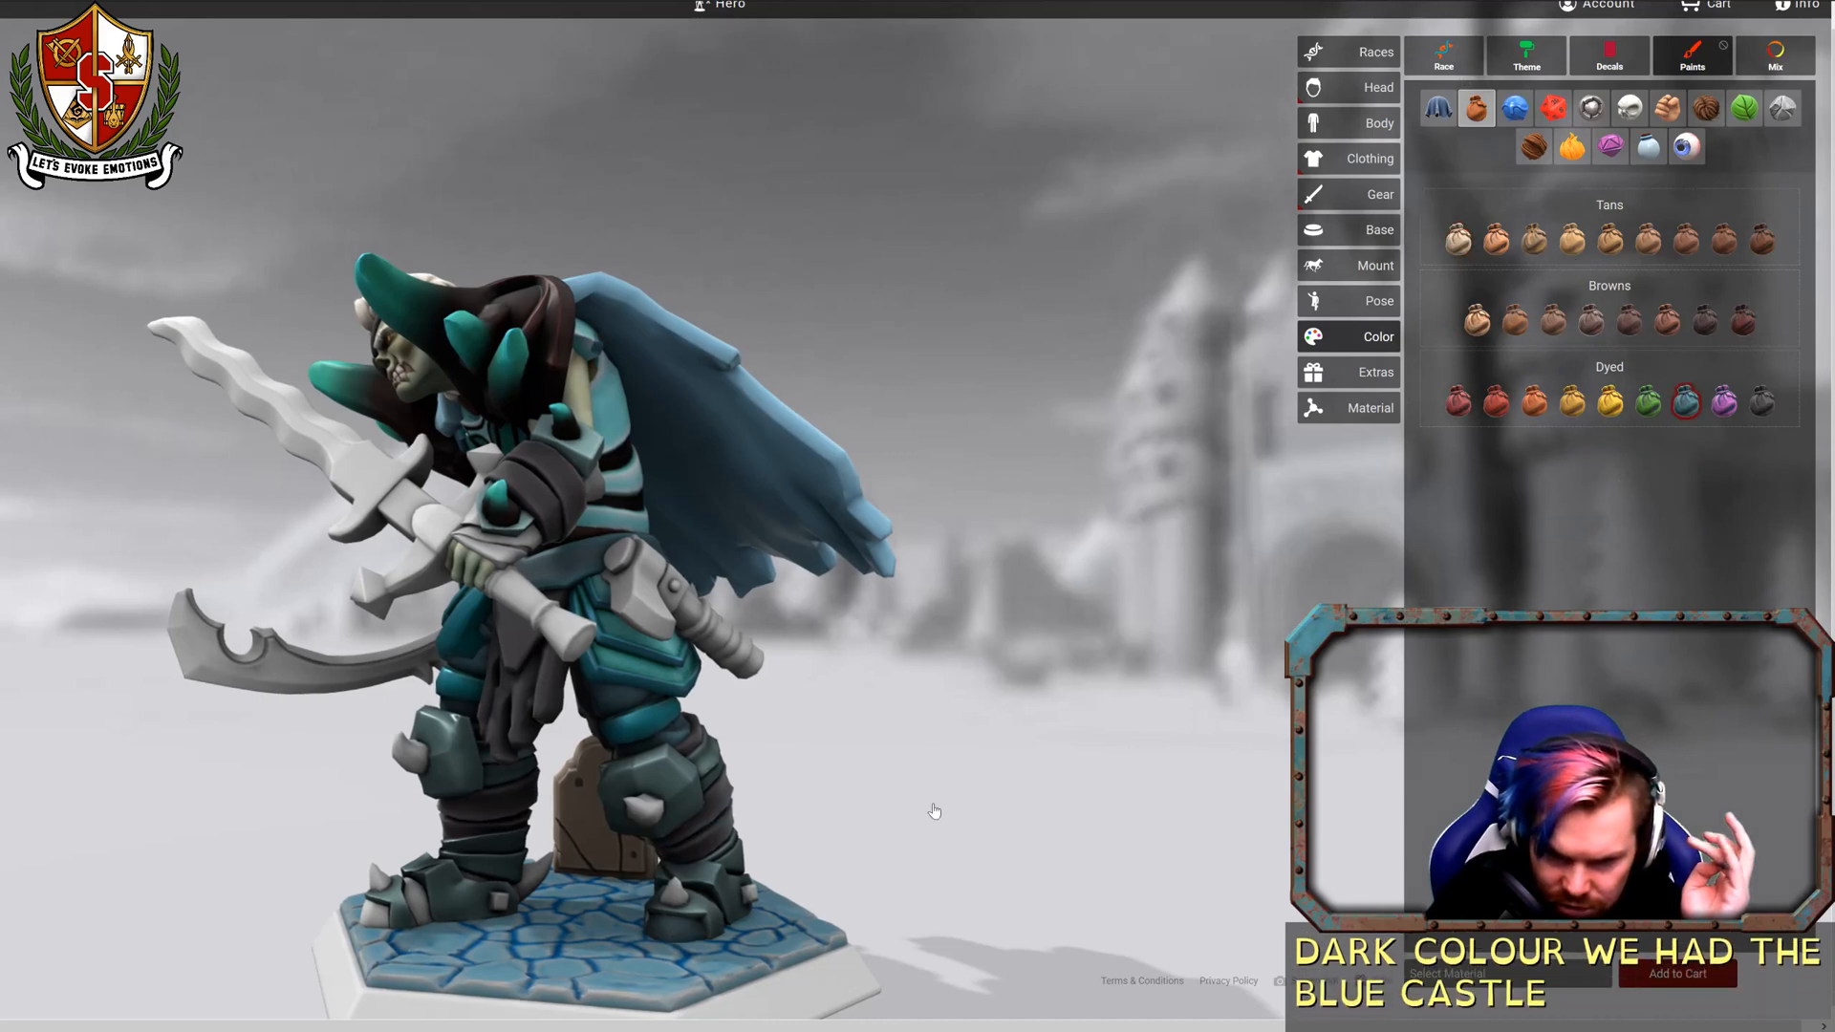
{"action": "left_click_drag", "start_coordinate": [933, 811], "coordinate": [616, 984]}
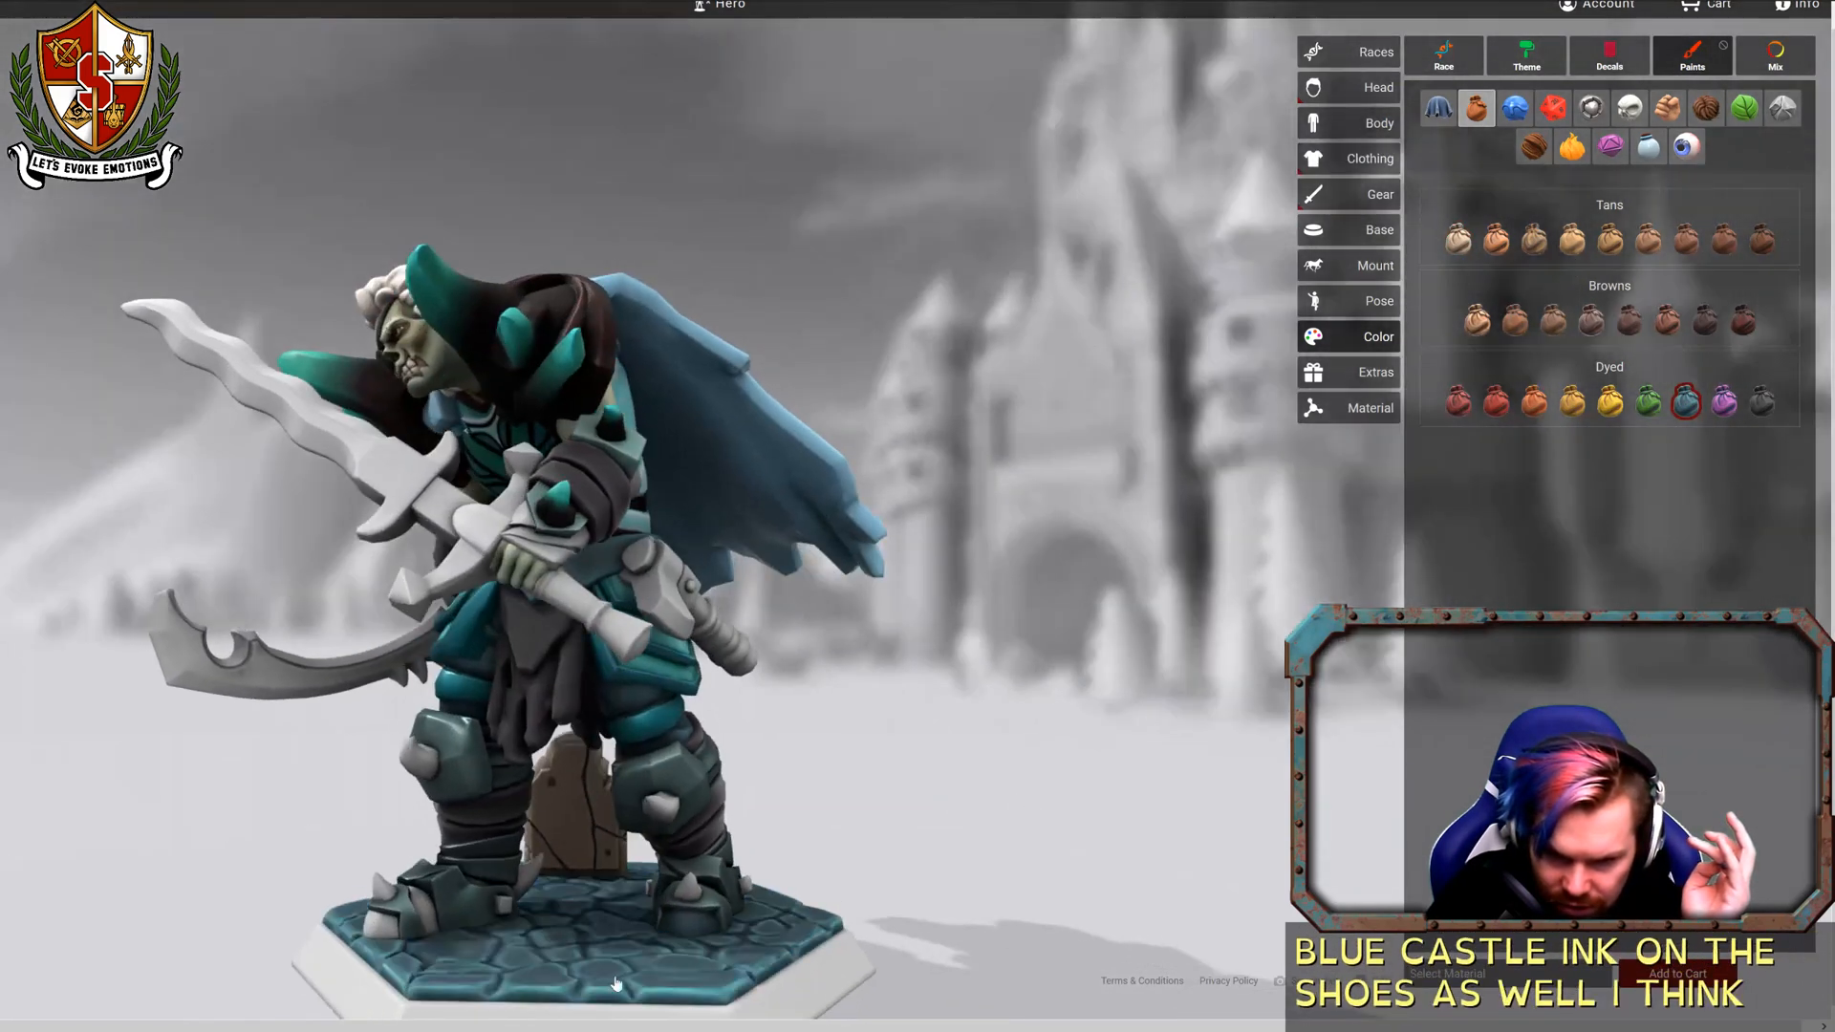
{"action": "left_click", "coordinate": [366, 1002]}
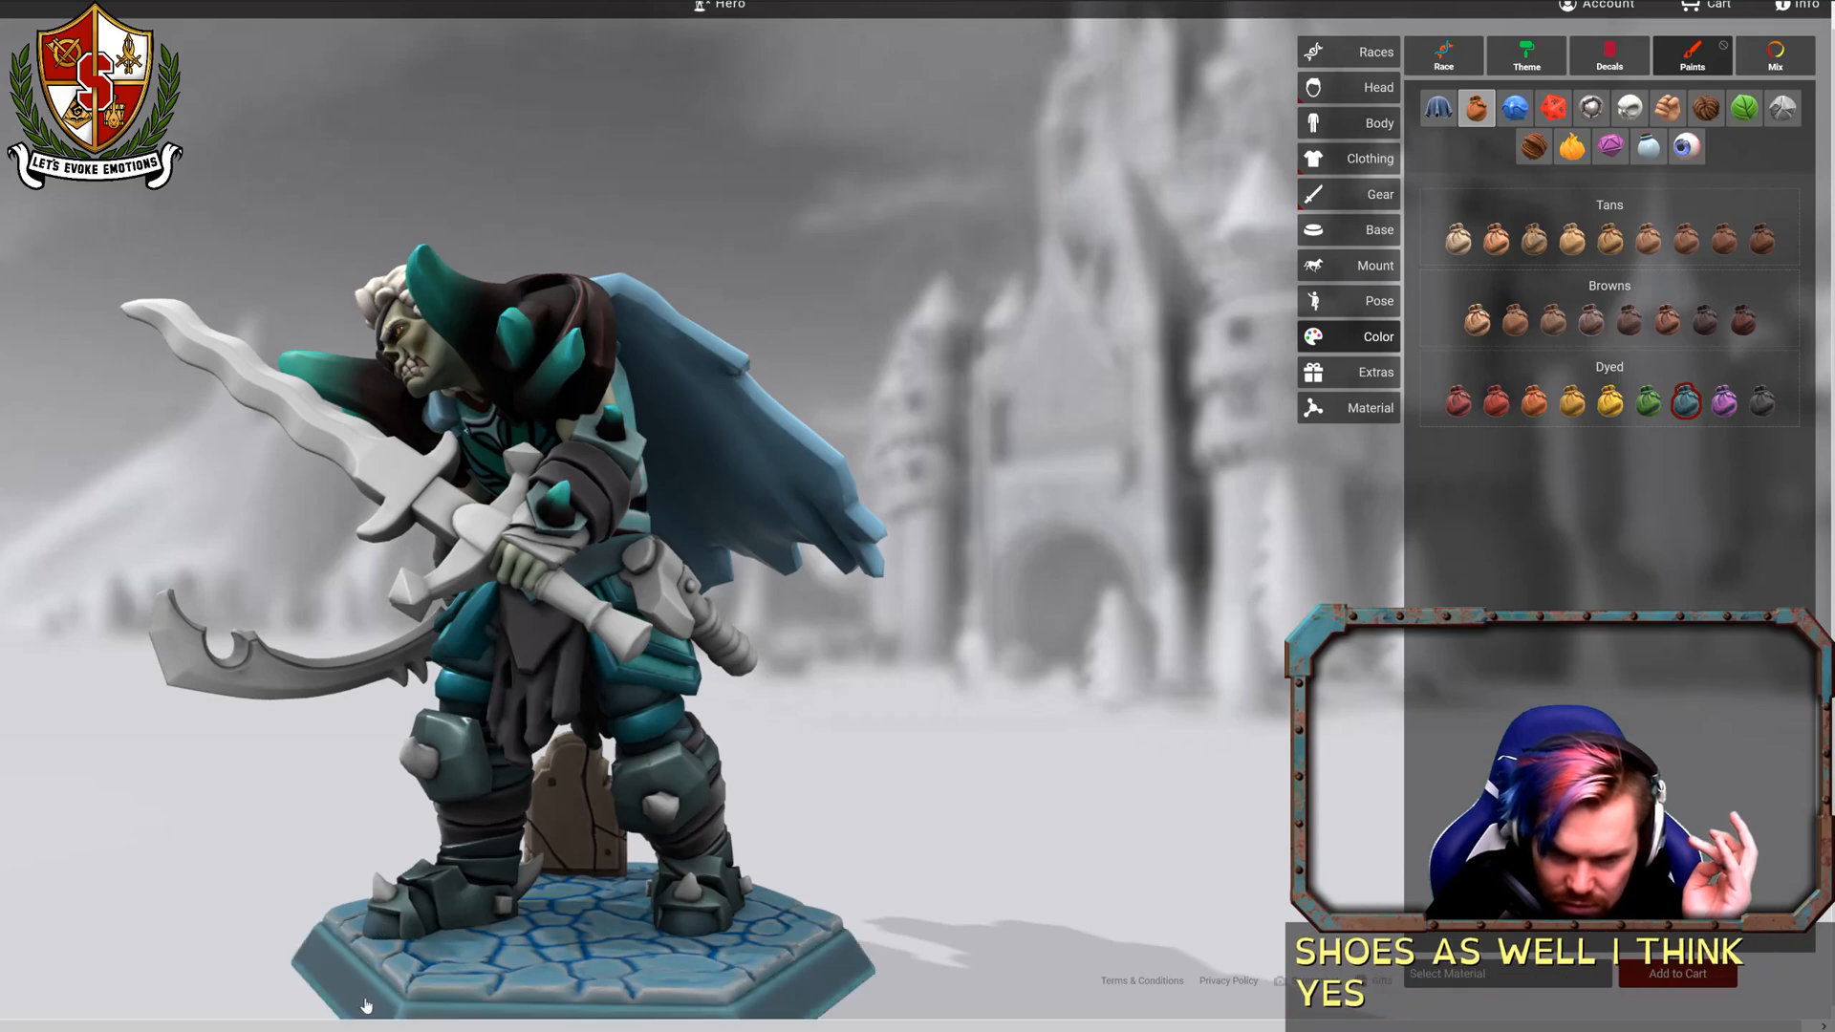
{"action": "mouse_move", "coordinate": [984, 799]}
{"action": "left_mouse_down"}
{"action": "mouse_move", "coordinate": [827, 795]}
{"action": "mouse_move", "coordinate": [978, 798]}
{"action": "mouse_move", "coordinate": [958, 793]}
{"action": "left_mouse_up"}
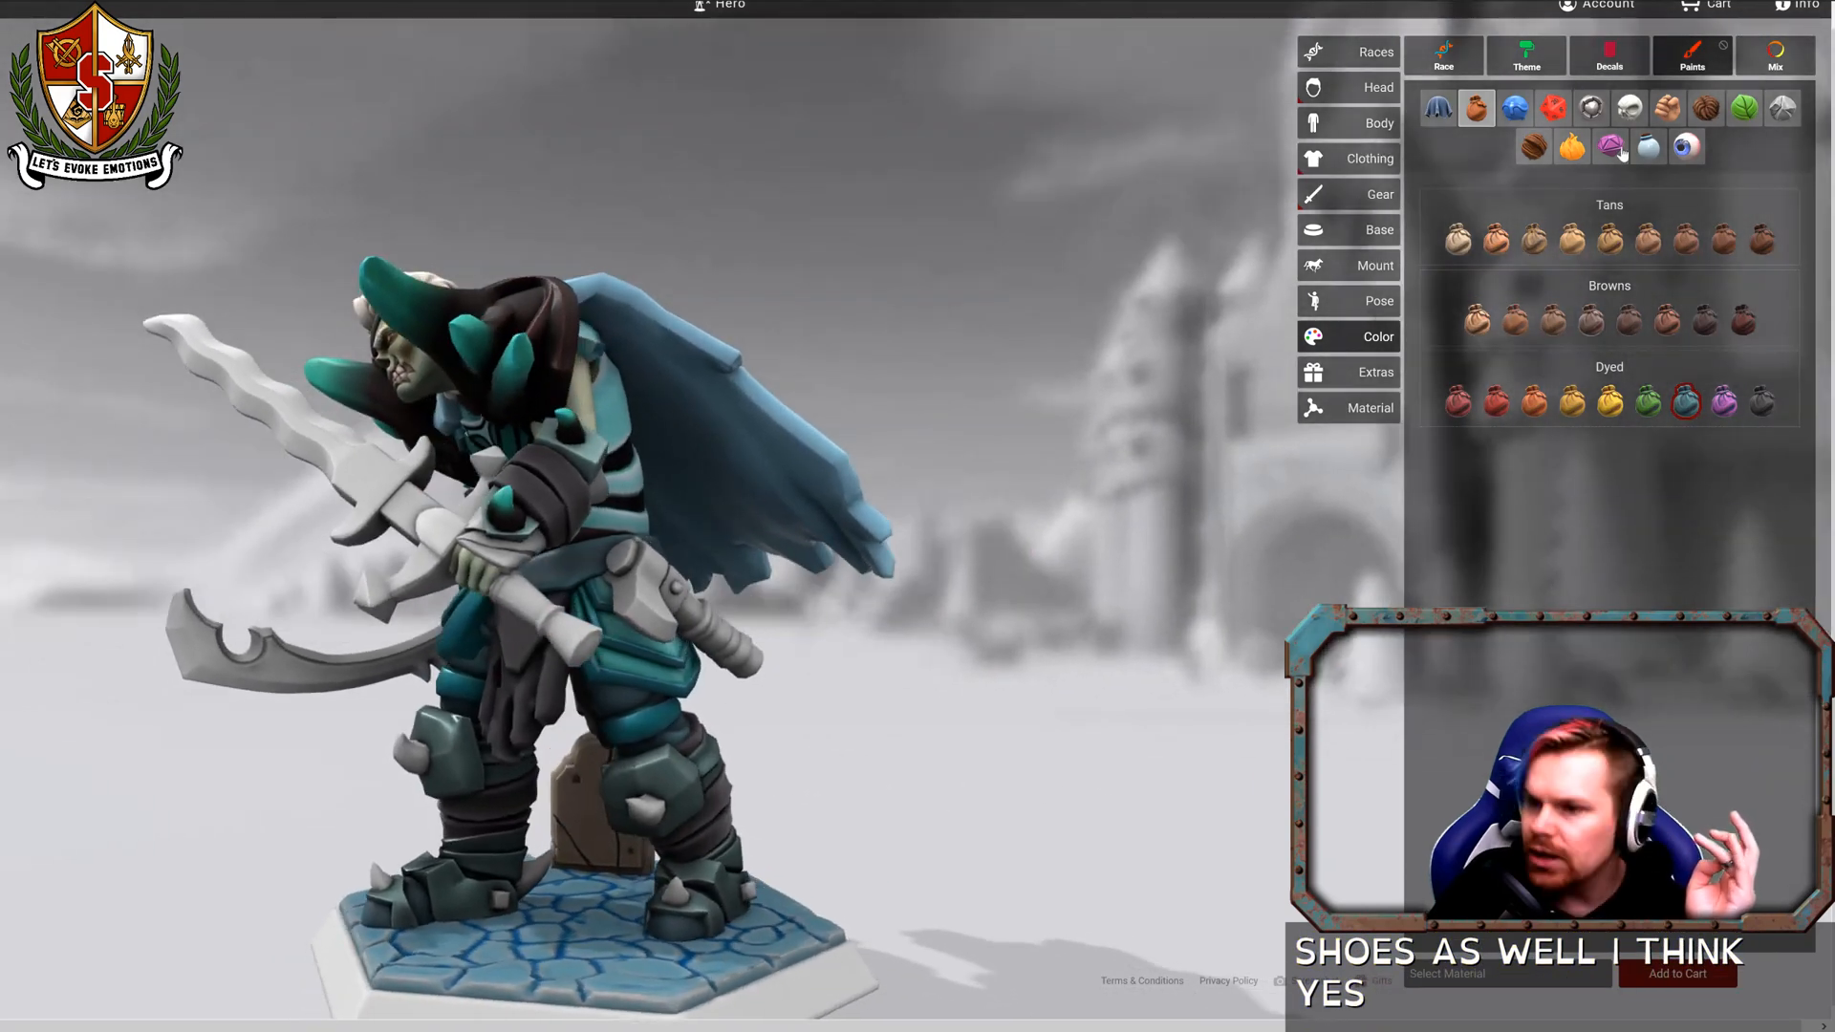
Paint the spikes on the knee guards and boots with the dark teal horns colour from the bone paints.
{"action": "left_click", "coordinate": [1630, 109]}
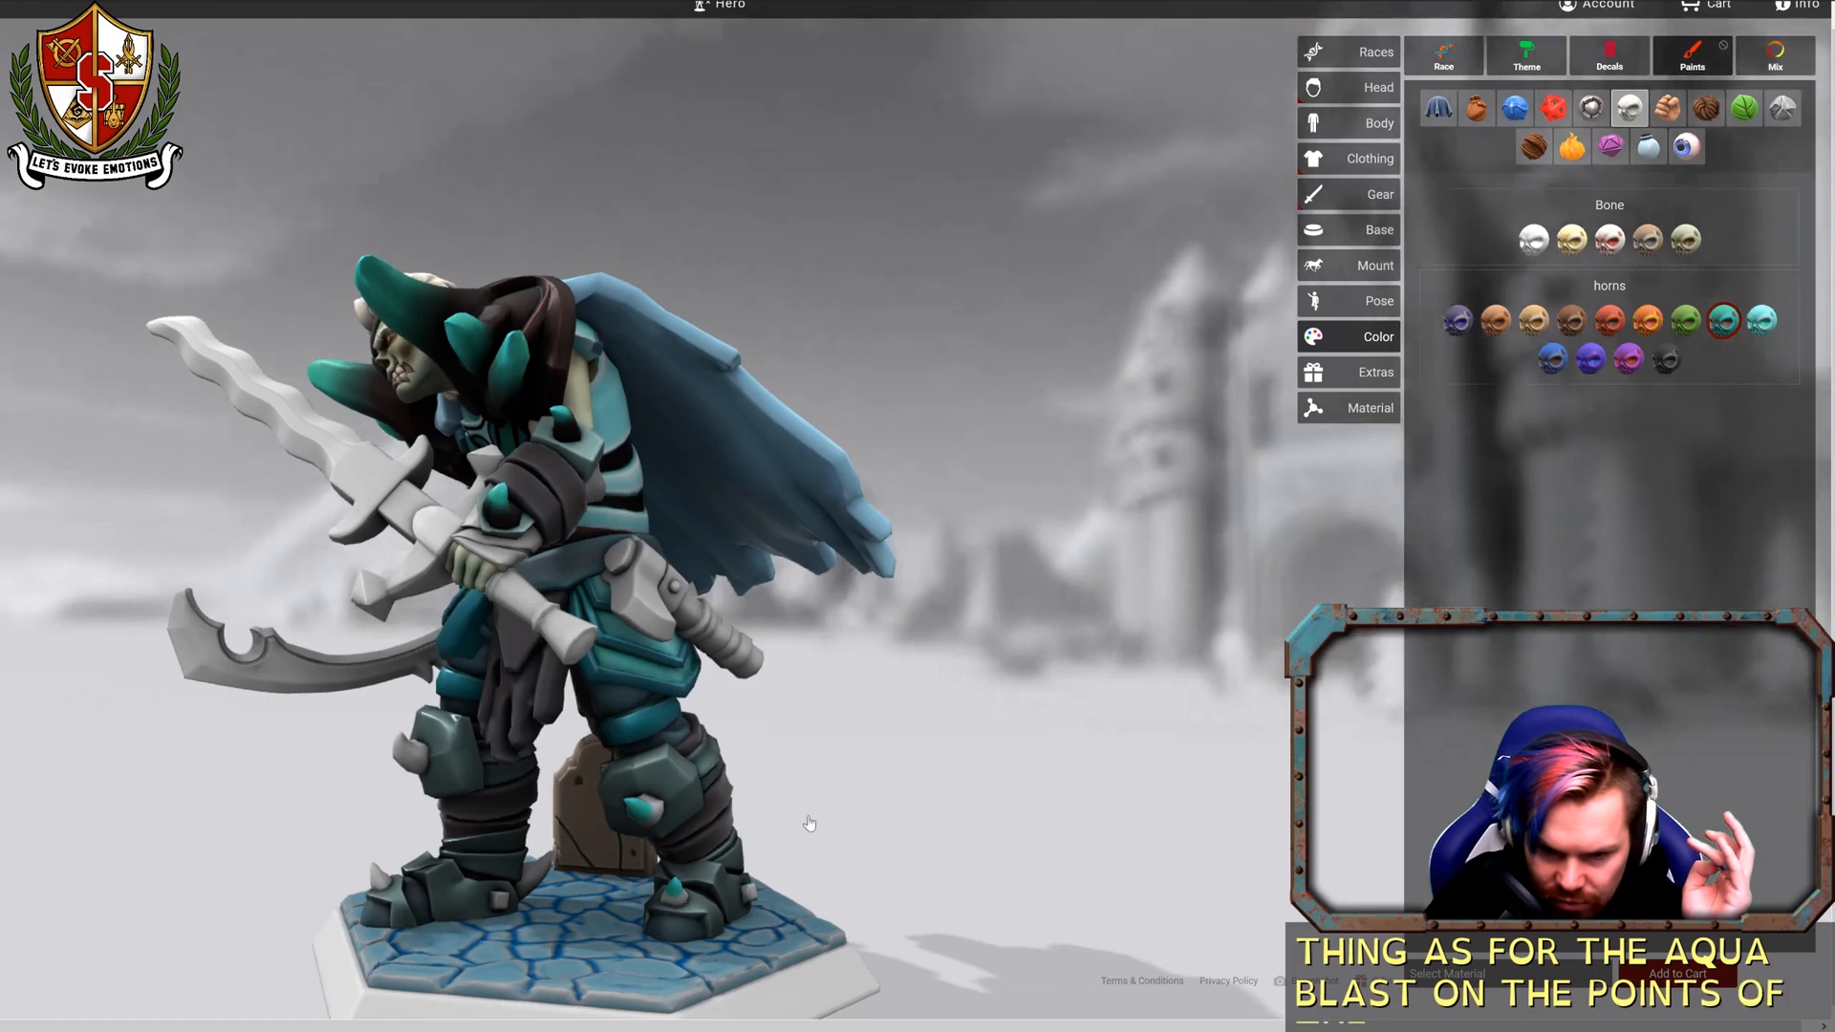
{"action": "left_click_drag", "start_coordinate": [680, 905], "coordinate": [646, 816]}
{"action": "left_click", "coordinate": [745, 894]}
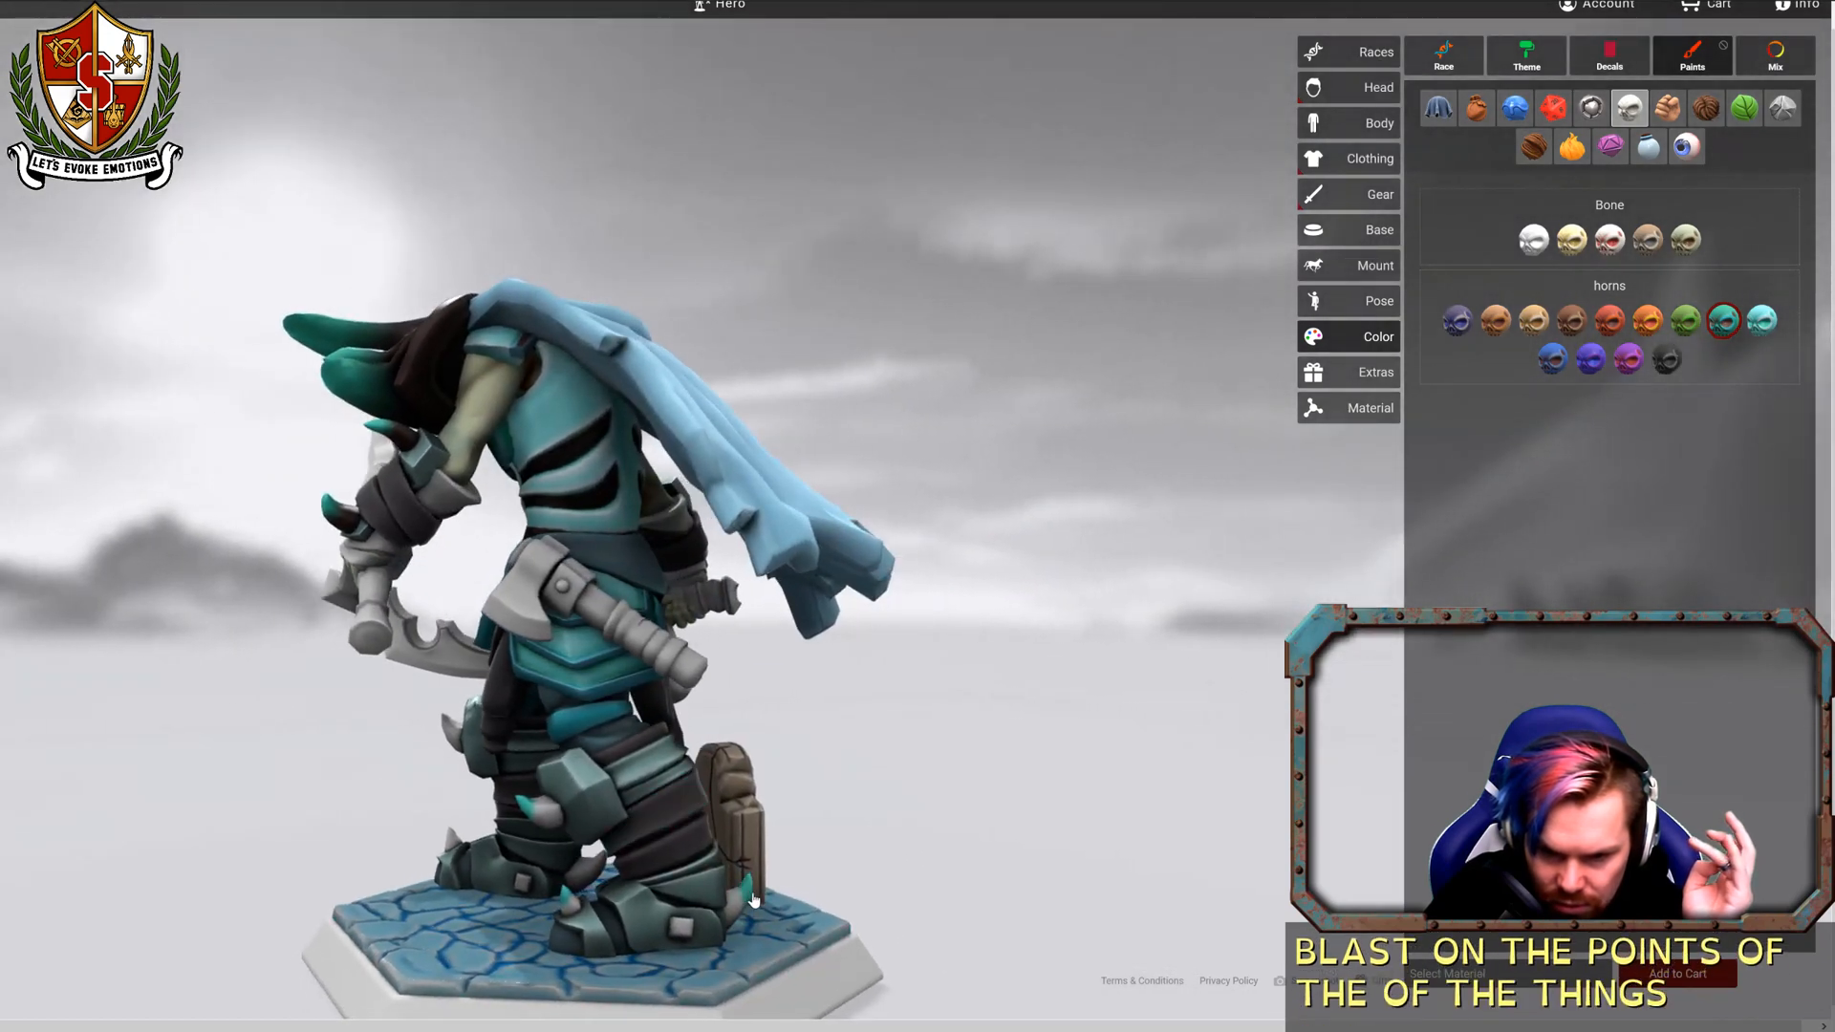
{"action": "left_click_drag", "start_coordinate": [884, 860], "coordinate": [573, 893]}
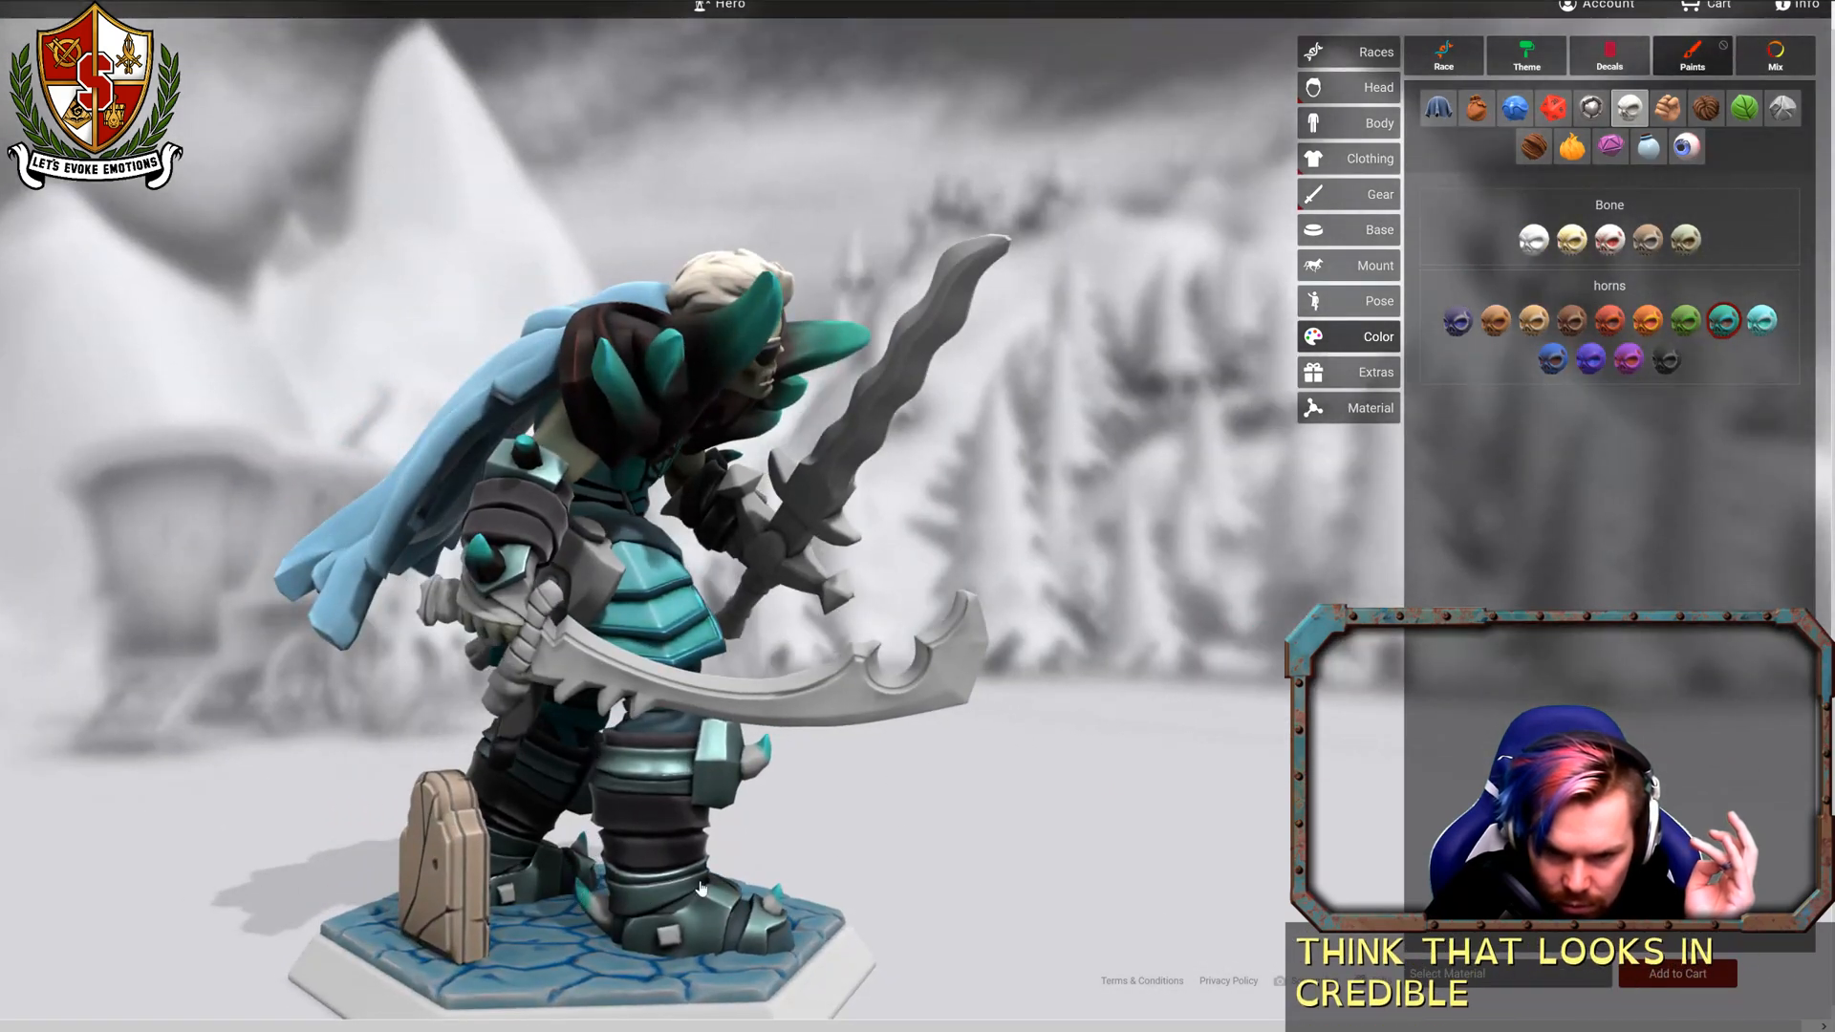
{"action": "left_click_drag", "start_coordinate": [701, 888], "coordinate": [667, 844]}
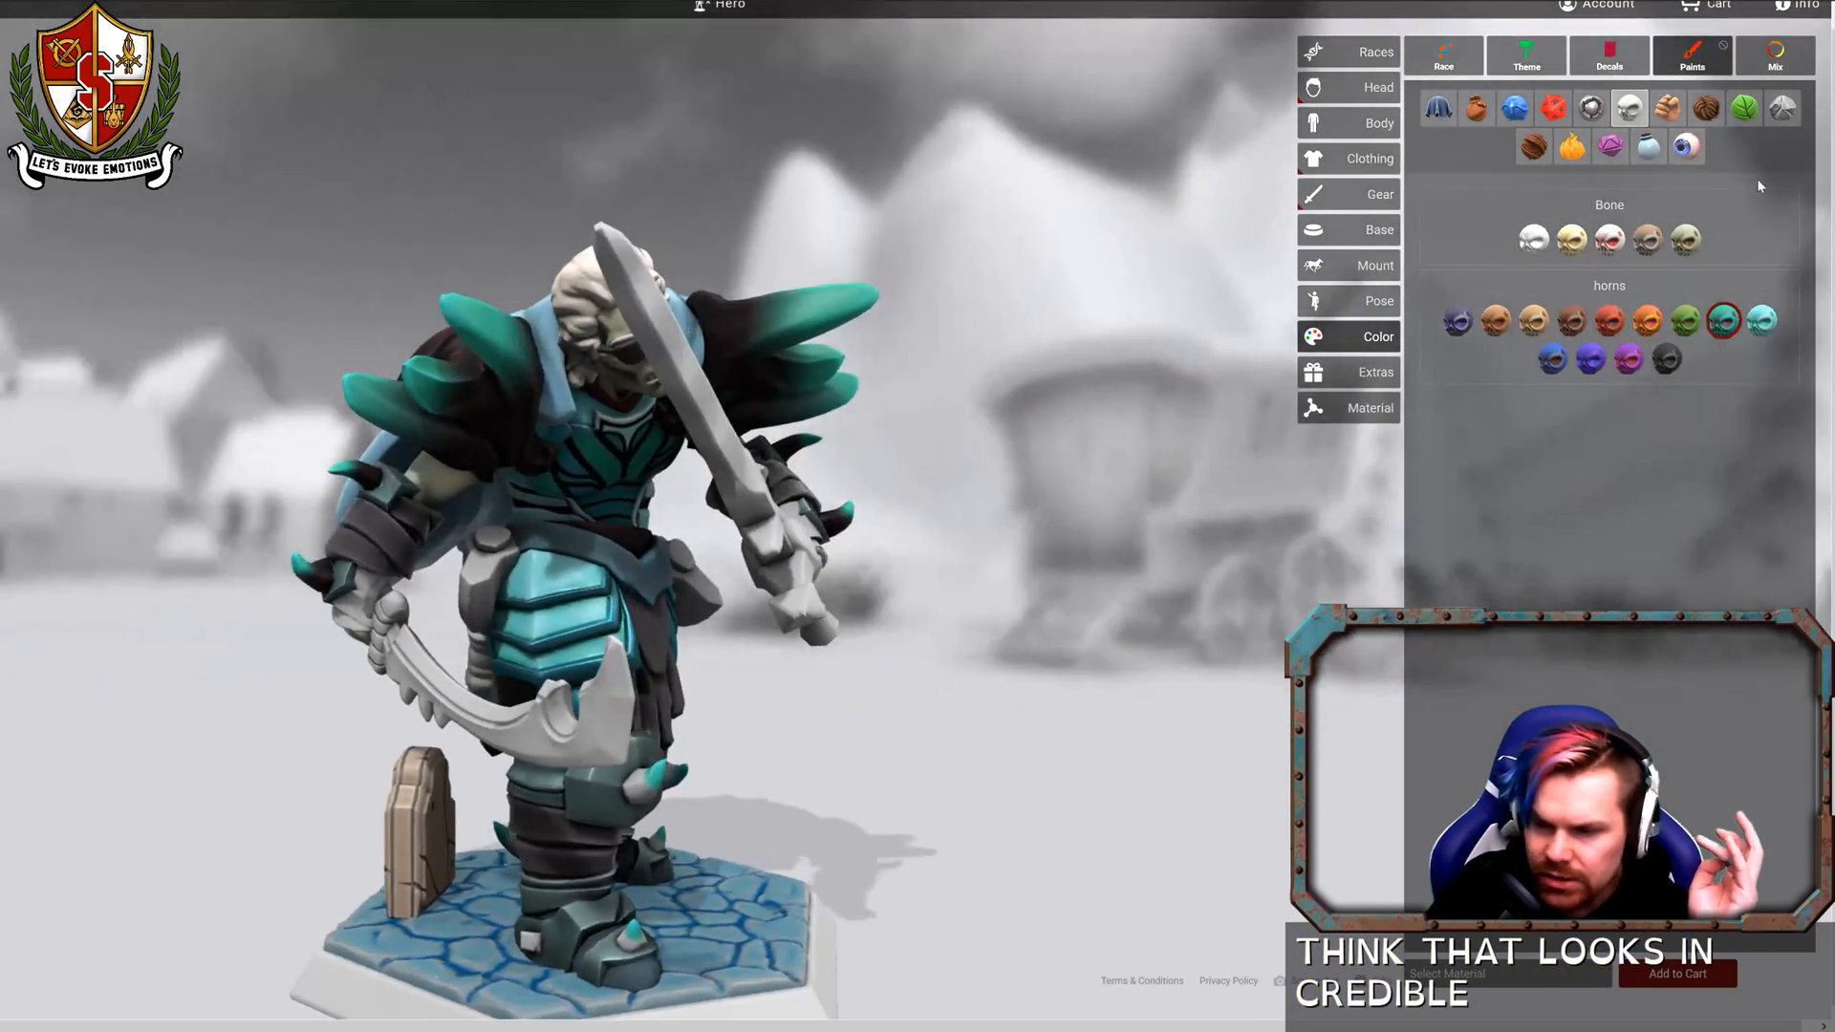
Paint the dark bases of the spikes on the knee guards and boots with the reddish-black Dark metal colour.
{"action": "left_click", "coordinate": [1581, 113]}
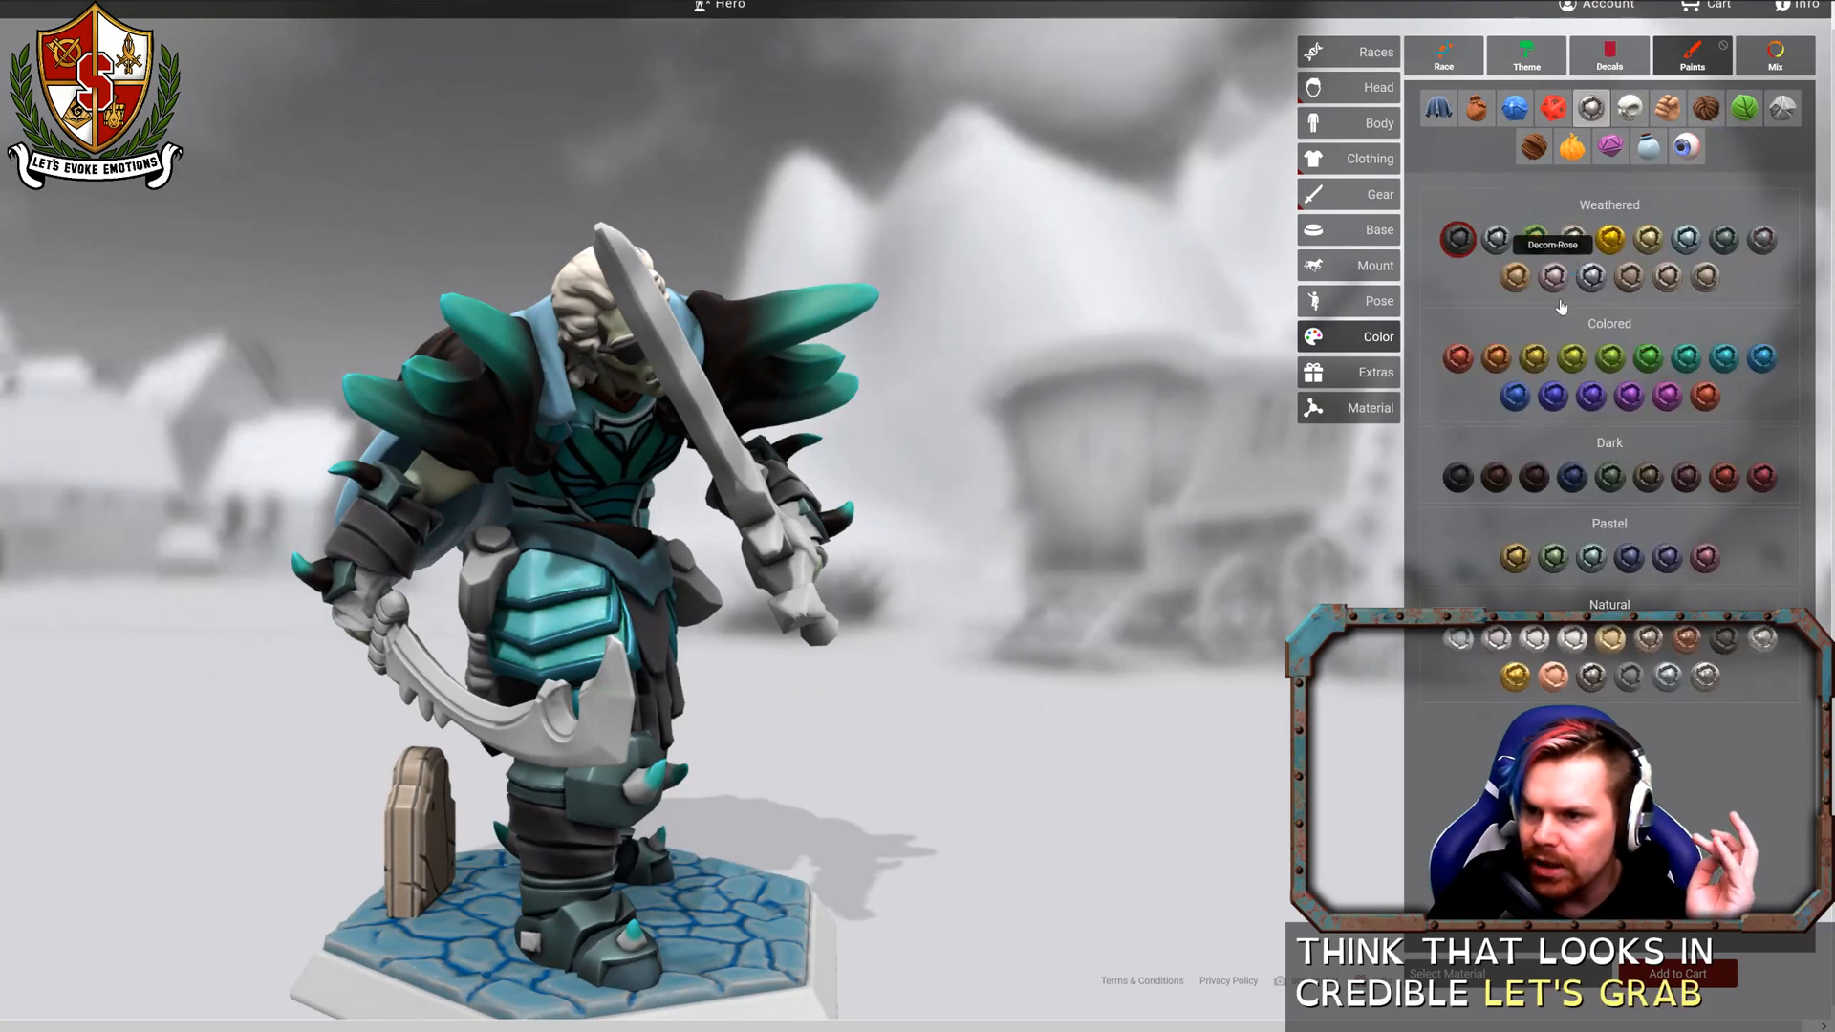
{"action": "left_click", "coordinate": [1531, 480]}
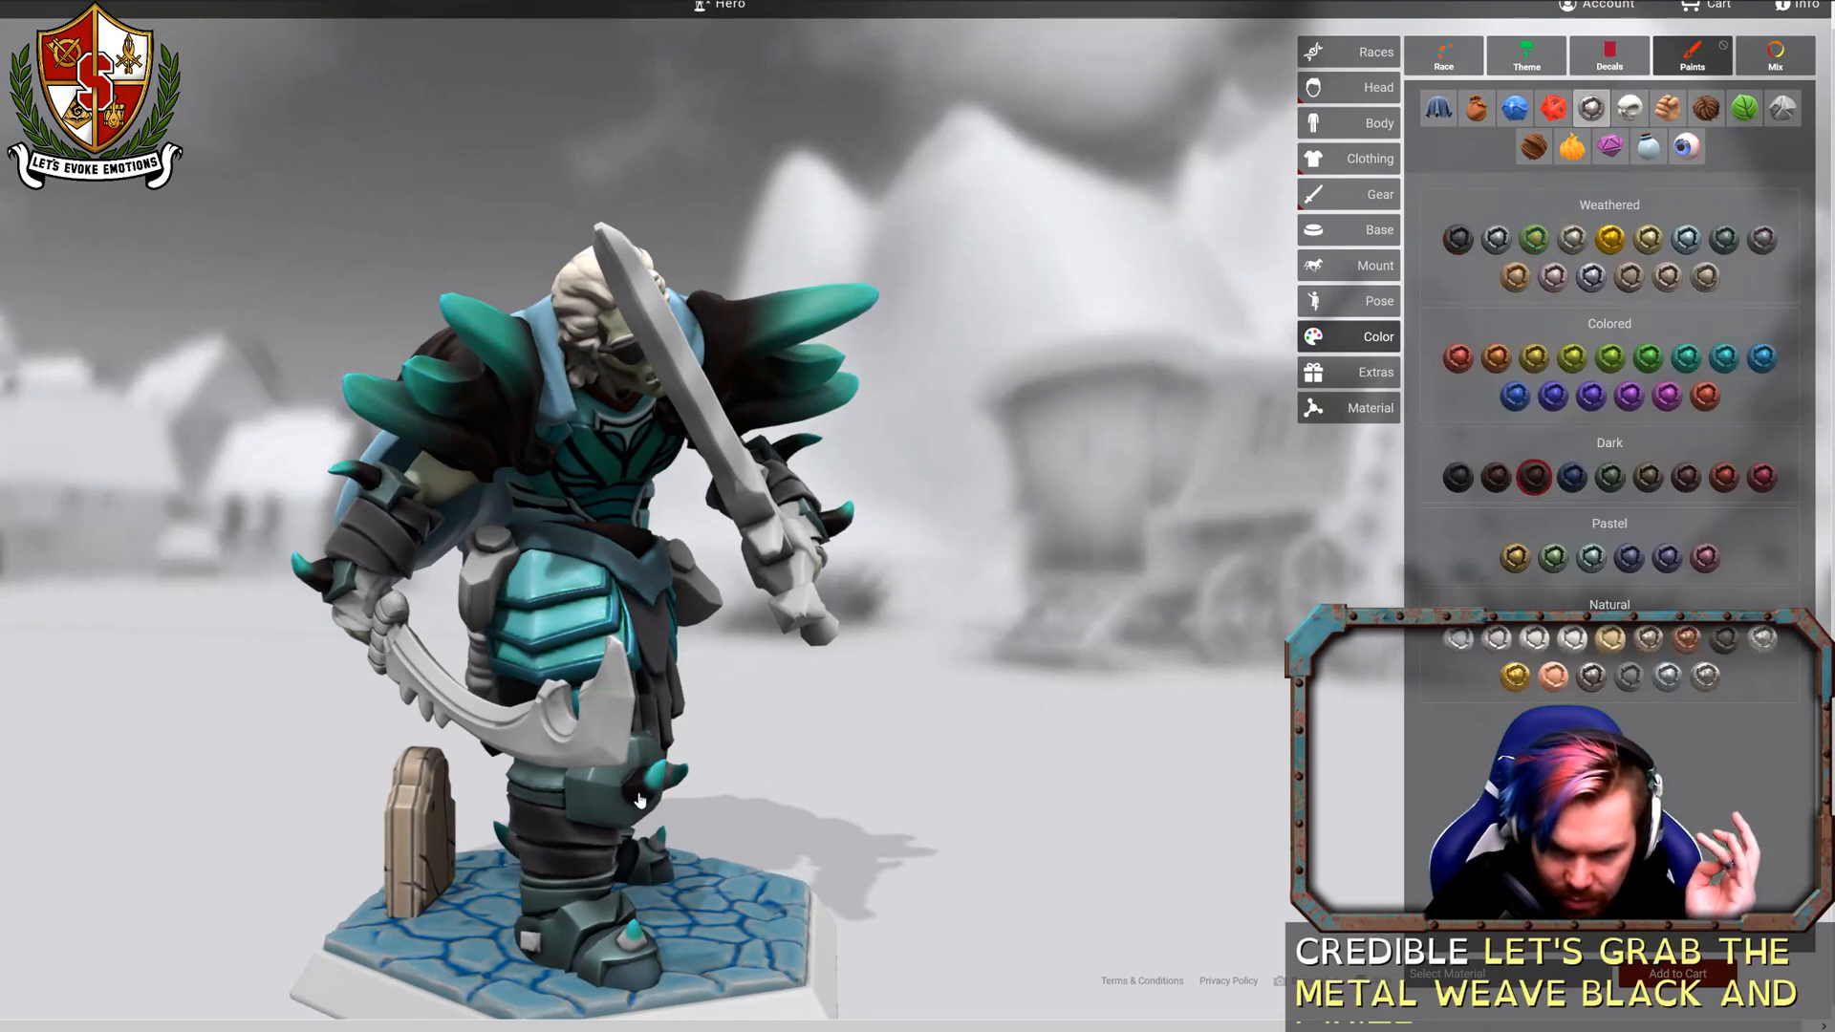
{"action": "left_click", "coordinate": [633, 935]}
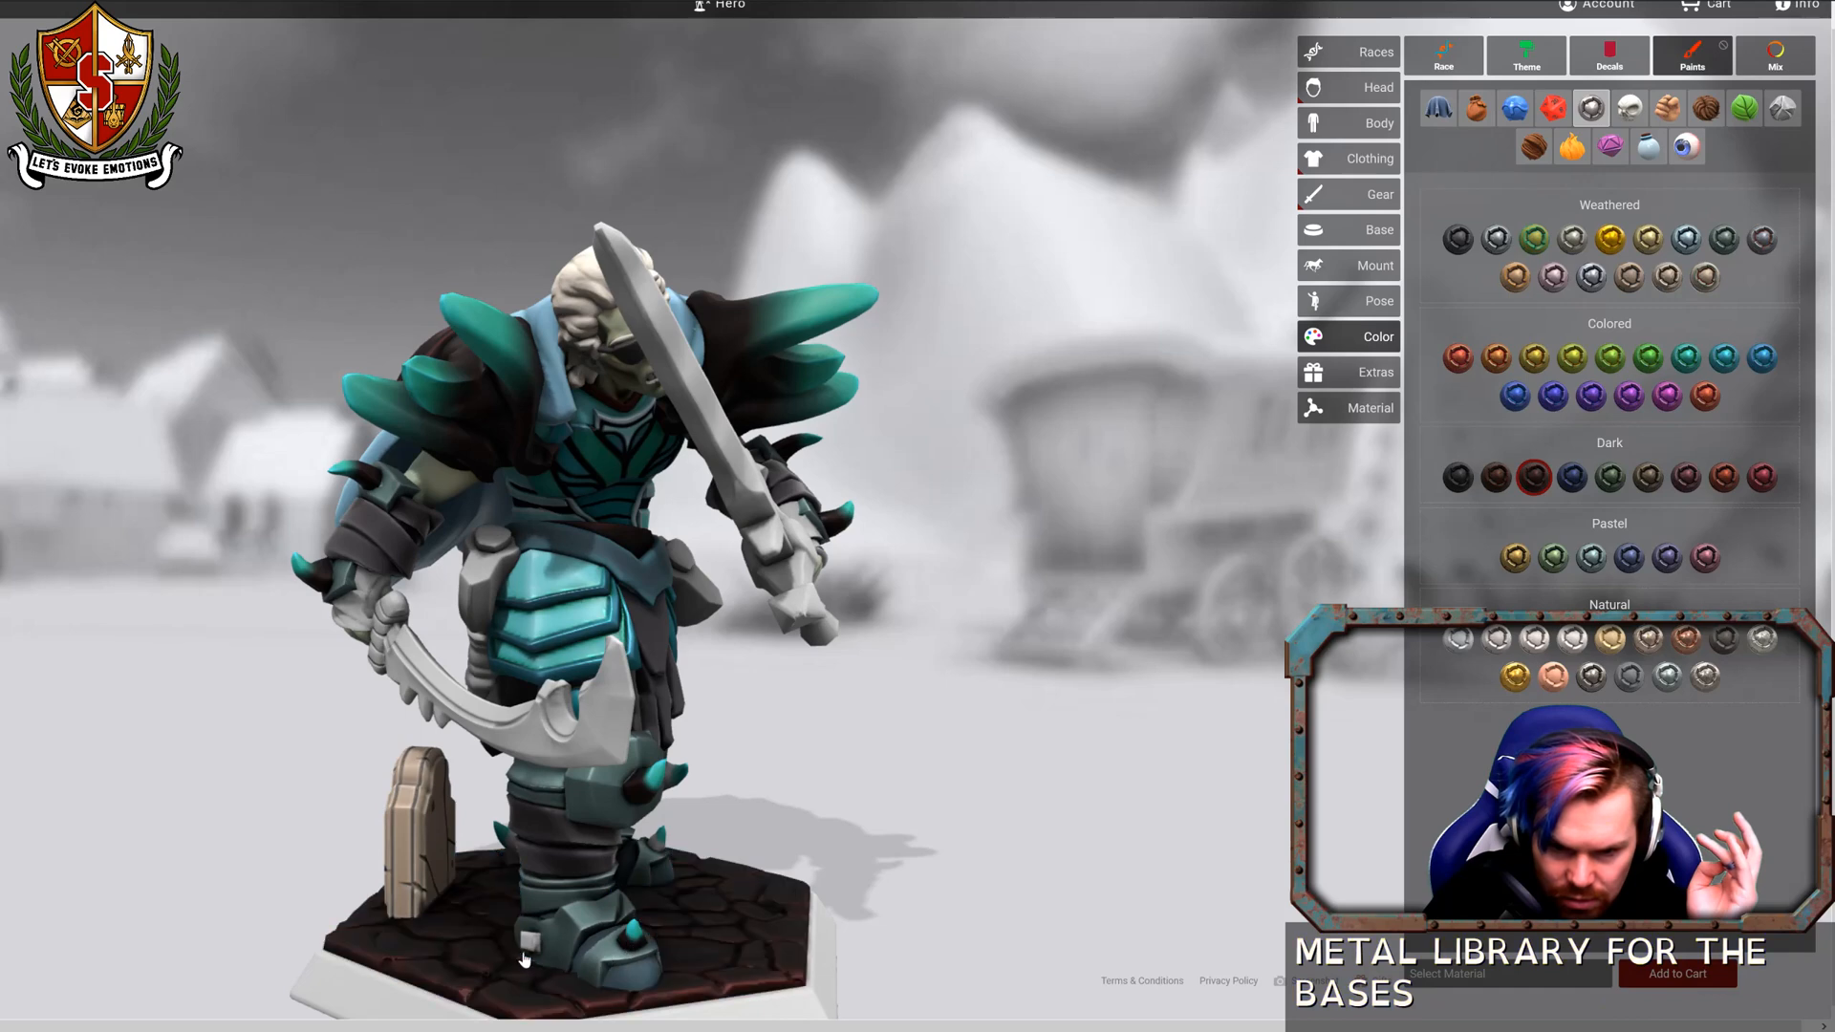
{"action": "left_click_drag", "start_coordinate": [901, 771], "coordinate": [1168, 675]}
{"action": "scroll", "coordinate": [919, 811], "scroll_direction": "up", "scroll_amount": 5}
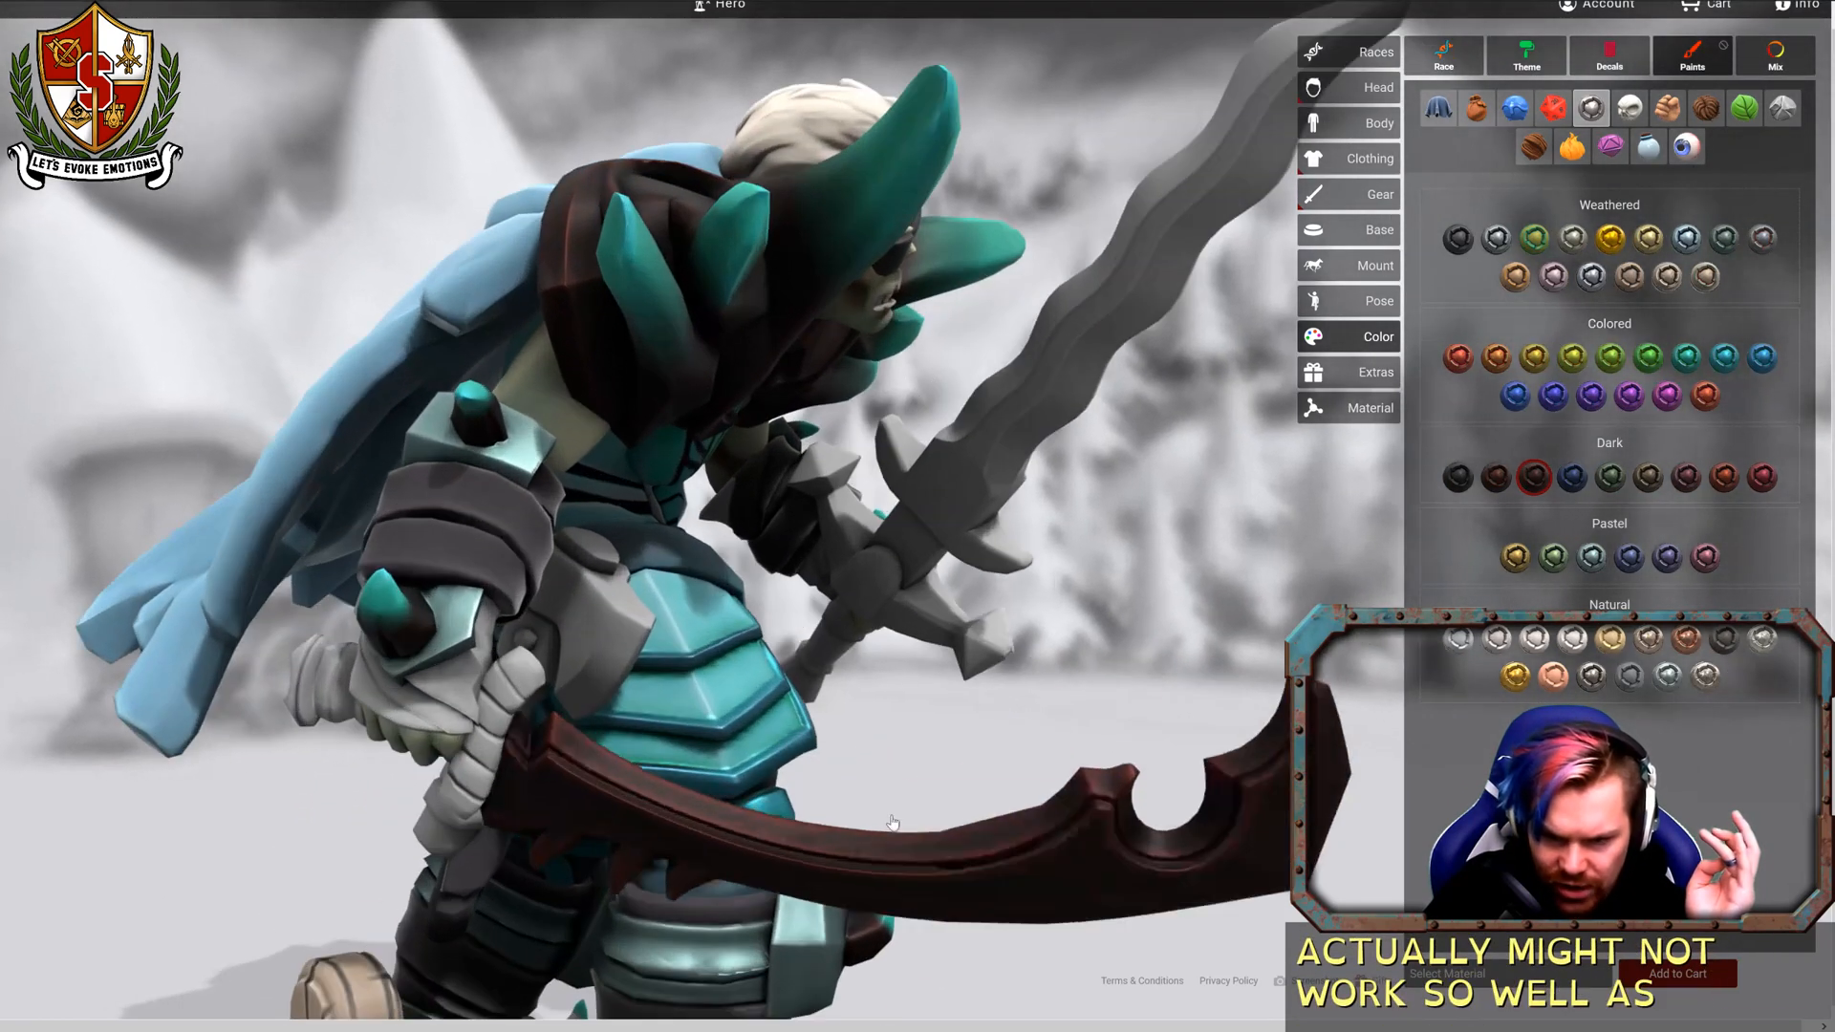
{"action": "scroll", "coordinate": [833, 962], "scroll_direction": "up", "scroll_amount": 3}
{"action": "left_click_drag", "start_coordinate": [834, 962], "coordinate": [226, 919]}
{"action": "scroll", "coordinate": [483, 965], "scroll_direction": "down", "scroll_amount": 2}
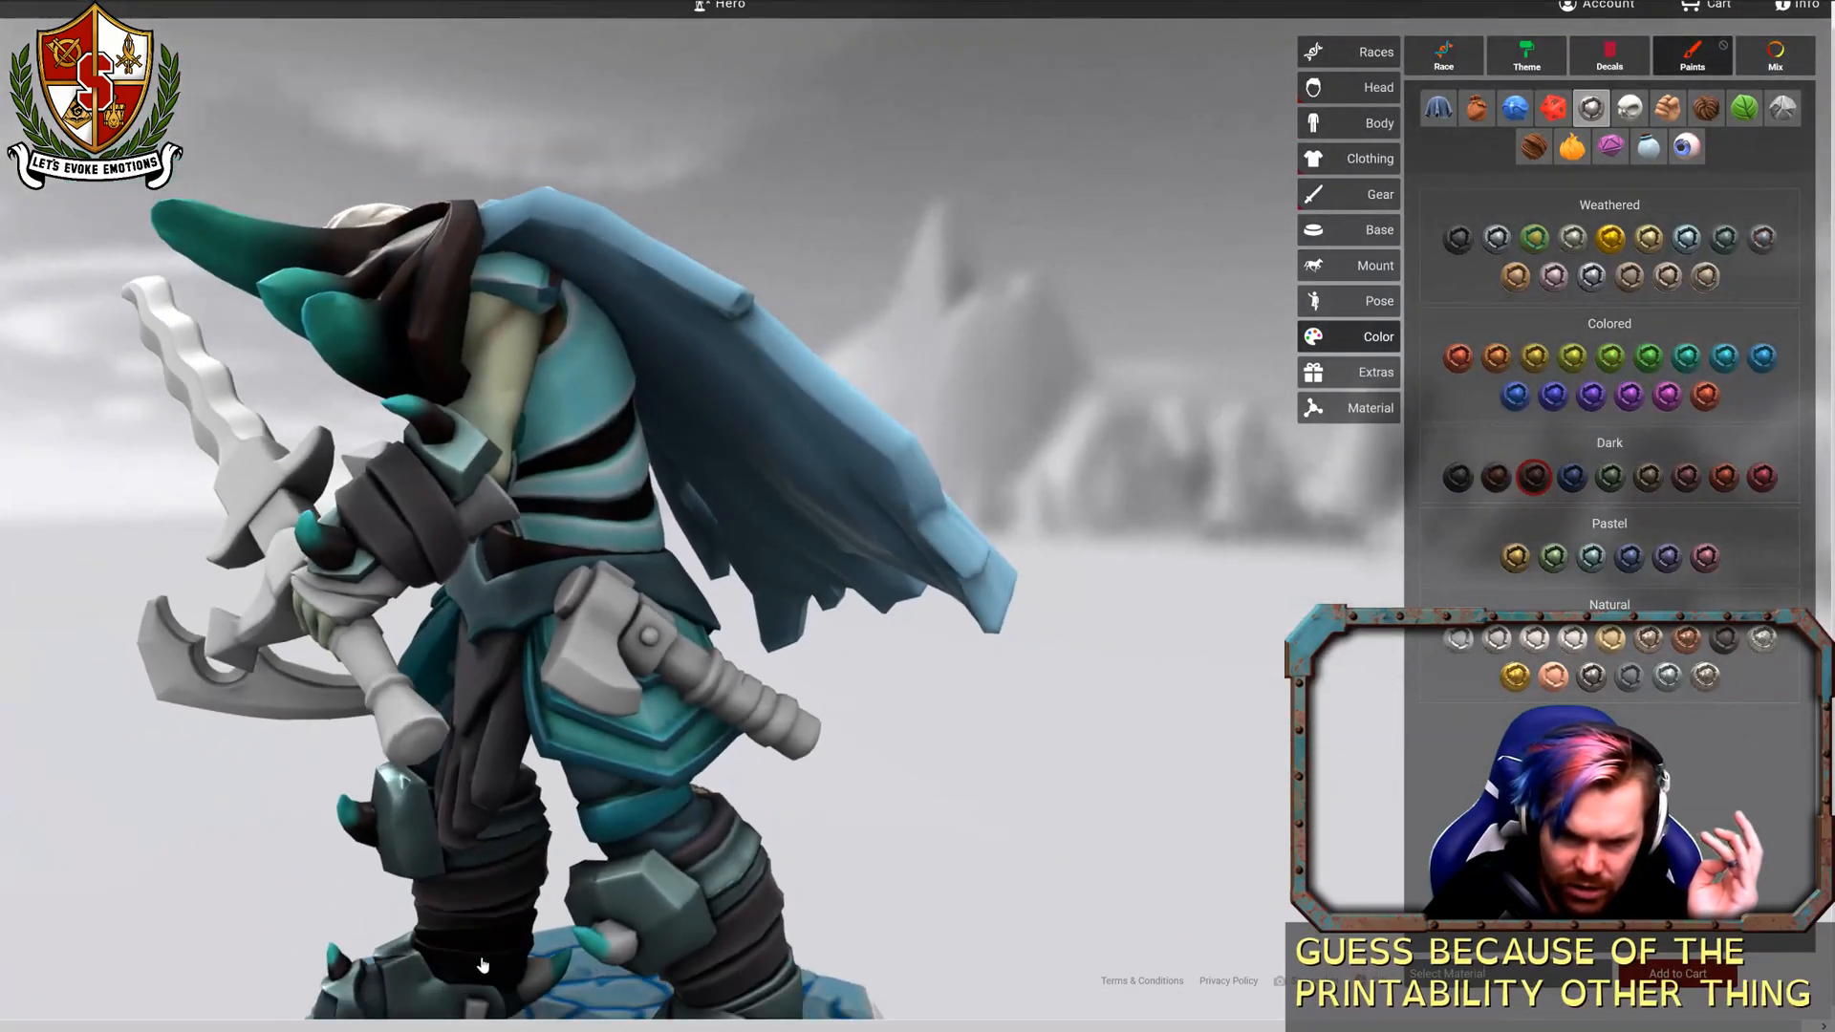
Paint the remaining spike bases on the knee guard and boots with the Weathered metal Tornado of Coals.
{"action": "left_click", "coordinate": [1457, 476]}
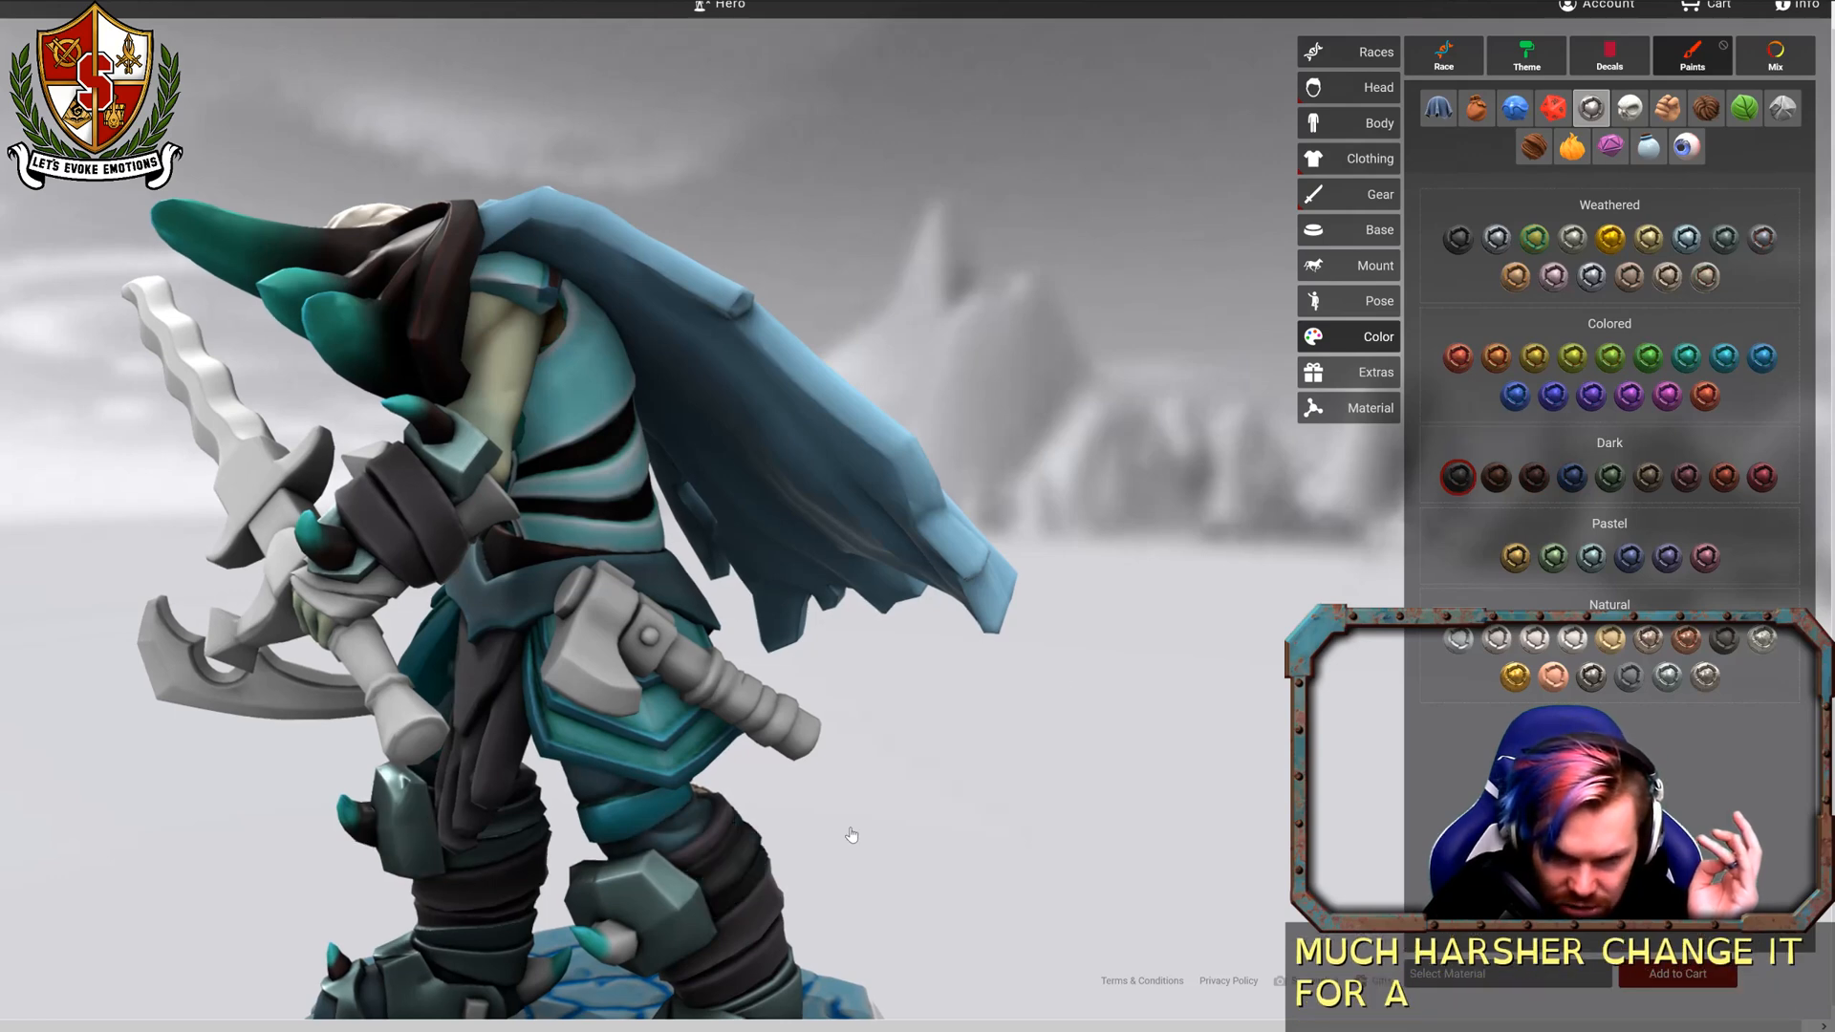
{"action": "left_click_drag", "start_coordinate": [852, 835], "coordinate": [1185, 724]}
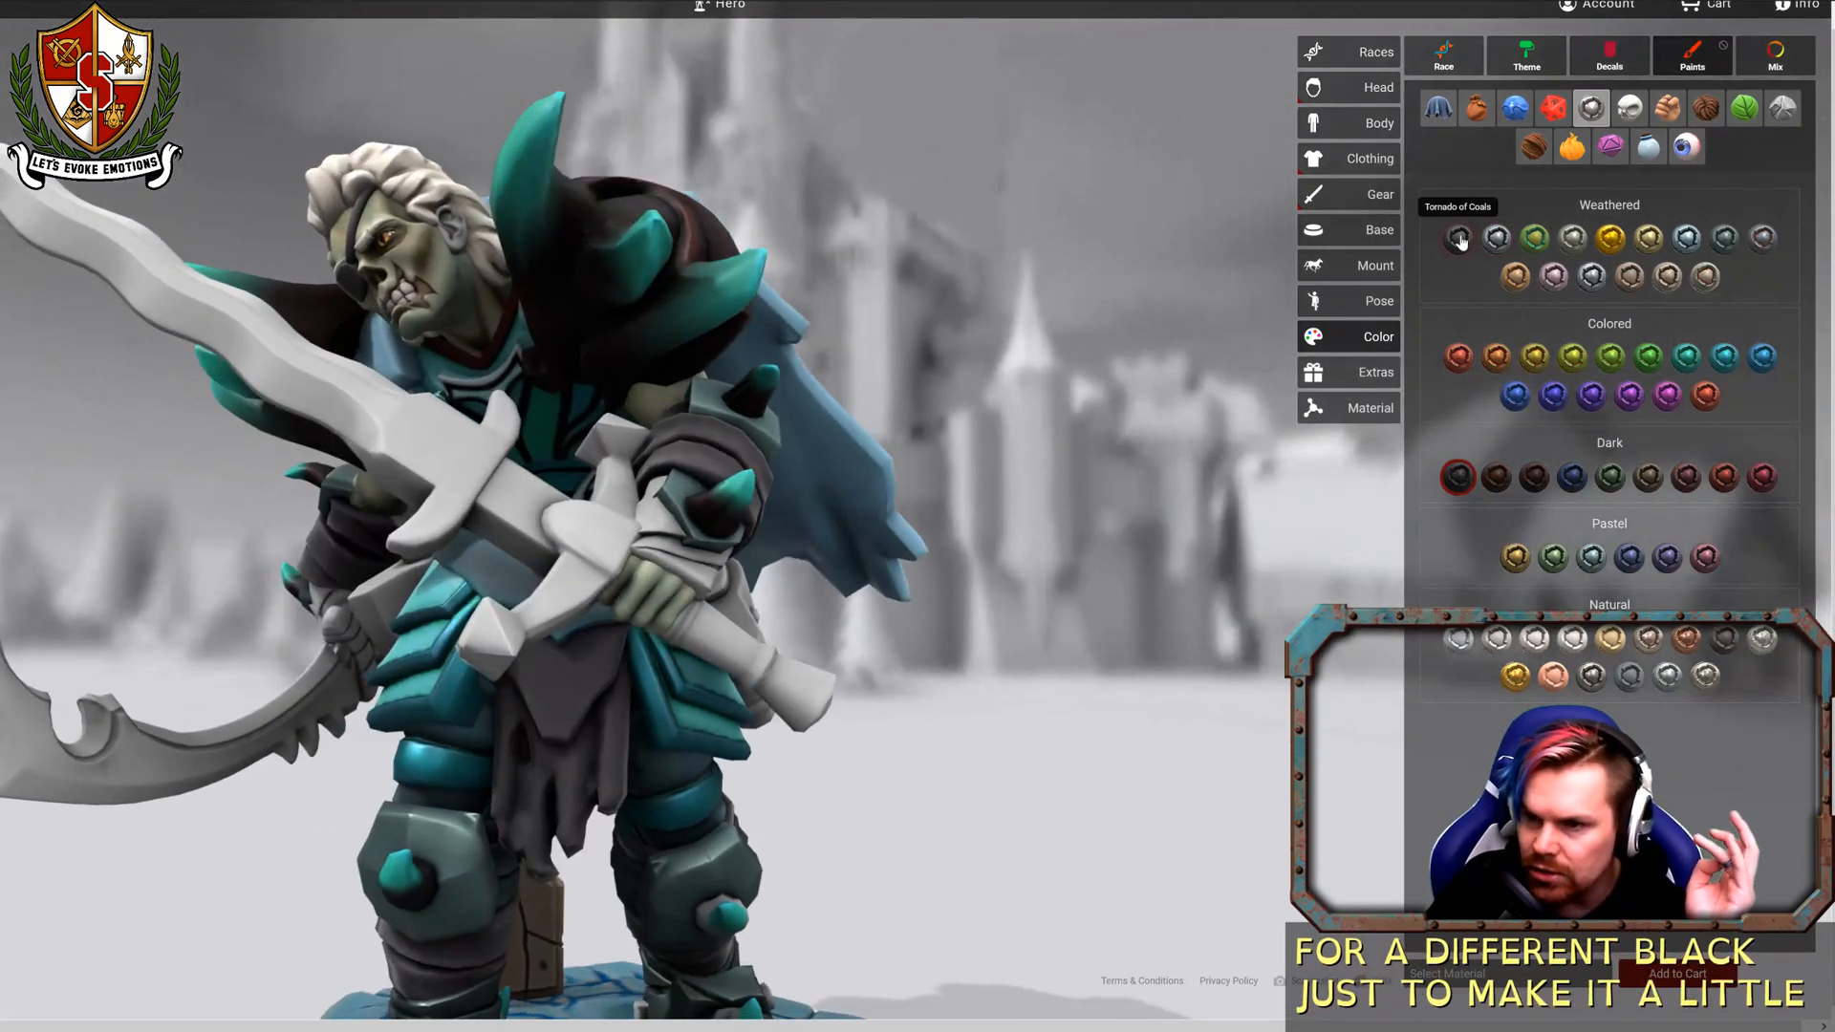
{"action": "left_click", "coordinate": [1459, 239]}
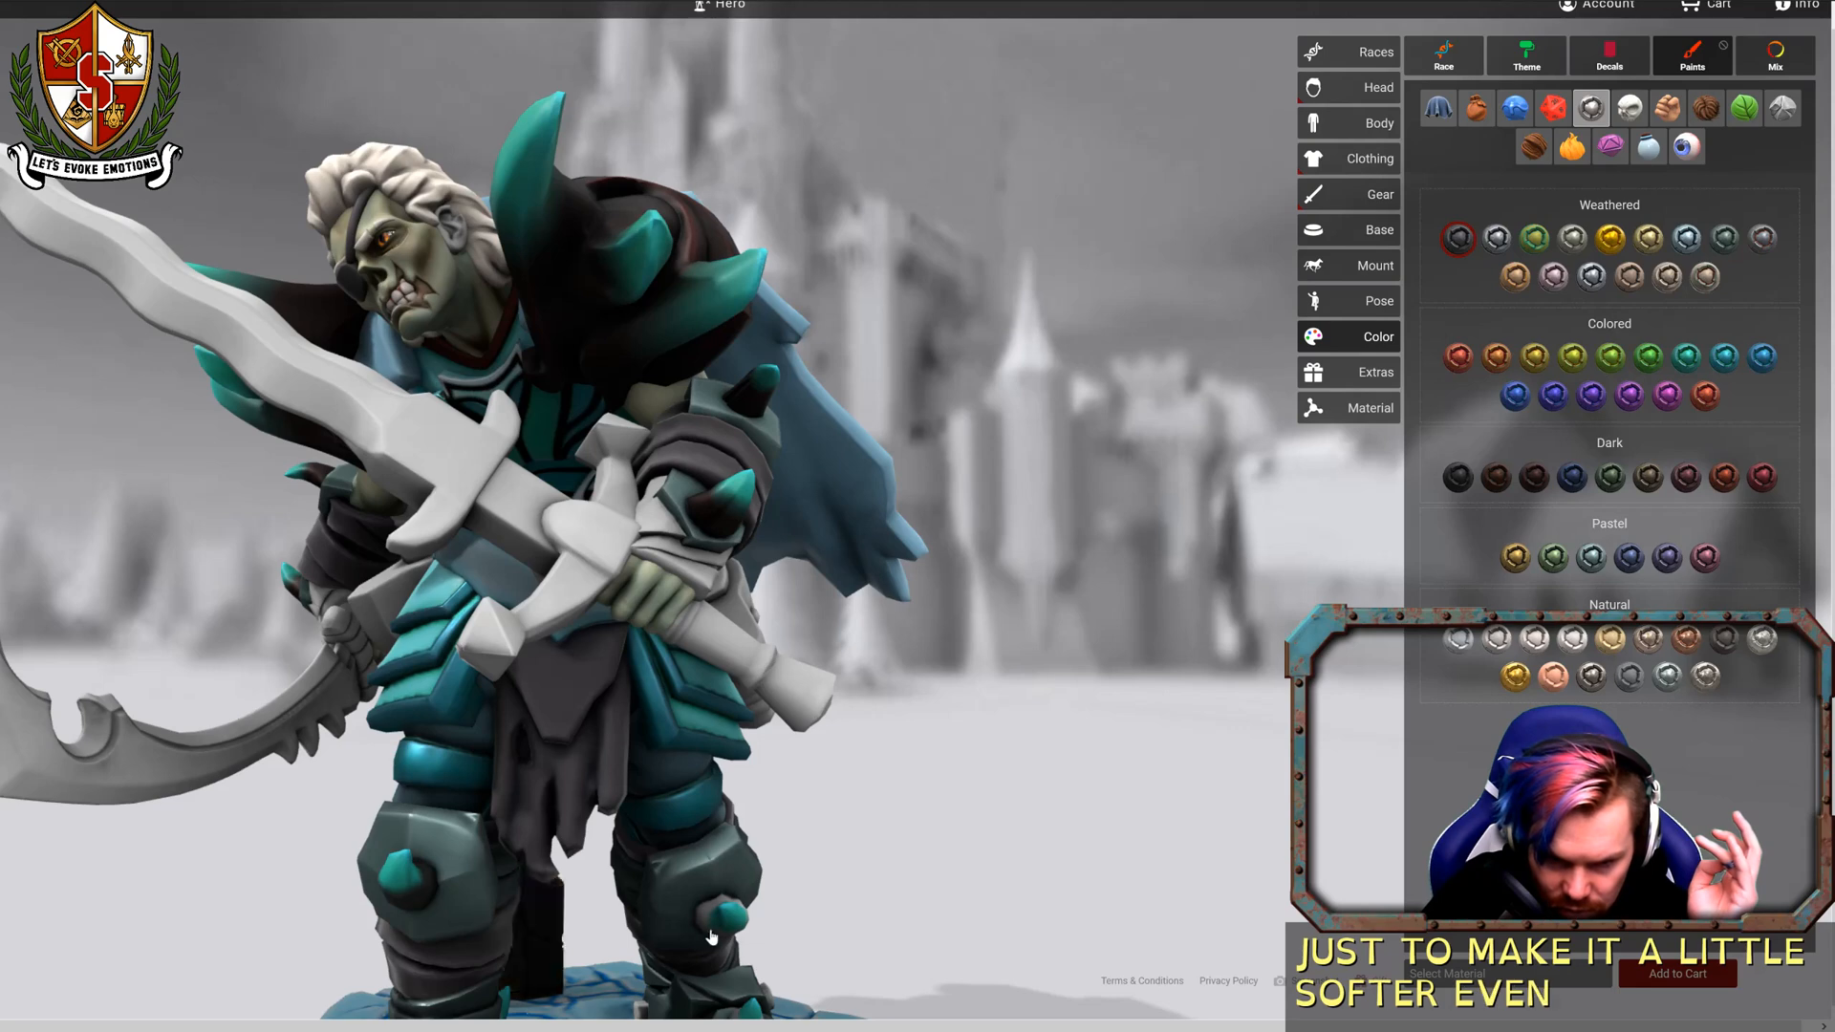
{"action": "left_click_drag", "start_coordinate": [711, 936], "coordinate": [595, 964]}
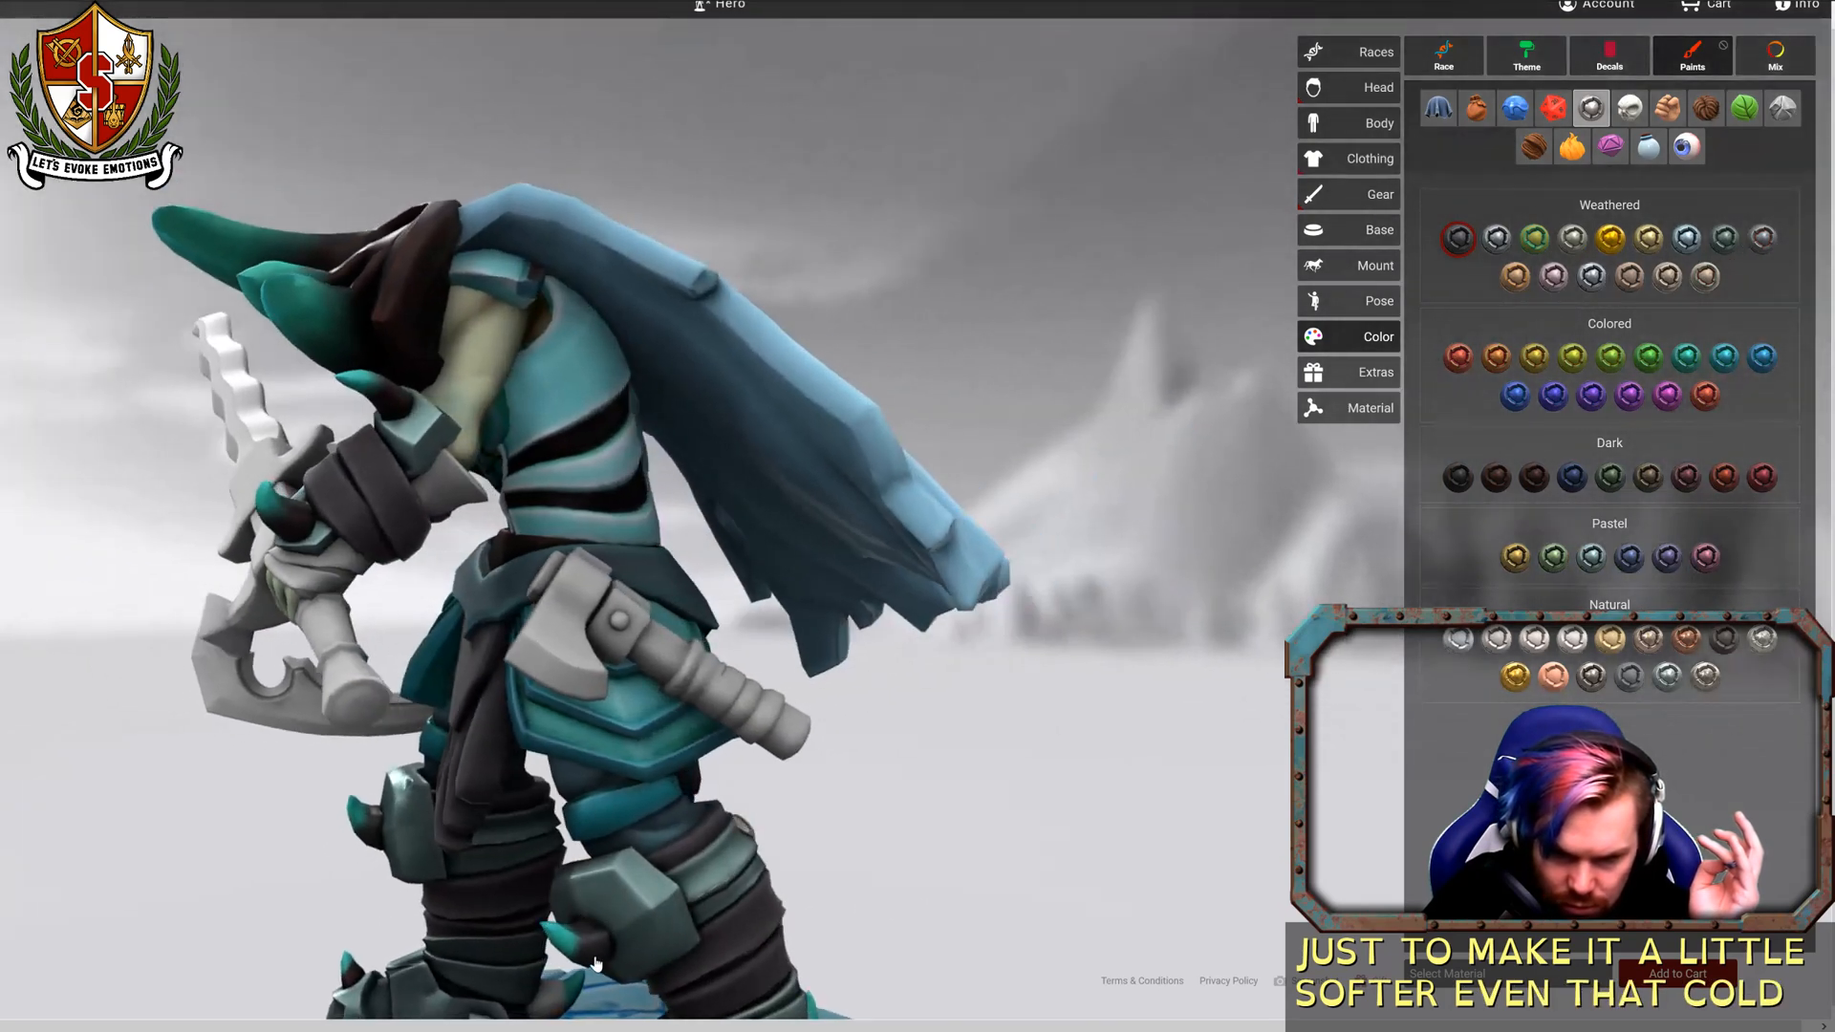
{"action": "scroll", "coordinate": [596, 965], "scroll_direction": "down", "scroll_amount": 3}
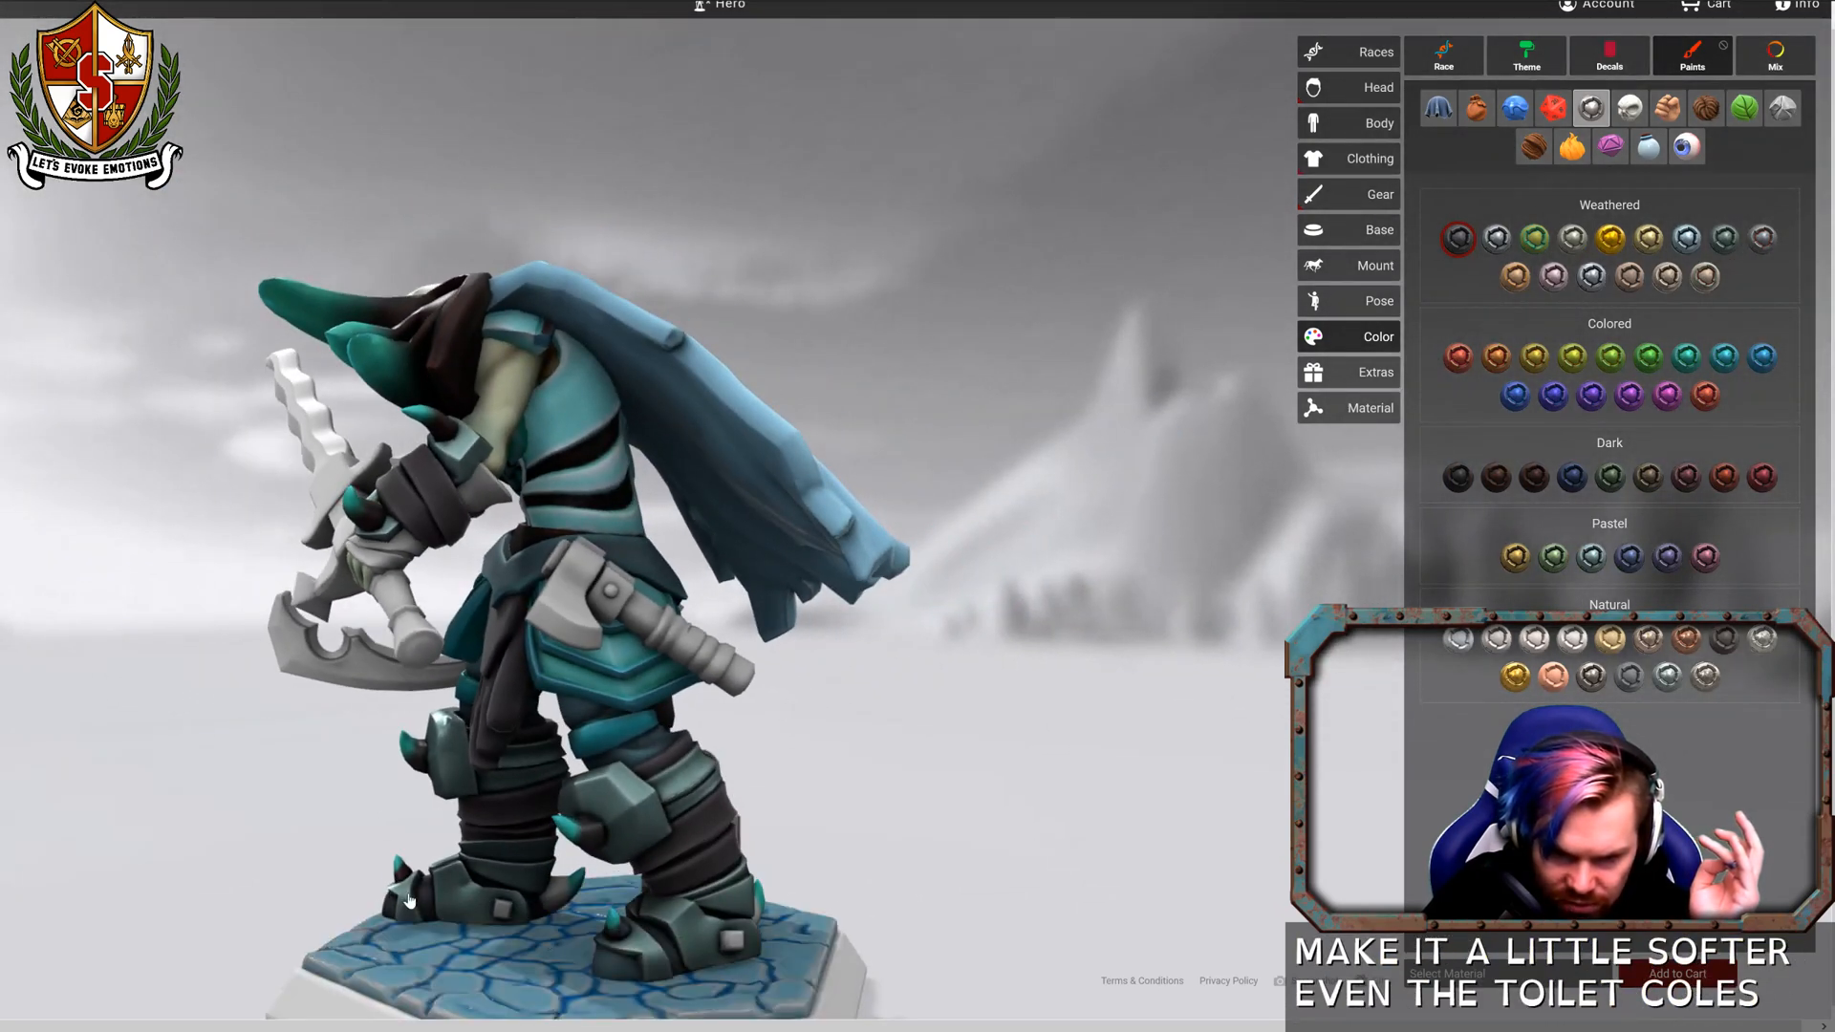
{"action": "left_click", "coordinate": [560, 906]}
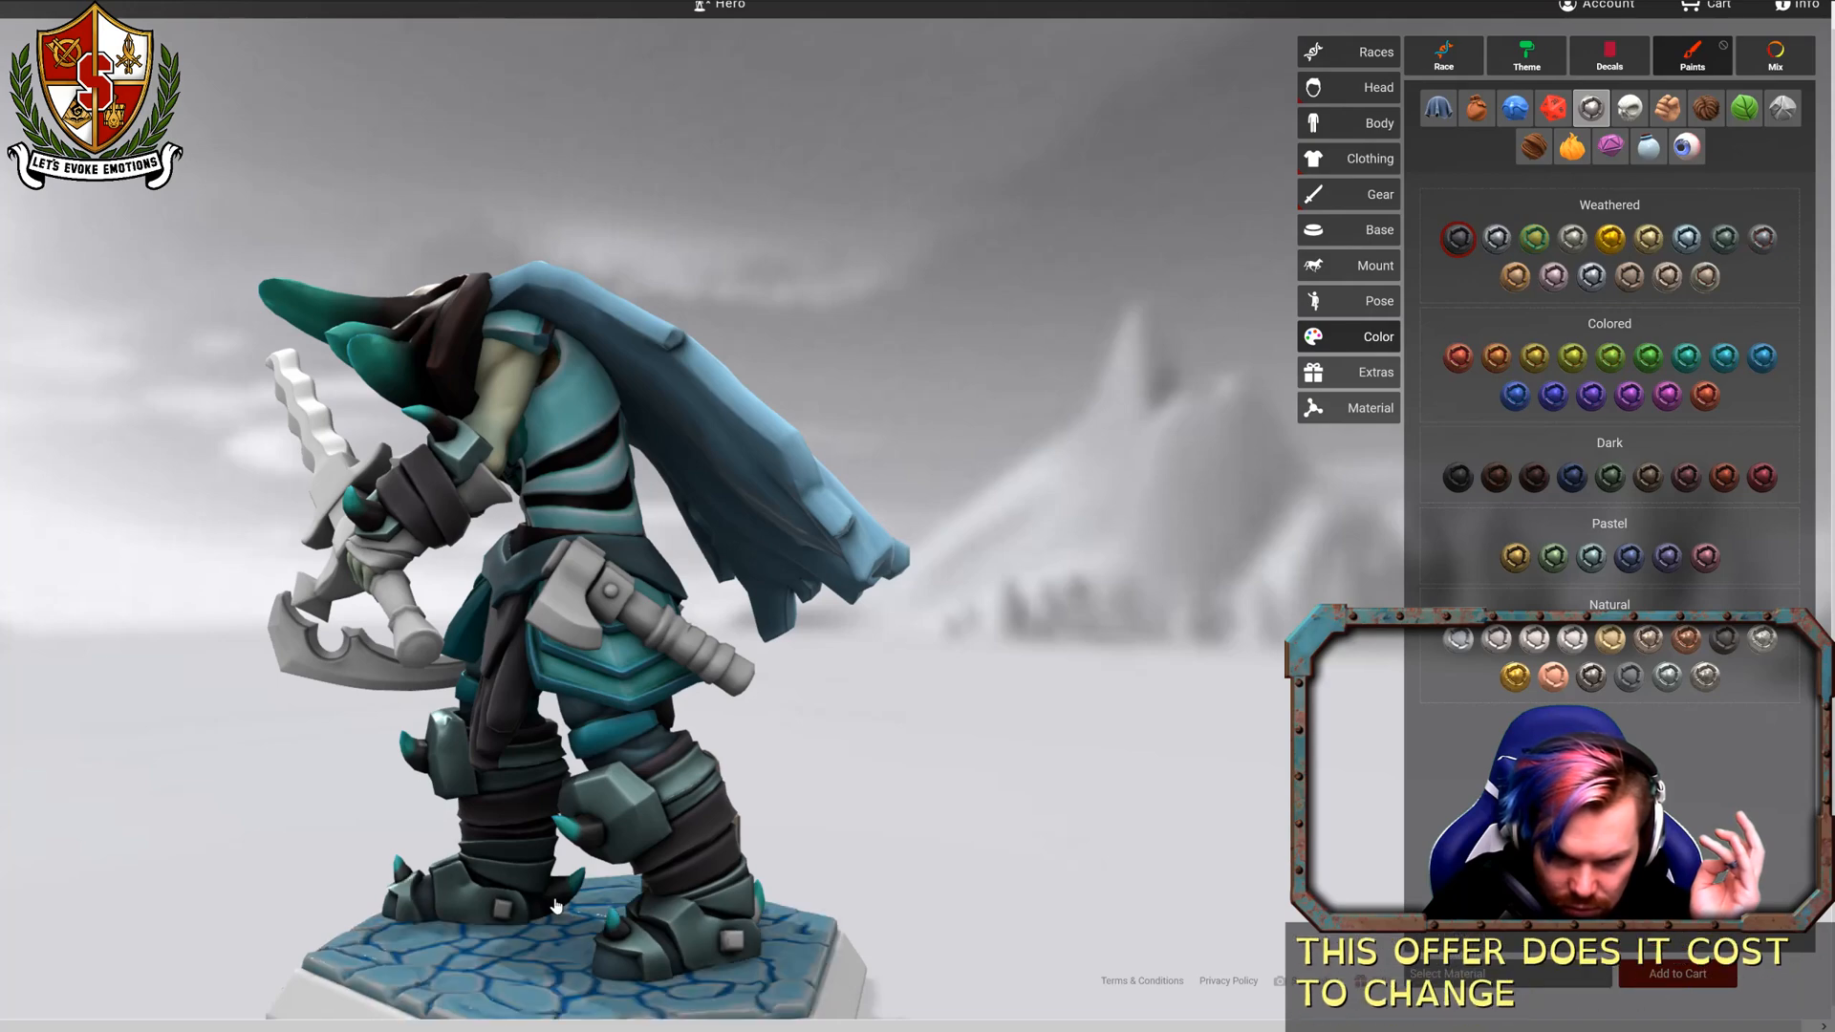
{"action": "left_click_drag", "start_coordinate": [555, 905], "coordinate": [650, 958]}
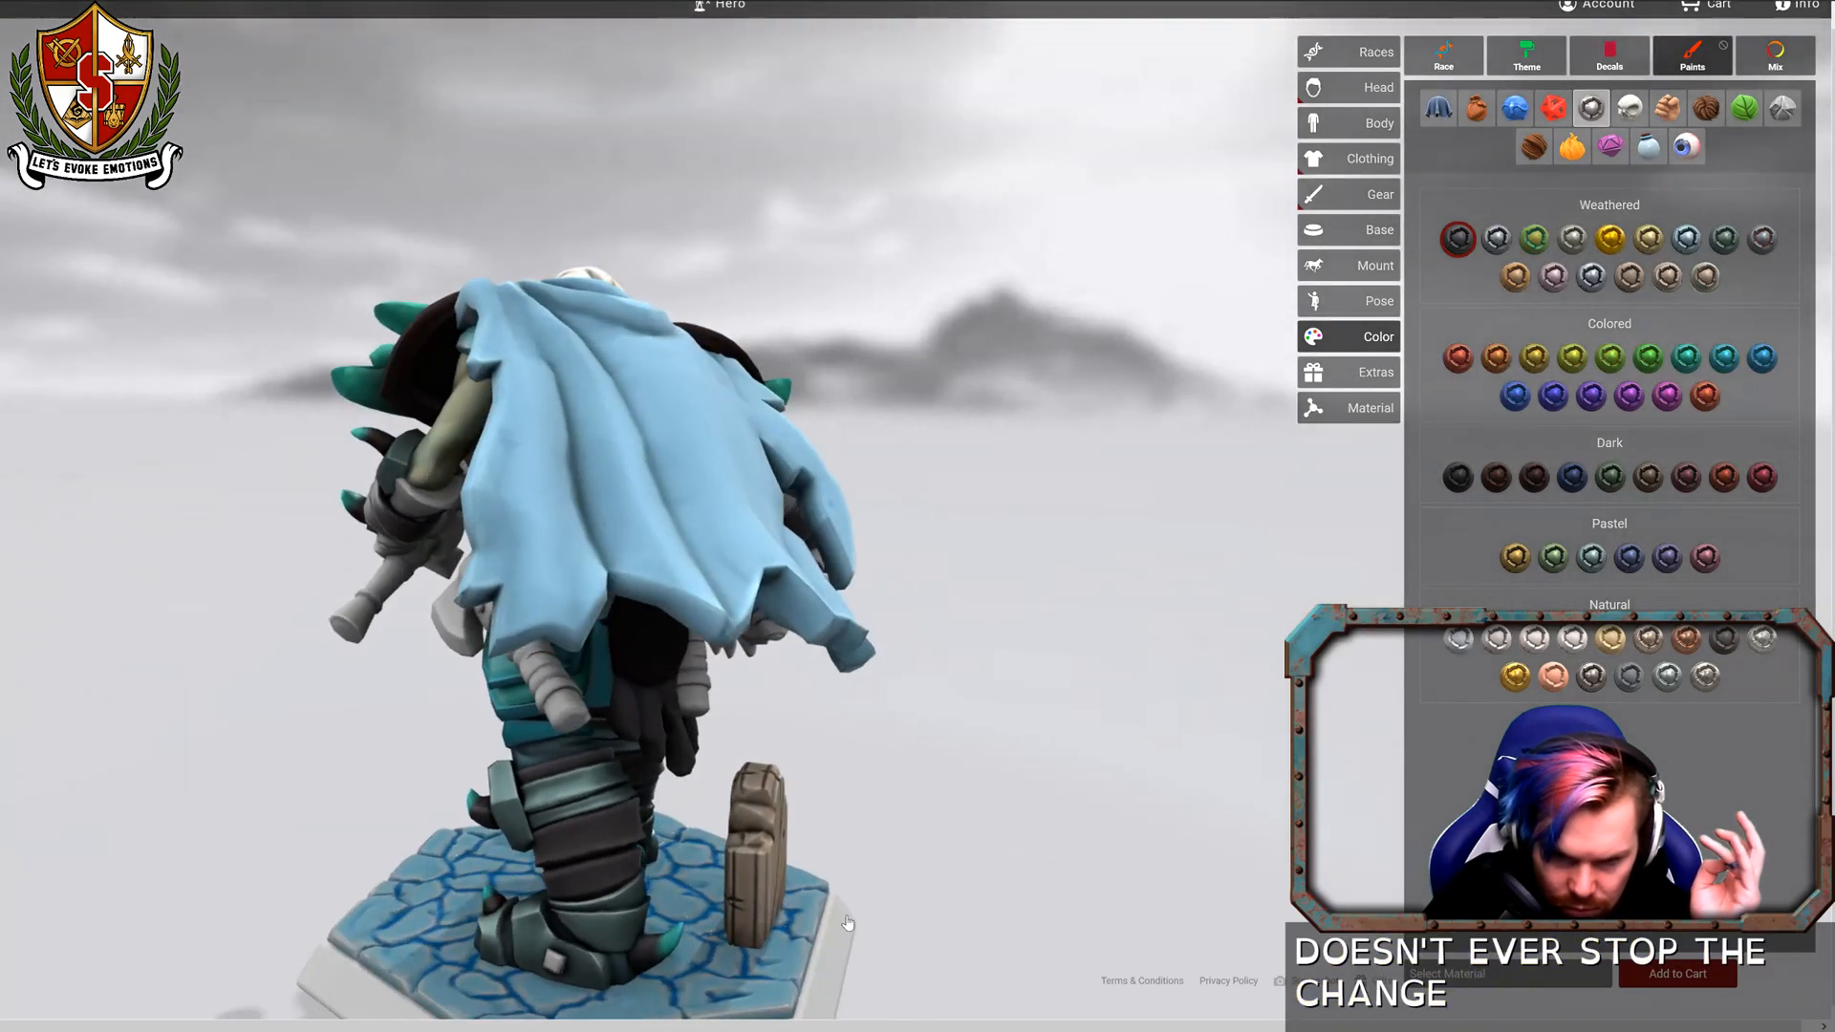
Paint the small square buckles on both boots with the orange-brown Weathered metal colour.
{"action": "left_click_drag", "start_coordinate": [846, 922], "coordinate": [304, 791]}
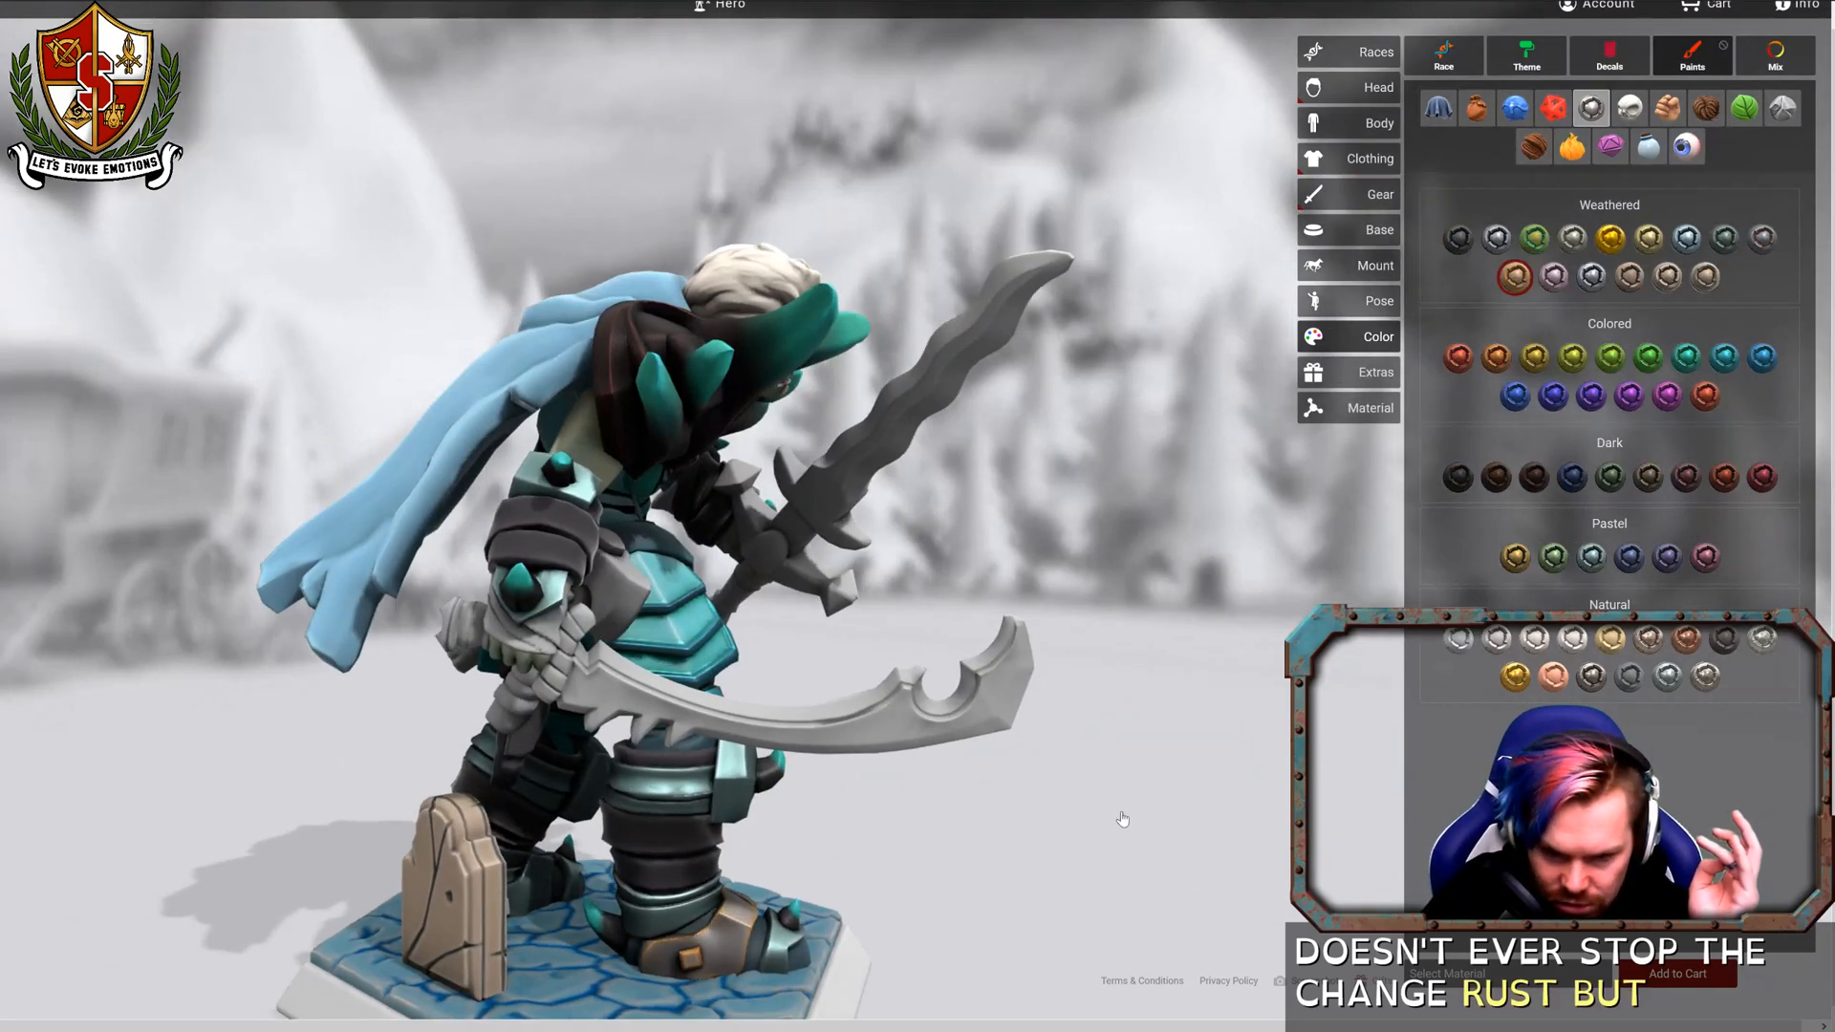
{"action": "left_click_drag", "start_coordinate": [693, 963], "coordinate": [602, 872]}
{"action": "left_click_drag", "start_coordinate": [893, 822], "coordinate": [639, 823]}
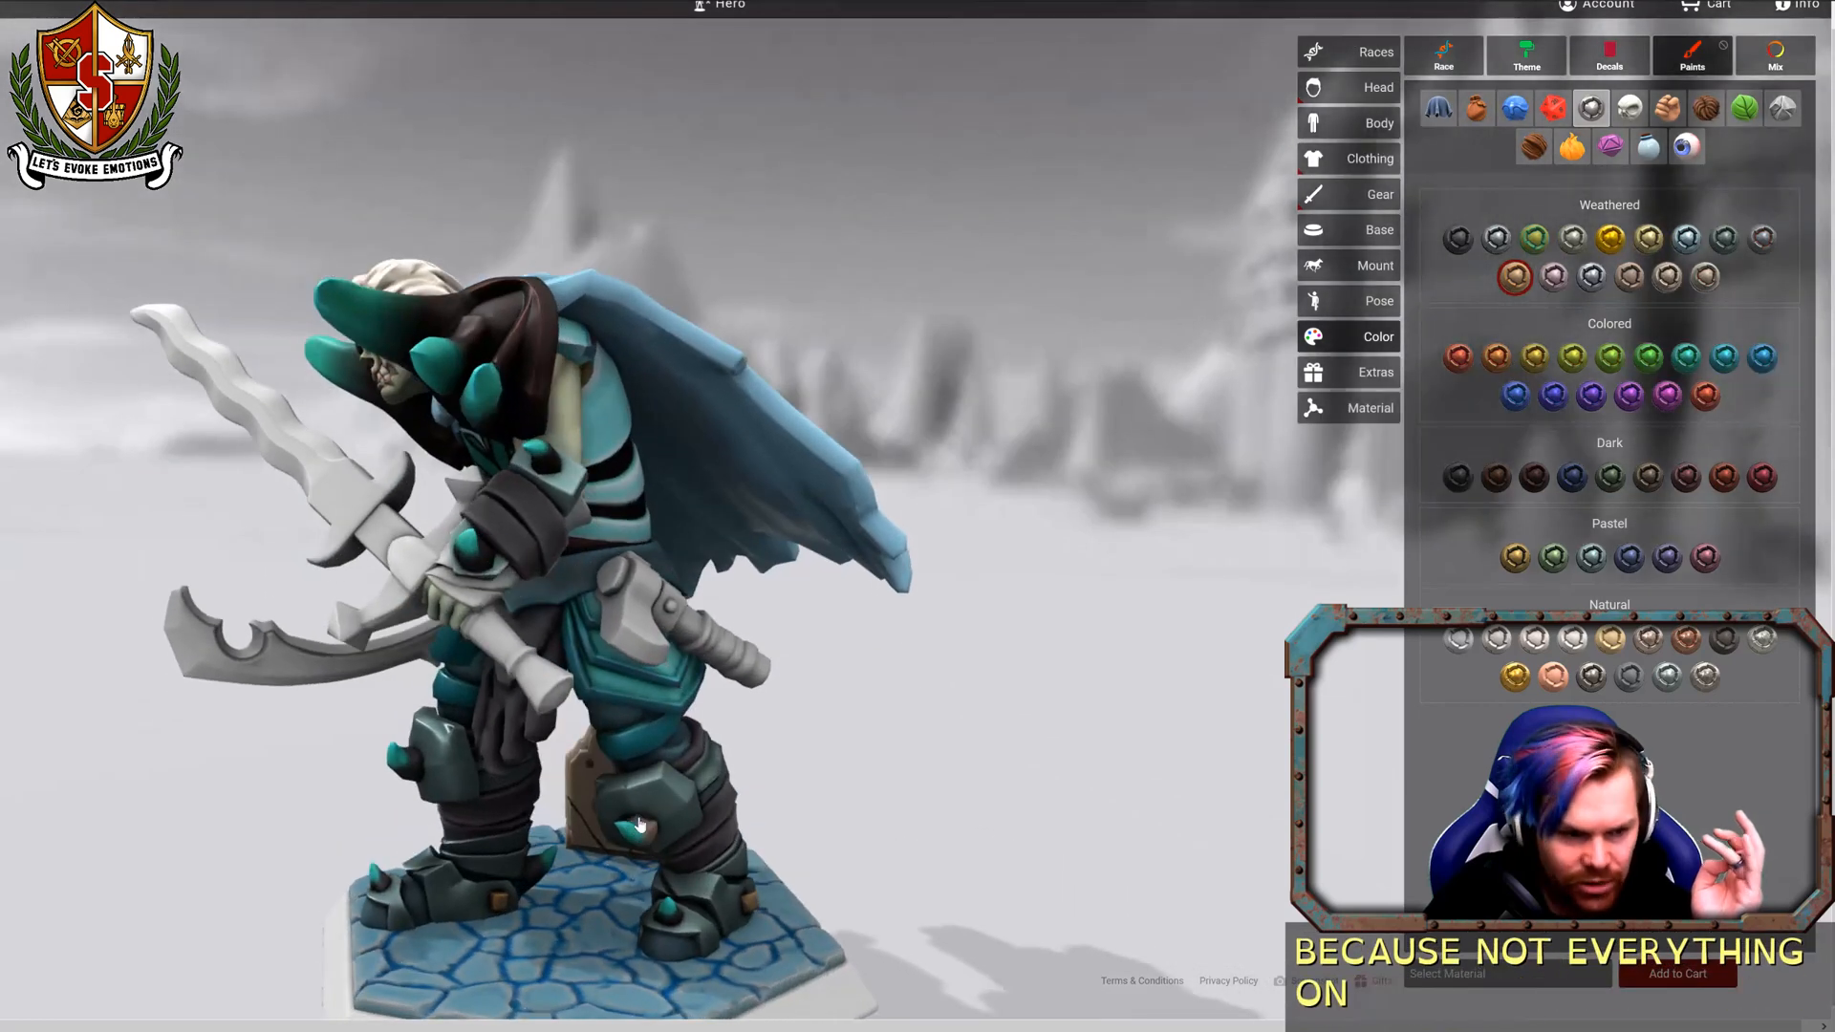
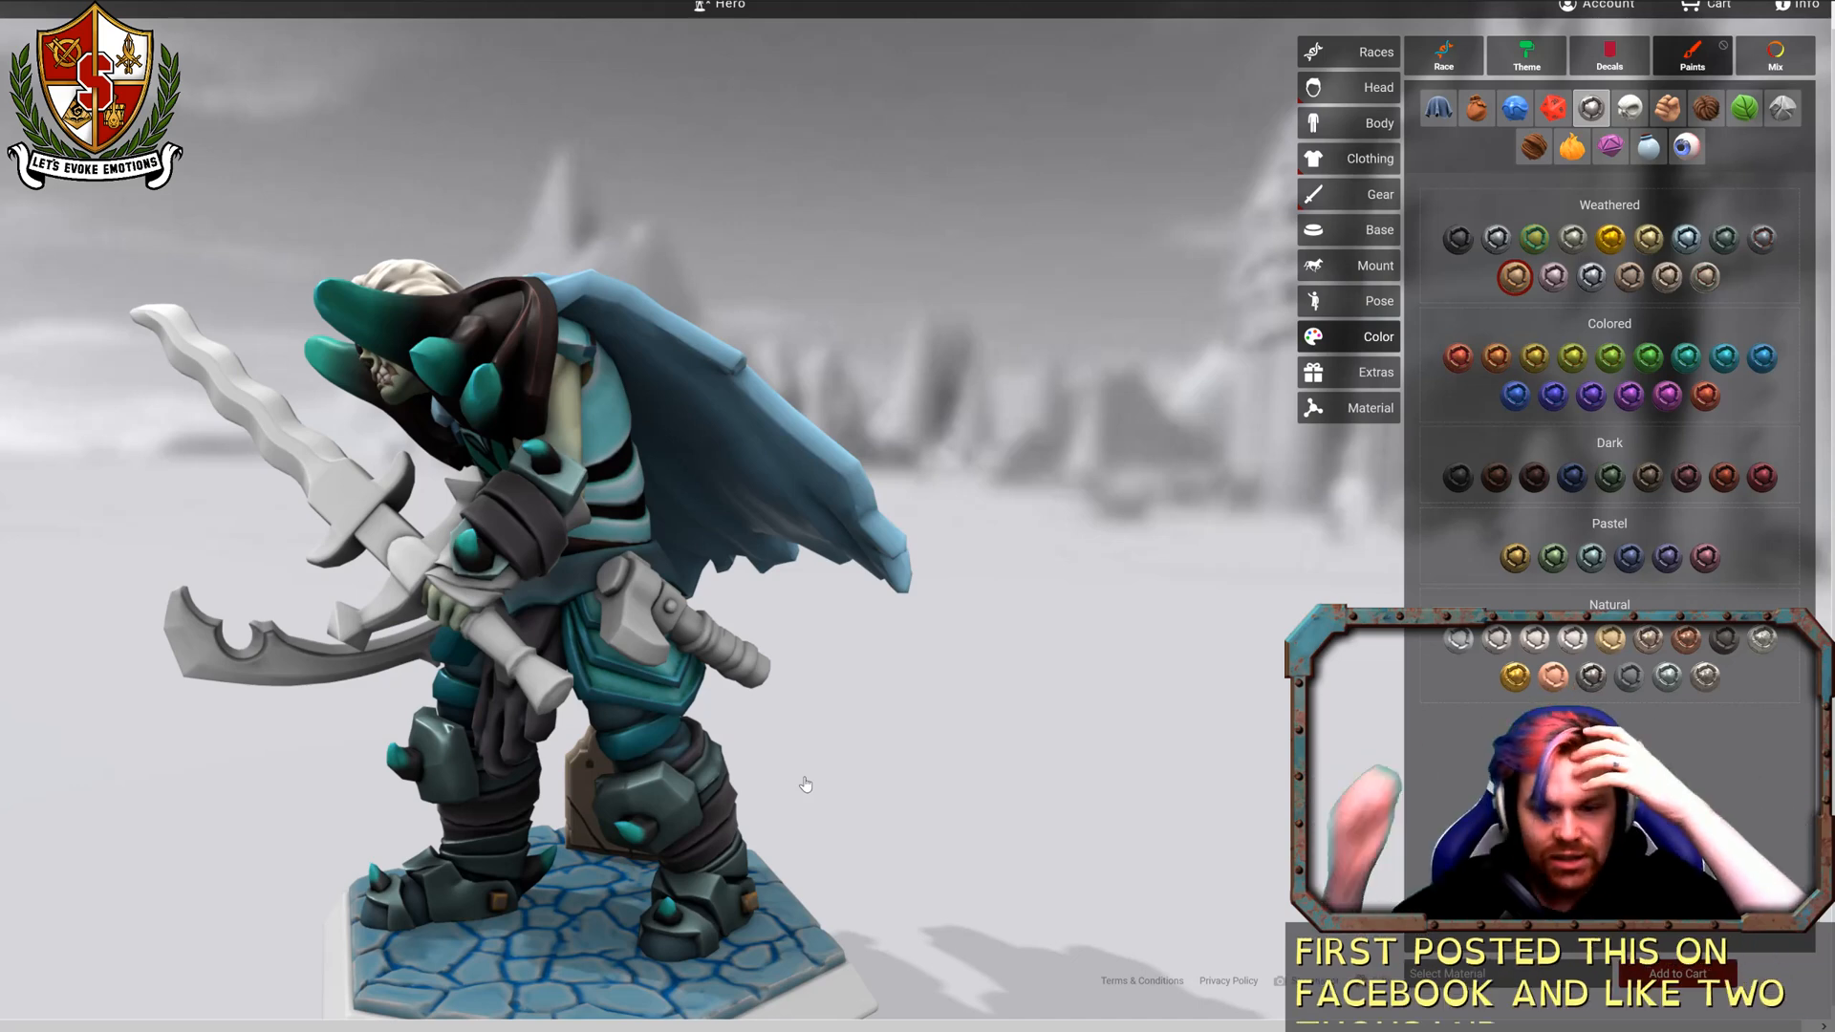
{"action": "left_click_drag", "start_coordinate": [938, 720], "coordinate": [1197, 708]}
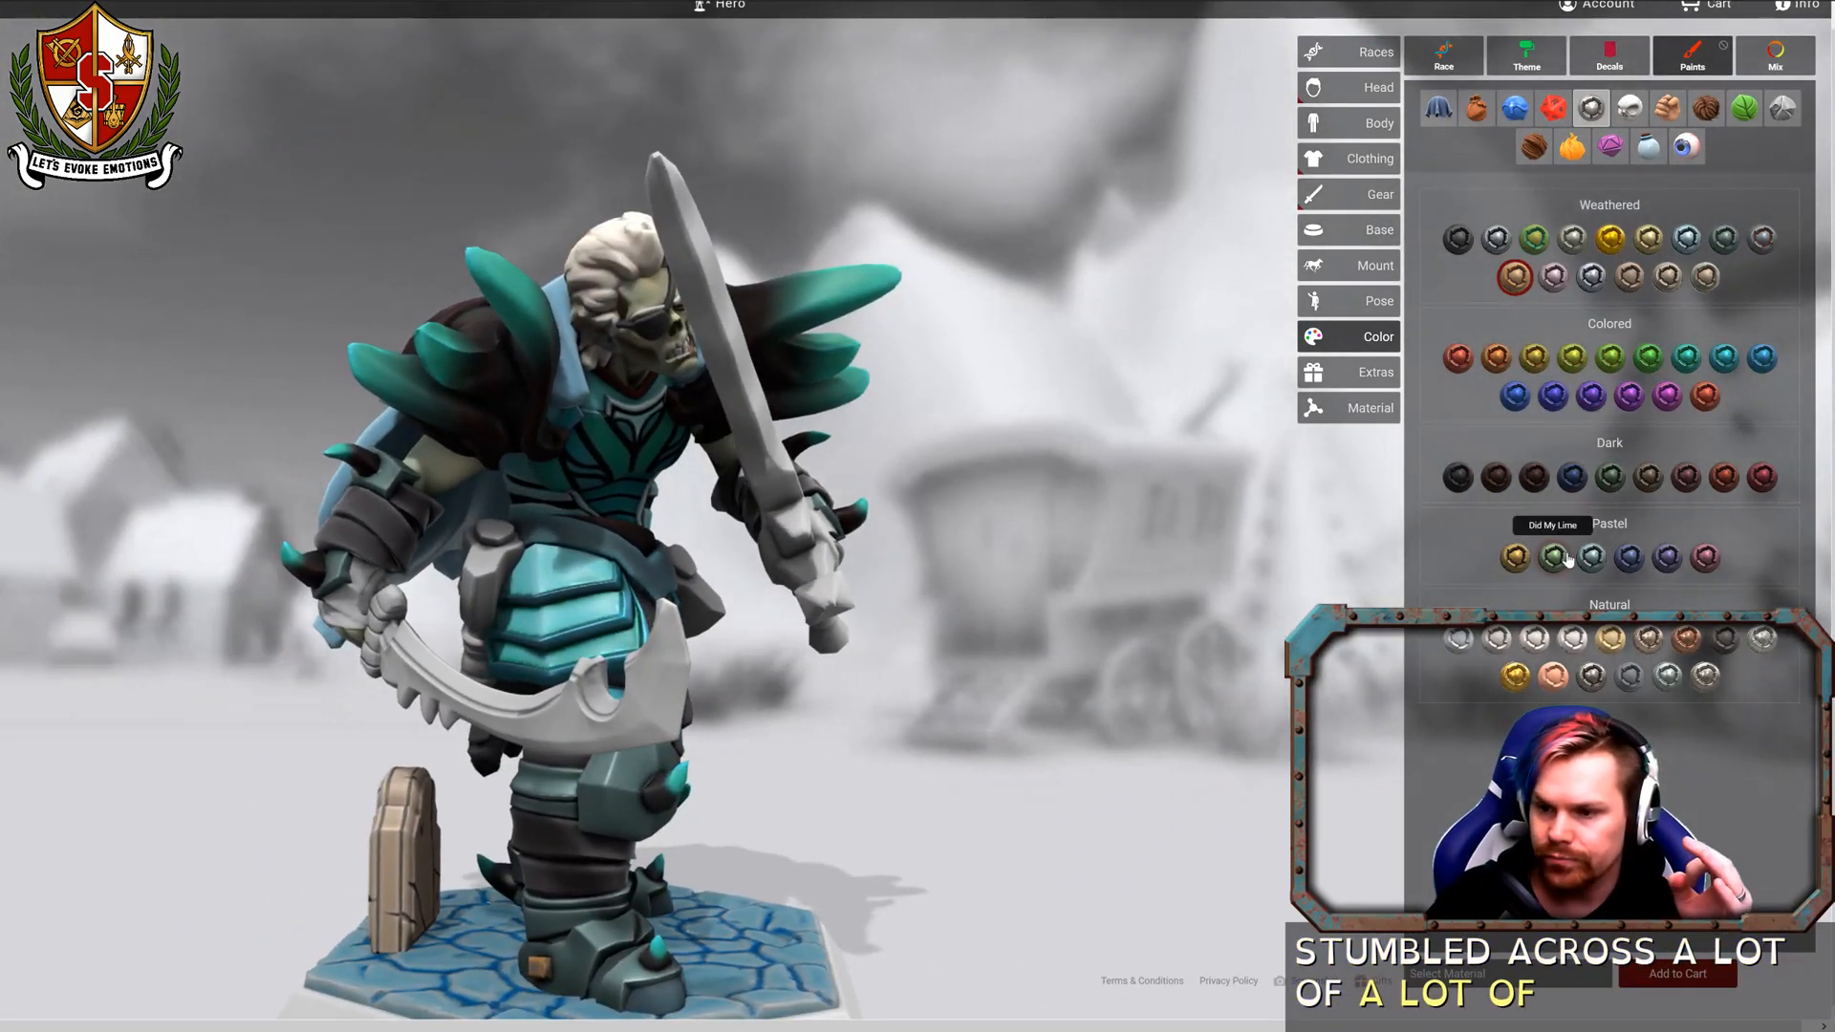
{"action": "left_click", "coordinate": [1589, 559]}
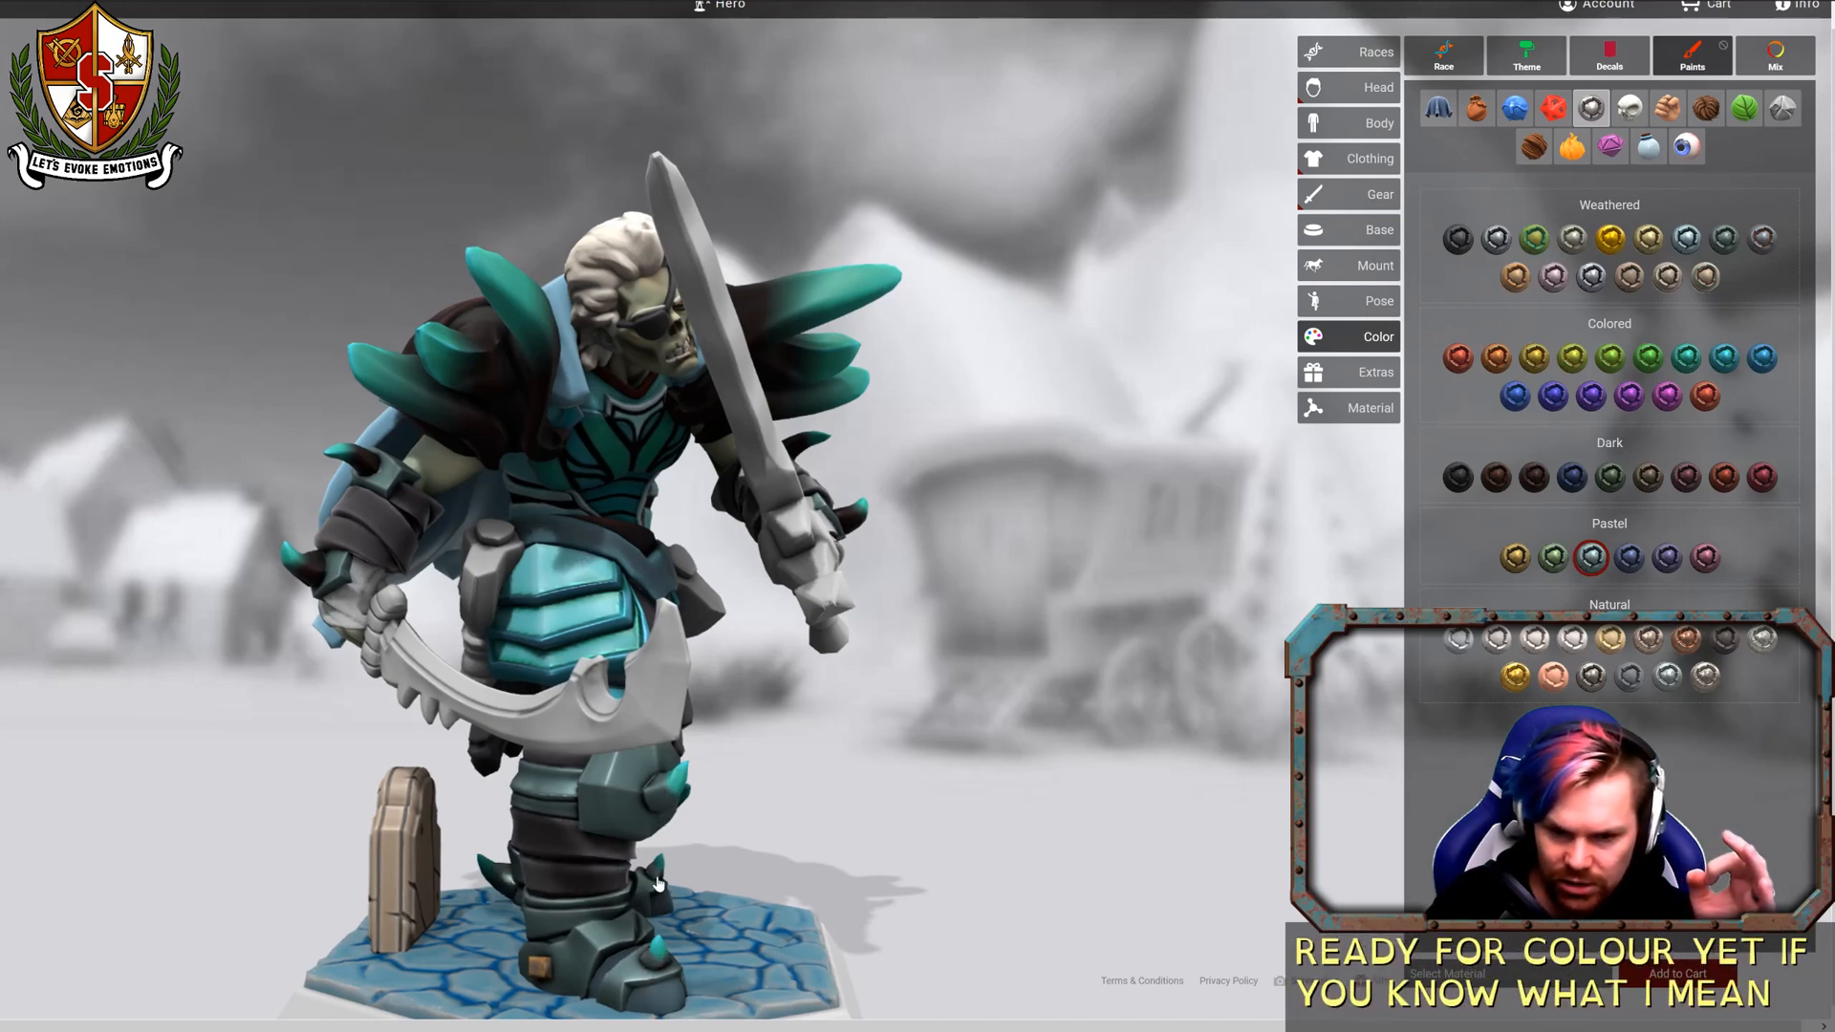
{"action": "left_click_drag", "start_coordinate": [658, 883], "coordinate": [436, 875]}
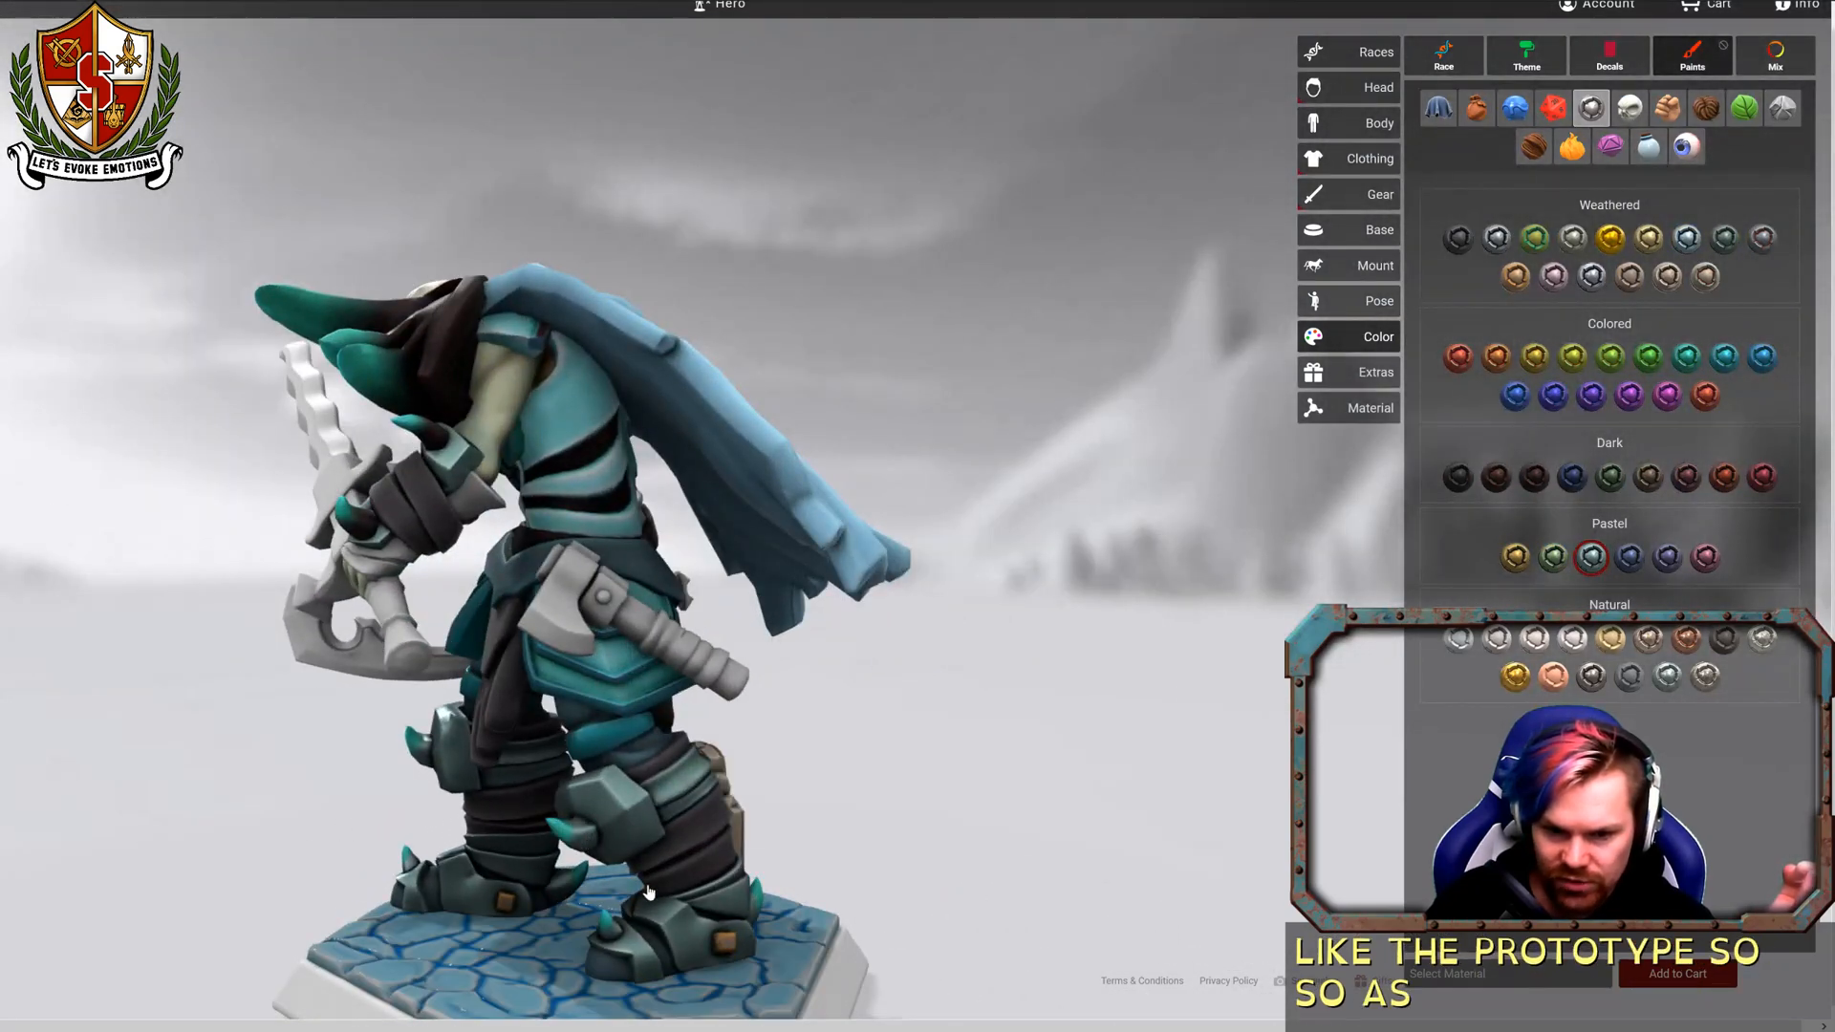
{"action": "left_click_drag", "start_coordinate": [648, 889], "coordinate": [1036, 850]}
{"action": "scroll", "coordinate": [845, 843], "scroll_direction": "down", "scroll_amount": 2}
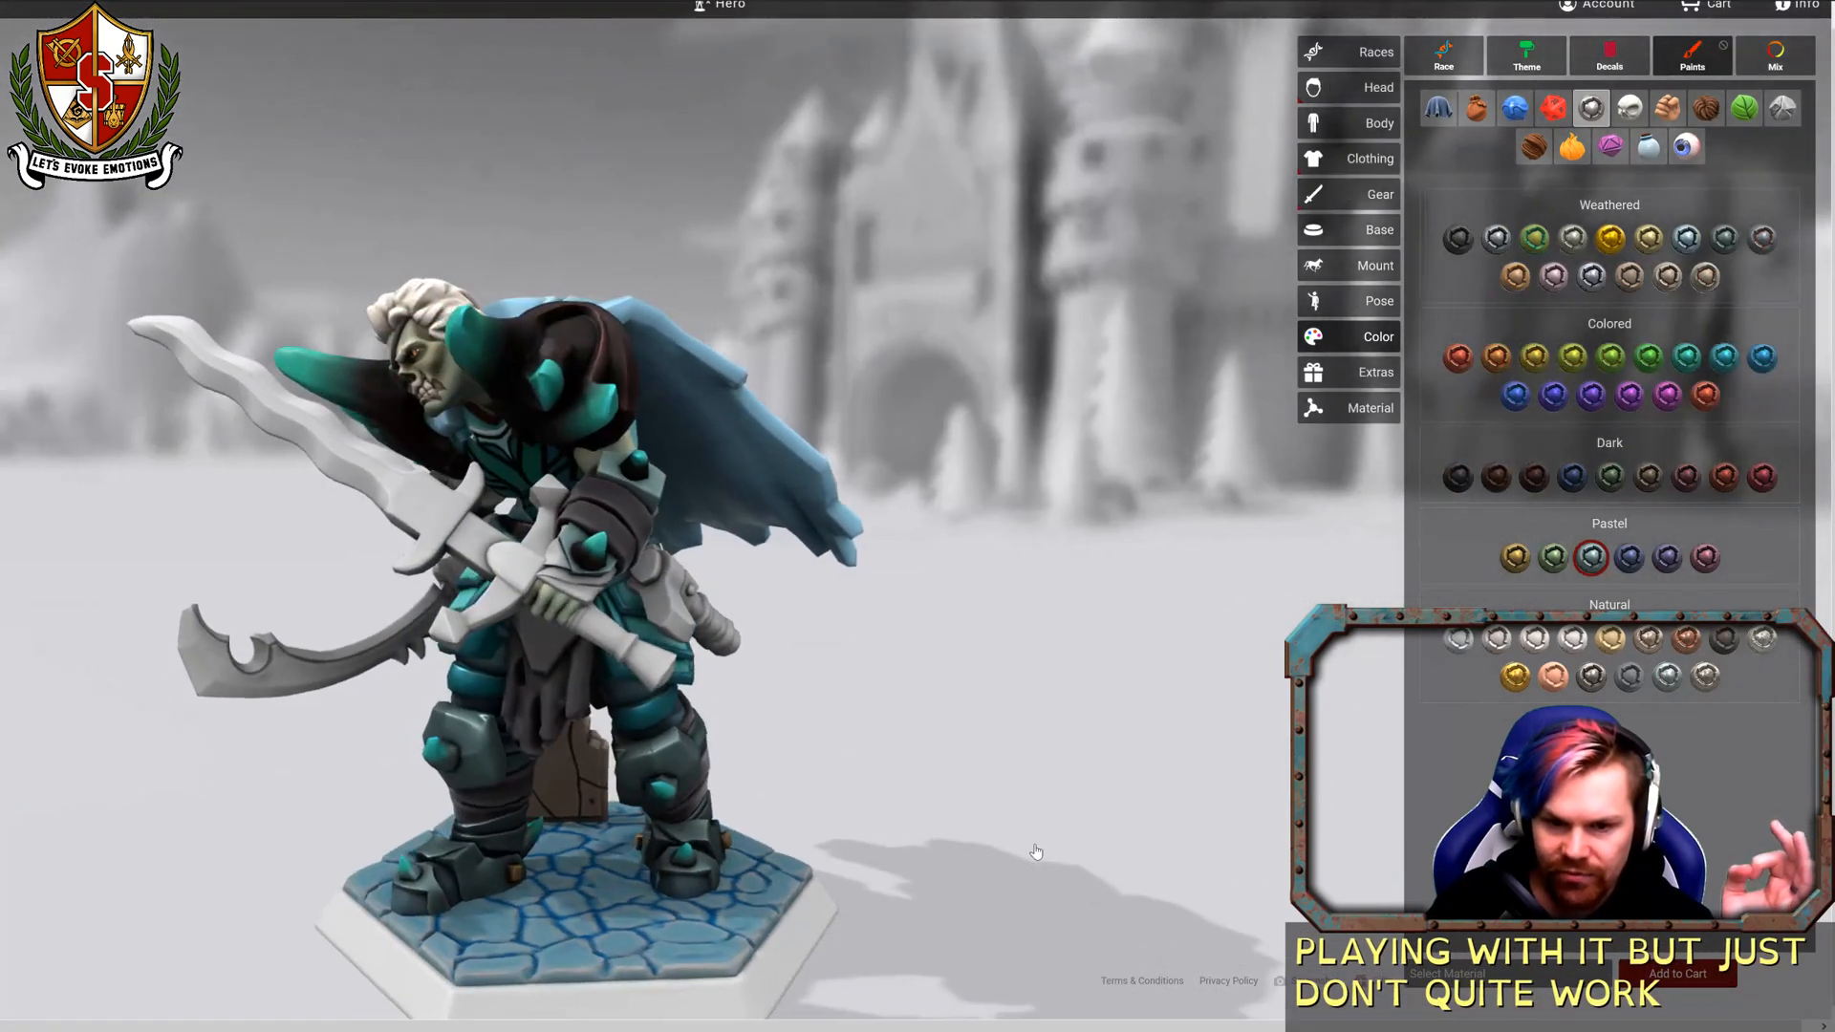
Paint the heads of both hip axes with the orange-brown Weathered metal colour.
{"action": "left_click", "coordinate": [1515, 278]}
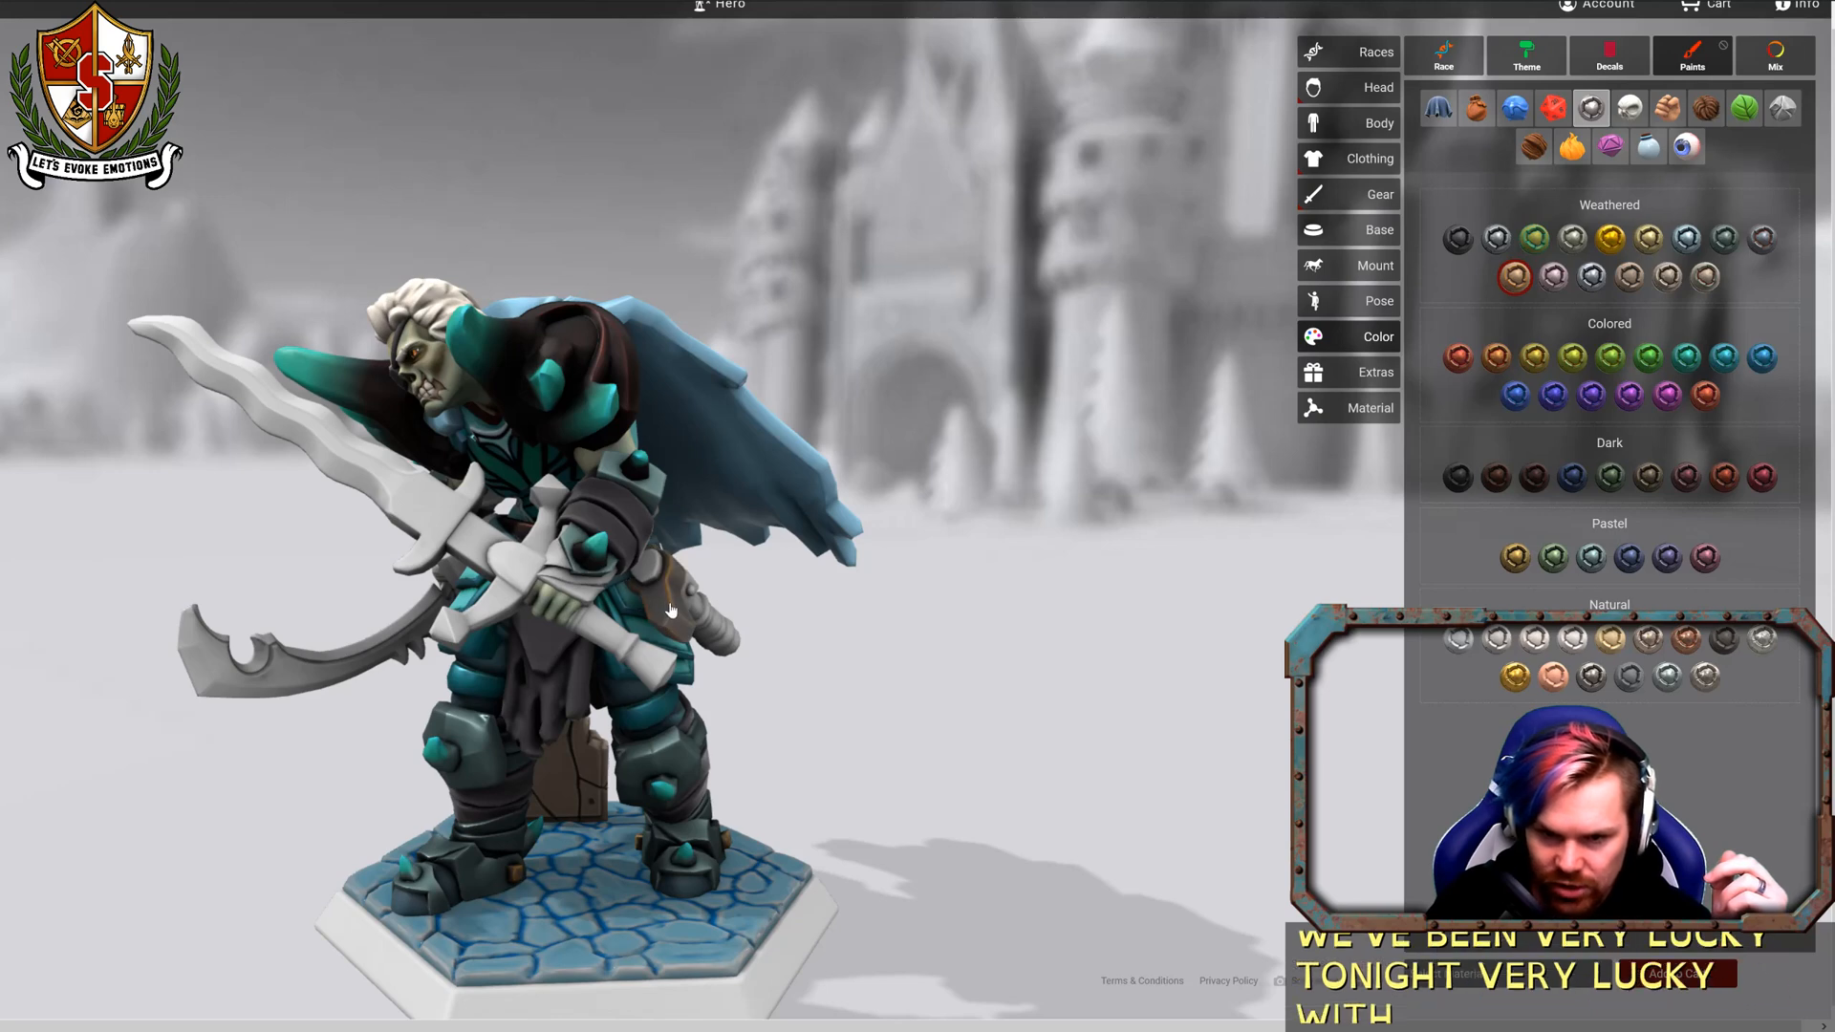
{"action": "left_click_drag", "start_coordinate": [723, 598], "coordinate": [778, 629]}
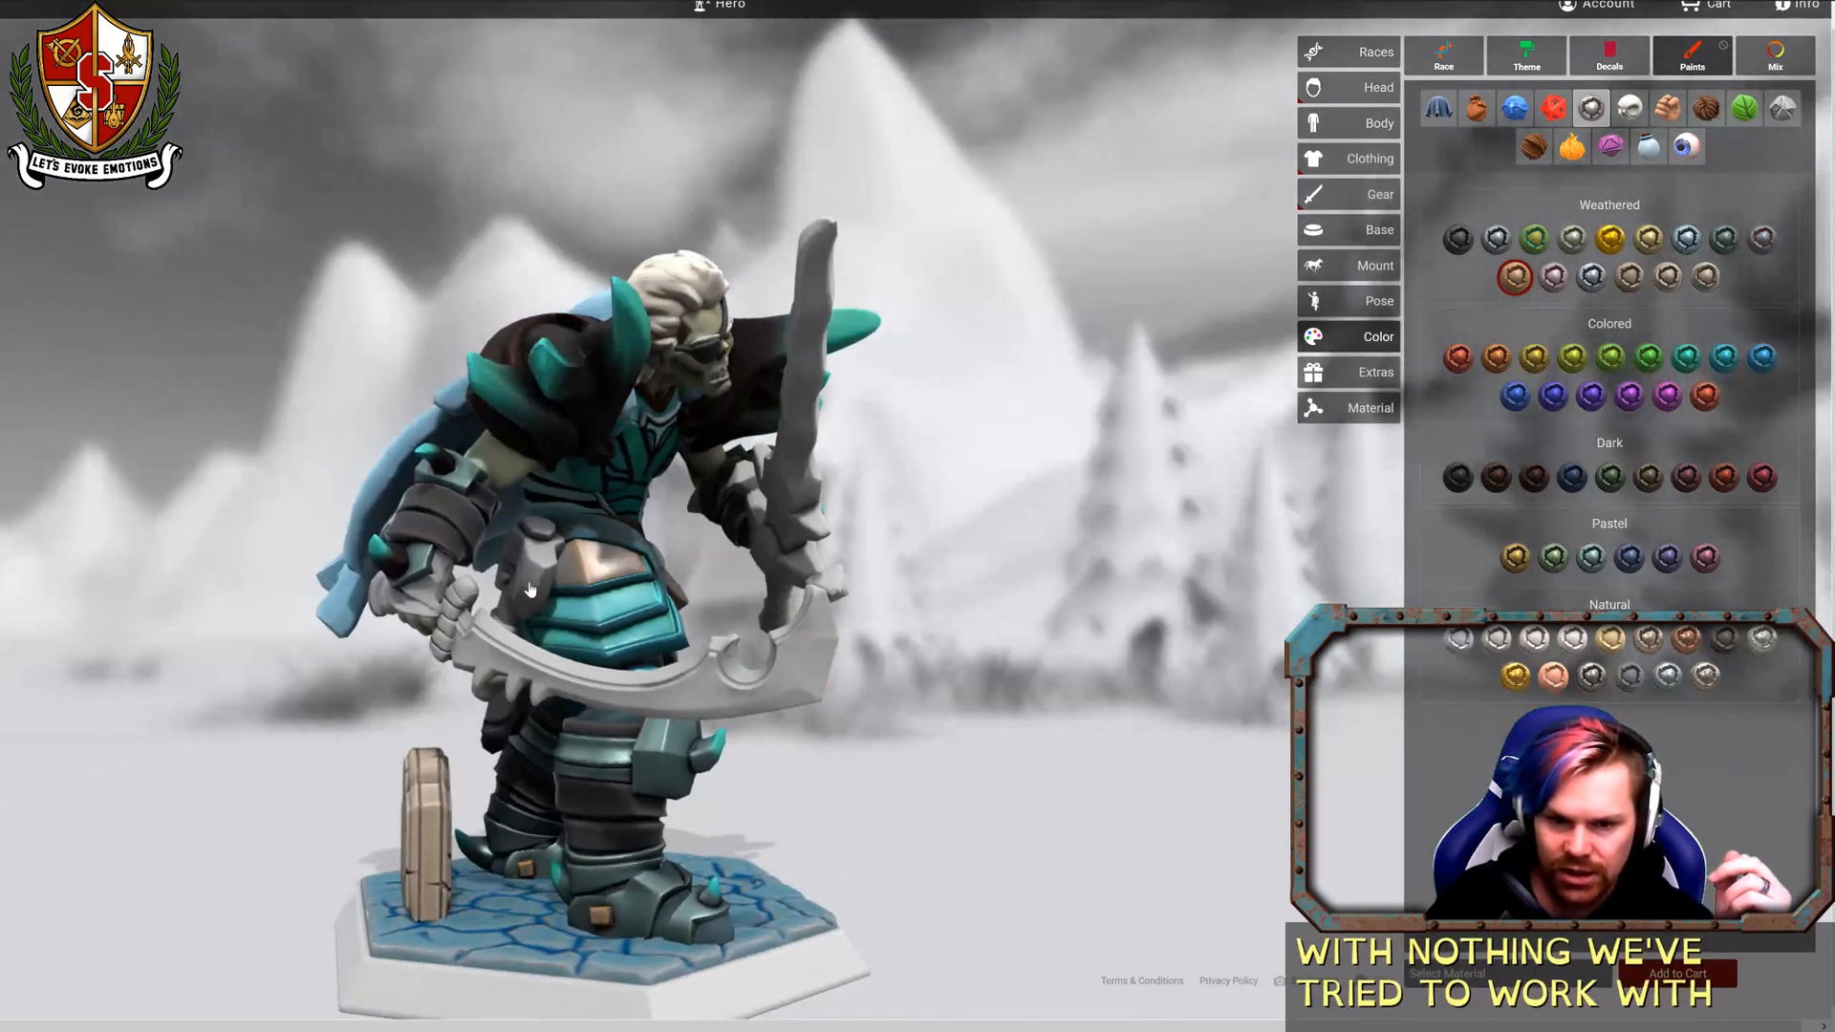
{"action": "left_click_drag", "start_coordinate": [530, 590], "coordinate": [1127, 729]}
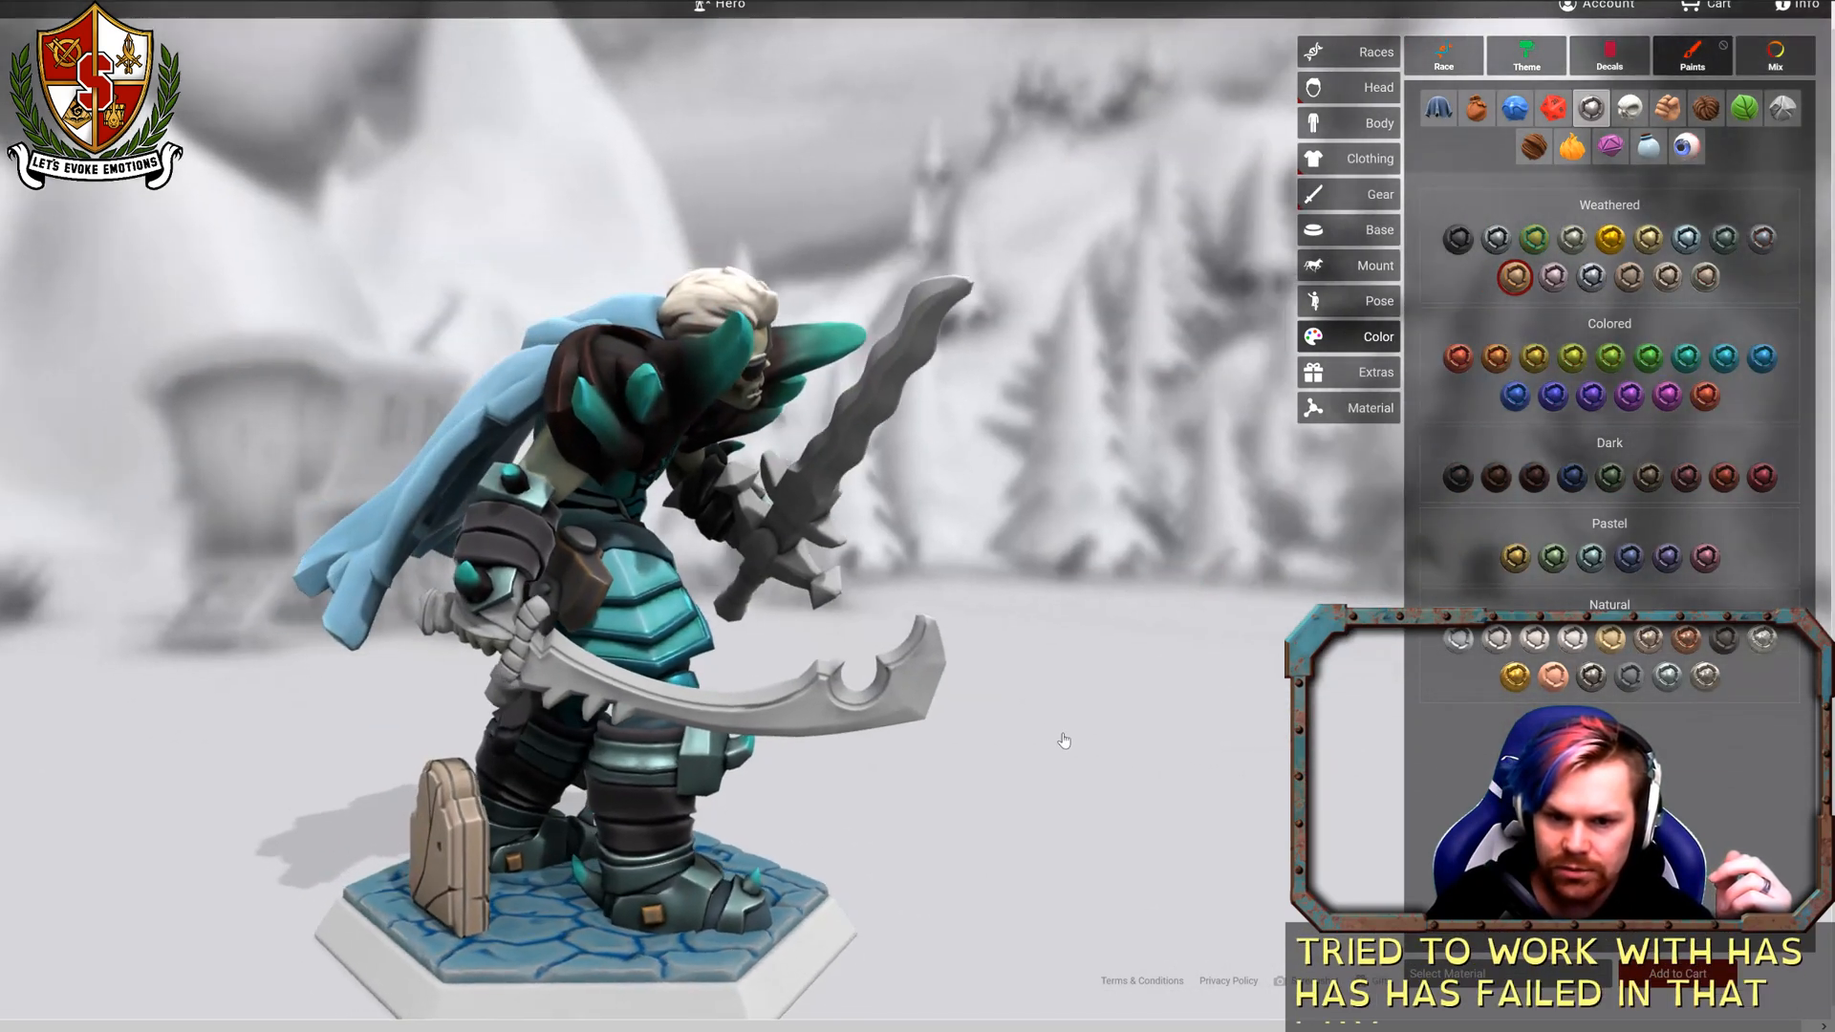
Paint the wooden hafts of both hip axes with the last Natural wood colour.
{"action": "left_click", "coordinate": [1533, 147]}
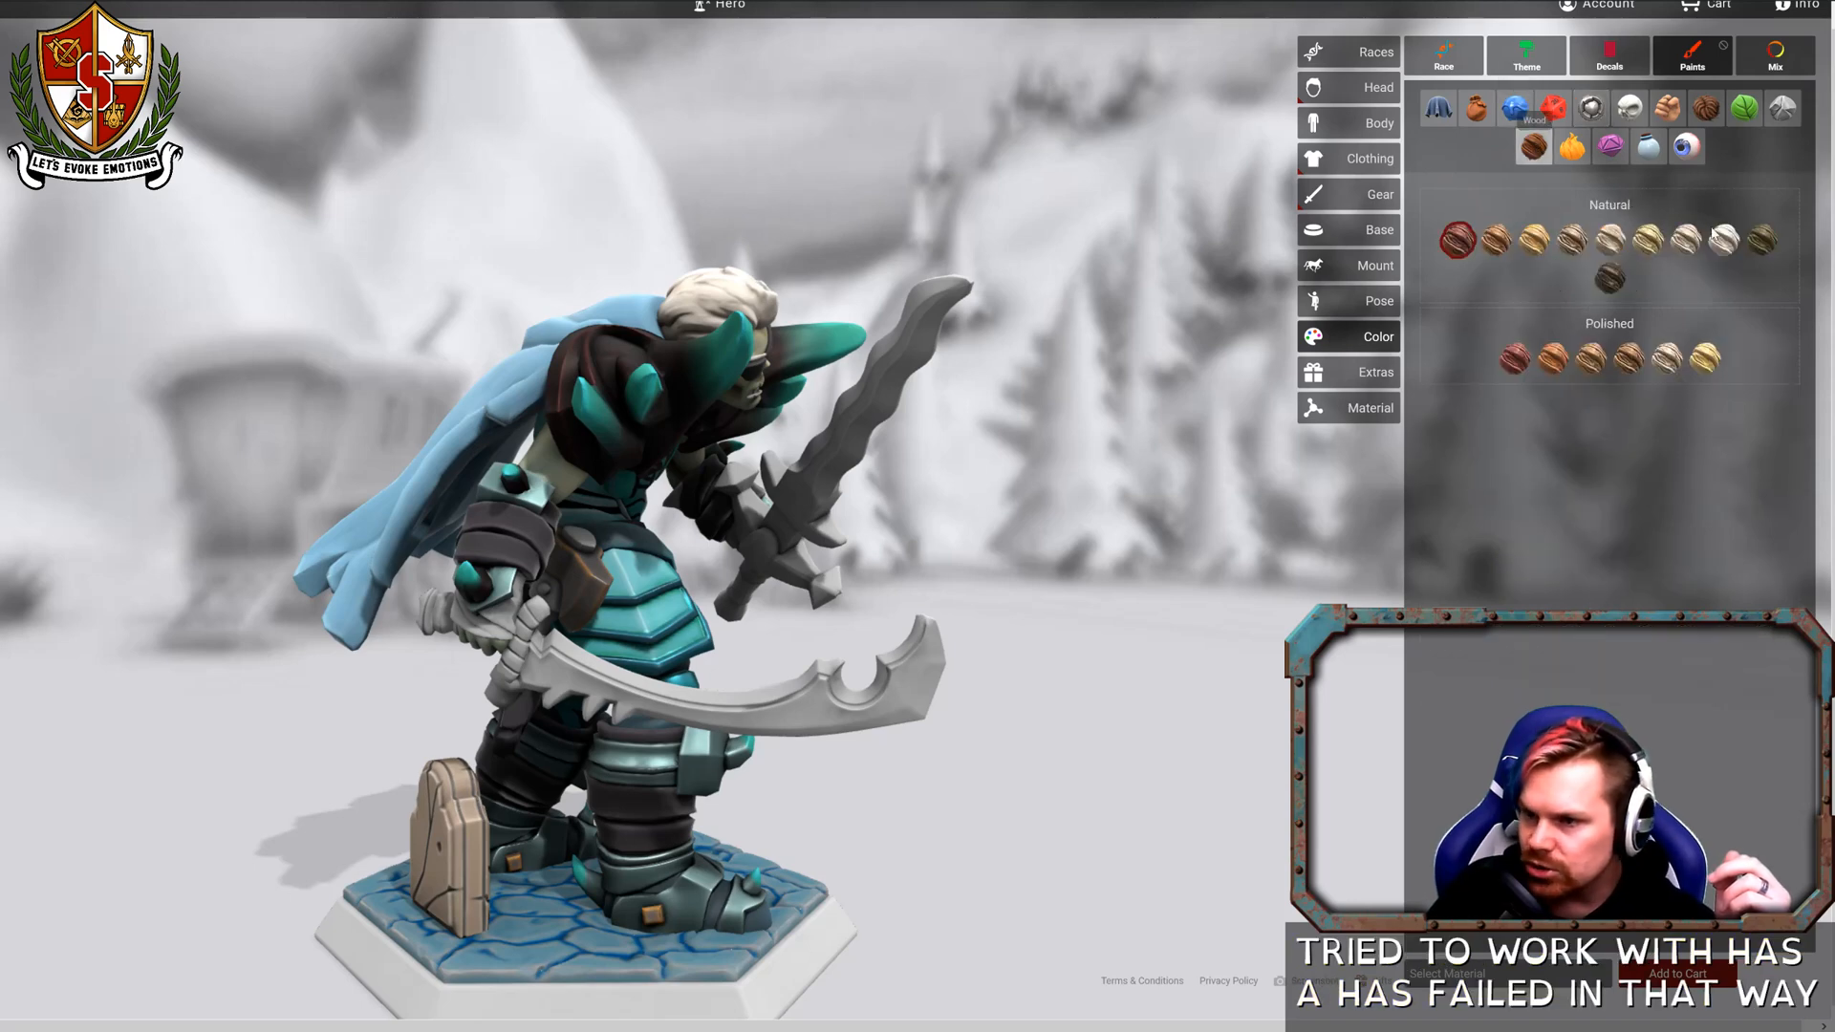
{"action": "left_click", "coordinate": [1609, 278]}
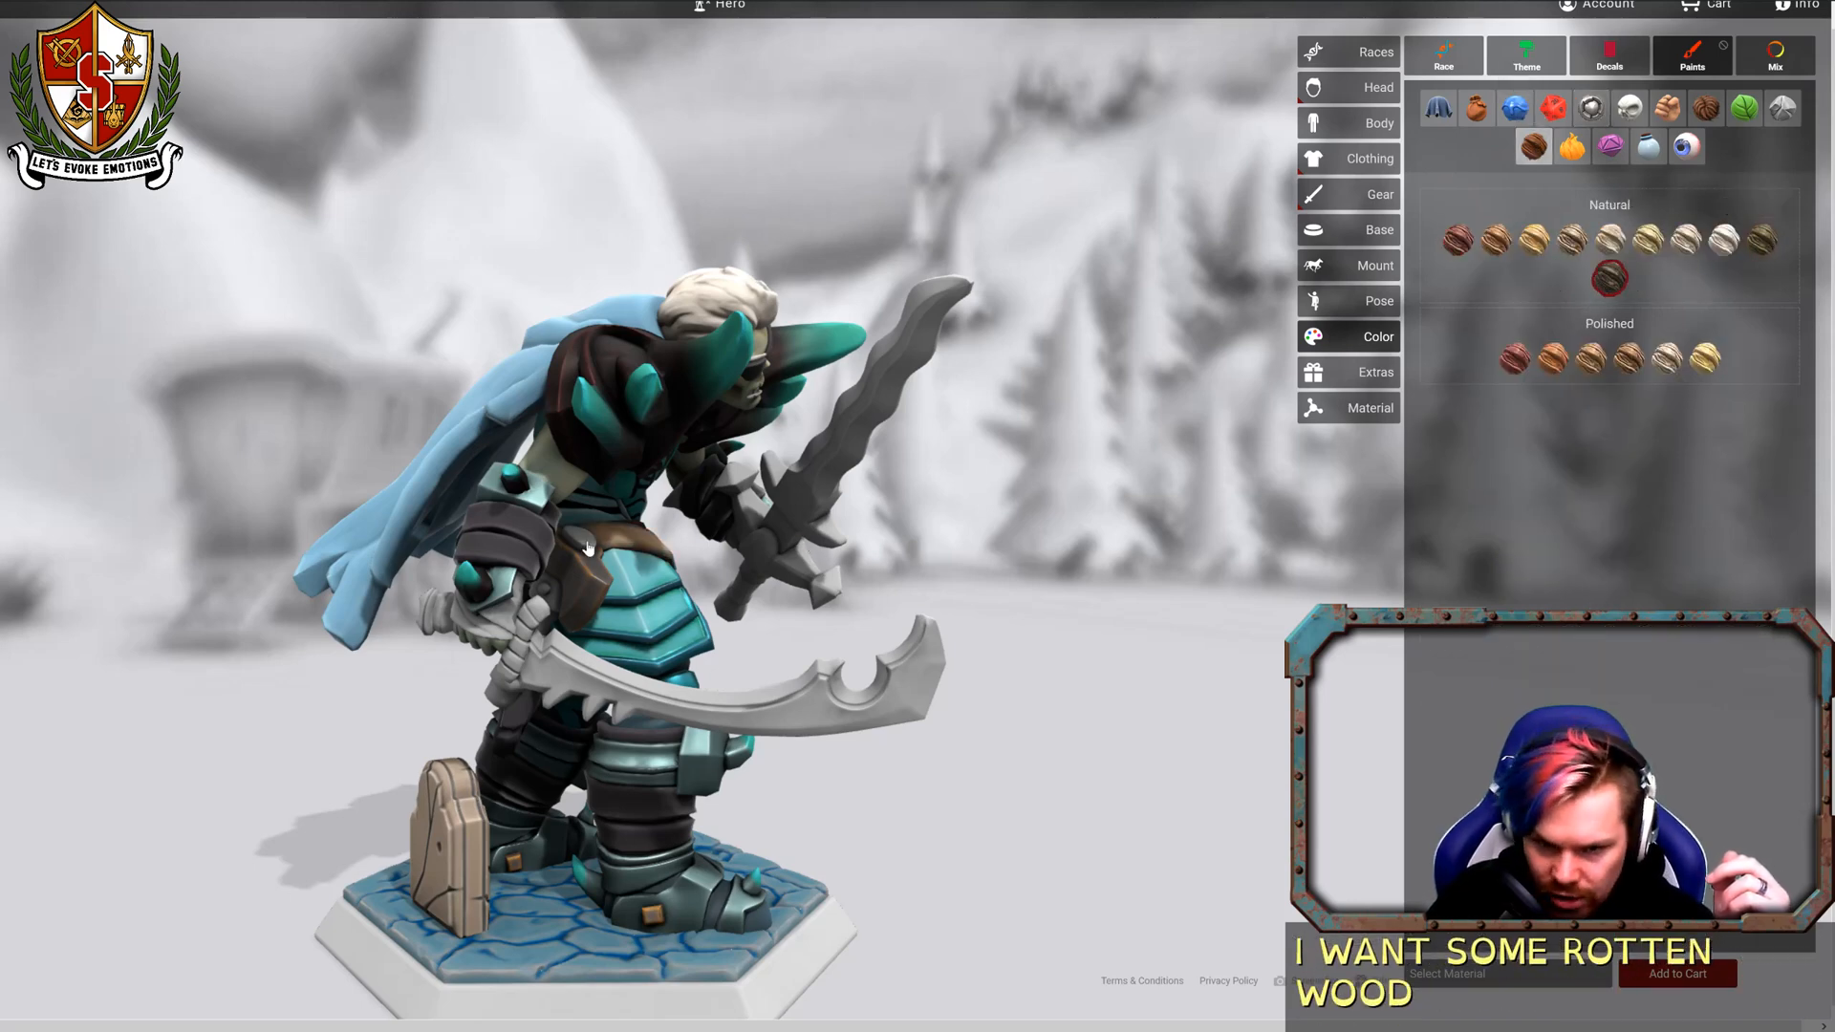
{"action": "left_click_drag", "start_coordinate": [1185, 546], "coordinate": [621, 602]}
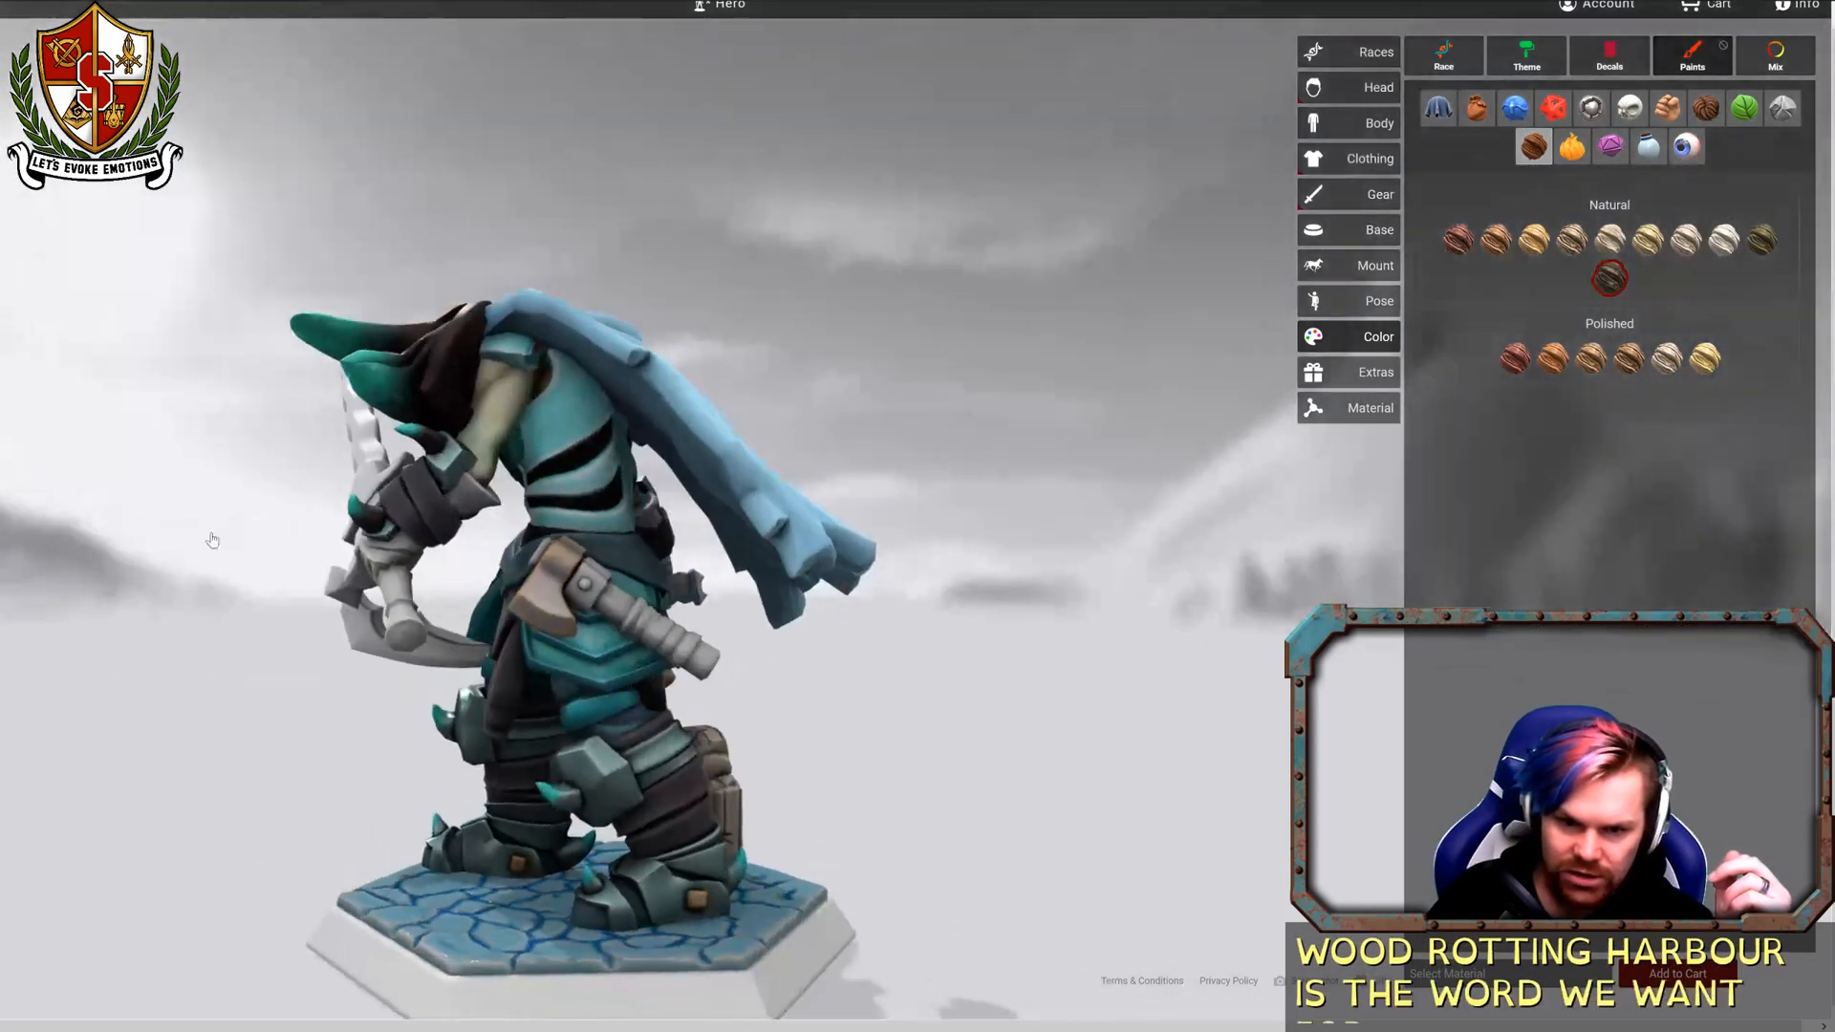
{"action": "left_click_drag", "start_coordinate": [843, 678], "coordinate": [1023, 645]}
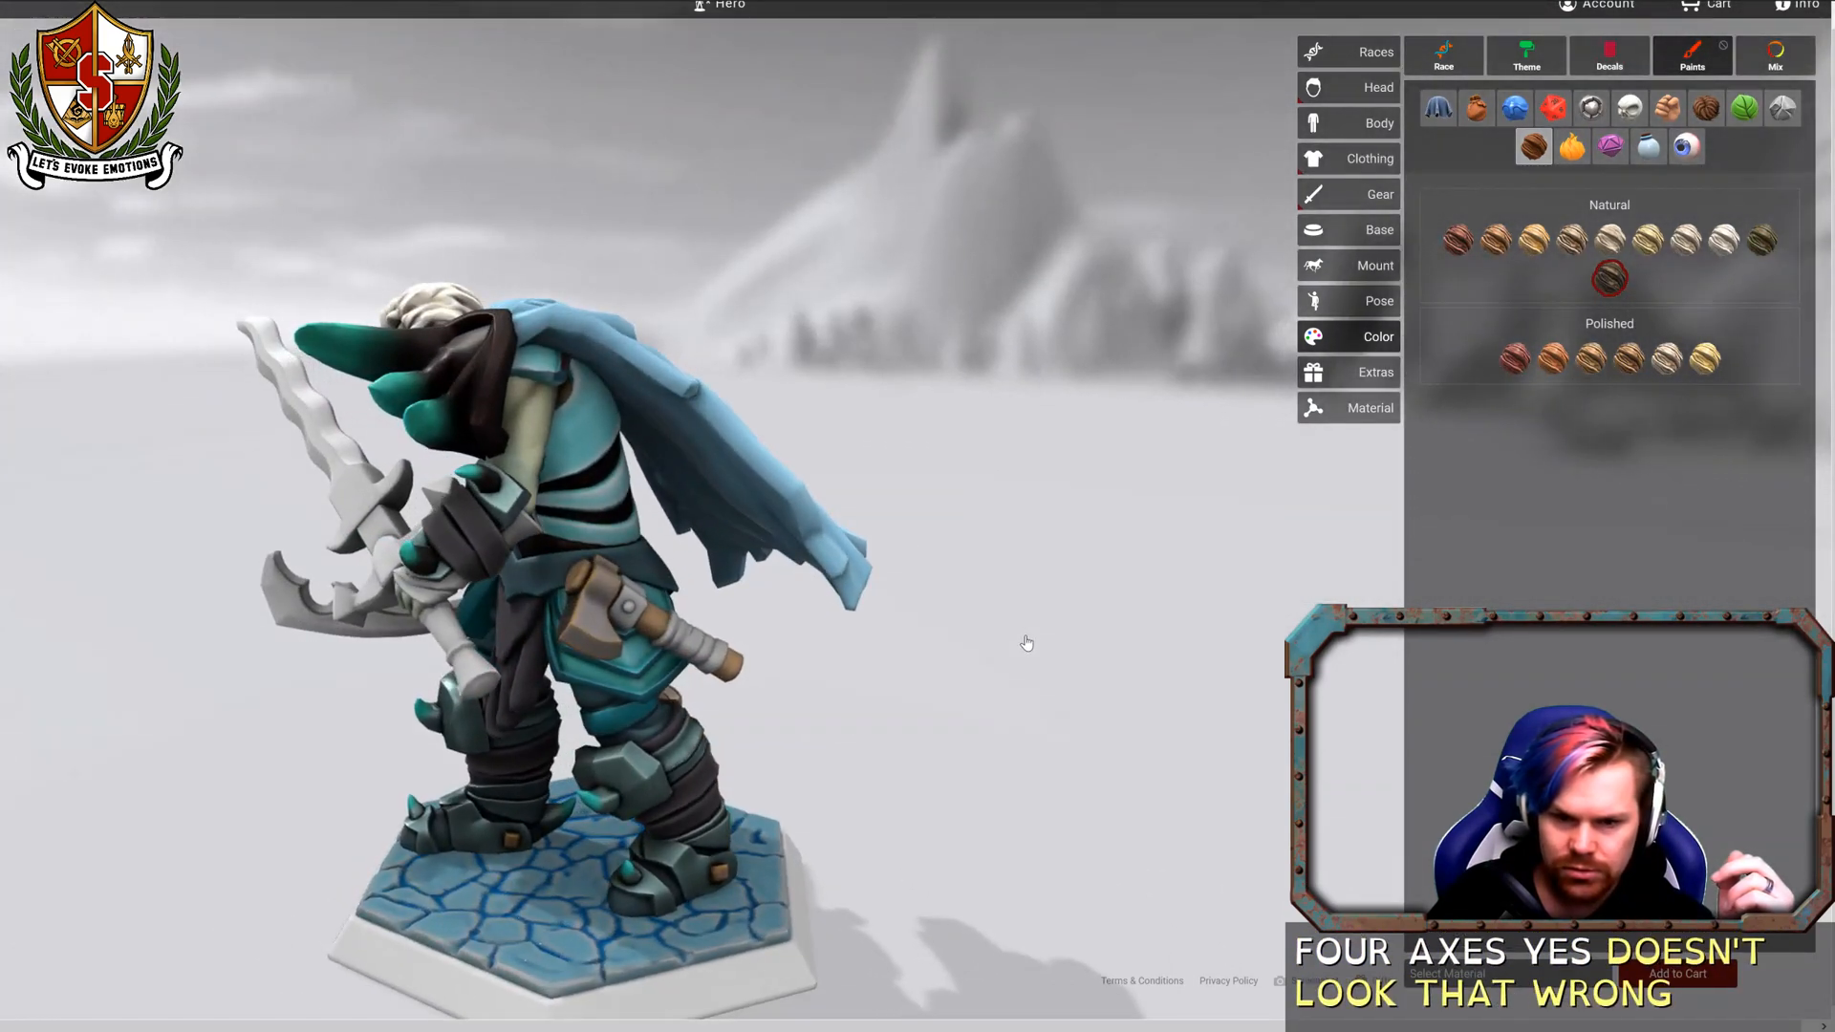
Try the fourth Browns leather on the hip axe fitting, and paint the fittings with the second Browns leather.
{"action": "left_click", "coordinate": [1476, 108]}
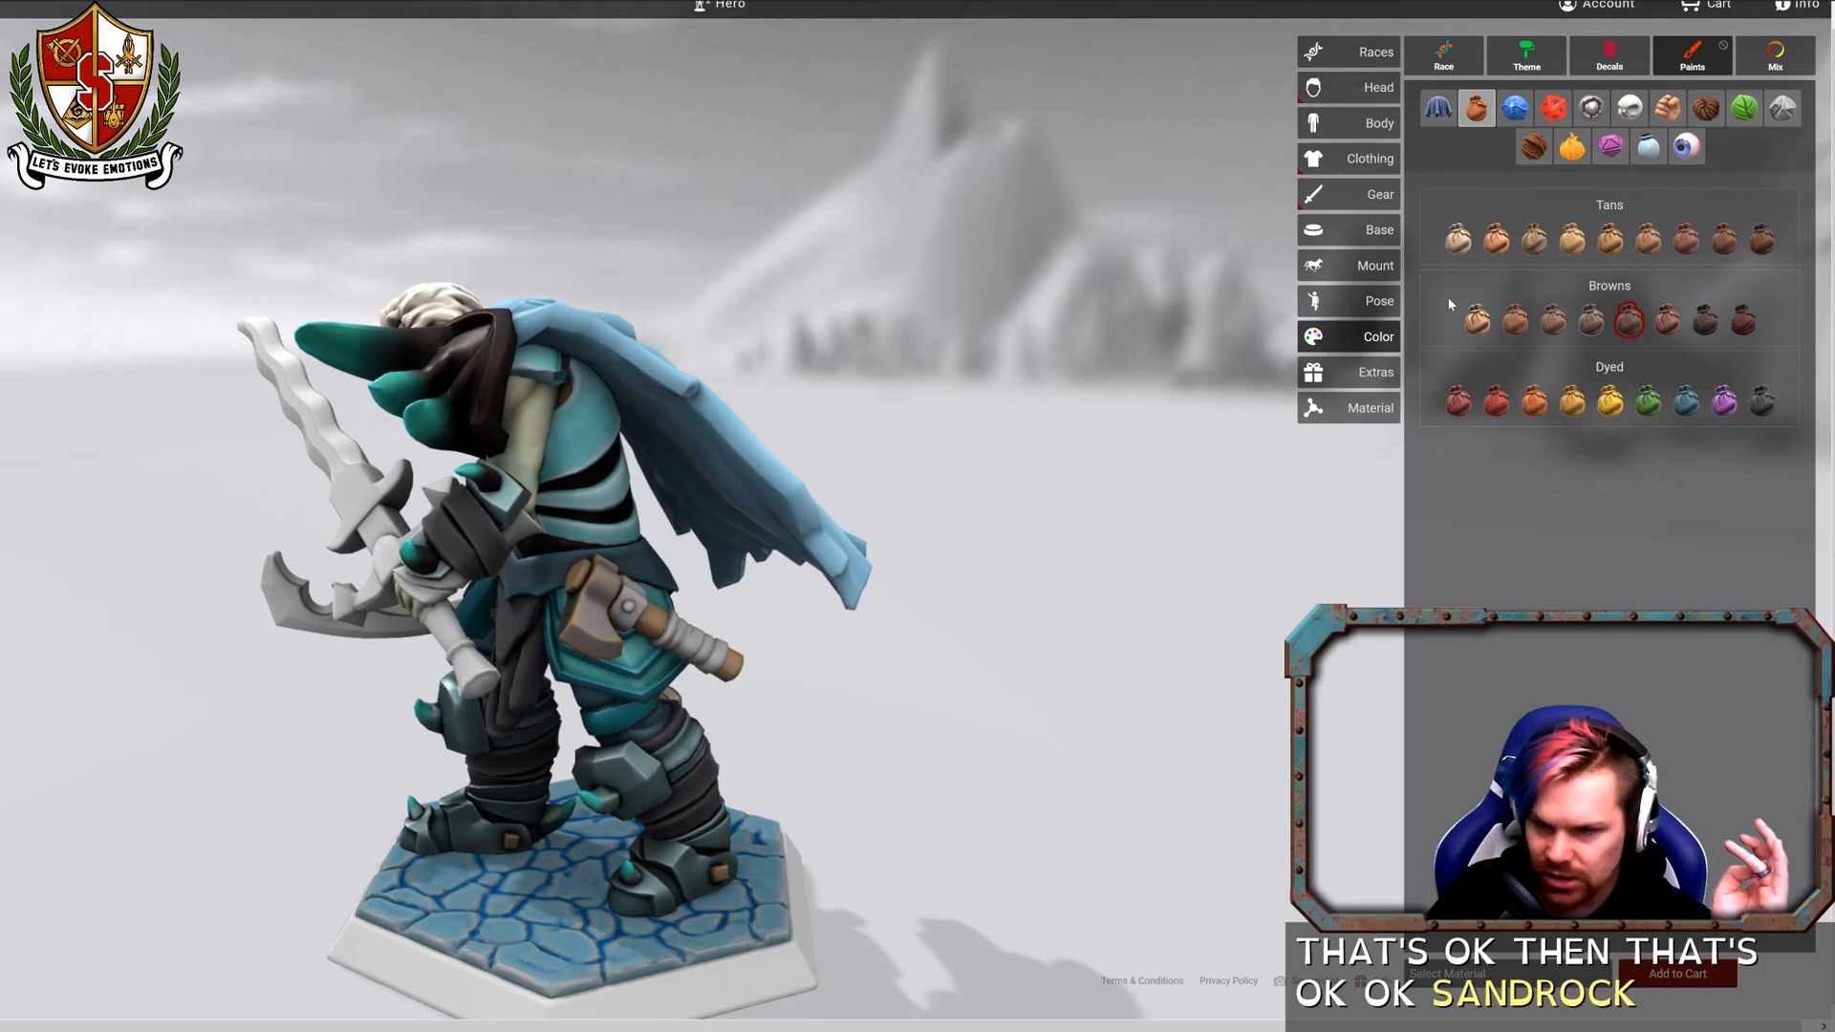
{"action": "left_click", "coordinate": [1591, 320]}
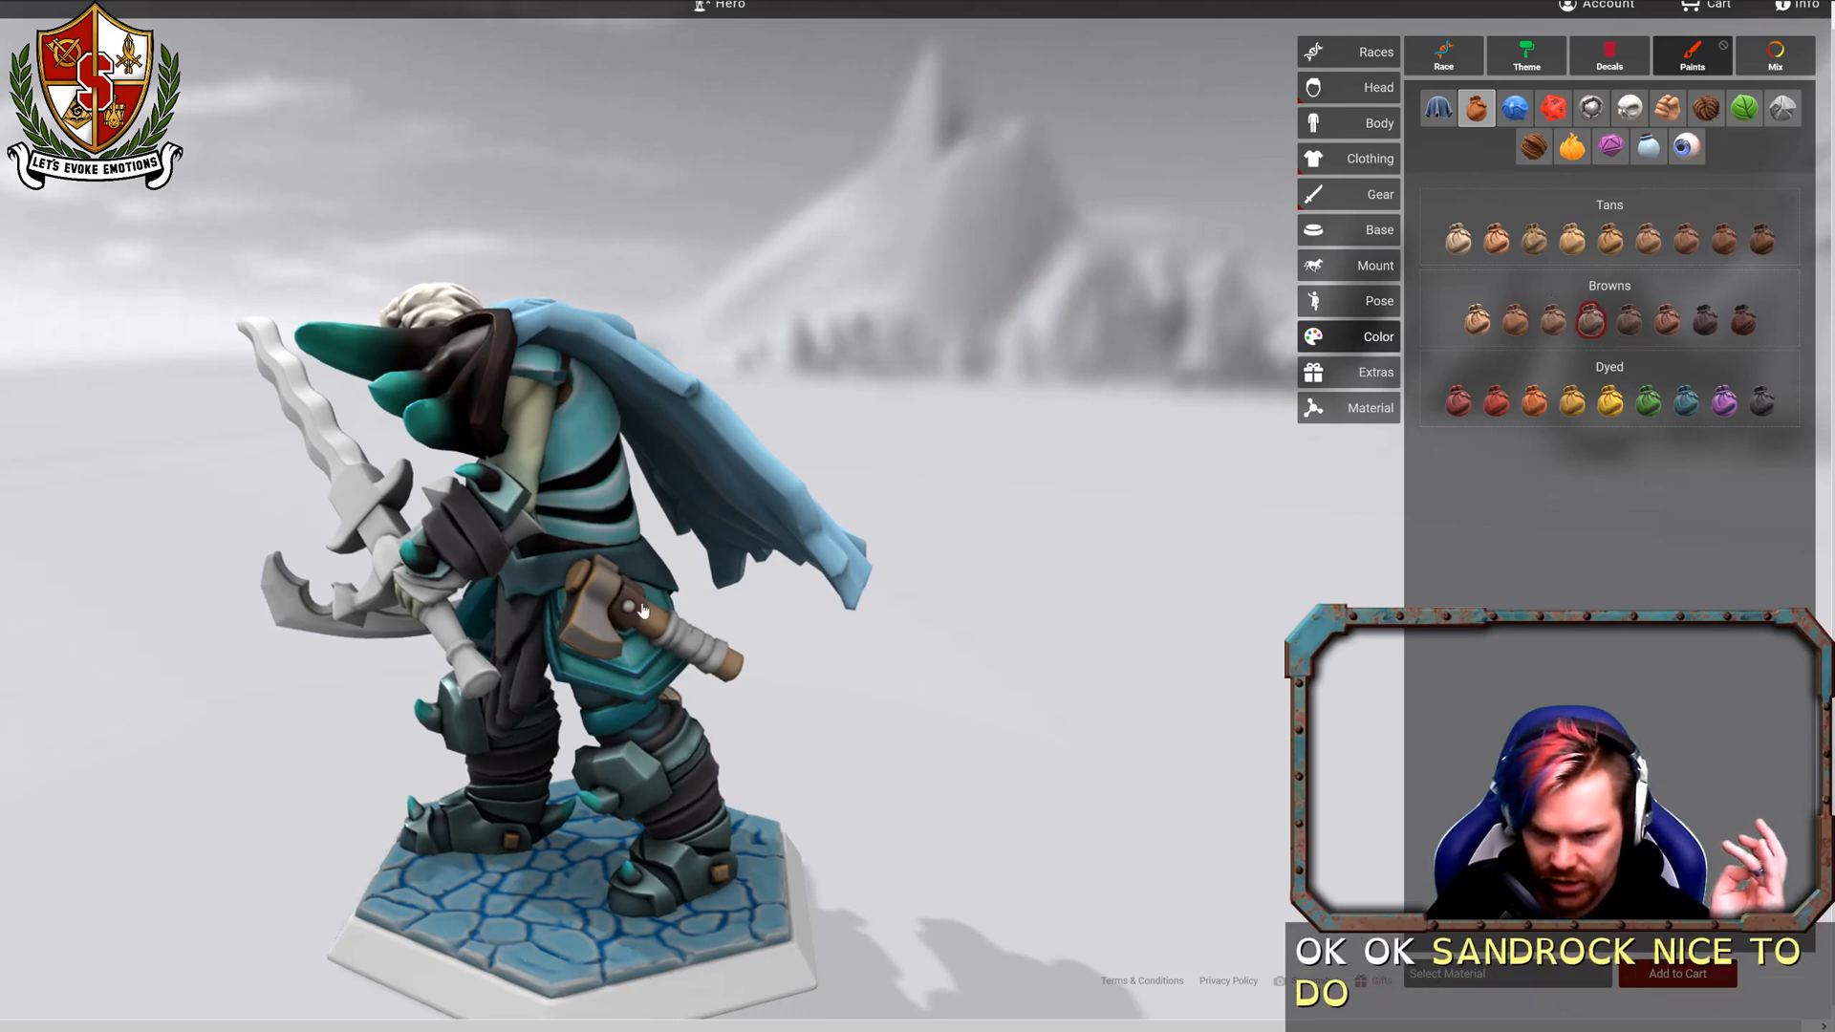
{"action": "left_click", "coordinate": [1515, 322]}
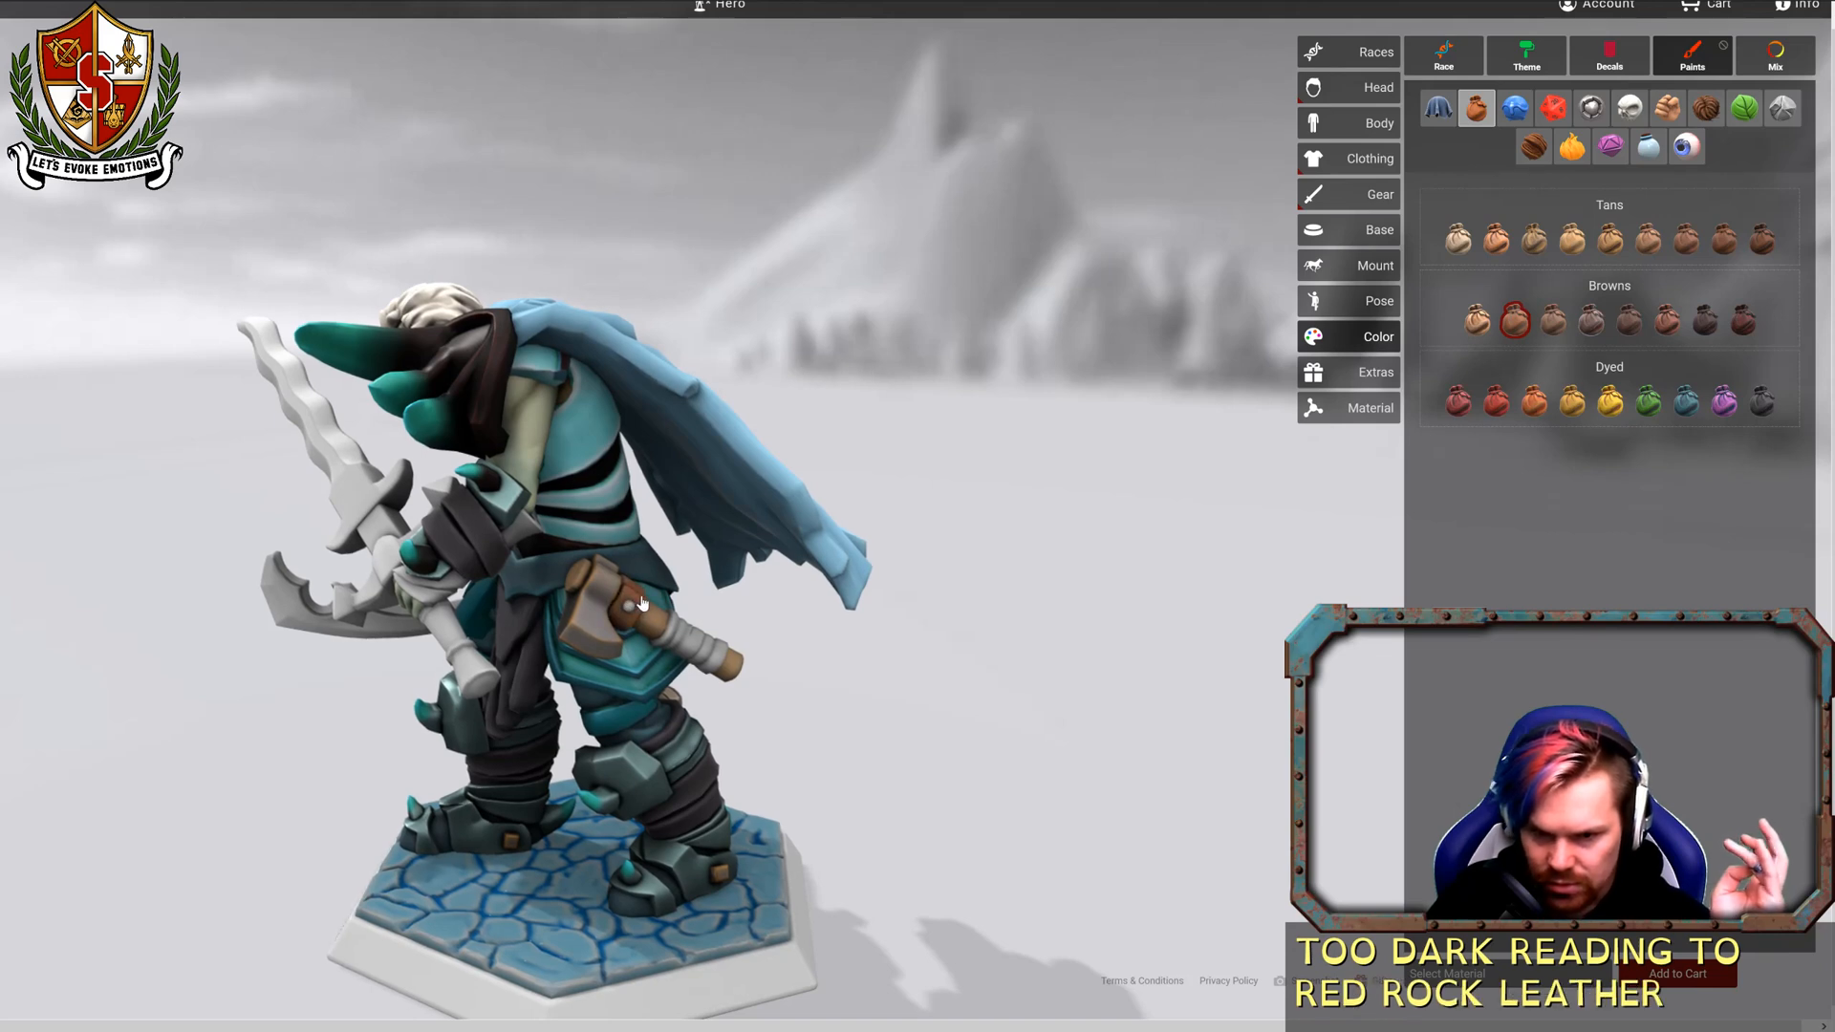
{"action": "left_click_drag", "start_coordinate": [643, 609], "coordinate": [1356, 716]}
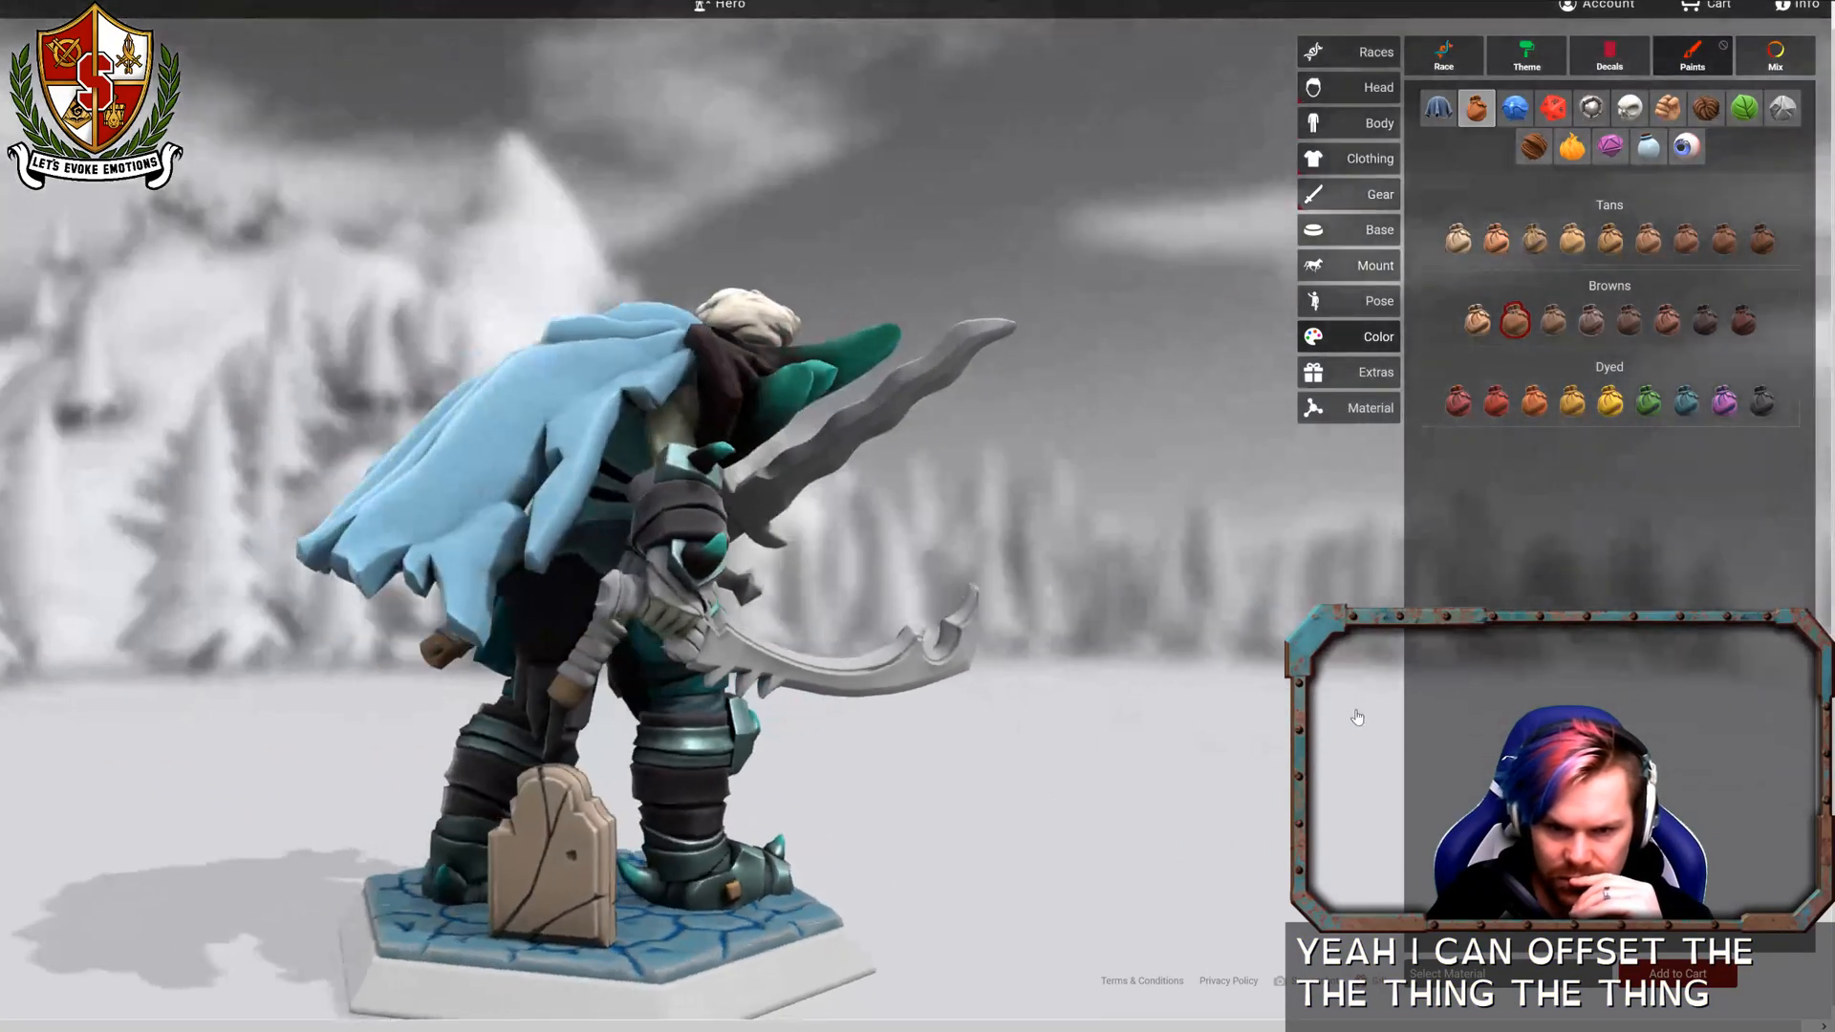
{"action": "left_click_drag", "start_coordinate": [1072, 873], "coordinate": [654, 616]}
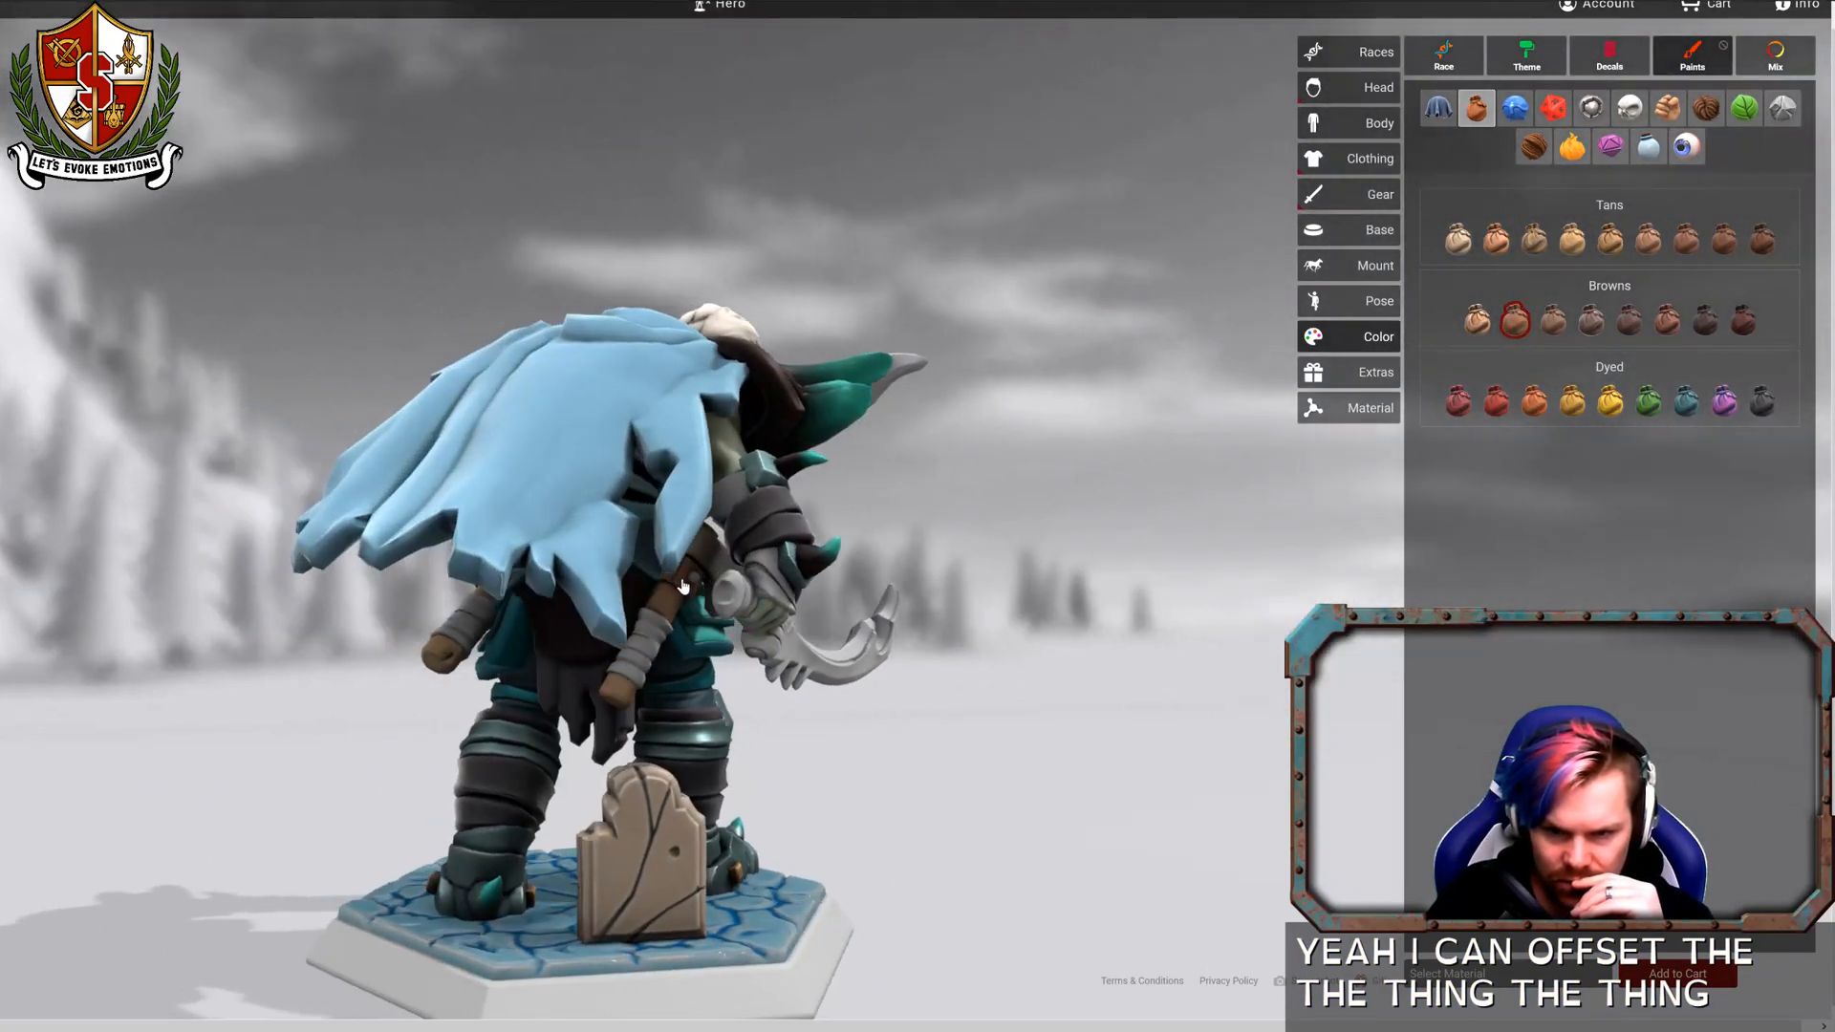
Paint the grip wraps on both hip axe handles with the lightest leather colour from the Tans.
{"action": "left_click", "coordinate": [1463, 247]}
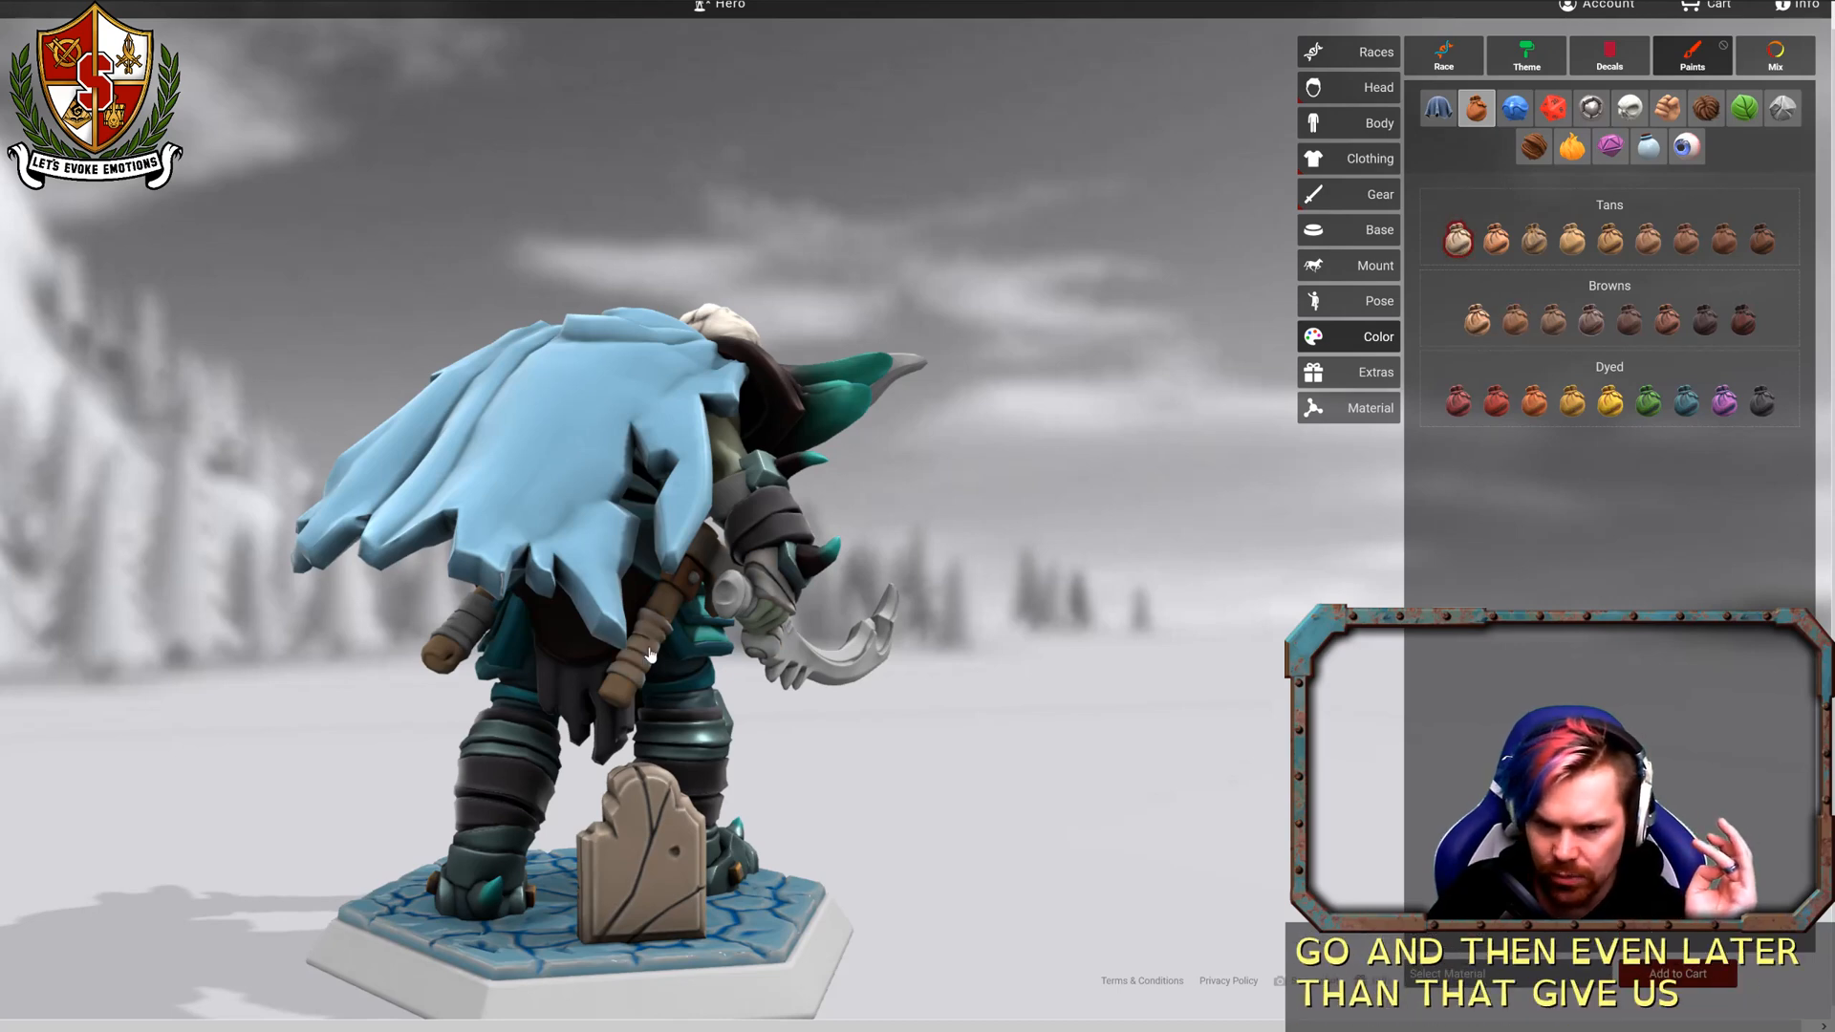
{"action": "left_click_drag", "start_coordinate": [457, 636], "coordinate": [938, 602]}
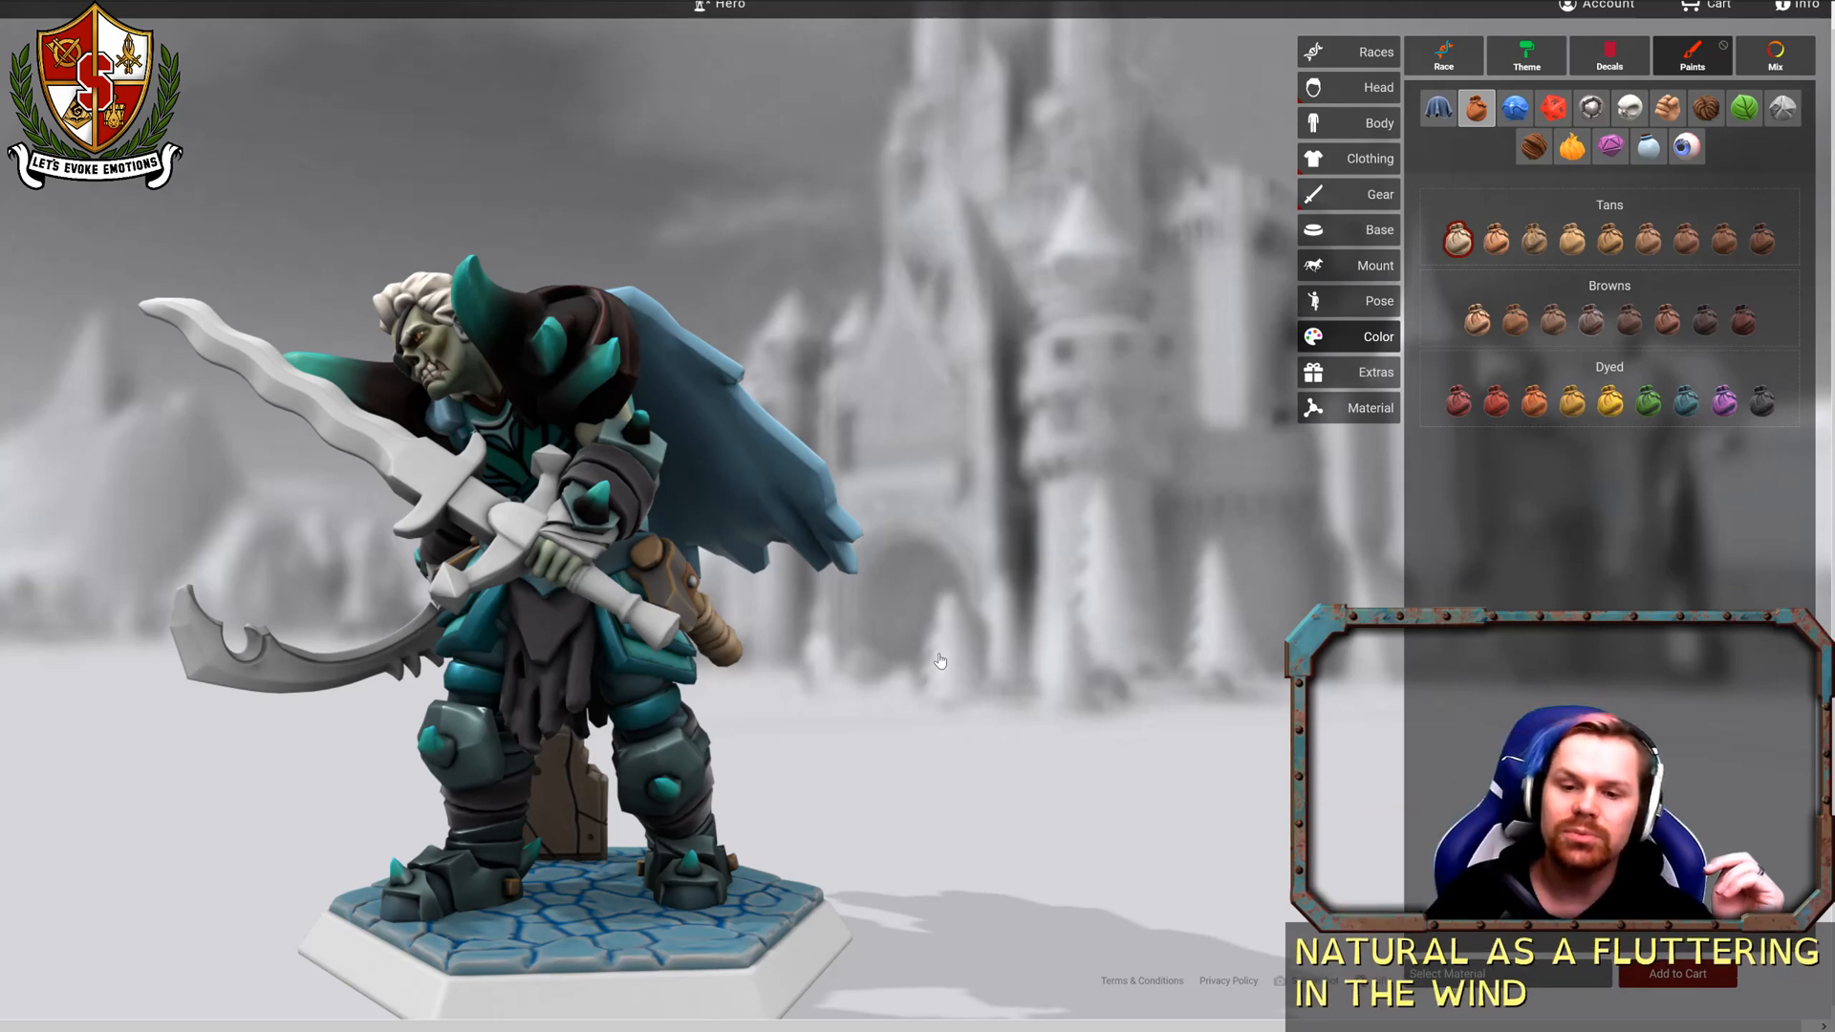
{"action": "left_click_drag", "start_coordinate": [940, 660], "coordinate": [906, 381]}
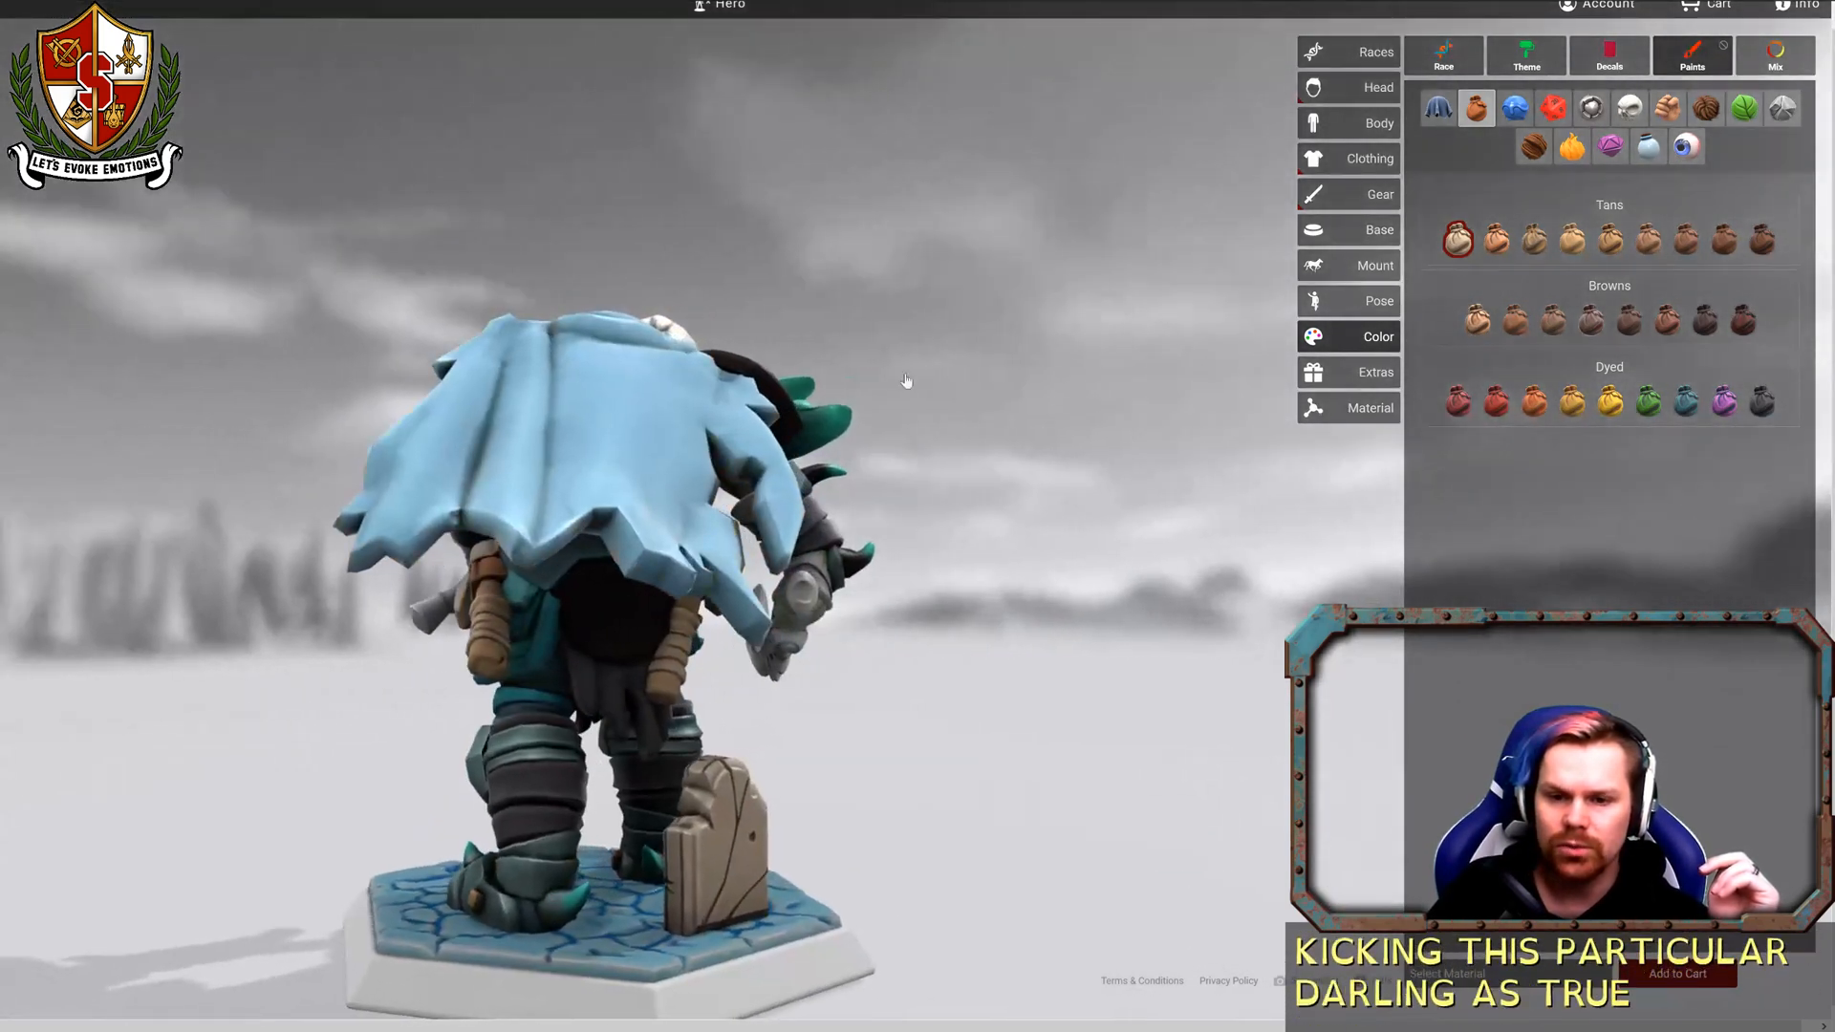
In the advanced pose, adjust the cape's first segment by slightly lowering Twist, lowering Bend and raising Tilt.
{"action": "left_click", "coordinate": [1355, 300]}
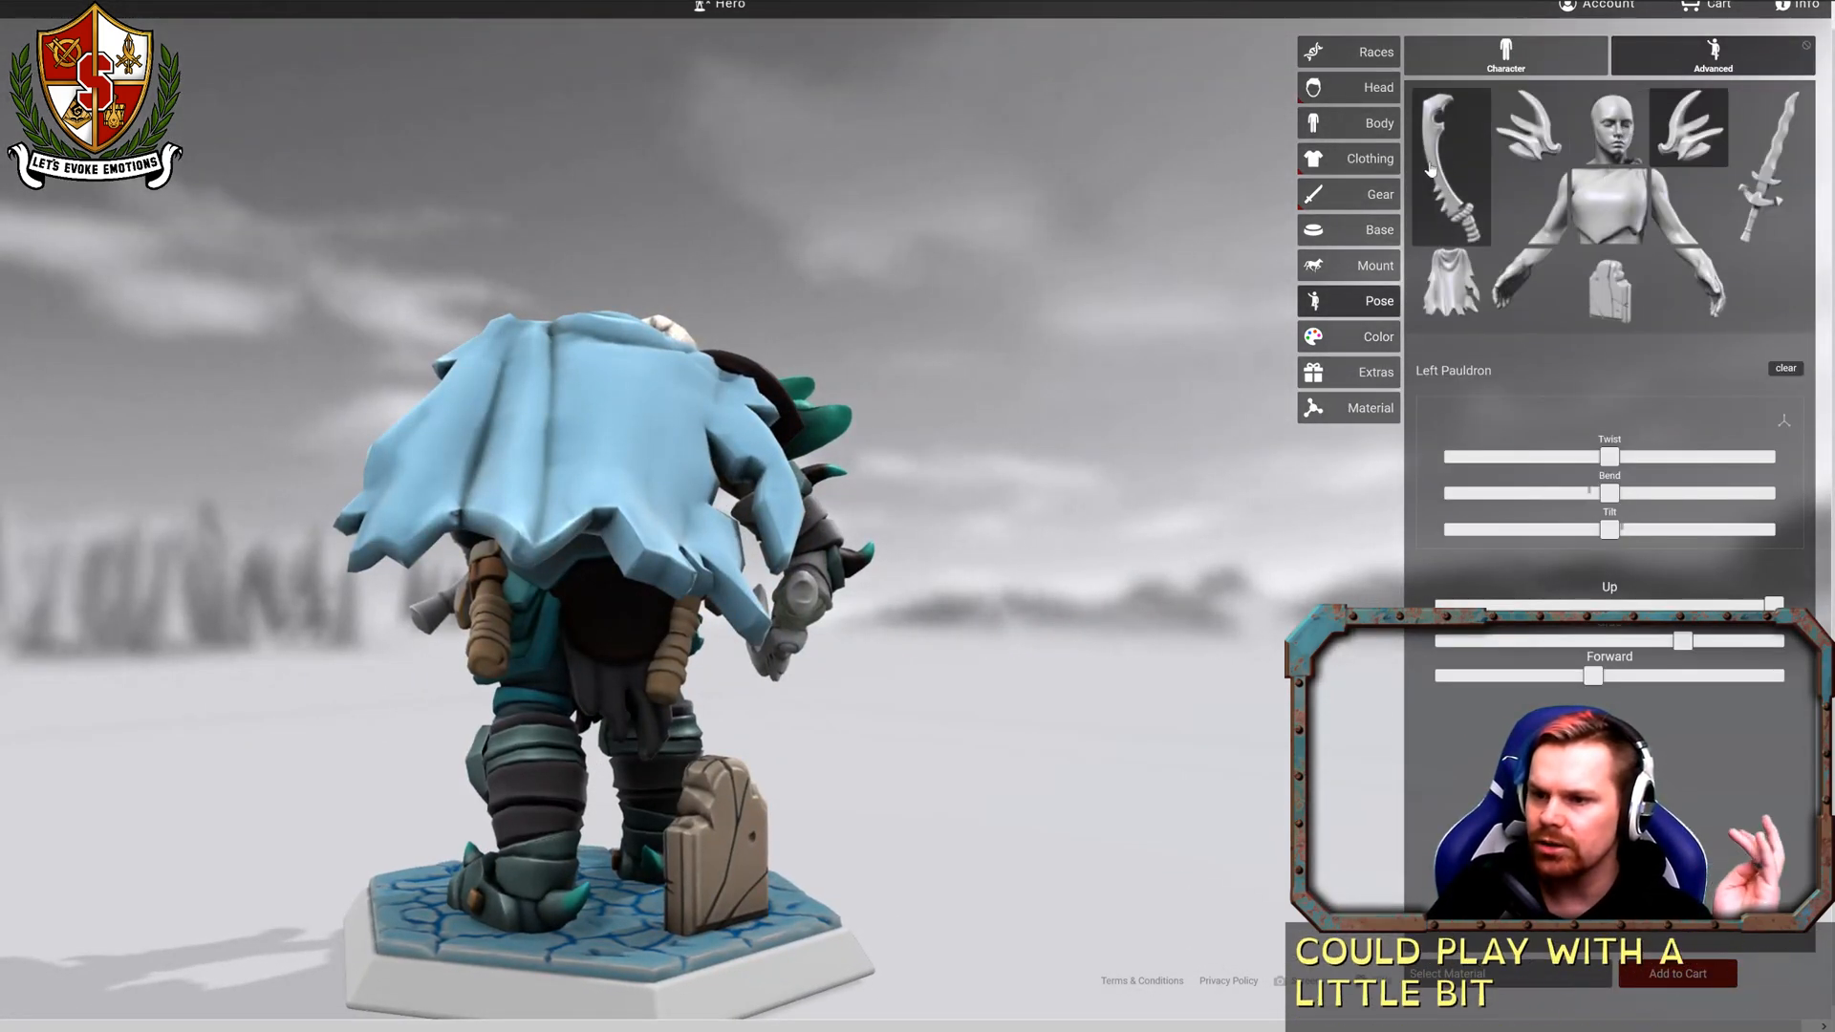
{"action": "mouse_move", "coordinate": [1602, 457]}
{"action": "left_mouse_down"}
{"action": "mouse_move", "coordinate": [1575, 459]}
{"action": "mouse_move", "coordinate": [1593, 460]}
{"action": "left_mouse_up"}
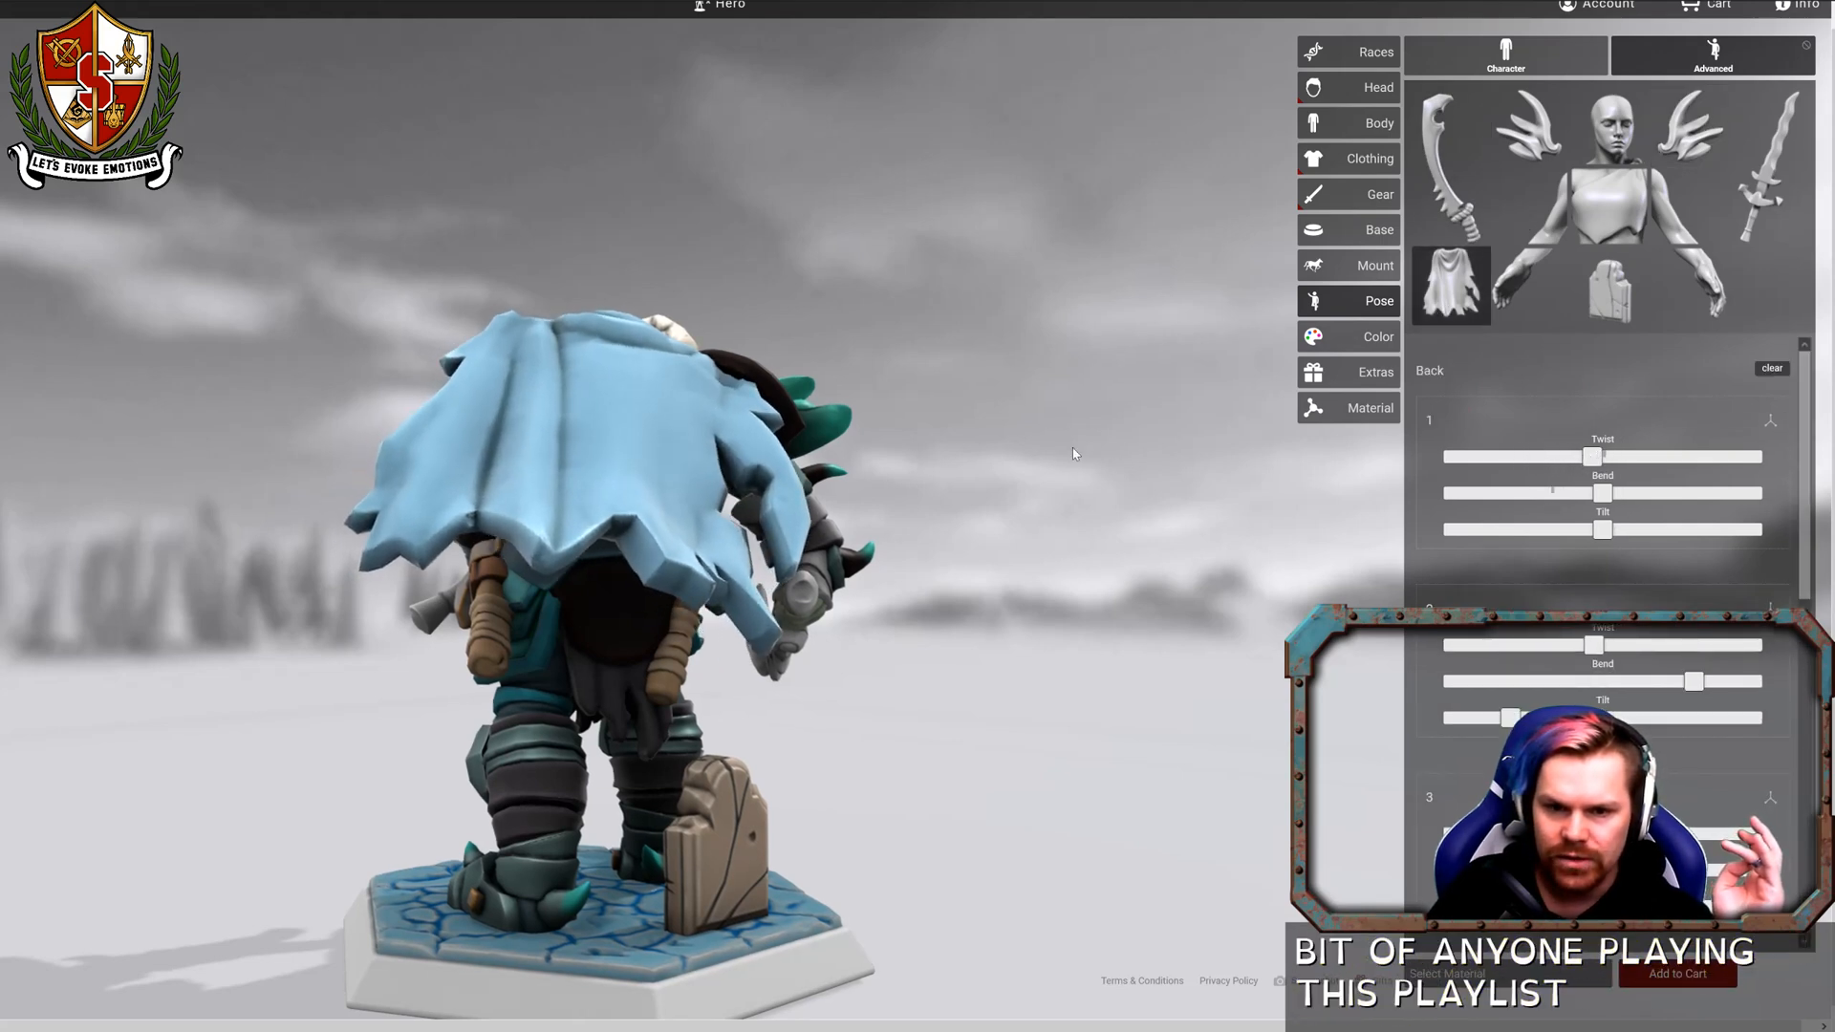
{"action": "scroll", "coordinate": [1022, 440], "scroll_direction": "down", "scroll_amount": 3}
{"action": "left_click_drag", "start_coordinate": [1012, 439], "coordinate": [1114, 586]}
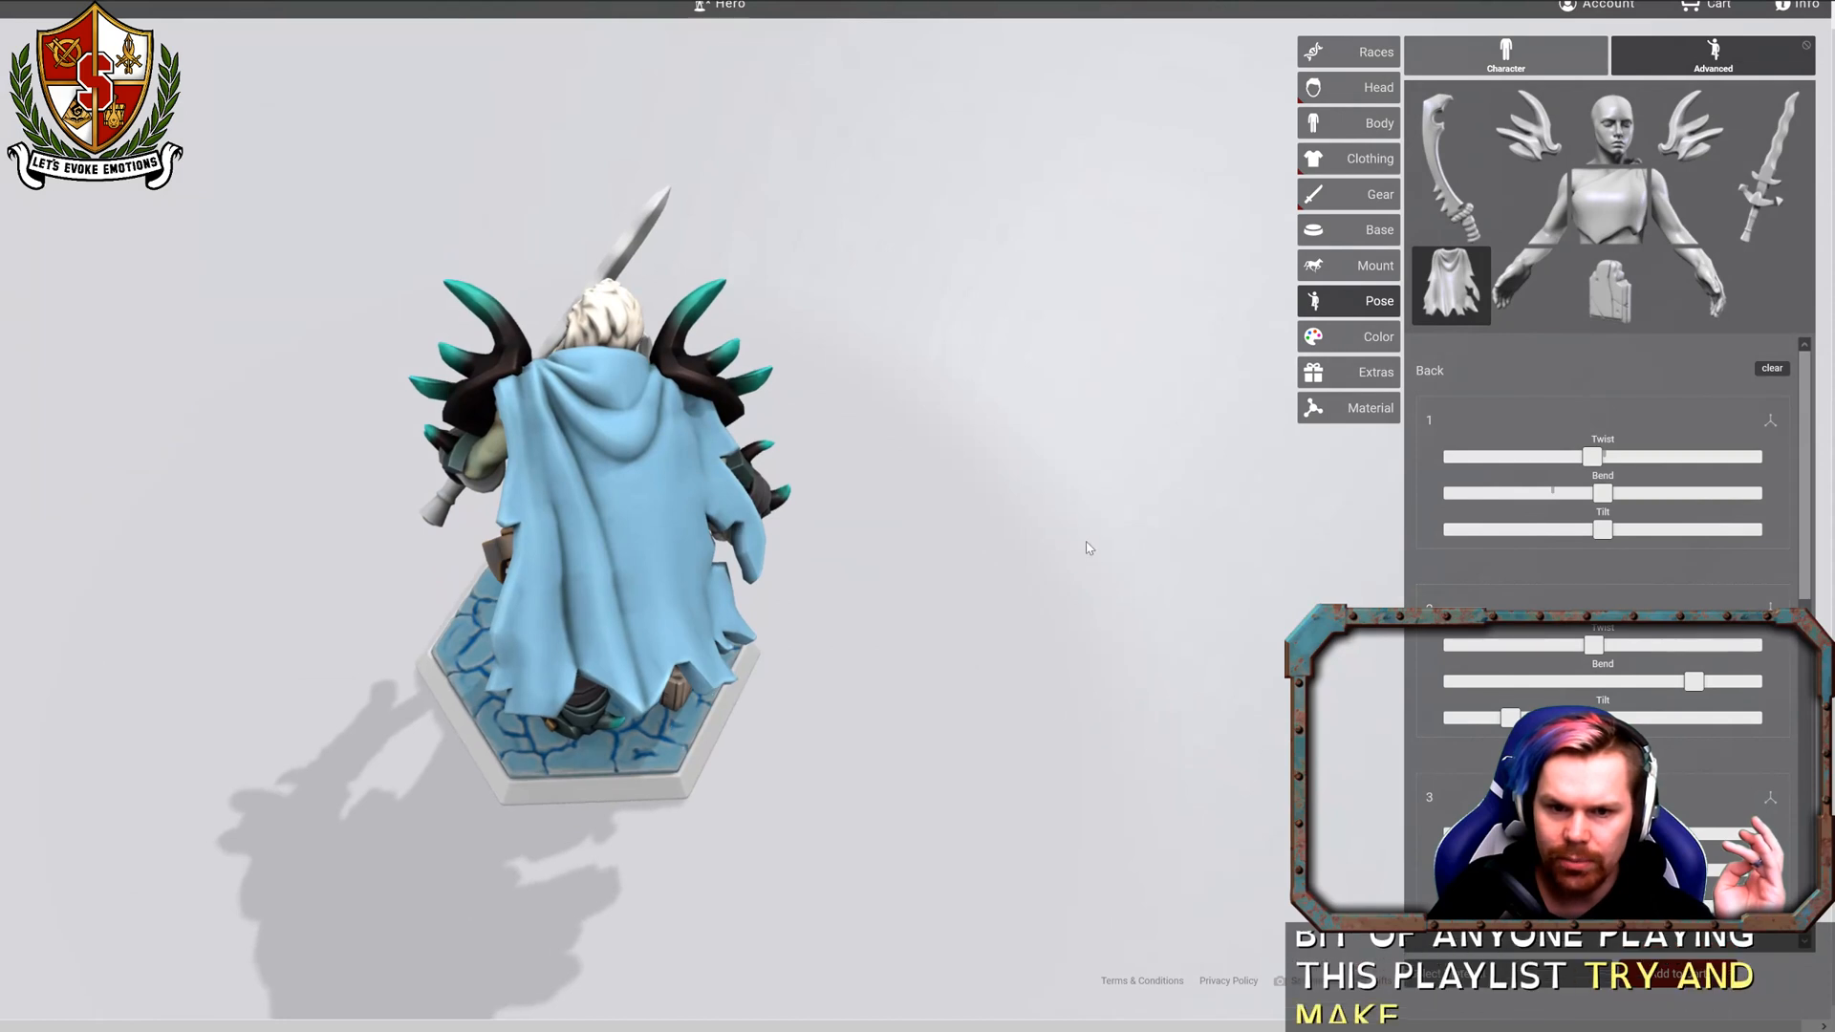
{"action": "left_click_drag", "start_coordinate": [1602, 494], "coordinate": [1651, 535]}
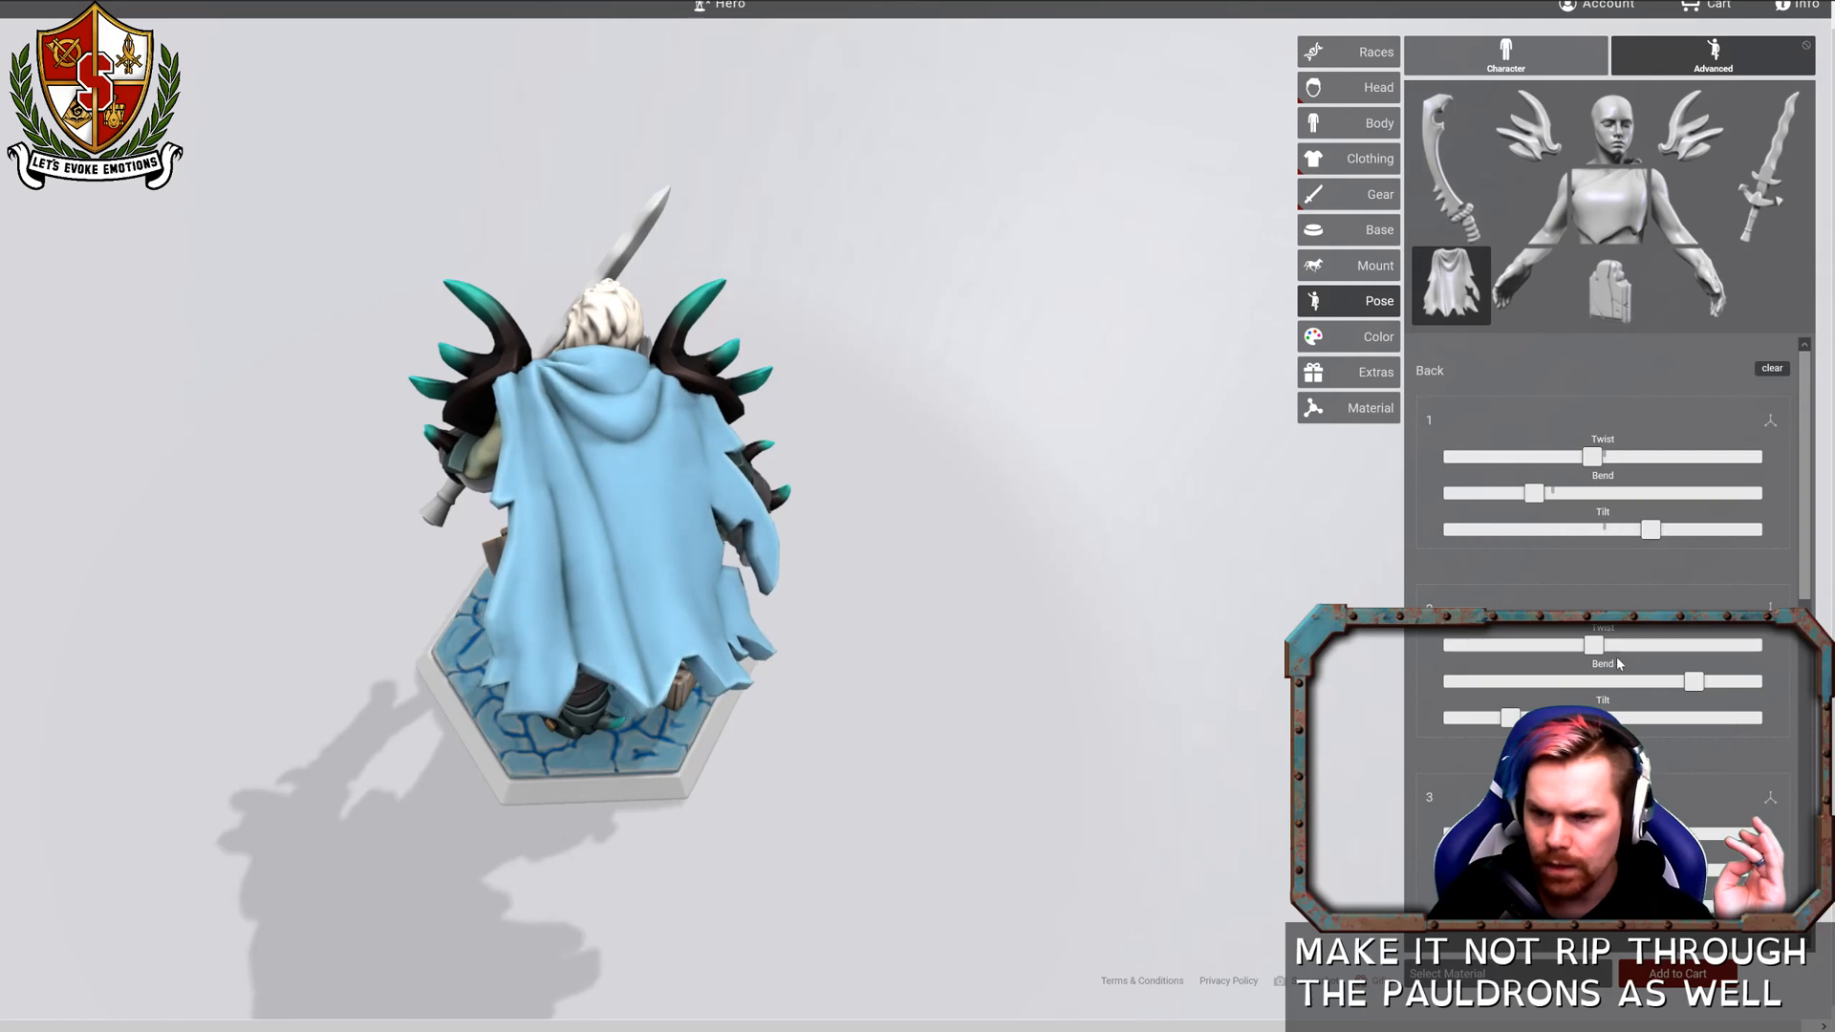
Reshape the cape's second segment by slightly lowering its Twist and Bend and raising its Tilt.
{"action": "left_click_drag", "start_coordinate": [1591, 651], "coordinate": [1583, 653]}
{"action": "left_click_drag", "start_coordinate": [1685, 690], "coordinate": [1666, 686]}
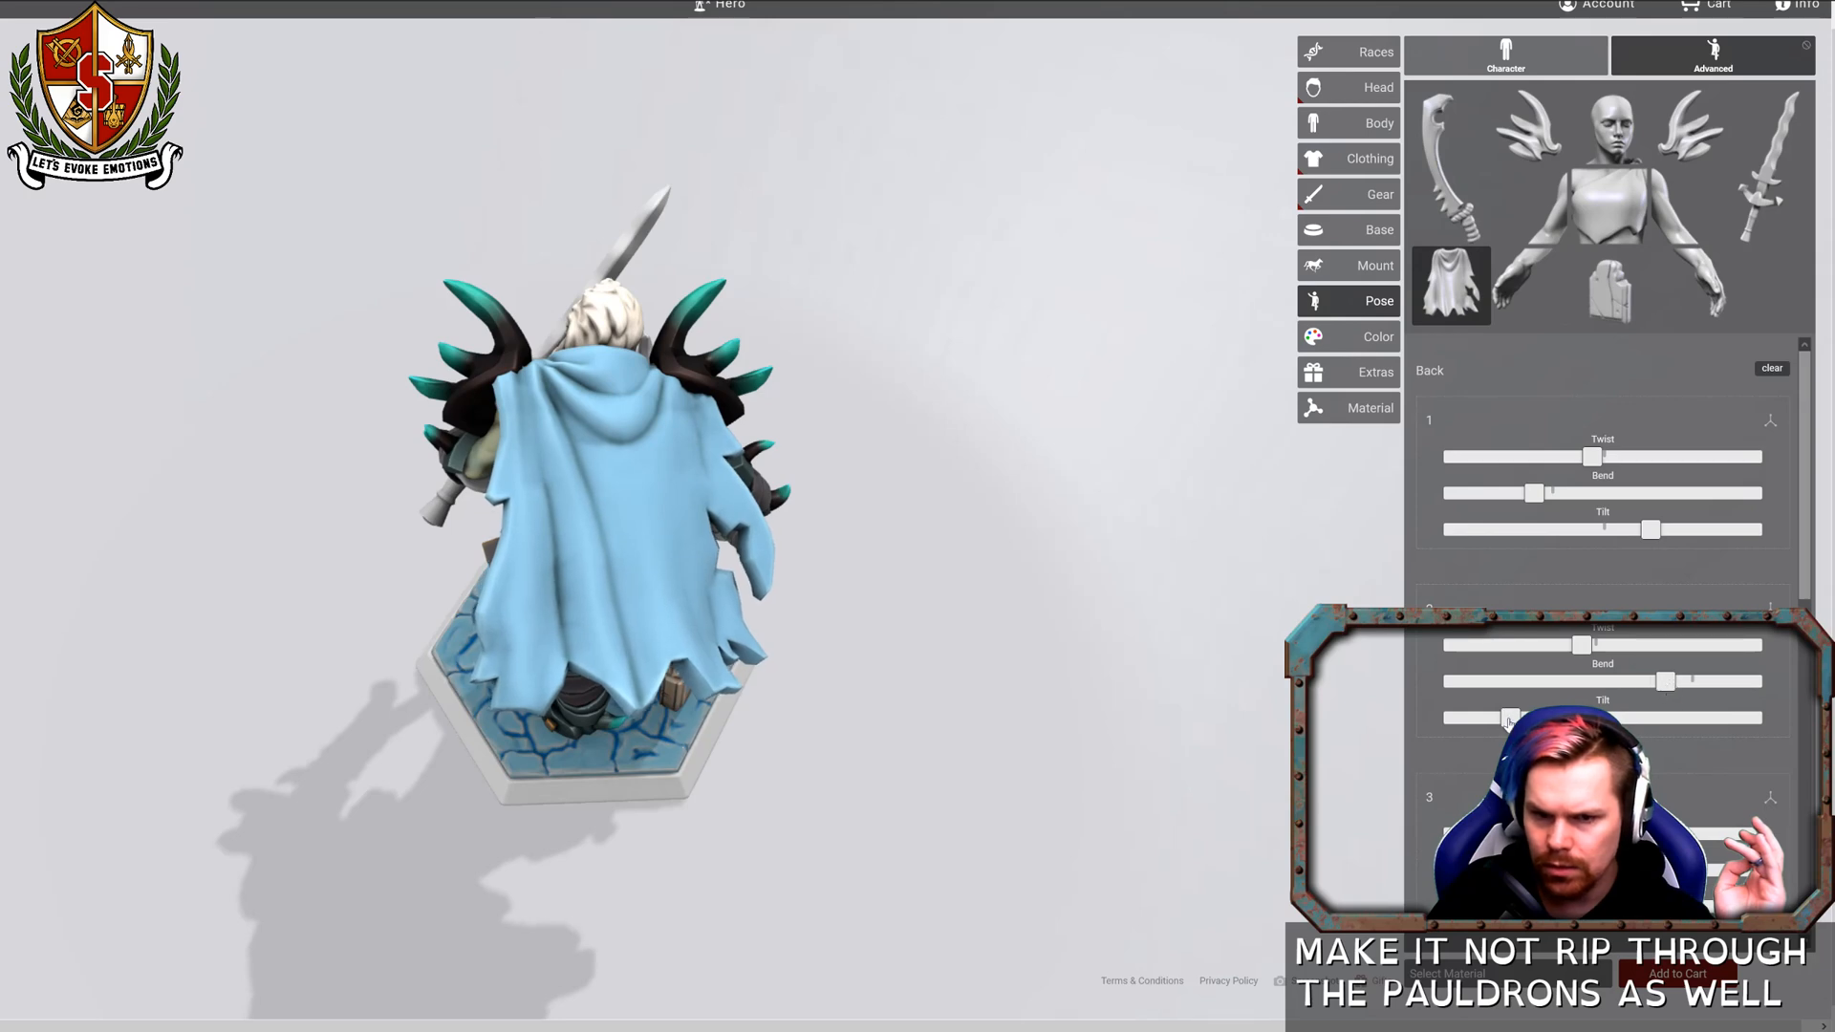
{"action": "left_click_drag", "start_coordinate": [1509, 718], "coordinate": [1557, 717]}
Reshape the cape's fourth segment with a strongly raised Twist and lowered Bend and Tilt.
{"action": "left_click_drag", "start_coordinate": [1092, 657], "coordinate": [1358, 576]}
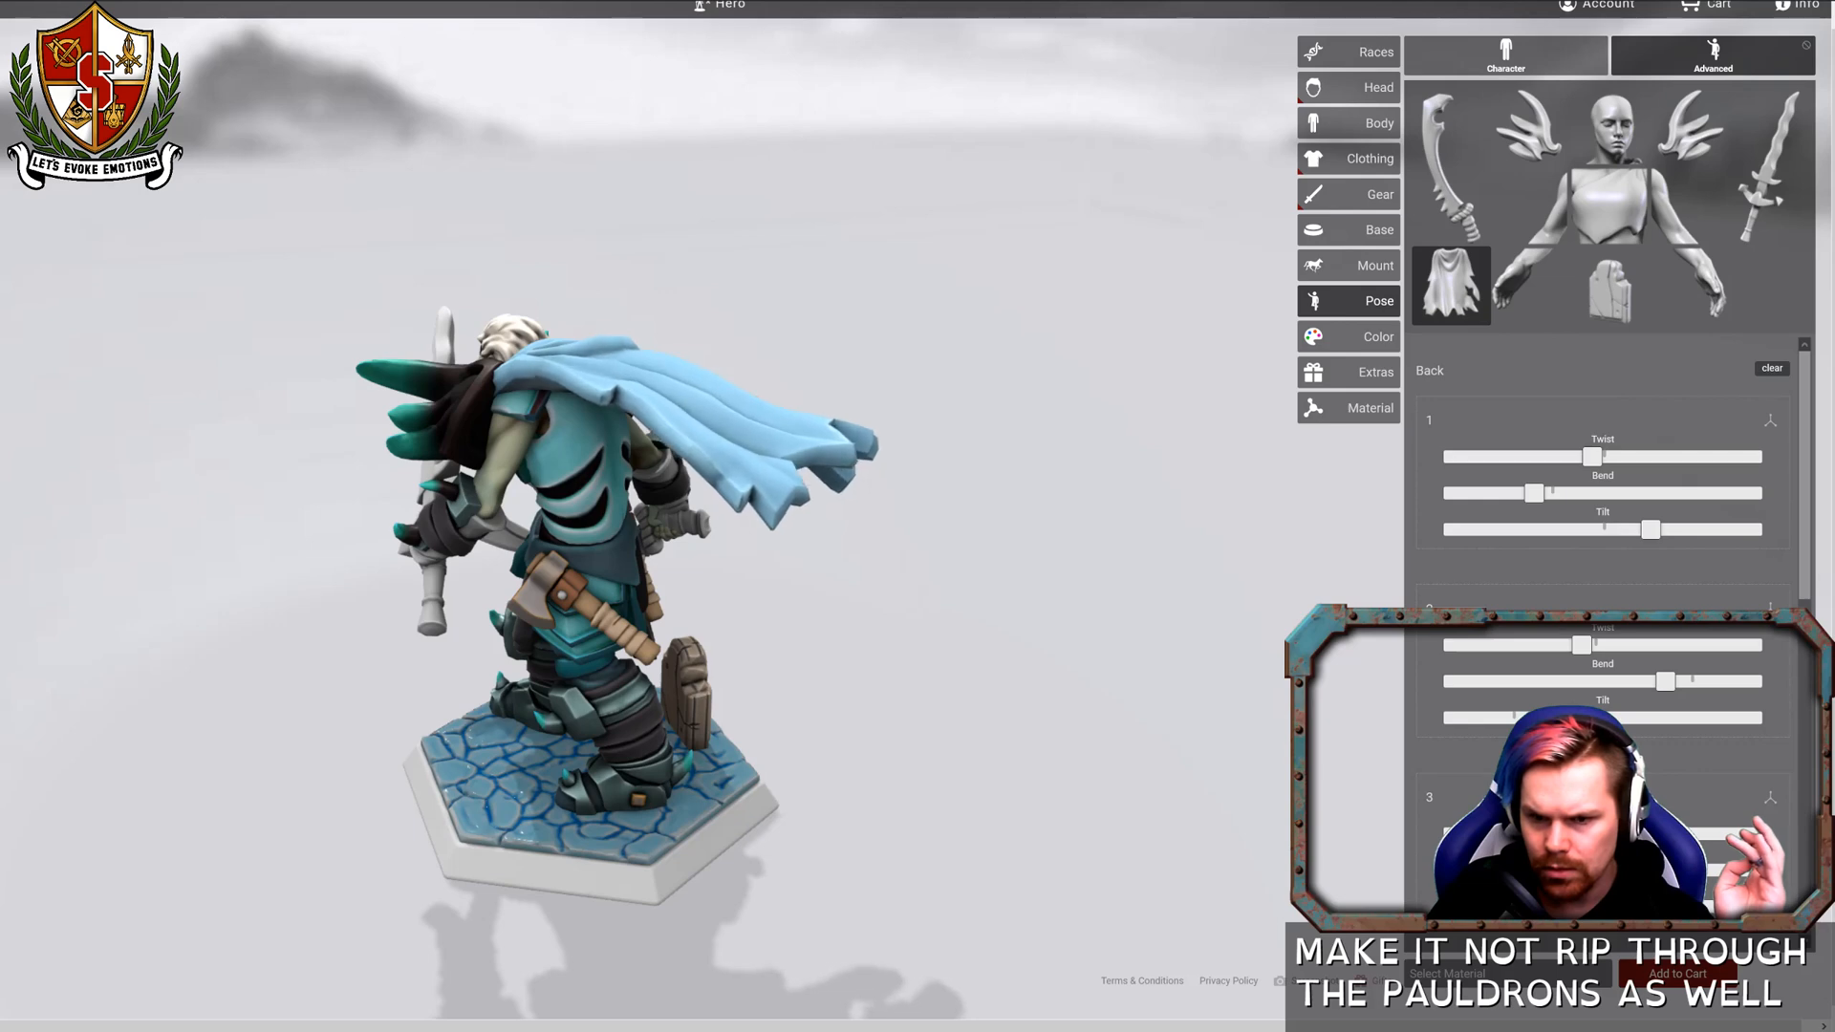
{"action": "left_click_drag", "start_coordinate": [946, 564], "coordinate": [670, 594]}
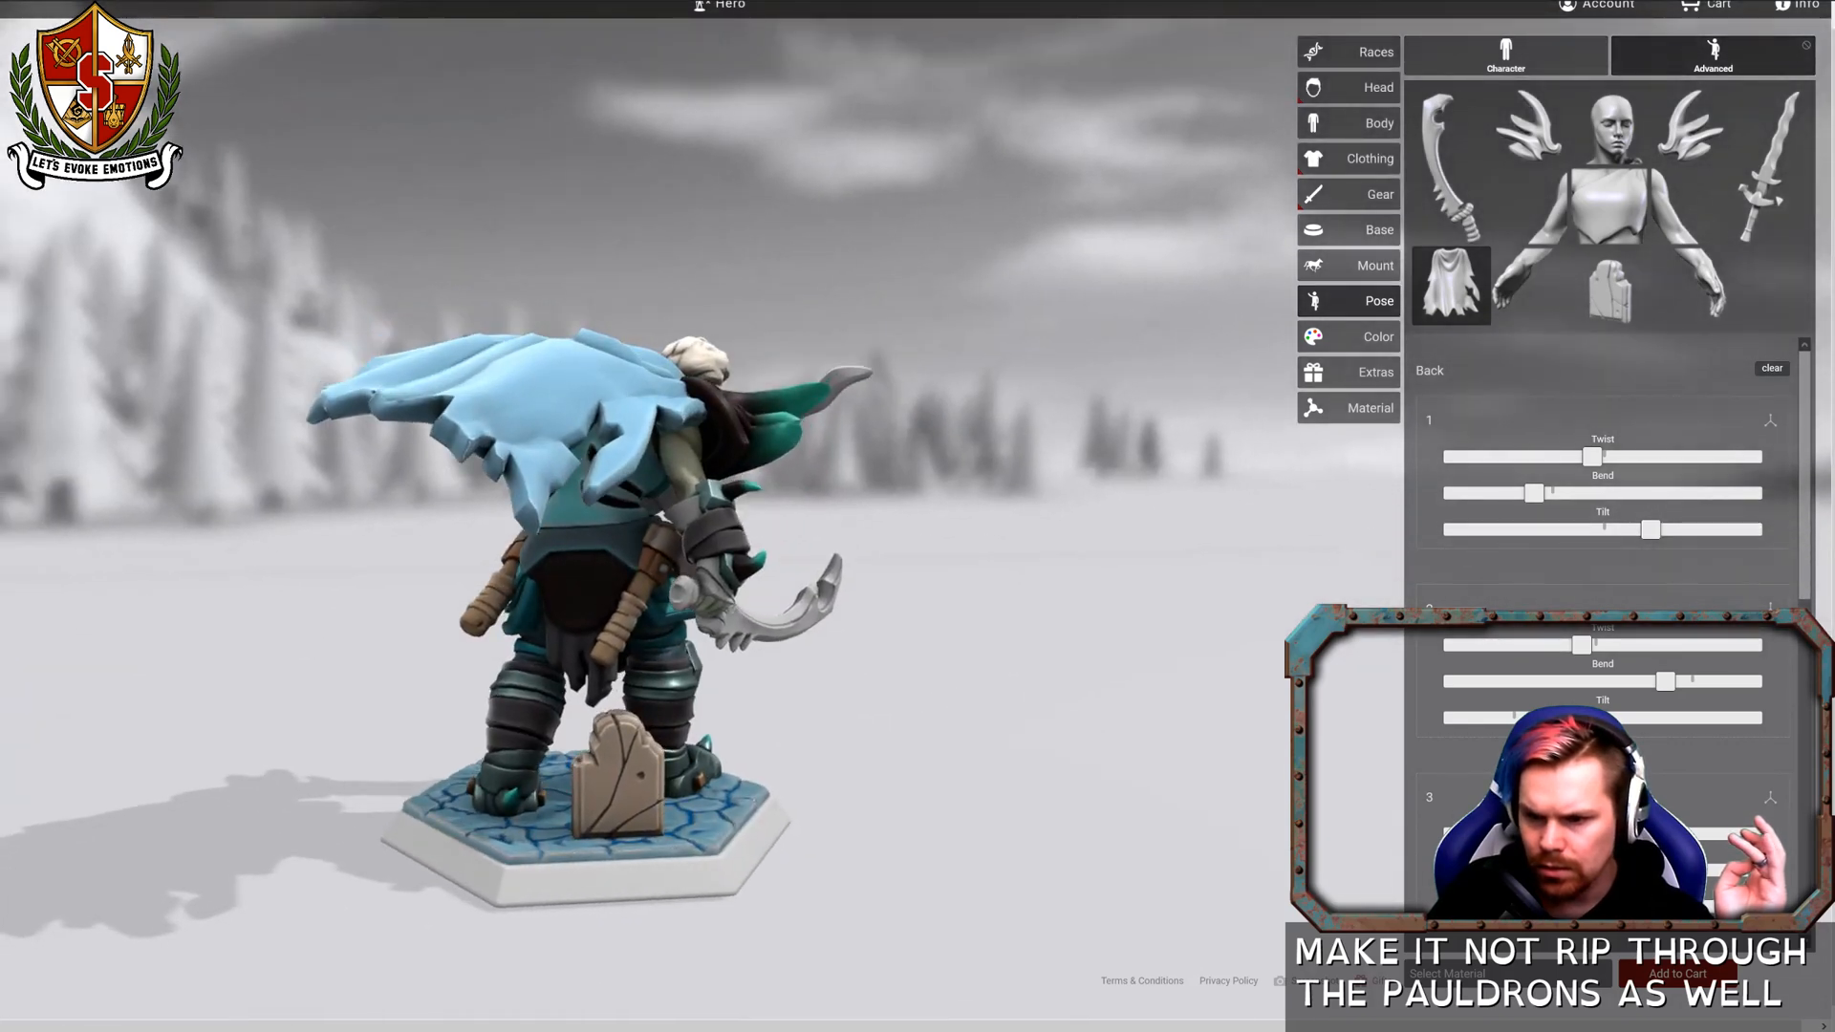
{"action": "left_click_drag", "start_coordinate": [1025, 719], "coordinate": [1294, 728]}
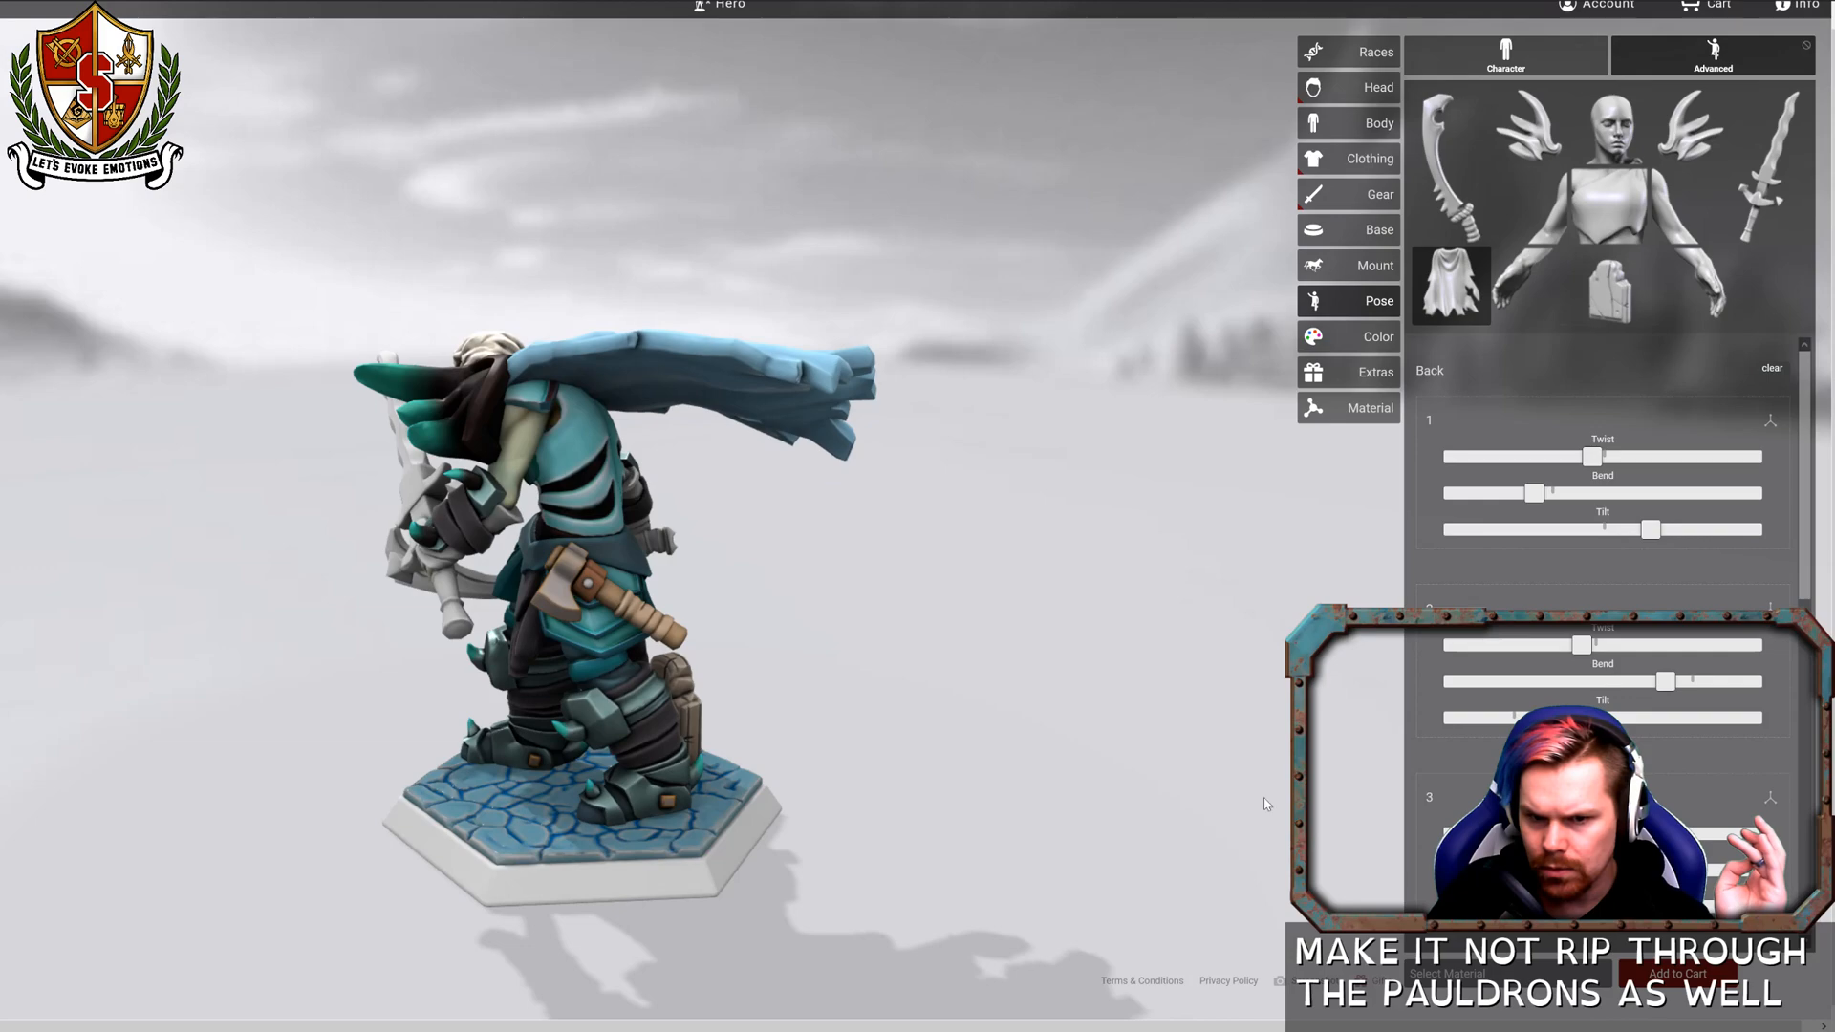
{"action": "left_click_drag", "start_coordinate": [1266, 804], "coordinate": [769, 551]}
{"action": "left_click_drag", "start_coordinate": [749, 641], "coordinate": [1127, 636]}
{"action": "scroll", "coordinate": [622, 466], "scroll_direction": "up", "scroll_amount": 5}
{"action": "left_click_drag", "start_coordinate": [622, 467], "coordinate": [1376, 486]}
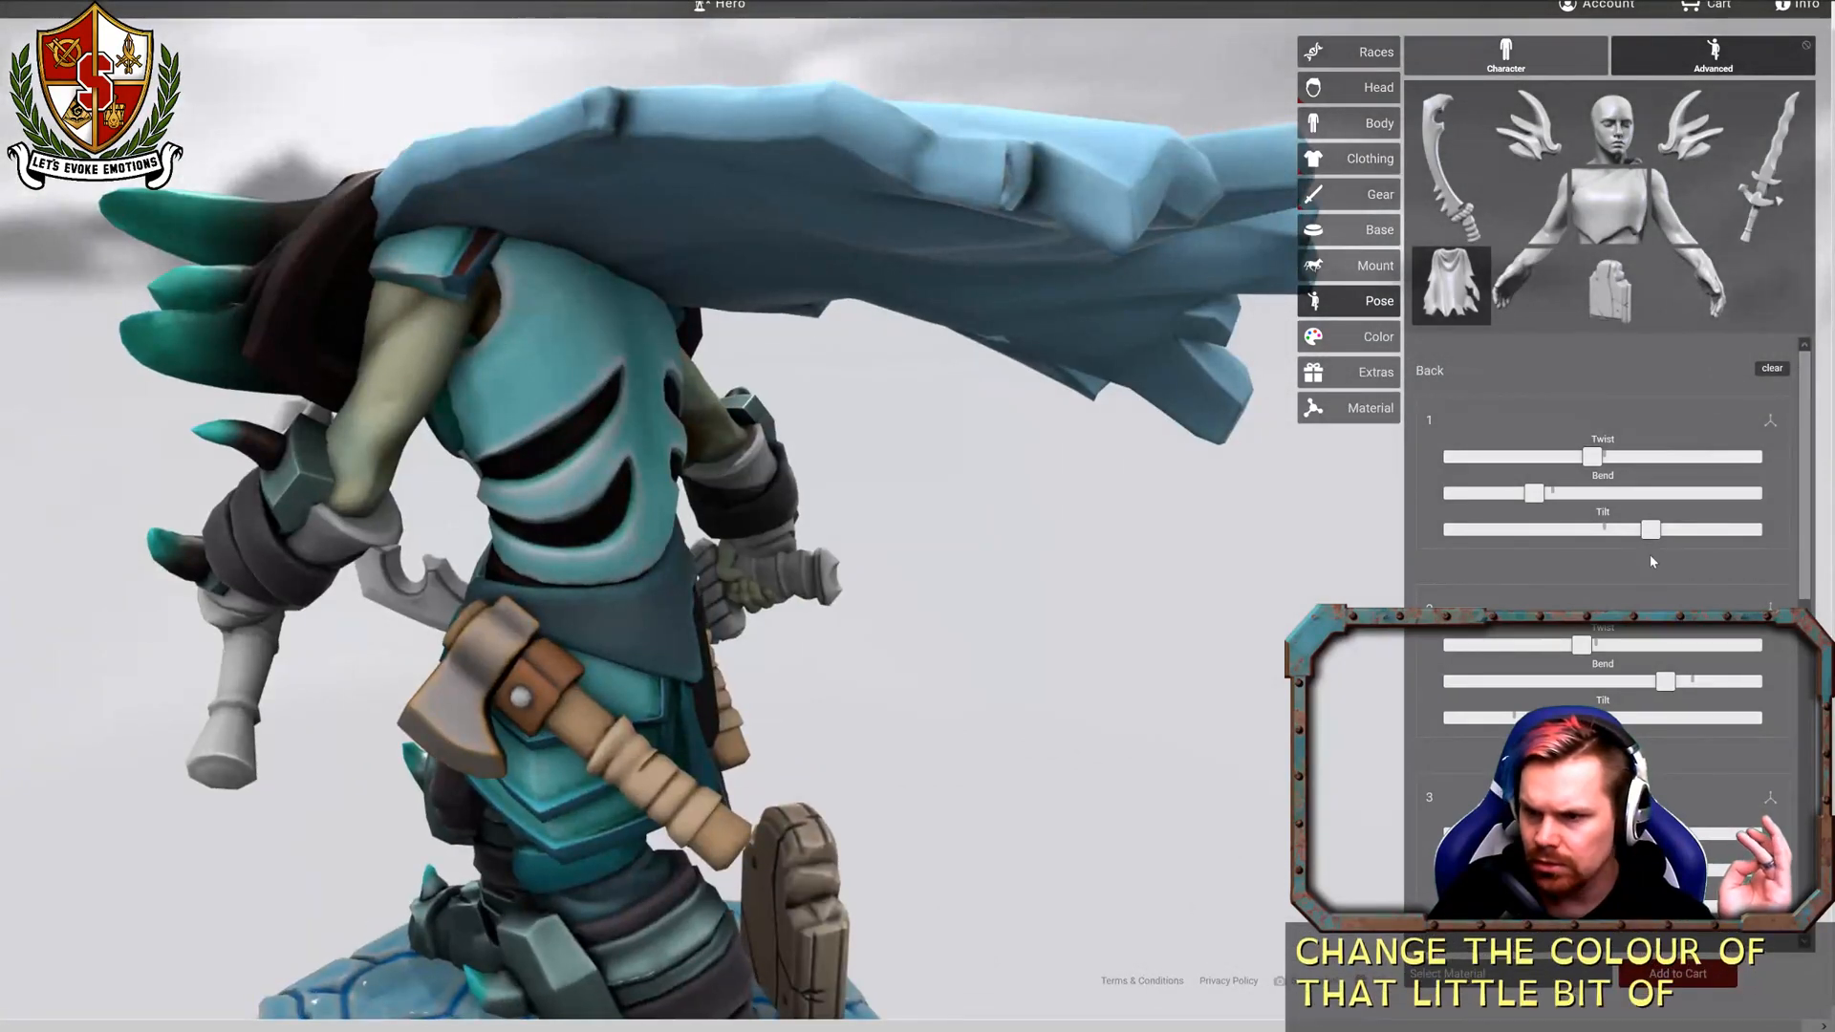
{"action": "scroll", "coordinate": [1556, 648], "scroll_direction": "down", "scroll_amount": 4}
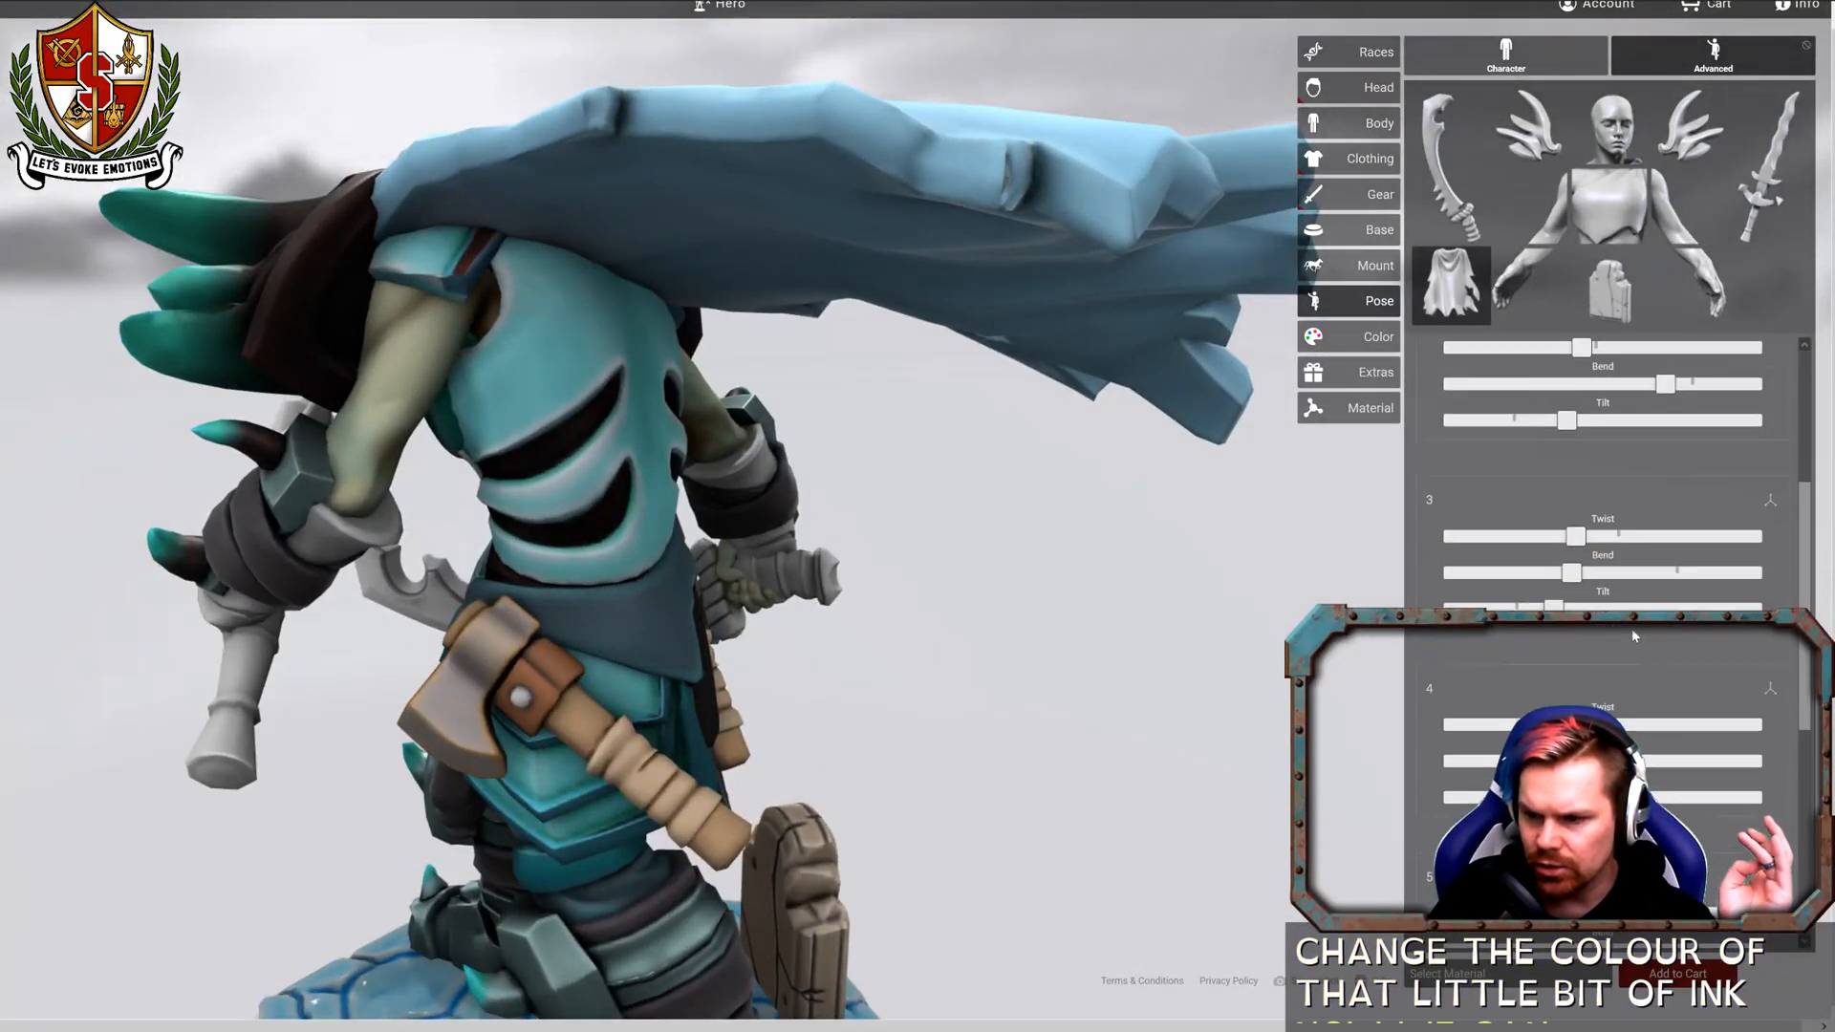
{"action": "left_click_drag", "start_coordinate": [1583, 662], "coordinate": [1716, 631]}
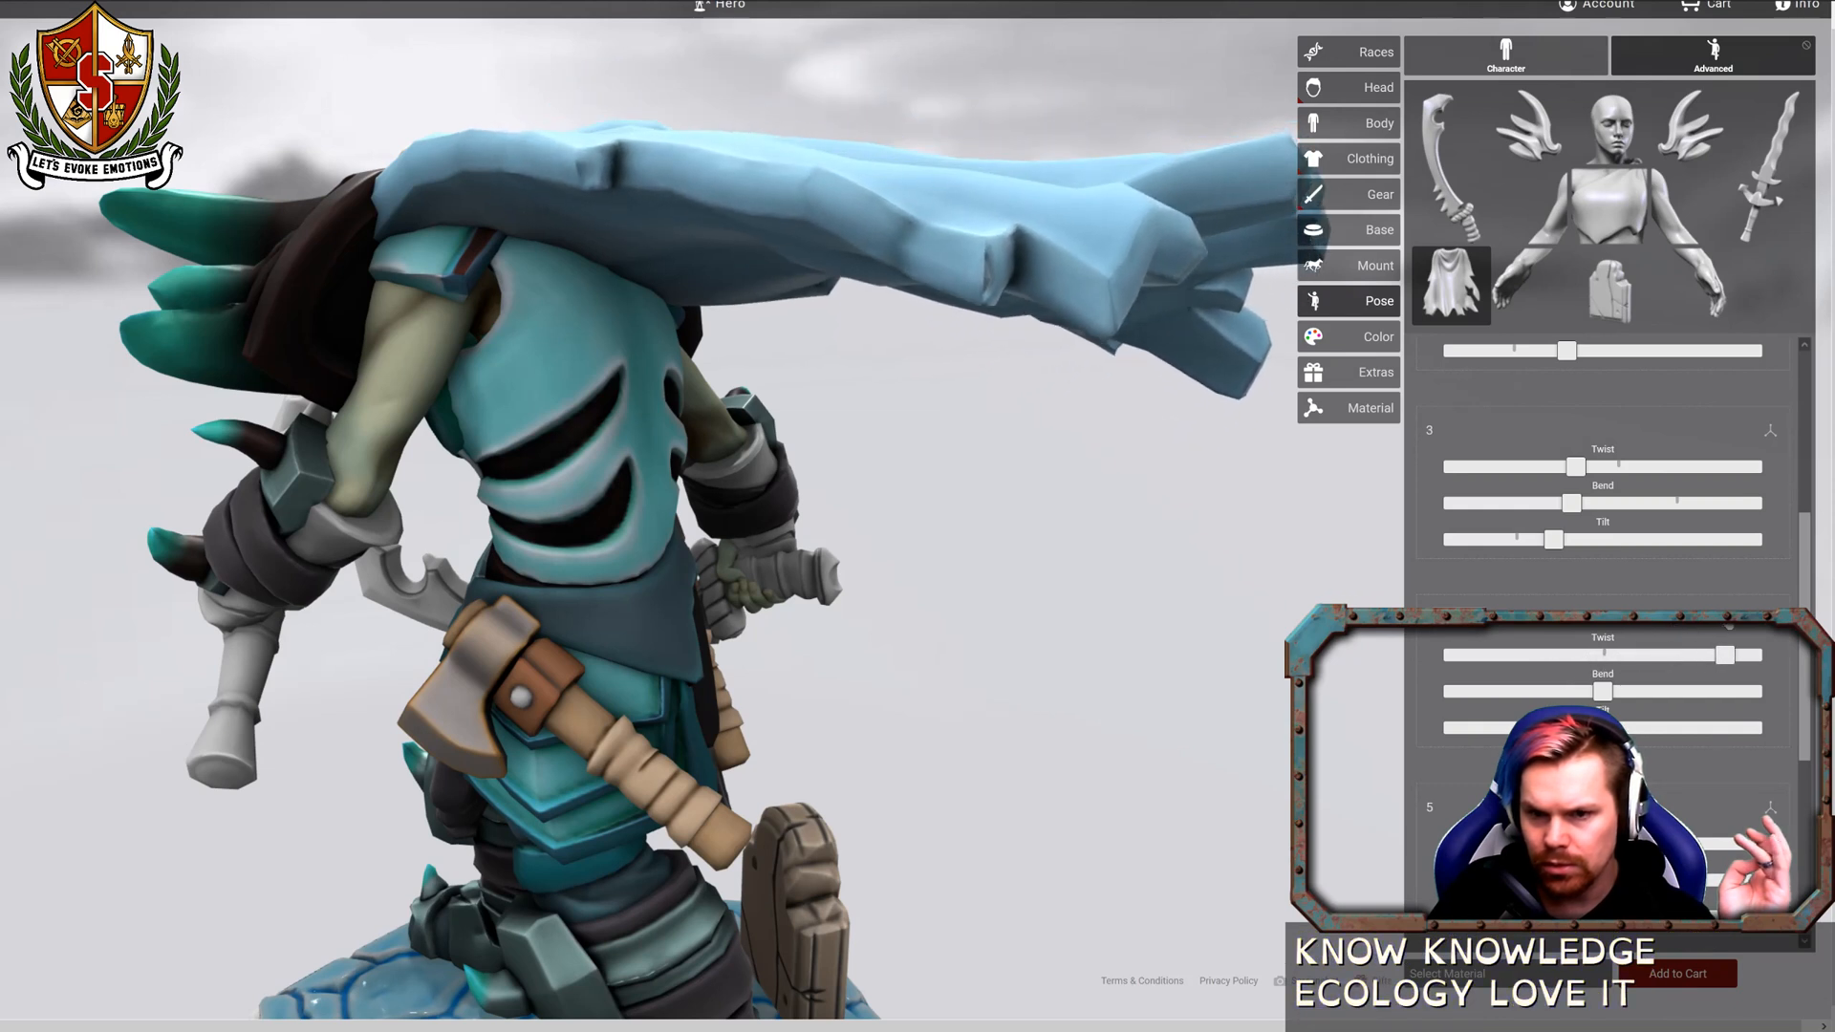
{"action": "left_click_drag", "start_coordinate": [1625, 689], "coordinate": [1525, 701]}
Refine the cape's sixth segment with slightly lower Twist and Bend and a slightly higher Tilt.
{"action": "left_click_drag", "start_coordinate": [963, 527], "coordinate": [1225, 666]}
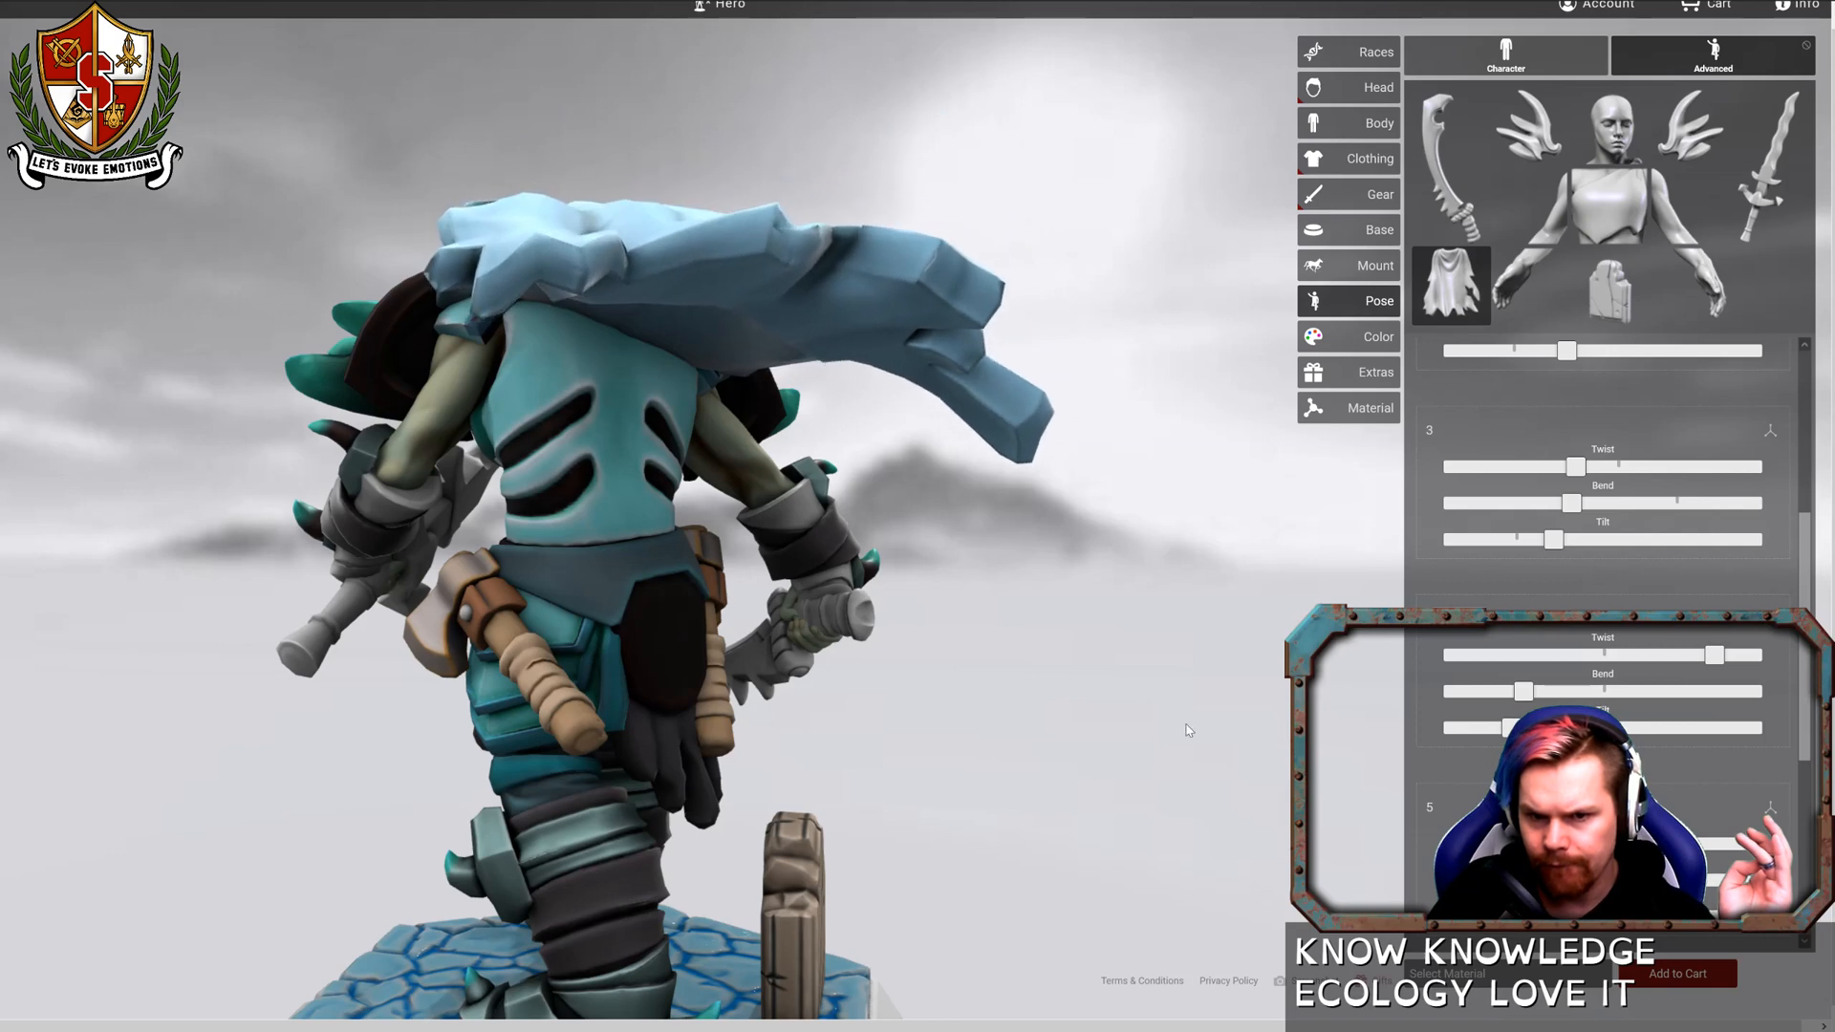
{"action": "left_click_drag", "start_coordinate": [1190, 728], "coordinate": [1368, 741]}
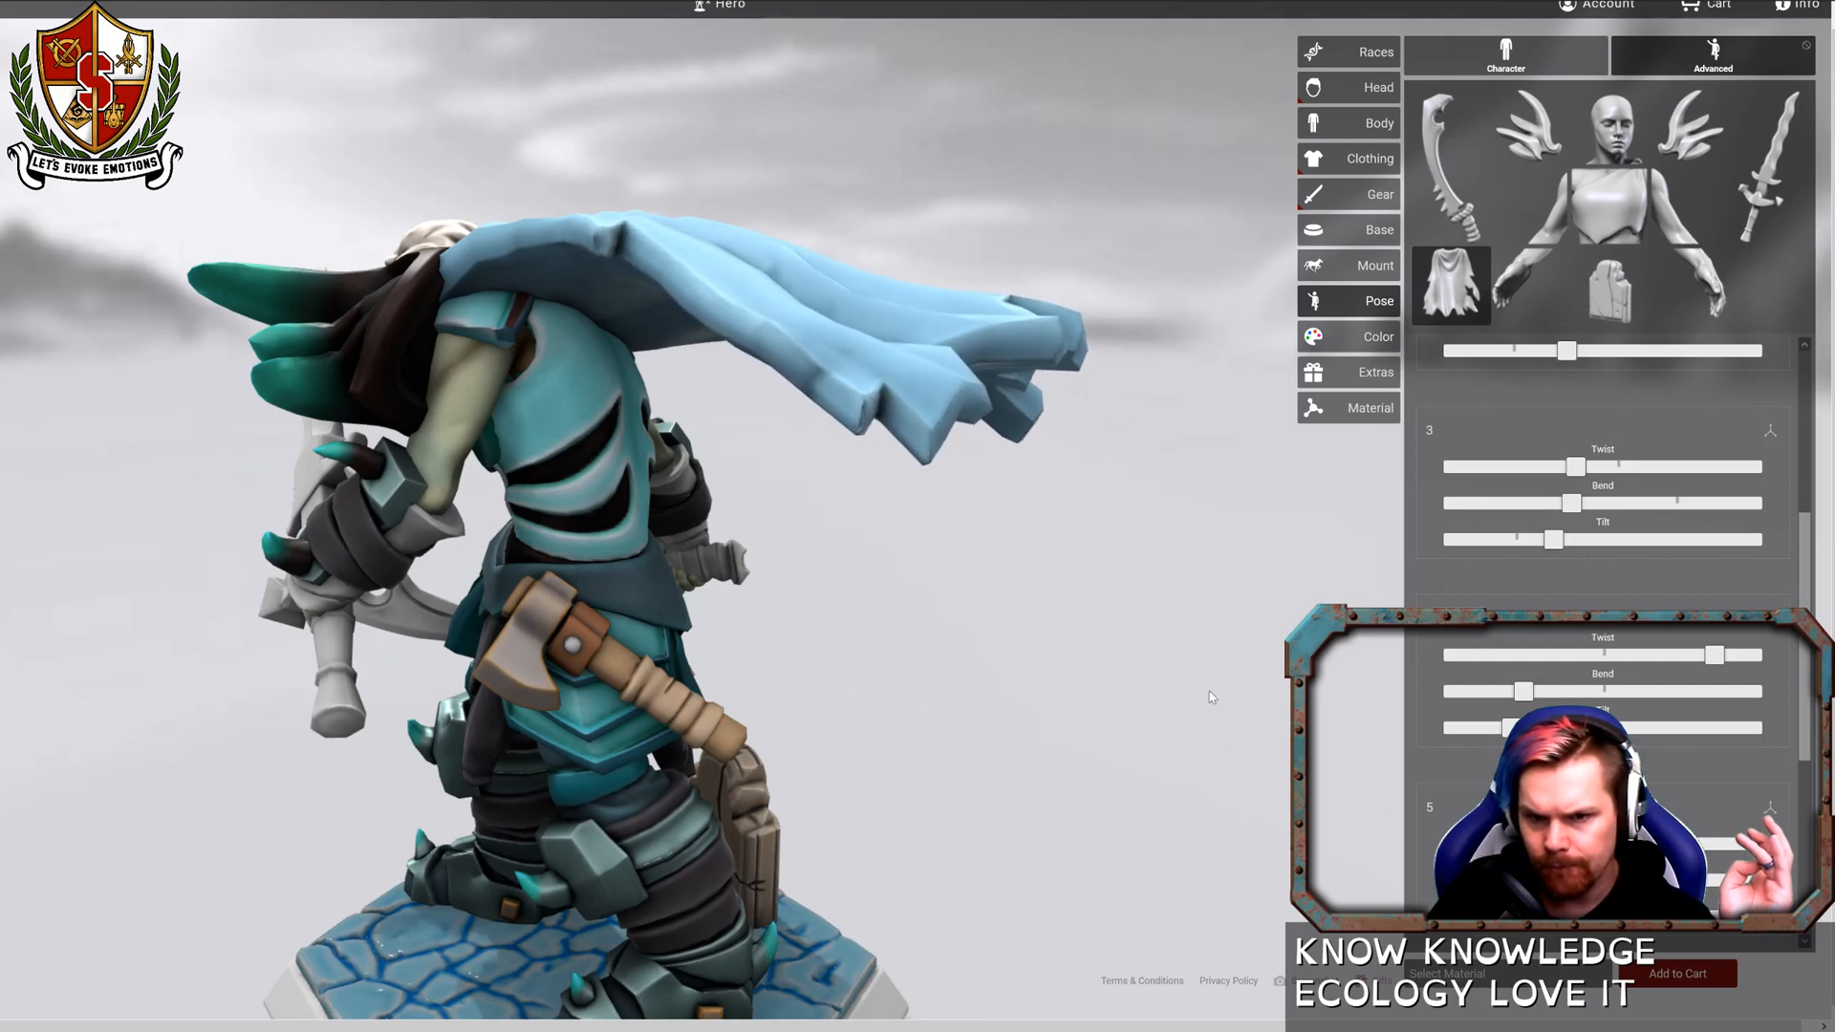
{"action": "left_click_drag", "start_coordinate": [1210, 696], "coordinate": [511, 678]}
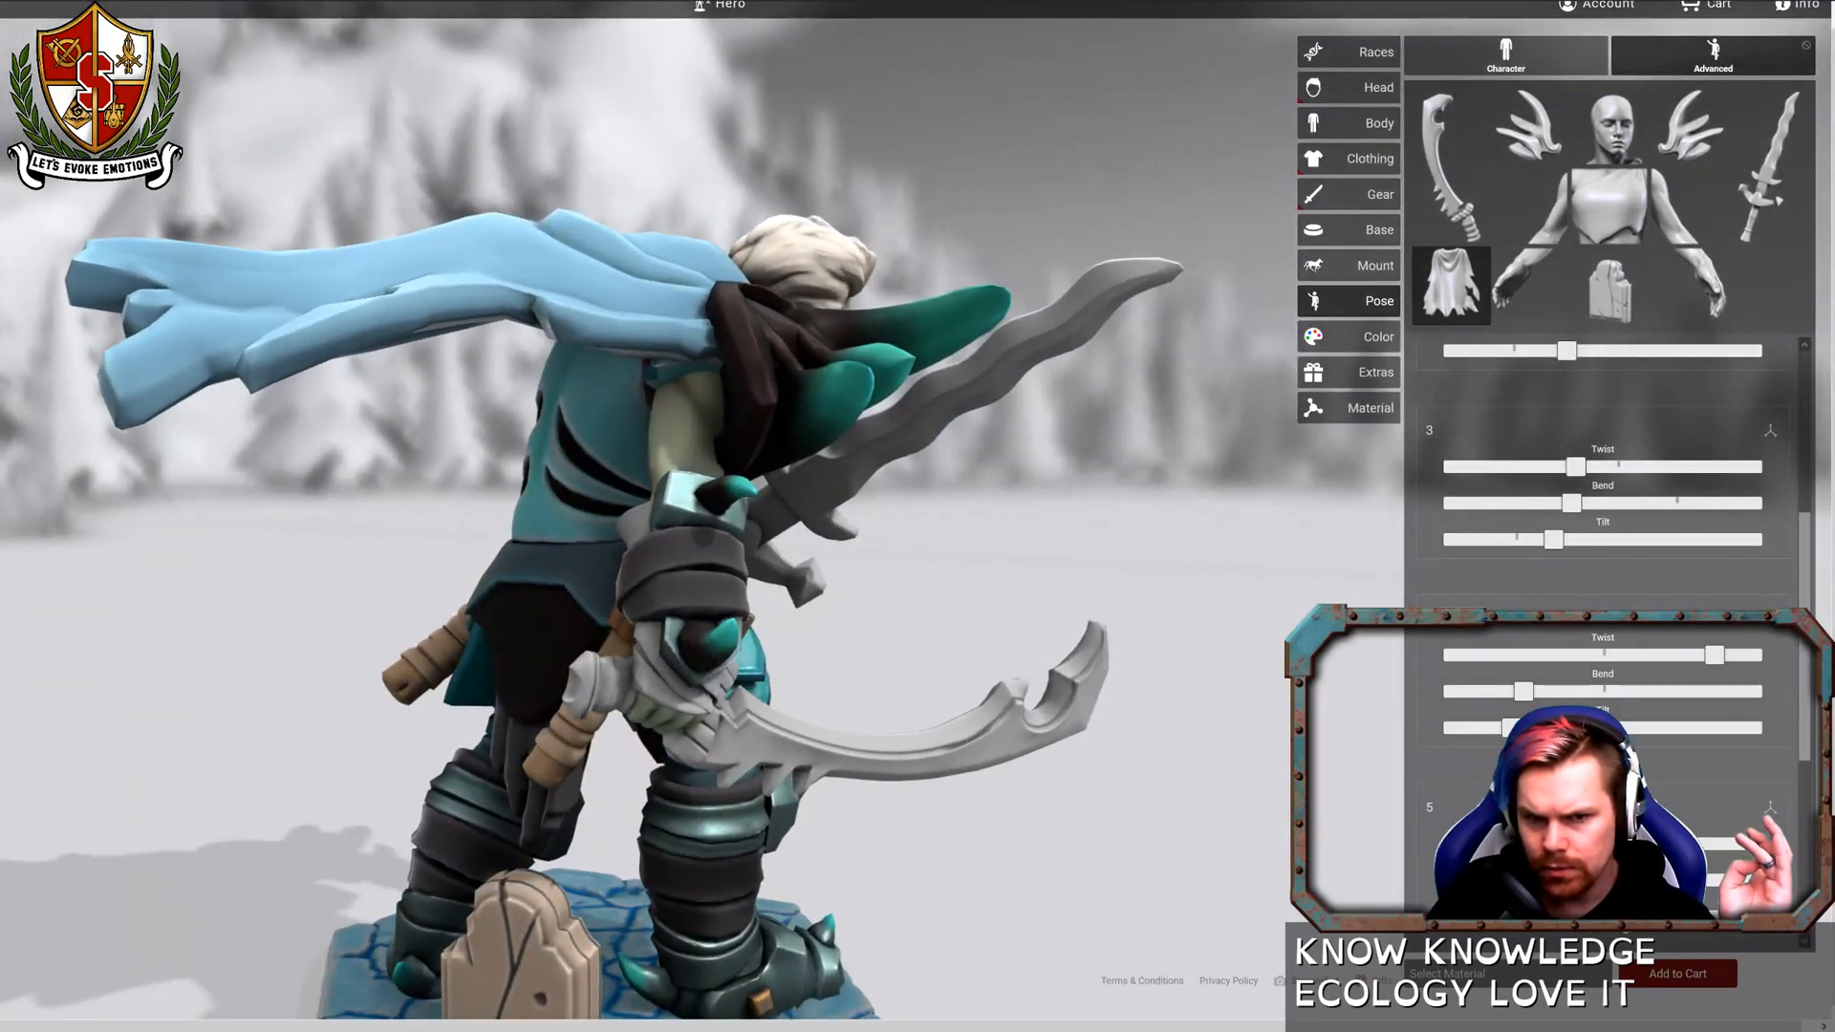
{"action": "left_click_drag", "start_coordinate": [989, 738], "coordinate": [1391, 722]}
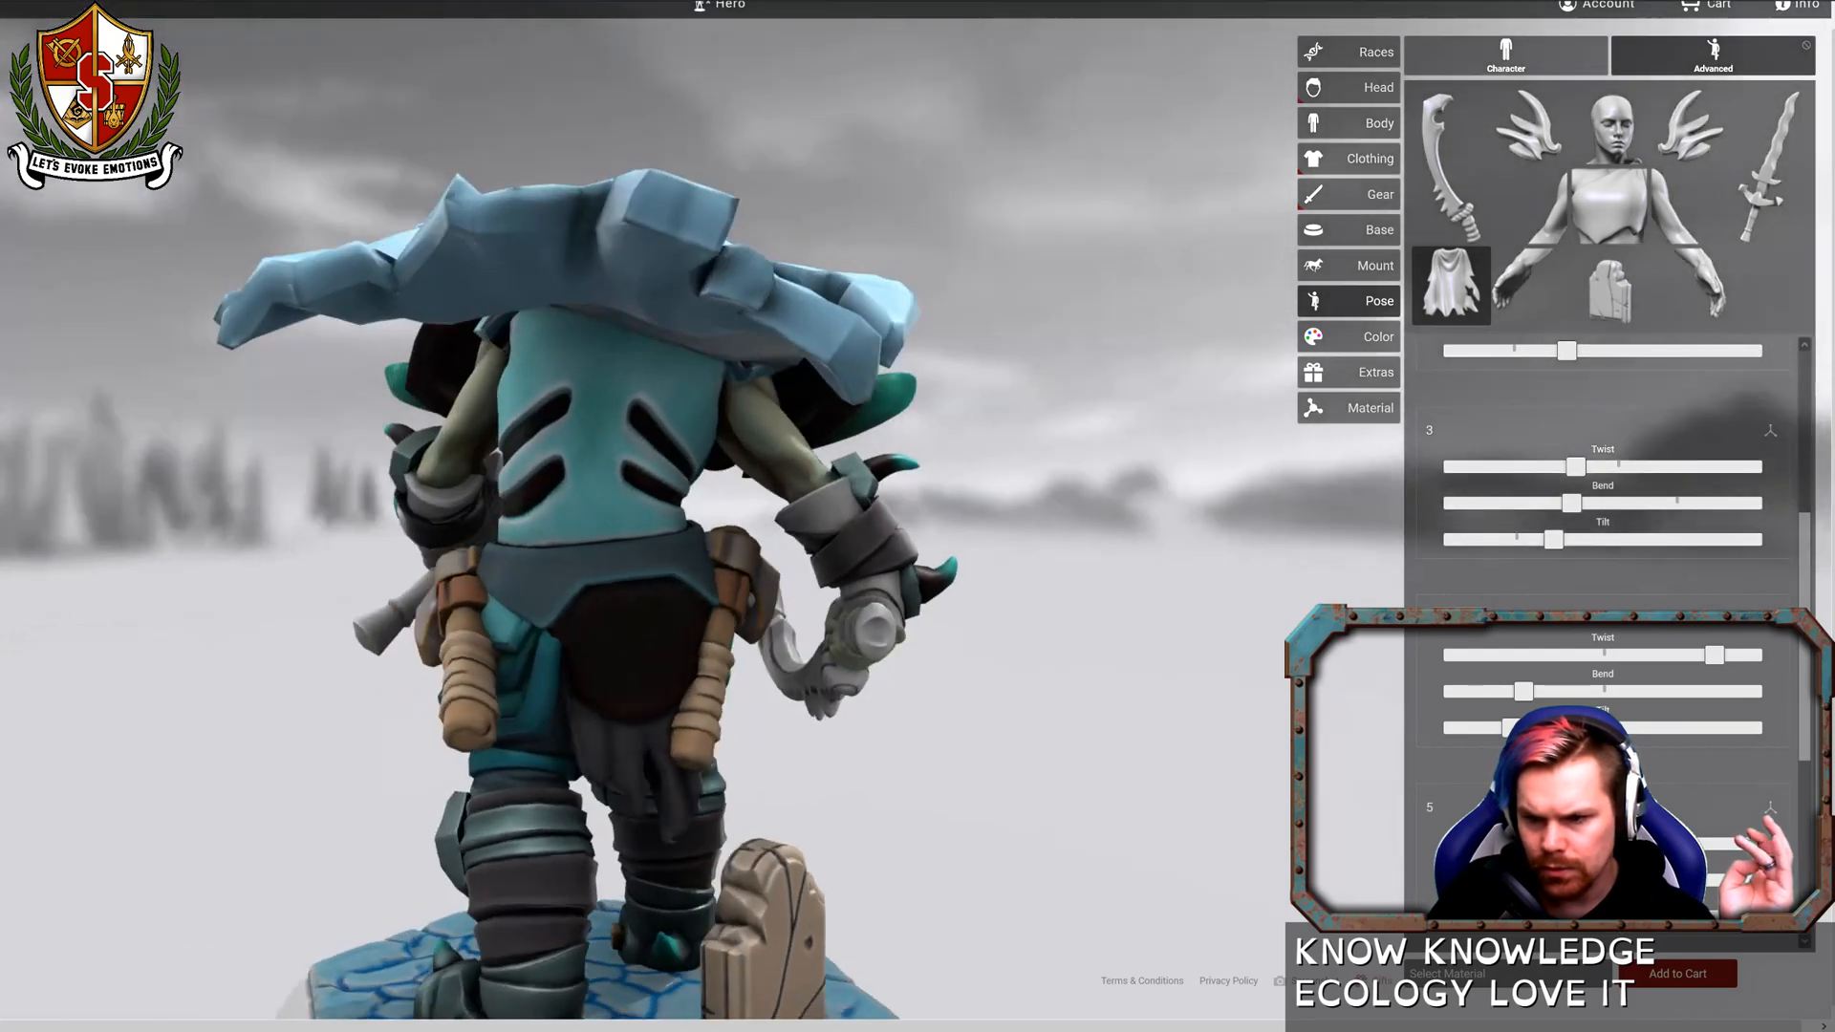
{"action": "scroll", "coordinate": [1606, 633], "scroll_direction": "down", "scroll_amount": 5}
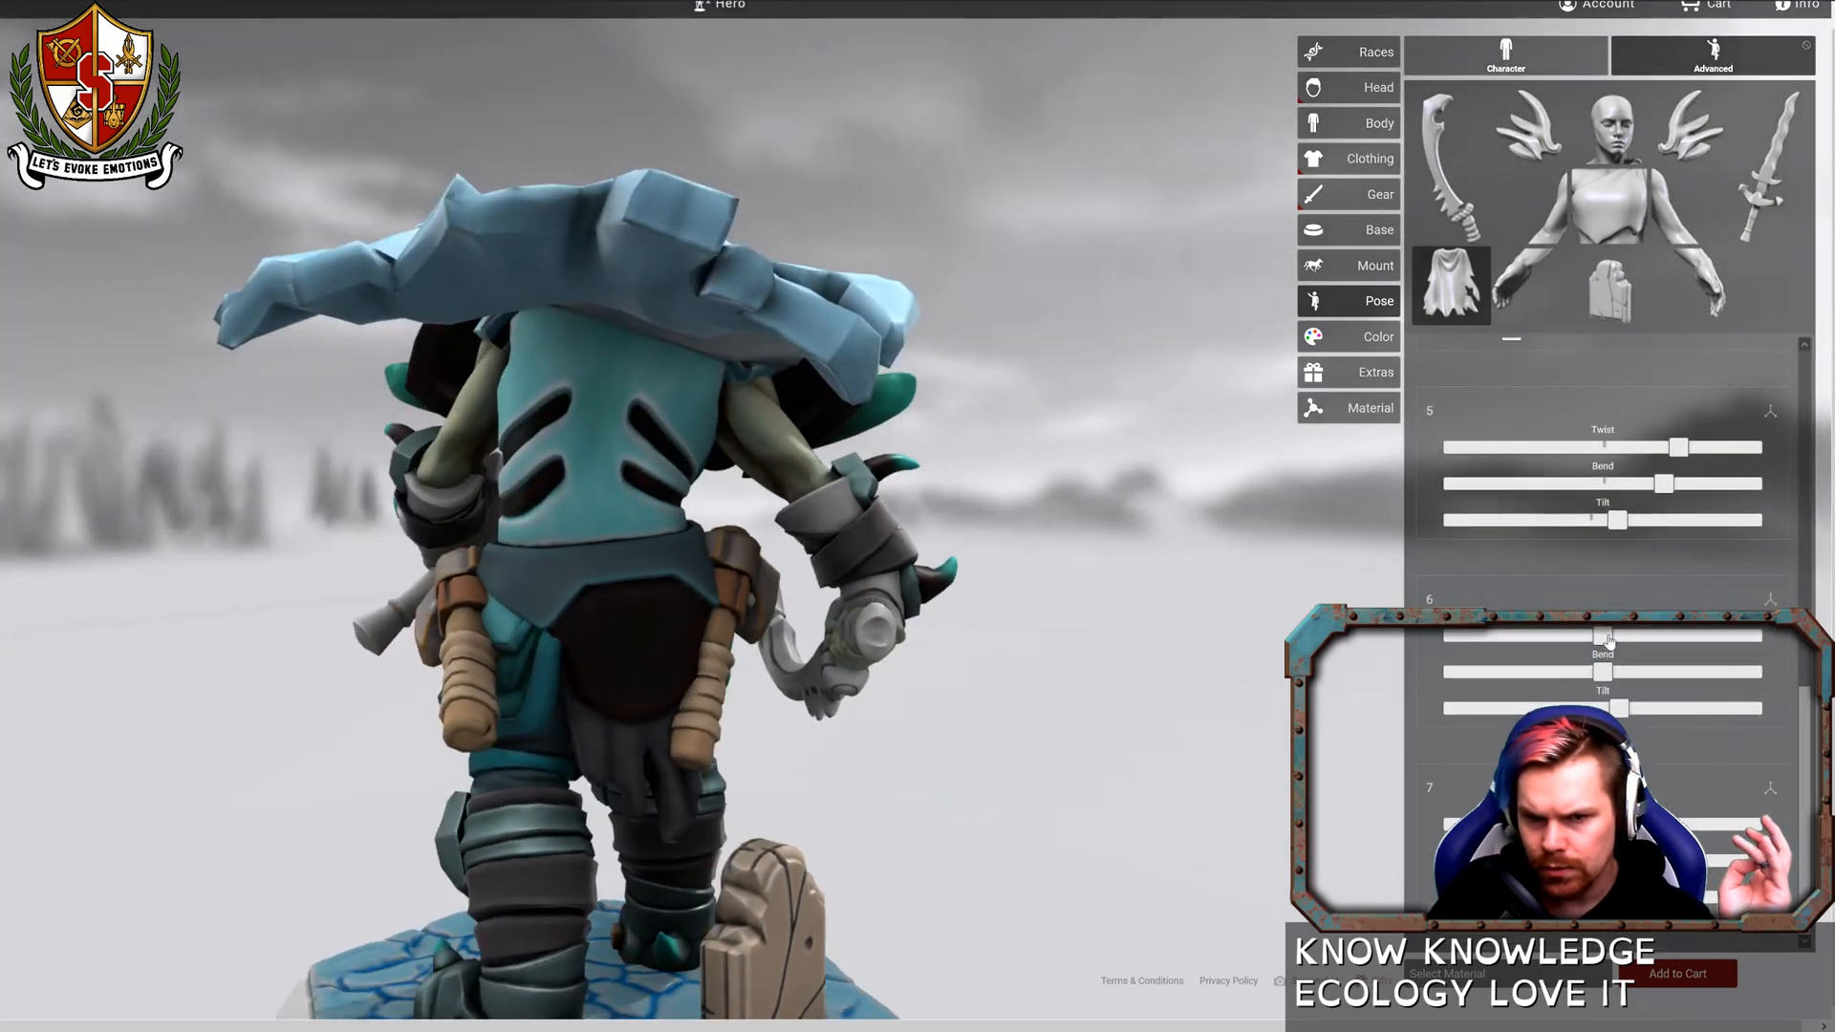
{"action": "left_click_drag", "start_coordinate": [1620, 640], "coordinate": [1624, 640]}
{"action": "left_click_drag", "start_coordinate": [1220, 668], "coordinate": [1443, 778]}
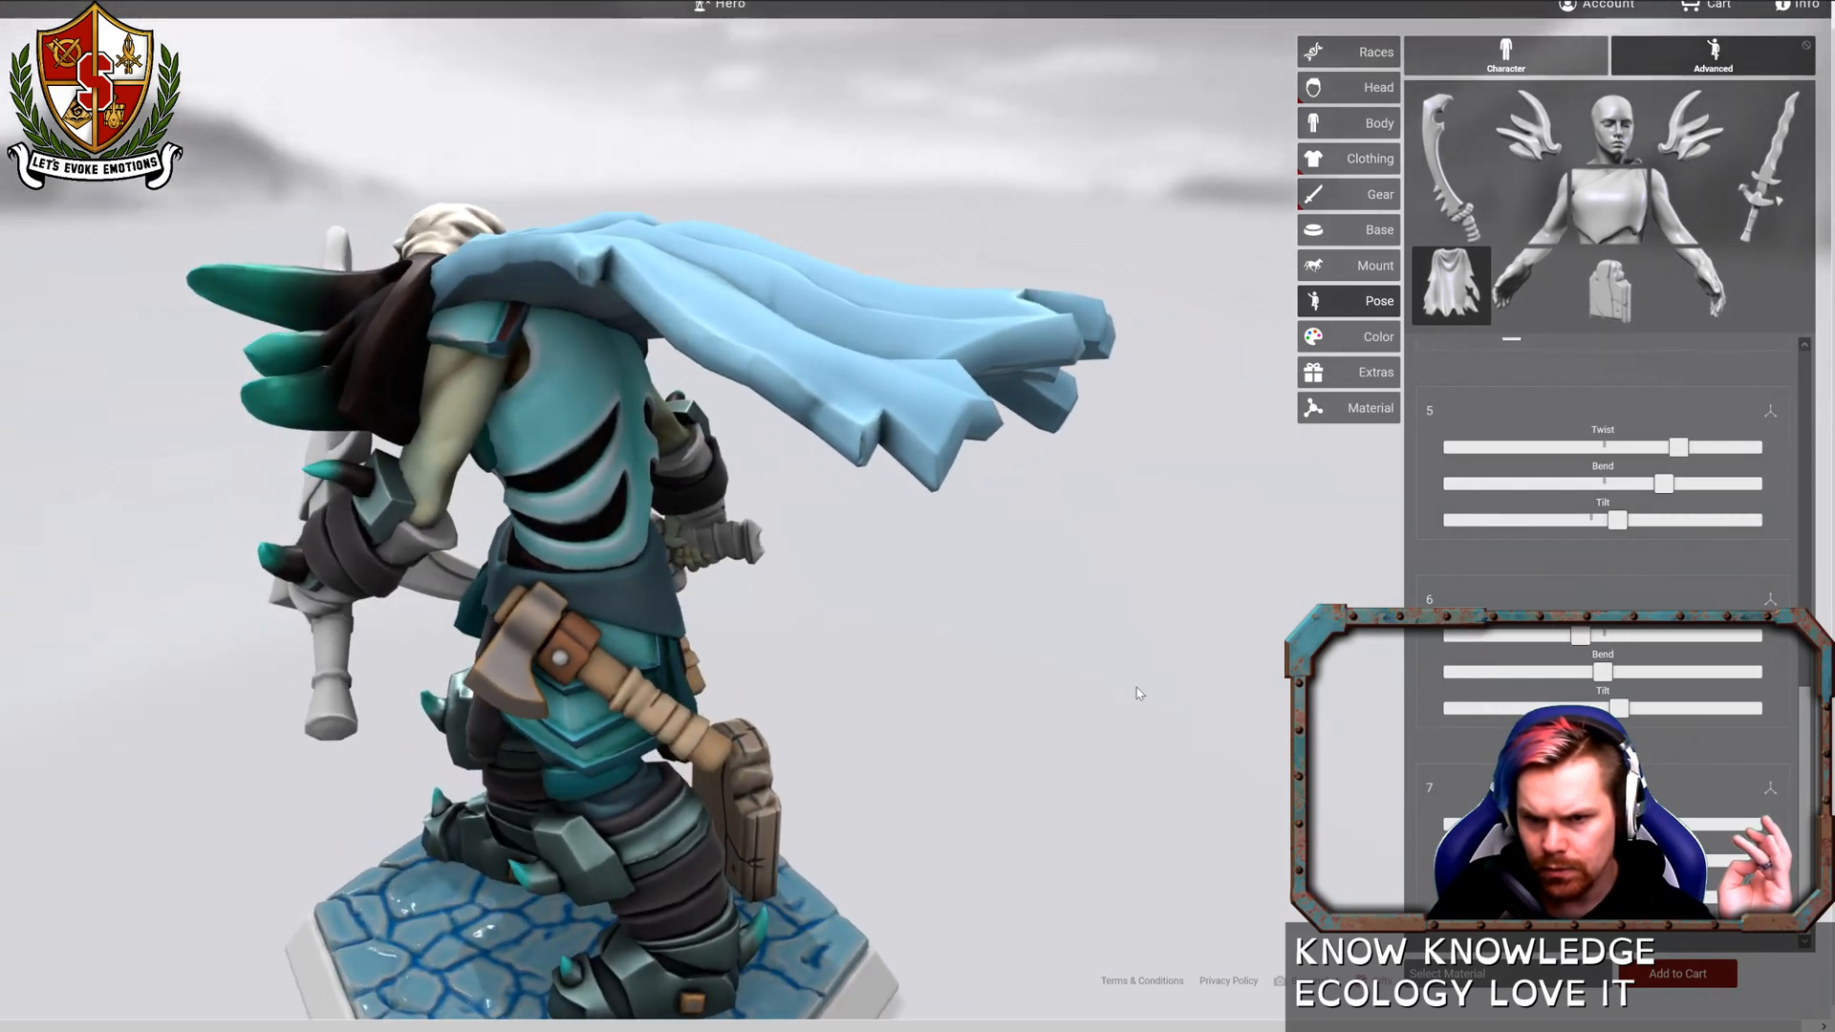
{"action": "left_click_drag", "start_coordinate": [1137, 691], "coordinate": [363, 637]}
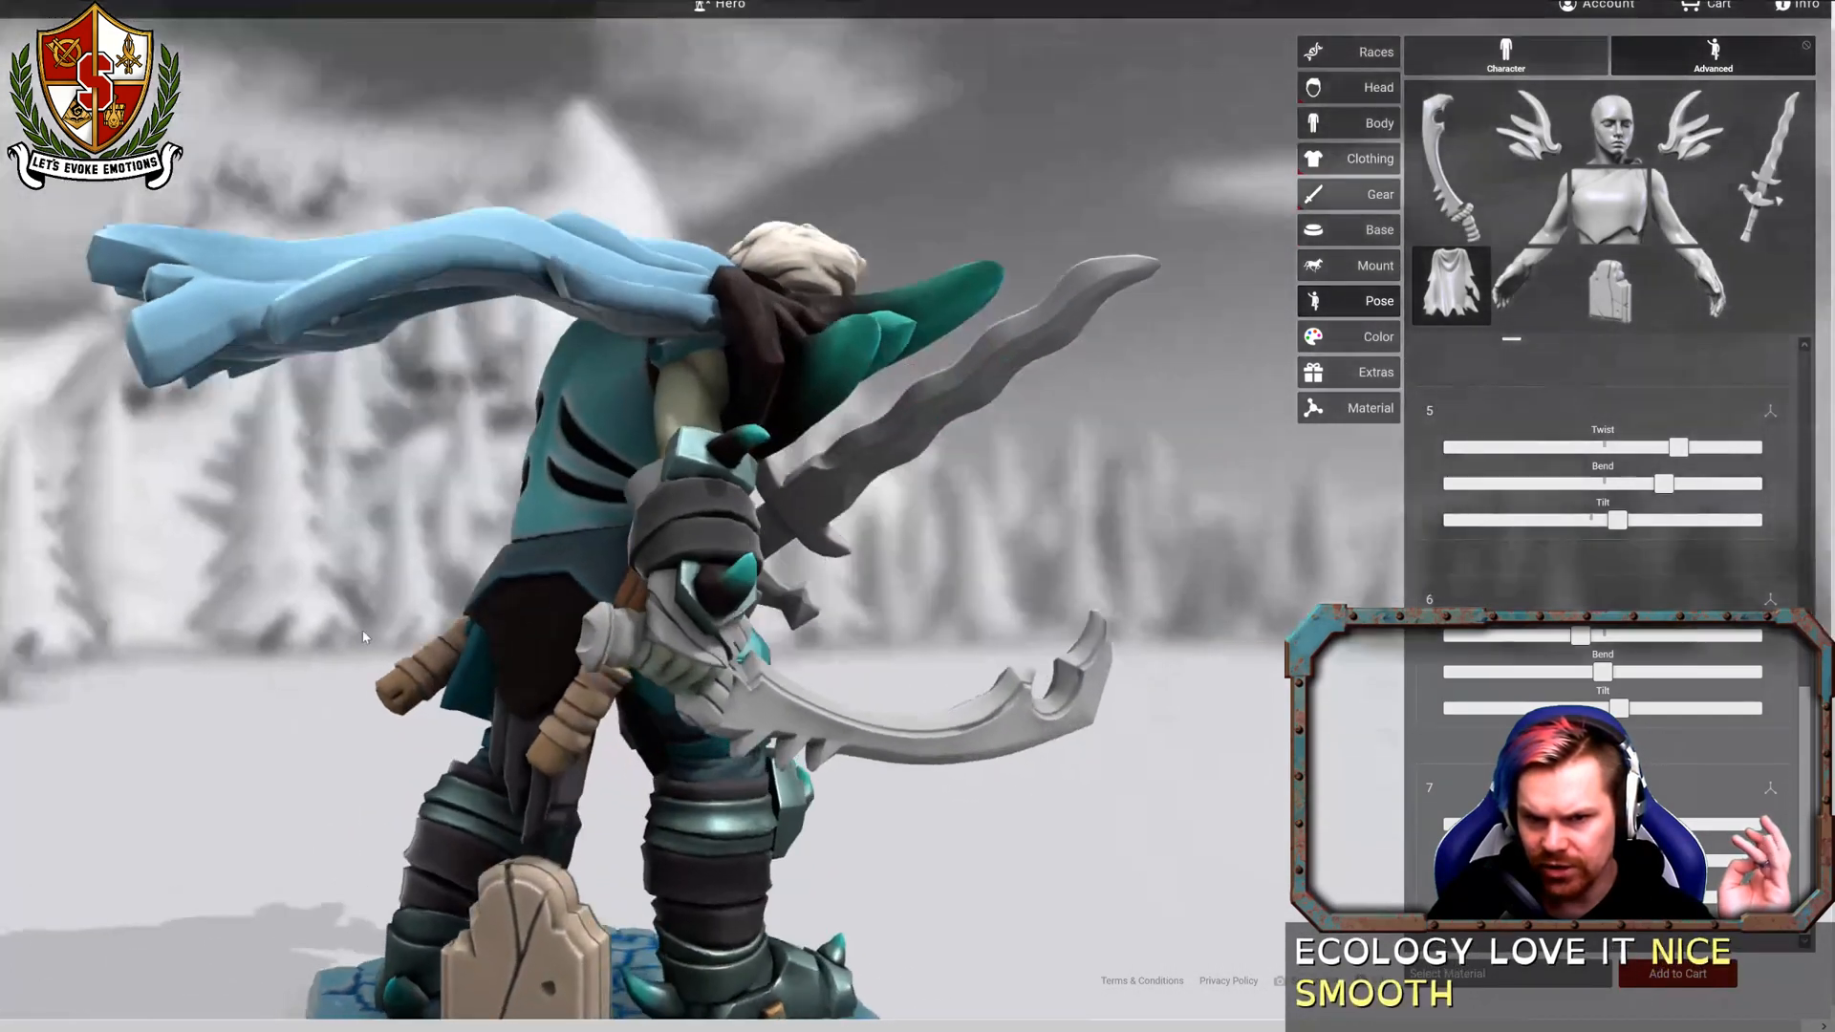
{"action": "left_click_drag", "start_coordinate": [1601, 671], "coordinate": [1572, 678]}
{"action": "left_click_drag", "start_coordinate": [1127, 612], "coordinate": [1600, 717]}
{"action": "left_click_drag", "start_coordinate": [1232, 784], "coordinate": [1676, 767]}
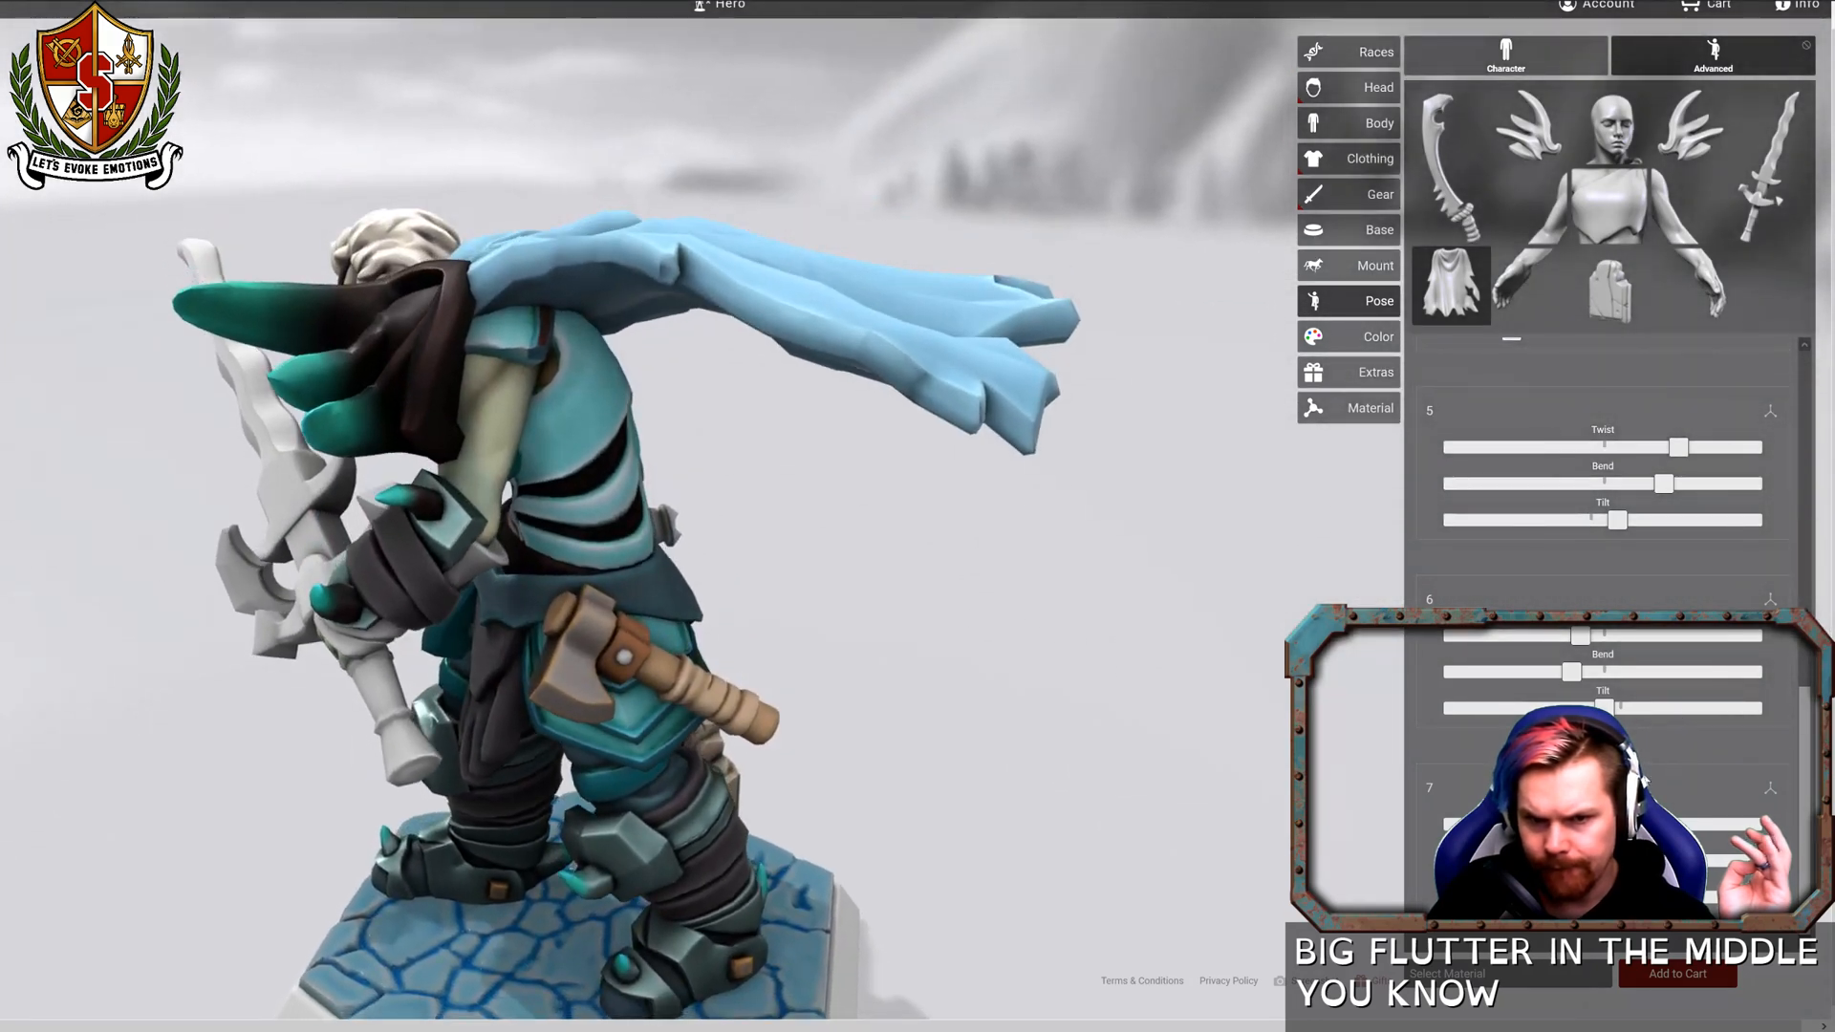
{"action": "left_click_drag", "start_coordinate": [1624, 711], "coordinate": [1636, 709]}
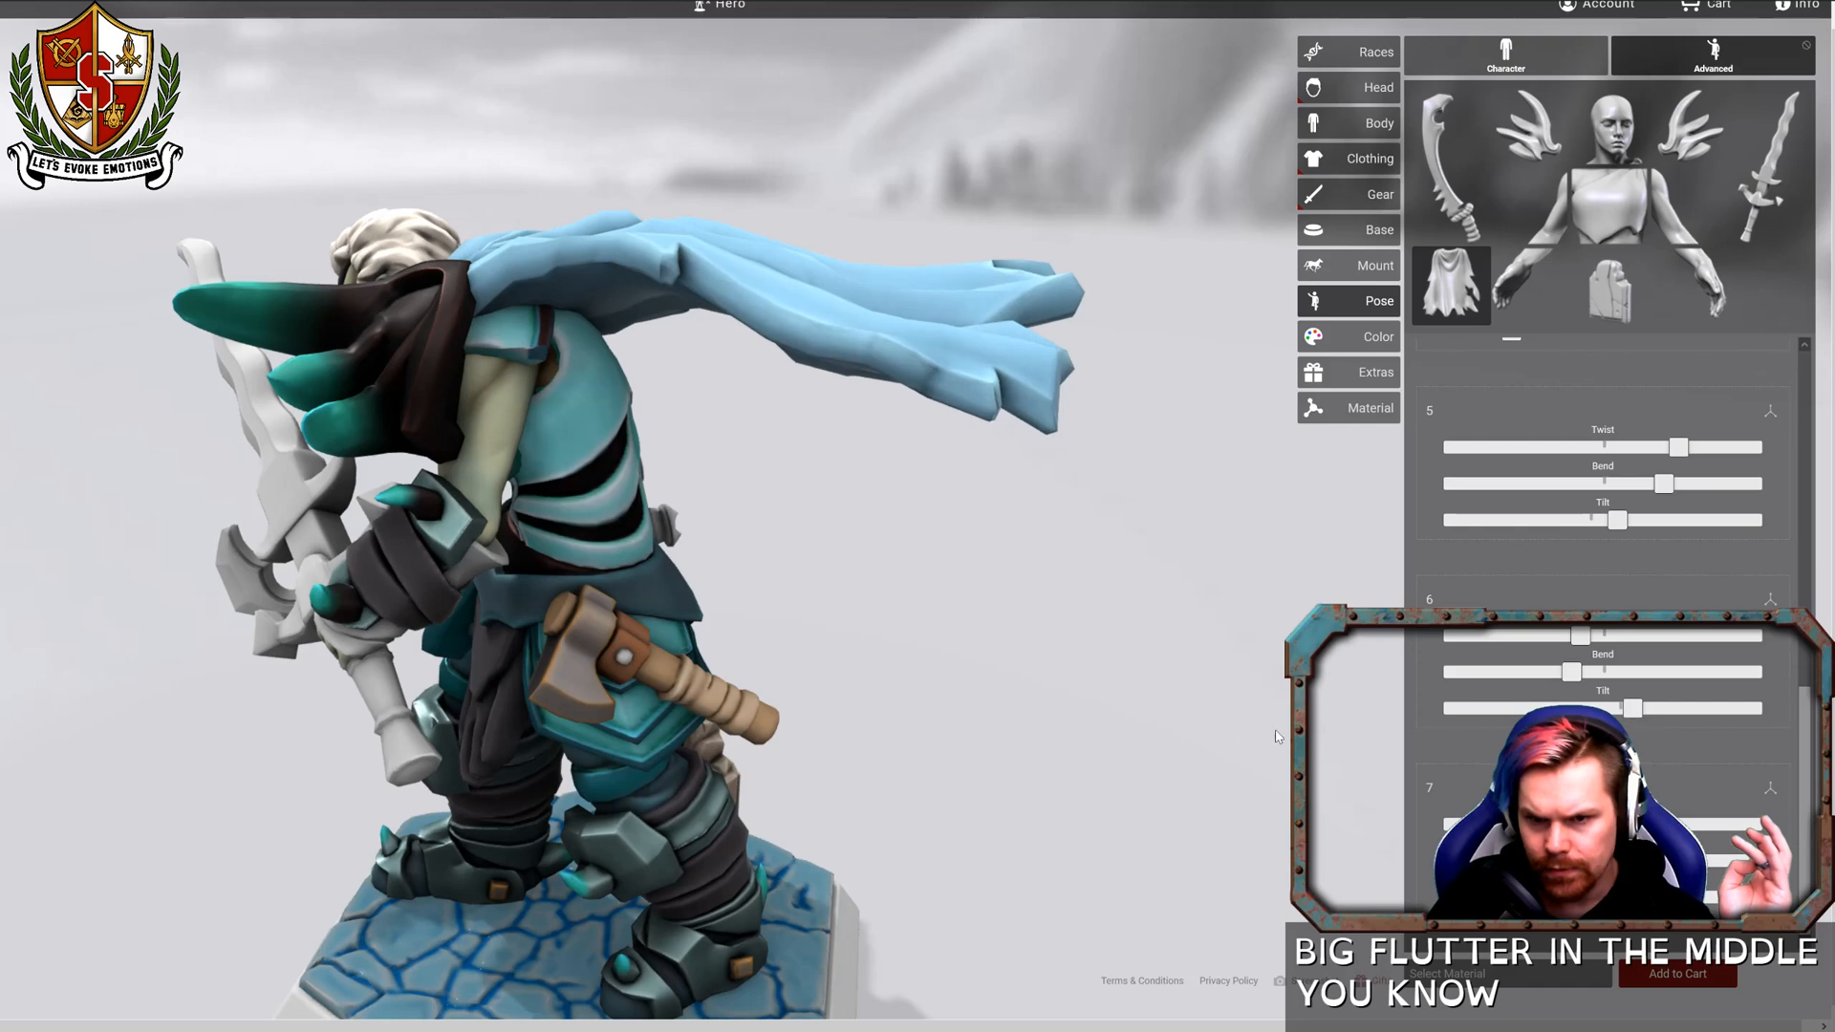
Paint the torso armour's back plate with the Ice Spark metal from the Colored group.
{"action": "left_click_drag", "start_coordinate": [1278, 736], "coordinate": [1529, 722]}
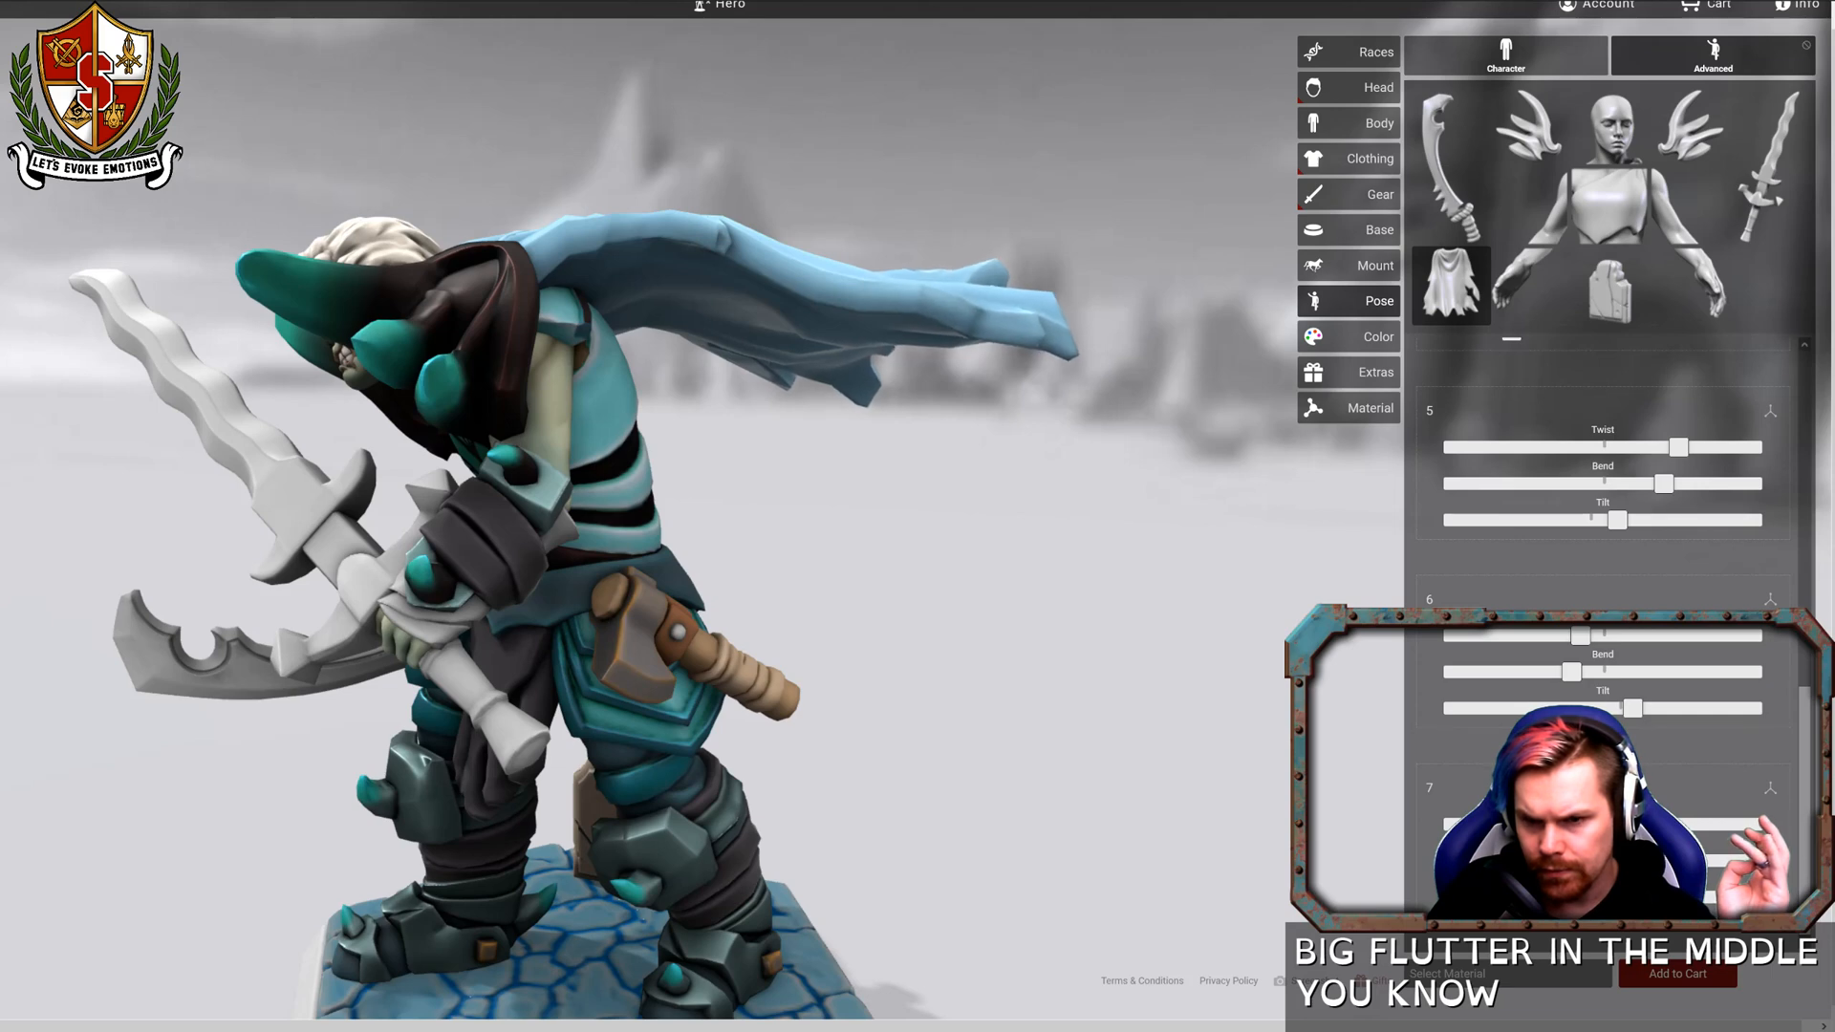
{"action": "left_click_drag", "start_coordinate": [1104, 806], "coordinate": [836, 655]}
{"action": "left_click", "coordinate": [1347, 336]}
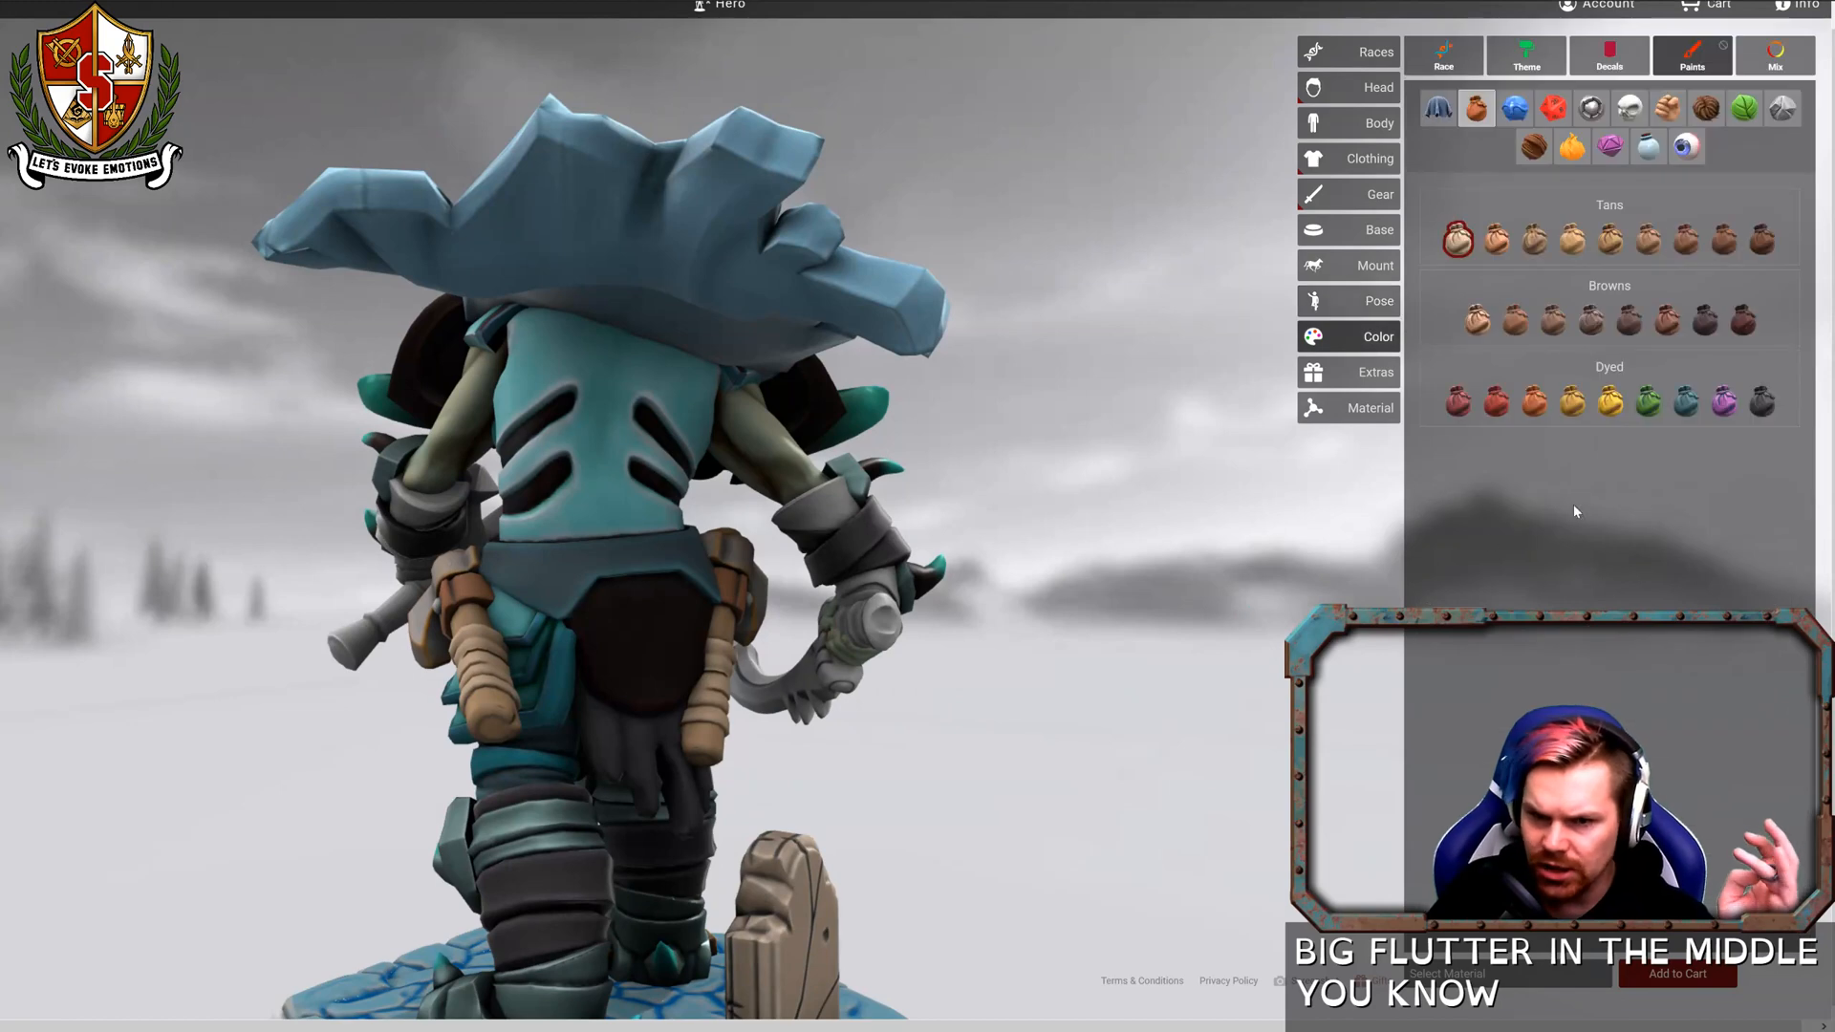
{"action": "left_click", "coordinate": [1592, 110]}
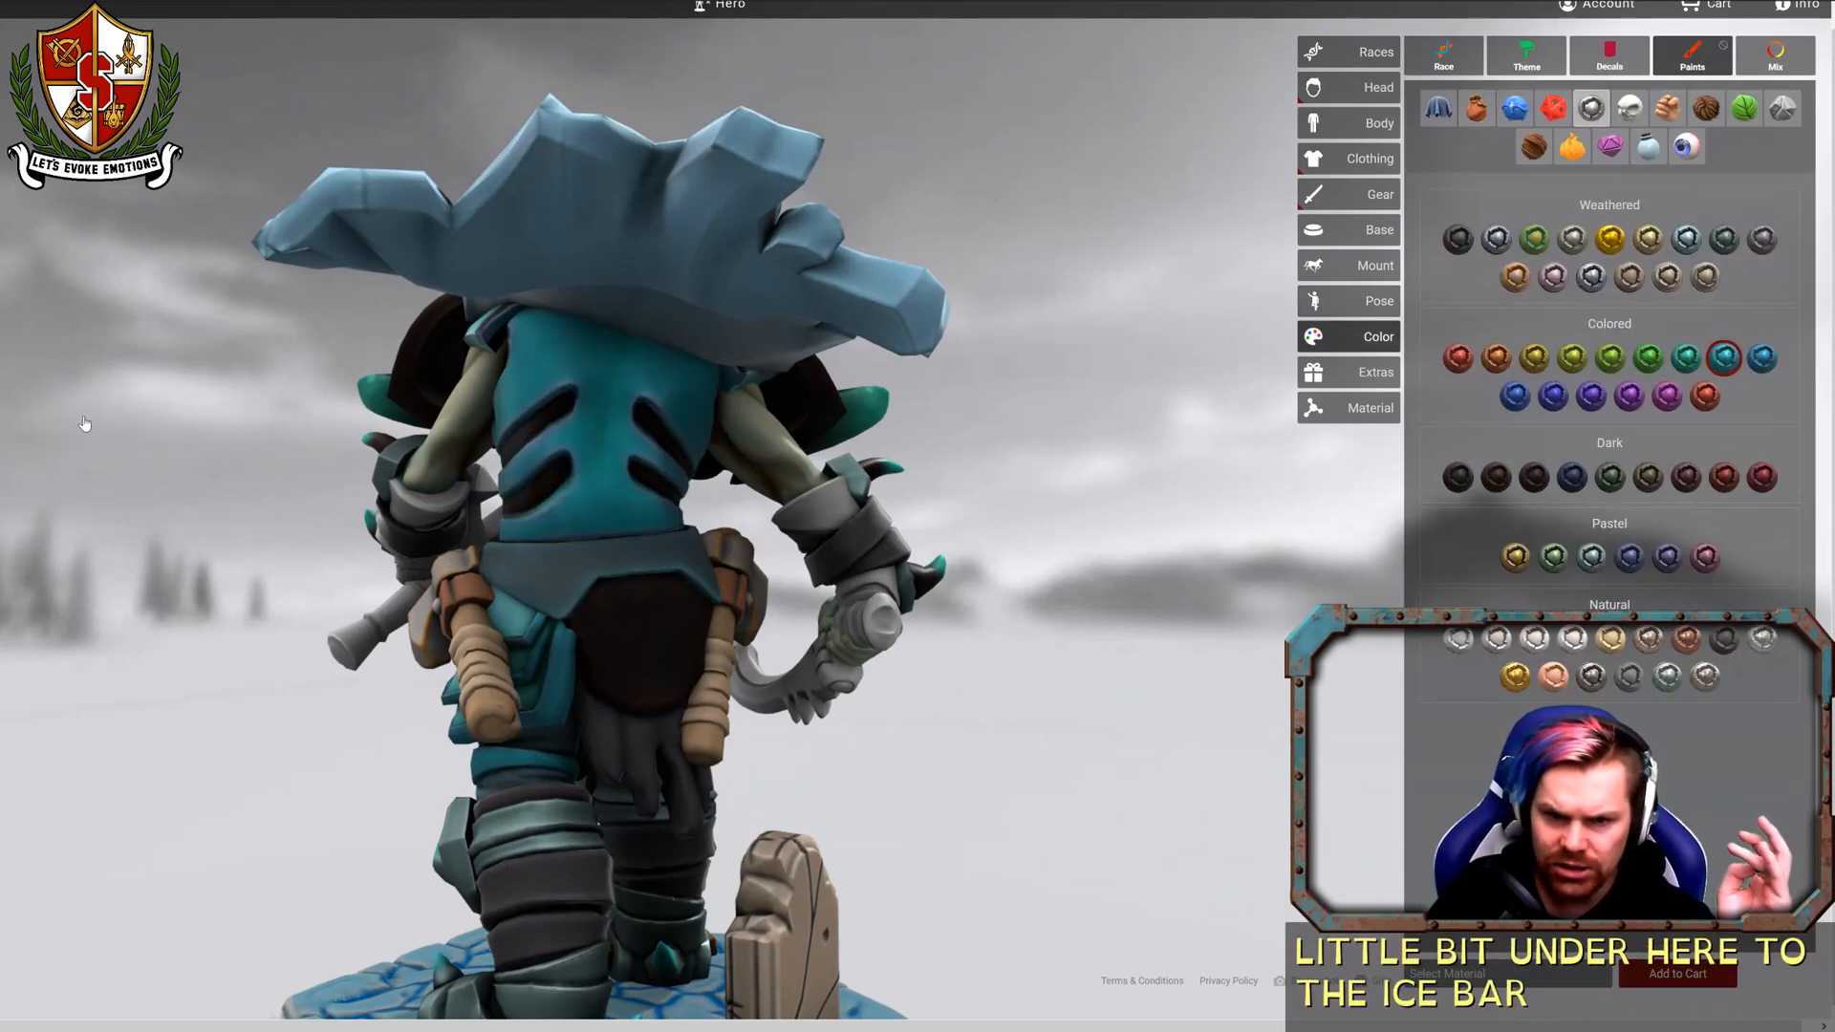
Try the Rustbucket weathered metal on the torso armour's back plate and check the chest from the front.
{"action": "left_click_drag", "start_coordinate": [84, 423], "coordinate": [369, 331]}
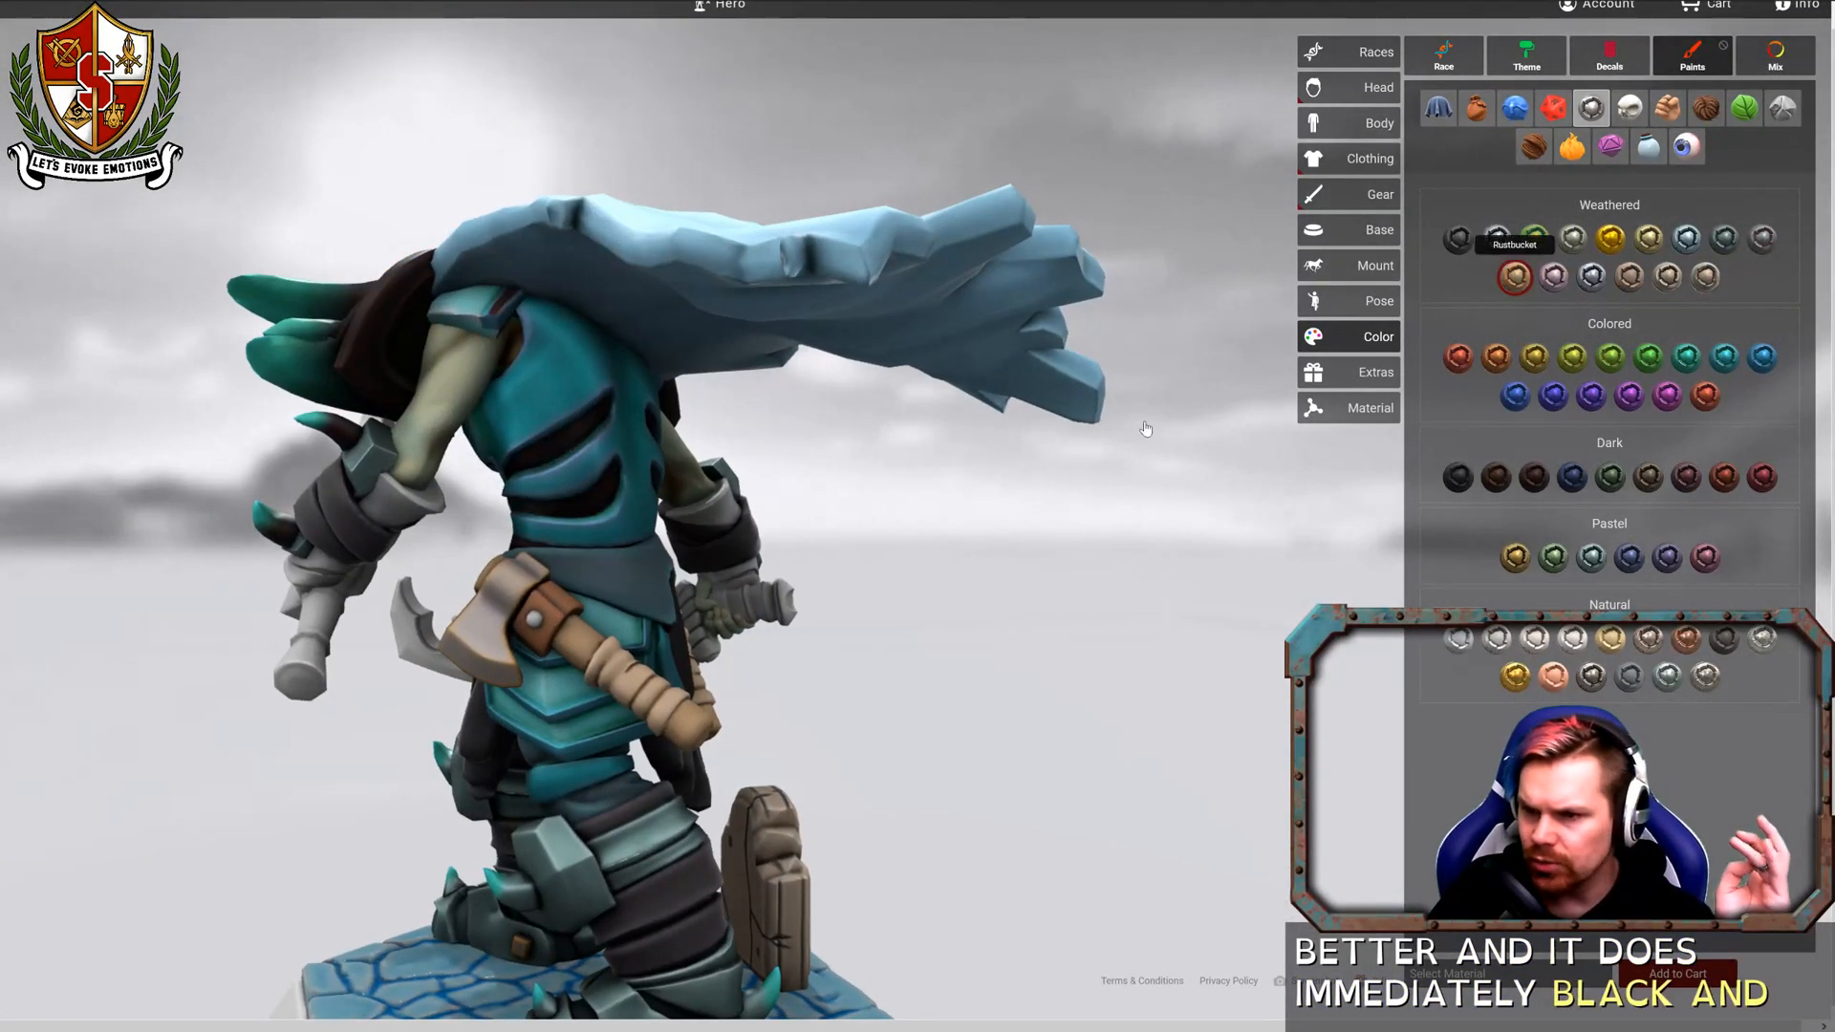
{"action": "left_click", "coordinate": [551, 453]}
{"action": "left_click_drag", "start_coordinate": [554, 457], "coordinate": [1195, 521]}
{"action": "scroll", "coordinate": [600, 393], "scroll_direction": "up", "scroll_amount": 5}
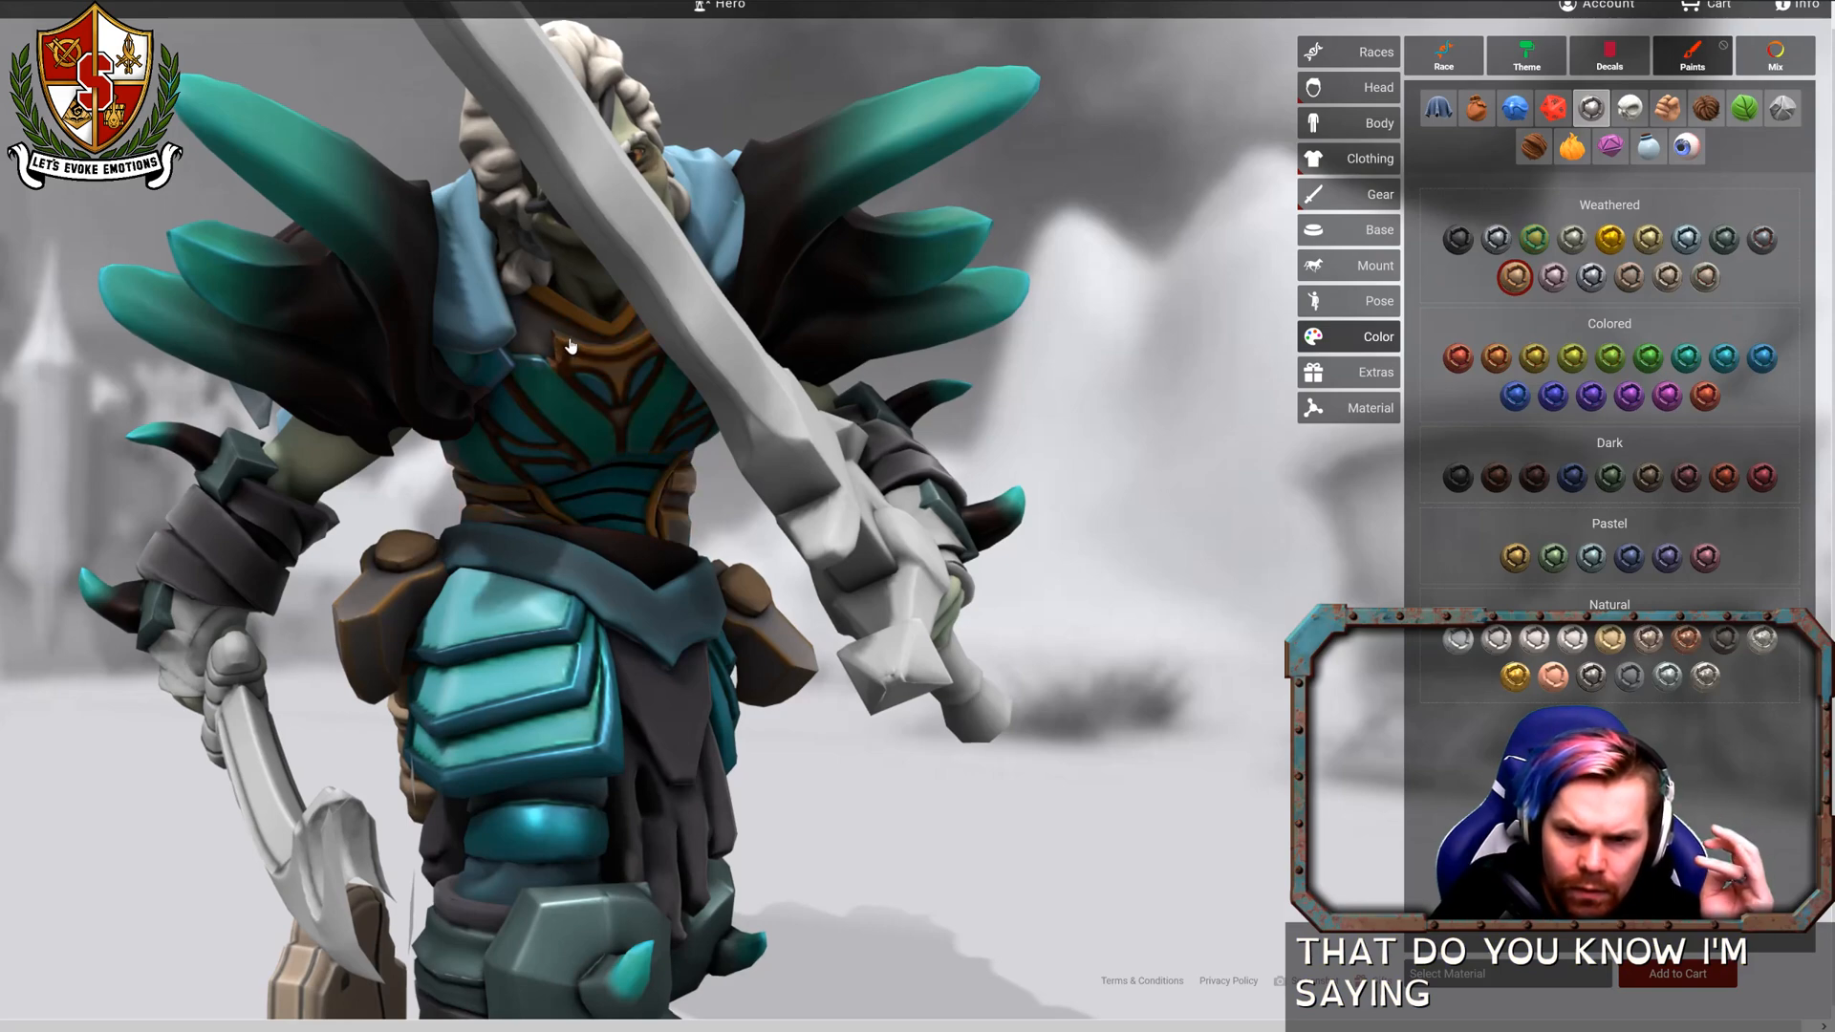
{"action": "left_click_drag", "start_coordinate": [572, 350], "coordinate": [48, 432]}
Repaint the torso armour's back plate with the Ice Spark metal.
{"action": "left_click", "coordinate": [1723, 358]}
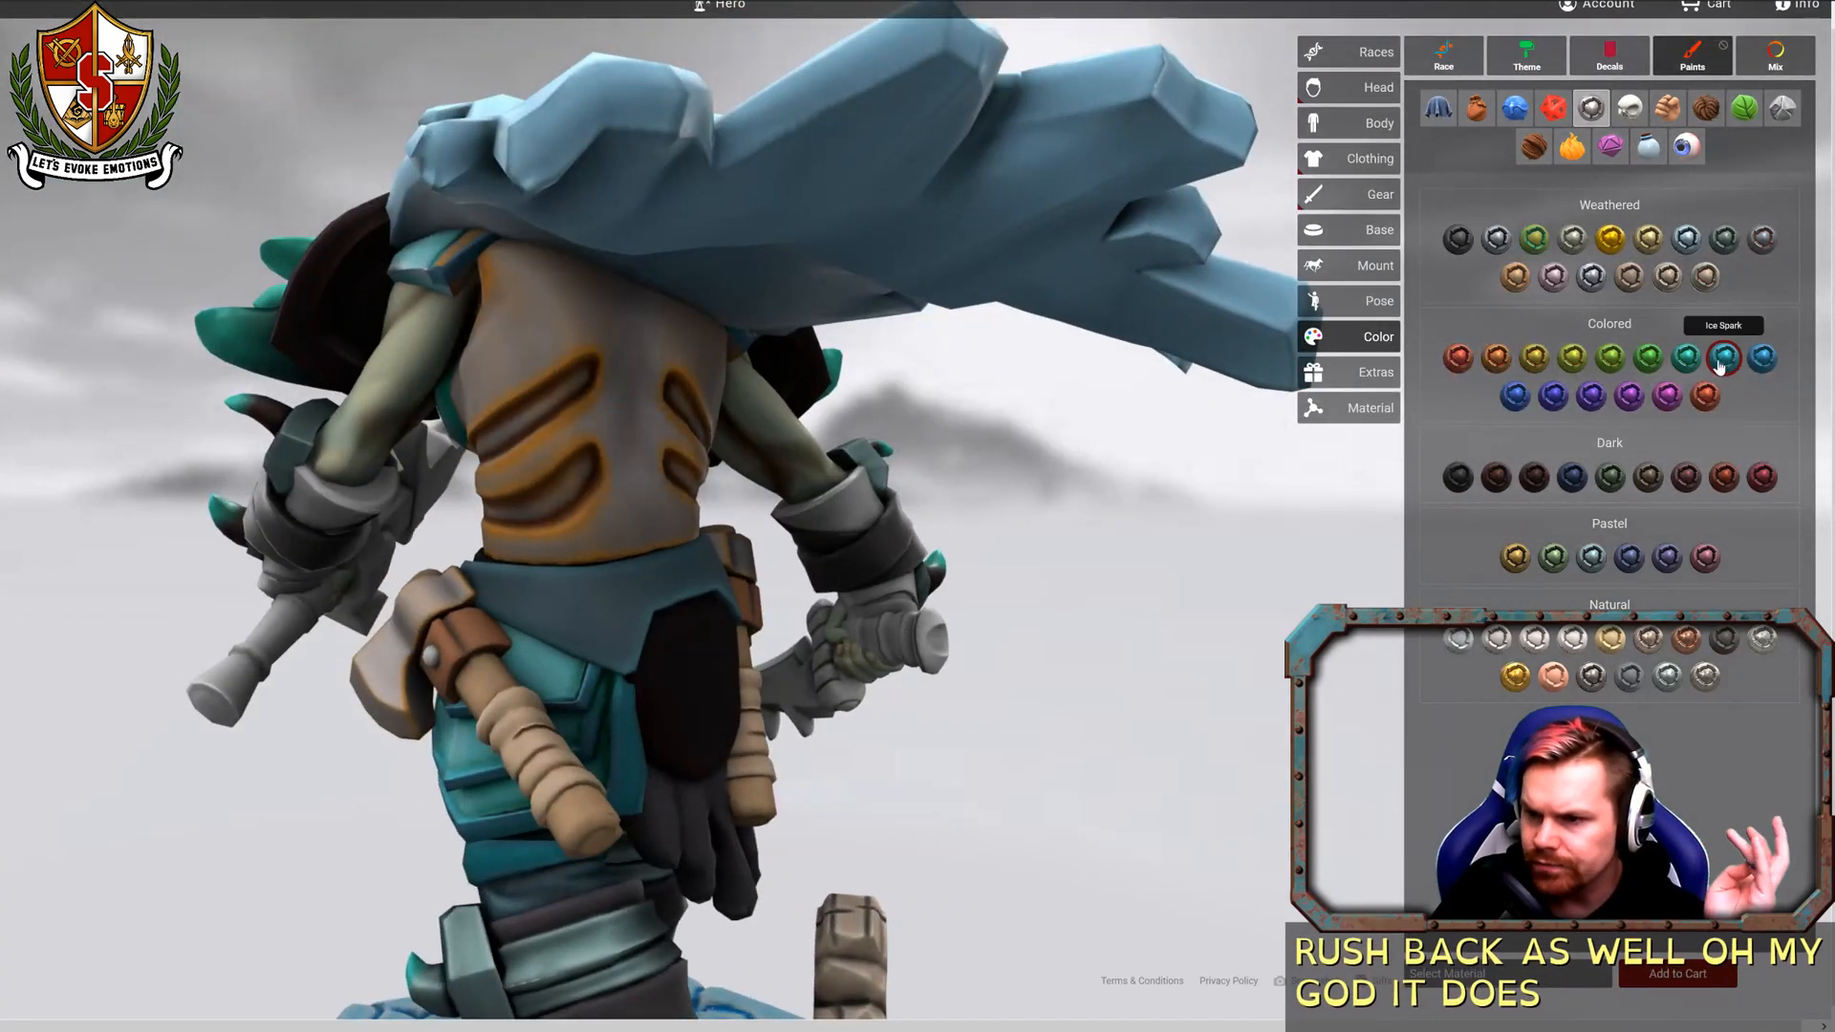
{"action": "left_click", "coordinate": [622, 359]}
{"action": "left_click_drag", "start_coordinate": [944, 493], "coordinate": [1495, 476]}
{"action": "left_click_drag", "start_coordinate": [1225, 525], "coordinate": [1333, 509]}
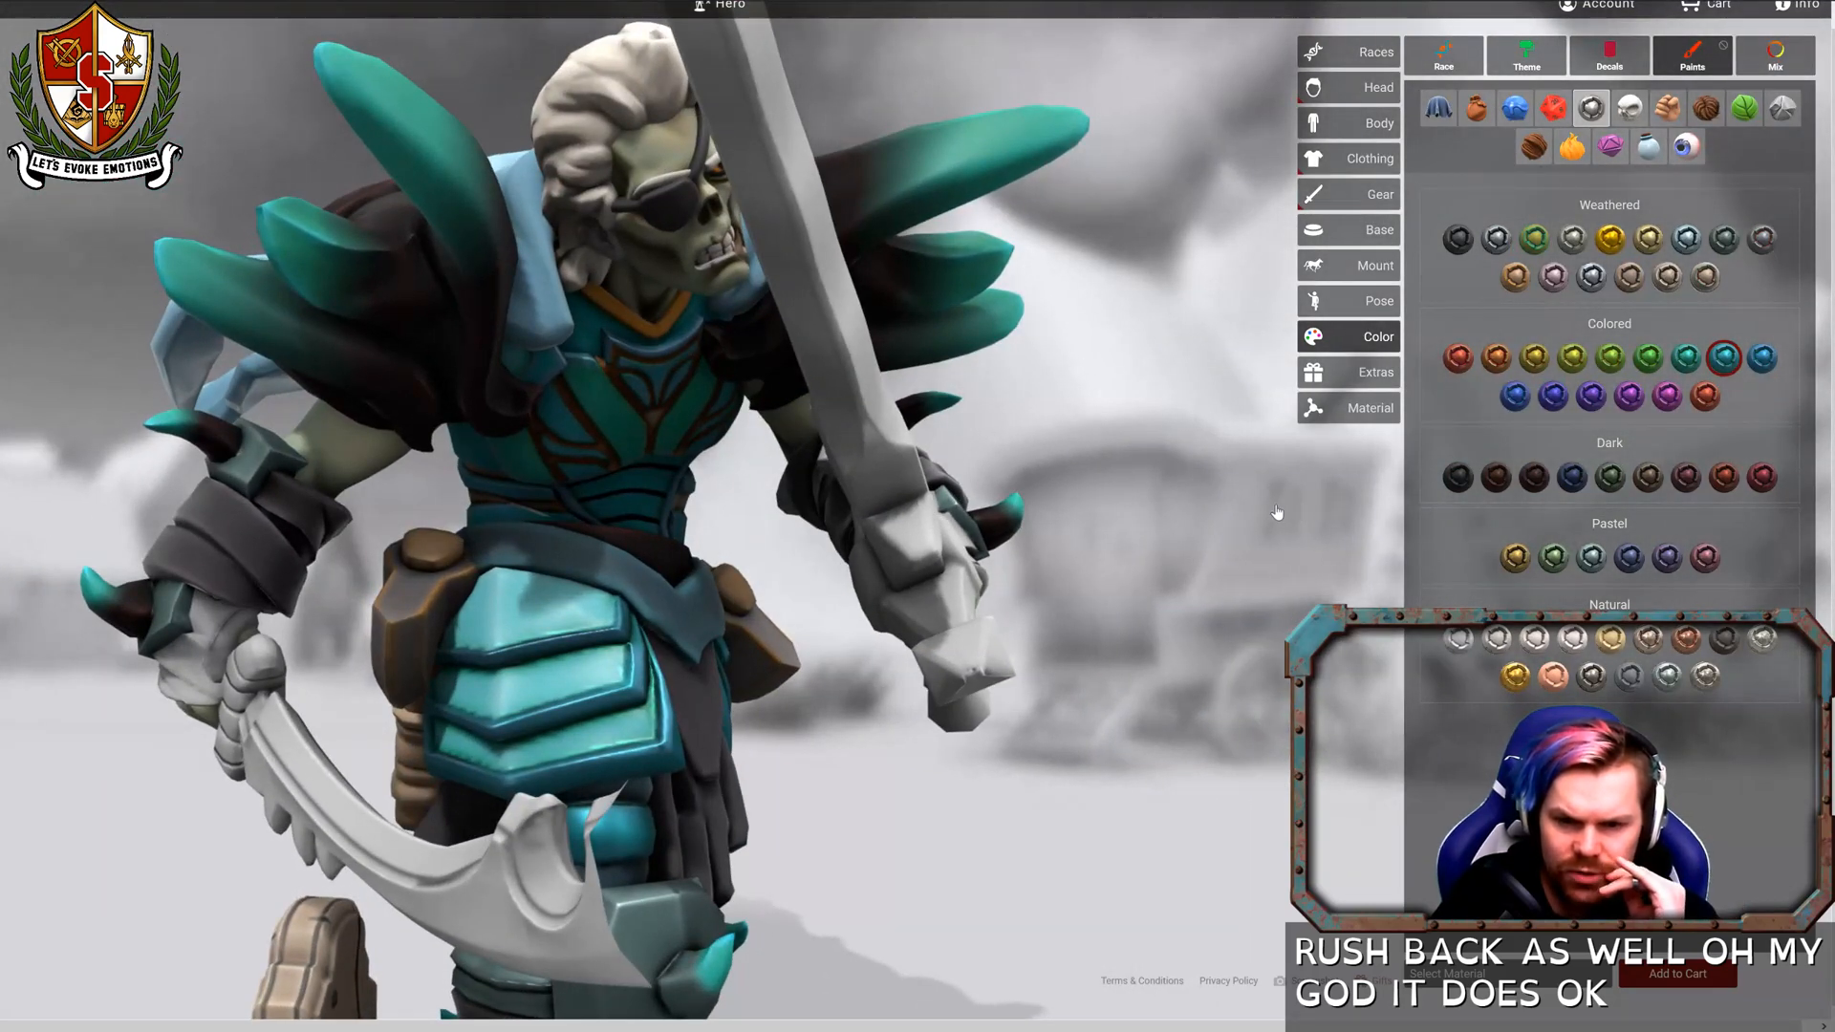
Examine the windblown cape, the armour colours and the face from the front and side.
{"action": "scroll", "coordinate": [1260, 519], "scroll_direction": "down", "scroll_amount": 1}
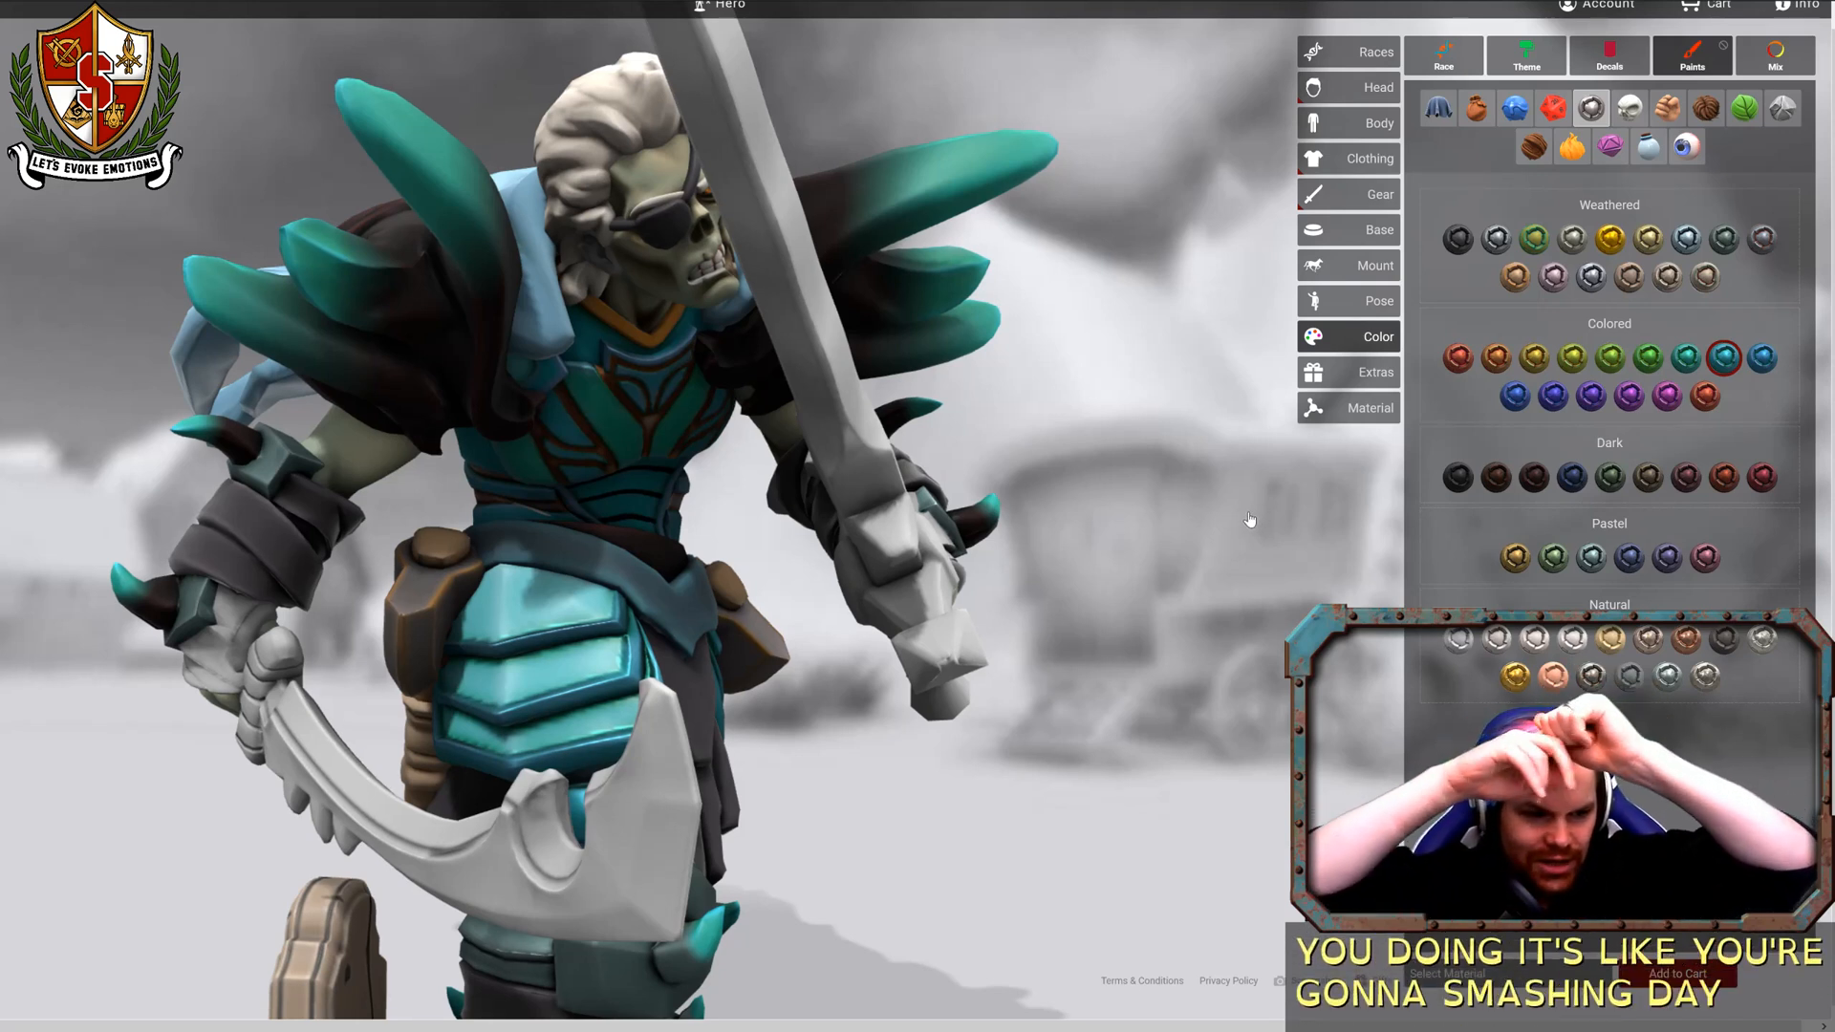
{"action": "scroll", "coordinate": [1155, 489], "scroll_direction": "down", "scroll_amount": 3}
{"action": "left_click_drag", "start_coordinate": [1155, 489], "coordinate": [553, 553]}
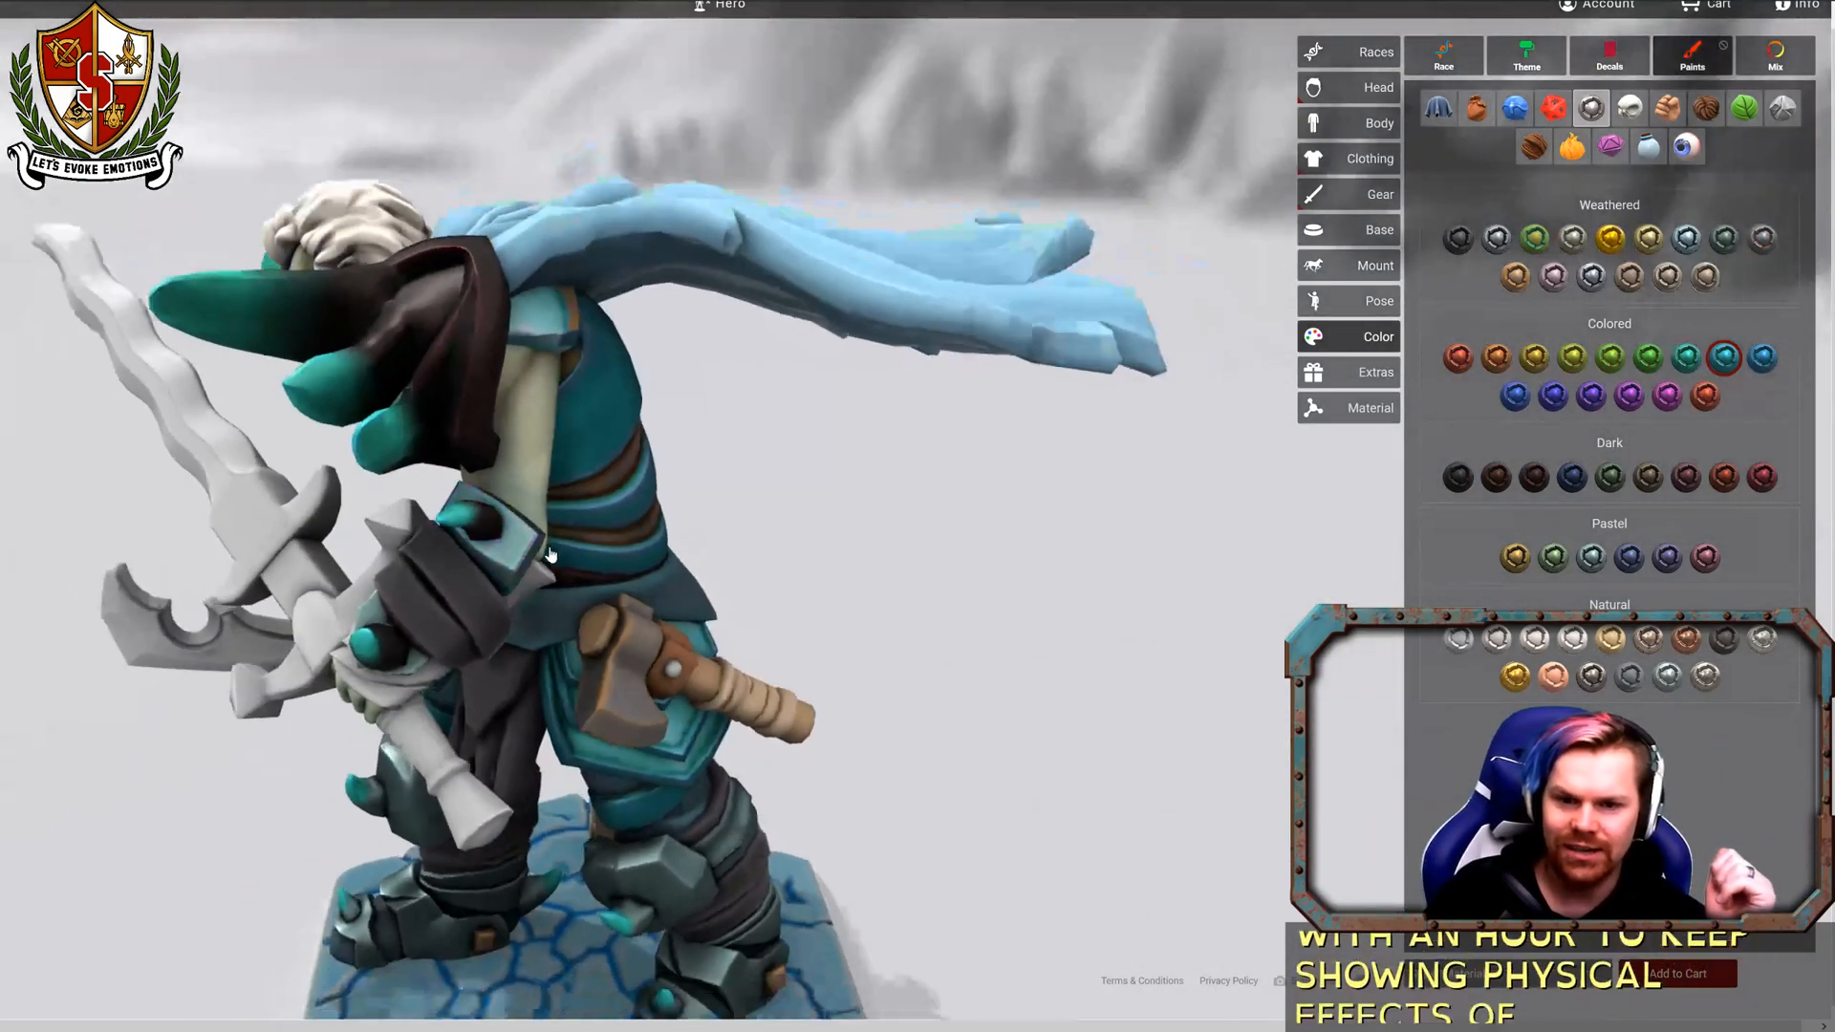
{"action": "scroll", "coordinate": [669, 525], "scroll_direction": "down", "scroll_amount": 4}
{"action": "left_click_drag", "start_coordinate": [802, 500], "coordinate": [1242, 467]}
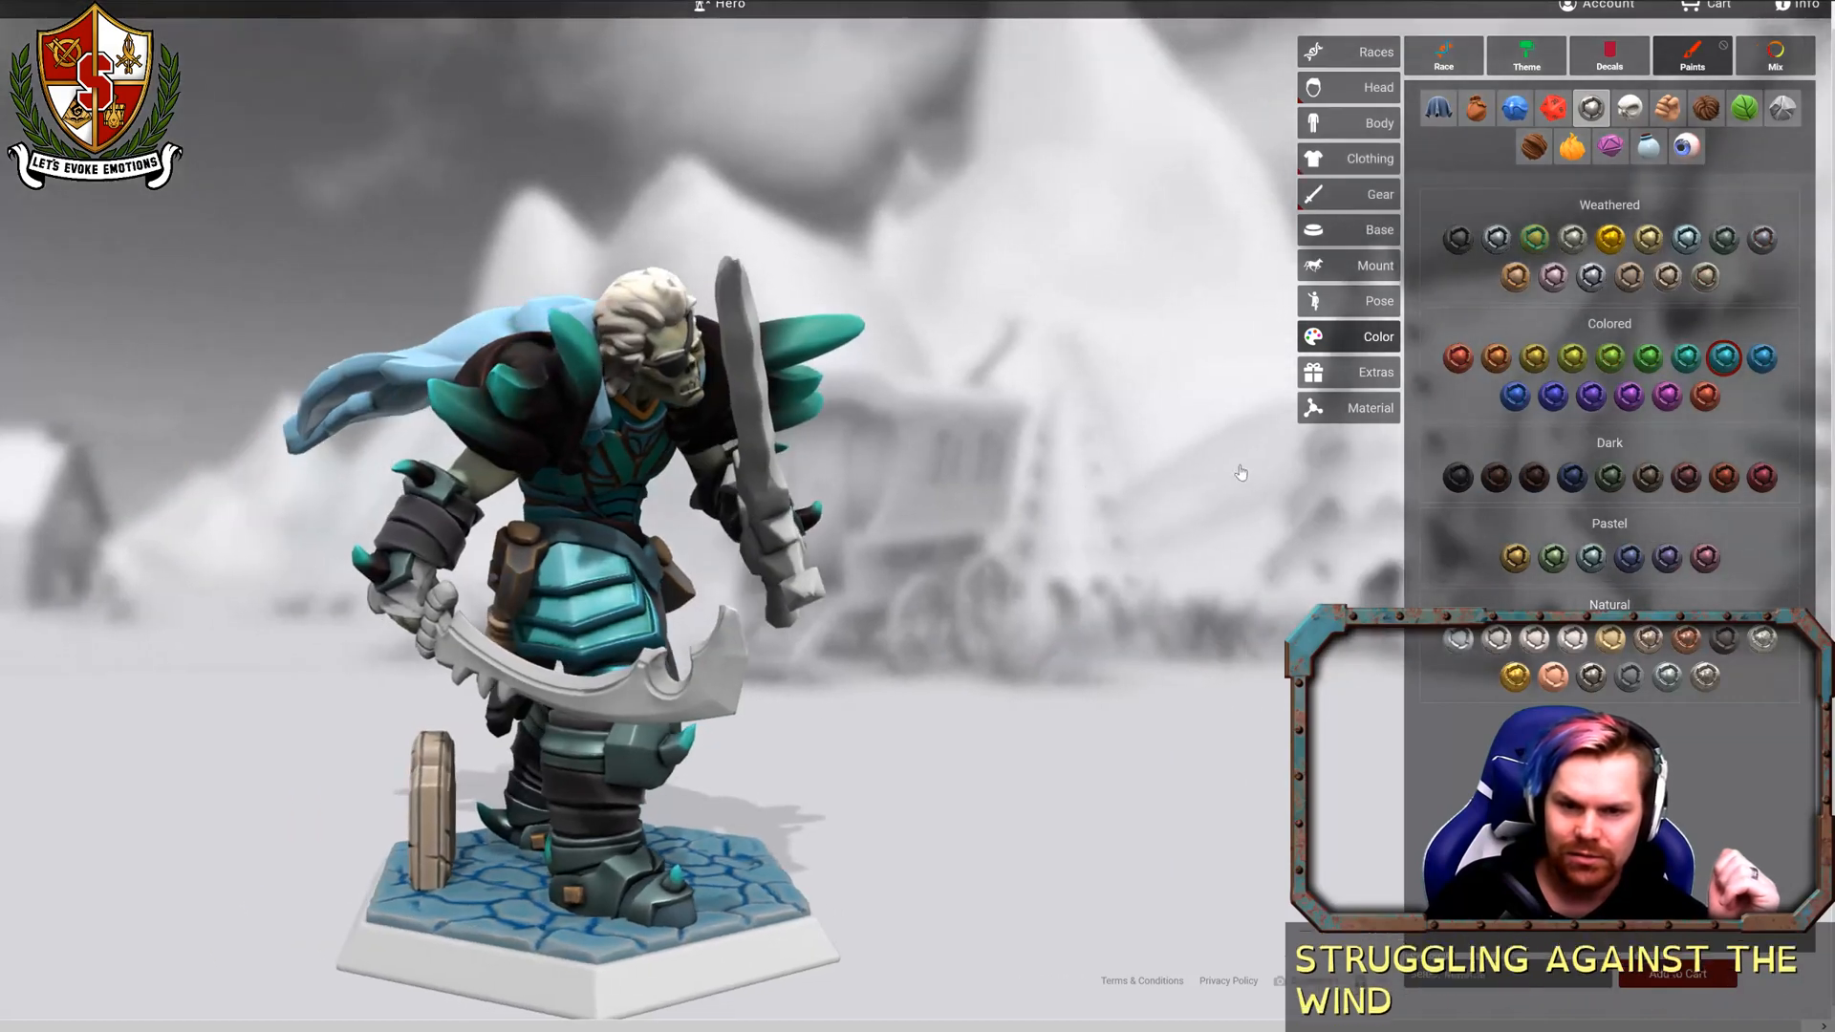
{"action": "left_click_drag", "start_coordinate": [1053, 477], "coordinate": [963, 370]}
{"action": "scroll", "coordinate": [761, 195], "scroll_direction": "up", "scroll_amount": 3}
{"action": "scroll", "coordinate": [762, 195], "scroll_direction": "up", "scroll_amount": 3}
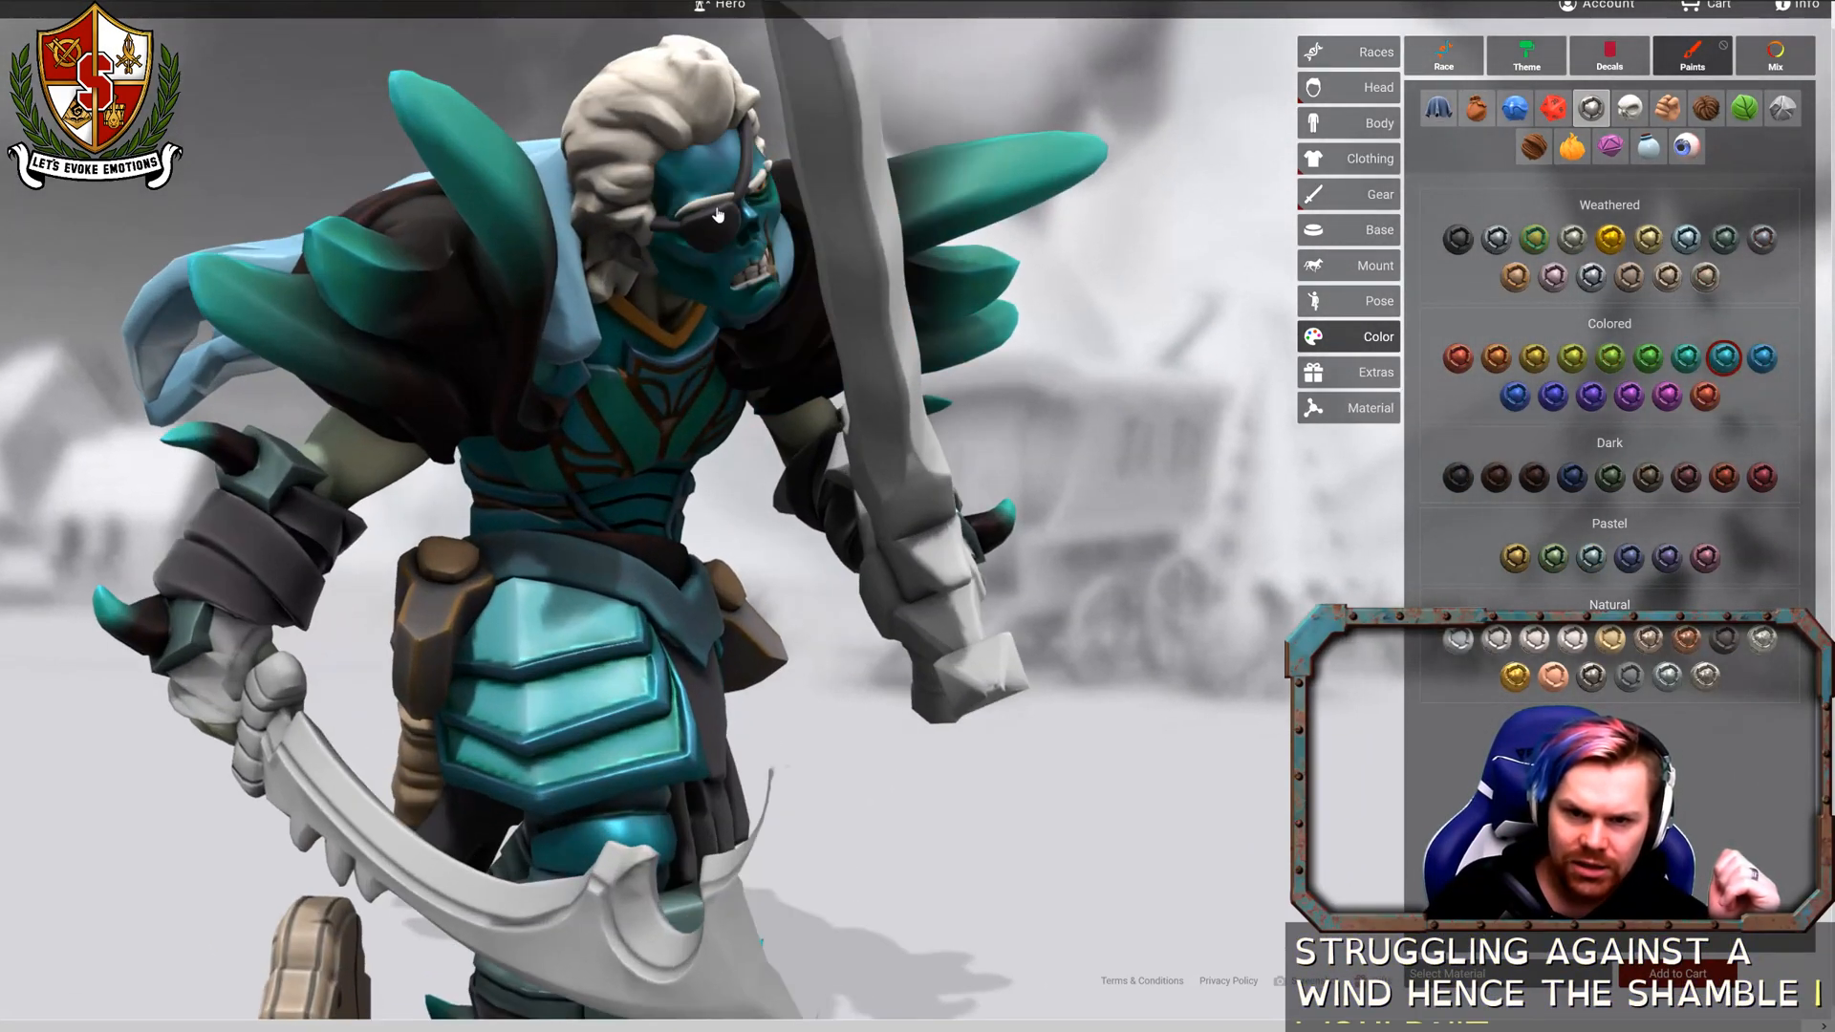
Review the saved Rotting Bone and Crumbling Brown paints and examine the skin and figure from the front and both sides.
{"action": "left_click", "coordinate": [1774, 55]}
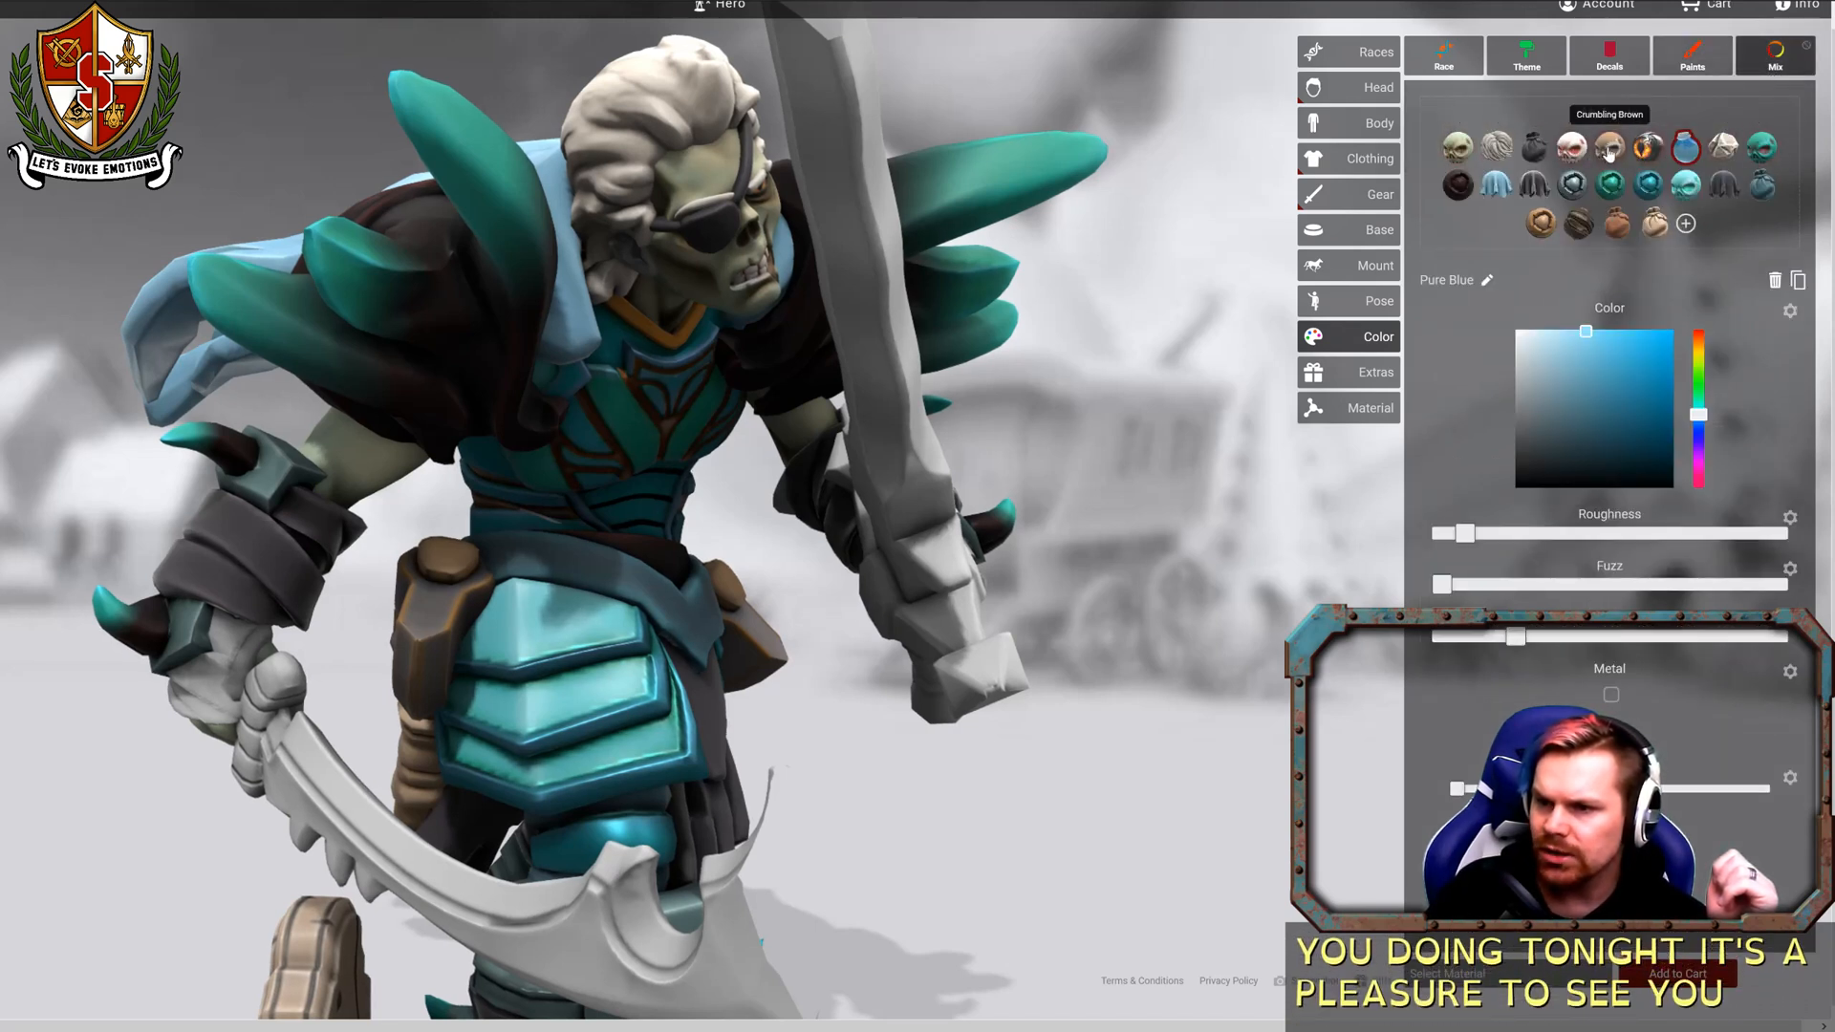
{"action": "left_click", "coordinate": [1457, 148]}
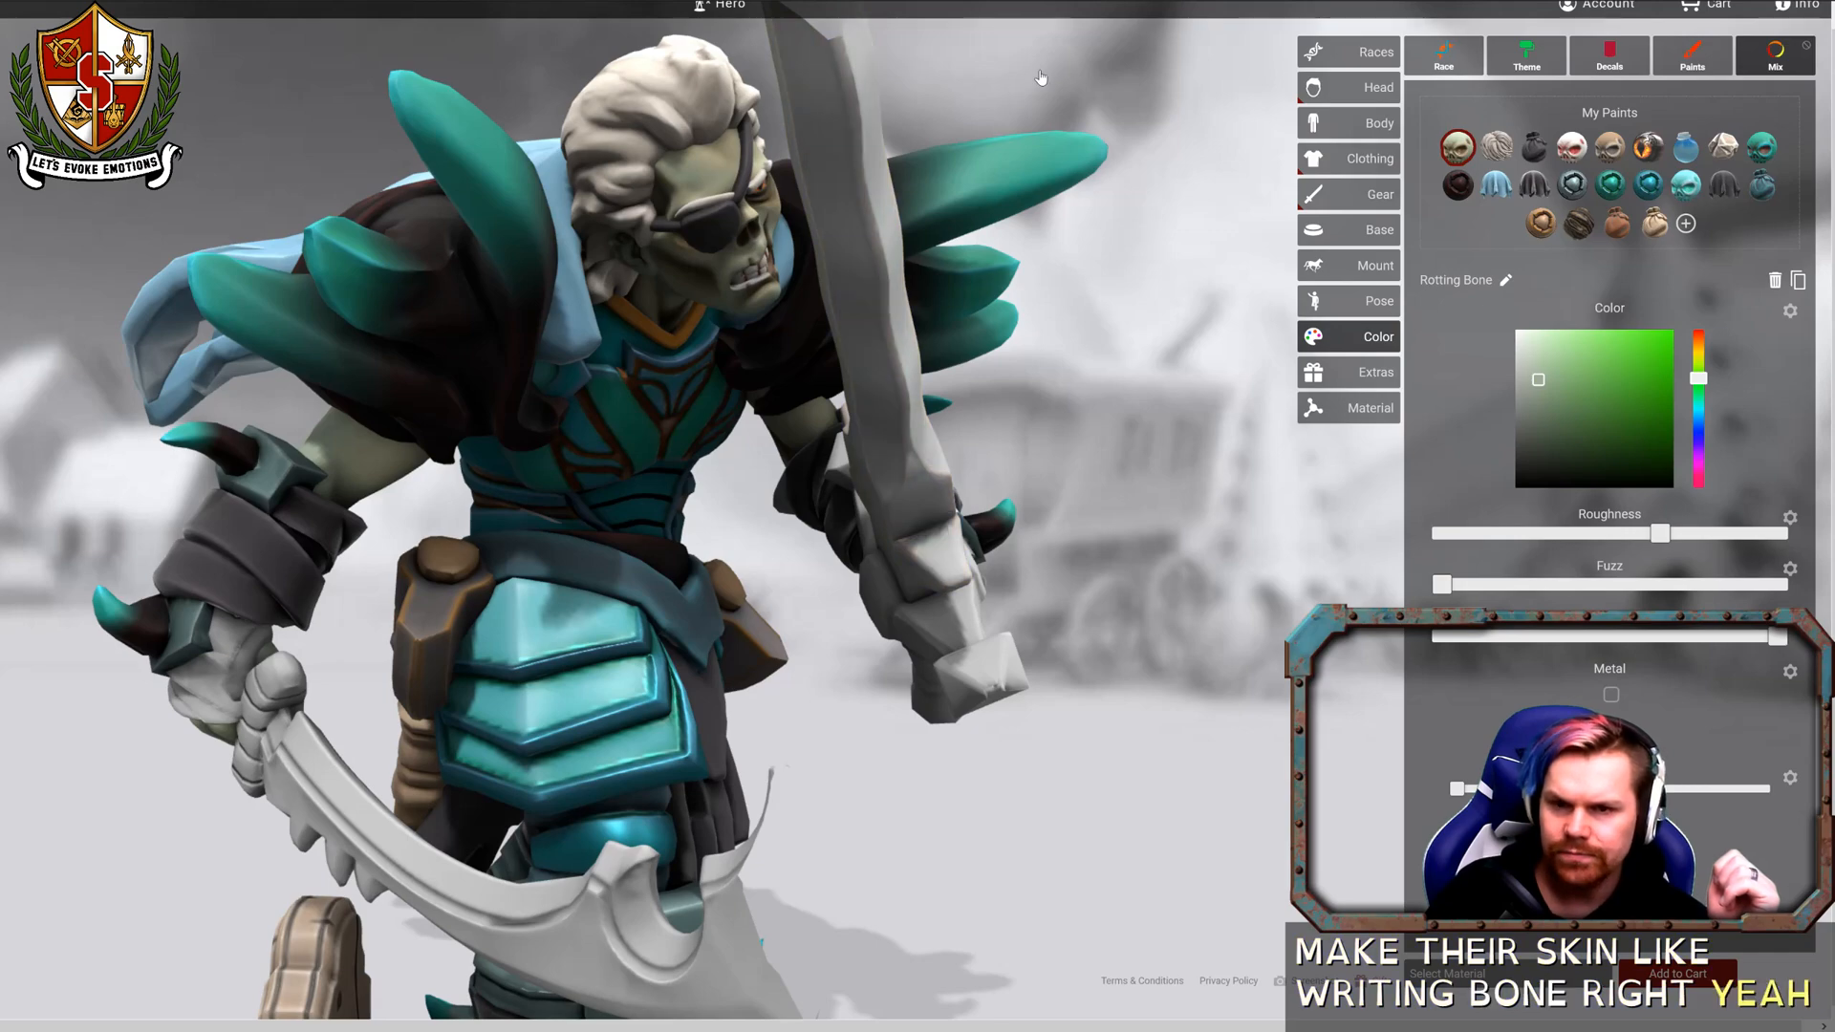
{"action": "left_click_drag", "start_coordinate": [912, 63], "coordinate": [384, 358]}
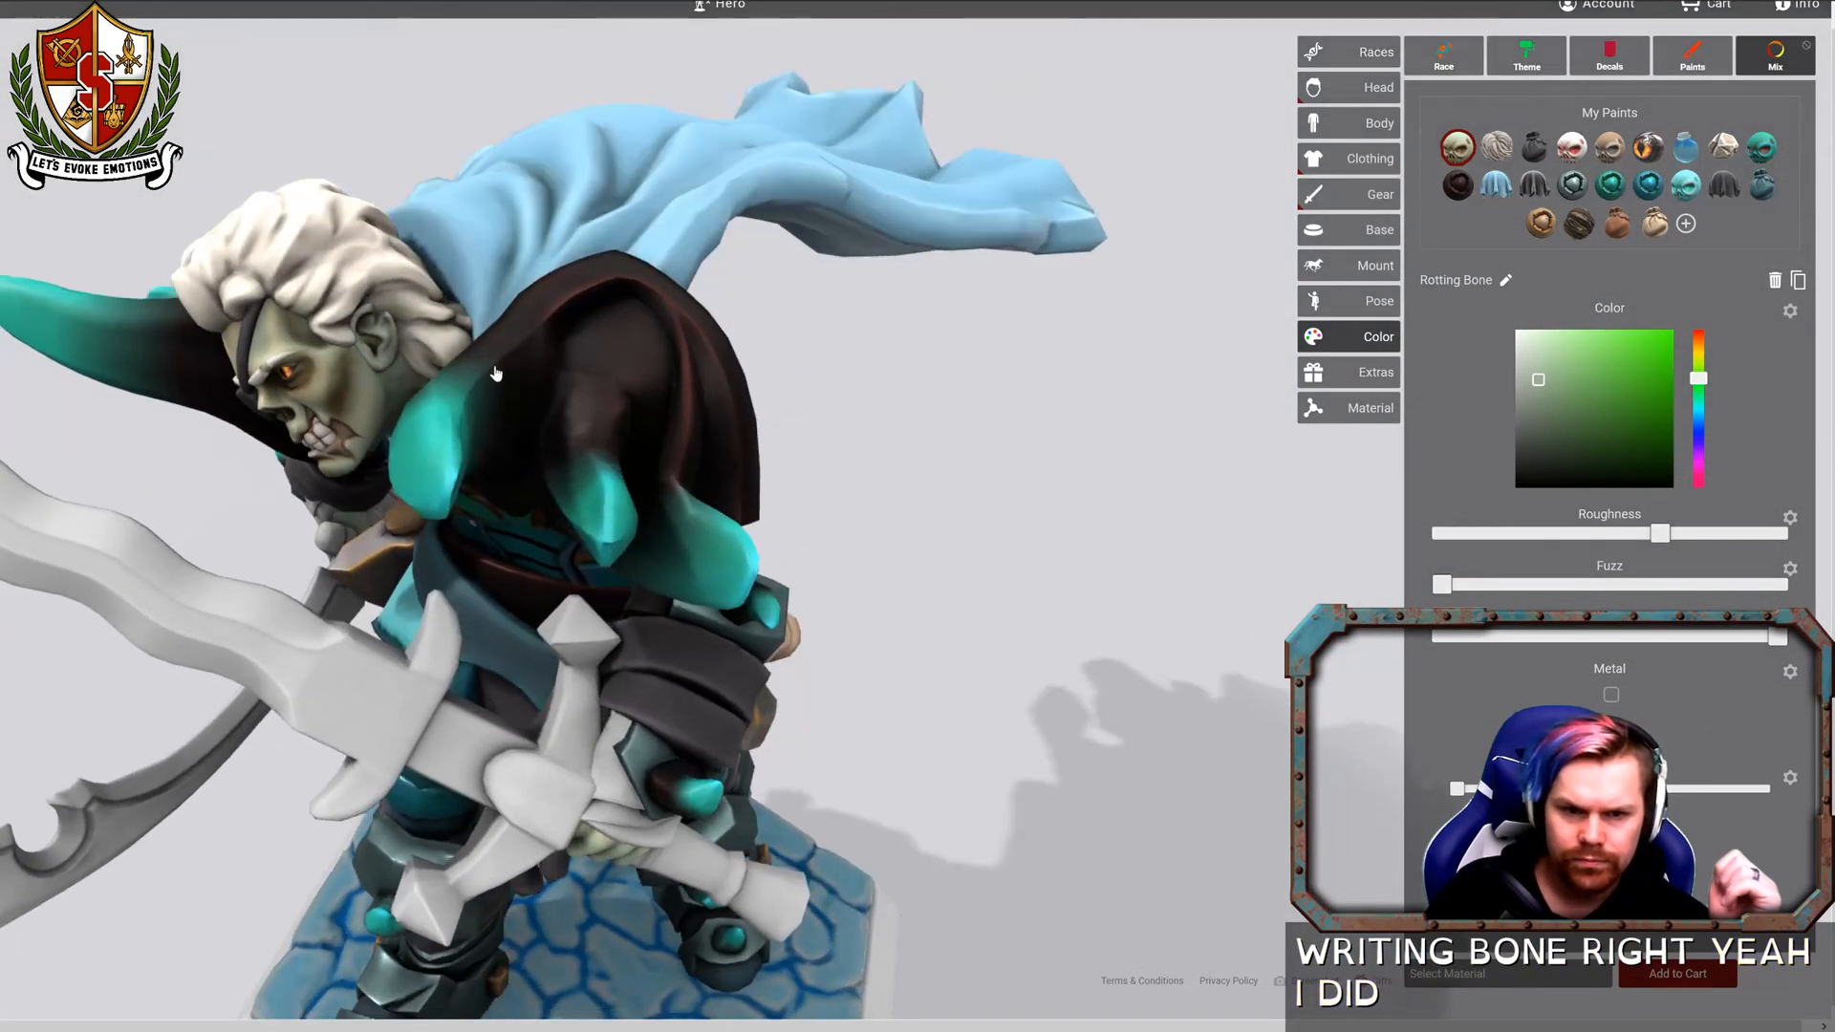
{"action": "left_click_drag", "start_coordinate": [496, 373], "coordinate": [981, 301]}
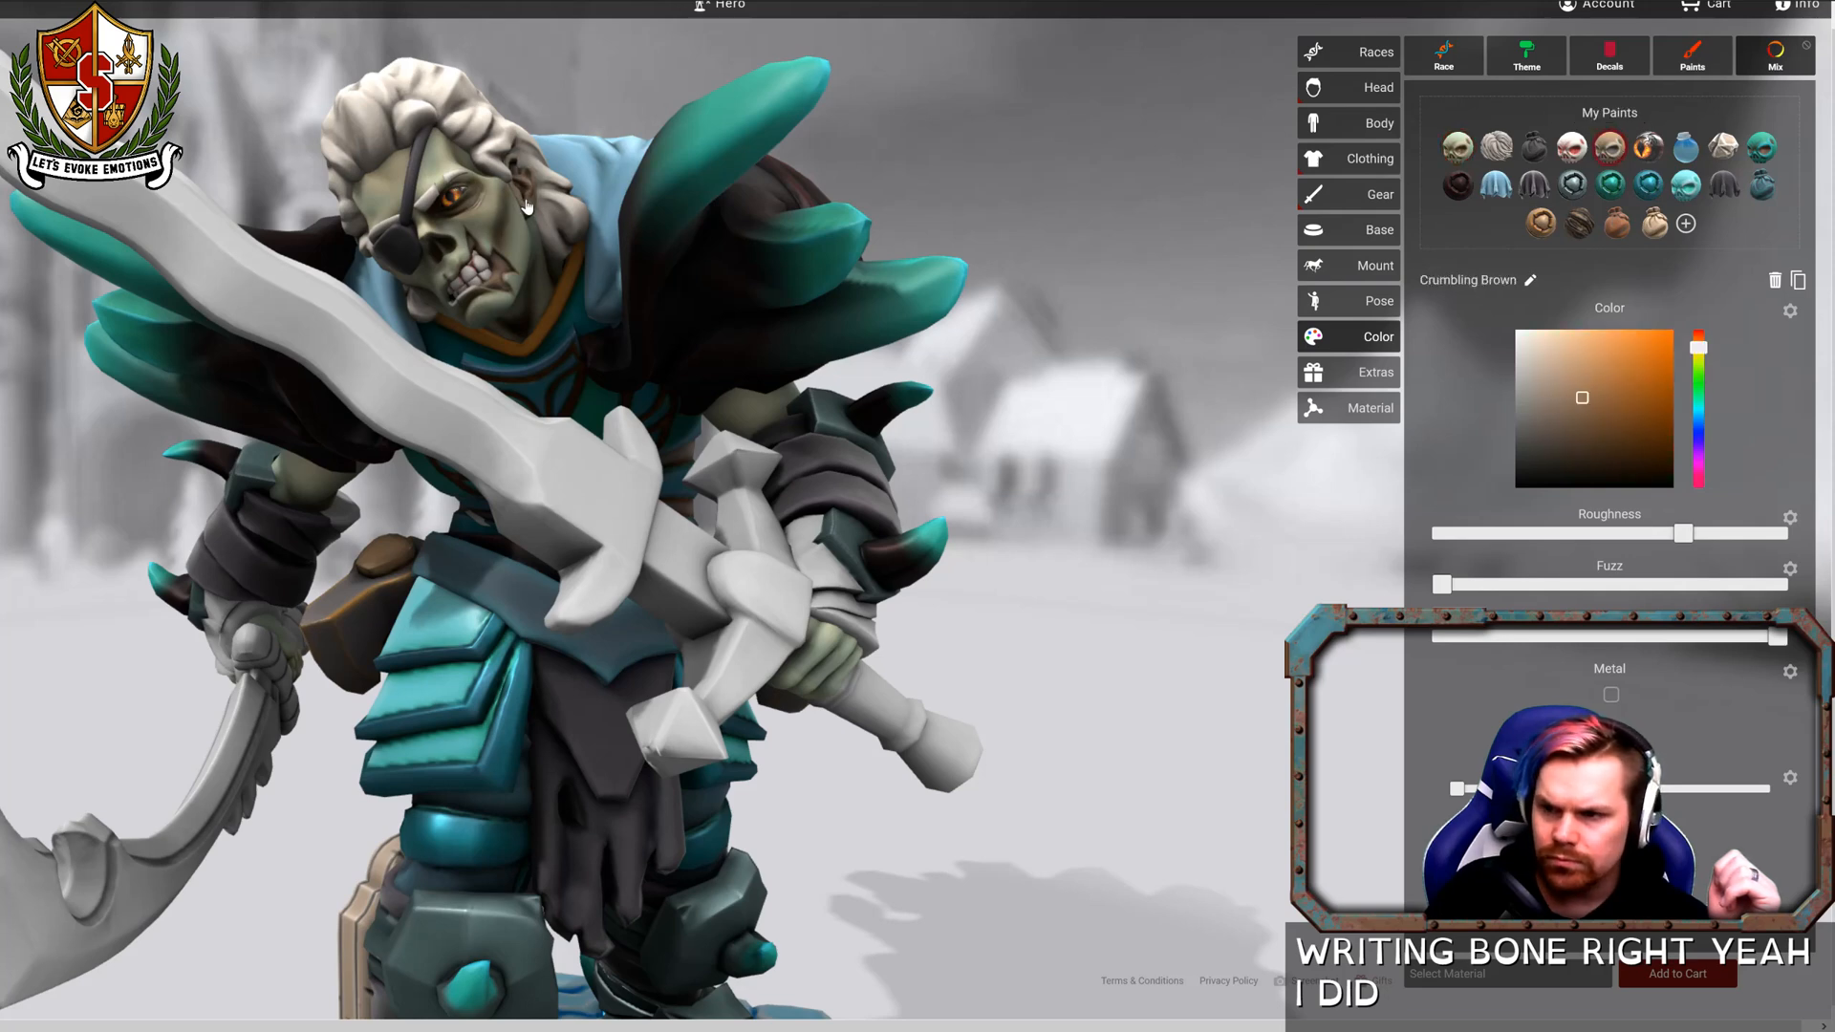
{"action": "left_click_drag", "start_coordinate": [1053, 230], "coordinate": [1240, 357]}
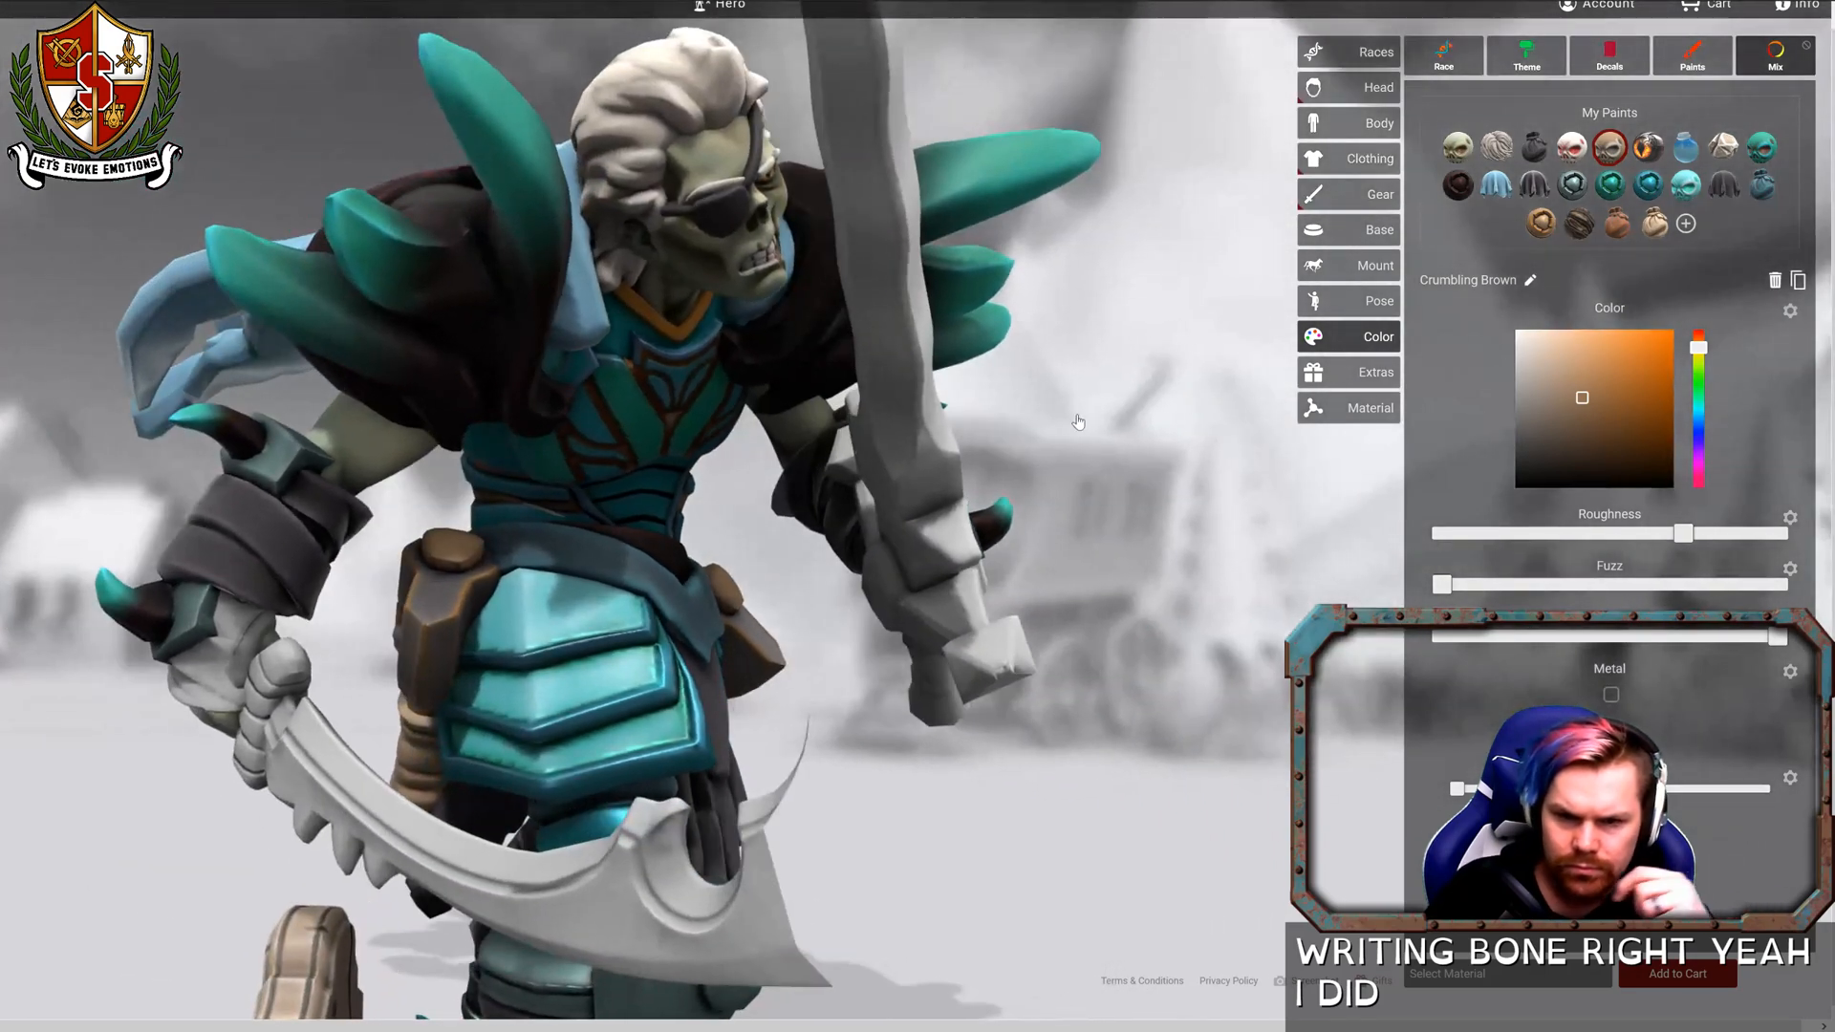
{"action": "left_click_drag", "start_coordinate": [1095, 456], "coordinate": [1220, 429]}
{"action": "scroll", "coordinate": [1166, 545], "scroll_direction": "down", "scroll_amount": 5}
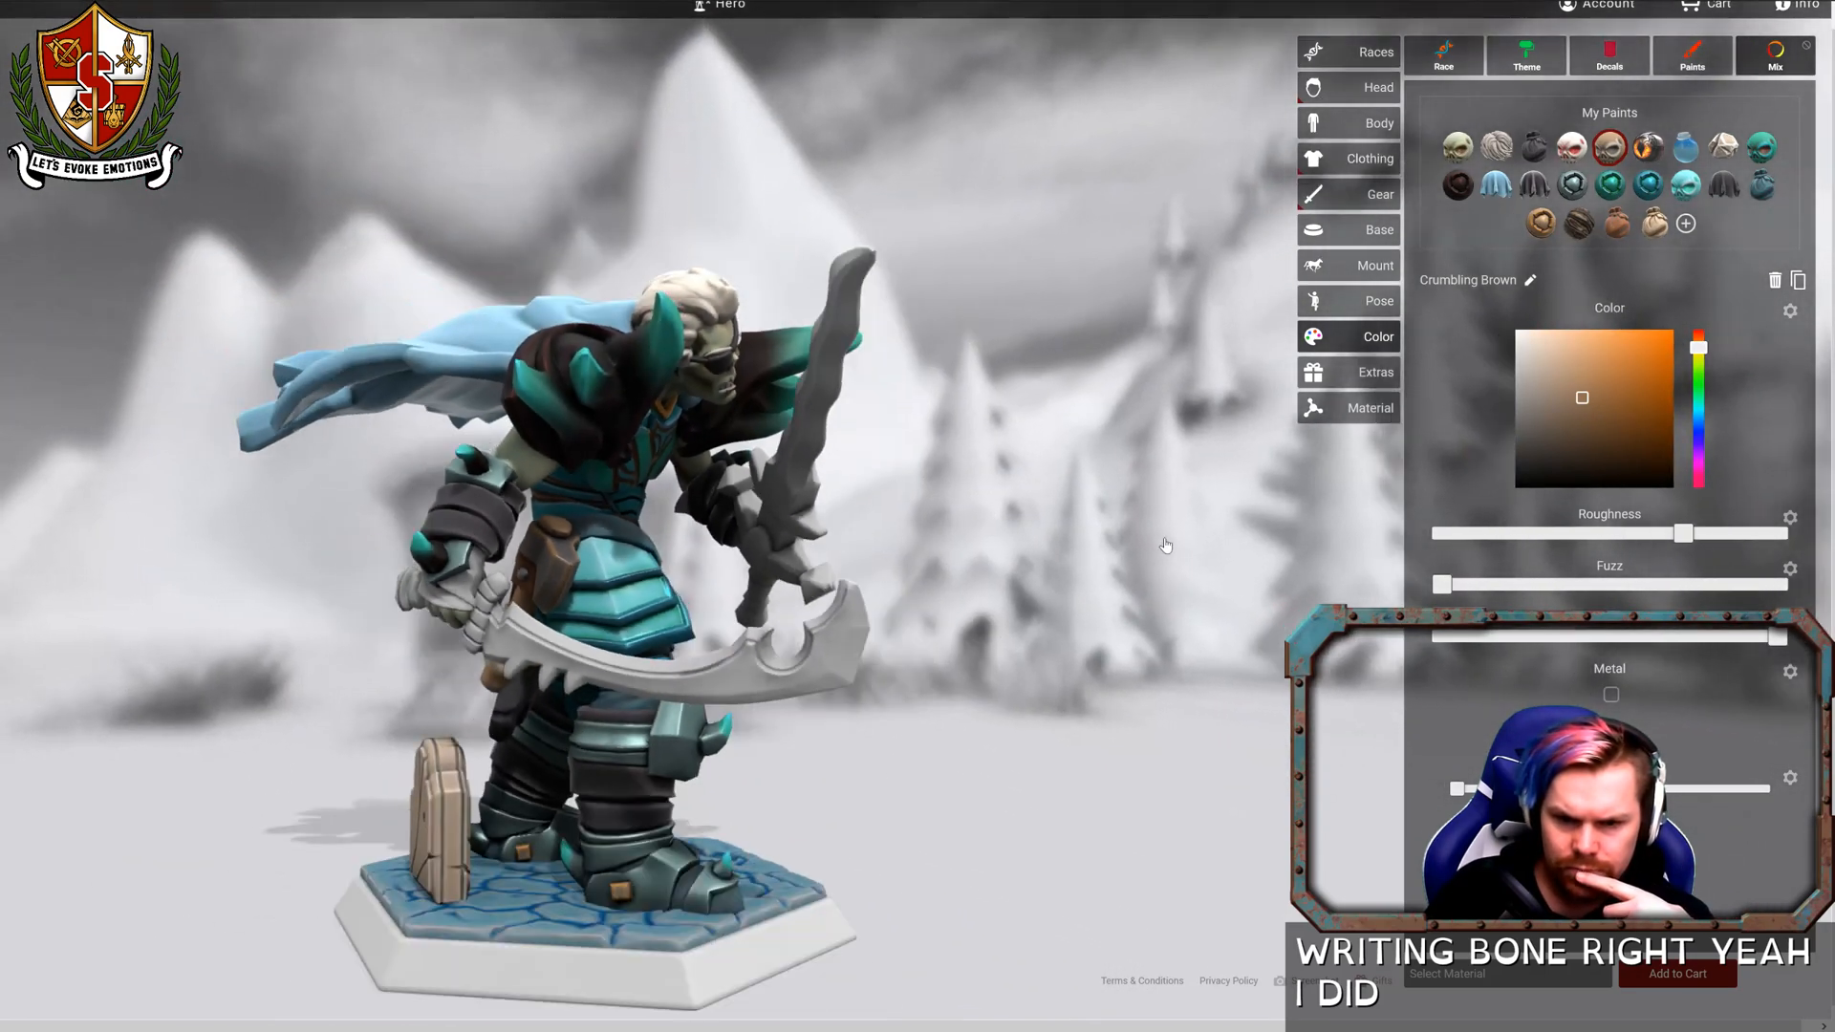
{"action": "left_click_drag", "start_coordinate": [1173, 505], "coordinate": [1415, 360]}
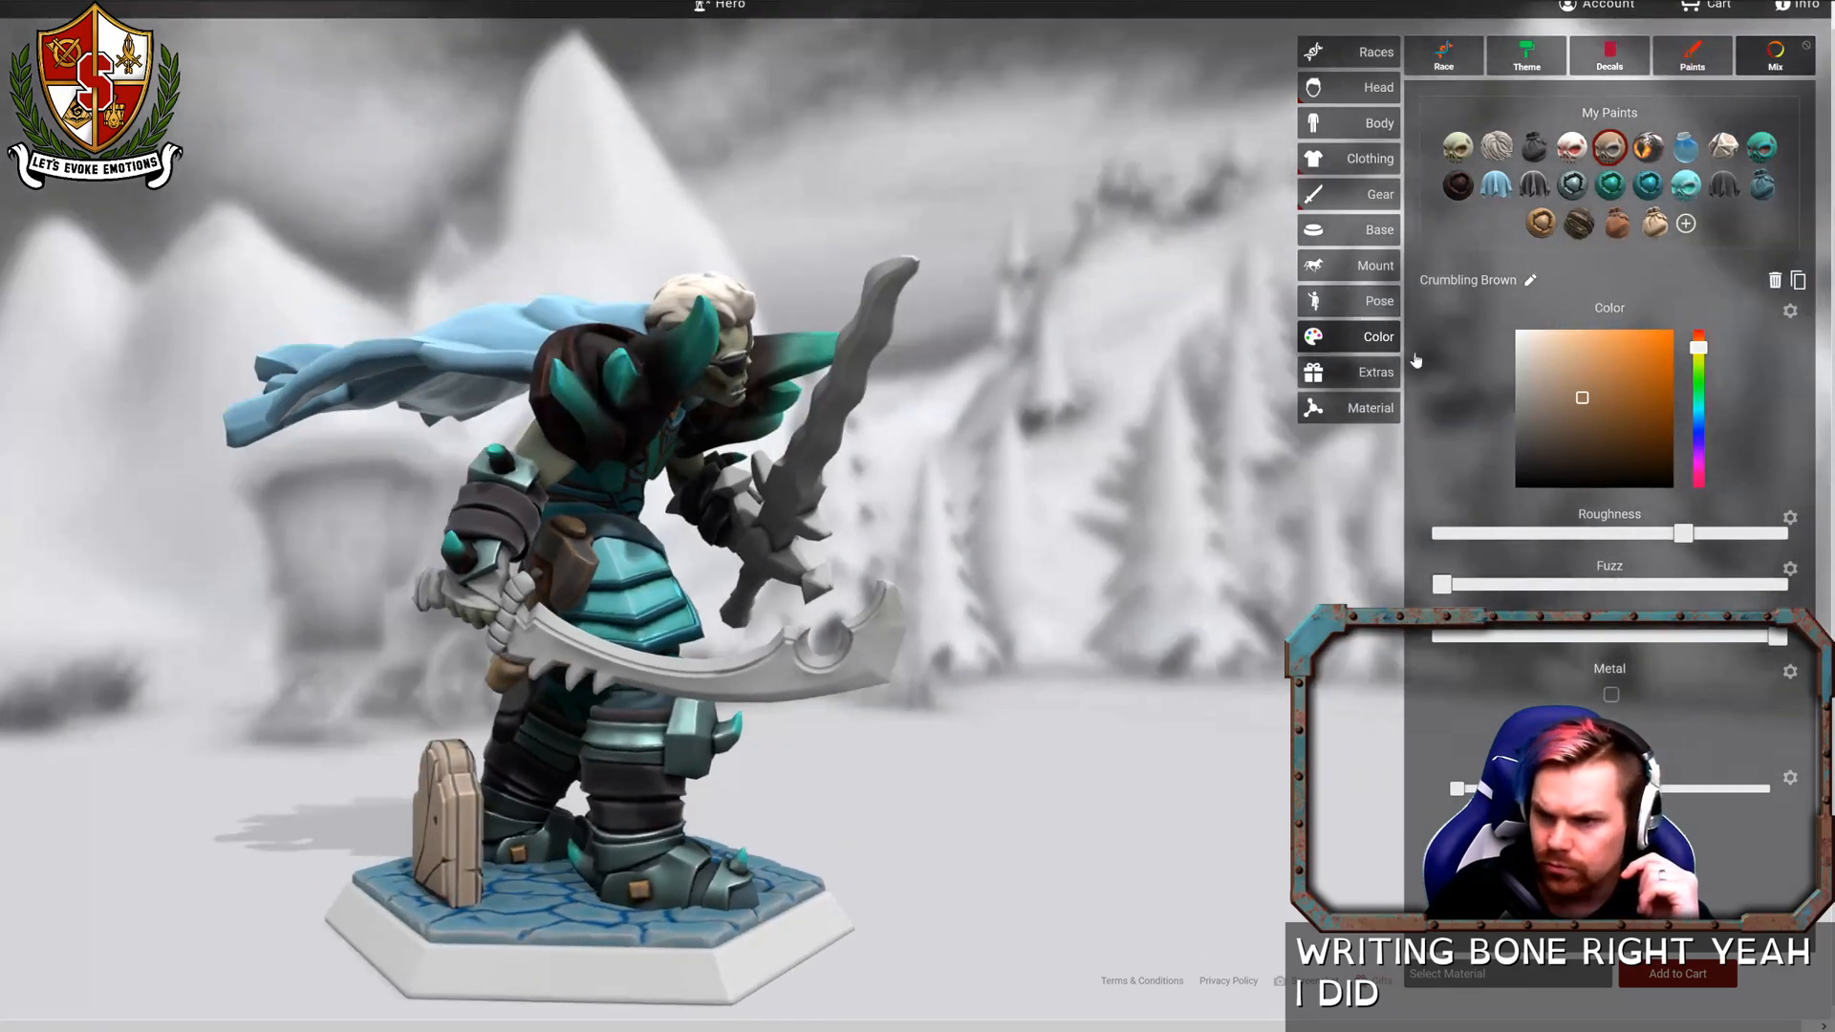
Paint the glove of the hand holding the curved blade with the grey-blue cloth from the Cools group.
{"action": "left_click", "coordinate": [1683, 59]}
{"action": "left_click", "coordinate": [1477, 109]}
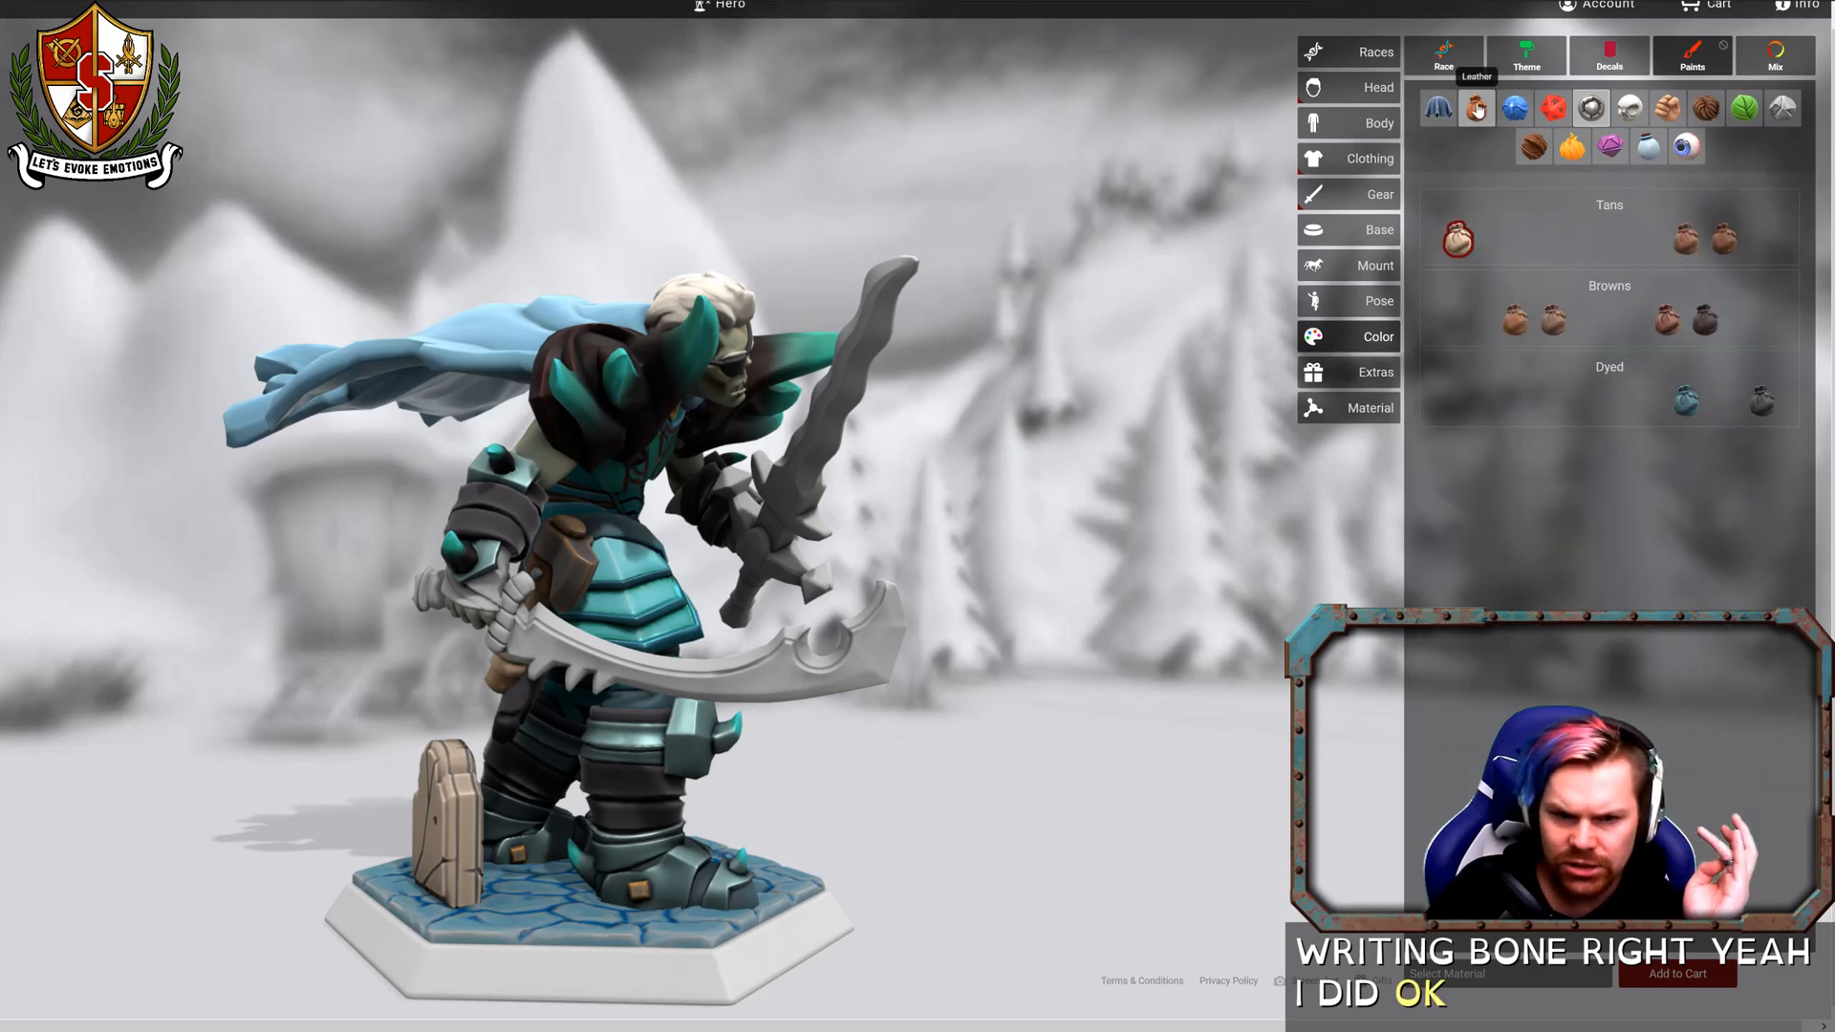
{"action": "left_click", "coordinate": [1438, 108]}
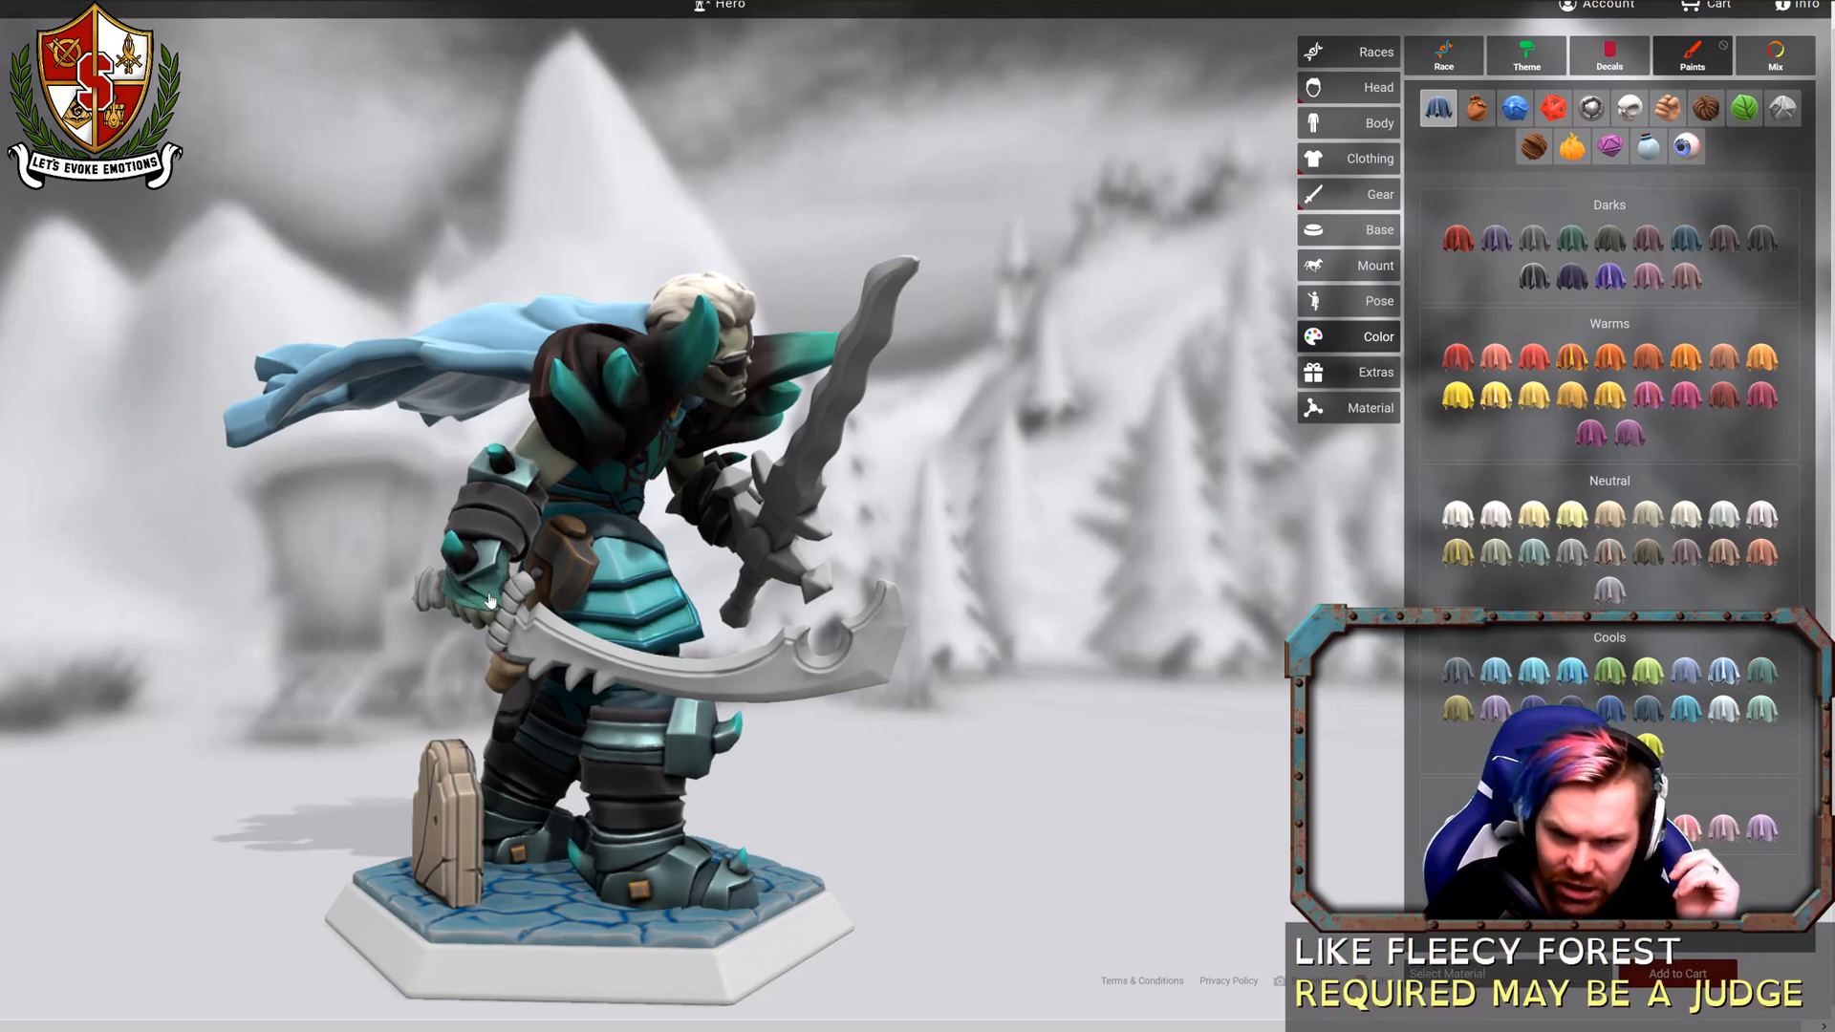
{"action": "scroll", "coordinate": [410, 590], "scroll_direction": "up", "scroll_amount": 5}
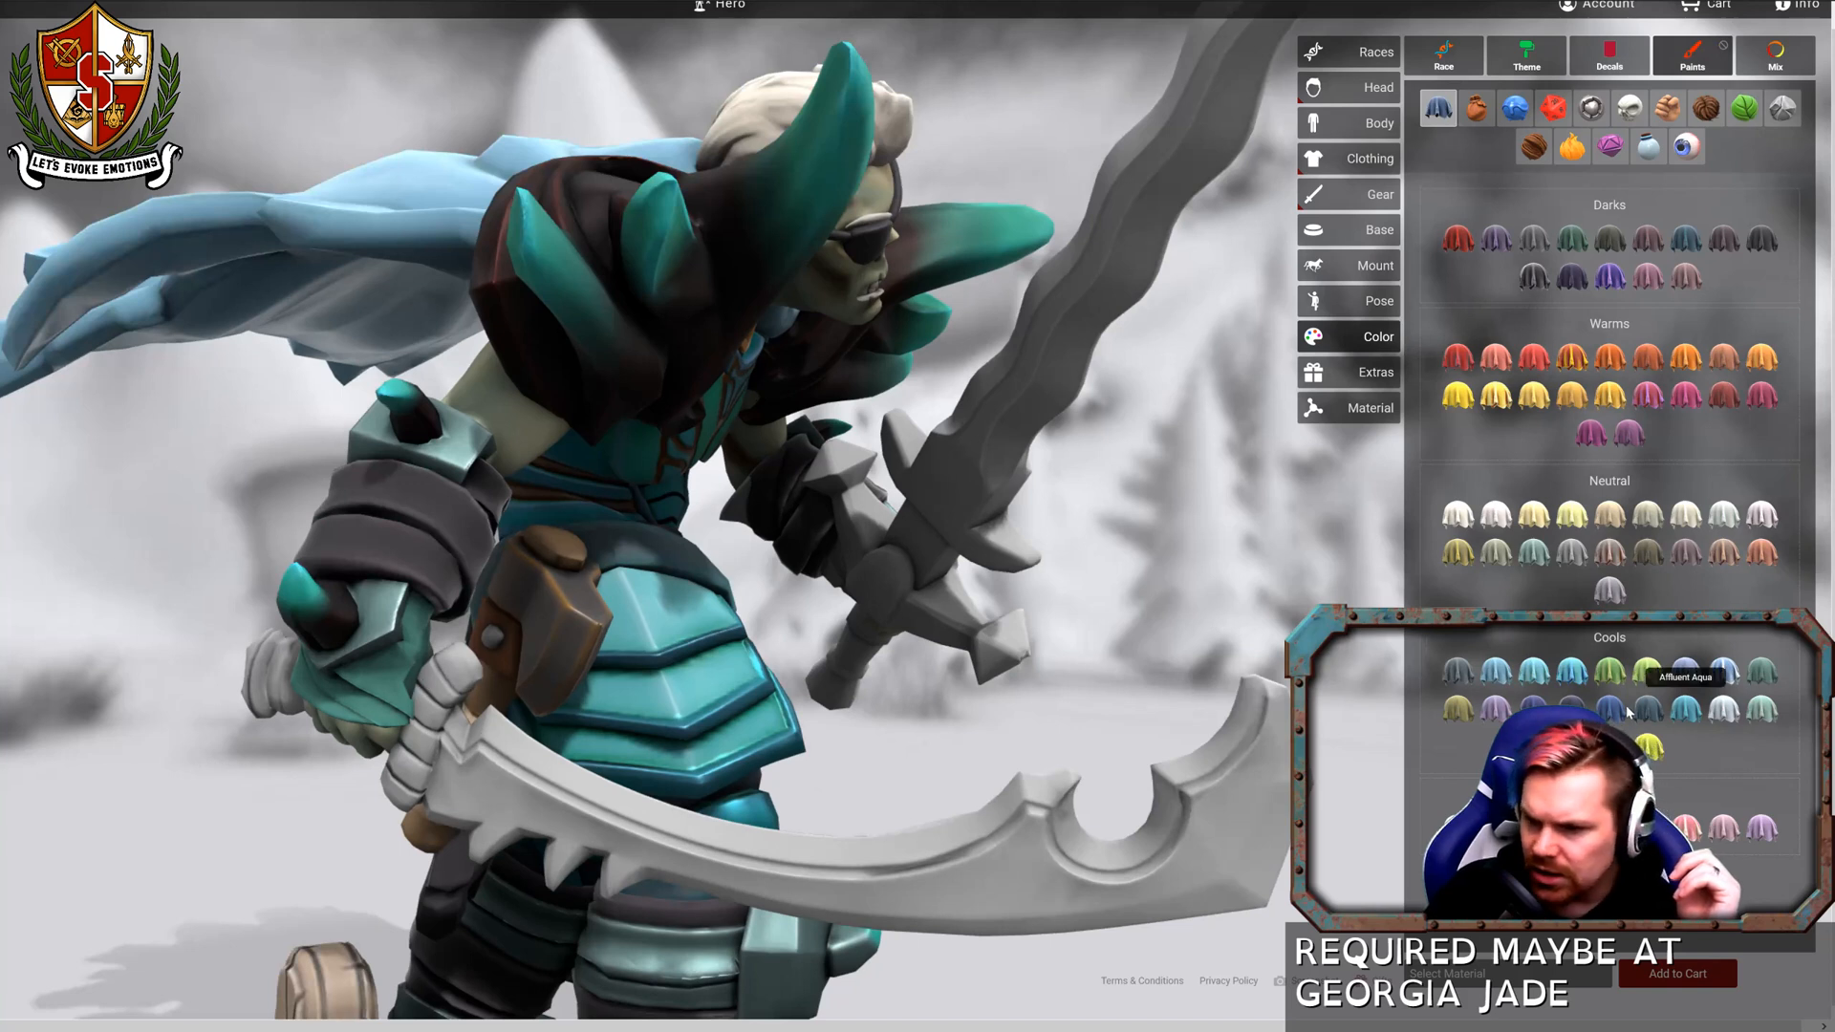
{"action": "left_click", "coordinate": [1496, 671]}
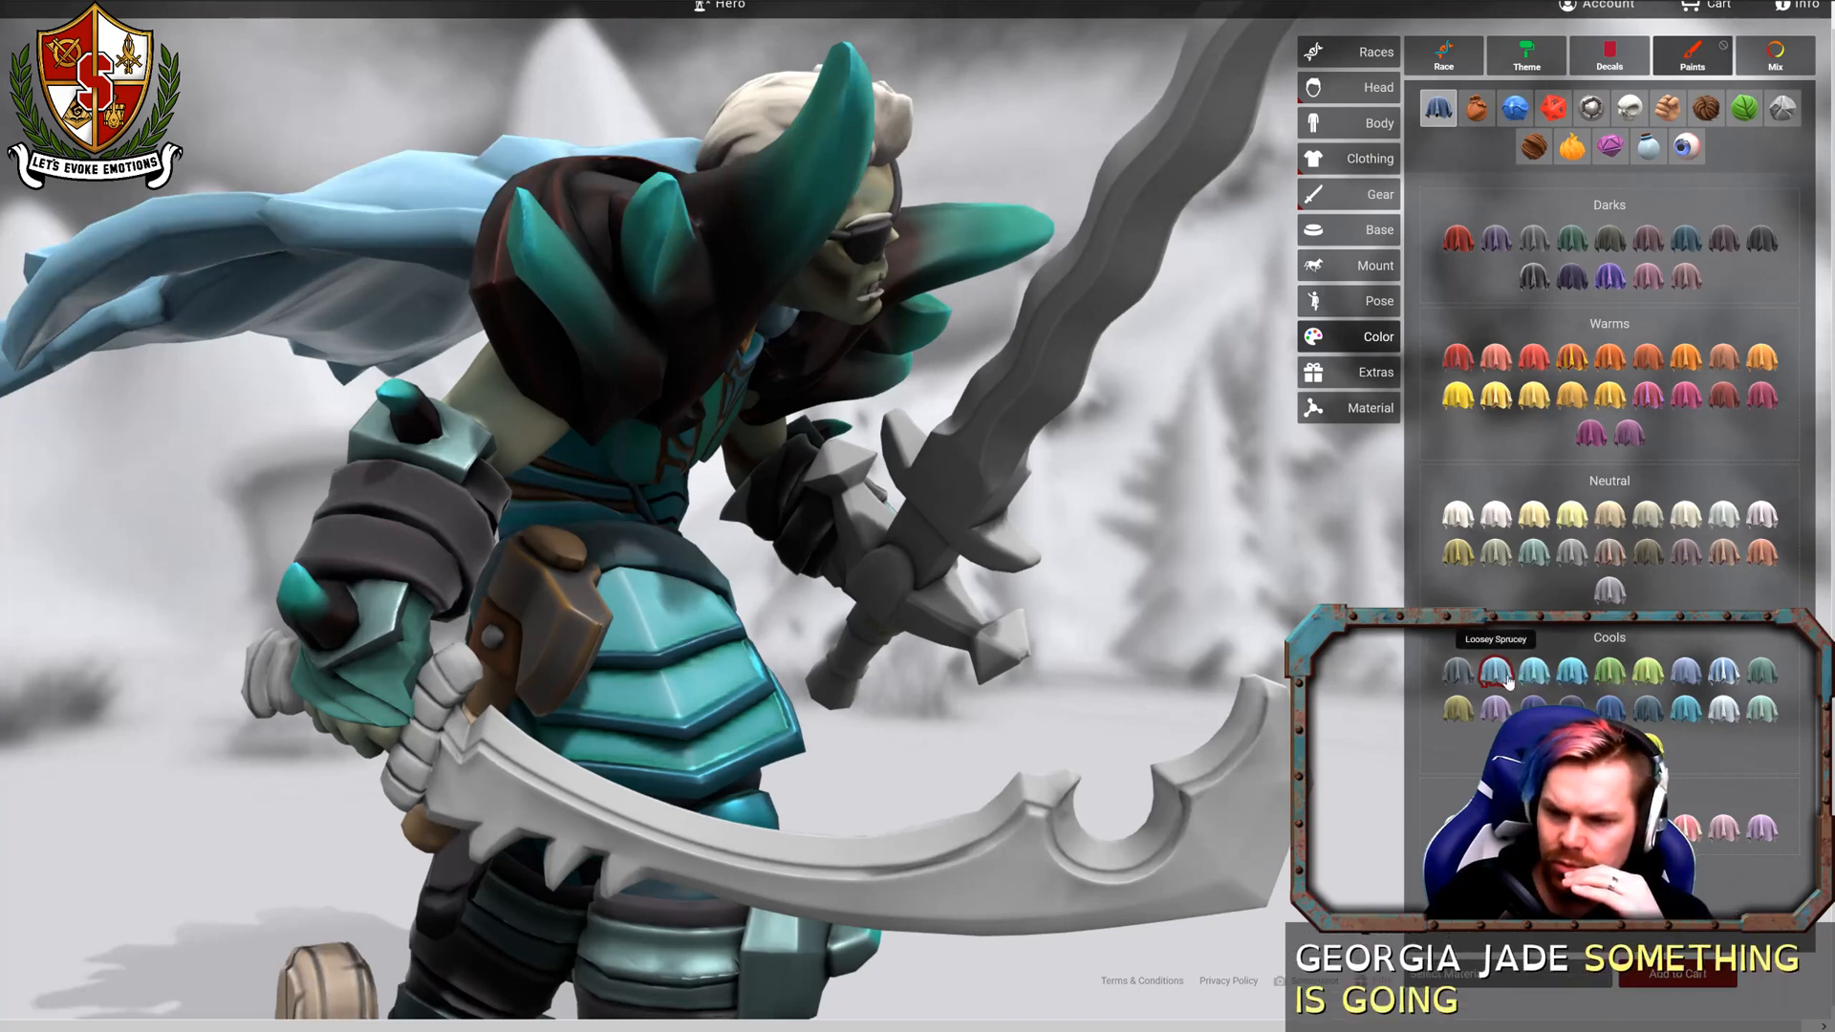
{"action": "left_click", "coordinate": [1445, 677]}
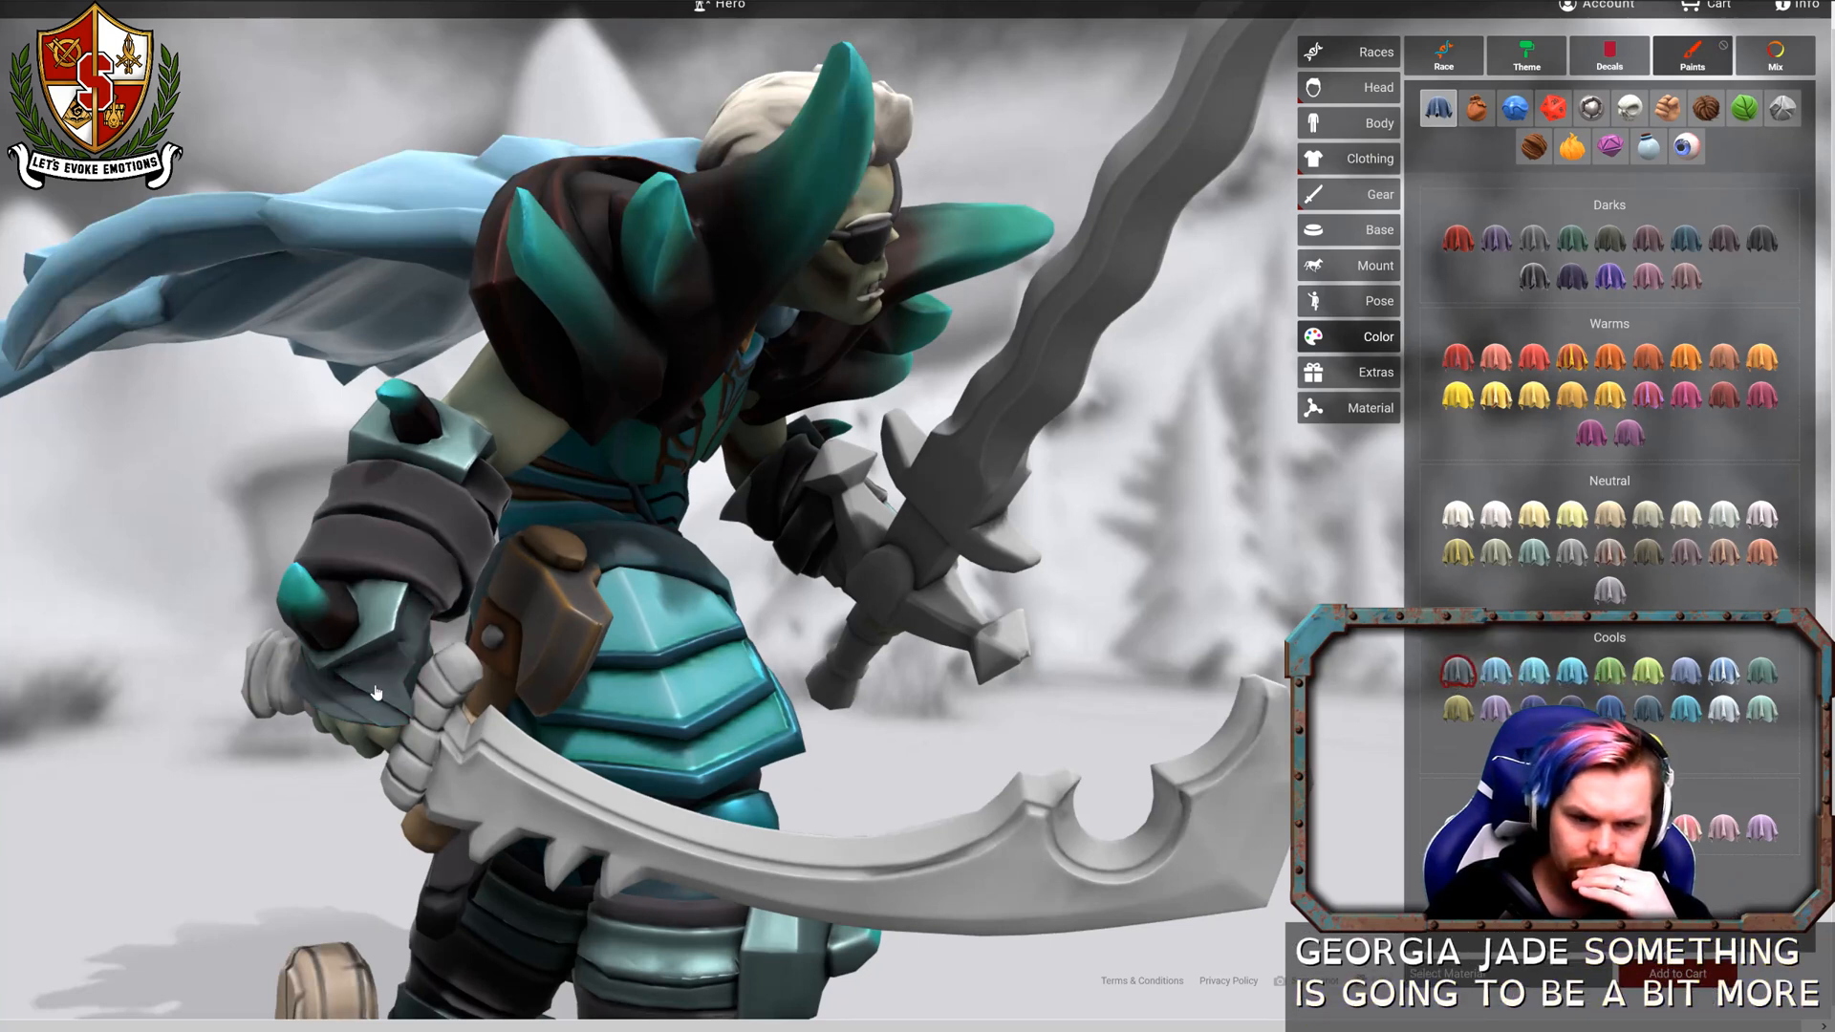
{"action": "left_click_drag", "start_coordinate": [1203, 546], "coordinate": [473, 719]}
{"action": "left_click_drag", "start_coordinate": [561, 762], "coordinate": [1118, 682]}
{"action": "scroll", "coordinate": [1029, 752], "scroll_direction": "down", "scroll_amount": 3}
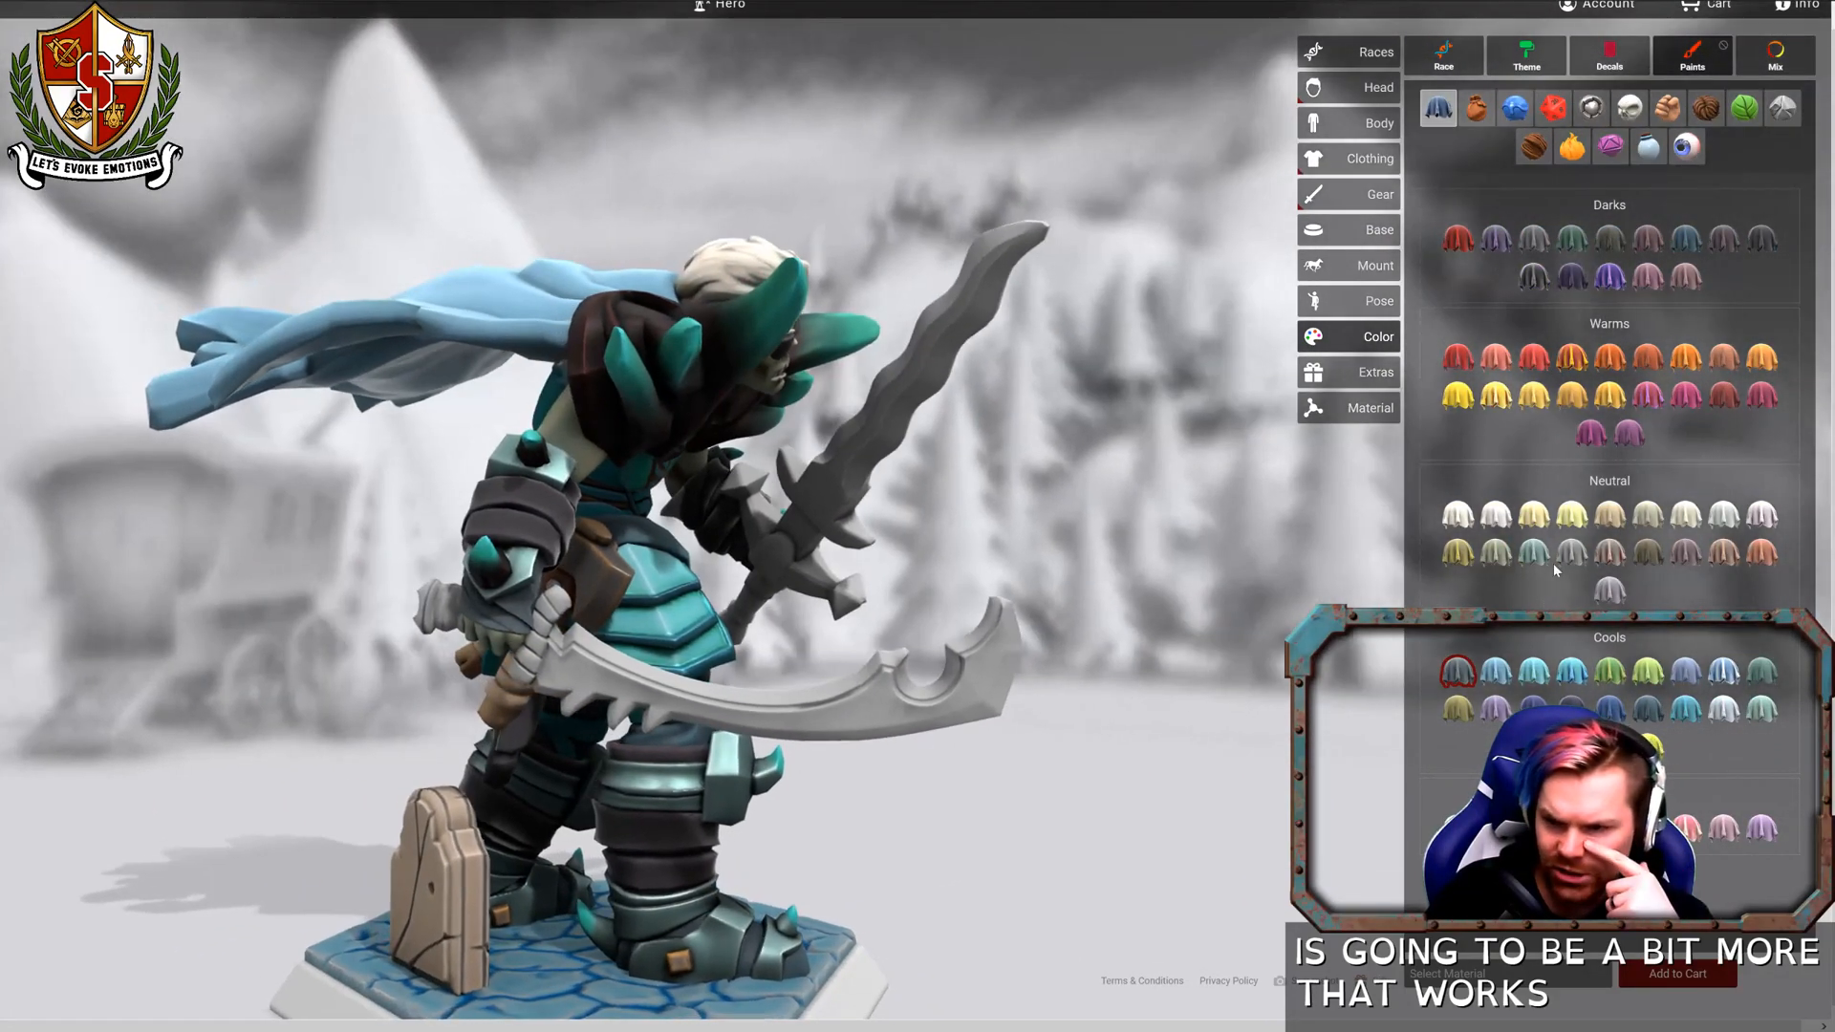
Try weathered metals on the curved blade, first the orange-edged rusty one and lastly a dark silver.
{"action": "left_click", "coordinate": [1591, 107]}
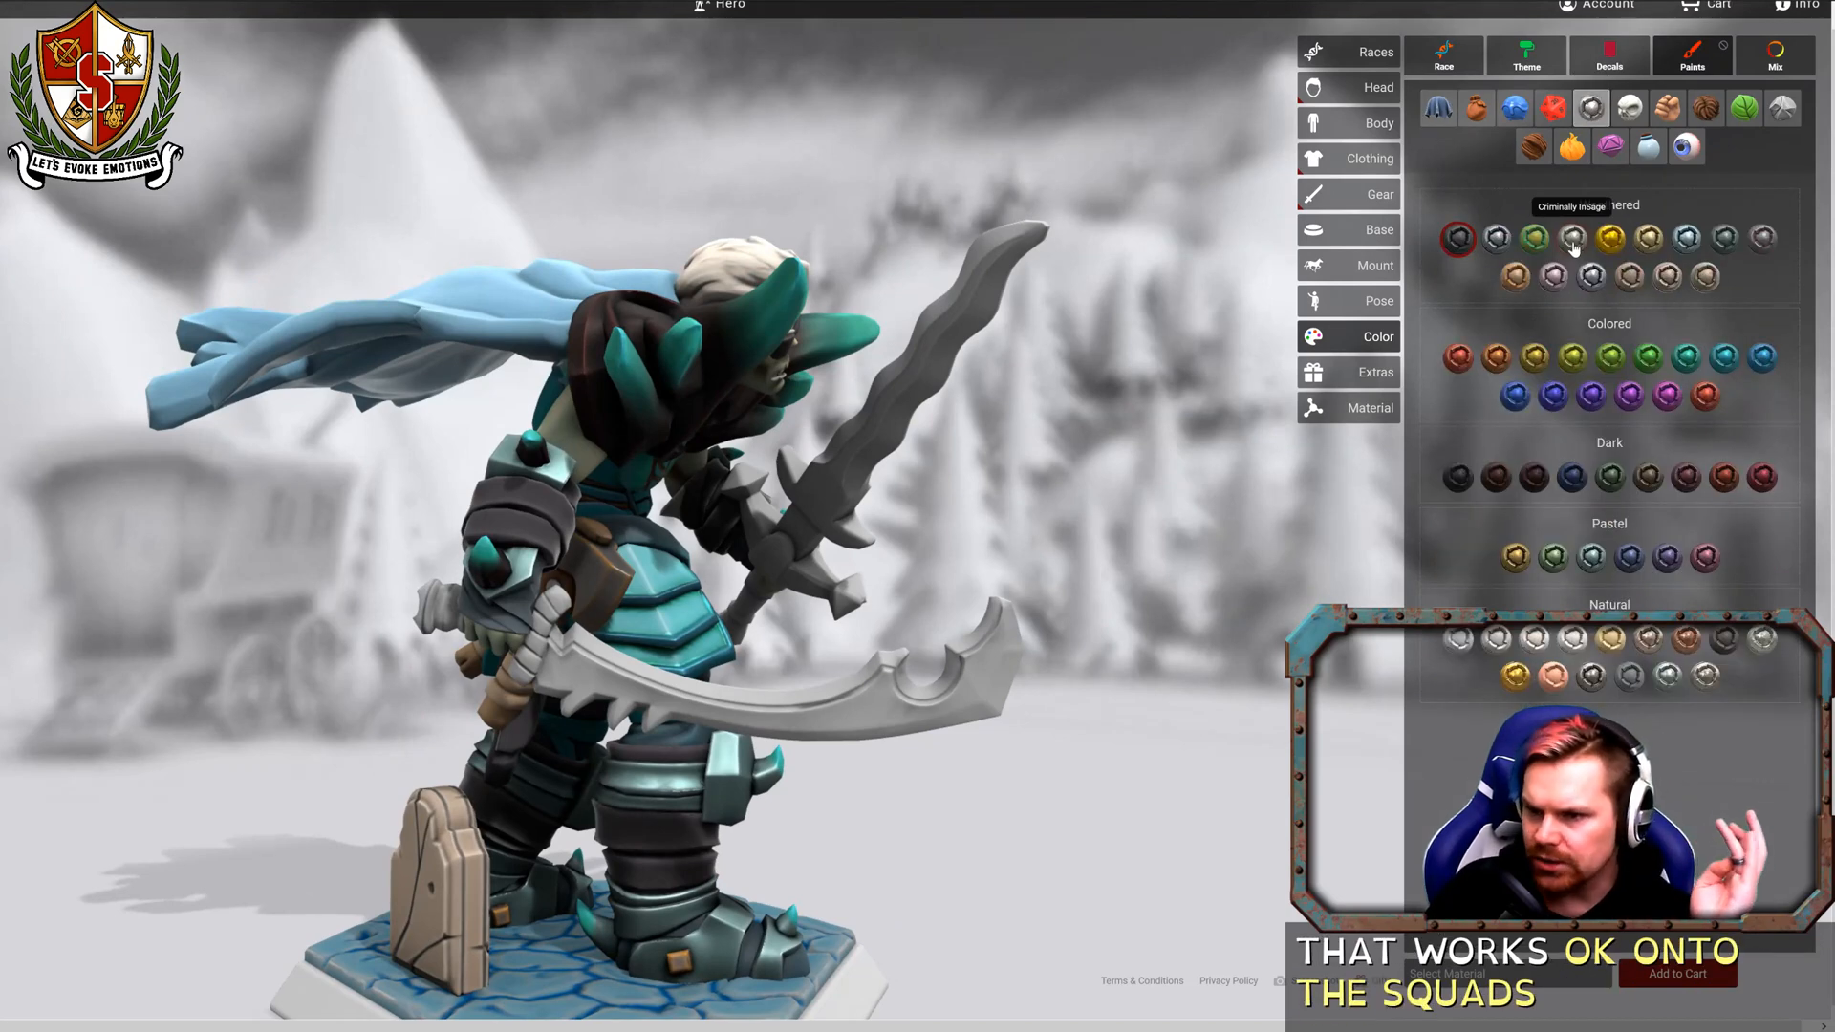
{"action": "left_click", "coordinate": [1514, 276]}
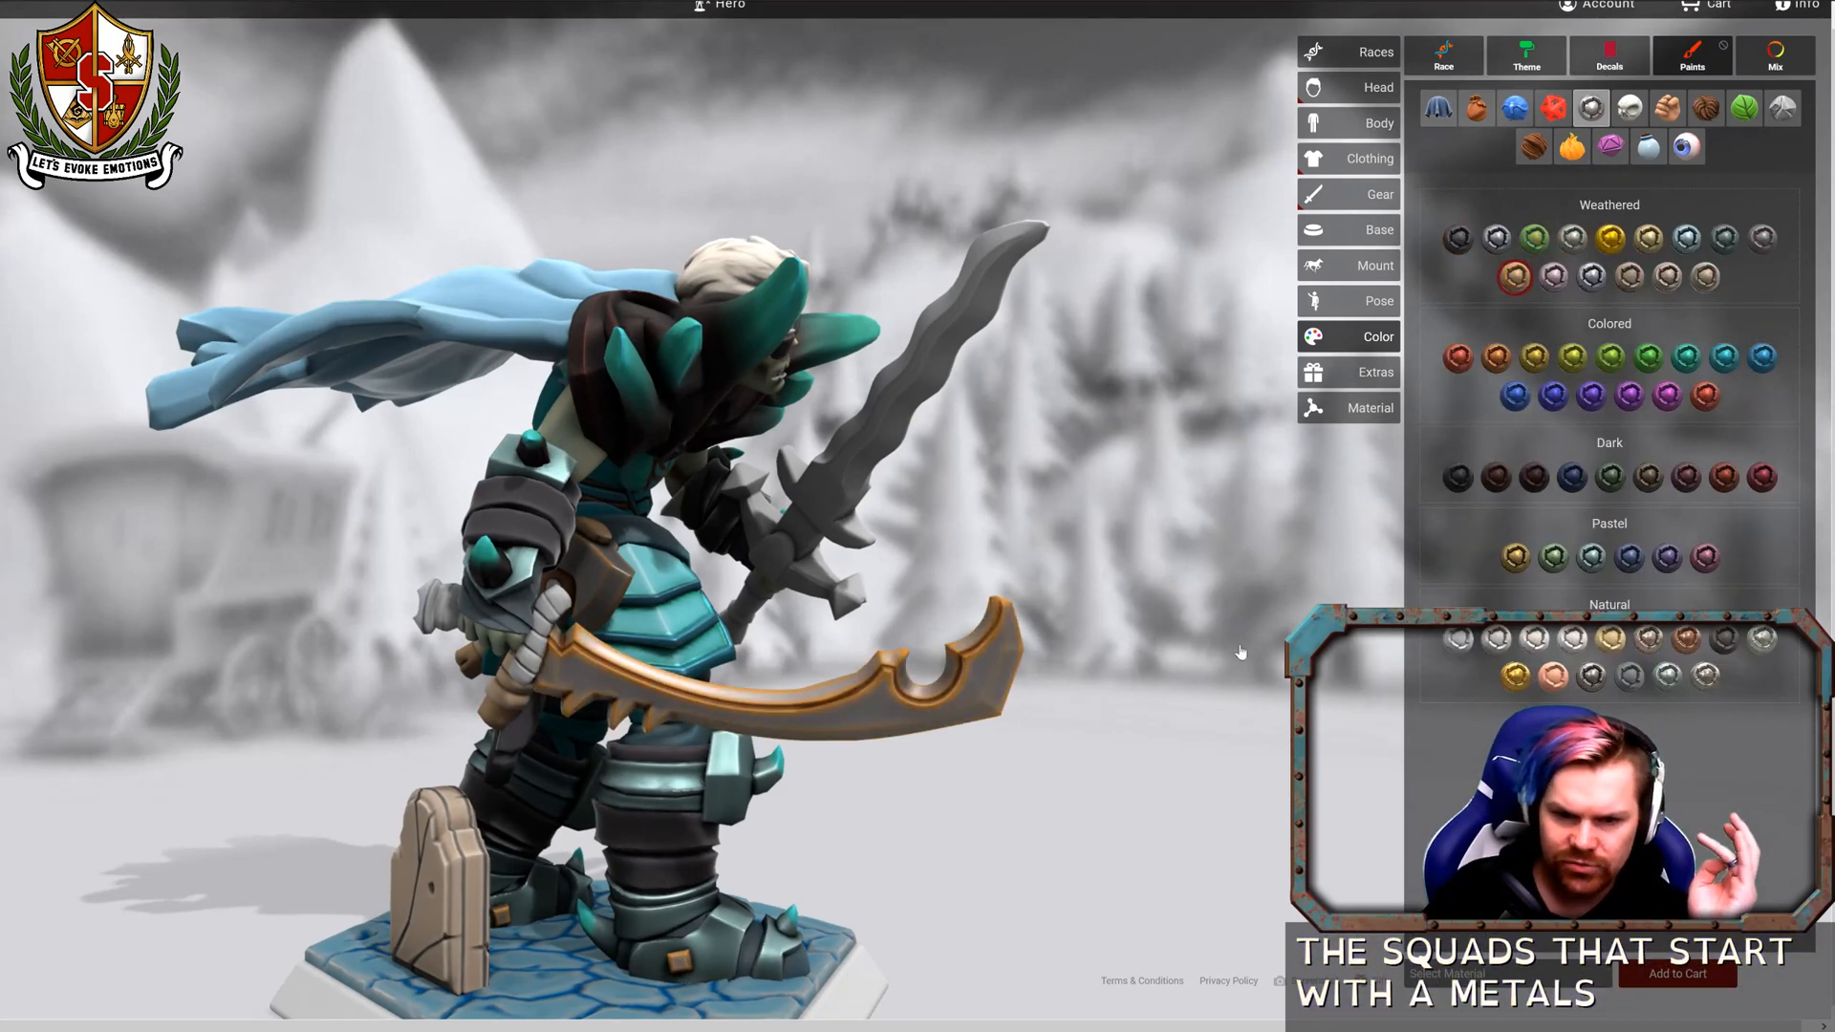
{"action": "left_click_drag", "start_coordinate": [1241, 653], "coordinate": [1085, 533]}
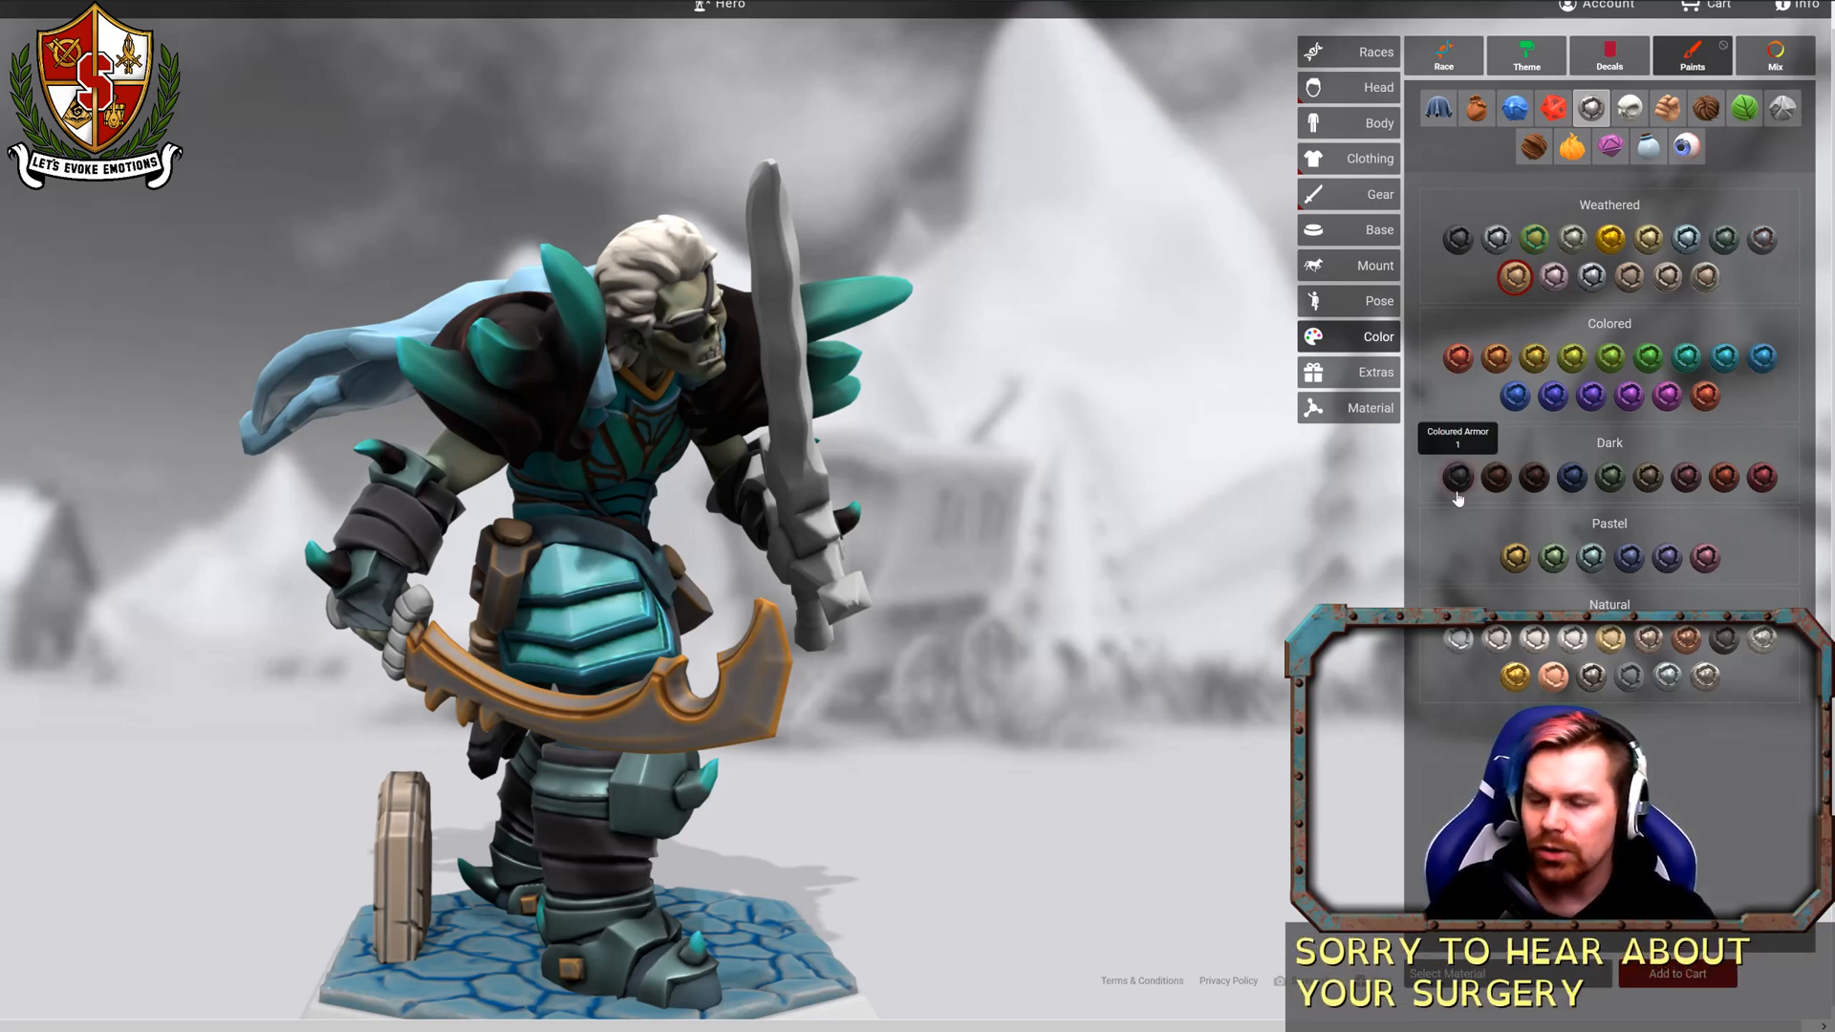
{"action": "left_click", "coordinate": [1762, 238]}
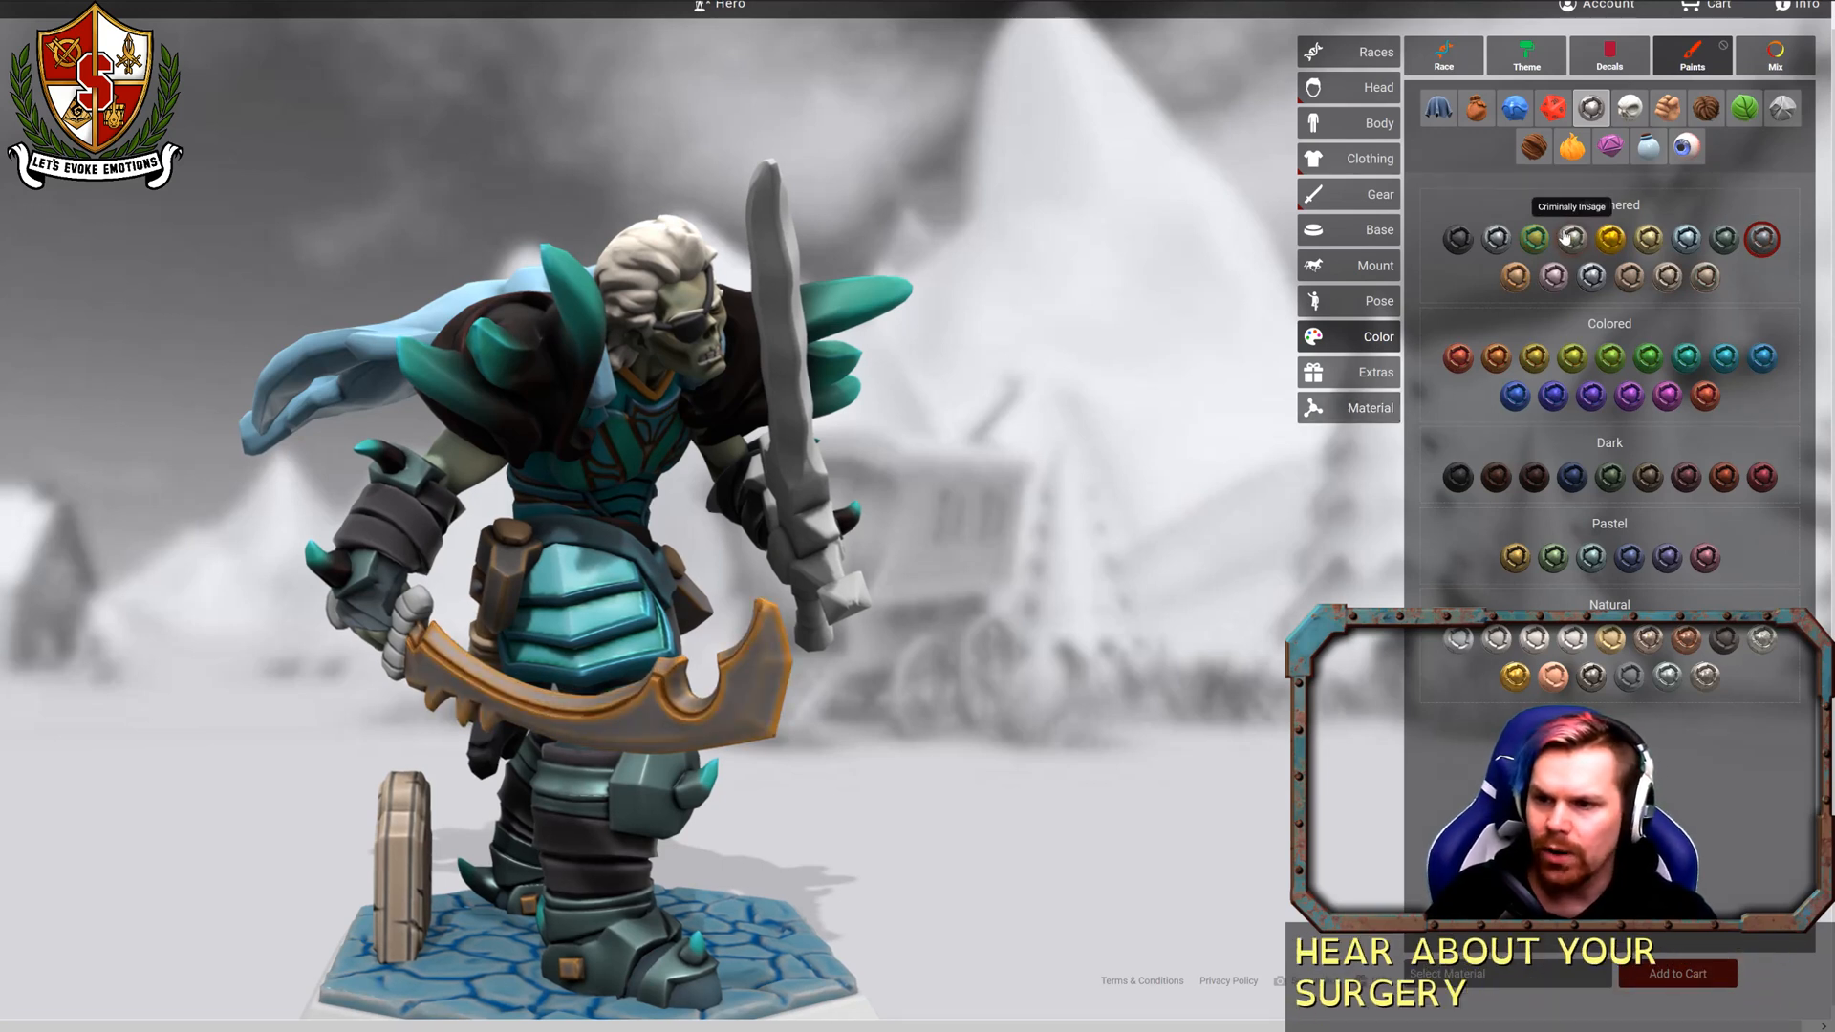
{"action": "left_click", "coordinate": [1497, 238]}
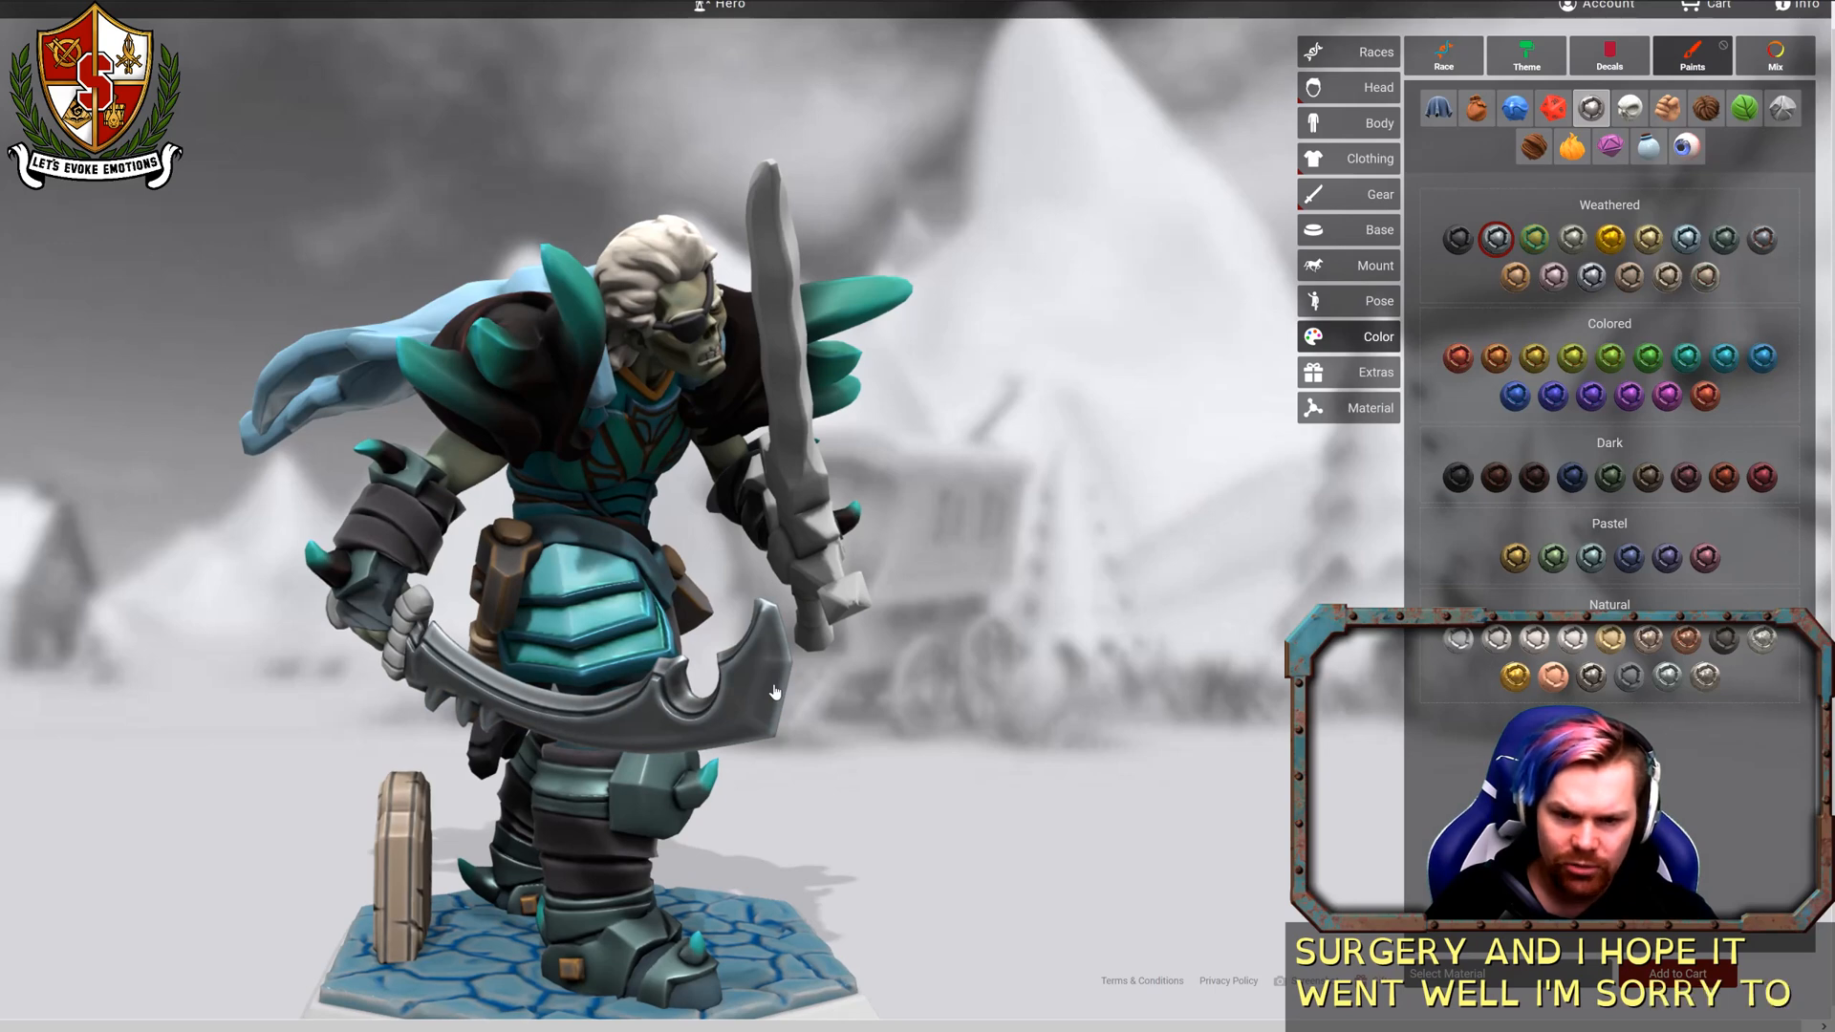
{"action": "left_click_drag", "start_coordinate": [929, 764], "coordinate": [1074, 671]}
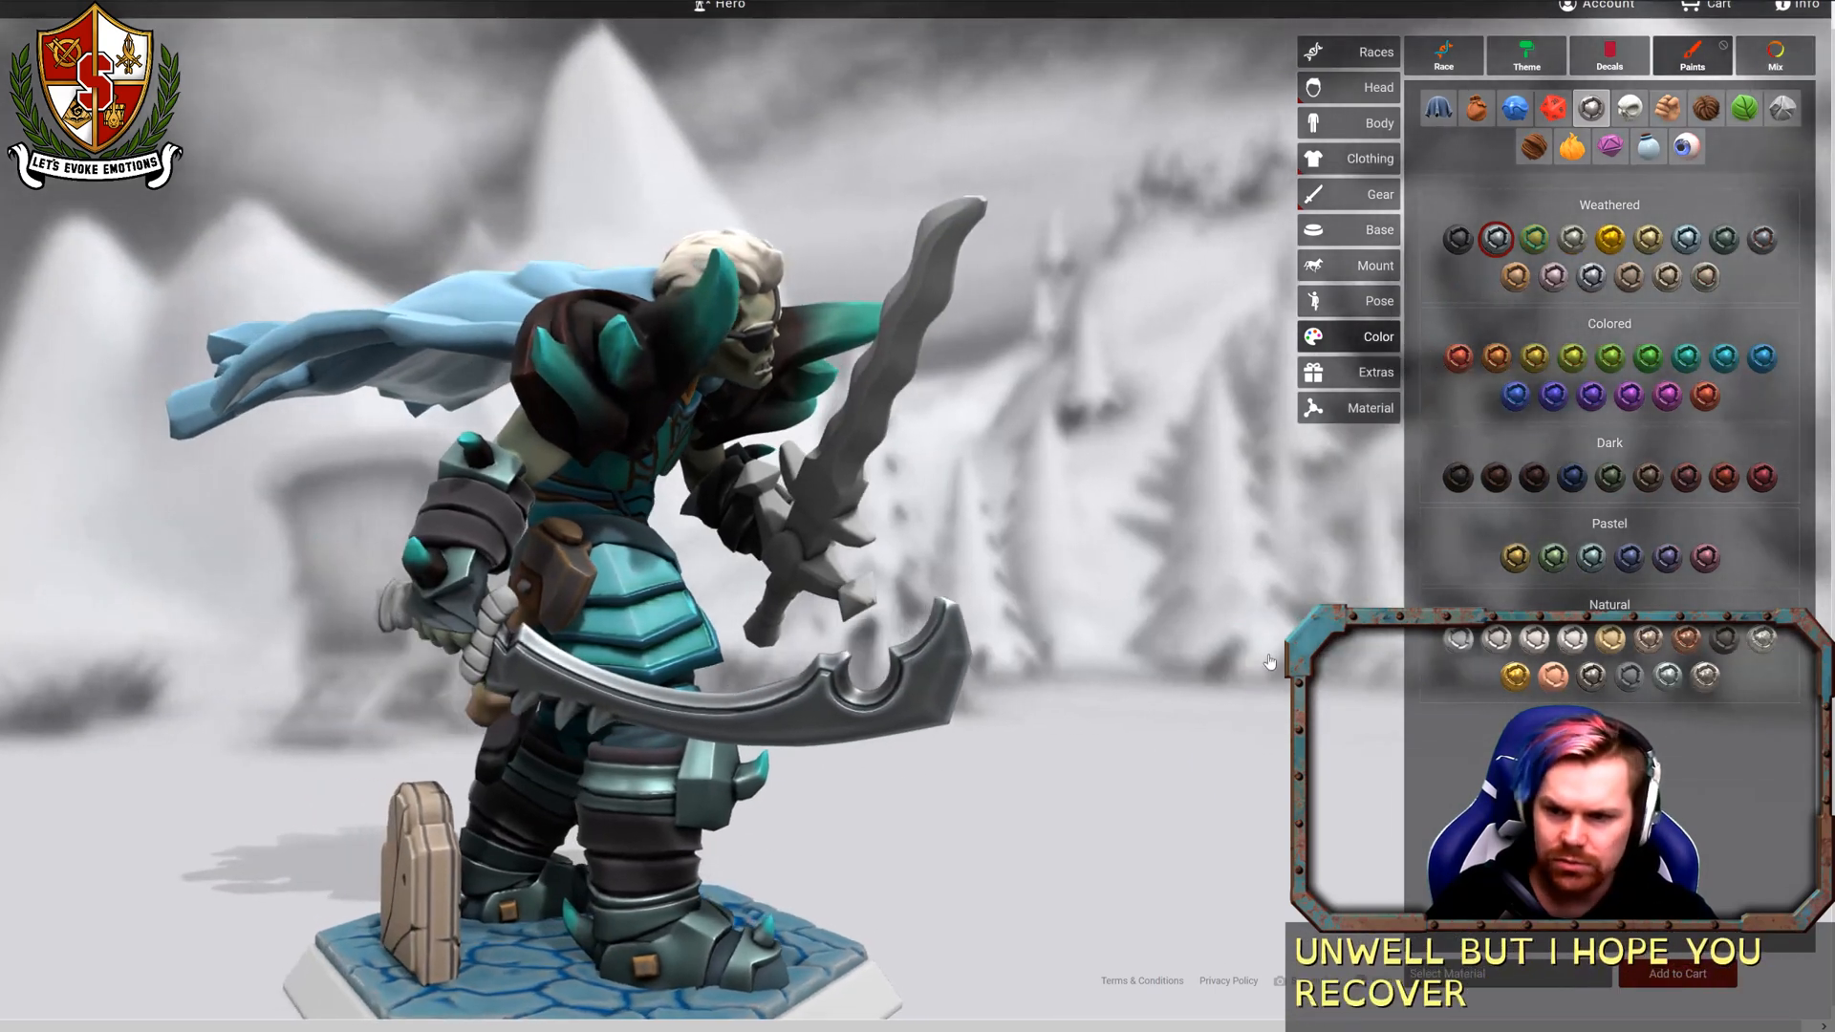
Try Pastel metals in pale teal, gold, green and pink on the curved blade, plus the green metal from the Dark group.
{"action": "left_click", "coordinate": [1591, 558]}
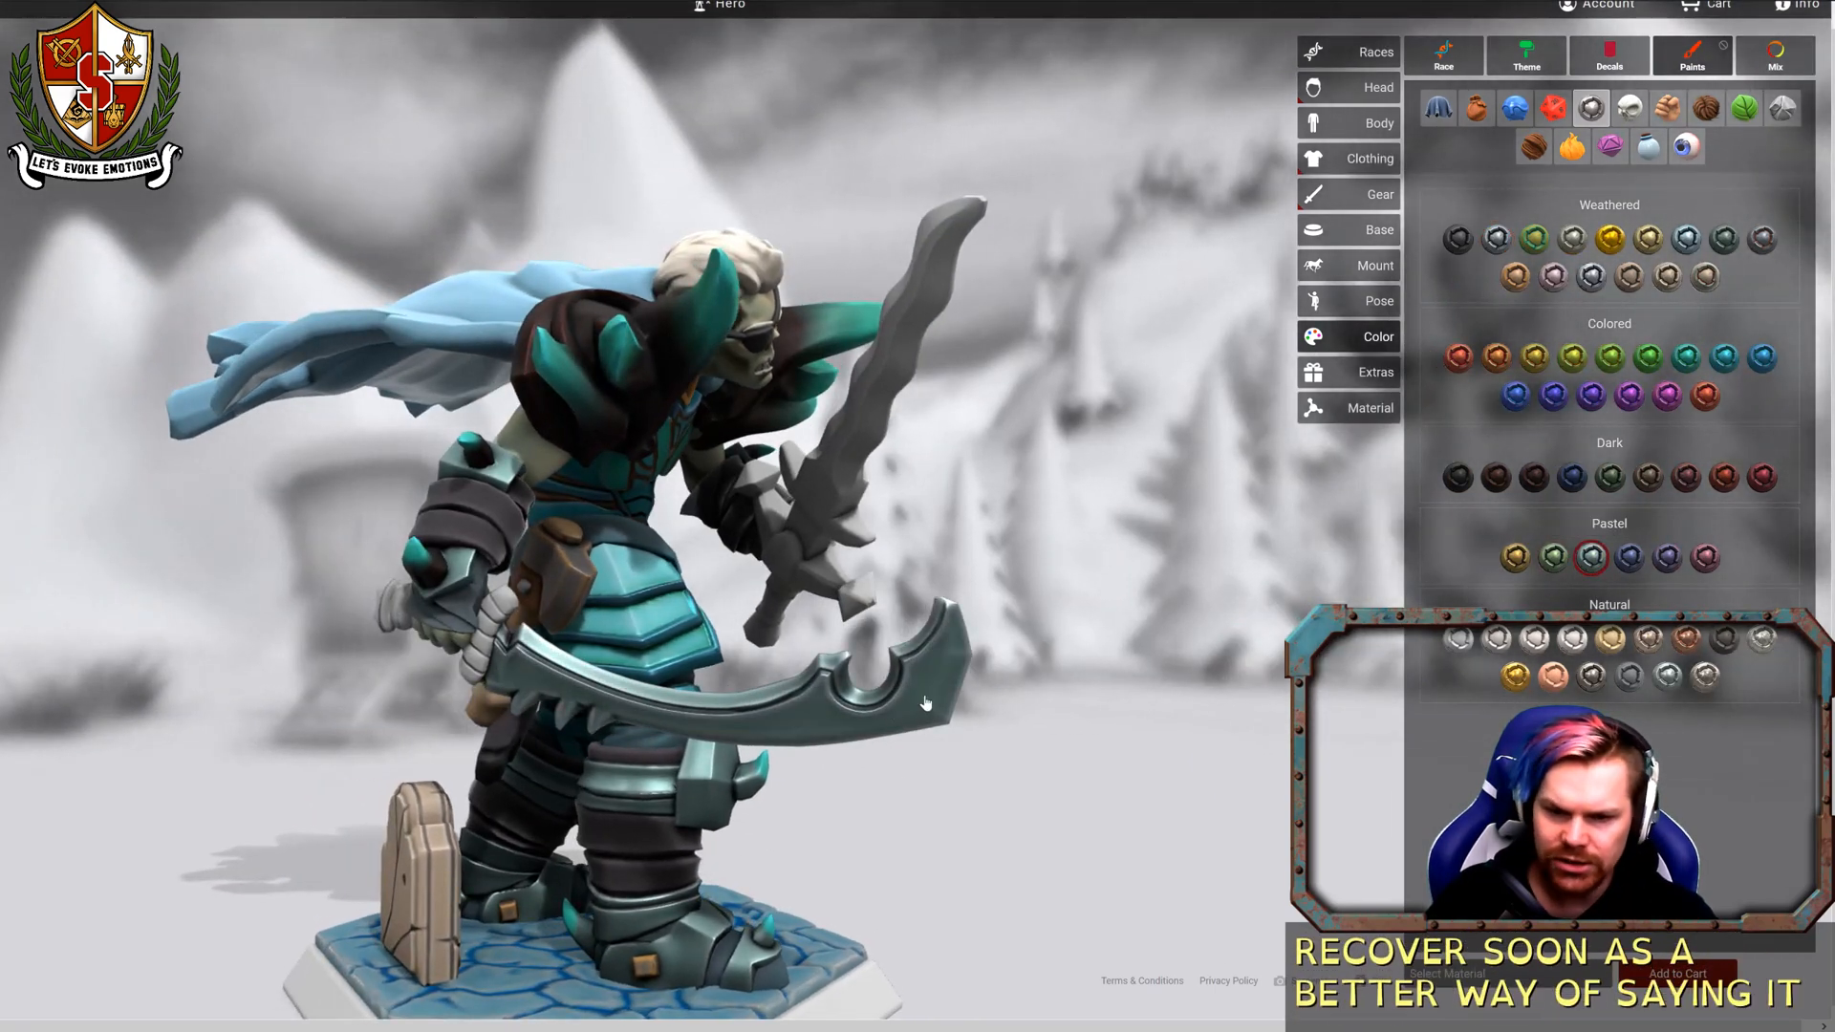
{"action": "left_click_drag", "start_coordinate": [1119, 671], "coordinate": [1130, 560]}
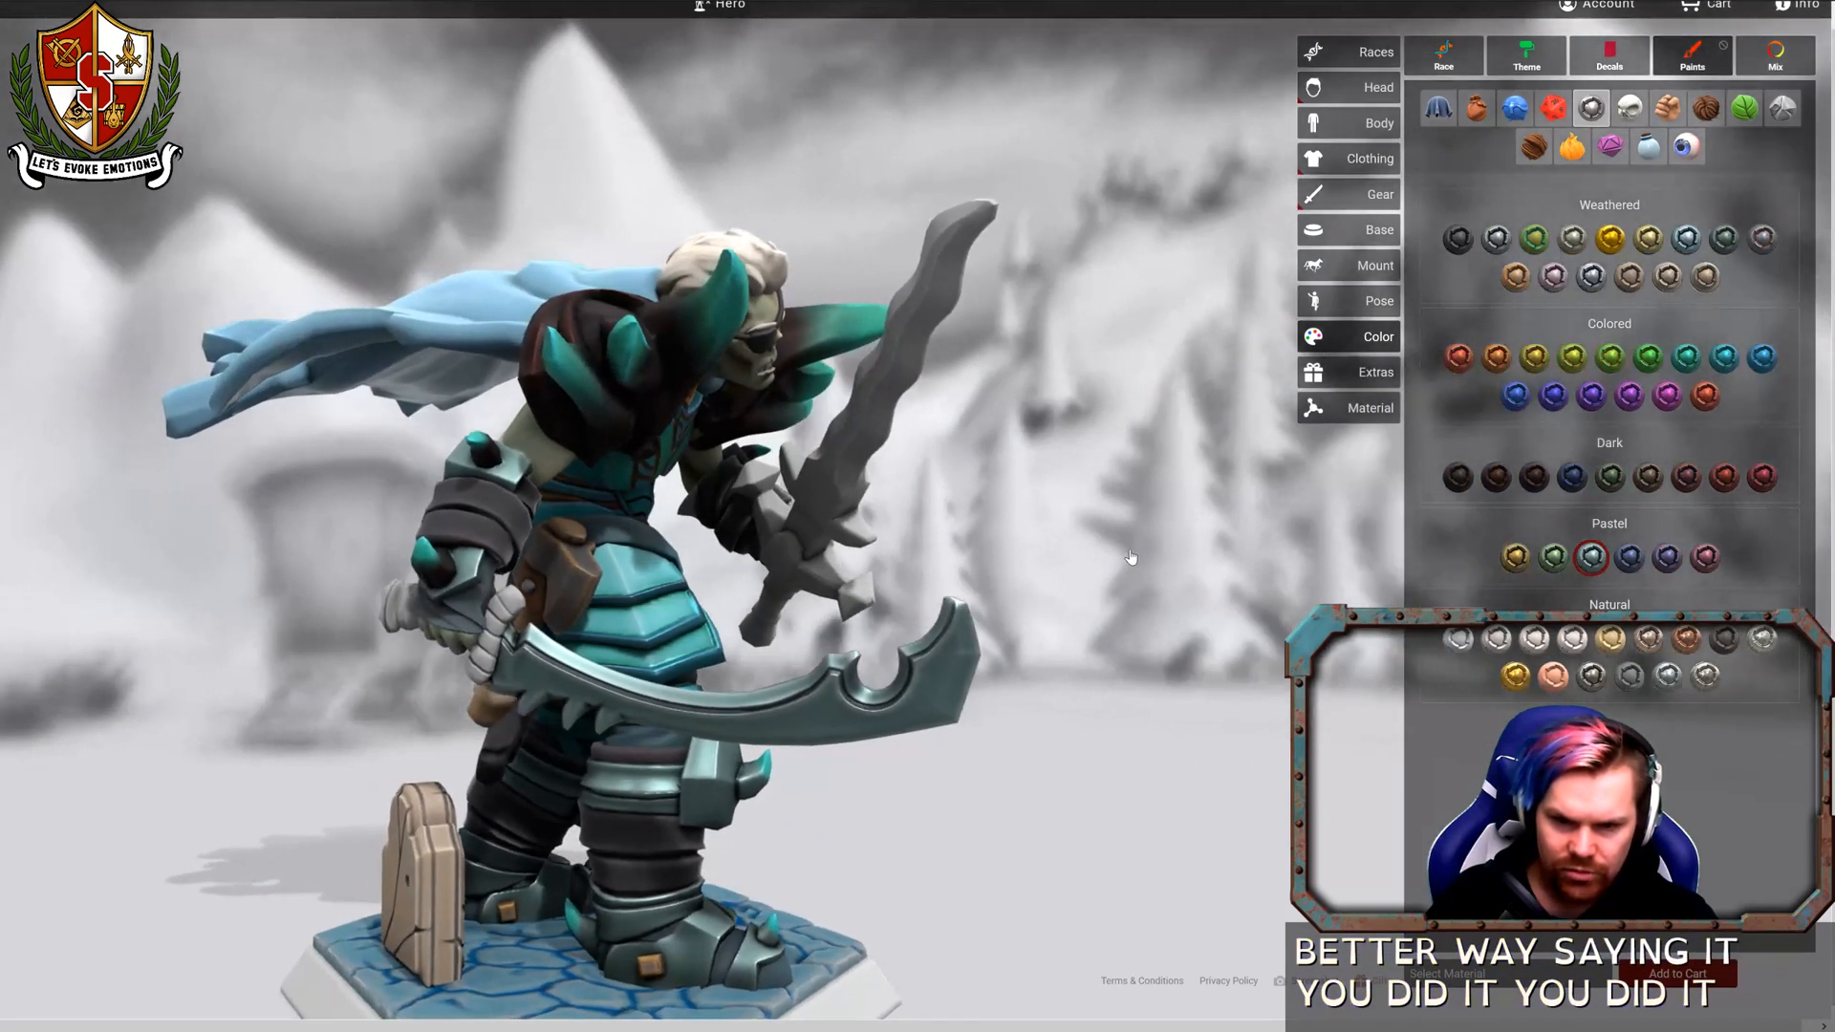
{"action": "left_click", "coordinate": [1513, 560]}
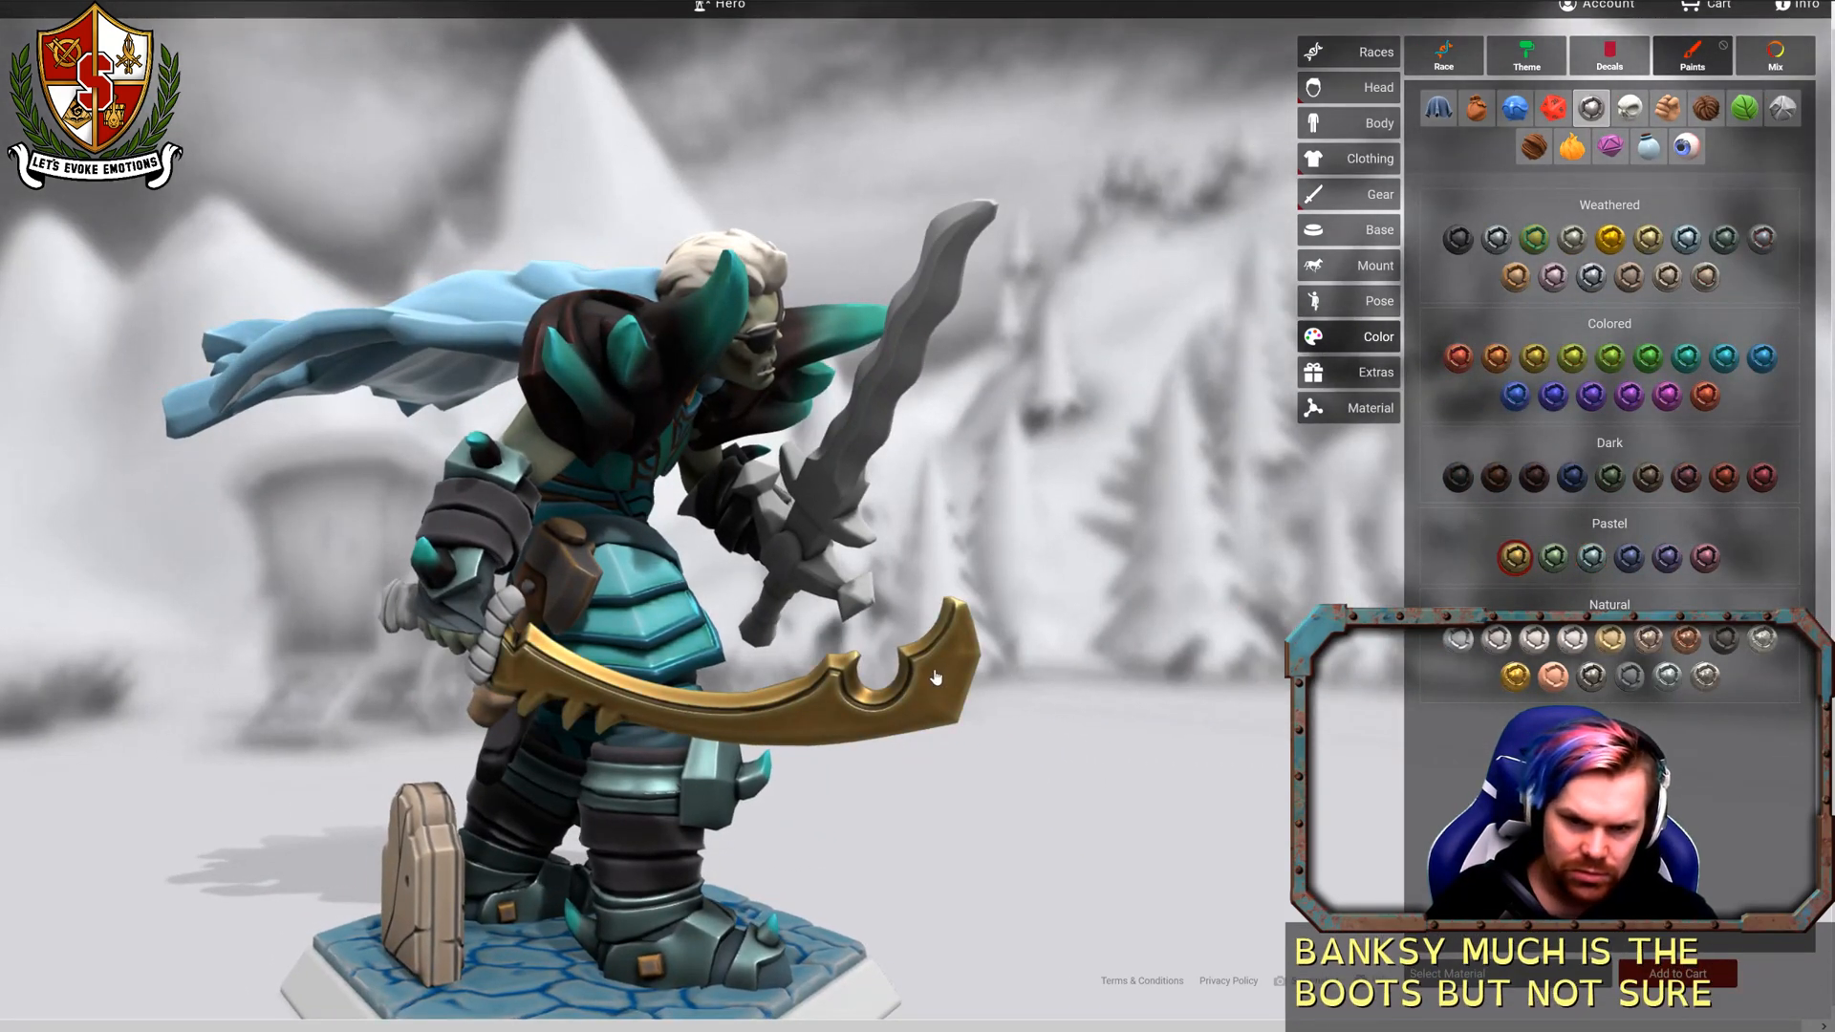
{"action": "left_click_drag", "start_coordinate": [940, 684], "coordinate": [1056, 663]}
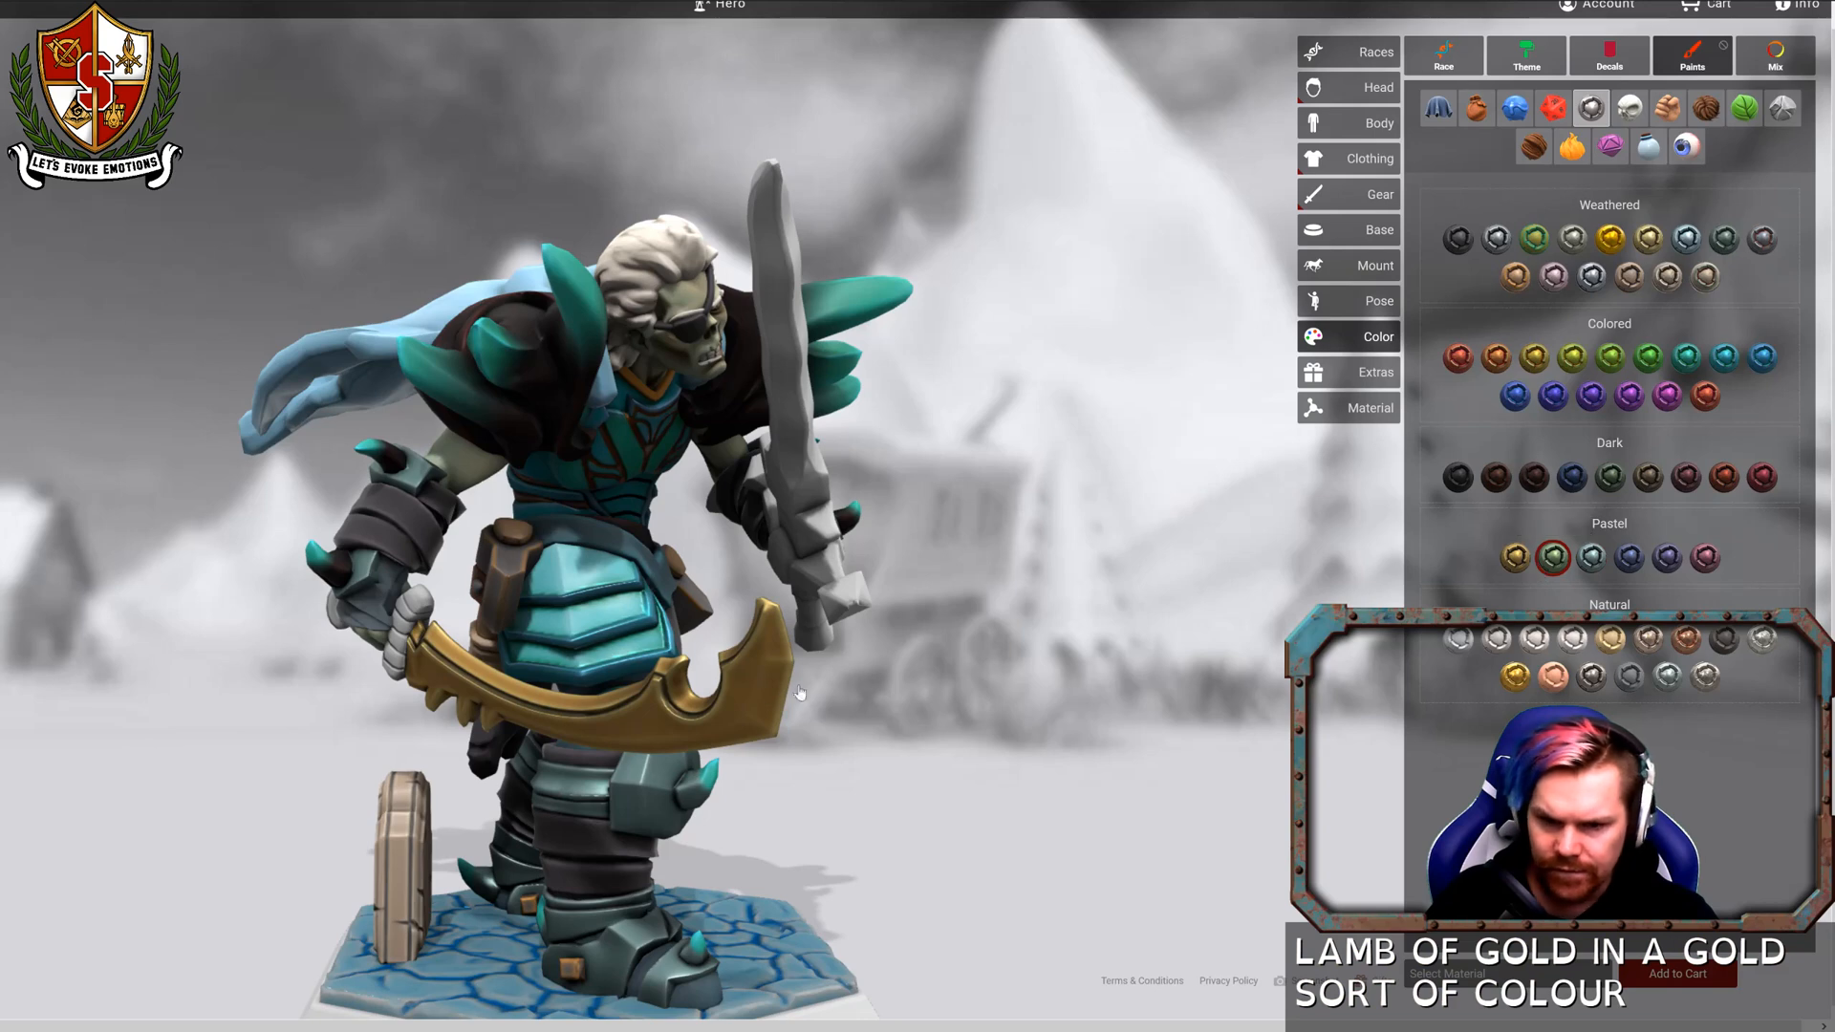
{"action": "left_click", "coordinate": [769, 705]}
{"action": "left_click_drag", "start_coordinate": [769, 706], "coordinate": [1137, 657]}
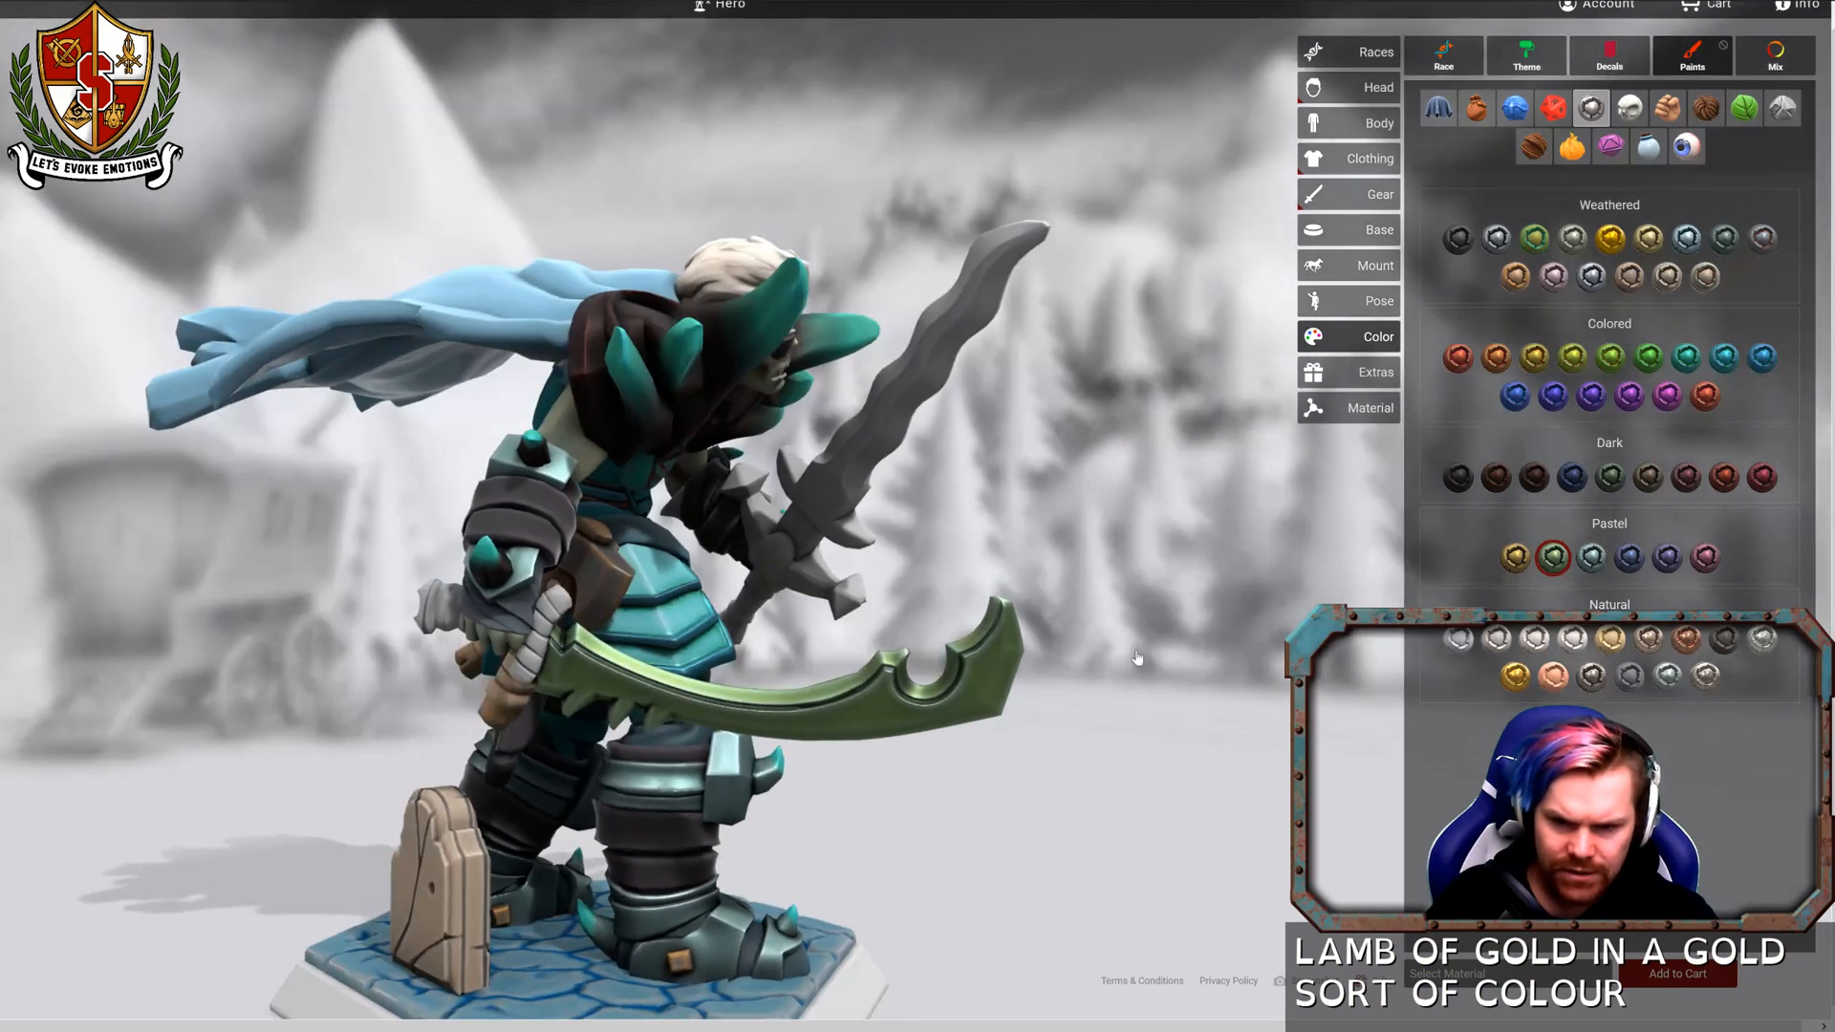
{"action": "left_click", "coordinate": [1666, 557]}
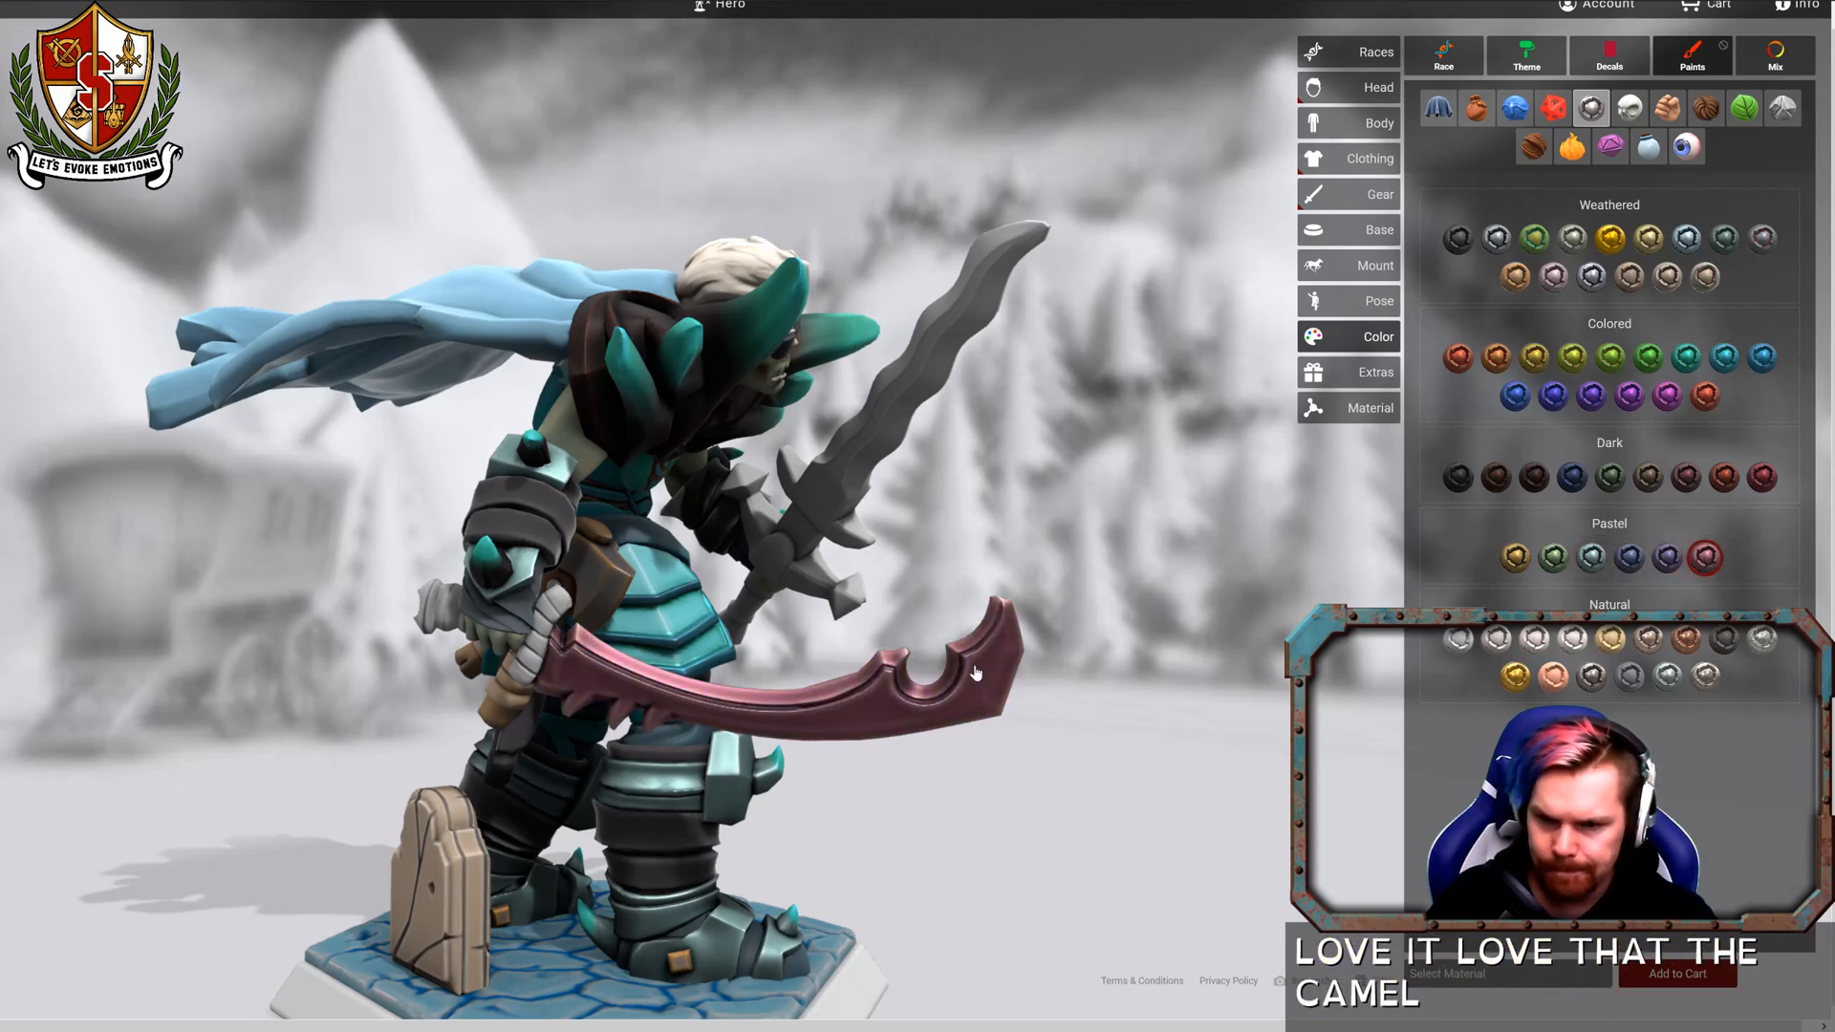
{"action": "left_click", "coordinate": [1609, 482]}
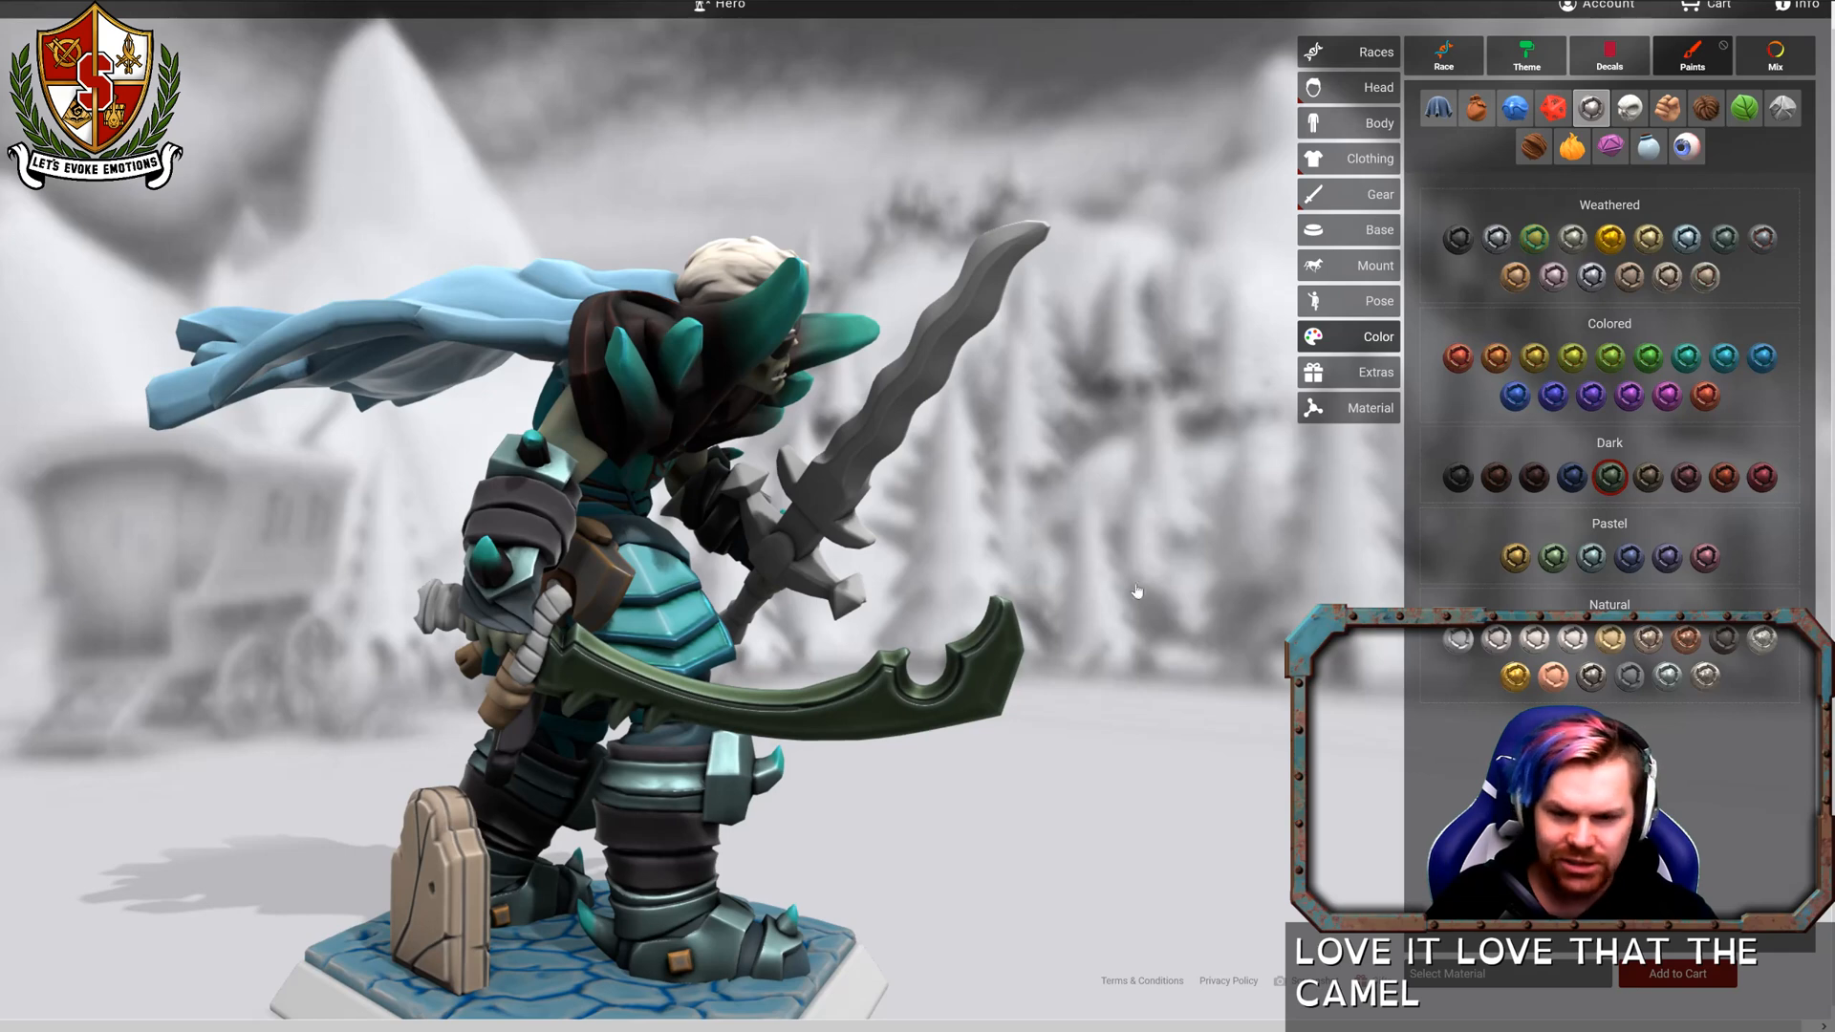
{"action": "left_click_drag", "start_coordinate": [1137, 591], "coordinate": [1164, 564]}
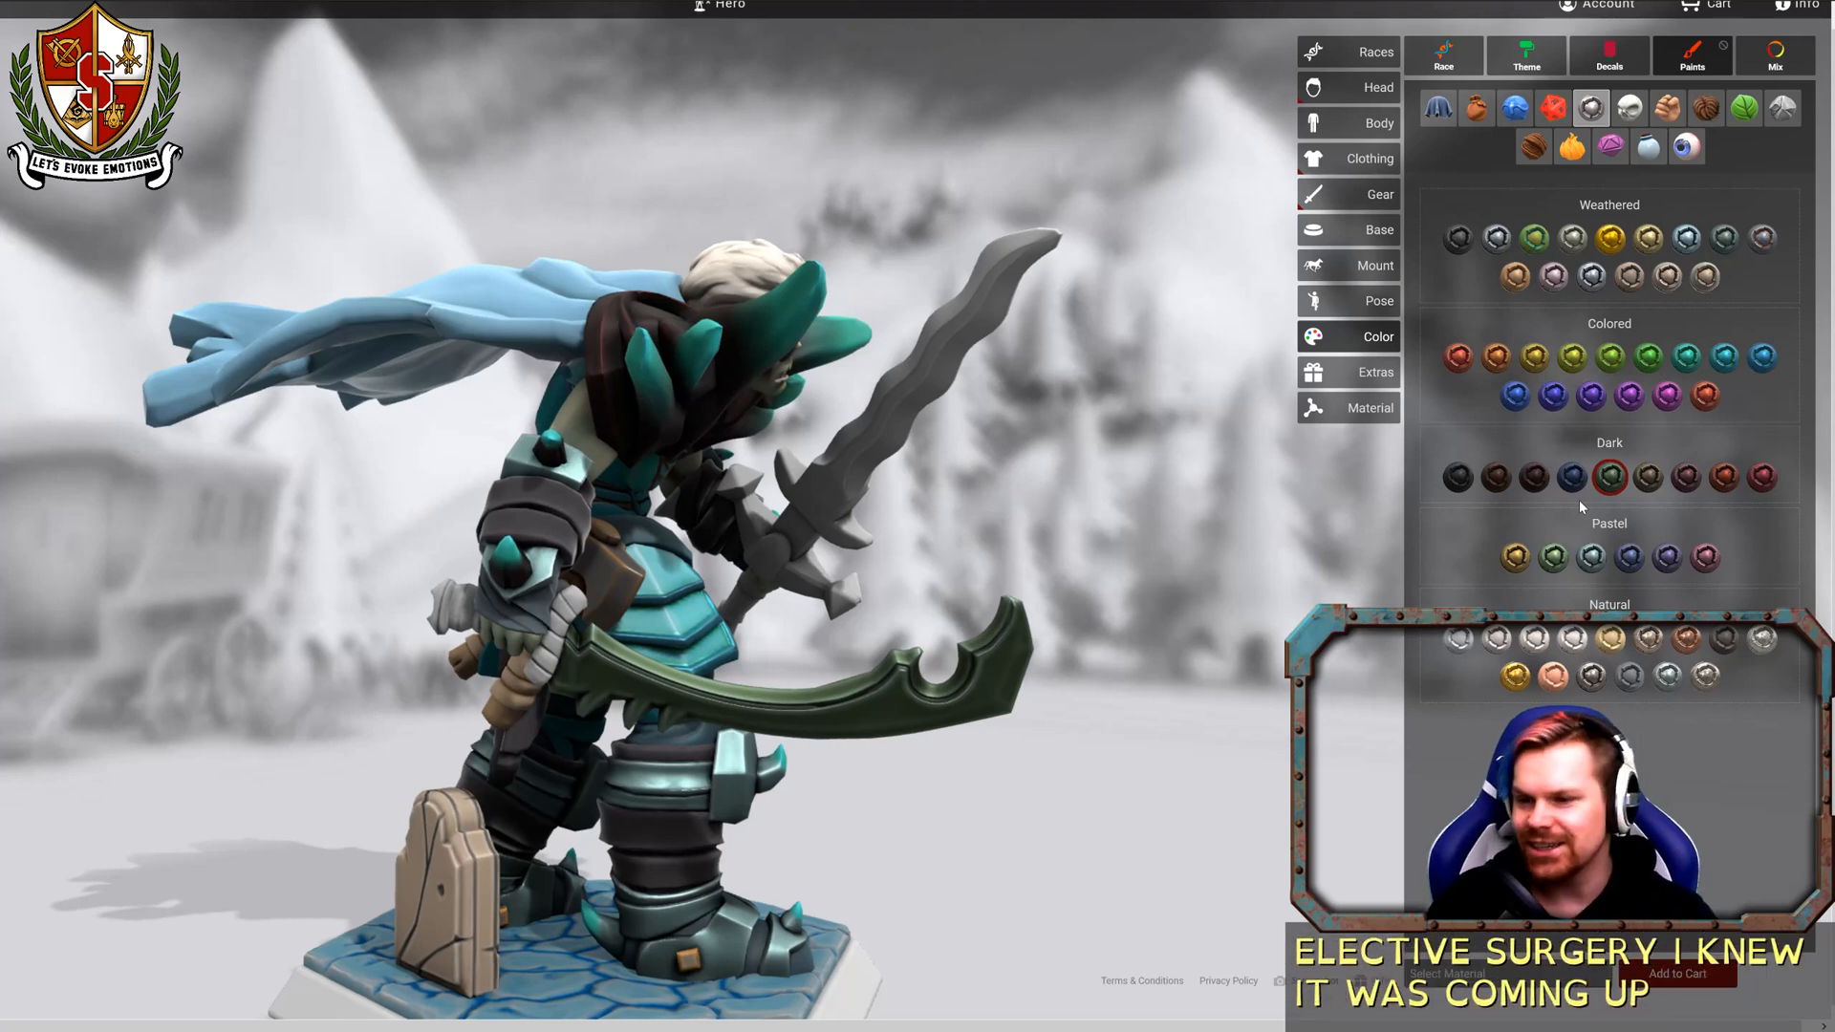
Paint the curved blade and the wavy sword's blade with the Ice Spark metal from the Colored group.
{"action": "left_click", "coordinate": [1732, 368]}
{"action": "left_click", "coordinate": [990, 679]}
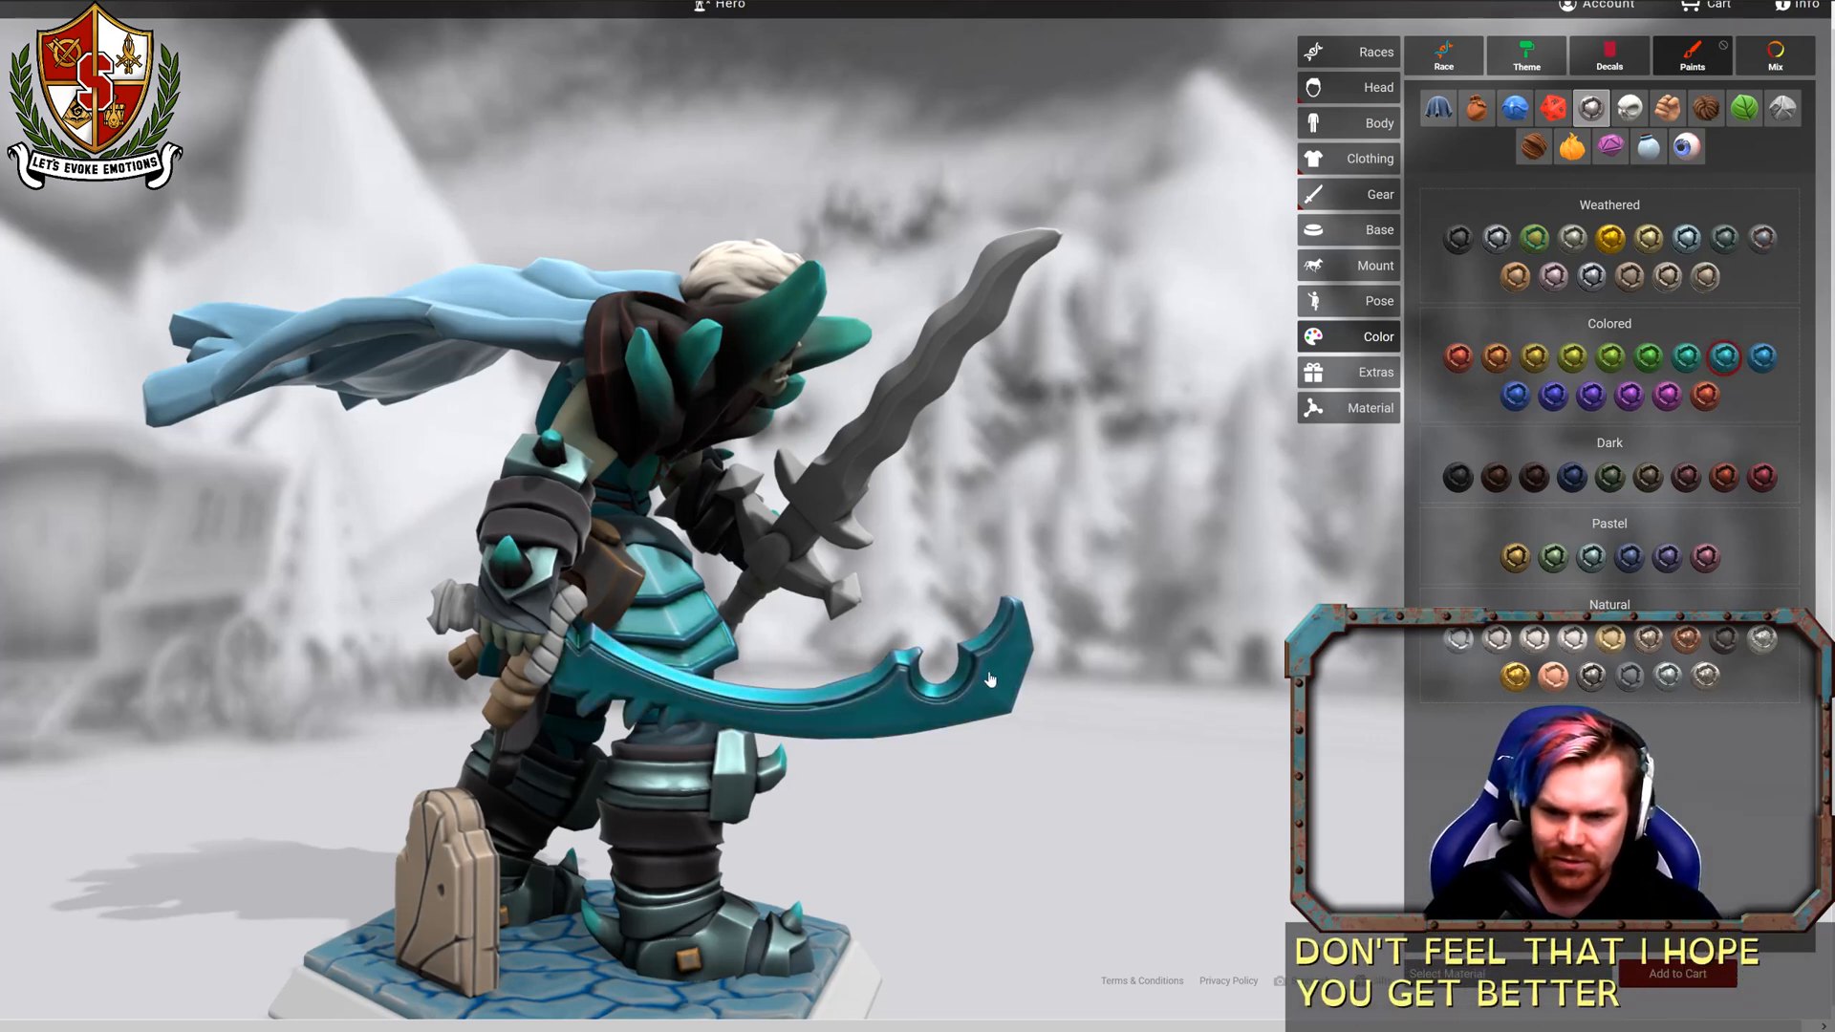
{"action": "left_click", "coordinate": [887, 430]}
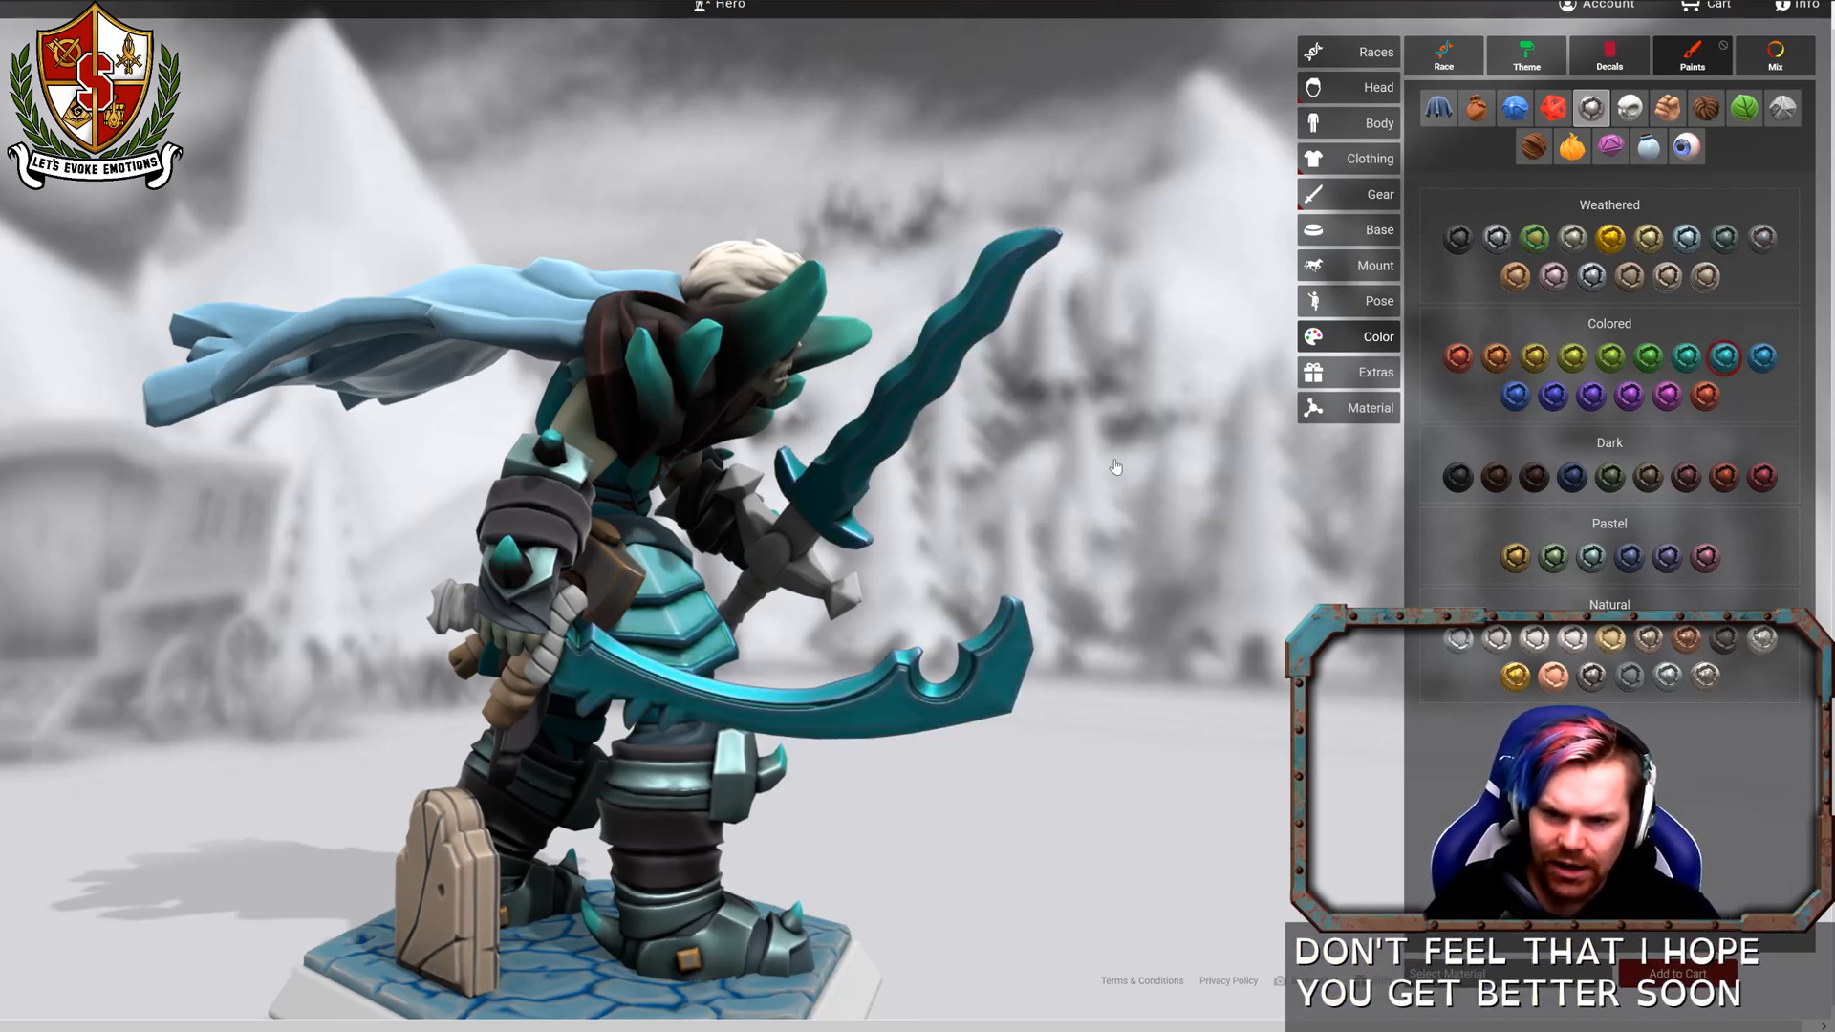
Try the teal-green Colored metal on the wavy sword's blade and return the blade to Ice Spark.
{"action": "left_click_drag", "start_coordinate": [1115, 466], "coordinate": [928, 527]}
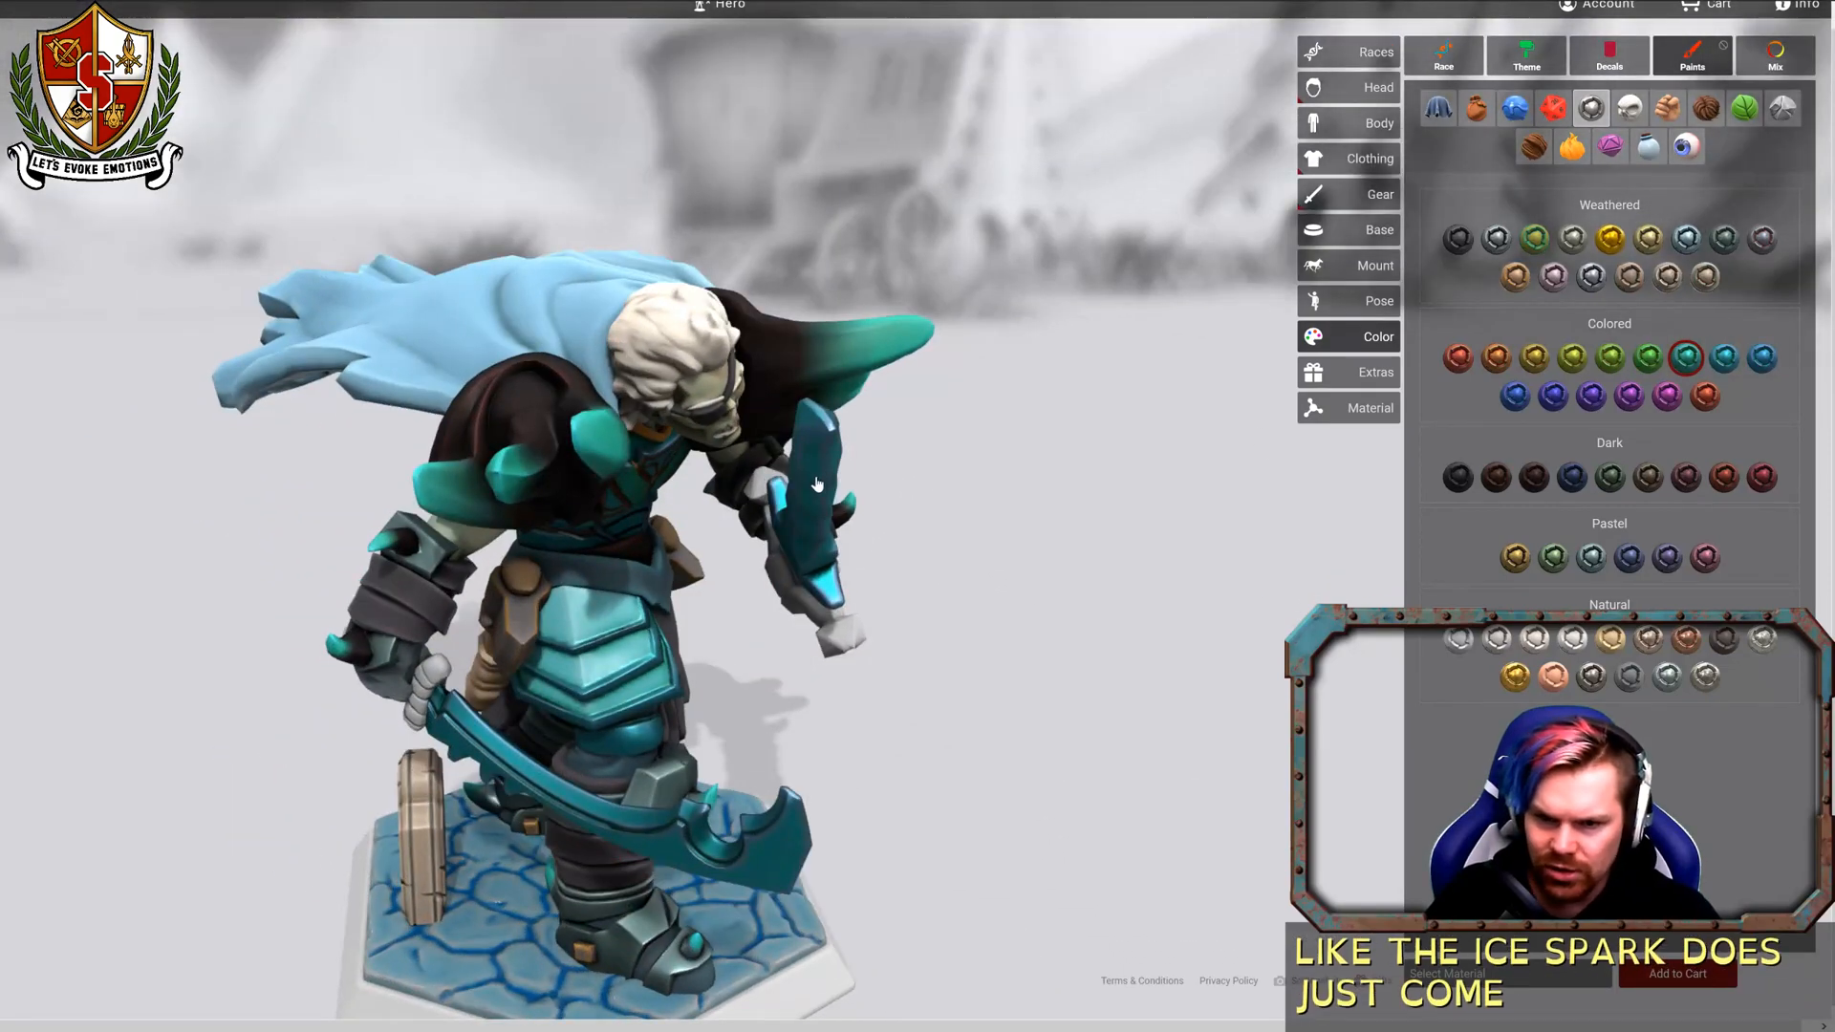
{"action": "left_click_drag", "start_coordinate": [1099, 495], "coordinate": [1645, 428]}
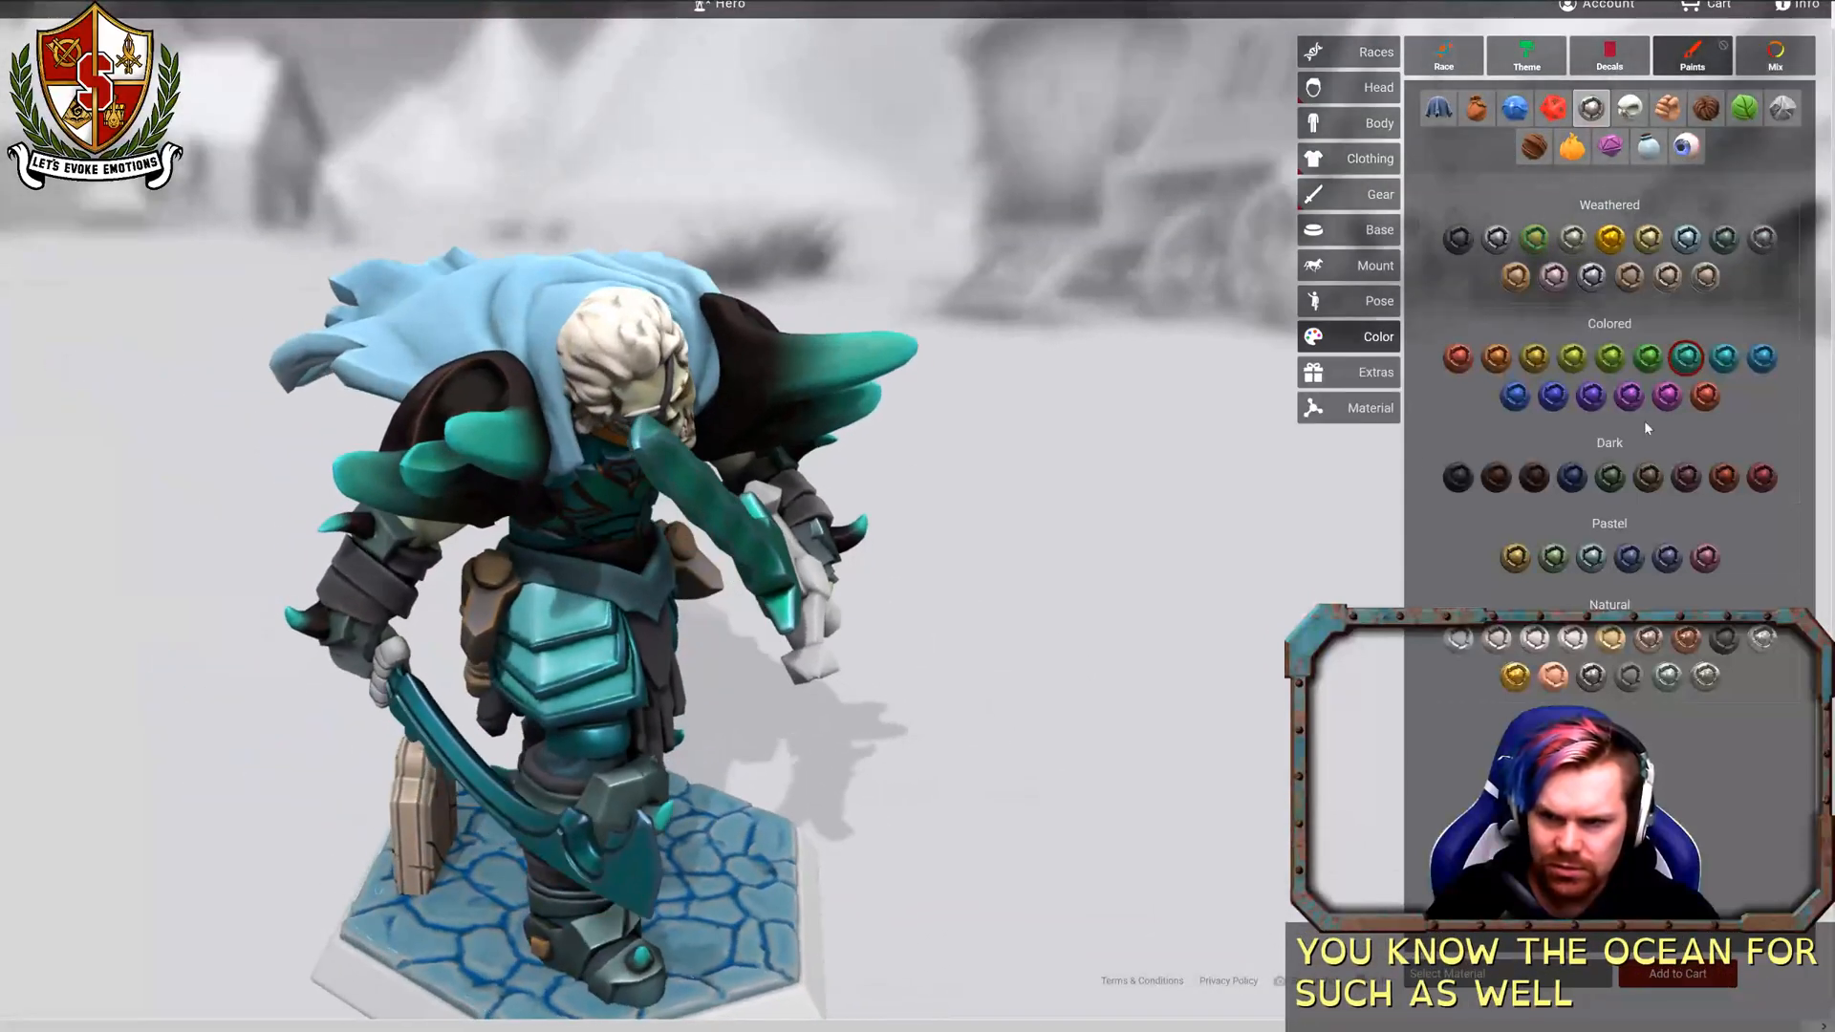
{"action": "left_click", "coordinate": [1725, 358]}
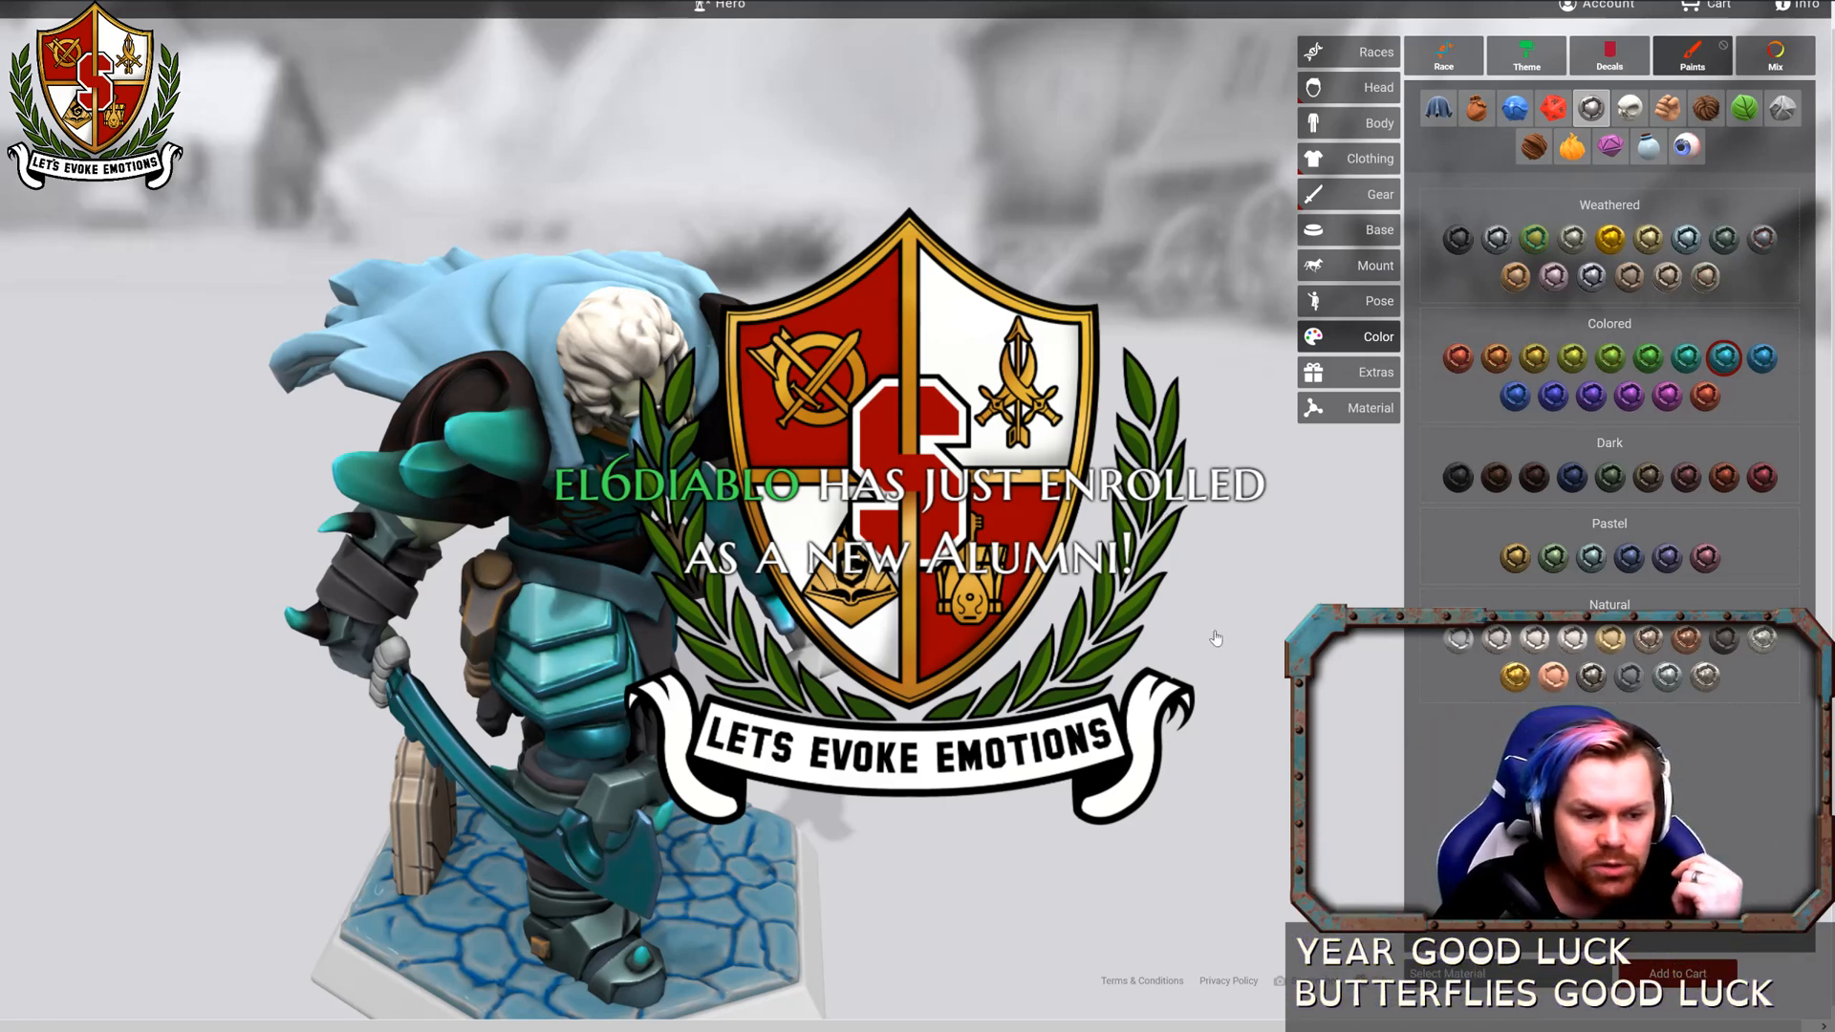
Paint the curved blade with the white, red-lined bone paint from the Bone group.
{"action": "left_click", "coordinate": [1630, 108]}
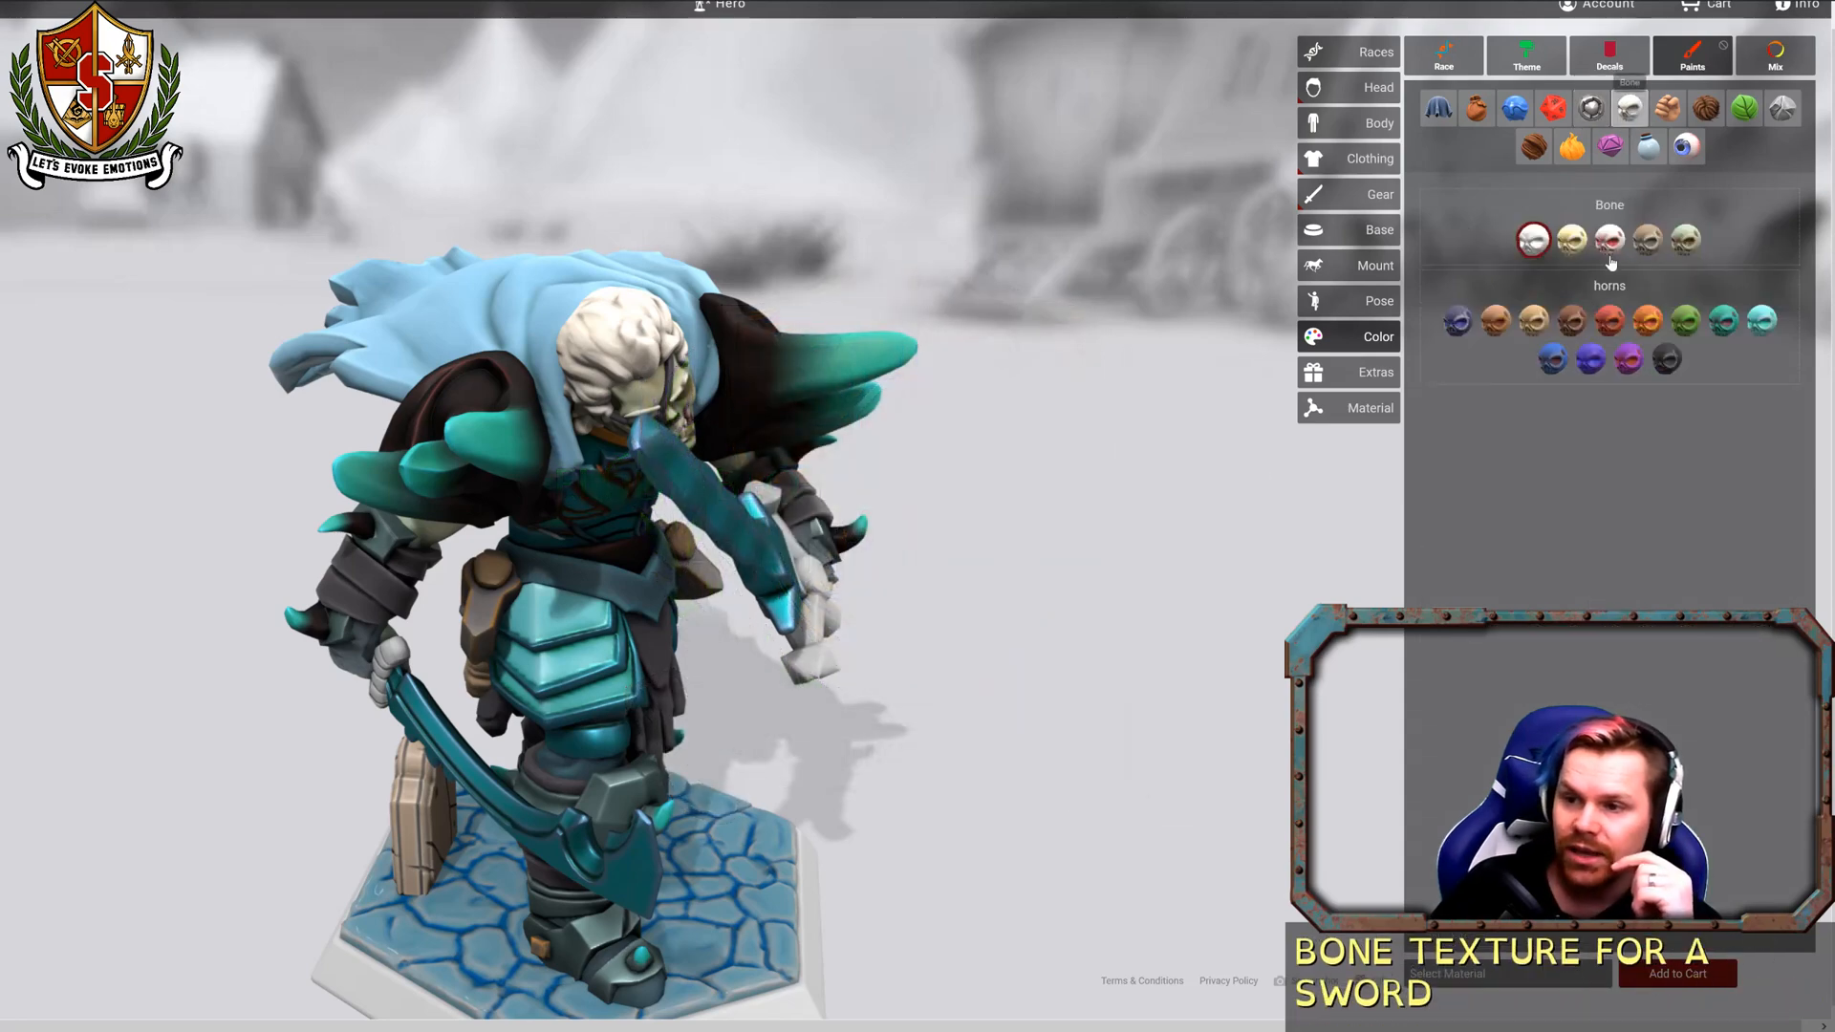
{"action": "left_click_drag", "start_coordinate": [1225, 483], "coordinate": [1230, 523]}
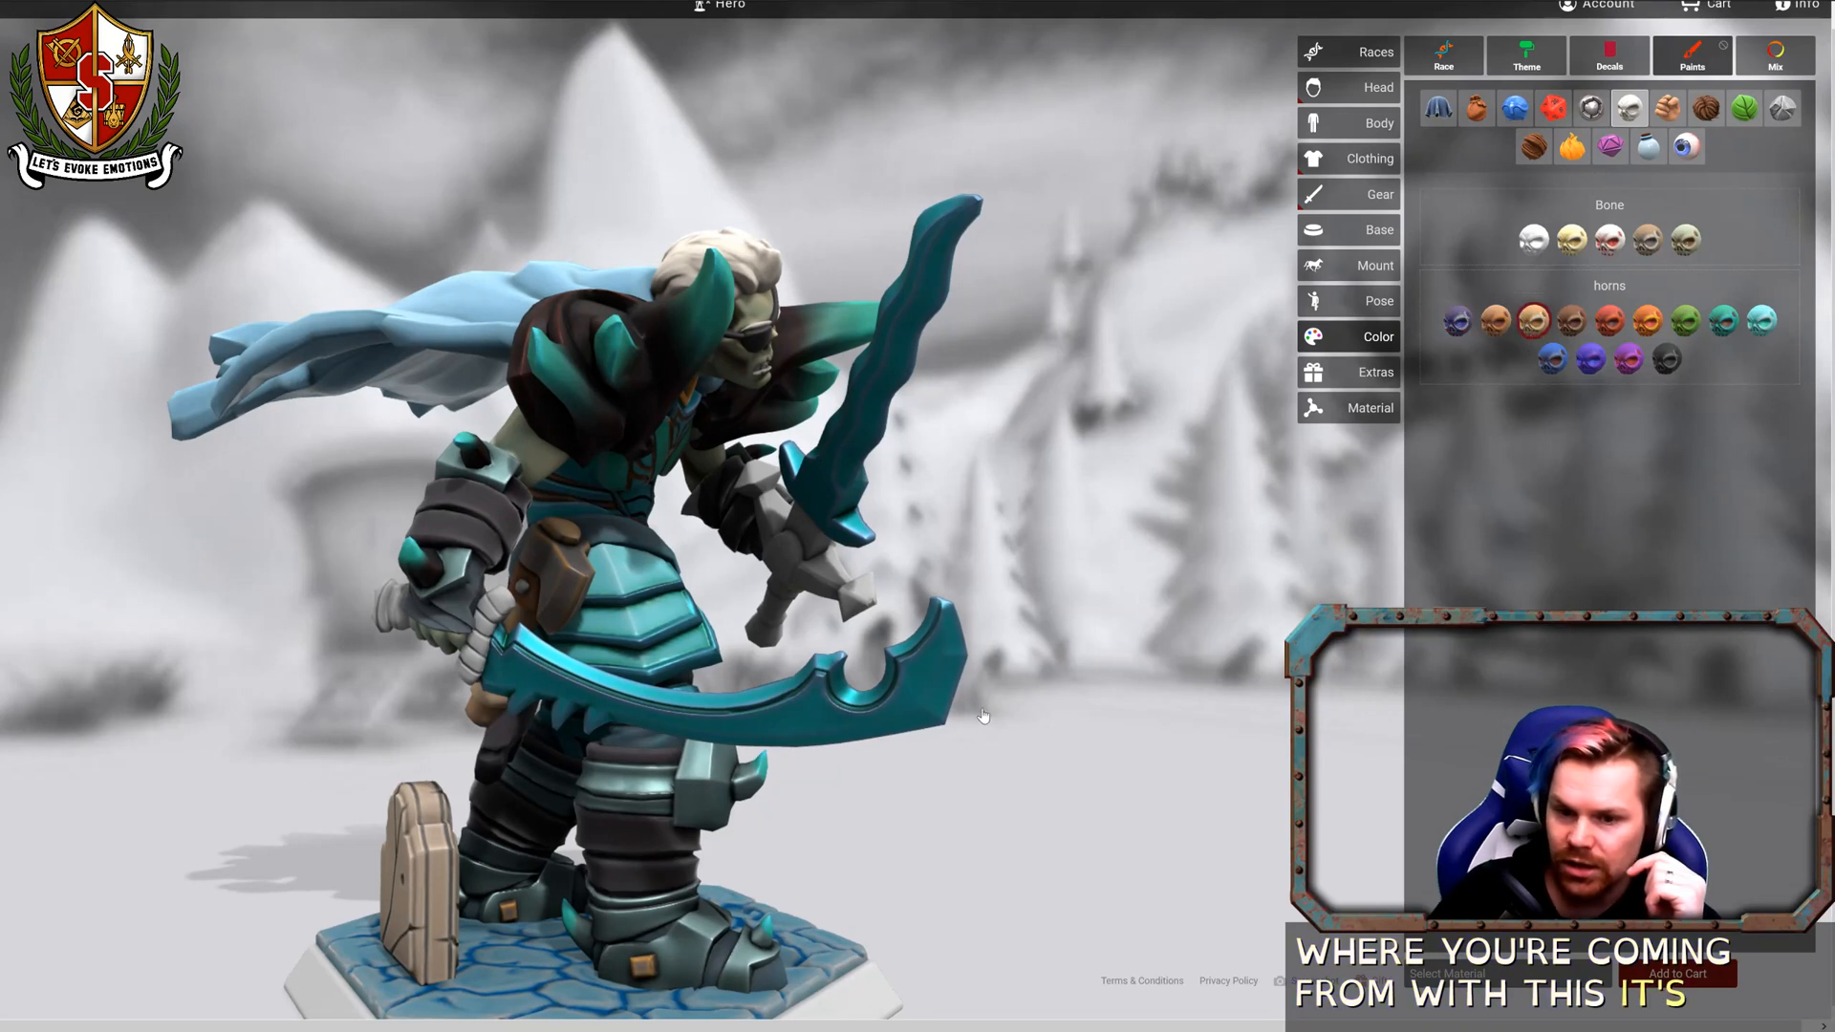
{"action": "left_click", "coordinate": [934, 695]}
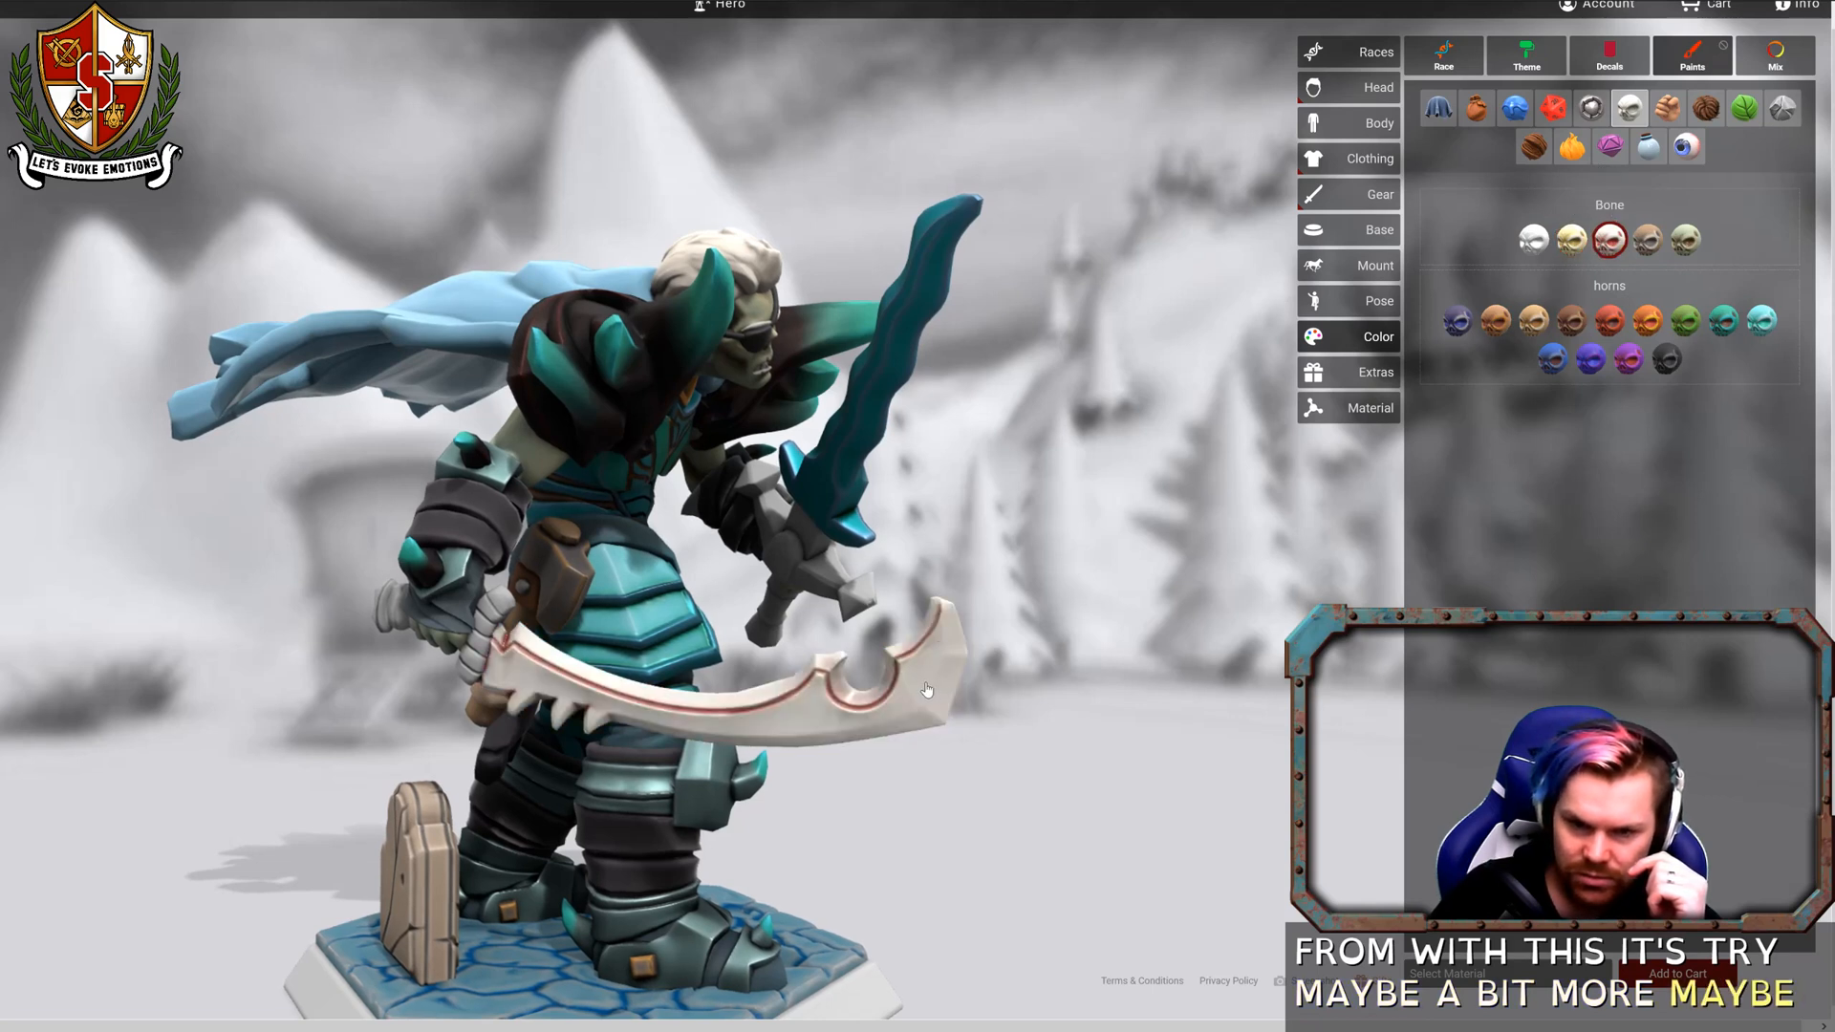
Try the teal horn paint on the curved blade and paint the wavy sword's blade with it.
{"action": "left_click", "coordinate": [1724, 323]}
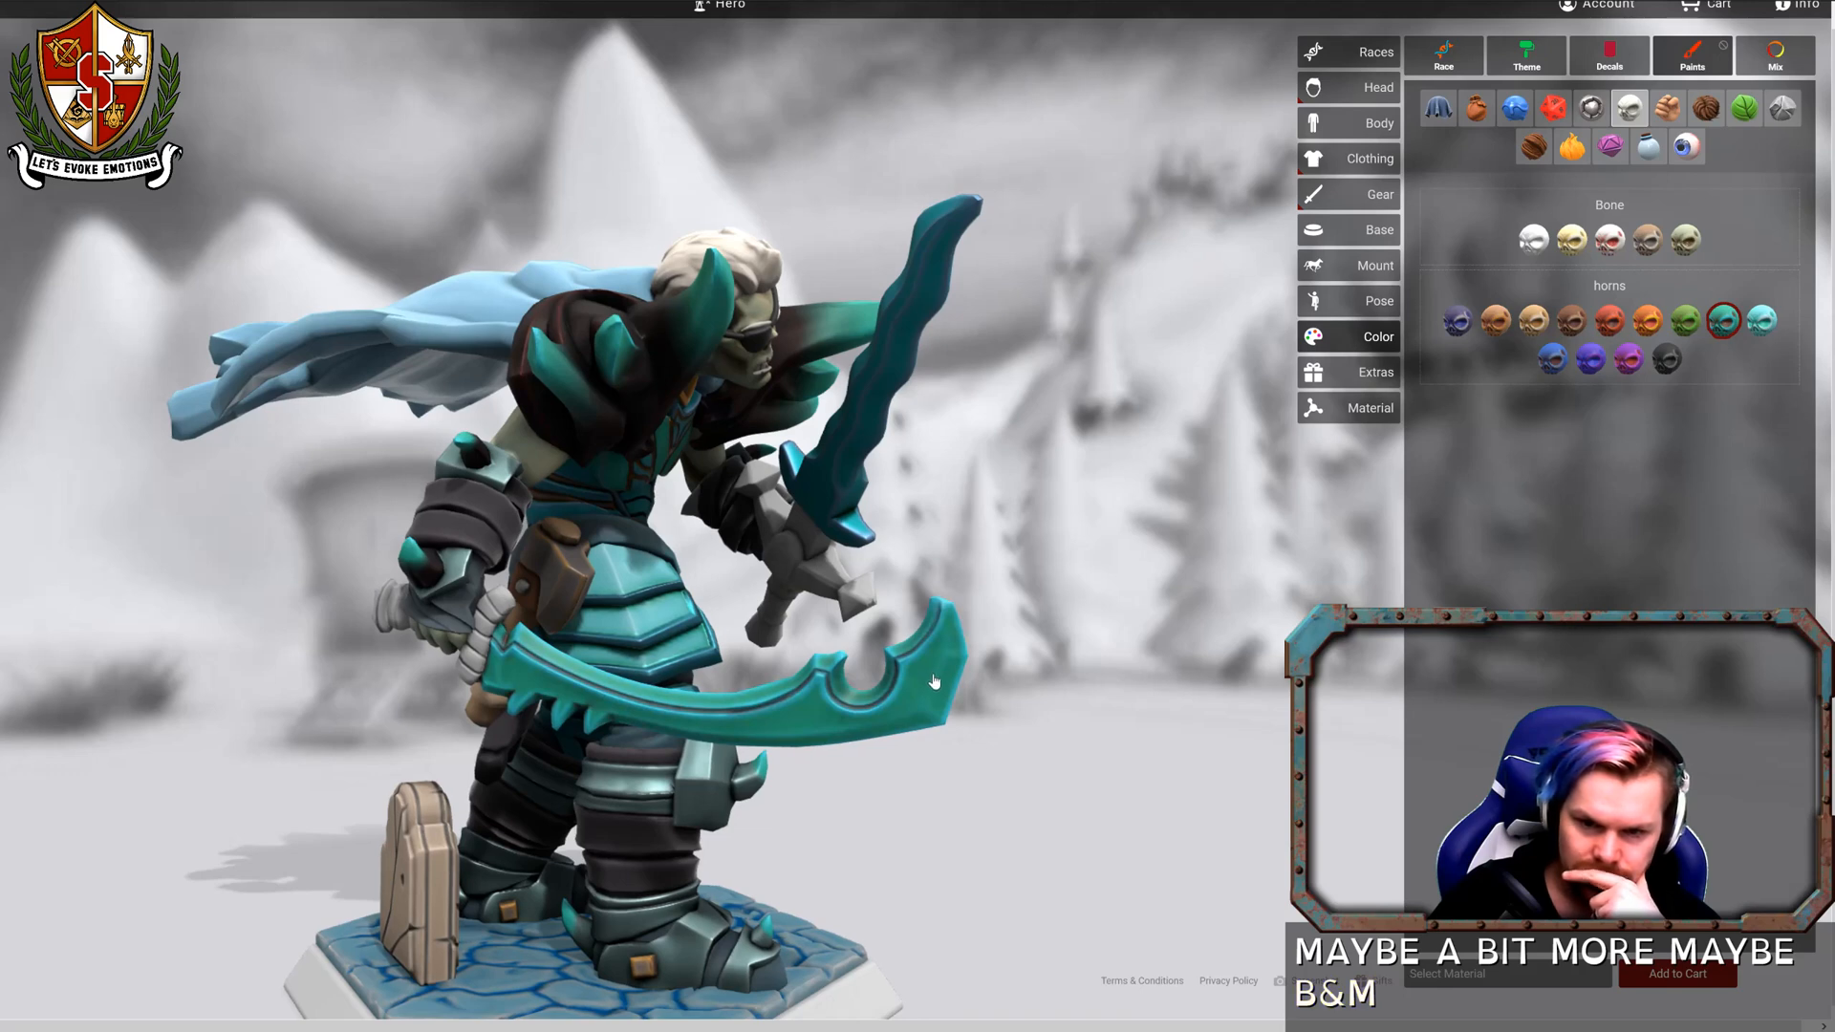
{"action": "left_click_drag", "start_coordinate": [857, 426], "coordinate": [467, 529]}
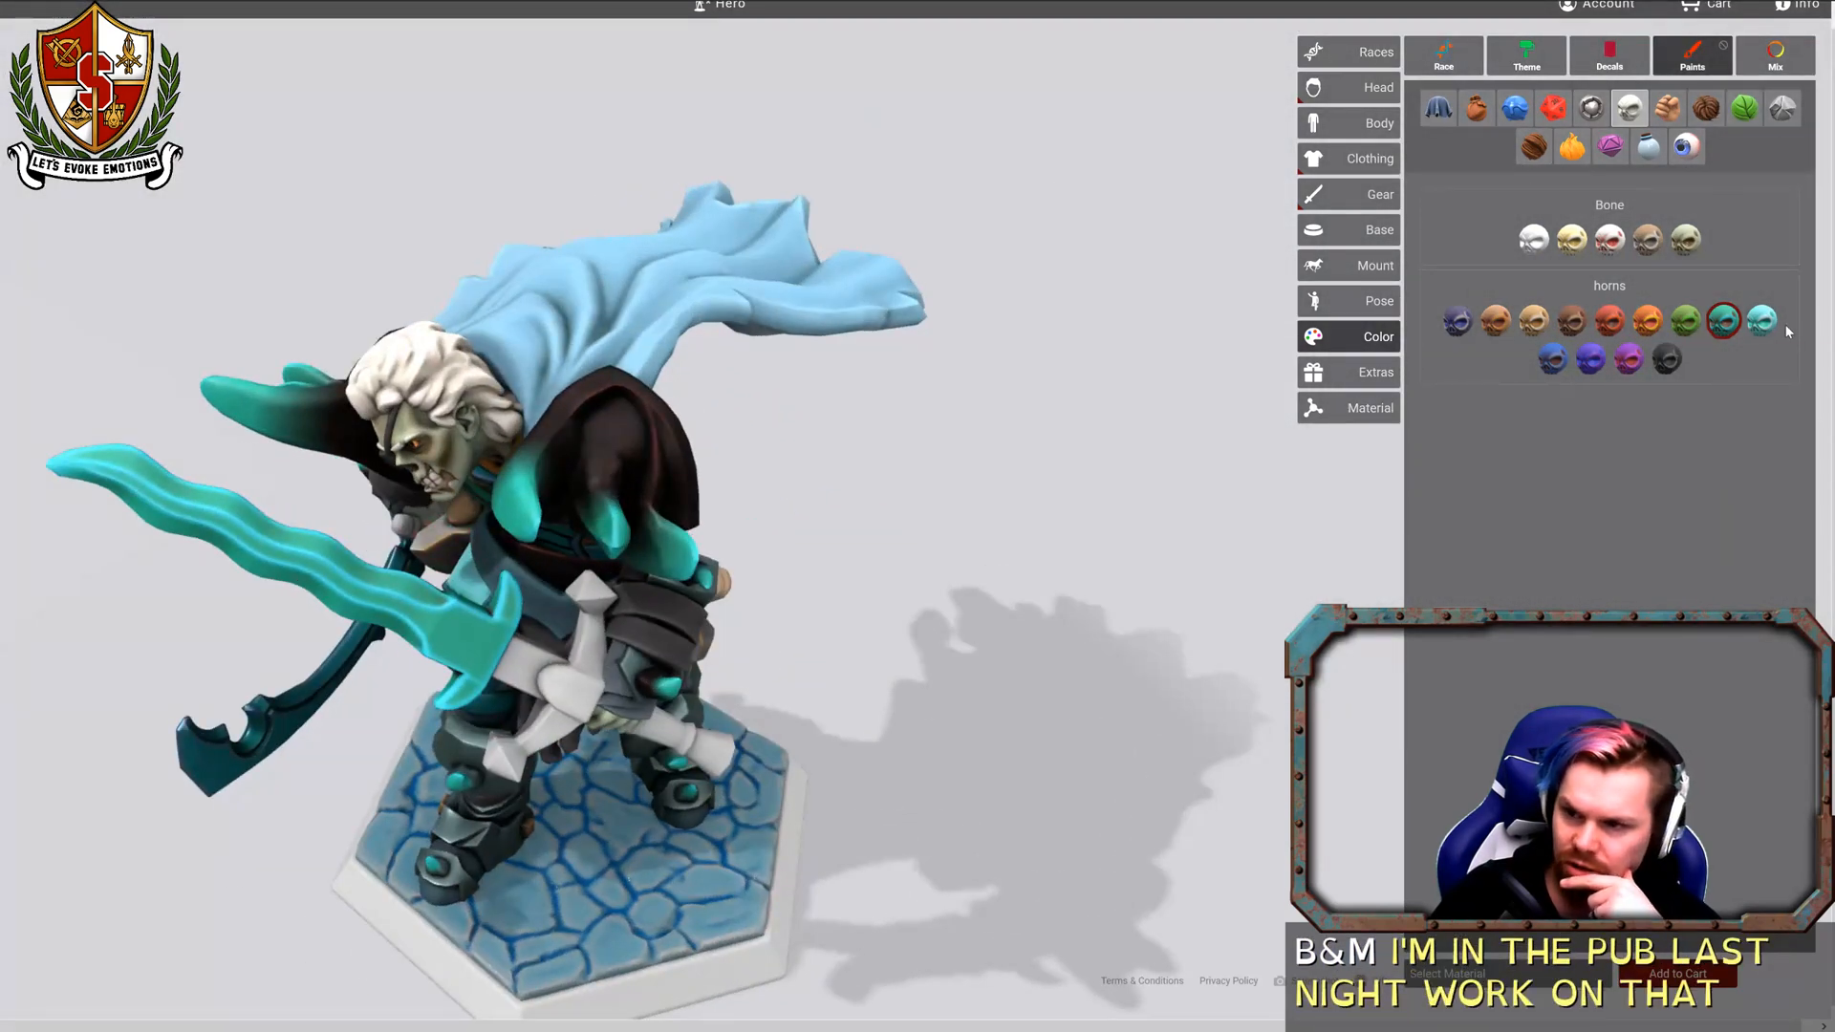
Try the teal, Deepworks Burst and pale blue Magic paints and the blue horn paint on the curved blade.
{"action": "left_click", "coordinate": [1572, 148]}
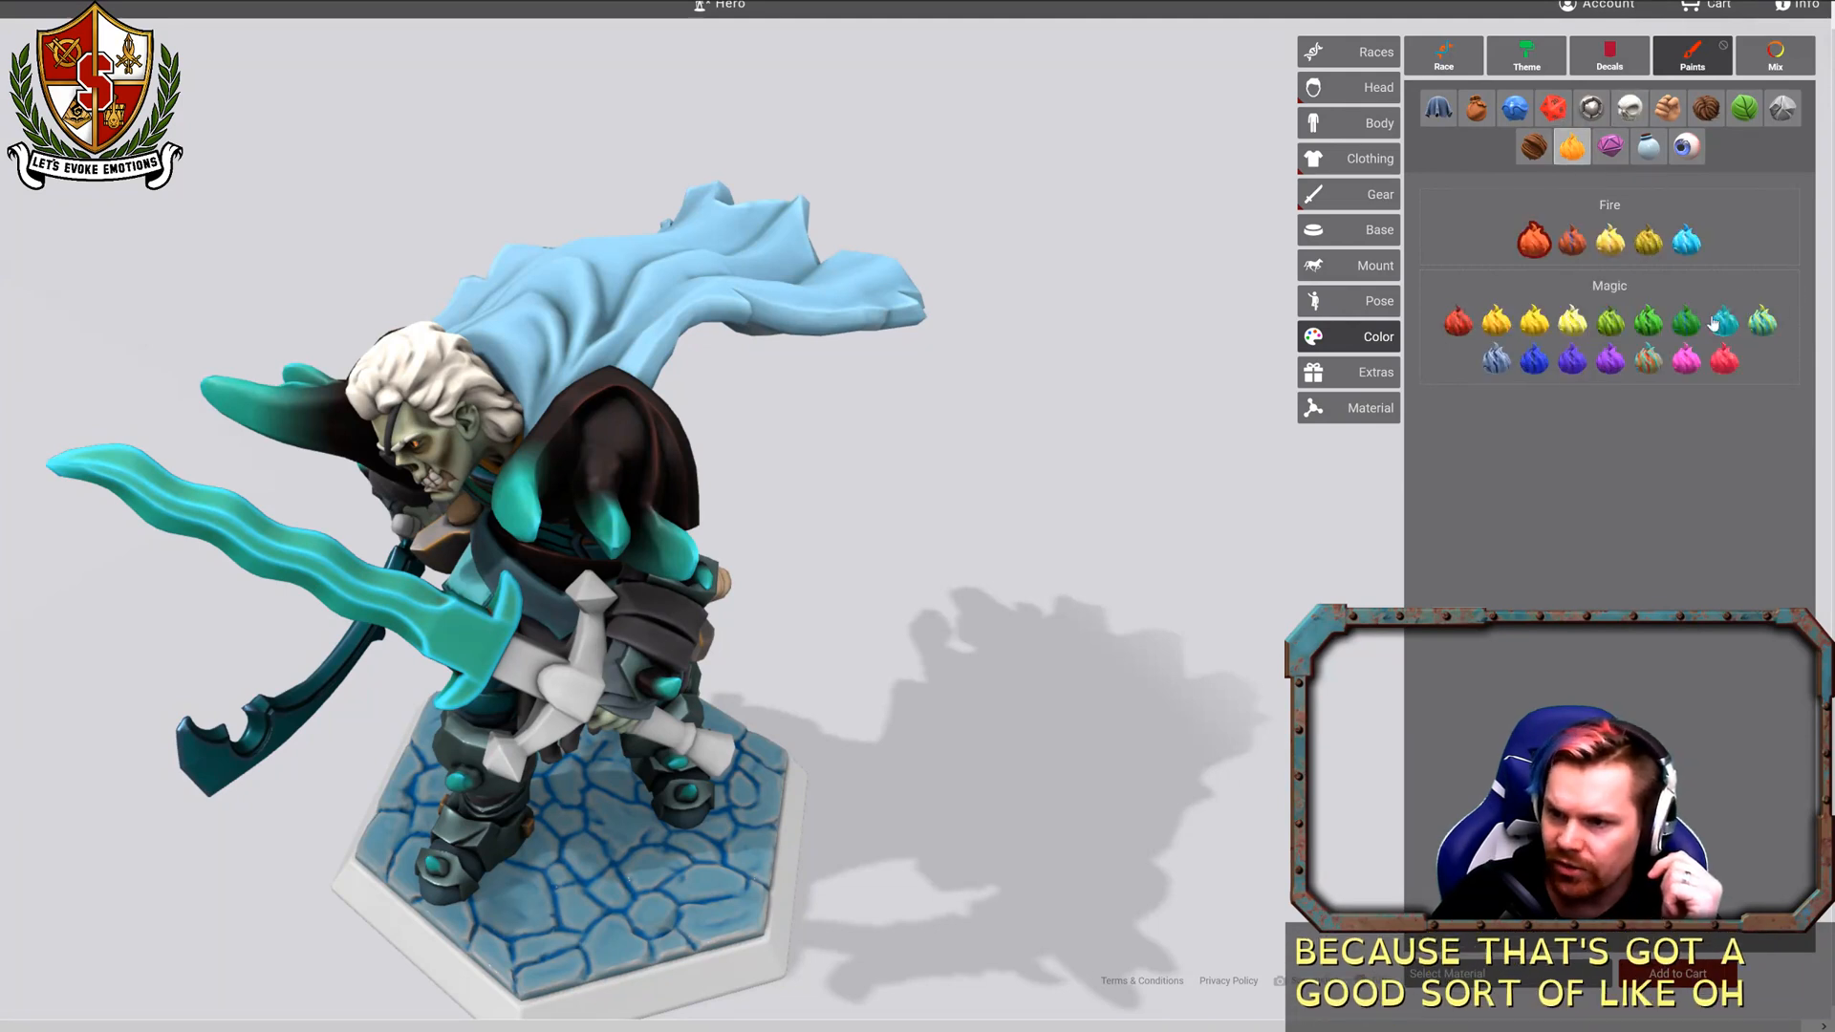
{"action": "left_click", "coordinate": [410, 623]}
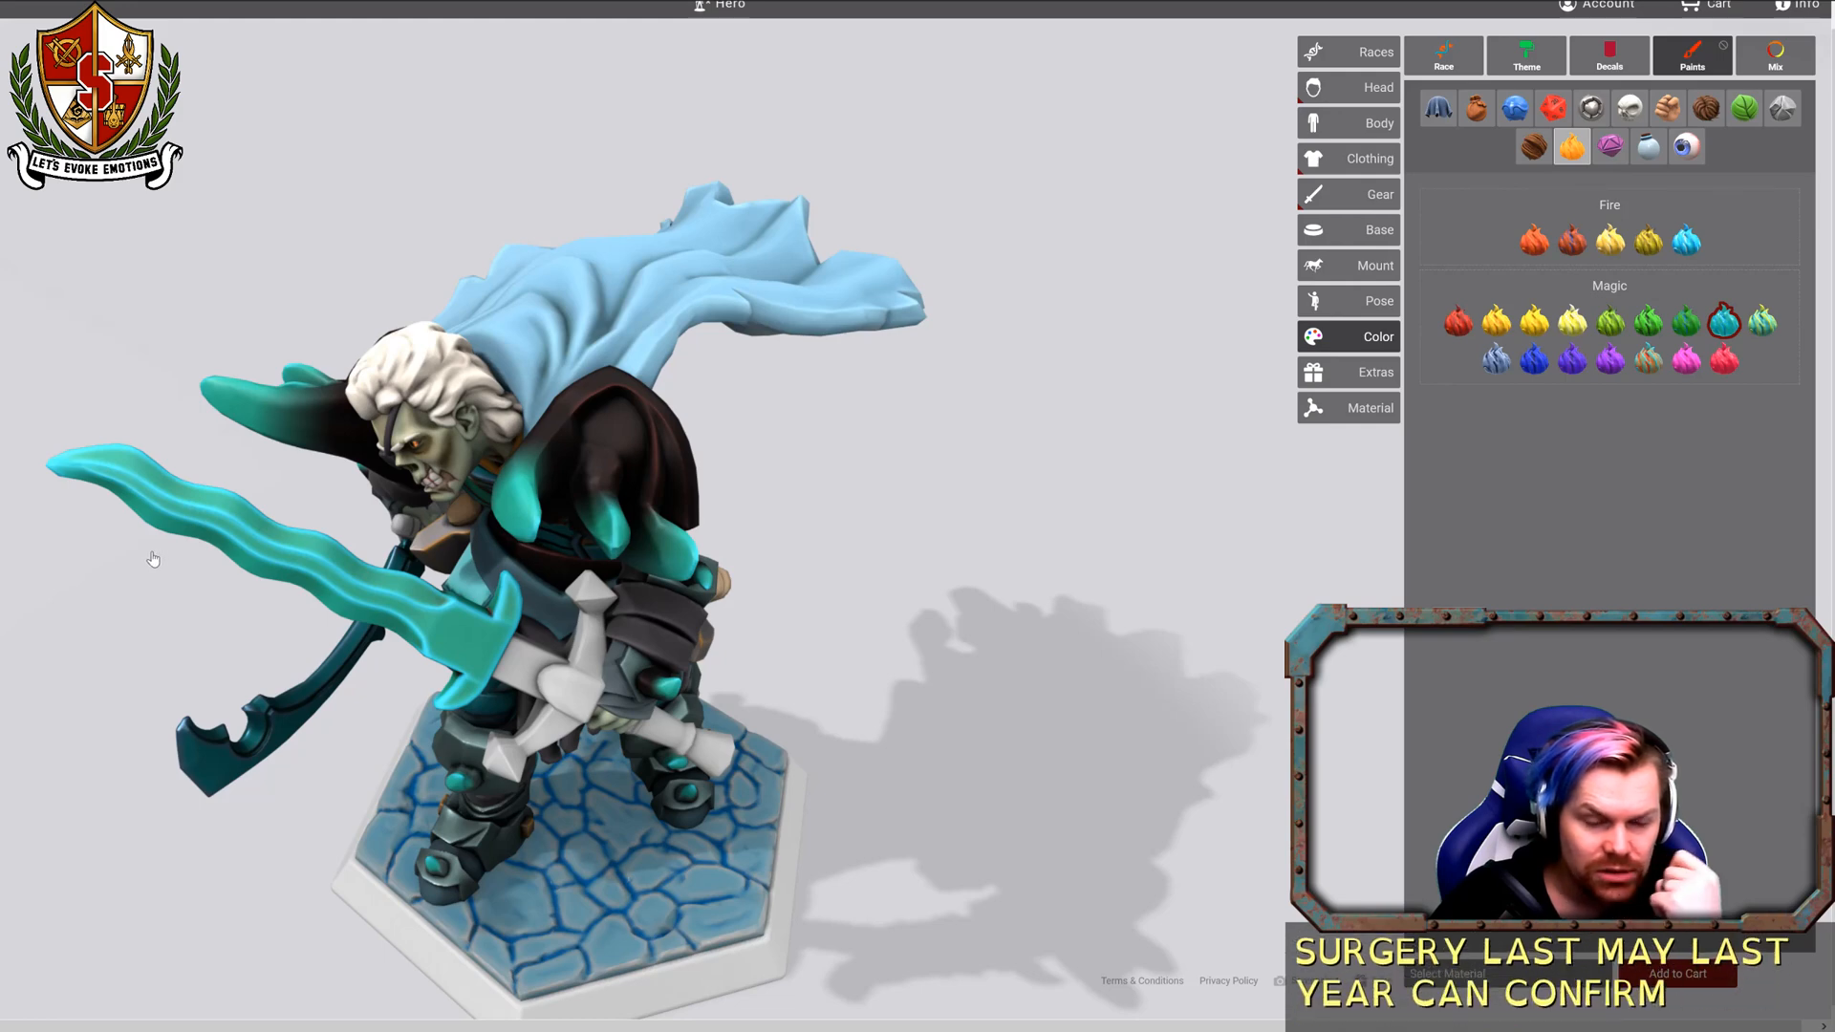
{"action": "left_click_drag", "start_coordinate": [184, 523], "coordinate": [966, 370]}
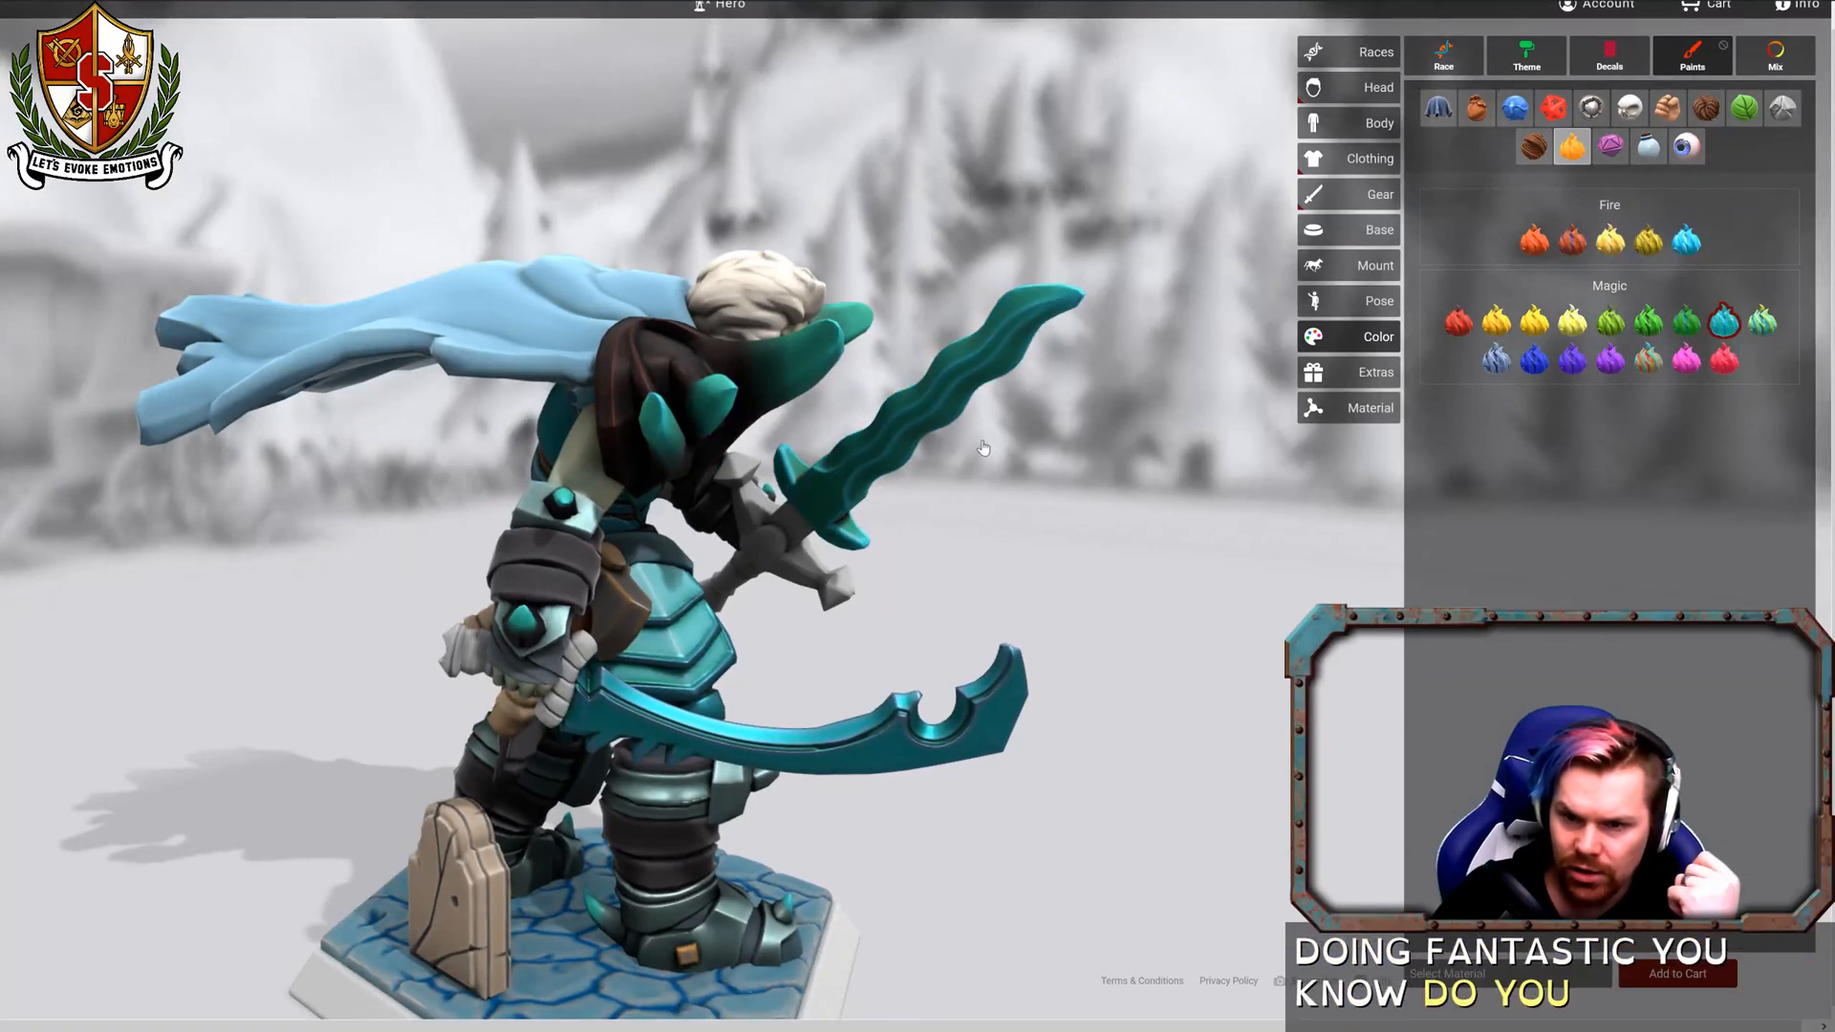
{"action": "left_click_drag", "start_coordinate": [983, 448], "coordinate": [838, 467]}
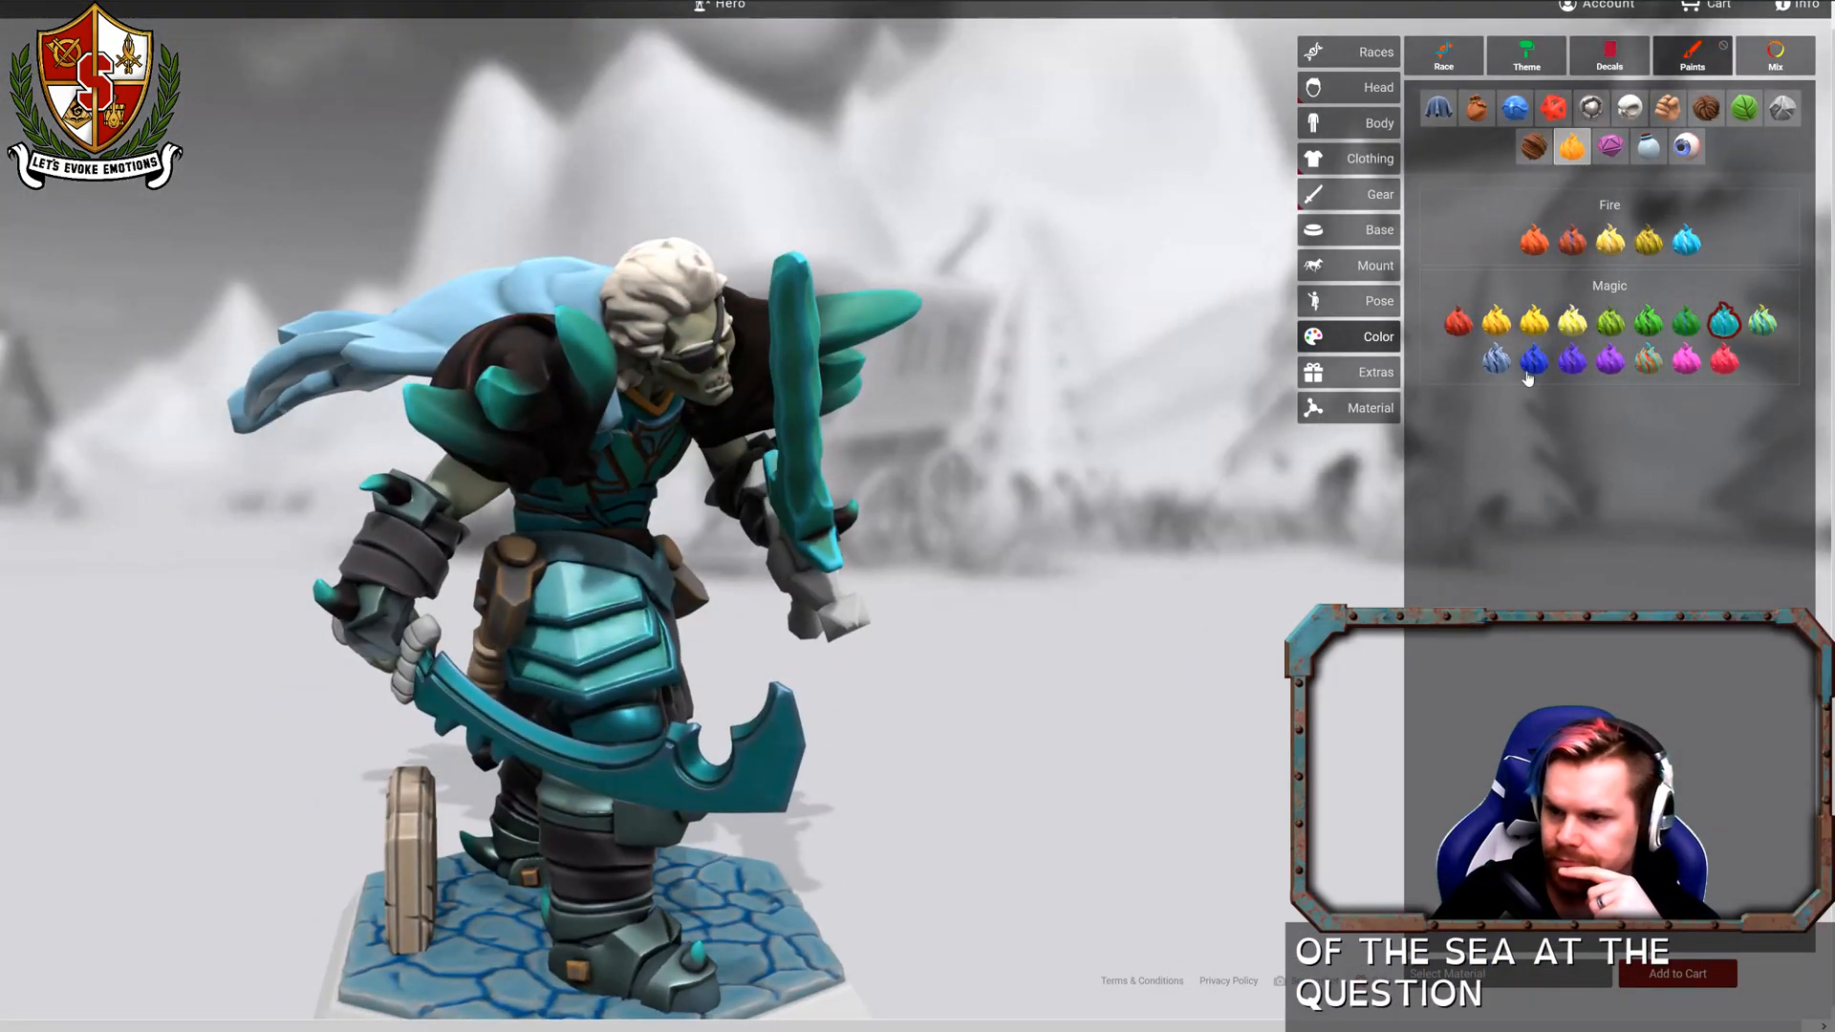
{"action": "left_click", "coordinate": [662, 789]}
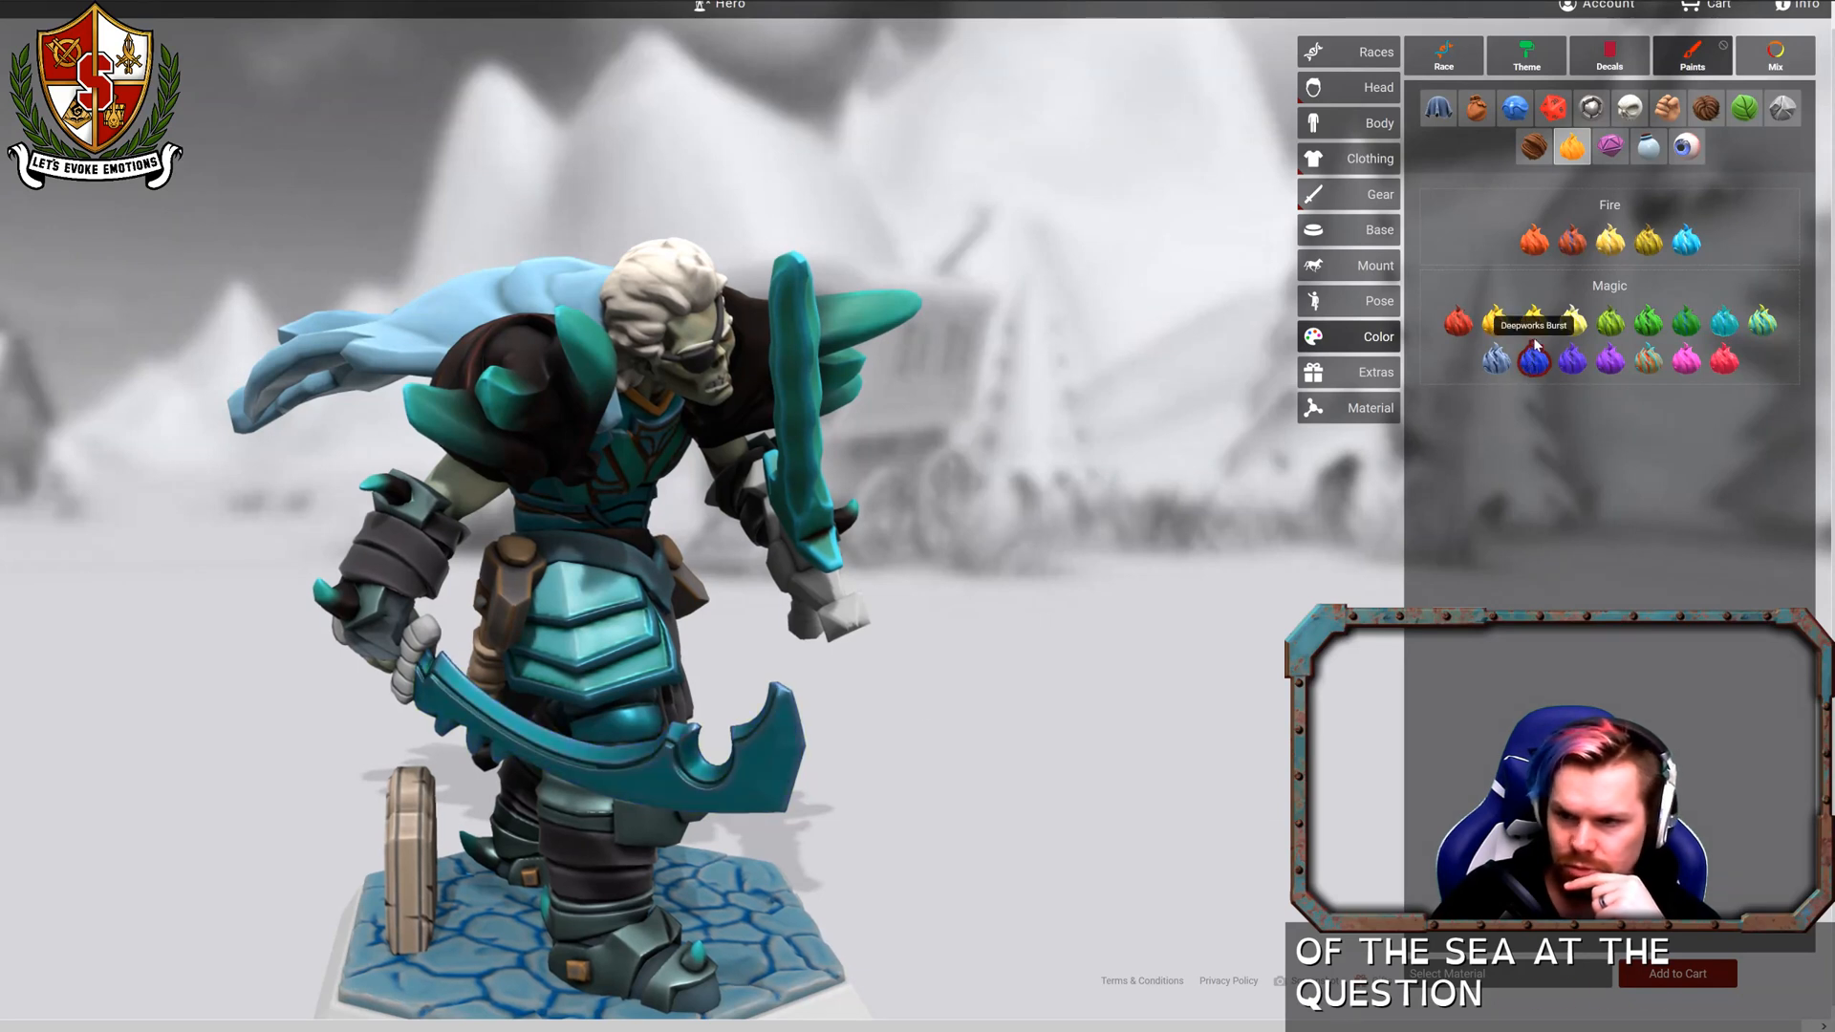
{"action": "left_click", "coordinate": [1571, 359]}
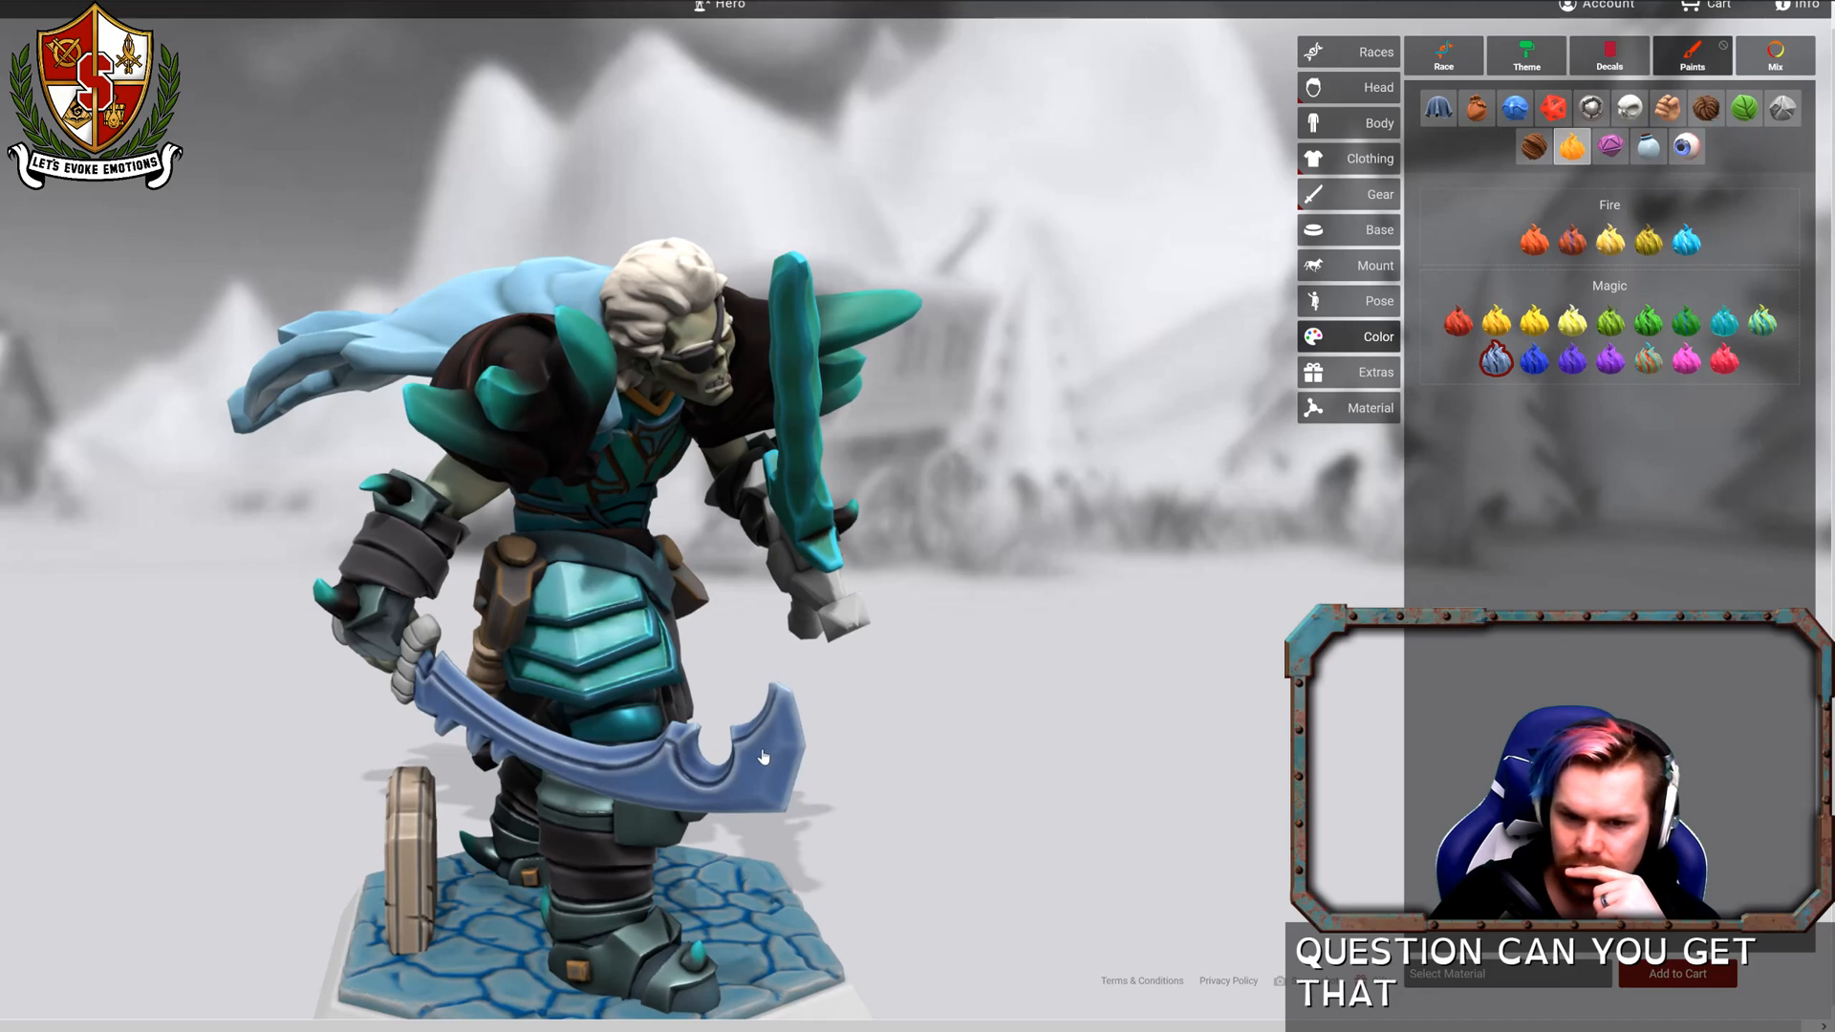
{"action": "left_click_drag", "start_coordinate": [772, 760], "coordinate": [1169, 650]}
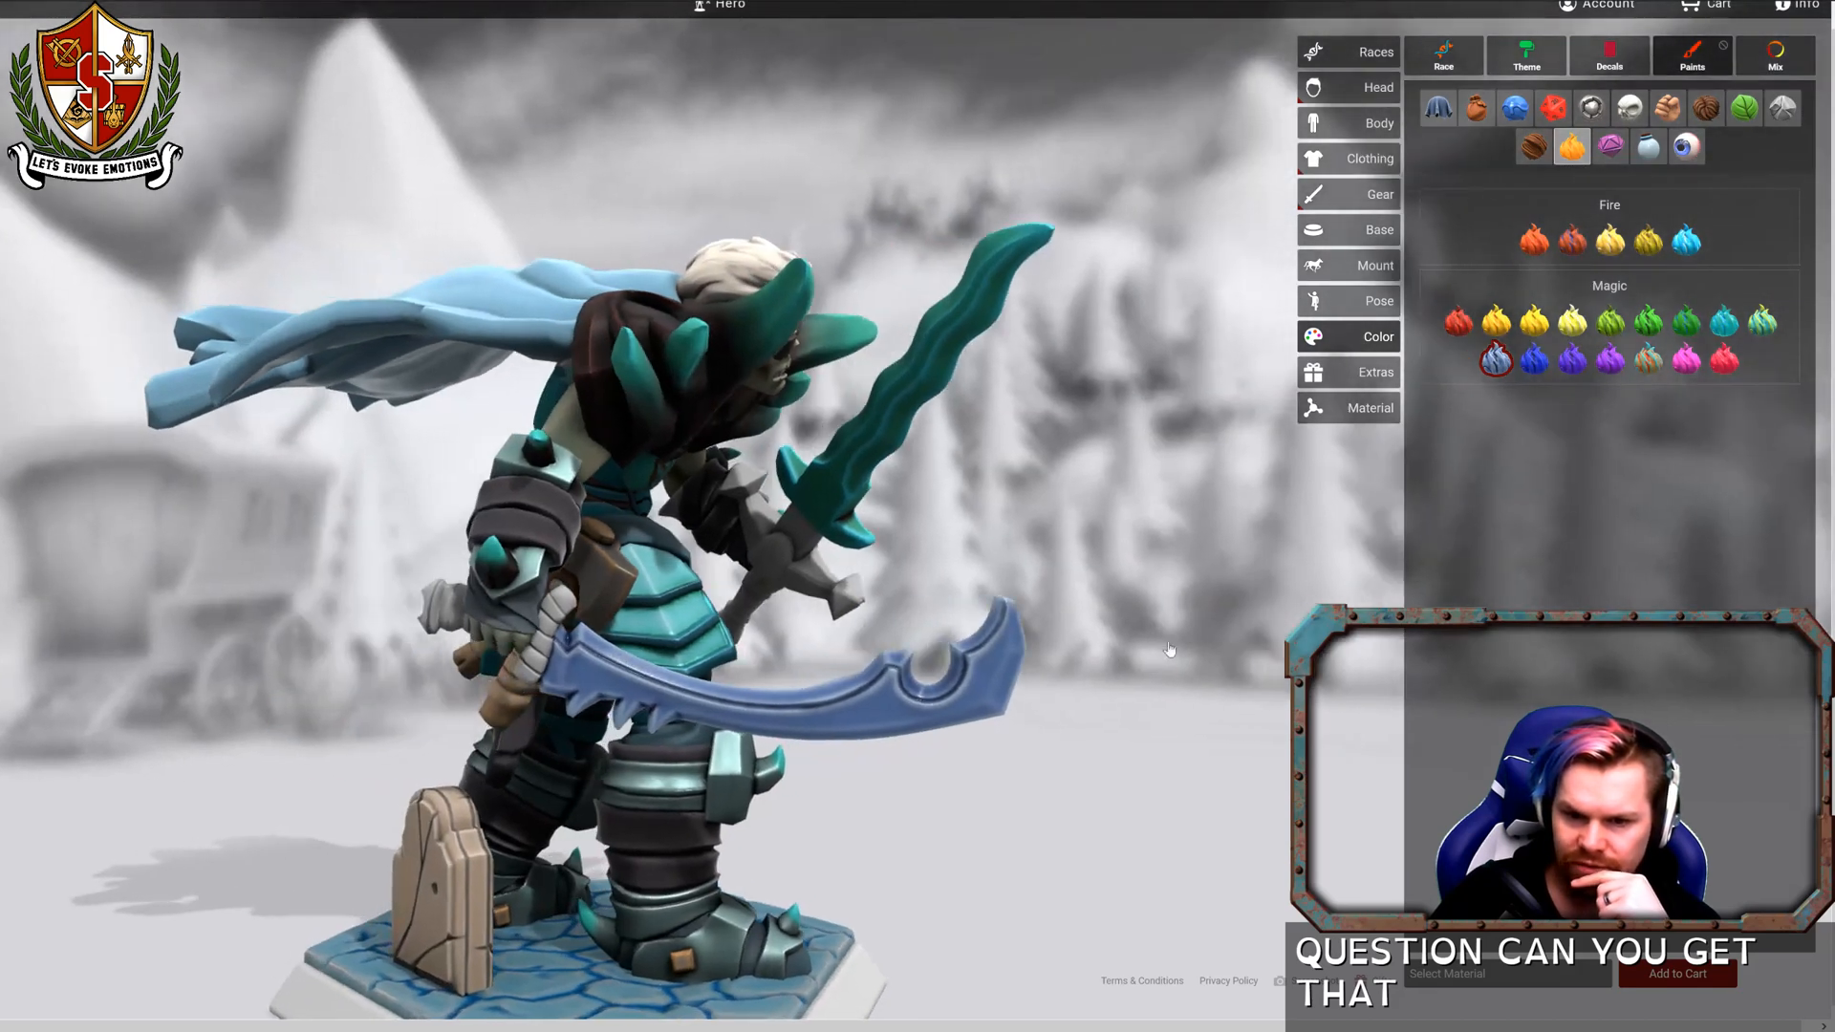
{"action": "left_click", "coordinate": [1629, 107]}
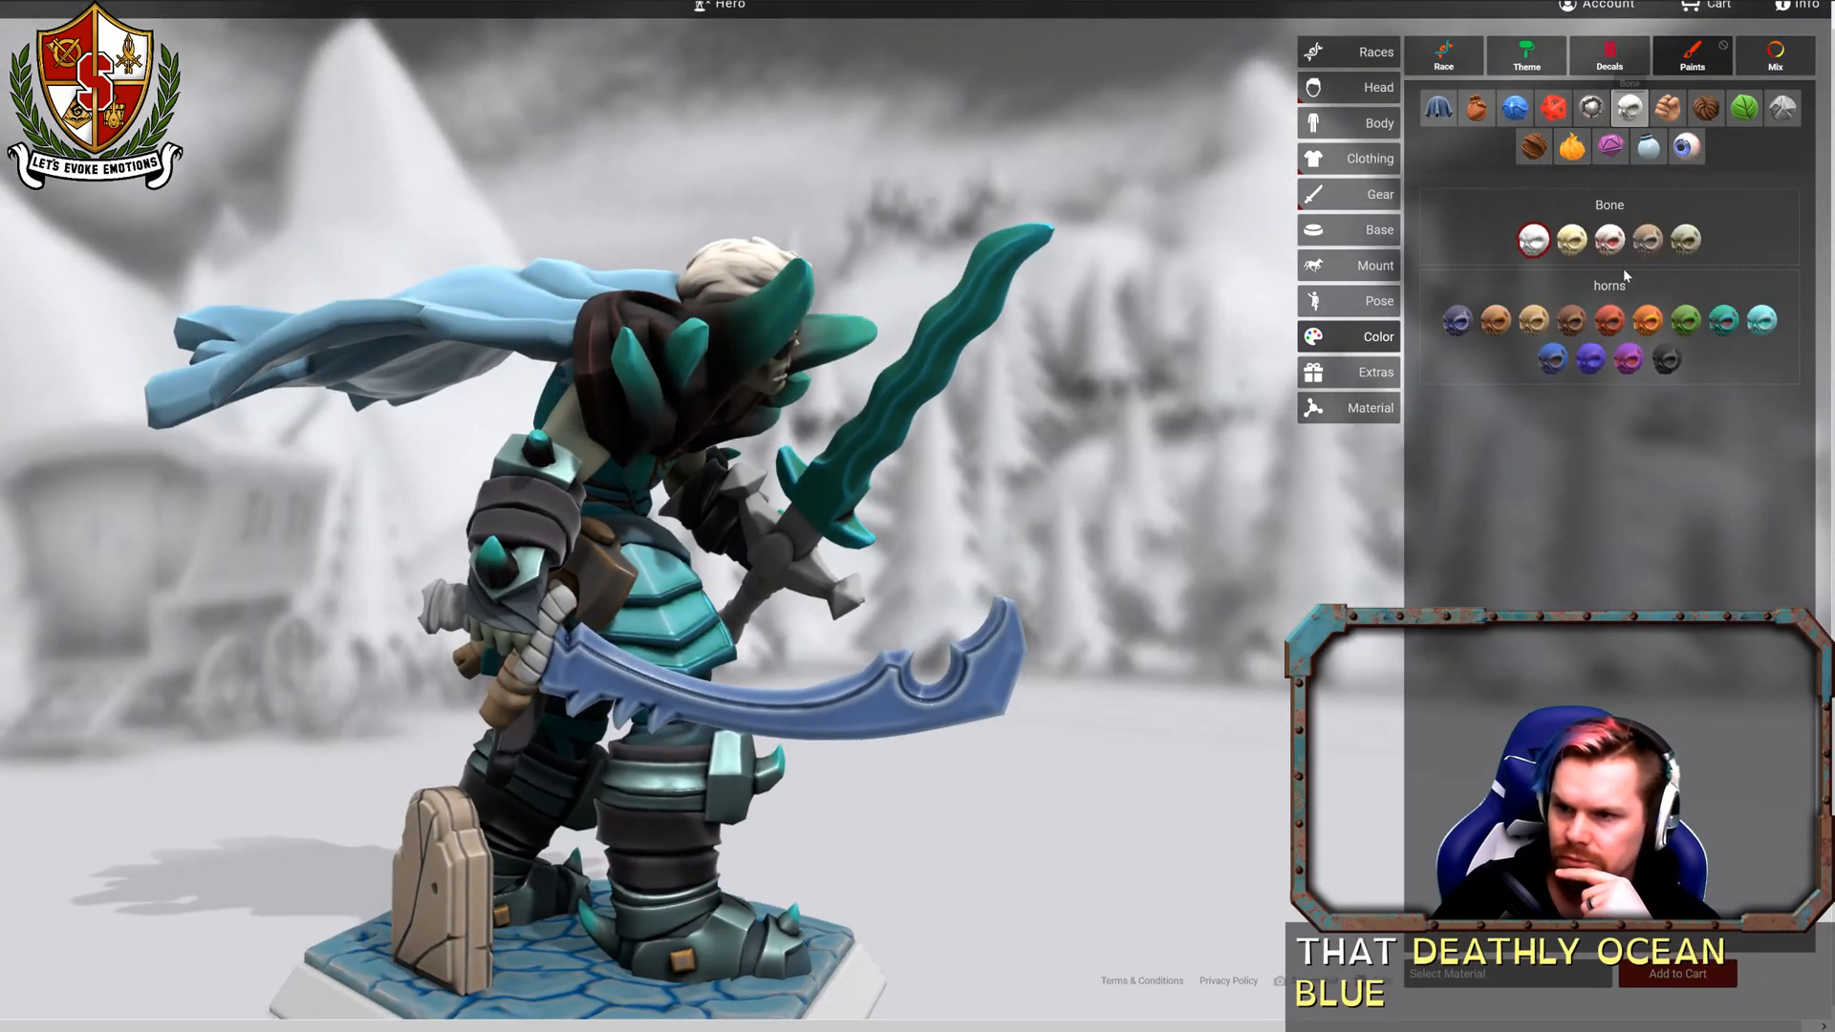
{"action": "left_click", "coordinate": [1014, 621]}
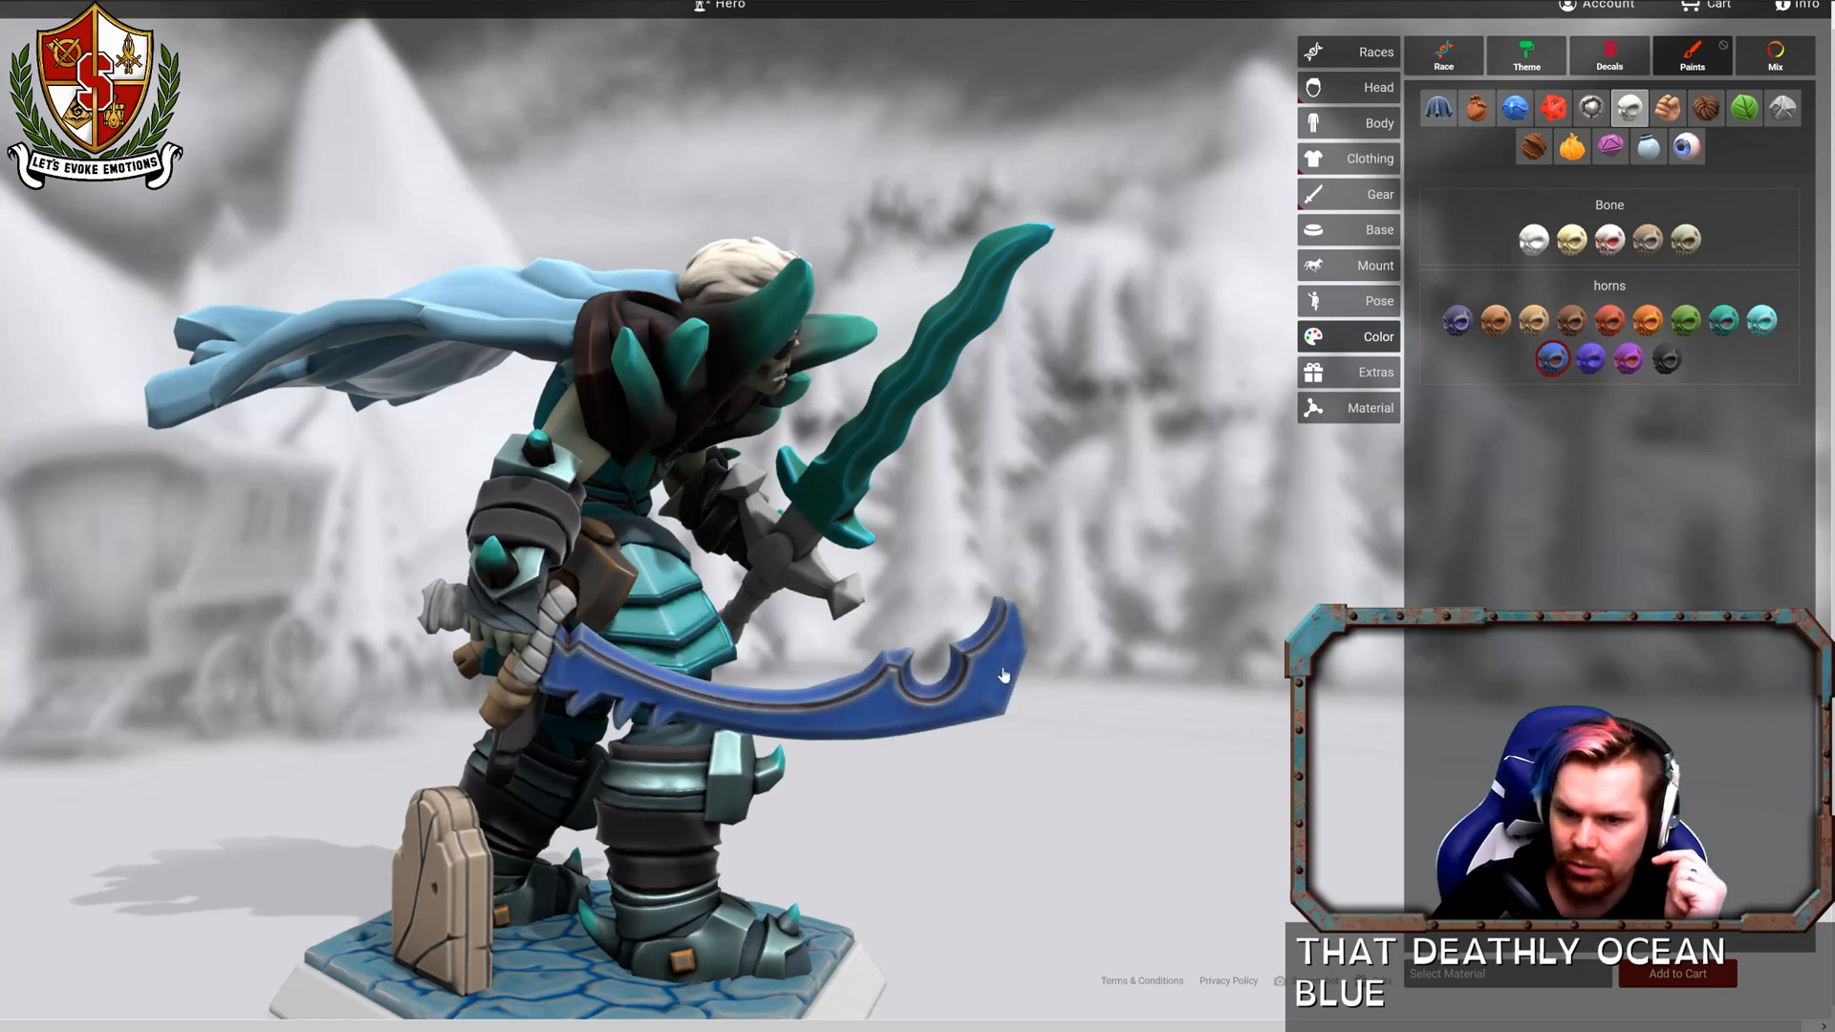
Paint the curved blade and the base section of the wavy sword's blade with the Ice Spark Colored metal.
{"action": "left_click", "coordinate": [1589, 107]}
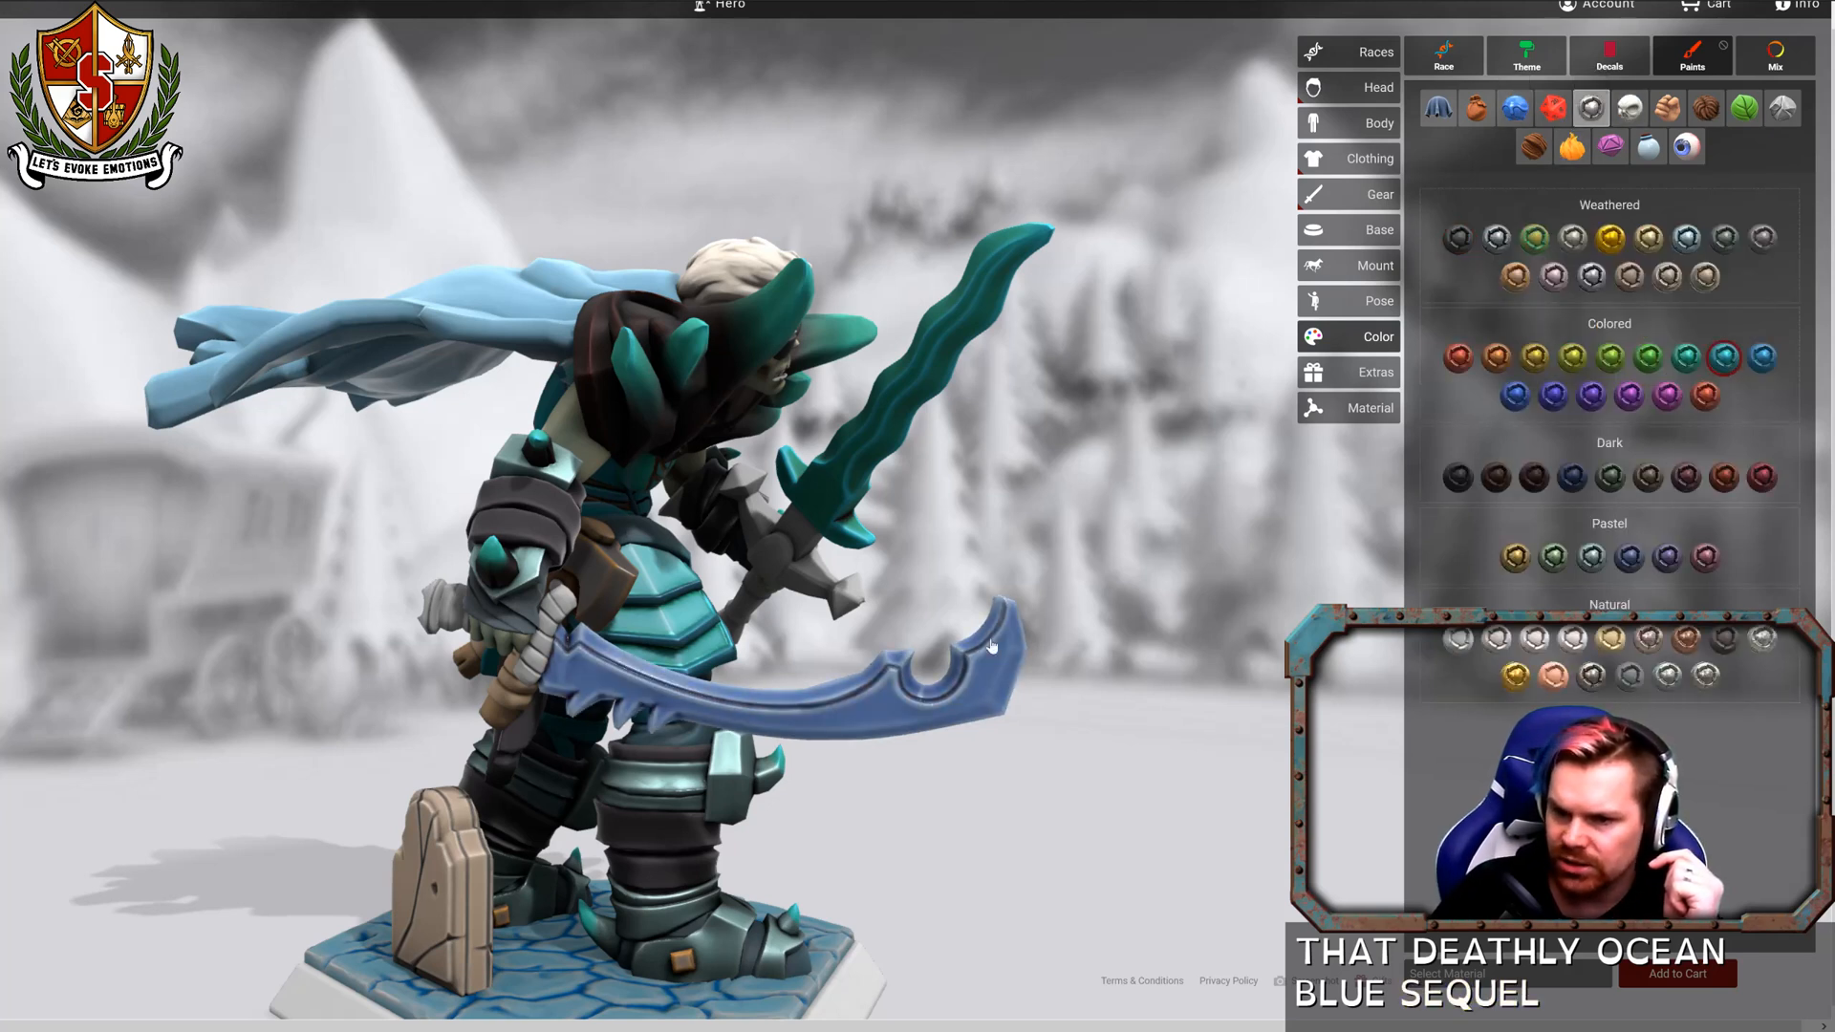
{"action": "left_click", "coordinate": [992, 678]}
{"action": "mouse_move", "coordinate": [1108, 683]}
{"action": "left_mouse_down"}
{"action": "mouse_move", "coordinate": [1208, 677]}
{"action": "mouse_move", "coordinate": [869, 684]}
{"action": "mouse_move", "coordinate": [783, 712]}
{"action": "left_mouse_up"}
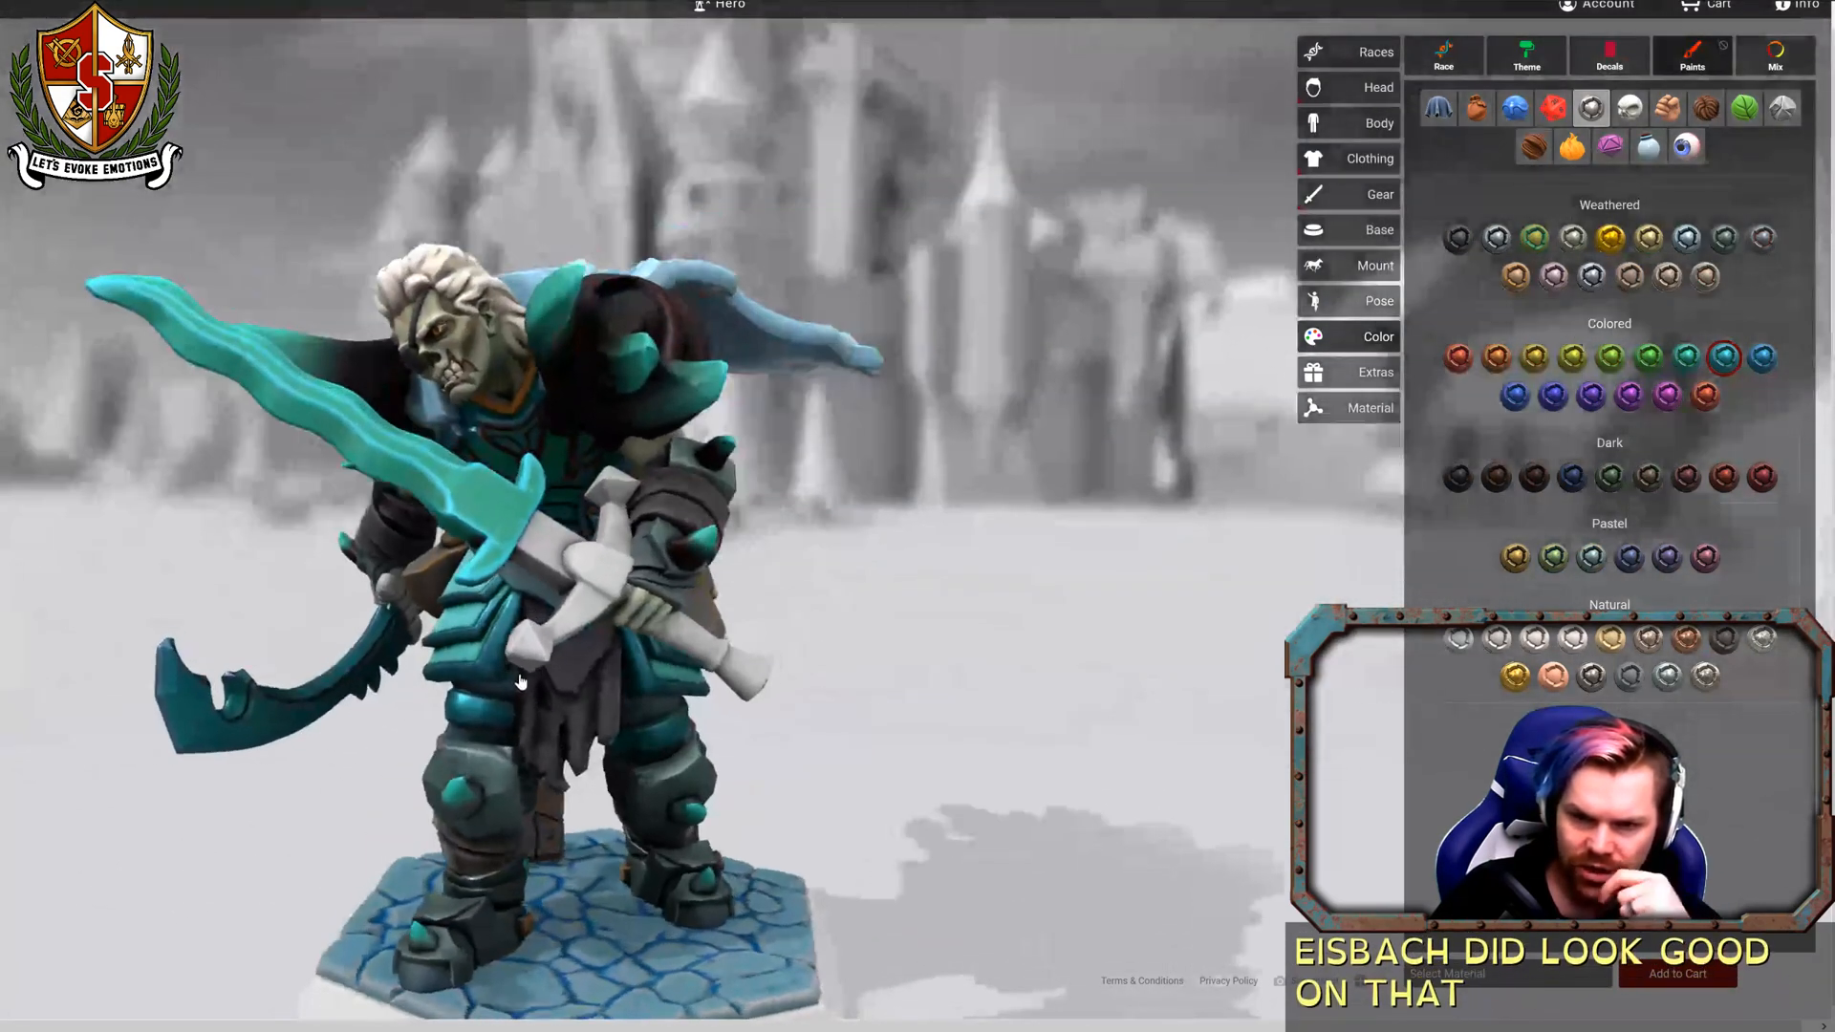
{"action": "left_click", "coordinate": [571, 565]}
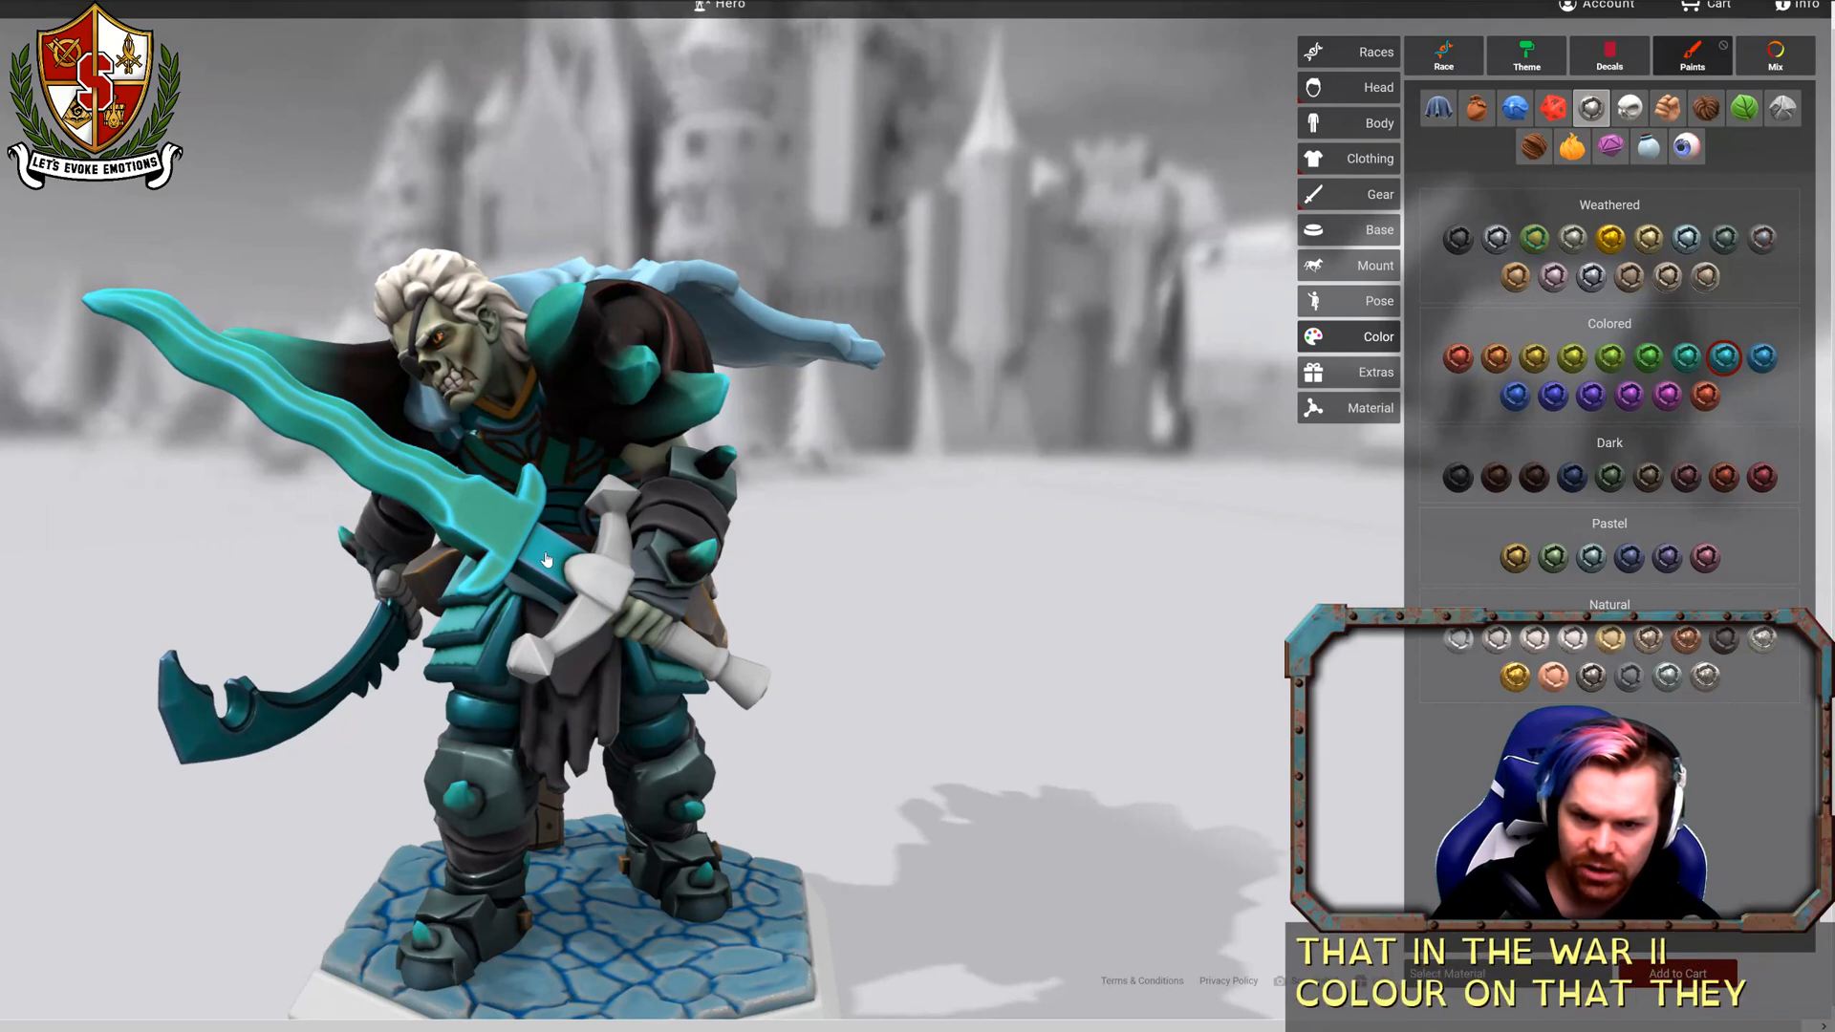
Paint the wavy sword's grip with the rusty orange metal from the Weathered group.
{"action": "left_click_drag", "start_coordinate": [948, 604], "coordinate": [1027, 553]}
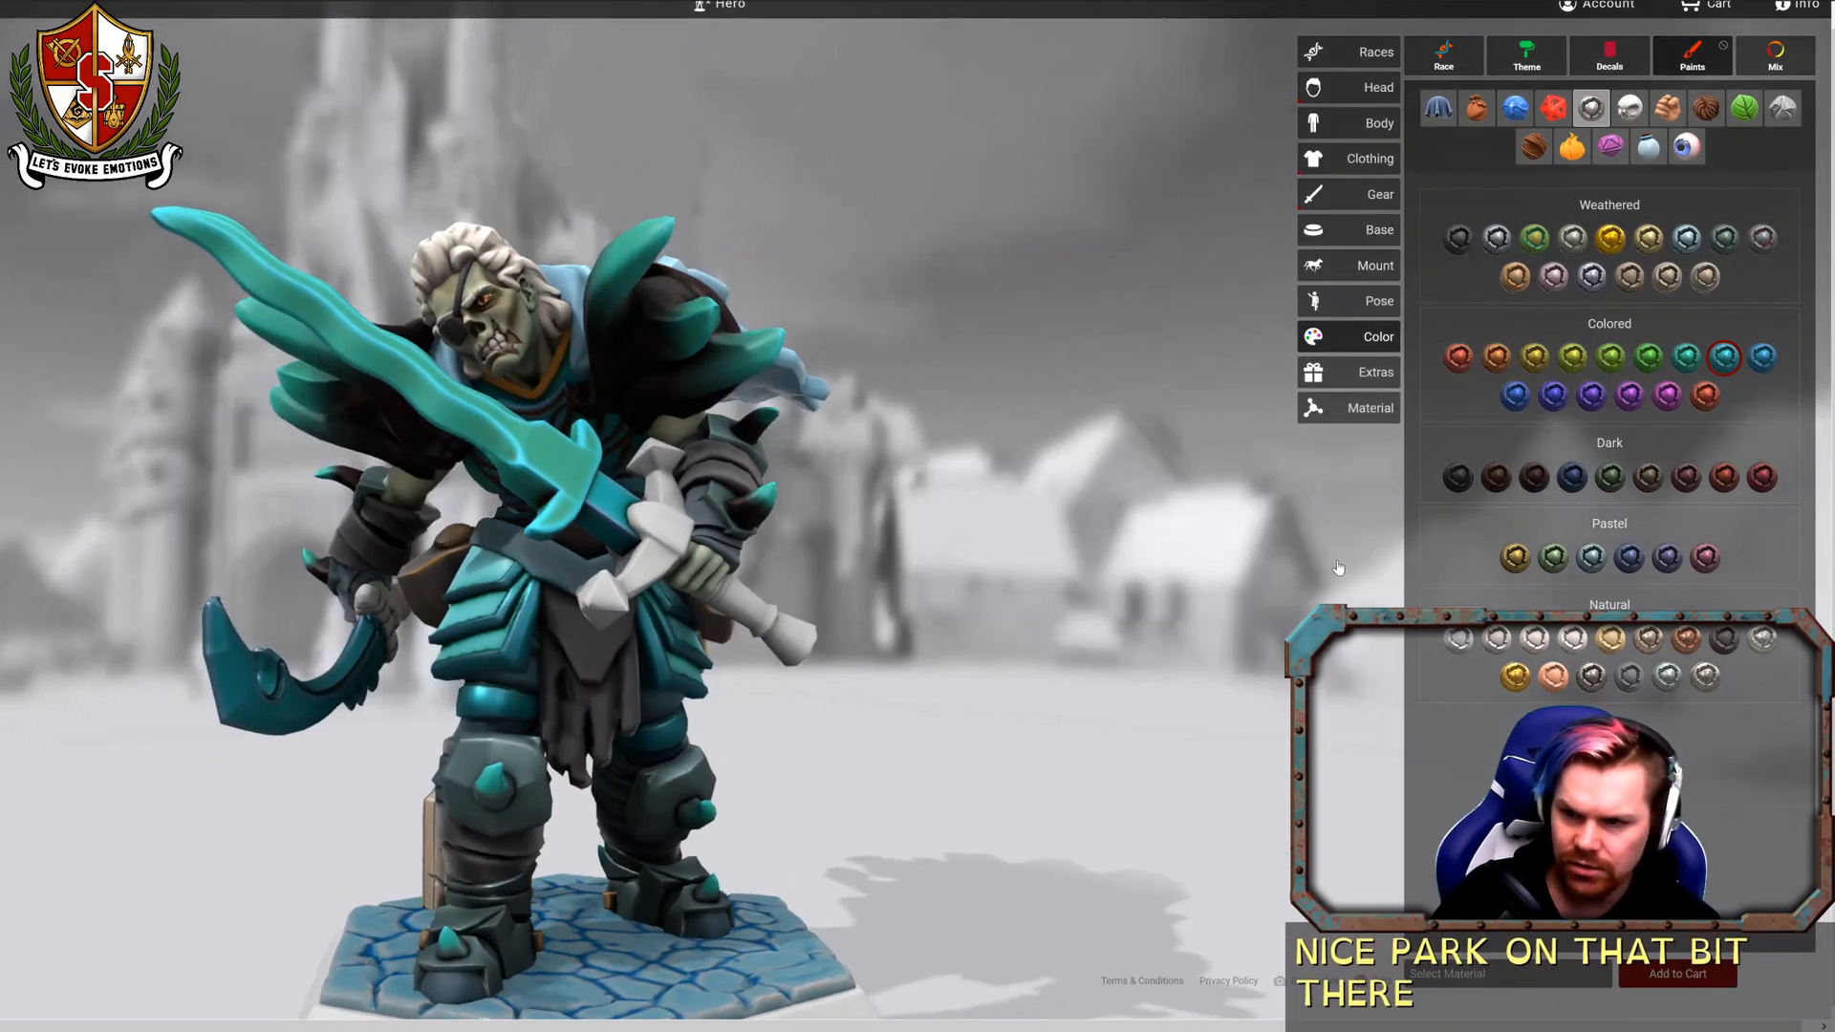
{"action": "left_click", "coordinate": [1515, 277]}
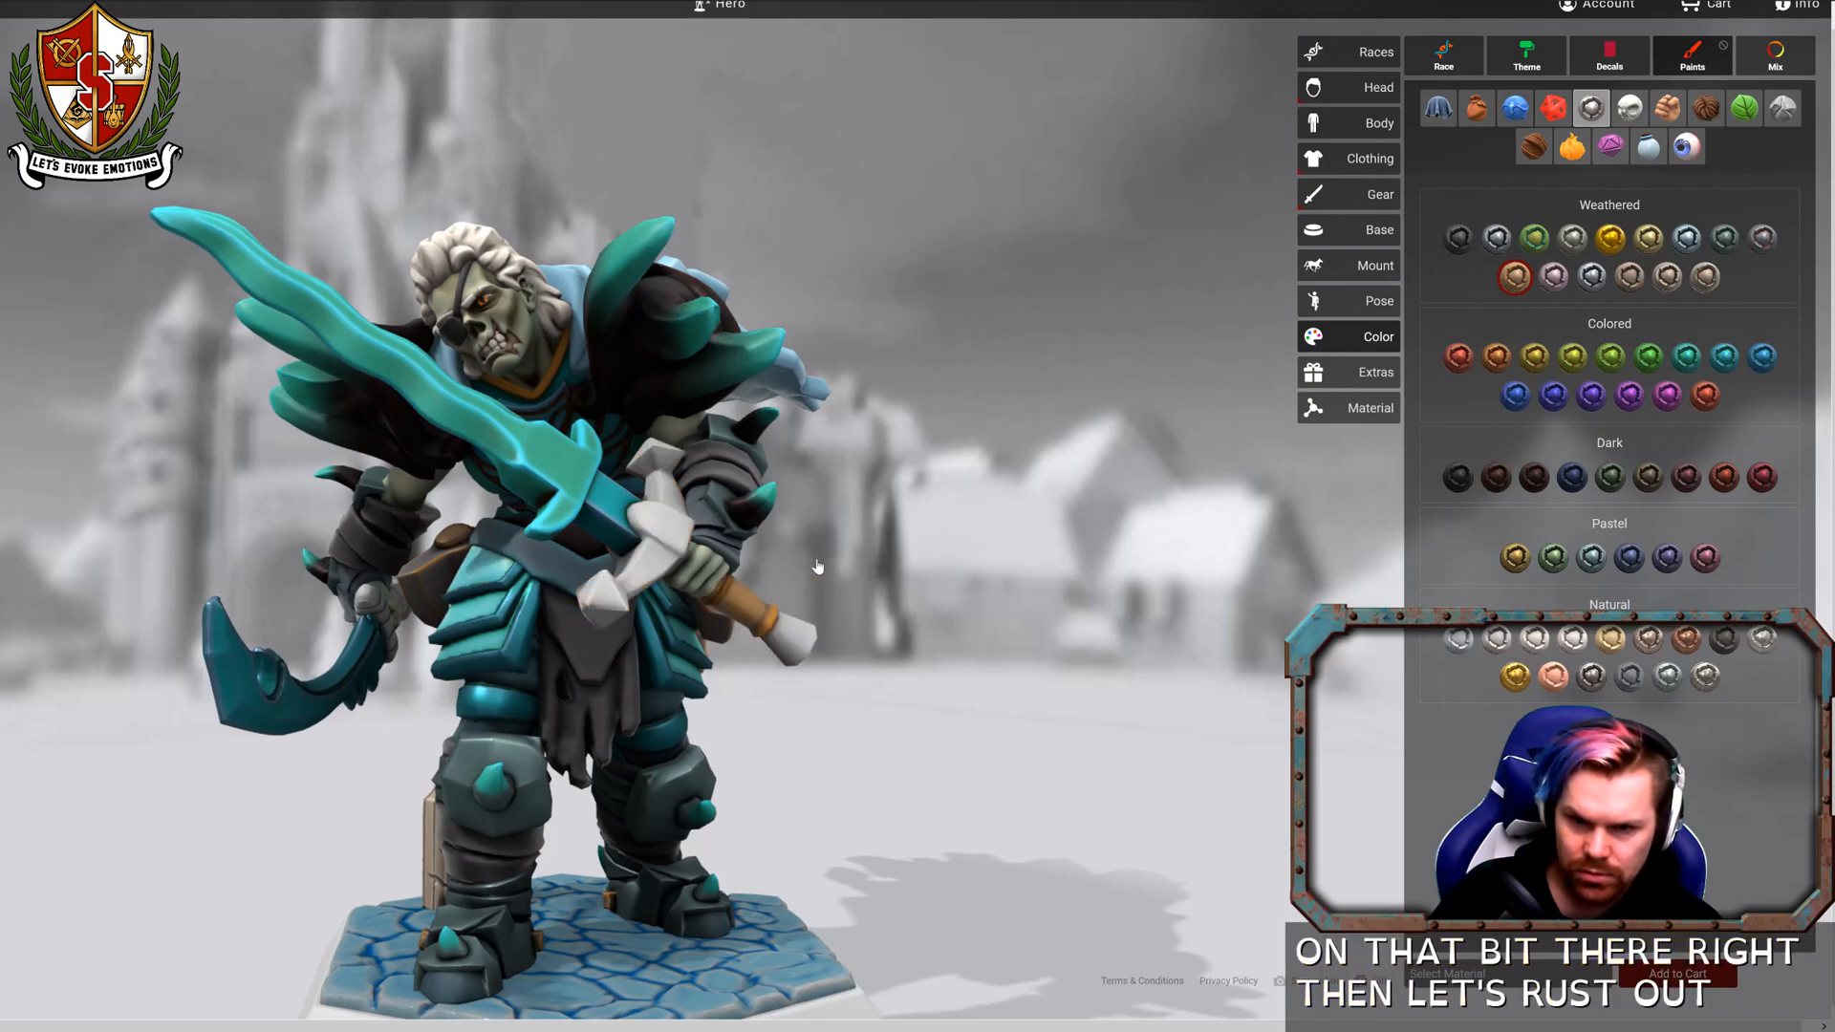
{"action": "left_click_drag", "start_coordinate": [817, 567], "coordinate": [585, 608]}
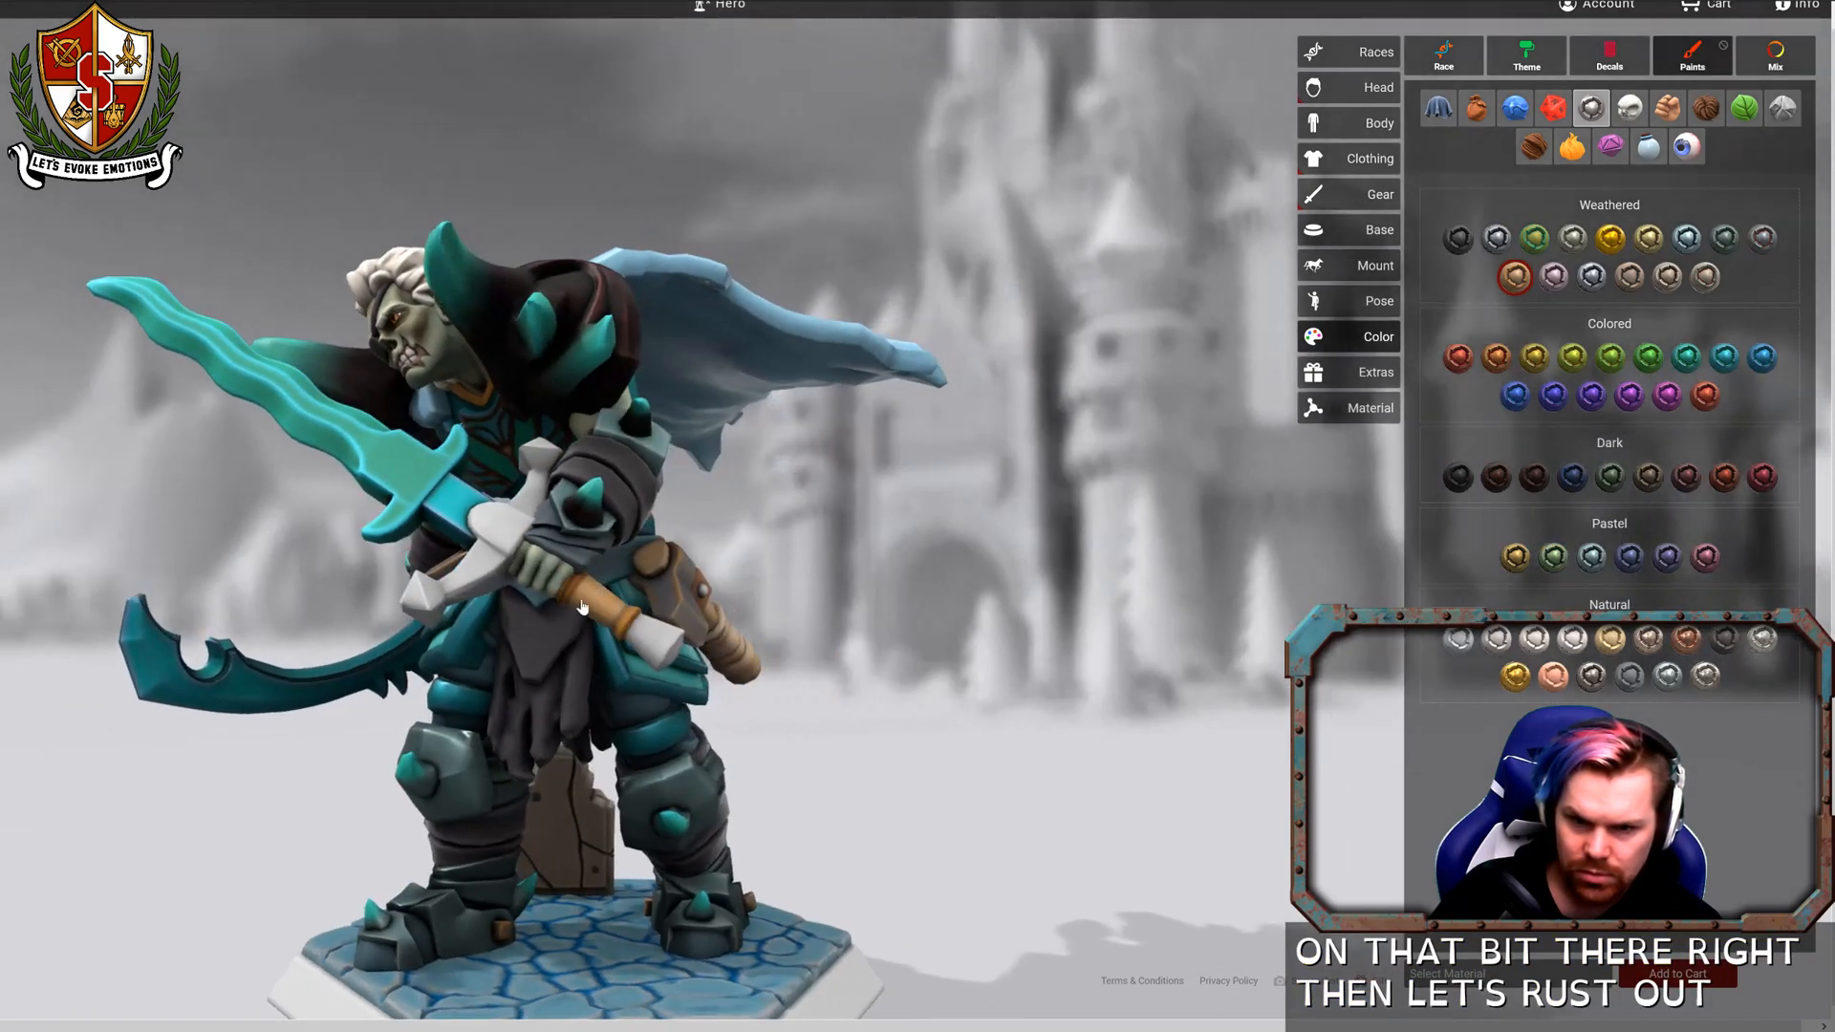
Try the rusty orange Weathered metal on the hilt parts of the curved blade.
{"action": "left_click_drag", "start_coordinate": [582, 610], "coordinate": [1582, 434]}
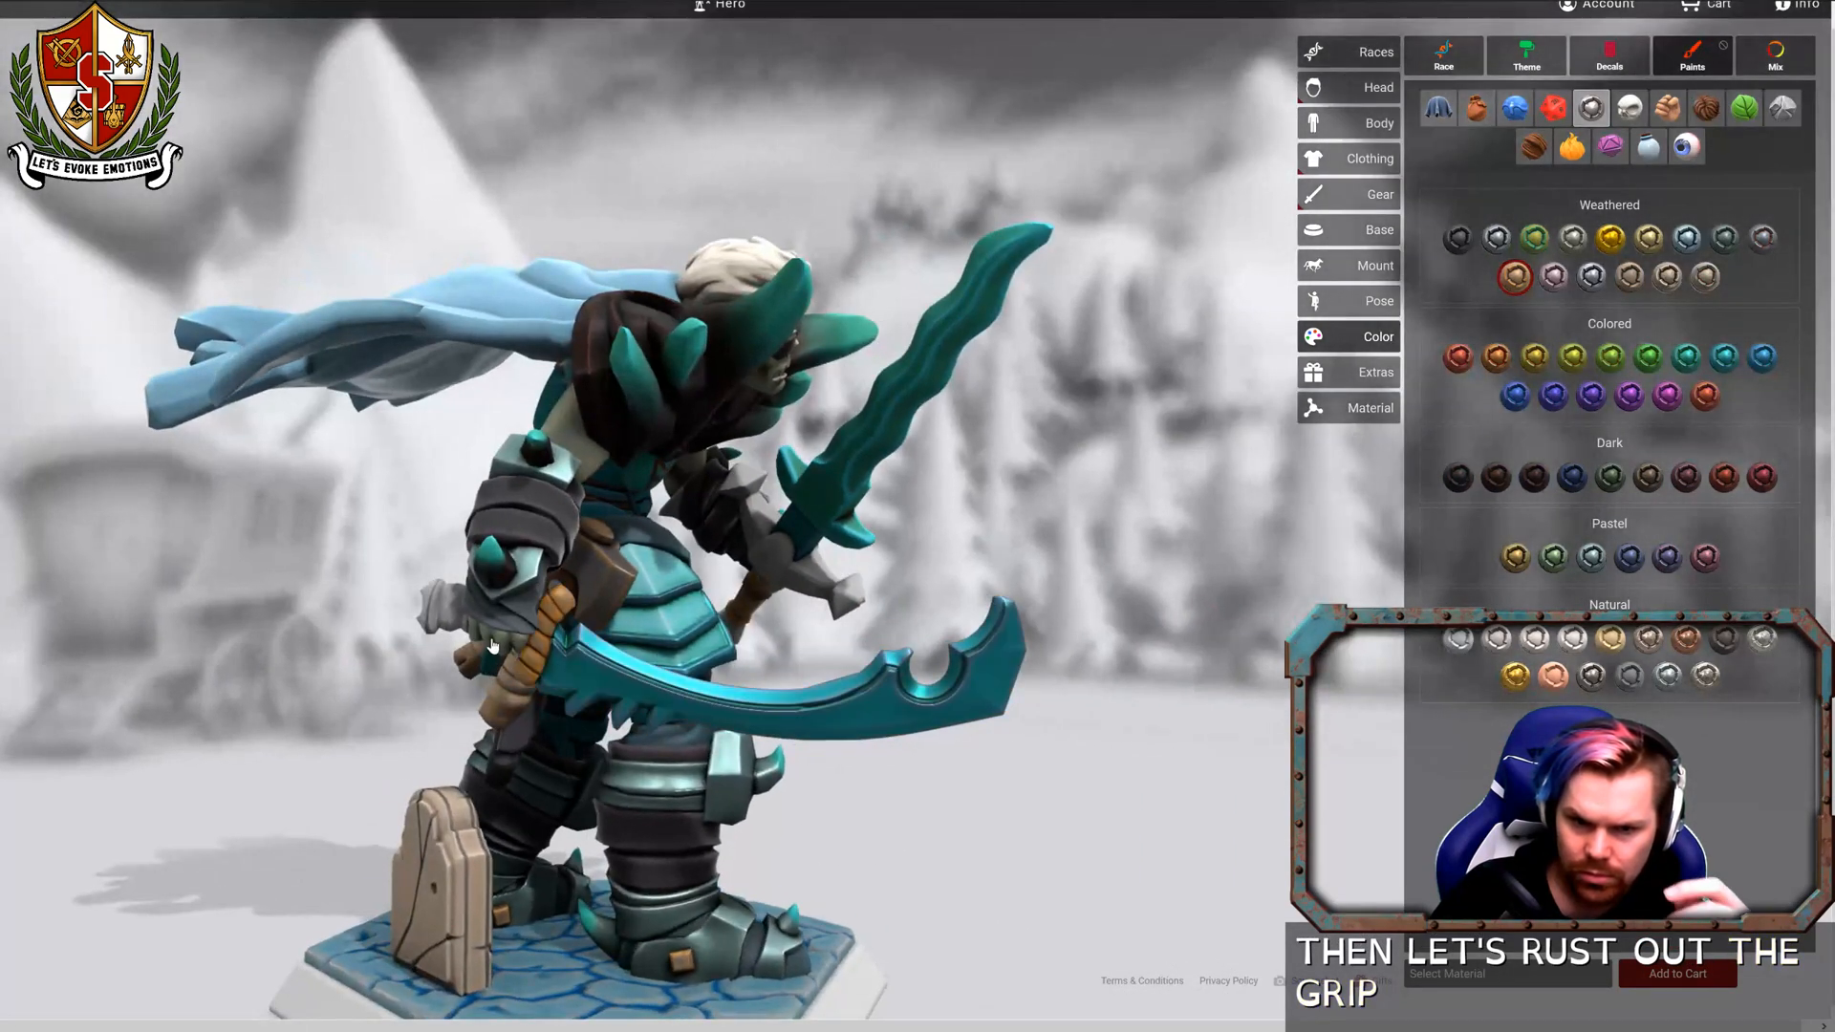
{"action": "left_click_drag", "start_coordinate": [354, 612], "coordinate": [498, 531]}
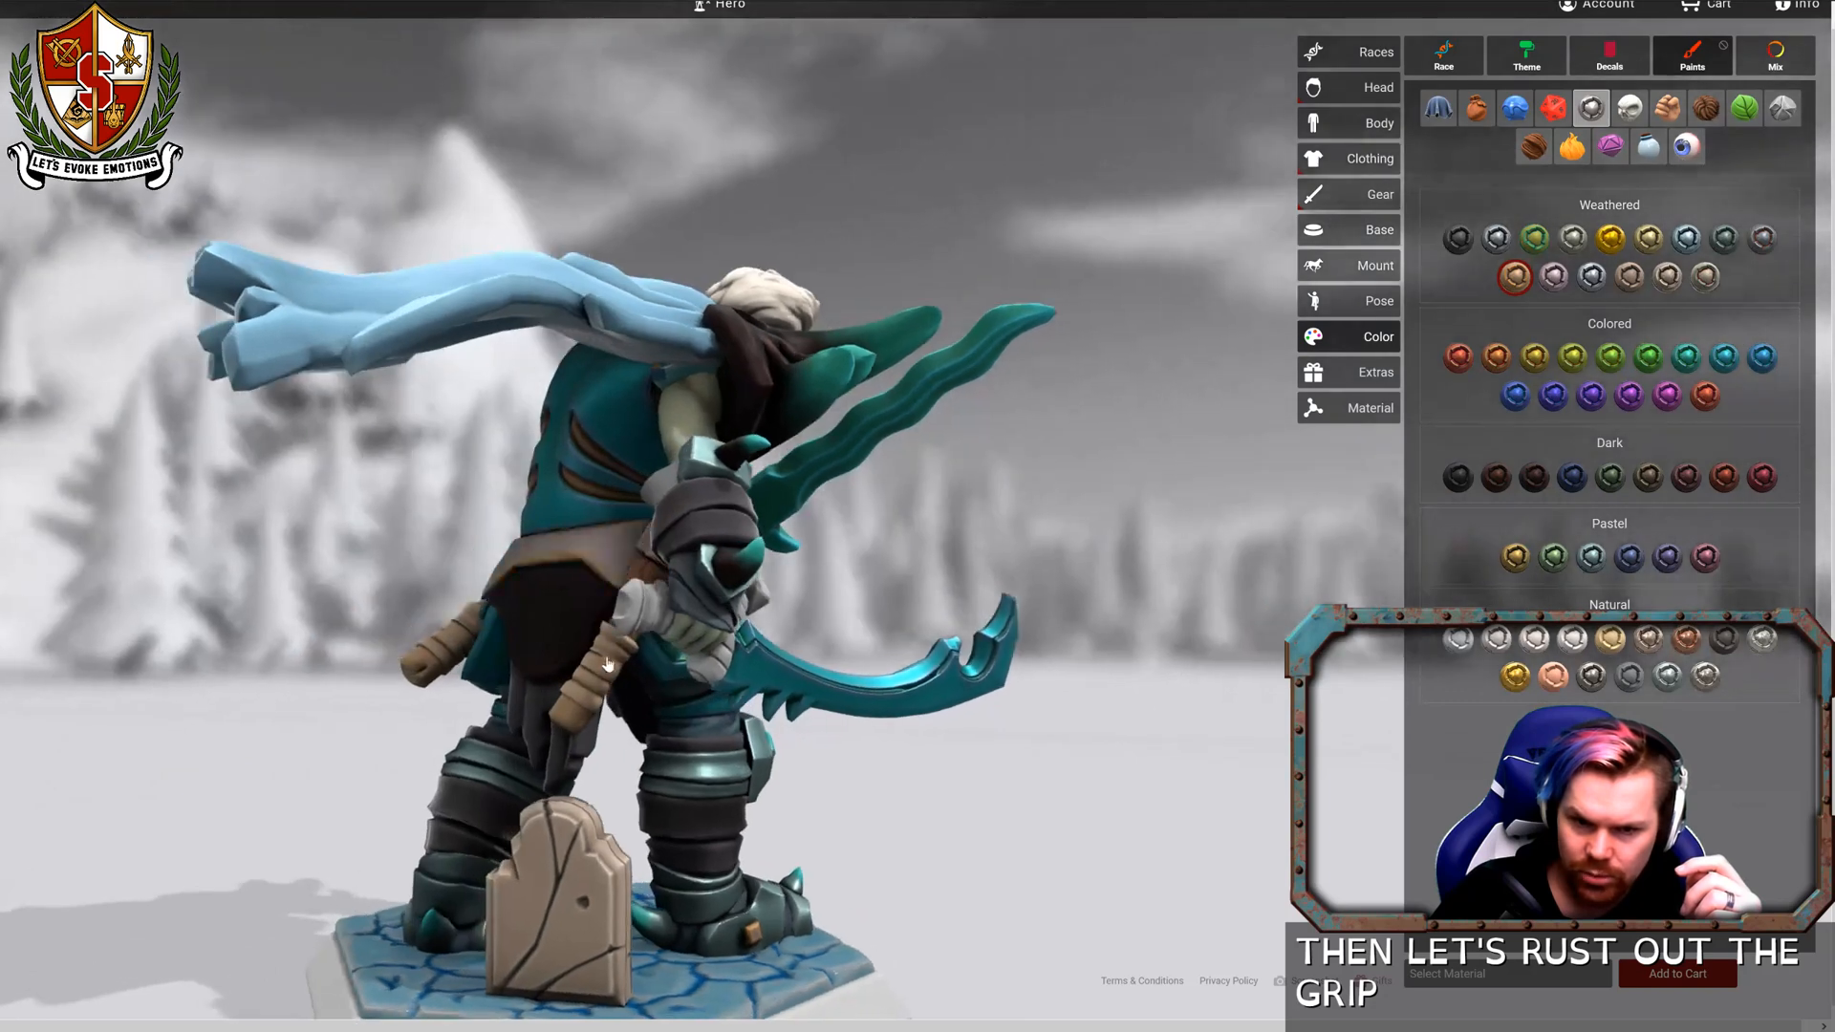
{"action": "scroll", "coordinate": [642, 626], "scroll_direction": "up", "scroll_amount": 3}
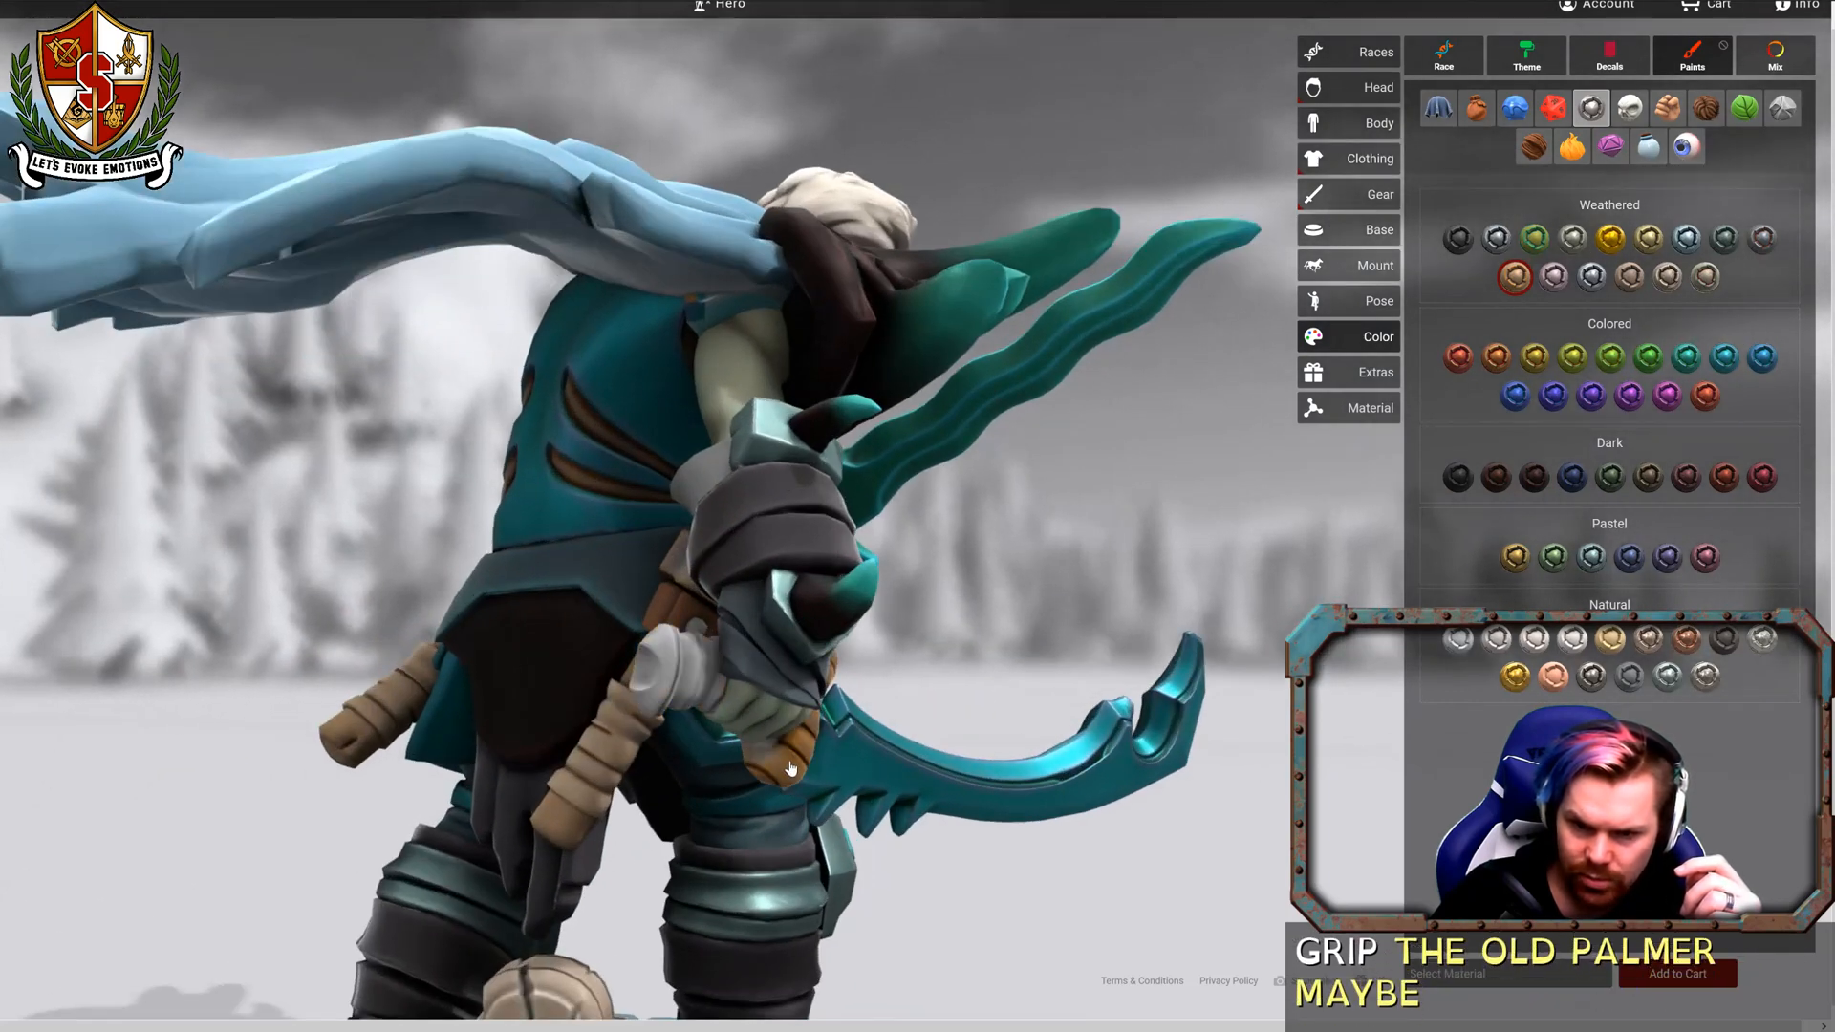
{"action": "left_click_drag", "start_coordinate": [789, 767], "coordinate": [640, 771]}
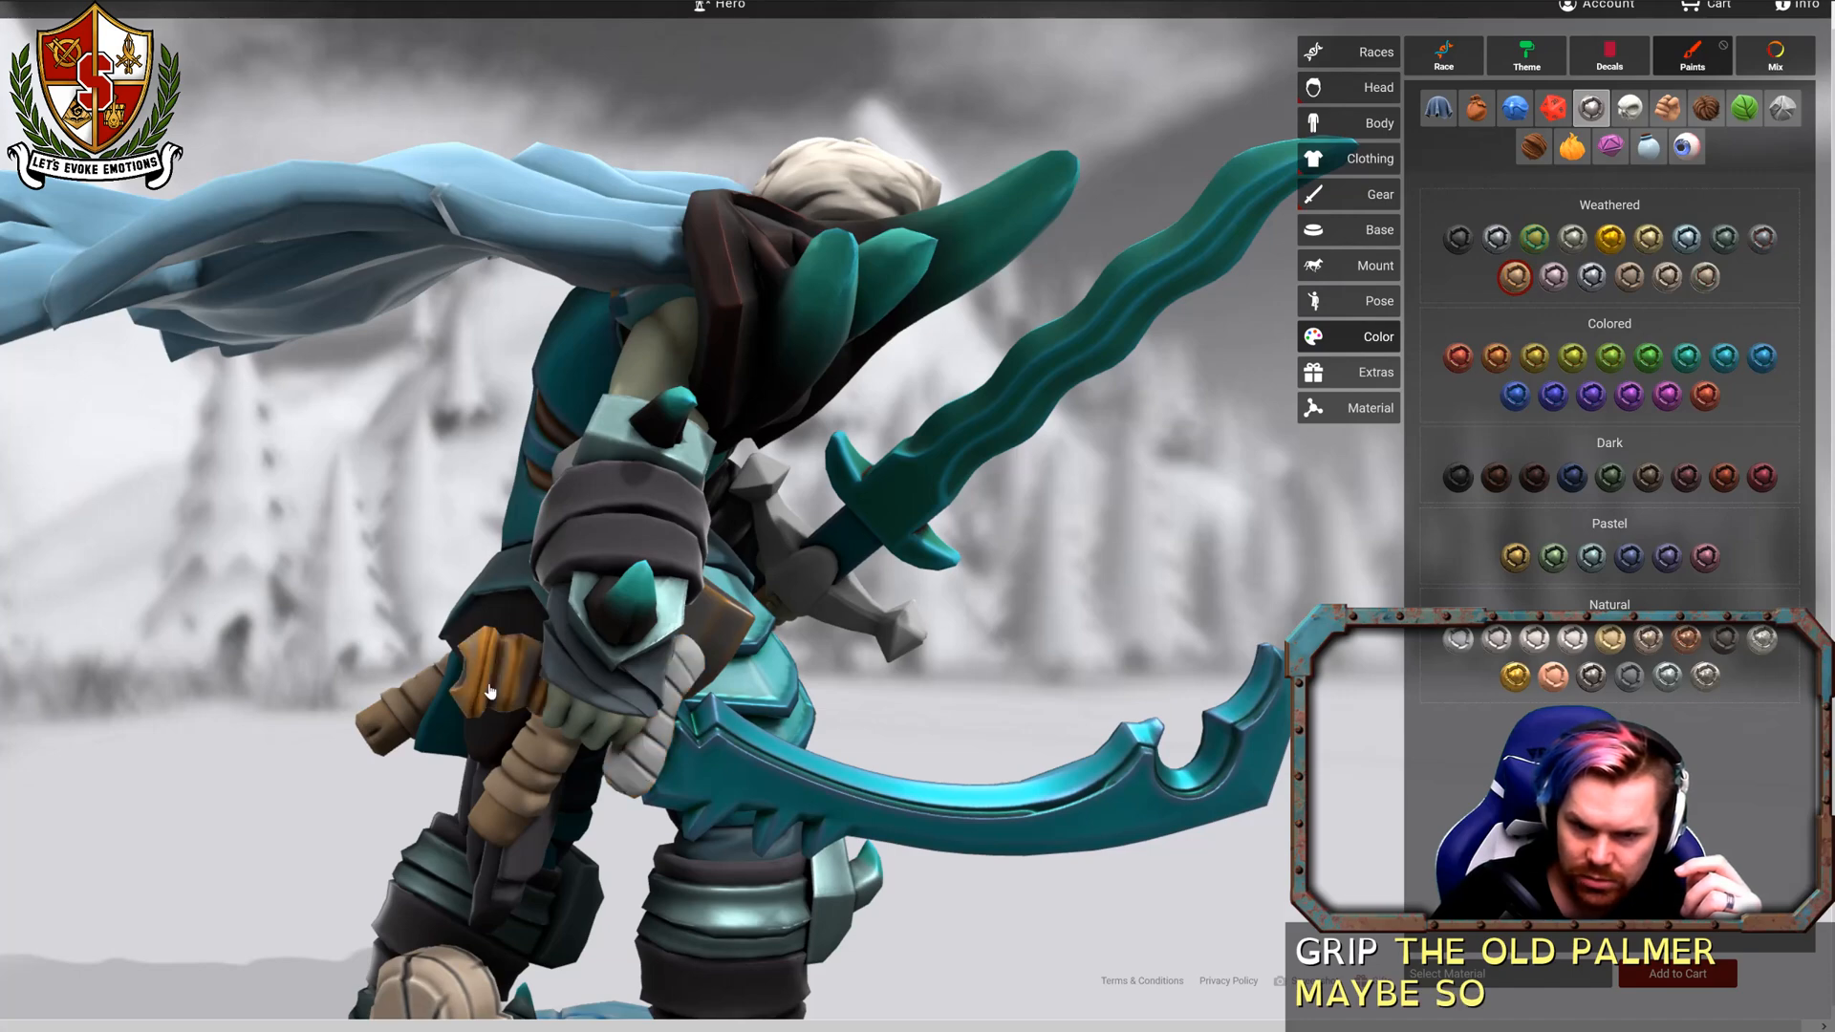
{"action": "left_click_drag", "start_coordinate": [983, 680], "coordinate": [153, 701]}
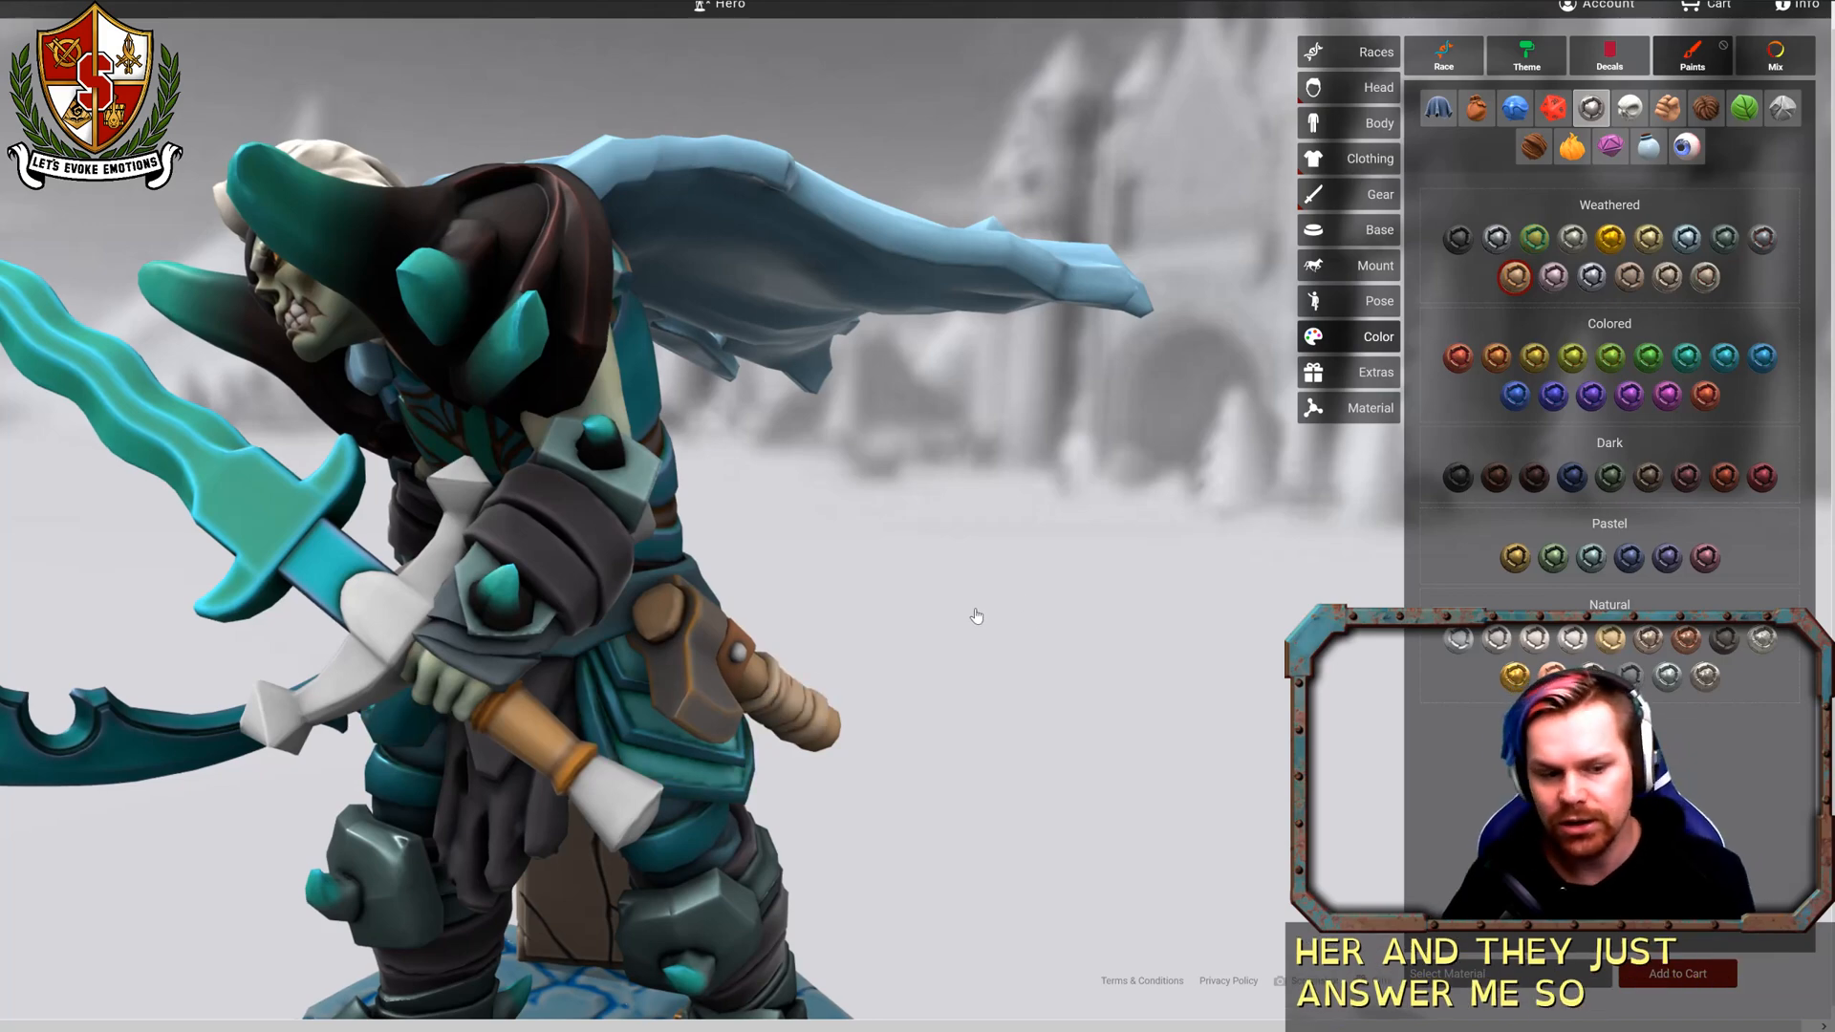
Paint the wavy sword's crossguard and pommel with the last grey metal in the first row of the Weathered group.
{"action": "scroll", "coordinate": [1015, 625], "scroll_direction": "down", "scroll_amount": 5}
{"action": "left_click_drag", "start_coordinate": [987, 593], "coordinate": [1153, 580]}
{"action": "left_click_drag", "start_coordinate": [1035, 588], "coordinate": [1312, 716]}
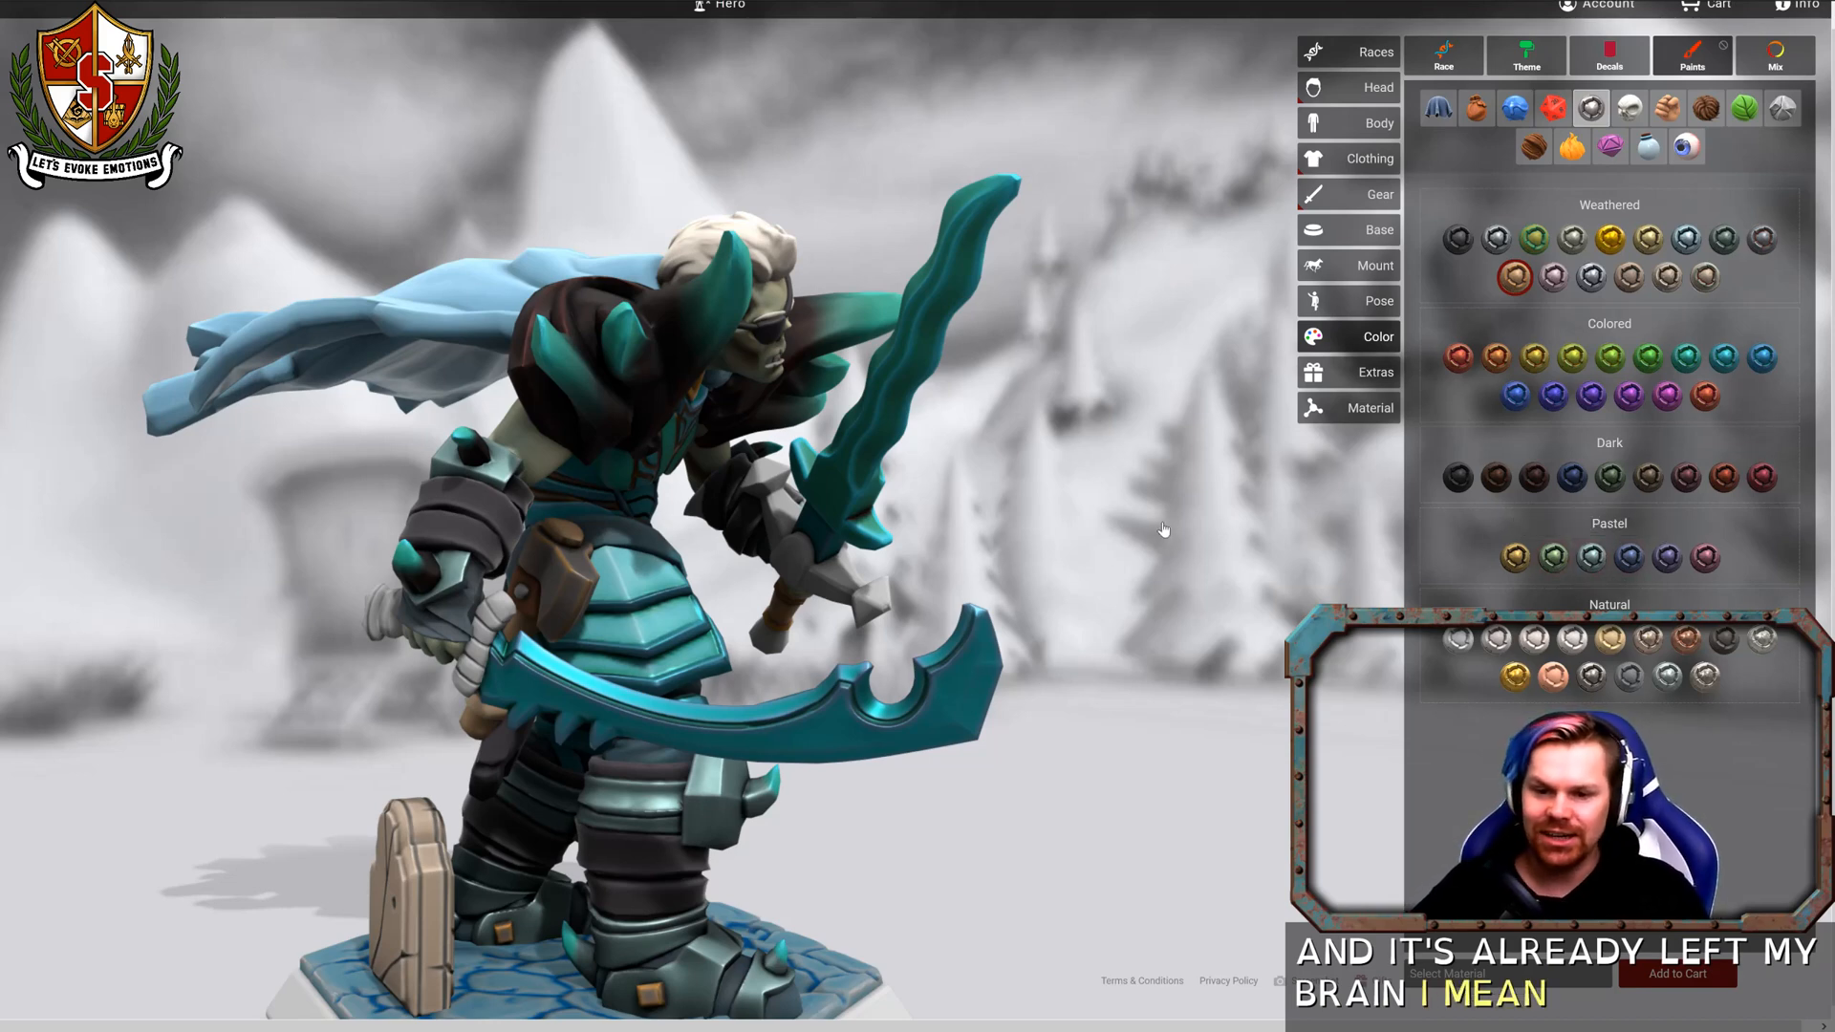
{"action": "left_click_drag", "start_coordinate": [1164, 529], "coordinate": [697, 560]}
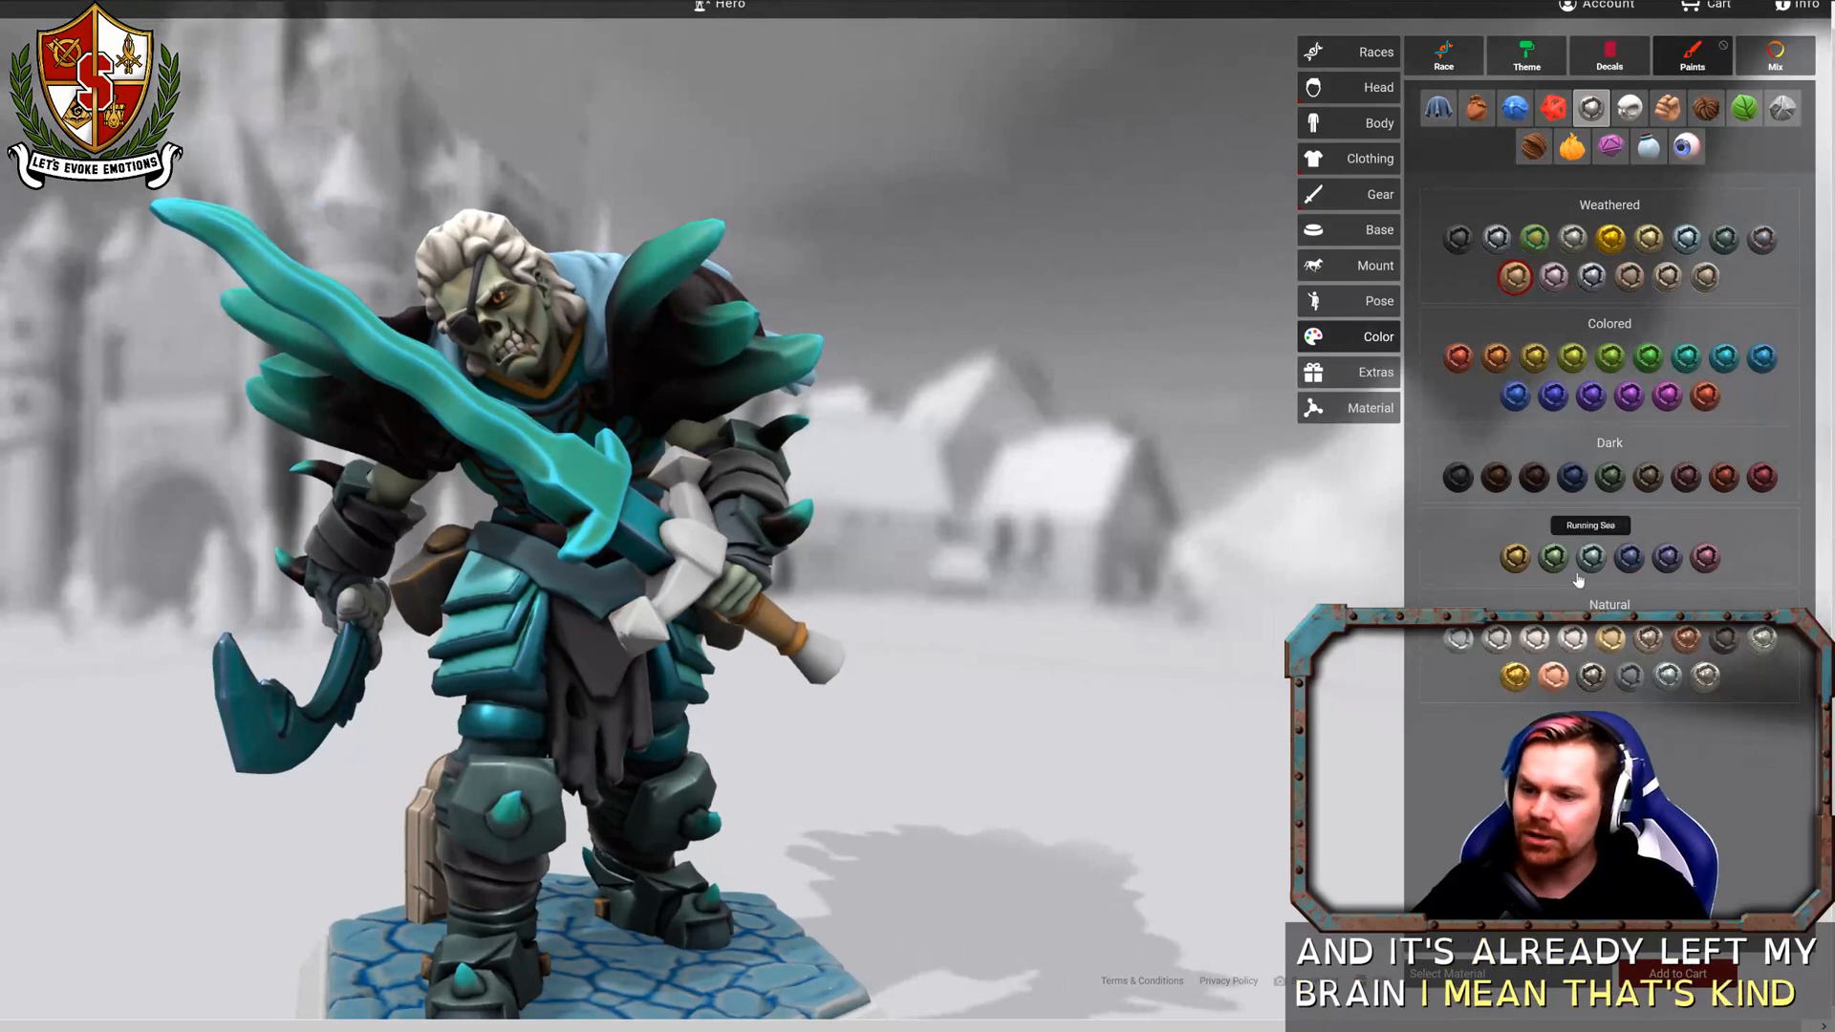
{"action": "left_click", "coordinate": [1553, 557]}
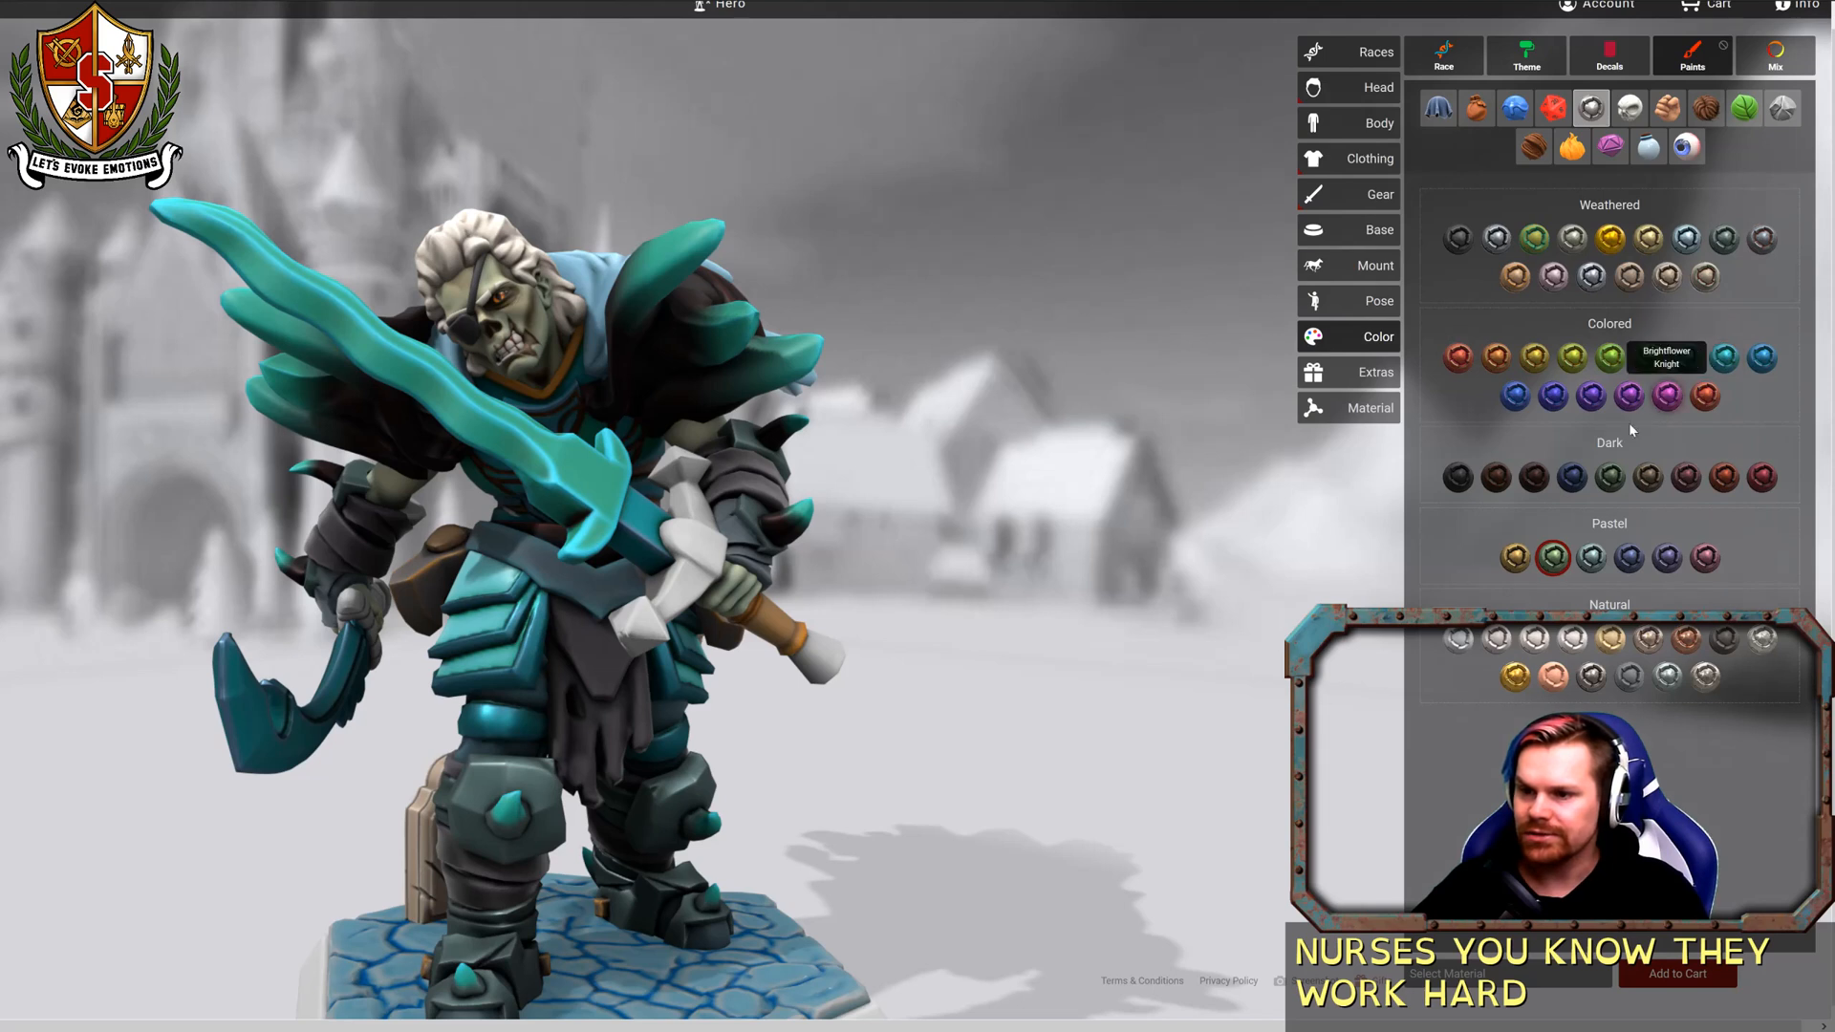
{"action": "left_click", "coordinate": [1761, 238]}
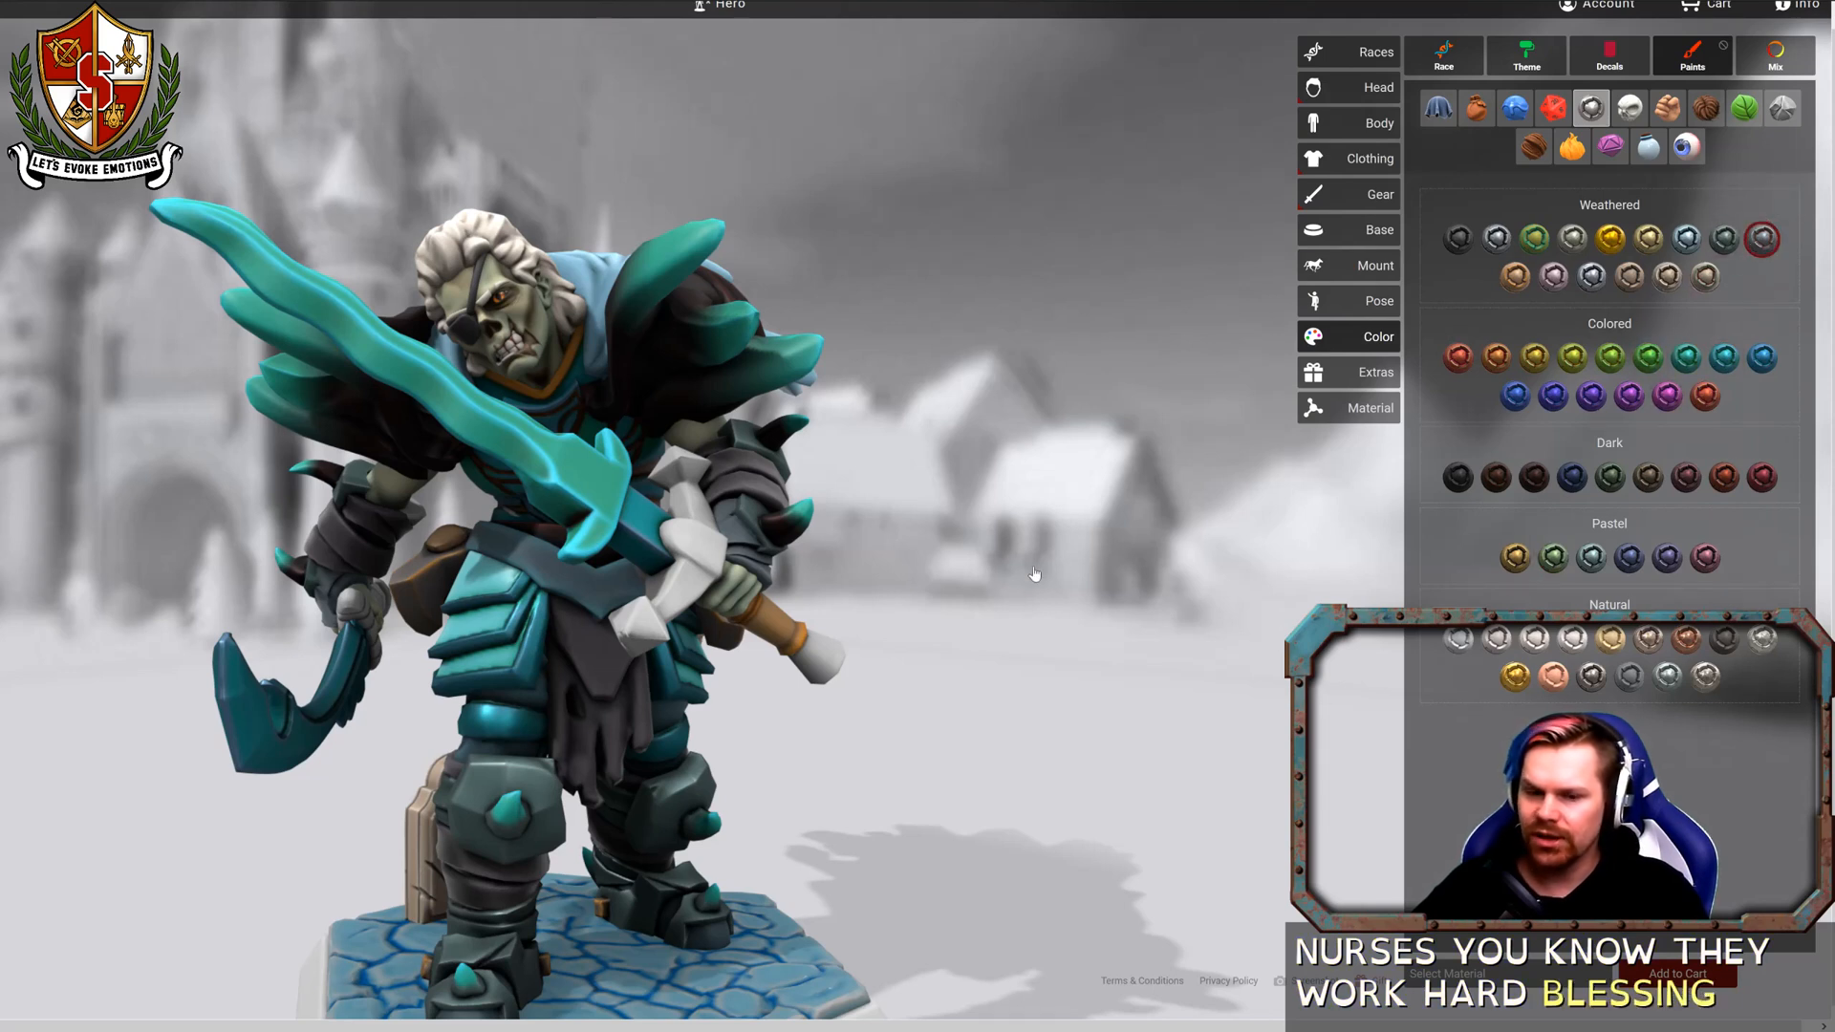
{"action": "left_click", "coordinate": [672, 602]}
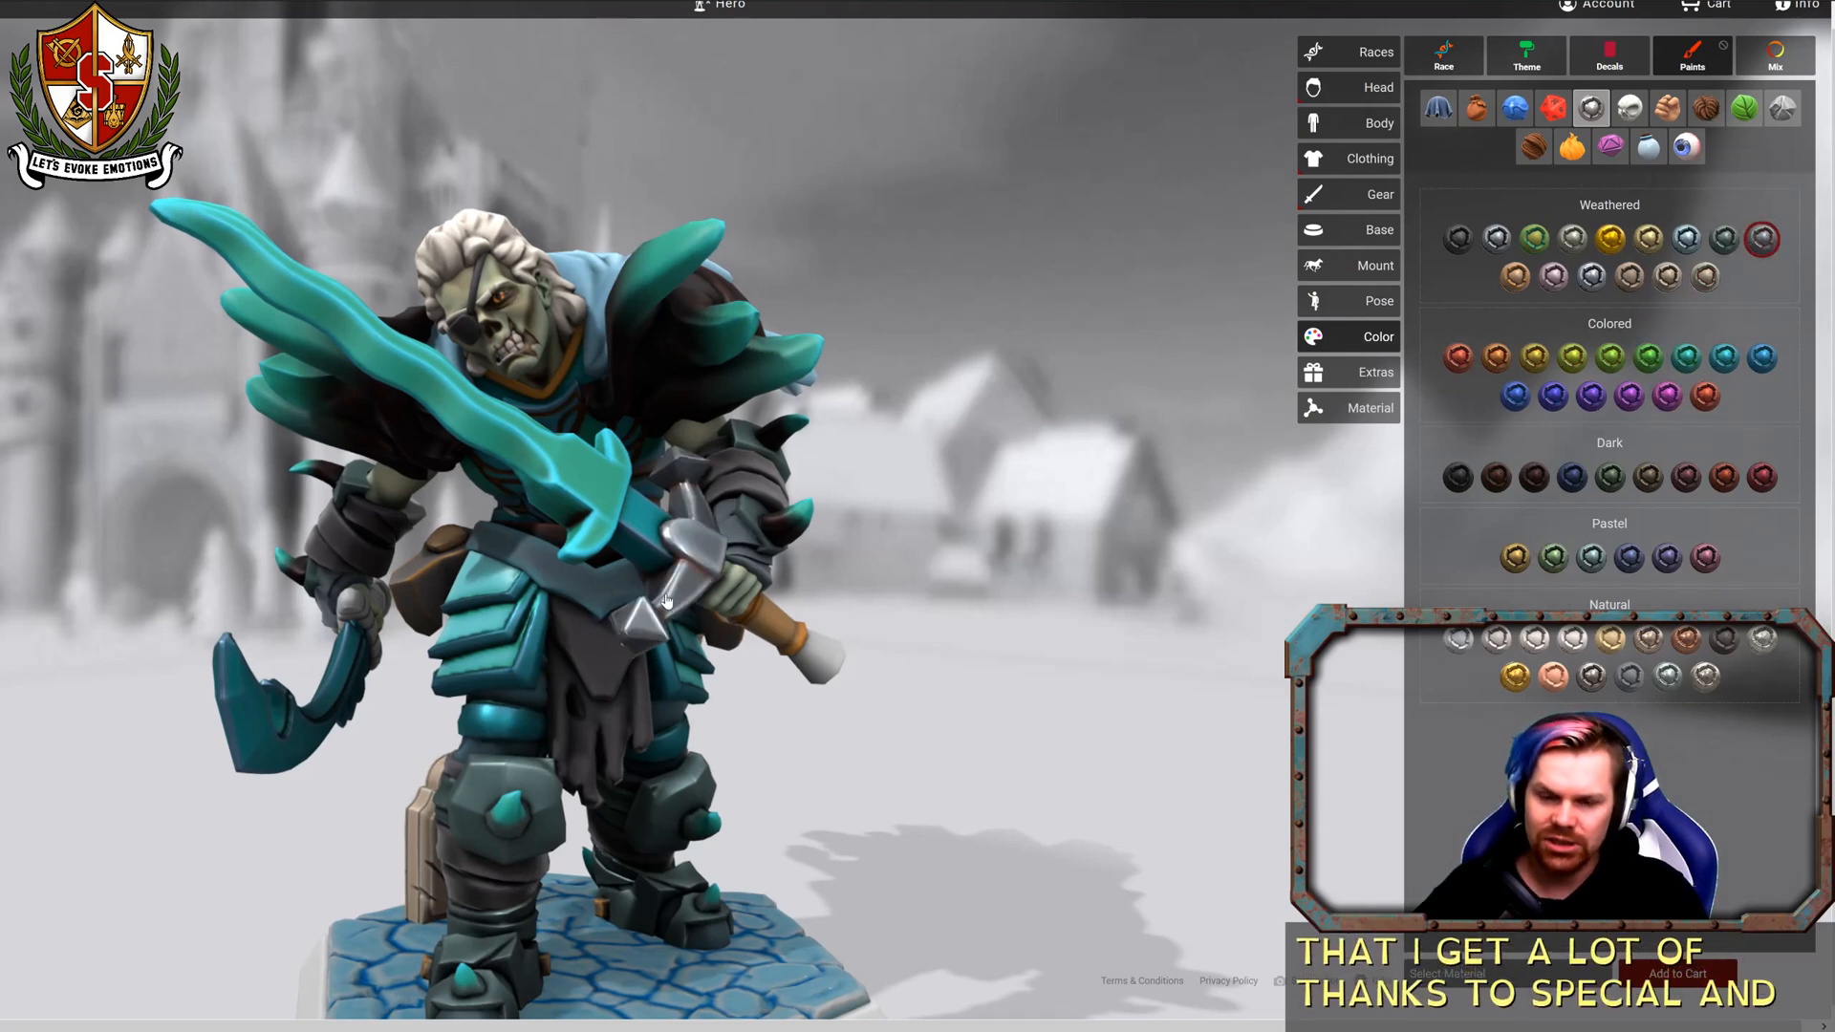
{"action": "left_click", "coordinate": [833, 668]}
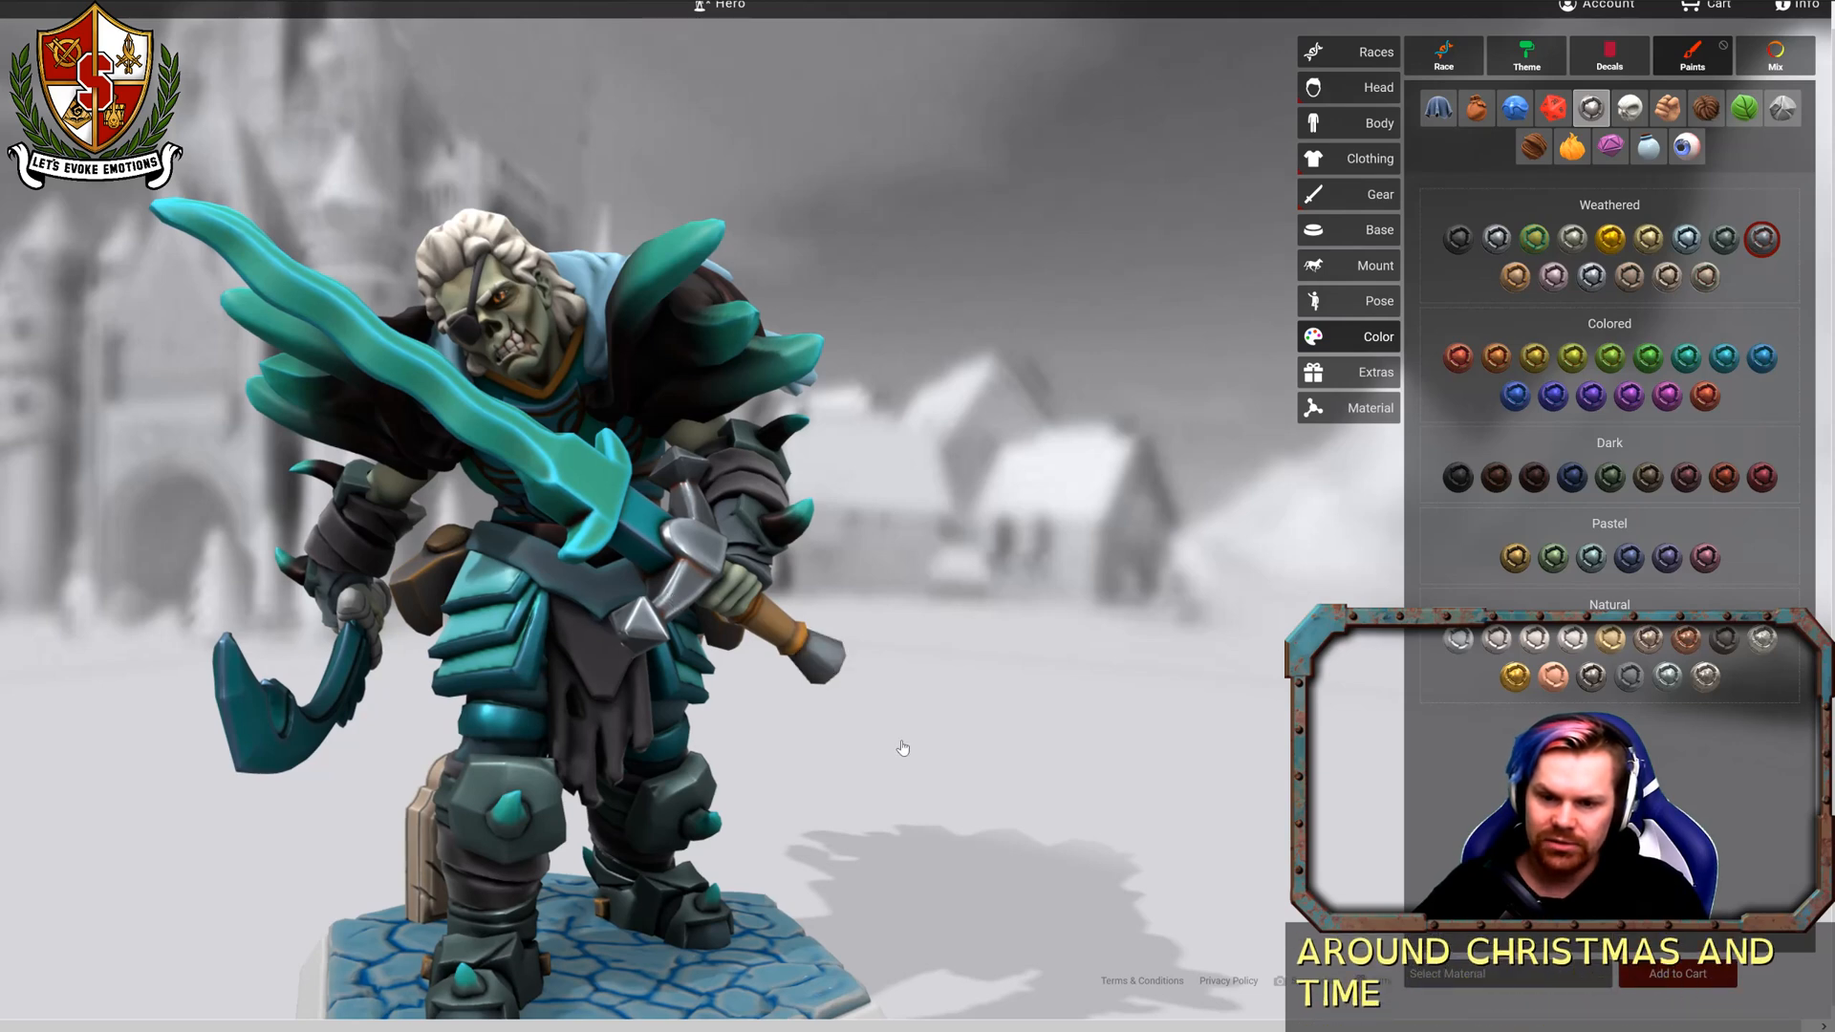
Paint the wavy sword's crossguard and pommel with the pink Decom-Rosa metal from the Weathered group.
{"action": "left_click_drag", "start_coordinate": [903, 747], "coordinate": [1167, 692]}
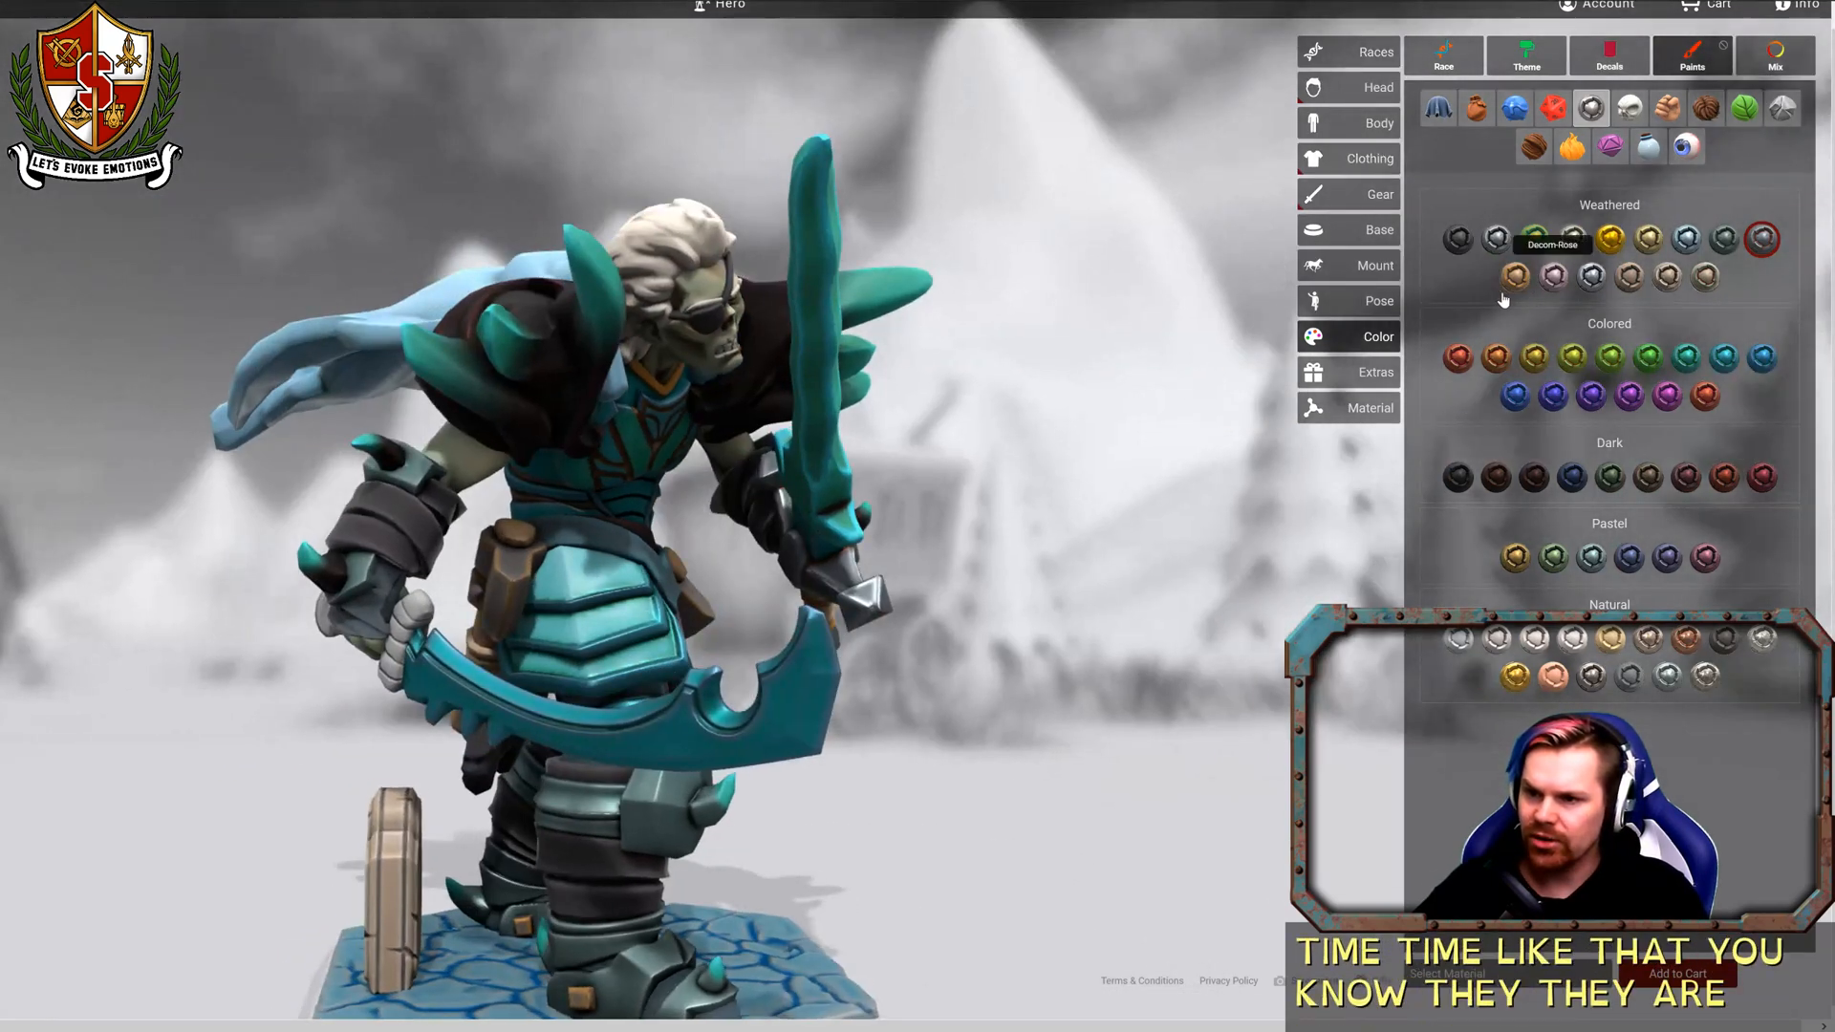
{"action": "left_click", "coordinate": [1553, 276]}
{"action": "left_click_drag", "start_coordinate": [1114, 471], "coordinate": [655, 542]}
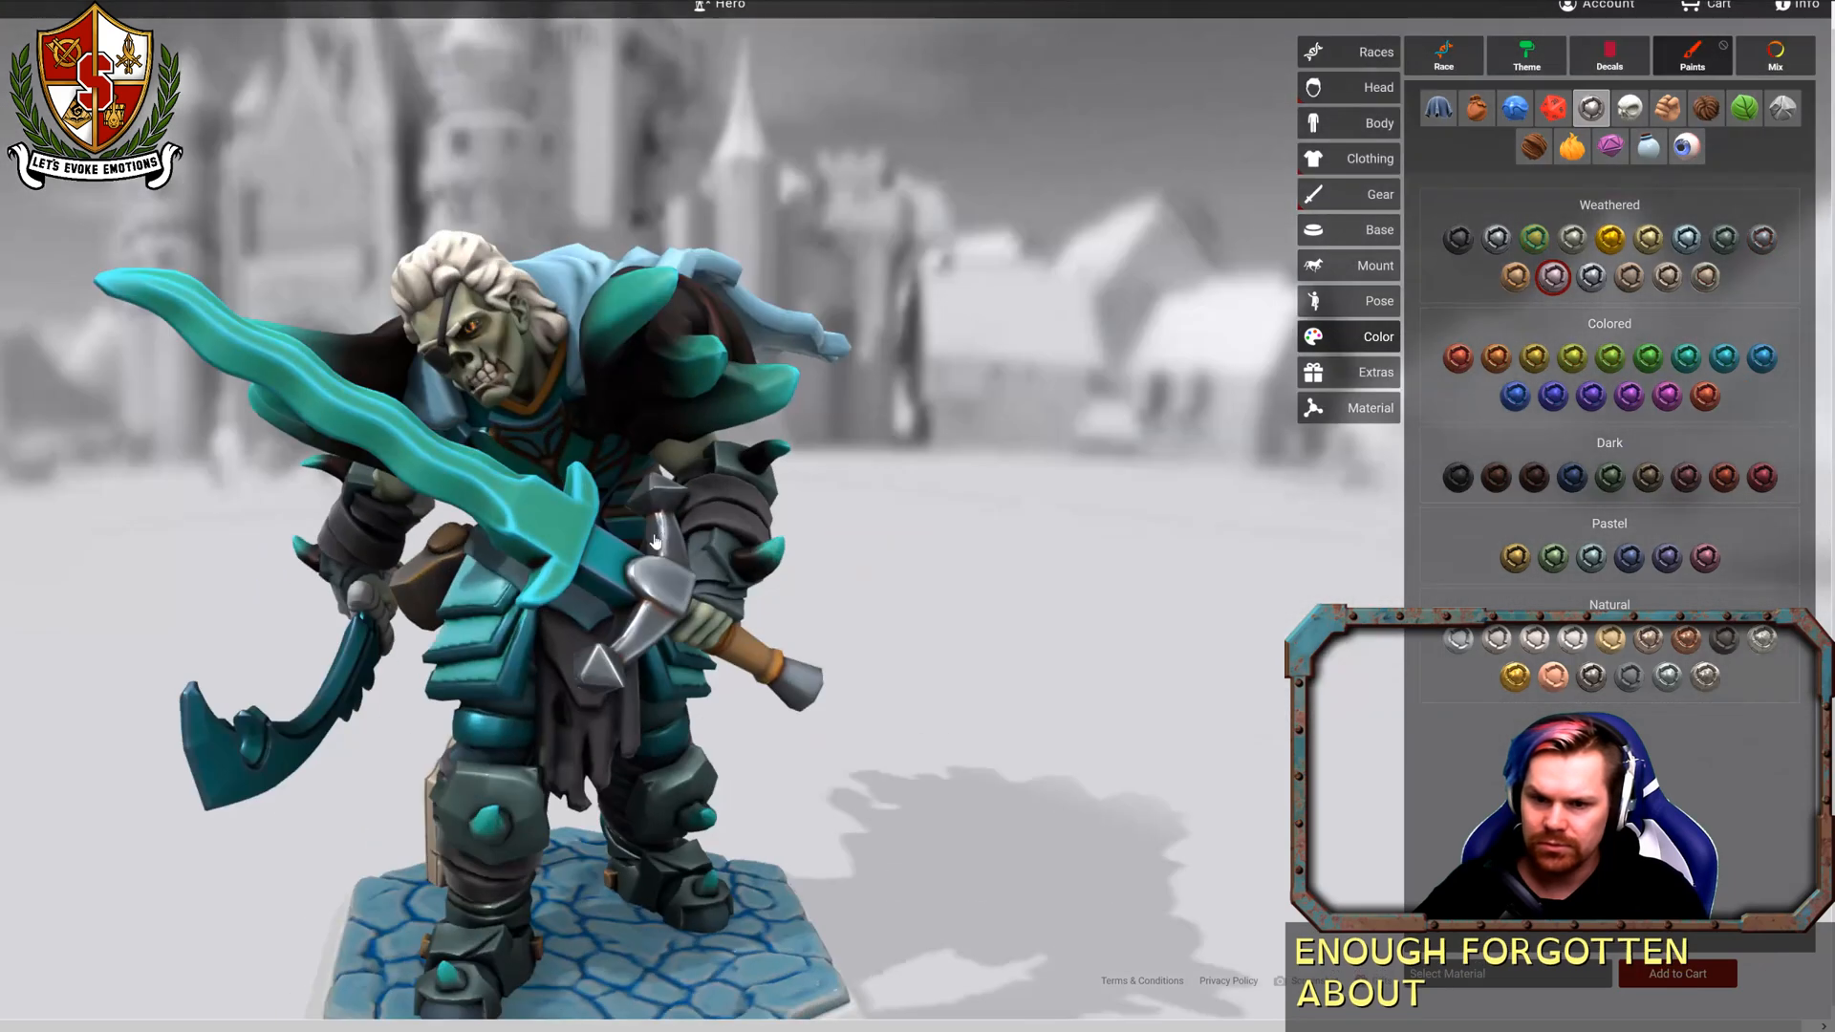
{"action": "left_click", "coordinate": [551, 586]}
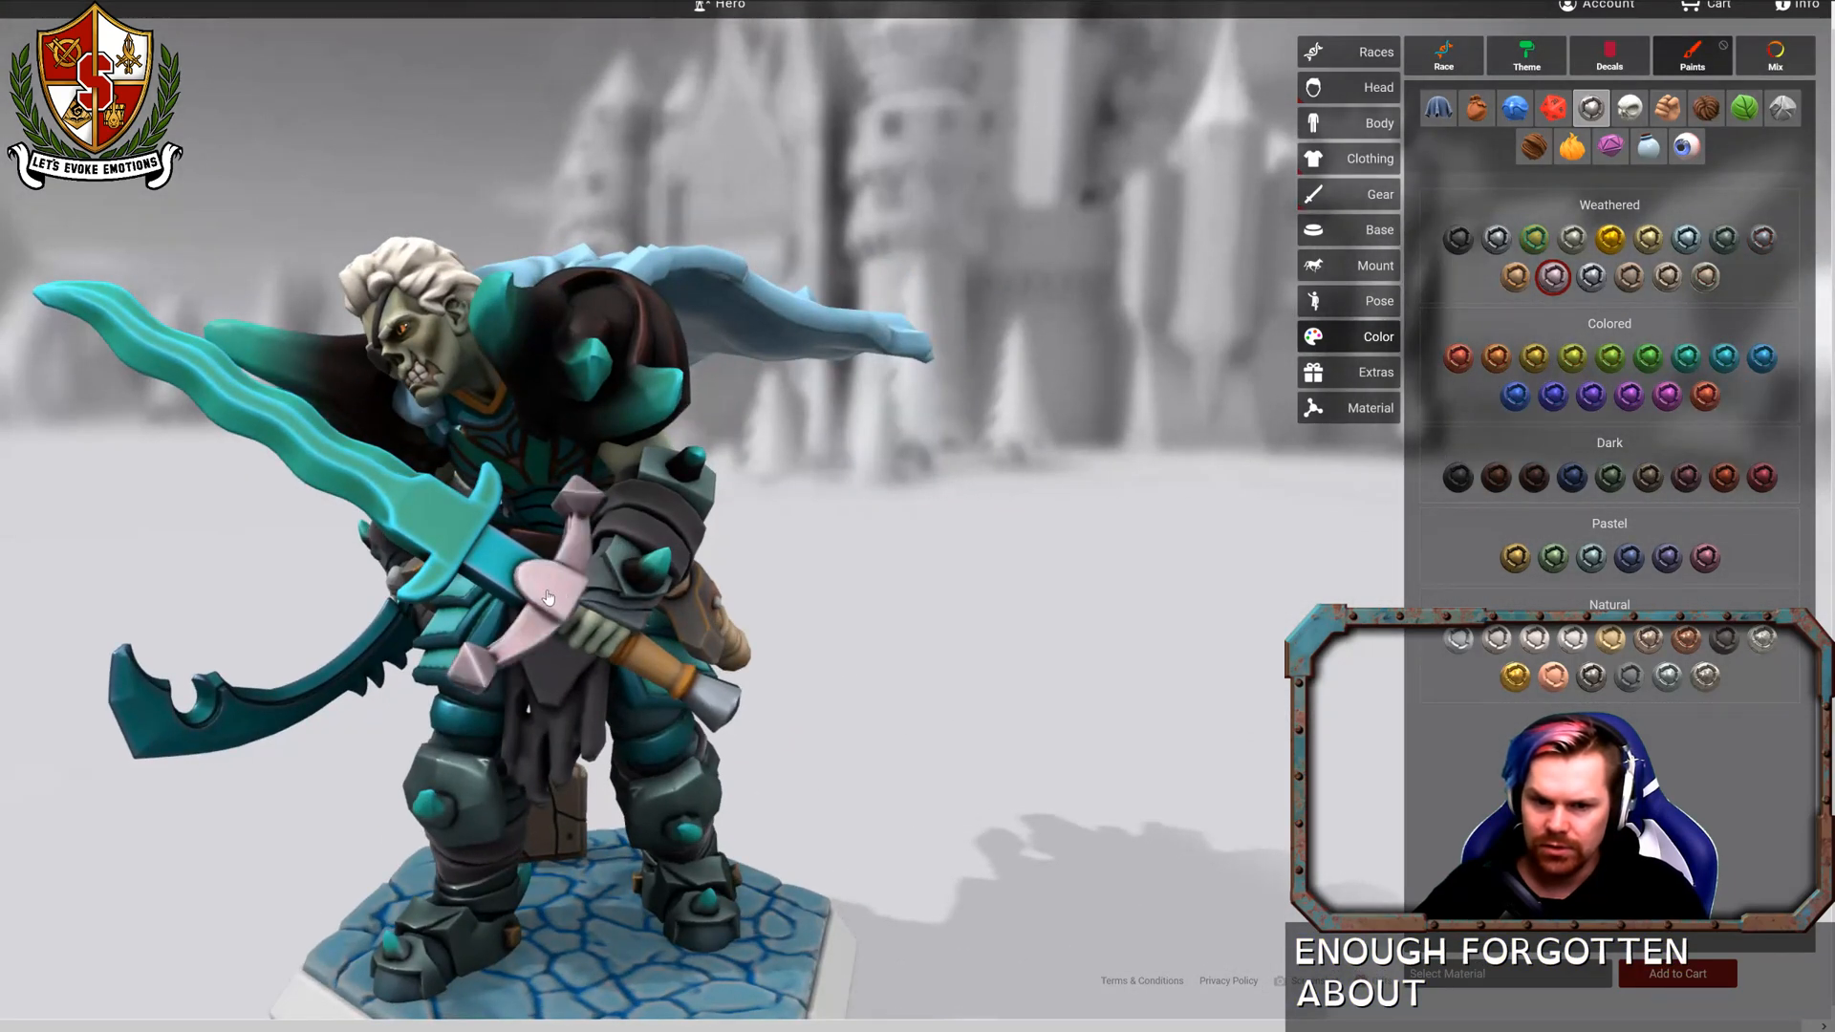
{"action": "left_click_drag", "start_coordinate": [840, 752], "coordinate": [943, 697]}
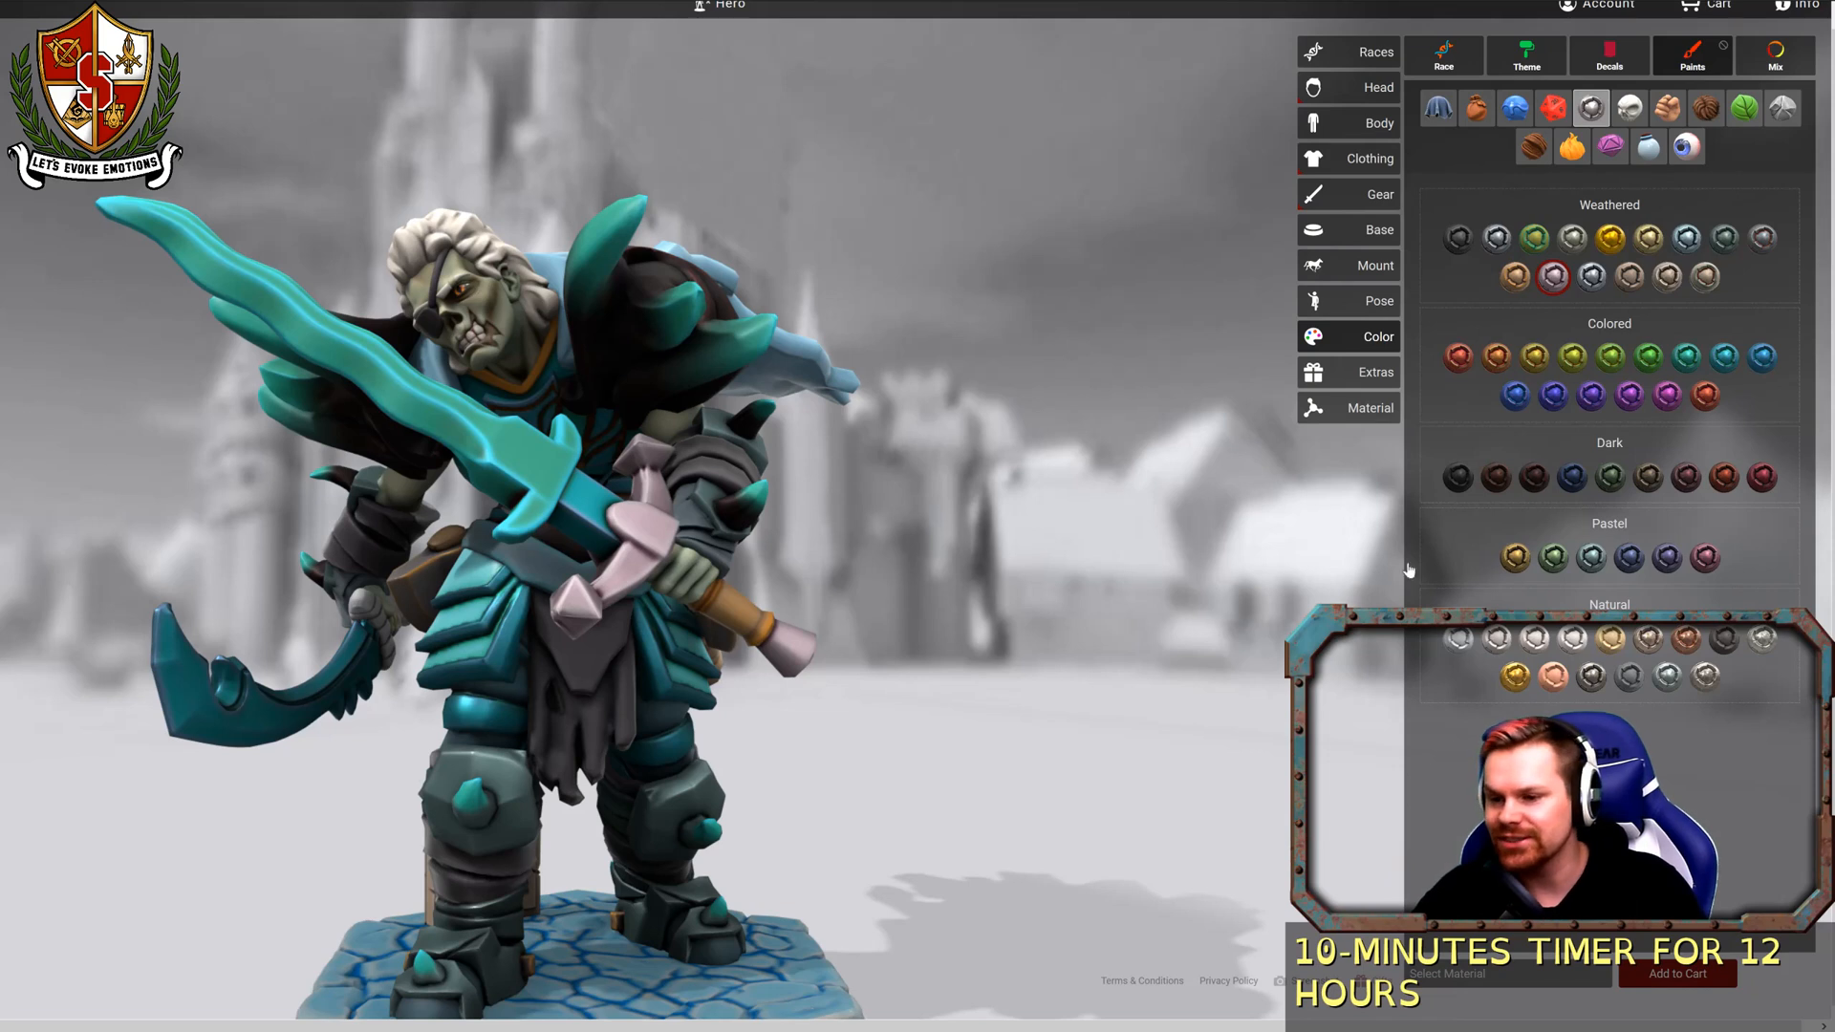
Paint the wavy sword's crossguard with the orange metal from the Colored group.
{"action": "left_click", "coordinate": [1686, 637]}
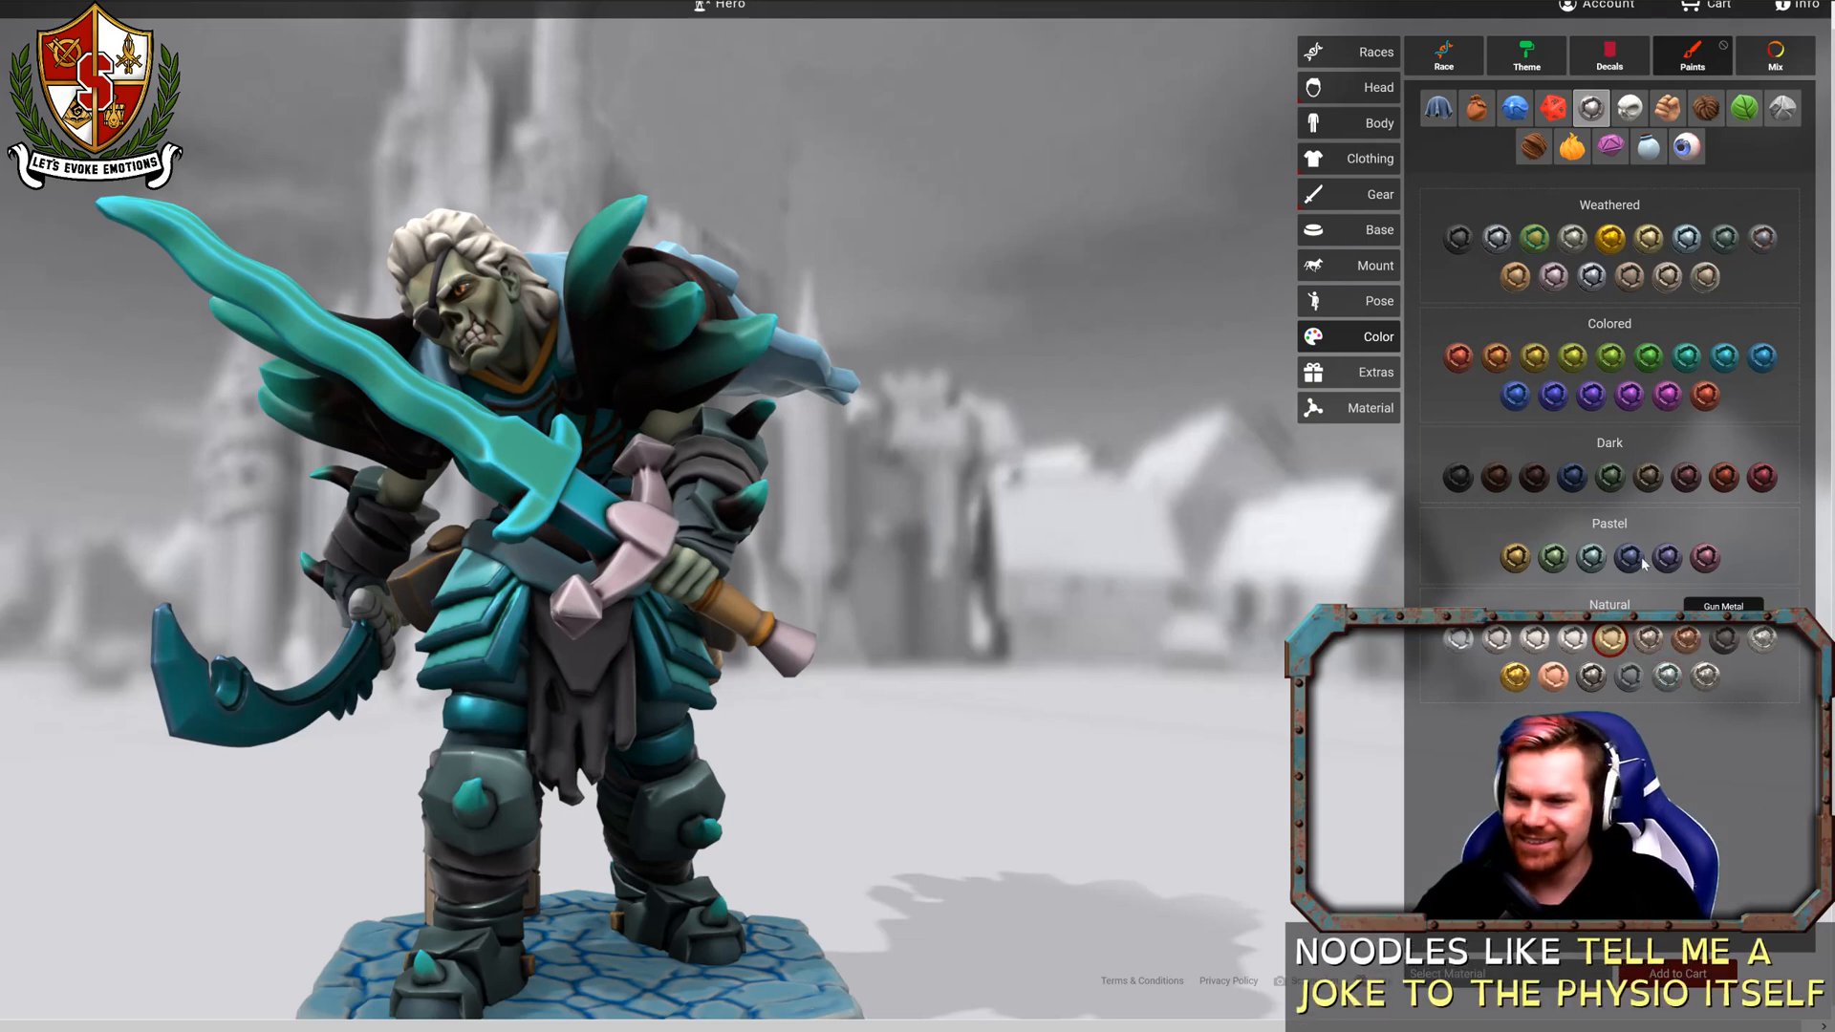
{"action": "left_click", "coordinate": [1496, 356]}
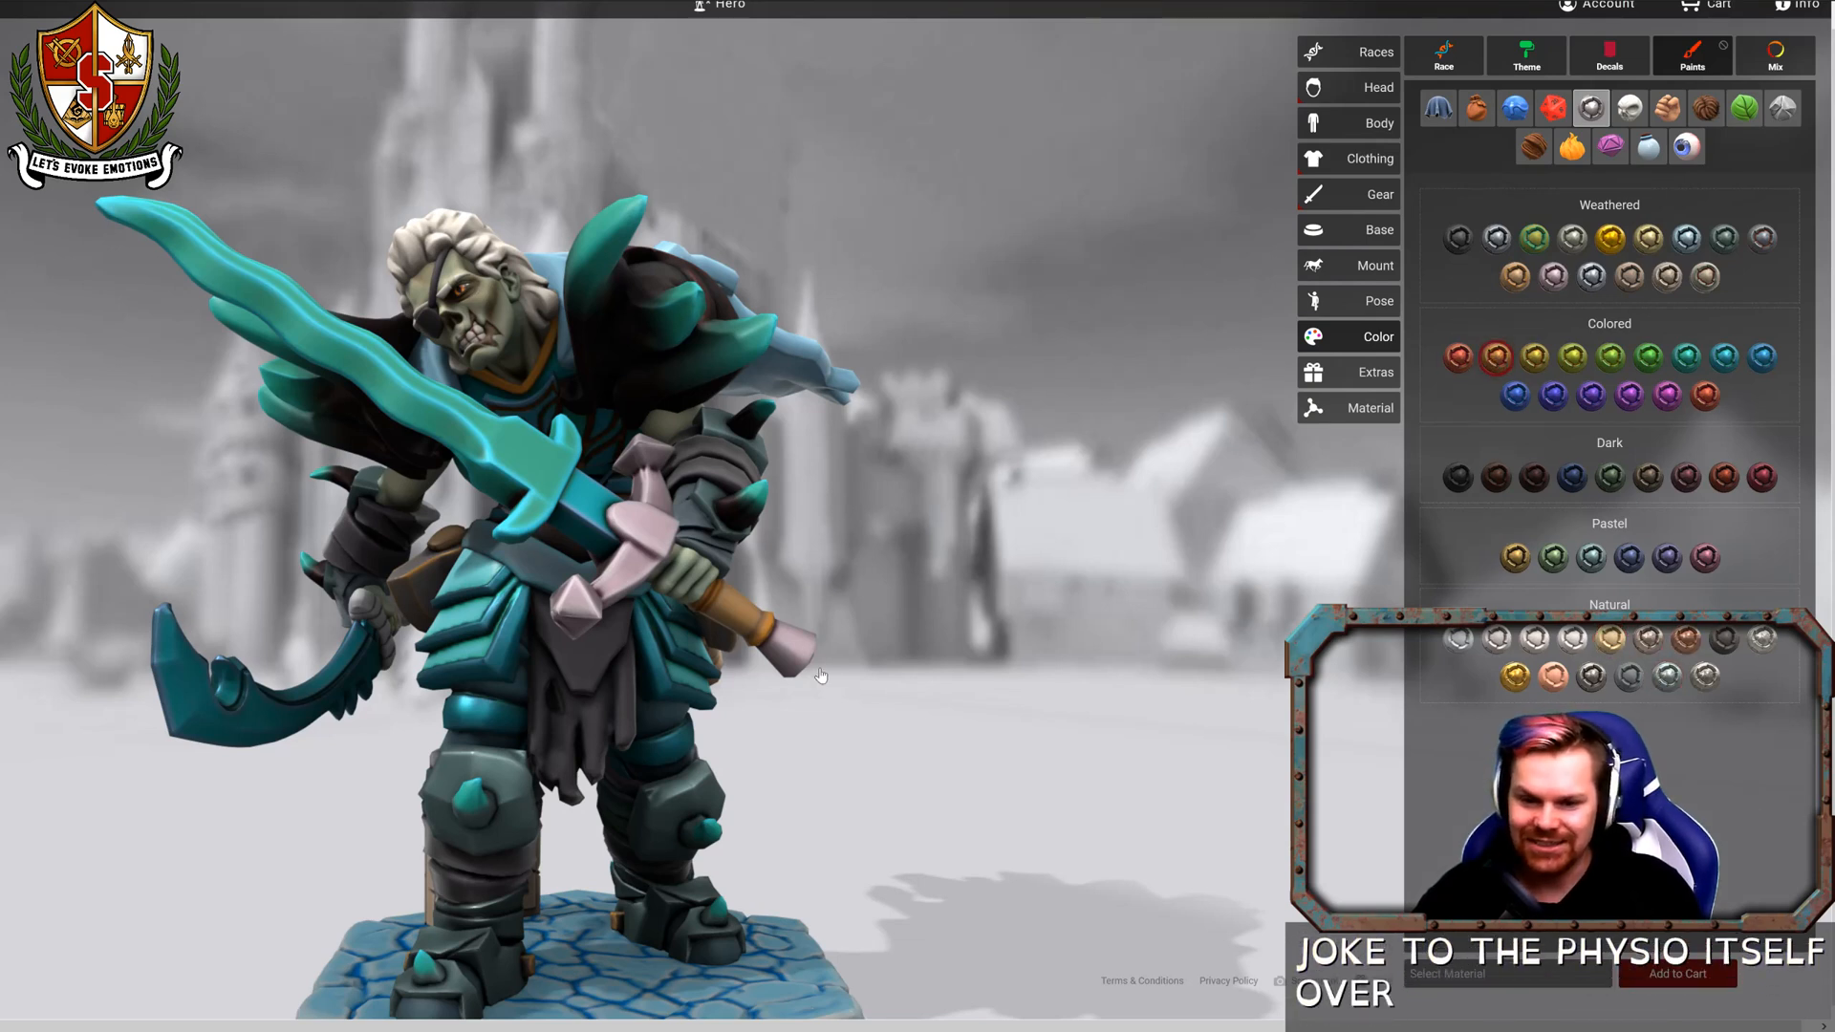
{"action": "left_click", "coordinate": [634, 566]}
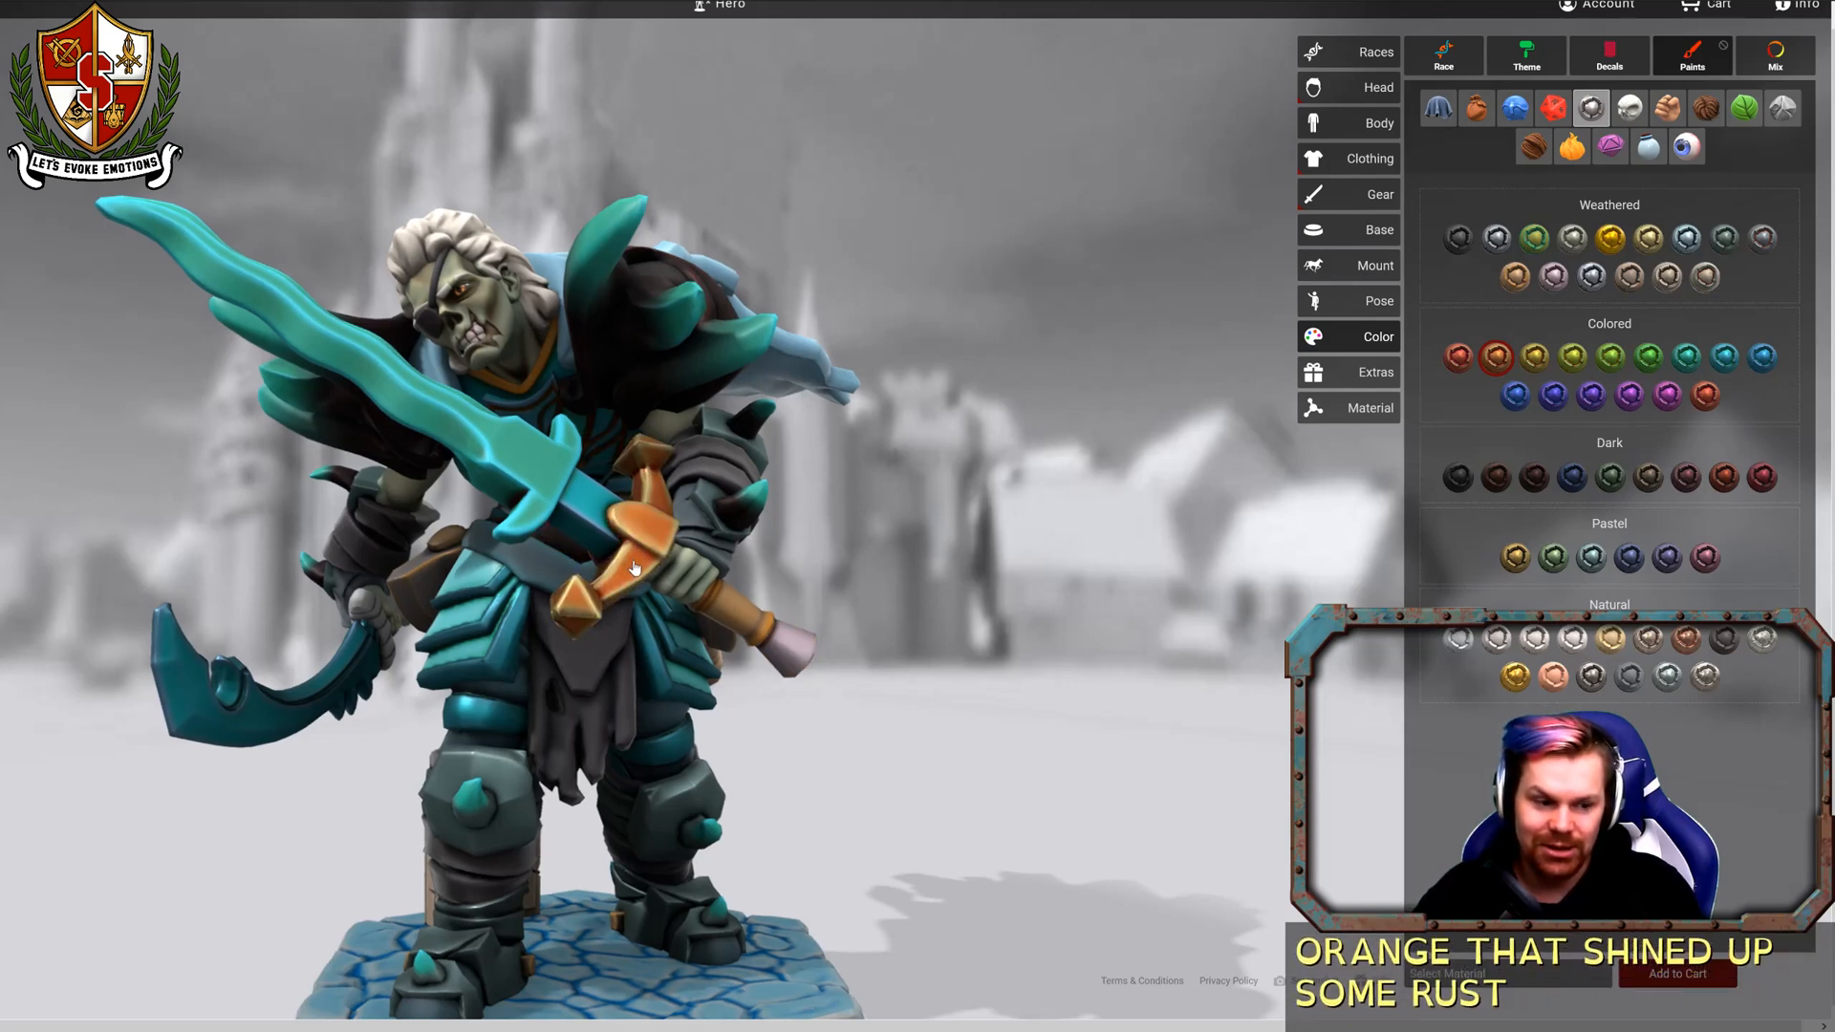
Try the last metal of the Weathered group on the wavy sword's crossguard and pommel.
{"action": "left_click", "coordinate": [634, 568]}
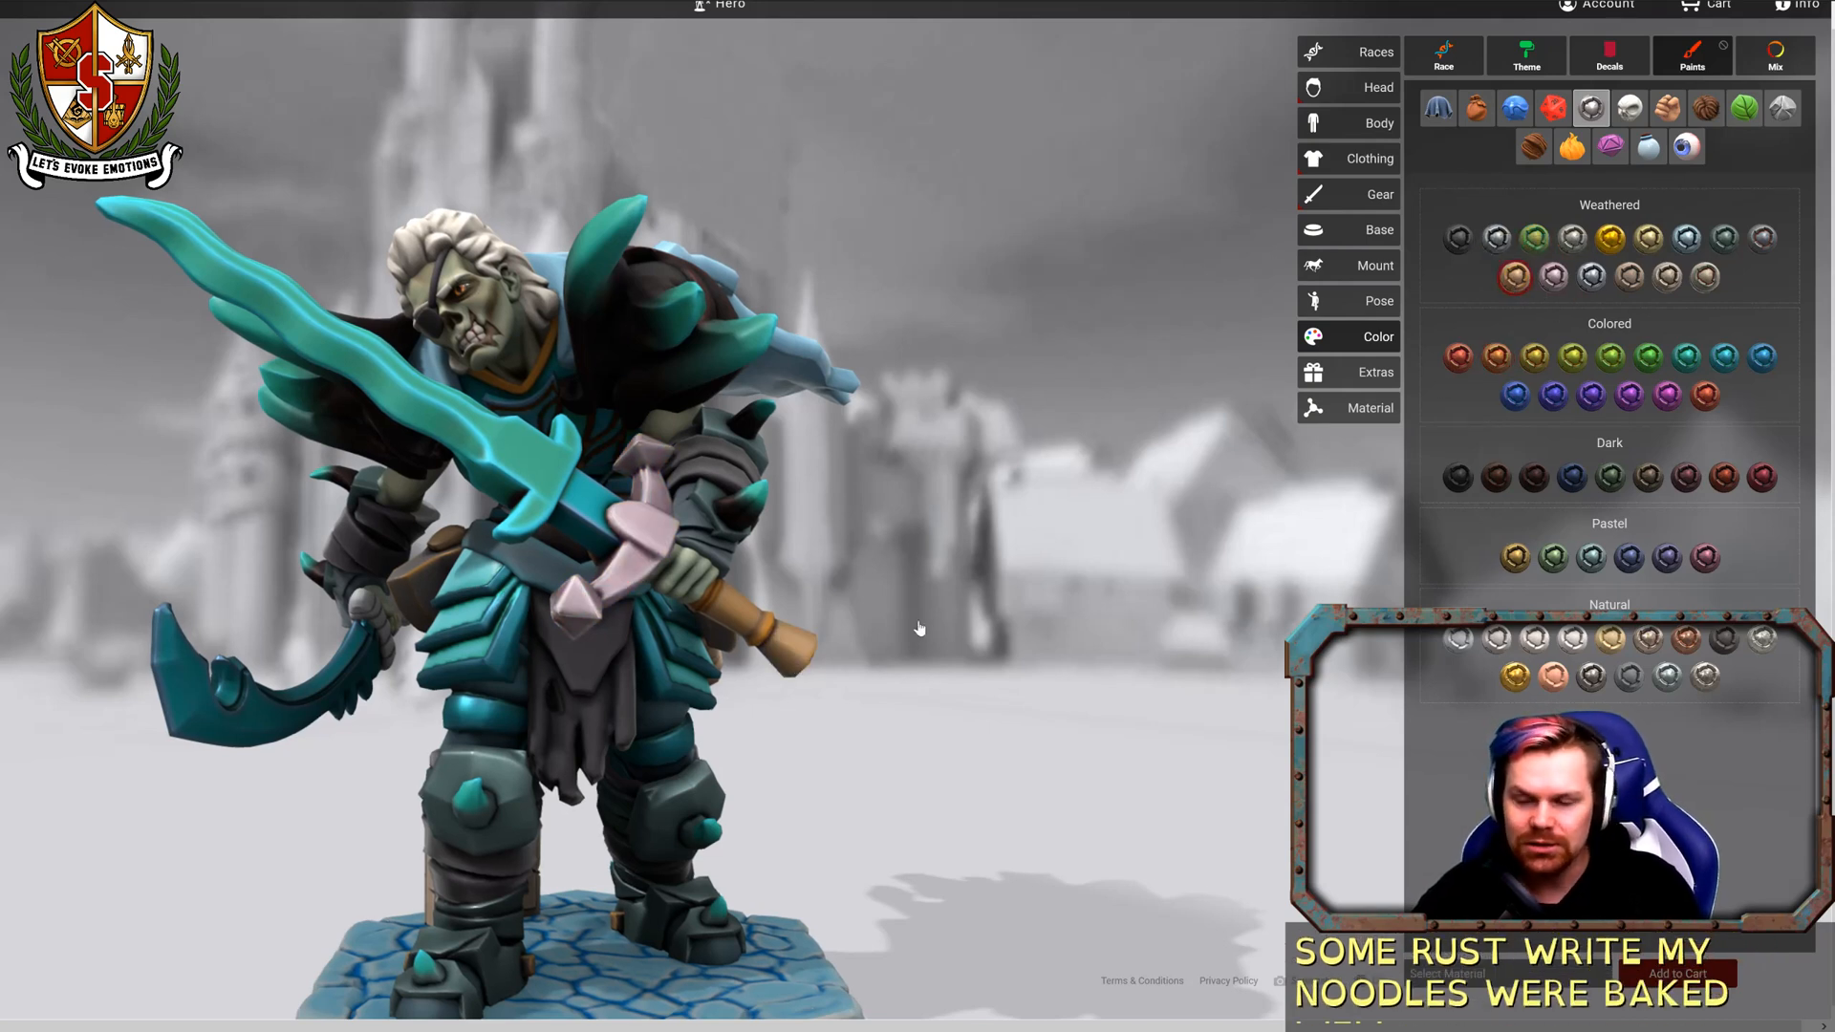
{"action": "left_click", "coordinate": [1705, 278]}
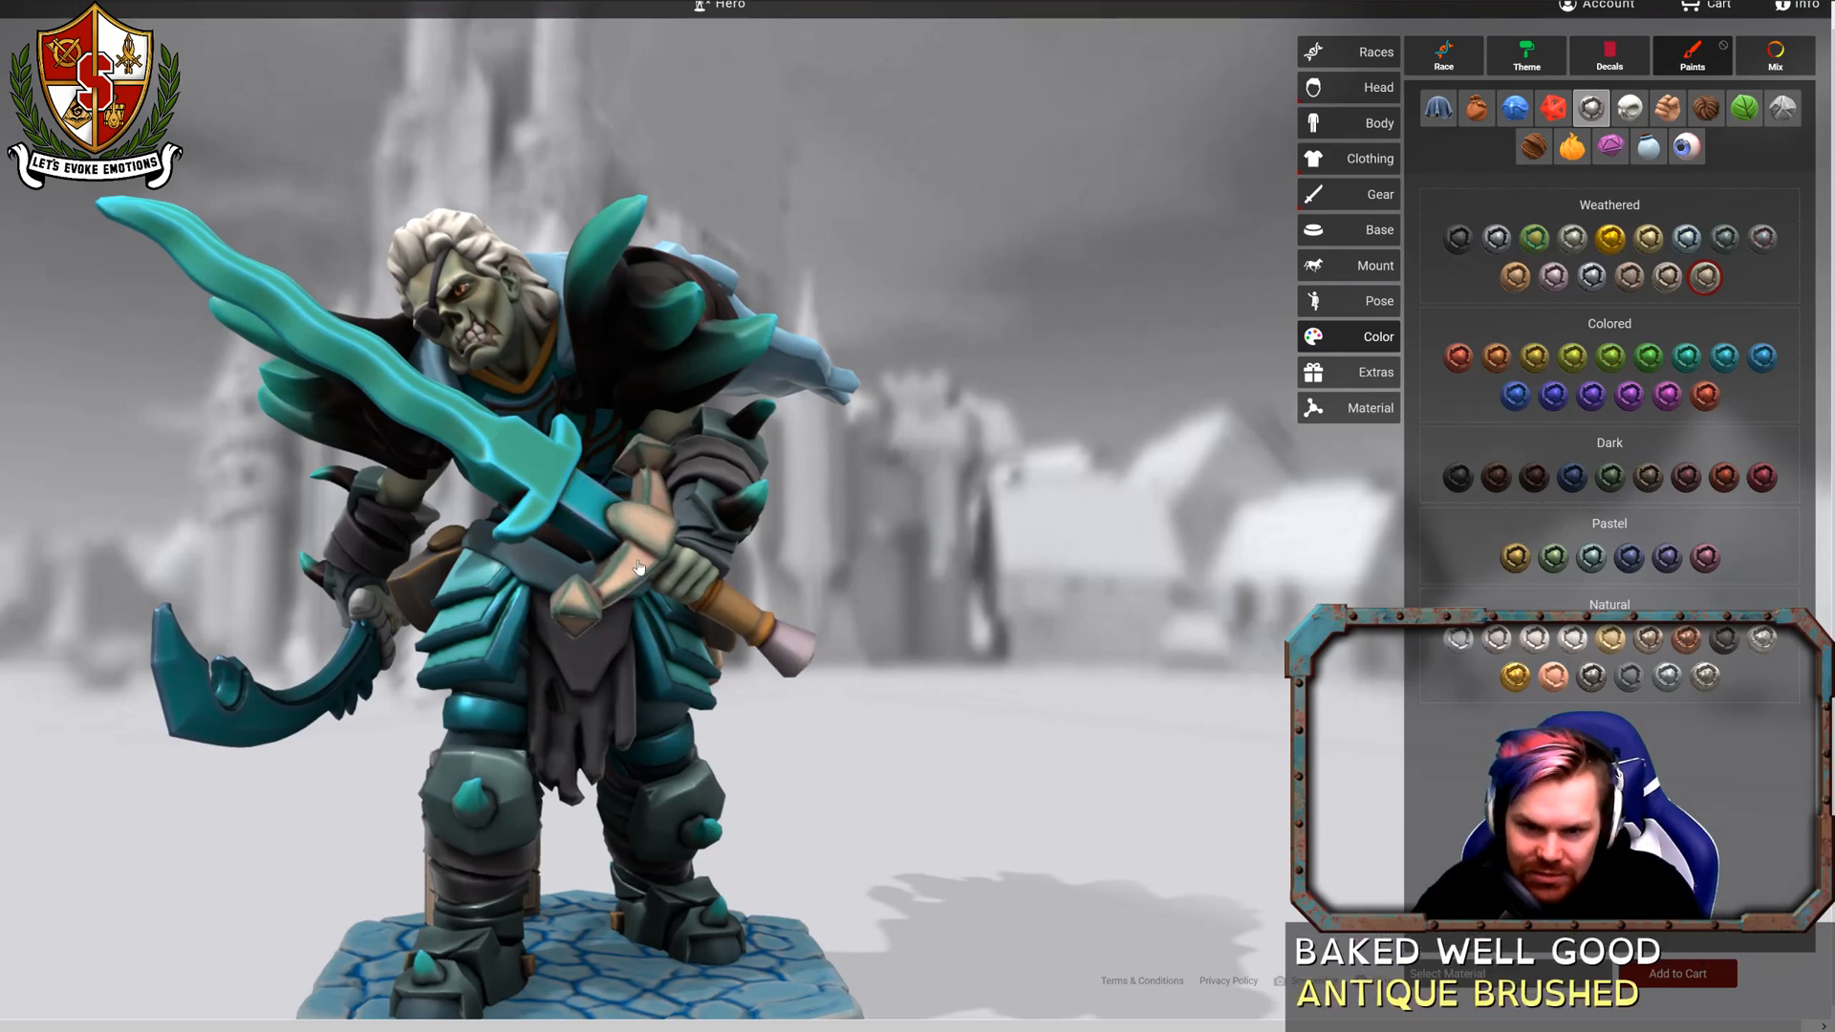
{"action": "left_click", "coordinate": [1033, 586]}
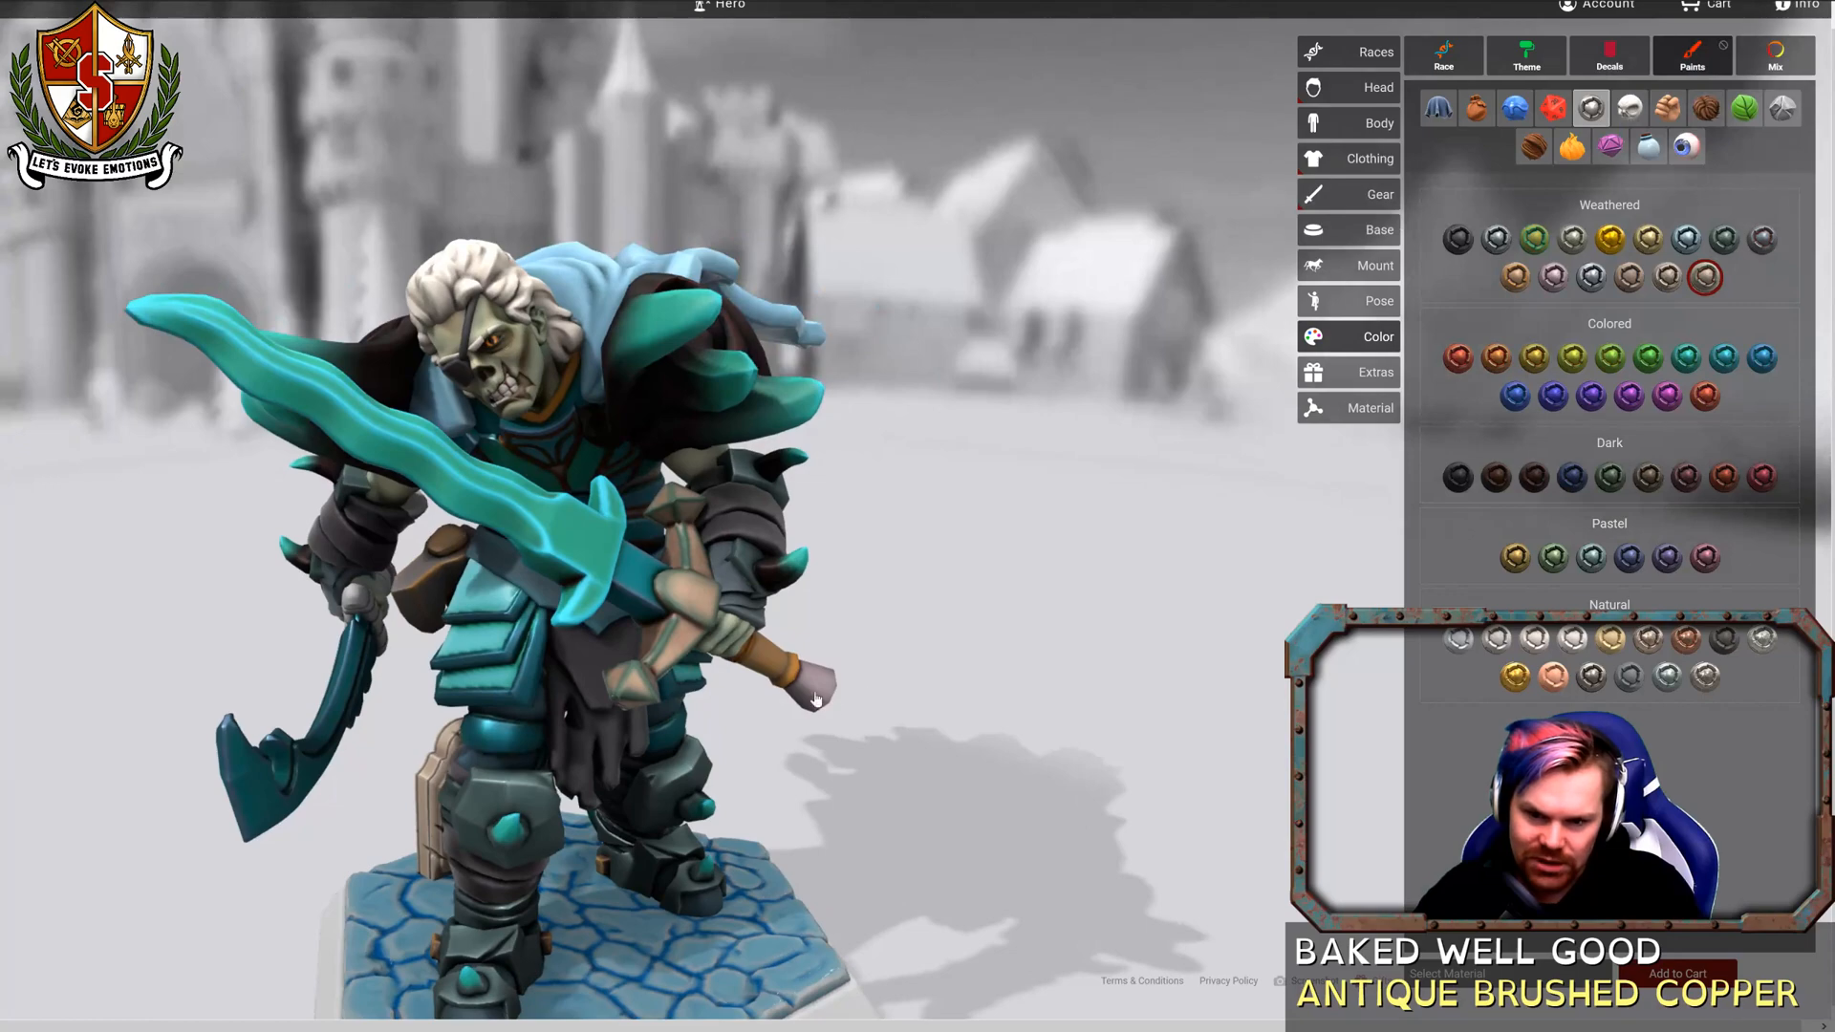
{"action": "left_click_drag", "start_coordinate": [815, 699], "coordinate": [705, 538]}
{"action": "left_click_drag", "start_coordinate": [745, 549], "coordinate": [1026, 507]}
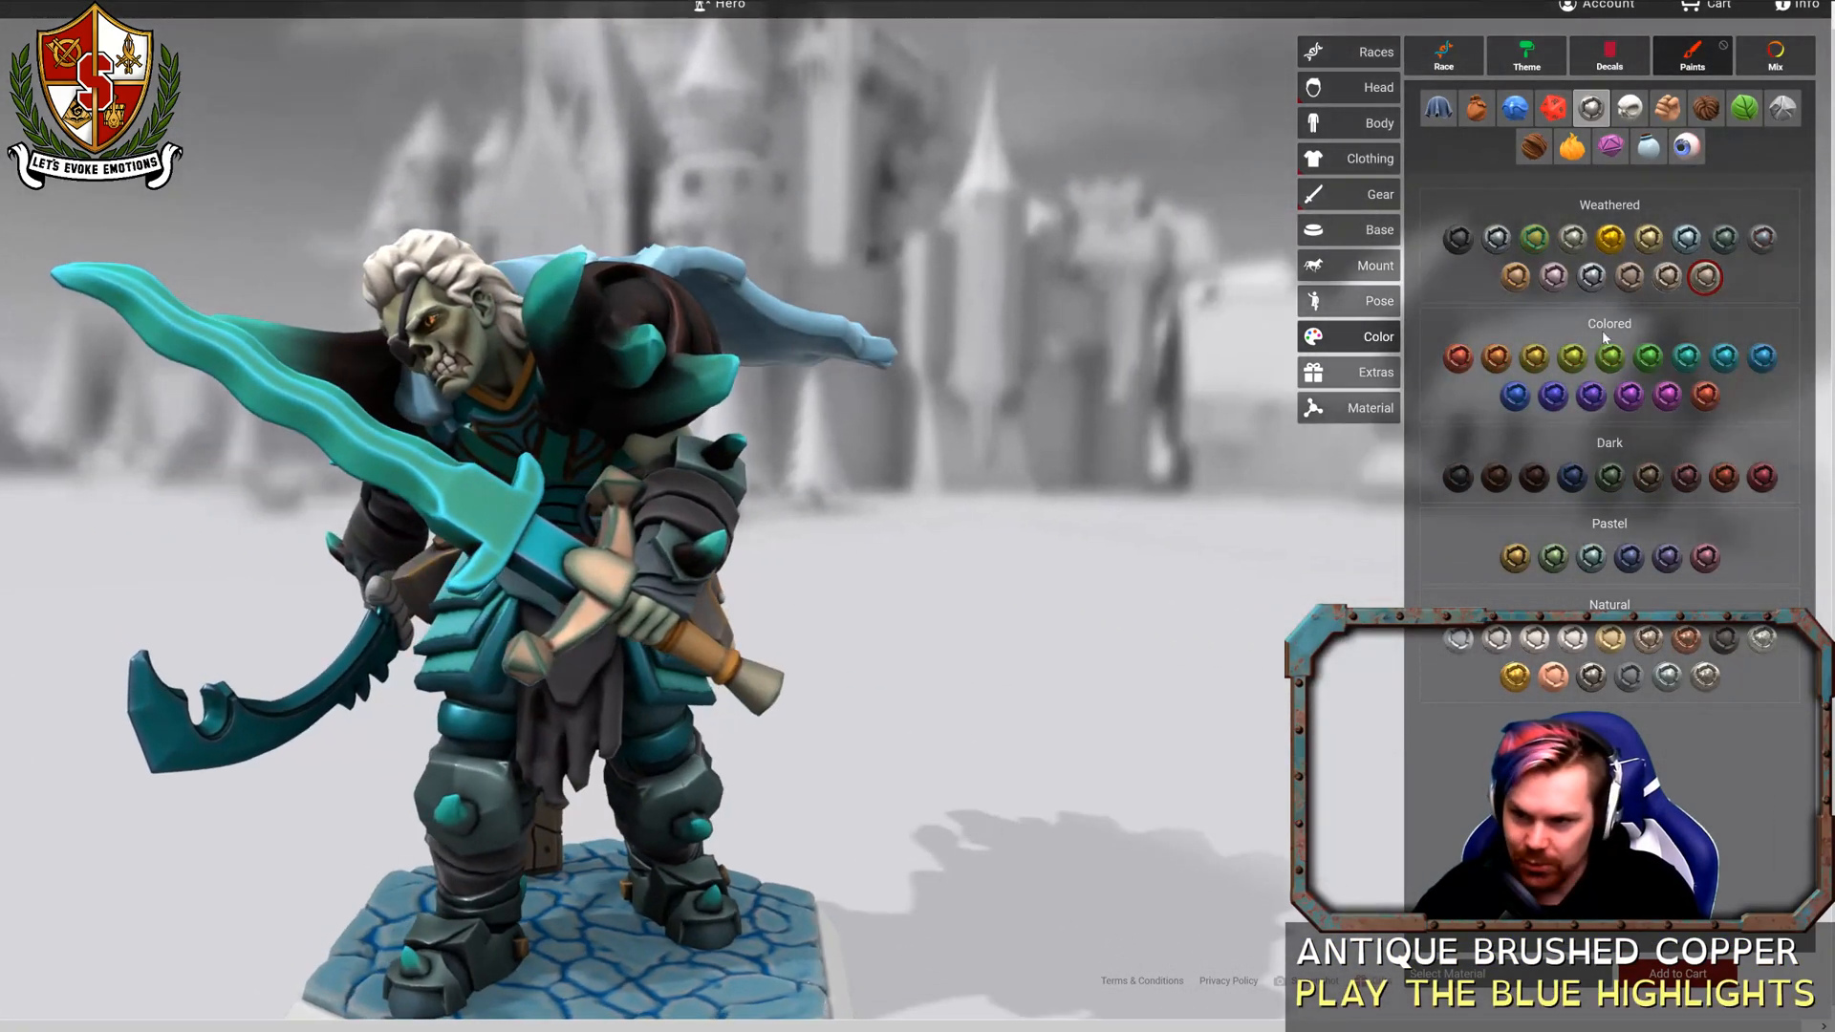
Paint the wavy sword's crossguard and pommel with the grey-green metal, eighth in the Weathered group.
{"action": "left_click", "coordinate": [1731, 242]}
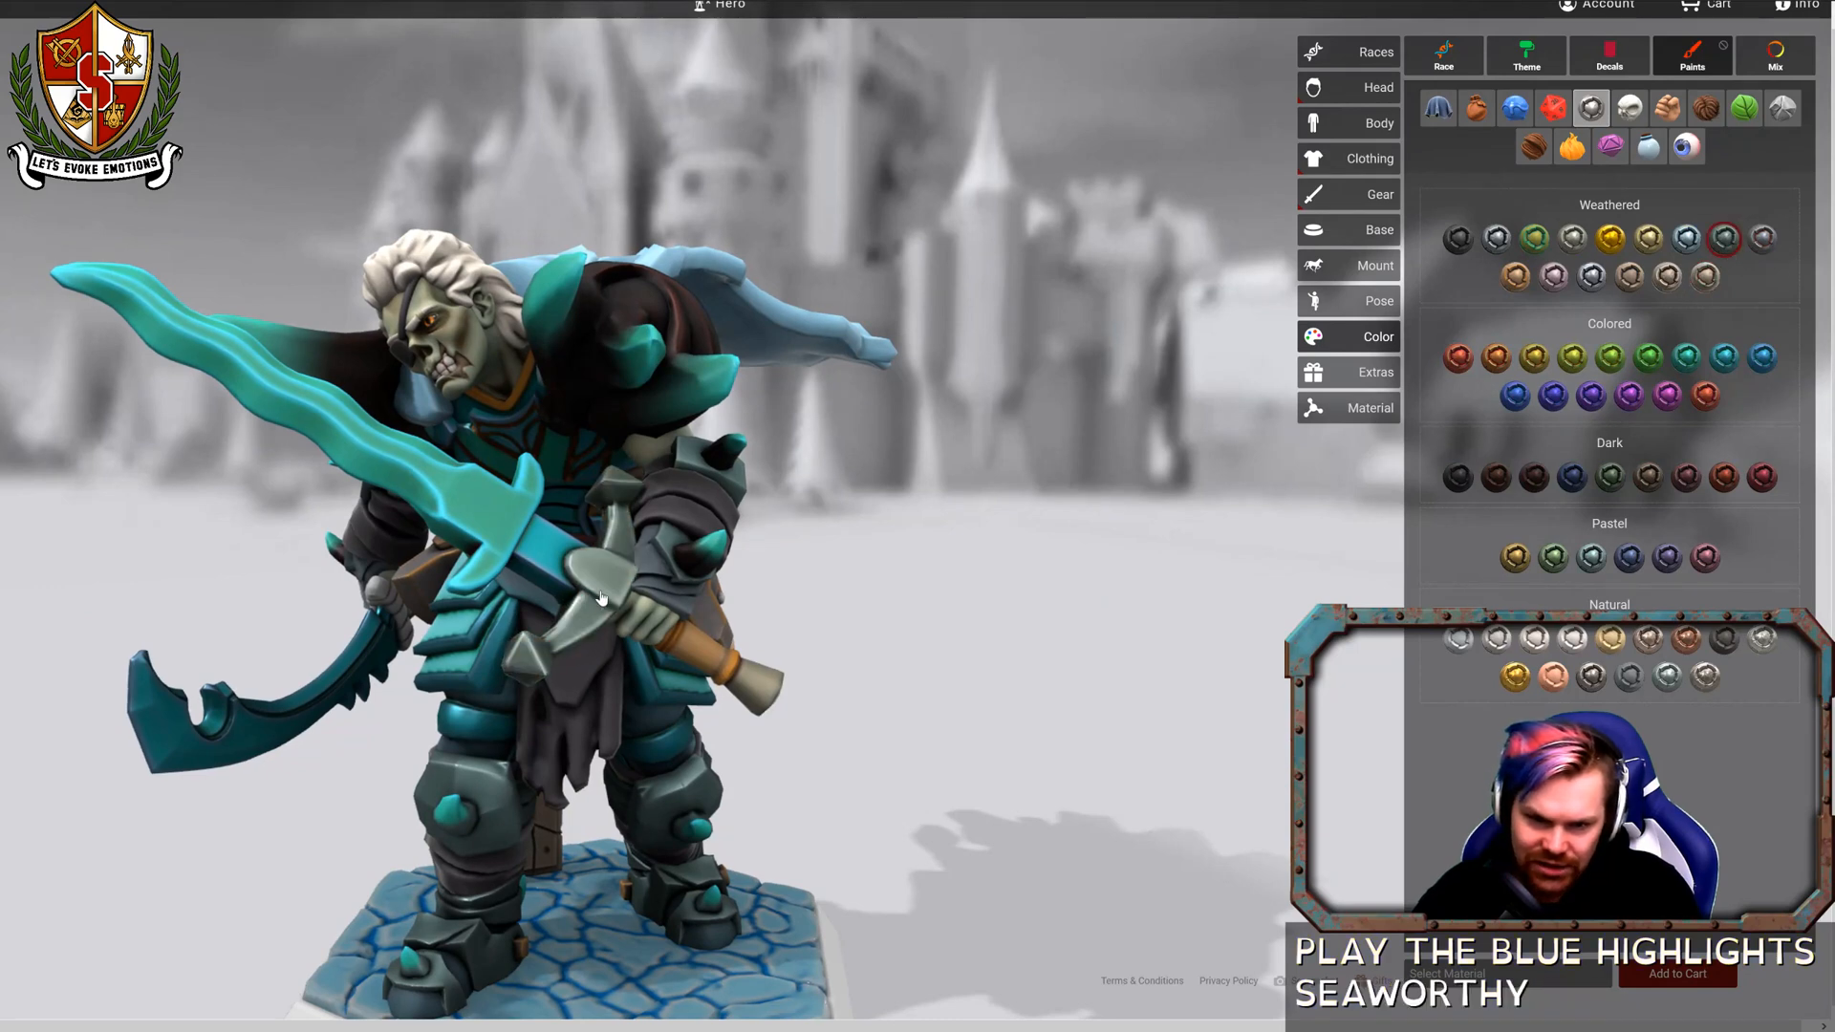
{"action": "left_click_drag", "start_coordinate": [894, 617], "coordinate": [1088, 561]}
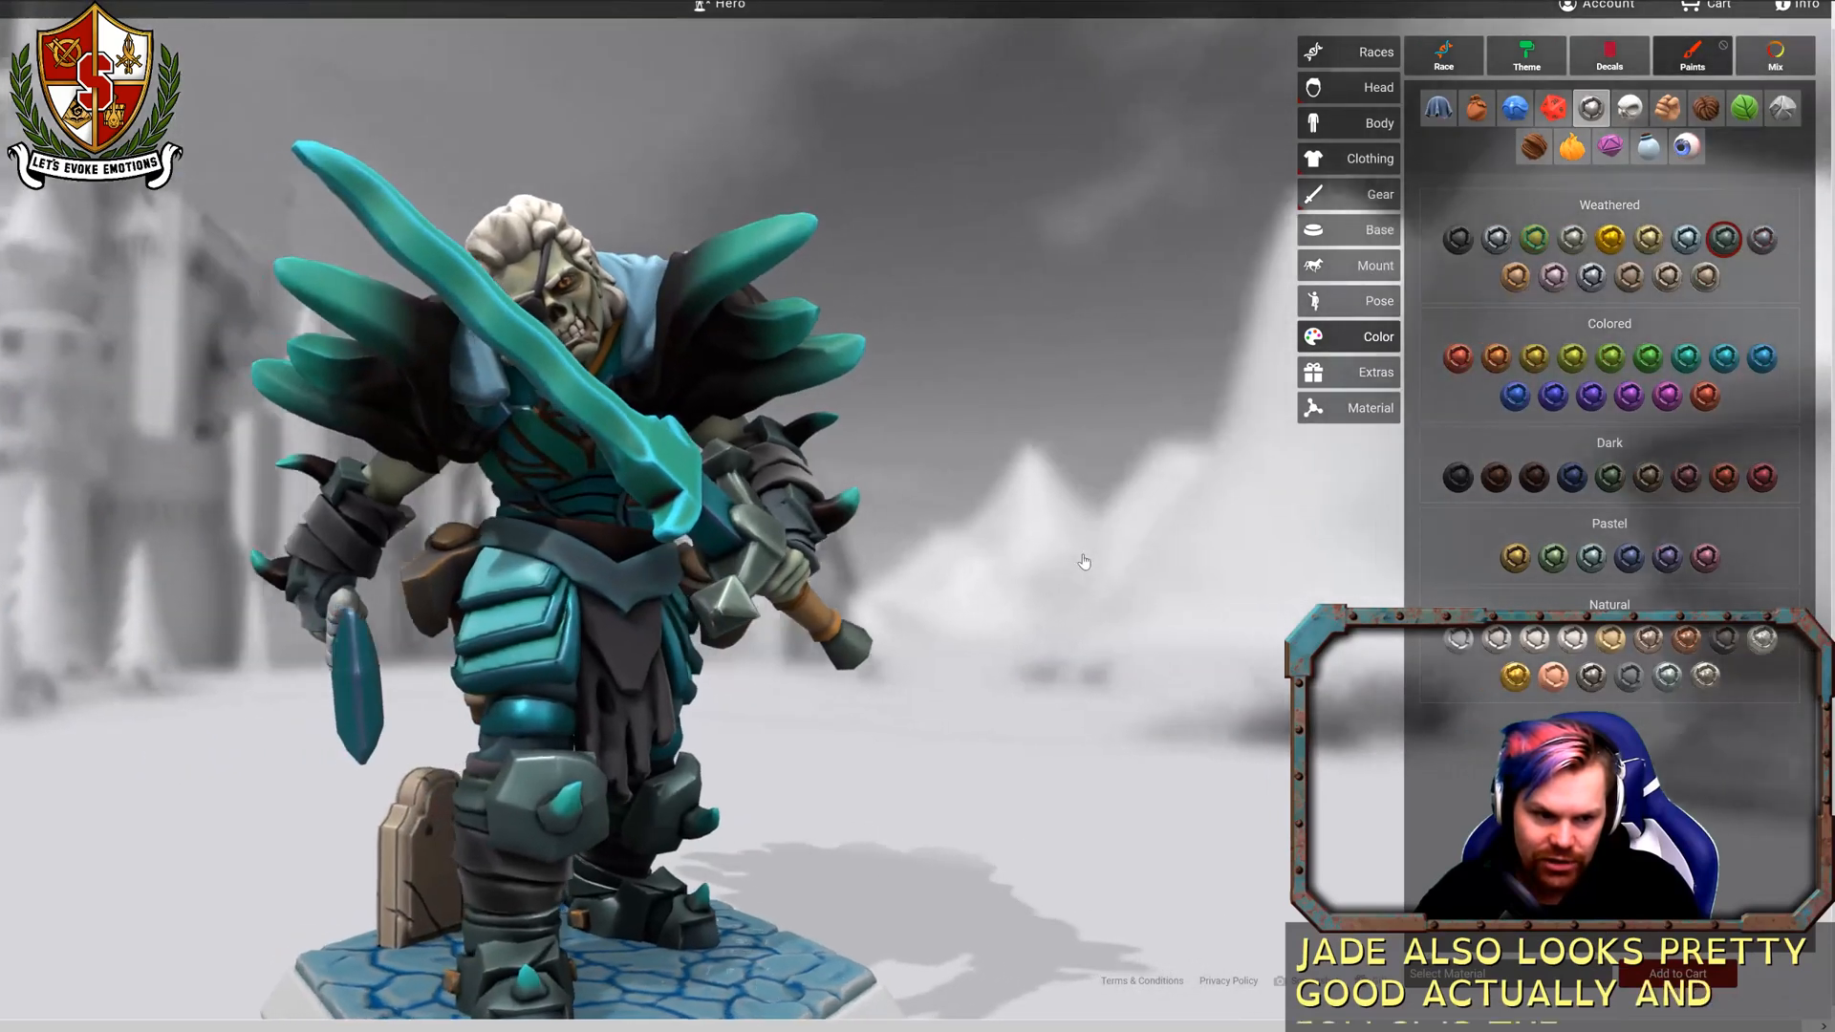
{"action": "left_click_drag", "start_coordinate": [988, 710], "coordinate": [1098, 688]}
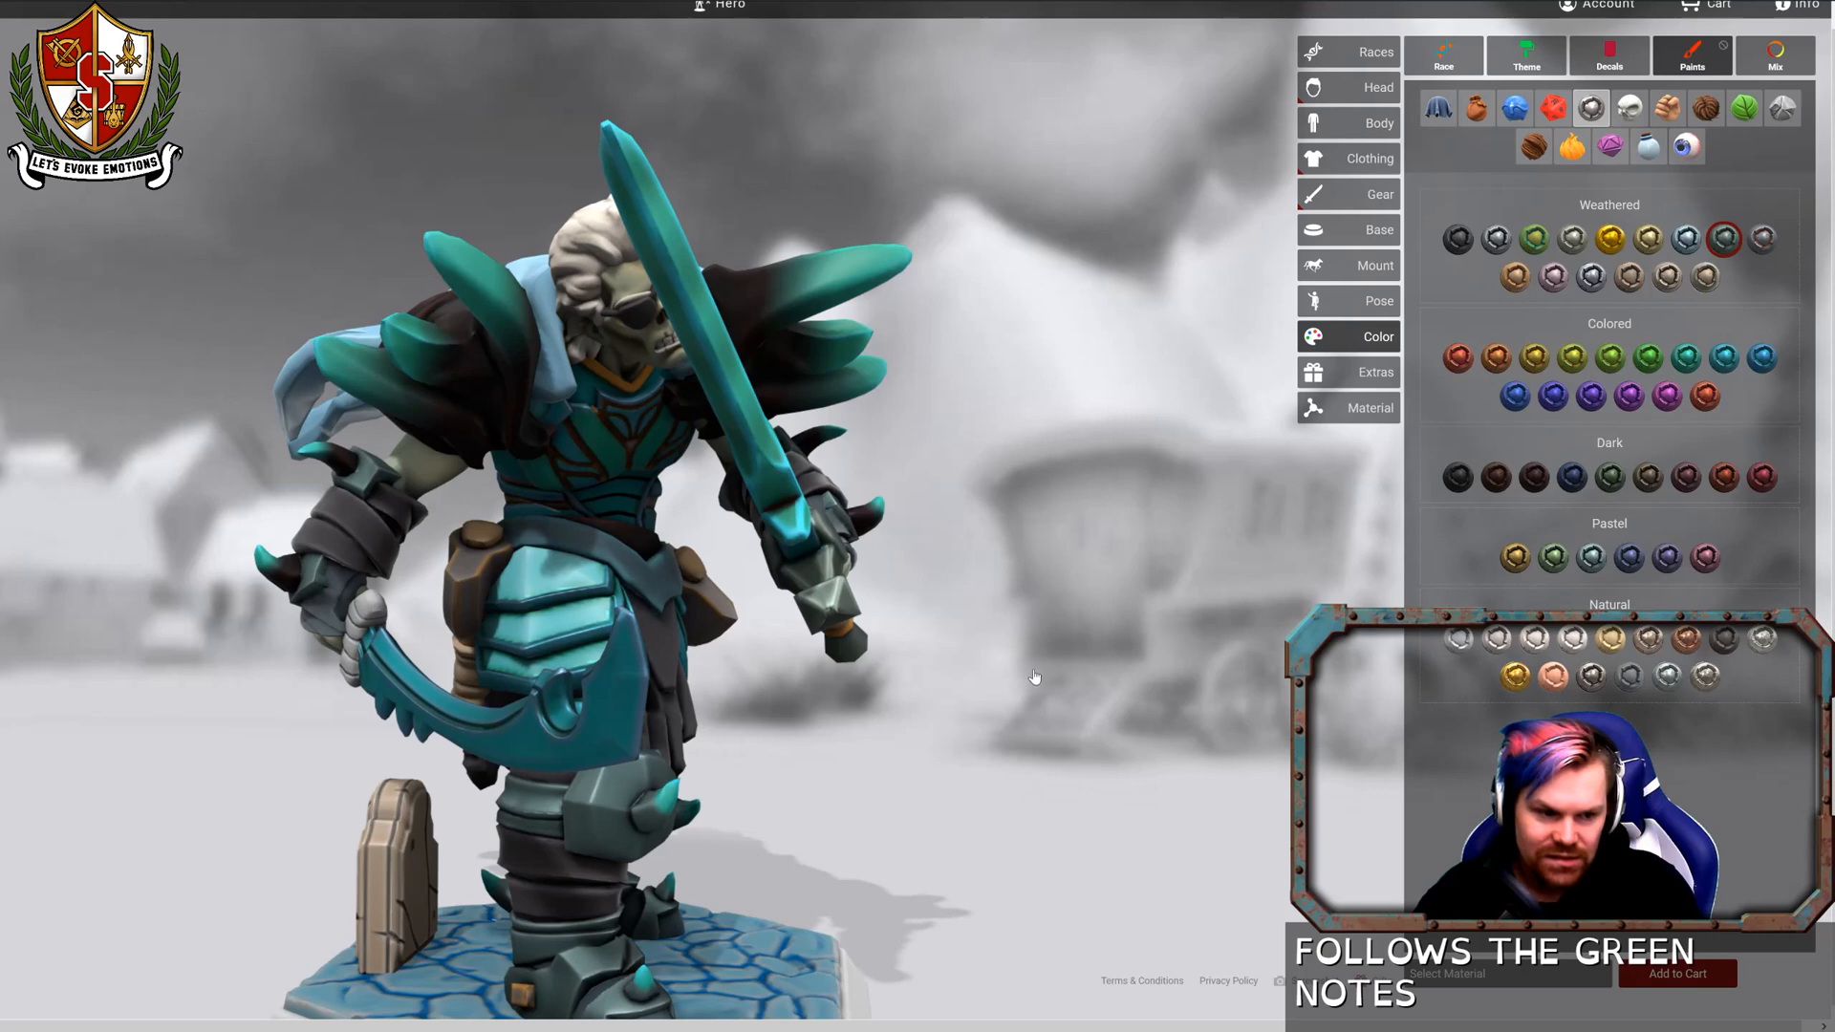
Paint the curved blade's handle parts with the teal leather from the Dyed group.
{"action": "left_click", "coordinate": [1470, 111]}
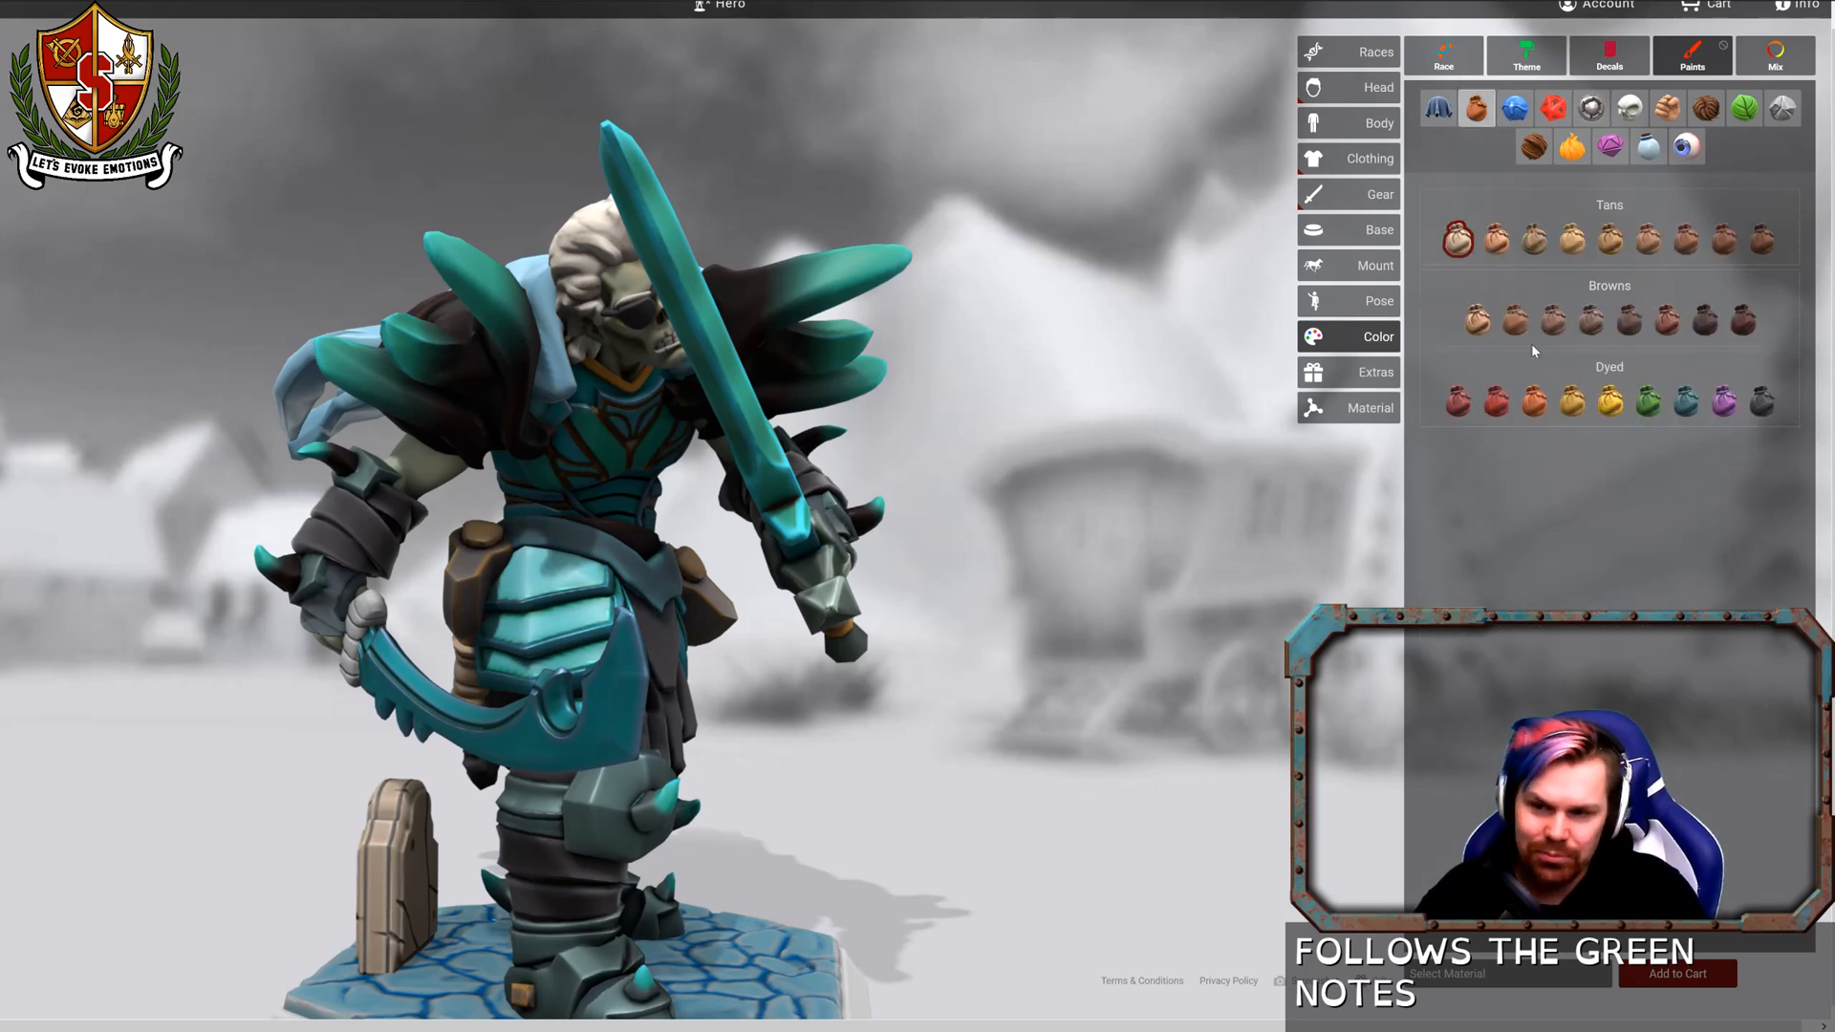
{"action": "left_click", "coordinate": [1686, 408]}
{"action": "left_click_drag", "start_coordinate": [1127, 553], "coordinate": [574, 621]}
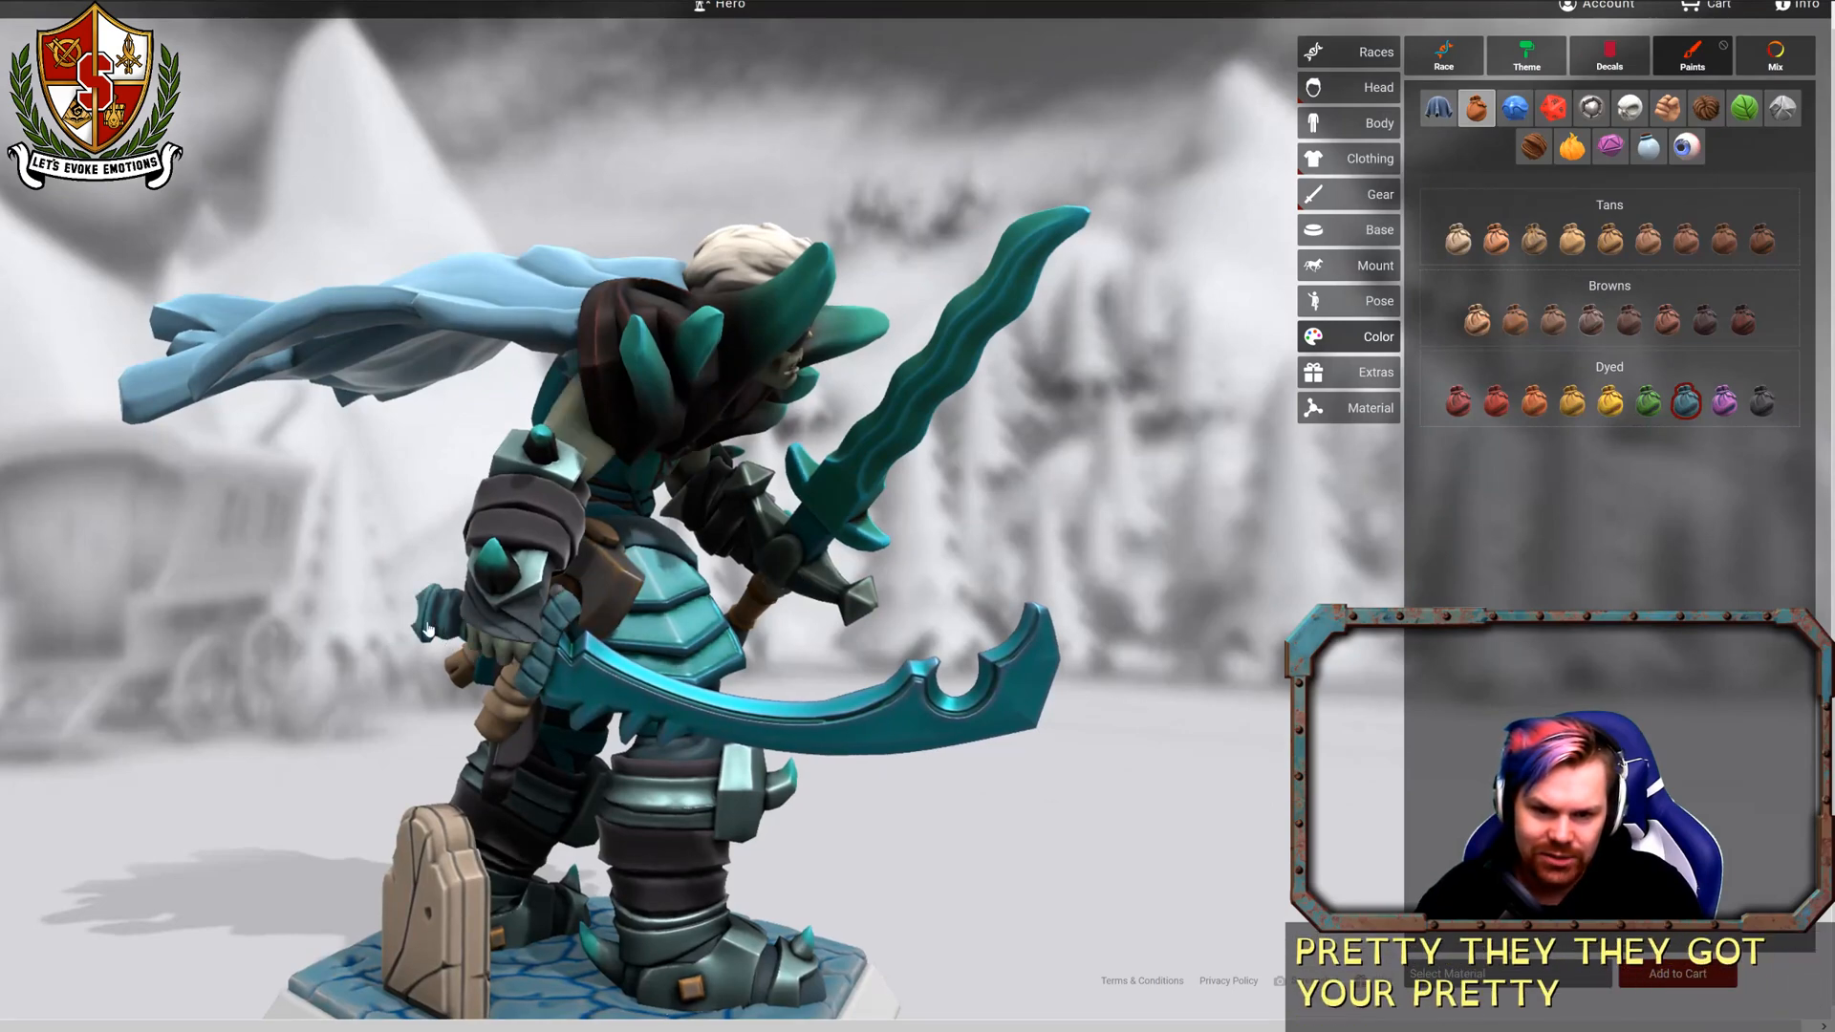
{"action": "left_click_drag", "start_coordinate": [320, 590], "coordinate": [182, 578]}
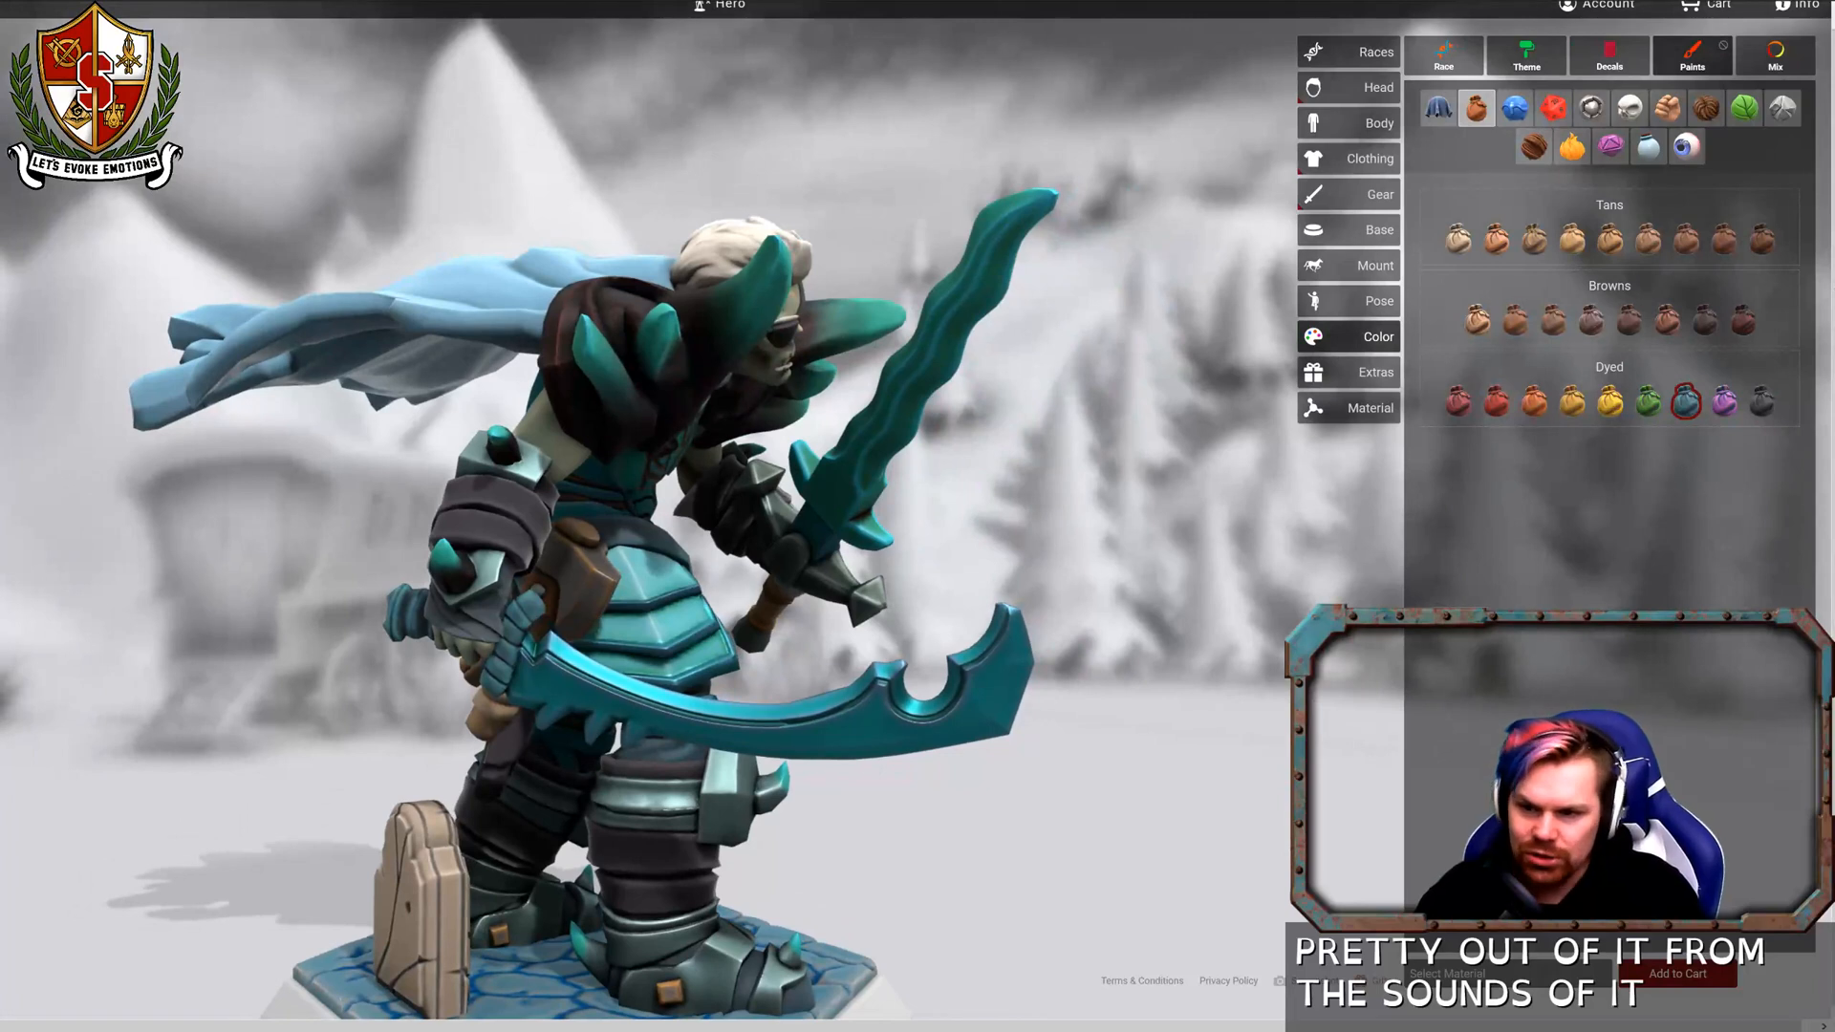
Try the bluish steel and the brown metal from the Weathered group on the curved blade.
{"action": "left_click", "coordinate": [1591, 108]}
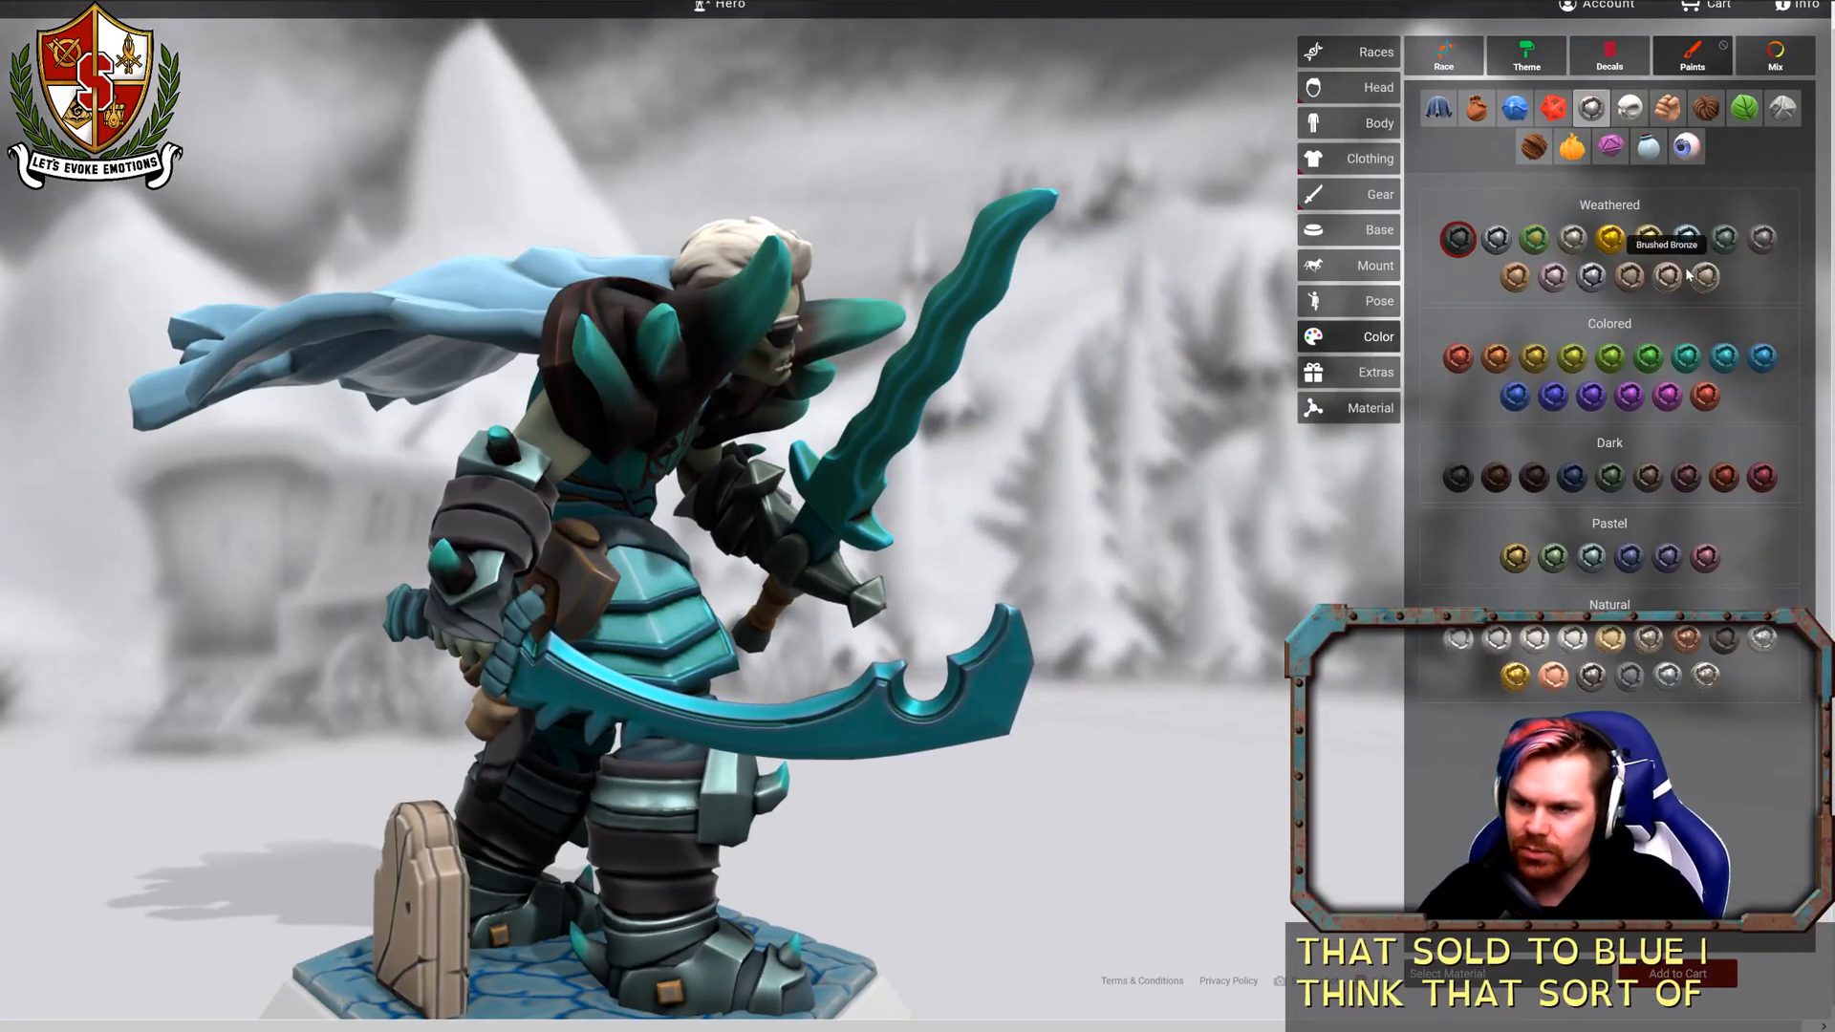
{"action": "left_click", "coordinate": [1686, 237]}
{"action": "left_click", "coordinate": [944, 715]}
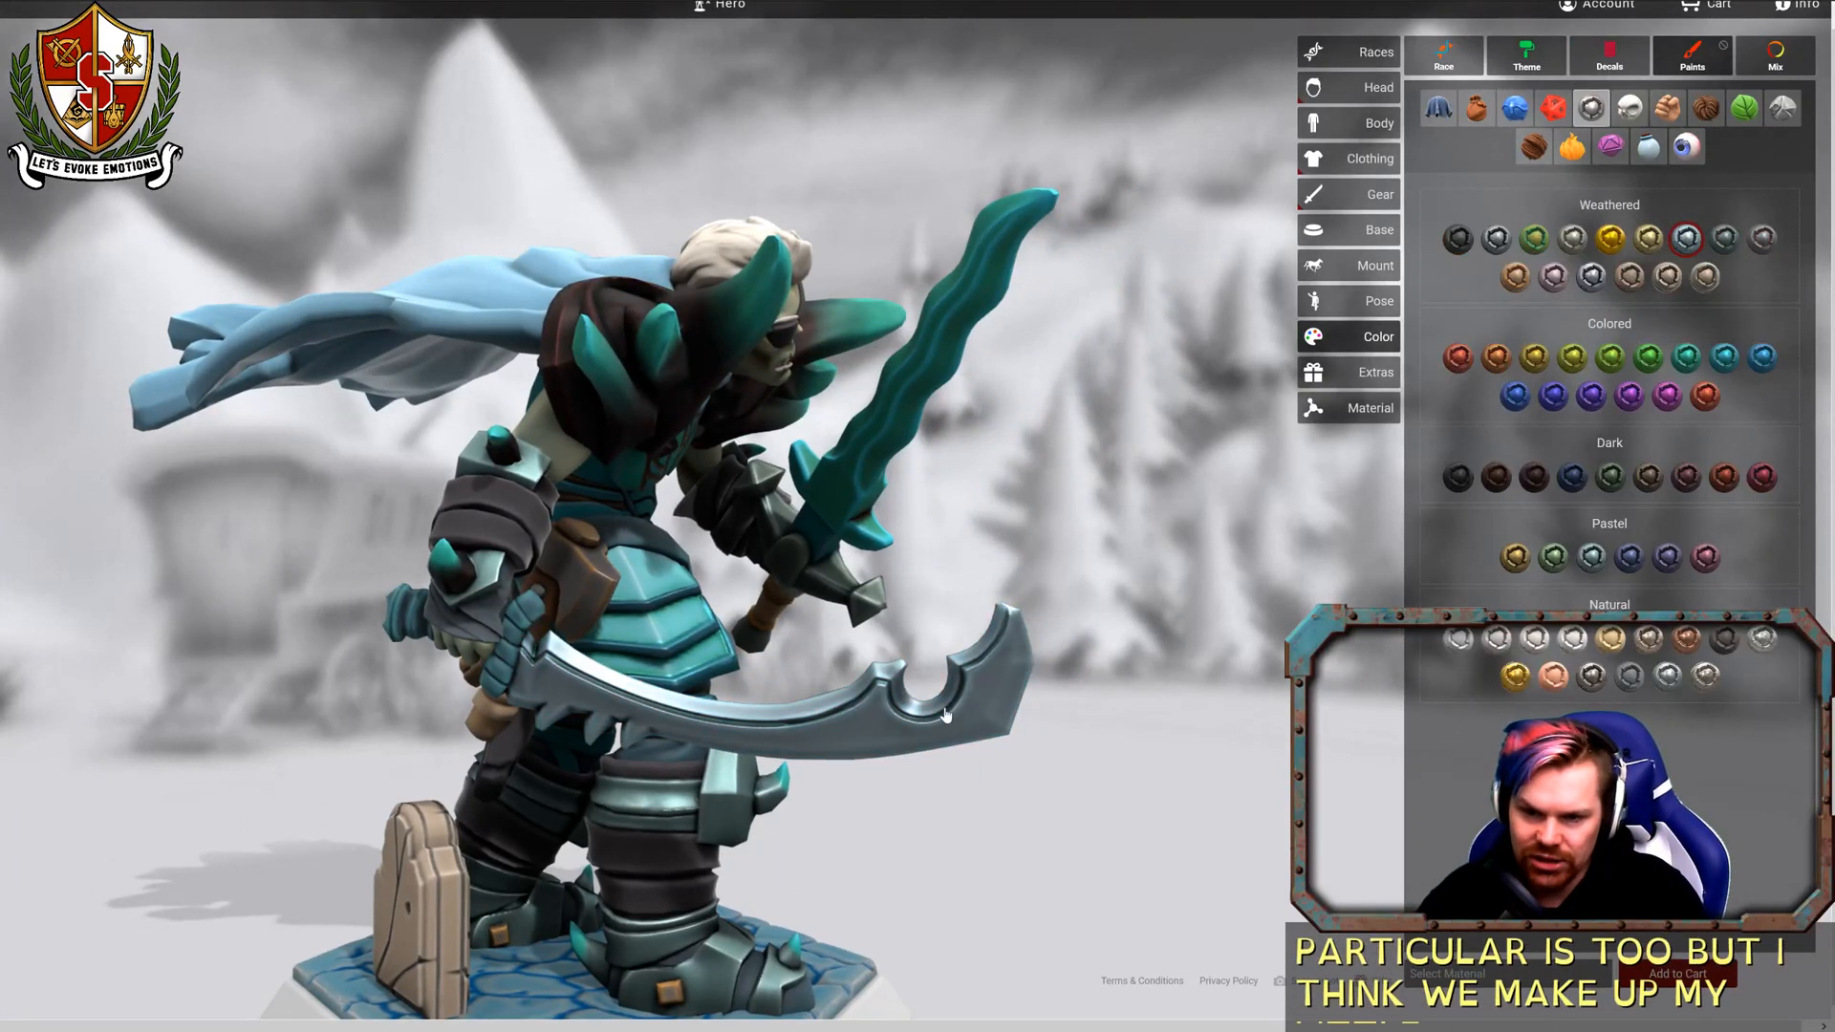
{"action": "left_click", "coordinate": [1630, 276]}
{"action": "left_click", "coordinate": [941, 698]}
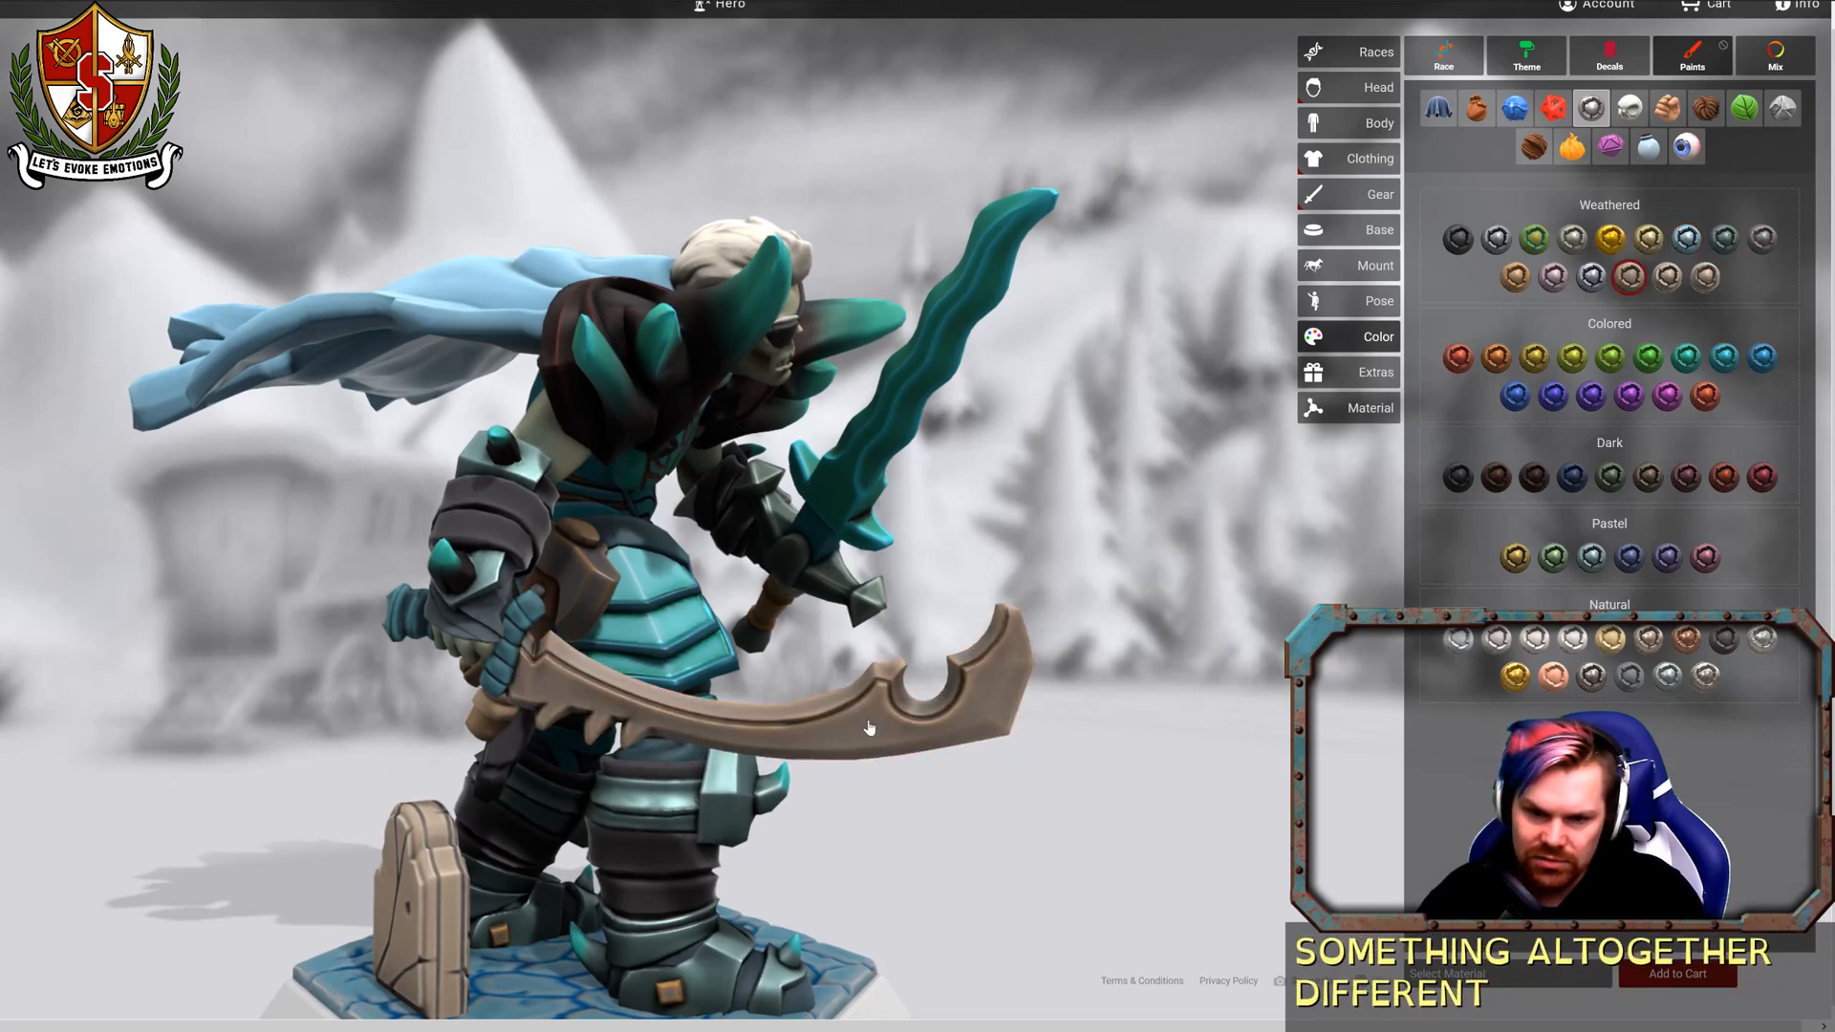
Paint the curved blade and the rim of the base with the reddish copper metal from the Natural group.
{"action": "left_click_drag", "start_coordinate": [1113, 682], "coordinate": [1027, 668]}
{"action": "left_click", "coordinate": [1687, 637]}
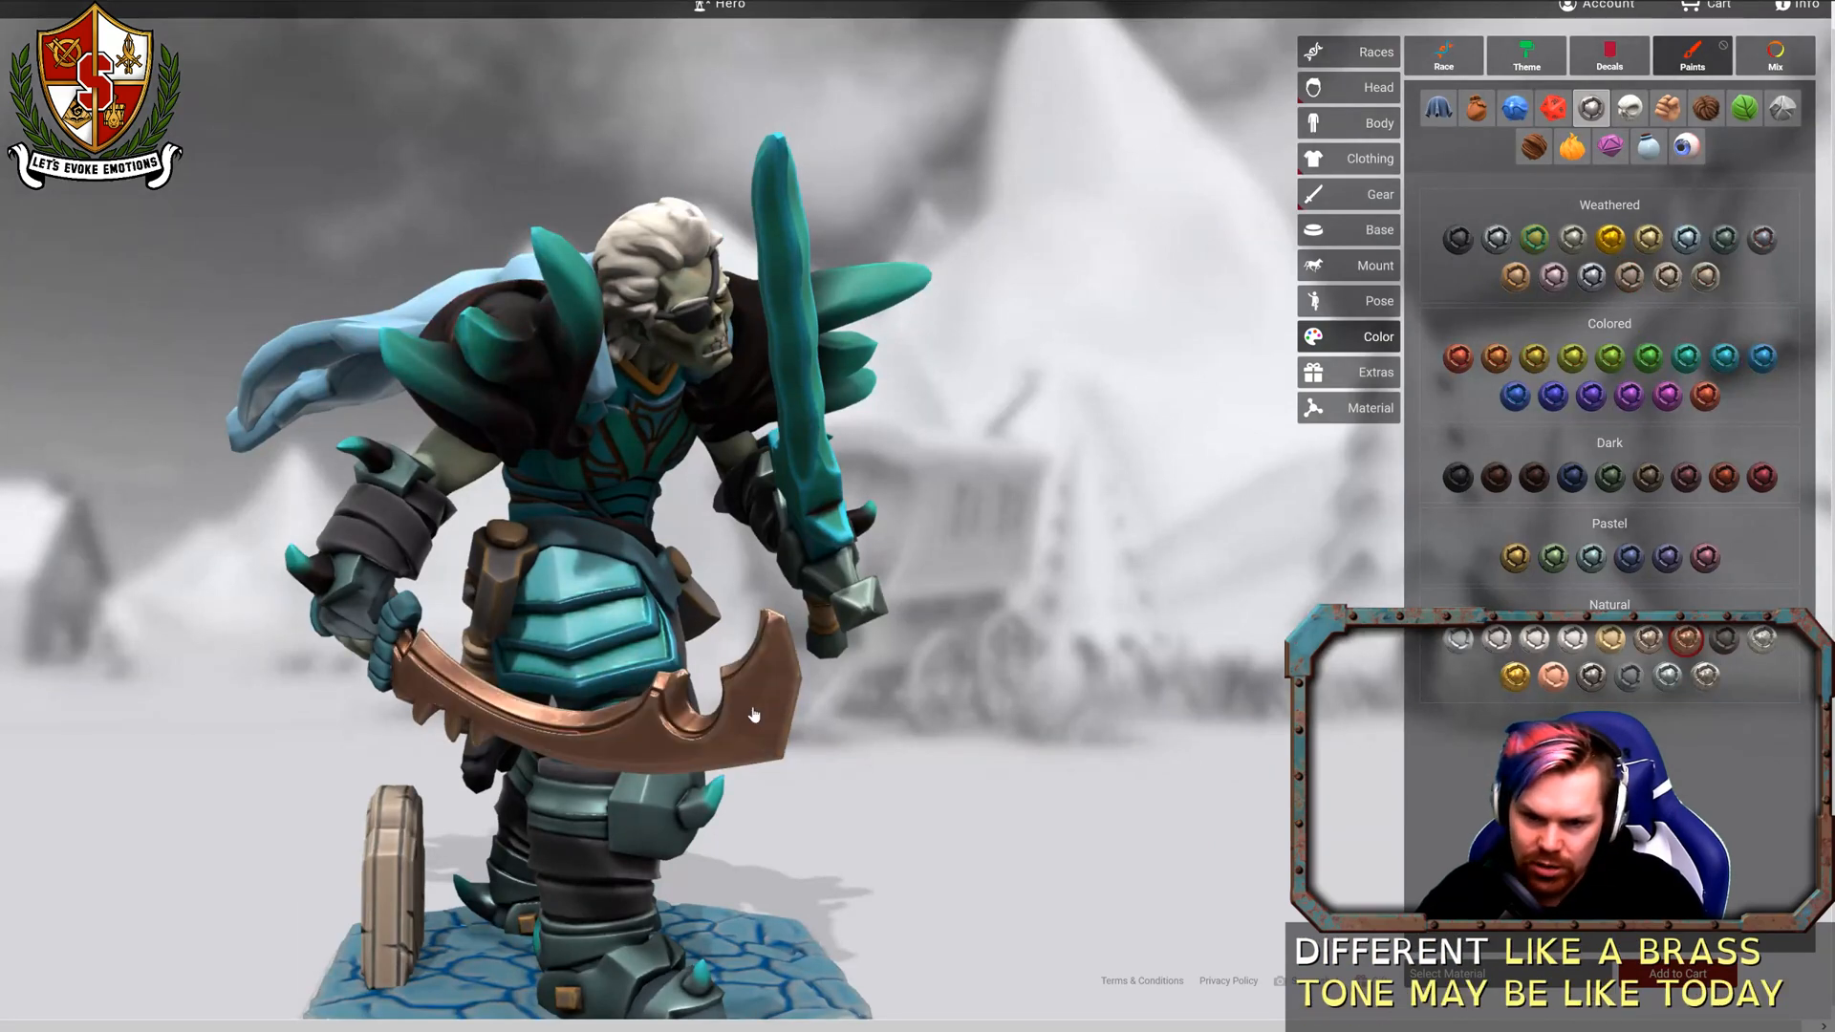
{"action": "left_click_drag", "start_coordinate": [947, 745], "coordinate": [914, 876]}
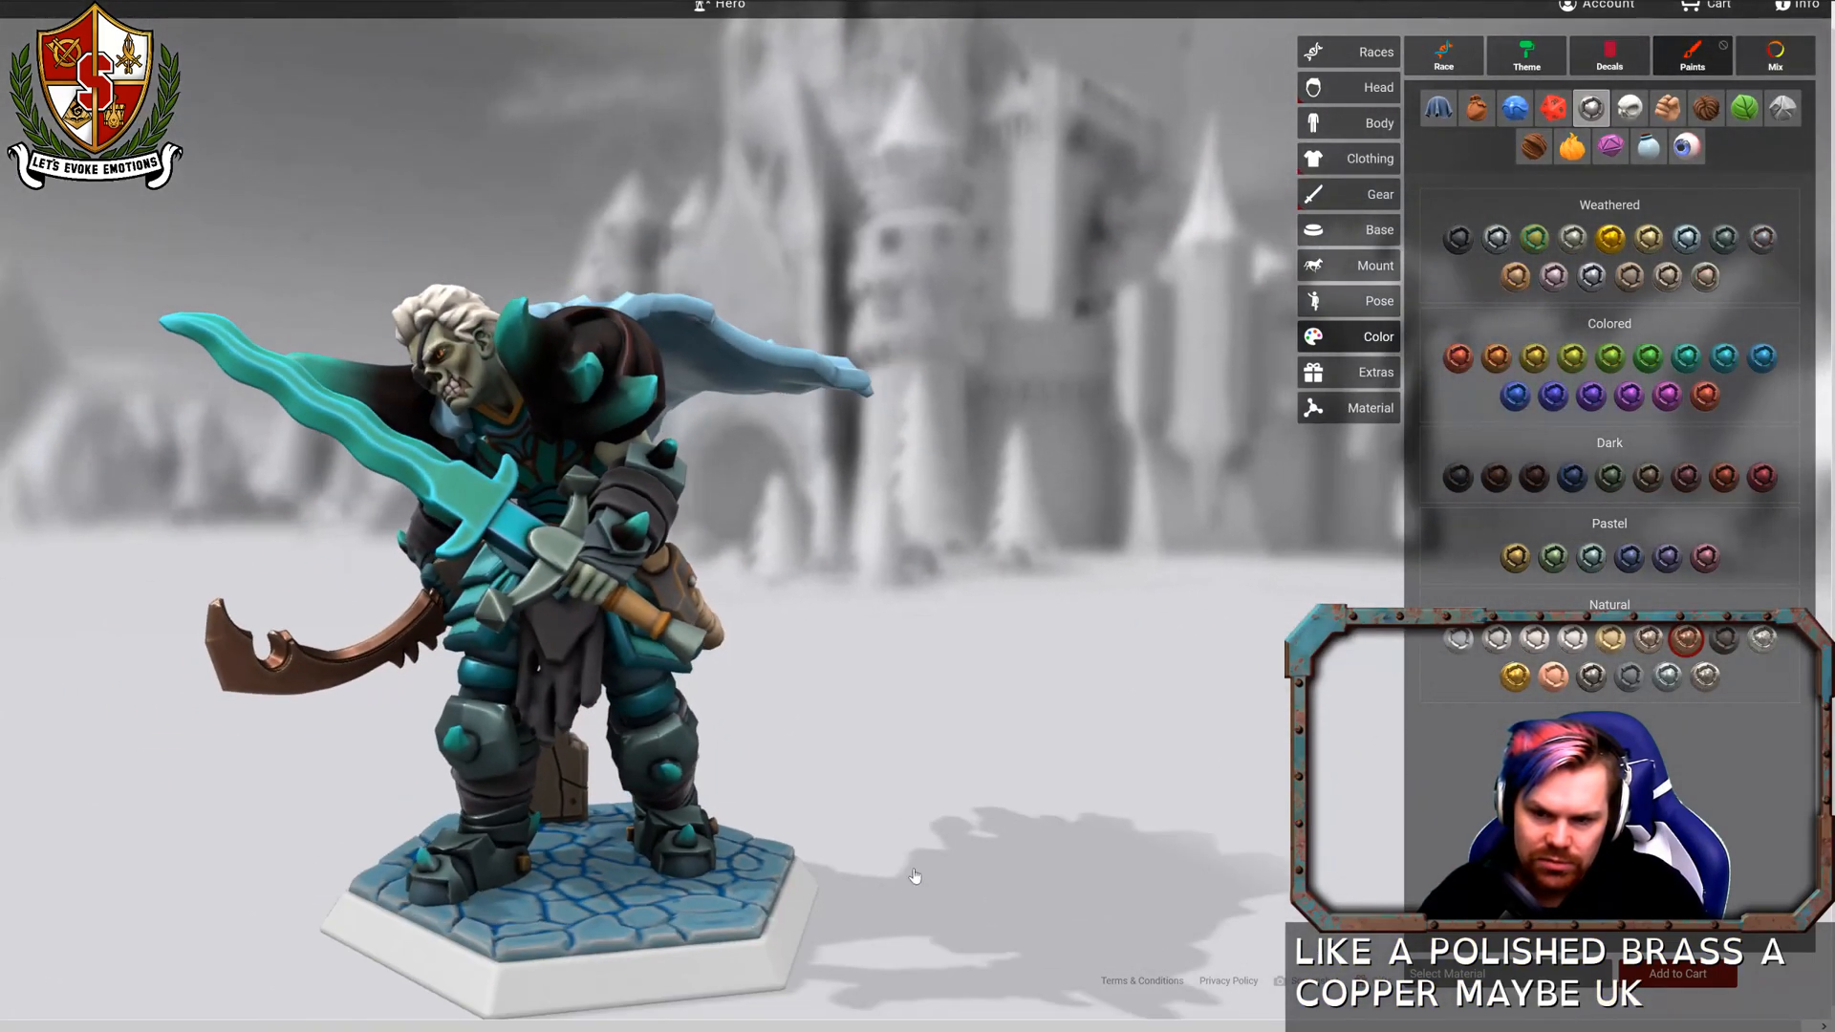
{"action": "left_click", "coordinate": [709, 973]}
Try the green-teal Colored metal on the wavy sword's blade, and paint it with the blue-teal one beside it instead.
{"action": "left_click_drag", "start_coordinate": [956, 760], "coordinate": [383, 494]}
{"action": "scroll", "coordinate": [383, 494], "scroll_direction": "up", "scroll_amount": 5}
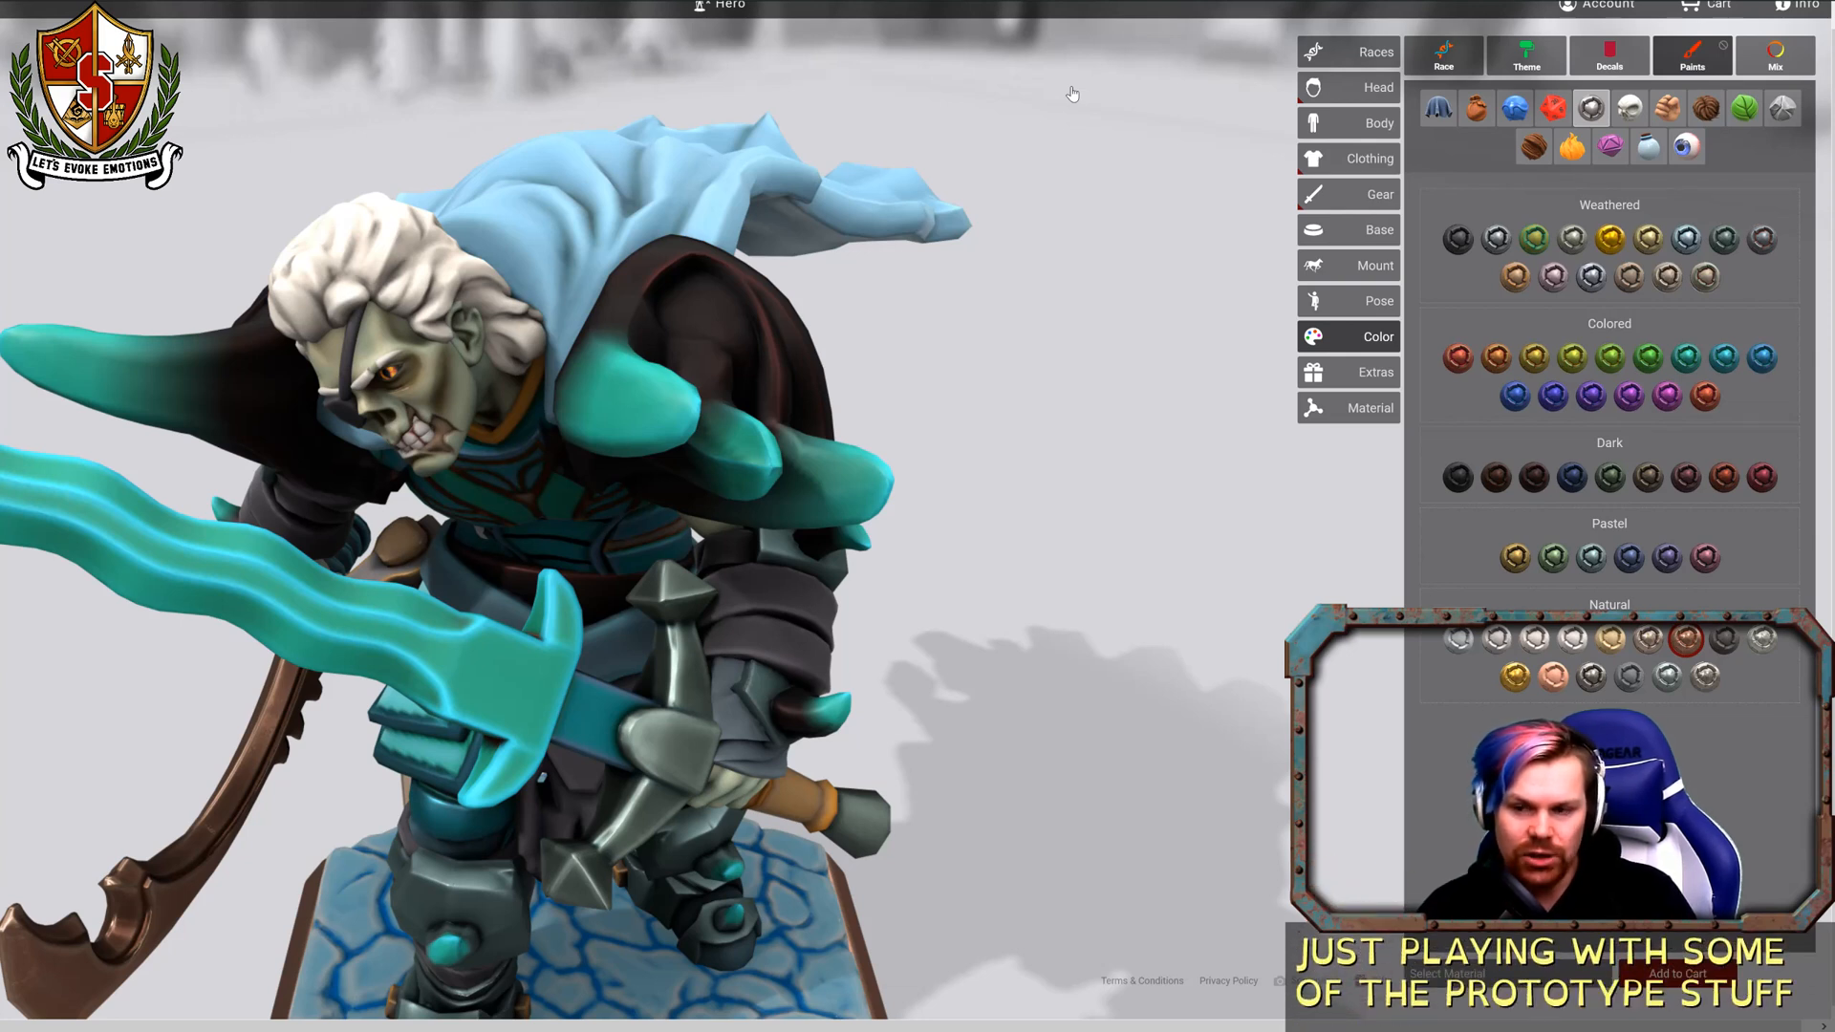
{"action": "left_click", "coordinate": [1687, 359]}
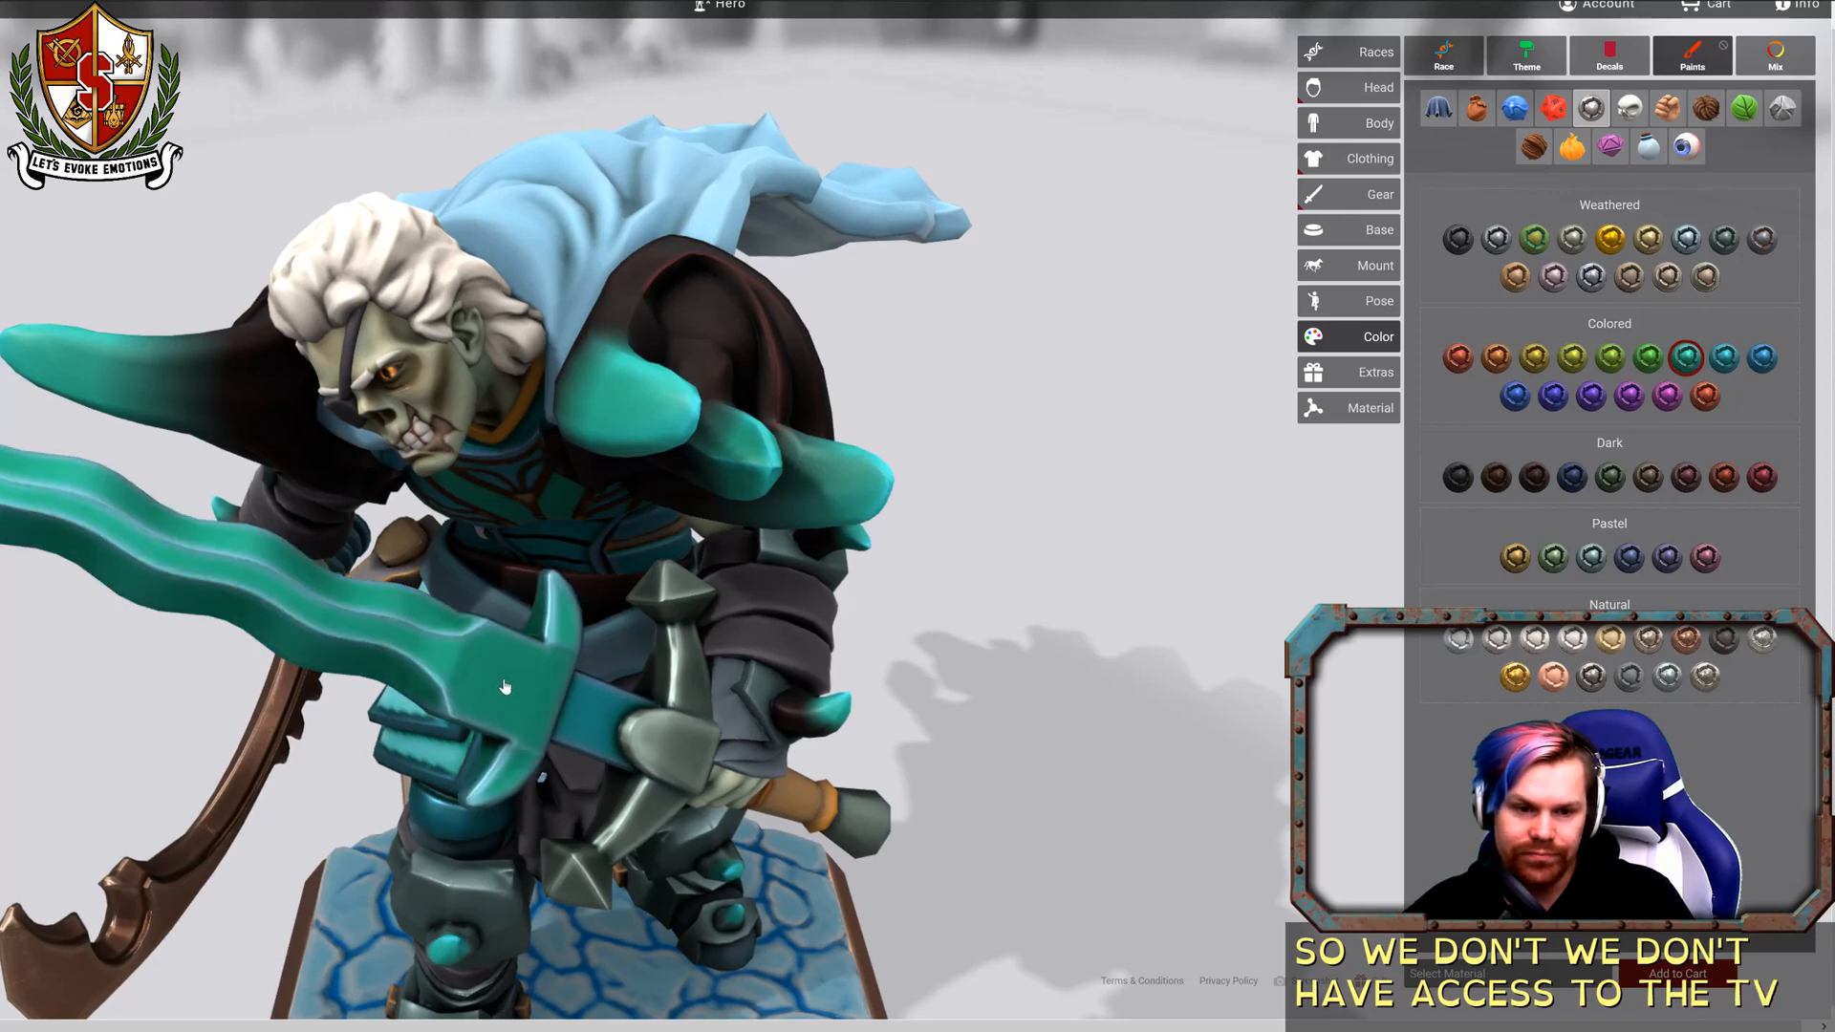
{"action": "left_click", "coordinate": [1724, 359]}
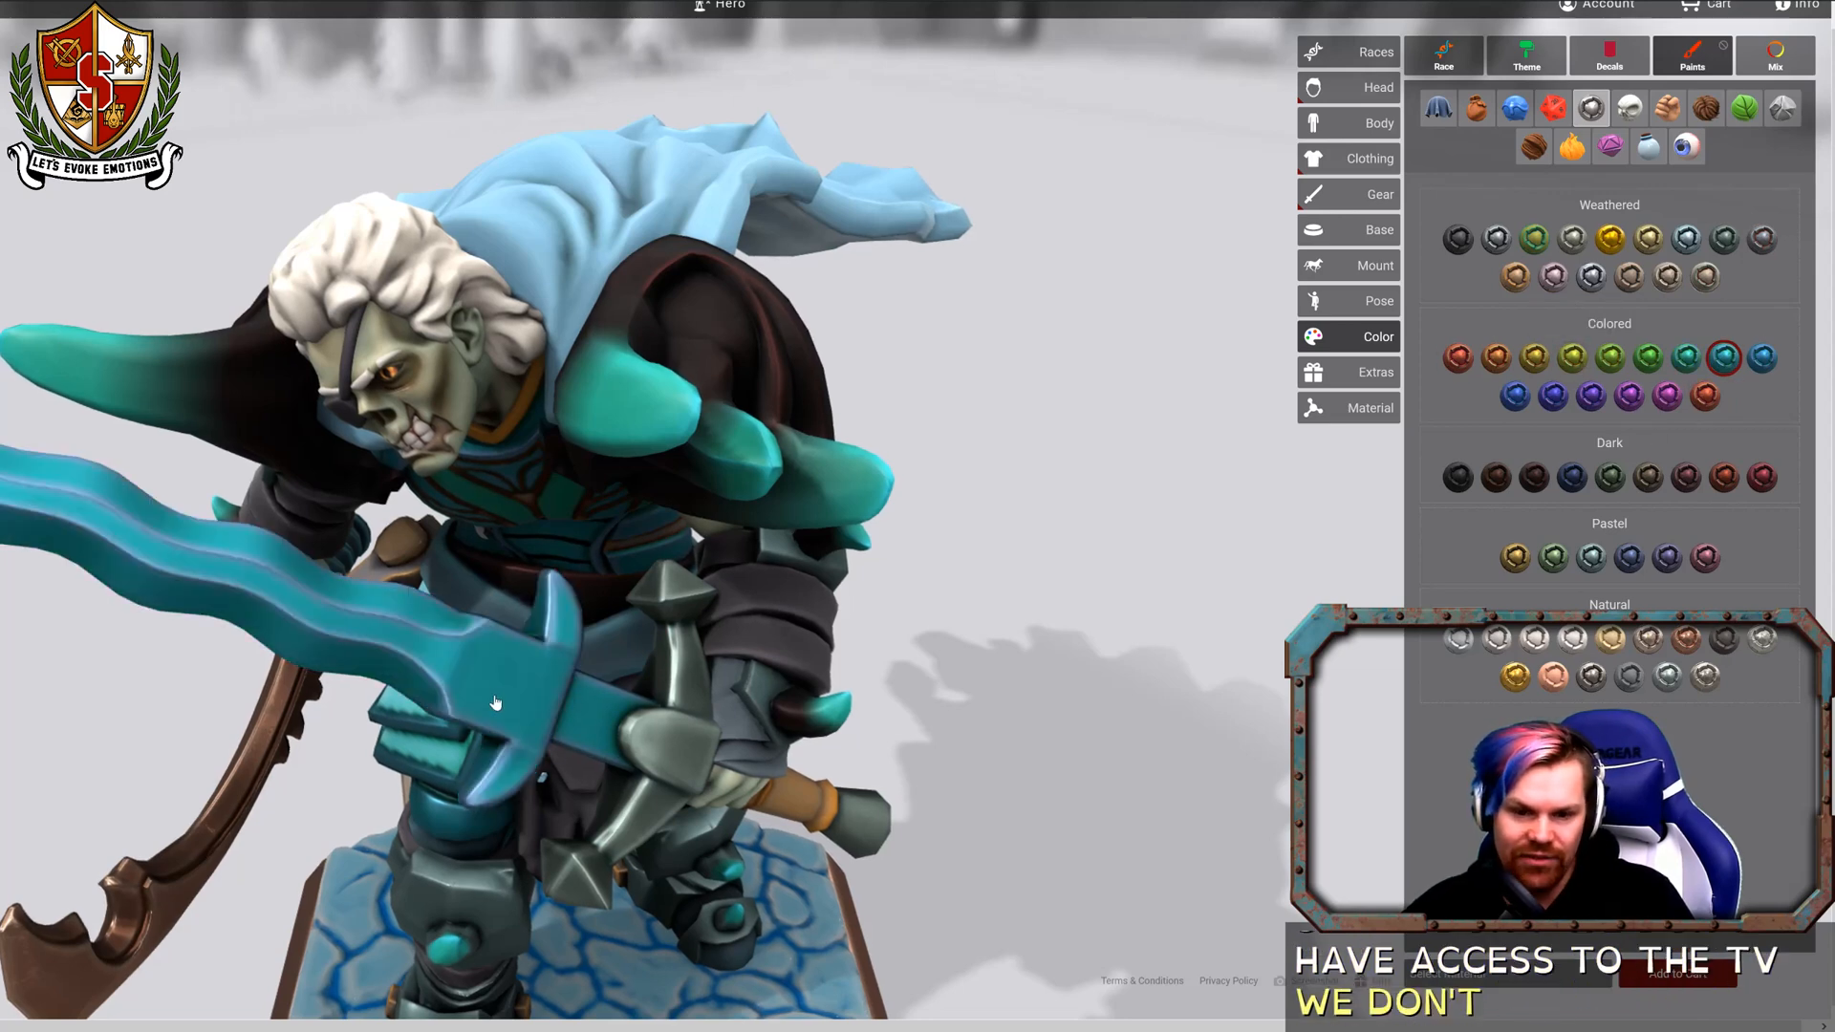
{"action": "scroll", "coordinate": [495, 703], "scroll_direction": "down", "scroll_amount": 5}
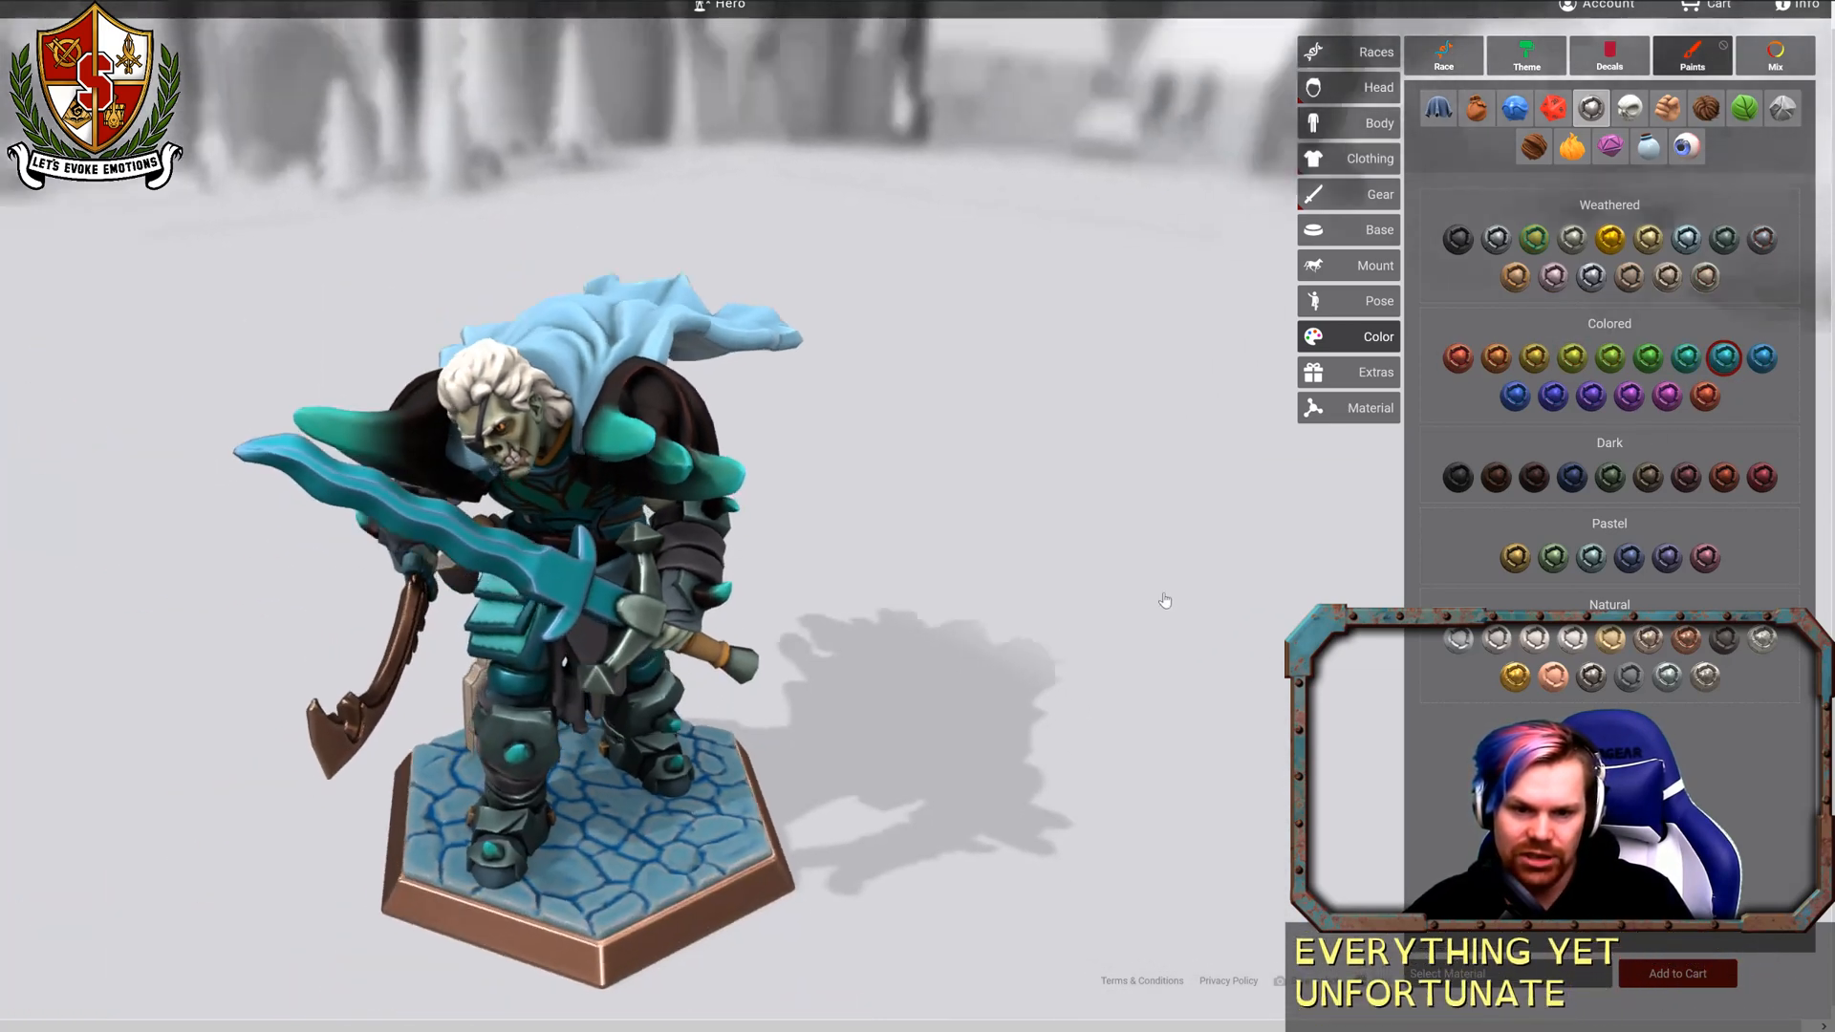
Try the third, seventh and eighth shades of the Natural hair colors on the miniature's hair.
{"action": "left_click_drag", "start_coordinate": [1165, 601], "coordinate": [963, 631]}
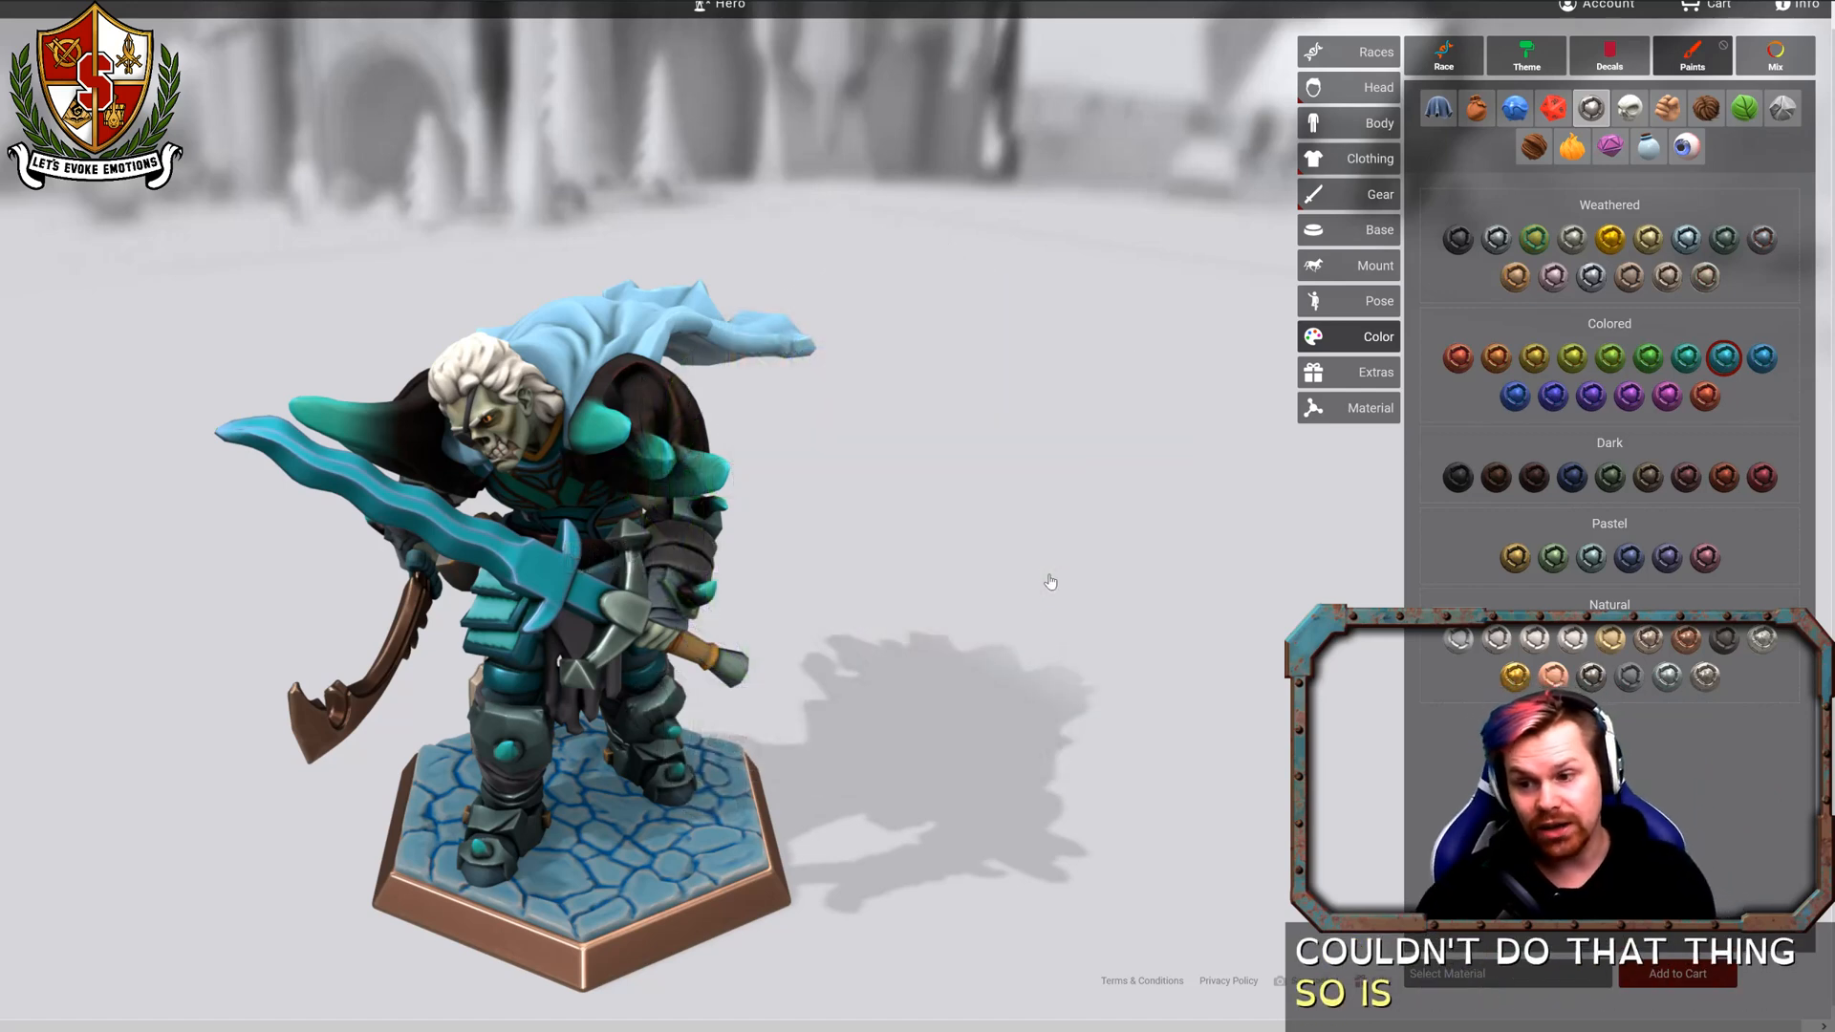
{"action": "left_click_drag", "start_coordinate": [987, 593], "coordinate": [1045, 586]}
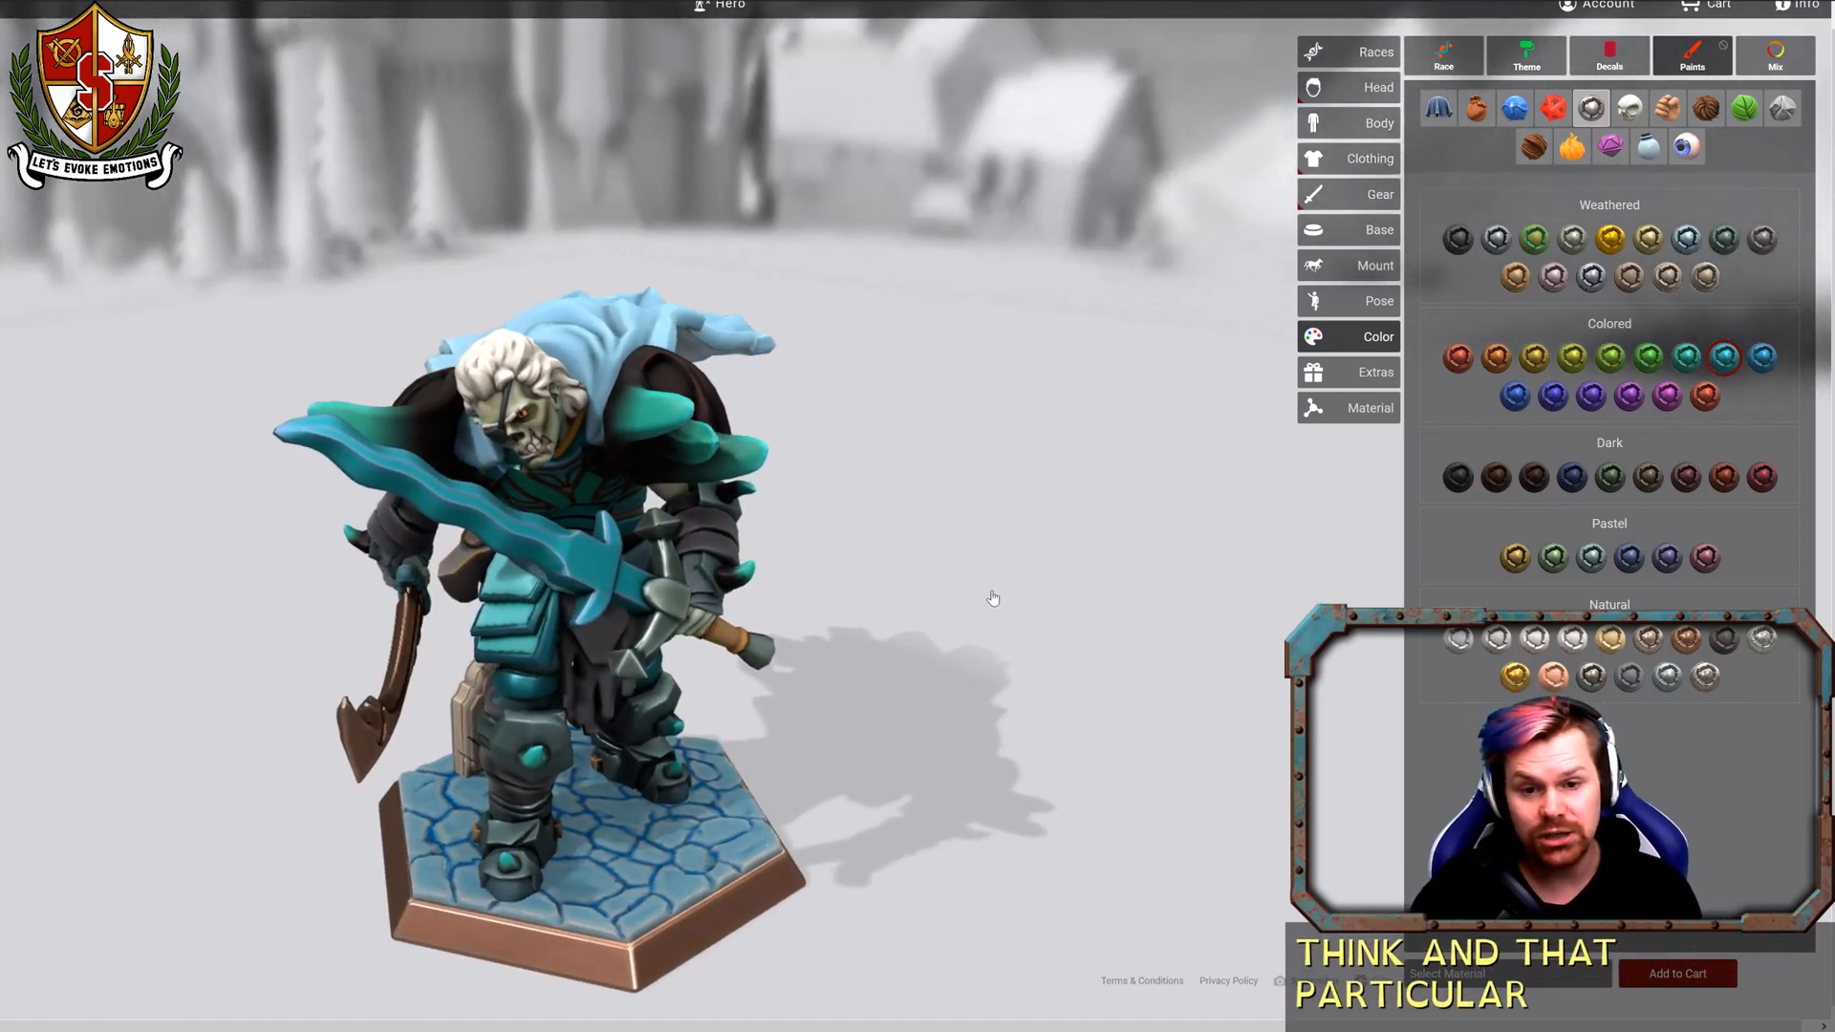
{"action": "left_click", "coordinate": [1703, 113]}
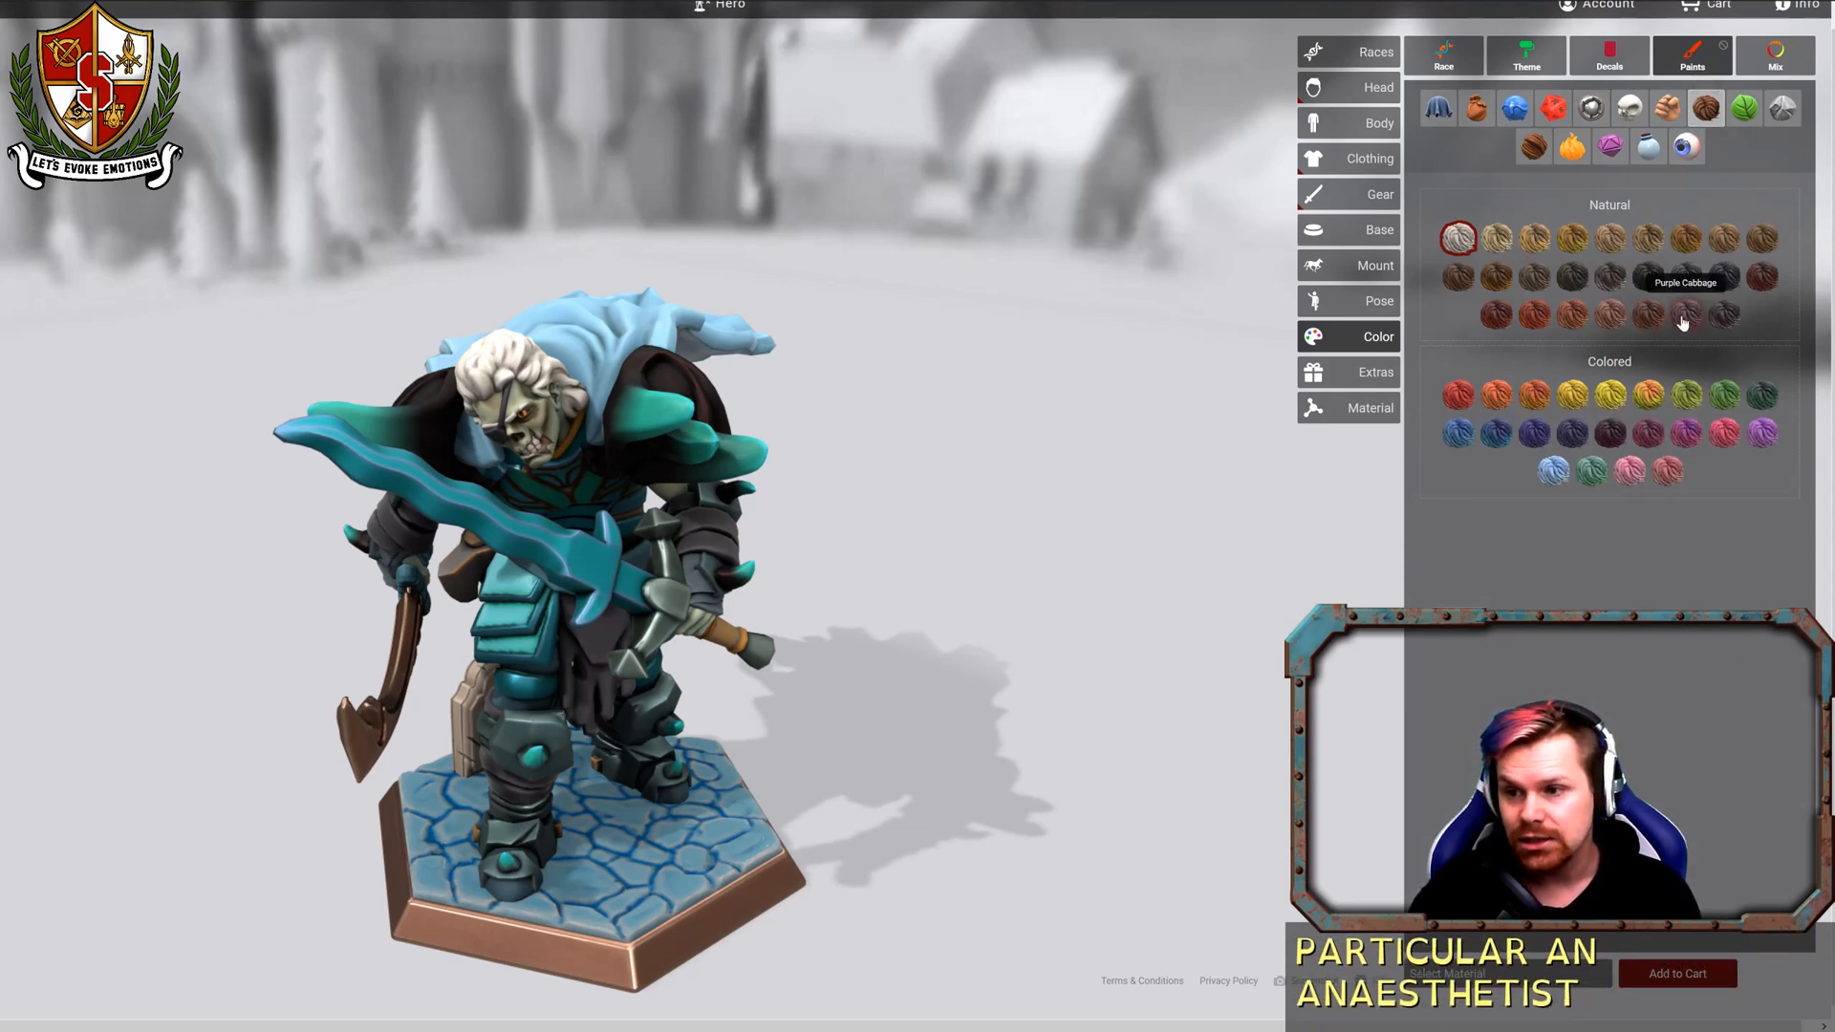
{"action": "left_click", "coordinate": [1533, 256]}
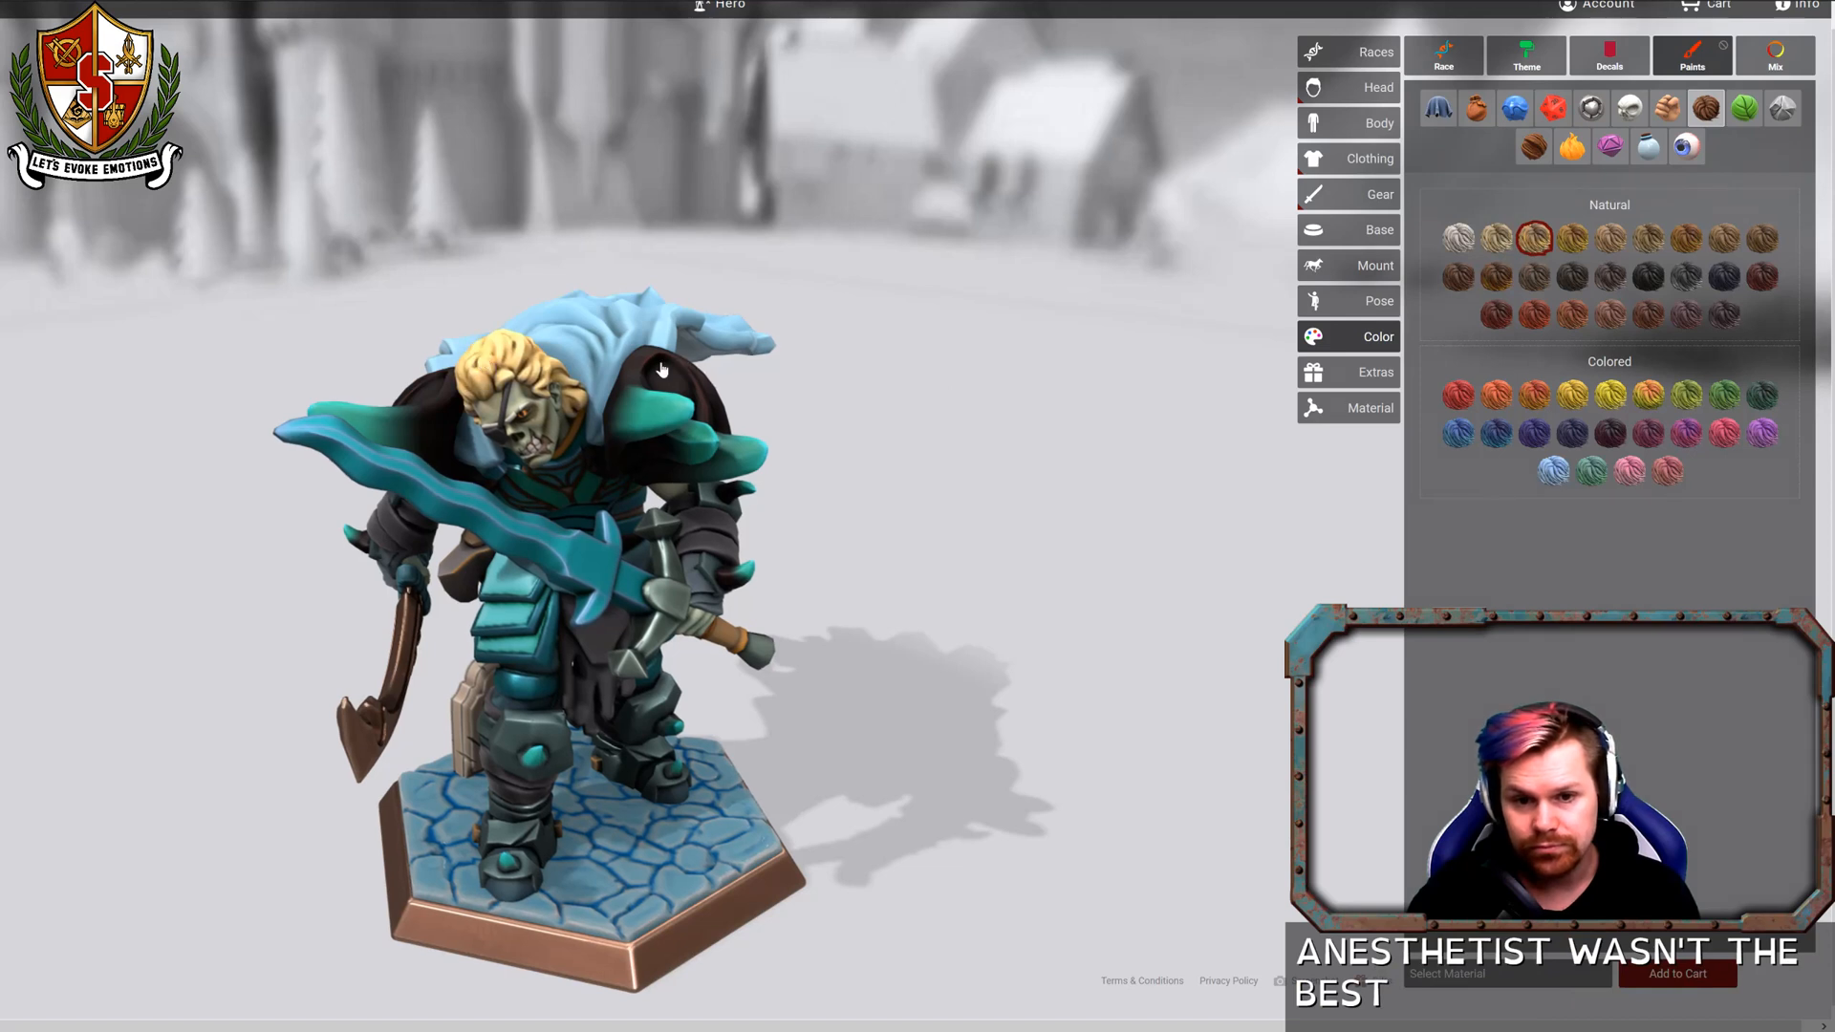
{"action": "left_click", "coordinate": [1686, 239]}
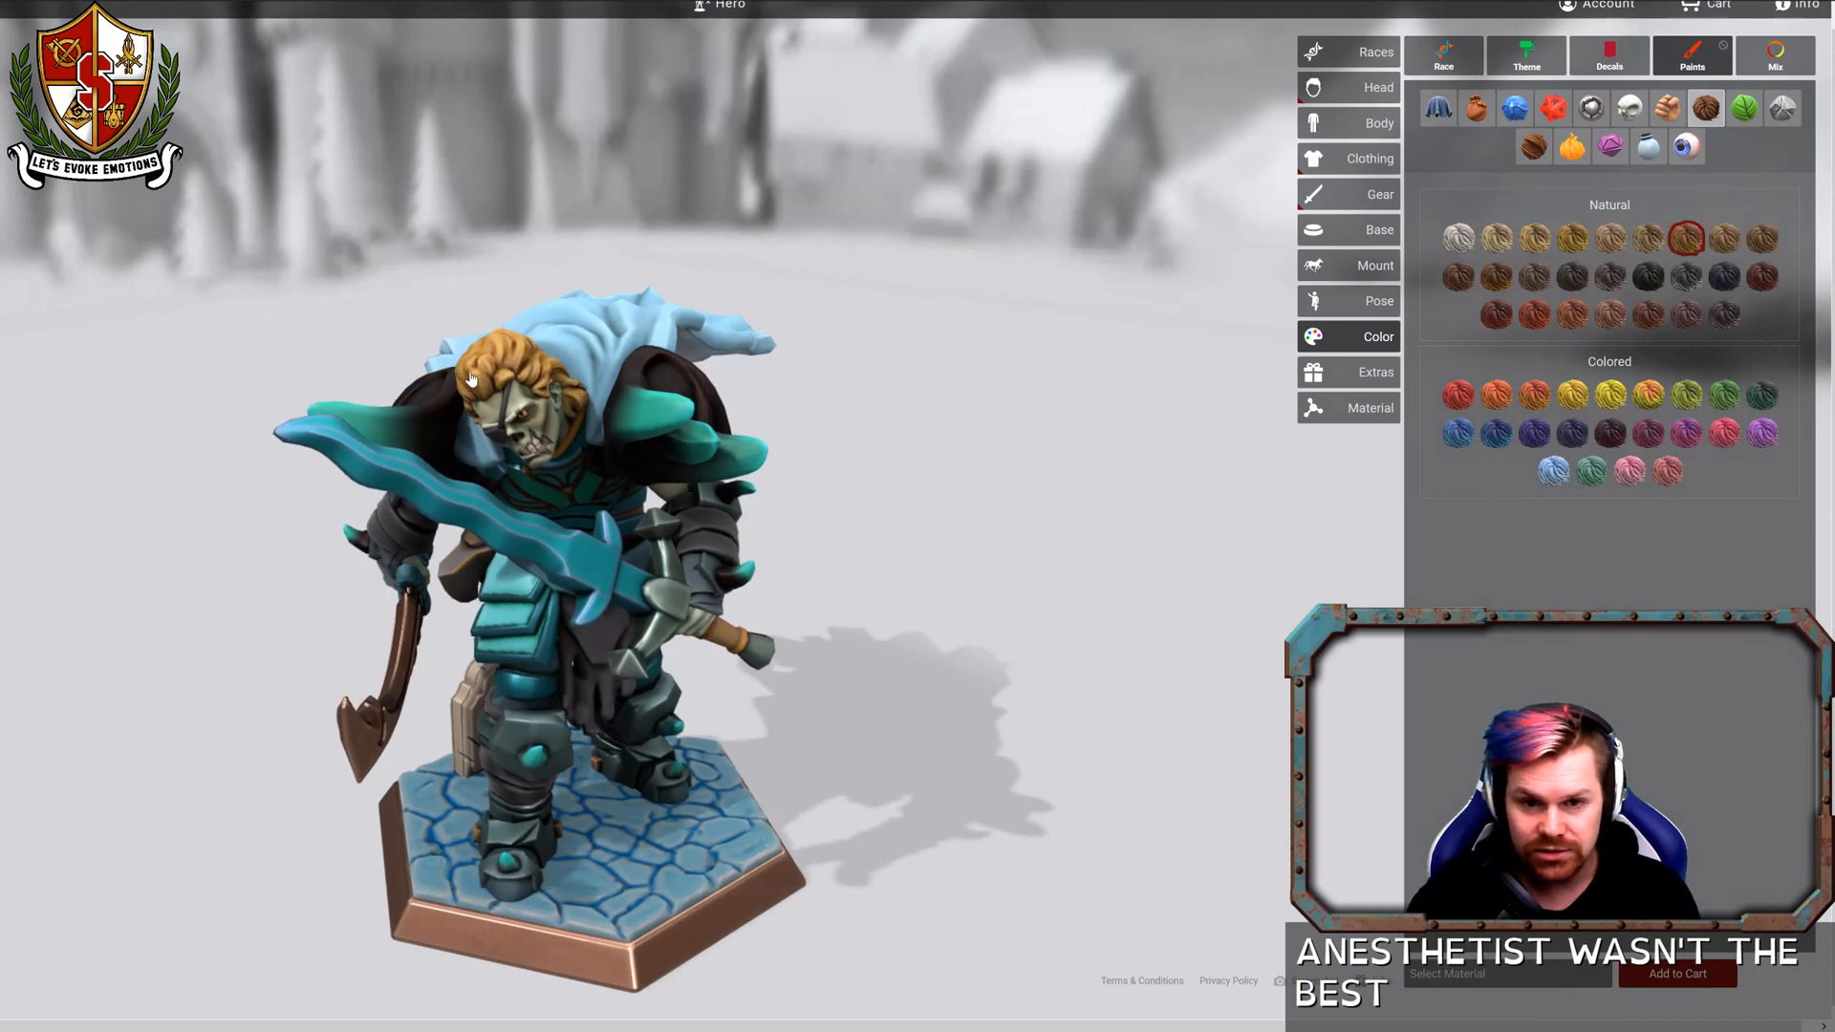
{"action": "left_click", "coordinate": [1723, 238]}
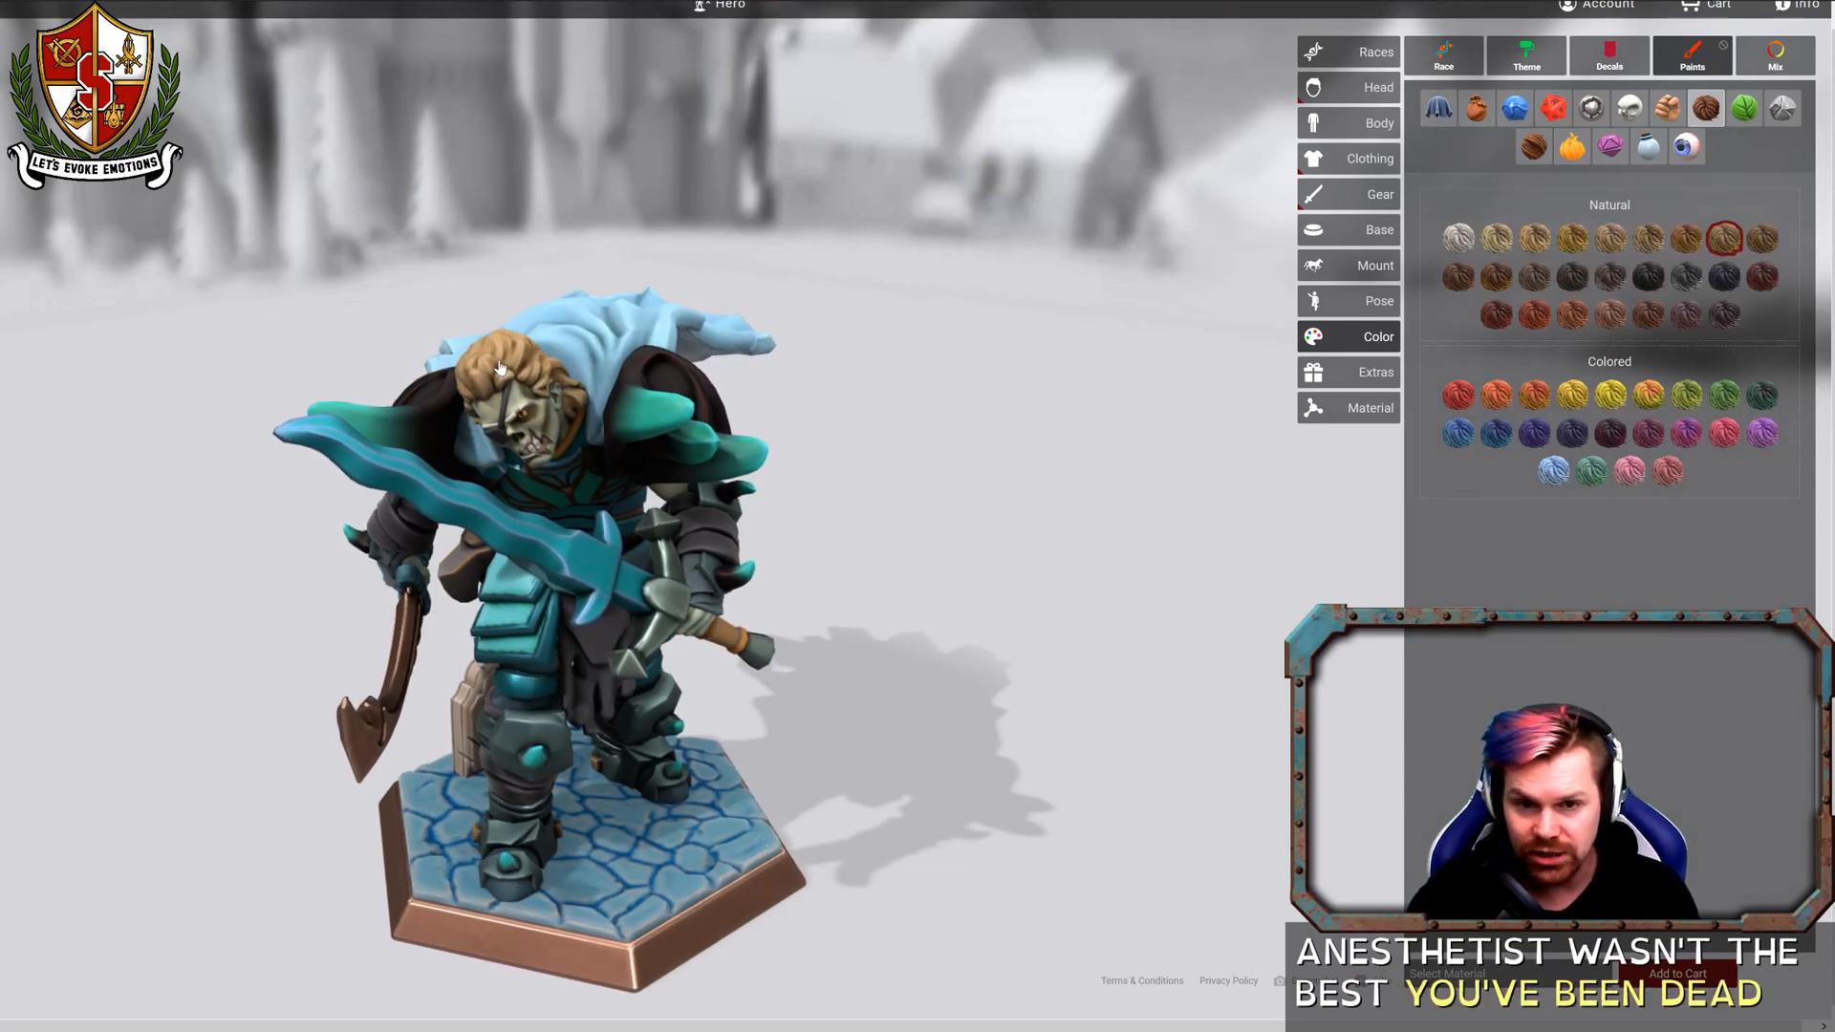
Try the pastel green, light blue and purple shades from the Colored hair paints on the hair.
{"action": "left_click", "coordinate": [1591, 470]}
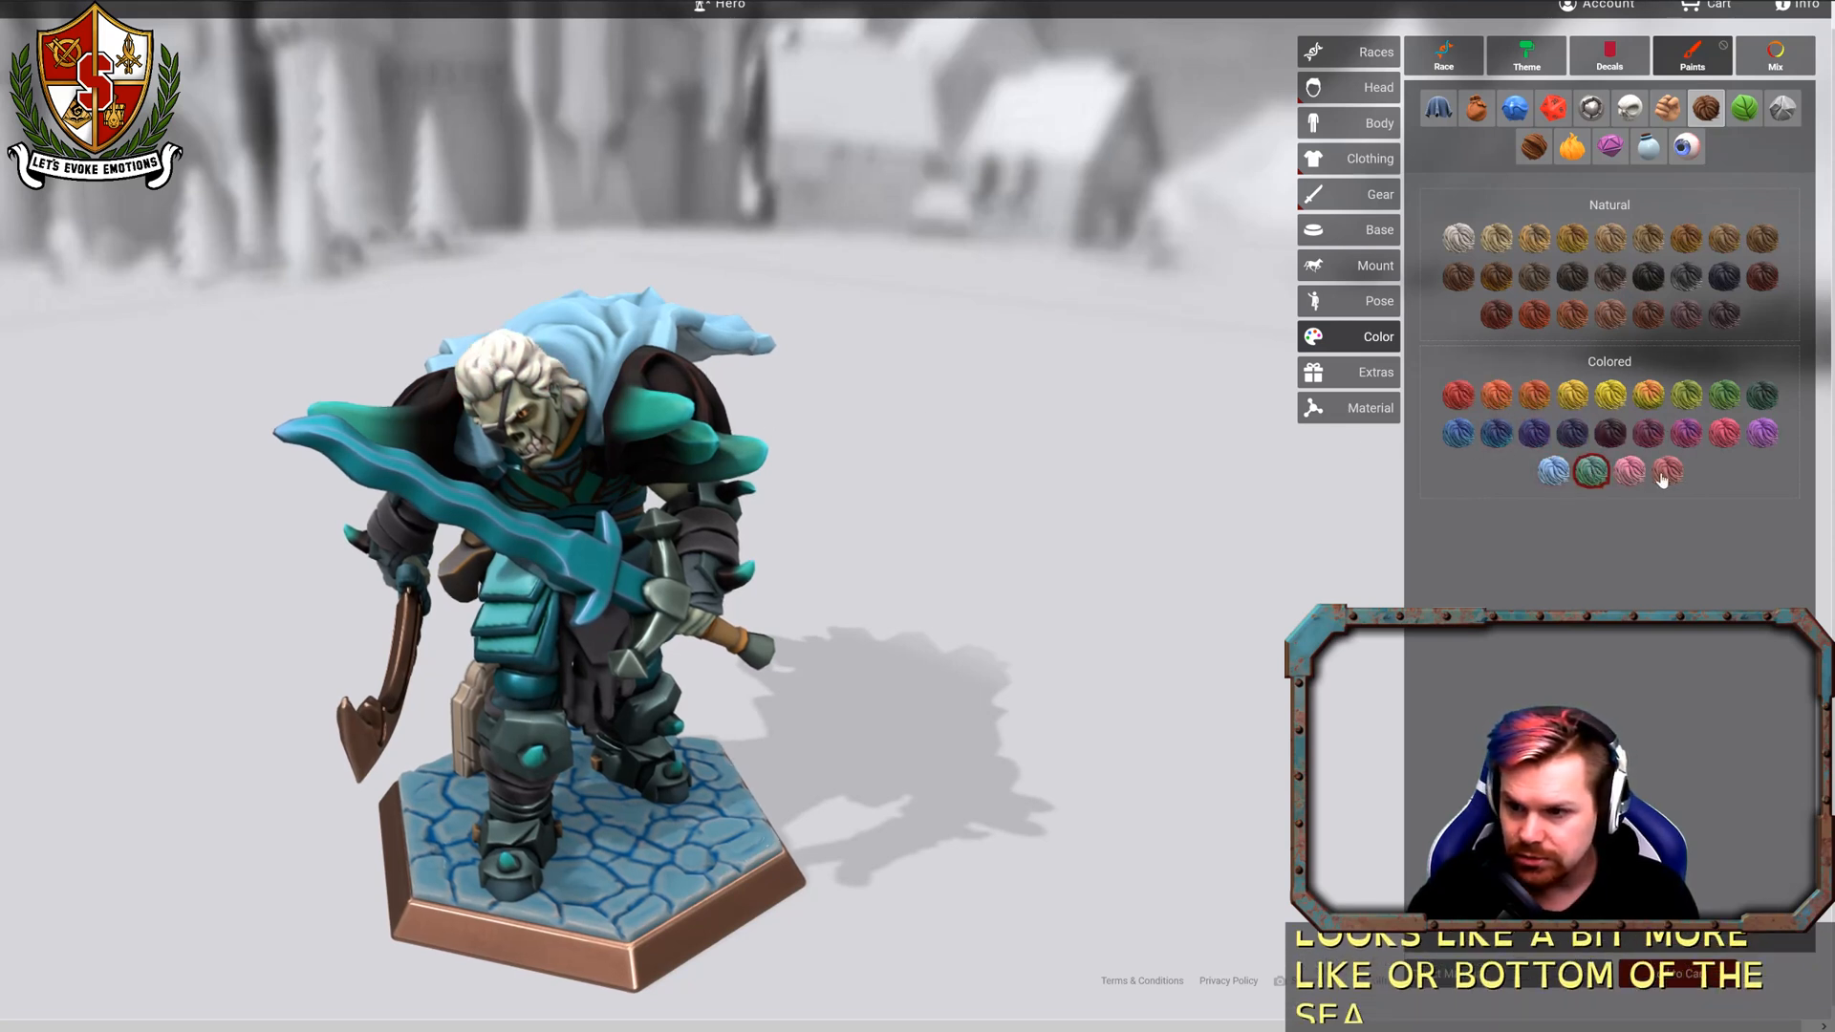
{"action": "left_click", "coordinate": [1557, 480]}
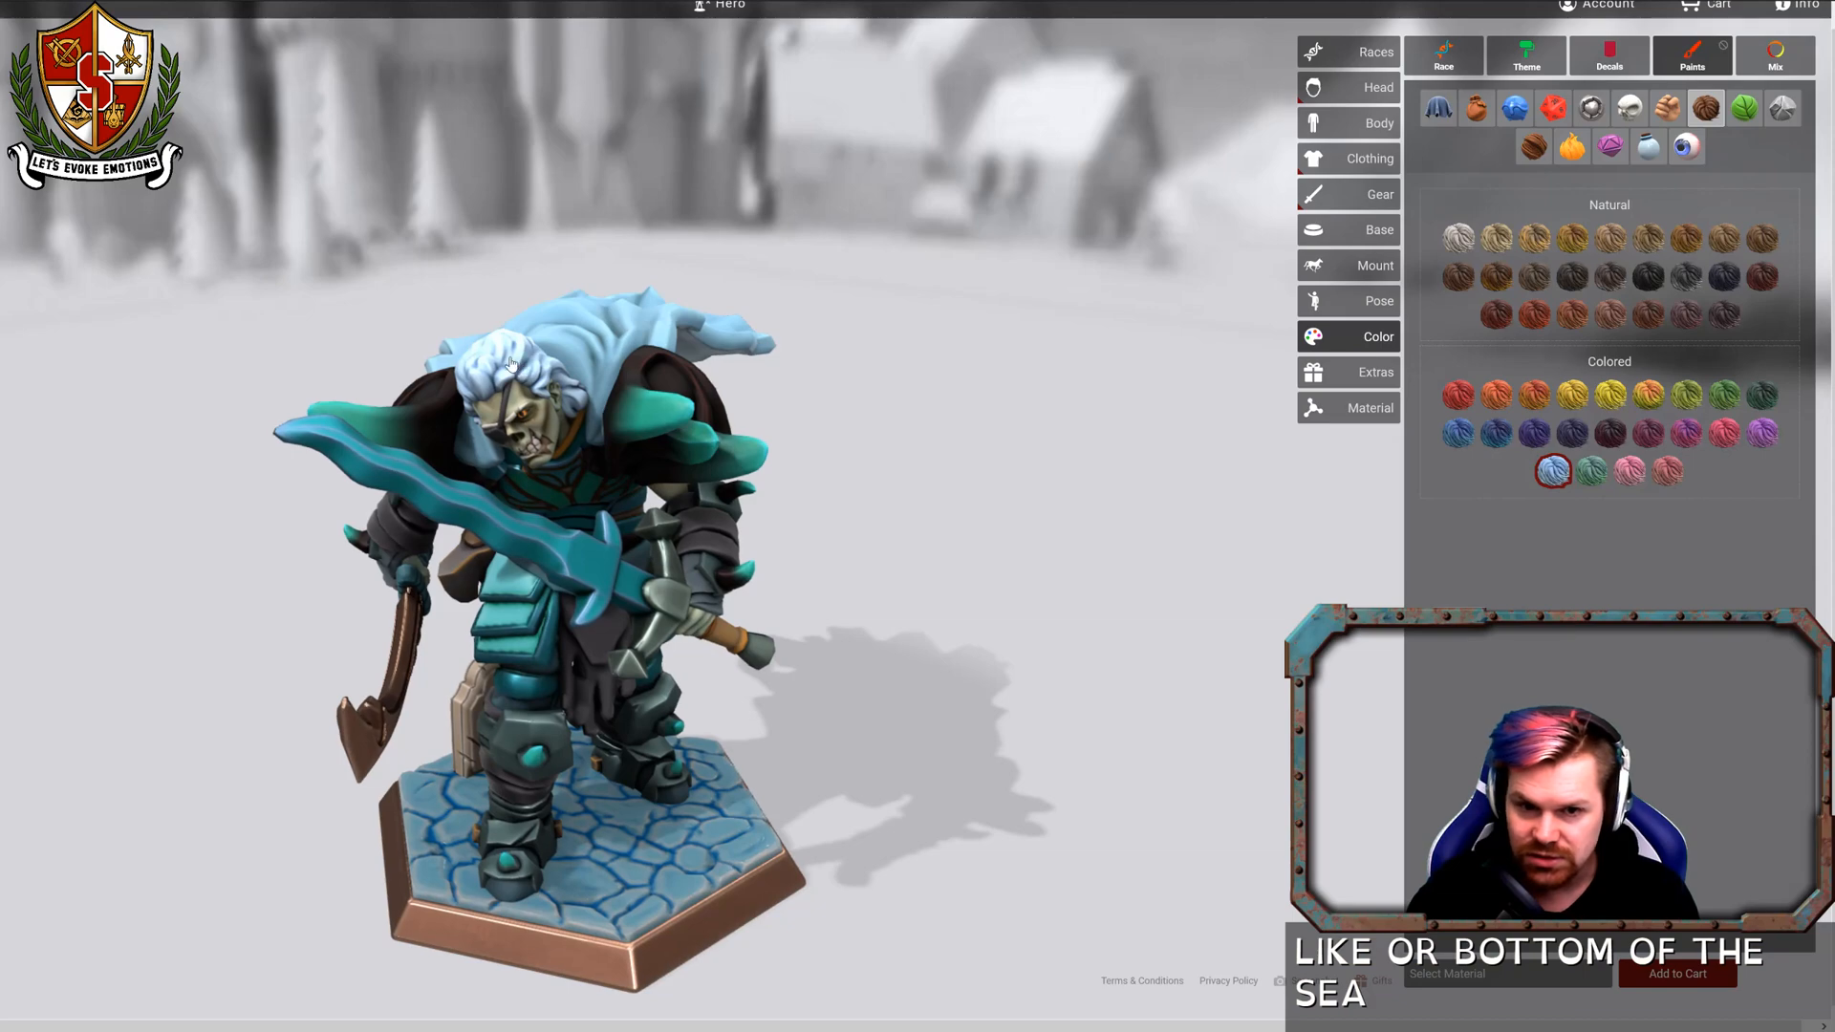
{"action": "left_click_drag", "start_coordinate": [991, 377], "coordinate": [848, 402]}
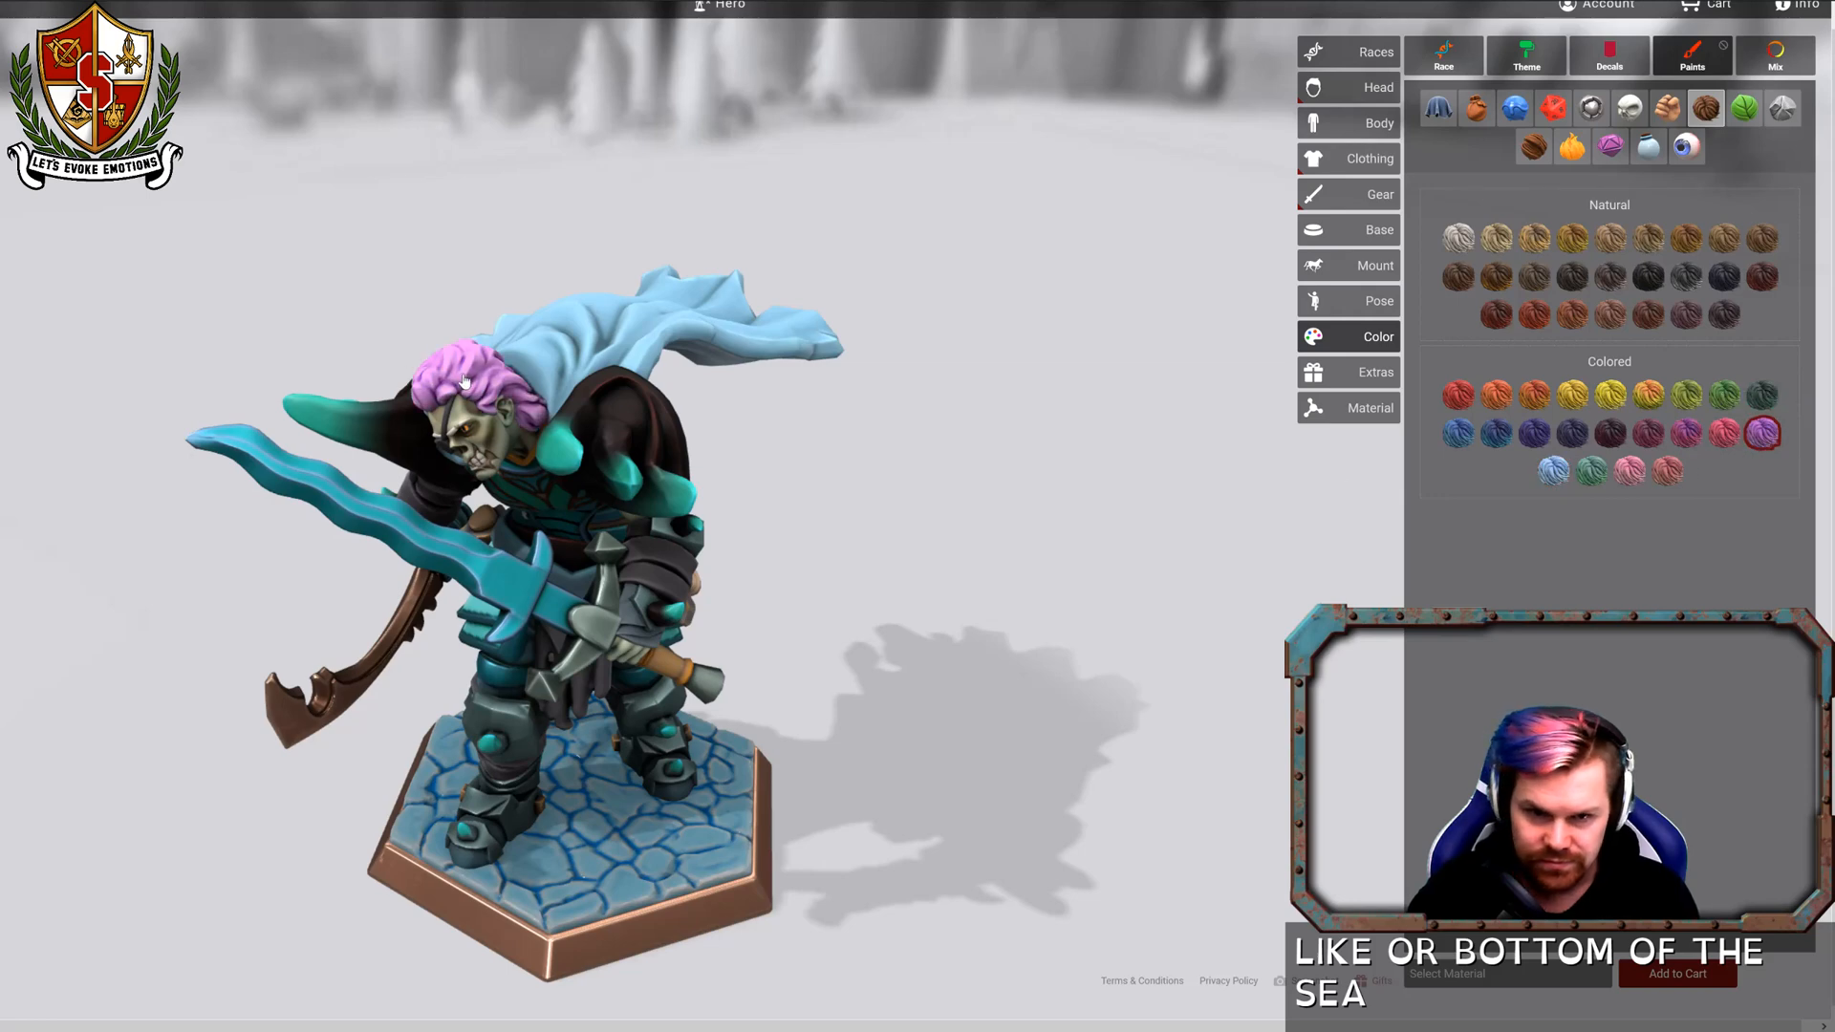
Paint the miniature's hair with the medium blue shade from the Colored hair paints.
{"action": "left_click", "coordinate": [1457, 434]}
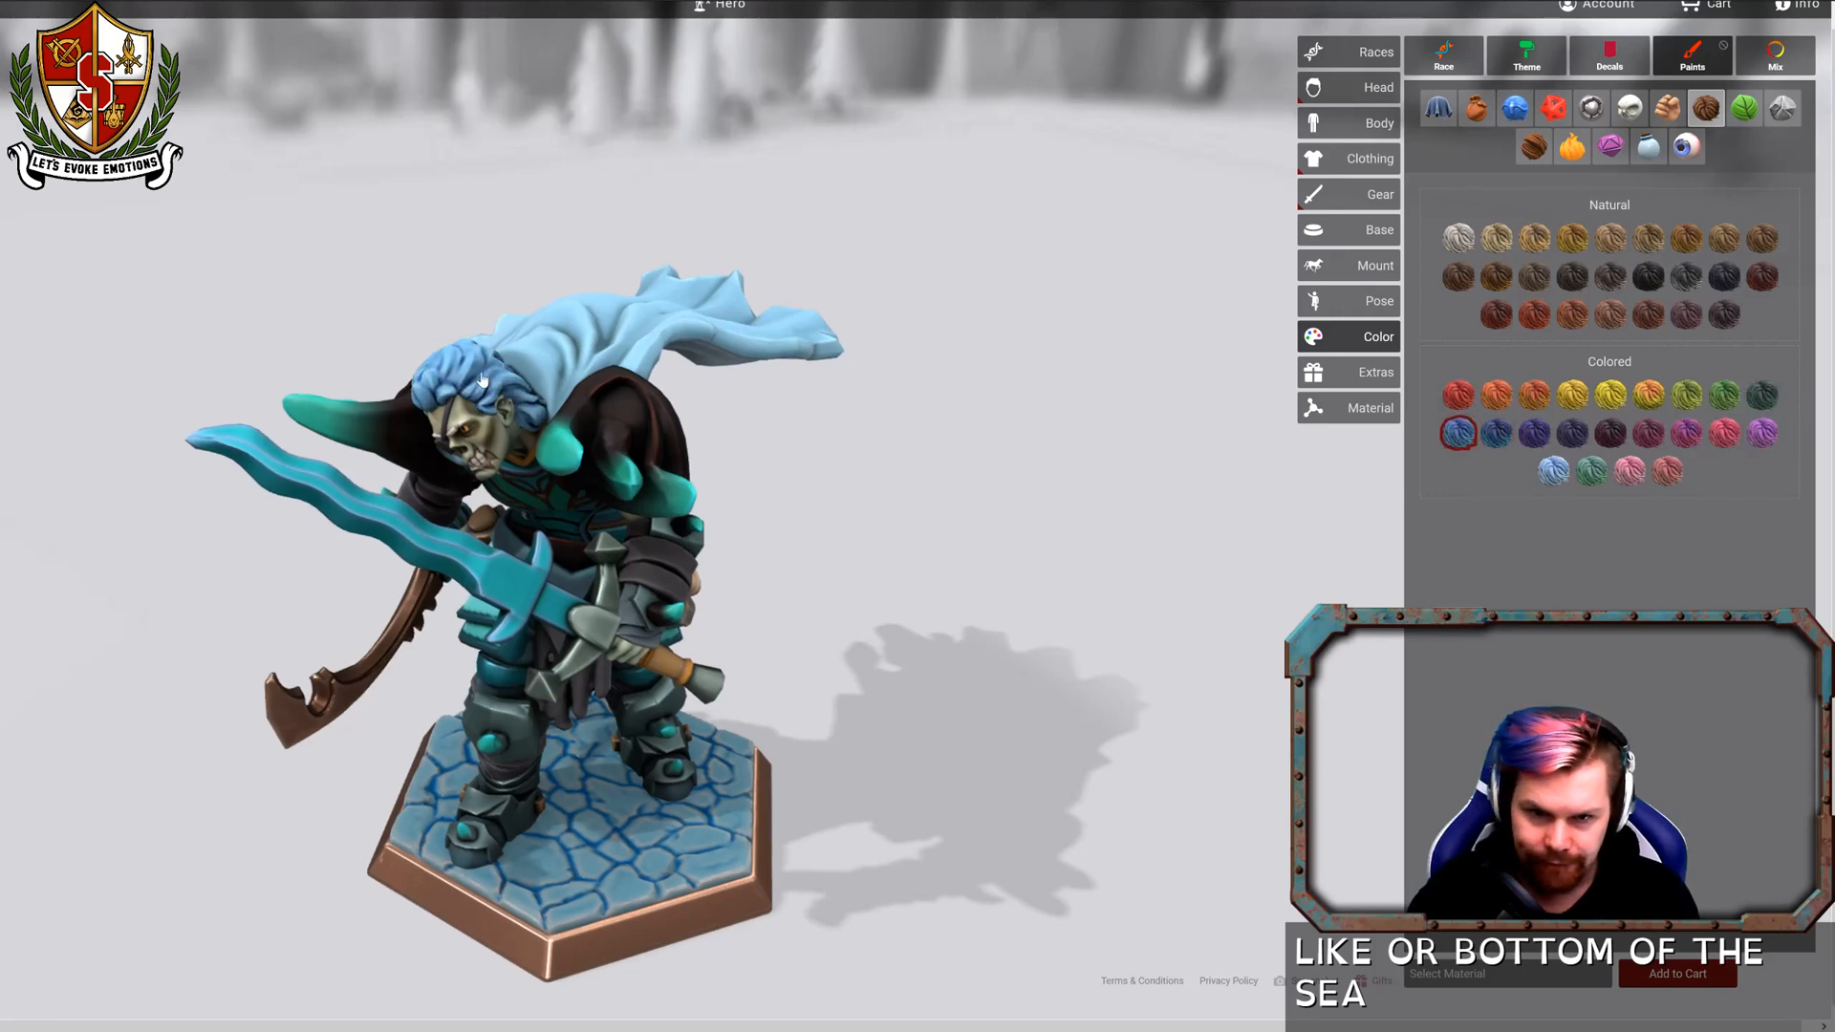
{"action": "left_click_drag", "start_coordinate": [481, 380], "coordinate": [1186, 361]}
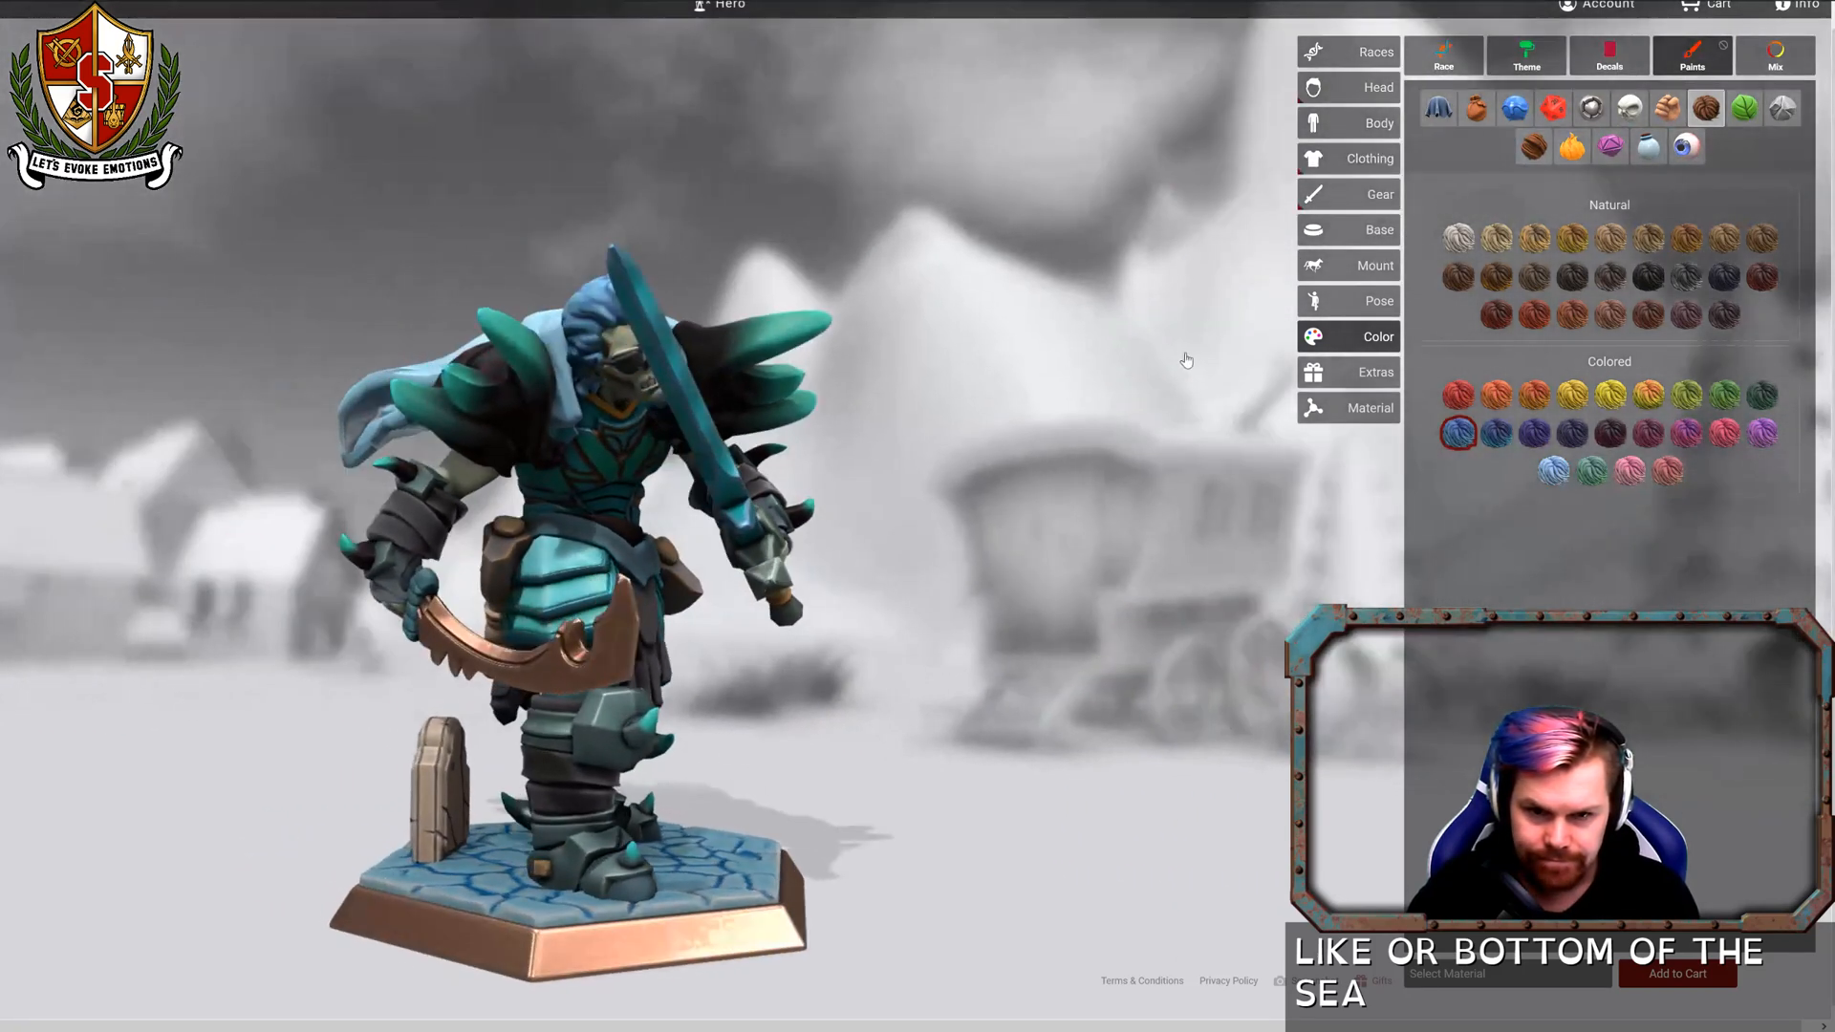
{"action": "scroll", "coordinate": [1186, 360], "scroll_direction": "up", "scroll_amount": 6}
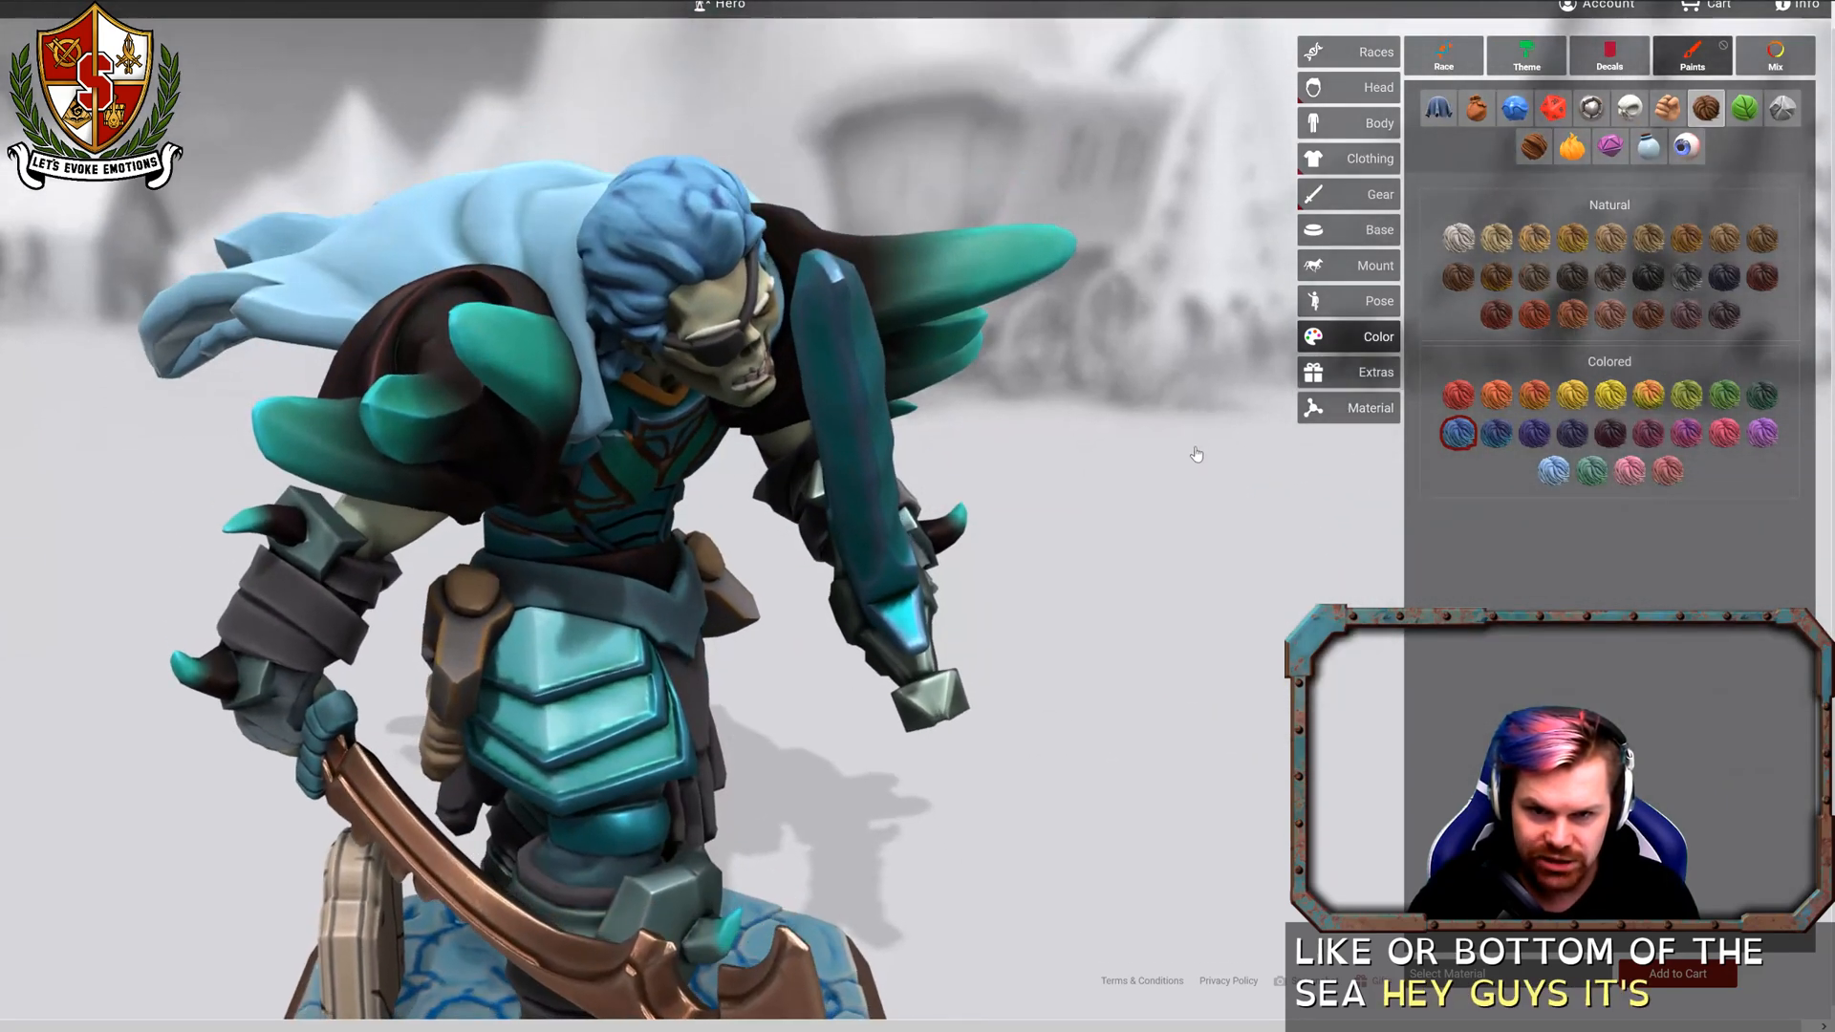
{"action": "left_click_drag", "start_coordinate": [1196, 454], "coordinate": [851, 476]}
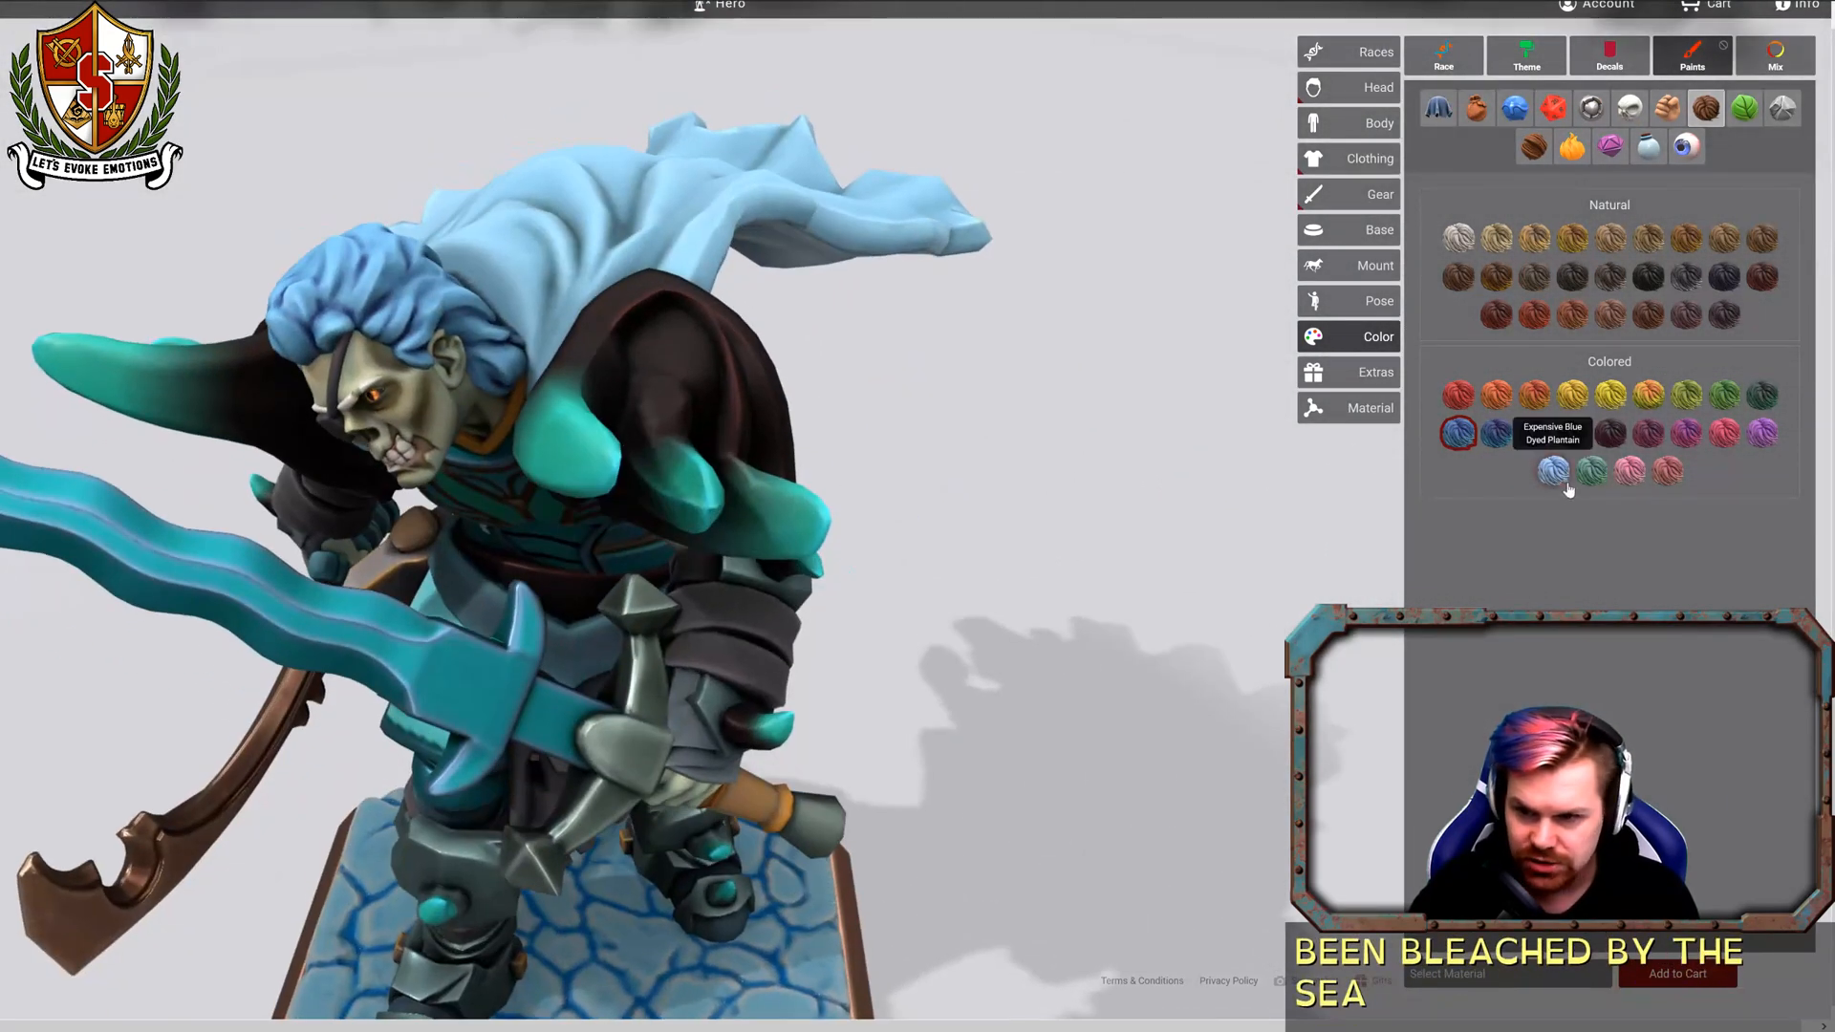
{"action": "left_click", "coordinate": [1572, 394]}
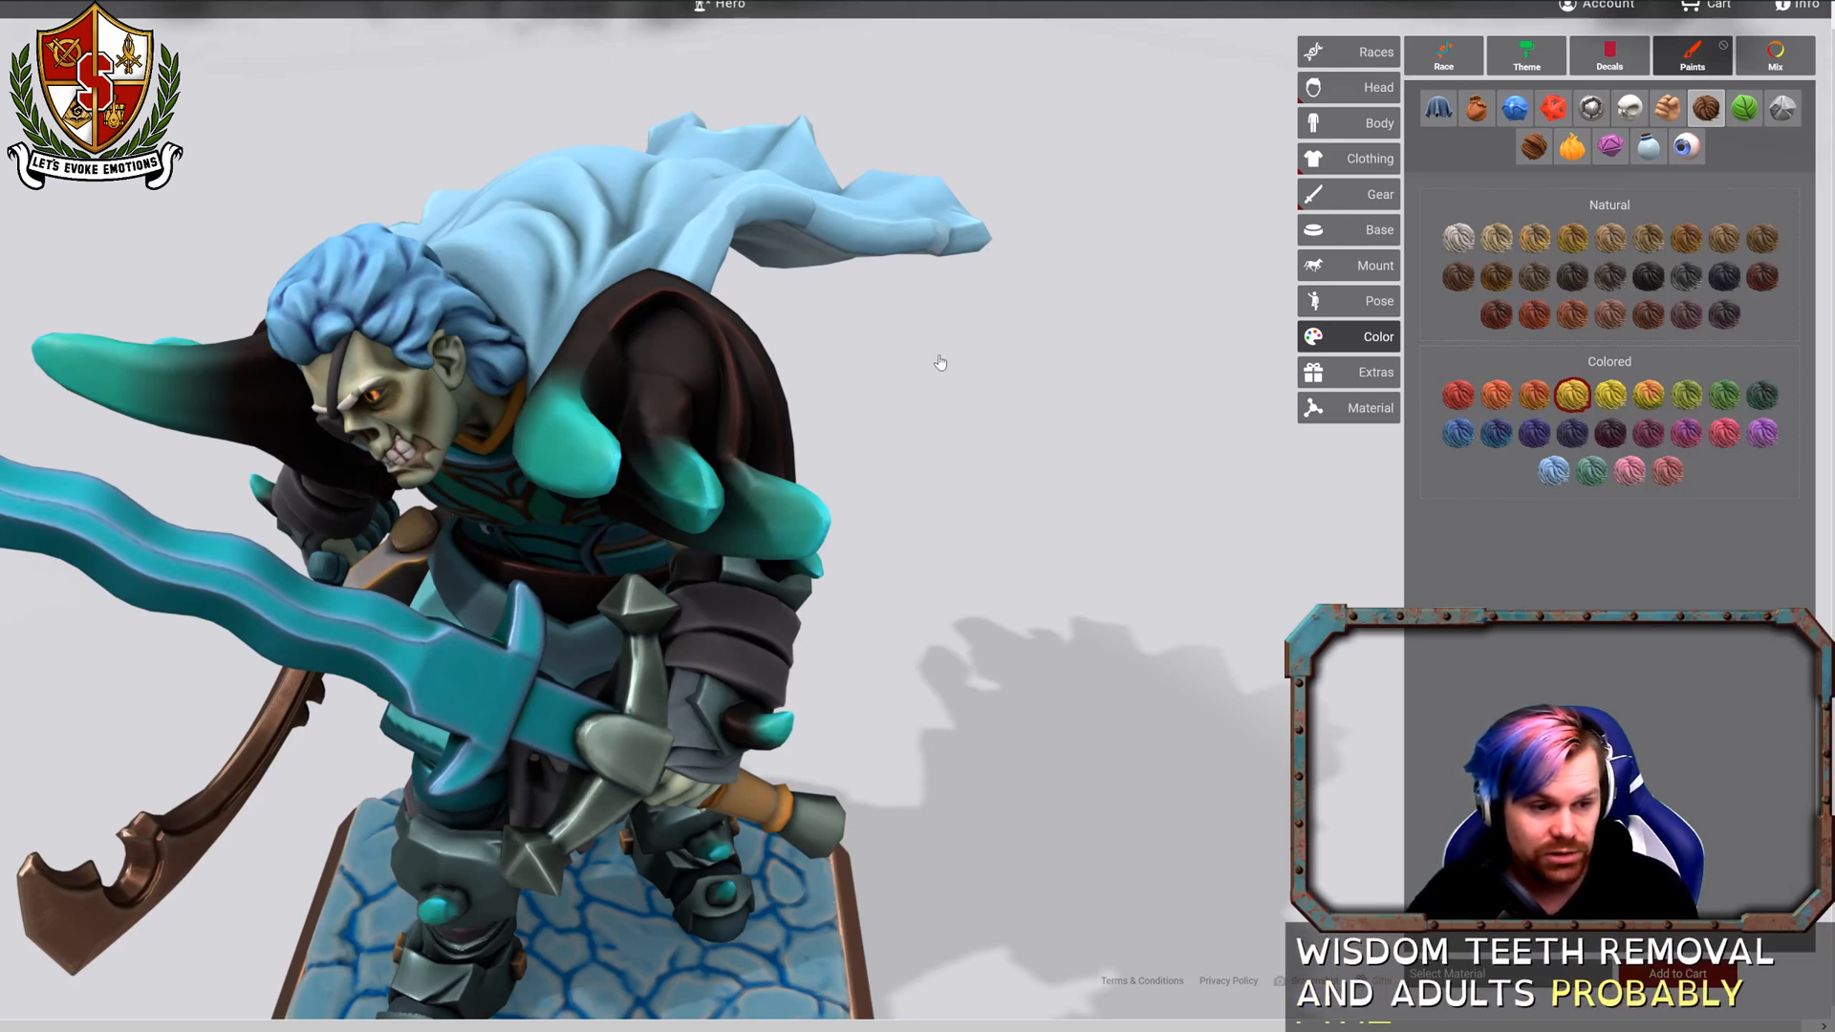
{"action": "scroll", "coordinate": [1015, 325], "scroll_direction": "down", "scroll_amount": 4}
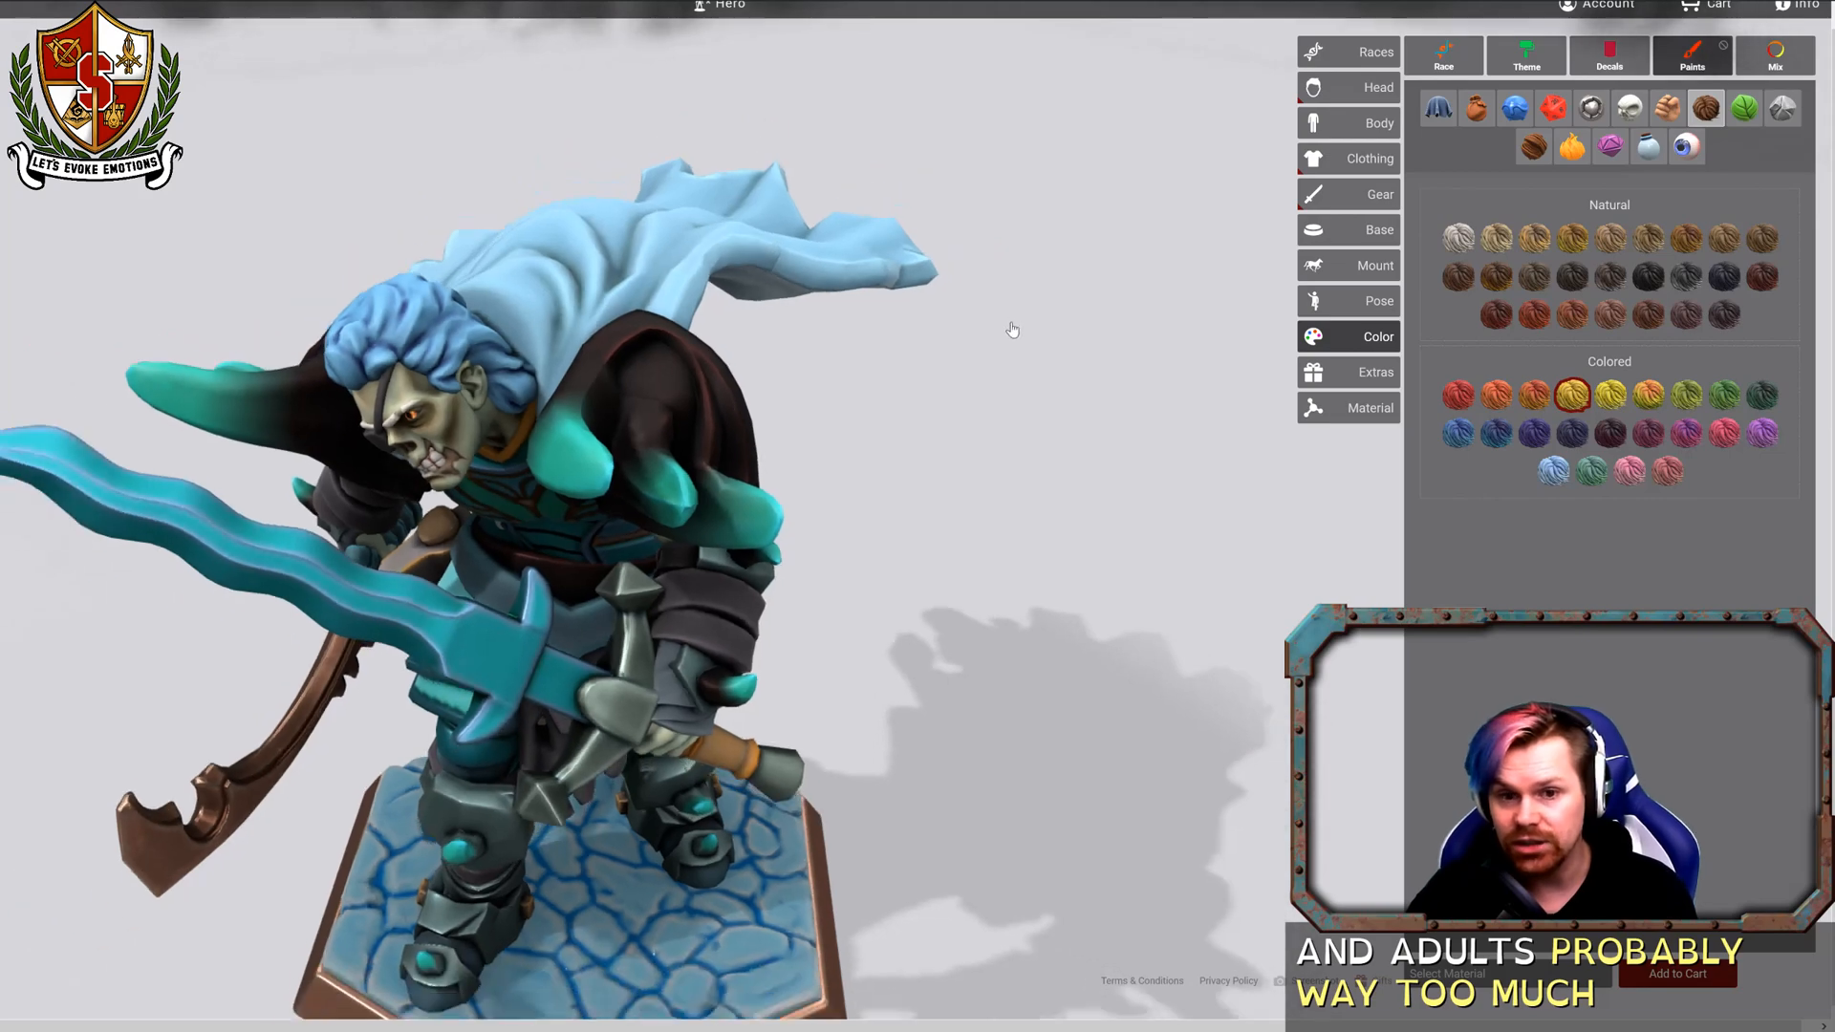
{"action": "left_click_drag", "start_coordinate": [1004, 344], "coordinate": [1142, 283]}
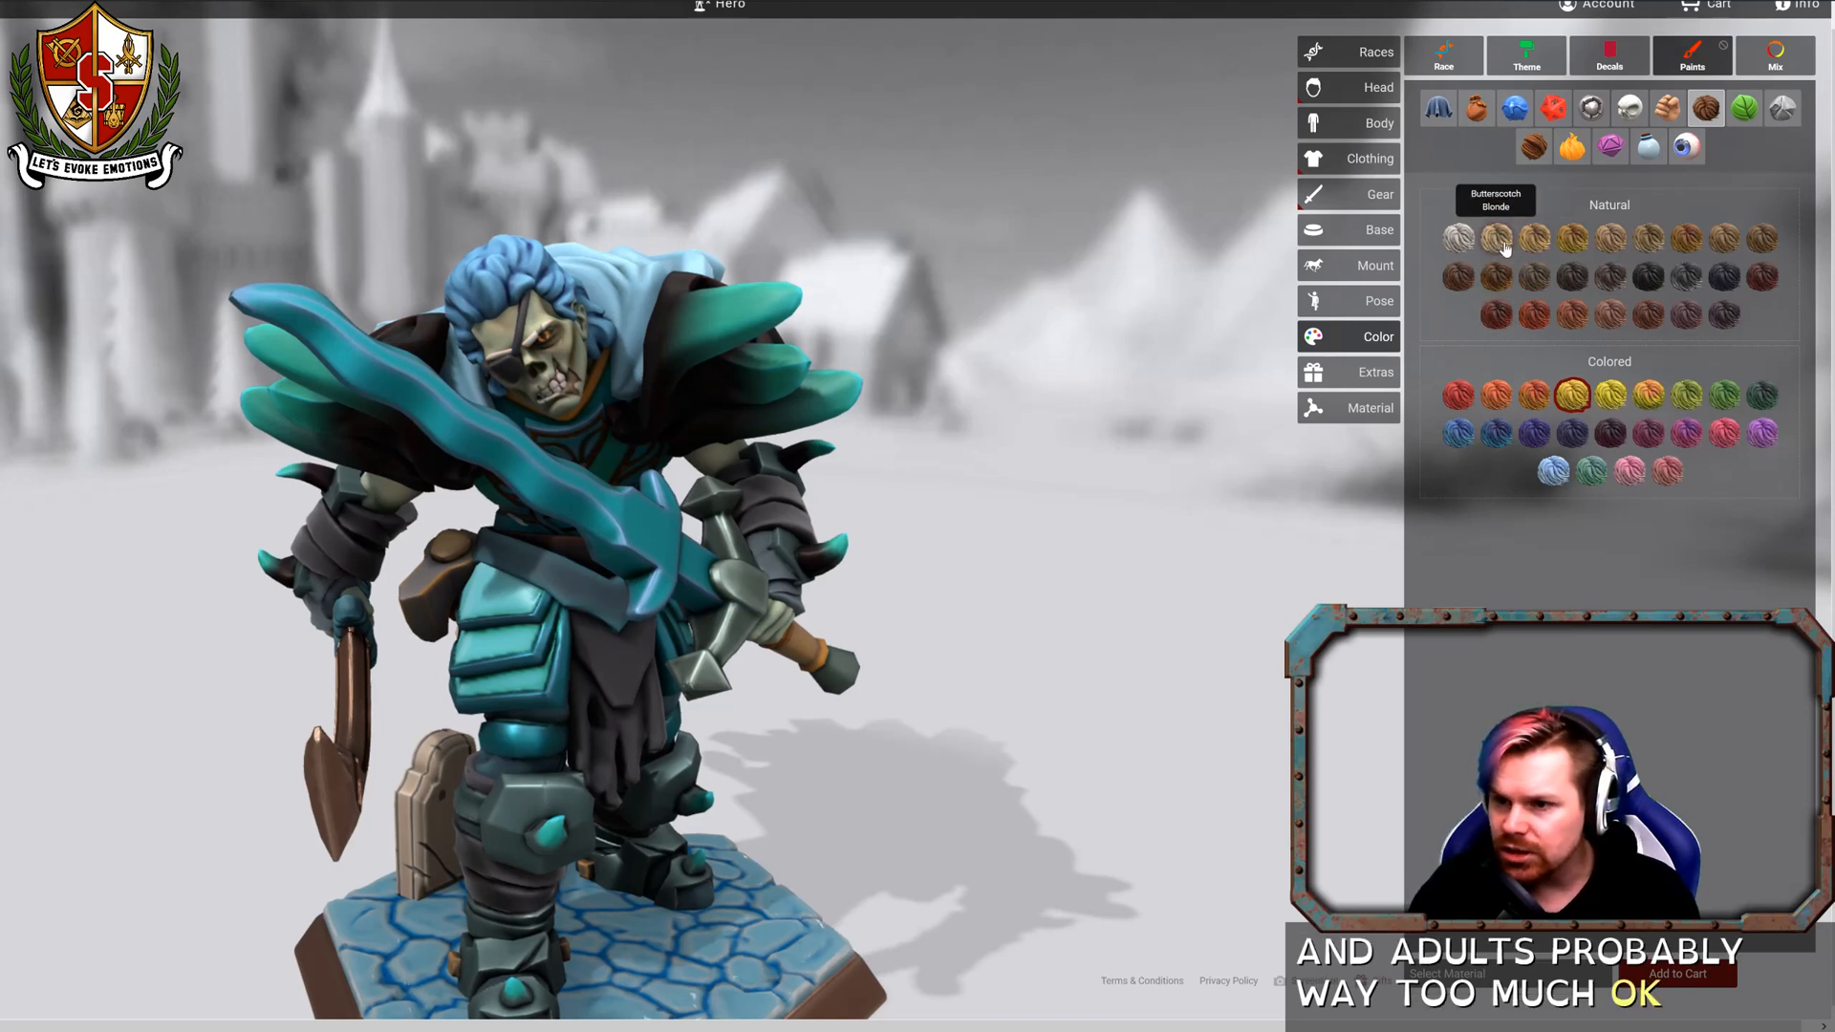
Try blonde, brown, copper-red and dark reddish shades from the Natural hair paints on the miniature's hair.
{"action": "left_click", "coordinate": [1534, 238]}
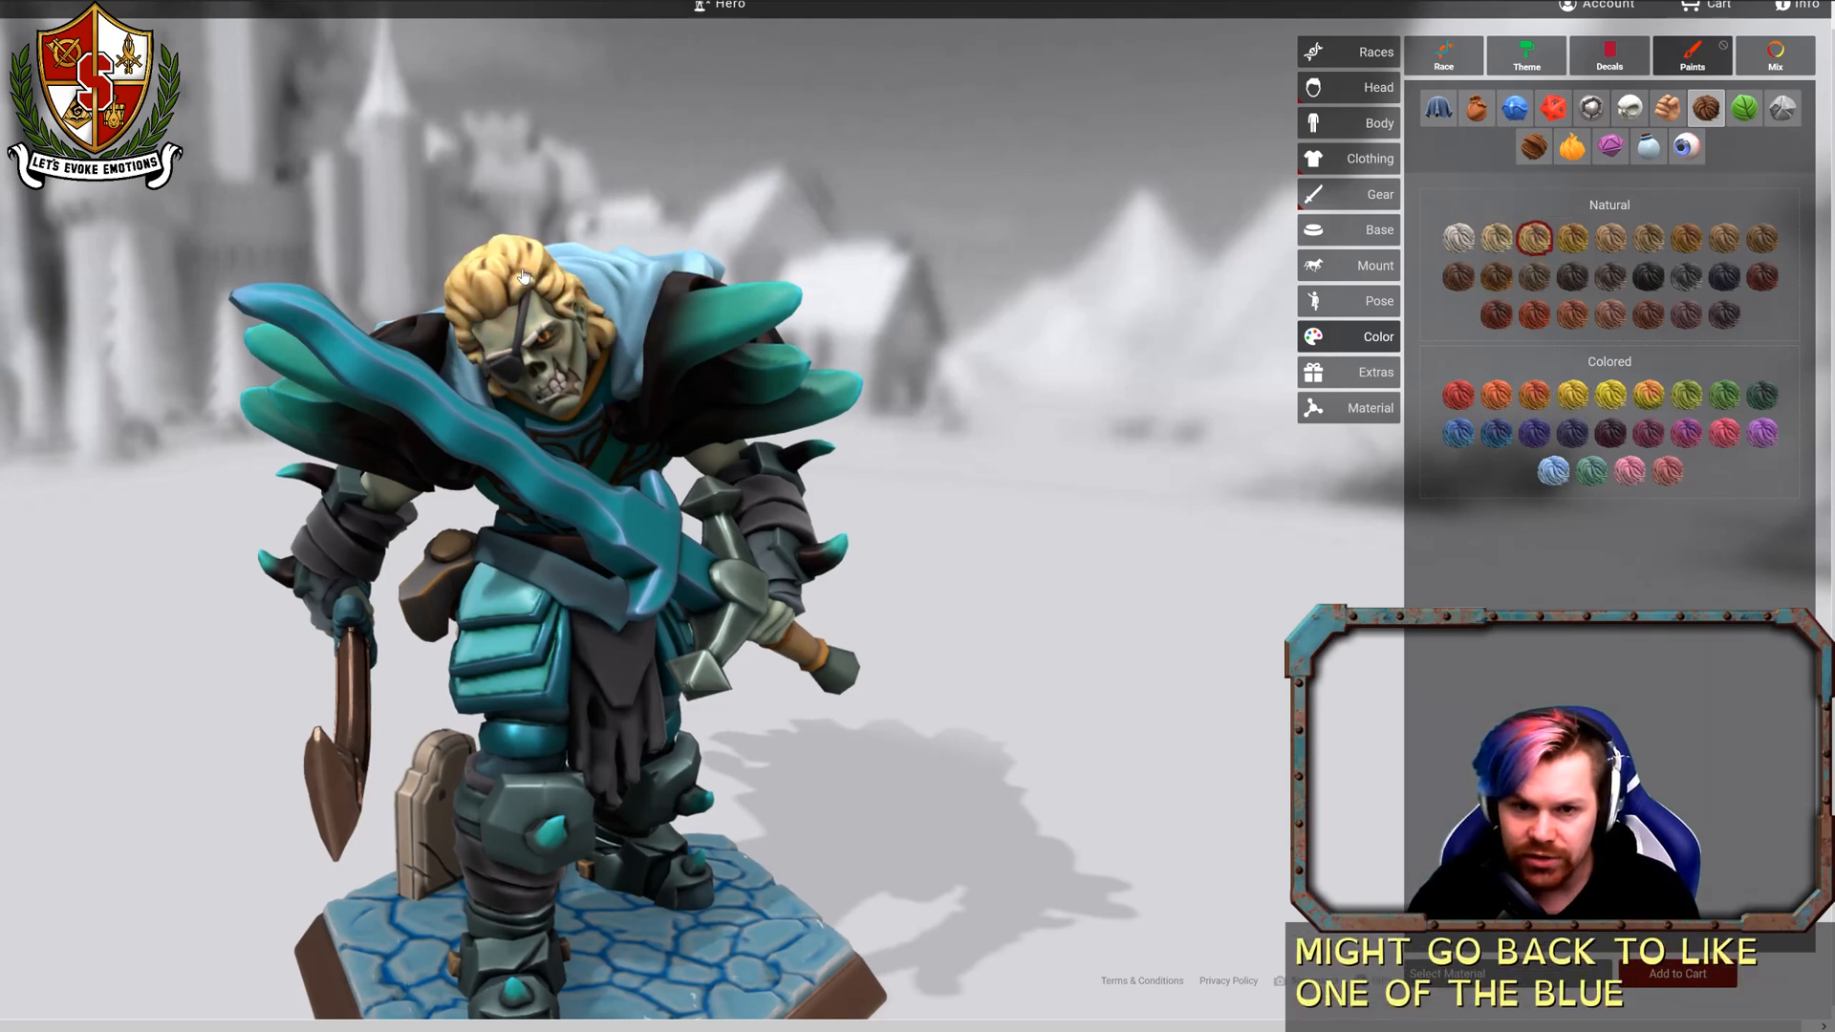
{"action": "left_click", "coordinate": [1687, 238]}
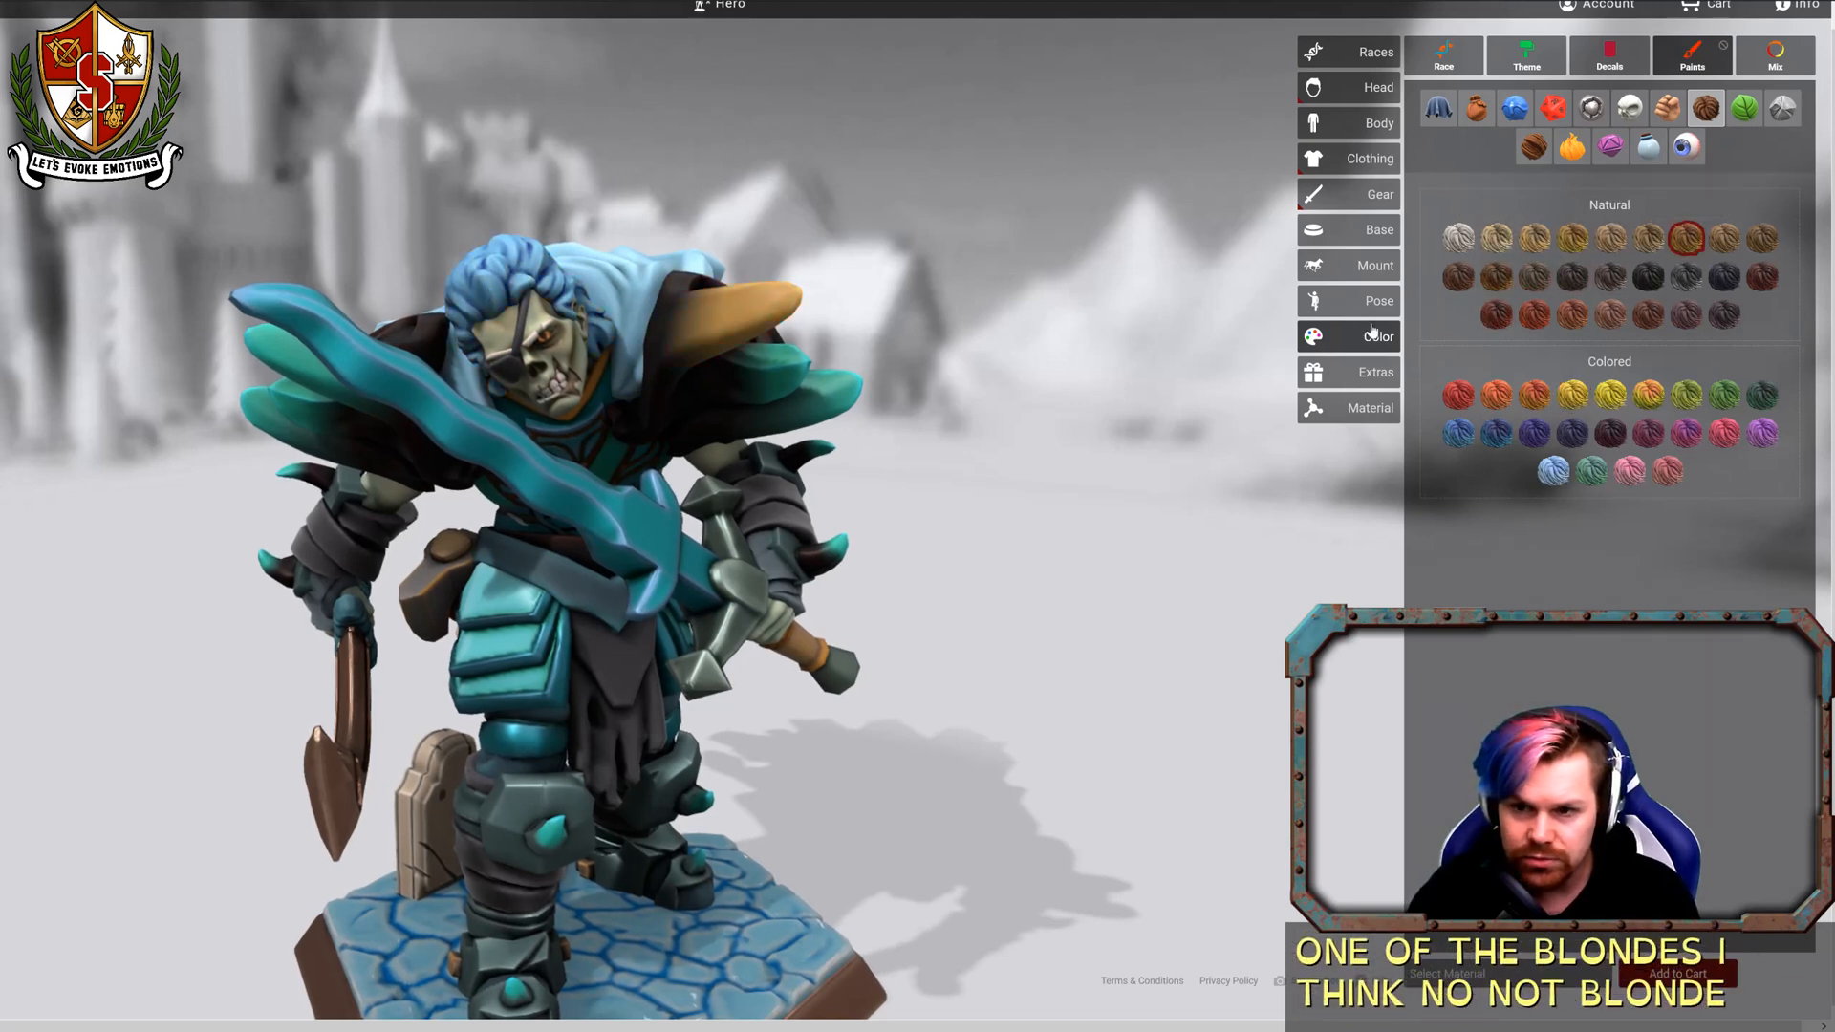
{"action": "left_click", "coordinate": [1457, 276]}
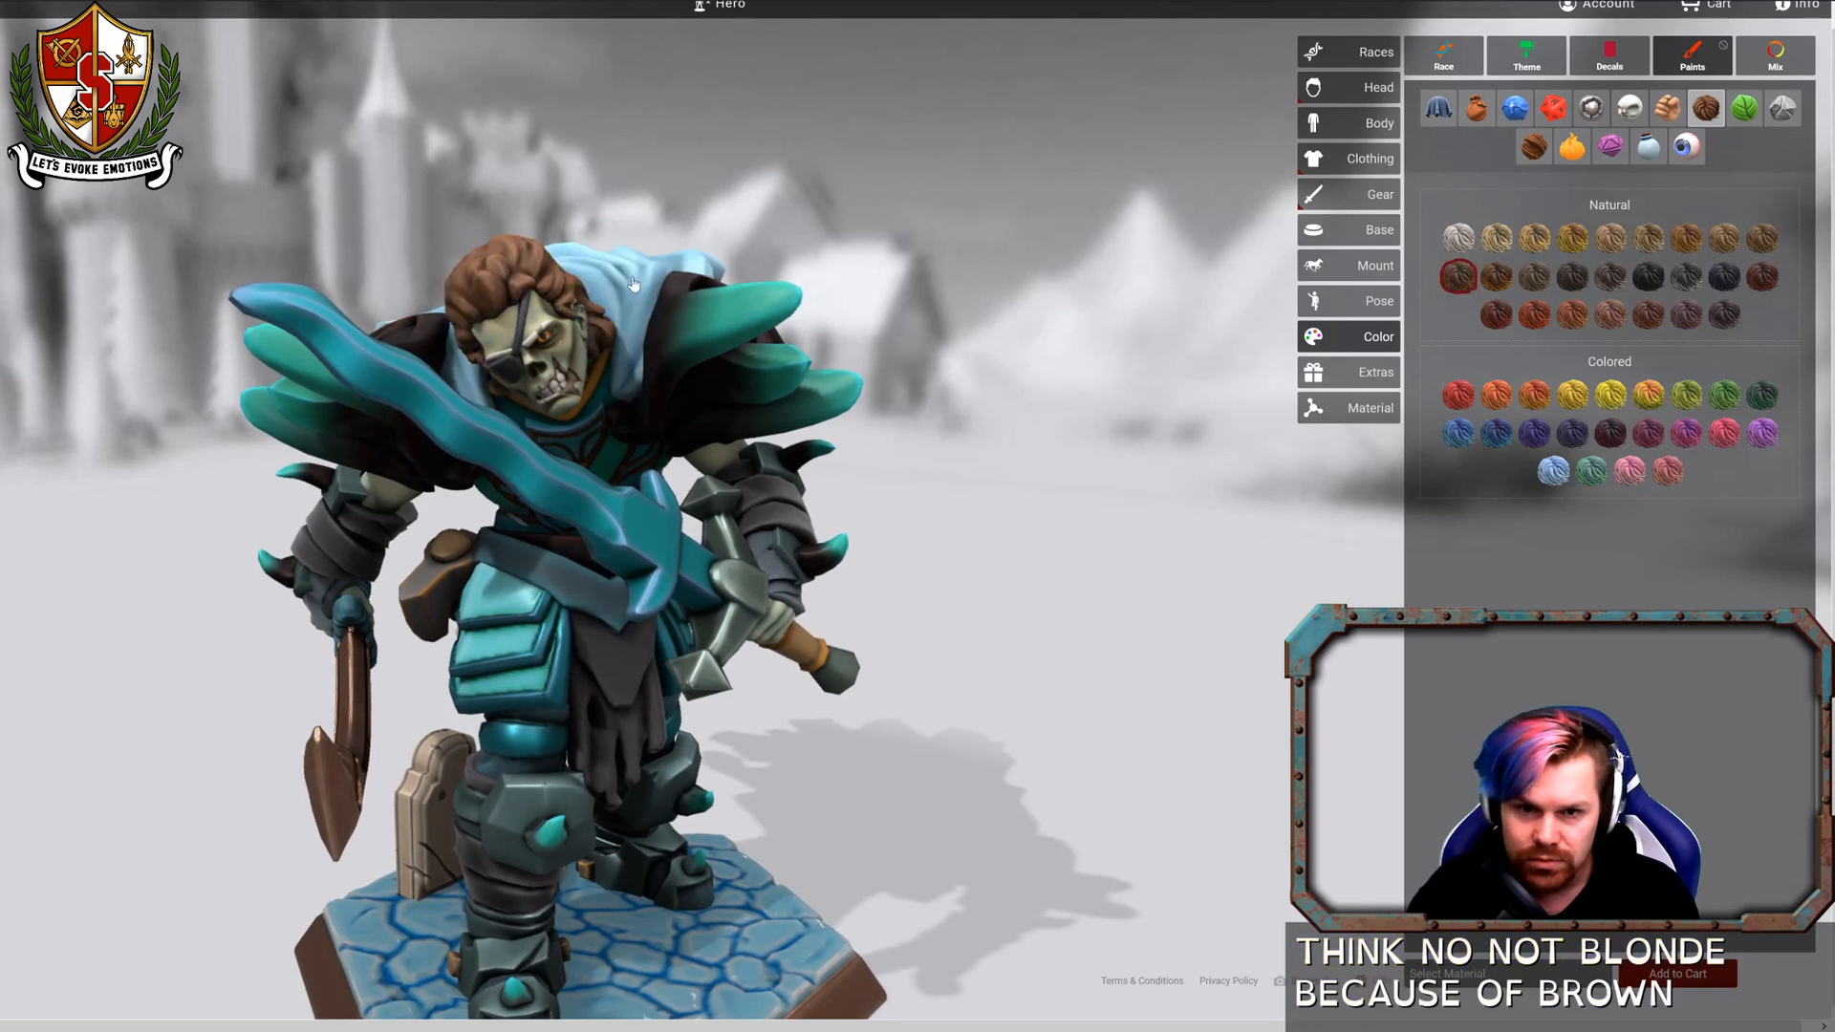
{"action": "left_click", "coordinate": [1495, 276]}
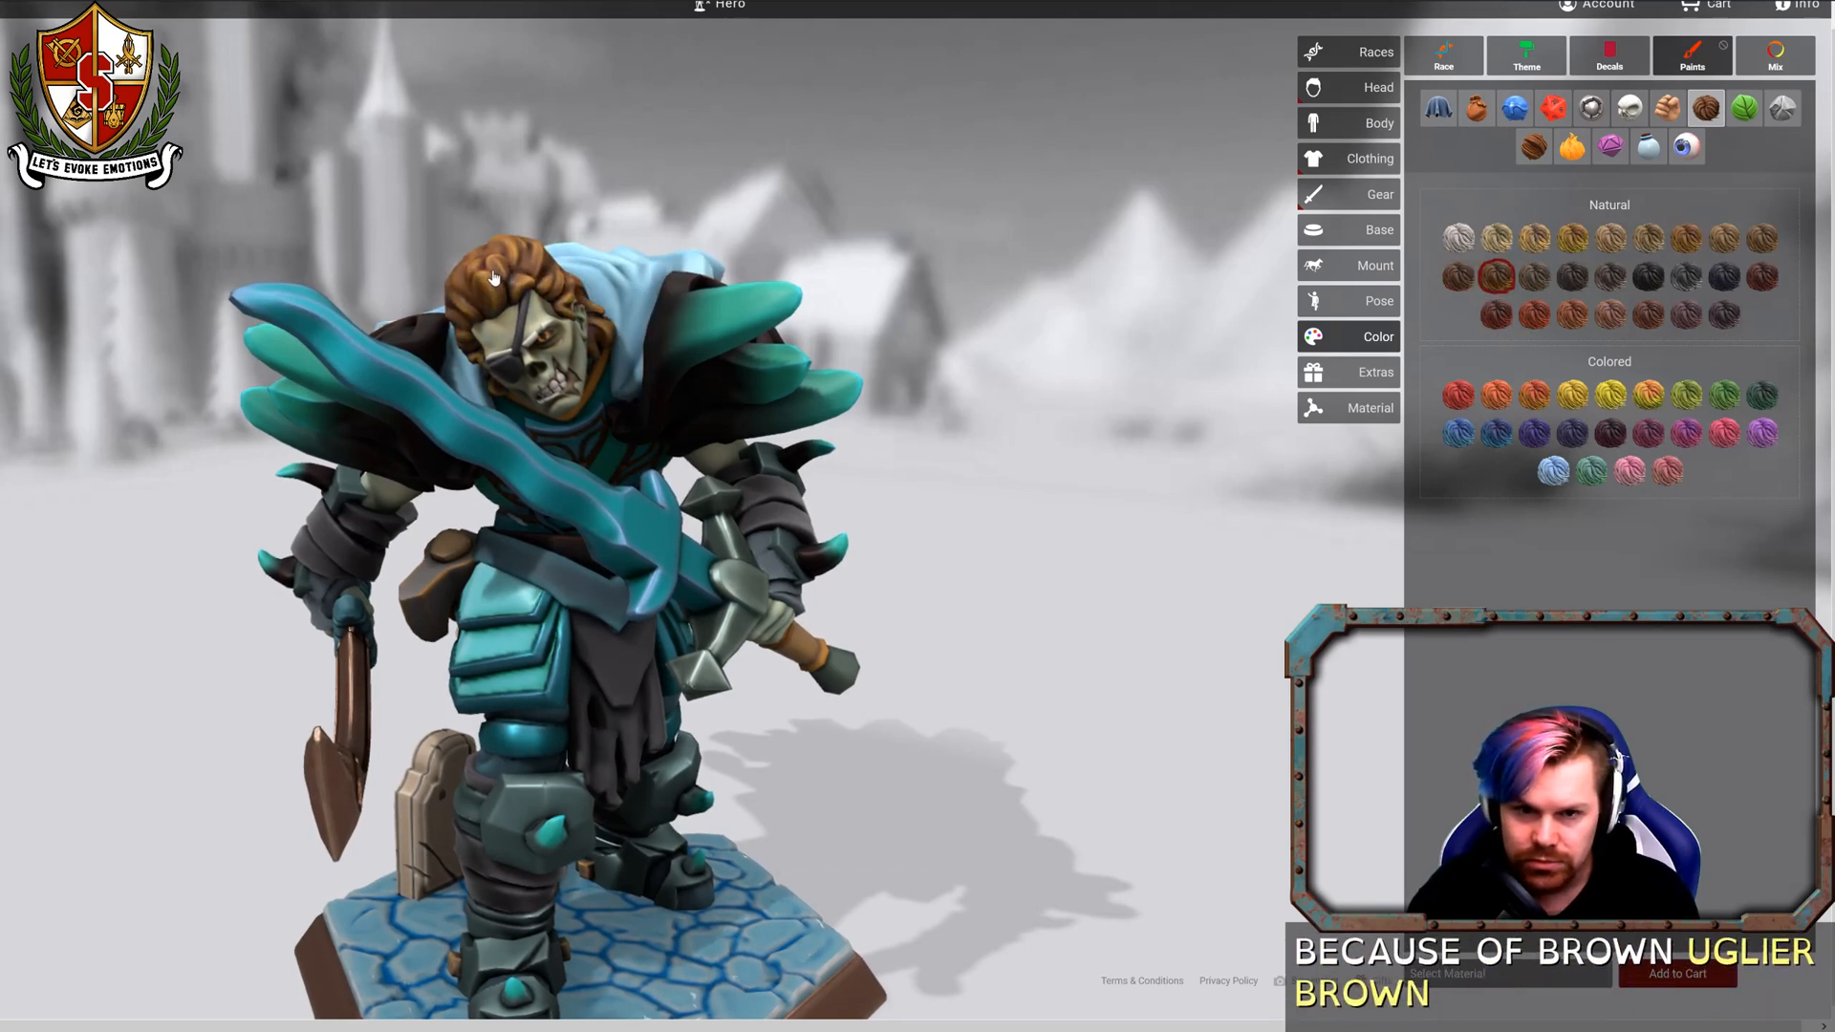
{"action": "left_click", "coordinate": [1574, 316]}
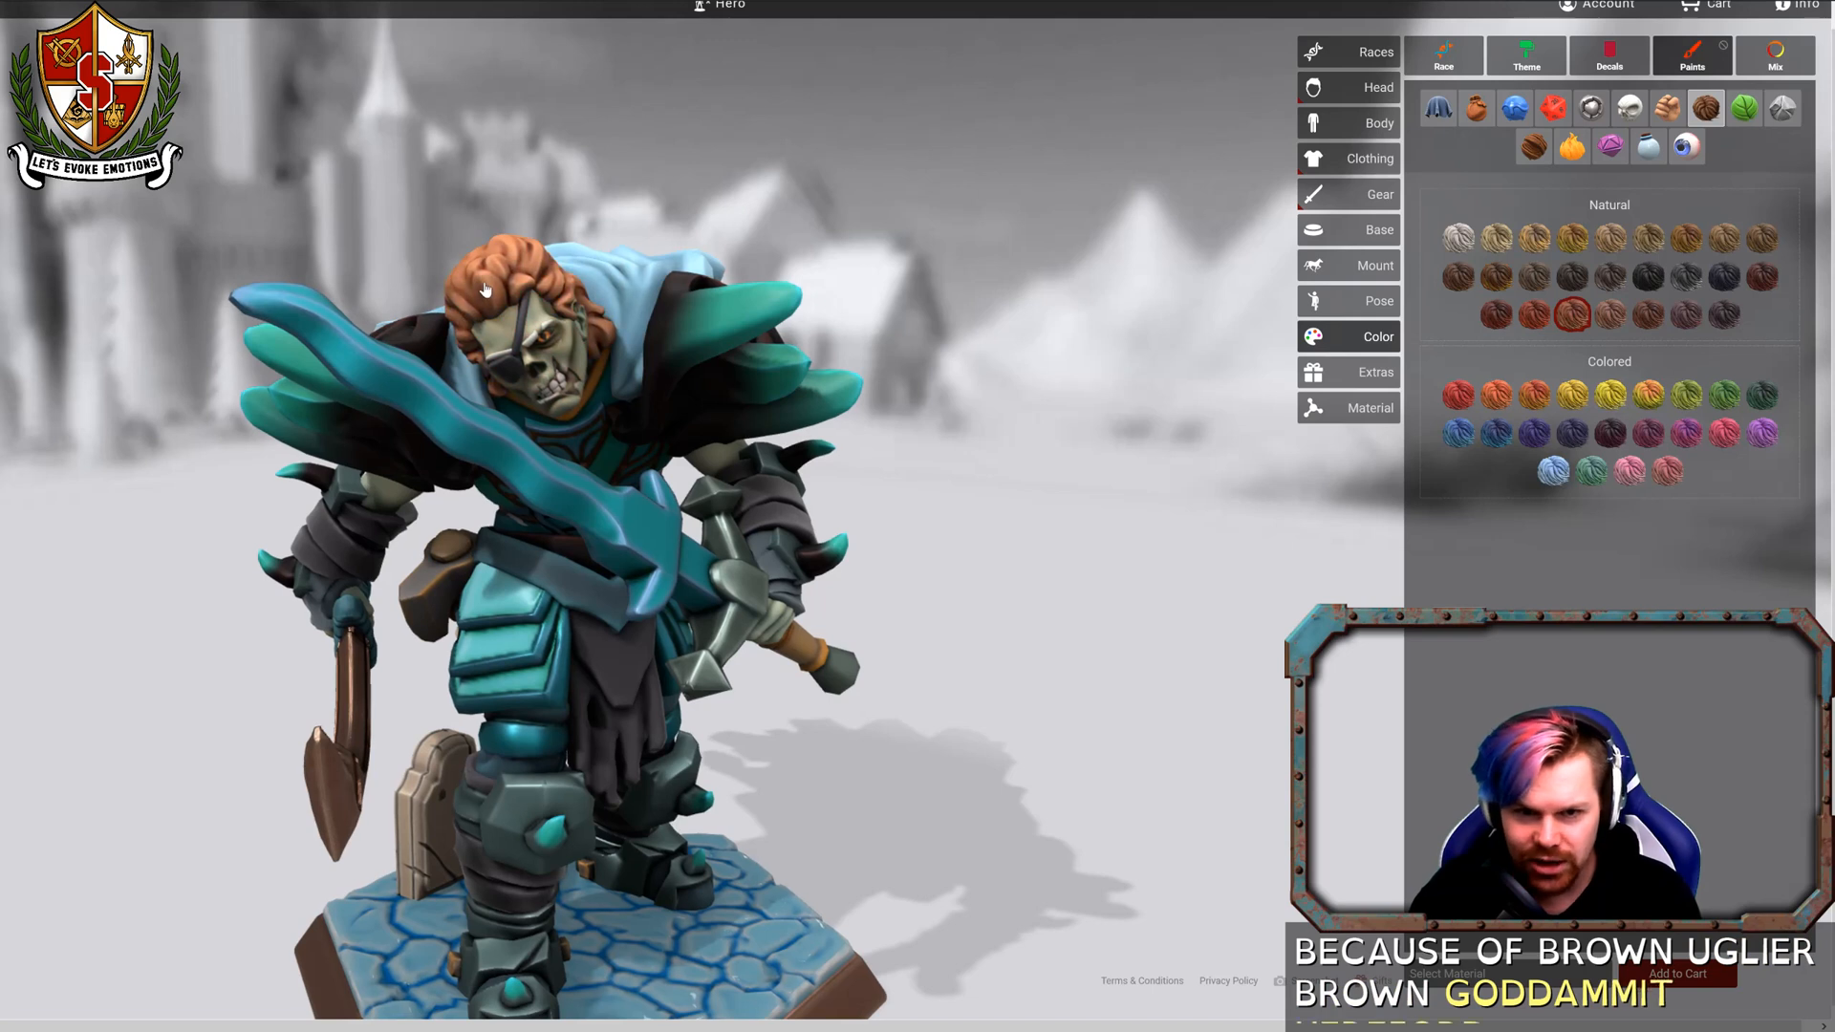
{"action": "left_click", "coordinate": [1686, 314]}
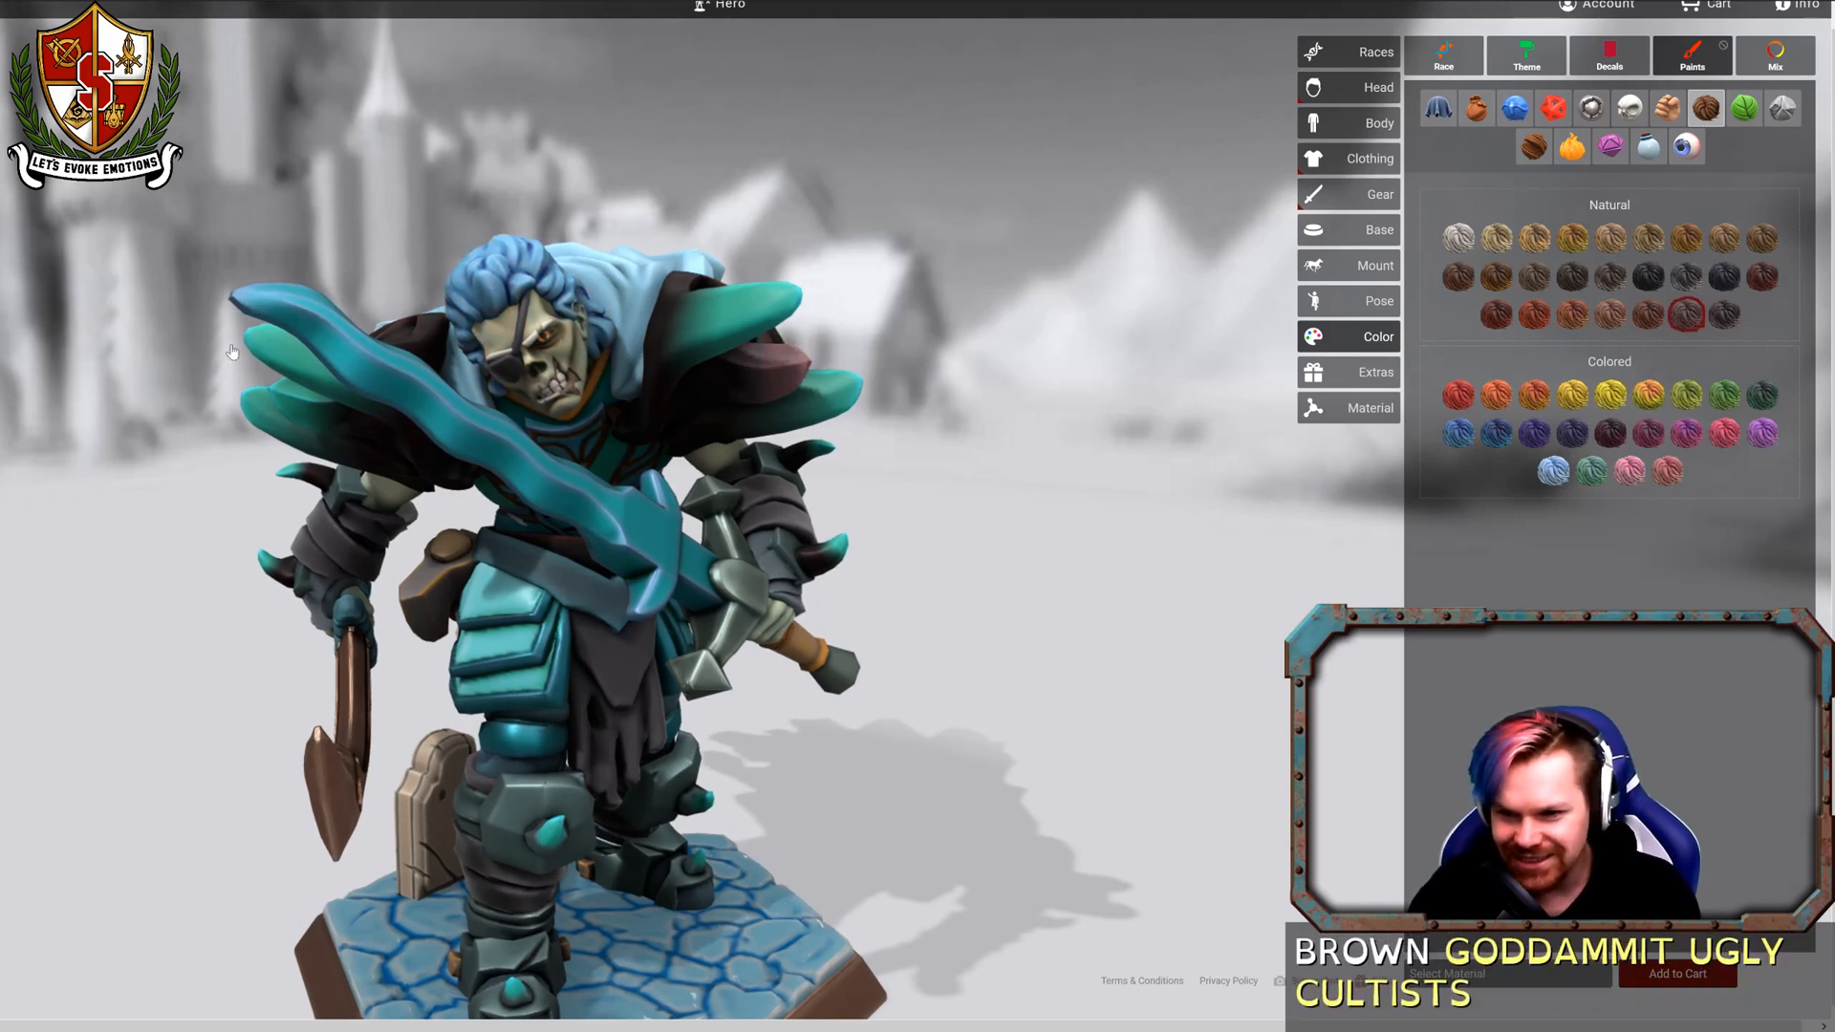
Paint the miniature's hair with the dark plum-brown shade at the end of the Natural hair paints.
{"action": "left_click", "coordinate": [1727, 318]}
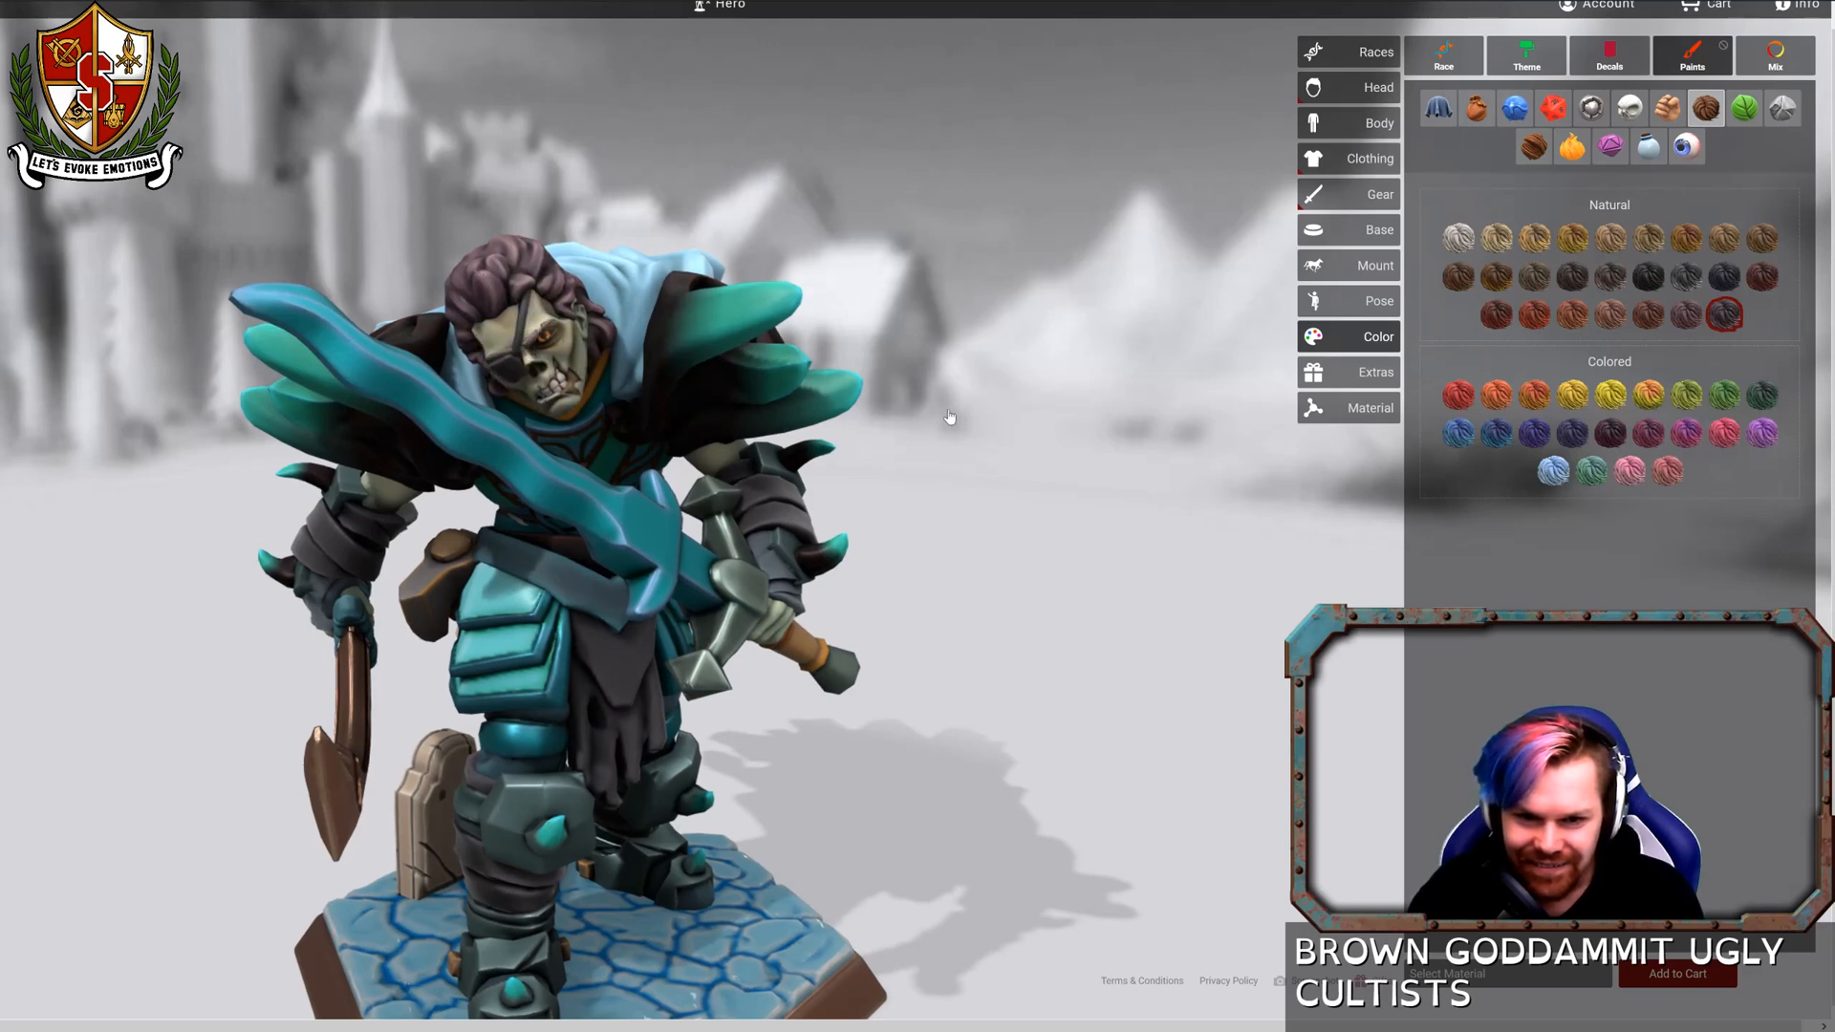
{"action": "mouse_move", "coordinate": [987, 395]}
{"action": "left_mouse_down"}
{"action": "mouse_move", "coordinate": [771, 410]}
{"action": "mouse_move", "coordinate": [988, 387]}
{"action": "left_mouse_up"}
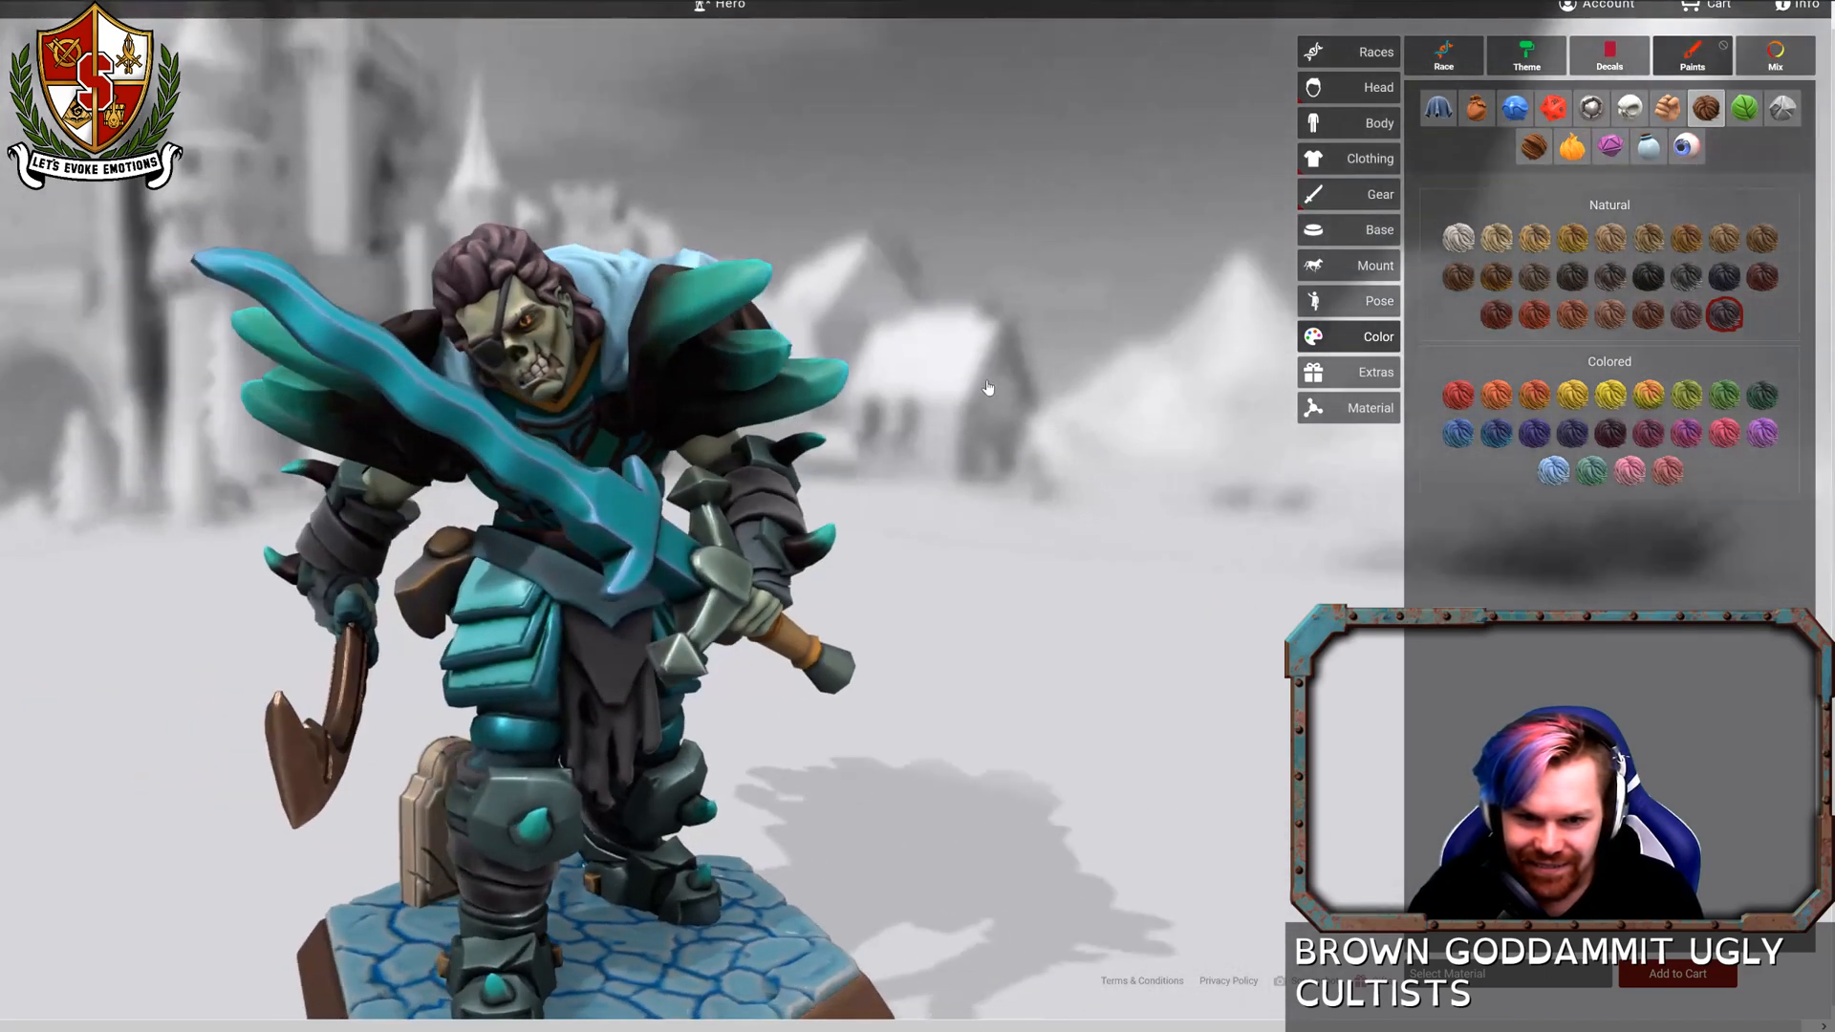
{"action": "scroll", "coordinate": [986, 394], "scroll_direction": "up", "scroll_amount": 4}
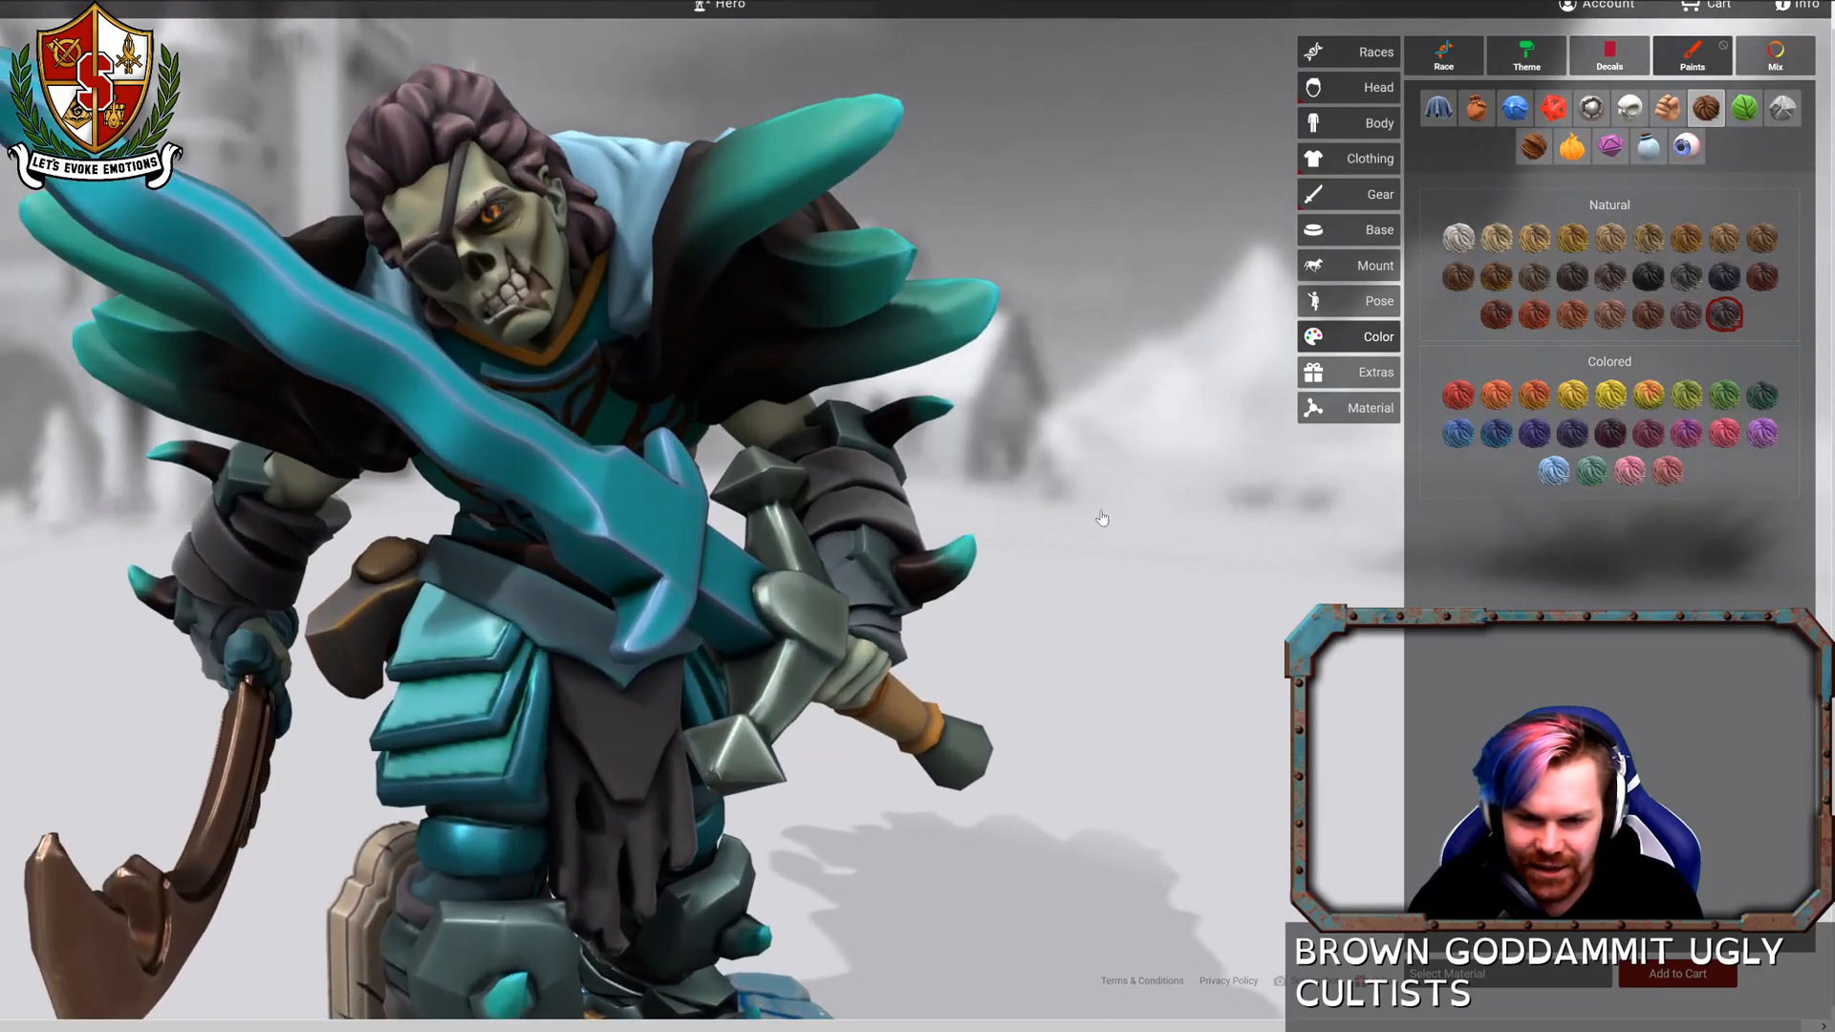
{"action": "left_click_drag", "start_coordinate": [1076, 492], "coordinate": [1052, 490]}
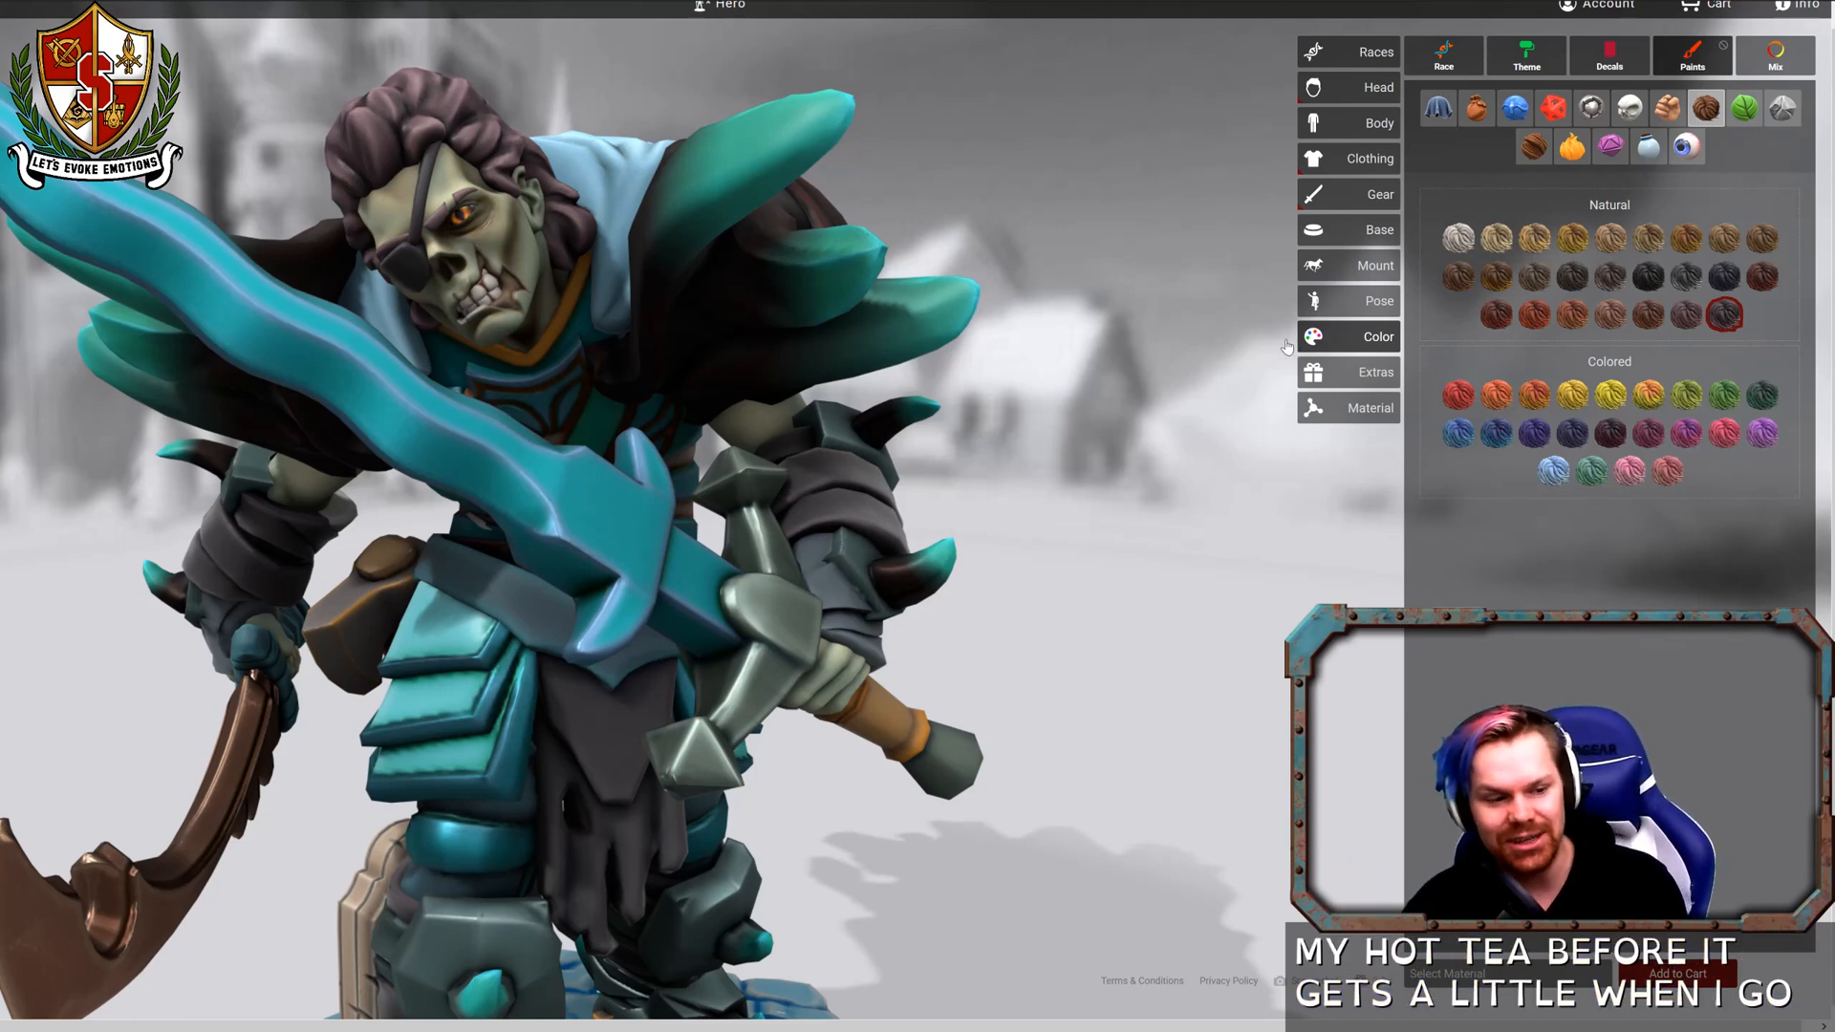
{"action": "scroll", "coordinate": [1179, 394], "scroll_direction": "down", "scroll_amount": 3}
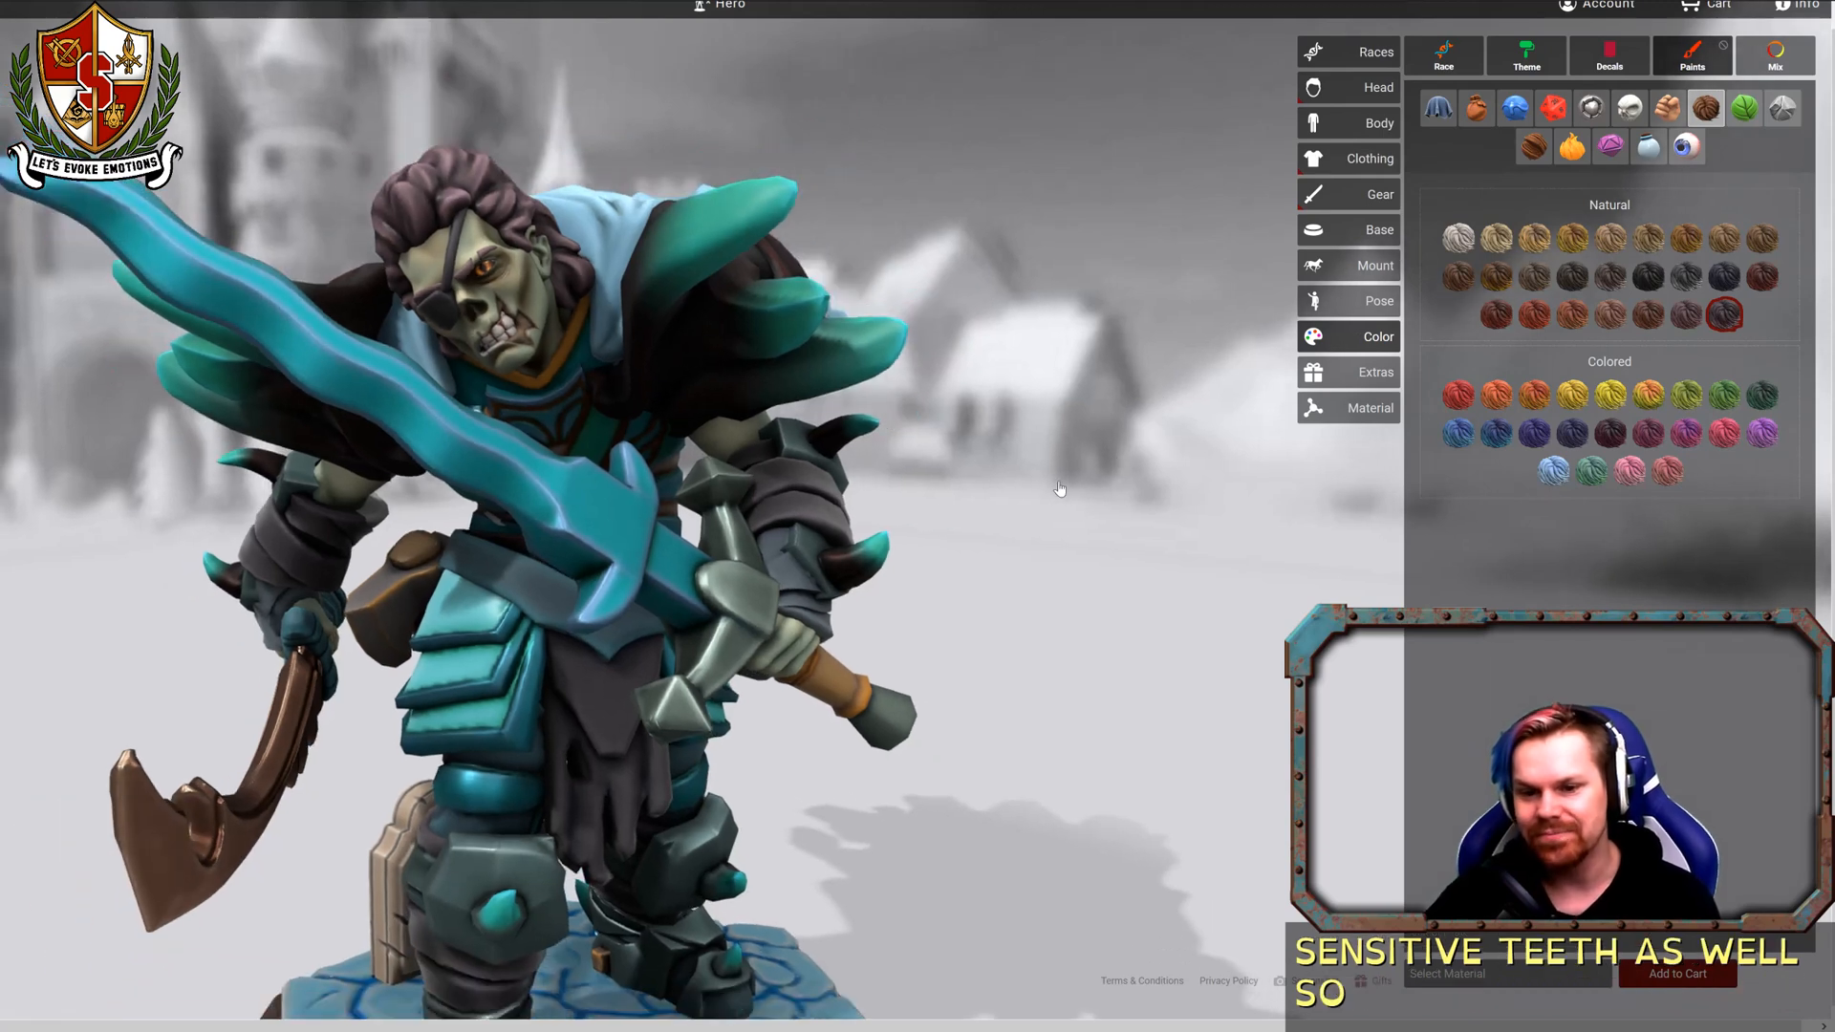
{"action": "left_click_drag", "start_coordinate": [1060, 491], "coordinate": [965, 478]}
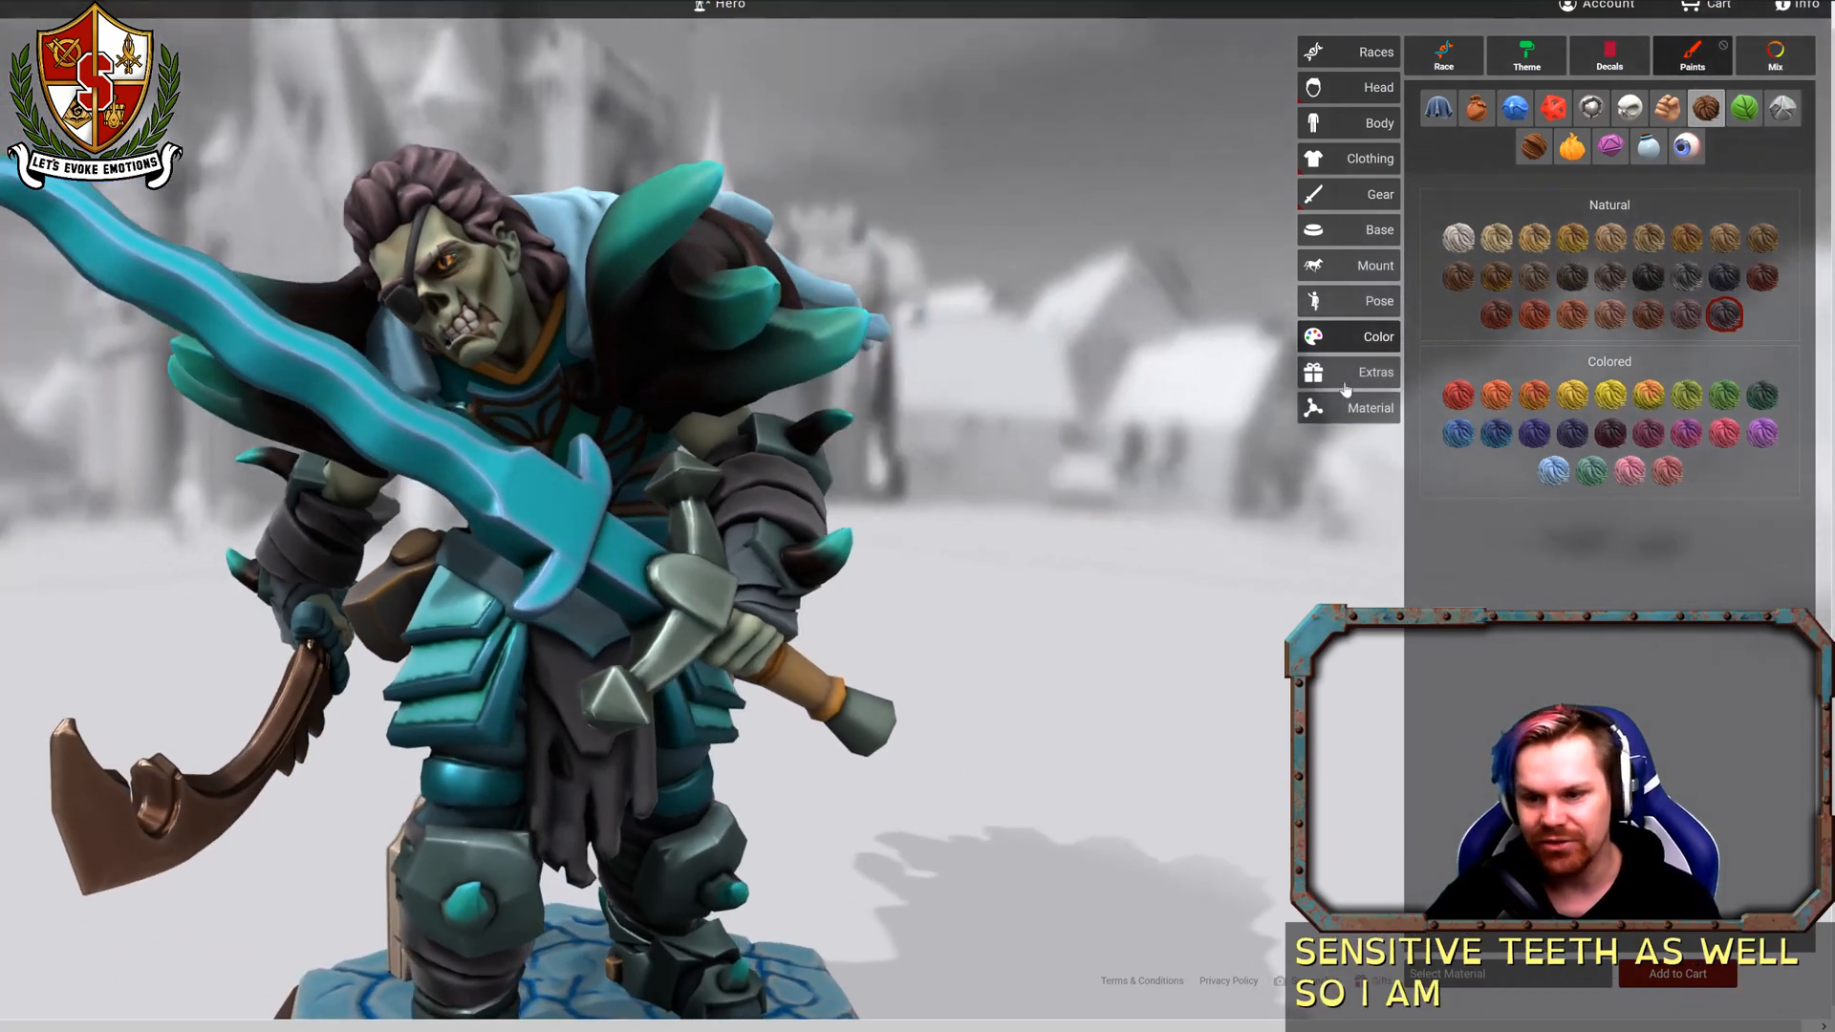
Examine the painted miniature from the front, sides and above, with the darkest Weathered metal paint selected.
{"action": "left_click", "coordinate": [1594, 113]}
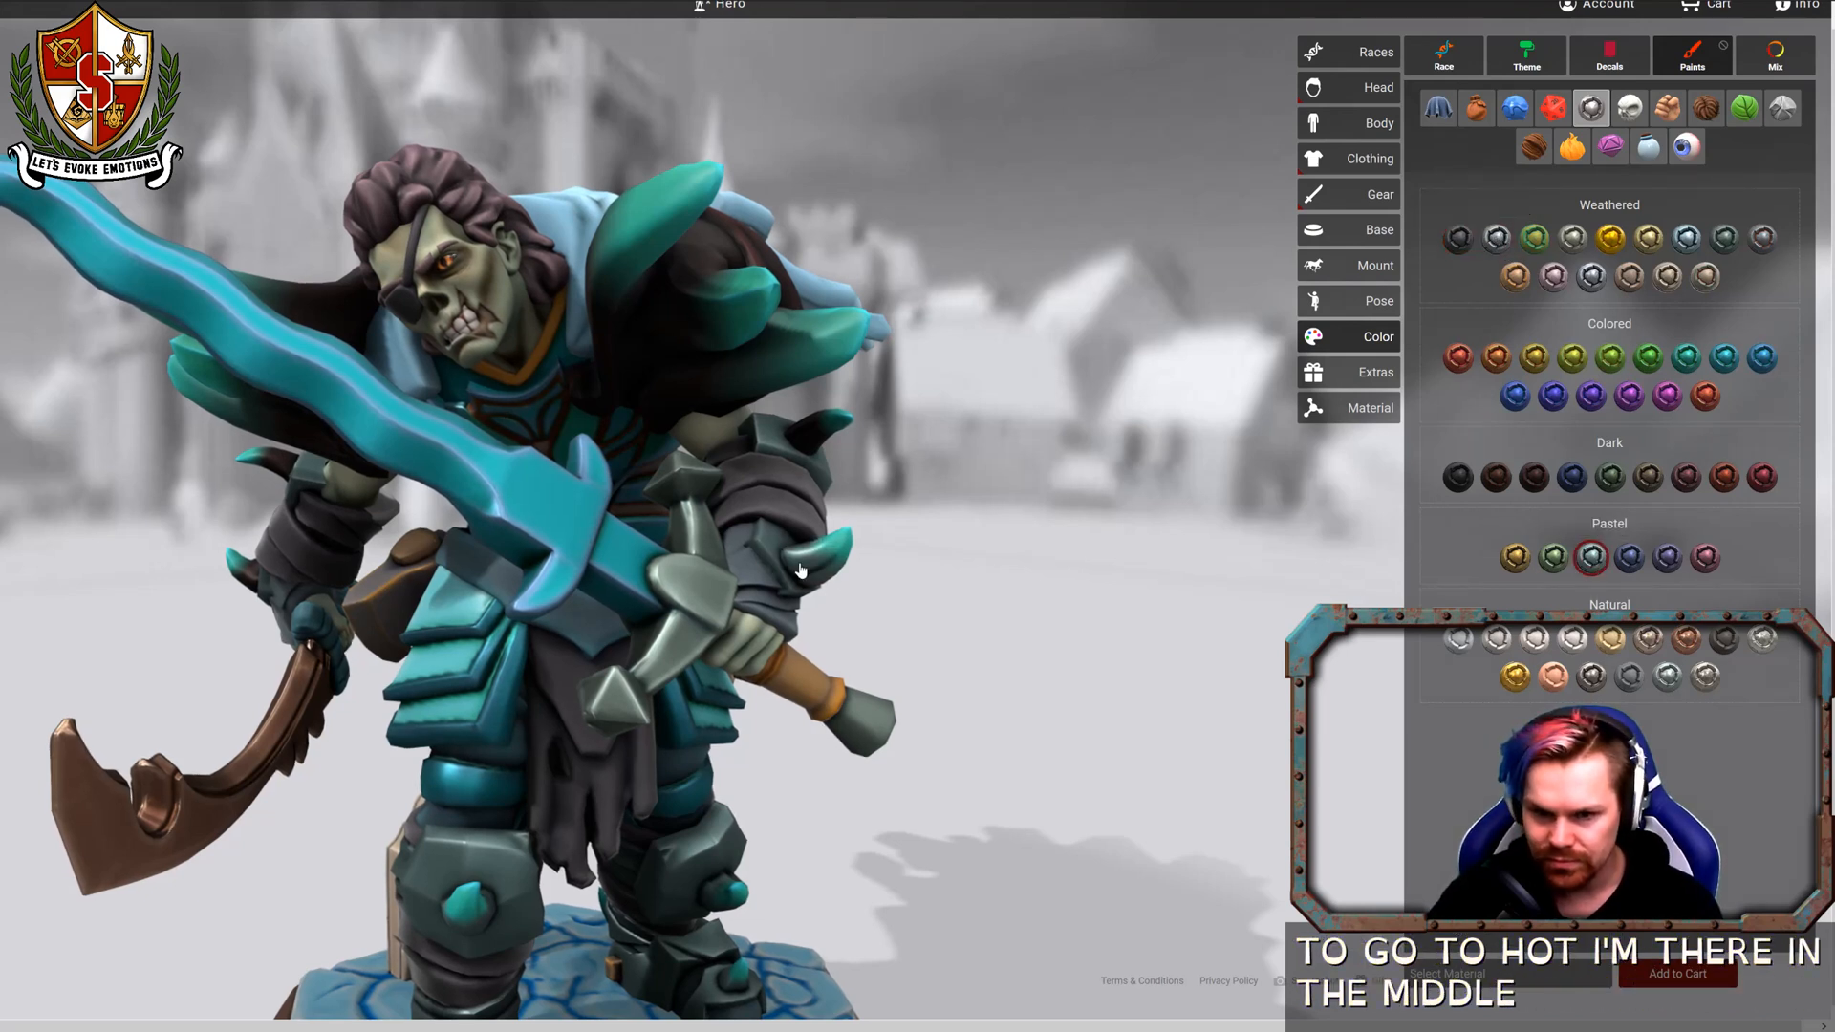
{"action": "left_click", "coordinate": [1459, 238]}
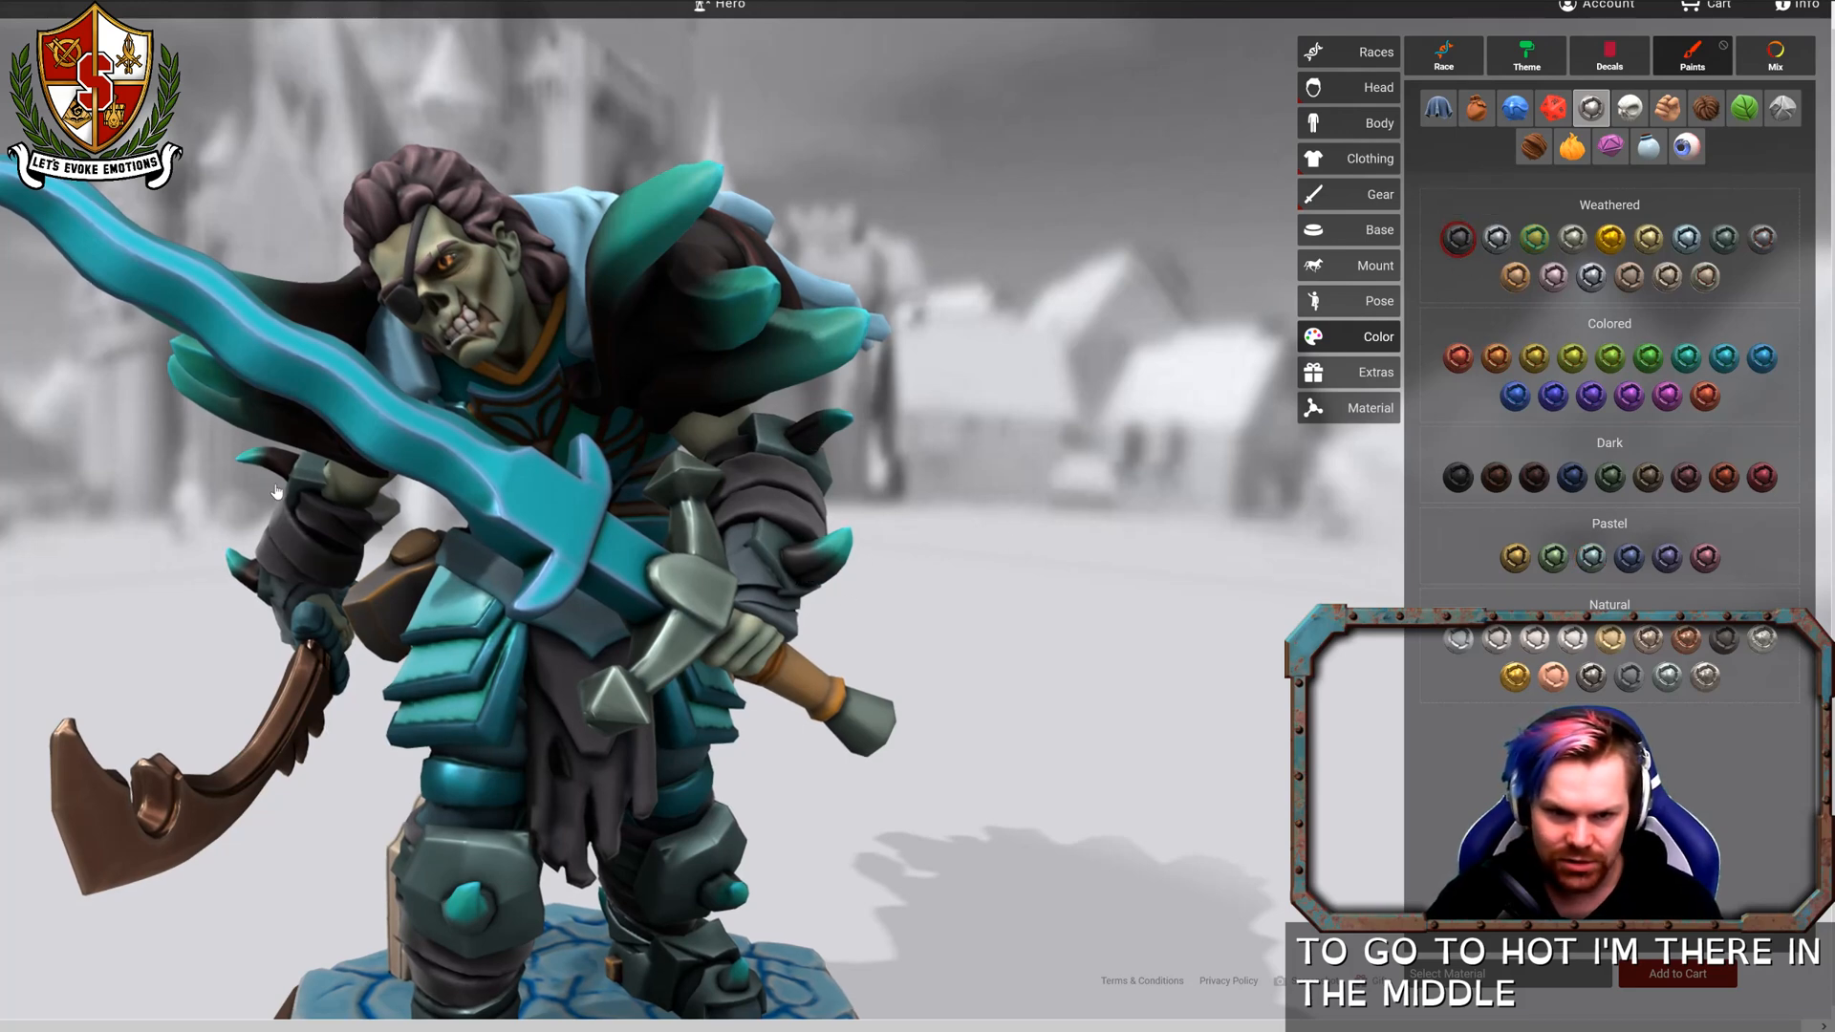
{"action": "left_click_drag", "start_coordinate": [152, 487], "coordinate": [321, 507]}
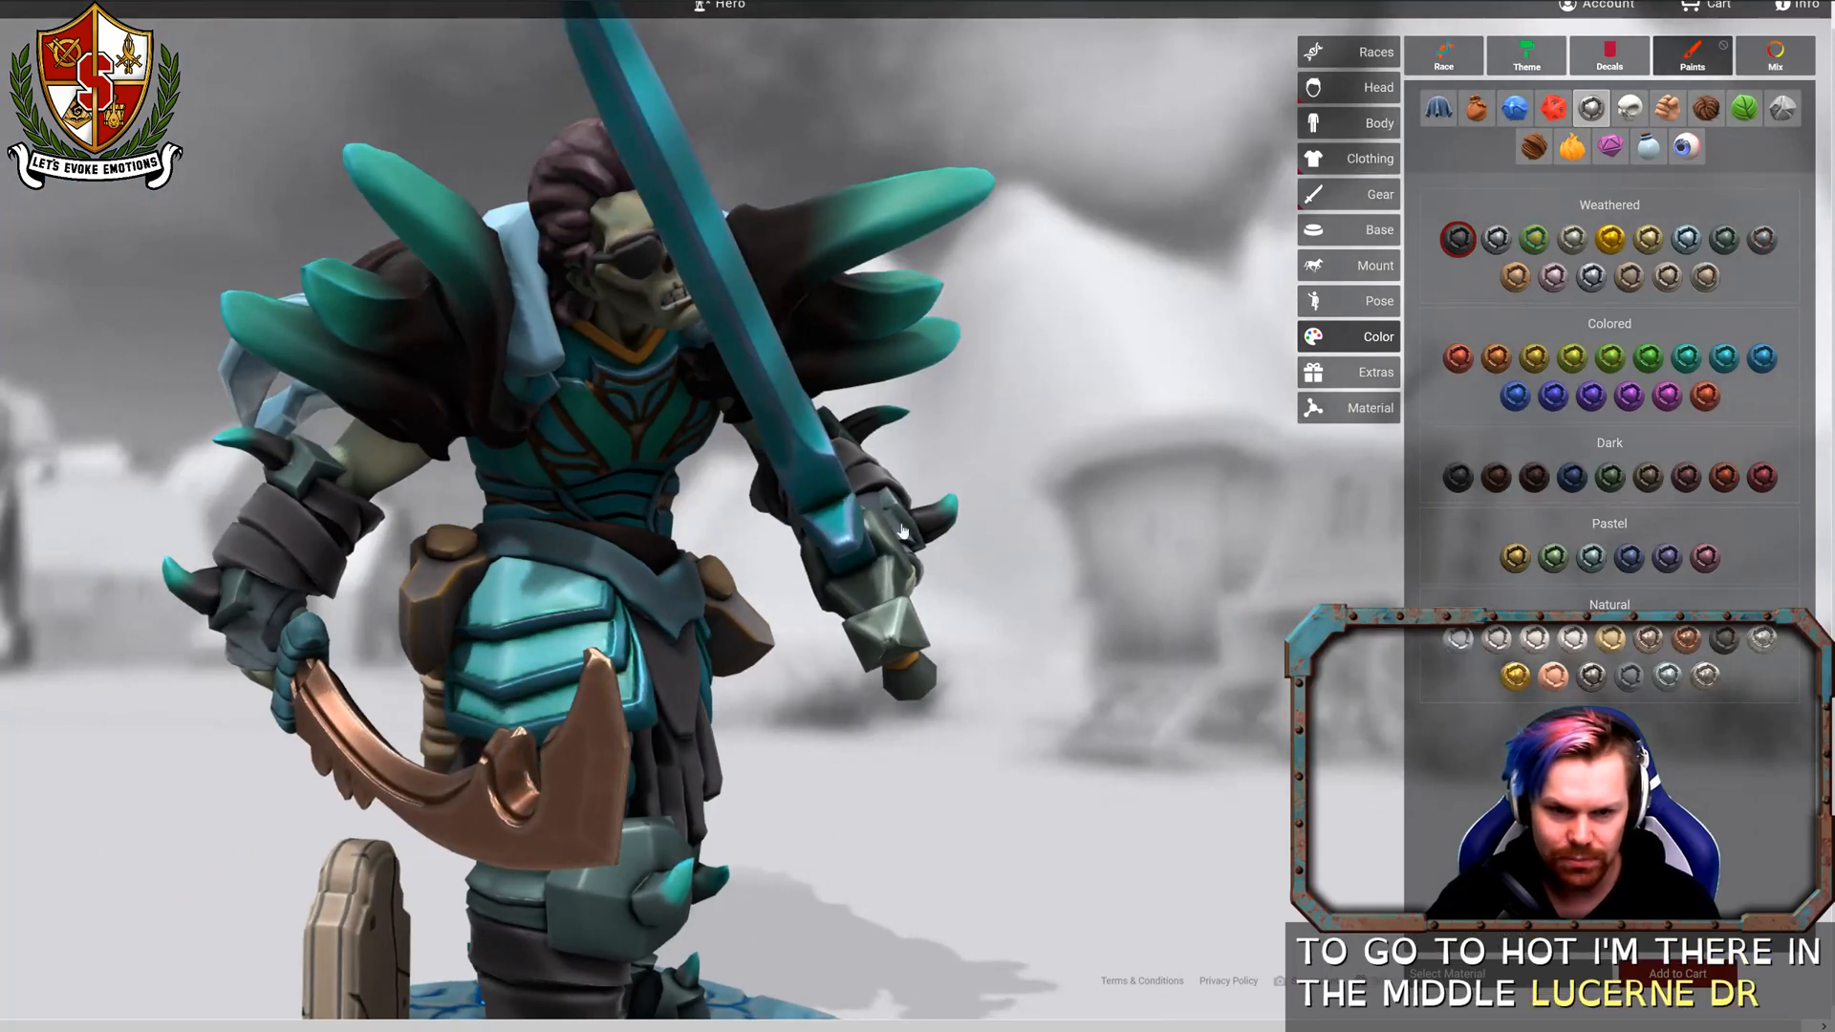
{"action": "scroll", "coordinate": [1125, 604], "scroll_direction": "down", "scroll_amount": 5}
{"action": "left_click_drag", "start_coordinate": [1158, 640], "coordinate": [932, 641]}
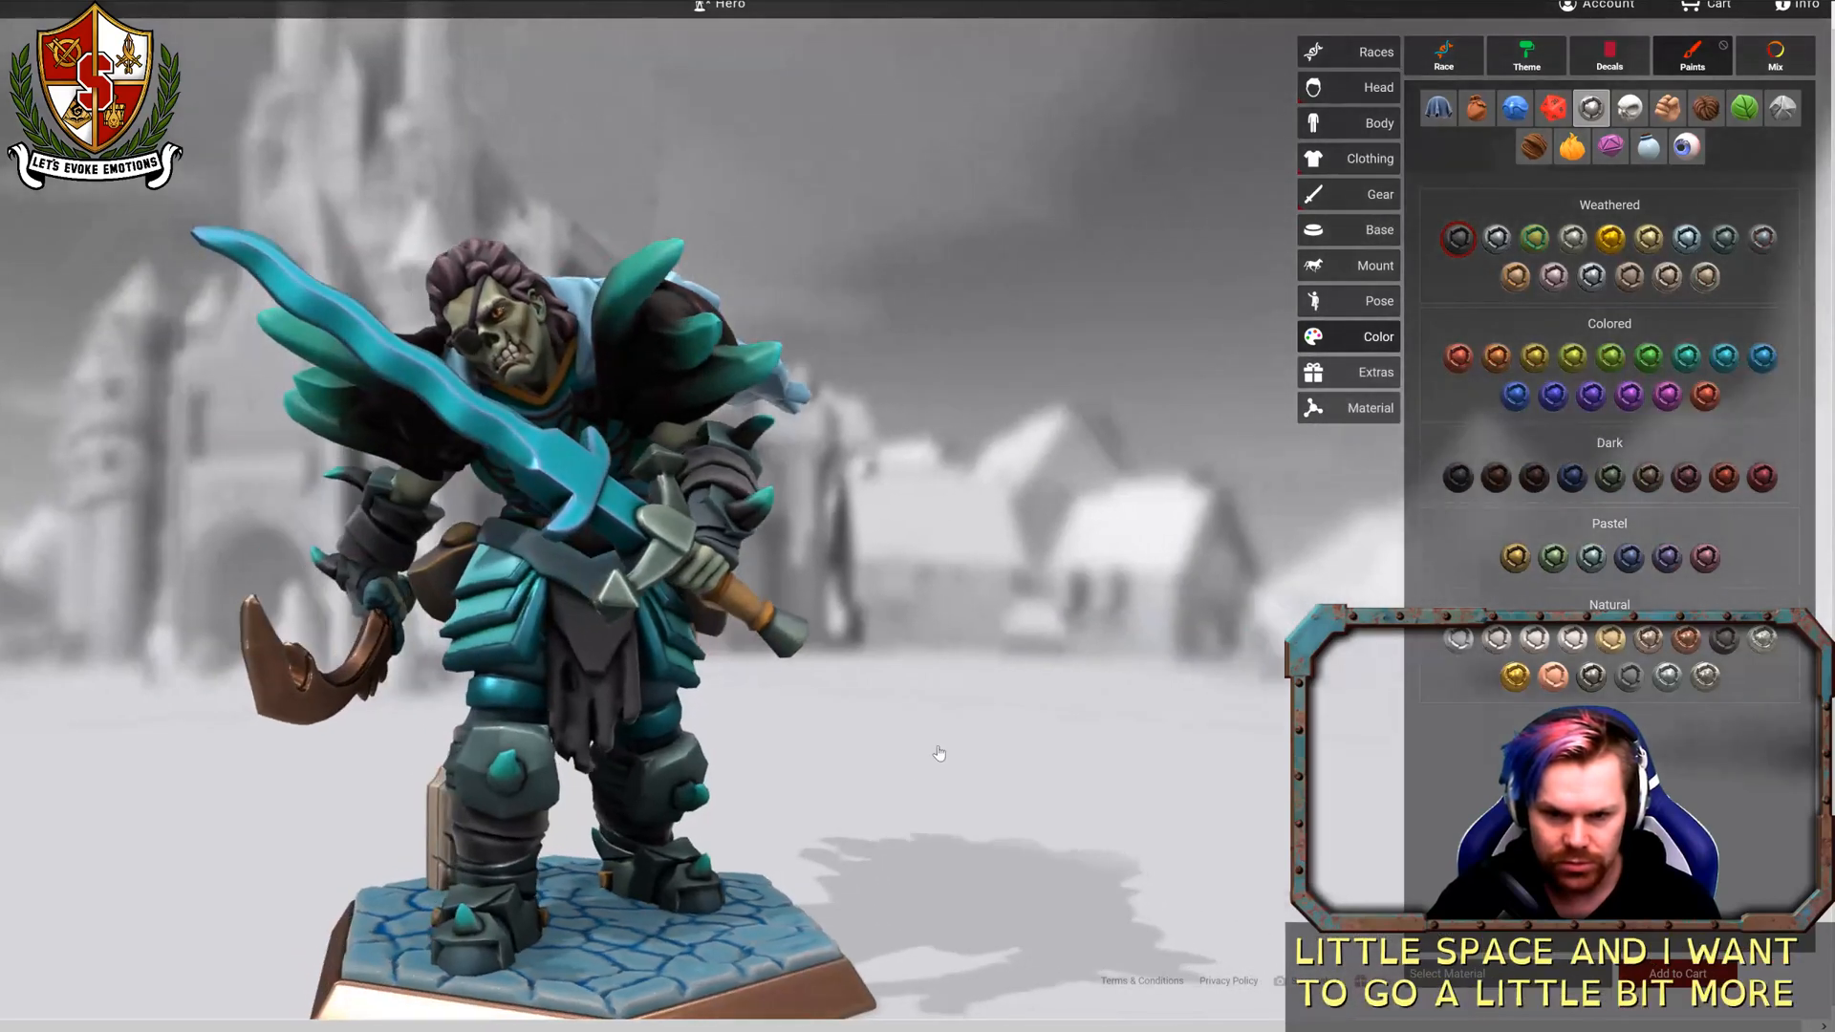
{"action": "left_click_drag", "start_coordinate": [967, 552], "coordinate": [766, 566]}
{"action": "scroll", "coordinate": [925, 580], "scroll_direction": "down", "scroll_amount": 3}
{"action": "scroll", "coordinate": [924, 581], "scroll_direction": "up", "scroll_amount": 5}
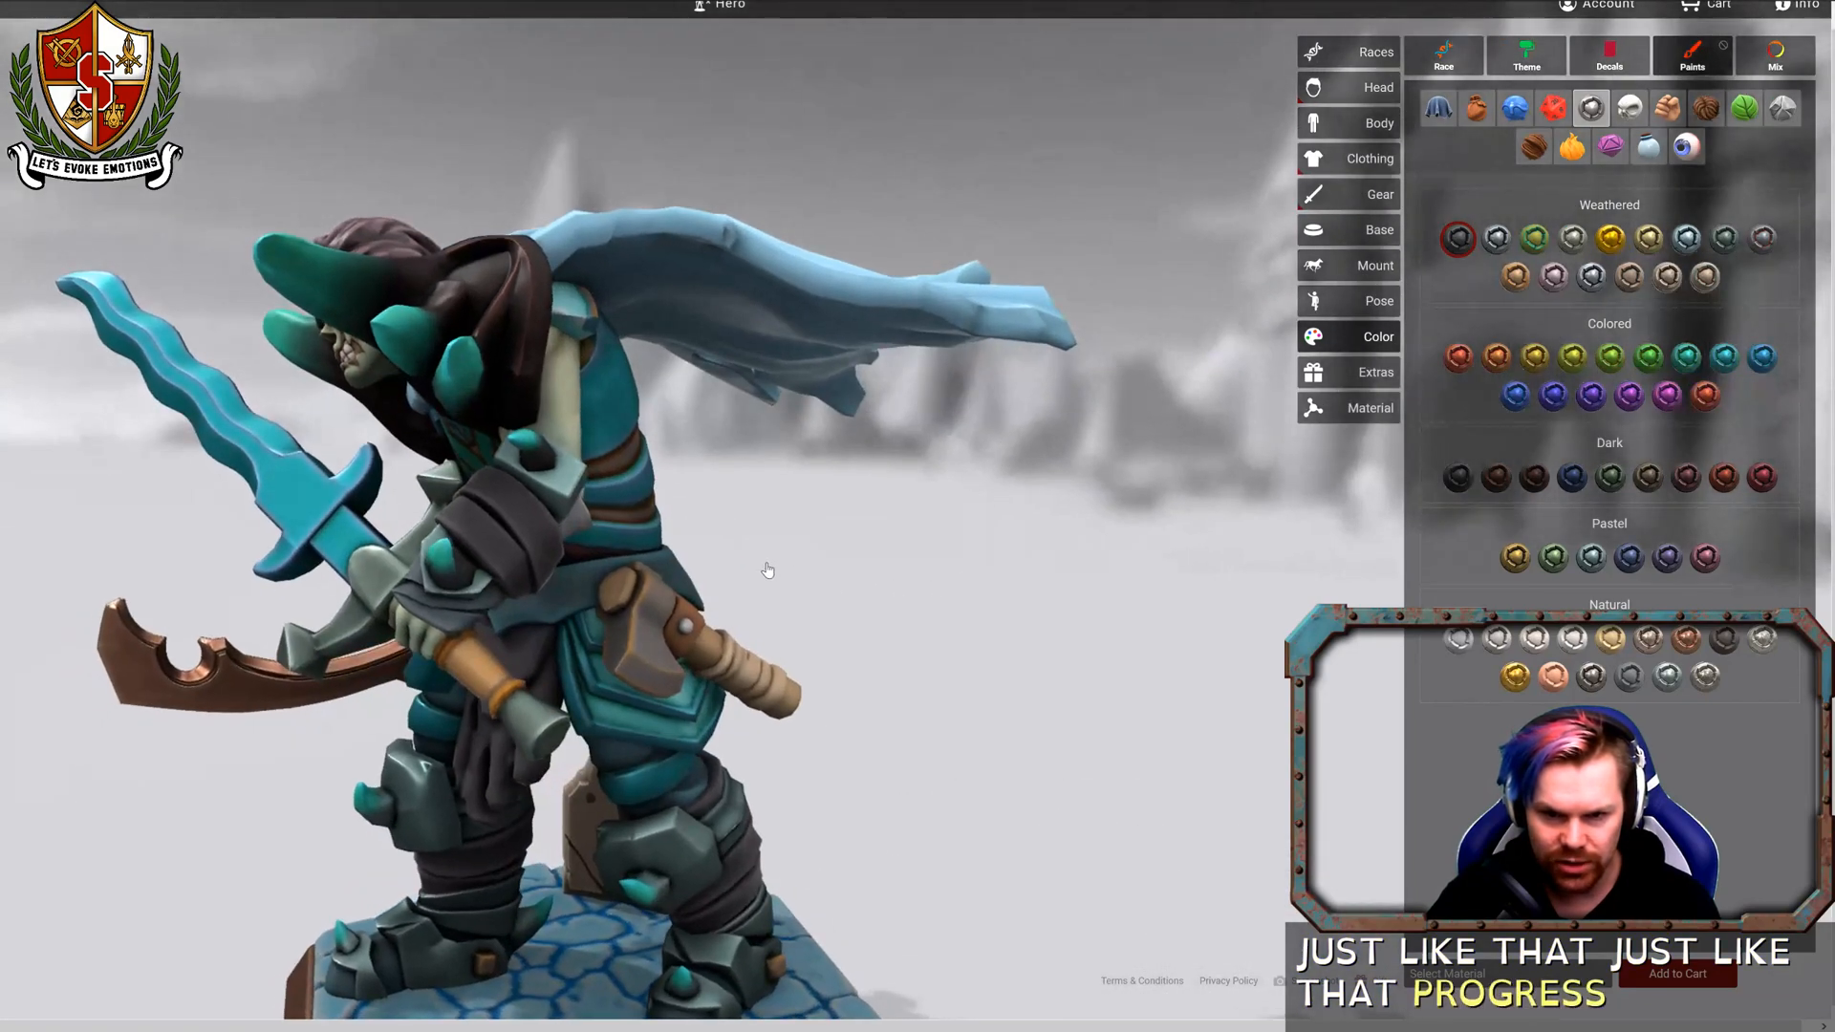
{"action": "scroll", "coordinate": [855, 576], "scroll_direction": "up", "scroll_amount": 3}
{"action": "left_click_drag", "start_coordinate": [901, 570], "coordinate": [1300, 573]}
{"action": "scroll", "coordinate": [1209, 581], "scroll_direction": "down", "scroll_amount": 3}
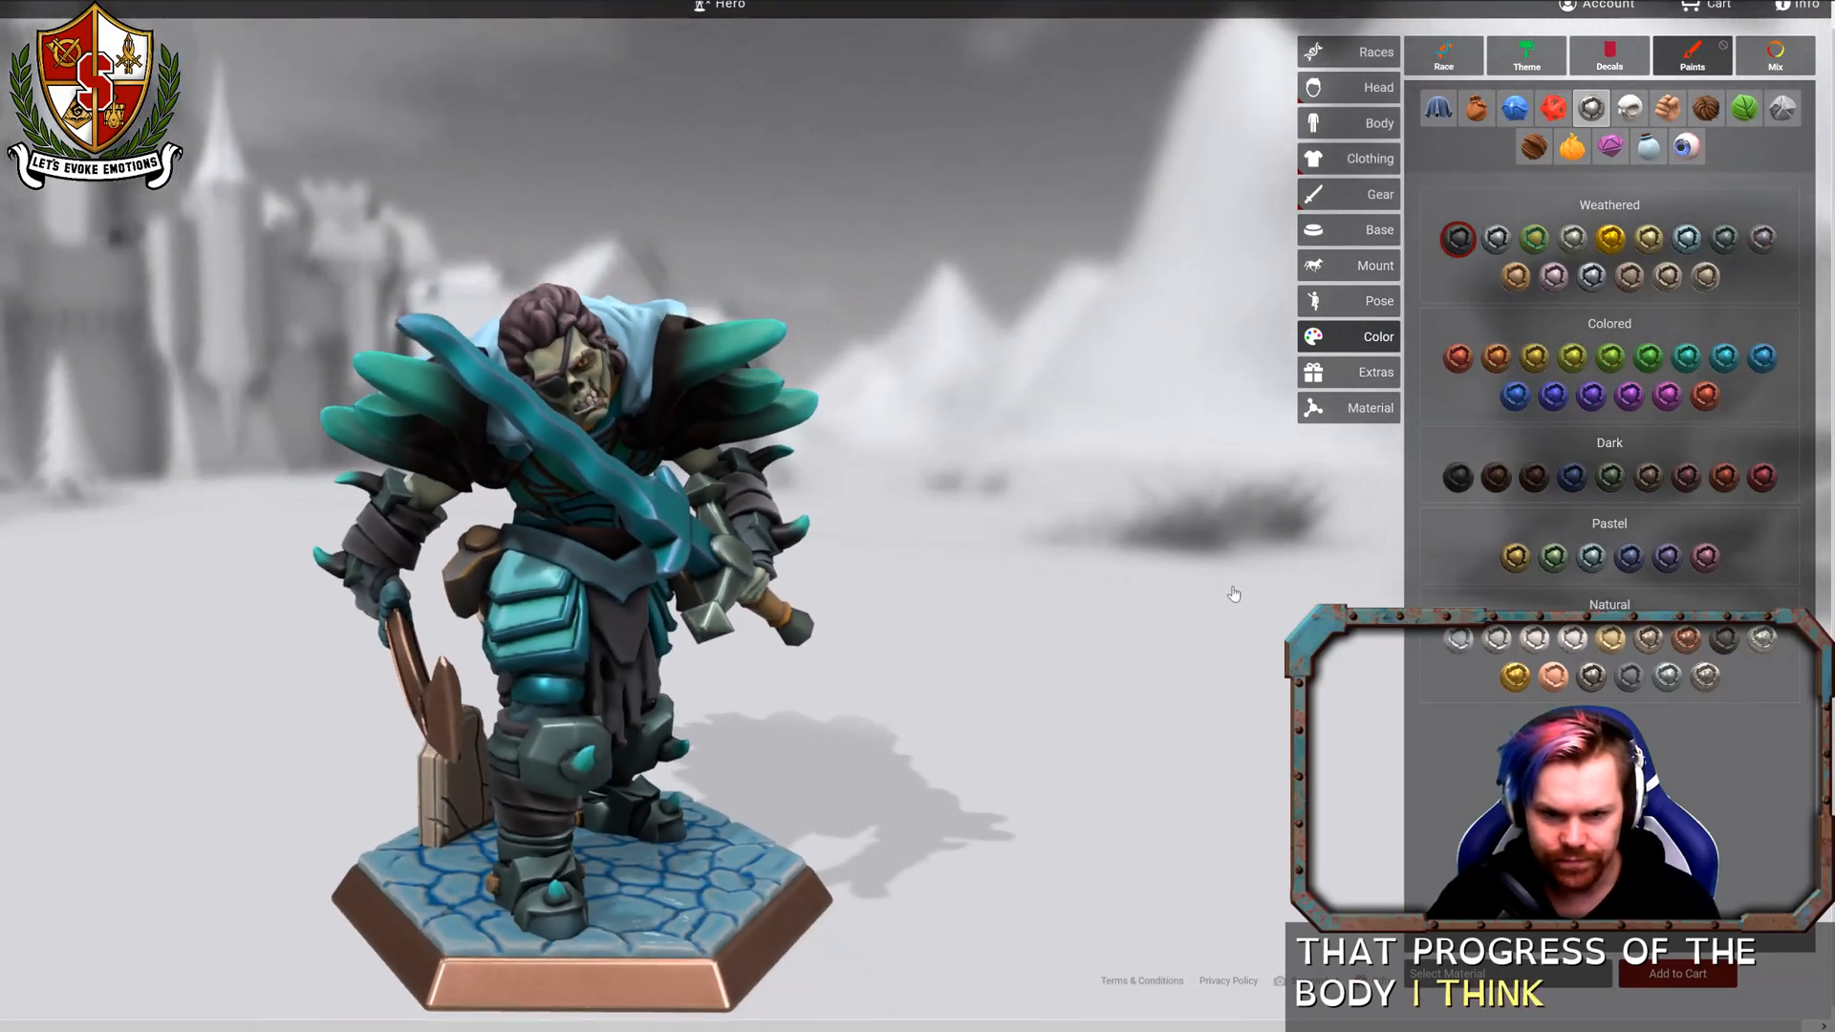
{"action": "left_click_drag", "start_coordinate": [1167, 594], "coordinate": [293, 580]}
{"action": "left_click_drag", "start_coordinate": [1138, 582], "coordinate": [182, 600]}
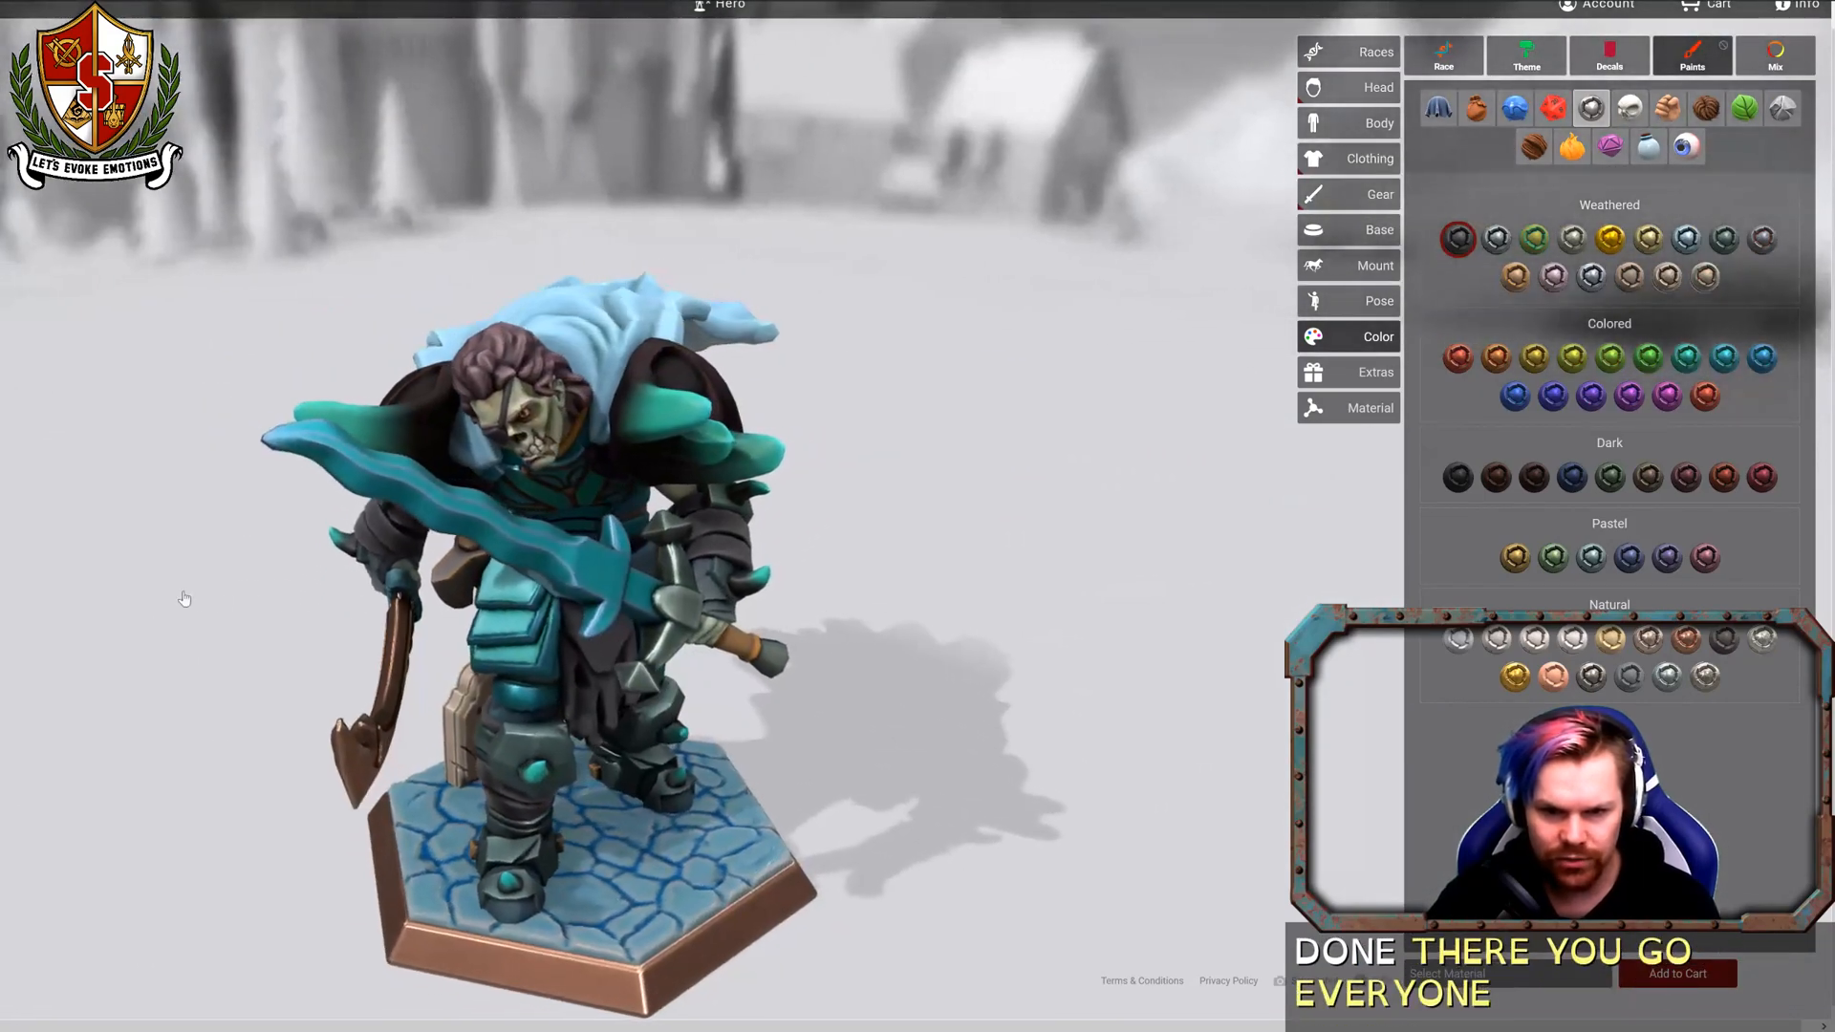
{"action": "left_click_drag", "start_coordinate": [917, 685], "coordinate": [923, 600]}
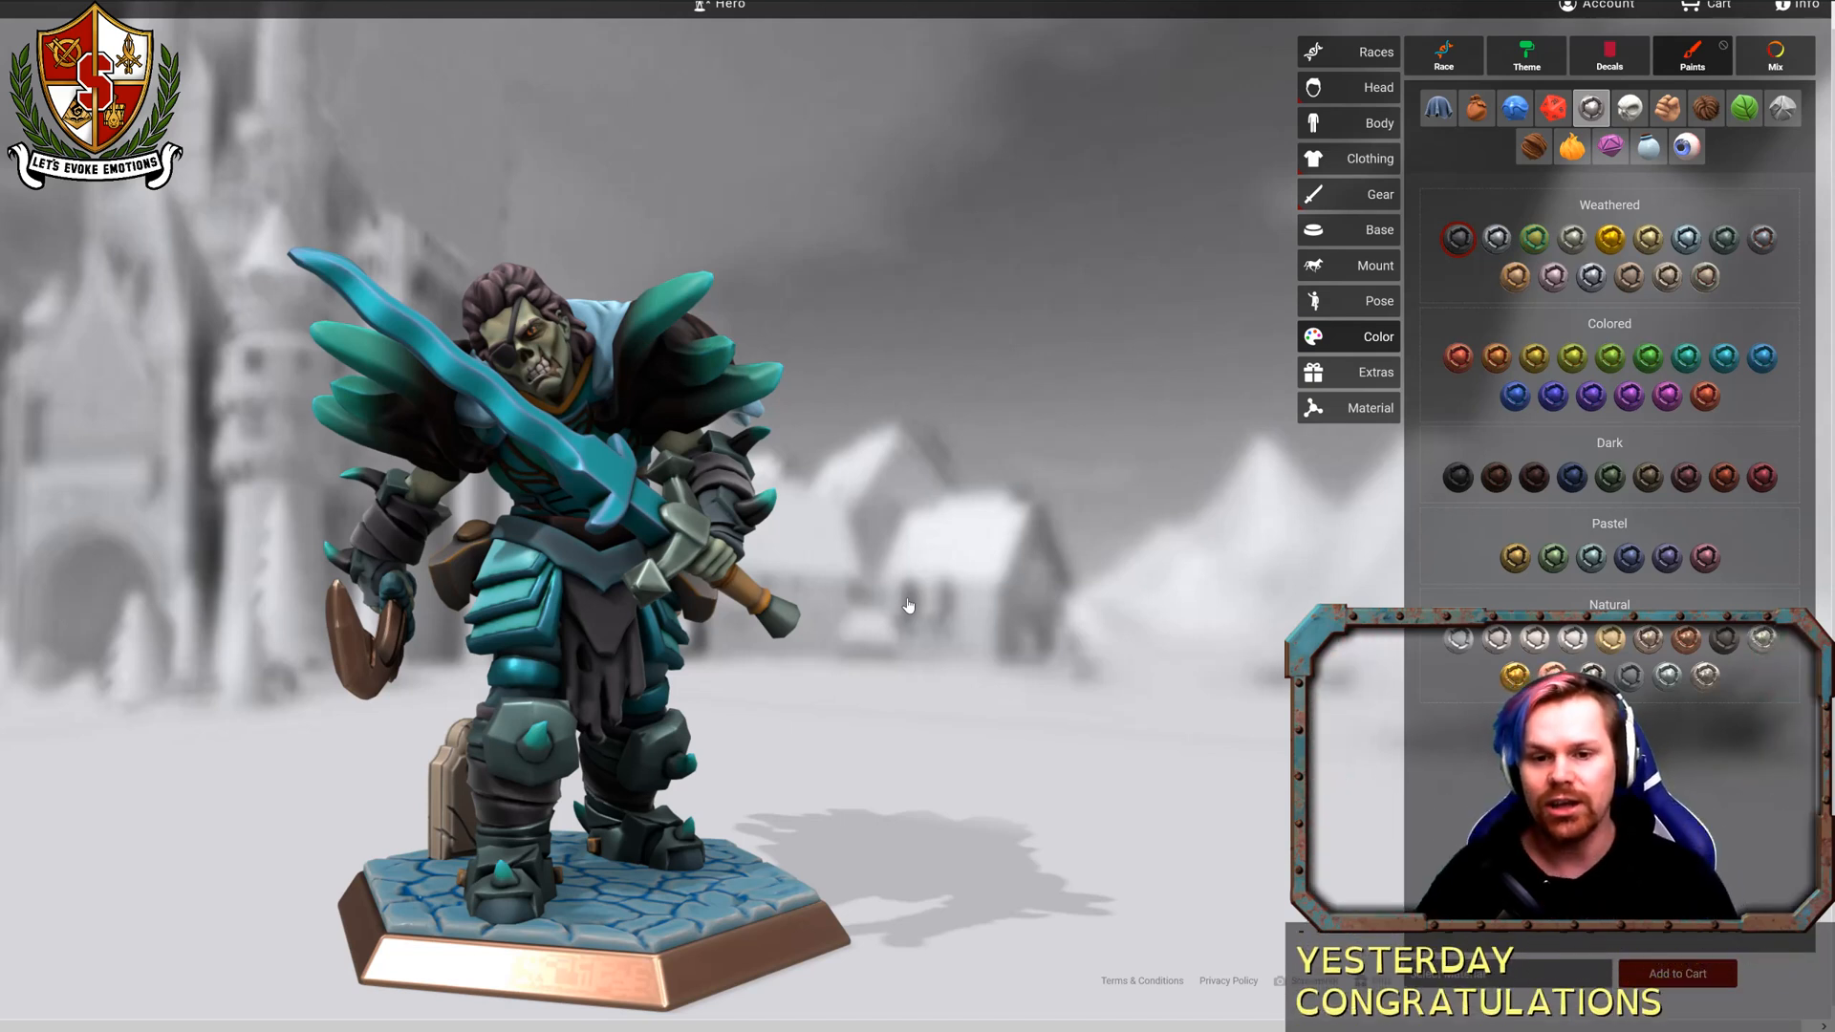
Save the character under the name Death Knight.
{"action": "left_click", "coordinate": [724, 6]}
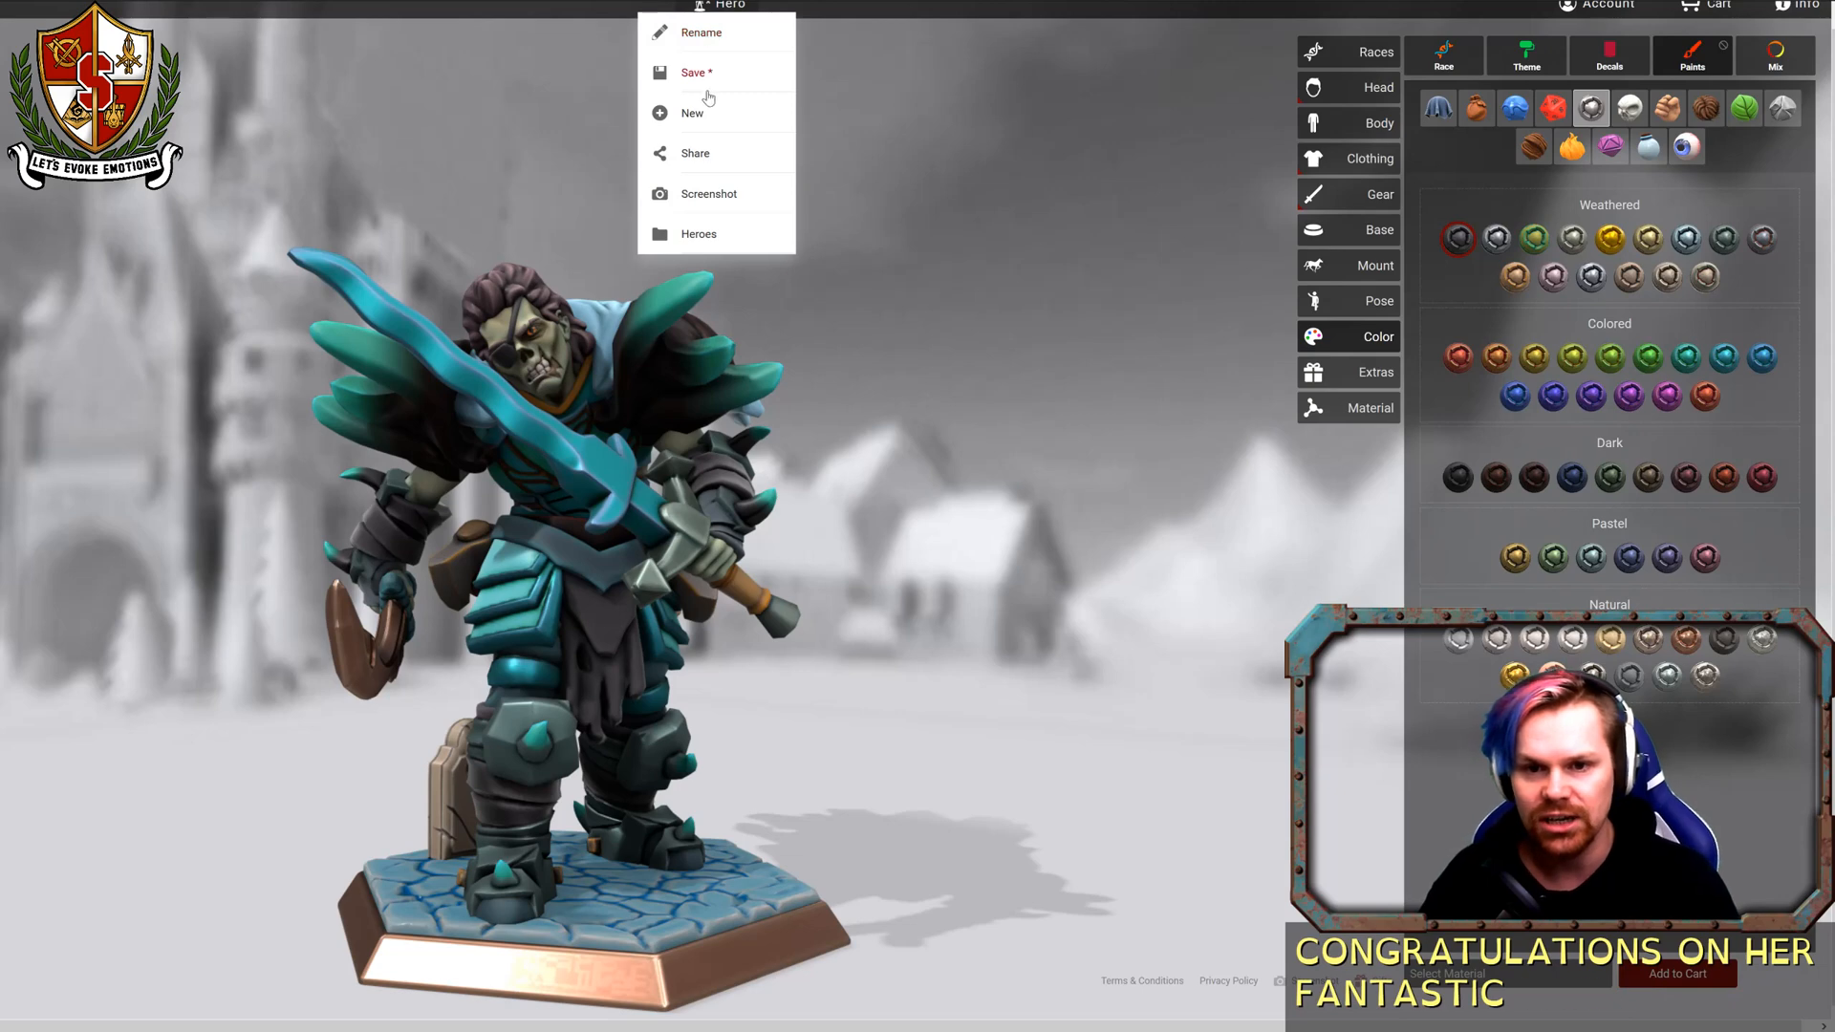
{"action": "left_click", "coordinate": [705, 75]}
{"action": "left_click", "coordinate": [720, 6]}
{"action": "left_click", "coordinate": [698, 114]}
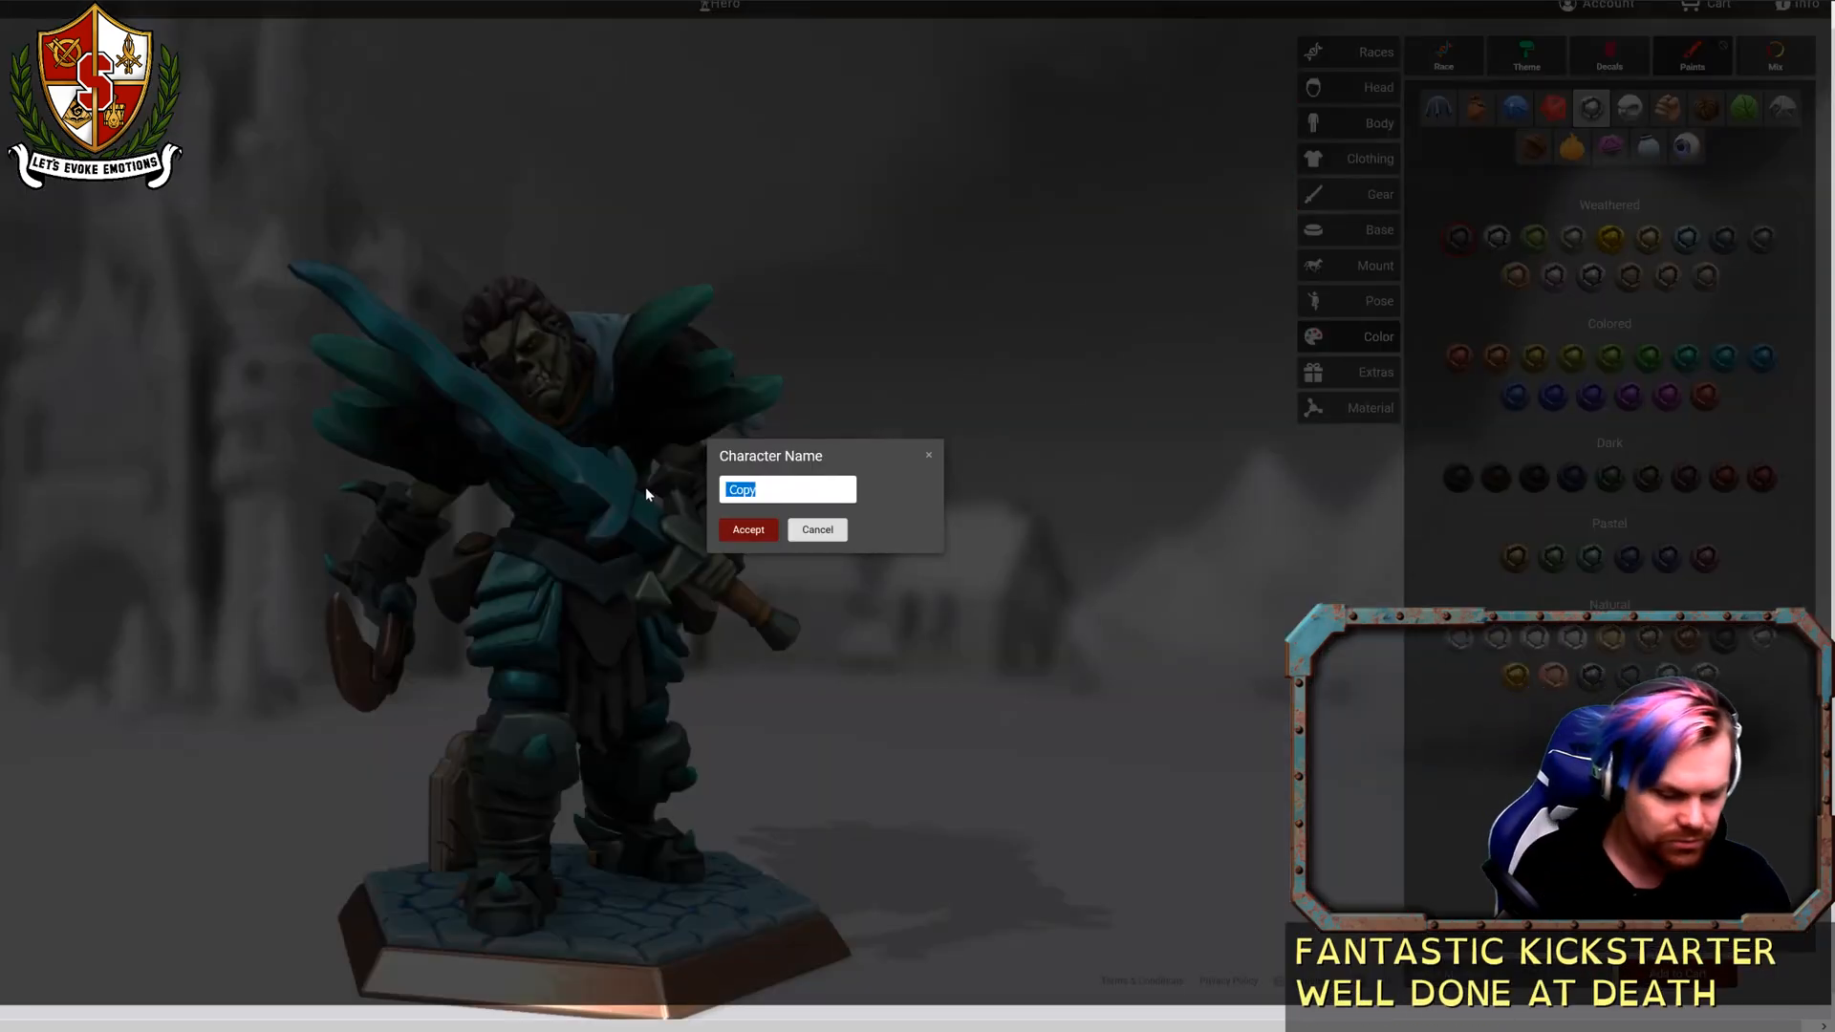
{"action": "type", "text": "Death Knight"}
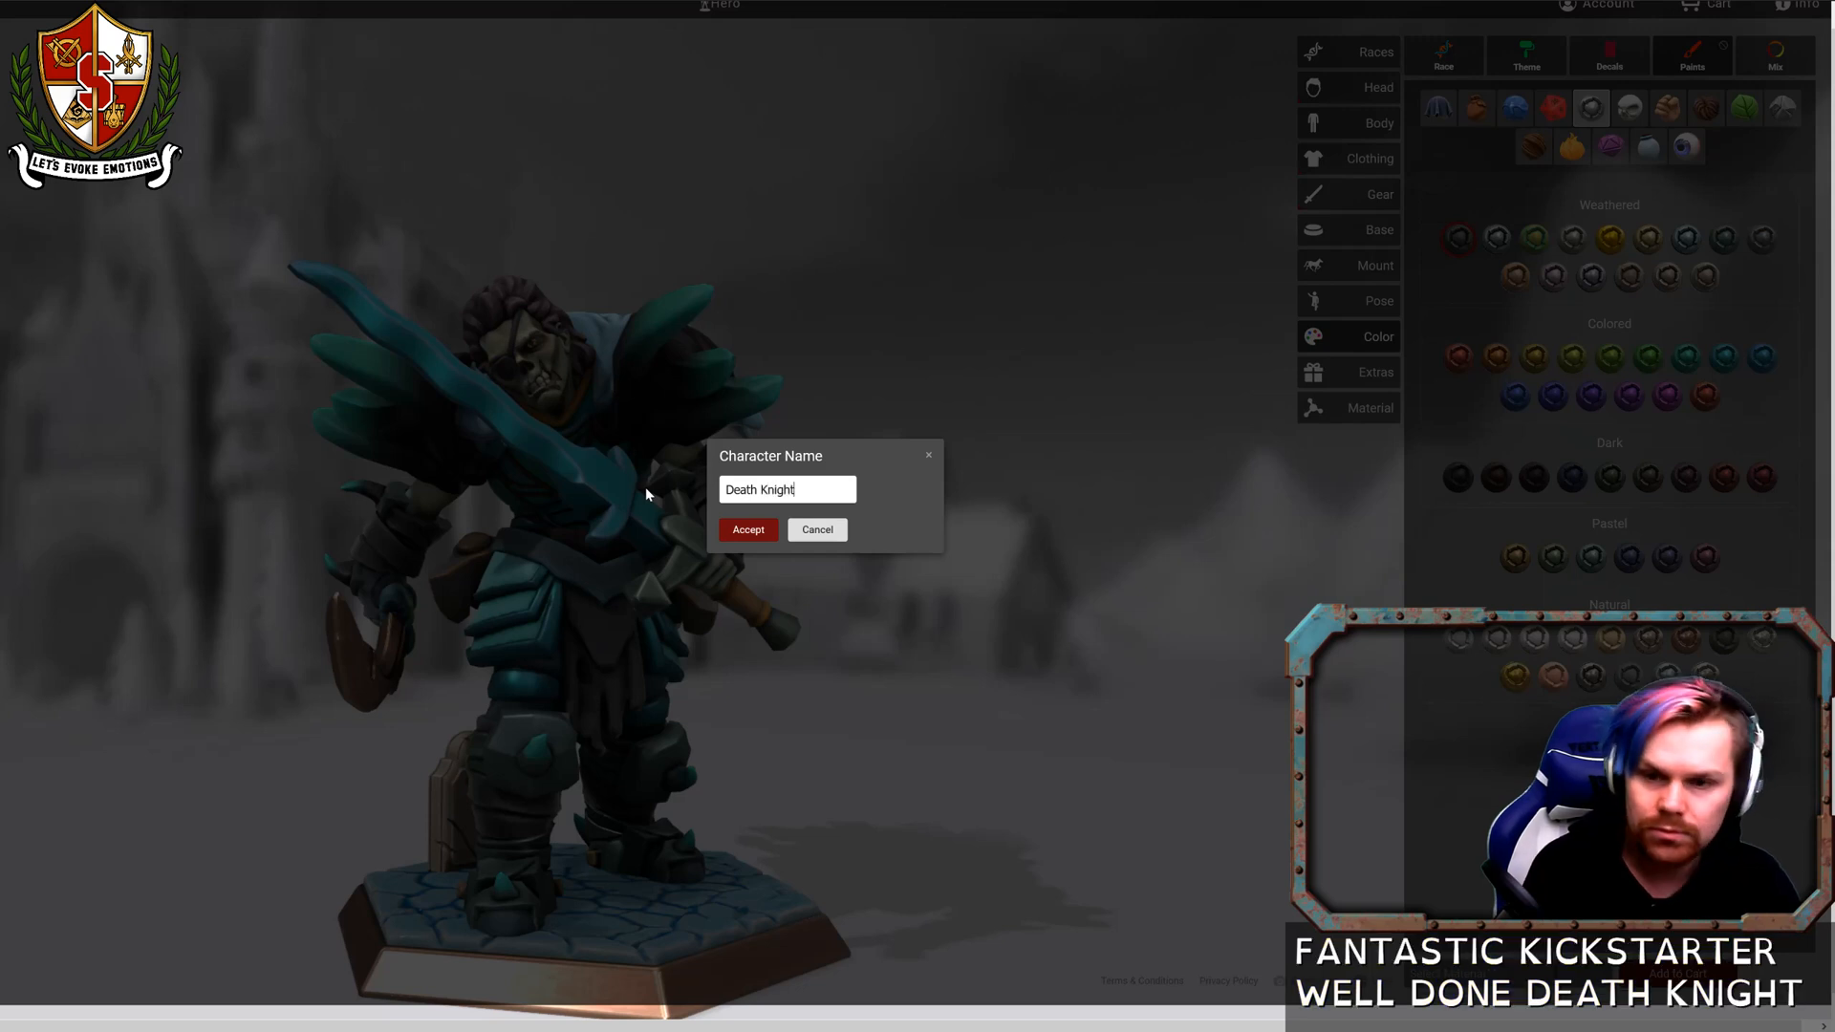
{"action": "left_click", "coordinate": [750, 531]}
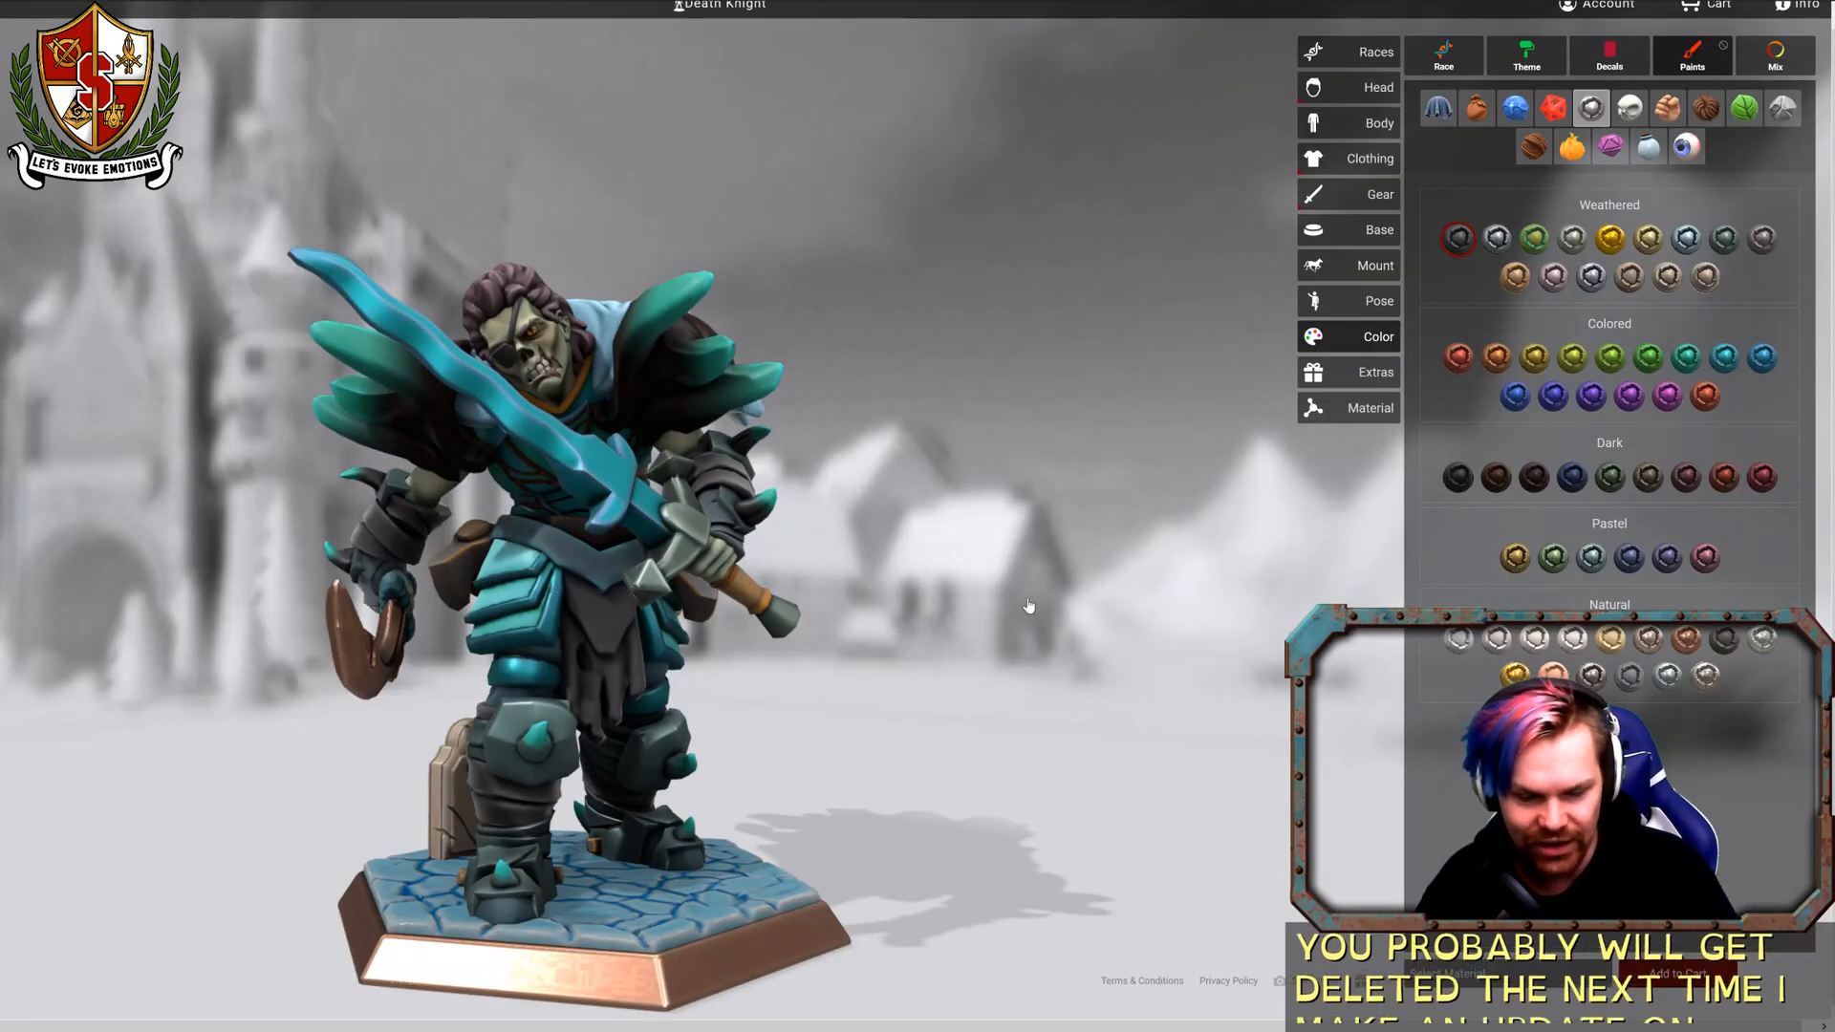
Paint the base's rim with the copper-edged tenth Weathered metal and check it from the other side.
{"action": "scroll", "coordinate": [1028, 607], "scroll_direction": "down", "scroll_amount": 2}
{"action": "left_click_drag", "start_coordinate": [1022, 612], "coordinate": [1137, 641]}
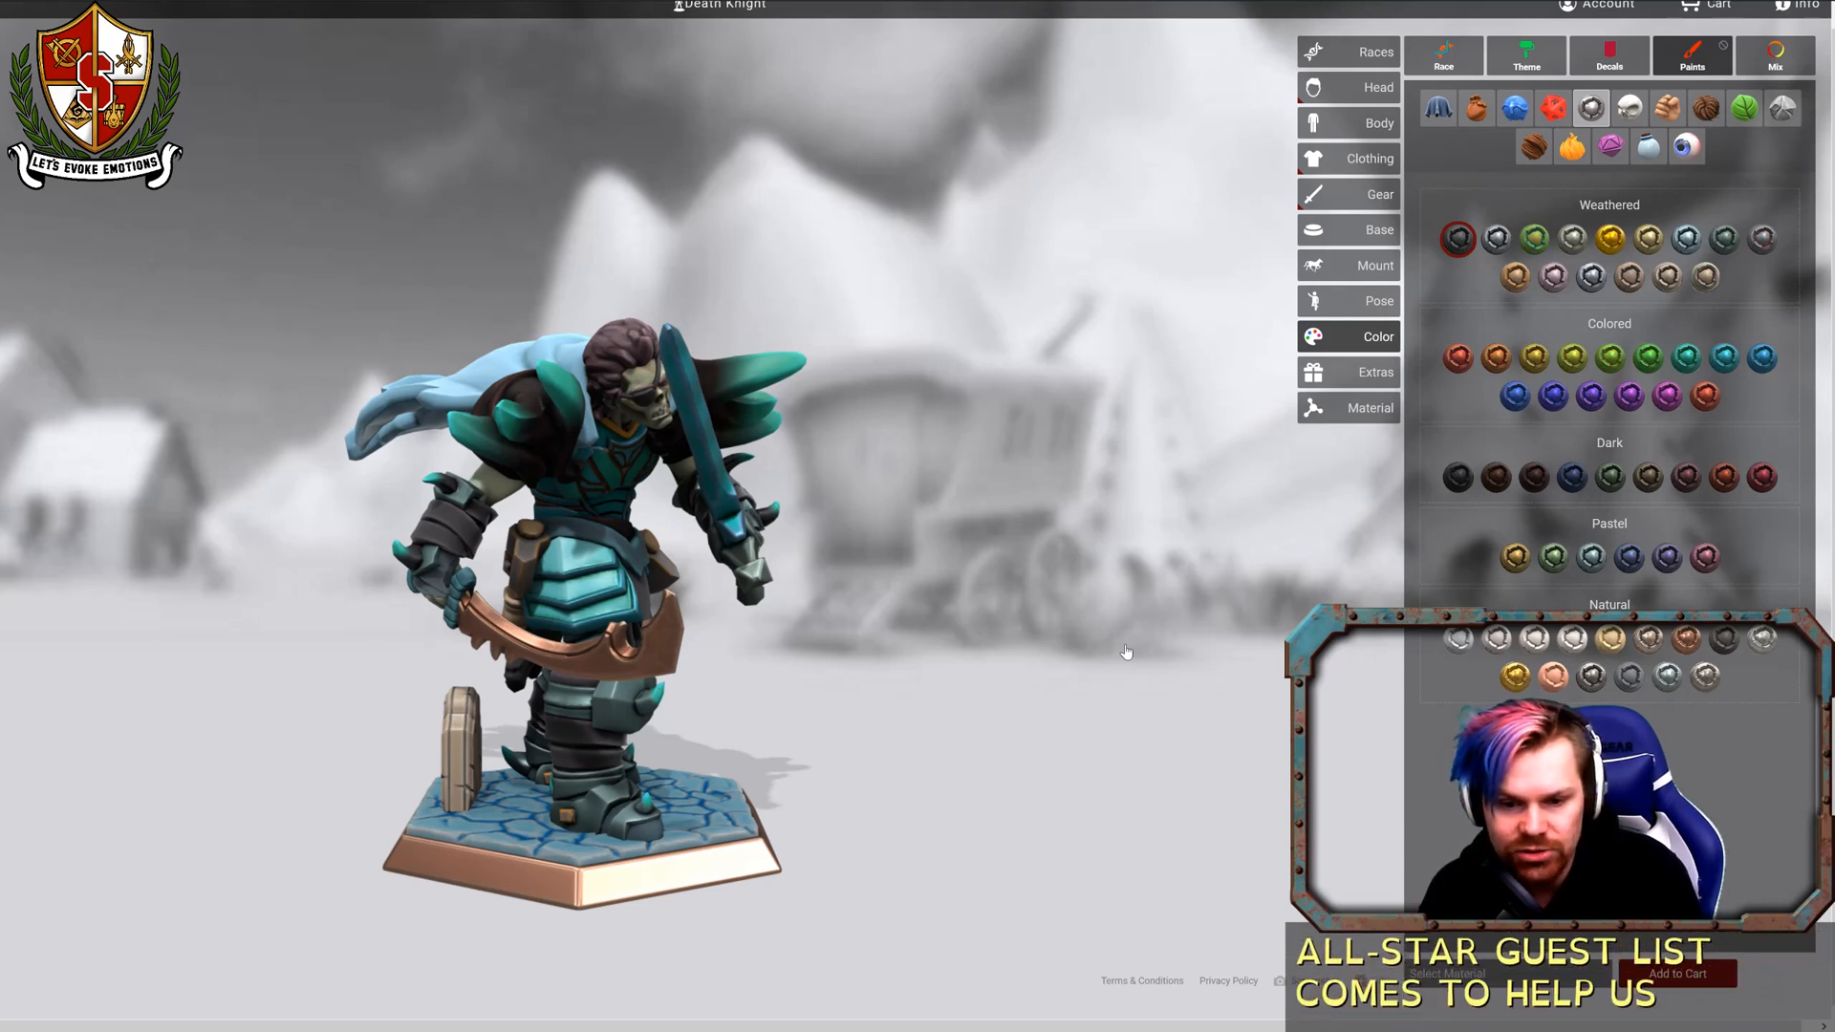
{"action": "left_click", "coordinate": [1515, 277]}
{"action": "left_click", "coordinate": [707, 865]}
{"action": "left_click_drag", "start_coordinate": [611, 865], "coordinate": [952, 805]}
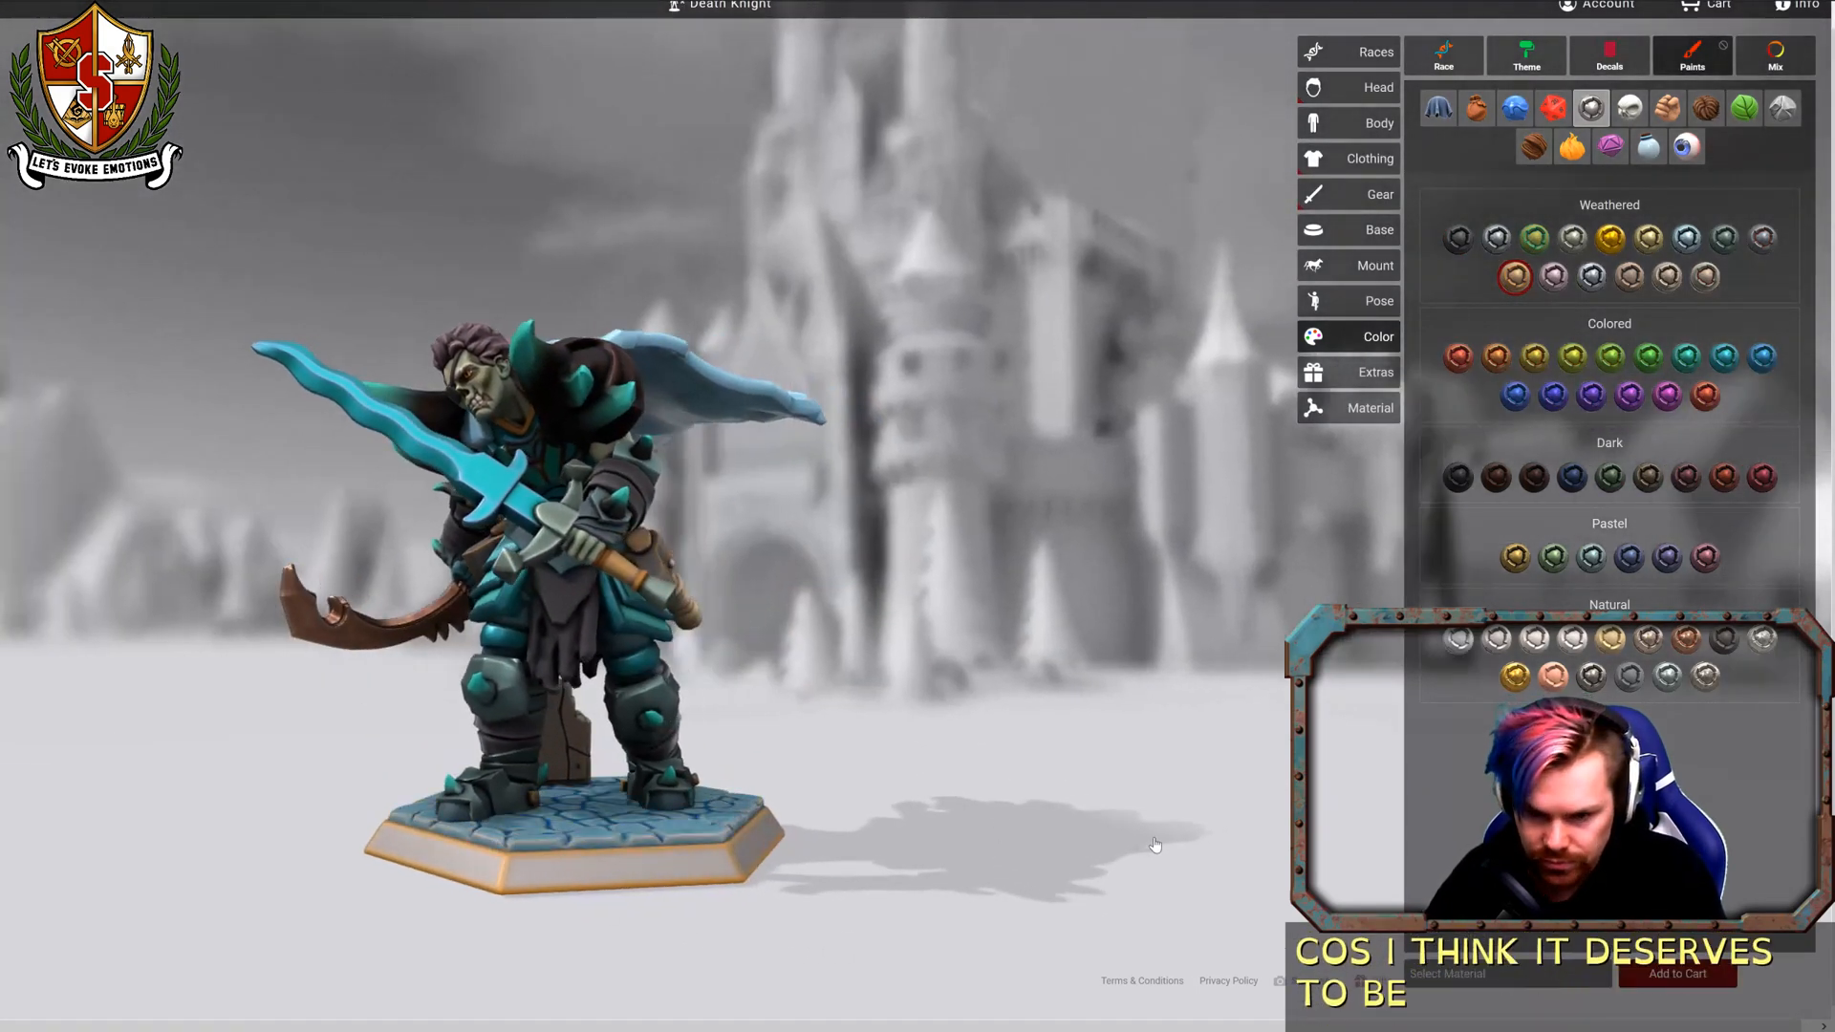
{"action": "left_click_drag", "start_coordinate": [1047, 837], "coordinate": [1042, 798]}
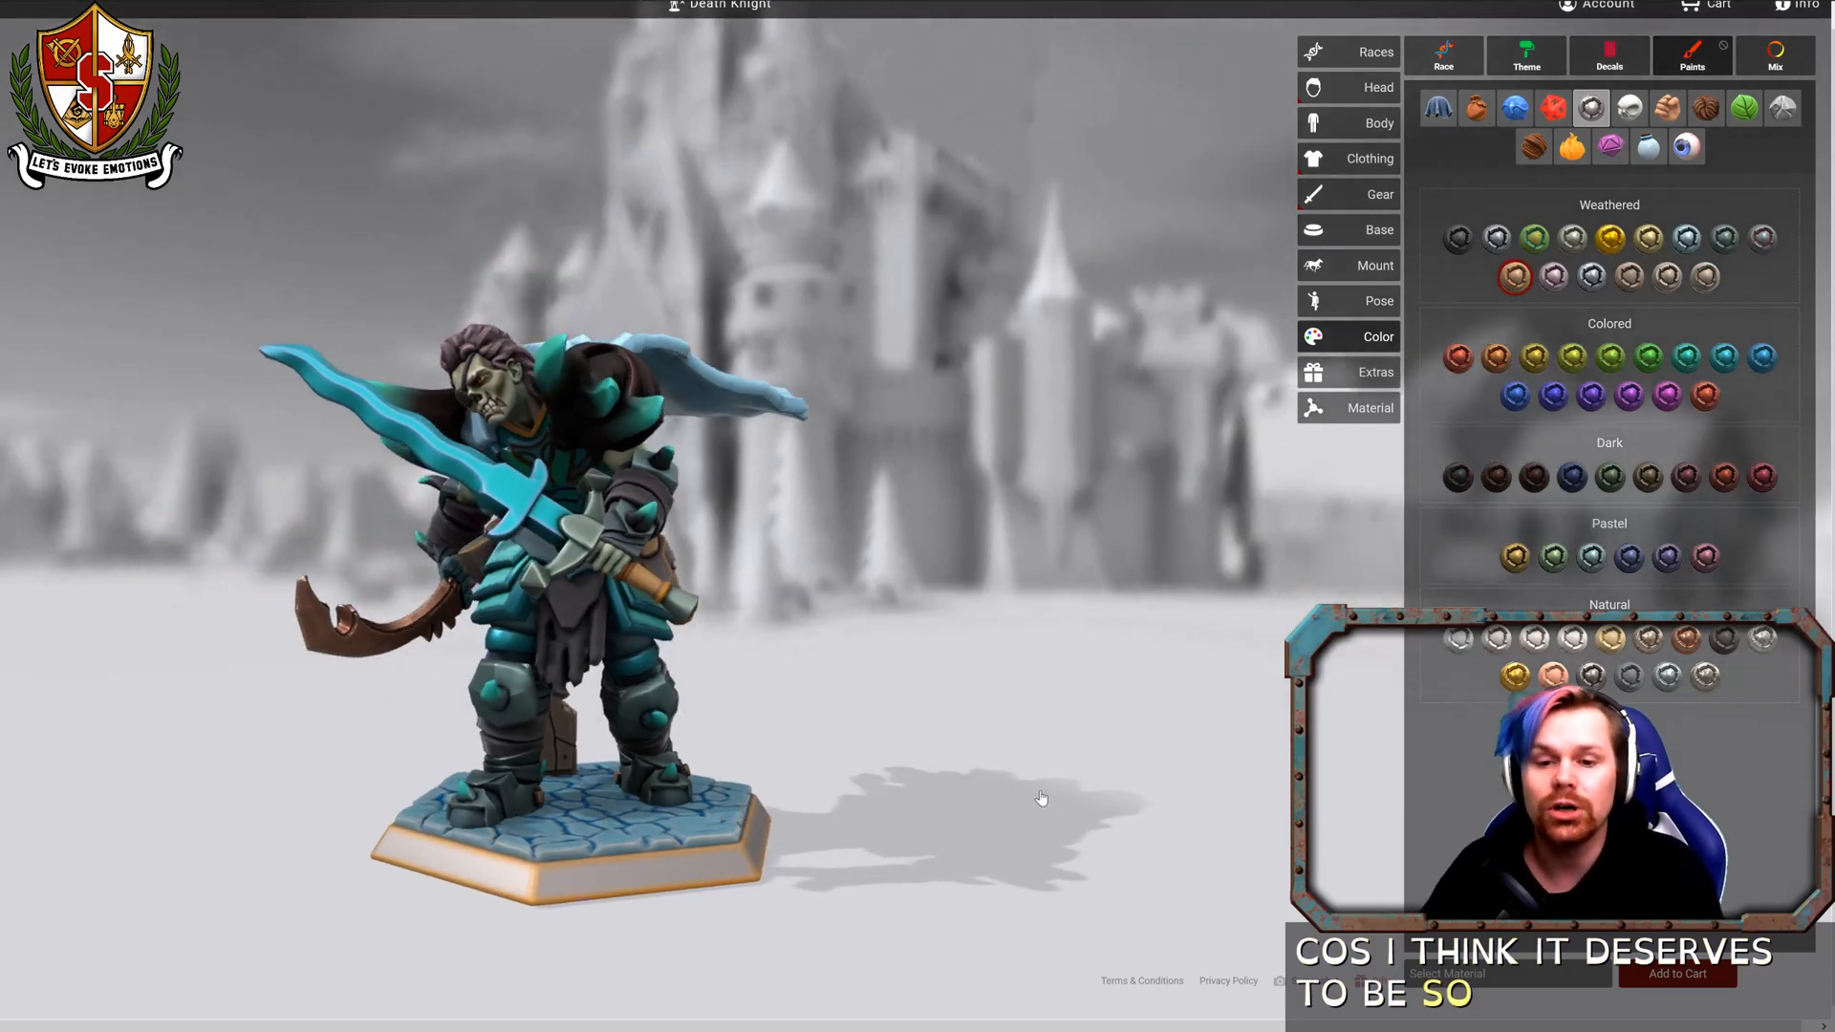